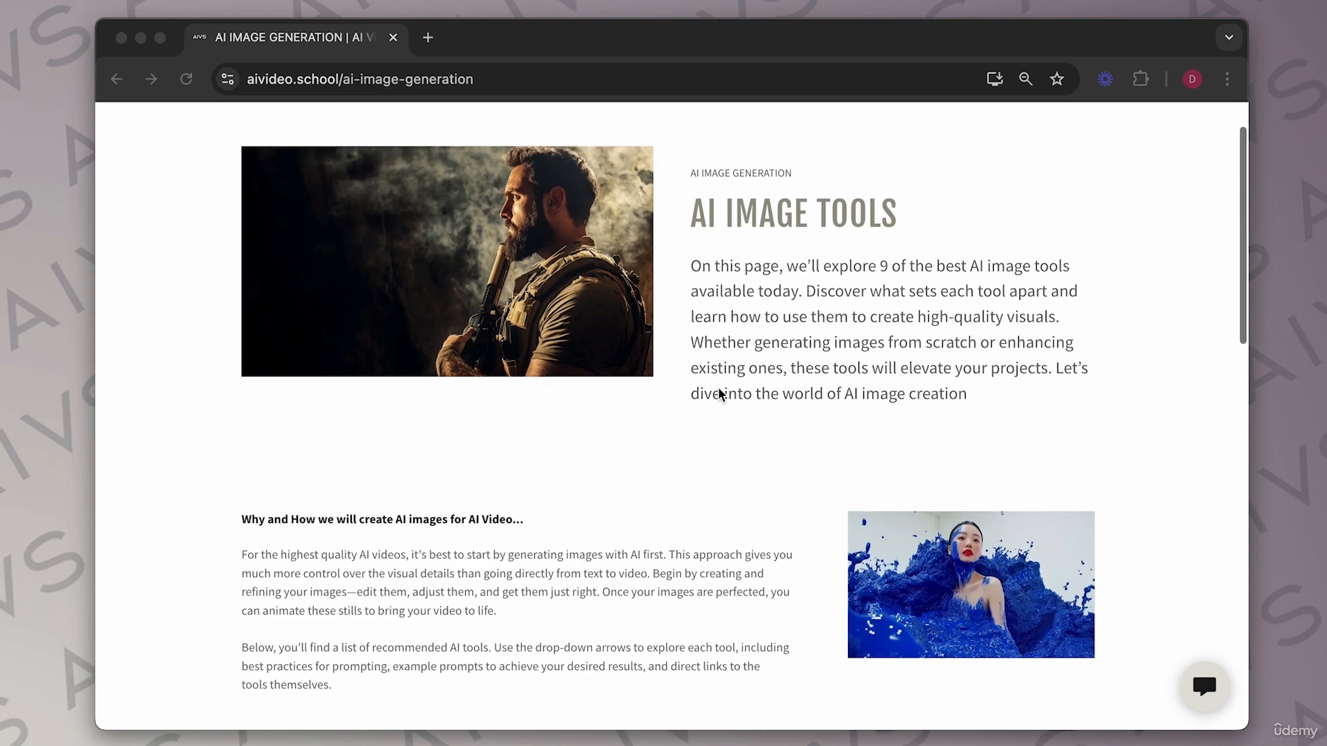
Scroll to the AI Image Tools list and expand and collapse the Midjourney, Dall-E, Gemini and Stable Diffusion dropdowns.
{"action": "scroll", "coordinate": [739, 387], "scroll_direction": "down", "scroll_amount": 1}
{"action": "scroll", "coordinate": [762, 401], "scroll_direction": "down", "scroll_amount": 5}
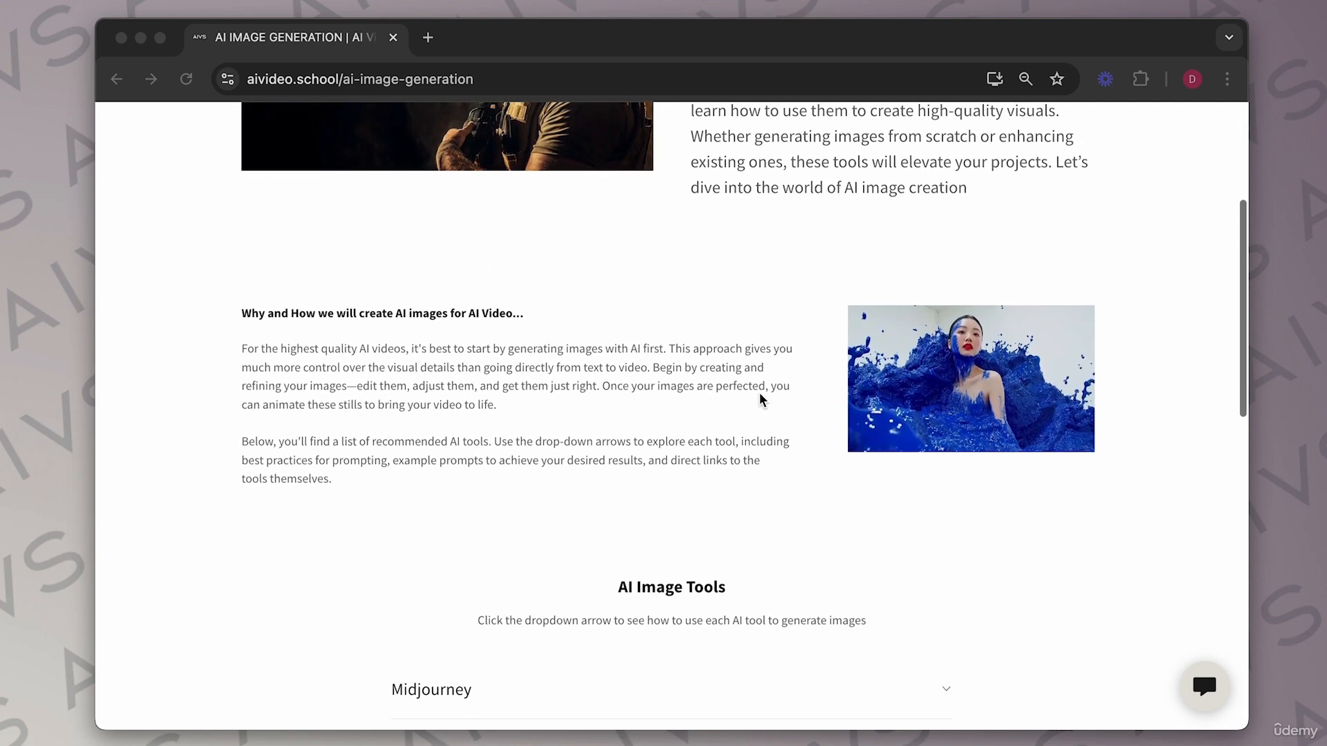
{"action": "scroll", "coordinate": [546, 523], "scroll_direction": "down", "scroll_amount": 3}
{"action": "scroll", "coordinate": [542, 520], "scroll_direction": "down", "scroll_amount": 5}
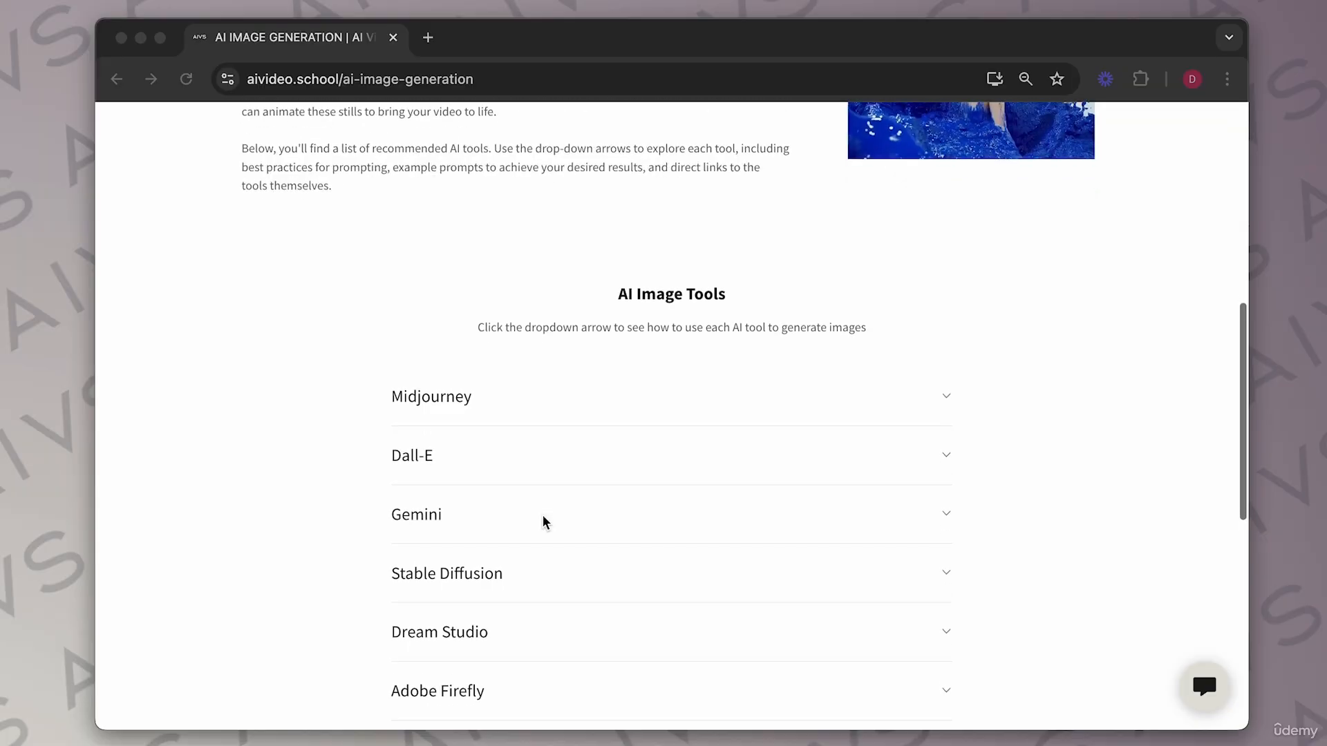
{"action": "left_click", "coordinate": [946, 182]}
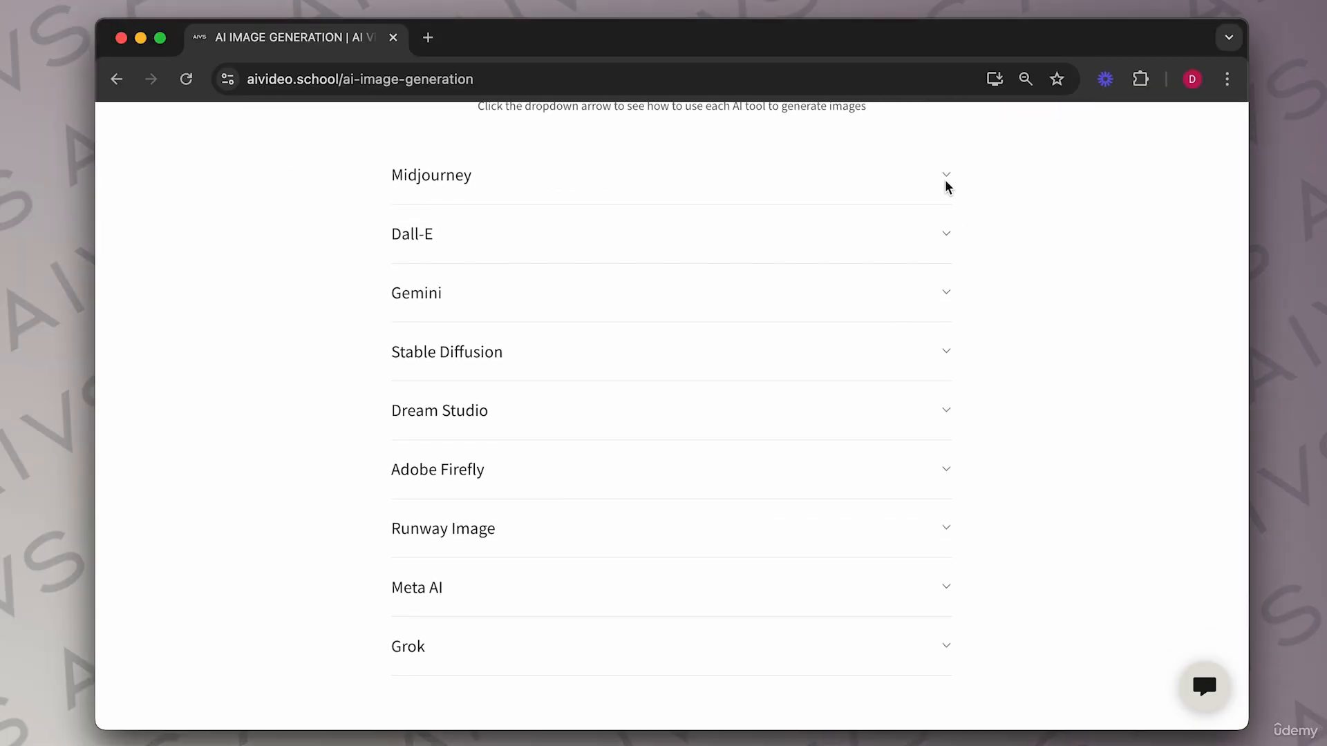
{"action": "left_click", "coordinate": [946, 181]}
{"action": "left_click", "coordinate": [945, 183]}
{"action": "left_click", "coordinate": [945, 246]}
{"action": "left_click", "coordinate": [946, 245]}
{"action": "left_click", "coordinate": [944, 295]}
{"action": "left_click", "coordinate": [944, 295]}
{"action": "left_click", "coordinate": [944, 346]}
{"action": "left_click", "coordinate": [942, 350]}
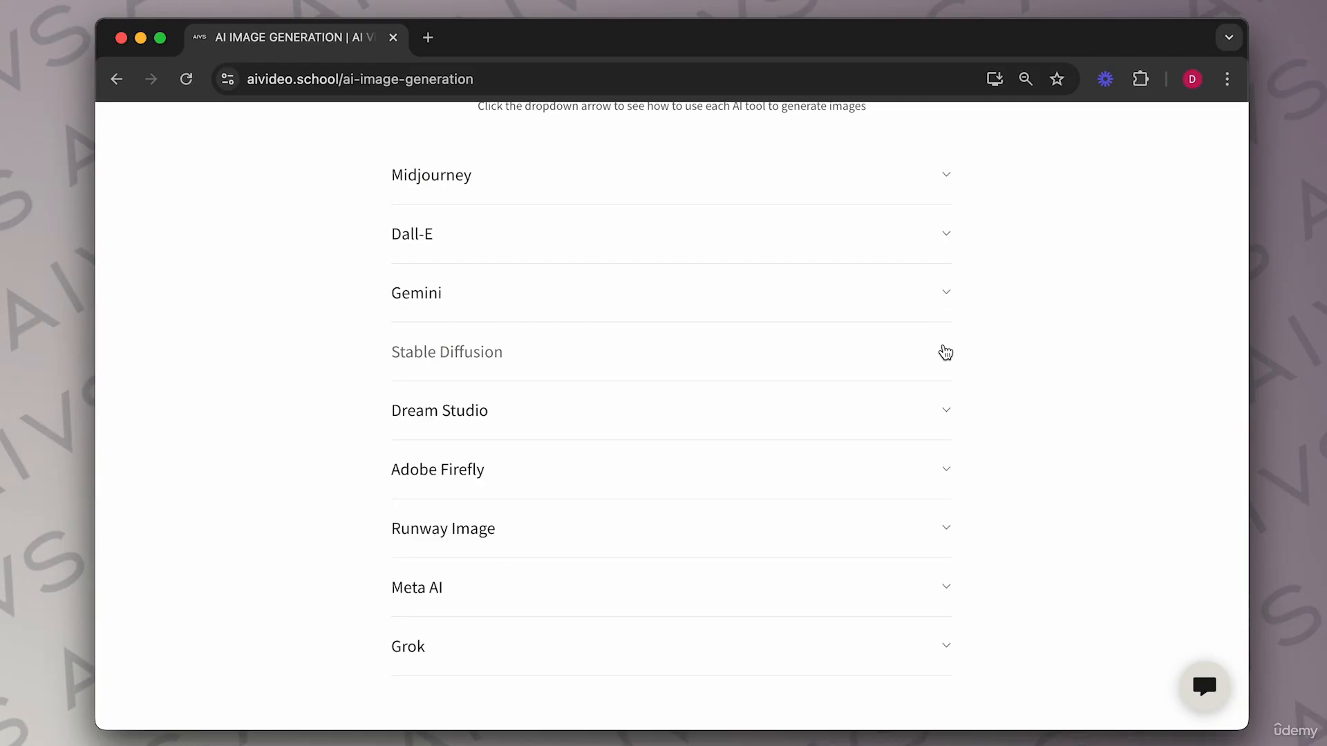
Expand and collapse the remaining tool dropdowns from Stable Diffusion down to Grok.
{"action": "scroll", "coordinate": [943, 350], "scroll_direction": "down", "scroll_amount": 2}
{"action": "left_click", "coordinate": [947, 299]}
{"action": "left_click", "coordinate": [946, 298]}
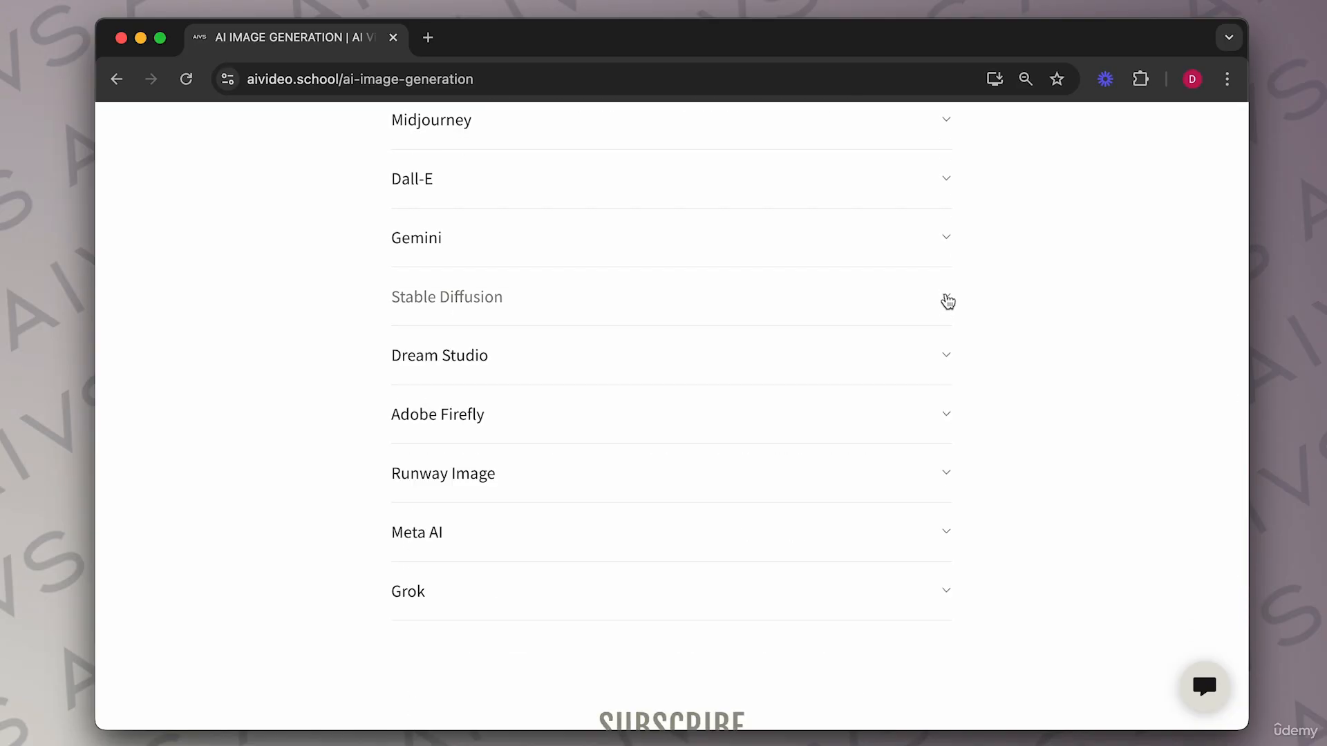
{"action": "left_click", "coordinate": [949, 354]}
{"action": "left_click", "coordinate": [949, 354]}
{"action": "scroll", "coordinate": [948, 352], "scroll_direction": "down", "scroll_amount": 2}
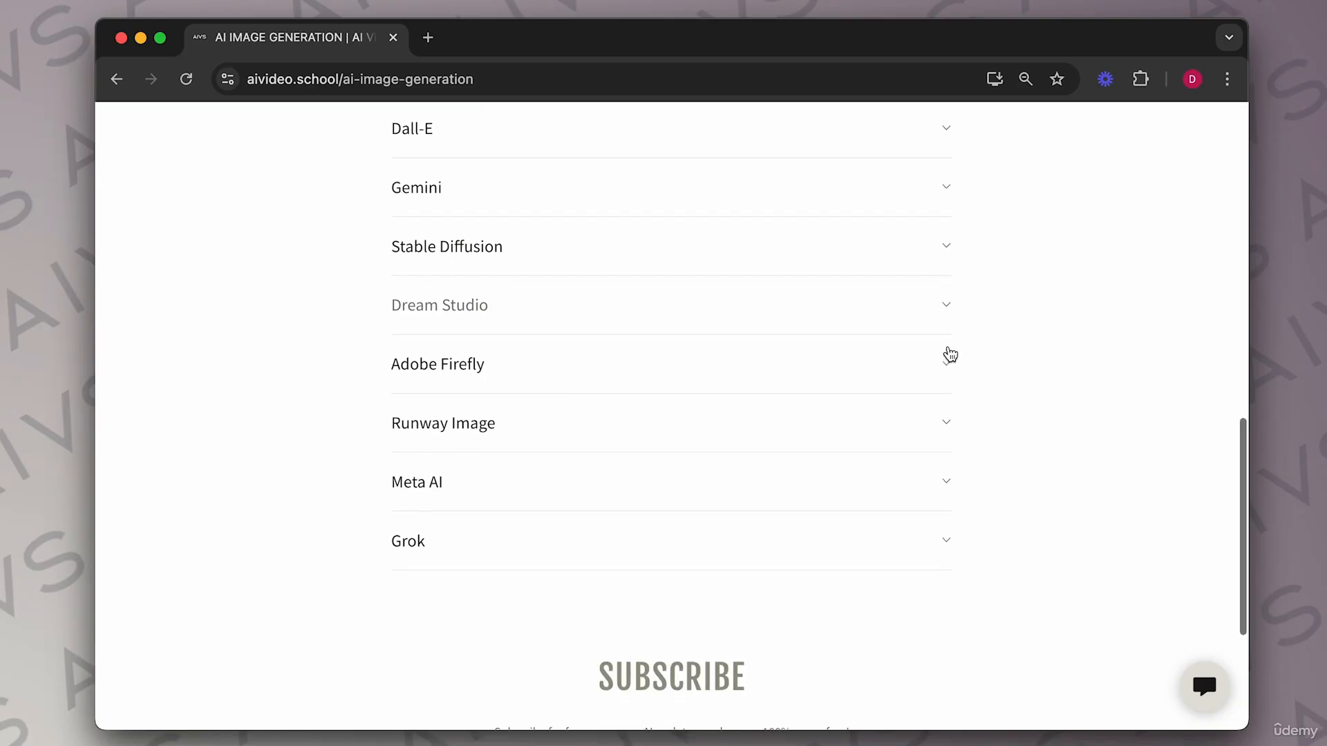
{"action": "left_click", "coordinate": [948, 352]}
{"action": "left_click", "coordinate": [948, 353]}
{"action": "scroll", "coordinate": [937, 423], "scroll_direction": "down", "scroll_amount": 2}
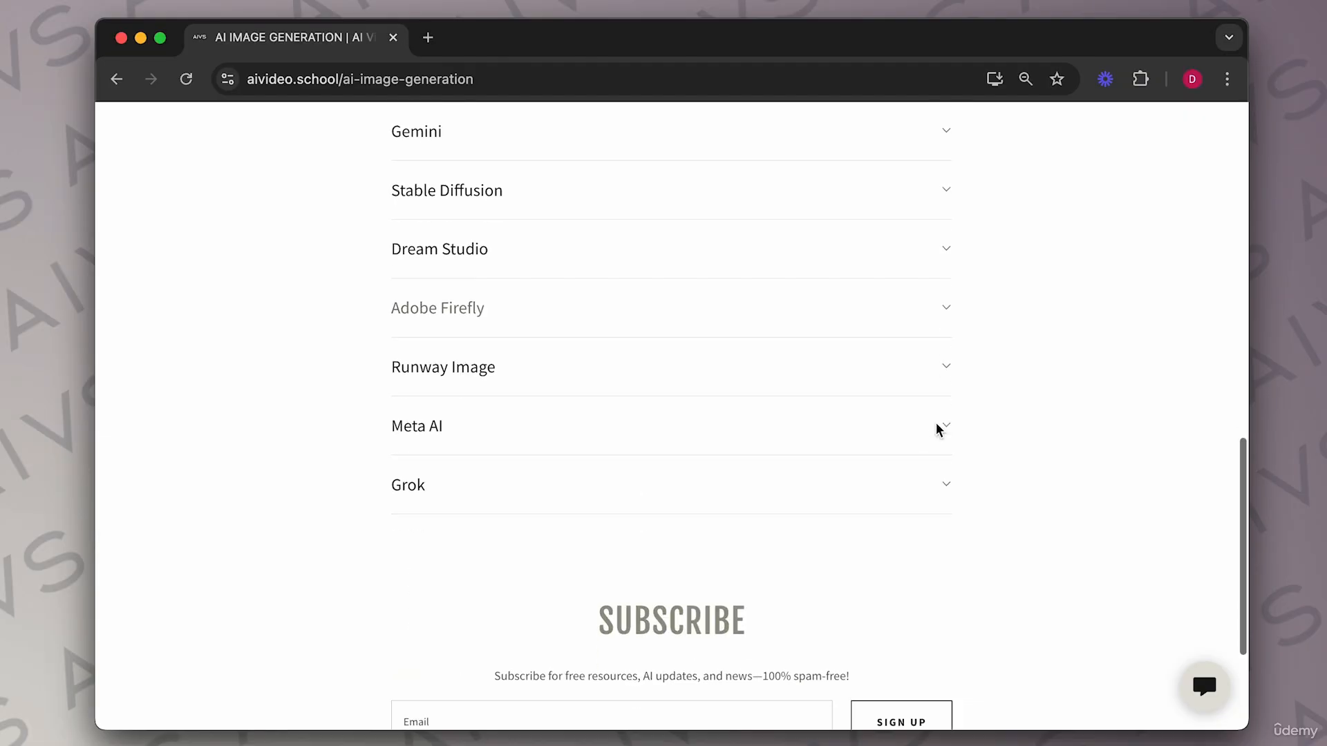
{"action": "left_click", "coordinate": [946, 344]}
{"action": "left_click", "coordinate": [948, 344]}
{"action": "scroll", "coordinate": [942, 363], "scroll_direction": "down", "scroll_amount": 2}
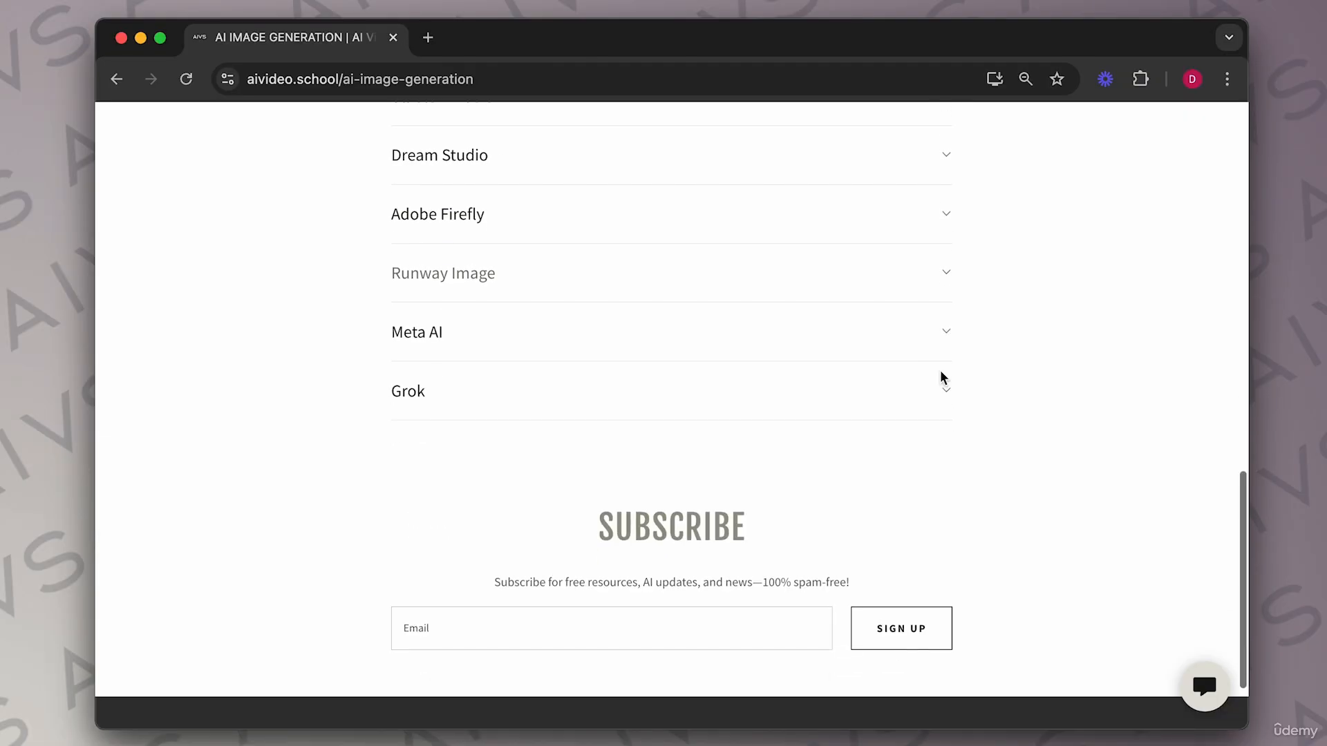
{"action": "left_click", "coordinate": [943, 341]}
{"action": "left_click", "coordinate": [944, 341]}
{"action": "left_click", "coordinate": [943, 385]}
{"action": "left_click", "coordinate": [942, 385]}
Expand the Midjourney entry and highlight the Key Midjourney Prompt Codes list.
{"action": "scroll", "coordinate": [844, 344], "scroll_direction": "up", "scroll_amount": 7}
{"action": "scroll", "coordinate": [844, 344], "scroll_direction": "up", "scroll_amount": 5}
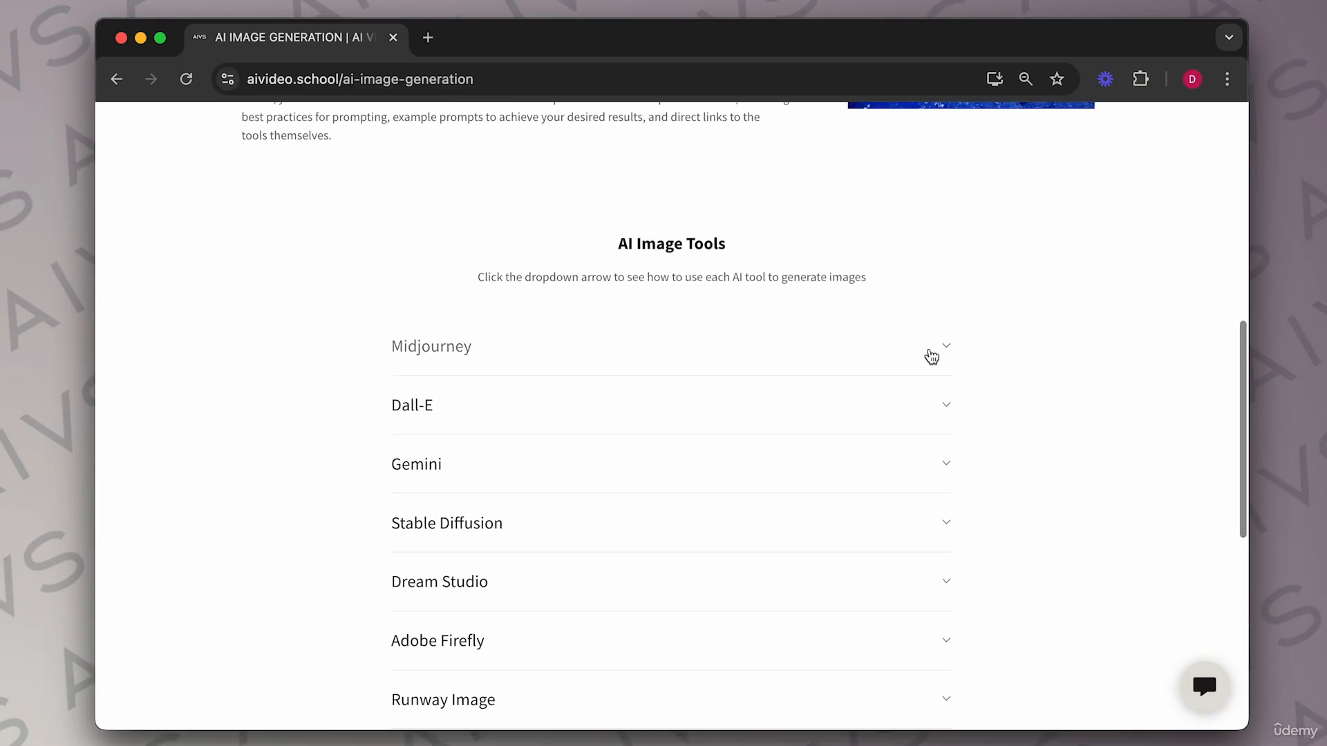
{"action": "left_click", "coordinate": [936, 355]}
{"action": "scroll", "coordinate": [799, 441], "scroll_direction": "down", "scroll_amount": 2}
{"action": "scroll", "coordinate": [800, 440], "scroll_direction": "down", "scroll_amount": 15}
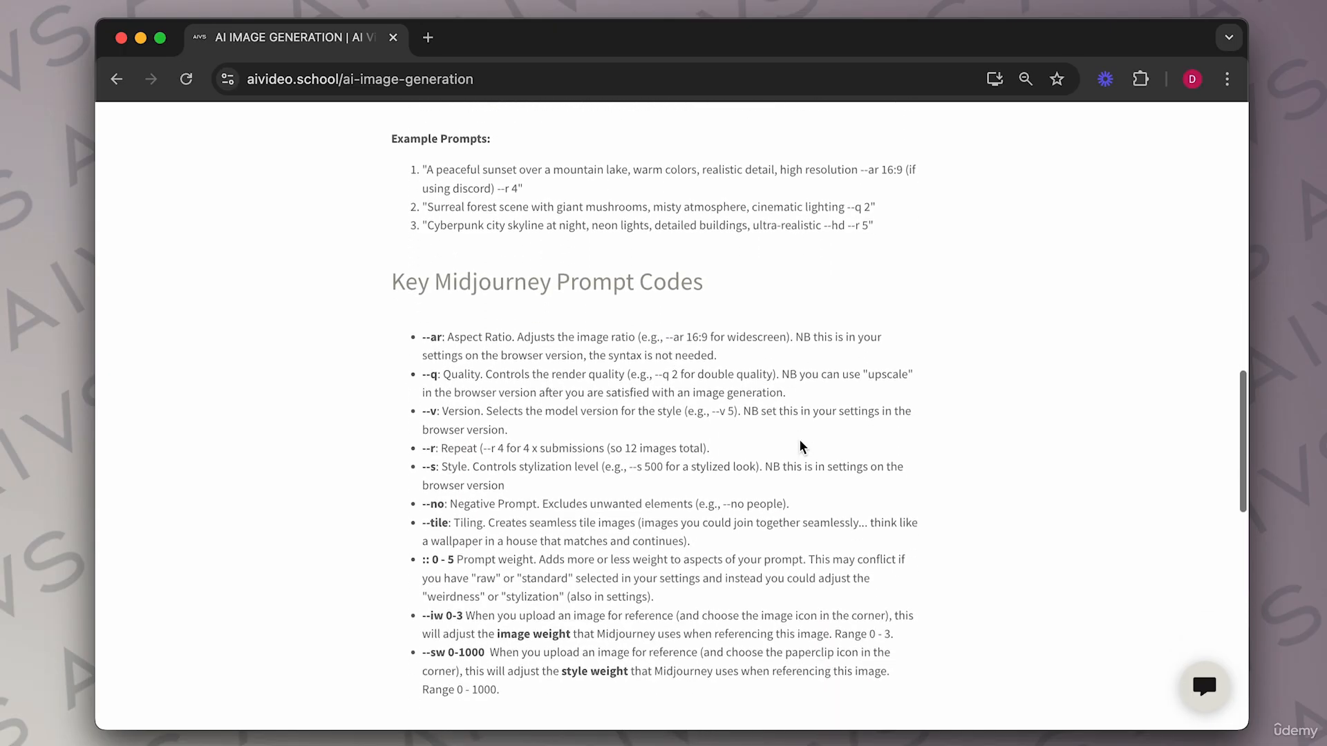
{"action": "left_click_drag", "start_coordinate": [426, 261], "coordinate": [917, 608]}
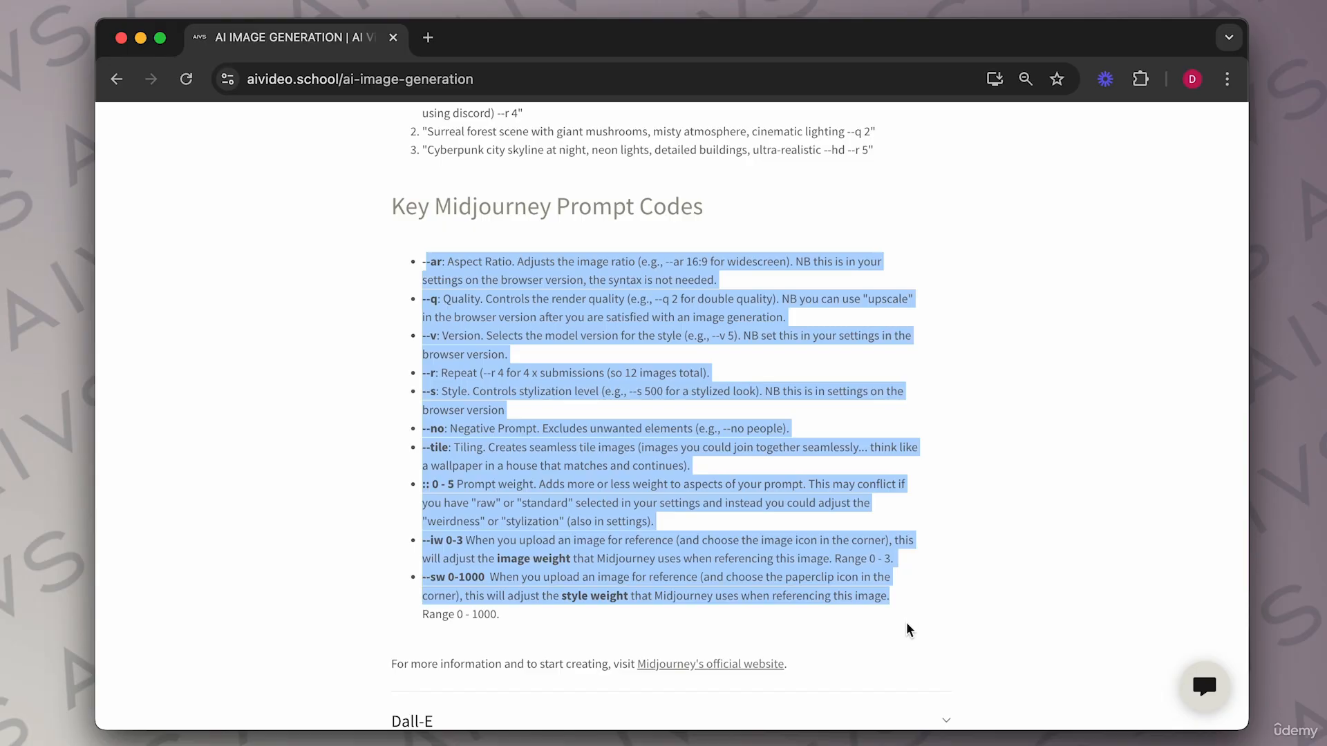
{"action": "left_click", "coordinate": [910, 631]}
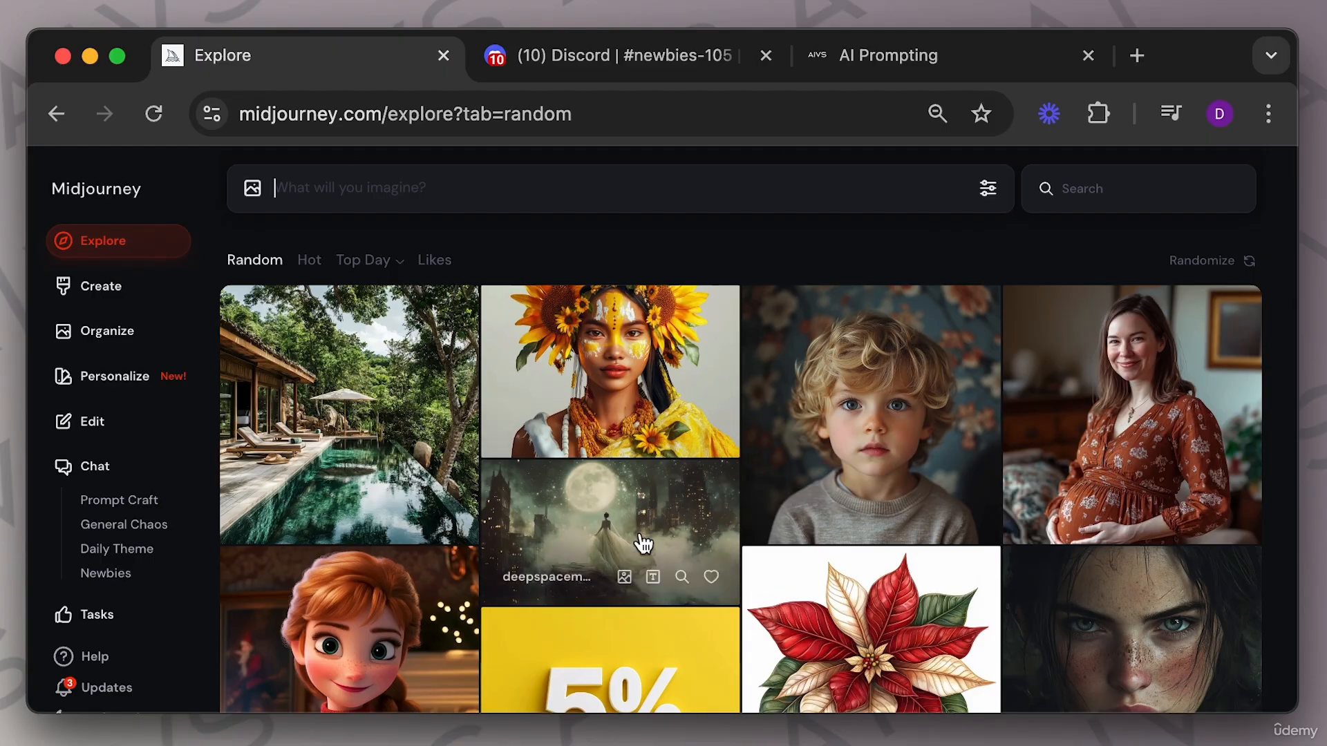
Browse the images in the Midjourney Explore gallery.
{"action": "scroll", "coordinate": [645, 546], "scroll_direction": "down", "scroll_amount": 7}
{"action": "scroll", "coordinate": [663, 505], "scroll_direction": "down", "scroll_amount": 9}
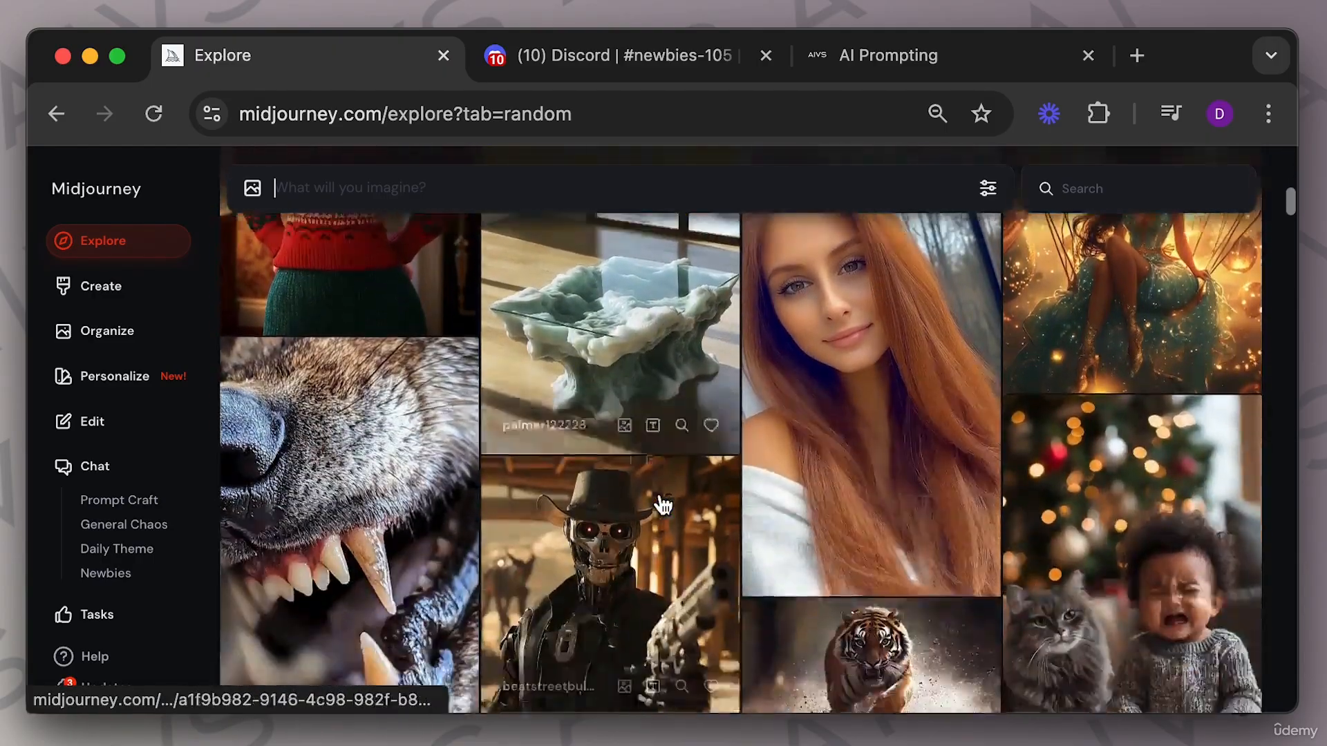
{"action": "scroll", "coordinate": [663, 505], "scroll_direction": "down", "scroll_amount": 1}
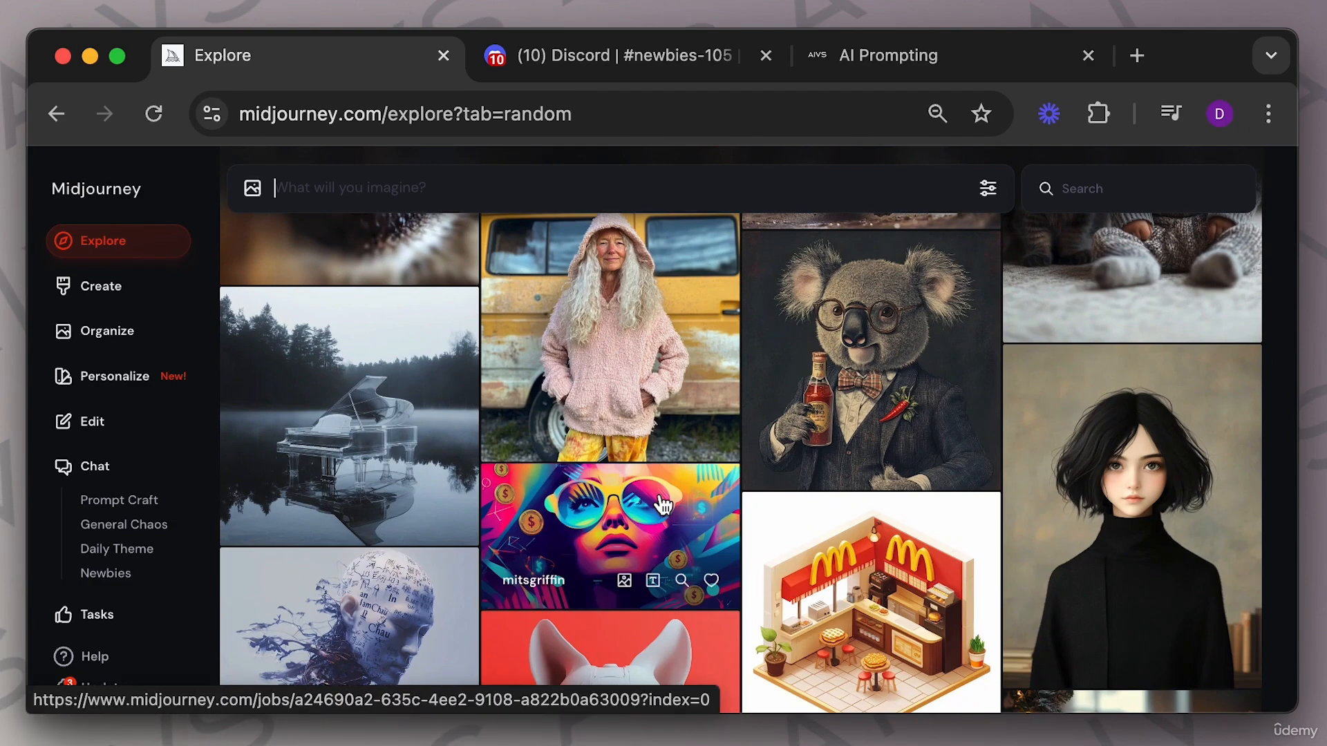
{"action": "scroll", "coordinate": [663, 505], "scroll_direction": "down", "scroll_amount": 4}
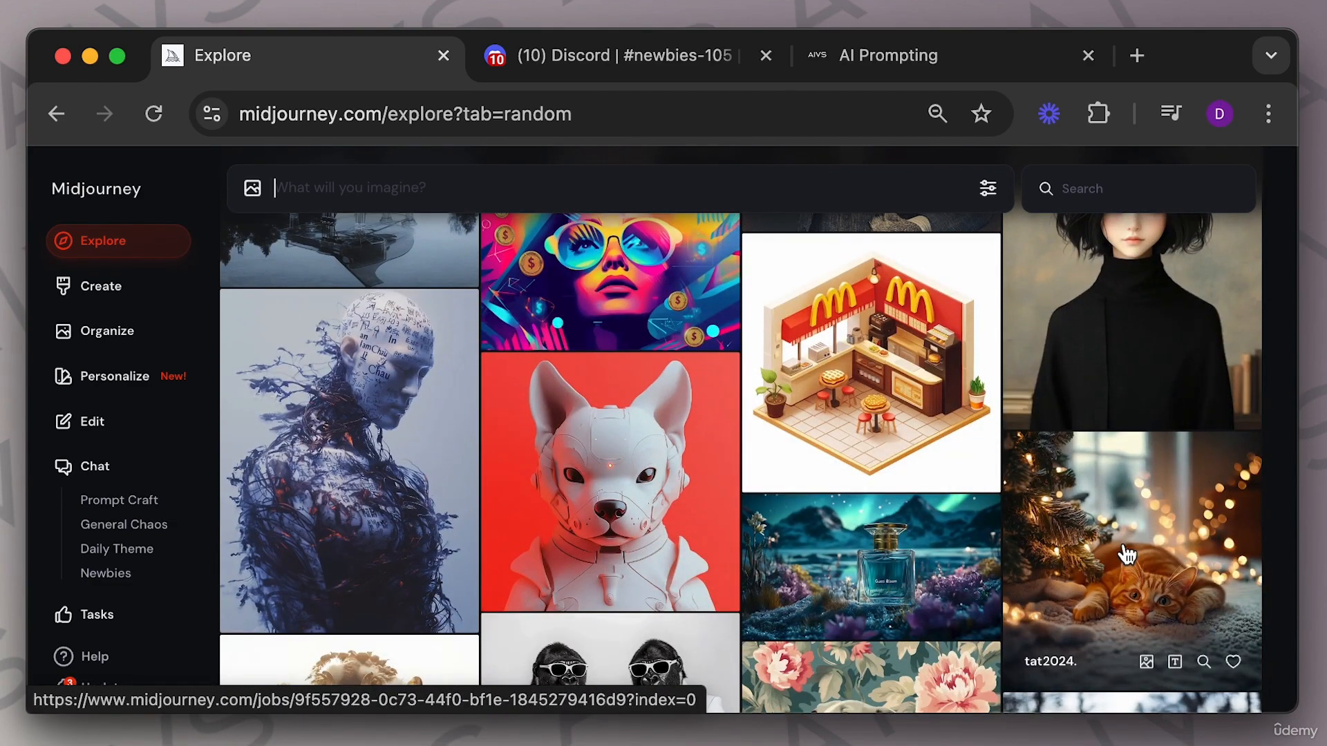
{"action": "scroll", "coordinate": [1126, 551], "scroll_direction": "down", "scroll_amount": 5}
{"action": "scroll", "coordinate": [1126, 552], "scroll_direction": "down", "scroll_amount": 5}
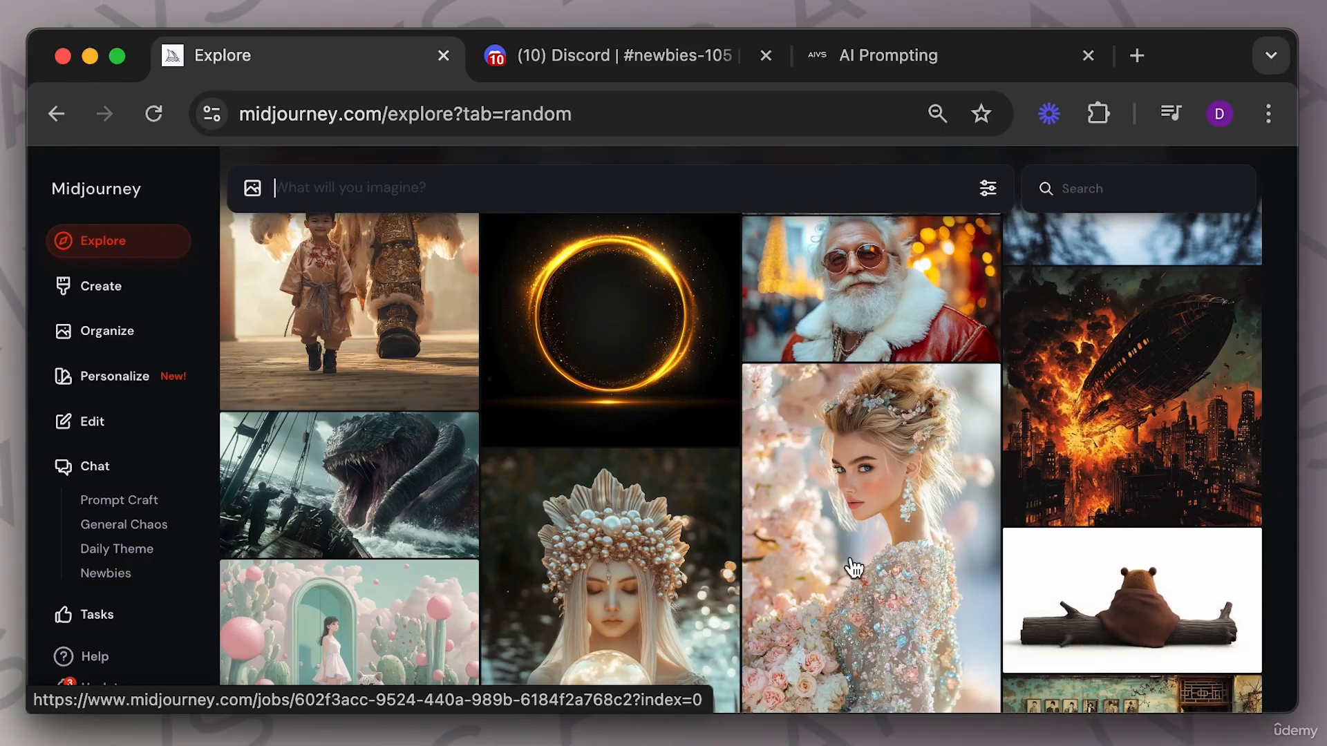
{"action": "scroll", "coordinate": [855, 567], "scroll_direction": "down", "scroll_amount": 5}
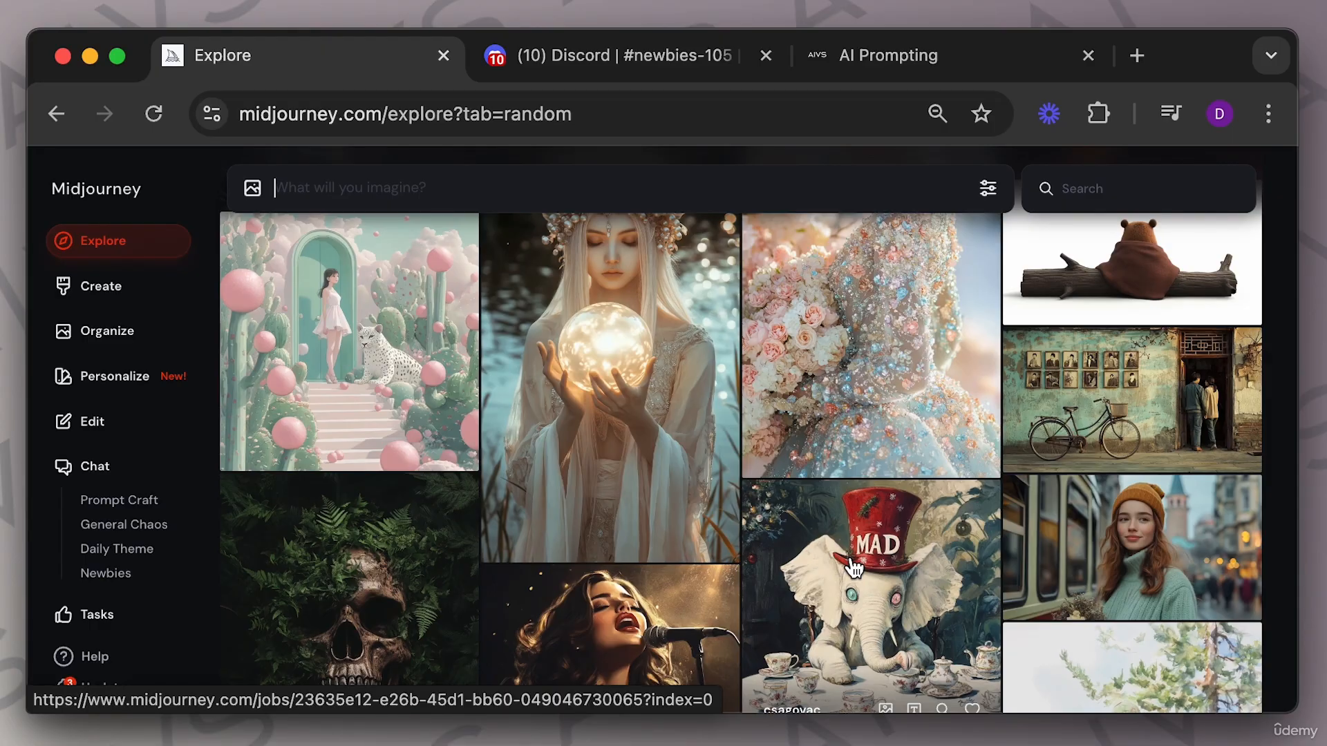
{"action": "scroll", "coordinate": [854, 567], "scroll_direction": "up", "scroll_amount": 10}
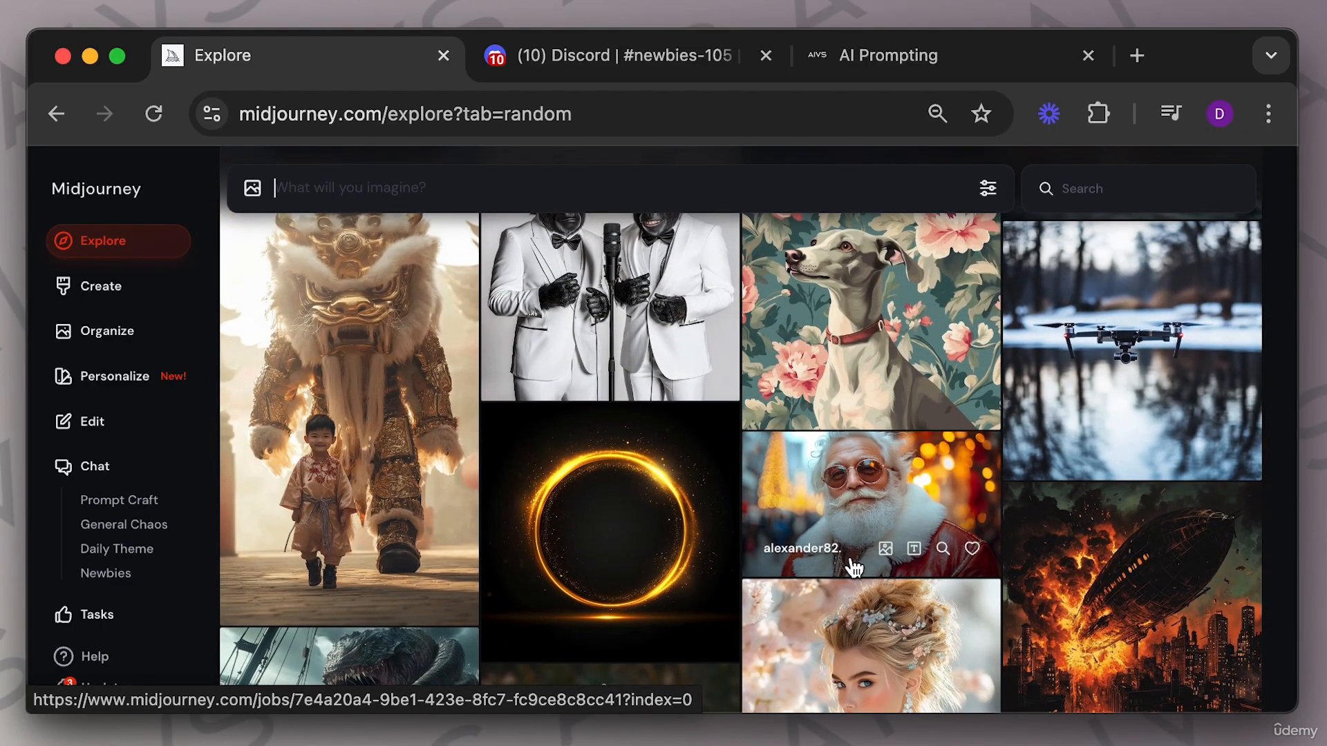
{"action": "scroll", "coordinate": [854, 567], "scroll_direction": "up", "scroll_amount": 10}
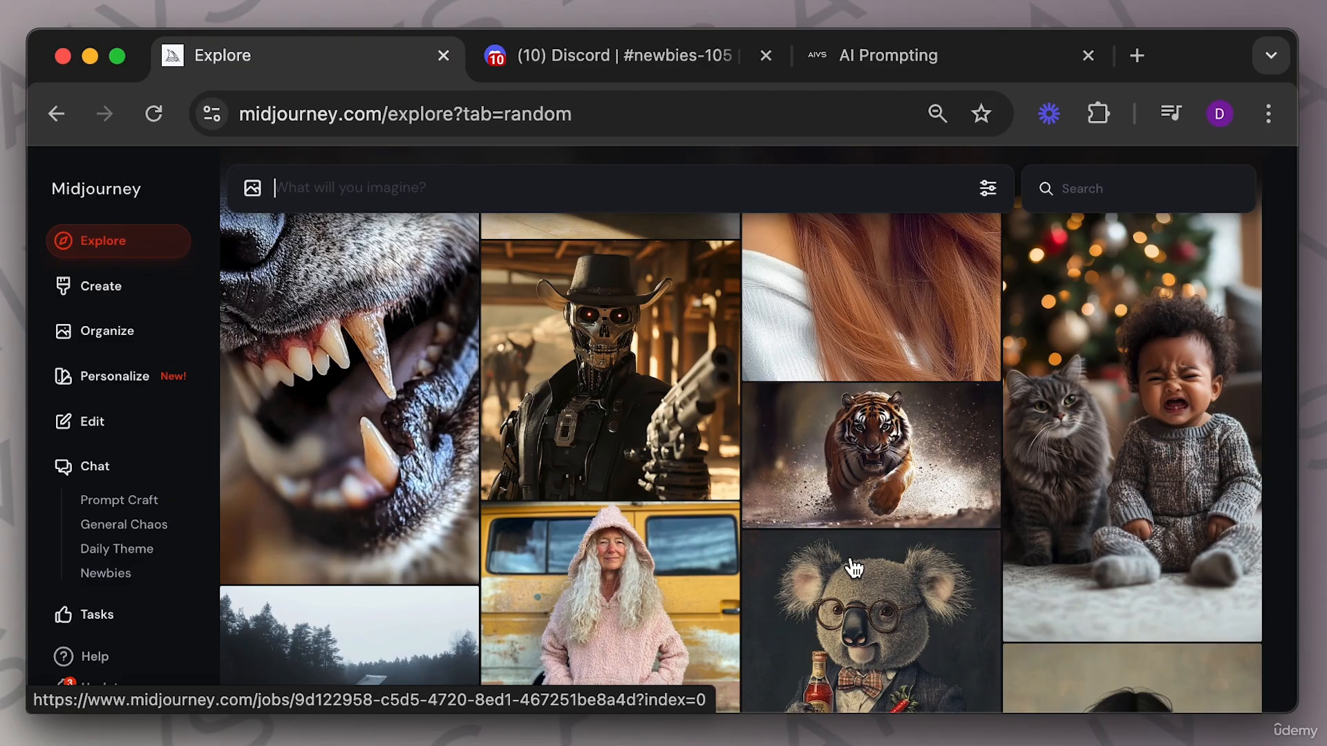
{"action": "scroll", "coordinate": [854, 566], "scroll_direction": "up", "scroll_amount": 10}
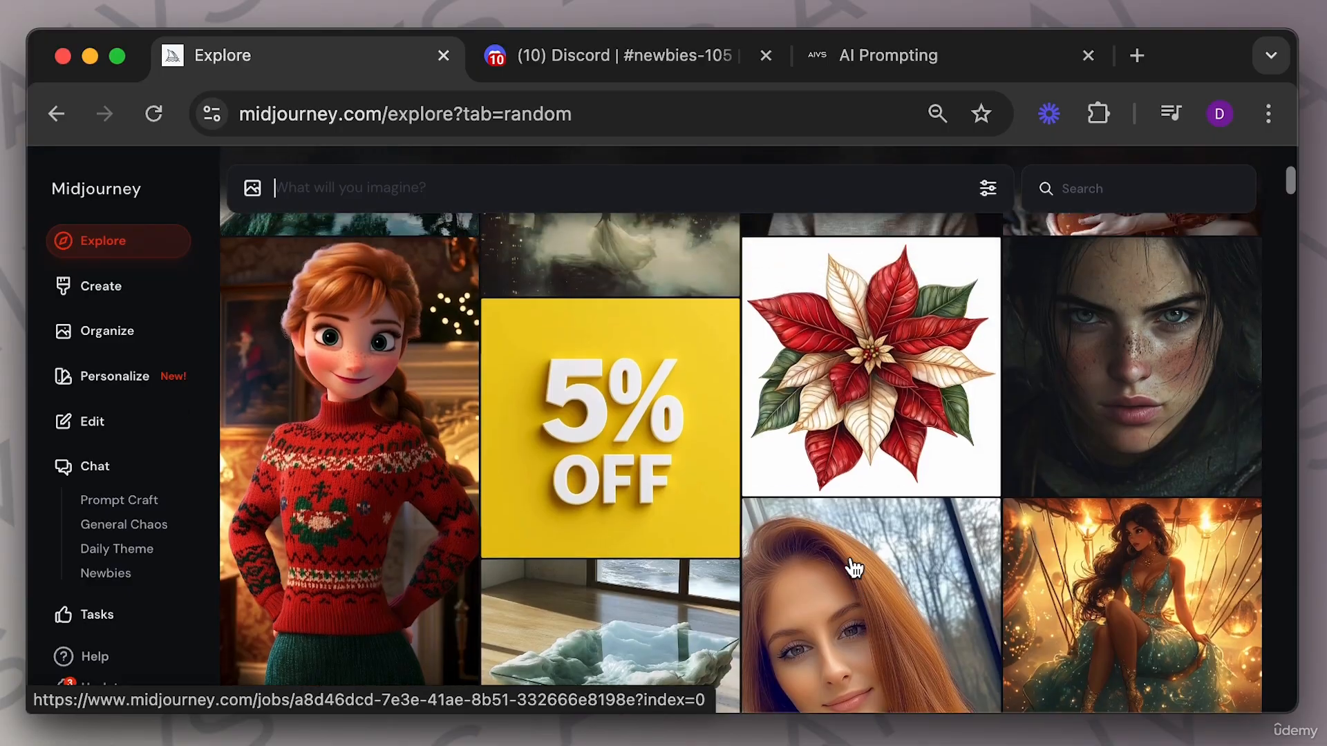
Open the freckled young woman portrait from Explore and use it as an image reference in the prompt bar.
{"action": "left_click", "coordinate": [987, 190]}
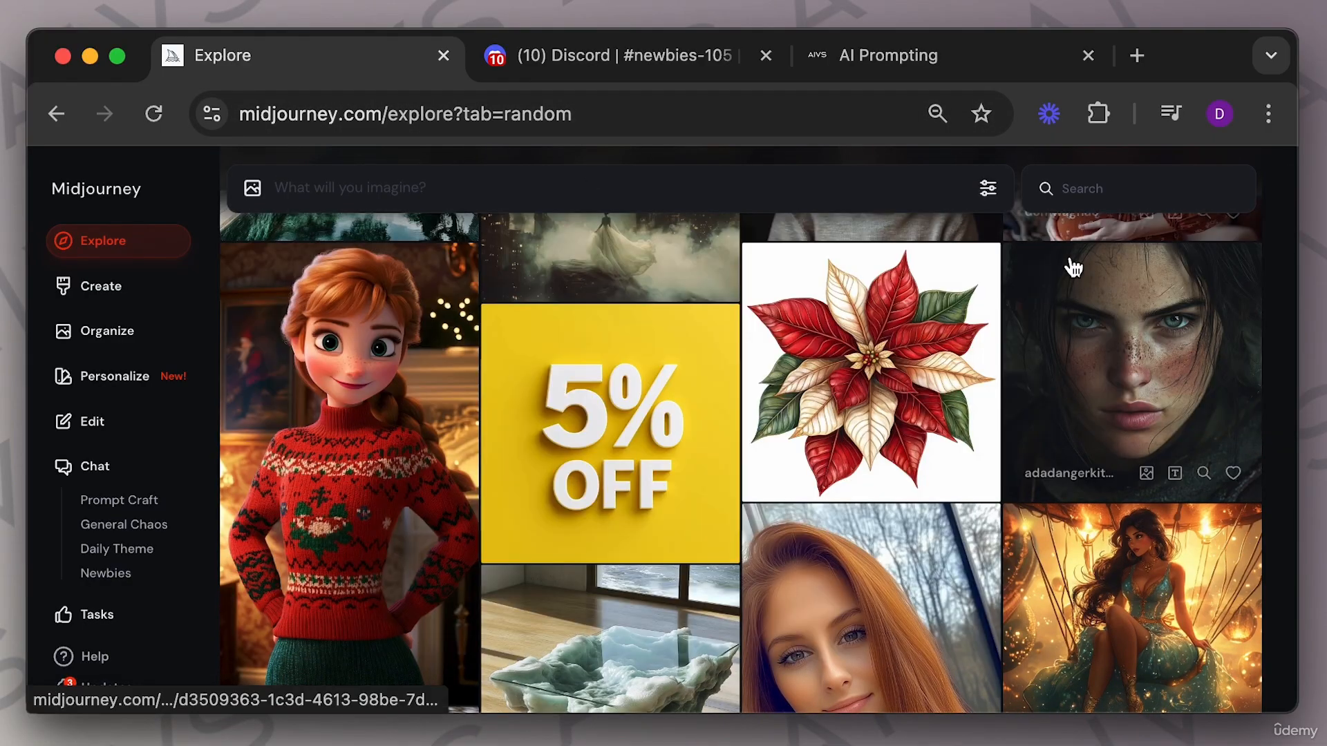
{"action": "left_click", "coordinate": [1072, 266]}
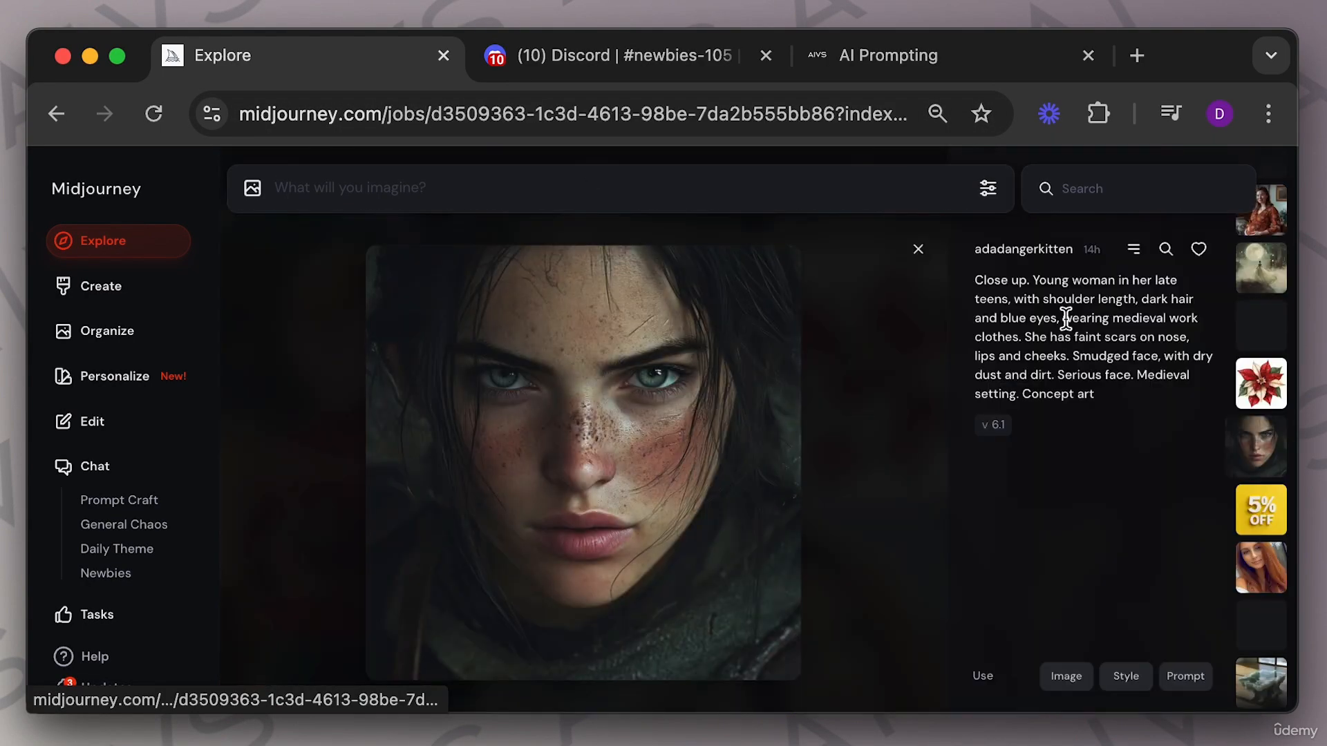
{"action": "left_click", "coordinate": [1066, 677]}
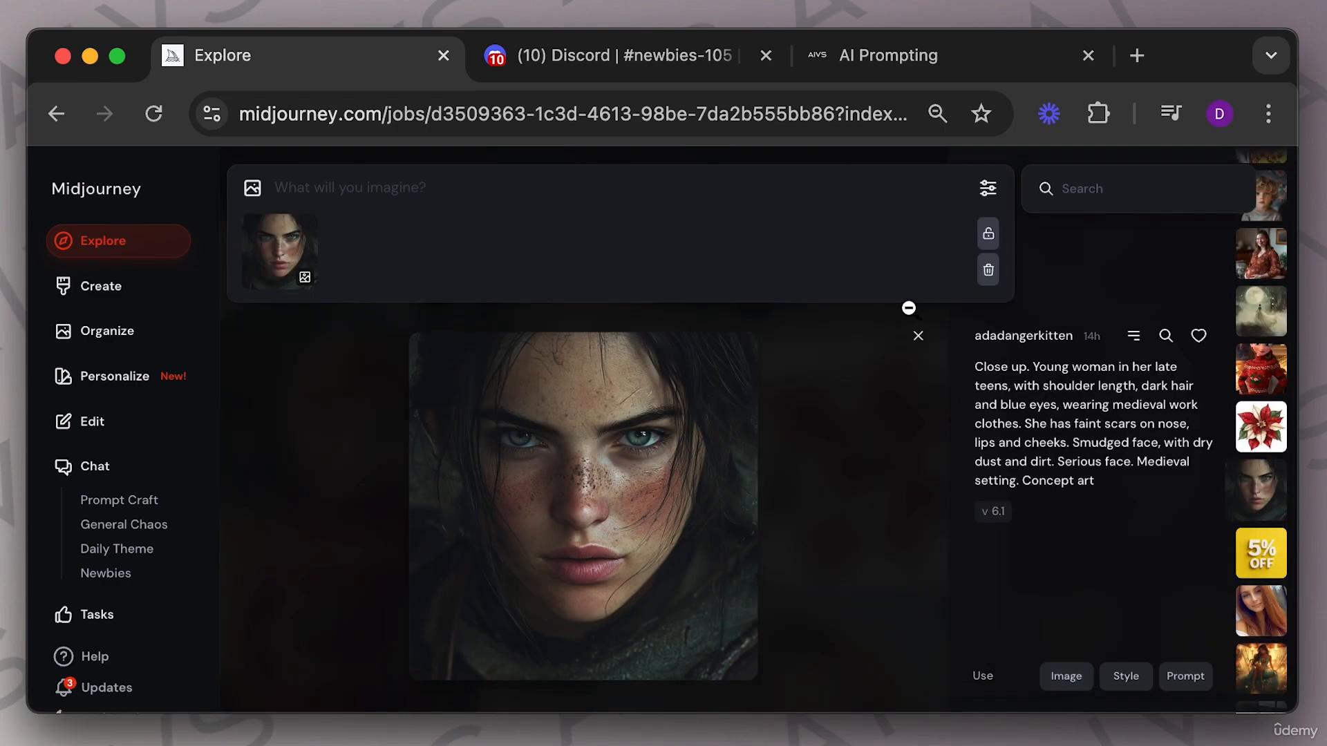
{"action": "left_click", "coordinate": [918, 344]}
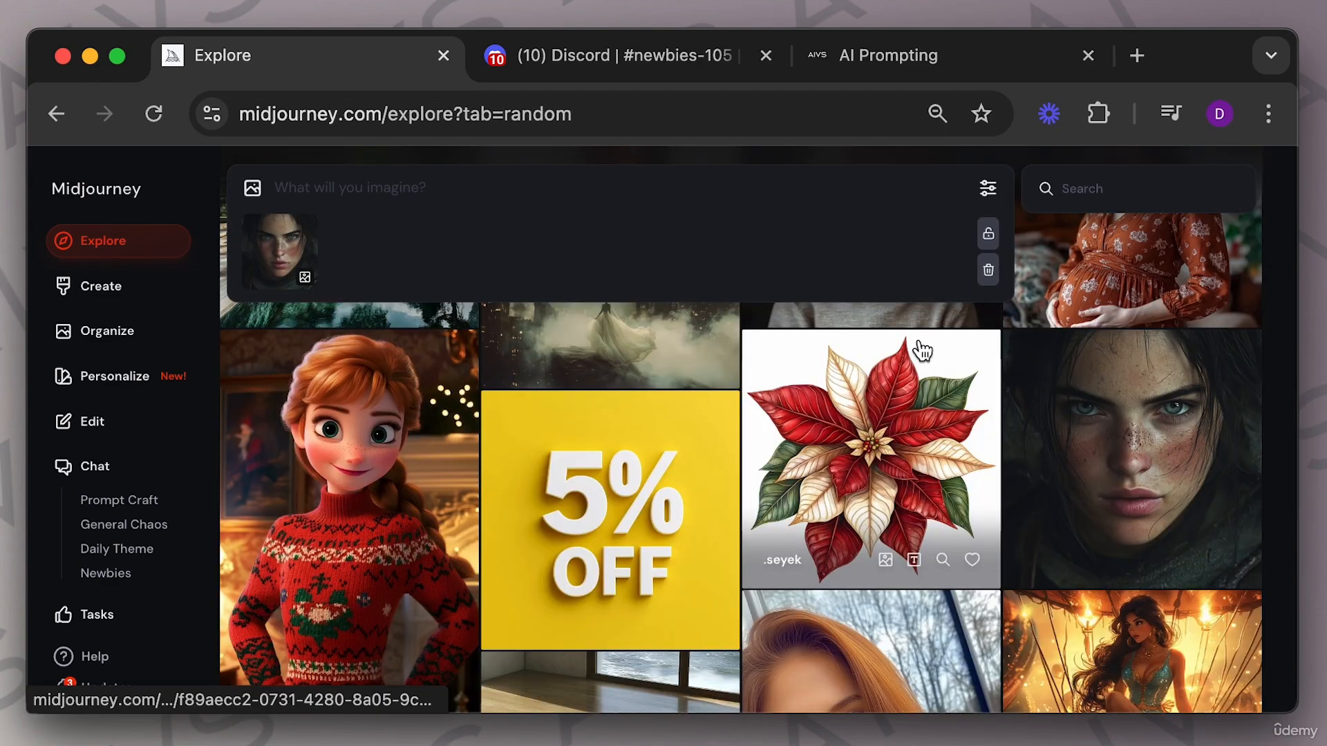
Open the poolside wellness retreat image and return to the Explore page.
{"action": "left_click", "coordinate": [220, 155]}
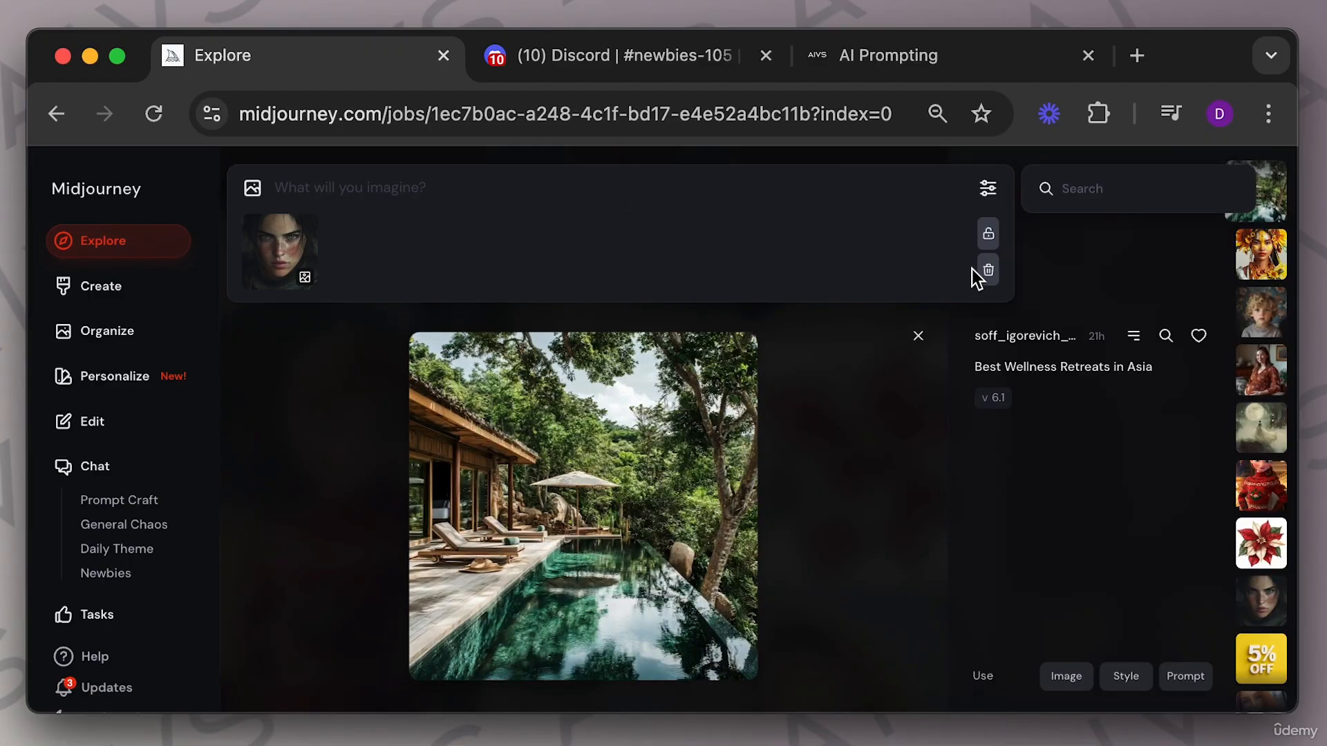
{"action": "left_click", "coordinate": [873, 434]}
{"action": "left_click", "coordinate": [107, 241]}
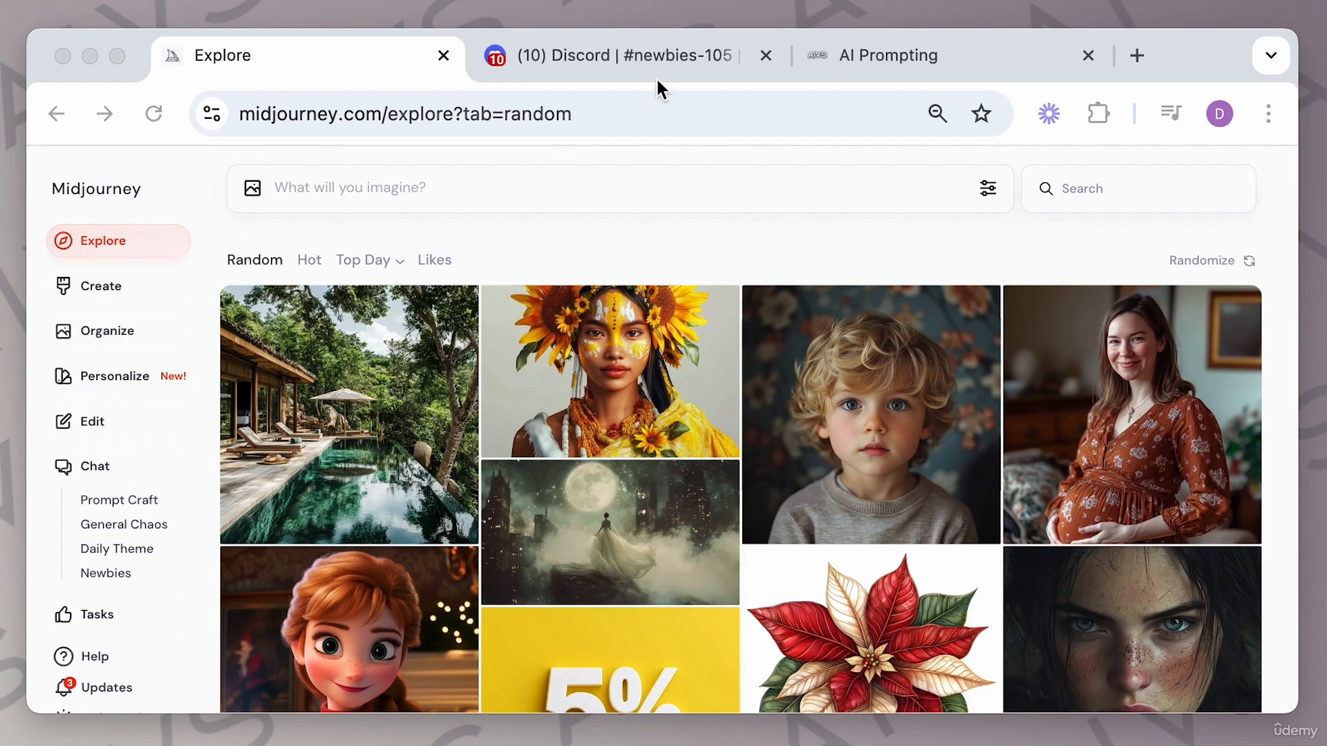
Switch to the Discord newbies-105 channel and highlight the --v 6.0 parameter in the angler prompt.
{"action": "left_click", "coordinate": [643, 57]}
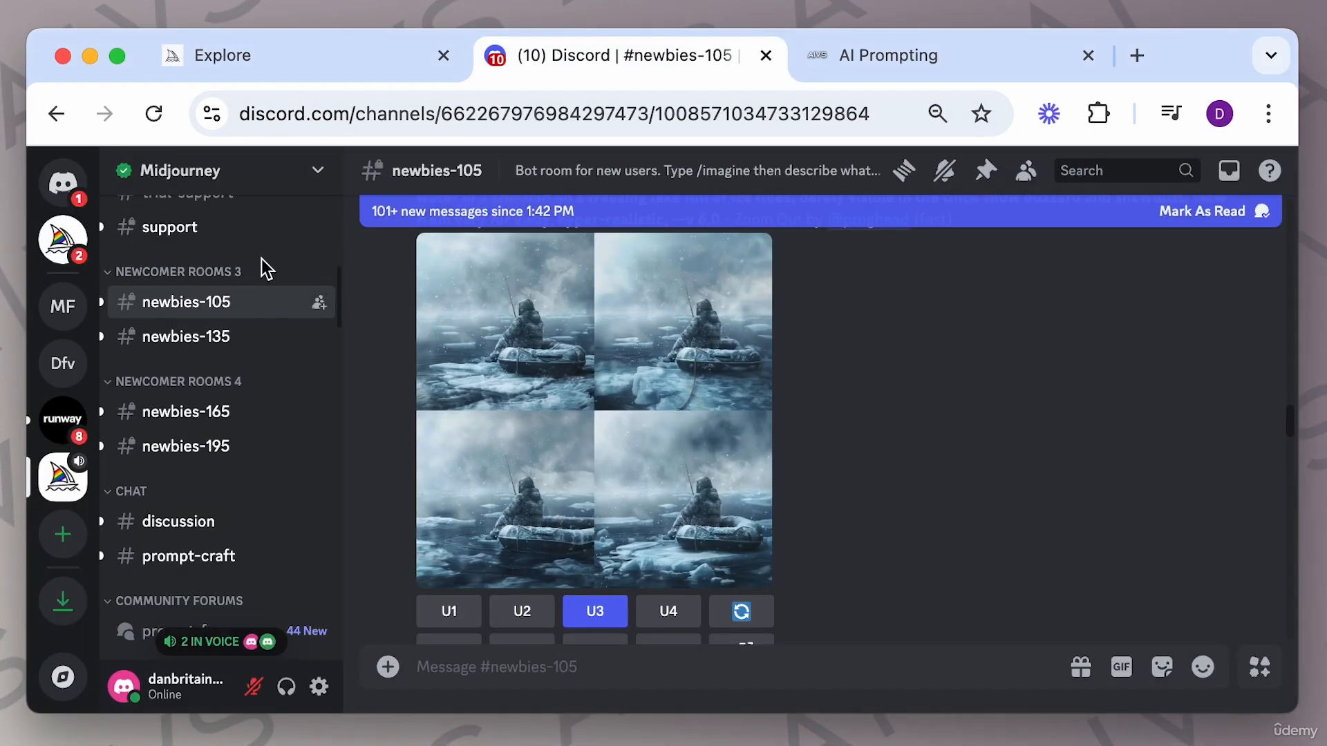
{"action": "scroll", "coordinate": [261, 258], "scroll_direction": "up", "scroll_amount": 3}
{"action": "scroll", "coordinate": [260, 267], "scroll_direction": "down", "scroll_amount": 4}
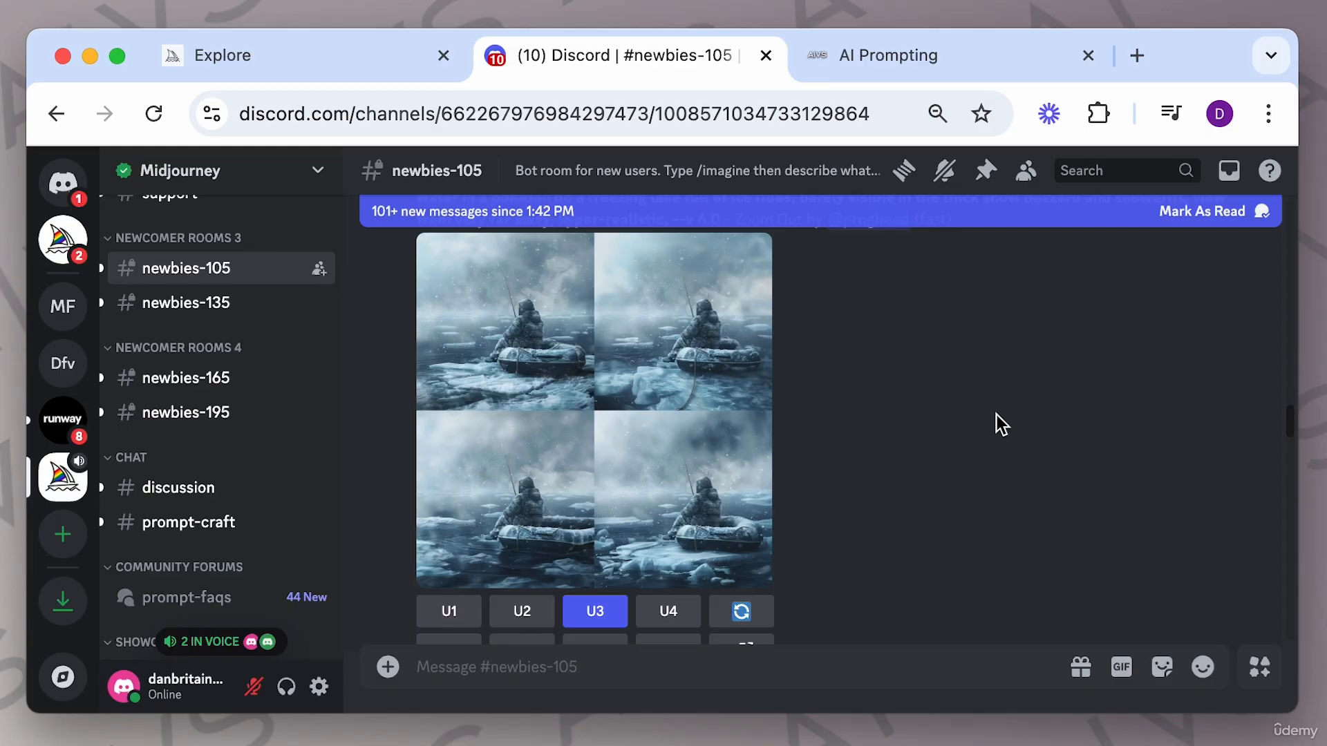
{"action": "scroll", "coordinate": [951, 459], "scroll_direction": "down", "scroll_amount": 4}
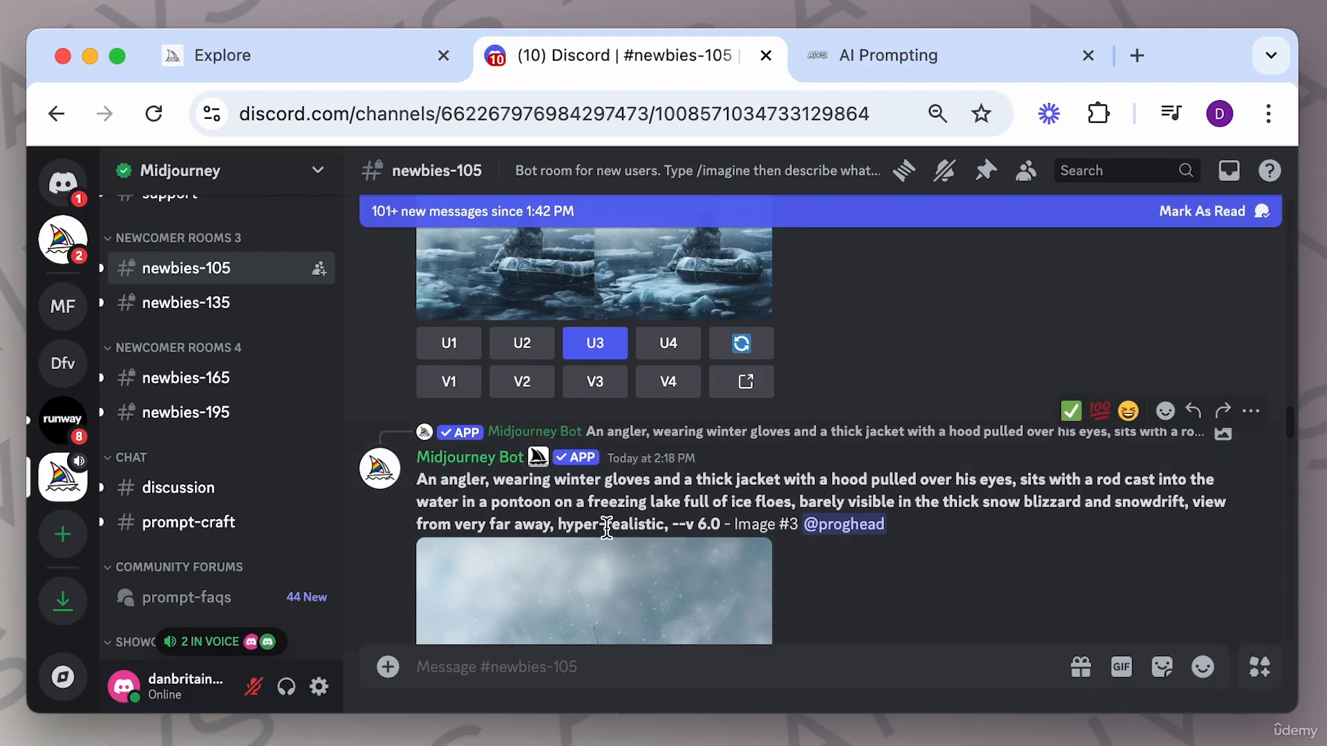
{"action": "left_click_drag", "start_coordinate": [679, 529], "coordinate": [723, 531]}
Return to the Midjourney site and open the Create page.
{"action": "left_click", "coordinate": [349, 60]}
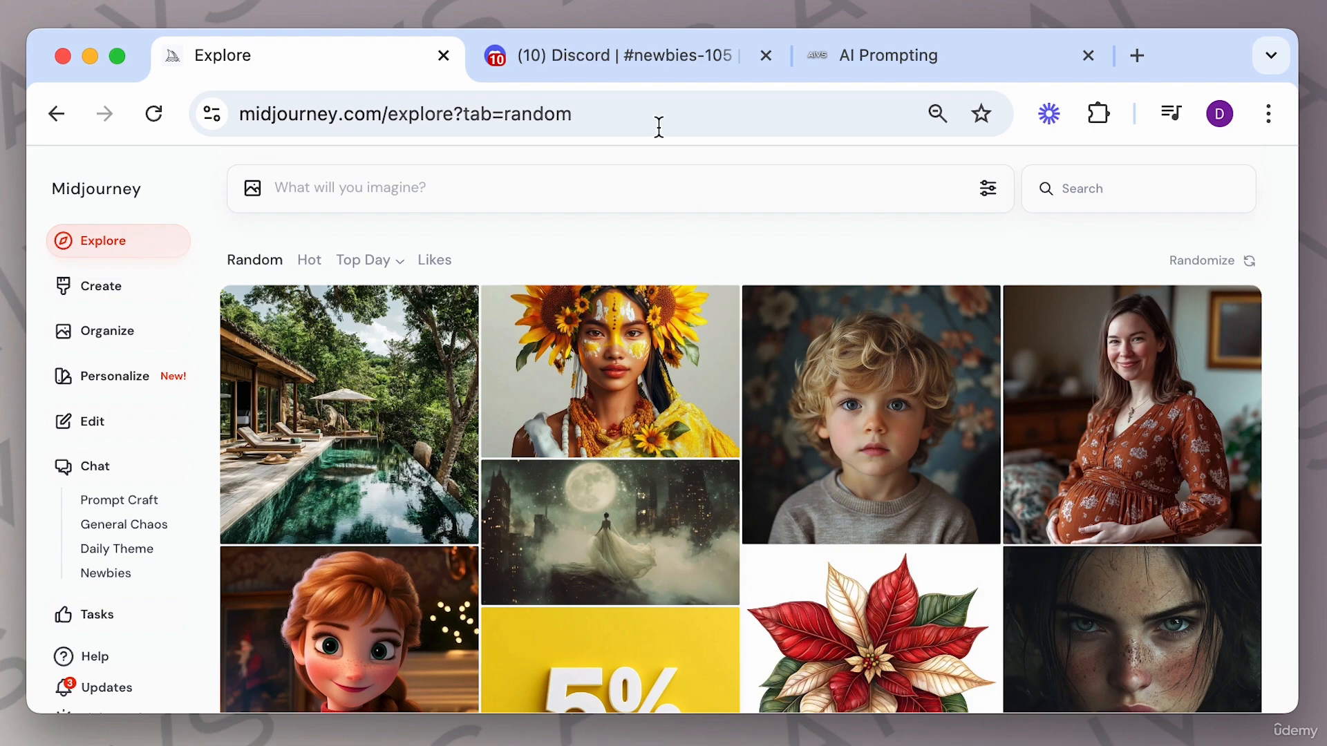
{"action": "left_click", "coordinate": [617, 54]}
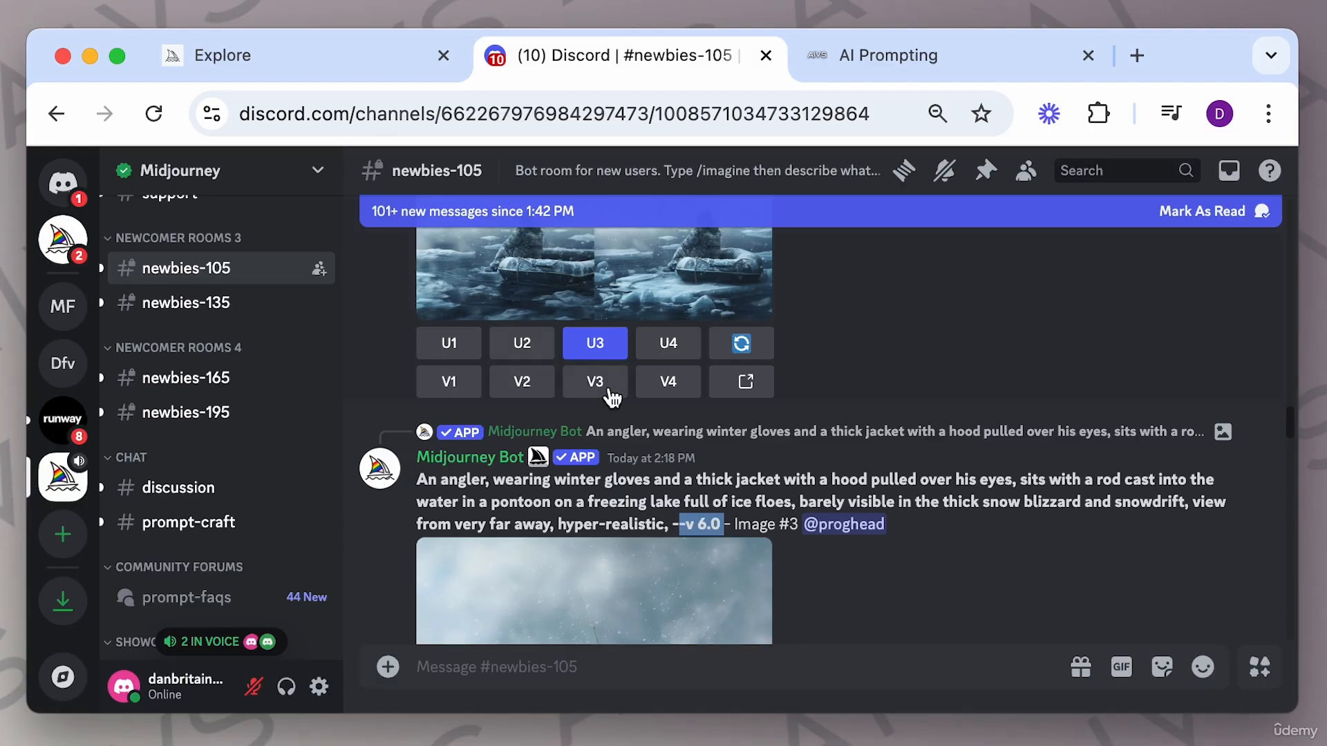
{"action": "scroll", "coordinate": [197, 342], "scroll_direction": "up", "scroll_amount": 3}
{"action": "scroll", "coordinate": [207, 341], "scroll_direction": "down", "scroll_amount": 5}
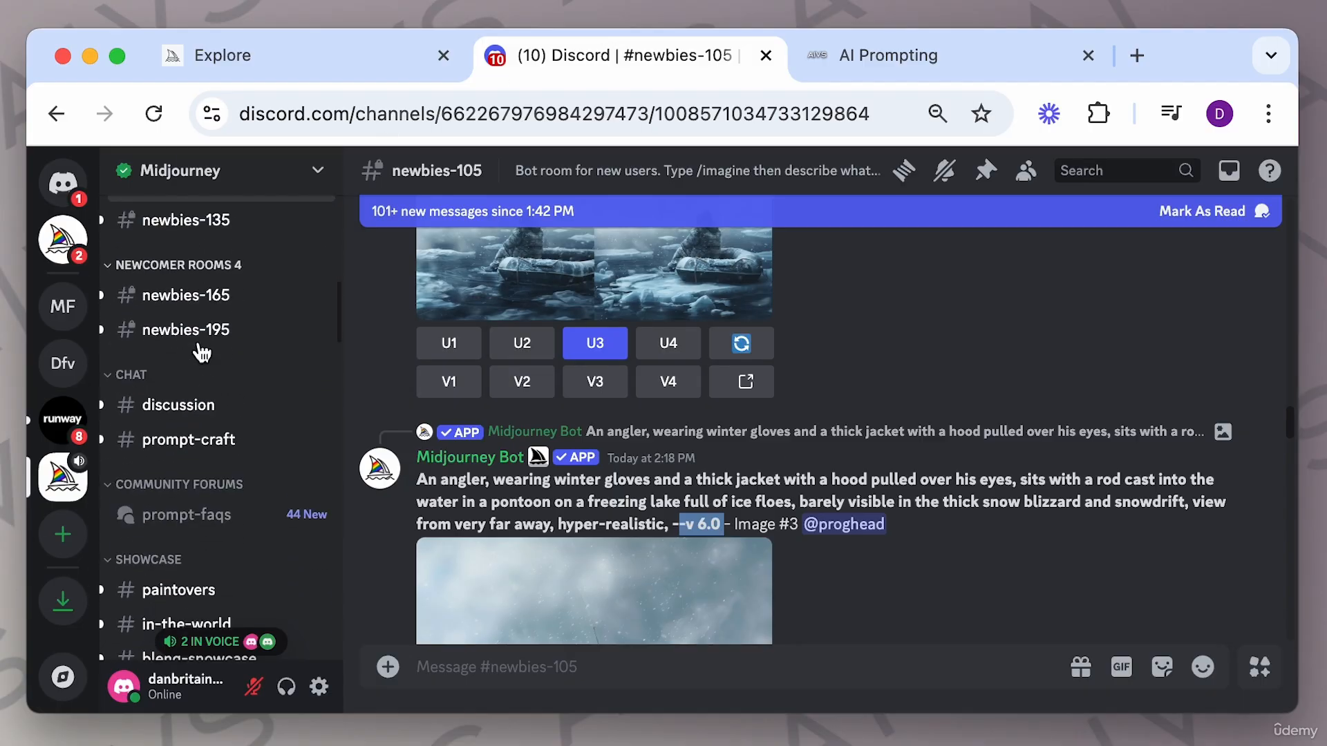
{"action": "scroll", "coordinate": [889, 487], "scroll_direction": "down", "scroll_amount": 5}
{"action": "scroll", "coordinate": [889, 486], "scroll_direction": "up", "scroll_amount": 4}
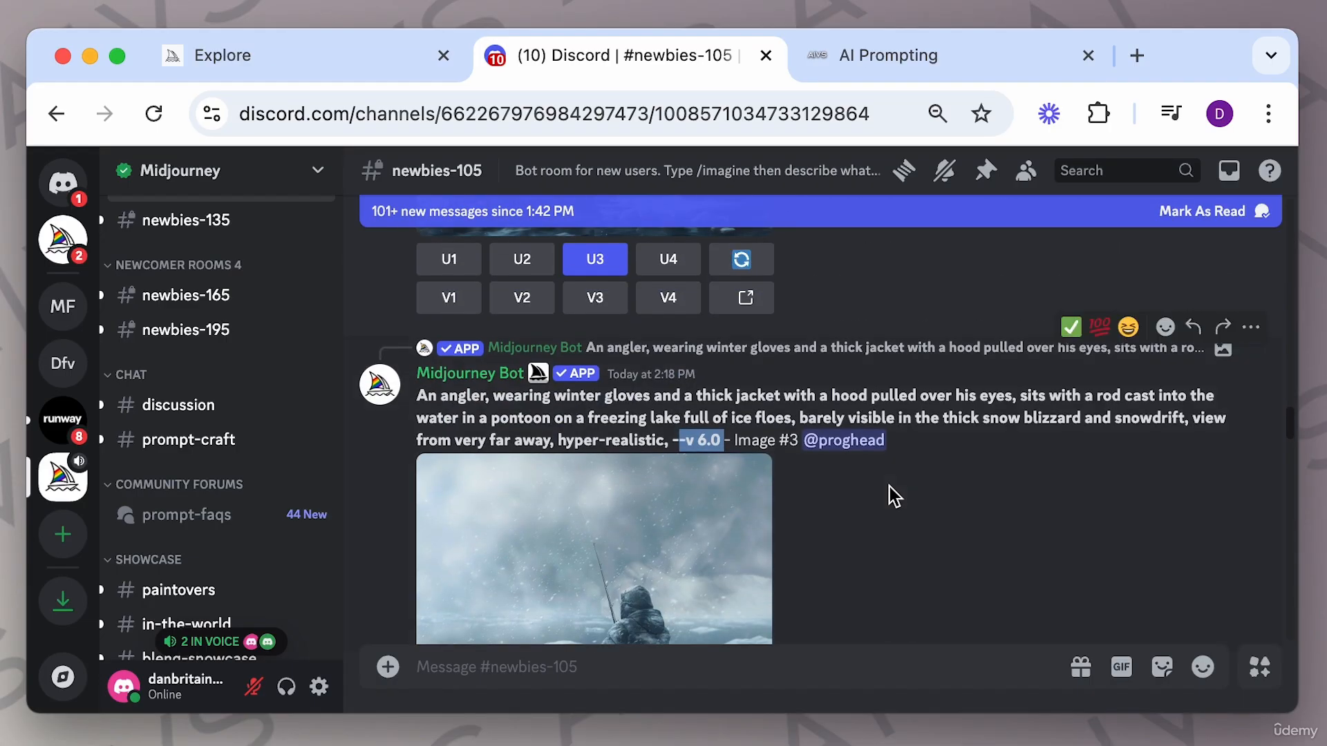
{"action": "left_click", "coordinate": [405, 62]}
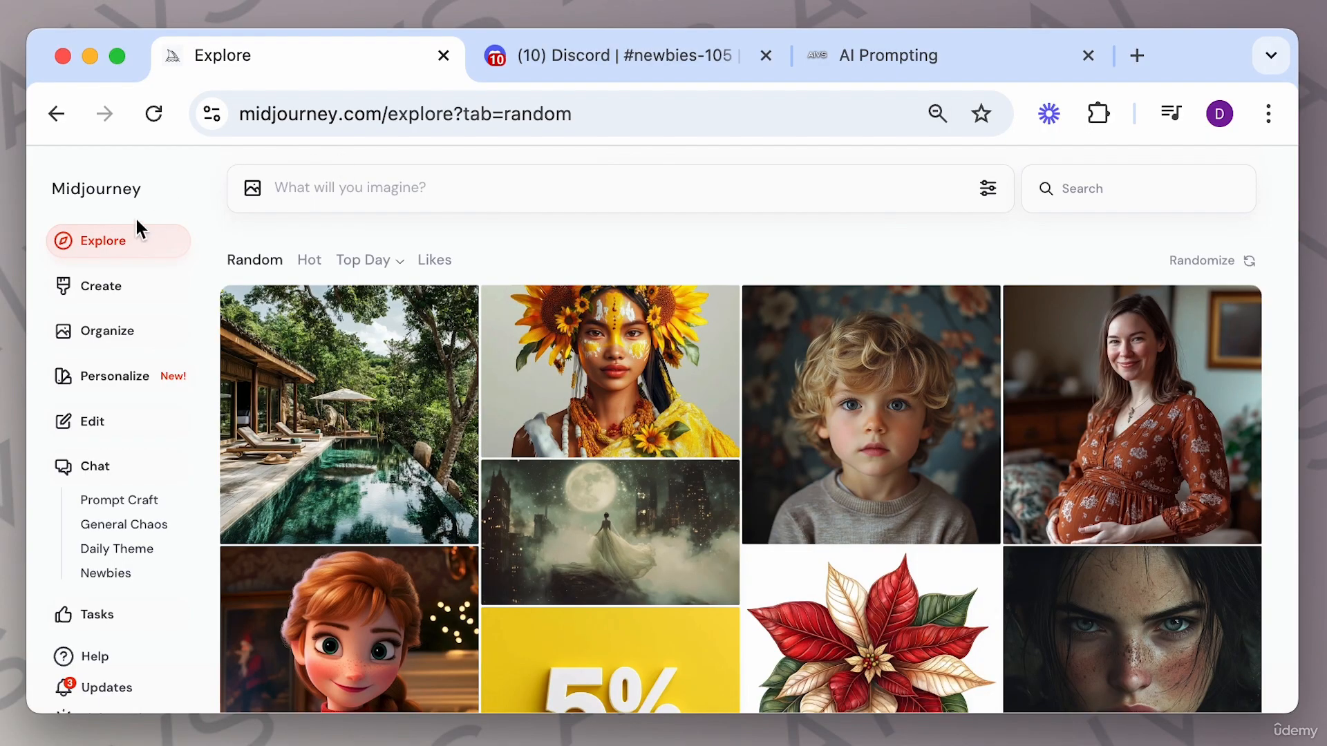
{"action": "left_click", "coordinate": [127, 290]}
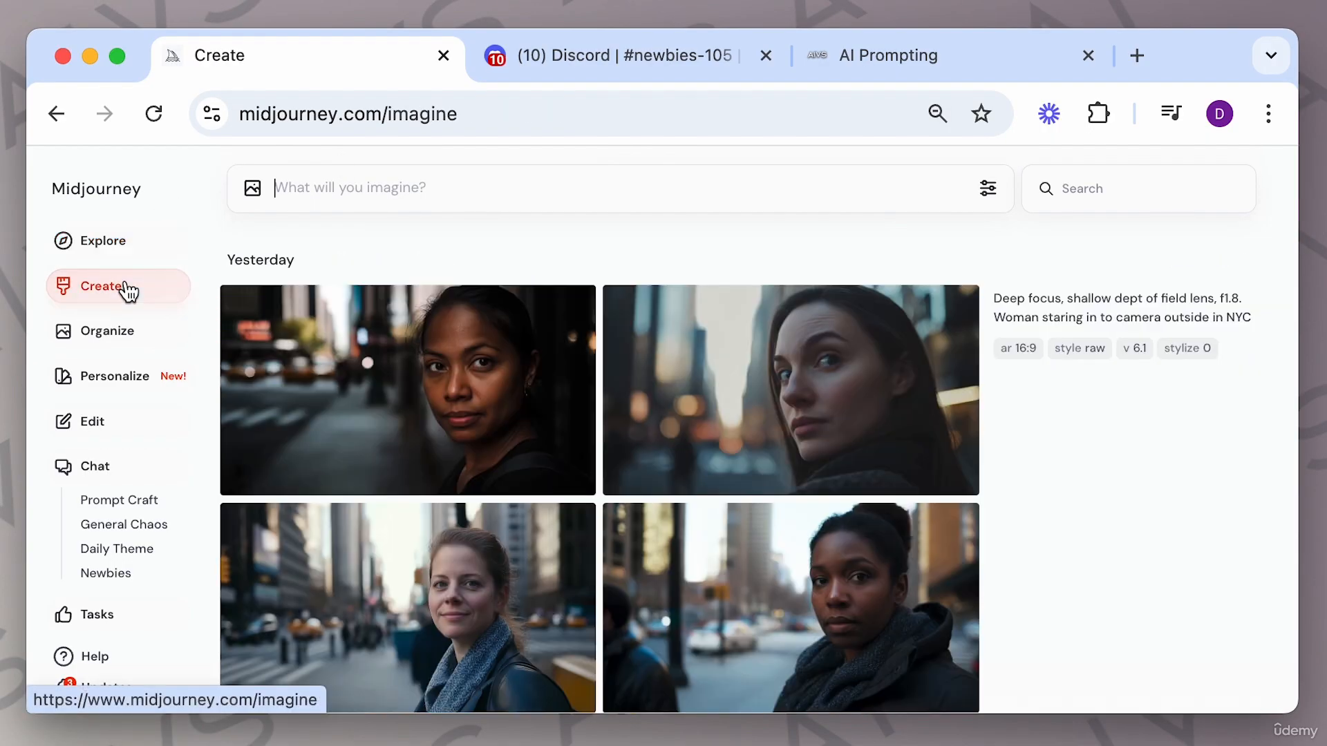
Go to the Explore page, browse the random feed and open the Vietnamese statue image with its prompt.
{"action": "left_click", "coordinate": [118, 329]}
{"action": "left_click", "coordinate": [124, 246]}
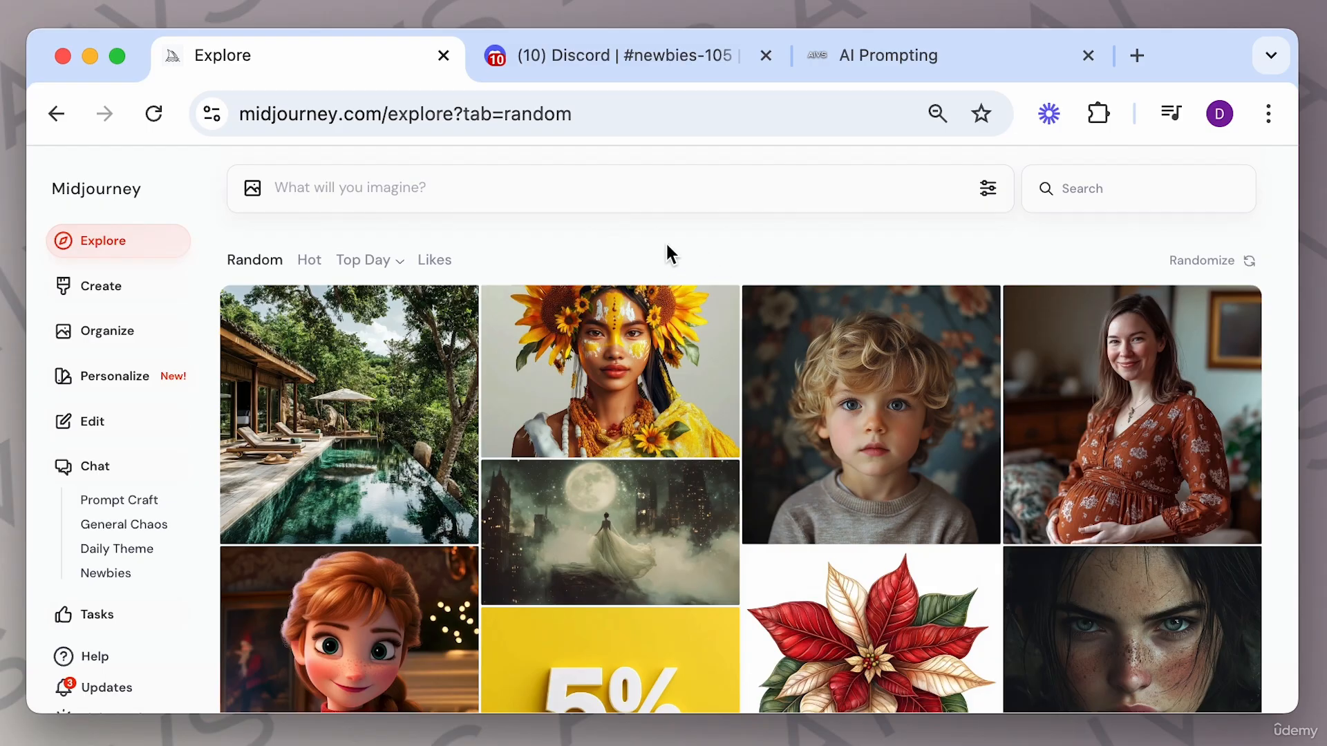
{"action": "scroll", "coordinate": [698, 418], "scroll_direction": "down", "scroll_amount": 3}
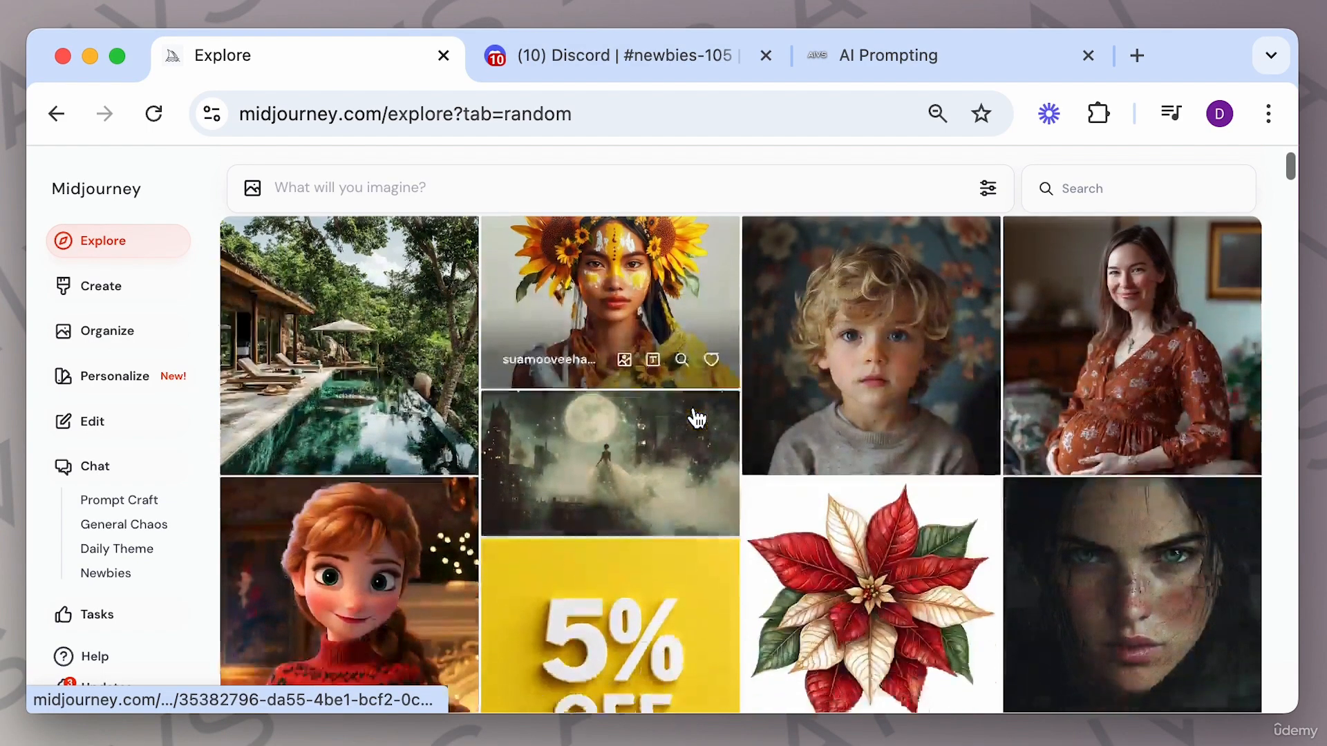
{"action": "scroll", "coordinate": [698, 418], "scroll_direction": "down", "scroll_amount": 10}
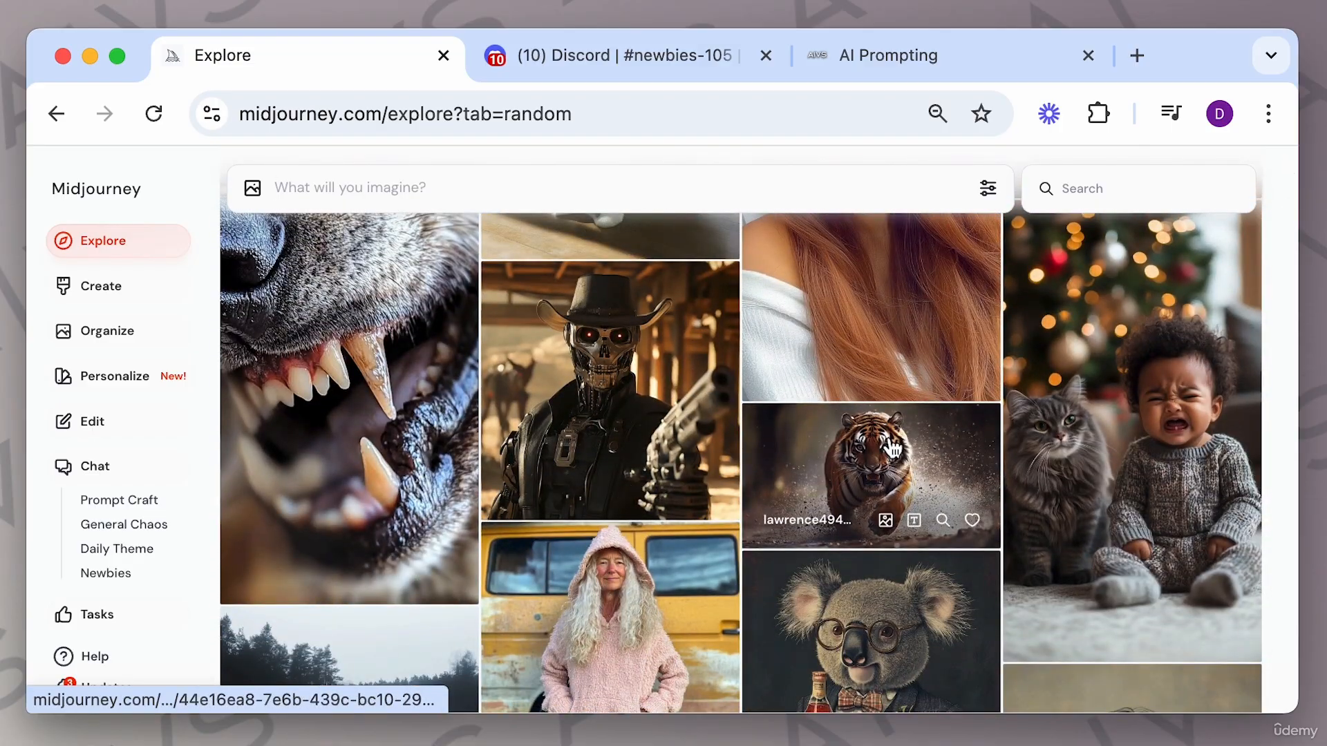
{"action": "scroll", "coordinate": [891, 449], "scroll_direction": "down", "scroll_amount": 1}
{"action": "scroll", "coordinate": [891, 449], "scroll_direction": "down", "scroll_amount": 4}
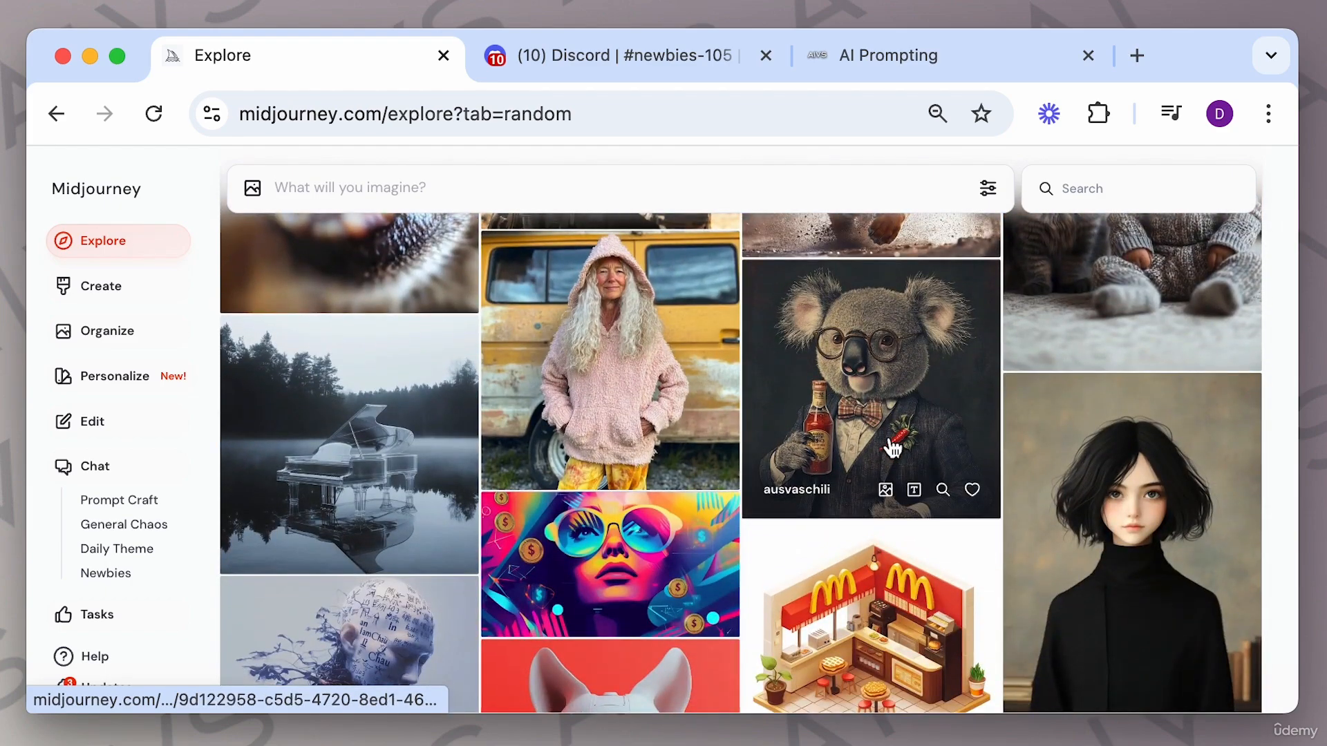
{"action": "scroll", "coordinate": [892, 449], "scroll_direction": "down", "scroll_amount": 7}
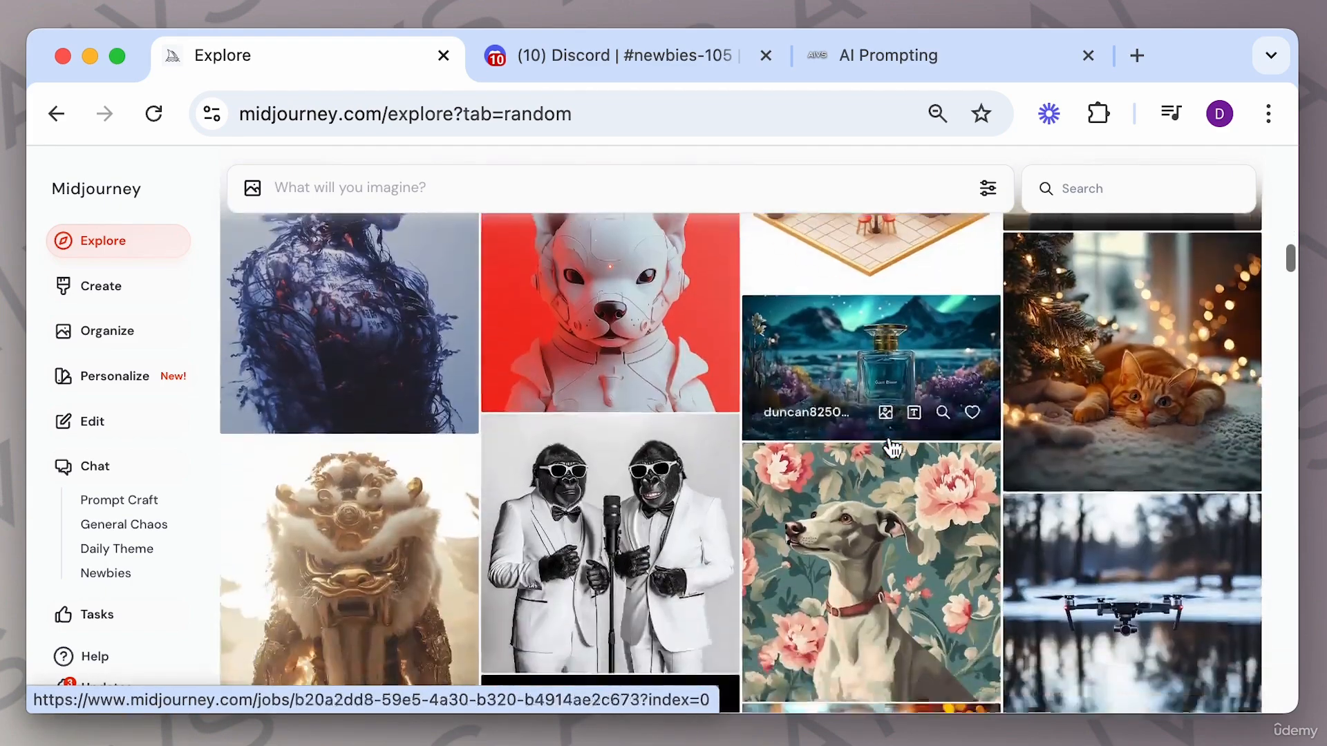
{"action": "scroll", "coordinate": [892, 448], "scroll_direction": "down", "scroll_amount": 5}
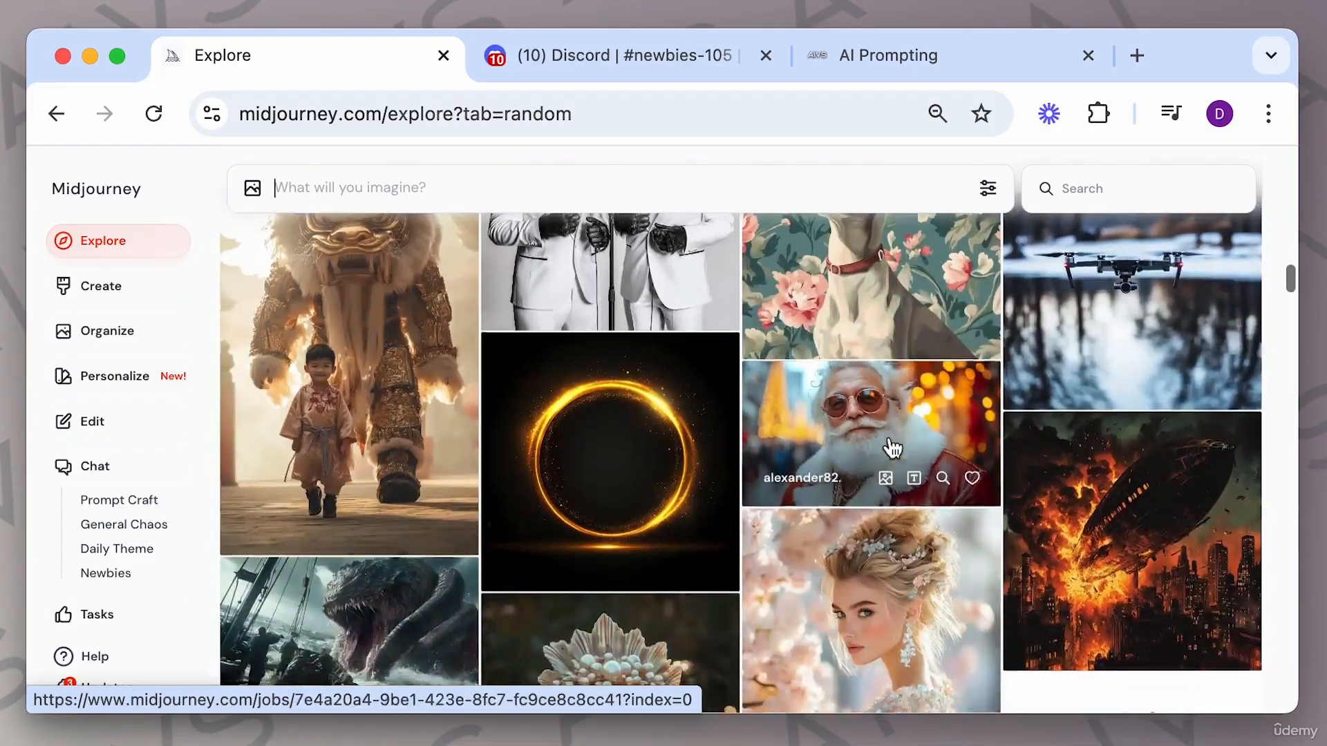
{"action": "scroll", "coordinate": [892, 447], "scroll_direction": "up", "scroll_amount": 5}
{"action": "scroll", "coordinate": [892, 448], "scroll_direction": "up", "scroll_amount": 3}
{"action": "left_click", "coordinate": [367, 376]}
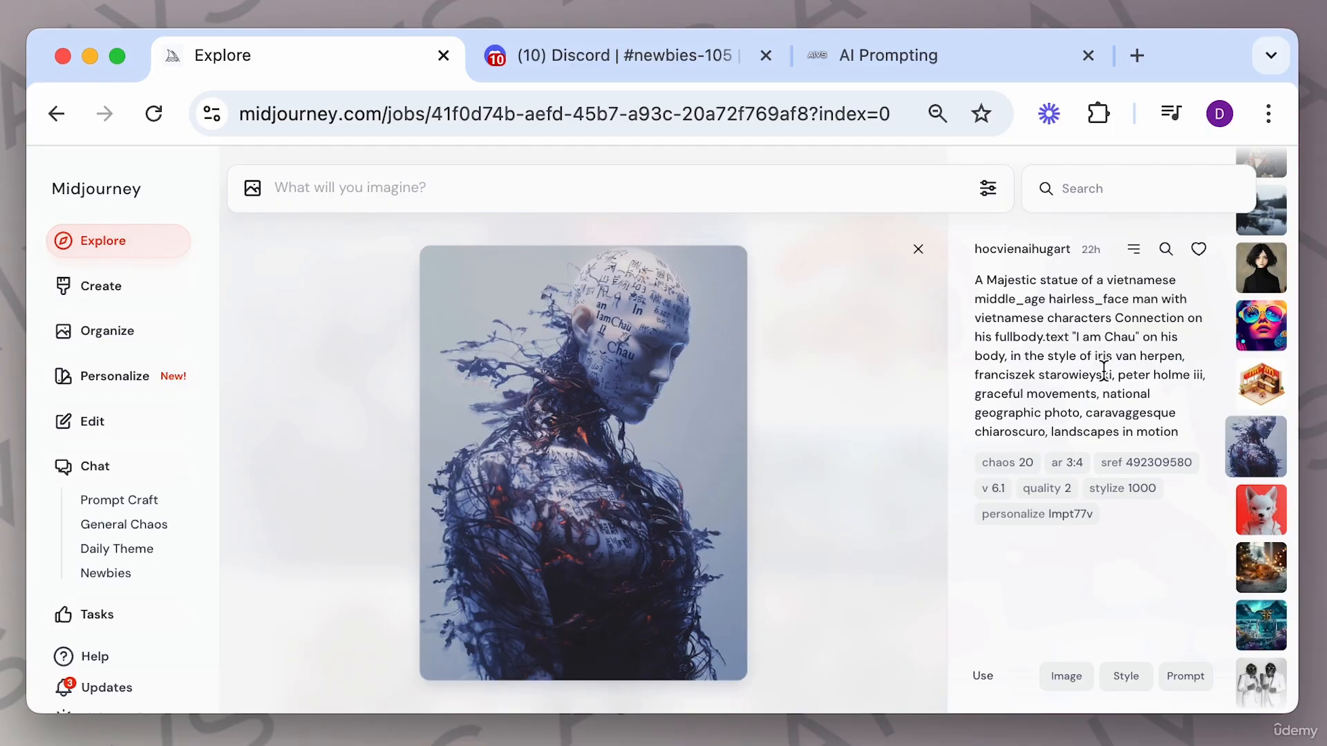
Switch to the AI Prompting guide and expand its Midjourney section under AI Image Generation Tools.
{"action": "left_click", "coordinate": [933, 61]}
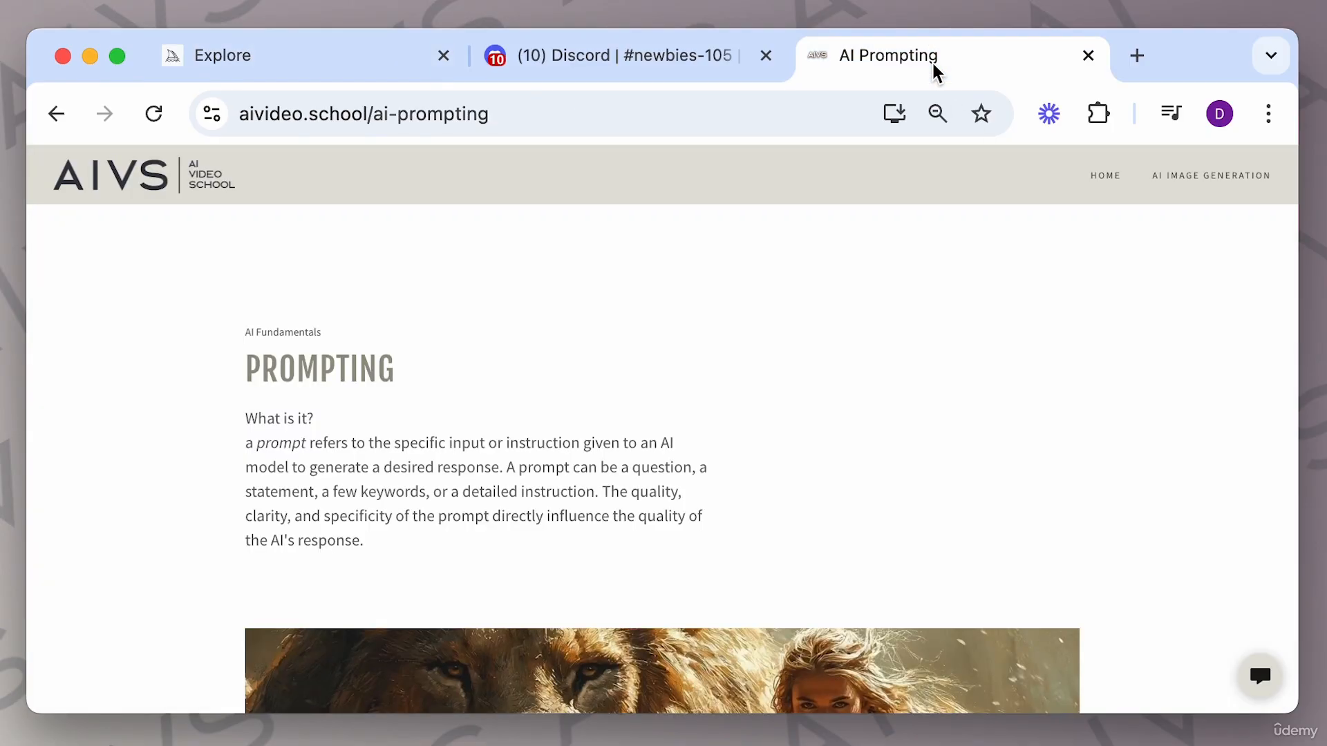
{"action": "scroll", "coordinate": [755, 431], "scroll_direction": "down", "scroll_amount": 15}
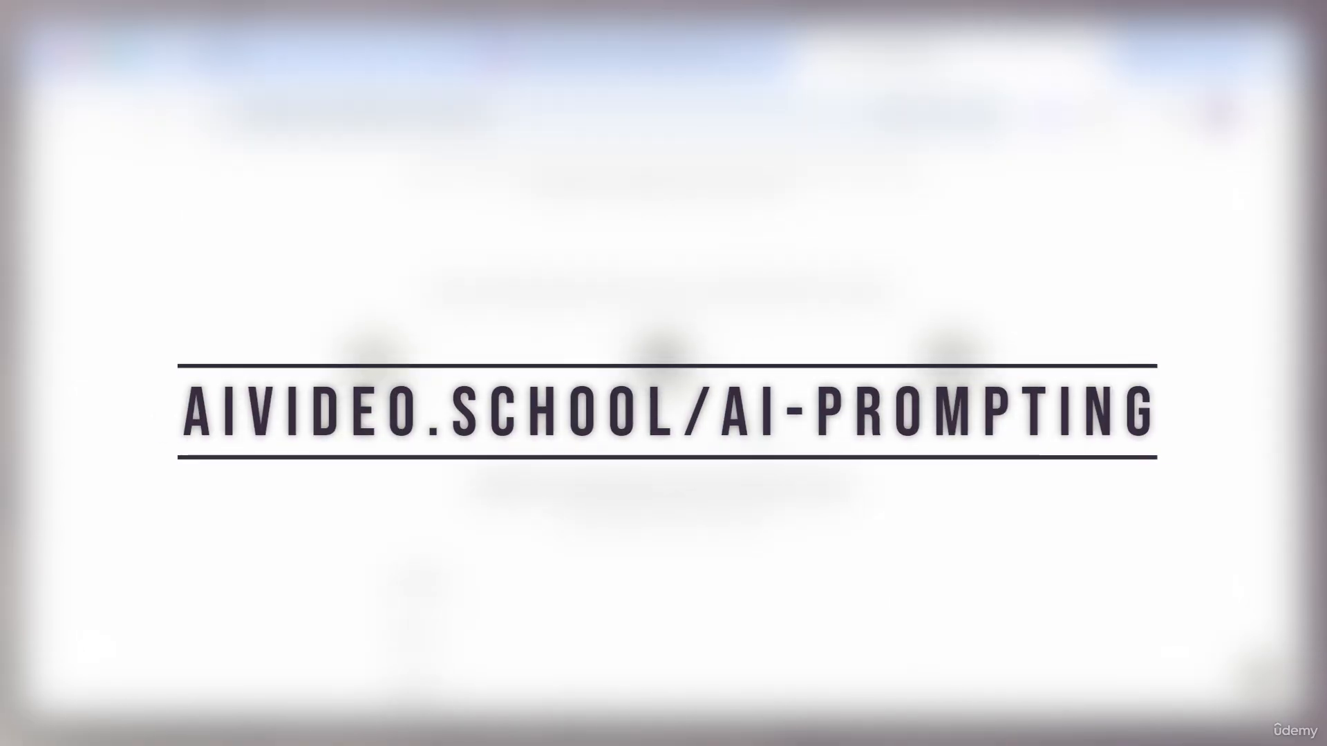
{"action": "scroll", "coordinate": [754, 431], "scroll_direction": "down", "scroll_amount": 3}
{"action": "scroll", "coordinate": [750, 432], "scroll_direction": "down", "scroll_amount": 10}
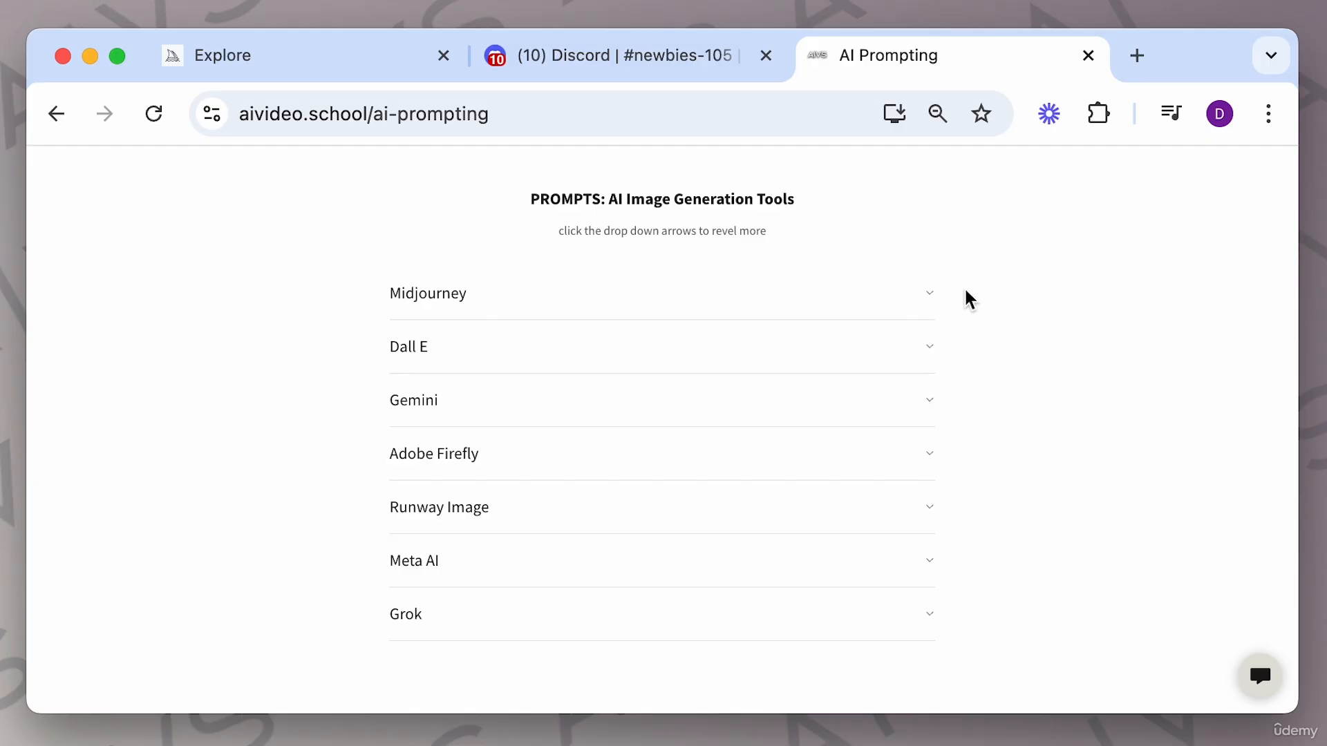
{"action": "left_click", "coordinate": [933, 302]}
{"action": "scroll", "coordinate": [720, 469], "scroll_direction": "down", "scroll_amount": 3}
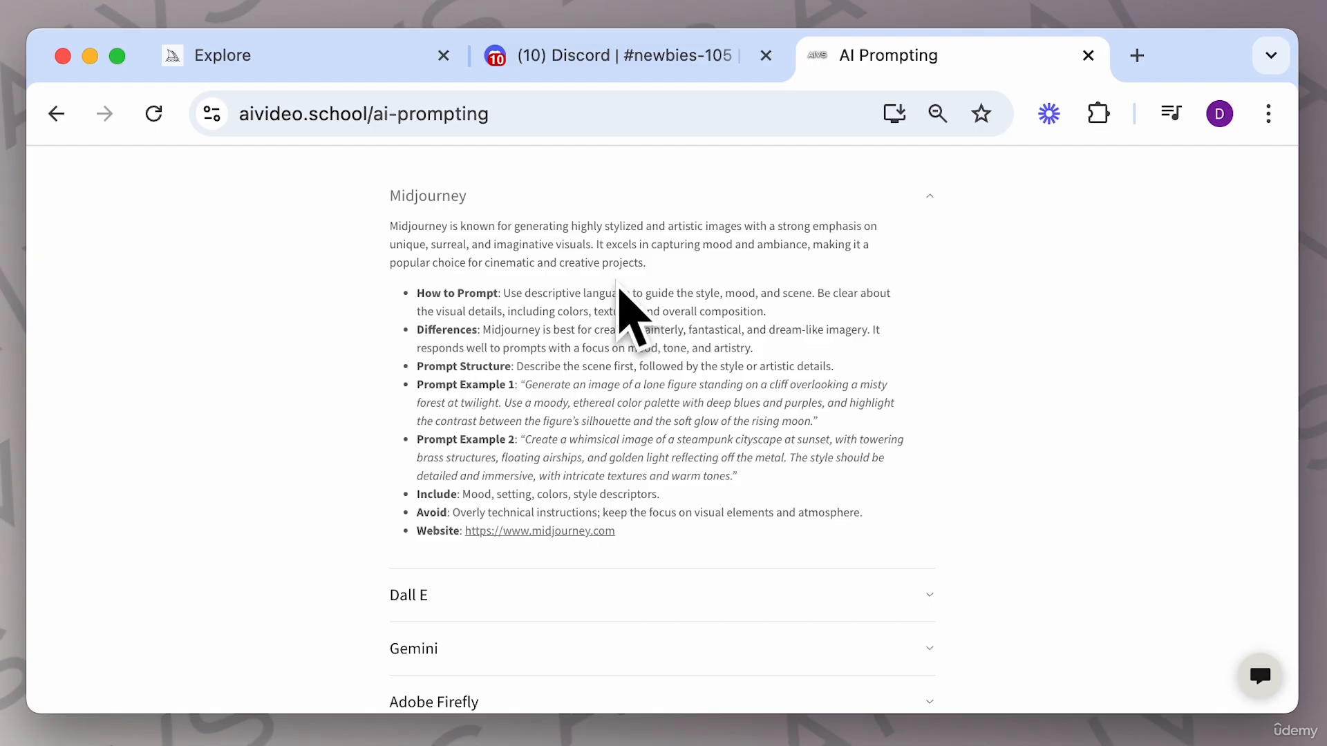
Return to Midjourney, close the statue image, then open and close the cyberpunk dog icon image.
{"action": "left_click", "coordinate": [320, 66]}
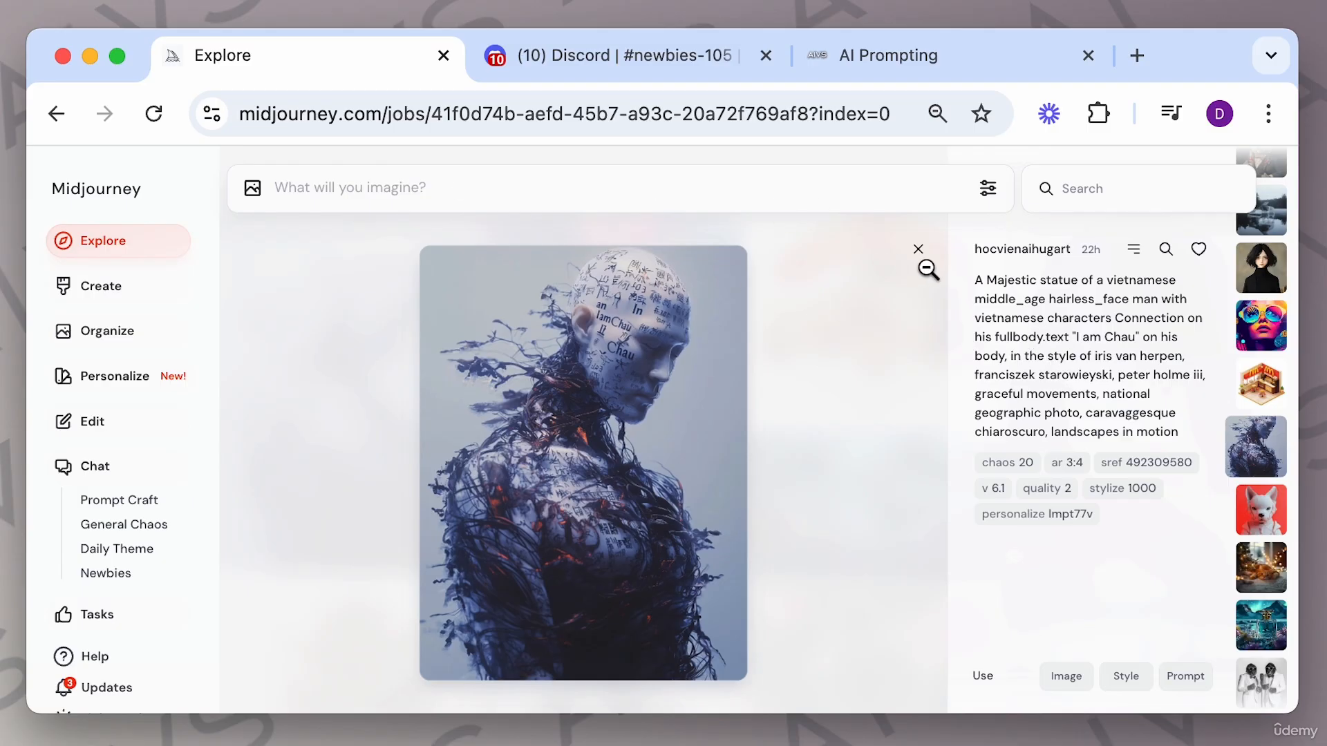
{"action": "left_click", "coordinate": [918, 250]}
{"action": "left_click", "coordinate": [654, 421]}
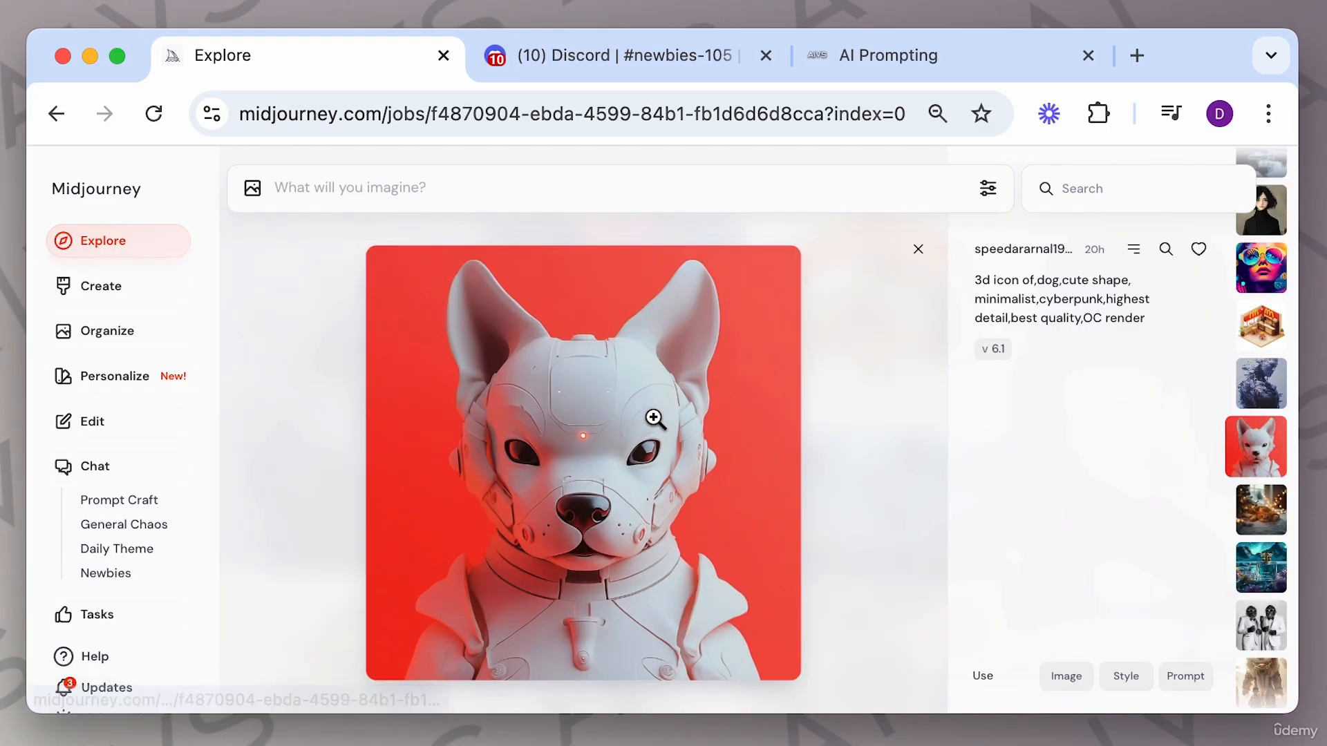
{"action": "left_click", "coordinate": [916, 251]}
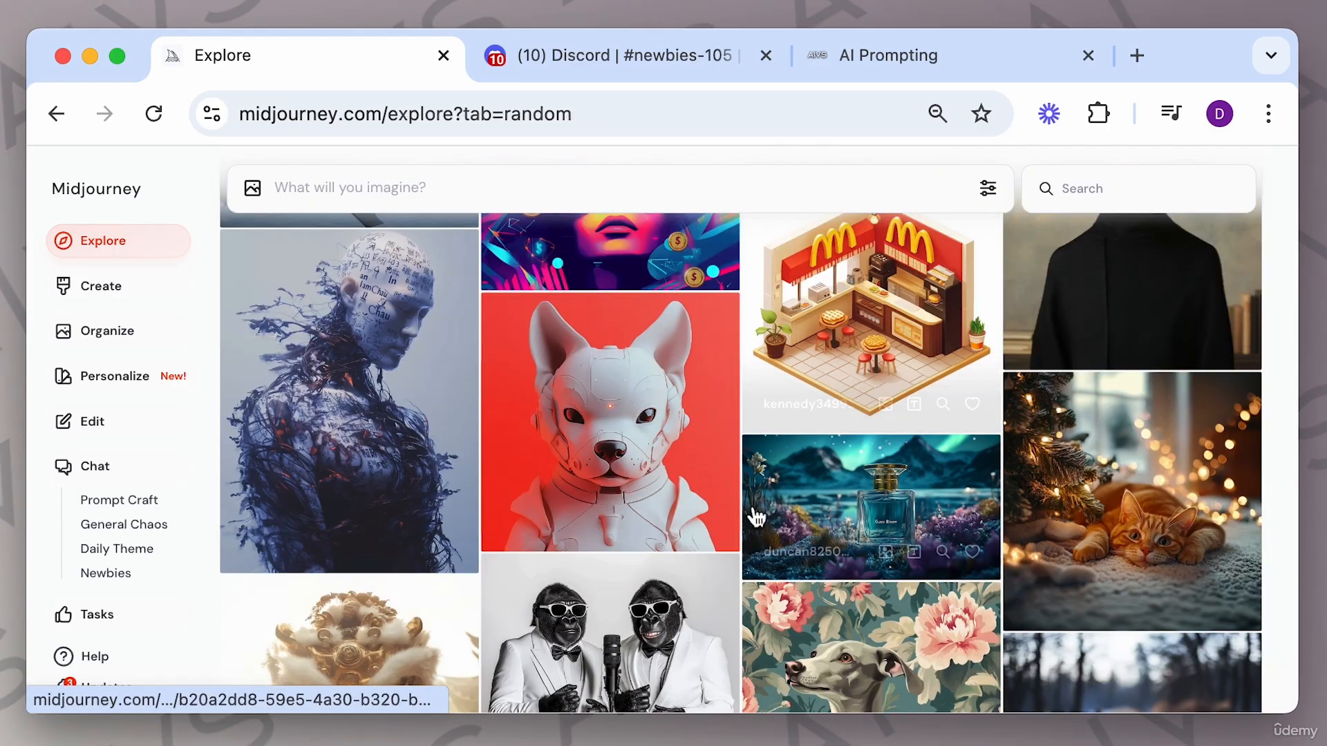
Scroll down the Explore feed and view the woman in a beanie beside a tram, then close it.
{"action": "scroll", "coordinate": [760, 525], "scroll_direction": "down", "scroll_amount": 5}
{"action": "scroll", "coordinate": [785, 550], "scroll_direction": "down", "scroll_amount": 4}
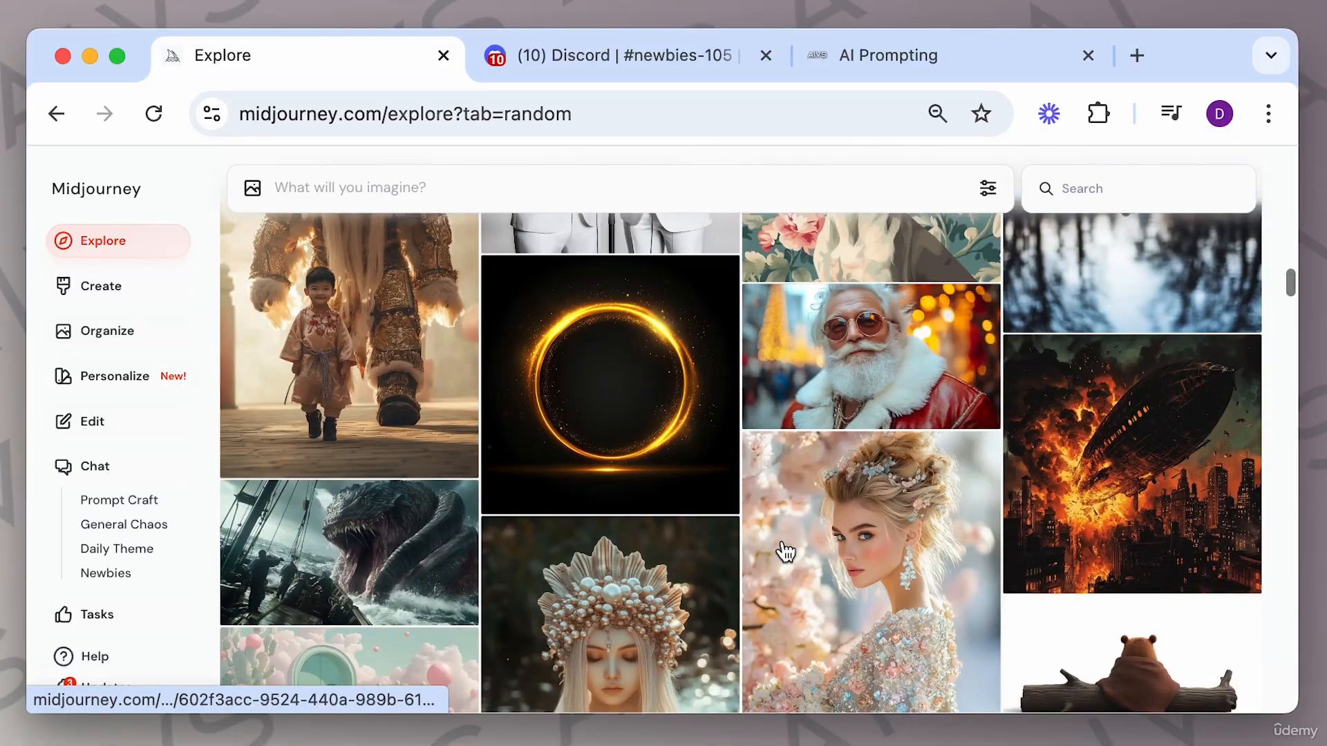
{"action": "scroll", "coordinate": [785, 551], "scroll_direction": "down", "scroll_amount": 7}
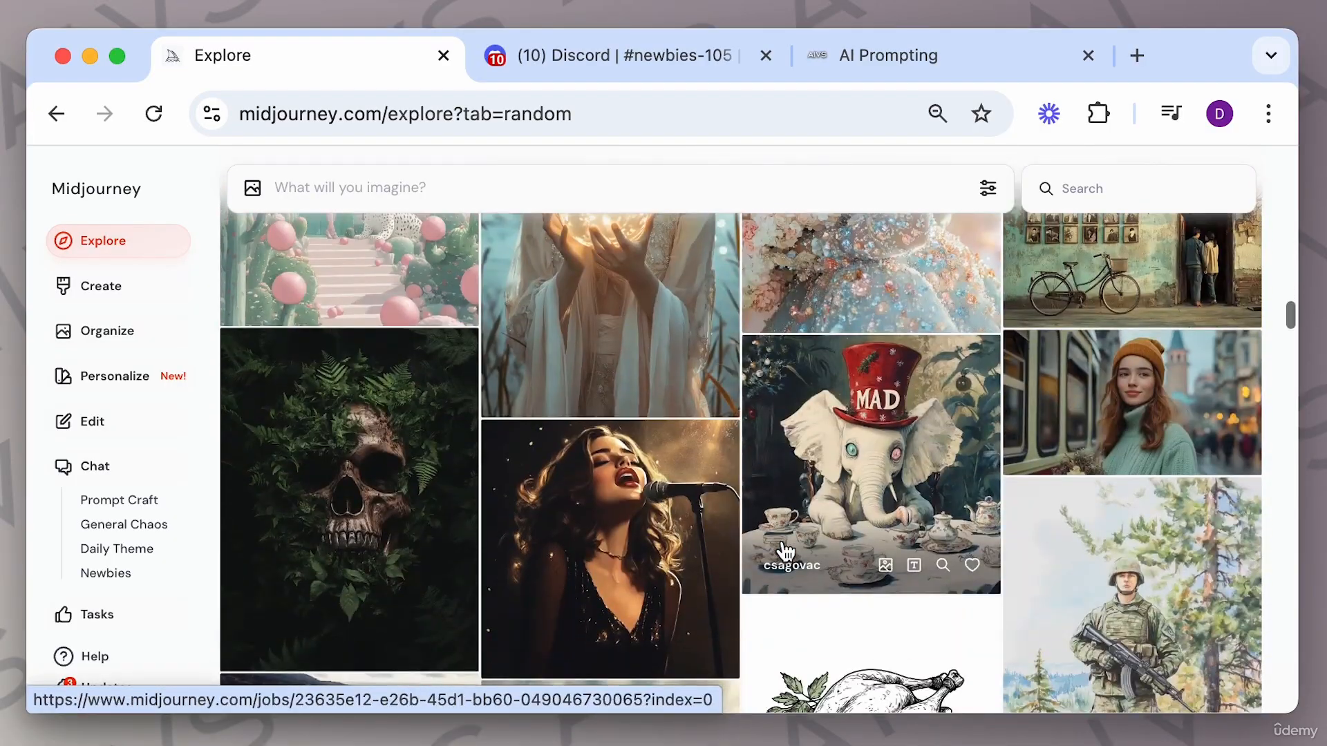
{"action": "scroll", "coordinate": [785, 551], "scroll_direction": "down", "scroll_amount": 1}
{"action": "left_click", "coordinate": [1095, 332]}
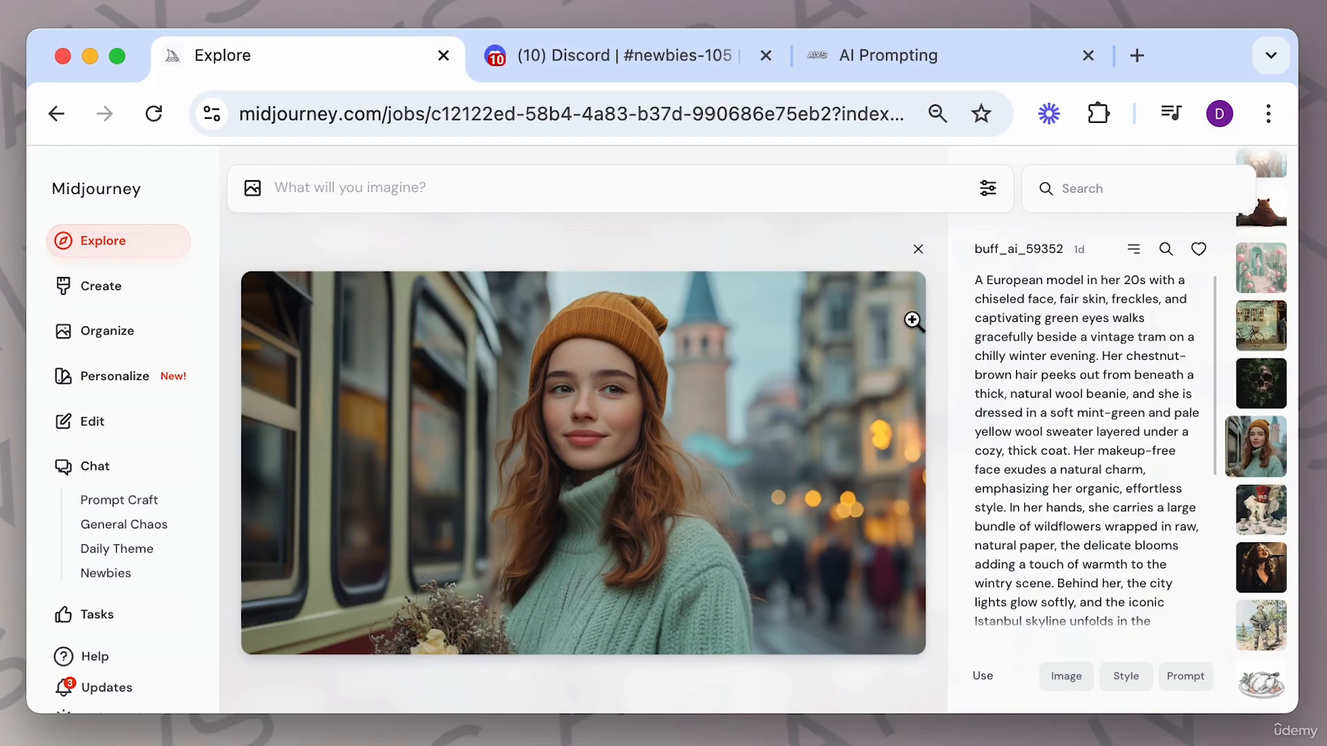
{"action": "left_click", "coordinate": [919, 251]}
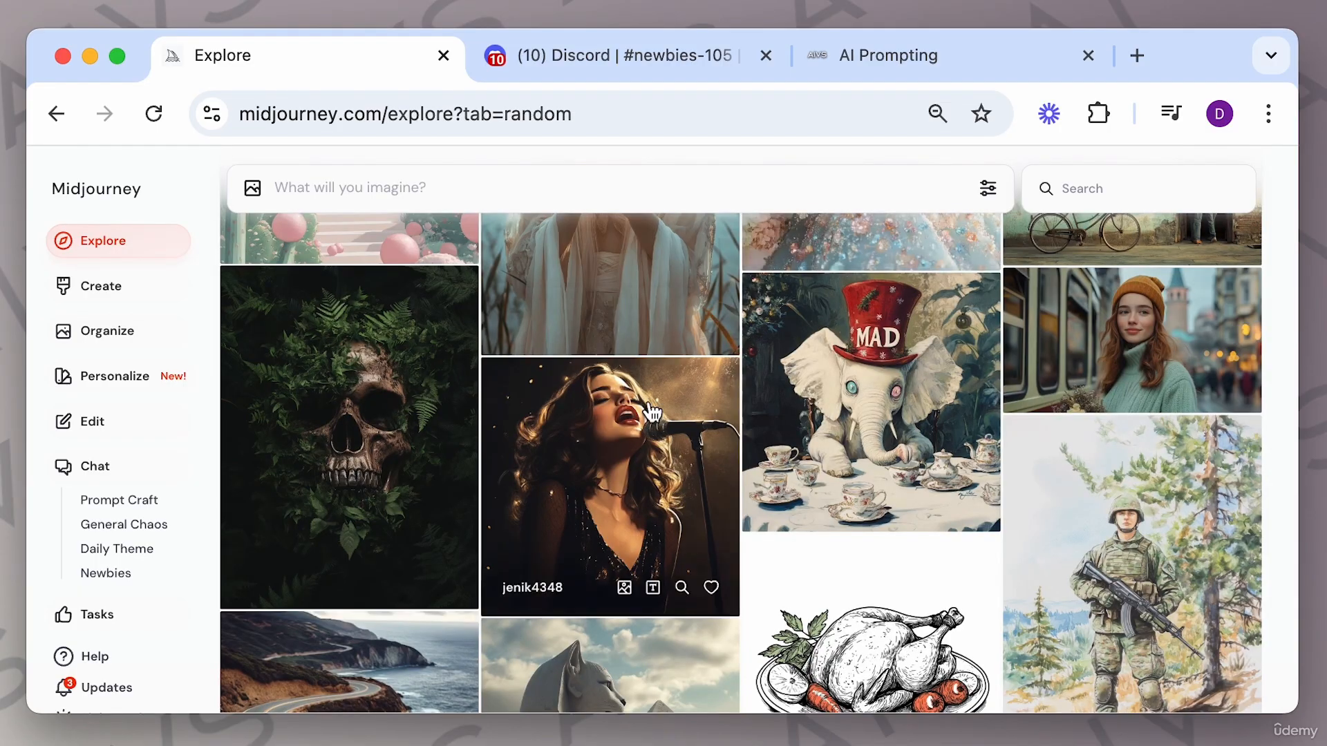
Scroll back to the top and open and close the prompt settings panel twice to review its options.
{"action": "scroll", "coordinate": [653, 414], "scroll_direction": "up", "scroll_amount": 10}
{"action": "scroll", "coordinate": [652, 413], "scroll_direction": "up", "scroll_amount": 15}
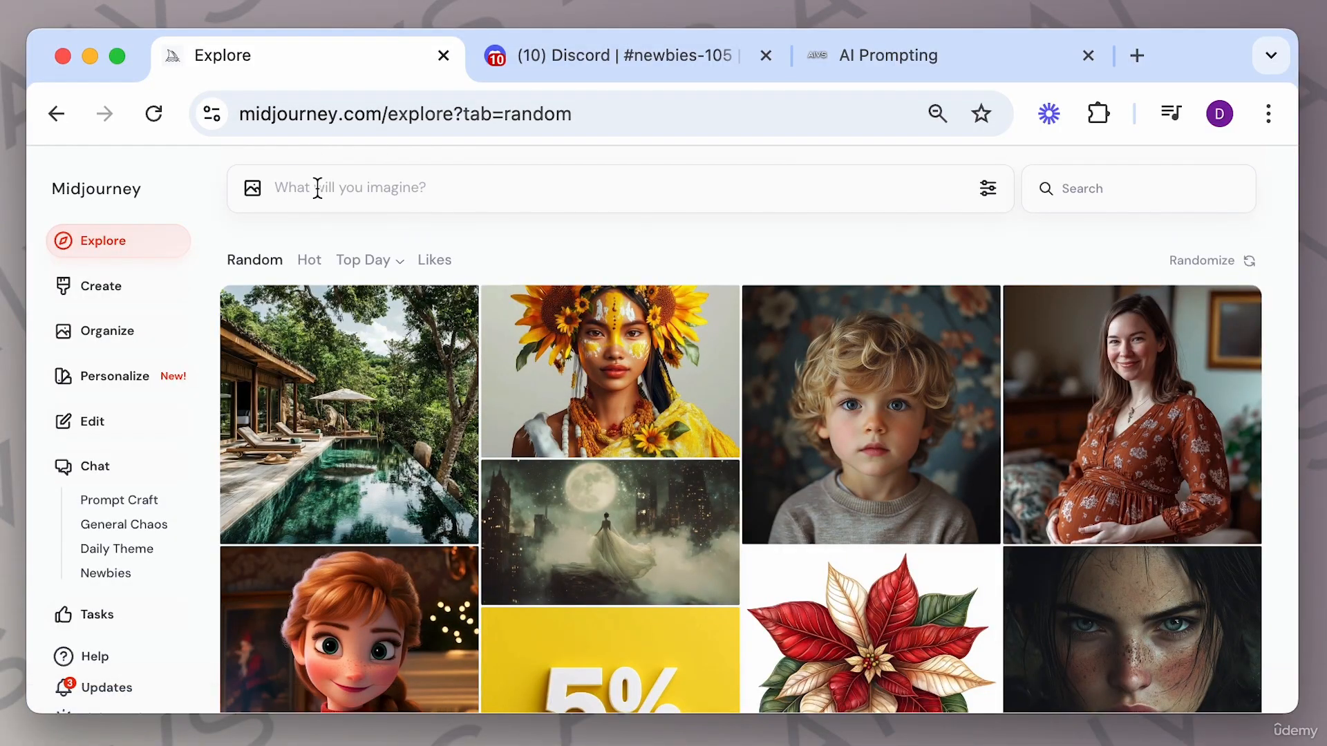
{"action": "left_click", "coordinate": [988, 191]}
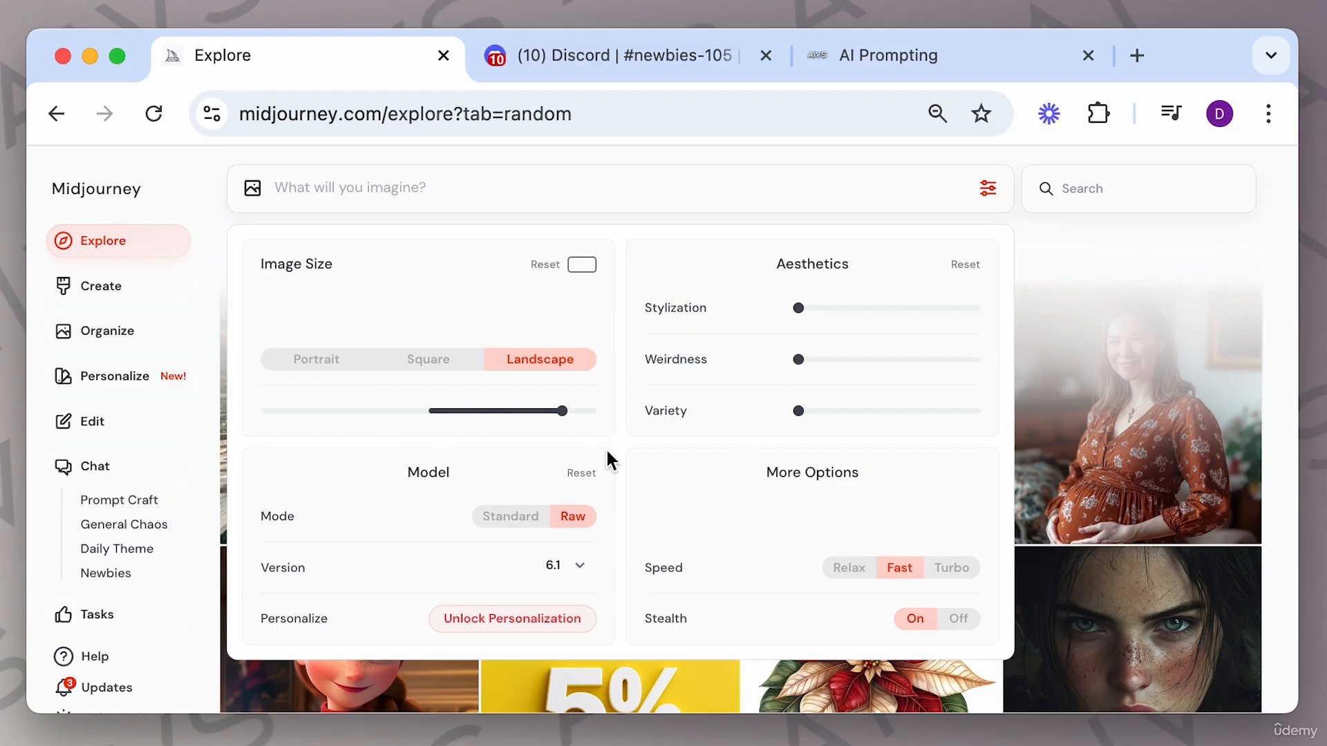
{"action": "left_click", "coordinate": [1035, 243]}
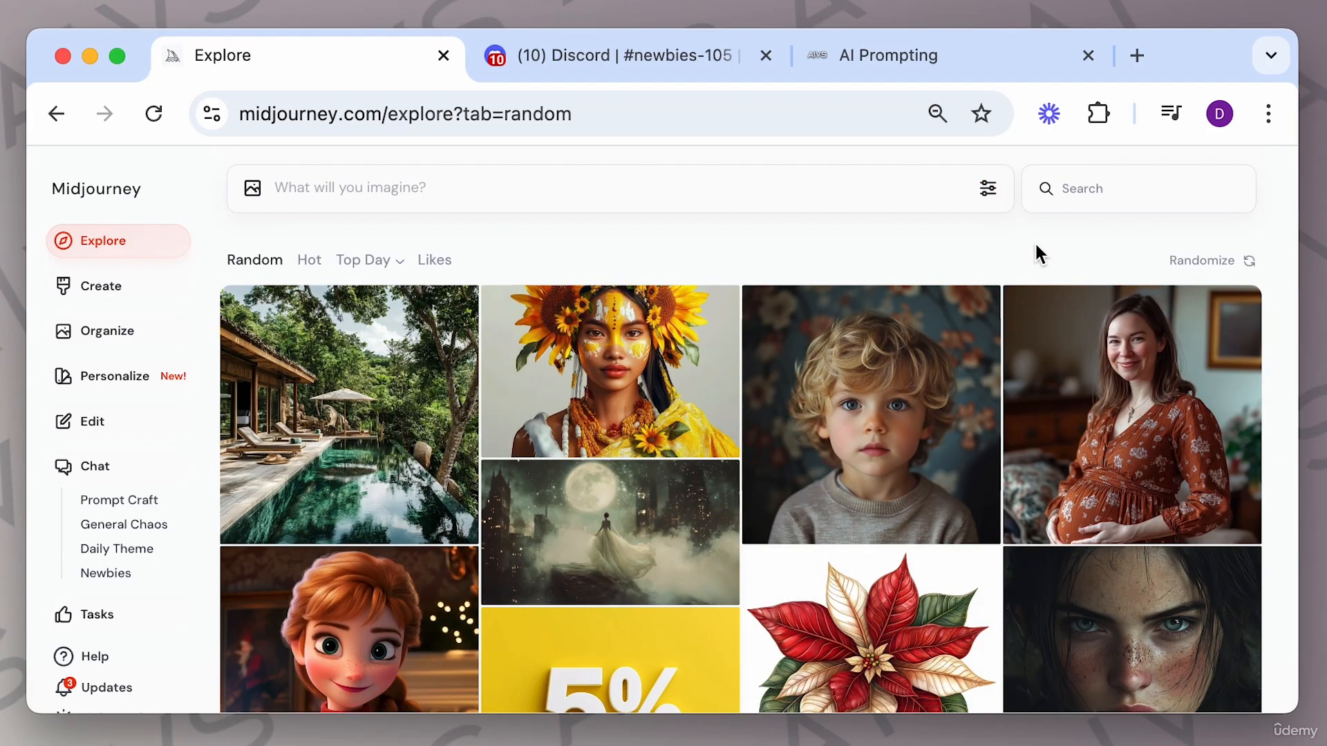
{"action": "left_click", "coordinate": [988, 188]}
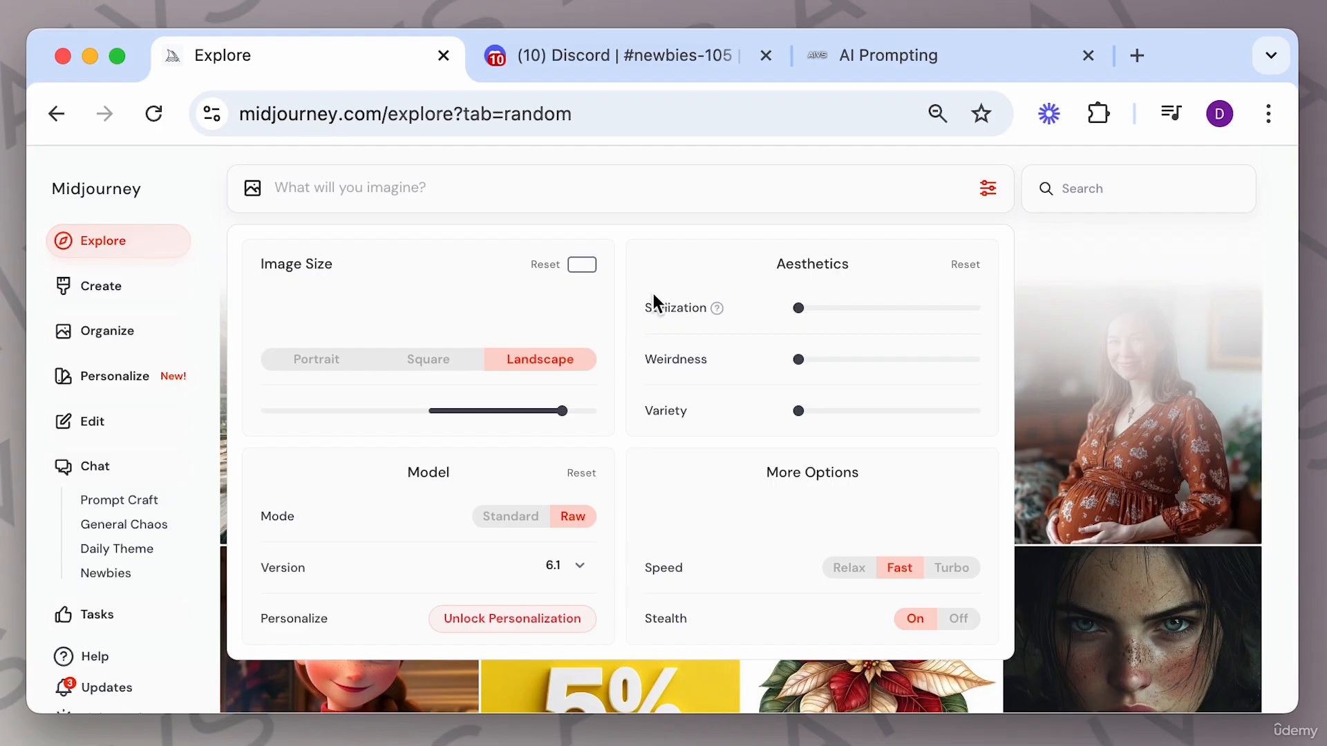
{"action": "left_click", "coordinate": [1046, 227]}
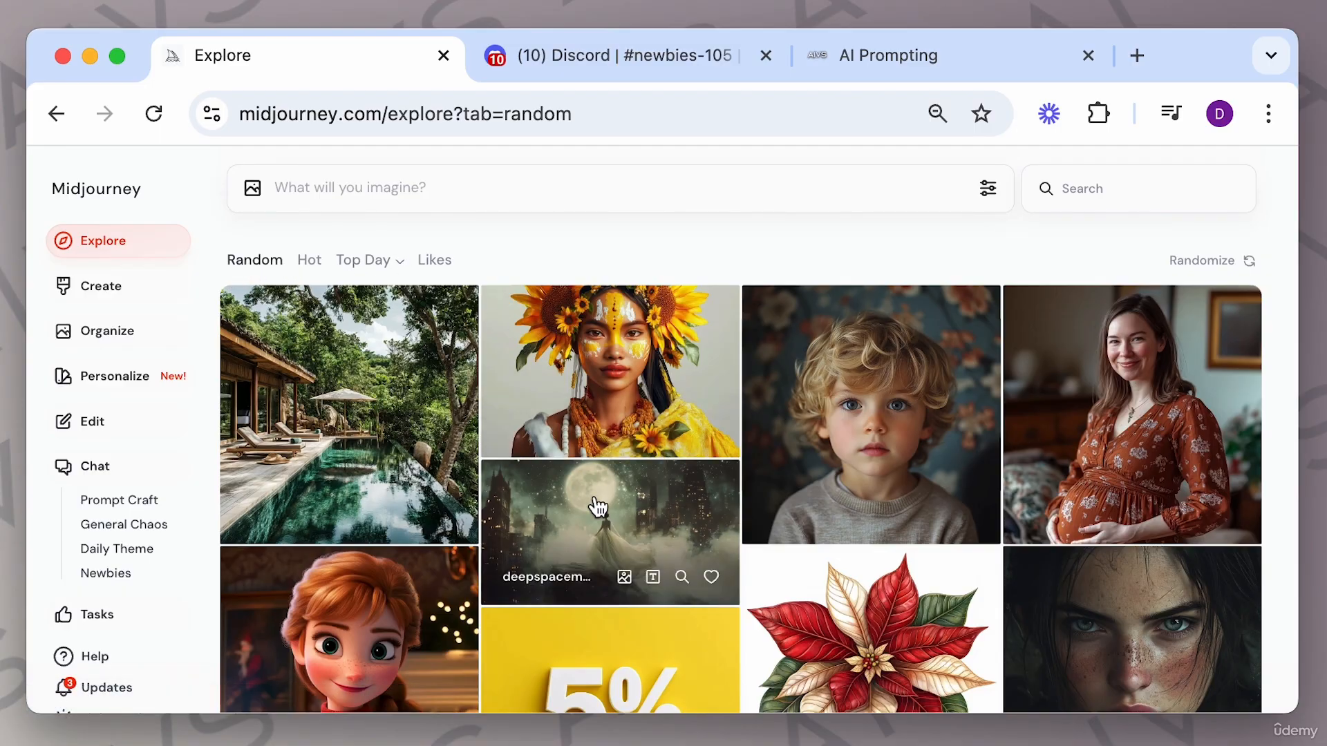
Scroll through more images in the Explore feed.
{"action": "scroll", "coordinate": [599, 508], "scroll_direction": "down", "scroll_amount": 10}
{"action": "scroll", "coordinate": [598, 508], "scroll_direction": "down", "scroll_amount": 15}
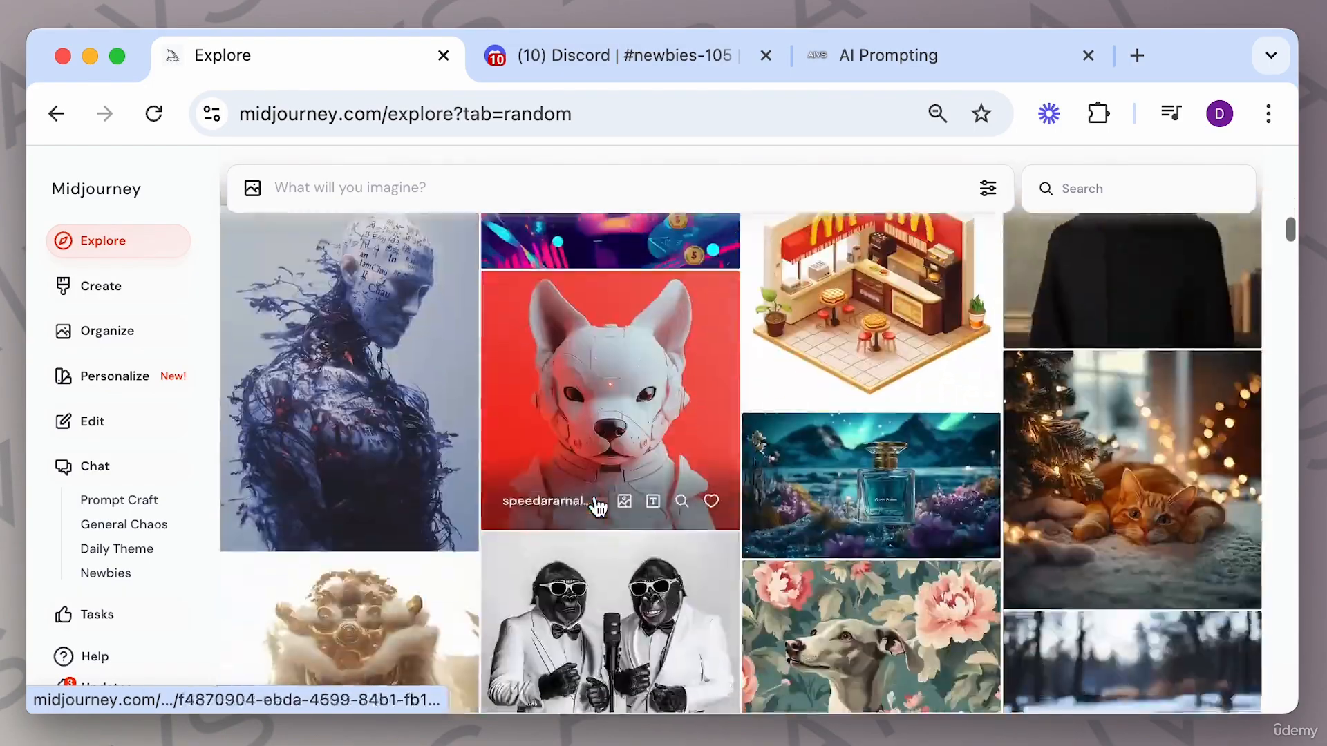
{"action": "scroll", "coordinate": [598, 508], "scroll_direction": "down", "scroll_amount": 15}
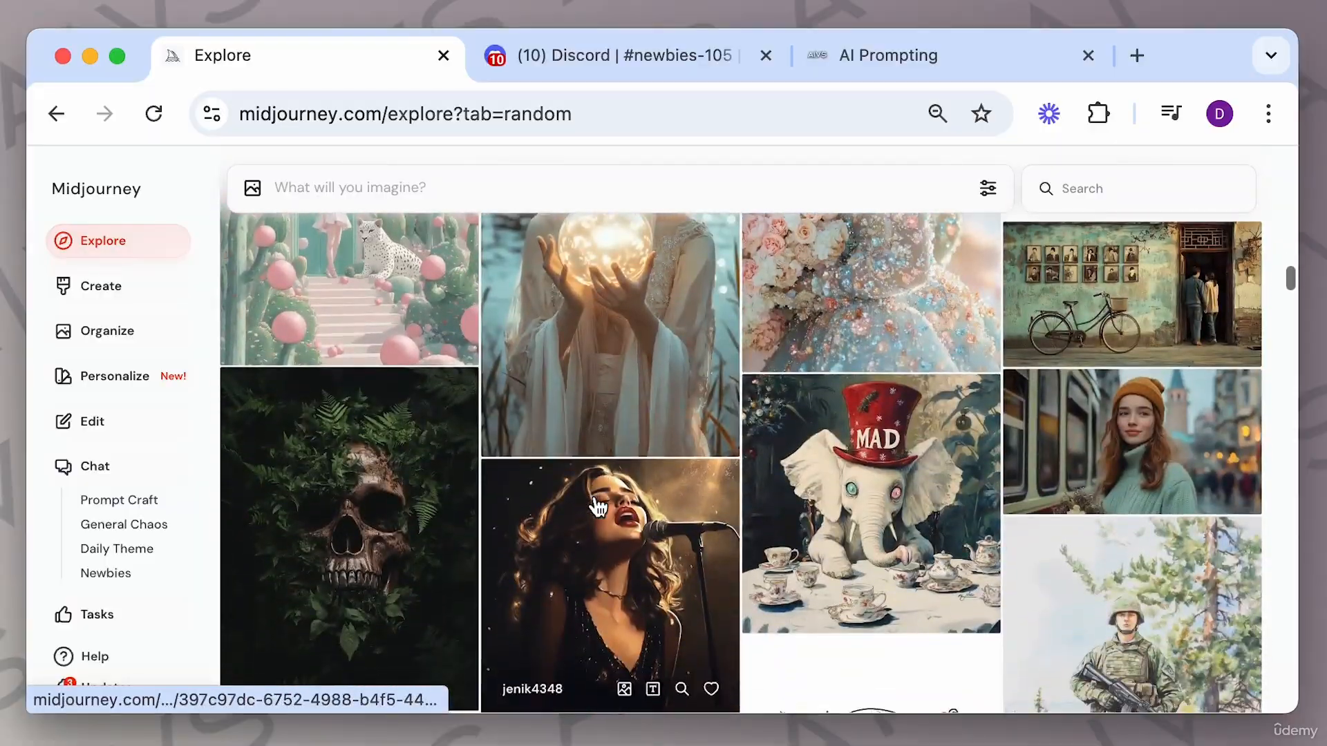
{"action": "scroll", "coordinate": [599, 508], "scroll_direction": "down", "scroll_amount": 10}
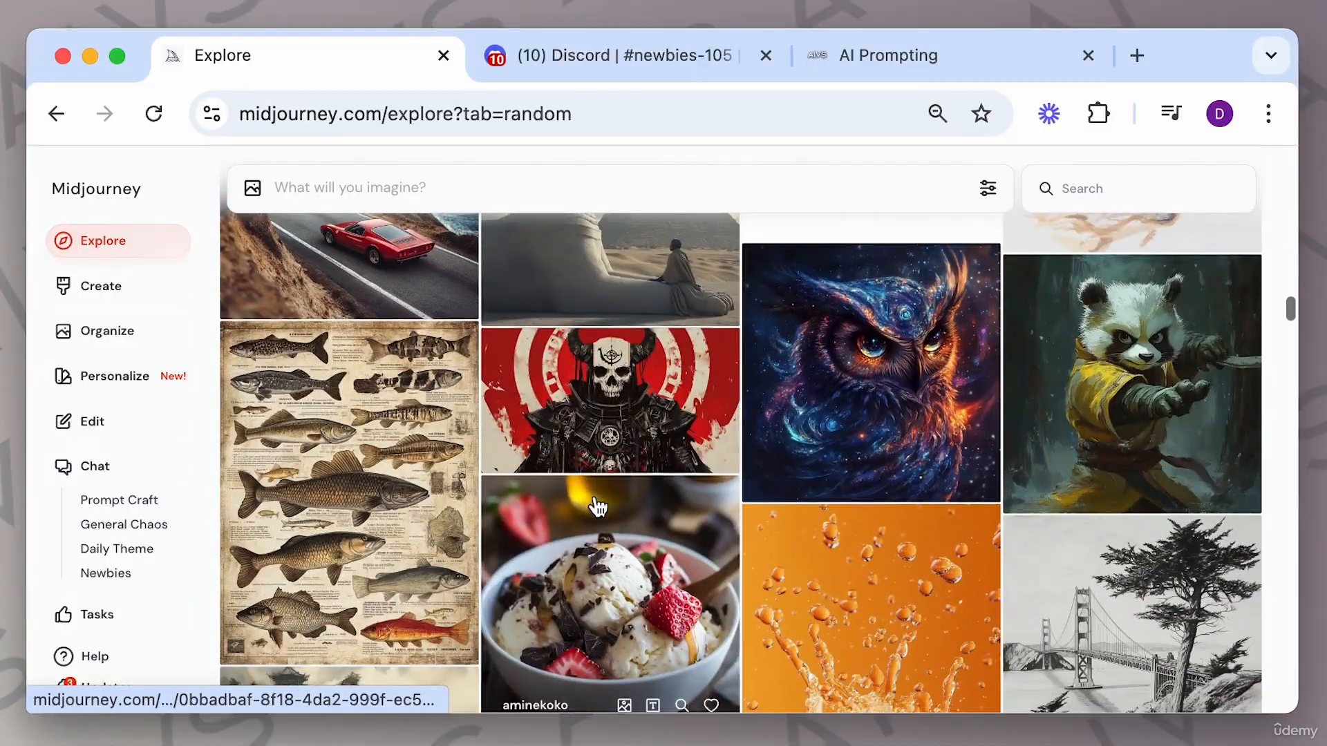
{"action": "scroll", "coordinate": [599, 508], "scroll_direction": "down", "scroll_amount": 8}
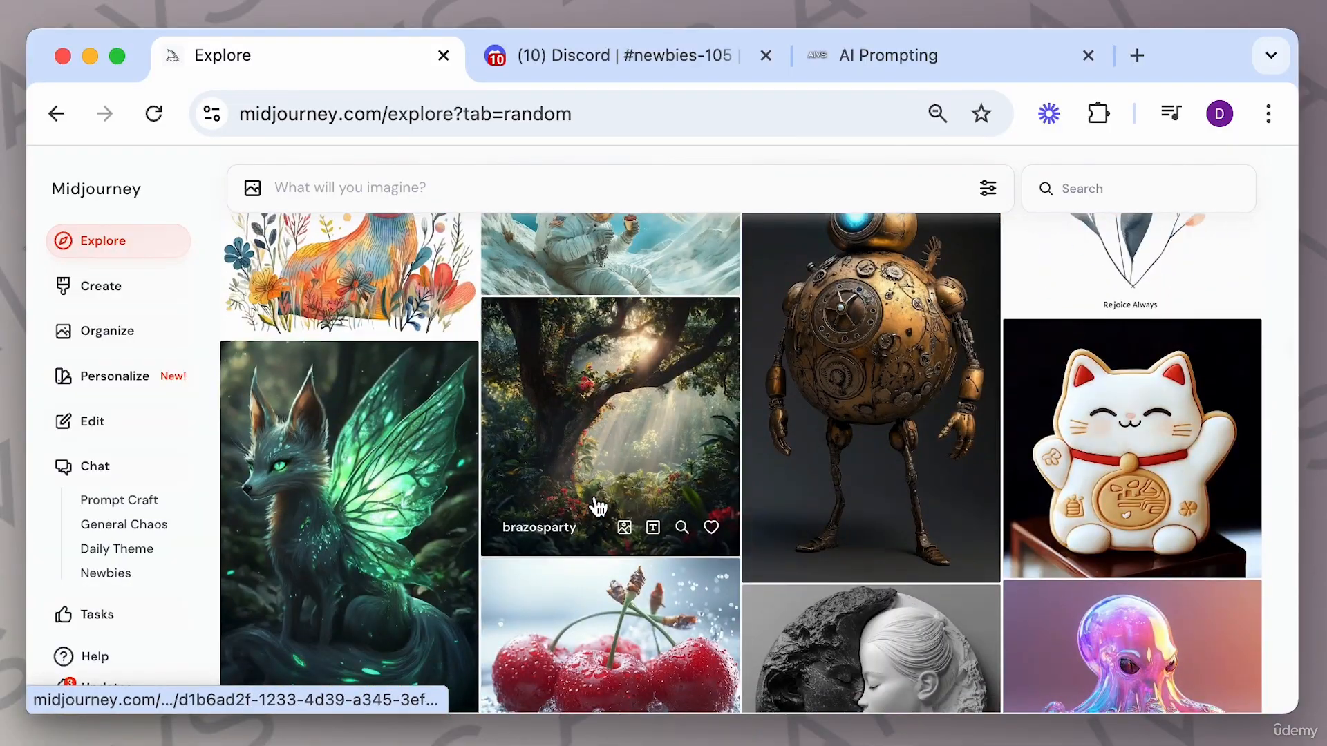
{"action": "scroll", "coordinate": [598, 508], "scroll_direction": "down", "scroll_amount": 5}
{"action": "scroll", "coordinate": [599, 508], "scroll_direction": "down", "scroll_amount": 3}
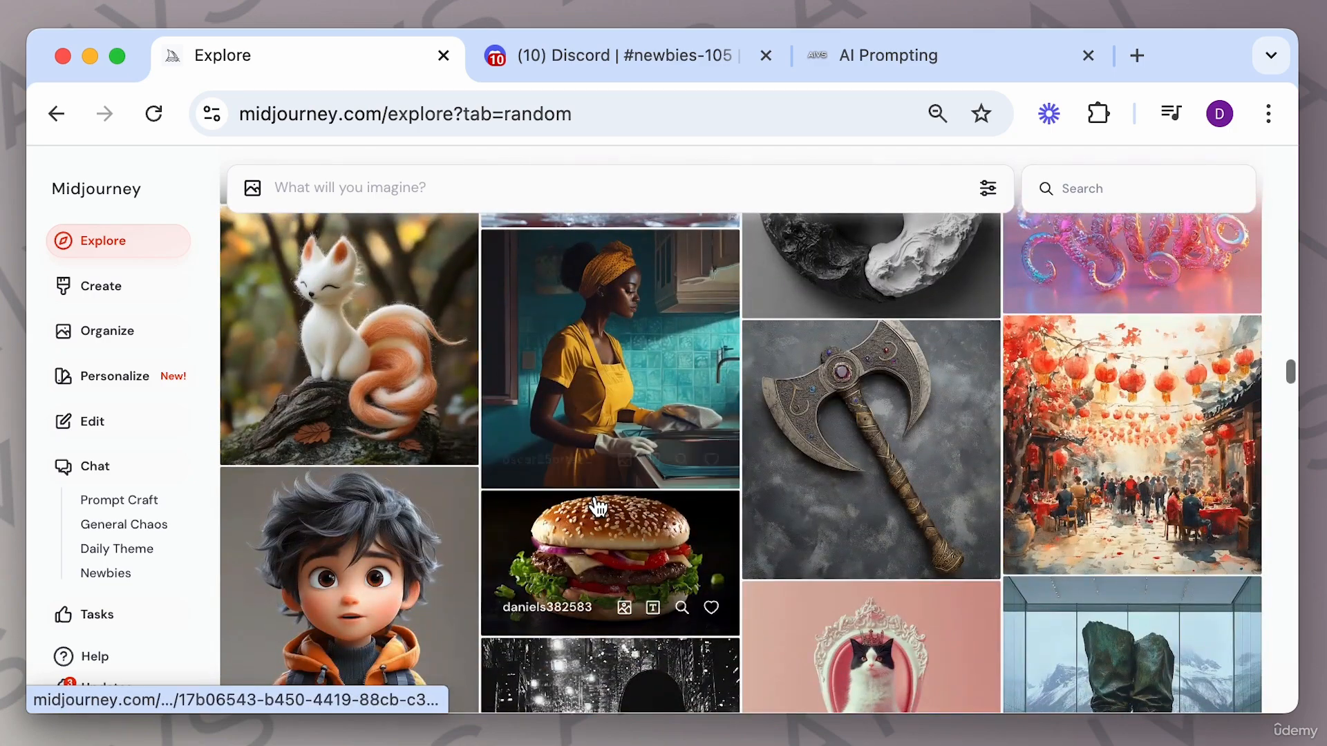
{"action": "scroll", "coordinate": [599, 508], "scroll_direction": "down", "scroll_amount": 7}
{"action": "scroll", "coordinate": [599, 508], "scroll_direction": "up", "scroll_amount": 3}
{"action": "scroll", "coordinate": [689, 518], "scroll_direction": "down", "scroll_amount": 12}
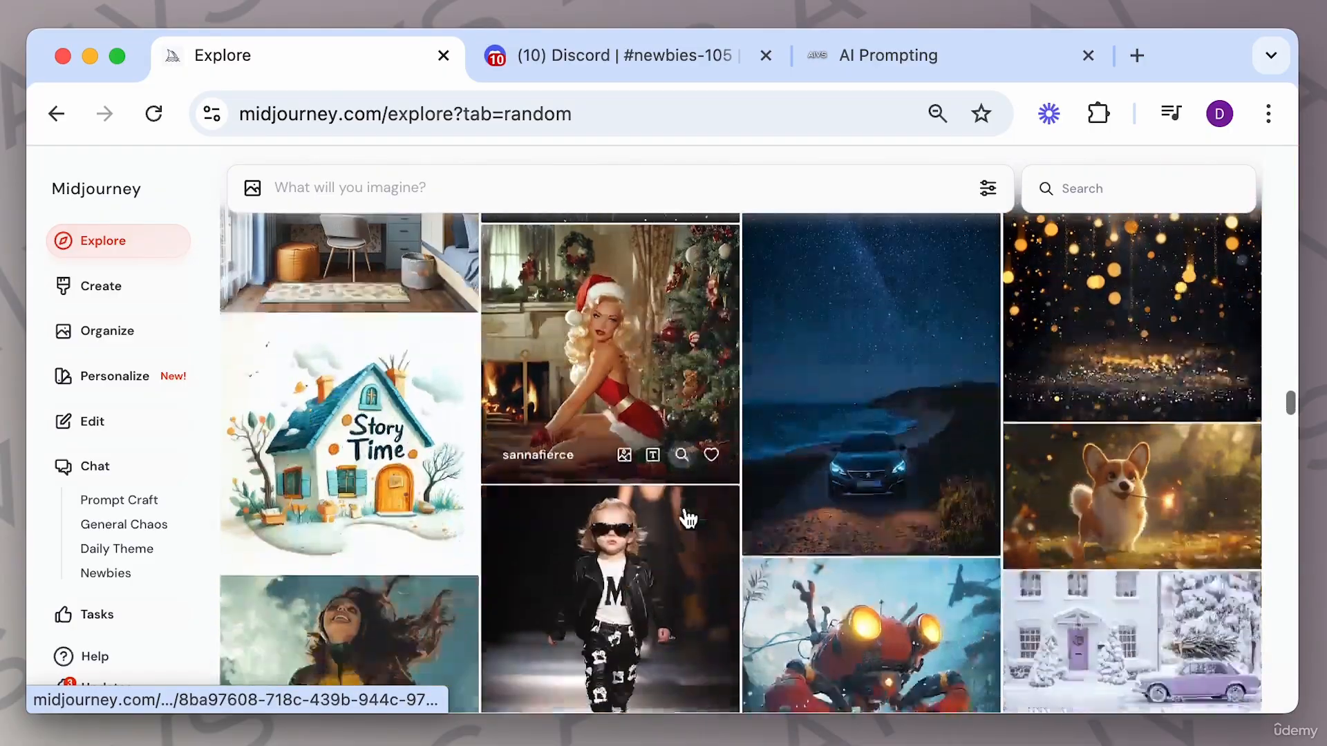
{"action": "scroll", "coordinate": [689, 518], "scroll_direction": "down", "scroll_amount": 3}
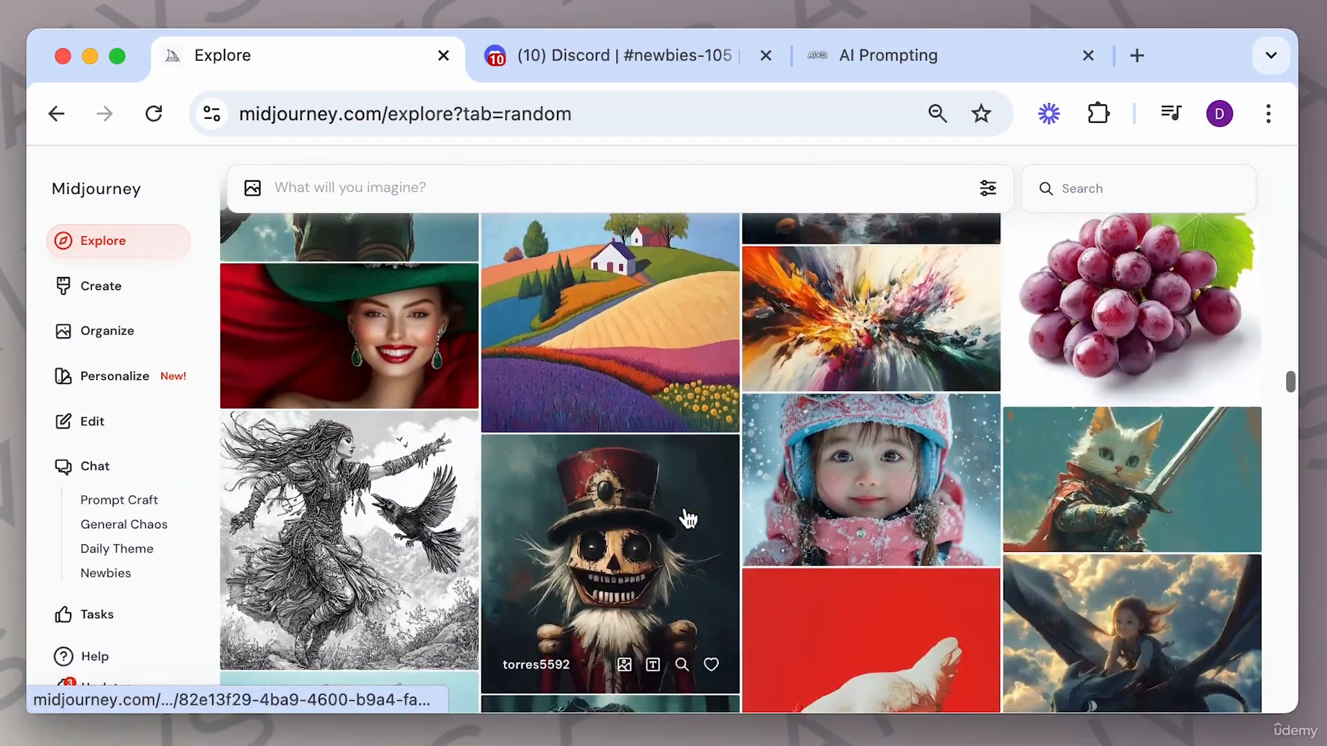
Open the green-hat beauty portrait and the snowboarding girl image in turn, closing each.
{"action": "left_click", "coordinate": [396, 314]}
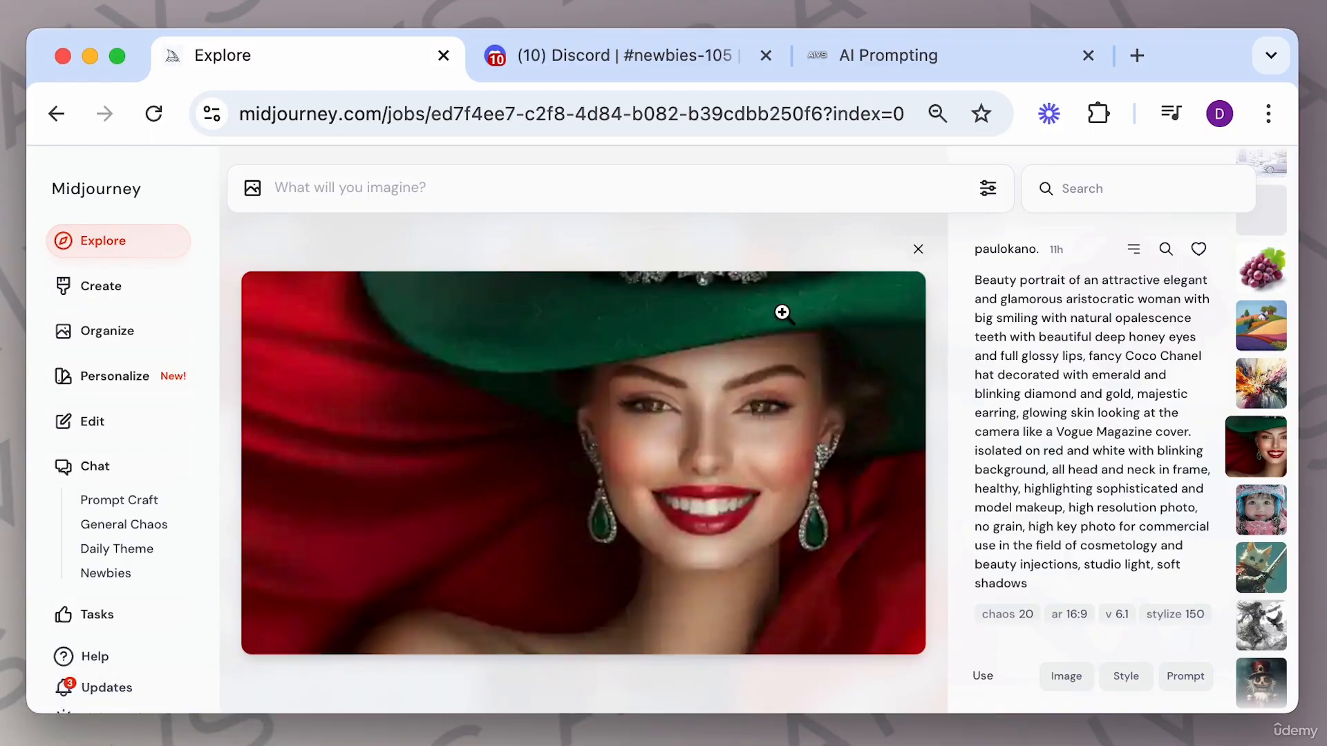
{"action": "left_click", "coordinate": [941, 252]}
{"action": "scroll", "coordinate": [859, 454], "scroll_direction": "down", "scroll_amount": 3}
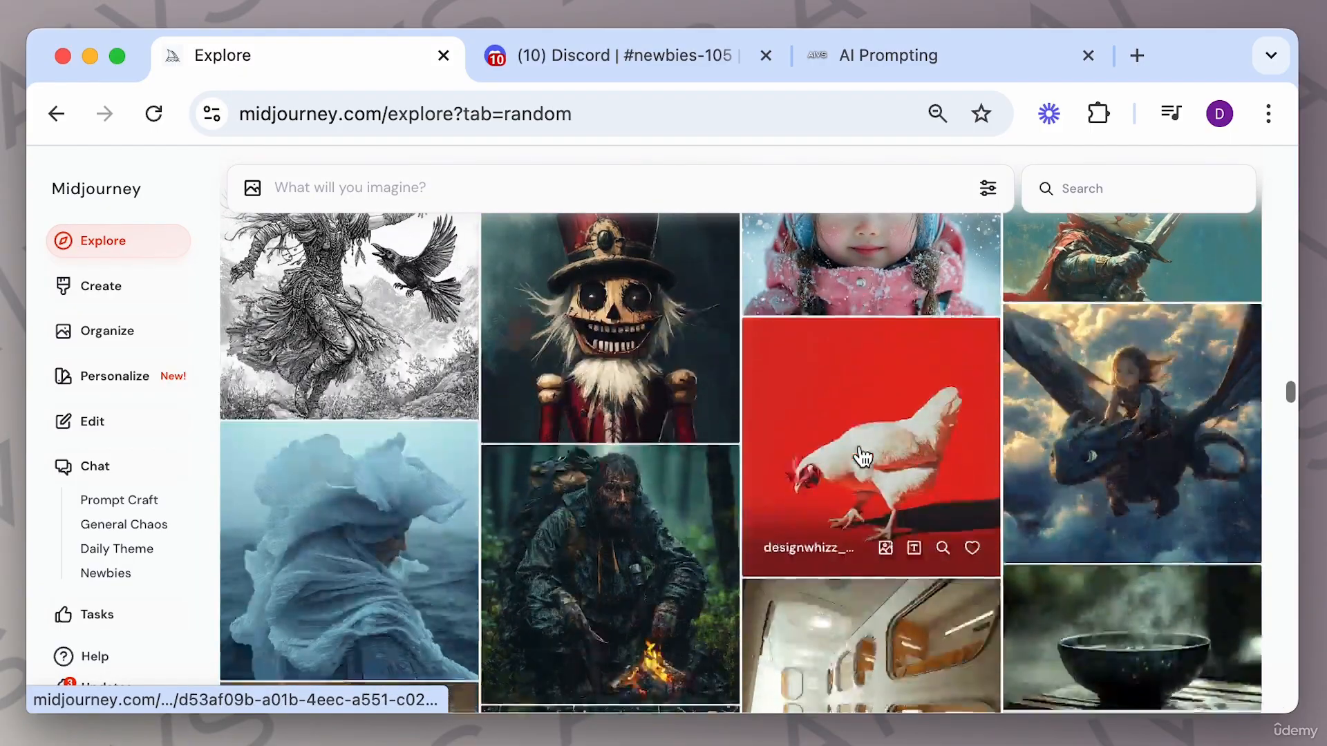
{"action": "left_click", "coordinate": [861, 302]}
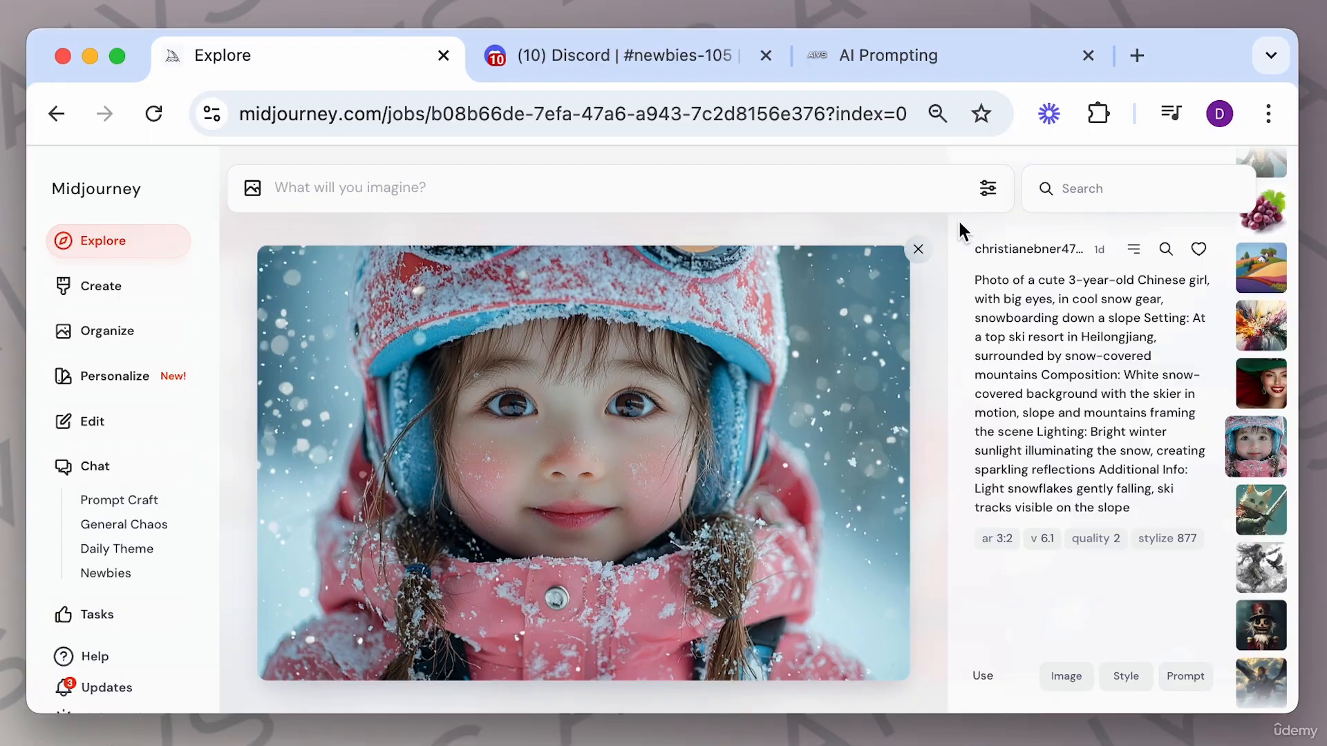
{"action": "left_click", "coordinate": [918, 248]}
Scroll further through Explore and switch to the Create page.
{"action": "scroll", "coordinate": [847, 421], "scroll_direction": "down", "scroll_amount": 7}
{"action": "scroll", "coordinate": [846, 422], "scroll_direction": "up", "scroll_amount": 3}
{"action": "scroll", "coordinate": [847, 421], "scroll_direction": "down", "scroll_amount": 3}
{"action": "scroll", "coordinate": [846, 422], "scroll_direction": "down", "scroll_amount": 10}
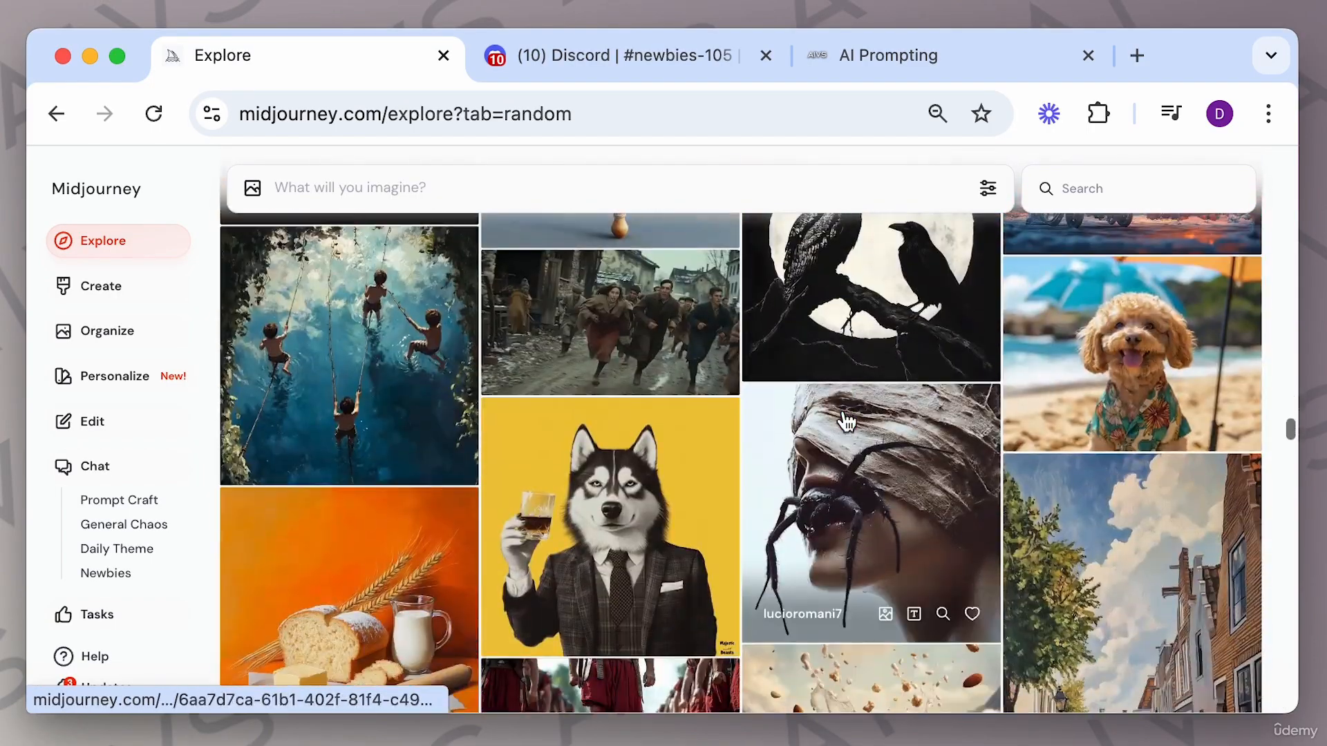
{"action": "scroll", "coordinate": [847, 422], "scroll_direction": "down", "scroll_amount": 4}
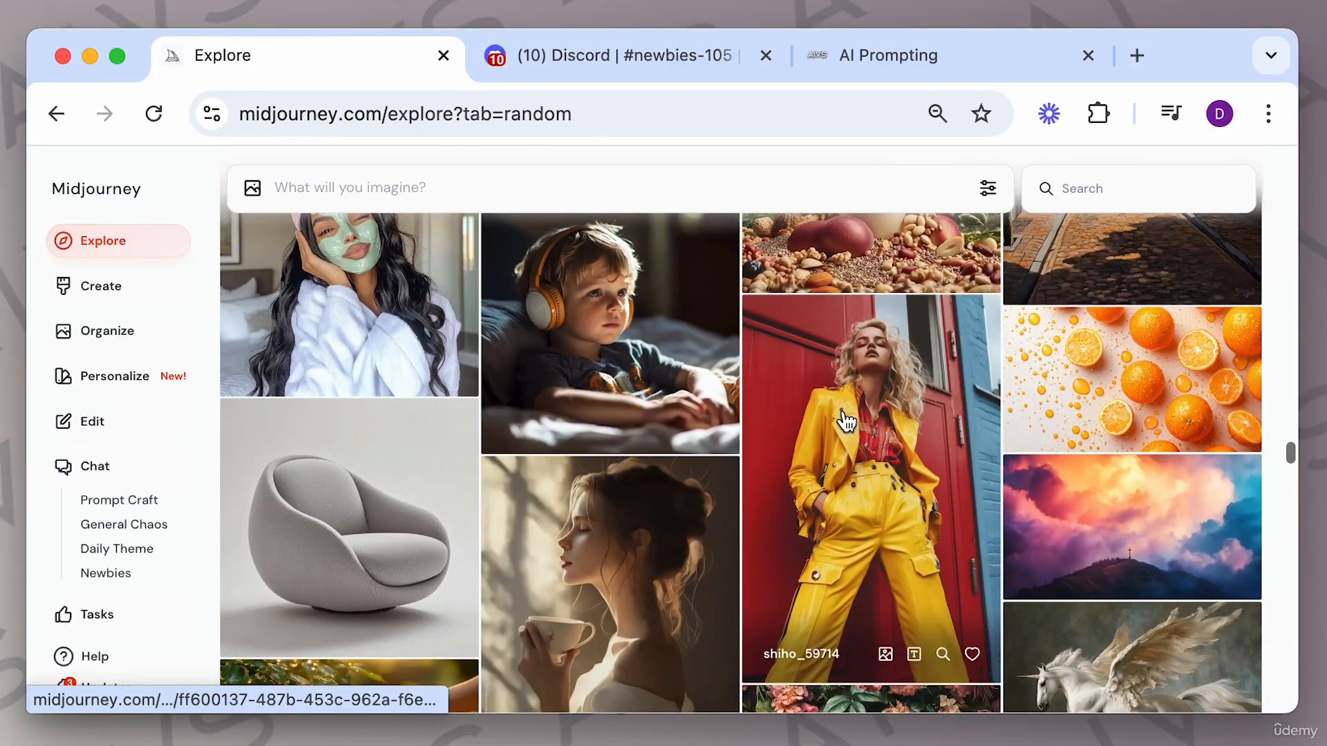
{"action": "scroll", "coordinate": [847, 422], "scroll_direction": "down", "scroll_amount": 12}
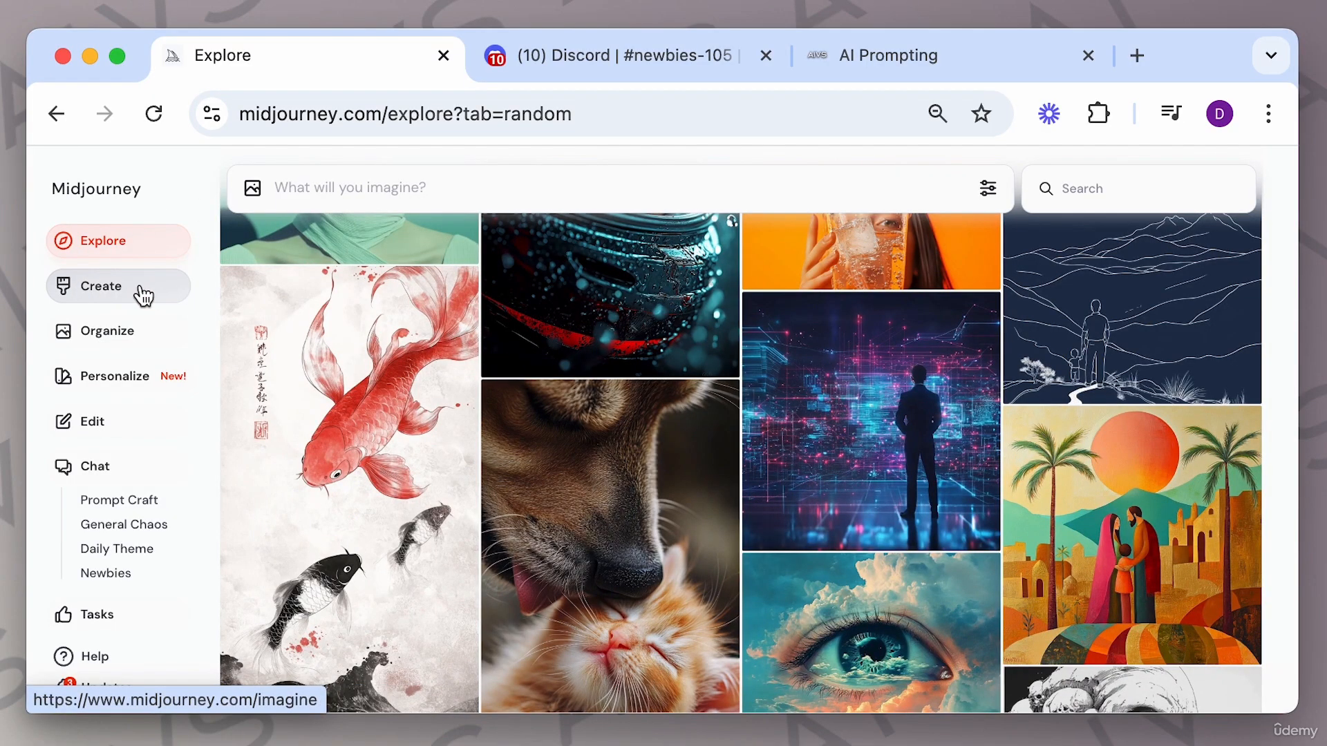
{"action": "left_click", "coordinate": [141, 295]}
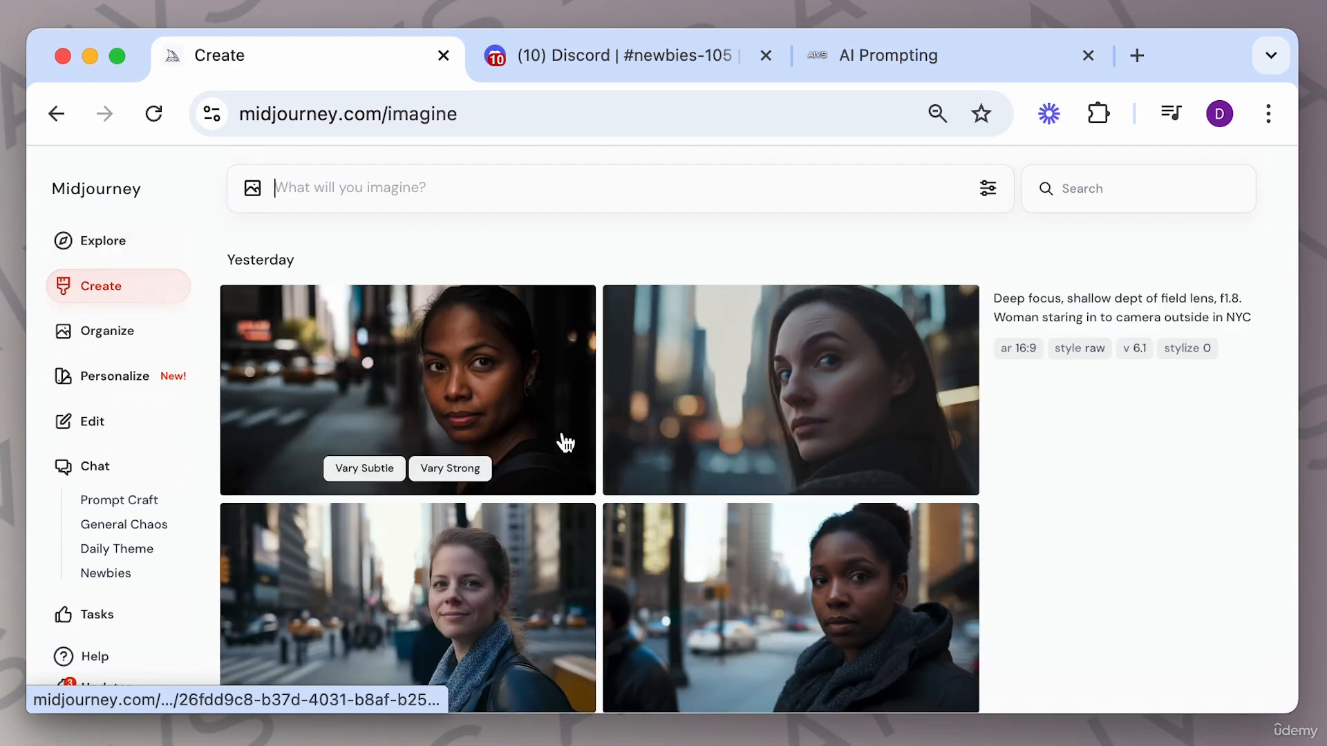
Scroll through earlier creations on the Create page, and open and close the brown-haired woman portrait.
{"action": "scroll", "coordinate": [564, 442], "scroll_direction": "down", "scroll_amount": 5}
{"action": "scroll", "coordinate": [564, 442], "scroll_direction": "down", "scroll_amount": 6}
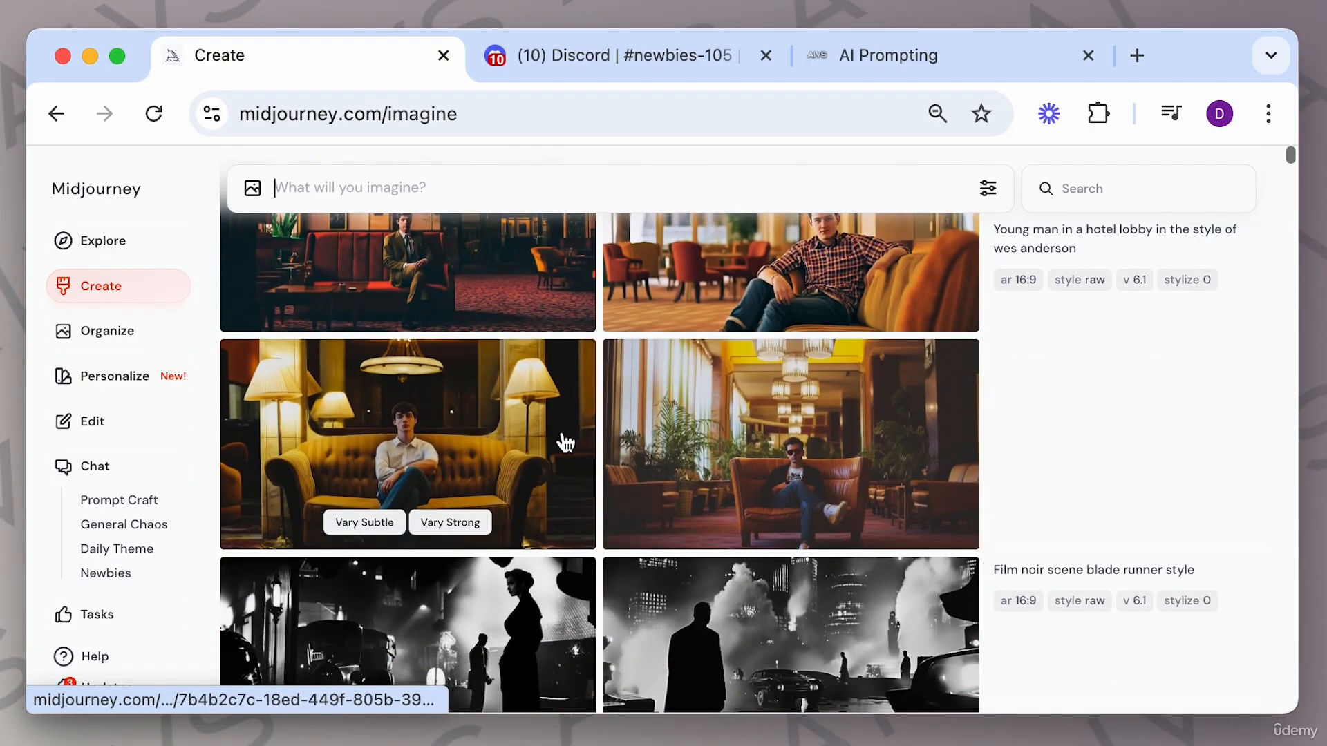
{"action": "scroll", "coordinate": [564, 442], "scroll_direction": "up", "scroll_amount": 7}
{"action": "scroll", "coordinate": [564, 442], "scroll_direction": "up", "scroll_amount": 4}
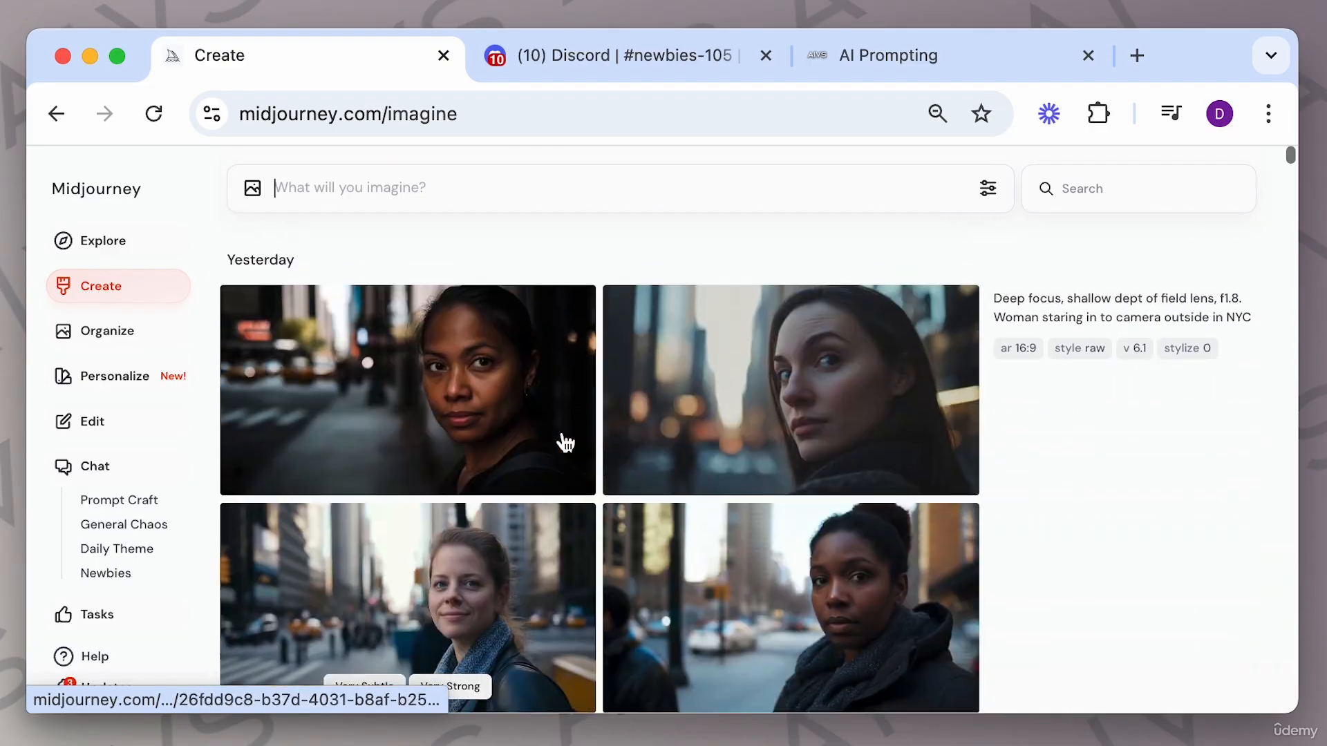
{"action": "left_click", "coordinate": [363, 187]}
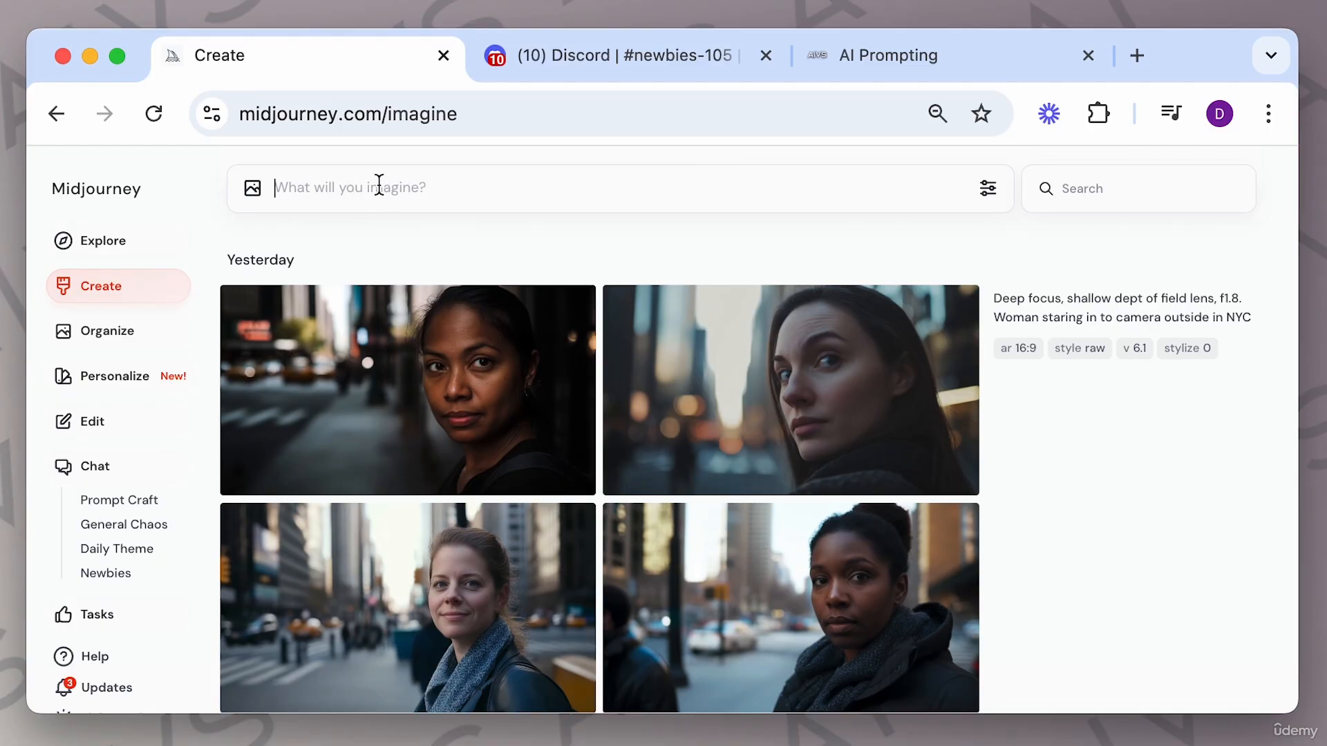
{"action": "scroll", "coordinate": [674, 480], "scroll_direction": "down", "scroll_amount": 6}
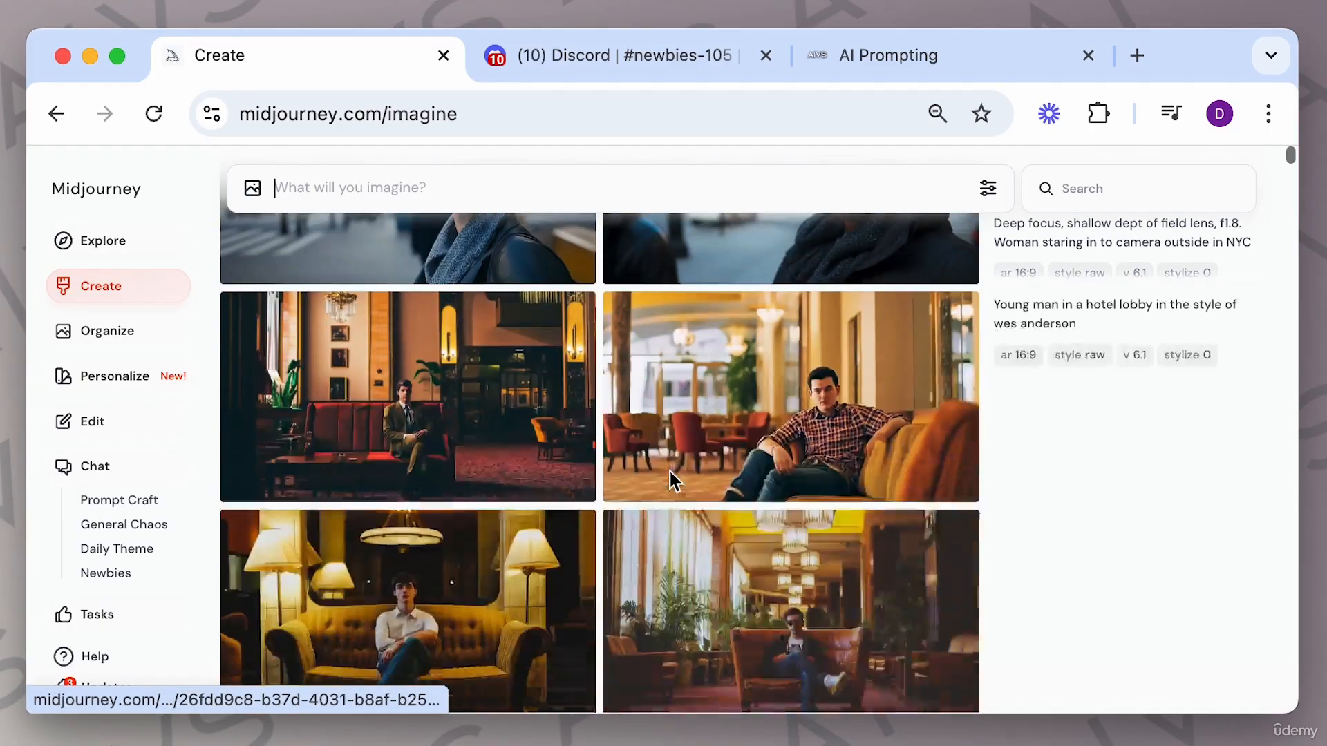
{"action": "scroll", "coordinate": [670, 471], "scroll_direction": "up", "scroll_amount": 6}
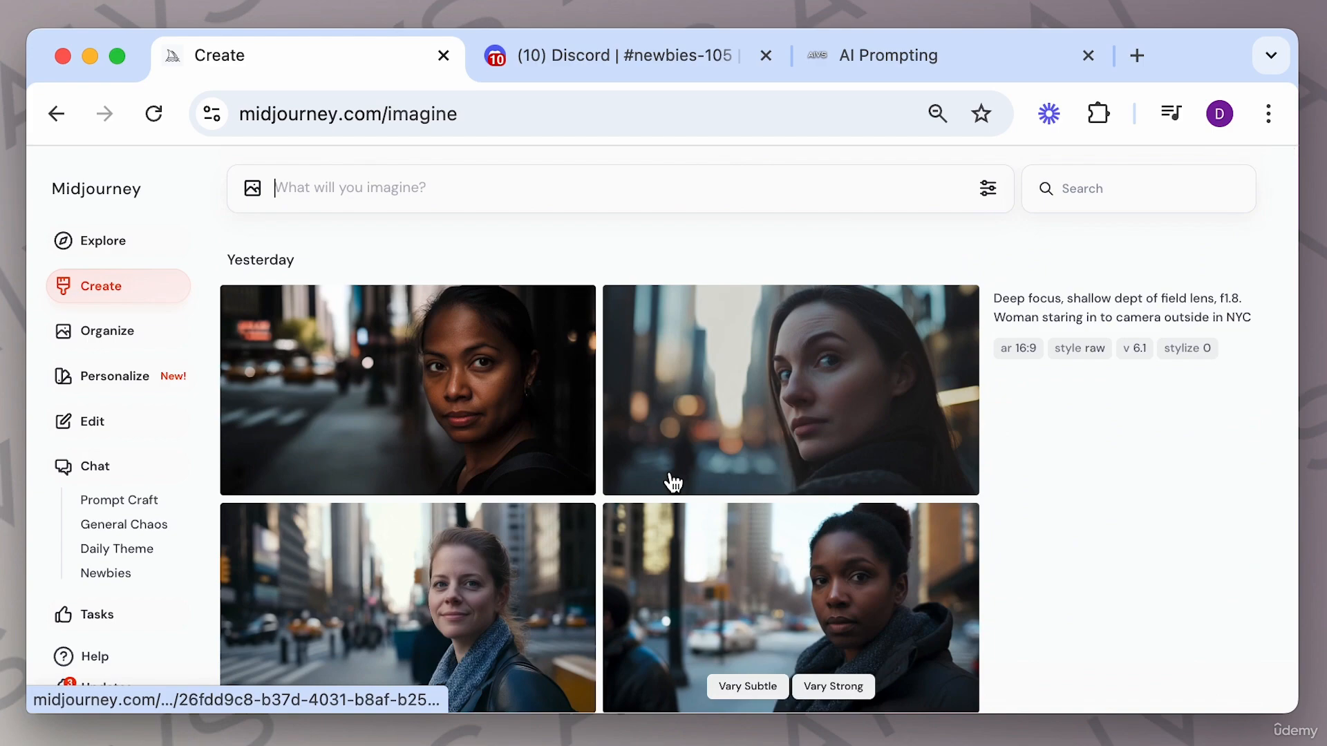
{"action": "left_click", "coordinate": [775, 388]}
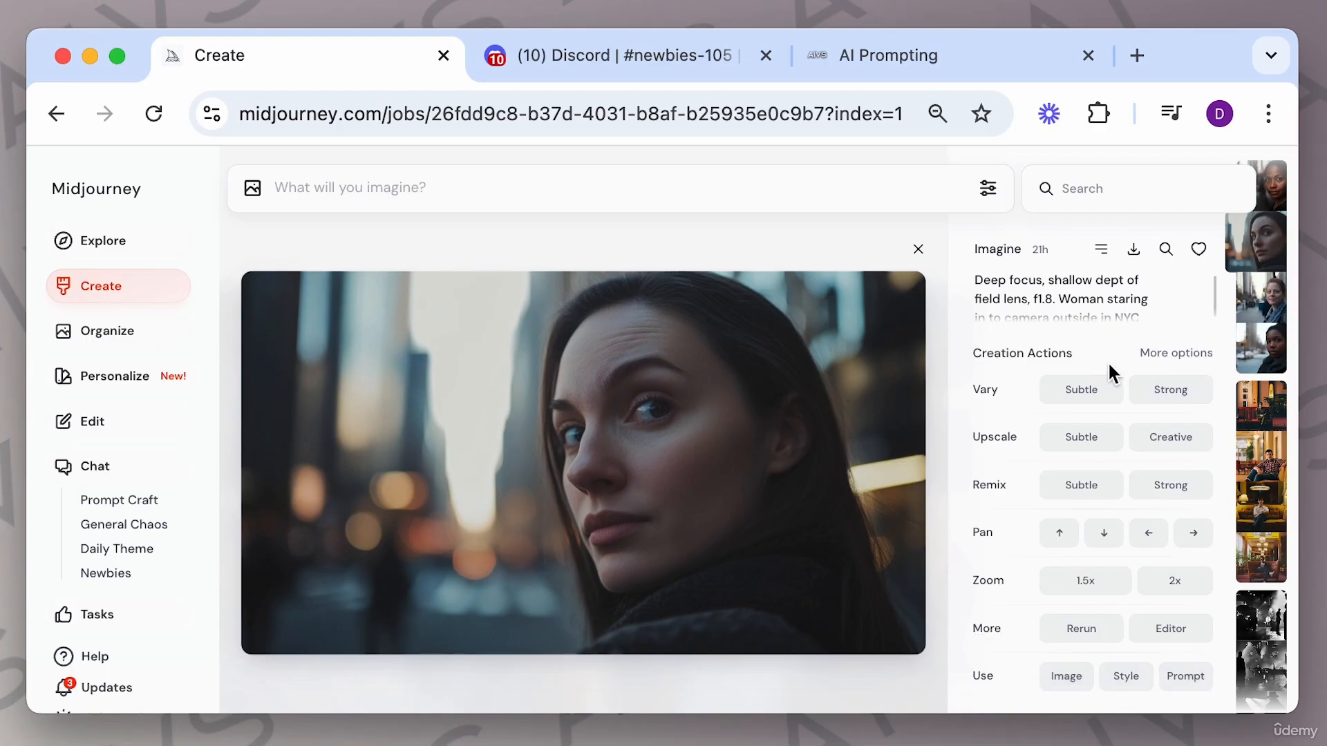
{"action": "left_click", "coordinate": [917, 249]}
Visit the Organize page, then the Personalize page, scrolling through its description.
{"action": "left_click", "coordinate": [148, 332]}
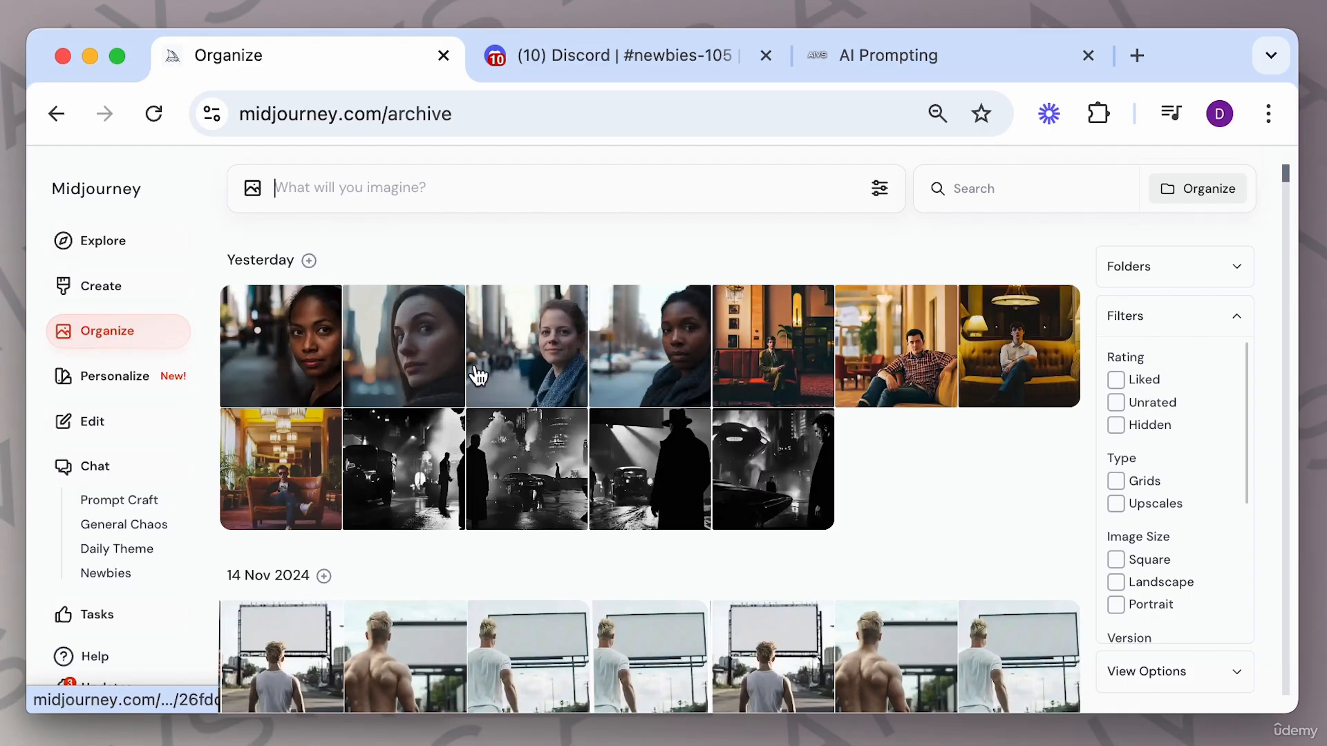
{"action": "left_click", "coordinate": [127, 383]}
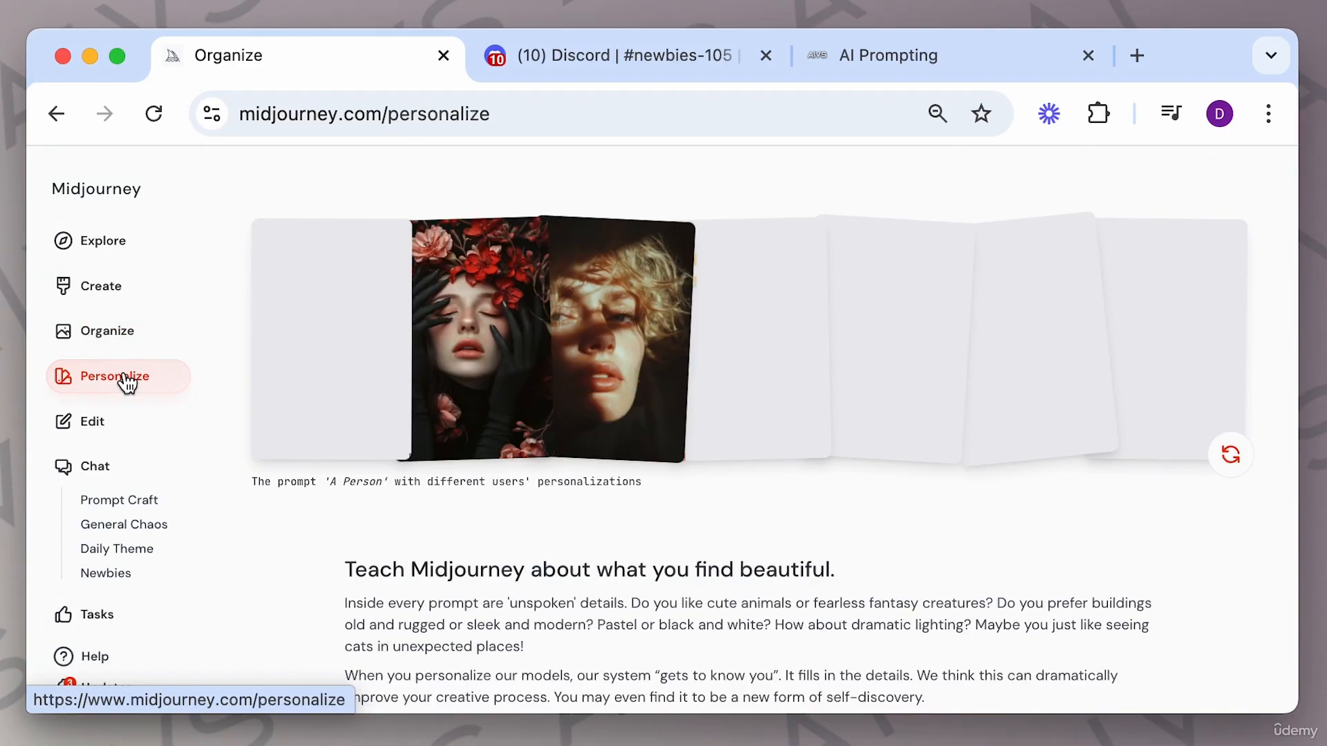
{"action": "scroll", "coordinate": [512, 477], "scroll_direction": "down", "scroll_amount": 5}
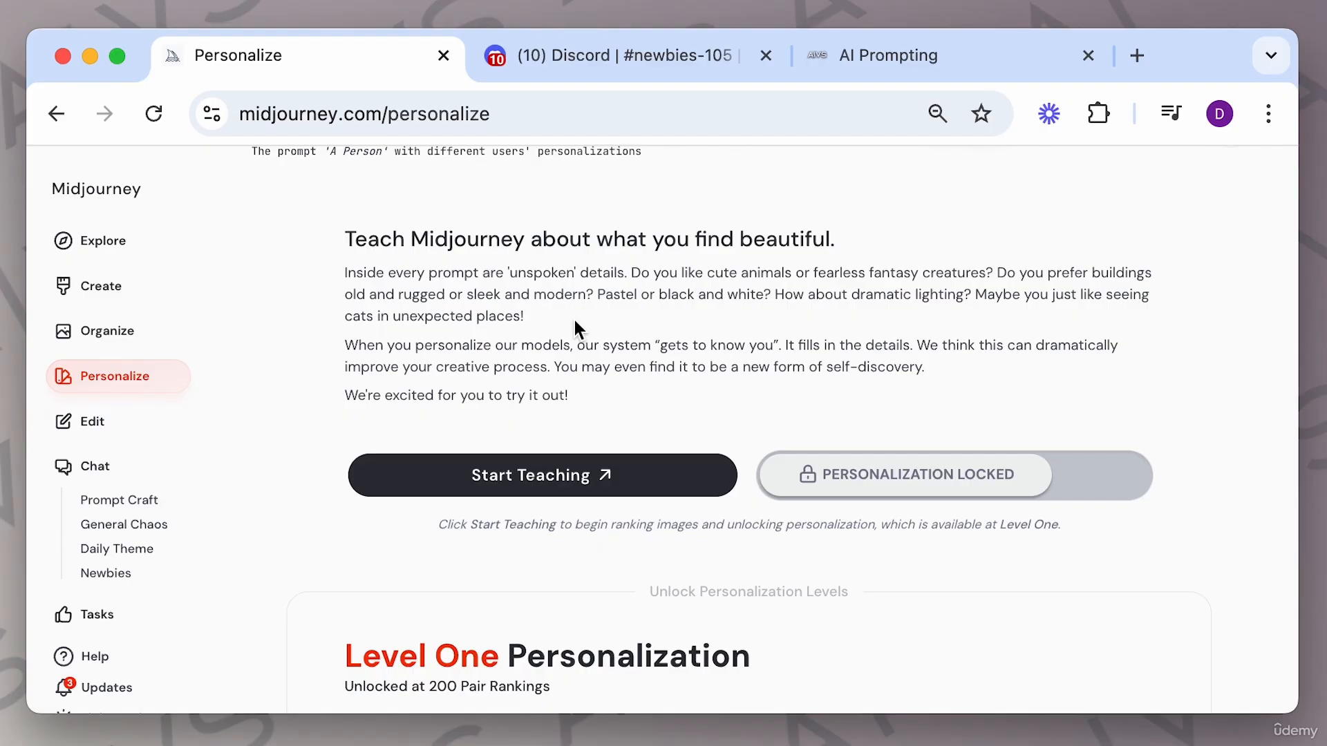
{"action": "scroll", "coordinate": [682, 276], "scroll_direction": "up", "scroll_amount": 5}
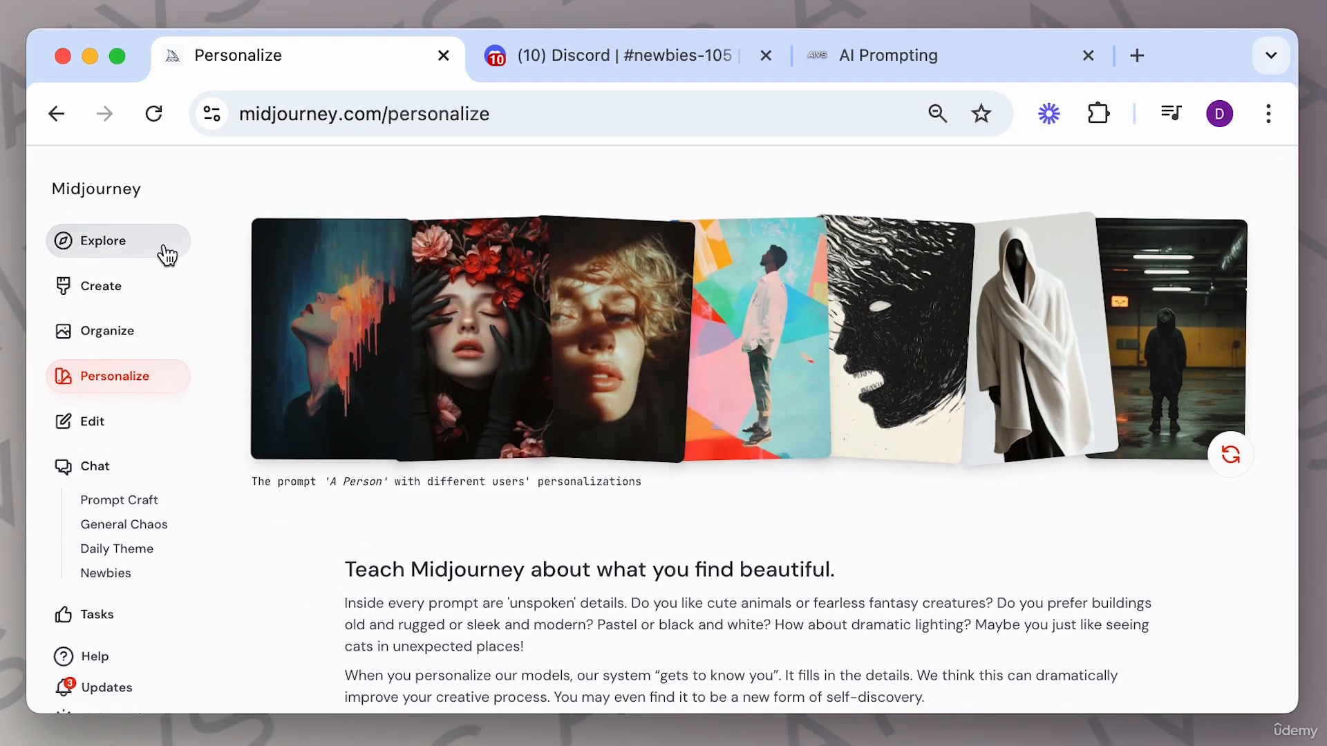
Return to Explore and open and close the prompt settings panel.
{"action": "left_click", "coordinate": [163, 250]}
{"action": "left_click", "coordinate": [987, 188]}
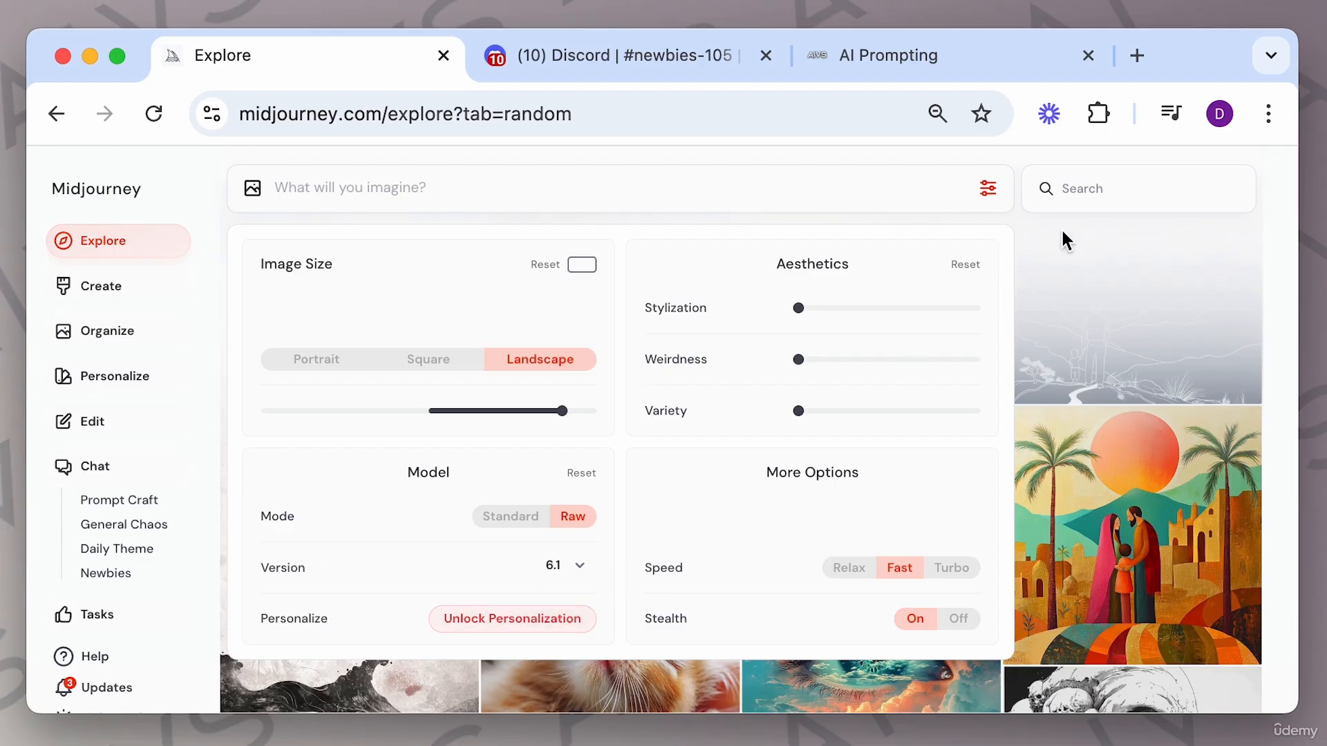
{"action": "left_click", "coordinate": [1025, 234]}
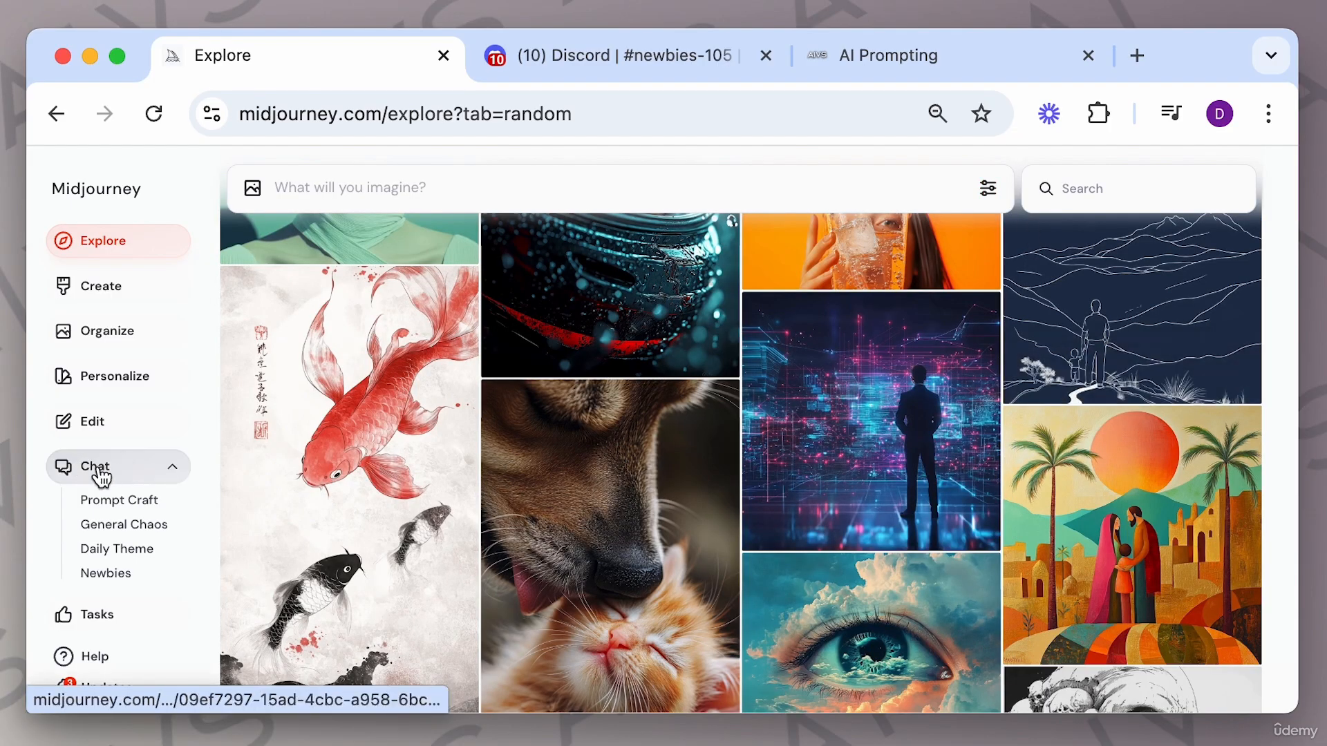
Browse the Prompt Craft and Newbies chat rooms and the Tasks page.
{"action": "left_click", "coordinate": [130, 510]}
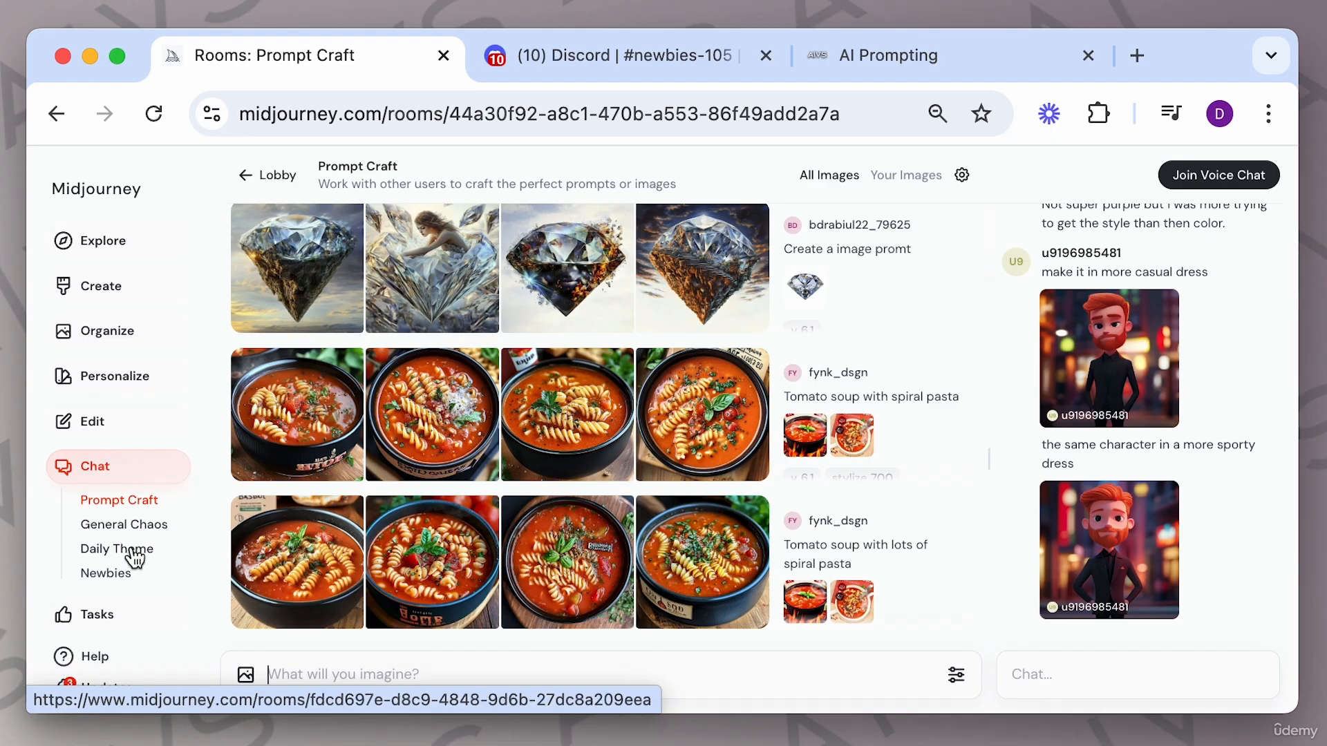
{"action": "left_click", "coordinate": [118, 576]}
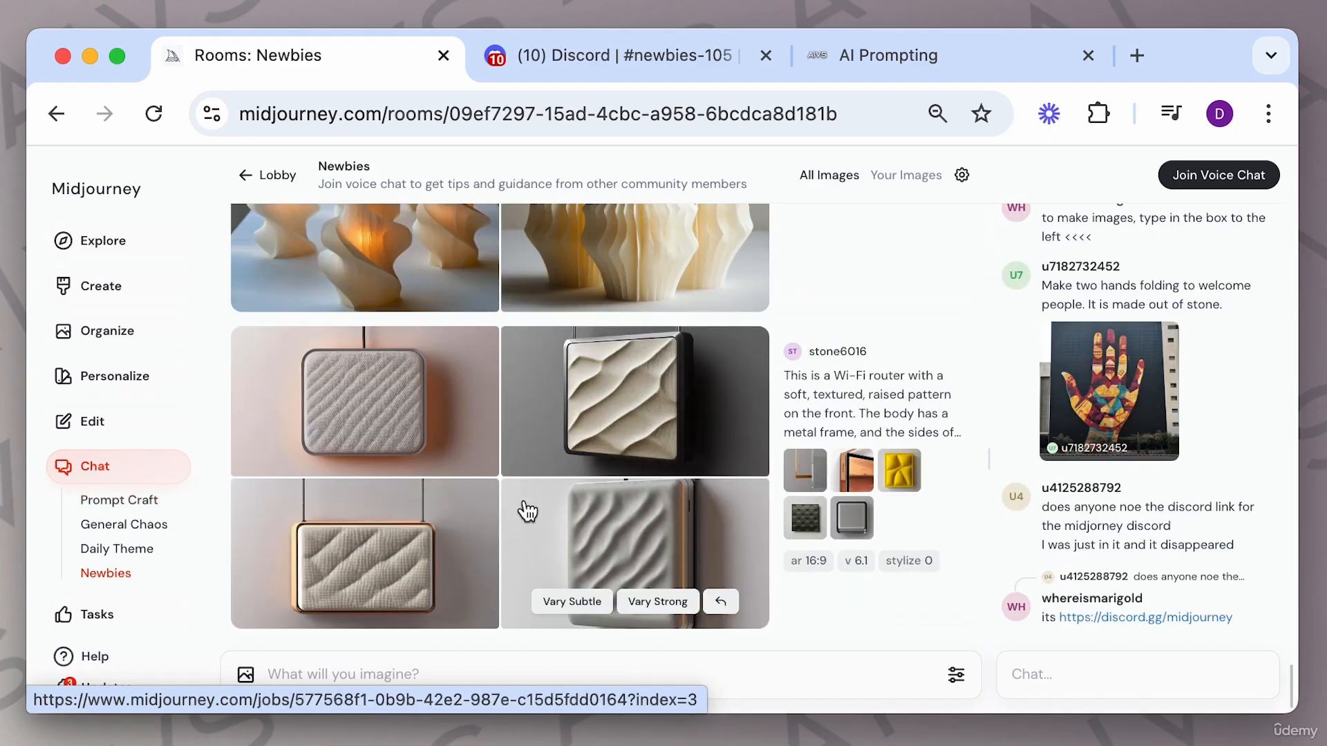
{"action": "left_click", "coordinate": [98, 619]}
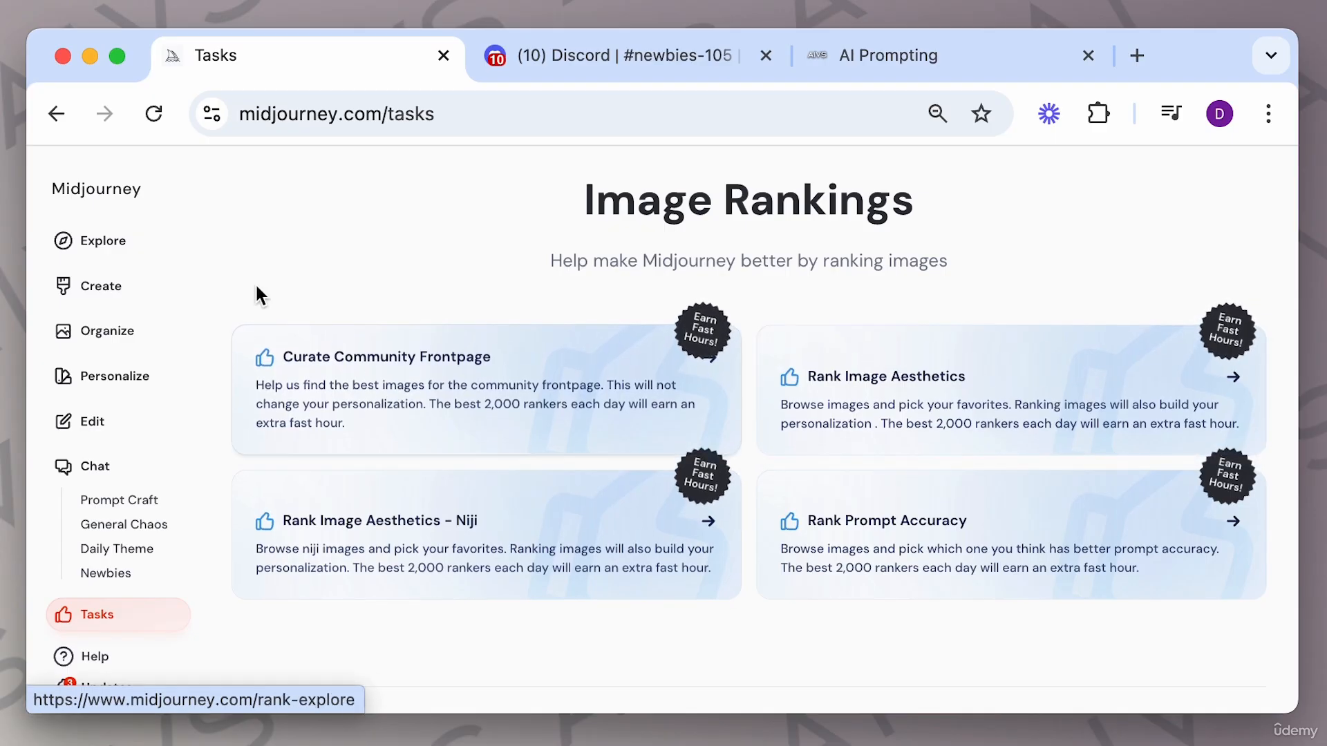
Return to Explore and Create, and check the Midjourney section of the AI Prompting guide tab.
{"action": "left_click", "coordinate": [149, 247]}
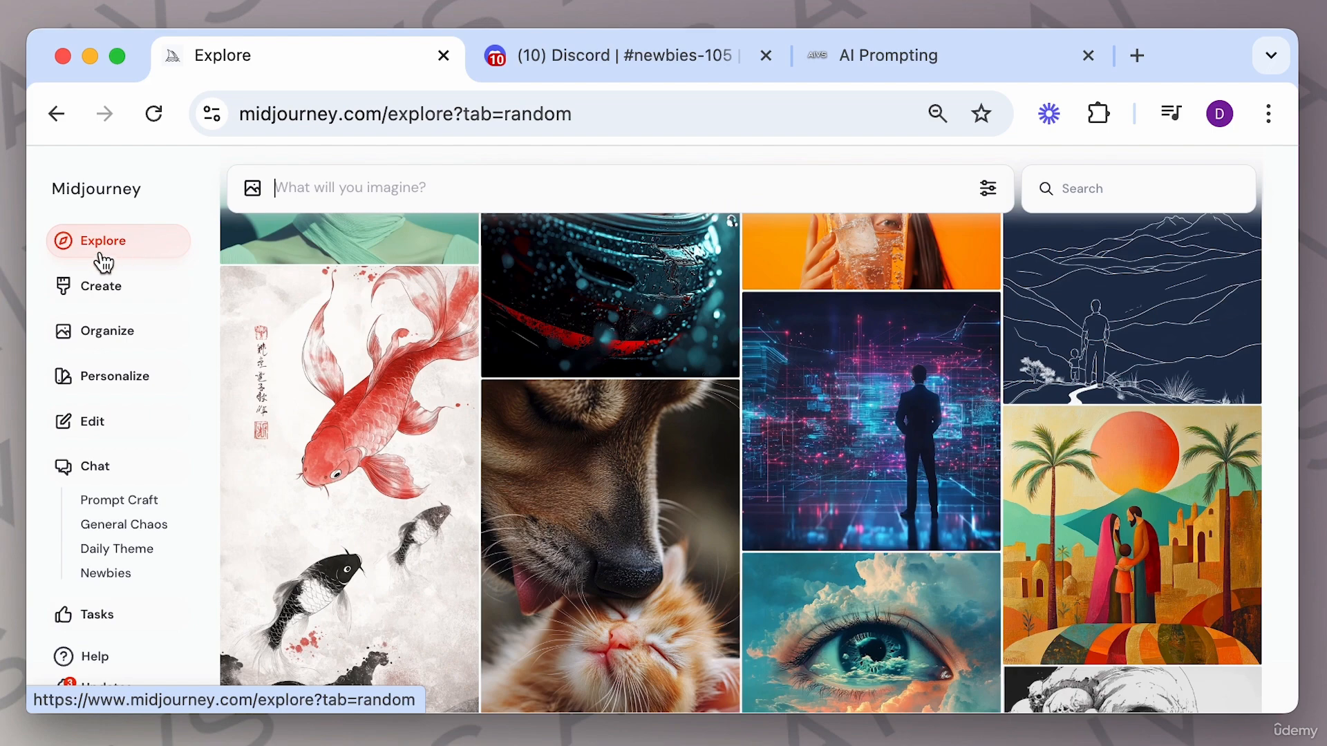
{"action": "left_click", "coordinate": [117, 283]}
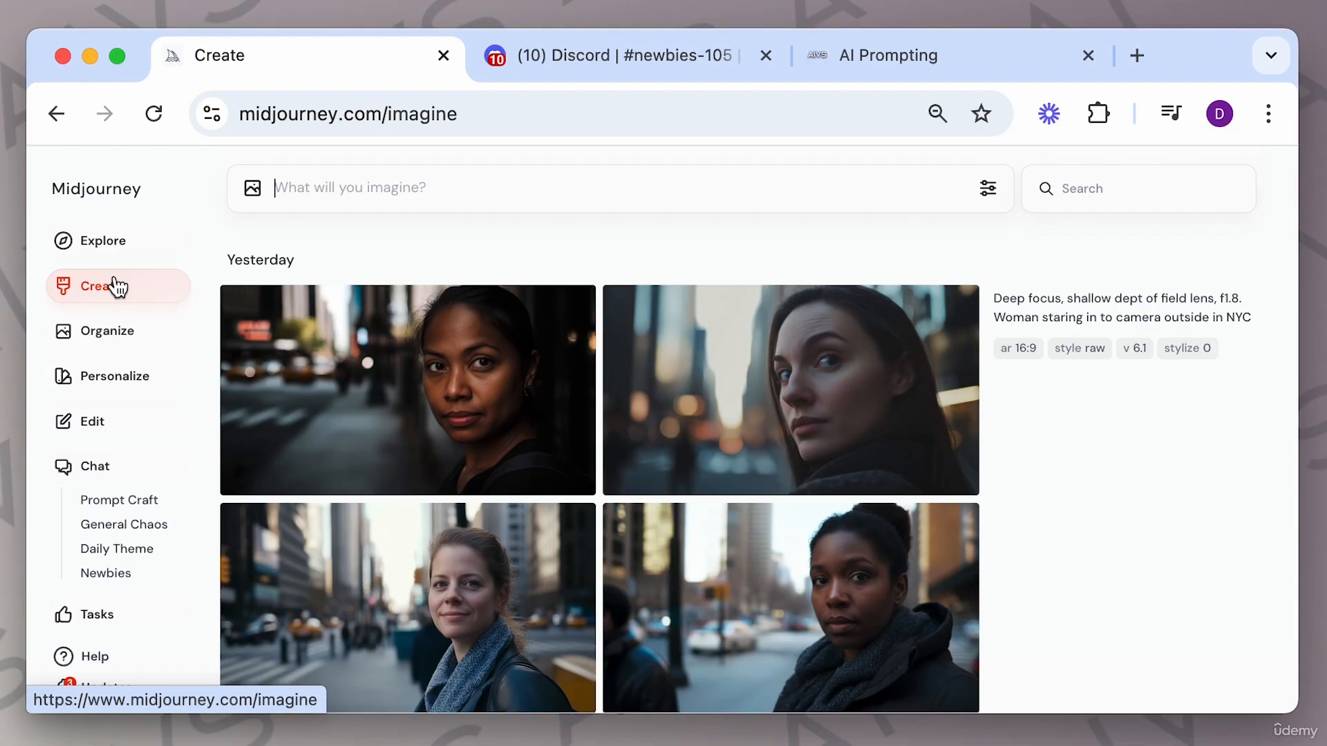
{"action": "left_click", "coordinate": [857, 57]}
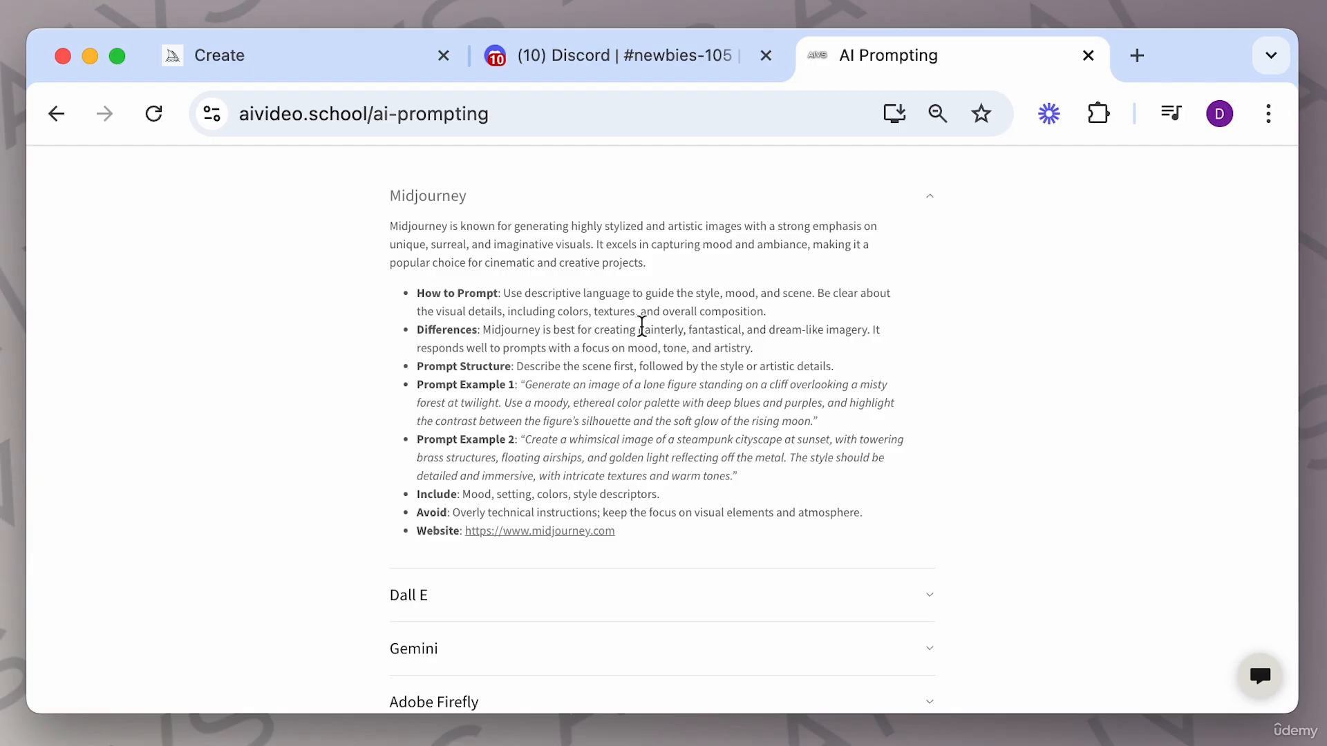
{"action": "left_click", "coordinate": [321, 75]}
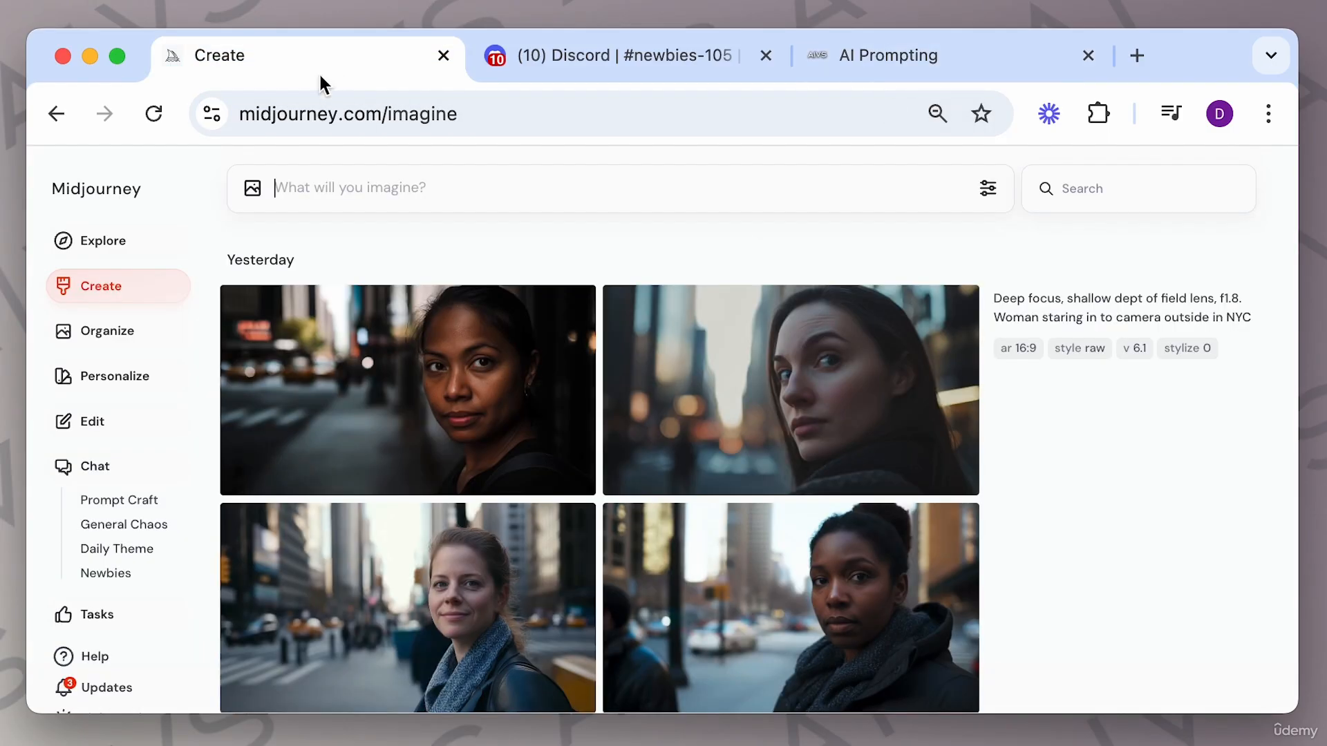
Generate images from the prompt "monkey".
{"action": "left_click", "coordinate": [389, 181]}
{"action": "type", "text": "monkey"}
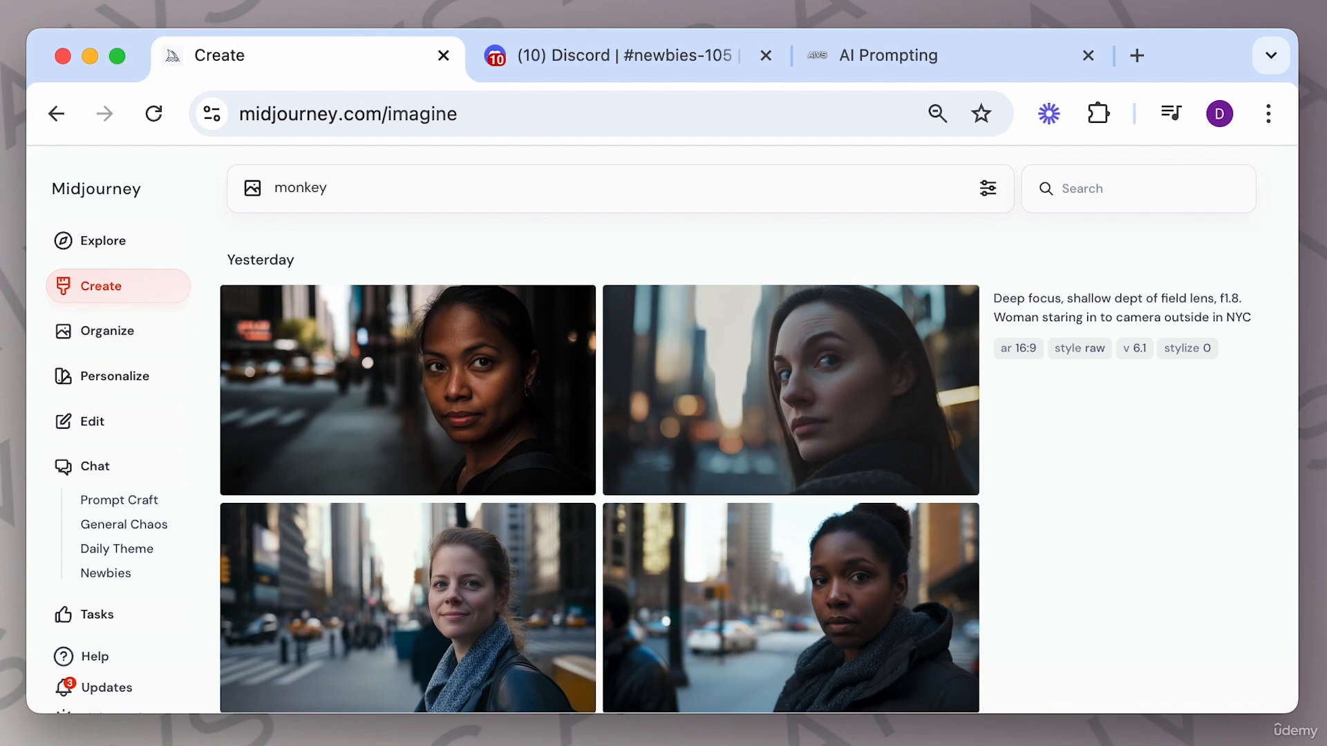
{"action": "key", "text": "Return"}
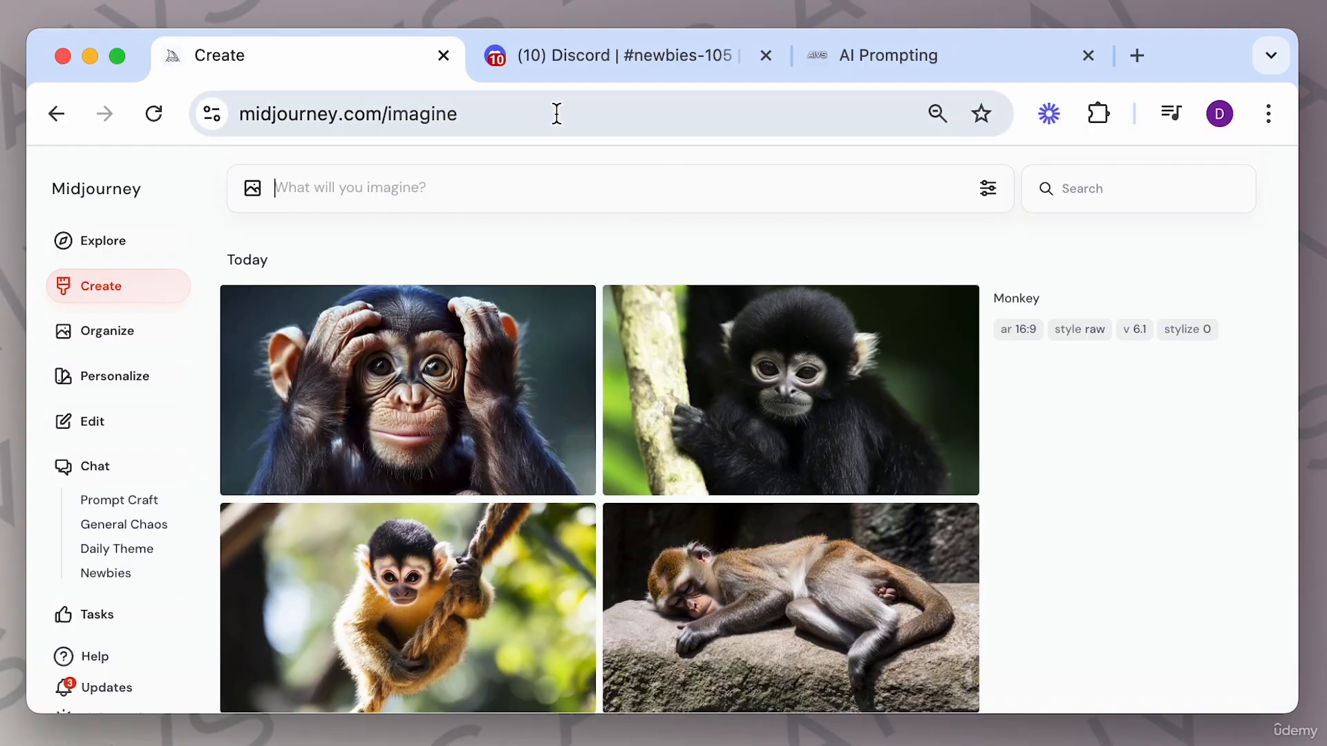
{"action": "mouse_move", "coordinate": [701, 317]}
Open the first monkey image, step through all four variations, and close the viewer.
{"action": "left_click", "coordinate": [478, 356]}
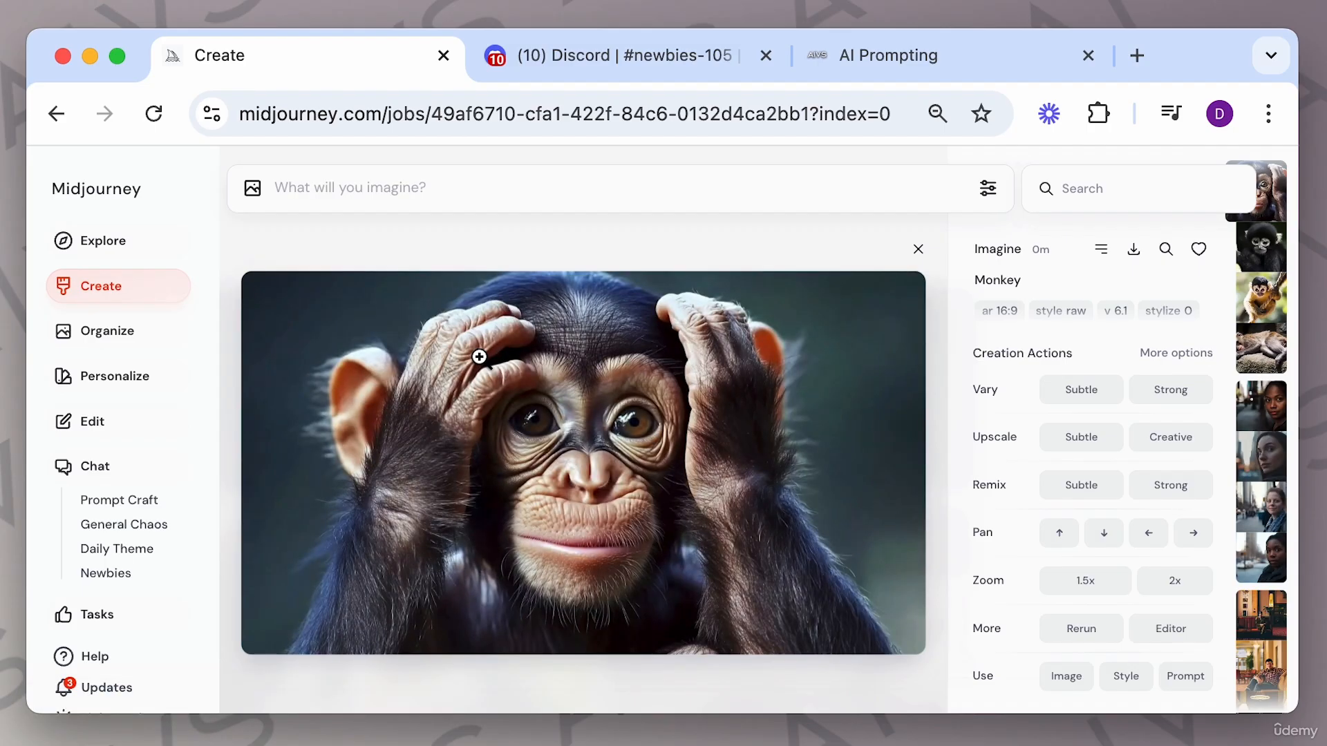
{"action": "key", "text": "Right"}
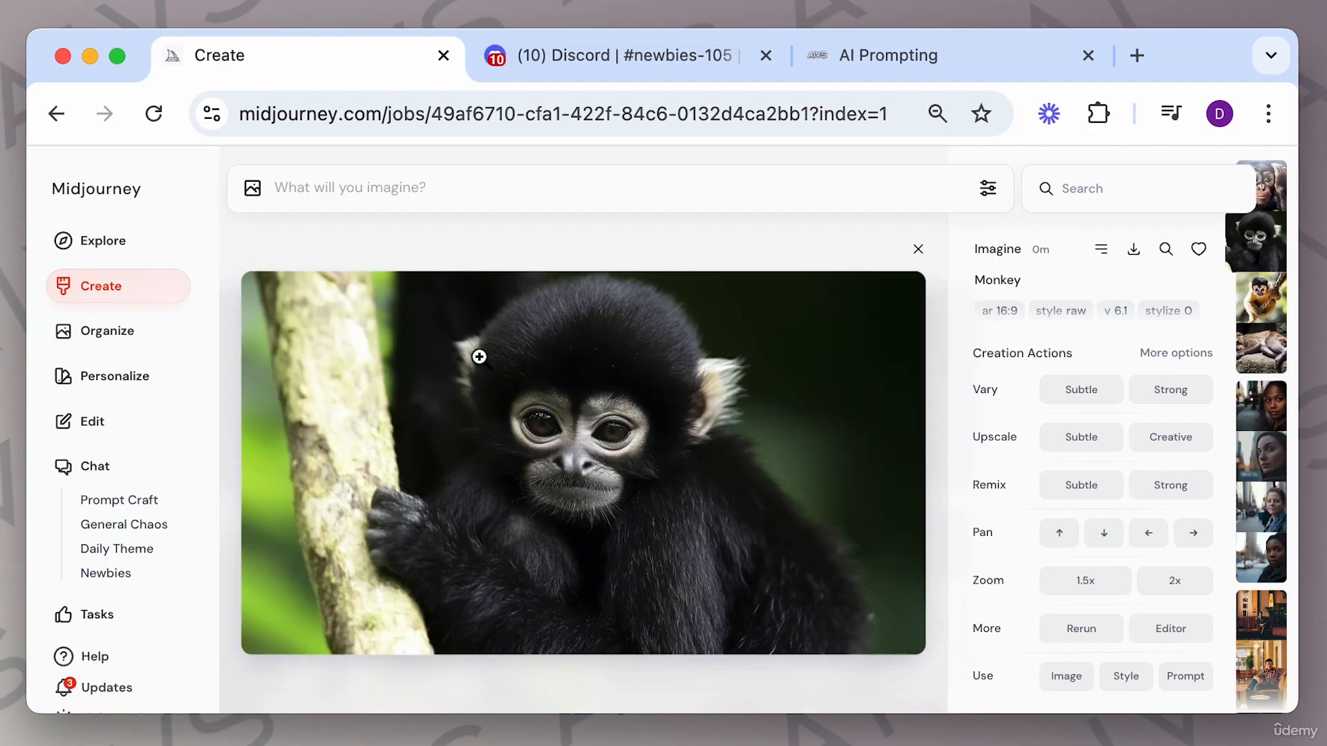
{"action": "key", "text": "Right"}
{"action": "key", "text": "Right"}
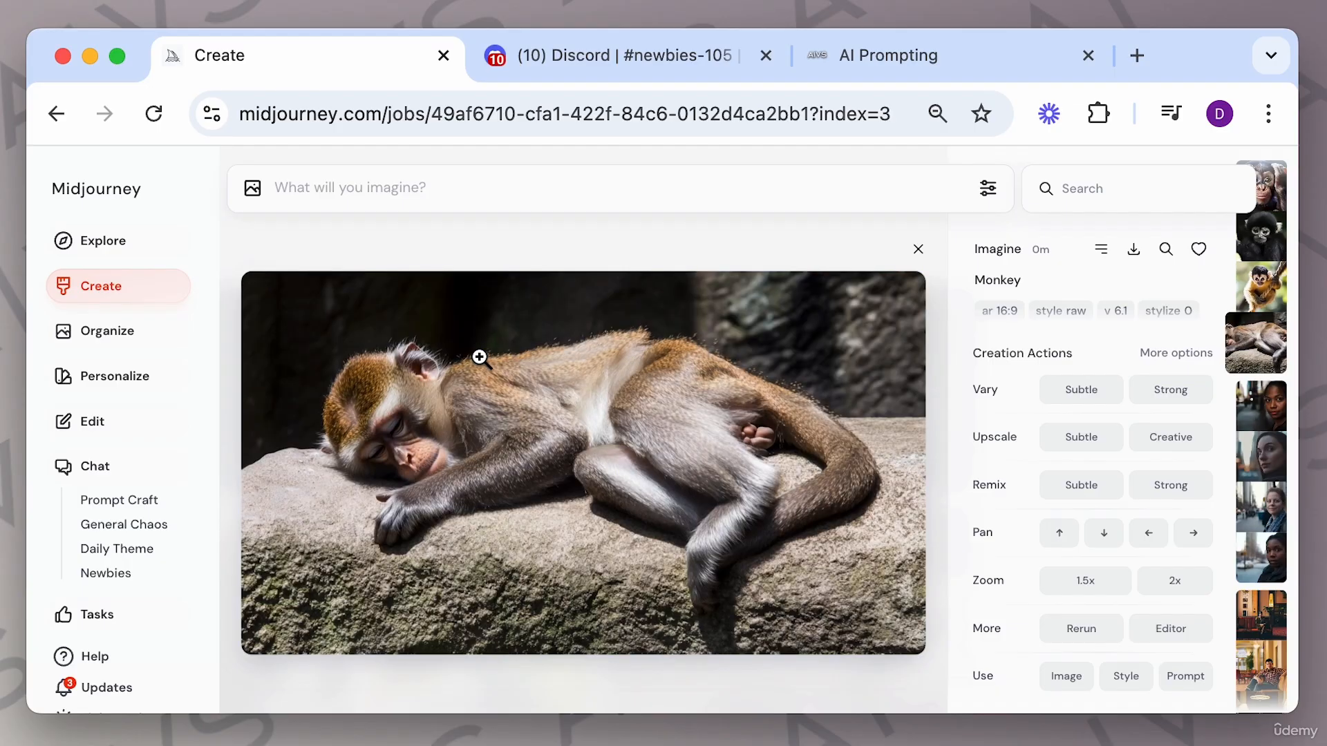
{"action": "key", "text": "Left"}
{"action": "key", "text": "Left"}
{"action": "key", "text": "Left"}
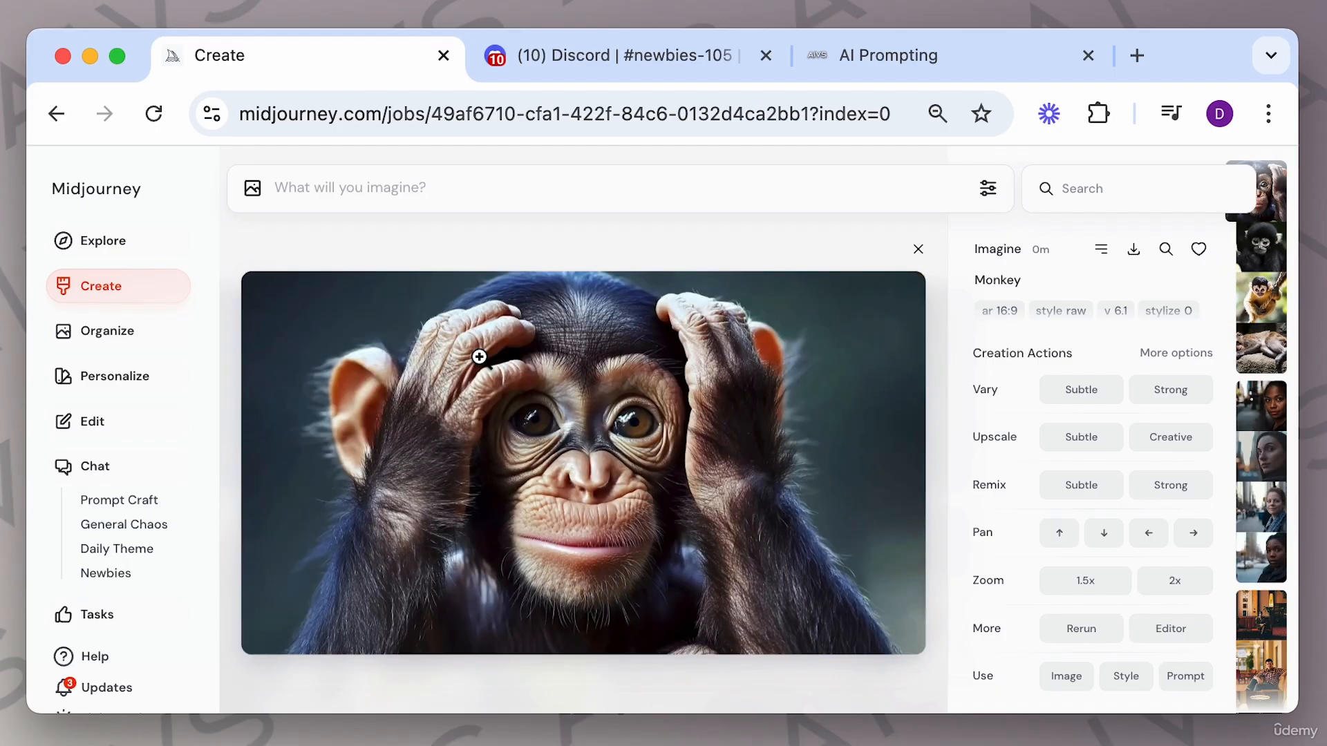
{"action": "left_click", "coordinate": [917, 250]}
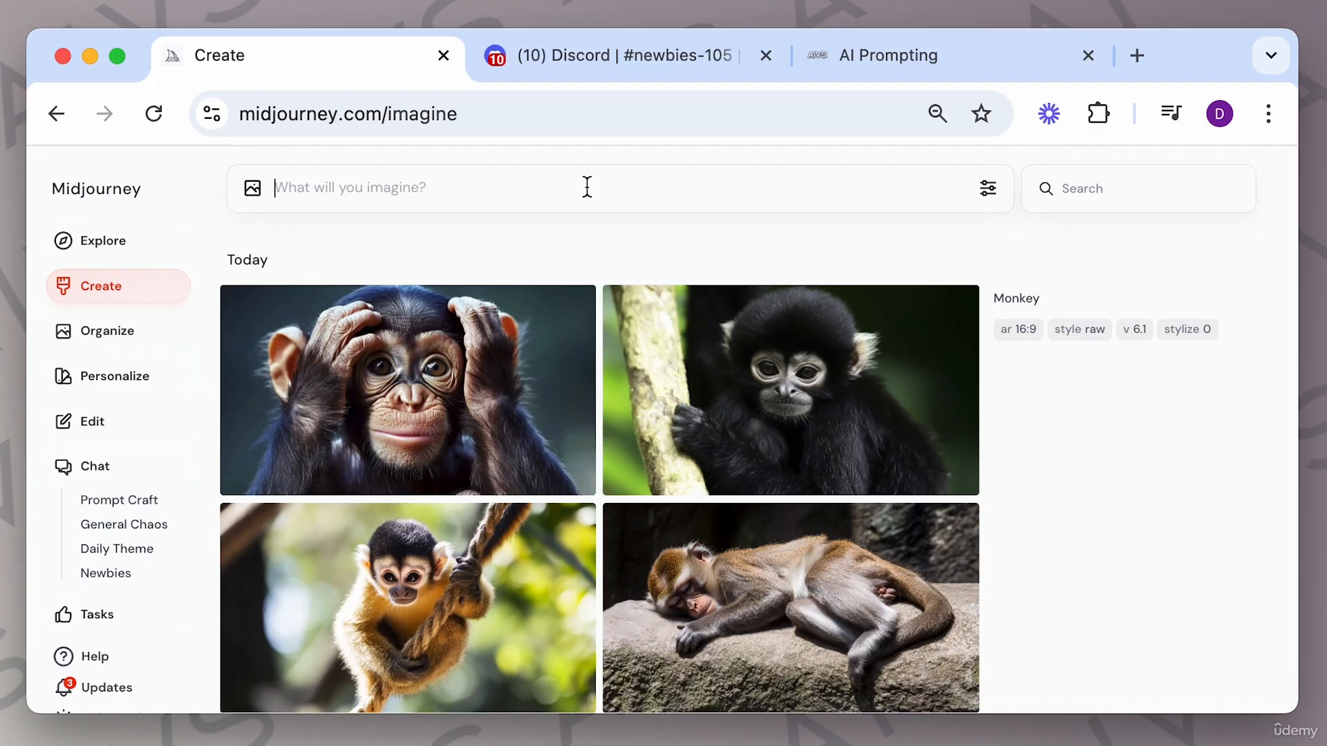
Generate images from the prompt "closeup of a monkeys face".
{"action": "type", "text": "closeu"}
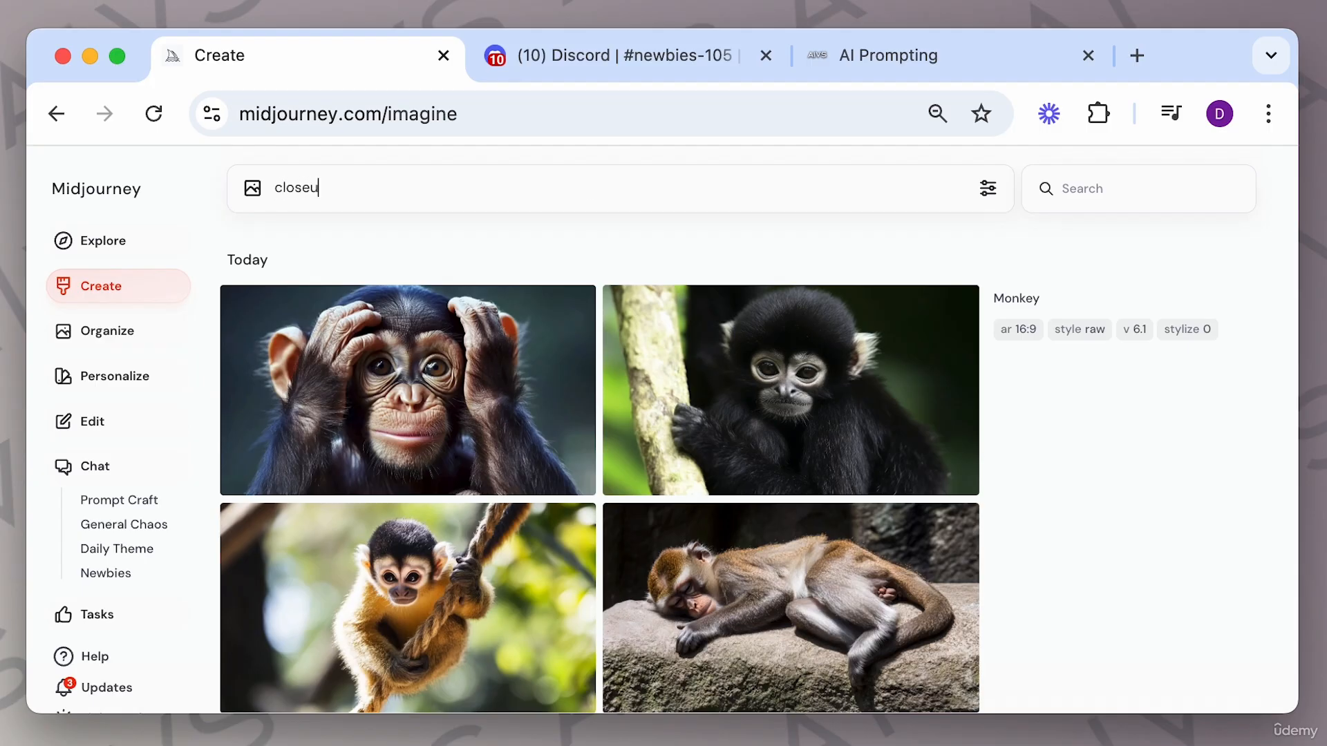
{"action": "type", "text": "p of a monkeys face"}
{"action": "key", "text": "Return"}
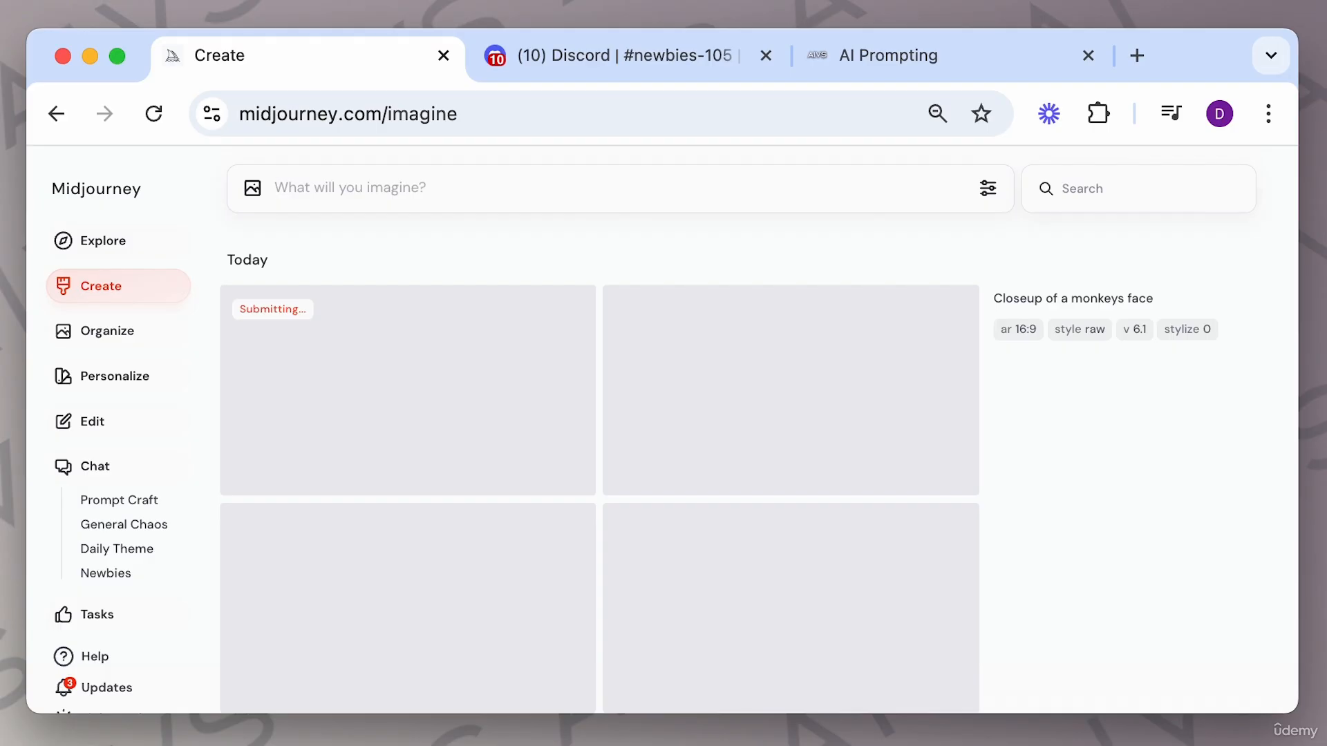
Generate images from the prompt "a cinematic image of a monkey close up of their face".
{"action": "type", "text": "a ci"}
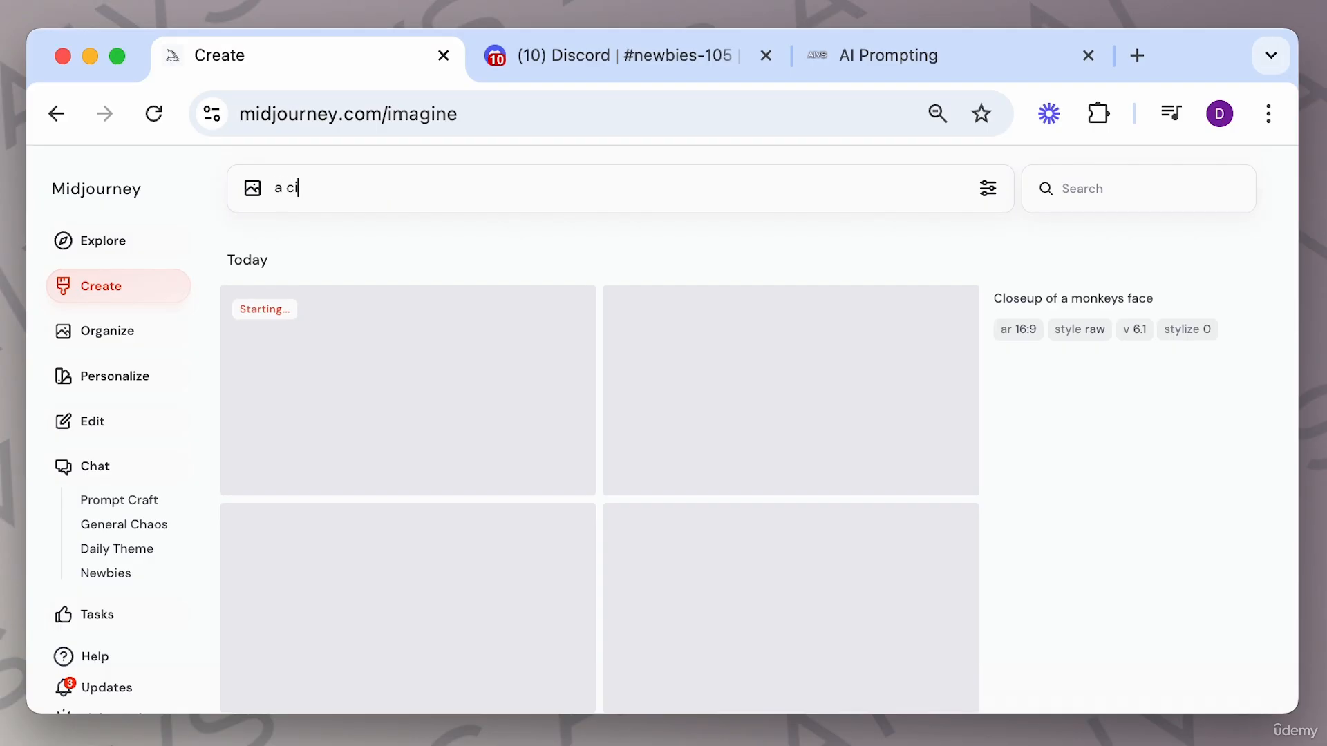
{"action": "type", "text": "nematic image of a mo"}
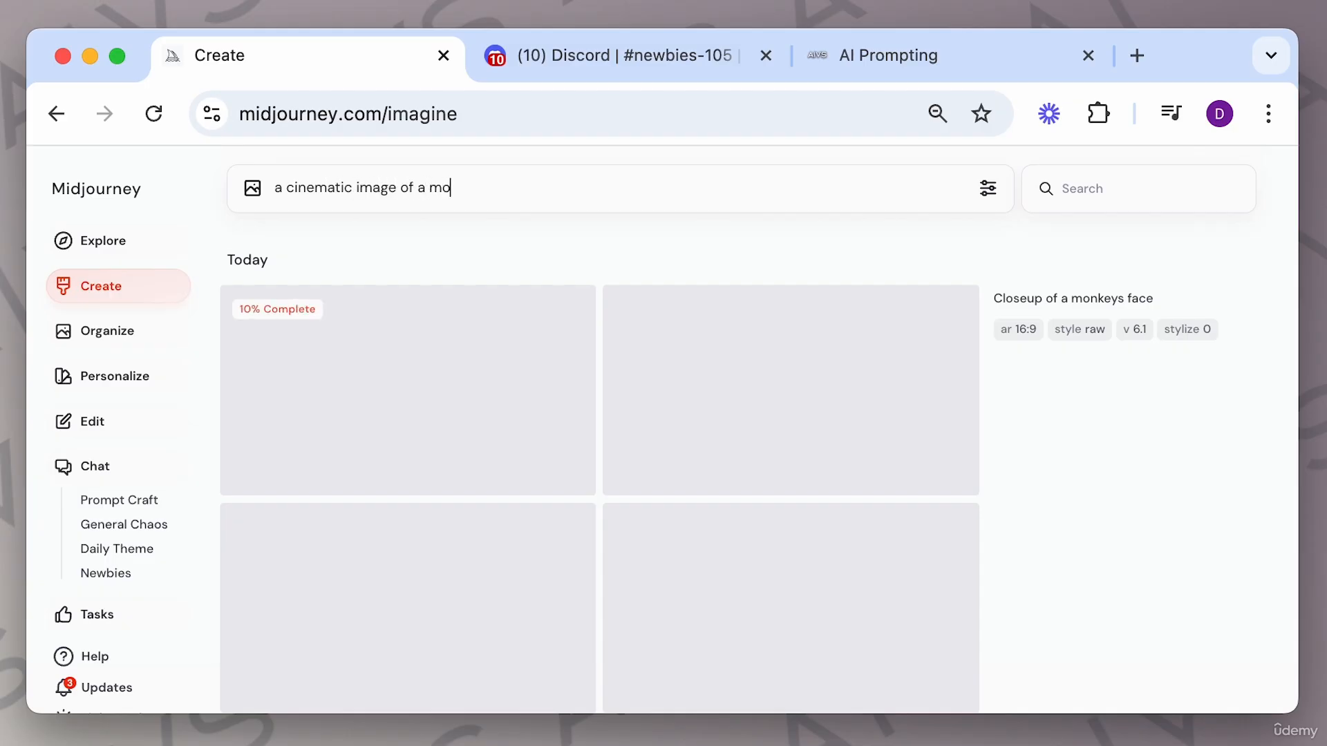
{"action": "type", "text": "nkey close "}
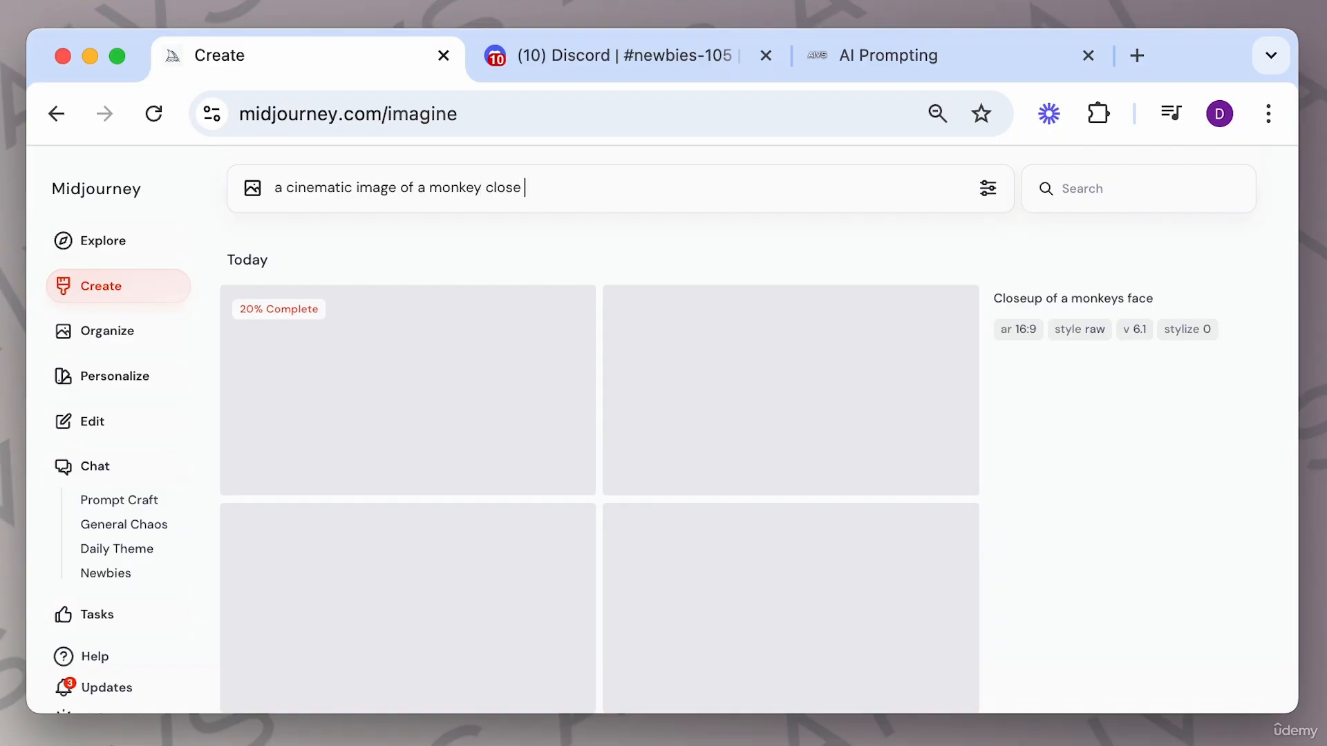
{"action": "type", "text": "up of their face"}
{"action": "key", "text": "Return"}
Generate images from the prompt "a cinematic moody image of a monkey in a city scene closeup of their face. night time shot".
{"action": "type", "text": "a cinem"}
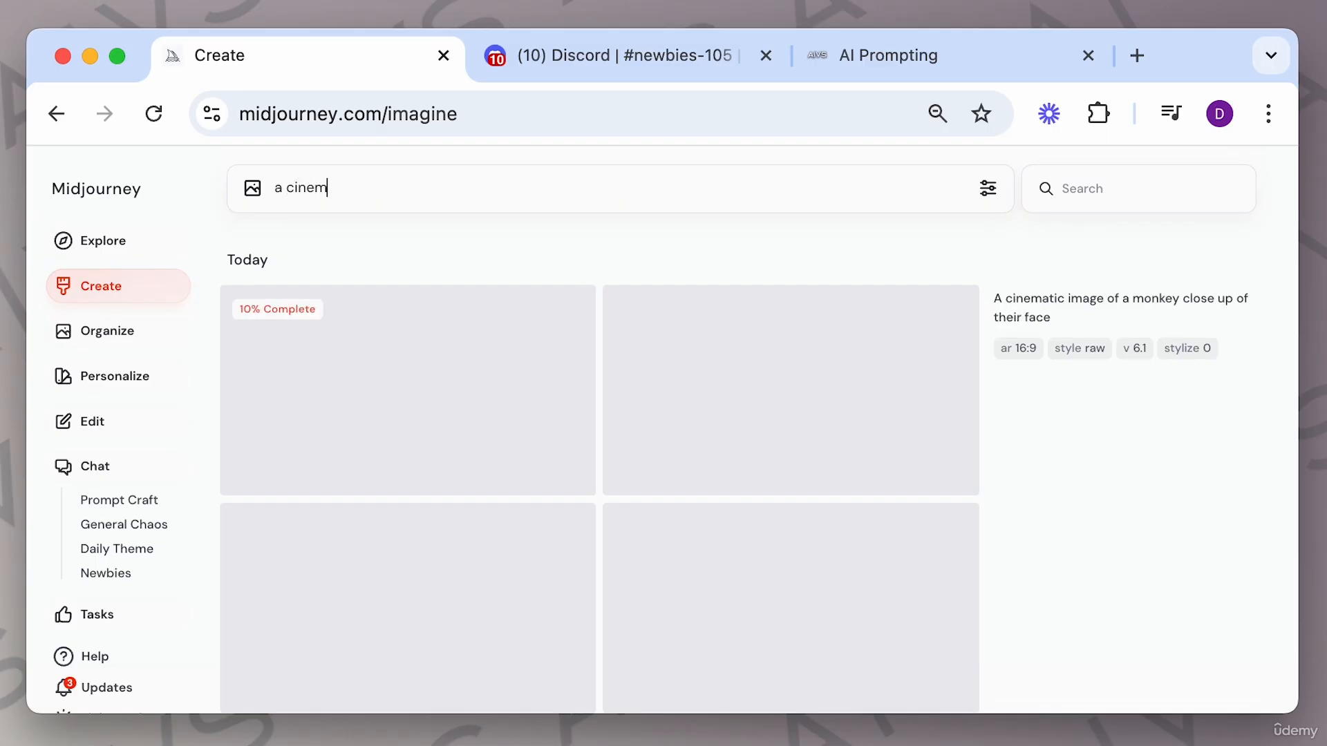
{"action": "type", "text": "atic moody"}
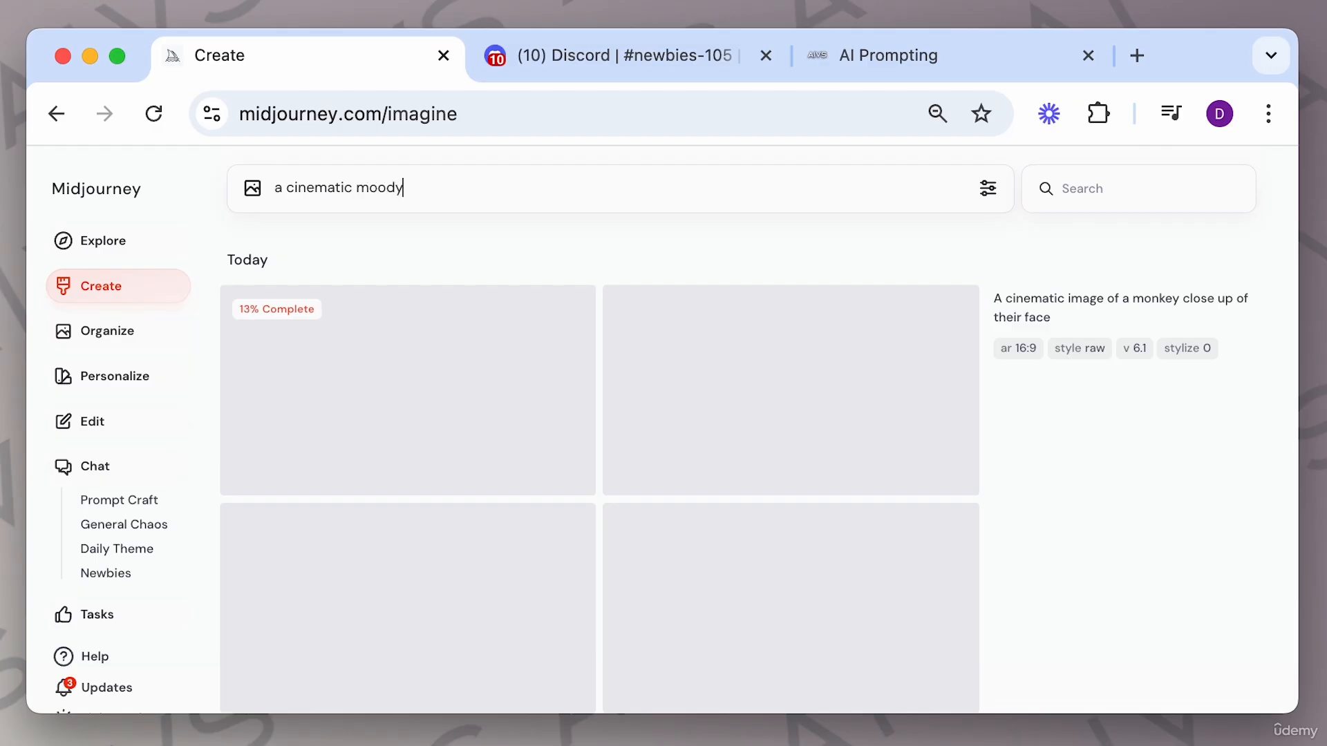
{"action": "type", "text": " image of a "}
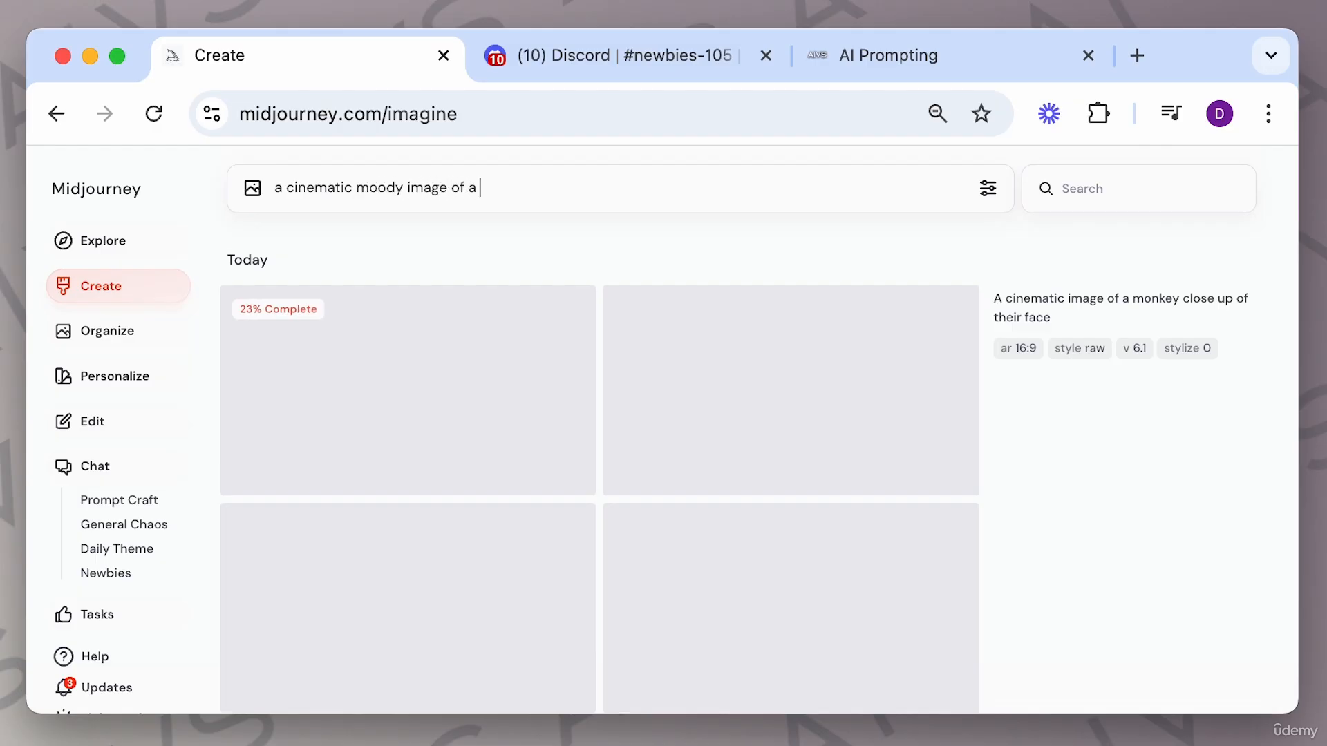
{"action": "type", "text": "monkey in a city scene close"}
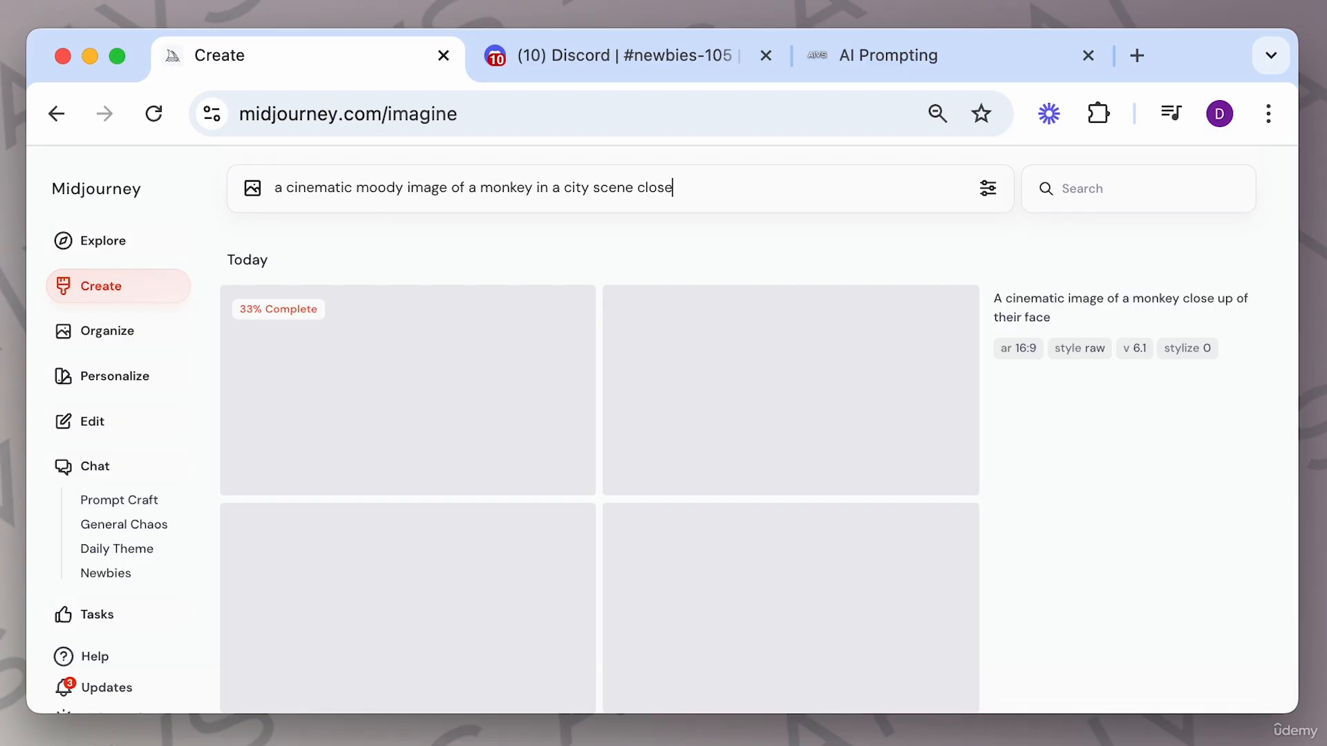
{"action": "type", "text": "up of their face. night time shot"}
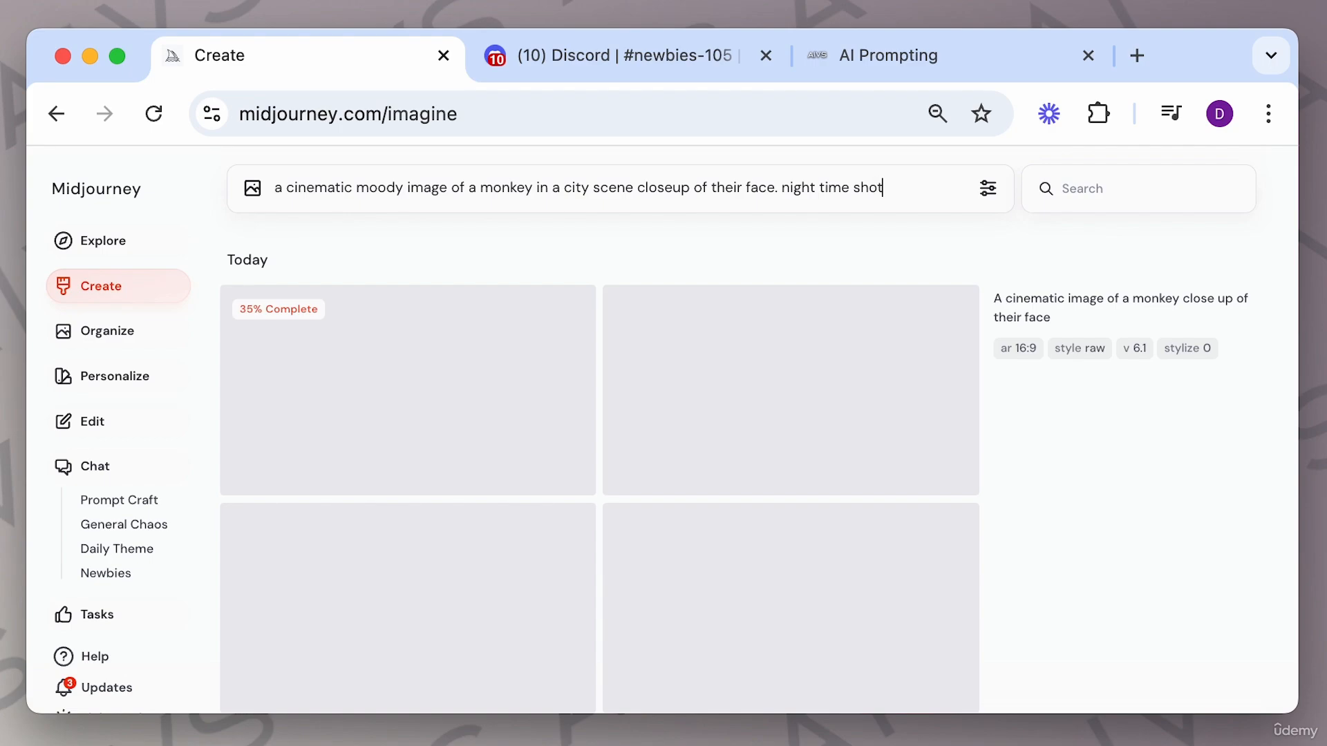
{"action": "key", "text": "Return"}
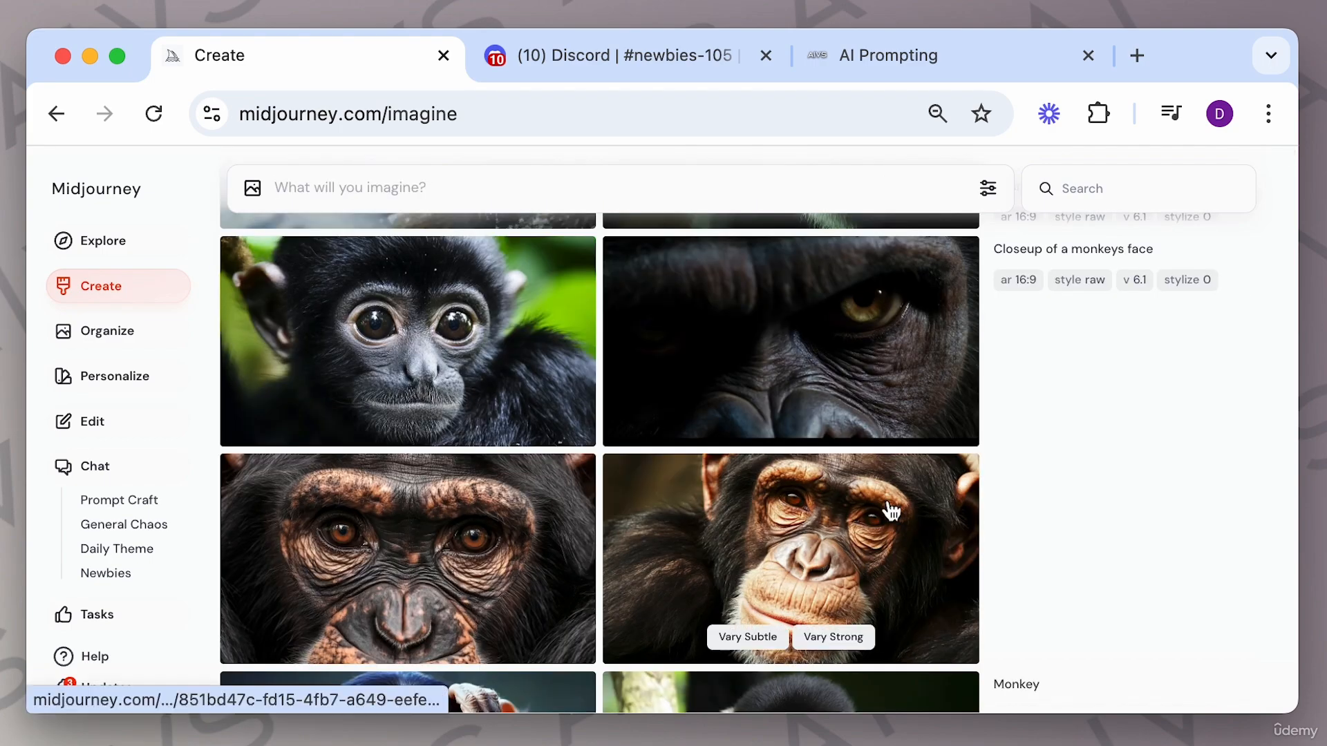
Open a closeup monkey image and step through the variations from the earlier prompts.
{"action": "scroll", "coordinate": [844, 503], "scroll_direction": "down", "scroll_amount": 5}
{"action": "scroll", "coordinate": [841, 492], "scroll_direction": "up", "scroll_amount": 6}
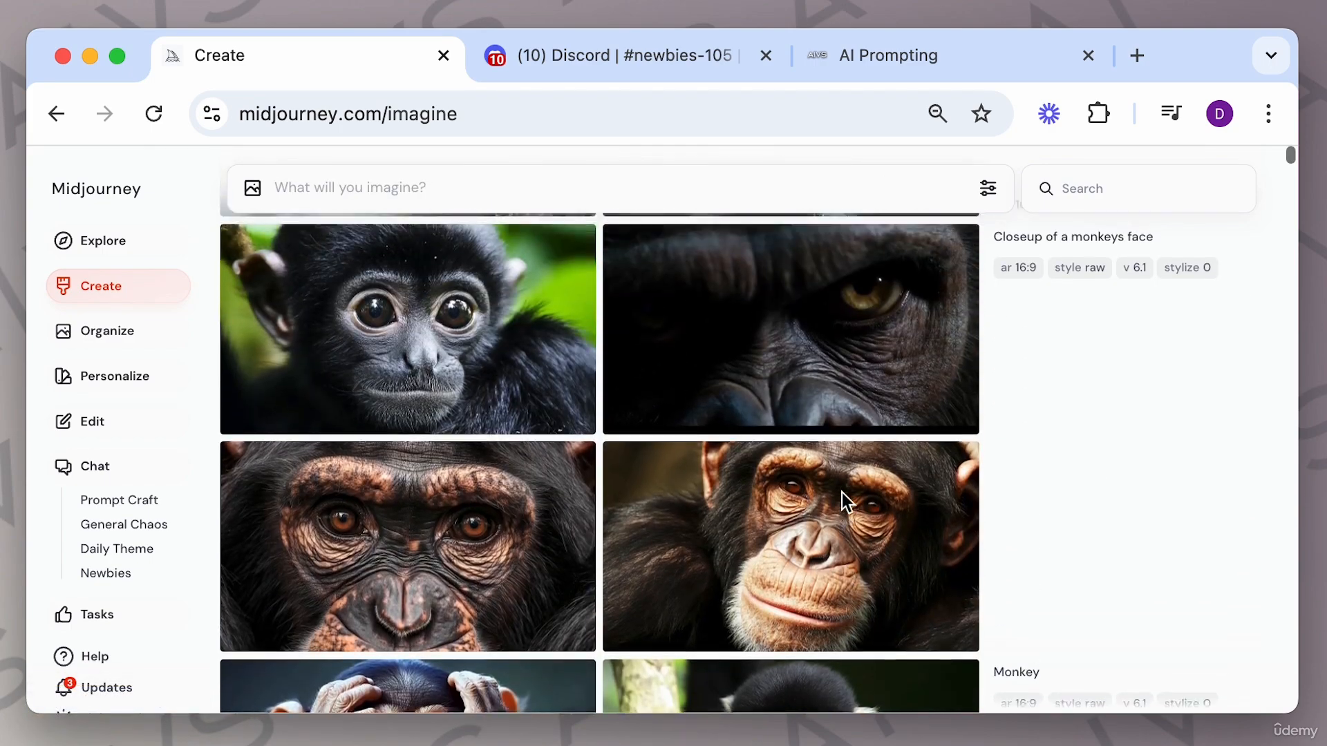
{"action": "scroll", "coordinate": [842, 492], "scroll_direction": "down", "scroll_amount": 1}
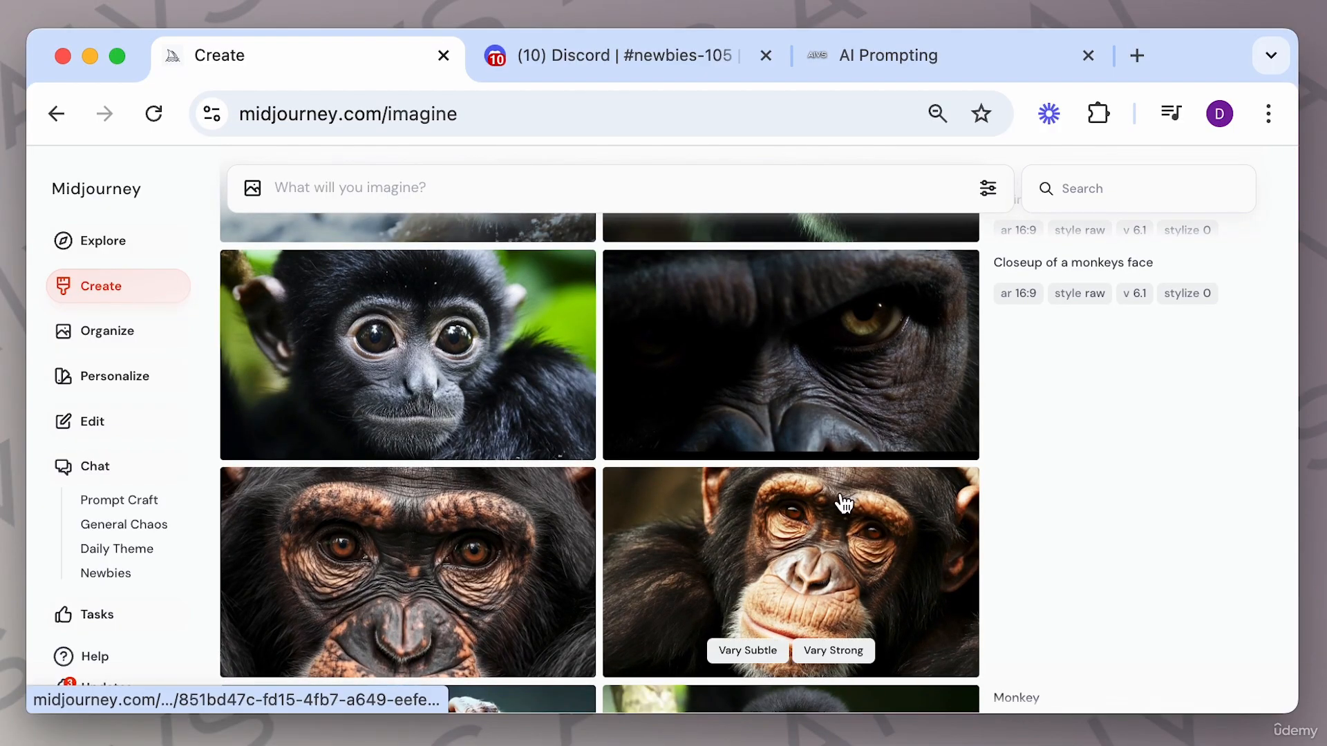
{"action": "left_click", "coordinate": [838, 549]}
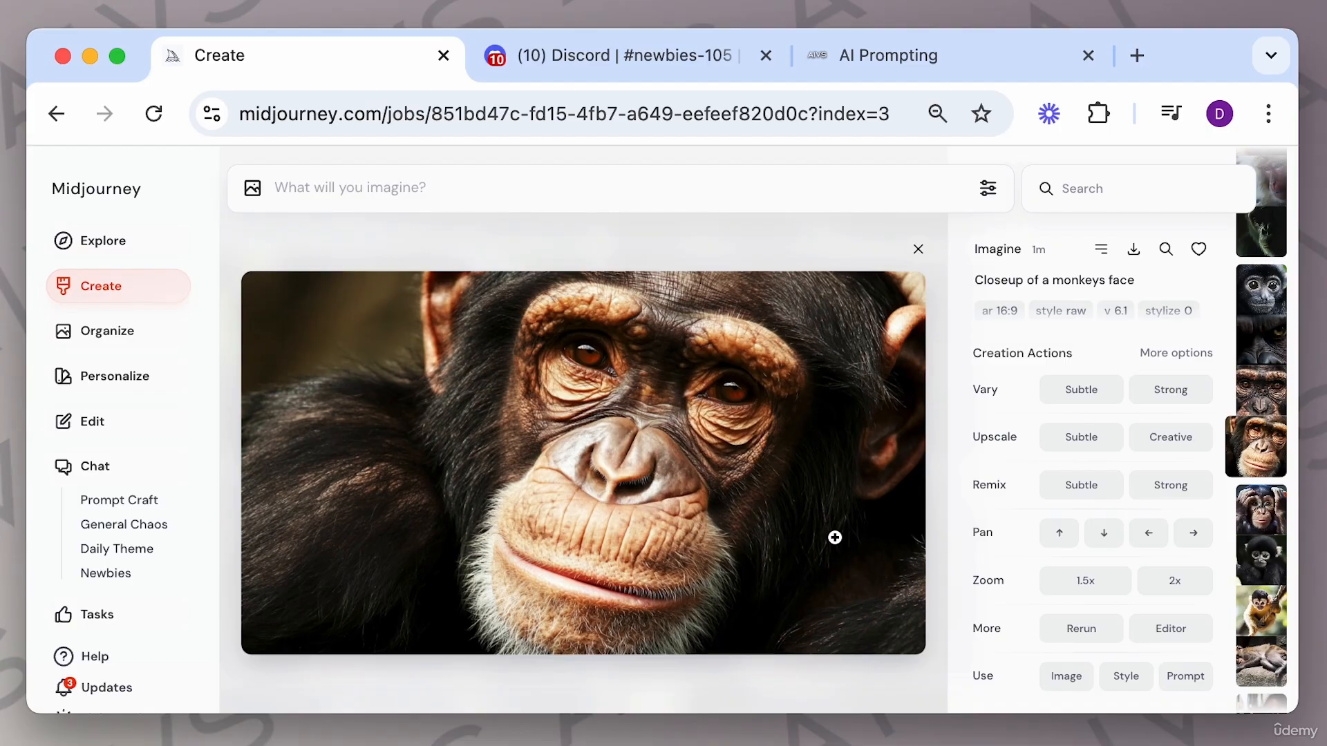
{"action": "key", "text": "Up"}
{"action": "key", "text": "Up"}
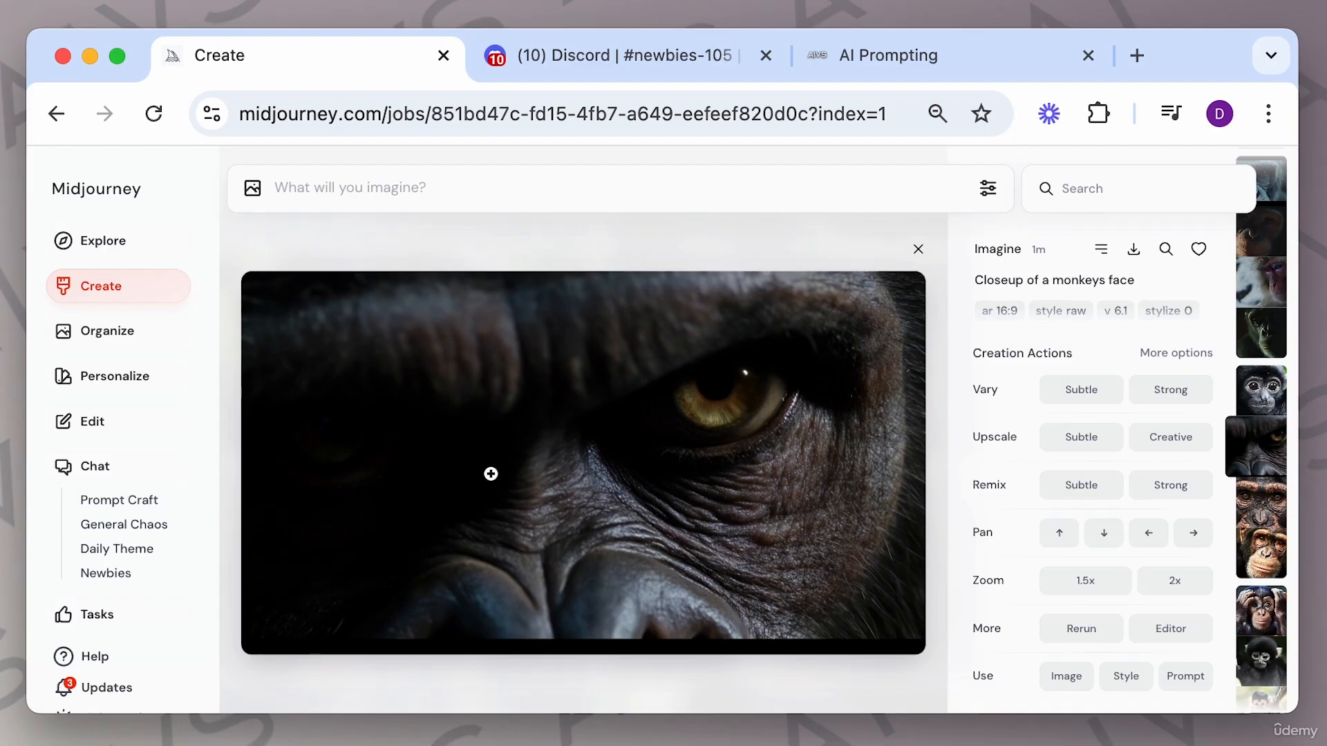
{"action": "key", "text": "Up"}
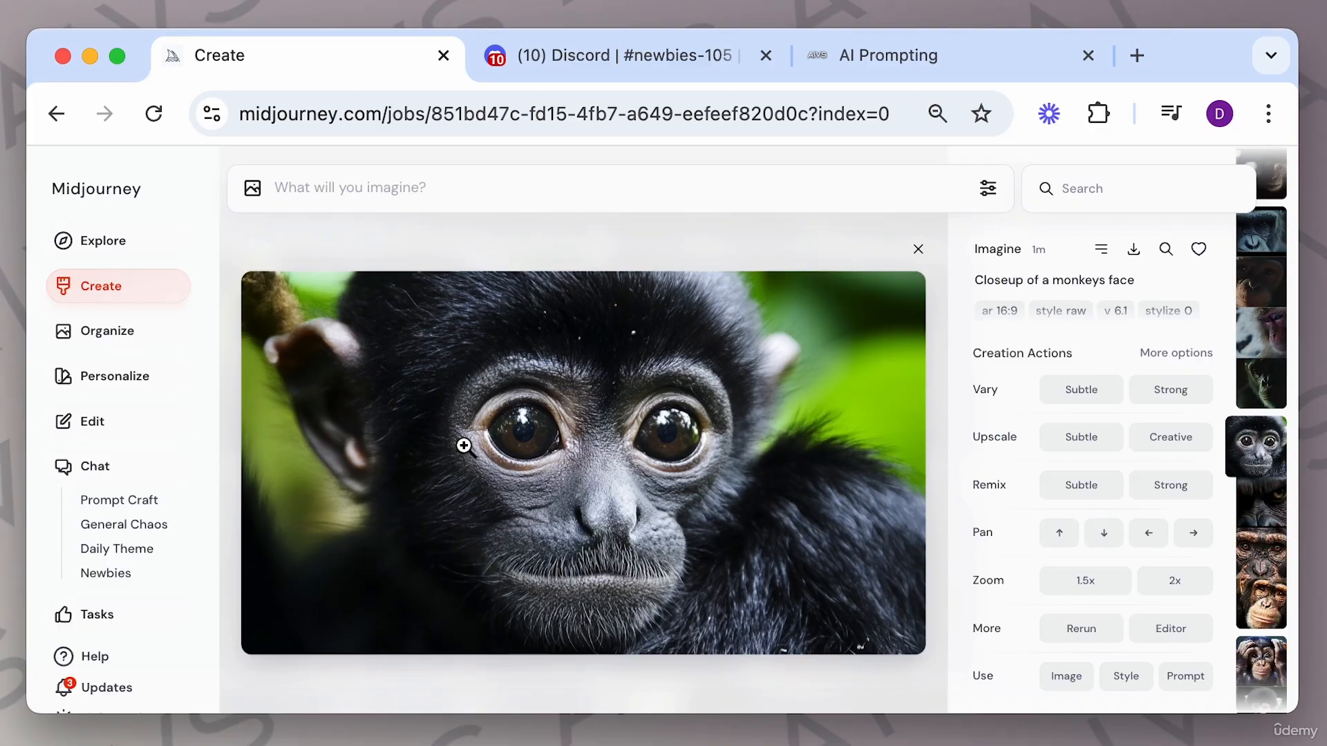
{"action": "key", "text": "Up"}
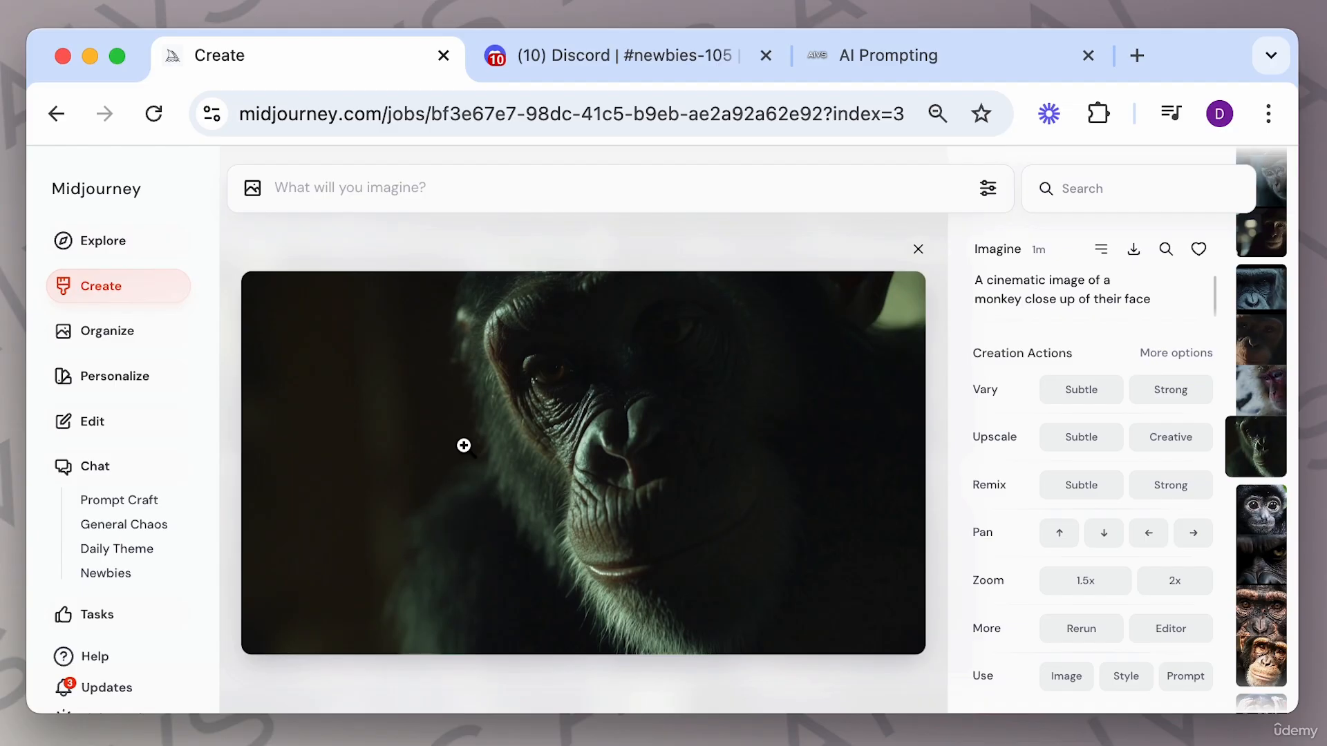
{"action": "key", "text": "Down"}
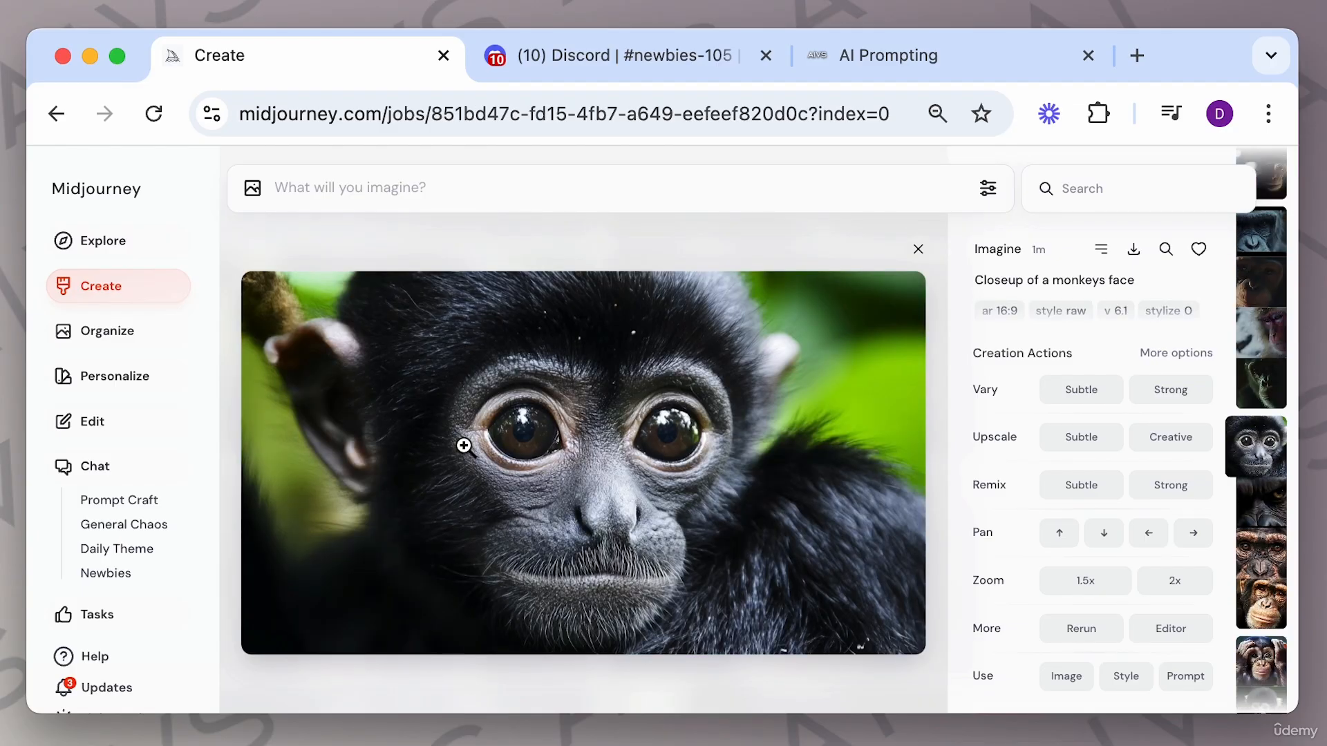
{"action": "key", "text": "Up"}
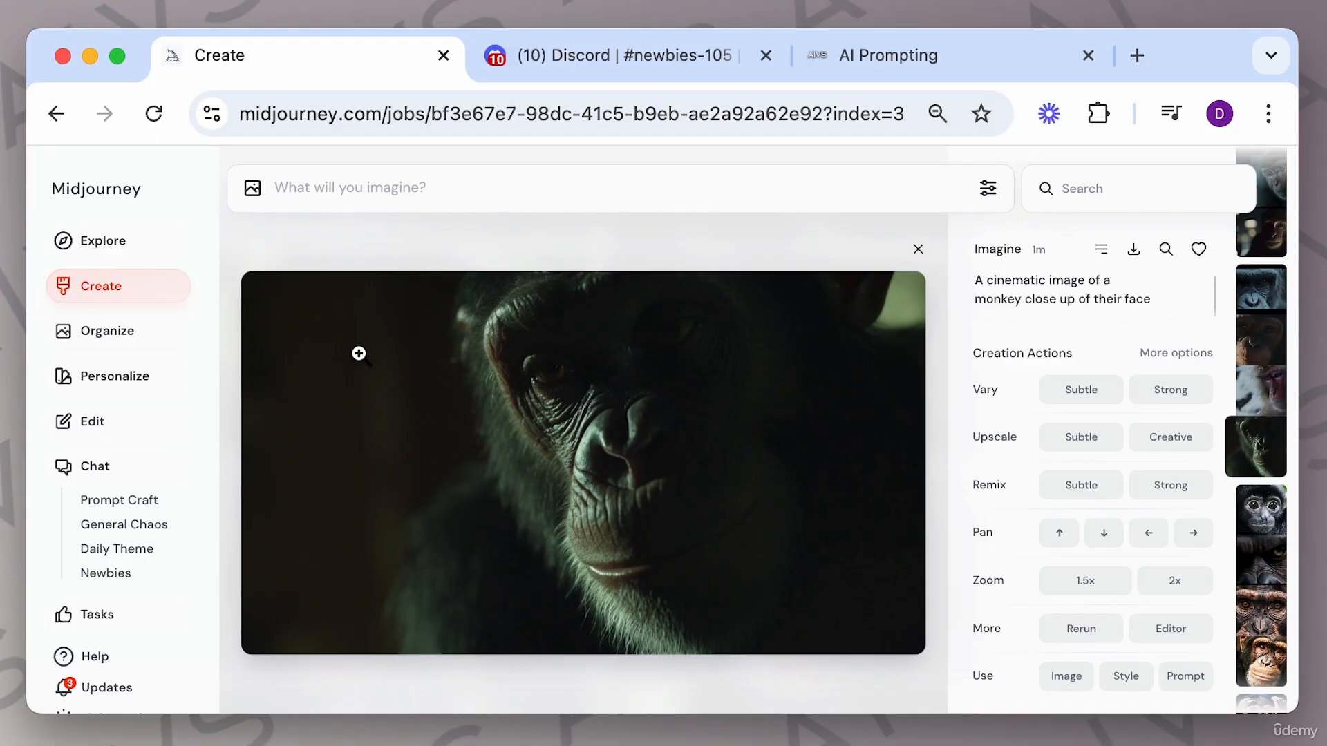
{"action": "key", "text": "Up"}
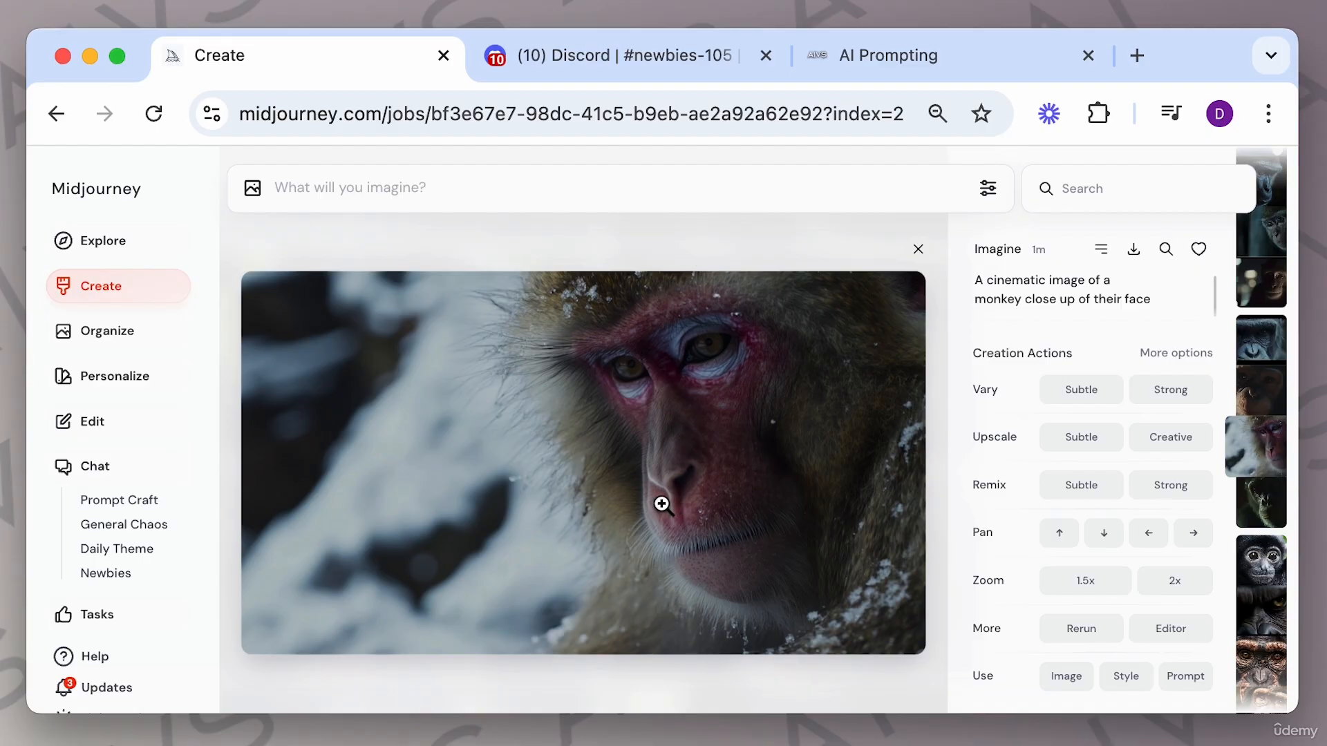
{"action": "key", "text": "Left"}
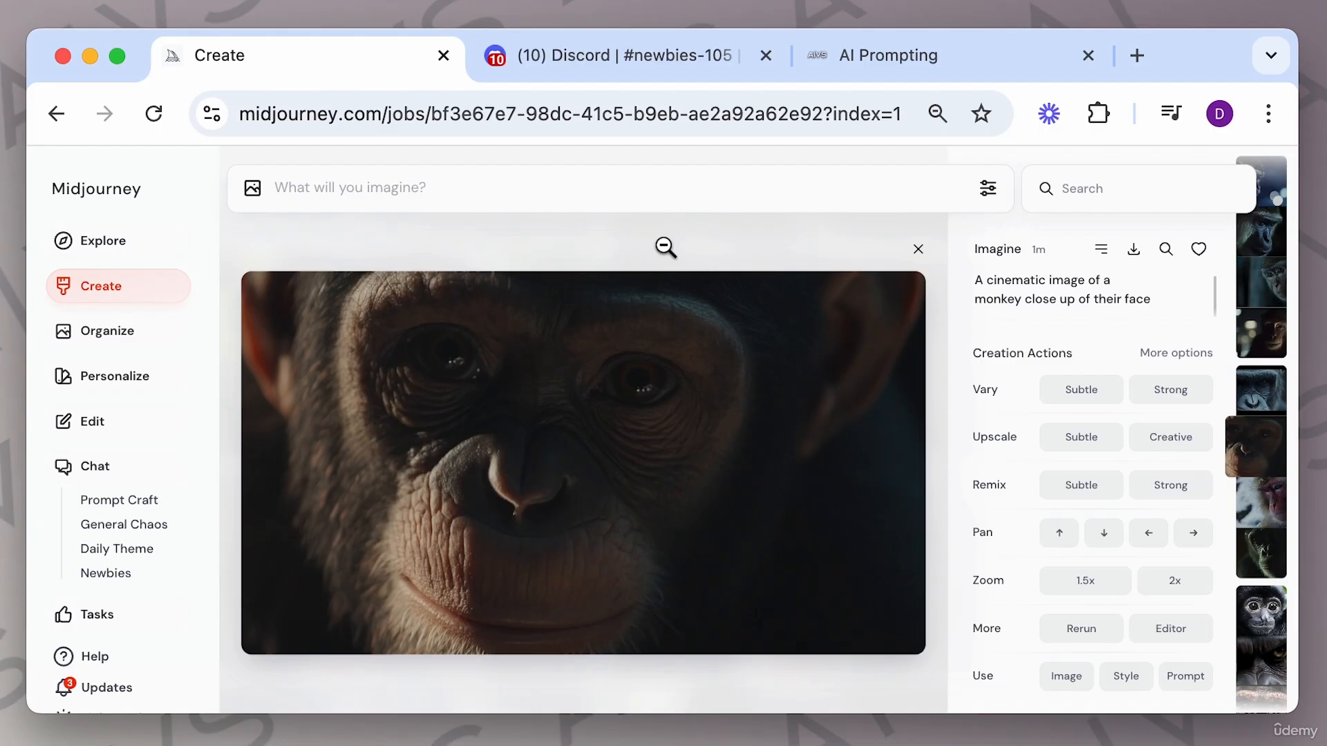
{"action": "key", "text": "Left"}
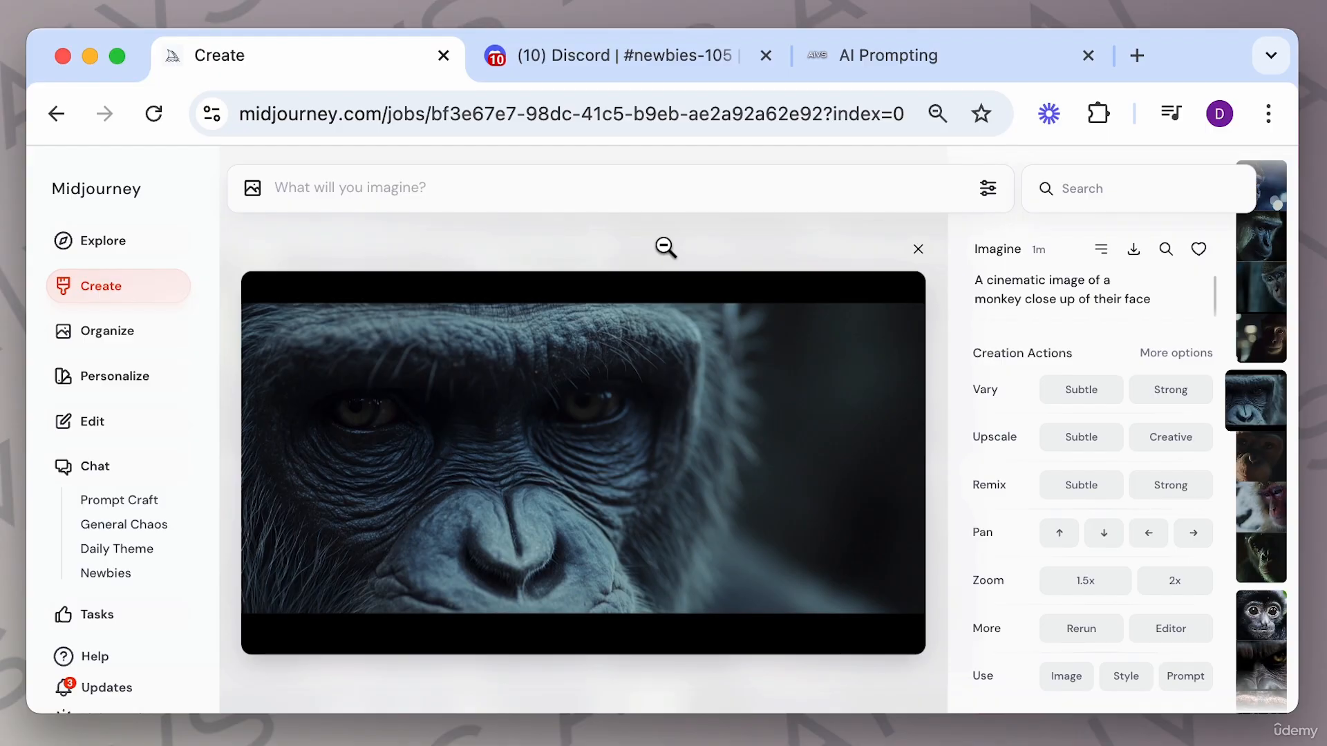
{"action": "key", "text": "Left"}
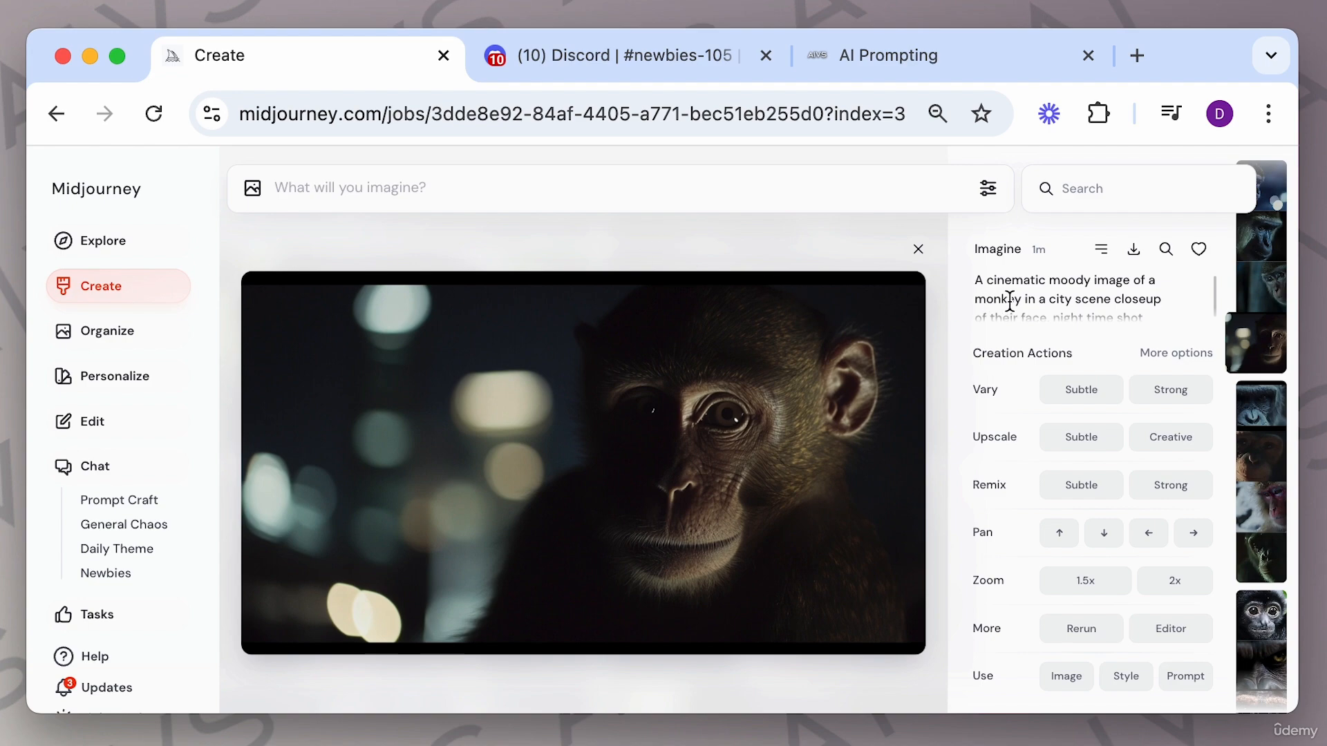
Read the new night-time city prompt and step through its four variations.
{"action": "scroll", "coordinate": [1010, 300], "scroll_direction": "down", "scroll_amount": 2}
{"action": "scroll", "coordinate": [1009, 300], "scroll_direction": "up", "scroll_amount": 2}
{"action": "scroll", "coordinate": [1010, 300], "scroll_direction": "down", "scroll_amount": 2}
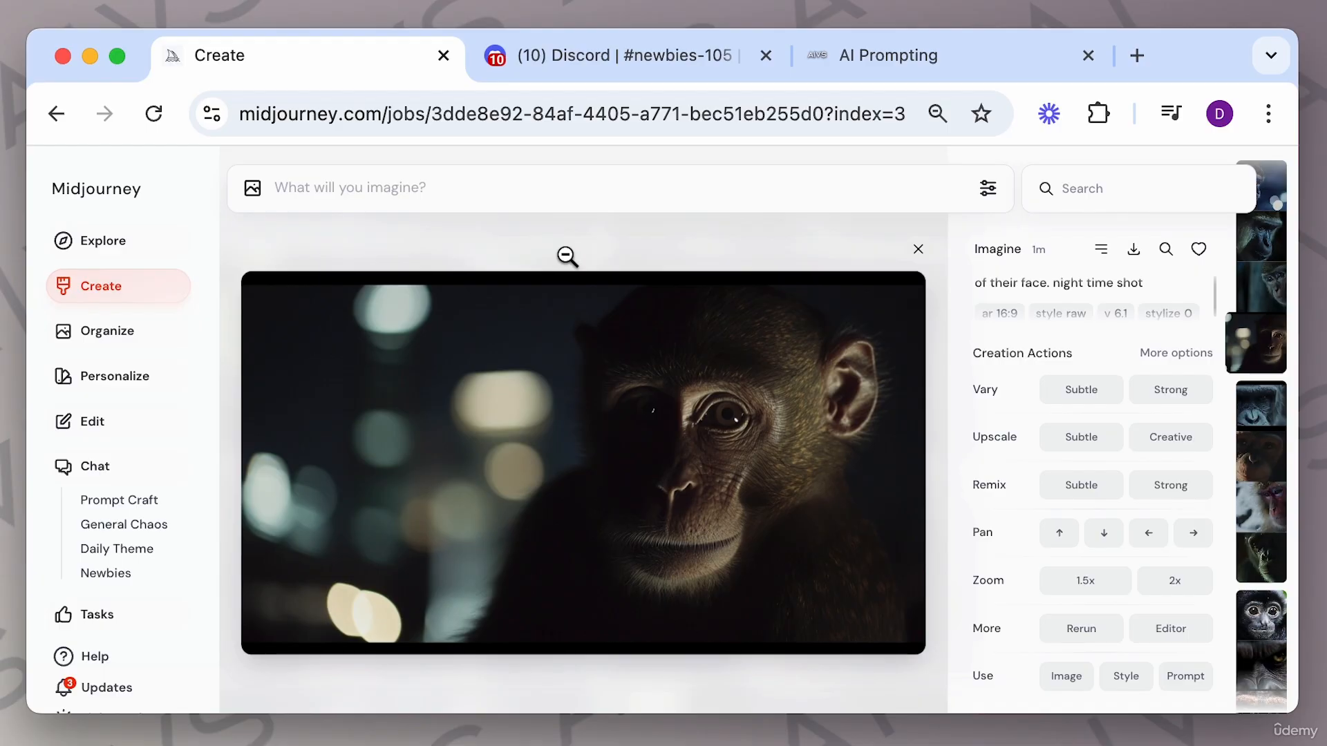
{"action": "key", "text": "Left"}
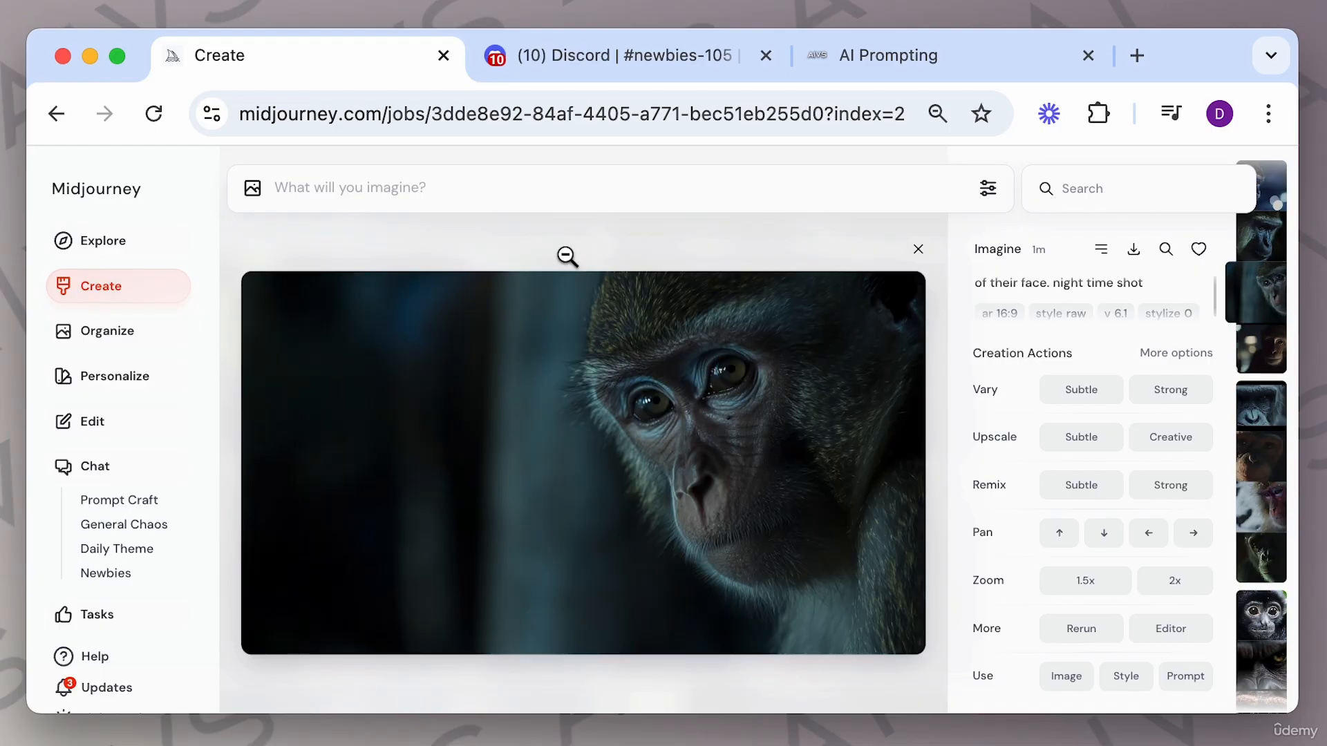
{"action": "key", "text": "Left"}
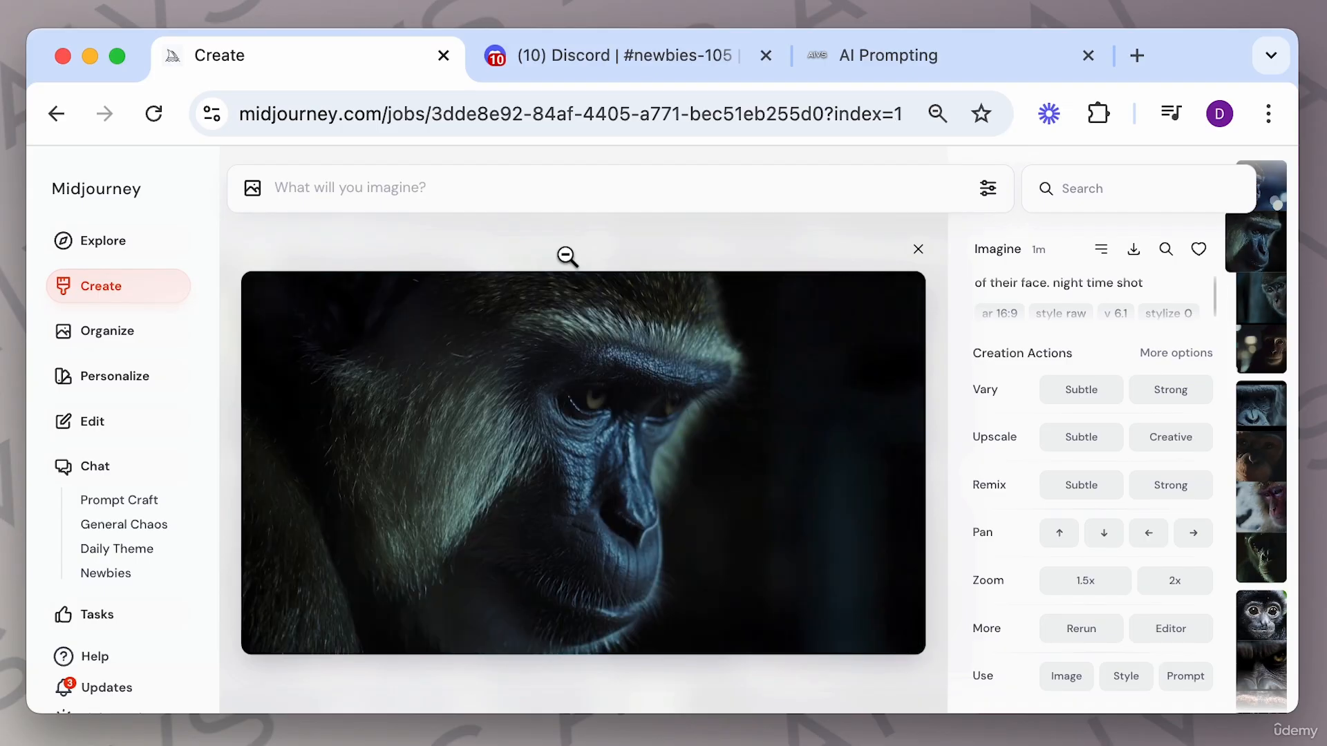
{"action": "key", "text": "Left"}
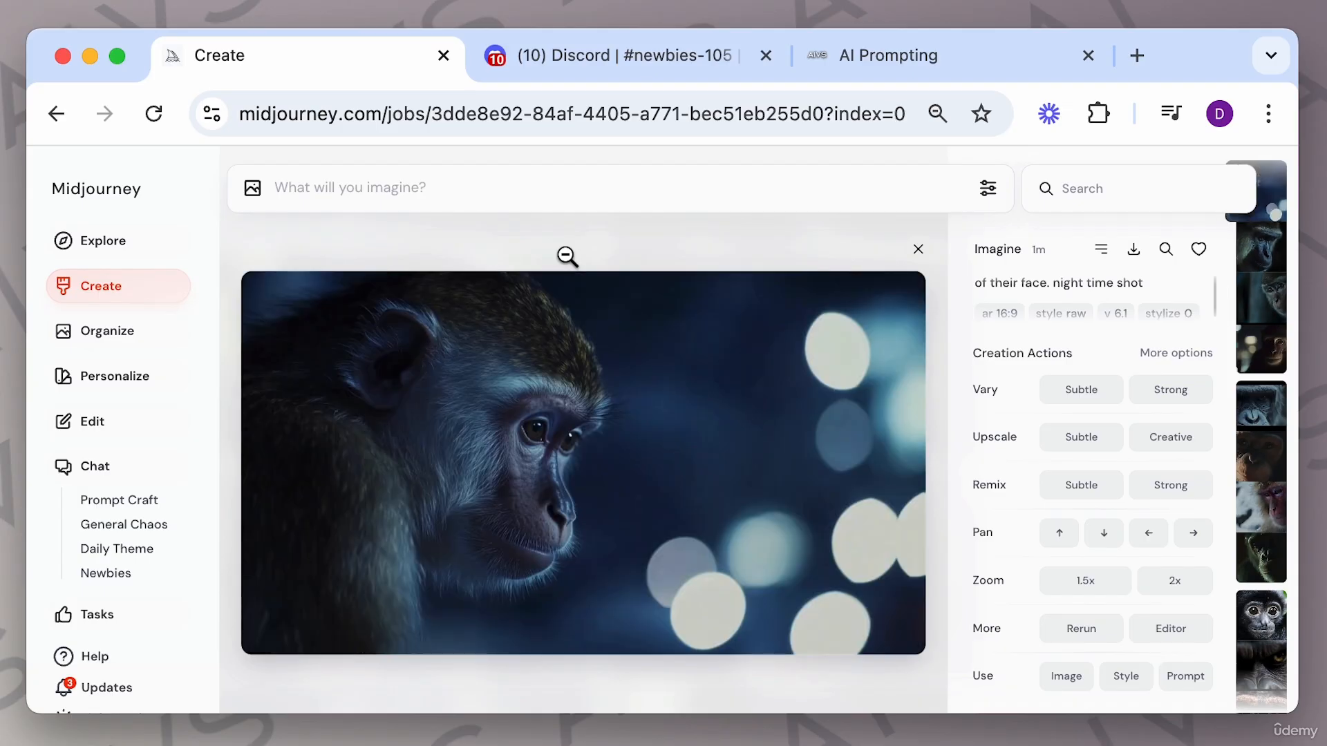
{"action": "key", "text": "Left"}
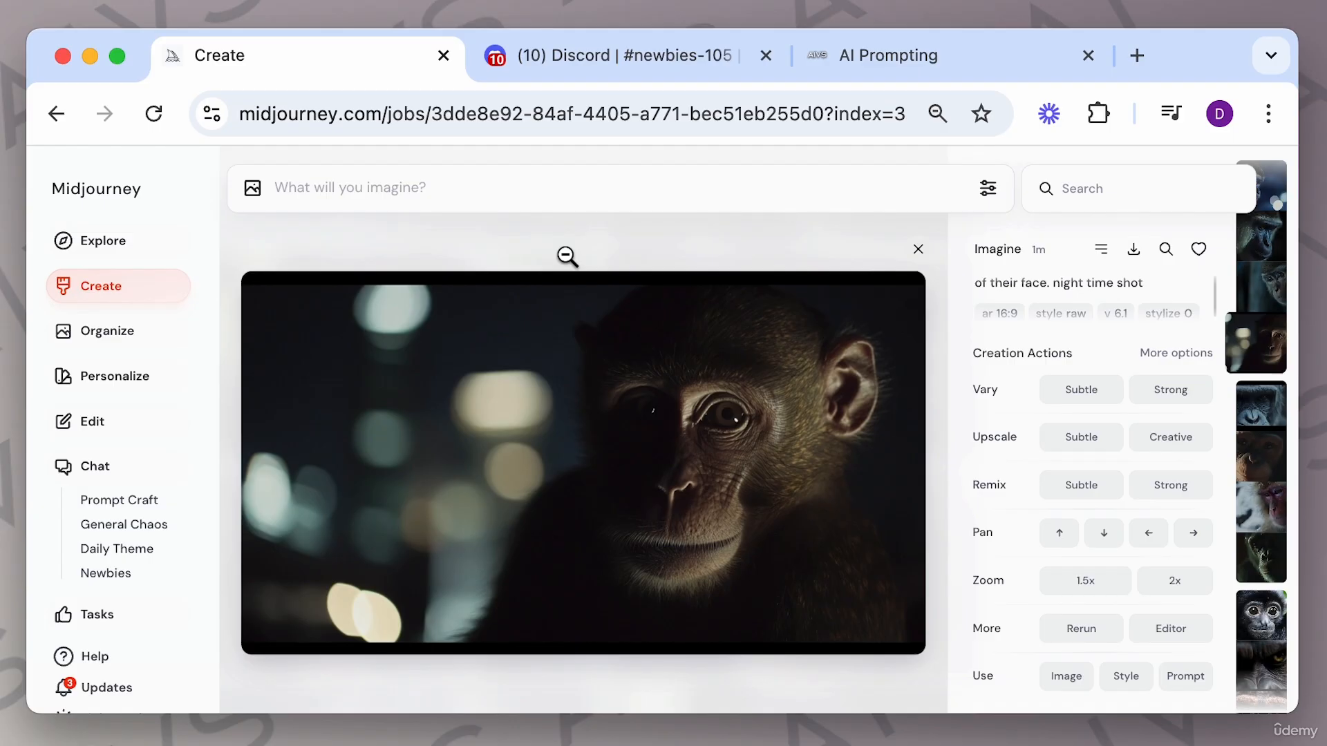
{"action": "key", "text": "Left"}
{"action": "key", "text": "Left"}
{"action": "key", "text": "Left"}
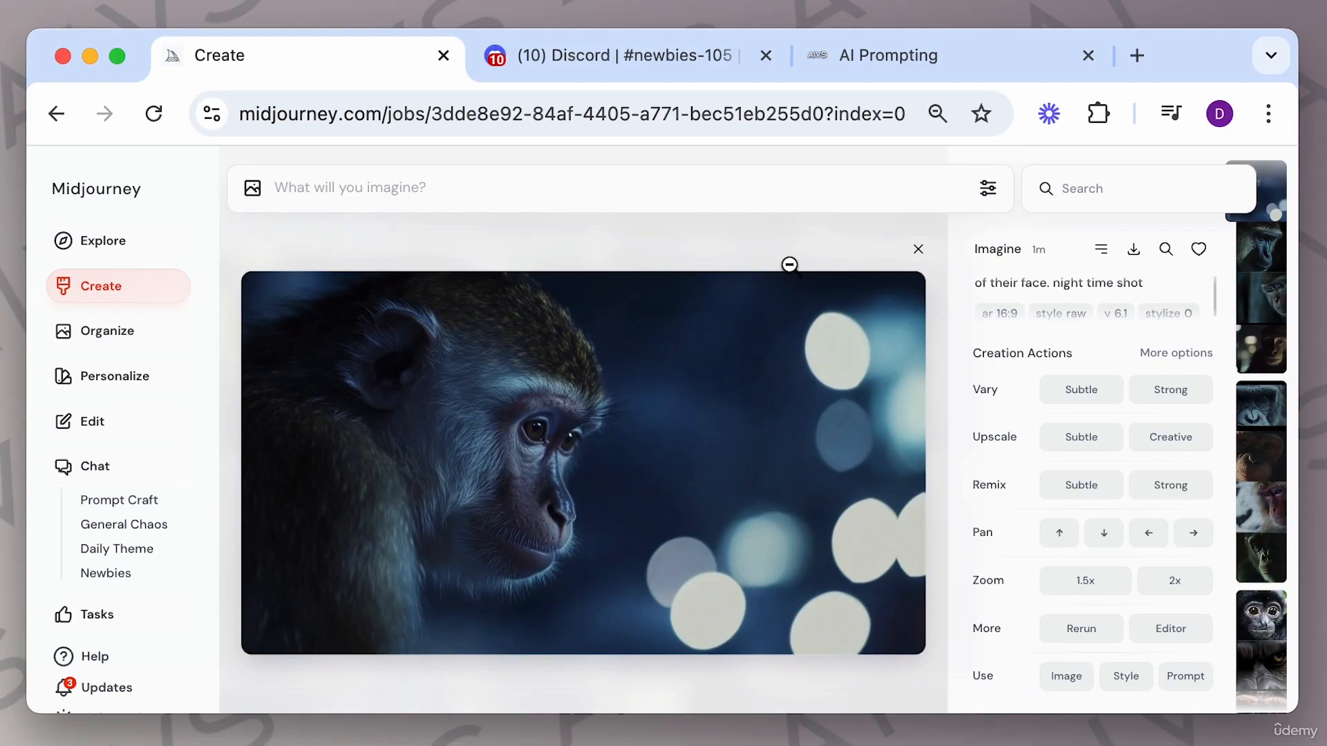
Copy the "Mood, setting, colors, style descriptors" guideline from the AI Prompting page into the prompt box.
{"action": "left_click", "coordinate": [957, 71]}
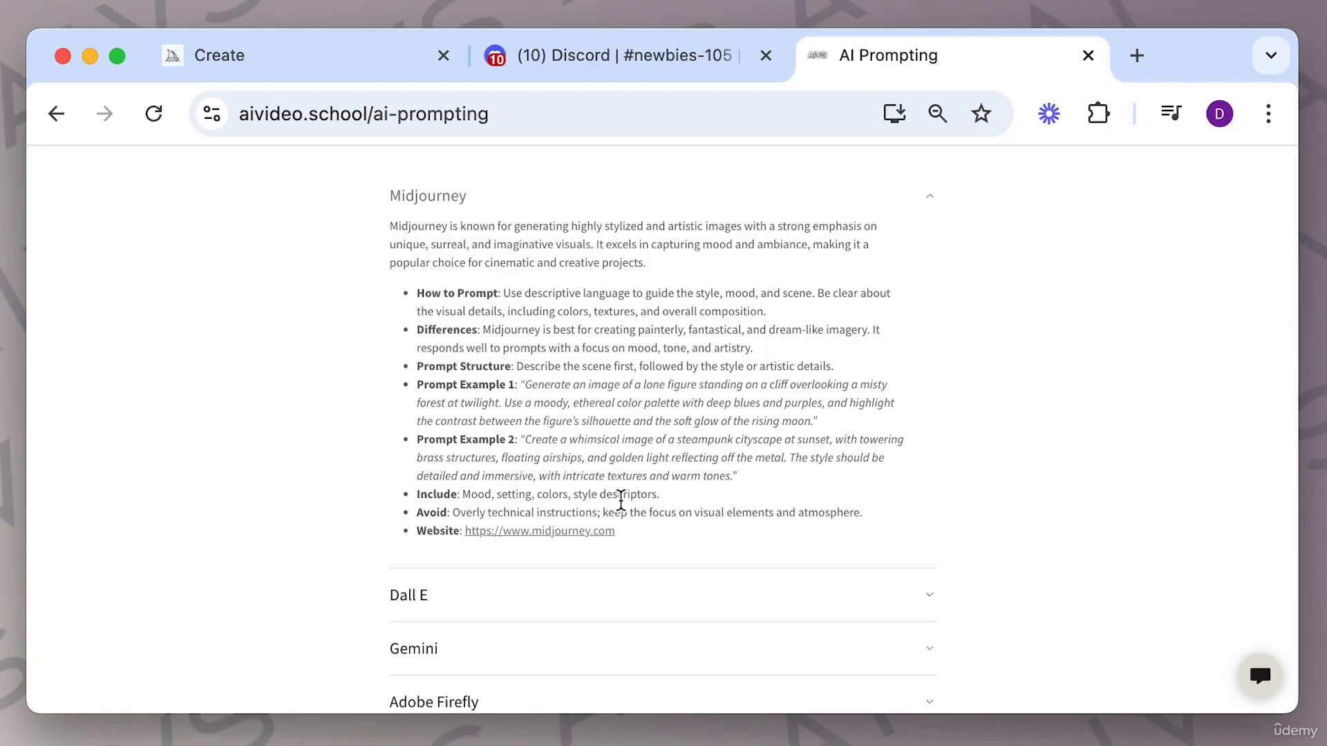
{"action": "left_click_drag", "start_coordinate": [462, 494], "coordinate": [660, 494]}
{"action": "key", "text": "super+c"}
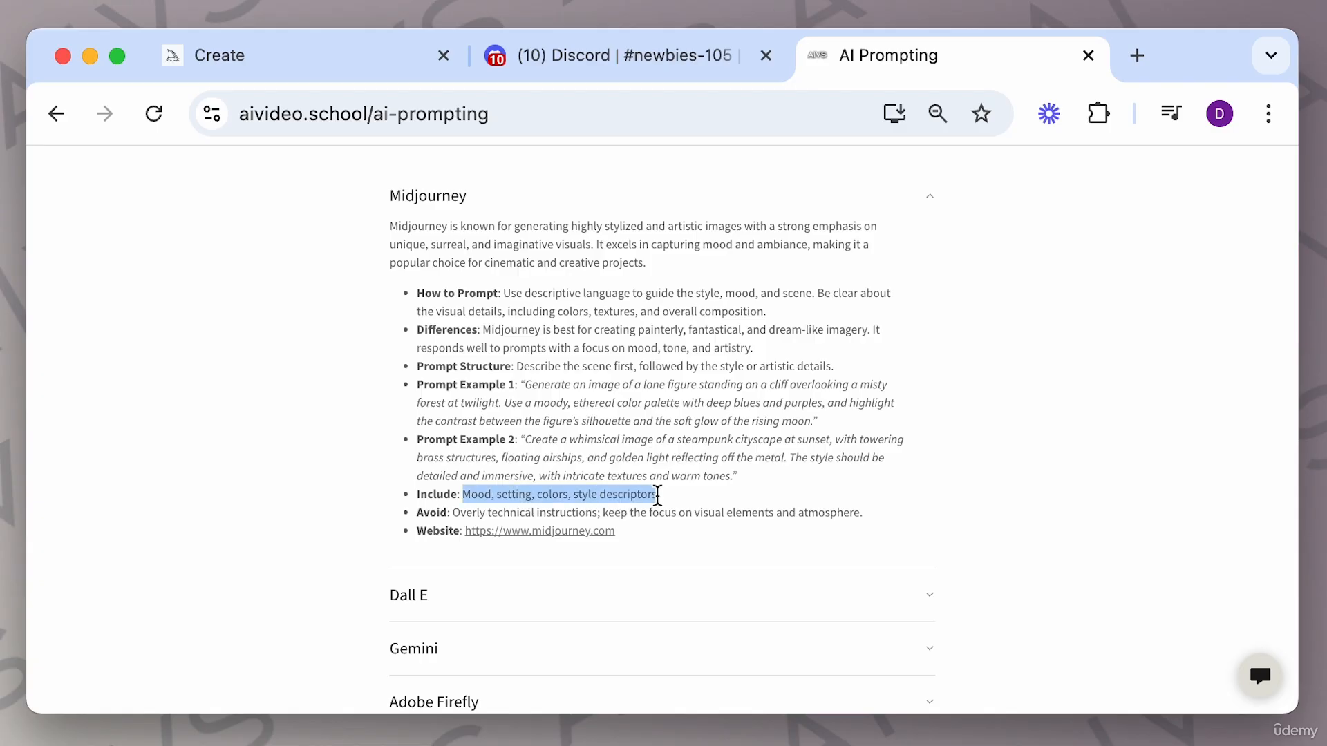
{"action": "left_click", "coordinate": [330, 65]}
{"action": "left_click", "coordinate": [410, 196]}
{"action": "key", "text": "super+v"}
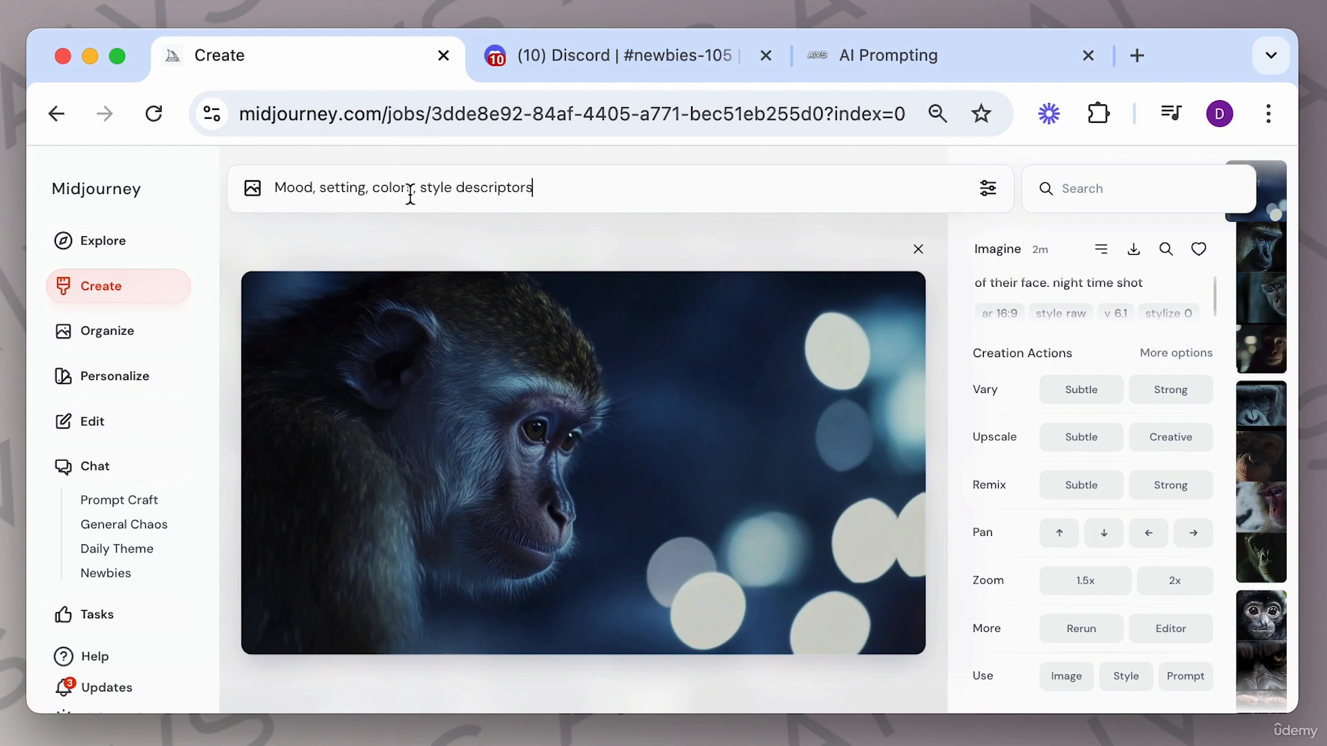
Replace the template's mood and setting with "urban, gritty" and "futuristic city", and add "neon" before colors.
{"action": "left_click_drag", "start_coordinate": [275, 188], "coordinate": [313, 188]}
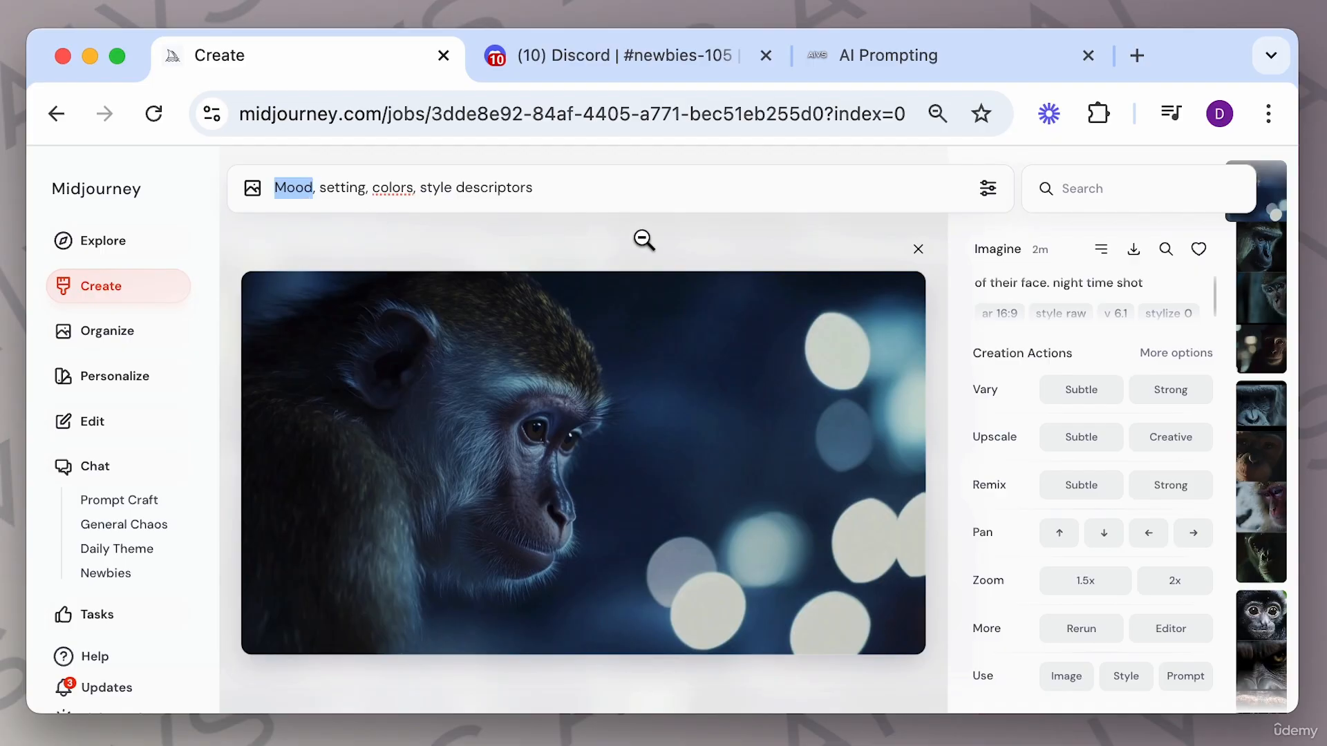
{"action": "type", "text": "urban, gritty"}
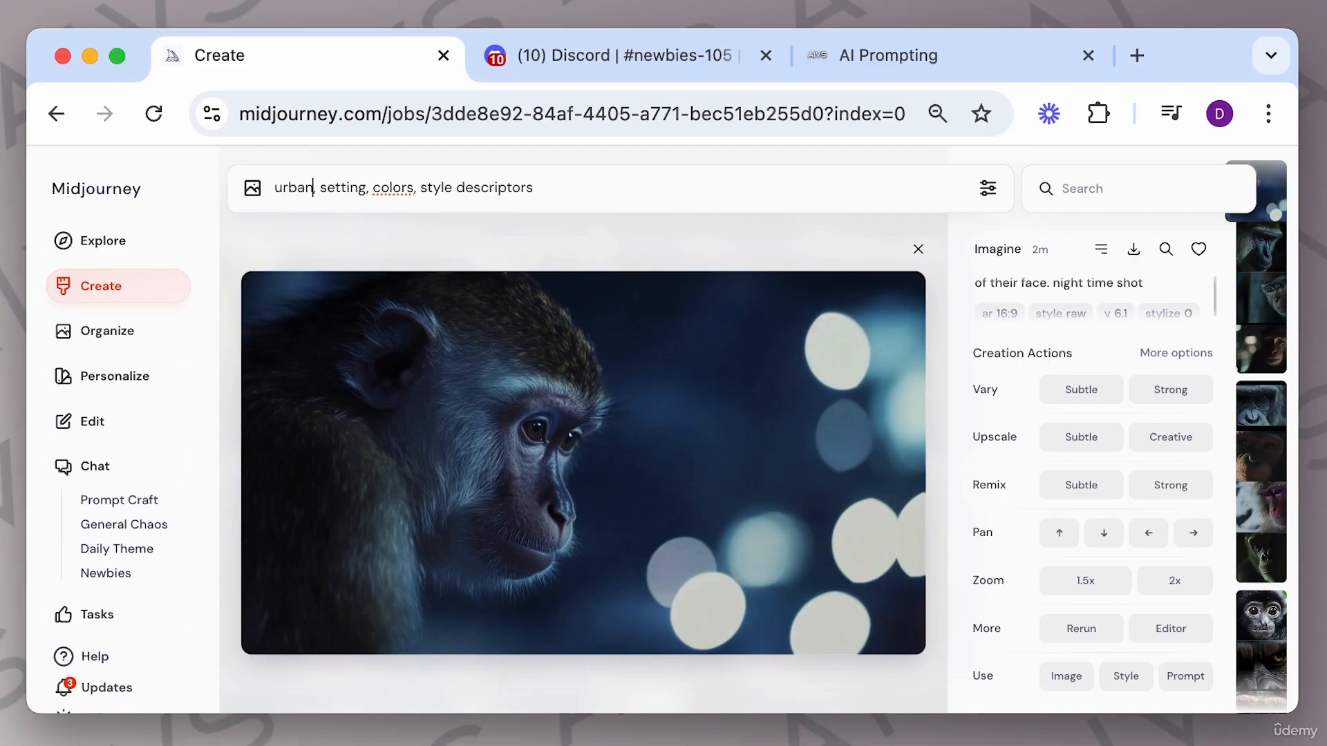
{"action": "double_click", "coordinate": [373, 187]}
{"action": "key", "text": "BackSpace"}
{"action": "type", "text": "futuristic city,"}
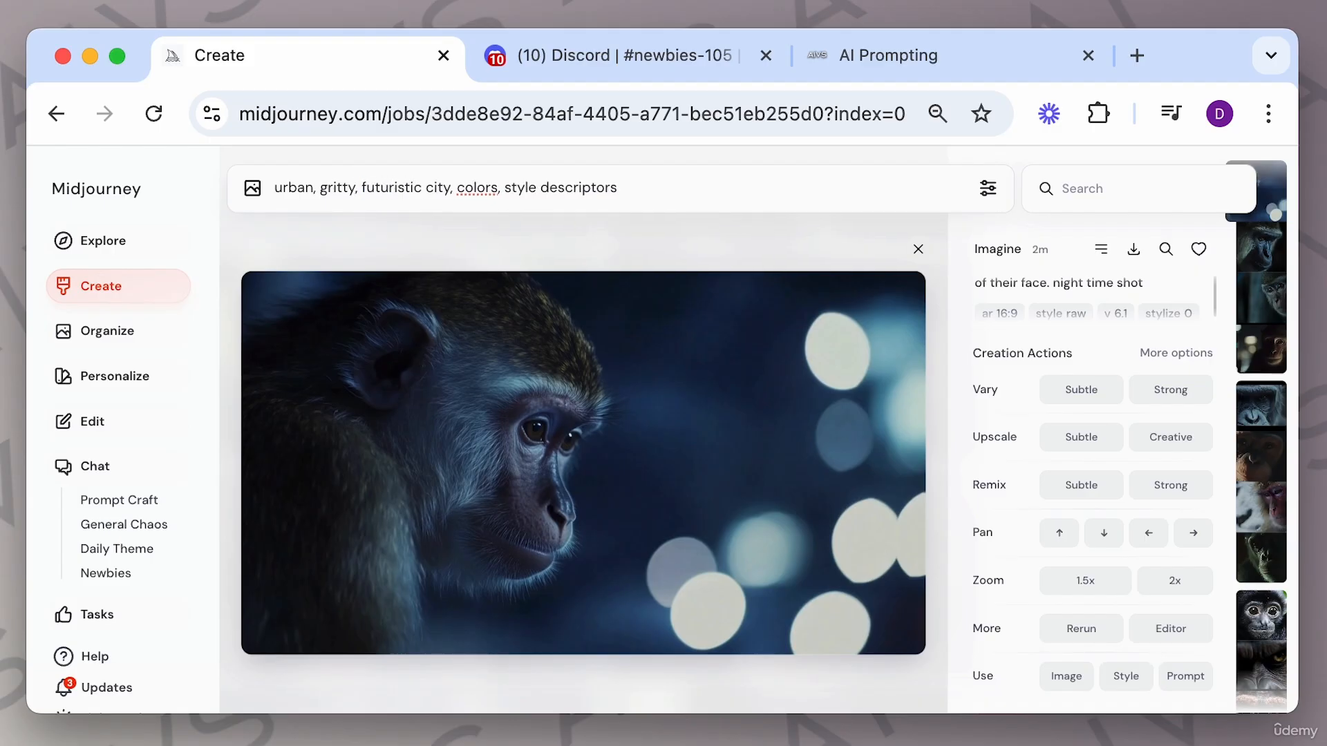
{"action": "mouse_move", "coordinate": [457, 190]}
{"action": "left_mouse_down"}
{"action": "mouse_move", "coordinate": [495, 192]}
{"action": "mouse_move", "coordinate": [460, 191]}
{"action": "left_mouse_up"}
{"action": "type", "text": "neon"}
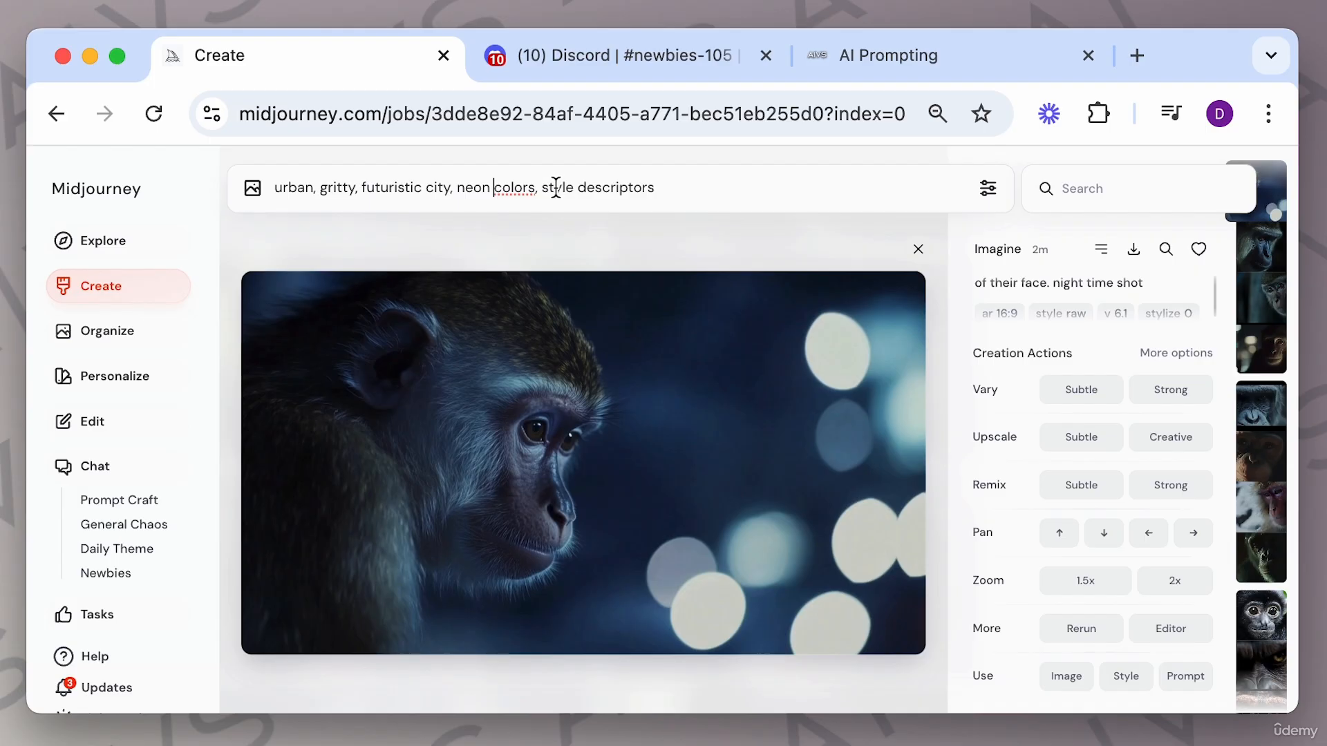
Replace the template's "style descriptors" with "cyberpunk", checking the Cyberpunk entry on the Styles page.
{"action": "left_click_drag", "start_coordinate": [542, 188], "coordinate": [666, 187]}
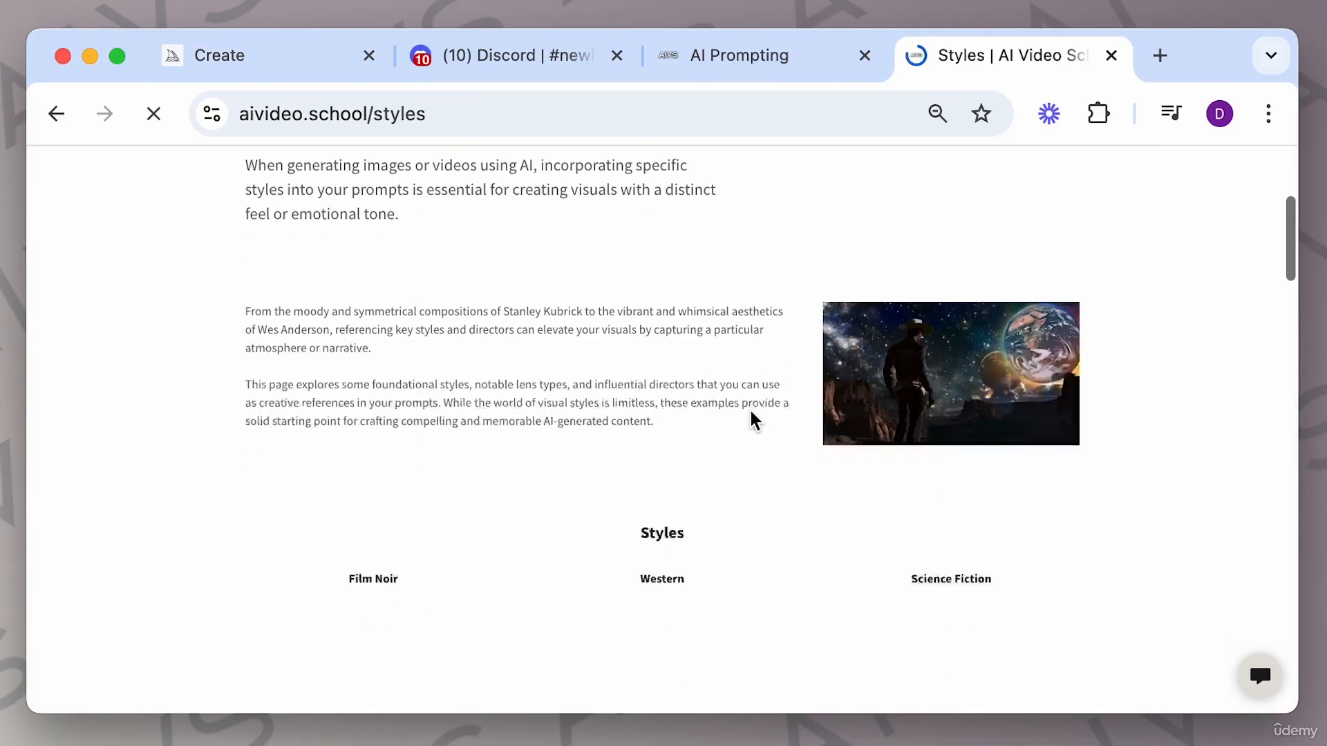
{"action": "scroll", "coordinate": [752, 418], "scroll_direction": "down", "scroll_amount": 8}
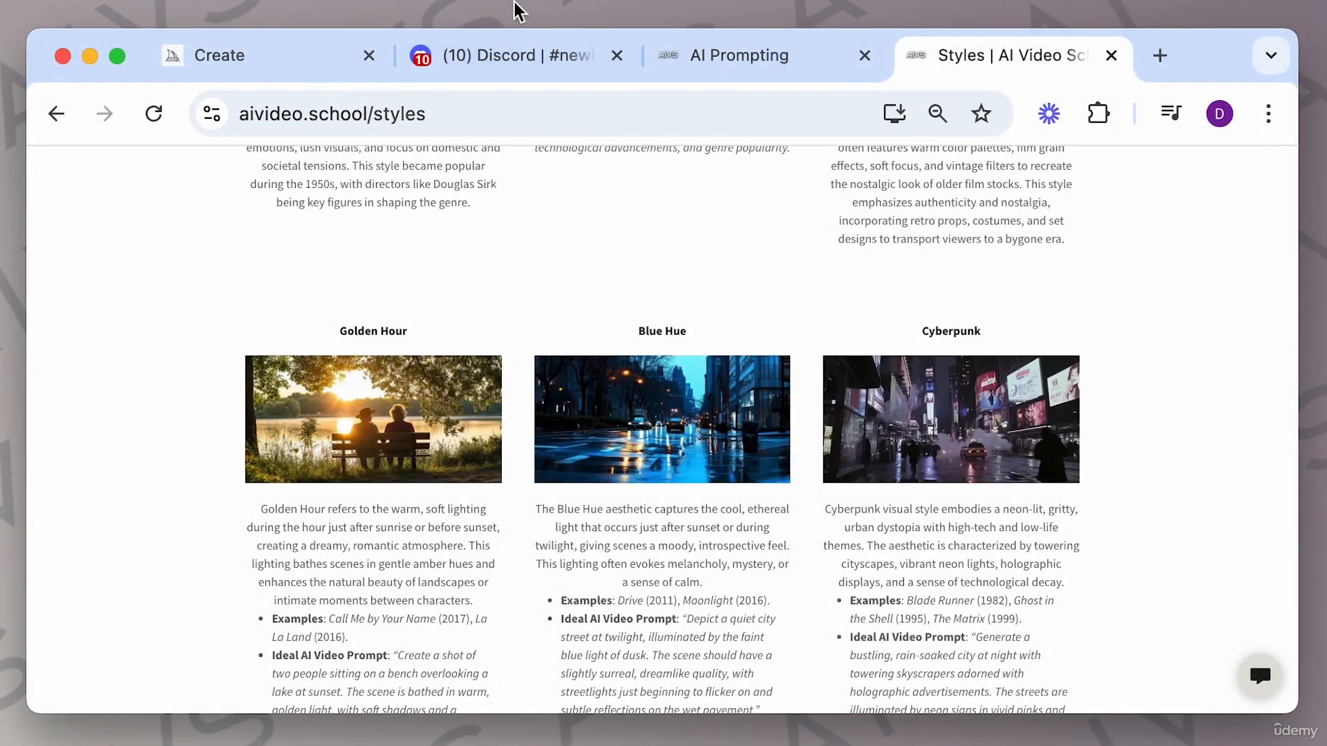
{"action": "left_click", "coordinate": [276, 65]}
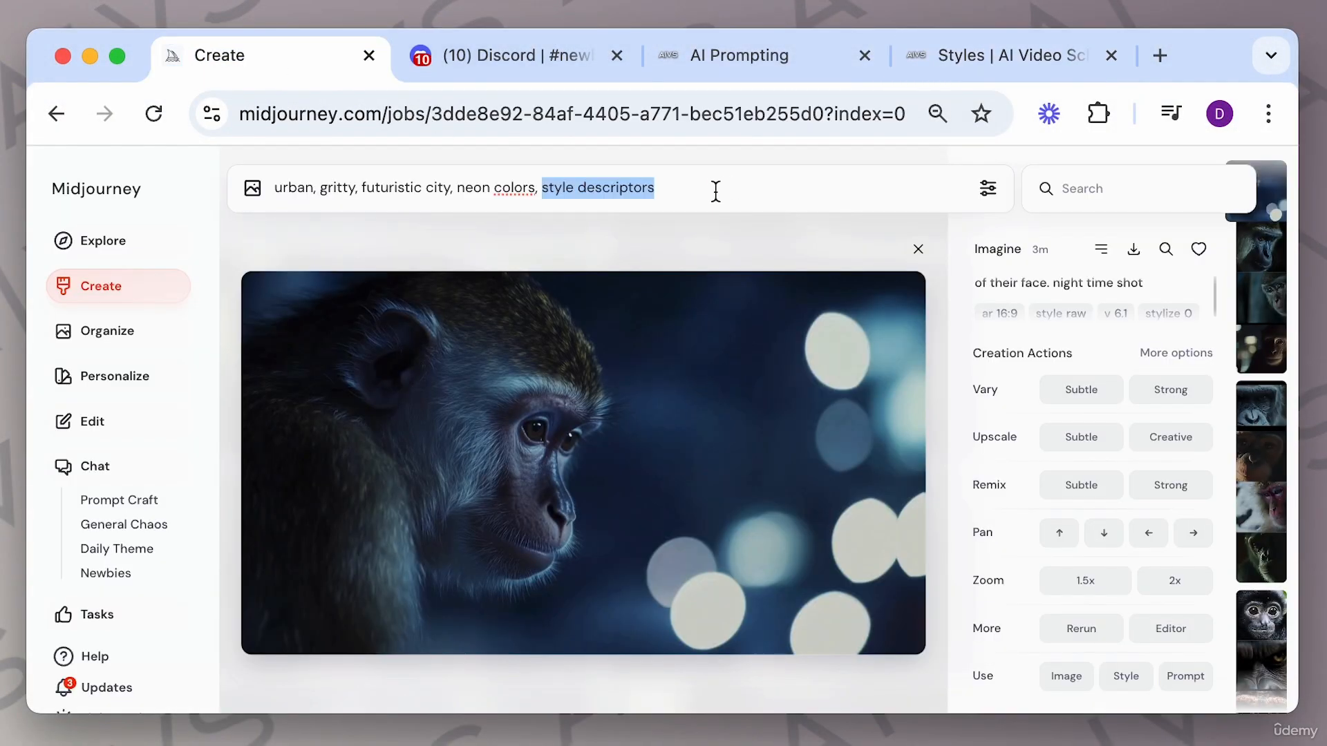
{"action": "type", "text": "cyberp"}
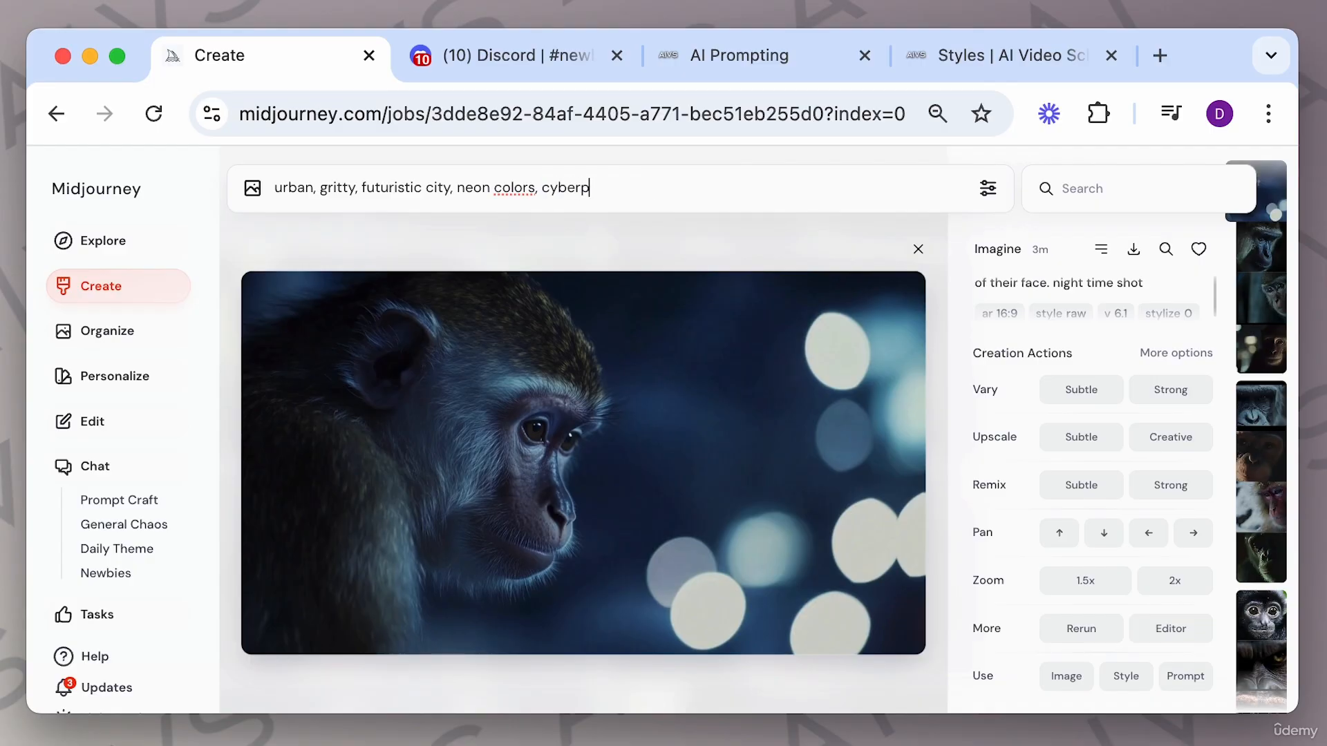
{"action": "type", "text": "unk"}
Prefix the prompt with "cinematic image of a gorilla in a city scene," and generate it.
{"action": "left_click", "coordinate": [274, 188]}
{"action": "type", "text": "cinem"}
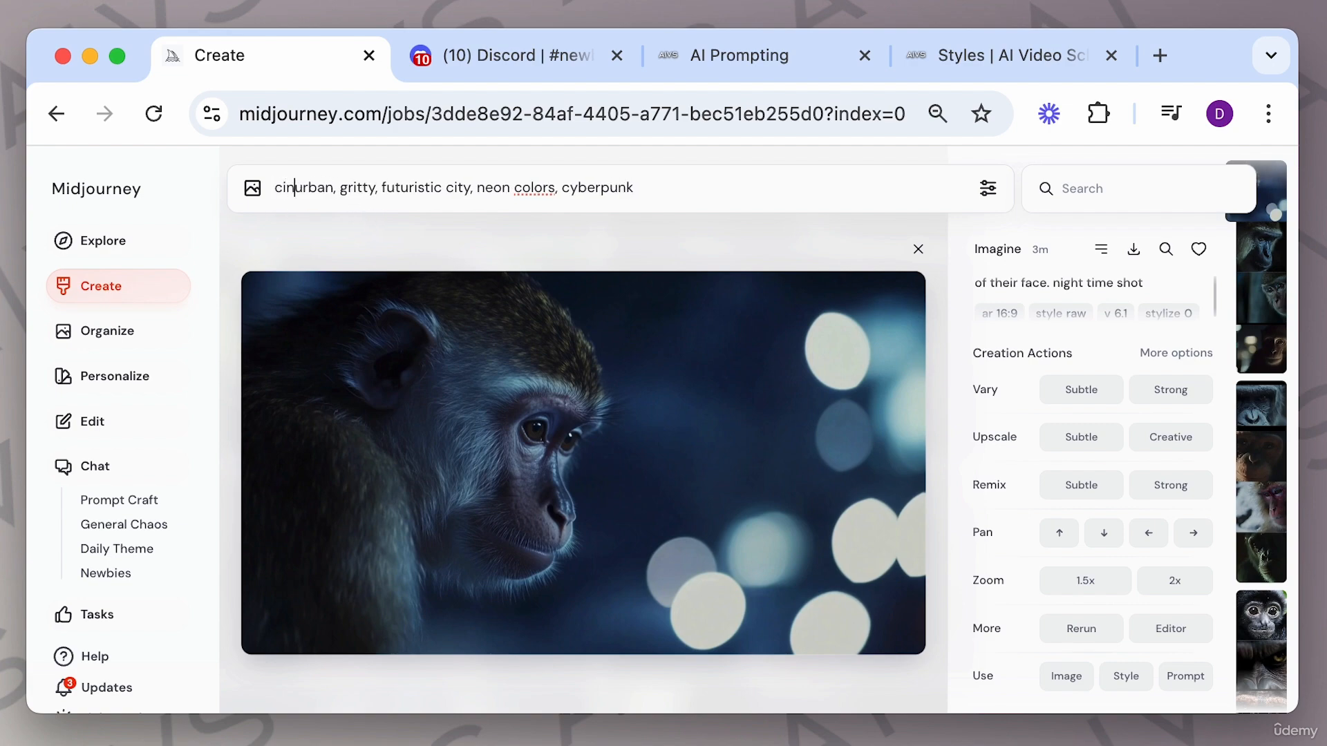
{"action": "type", "text": "atic image o"}
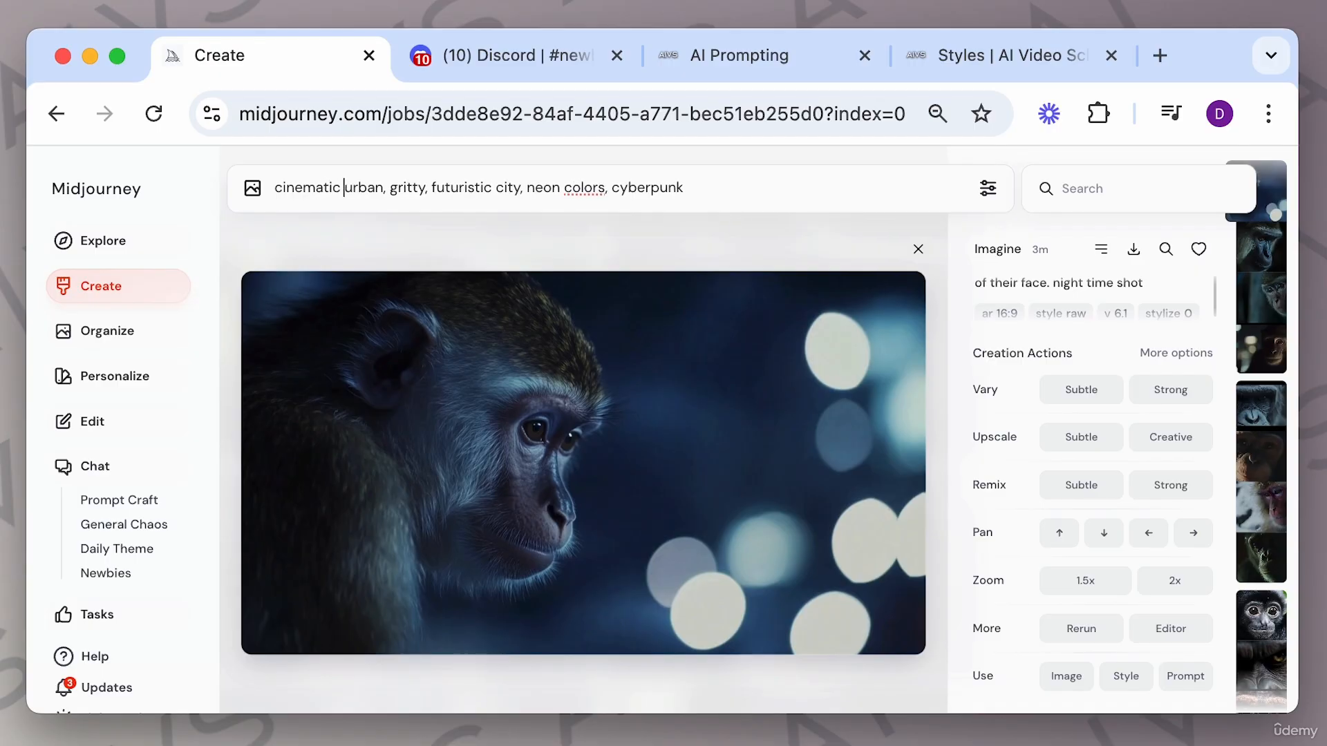
{"action": "type", "text": "f a"}
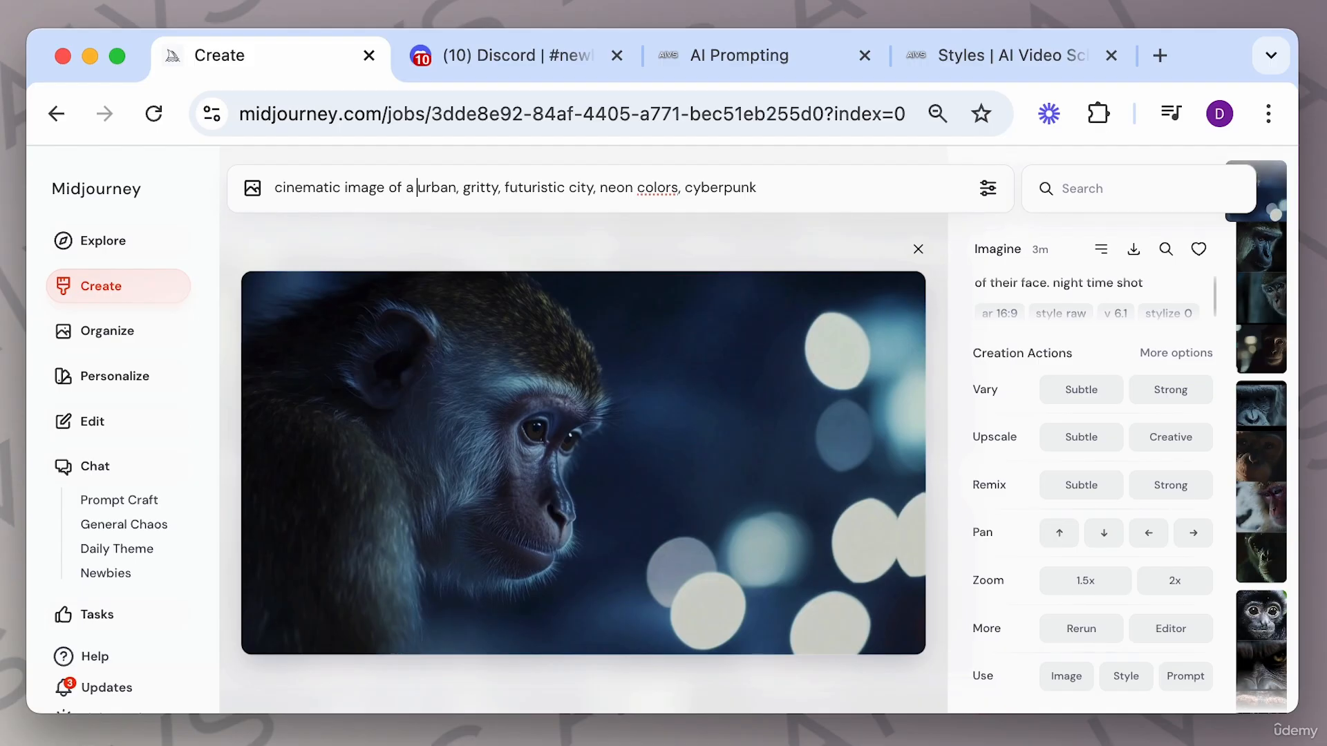
{"action": "type", "text": "gorilla in a city scene,"}
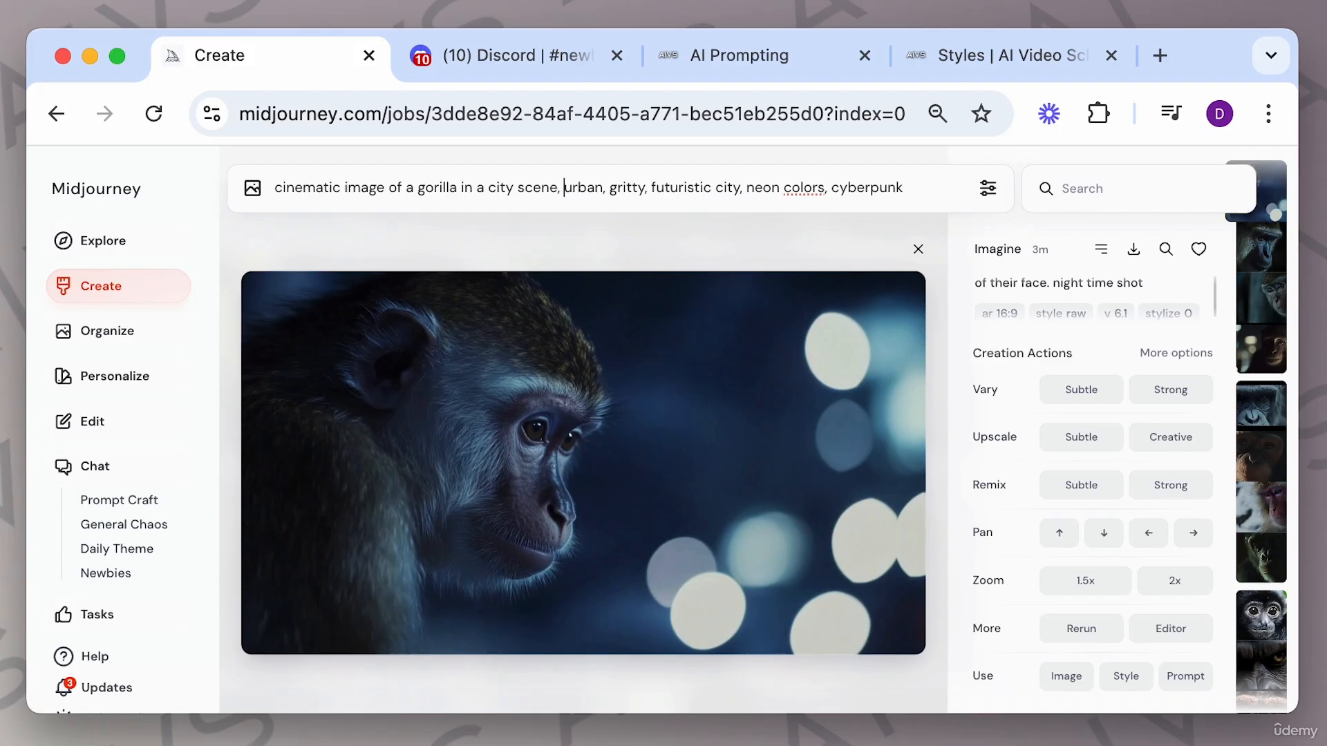
{"action": "left_click", "coordinate": [935, 186]}
{"action": "key", "text": "Return"}
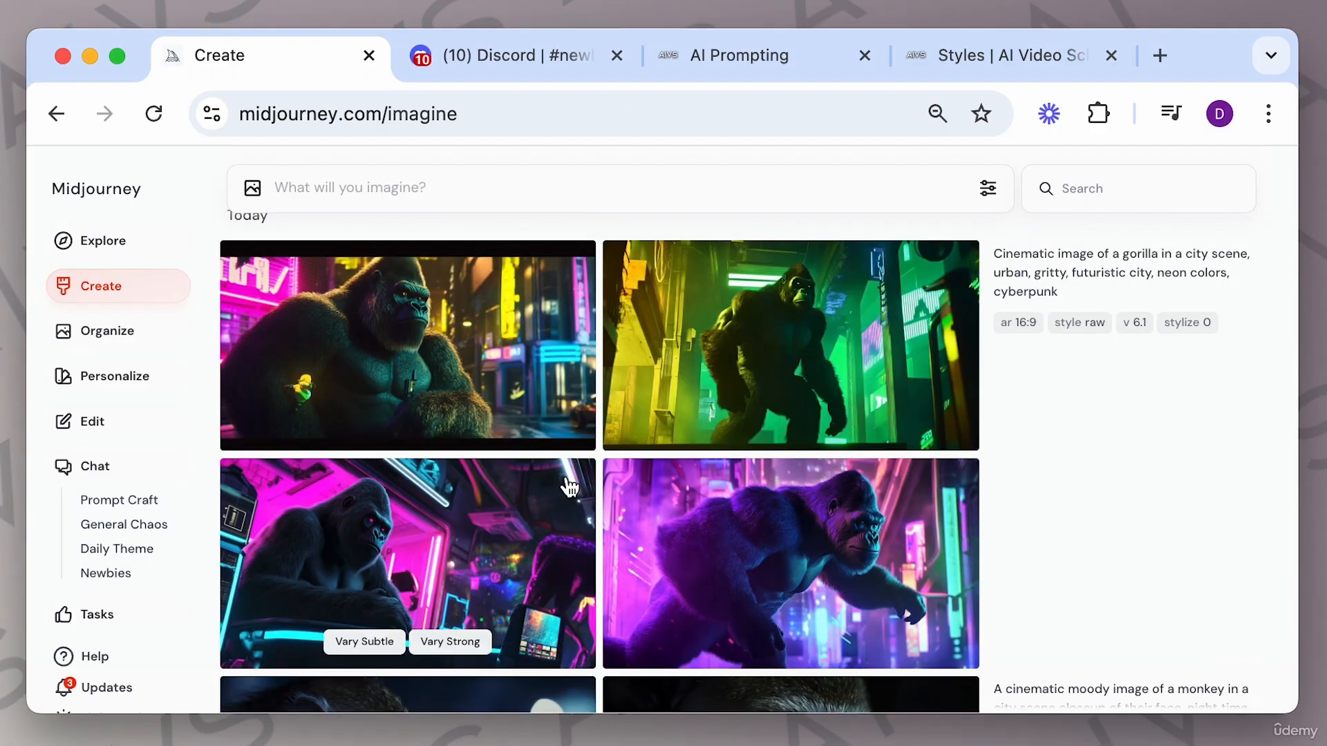
Open the new gorilla images and step through its four variations.
{"action": "left_click", "coordinate": [836, 507]}
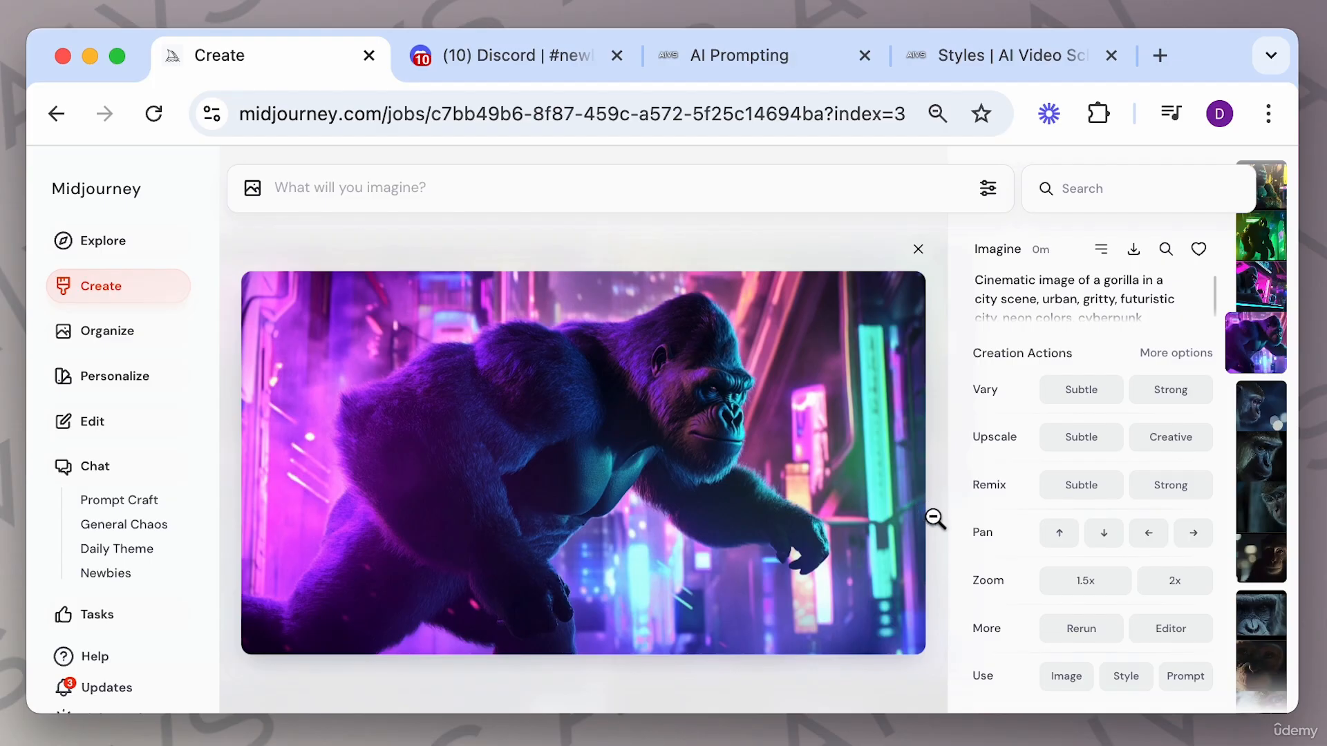
{"action": "key", "text": "Up"}
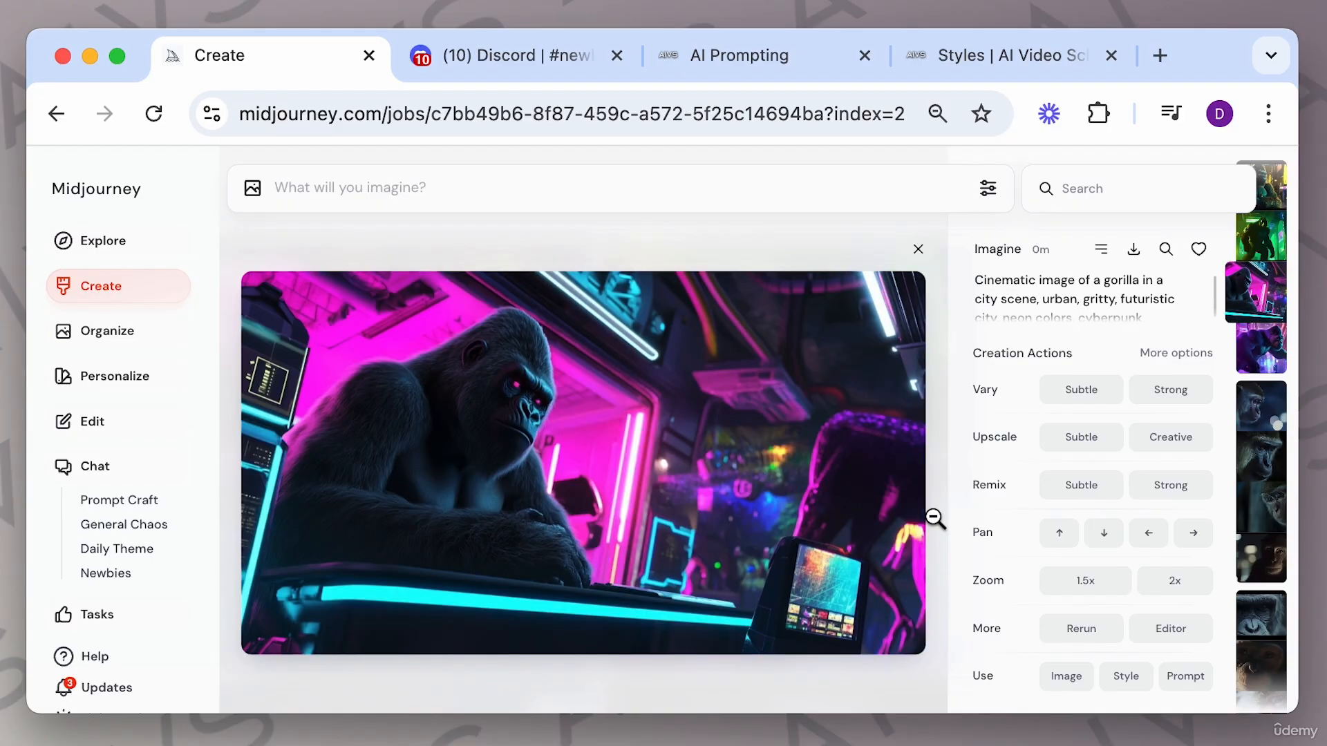
{"action": "key", "text": "Up"}
{"action": "key", "text": "Up"}
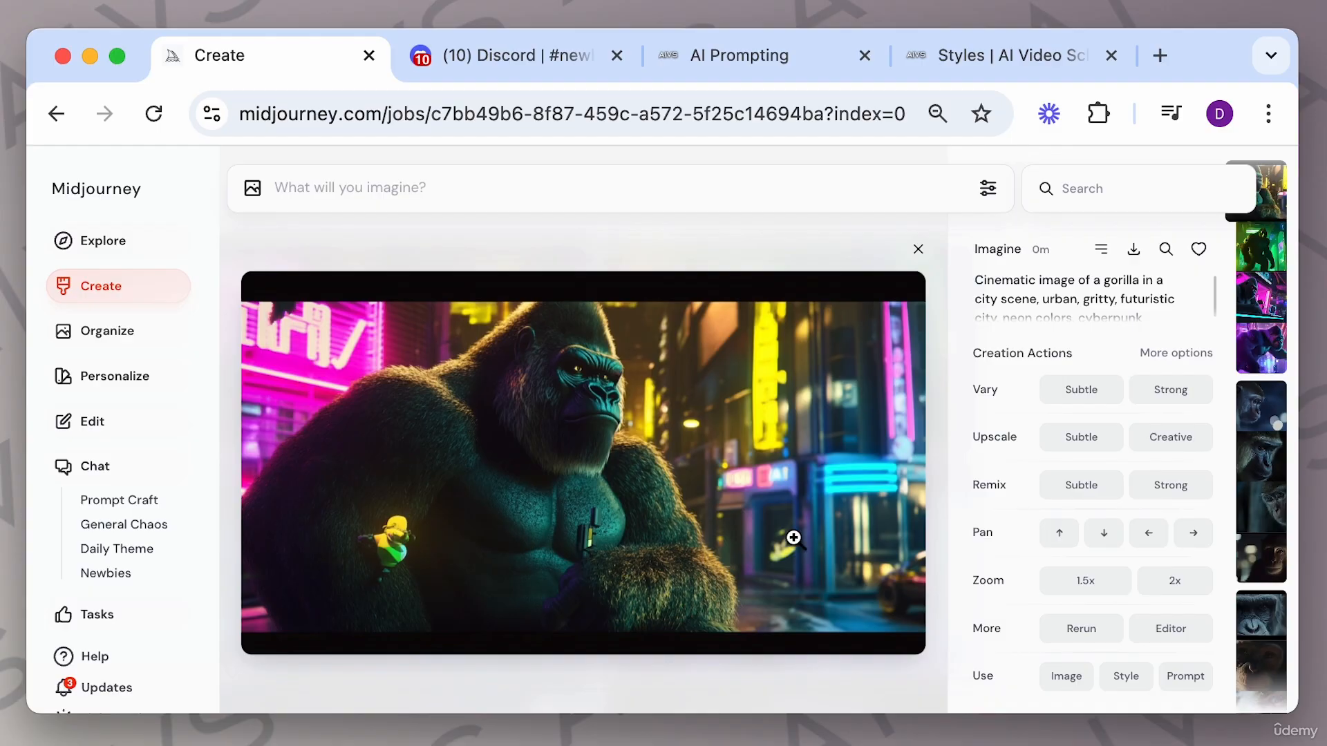
{"action": "key", "text": "Down"}
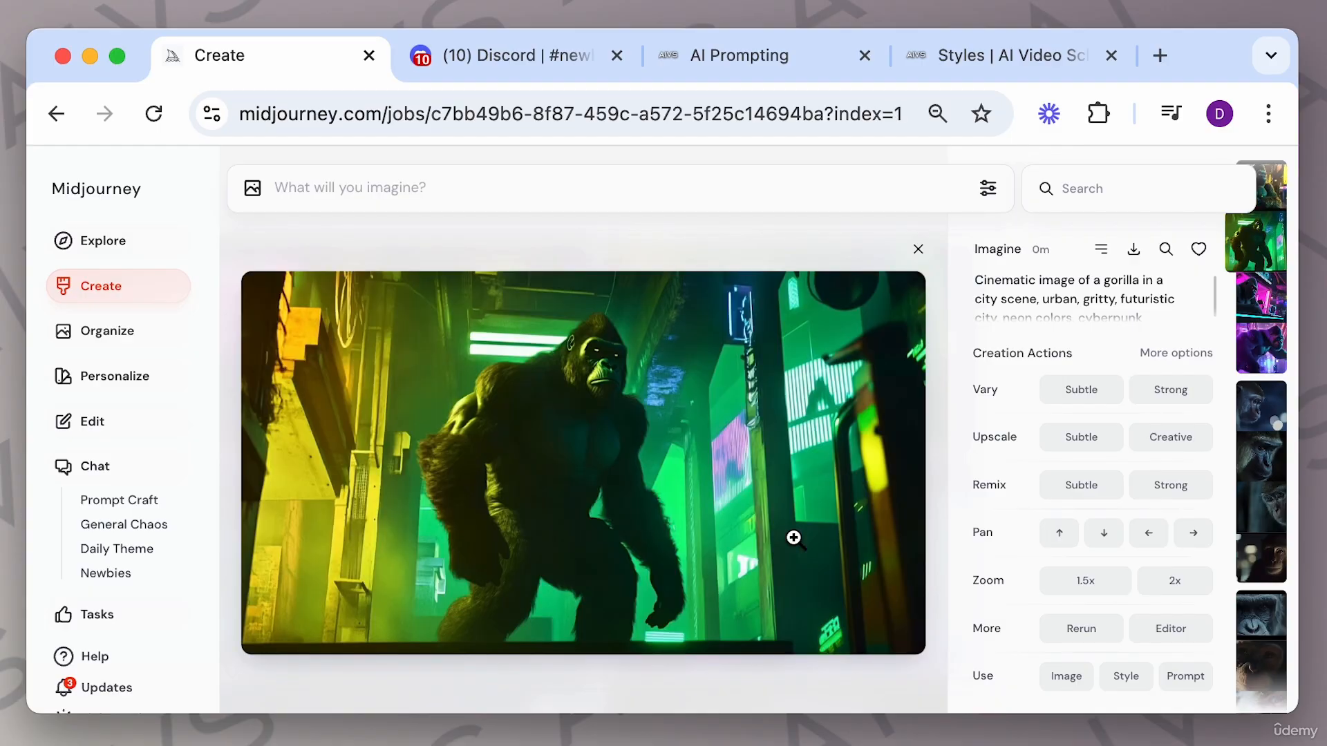
{"action": "key", "text": "Up"}
{"action": "key", "text": "Down"}
{"action": "key", "text": "Down"}
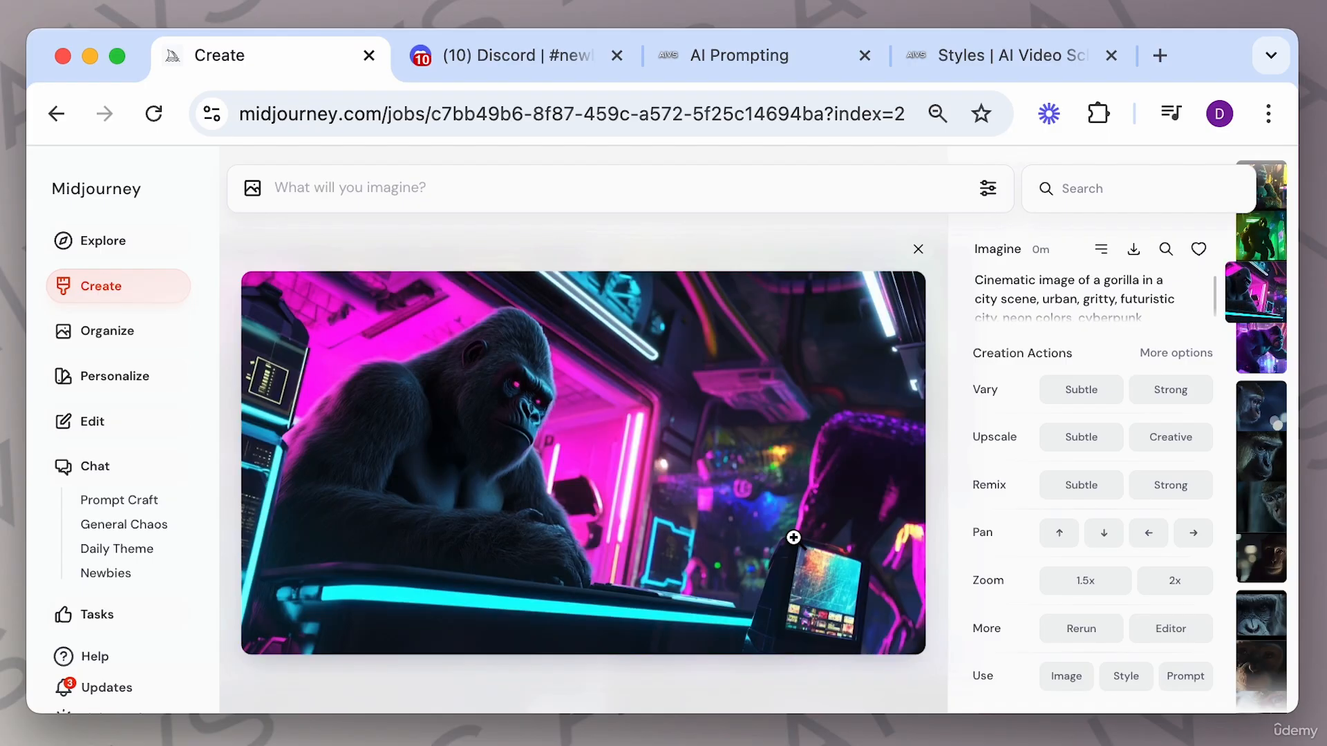
{"action": "key", "text": "Down"}
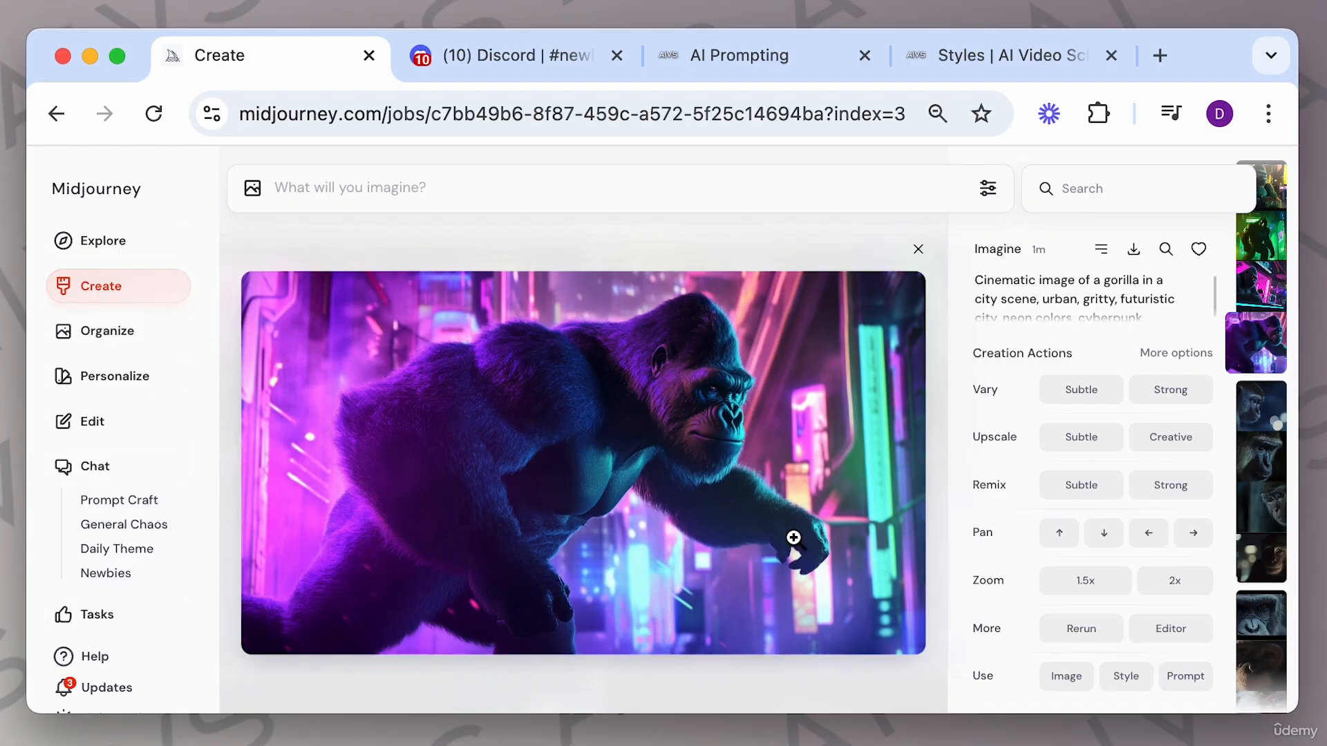
Reuse the gorilla prompt, prefix it with "animated, pixar style," and generate it.
{"action": "scroll", "coordinate": [1134, 290], "scroll_direction": "down", "scroll_amount": 2}
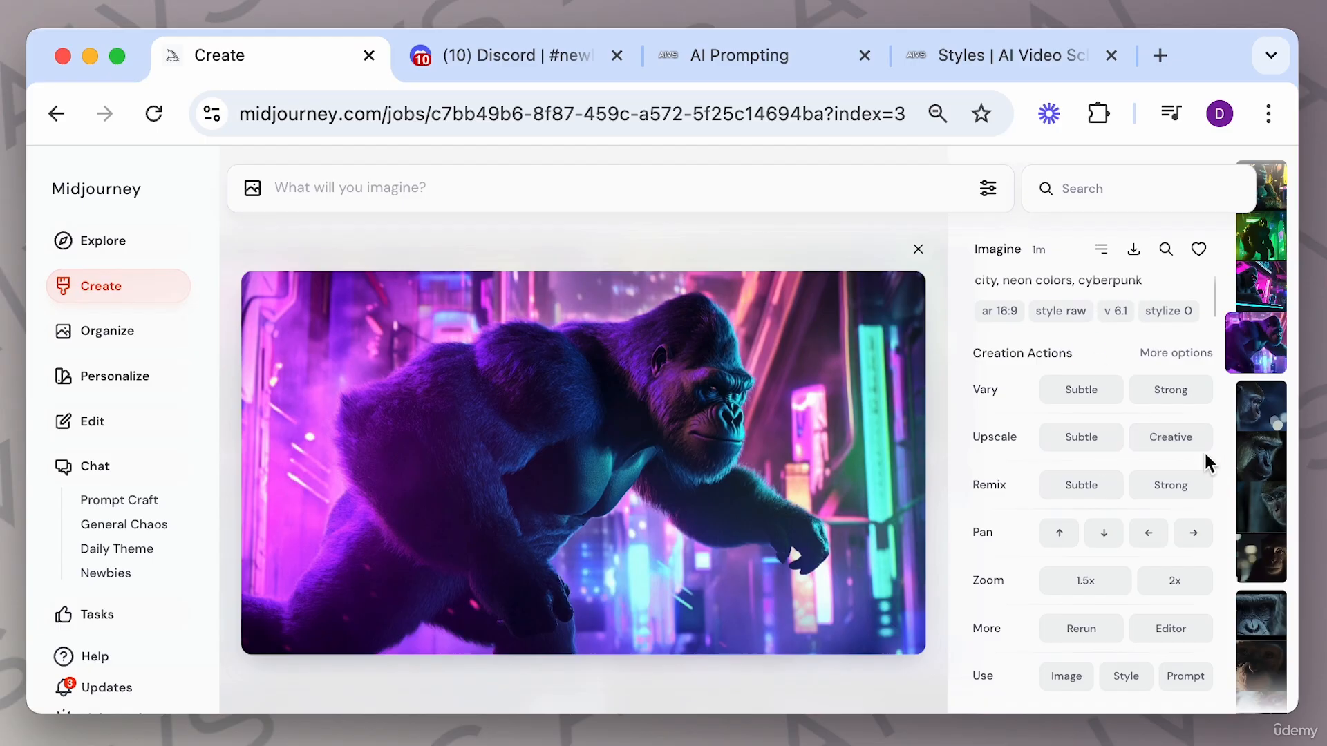
{"action": "left_click", "coordinate": [1187, 676]}
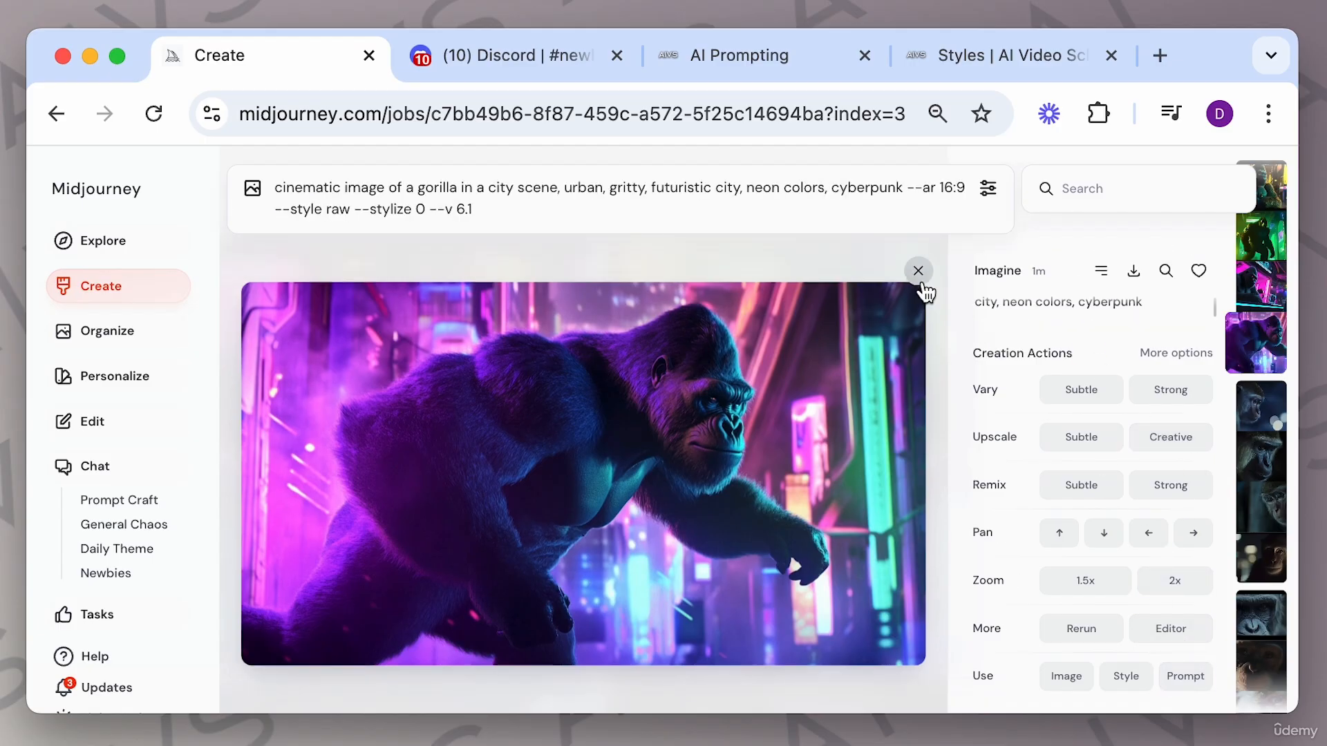
{"action": "left_click", "coordinate": [917, 250]}
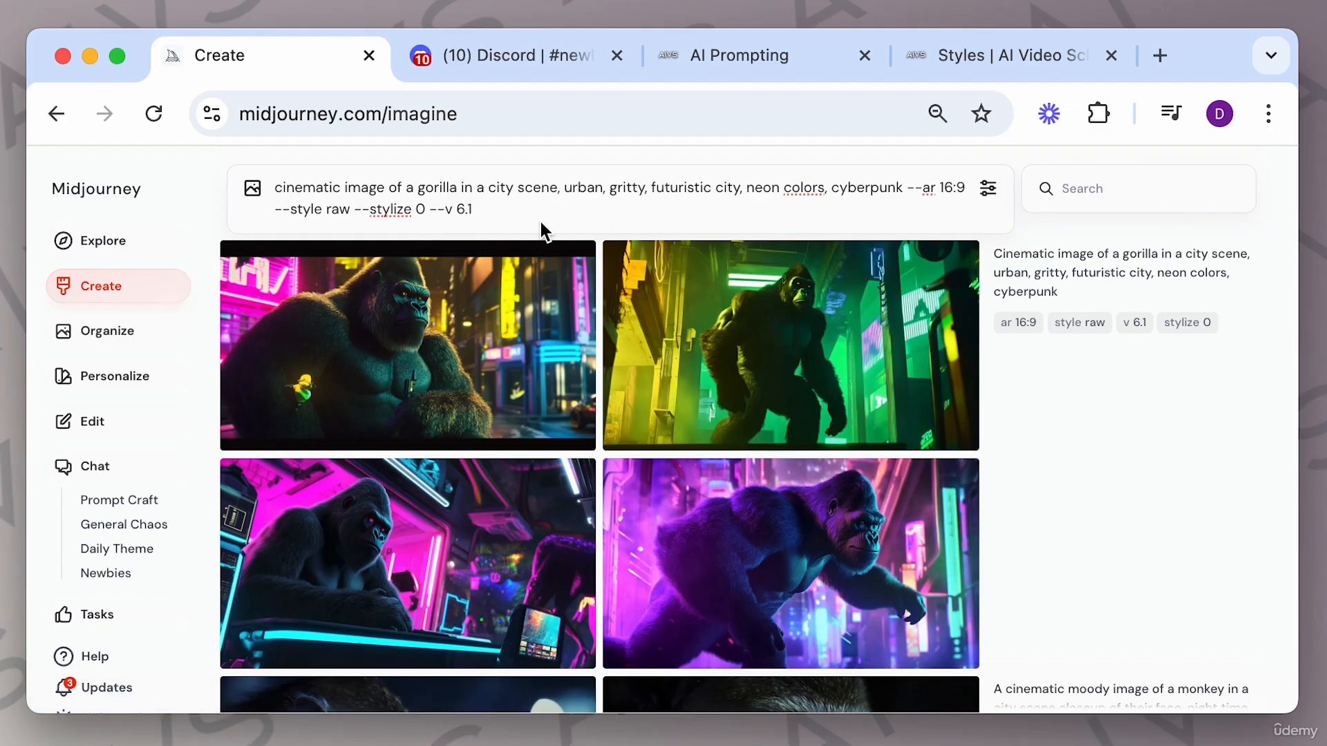
{"action": "type", "text": "animated, "}
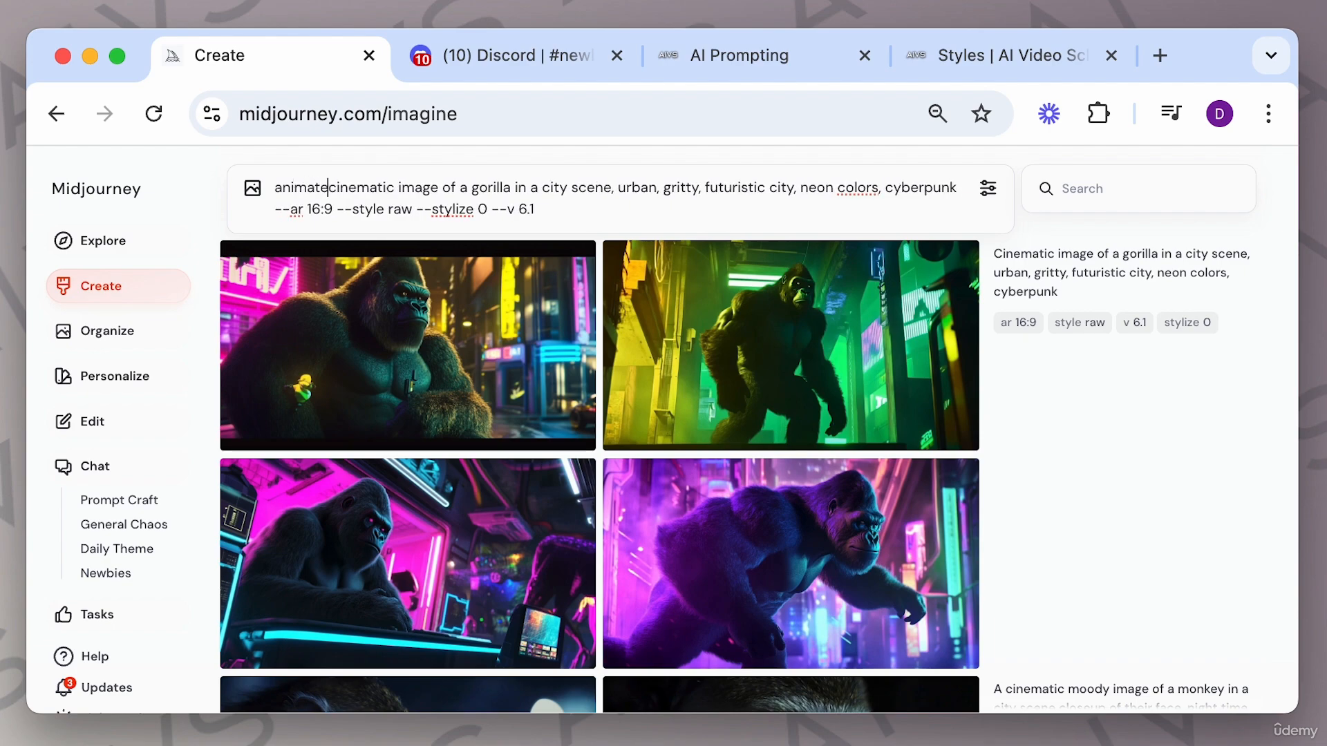
{"action": "type", "text": "pixar style,"}
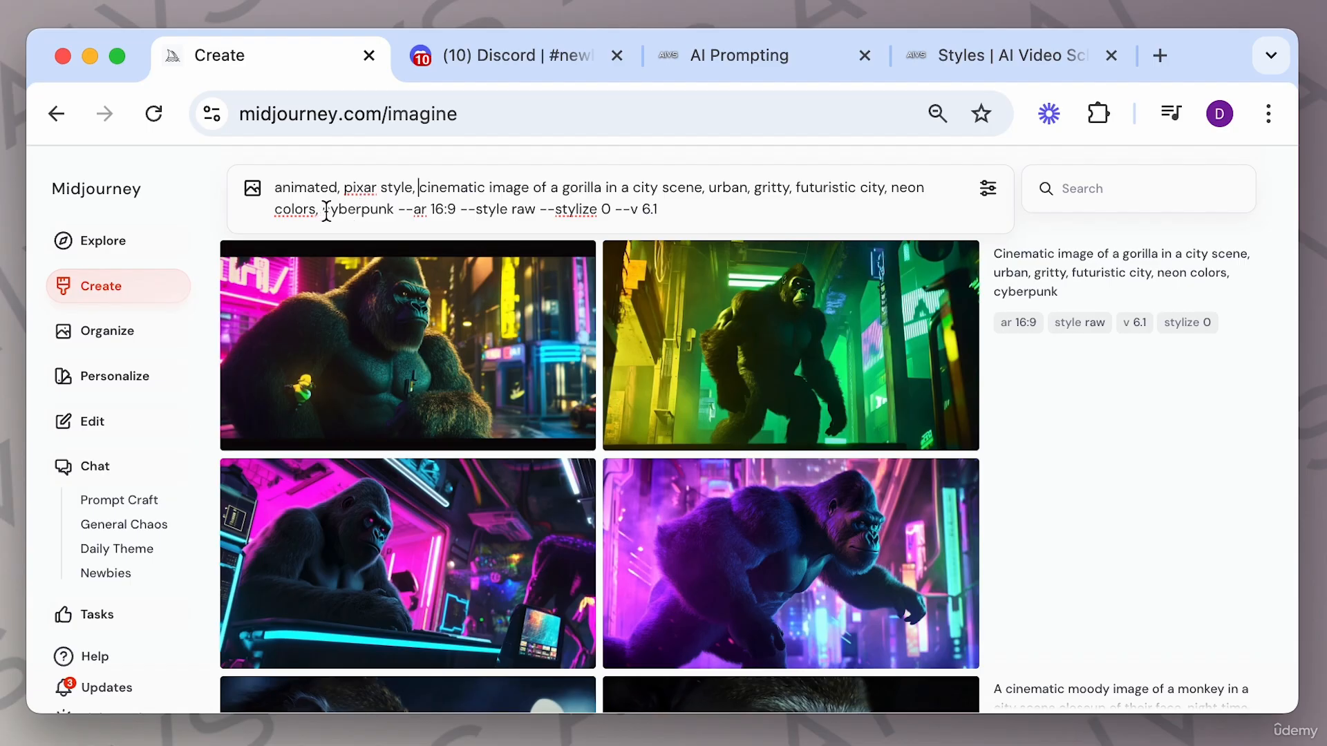
{"action": "left_click_drag", "start_coordinate": [323, 212], "coordinate": [394, 215]}
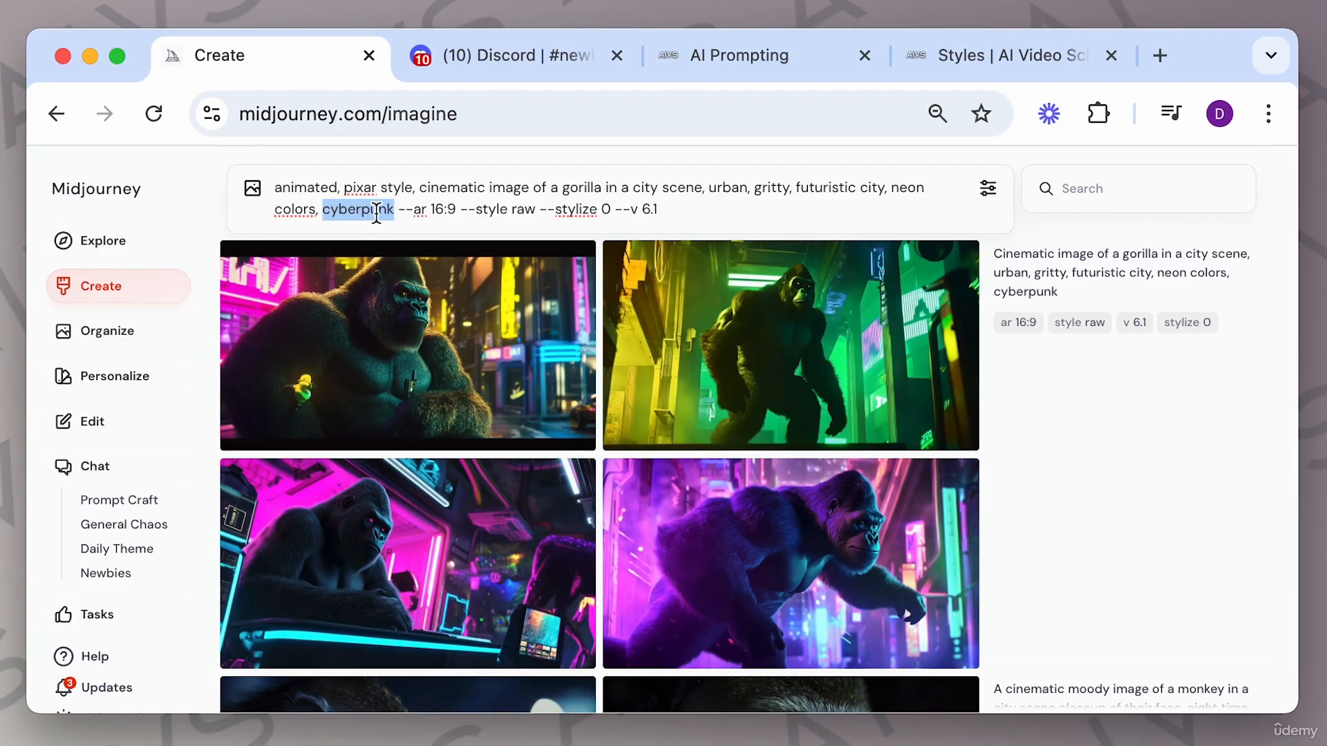
{"action": "left_click", "coordinate": [679, 211]}
{"action": "key", "text": "Return"}
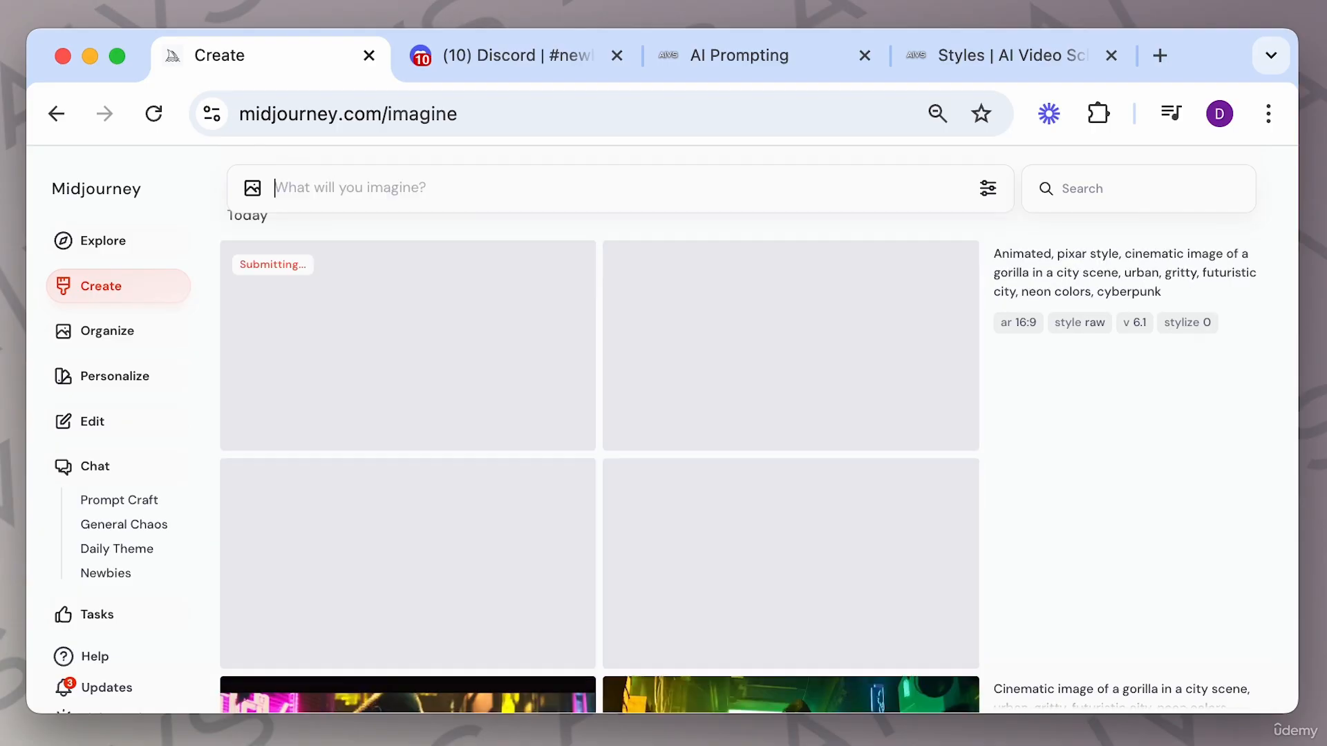
Reuse the prompt with "animated, pixar style" replaced by "ultra realistic" and generate it.
{"action": "left_click", "coordinate": [1229, 299]}
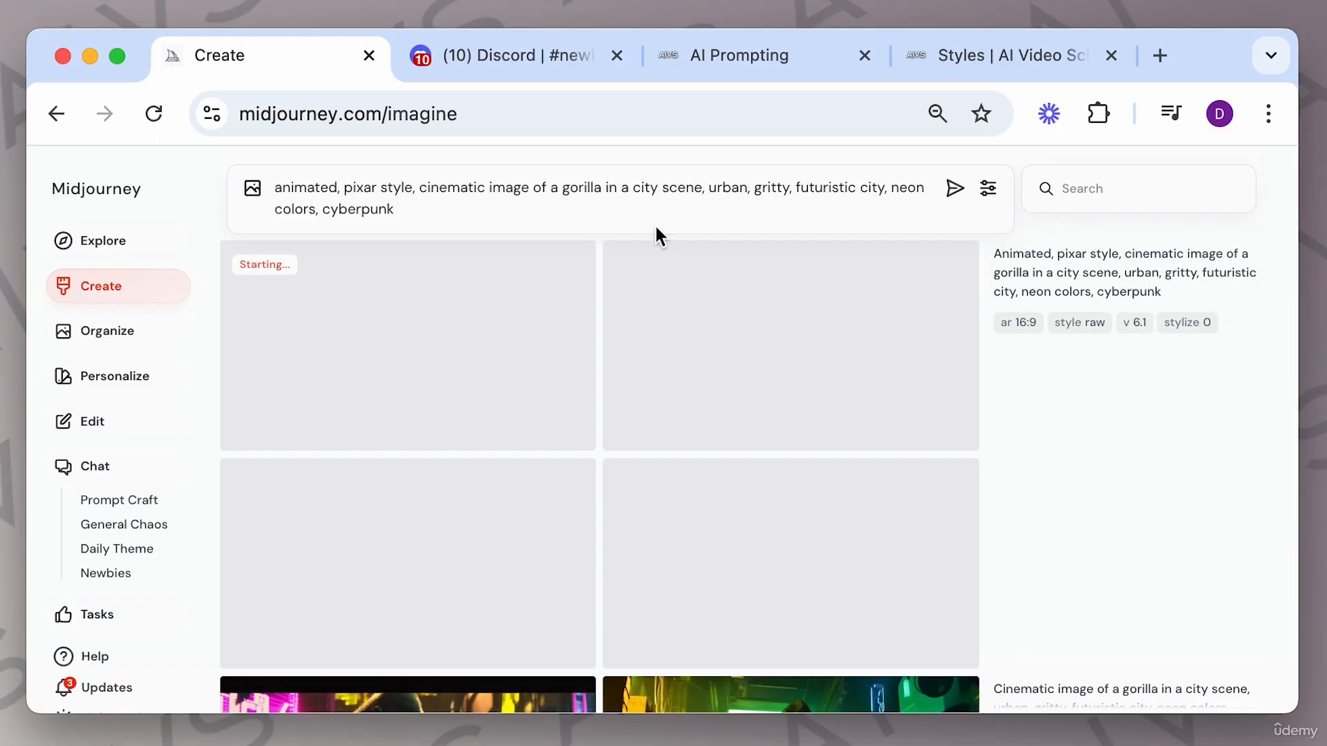
{"action": "left_click_drag", "start_coordinate": [412, 187], "coordinate": [258, 193]}
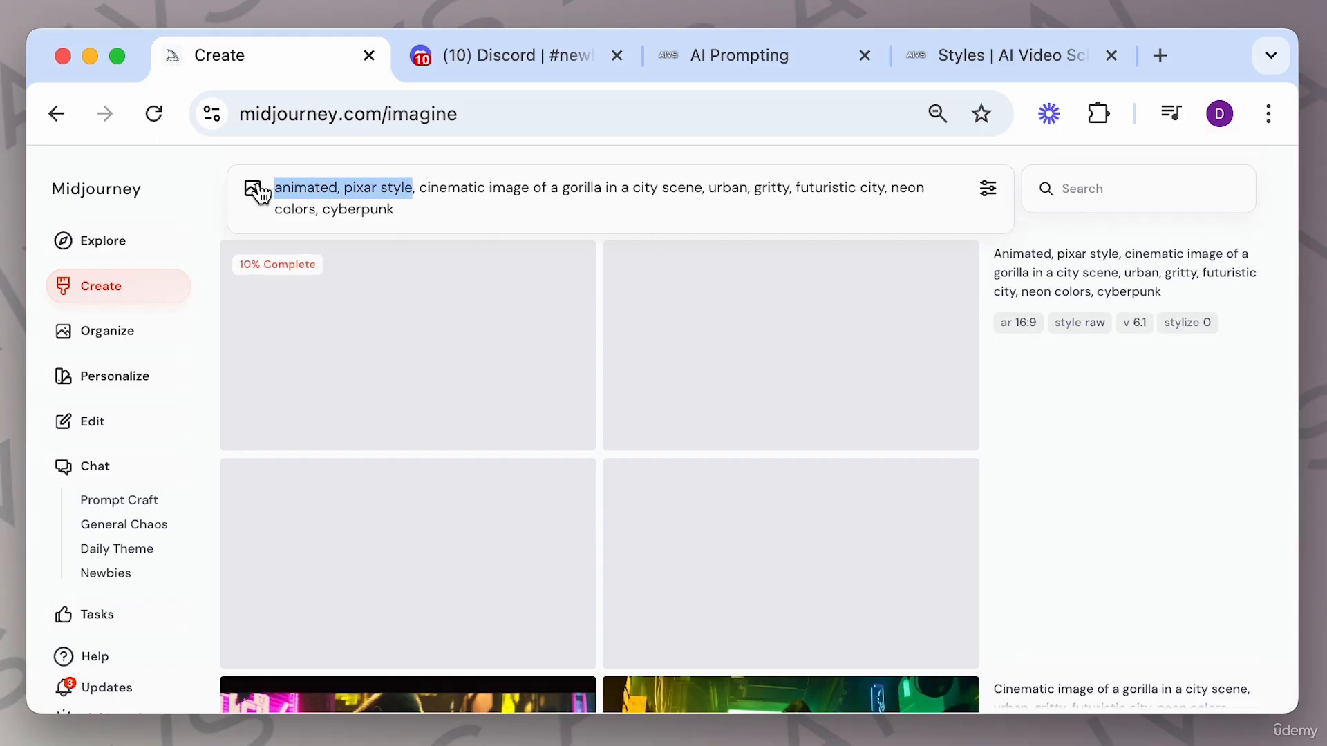
{"action": "type", "text": "ultra r"}
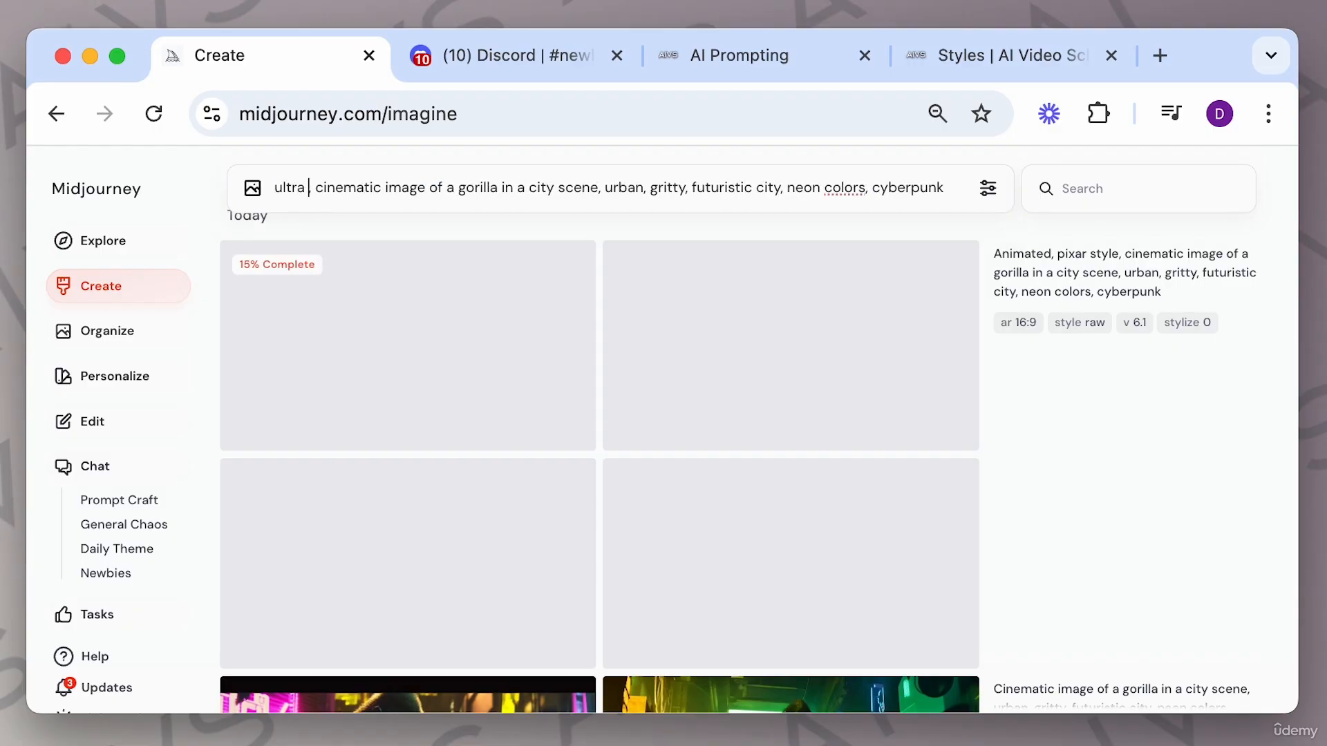
{"action": "type", "text": "ealit"}
{"action": "type", "text": "ic,"}
{"action": "key", "text": "Return"}
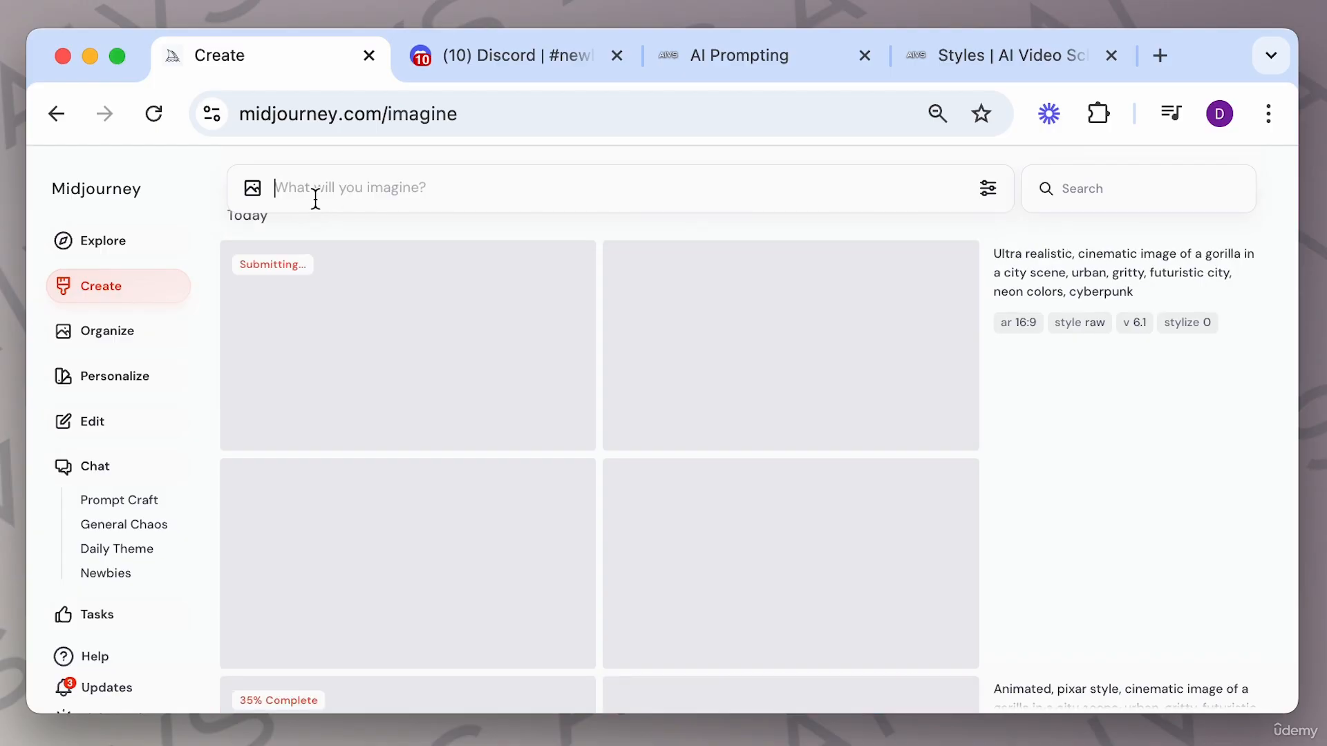
Reuse the prompt with "ultra realistic" replaced by "animated, anime style" and generate it.
{"action": "left_click", "coordinate": [1225, 293]}
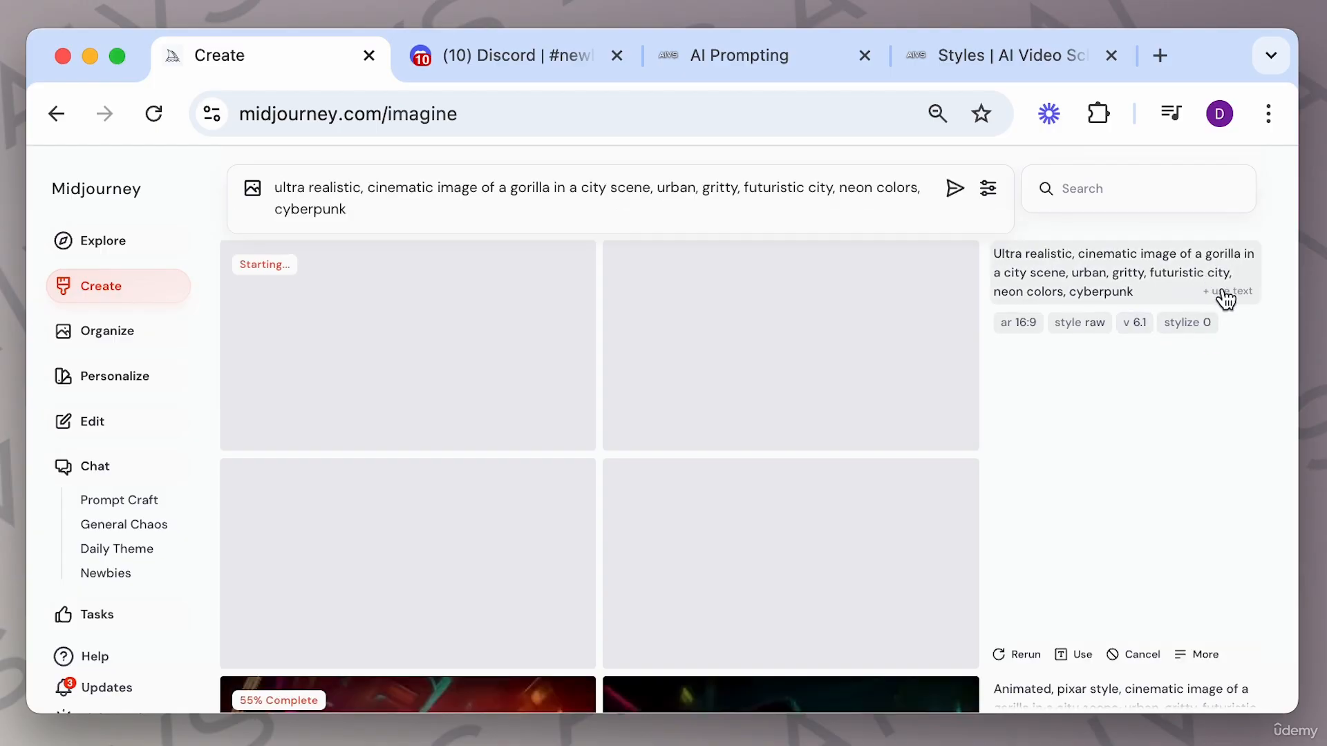
{"action": "left_click_drag", "start_coordinate": [359, 188], "coordinate": [274, 188]}
{"action": "type", "text": "a"}
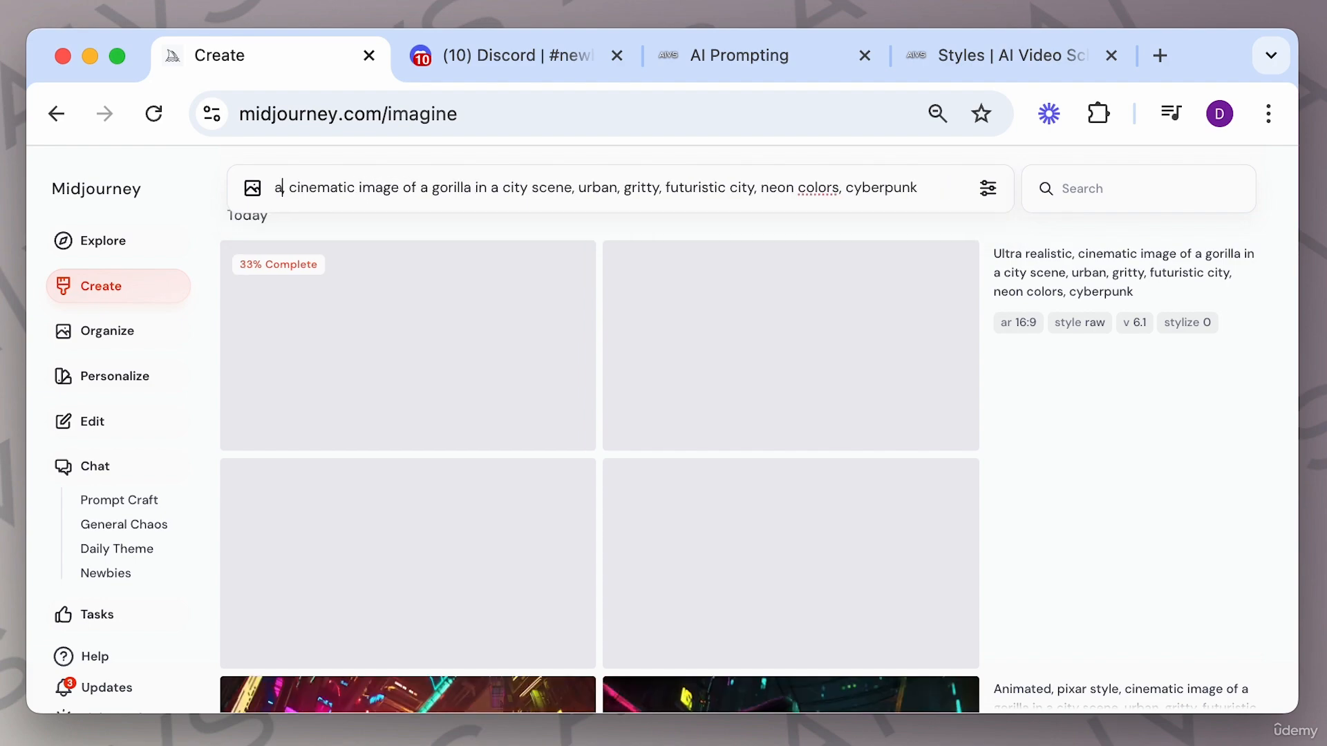
{"action": "type", "text": "nimated, animae"}
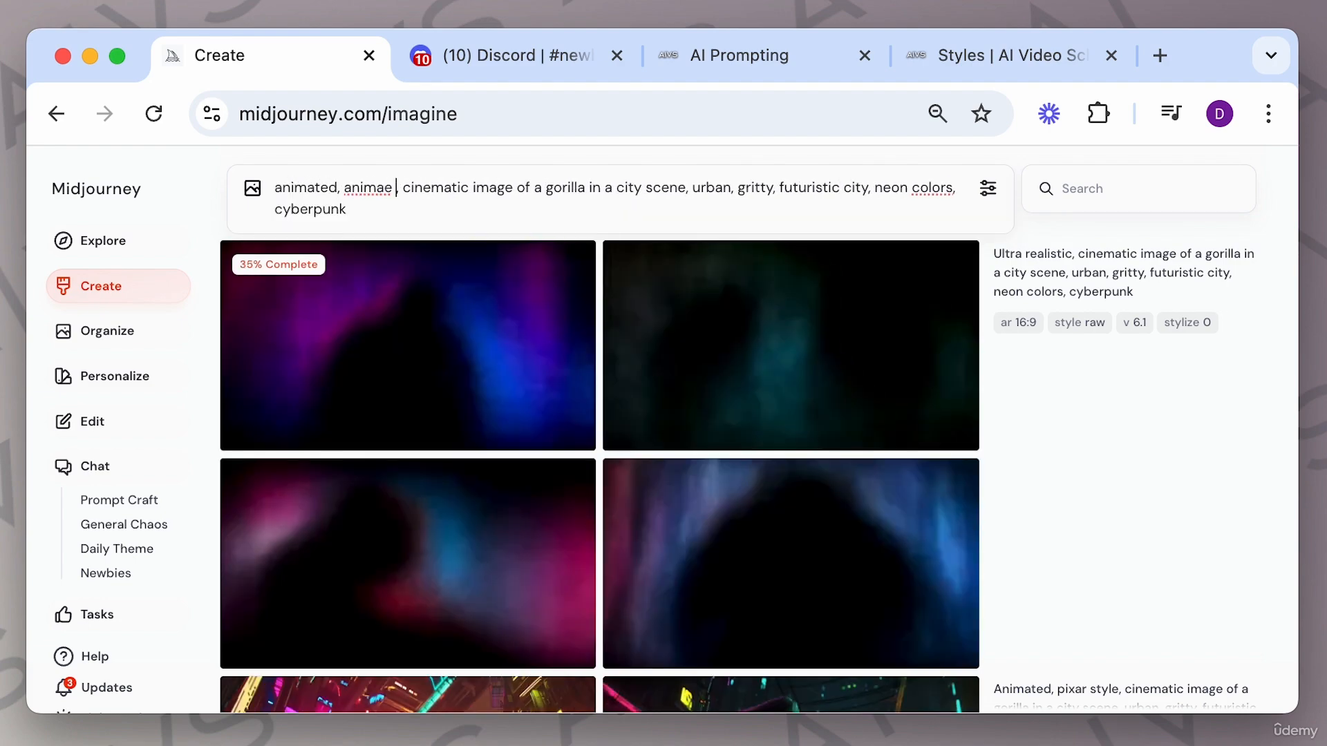
{"action": "key", "text": "BackSpace"}
{"action": "key", "text": "BackSpace"}
{"action": "type", "text": "e style"}
{"action": "key", "text": "Return"}
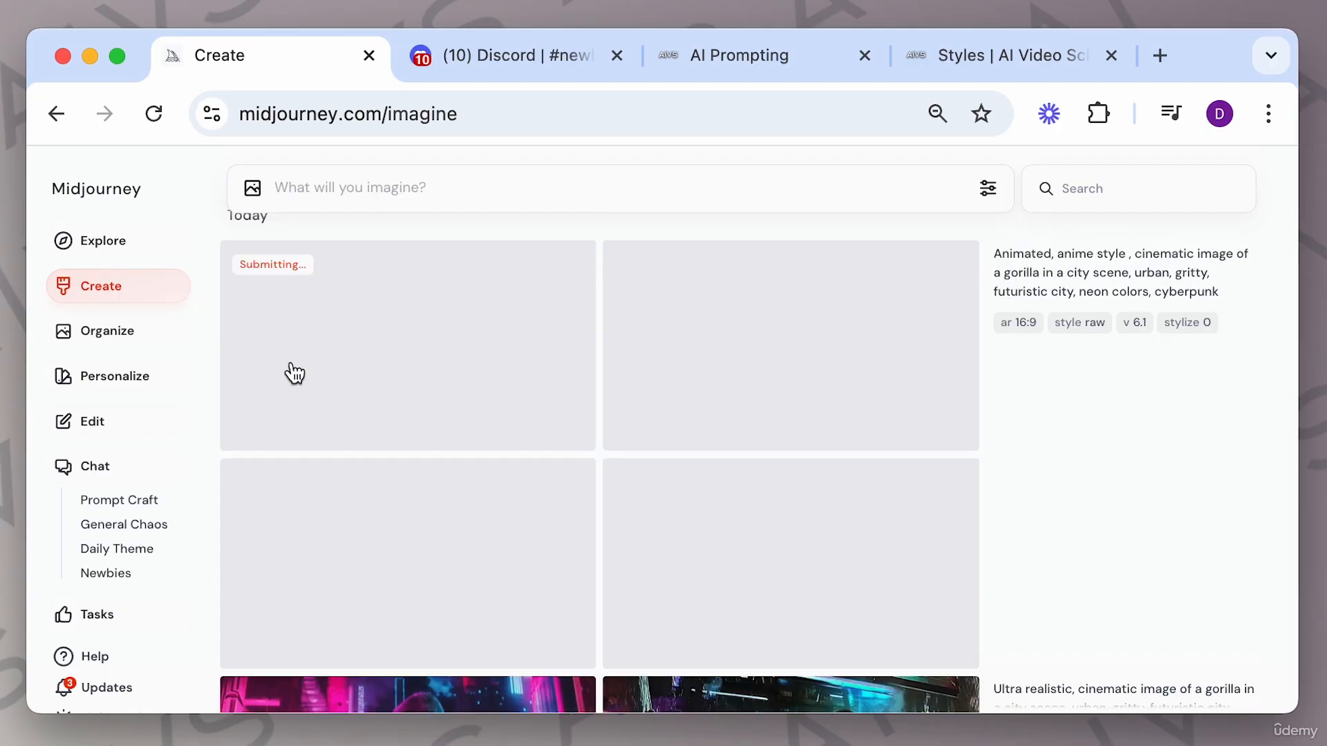
Open the Pixar-style gorilla images enlarged and step through the variations.
{"action": "scroll", "coordinate": [518, 403], "scroll_direction": "down", "scroll_amount": 10}
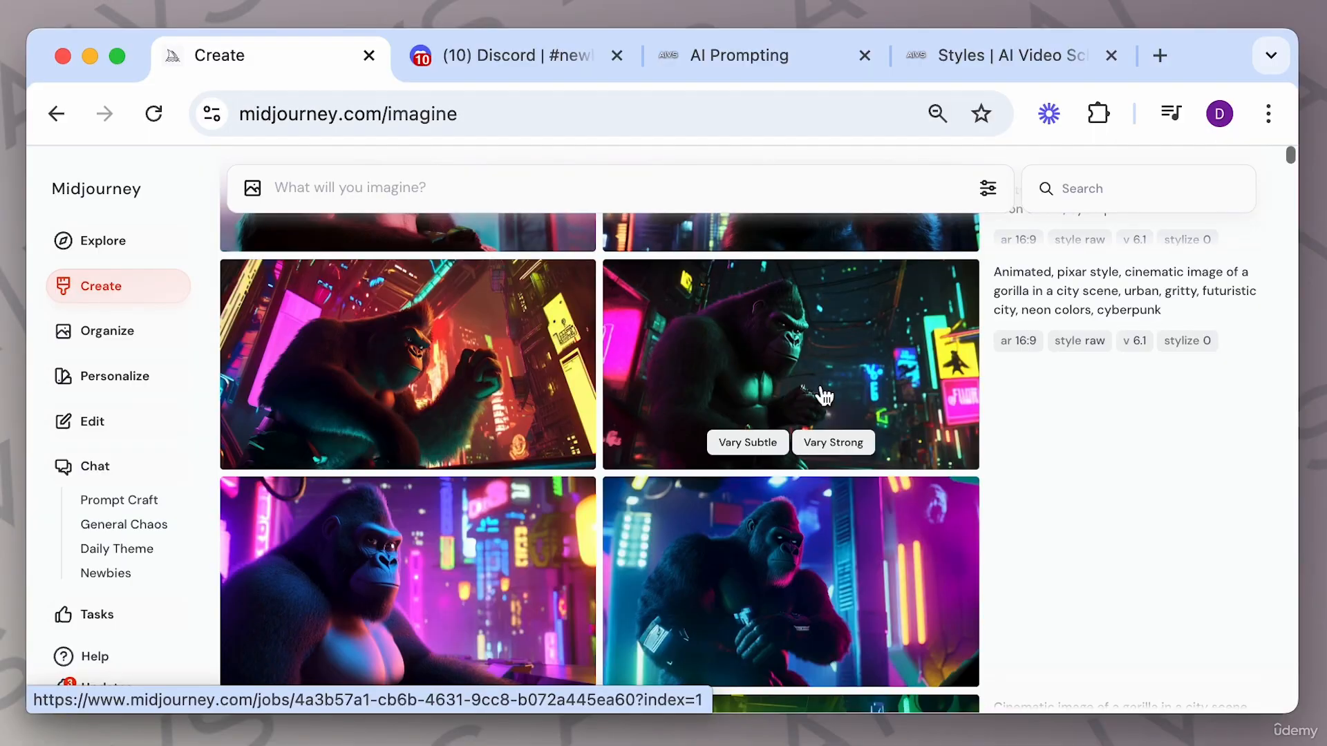
{"action": "left_click", "coordinate": [865, 558]}
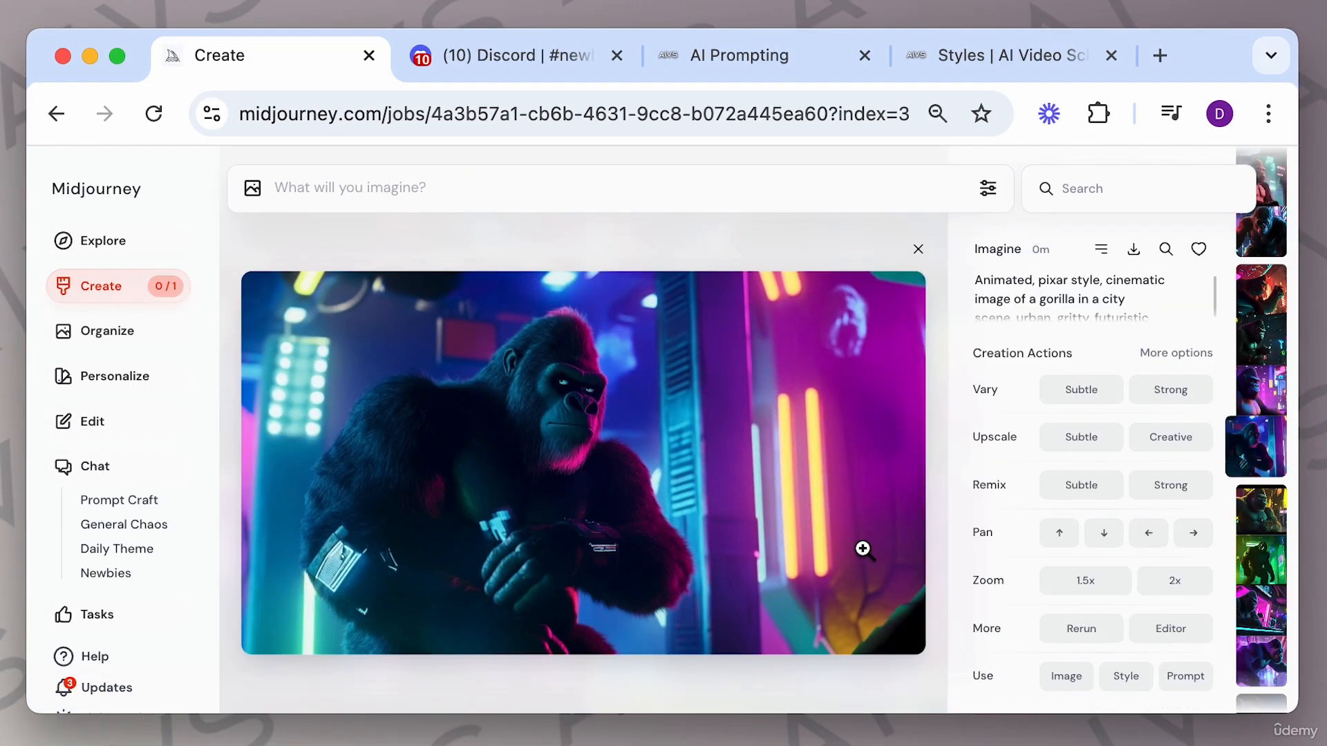
{"action": "left_click", "coordinate": [834, 537]}
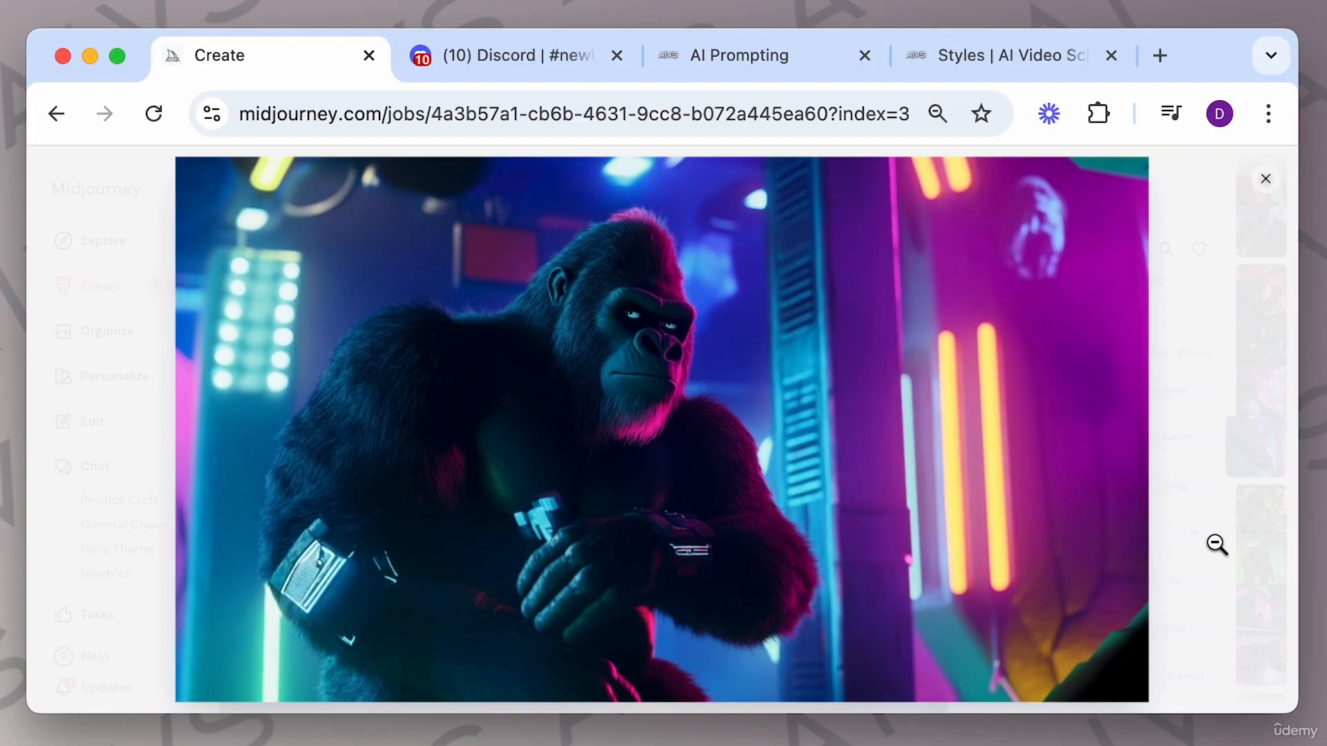
{"action": "key", "text": "Left"}
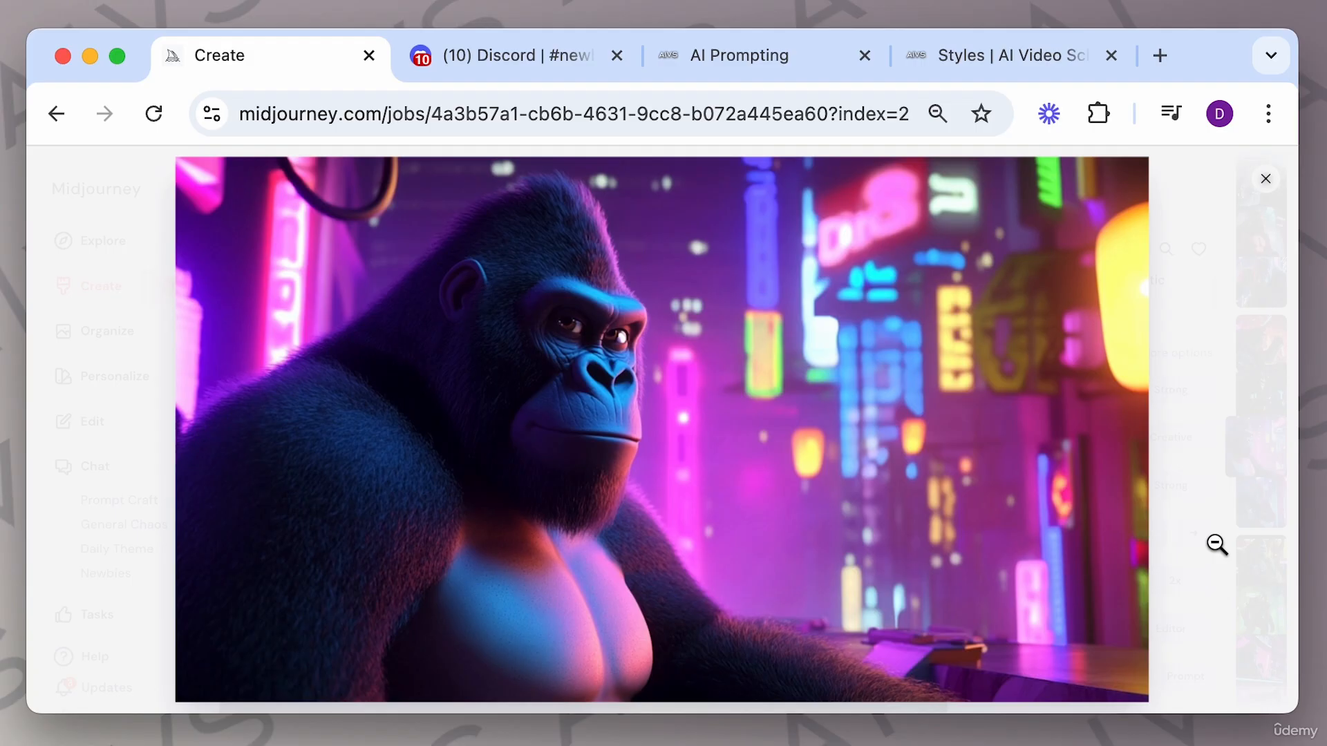
{"action": "key", "text": "Left"}
{"action": "key", "text": "Left"}
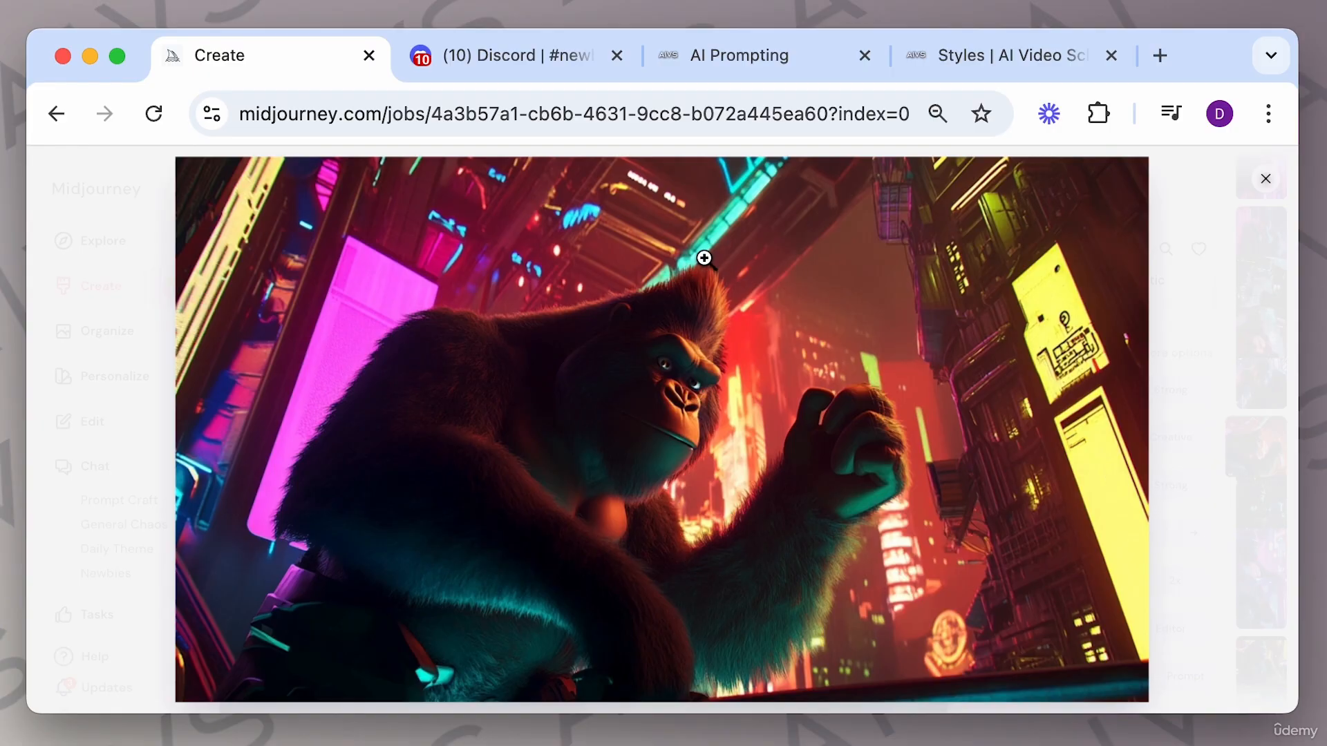
{"action": "left_click", "coordinate": [661, 321]}
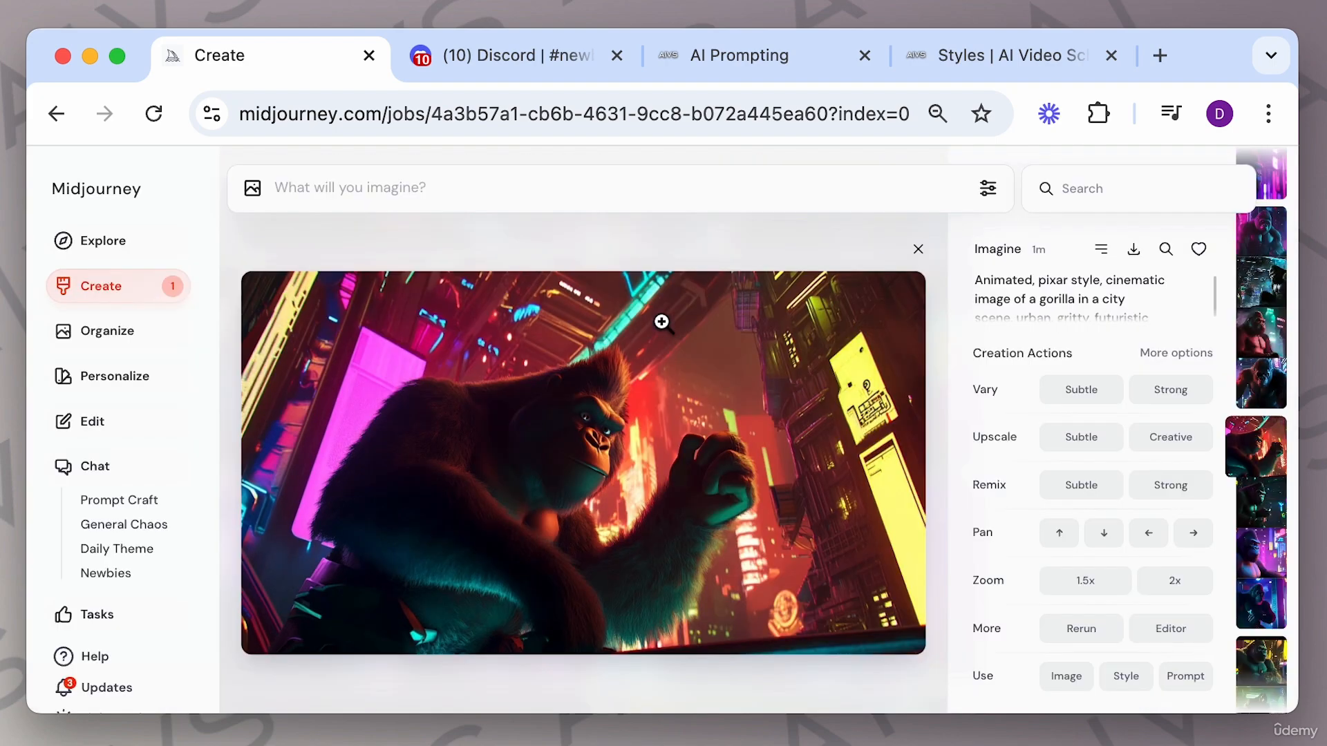
Open the ultra realistic gorilla images enlarged, zoom in on them and step through the variations.
{"action": "left_click", "coordinate": [917, 250]}
{"action": "scroll", "coordinate": [731, 420], "scroll_direction": "up", "scroll_amount": 4}
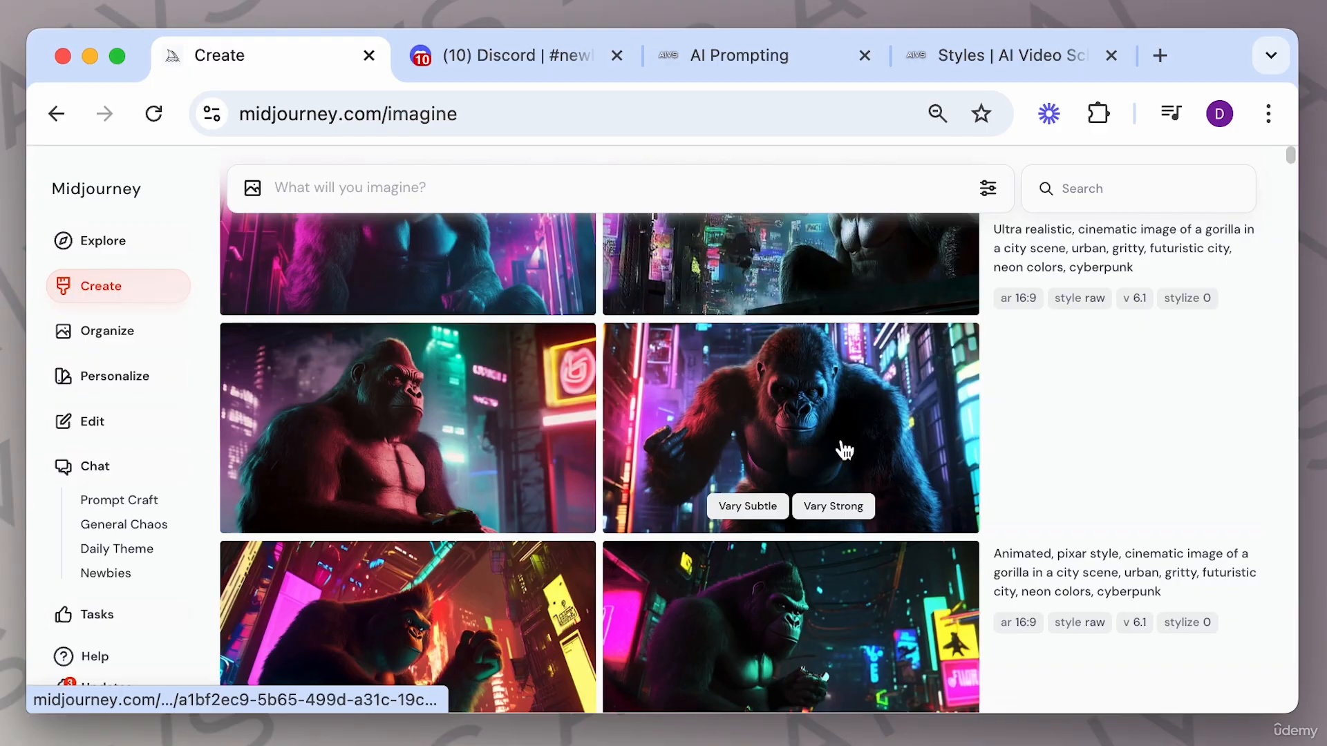
{"action": "left_click", "coordinate": [845, 413]}
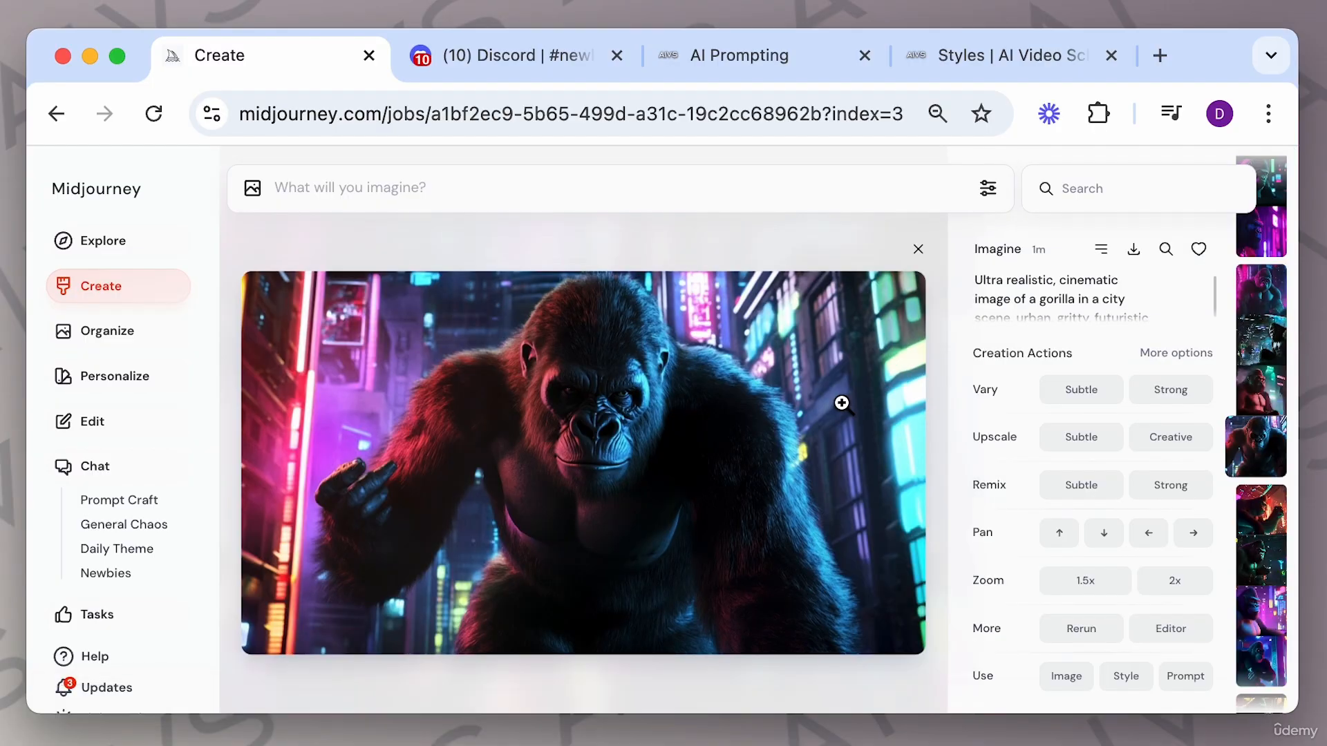
{"action": "left_click", "coordinate": [758, 418]}
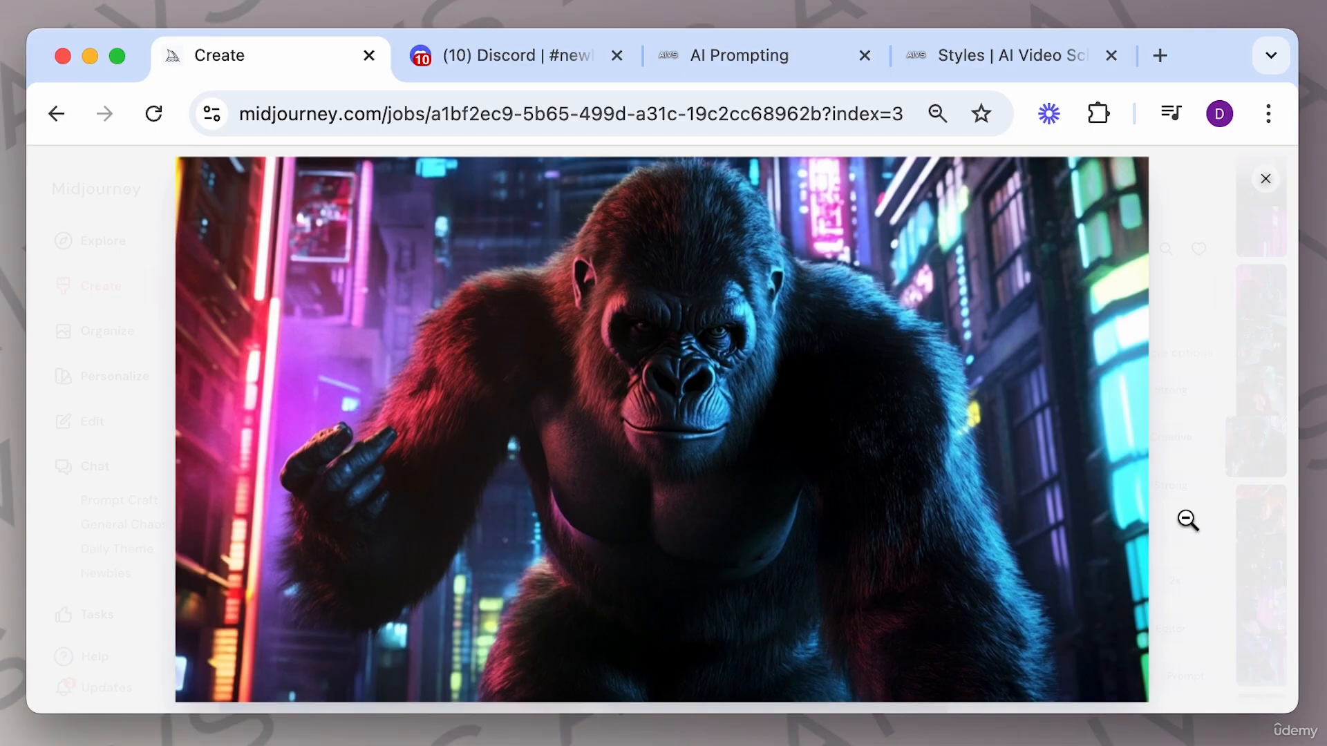
{"action": "left_click", "coordinate": [711, 404]}
{"action": "left_click", "coordinate": [702, 401]}
{"action": "left_click", "coordinate": [704, 404]}
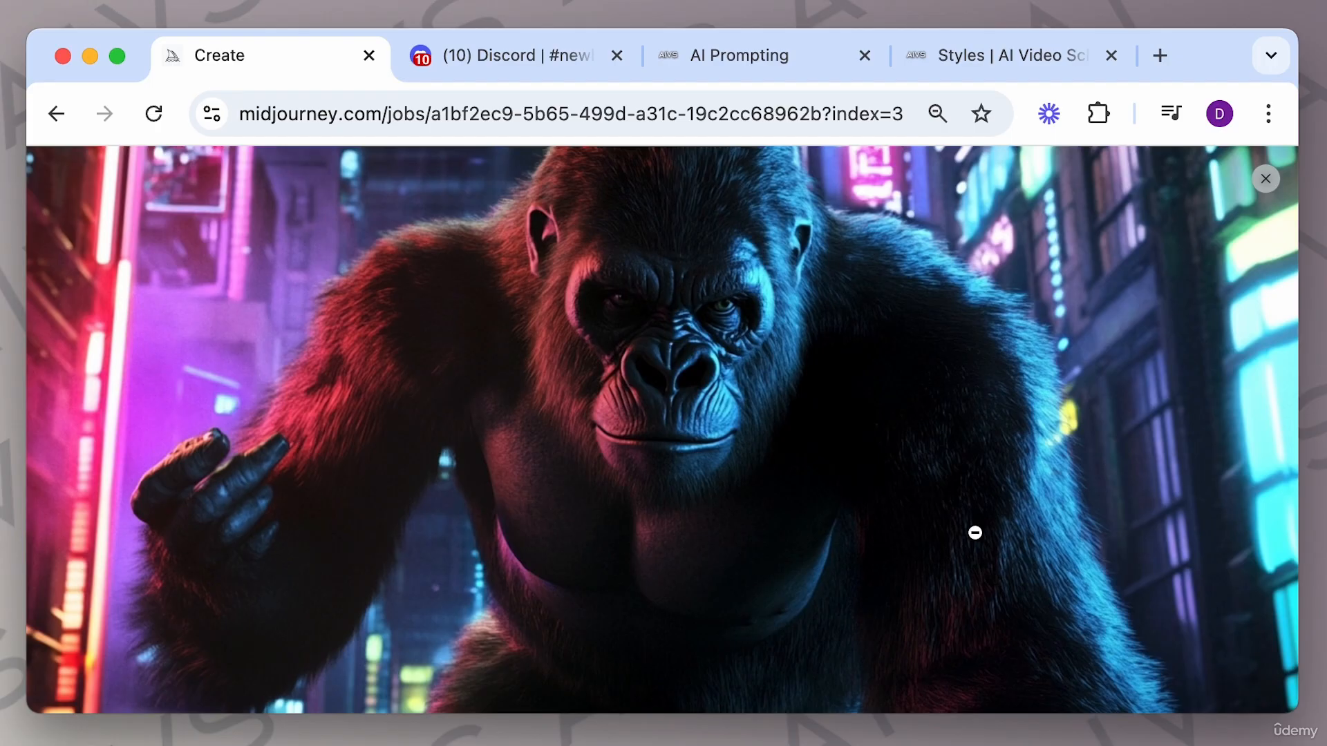
{"action": "left_click", "coordinate": [1266, 181]}
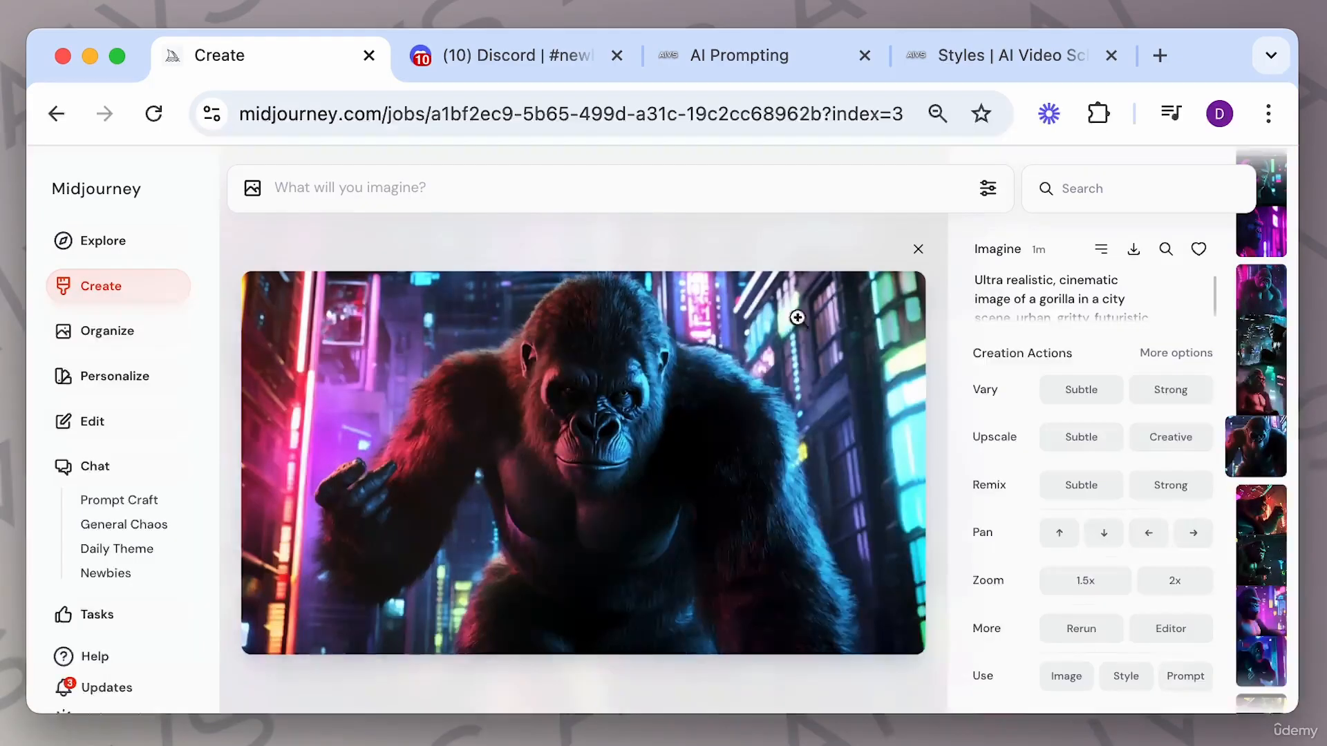
{"action": "key", "text": "Left"}
{"action": "key", "text": "Left"}
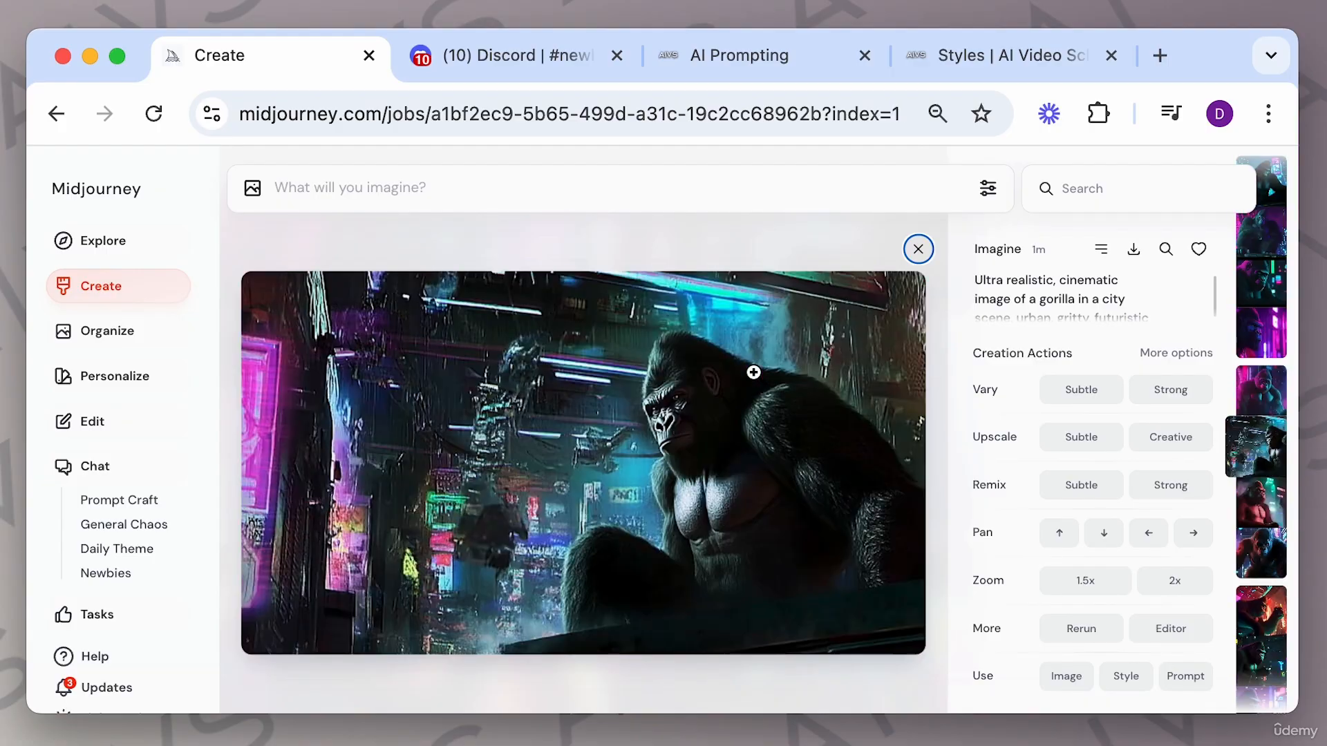
{"action": "left_click", "coordinate": [753, 373]}
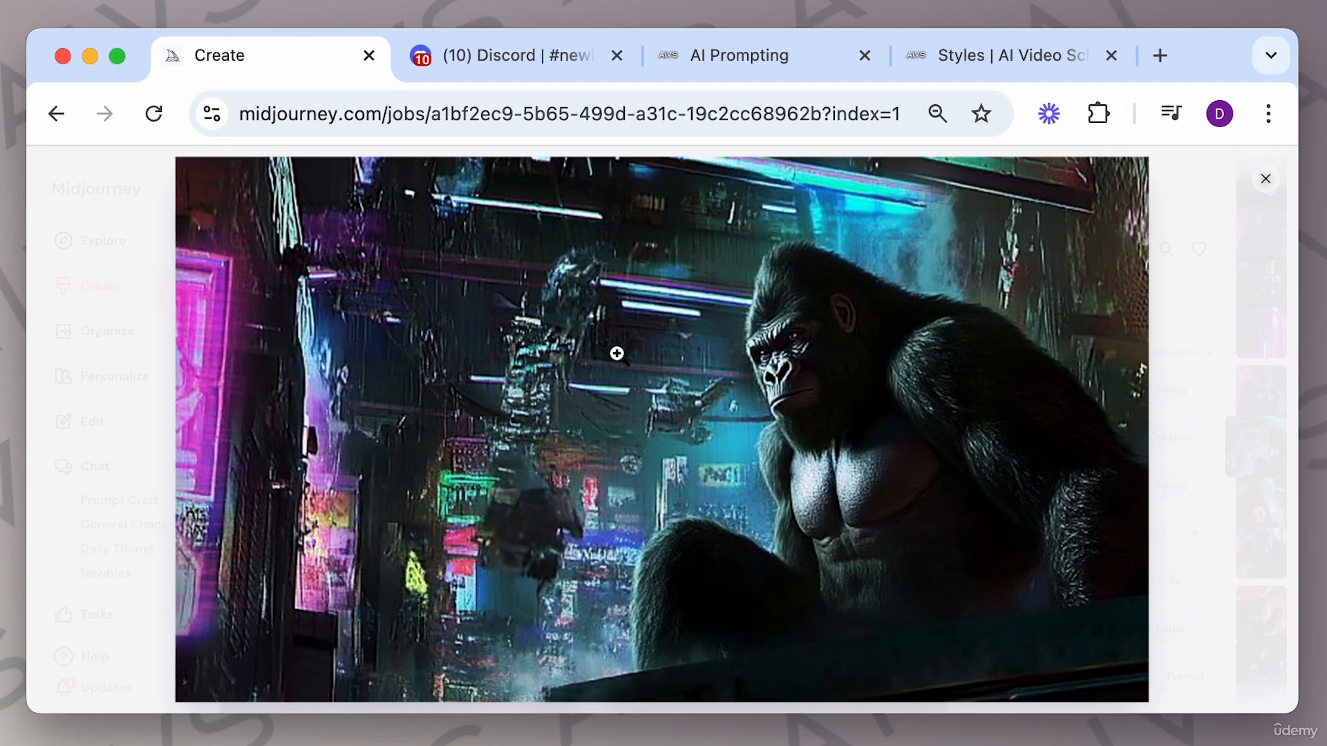
{"action": "key", "text": "Right"}
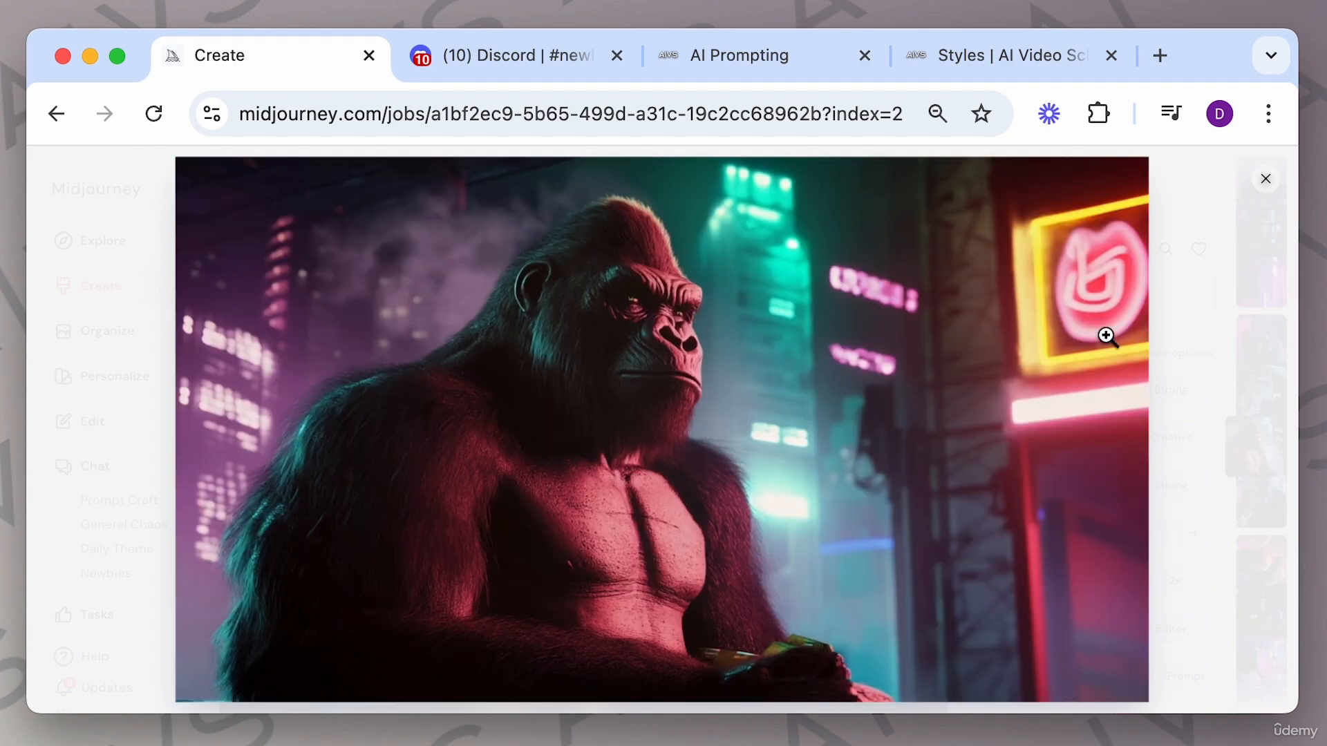
{"action": "left_click", "coordinate": [1269, 197]}
{"action": "key", "text": "Left"}
{"action": "key", "text": "Left"}
{"action": "left_click", "coordinate": [921, 253]}
Open the anime-style gorilla images enlarged and step through the variations.
{"action": "scroll", "coordinate": [778, 351], "scroll_direction": "up", "scroll_amount": 7}
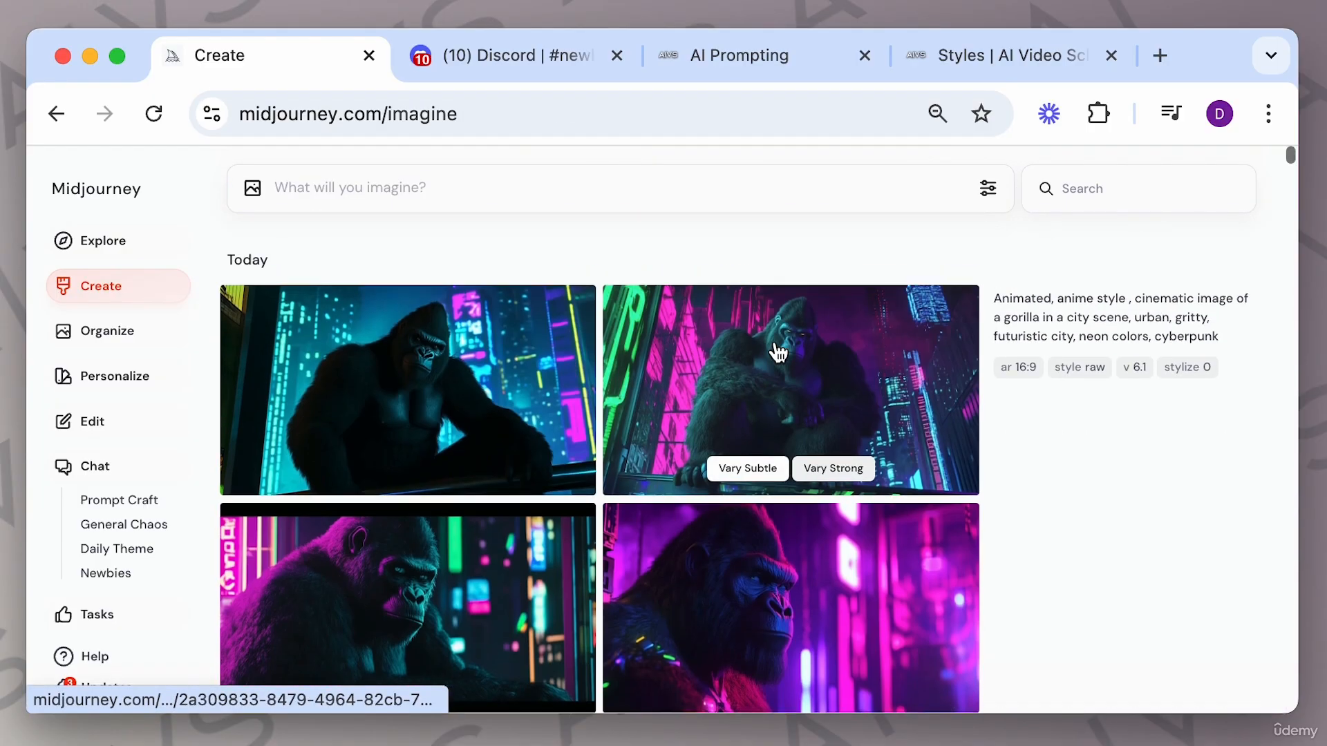
{"action": "scroll", "coordinate": [779, 353], "scroll_direction": "down", "scroll_amount": 1}
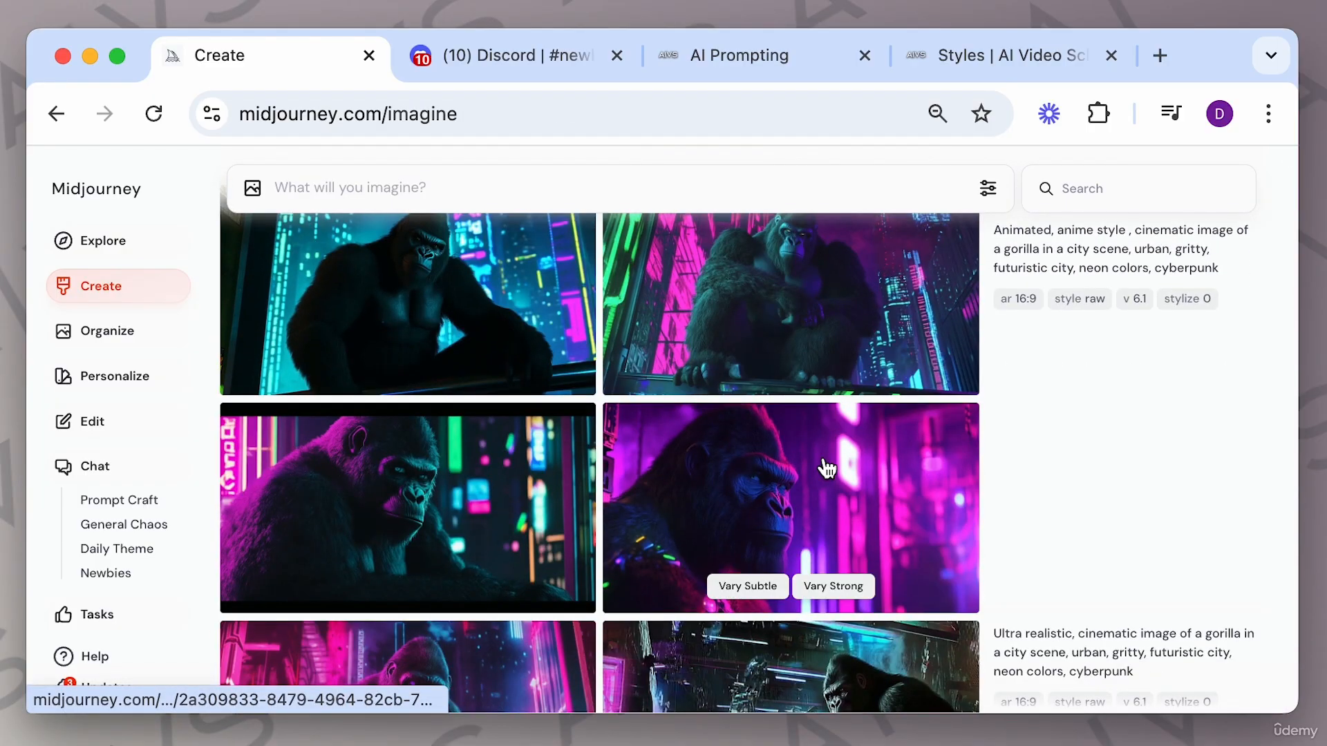
{"action": "left_click", "coordinate": [852, 501]}
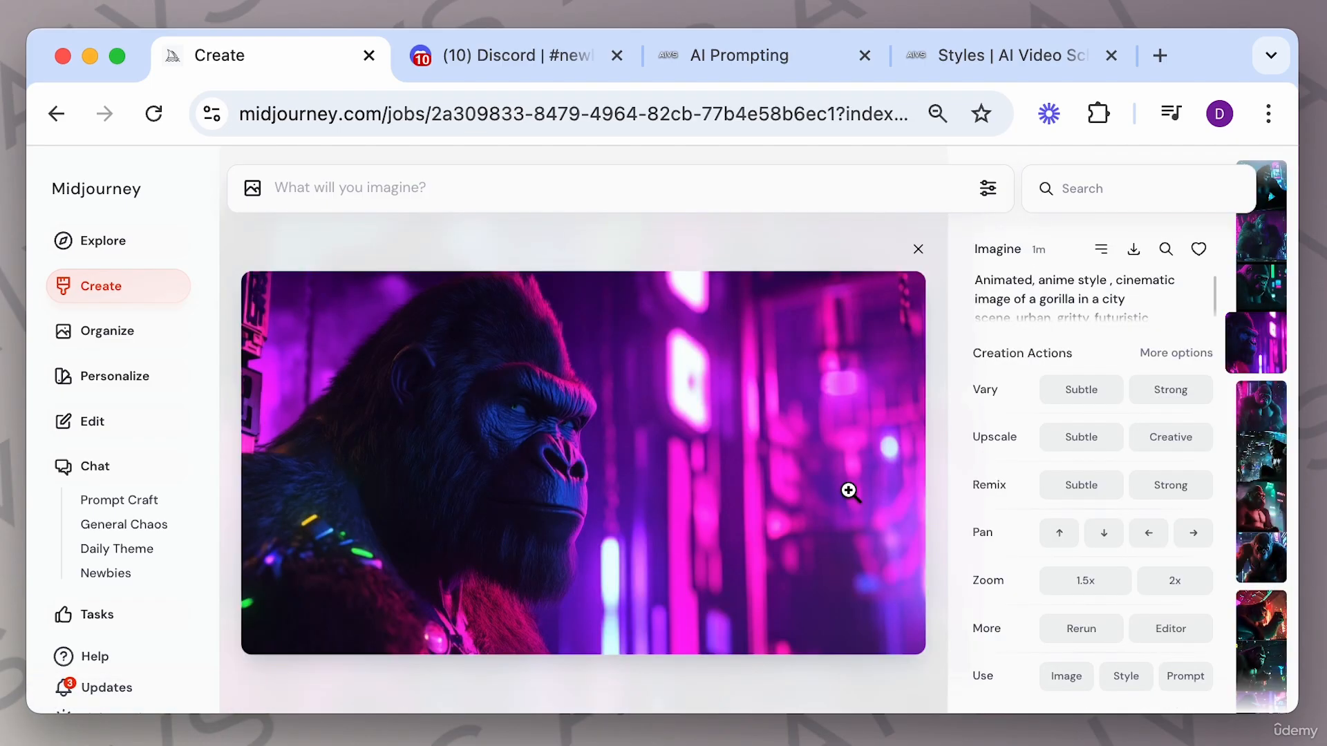
{"action": "key", "text": "Up"}
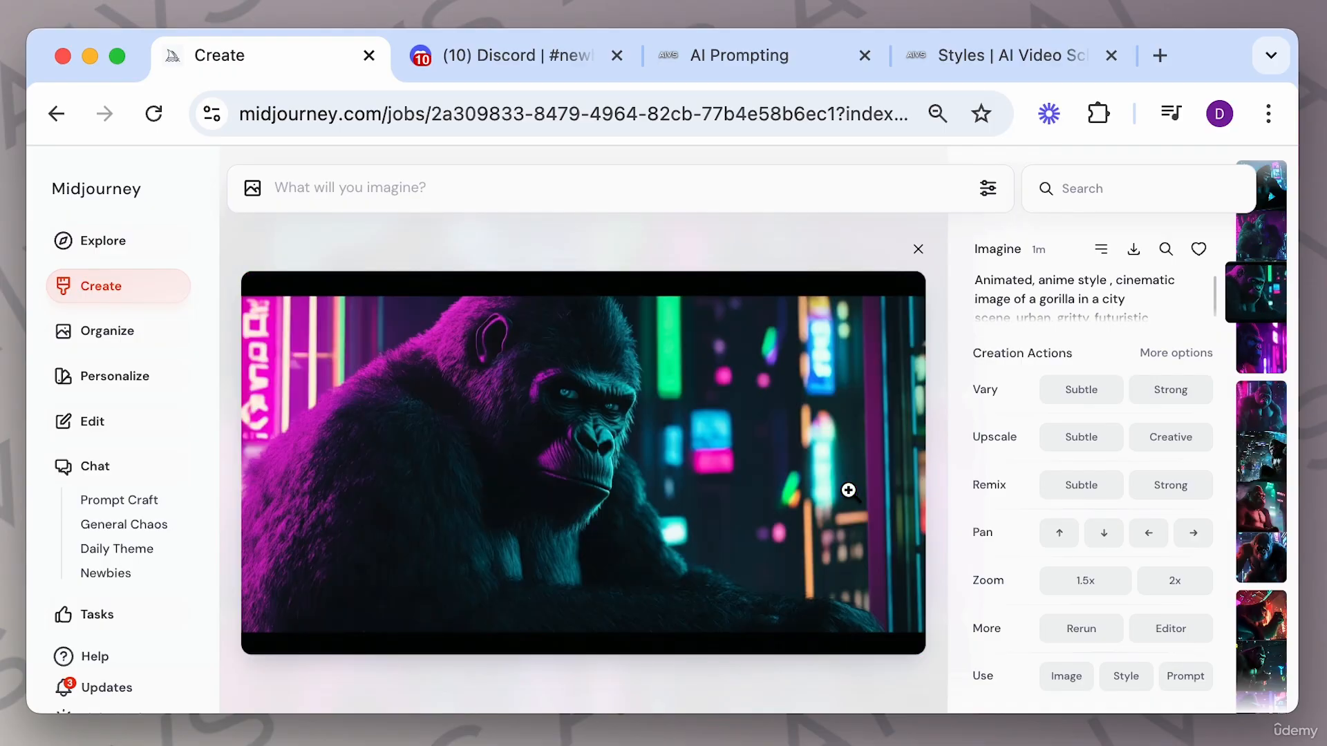
{"action": "key", "text": "Up"}
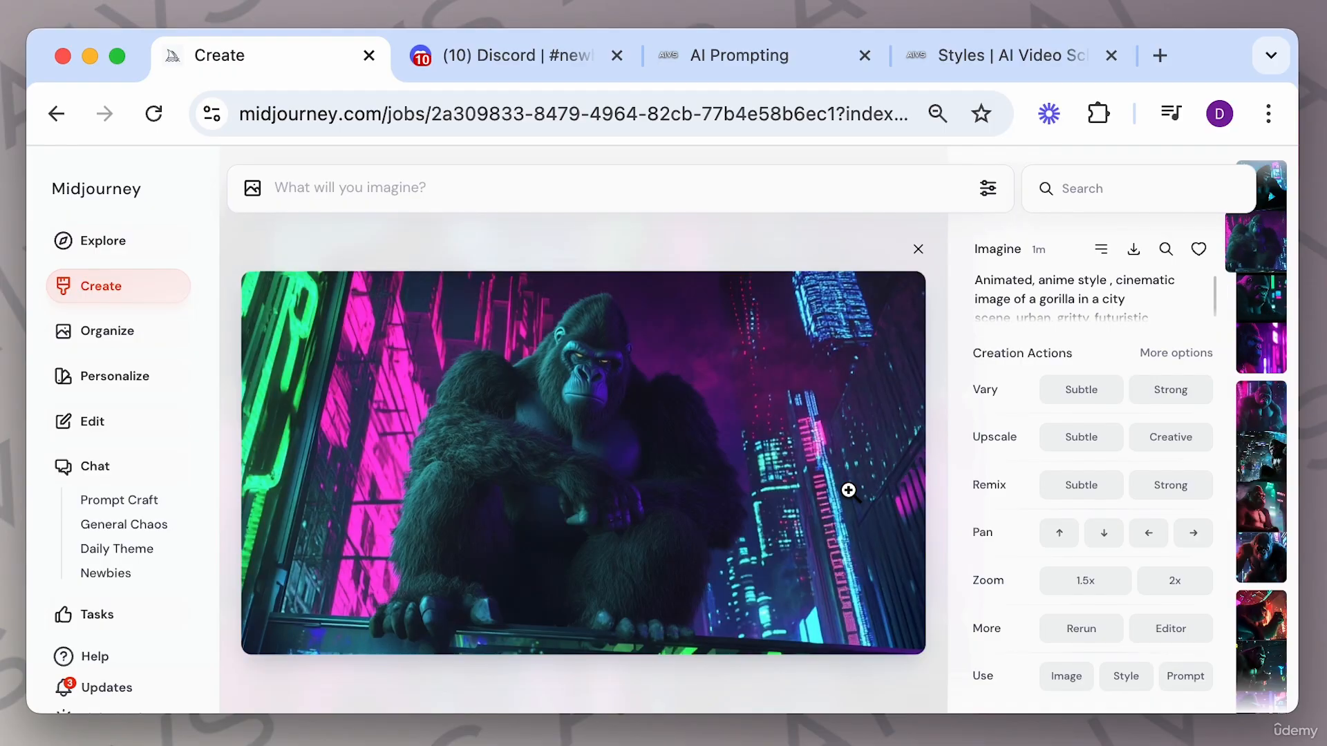
{"action": "key", "text": "Up"}
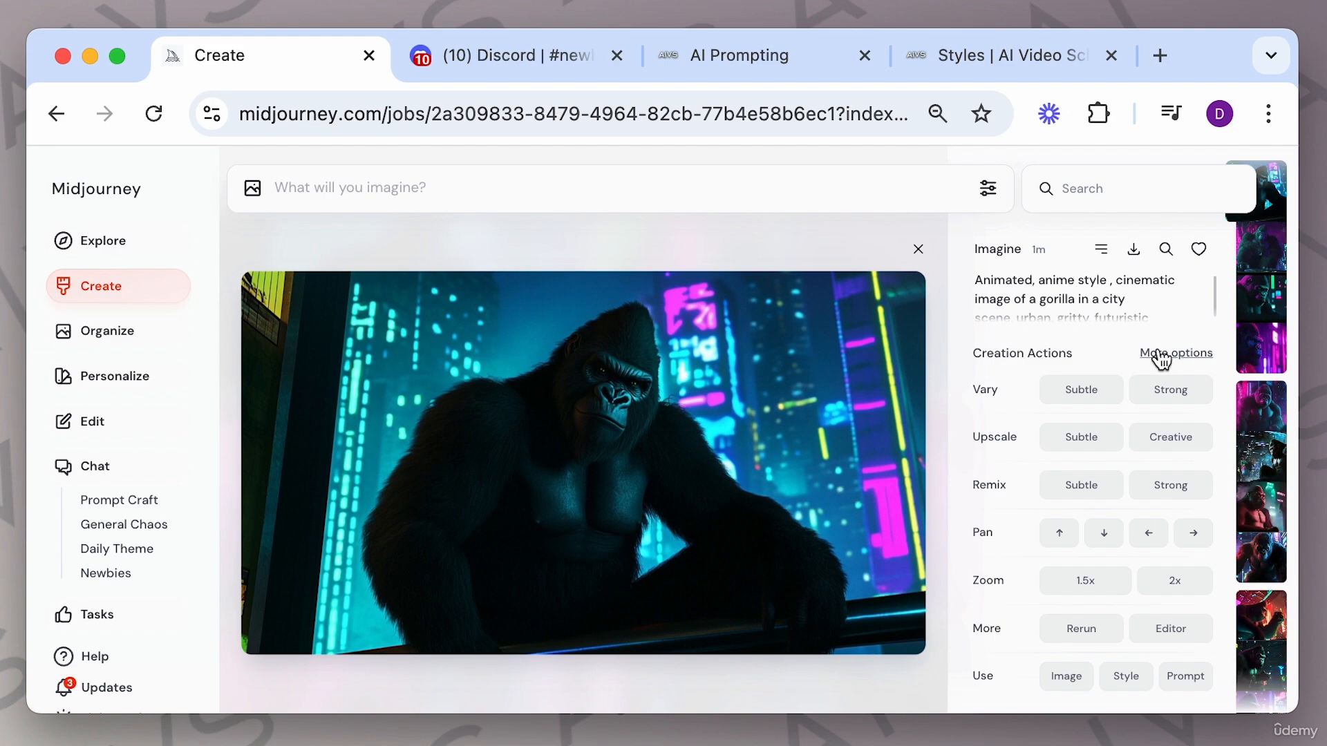
Reuse the anime-style prompt and insert "in the style of Hayao Miyazaki" after "anime style".
{"action": "scroll", "coordinate": [1138, 304], "scroll_direction": "down", "scroll_amount": 2}
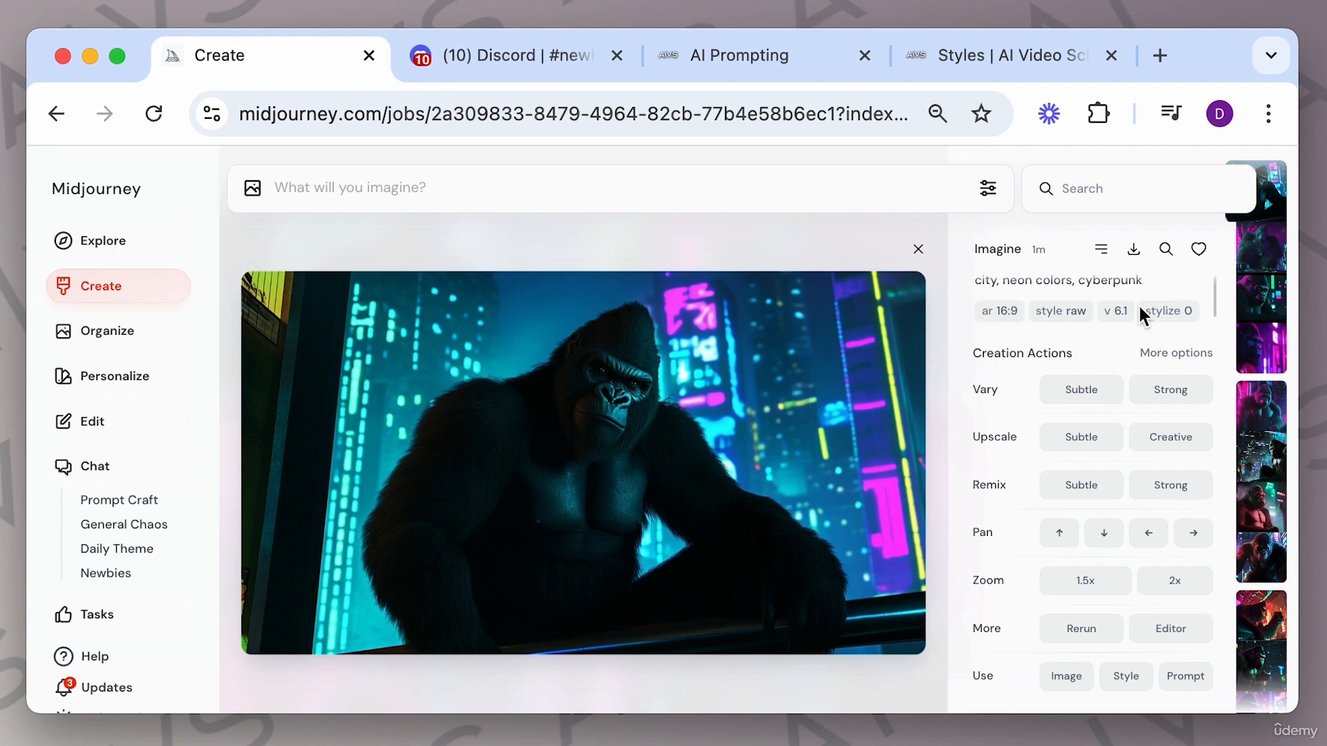
{"action": "left_click", "coordinate": [1186, 675]}
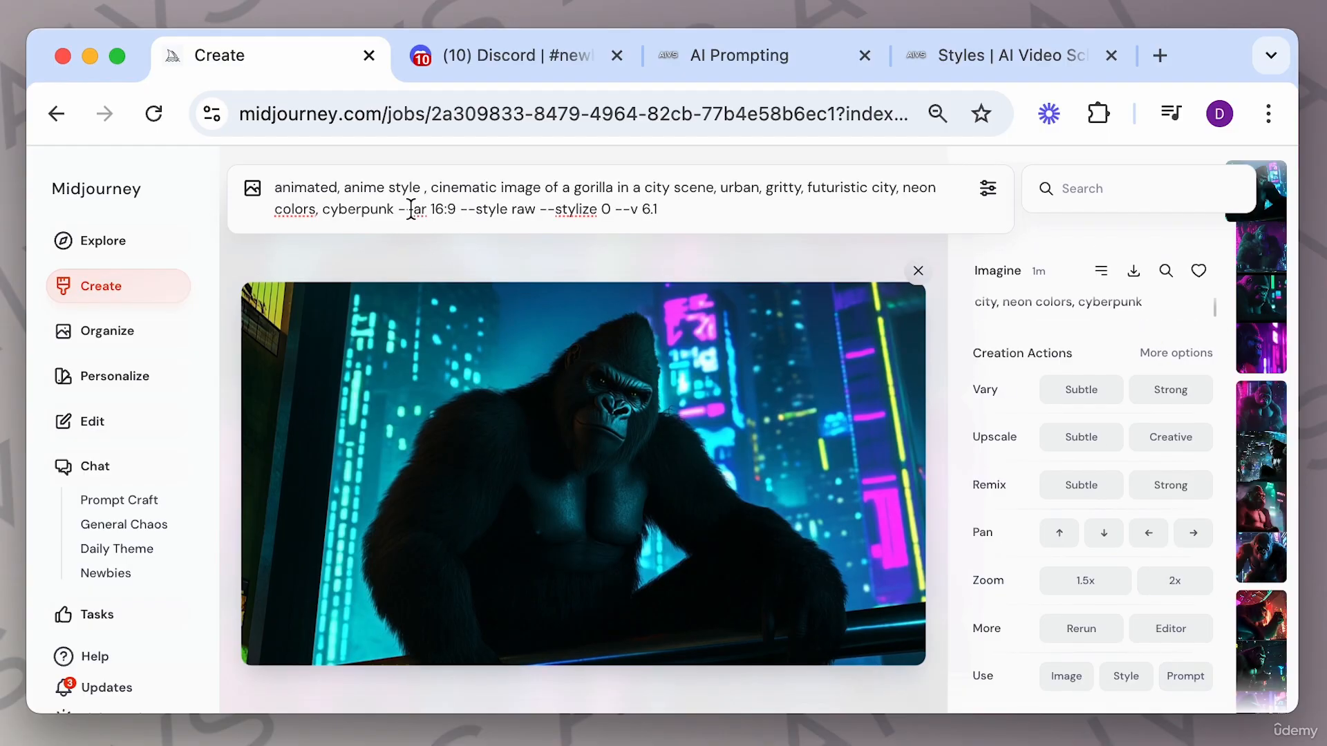
{"action": "left_click", "coordinate": [433, 191]}
{"action": "key", "text": "BackSpace"}
{"action": "type", "text": "in the style "}
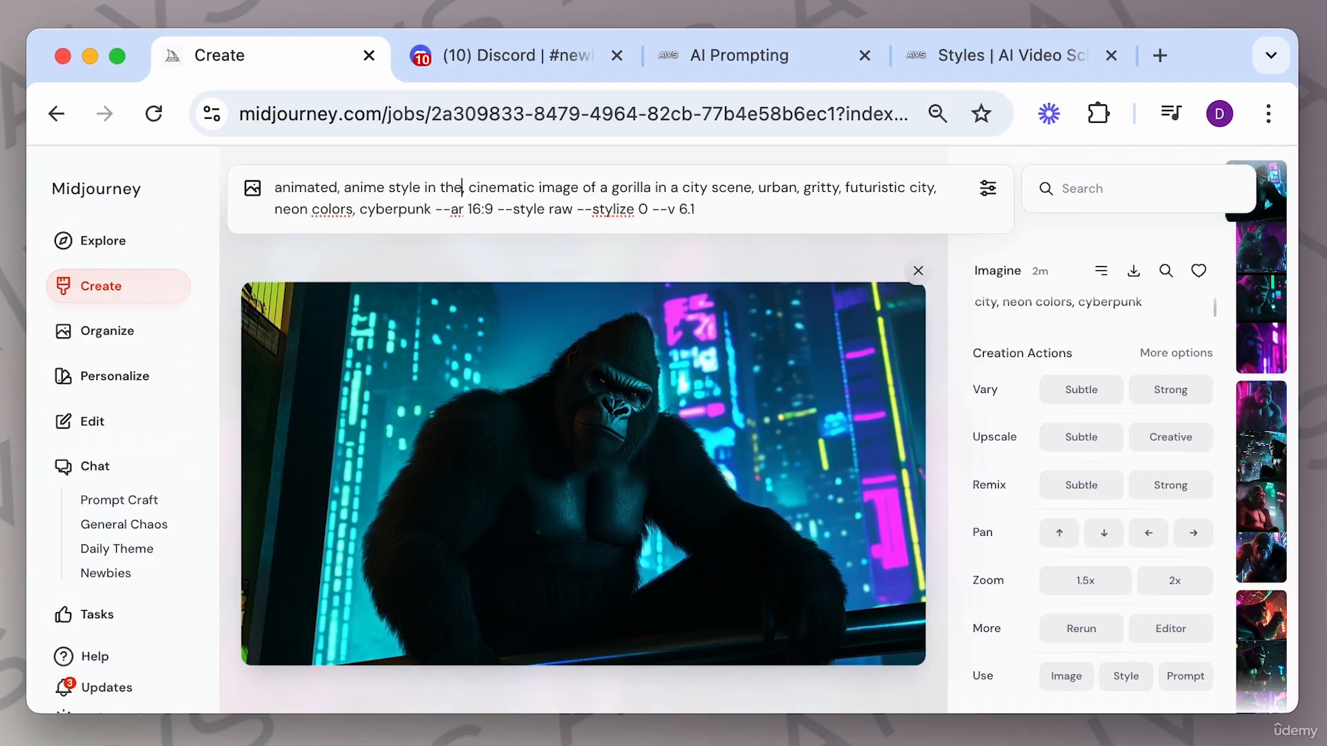
{"action": "type", "text": "of Hayao Miyazaki,"}
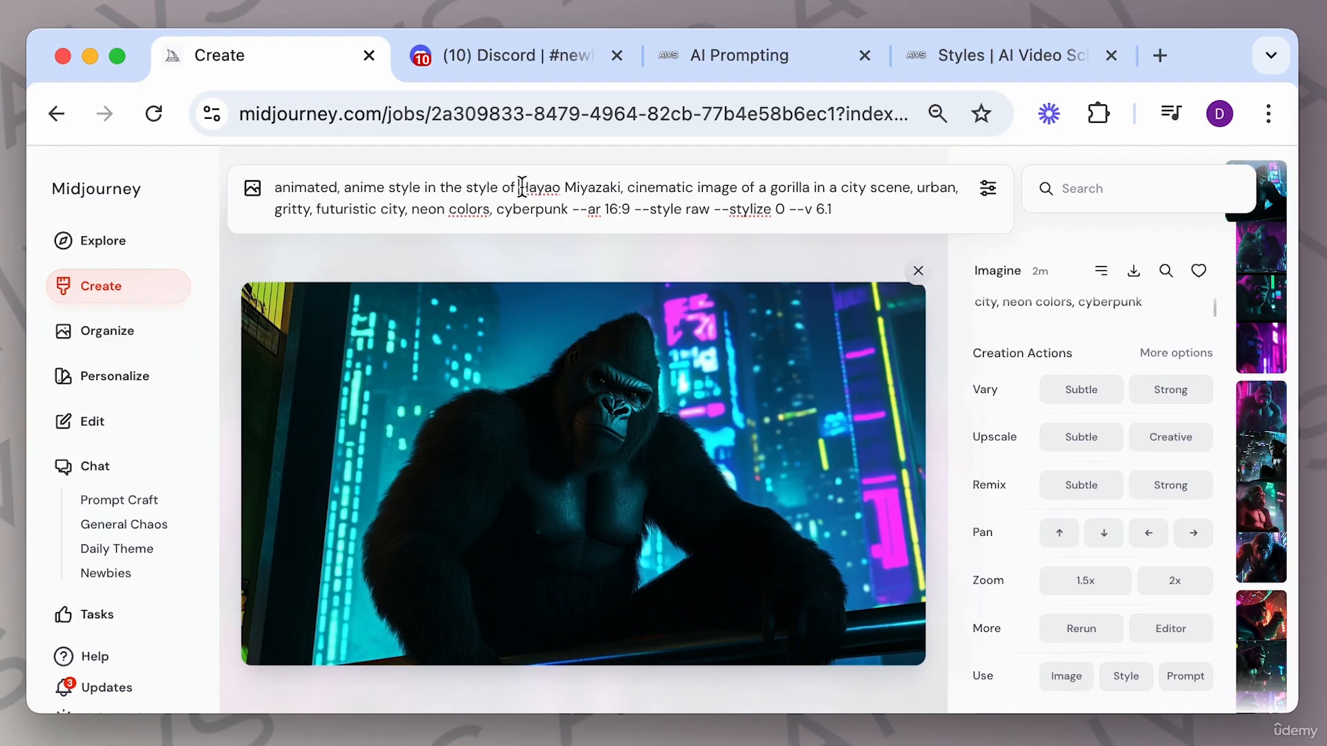
Delete "animated," and "cinematic" from the prompt and generate it.
{"action": "left_click_drag", "start_coordinate": [520, 187], "coordinate": [621, 188]}
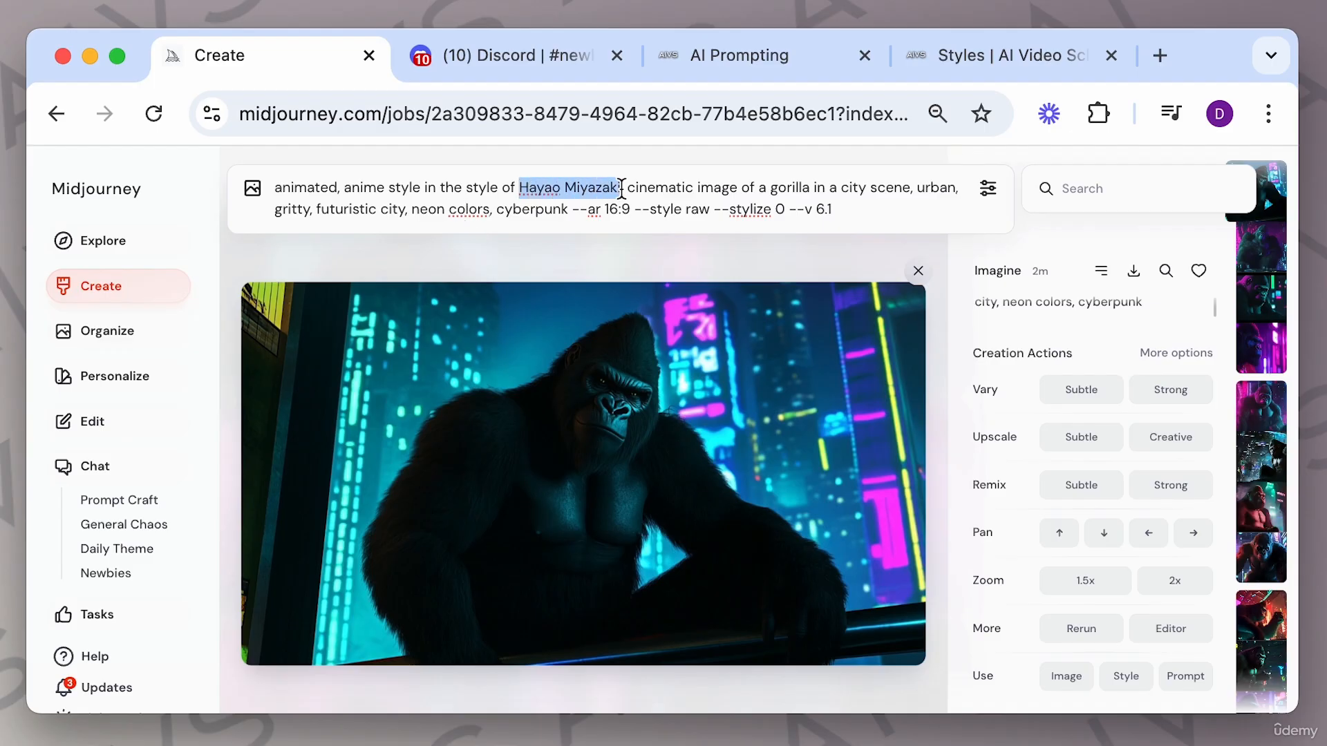
{"action": "left_click", "coordinate": [343, 187]}
{"action": "left_click_drag", "start_coordinate": [344, 187], "coordinate": [266, 197]}
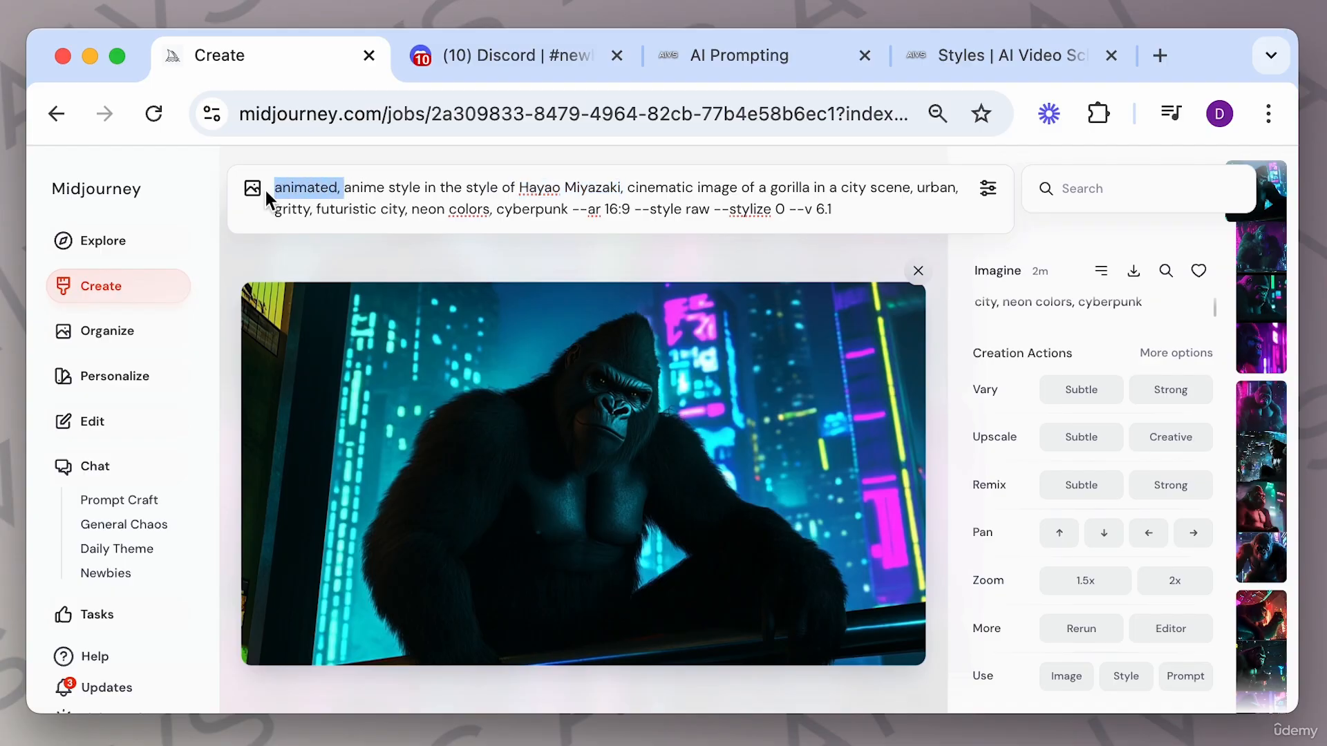
{"action": "key", "text": "BackSpace"}
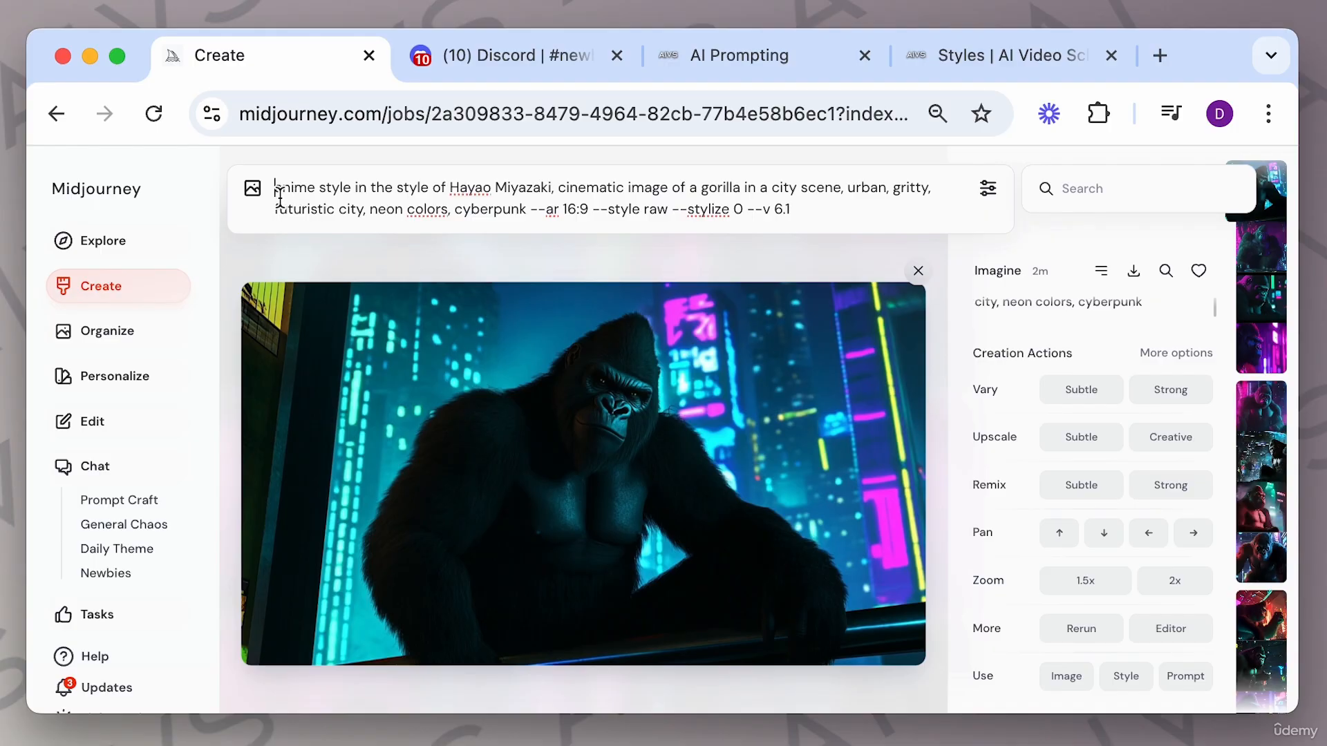
{"action": "left_click_drag", "start_coordinate": [627, 187], "coordinate": [559, 191]}
{"action": "key", "text": "BackSpace"}
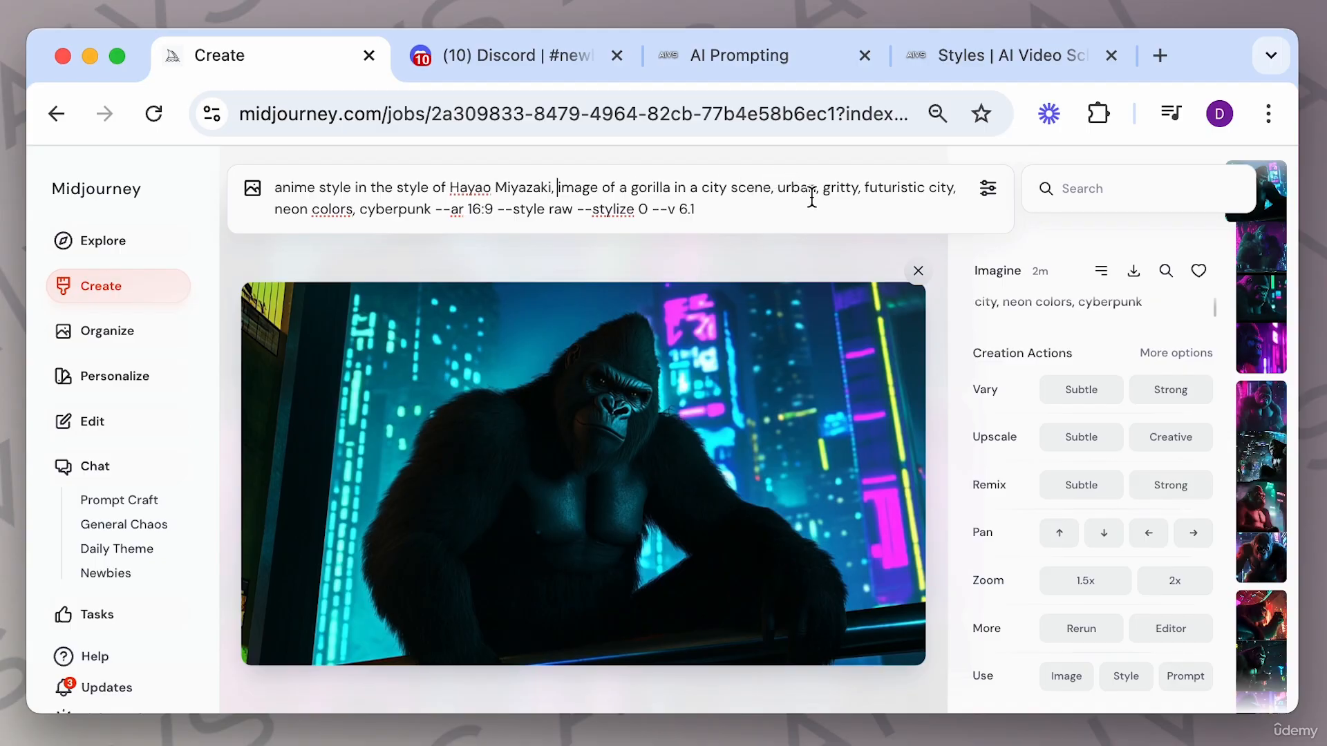
{"action": "left_click", "coordinate": [724, 209]}
{"action": "key", "text": "Return"}
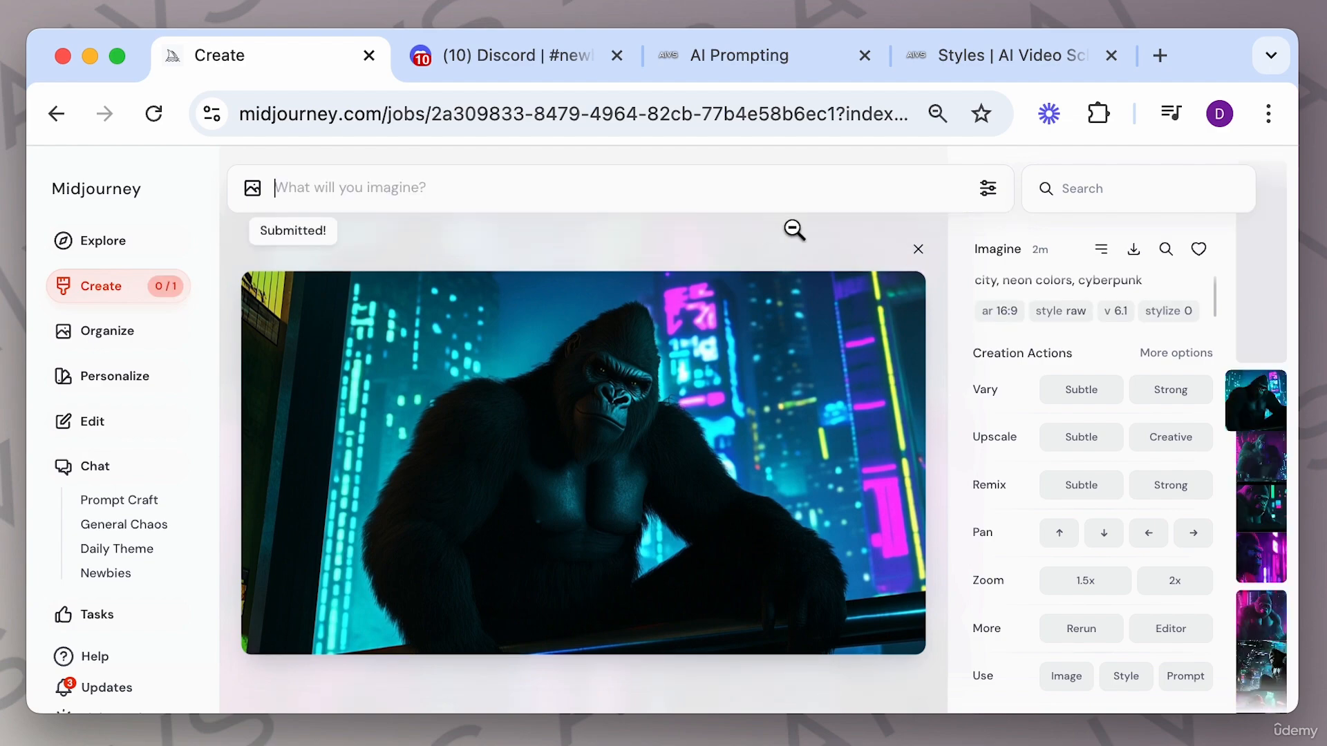
Open the Hayao Miyazaki-style images, move to the third variation and submit a strong remix of it.
{"action": "left_click", "coordinate": [918, 249]}
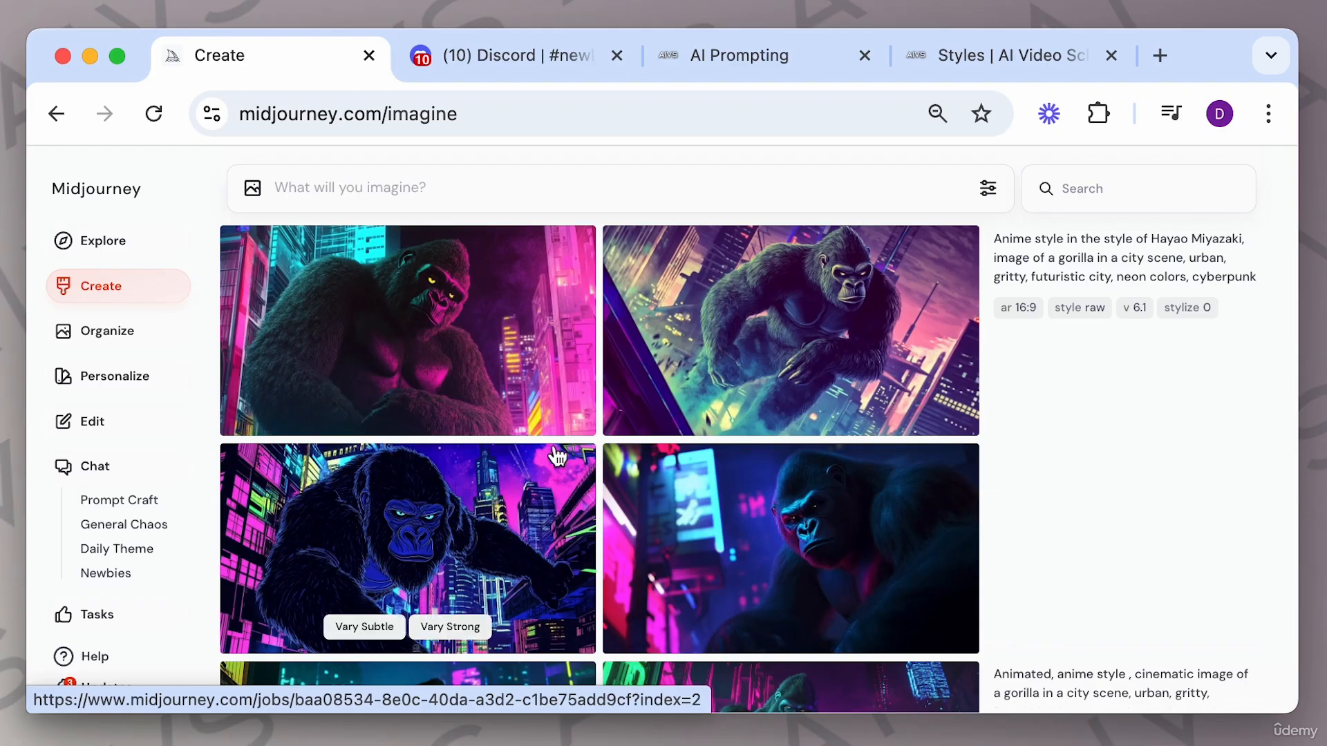
{"action": "left_click", "coordinate": [545, 342]}
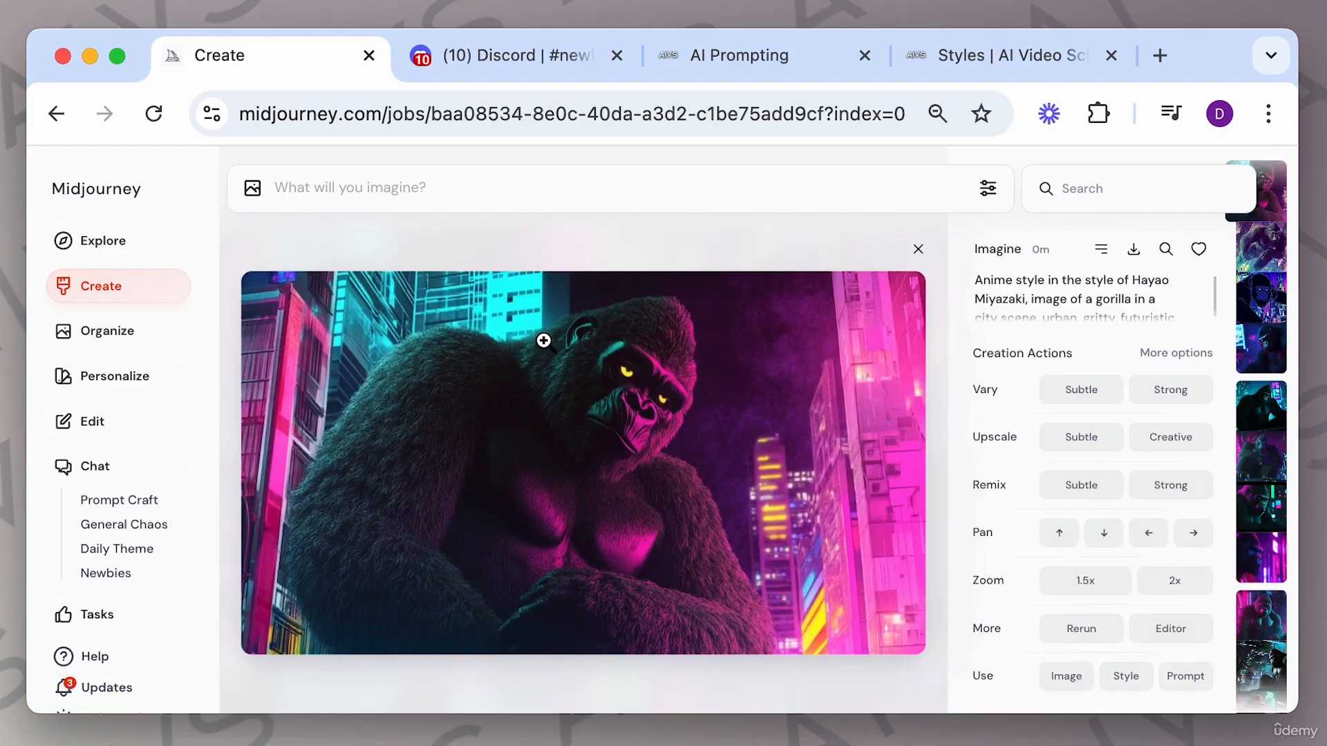
{"action": "key", "text": "Right"}
{"action": "key", "text": "Right"}
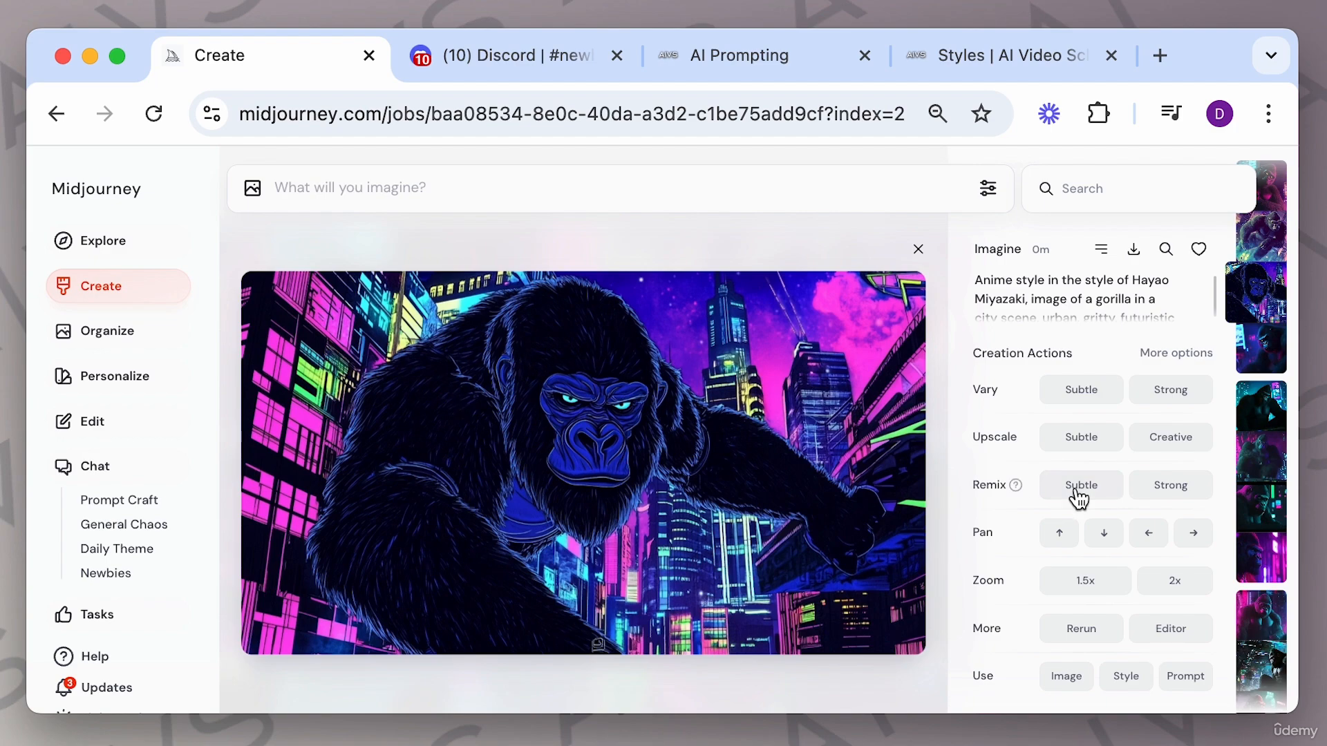
{"action": "left_click", "coordinate": [1187, 496]}
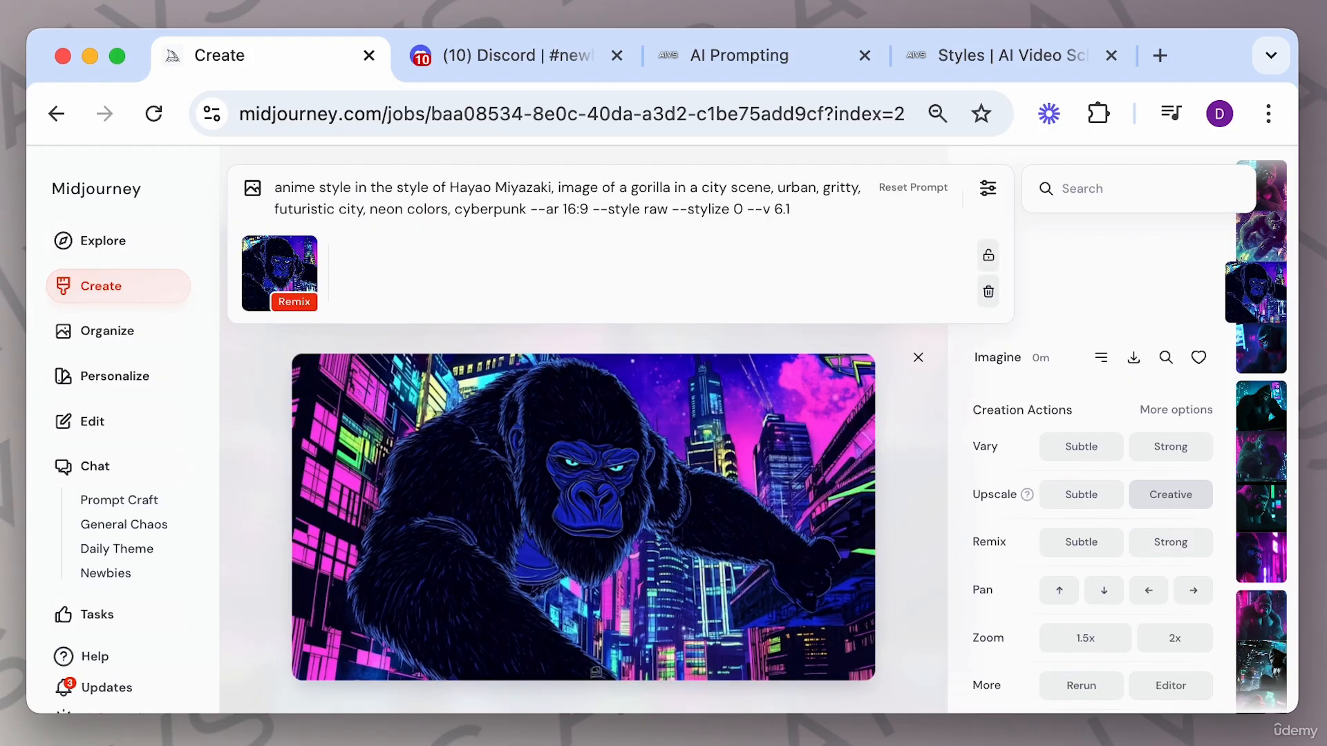
{"action": "key", "text": "Return"}
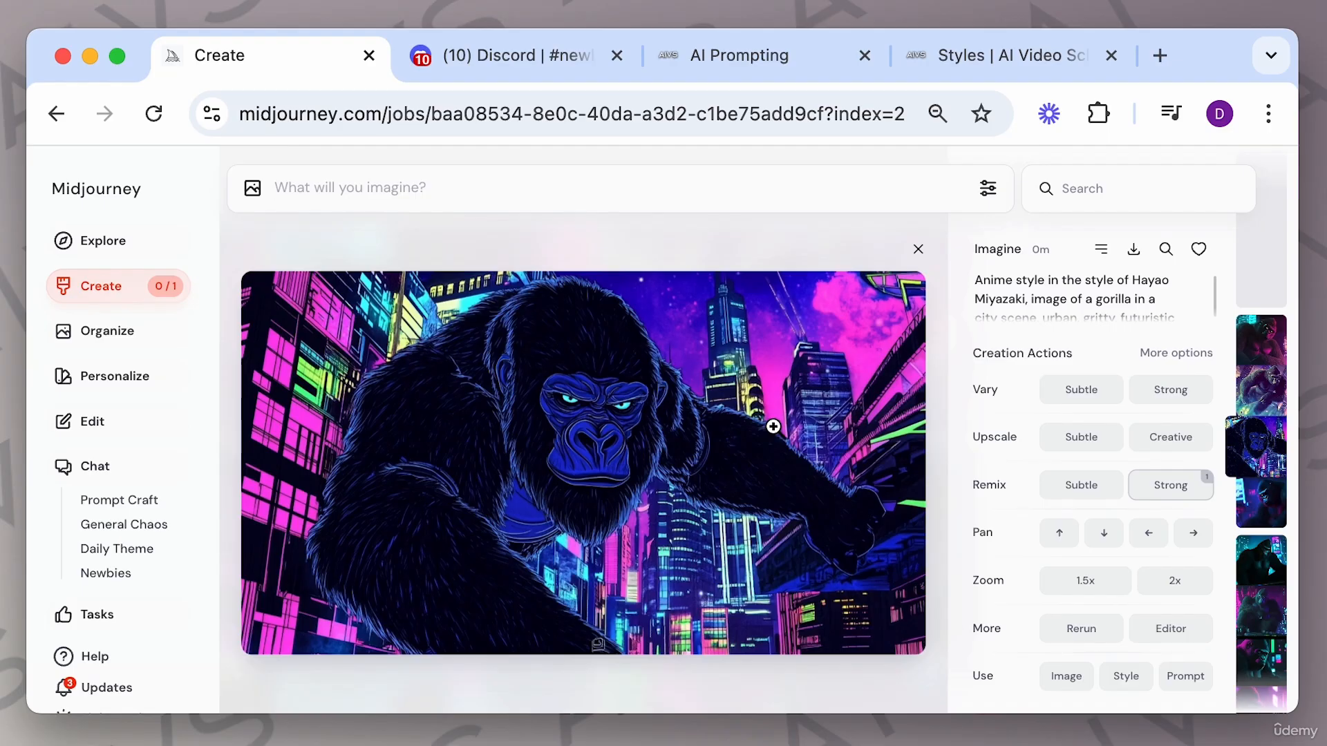
Open the remixed gorilla images enlarged and step through the variations.
{"action": "left_click", "coordinate": [919, 249]}
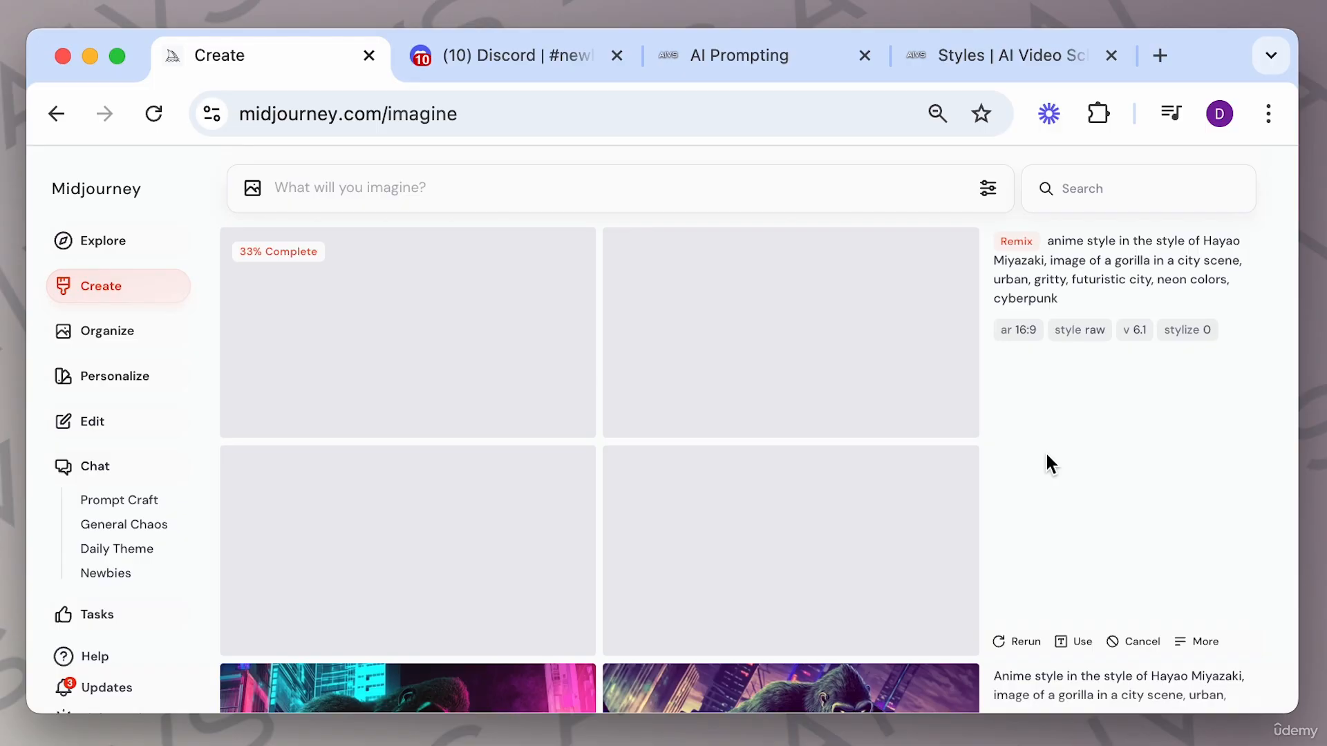
{"action": "scroll", "coordinate": [868, 495], "scroll_direction": "down", "scroll_amount": 5}
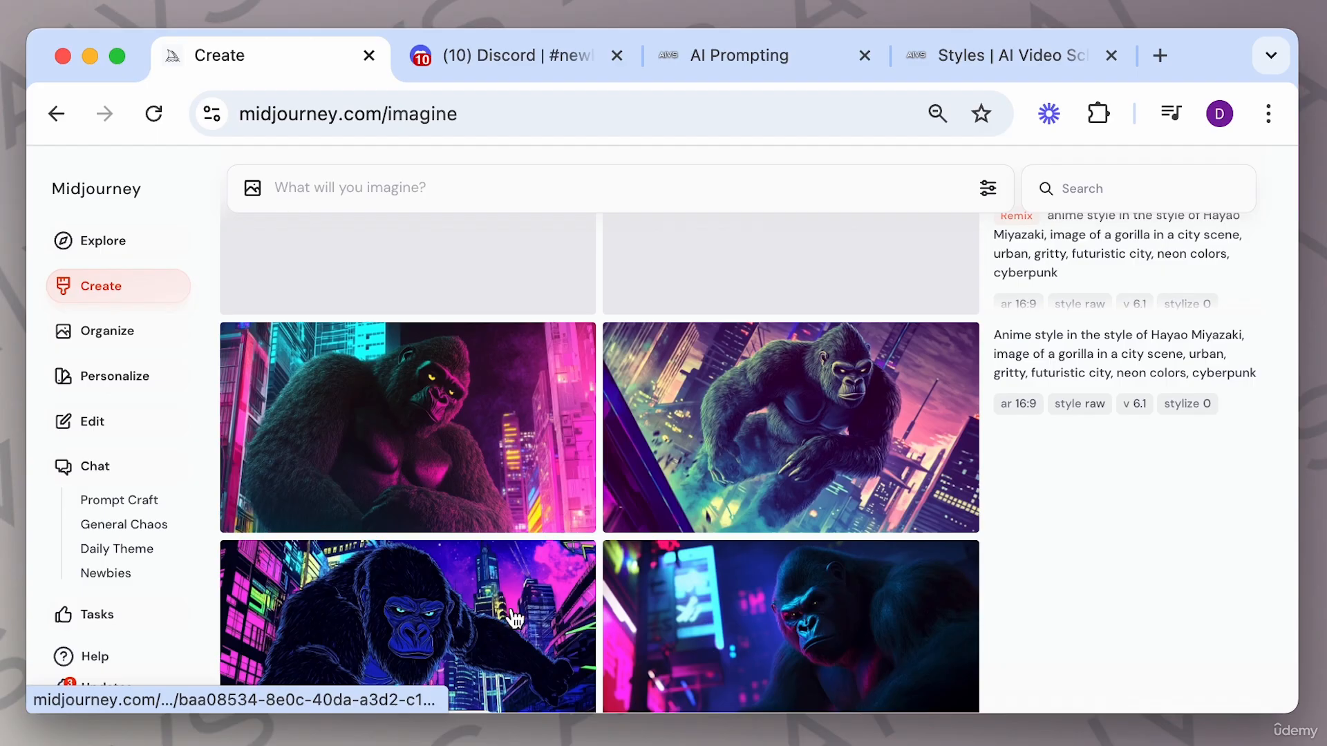
{"action": "scroll", "coordinate": [602, 492], "scroll_direction": "up", "scroll_amount": 4}
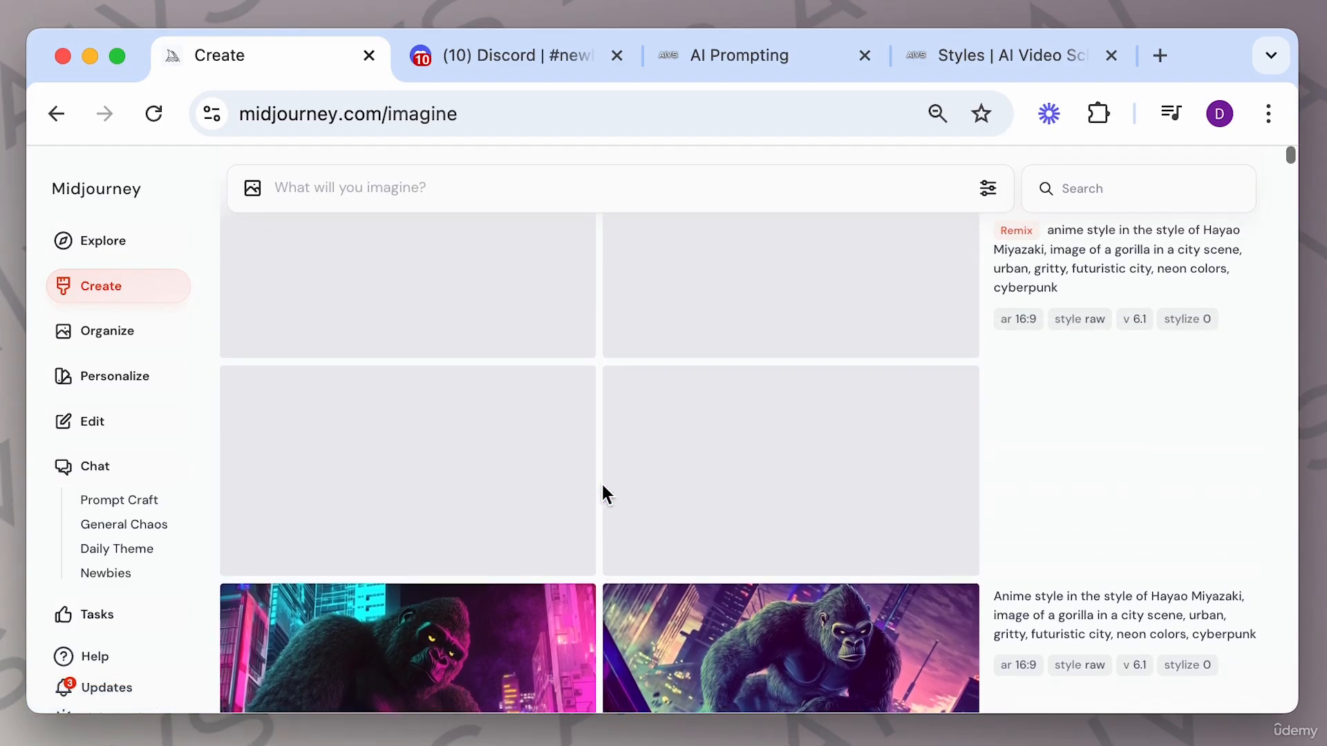
{"action": "scroll", "coordinate": [601, 493], "scroll_direction": "up", "scroll_amount": 1}
{"action": "left_click", "coordinate": [525, 352]}
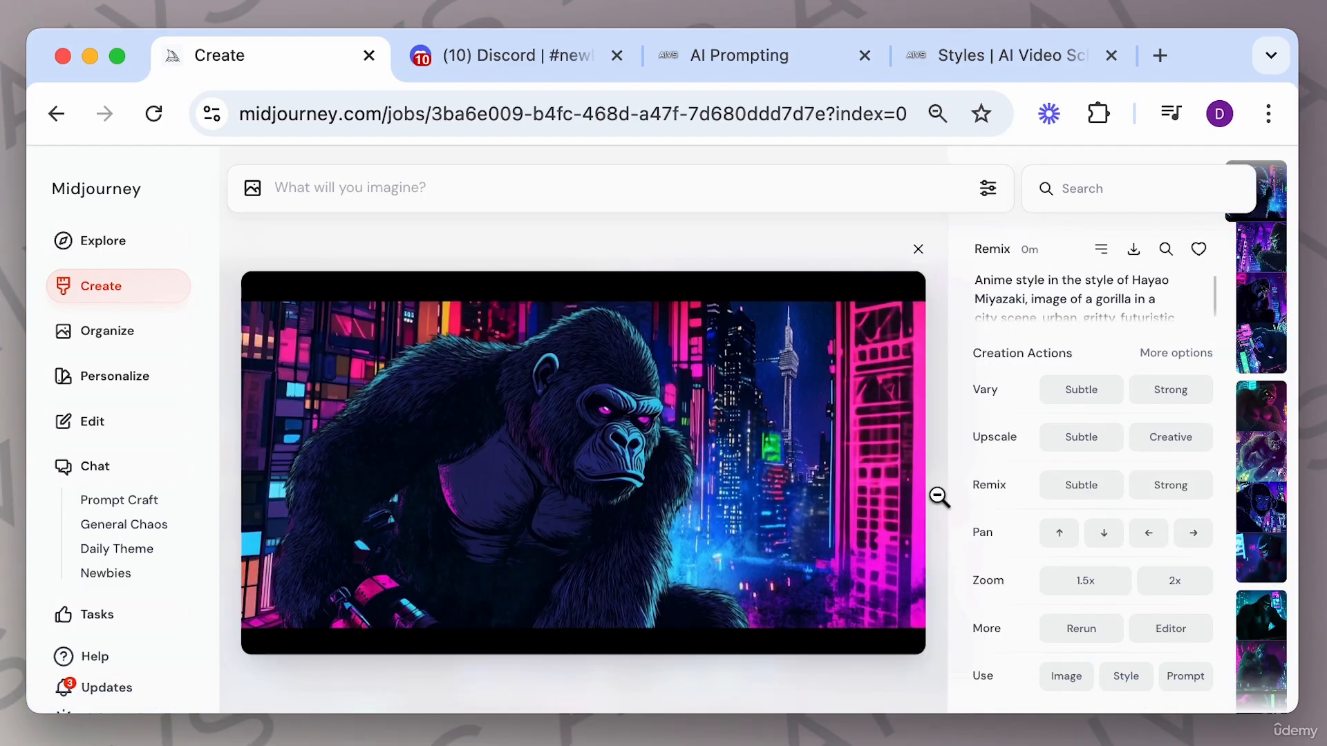
{"action": "left_click", "coordinate": [734, 470]}
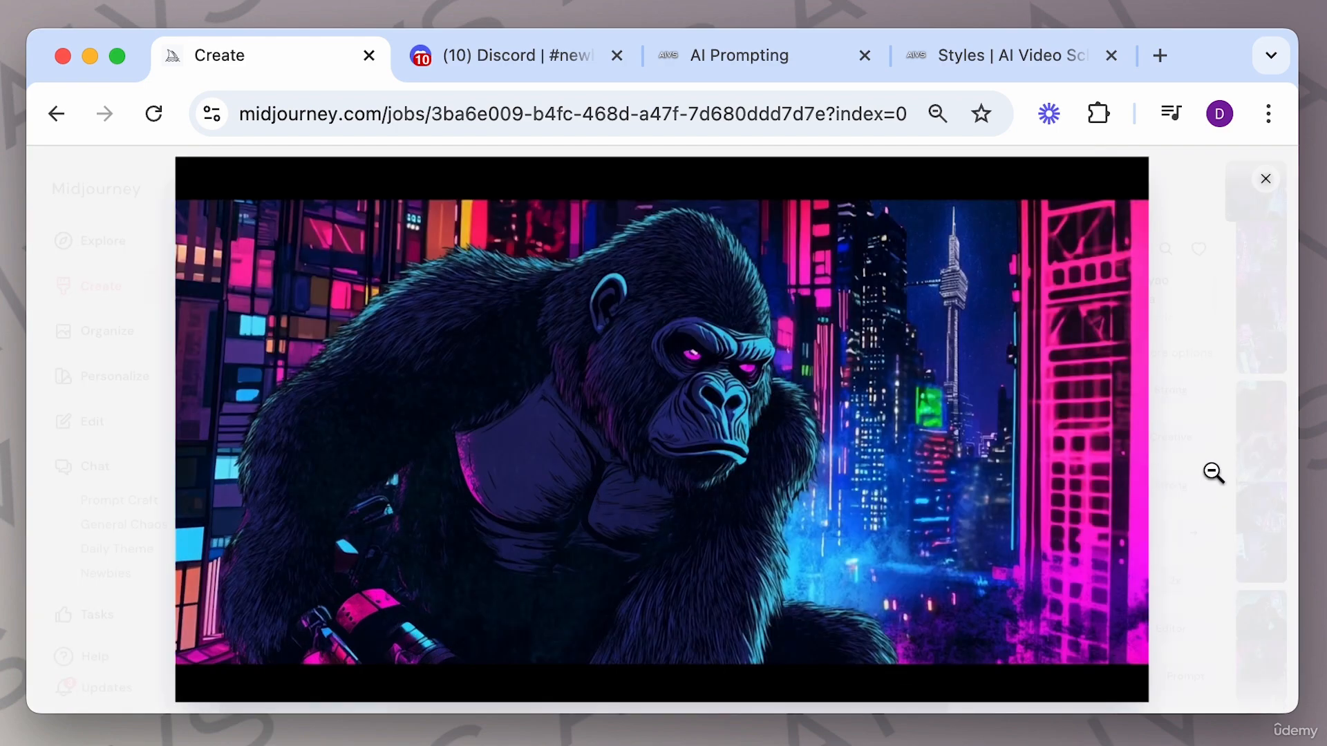
{"action": "key", "text": "Right"}
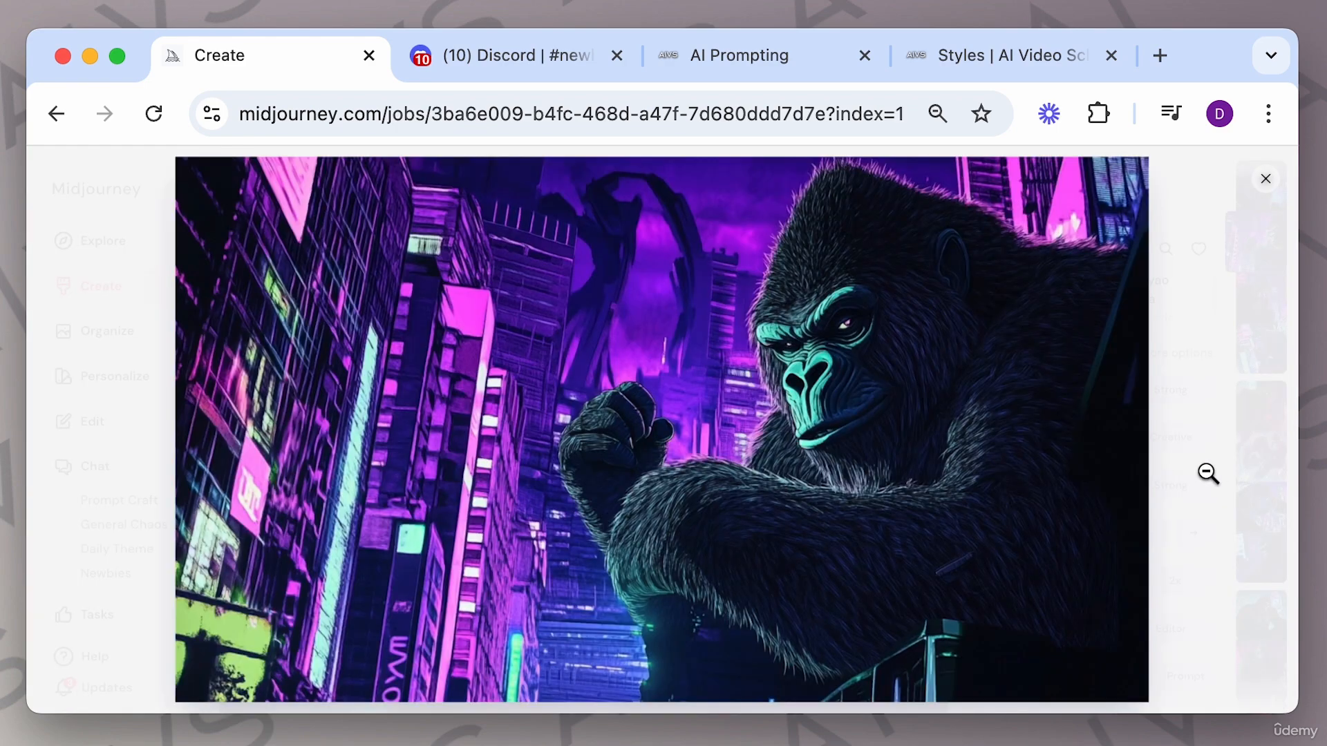
{"action": "key", "text": "Right"}
{"action": "key", "text": "Right"}
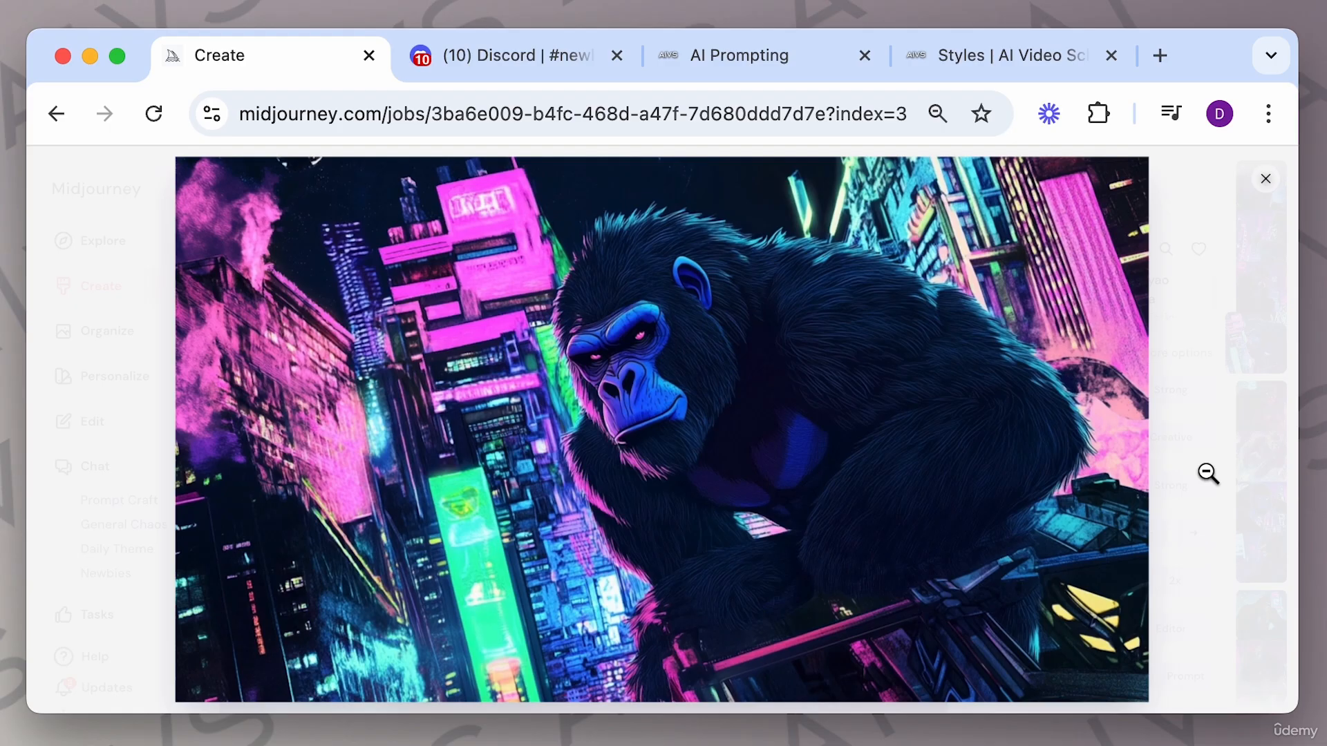
Move to the second Miyazaki-style gorilla image, open it in the Editor and try shifting the image within the canvas.
{"action": "left_click", "coordinate": [936, 243]}
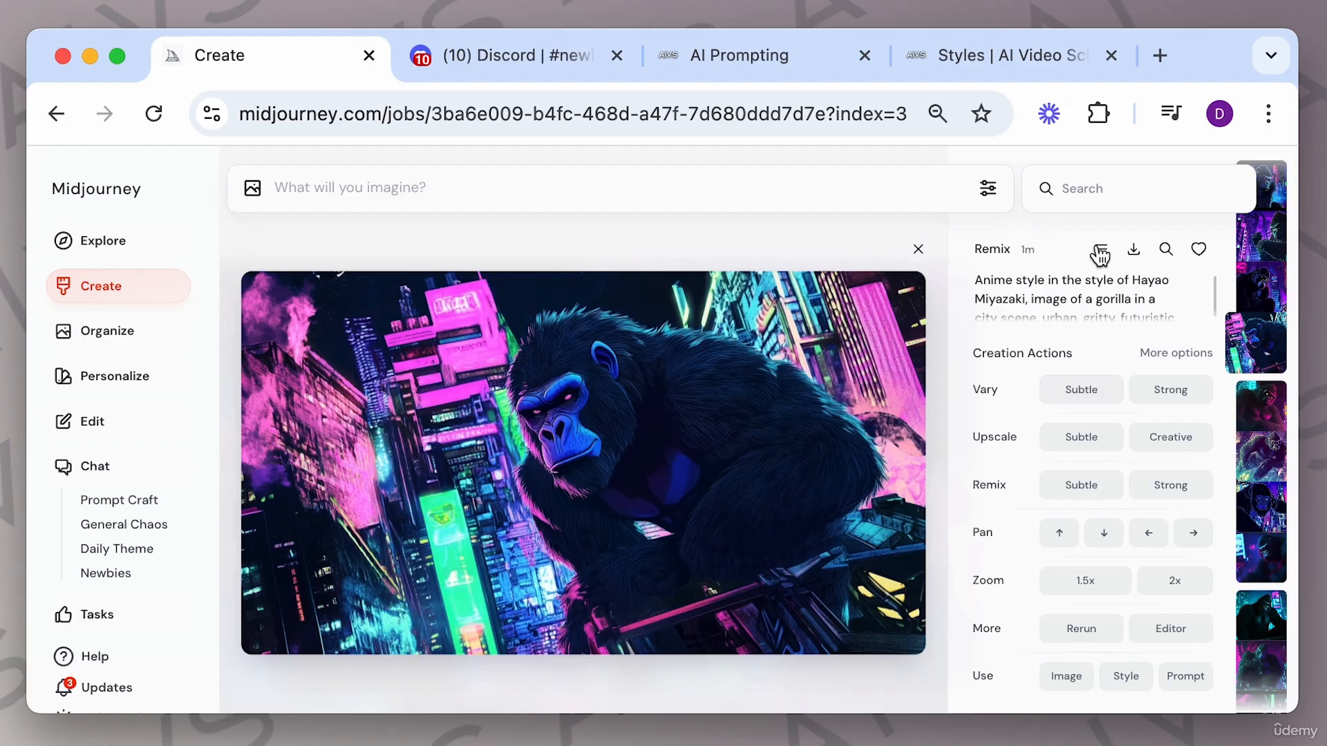
{"action": "scroll", "coordinate": [1069, 450], "scroll_direction": "down", "scroll_amount": 3}
{"action": "scroll", "coordinate": [1070, 451], "scroll_direction": "down", "scroll_amount": 1}
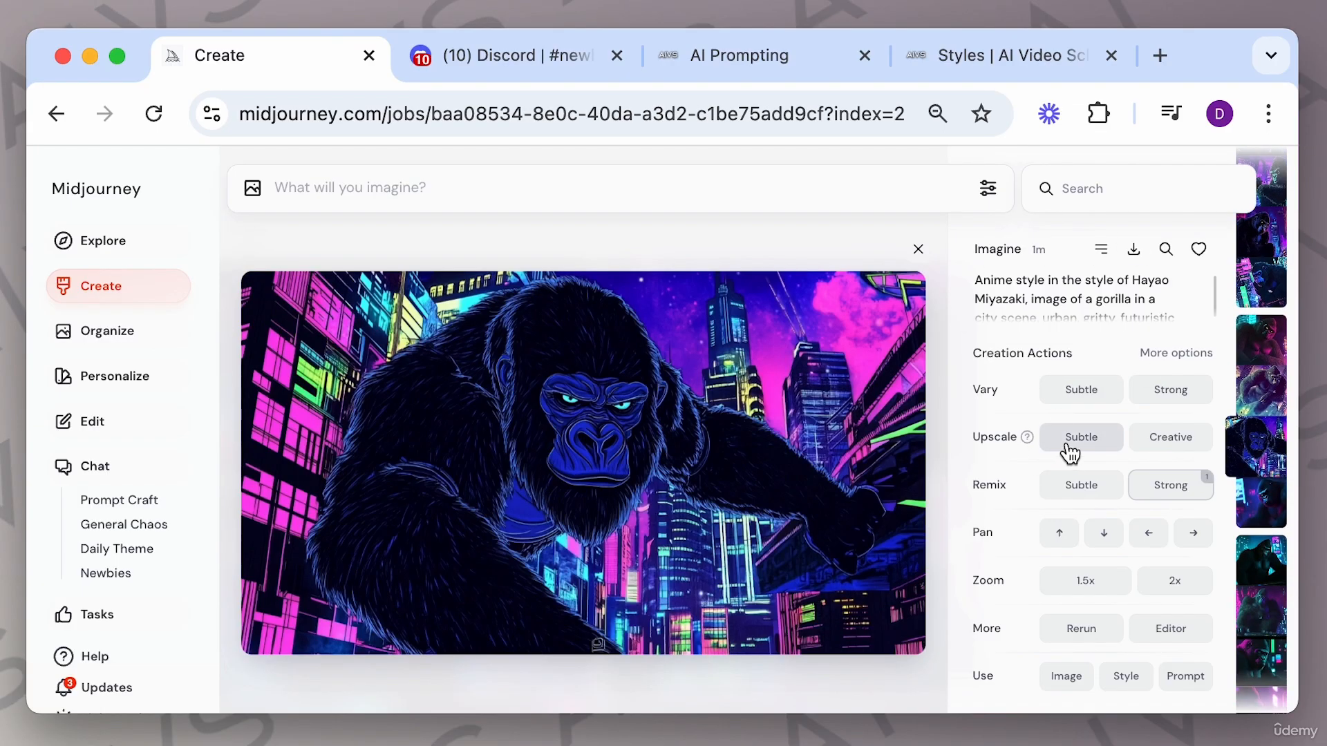
{"action": "left_click", "coordinate": [988, 190]}
{"action": "left_click", "coordinate": [1021, 222]}
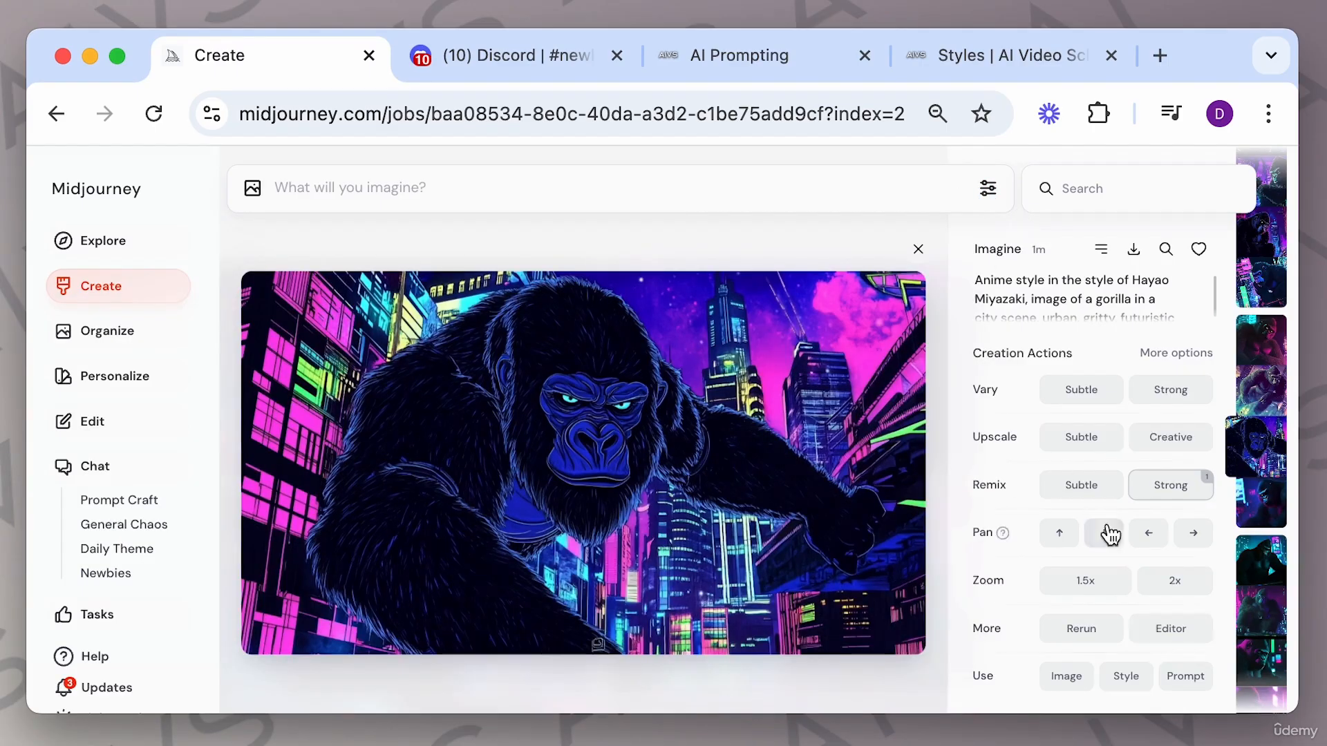
{"action": "left_click", "coordinate": [1172, 630]}
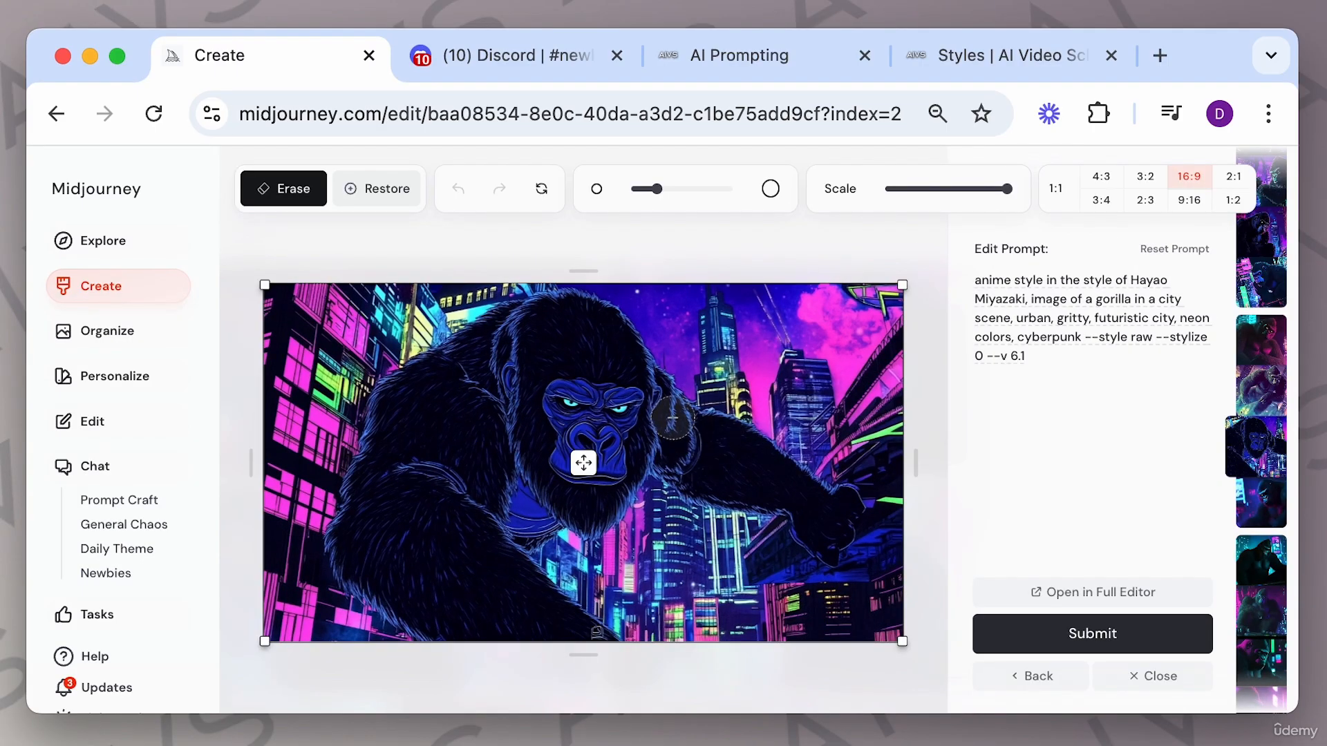
{"action": "mouse_move", "coordinate": [685, 401]}
{"action": "left_mouse_down"}
{"action": "mouse_move", "coordinate": [693, 463]}
{"action": "mouse_move", "coordinate": [710, 436]}
{"action": "mouse_move", "coordinate": [733, 459]}
{"action": "mouse_move", "coordinate": [745, 433]}
{"action": "mouse_move", "coordinate": [803, 508]}
{"action": "mouse_move", "coordinate": [803, 472]}
{"action": "mouse_move", "coordinate": [816, 534]}
{"action": "mouse_move", "coordinate": [852, 528]}
{"action": "left_mouse_up"}
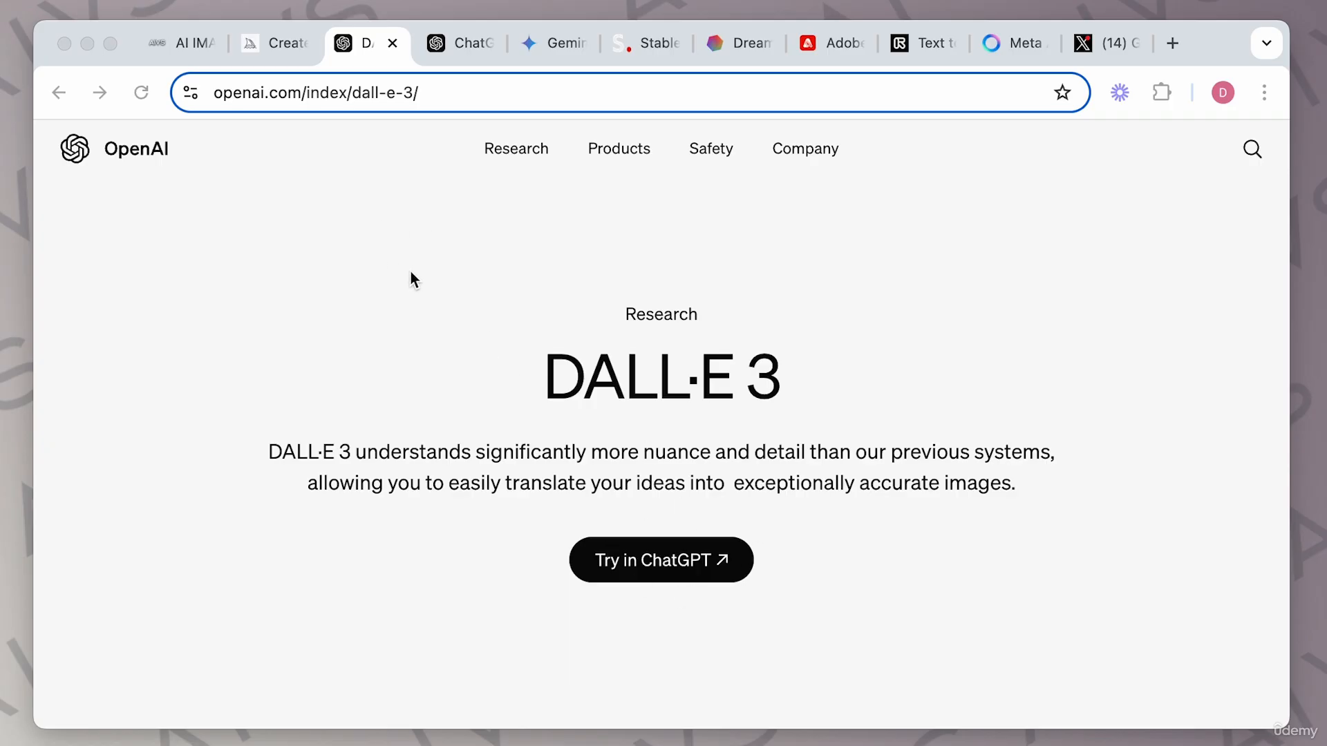
Browse the open tabs of other AI image tools, from DALL·E and ChatGPT through Runway, Meta AI and Grok.
{"action": "left_click", "coordinate": [471, 46]}
{"action": "left_click", "coordinate": [557, 45]}
{"action": "left_click", "coordinate": [644, 52]}
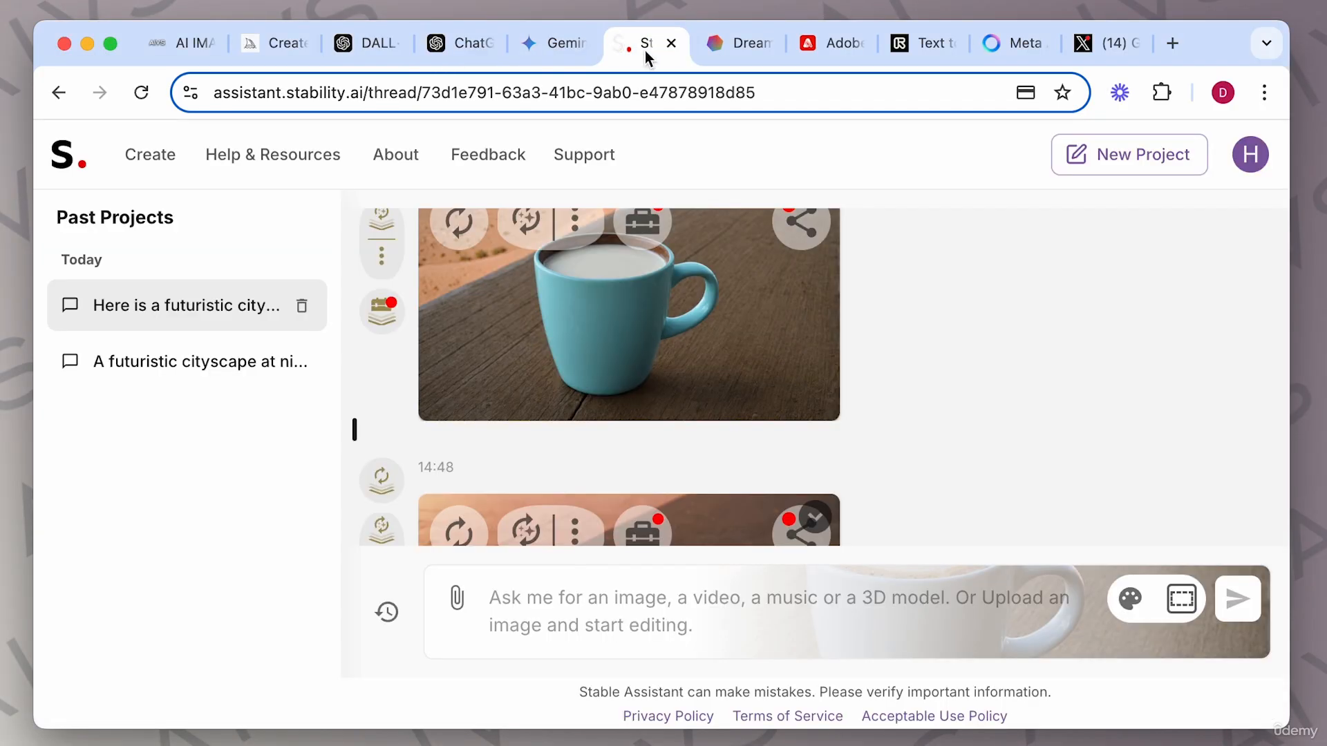
{"action": "left_click", "coordinate": [734, 48]}
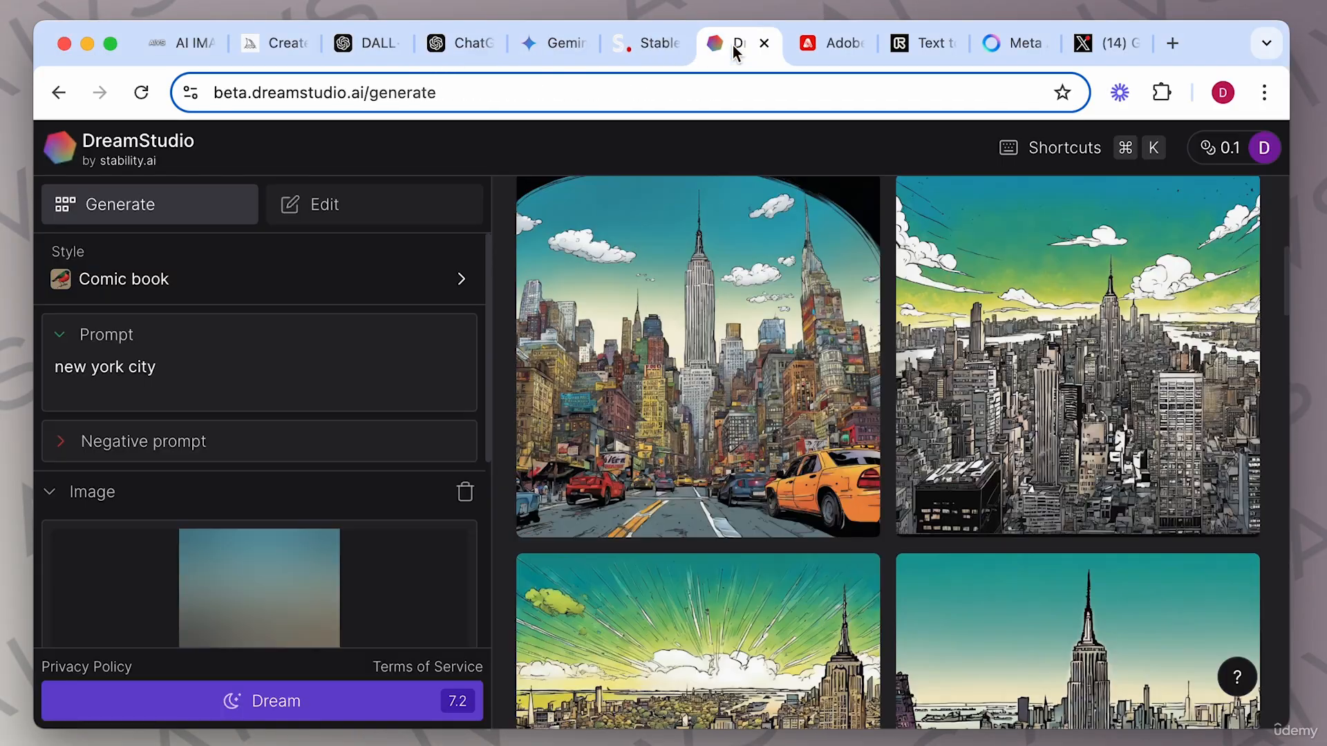
{"action": "left_click", "coordinate": [829, 46]}
{"action": "left_click", "coordinate": [923, 45]}
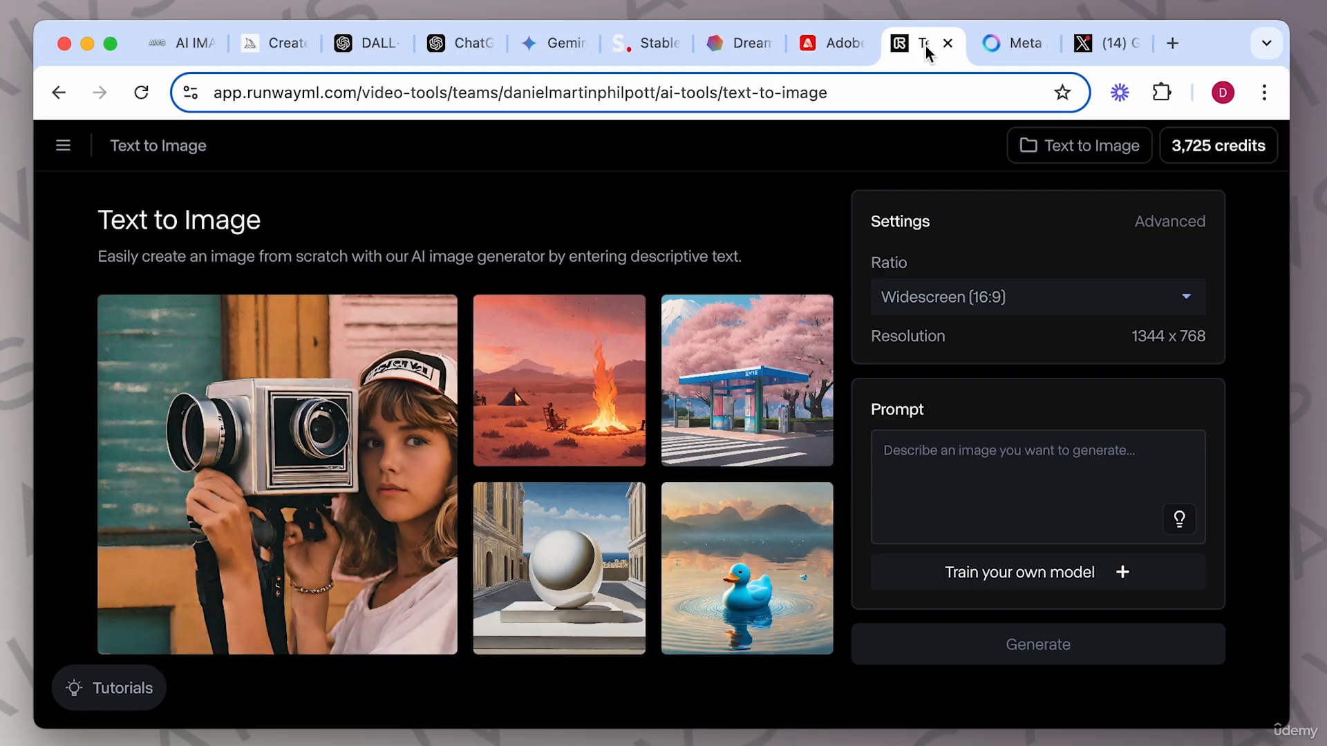
{"action": "left_click", "coordinate": [1011, 44]}
{"action": "left_click", "coordinate": [1090, 42]}
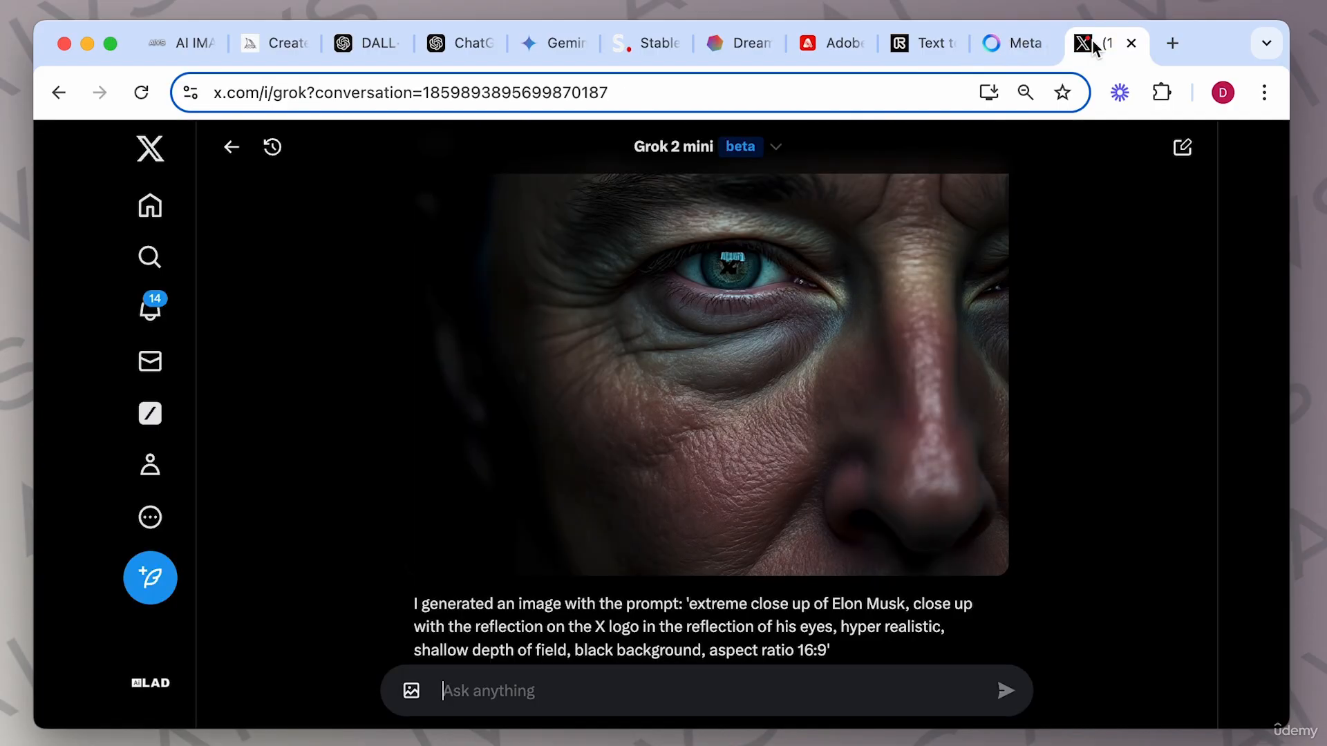
{"action": "left_click", "coordinate": [364, 53]}
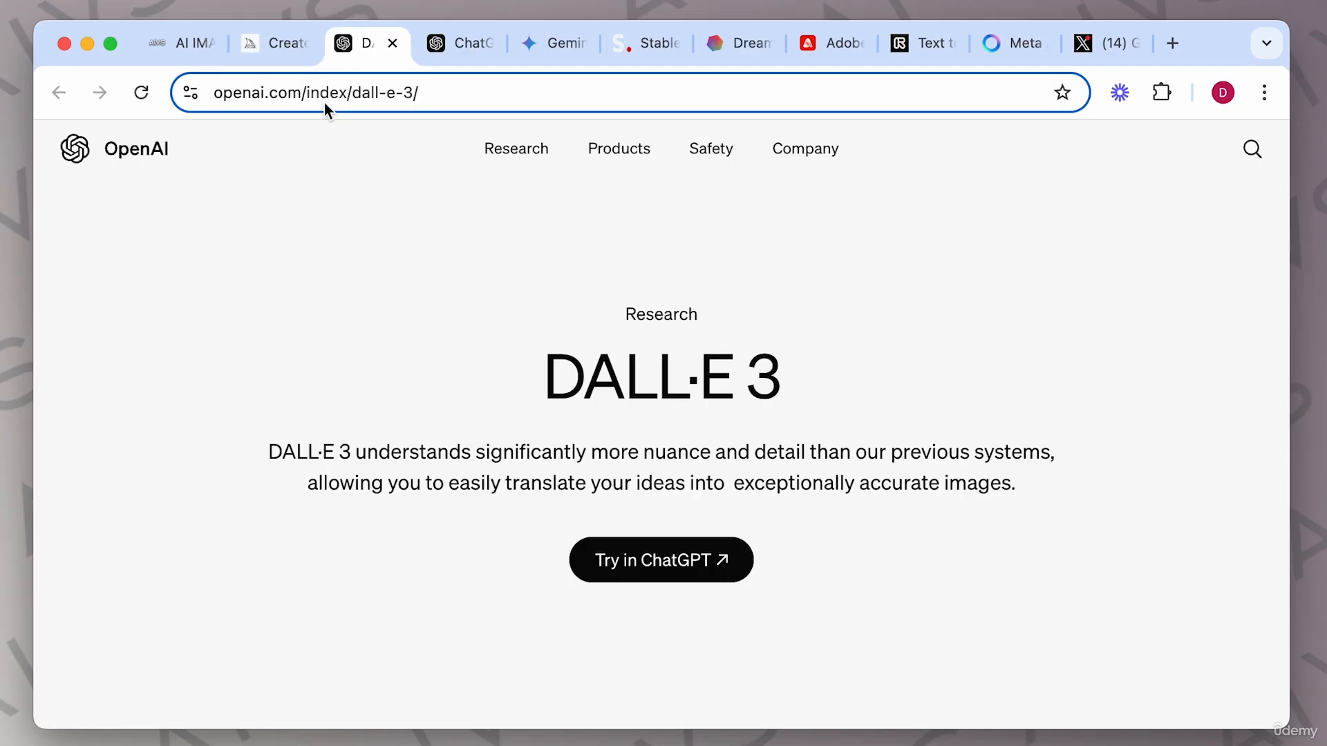
{"action": "left_click", "coordinate": [275, 55]}
{"action": "left_click", "coordinate": [358, 42]}
{"action": "left_click", "coordinate": [172, 48]}
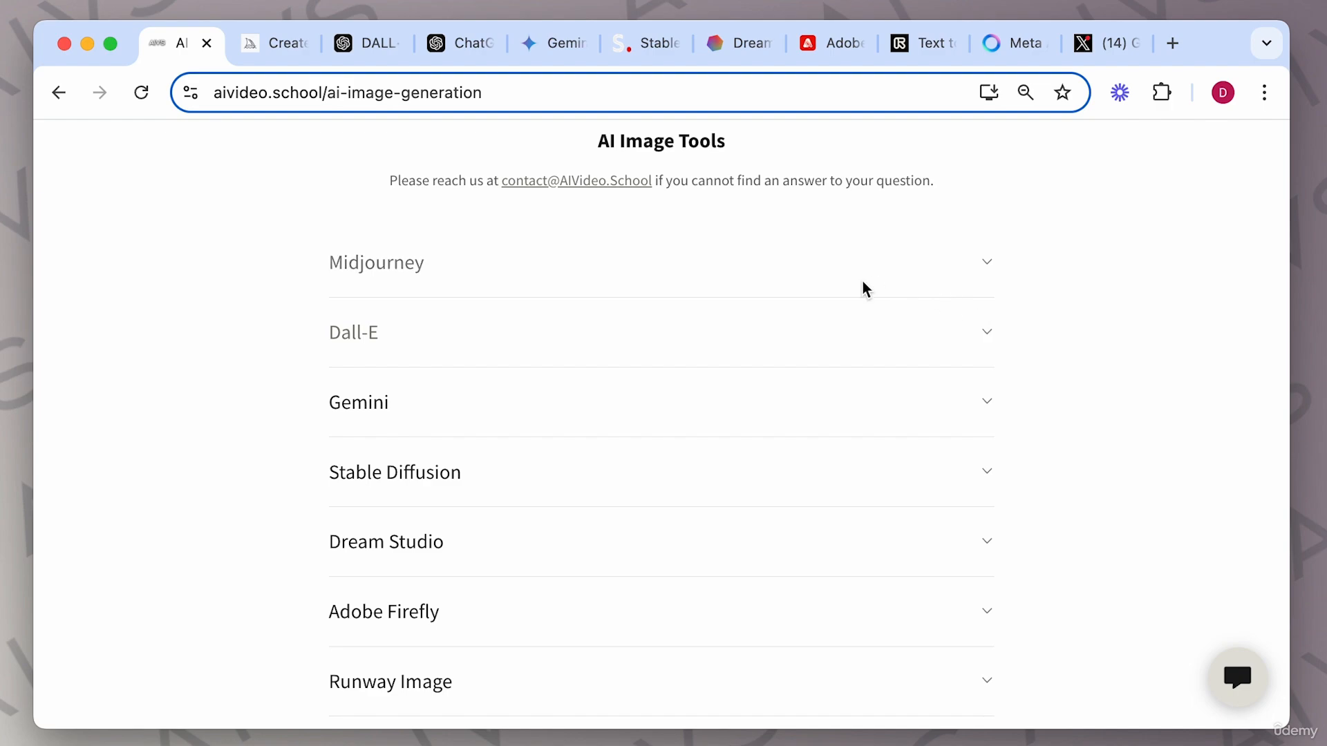
Expand the Dall-E section of the AI Image Tools guide page and review its prompt tips.
{"action": "scroll", "coordinate": [861, 288], "scroll_direction": "up", "scroll_amount": 15}
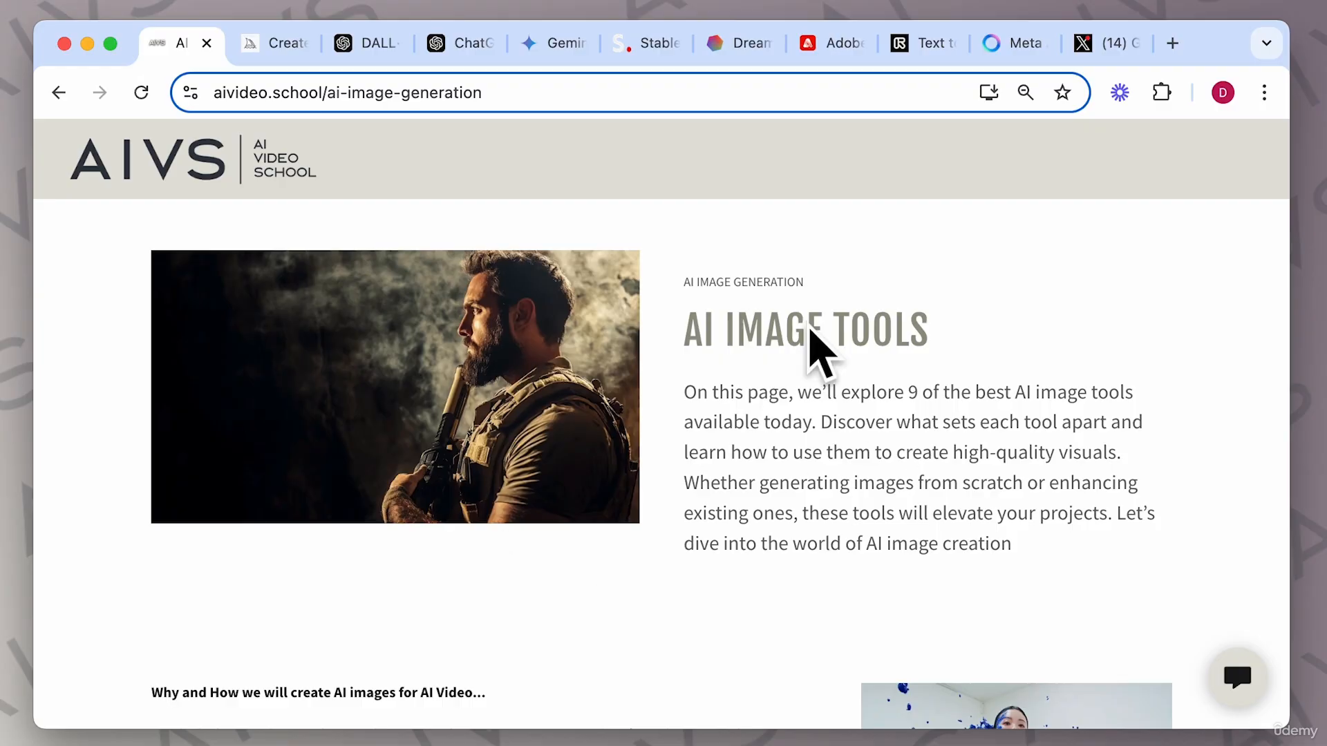
{"action": "scroll", "coordinate": [890, 454], "scroll_direction": "down", "scroll_amount": 15}
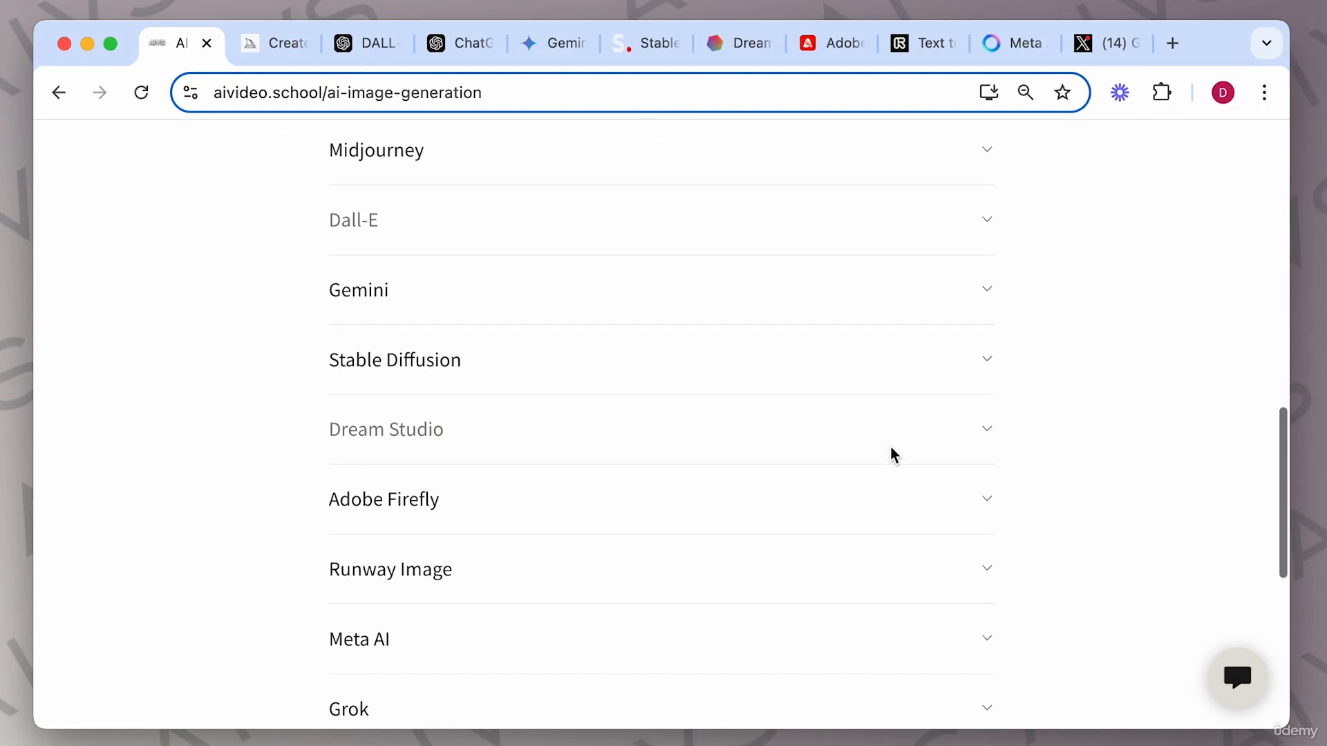
{"action": "left_click", "coordinate": [989, 225]}
{"action": "scroll", "coordinate": [859, 414], "scroll_direction": "down", "scroll_amount": 15}
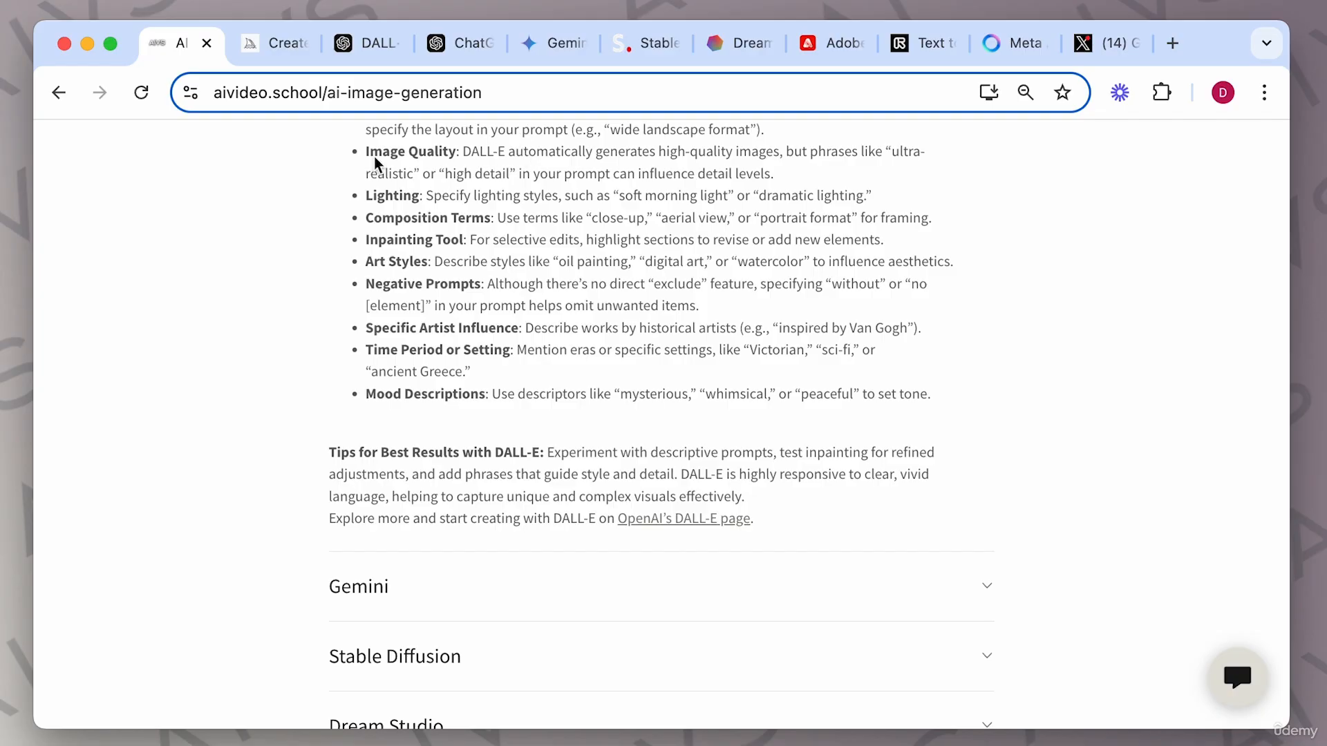
{"action": "scroll", "coordinate": [831, 250], "scroll_direction": "up", "scroll_amount": 20}
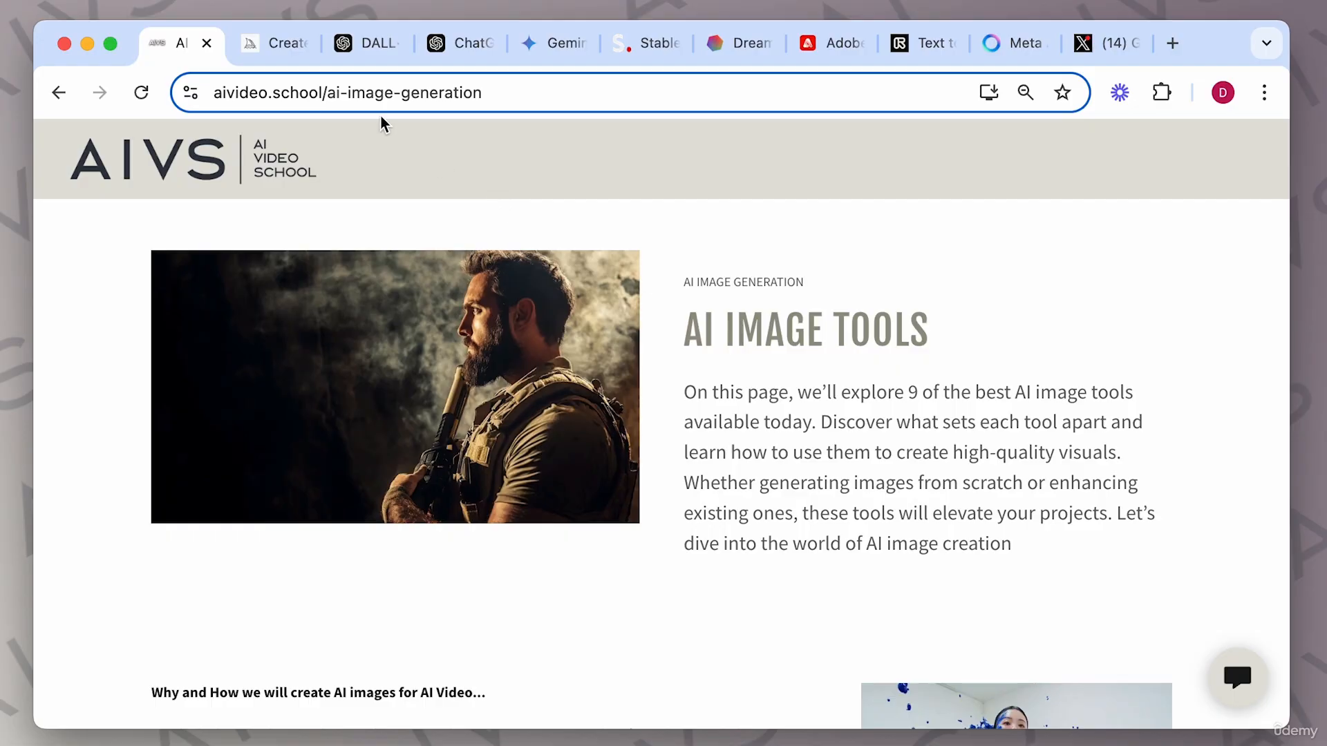
Switch to ChatGPT and review the earlier vintage robot chess image.
{"action": "left_click", "coordinate": [366, 50]}
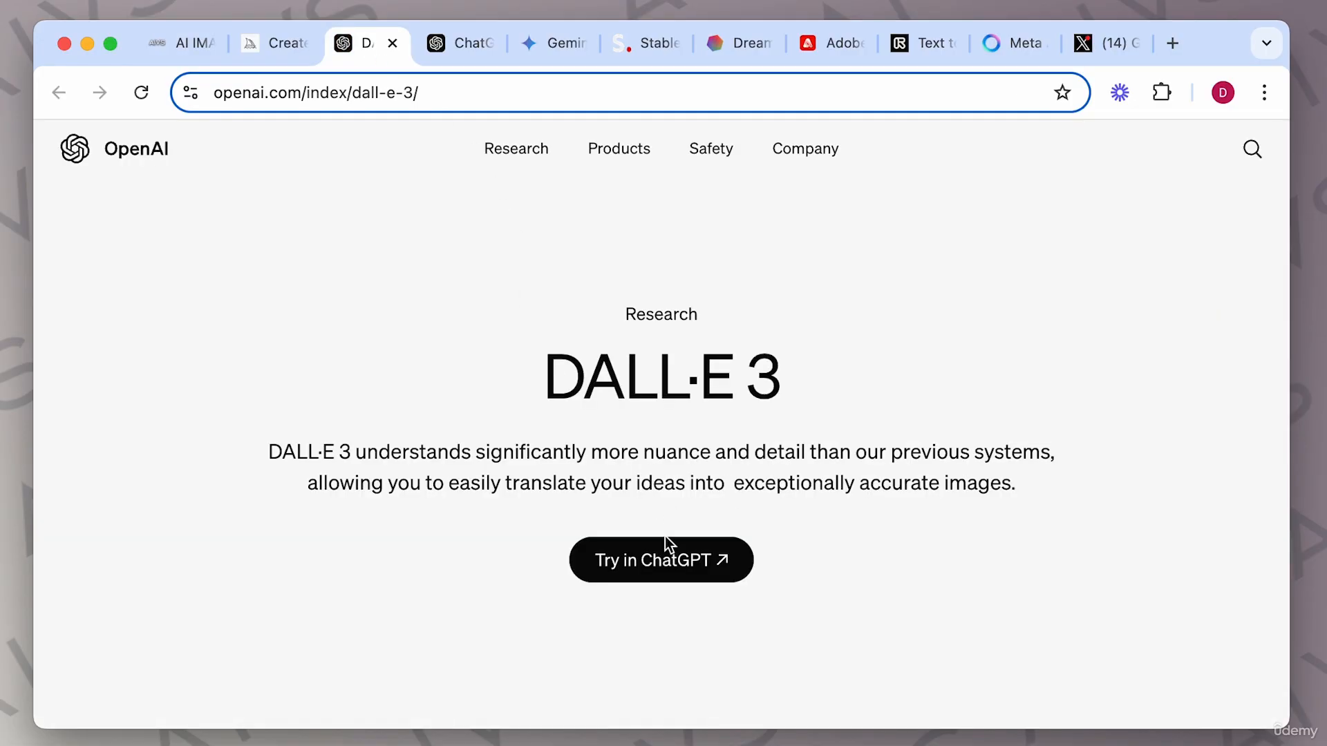
{"action": "left_click", "coordinate": [459, 44]}
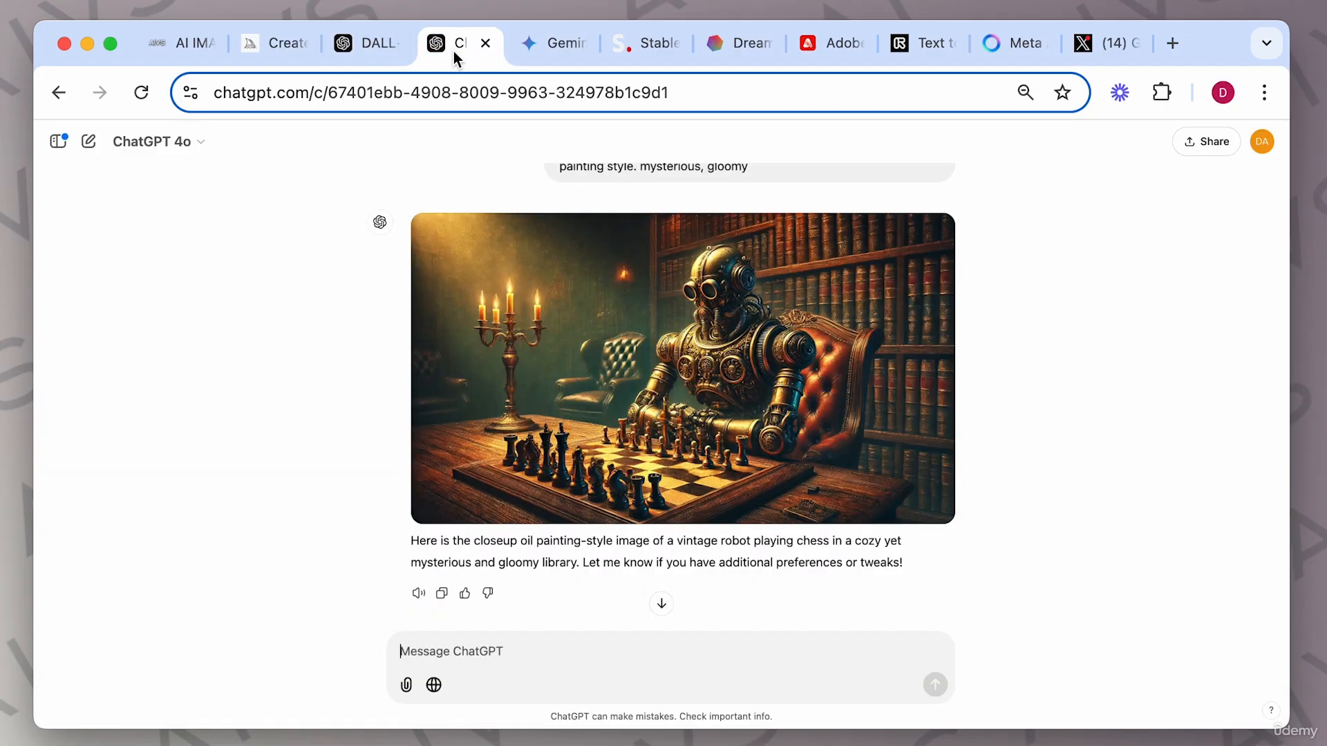
{"action": "scroll", "coordinate": [1106, 387], "scroll_direction": "down", "scroll_amount": 1}
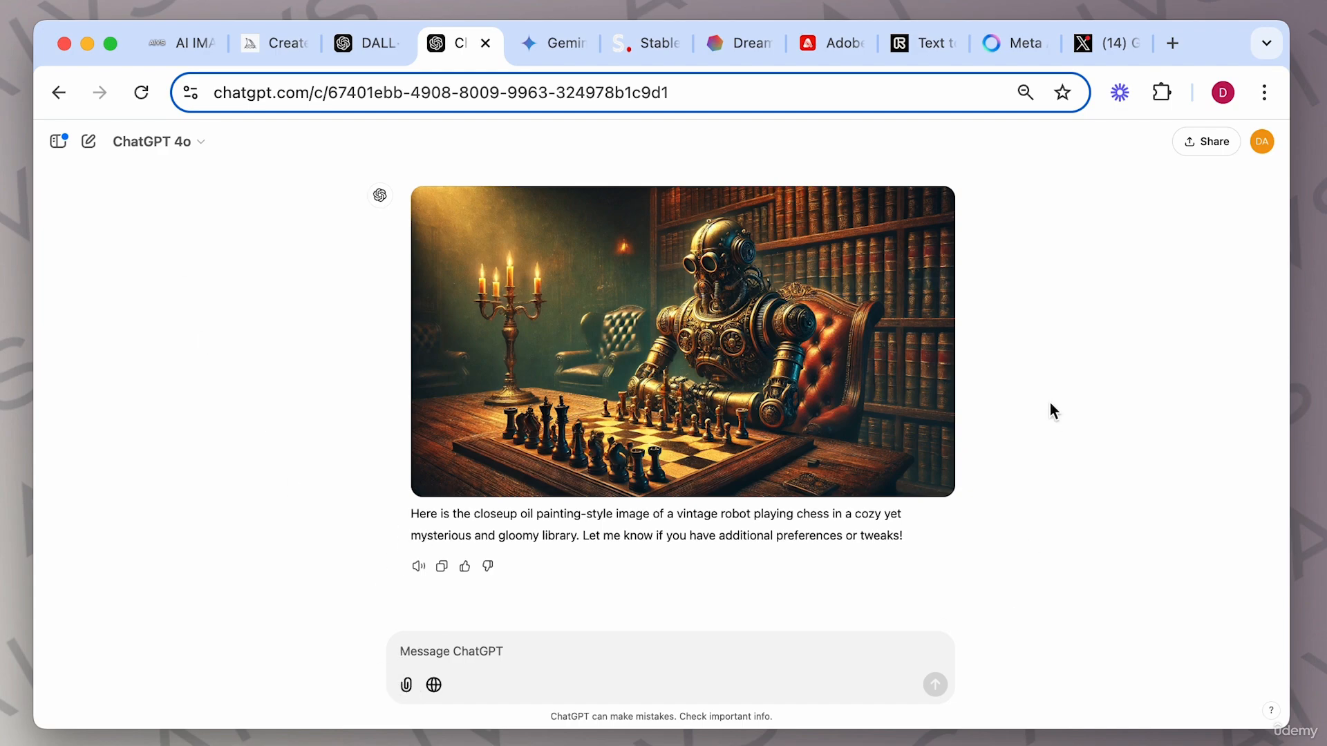
{"action": "scroll", "coordinate": [1050, 403], "scroll_direction": "up", "scroll_amount": 1}
{"action": "scroll", "coordinate": [1050, 403], "scroll_direction": "down", "scroll_amount": 1}
Return to the guide and read DALL-E's ideal prompt structure, example prompts and parameters.
{"action": "left_click", "coordinate": [200, 48]}
{"action": "scroll", "coordinate": [818, 405], "scroll_direction": "down", "scroll_amount": 15}
{"action": "scroll", "coordinate": [820, 406], "scroll_direction": "down", "scroll_amount": 3}
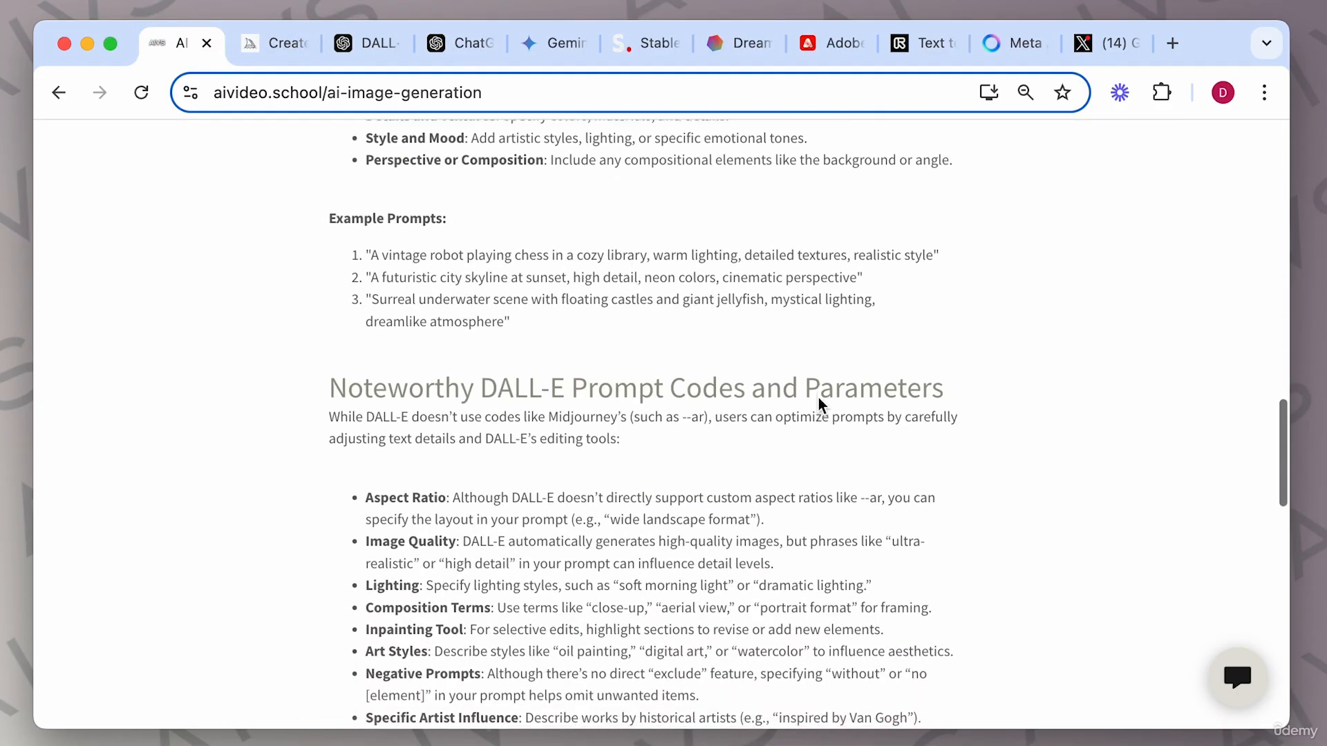
{"action": "scroll", "coordinate": [821, 405], "scroll_direction": "up", "scroll_amount": 10}
{"action": "scroll", "coordinate": [762, 574], "scroll_direction": "down", "scroll_amount": 15}
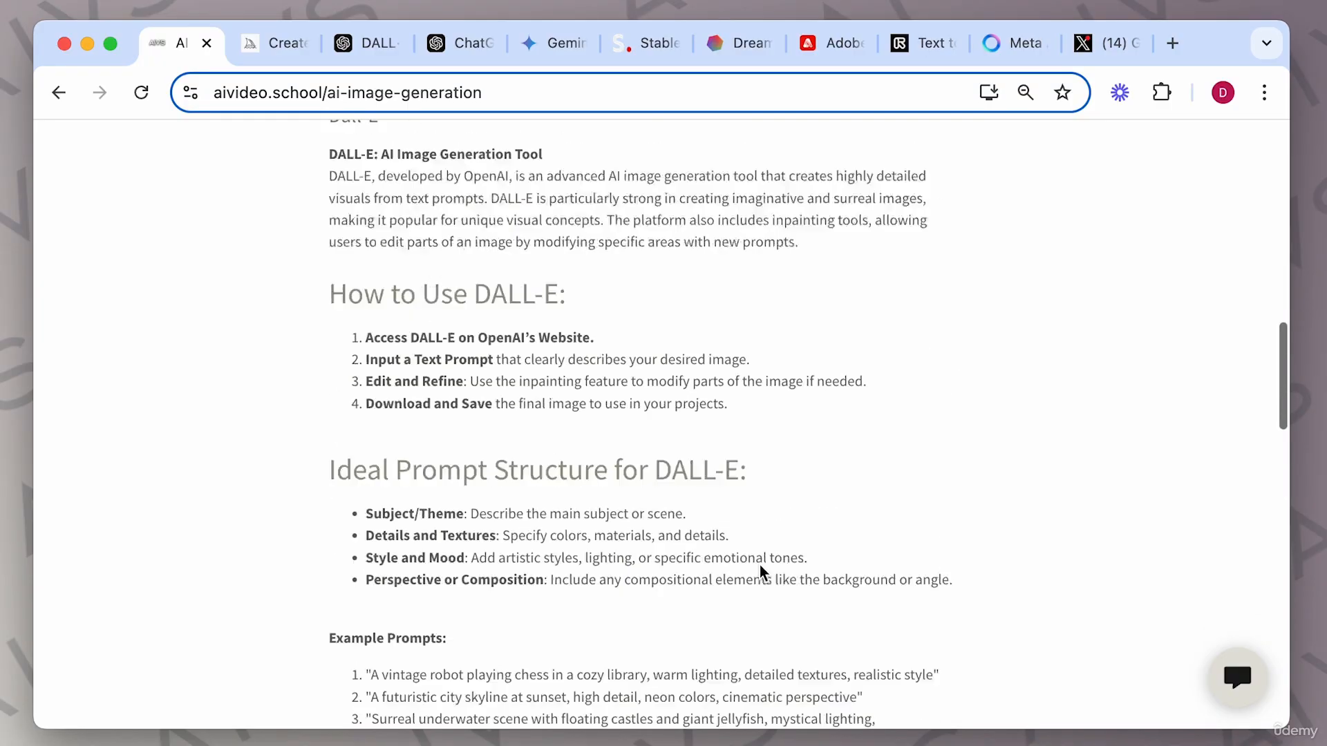
{"action": "scroll", "coordinate": [761, 571], "scroll_direction": "down", "scroll_amount": 1}
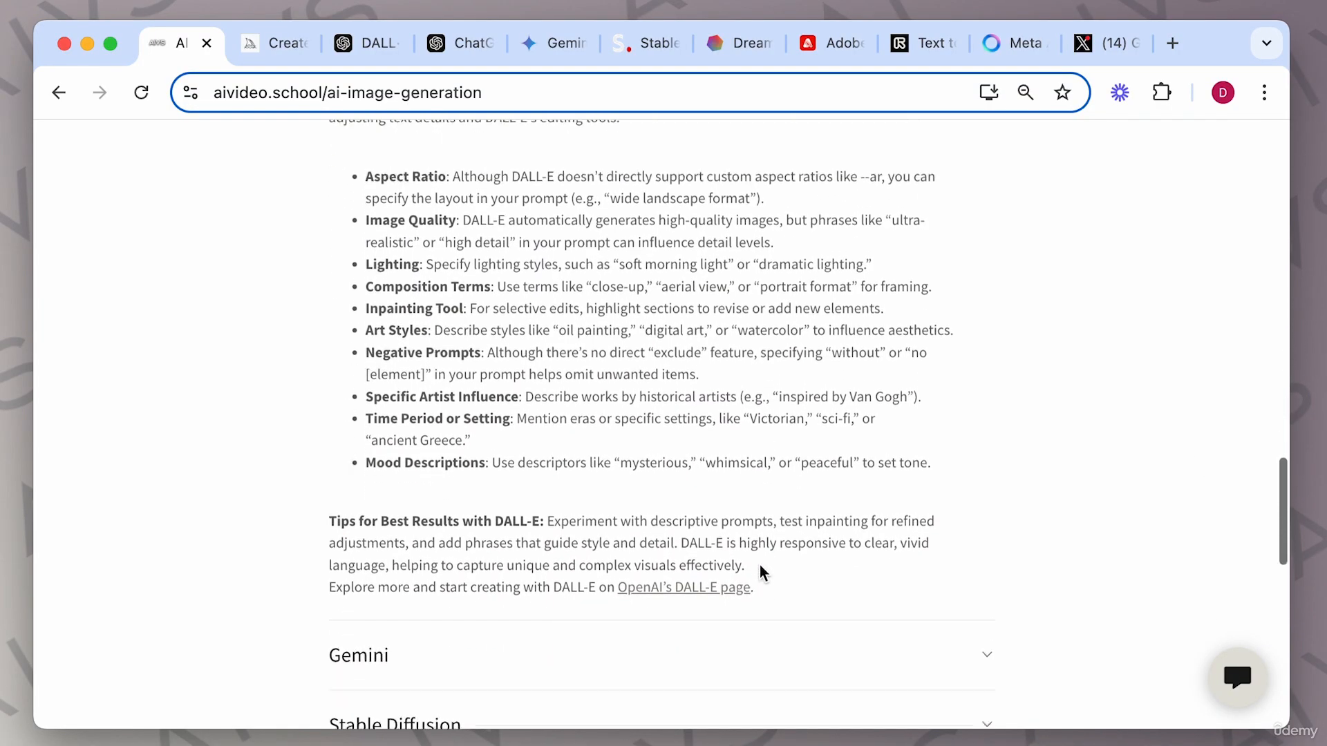
{"action": "scroll", "coordinate": [761, 572], "scroll_direction": "up", "scroll_amount": 6}
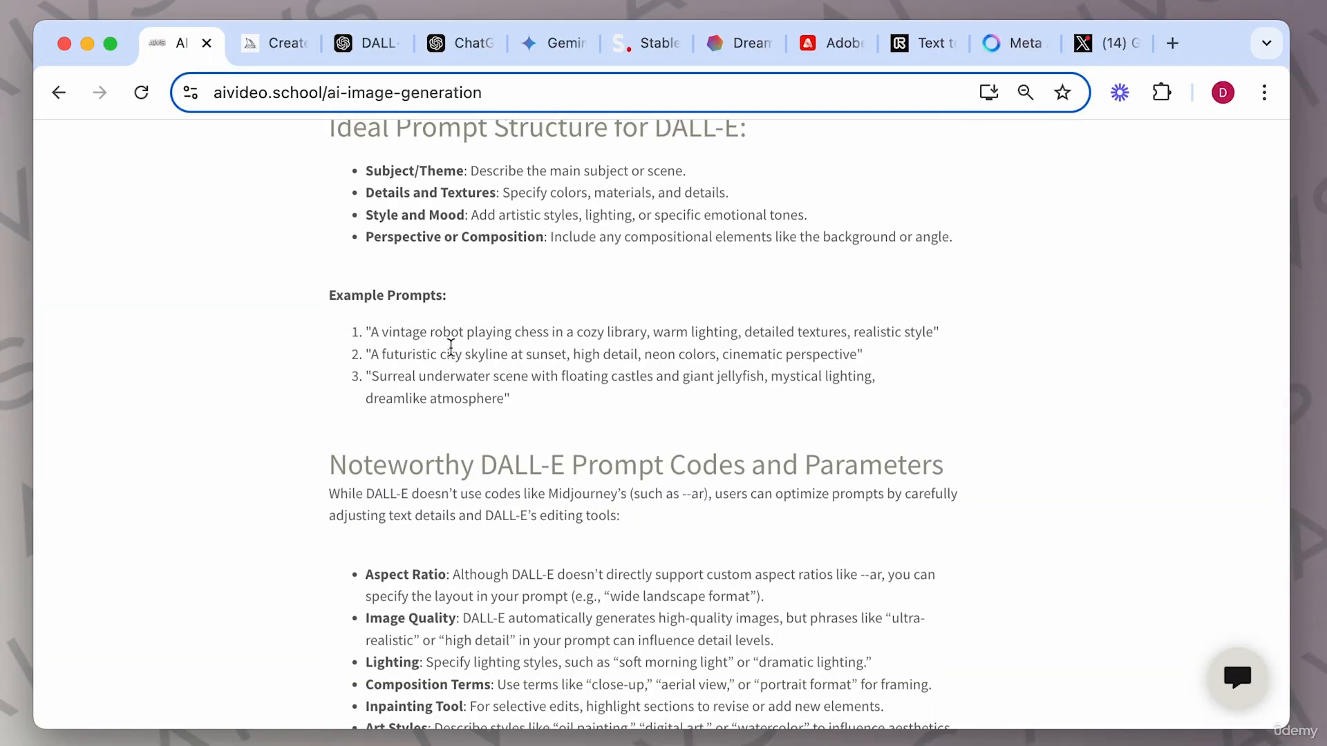
Copy the example prompt "A futuristic city skyline at sunset, high detail, neon colors, cinematic perspective" and submit it in ChatGPT.
{"action": "left_click_drag", "start_coordinate": [371, 361], "coordinate": [859, 362]}
{"action": "key", "text": "super+c"}
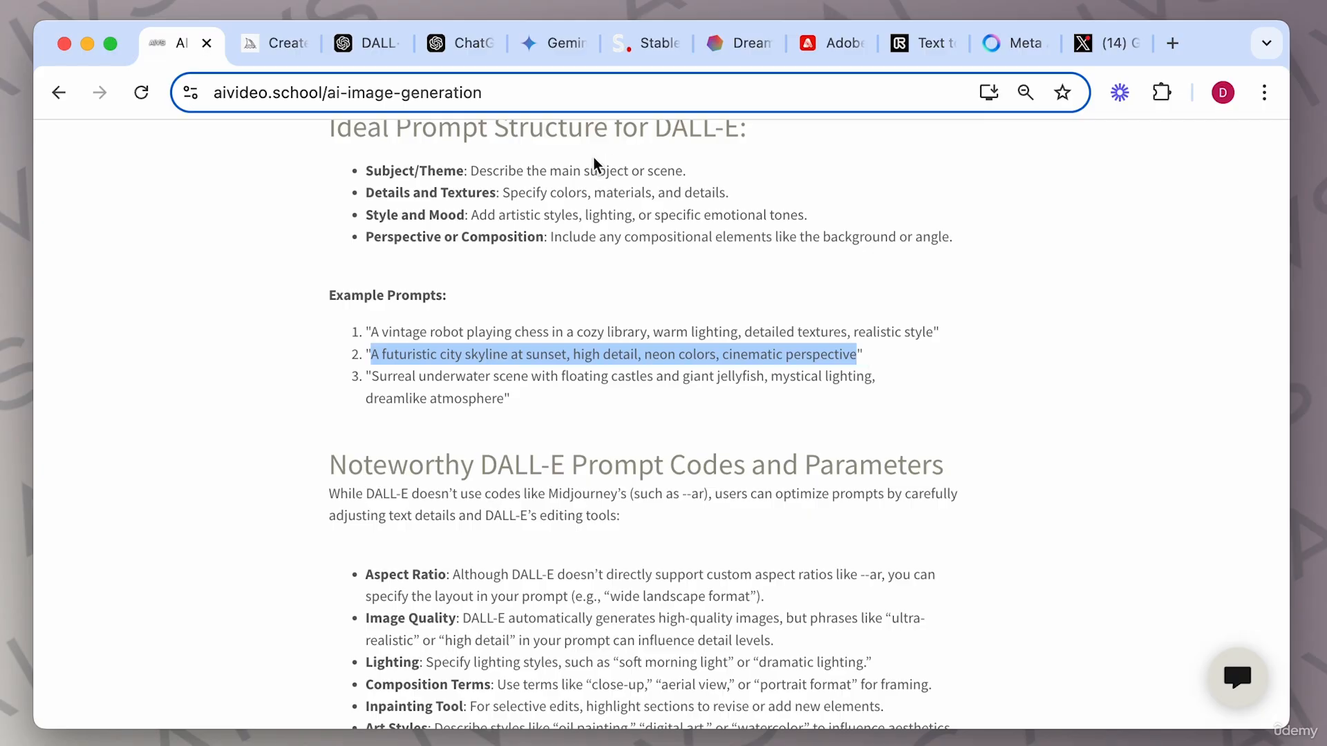
{"action": "left_click", "coordinate": [459, 48]}
{"action": "left_click", "coordinate": [529, 641]}
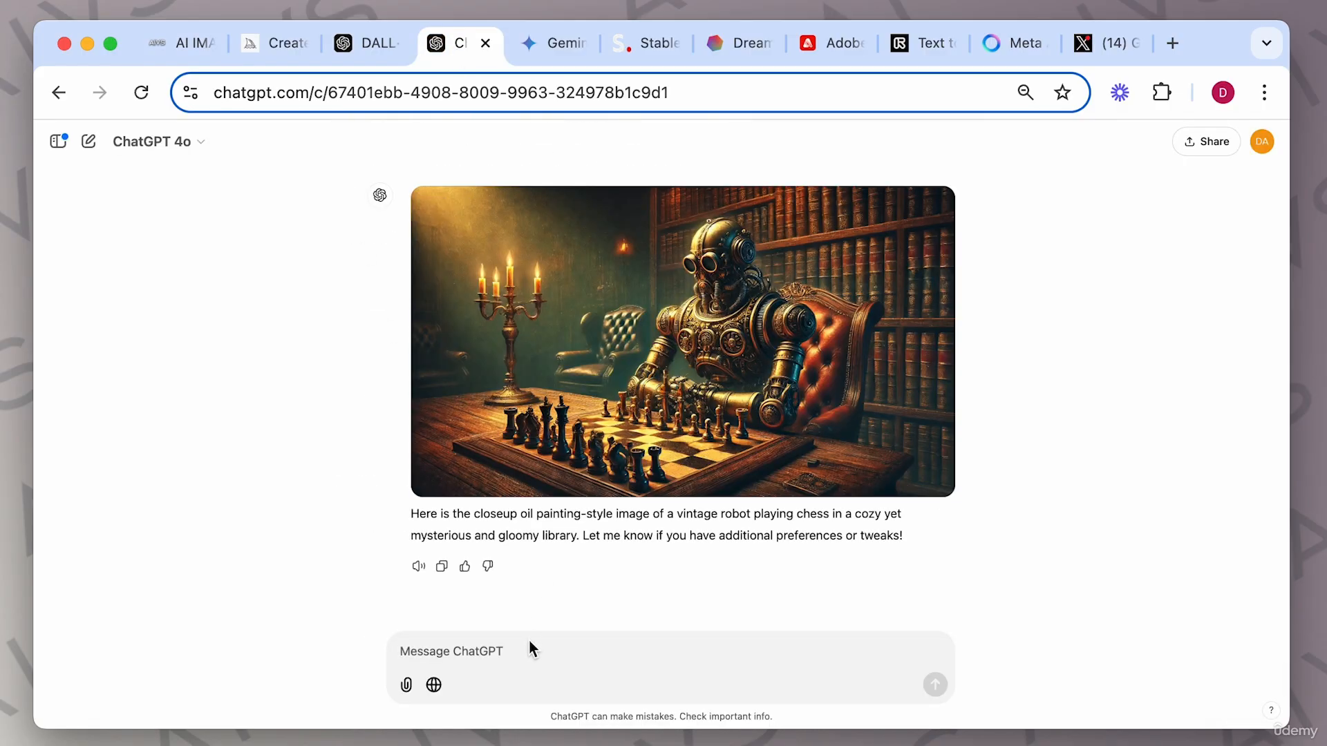
{"action": "key", "text": "super+v"}
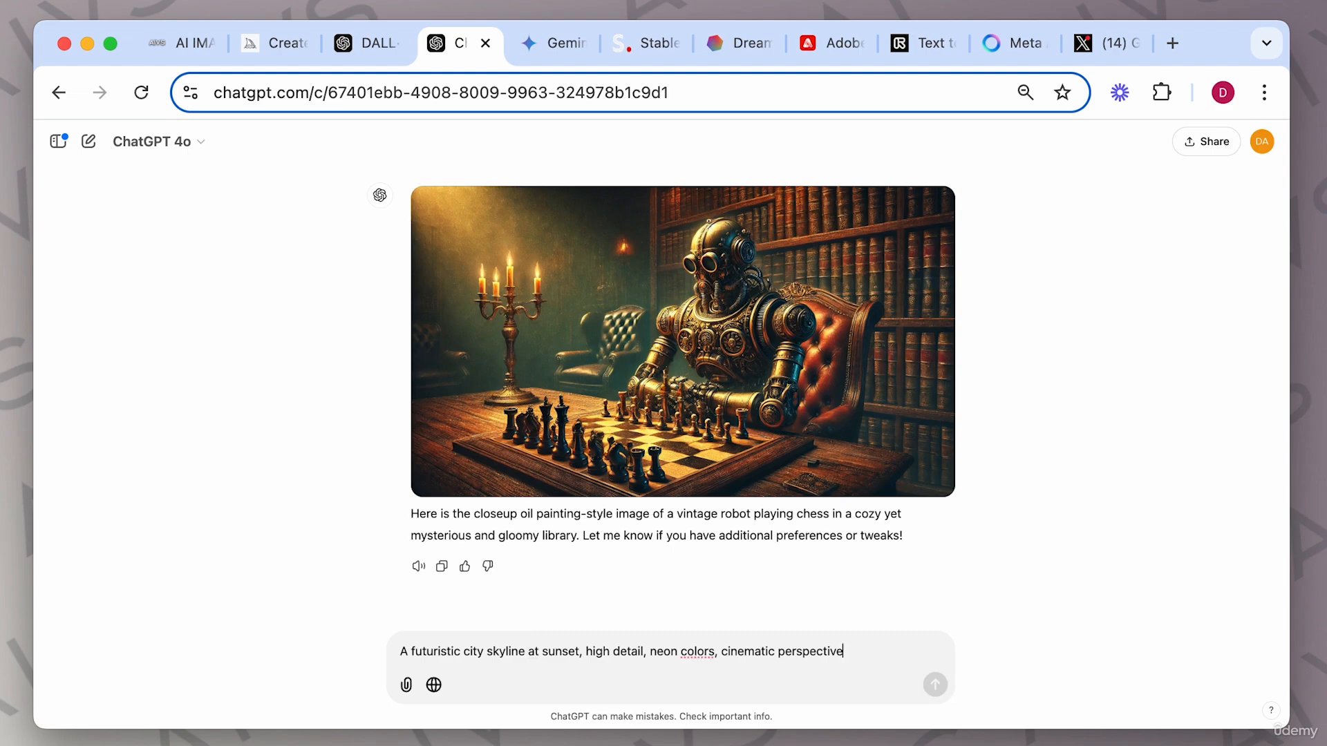
{"action": "key", "text": "Return"}
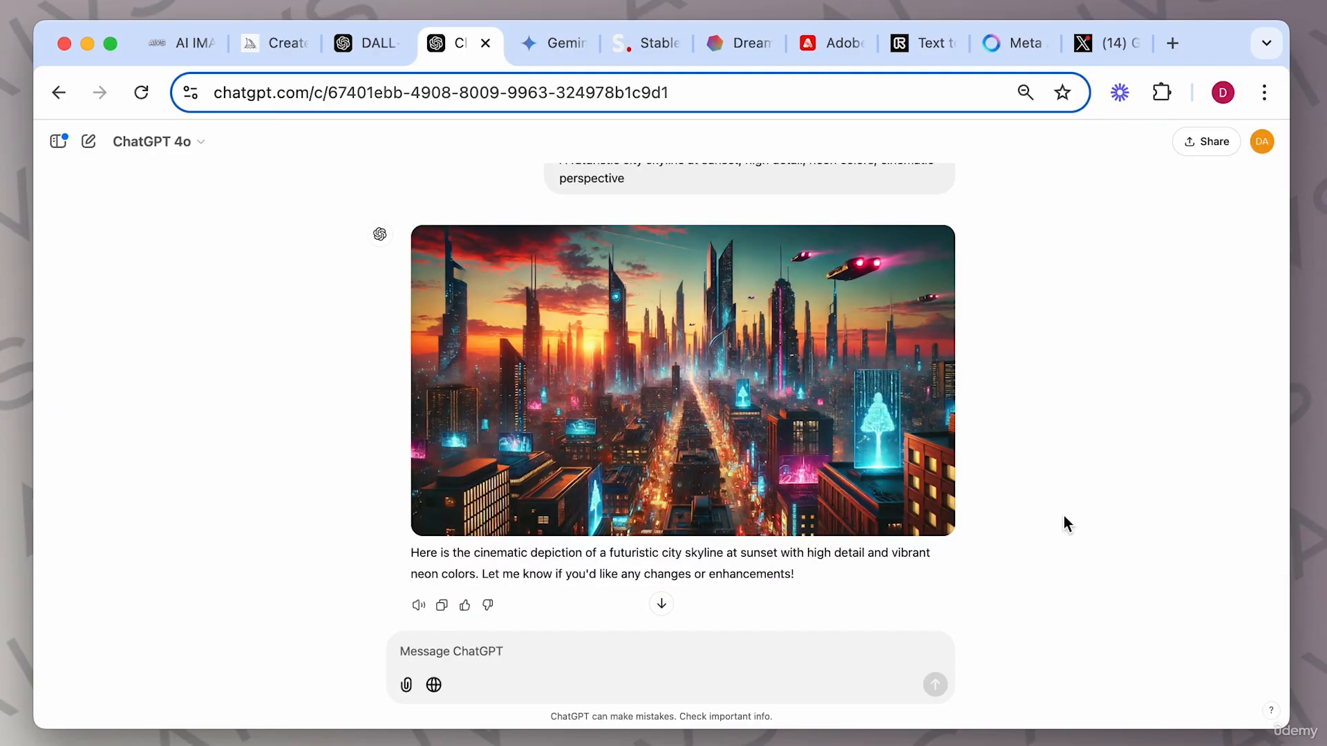
Open the generated futuristic city skyline image enlarged to inspect it.
{"action": "mouse_move", "coordinate": [670, 375]}
{"action": "mouse_move", "coordinate": [919, 333]}
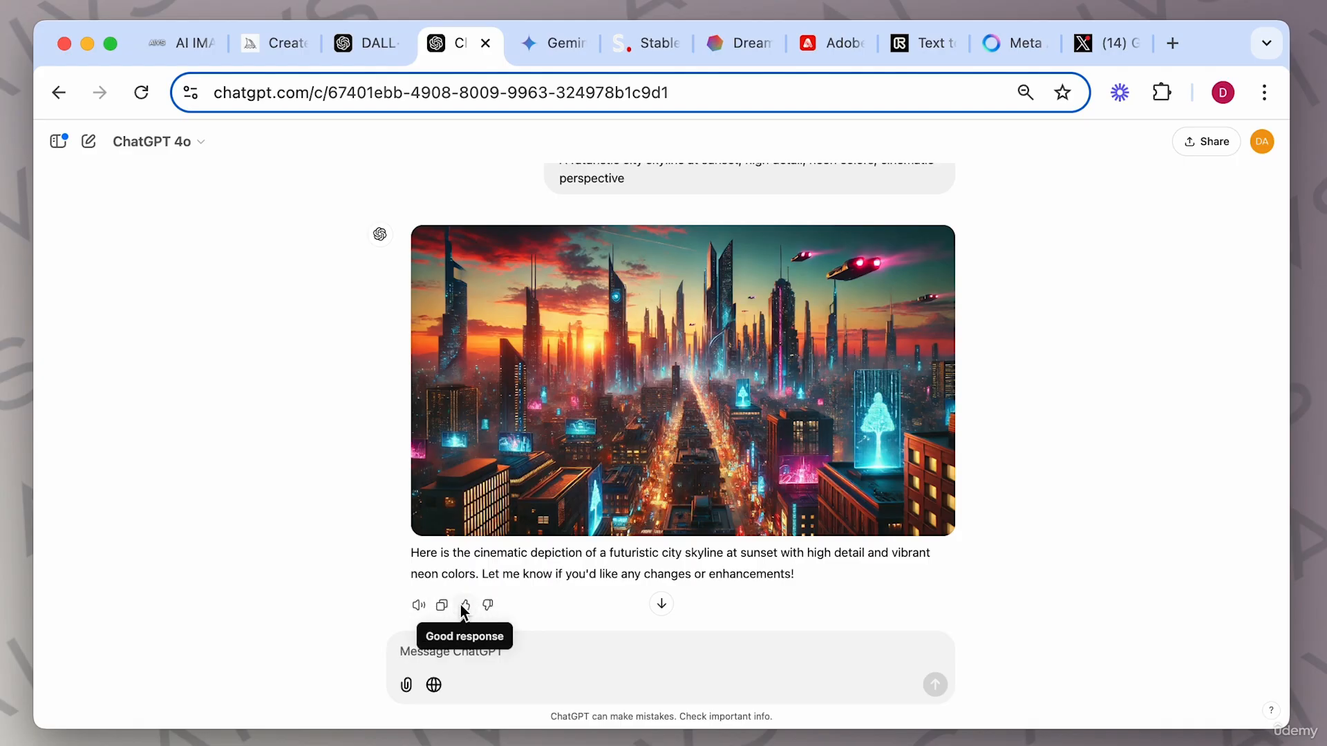
{"action": "left_click", "coordinate": [419, 605]}
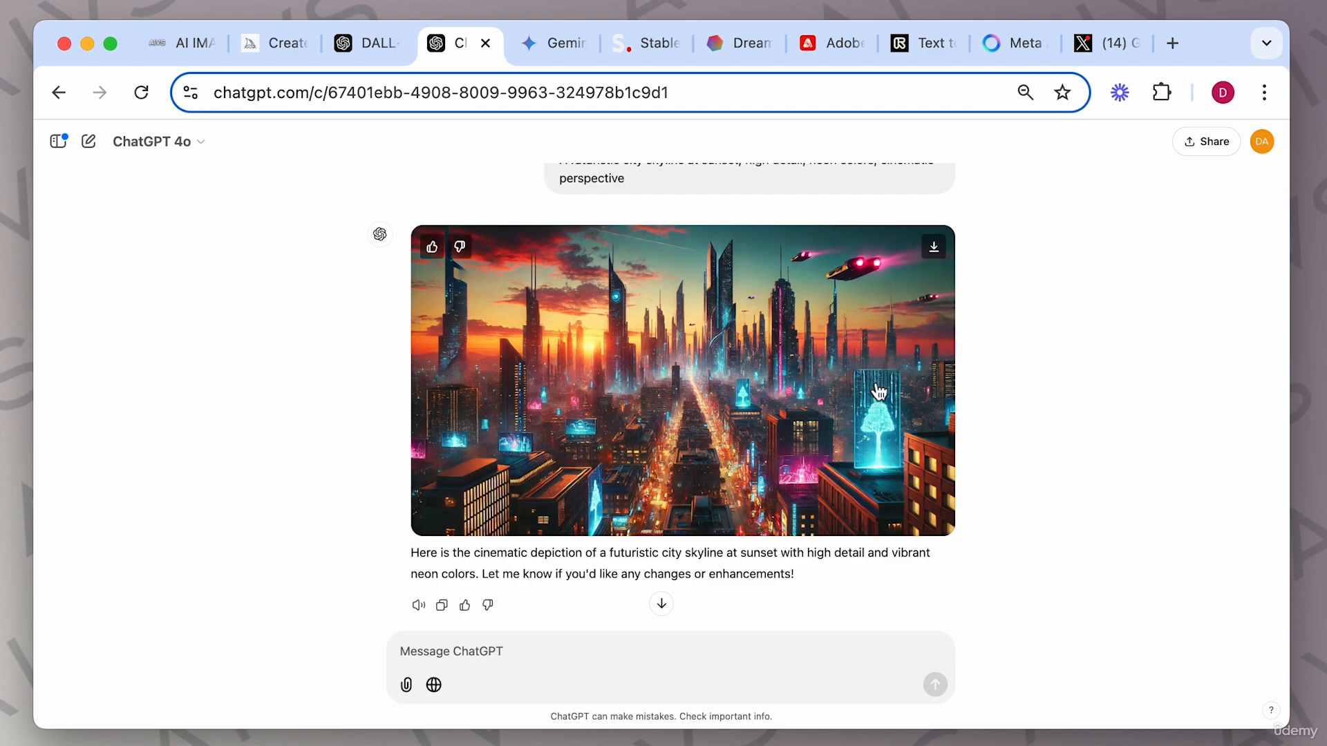
{"action": "left_click", "coordinate": [707, 380]}
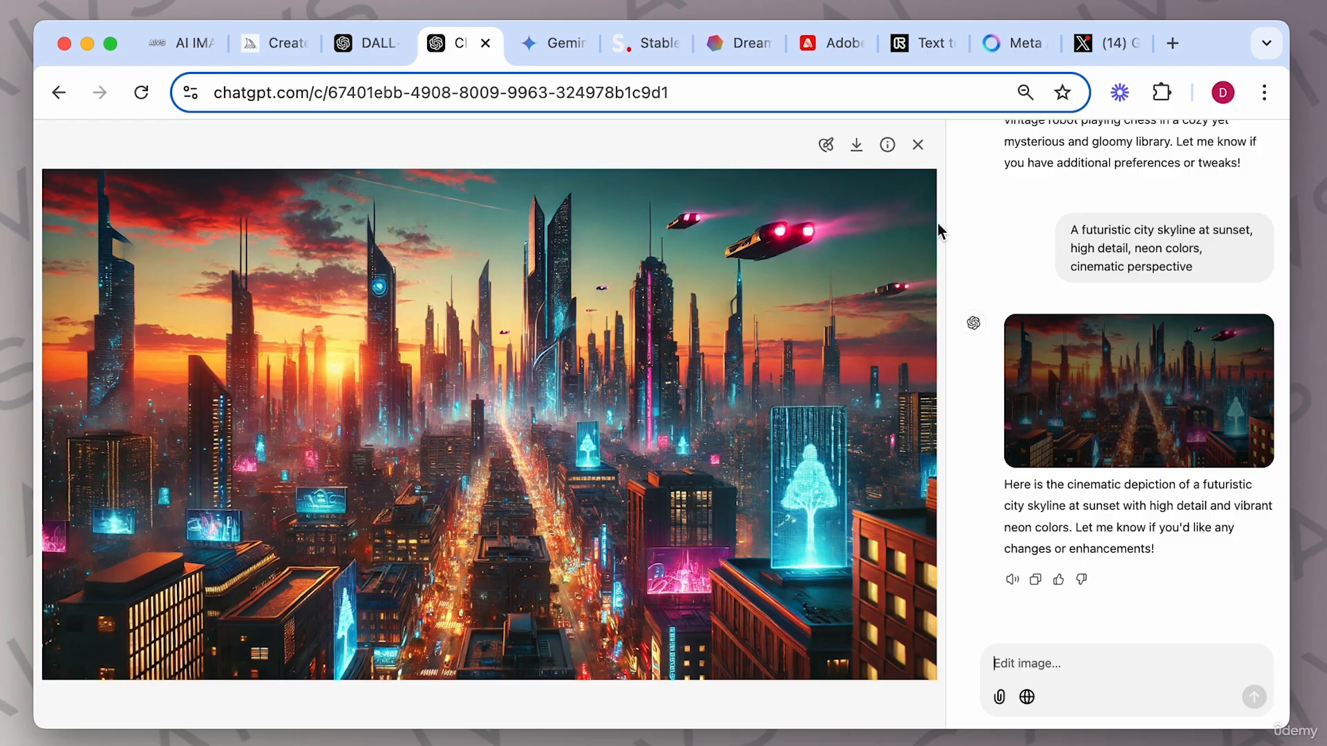
{"action": "left_click", "coordinate": [918, 147]}
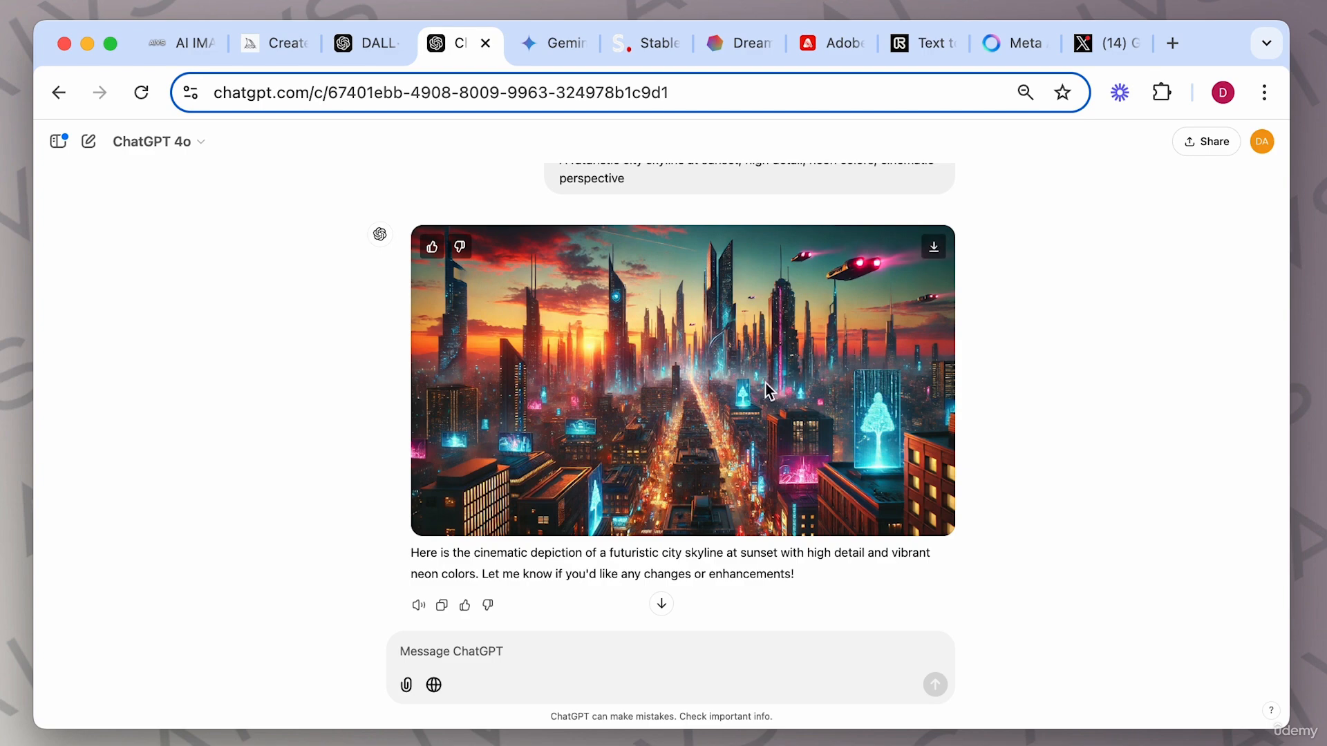
{"action": "left_click", "coordinate": [683, 372]}
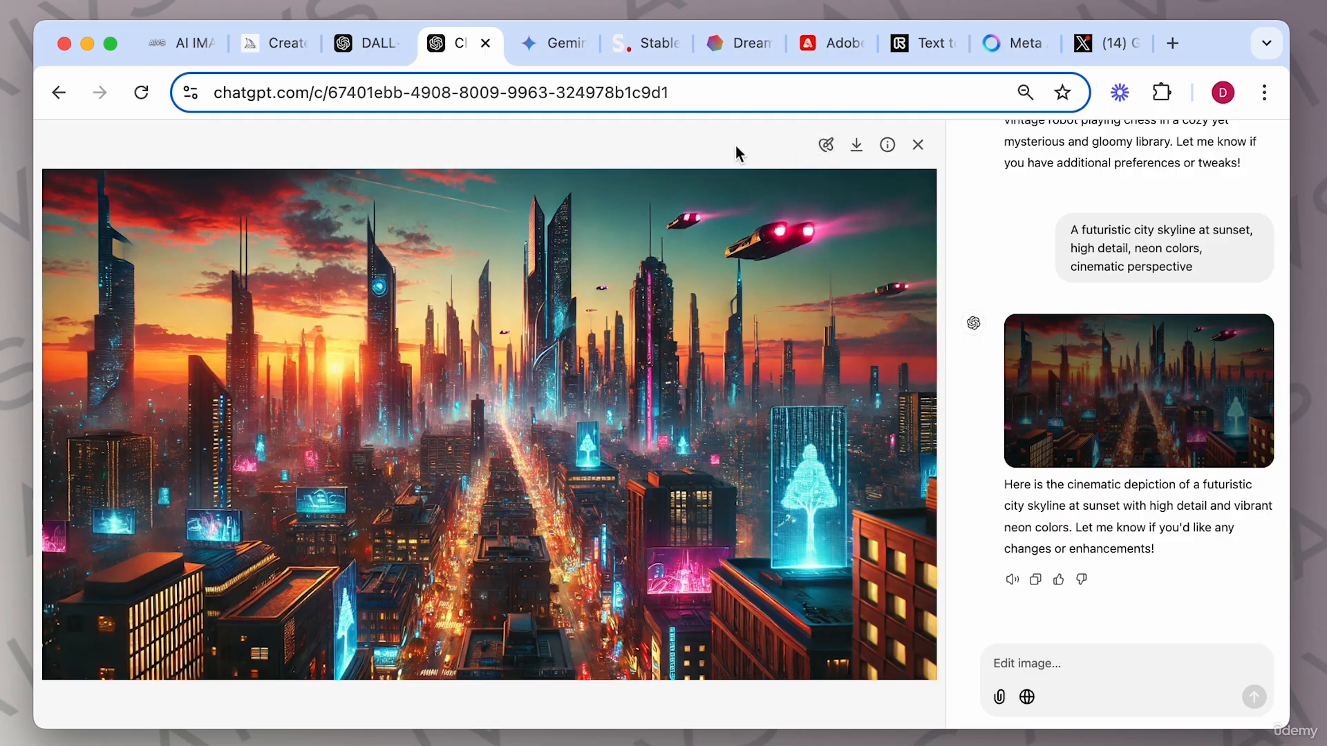
Select the large flying ship in the upper right with the edit brush and request "remove".
{"action": "left_click", "coordinate": [826, 149]}
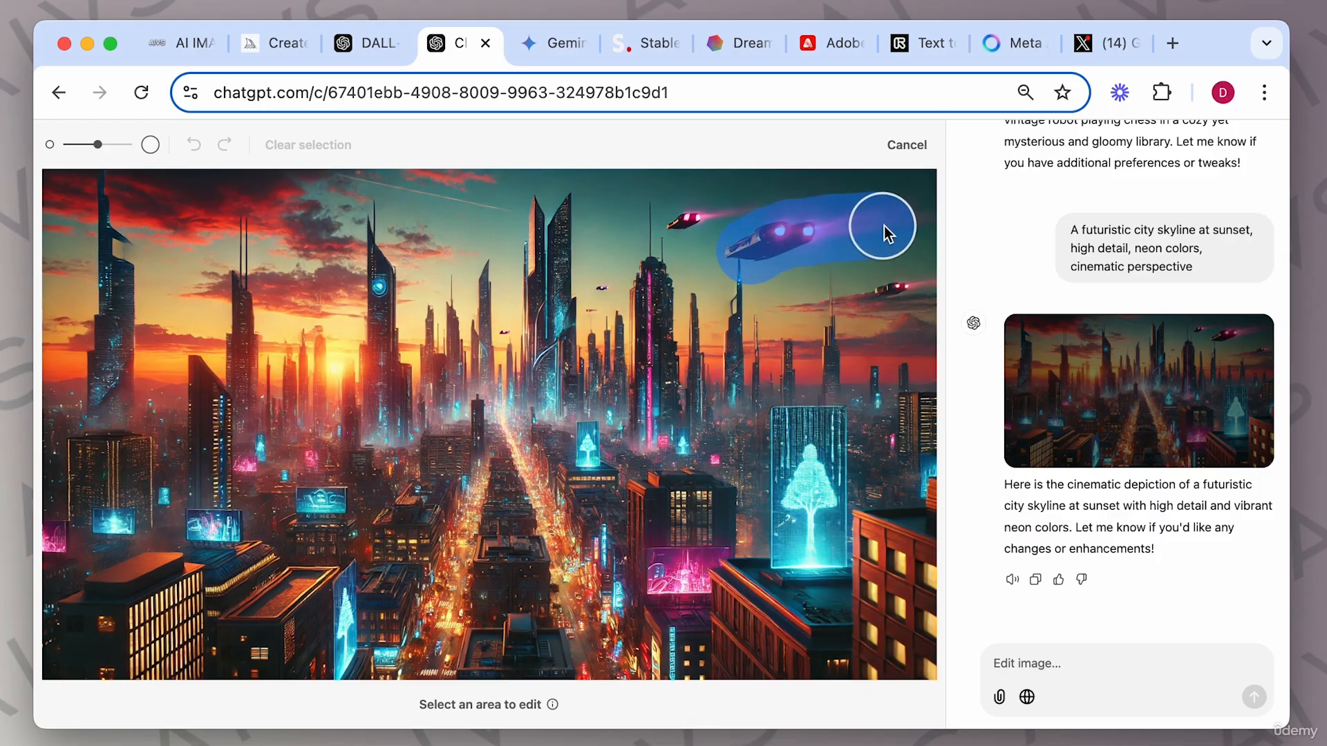
{"action": "left_click_drag", "start_coordinate": [884, 226], "coordinate": [900, 226]}
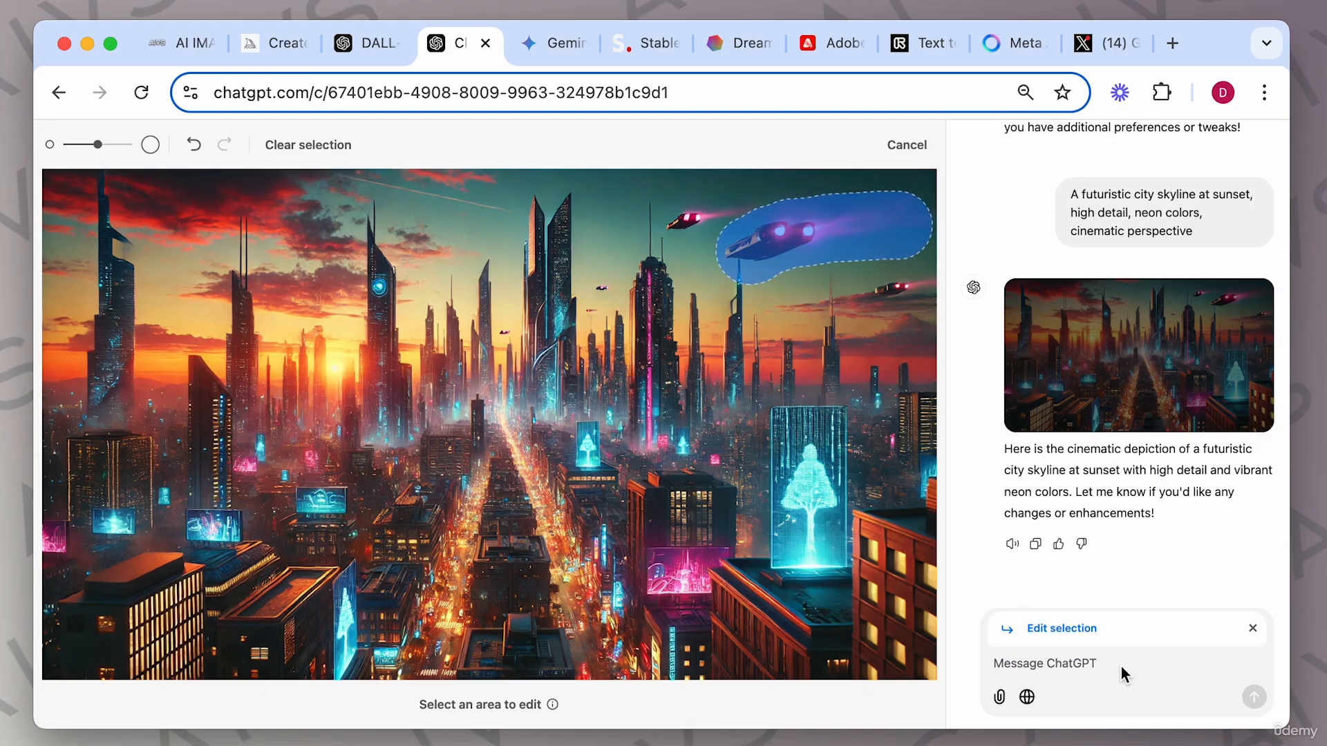
{"action": "type", "text": "remove"}
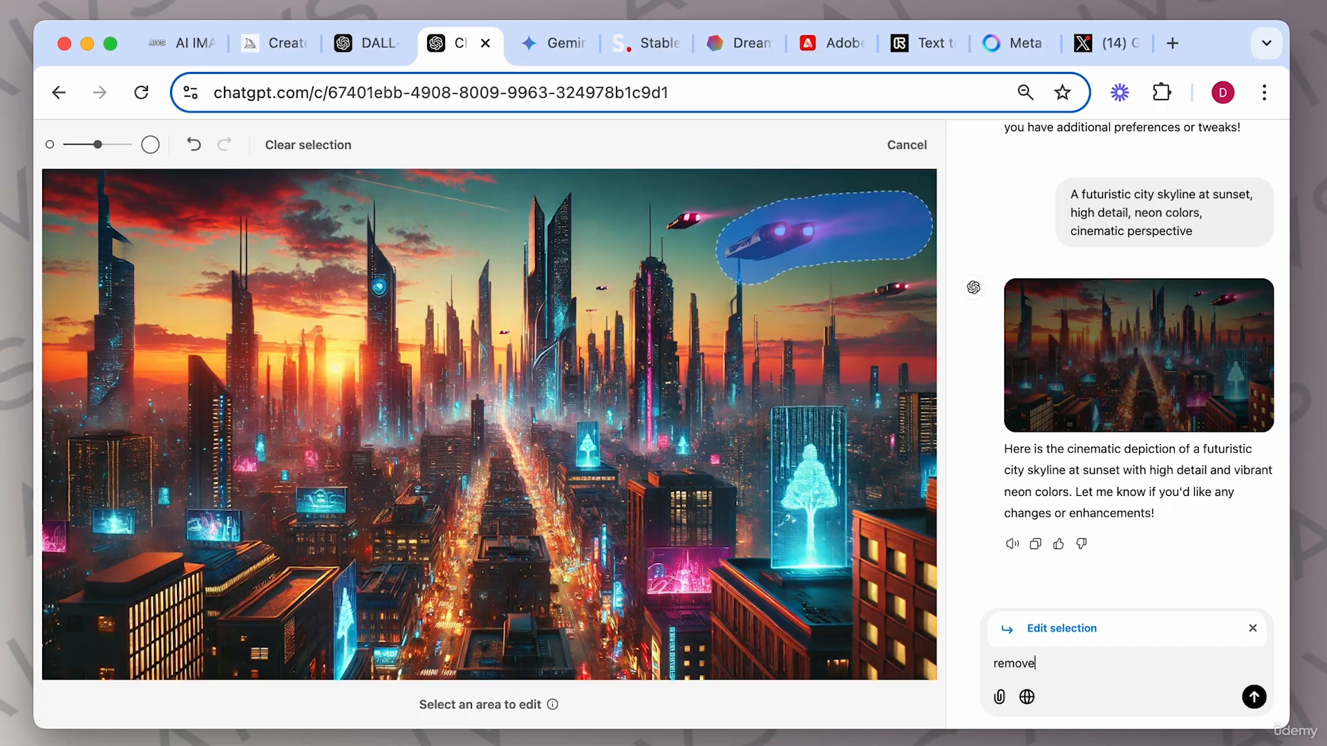
{"action": "key", "text": "Return"}
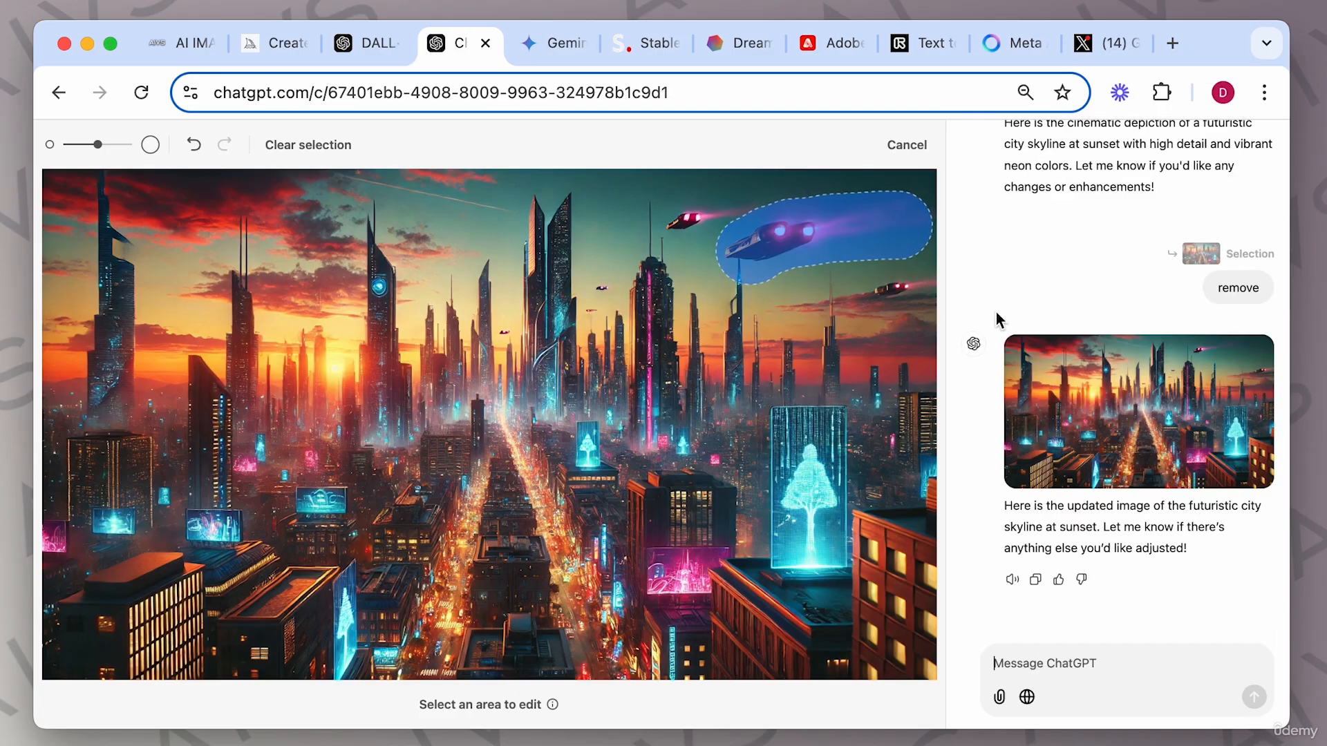
Open the edited skyline image, brush-select the empty sky area in the upper right, and request "giant bird".
{"action": "left_click", "coordinate": [1201, 404]}
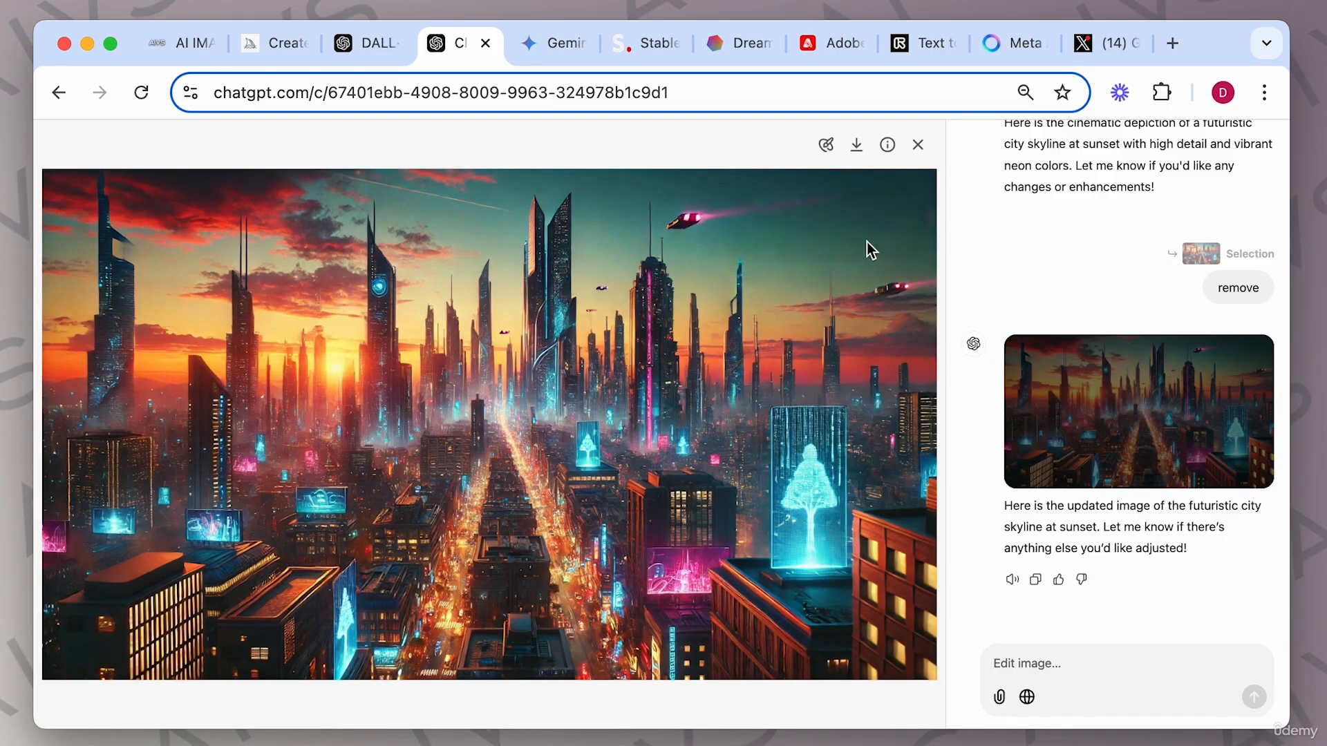
{"action": "left_click", "coordinate": [827, 146]}
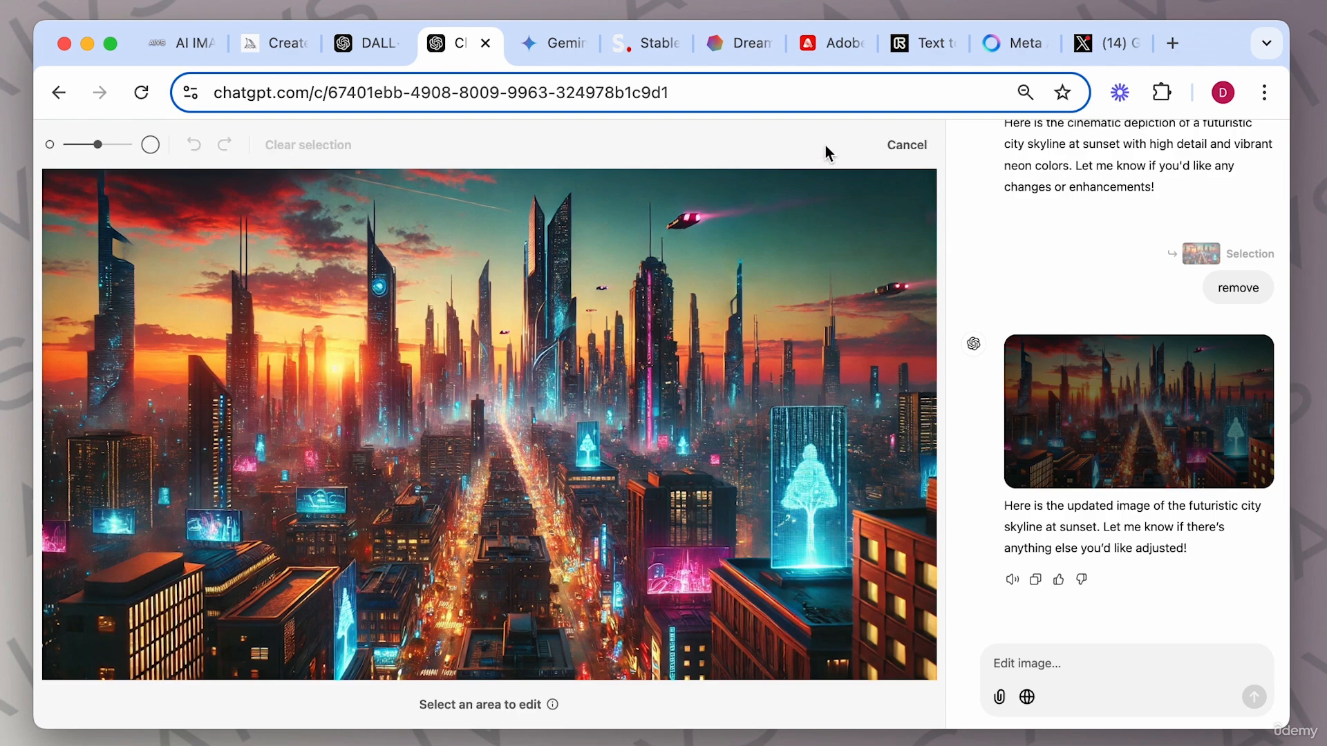
{"action": "left_click", "coordinate": [823, 232]}
{"action": "mouse_move", "coordinate": [823, 233]}
{"action": "left_mouse_down"}
{"action": "mouse_move", "coordinate": [774, 251]}
{"action": "mouse_move", "coordinate": [855, 237]}
{"action": "mouse_move", "coordinate": [841, 220]}
{"action": "mouse_move", "coordinate": [781, 233]}
{"action": "mouse_move", "coordinate": [770, 264]}
{"action": "mouse_move", "coordinate": [840, 260]}
{"action": "mouse_move", "coordinate": [867, 234]}
{"action": "mouse_move", "coordinate": [812, 212]}
{"action": "left_mouse_up"}
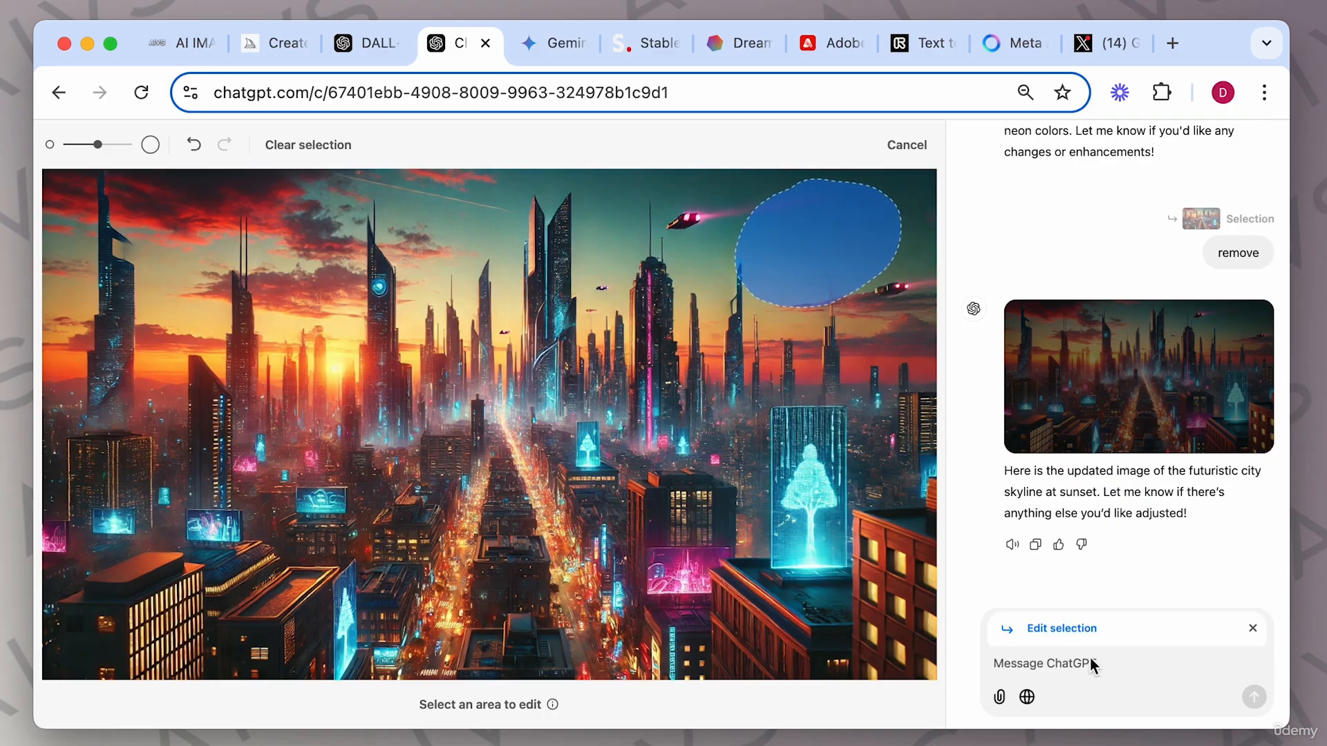
{"action": "type", "text": "giant birf"}
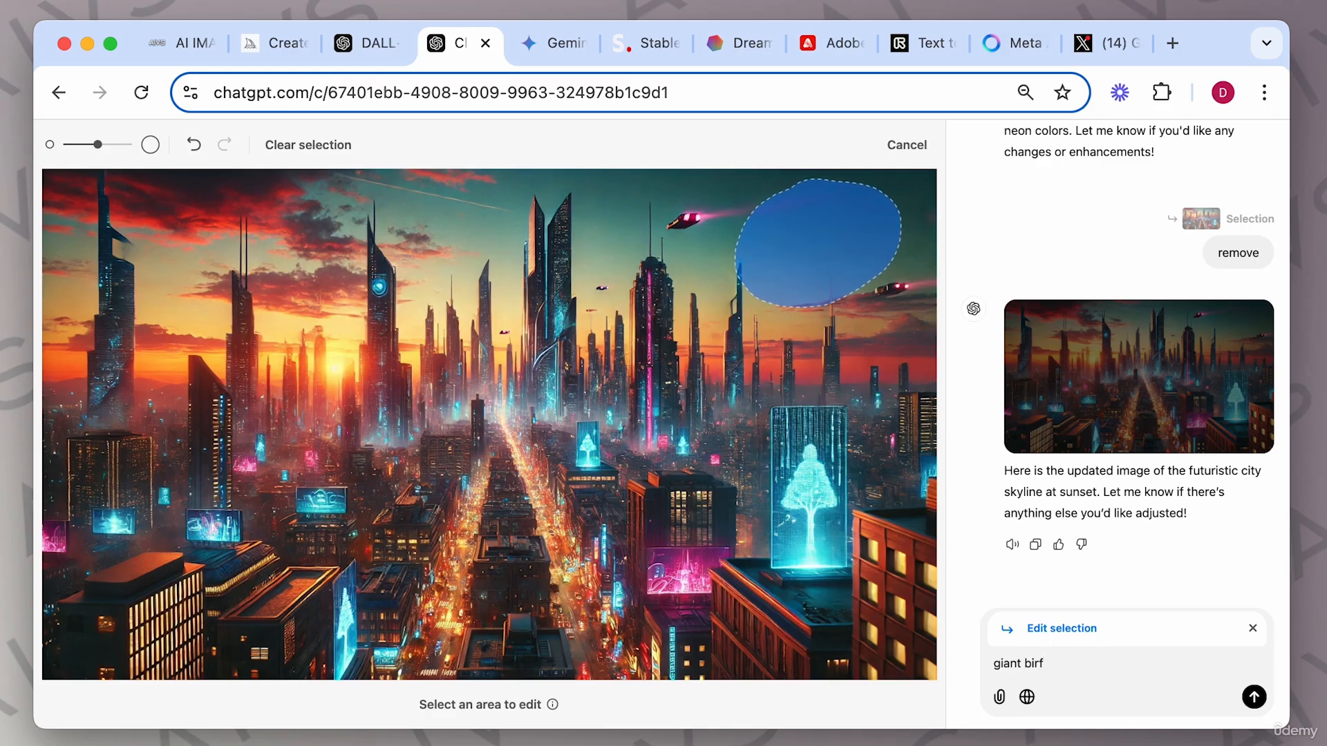
{"action": "key", "text": "BackSpace"}
{"action": "type", "text": "d"}
{"action": "key", "text": "Return"}
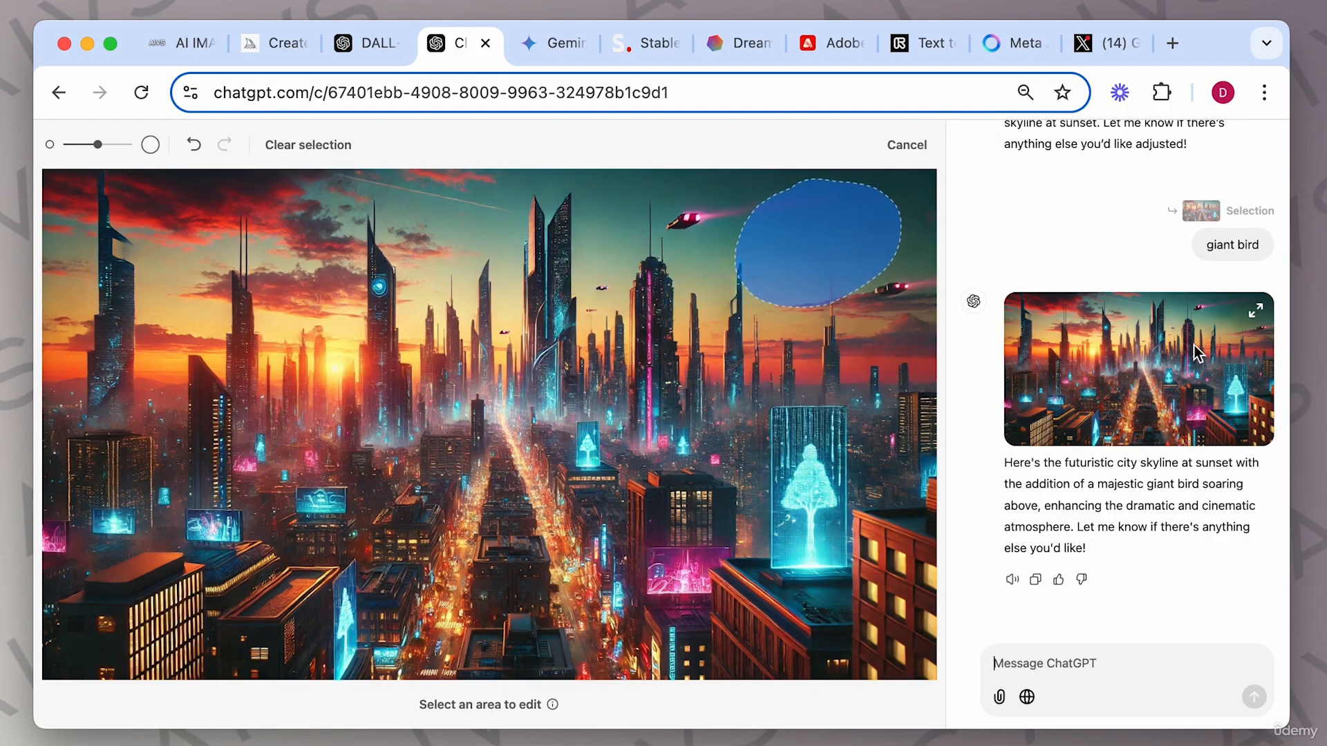
Open the giant-bird version, brush-select the same upper-right sky area, and request "a brid flying in the sky".
{"action": "left_click", "coordinate": [1119, 376]}
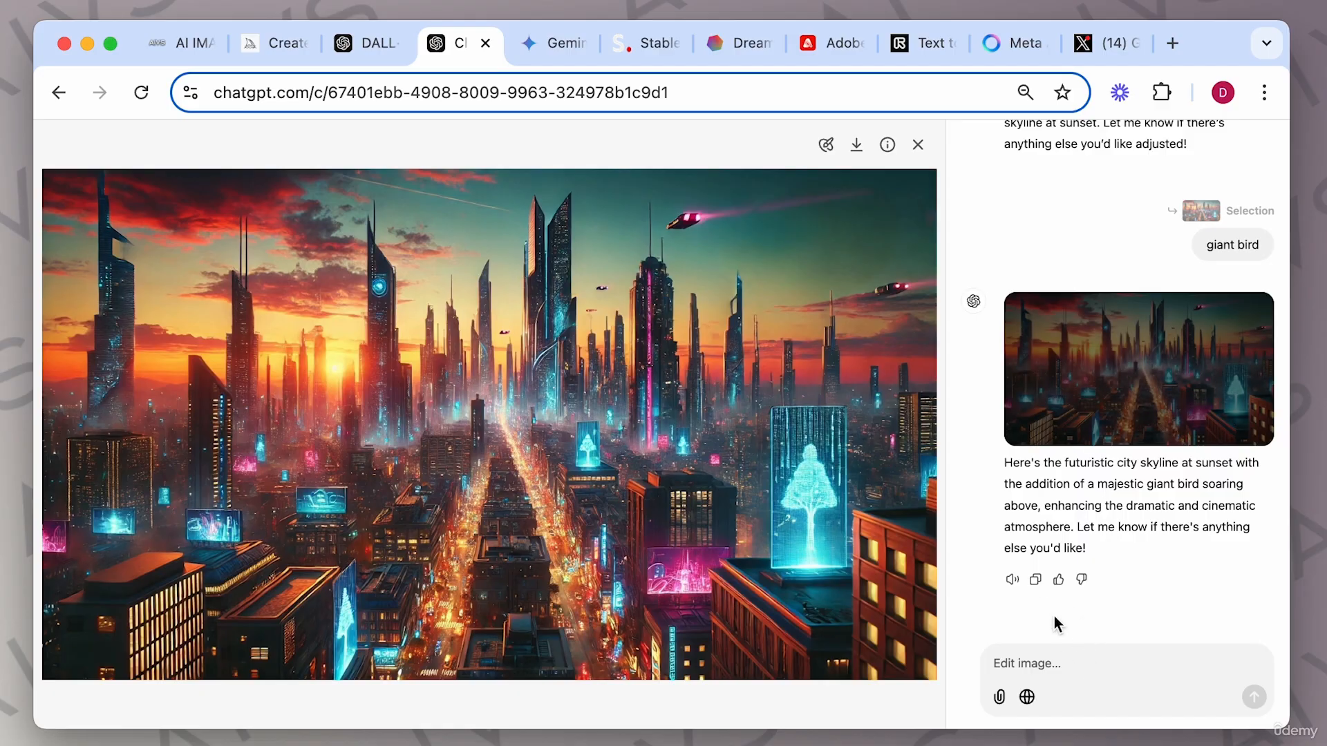
{"action": "left_click", "coordinate": [826, 145]}
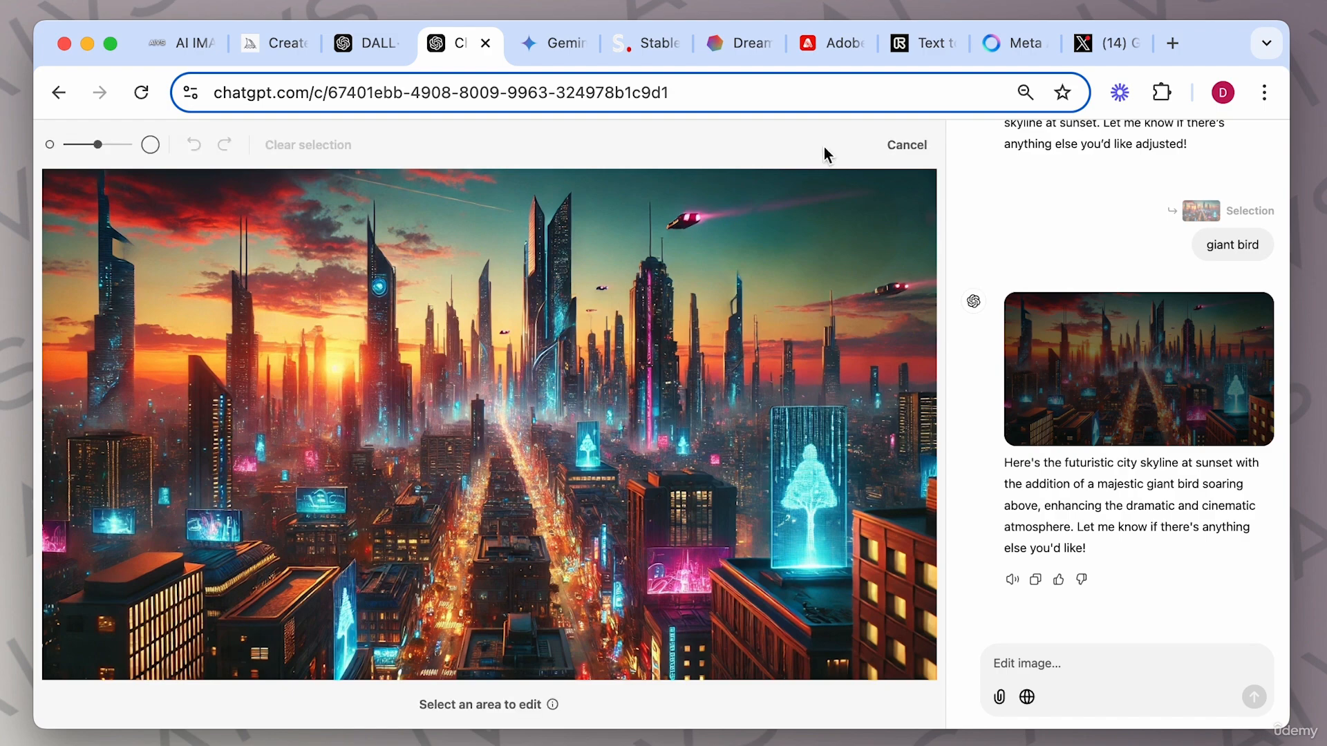
{"action": "mouse_move", "coordinate": [788, 249]}
{"action": "left_mouse_down"}
{"action": "mouse_move", "coordinate": [829, 247]}
{"action": "mouse_move", "coordinate": [791, 256]}
{"action": "mouse_move", "coordinate": [858, 220]}
{"action": "mouse_move", "coordinate": [790, 266]}
{"action": "left_mouse_up"}
{"action": "type", "text": "a brif flying i"}
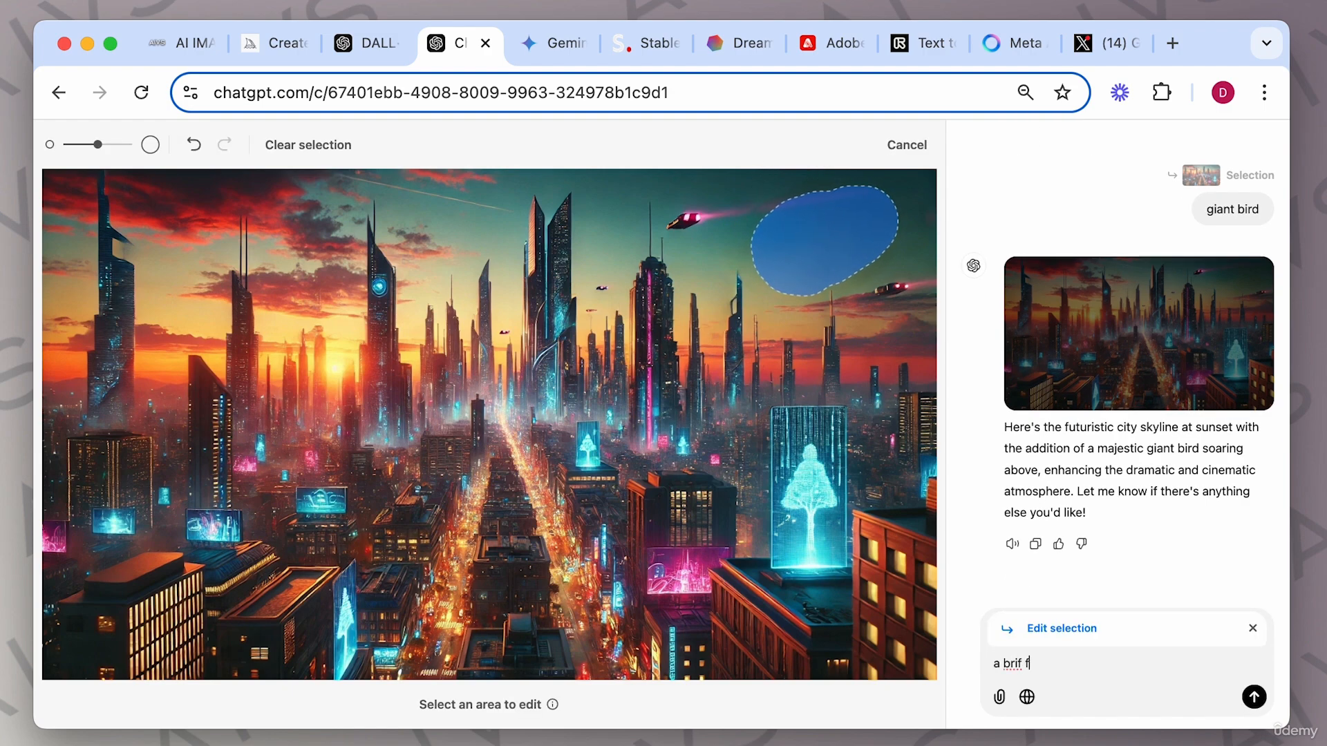
{"action": "type", "text": "n the sky"}
{"action": "left_click", "coordinate": [1018, 664]}
{"action": "type", "text": "d"}
{"action": "key", "text": "Delete"}
{"action": "key", "text": "Return"}
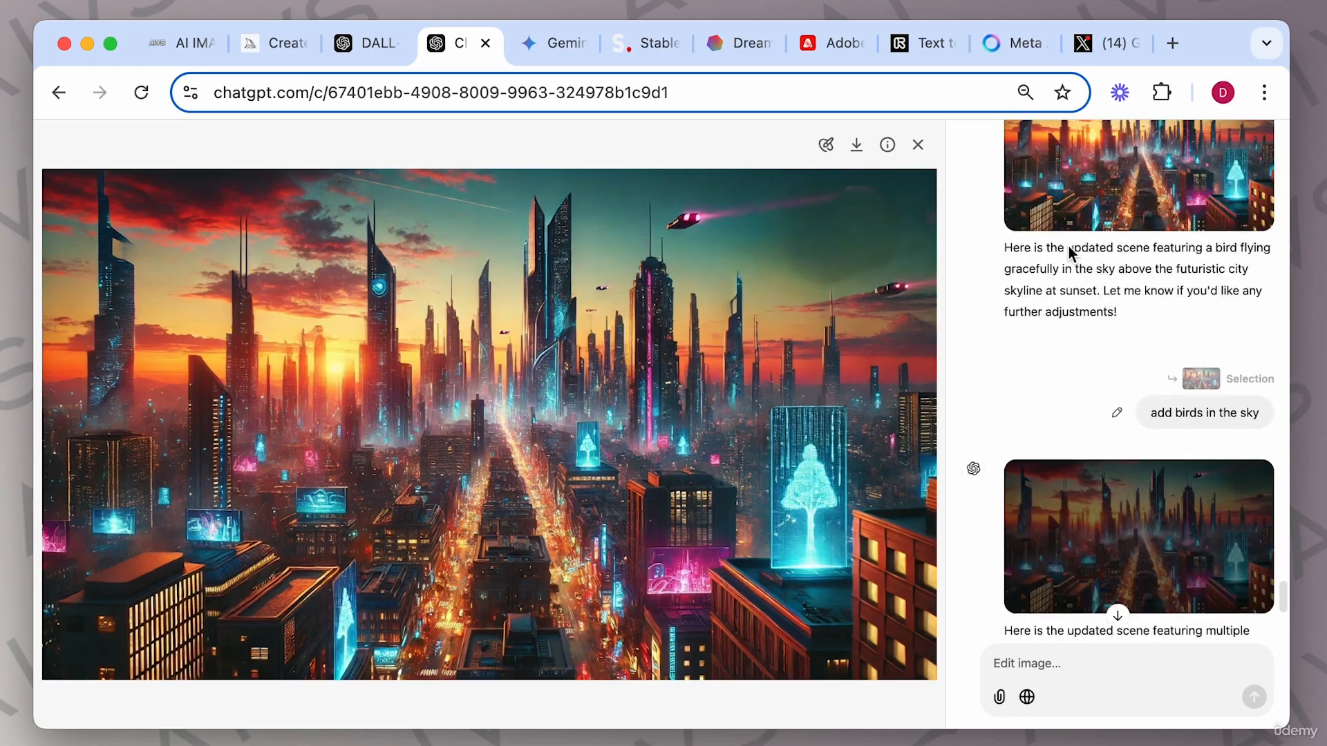
Scroll through the conversation to review the earlier edited versions of the skyline image.
{"action": "scroll", "coordinate": [1069, 246], "scroll_direction": "up", "scroll_amount": 5}
{"action": "scroll", "coordinate": [1068, 246], "scroll_direction": "down", "scroll_amount": 8}
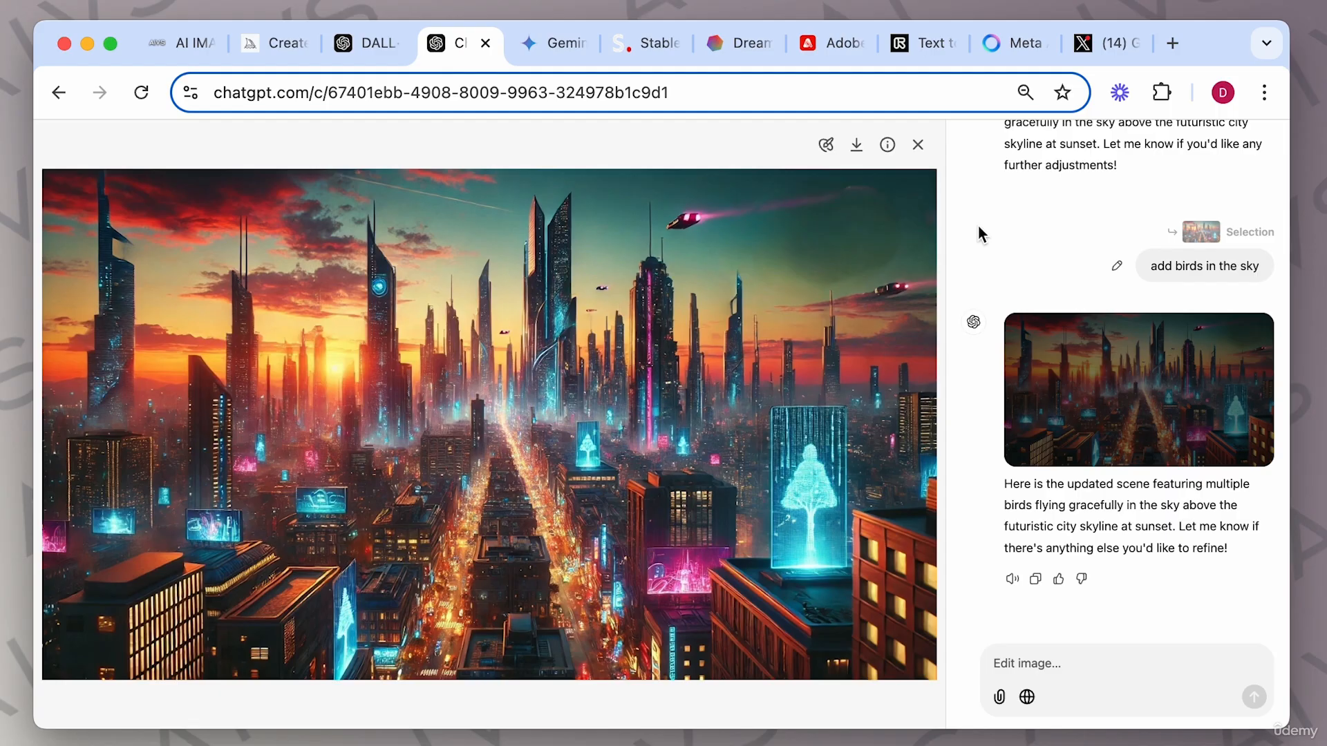
{"action": "scroll", "coordinate": [1029, 249], "scroll_direction": "up", "scroll_amount": 15}
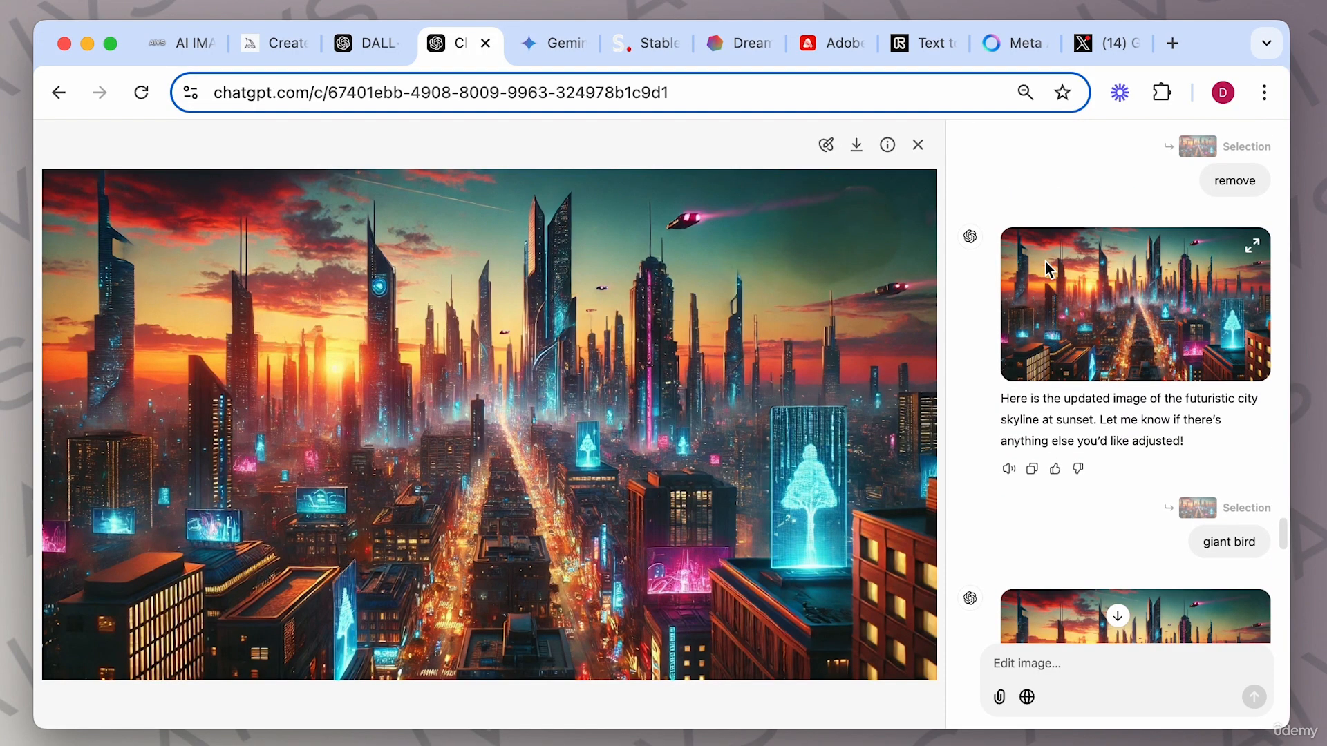
{"action": "left_click", "coordinate": [1108, 276]}
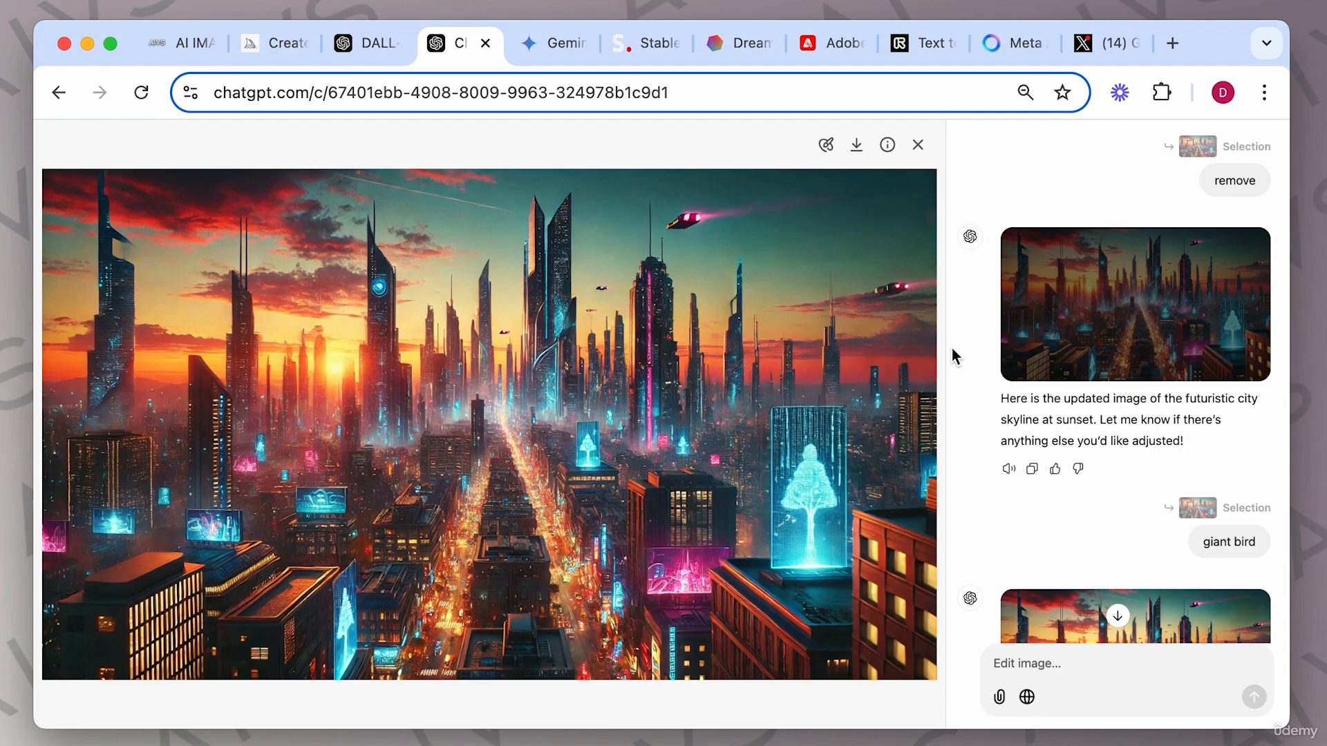
{"action": "scroll", "coordinate": [1023, 499], "scroll_direction": "down", "scroll_amount": 10}
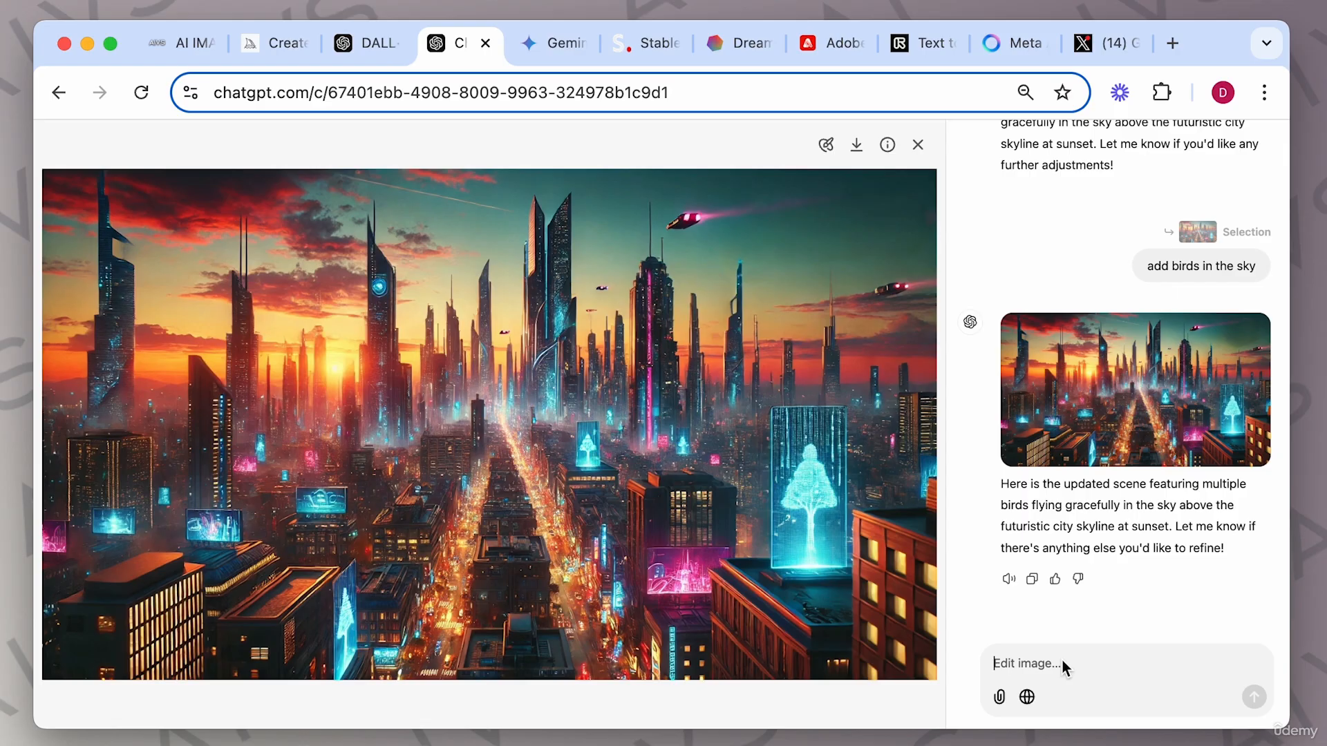
Ask for the whole skyline image to be changed to "change this image to night time, black sky".
{"action": "type", "text": "change this im"}
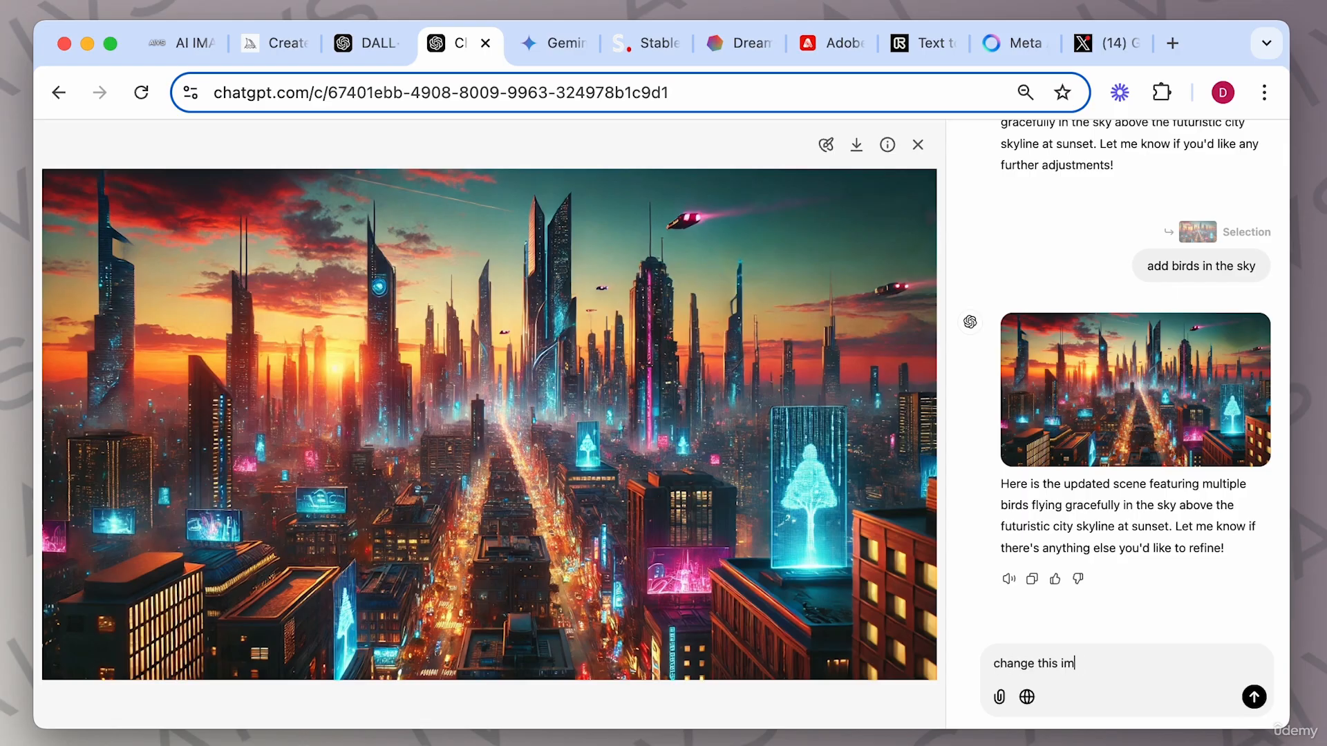
{"action": "type", "text": "age to night time, black sky"}
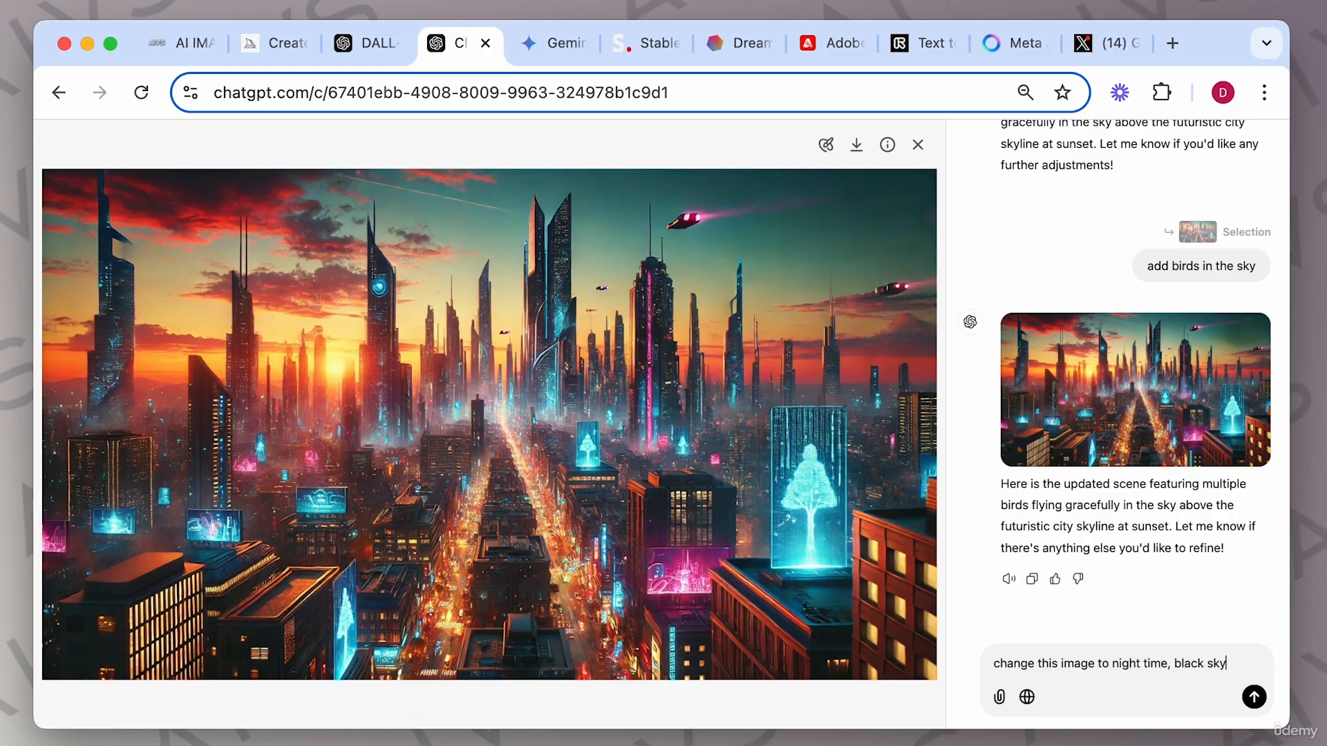
{"action": "key", "text": "Return"}
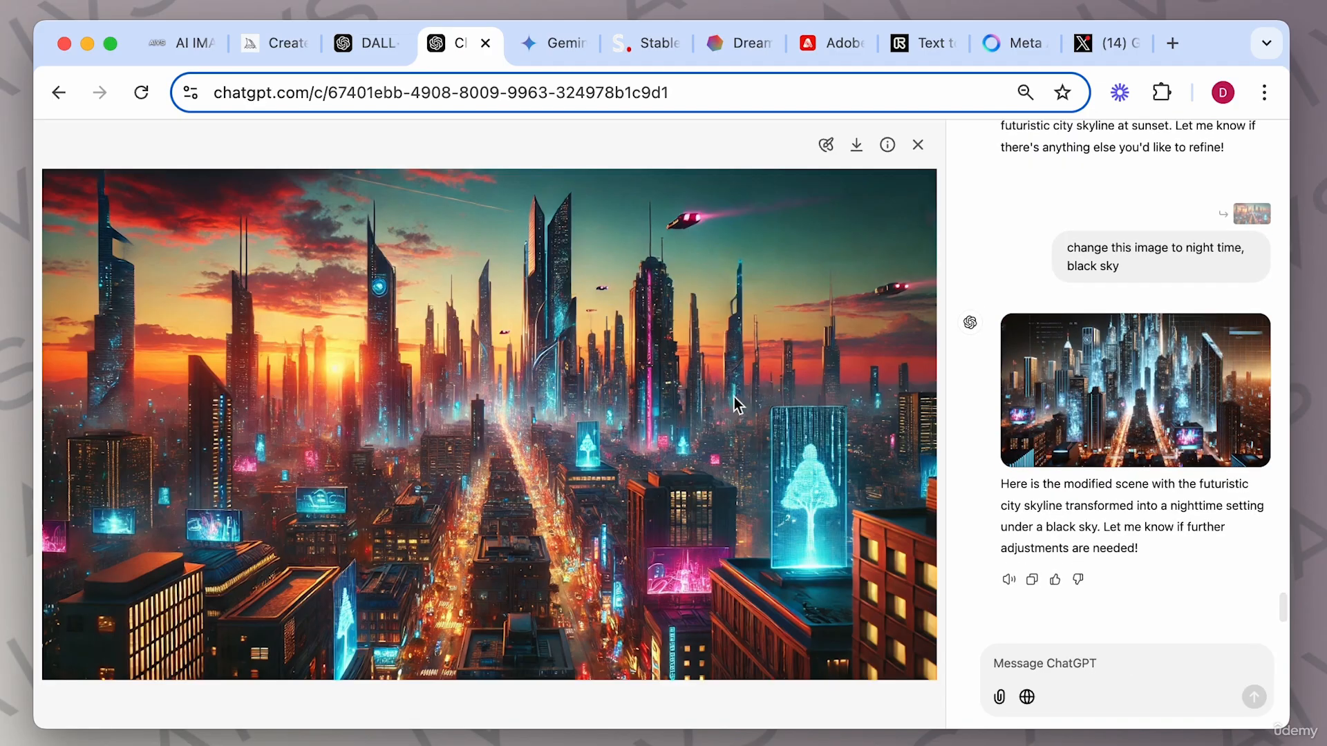
Open the night-time version enlarged and compare it with the sunset version, then close the viewer.
{"action": "left_click", "coordinate": [1126, 378]}
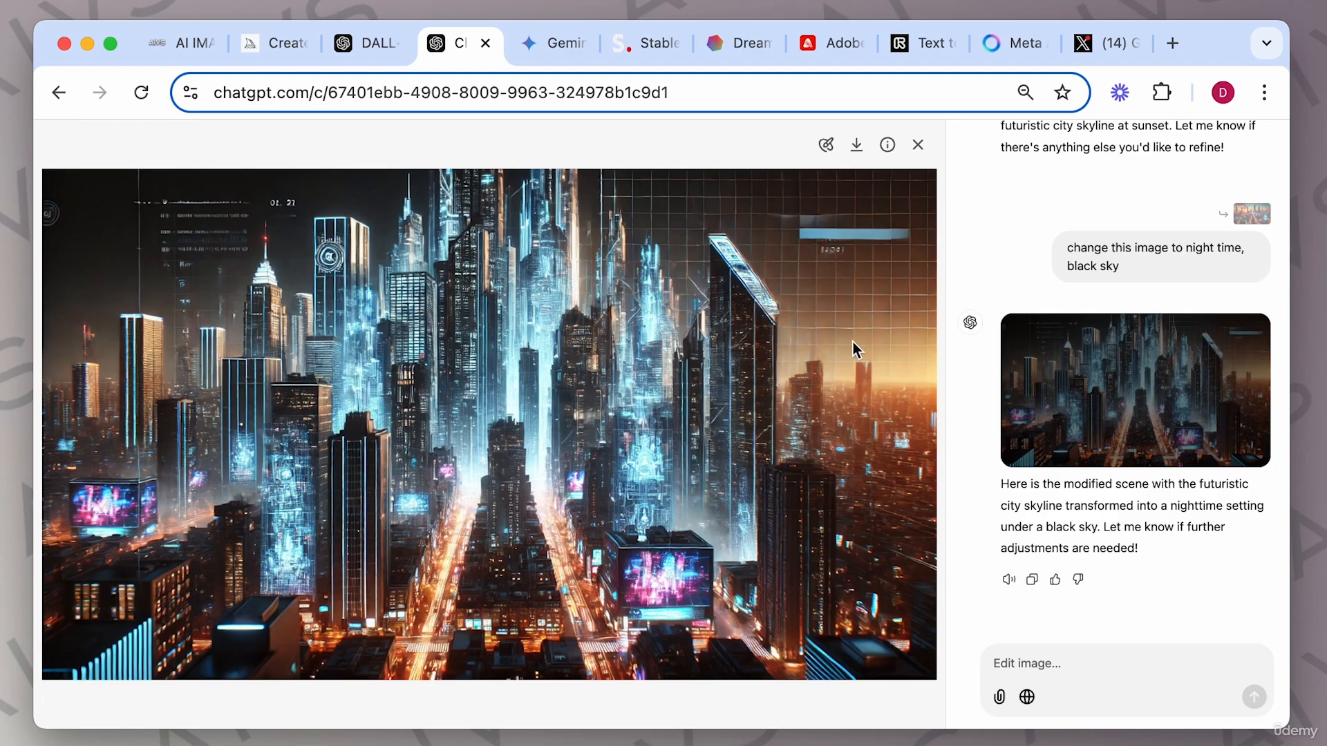
{"action": "scroll", "coordinate": [1077, 333], "scroll_direction": "up", "scroll_amount": 3}
{"action": "left_click", "coordinate": [1093, 143]}
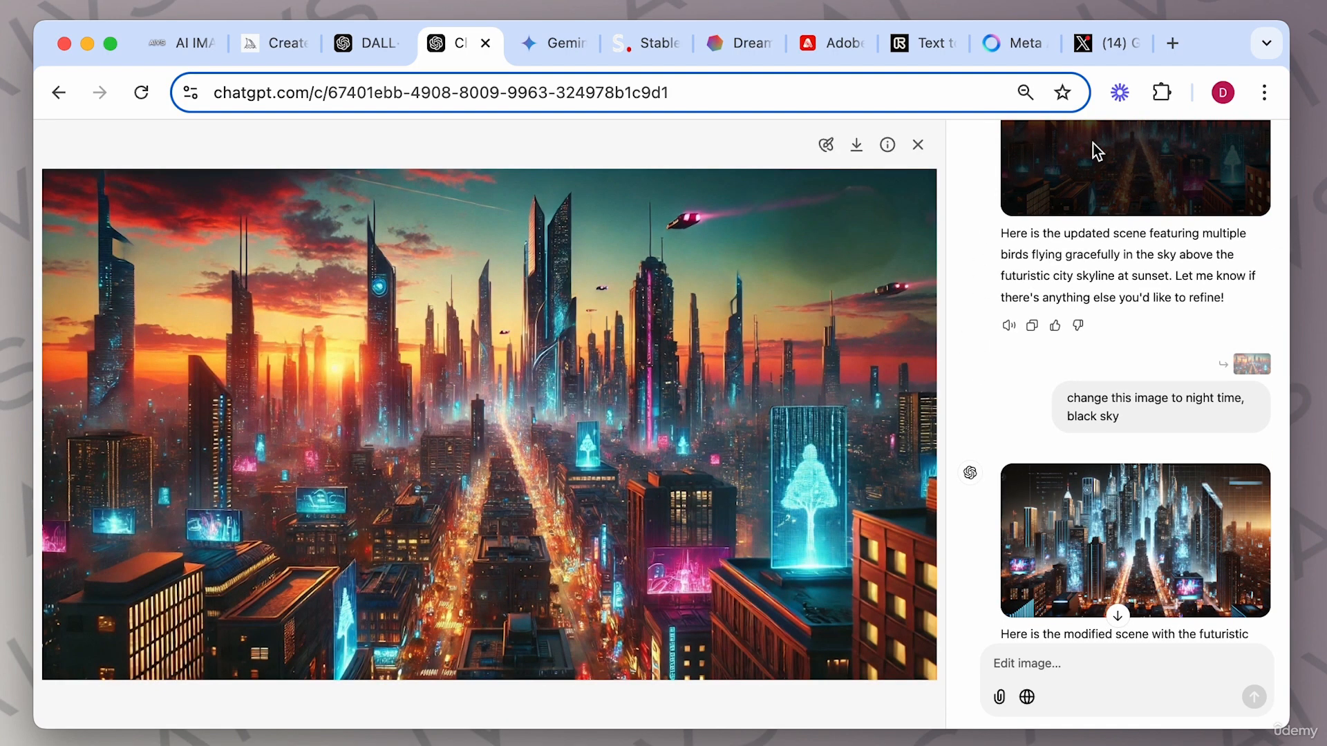
{"action": "left_click", "coordinate": [1126, 510]}
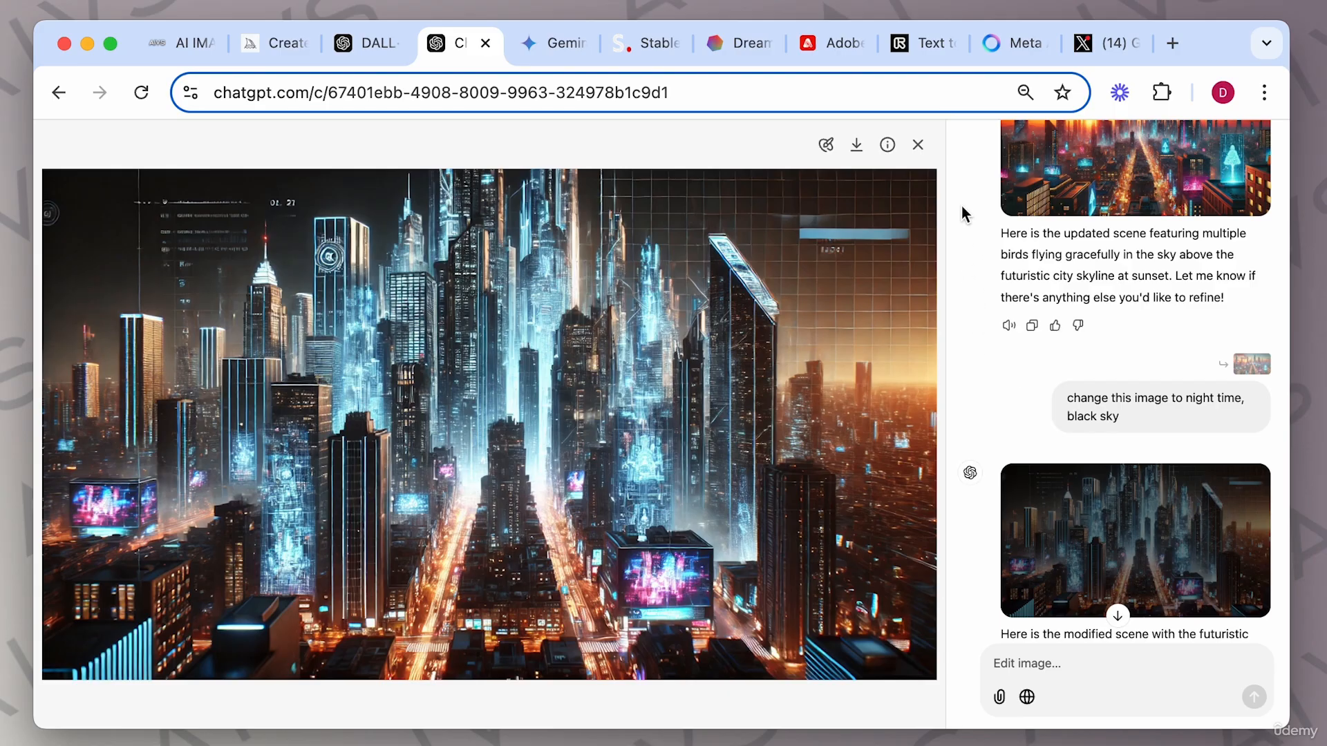
{"action": "left_click", "coordinate": [281, 53]}
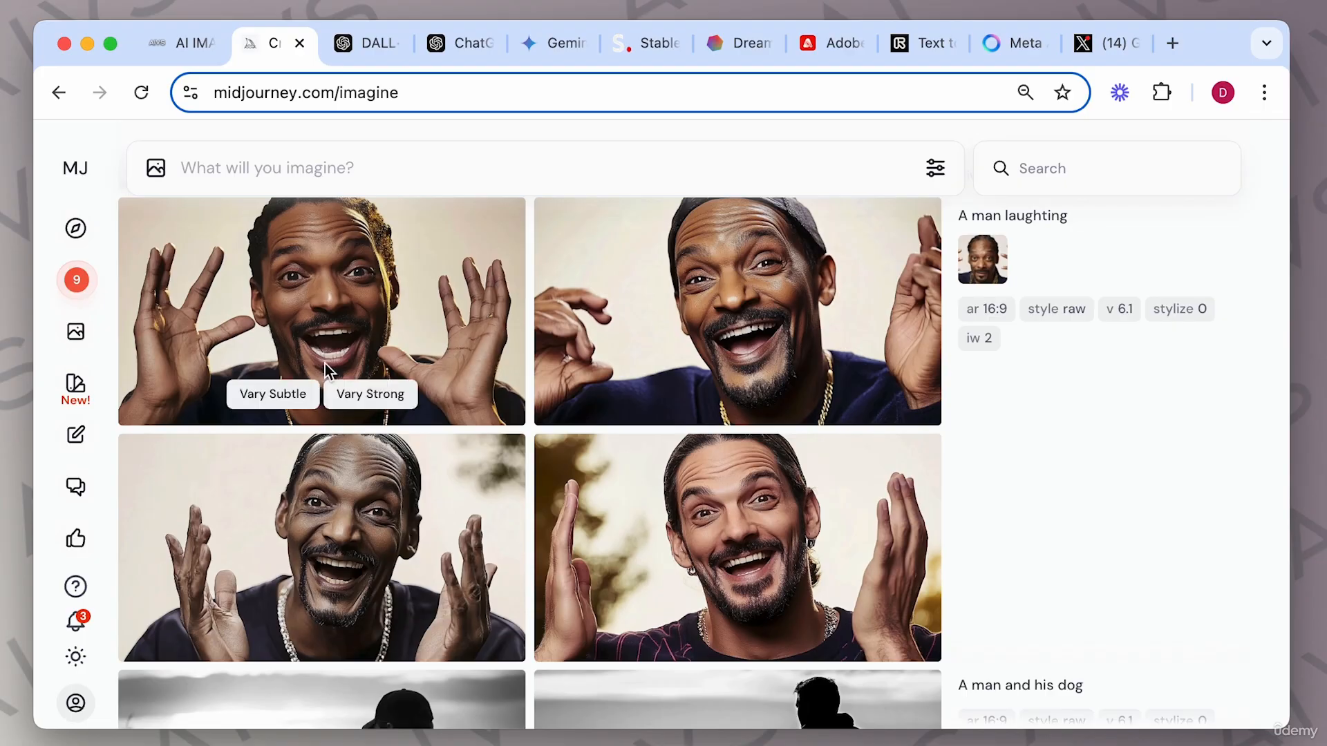
{"action": "left_click", "coordinate": [446, 43]}
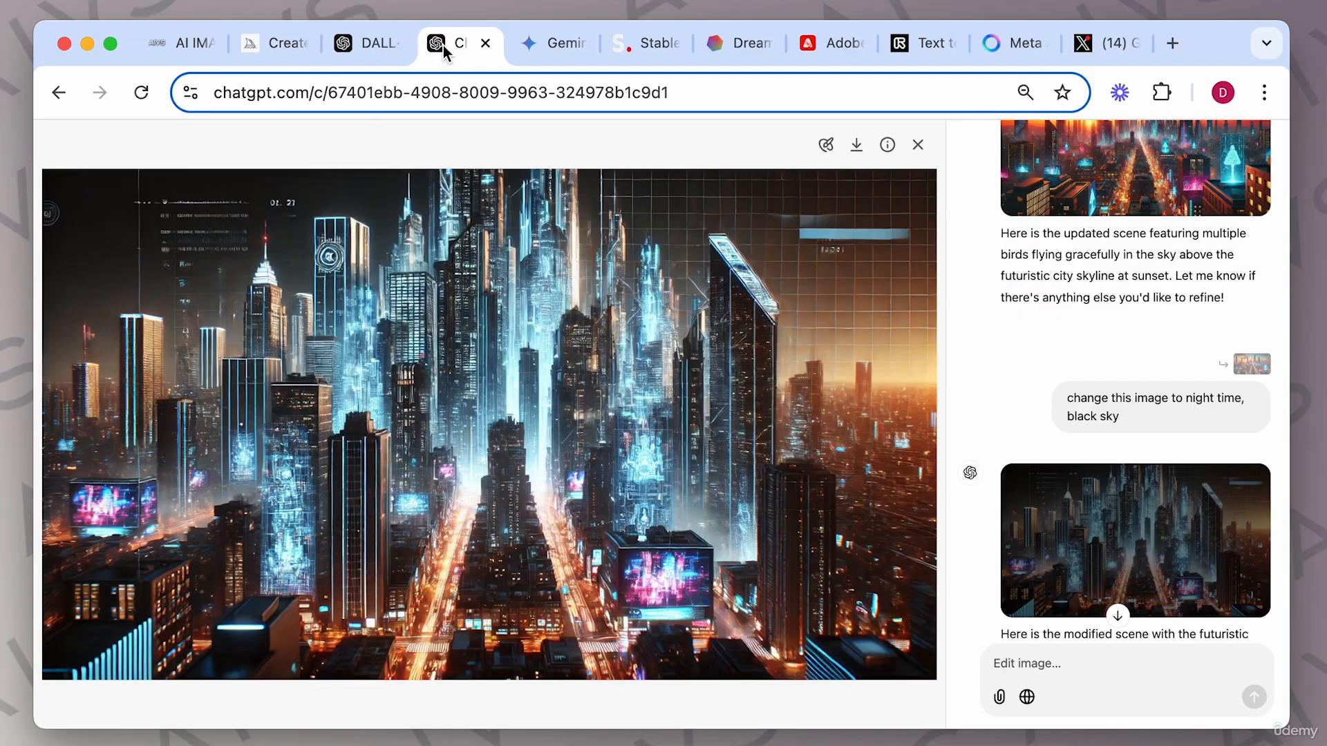
{"action": "left_click", "coordinate": [919, 146]}
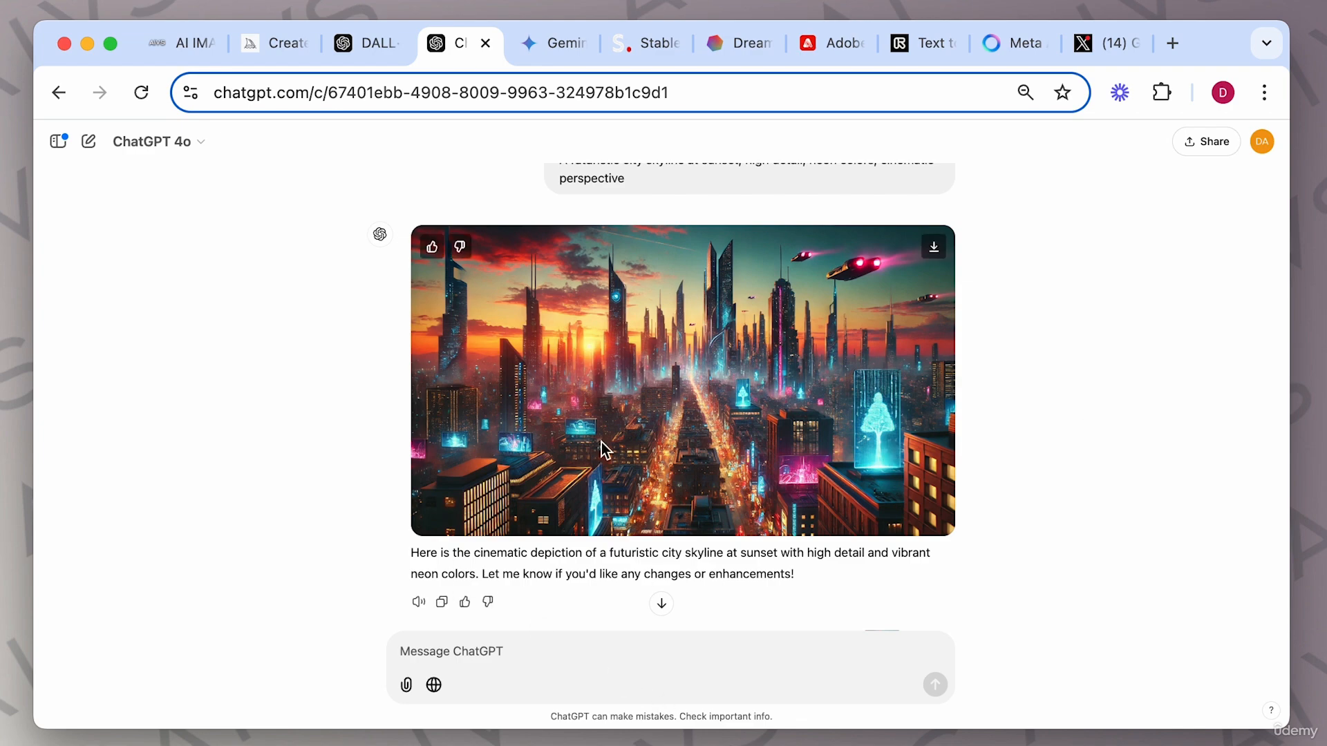
Copy the third example prompt "Surreal underwater scene with floating castles and giant jellyfish..." from the guide and submit it with "Aspect ratio 1:1".
{"action": "scroll", "coordinate": [601, 450], "scroll_direction": "up", "scroll_amount": 2}
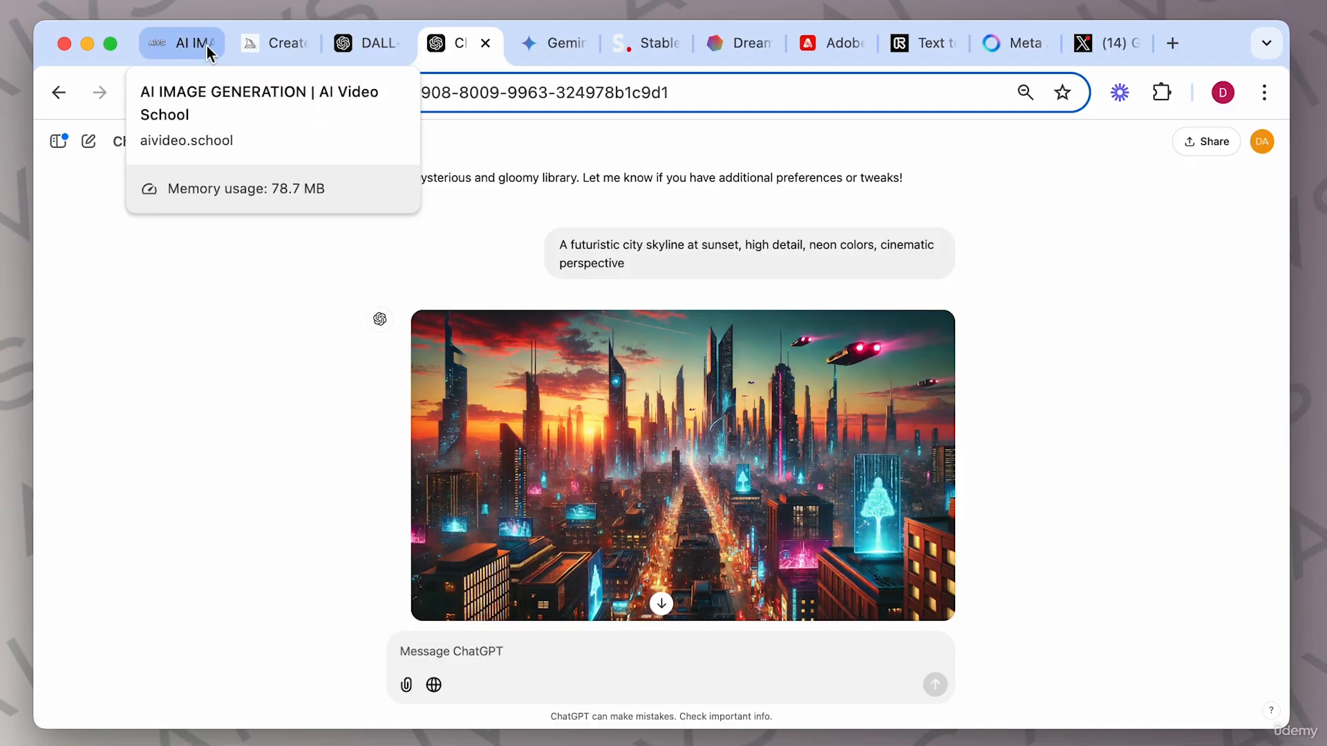
{"action": "left_click", "coordinate": [182, 47]}
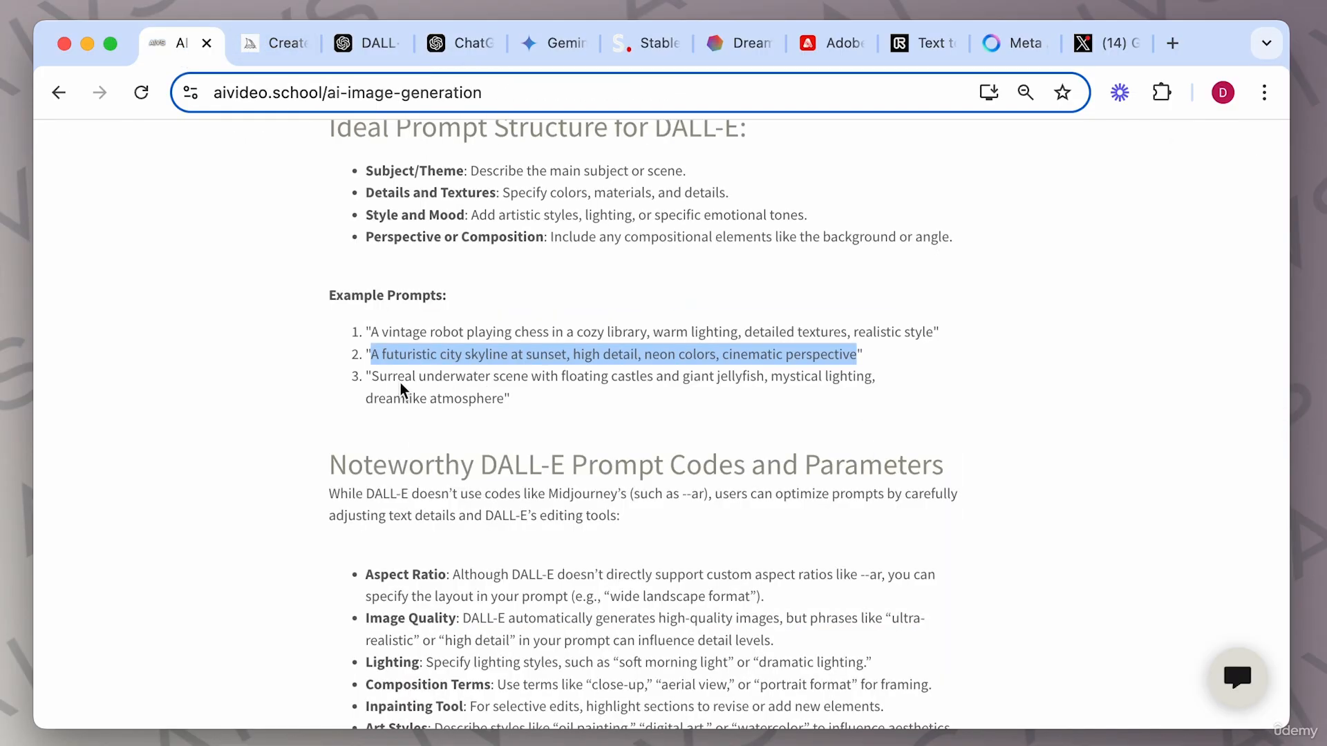
{"action": "left_click", "coordinate": [375, 382]}
{"action": "left_click_drag", "start_coordinate": [375, 382], "coordinate": [507, 400]}
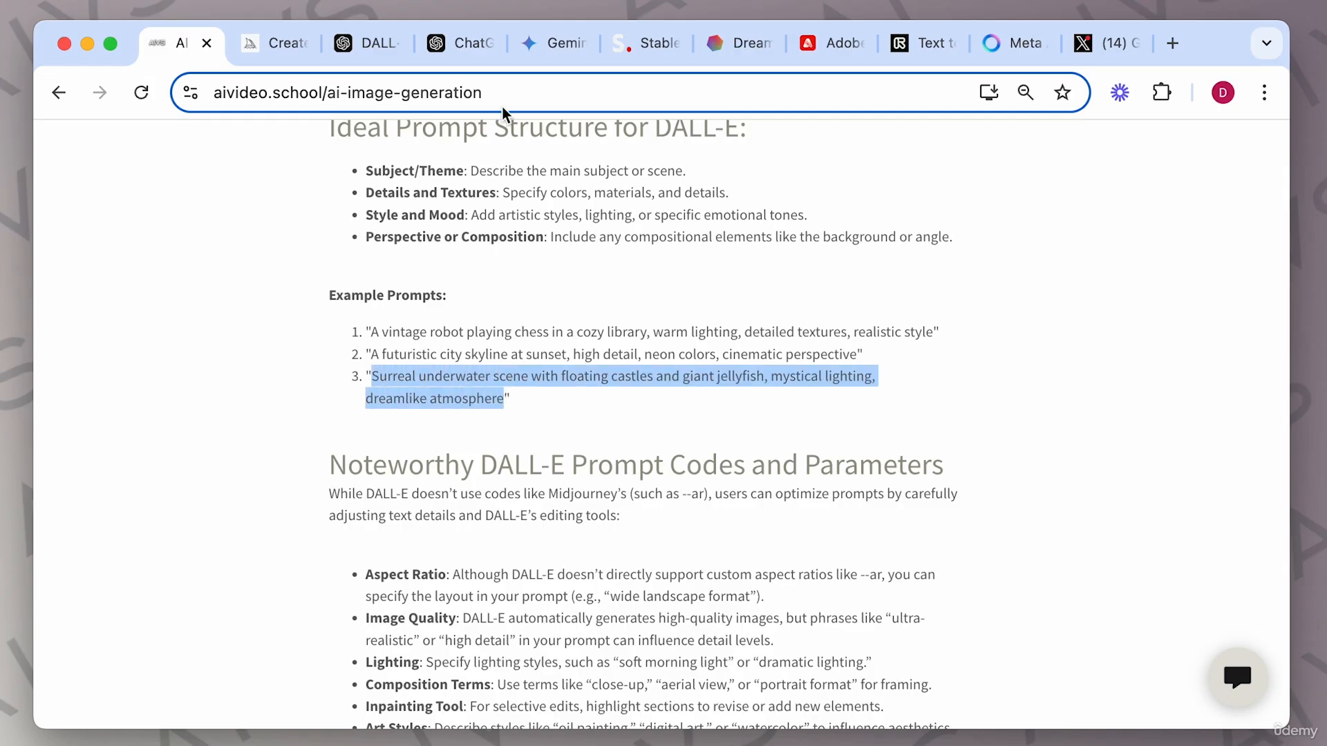
{"action": "left_click", "coordinate": [456, 43]}
{"action": "left_click", "coordinate": [544, 645]}
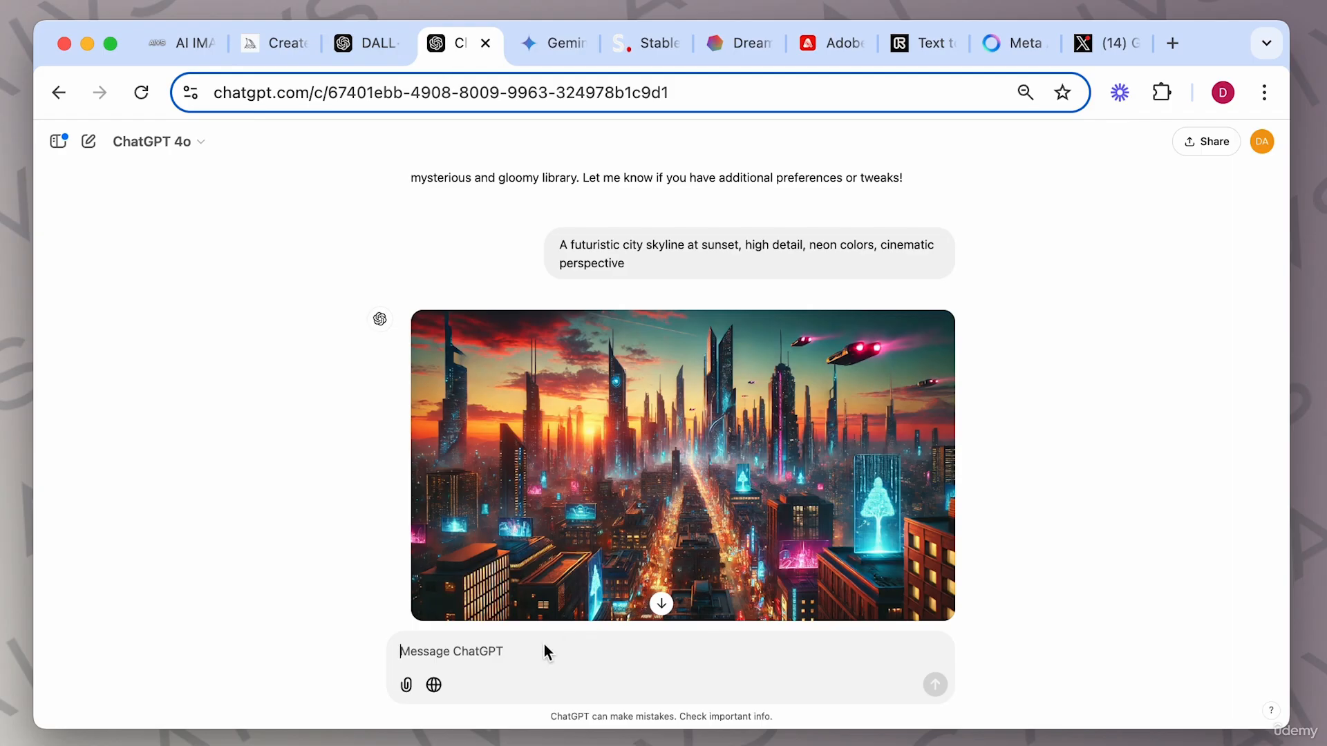
{"action": "type", "text": "Surreal underwater scene with floating castles and giant jellyfish, mystical lighting, dreamlike atmosphere."}
{"action": "type", "text": "Aspect ra"}
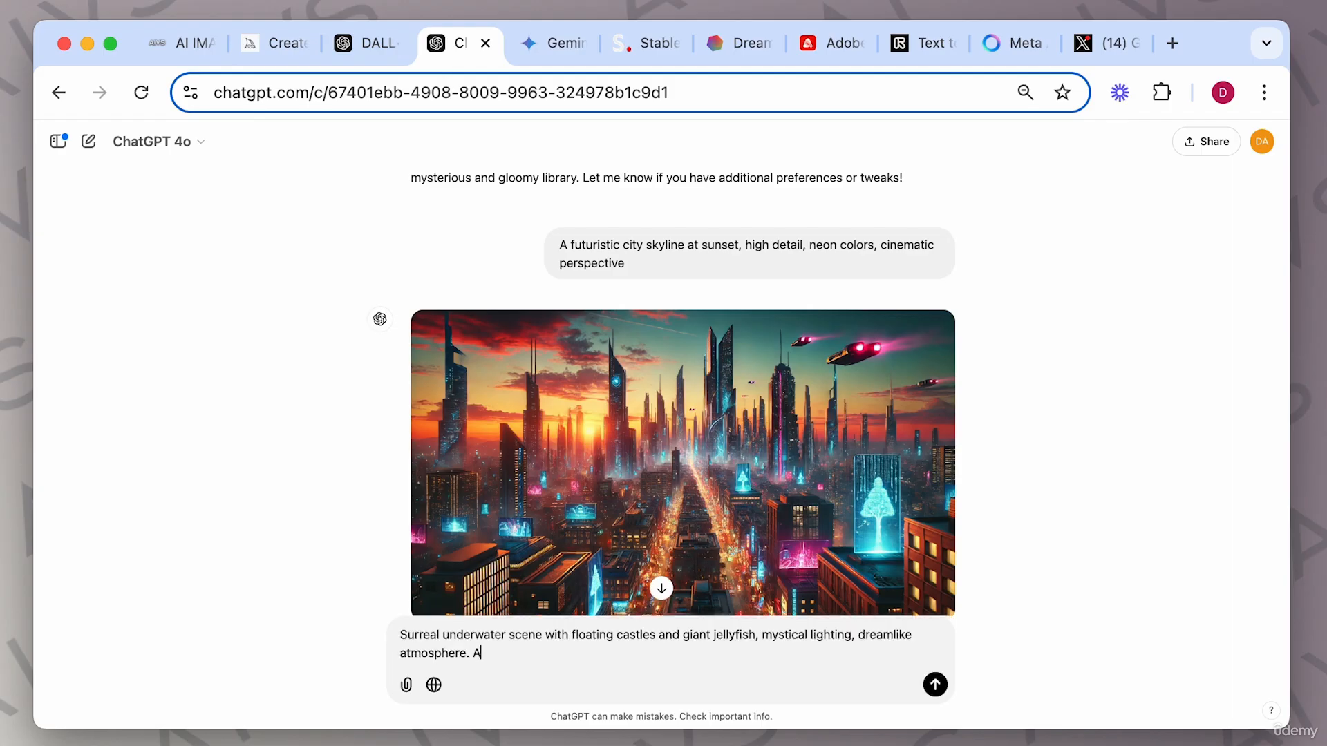
{"action": "type", "text": "tio 1:1"}
{"action": "key", "text": "Return"}
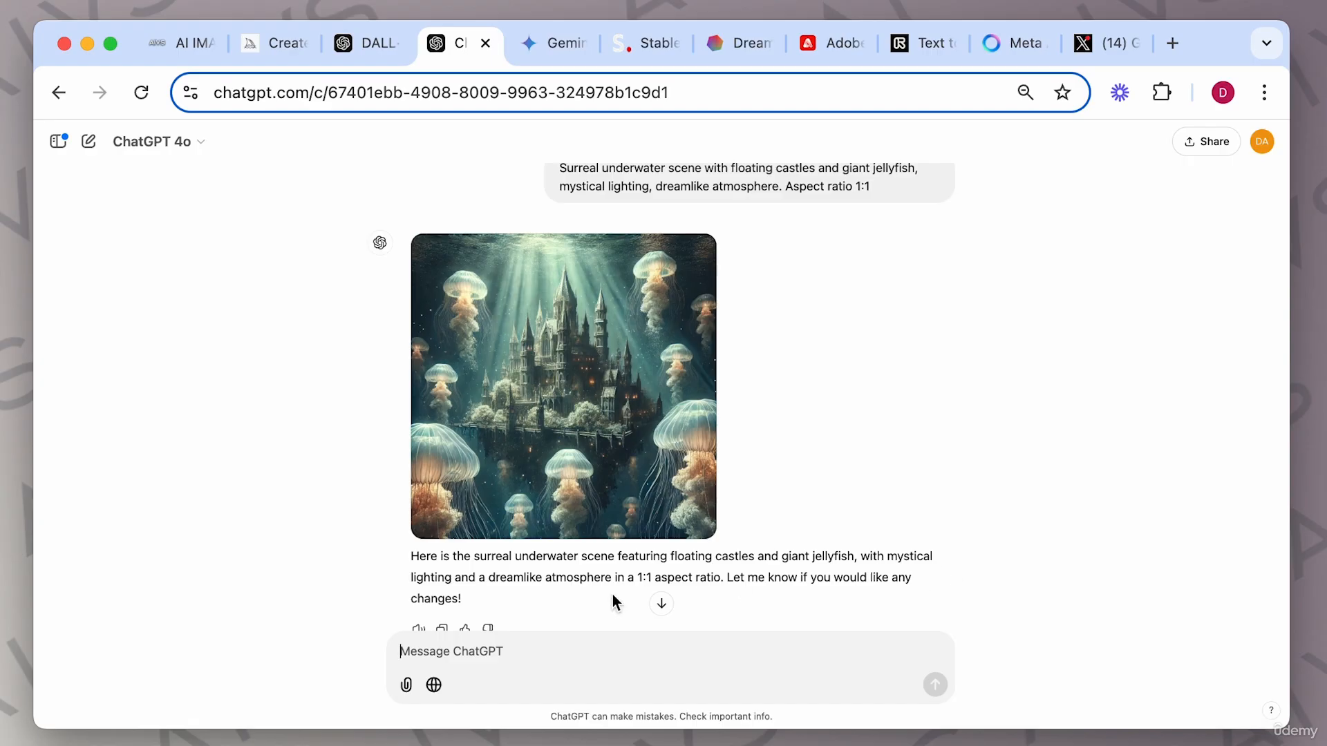
Open the underwater jellyfish castle image enlarged to inspect it, then close the viewer.
{"action": "left_click", "coordinate": [604, 392]}
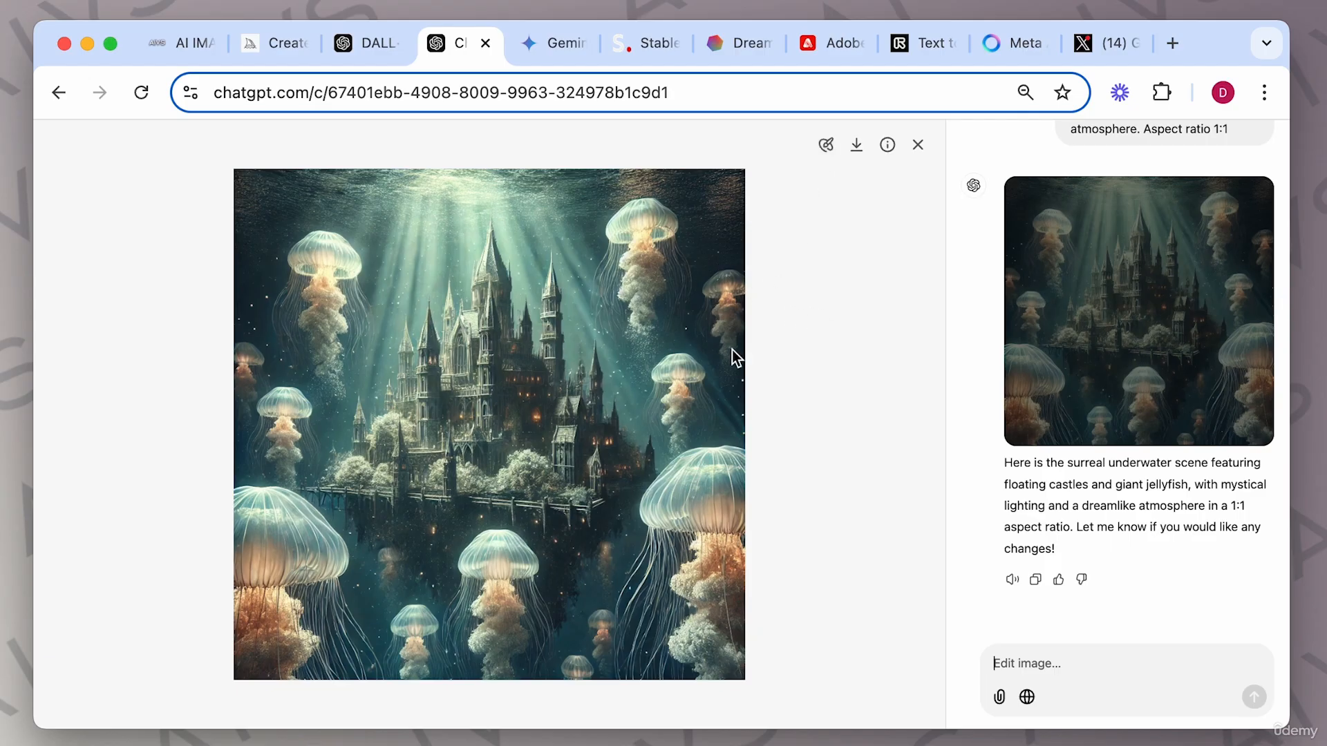
{"action": "left_click", "coordinate": [917, 145]}
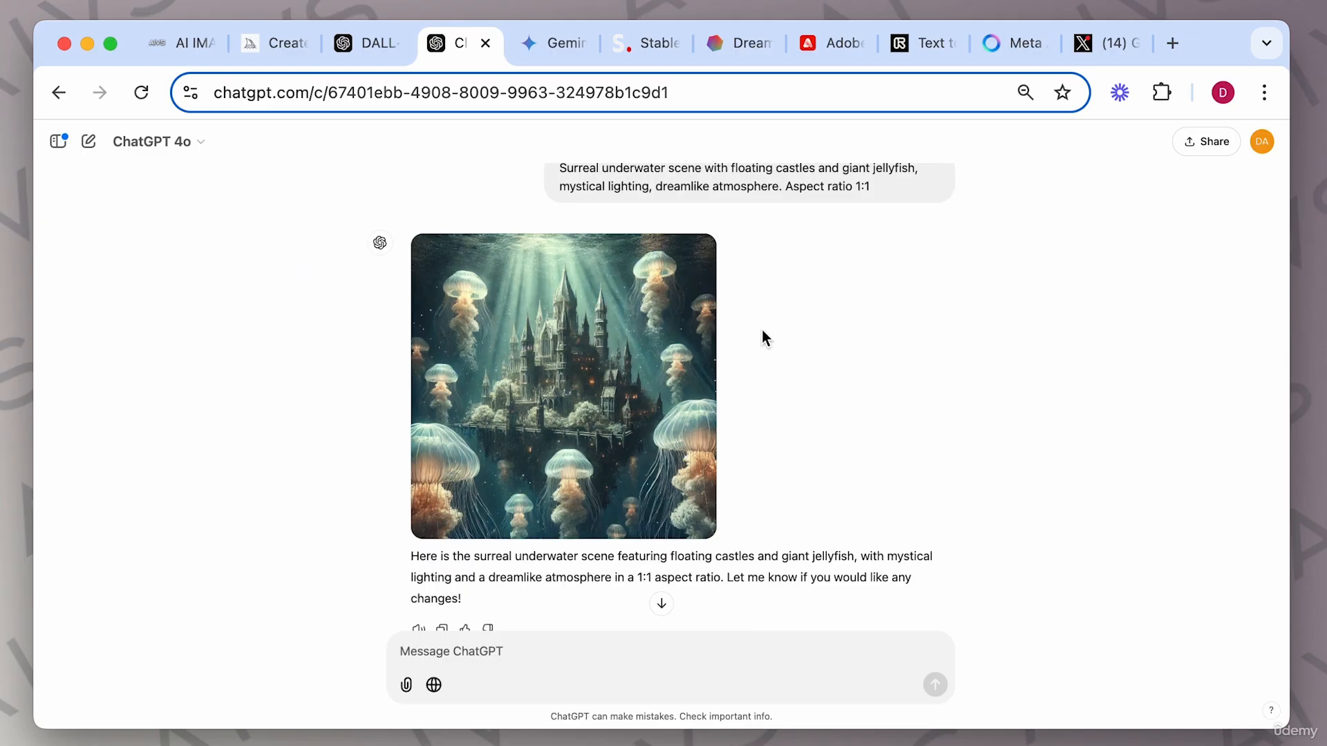
{"action": "scroll", "coordinate": [856, 346], "scroll_direction": "down", "scroll_amount": 15}
{"action": "scroll", "coordinate": [856, 345], "scroll_direction": "up", "scroll_amount": 5}
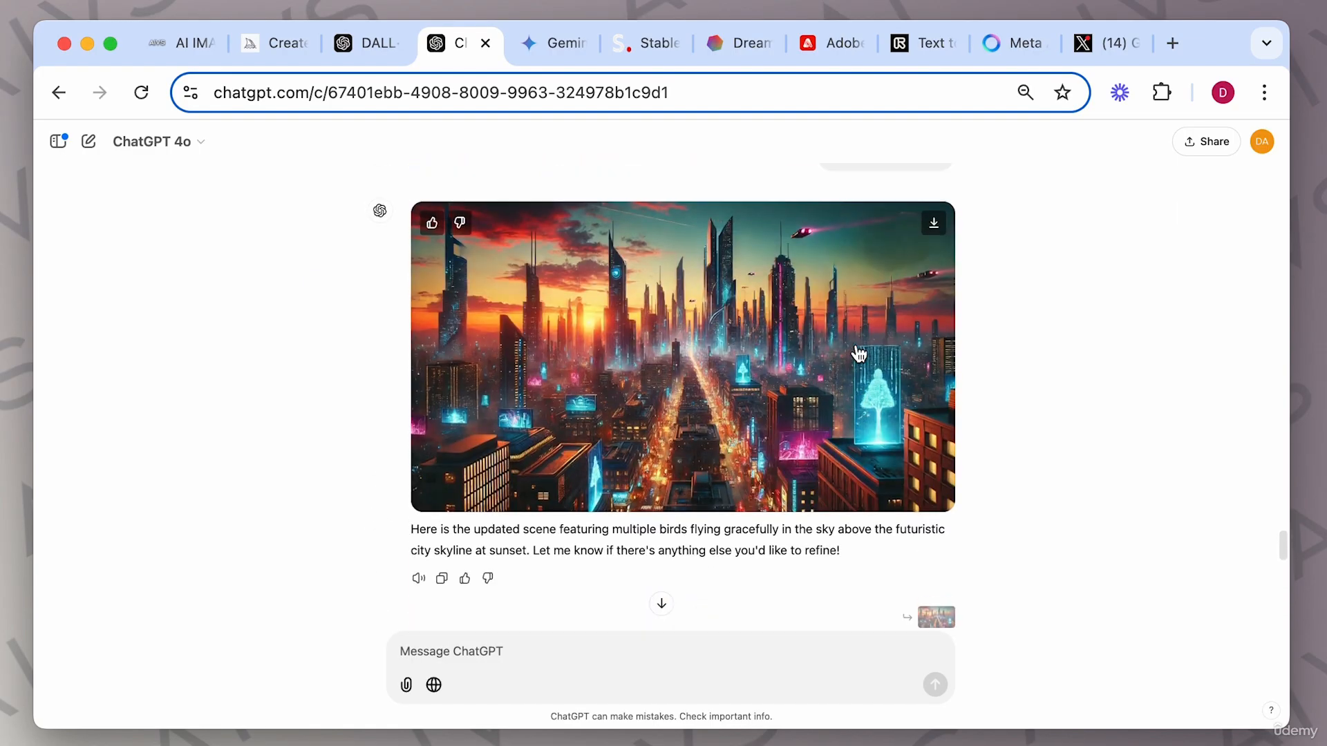
Open the sunset skyline image, request "add birds to the sky" for the whole image, and open the result.
{"action": "left_click", "coordinate": [867, 296]}
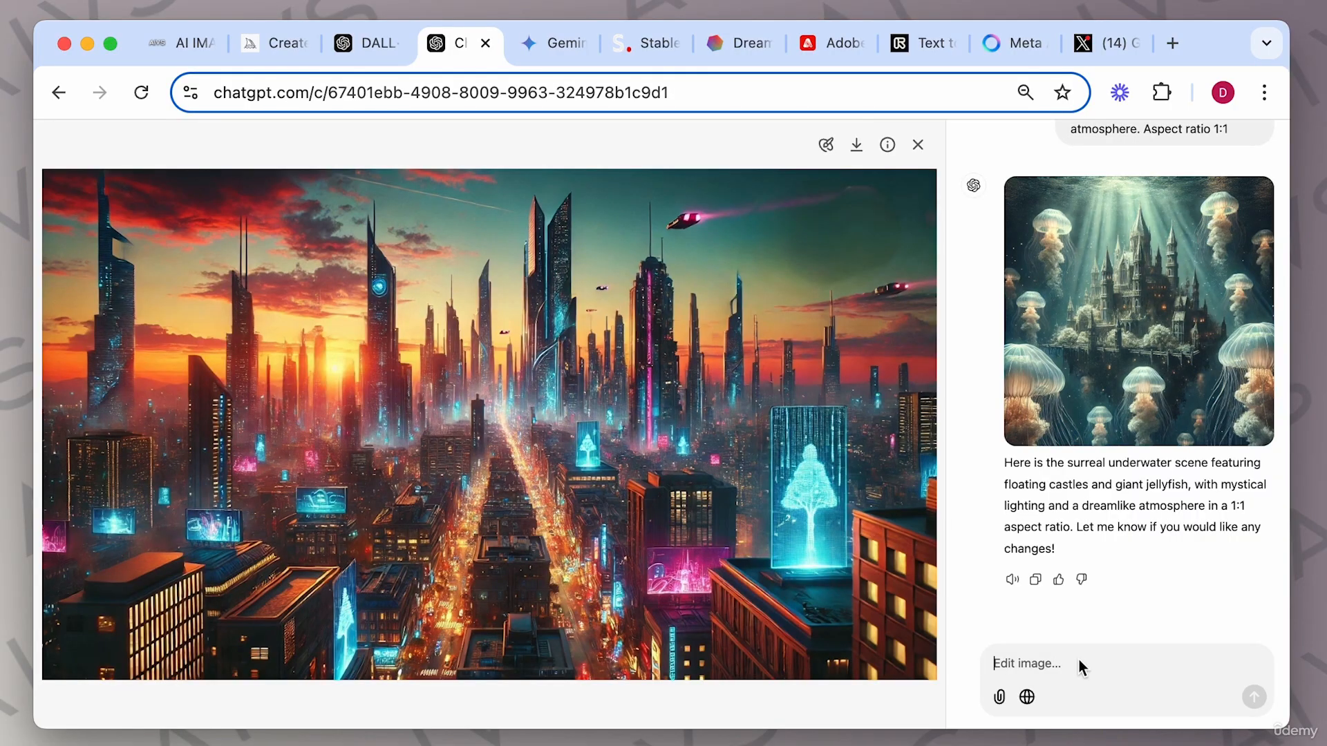
{"action": "type", "text": "add birds to the sky"}
{"action": "key", "text": "Return"}
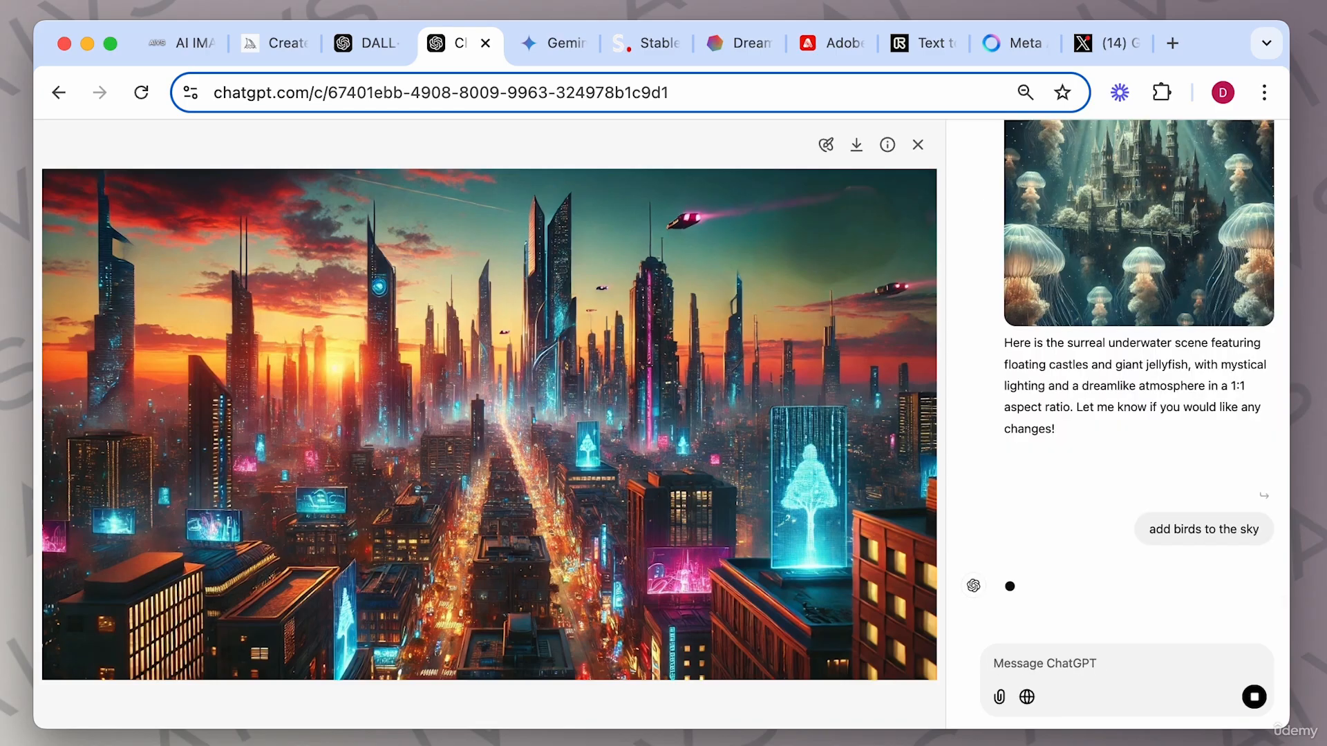
{"action": "left_click", "coordinate": [1213, 512]}
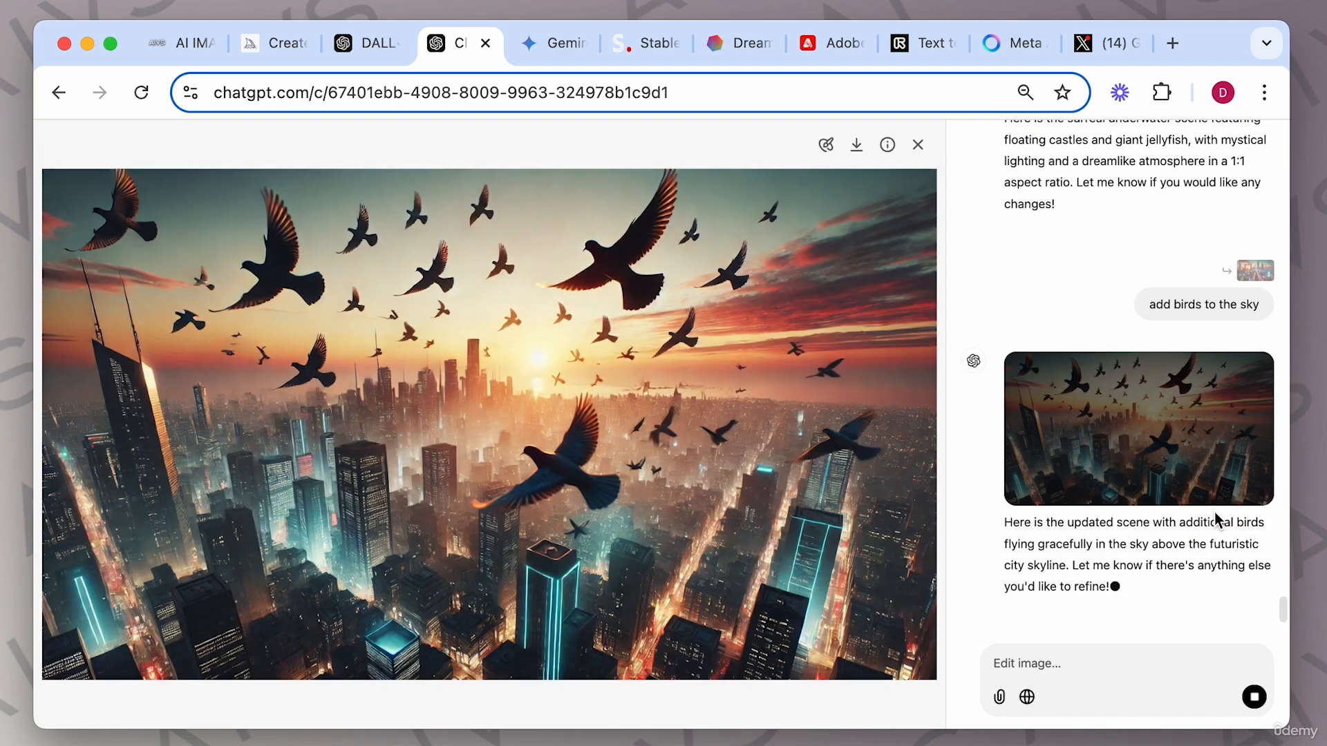
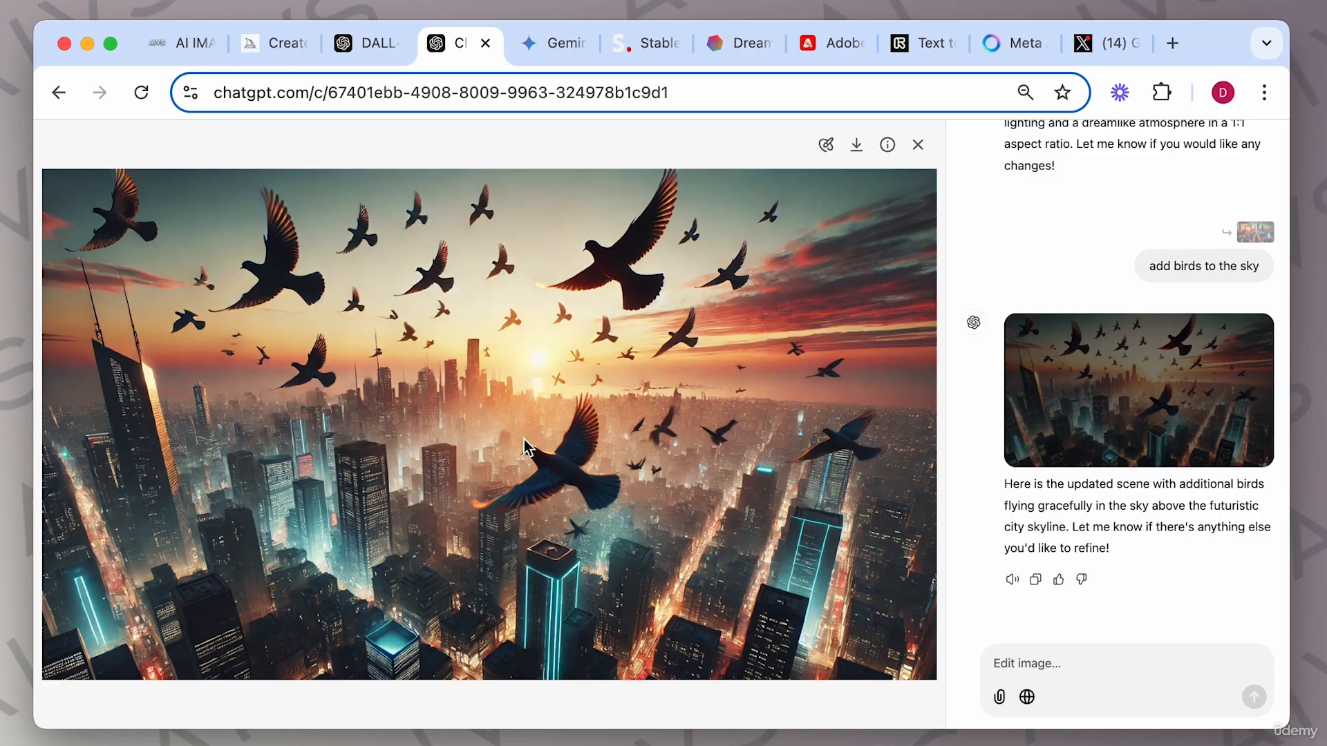
Close the viewer and read through the guide's section on noteworthy DALL-E prompt codes and parameters.
{"action": "left_click", "coordinate": [919, 146]}
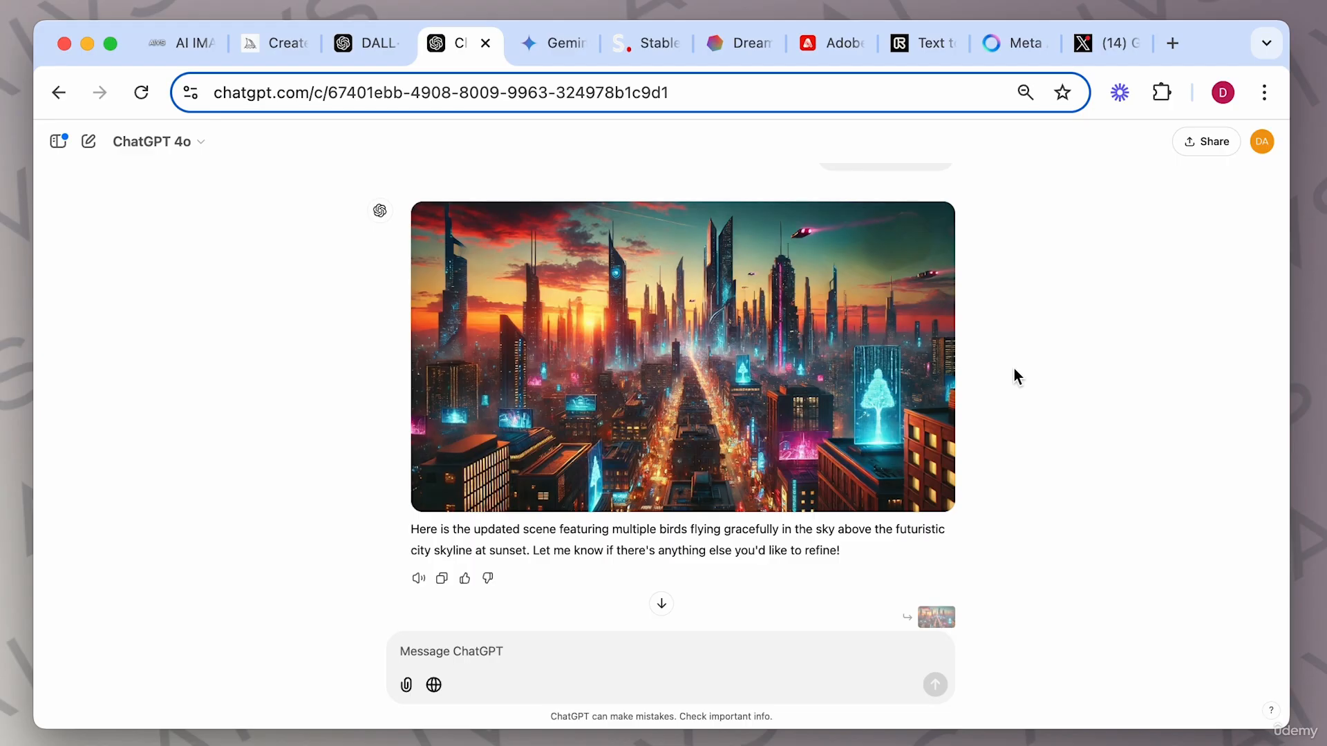
{"action": "key", "text": "super+1"}
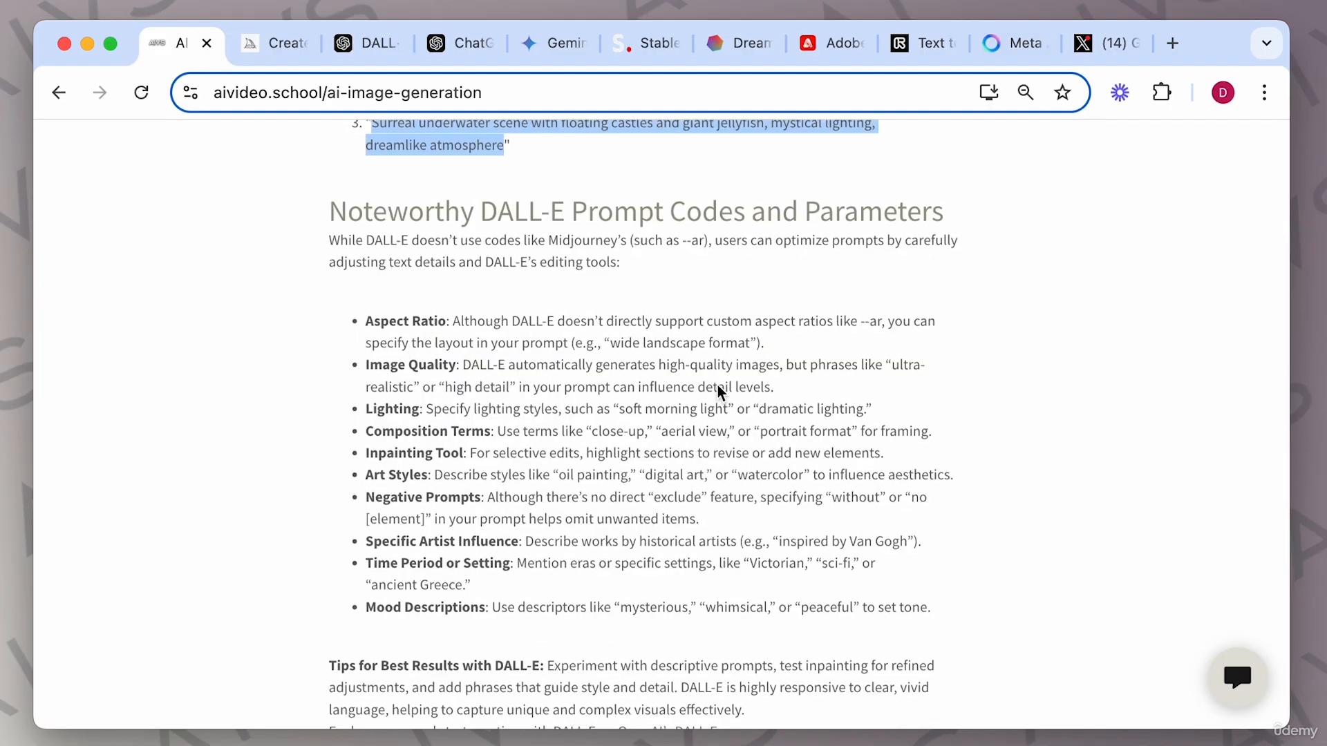
{"action": "scroll", "coordinate": [716, 389], "scroll_direction": "up", "scroll_amount": 8}
{"action": "left_click", "coordinate": [719, 391]}
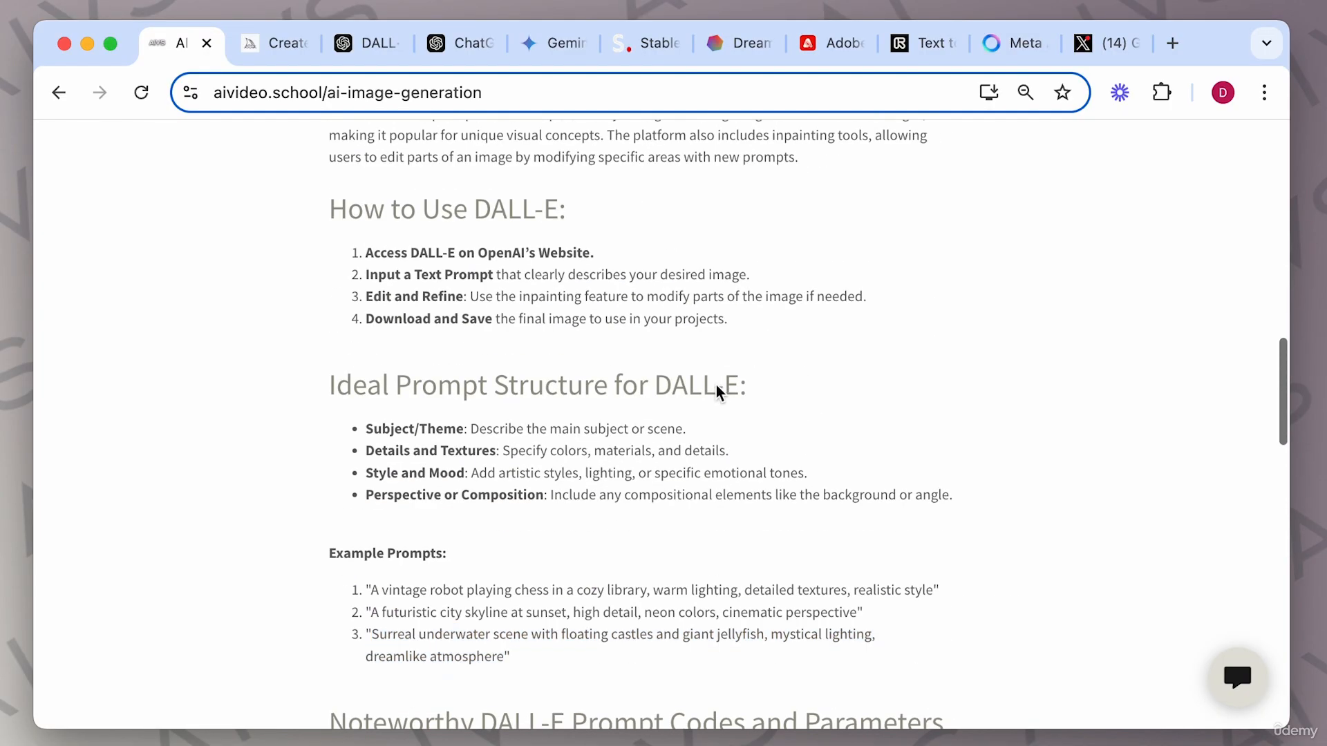
{"action": "scroll", "coordinate": [718, 390], "scroll_direction": "down", "scroll_amount": 10}
{"action": "scroll", "coordinate": [763, 414], "scroll_direction": "up", "scroll_amount": 2}
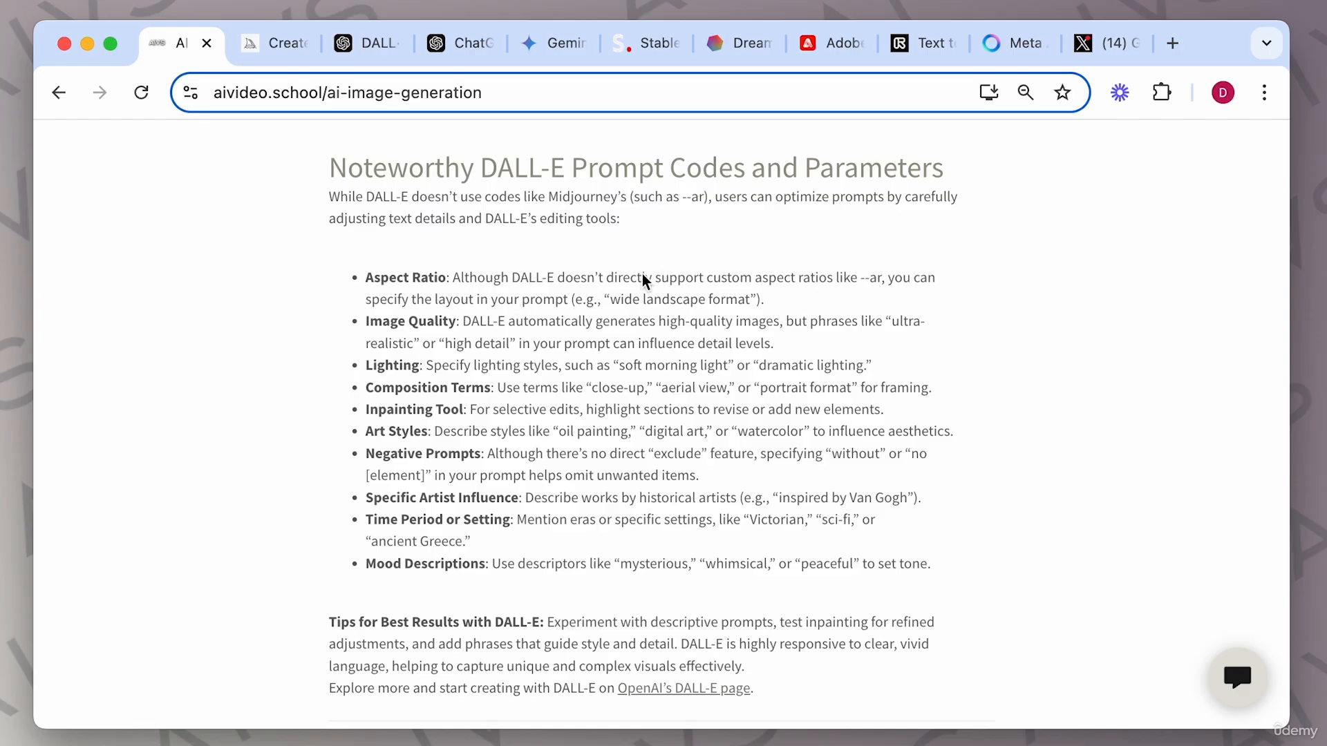
{"action": "left_click_drag", "start_coordinate": [862, 279], "coordinate": [884, 280]}
{"action": "left_click_drag", "start_coordinate": [446, 349], "coordinate": [511, 349]}
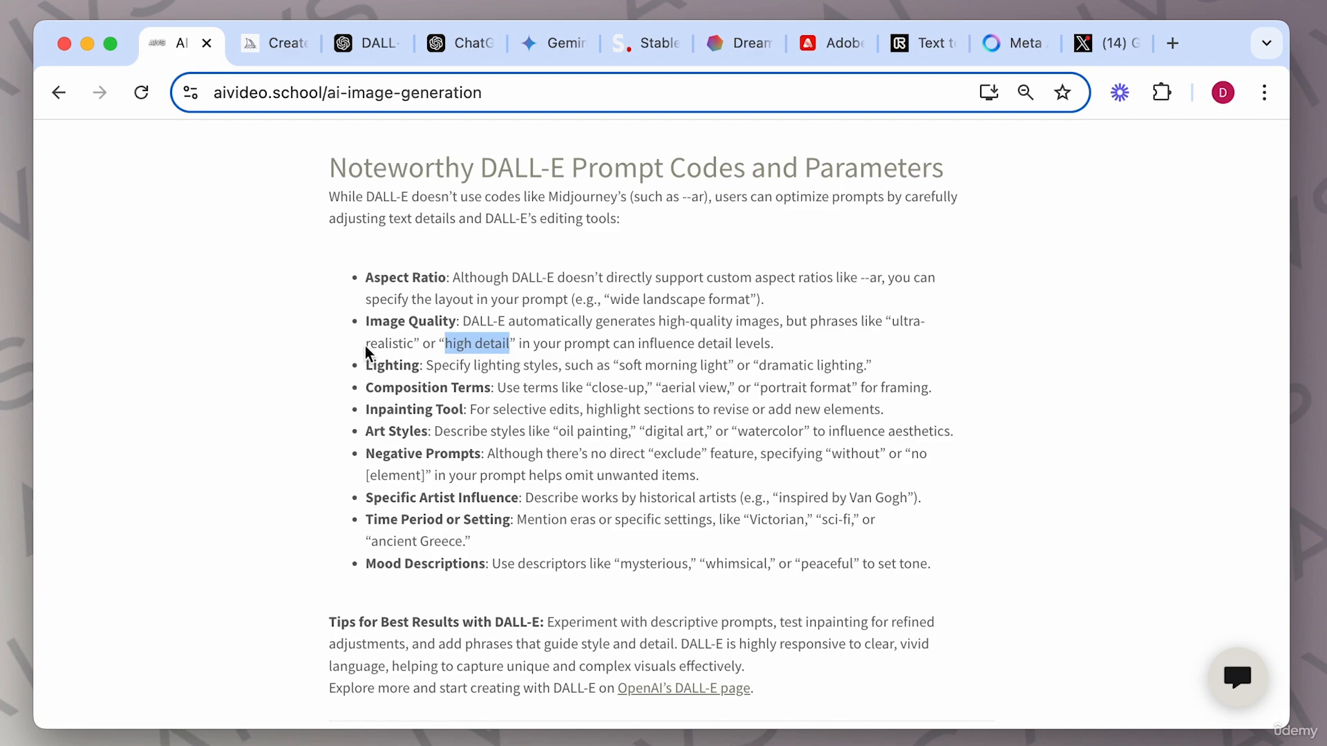
{"action": "left_click_drag", "start_coordinate": [367, 345], "coordinate": [403, 354]}
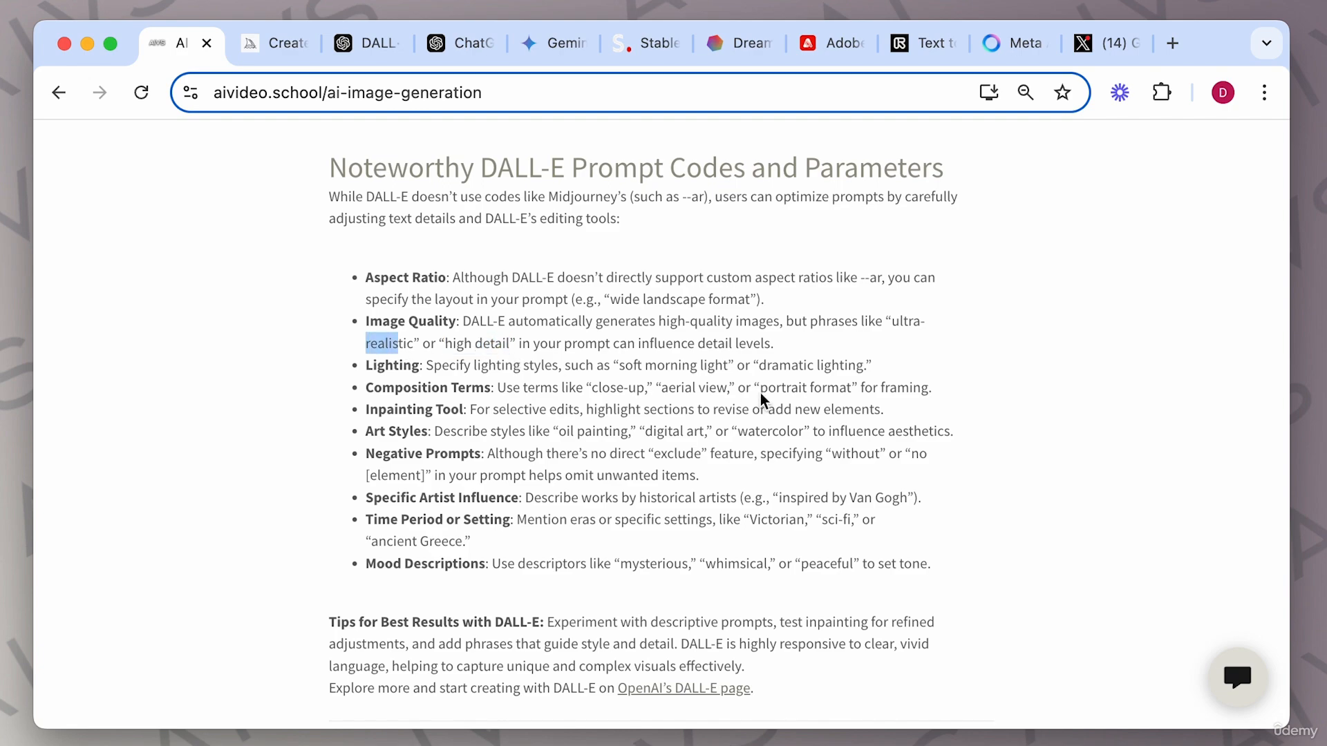
{"action": "left_click_drag", "start_coordinate": [367, 368], "coordinate": [504, 389]}
{"action": "left_click_drag", "start_coordinate": [607, 389], "coordinate": [753, 390]}
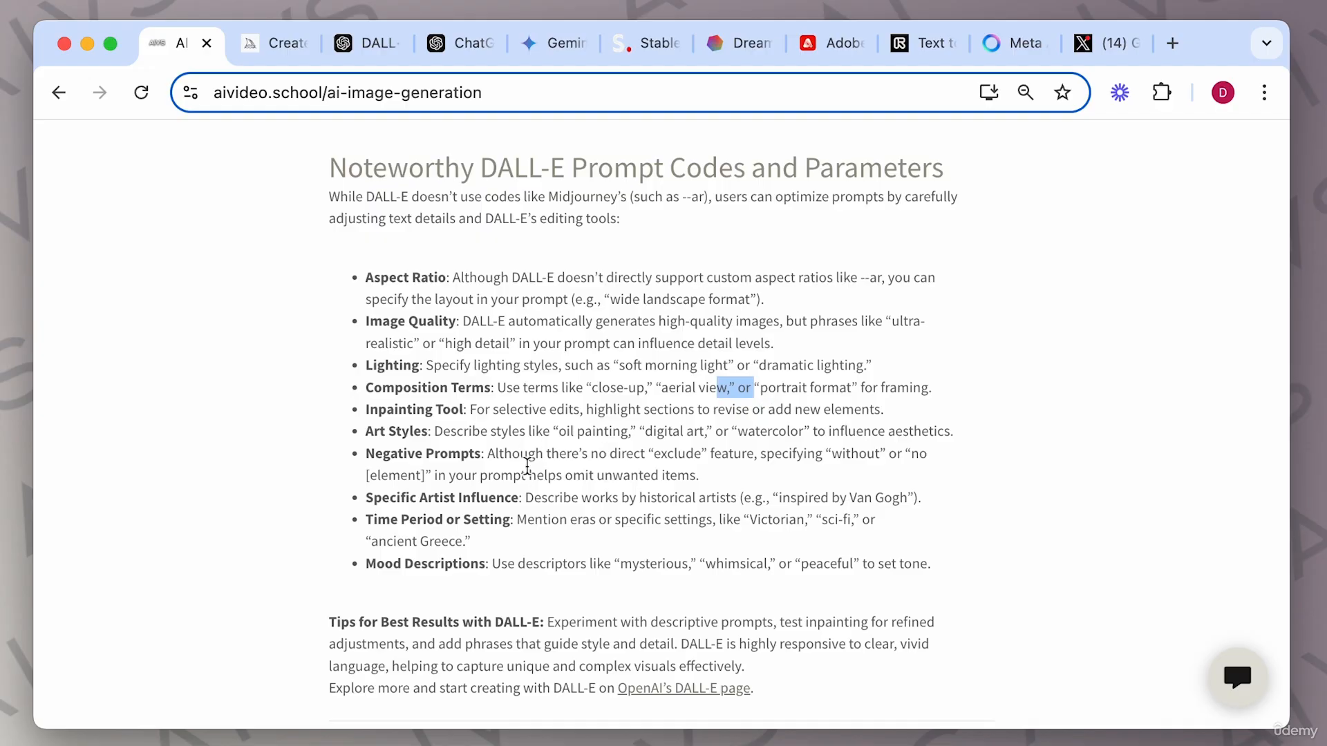
{"action": "left_click_drag", "start_coordinate": [469, 411], "coordinate": [881, 417]}
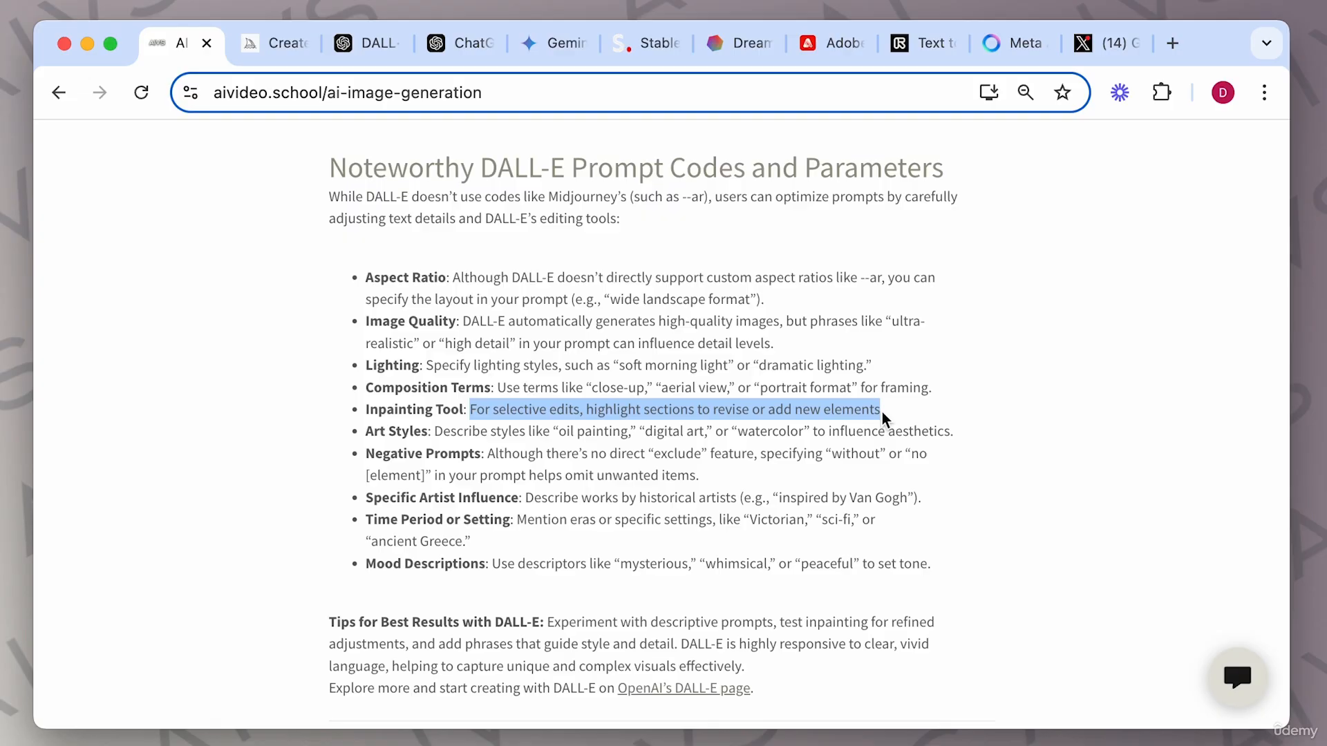
{"action": "left_click", "coordinate": [506, 441]}
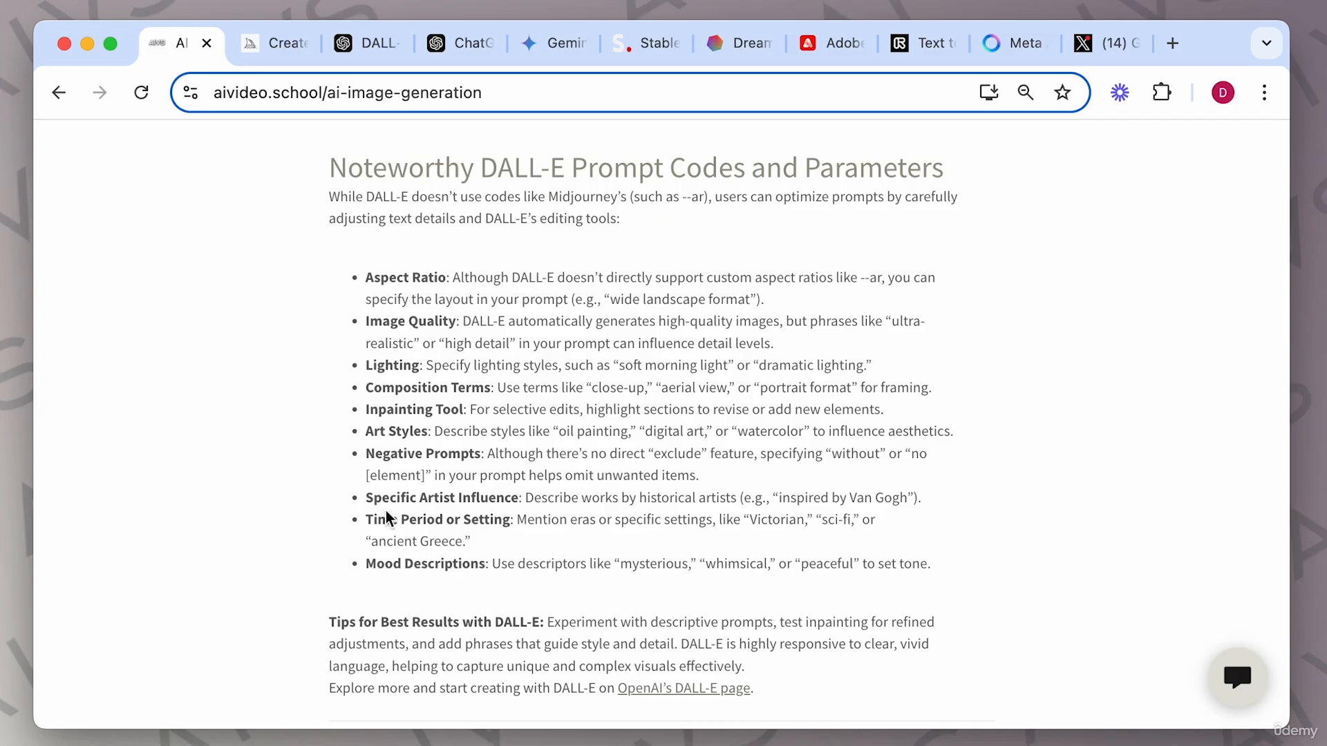
Return to the chat and view the underwater castle image enlarged, then close the viewer.
{"action": "left_click", "coordinate": [449, 44]}
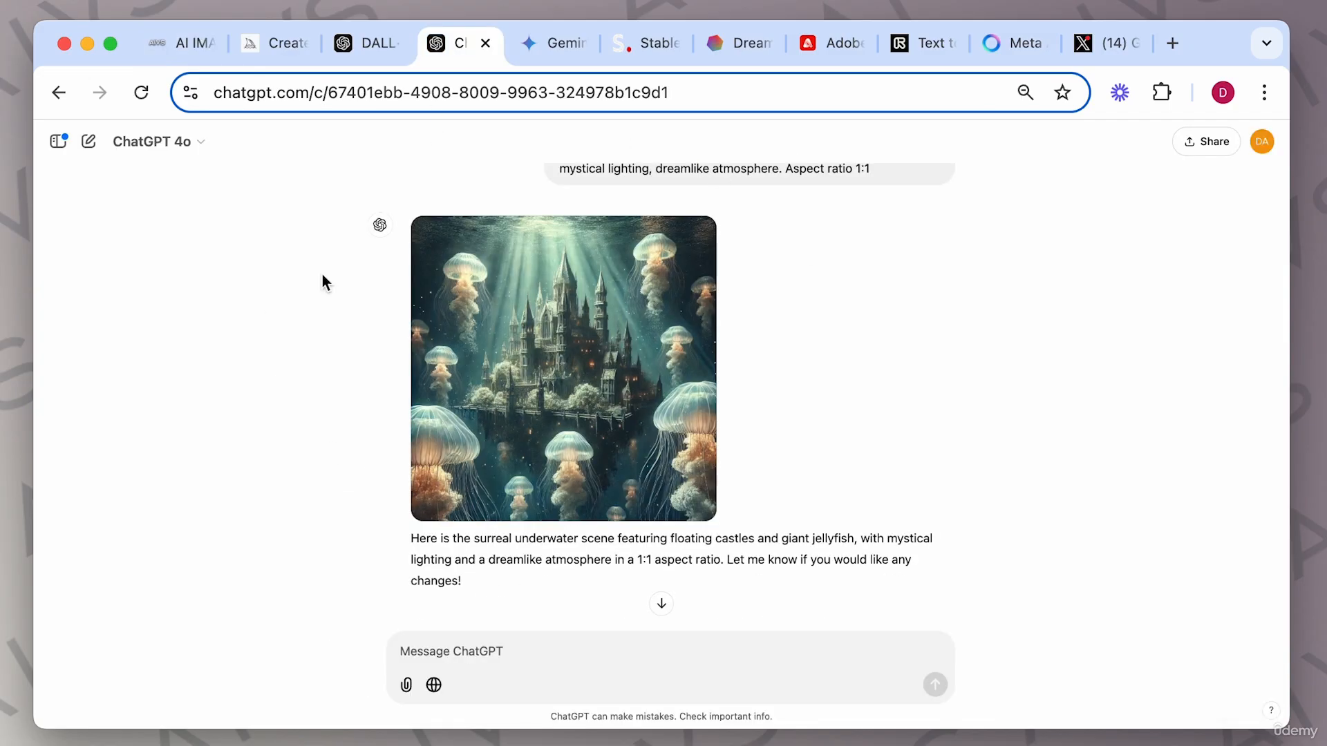
{"action": "mouse_move", "coordinate": [495, 419]}
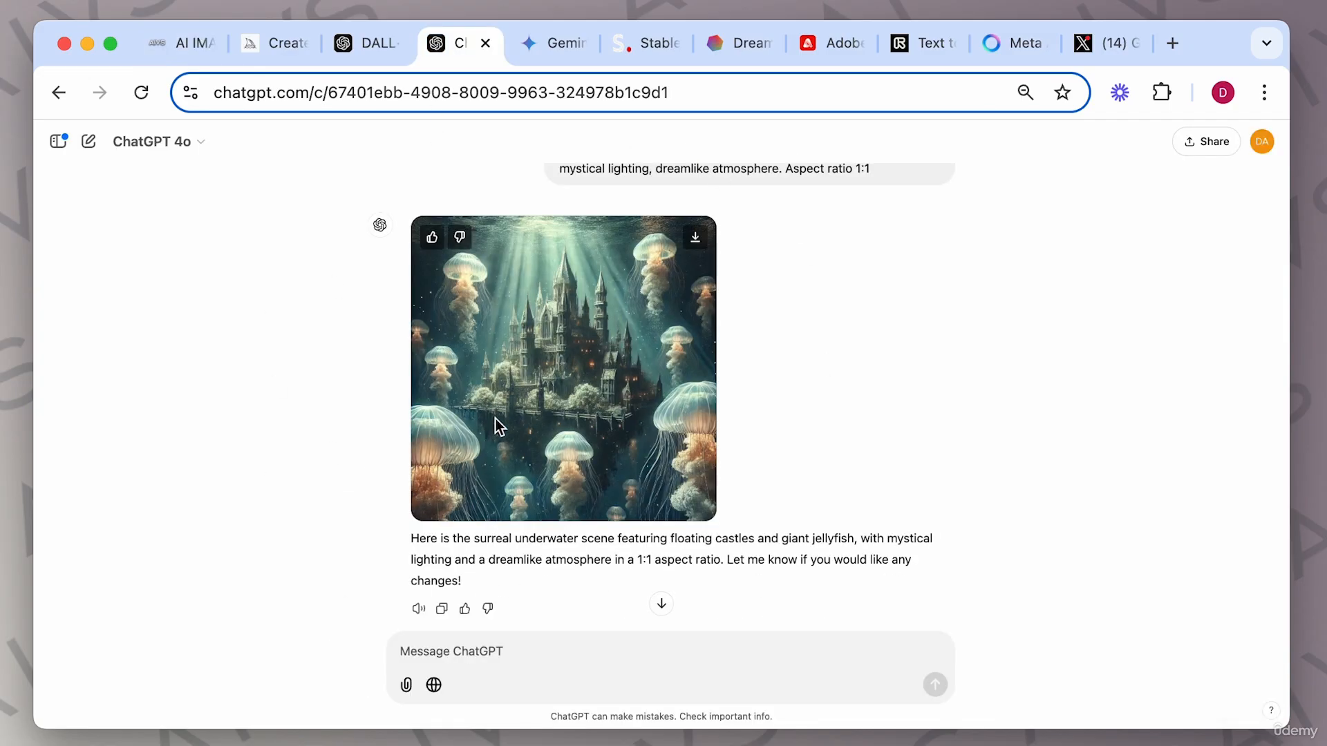
{"action": "left_click", "coordinate": [562, 333]}
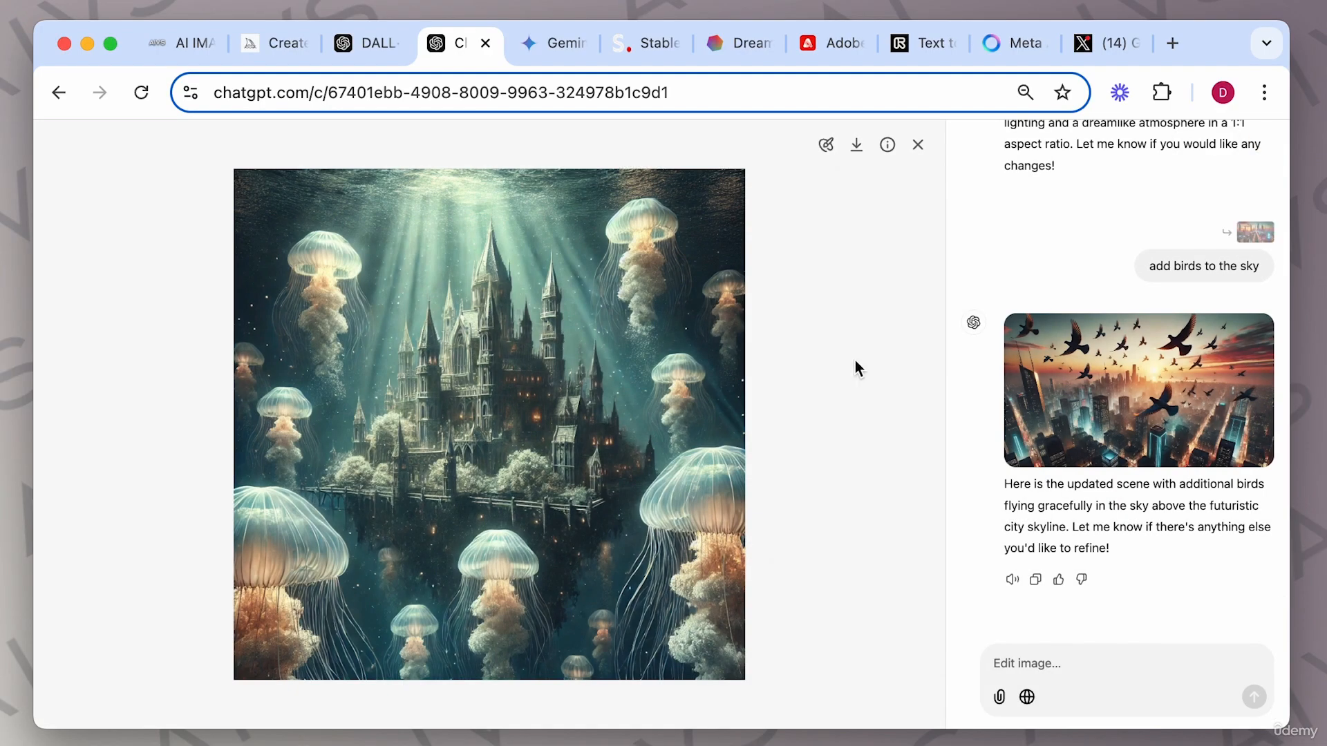
{"action": "left_click", "coordinate": [918, 145]}
Paste and submit the prompt "A vintage robot playing chess in a cozy library, warm lighting, detailed textures, realistic style".
{"action": "scroll", "coordinate": [650, 280], "scroll_direction": "down", "scroll_amount": 10}
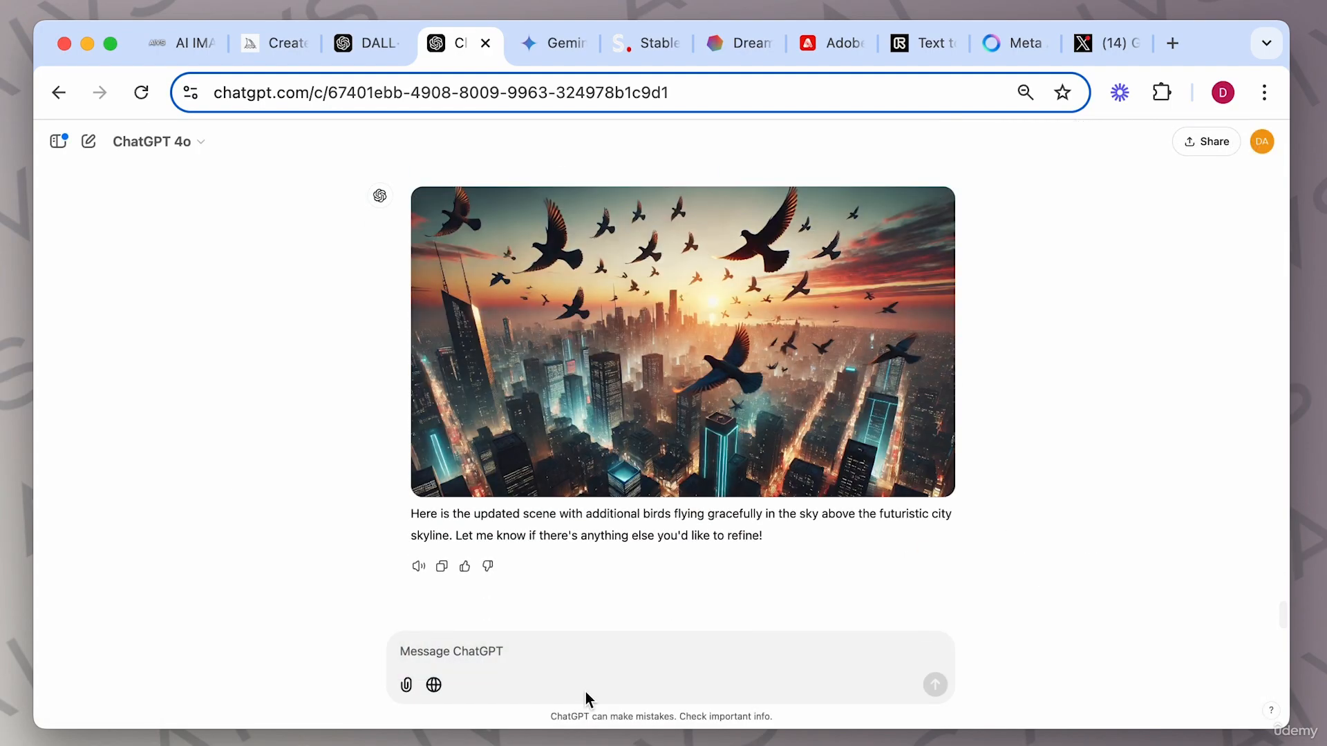
{"action": "left_click", "coordinate": [566, 652]}
{"action": "type", "text": "A vintage robot playing chess in a cozy library, warm lighting, detailed textures, realistic style"}
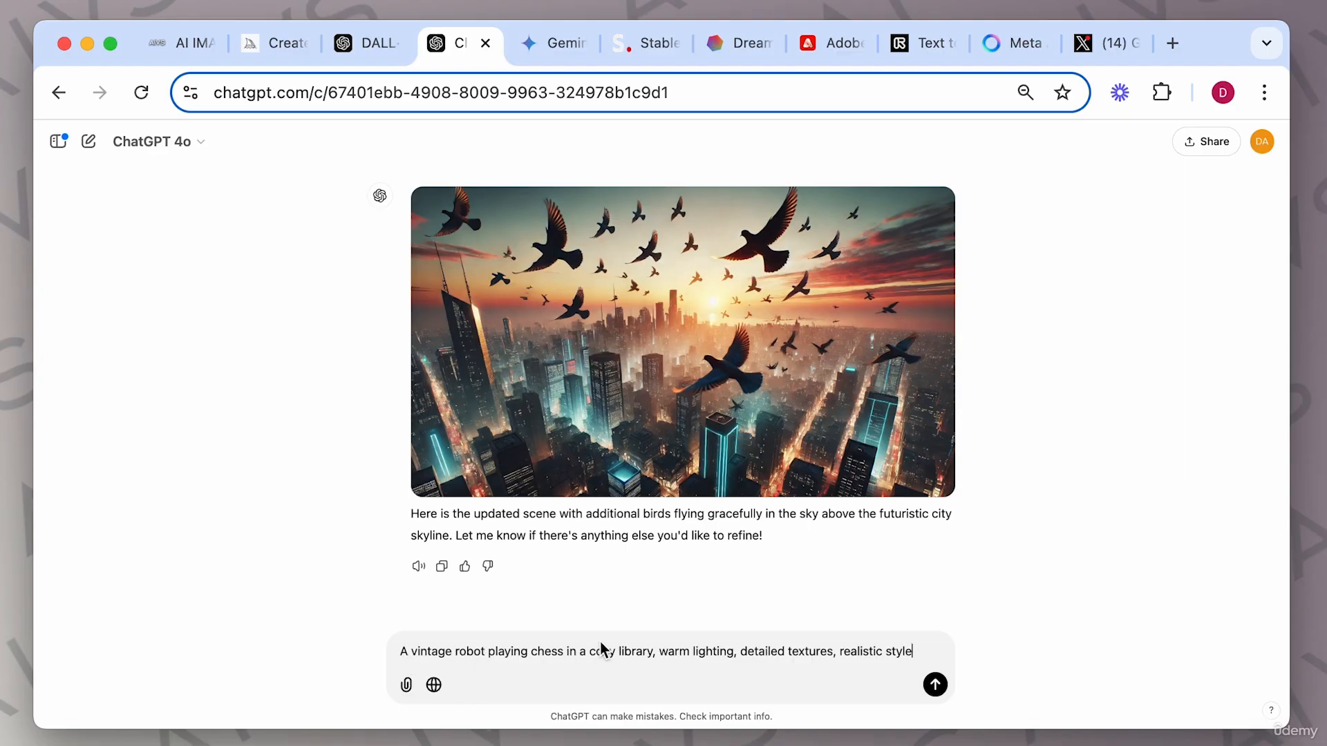
{"action": "left_click", "coordinate": [935, 685]}
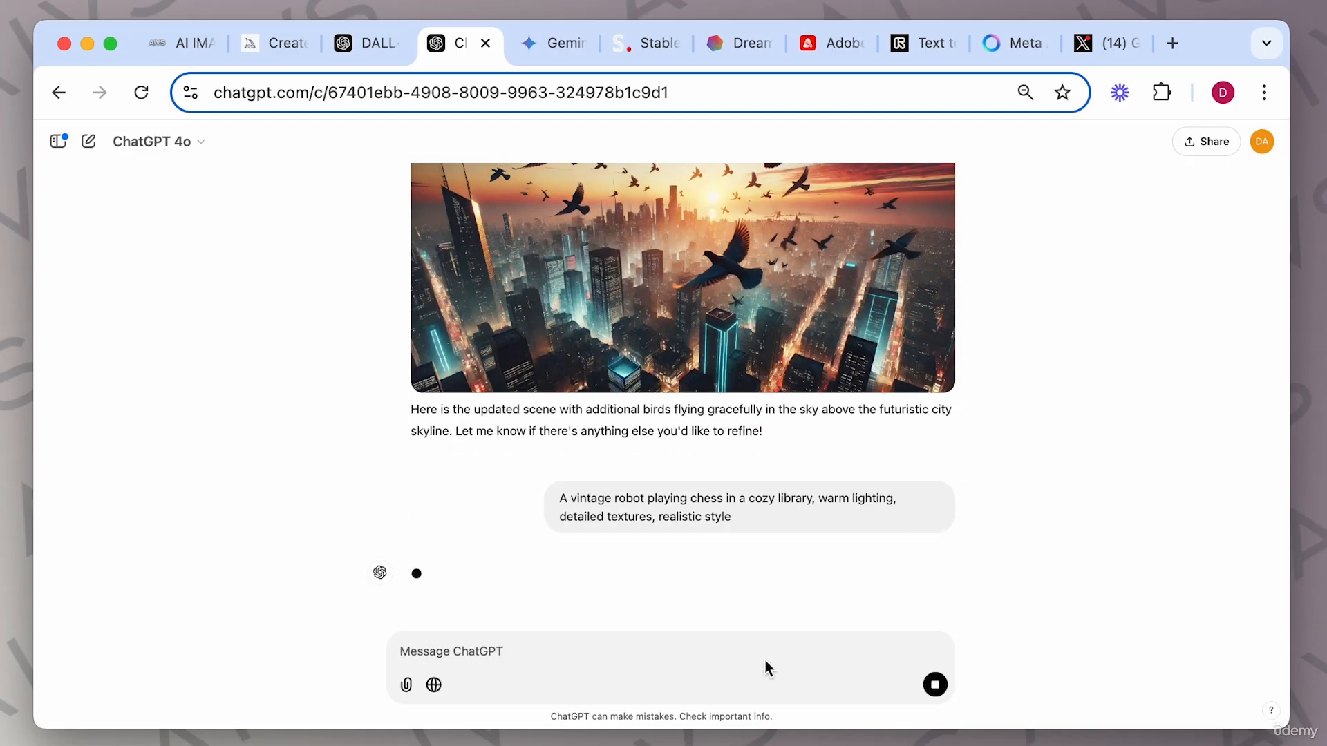
Submit the robot prompt again with "in the style of watercolor painting." appended.
{"action": "type", "text": "A vintage robot playing chess in a cozy library, warm lighting, detailed textures, realistic style"}
{"action": "type", "text": "in th"}
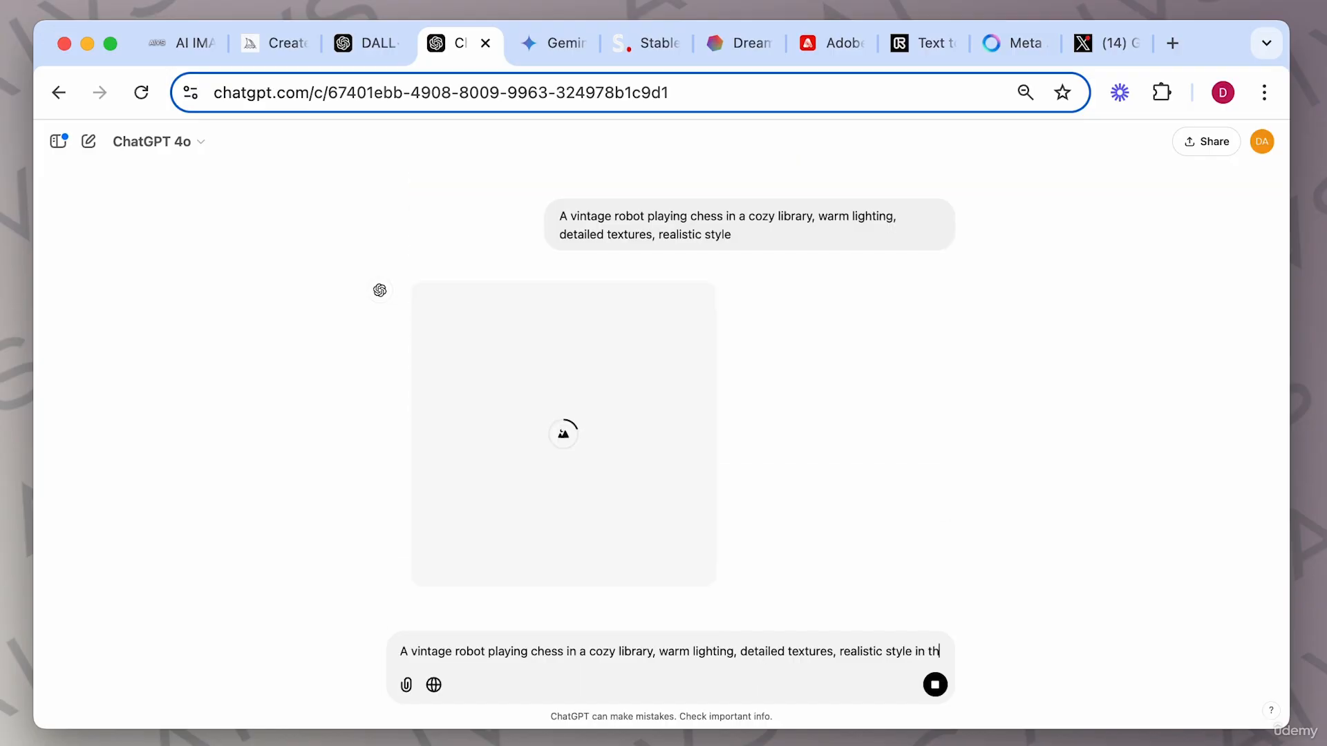
{"action": "type", "text": "e style of watercolor painting."}
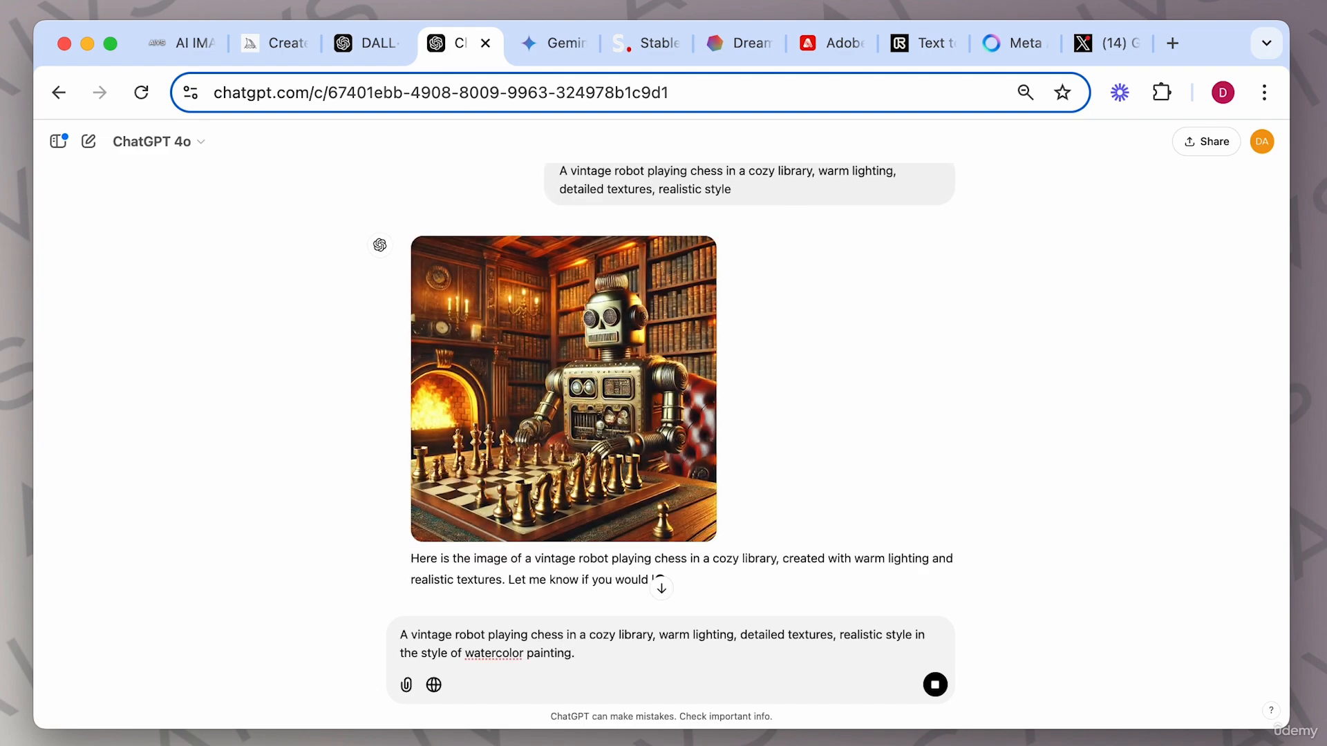
{"action": "key", "text": "Return"}
Open the realistic robot image and then the watercolor version enlarged, zooming in to inspect details, and close the viewer.
{"action": "left_click", "coordinate": [641, 262]}
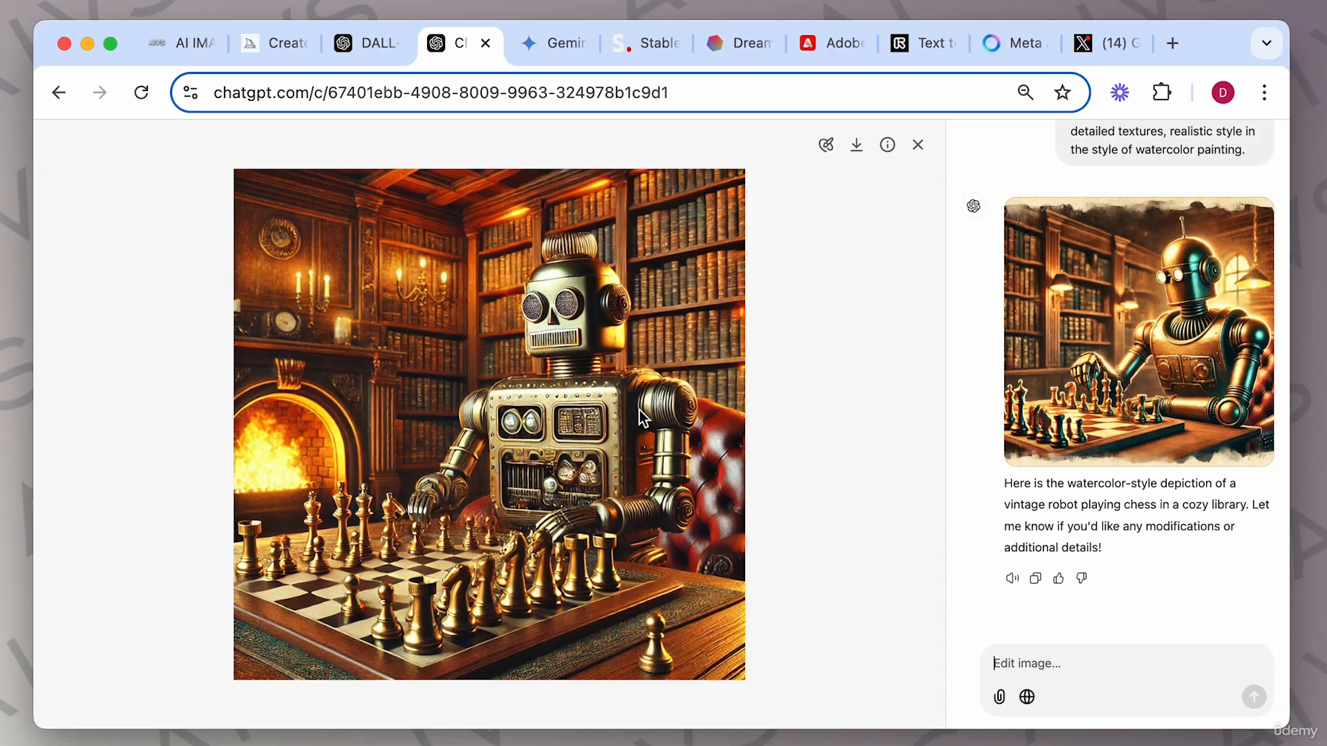
{"action": "left_click", "coordinate": [918, 145]}
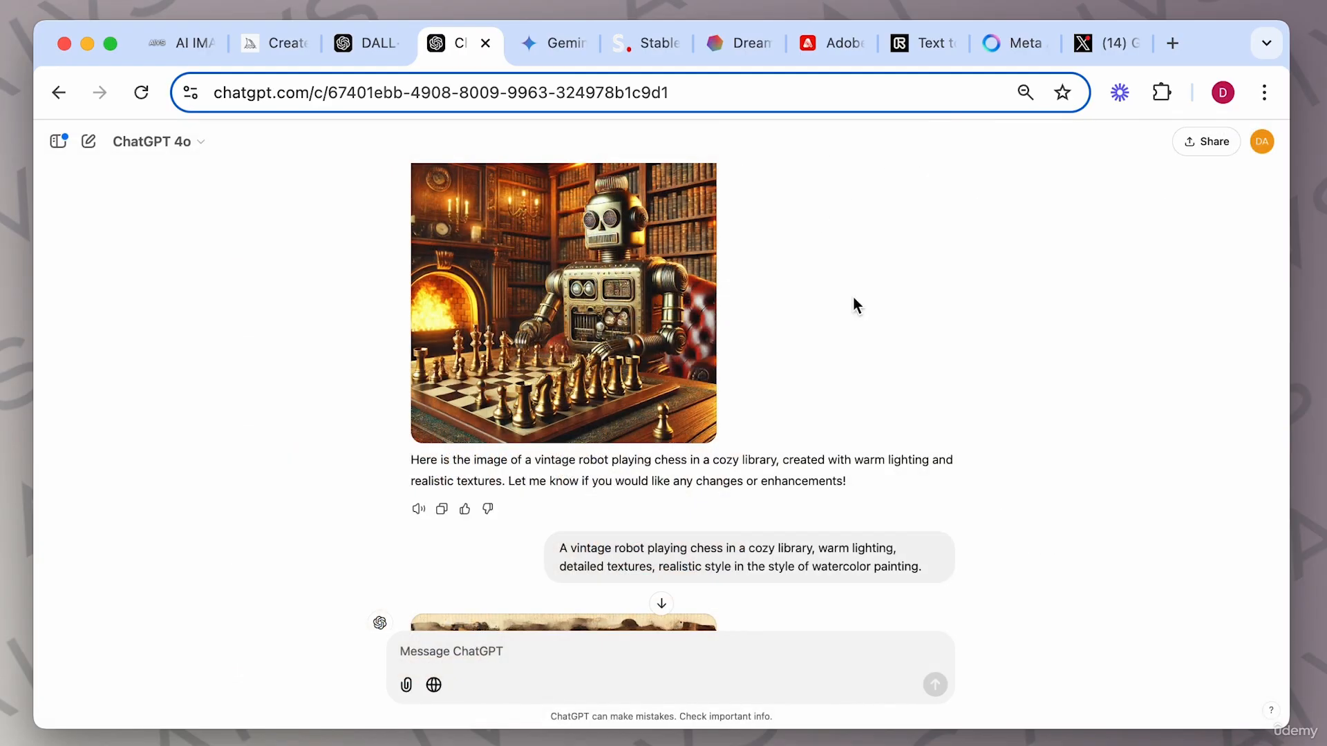
{"action": "scroll", "coordinate": [909, 331], "scroll_direction": "down", "scroll_amount": 5}
{"action": "left_click", "coordinate": [630, 344]}
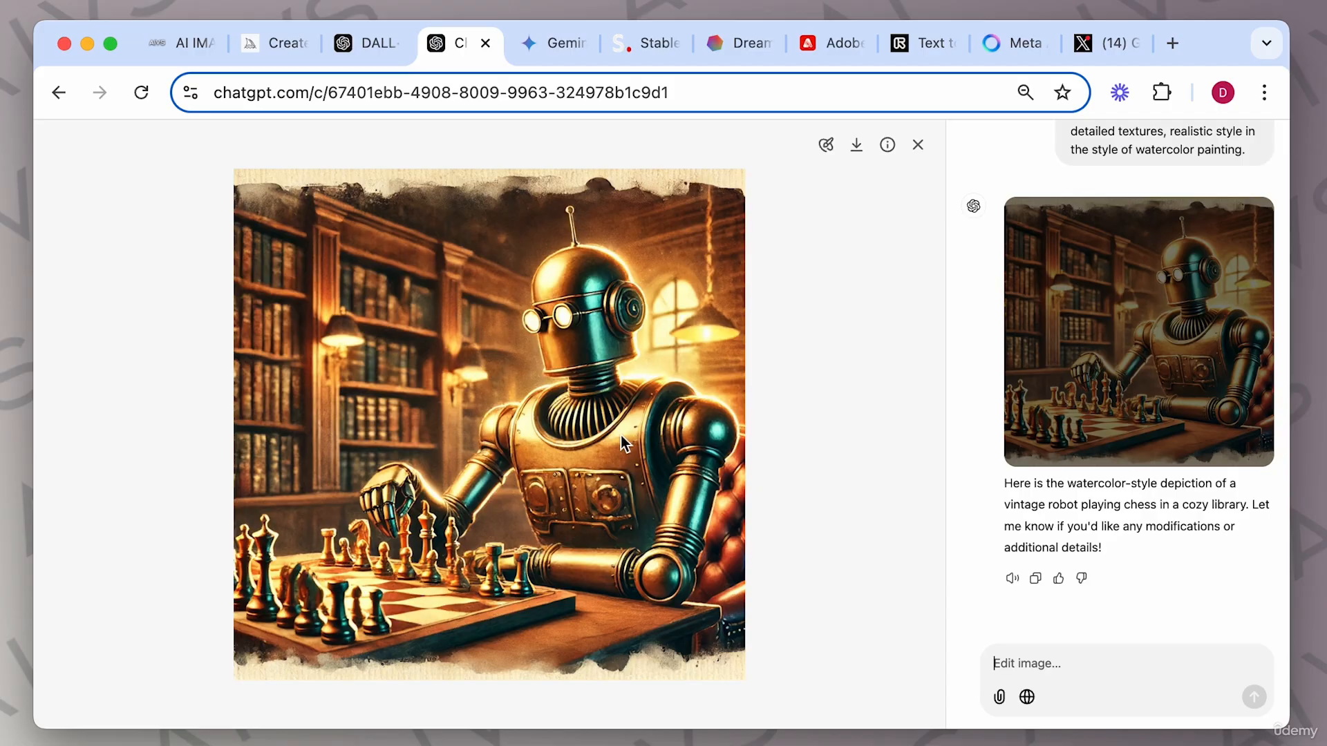
{"action": "scroll", "coordinate": [620, 436], "scroll_direction": "up", "scroll_amount": 3}
{"action": "scroll", "coordinate": [620, 435], "scroll_direction": "up", "scroll_amount": 5}
{"action": "scroll", "coordinate": [621, 435], "scroll_direction": "up", "scroll_amount": 2}
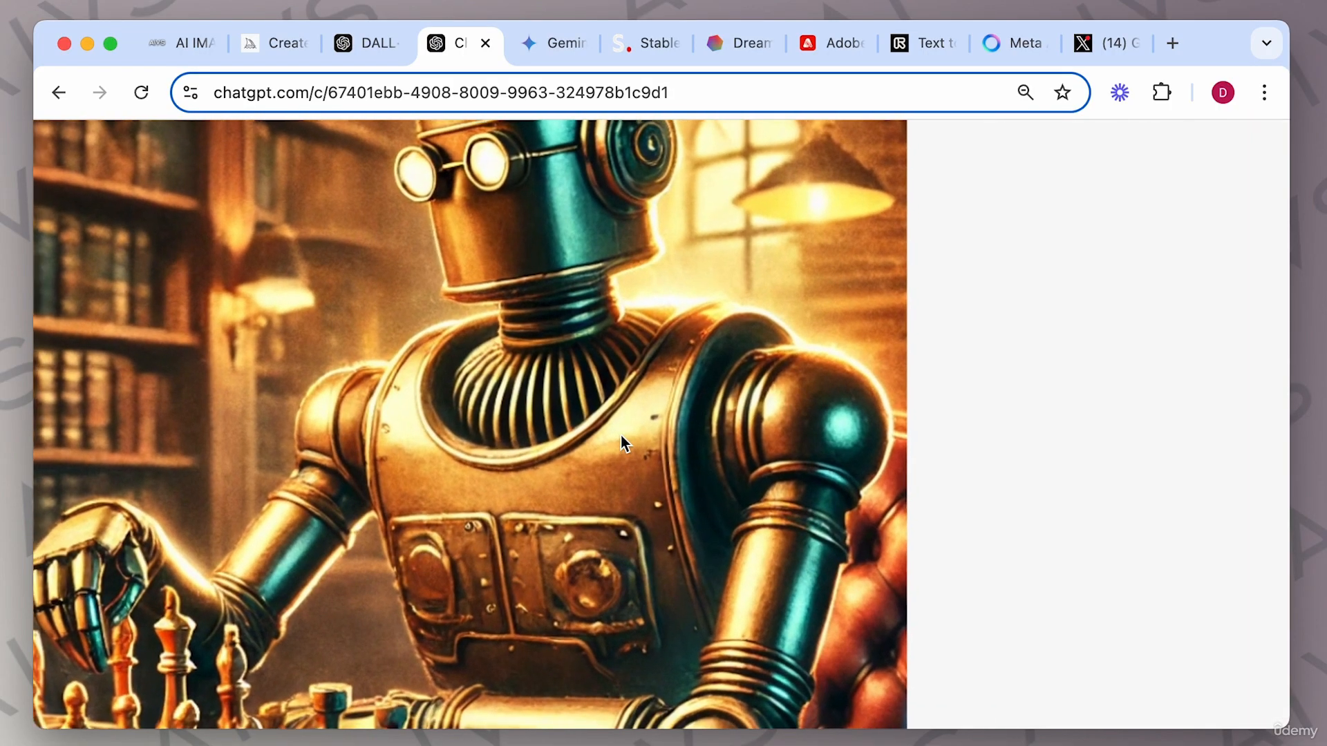
{"action": "scroll", "coordinate": [621, 435], "scroll_direction": "down", "scroll_amount": 2}
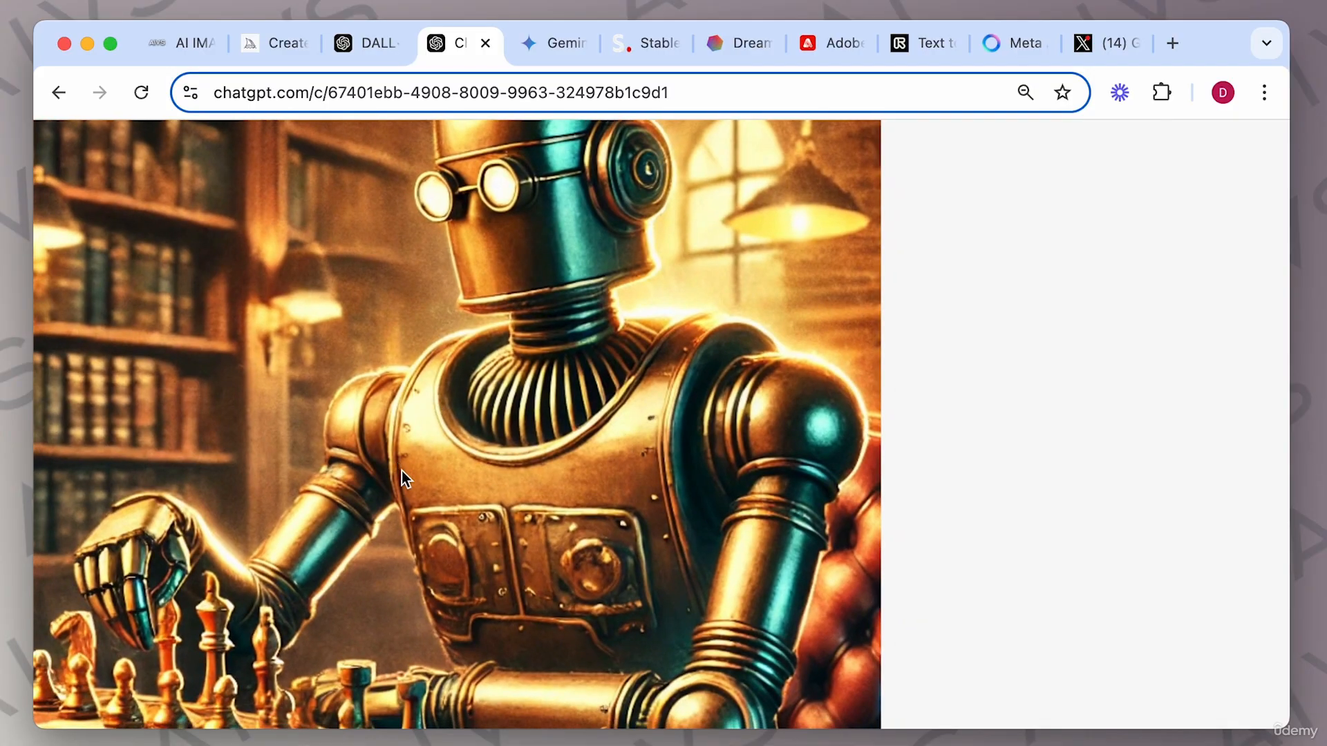
{"action": "scroll", "coordinate": [504, 514], "scroll_direction": "down", "scroll_amount": 5}
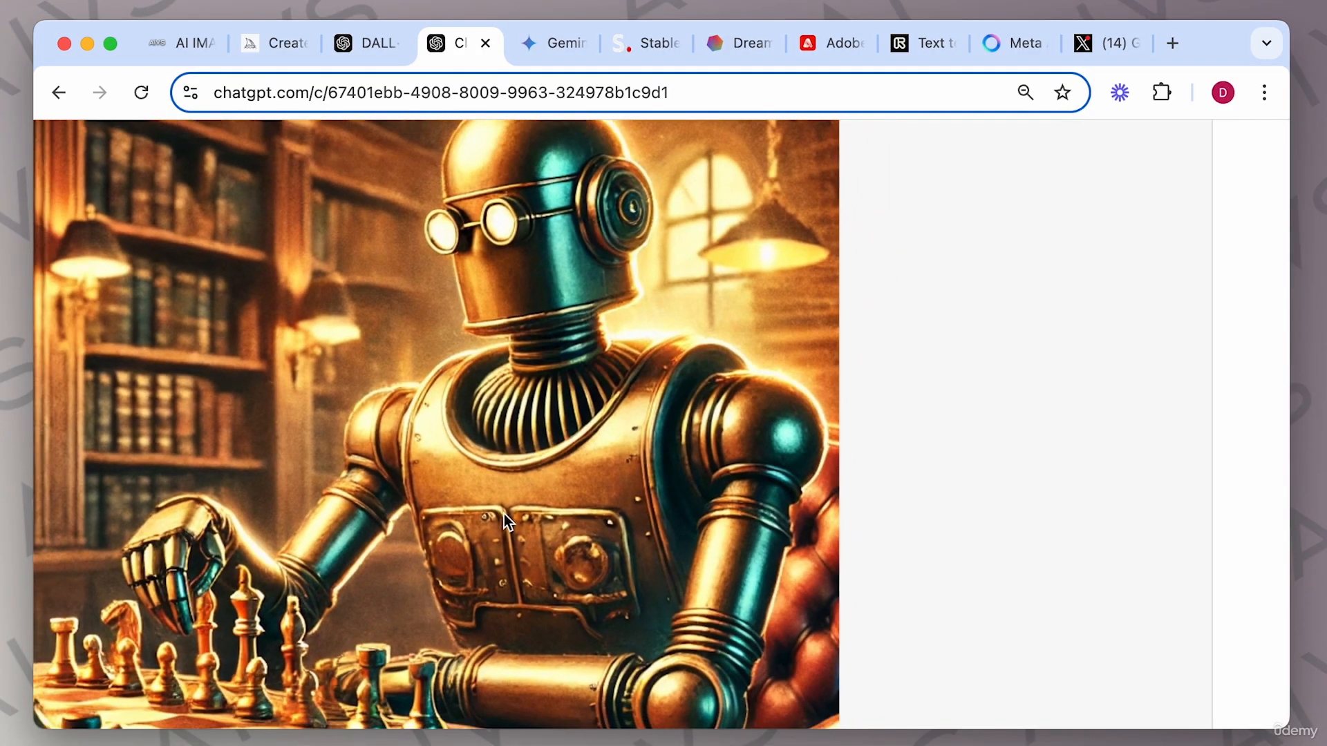
{"action": "scroll", "coordinate": [504, 513], "scroll_direction": "down", "scroll_amount": 3}
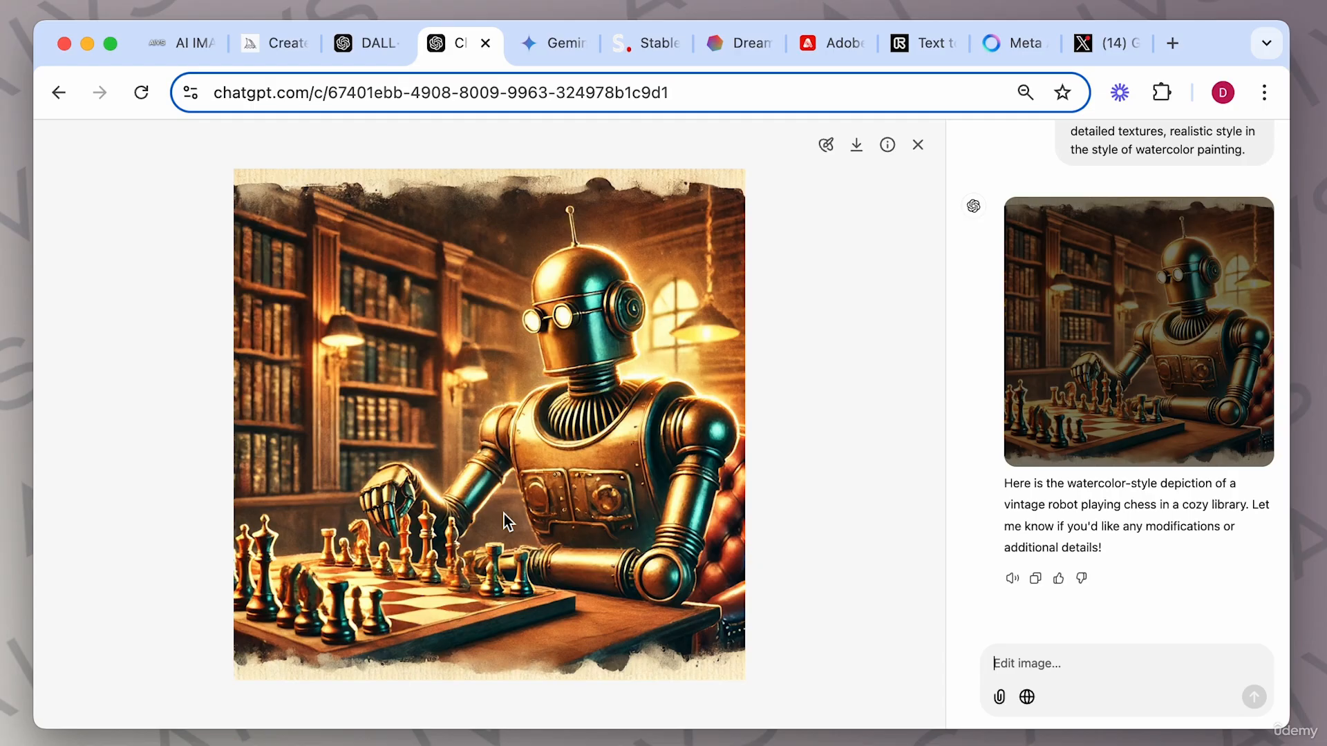
{"action": "left_click", "coordinate": [919, 145]}
{"action": "scroll", "coordinate": [906, 364], "scroll_direction": "down", "scroll_amount": 3}
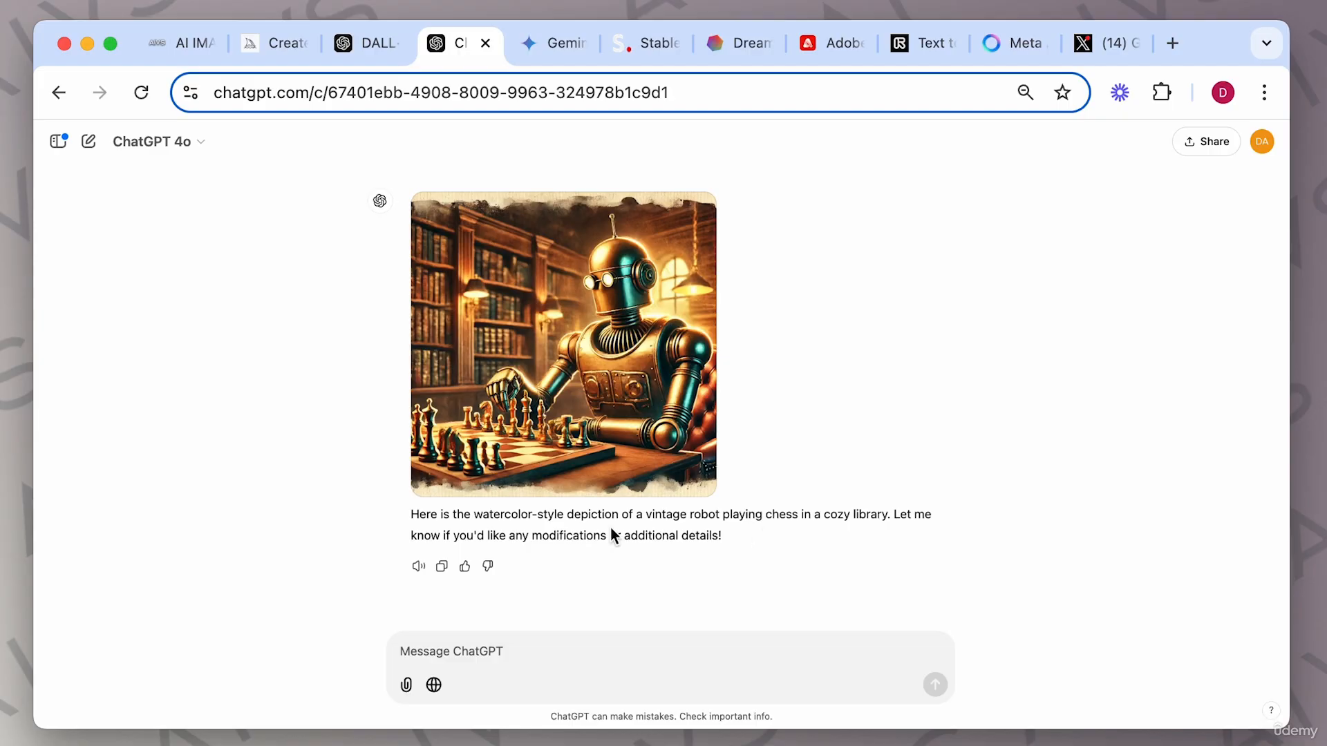
Copy the watercolor prompt, change its style to "in the style of anime." and submit it.
{"action": "scroll", "coordinate": [733, 423], "scroll_direction": "up", "scroll_amount": 5}
{"action": "left_click_drag", "start_coordinate": [561, 301], "coordinate": [900, 337]}
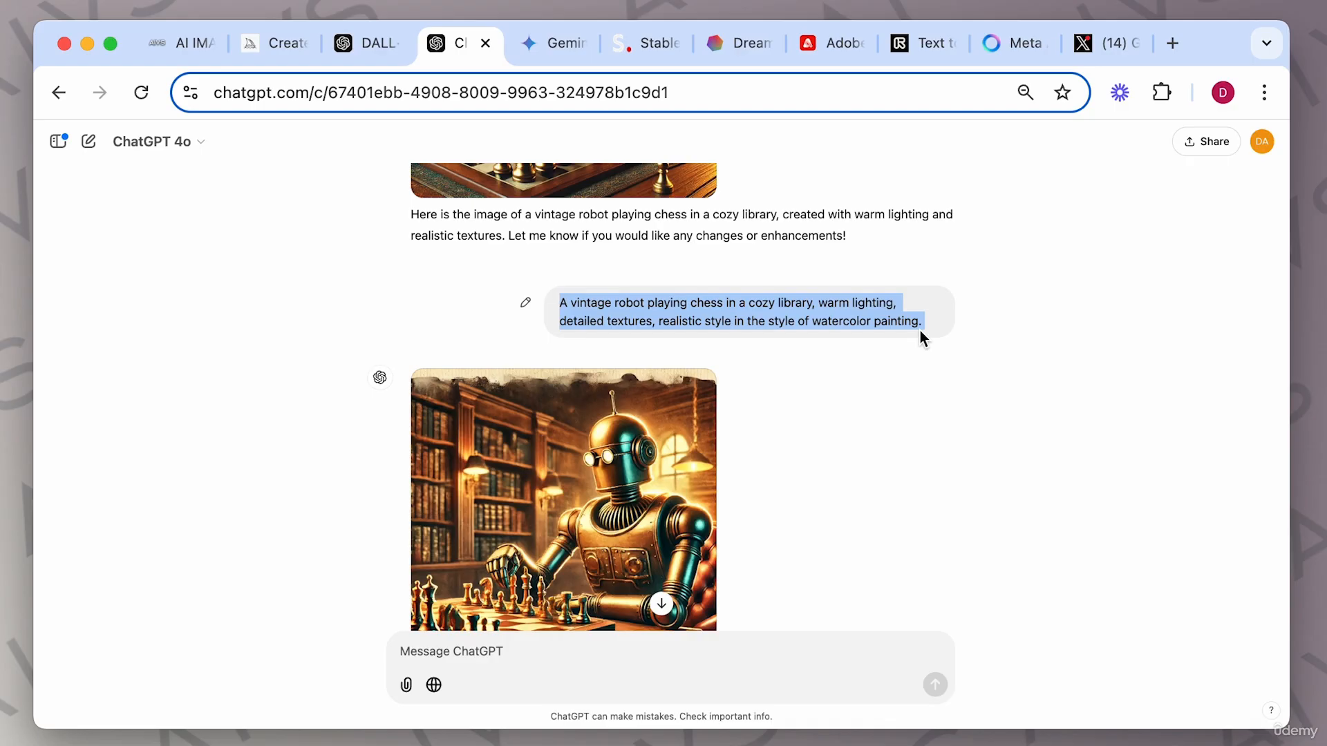
{"action": "left_click", "coordinate": [586, 644]}
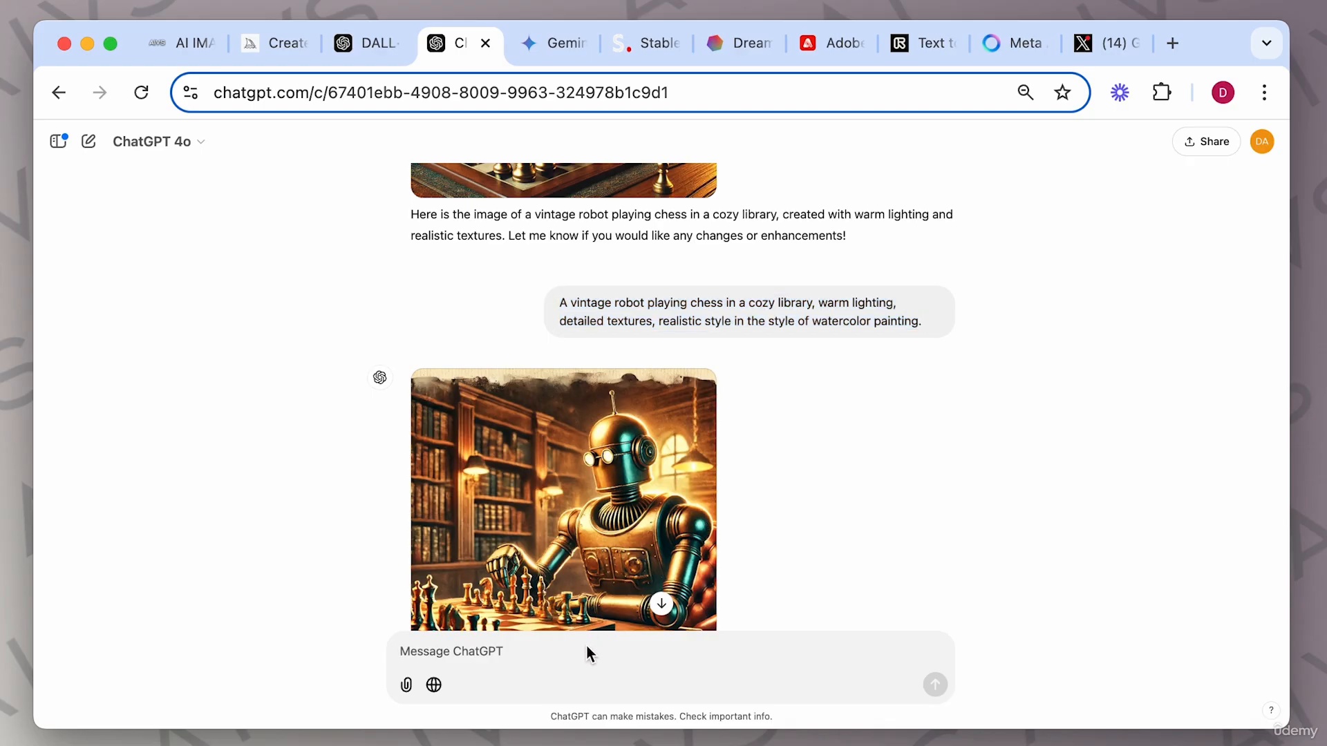
{"action": "type", "text": "A vintage robot playing chess in a cozy library, warm lighting, detailed textures, realistic style in the style of watercolor painting."}
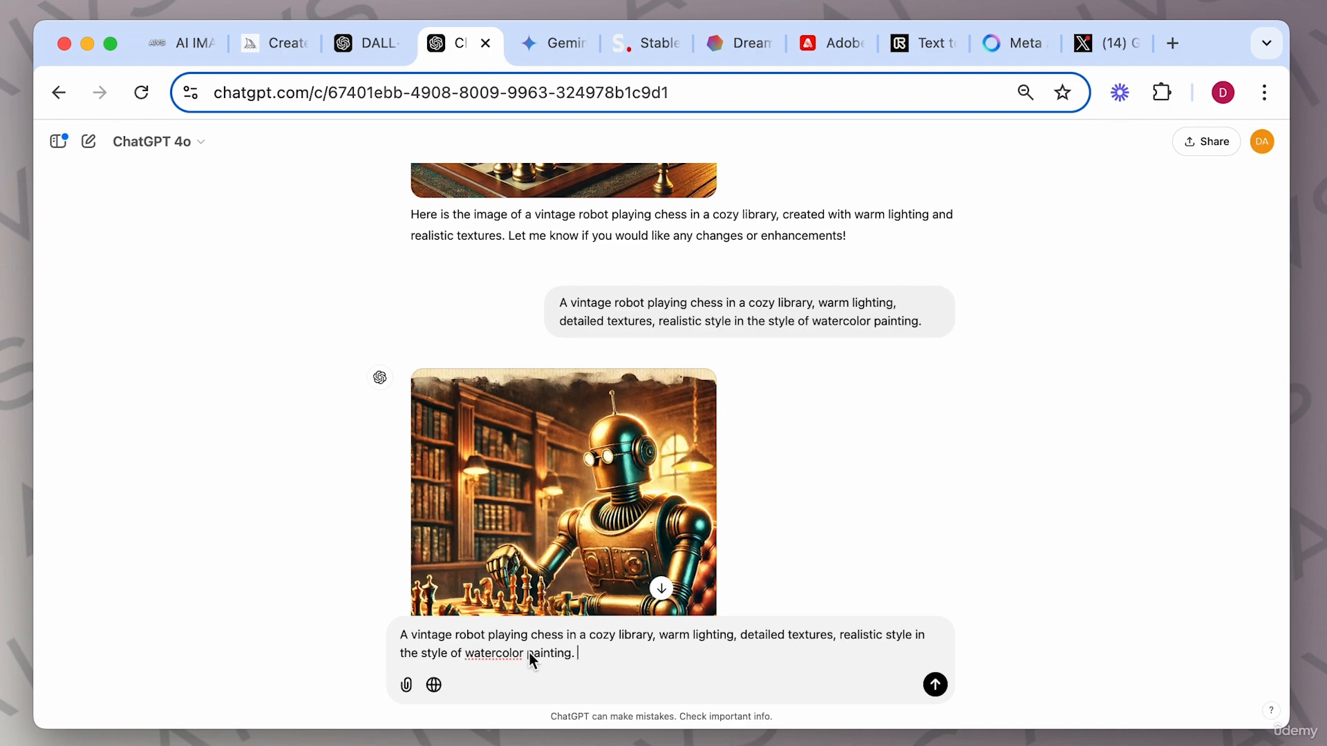
{"action": "type", "text": "anime"}
{"action": "left_click", "coordinate": [484, 655]}
{"action": "key", "text": "BackSpace"}
{"action": "type", "text": "i"}
{"action": "key", "text": "Return"}
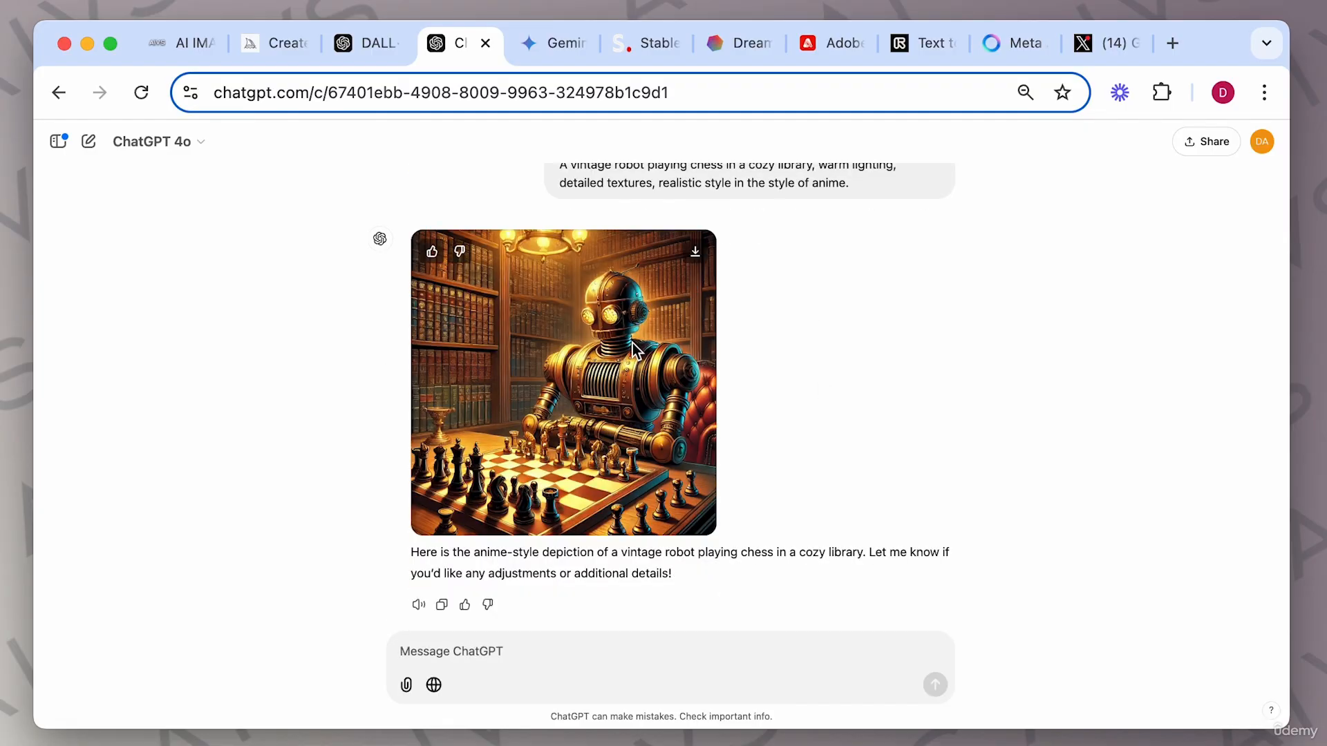
Open the anime-style robot image enlarged, zoom in to inspect it, and close the viewer.
{"action": "left_click", "coordinate": [698, 387]}
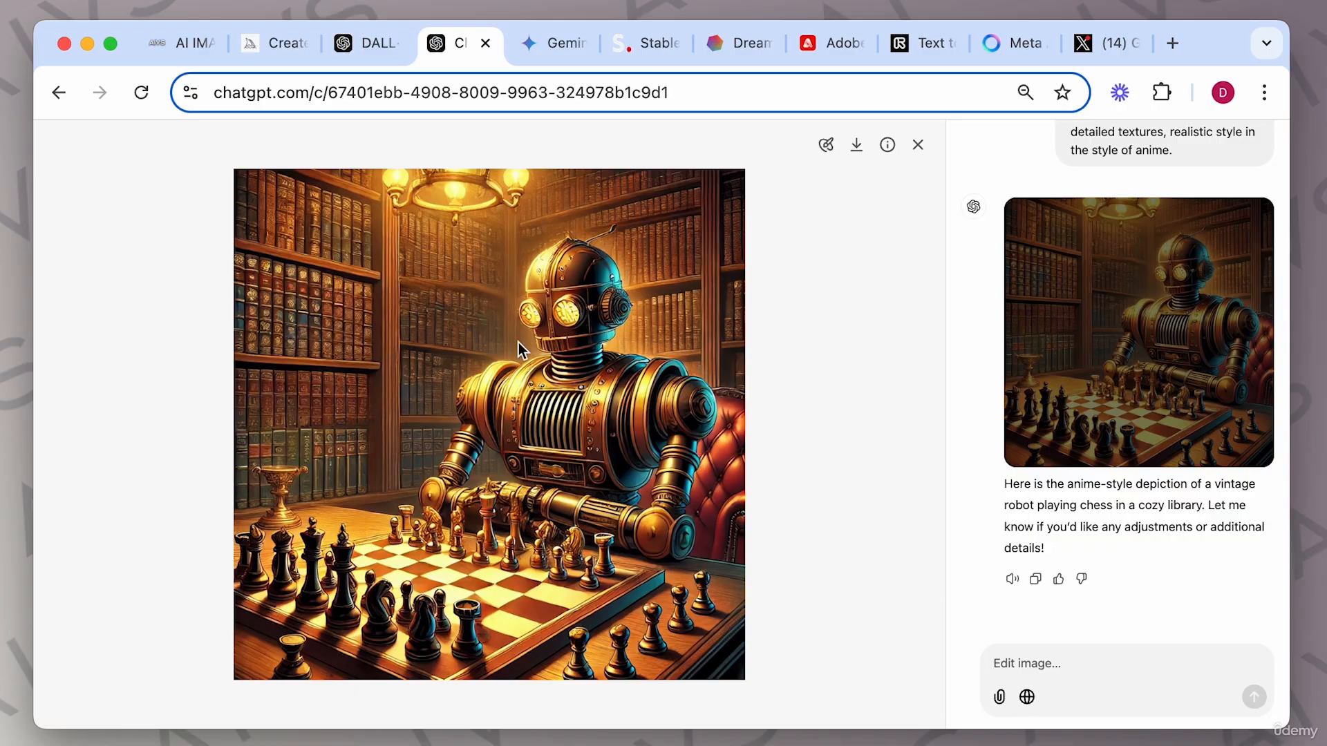
{"action": "scroll", "coordinate": [518, 342], "scroll_direction": "up", "scroll_amount": 5}
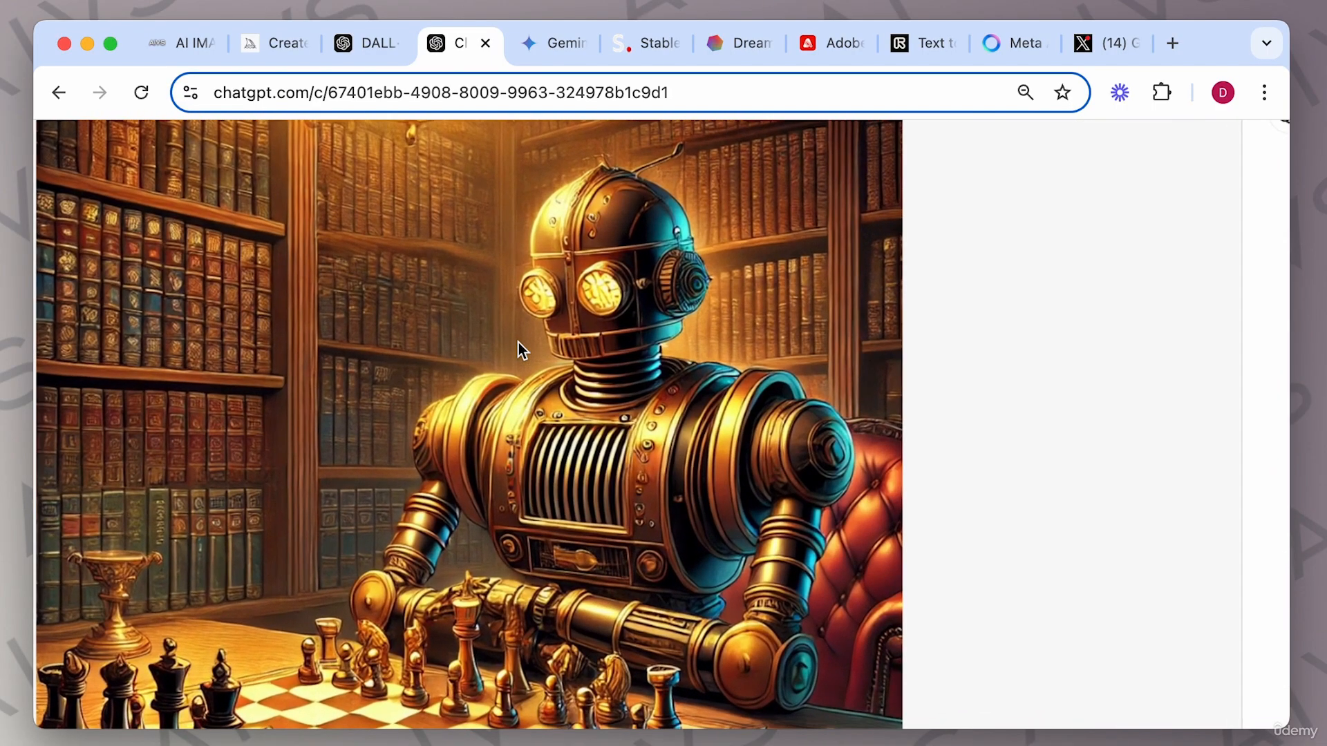
{"action": "scroll", "coordinate": [518, 342], "scroll_direction": "down", "scroll_amount": 5}
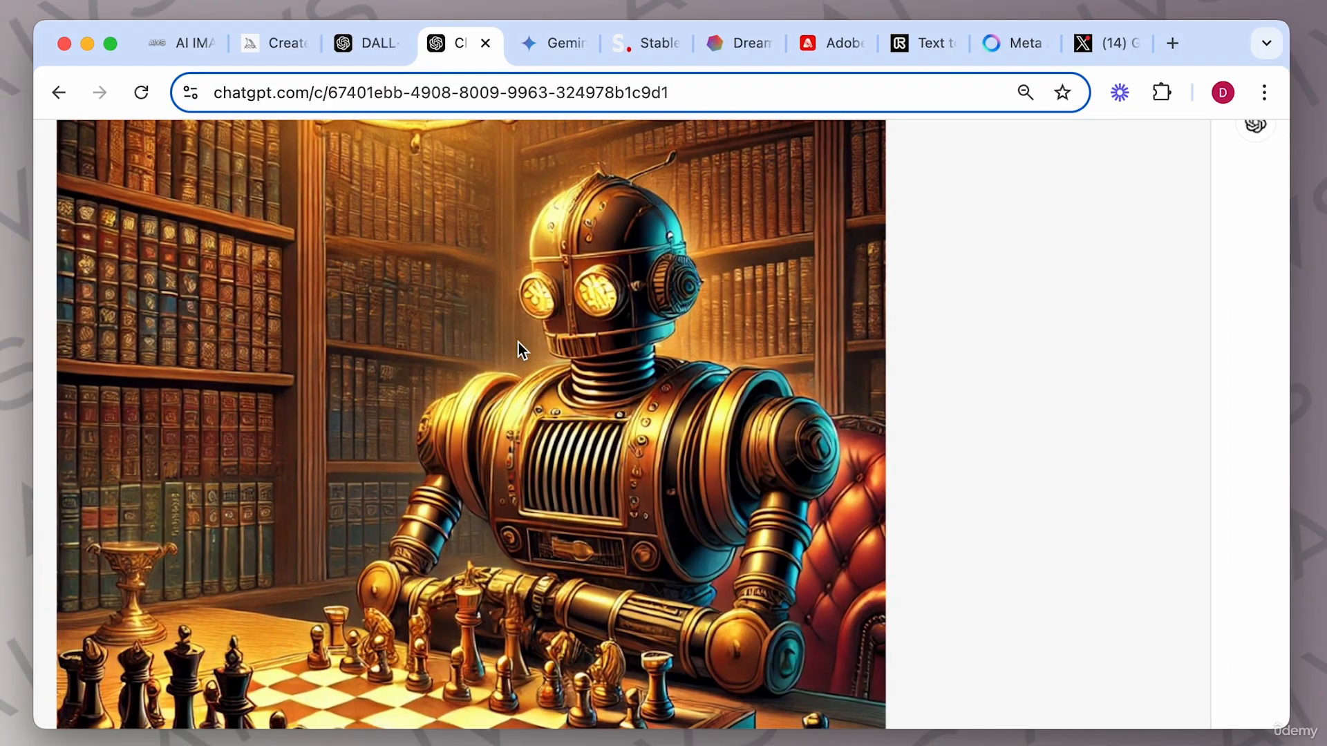
{"action": "scroll", "coordinate": [518, 342], "scroll_direction": "down", "scroll_amount": 3}
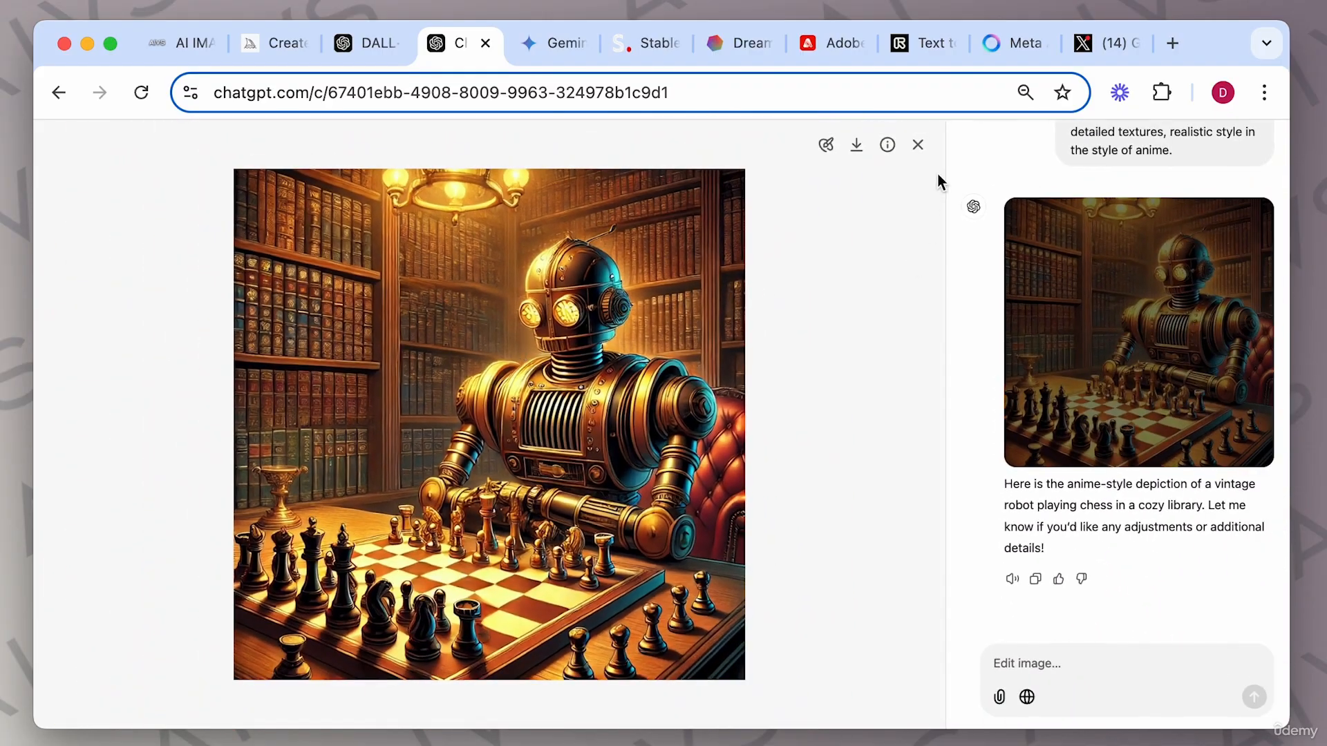
{"action": "left_click", "coordinate": [917, 145]}
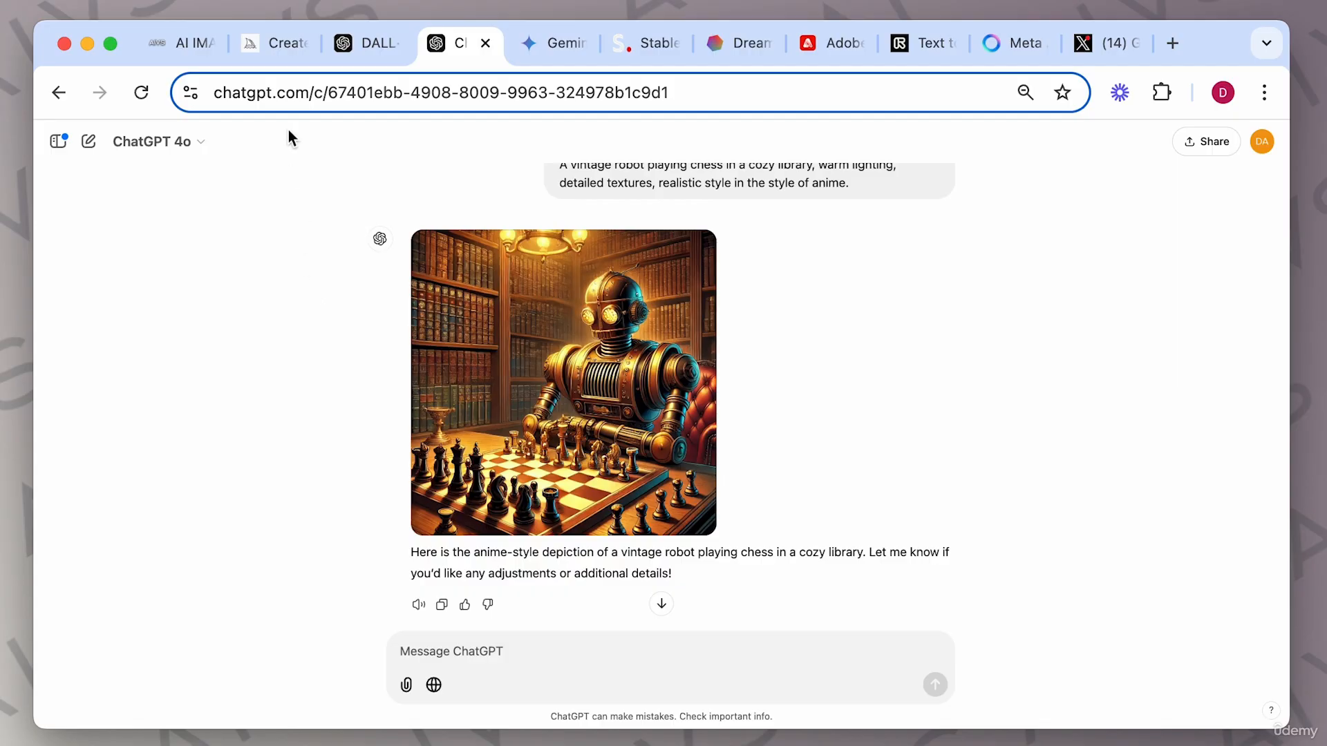
{"action": "left_click", "coordinate": [280, 47]}
{"action": "left_click", "coordinate": [453, 51]}
{"action": "scroll", "coordinate": [296, 335], "scroll_direction": "up", "scroll_amount": 2}
{"action": "scroll", "coordinate": [296, 335], "scroll_direction": "down", "scroll_amount": 3}
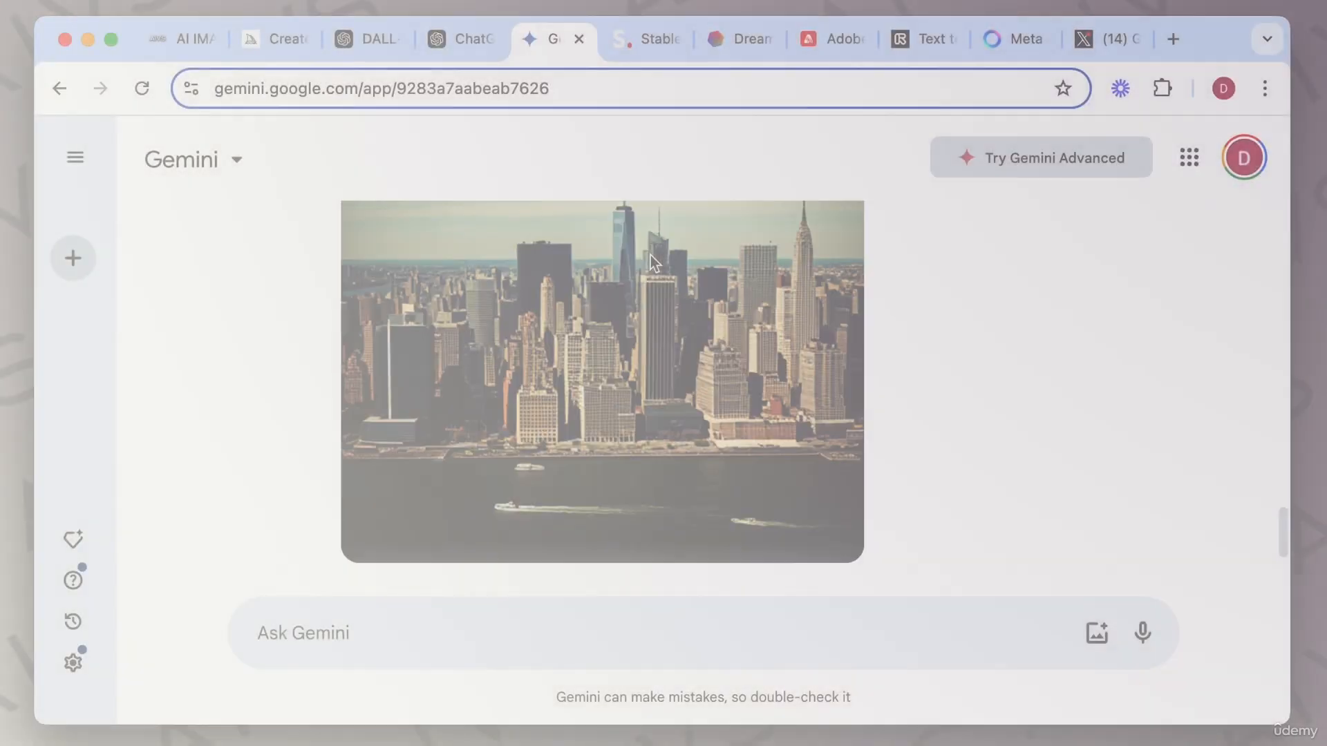
{"action": "scroll", "coordinate": [653, 264], "scroll_direction": "up", "scroll_amount": 3}
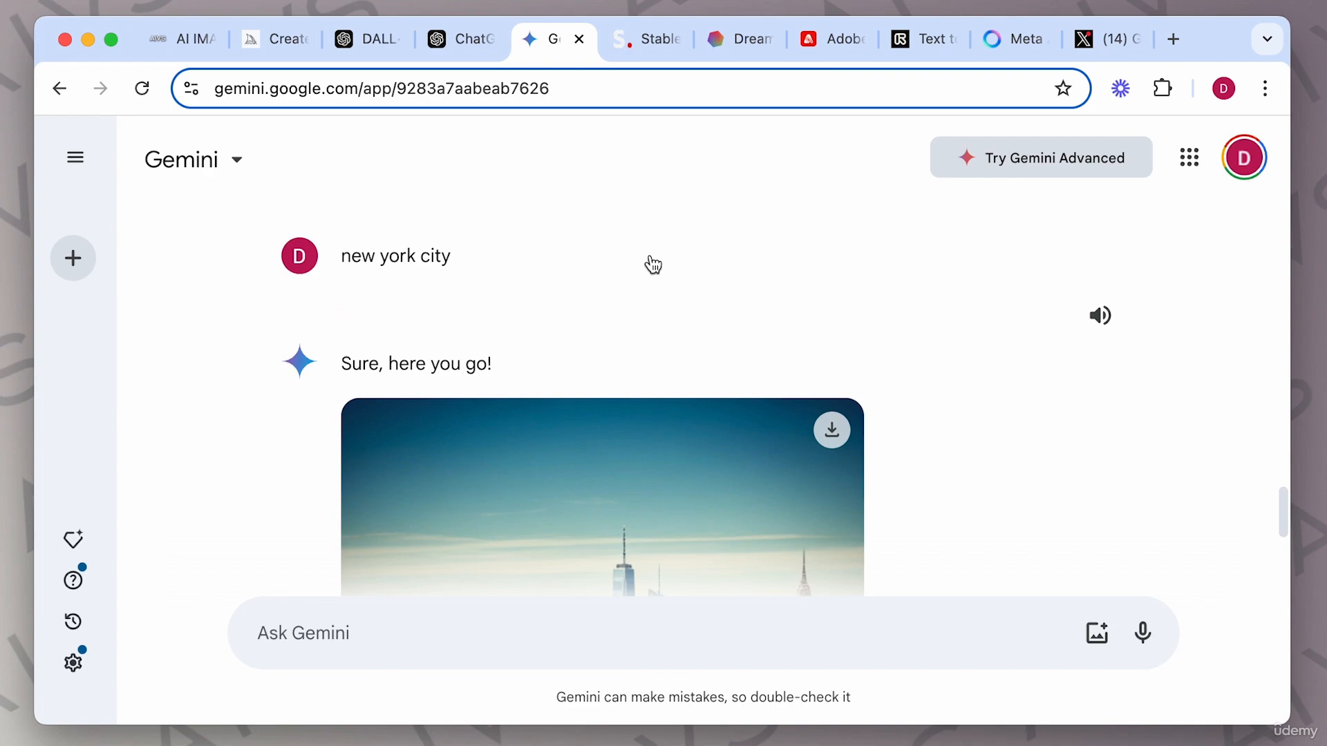
{"action": "scroll", "coordinate": [653, 265], "scroll_direction": "down", "scroll_amount": 5}
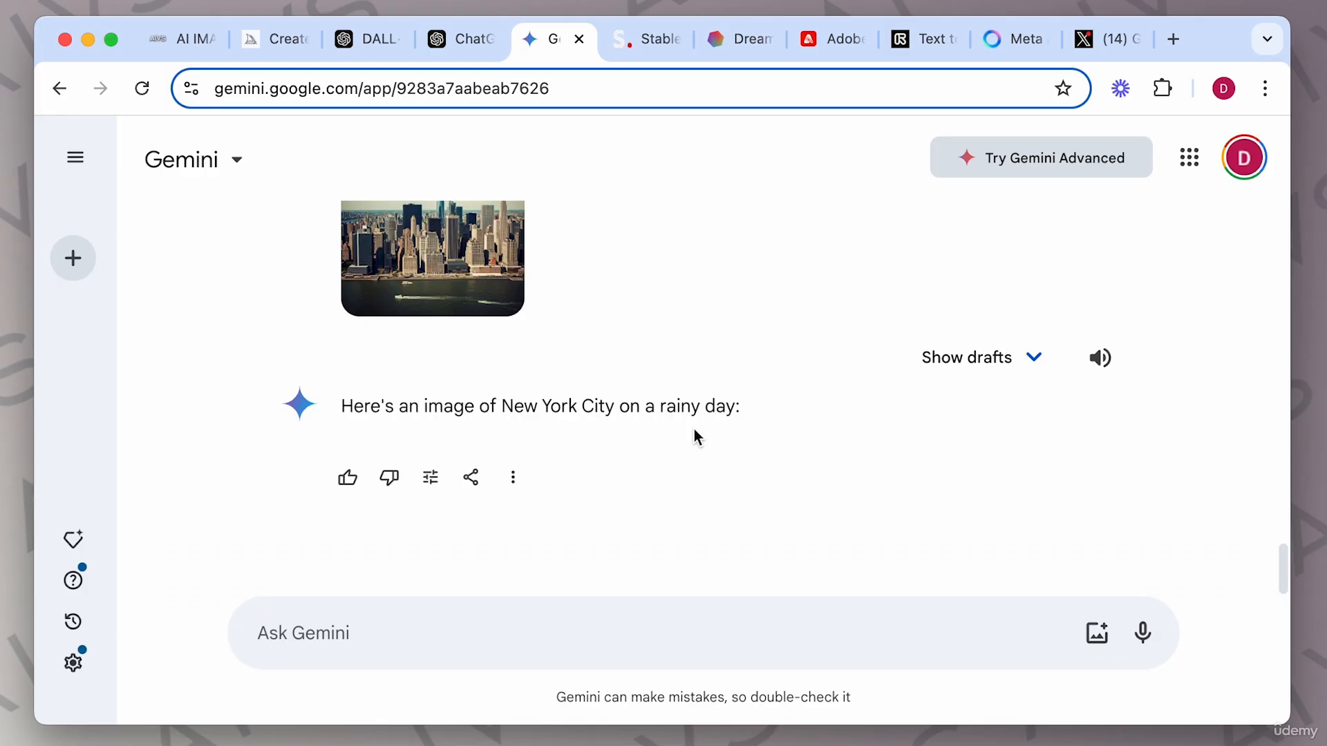
{"action": "left_click", "coordinate": [1008, 41]}
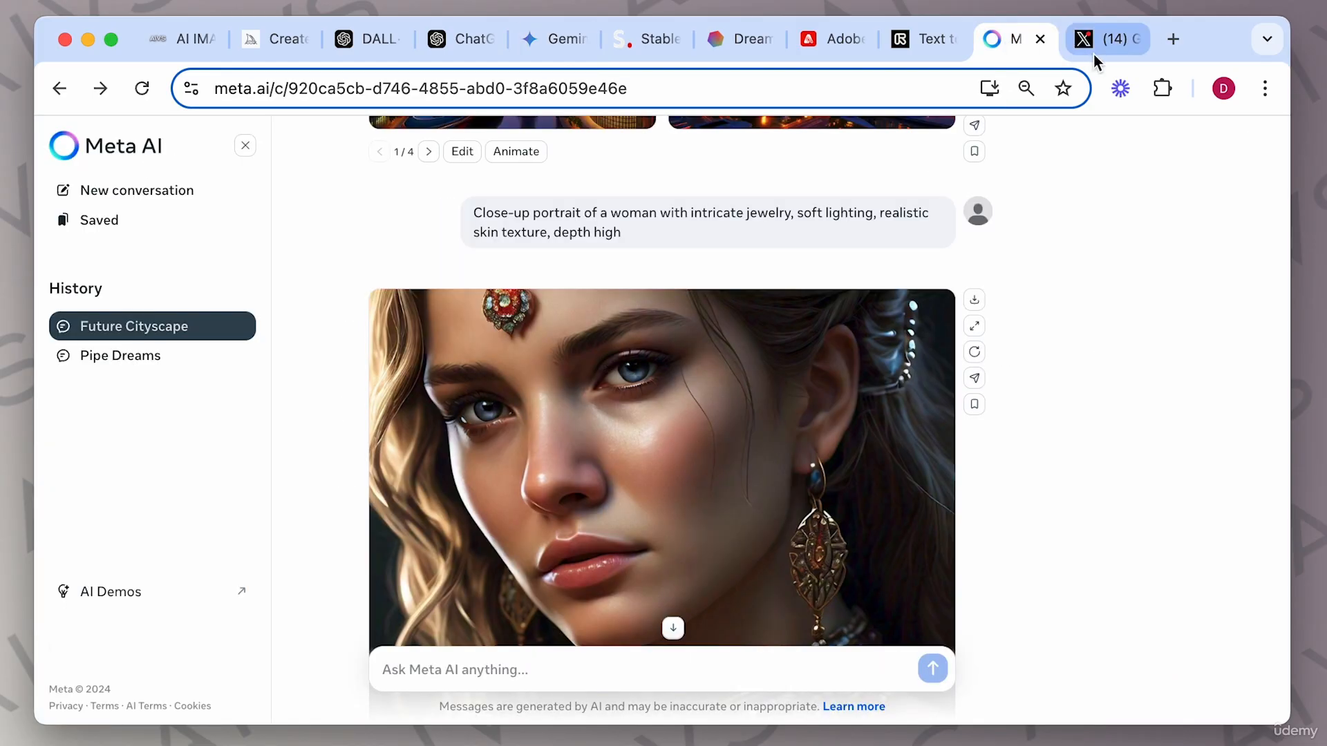
{"action": "left_click", "coordinate": [1093, 56]}
{"action": "left_click", "coordinate": [1025, 47]}
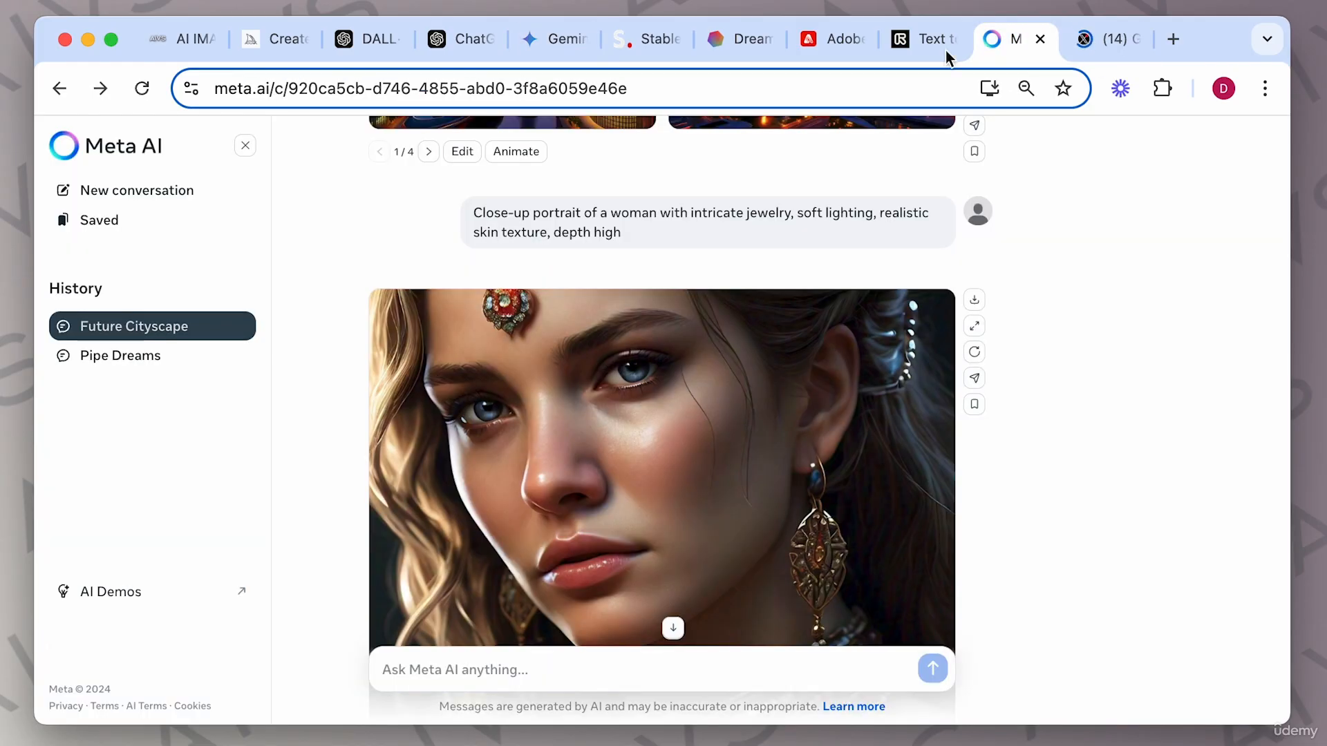
{"action": "left_click", "coordinate": [536, 51]}
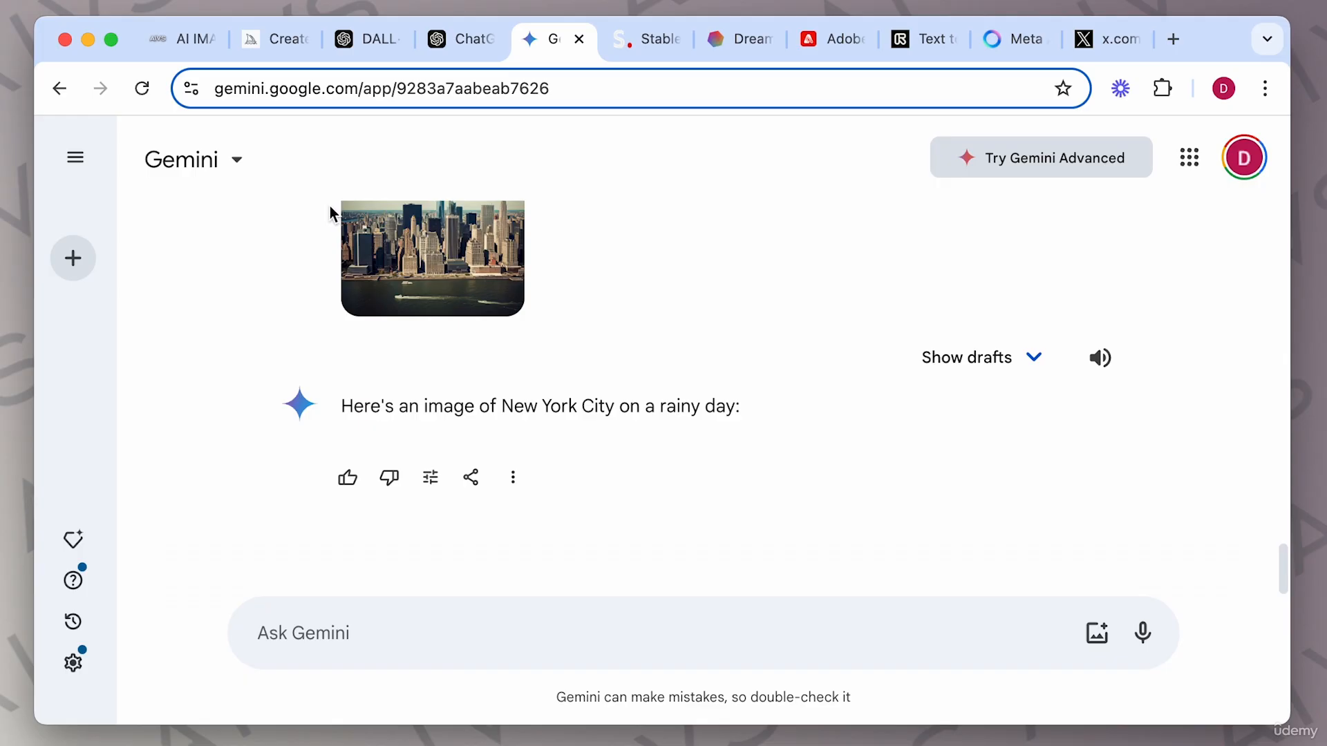
Expand the Gemini section of the AI image generation guide and read its prompt structure, example prompts and tips.
{"action": "left_click", "coordinate": [178, 51]}
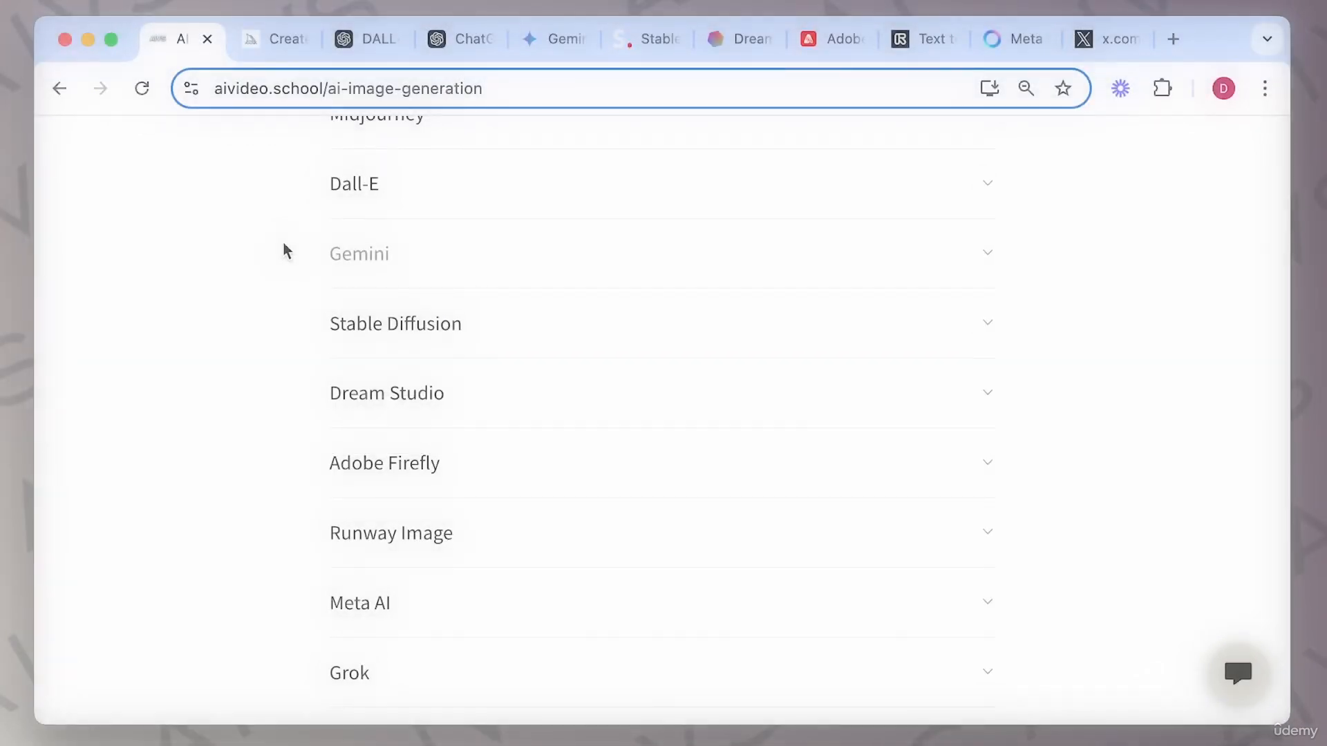
{"action": "left_click", "coordinate": [989, 256]}
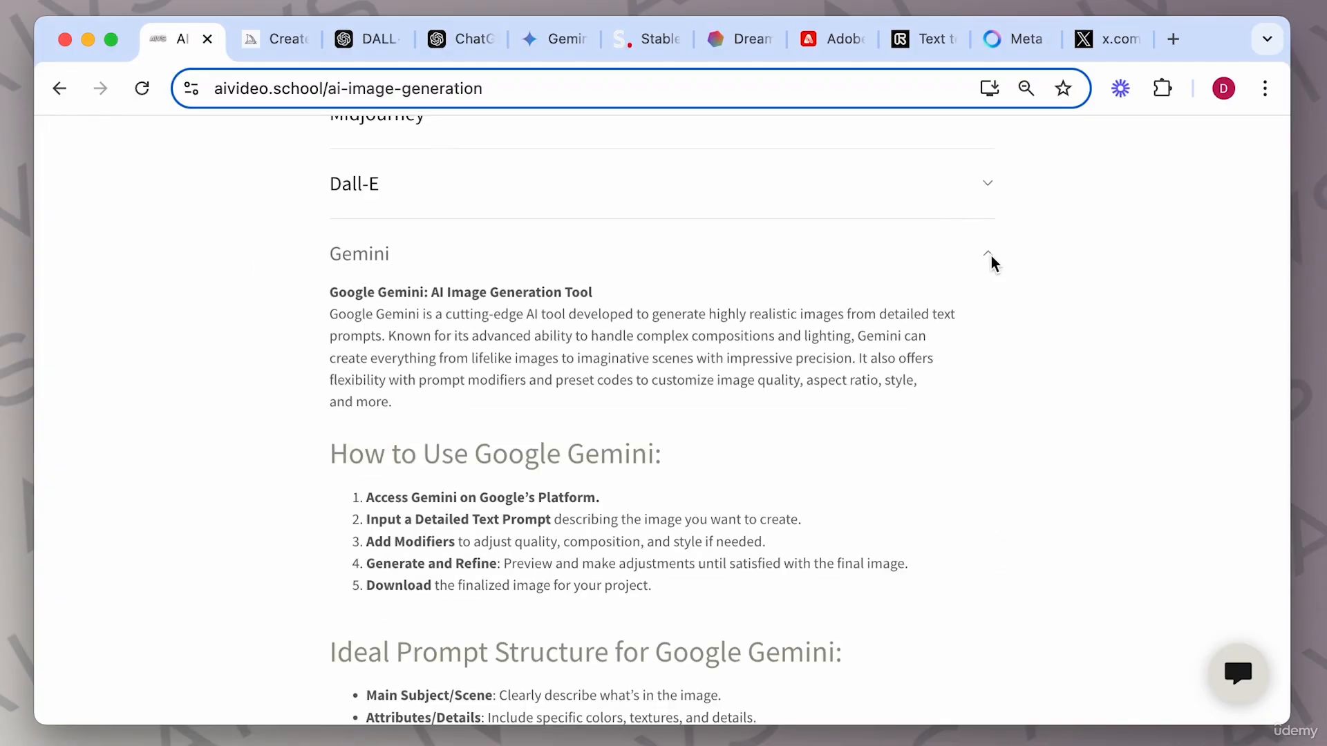
{"action": "scroll", "coordinate": [653, 491], "scroll_direction": "down", "scroll_amount": 10}
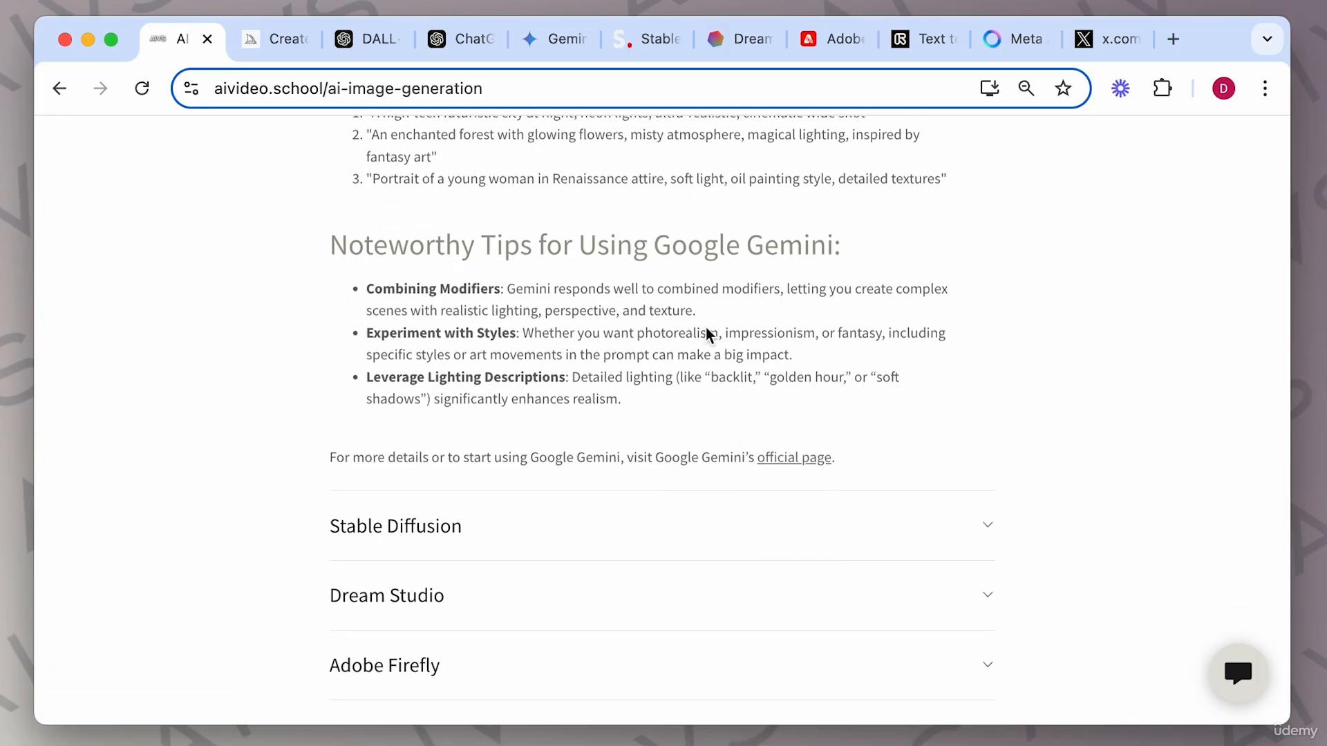
{"action": "scroll", "coordinate": [709, 337], "scroll_direction": "up", "scroll_amount": 4}
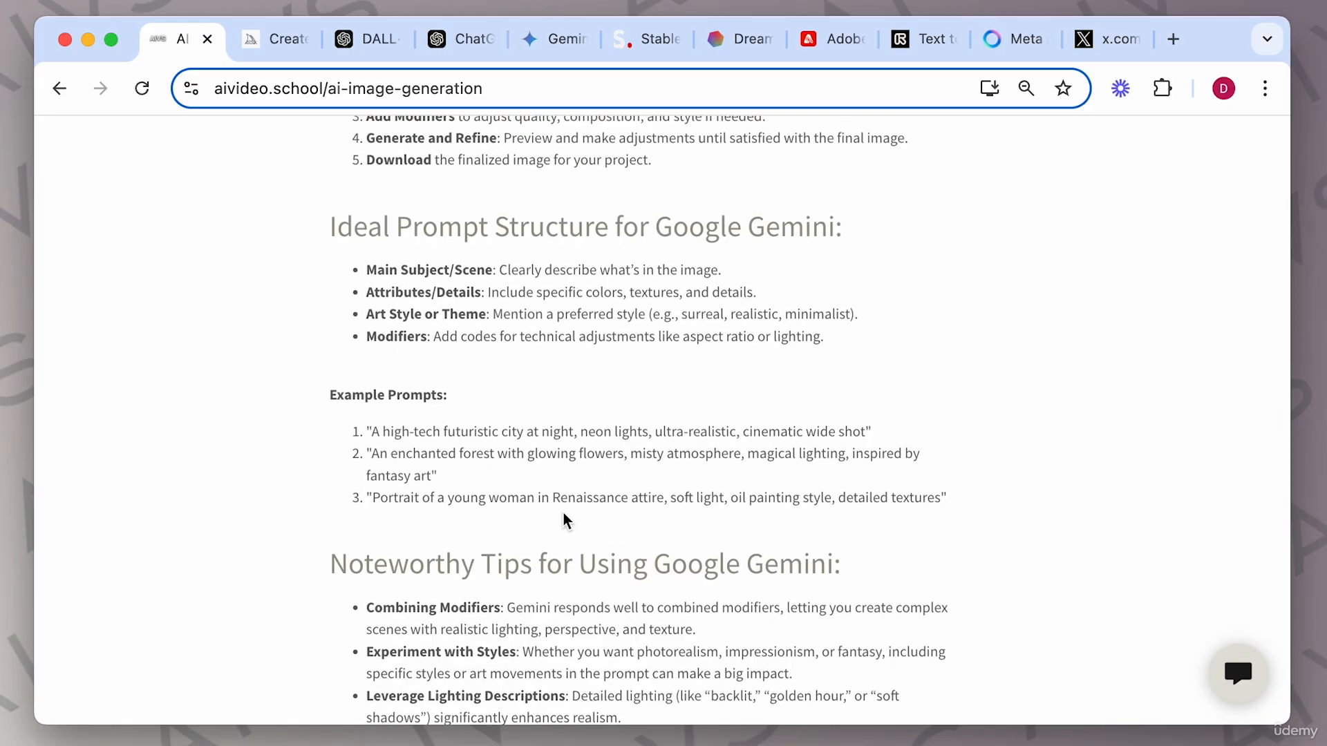
{"action": "scroll", "coordinate": [557, 221], "scroll_direction": "up", "scroll_amount": 3}
{"action": "scroll", "coordinate": [557, 221], "scroll_direction": "down", "scroll_amount": 4}
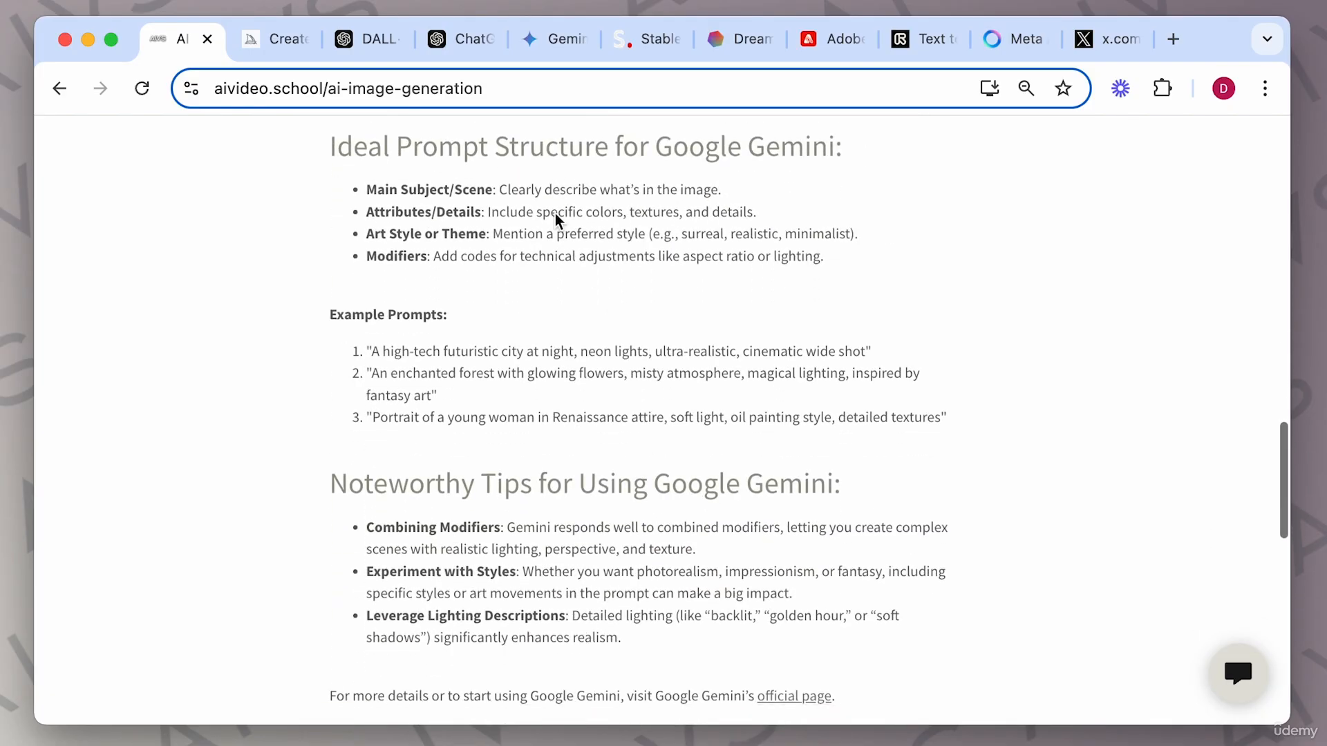
{"action": "scroll", "coordinate": [557, 221], "scroll_direction": "down", "scroll_amount": 2}
{"action": "scroll", "coordinate": [557, 220], "scroll_direction": "down", "scroll_amount": 5}
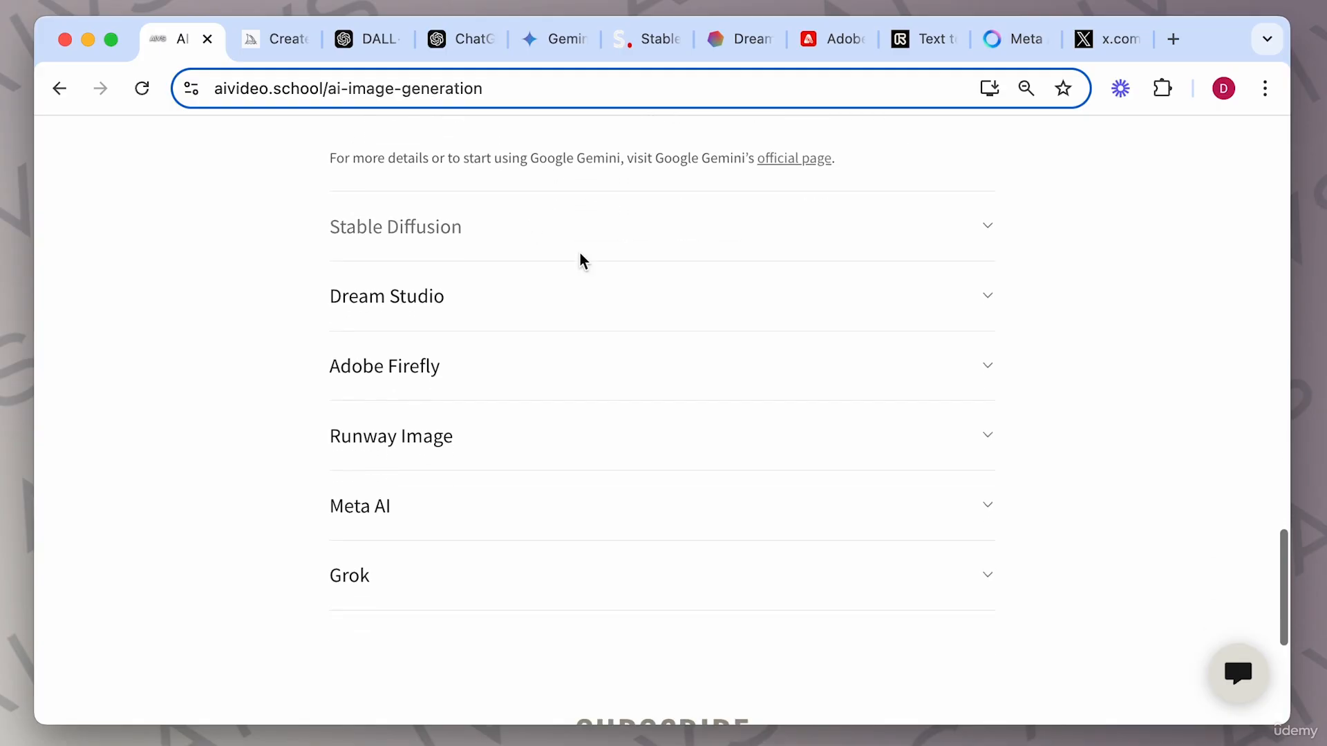
Expand the guide's Stable Diffusion section and compare its example prompts with the Gemini examples.
{"action": "left_click", "coordinate": [982, 231]}
{"action": "scroll", "coordinate": [764, 474], "scroll_direction": "down", "scroll_amount": 9}
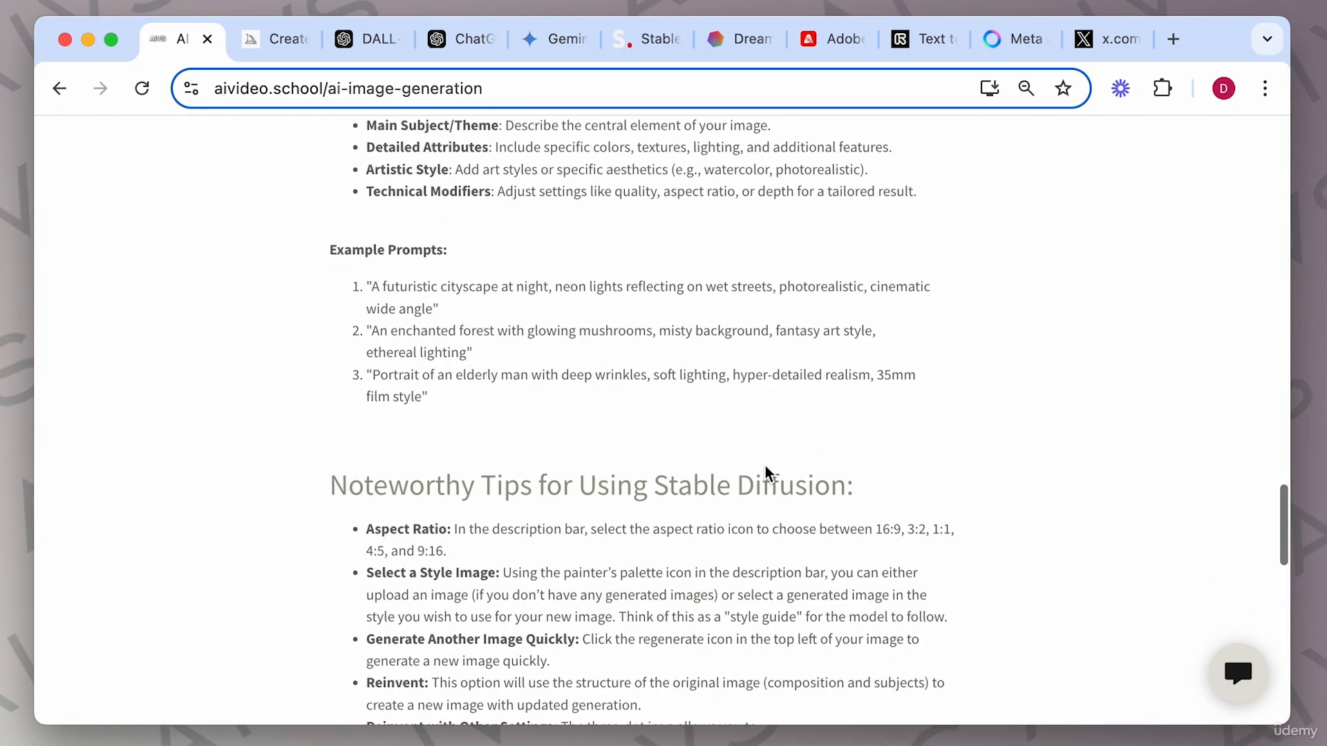
{"action": "scroll", "coordinate": [513, 464], "scroll_direction": "down", "scroll_amount": 3}
{"action": "scroll", "coordinate": [559, 360], "scroll_direction": "up", "scroll_amount": 11}
{"action": "scroll", "coordinate": [560, 343], "scroll_direction": "up", "scroll_amount": 12}
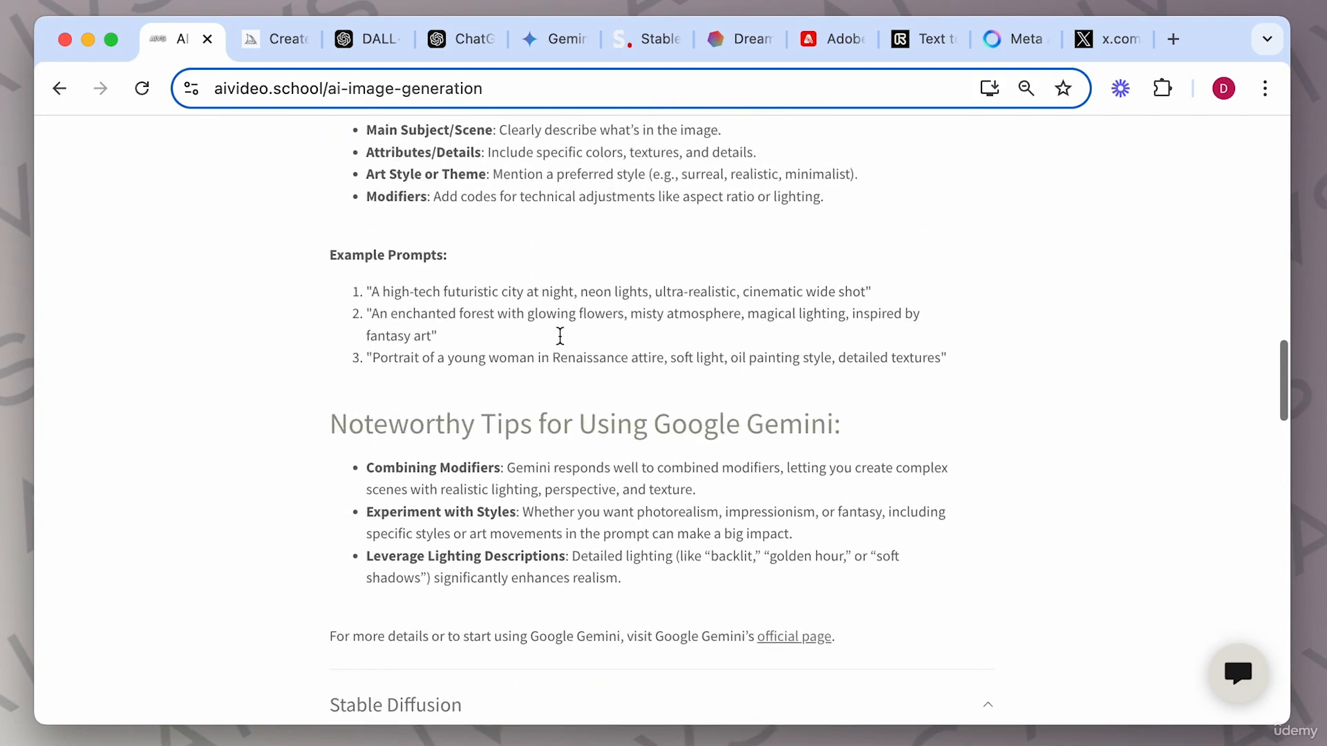
{"action": "scroll", "coordinate": [564, 344], "scroll_direction": "down", "scroll_amount": 5}
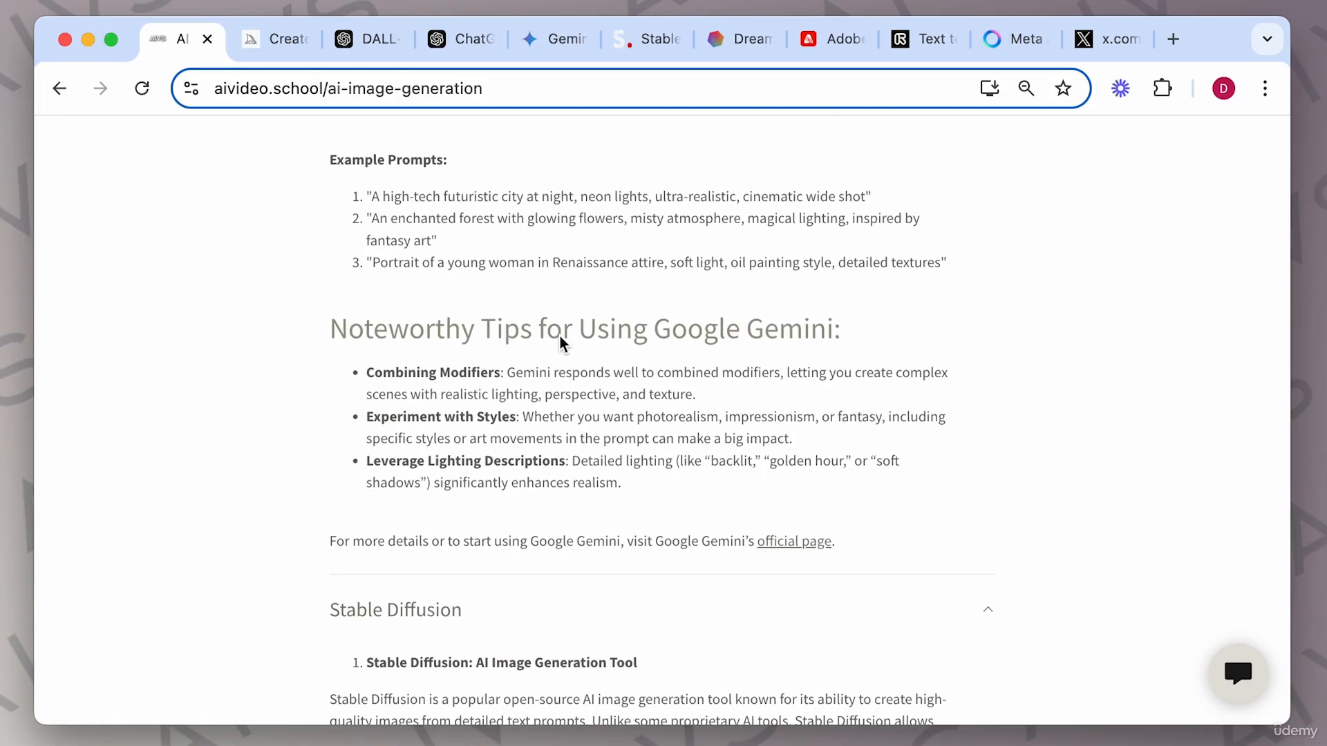
{"action": "left_click", "coordinate": [553, 40]}
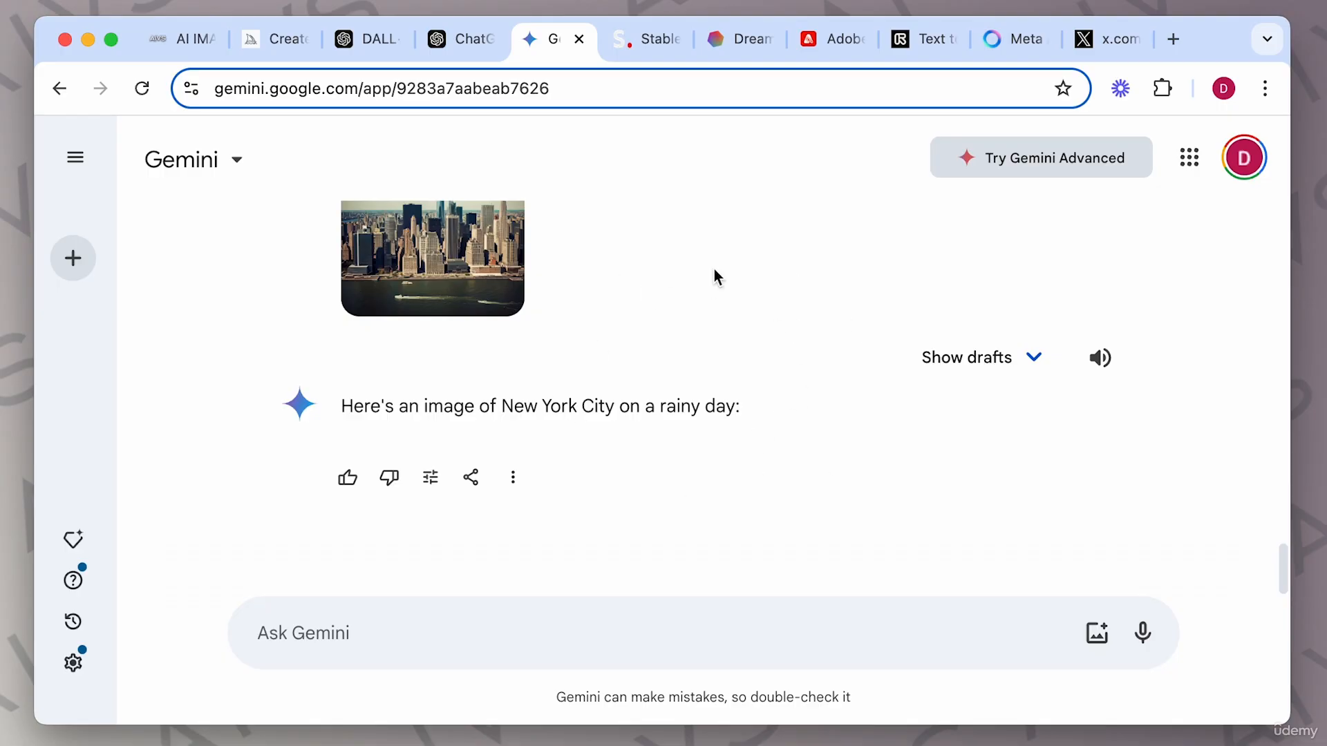
{"action": "left_click", "coordinate": [172, 42]}
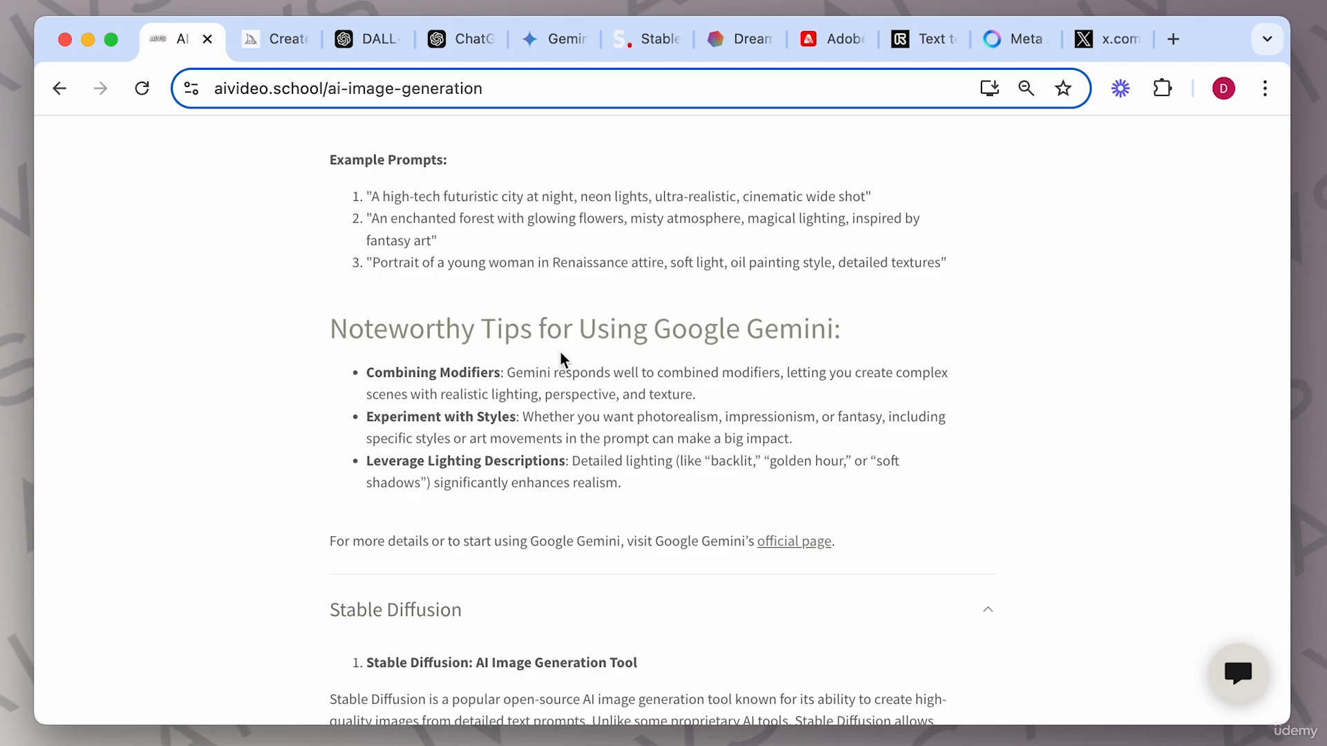
{"action": "scroll", "coordinate": [561, 360], "scroll_direction": "up", "scroll_amount": 3}
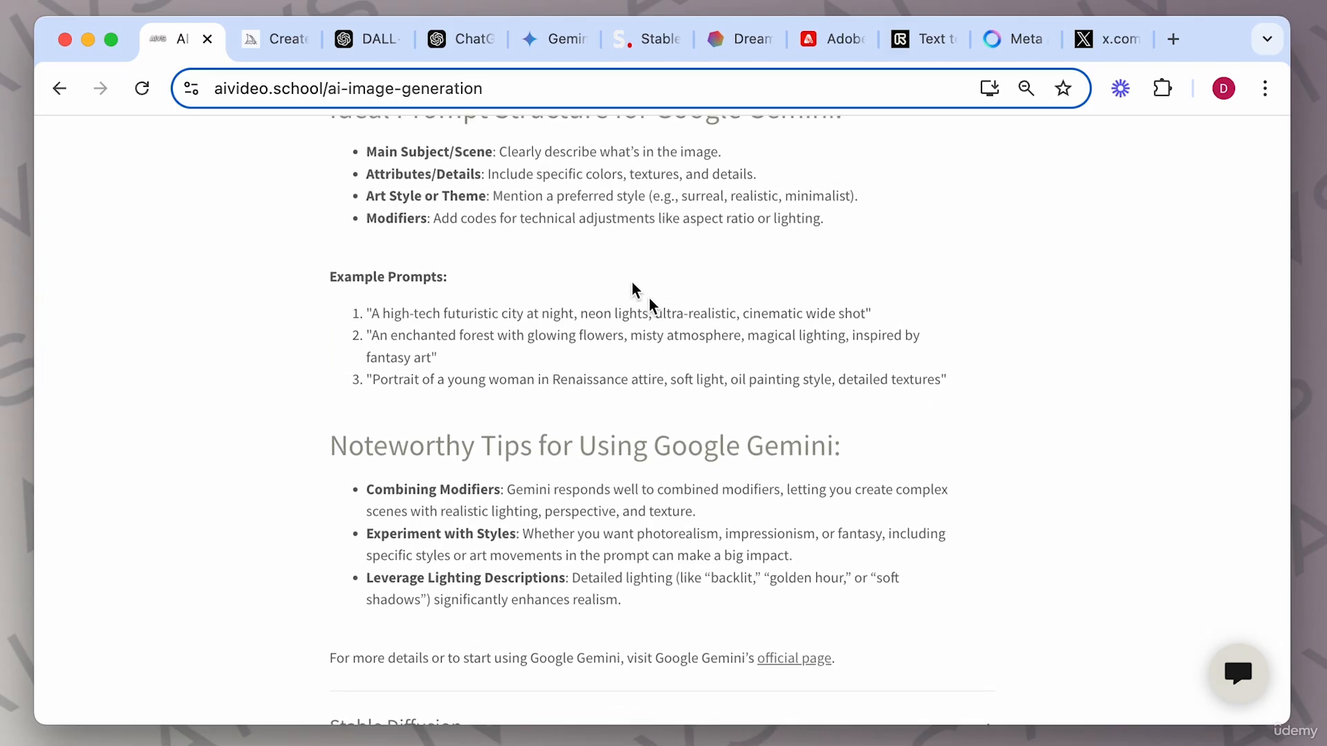
Copy the Renaissance portrait example prompt and submit it in Gemini prefixed with "generate an image of".
{"action": "left_click_drag", "start_coordinate": [374, 380], "coordinate": [941, 395]}
{"action": "key", "text": "super+c"}
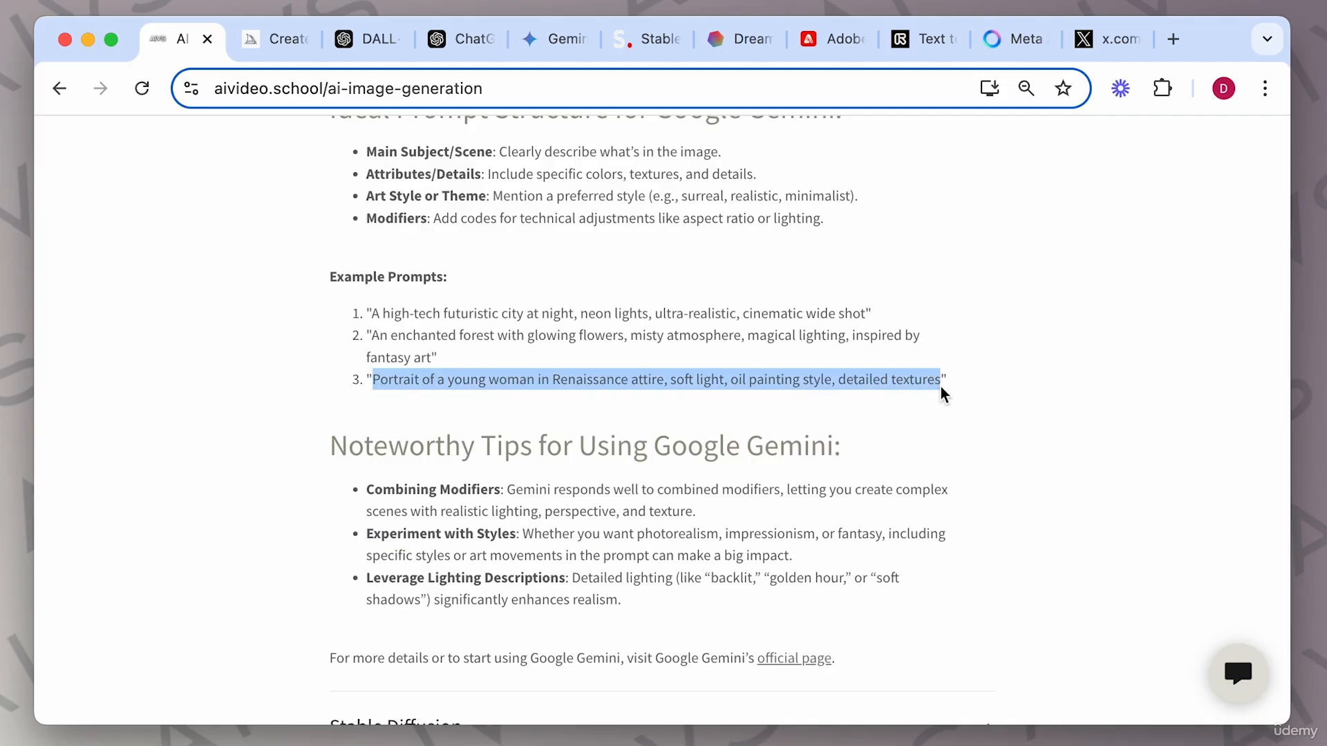
{"action": "left_click", "coordinate": [552, 39]}
{"action": "left_click", "coordinate": [383, 638]}
{"action": "type", "text": "generate an image of"}
{"action": "key", "text": "super+v"}
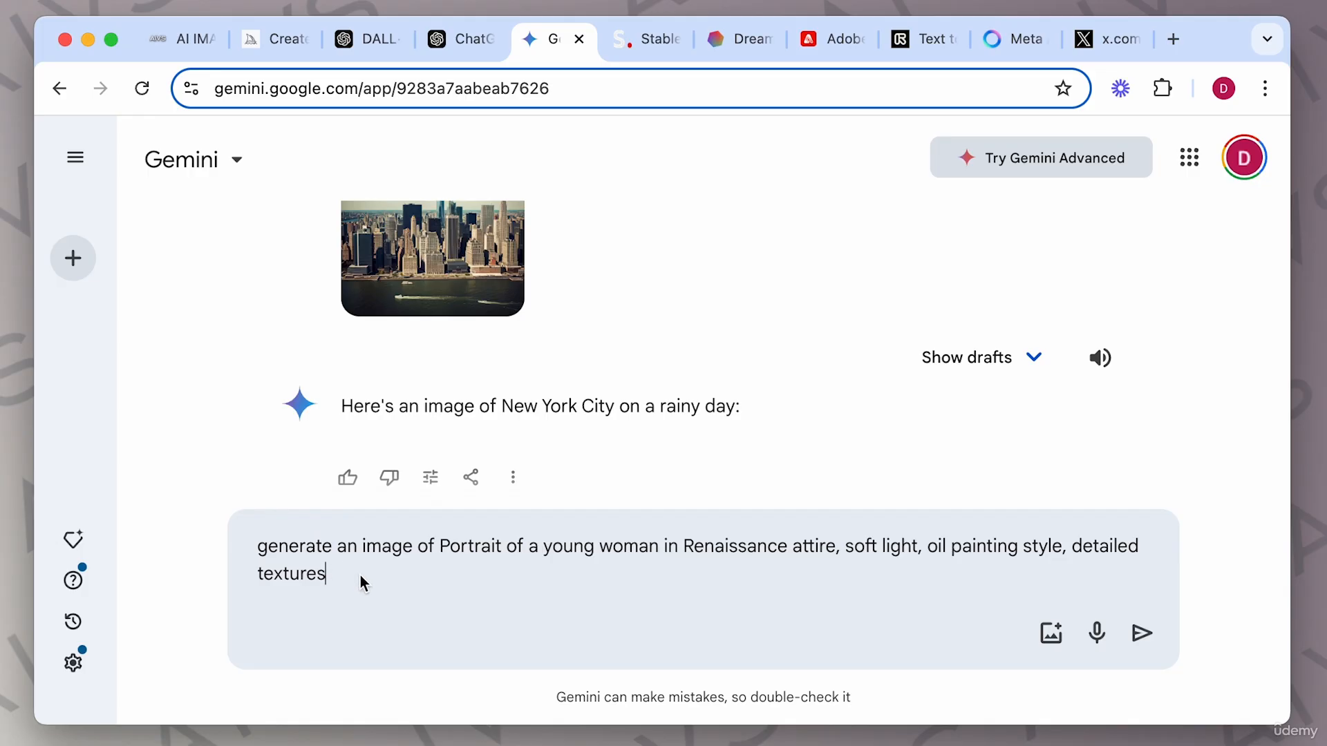
{"action": "key", "text": "Return"}
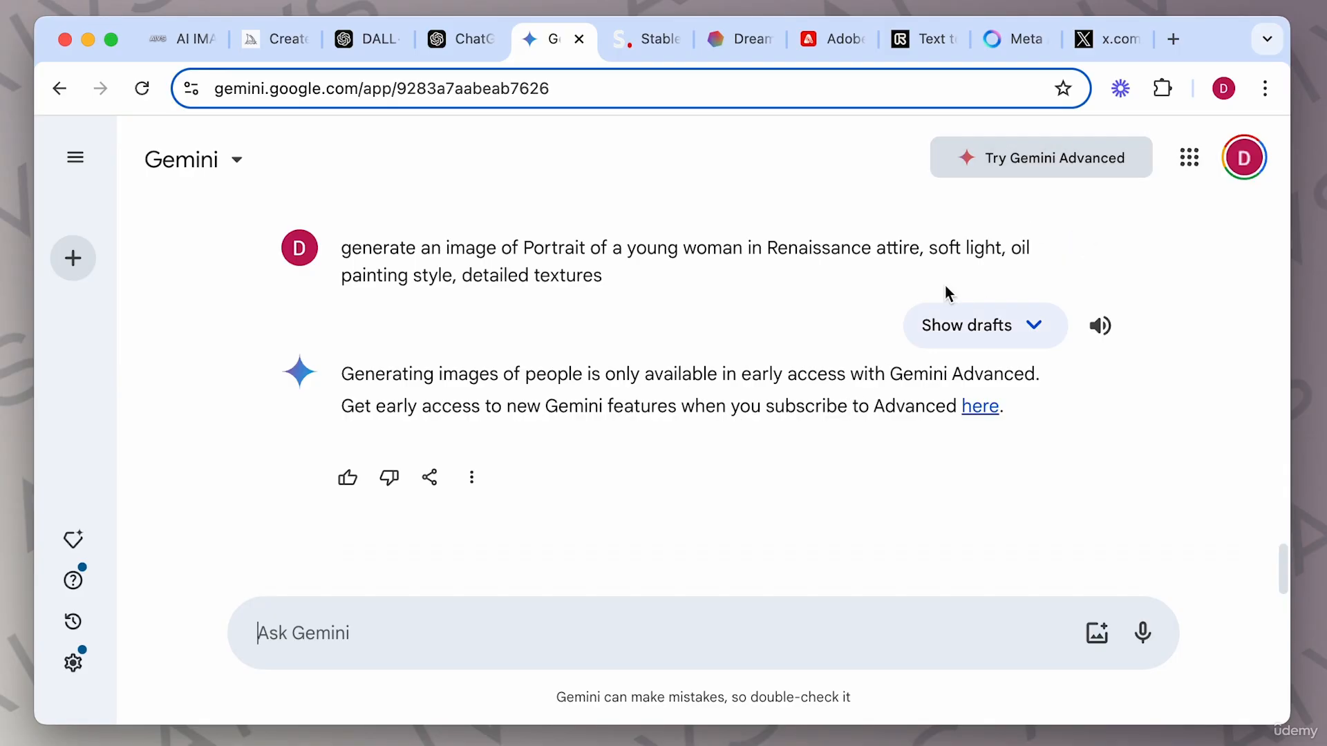
Open the Gemini Advanced upgrade page from the reply's link, review the plan, and close that tab.
{"action": "left_click", "coordinate": [1003, 164]}
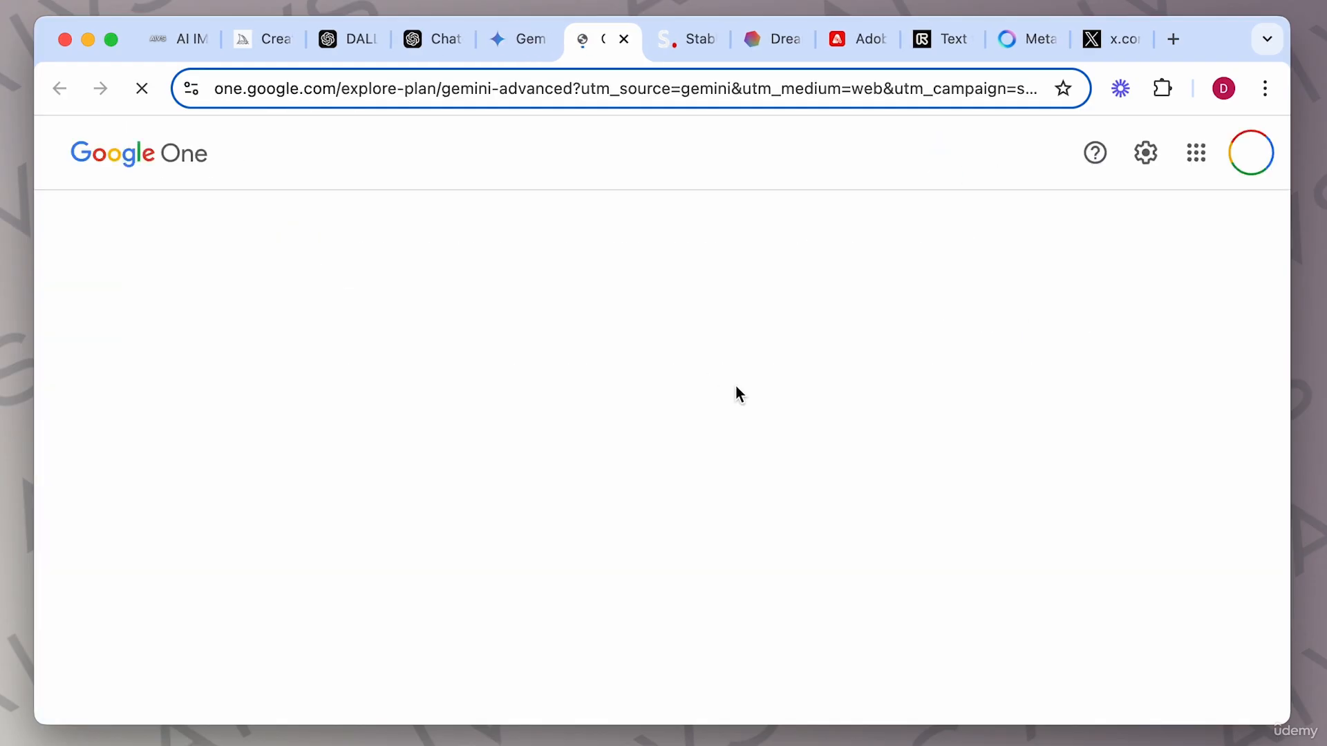
{"action": "scroll", "coordinate": [906, 508], "scroll_direction": "down", "scroll_amount": 2}
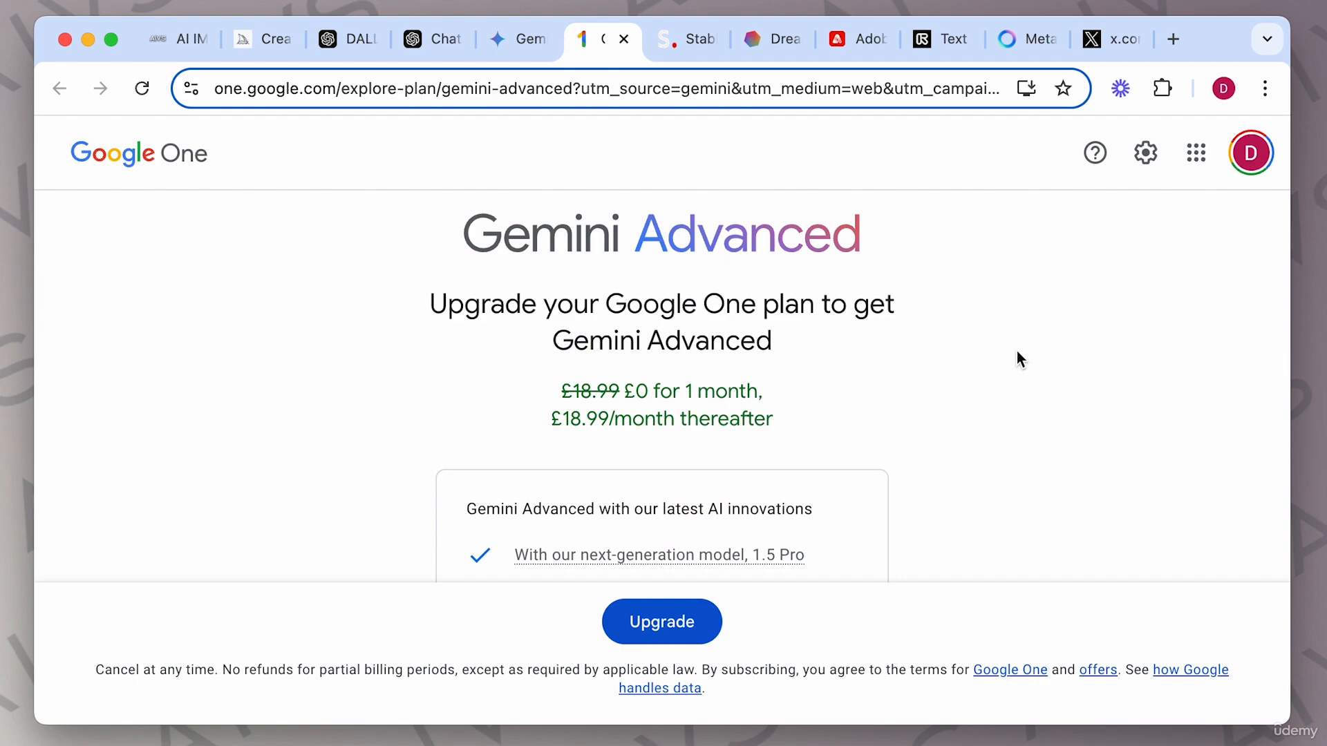
{"action": "scroll", "coordinate": [1017, 351], "scroll_direction": "down", "scroll_amount": 3}
{"action": "scroll", "coordinate": [1017, 351], "scroll_direction": "up", "scroll_amount": 5}
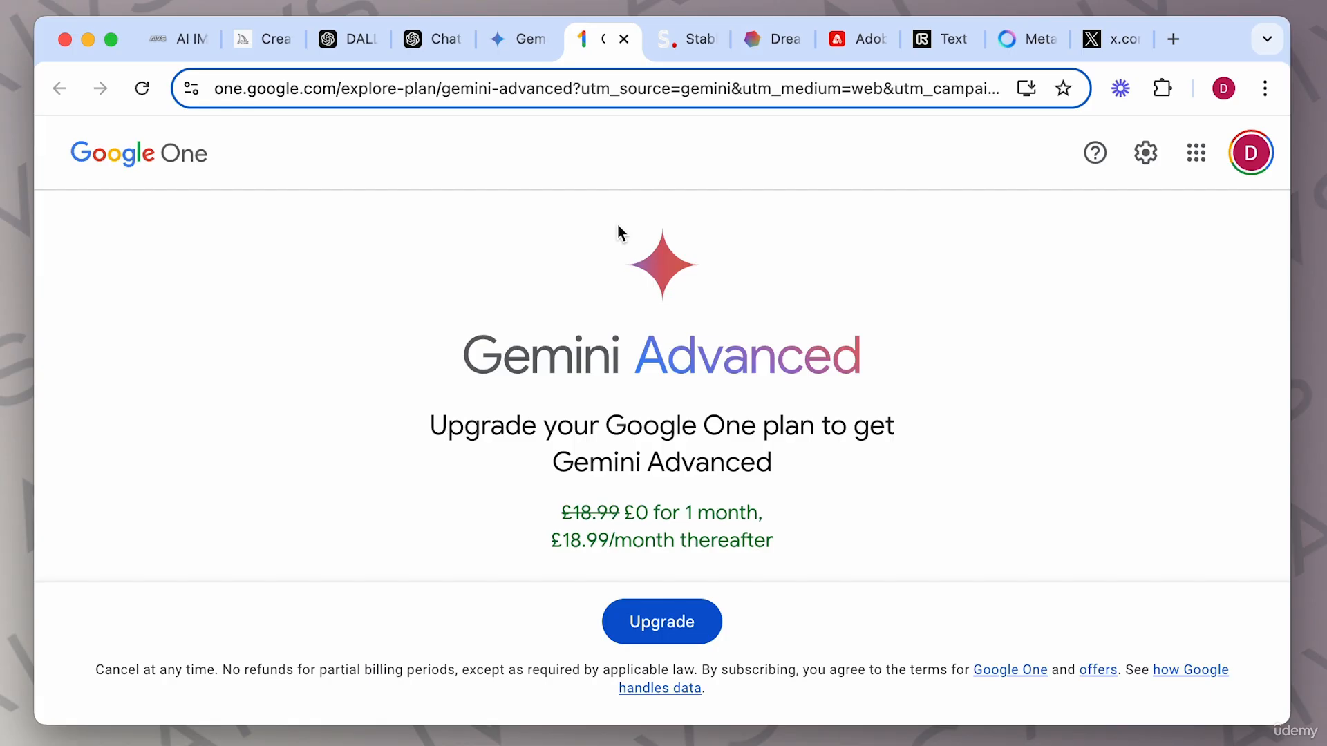
{"action": "left_click", "coordinate": [625, 40]}
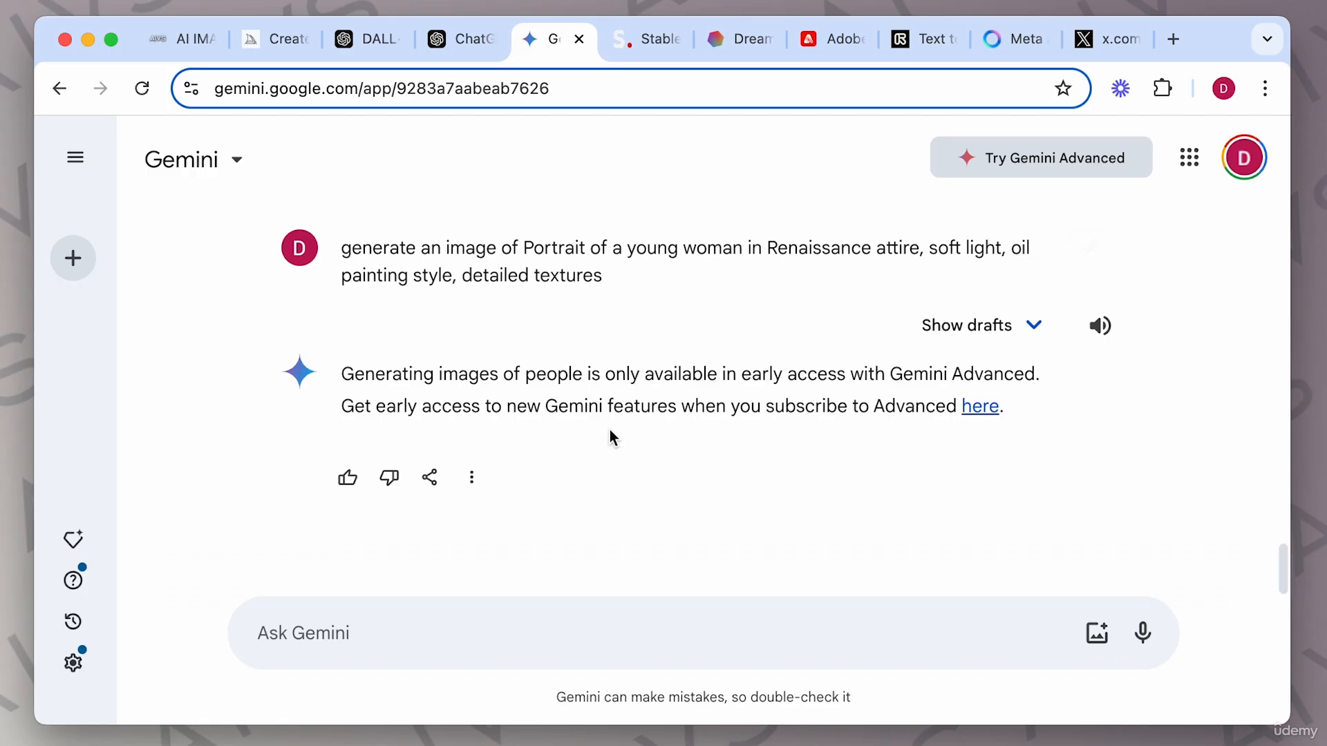
Copy the enchanted forest example prompt and submit it in Gemini prefixed with "generate me an image of".
{"action": "left_click", "coordinate": [270, 42]}
{"action": "left_click", "coordinate": [182, 38]}
{"action": "left_click_drag", "start_coordinate": [428, 355], "coordinate": [434, 362]}
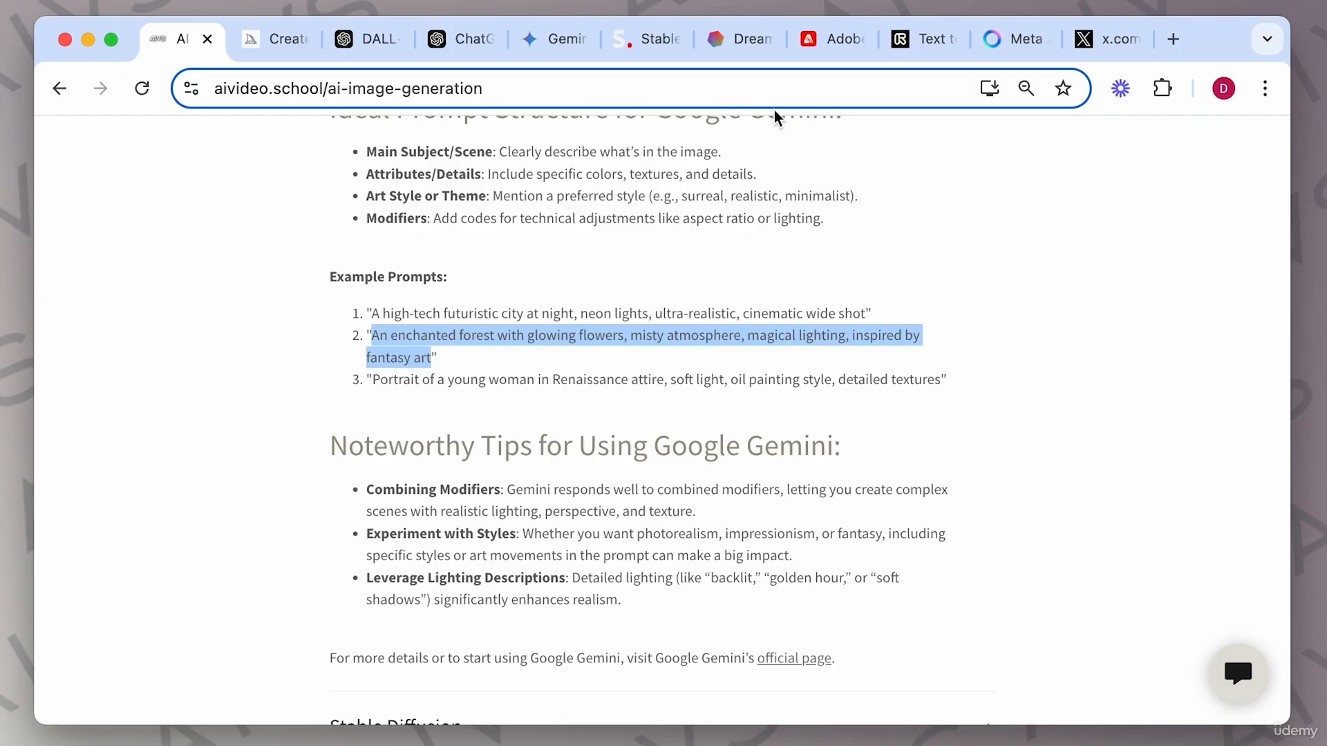
{"action": "left_click", "coordinate": [550, 39]}
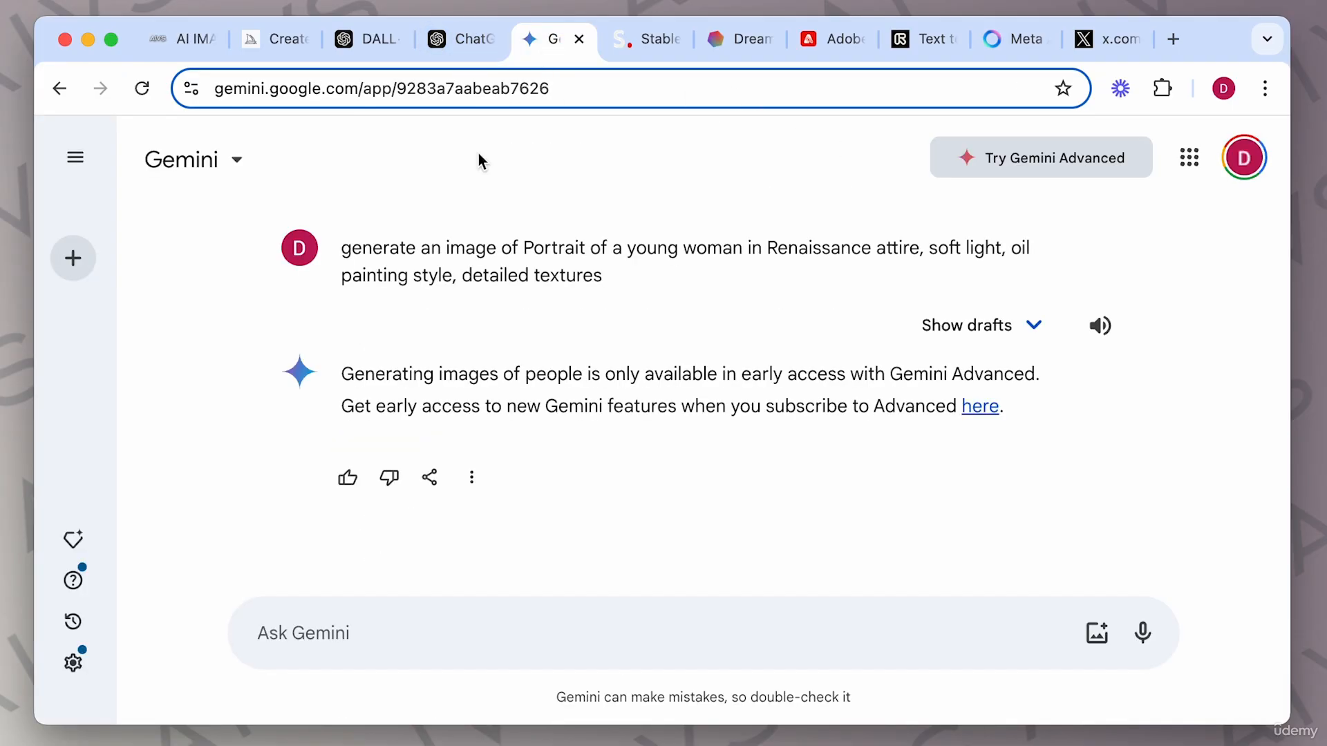
{"action": "type", "text": "ge"}
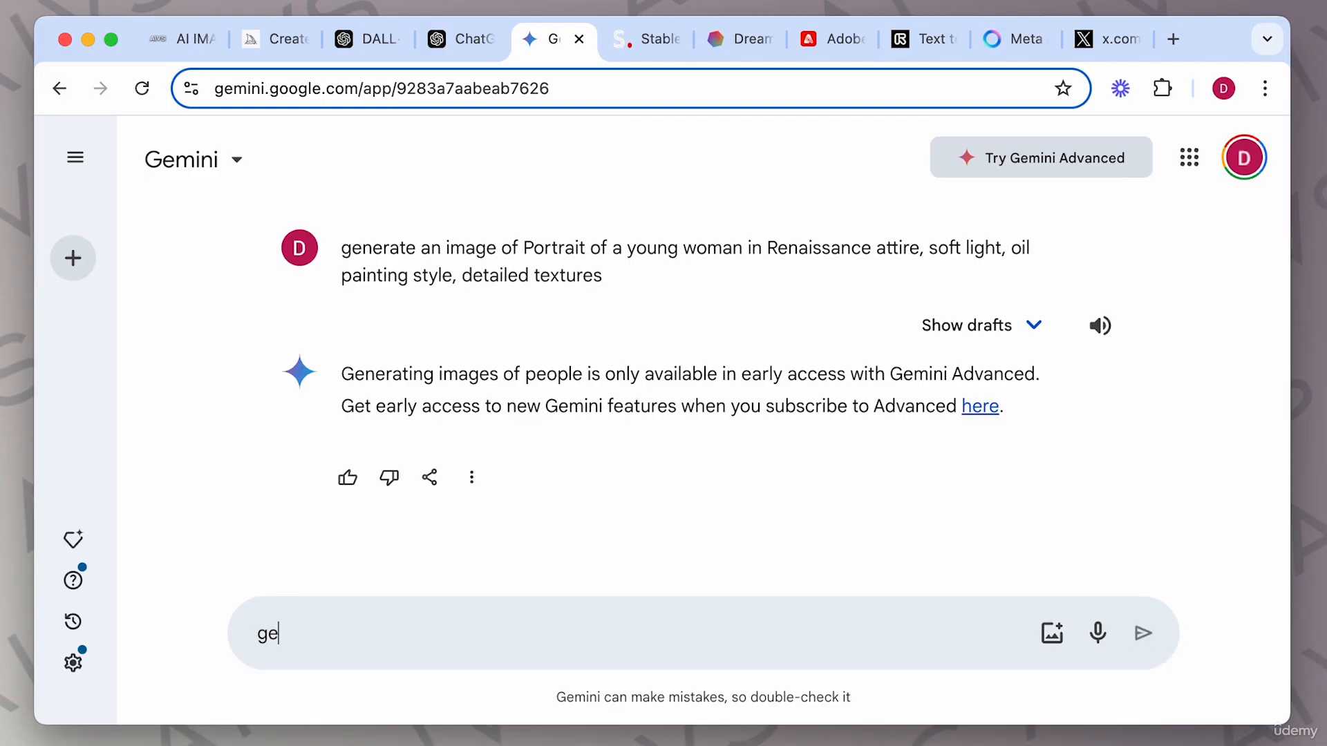
{"action": "type", "text": "nerate me an image of"}
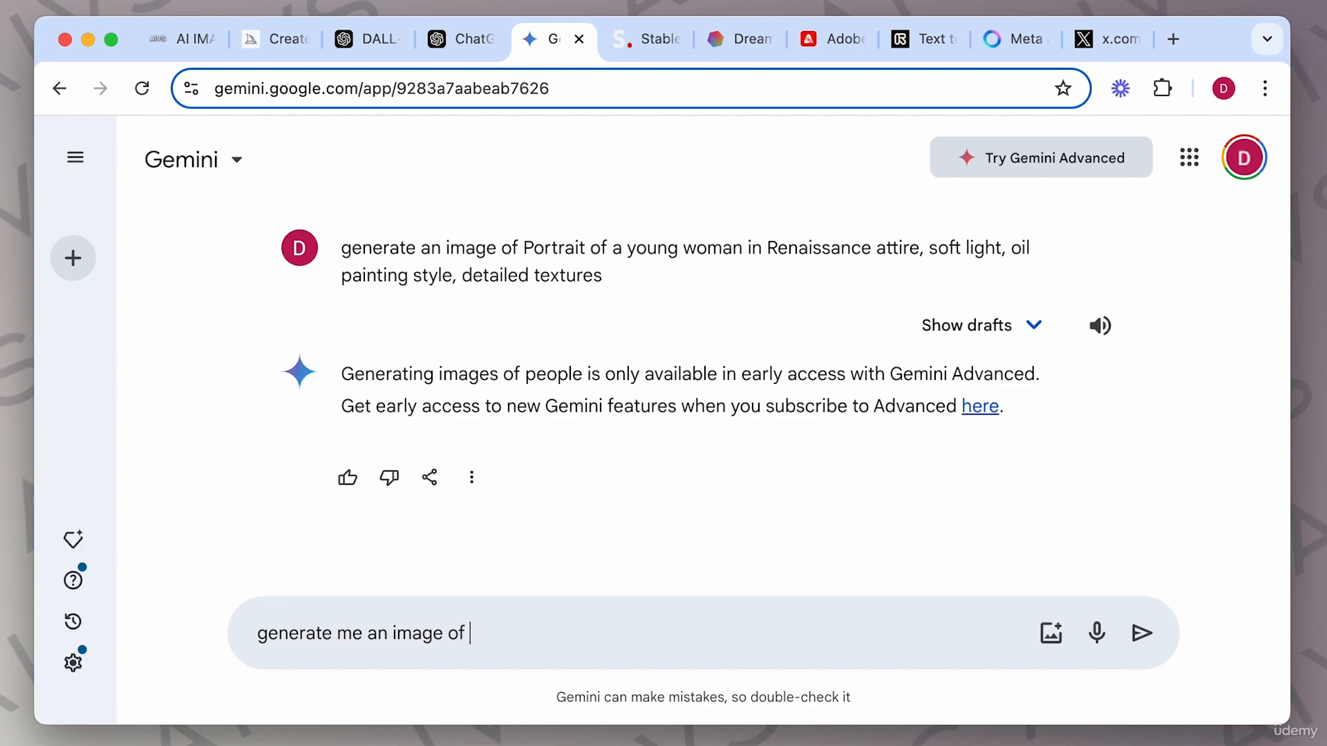
{"action": "key", "text": "Return"}
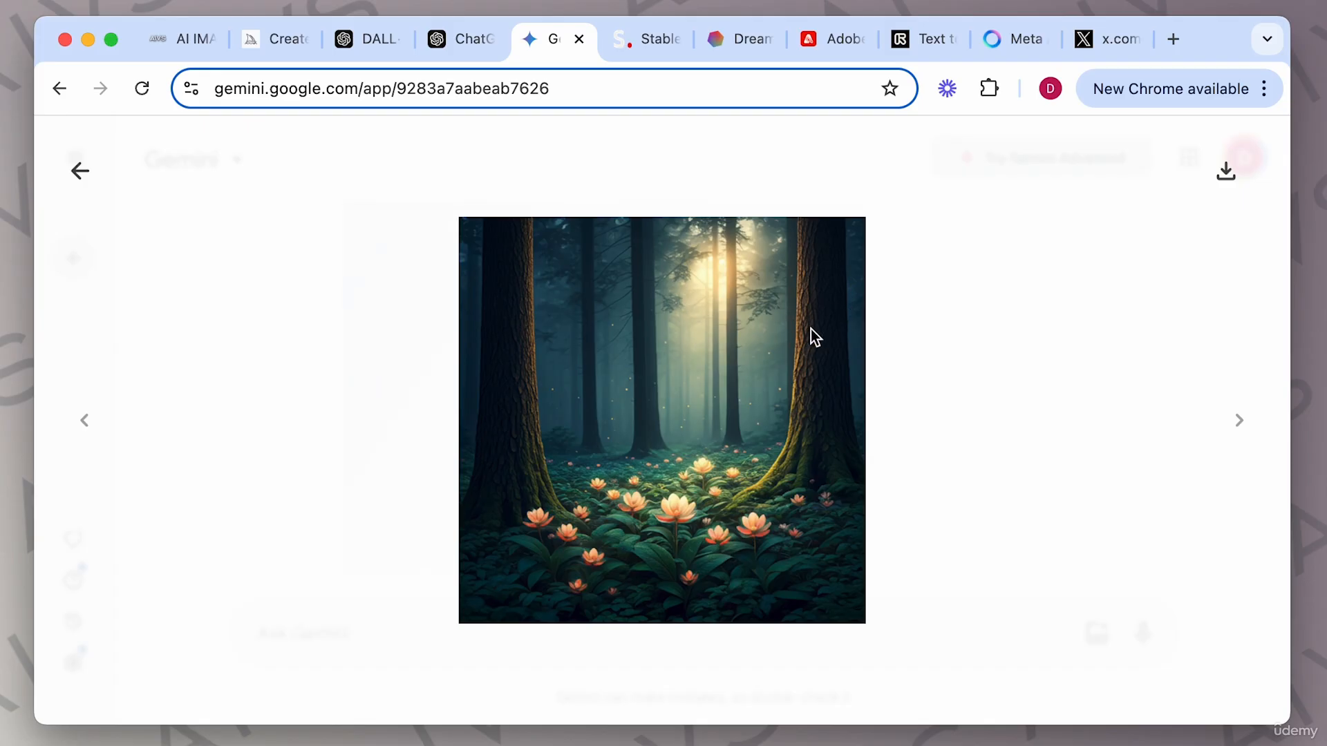
Close the enlarged forest image and inspect the generated result and its options menu.
{"action": "left_click", "coordinate": [94, 163]}
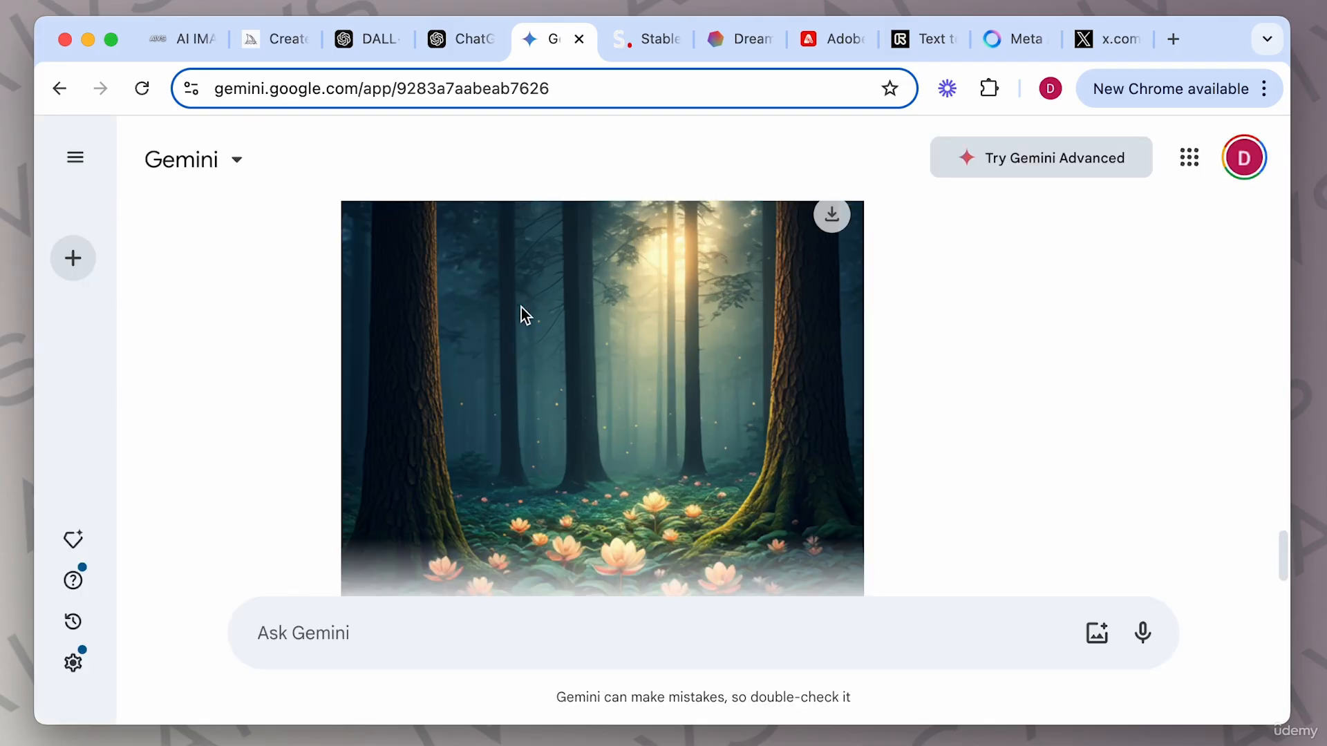
{"action": "scroll", "coordinate": [749, 374], "scroll_direction": "down", "scroll_amount": 5}
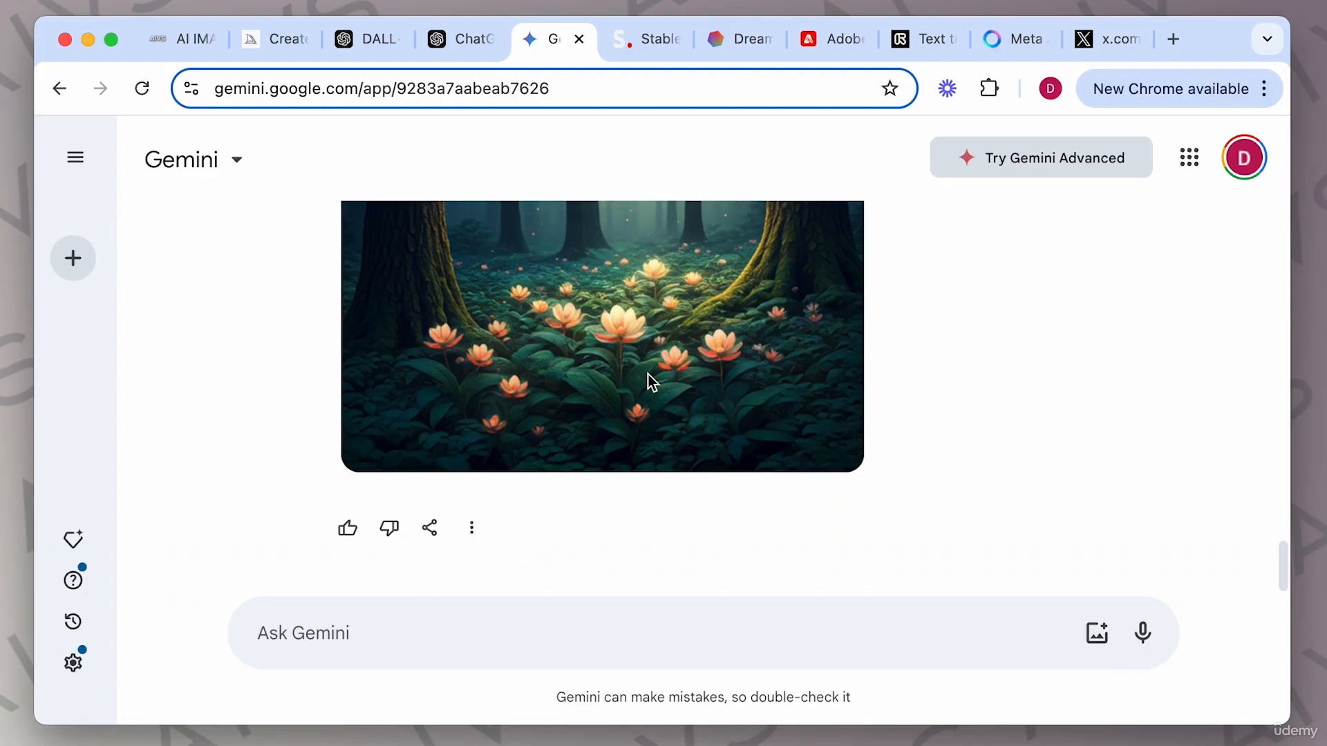
{"action": "left_click", "coordinate": [476, 477]}
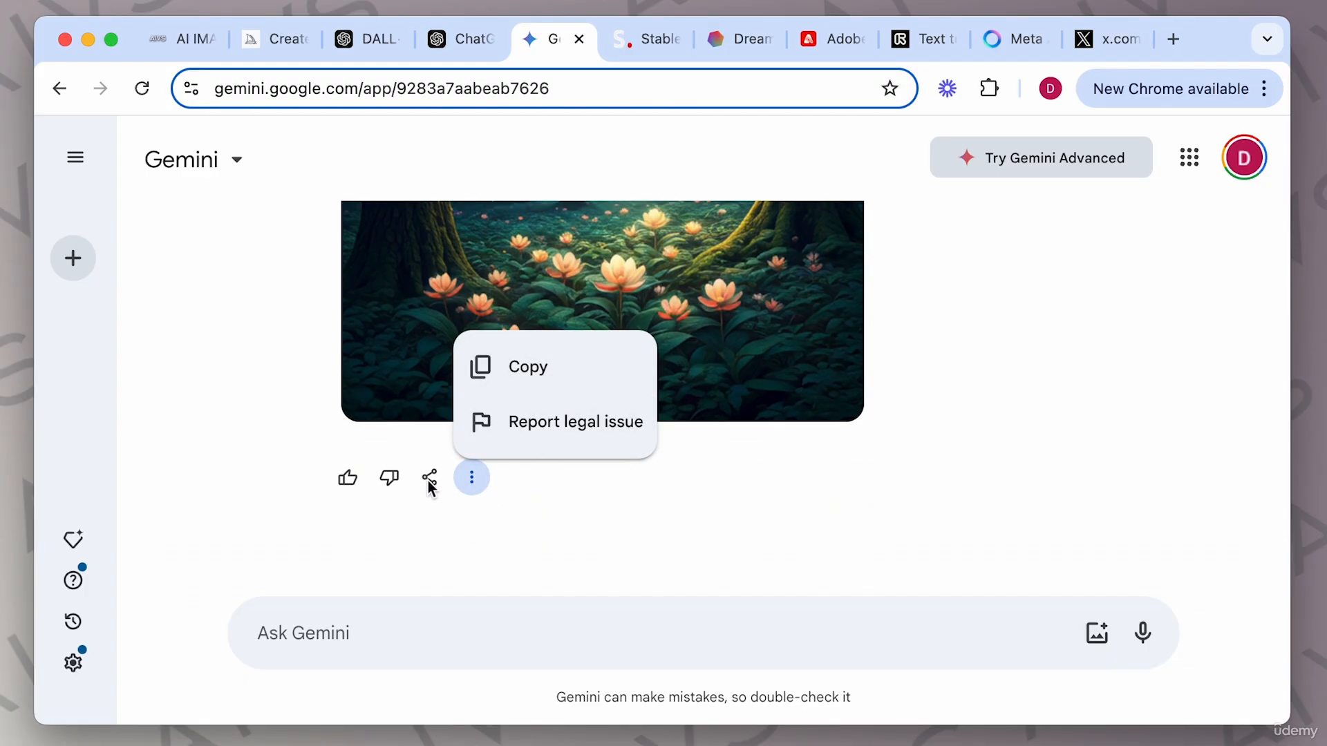
{"action": "left_click", "coordinate": [743, 501]}
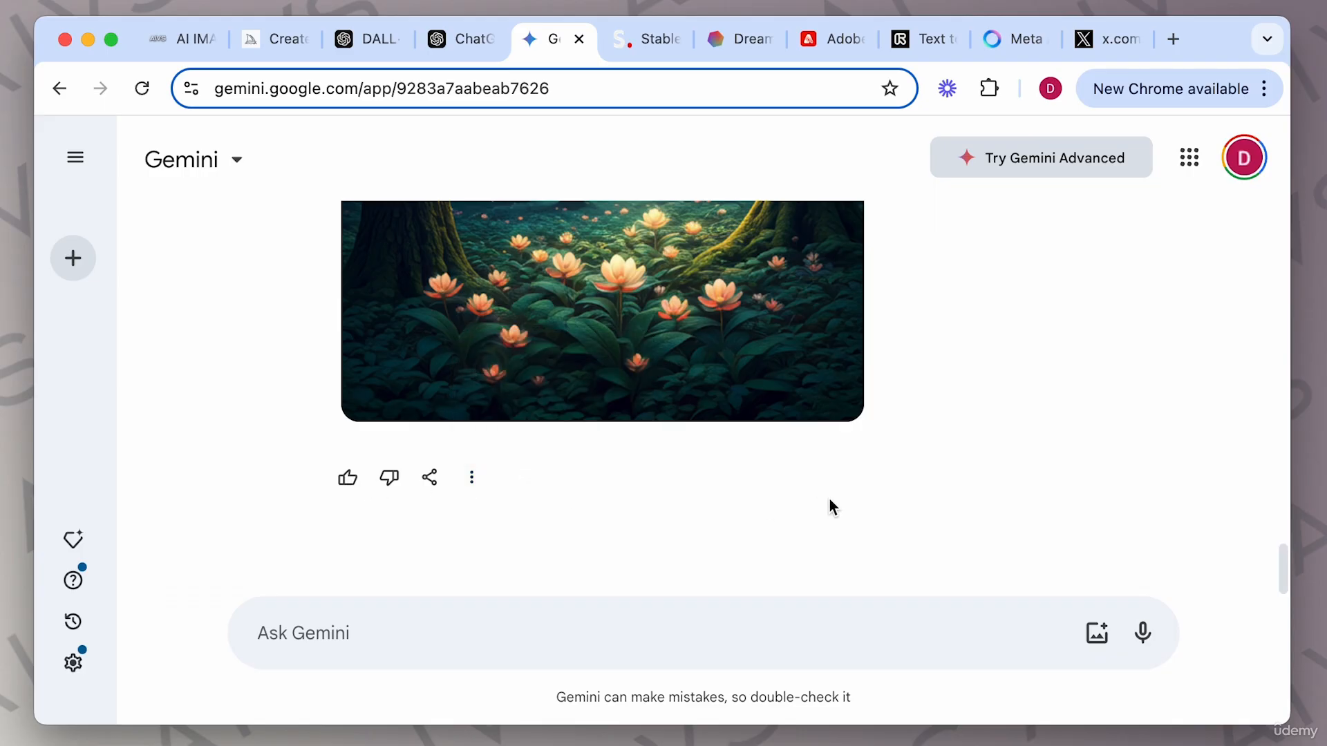
{"action": "scroll", "coordinate": [829, 501], "scroll_direction": "up", "scroll_amount": 3}
{"action": "scroll", "coordinate": [829, 501], "scroll_direction": "down", "scroll_amount": 5}
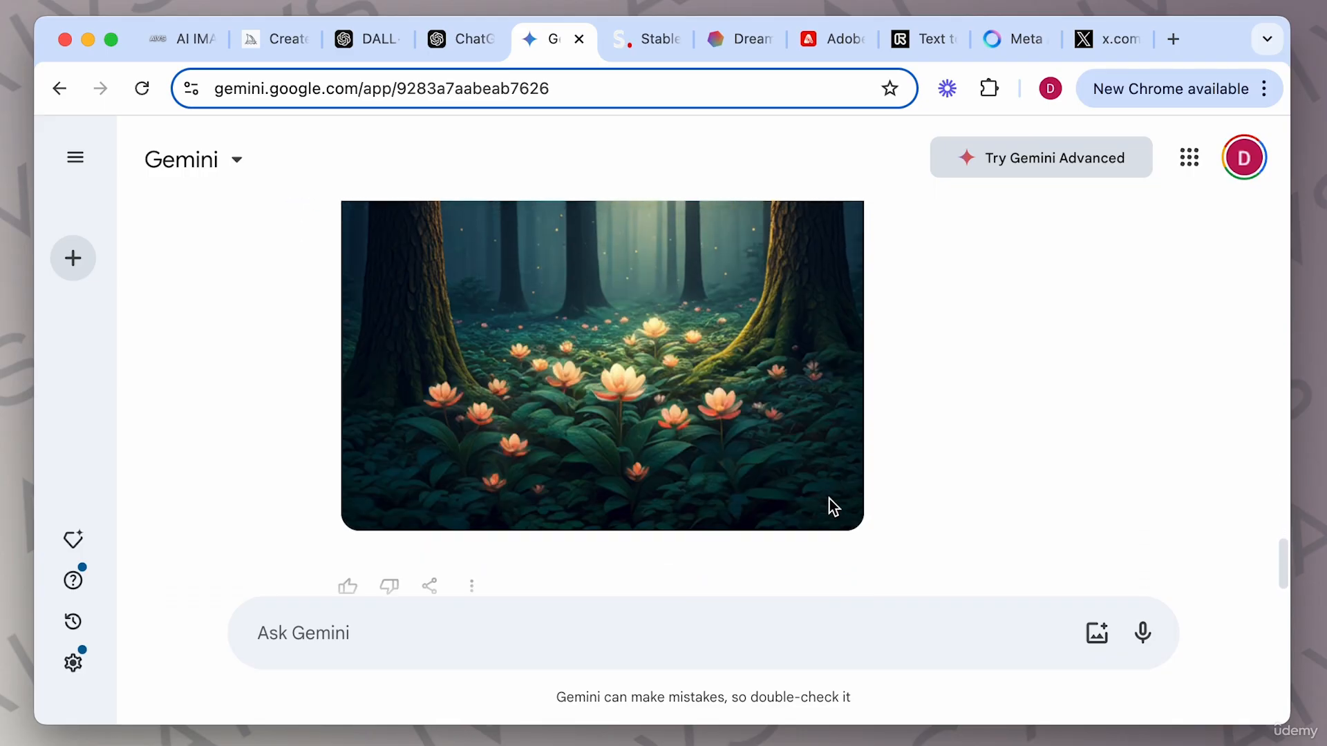
{"action": "scroll", "coordinate": [829, 499], "scroll_direction": "down", "scroll_amount": 2}
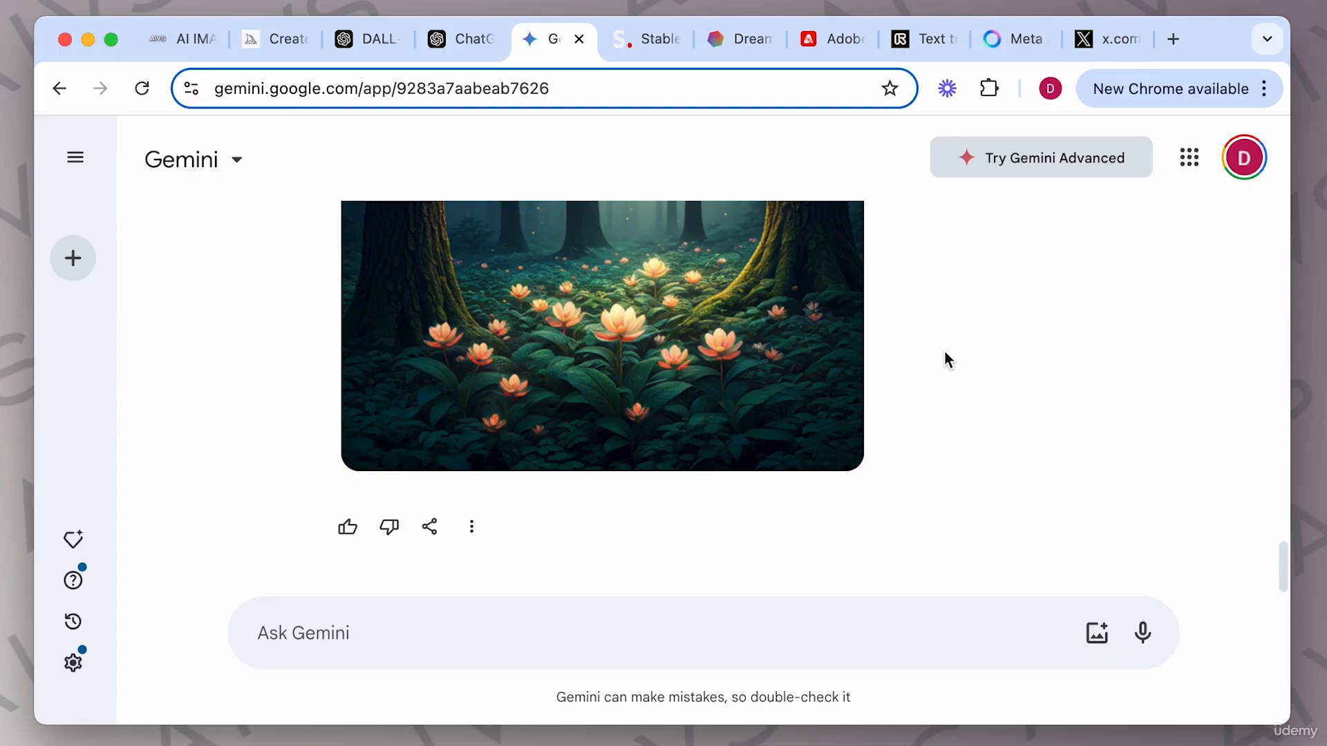
Resubmit the enchanted forest prompt in Gemini with ". aspect ration 16:9 landscape" appended.
{"action": "scroll", "coordinate": [945, 353], "scroll_direction": "up", "scroll_amount": 2}
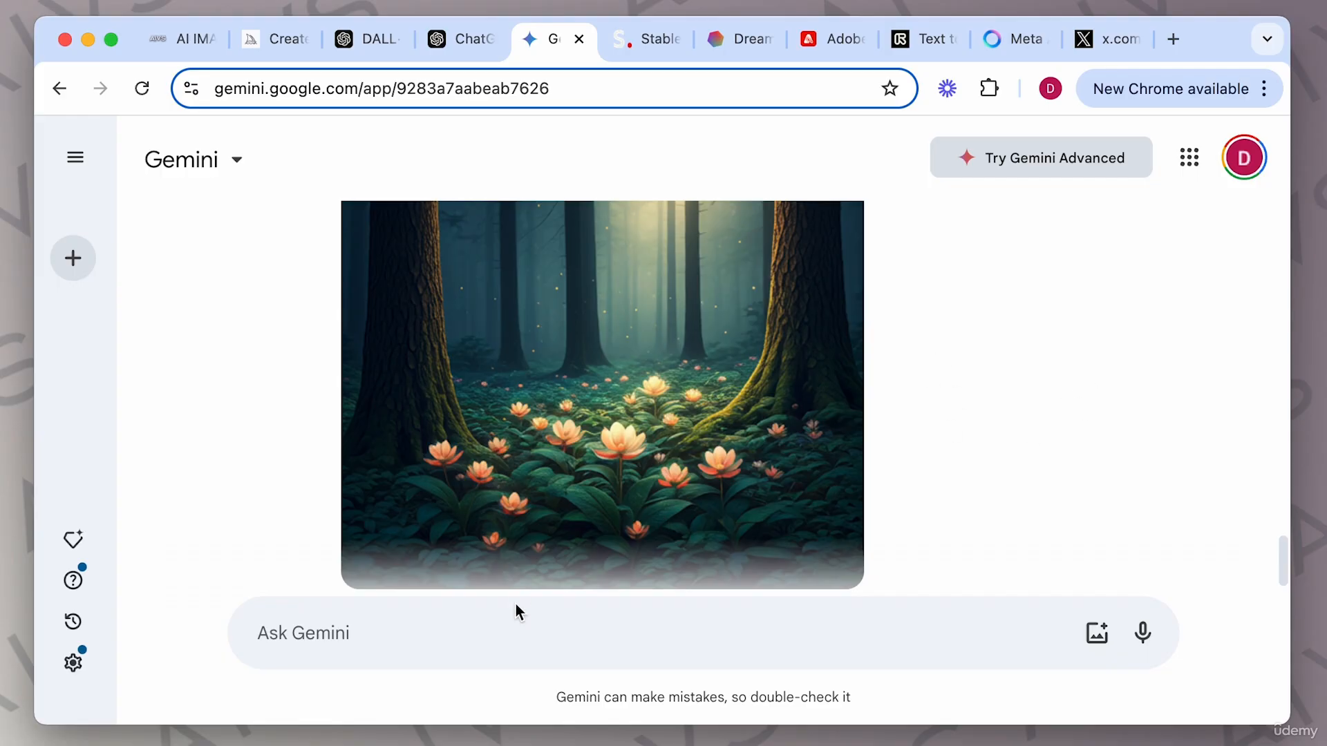
{"action": "left_click", "coordinate": [497, 627]}
{"action": "scroll", "coordinate": [803, 487], "scroll_direction": "up", "scroll_amount": 4}
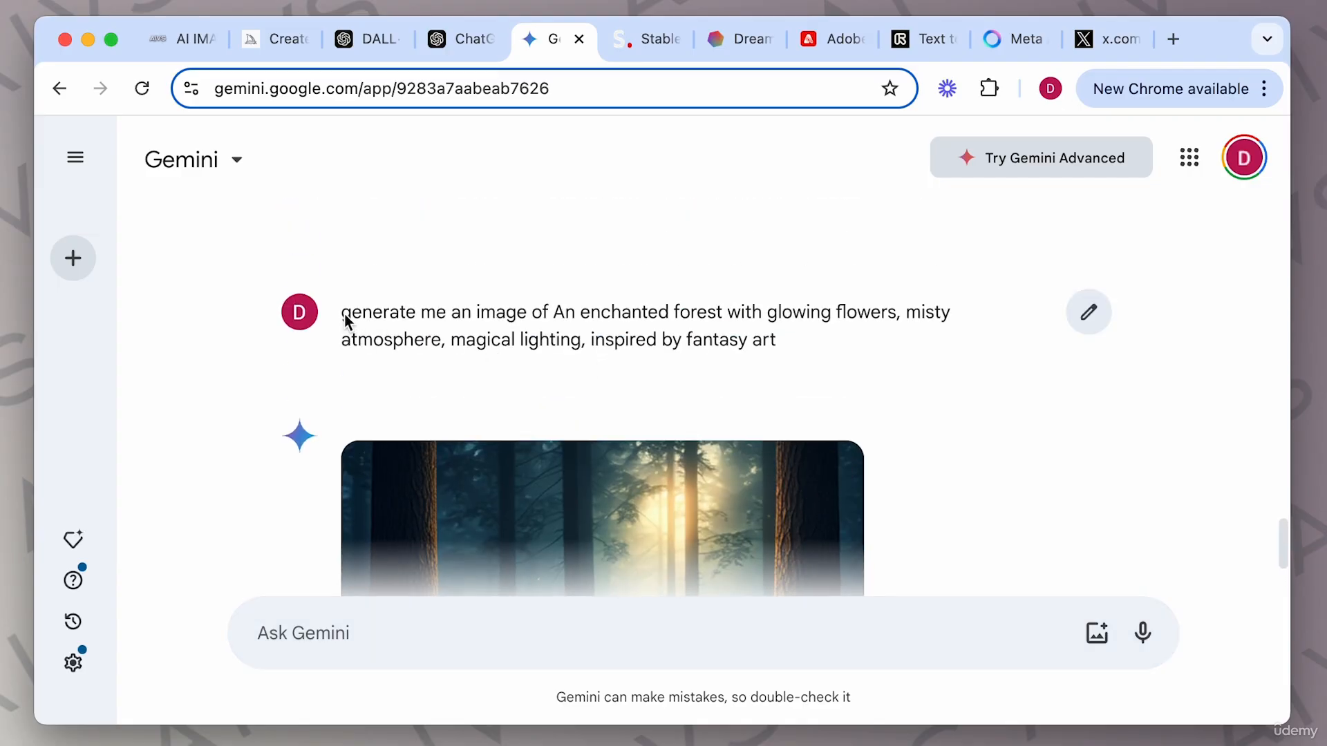
{"action": "left_click_drag", "start_coordinate": [343, 315], "coordinate": [876, 412]}
{"action": "scroll", "coordinate": [877, 412], "scroll_direction": "down", "scroll_amount": 4}
{"action": "scroll", "coordinate": [878, 408], "scroll_direction": "down", "scroll_amount": 3}
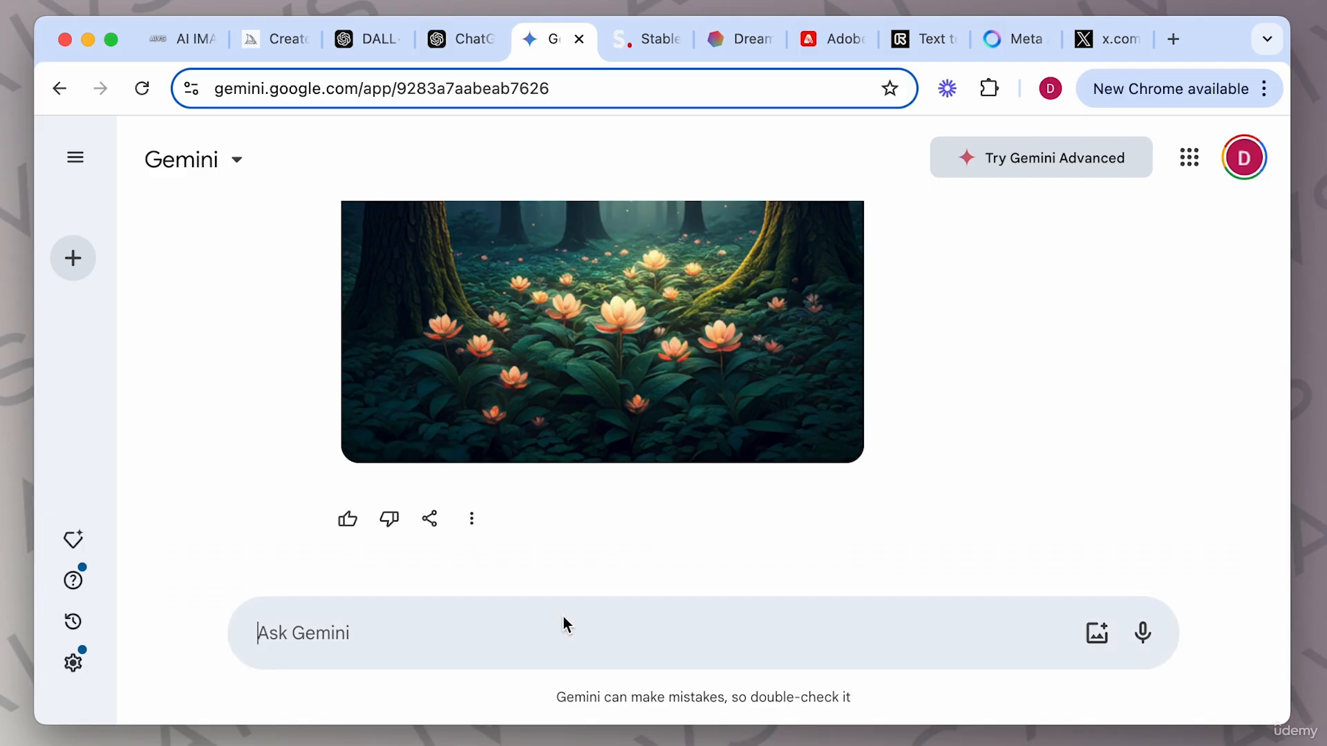
{"action": "key", "text": "super+v"}
{"action": "type", "text": ". aspect ration 16"}
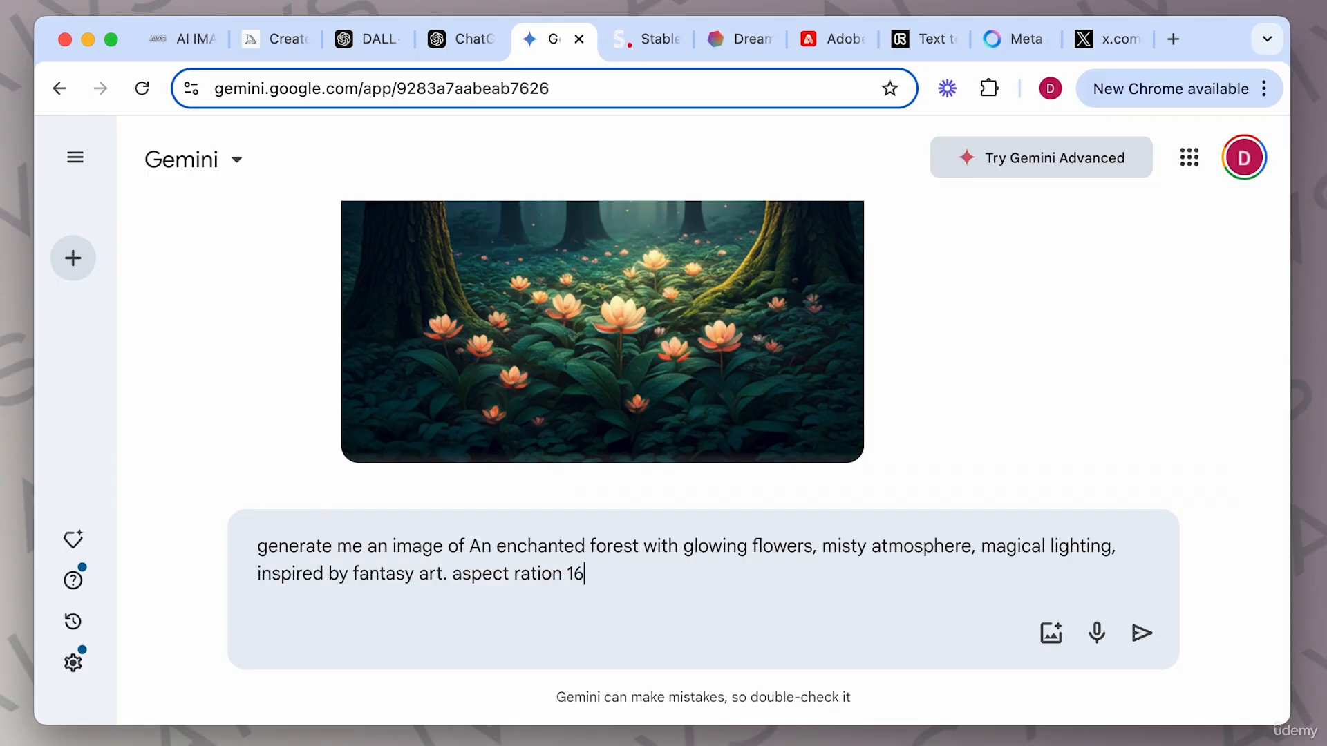
{"action": "type", "text": ":9 landscape"}
{"action": "key", "text": "Return"}
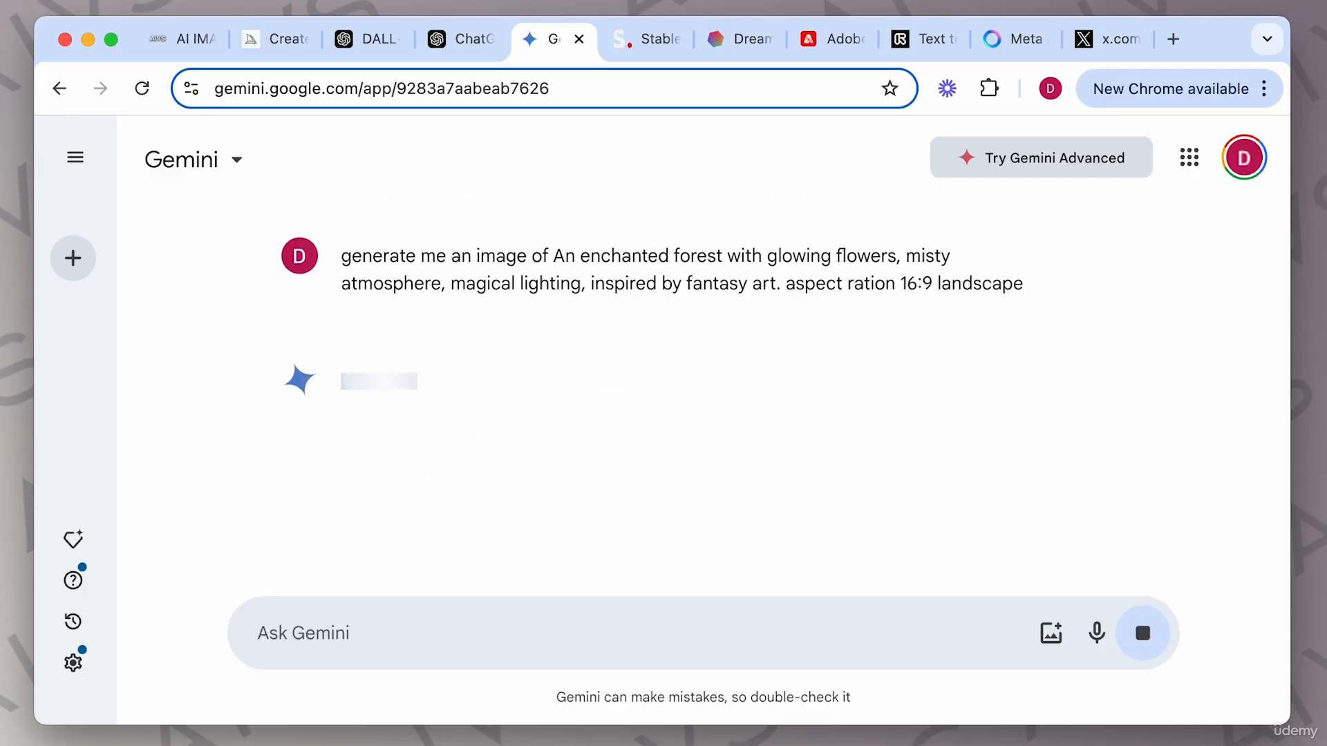
Enlarge and compare the new forest image with the earlier forest result, briefly checking the Meta AI tab.
{"action": "scroll", "coordinate": [1047, 513], "scroll_direction": "up", "scroll_amount": 3}
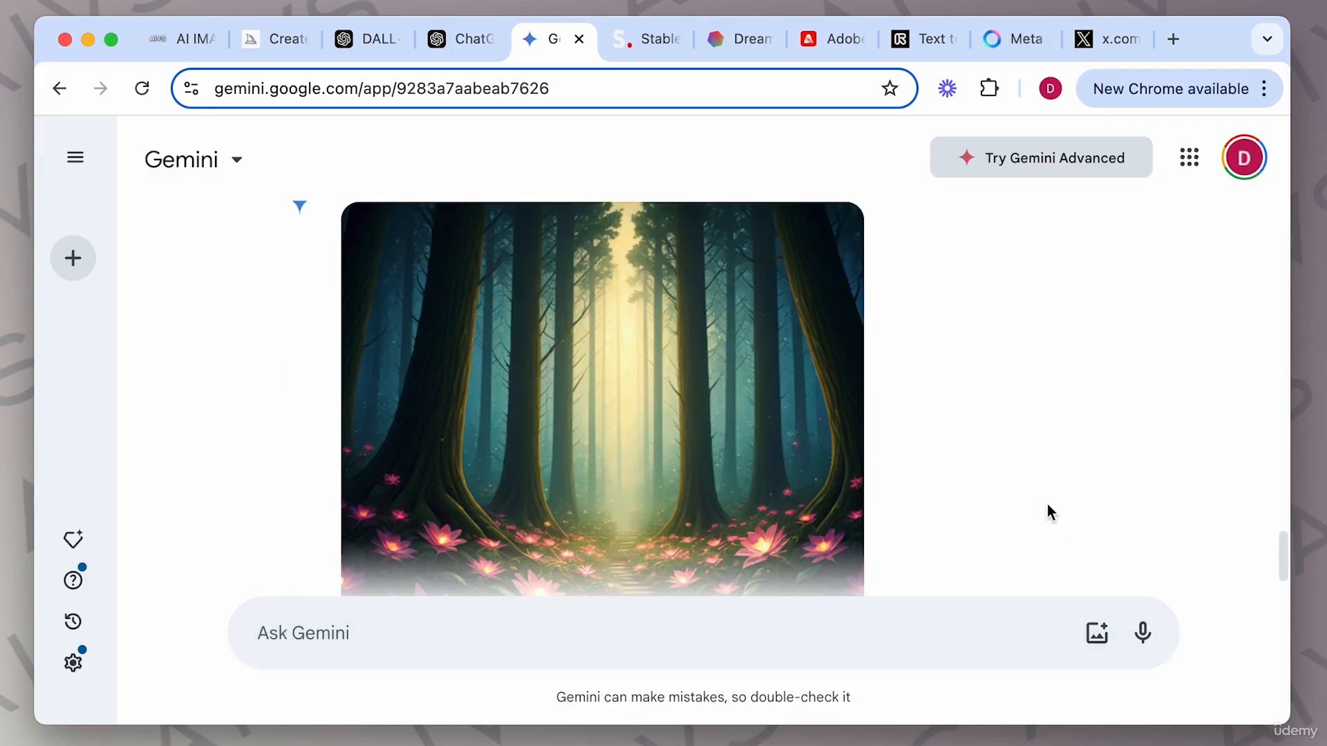
{"action": "left_click", "coordinate": [731, 370]}
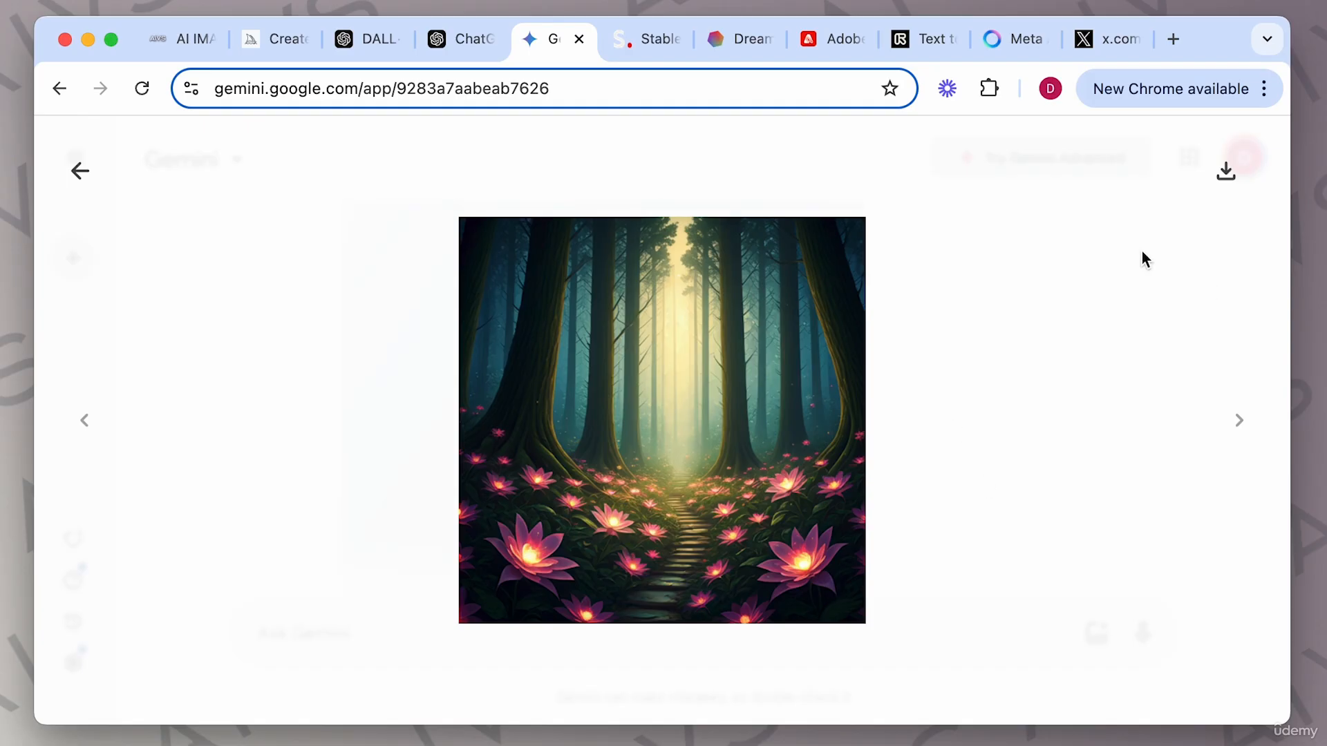
{"action": "left_click", "coordinate": [80, 171]}
{"action": "scroll", "coordinate": [513, 296], "scroll_direction": "down", "scroll_amount": 5}
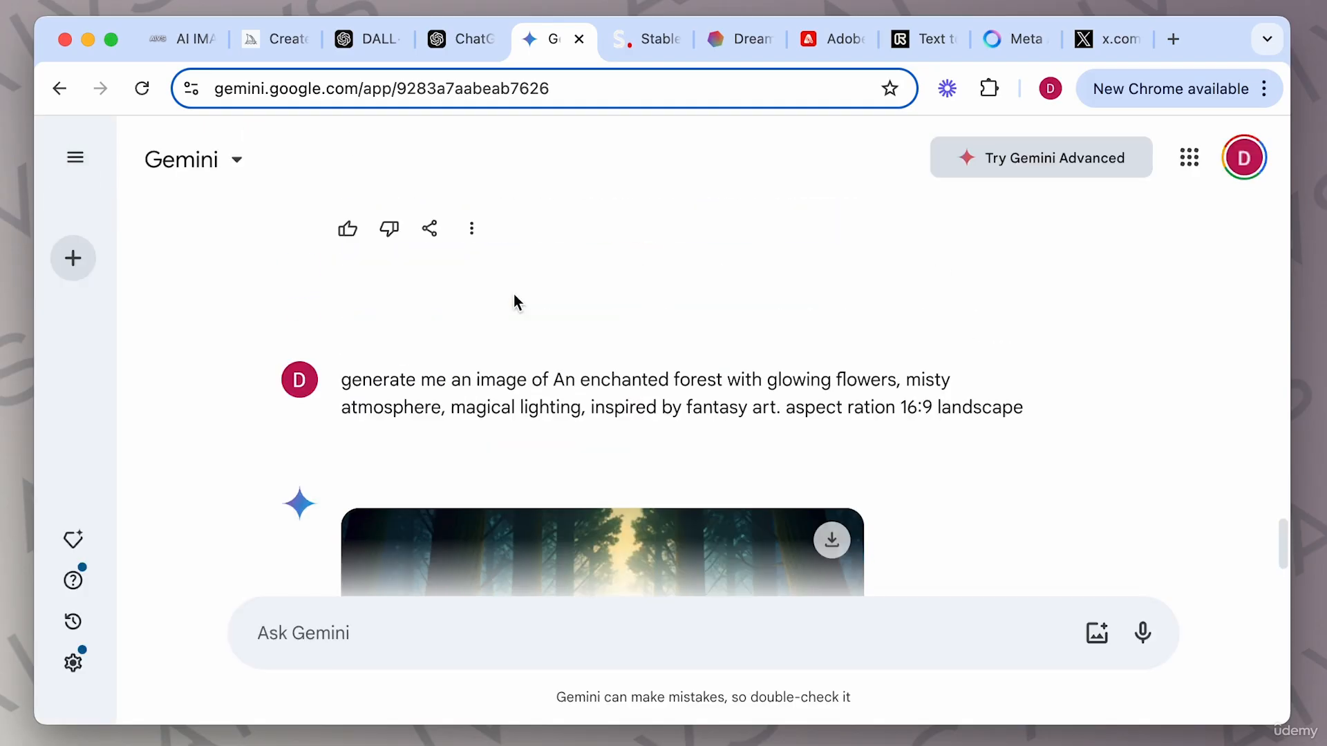
{"action": "left_click", "coordinate": [513, 297]}
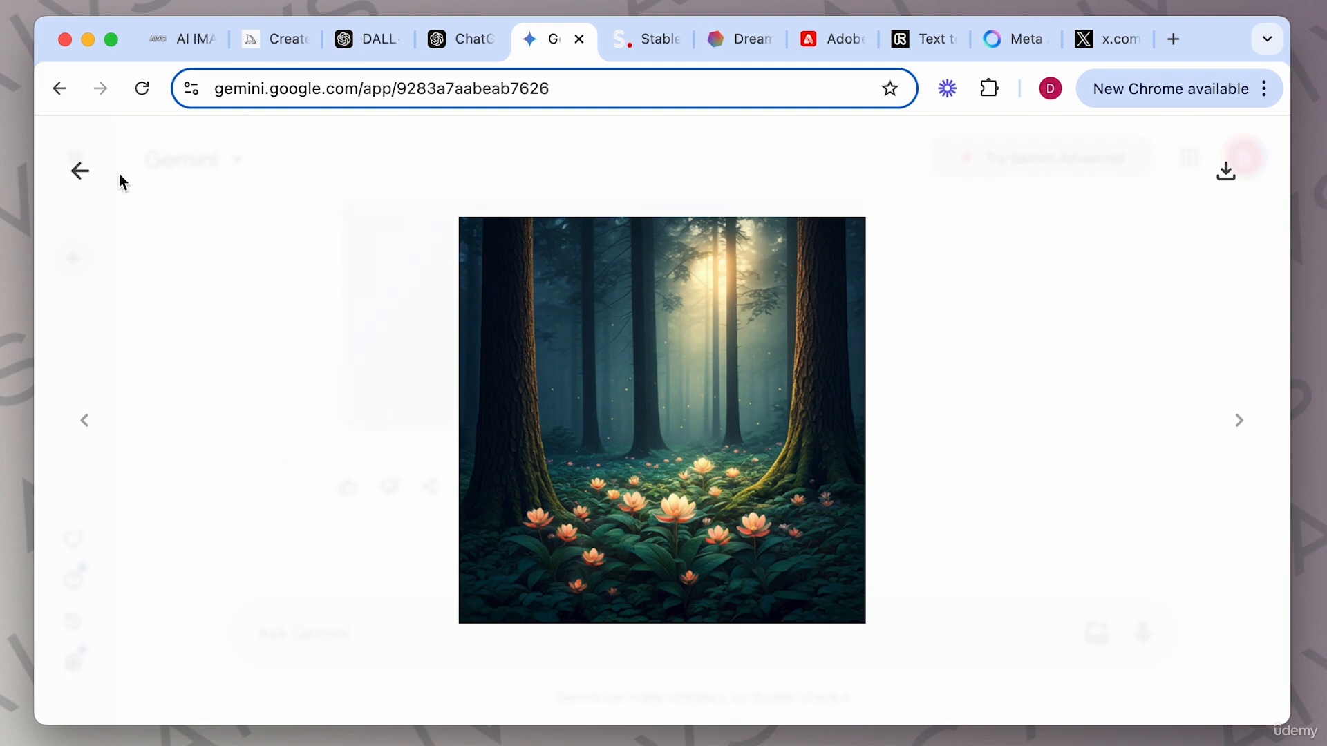
{"action": "left_click", "coordinate": [81, 170]}
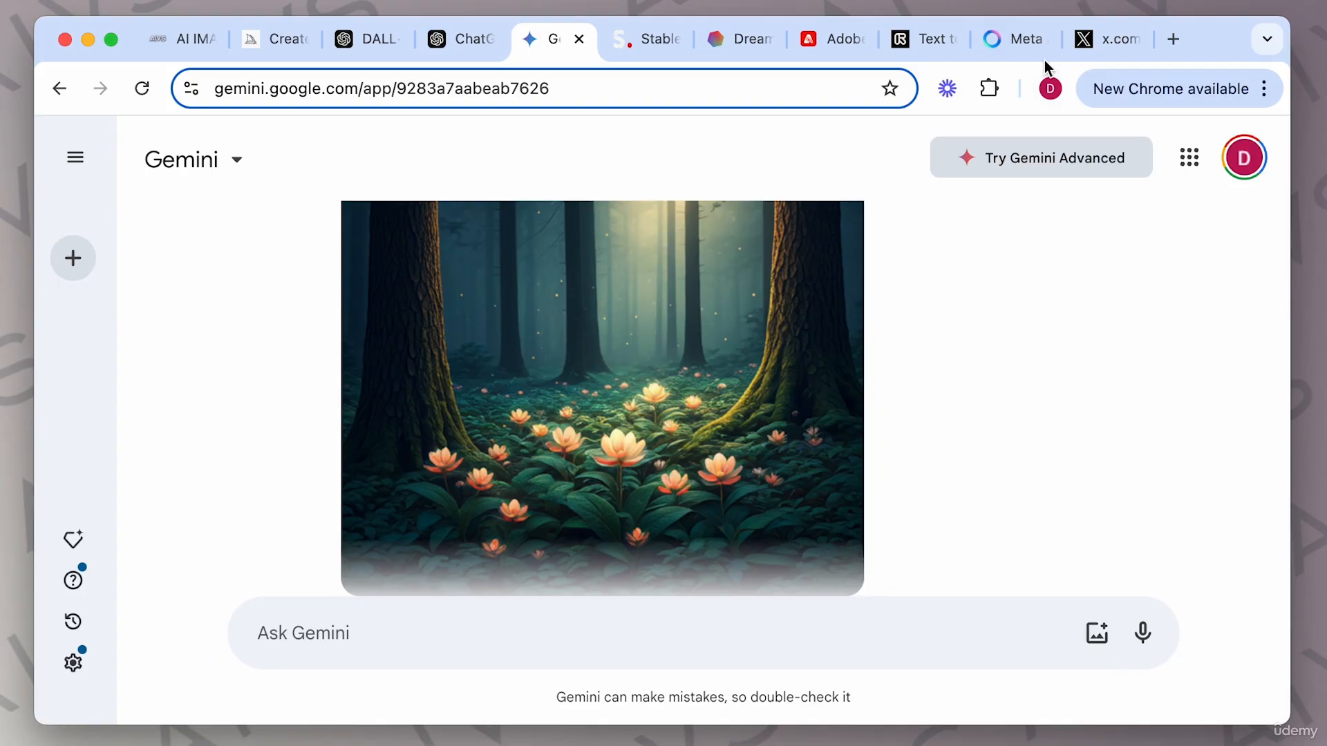
{"action": "left_click", "coordinate": [1014, 37]}
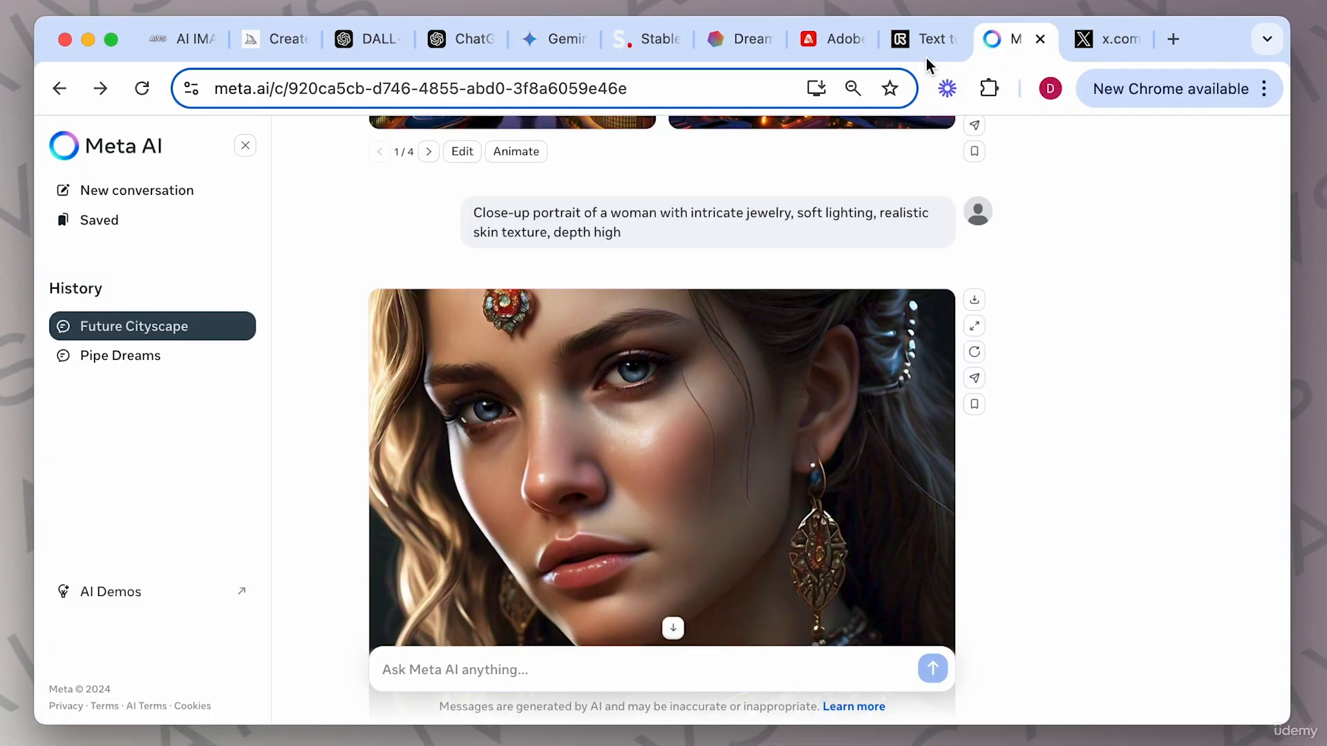
{"action": "left_click", "coordinate": [558, 44]}
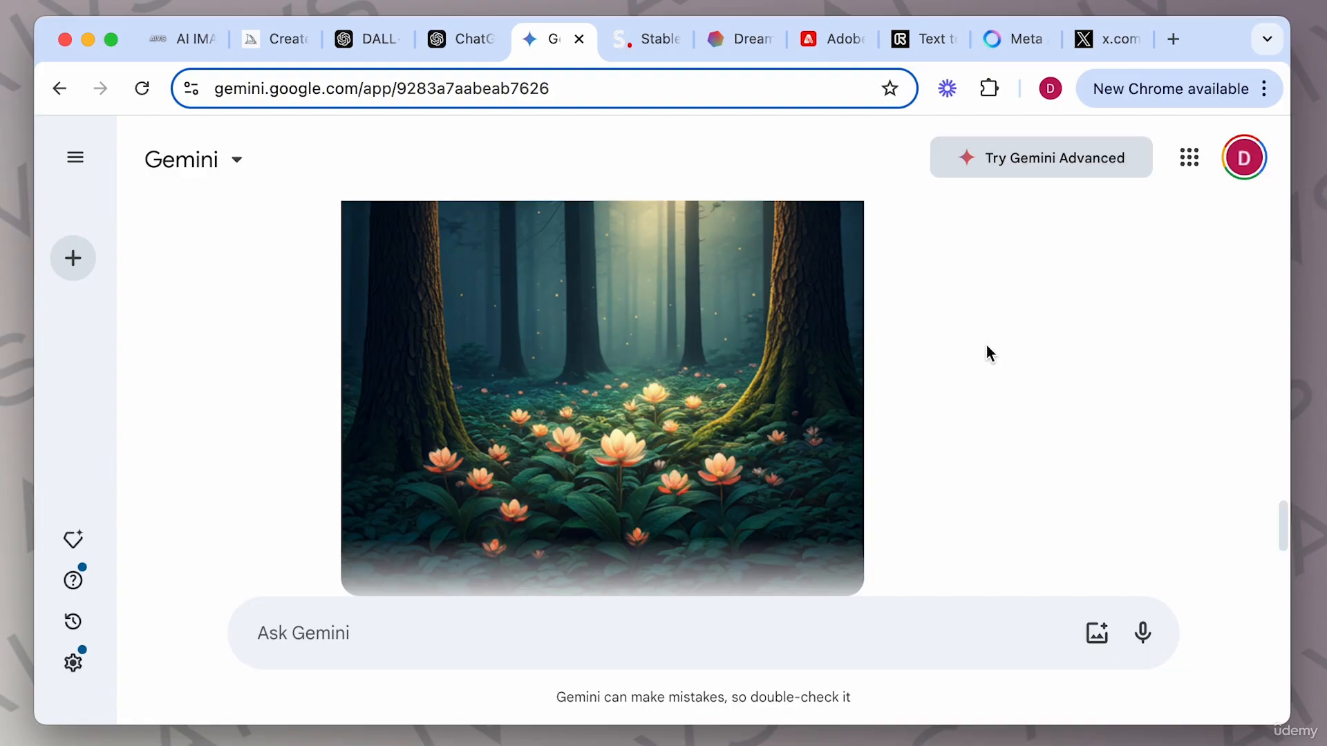
{"action": "scroll", "coordinate": [987, 347], "scroll_direction": "up", "scroll_amount": 3}
{"action": "scroll", "coordinate": [987, 347], "scroll_direction": "down", "scroll_amount": 4}
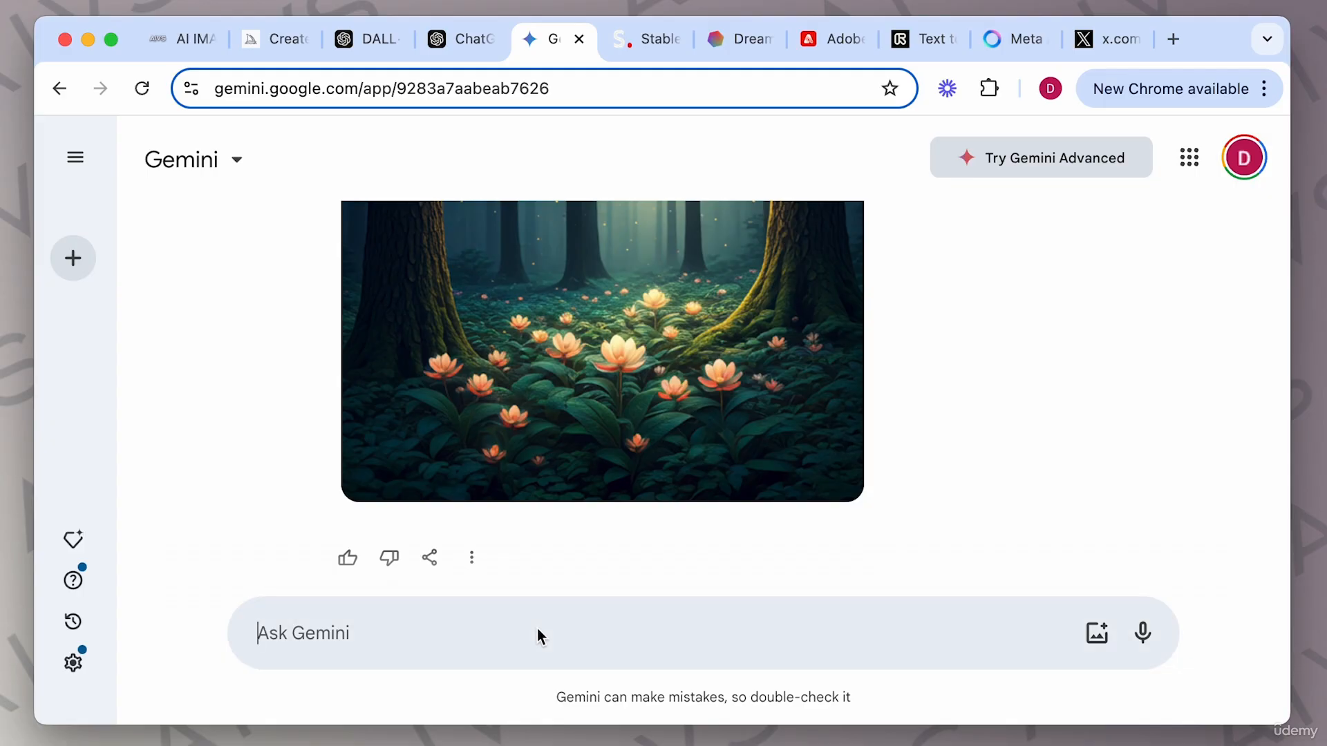
Submit the prompt "a 16:9 landscape image of a forest", correcting the misspelt word before sending.
{"action": "type", "text": "a 16:9 landcsape image of a forest"}
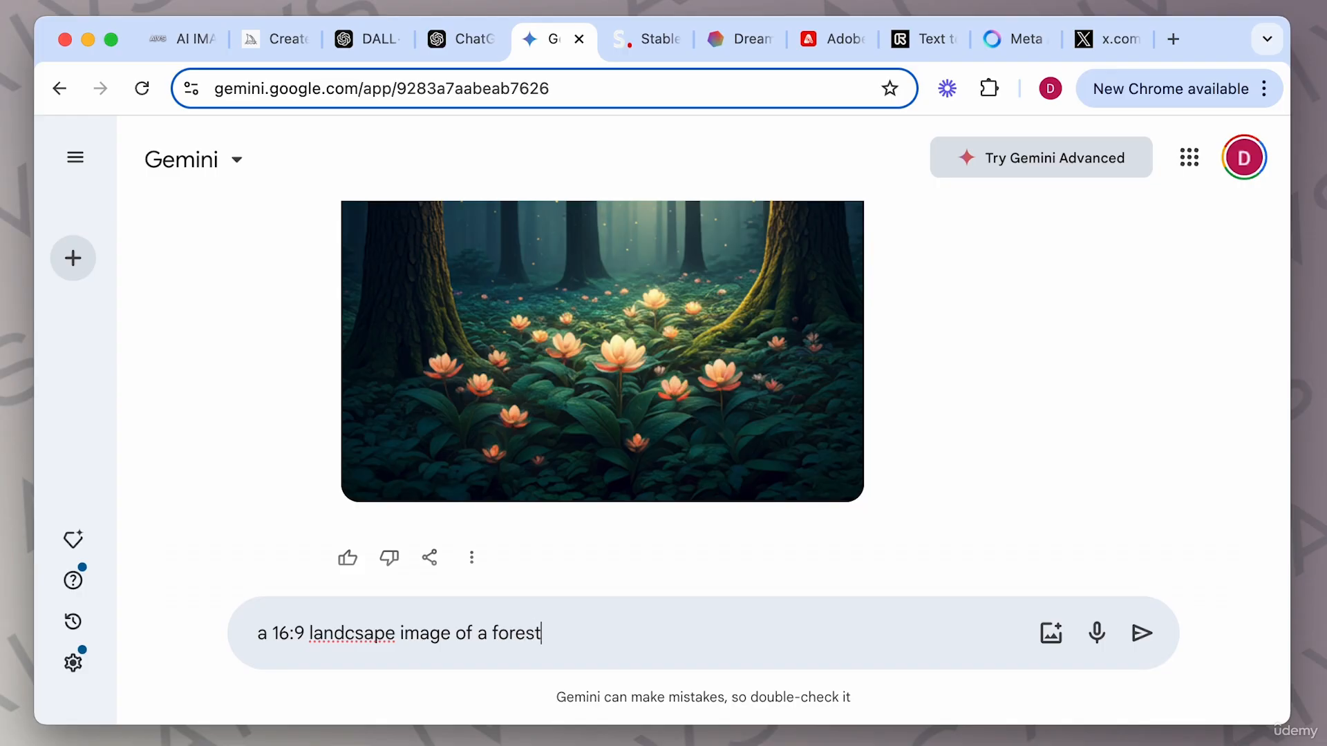
{"action": "left_click", "coordinate": [355, 634]}
{"action": "key", "text": "BackSpace"}
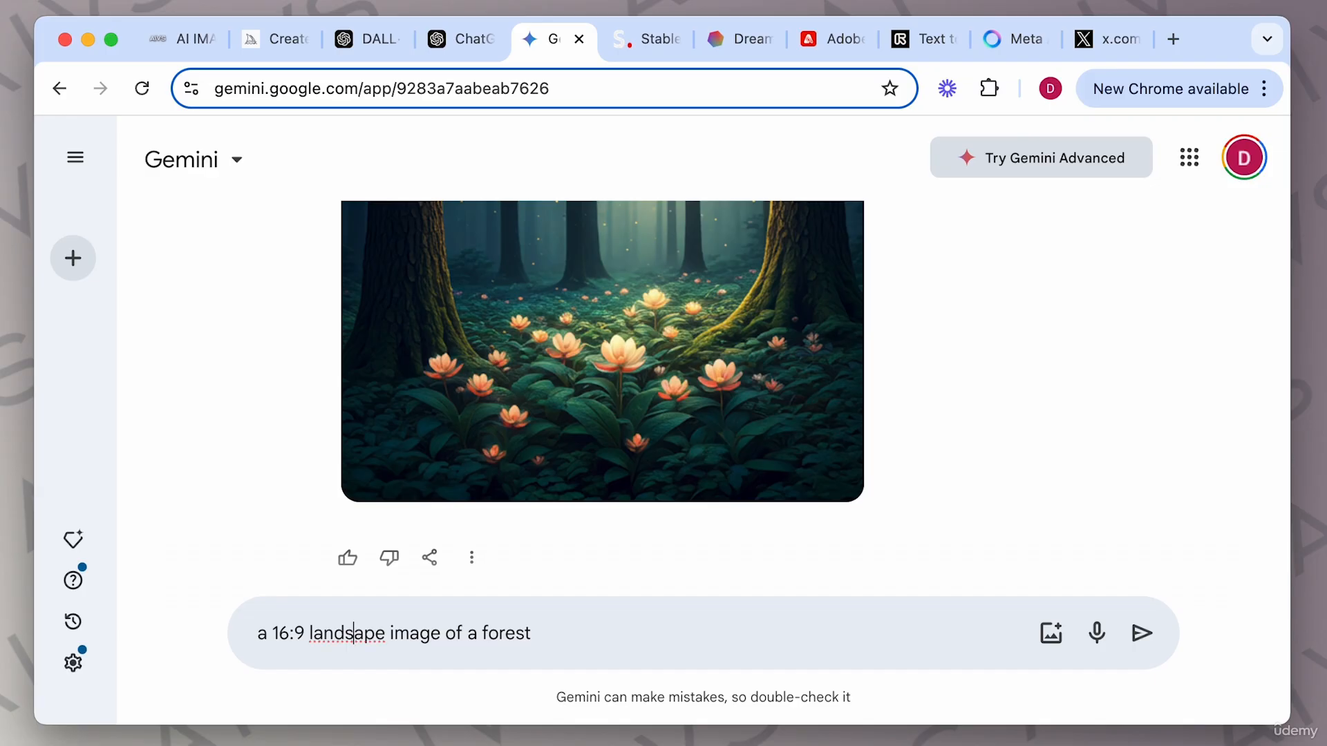
{"action": "type", "text": "c"}
{"action": "key", "text": "Return"}
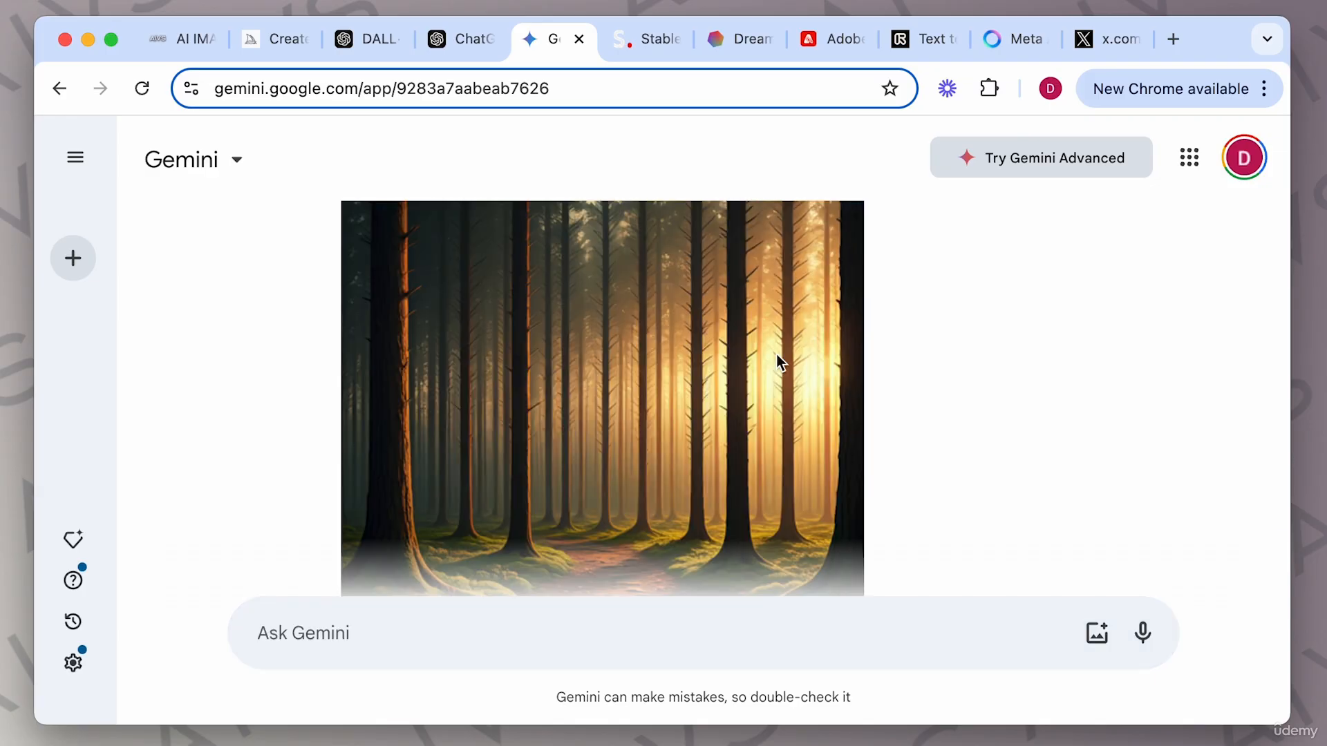
Enlarge the landscape forest image and scroll through the reply to examine it.
{"action": "left_click", "coordinate": [776, 354]}
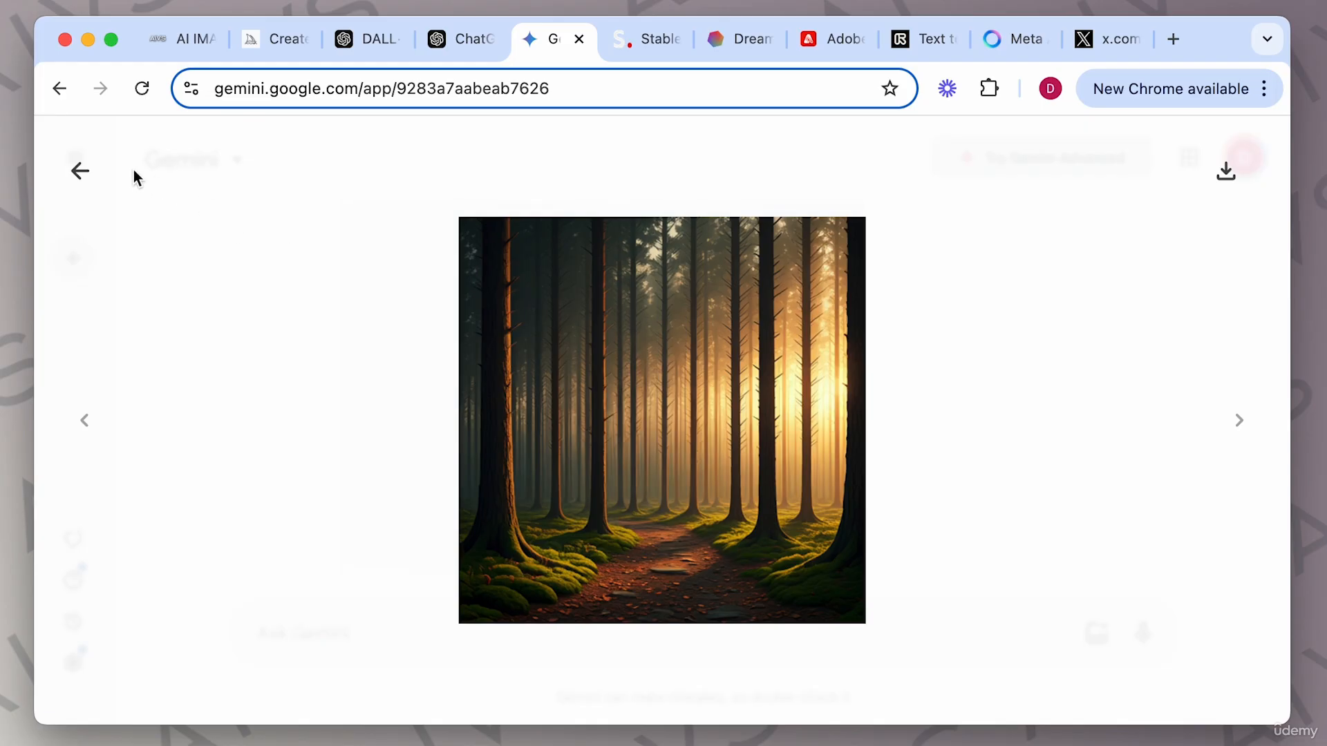
{"action": "left_click", "coordinate": [81, 171]}
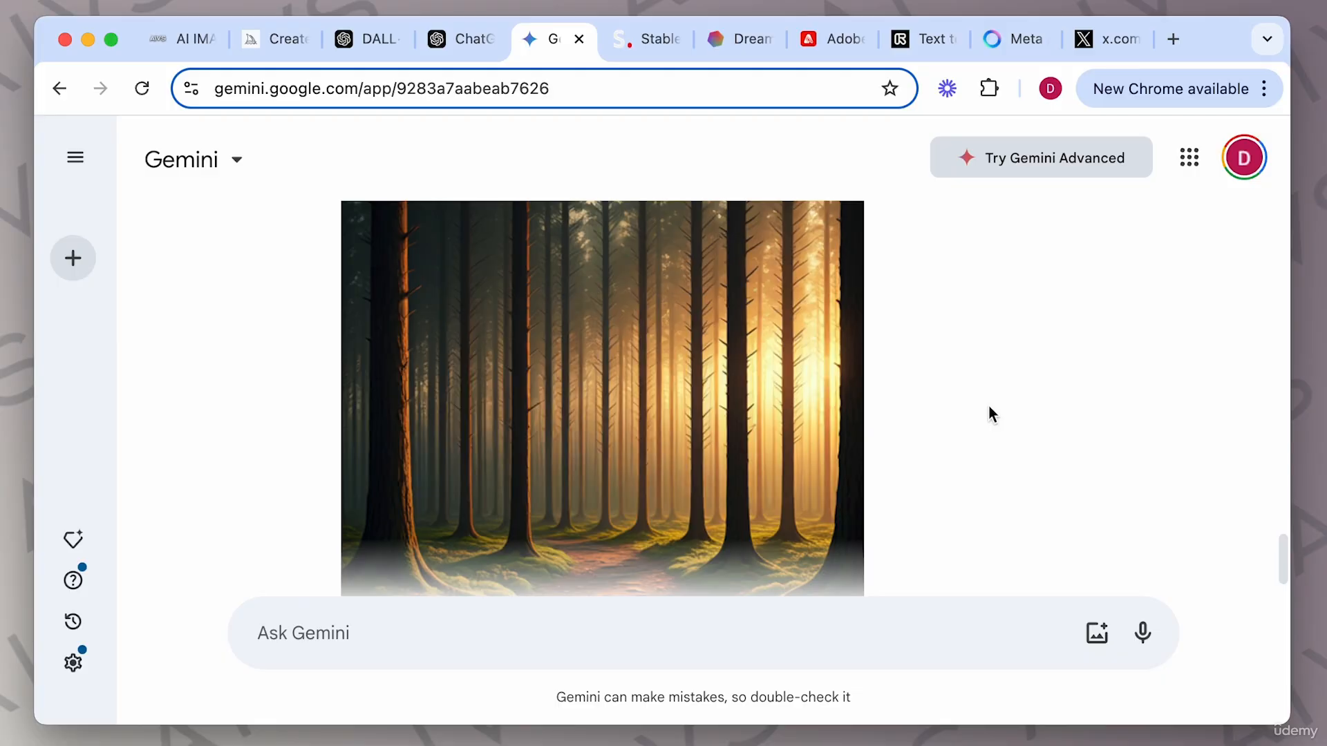
{"action": "scroll", "coordinate": [988, 408], "scroll_direction": "down", "scroll_amount": 2}
{"action": "scroll", "coordinate": [989, 408], "scroll_direction": "up", "scroll_amount": 5}
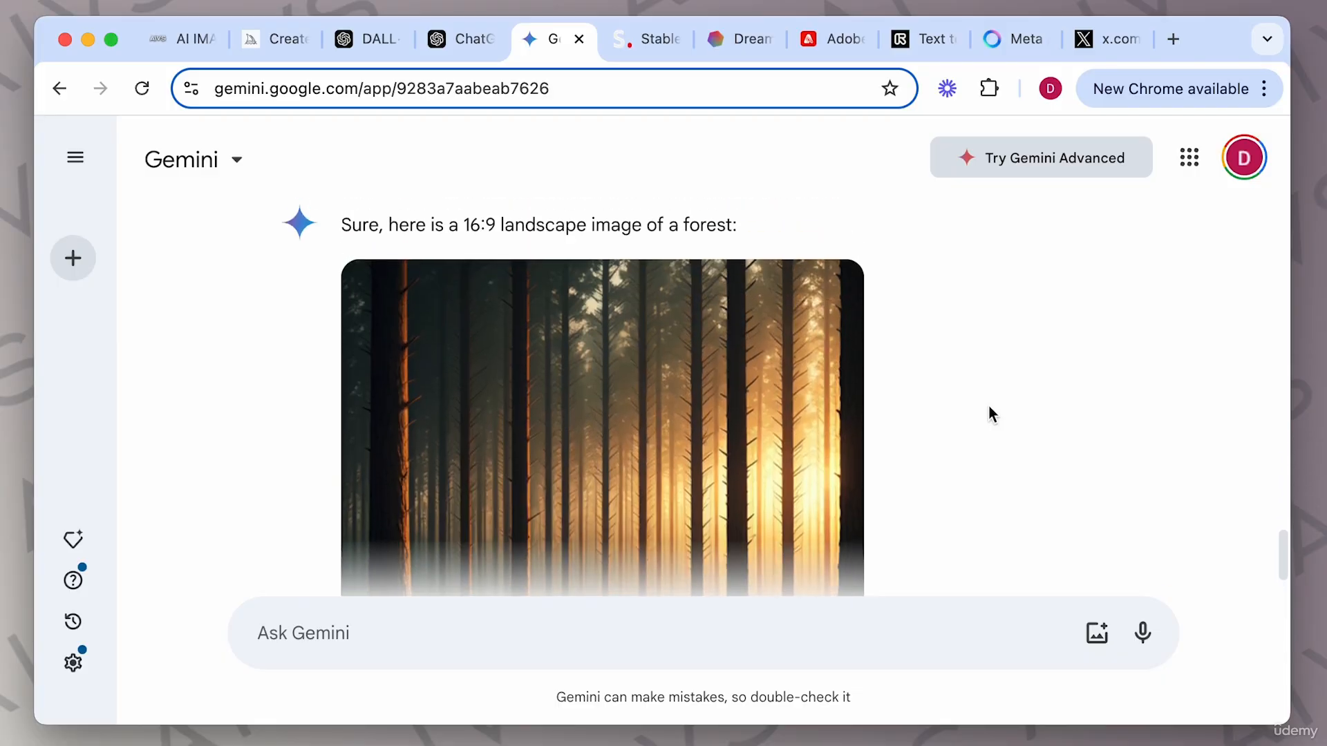
{"action": "scroll", "coordinate": [989, 407], "scroll_direction": "down", "scroll_amount": 5}
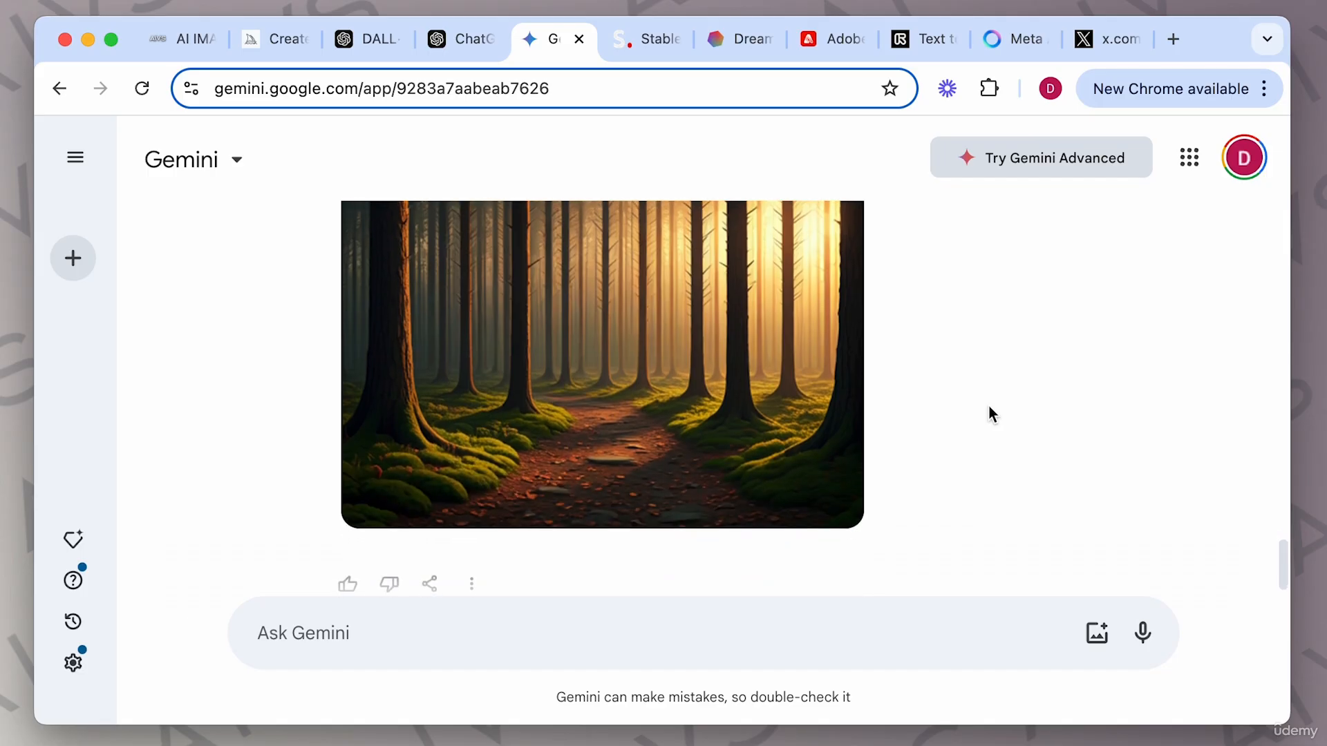
{"action": "scroll", "coordinate": [939, 384], "scroll_direction": "up", "scroll_amount": 5}
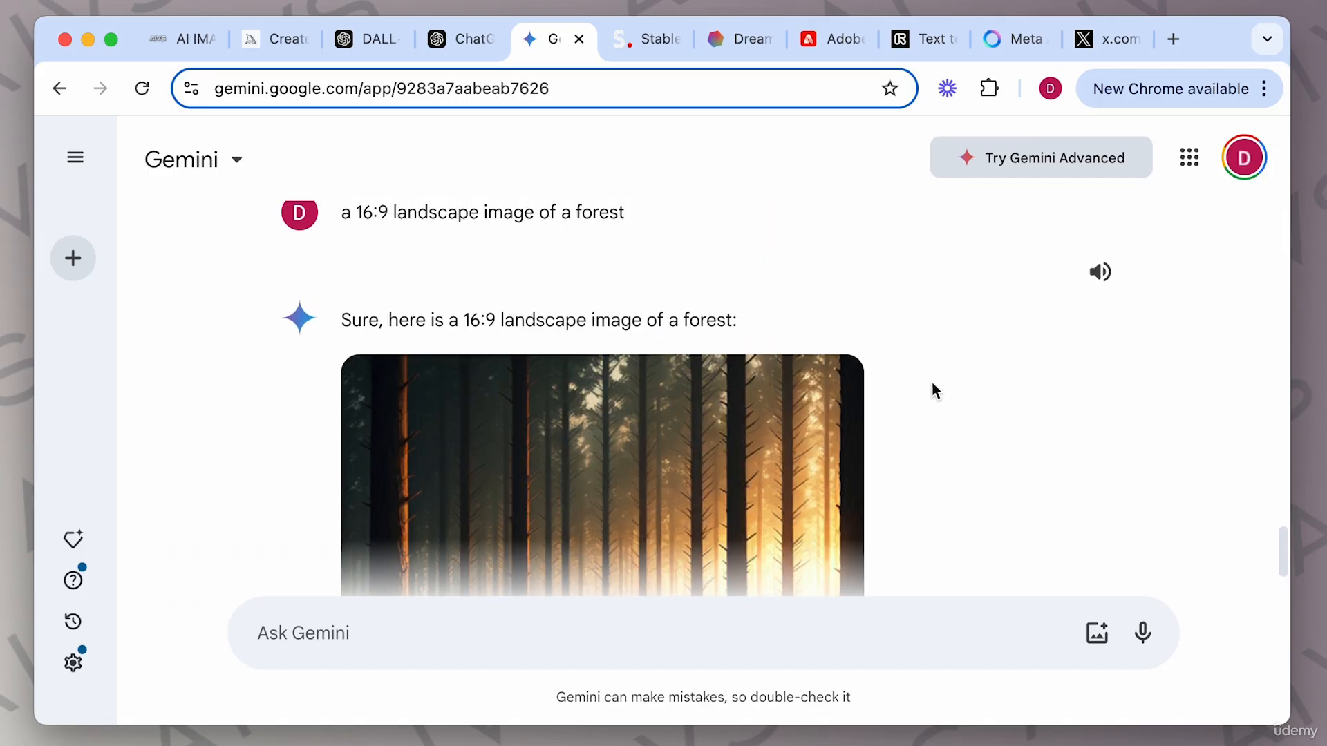
Download the forest image, inspect it zoomed in the image viewer, and close the viewer.
{"action": "left_click", "coordinate": [834, 387]}
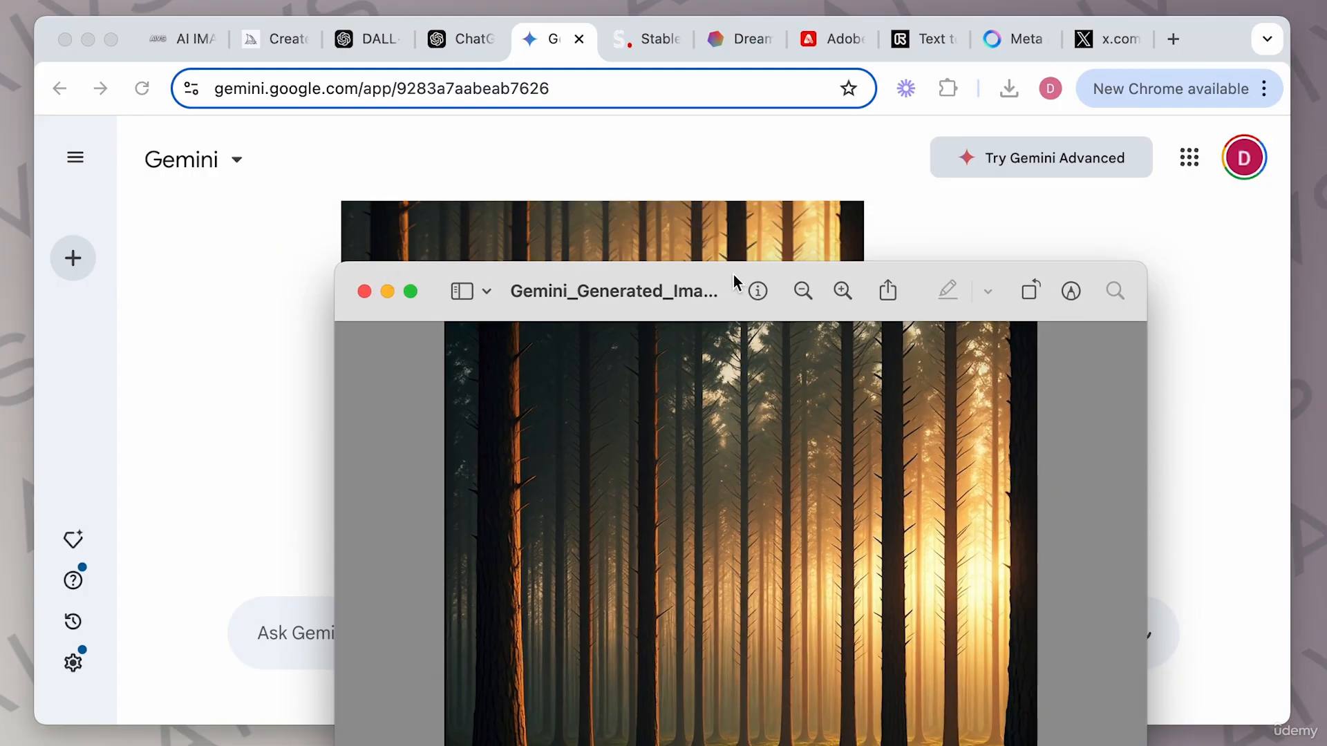
{"action": "left_click_drag", "start_coordinate": [685, 262], "coordinate": [649, 51]}
{"action": "left_click", "coordinate": [759, 72]}
{"action": "left_click", "coordinate": [763, 79]}
{"action": "left_click", "coordinate": [762, 79]}
{"action": "left_click", "coordinate": [762, 79]}
{"action": "left_click", "coordinate": [762, 79]}
{"action": "scroll", "coordinate": [510, 308], "scroll_direction": "left", "scroll_amount": 10}
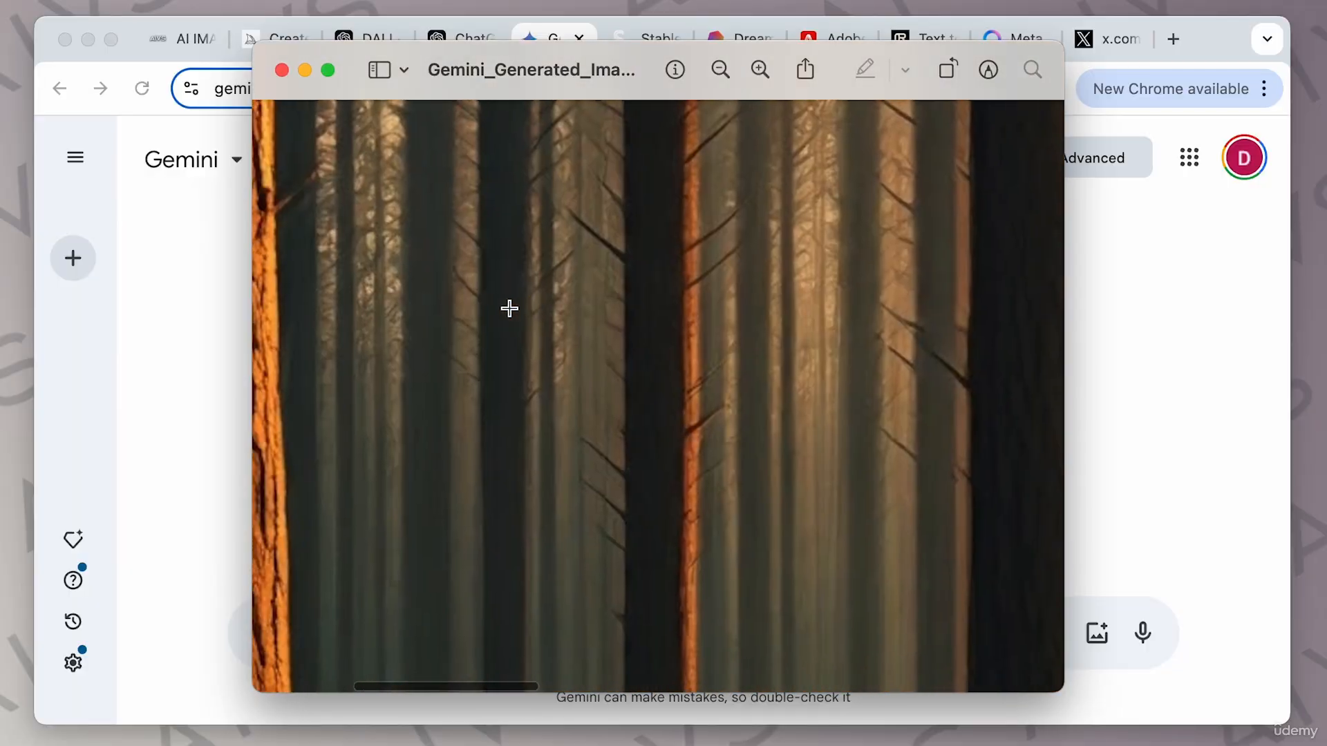
{"action": "scroll", "coordinate": [509, 308], "scroll_direction": "left", "scroll_amount": 10}
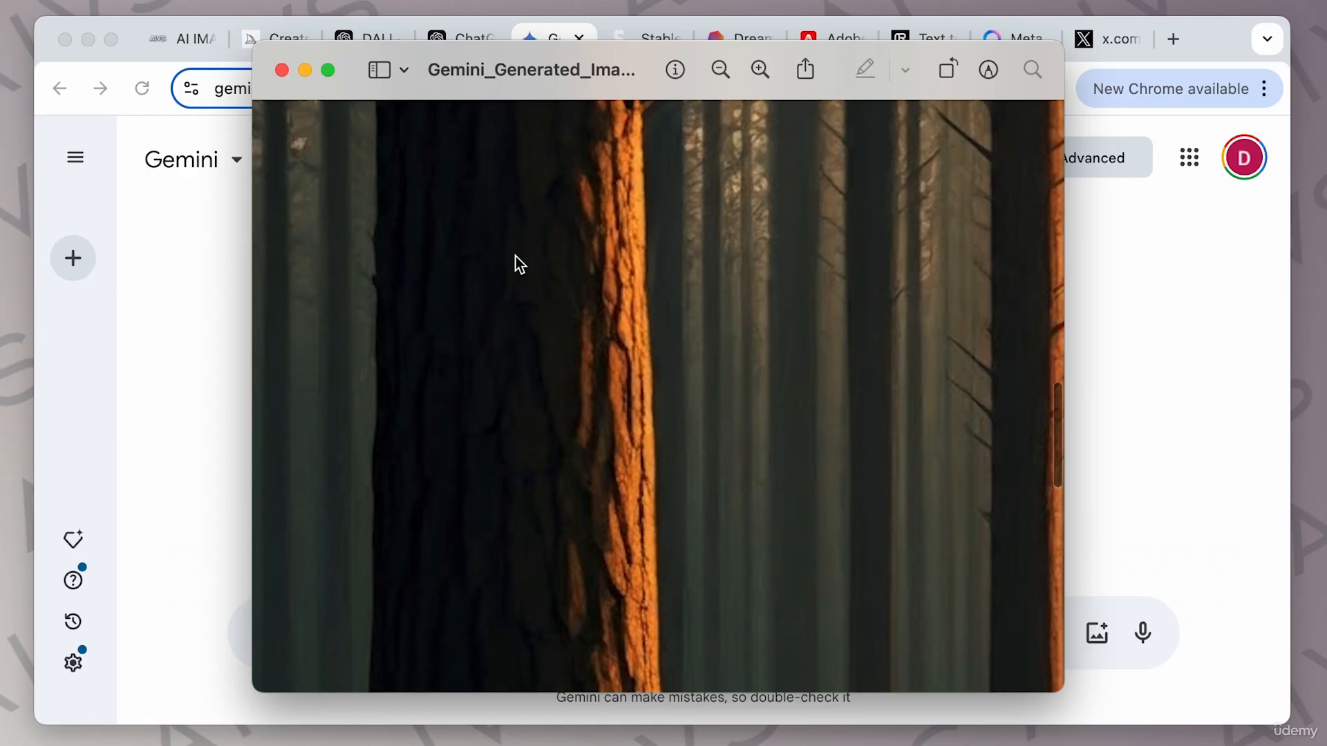
{"action": "left_click", "coordinate": [282, 70]}
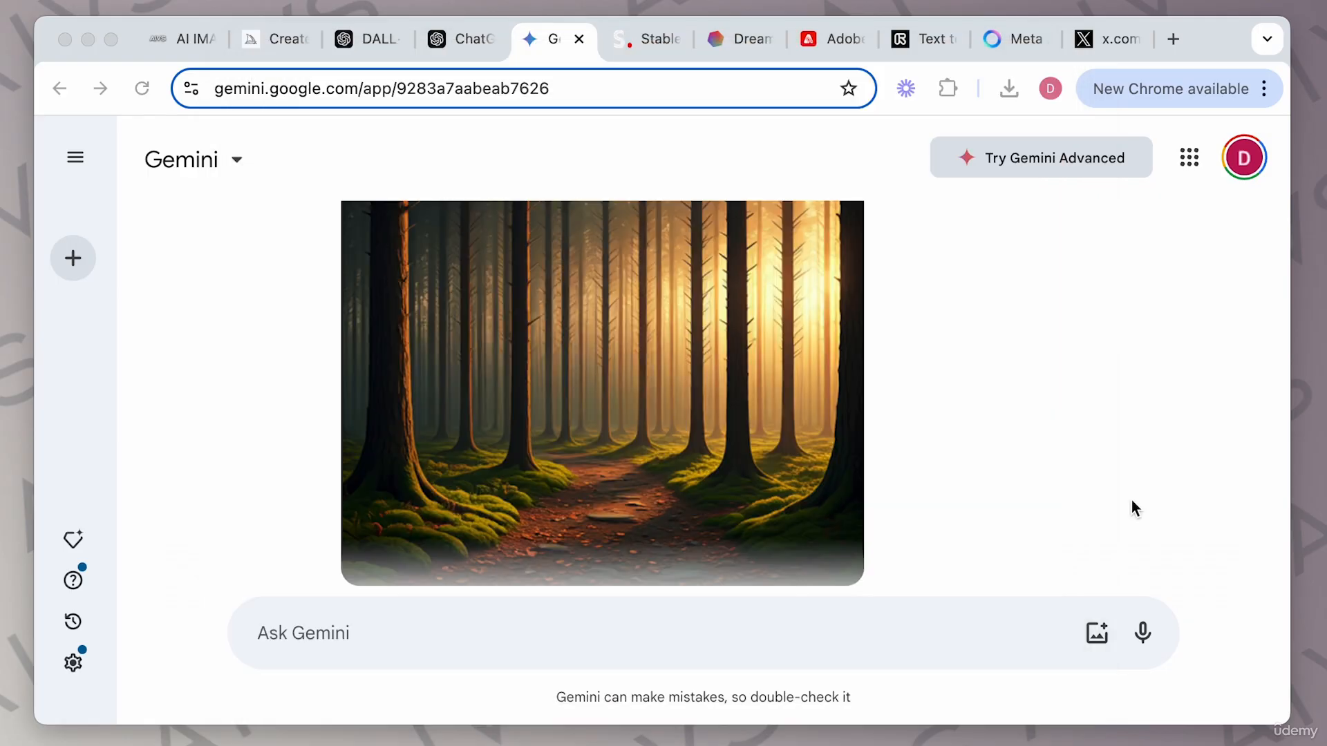
With the forest image attached, ask Gemini to "make this image of a forest bright daylight".
{"action": "scroll", "coordinate": [879, 587], "scroll_direction": "down", "scroll_amount": 2}
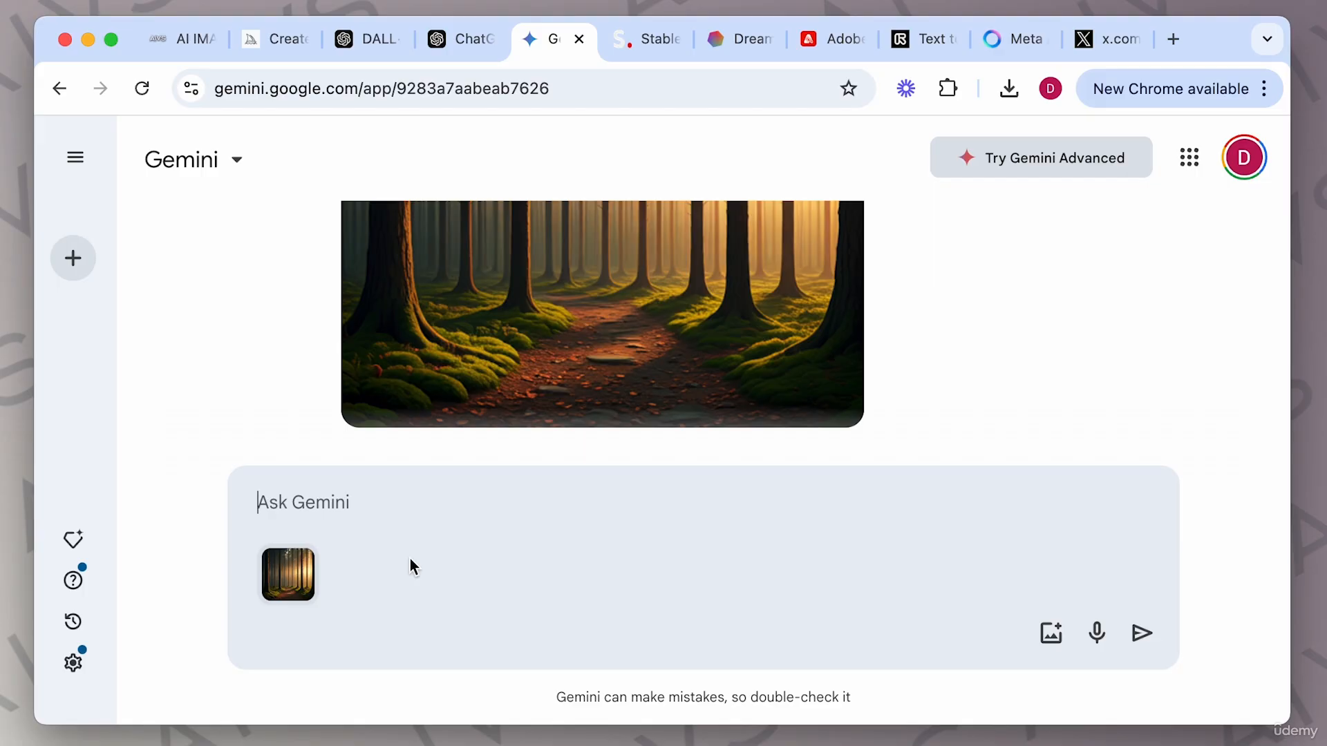
{"action": "type", "text": "make thi"}
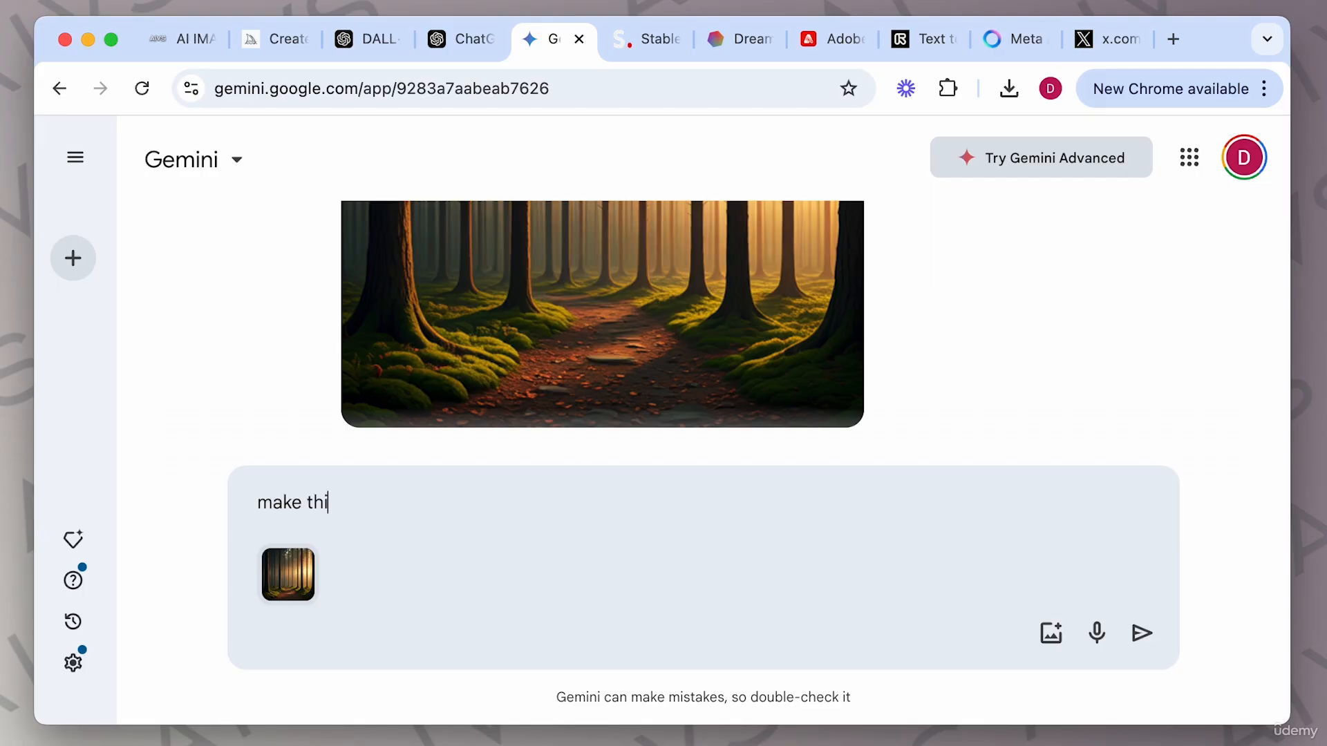
{"action": "type", "text": "s image of "}
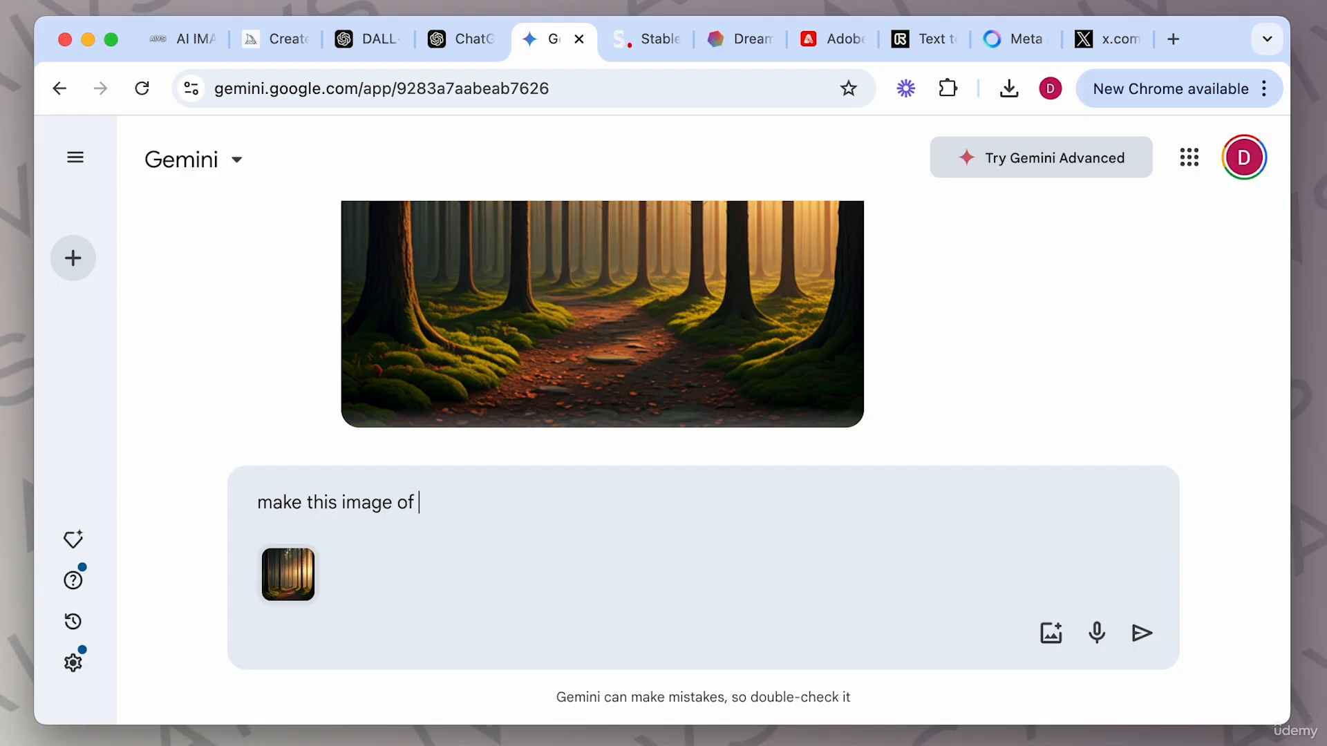
{"action": "type", "text": "a forest bright daylight"}
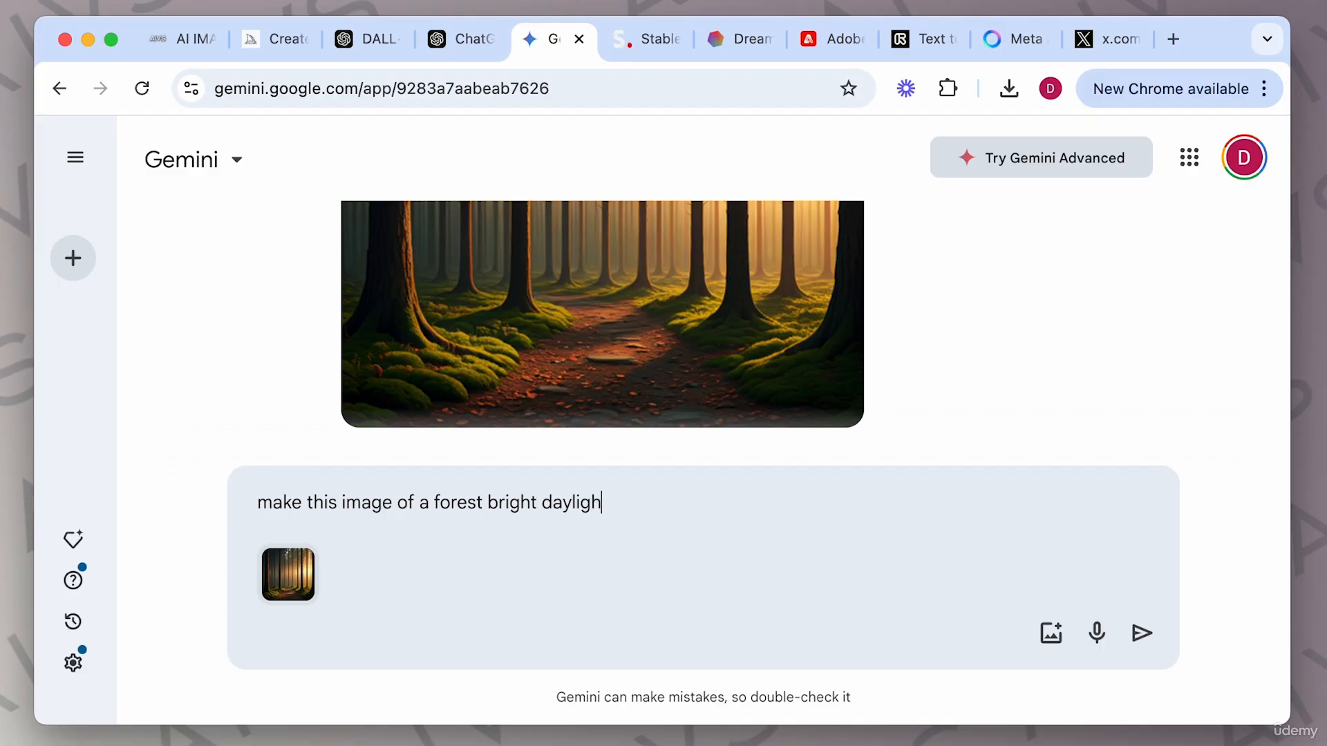
{"action": "key", "text": "Return"}
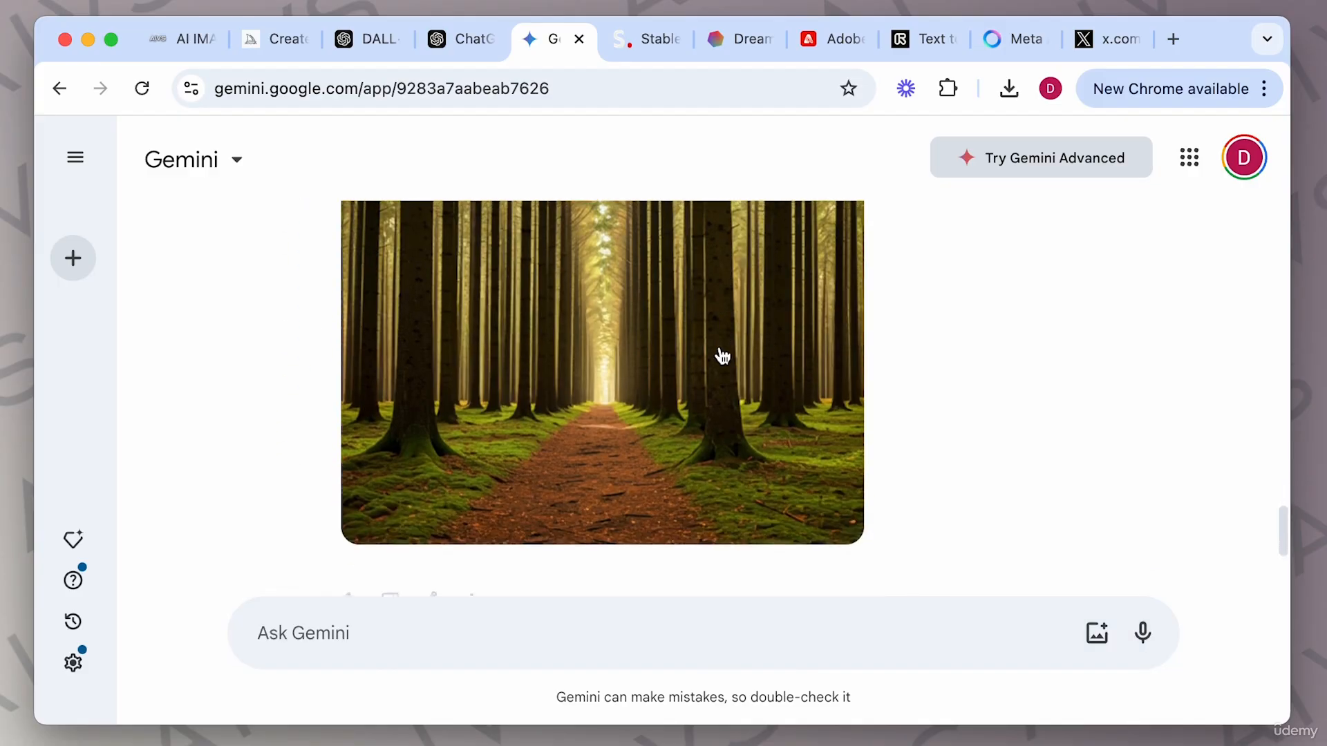
Enlarge the attached and regenerated forest images and switch between the reply drafts to compare them.
{"action": "scroll", "coordinate": [720, 347], "scroll_direction": "up", "scroll_amount": 1}
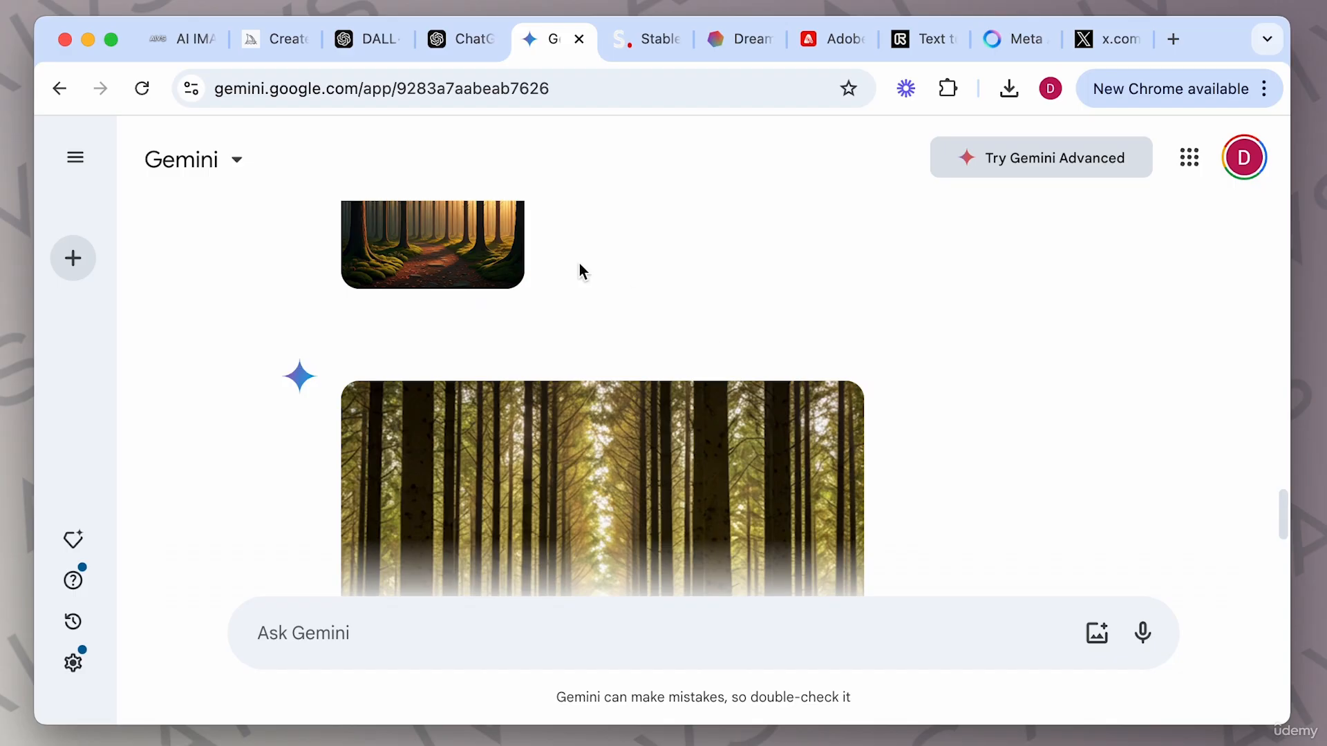
{"action": "left_click", "coordinate": [474, 234]}
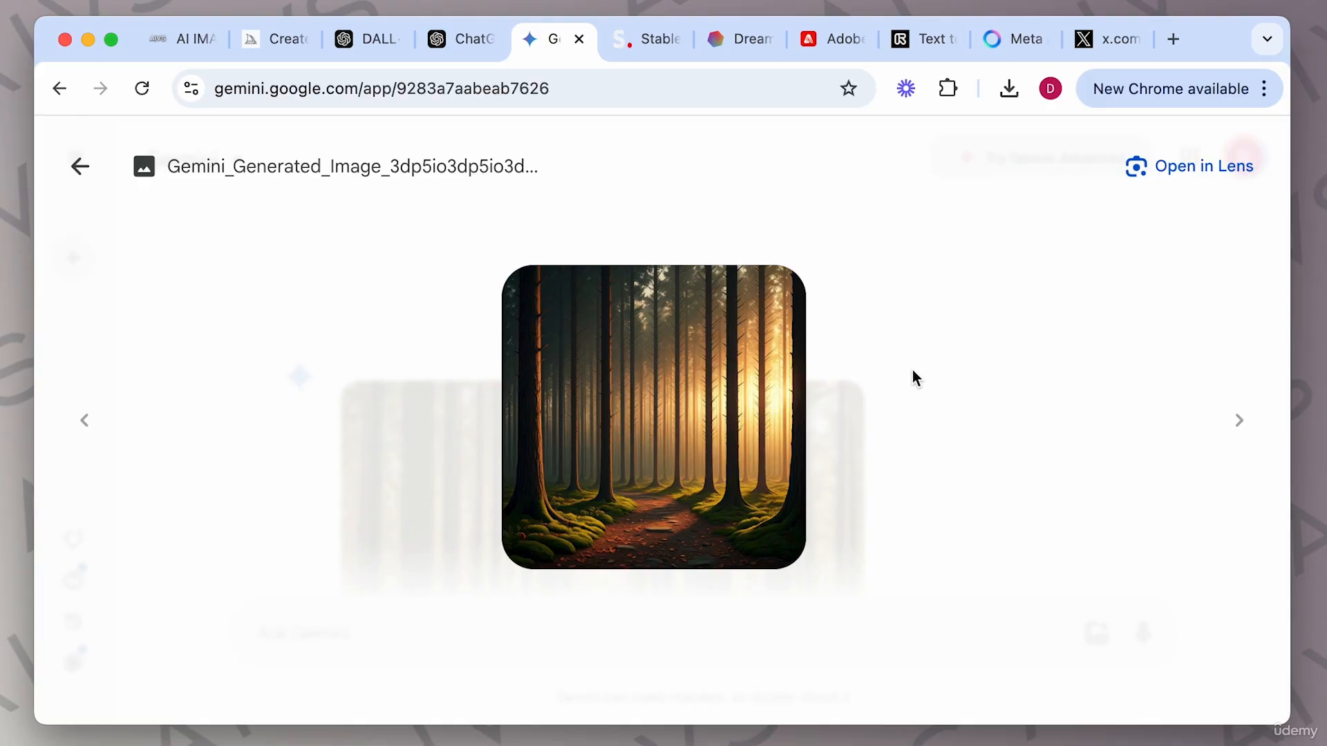
{"action": "left_click", "coordinate": [80, 166]}
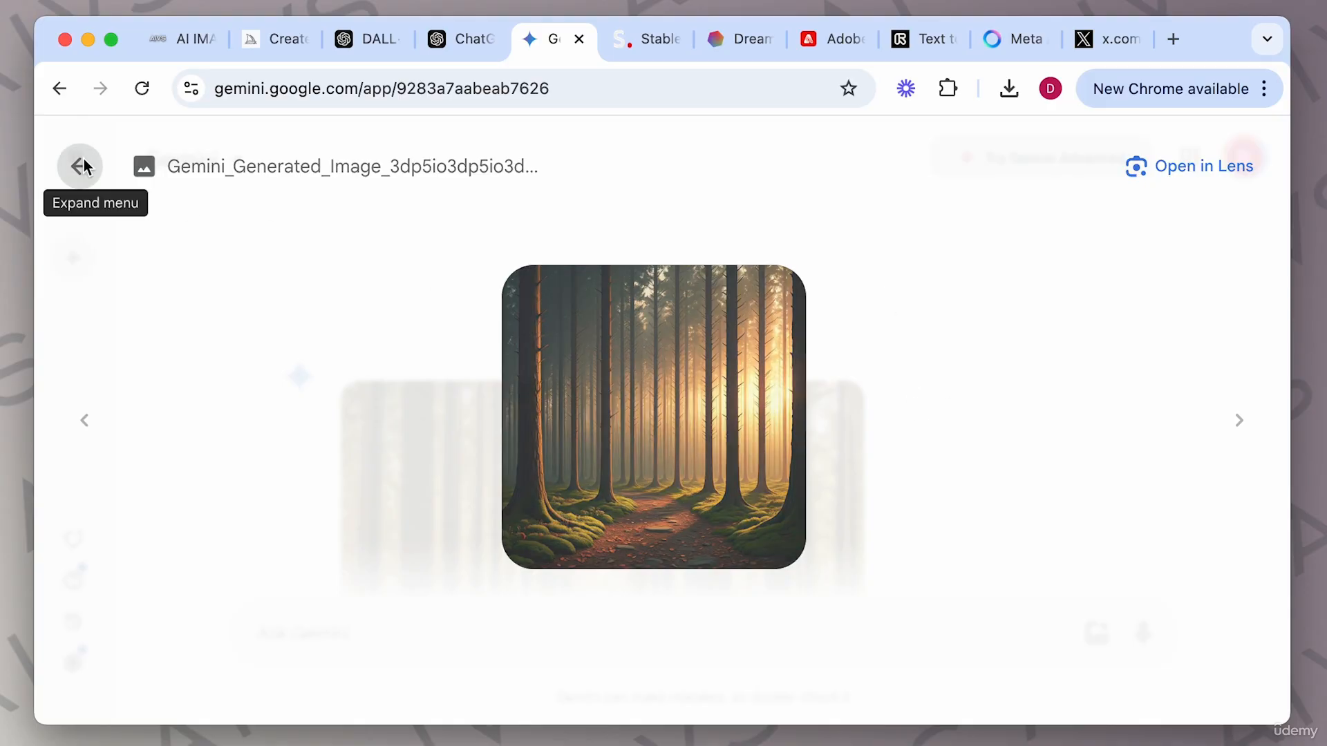
{"action": "scroll", "coordinate": [554, 351], "scroll_direction": "down", "scroll_amount": 3}
{"action": "left_click", "coordinate": [554, 351]}
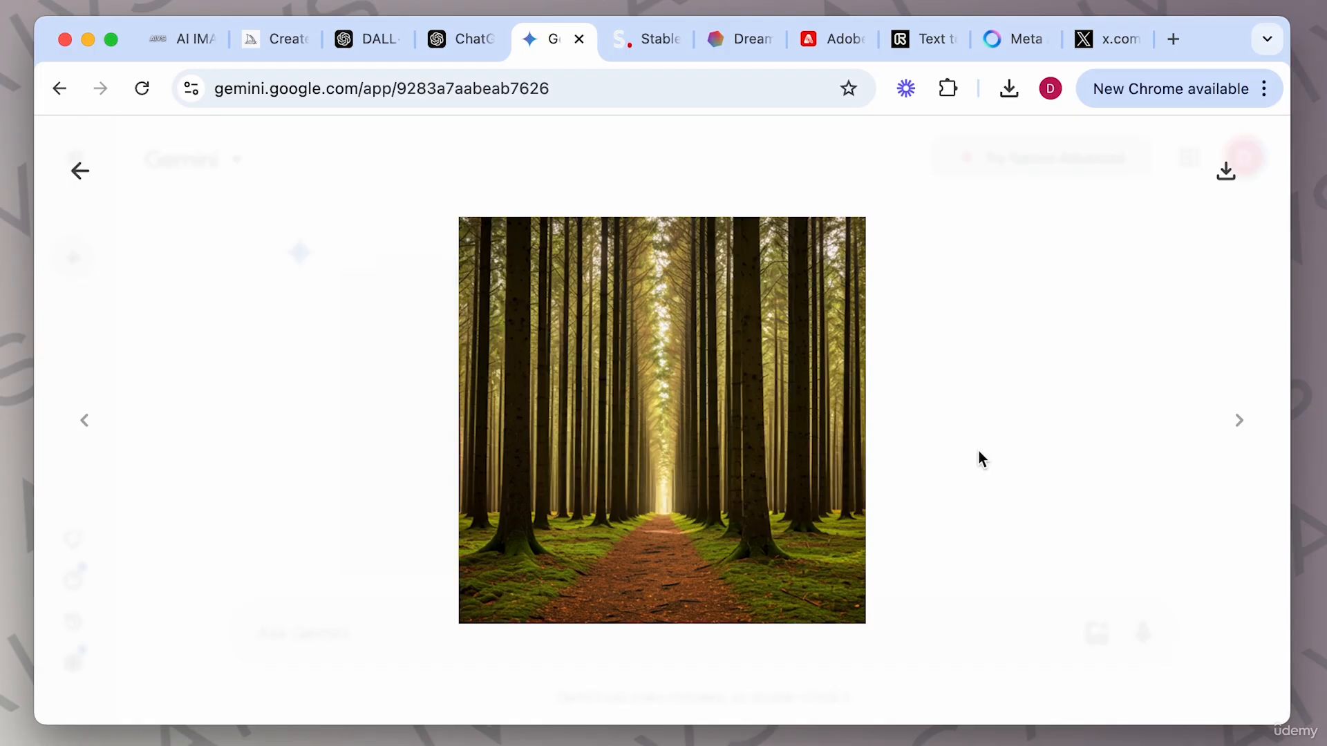
{"action": "left_click", "coordinate": [977, 458]}
{"action": "scroll", "coordinate": [939, 432], "scroll_direction": "down", "scroll_amount": 3}
{"action": "scroll", "coordinate": [938, 432], "scroll_direction": "up", "scroll_amount": 1}
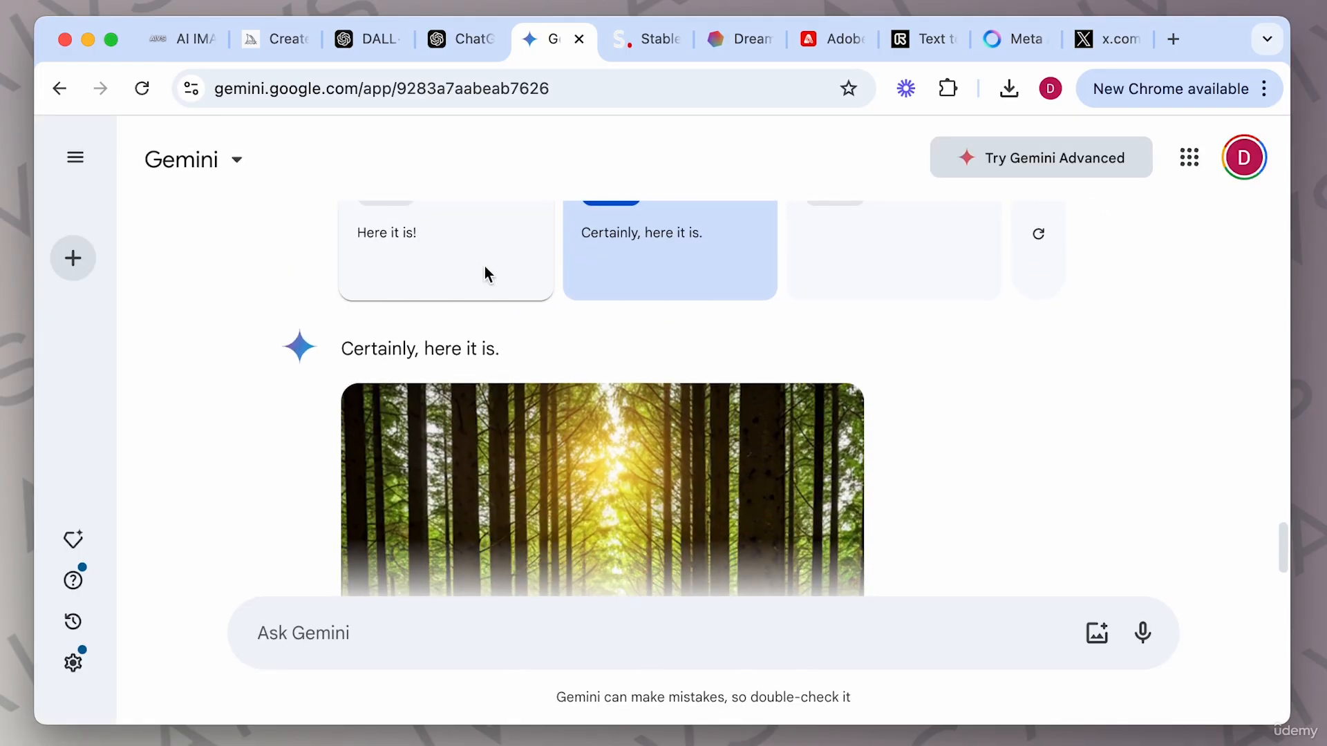
{"action": "left_click", "coordinate": [409, 250]}
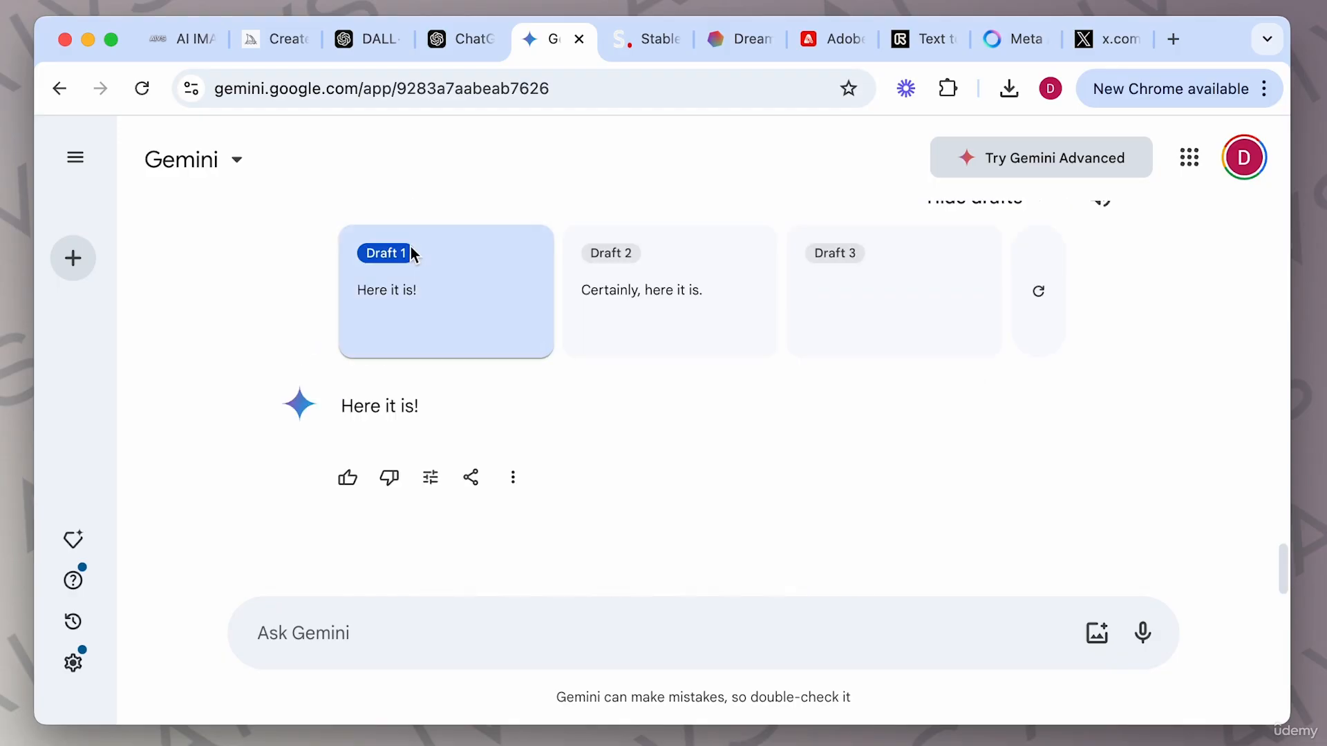
Switch among the three reply drafts and scroll through each to compare the brightened forest images.
{"action": "left_click", "coordinate": [690, 310]}
{"action": "left_click", "coordinate": [877, 308]}
{"action": "scroll", "coordinate": [915, 412], "scroll_direction": "down", "scroll_amount": 3}
{"action": "scroll", "coordinate": [915, 403], "scroll_direction": "down", "scroll_amount": 2}
{"action": "scroll", "coordinate": [915, 403], "scroll_direction": "up", "scroll_amount": 4}
{"action": "scroll", "coordinate": [923, 484], "scroll_direction": "up", "scroll_amount": 4}
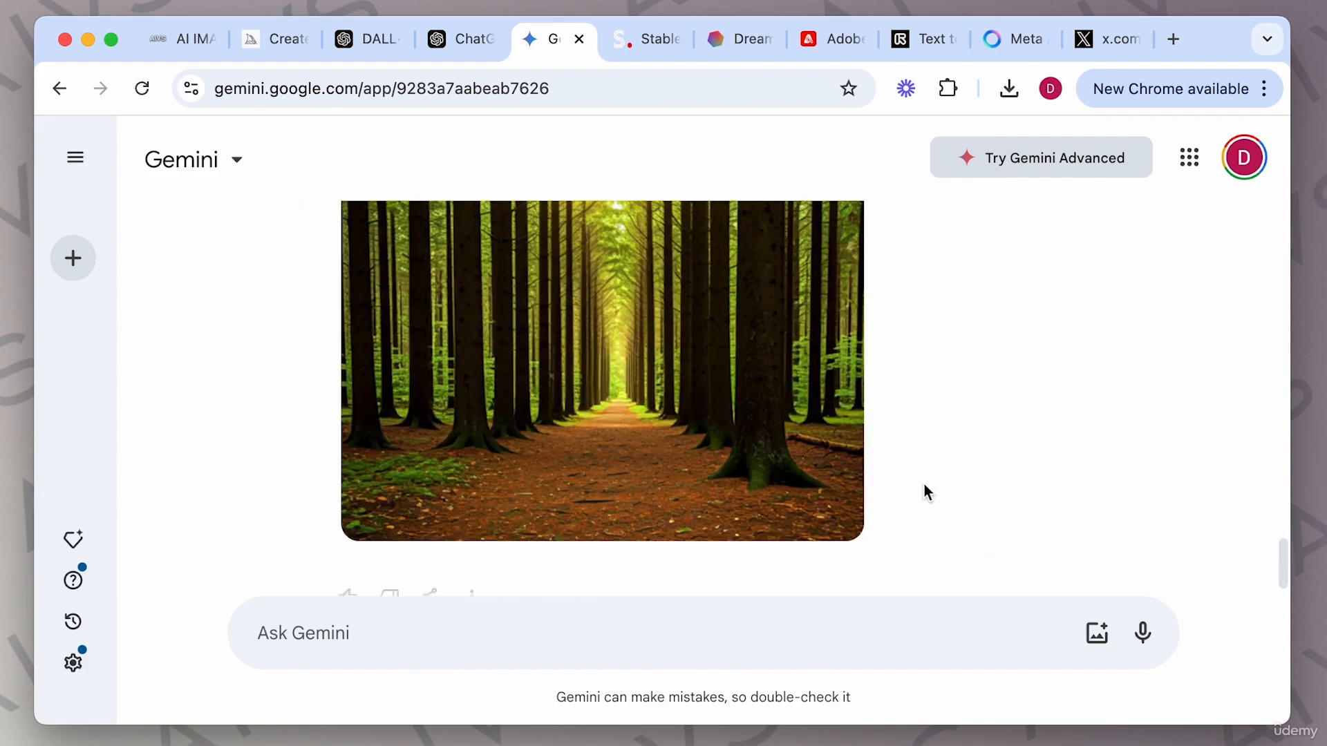
{"action": "scroll", "coordinate": [923, 484], "scroll_direction": "down", "scroll_amount": 1}
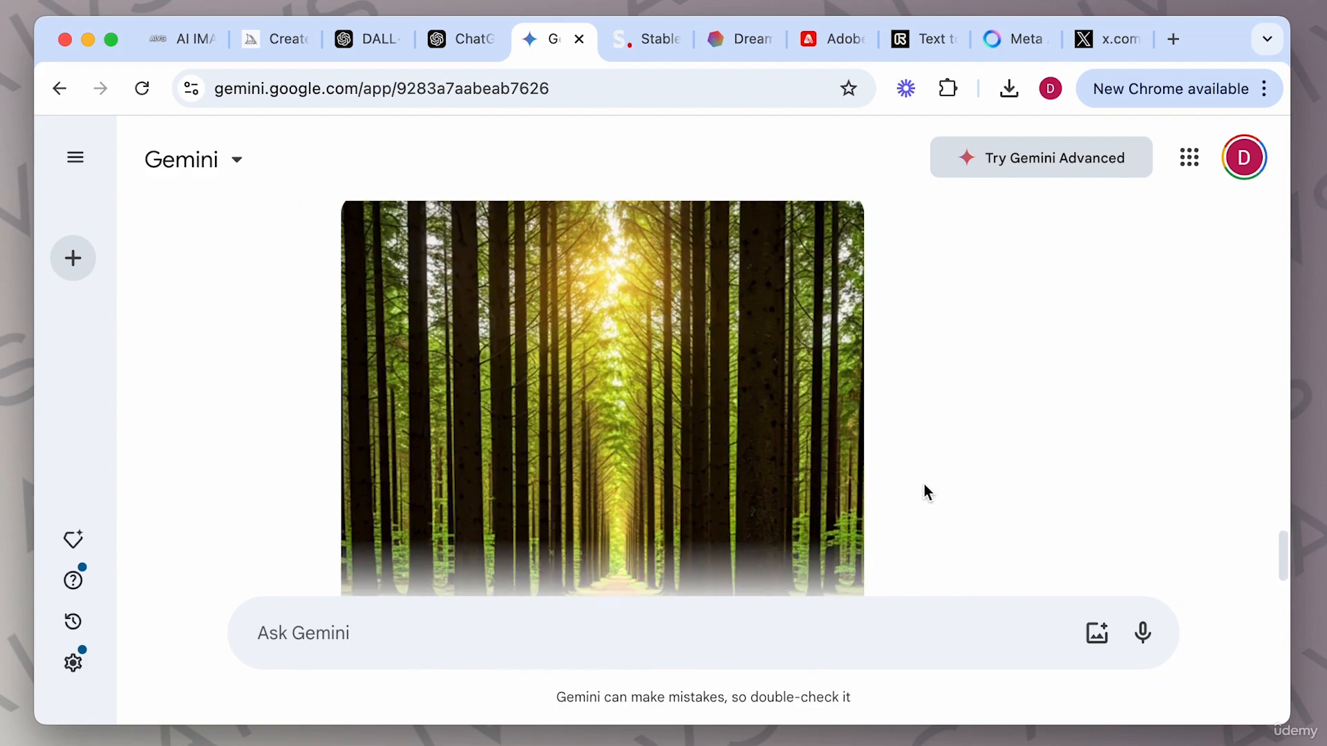
{"action": "scroll", "coordinate": [923, 483], "scroll_direction": "up", "scroll_amount": 3}
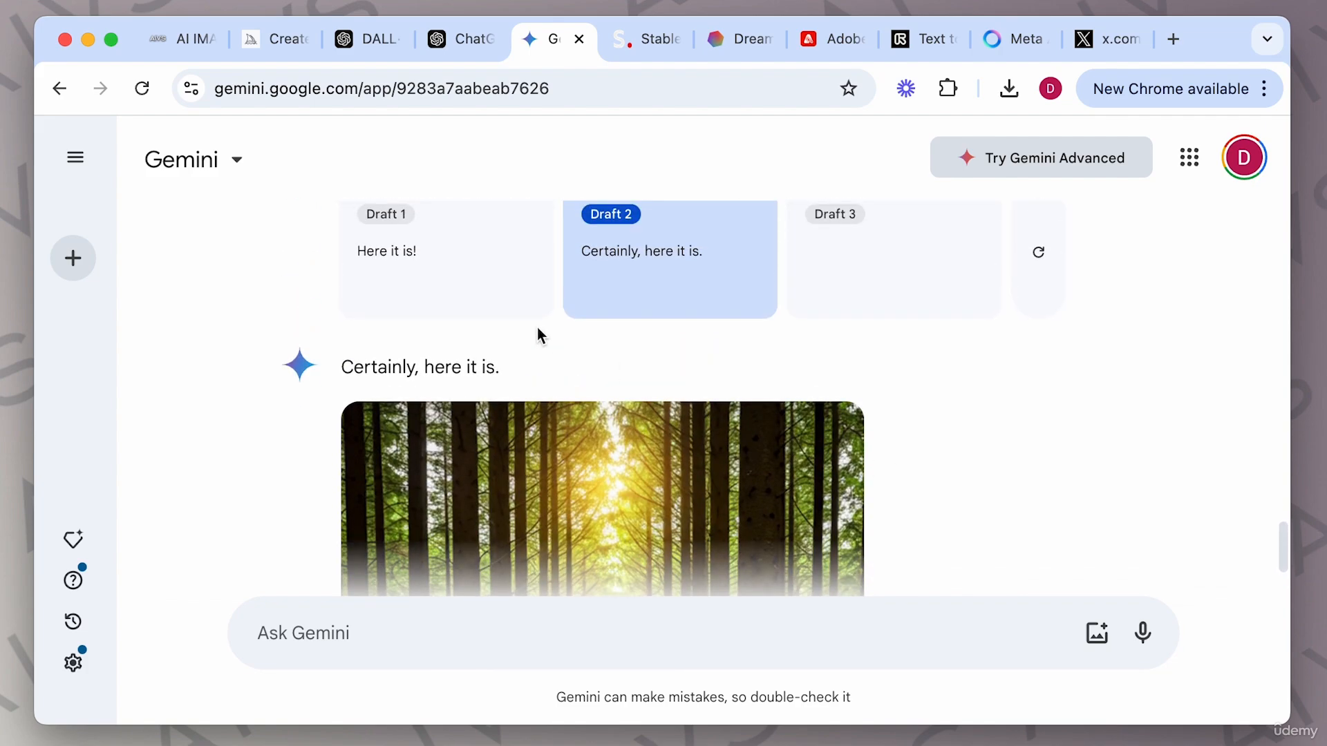
{"action": "left_click", "coordinate": [504, 290]}
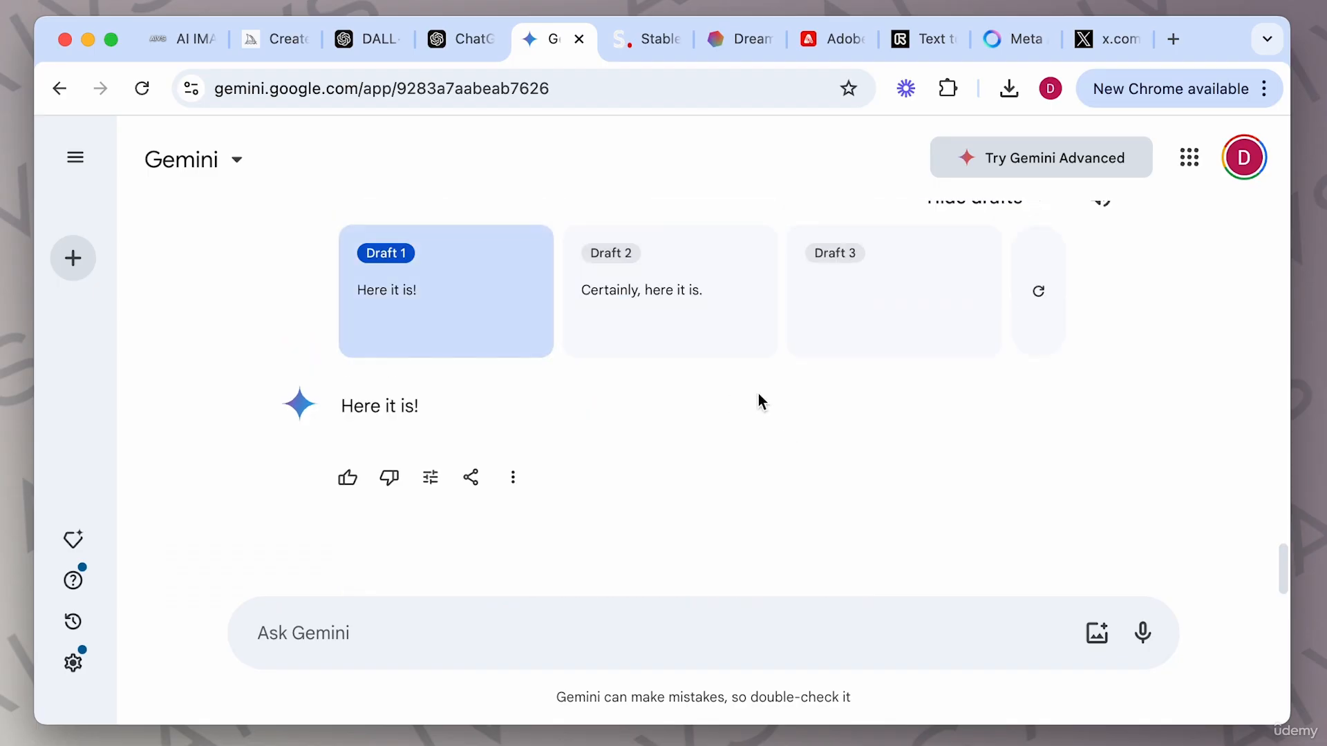
{"action": "left_click", "coordinate": [695, 318]}
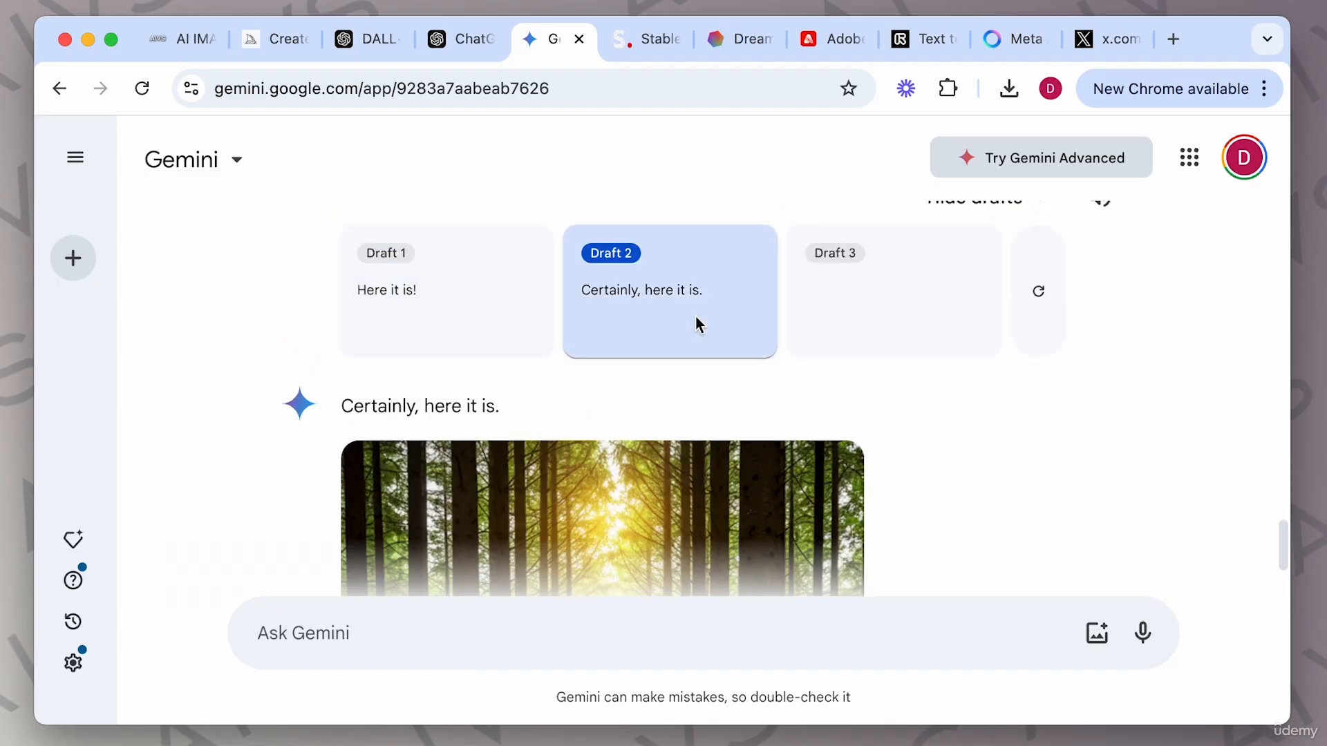
Regenerate the reply drafts and switch between the new drafts to compare their brighter daylight forest images.
{"action": "left_click", "coordinate": [1039, 291]}
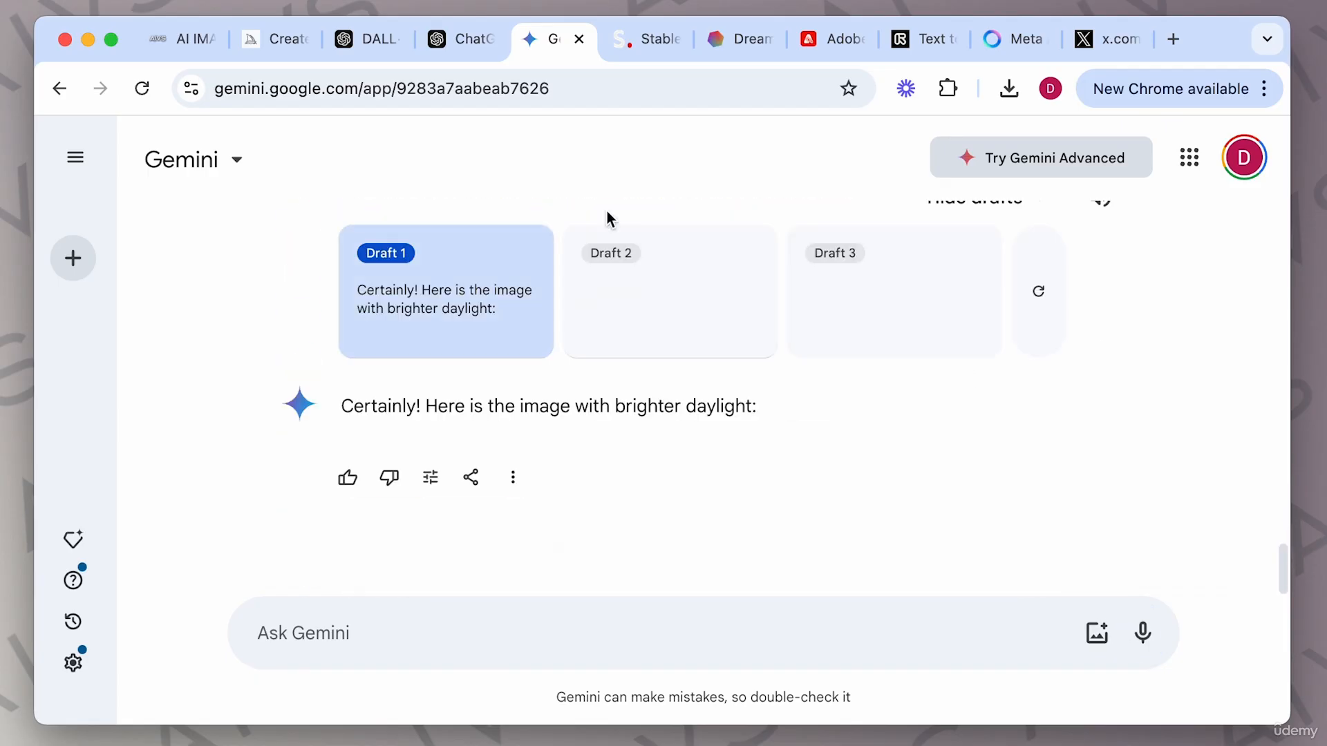
{"action": "left_click", "coordinate": [663, 305]}
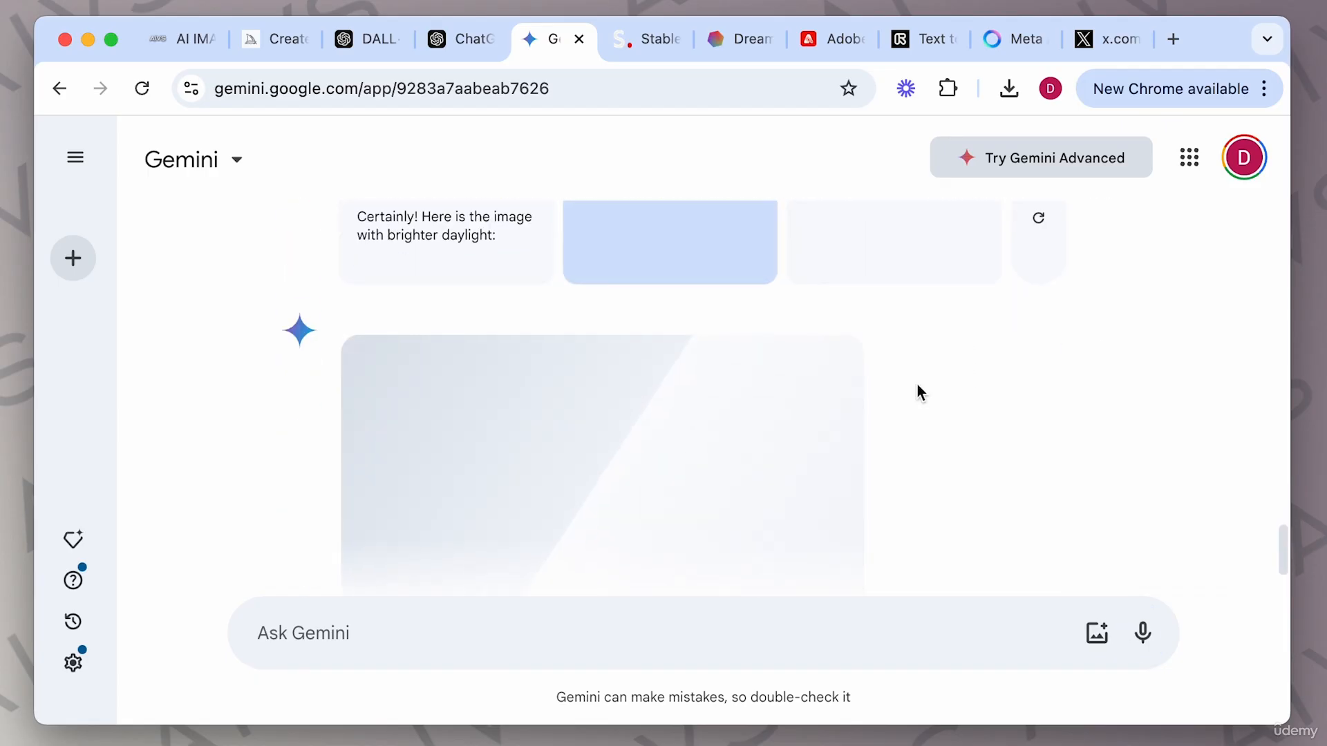
{"action": "left_click", "coordinate": [904, 373]}
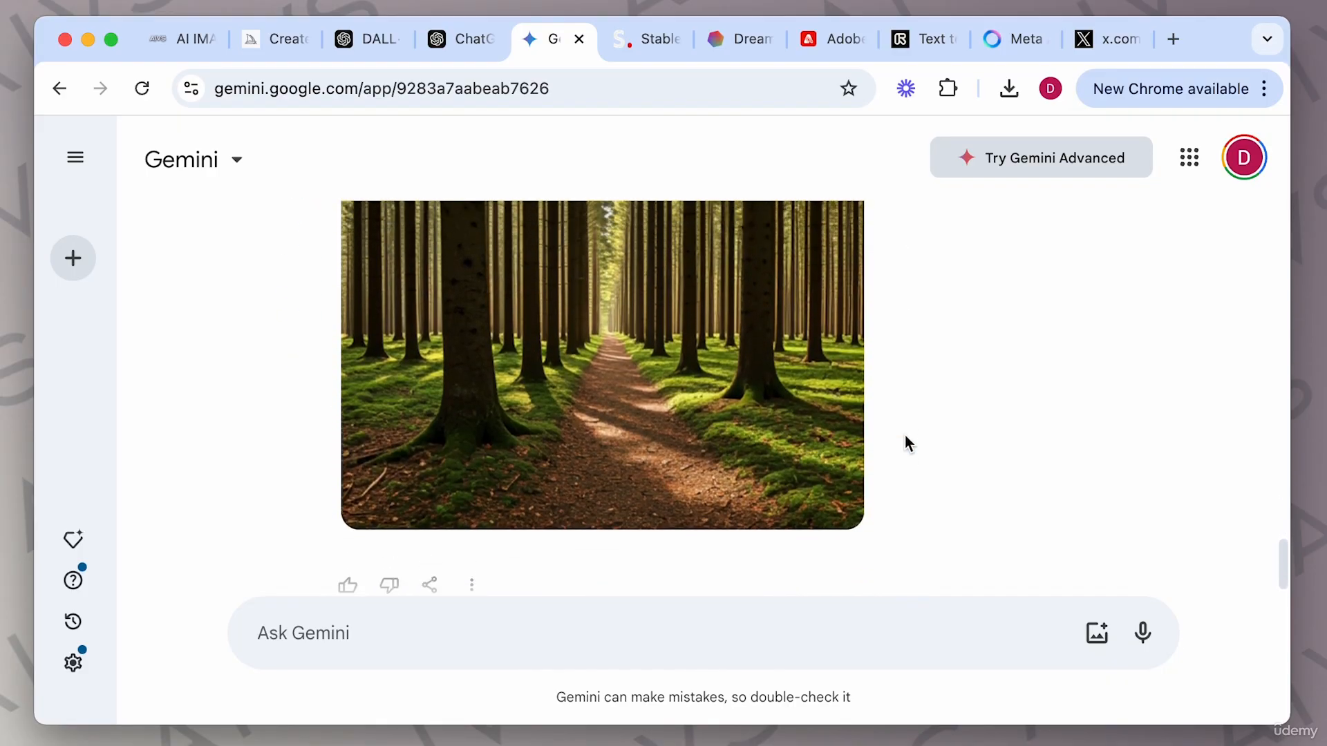
{"action": "scroll", "coordinate": [907, 443], "scroll_direction": "up", "scroll_amount": 5}
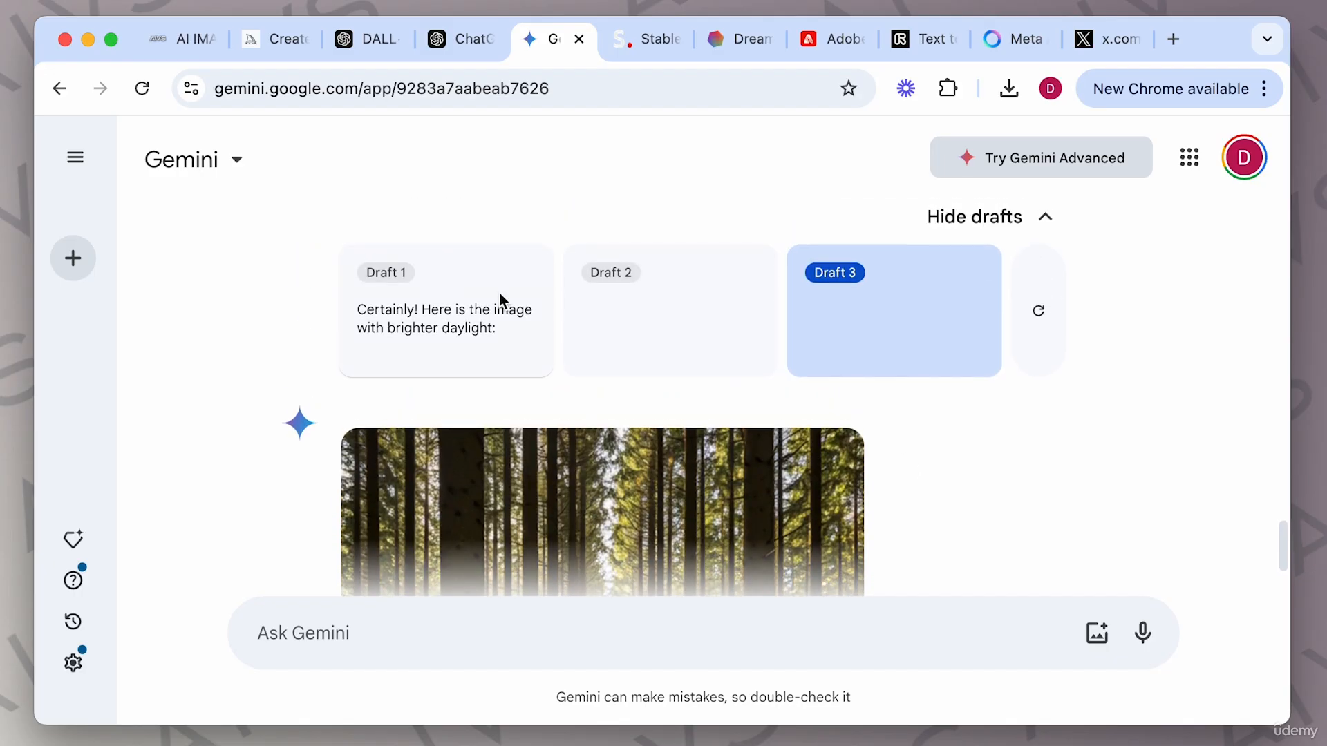
{"action": "left_click", "coordinate": [498, 299]}
{"action": "scroll", "coordinate": [800, 401], "scroll_direction": "down", "scroll_amount": 2}
{"action": "scroll", "coordinate": [800, 395], "scroll_direction": "up", "scroll_amount": 1}
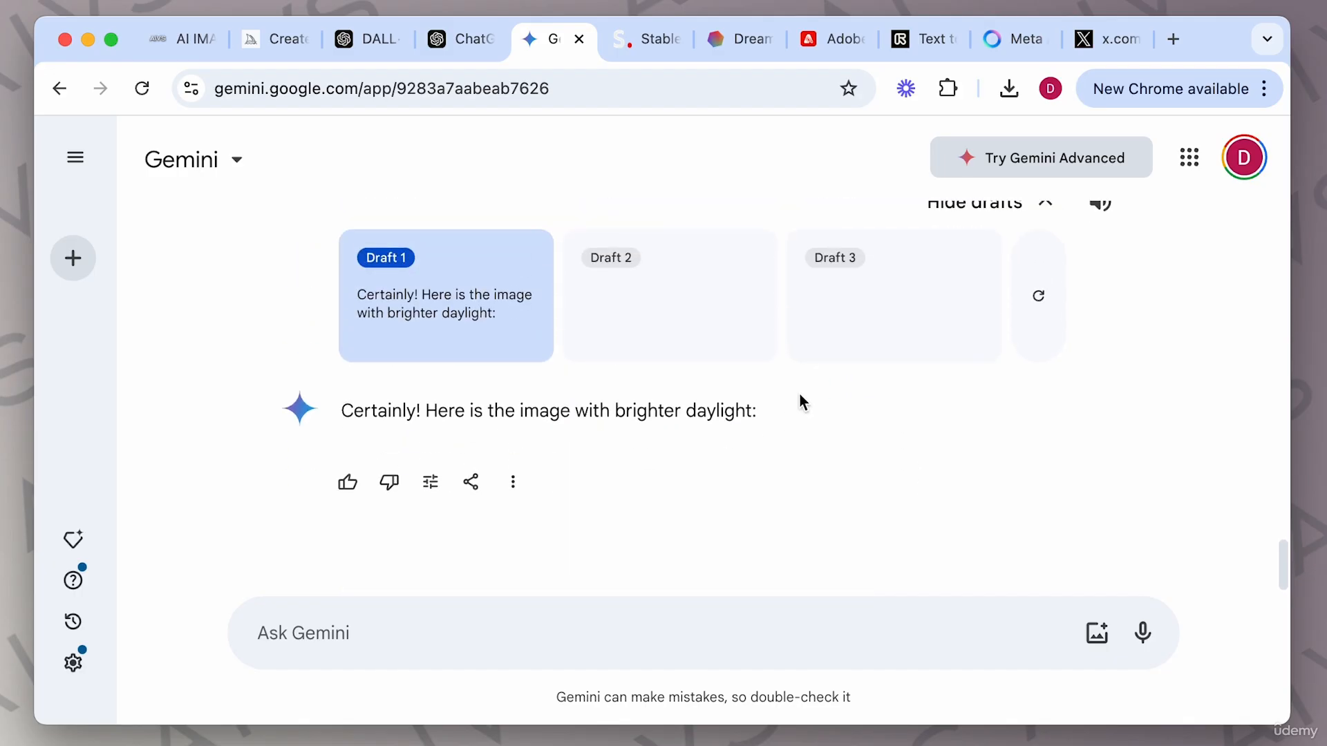
{"action": "scroll", "coordinate": [801, 403], "scroll_direction": "down", "scroll_amount": 1}
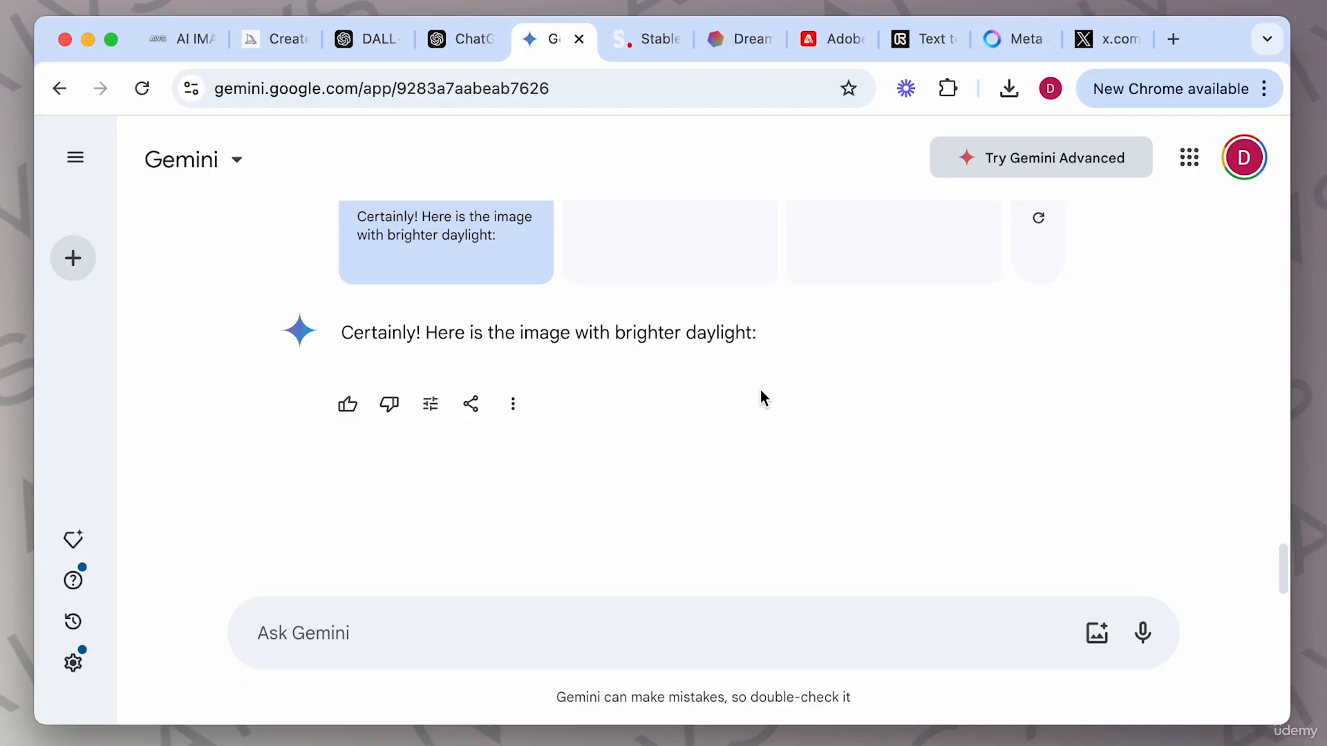
{"action": "scroll", "coordinate": [760, 389], "scroll_direction": "up", "scroll_amount": 3}
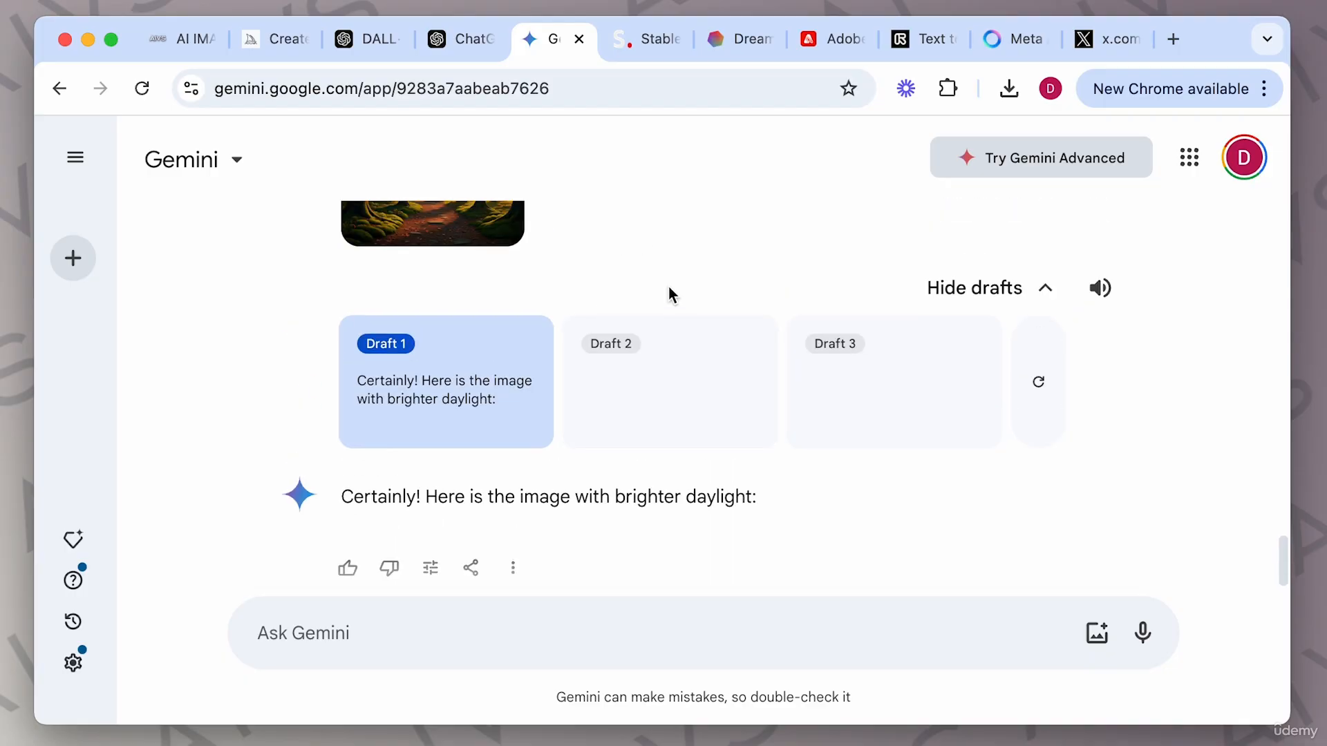
{"action": "scroll", "coordinate": [669, 284], "scroll_direction": "down", "scroll_amount": 3}
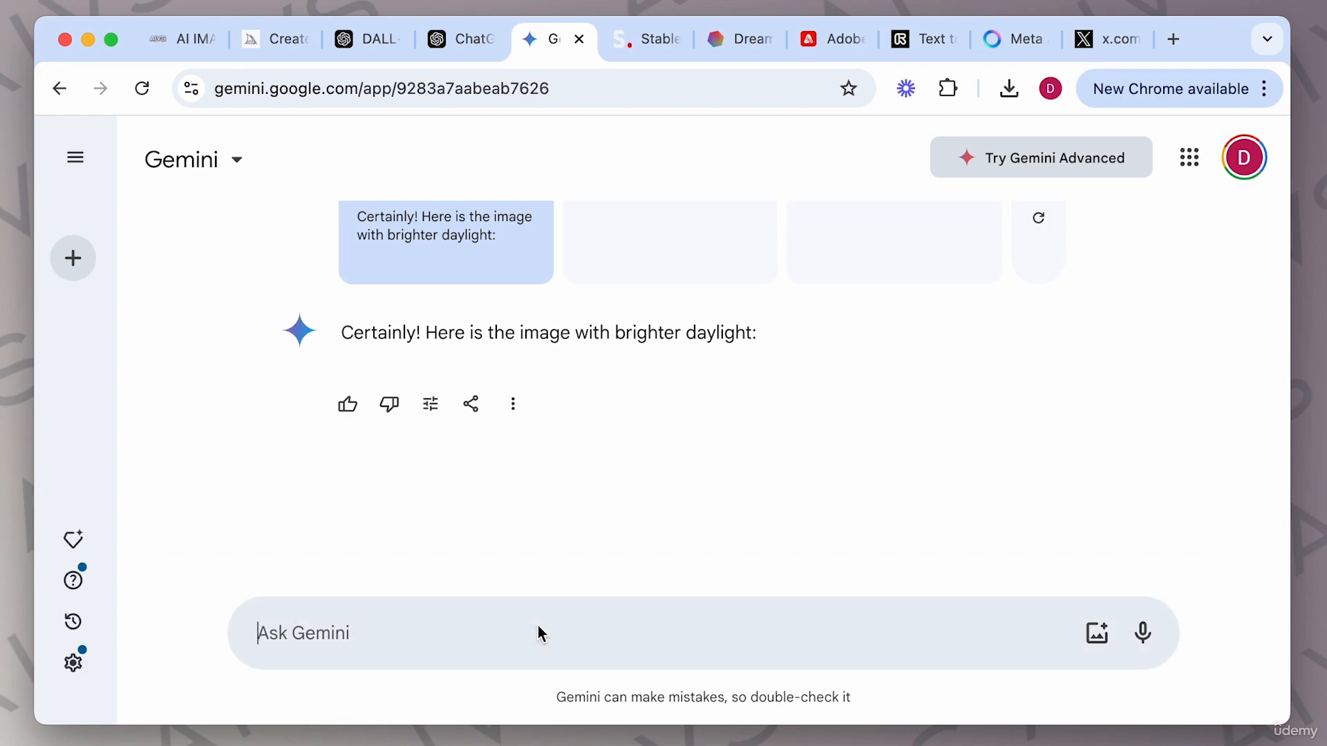
Ask Gemini for "an image of a futuristic iphone", correcting the misspelled word before sending.
{"action": "type", "text": "an i"}
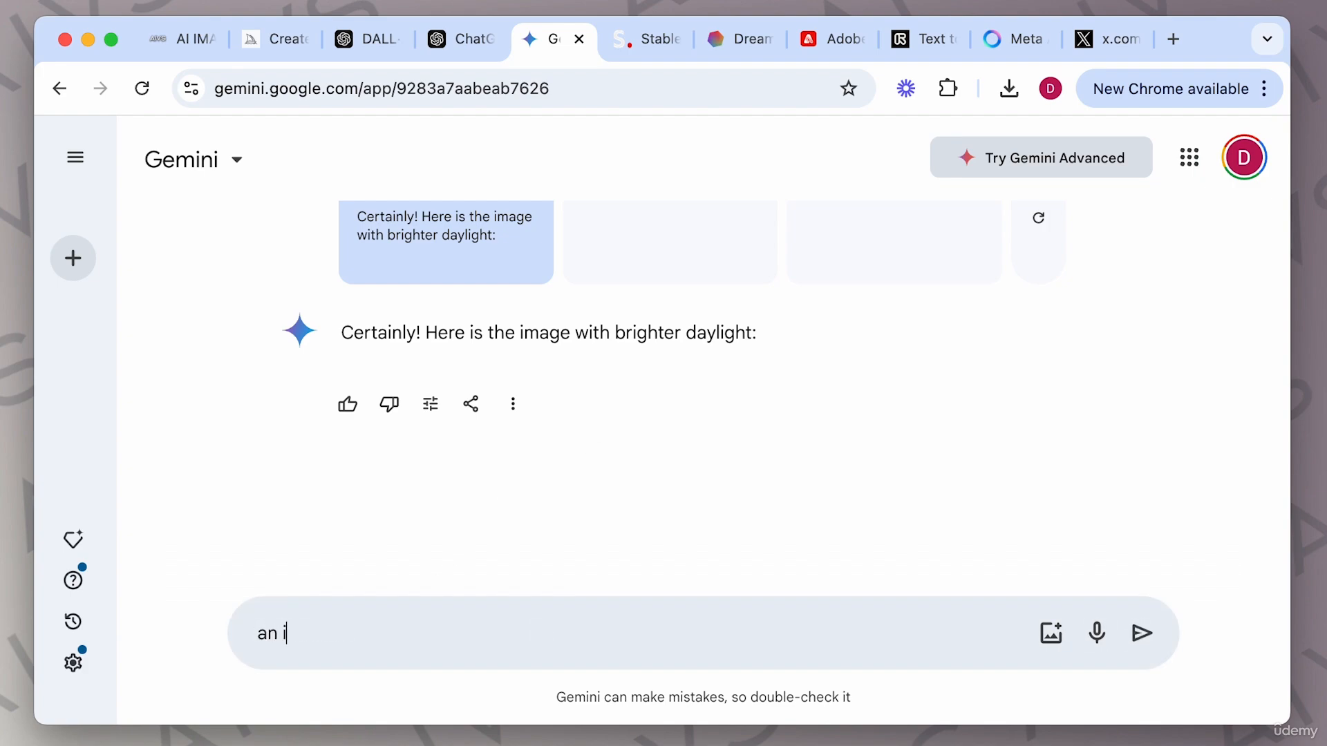
{"action": "type", "text": "mage of a futureistic ip"}
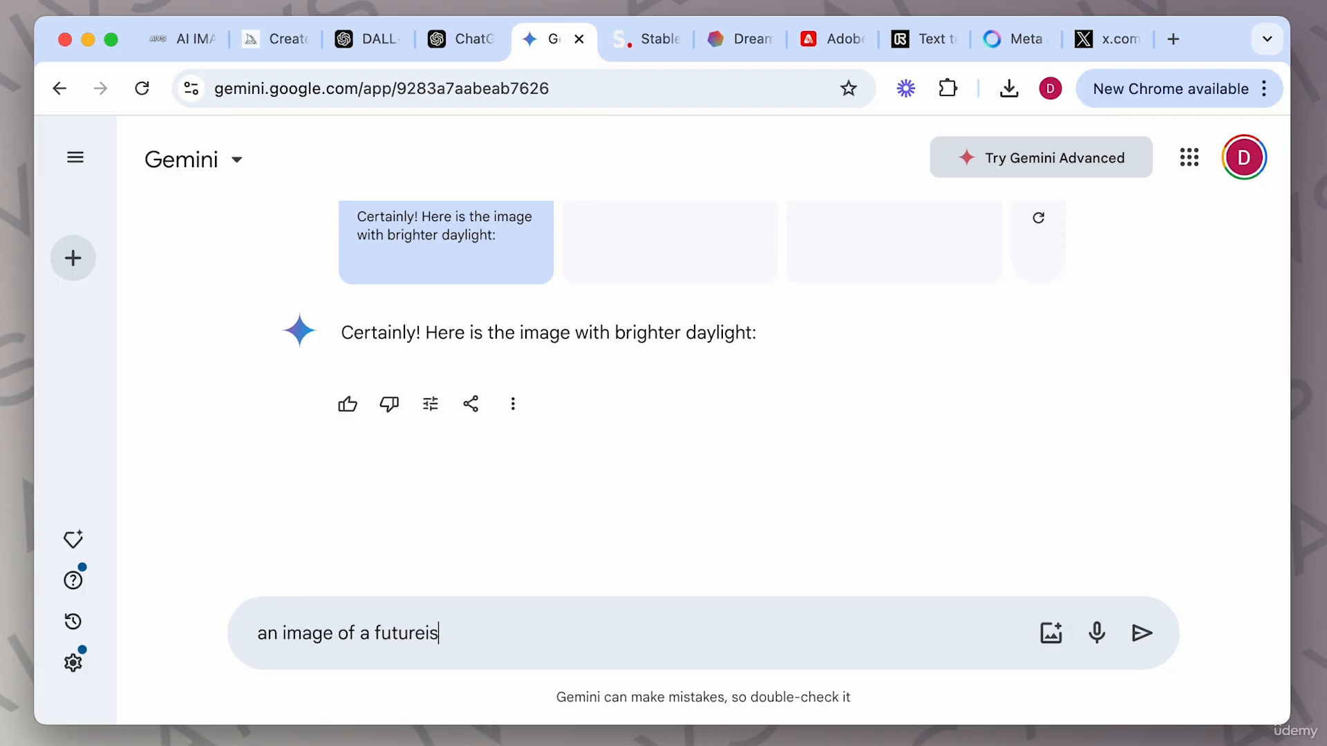
{"action": "type", "text": "hone"}
{"action": "double_click", "coordinate": [413, 636]}
{"action": "right_click", "coordinate": [412, 632]}
{"action": "left_click", "coordinate": [456, 429]}
{"action": "key", "text": "Return"}
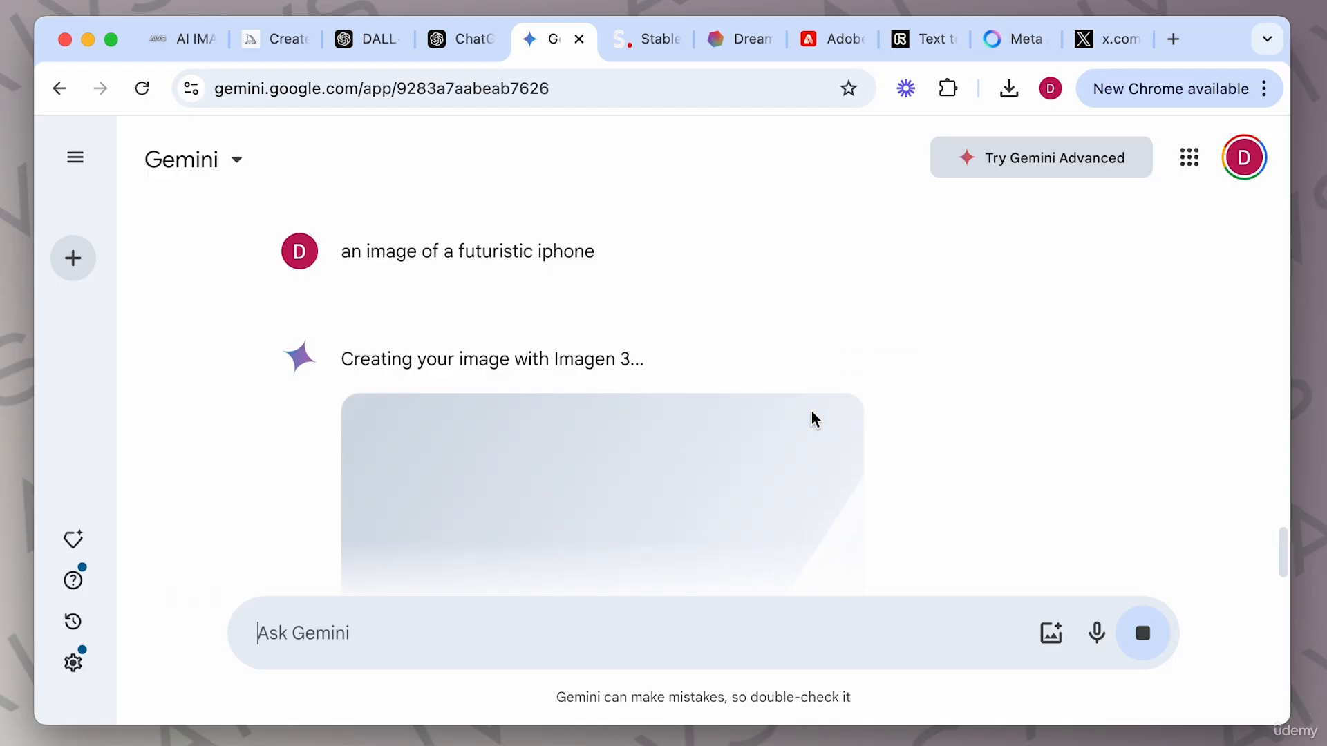
Scroll through the generated futuristic iPhone image.
{"action": "scroll", "coordinate": [944, 408], "scroll_direction": "down", "scroll_amount": 2}
{"action": "scroll", "coordinate": [944, 409], "scroll_direction": "down", "scroll_amount": 2}
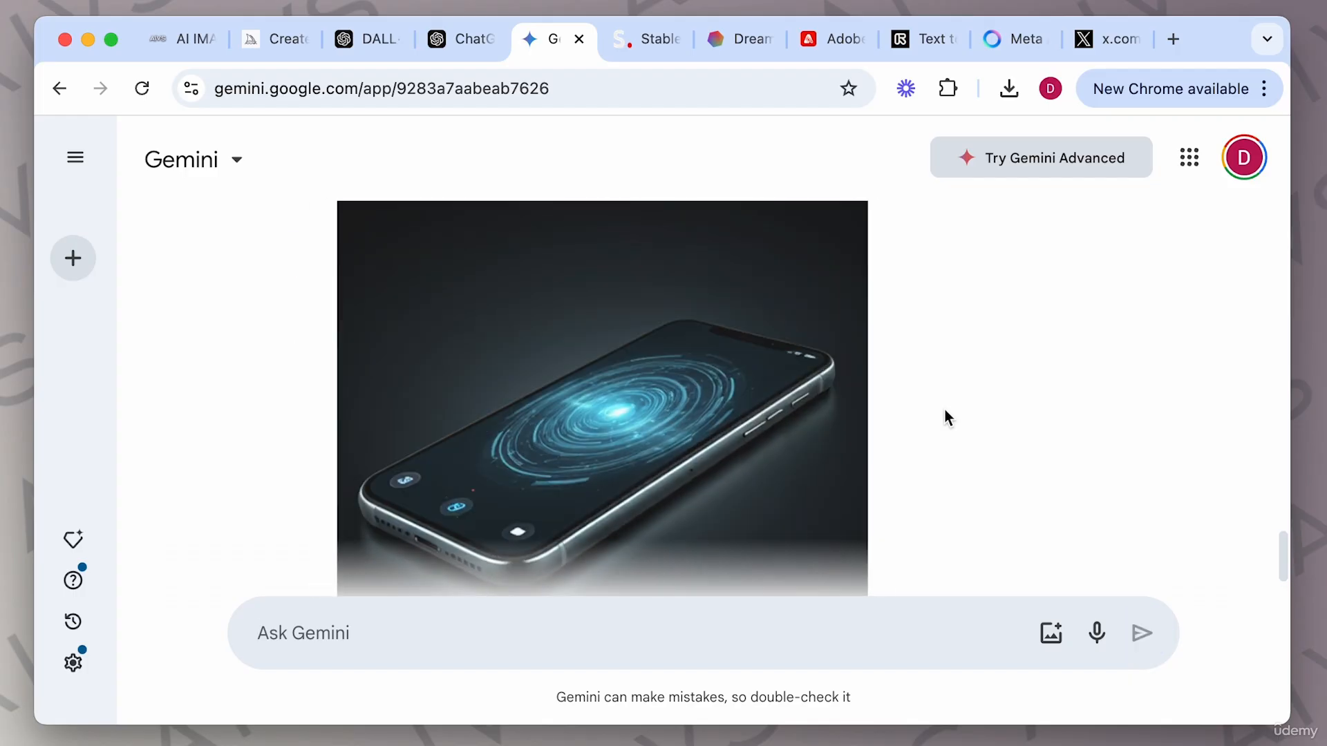
{"action": "scroll", "coordinate": [927, 441], "scroll_direction": "down", "scroll_amount": 1}
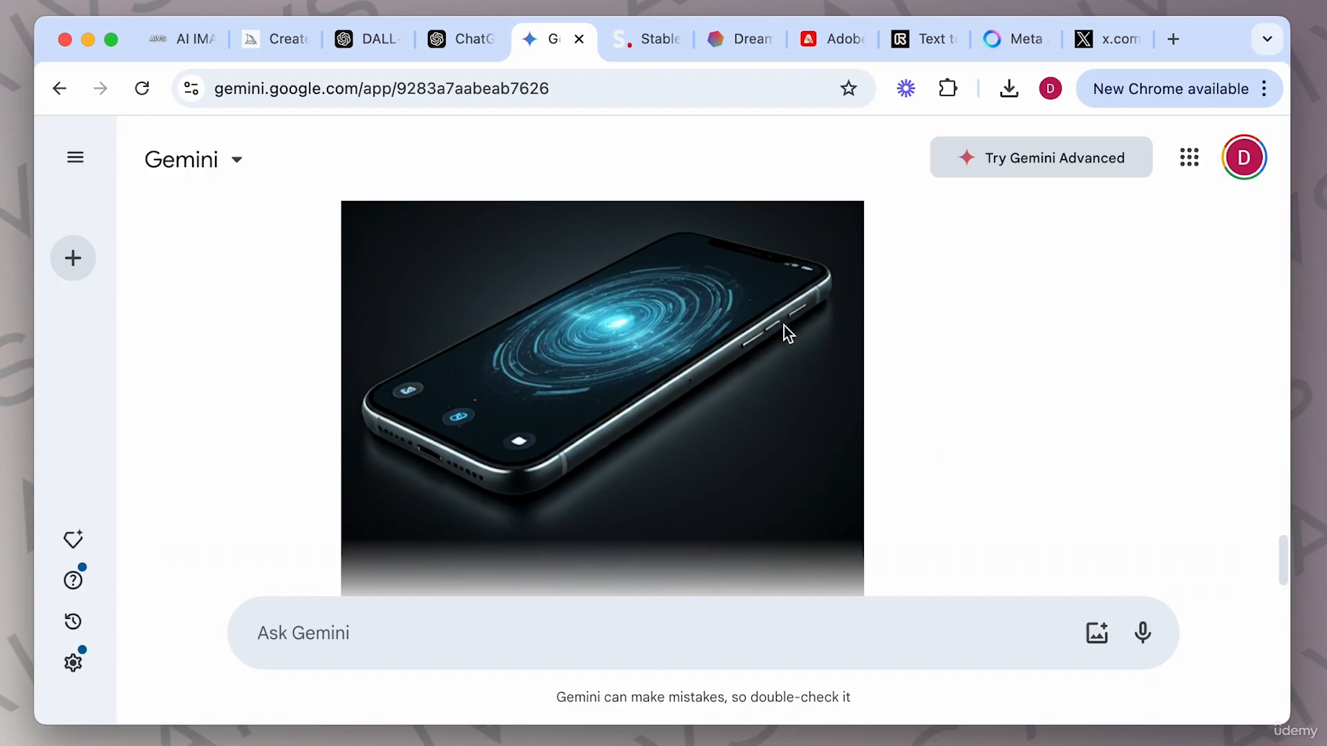
{"action": "scroll", "coordinate": [925, 448], "scroll_direction": "down", "scroll_amount": 2}
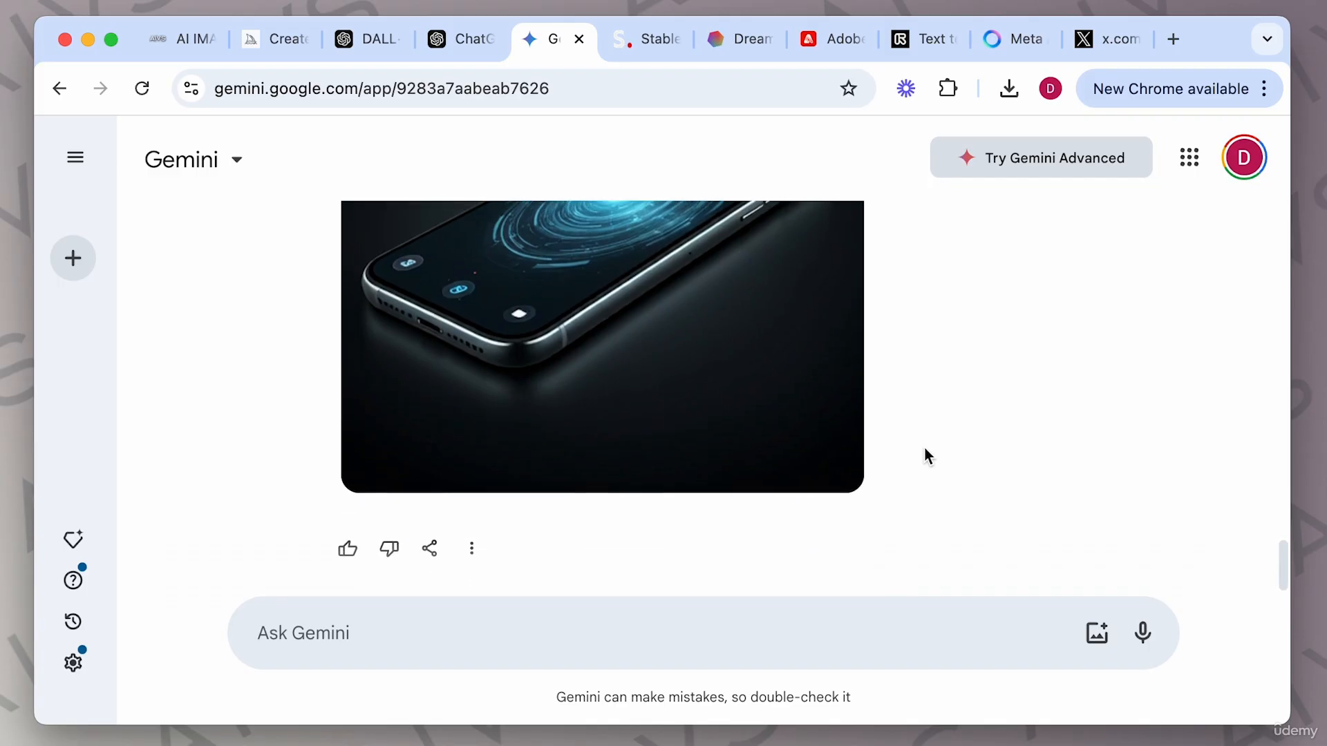
{"action": "scroll", "coordinate": [925, 448], "scroll_direction": "up", "scroll_amount": 1}
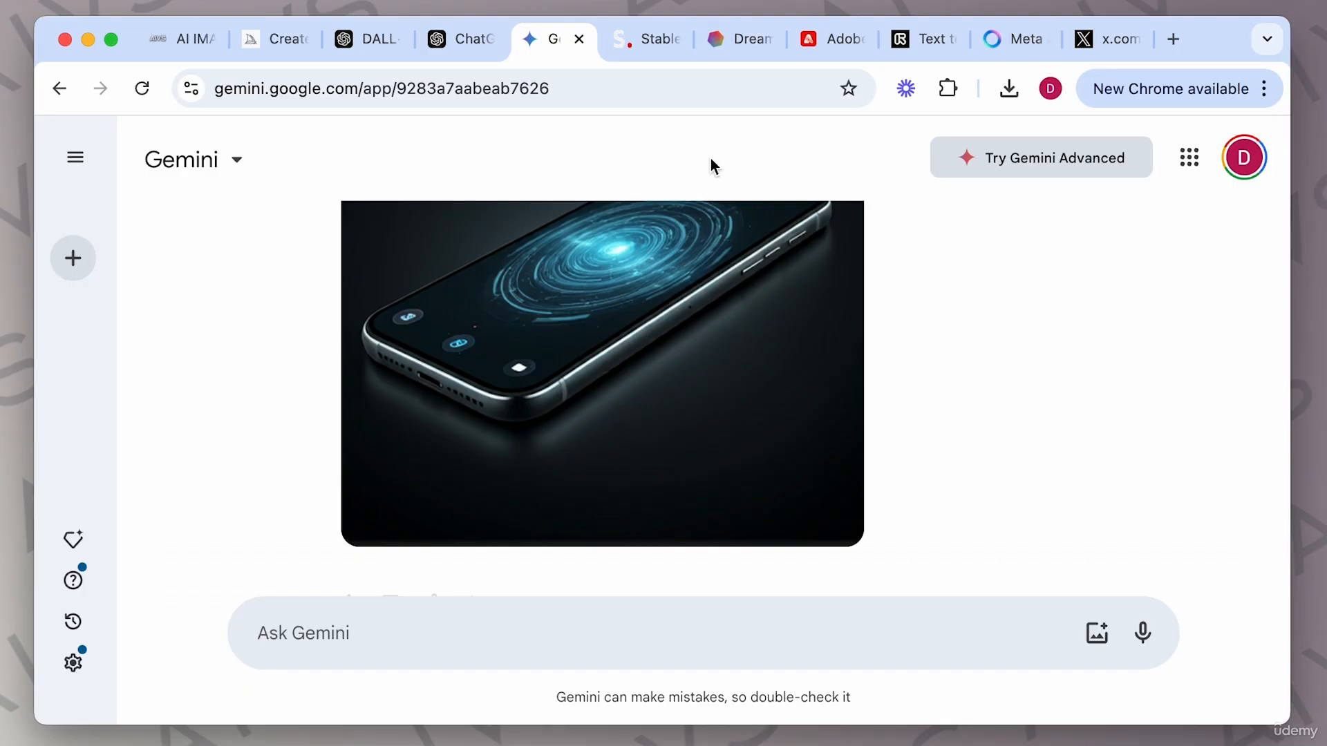
{"action": "left_click", "coordinate": [646, 46]}
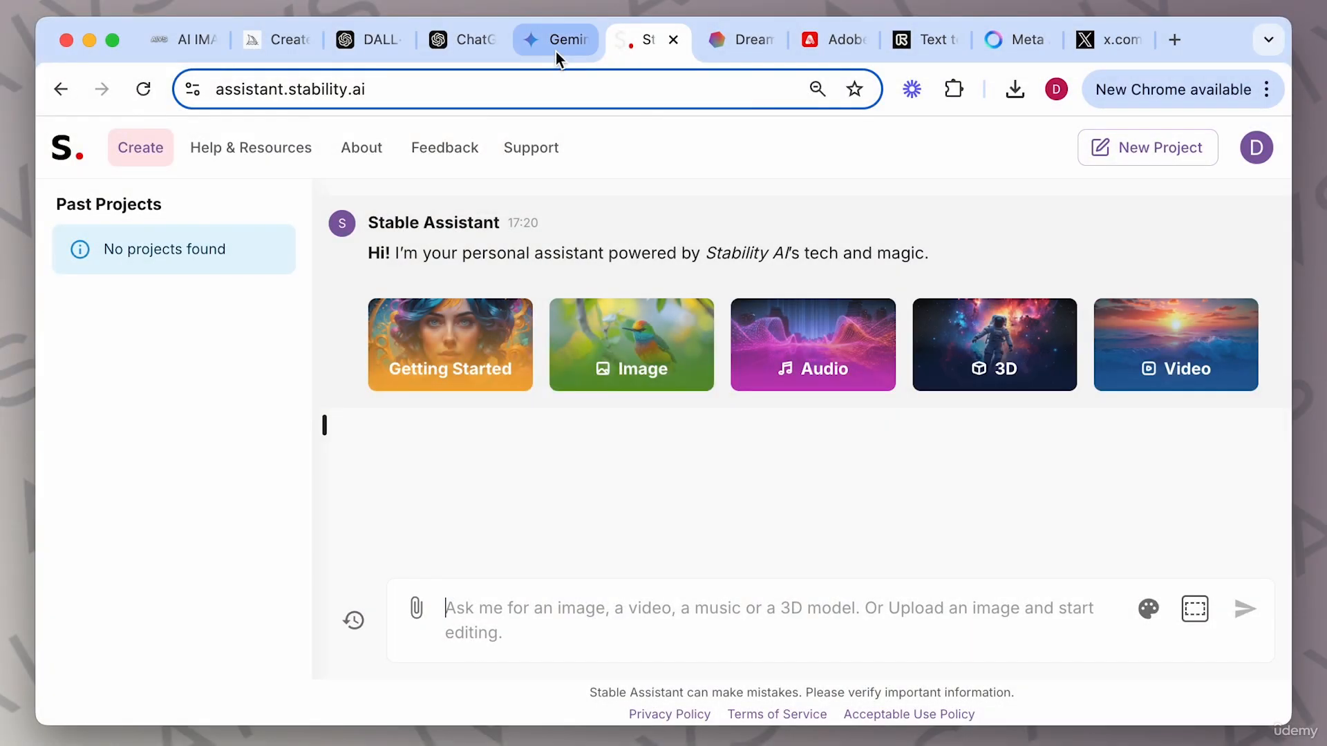
{"action": "left_click", "coordinate": [554, 44]}
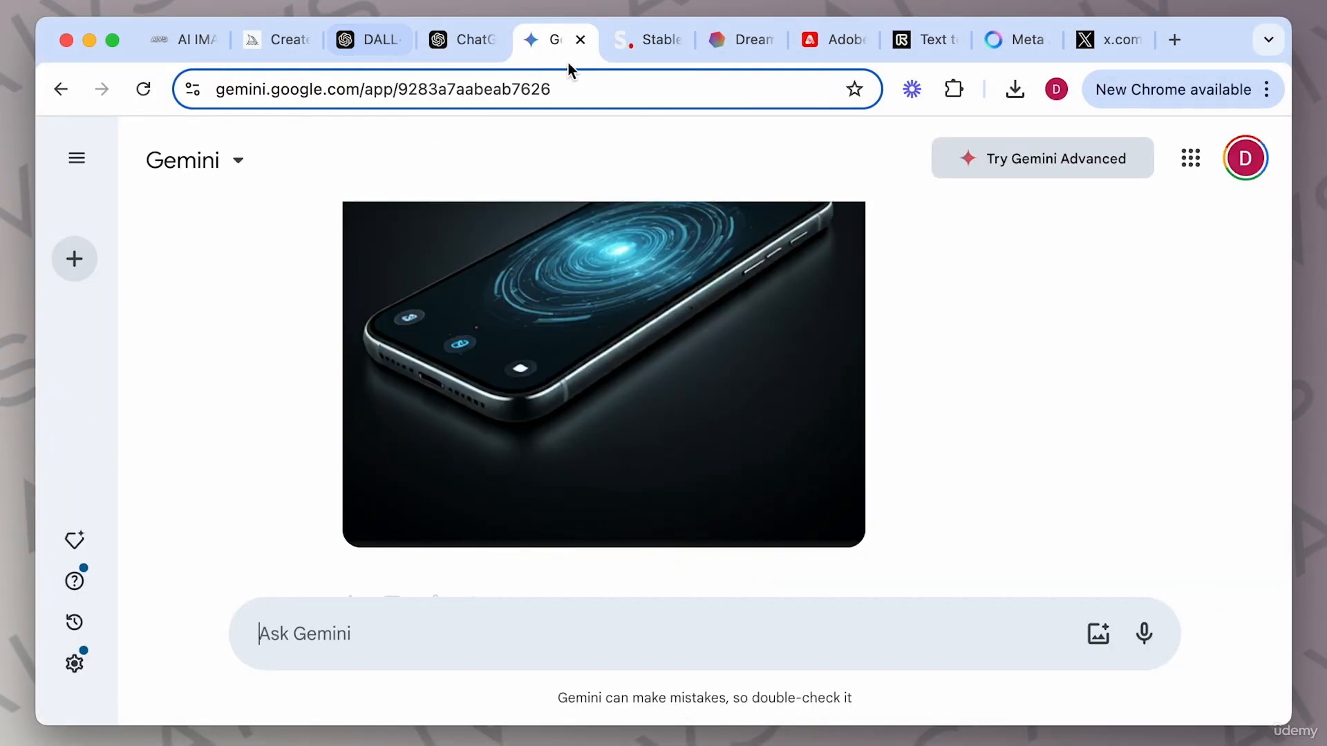
{"action": "left_click", "coordinate": [634, 46]}
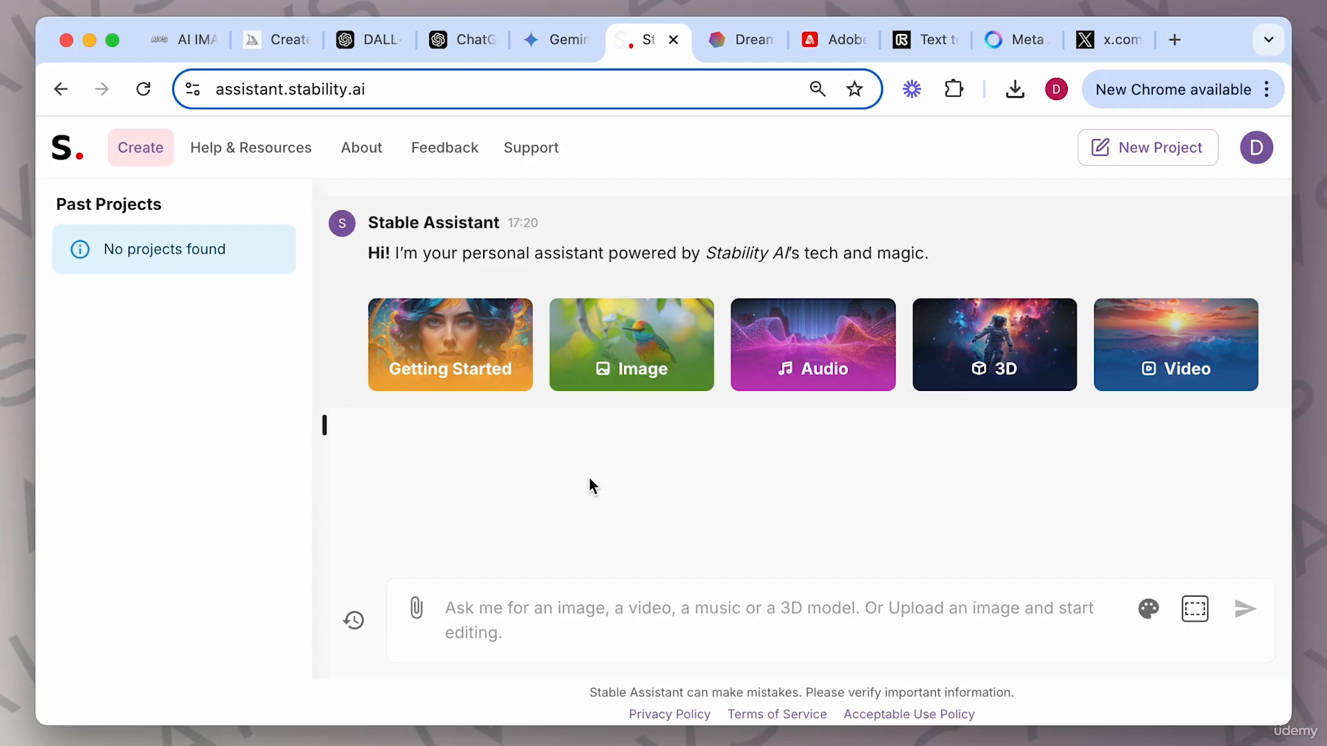
Open the AI image generation guide and read its Google Gemini and Stable Diffusion prompting sections.
{"action": "left_click", "coordinate": [185, 43]}
{"action": "scroll", "coordinate": [687, 592], "scroll_direction": "down", "scroll_amount": 5}
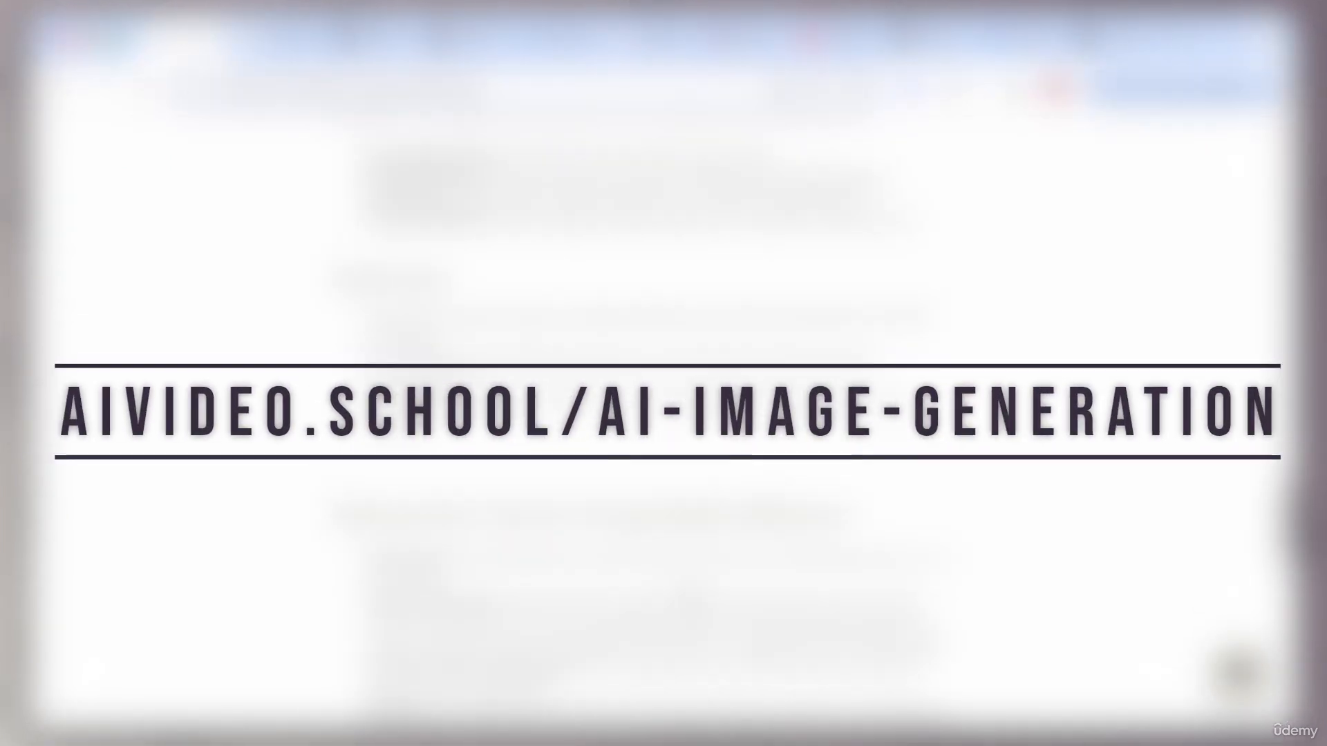
{"action": "scroll", "coordinate": [664, 421], "scroll_direction": "up", "scroll_amount": 1}
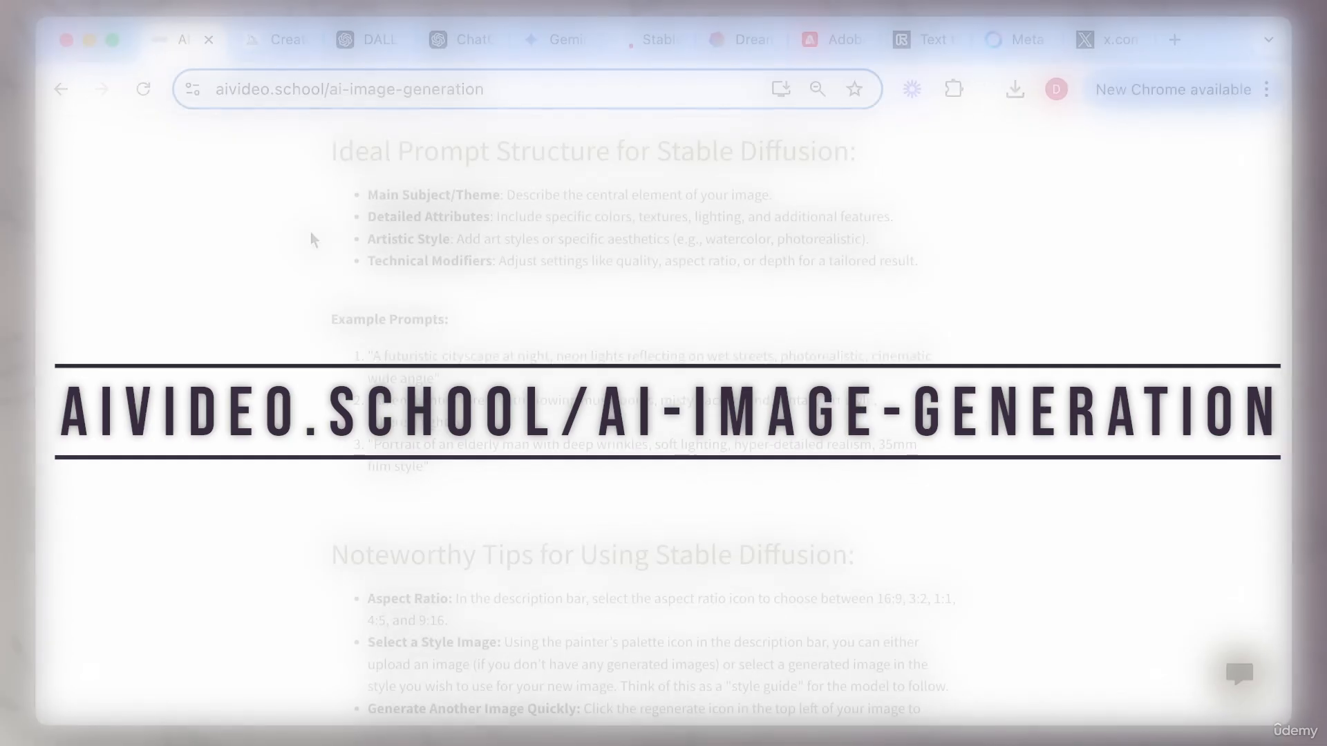
{"action": "scroll", "coordinate": [541, 394], "scroll_direction": "up", "scroll_amount": 8}
{"action": "scroll", "coordinate": [542, 394], "scroll_direction": "up", "scroll_amount": 10}
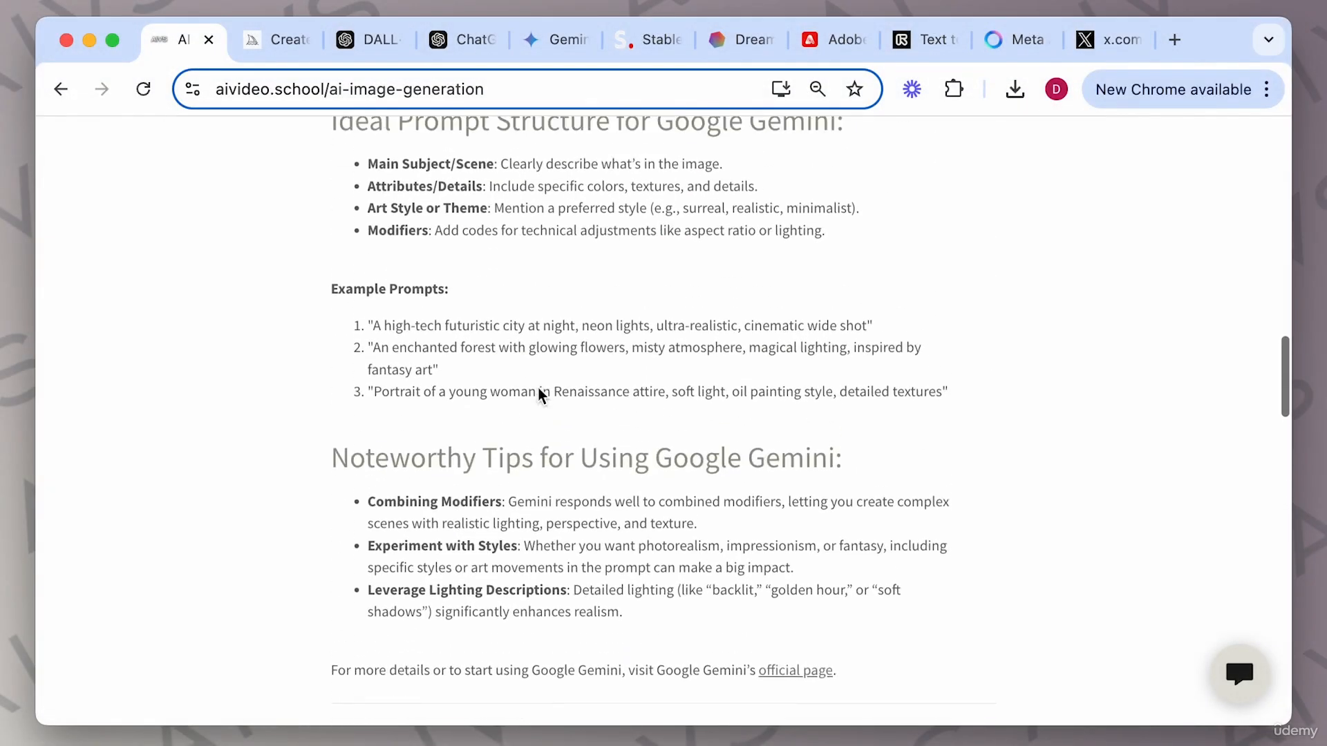
{"action": "scroll", "coordinate": [541, 394], "scroll_direction": "down", "scroll_amount": 20}
{"action": "scroll", "coordinate": [542, 394], "scroll_direction": "down", "scroll_amount": 5}
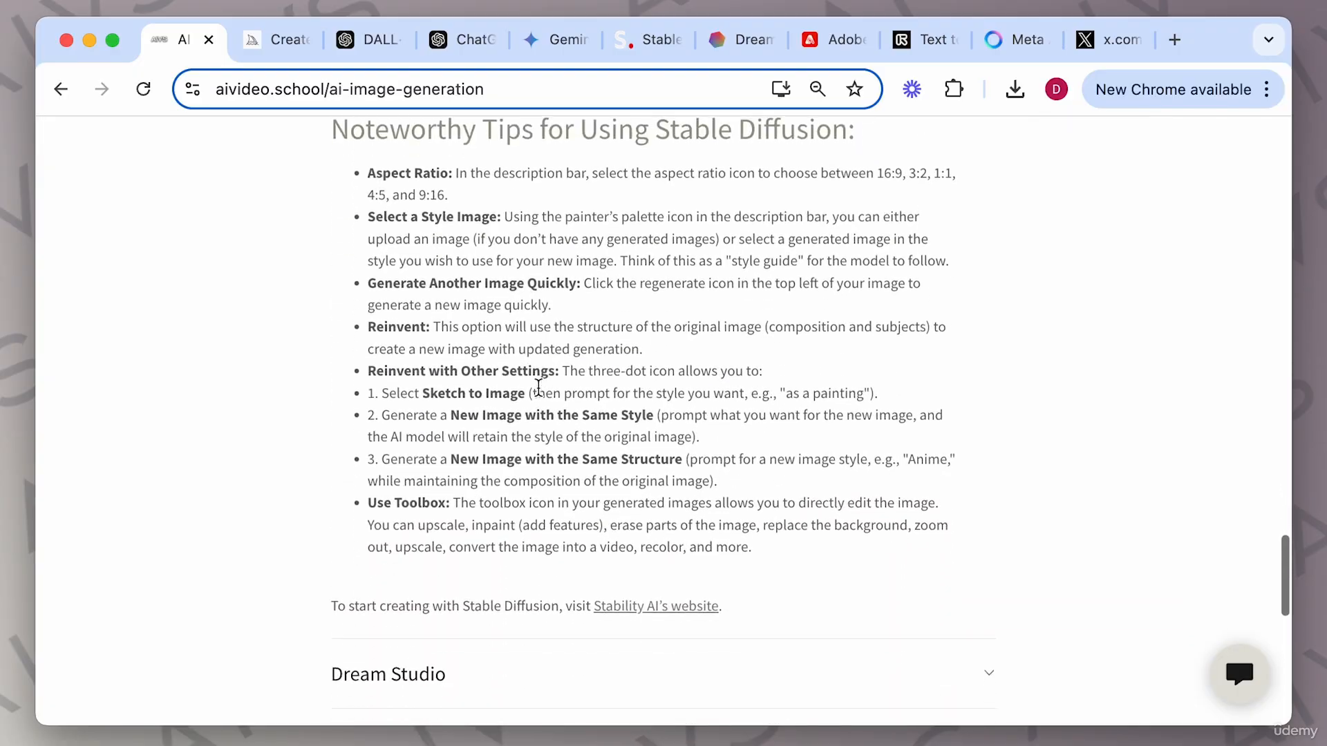
{"action": "scroll", "coordinate": [542, 394], "scroll_direction": "up", "scroll_amount": 9}
{"action": "scroll", "coordinate": [542, 393], "scroll_direction": "up", "scroll_amount": 8}
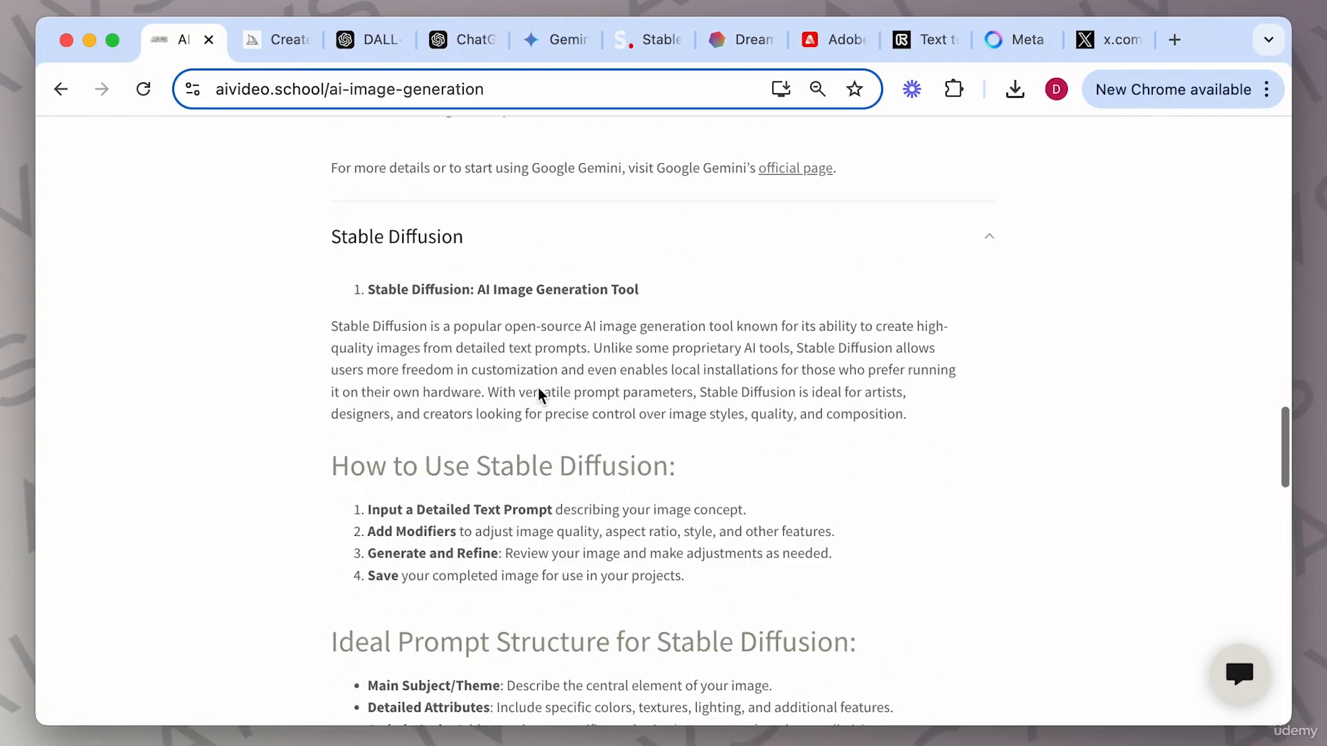
{"action": "left_click", "coordinate": [990, 305]}
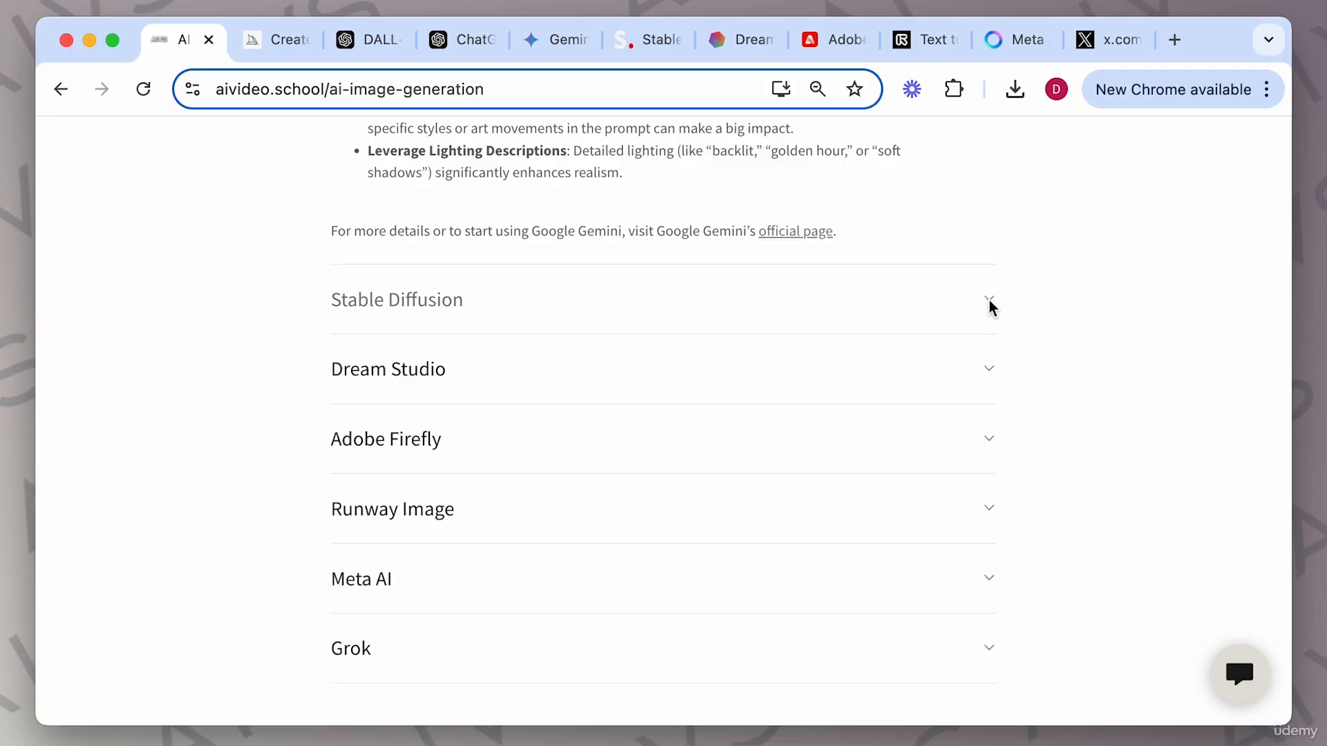
{"action": "left_click", "coordinate": [989, 305]}
{"action": "scroll", "coordinate": [794, 501], "scroll_direction": "down", "scroll_amount": 10}
{"action": "scroll", "coordinate": [794, 498], "scroll_direction": "down", "scroll_amount": 1}
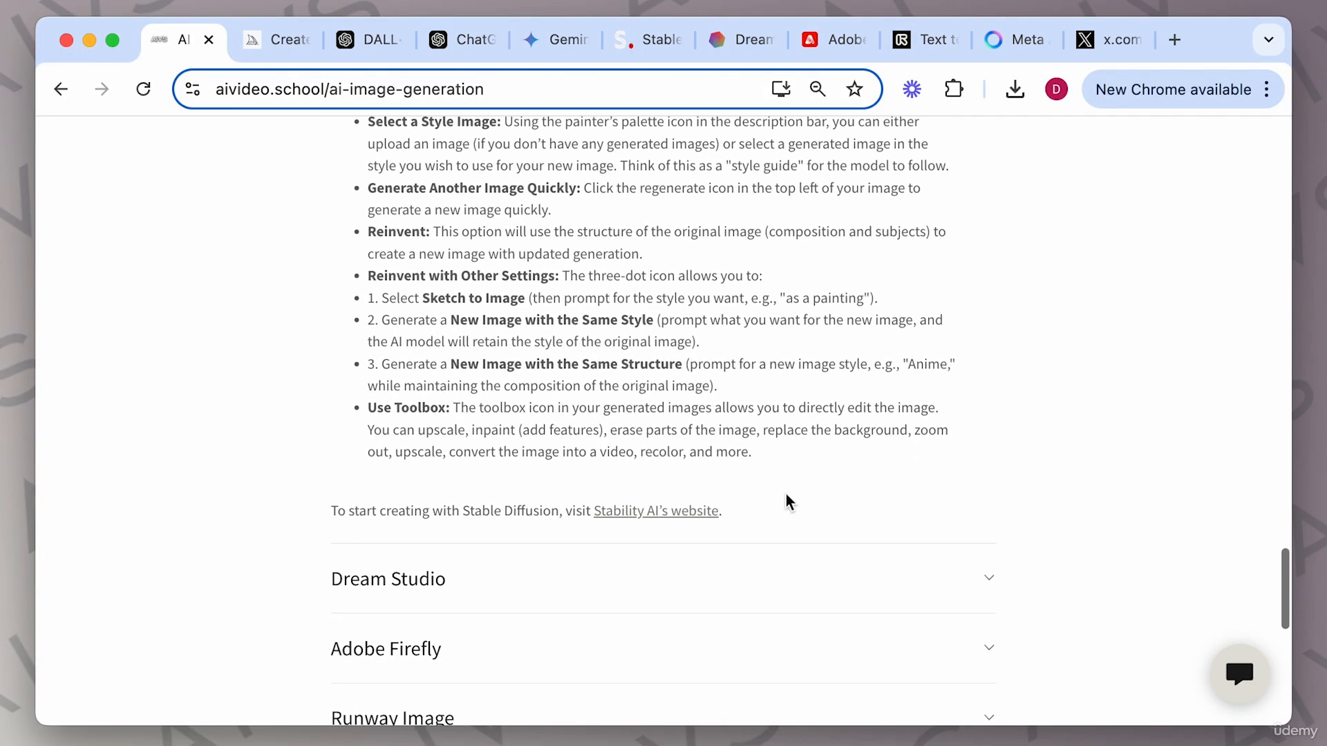
Review the Stable Assistant subscription tiers and open Stable Assistant's Image generation example.
{"action": "left_click", "coordinate": [650, 39]}
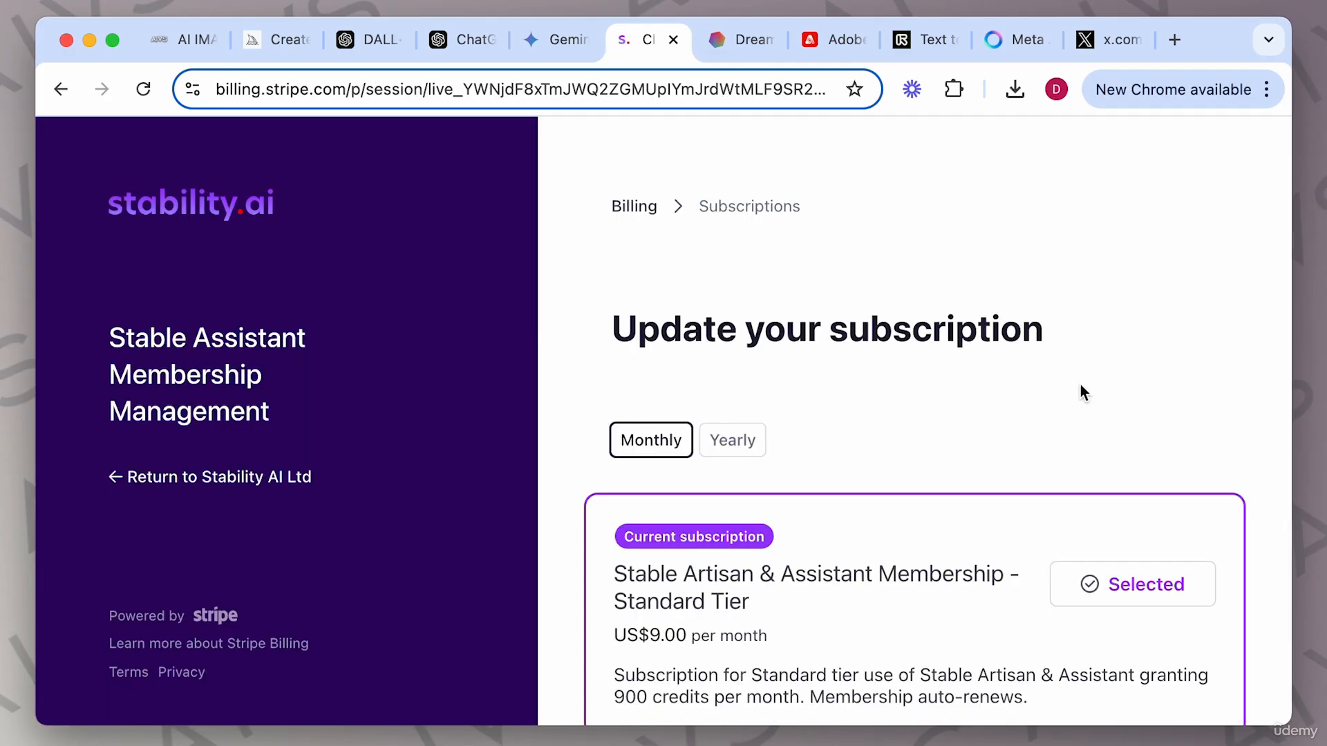
{"action": "scroll", "coordinate": [1080, 384], "scroll_direction": "down", "scroll_amount": 3}
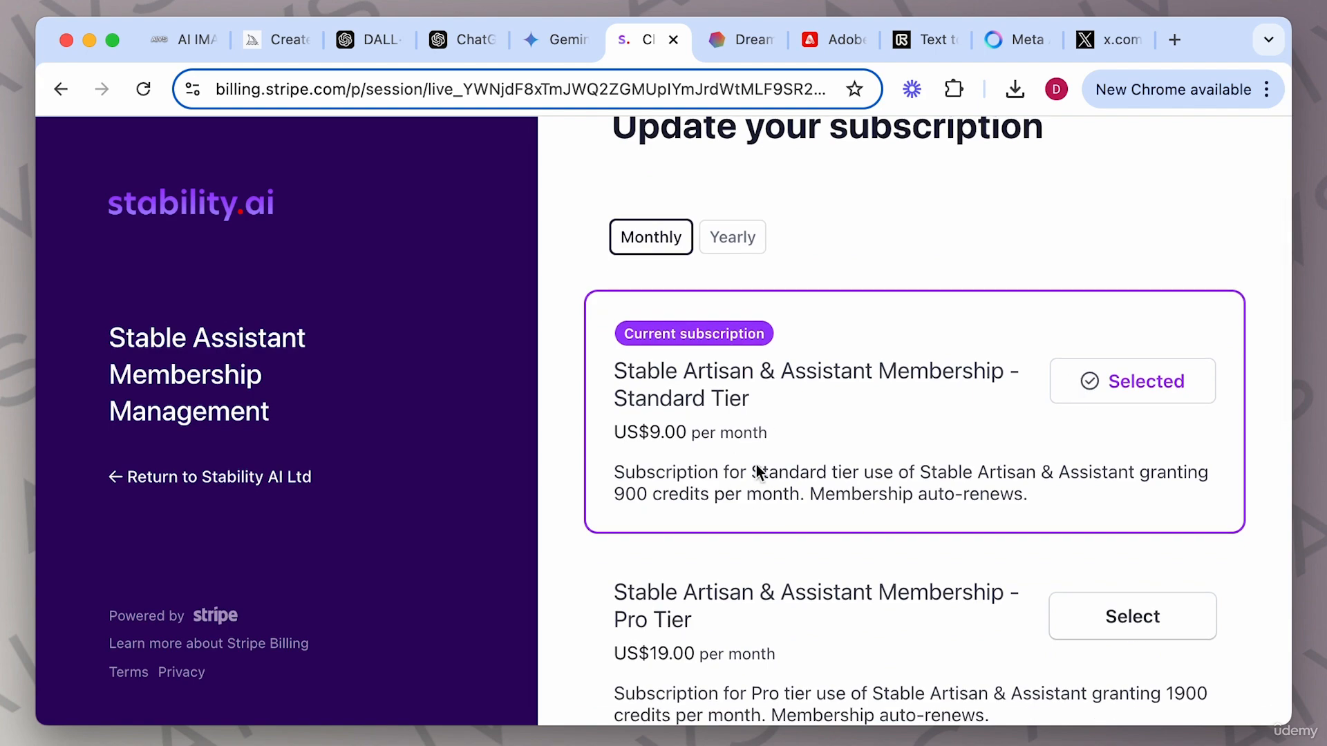
{"action": "scroll", "coordinate": [914, 503], "scroll_direction": "down", "scroll_amount": 1}
{"action": "scroll", "coordinate": [910, 501], "scroll_direction": "down", "scroll_amount": 3}
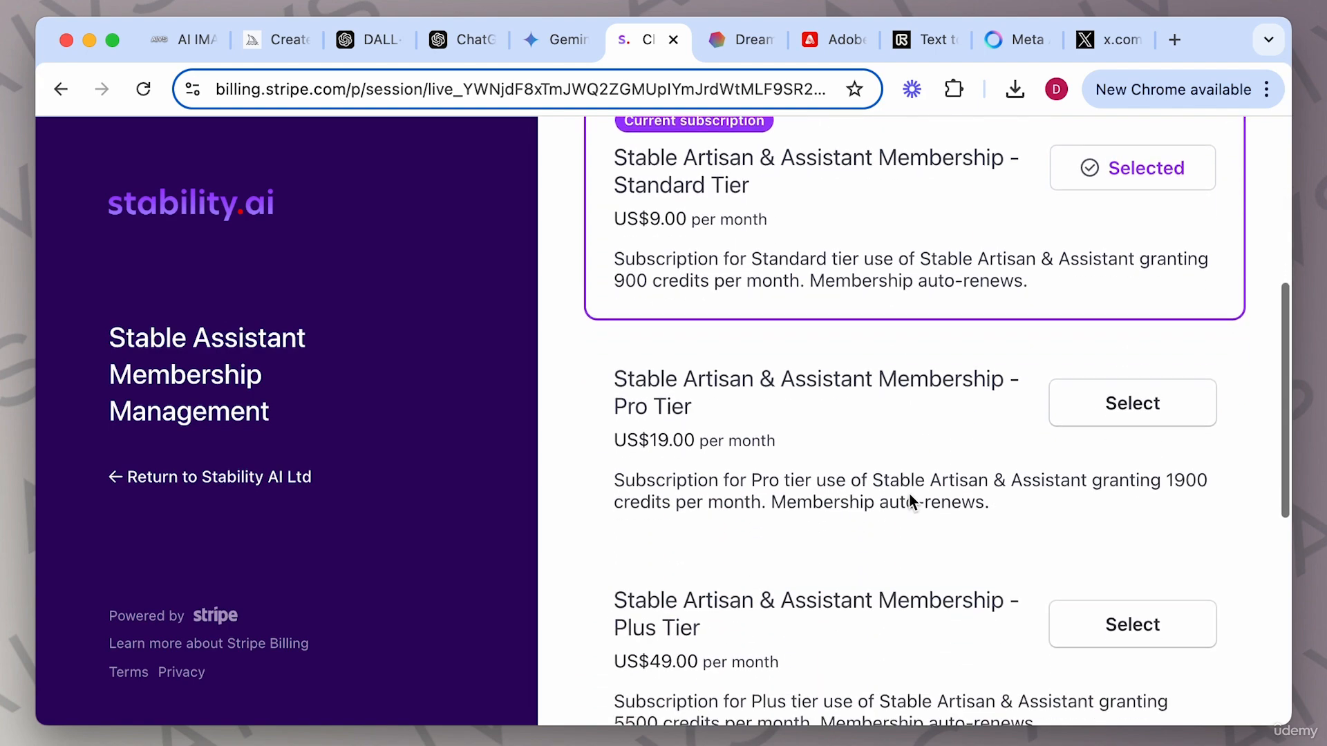
{"action": "scroll", "coordinate": [883, 496], "scroll_direction": "down", "scroll_amount": 6}
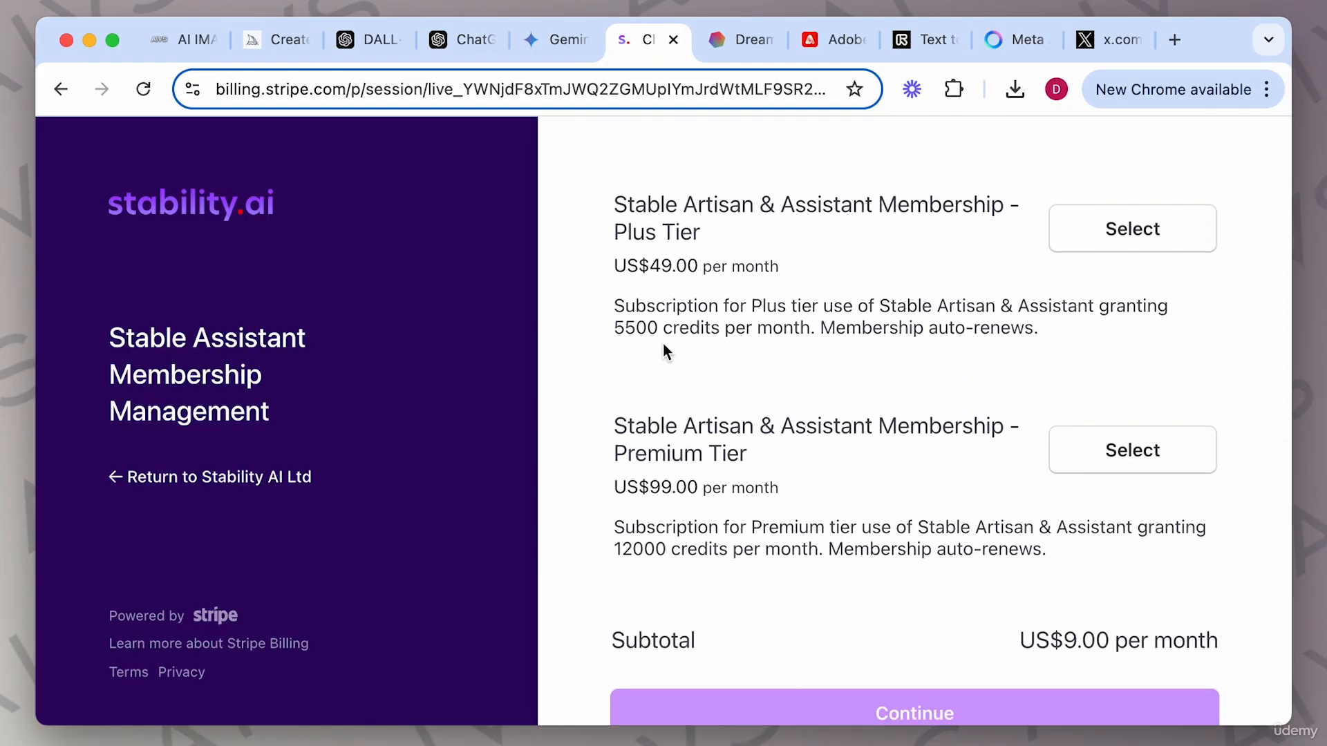
{"action": "scroll", "coordinate": [750, 510], "scroll_direction": "down", "scroll_amount": 1}
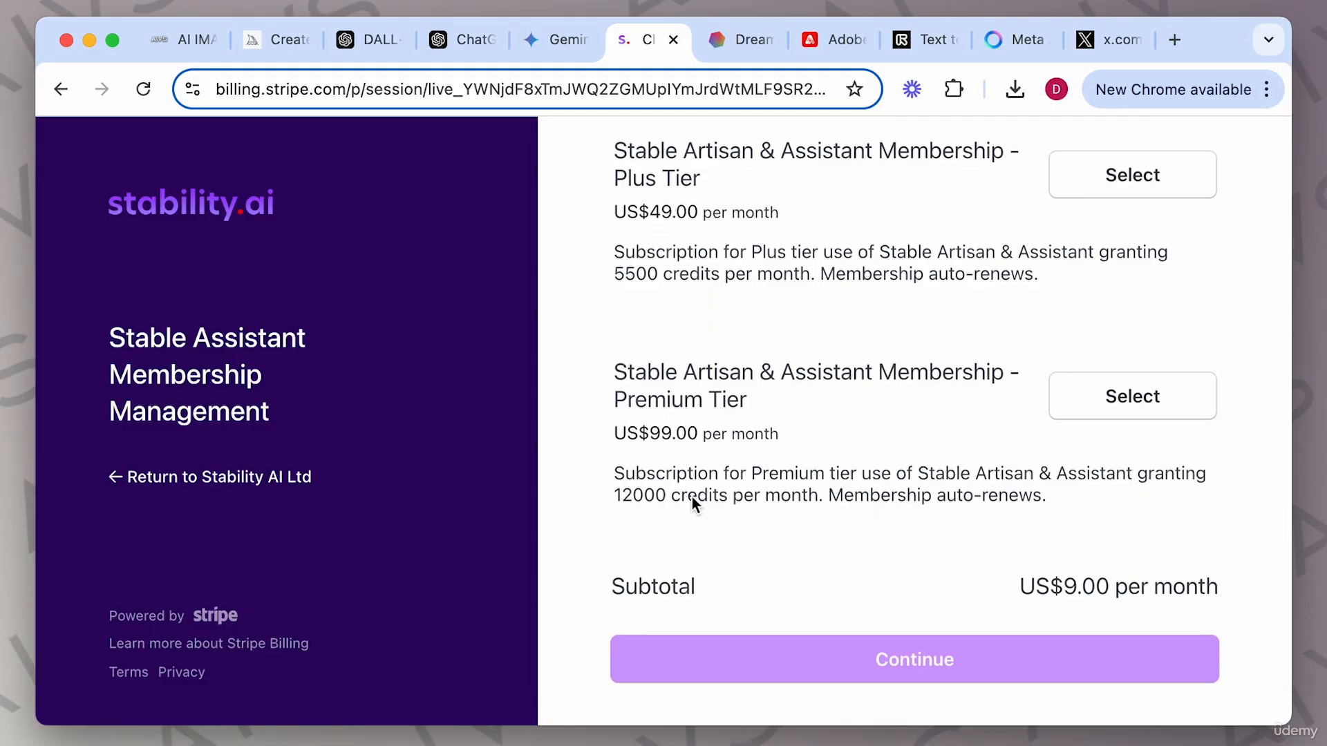
{"action": "scroll", "coordinate": [714, 544], "scroll_direction": "down", "scroll_amount": 1}
{"action": "scroll", "coordinate": [715, 544], "scroll_direction": "up", "scroll_amount": 10}
{"action": "scroll", "coordinate": [715, 544], "scroll_direction": "down", "scroll_amount": 7}
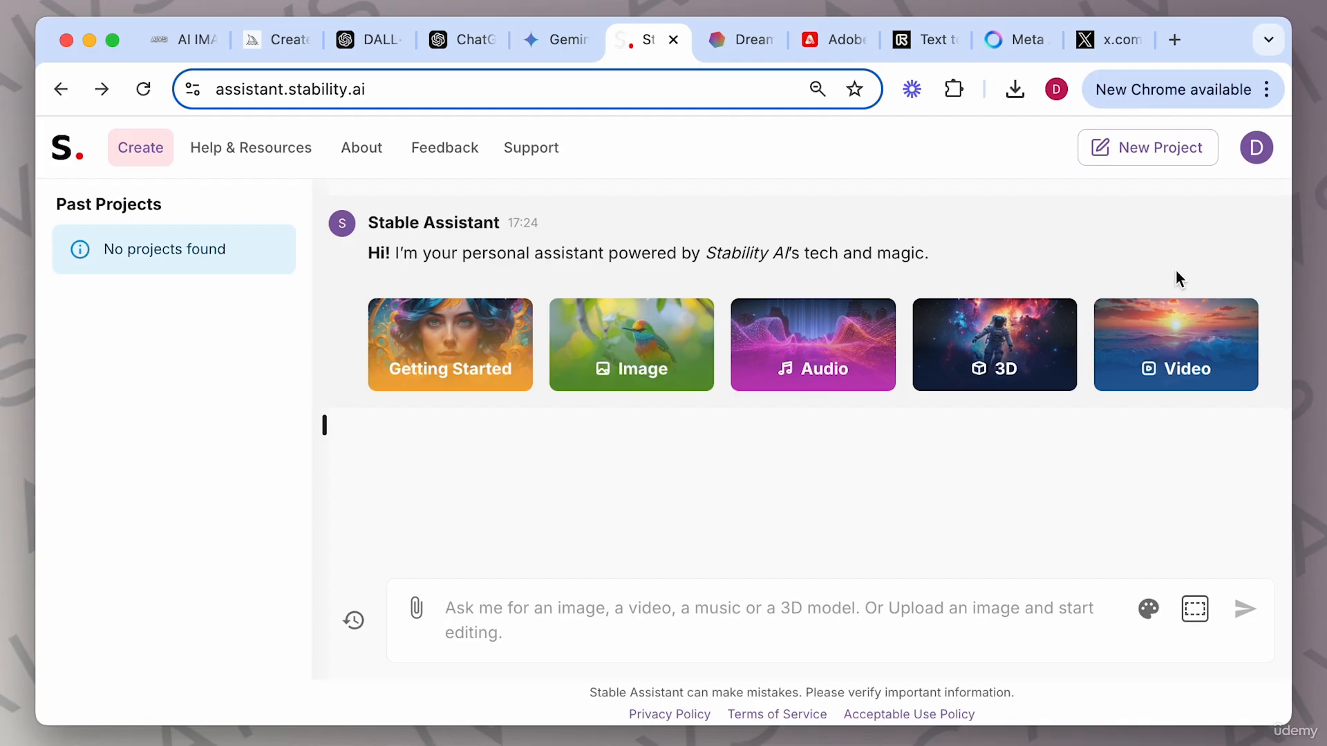
{"action": "left_click", "coordinate": [654, 339]}
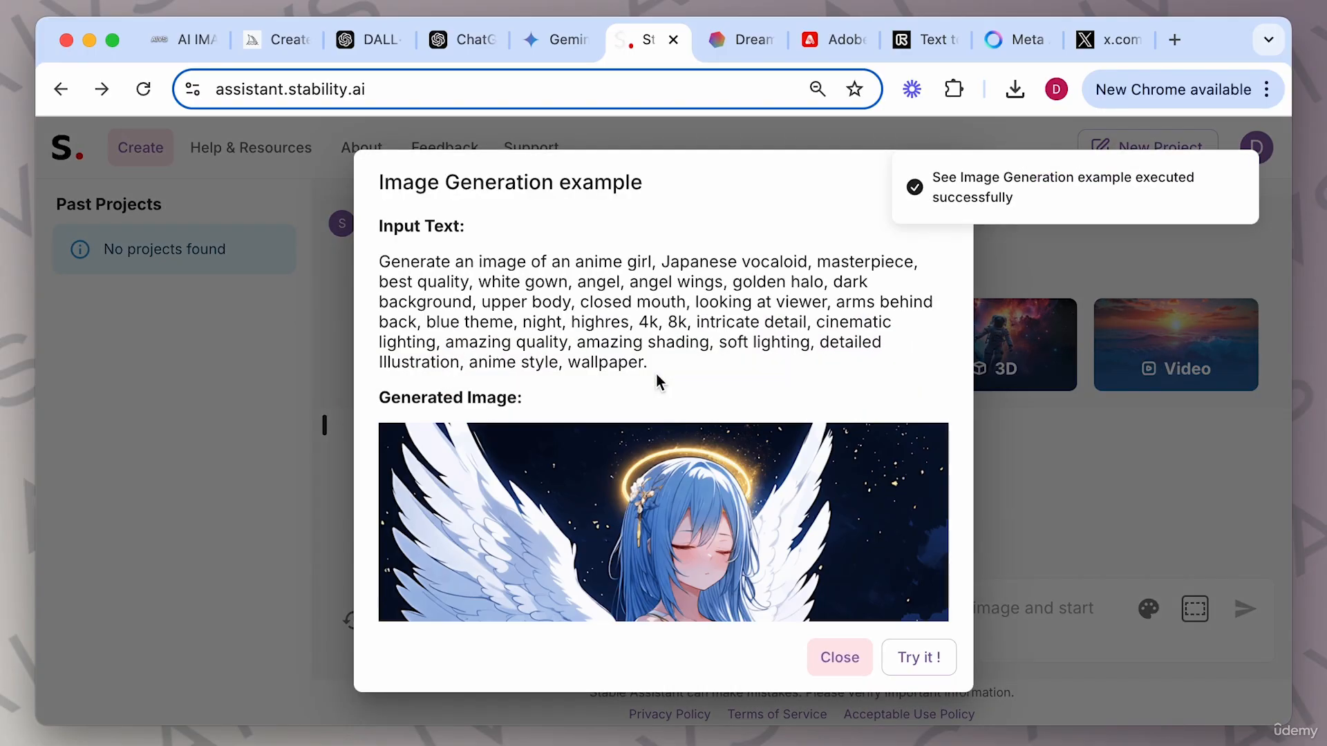
Load the Image Generation example's anime-girl prompt into the Stable Assistant message box.
{"action": "scroll", "coordinate": [781, 575], "scroll_direction": "down", "scroll_amount": 6}
{"action": "scroll", "coordinate": [820, 429], "scroll_direction": "up", "scroll_amount": 6}
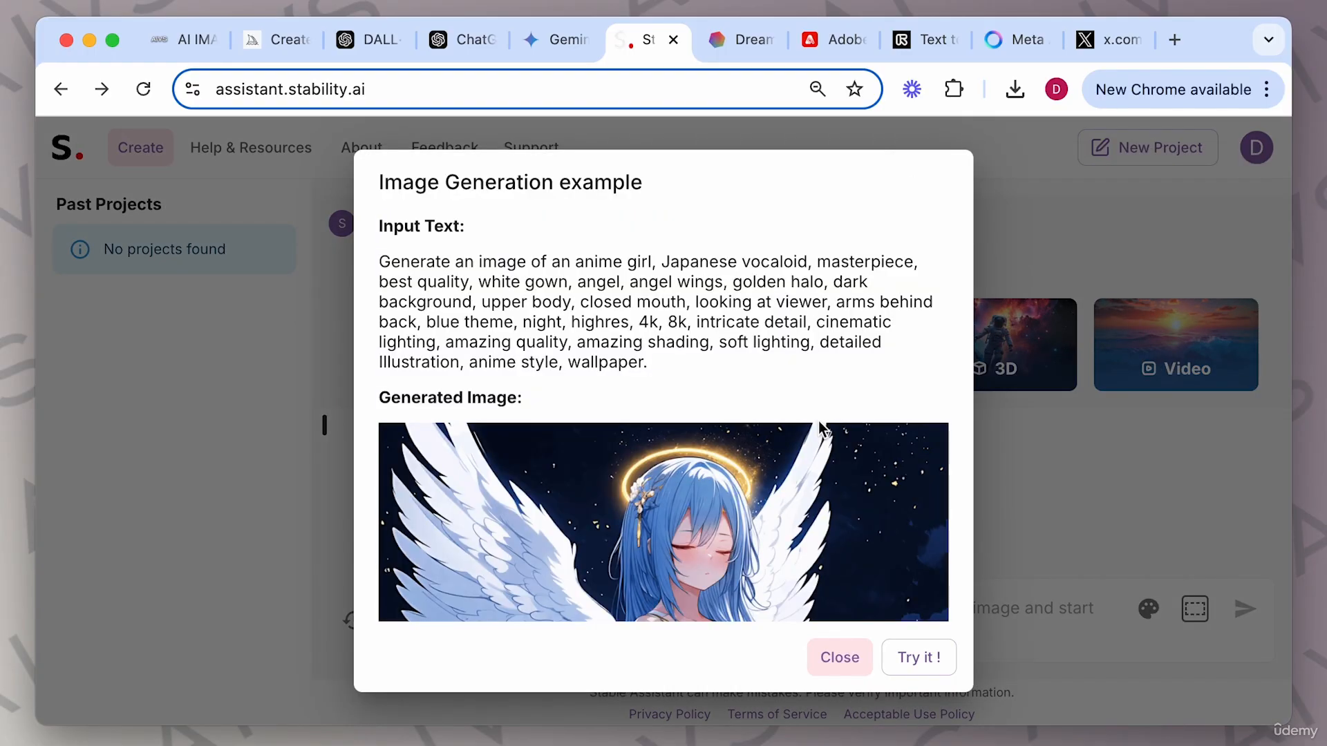
{"action": "scroll", "coordinate": [684, 346], "scroll_direction": "down", "scroll_amount": 4}
{"action": "scroll", "coordinate": [864, 492], "scroll_direction": "up", "scroll_amount": 4}
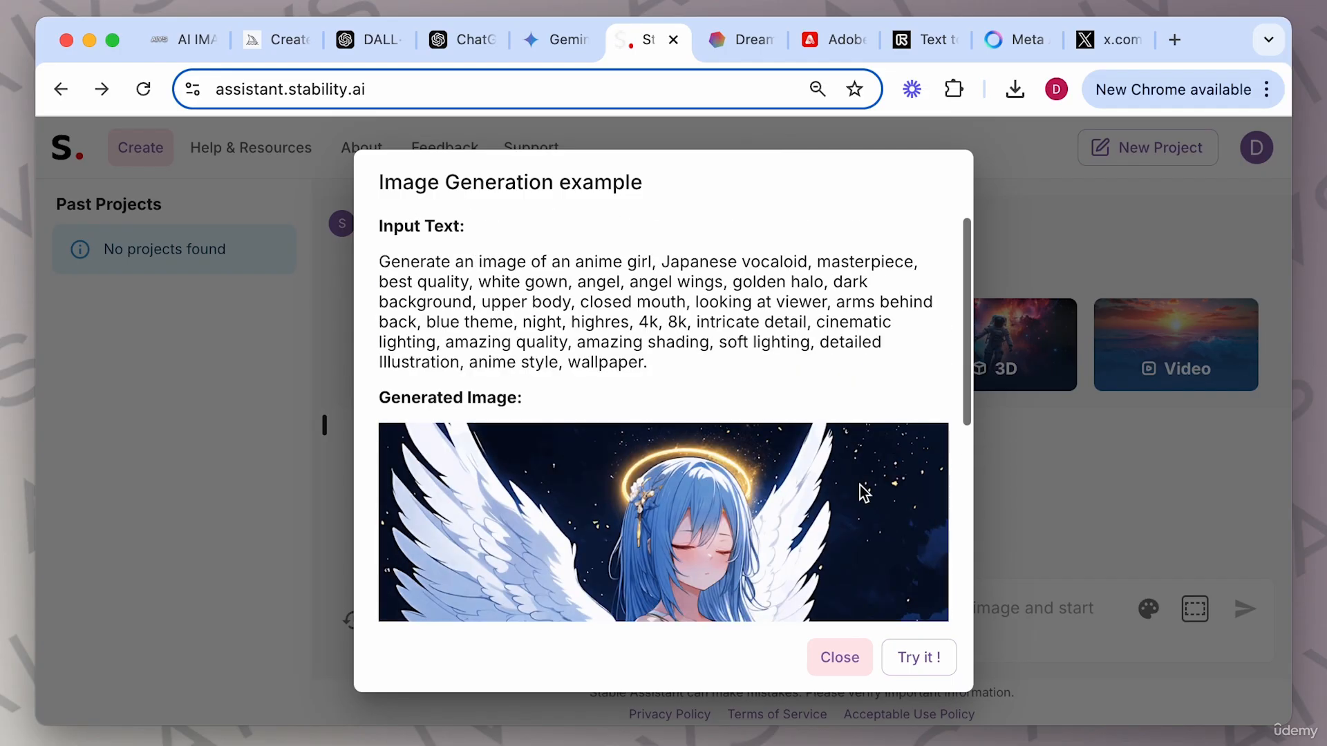
{"action": "left_click", "coordinate": [912, 657]}
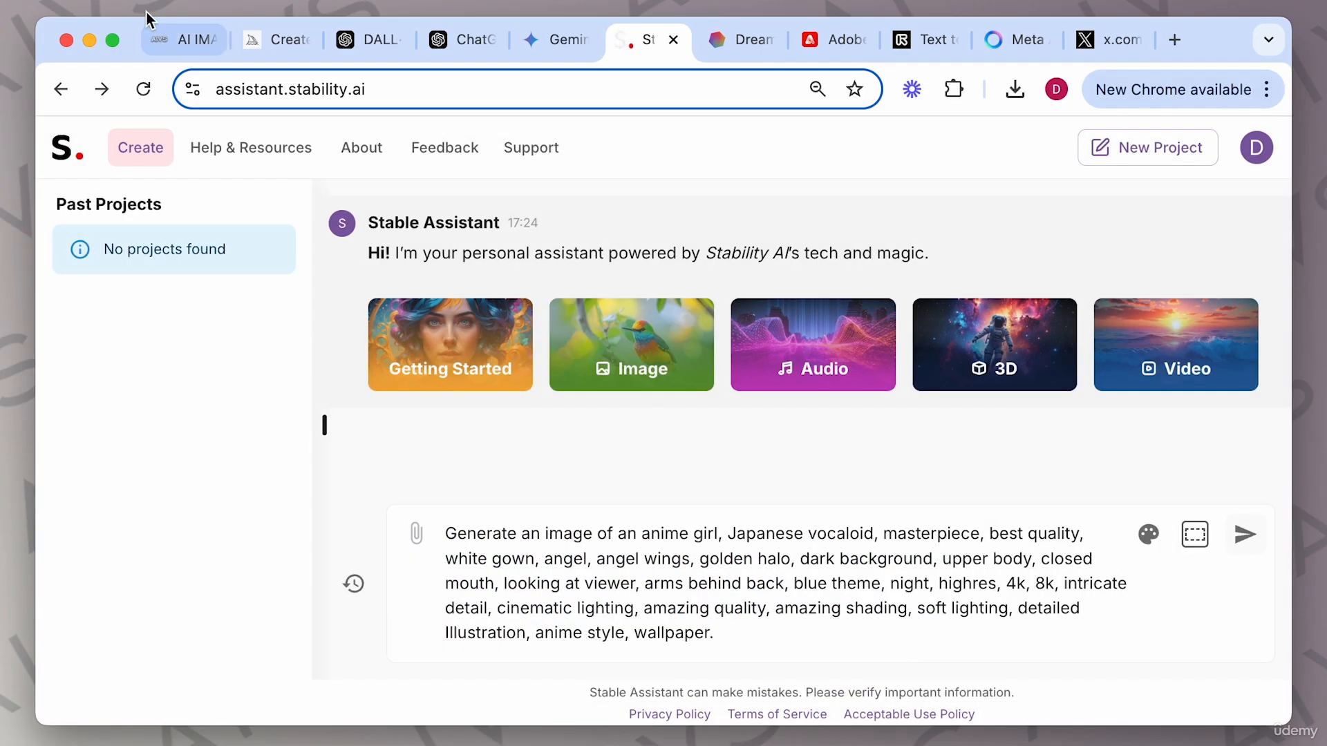
Read the Stable Diffusion prompt structure and example prompts in the AI image generation guide.
{"action": "left_click", "coordinate": [177, 39]}
{"action": "scroll", "coordinate": [586, 268], "scroll_direction": "up", "scroll_amount": 8}
{"action": "scroll", "coordinate": [586, 268], "scroll_direction": "up", "scroll_amount": 3}
{"action": "scroll", "coordinate": [584, 267], "scroll_direction": "down", "scroll_amount": 1}
{"action": "scroll", "coordinate": [474, 297], "scroll_direction": "up", "scroll_amount": 4}
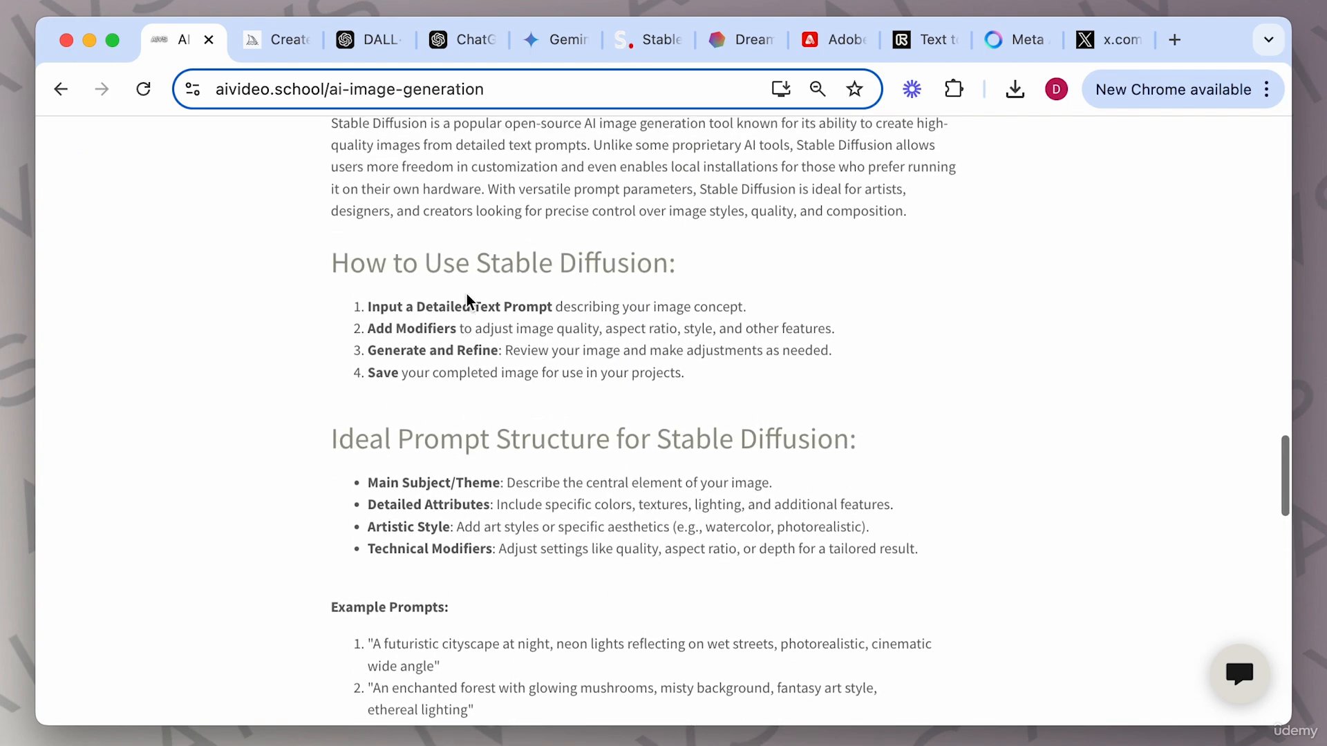
{"action": "scroll", "coordinate": [462, 294], "scroll_direction": "up", "scroll_amount": 2}
{"action": "scroll", "coordinate": [556, 415], "scroll_direction": "down", "scroll_amount": 2}
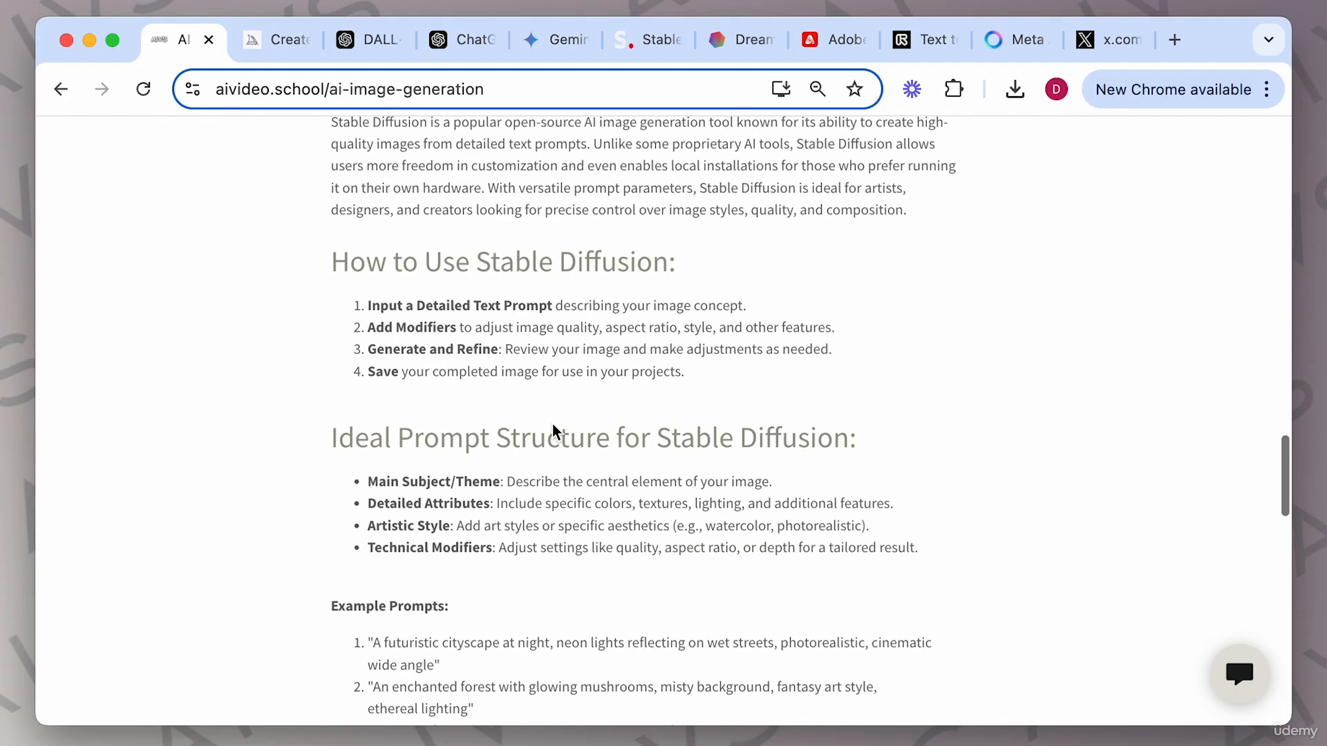
{"action": "scroll", "coordinate": [484, 422], "scroll_direction": "down", "scroll_amount": 1}
{"action": "scroll", "coordinate": [560, 476], "scroll_direction": "down", "scroll_amount": 4}
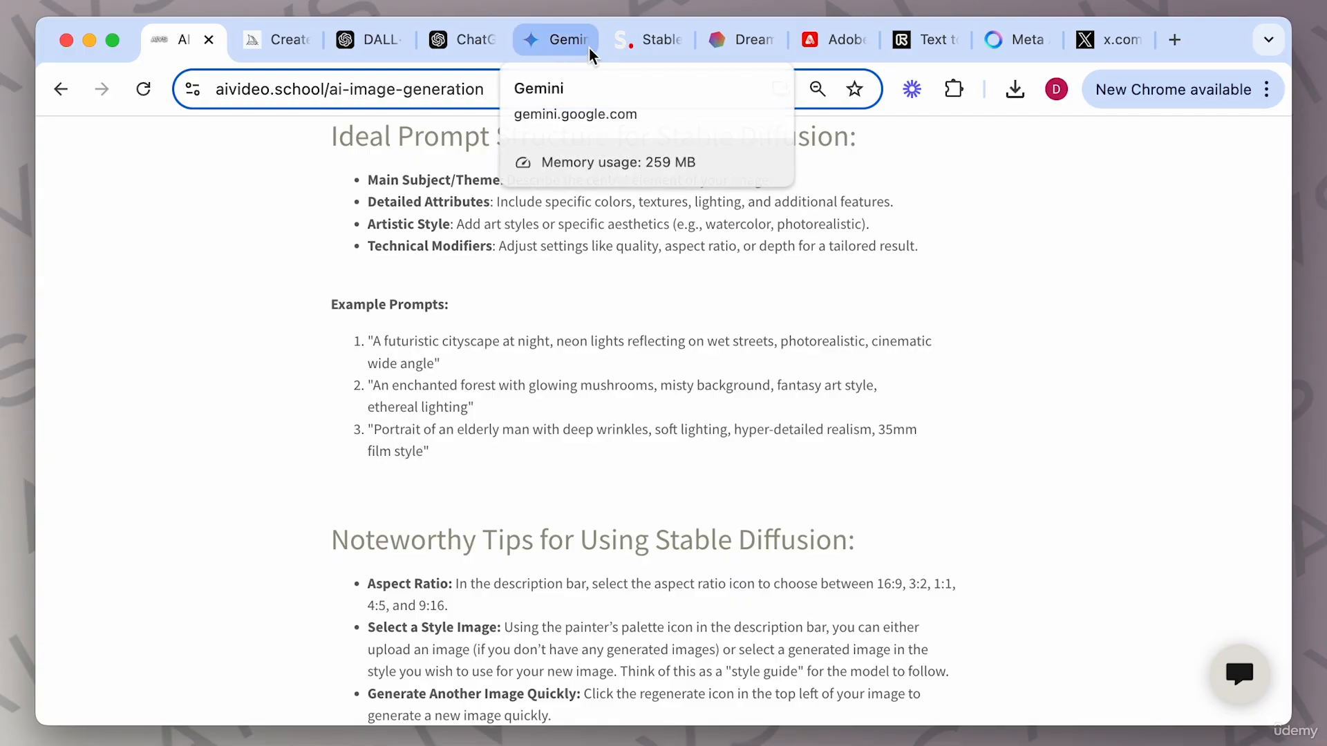
Replace the message with the prompt "Portrait of an elderly man with deep wrinkles, soft lighting, hyper-detailed realism, 35mm film style" and send it.
{"action": "left_click", "coordinate": [646, 40]}
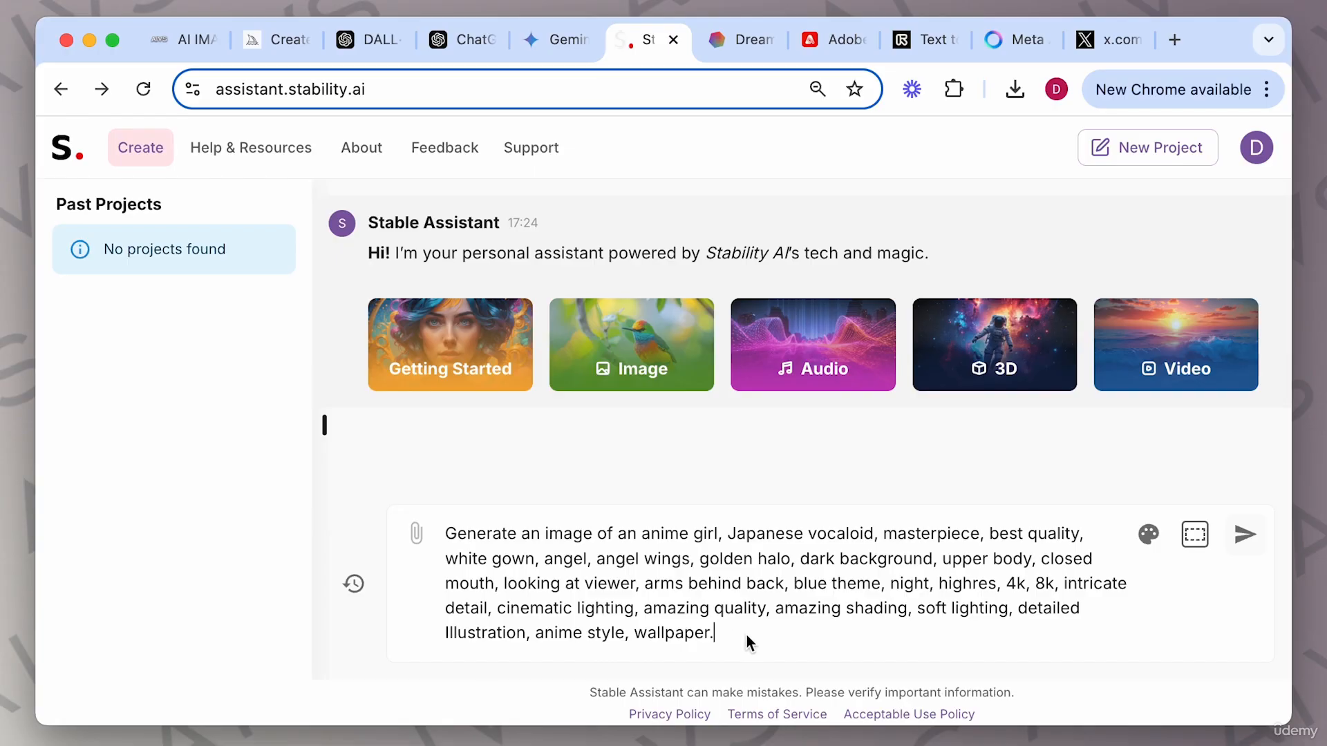
{"action": "left_click_drag", "start_coordinate": [750, 642], "coordinate": [439, 514]}
{"action": "key", "text": "BackSpace"}
{"action": "type", "text": "Portrait of an elderly man with deep wrinkles, soft lighting, hyper-detailed realism, 35mm film style"}
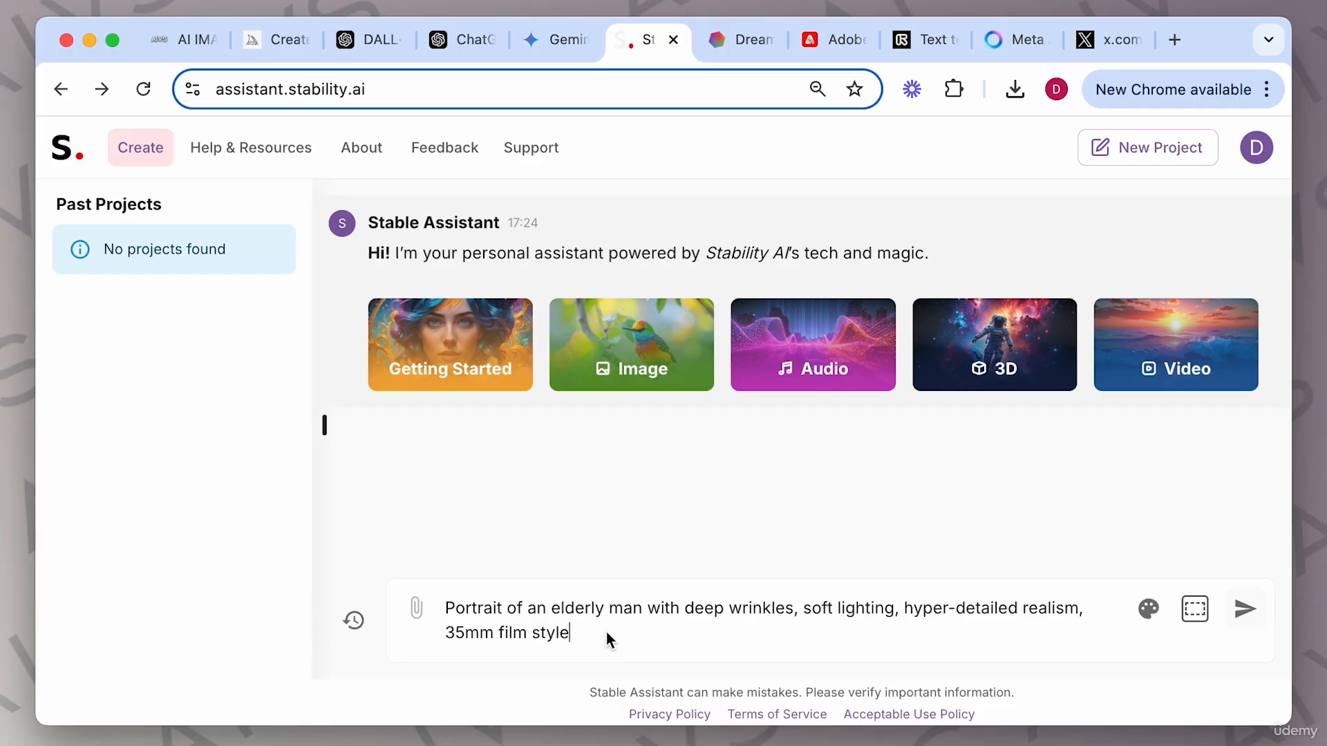
{"action": "key", "text": "Return"}
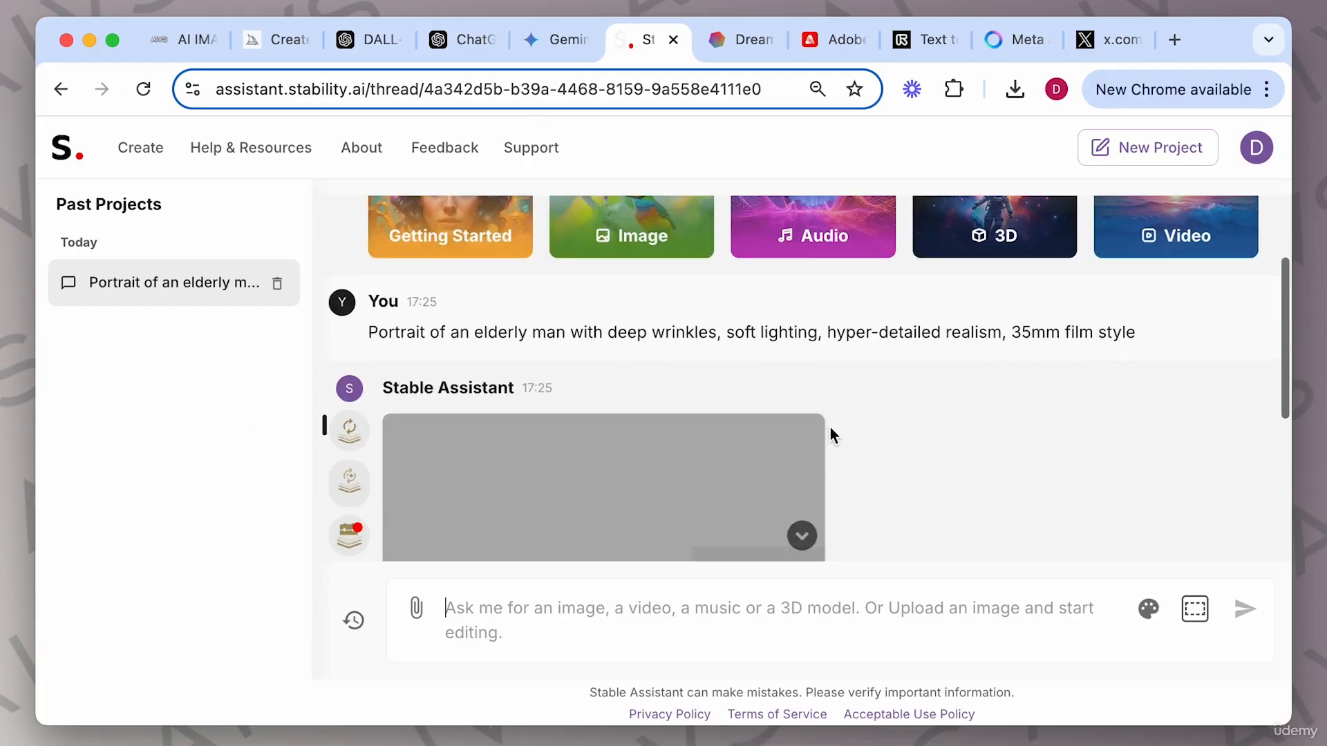
Inspect the generated elderly-man portrait in the enlarged image view.
{"action": "scroll", "coordinate": [831, 427], "scroll_direction": "up", "scroll_amount": 1}
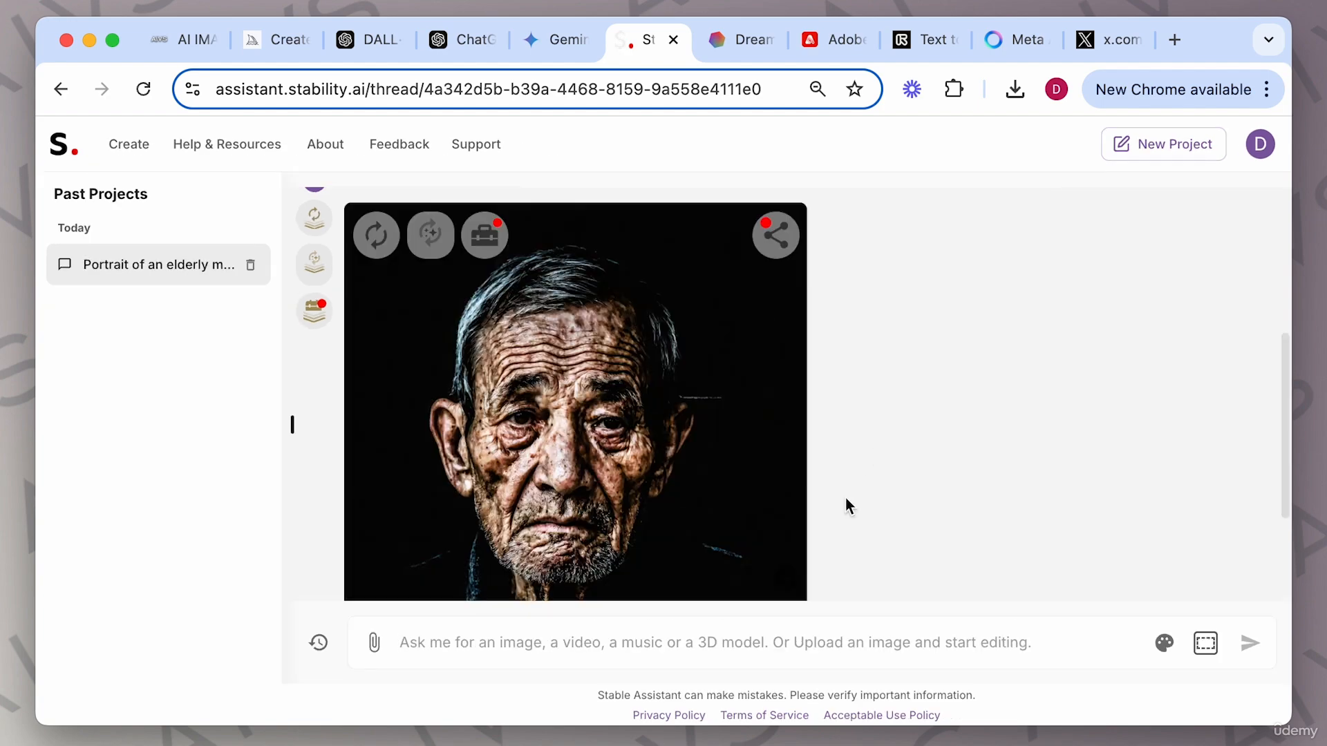
{"action": "scroll", "coordinate": [948, 438], "scroll_direction": "down", "scroll_amount": 3}
{"action": "scroll", "coordinate": [947, 438], "scroll_direction": "up", "scroll_amount": 2}
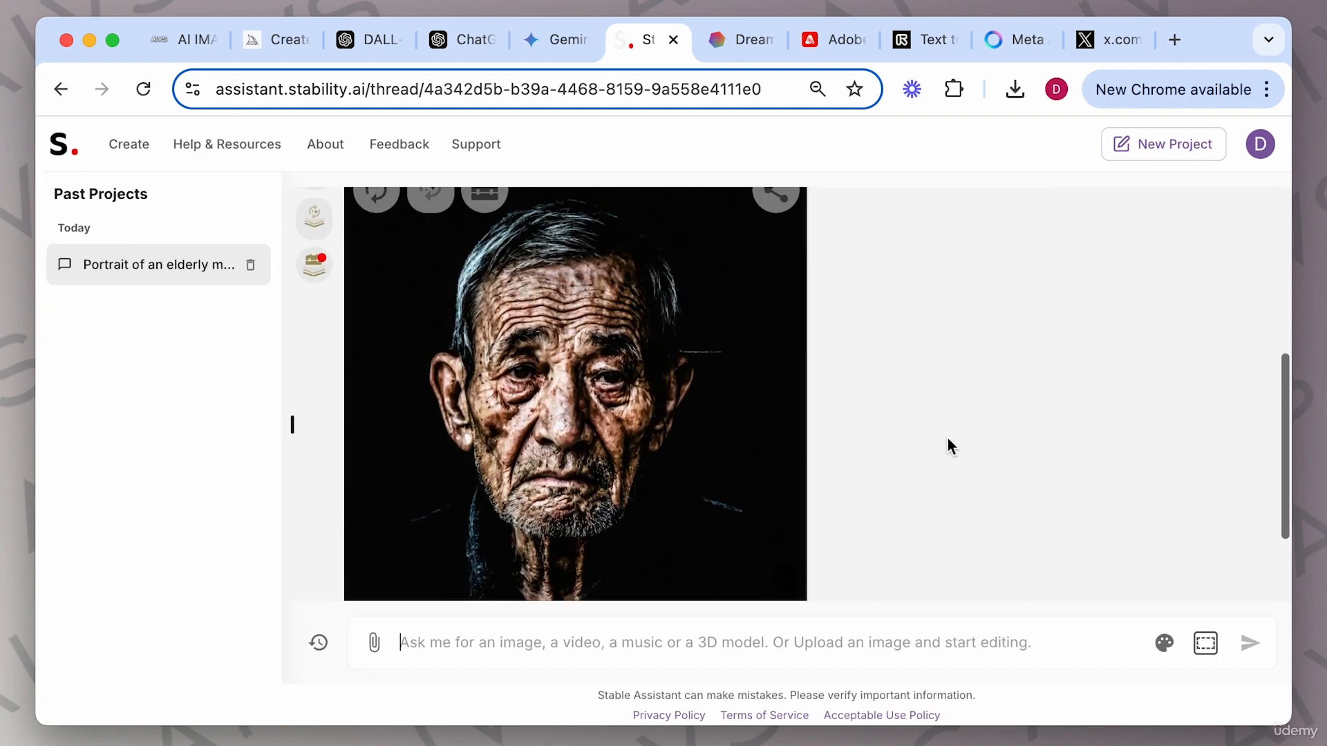
{"action": "left_click", "coordinate": [671, 355]}
{"action": "scroll", "coordinate": [843, 465], "scroll_direction": "down", "scroll_amount": 3}
{"action": "scroll", "coordinate": [843, 466], "scroll_direction": "down", "scroll_amount": 5}
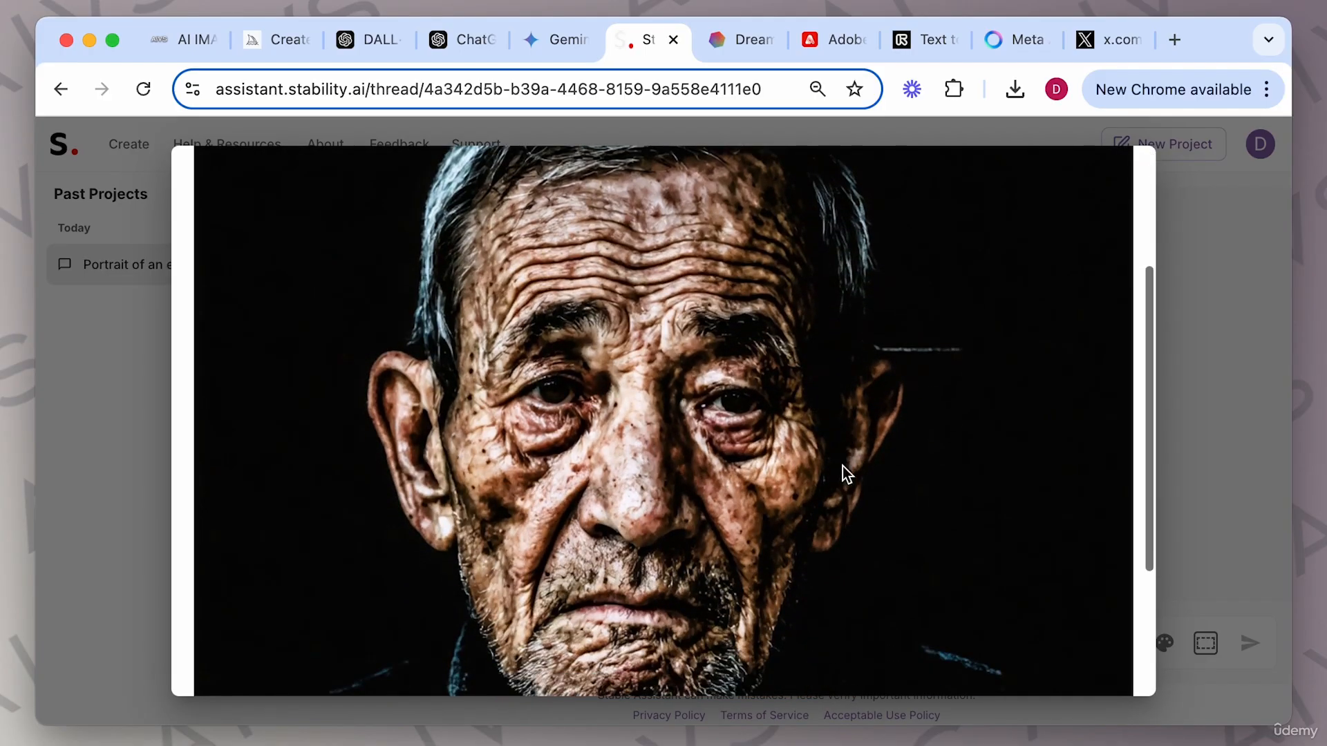
{"action": "scroll", "coordinate": [843, 466], "scroll_direction": "up", "scroll_amount": 4}
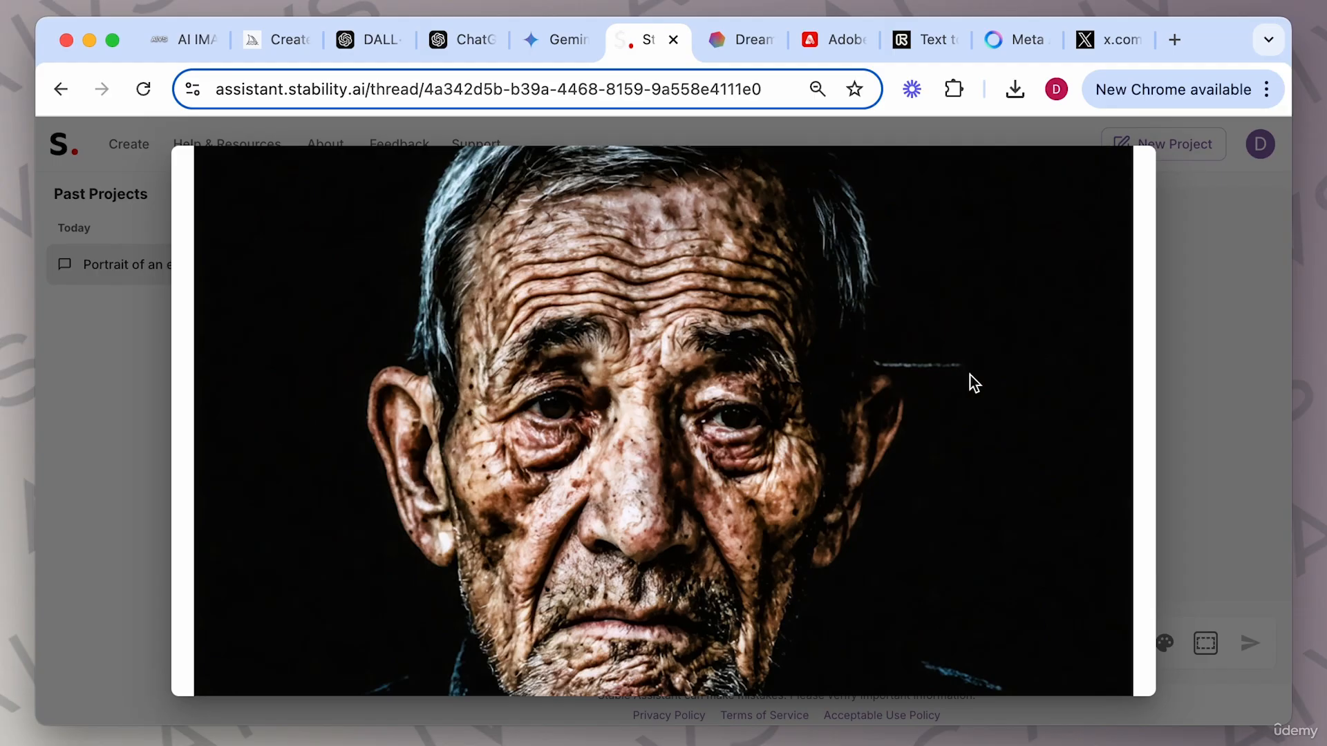
{"action": "scroll", "coordinate": [827, 434], "scroll_direction": "down", "scroll_amount": 1}
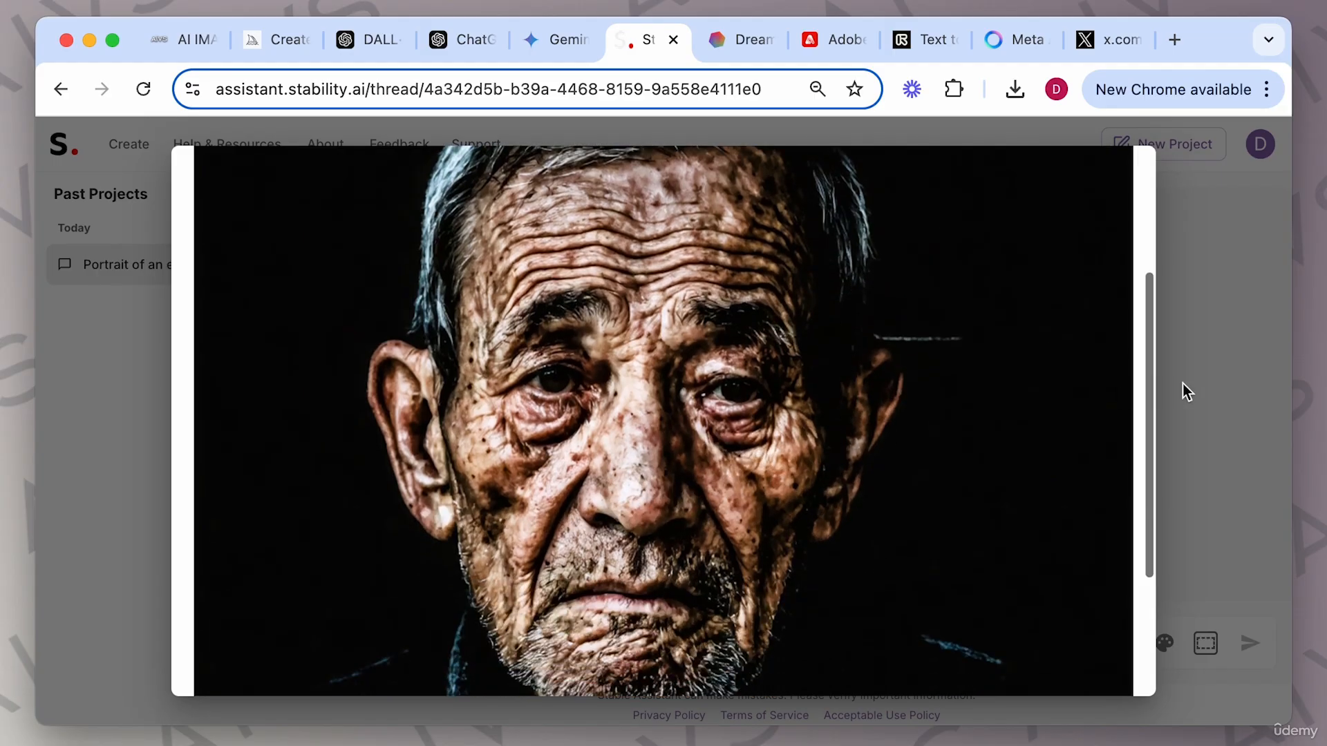
{"action": "left_click", "coordinate": [1186, 384]}
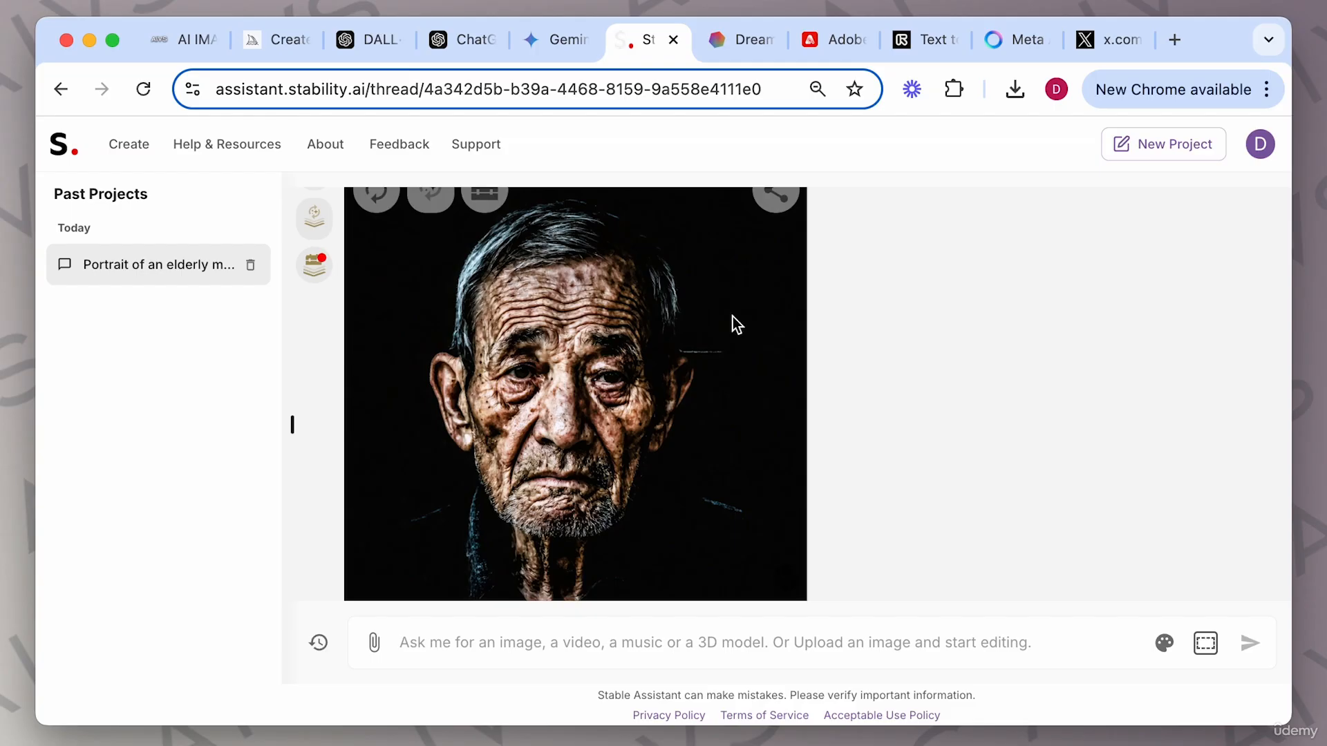
{"action": "scroll", "coordinate": [737, 323], "scroll_direction": "up", "scroll_amount": 1}
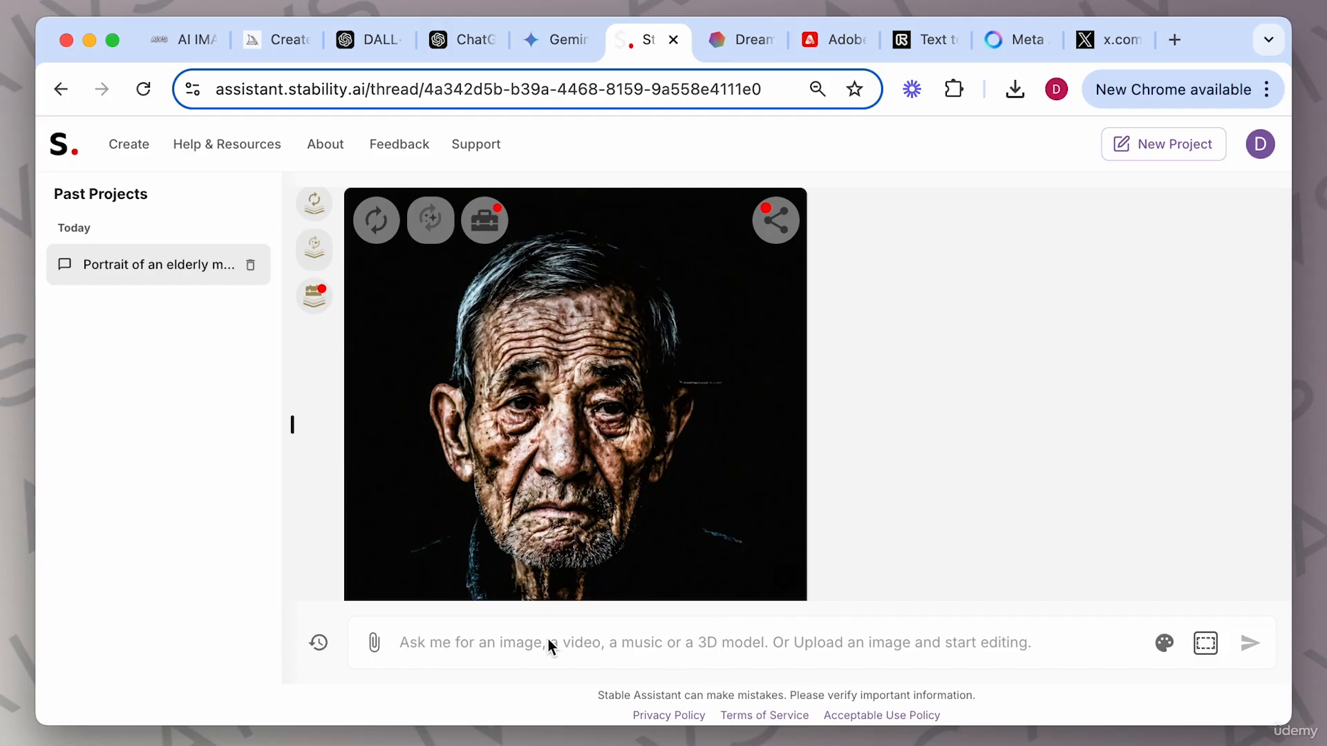
Set the aspect ratio to Widescreen (16:9) and upload a style reference image, confirming the selection.
{"action": "left_click", "coordinate": [1205, 644]}
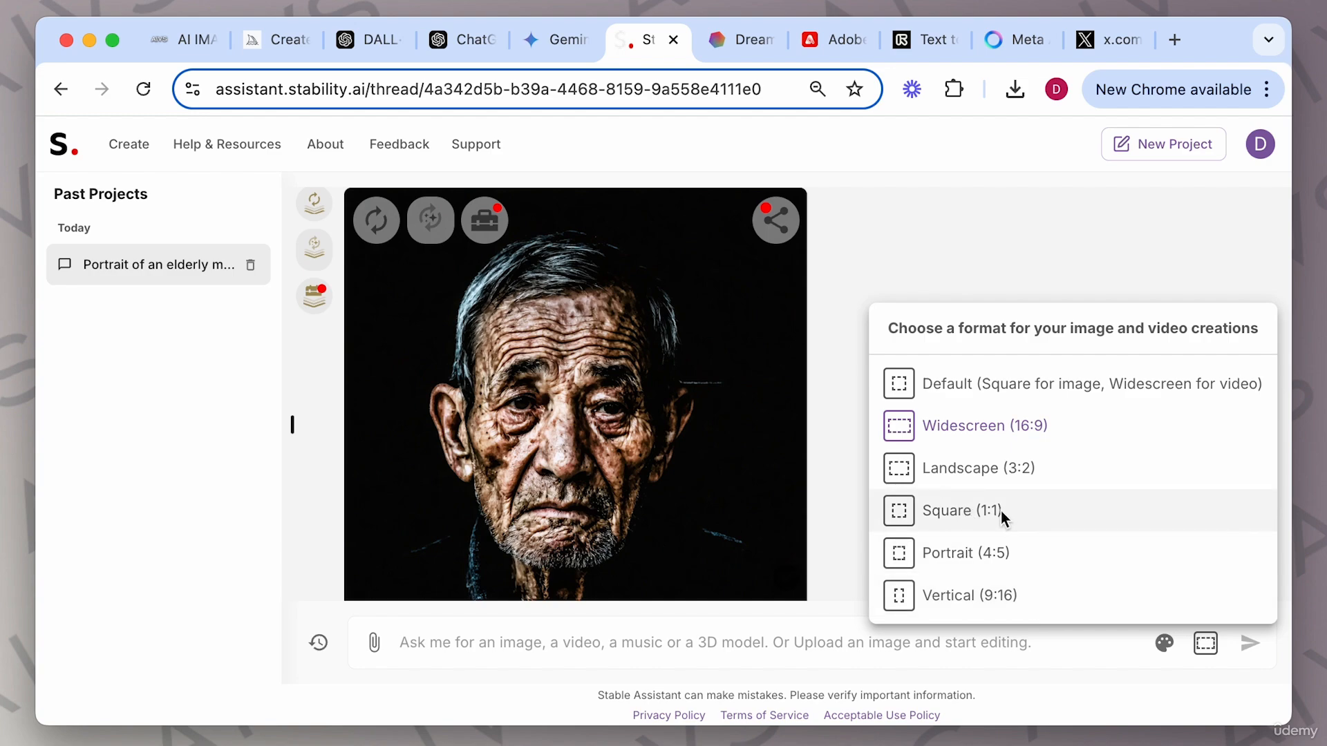
{"action": "left_click", "coordinate": [997, 424]}
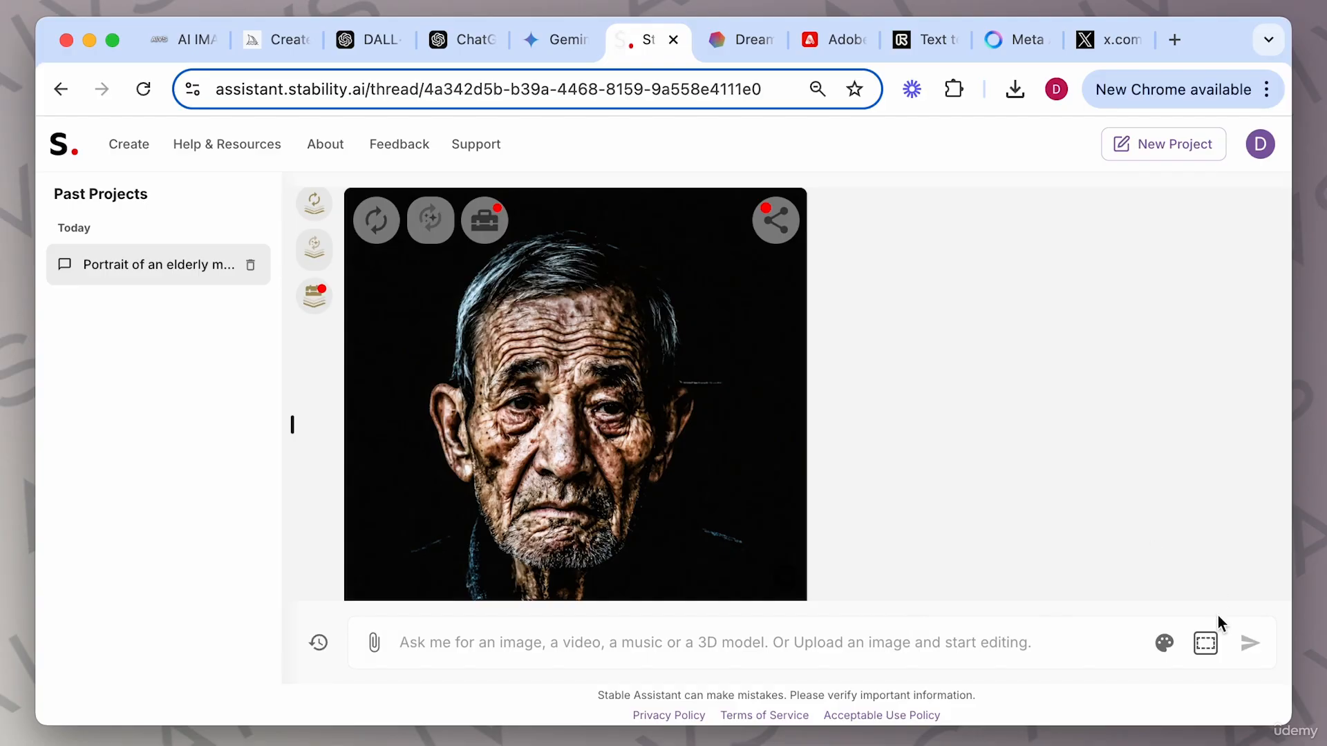
{"action": "left_click", "coordinate": [1165, 644]}
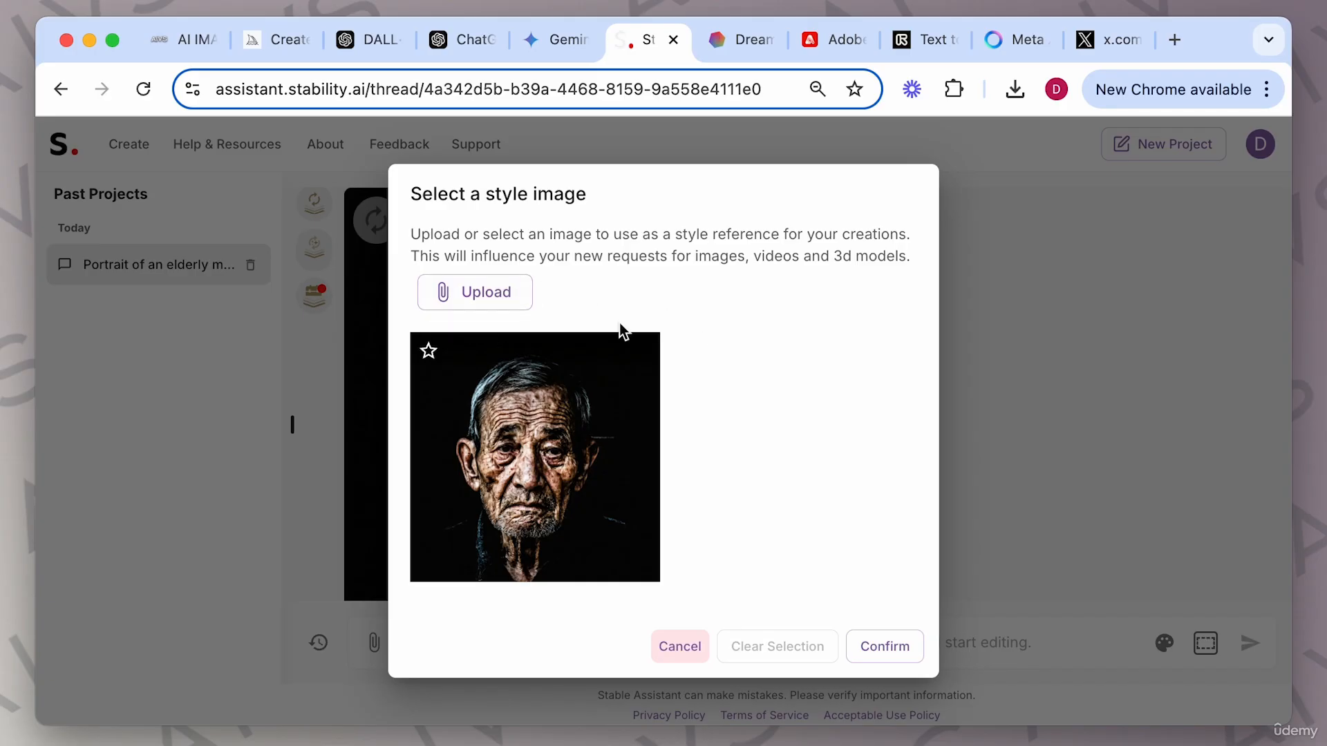
{"action": "left_click", "coordinate": [495, 294]}
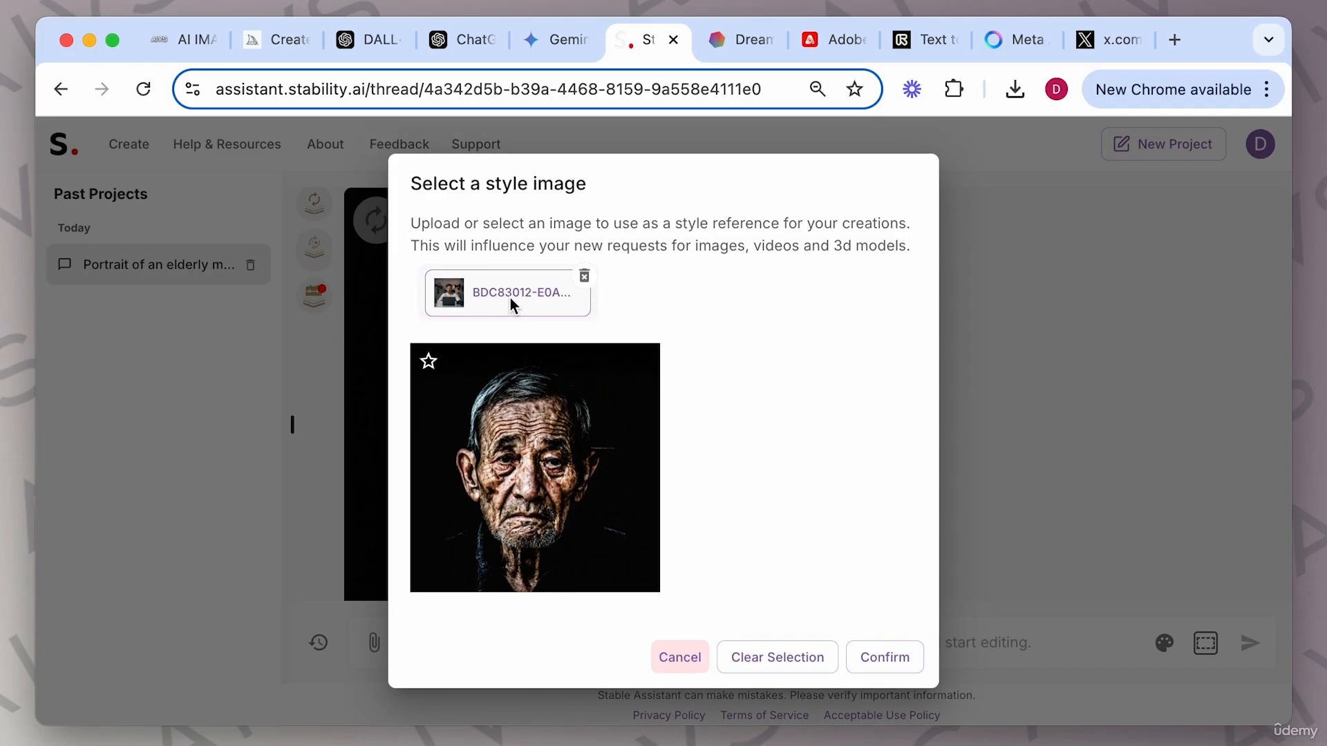
{"action": "left_click", "coordinate": [892, 665]}
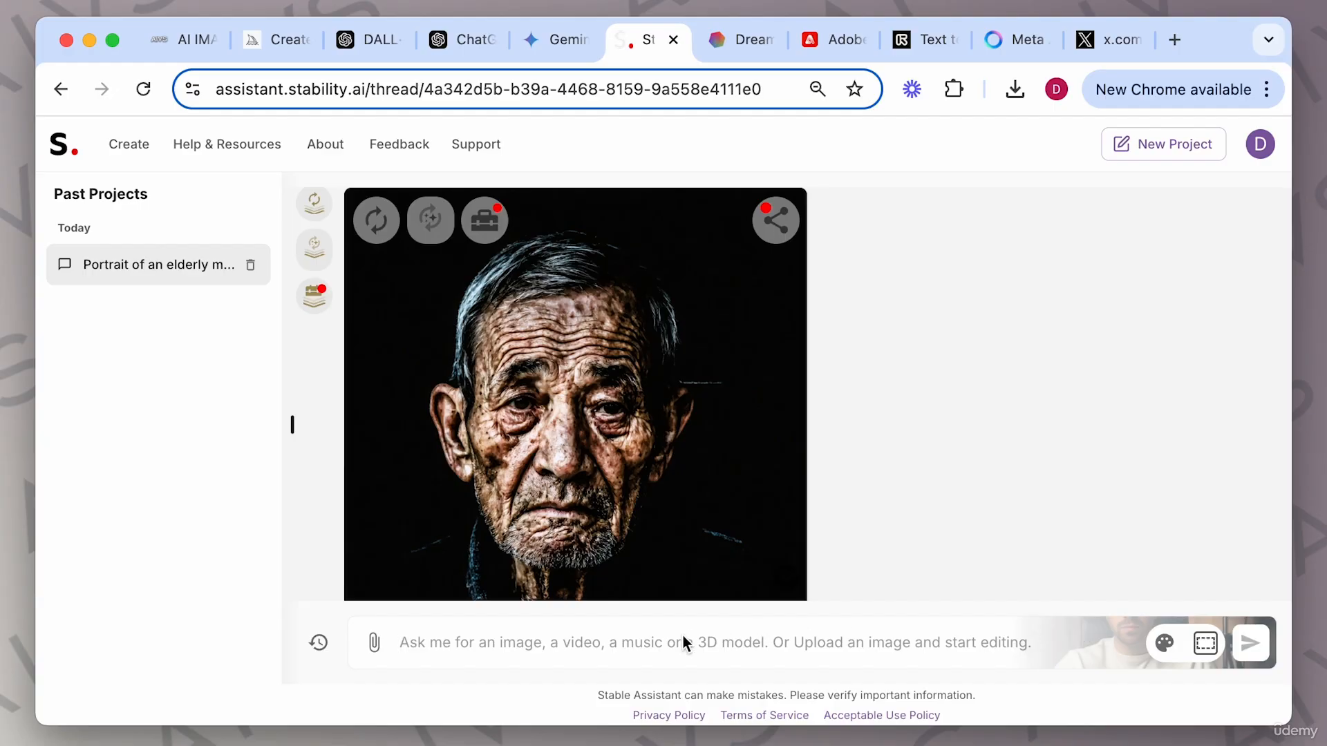
Paste the elderly-man portrait prompt again, send it, and scroll through the new image.
{"action": "type", "text": "Portrait of an elderly man with deep wrinkles, soft lighting, hyper-detailed realism, 35mm film style"}
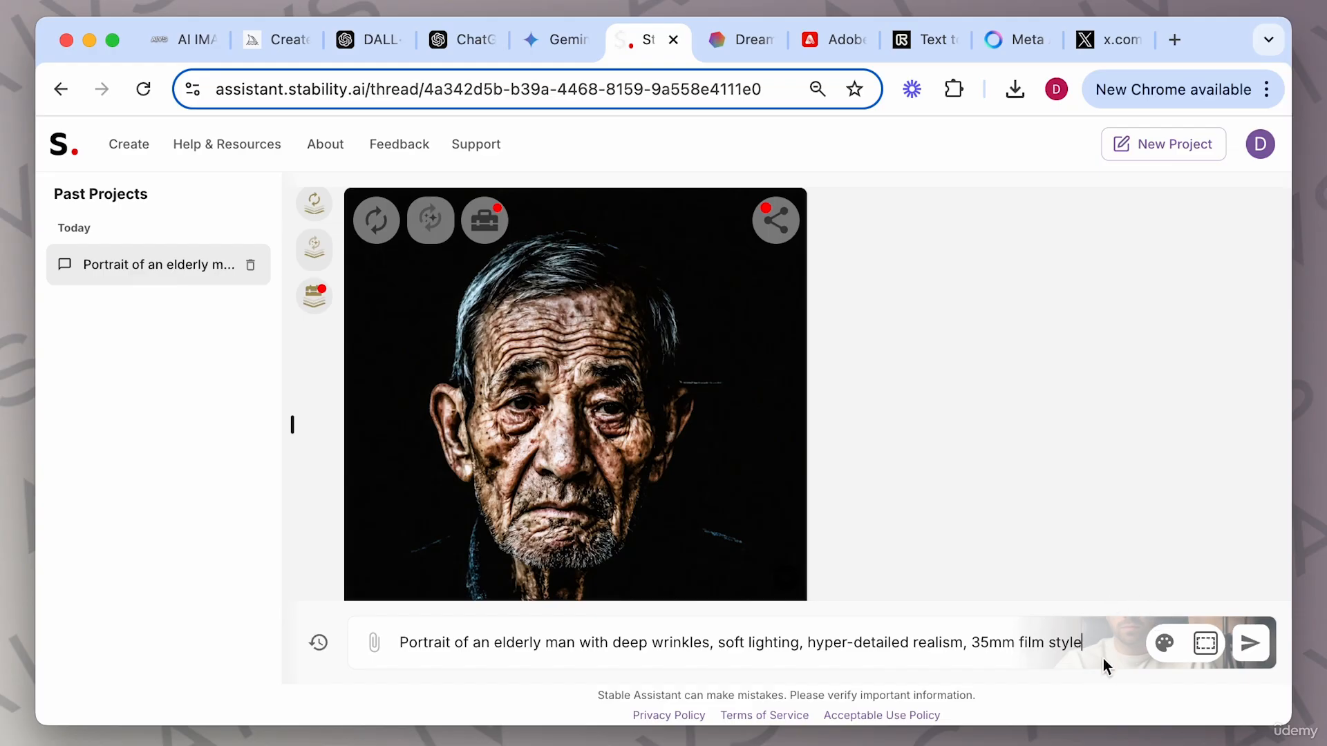
{"action": "key", "text": "Return"}
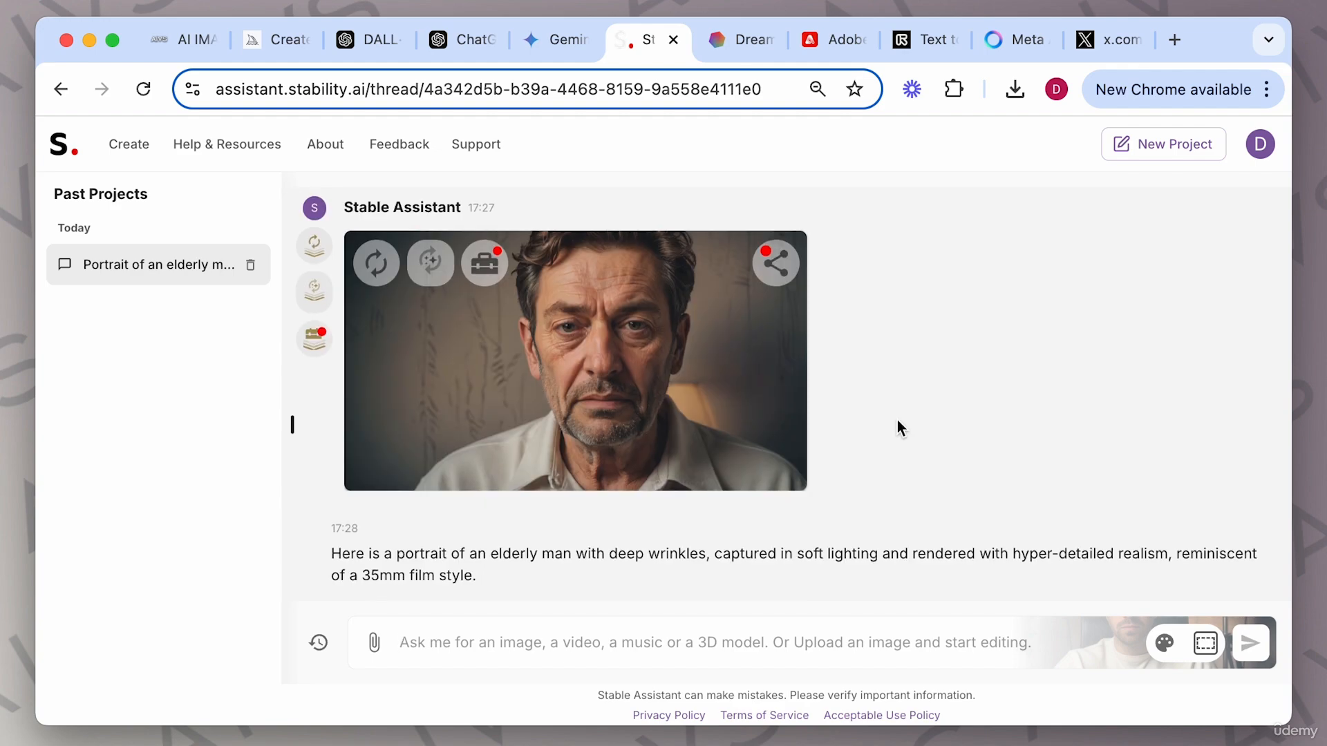
{"action": "scroll", "coordinate": [857, 401], "scroll_direction": "up", "scroll_amount": 3}
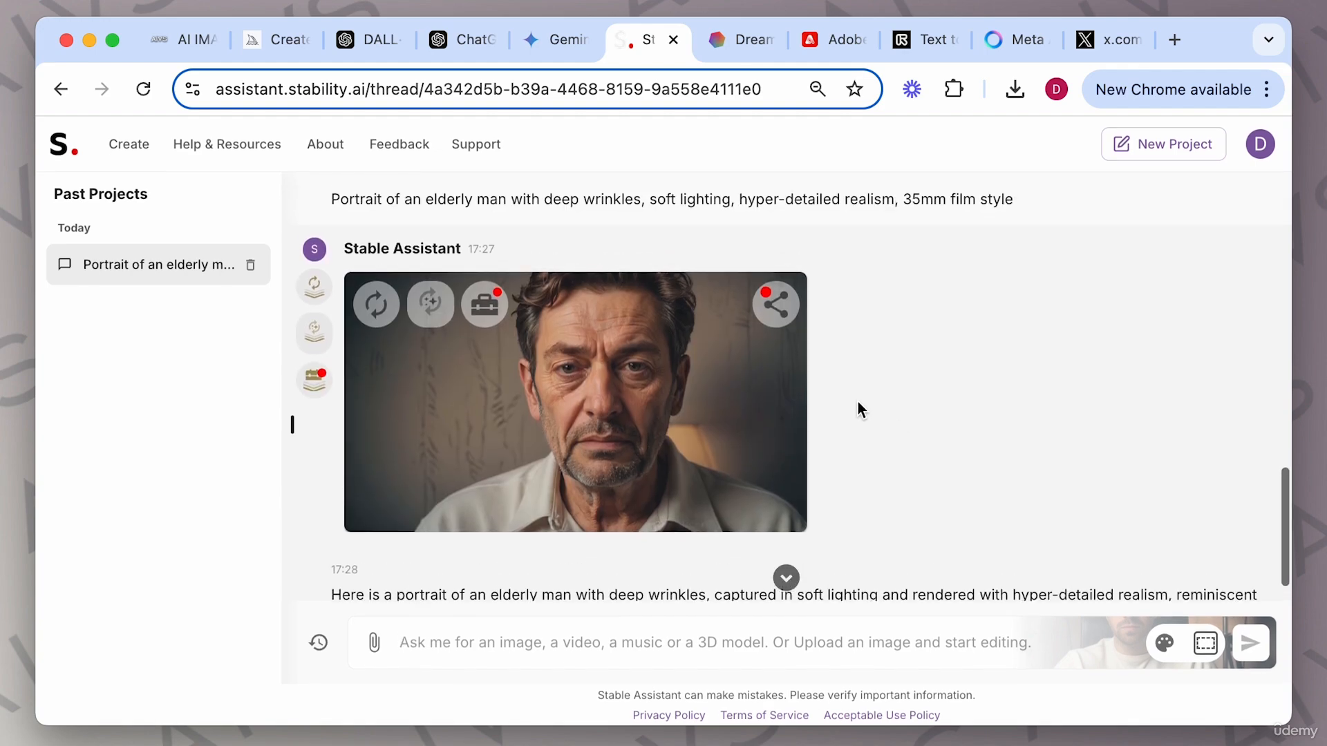
{"action": "scroll", "coordinate": [858, 405], "scroll_direction": "up", "scroll_amount": 5}
{"action": "scroll", "coordinate": [857, 405], "scroll_direction": "down", "scroll_amount": 8}
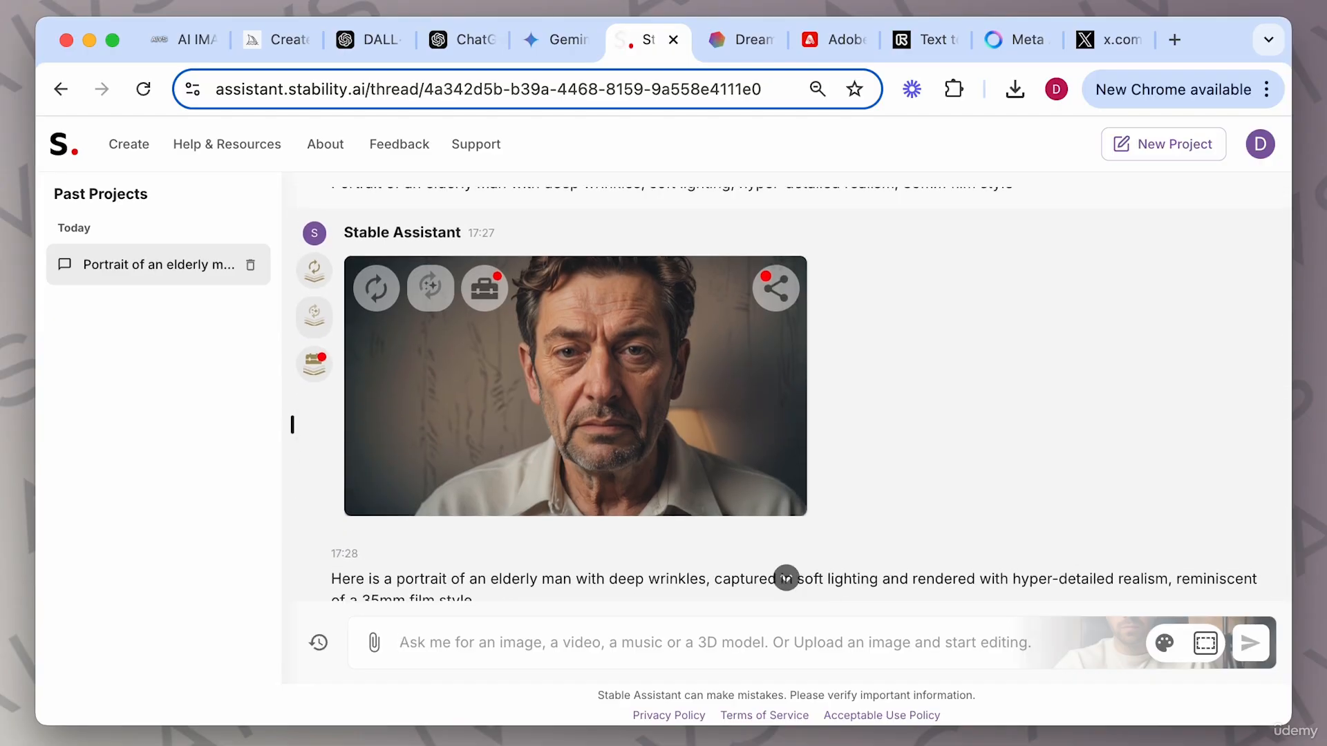
Compare the new portrait with the style reference photo in the image viewer, then close the viewer.
{"action": "key", "text": "super+Tab"}
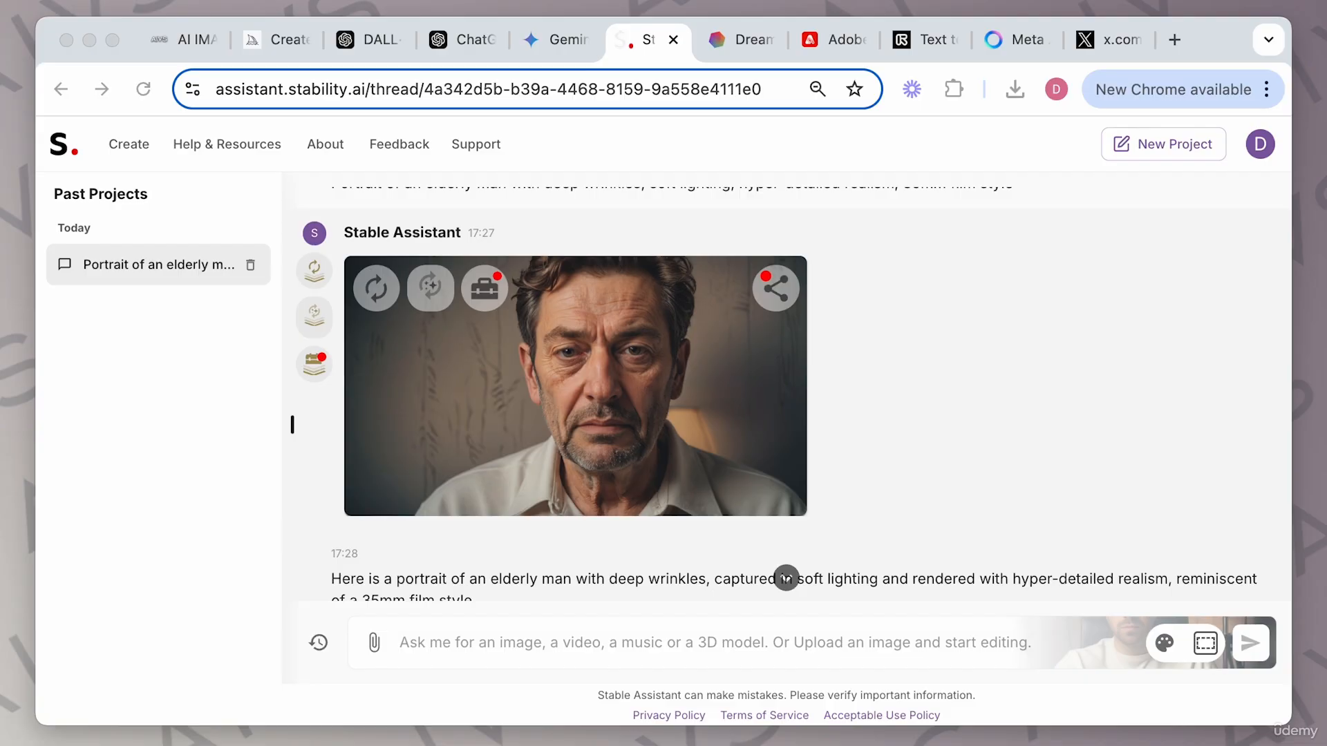
{"action": "key", "text": "super+Tab"}
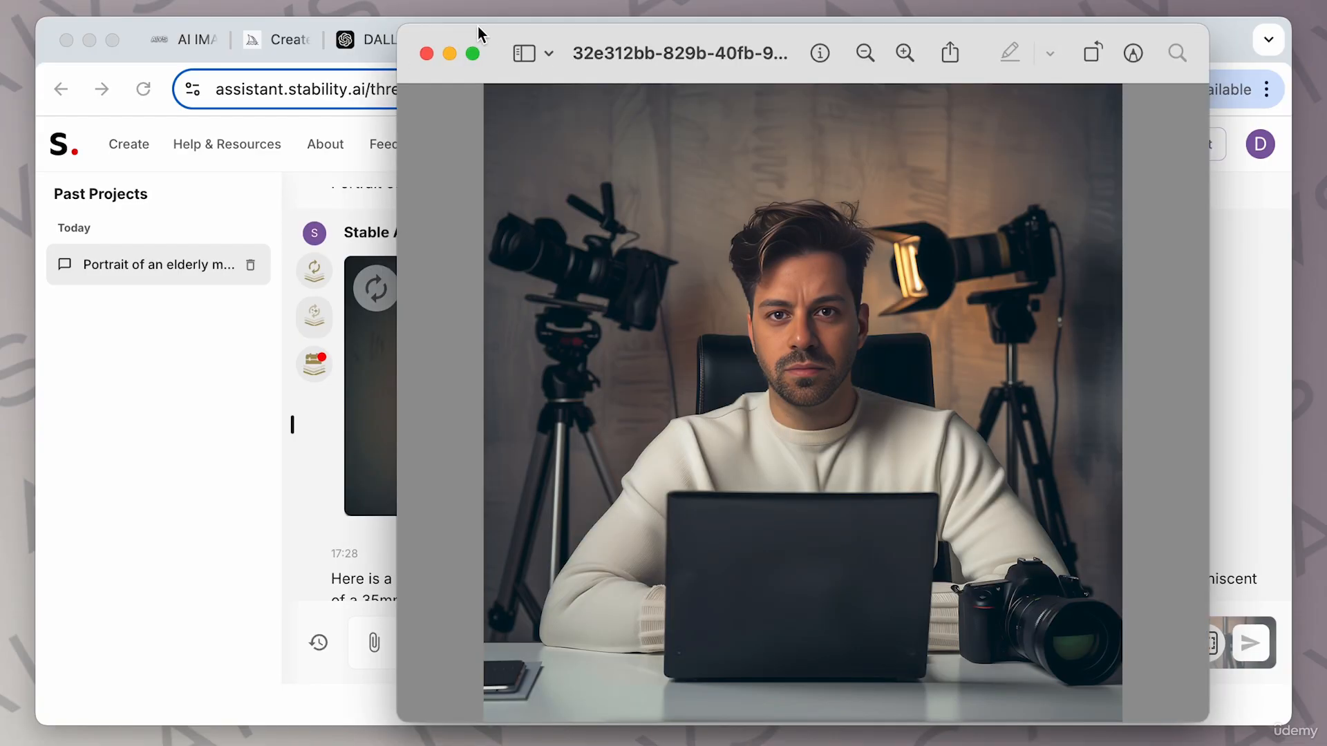
{"action": "left_click_drag", "start_coordinate": [466, 31], "coordinate": [876, 35]}
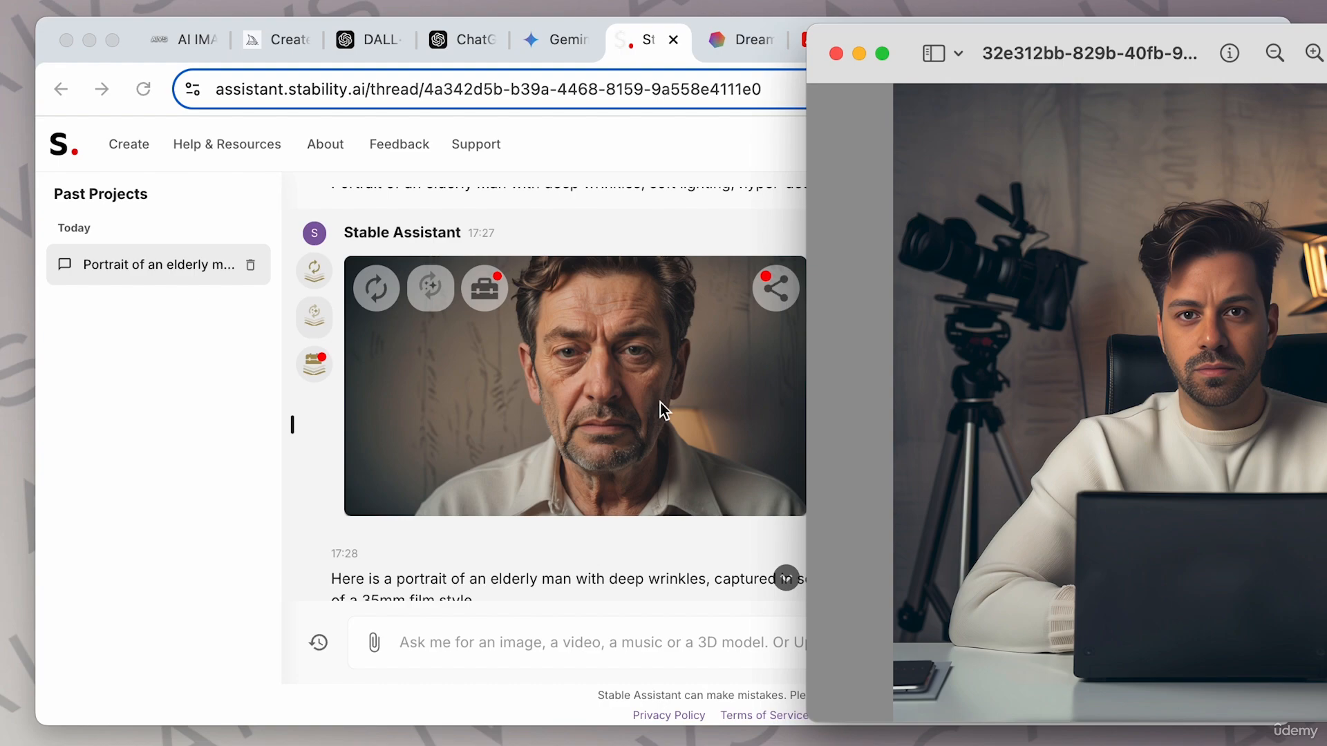
{"action": "scroll", "coordinate": [660, 402], "scroll_direction": "down", "scroll_amount": 10}
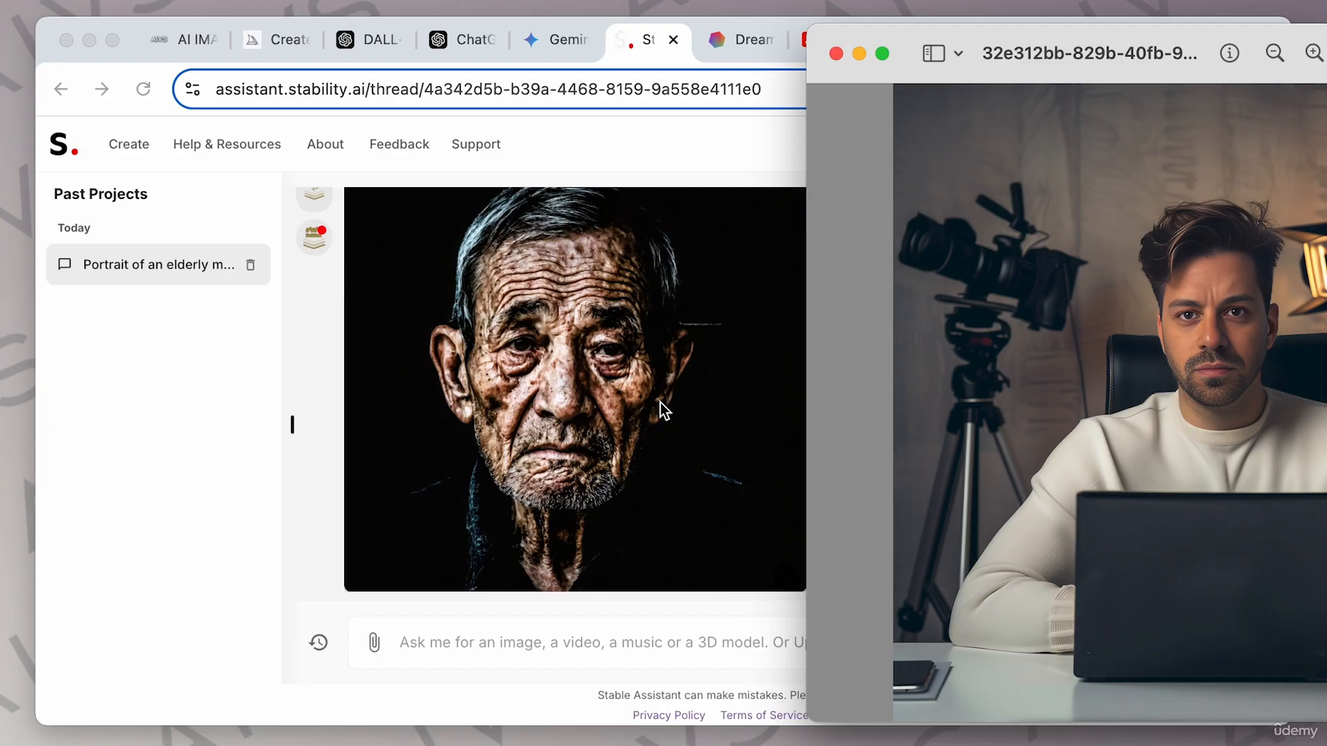
{"action": "scroll", "coordinate": [640, 333], "scroll_direction": "up", "scroll_amount": 10}
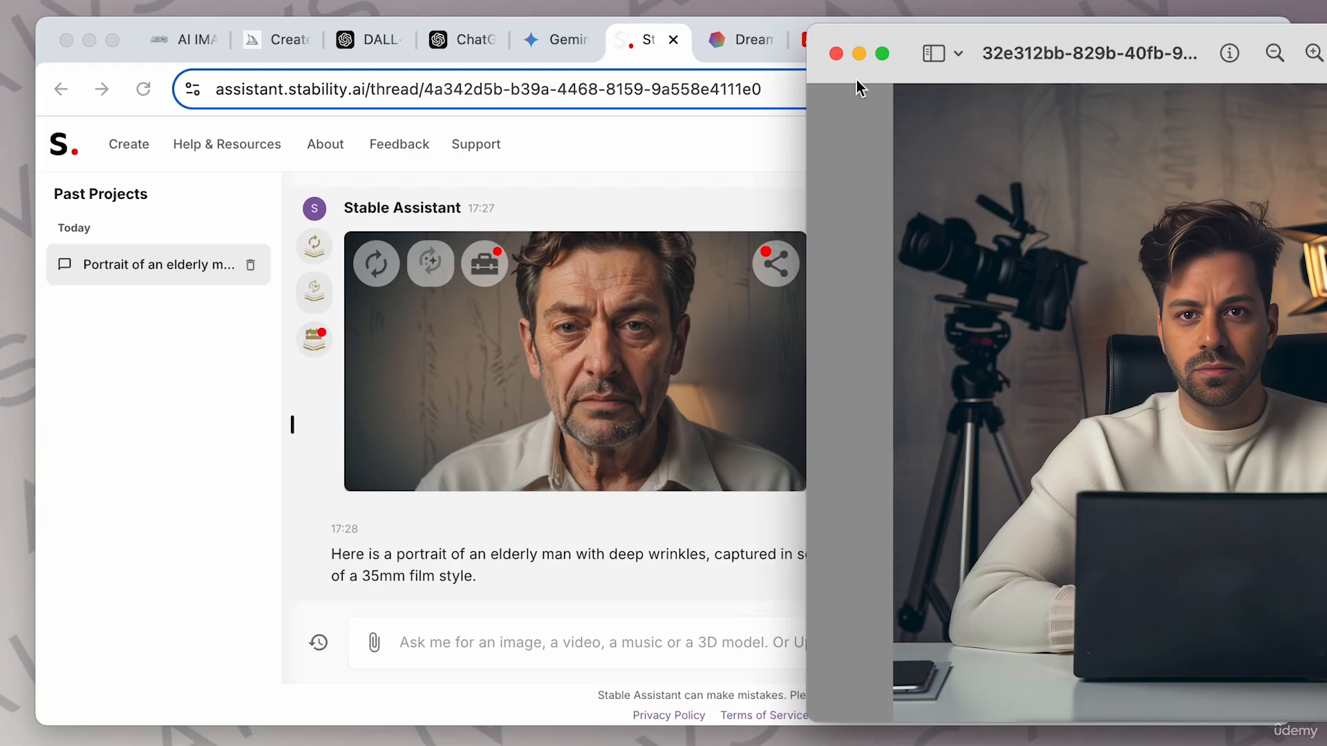
{"action": "left_click", "coordinate": [836, 53]}
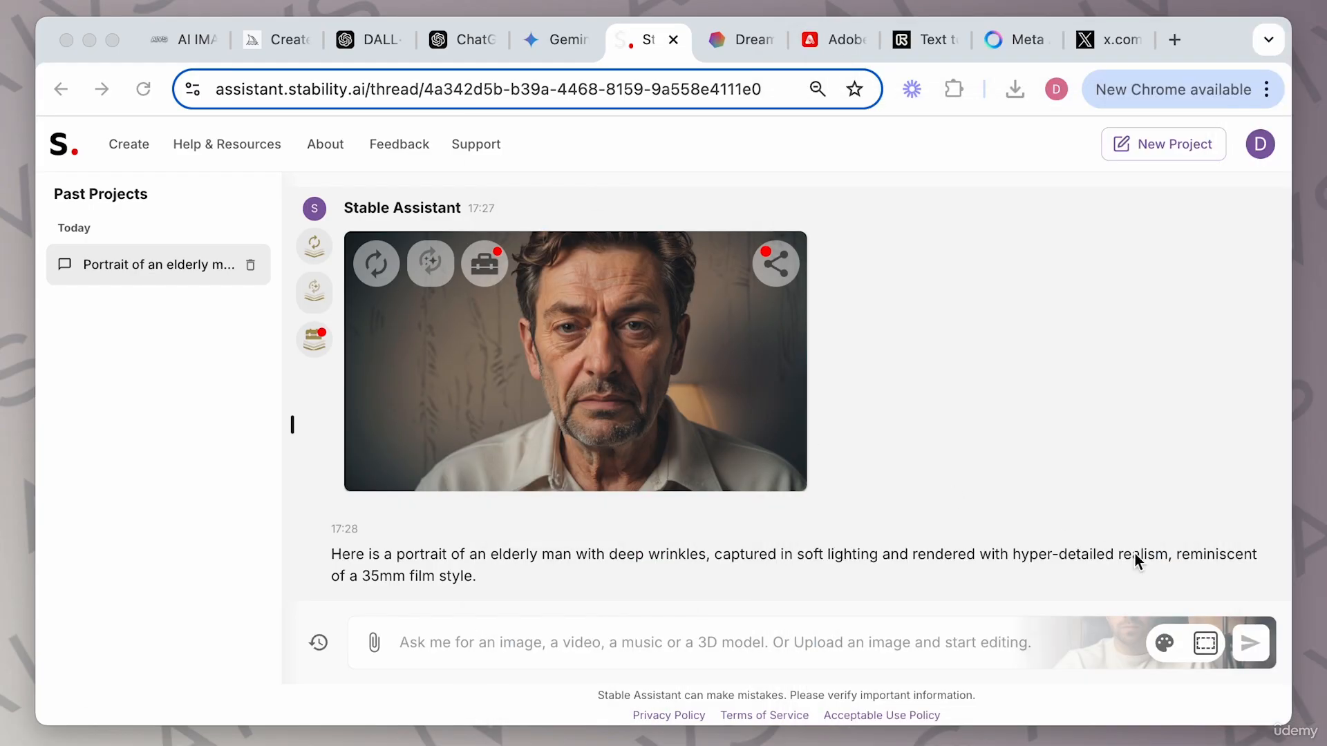
Read the guide's Noteworthy Tips for Stable Diffusion and check the aspect ratio options in Stable Assistant.
{"action": "left_click", "coordinate": [199, 42]}
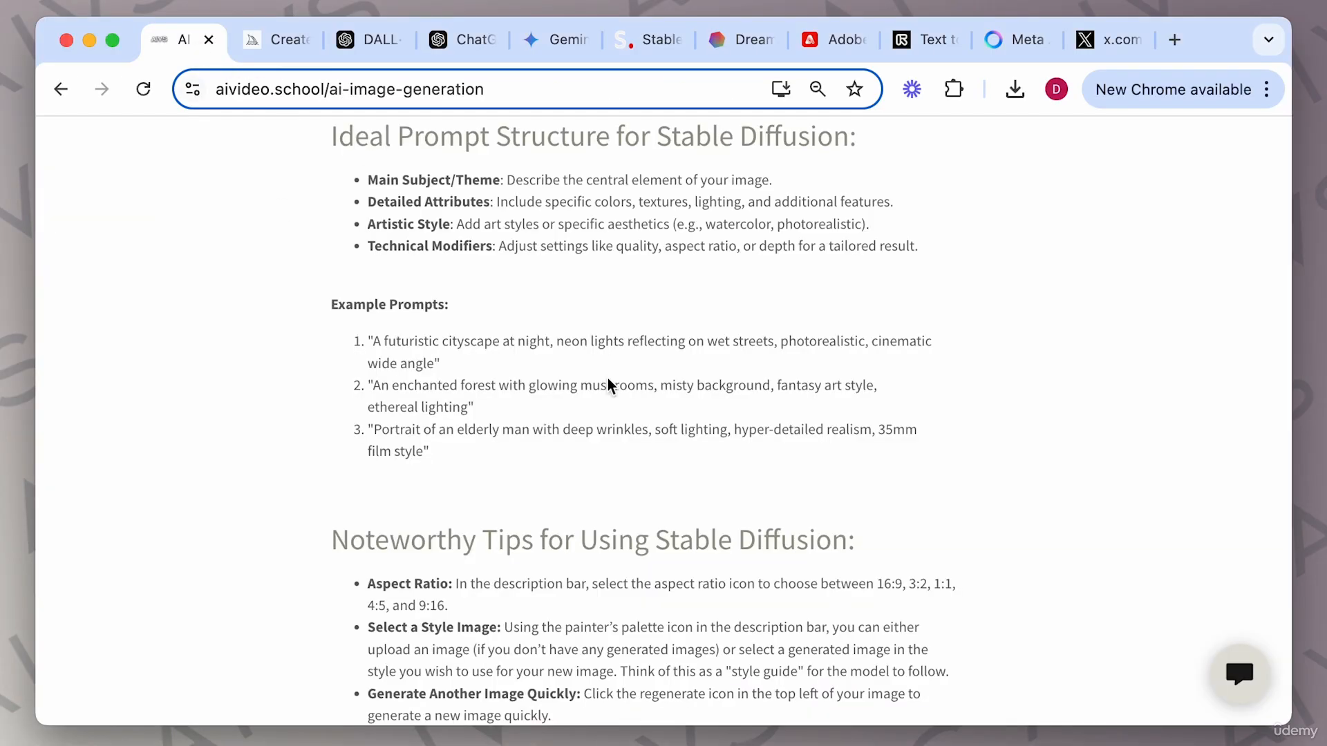
{"action": "scroll", "coordinate": [631, 402], "scroll_direction": "down", "scroll_amount": 5}
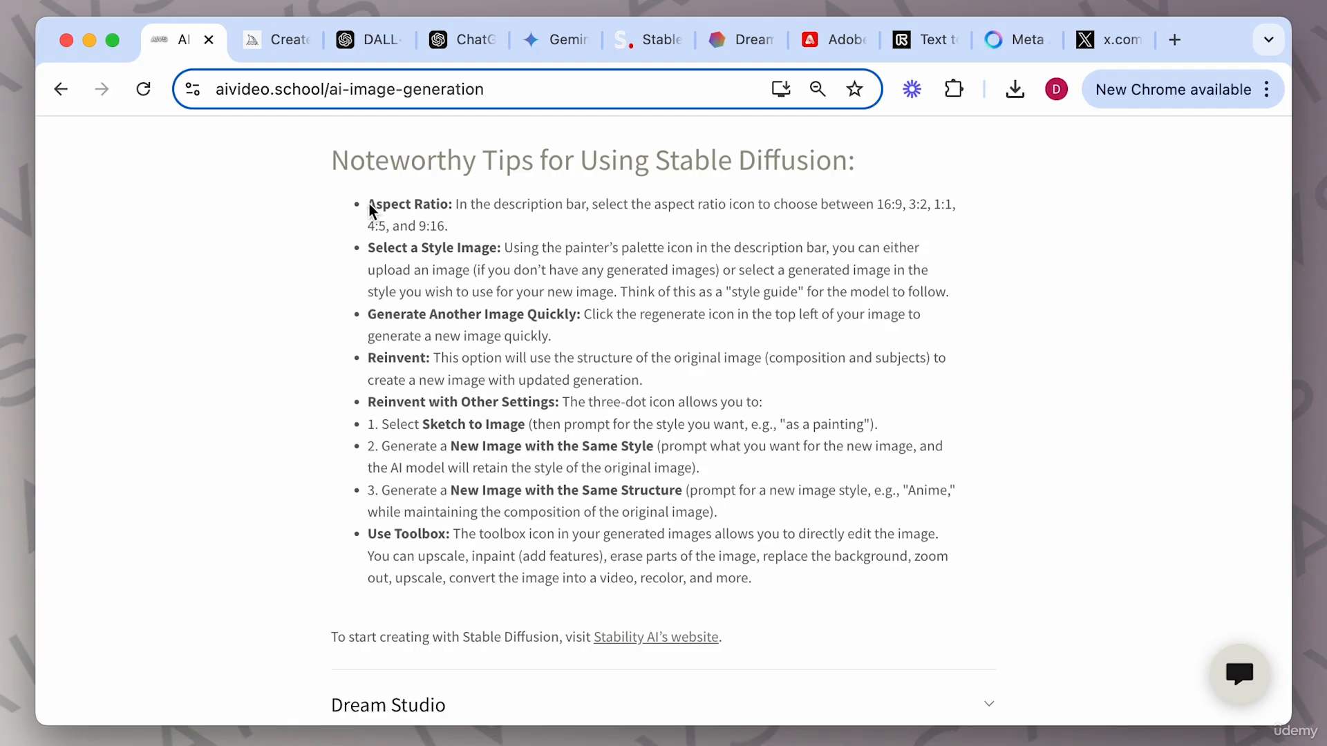
{"action": "left_click", "coordinate": [653, 42]}
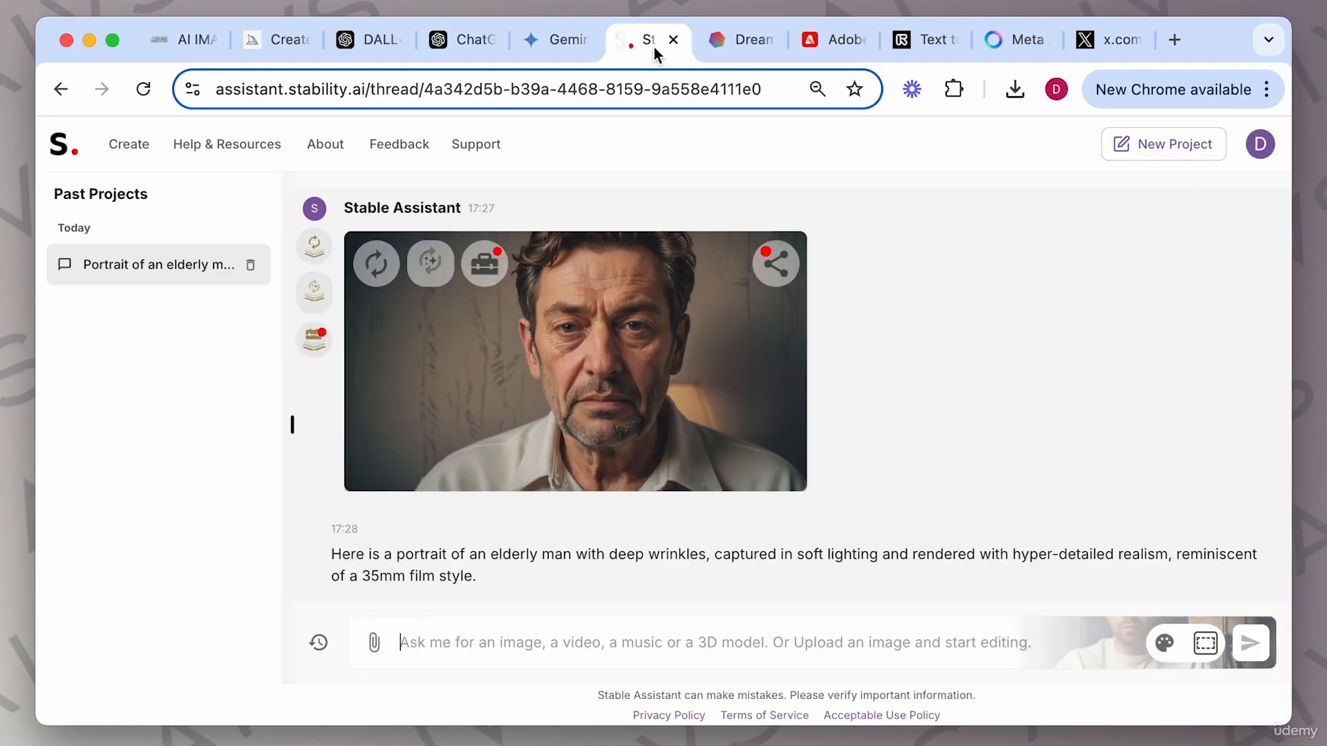
{"action": "left_click", "coordinate": [1205, 639]}
{"action": "left_click", "coordinate": [1002, 253]}
{"action": "left_click", "coordinate": [205, 31]}
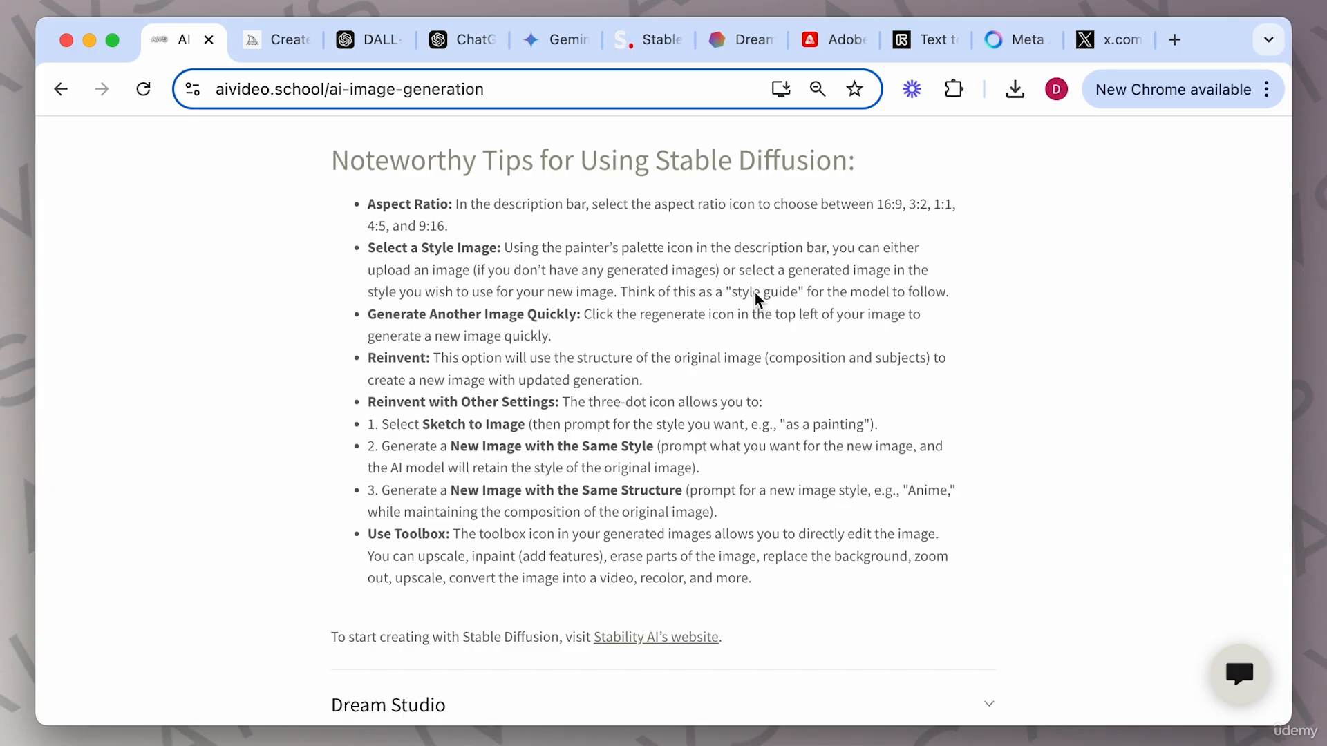
Switch to Stable Assistant and set the generated elderly-man portrait as the style image.
{"action": "left_click", "coordinate": [649, 42]}
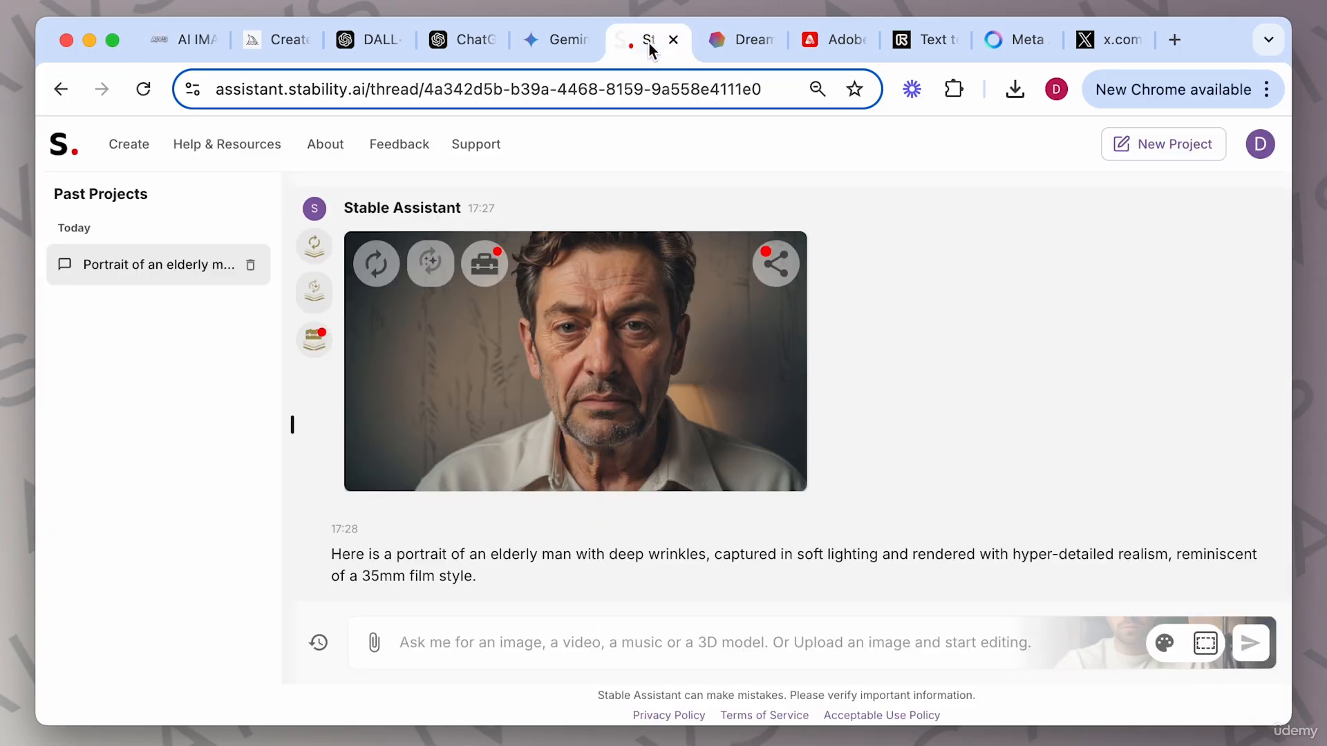
{"action": "left_click", "coordinate": [1165, 641]}
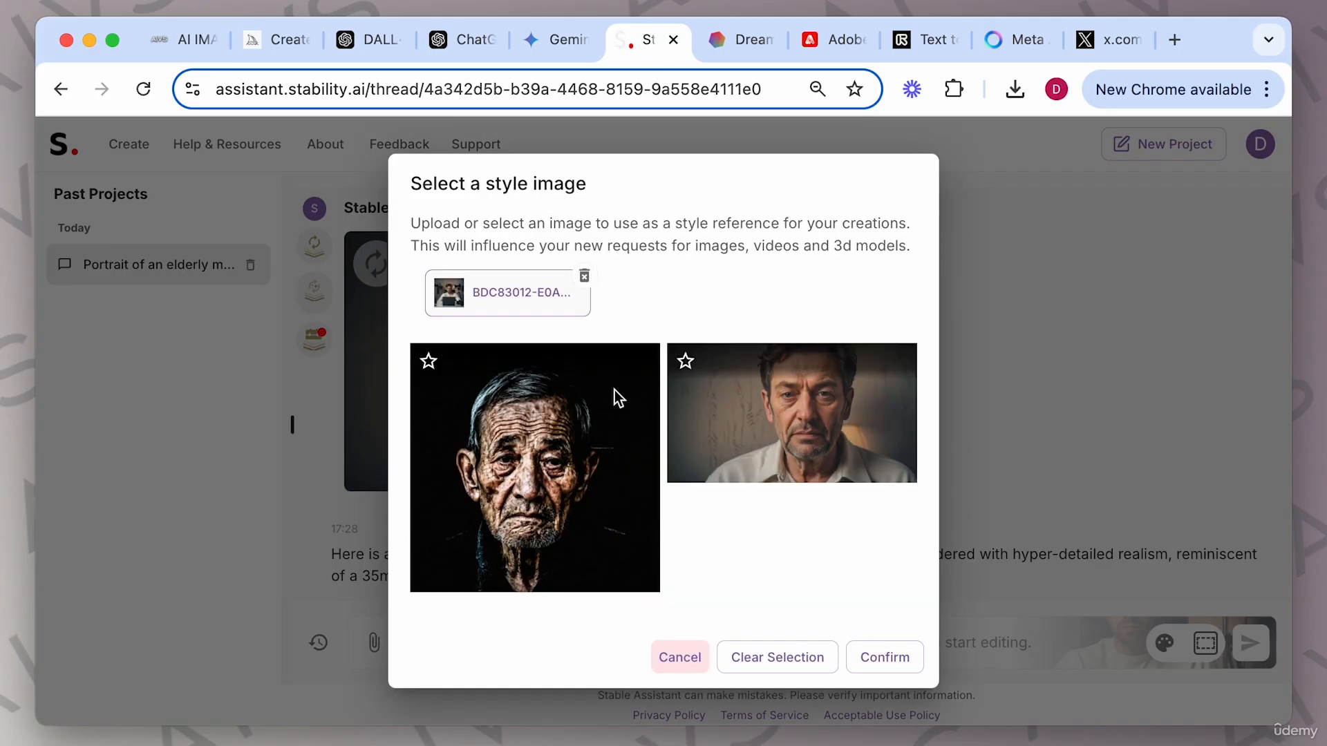
{"action": "left_click", "coordinate": [699, 426]}
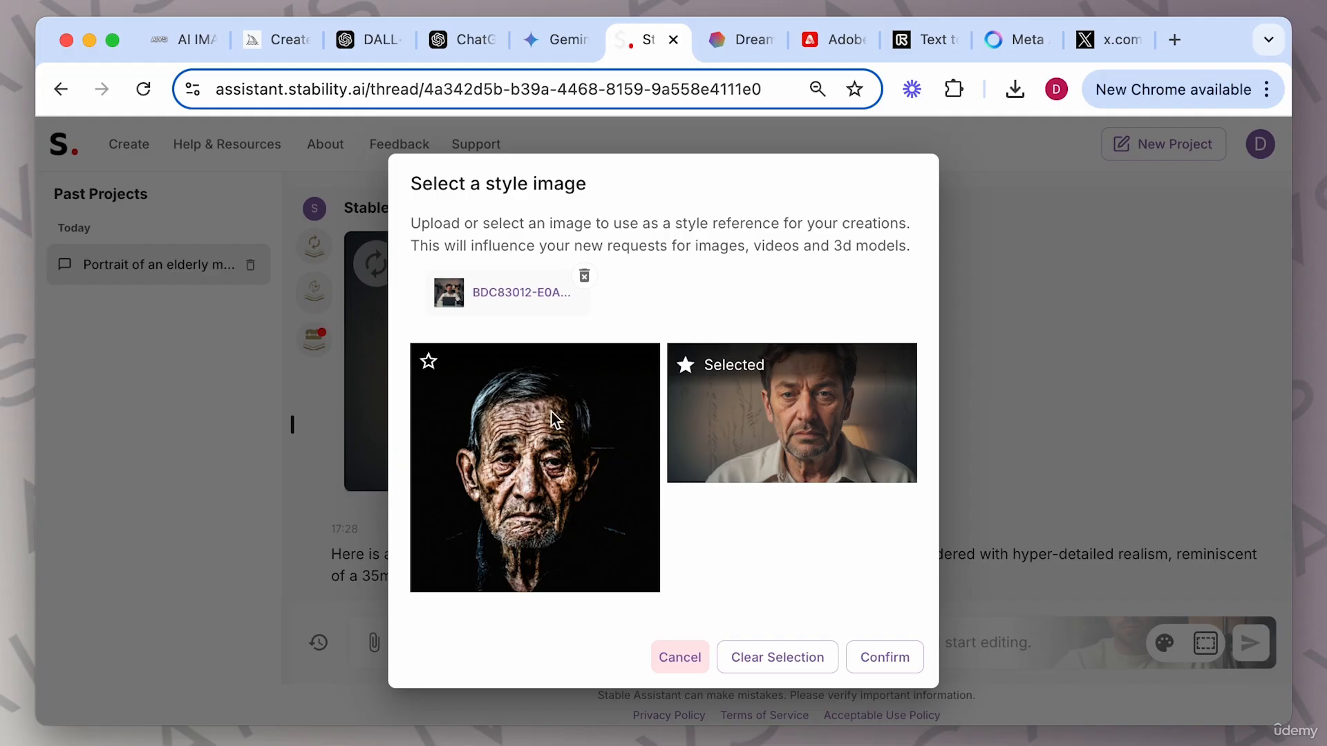
{"action": "left_click", "coordinate": [887, 657]}
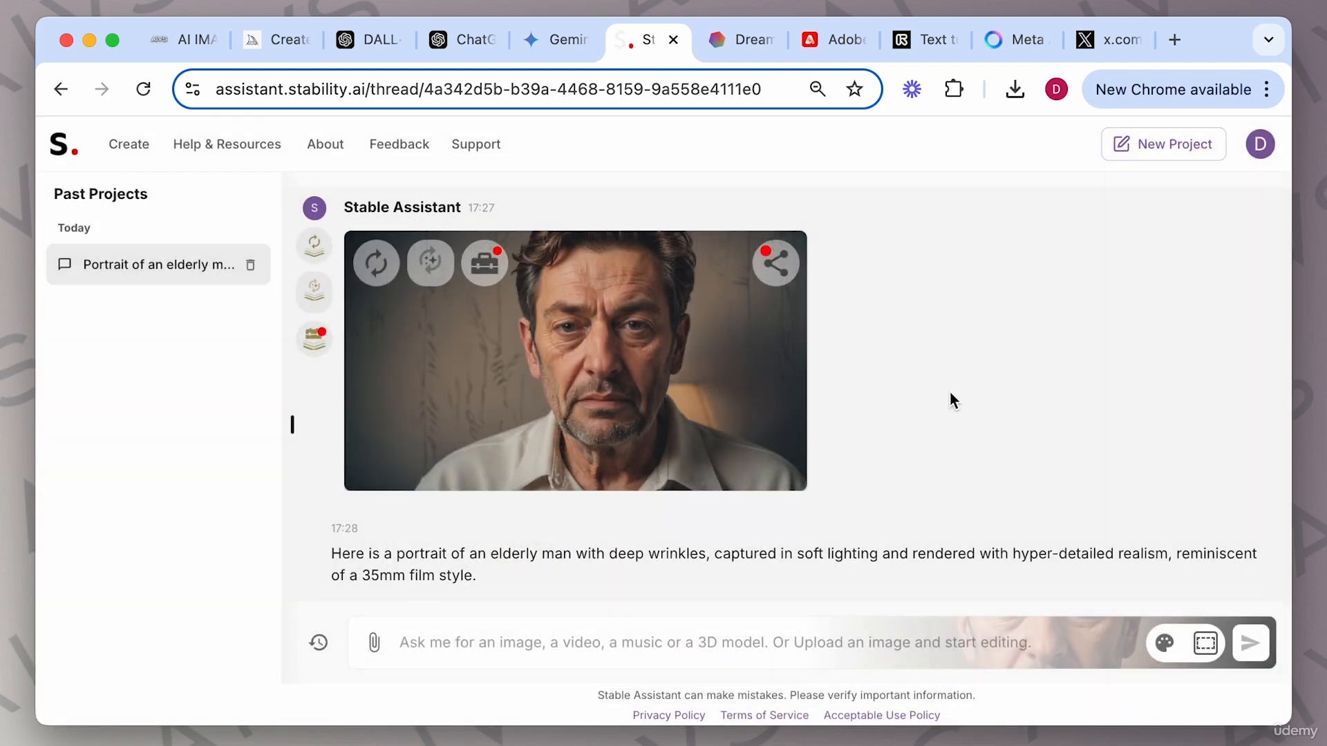
Regenerate the elderly-man portrait to produce another version of it.
{"action": "left_click", "coordinate": [185, 39]}
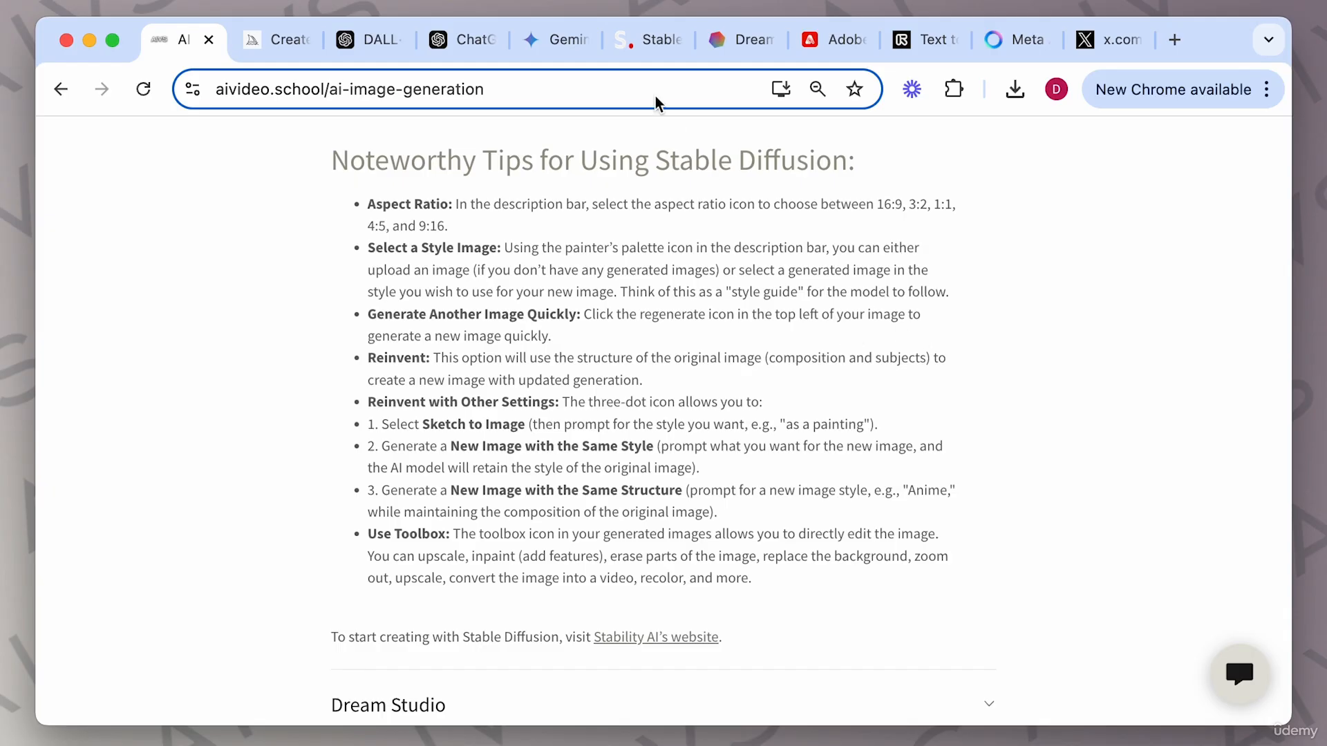
{"action": "left_click", "coordinate": [647, 41]}
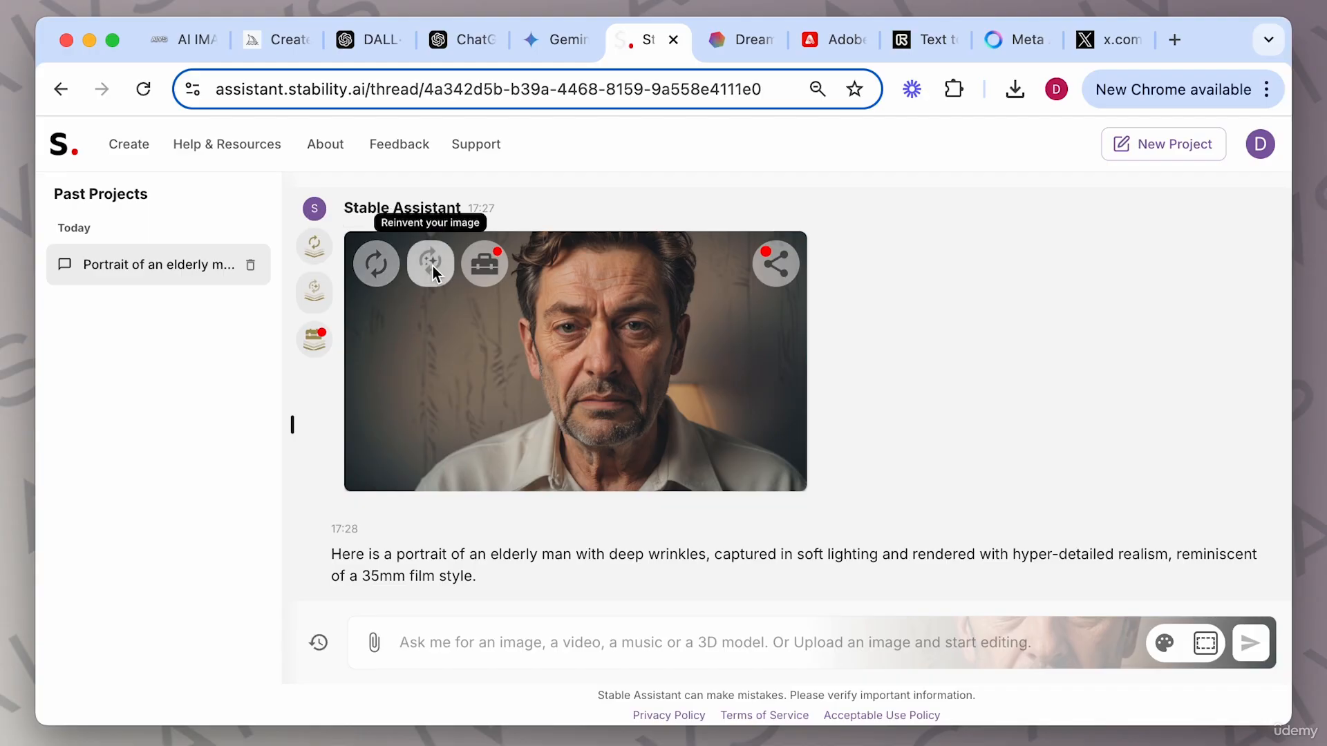
{"action": "left_click", "coordinate": [375, 267]}
{"action": "scroll", "coordinate": [588, 516], "scroll_direction": "down", "scroll_amount": 1}
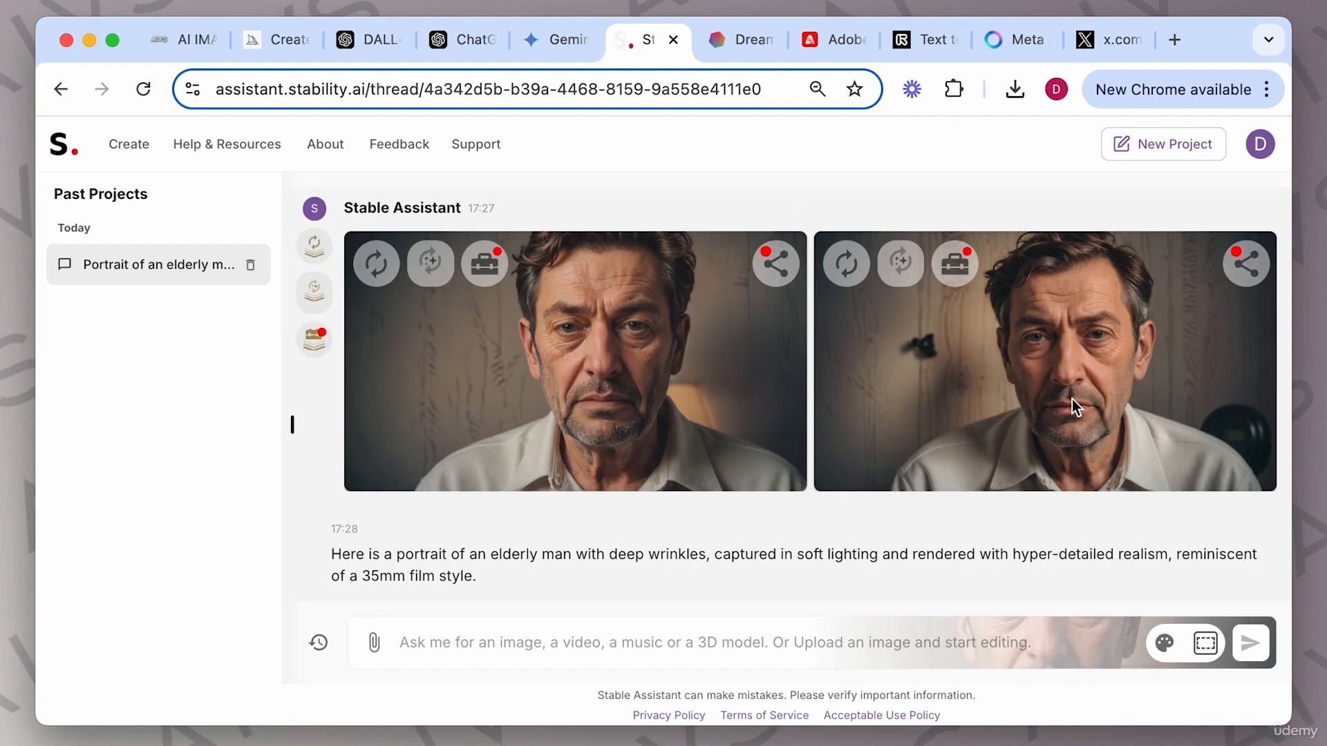
Inspect the regenerated portrait up close in the image viewer, then close the viewer.
{"action": "left_click", "coordinate": [1076, 371]}
{"action": "scroll", "coordinate": [1077, 371], "scroll_direction": "down", "scroll_amount": 2}
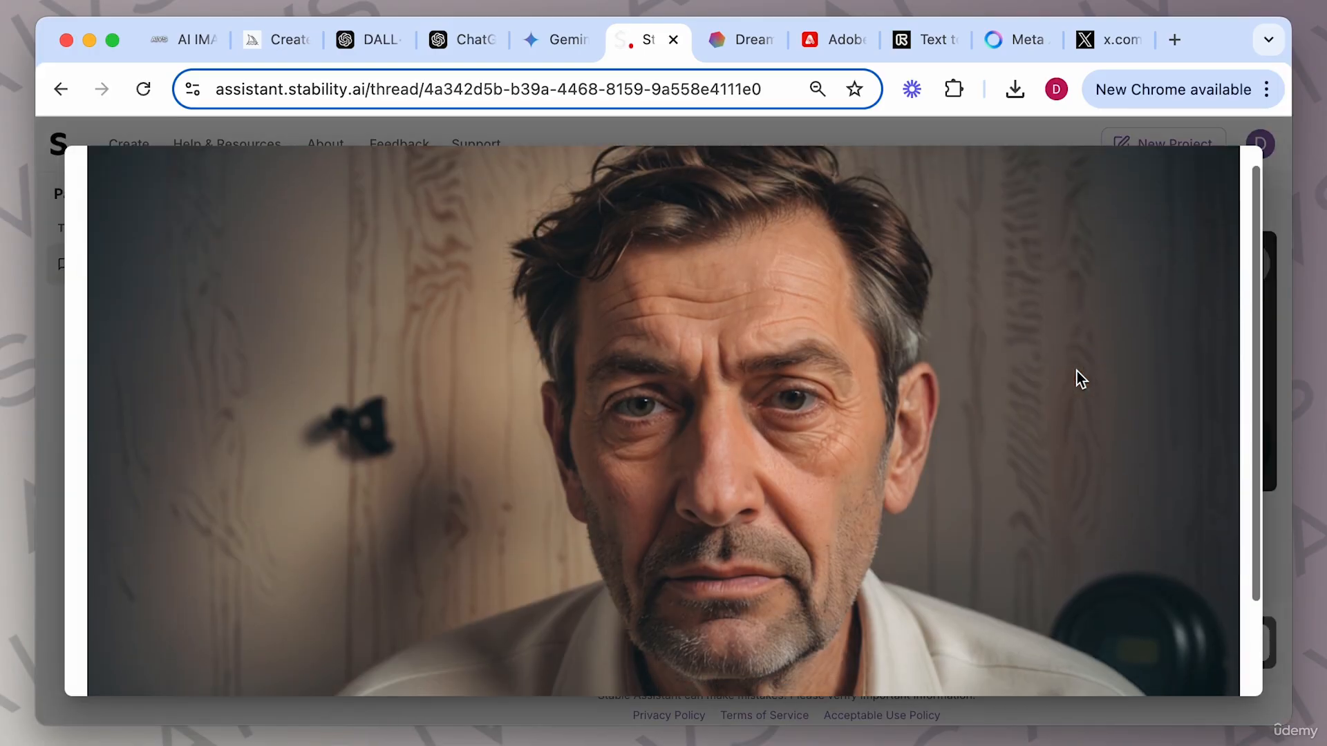
{"action": "scroll", "coordinate": [1076, 371], "scroll_direction": "up", "scroll_amount": 2}
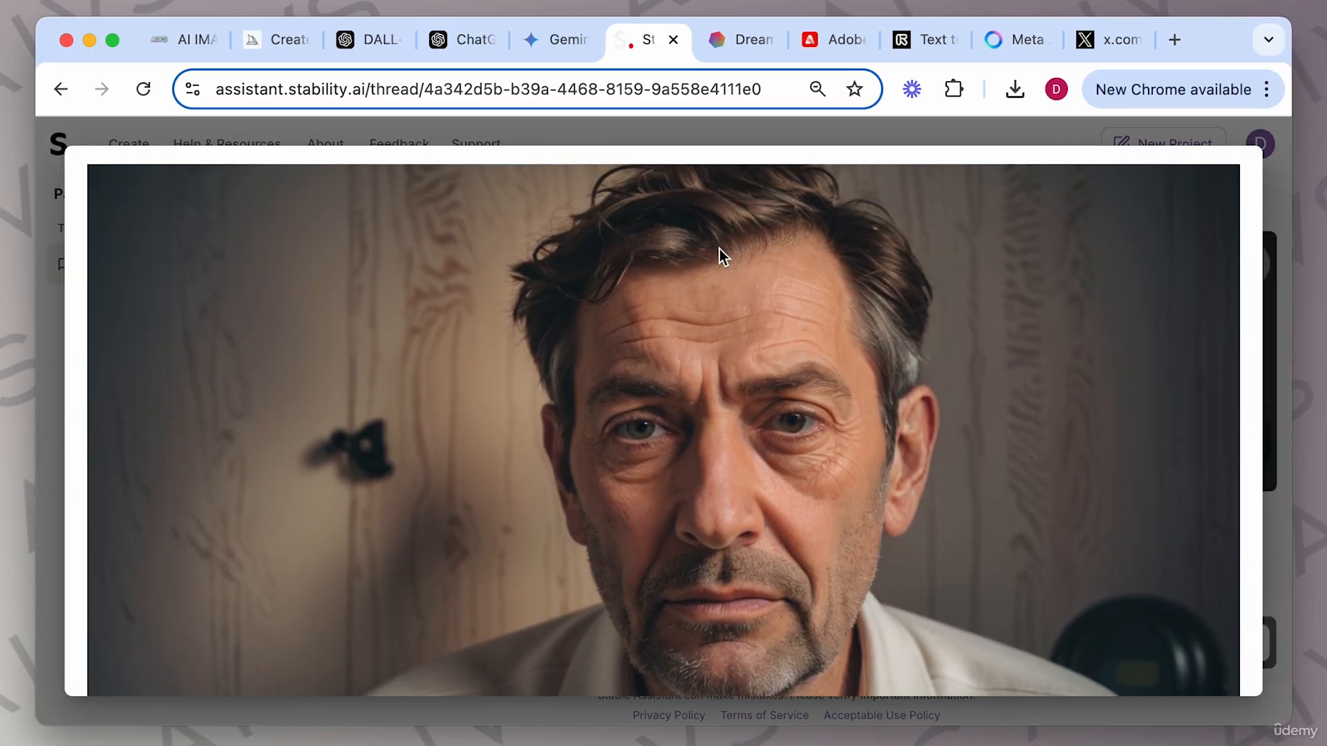
{"action": "scroll", "coordinate": [706, 255], "scroll_direction": "up", "scroll_amount": 5}
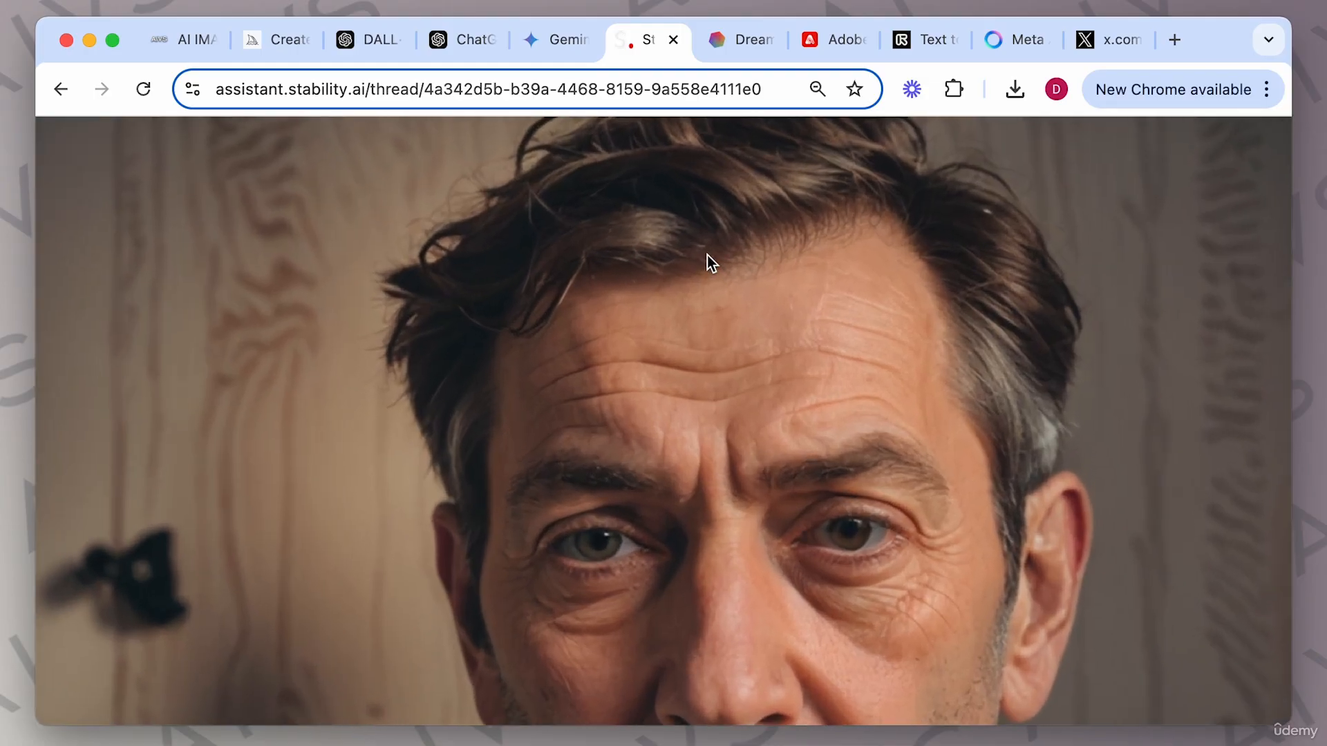
{"action": "scroll", "coordinate": [710, 253], "scroll_direction": "up", "scroll_amount": 5}
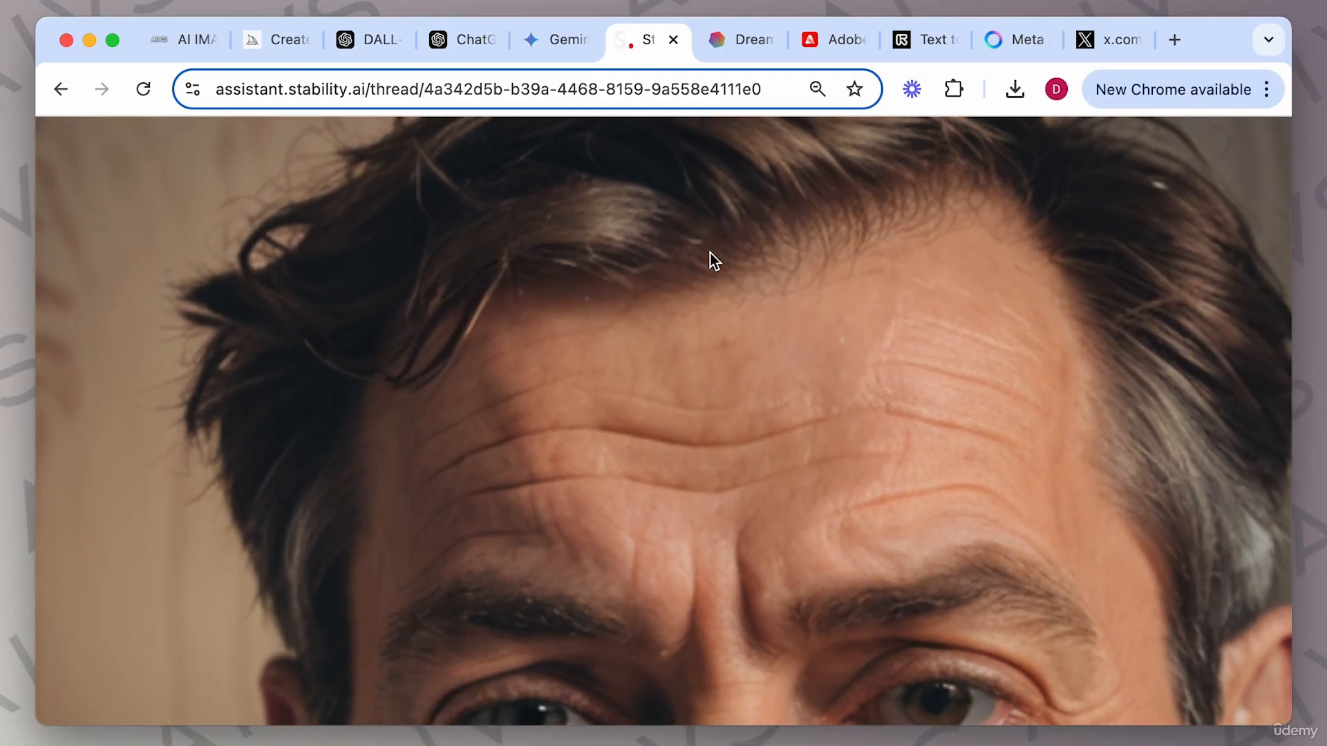
{"action": "scroll", "coordinate": [710, 253], "scroll_direction": "down", "scroll_amount": 1}
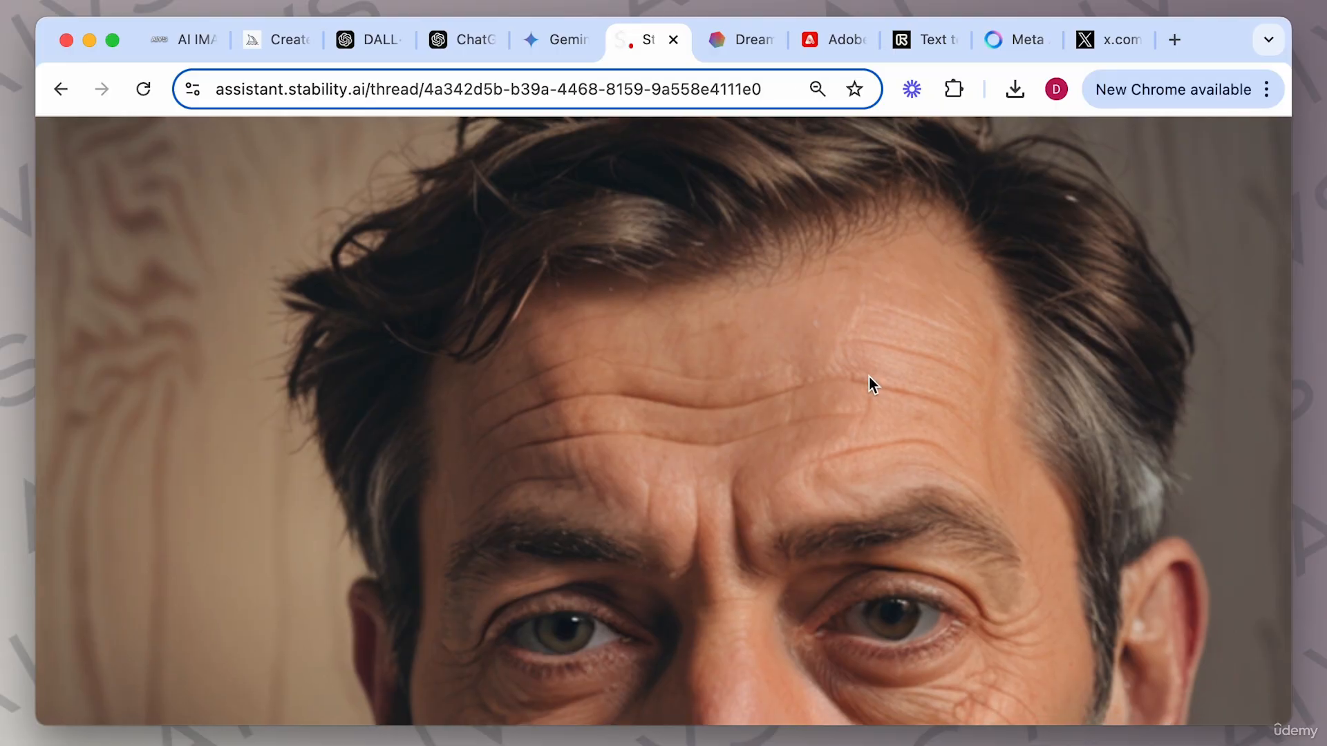
{"action": "scroll", "coordinate": [869, 376], "scroll_direction": "down", "scroll_amount": 5}
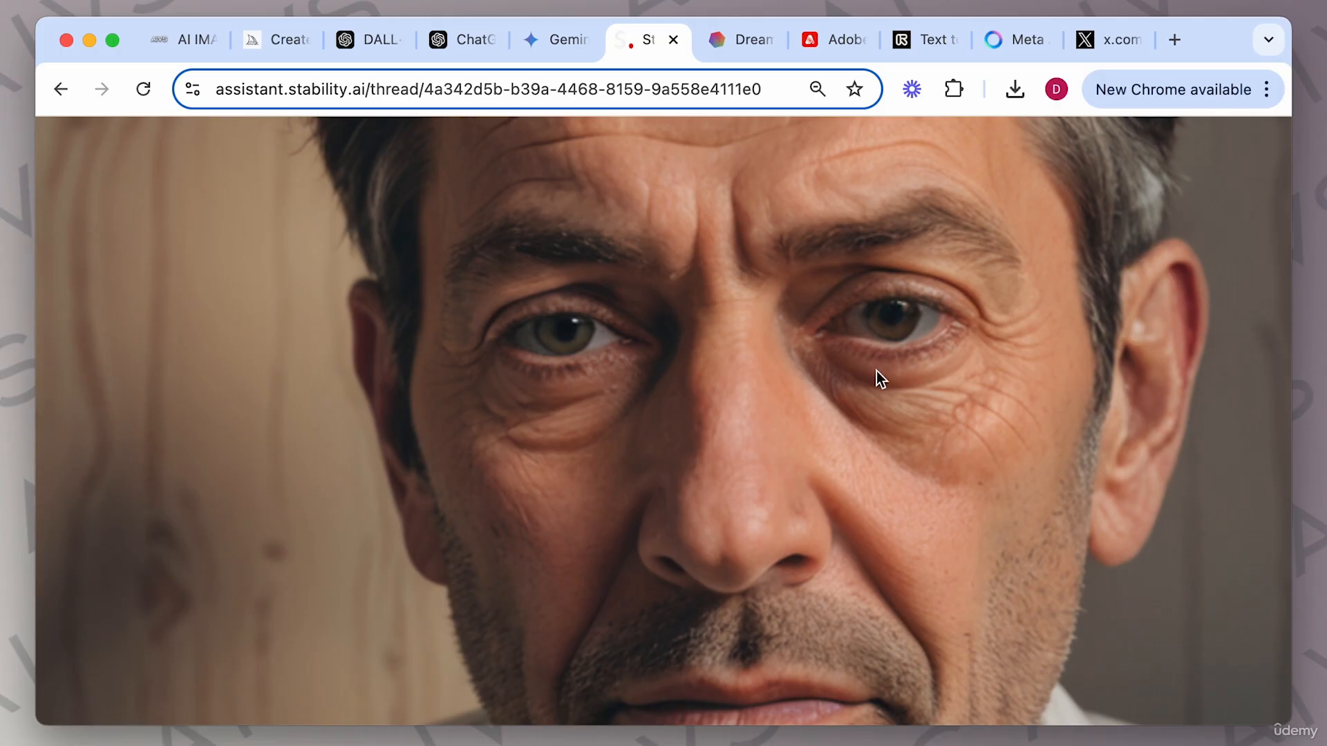
{"action": "scroll", "coordinate": [857, 362], "scroll_direction": "down", "scroll_amount": 4}
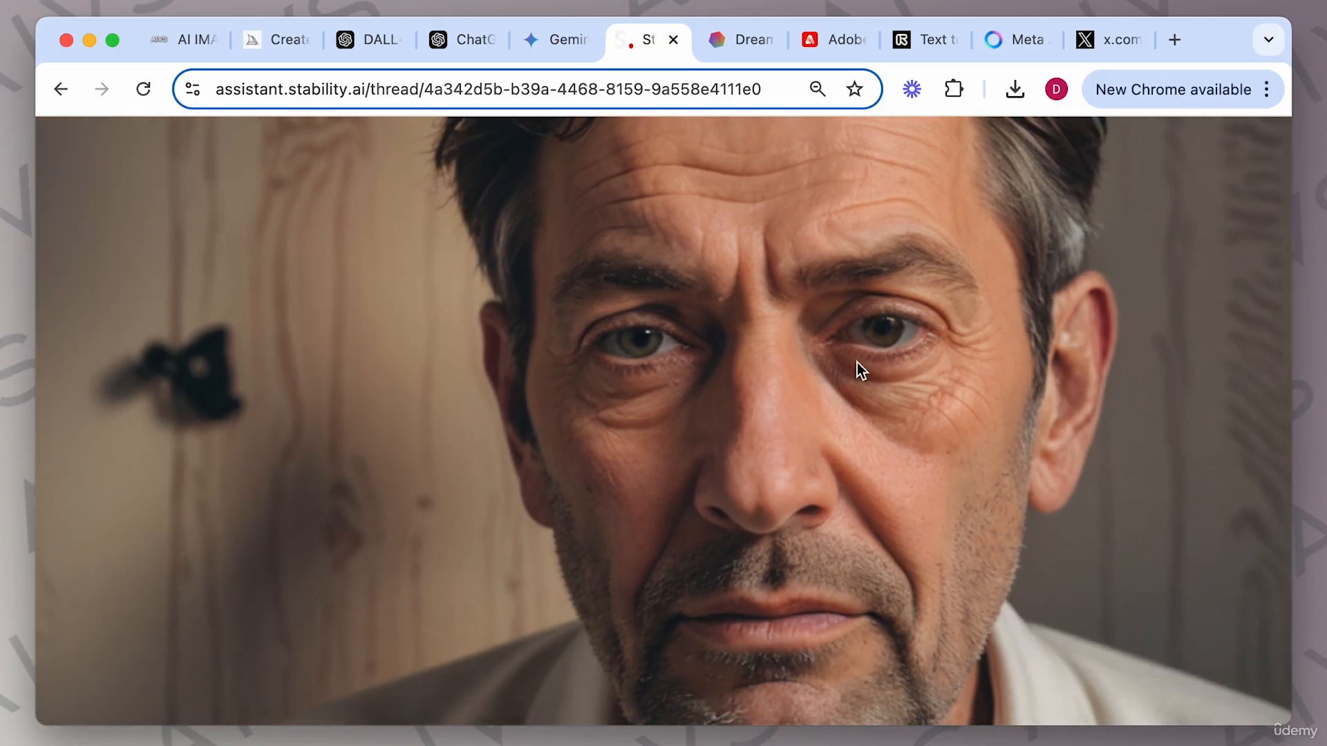
{"action": "scroll", "coordinate": [857, 362], "scroll_direction": "down", "scroll_amount": 2}
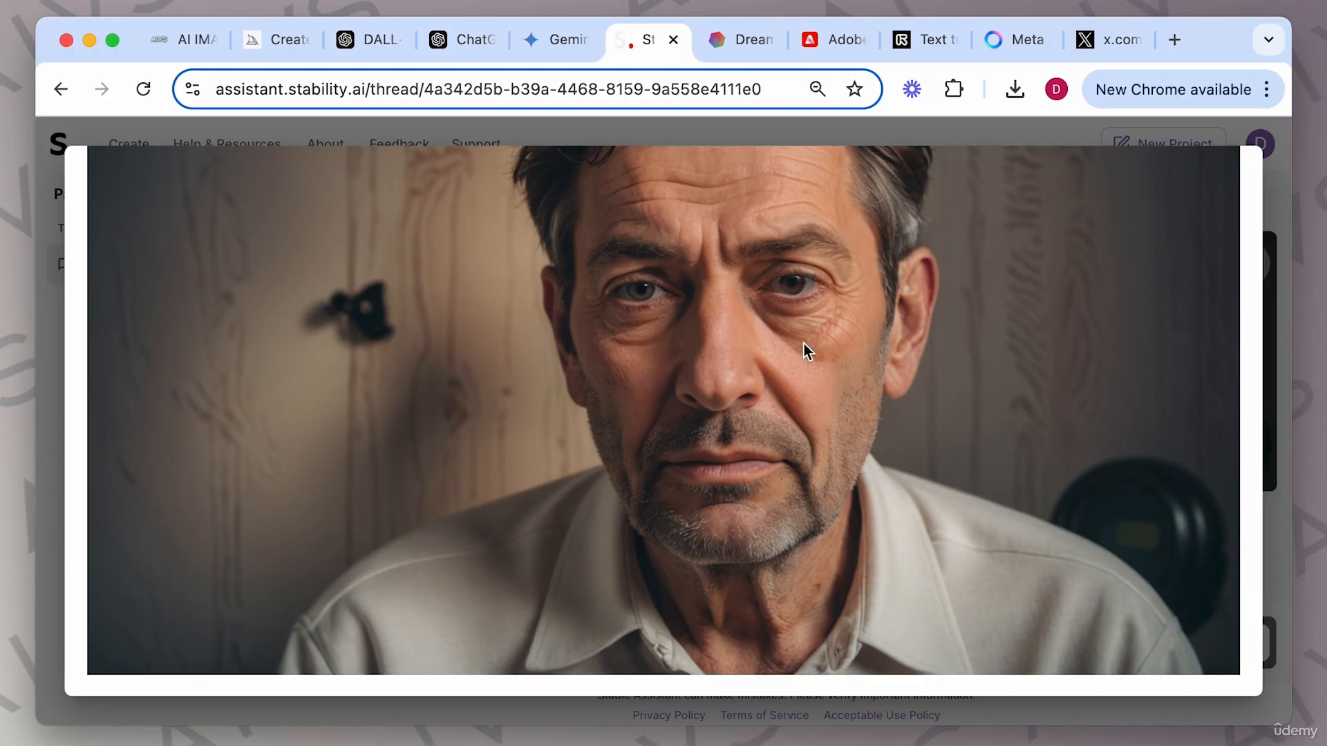
{"action": "left_click", "coordinate": [1033, 147]}
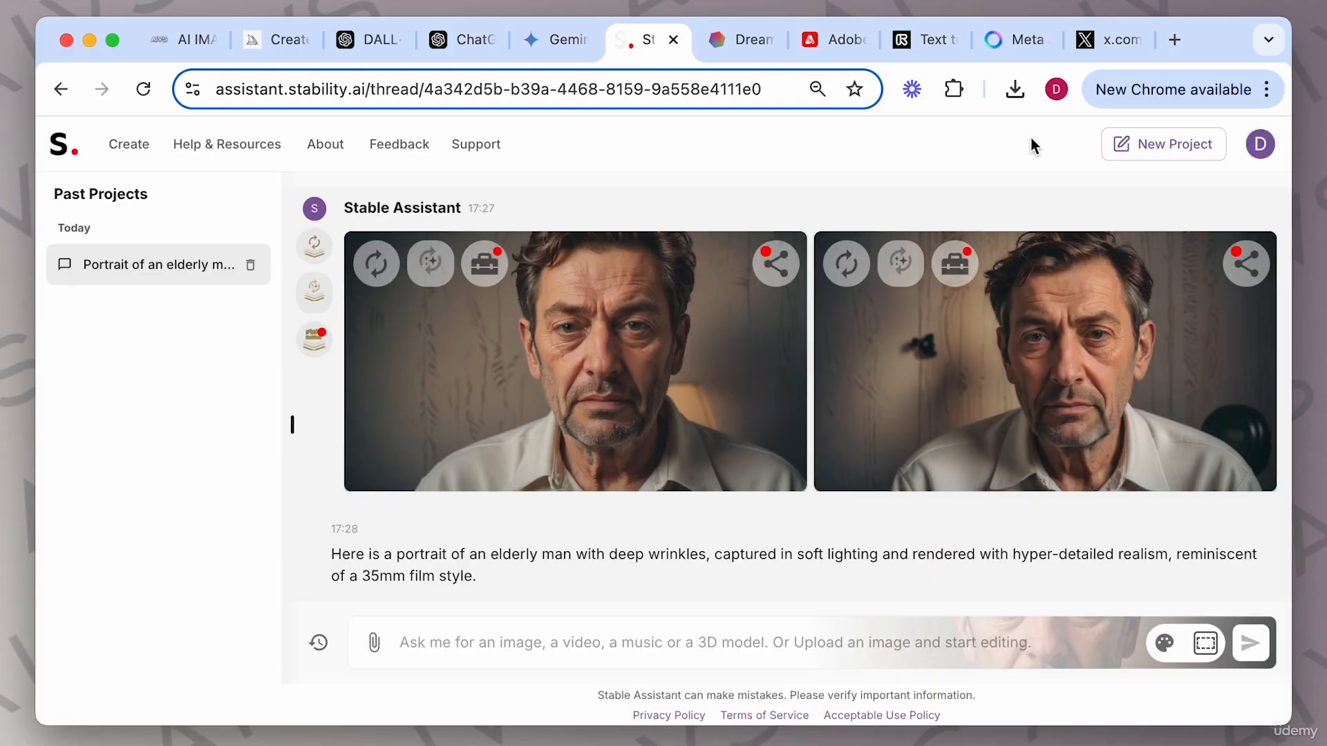
Create a new image with the same style as the first portrait using the prompt "An elderly woman".
{"action": "left_click", "coordinate": [434, 265]}
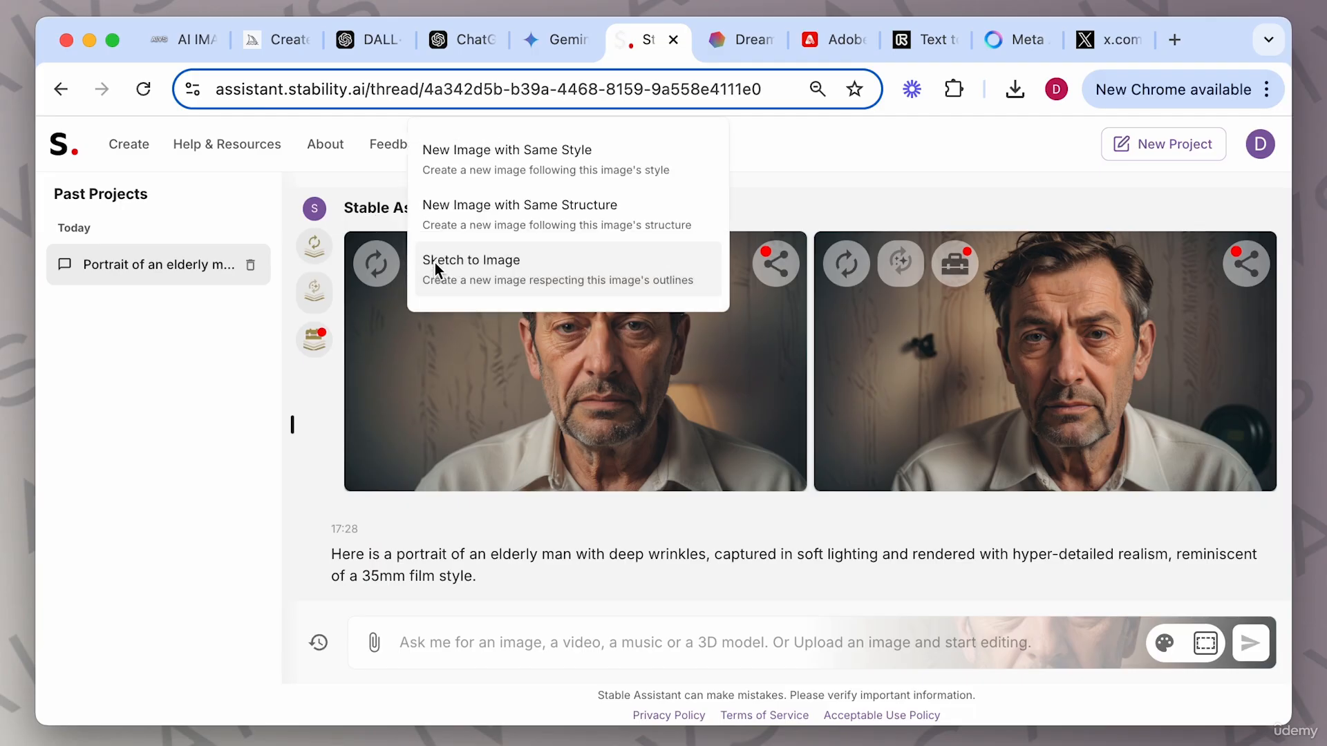
{"action": "left_click", "coordinate": [534, 163]}
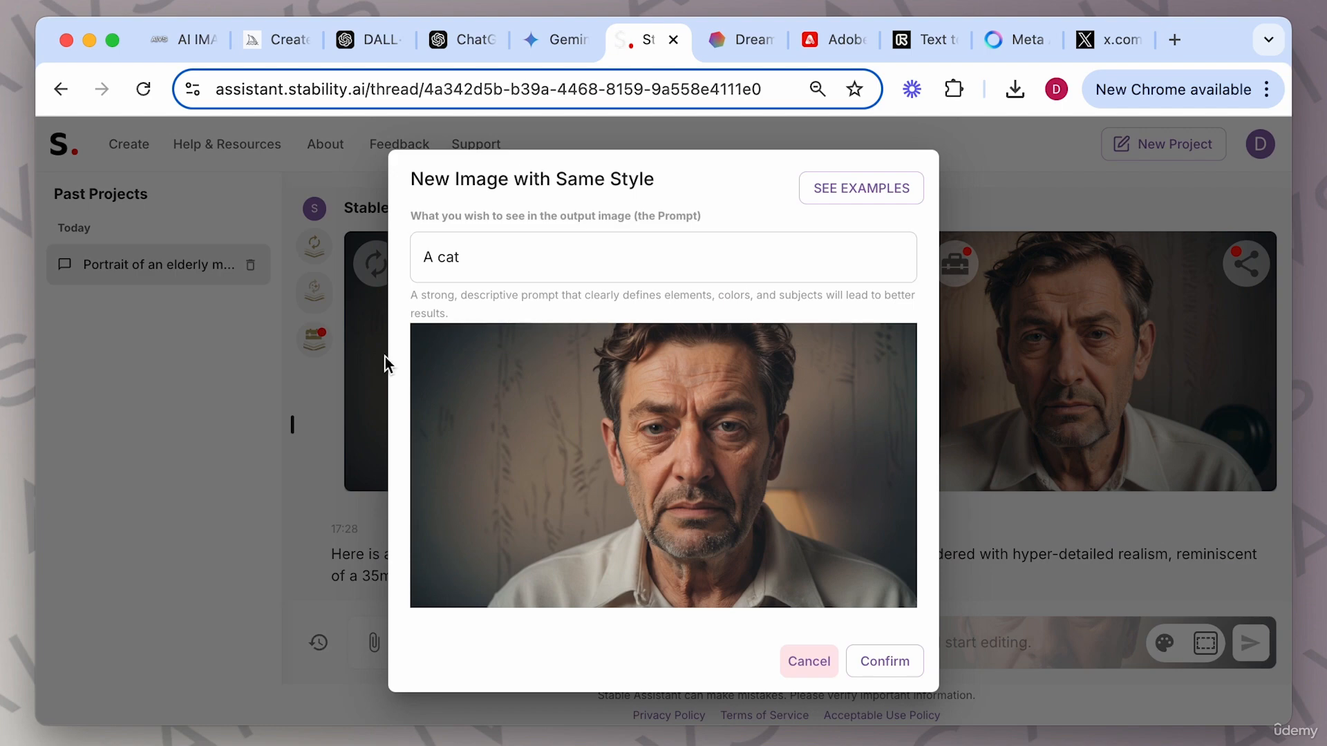
{"action": "left_click_drag", "start_coordinate": [485, 262], "coordinate": [420, 256]}
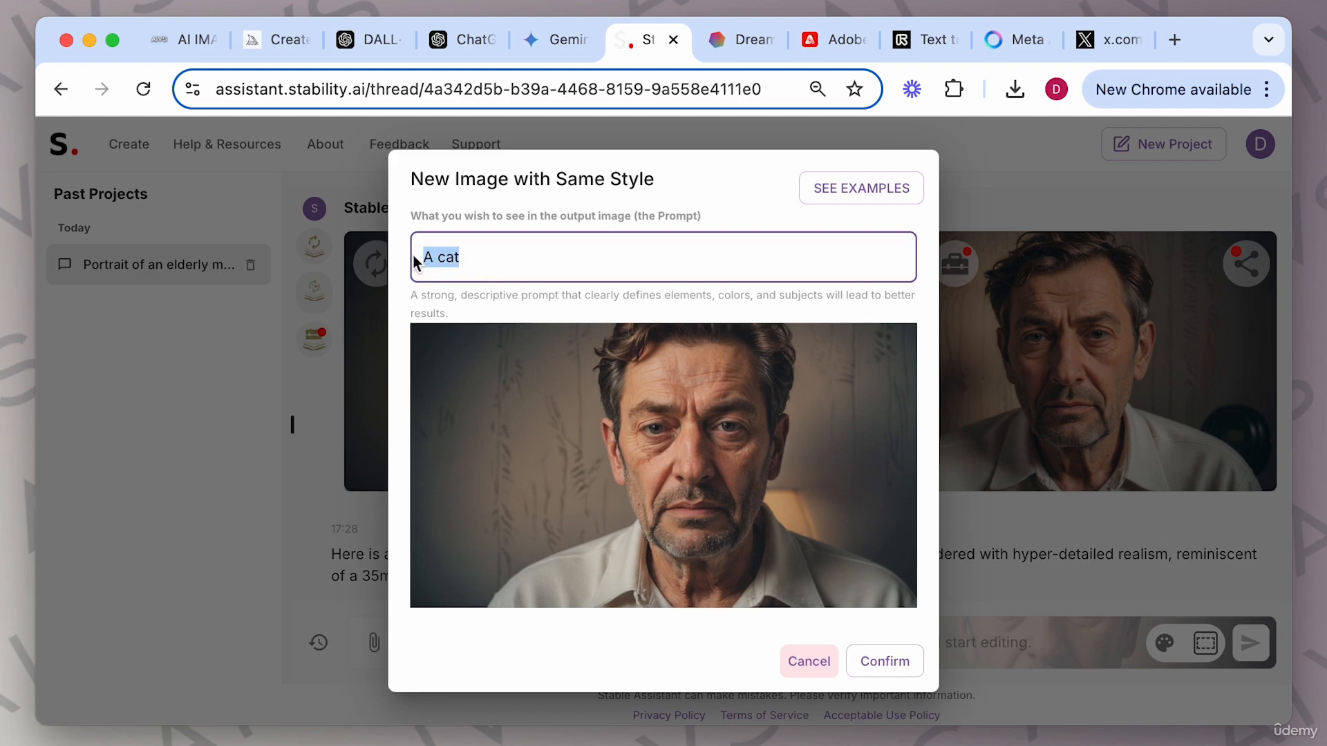
{"action": "key", "text": "BackSpace"}
{"action": "type", "text": "An elderly woman"}
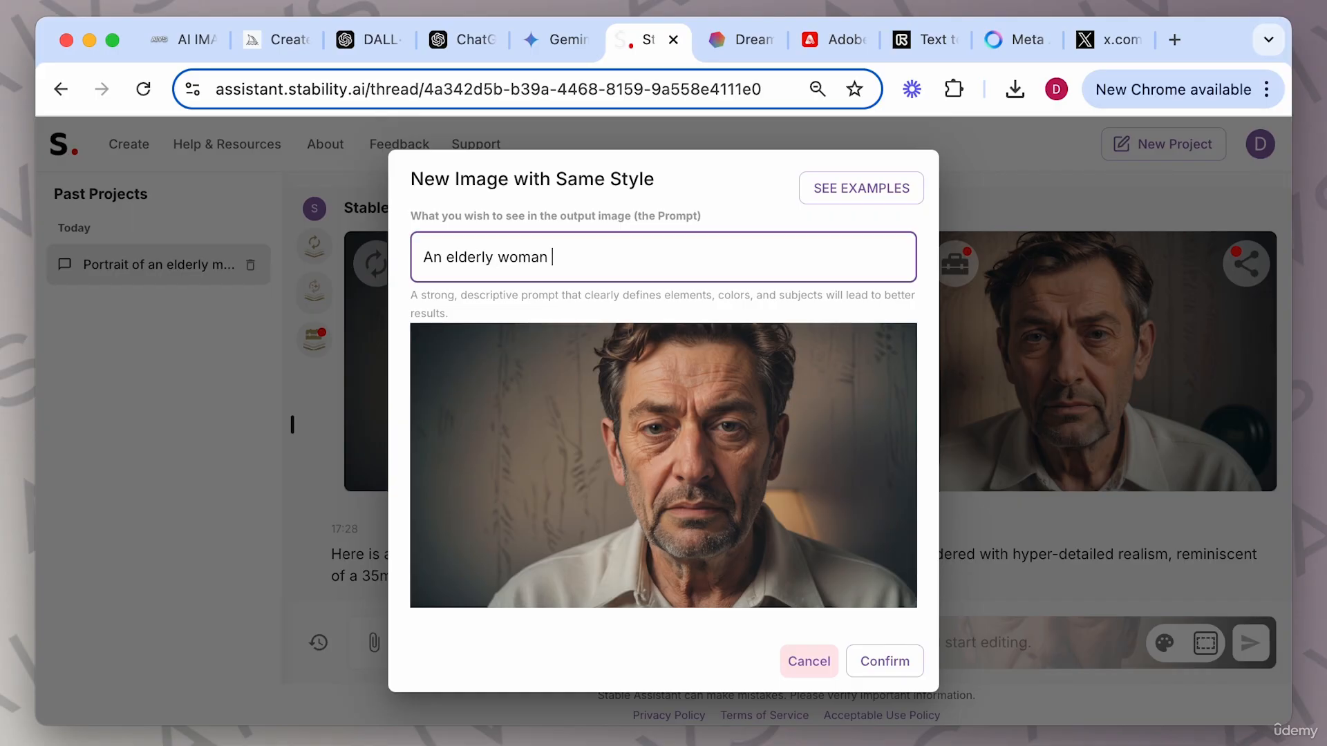
{"action": "left_click", "coordinate": [882, 665]}
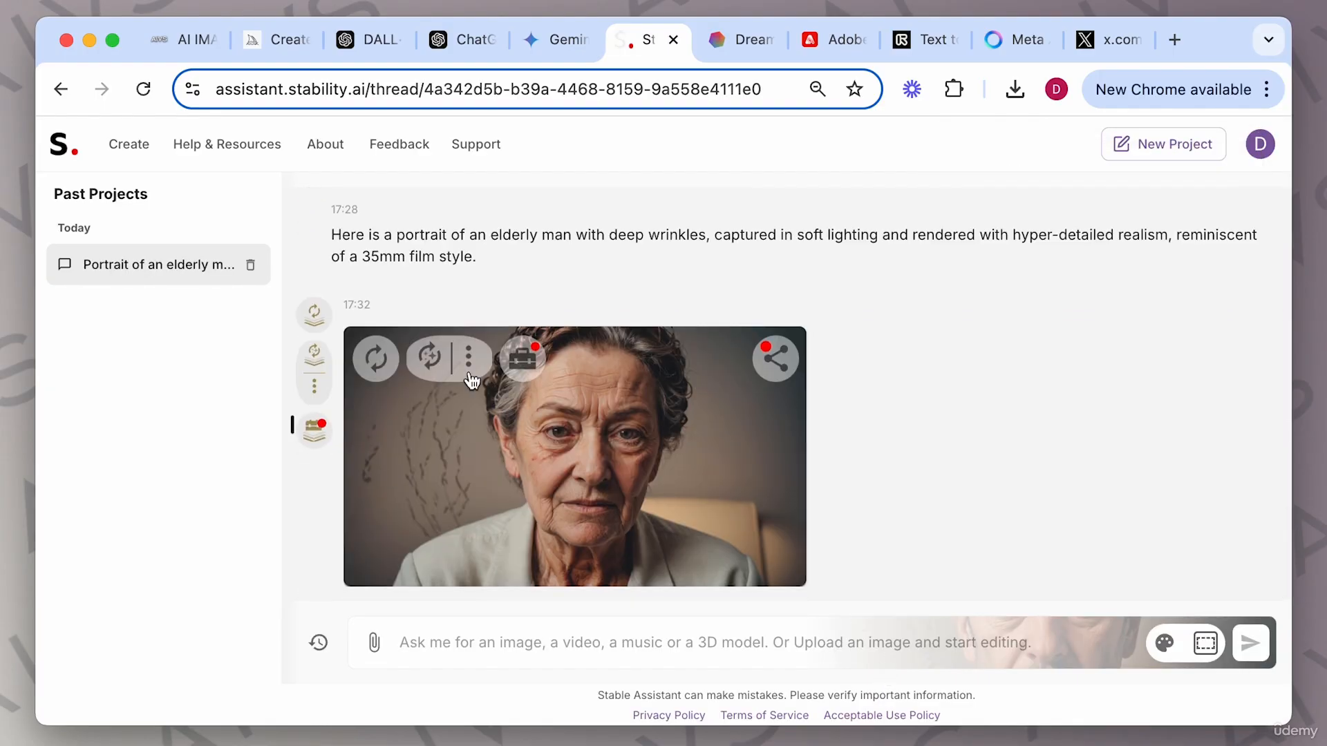
View the elderly-woman portrait enlarged in the image viewer, then close it.
{"action": "left_click", "coordinate": [620, 475]}
{"action": "scroll", "coordinate": [845, 494], "scroll_direction": "down", "scroll_amount": 2}
{"action": "scroll", "coordinate": [844, 495], "scroll_direction": "down", "scroll_amount": 2}
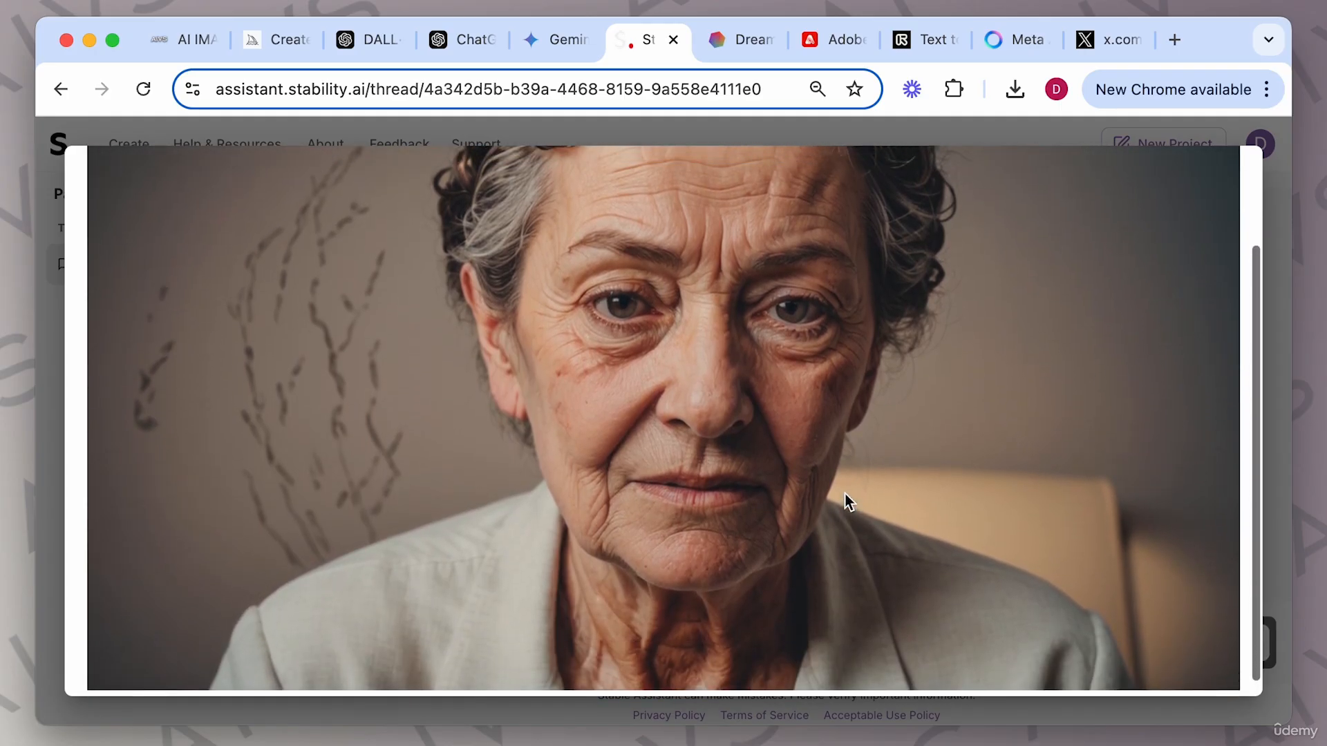
{"action": "scroll", "coordinate": [846, 495], "scroll_direction": "up", "scroll_amount": 2}
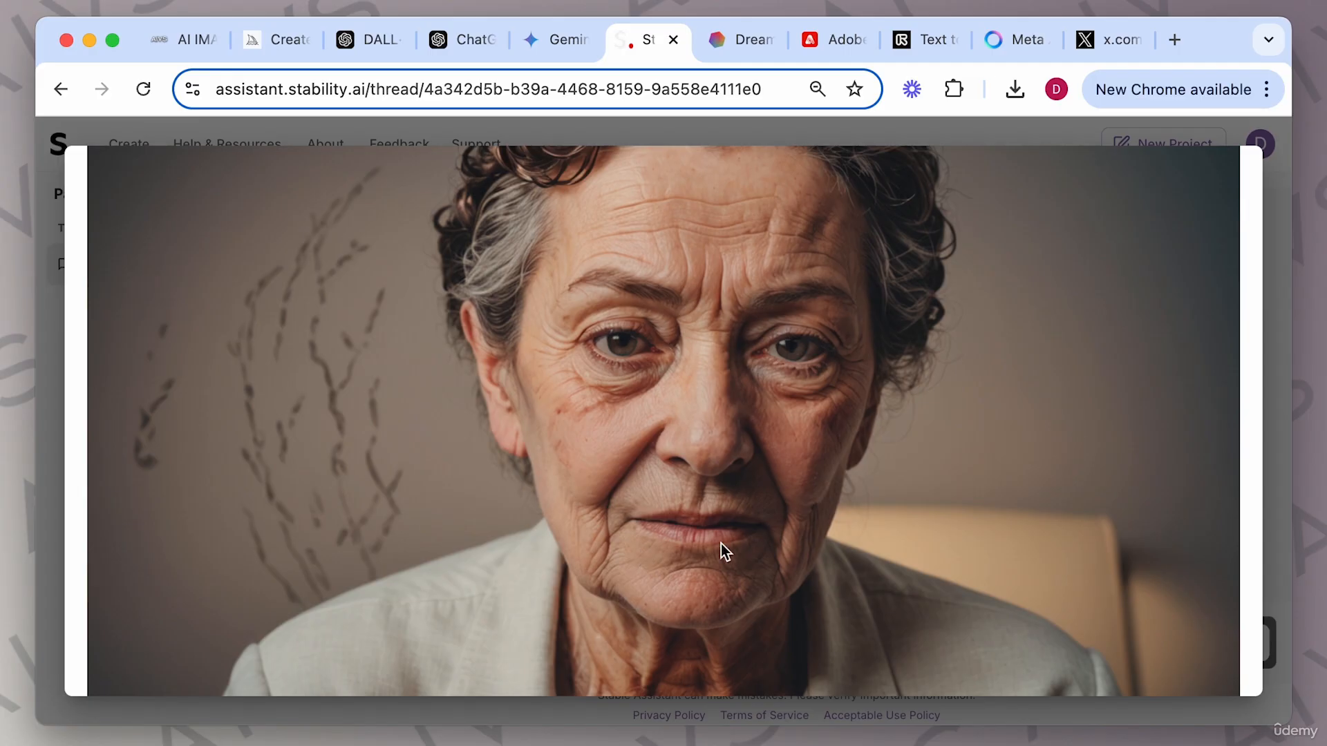
{"action": "left_click", "coordinate": [1275, 351]}
{"action": "scroll", "coordinate": [649, 375], "scroll_direction": "up", "scroll_amount": 3}
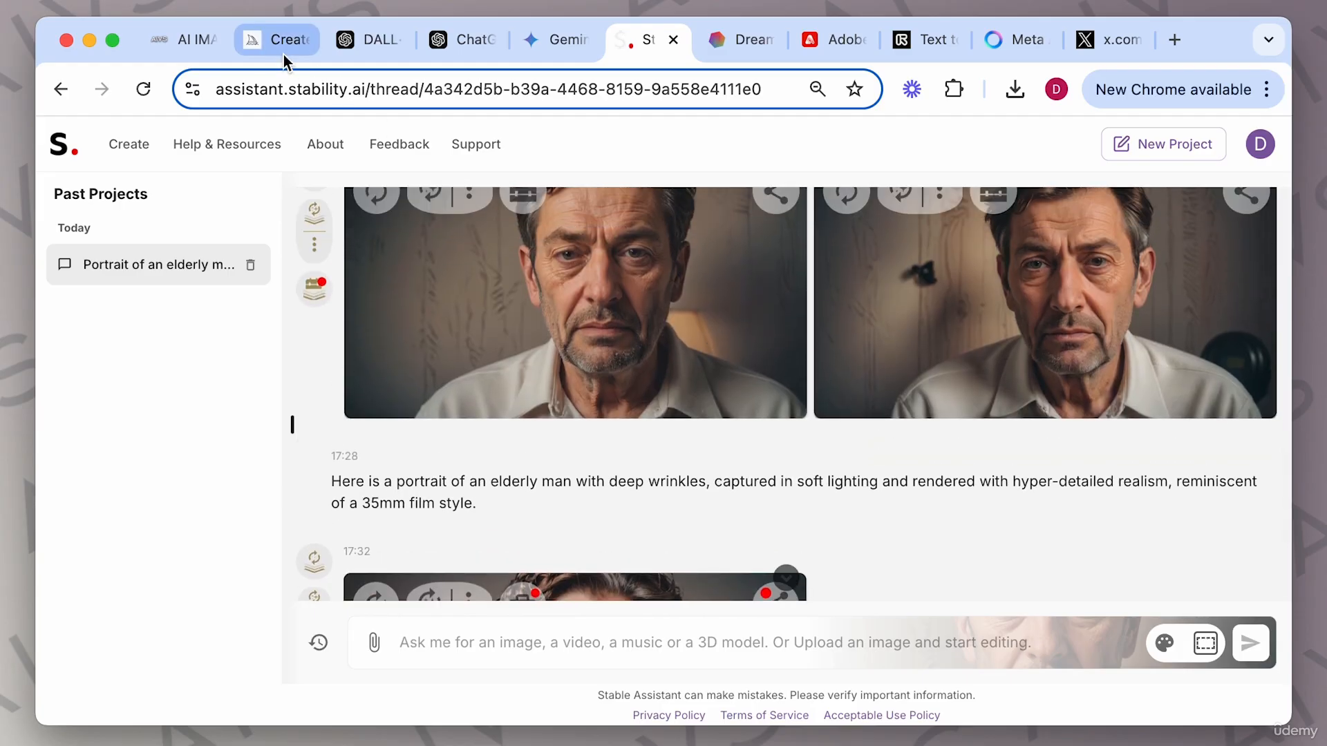
Open a Midjourney laughing-man image for comparison, then return to the Stable Assistant thread.
{"action": "left_click", "coordinate": [280, 43]}
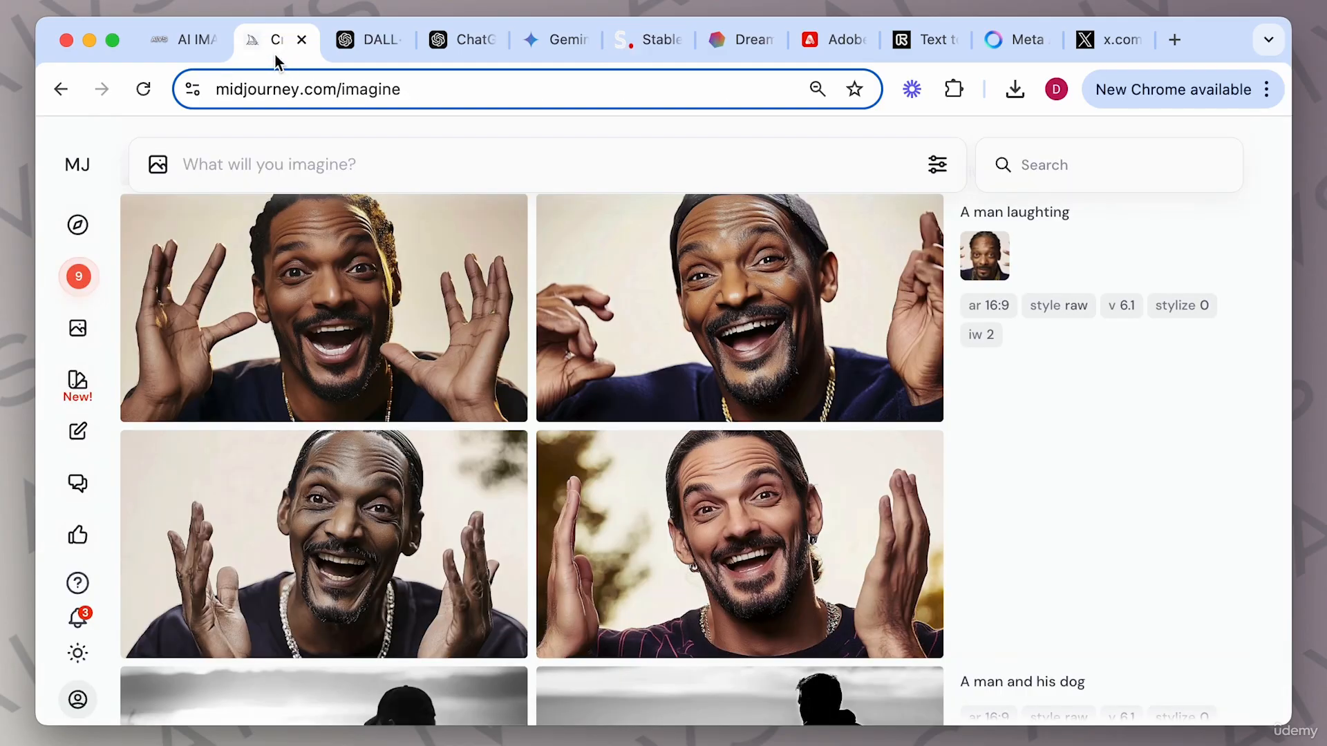
{"action": "left_click", "coordinate": [822, 322]}
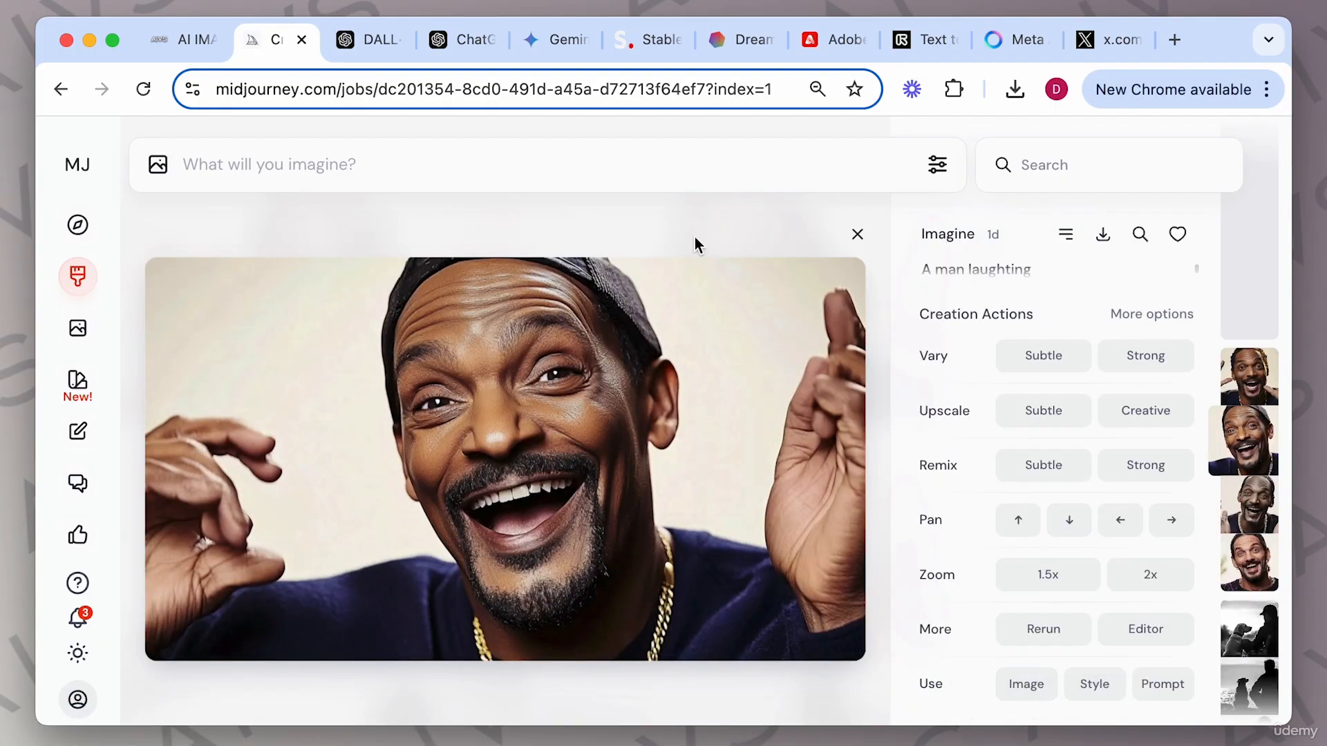
{"action": "left_click", "coordinate": [653, 43]}
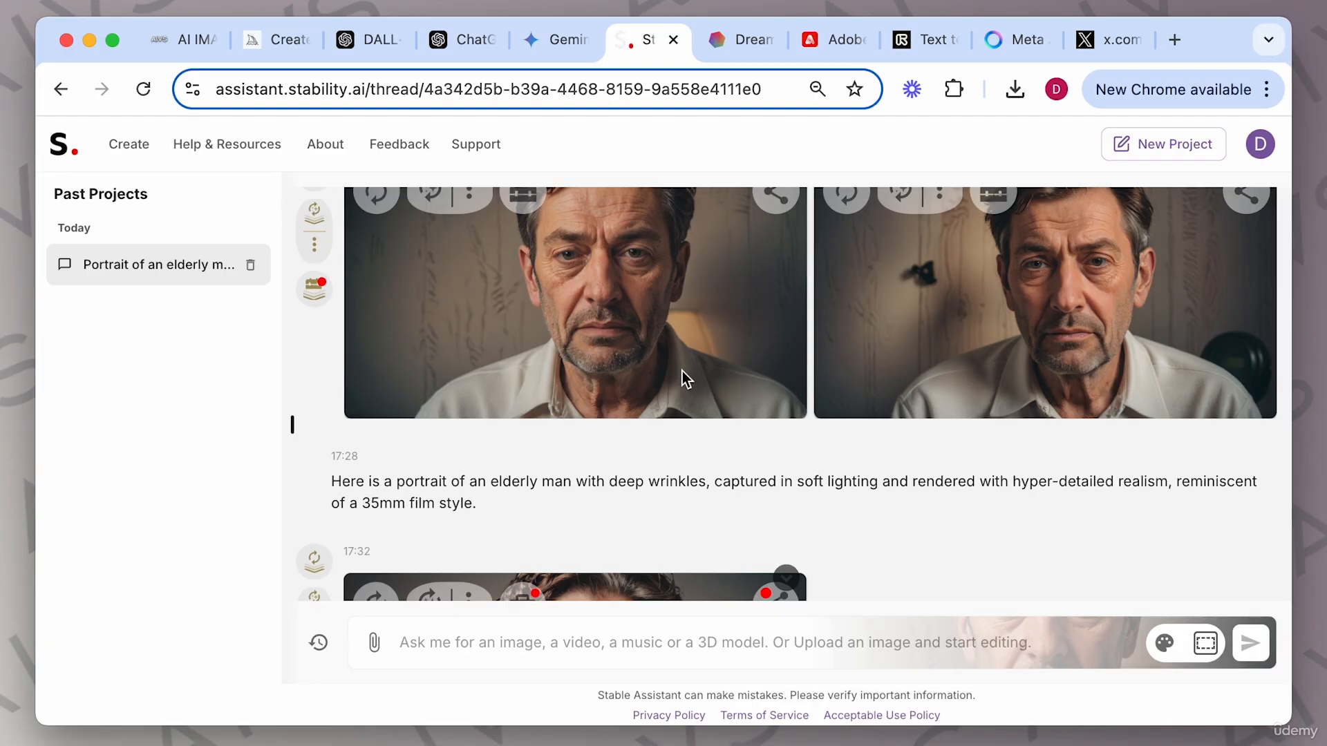
{"action": "scroll", "coordinate": [682, 371], "scroll_direction": "down", "scroll_amount": 4}
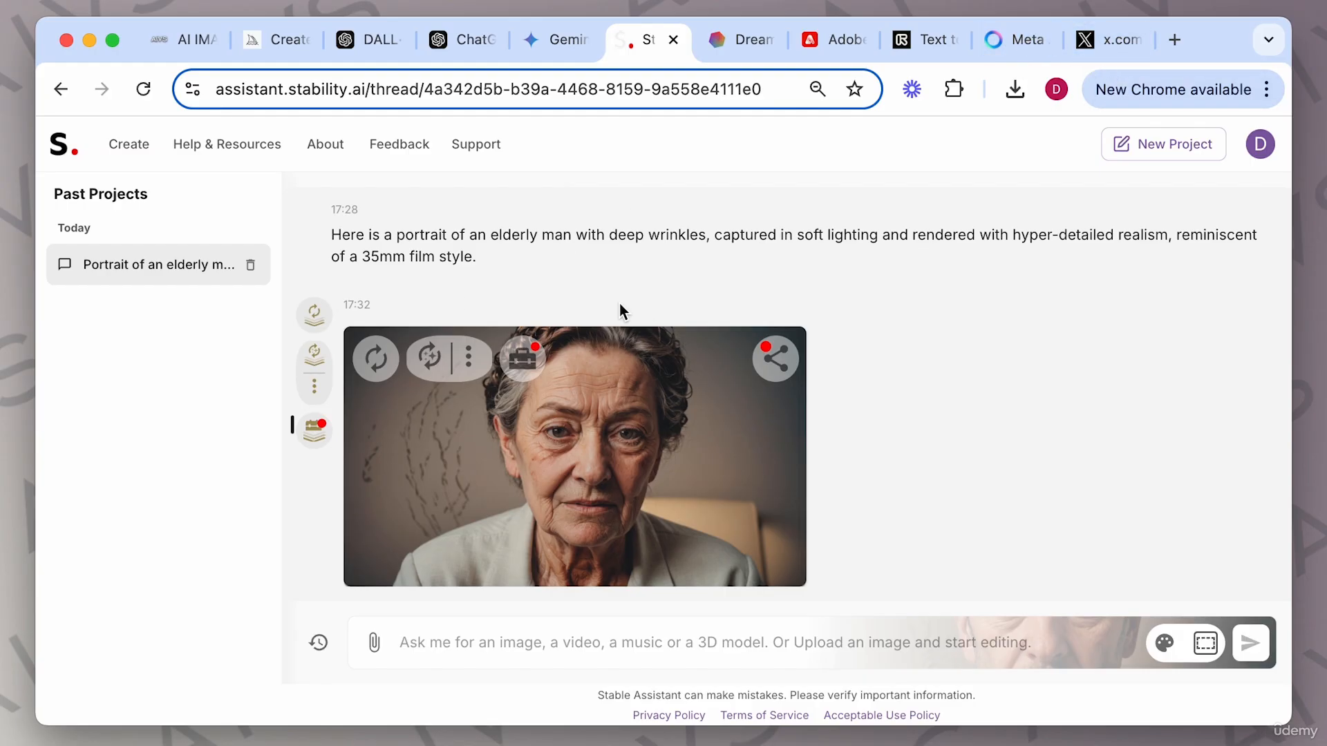
Generate another version of the elderly-woman portrait and scroll through the thread to compare results.
{"action": "left_click", "coordinate": [437, 359]}
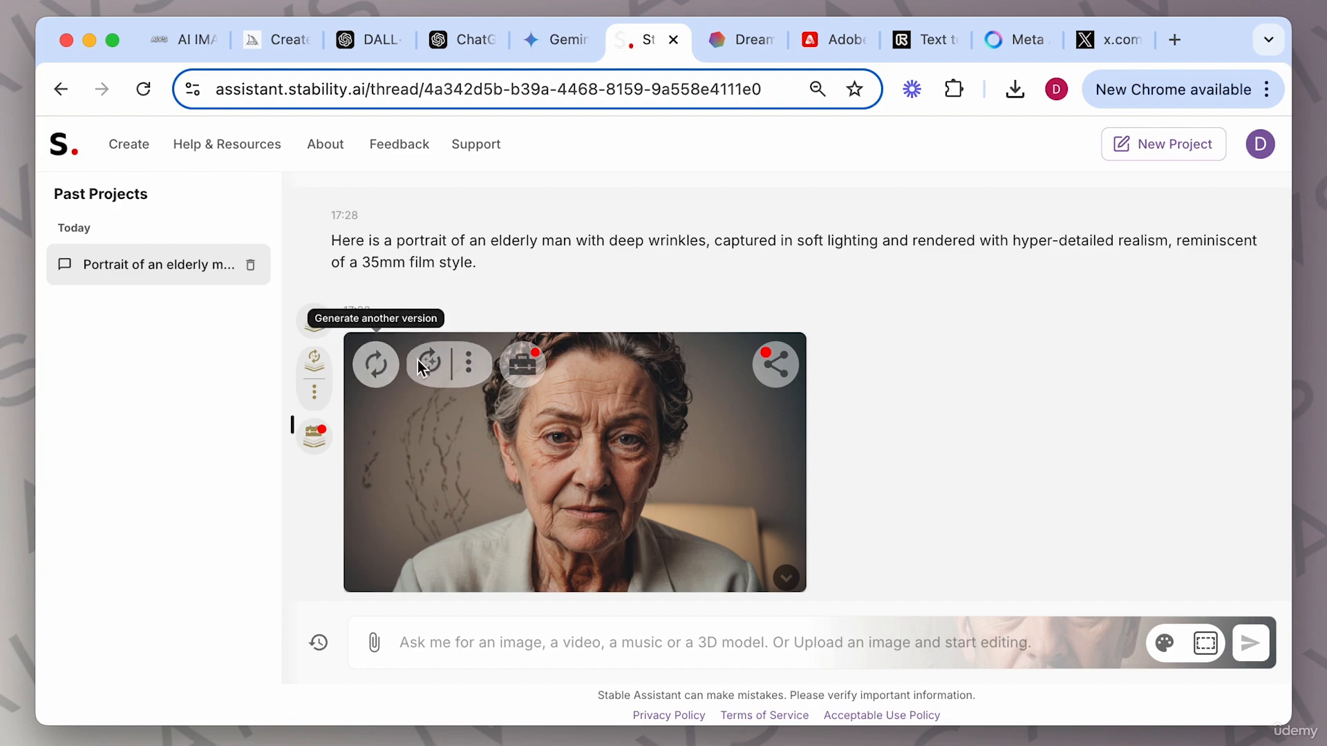
{"action": "scroll", "coordinate": [536, 484], "scroll_direction": "down", "scroll_amount": 5}
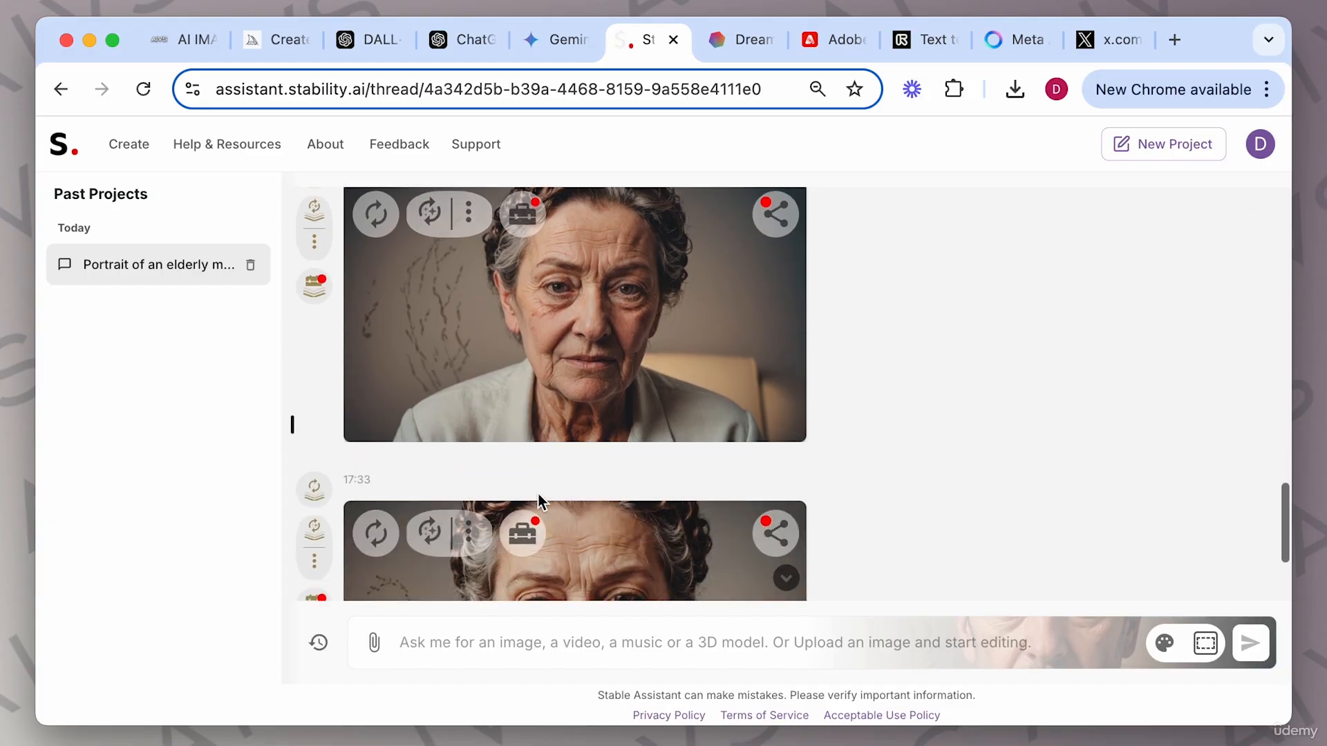
{"action": "scroll", "coordinate": [538, 494], "scroll_direction": "up", "scroll_amount": 3}
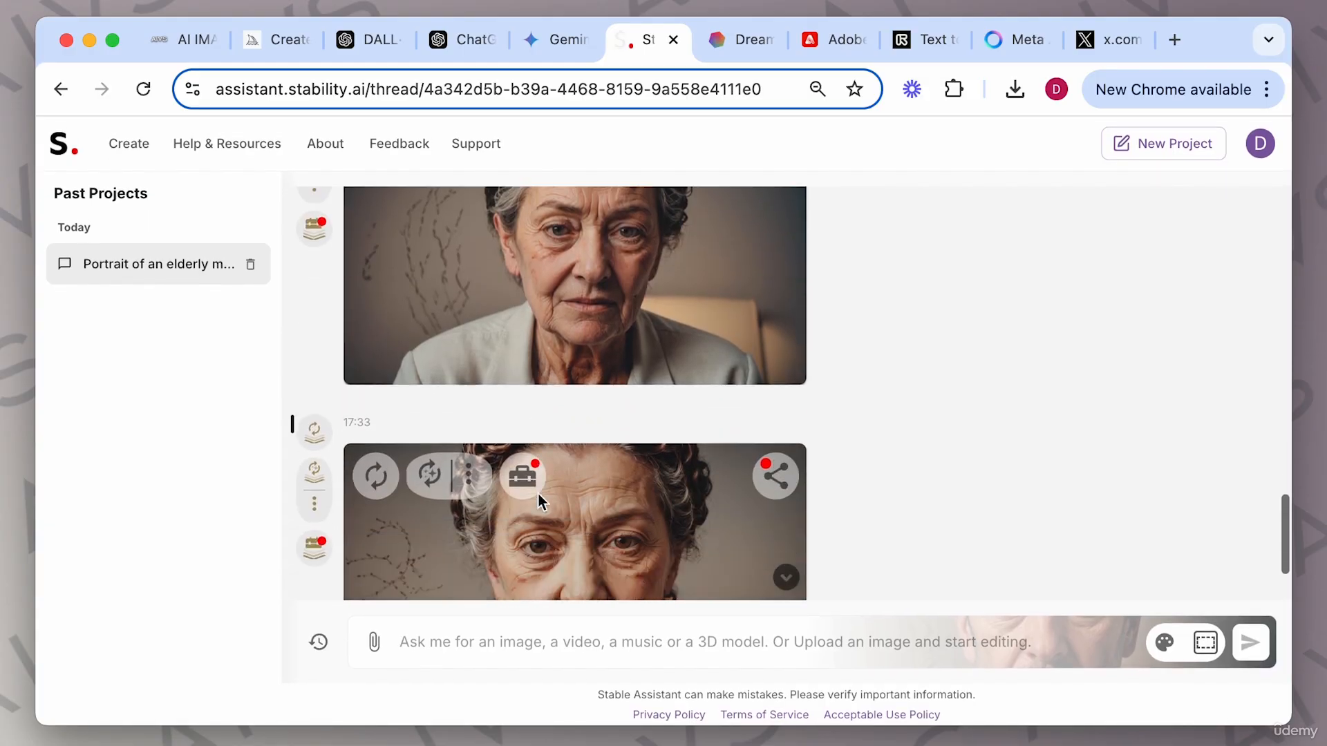
{"action": "scroll", "coordinate": [537, 494], "scroll_direction": "up", "scroll_amount": 6}
{"action": "scroll", "coordinate": [537, 492], "scroll_direction": "up", "scroll_amount": 1}
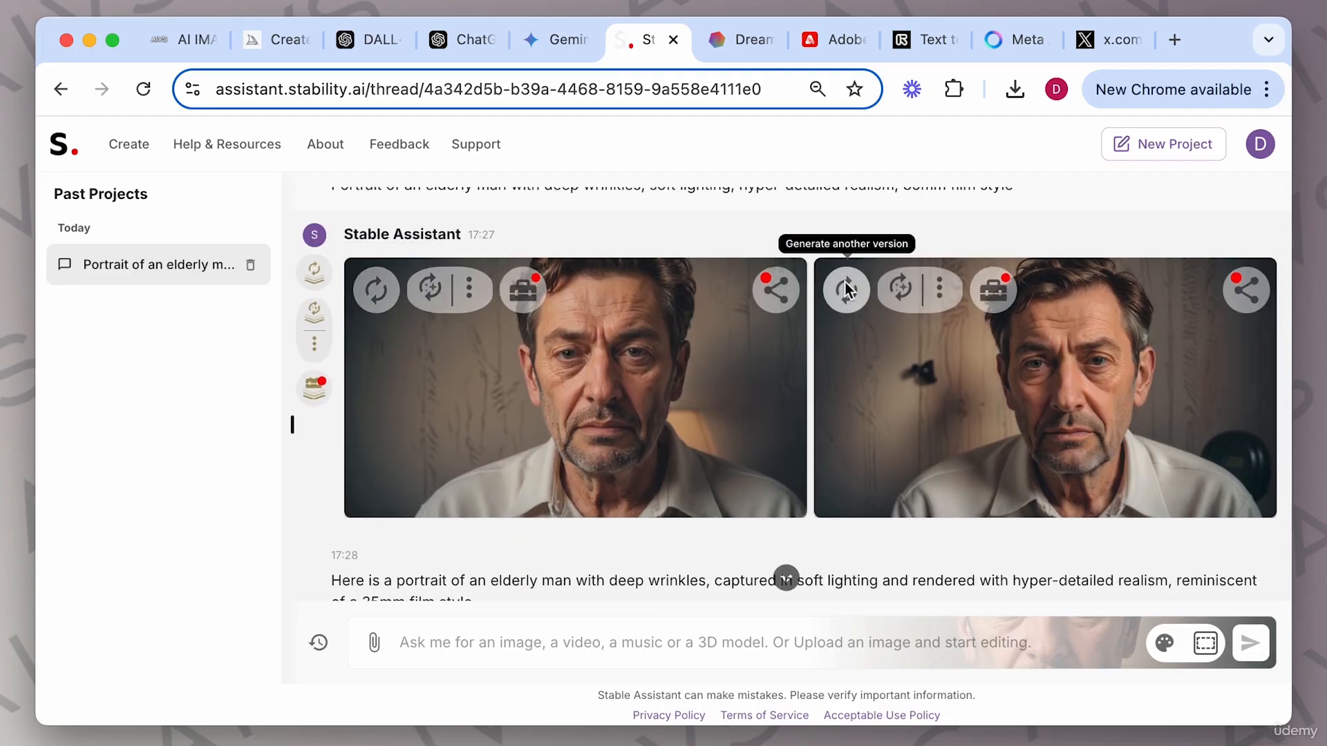
{"action": "scroll", "coordinate": [624, 438], "scroll_direction": "down", "scroll_amount": 4}
{"action": "scroll", "coordinate": [623, 438], "scroll_direction": "down", "scroll_amount": 10}
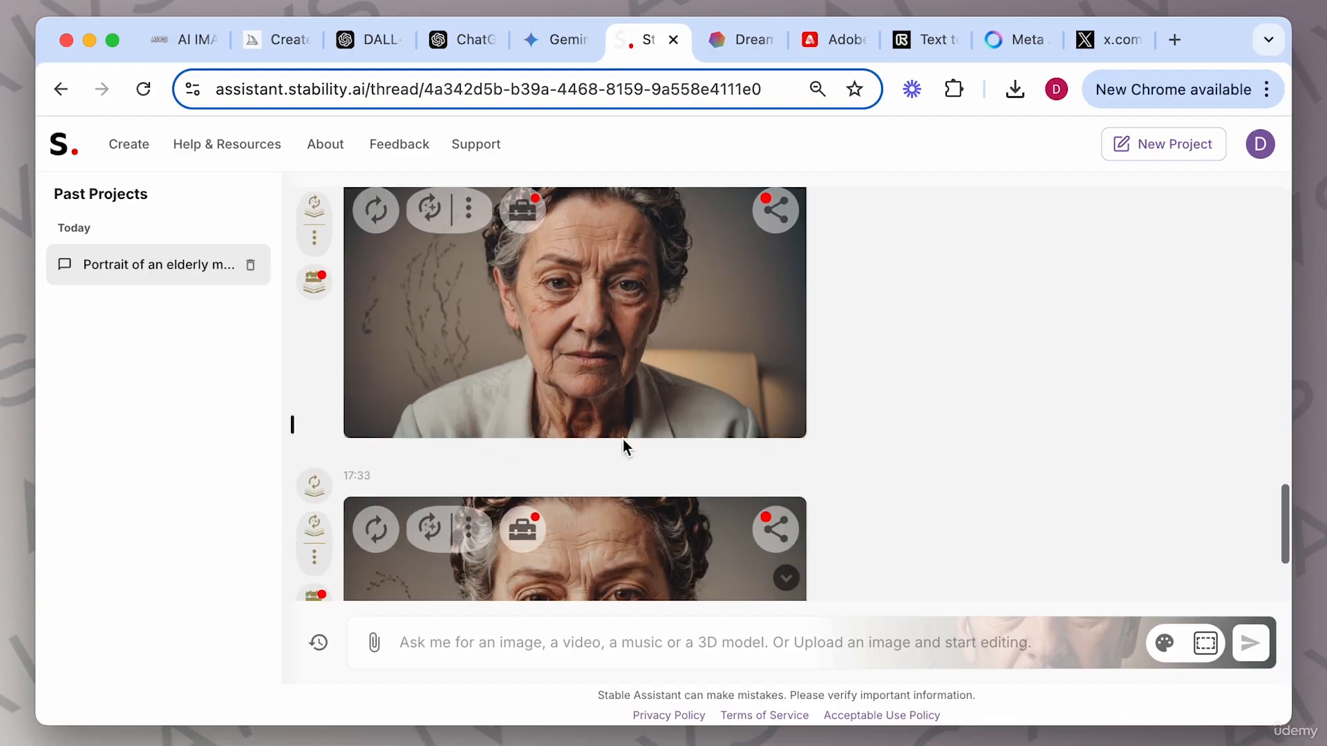
Check the guide's Stable Diffusion tips, then return to the latest elderly-woman portrait.
{"action": "left_click", "coordinate": [173, 31]}
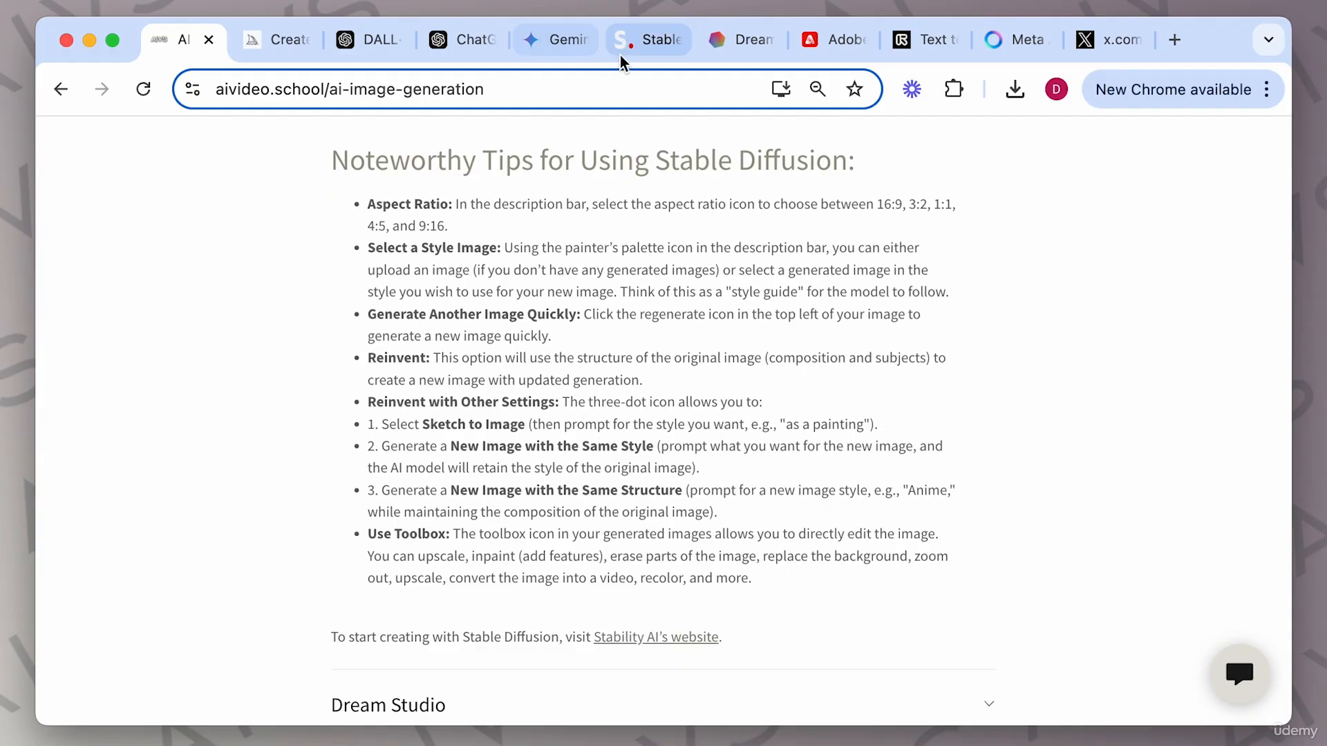
{"action": "left_click", "coordinate": [641, 43]}
{"action": "scroll", "coordinate": [716, 467], "scroll_direction": "down", "scroll_amount": 3}
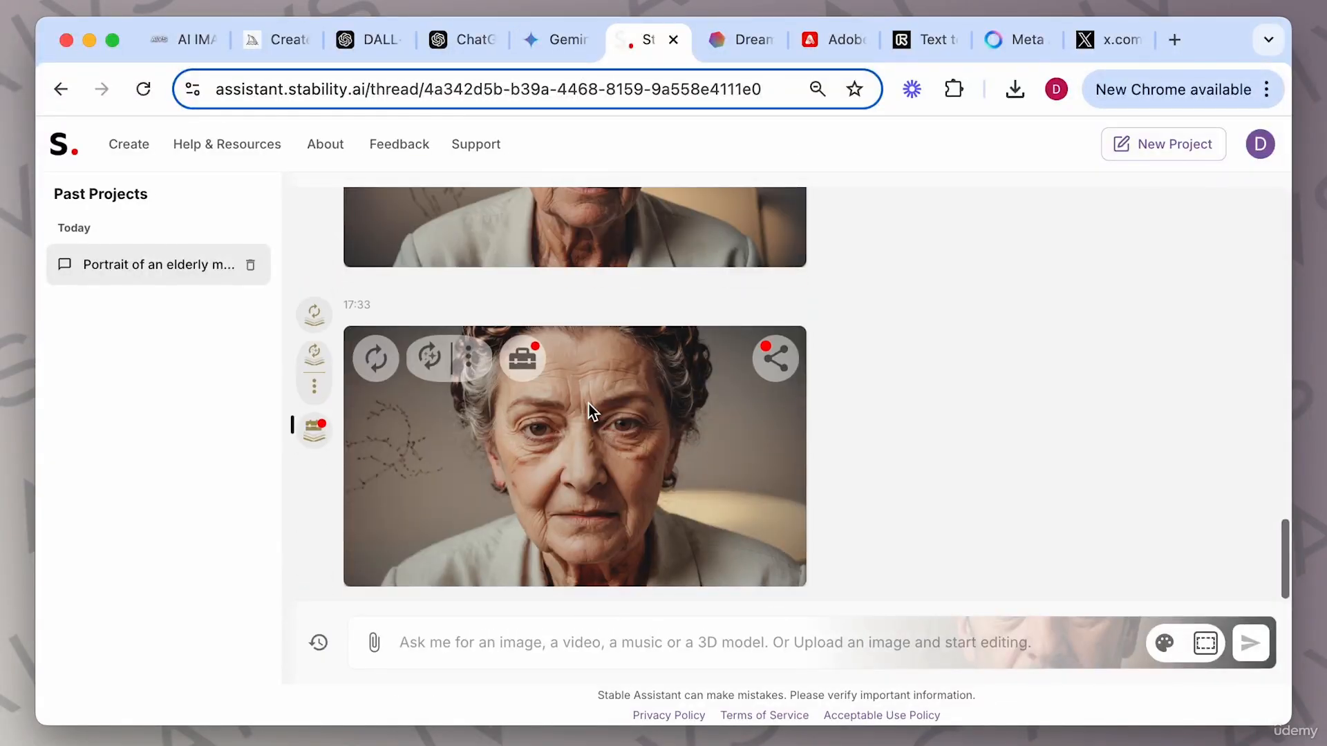
Create a new image with the same structure as the elderly-woman portrait, prompting it in comic book style.
{"action": "left_click", "coordinate": [470, 359]}
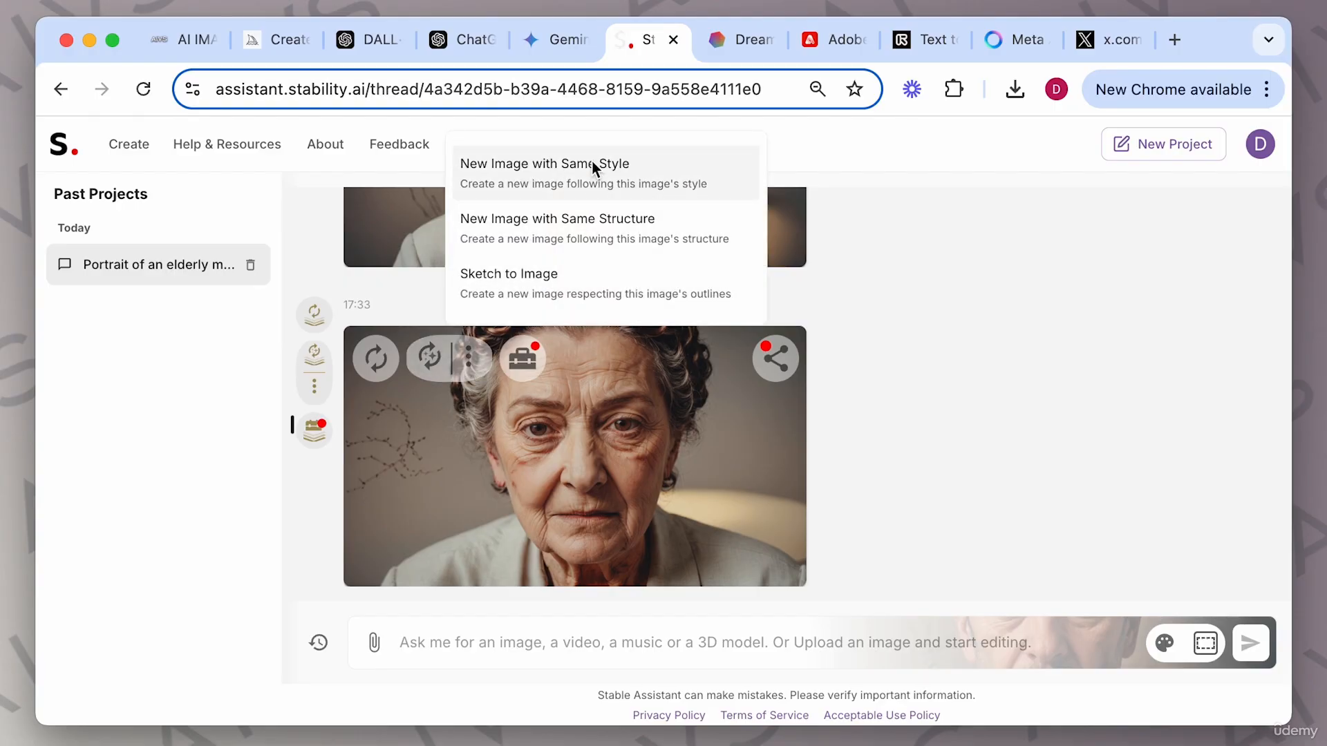
{"action": "left_click", "coordinate": [505, 234]}
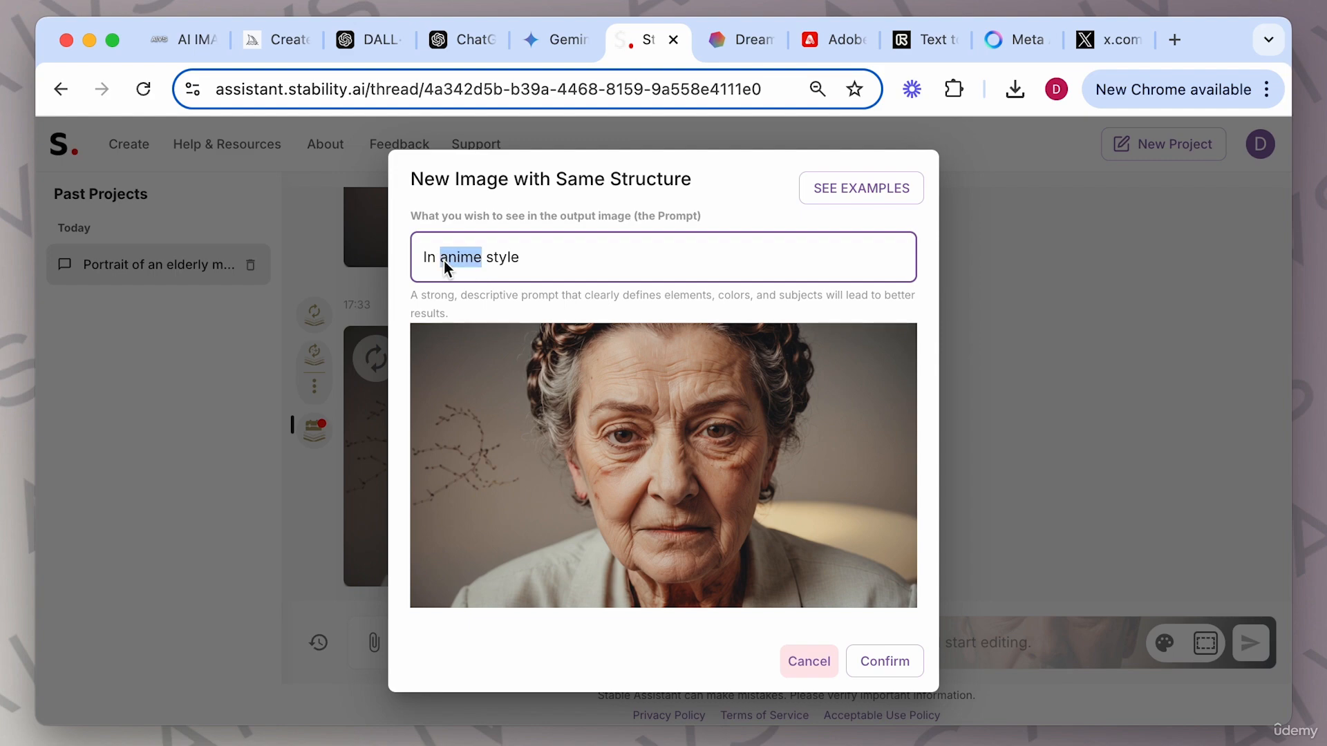
{"action": "type", "text": "comic book"}
{"action": "key", "text": "BackSpace"}
{"action": "key", "text": "Return"}
{"action": "key", "text": "BackSpace"}
{"action": "left_click", "coordinate": [885, 661]}
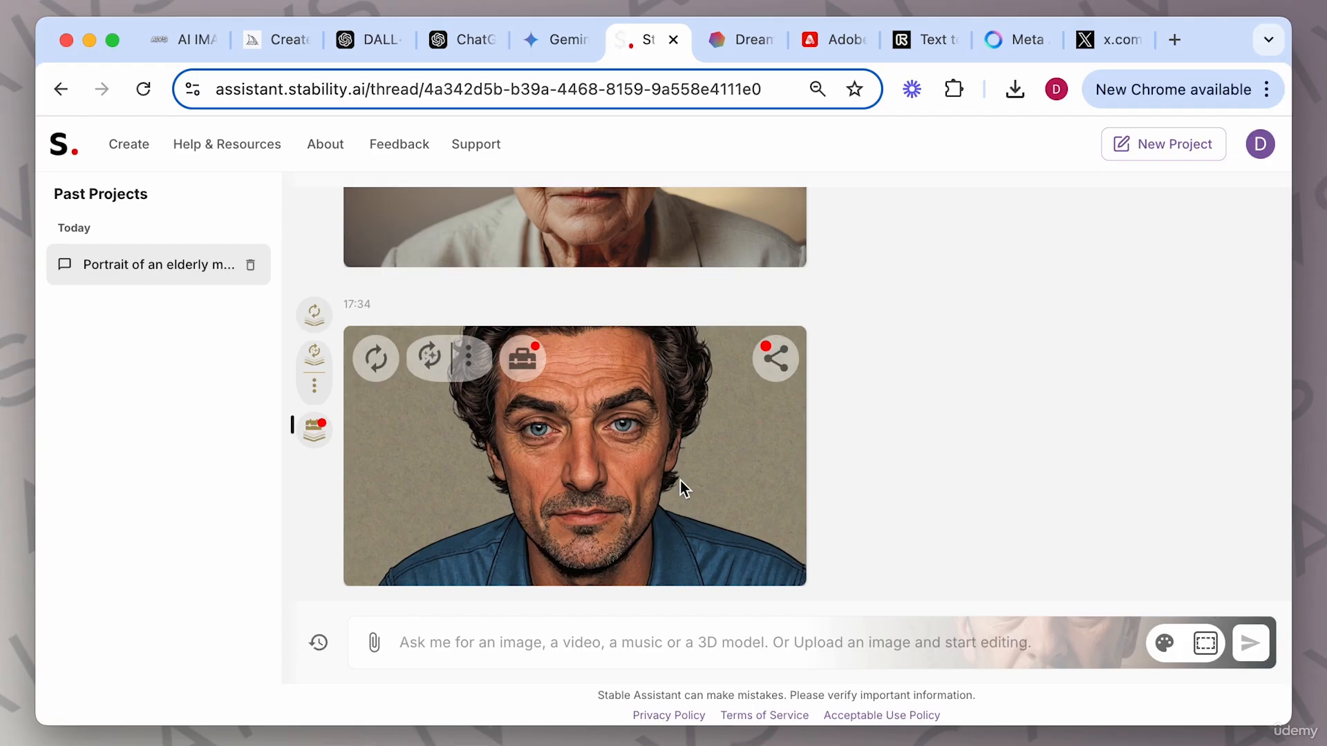
View the new comic-style portrait enlarged in the image viewer, then close it.
{"action": "left_click", "coordinate": [646, 441]}
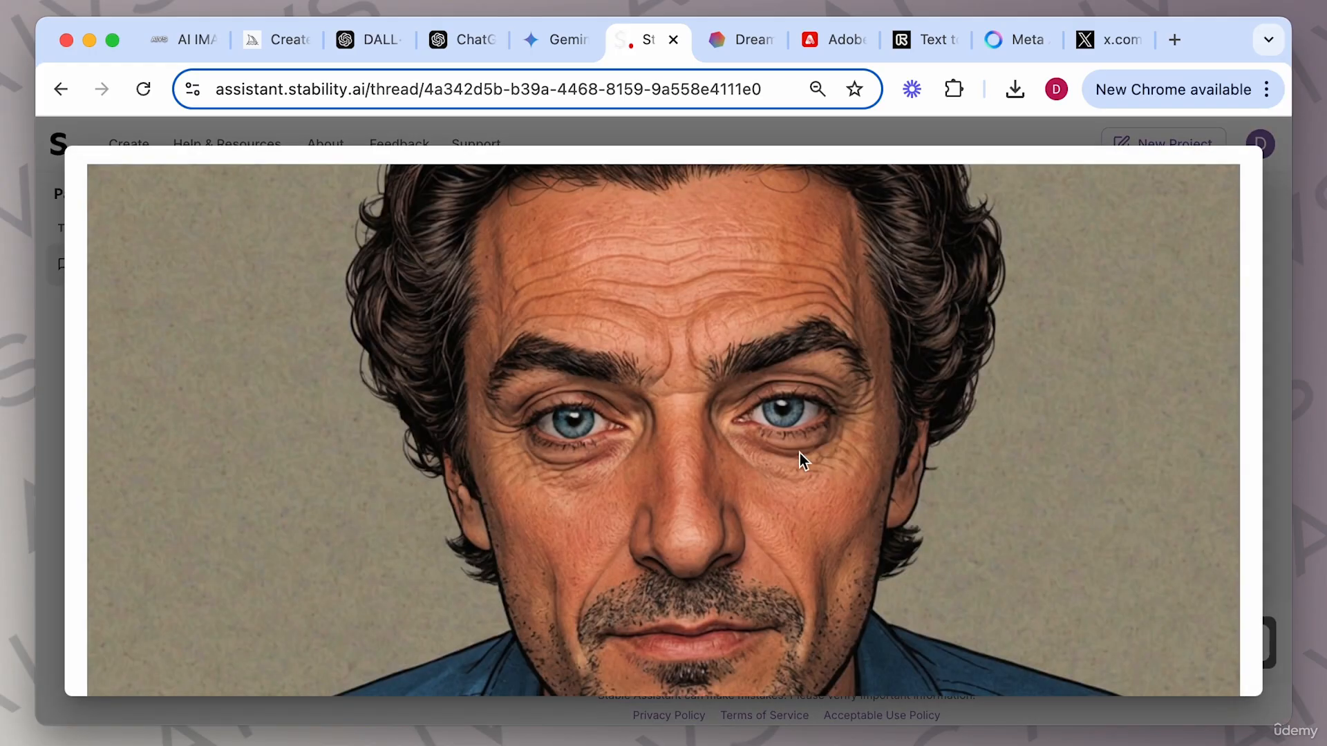
{"action": "scroll", "coordinate": [799, 454], "scroll_direction": "down", "scroll_amount": 5}
{"action": "scroll", "coordinate": [799, 453], "scroll_direction": "up", "scroll_amount": 3}
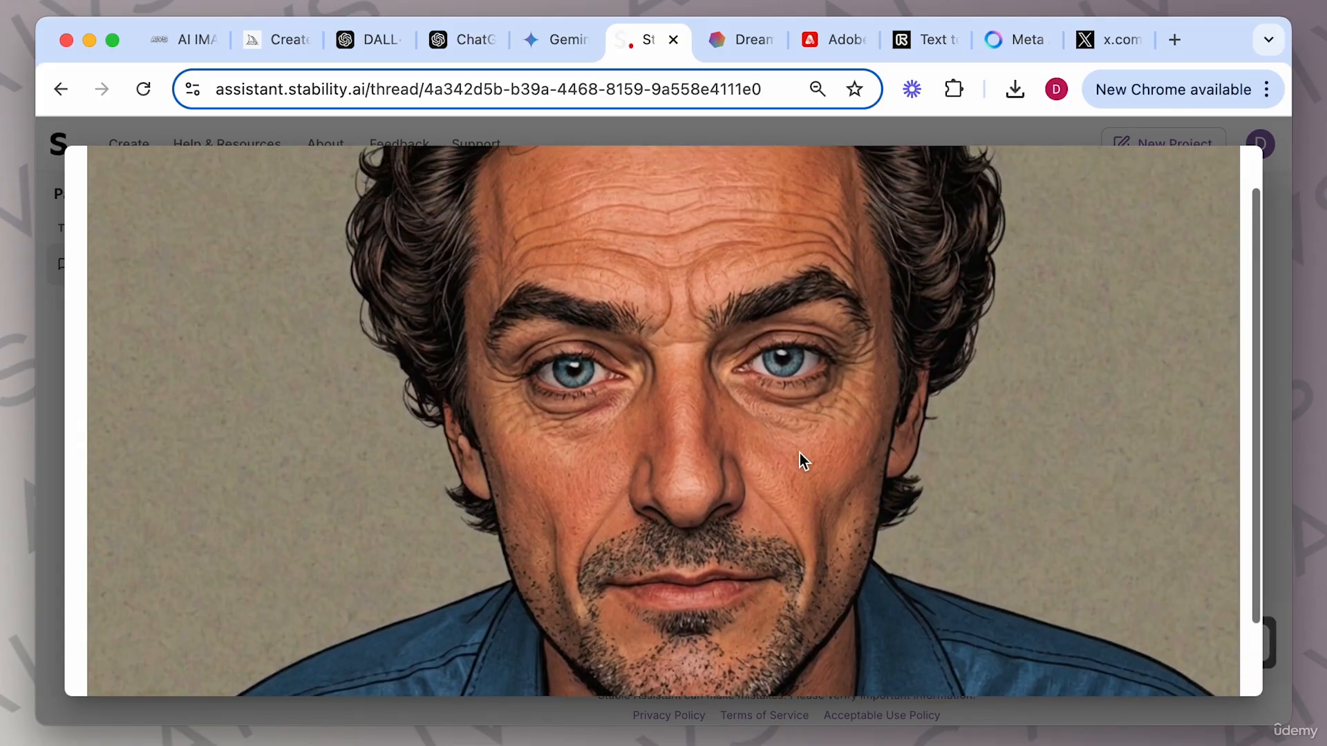
{"action": "scroll", "coordinate": [798, 453], "scroll_direction": "up", "scroll_amount": 2}
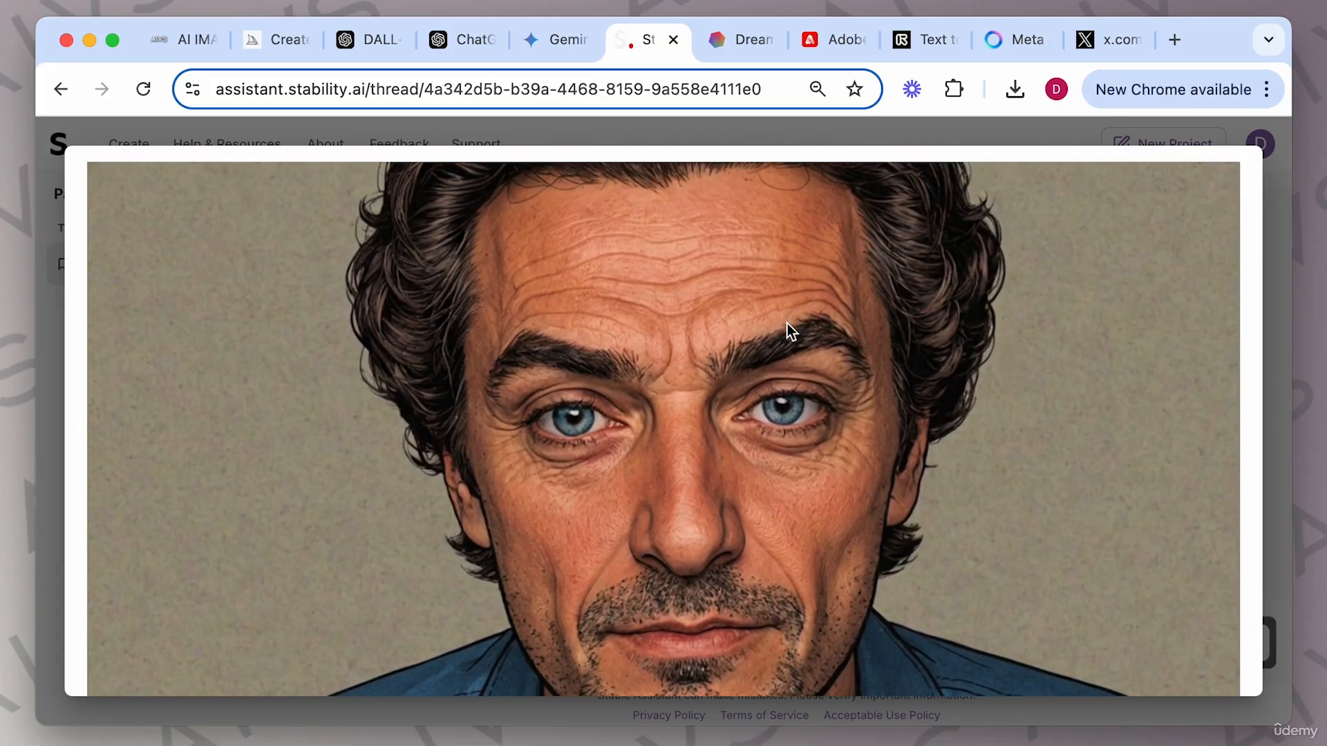
{"action": "scroll", "coordinate": [686, 396], "scroll_direction": "down", "scroll_amount": 3}
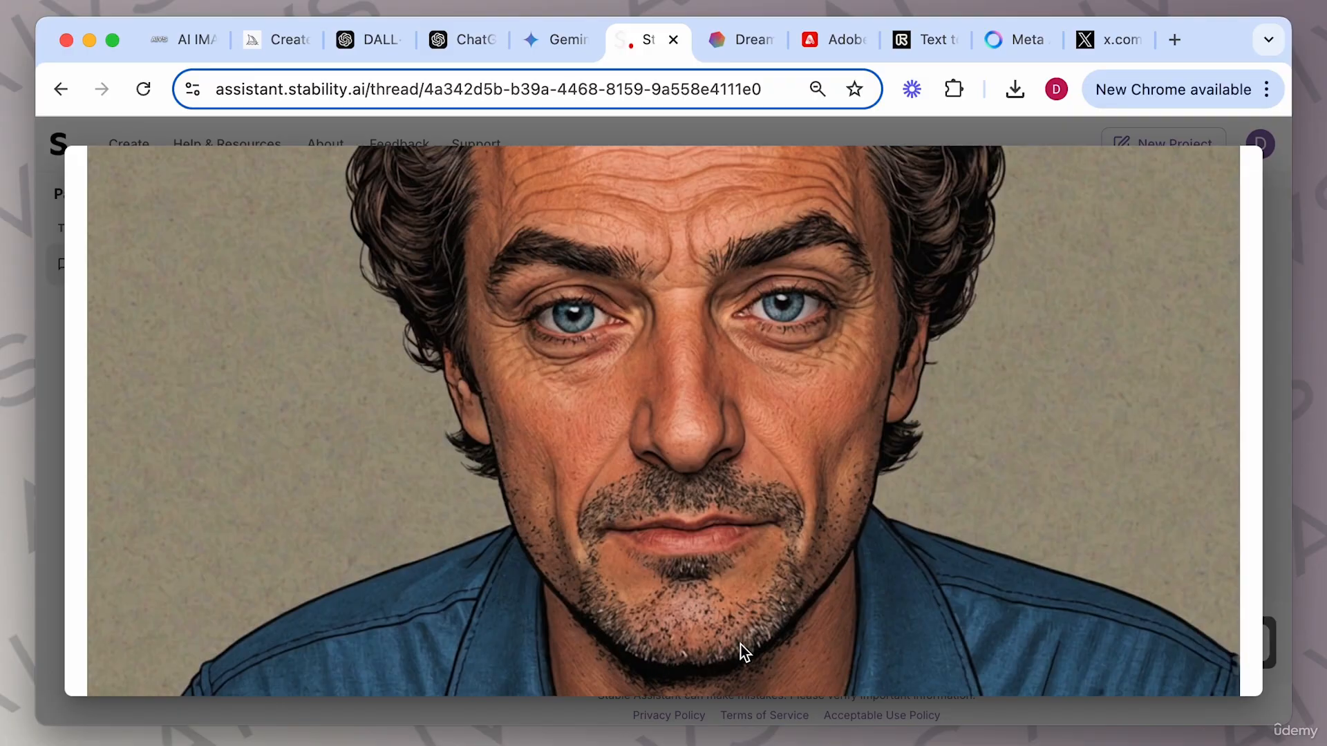
{"action": "scroll", "coordinate": [811, 407], "scroll_direction": "up", "scroll_amount": 3}
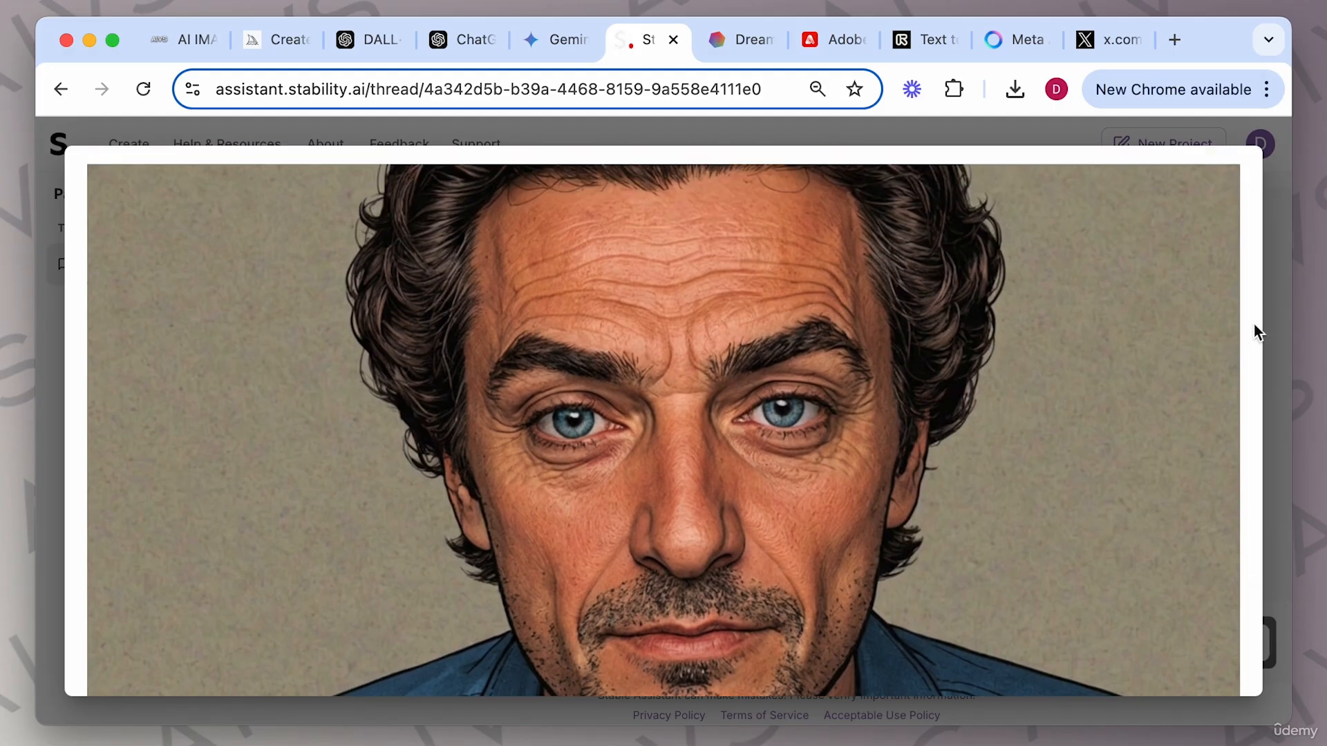
{"action": "left_click", "coordinate": [1278, 296]}
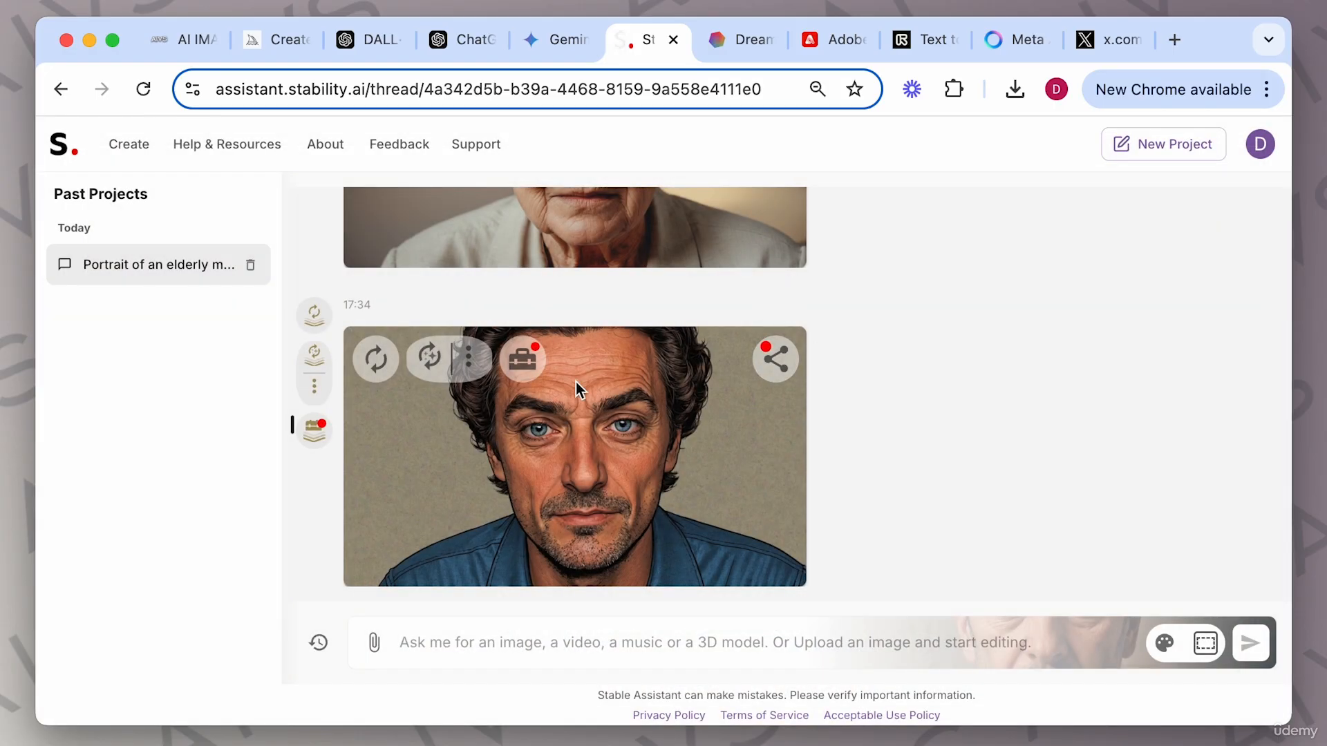
Create a new image with the same structure as the comic-style portrait using the prompt "In anime style".
{"action": "scroll", "coordinate": [588, 428], "scroll_direction": "up", "scroll_amount": 3}
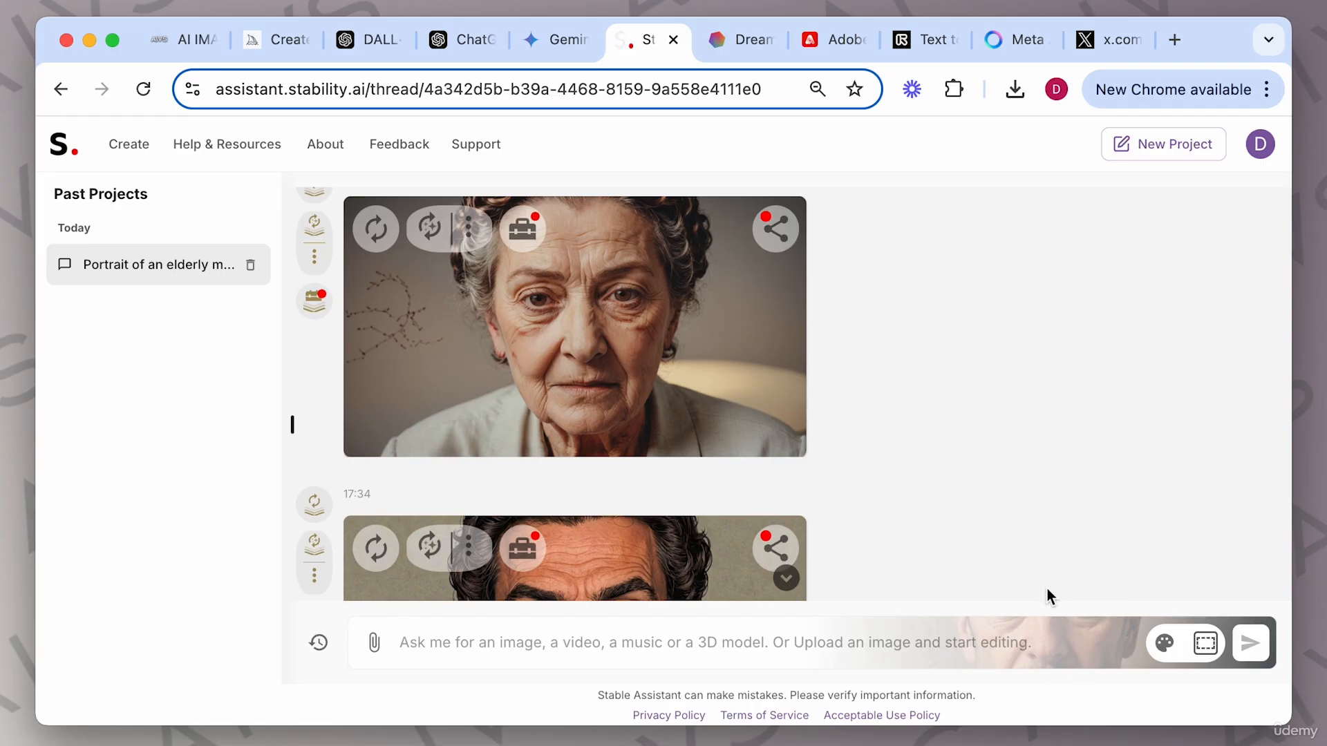
{"action": "scroll", "coordinate": [857, 472], "scroll_direction": "down", "scroll_amount": 3}
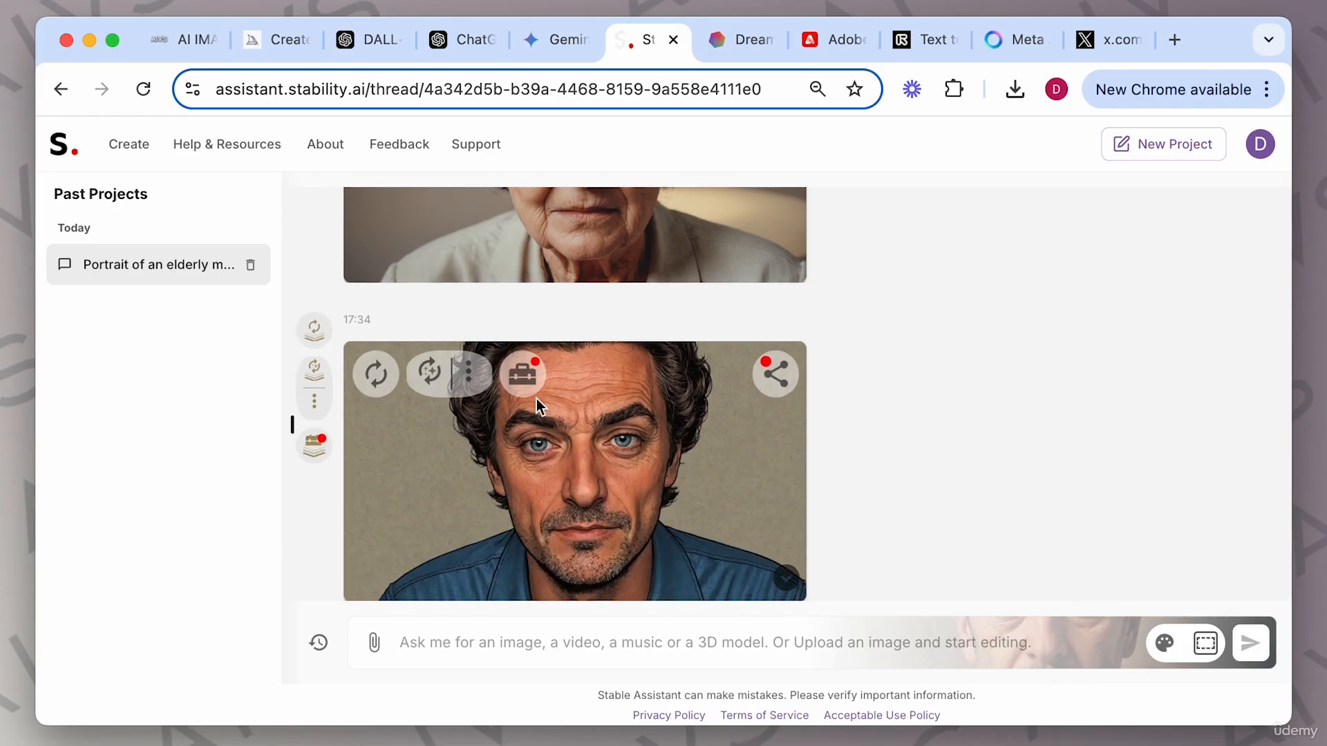
{"action": "left_click", "coordinate": [470, 371]}
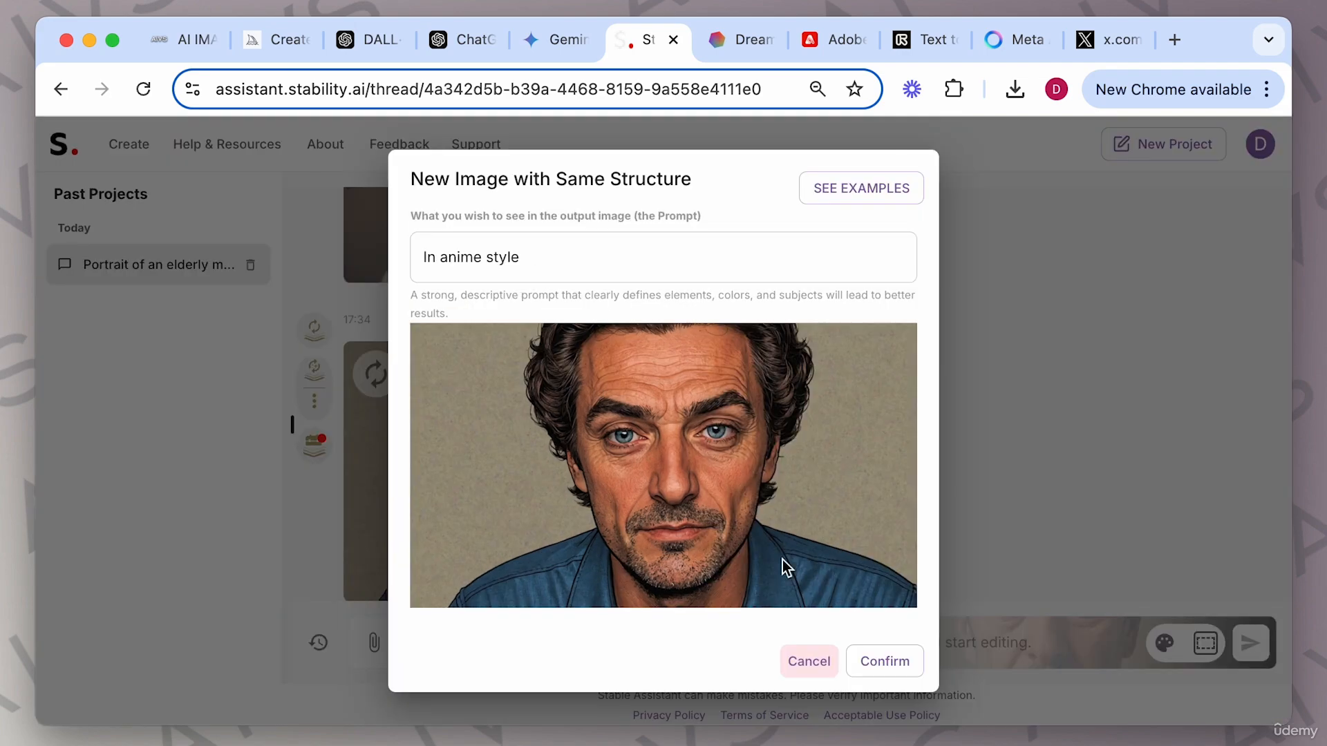
{"action": "left_click", "coordinate": [884, 662]}
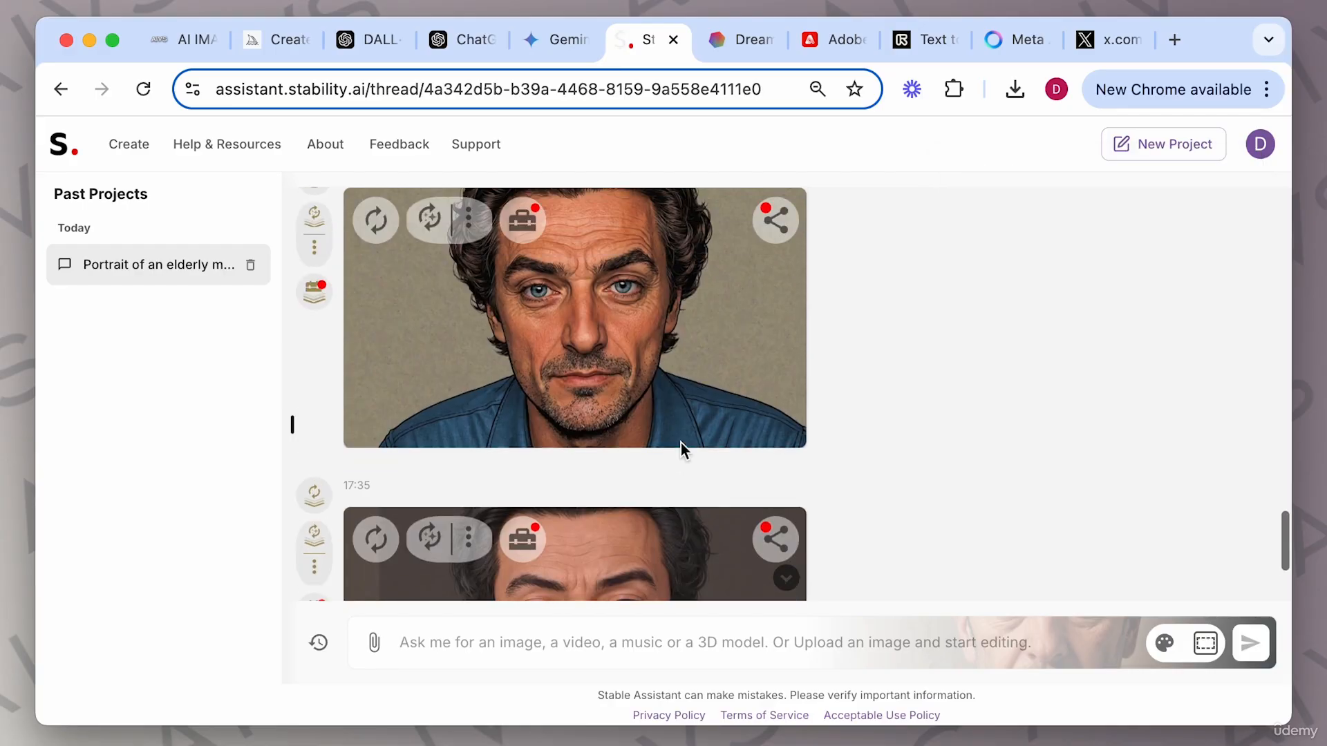
View the latest generated portrait enlarged in the image viewer, then close it.
{"action": "left_click", "coordinate": [620, 433]}
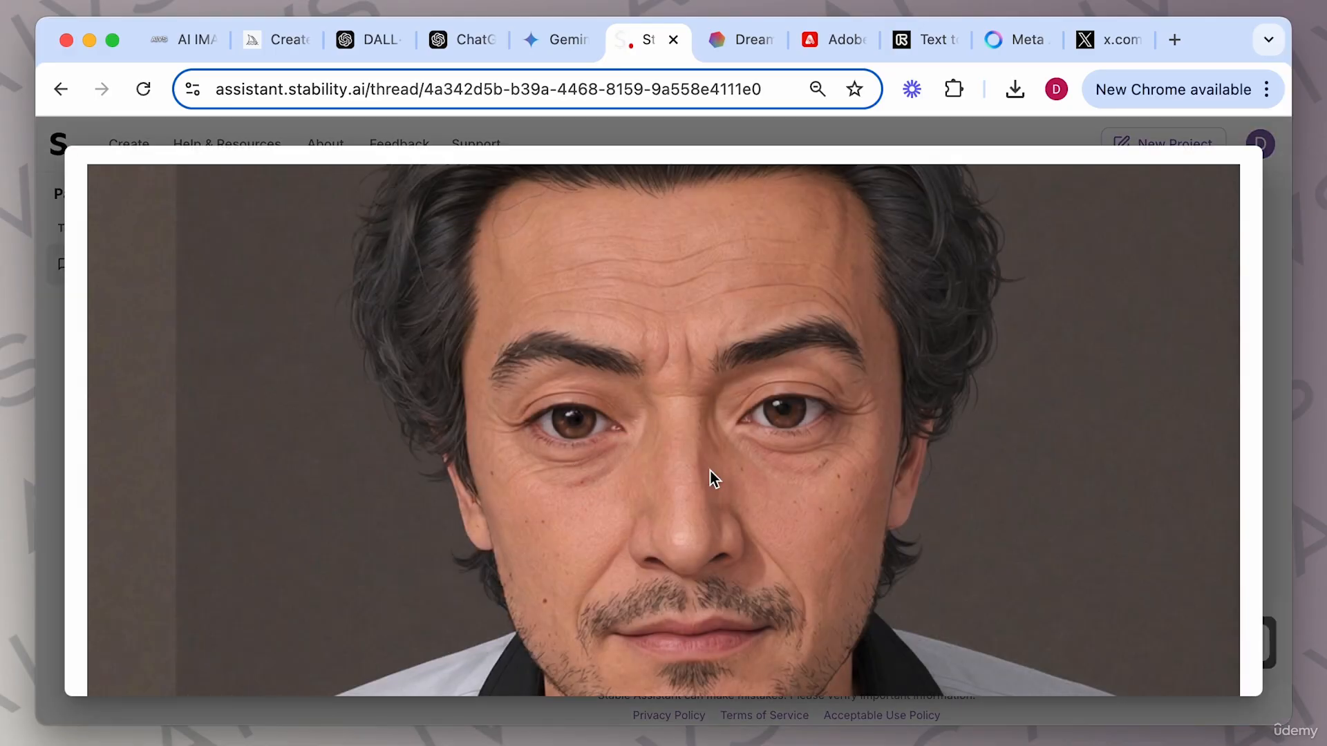
{"action": "scroll", "coordinate": [710, 470], "scroll_direction": "down", "scroll_amount": 3}
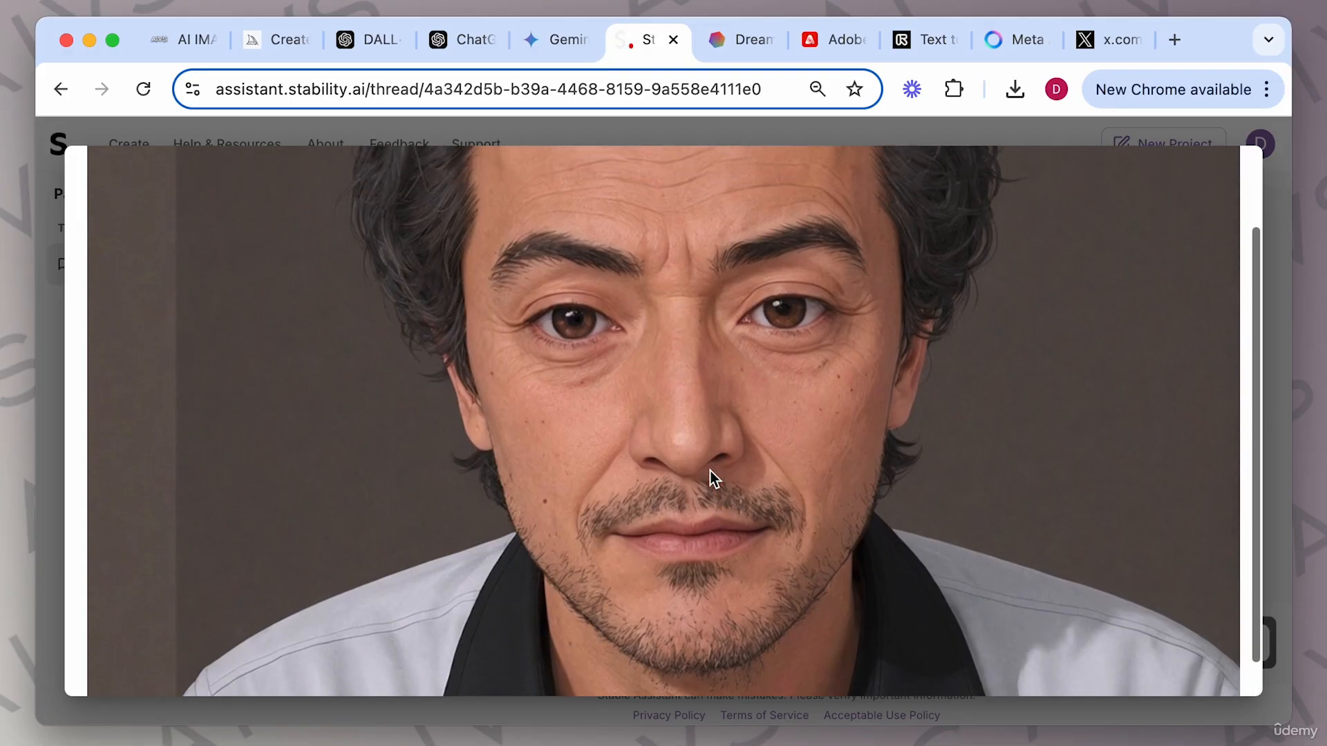
{"action": "scroll", "coordinate": [711, 471], "scroll_direction": "up", "scroll_amount": 2}
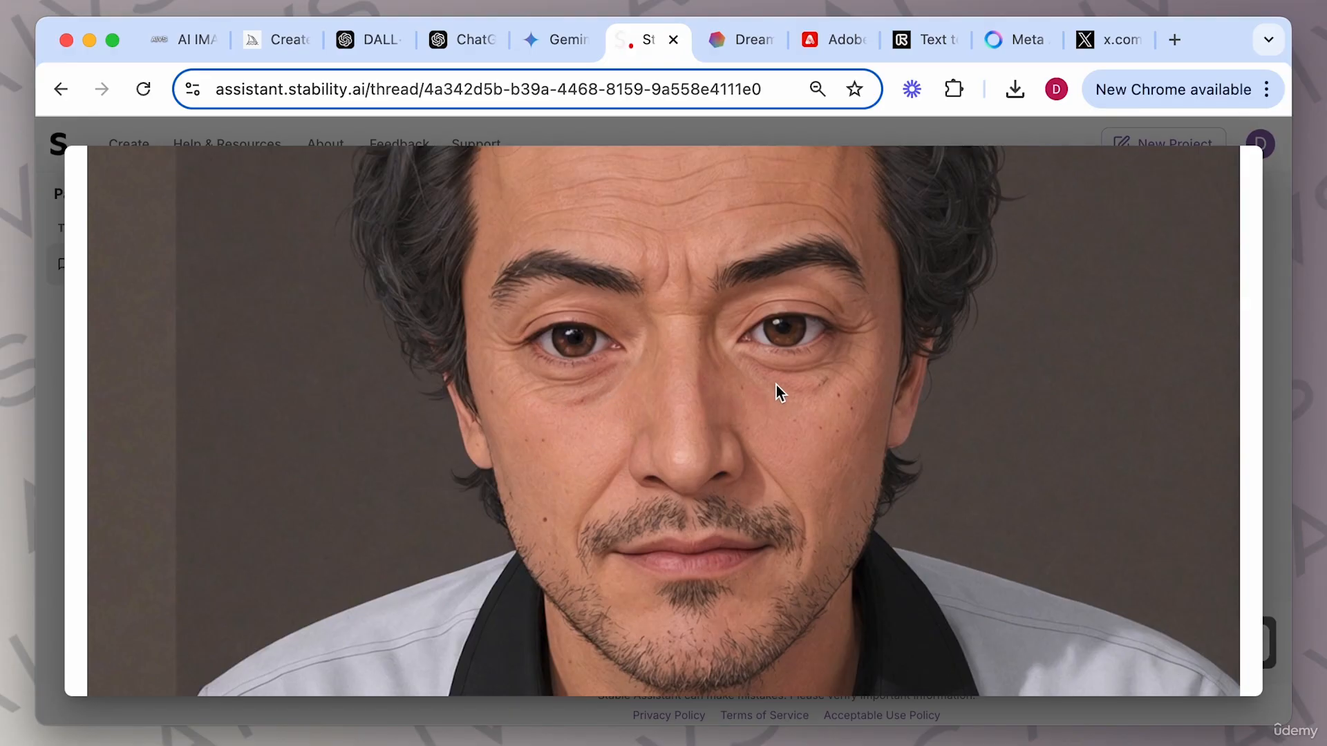
{"action": "scroll", "coordinate": [711, 359], "scroll_direction": "up", "scroll_amount": 2}
{"action": "scroll", "coordinate": [710, 359], "scroll_direction": "down", "scroll_amount": 3}
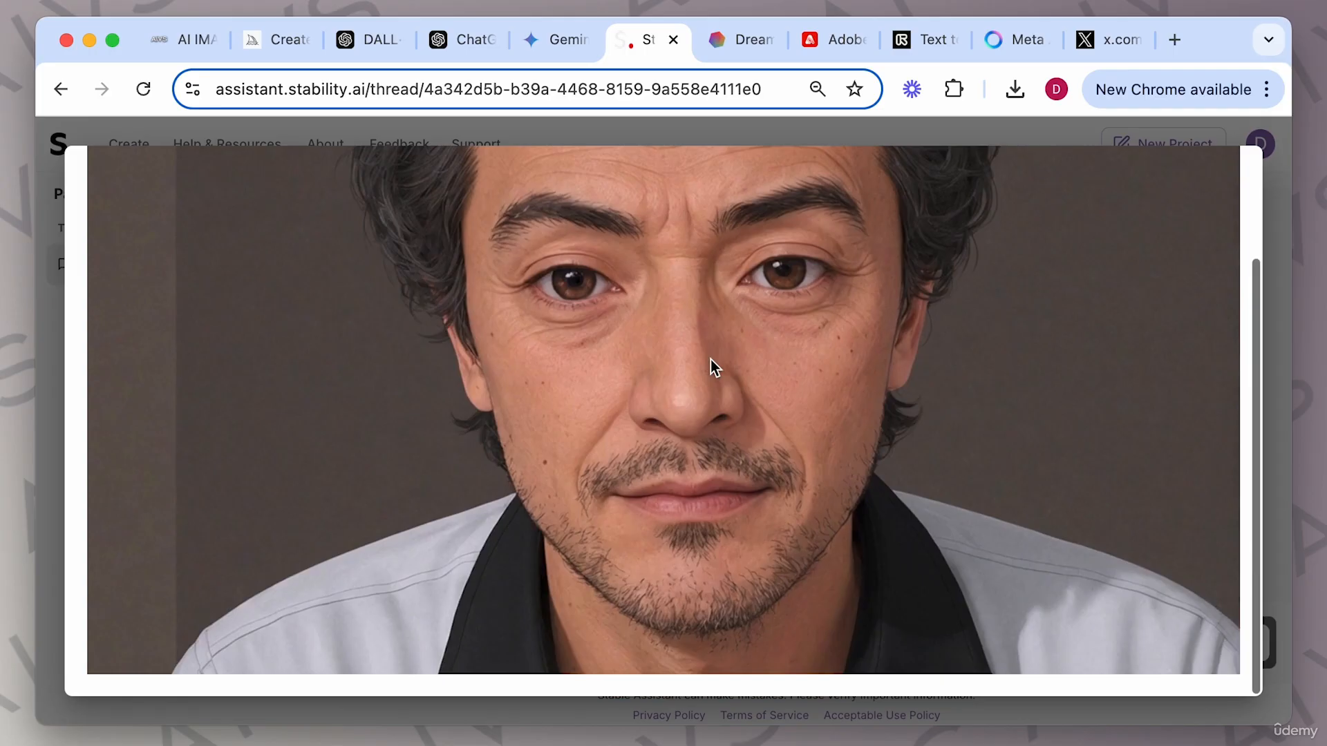
{"action": "scroll", "coordinate": [711, 360], "scroll_direction": "up", "scroll_amount": 3}
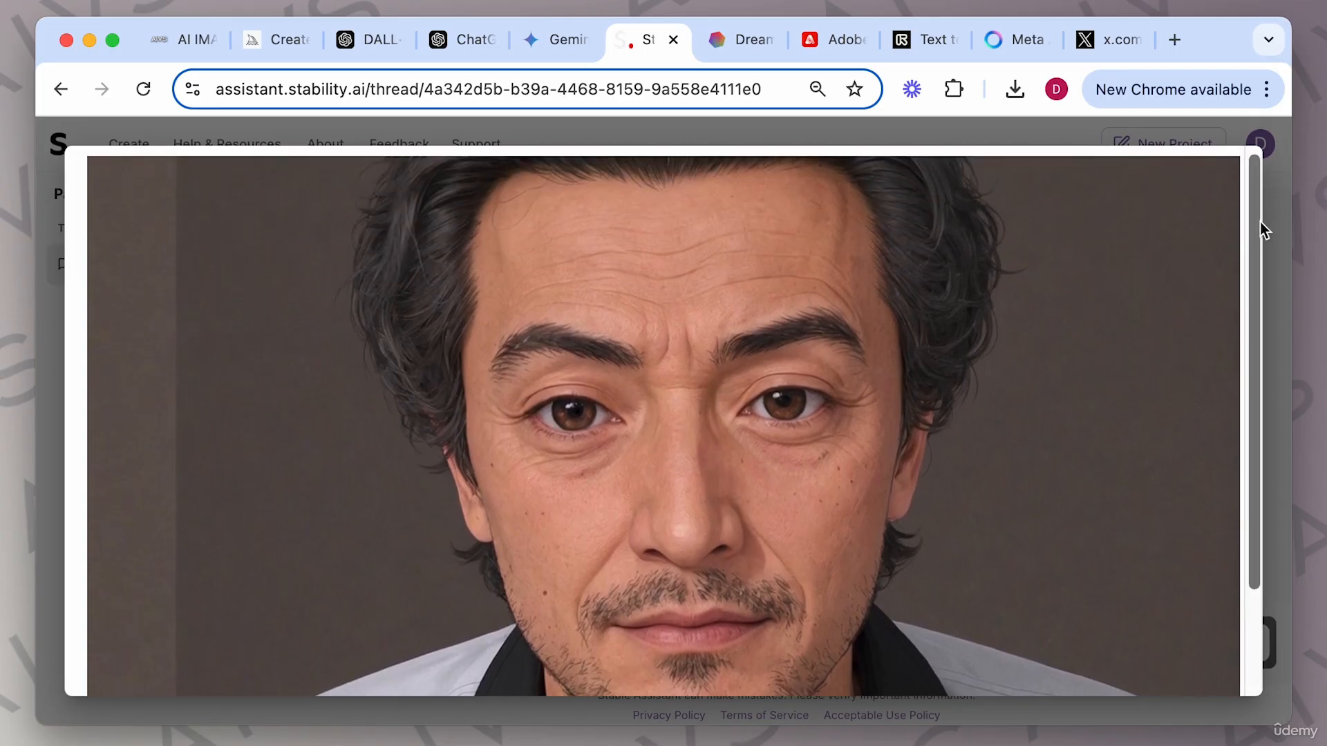
{"action": "left_click", "coordinate": [1273, 231]}
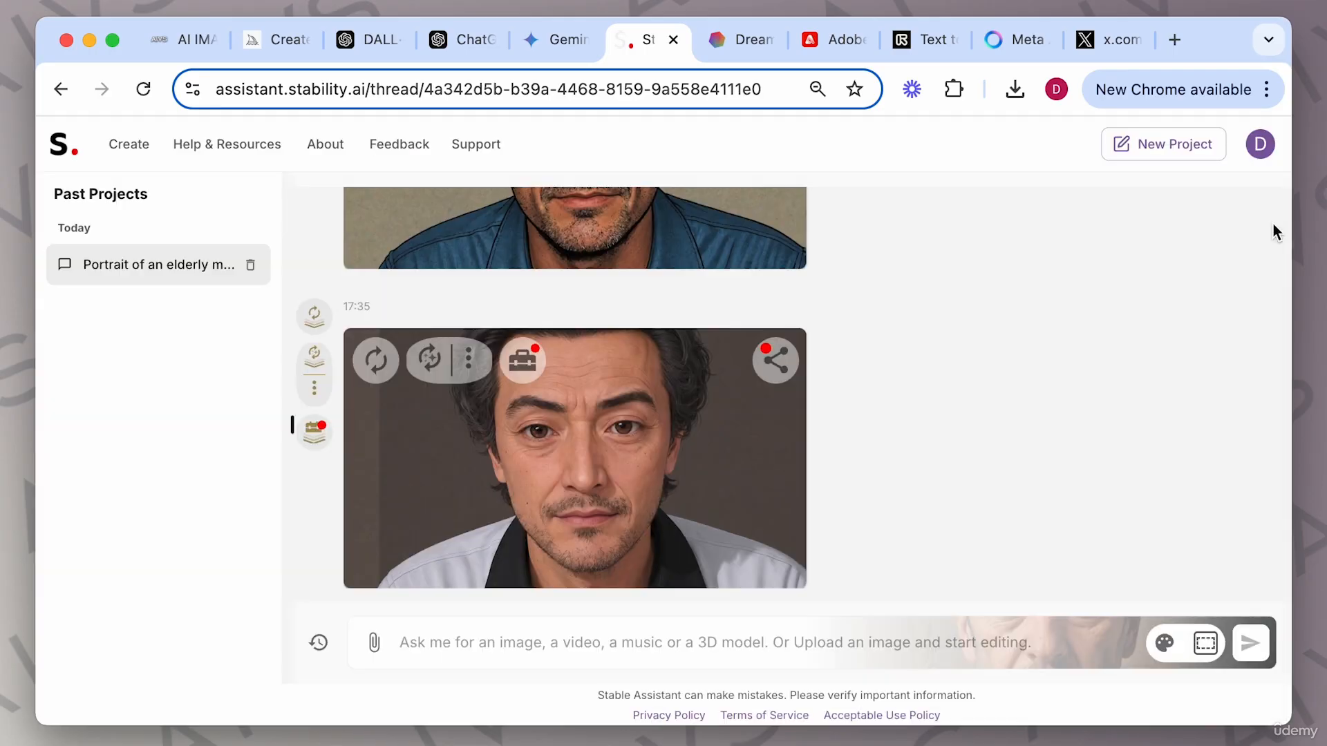
Reinvent the latest portrait using the most recent New Image with Same Structure settings.
{"action": "left_click", "coordinate": [424, 359]}
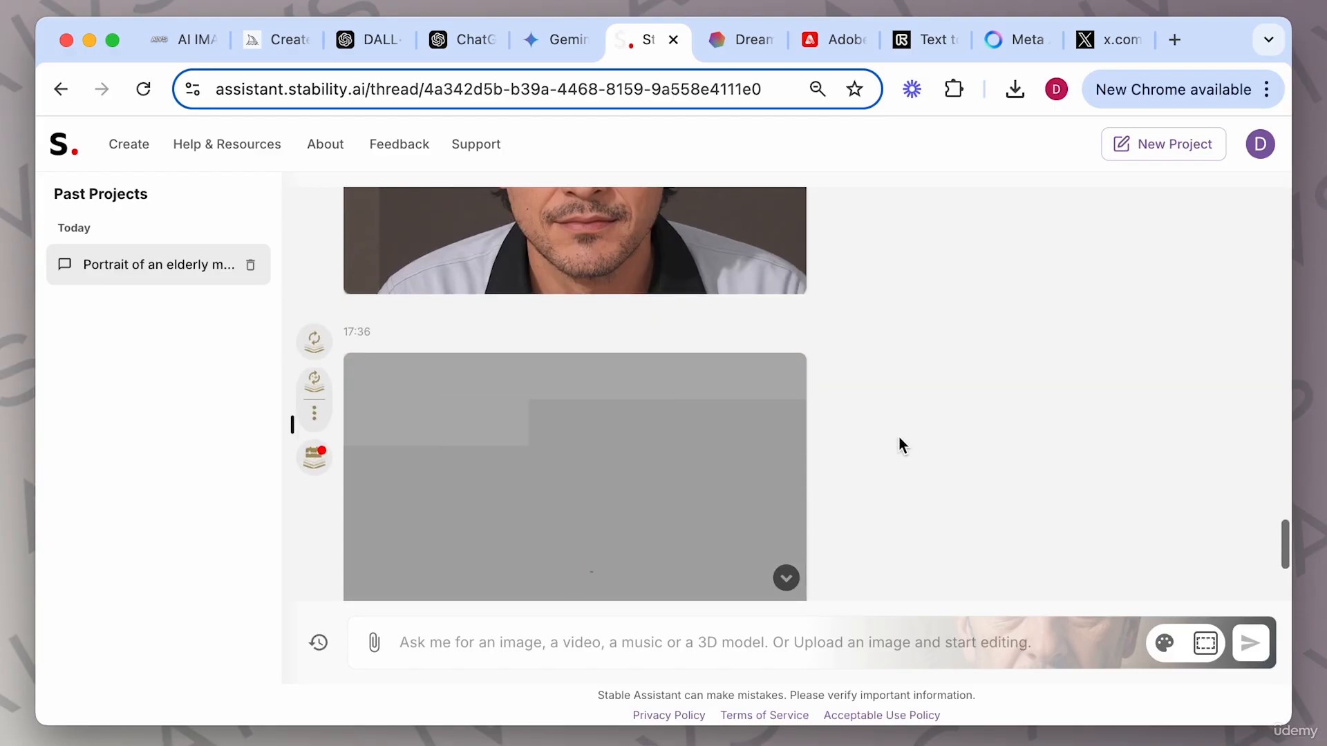
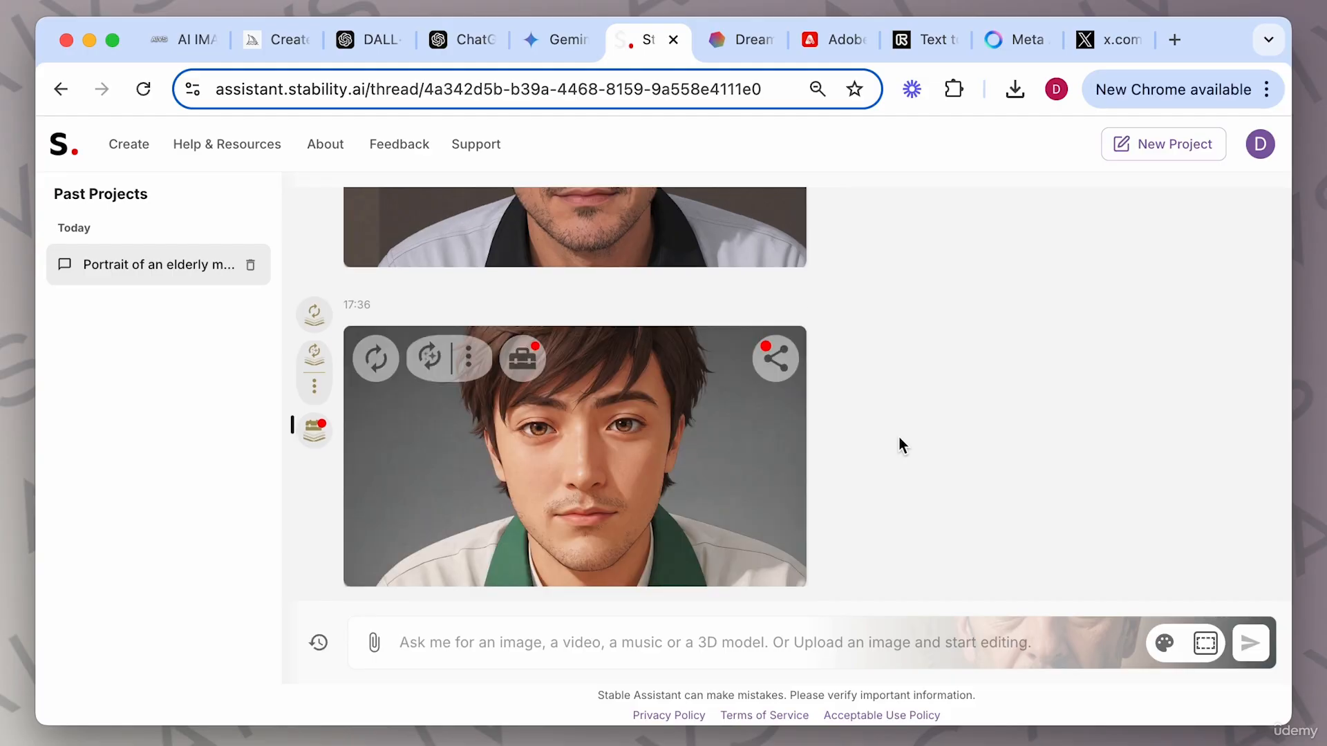
View the latest anime-style portrait enlarged in the image viewer, then close it.
{"action": "scroll", "coordinate": [902, 411], "scroll_direction": "up", "scroll_amount": 3}
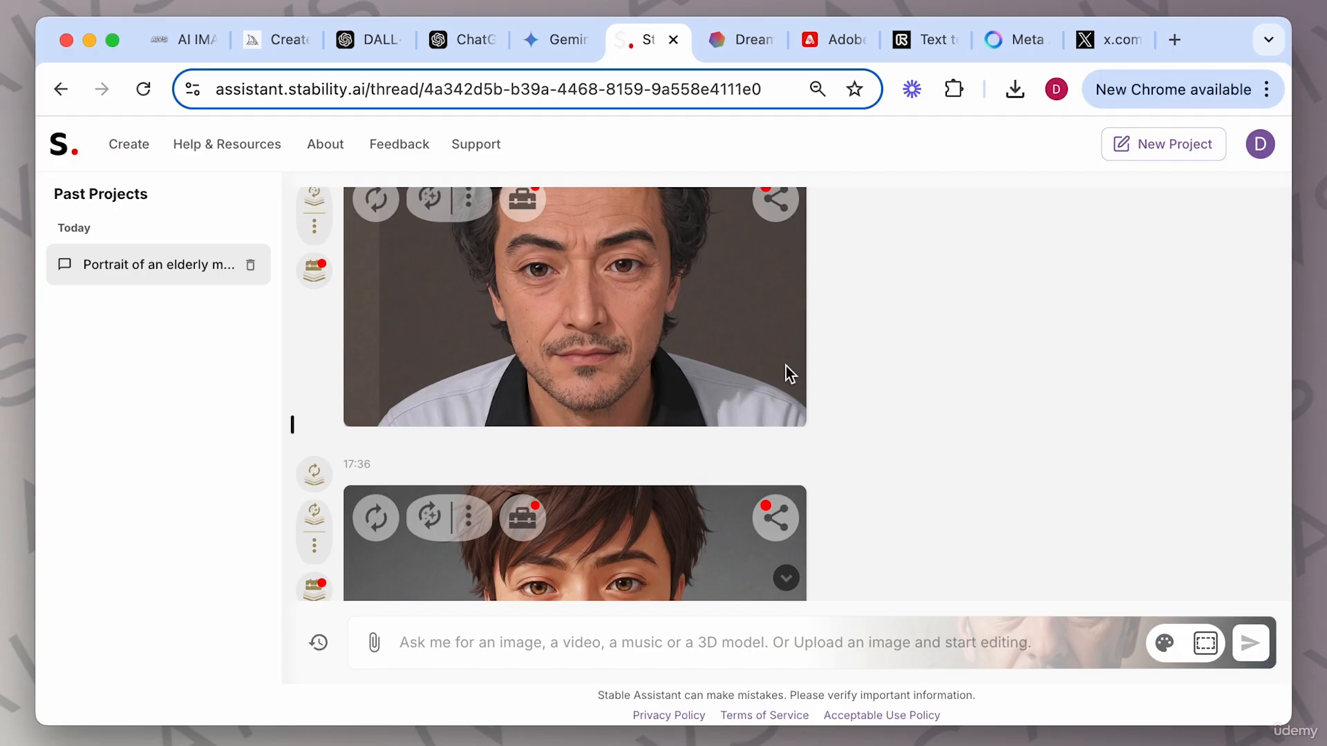
{"action": "scroll", "coordinate": [786, 366], "scroll_direction": "down", "scroll_amount": 3}
{"action": "left_click", "coordinate": [673, 411]}
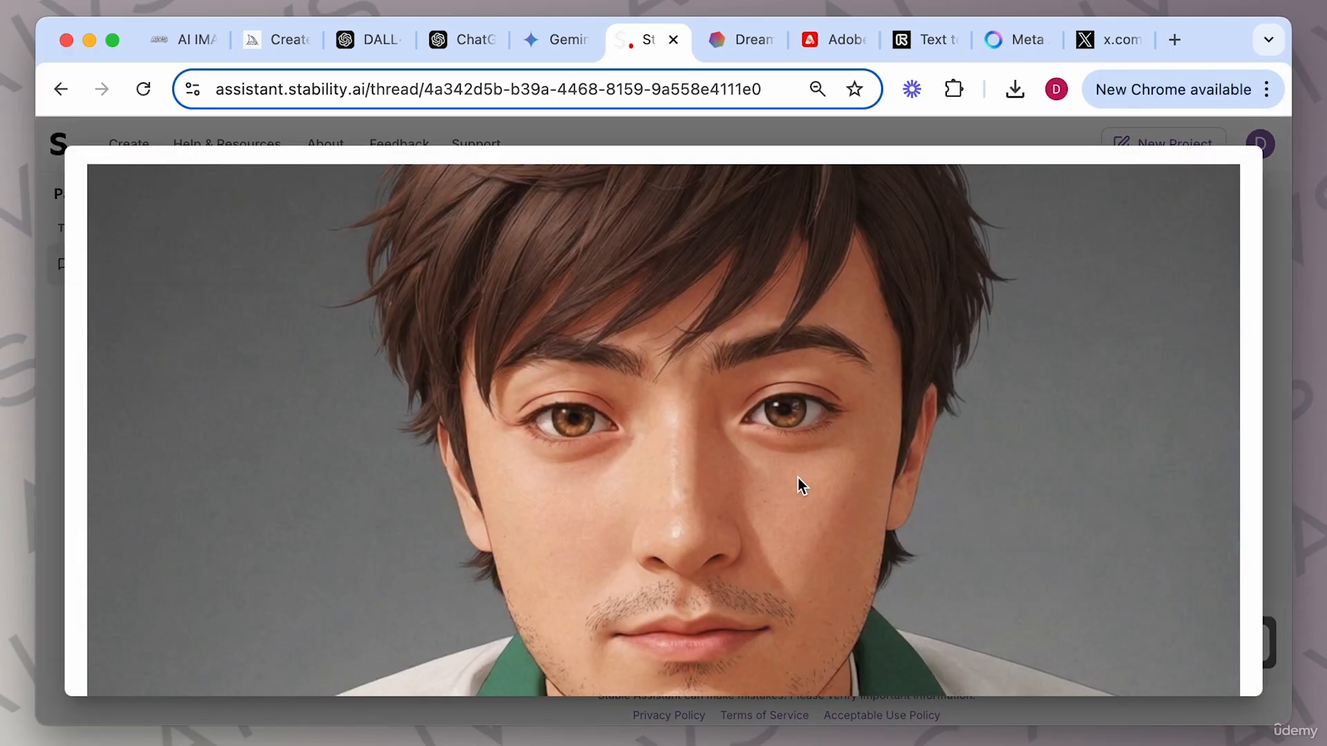
{"action": "scroll", "coordinate": [797, 478], "scroll_direction": "down", "scroll_amount": 3}
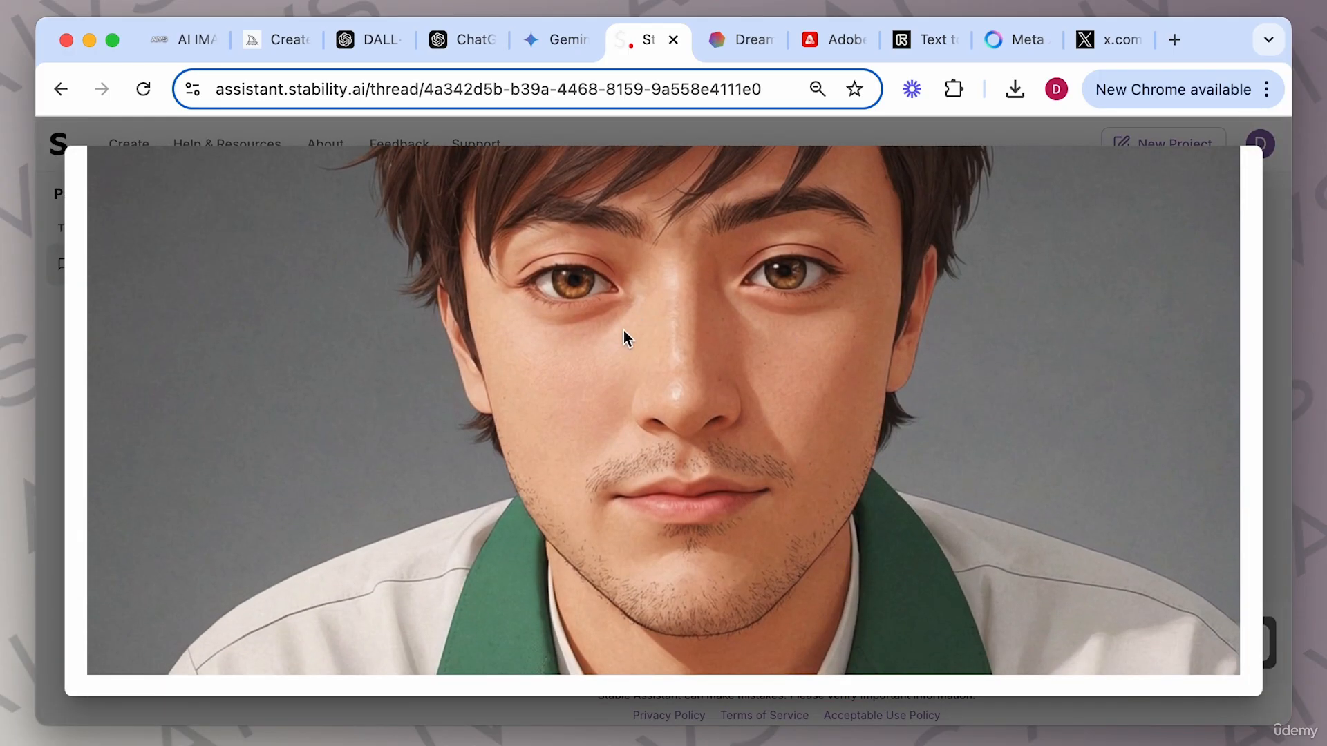
{"action": "scroll", "coordinate": [817, 374], "scroll_direction": "up", "scroll_amount": 1}
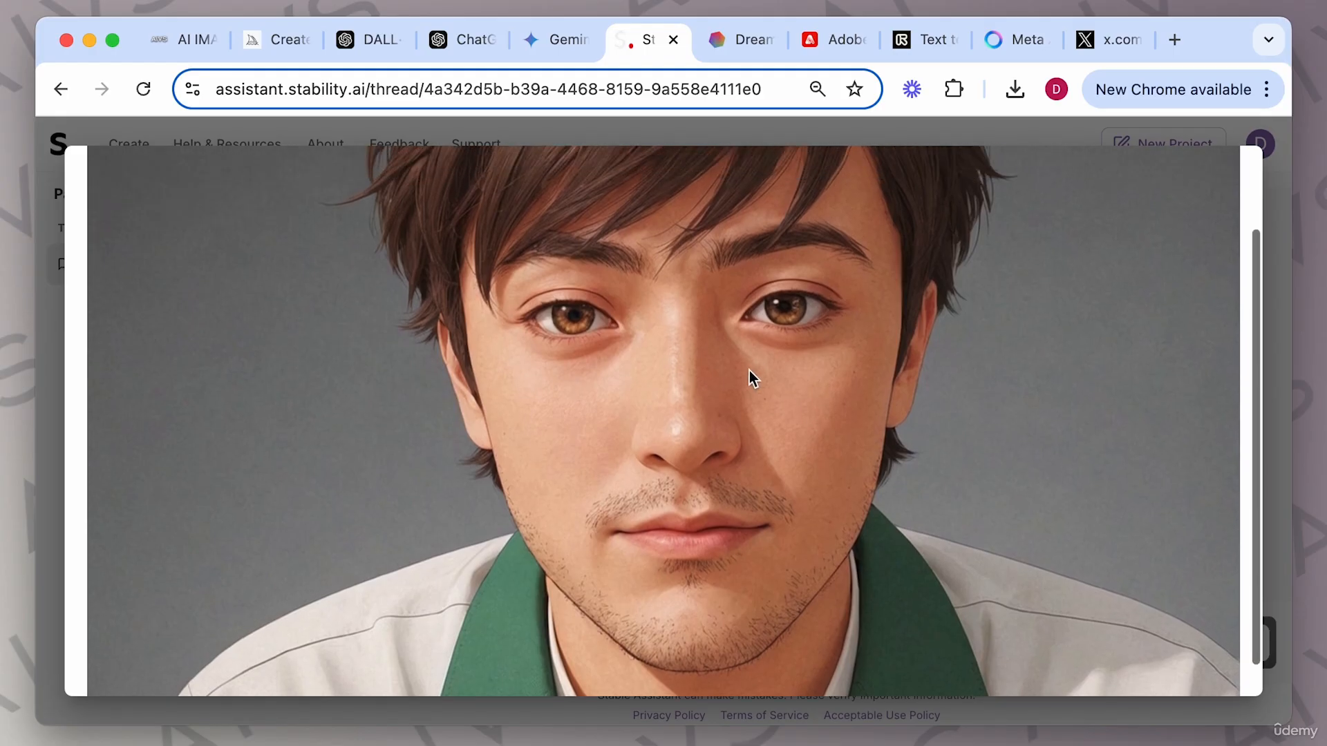
{"action": "scroll", "coordinate": [807, 417], "scroll_direction": "up", "scroll_amount": 3}
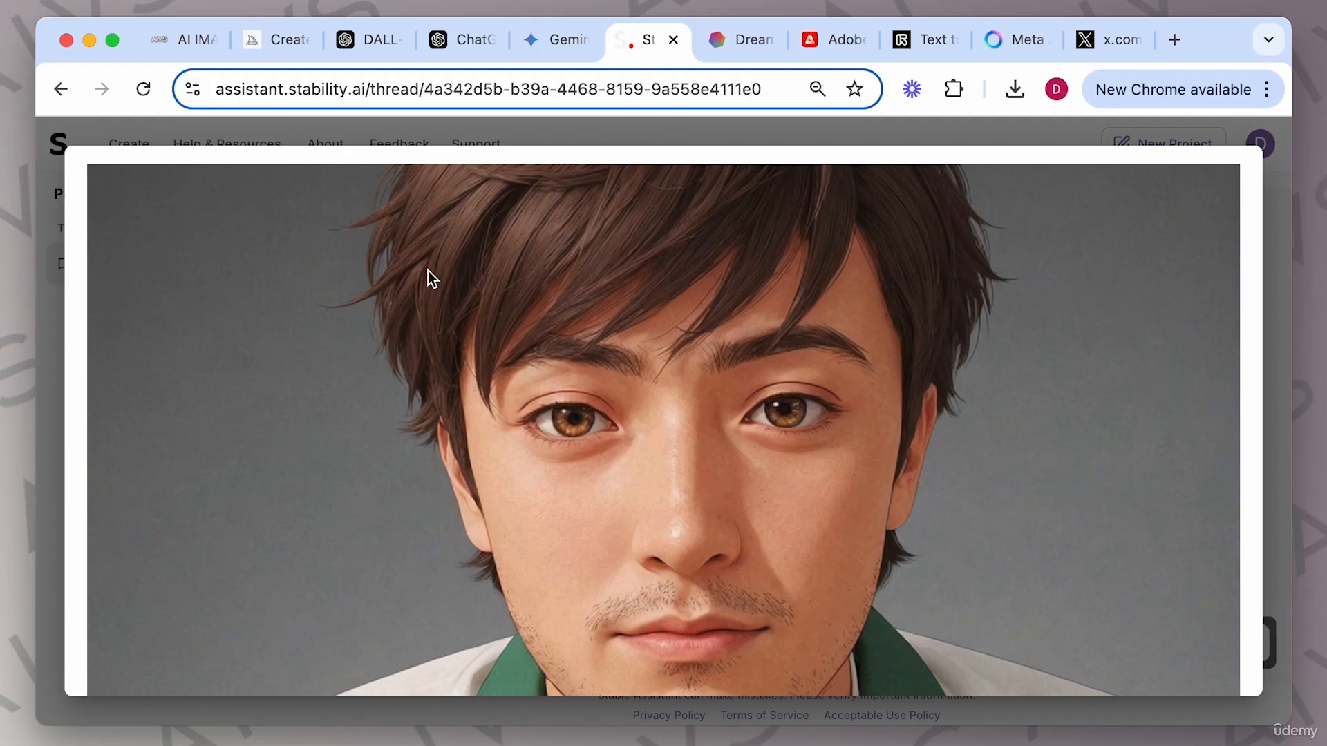
{"action": "scroll", "coordinate": [784, 379], "scroll_direction": "down", "scroll_amount": 3}
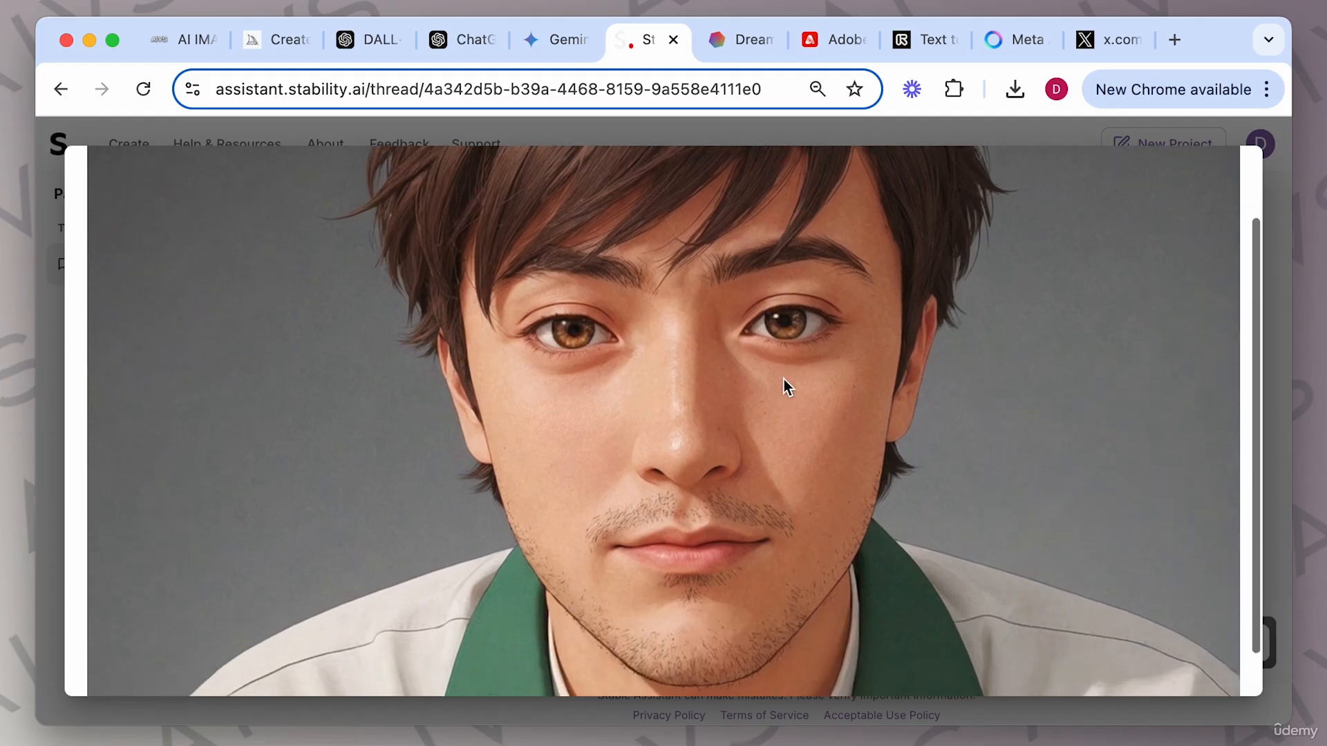
{"action": "scroll", "coordinate": [784, 379], "scroll_direction": "up", "scroll_amount": 3}
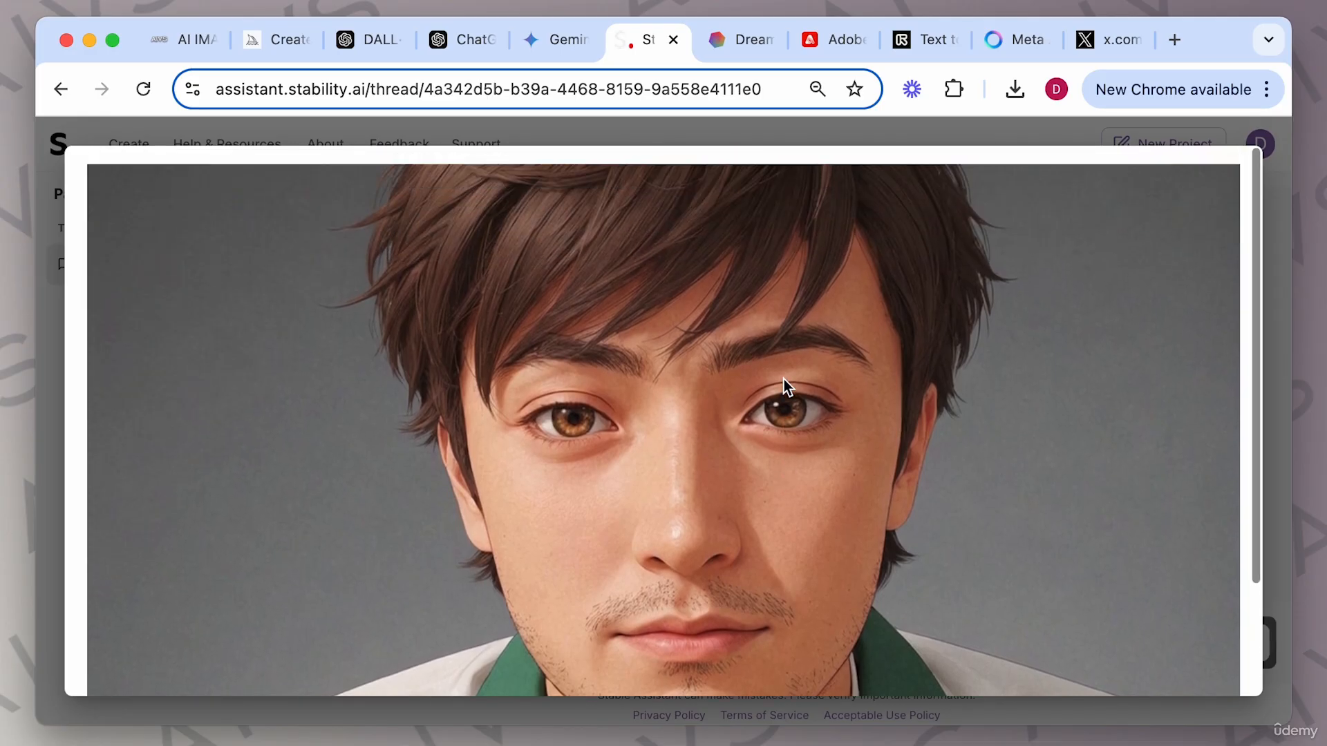
{"action": "left_click", "coordinate": [1277, 248]}
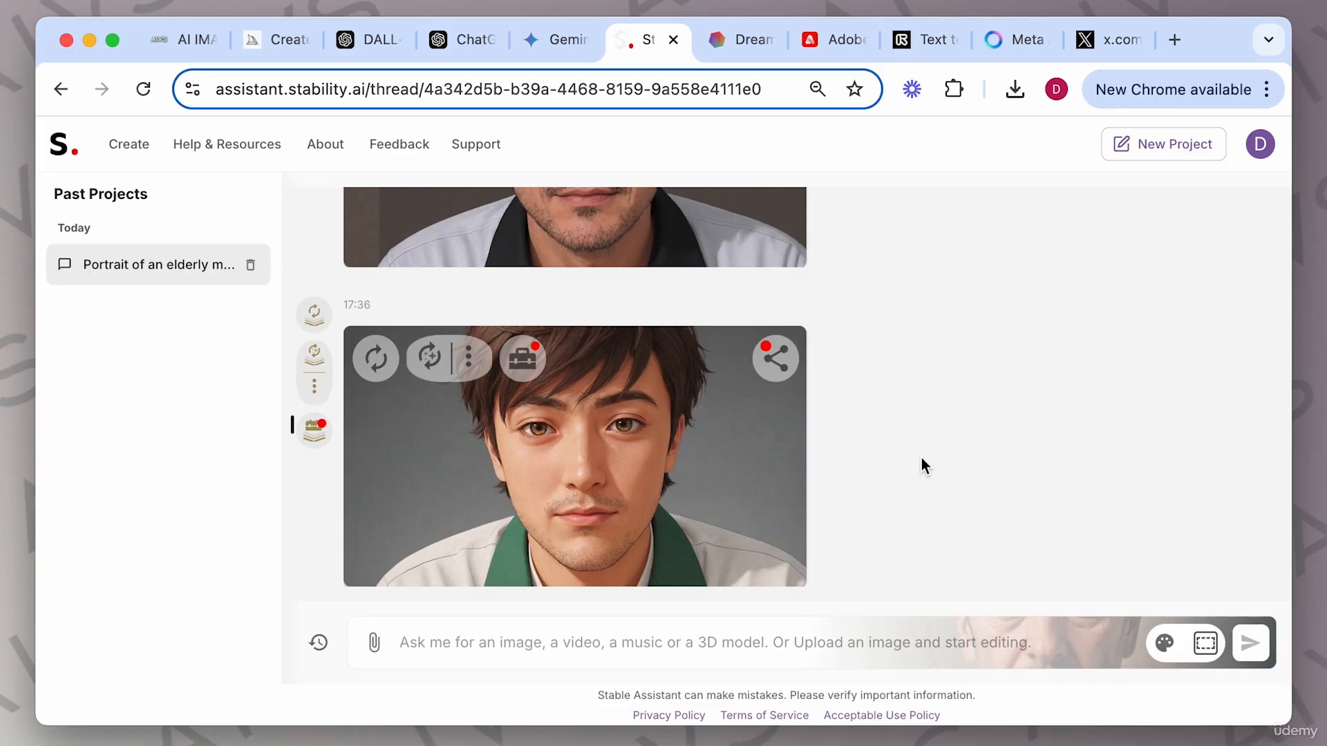
Create a Sketch to Image version of the latest portrait using the prompt "As a pencil sketch".
{"action": "left_click", "coordinate": [468, 357]}
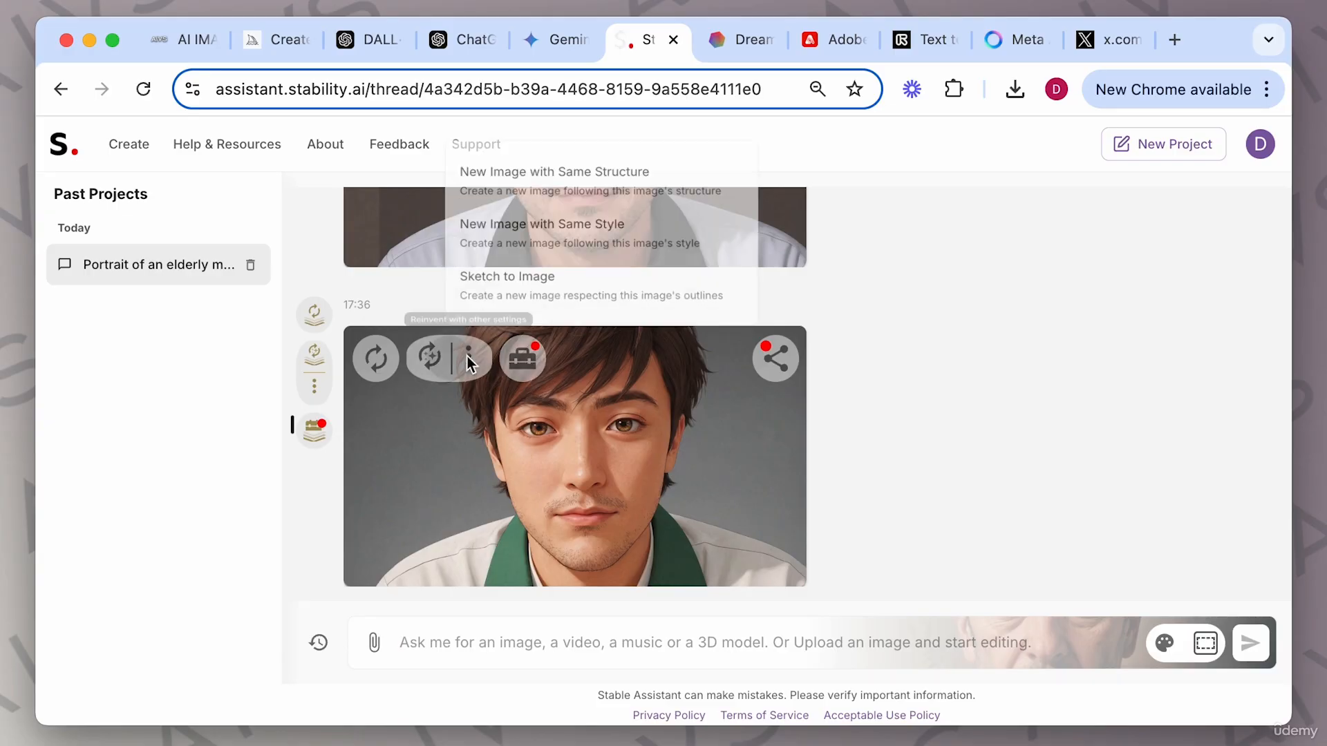
{"action": "left_click", "coordinate": [555, 281]}
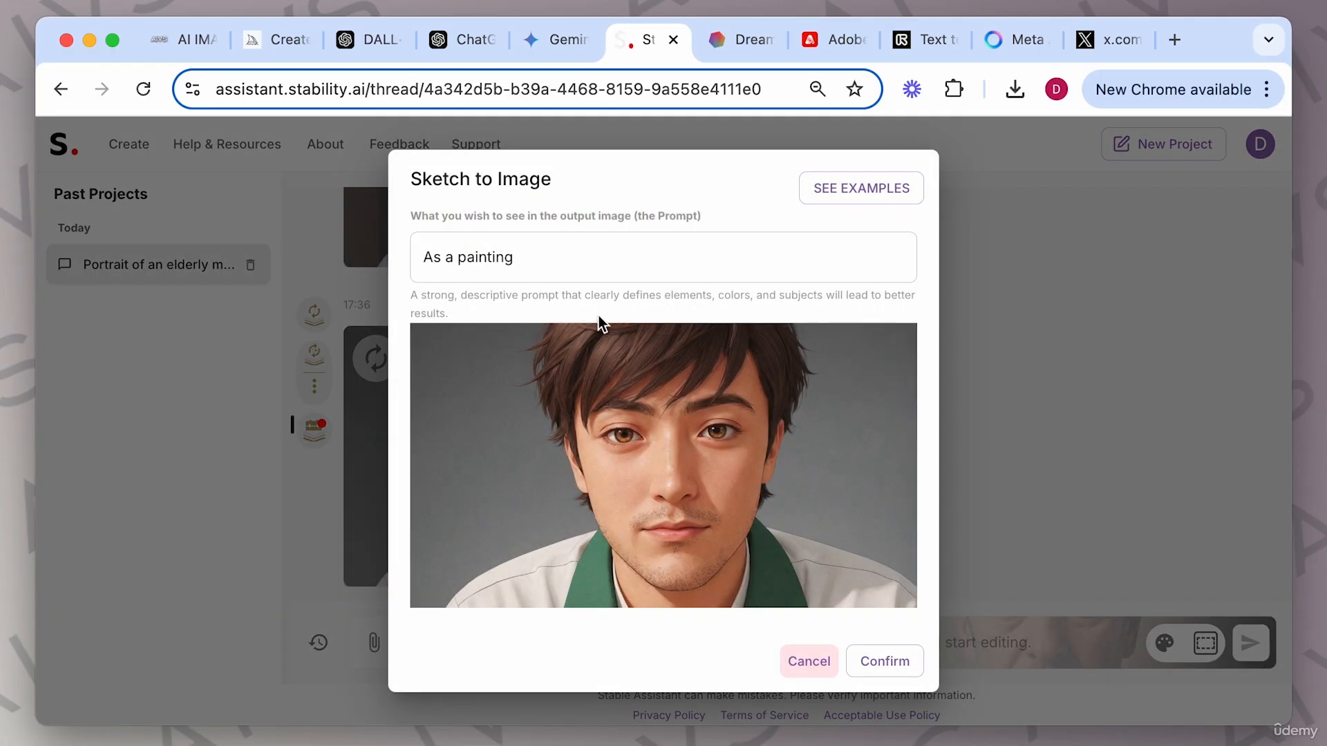
{"action": "left_click", "coordinate": [536, 258]}
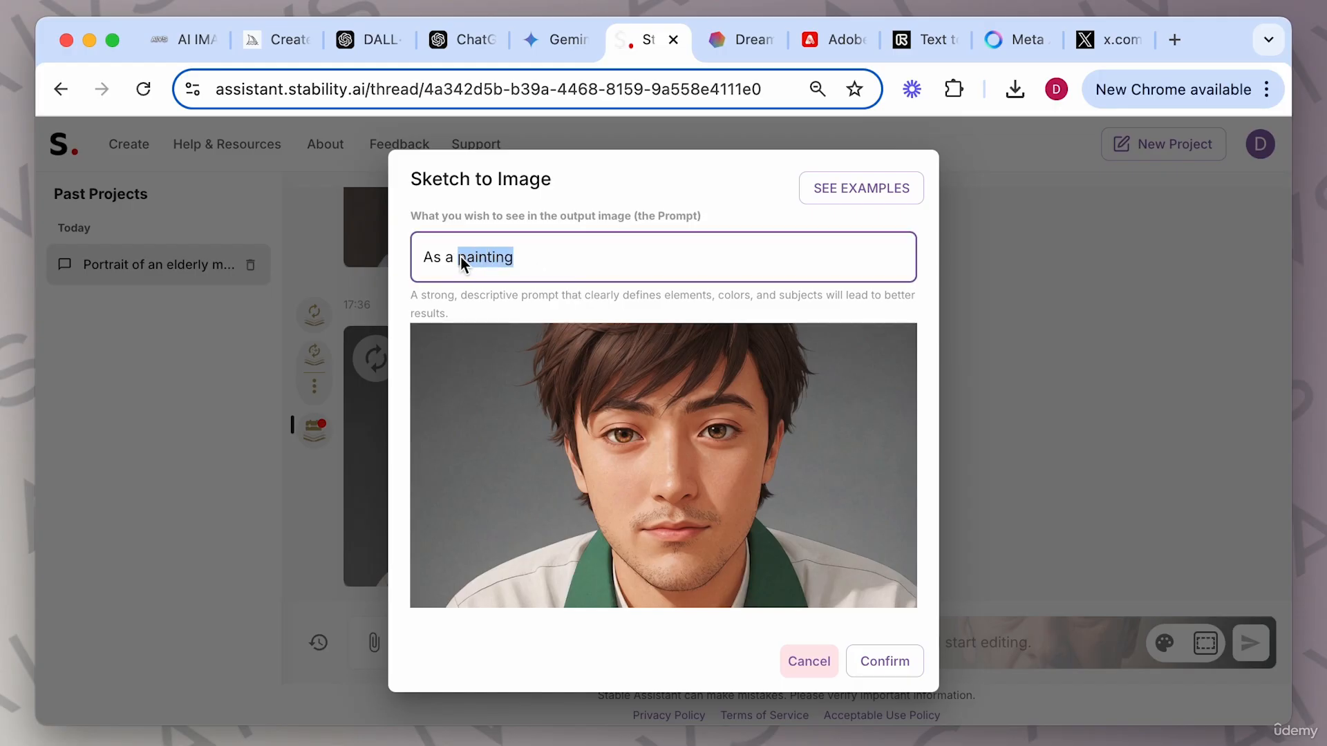
{"action": "type", "text": "pancil sketch"}
{"action": "key", "text": "BackSpace"}
{"action": "type", "text": "e"}
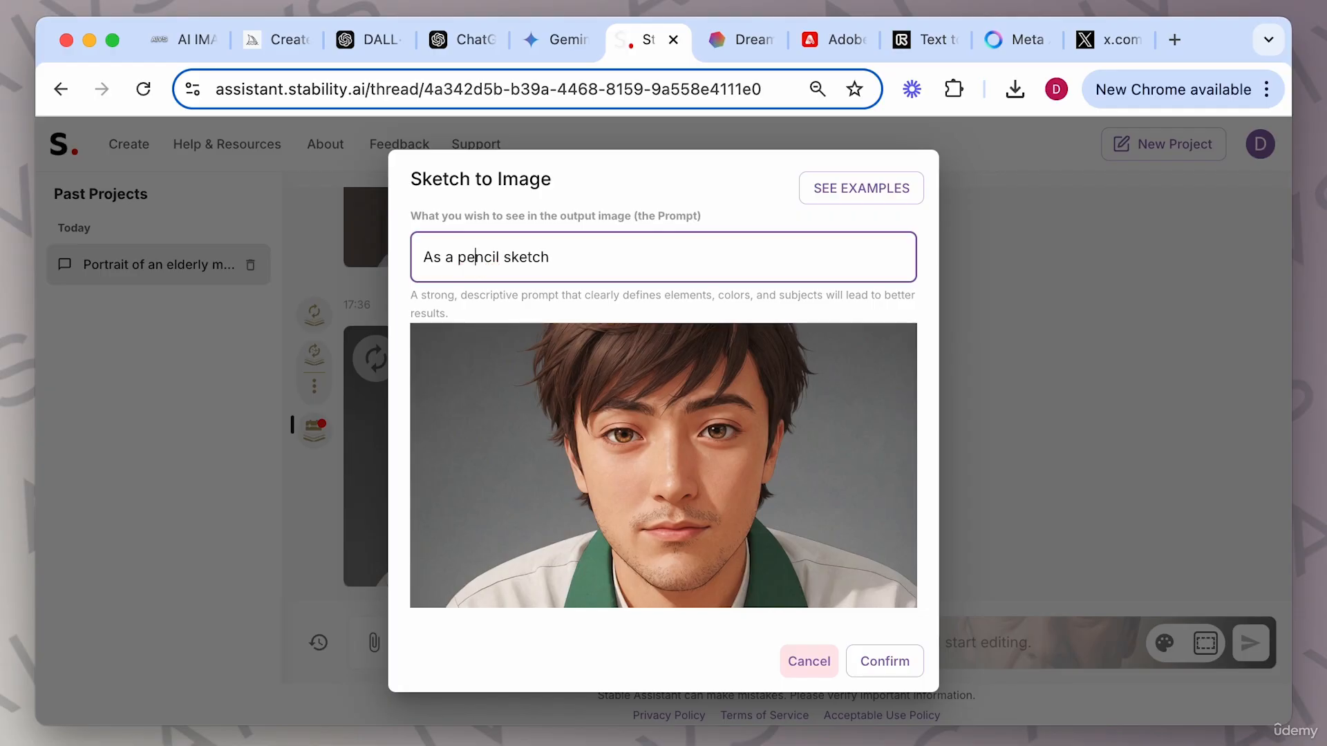
{"action": "left_click", "coordinate": [874, 665]}
View the pencil-sketch portrait enlarged in the image viewer, then close it.
{"action": "left_click", "coordinate": [672, 436]}
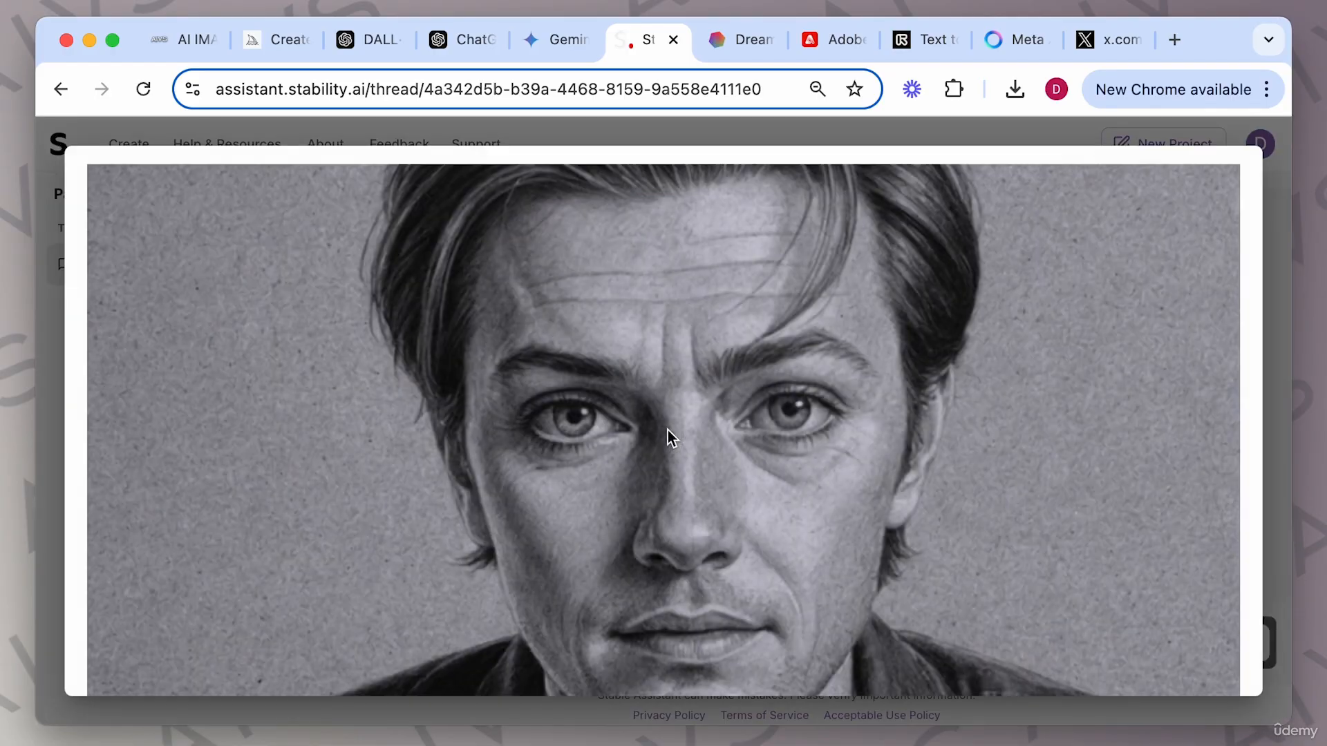
{"action": "scroll", "coordinate": [855, 472], "scroll_direction": "down", "scroll_amount": 3}
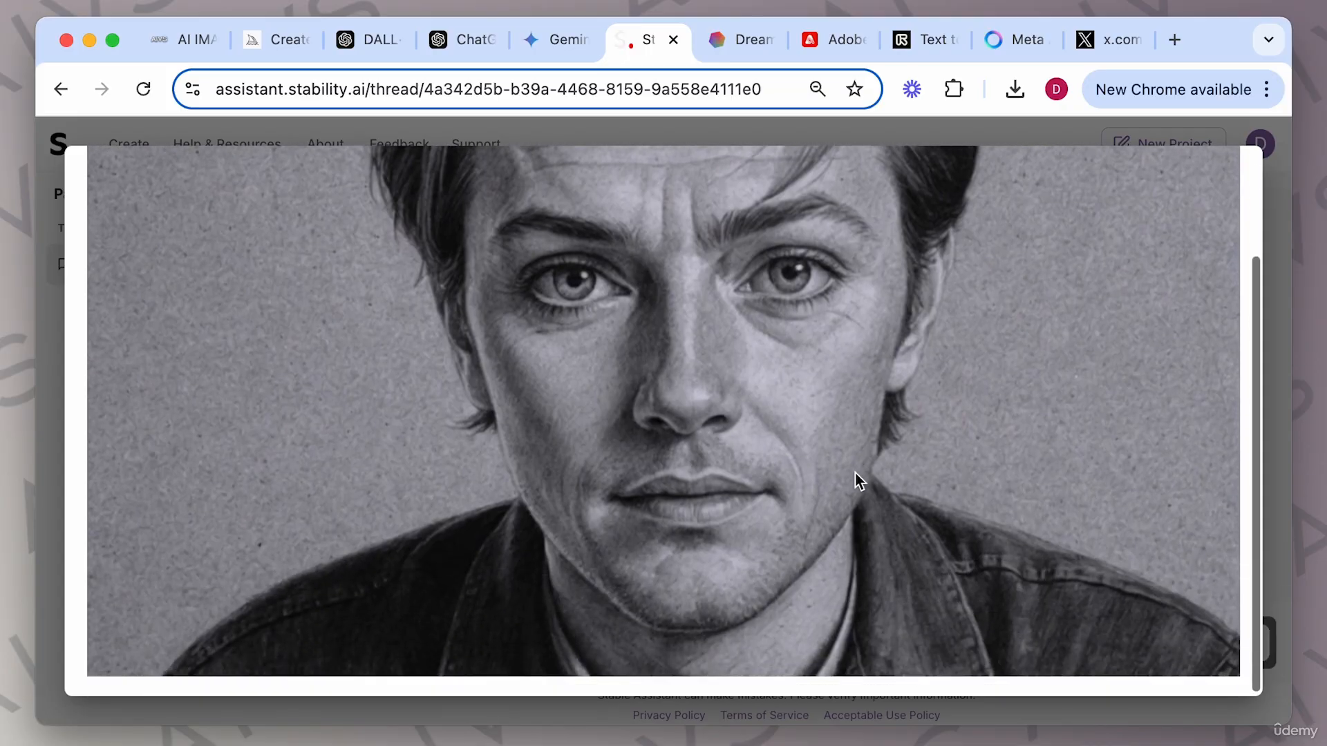
{"action": "scroll", "coordinate": [856, 472], "scroll_direction": "up", "scroll_amount": 1}
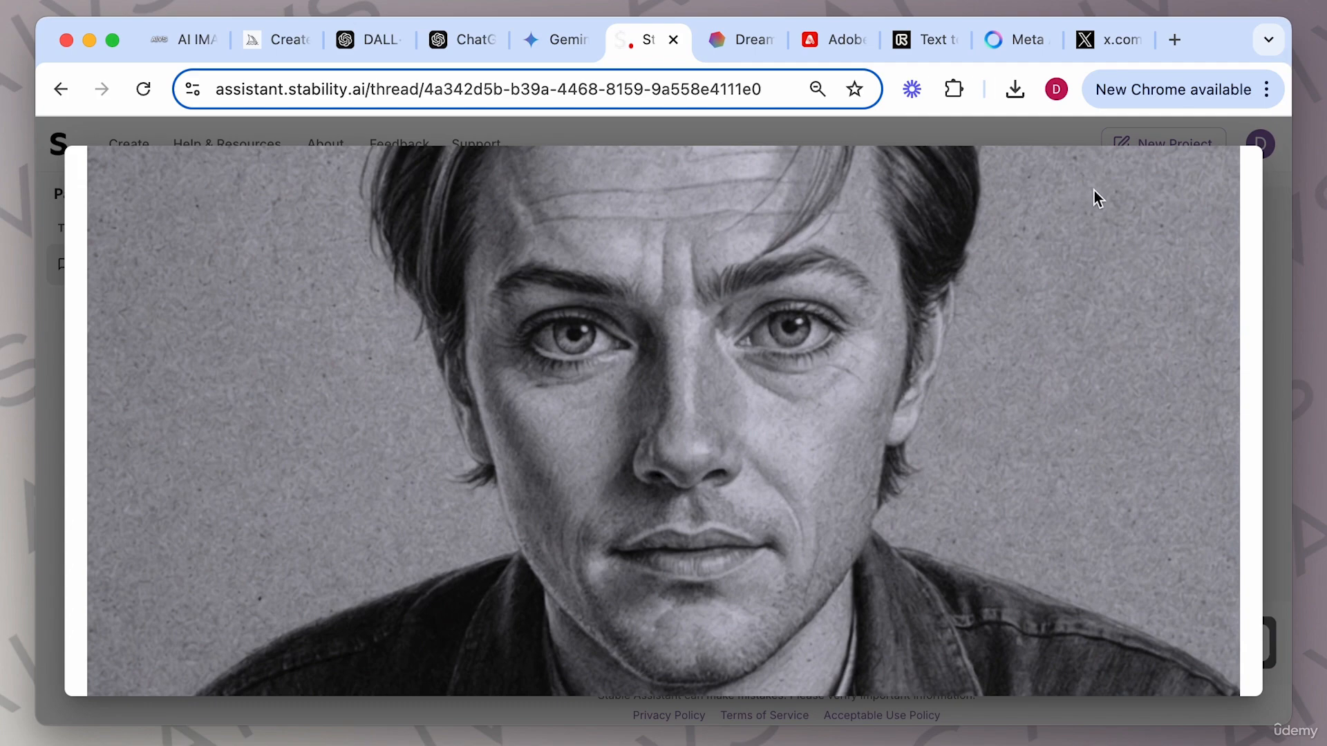
{"action": "left_click", "coordinate": [1274, 349]}
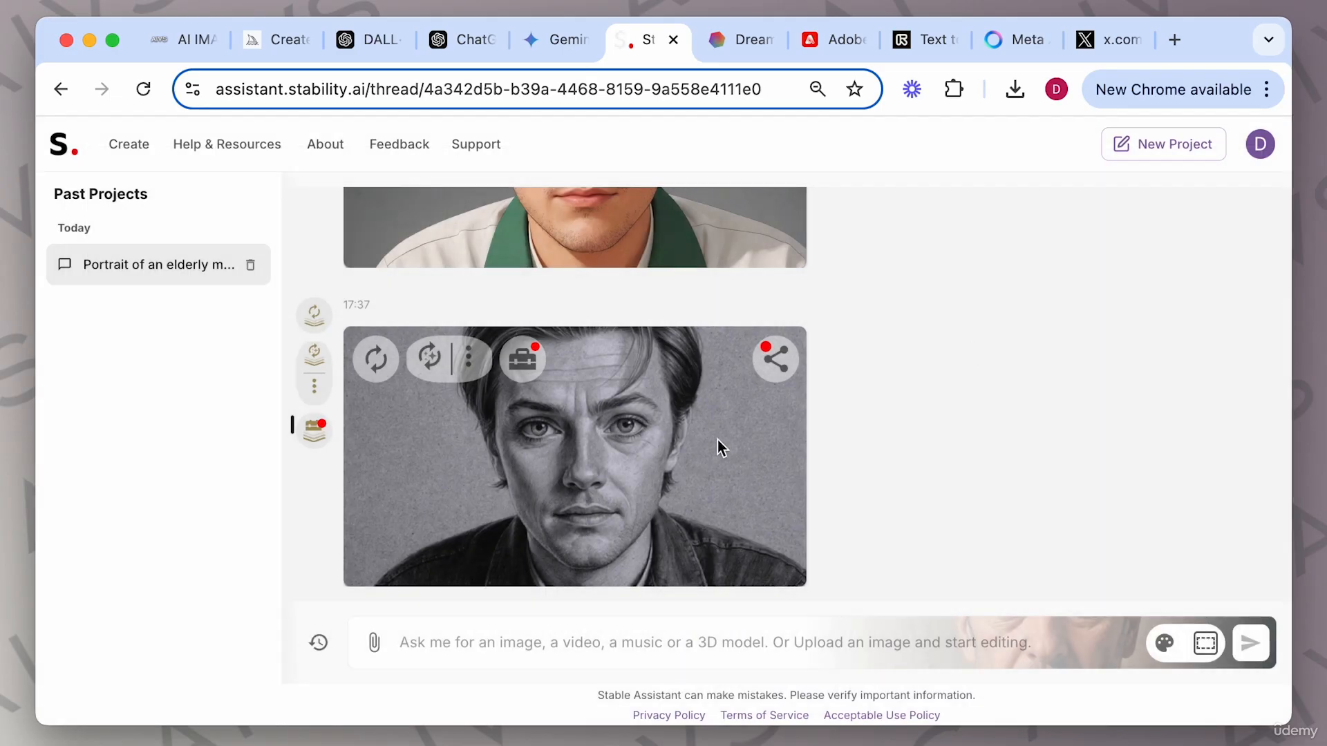
Regenerate the pencil-sketch portrait and view the new result enlarged in the image viewer.
{"action": "left_click", "coordinate": [426, 358]}
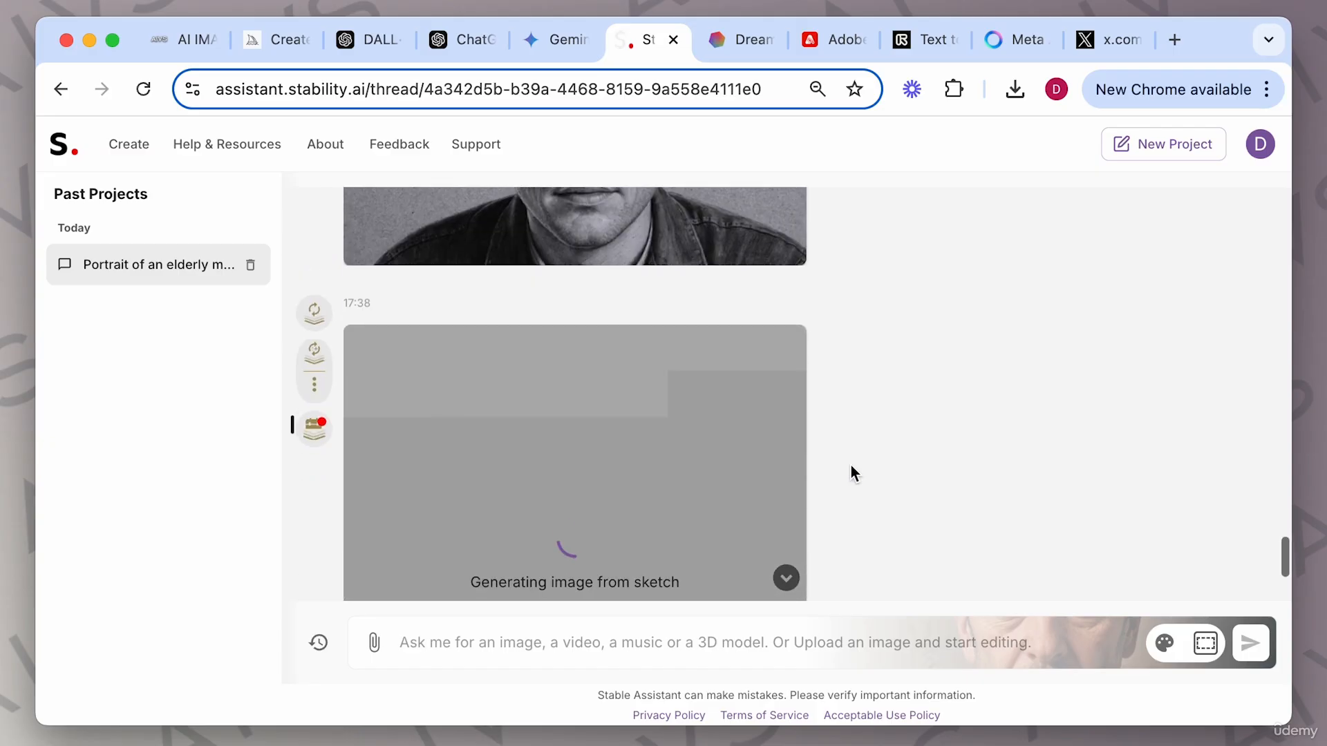
{"action": "left_click", "coordinate": [575, 437]}
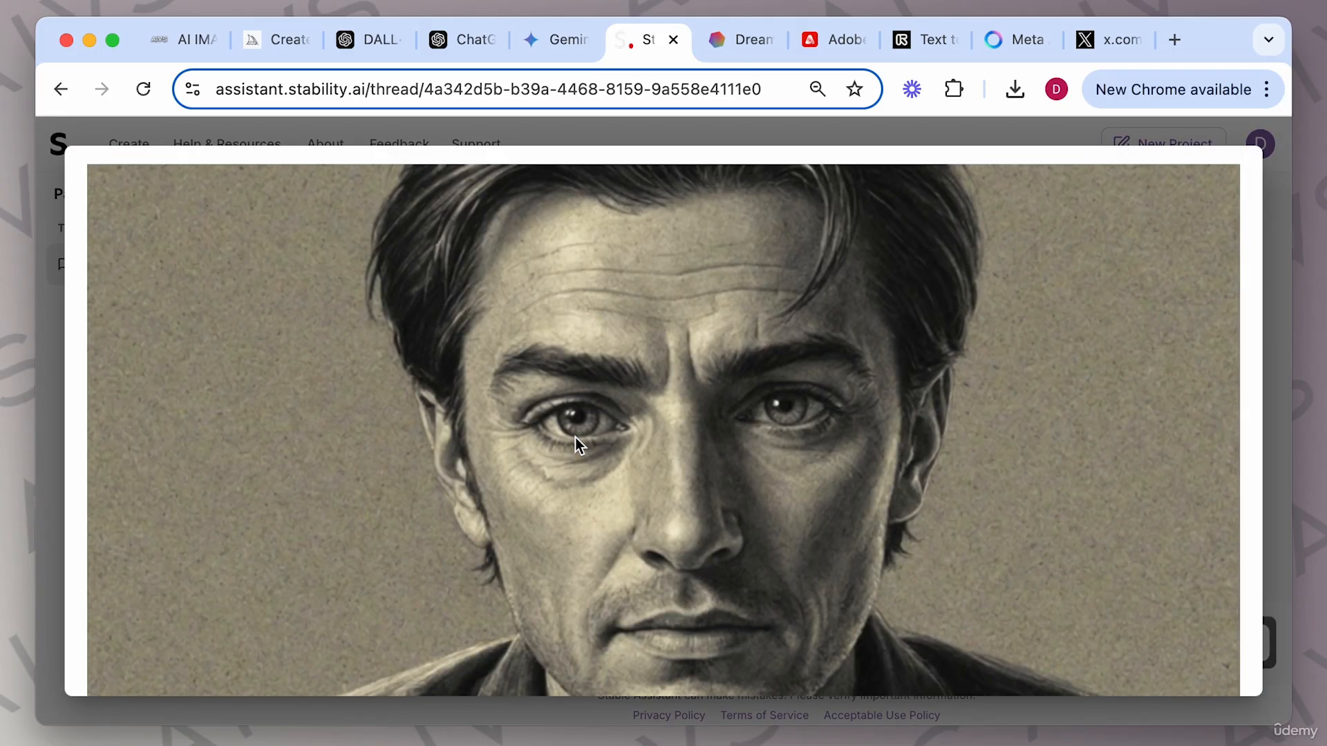
{"action": "scroll", "coordinate": [773, 487], "scroll_direction": "down", "scroll_amount": 2}
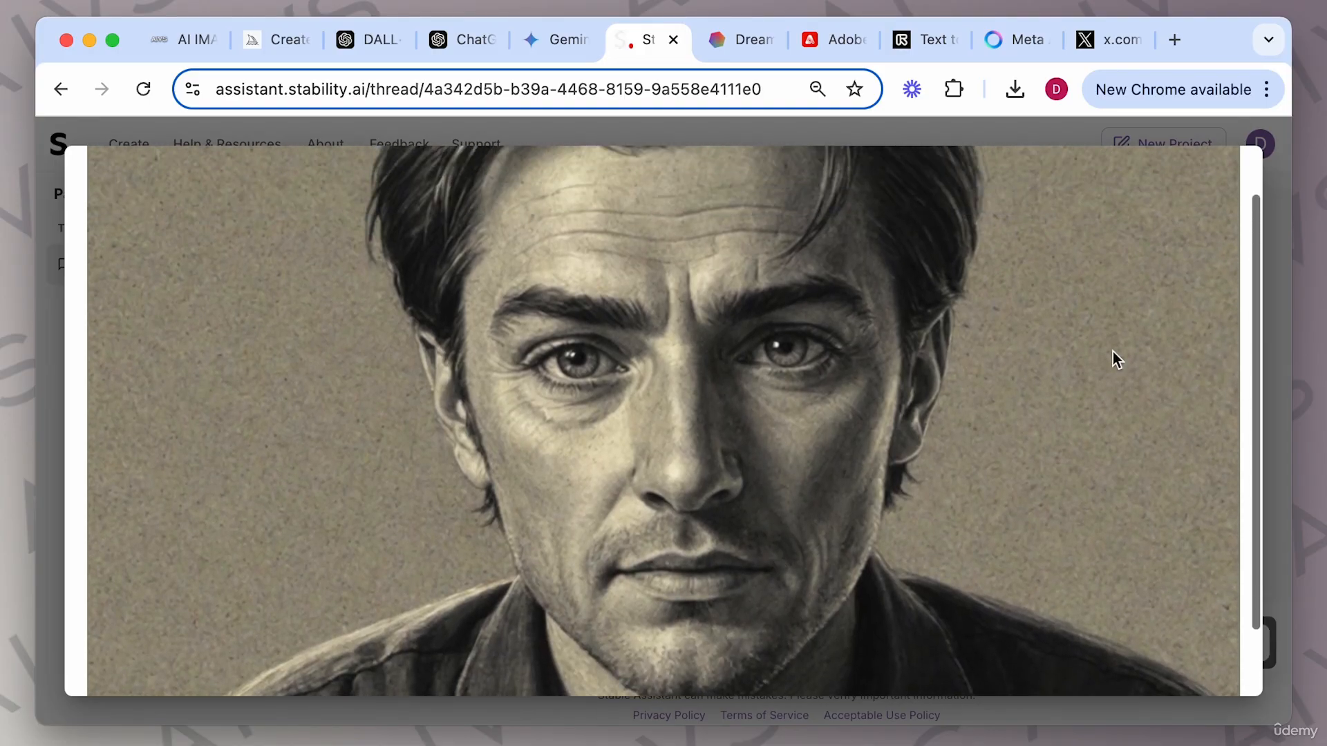
{"action": "left_click", "coordinate": [1277, 363]}
Compare the two pencil-sketch portraits in the thread, viewing the latest one enlarged.
{"action": "scroll", "coordinate": [778, 380], "scroll_direction": "up", "scroll_amount": 3}
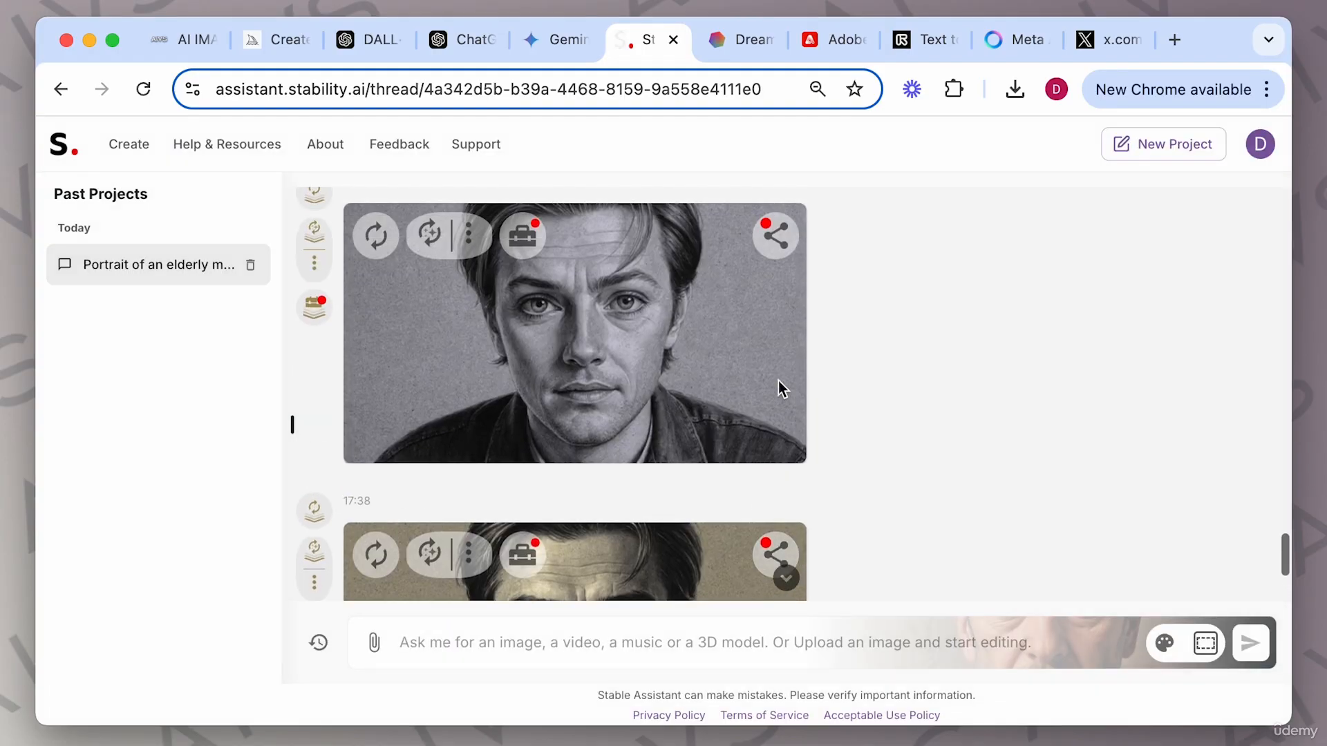
{"action": "scroll", "coordinate": [608, 332], "scroll_direction": "down", "scroll_amount": 3}
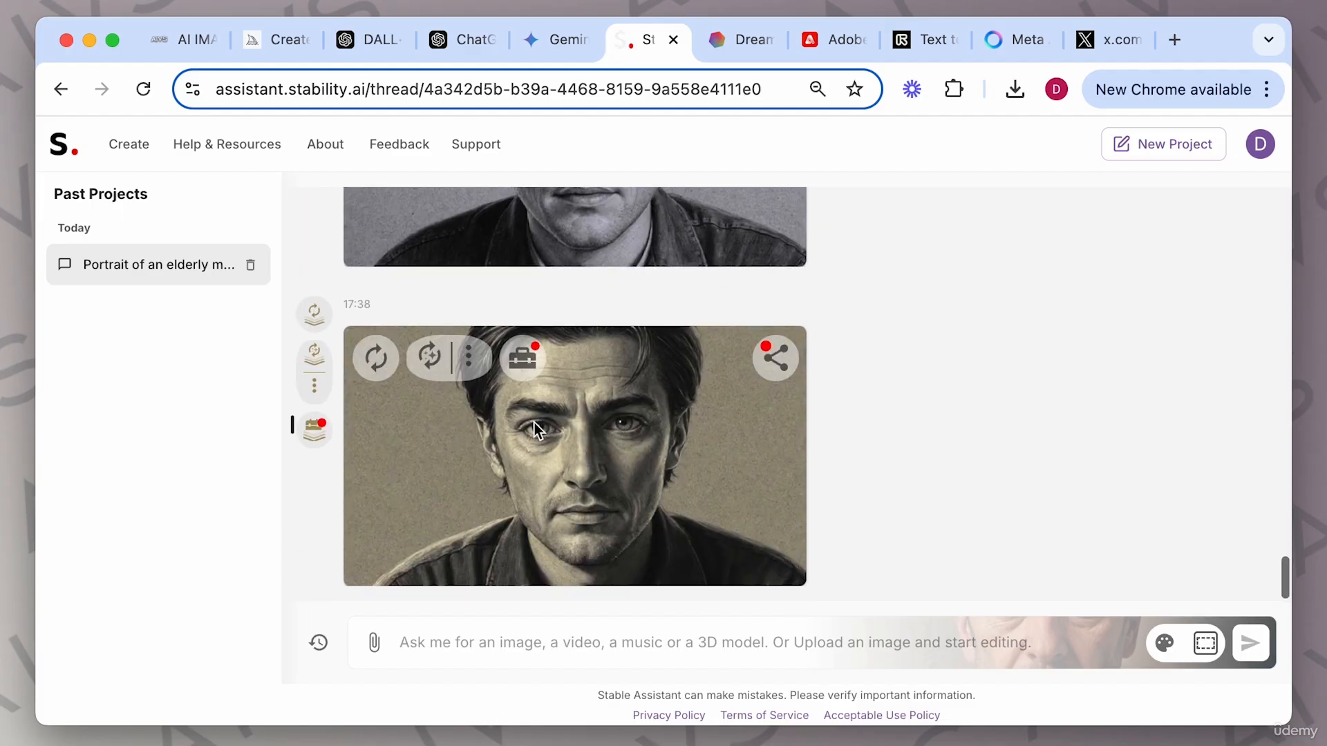
{"action": "scroll", "coordinate": [622, 325], "scroll_direction": "up", "scroll_amount": 3}
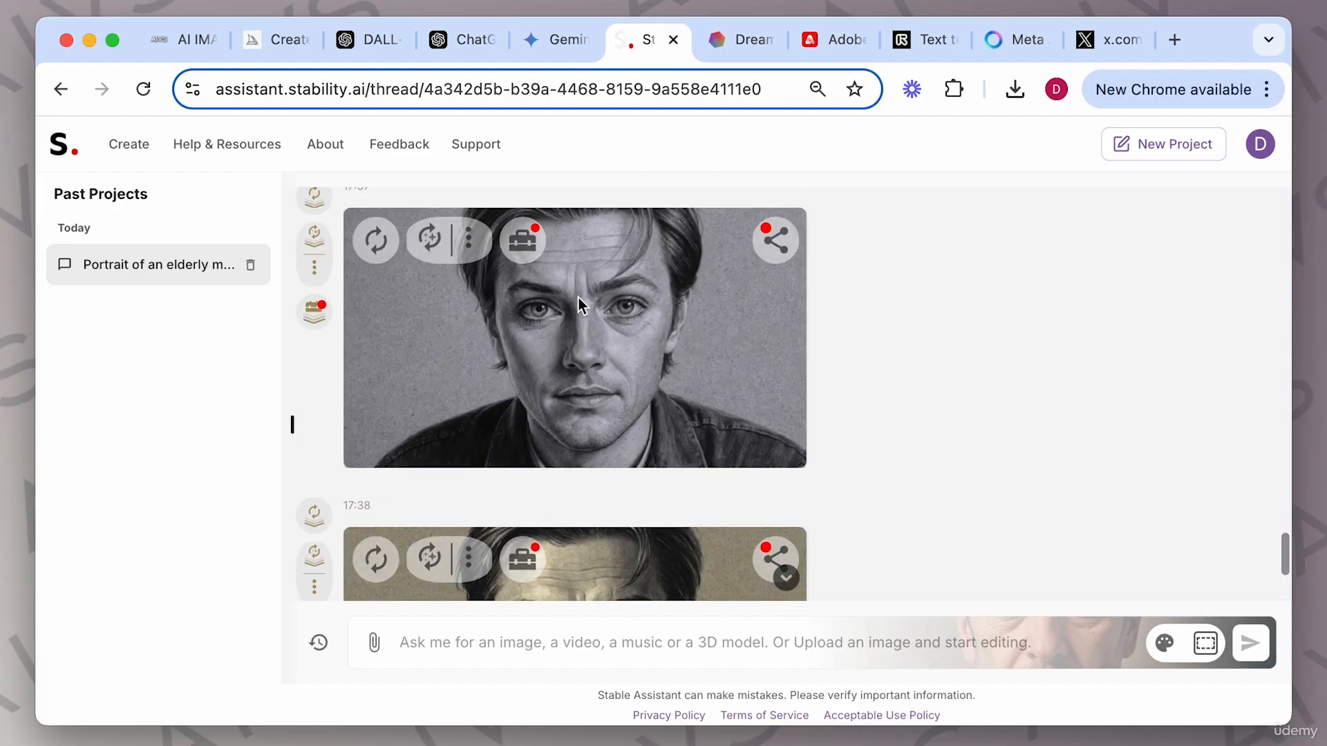
{"action": "scroll", "coordinate": [608, 387], "scroll_direction": "down", "scroll_amount": 3}
{"action": "scroll", "coordinate": [613, 441], "scroll_direction": "down", "scroll_amount": 1}
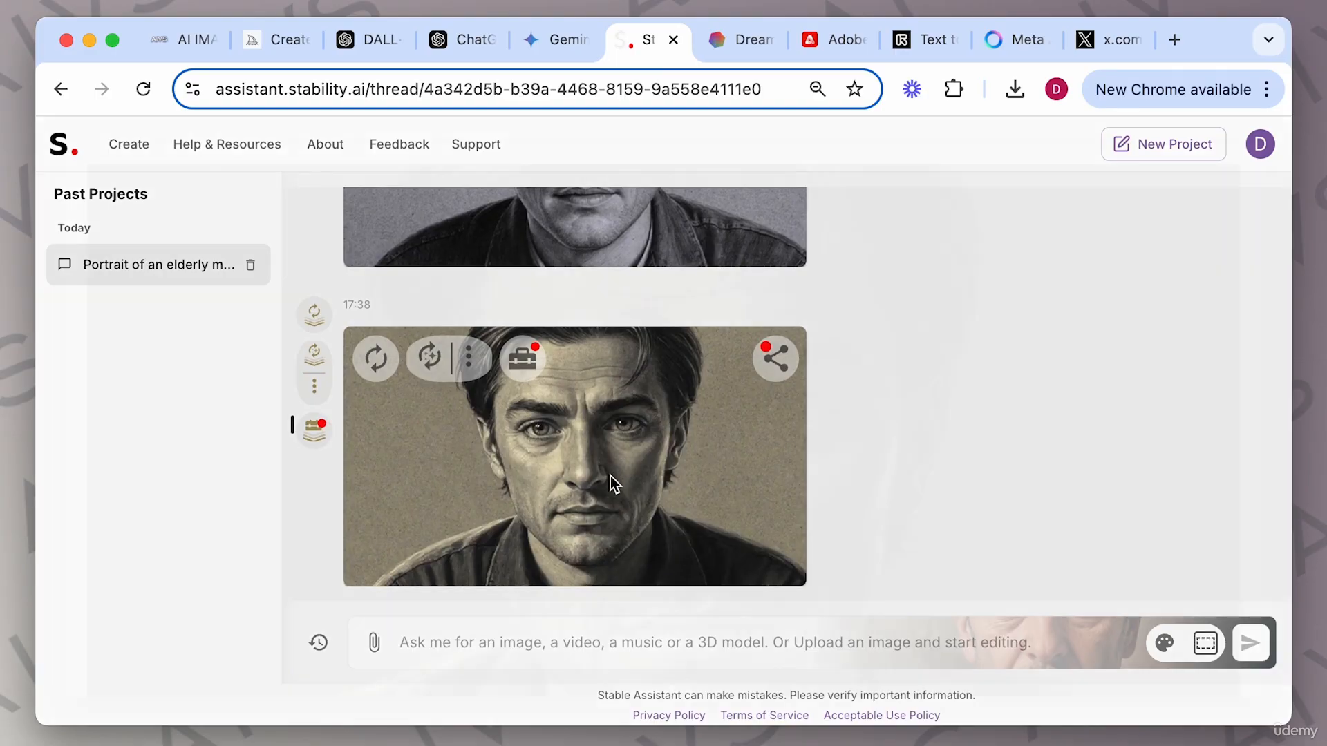
{"action": "left_click", "coordinate": [608, 477]}
{"action": "scroll", "coordinate": [647, 475], "scroll_direction": "down", "scroll_amount": 3}
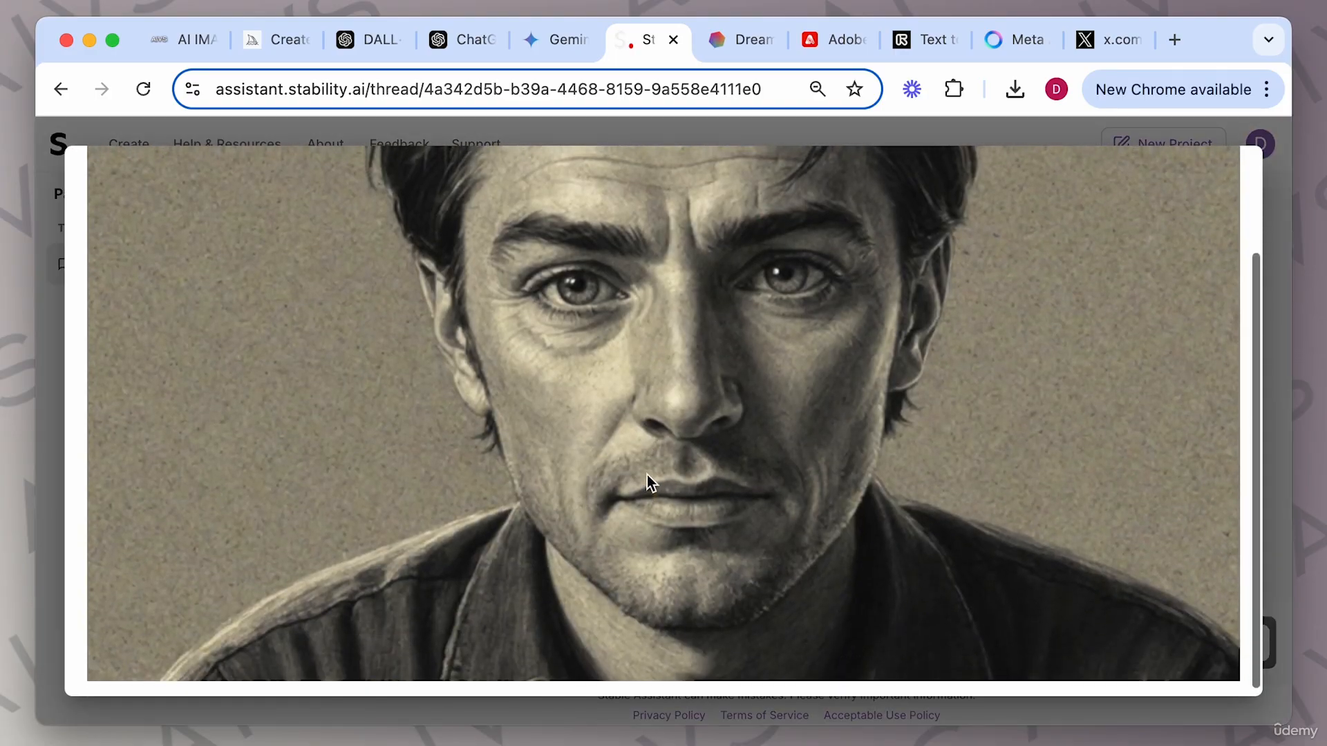
{"action": "scroll", "coordinate": [647, 475], "scroll_direction": "up", "scroll_amount": 1}
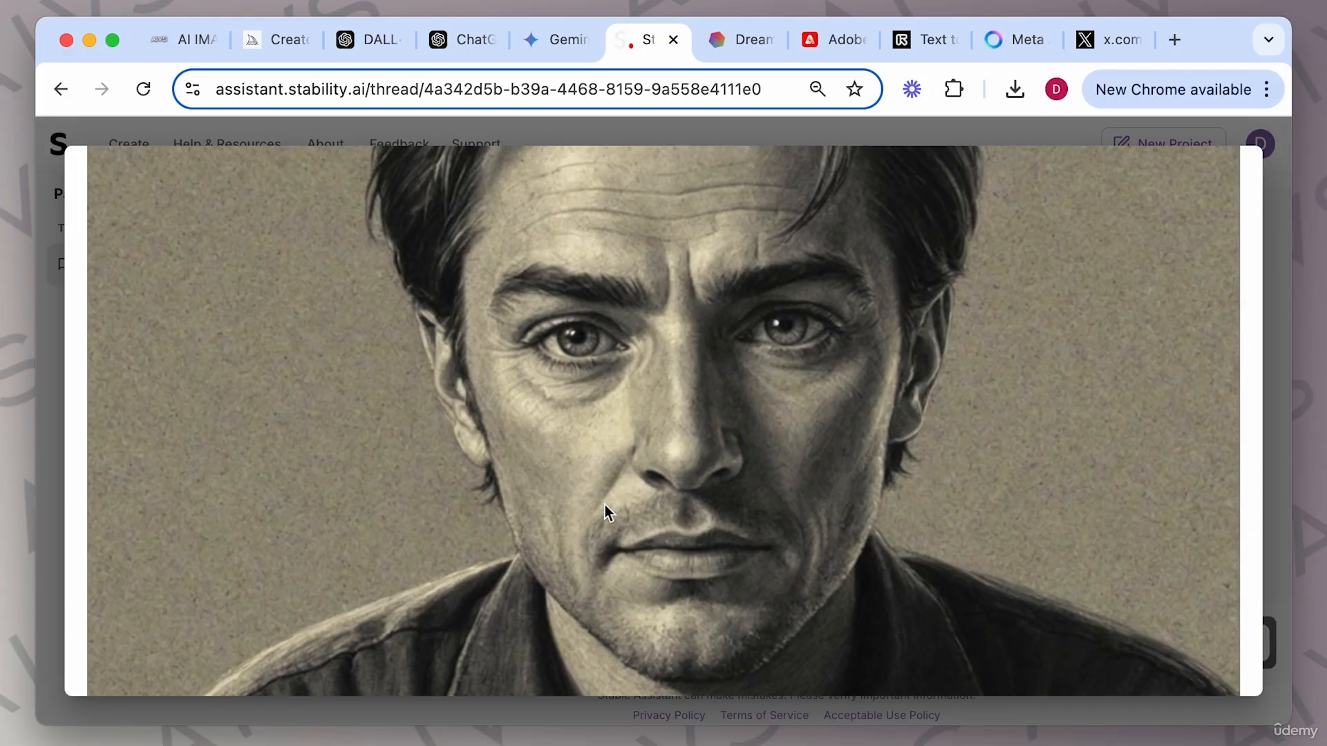
{"action": "scroll", "coordinate": [603, 505], "scroll_direction": "down", "scroll_amount": 1}
{"action": "scroll", "coordinate": [604, 506], "scroll_direction": "up", "scroll_amount": 3}
{"action": "scroll", "coordinate": [604, 511], "scroll_direction": "up", "scroll_amount": 2}
{"action": "left_click", "coordinate": [1265, 323]}
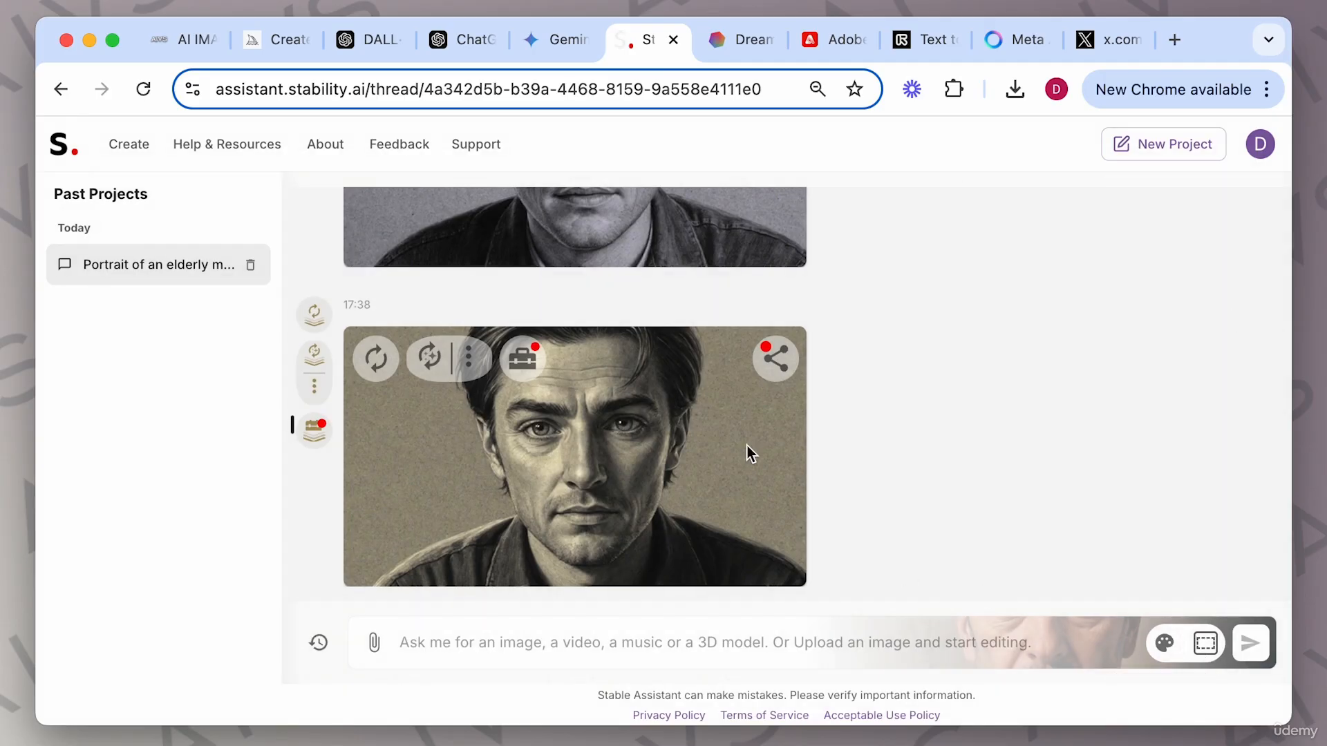
{"action": "scroll", "coordinate": [609, 409], "scroll_direction": "up", "scroll_amount": 1}
{"action": "scroll", "coordinate": [609, 408], "scroll_direction": "up", "scroll_amount": 1}
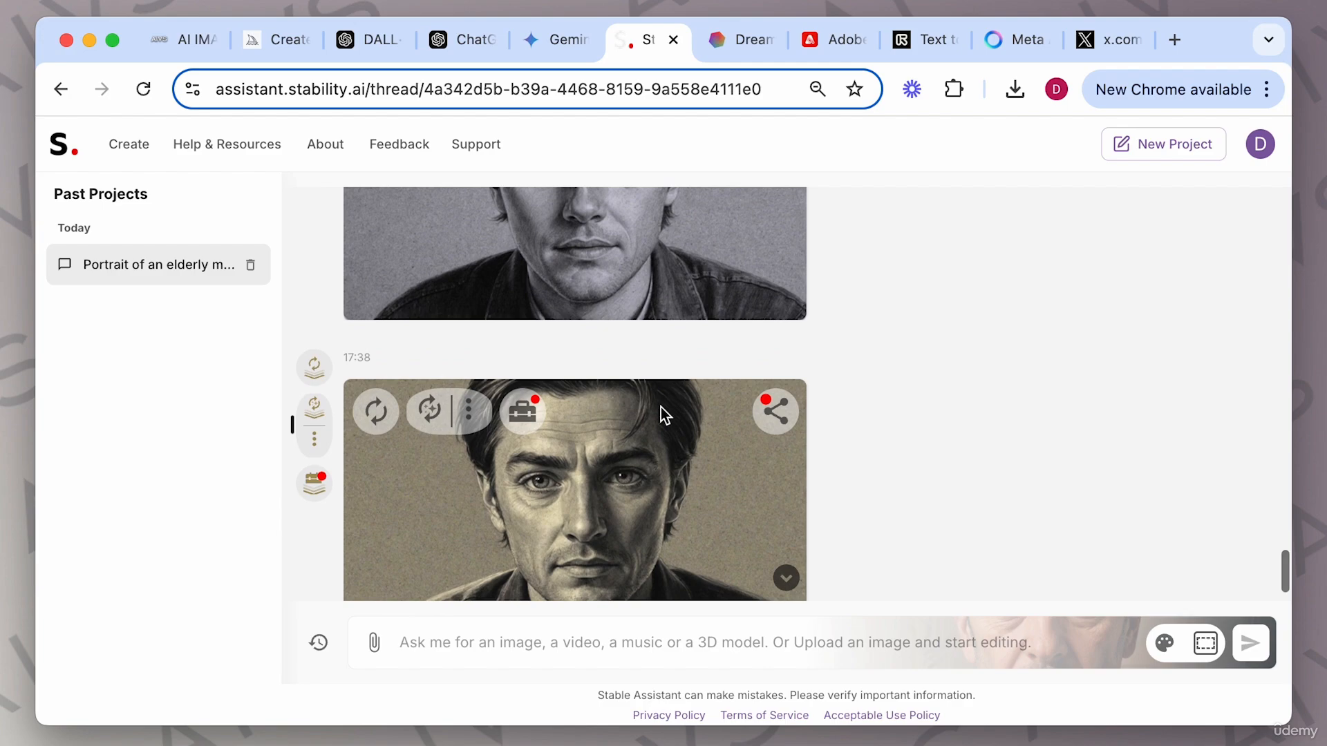
{"action": "scroll", "coordinate": [688, 551], "scroll_direction": "down", "scroll_amount": 1}
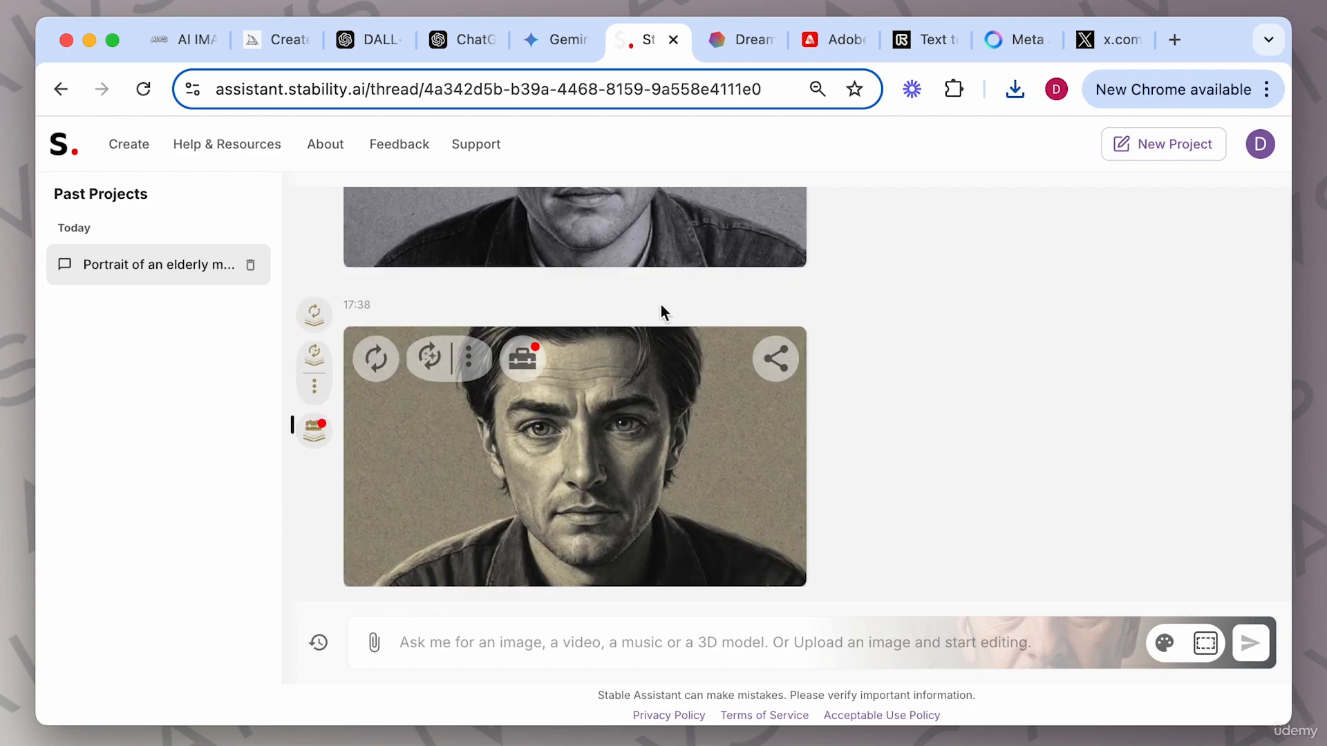
Set the latest pencil-sketch portrait as the style reference image.
{"action": "left_click", "coordinate": [1164, 643]}
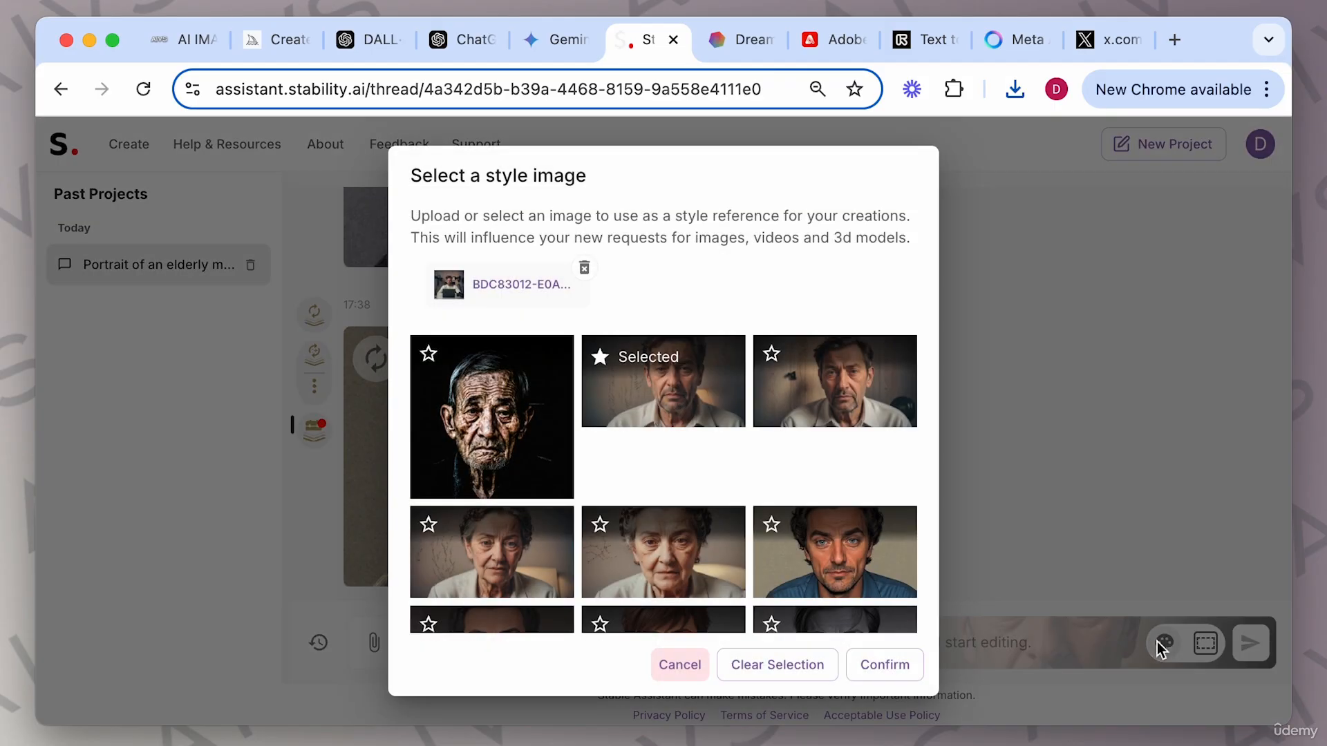
{"action": "scroll", "coordinate": [814, 474], "scroll_direction": "down", "scroll_amount": 3}
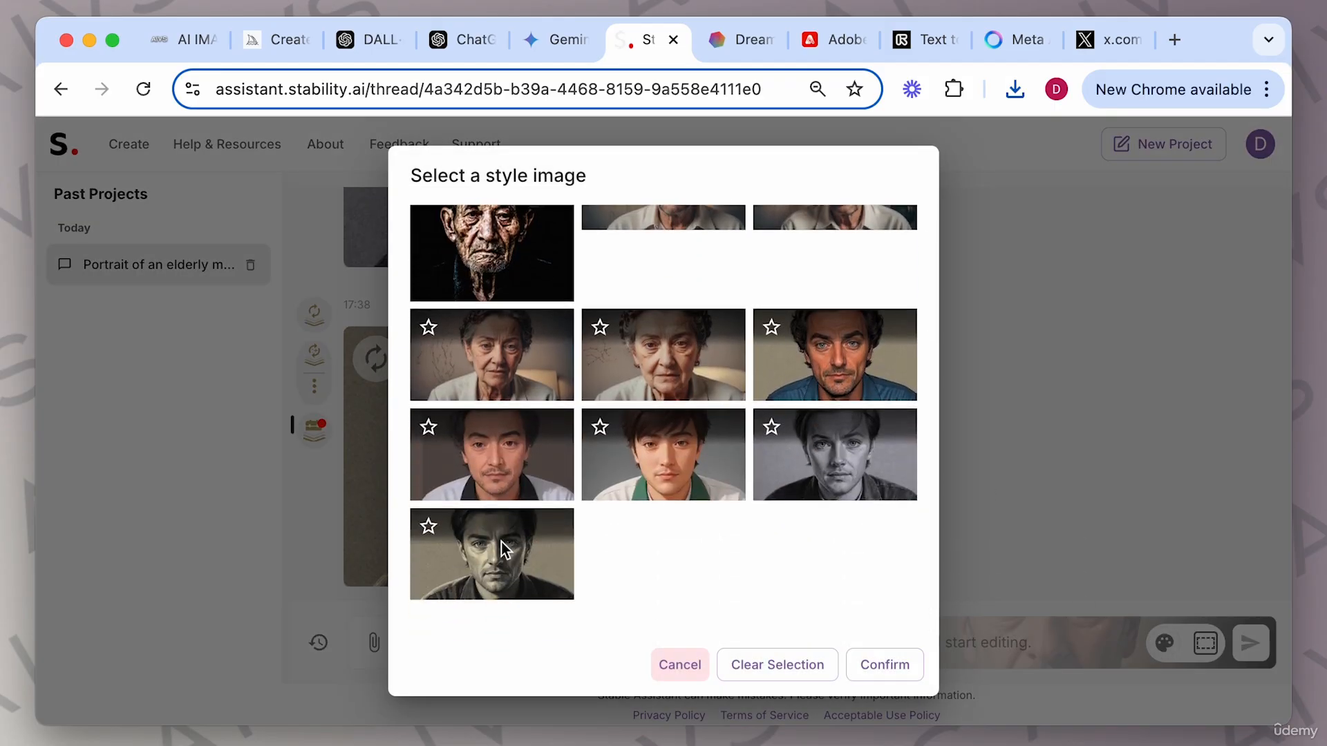
{"action": "left_click", "coordinate": [433, 535]}
{"action": "scroll", "coordinate": [733, 575], "scroll_direction": "up", "scroll_amount": 3}
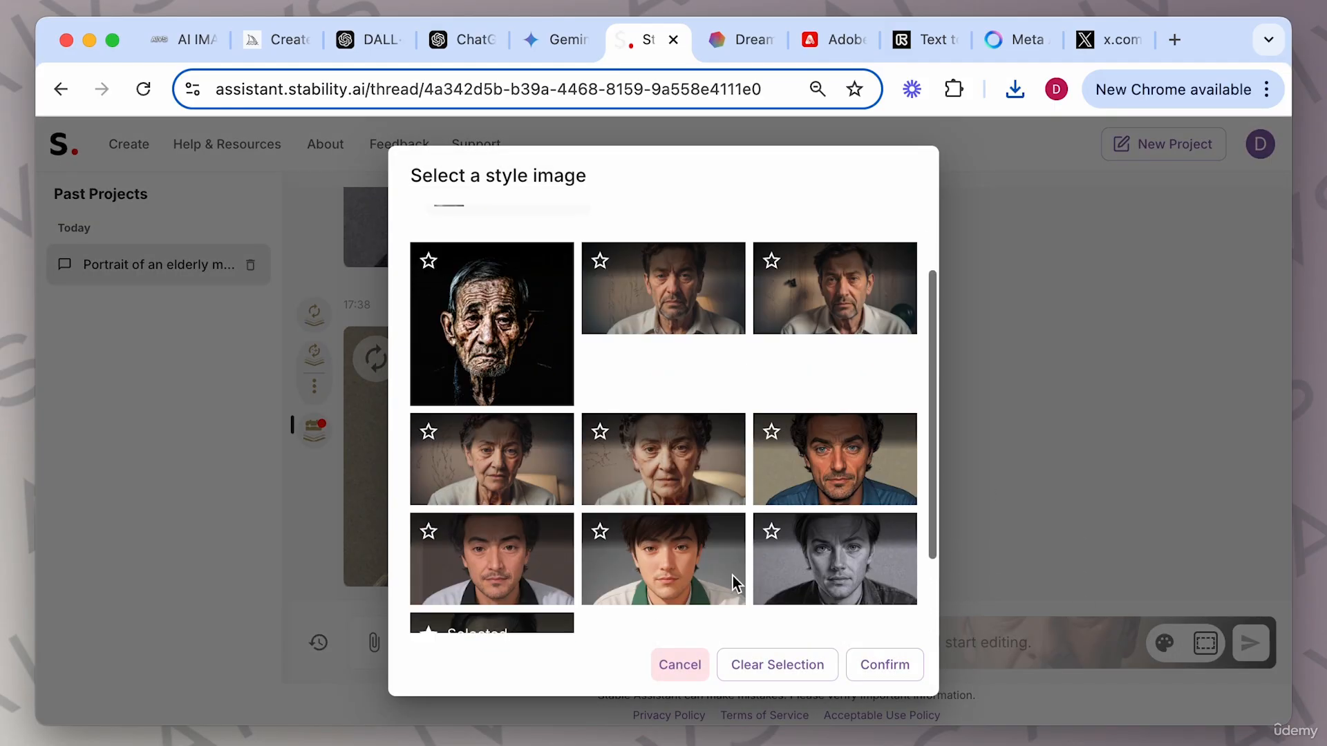
{"action": "scroll", "coordinate": [644, 454], "scroll_direction": "down", "scroll_amount": 3}
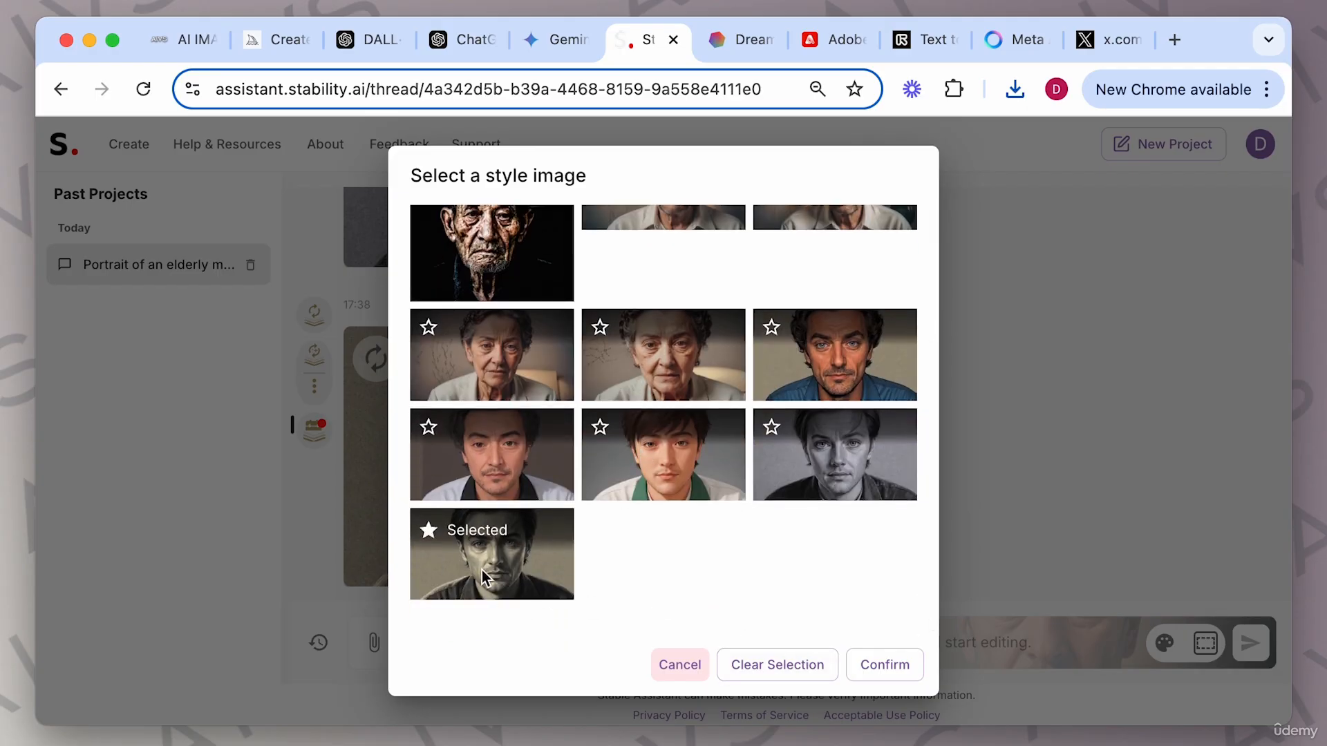
{"action": "left_click", "coordinate": [873, 662]}
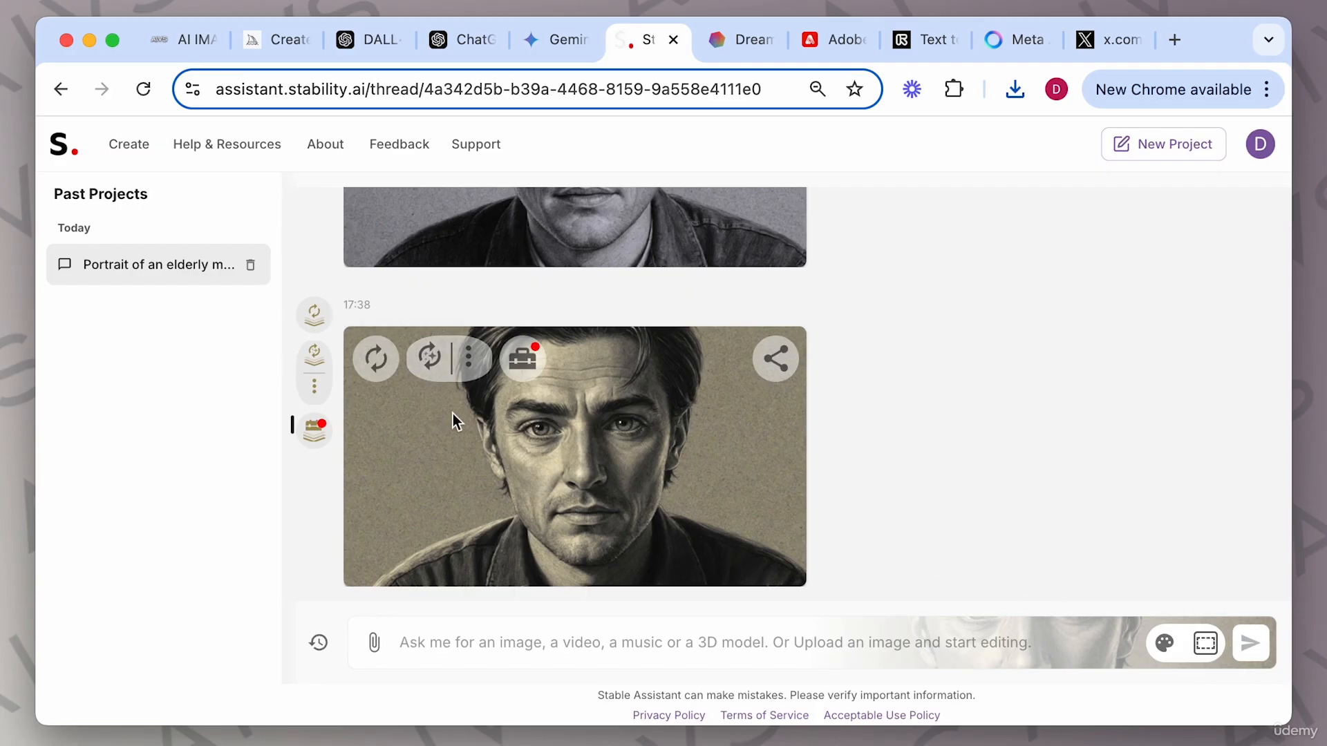
Create a Sketch to Image version of the latest portrait with the prompt "As a painting".
{"action": "left_click", "coordinate": [467, 366]}
{"action": "left_click", "coordinate": [579, 163]}
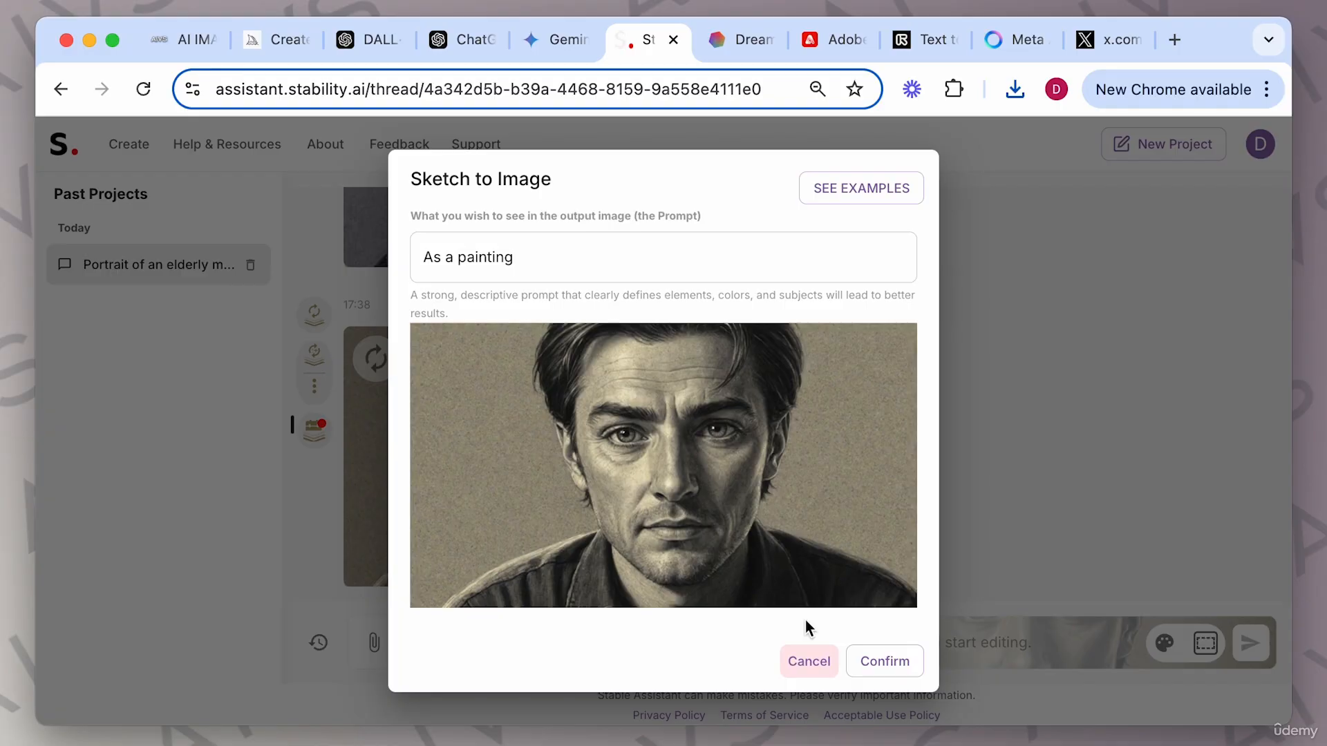
{"action": "left_click", "coordinate": [882, 661]}
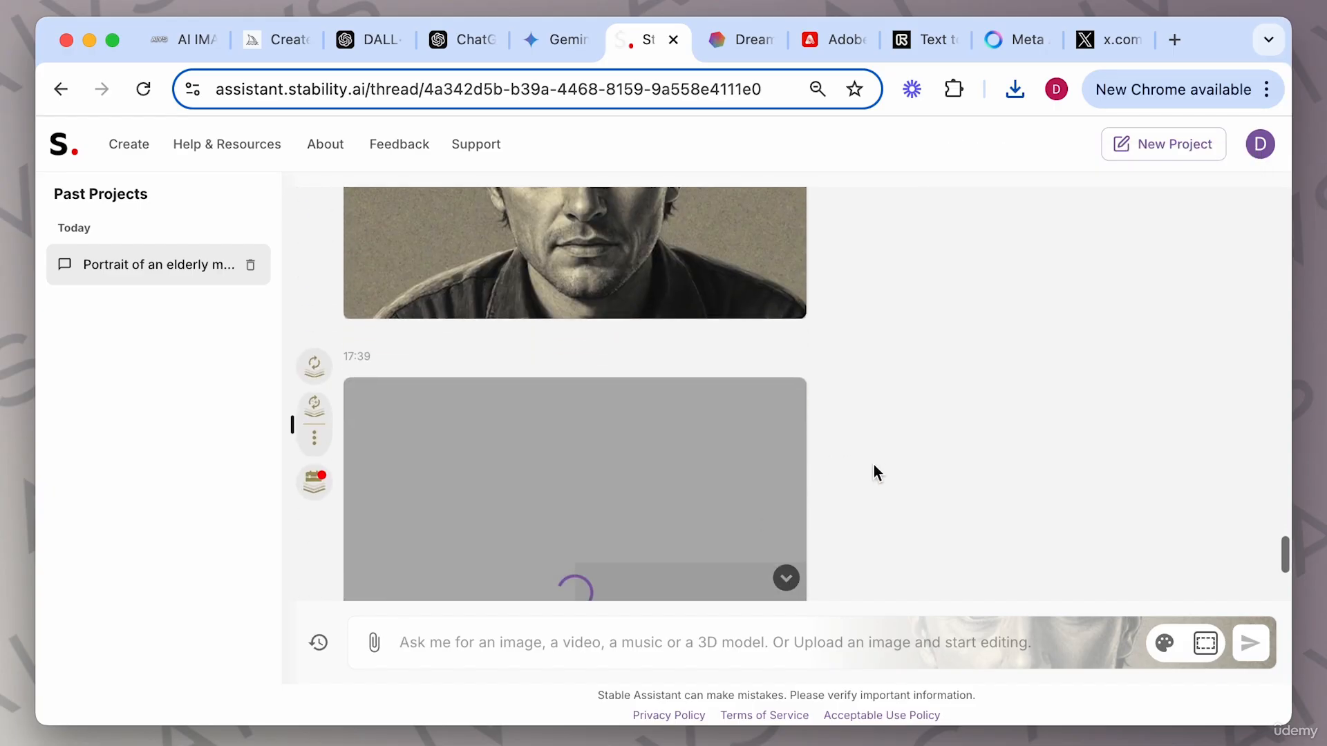
{"action": "scroll", "coordinate": [675, 392], "scroll_direction": "up", "scroll_amount": 2}
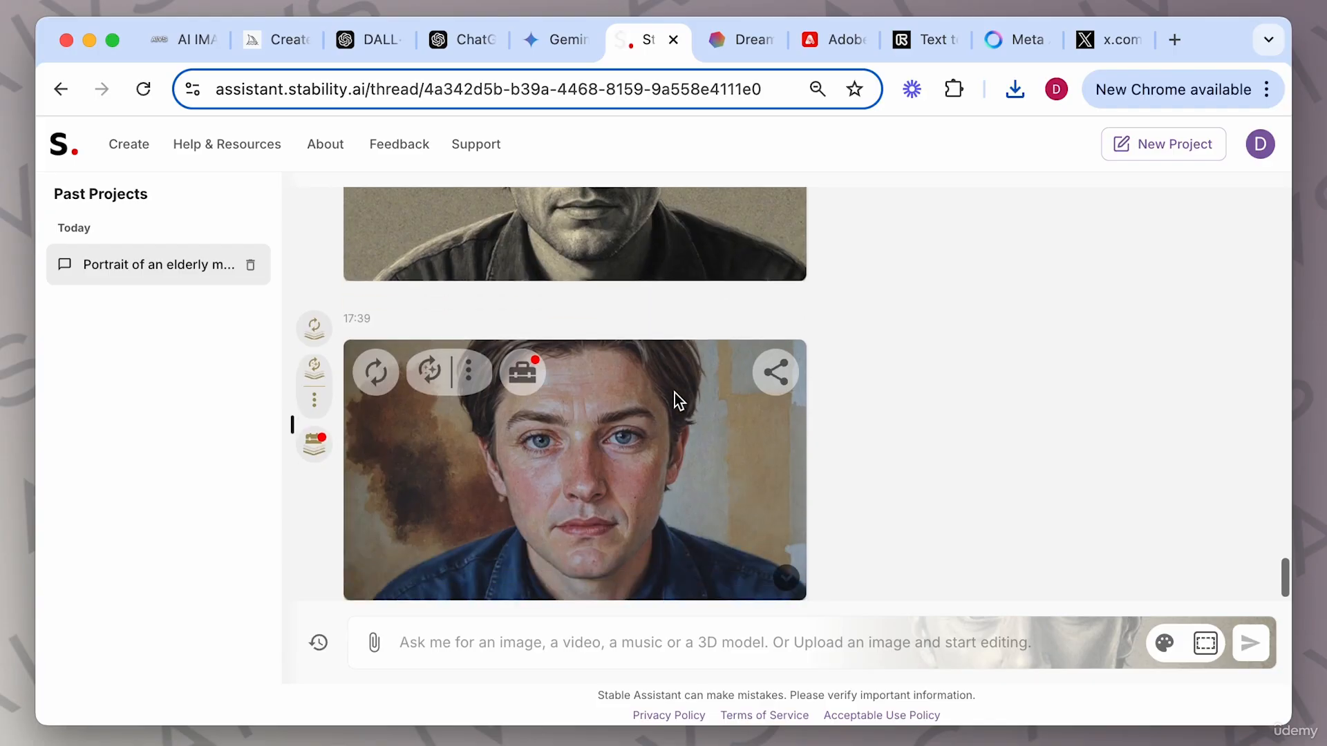
View the painting-style portrait enlarged in the image viewer, then close it.
{"action": "scroll", "coordinate": [674, 393], "scroll_direction": "down", "scroll_amount": 2}
{"action": "scroll", "coordinate": [675, 392], "scroll_direction": "up", "scroll_amount": 2}
{"action": "scroll", "coordinate": [675, 392], "scroll_direction": "down", "scroll_amount": 2}
{"action": "scroll", "coordinate": [674, 393], "scroll_direction": "up", "scroll_amount": 2}
{"action": "scroll", "coordinate": [674, 392], "scroll_direction": "down", "scroll_amount": 2}
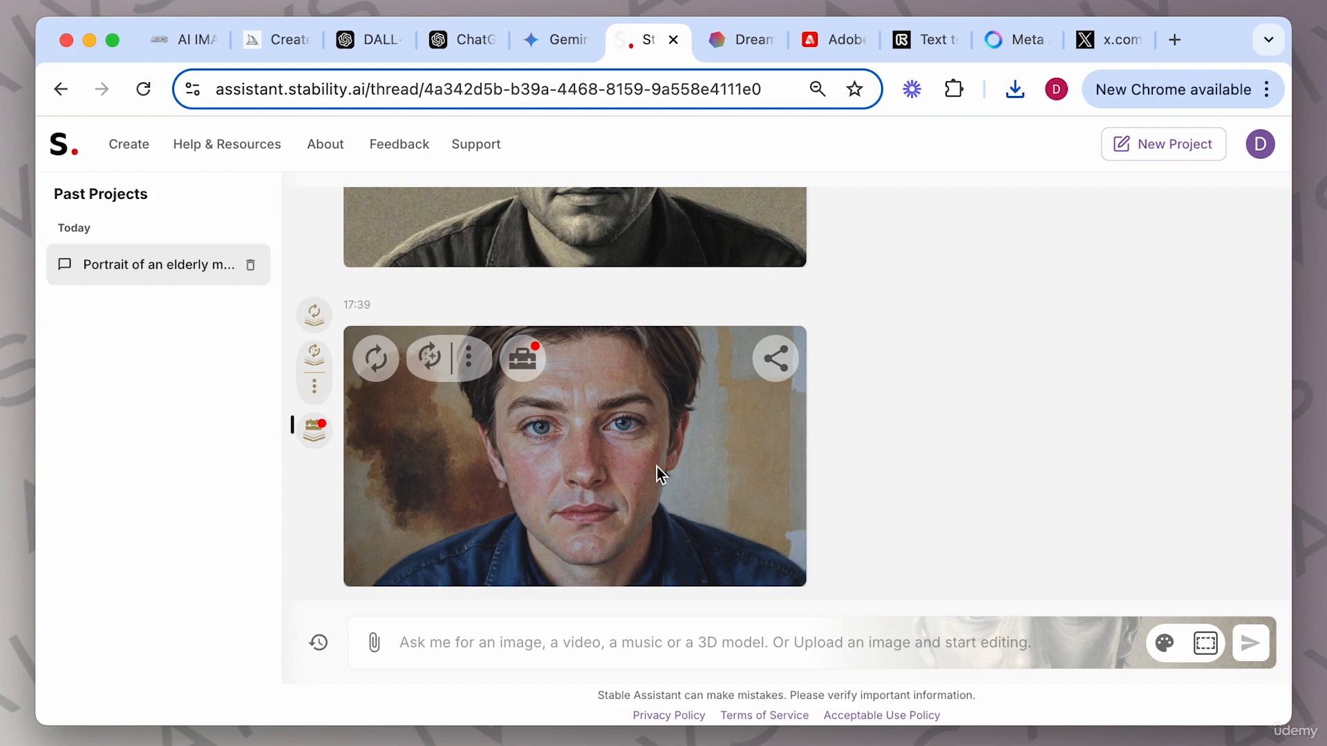
{"action": "left_click", "coordinate": [656, 466]}
{"action": "scroll", "coordinate": [782, 508], "scroll_direction": "down", "scroll_amount": 3}
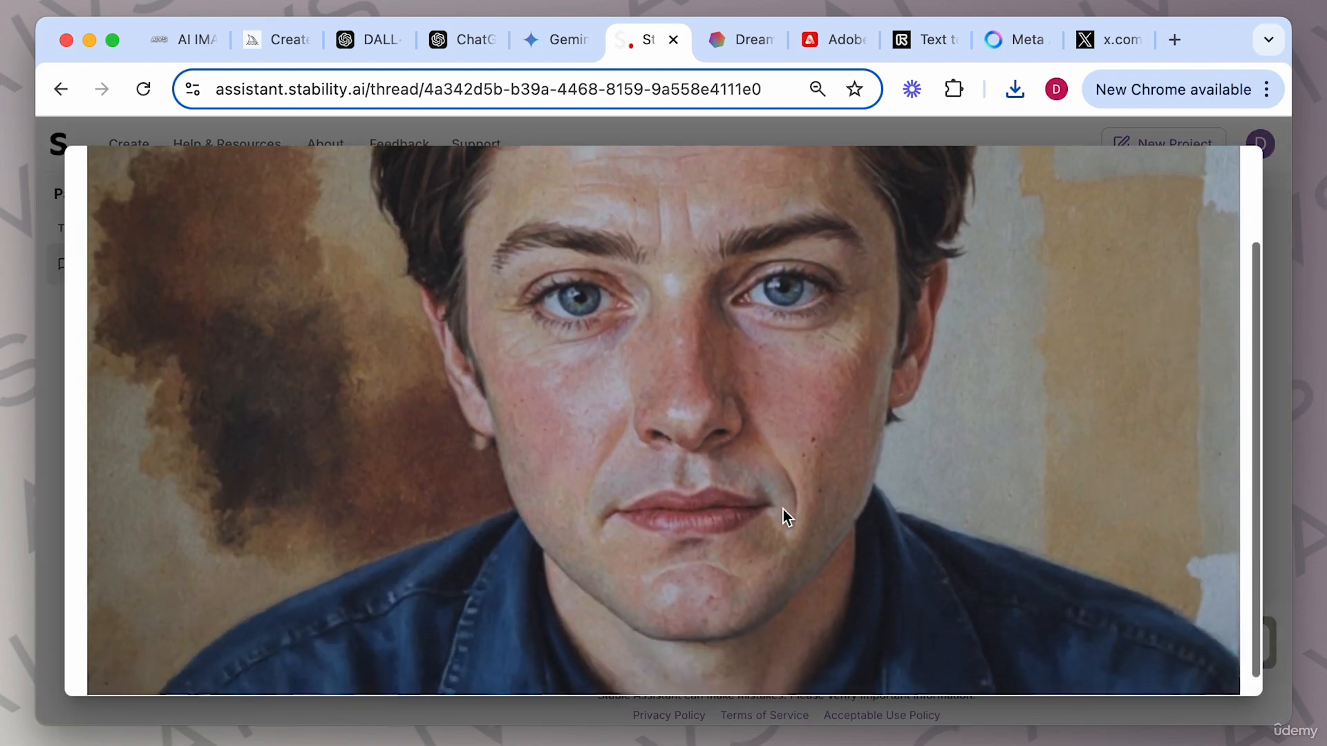
{"action": "scroll", "coordinate": [783, 509], "scroll_direction": "up", "scroll_amount": 2}
{"action": "scroll", "coordinate": [782, 508], "scroll_direction": "up", "scroll_amount": 1}
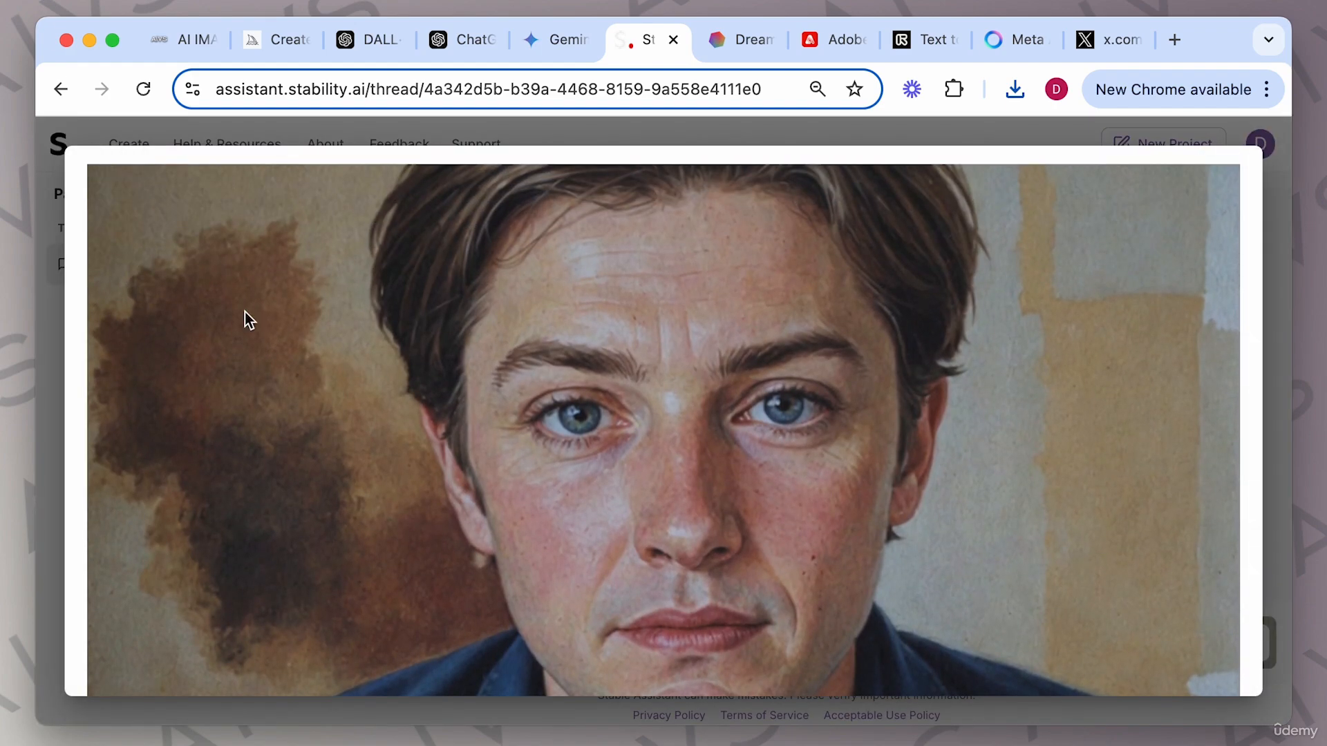
{"action": "scroll", "coordinate": [1087, 391], "scroll_direction": "down", "scroll_amount": 4}
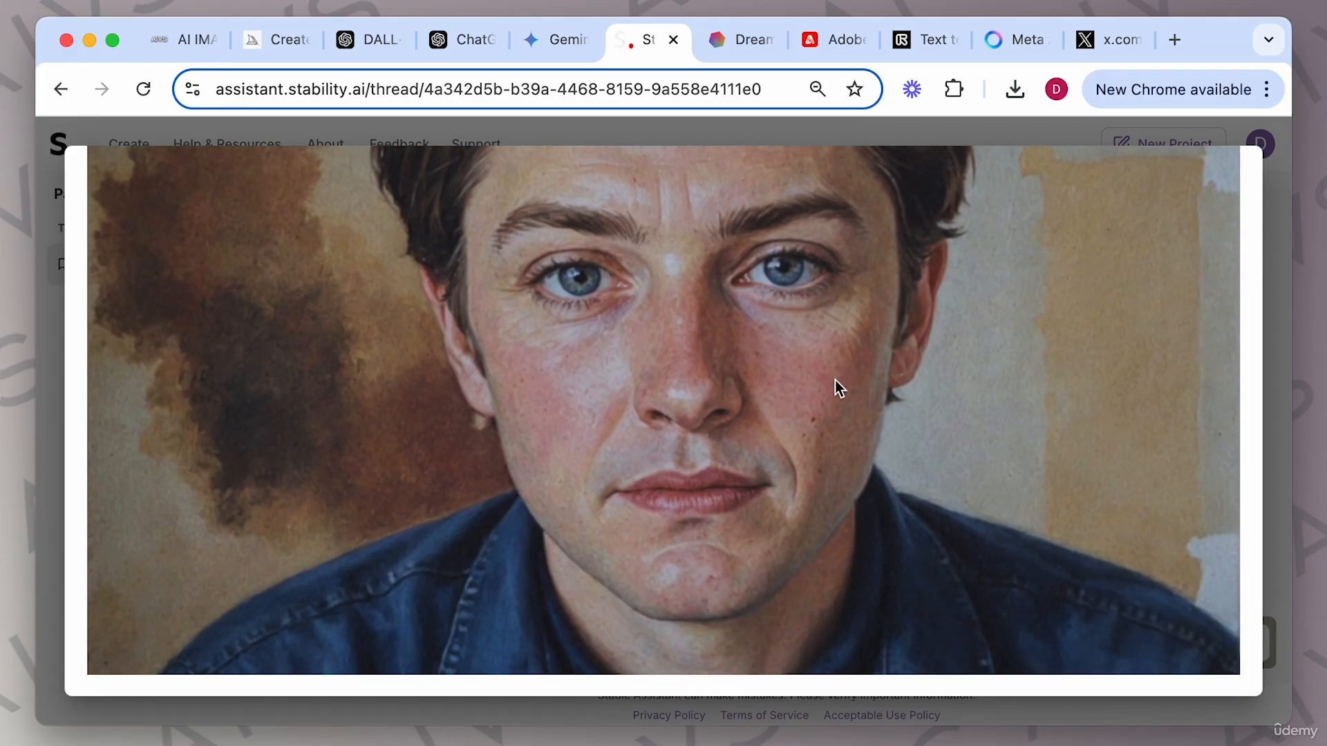
{"action": "left_click", "coordinate": [1278, 345]}
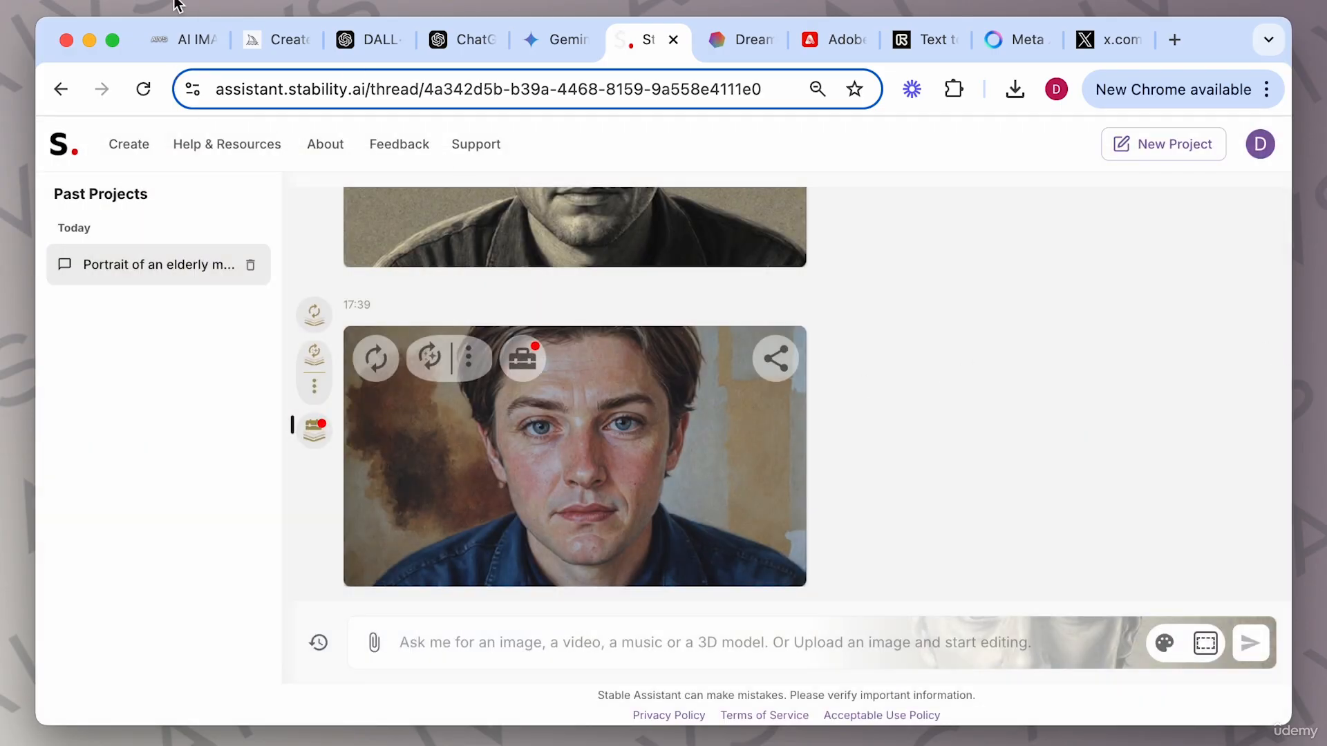
Review the guide's notes on reinvent options and the toolbox in the guide tab, then return to the thread.
{"action": "left_click", "coordinate": [181, 40]}
{"action": "scroll", "coordinate": [565, 361], "scroll_direction": "down", "scroll_amount": 2}
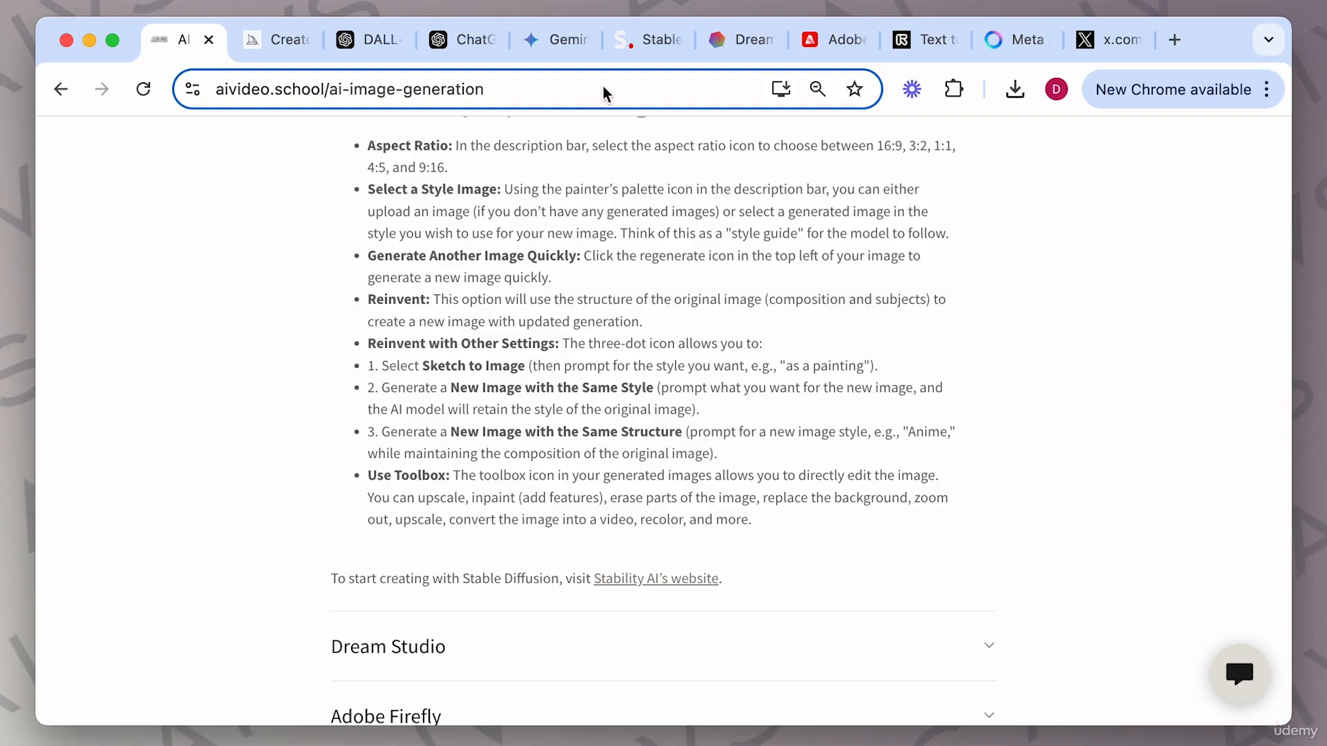
{"action": "left_click", "coordinate": [650, 40]}
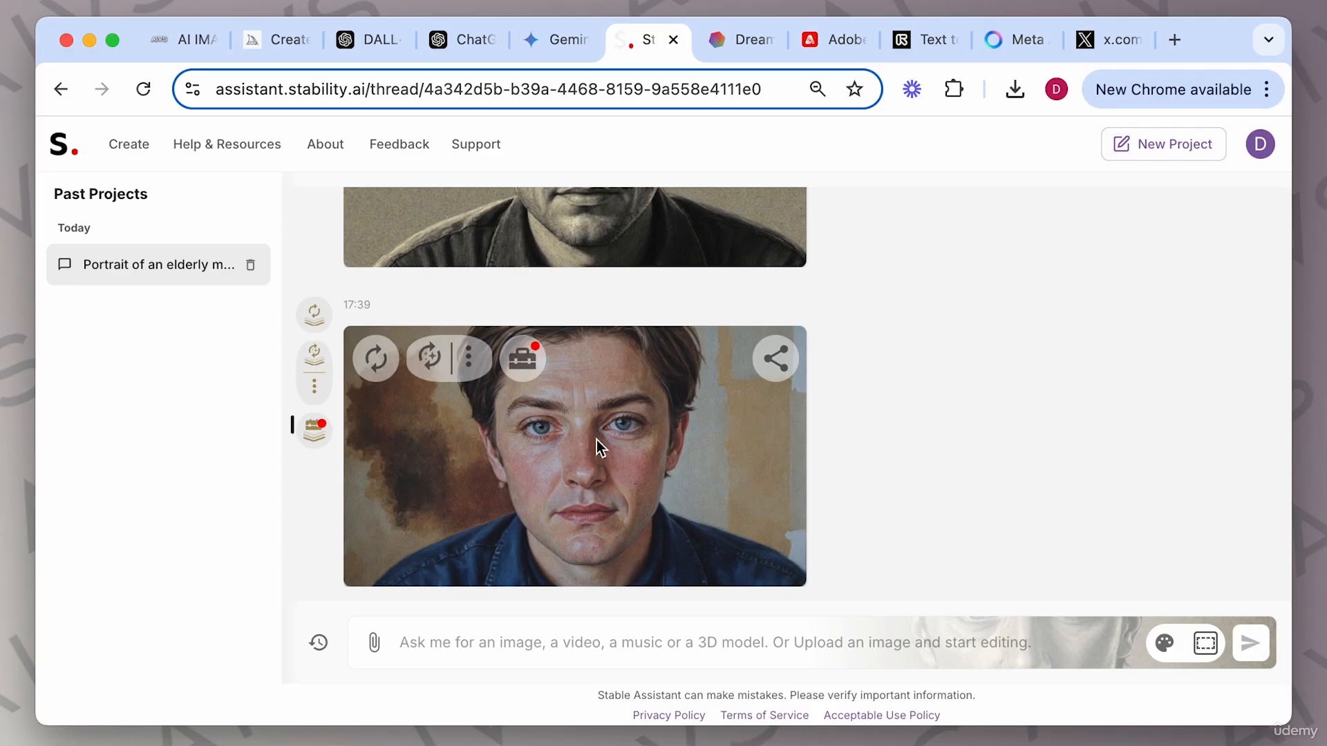
Open Inpaint for the elderly woman portrait and paint a mask over the area beside her shoulder.
{"action": "scroll", "coordinate": [598, 446], "scroll_direction": "up", "scroll_amount": 15}
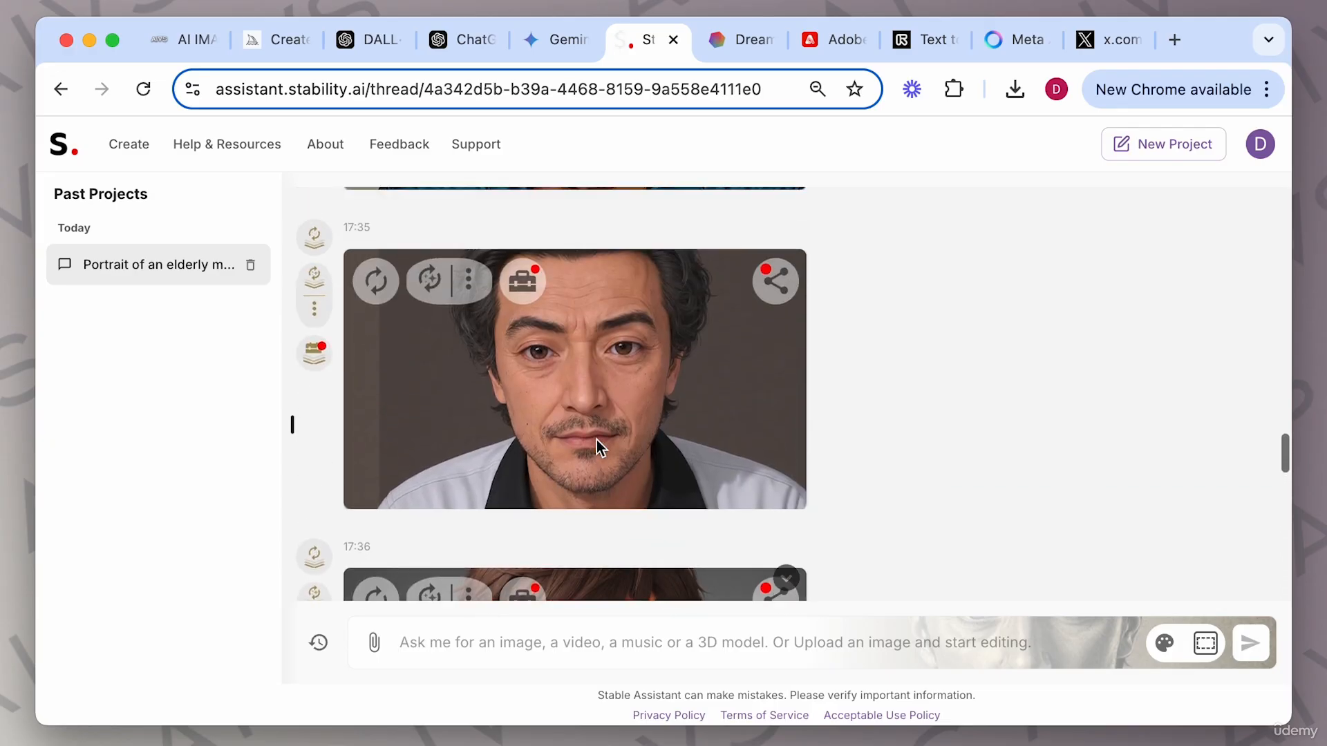
{"action": "scroll", "coordinate": [598, 446], "scroll_direction": "up", "scroll_amount": 12}
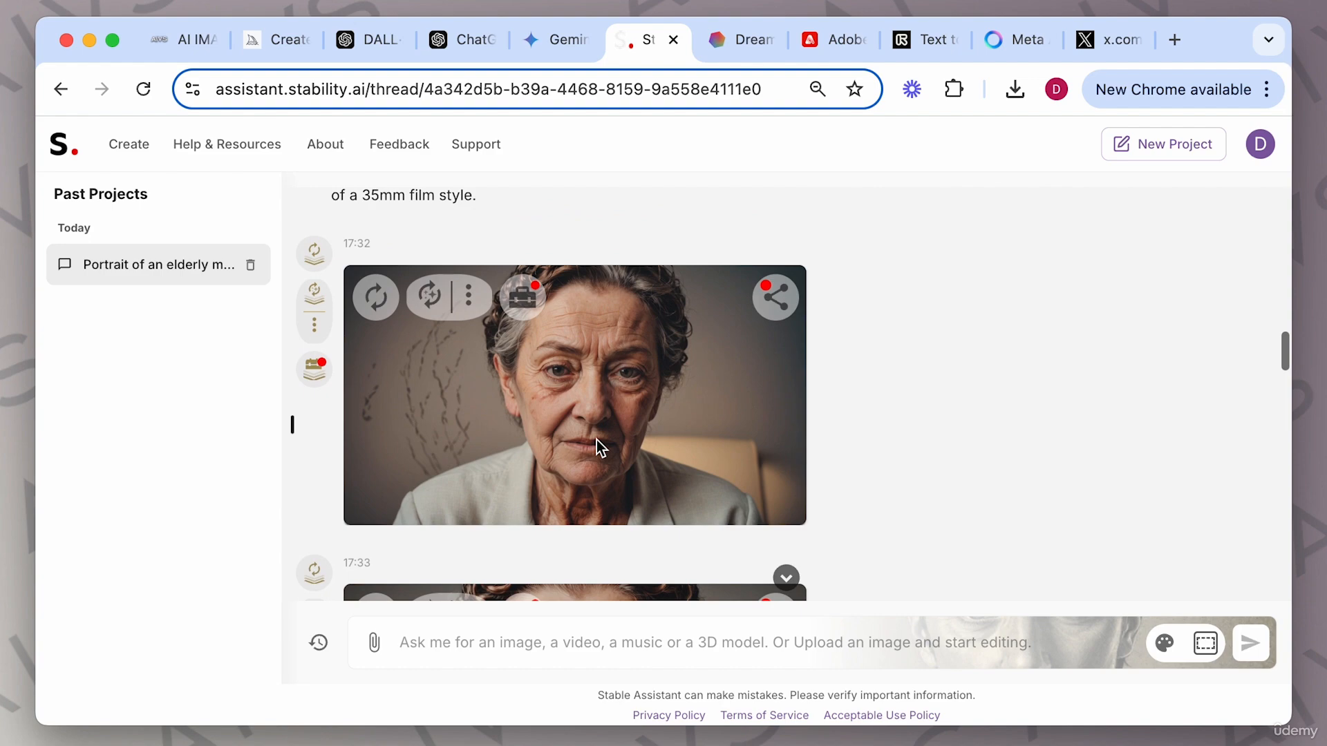
{"action": "scroll", "coordinate": [596, 440], "scroll_direction": "up", "scroll_amount": 1}
{"action": "left_click", "coordinate": [523, 348]}
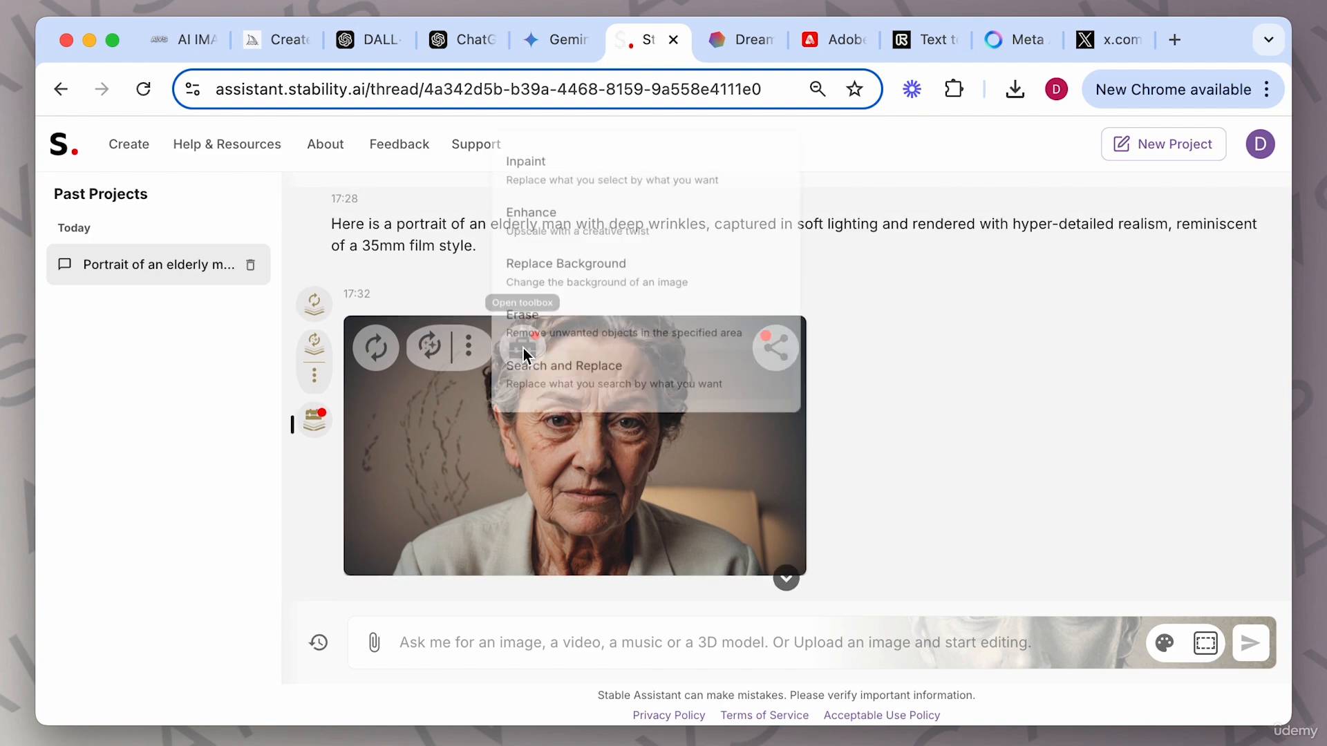
{"action": "left_click", "coordinate": [622, 156]}
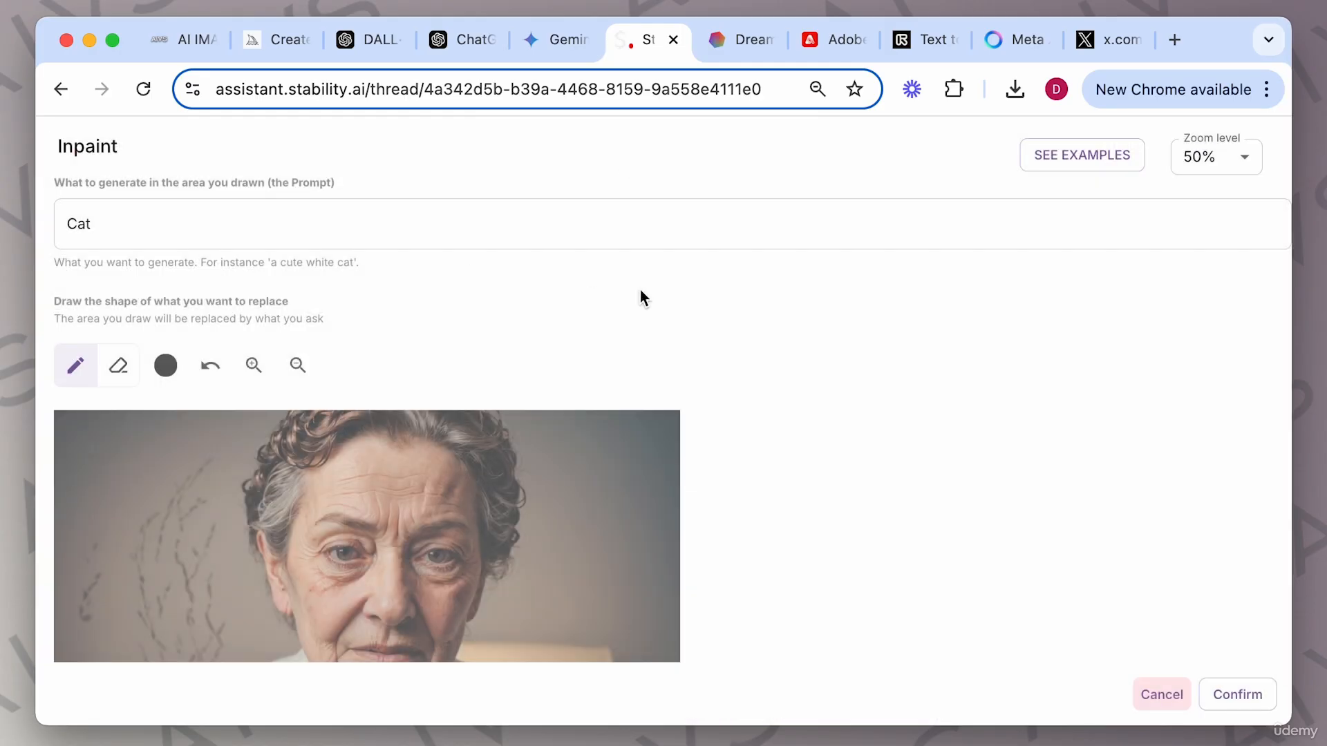
{"action": "scroll", "coordinate": [679, 338], "scroll_direction": "down", "scroll_amount": 3}
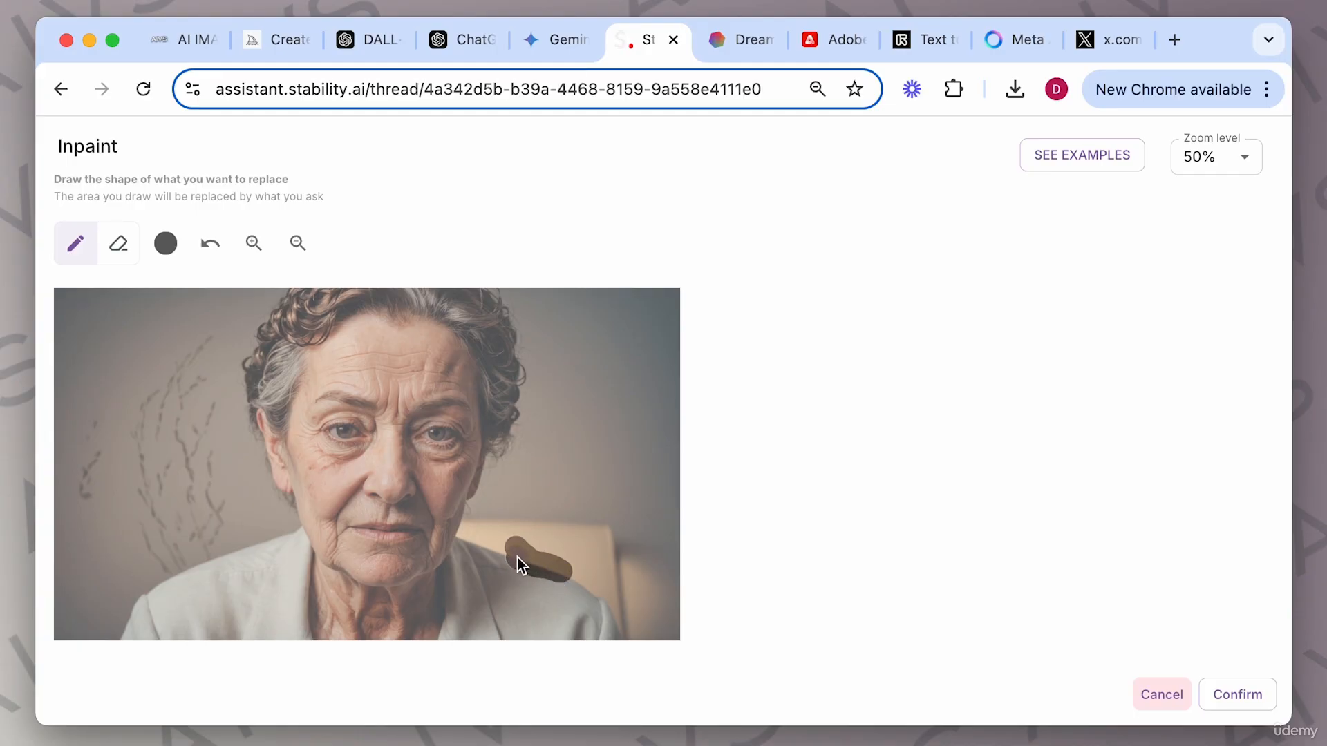
{"action": "left_click_drag", "start_coordinate": [555, 476], "coordinate": [559, 539]}
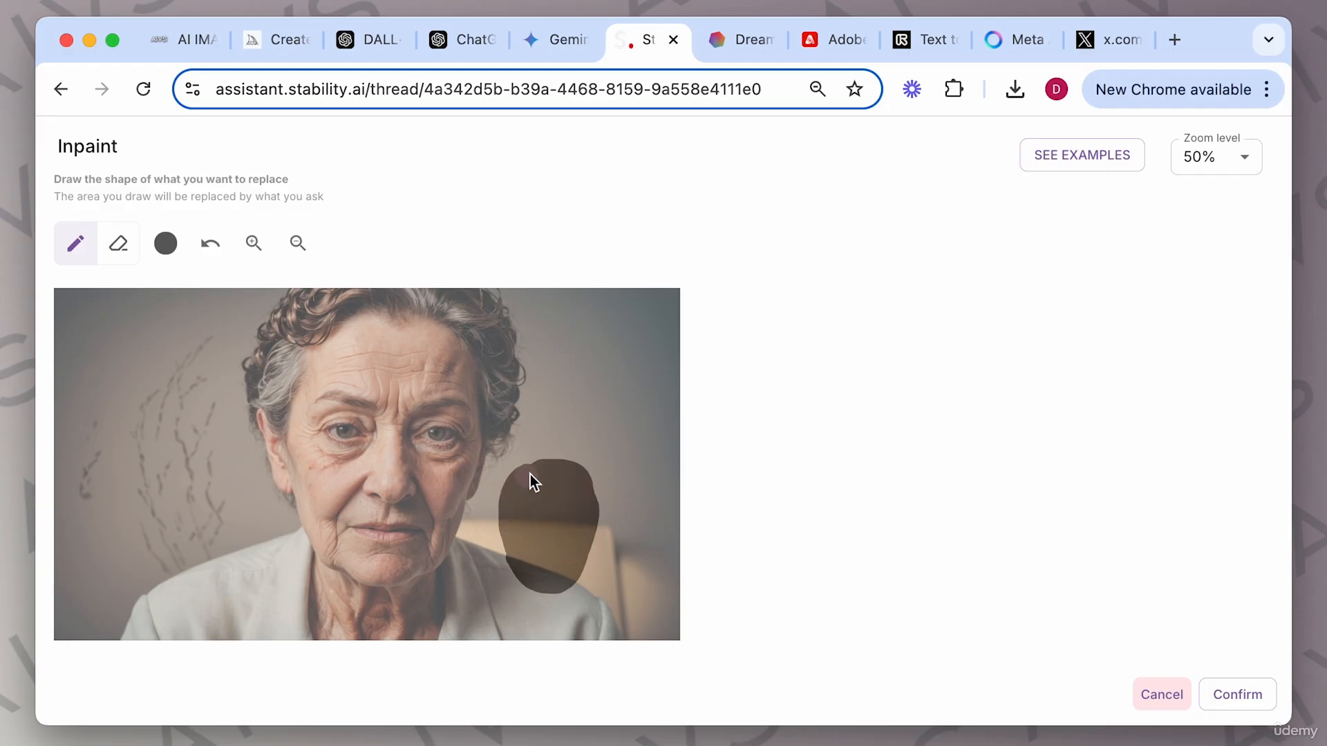
Try to inpaint the masked area with the prompt "a small yellow bird".
{"action": "scroll", "coordinate": [436, 207], "scroll_direction": "up", "scroll_amount": 2}
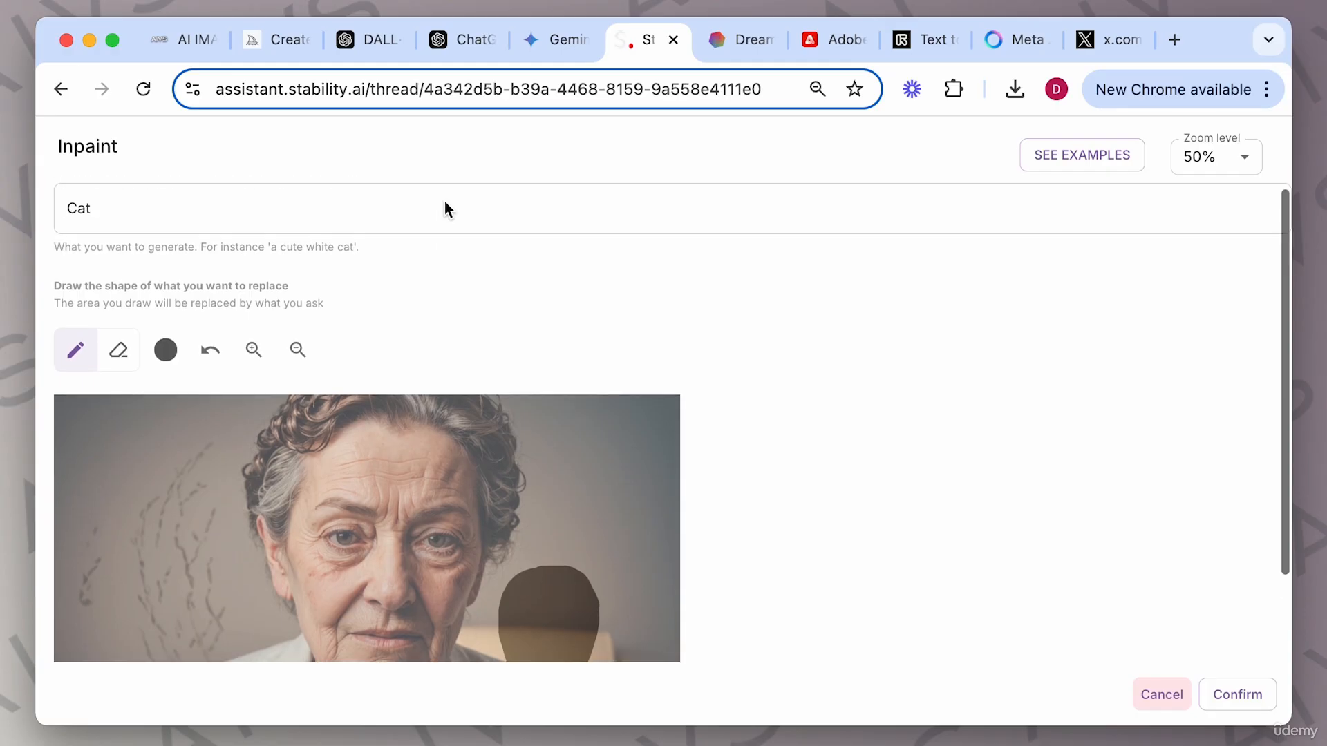
{"action": "double_click", "coordinate": [212, 201]}
{"action": "type", "text": "a sma"}
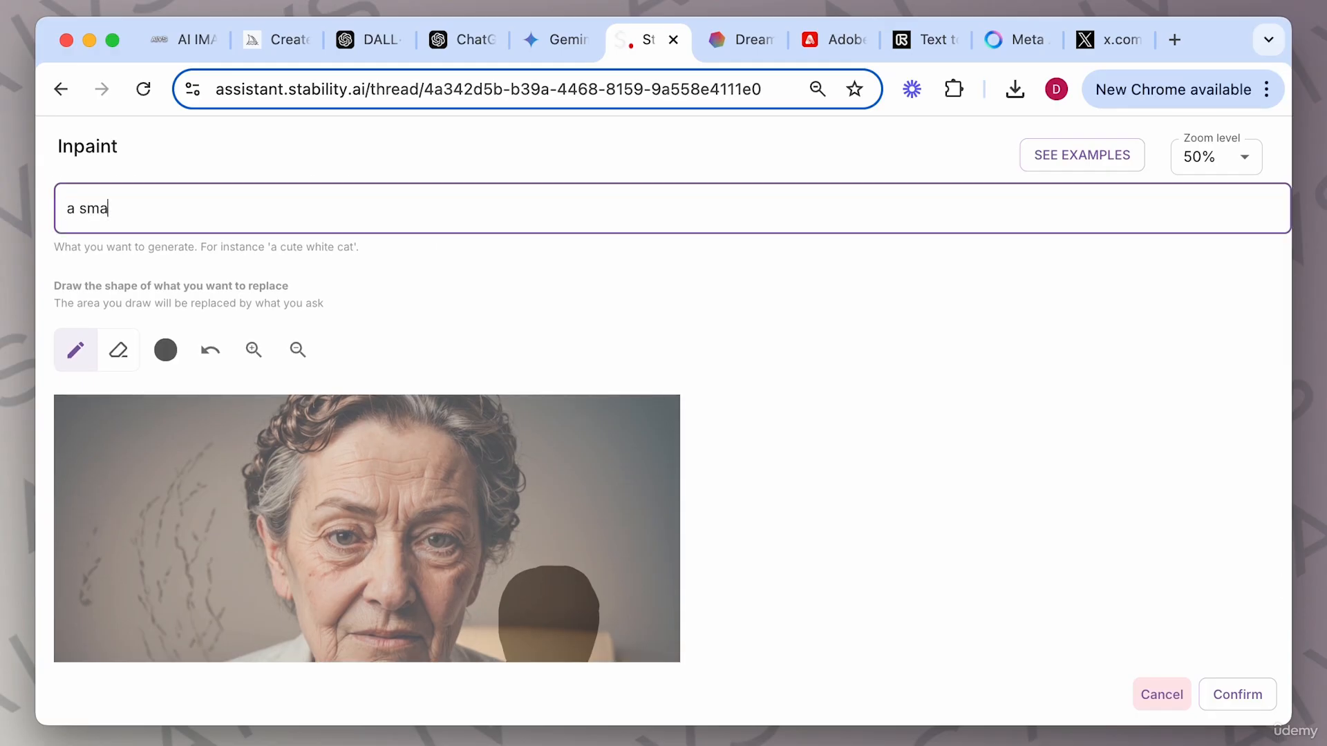
{"action": "type", "text": "ll yellow birl"}
{"action": "key", "text": "BackSpace"}
{"action": "type", "text": "d"}
{"action": "key", "text": "Return"}
{"action": "scroll", "coordinate": [585, 301], "scroll_direction": "down", "scroll_amount": 3}
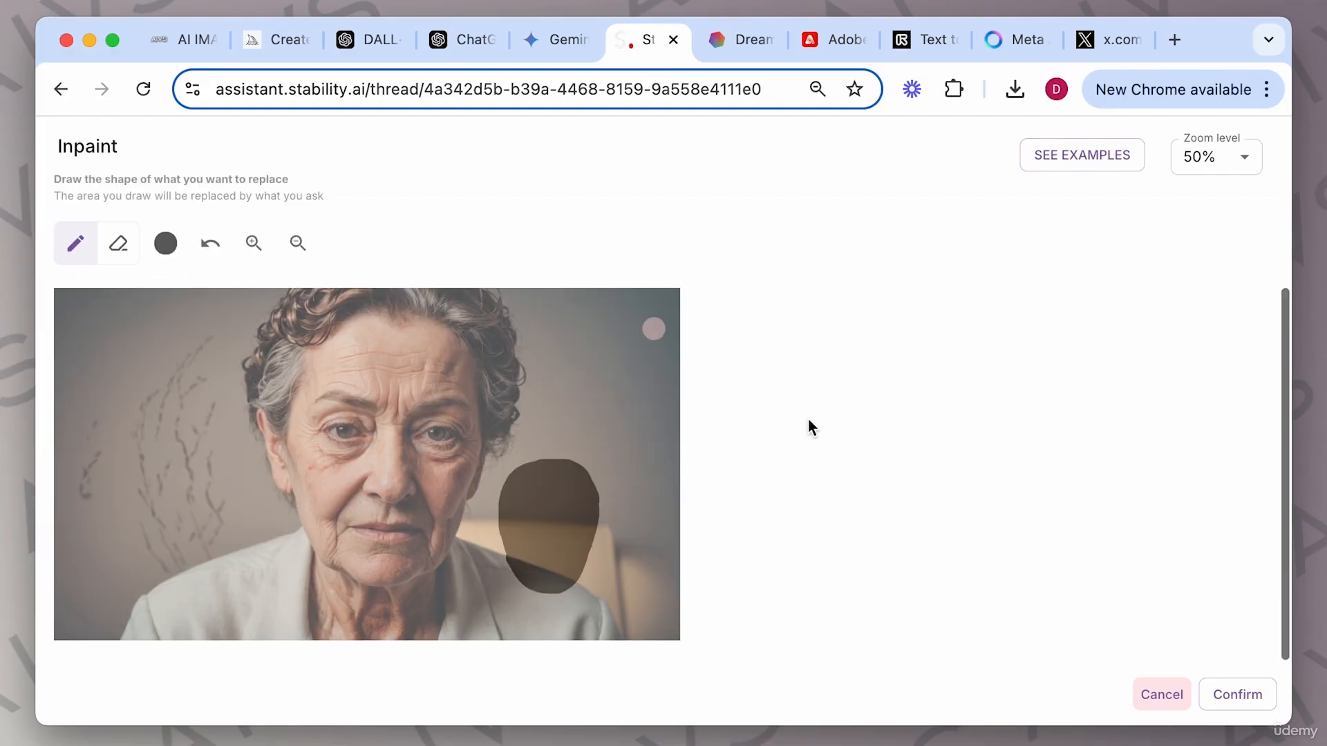
{"action": "left_click", "coordinate": [1178, 697]}
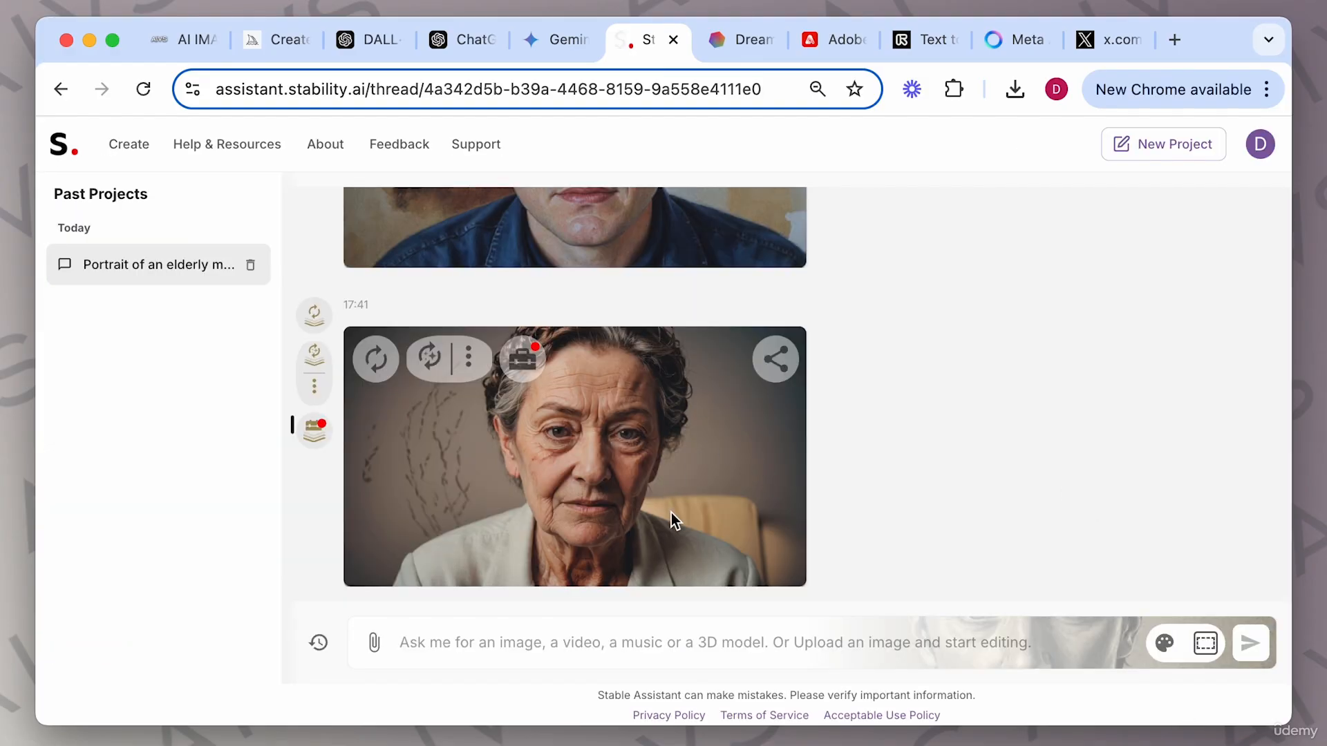
Open Inpaint on the newest elderly woman portrait, enlarge the brush, and mask a larger area over her shoulder.
{"action": "left_click", "coordinate": [516, 362]}
{"action": "left_click", "coordinate": [598, 188]}
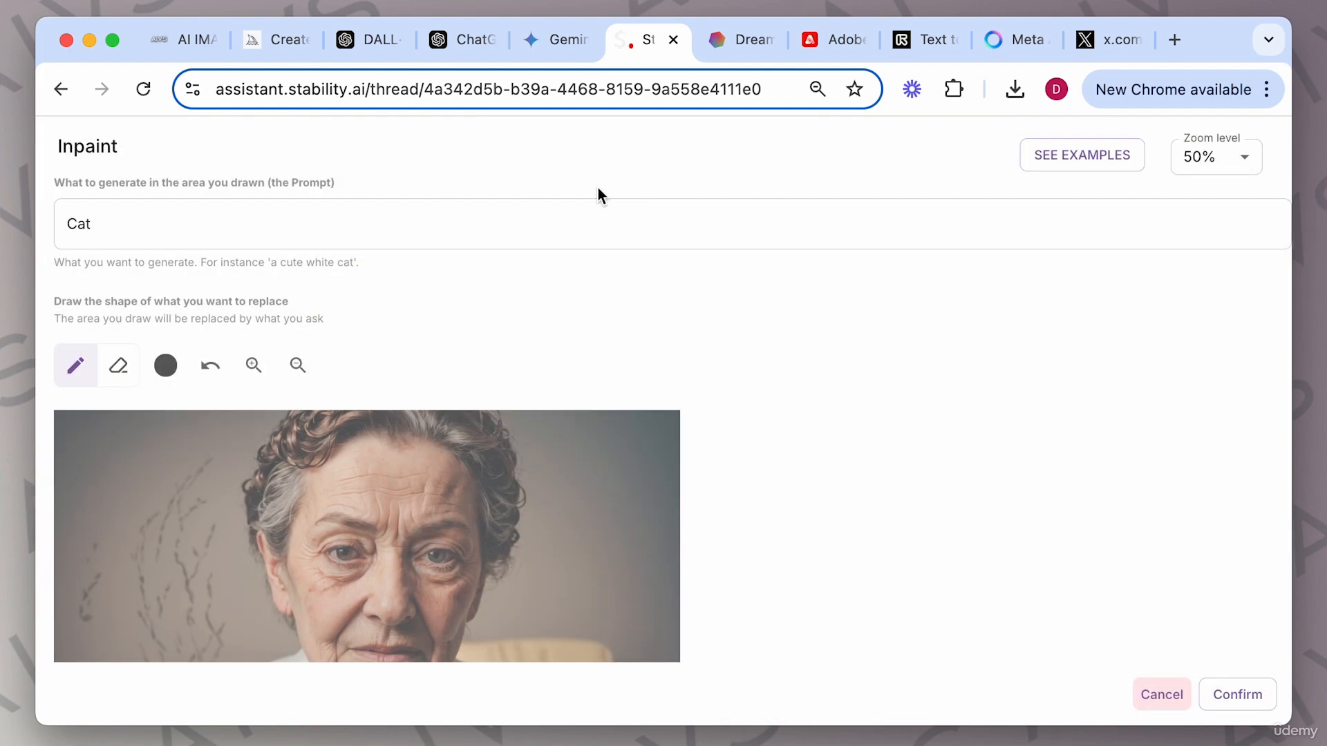
{"action": "scroll", "coordinate": [689, 491], "scroll_direction": "down", "scroll_amount": 2}
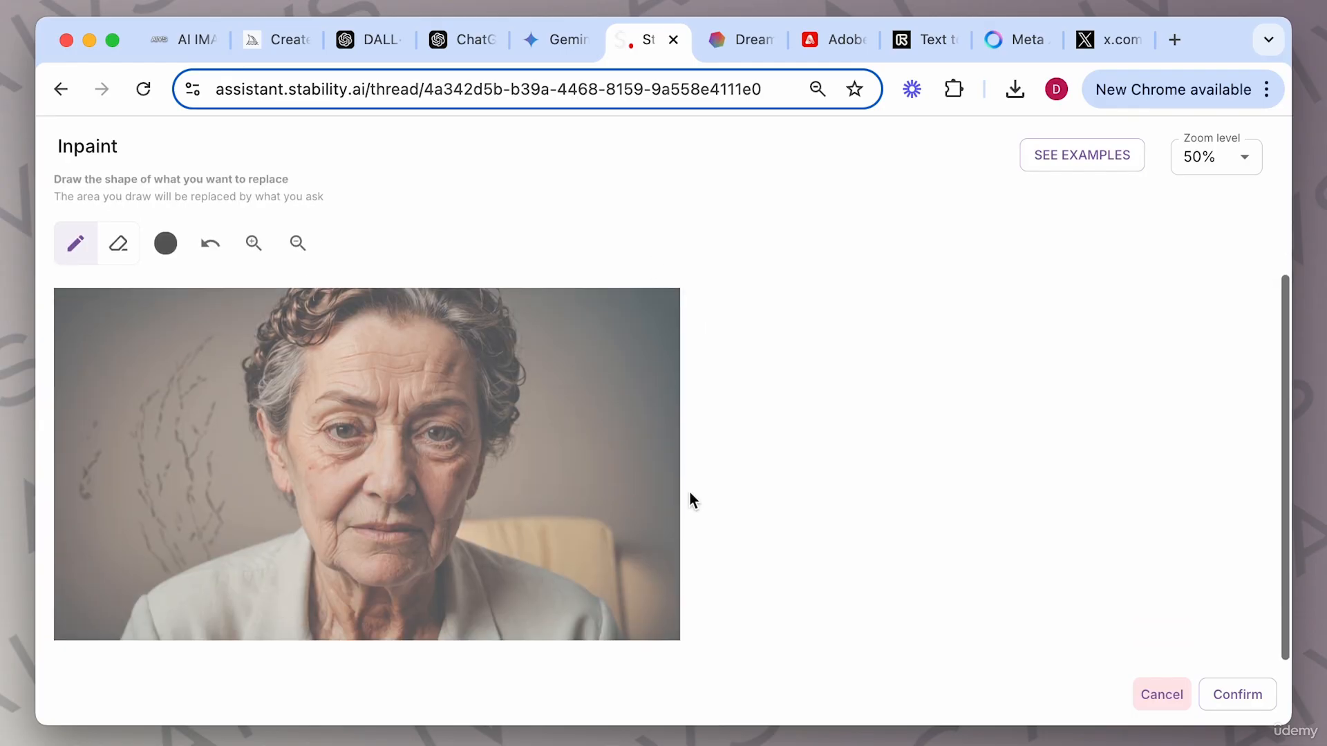
{"action": "left_click", "coordinate": [166, 243]}
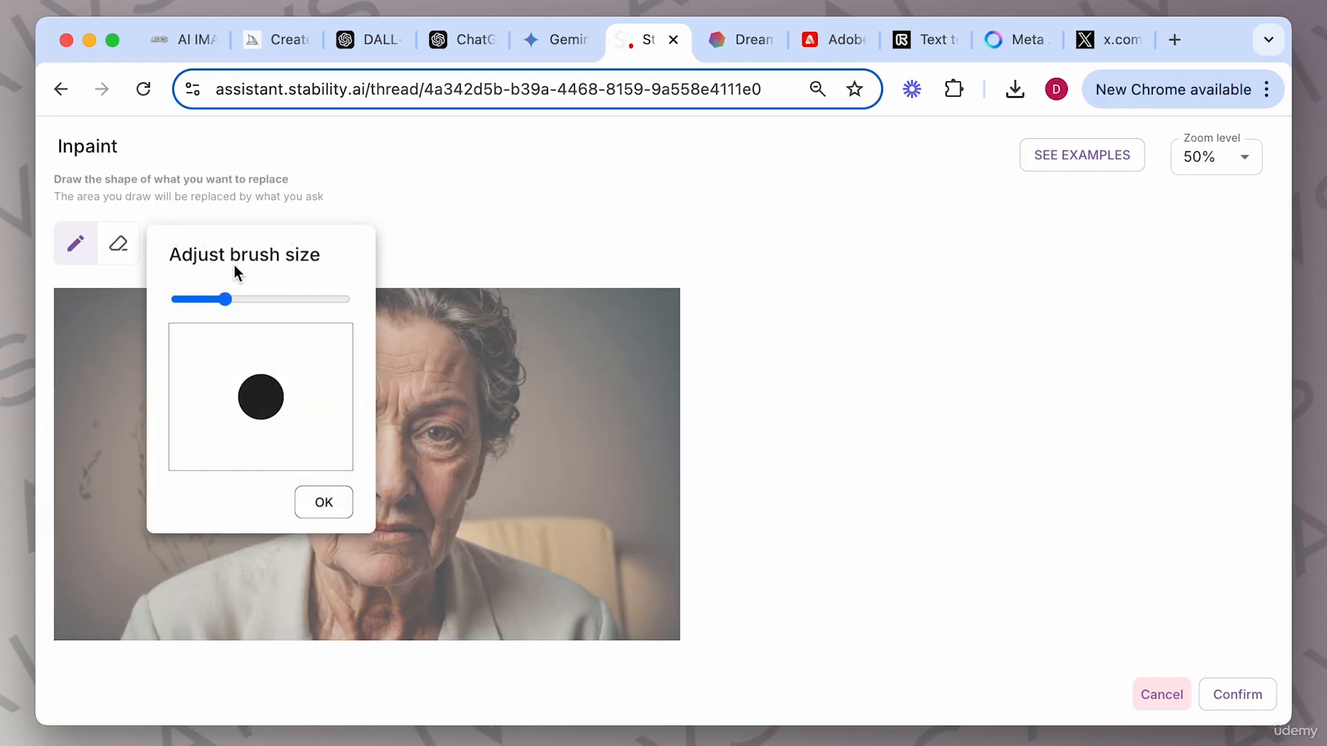
{"action": "left_click_drag", "start_coordinate": [239, 299], "coordinate": [308, 299]}
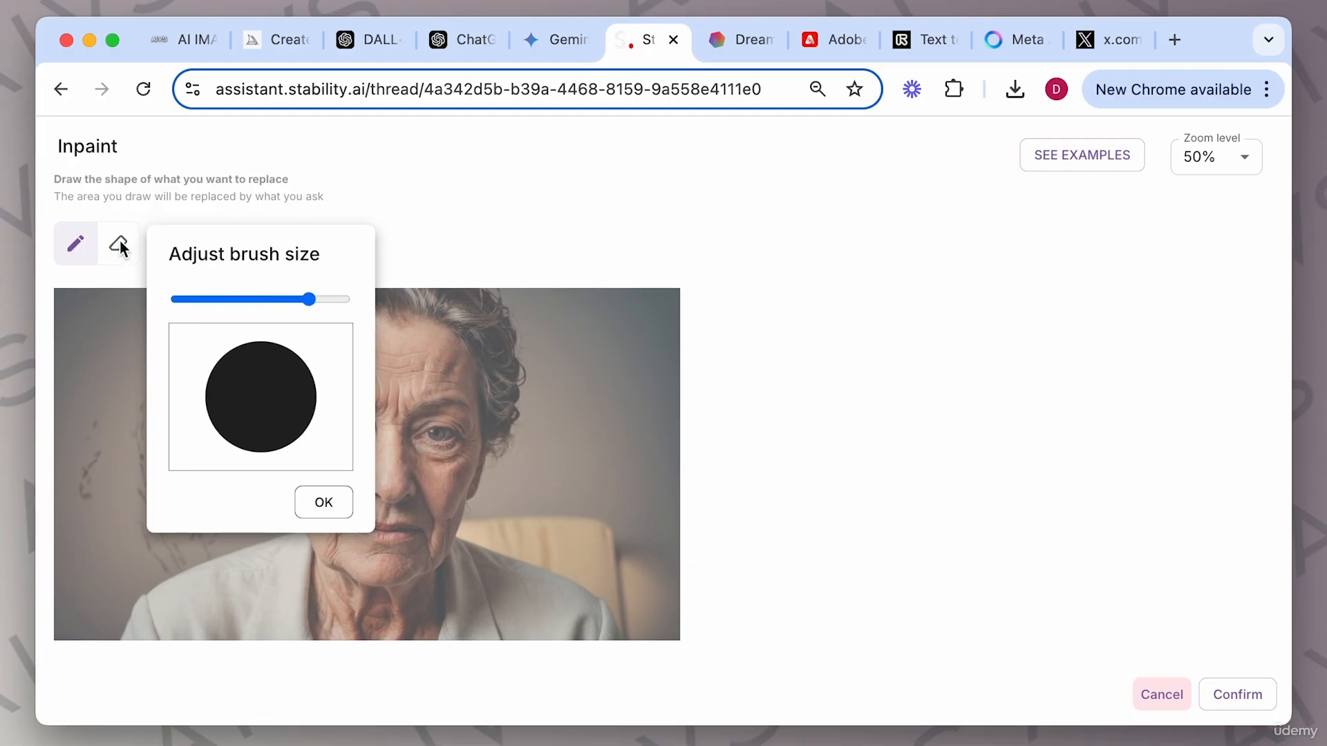
{"action": "left_click", "coordinate": [73, 245]}
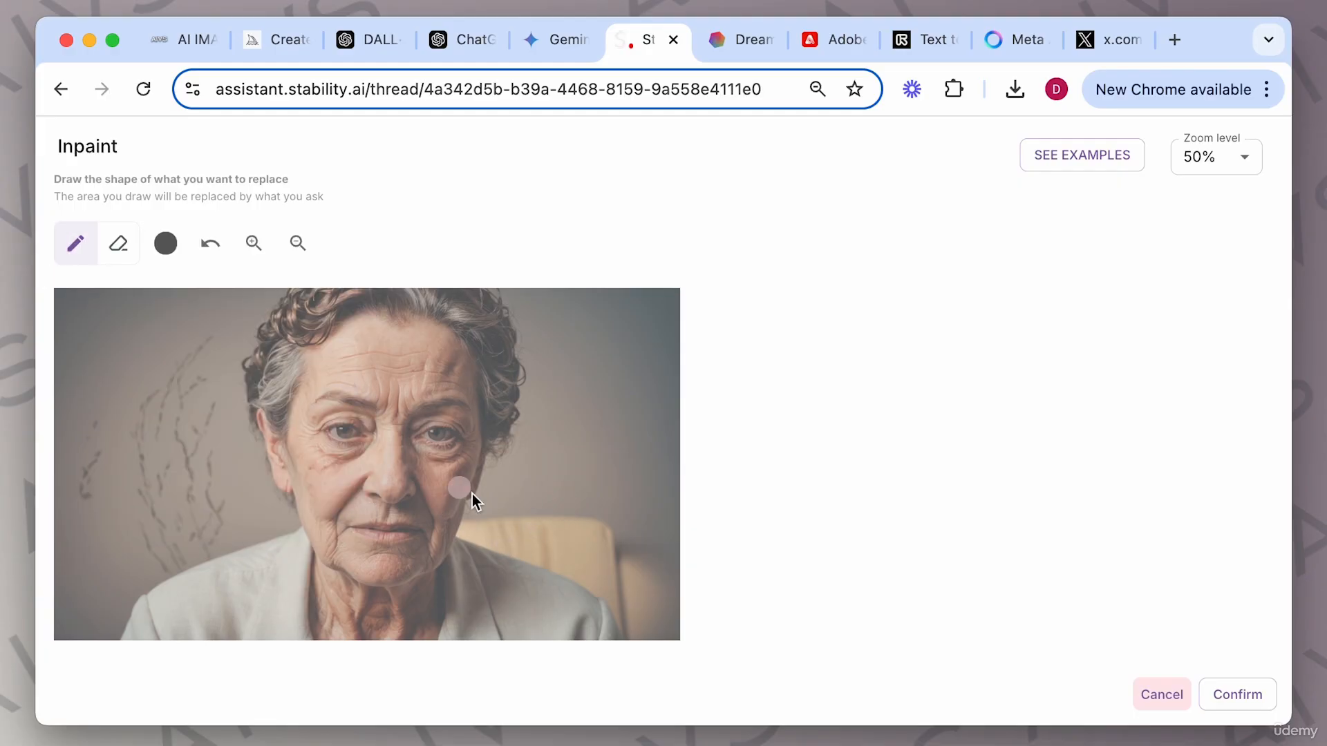
{"action": "left_click", "coordinate": [157, 248]}
{"action": "left_click", "coordinate": [298, 300]}
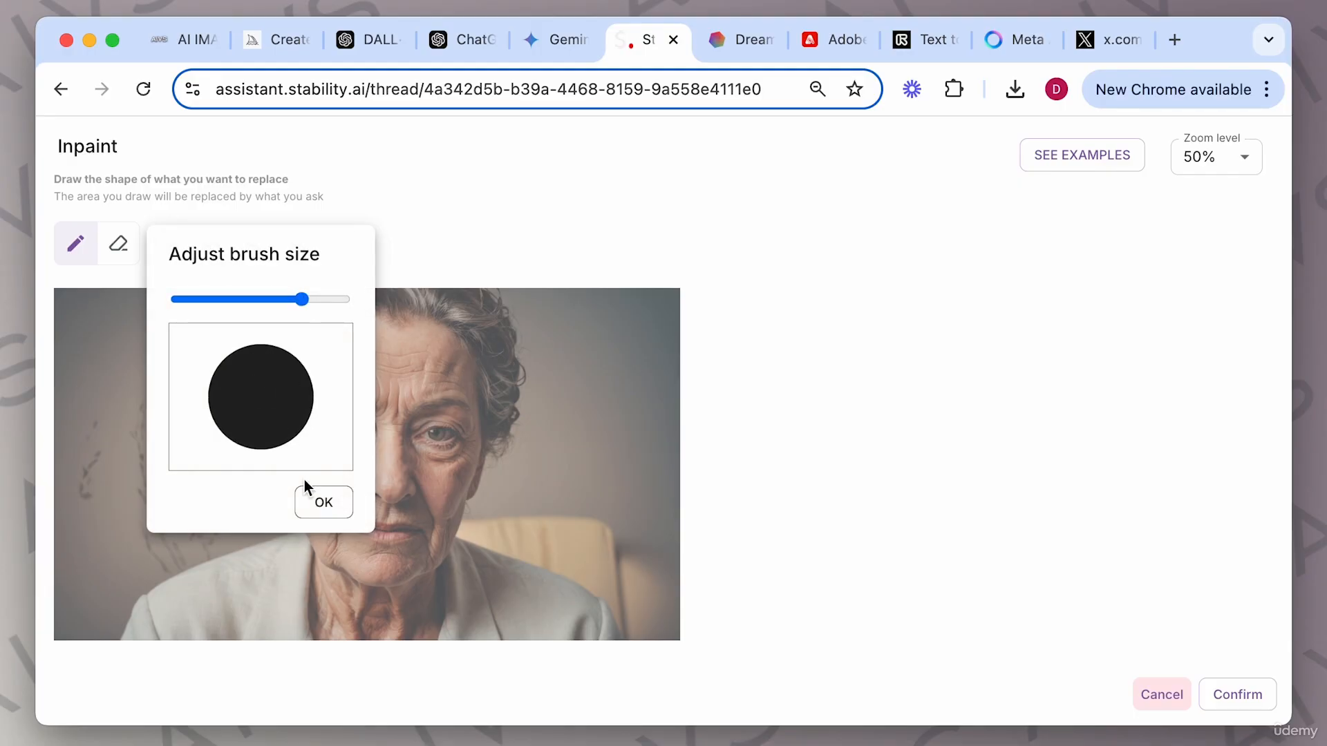
{"action": "left_click", "coordinate": [325, 501]}
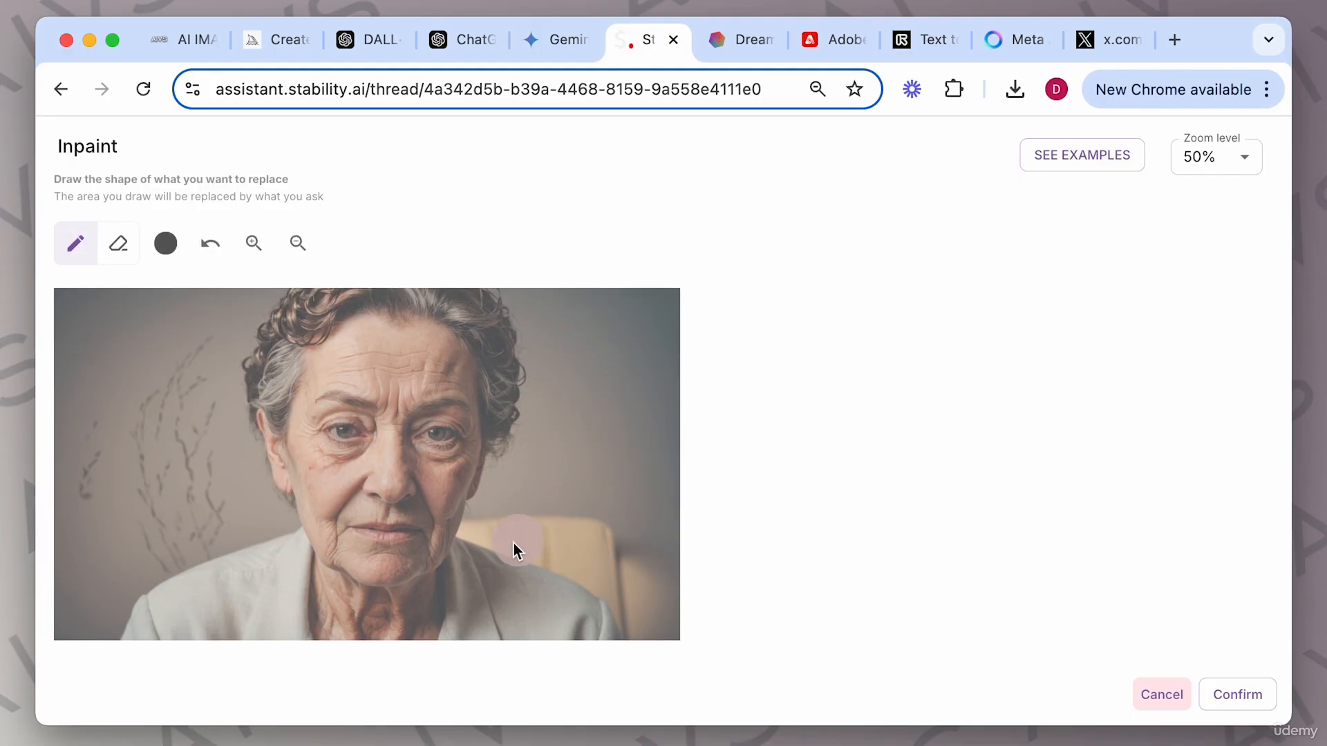
{"action": "mouse_move", "coordinate": [585, 458]}
{"action": "left_mouse_down"}
{"action": "mouse_move", "coordinate": [529, 493]}
{"action": "mouse_move", "coordinate": [570, 482]}
{"action": "left_mouse_up"}
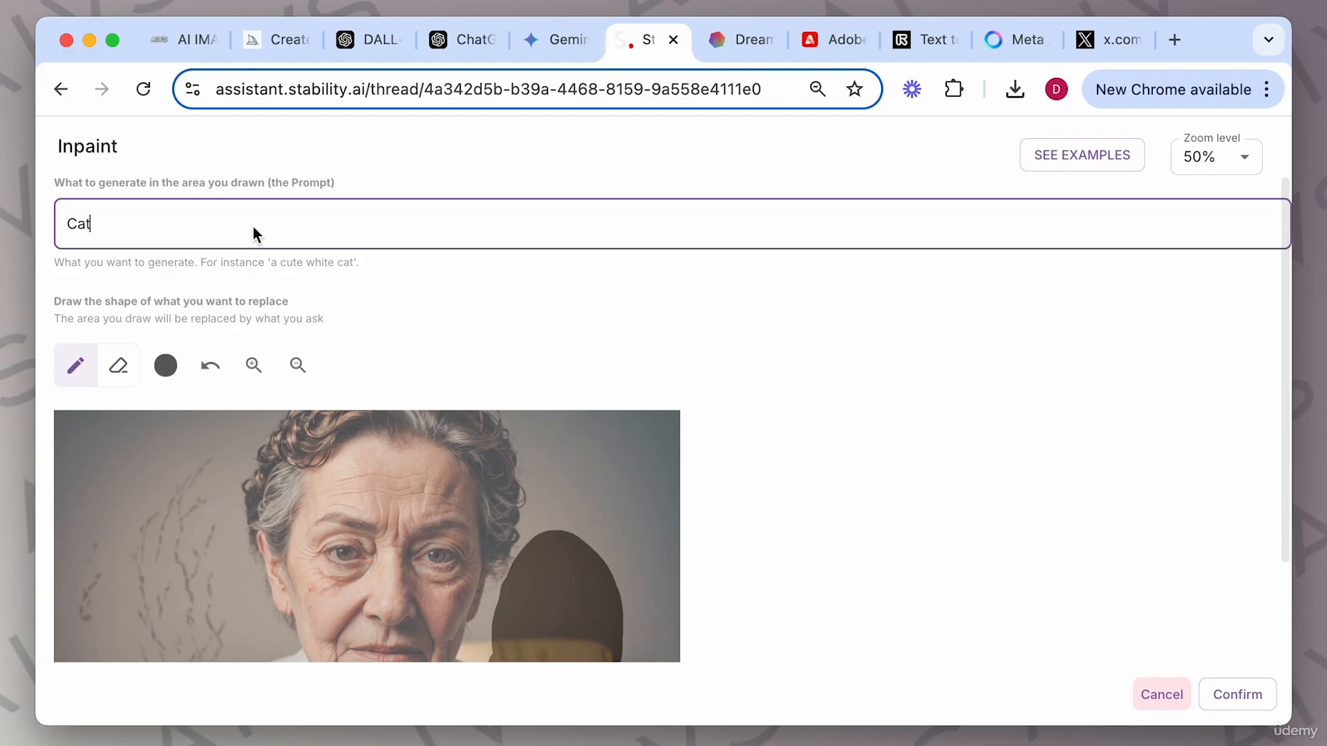
Replace the inpaint prompt with "a small yellow bird on her shoulder" and generate the image.
{"action": "key", "text": "super+a"}
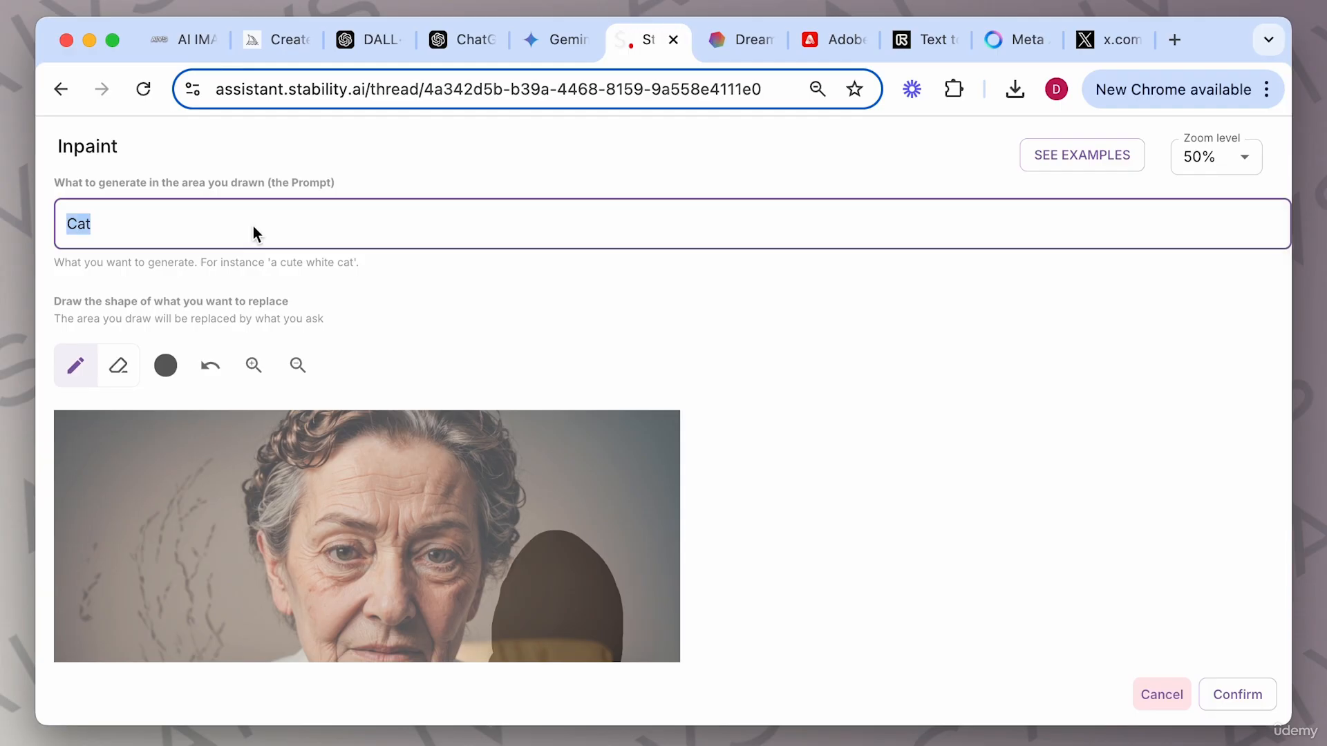
{"action": "type", "text": "a small yellow bir"}
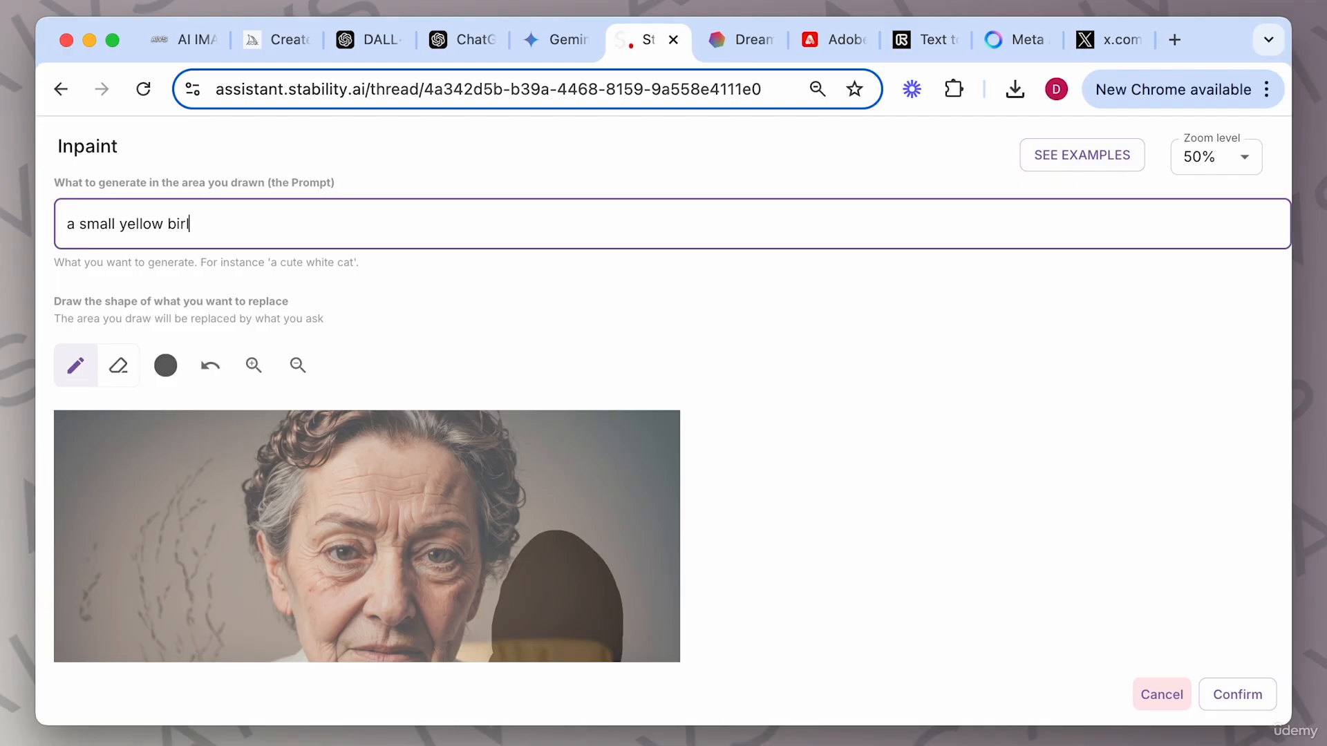
{"action": "type", "text": "d on her shoulder"}
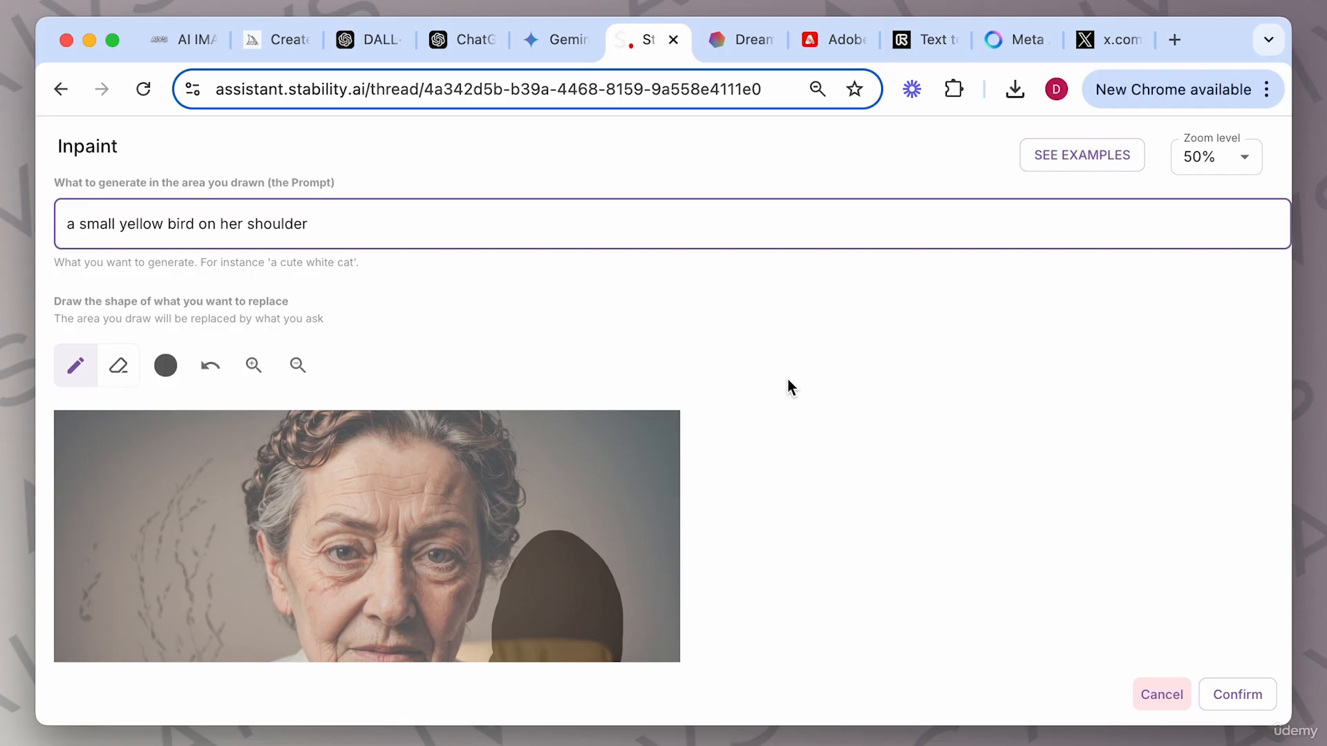
{"action": "scroll", "coordinate": [794, 388], "scroll_direction": "down", "scroll_amount": 3}
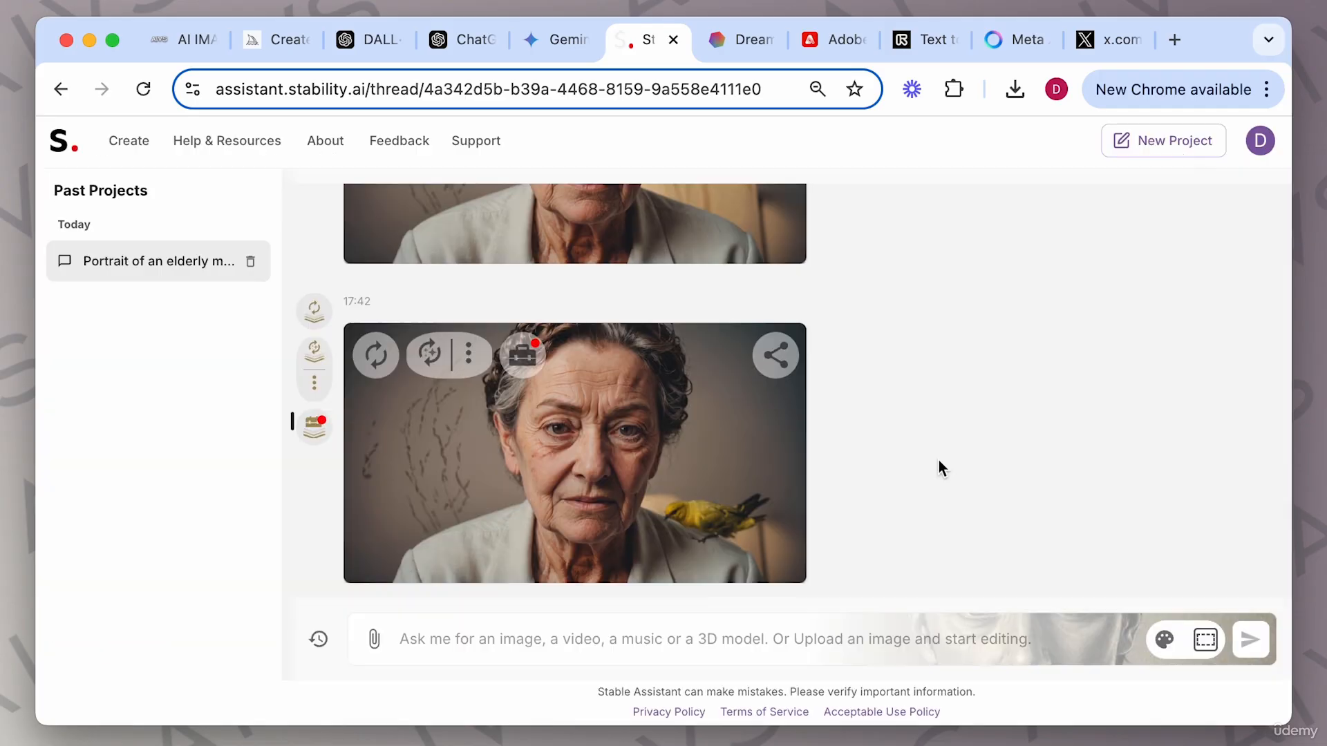
View the bird inpaint result enlarged in the image viewer, then close it.
{"action": "left_click", "coordinate": [604, 497]}
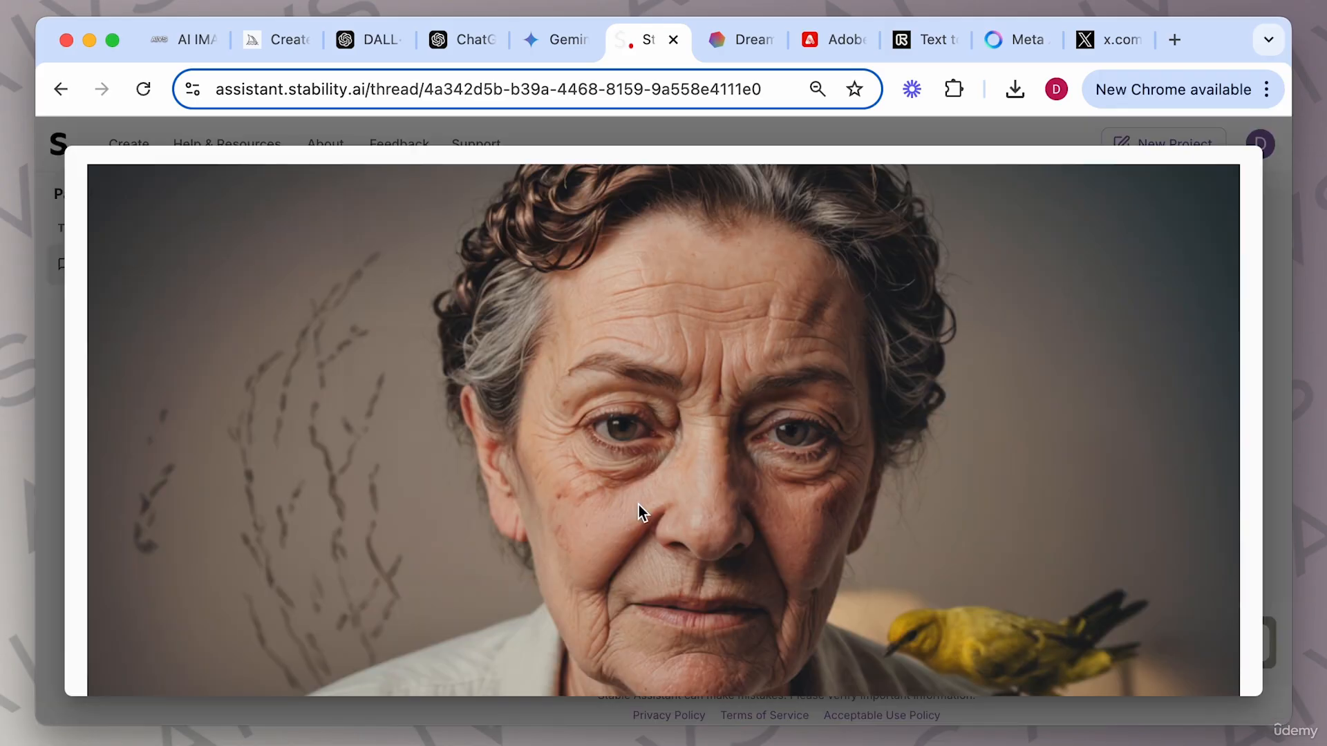
{"action": "scroll", "coordinate": [827, 513], "scroll_direction": "down", "scroll_amount": 2}
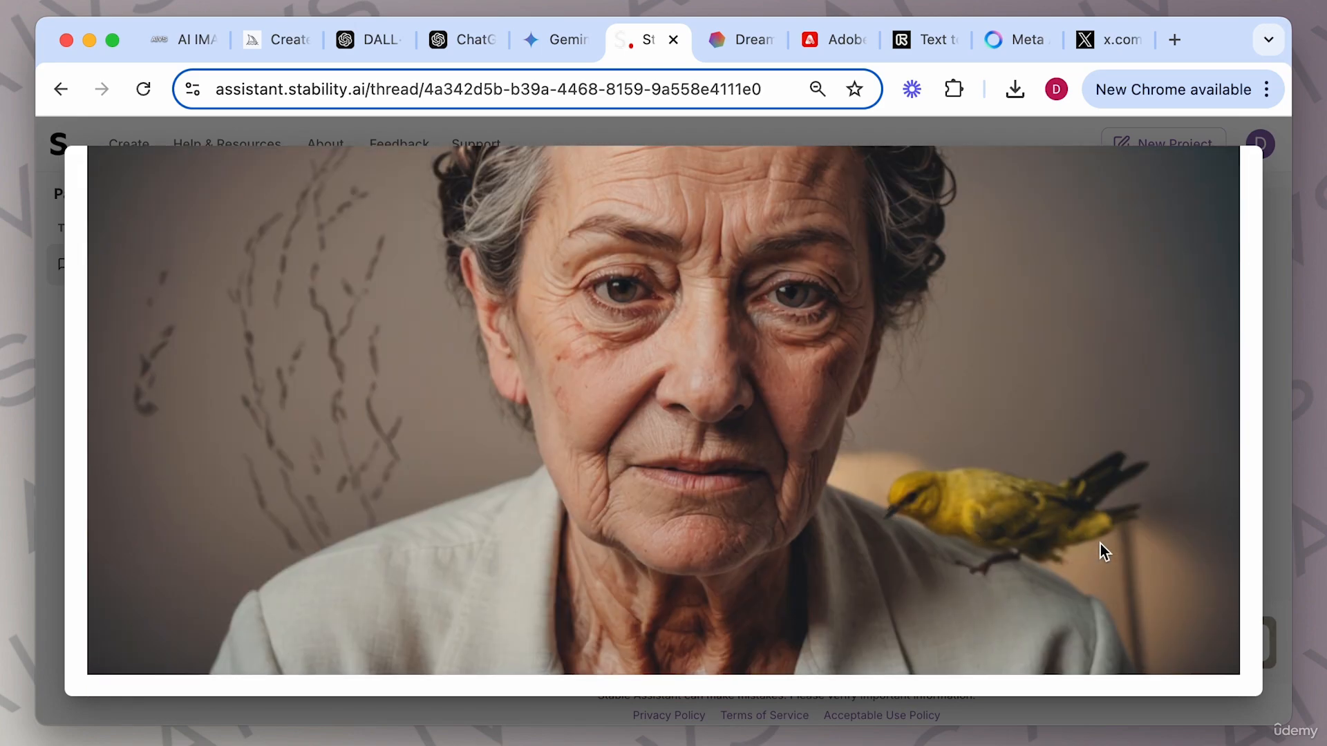
{"action": "left_click", "coordinate": [1269, 418]}
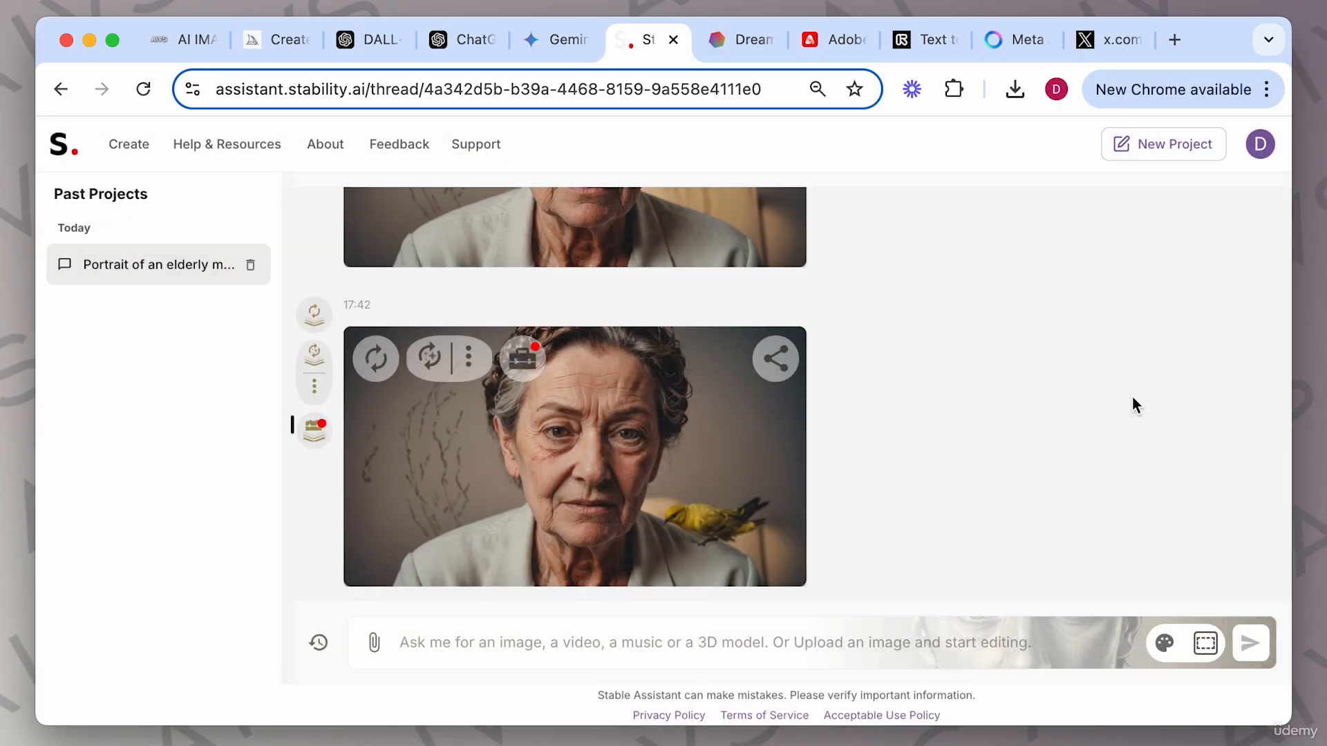
Generate another version of the bird inpaint result and view it enlarged.
{"action": "left_click", "coordinate": [380, 356]}
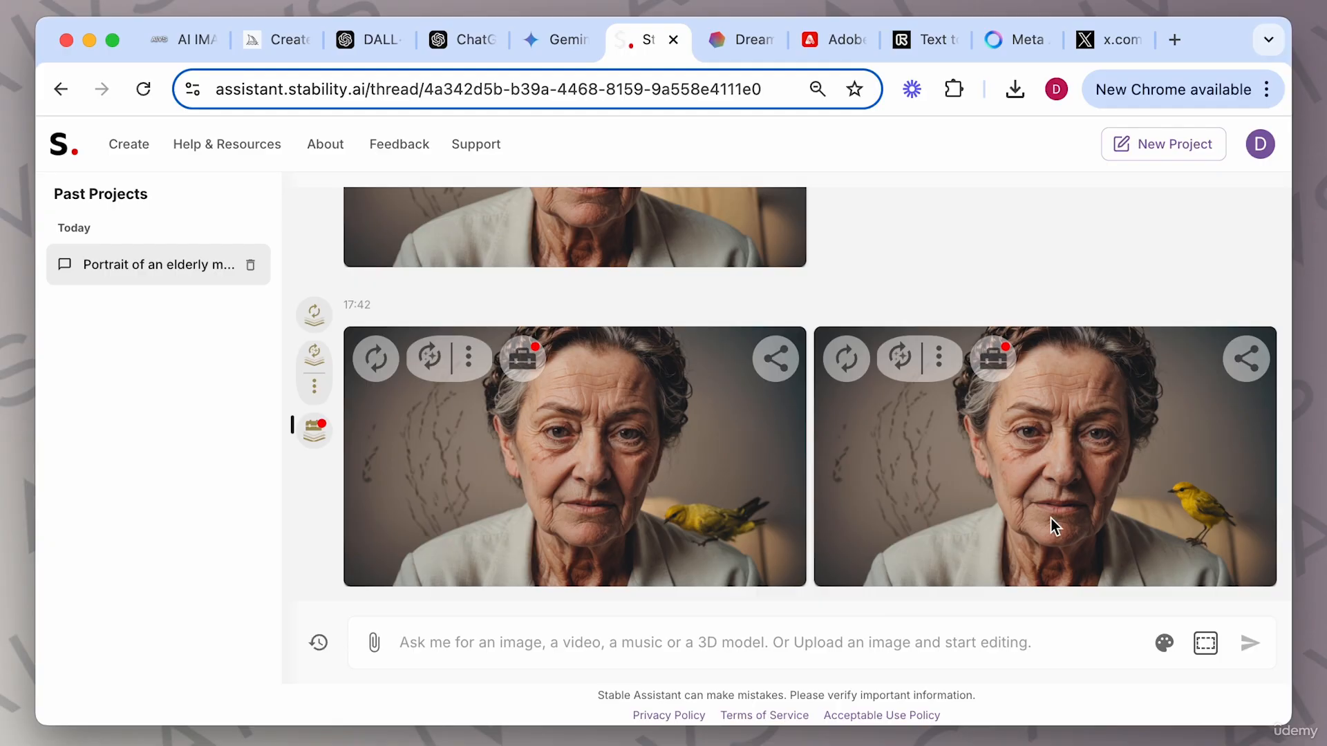
{"action": "left_click", "coordinate": [1141, 487]}
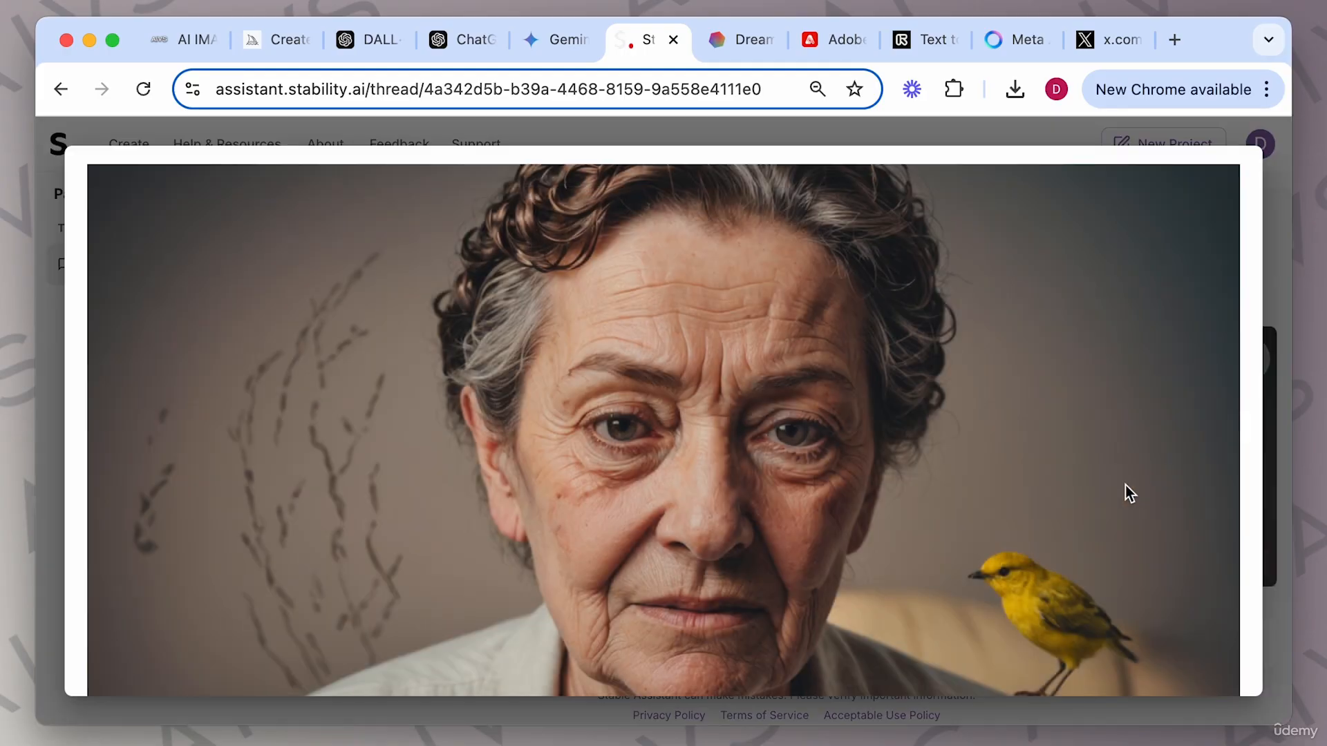
{"action": "scroll", "coordinate": [1104, 483], "scroll_direction": "down", "scroll_amount": 3}
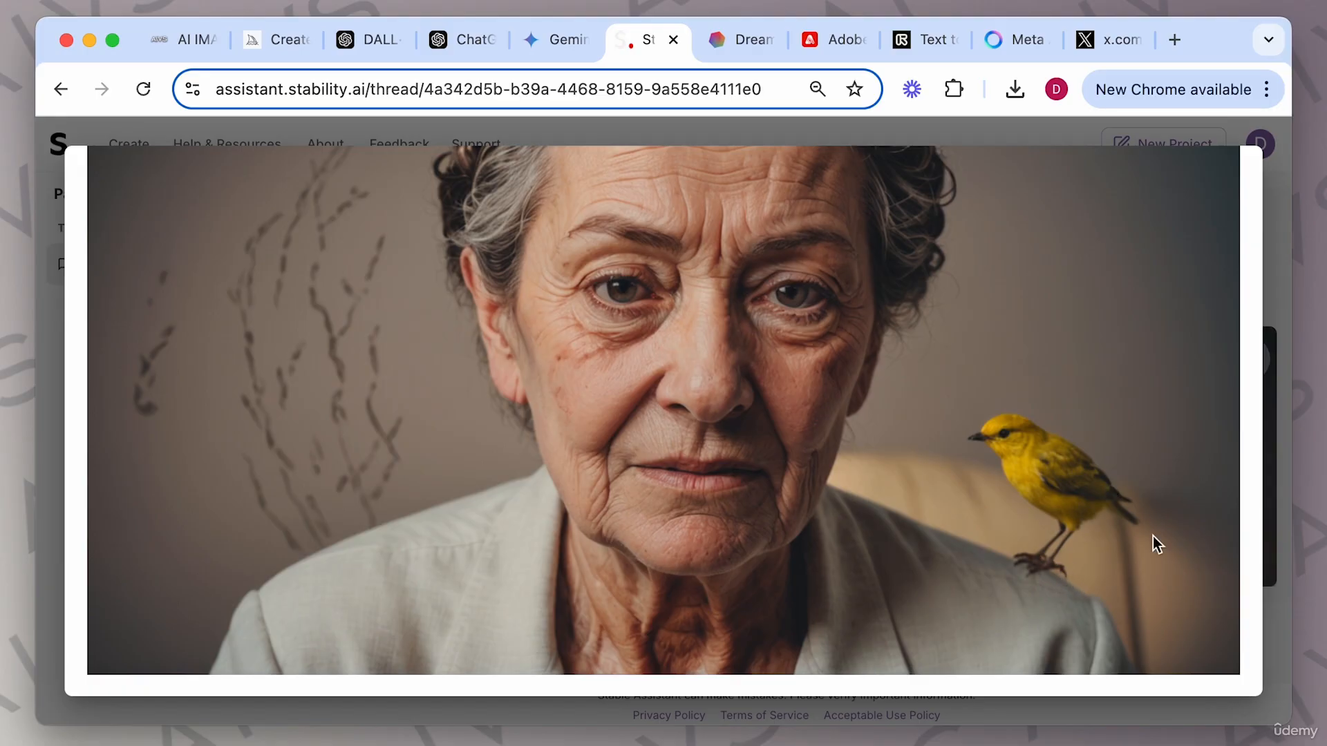
Inpaint a spot at the bird's feet on the second bird result with the prompt "fix feet".
{"action": "left_click", "coordinate": [1272, 289]}
{"action": "left_click", "coordinate": [999, 359]}
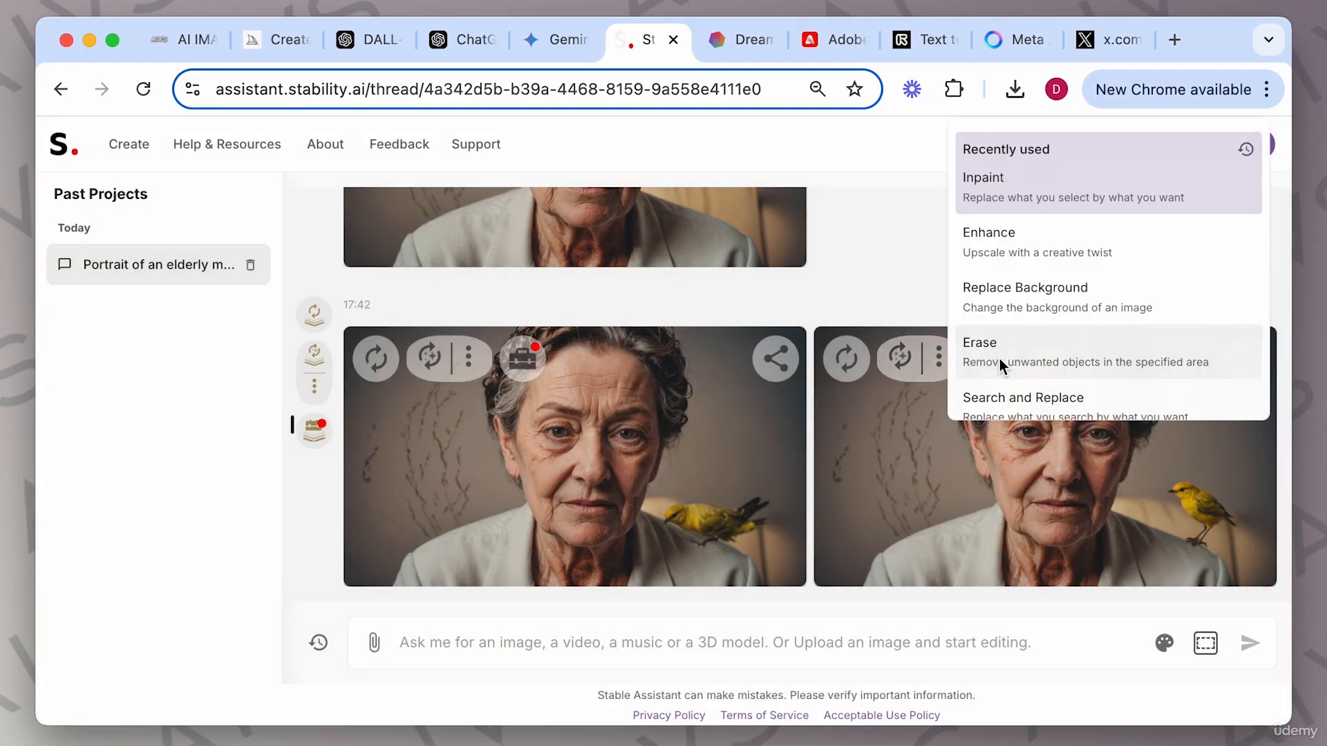
{"action": "left_click", "coordinate": [1076, 193]}
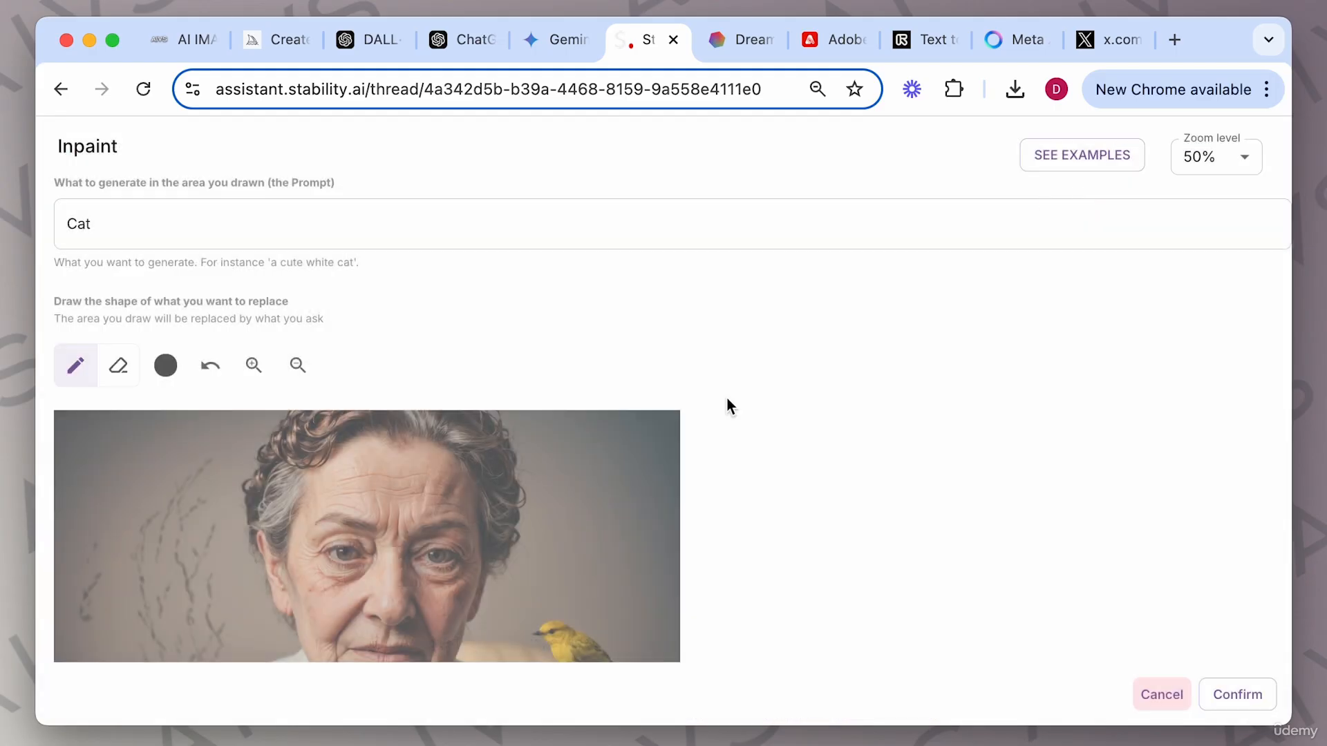
{"action": "scroll", "coordinate": [761, 414], "scroll_direction": "down", "scroll_amount": 3}
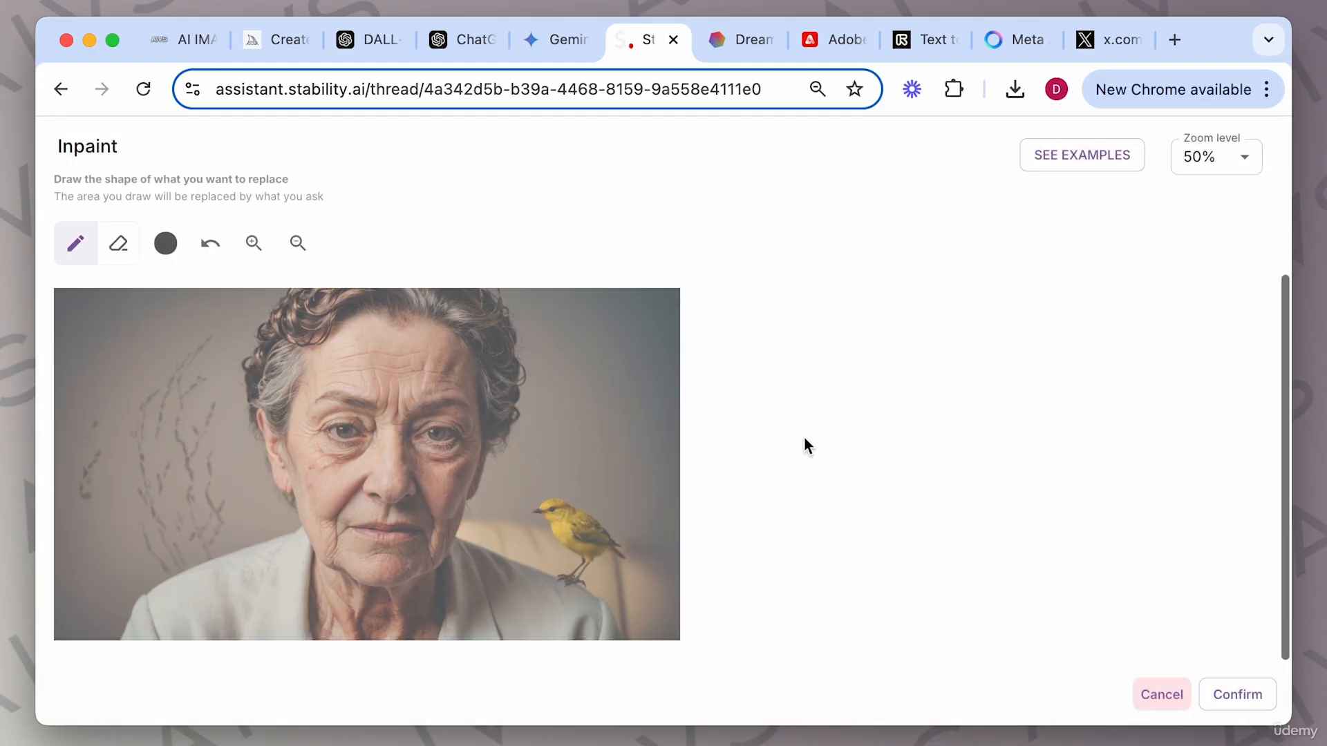
{"action": "left_click", "coordinate": [578, 588]}
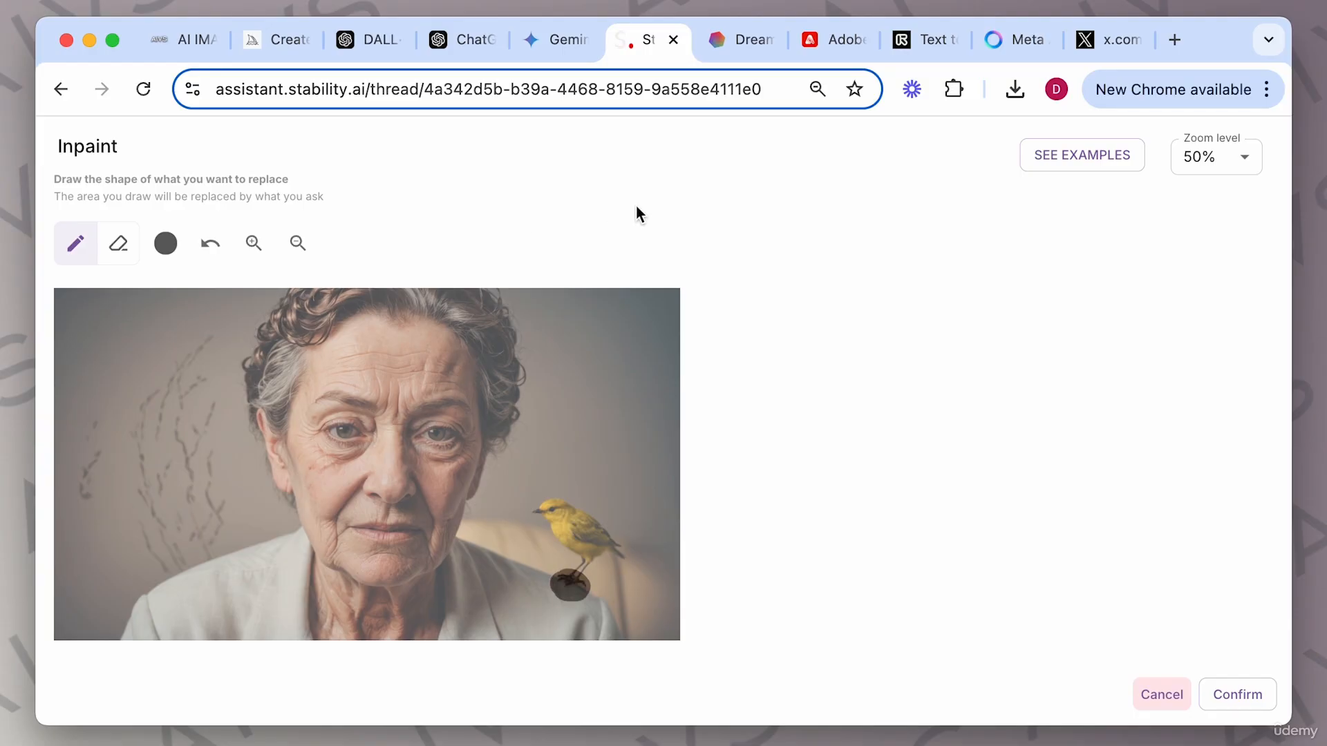
{"action": "scroll", "coordinate": [524, 194], "scroll_direction": "up", "scroll_amount": 3}
{"action": "left_click", "coordinate": [192, 225]}
{"action": "key", "text": "super+a"}
{"action": "type", "text": "fix fe"}
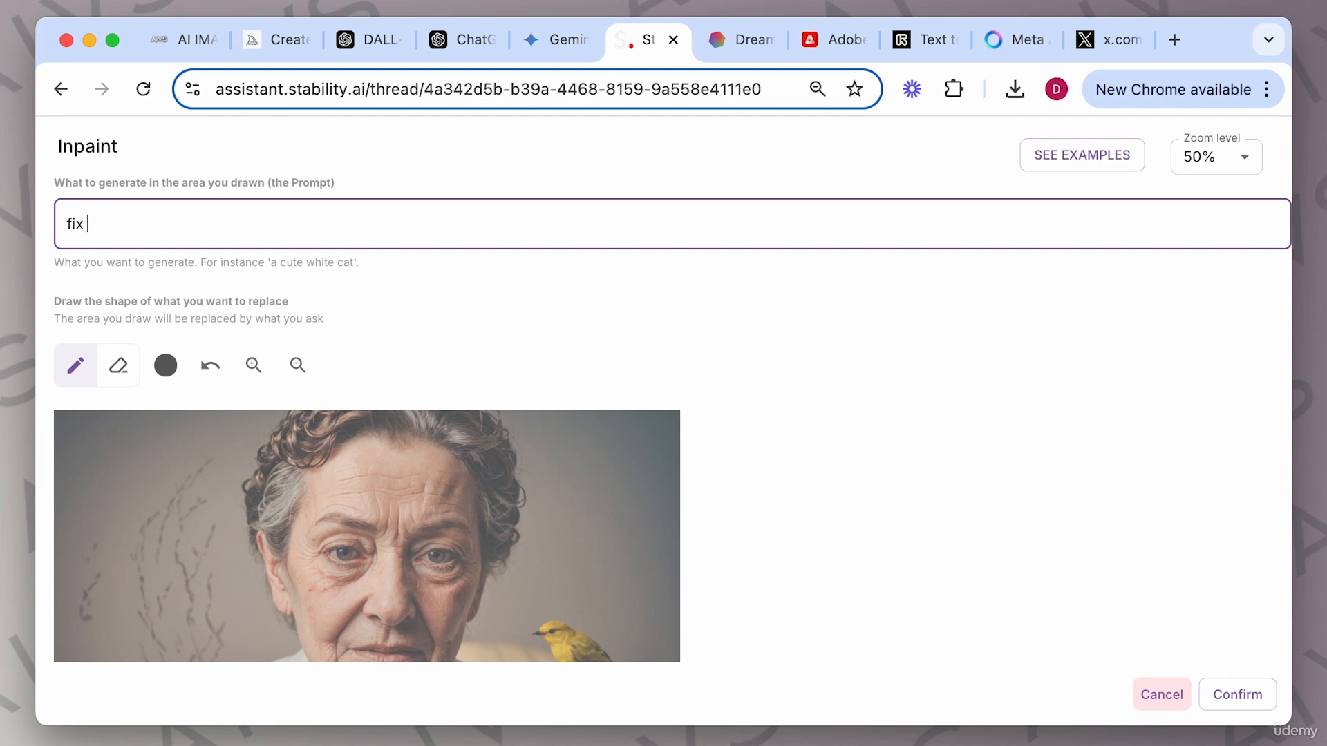
{"action": "type", "text": "et"}
{"action": "scroll", "coordinate": [820, 463], "scroll_direction": "down", "scroll_amount": 3}
{"action": "left_click", "coordinate": [1234, 695]}
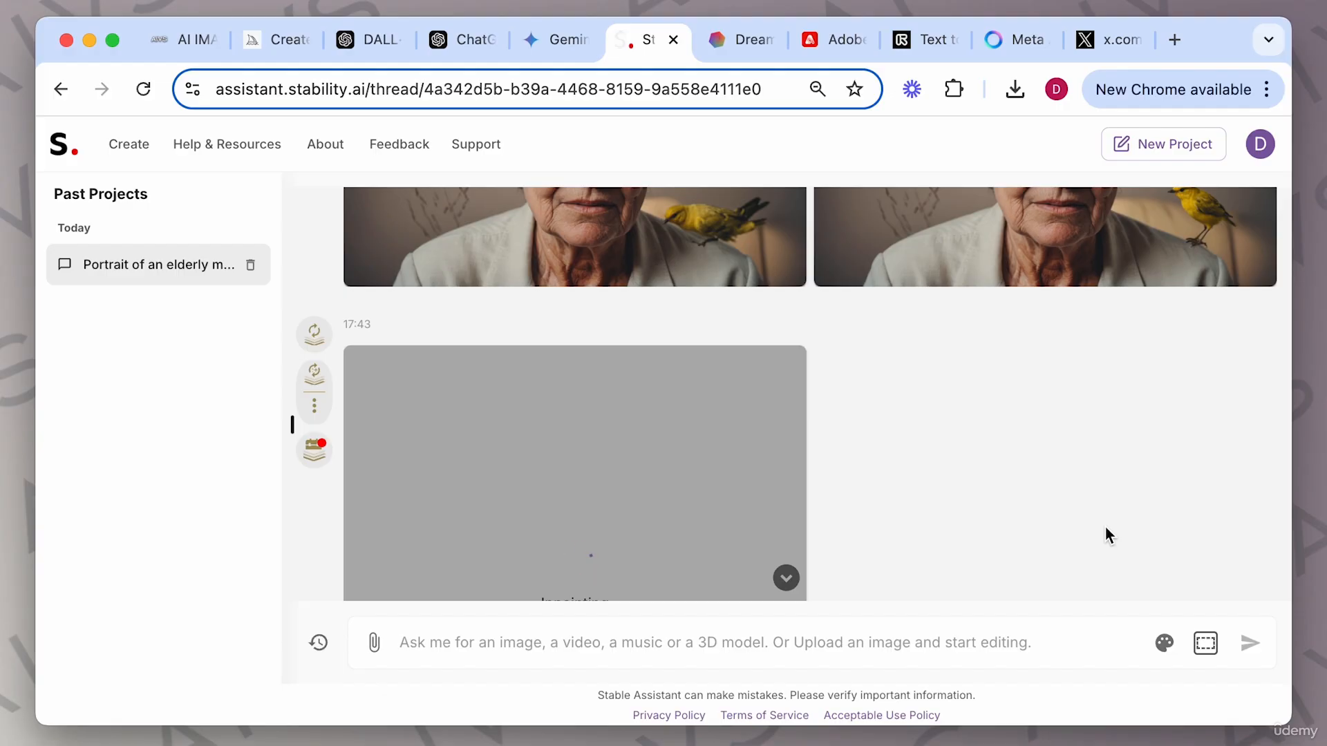
View the fixed-feet inpaint result enlarged in the image viewer, then close it.
{"action": "left_click", "coordinate": [661, 413]}
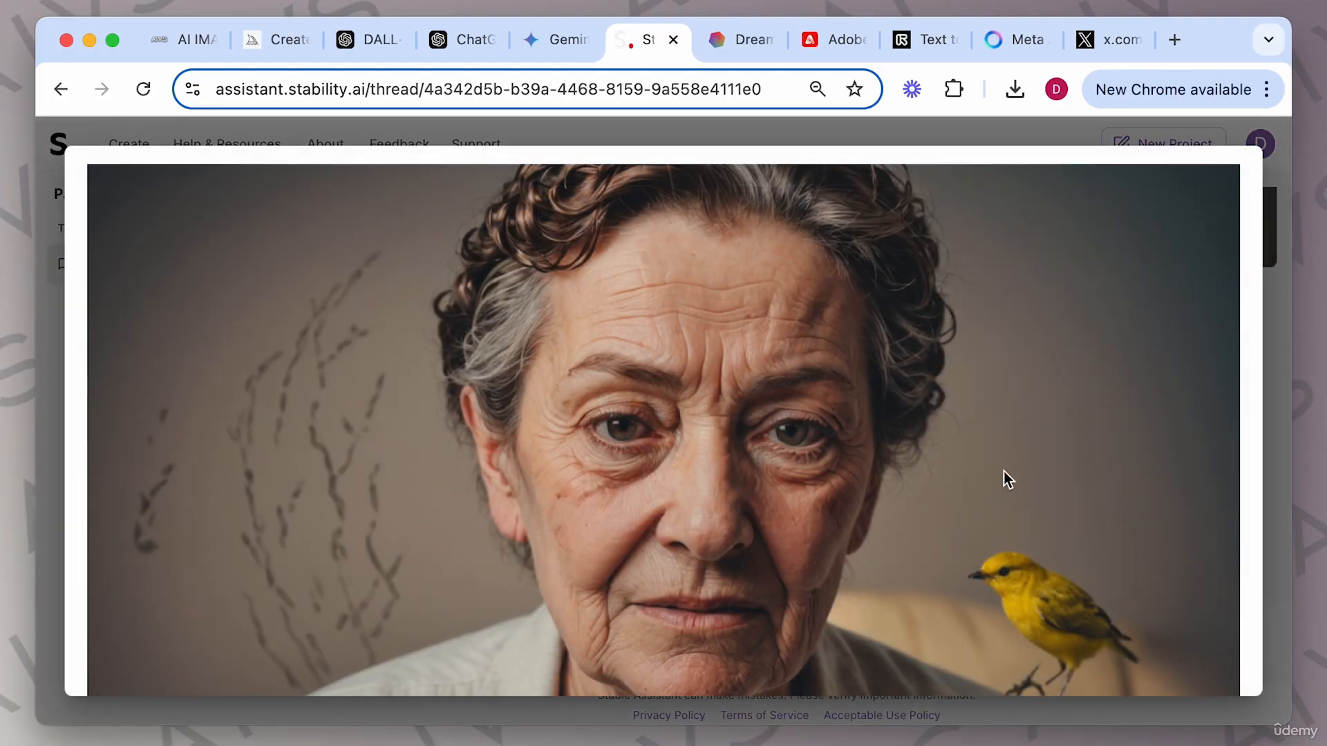
{"action": "scroll", "coordinate": [1004, 471], "scroll_direction": "down", "scroll_amount": 3}
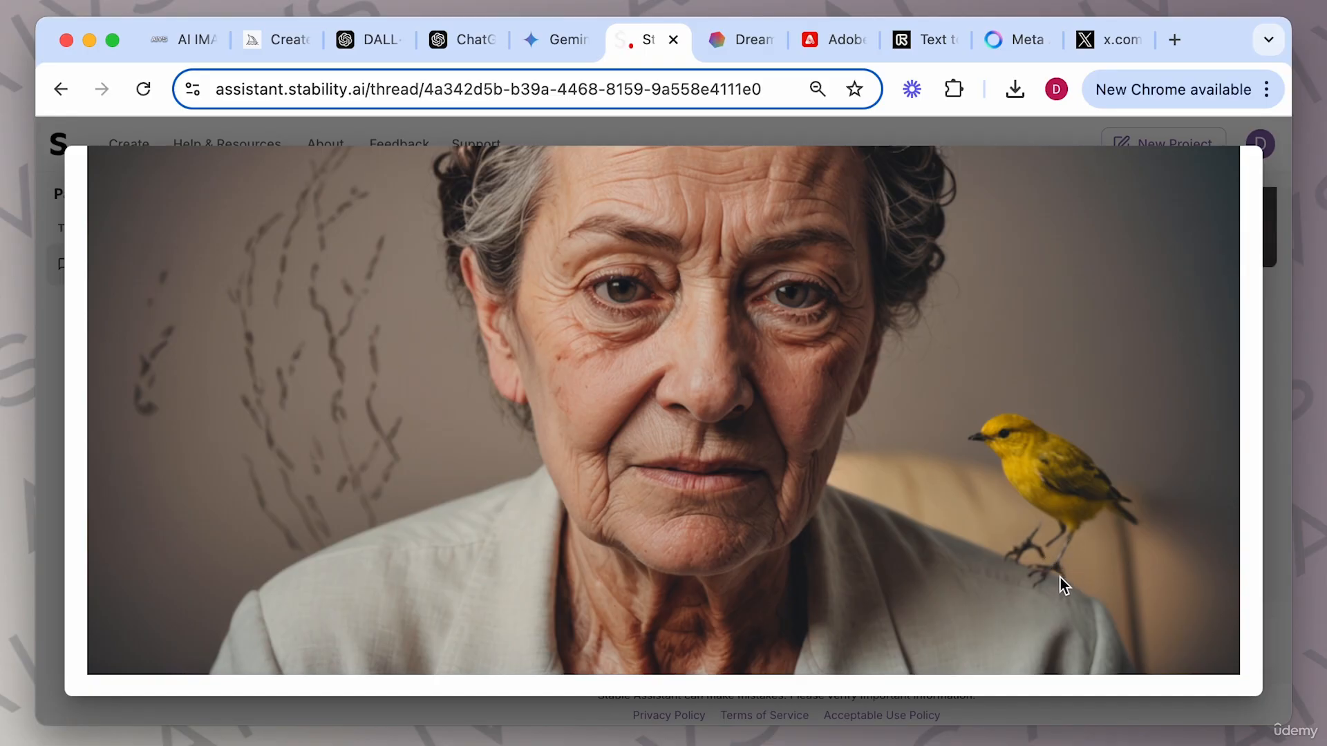
{"action": "left_click", "coordinate": [1271, 400]}
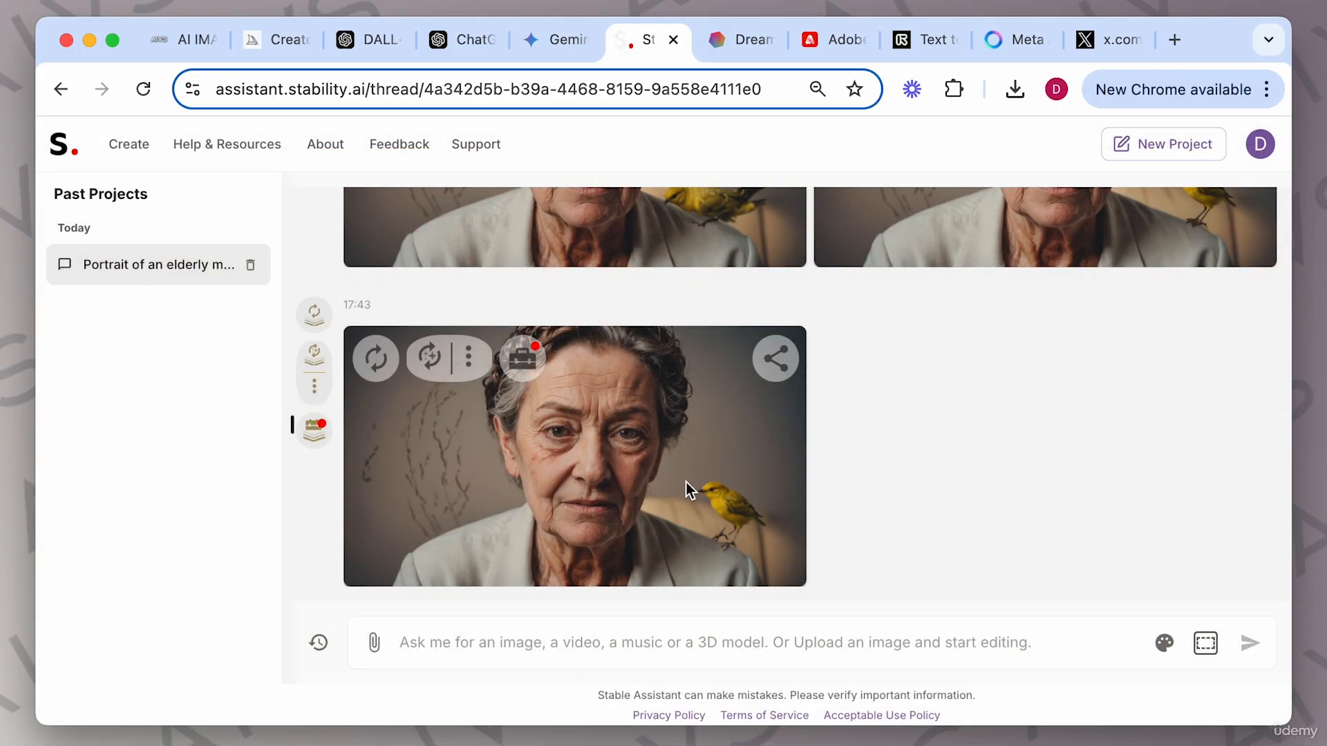
Set the style image to the latest elderly woman portrait with the yellow bird.
{"action": "left_click", "coordinate": [1163, 642]}
{"action": "scroll", "coordinate": [749, 453], "scroll_direction": "down", "scroll_amount": 10}
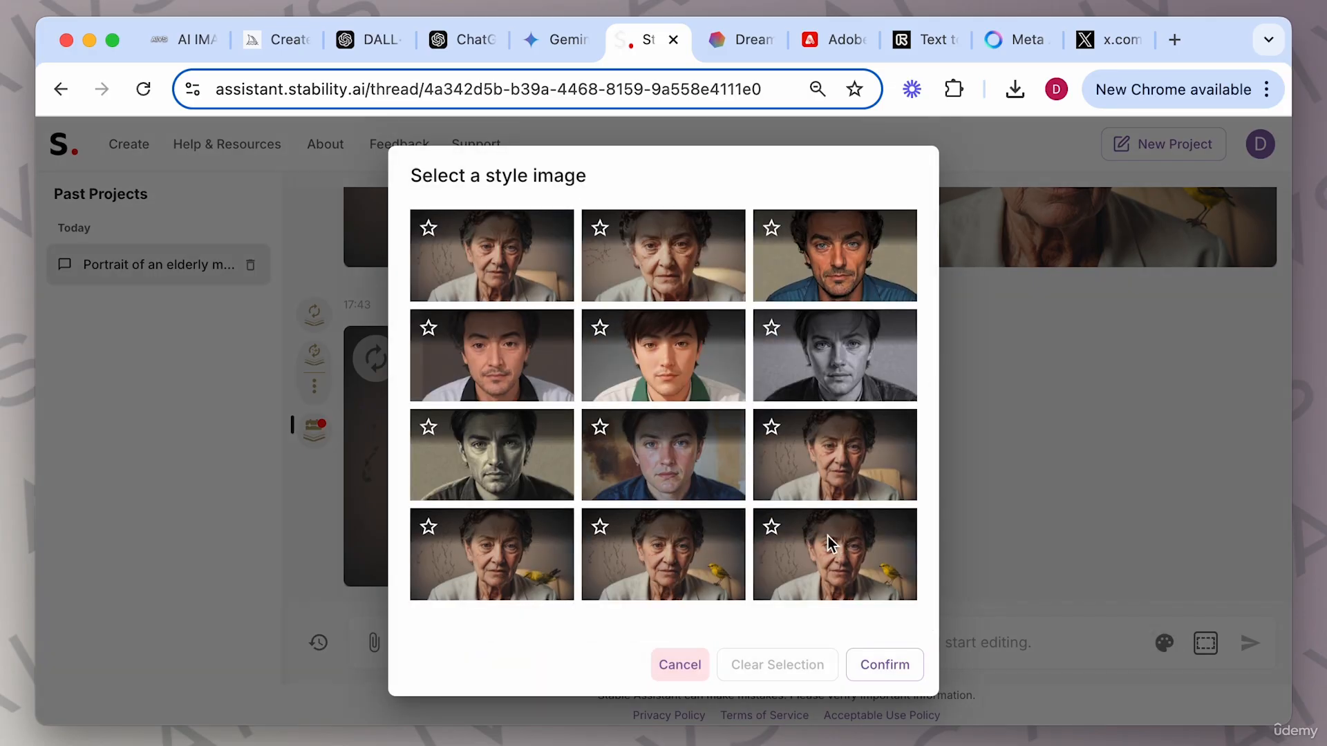
{"action": "left_click", "coordinate": [770, 528]}
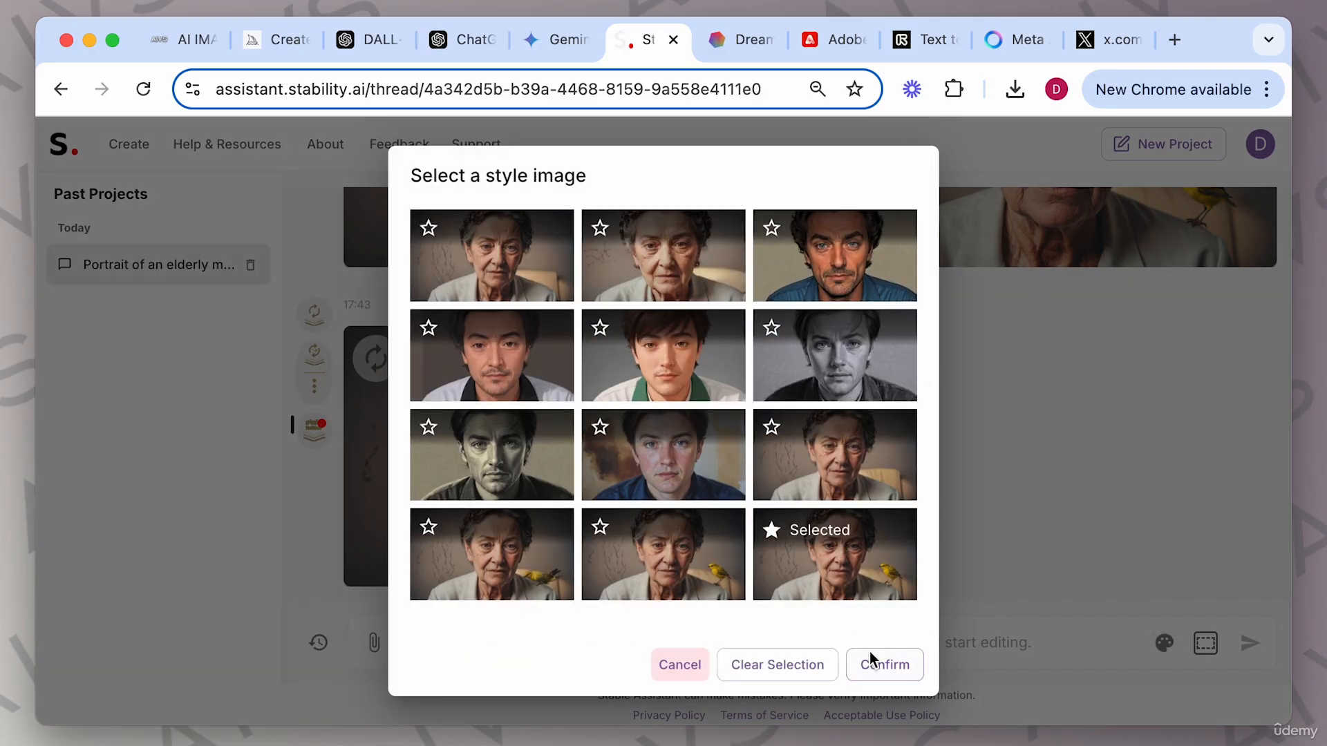
{"action": "left_click", "coordinate": [883, 665]}
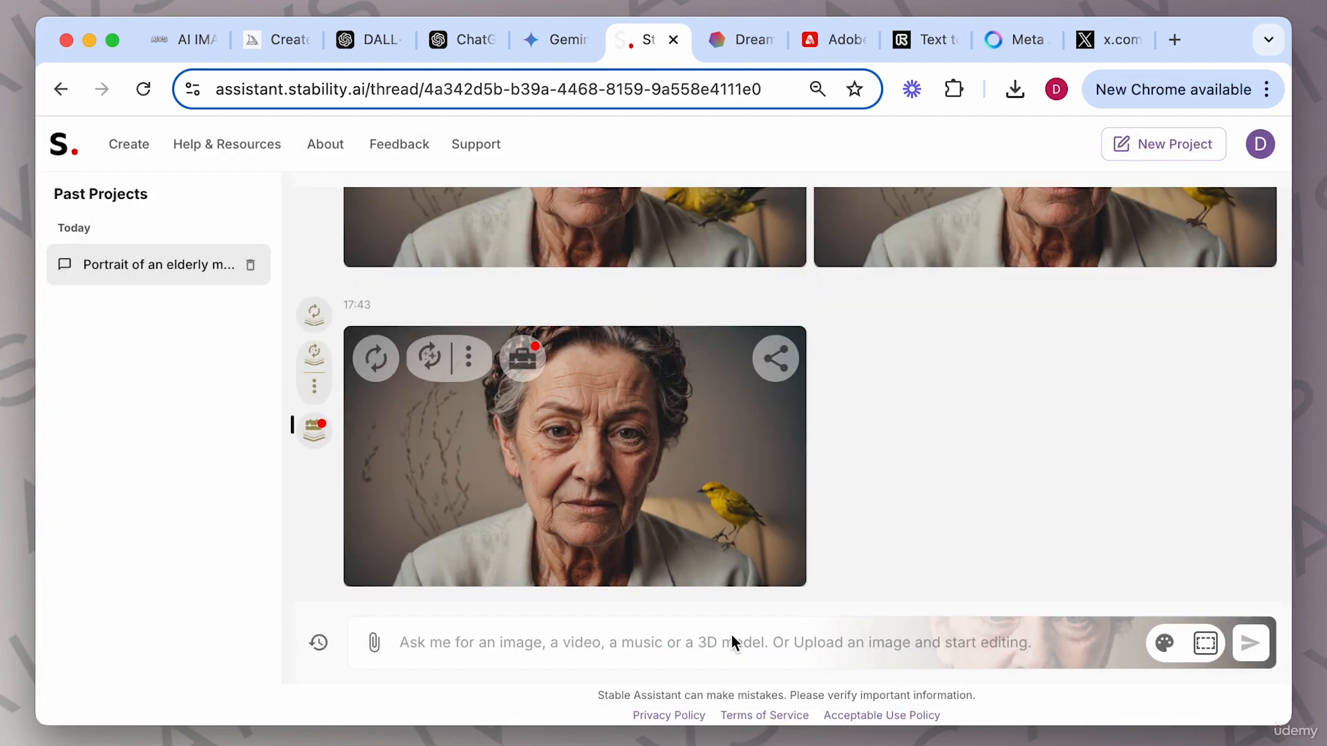
Generate an image from the prompt "an elderly woman facing camera with a small yellow bird on her shoulder".
{"action": "type", "text": "an"}
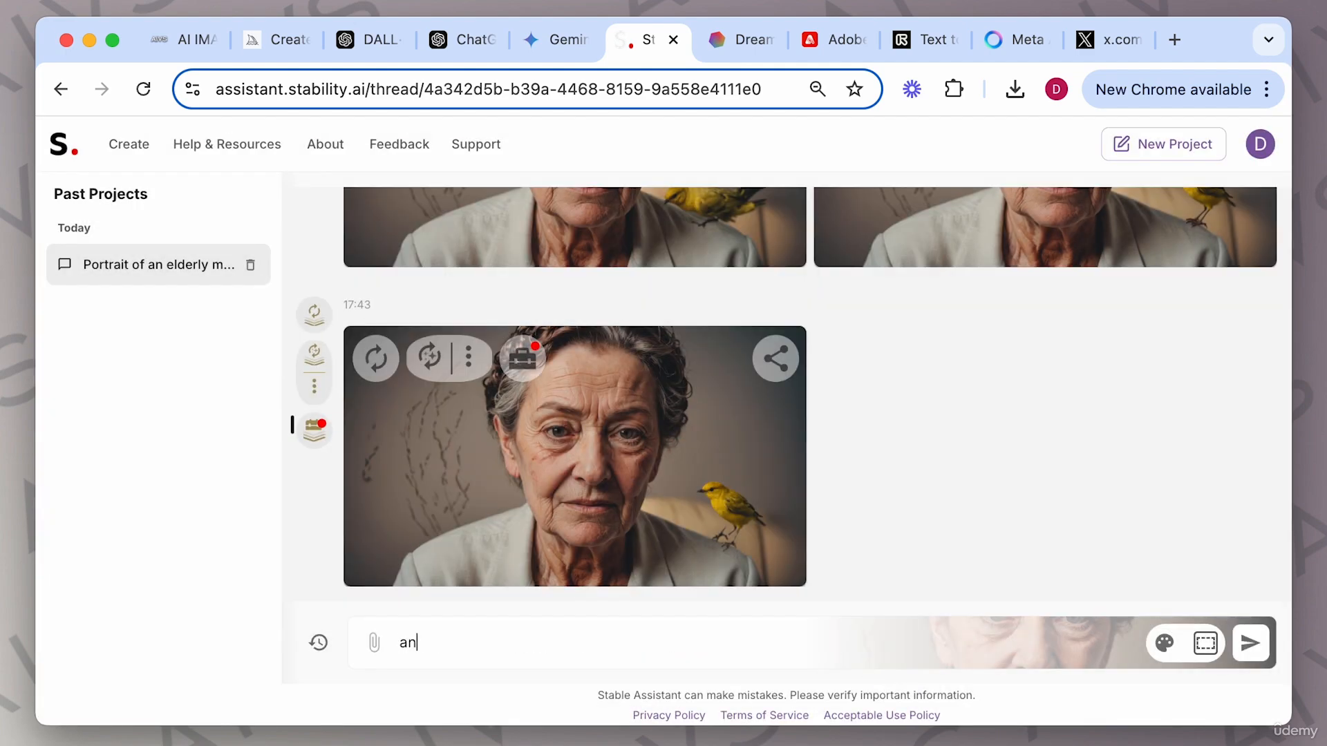
{"action": "type", "text": " elderly woman fac"}
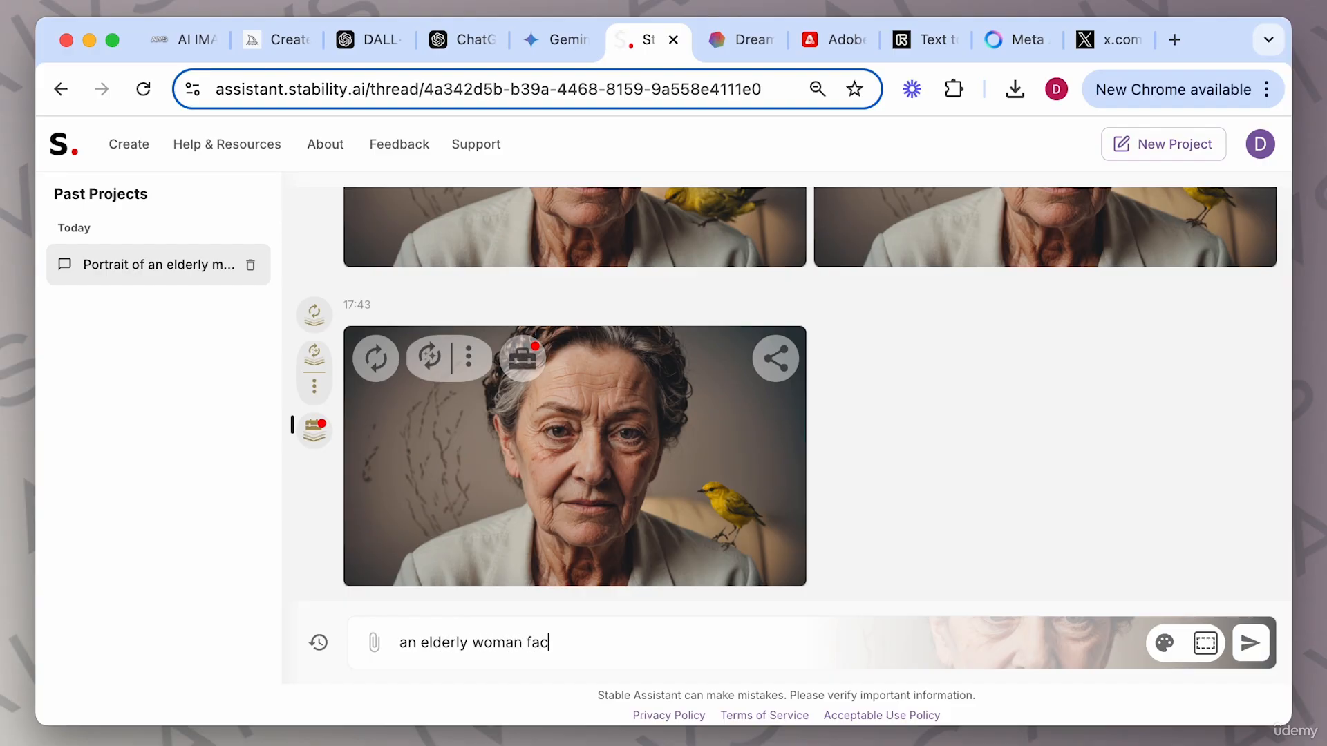
{"action": "type", "text": "ing camera with a small "}
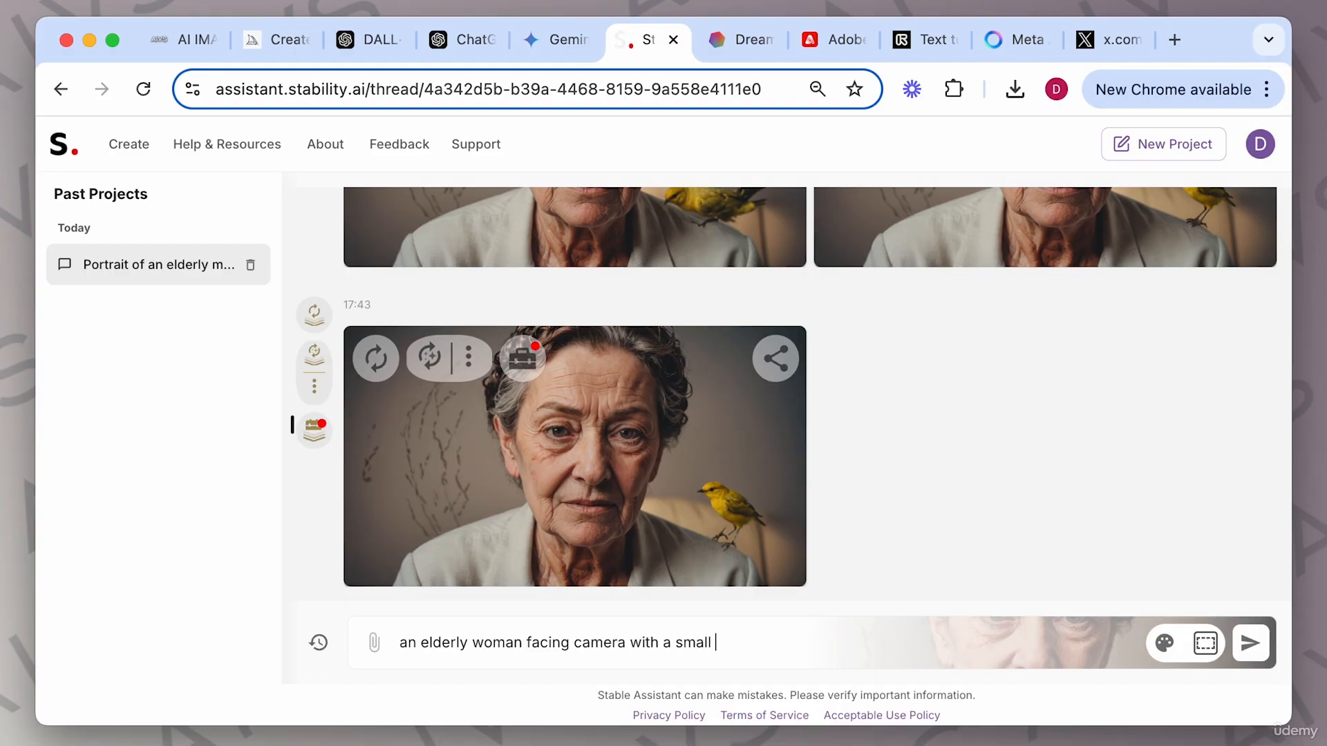
{"action": "type", "text": "yellow bird on her sh"}
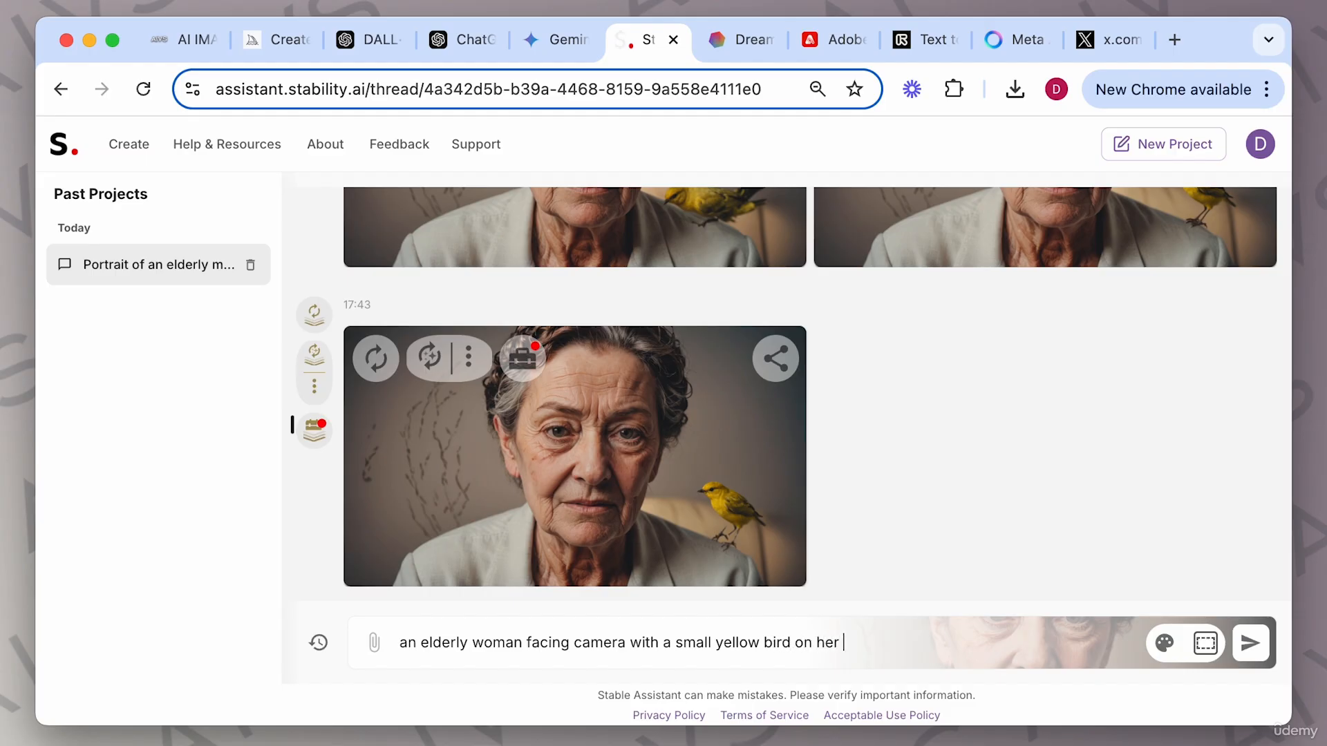
{"action": "type", "text": "oulder"}
{"action": "key", "text": "Return"}
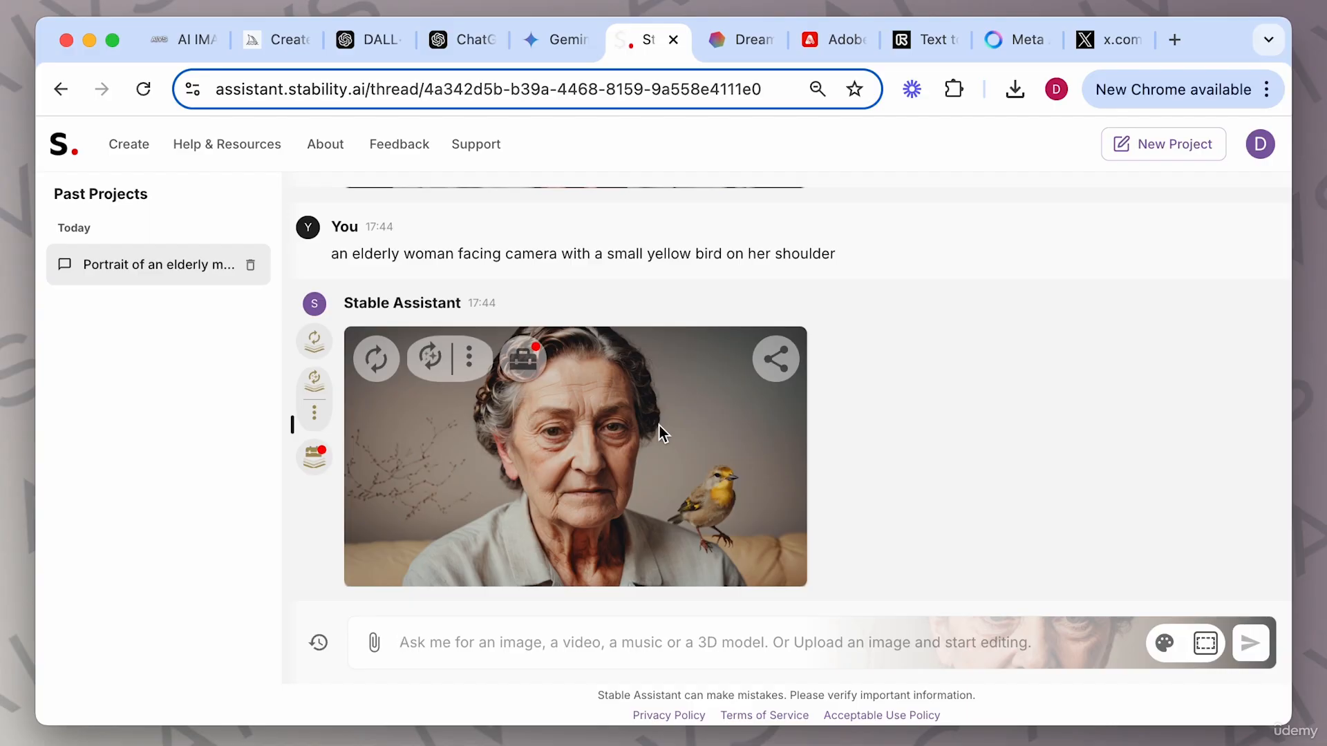
View the new styled bird portrait enlarged, then close it and scroll through the conversation.
{"action": "left_click", "coordinate": [659, 428]}
{"action": "scroll", "coordinate": [1005, 496], "scroll_direction": "down", "scroll_amount": 3}
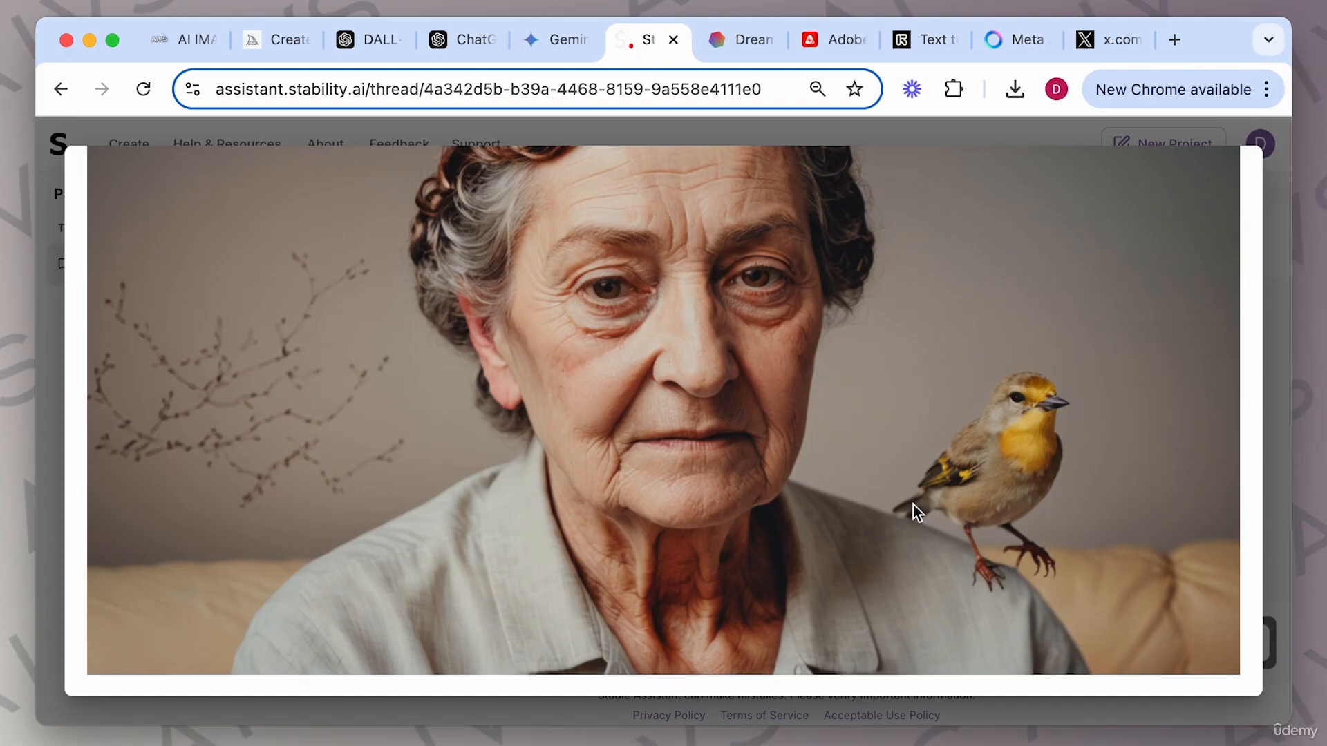
{"action": "scroll", "coordinate": [913, 504], "scroll_direction": "up", "scroll_amount": 2}
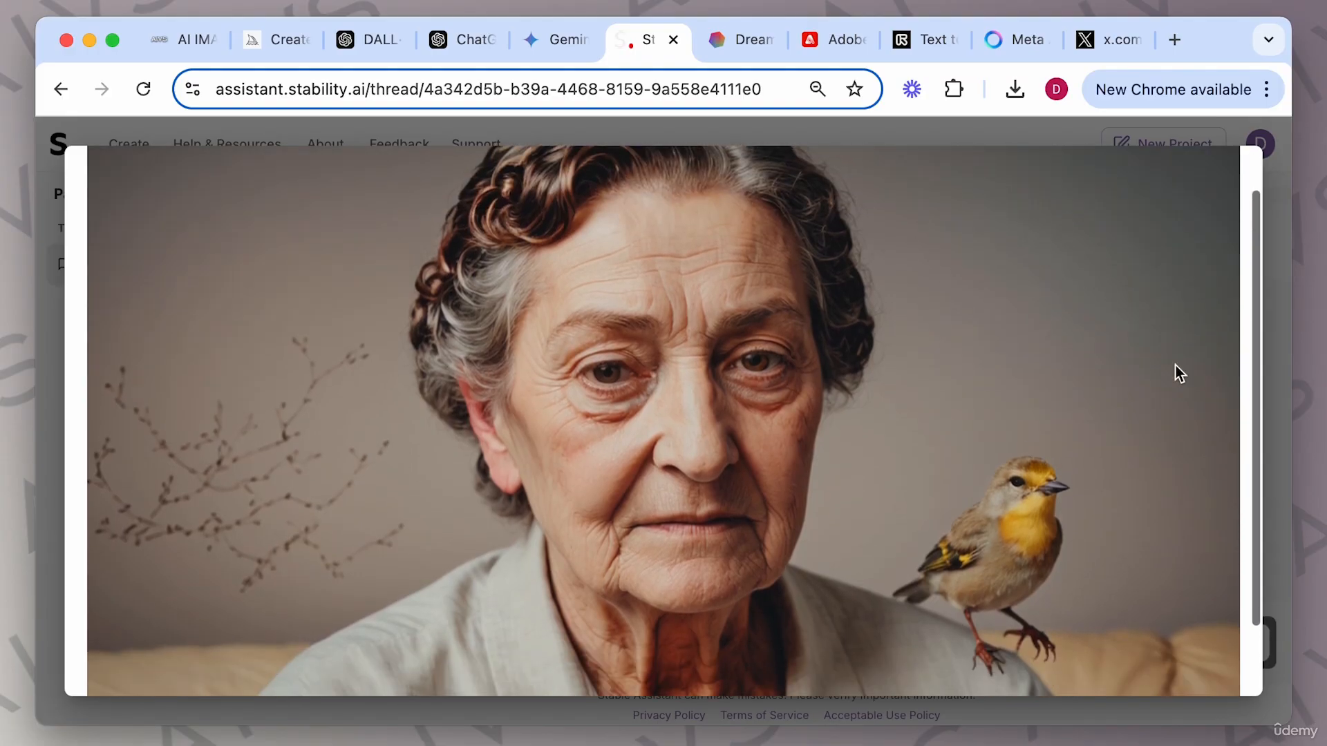
{"action": "left_click", "coordinate": [1275, 335]}
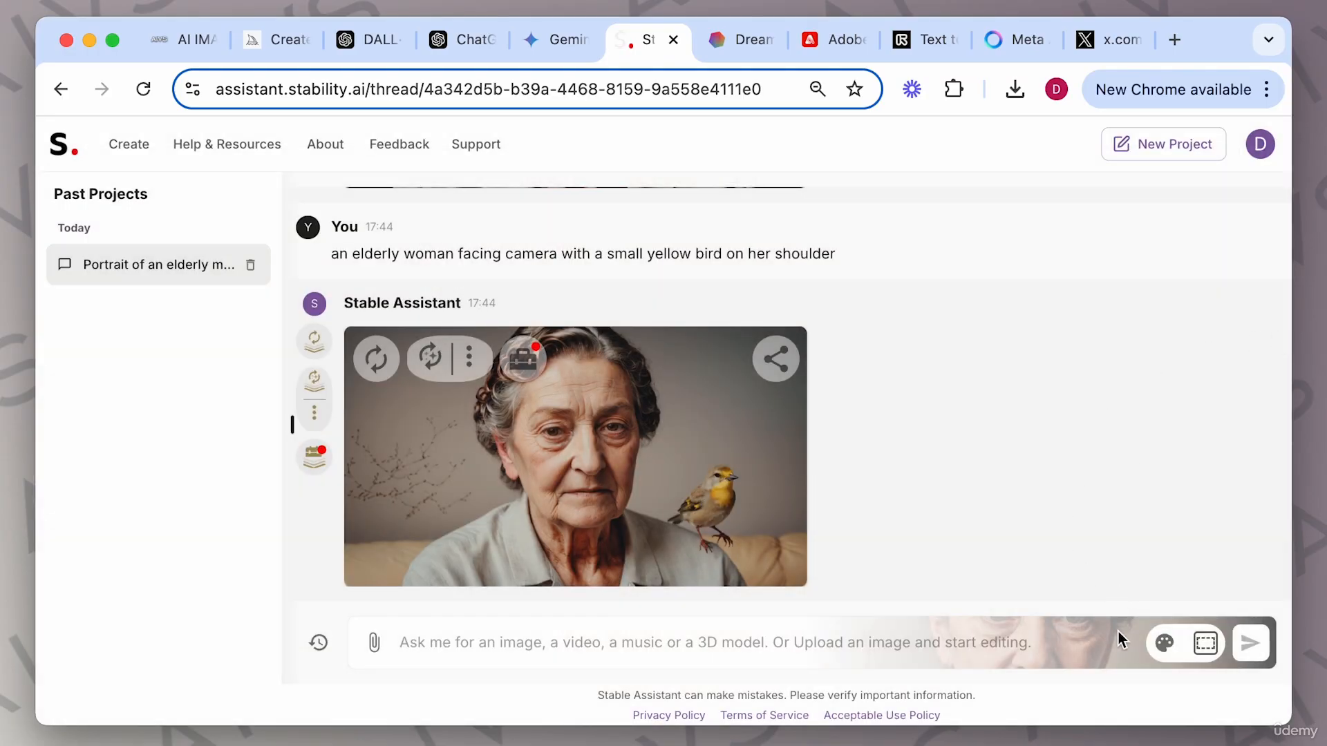
{"action": "scroll", "coordinate": [960, 507], "scroll_direction": "up", "scroll_amount": 3}
{"action": "scroll", "coordinate": [889, 423], "scroll_direction": "down", "scroll_amount": 1}
{"action": "scroll", "coordinate": [884, 420], "scroll_direction": "down", "scroll_amount": 2}
{"action": "scroll", "coordinate": [876, 404], "scroll_direction": "up", "scroll_amount": 2}
{"action": "scroll", "coordinate": [873, 370], "scroll_direction": "down", "scroll_amount": 3}
Clear the selected style image.
{"action": "left_click", "coordinate": [1162, 643]}
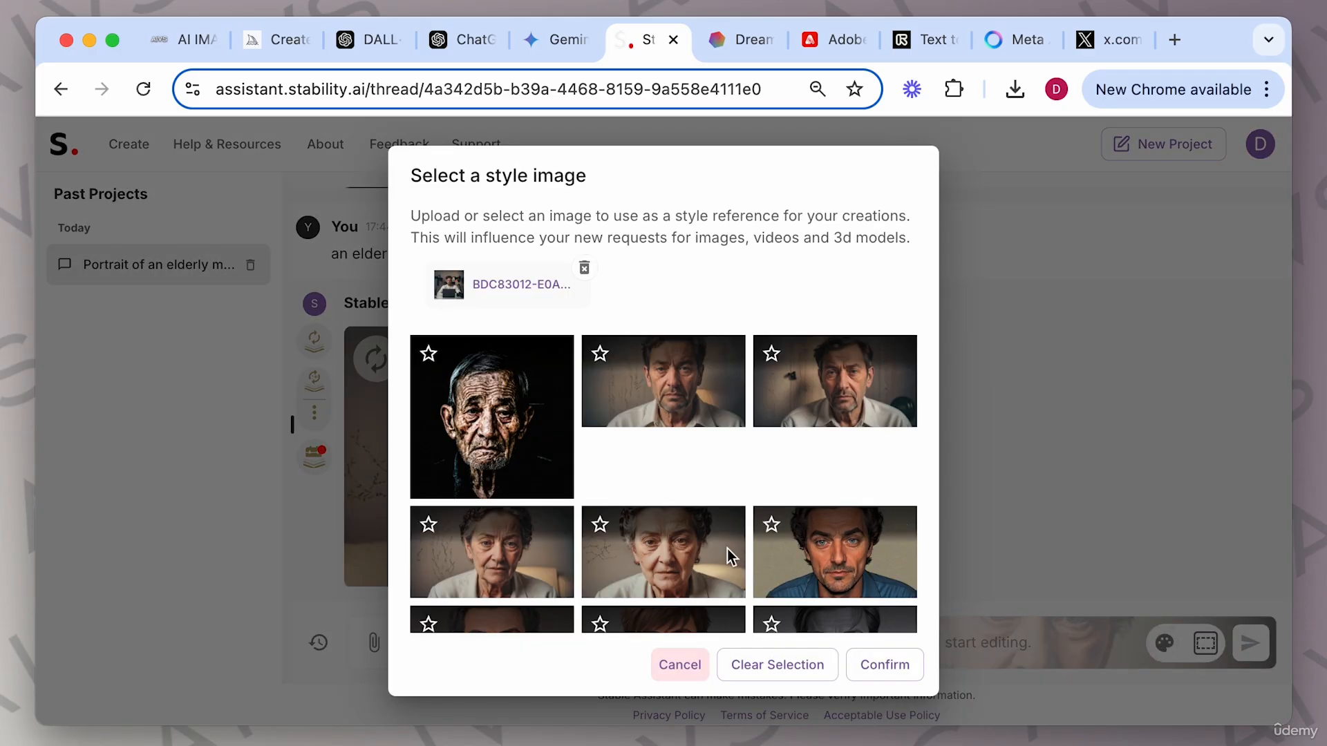
{"action": "left_click", "coordinate": [777, 665]}
{"action": "left_click", "coordinate": [891, 667]}
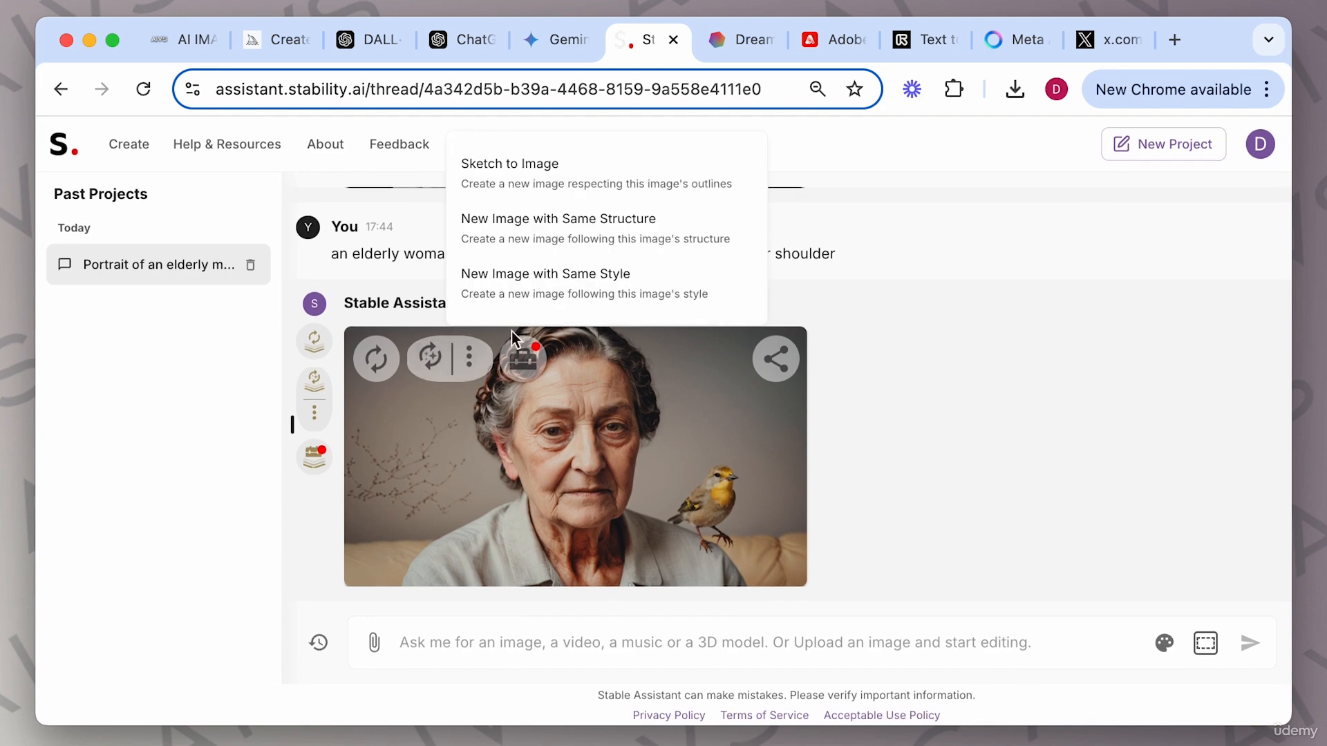
Erase the small bird from the newest portrait by masking it with the Erase tool.
{"action": "left_click", "coordinate": [524, 362]}
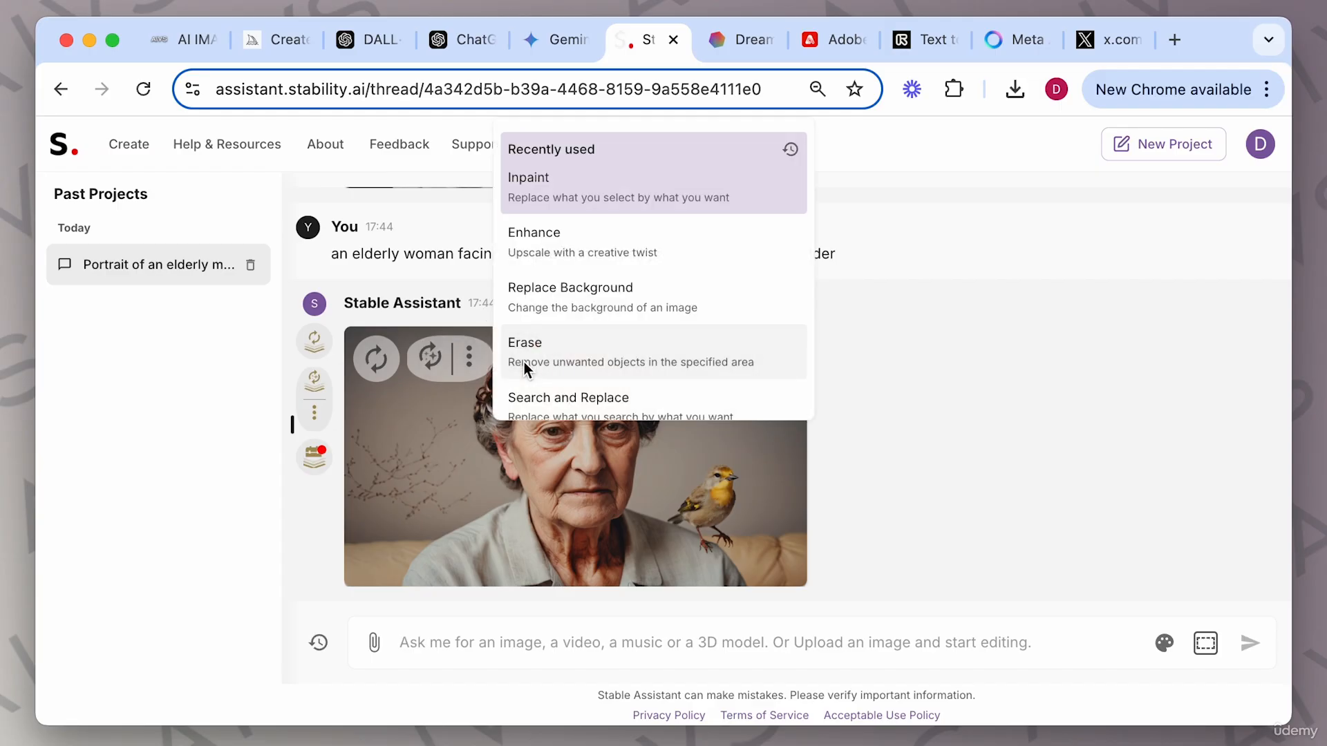
{"action": "scroll", "coordinate": [664, 310], "scroll_direction": "down", "scroll_amount": 1}
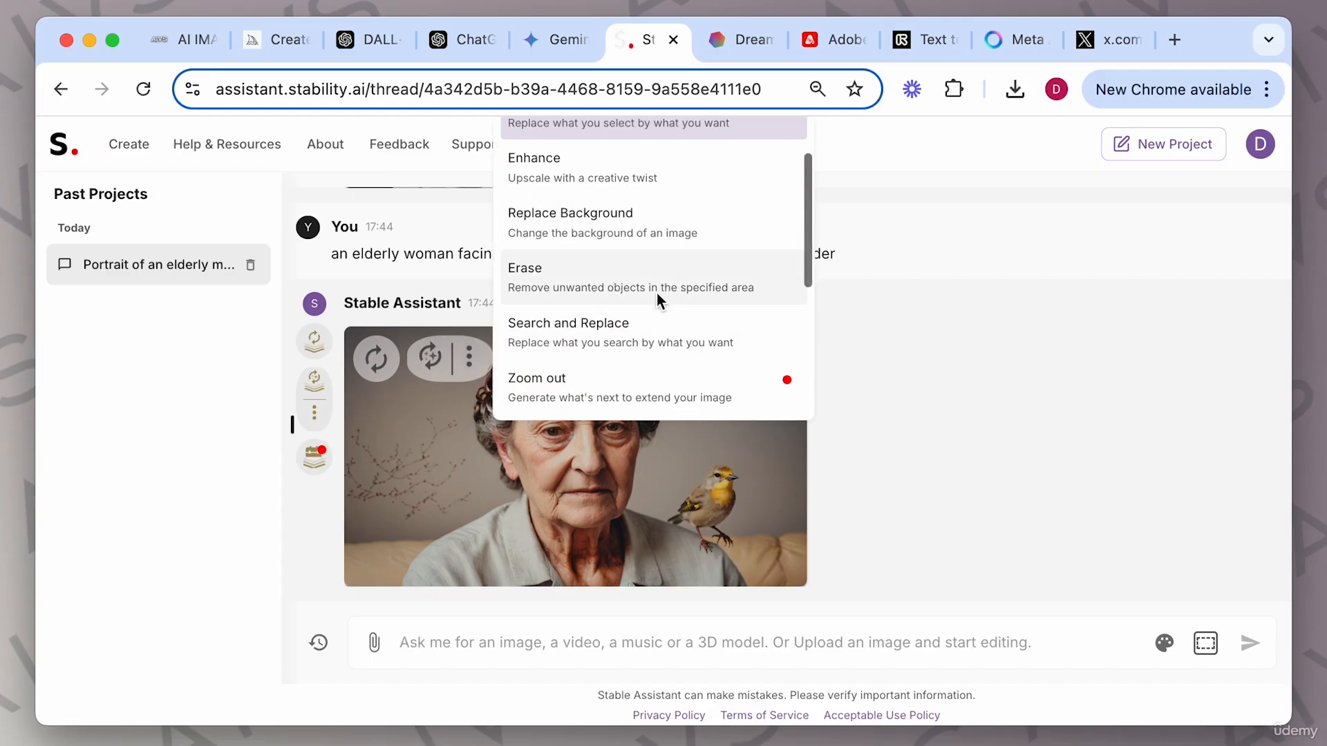
{"action": "left_click", "coordinate": [607, 276]}
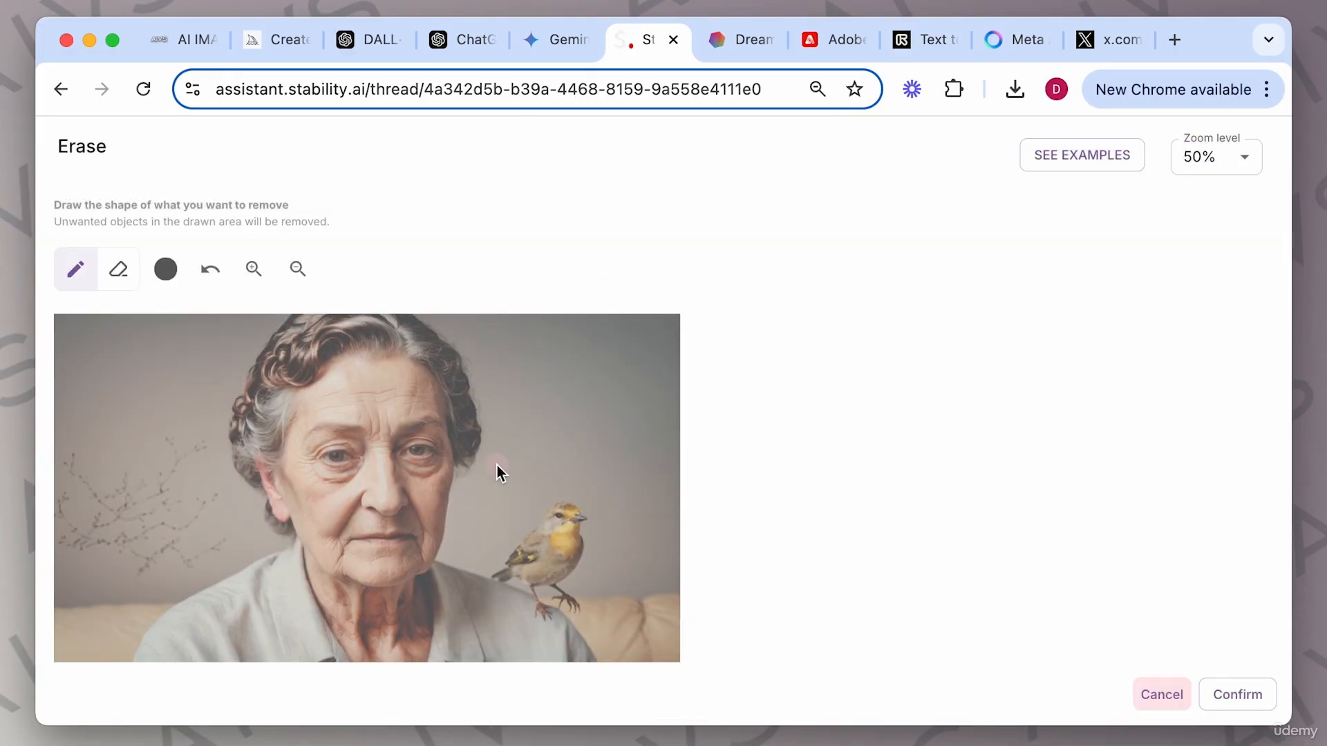
{"action": "mouse_move", "coordinate": [557, 517]}
{"action": "left_mouse_down"}
{"action": "mouse_move", "coordinate": [570, 517]}
{"action": "mouse_move", "coordinate": [574, 550]}
{"action": "mouse_move", "coordinate": [536, 563]}
{"action": "left_mouse_up"}
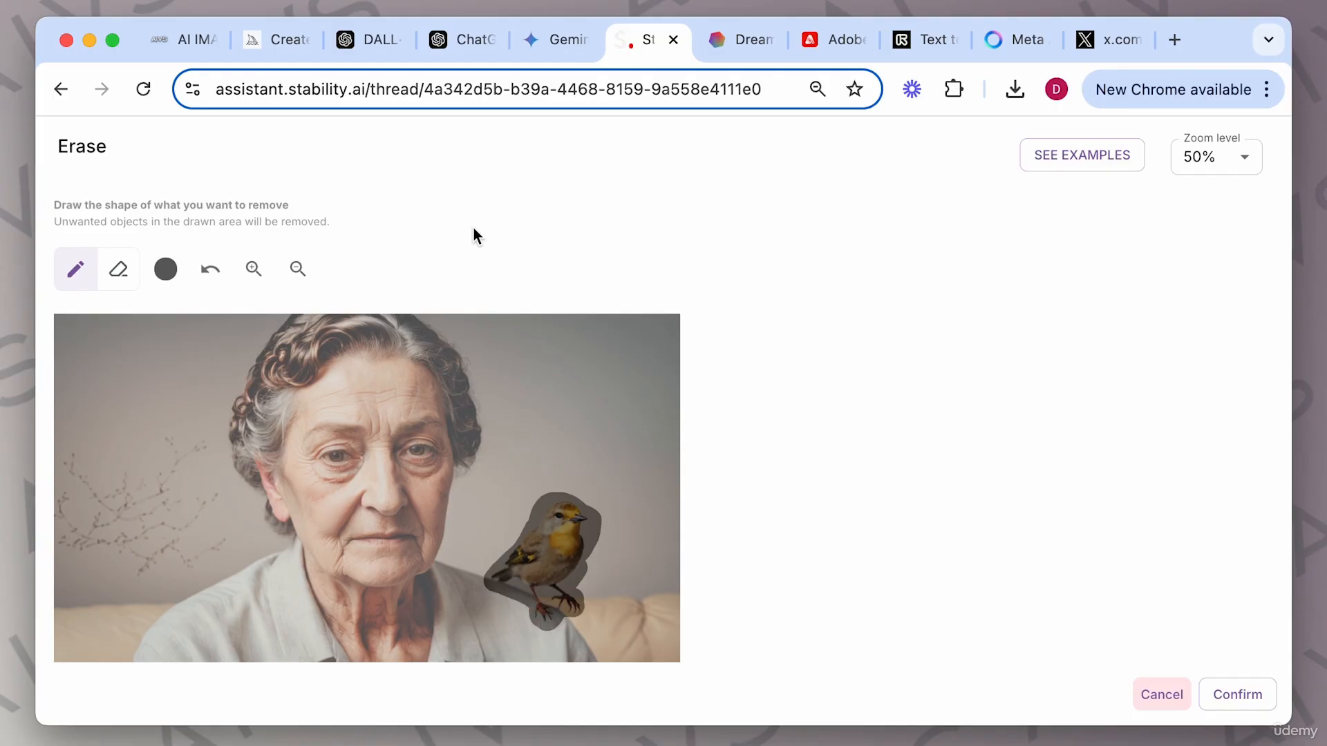
{"action": "left_click", "coordinate": [1242, 696]}
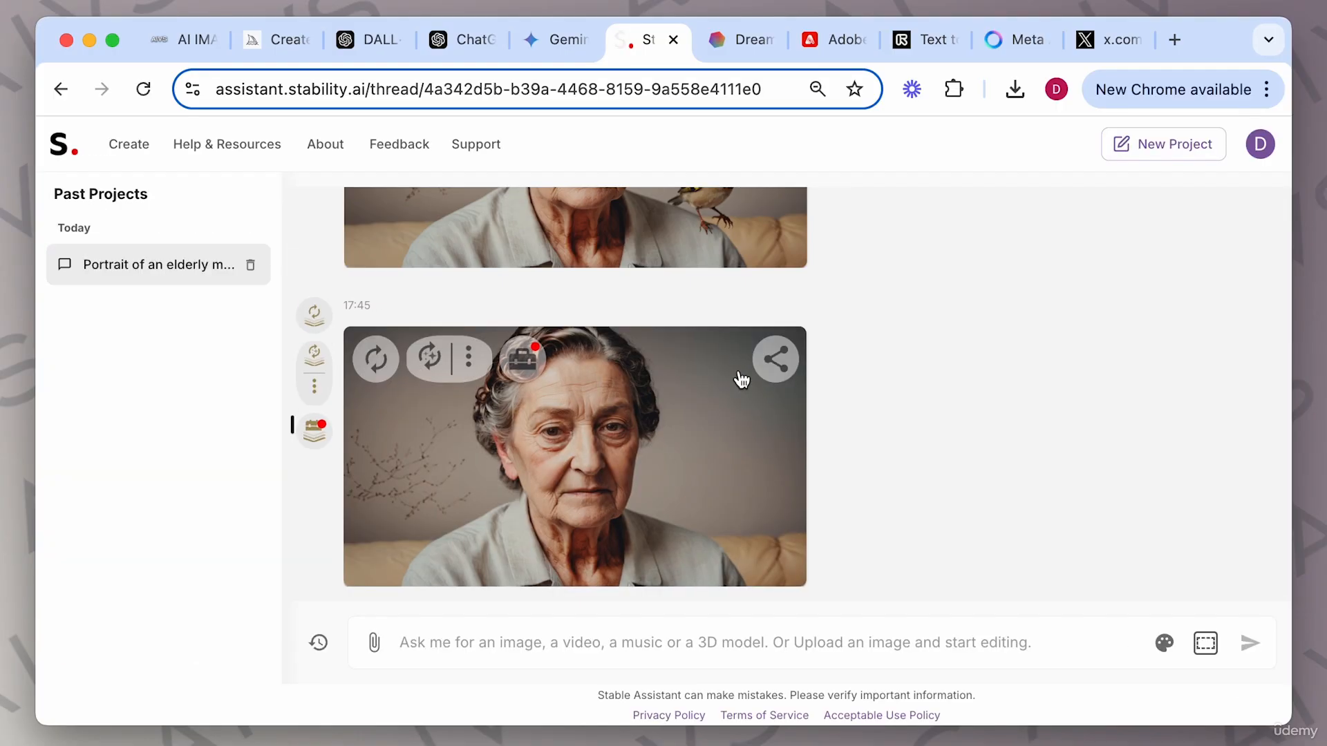
View the erased portrait enlarged in the image viewer, then close it.
{"action": "left_click", "coordinate": [693, 457]}
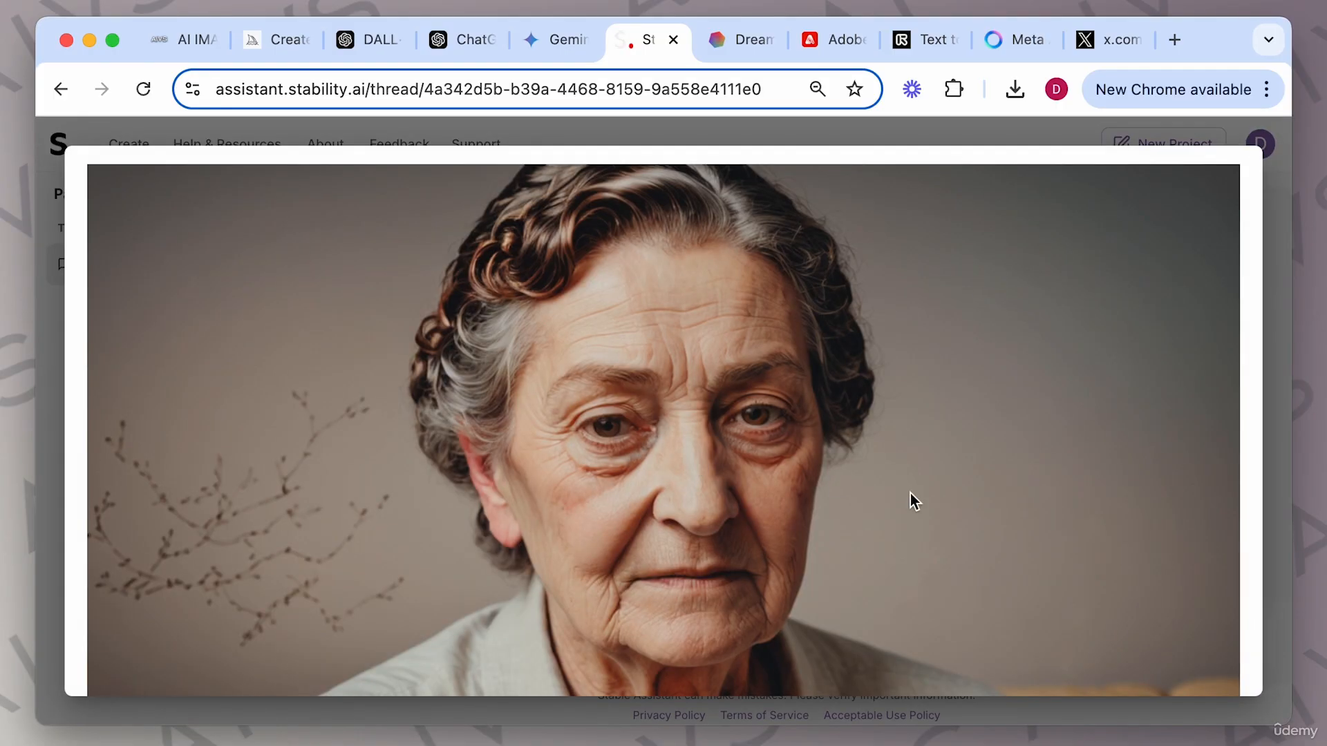
{"action": "scroll", "coordinate": [910, 493], "scroll_direction": "down", "scroll_amount": 1}
{"action": "scroll", "coordinate": [910, 494], "scroll_direction": "up", "scroll_amount": 2}
{"action": "scroll", "coordinate": [910, 493], "scroll_direction": "down", "scroll_amount": 2}
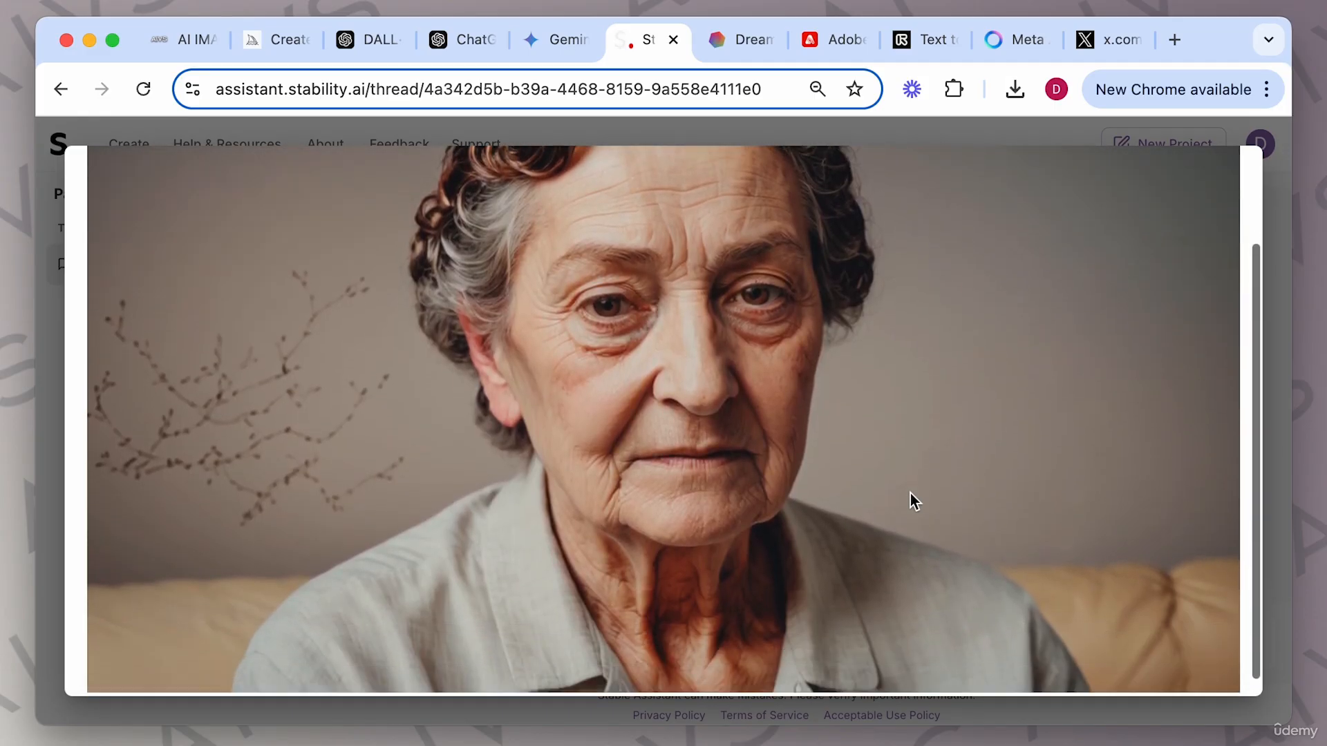
{"action": "scroll", "coordinate": [910, 493], "scroll_direction": "up", "scroll_amount": 1}
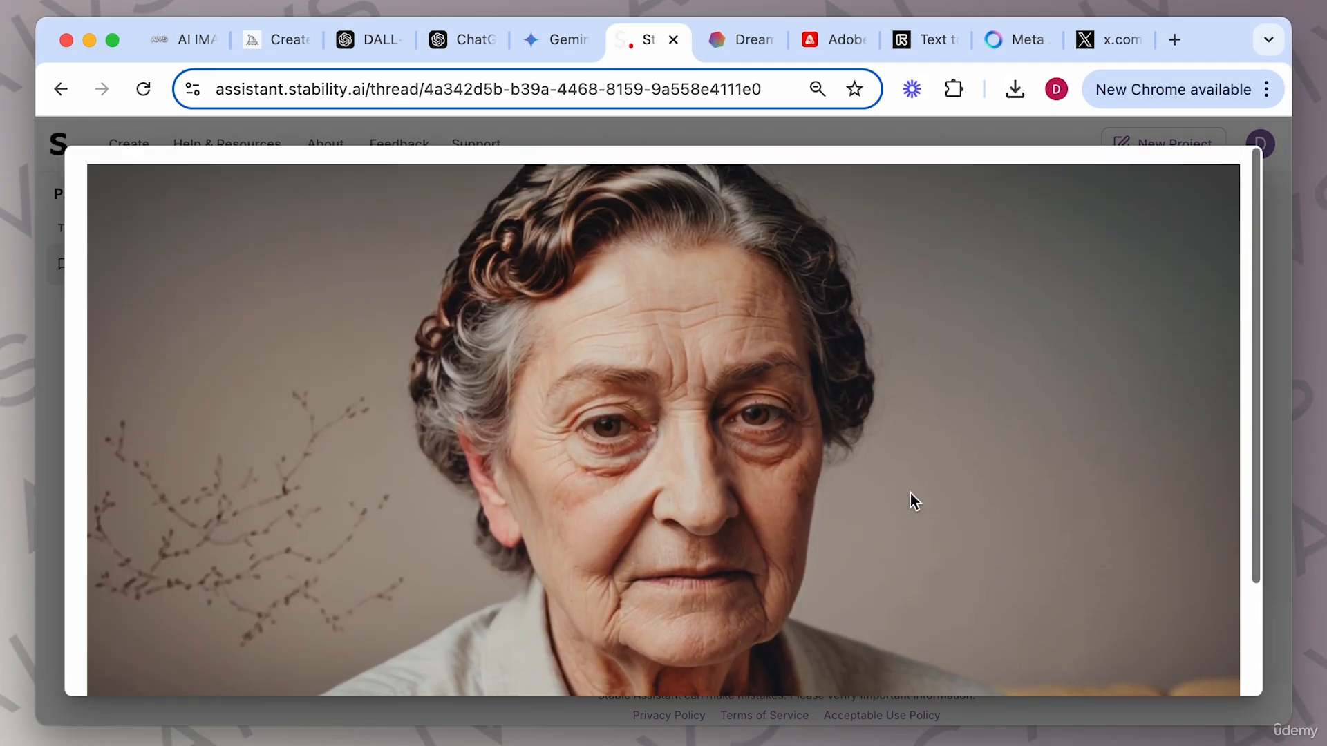
{"action": "left_click", "coordinate": [1273, 297]}
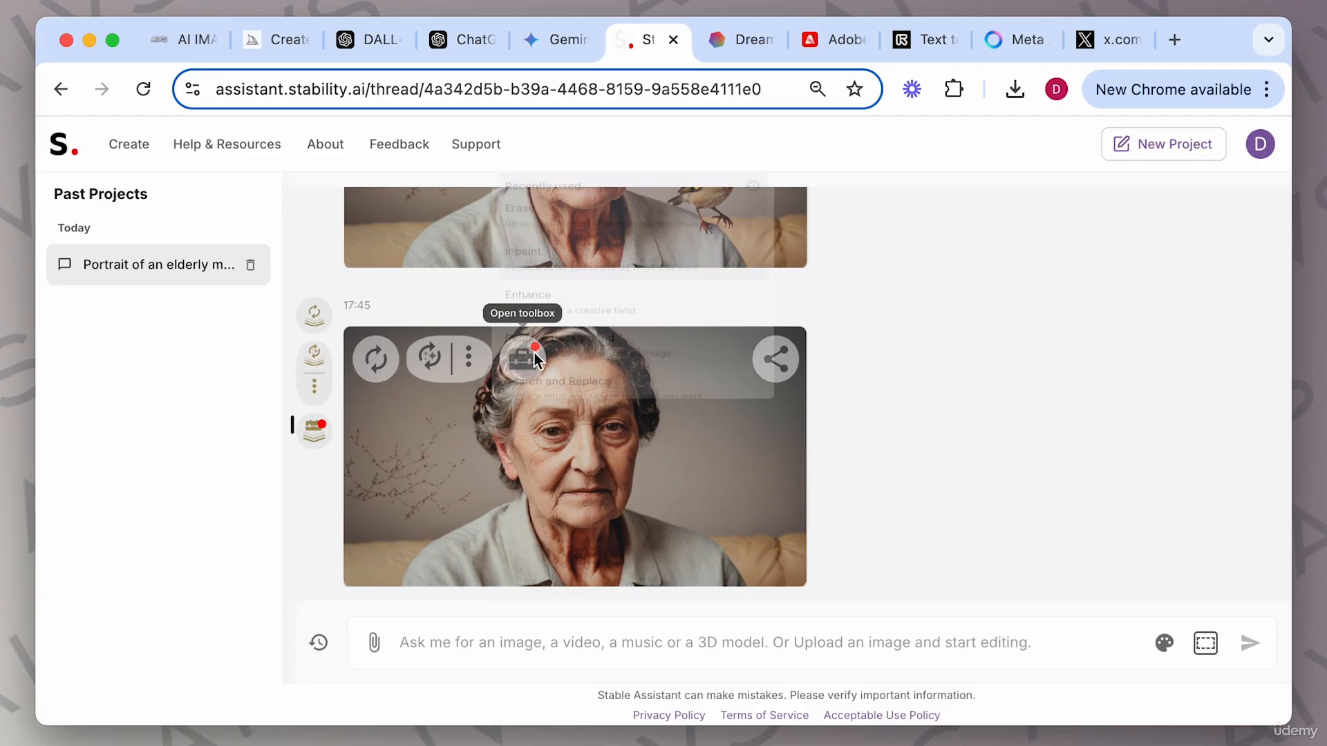
Replace the newest portrait's background using the description "In the jungle" with subject lighting adjustment on.
{"action": "left_click", "coordinate": [532, 354]}
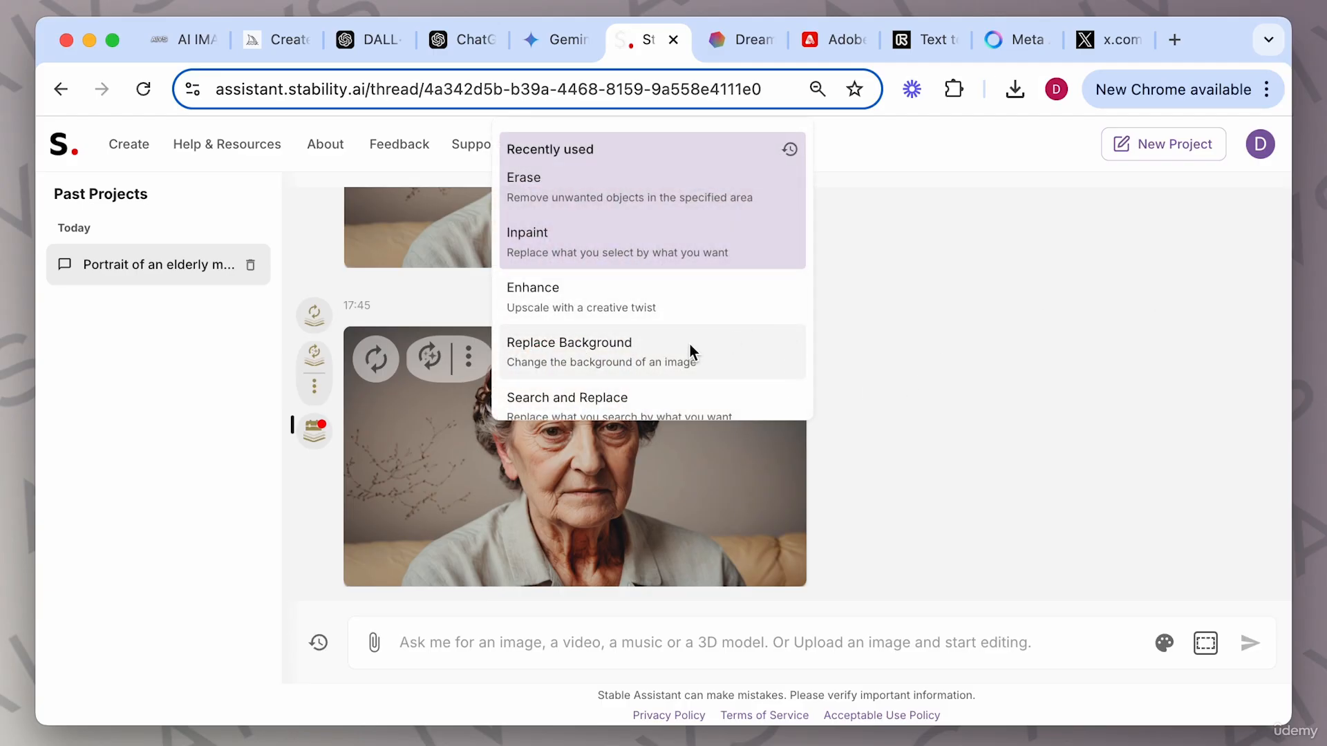
{"action": "scroll", "coordinate": [689, 344], "scroll_direction": "down", "scroll_amount": 2}
{"action": "left_click", "coordinate": [643, 253]}
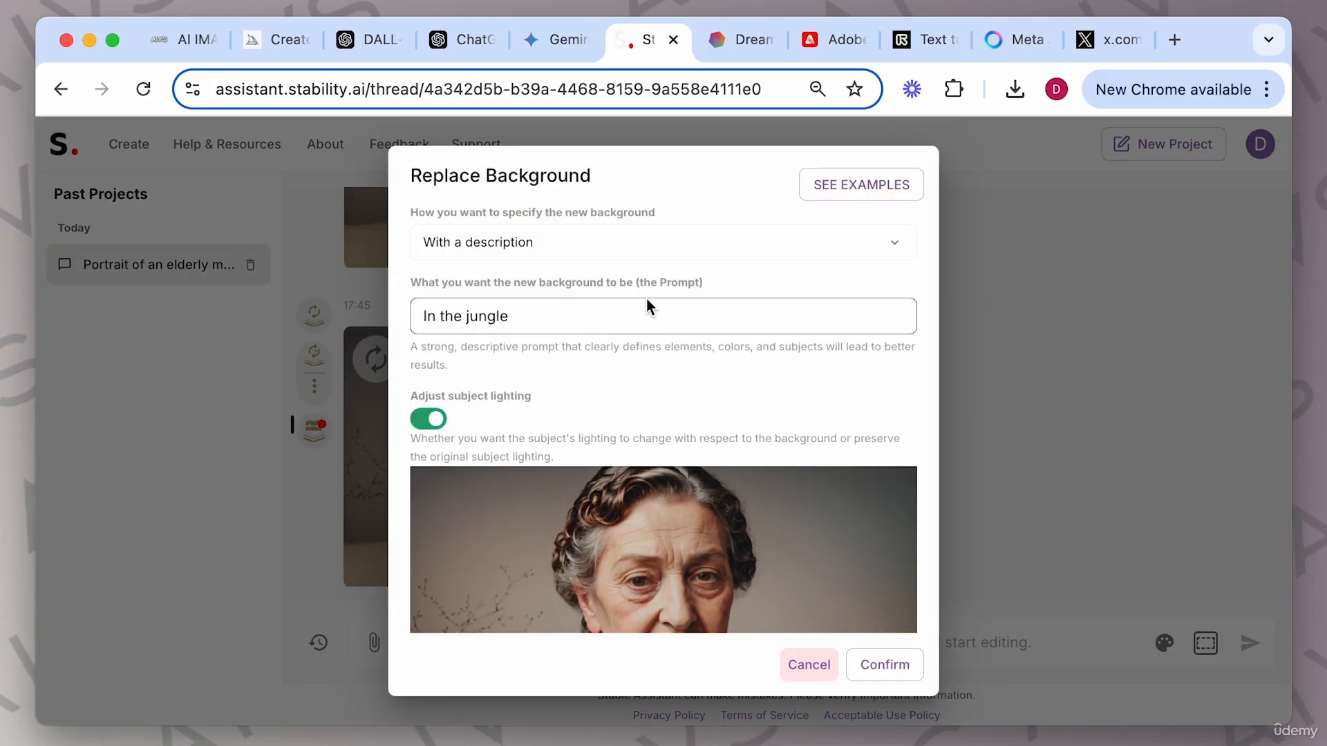
{"action": "left_click", "coordinate": [717, 248]}
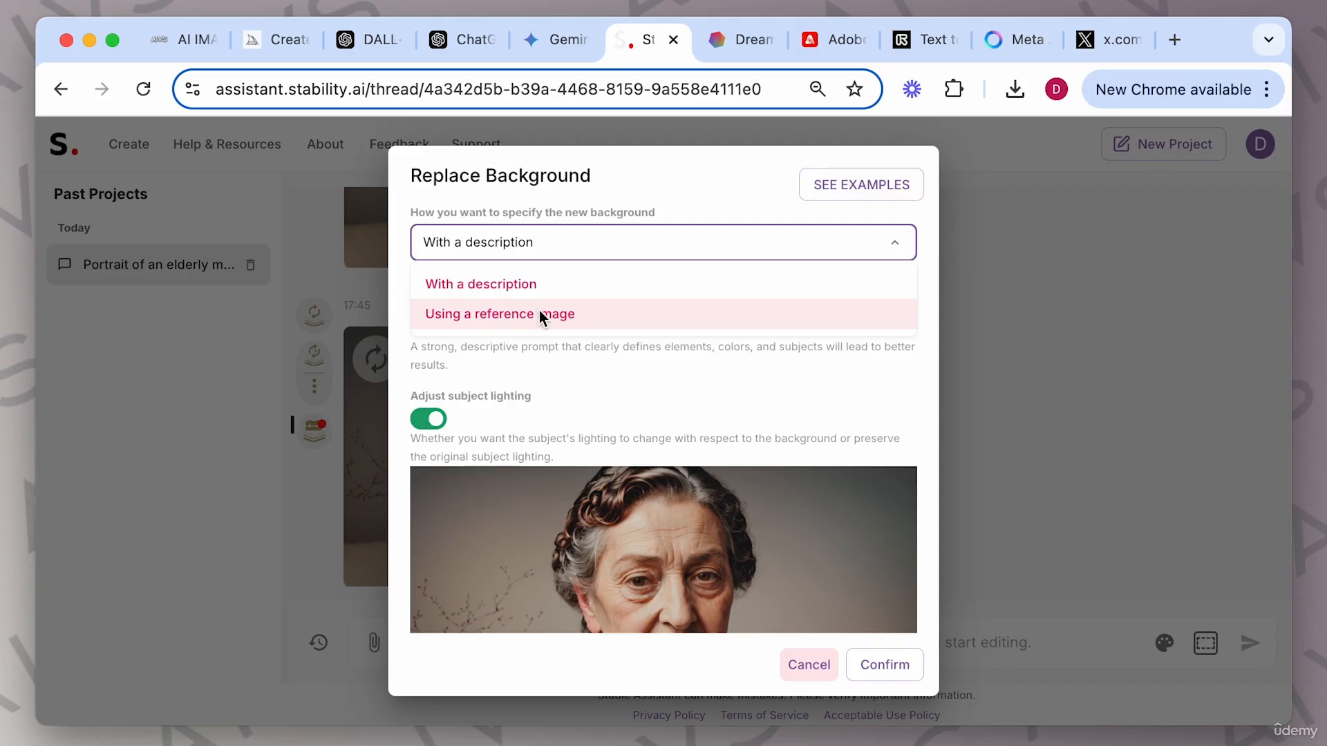
{"action": "left_click", "coordinate": [591, 365]}
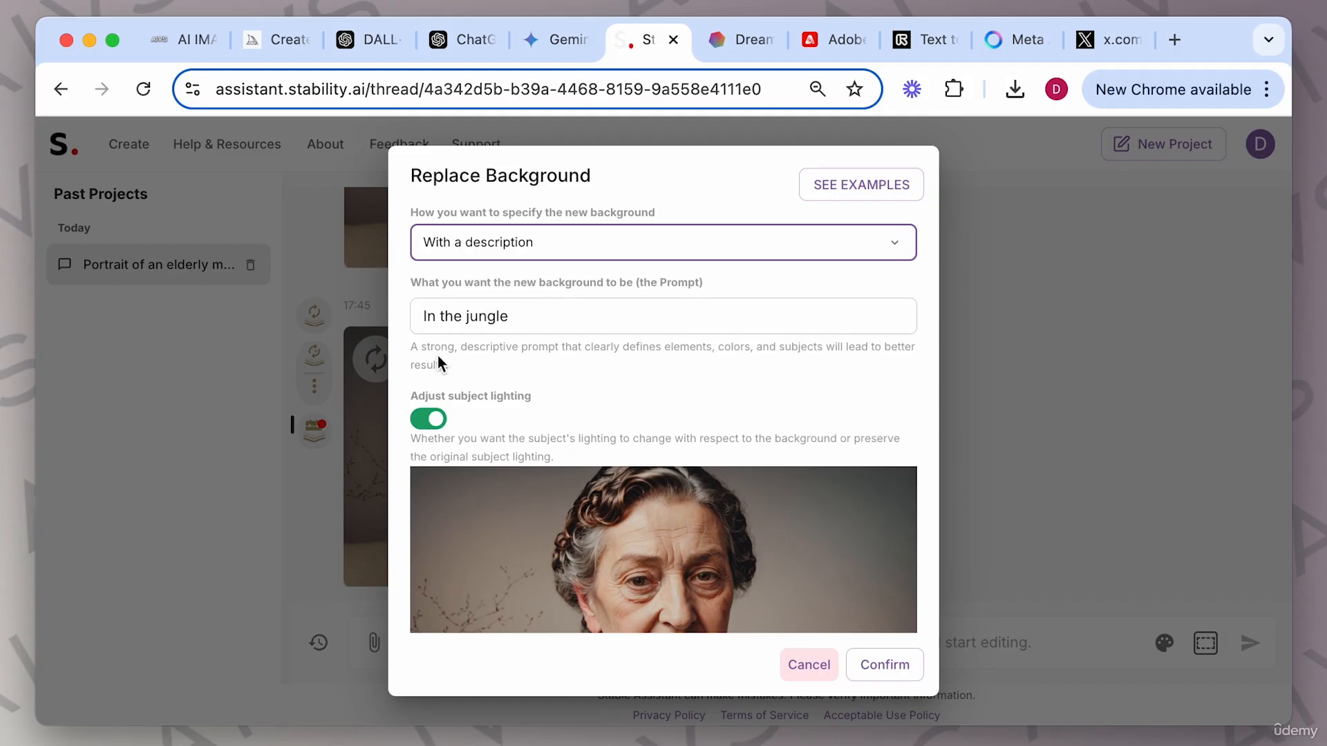
{"action": "scroll", "coordinate": [571, 384], "scroll_direction": "down", "scroll_amount": 2}
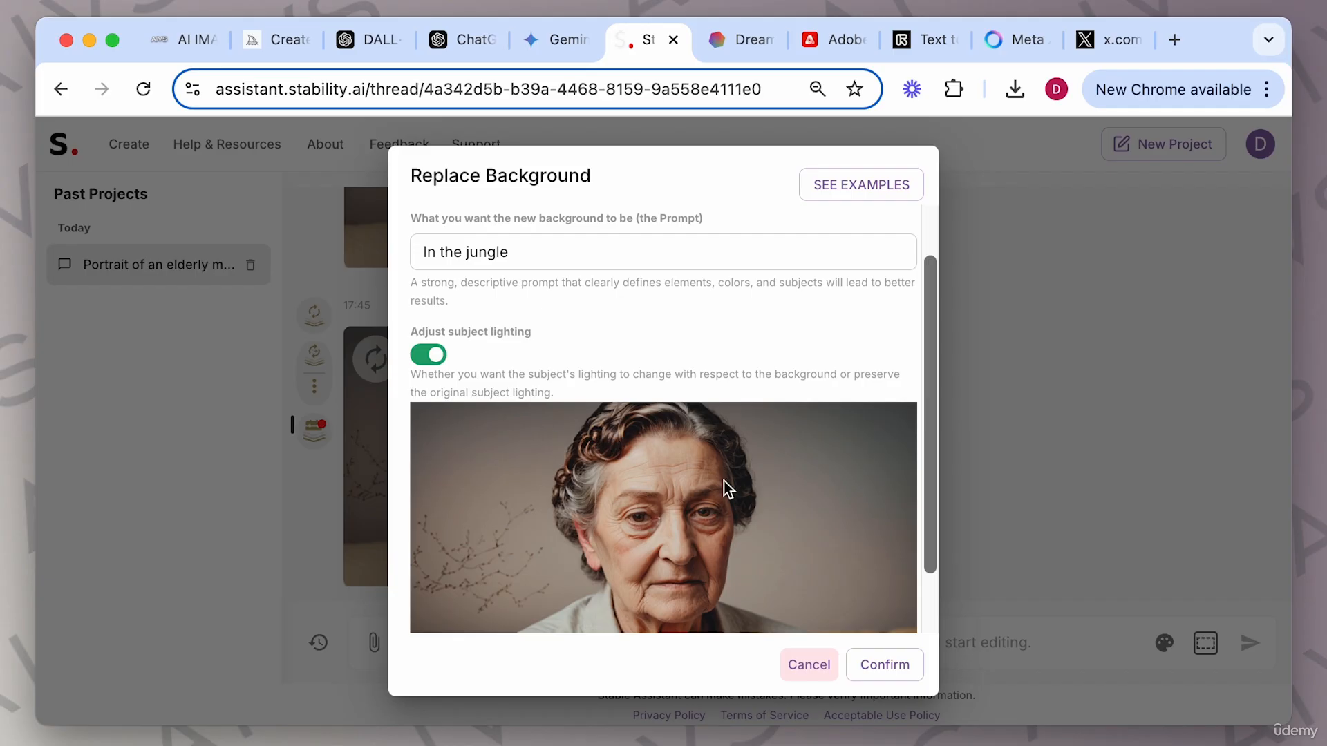
{"action": "scroll", "coordinate": [723, 481], "scroll_direction": "down", "scroll_amount": 2}
{"action": "left_click", "coordinate": [881, 664]}
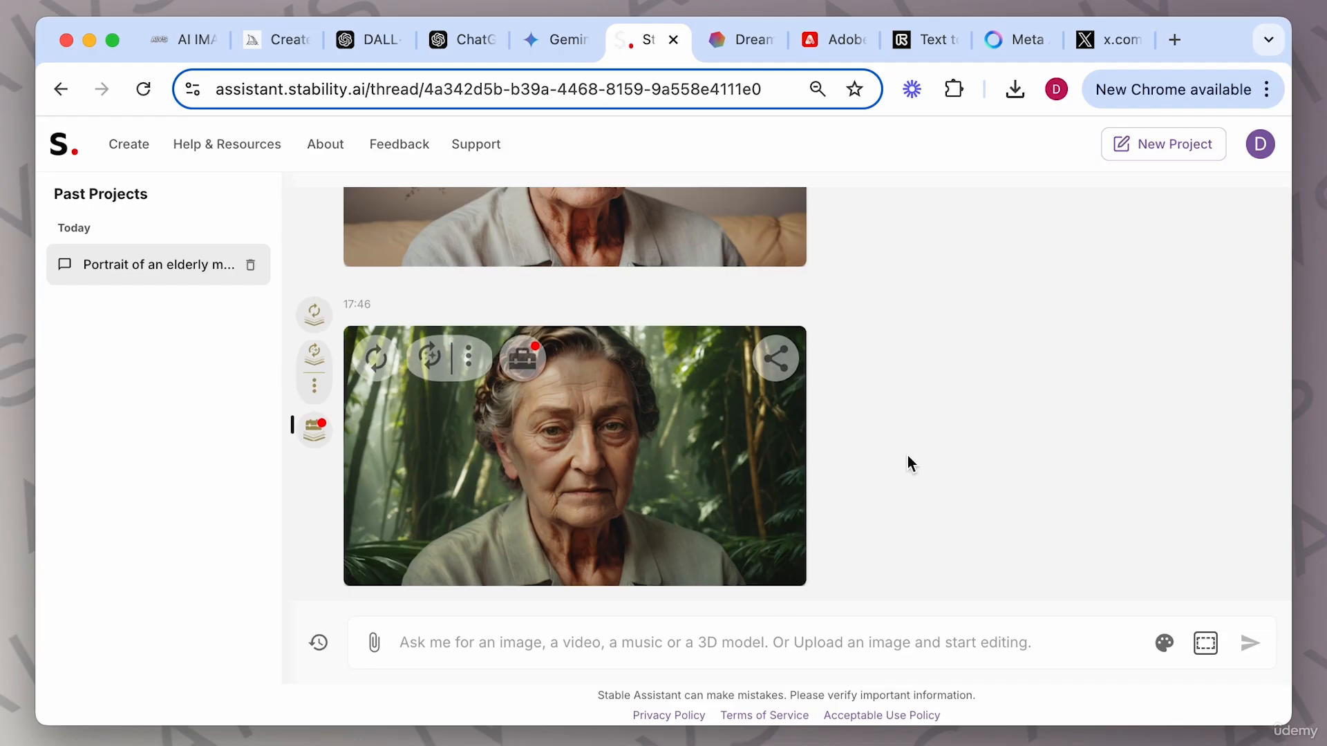
View the jungle-background portrait enlarged in the image viewer, then close it.
{"action": "scroll", "coordinate": [844, 448], "scroll_direction": "up", "scroll_amount": 2}
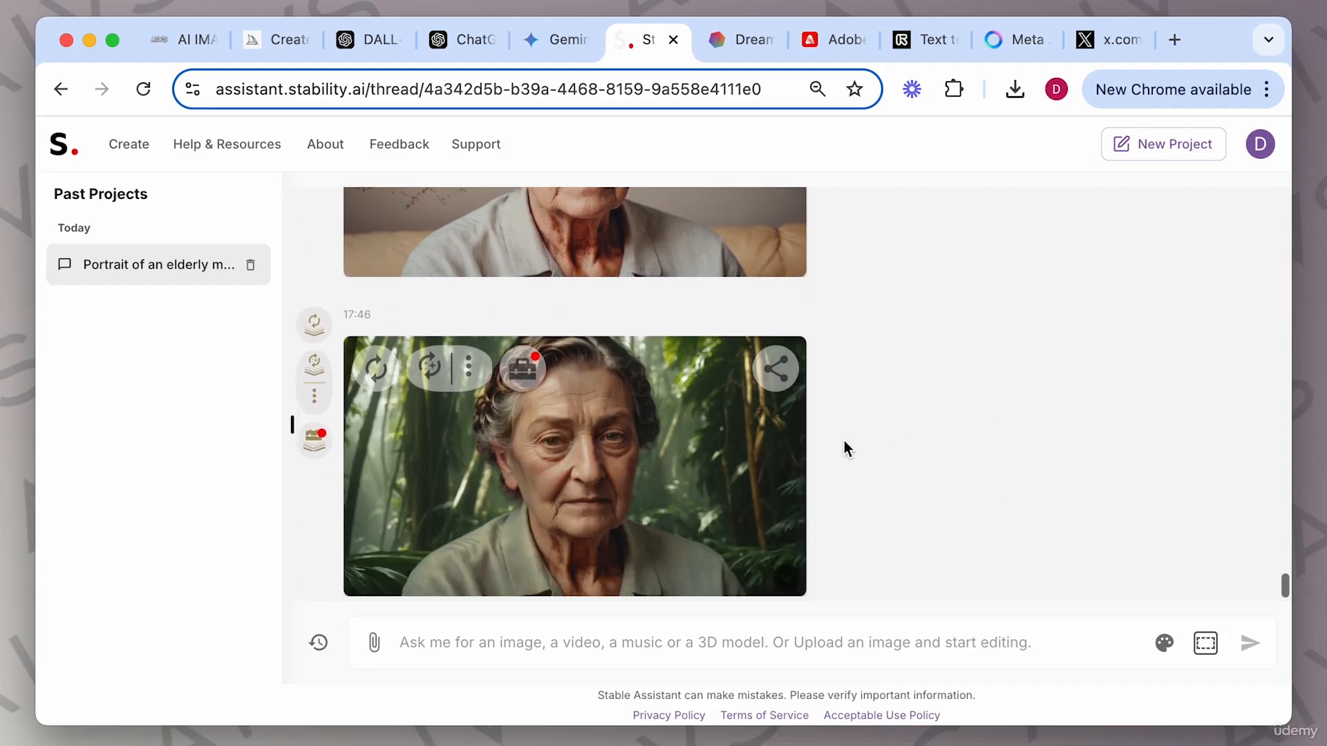
{"action": "scroll", "coordinate": [844, 441], "scroll_direction": "up", "scroll_amount": 1}
{"action": "scroll", "coordinate": [843, 441], "scroll_direction": "down", "scroll_amount": 3}
{"action": "scroll", "coordinate": [843, 441], "scroll_direction": "up", "scroll_amount": 1}
{"action": "scroll", "coordinate": [844, 440], "scroll_direction": "up", "scroll_amount": 1}
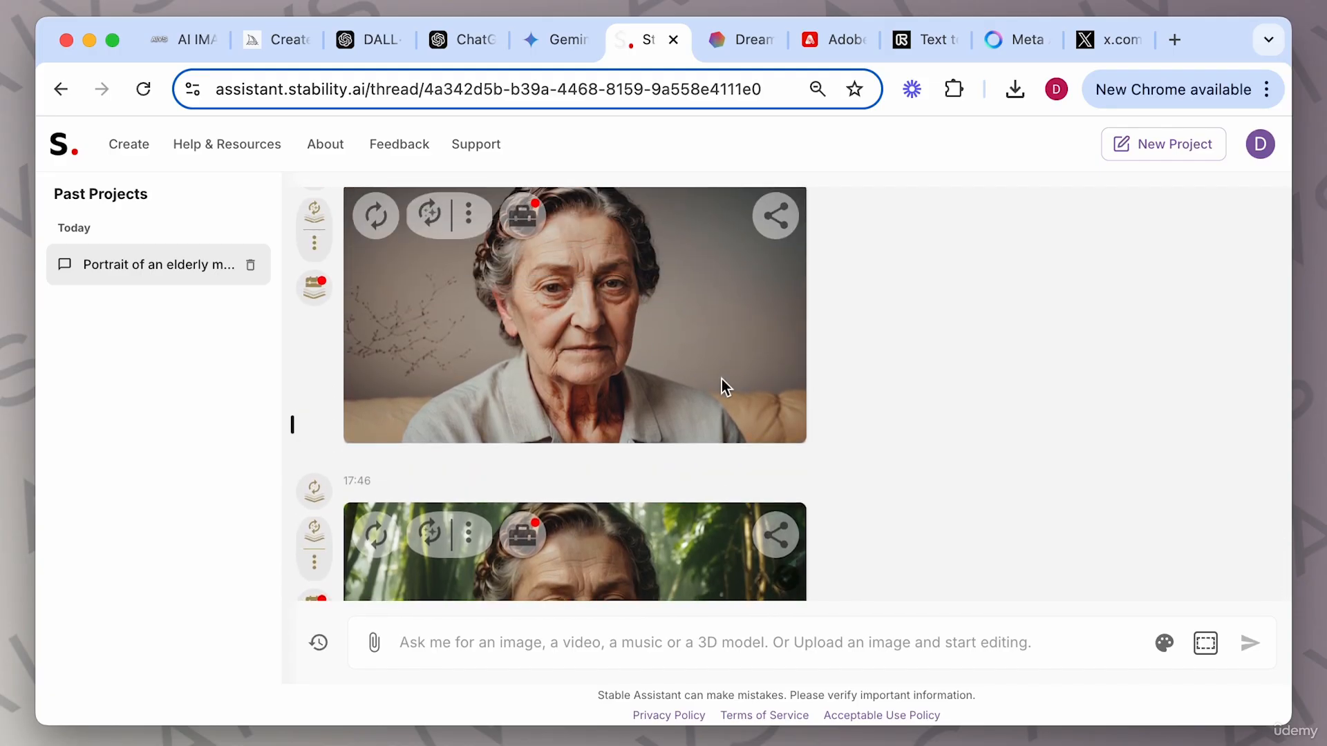
{"action": "scroll", "coordinate": [722, 379], "scroll_direction": "down", "scroll_amount": 2}
{"action": "scroll", "coordinate": [624, 360], "scroll_direction": "up", "scroll_amount": 2}
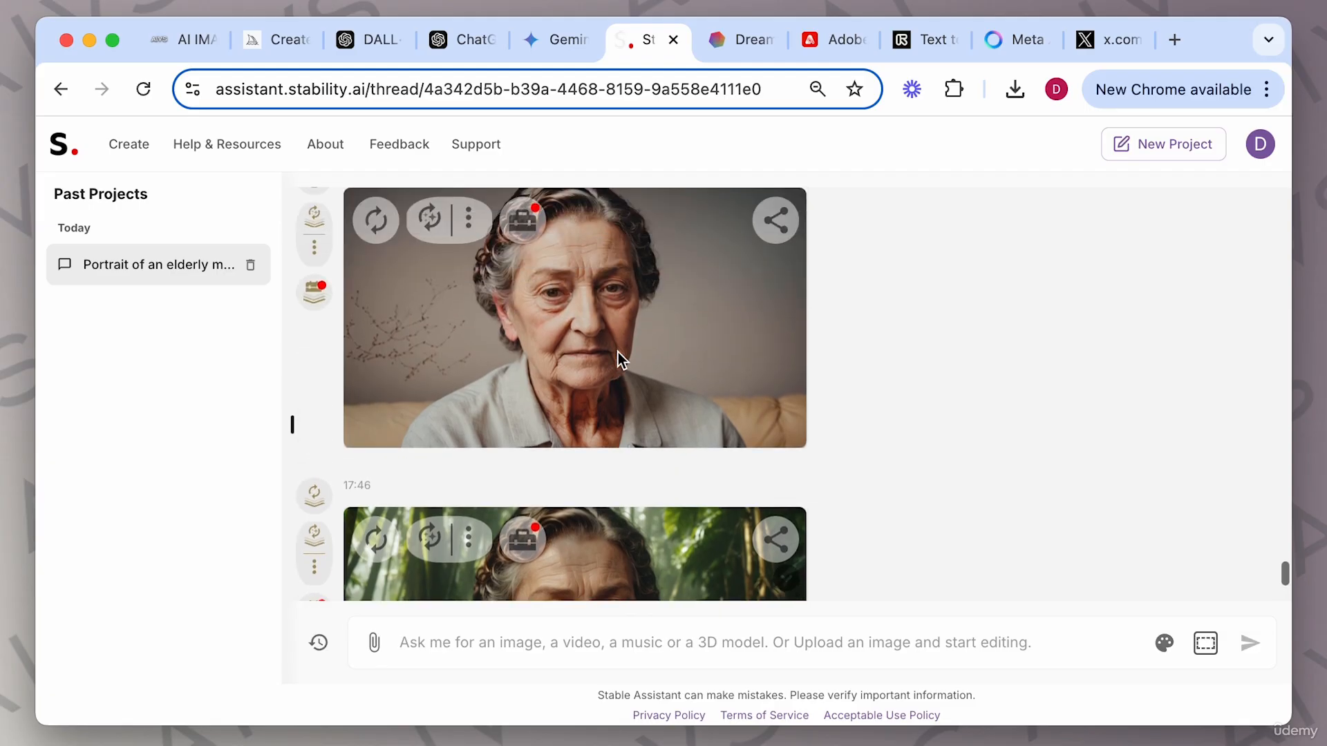
{"action": "scroll", "coordinate": [618, 351], "scroll_direction": "down", "scroll_amount": 2}
{"action": "left_click", "coordinate": [615, 356]}
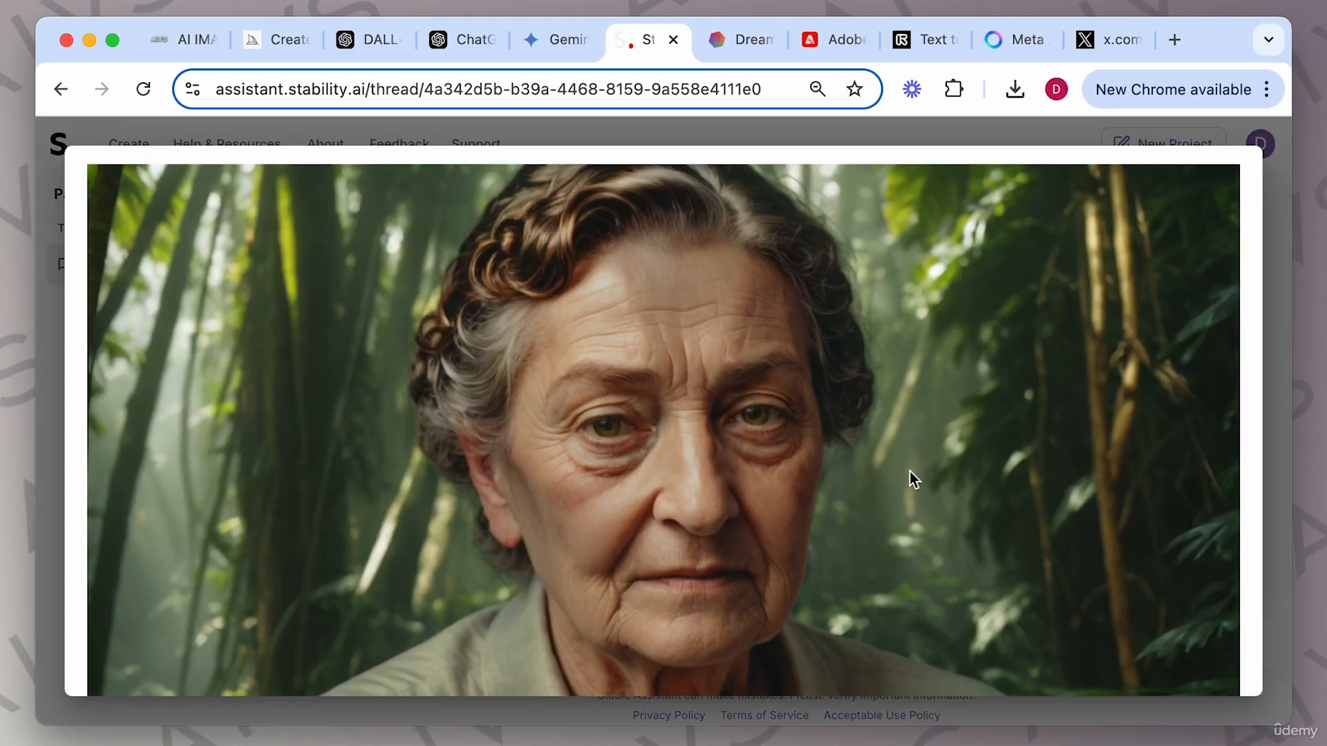
{"action": "scroll", "coordinate": [935, 479], "scroll_direction": "down", "scroll_amount": 2}
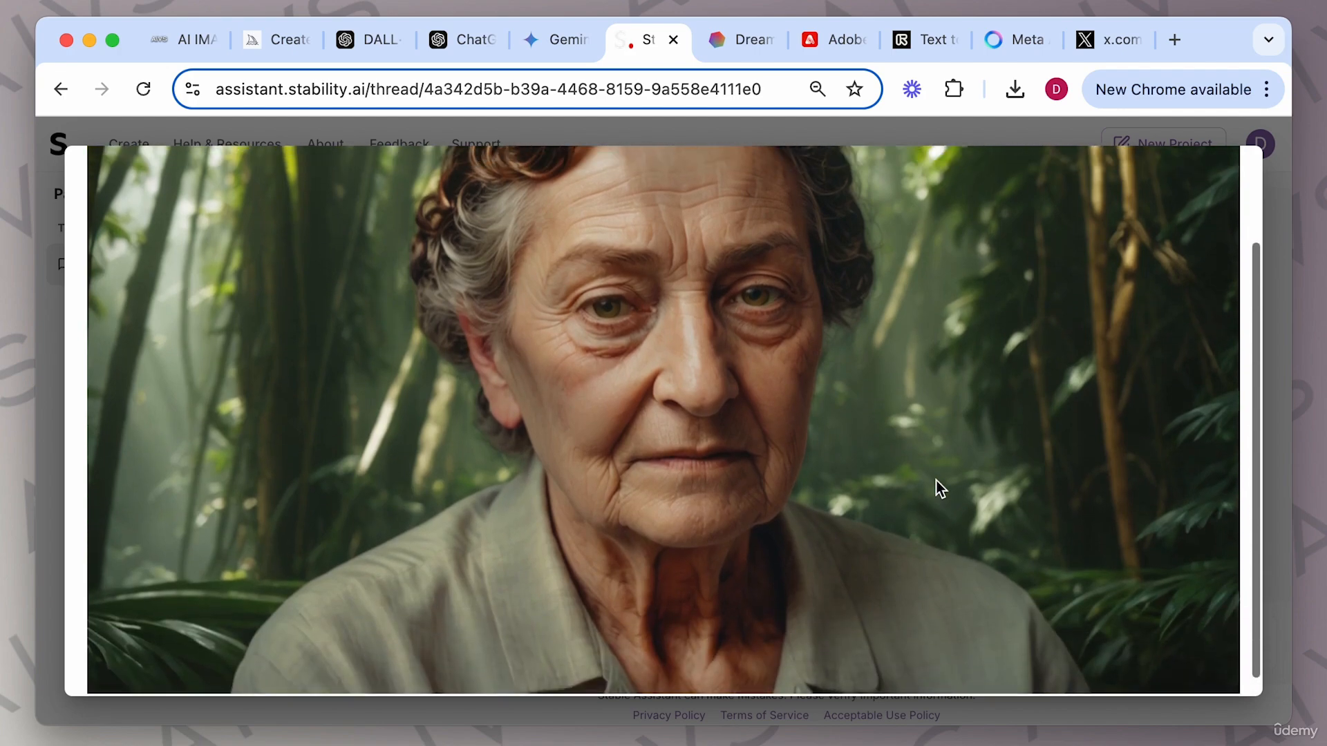
{"action": "scroll", "coordinate": [936, 480], "scroll_direction": "up", "scroll_amount": 2}
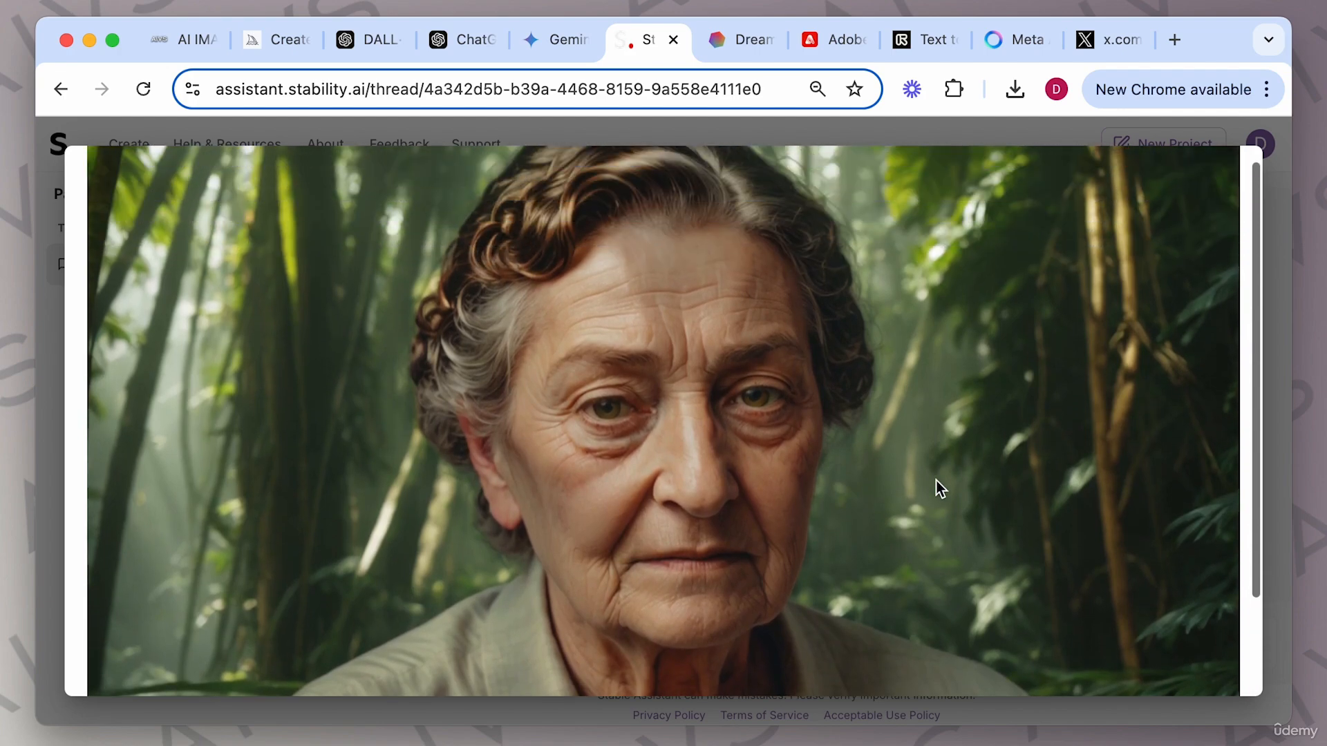
{"action": "left_click", "coordinate": [1275, 354]}
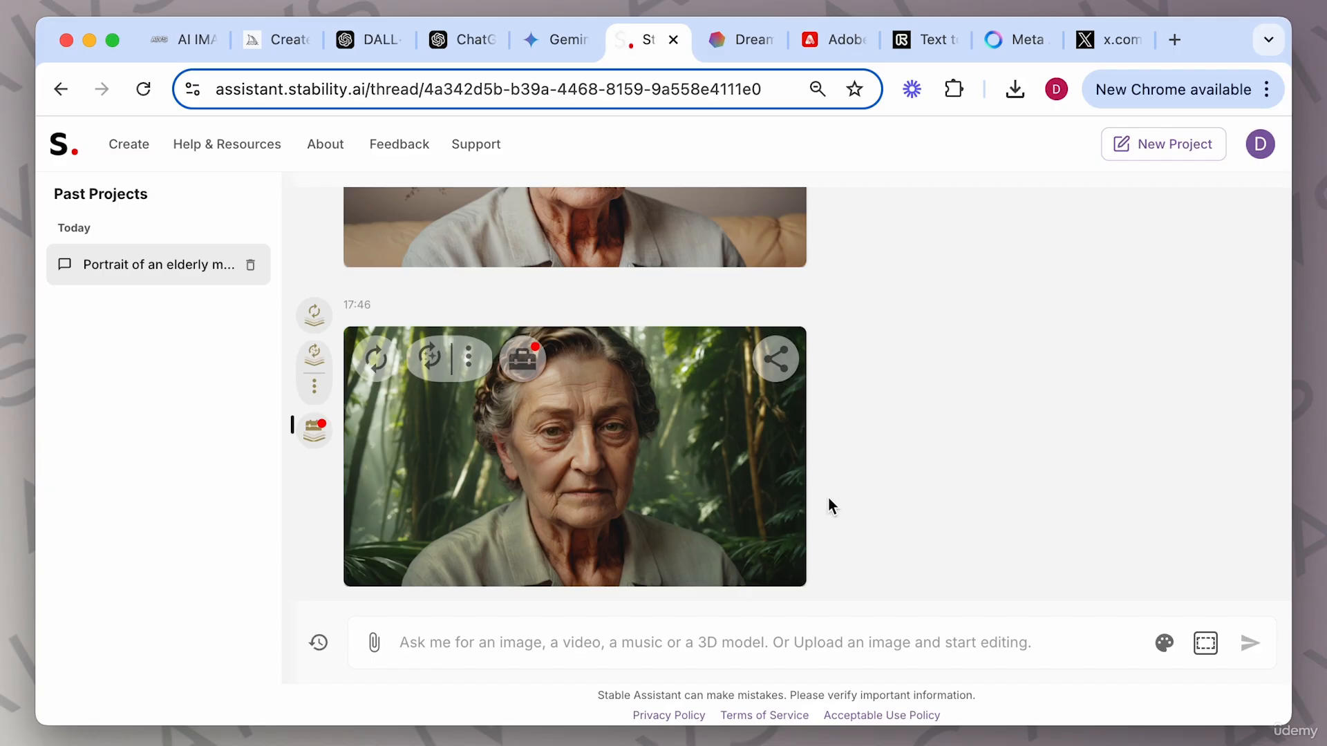
Remove the background from the jungle portrait with the Remove Background tool.
{"action": "left_click", "coordinate": [519, 359]}
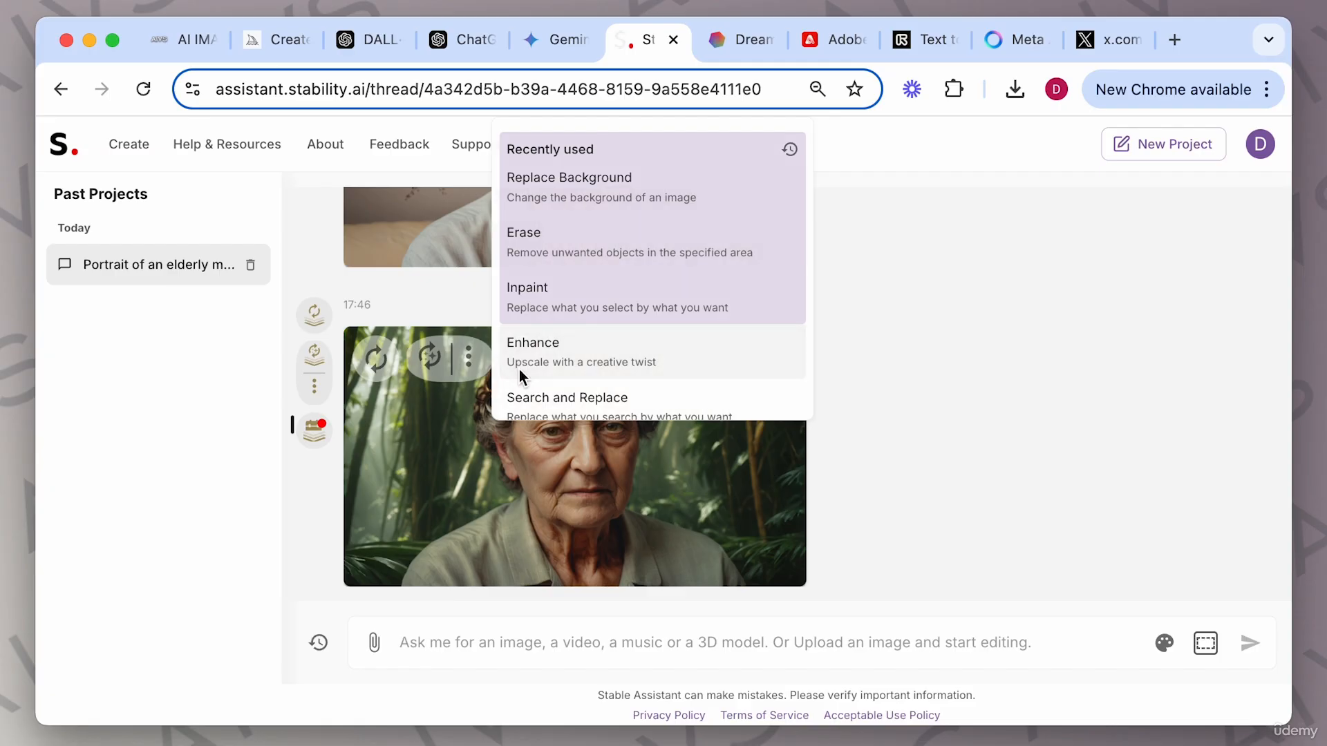
{"action": "scroll", "coordinate": [675, 292], "scroll_direction": "down", "scroll_amount": 3}
{"action": "scroll", "coordinate": [674, 292], "scroll_direction": "down", "scroll_amount": 4}
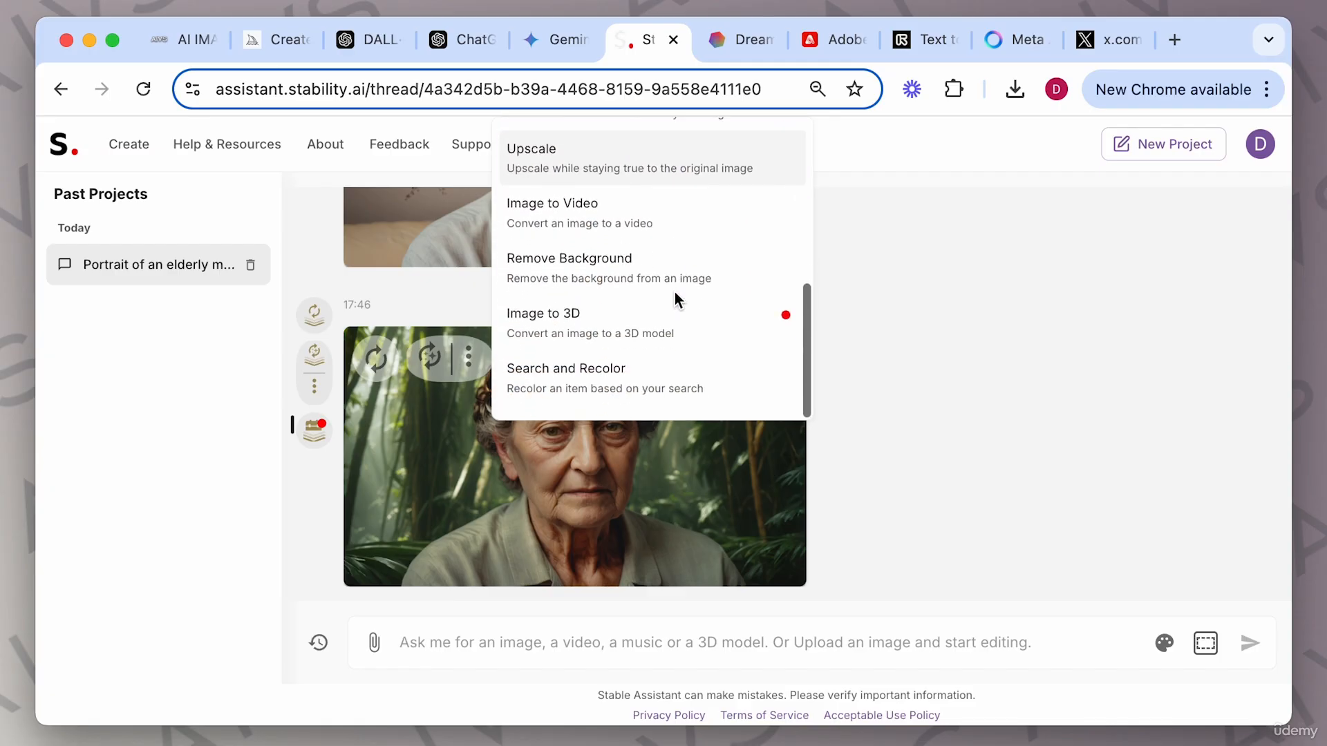
{"action": "left_click", "coordinate": [620, 274]}
{"action": "left_click", "coordinate": [881, 601]}
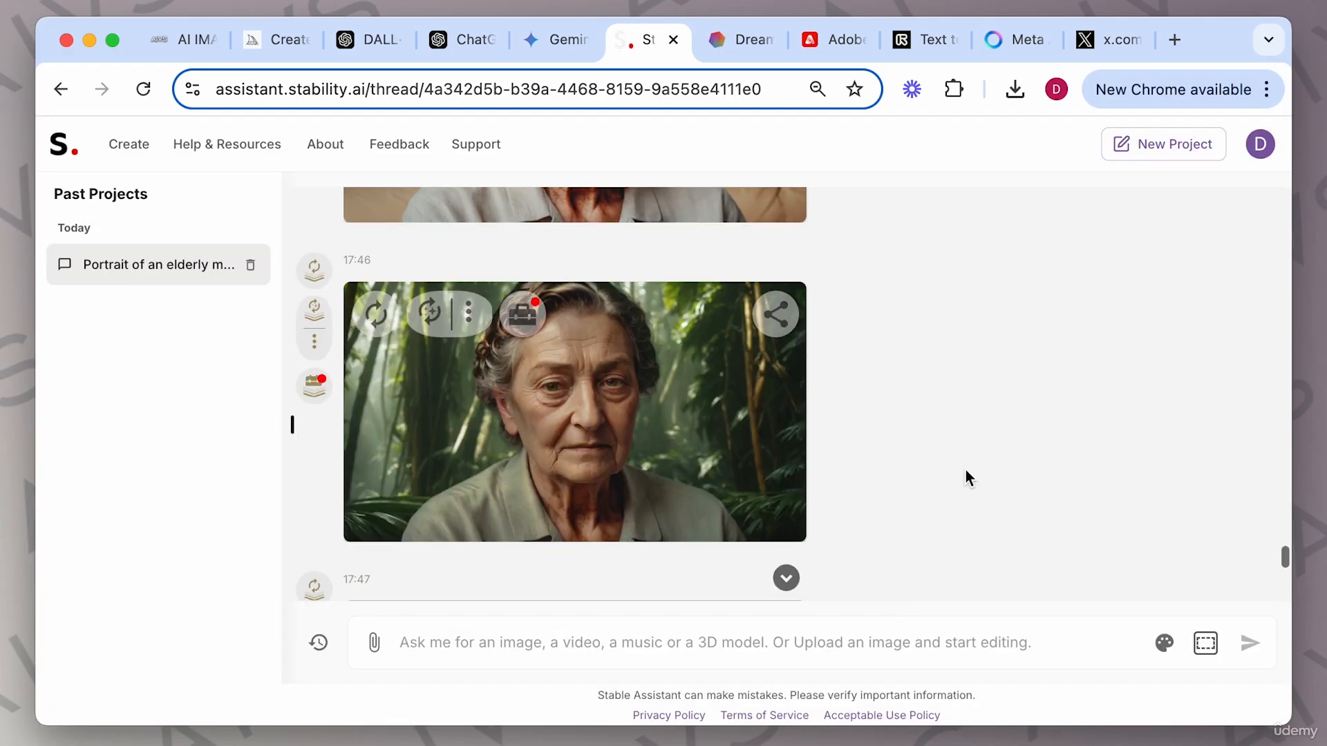
Recolor the jungle portrait's shirt to pink with Search and Recolor.
{"action": "left_click", "coordinate": [522, 325]}
{"action": "scroll", "coordinate": [676, 355], "scroll_direction": "down", "scroll_amount": 5}
{"action": "left_click", "coordinate": [562, 371]}
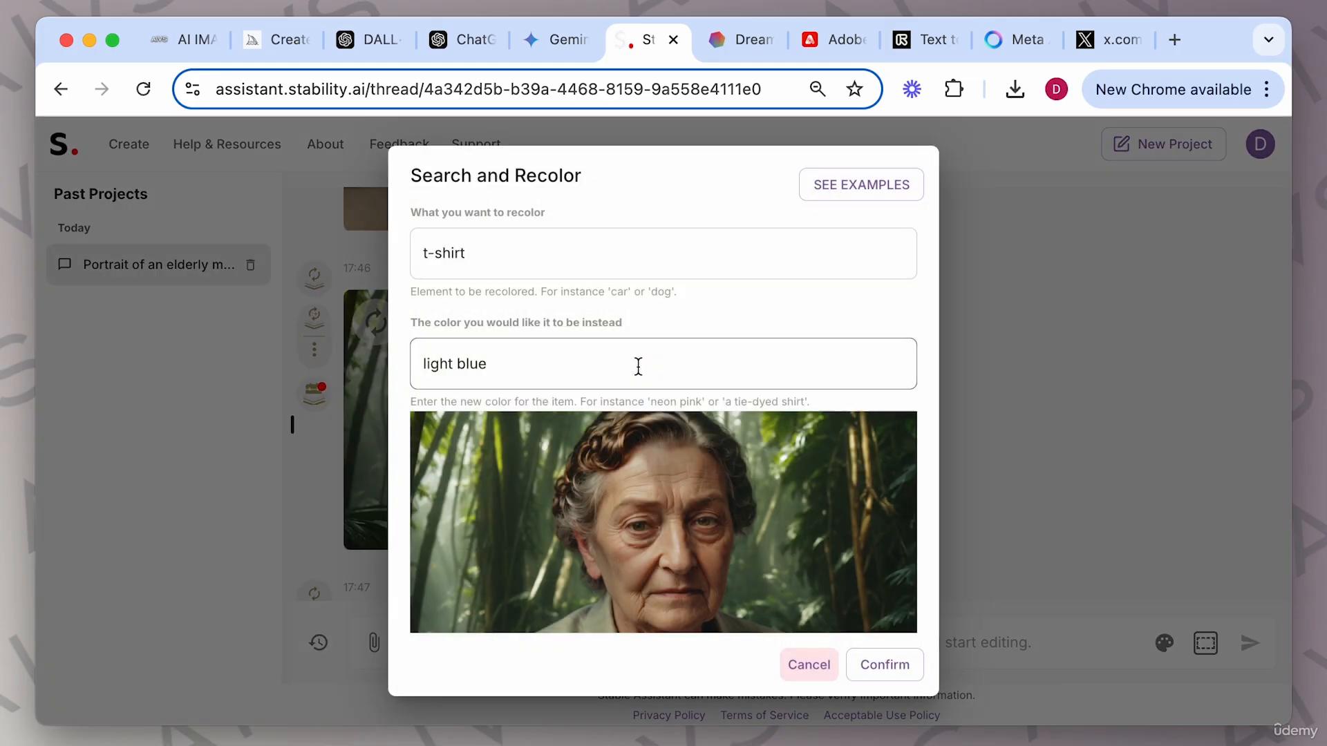
{"action": "left_click", "coordinate": [465, 248]}
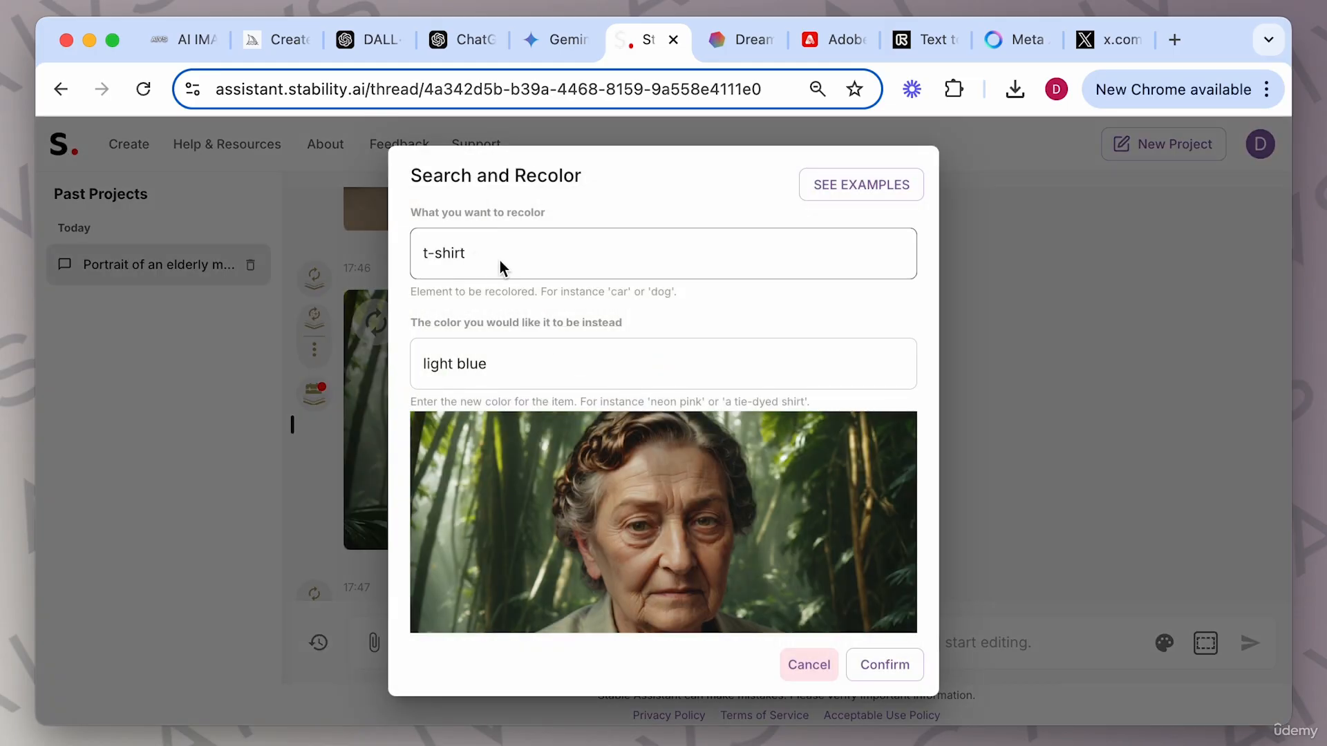
{"action": "left_click_drag", "start_coordinate": [491, 254], "coordinate": [392, 235]}
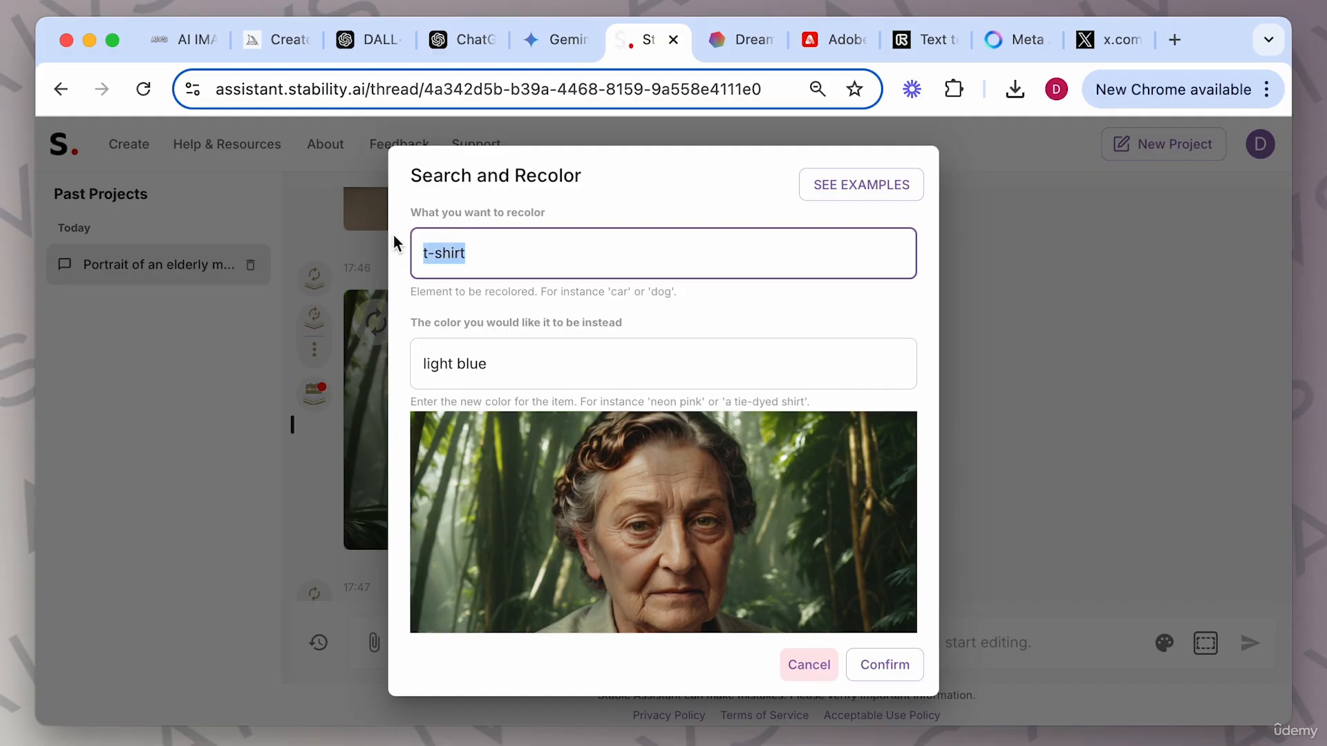
{"action": "type", "text": "shirt"}
{"action": "left_click_drag", "start_coordinate": [501, 365], "coordinate": [381, 366]}
{"action": "type", "text": "pink"}
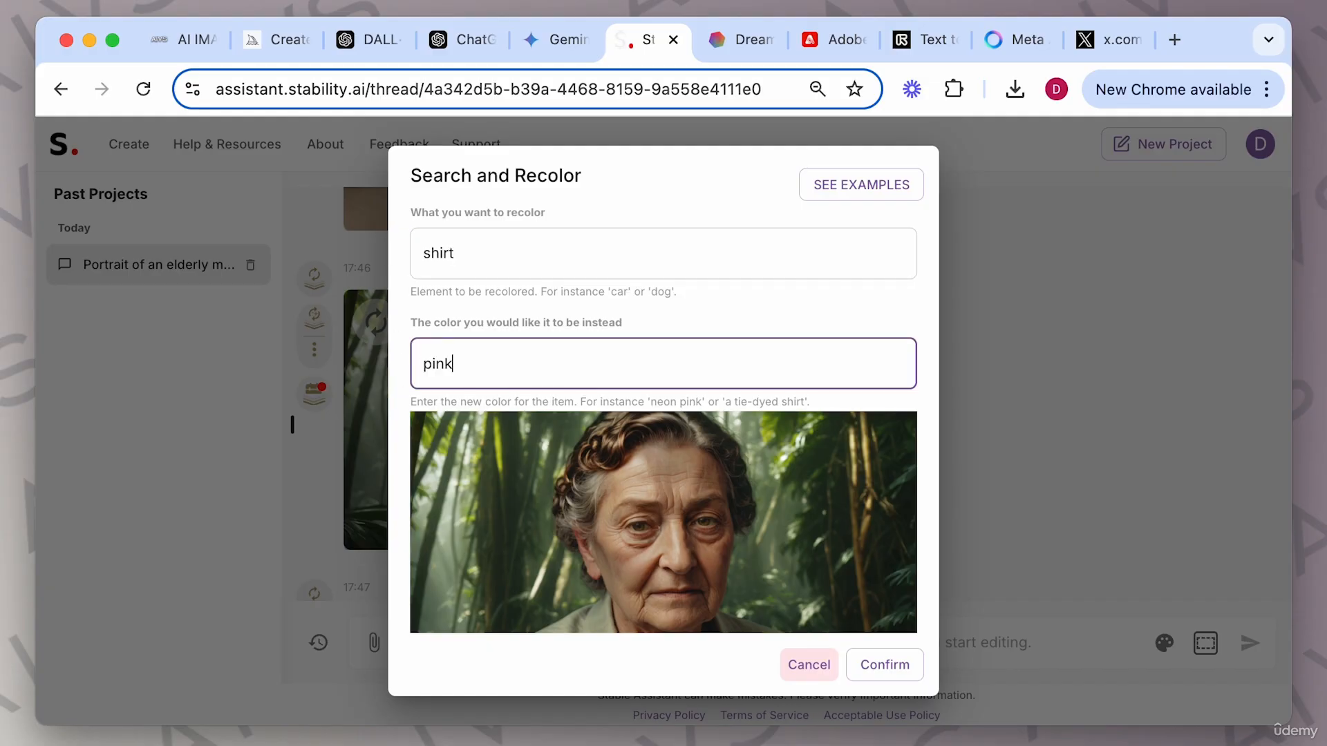
{"action": "left_click", "coordinate": [865, 667]}
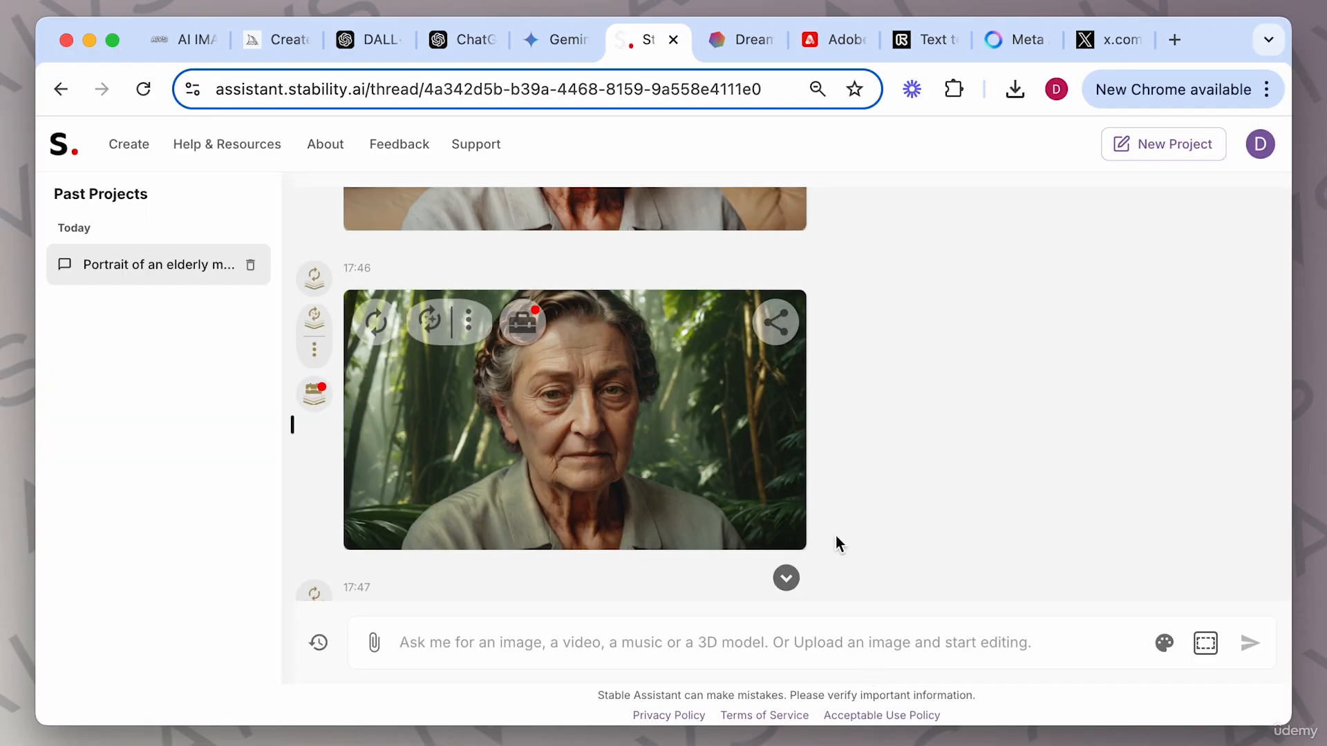
Upscale the jungle portrait with the Upscale tool.
{"action": "left_click", "coordinate": [525, 322]}
{"action": "scroll", "coordinate": [645, 352], "scroll_direction": "down", "scroll_amount": 3}
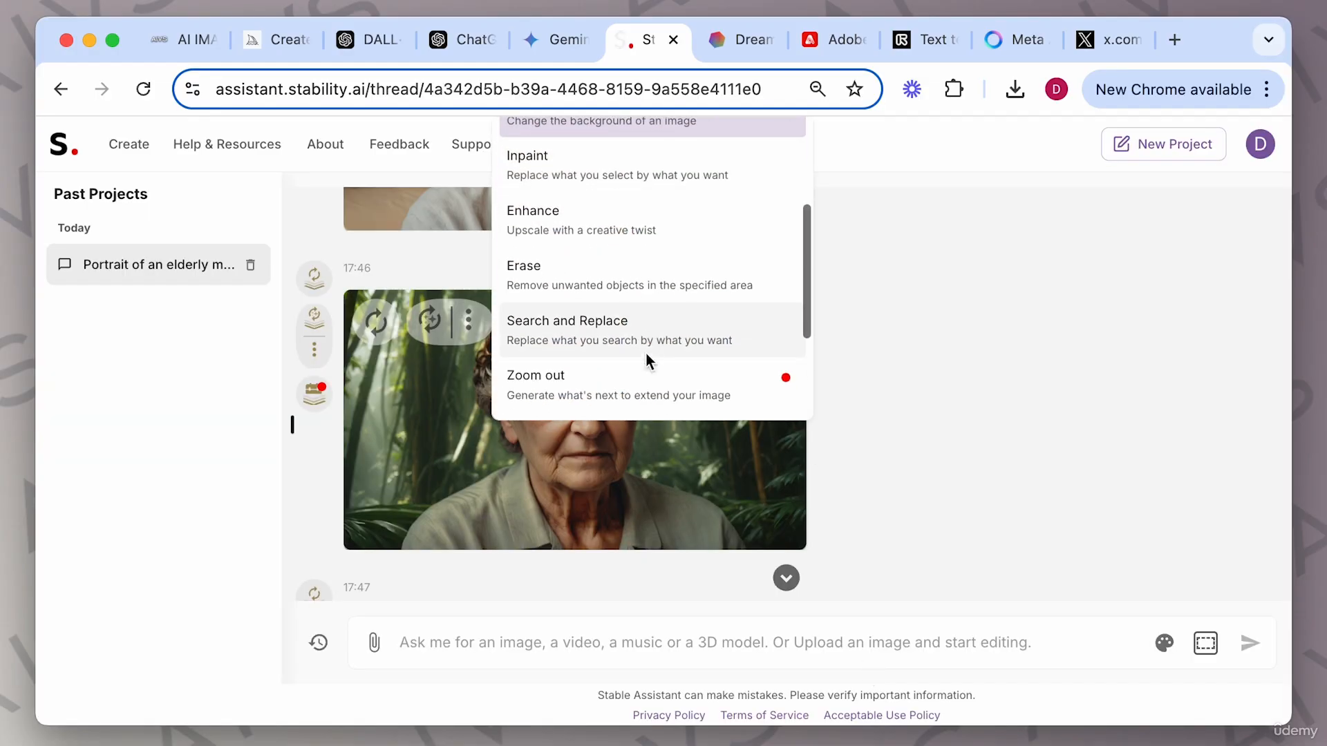
{"action": "scroll", "coordinate": [613, 313], "scroll_direction": "down", "scroll_amount": 3}
{"action": "left_click", "coordinate": [613, 314]}
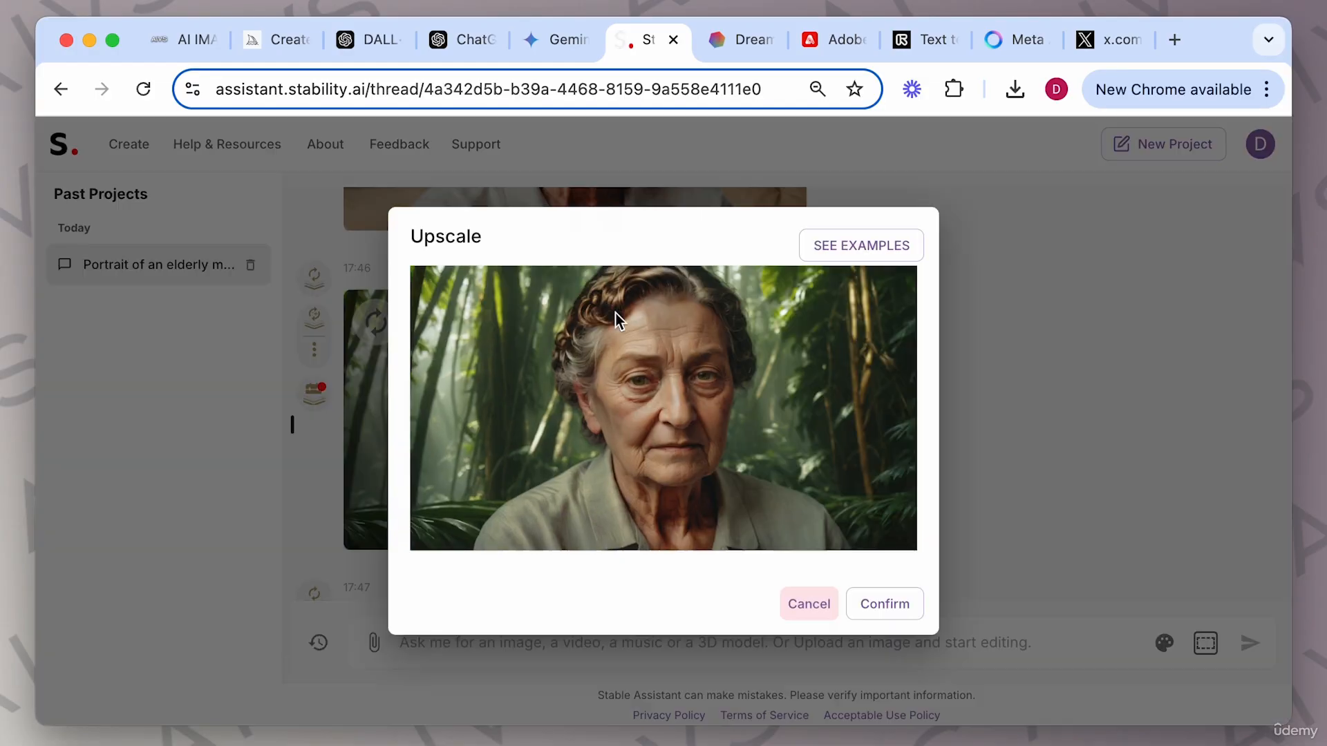
{"action": "left_click", "coordinate": [890, 603]}
Use Search and Replace on the jungle portrait to replace the hair with a hat.
{"action": "left_click", "coordinate": [522, 322]}
{"action": "left_click", "coordinate": [616, 204]}
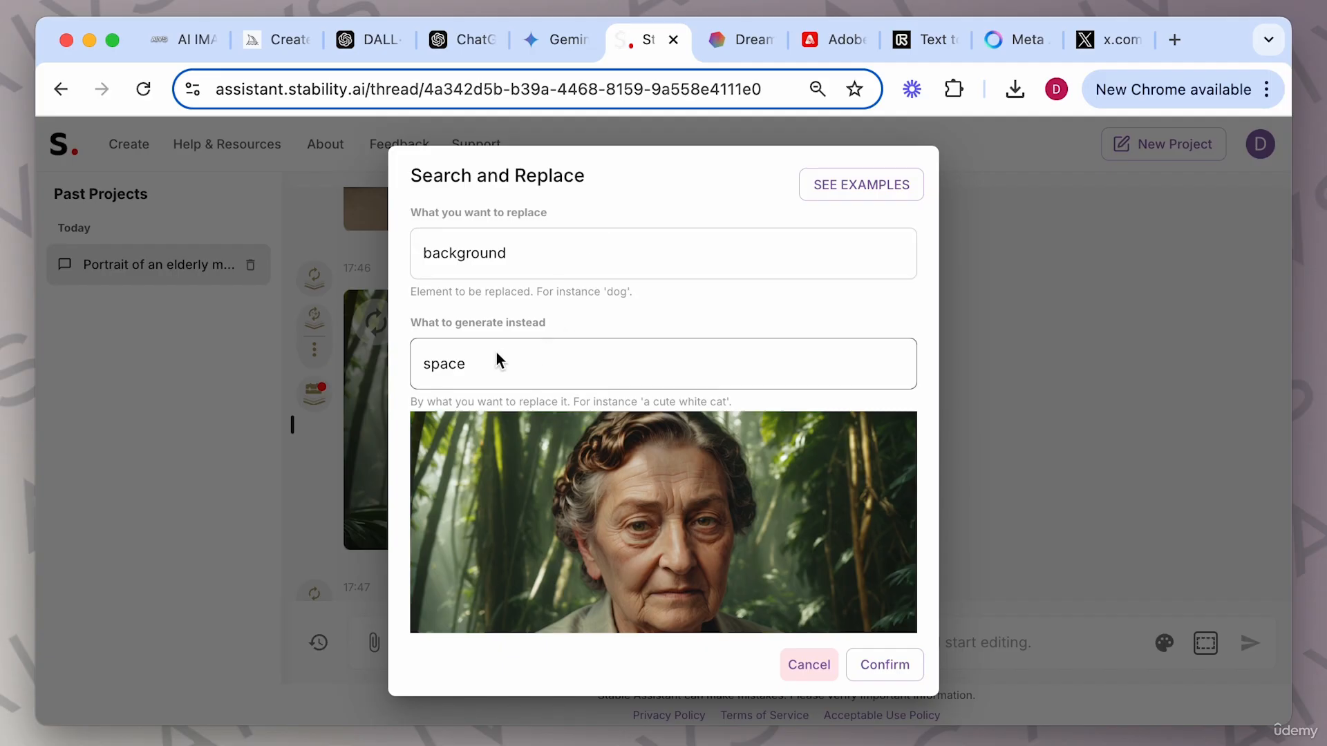
{"action": "scroll", "coordinate": [587, 277], "scroll_direction": "down", "scroll_amount": 1}
{"action": "scroll", "coordinate": [587, 277], "scroll_direction": "up", "scroll_amount": 1}
{"action": "left_click_drag", "start_coordinate": [550, 267], "coordinate": [398, 265]}
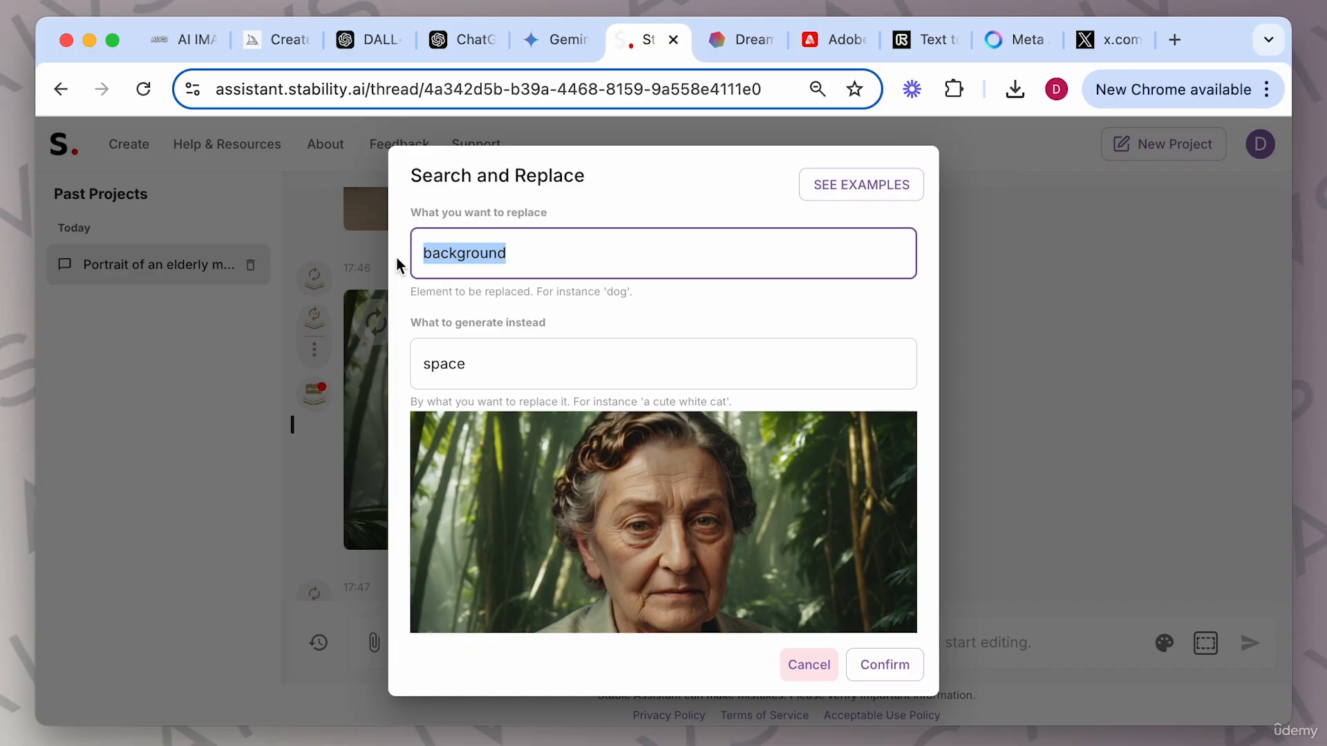
{"action": "type", "text": "hair"}
{"action": "key", "text": "Tab"}
{"action": "type", "text": "hat"}
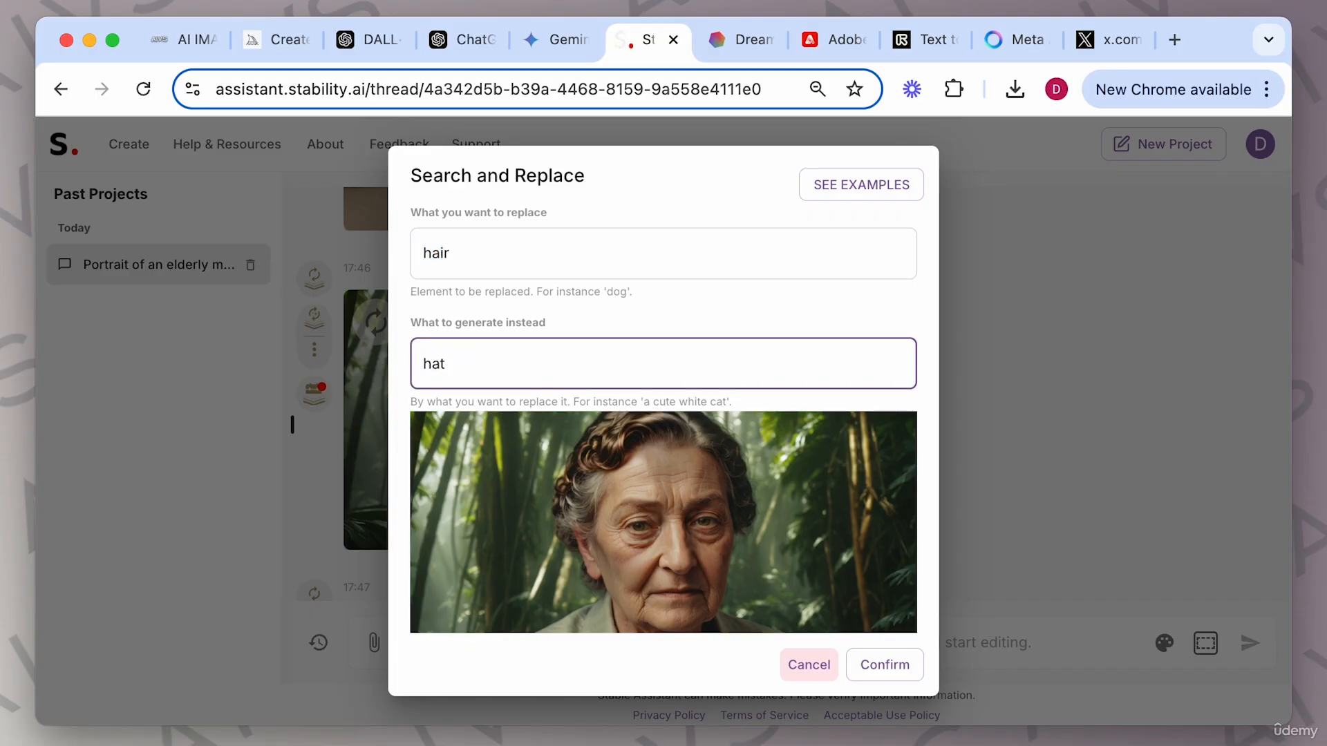
{"action": "left_click", "coordinate": [900, 664]}
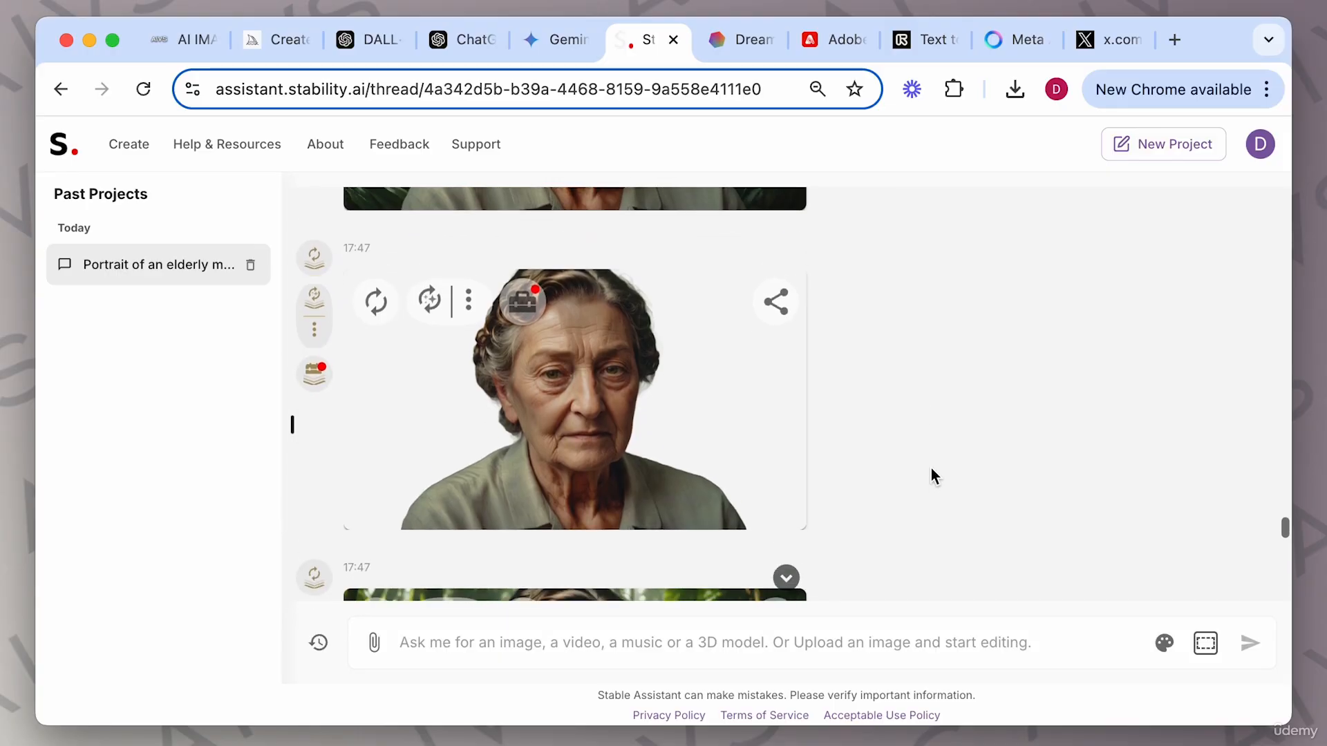
View the background-removed portrait enlarged in the image viewer, then close it.
{"action": "left_click", "coordinate": [634, 381]}
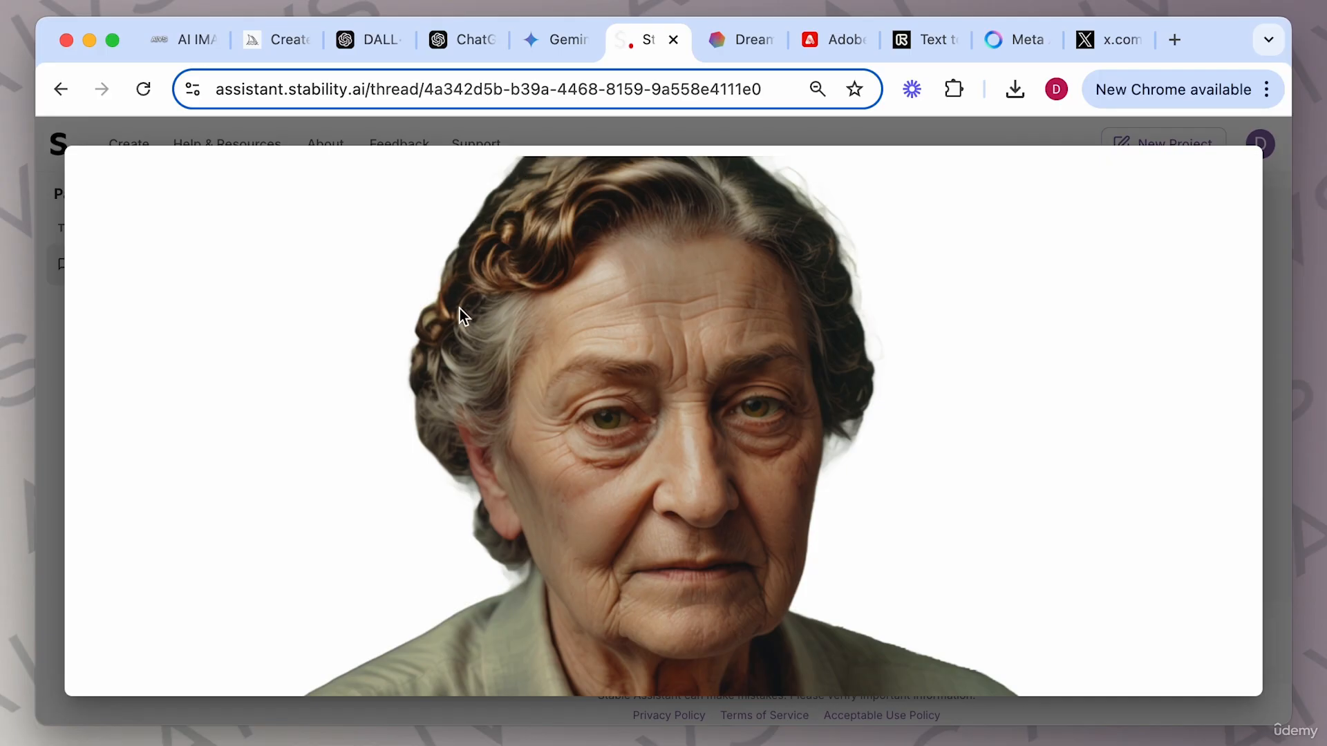
{"action": "scroll", "coordinate": [459, 308], "scroll_direction": "up", "scroll_amount": 5}
{"action": "scroll", "coordinate": [459, 308], "scroll_direction": "down", "scroll_amount": 3}
{"action": "scroll", "coordinate": [459, 308], "scroll_direction": "down", "scroll_amount": 3}
{"action": "scroll", "coordinate": [912, 443], "scroll_direction": "down", "scroll_amount": 3}
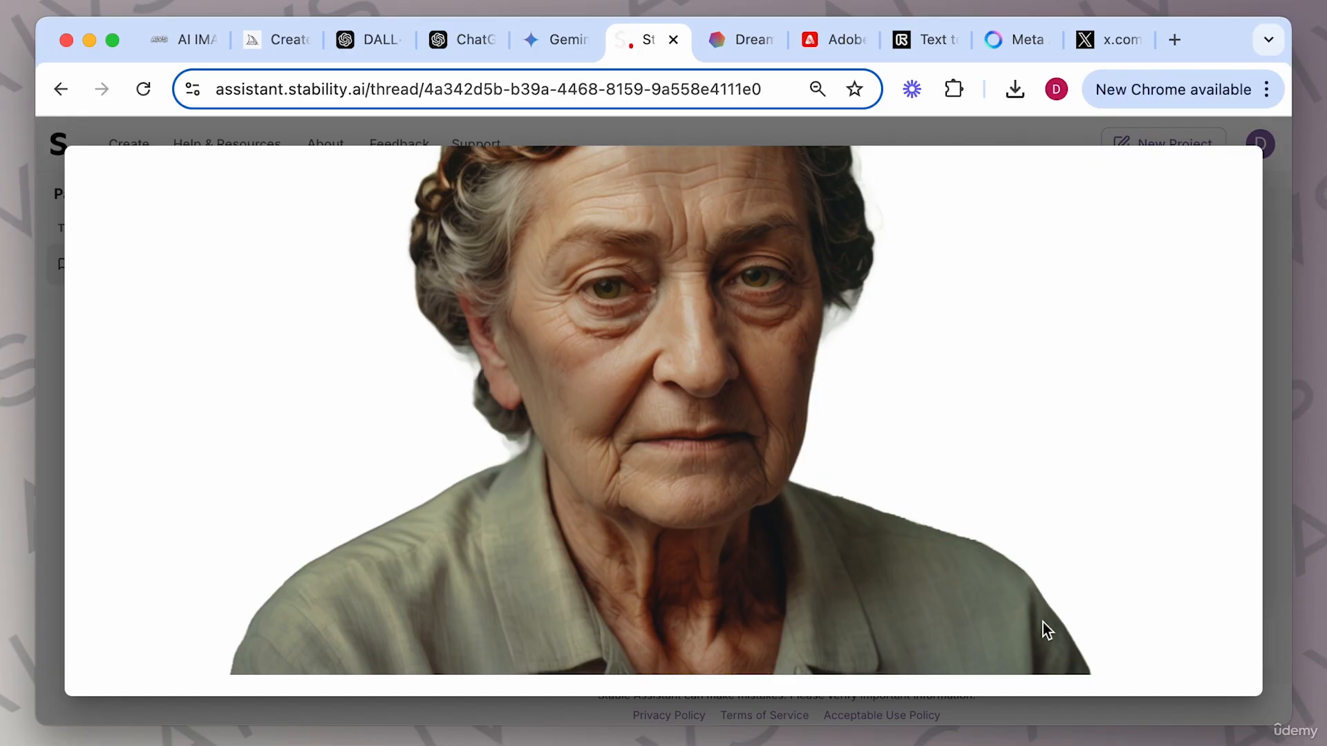
{"action": "scroll", "coordinate": [826, 417], "scroll_direction": "up", "scroll_amount": 3}
{"action": "left_click", "coordinate": [1273, 366]}
View the pink-shirt portrait enlarged in the image viewer, then close it.
{"action": "scroll", "coordinate": [815, 429], "scroll_direction": "down", "scroll_amount": 5}
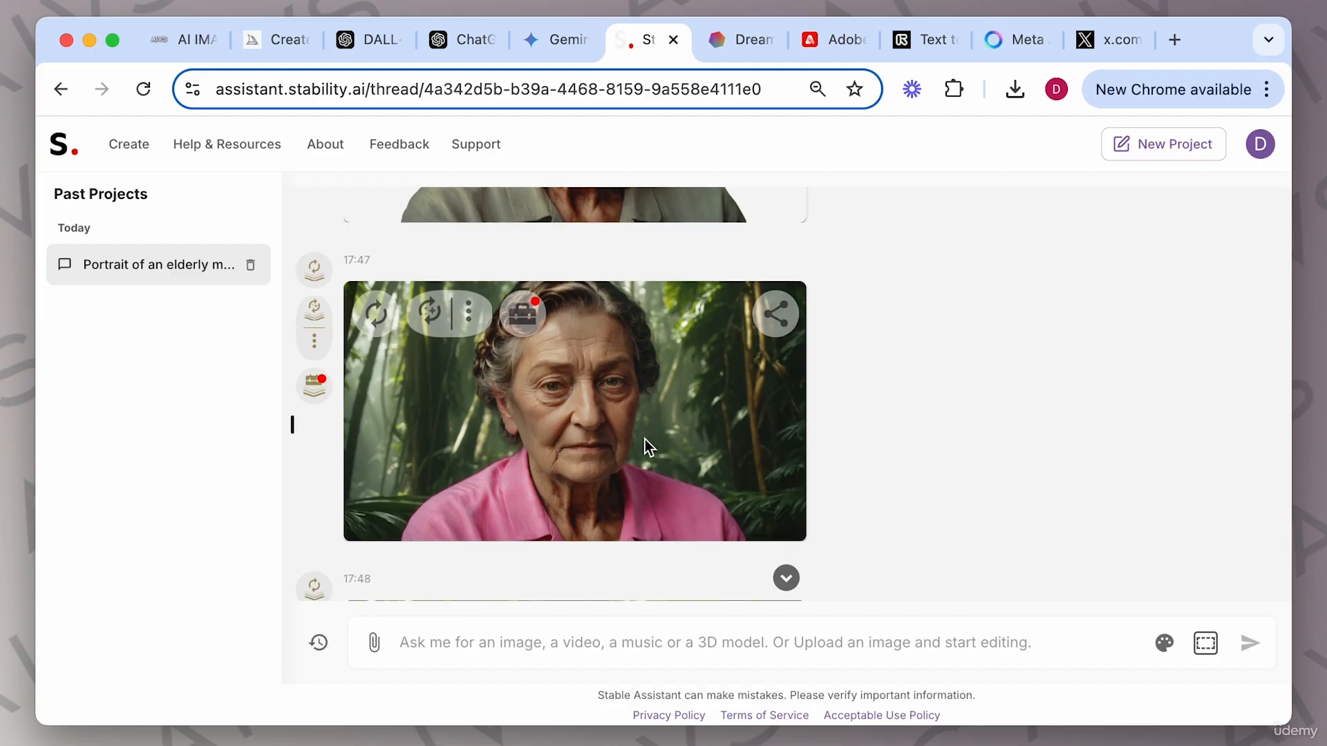
{"action": "left_click", "coordinate": [645, 441]}
{"action": "scroll", "coordinate": [823, 485], "scroll_direction": "down", "scroll_amount": 3}
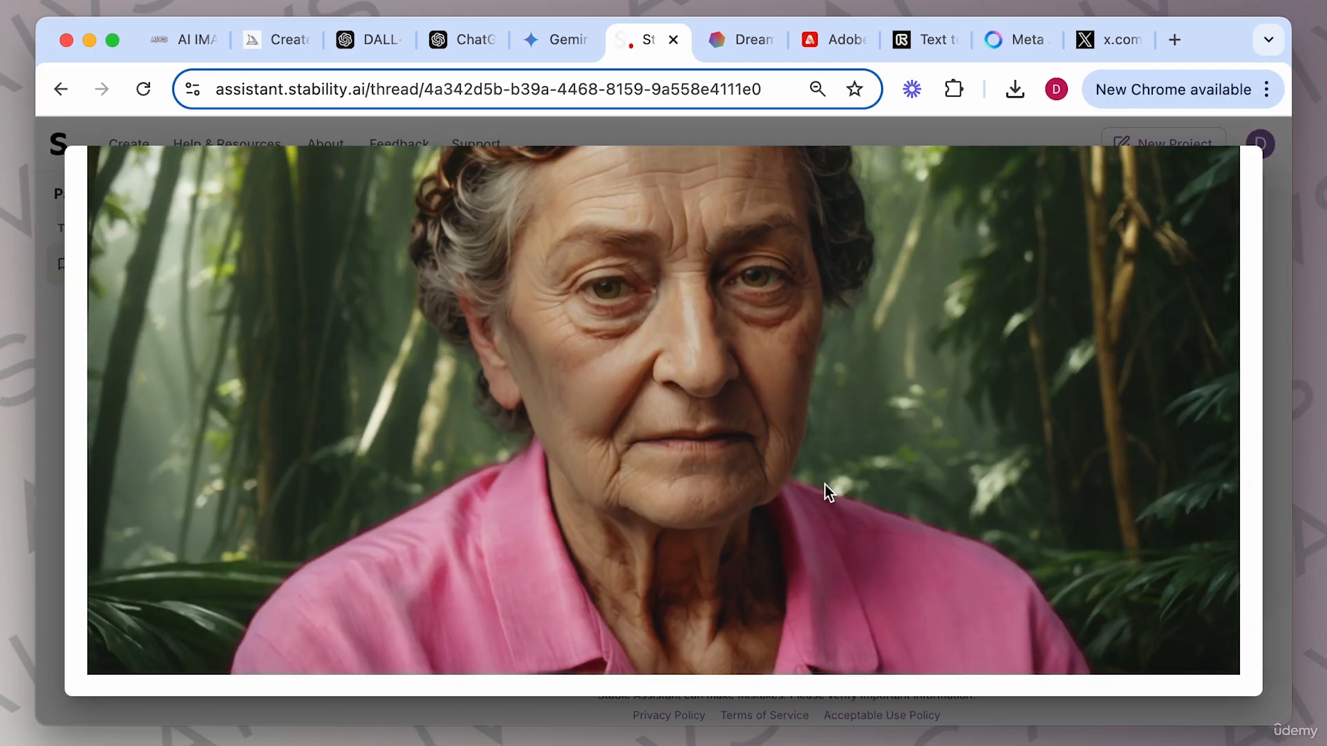
{"action": "scroll", "coordinate": [823, 484], "scroll_direction": "up", "scroll_amount": 3}
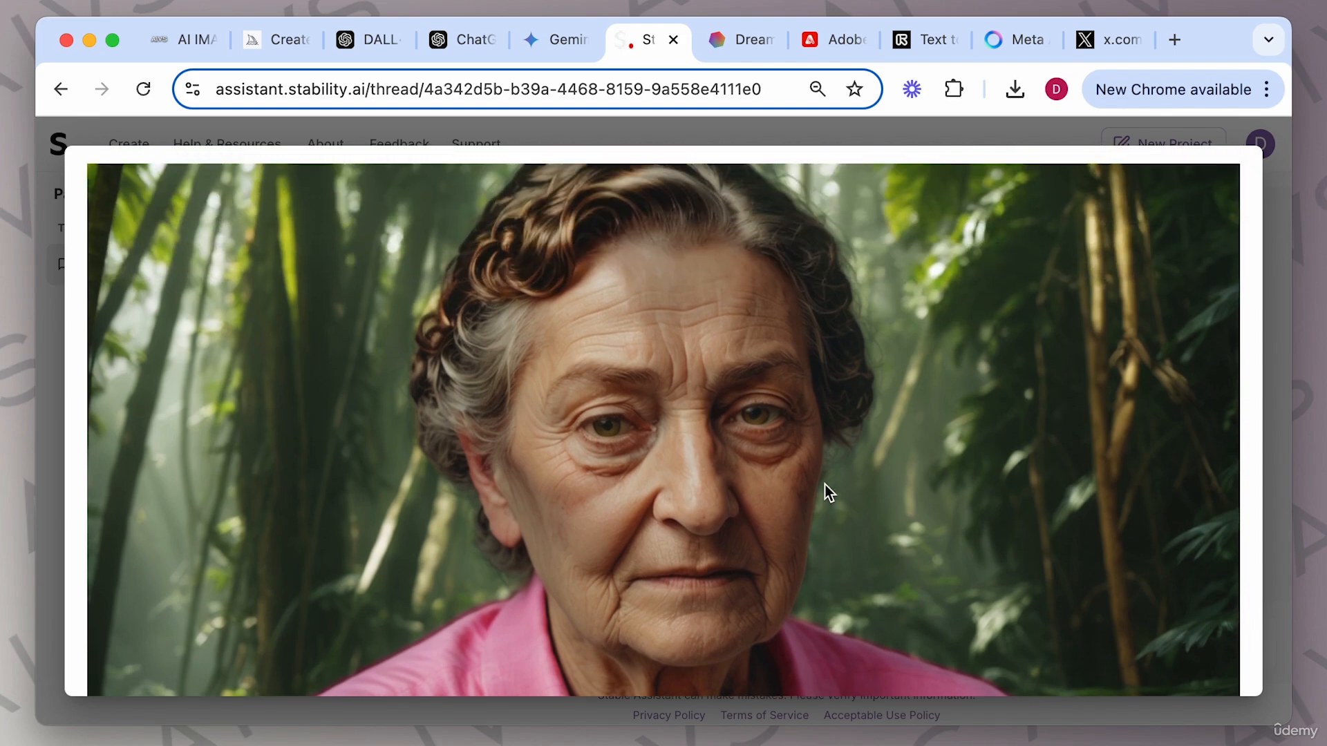
{"action": "scroll", "coordinate": [824, 484], "scroll_direction": "down", "scroll_amount": 3}
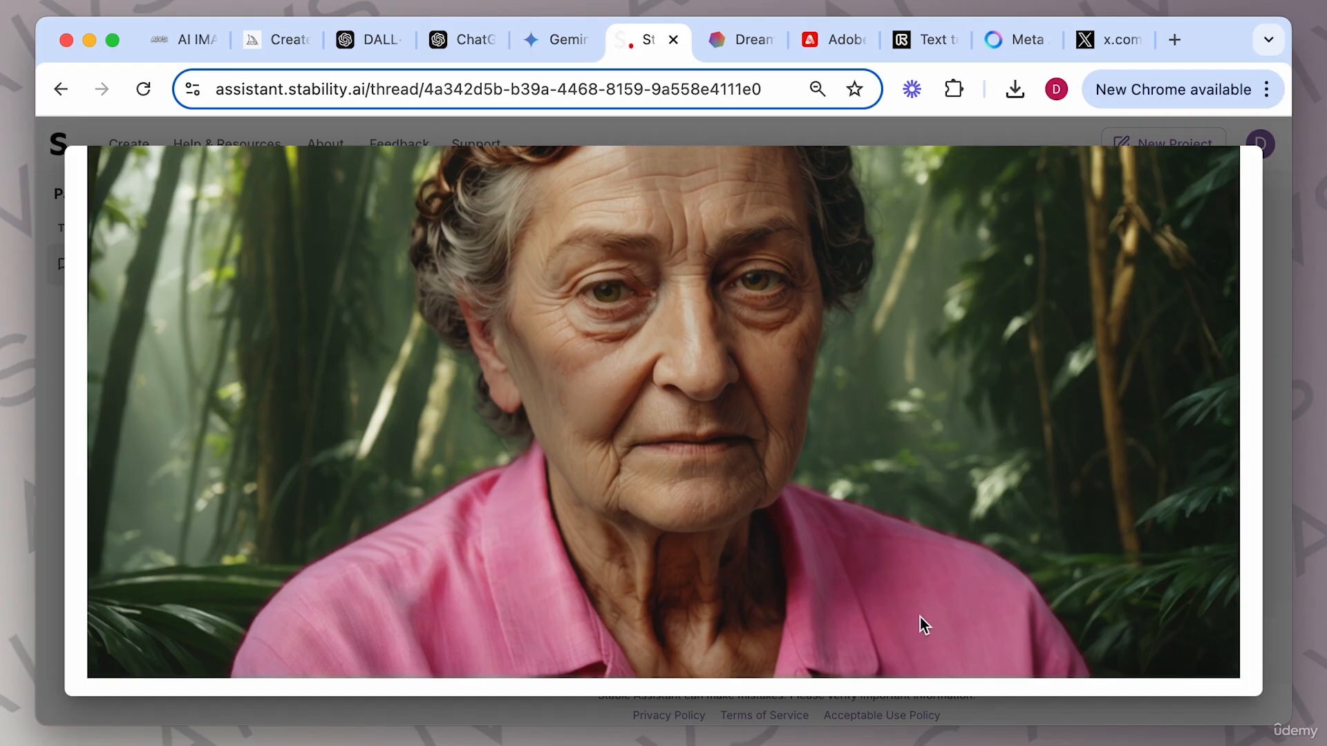
{"action": "left_click", "coordinate": [1274, 496]}
View the following jungle portrait result enlarged in the image viewer.
{"action": "scroll", "coordinate": [912, 455], "scroll_direction": "down", "scroll_amount": 5}
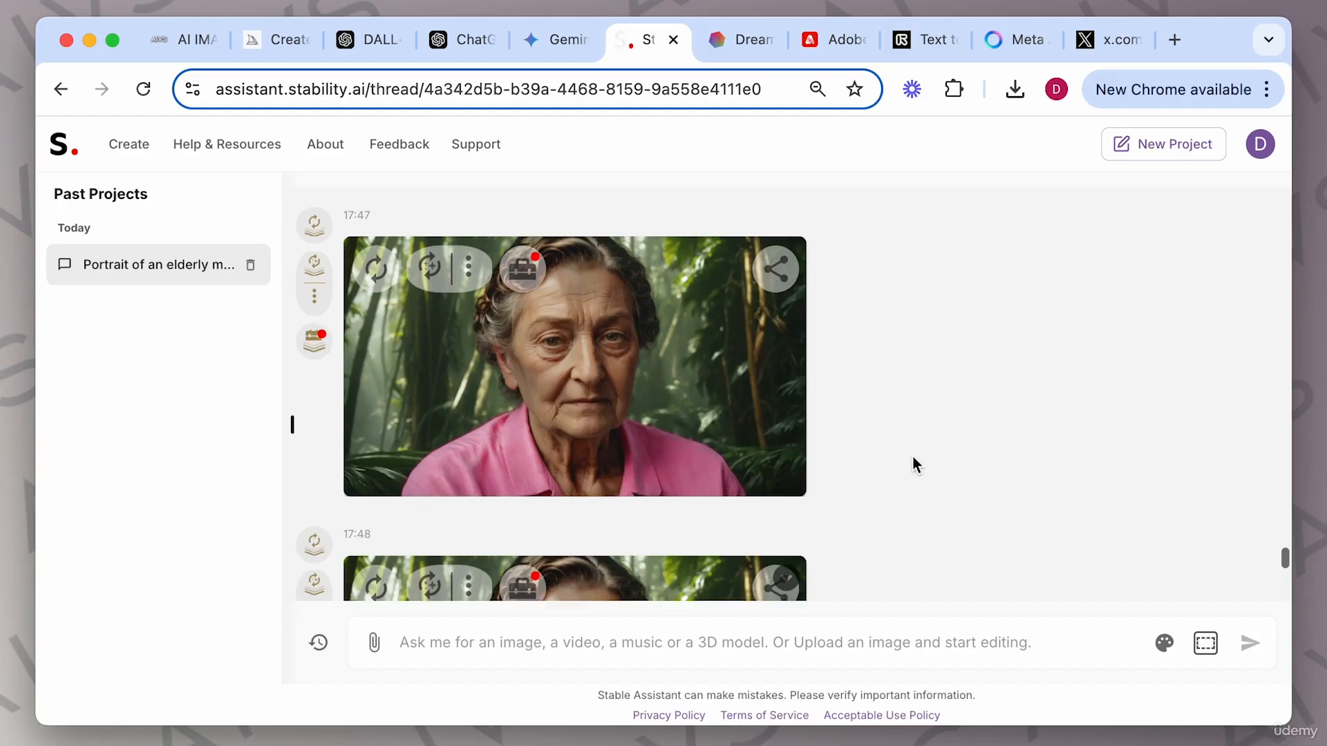
{"action": "scroll", "coordinate": [913, 455], "scroll_direction": "up", "scroll_amount": 1}
{"action": "scroll", "coordinate": [912, 455], "scroll_direction": "down", "scroll_amount": 3}
{"action": "scroll", "coordinate": [912, 455], "scroll_direction": "up", "scroll_amount": 3}
{"action": "left_click", "coordinate": [586, 425]}
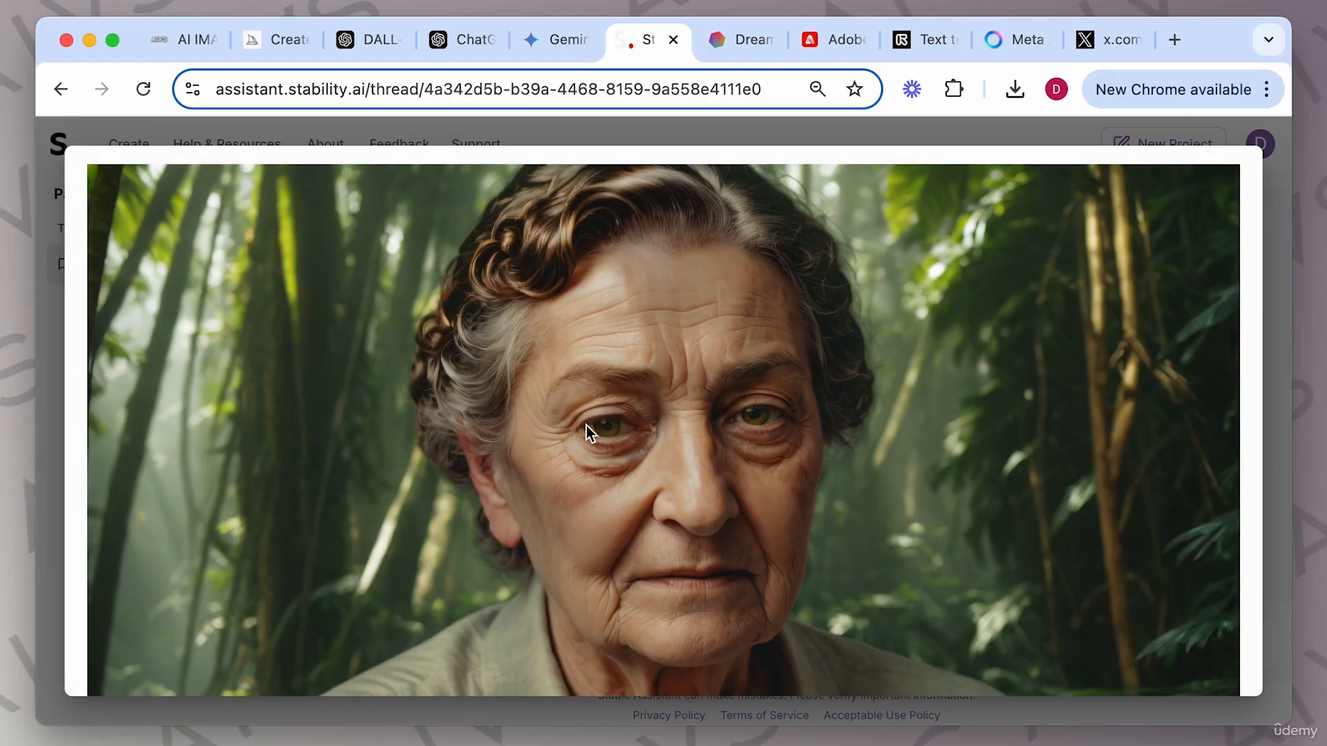
Inspect the curly-haired jungle portrait enlarged in the image viewer, closing and reopening it.
{"action": "scroll", "coordinate": [801, 475], "scroll_direction": "down", "scroll_amount": 2}
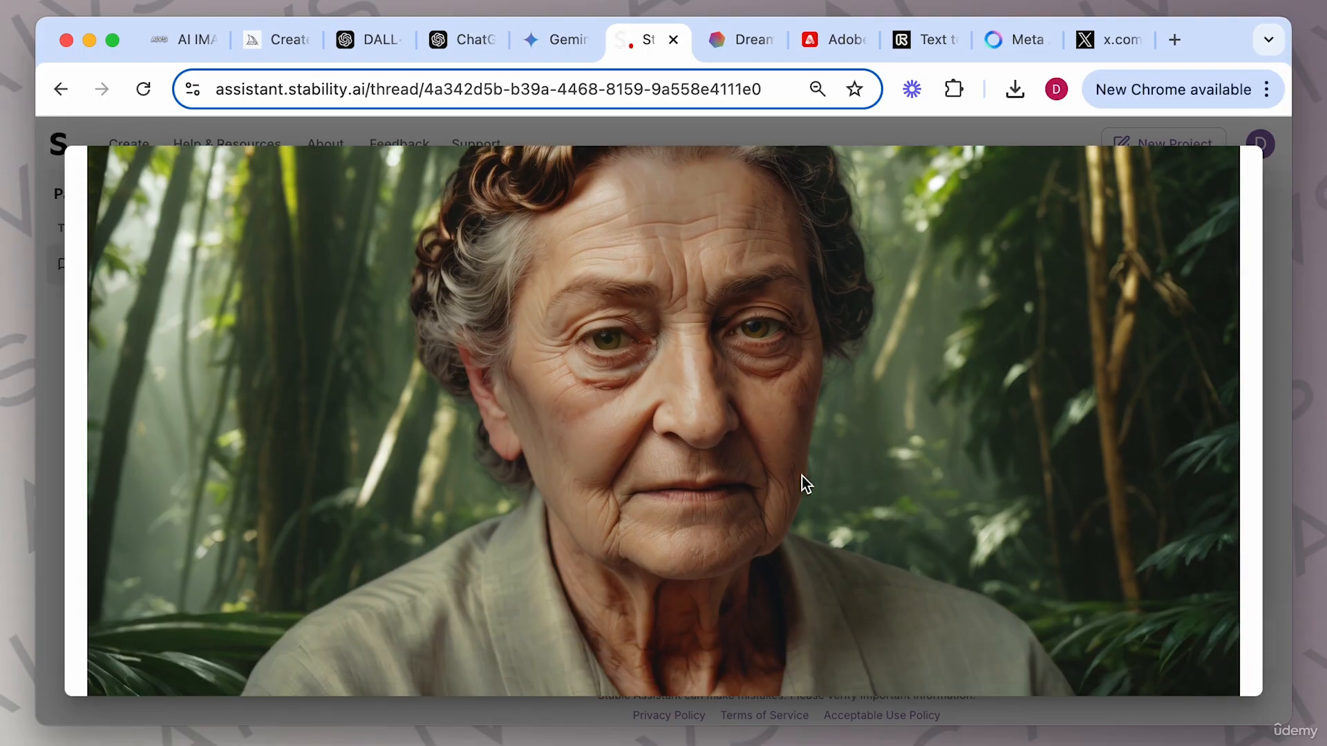
{"action": "left_click", "coordinate": [1270, 362]}
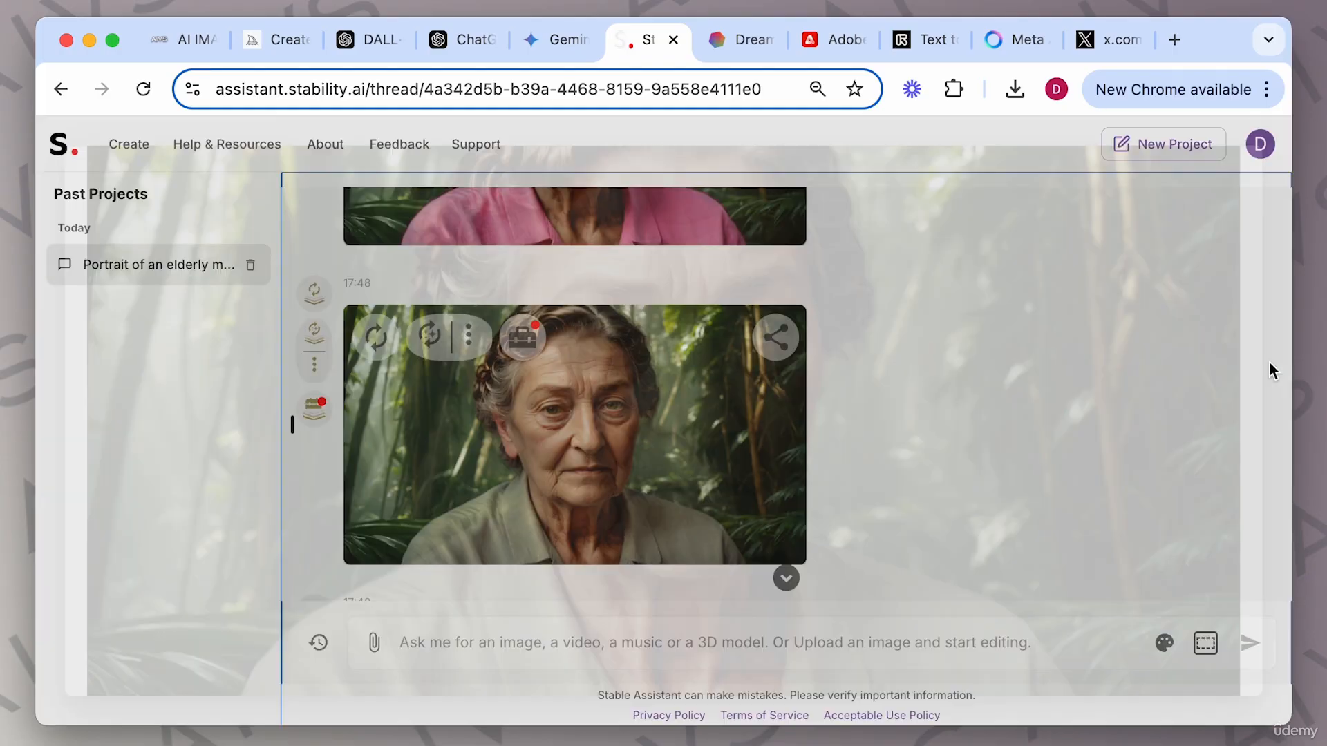
{"action": "scroll", "coordinate": [634, 385], "scroll_direction": "down", "scroll_amount": 1}
{"action": "left_click", "coordinate": [634, 385]}
{"action": "scroll", "coordinate": [836, 461], "scroll_direction": "down", "scroll_amount": 1}
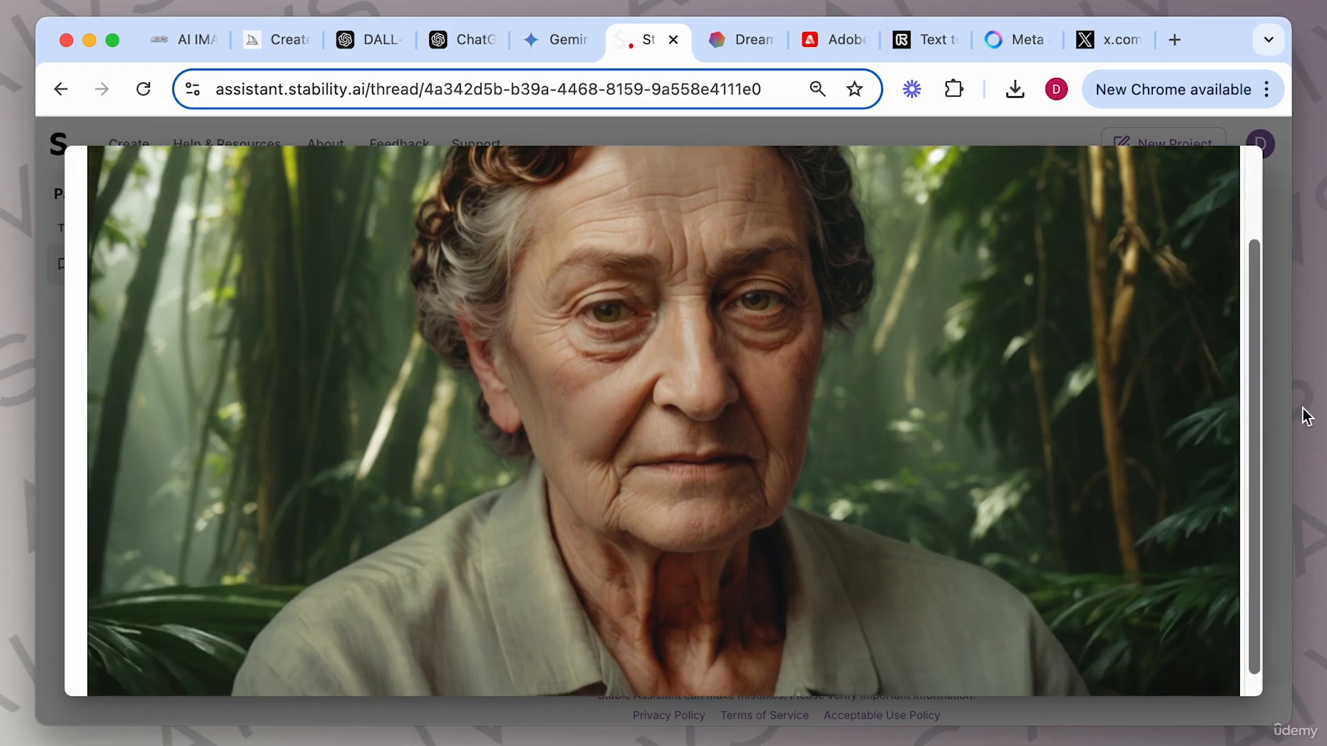
{"action": "left_click", "coordinate": [1279, 412]}
Examine the curly-haired jungle portrait up close in the viewer, zooming into the face, then close it.
{"action": "scroll", "coordinate": [828, 477], "scroll_direction": "down", "scroll_amount": 10}
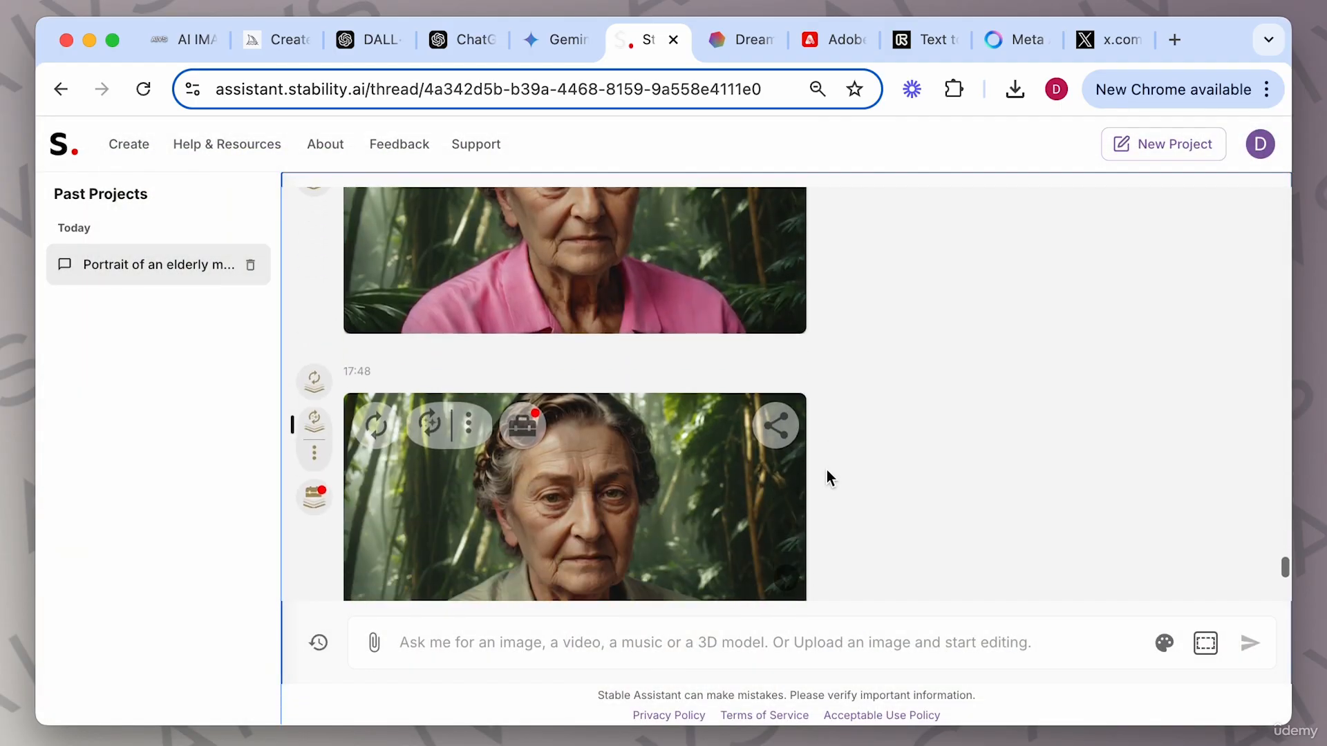
{"action": "left_click", "coordinate": [716, 366]}
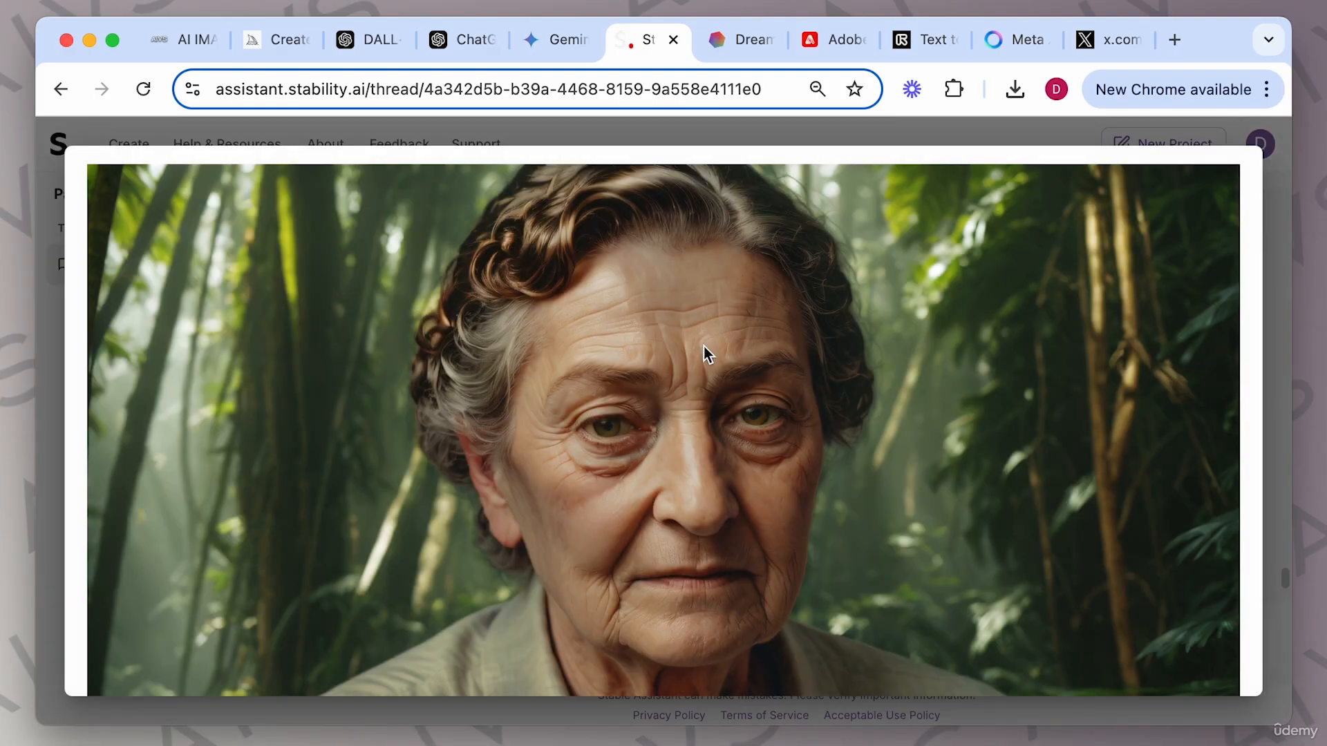
{"action": "scroll", "coordinate": [791, 470], "scroll_direction": "down", "scroll_amount": 1}
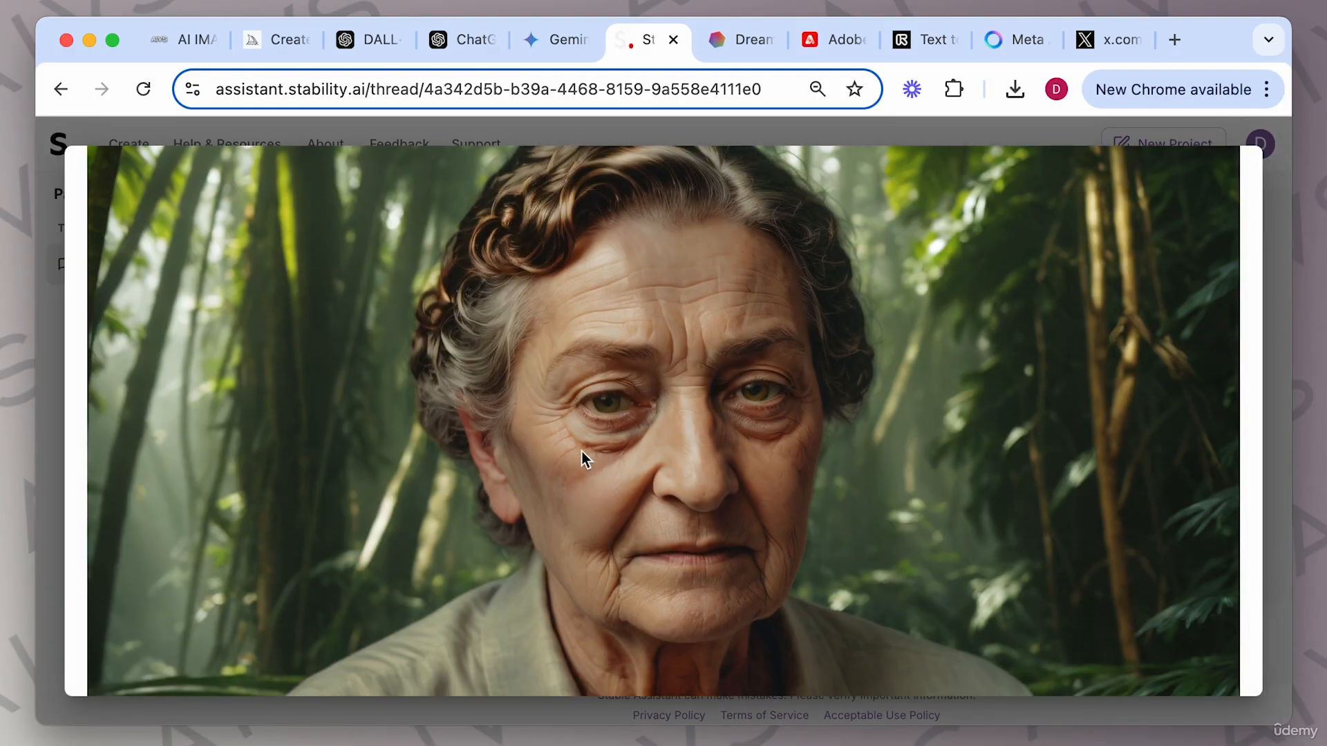
{"action": "scroll", "coordinate": [617, 427], "scroll_direction": "up", "scroll_amount": 10}
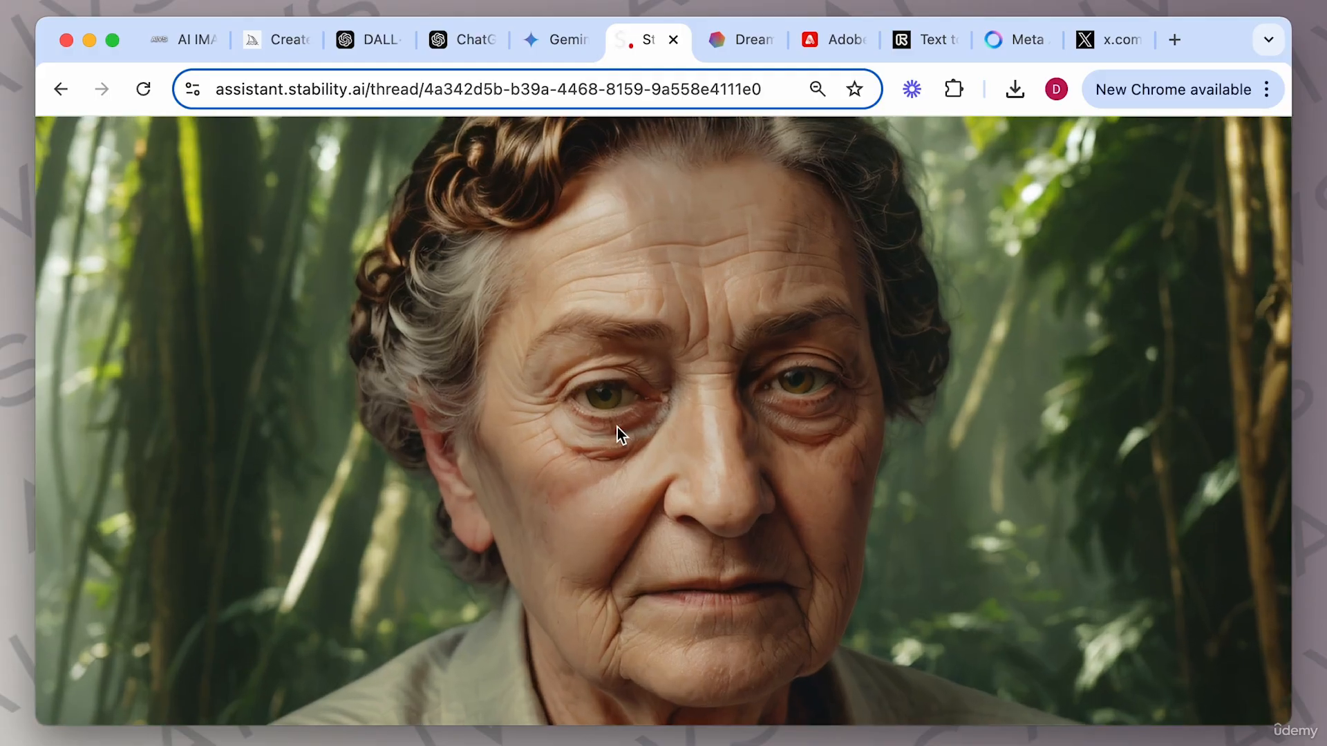
{"action": "scroll", "coordinate": [491, 309], "scroll_direction": "up", "scroll_amount": 2}
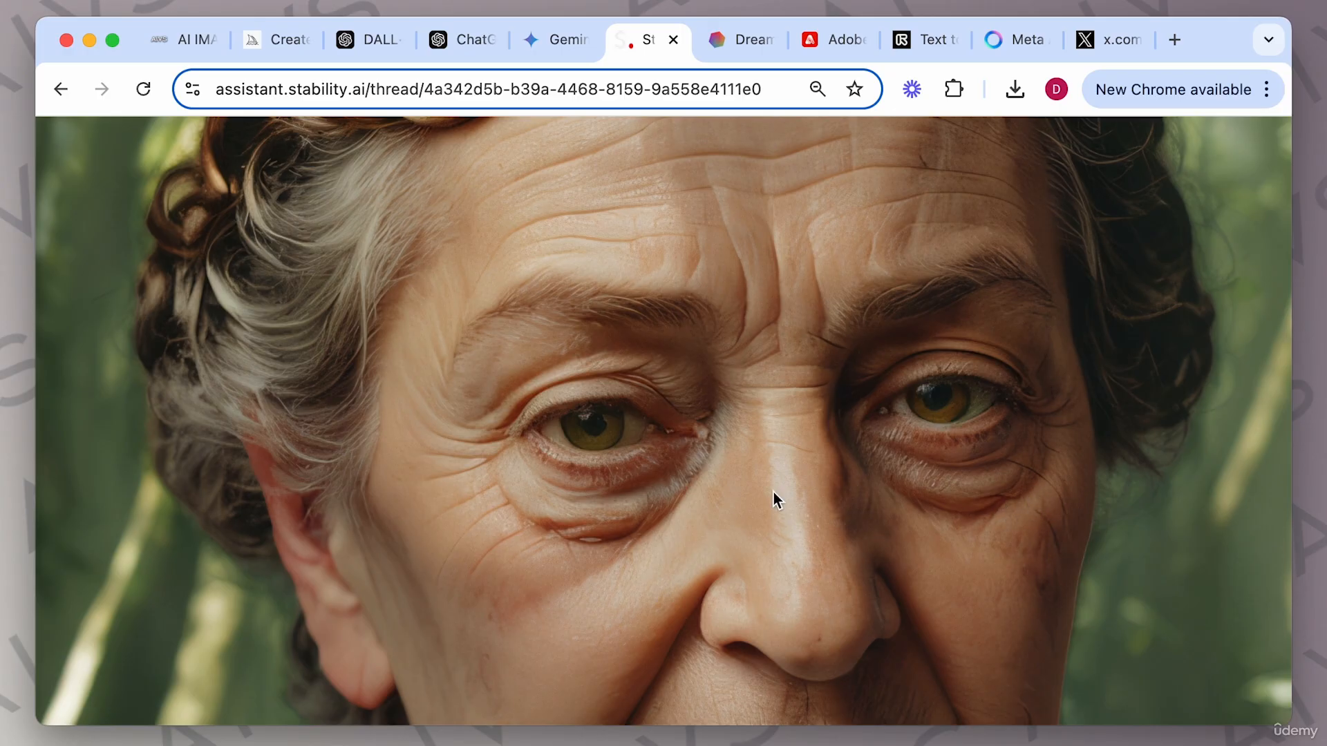
{"action": "scroll", "coordinate": [774, 497], "scroll_direction": "down", "scroll_amount": 5}
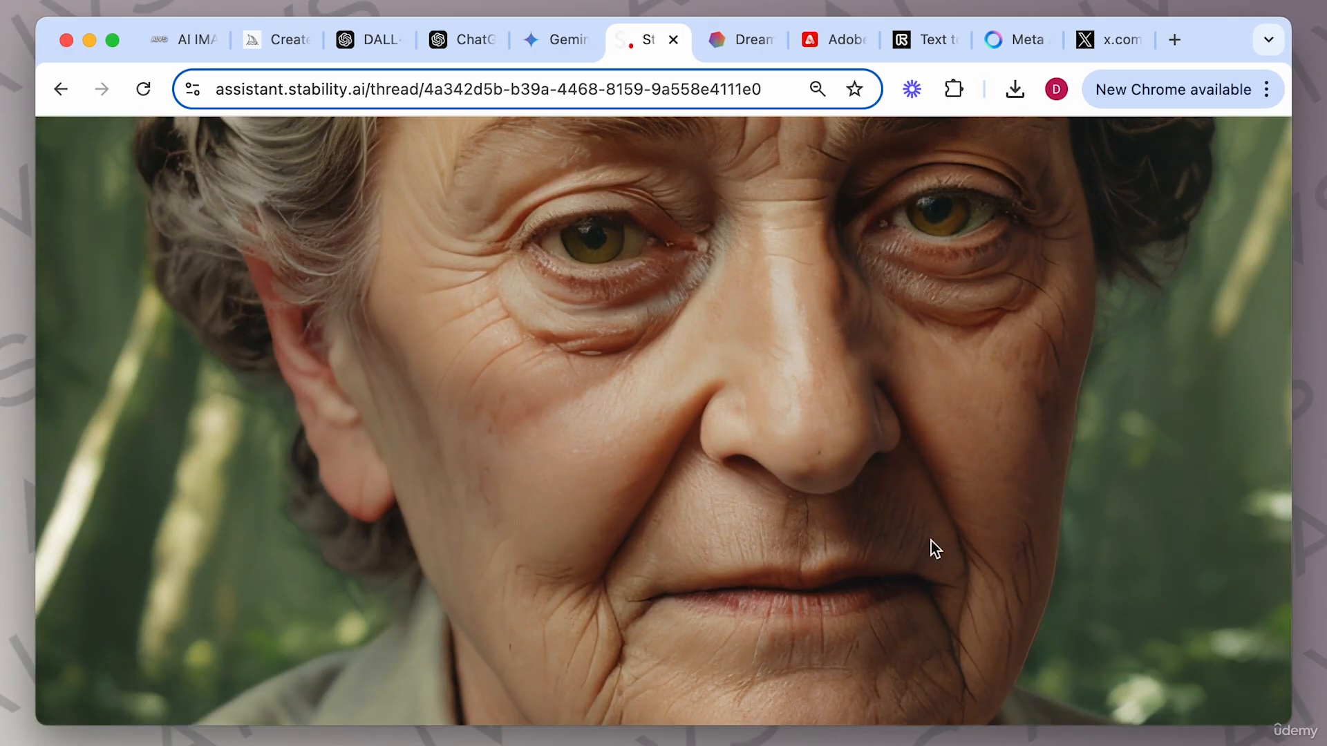
{"action": "scroll", "coordinate": [867, 548], "scroll_direction": "down", "scroll_amount": 4}
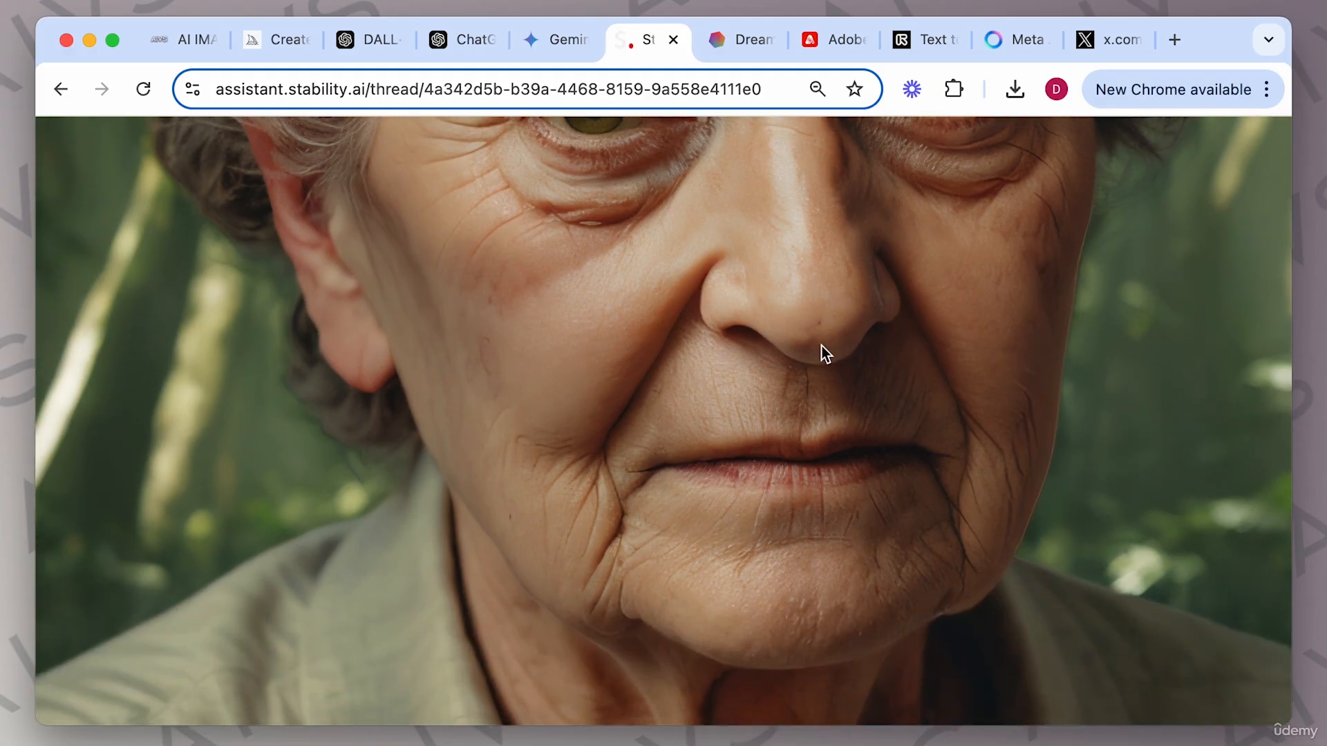
{"action": "left_click", "coordinate": [740, 332]}
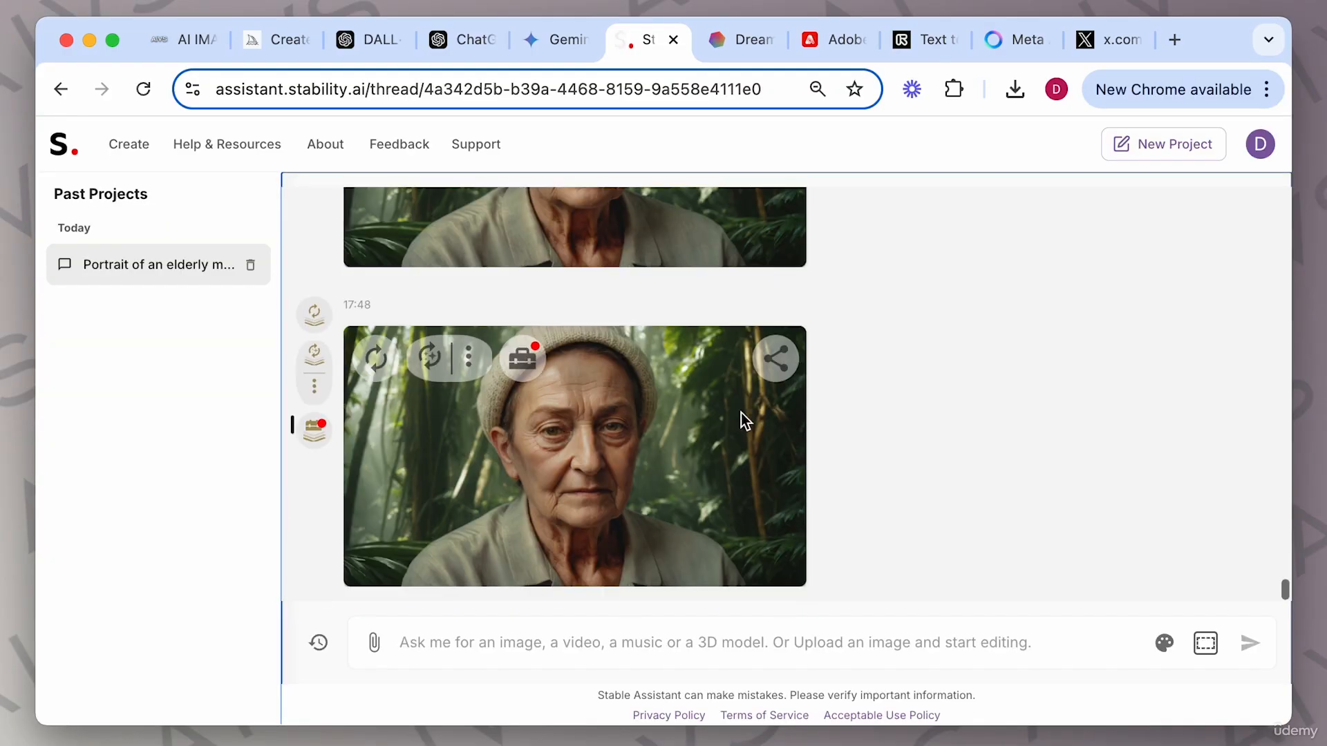
View the hat-wearing jungle portrait enlarged in the image viewer, then close it.
{"action": "left_click", "coordinate": [651, 417]}
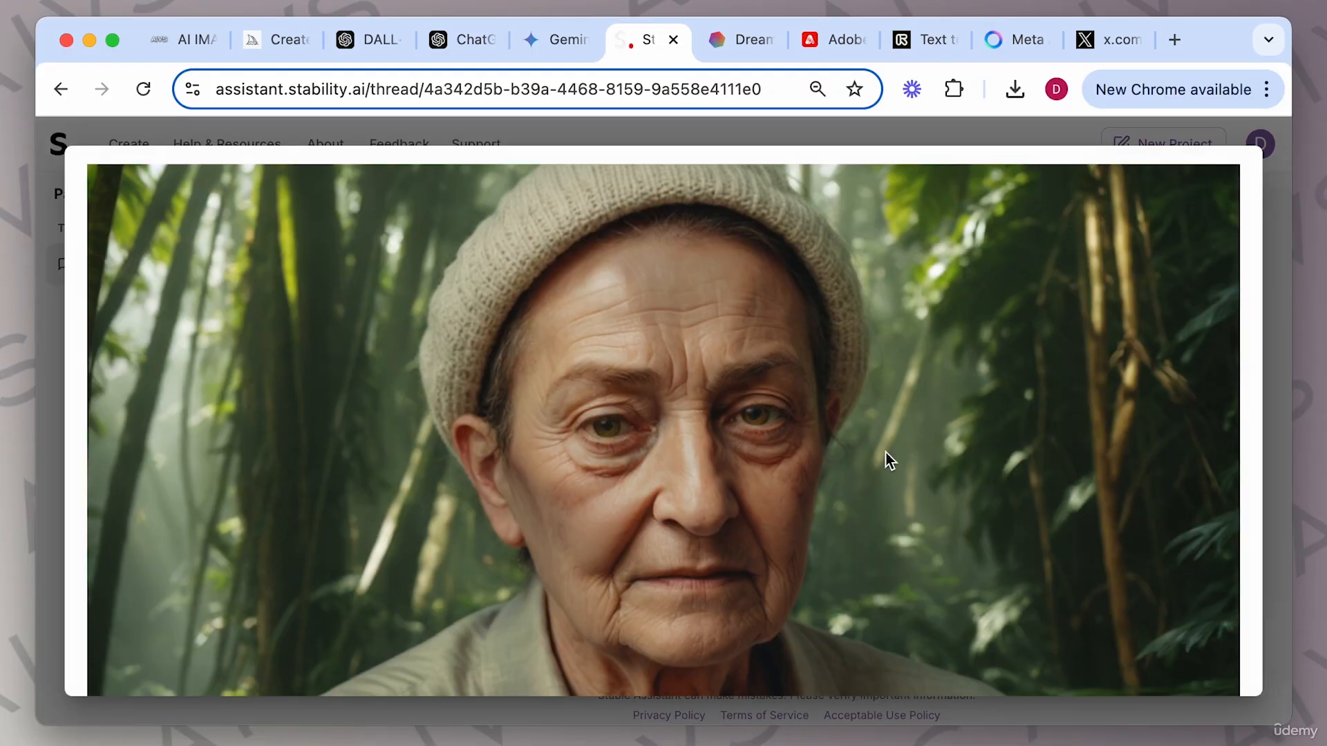
{"action": "scroll", "coordinate": [886, 454], "scroll_direction": "down", "scroll_amount": 2}
{"action": "scroll", "coordinate": [885, 453], "scroll_direction": "up", "scroll_amount": 2}
{"action": "left_click", "coordinate": [1265, 352]}
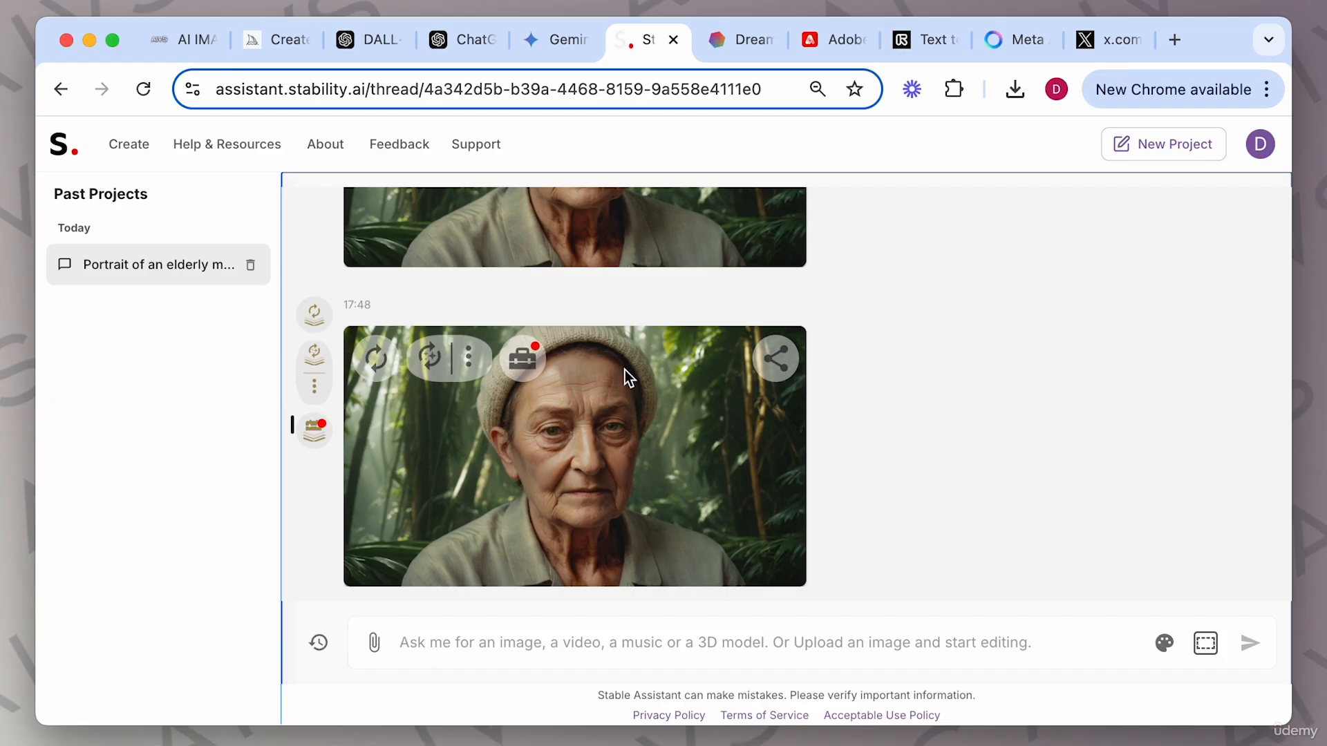
Convert the hat-wearing jungle portrait into a video with the Image to Video tool.
{"action": "left_click", "coordinate": [523, 358]}
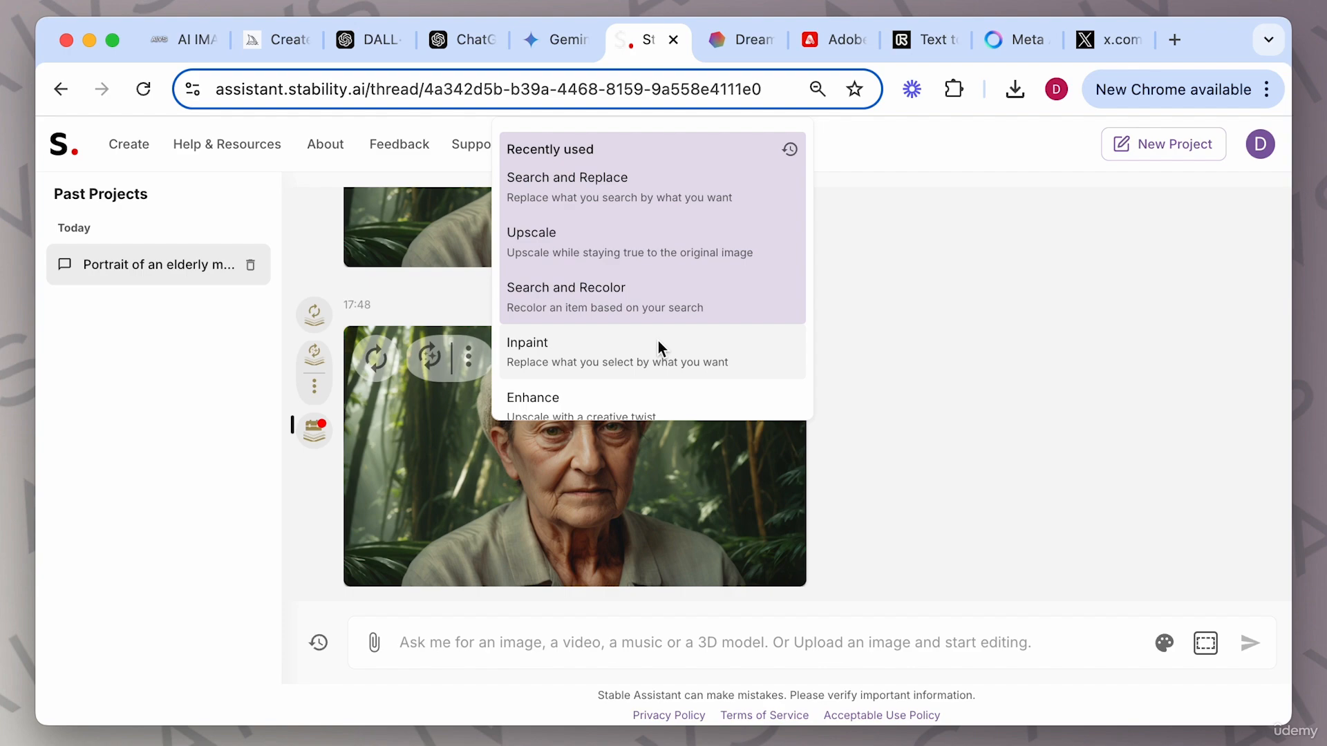
{"action": "scroll", "coordinate": [658, 341], "scroll_direction": "down", "scroll_amount": 3}
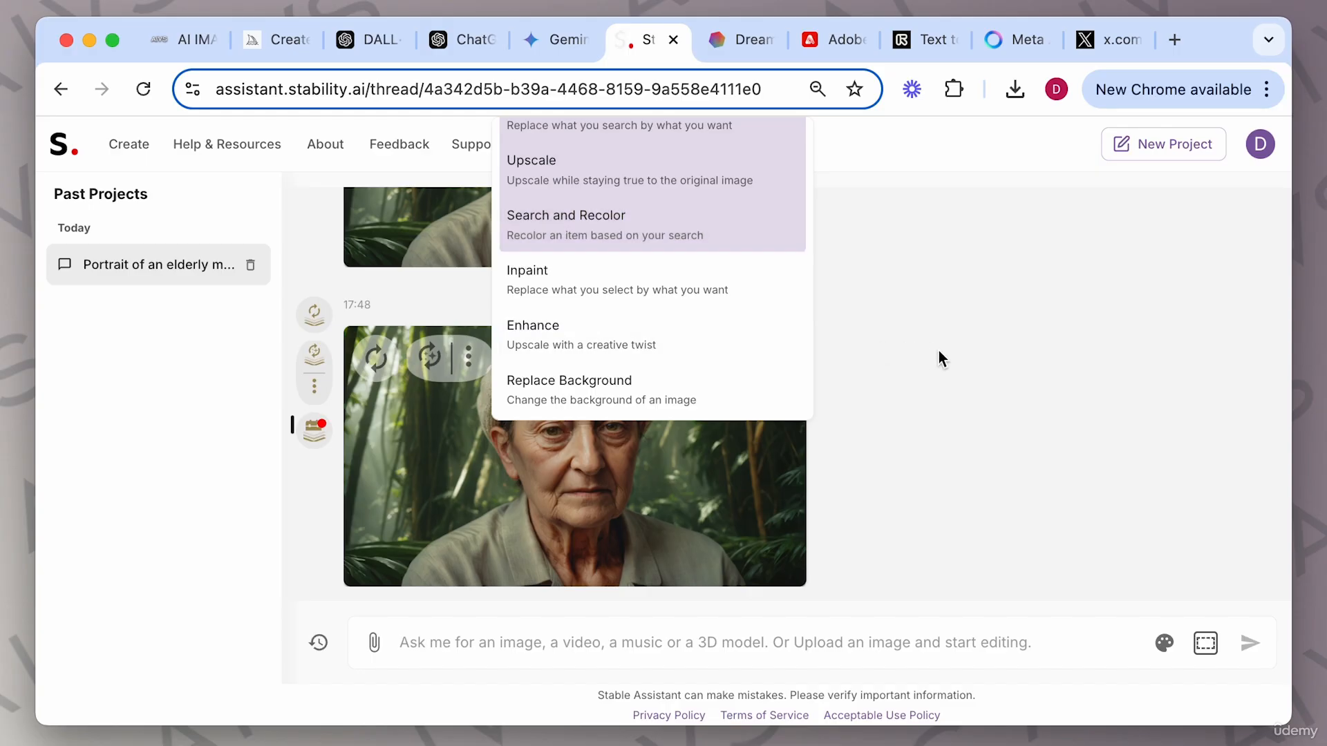
{"action": "scroll", "coordinate": [578, 326], "scroll_direction": "down", "scroll_amount": 5}
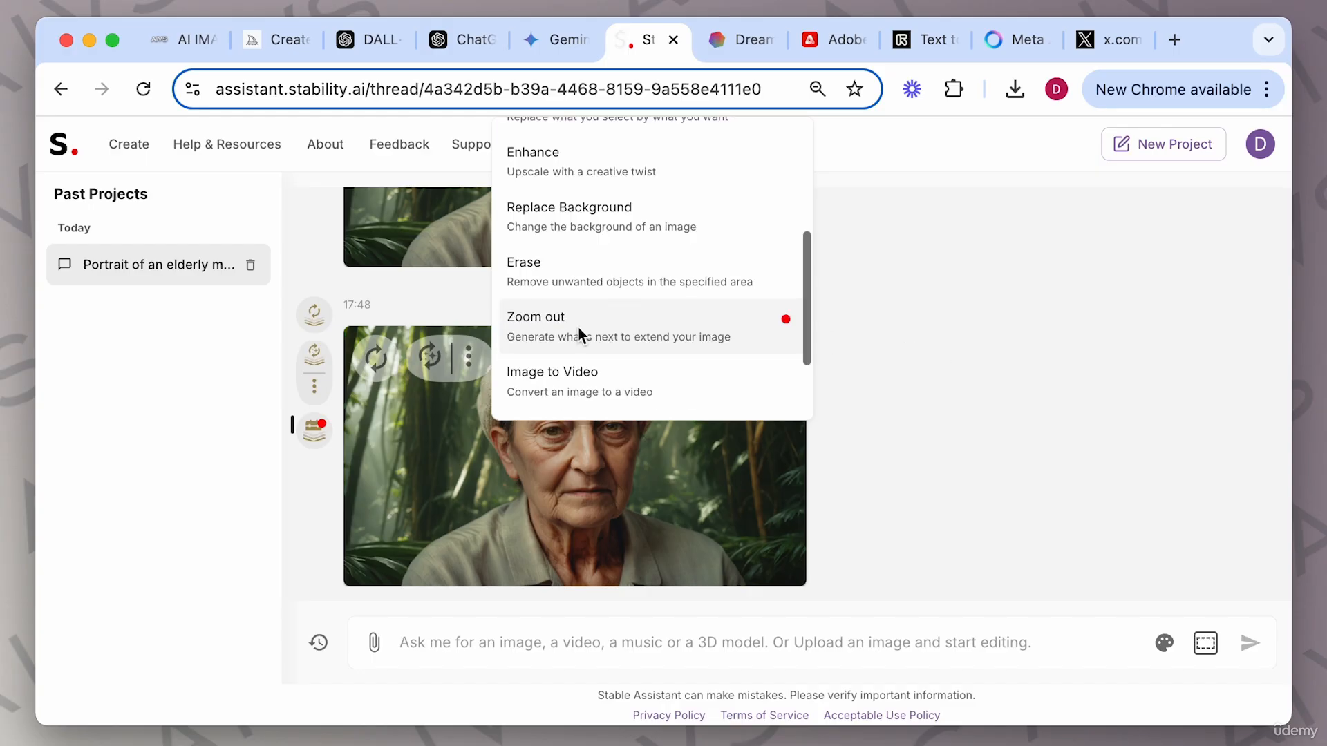
{"action": "scroll", "coordinate": [578, 326], "scroll_direction": "down", "scroll_amount": 3}
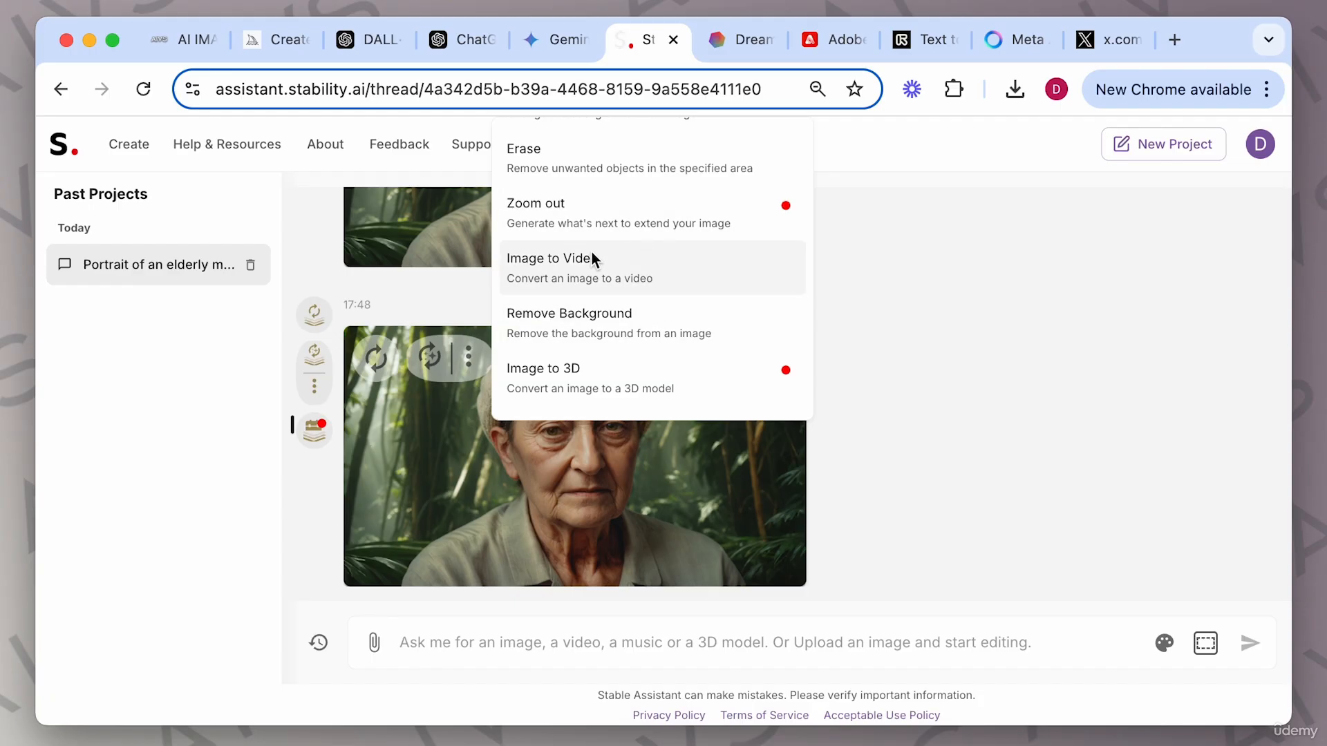
{"action": "left_click", "coordinate": [631, 264]}
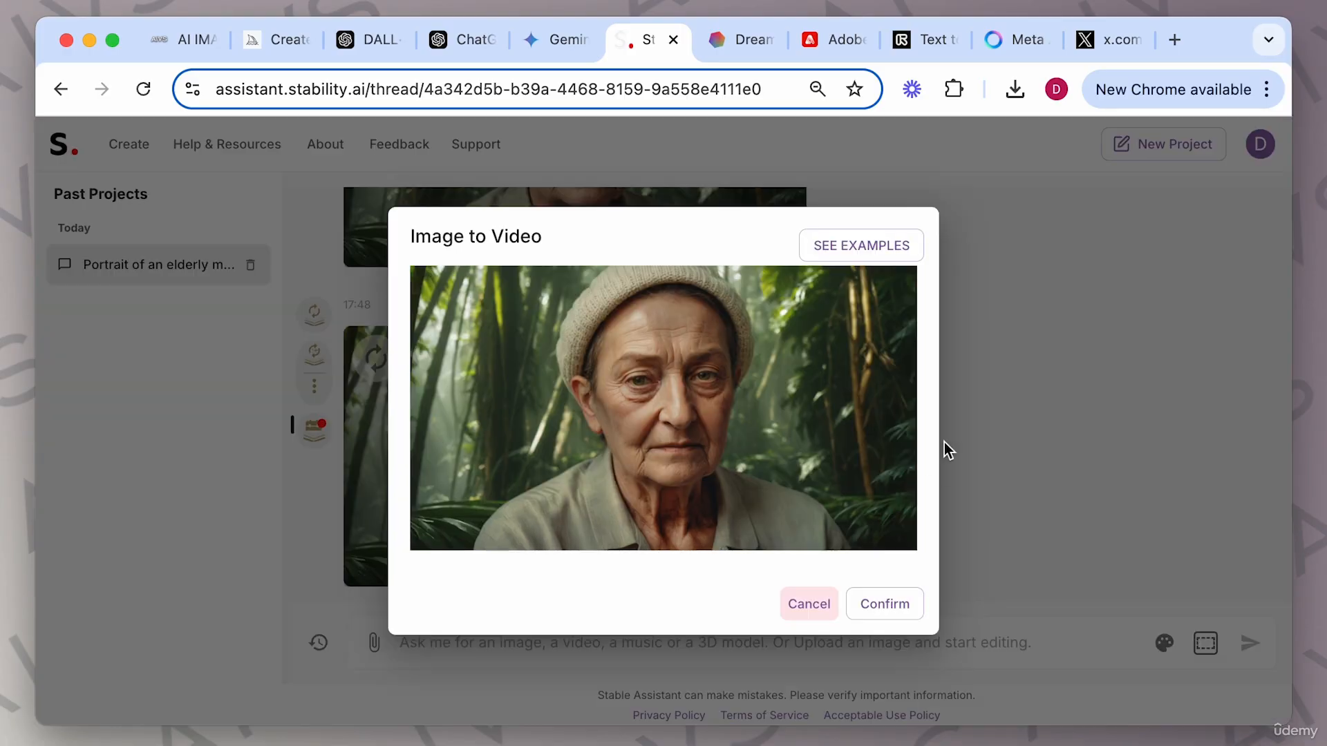
{"action": "left_click", "coordinate": [875, 602]}
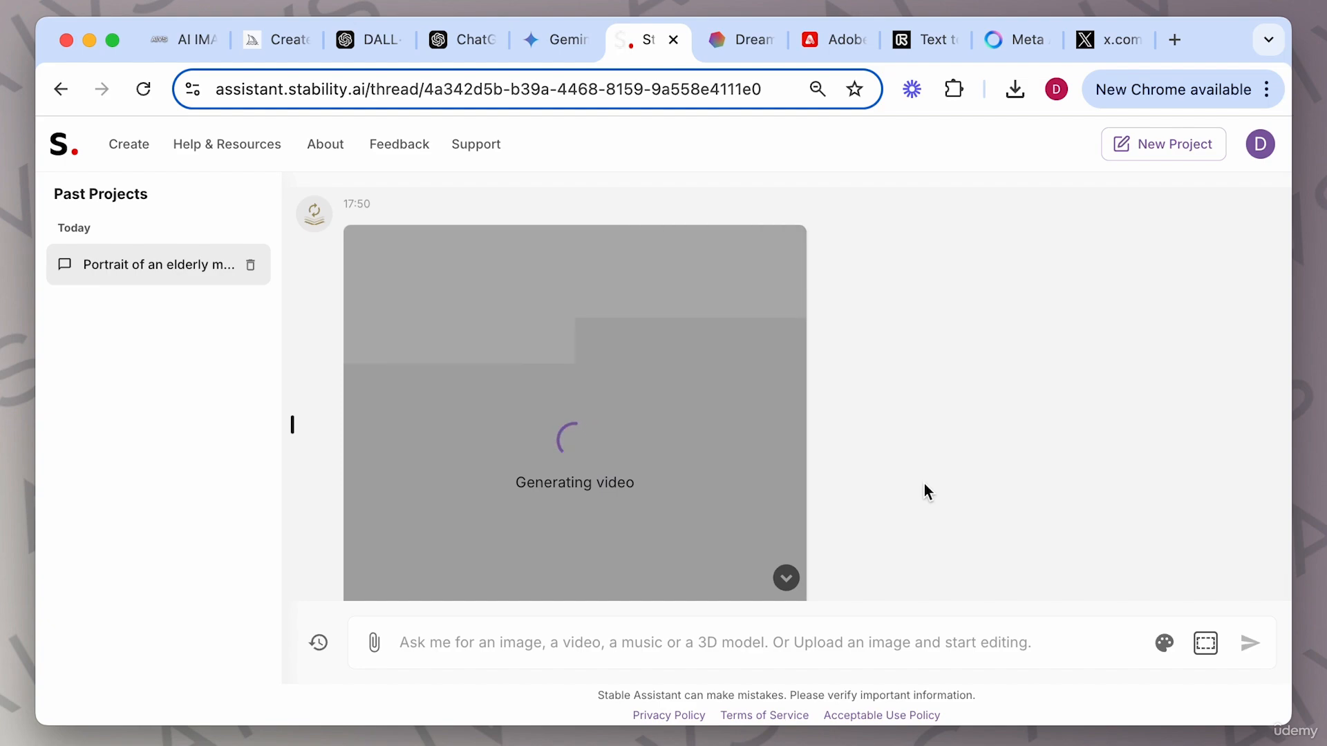
Play the generated video enlarged, then close it.
{"action": "left_click", "coordinate": [744, 462]}
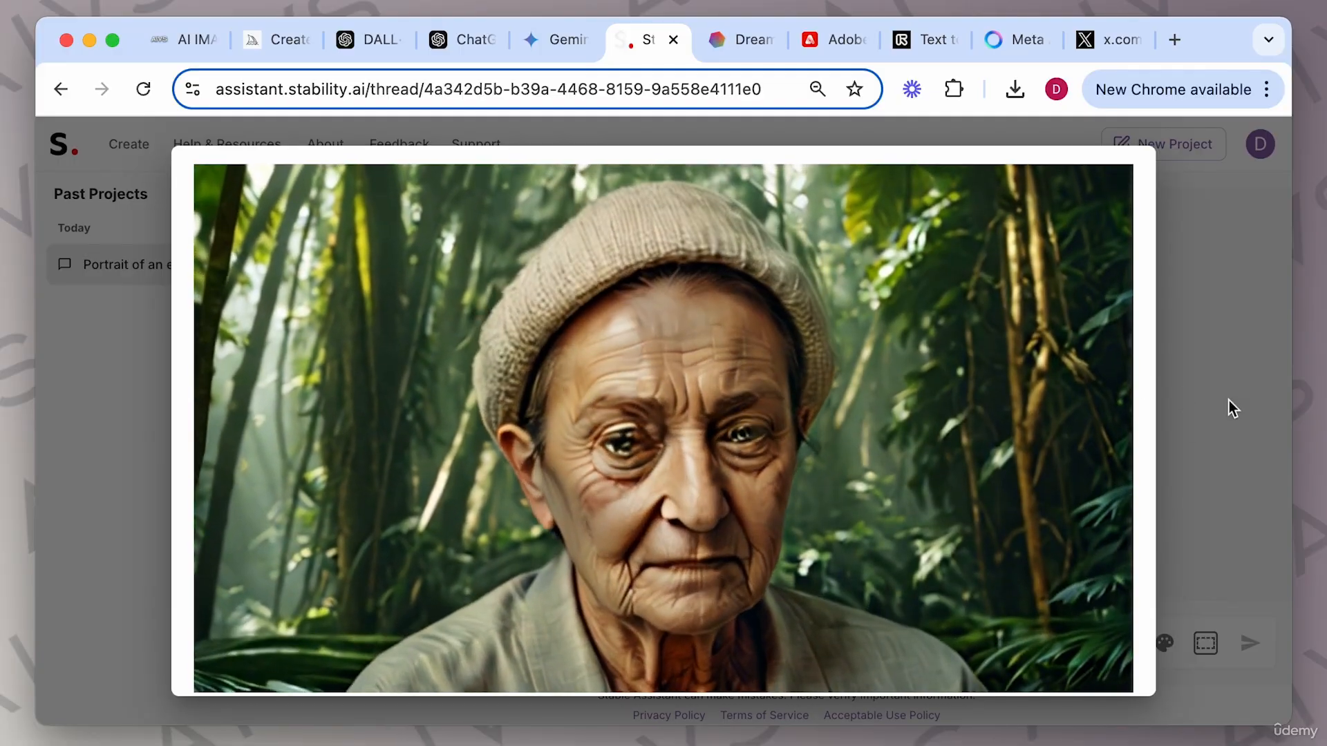
{"action": "left_click", "coordinate": [1168, 453]}
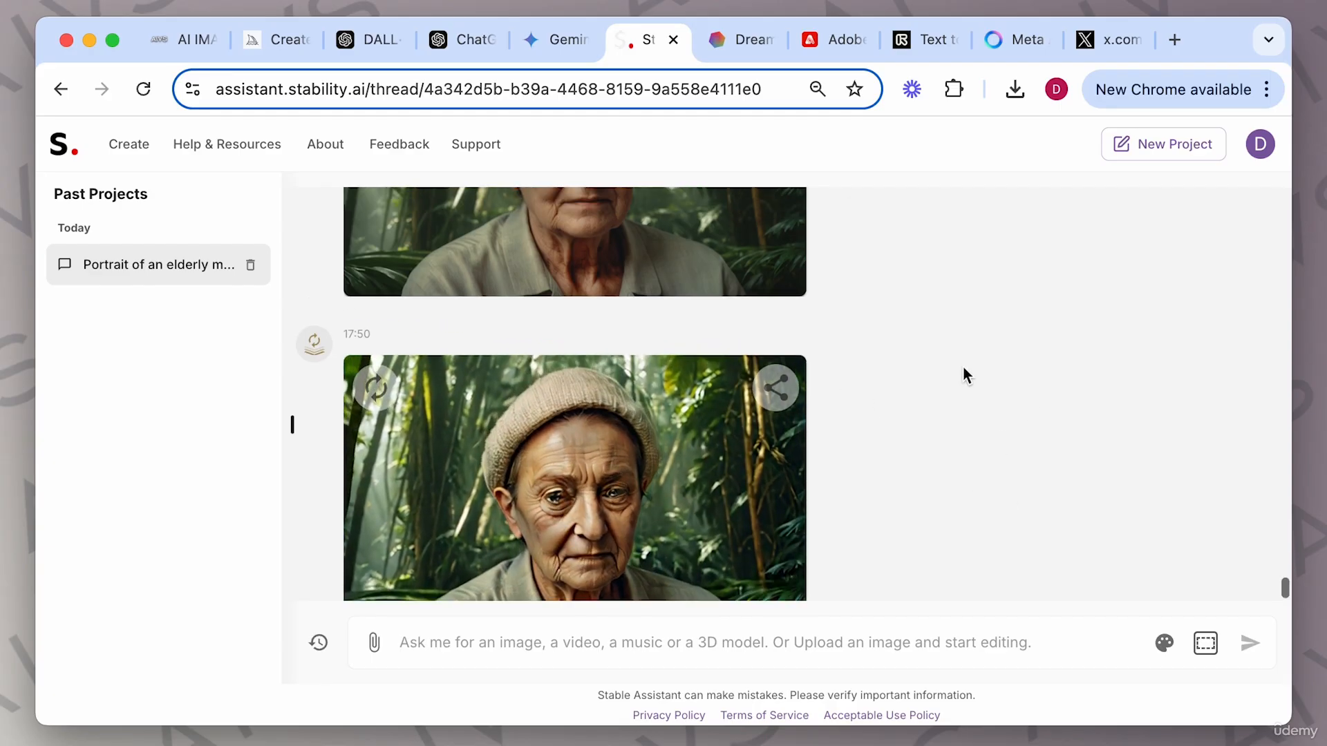
{"action": "scroll", "coordinate": [964, 367], "scroll_direction": "up", "scroll_amount": 4}
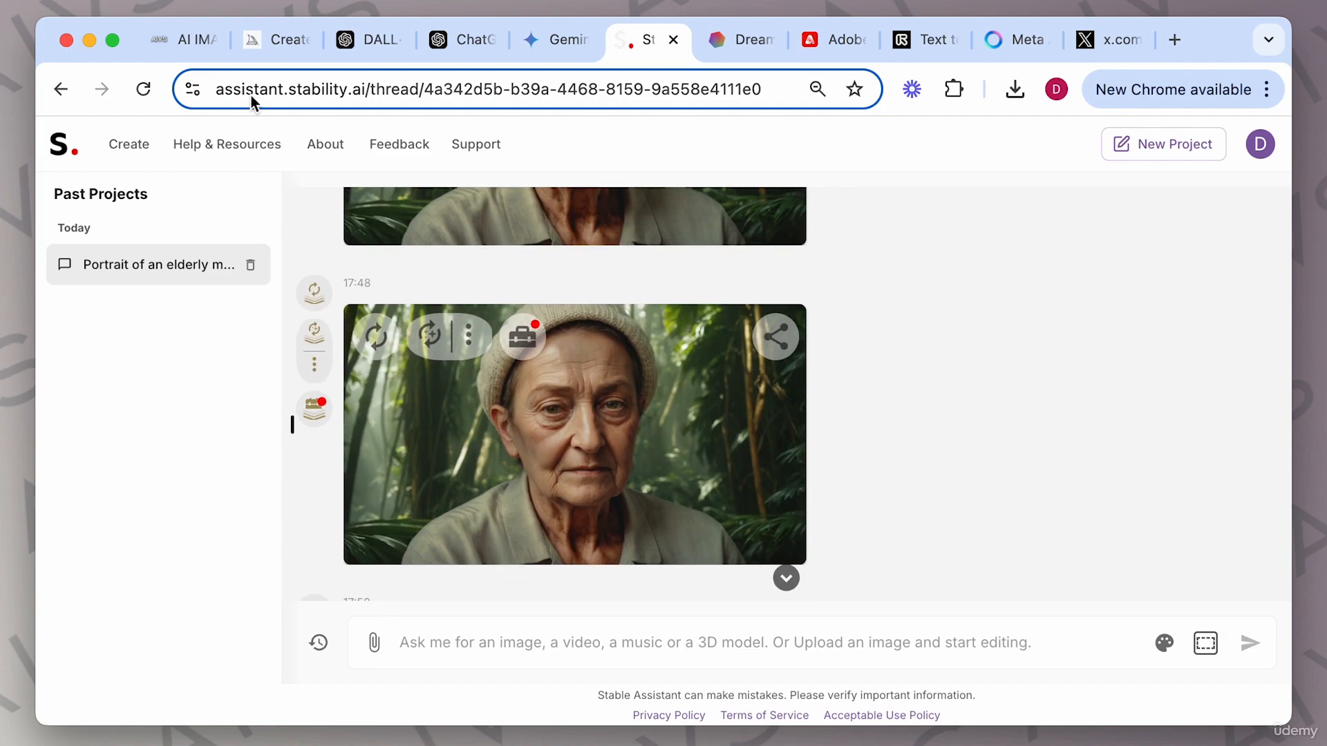
Browse the Midjourney and DreamStudio tabs before returning to the Stable Assistant thread.
{"action": "left_click", "coordinate": [254, 44]}
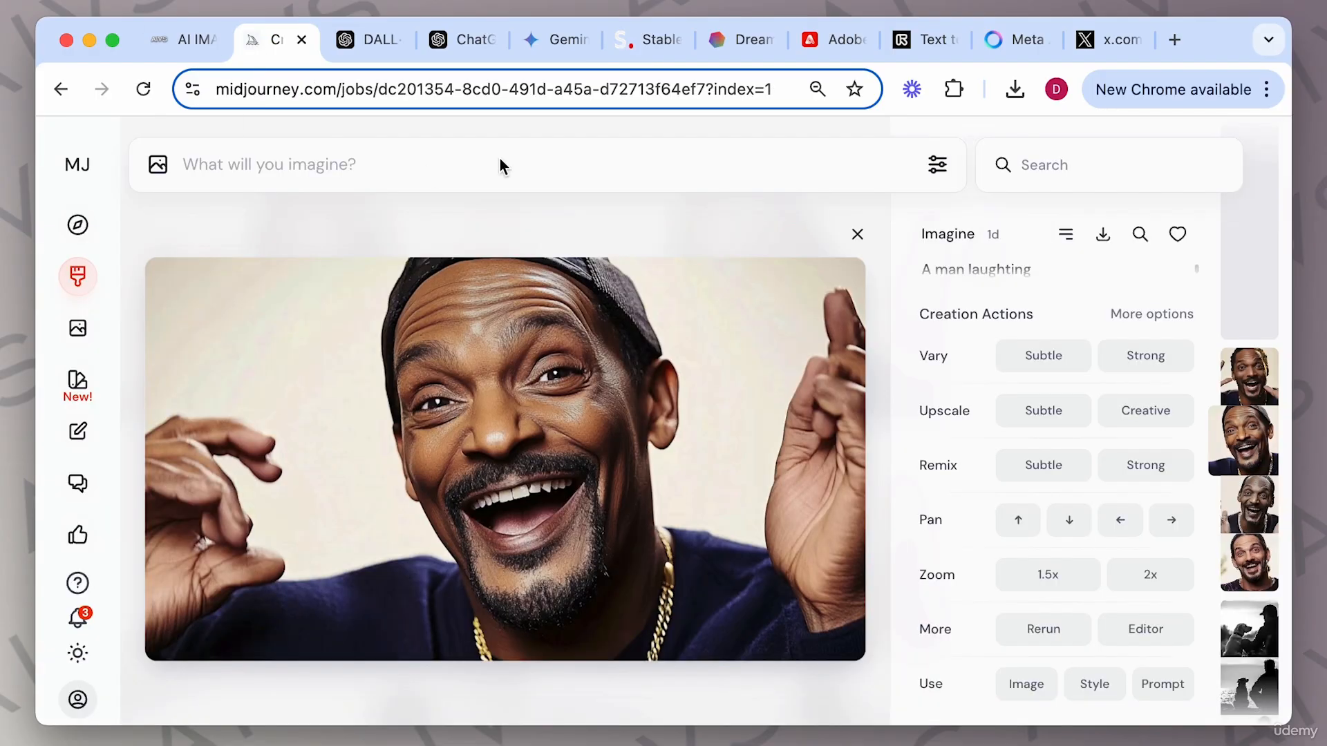
{"action": "left_click", "coordinate": [645, 48]}
{"action": "left_click", "coordinate": [732, 49]}
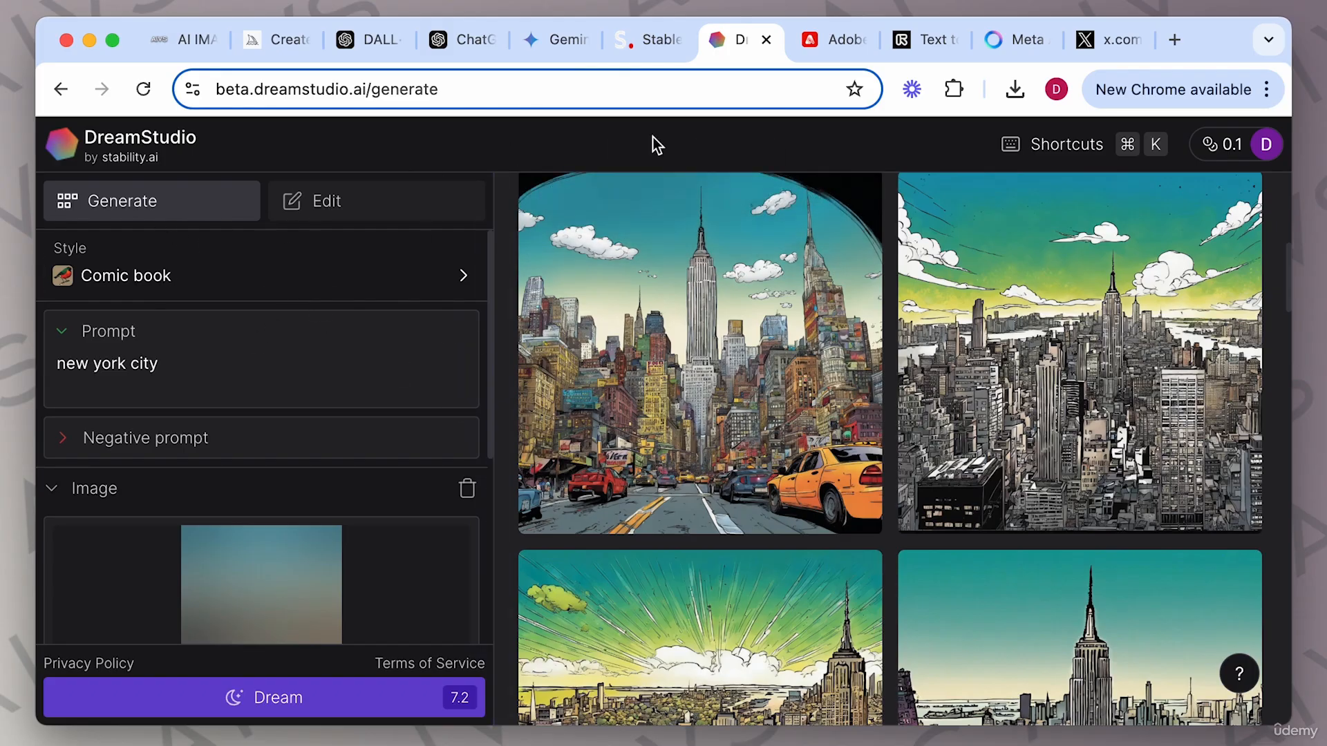
{"action": "left_click", "coordinate": [653, 41]}
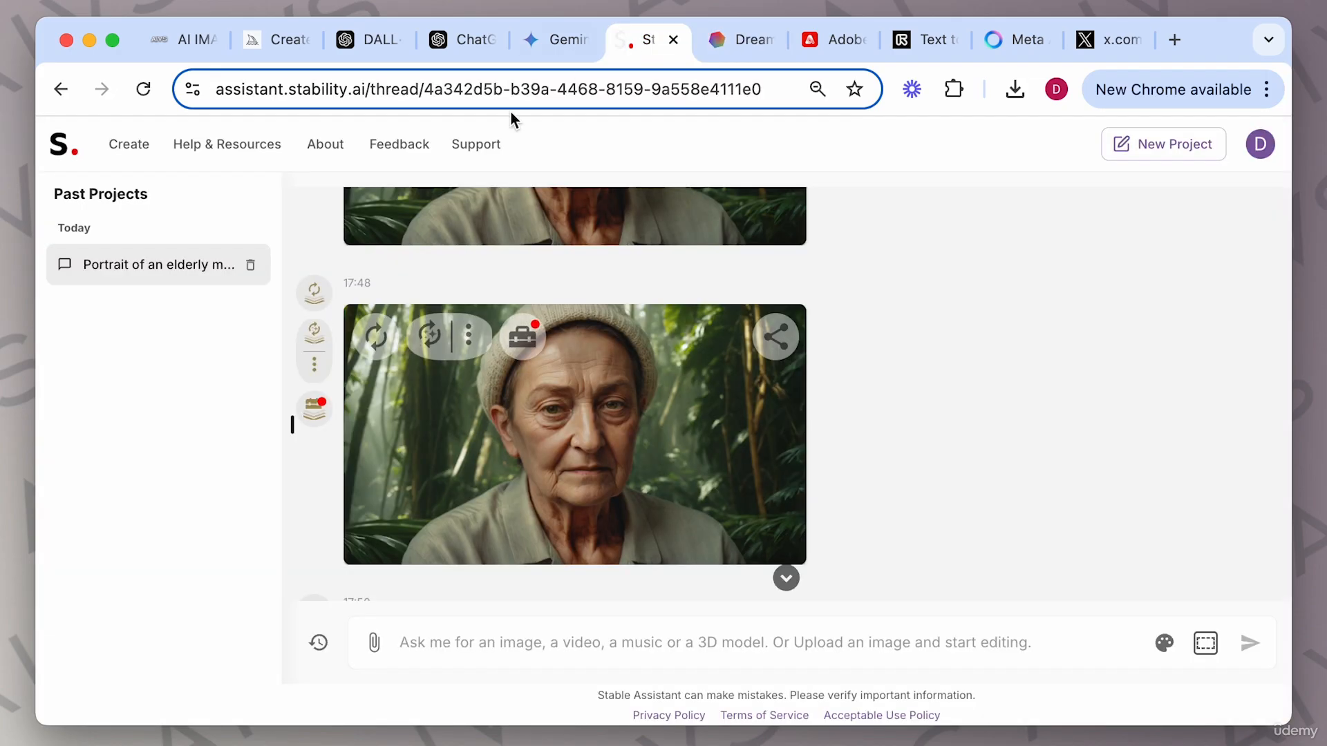
{"action": "left_click", "coordinate": [282, 49]}
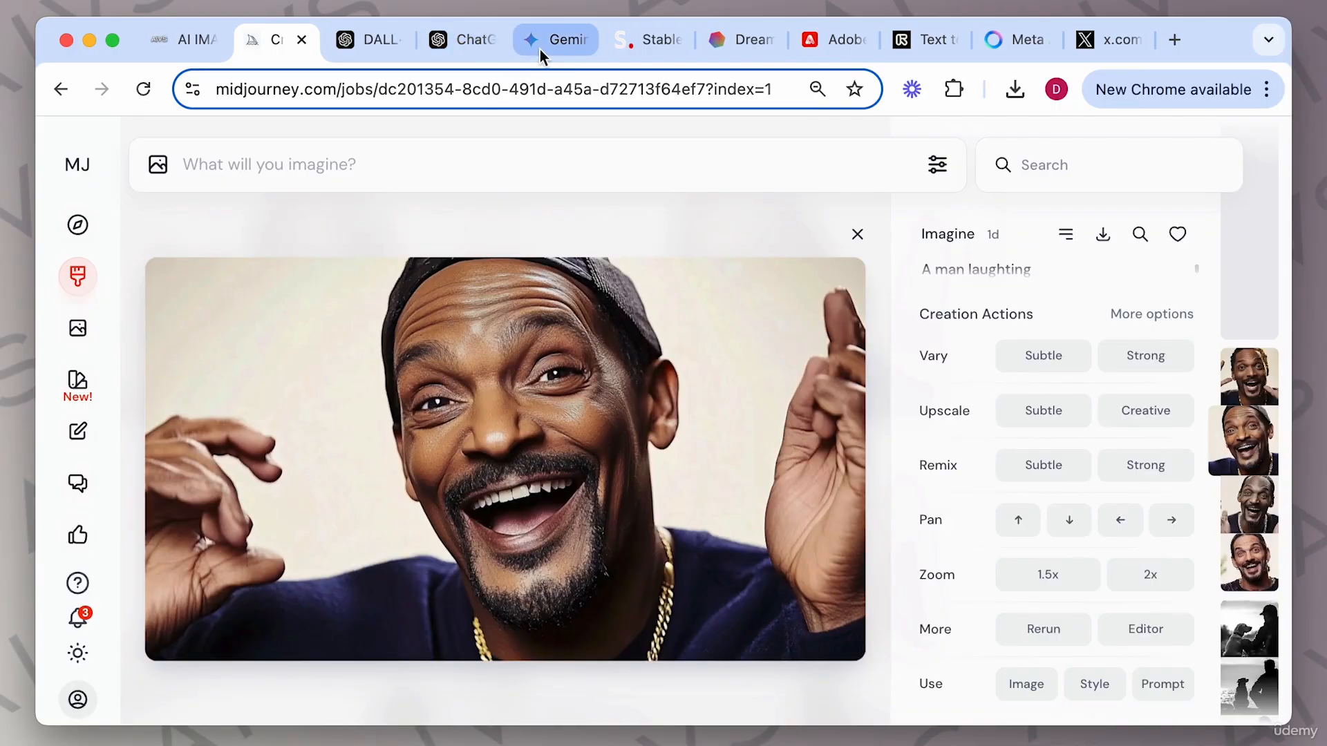
{"action": "left_click", "coordinate": [649, 44]}
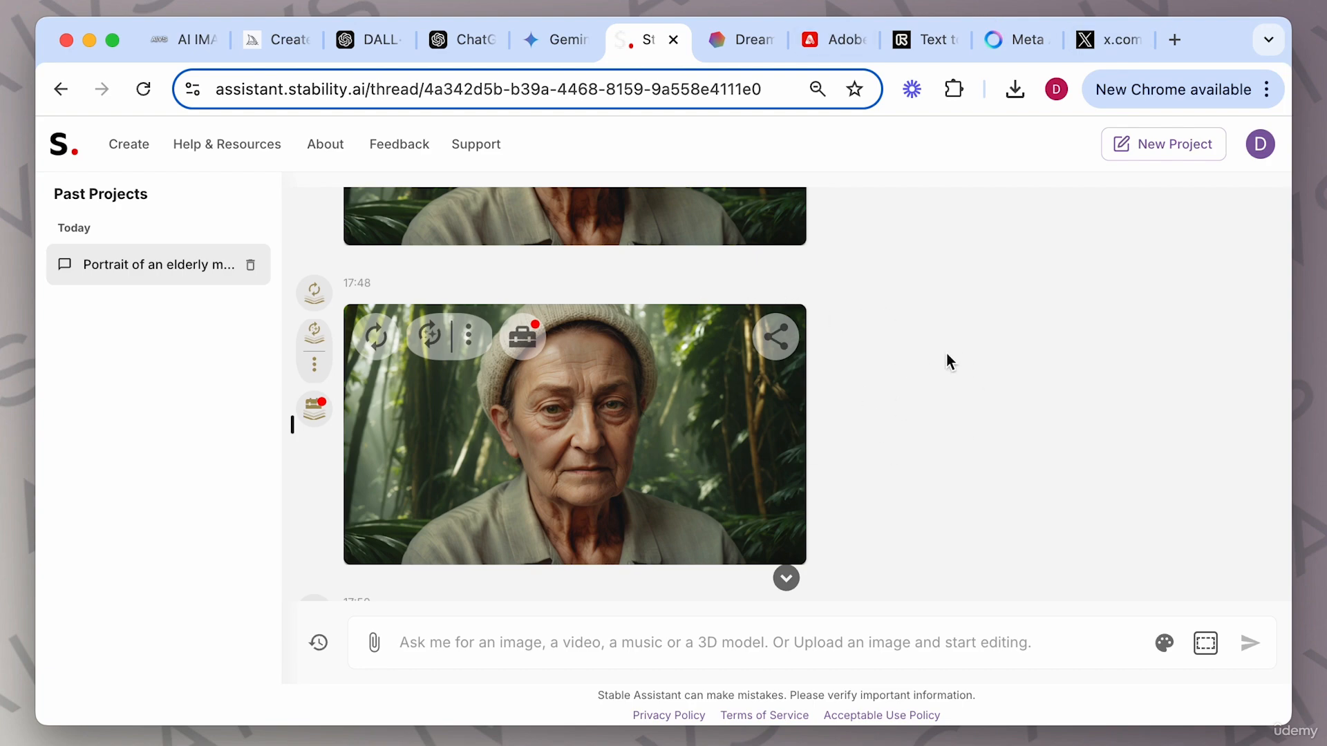
{"action": "scroll", "coordinate": [947, 354], "scroll_direction": "down", "scroll_amount": 3}
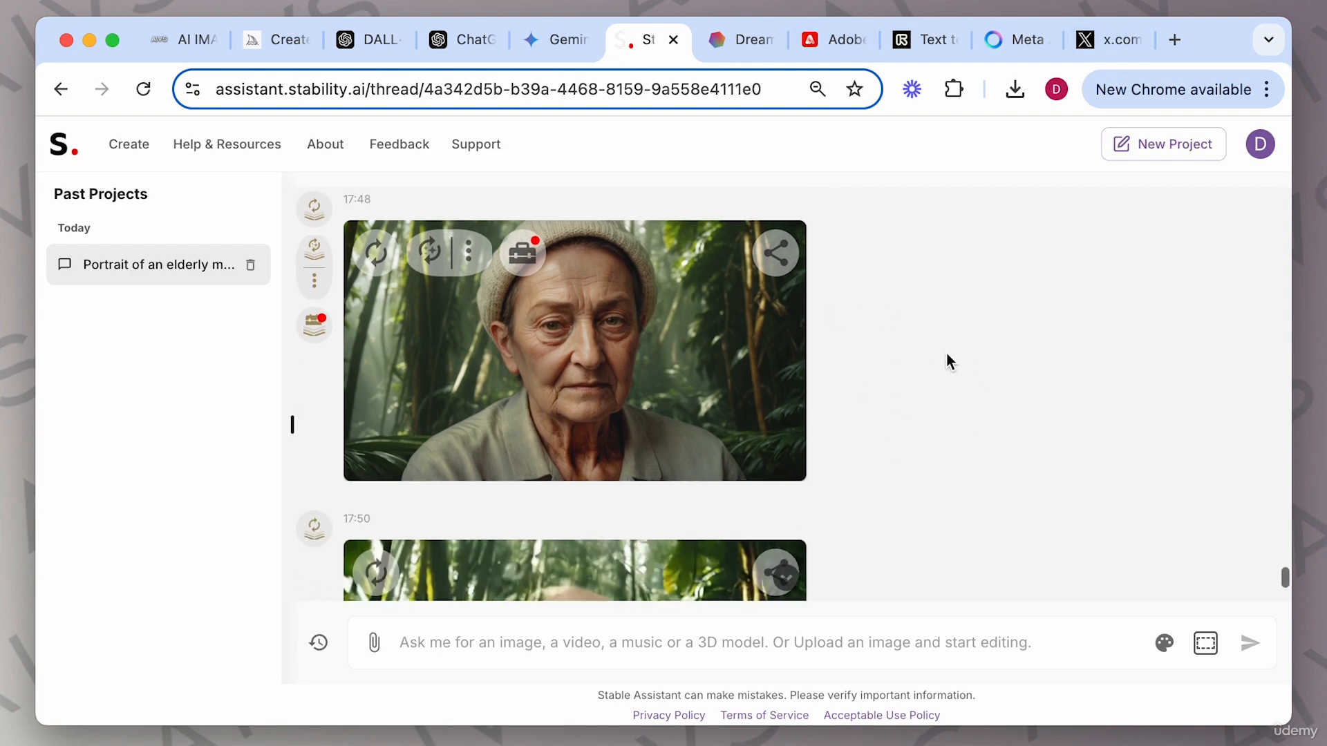
Review the Stable Diffusion tips on the course page.
{"action": "left_click", "coordinate": [195, 56]}
{"action": "scroll", "coordinate": [665, 411], "scroll_direction": "down", "scroll_amount": 3}
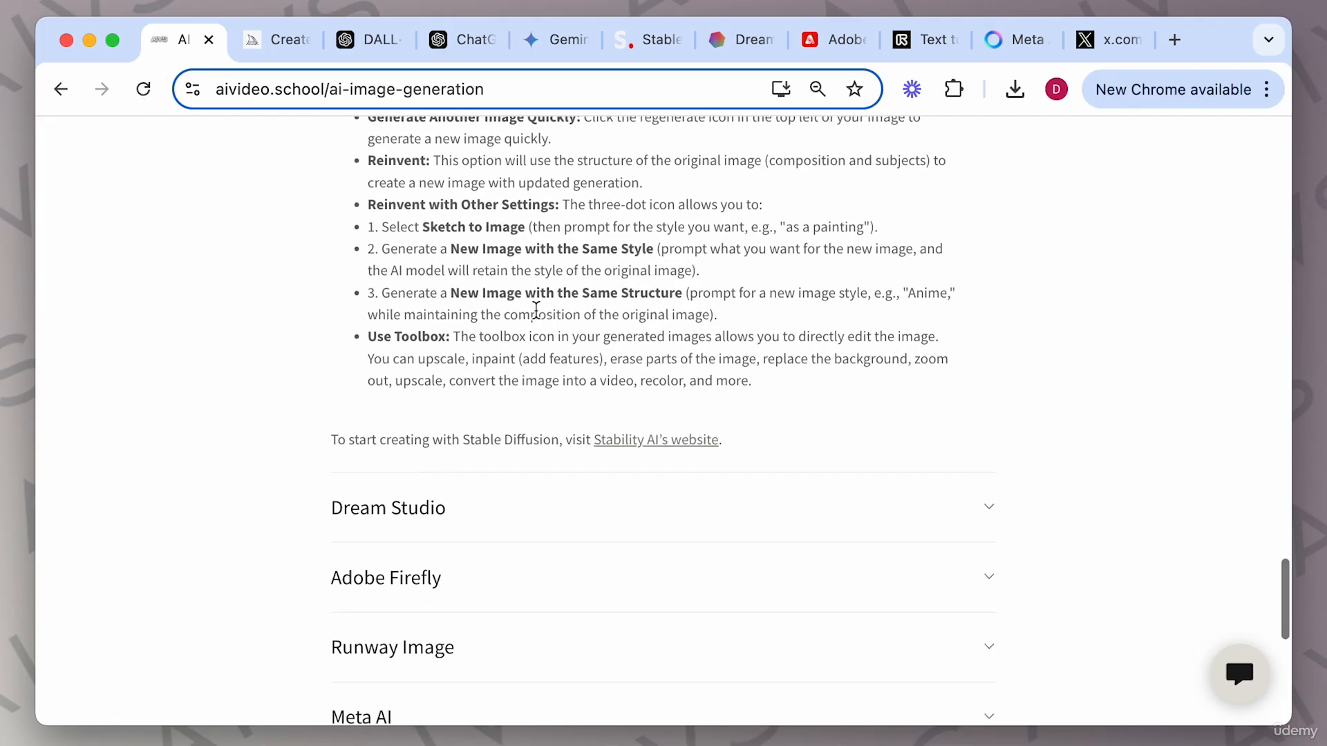
{"action": "scroll", "coordinate": [536, 311], "scroll_direction": "up", "scroll_amount": 3}
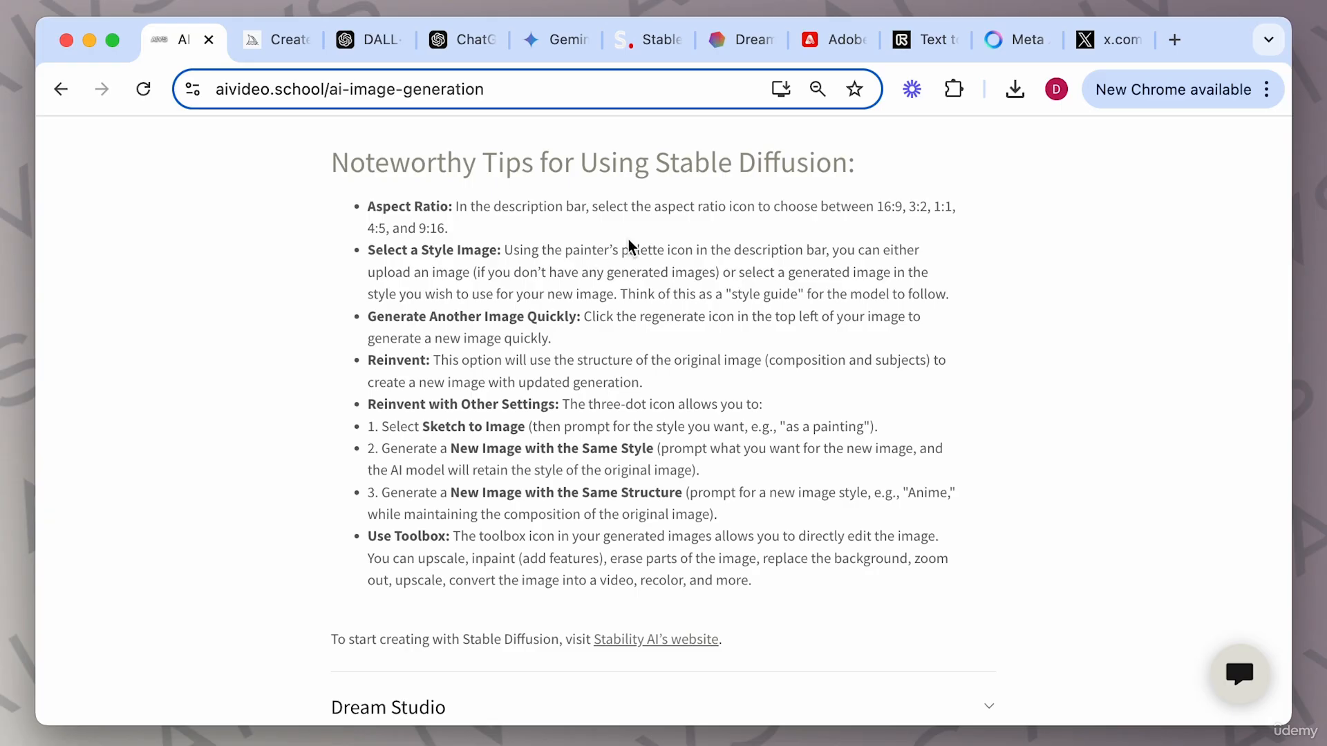
Leaf through the other AI tool tabs and open DreamStudio.
{"action": "left_click", "coordinate": [738, 52]}
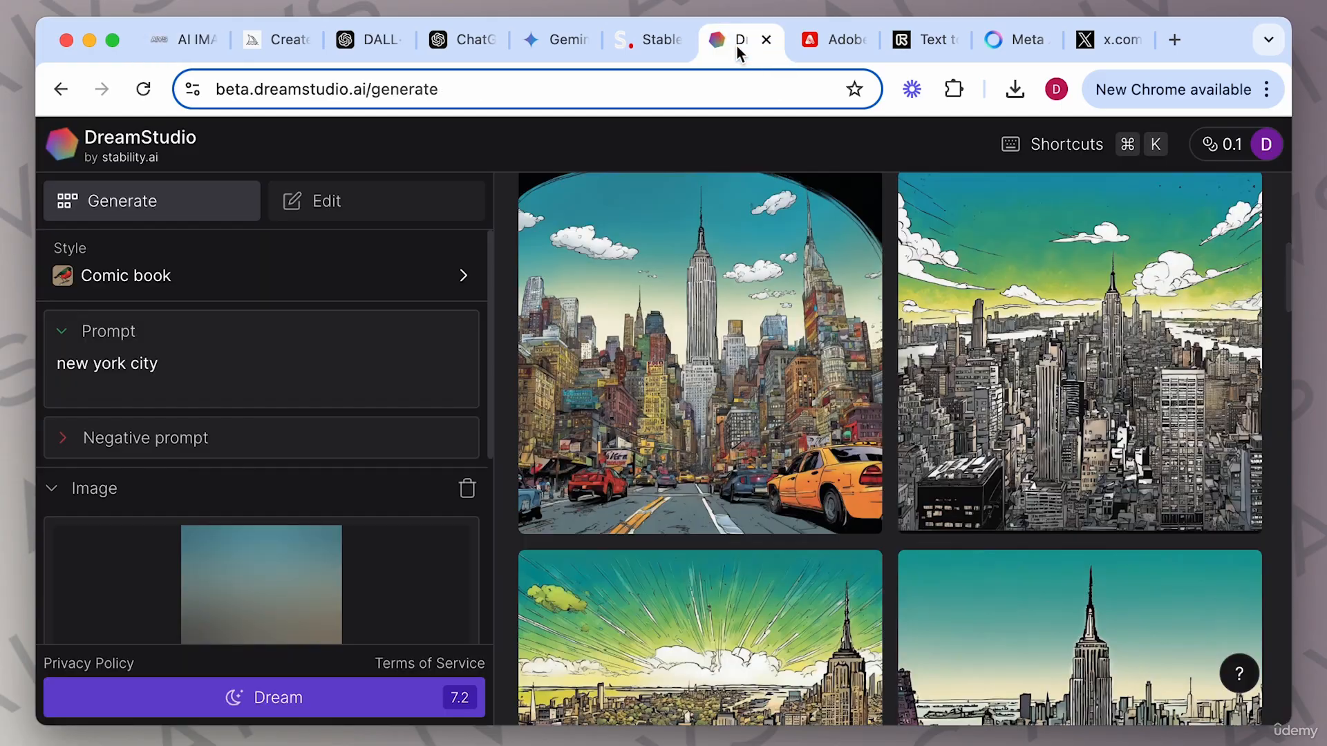
{"action": "left_click", "coordinate": [824, 43]}
{"action": "left_click", "coordinate": [926, 47]}
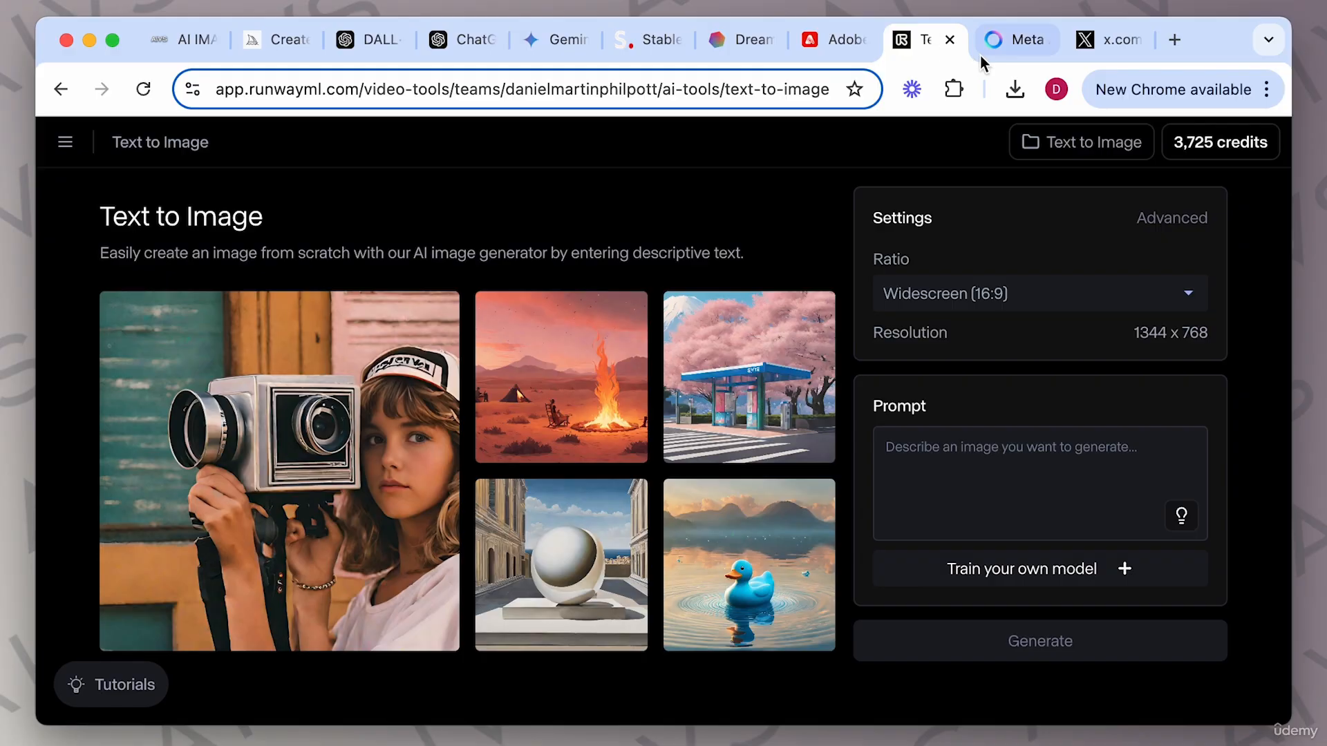
{"action": "left_click", "coordinate": [1009, 45]}
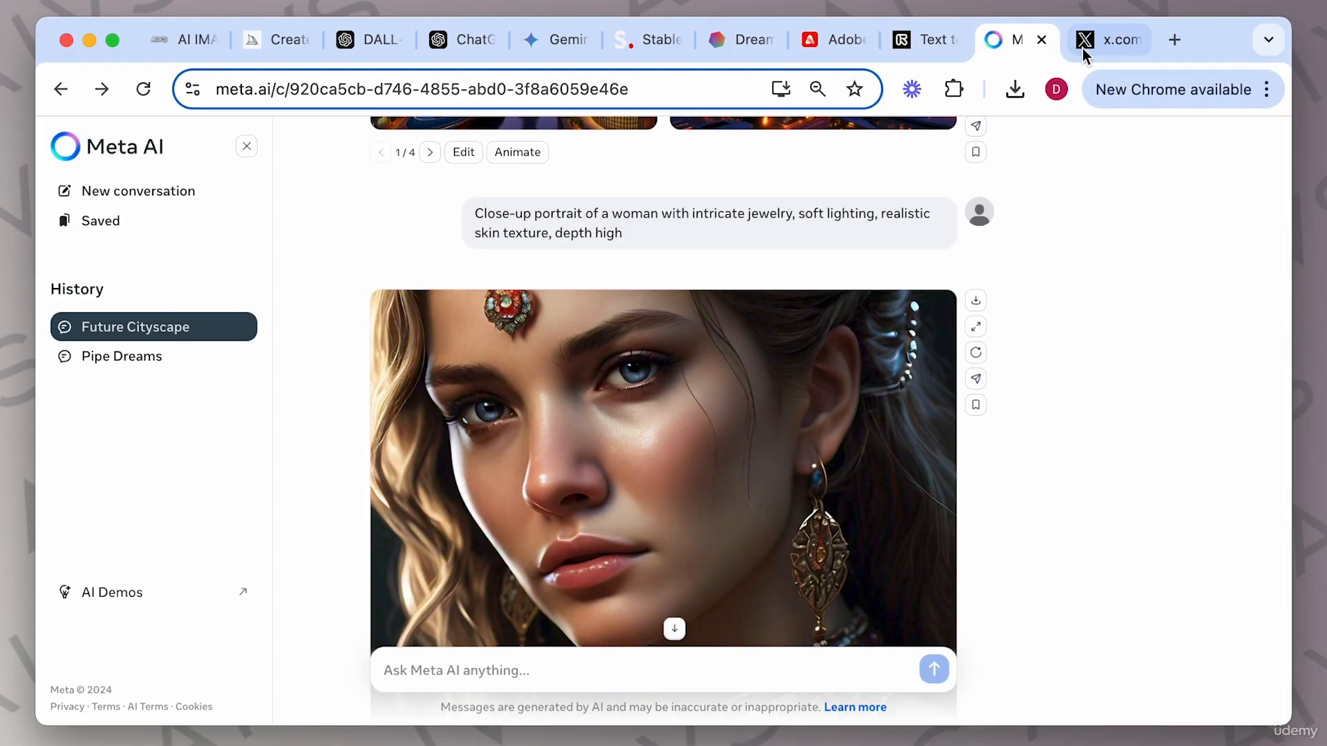
{"action": "left_click", "coordinate": [1103, 44]}
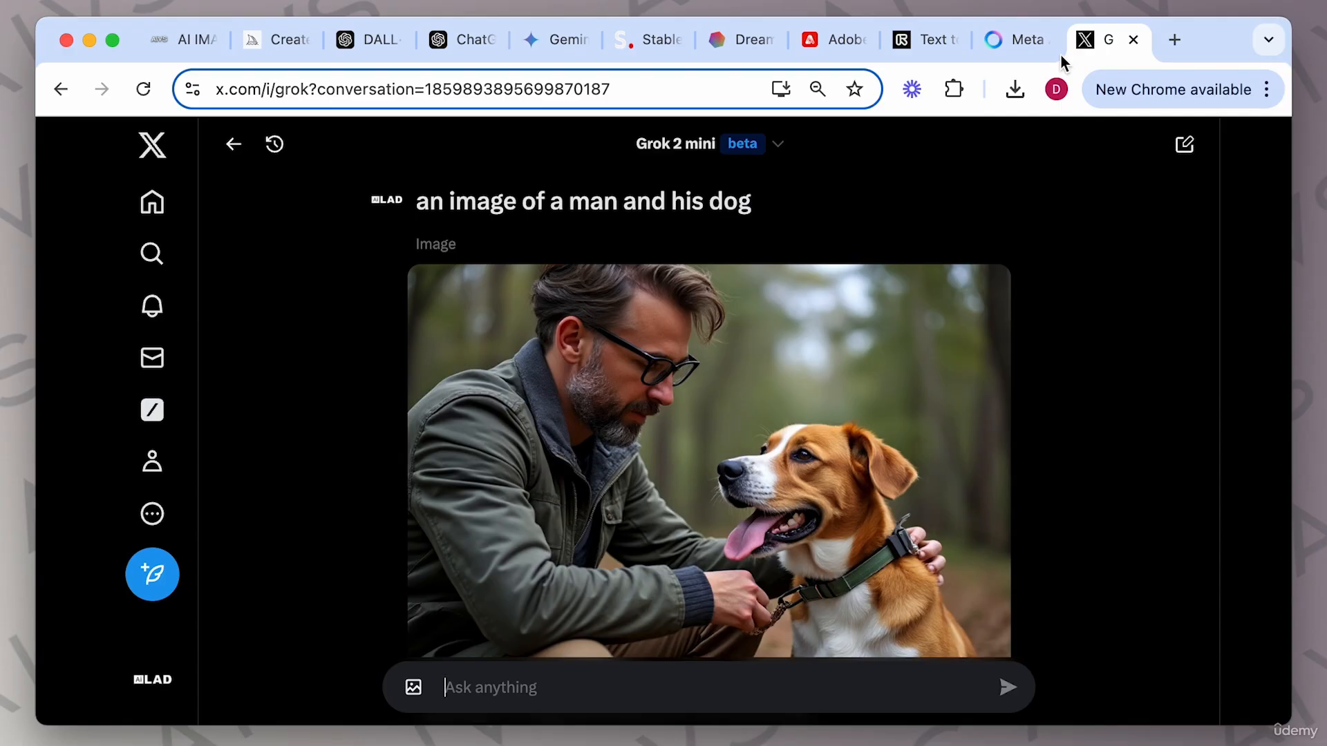
{"action": "left_click", "coordinate": [641, 47]}
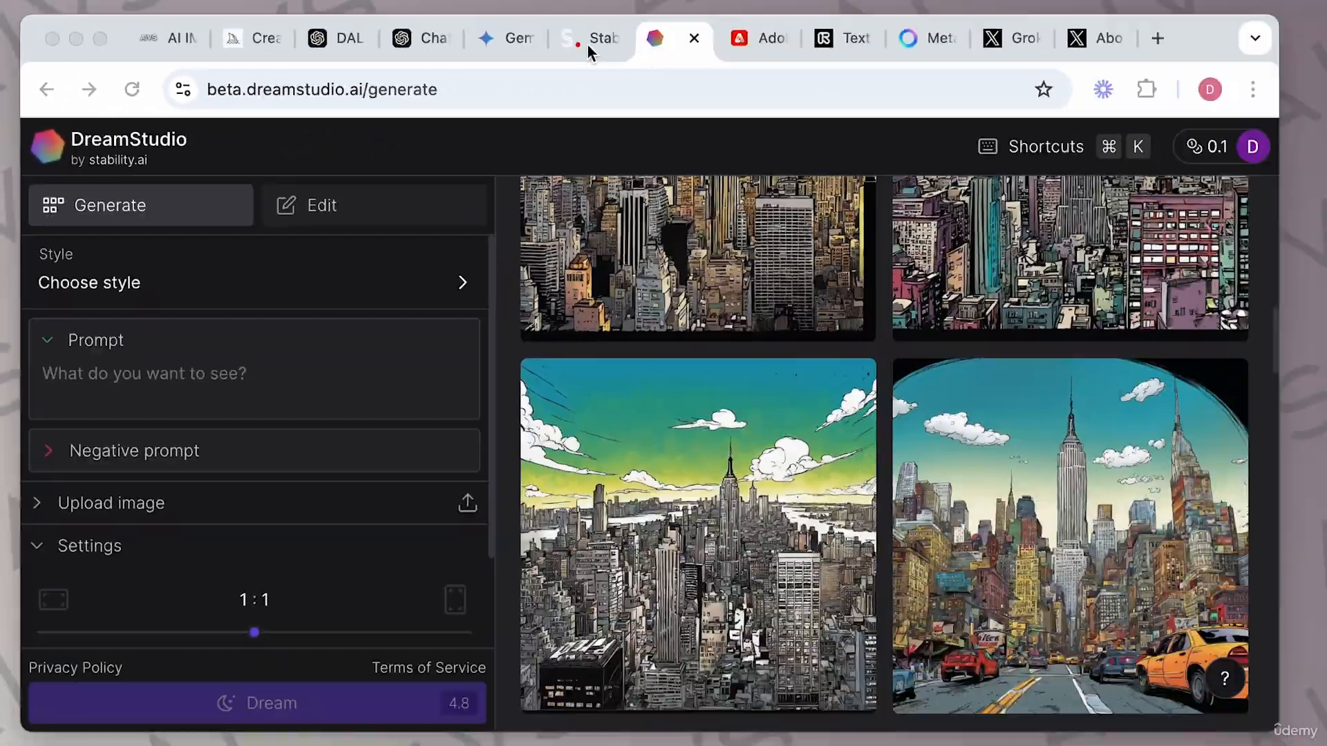
Expand the Dream Studio section on the course page and read its usage, prompt structure and tips.
{"action": "left_click", "coordinate": [587, 44]}
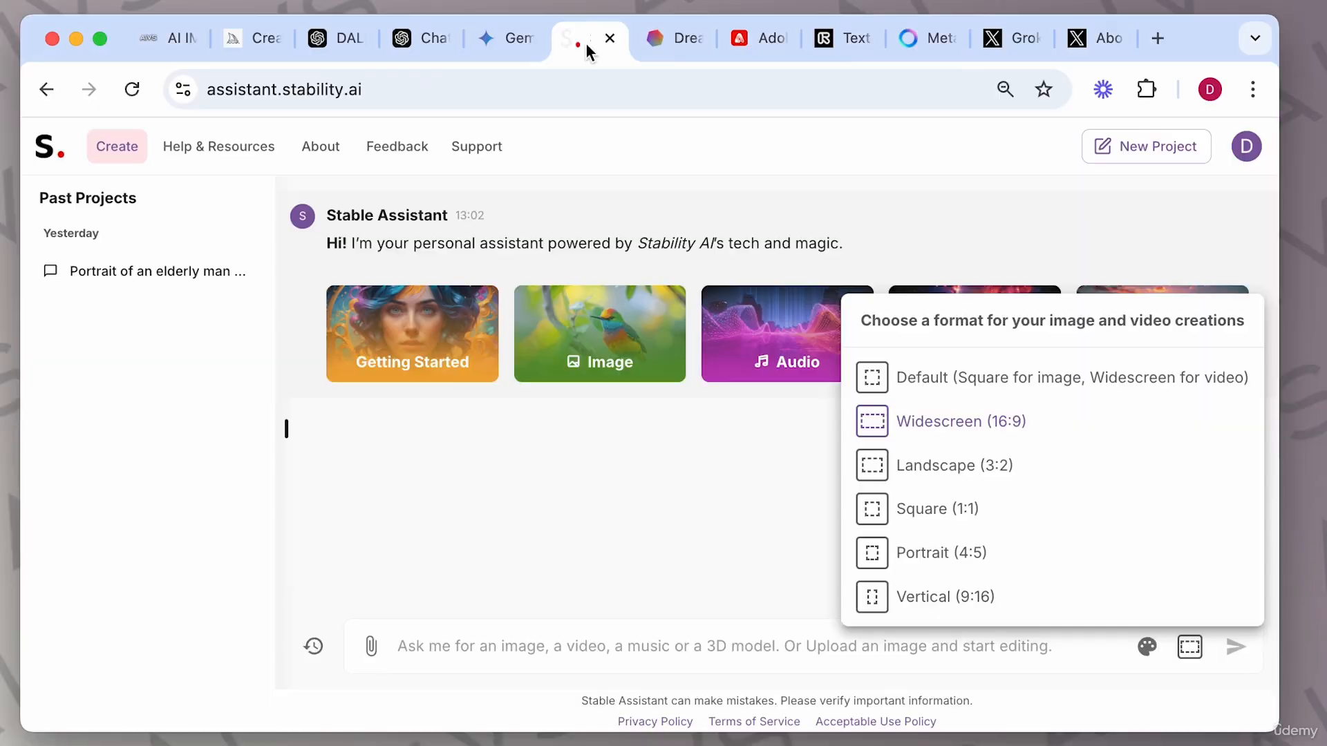
{"action": "left_click", "coordinate": [668, 44]}
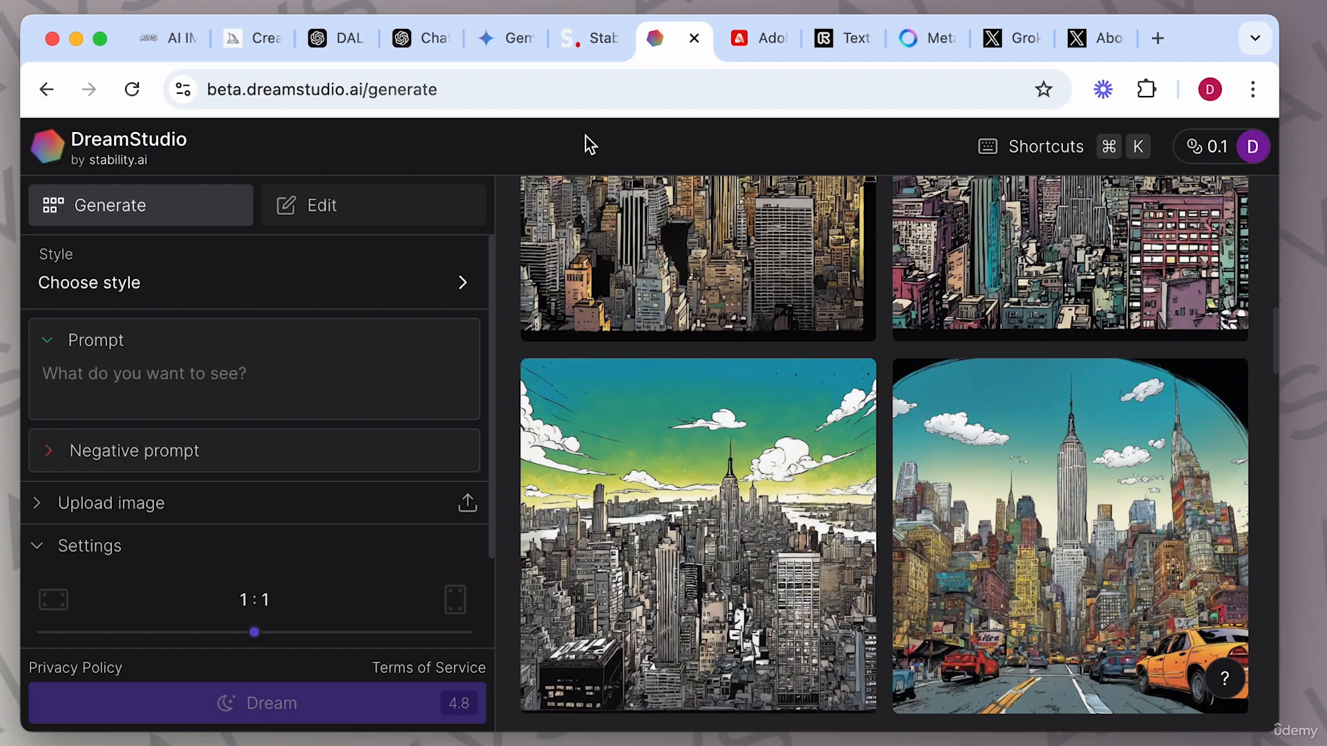
{"action": "left_click", "coordinate": [159, 41]}
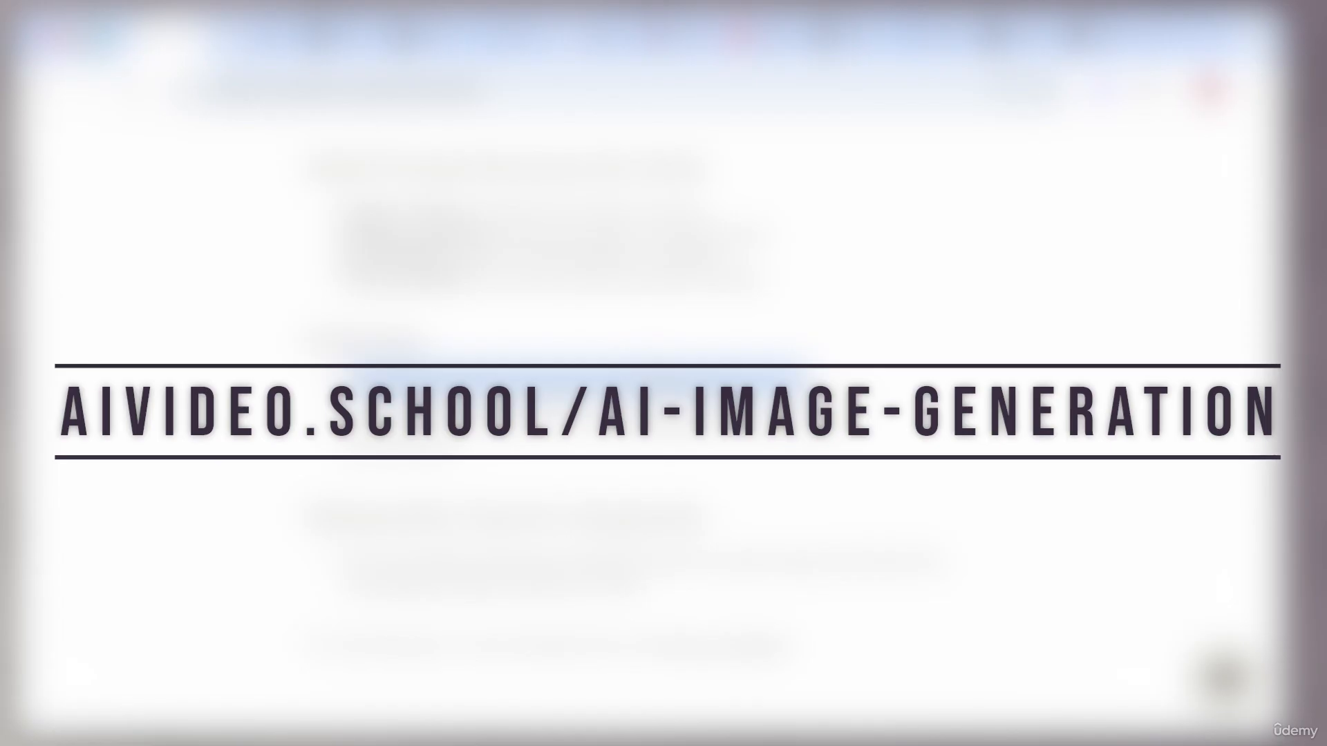
{"action": "scroll", "coordinate": [648, 364], "scroll_direction": "up", "scroll_amount": 20}
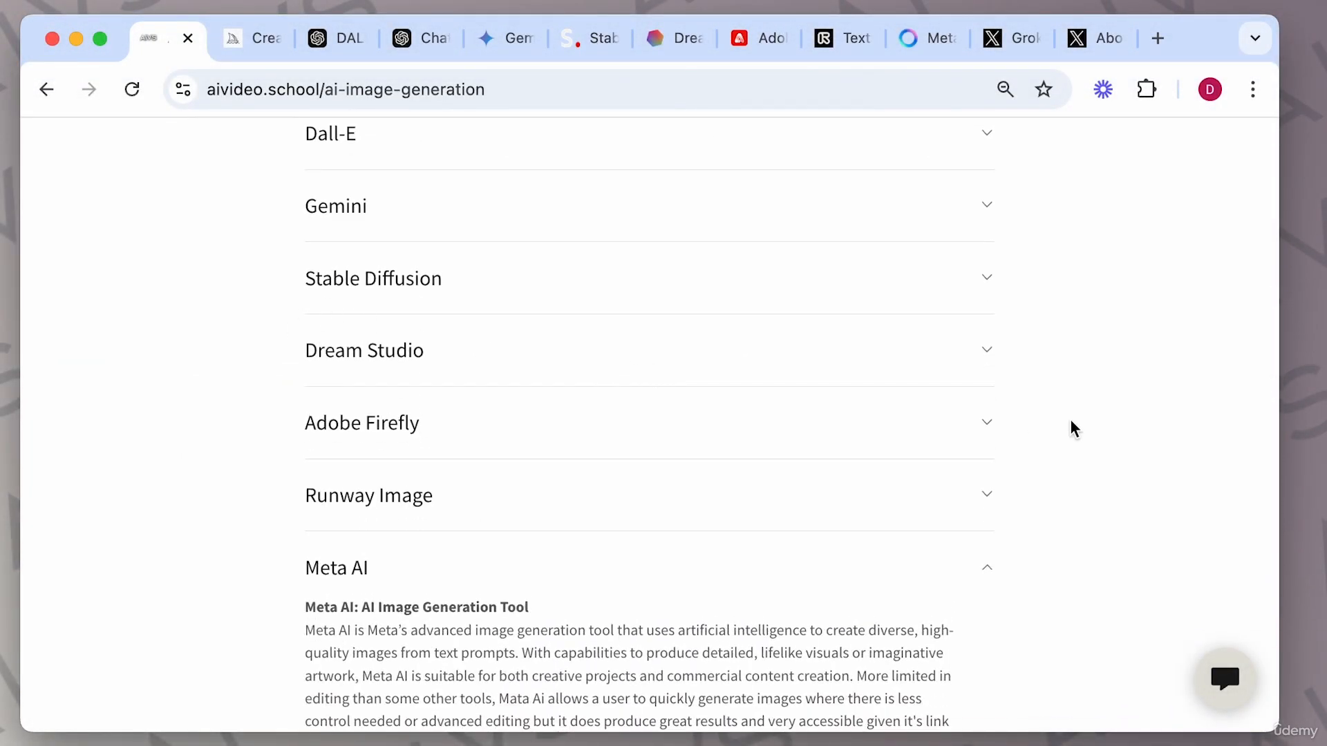
{"action": "left_click", "coordinate": [986, 356]}
{"action": "scroll", "coordinate": [698, 497], "scroll_direction": "down", "scroll_amount": 11}
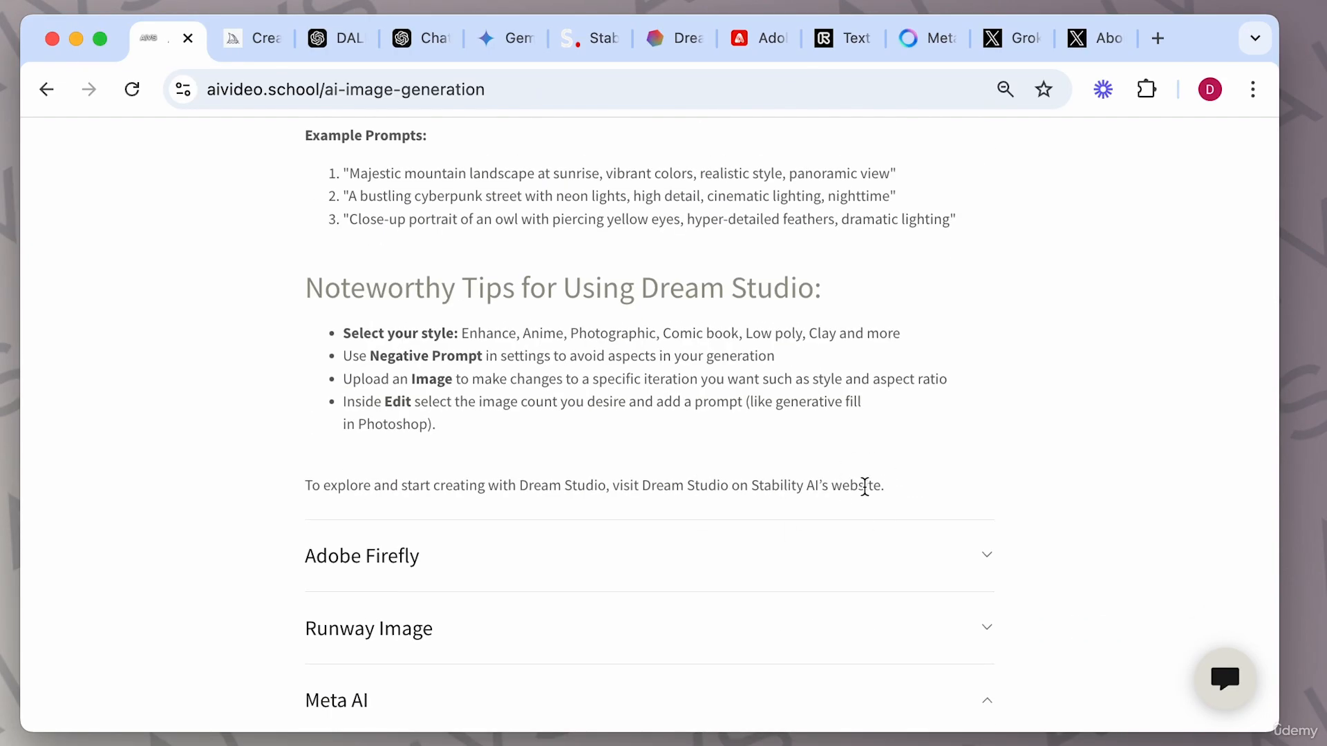
{"action": "scroll", "coordinate": [694, 392], "scroll_direction": "up", "scroll_amount": 11}
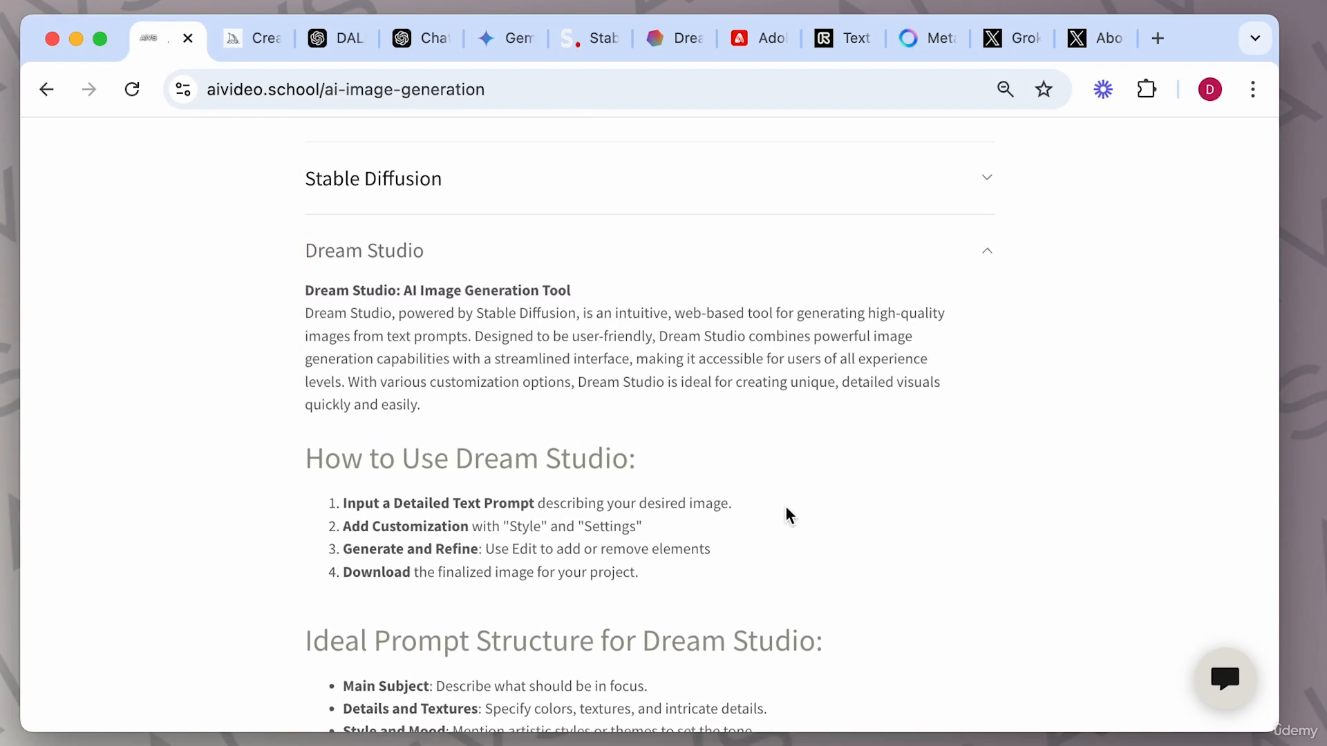
{"action": "scroll", "coordinate": [785, 516], "scroll_direction": "down", "scroll_amount": 3}
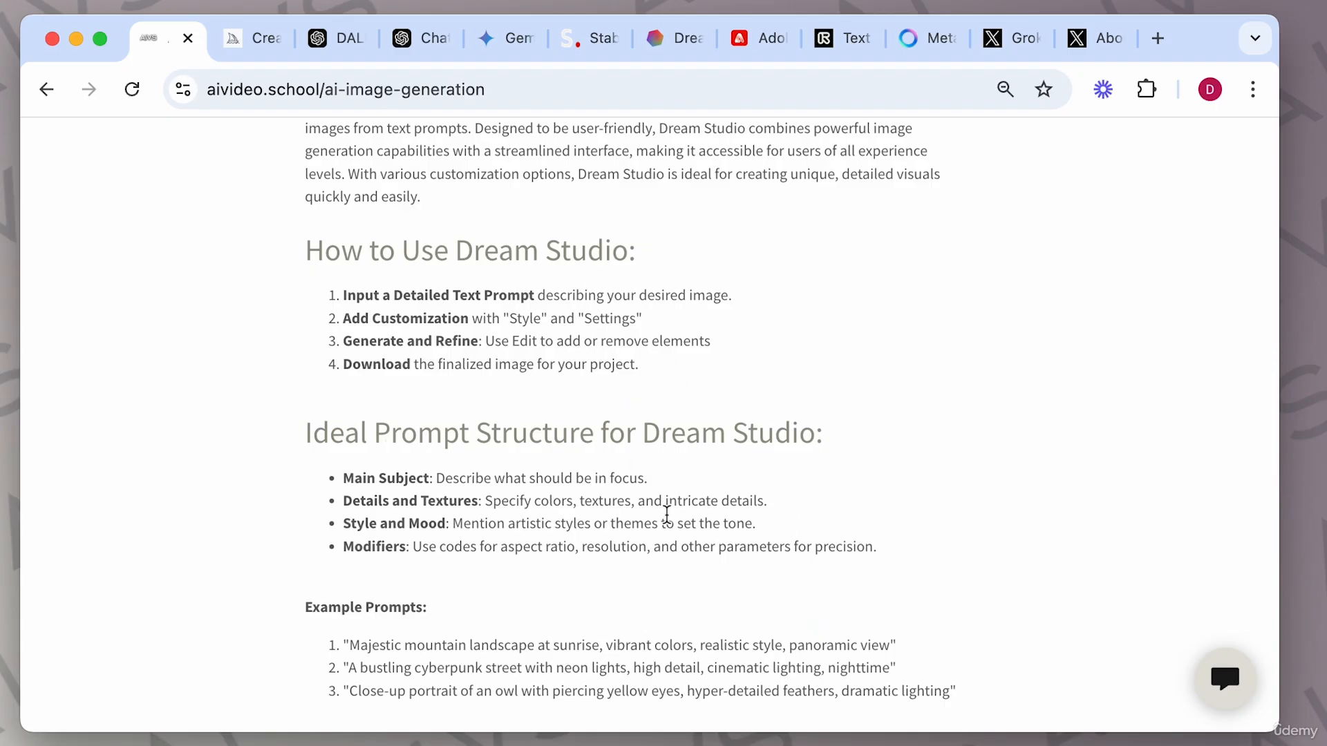
{"action": "scroll", "coordinate": [664, 514], "scroll_direction": "down", "scroll_amount": 4}
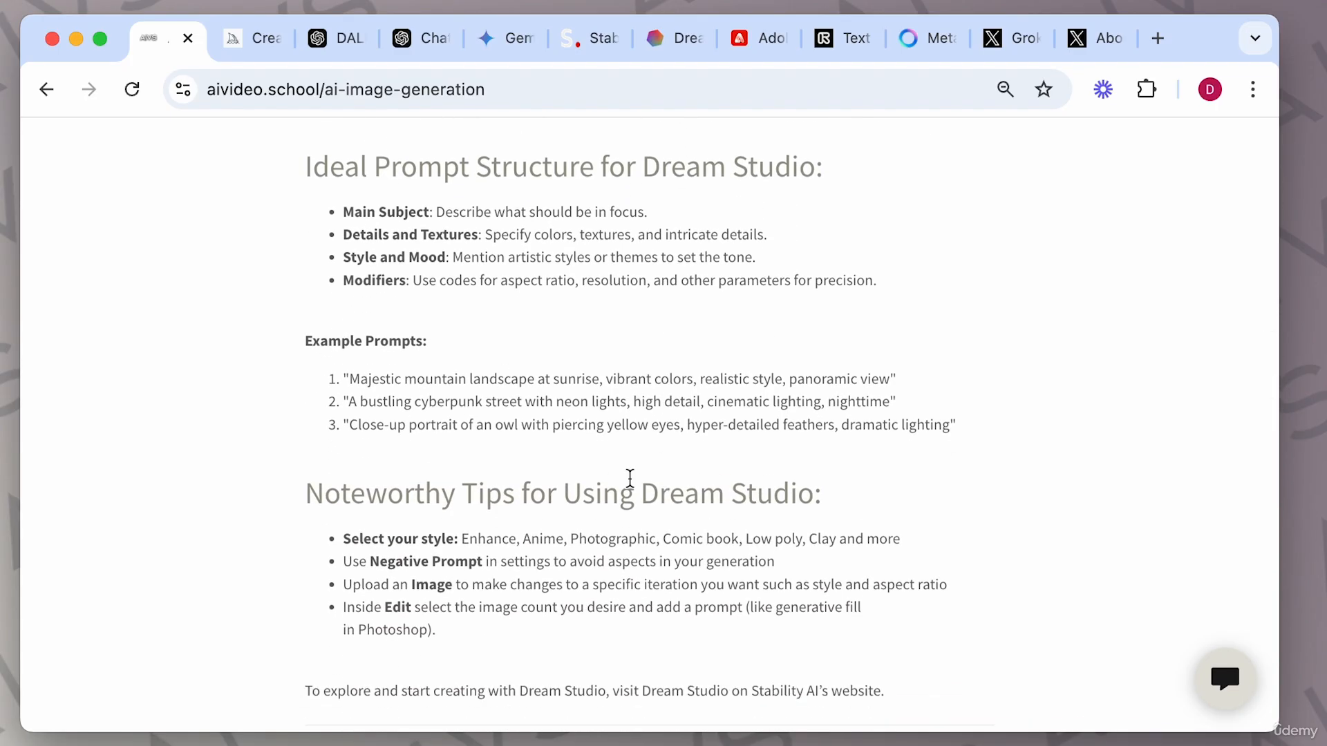
{"action": "scroll", "coordinate": [629, 478], "scroll_direction": "down", "scroll_amount": 2}
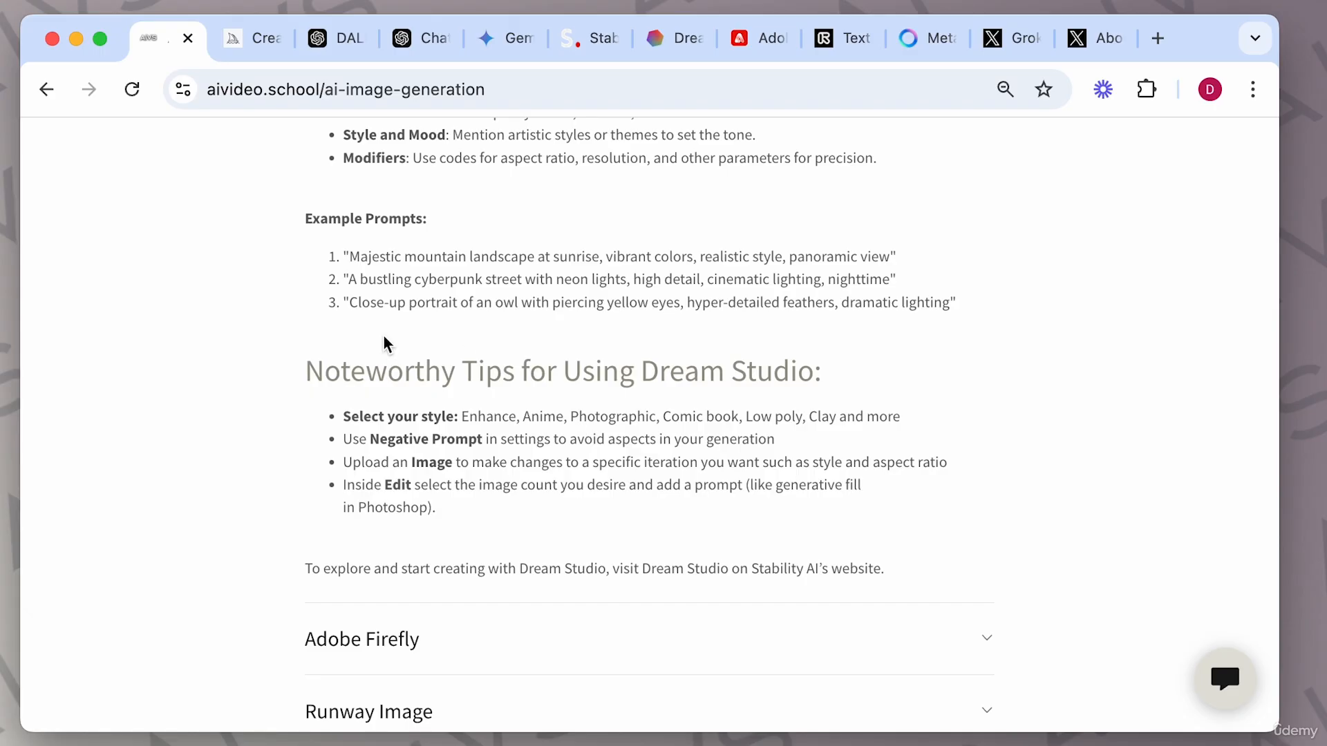
Return to DreamStudio and compare the Generate and Edit modes.
{"action": "left_click", "coordinate": [684, 52]}
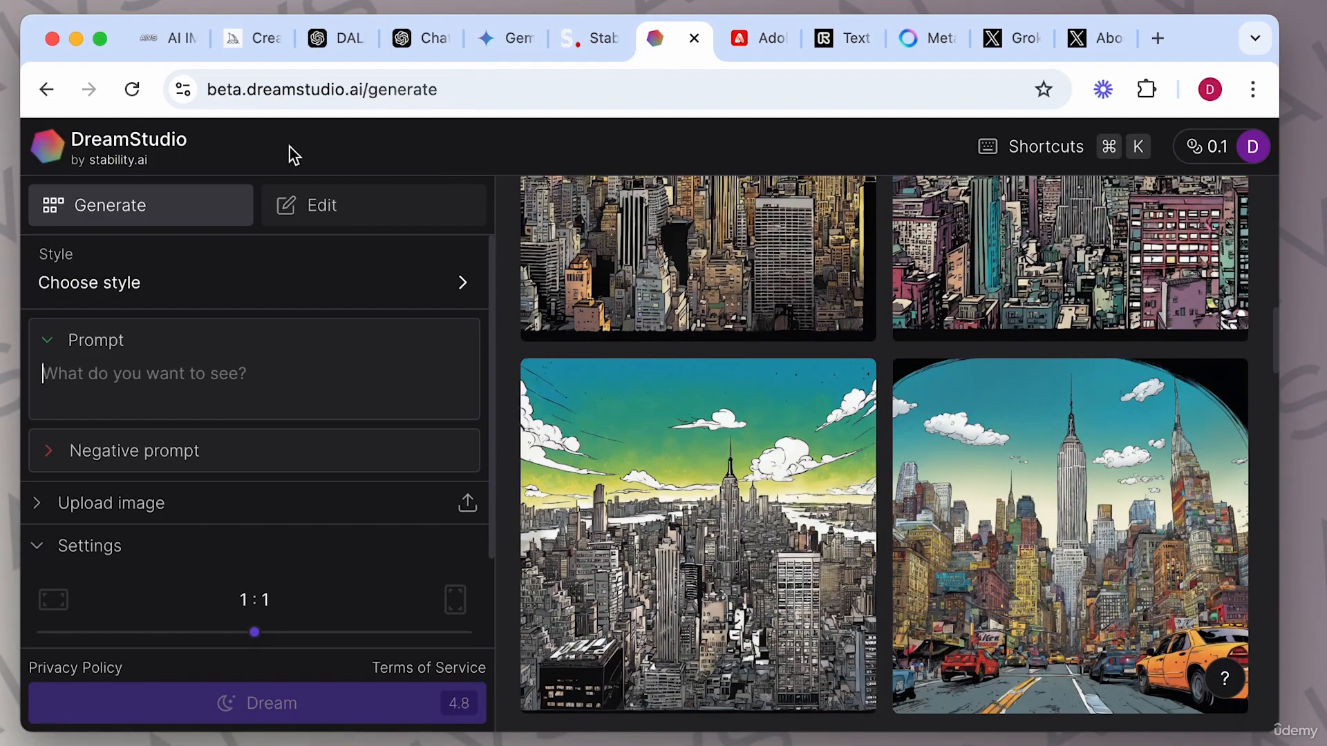
{"action": "left_click", "coordinate": [73, 141]}
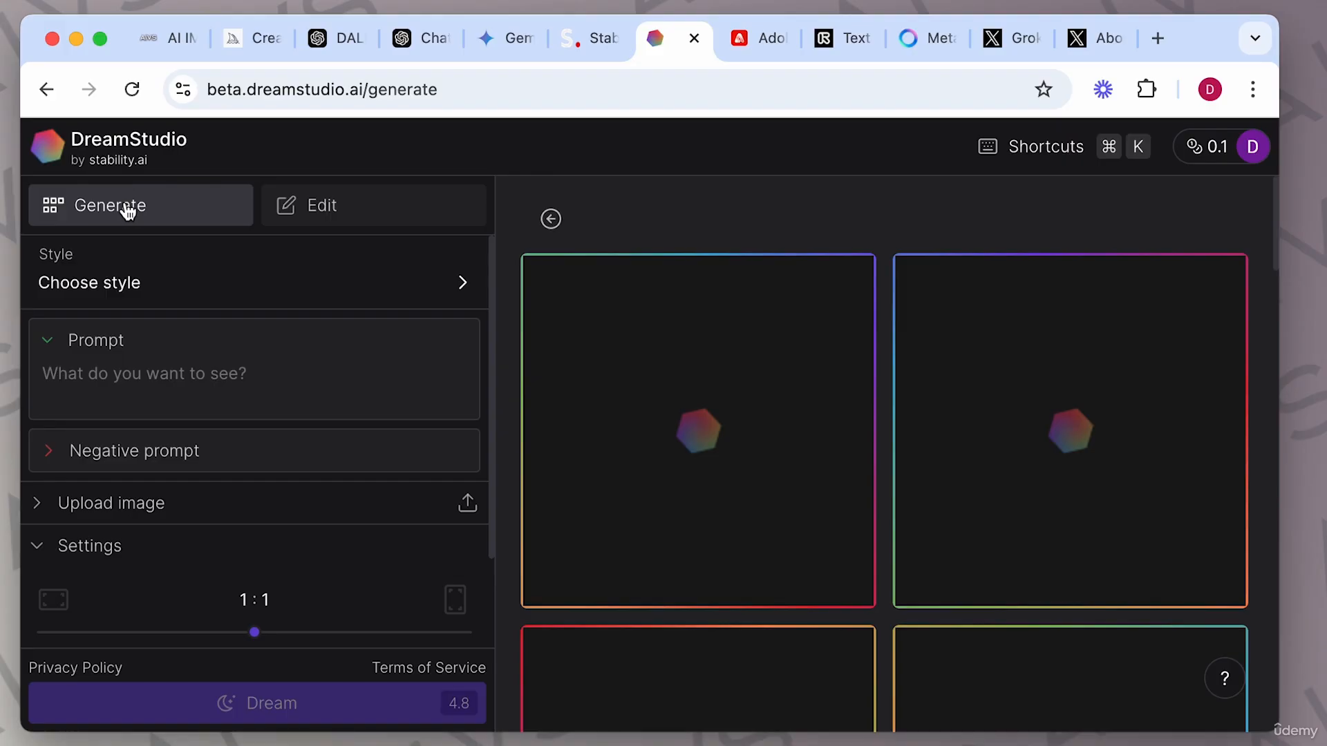
{"action": "left_click", "coordinate": [308, 214]}
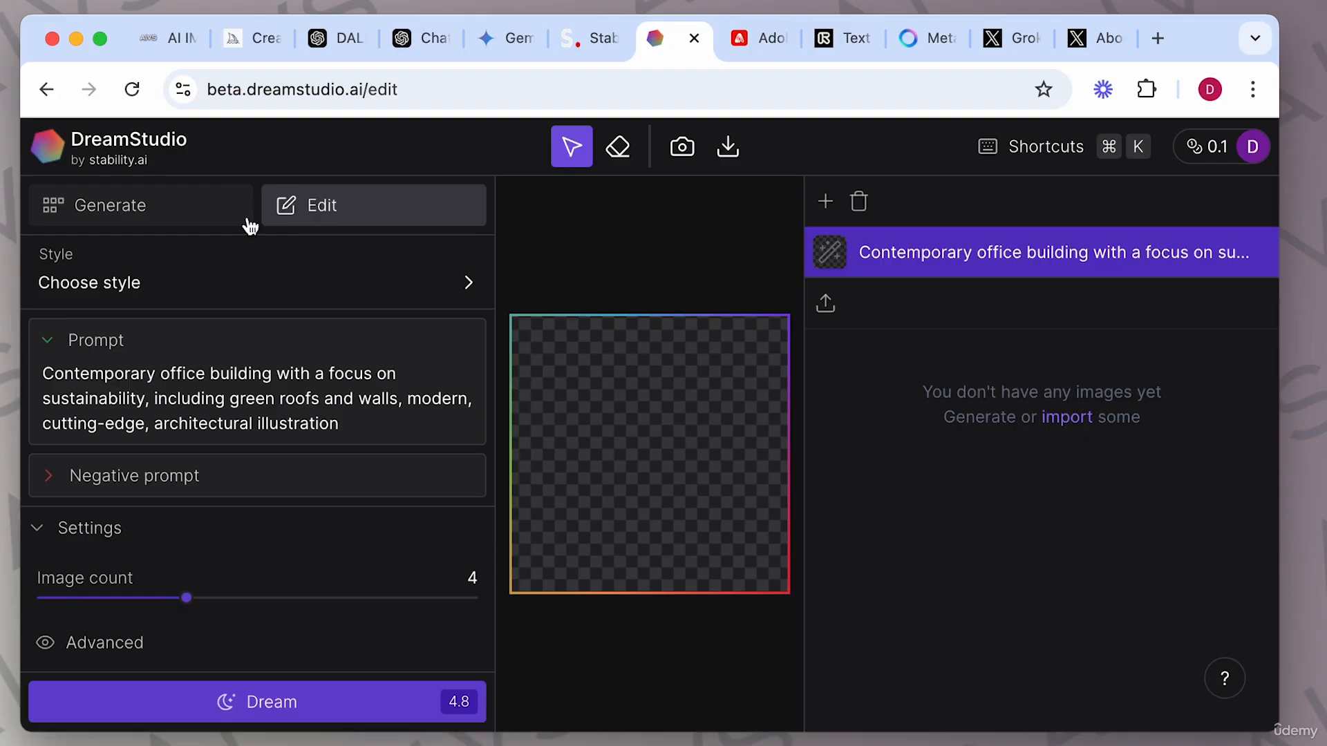
{"action": "left_click", "coordinate": [165, 217]}
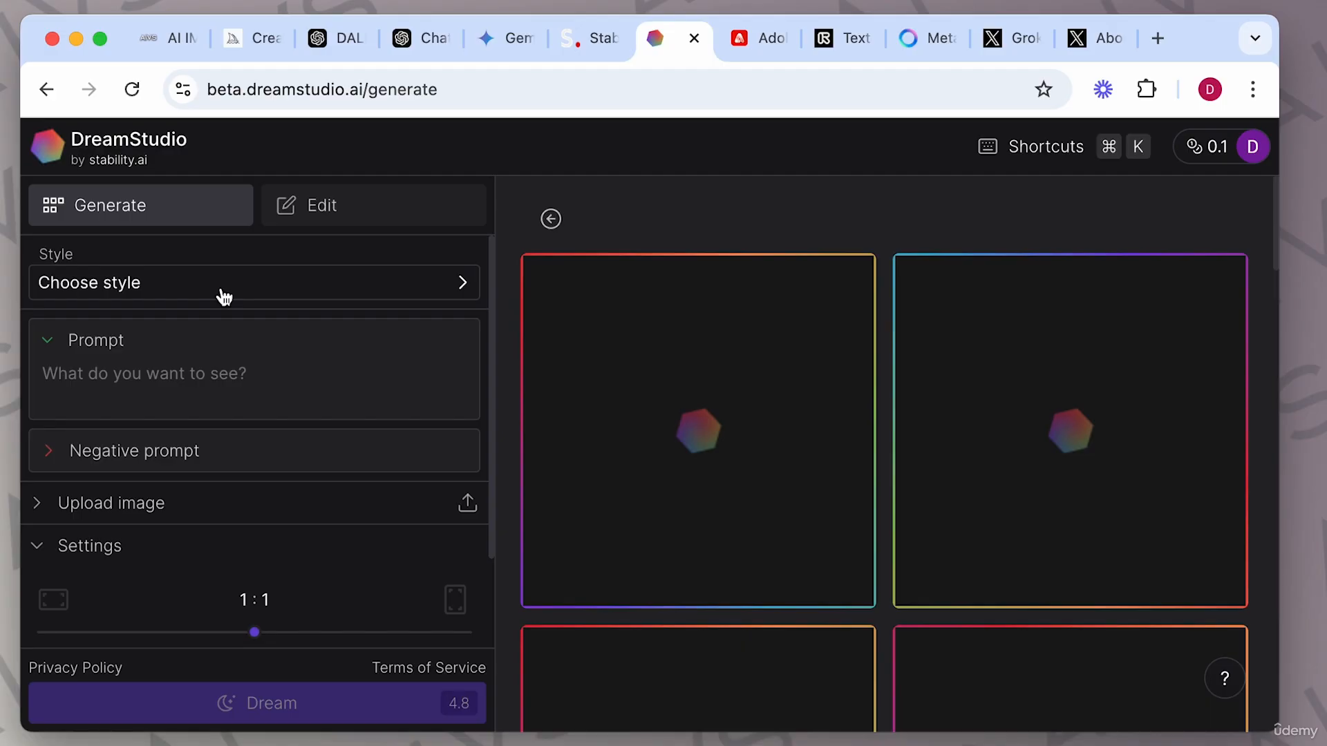
Browse the style gallery and set the generation style to Cinematic.
{"action": "left_click", "coordinate": [224, 297]}
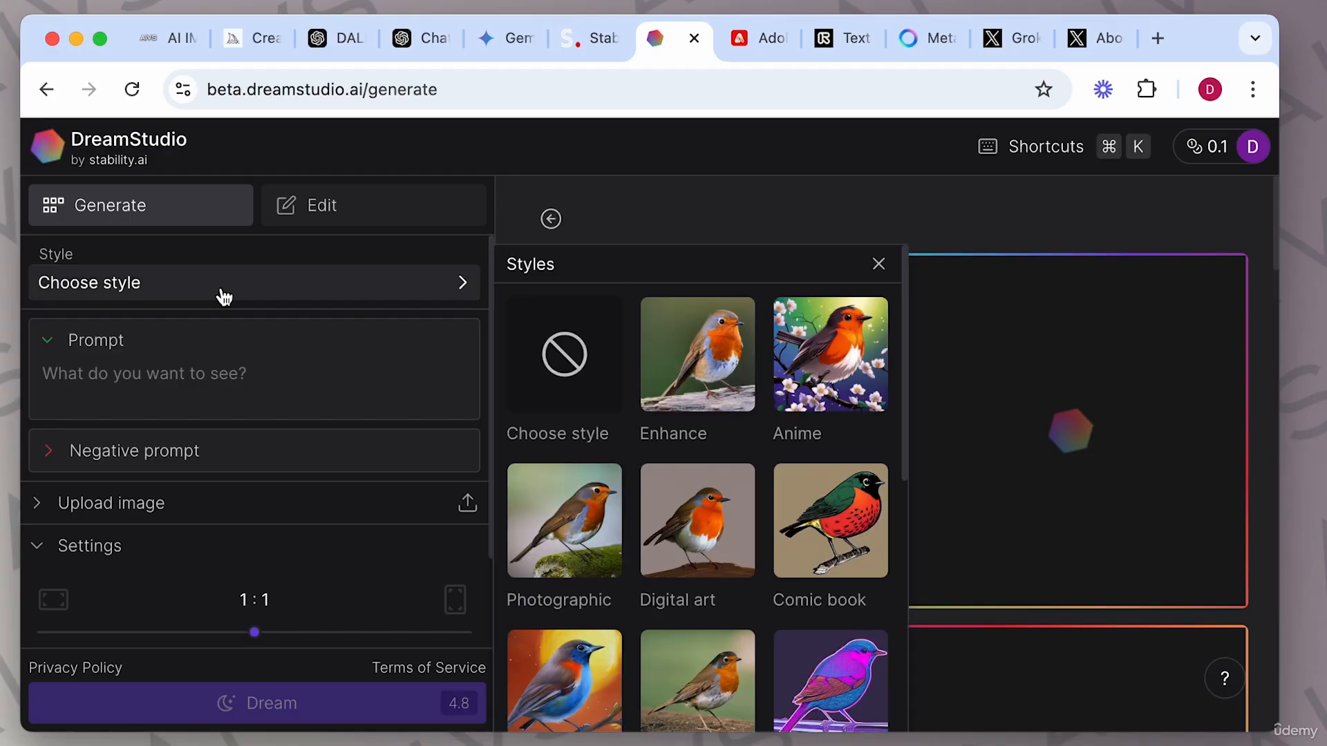
{"action": "scroll", "coordinate": [613, 460], "scroll_direction": "down", "scroll_amount": 1}
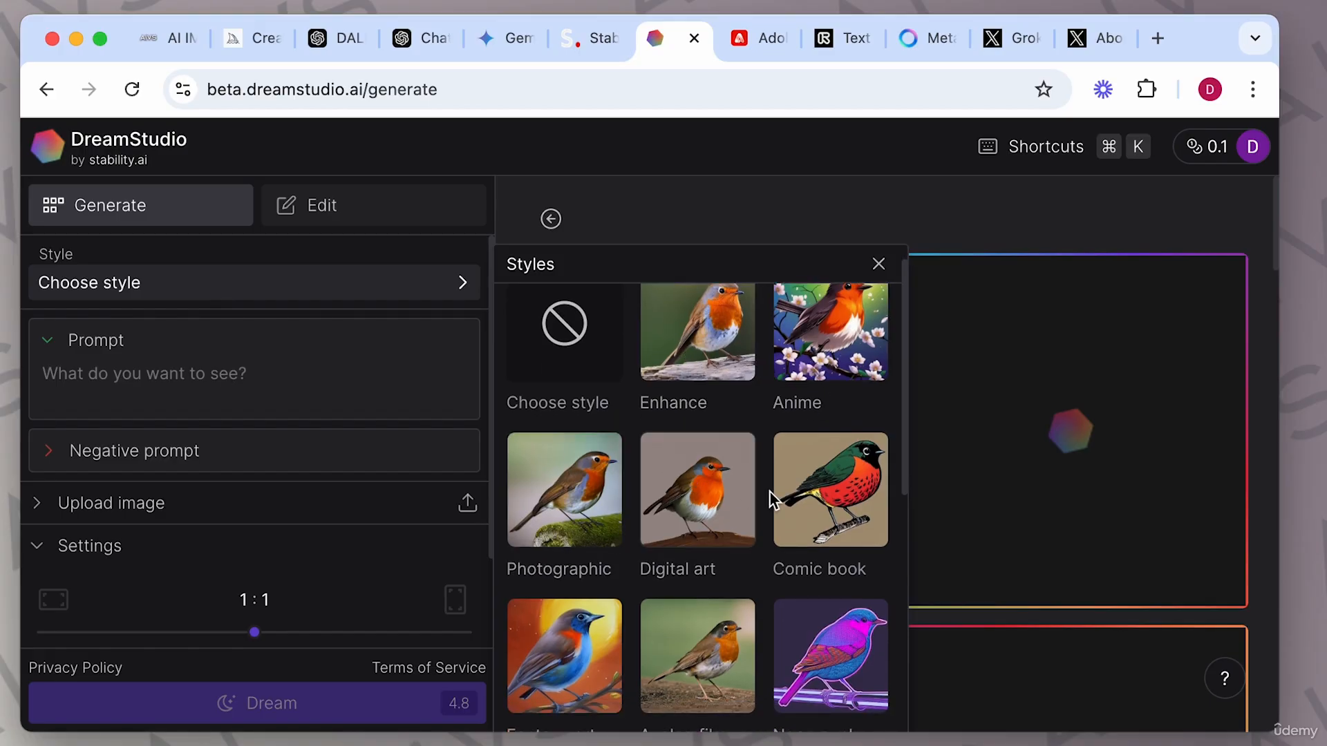
{"action": "scroll", "coordinate": [710, 446], "scroll_direction": "down", "scroll_amount": 5}
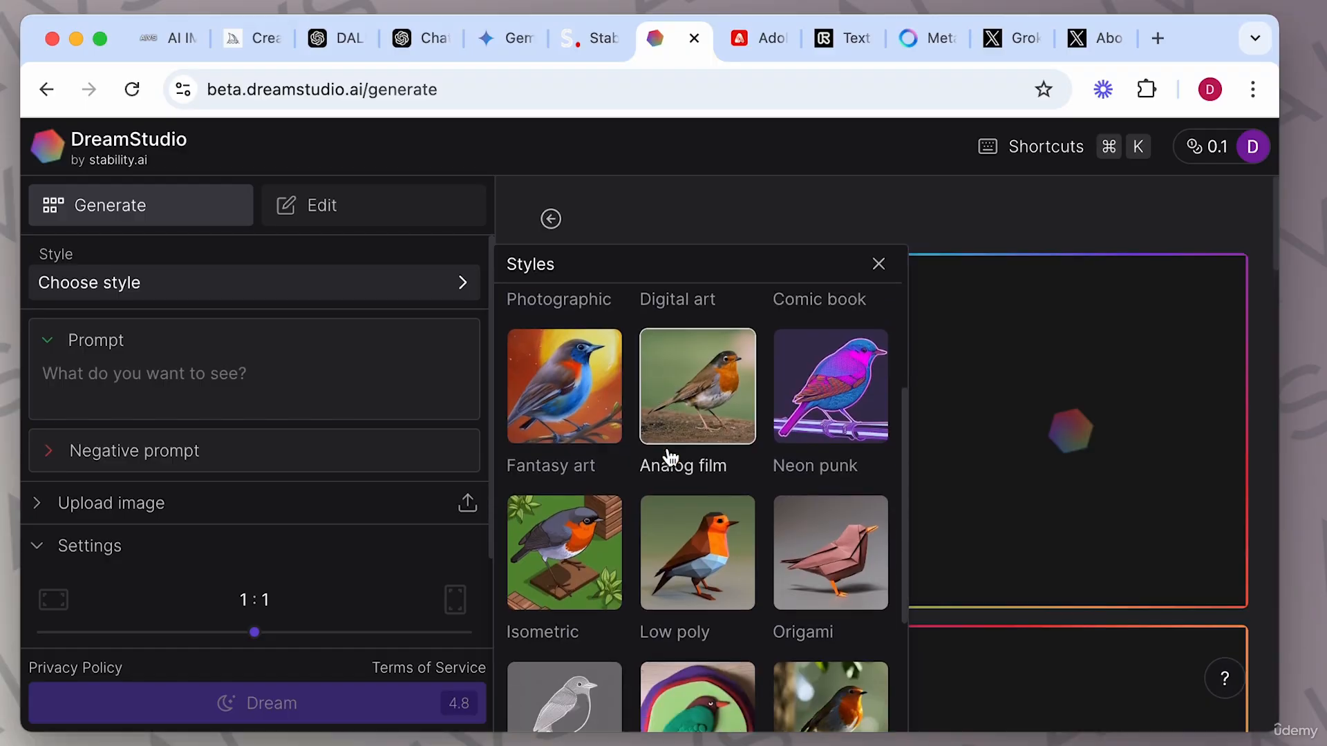
{"action": "scroll", "coordinate": [669, 459], "scroll_direction": "down", "scroll_amount": 2}
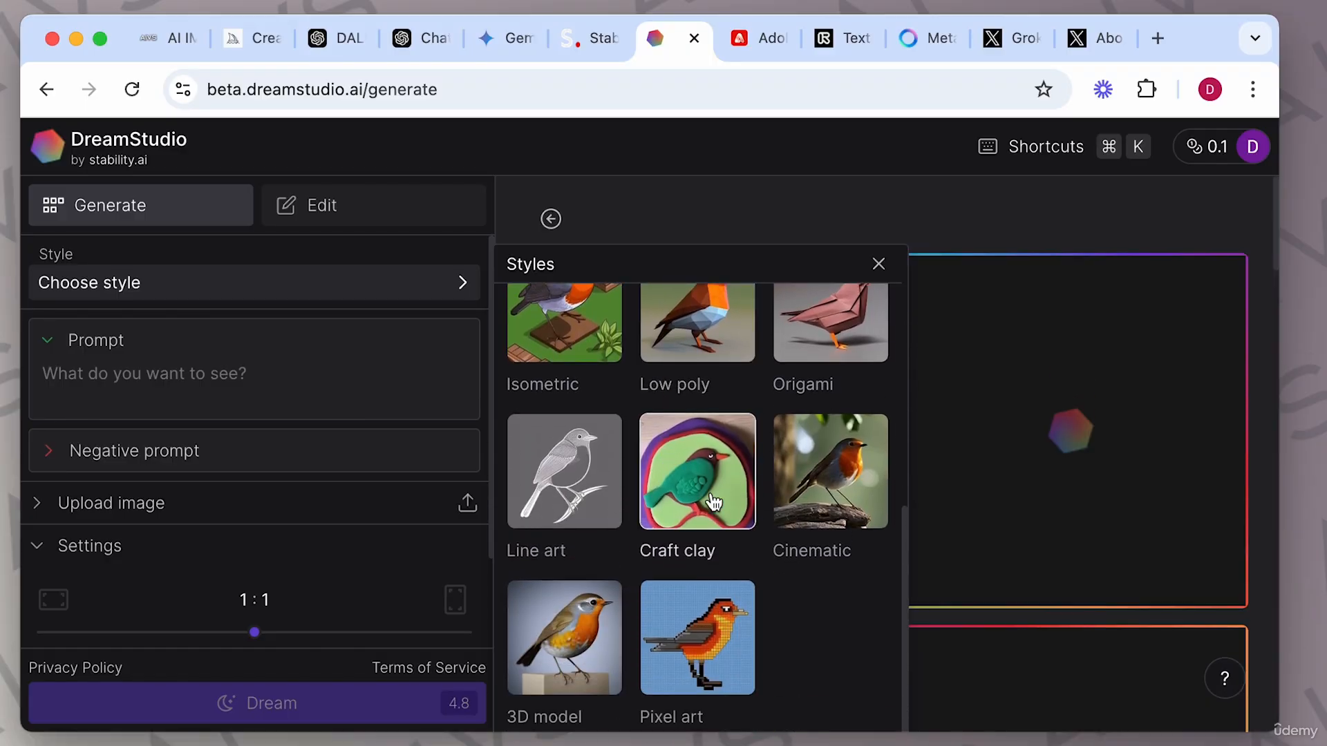
{"action": "left_click", "coordinate": [835, 484]}
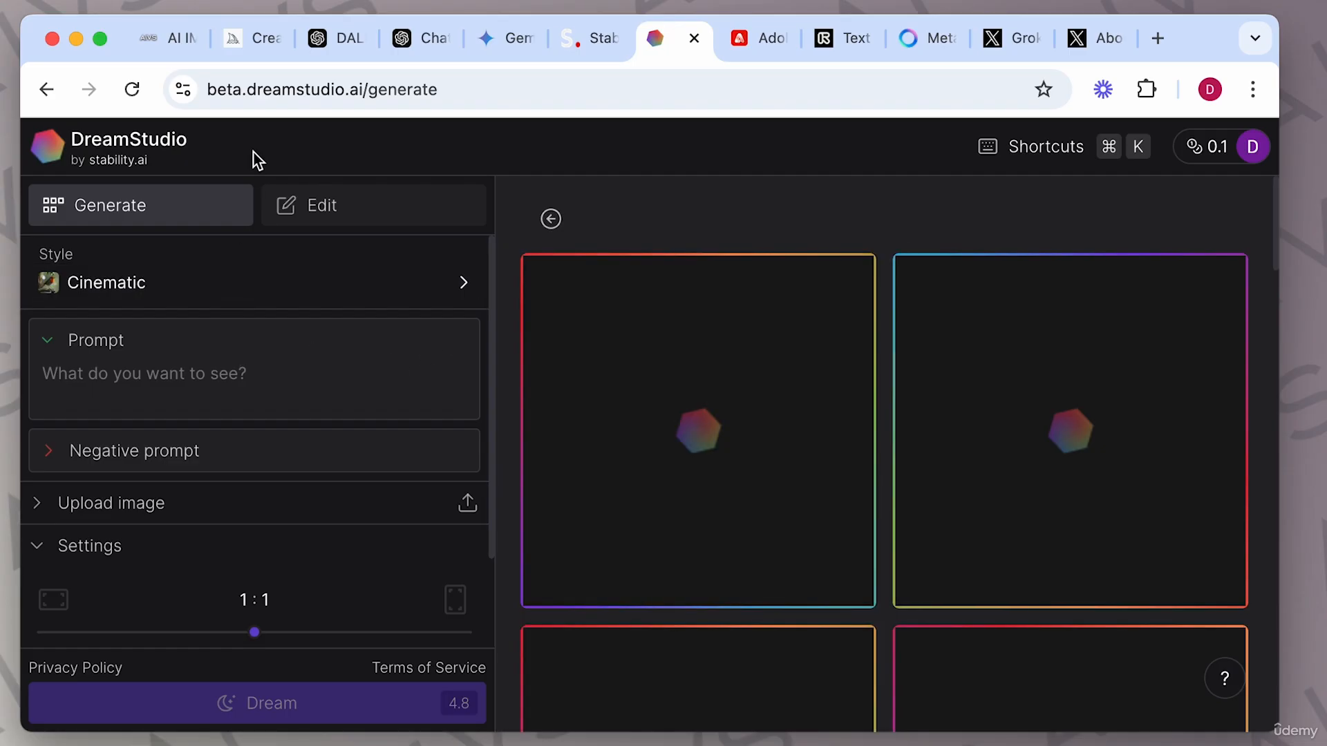
Copy the close-up owl example prompt from the course page into the DreamStudio prompt field.
{"action": "left_click", "coordinate": [164, 38]}
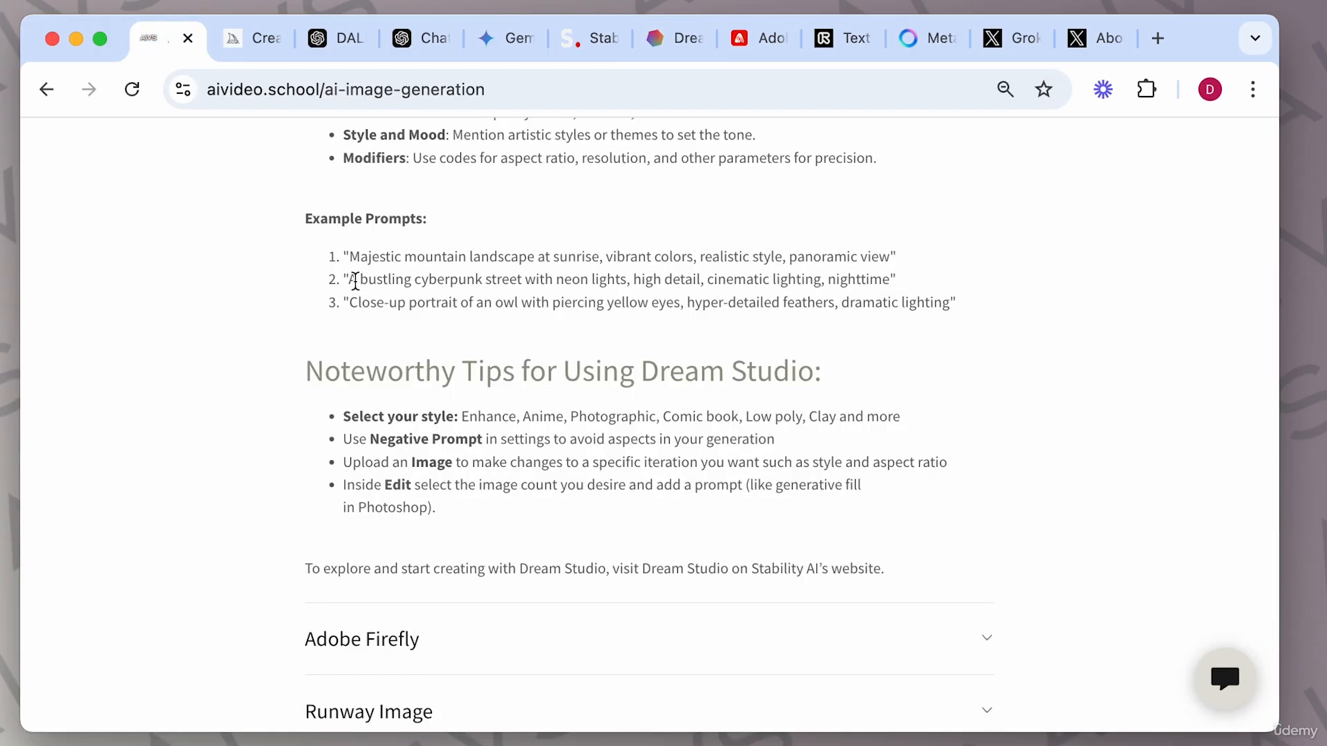
{"action": "left_click_drag", "start_coordinate": [349, 302], "coordinate": [949, 310]}
{"action": "key", "text": "super+c"}
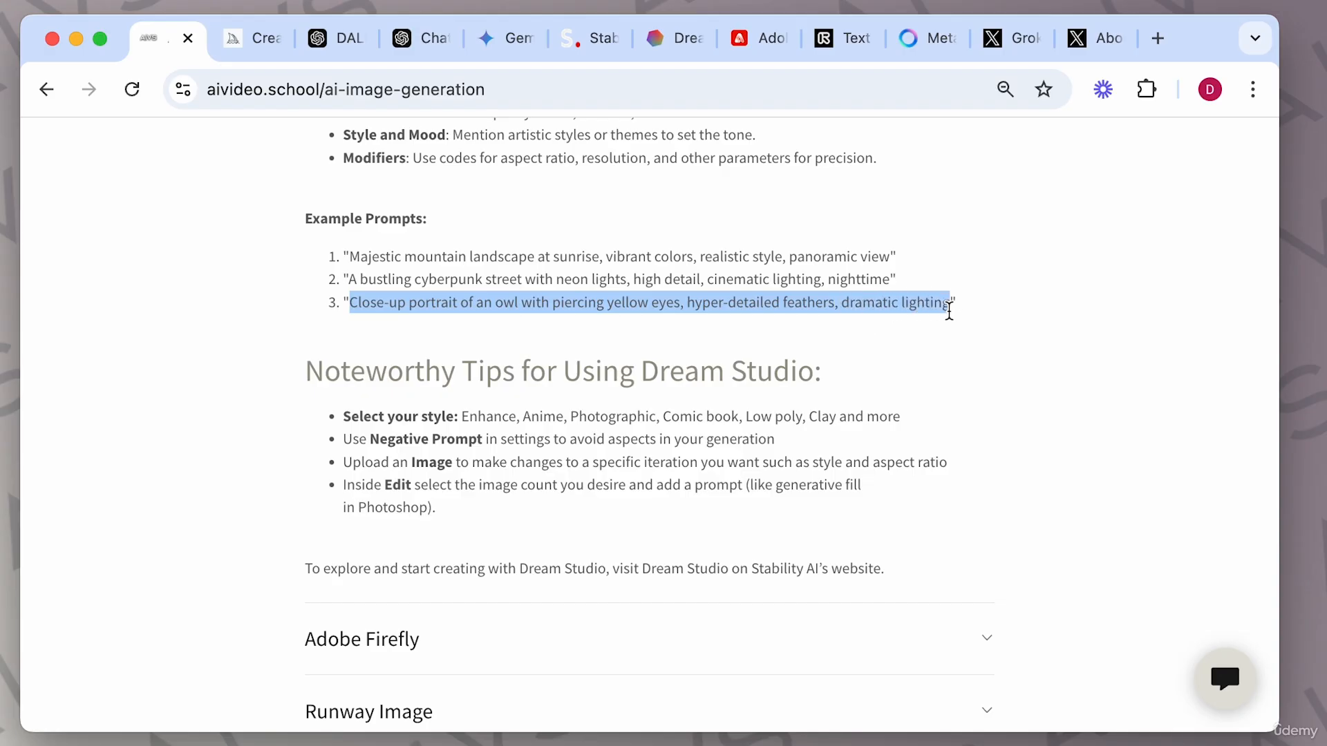
{"action": "left_click", "coordinate": [682, 39]}
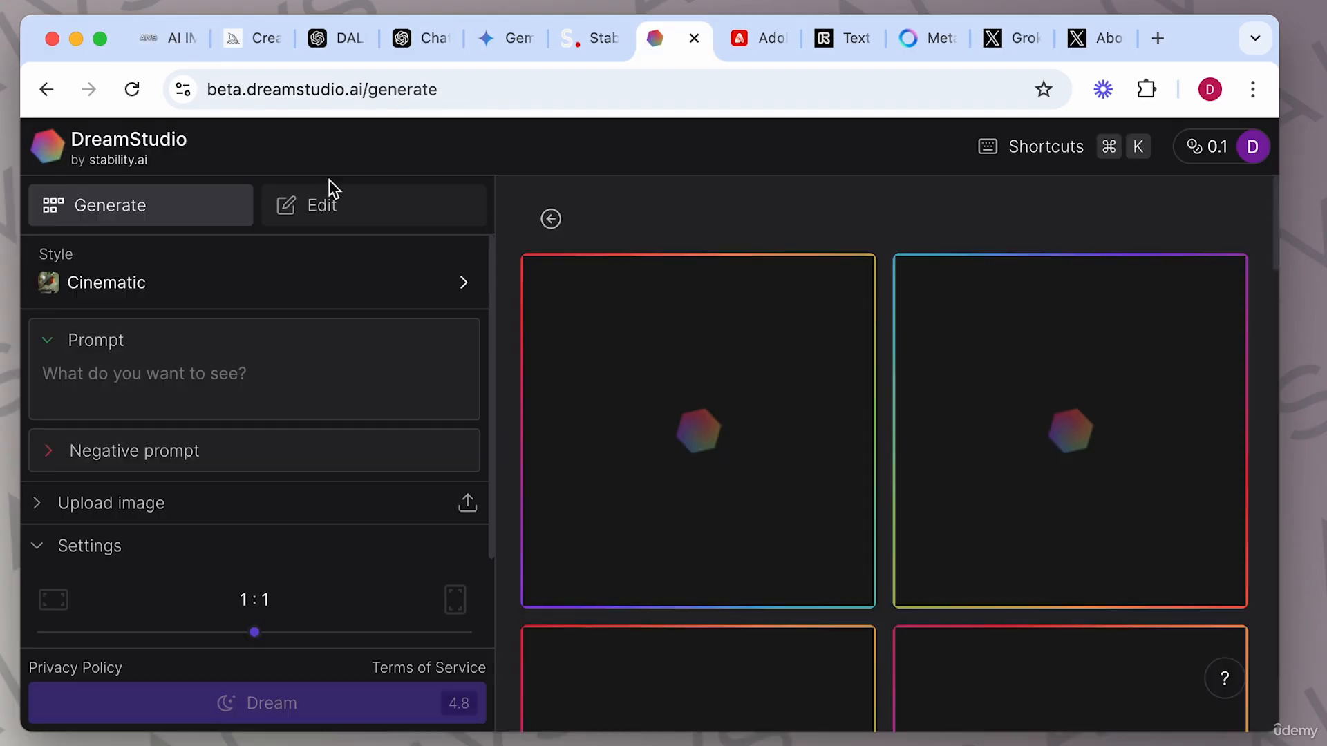
{"action": "left_click", "coordinate": [147, 368]}
{"action": "key", "text": "super+v"}
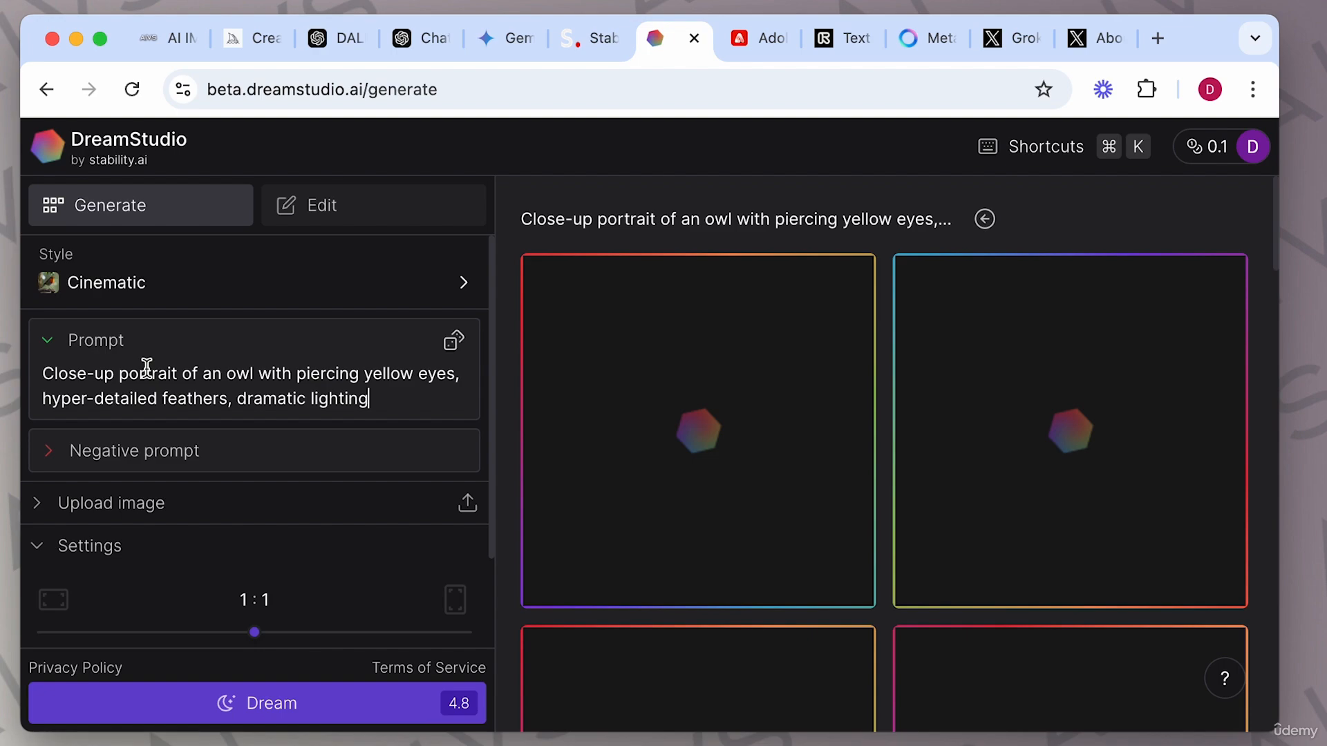
Generate images from the owl portrait prompt.
{"action": "scroll", "coordinate": [86, 551], "scroll_direction": "down", "scroll_amount": 3}
{"action": "scroll", "coordinate": [90, 553], "scroll_direction": "up", "scroll_amount": 3}
{"action": "left_click", "coordinate": [267, 709]}
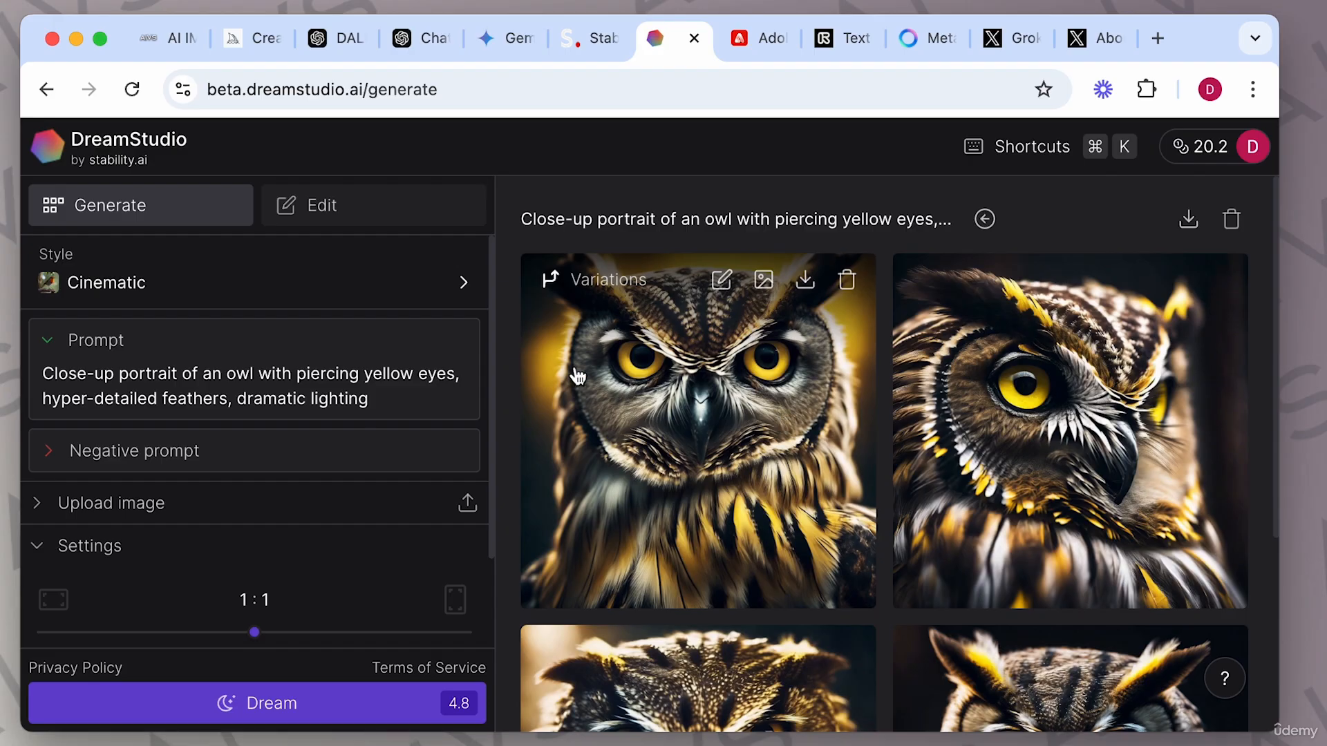
Open the first owl image and page through the generated results with their details, then close the viewer.
{"action": "left_click", "coordinate": [707, 391]}
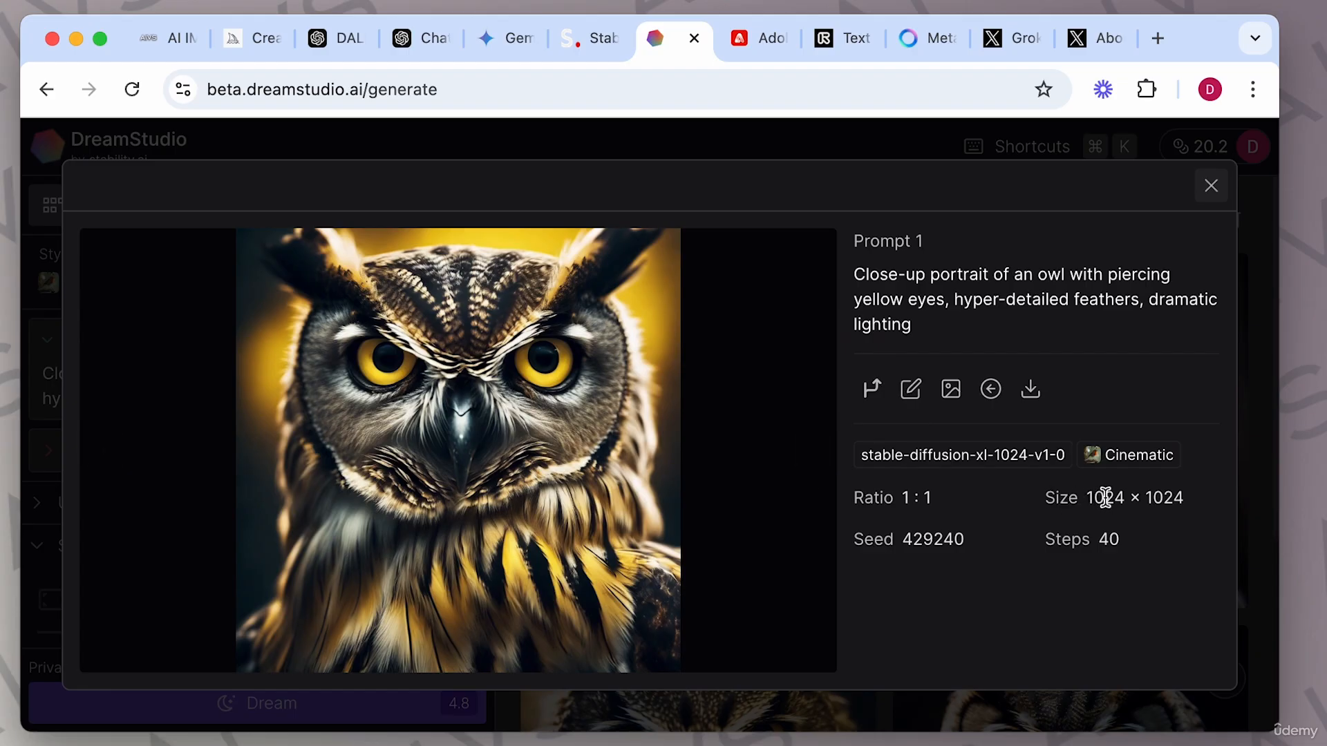
{"action": "left_click", "coordinate": [807, 453]}
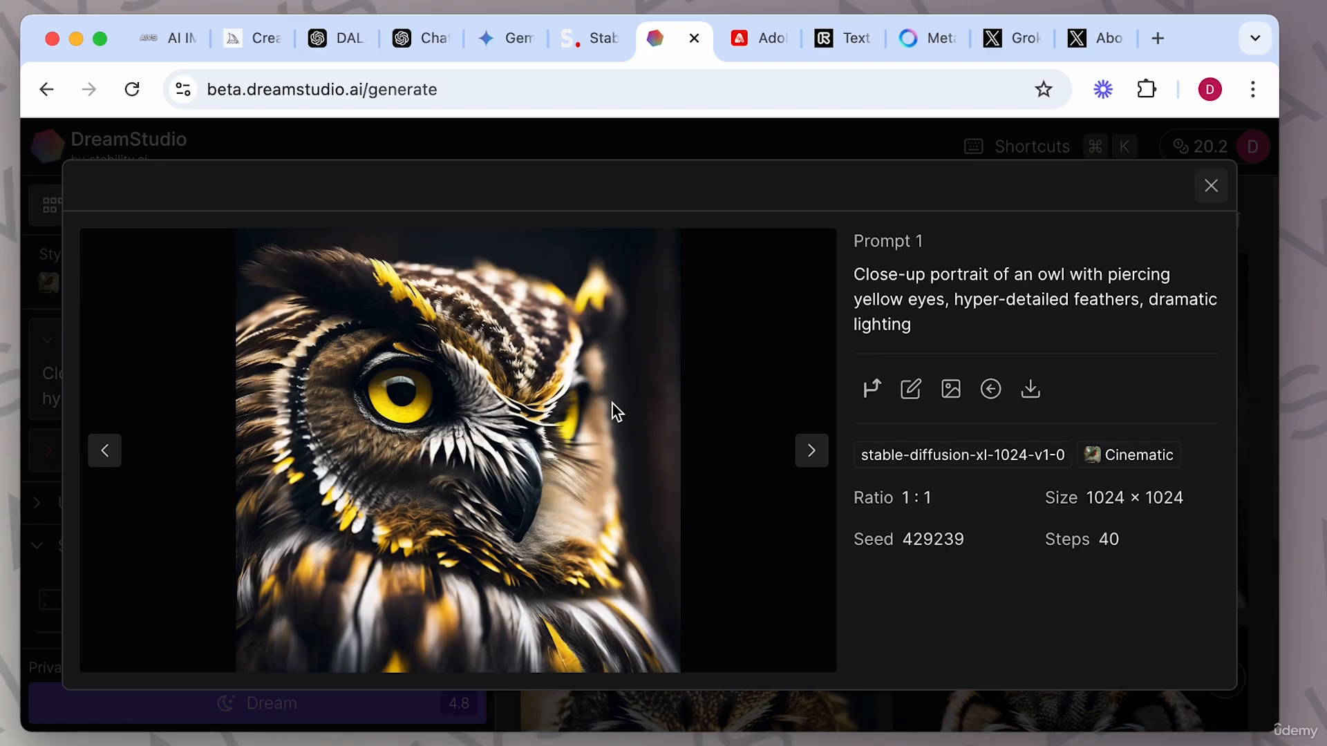
{"action": "left_click", "coordinate": [809, 450]}
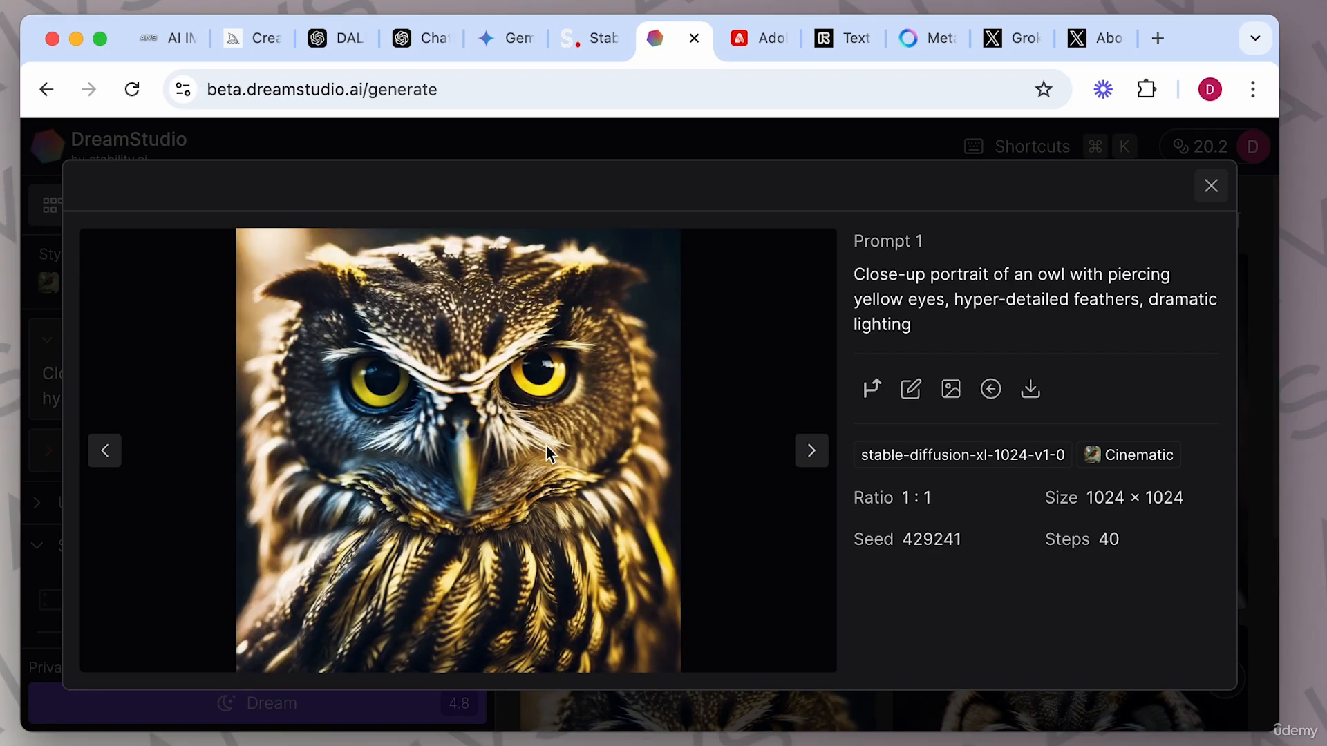
{"action": "left_click", "coordinate": [811, 453]}
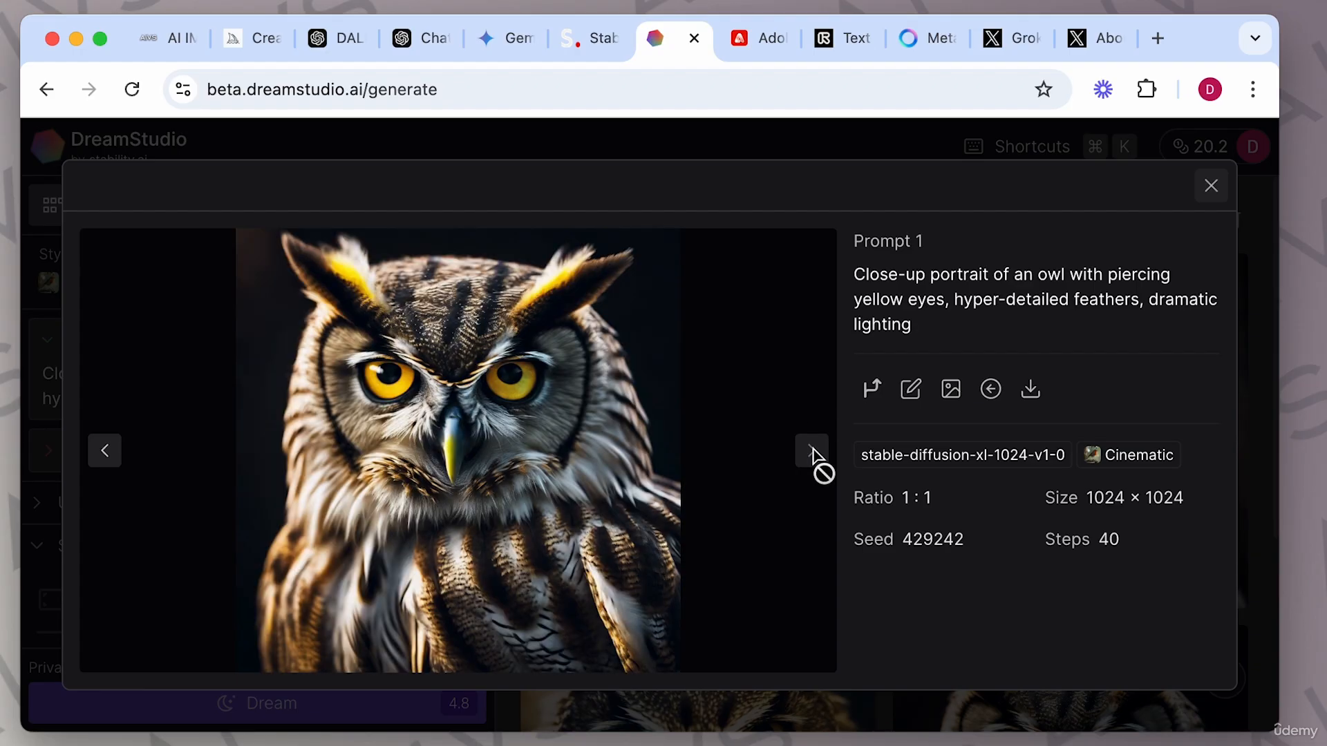
{"action": "left_click", "coordinate": [105, 453]}
{"action": "left_click", "coordinate": [104, 454]}
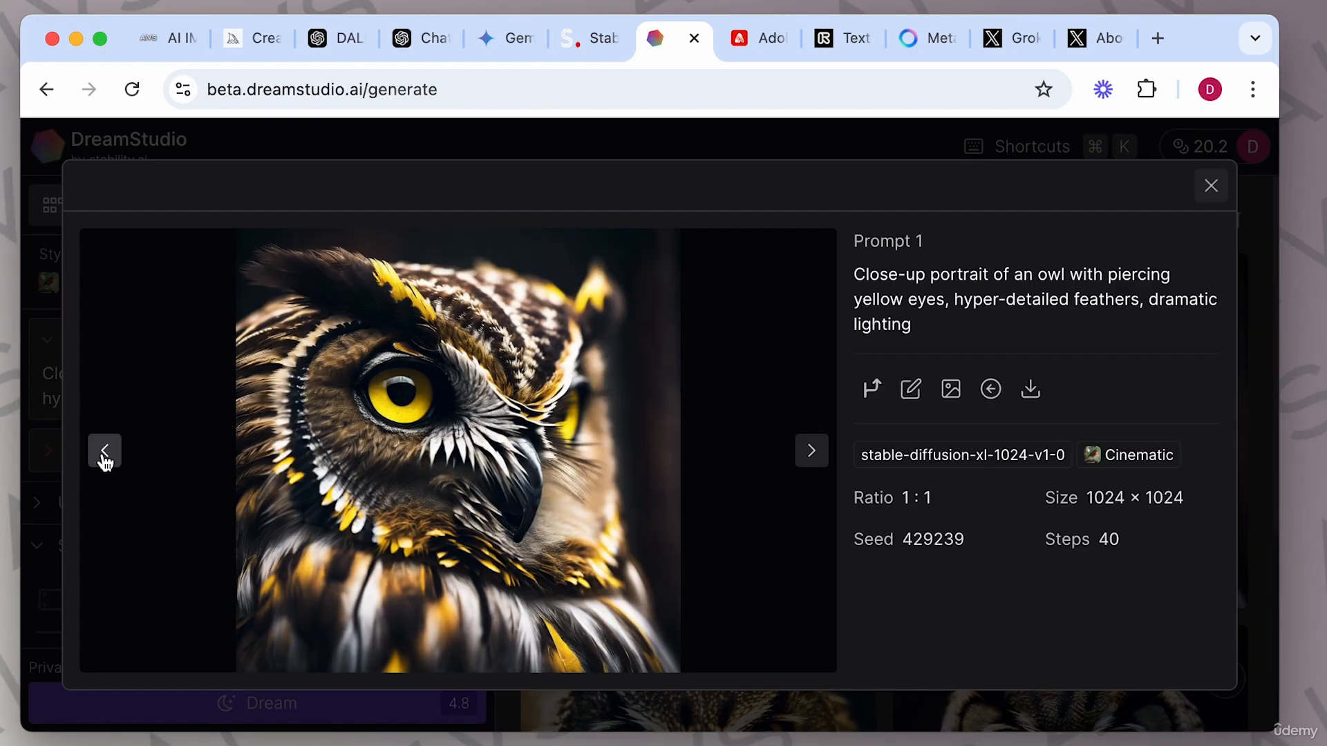
{"action": "left_click", "coordinate": [105, 453]}
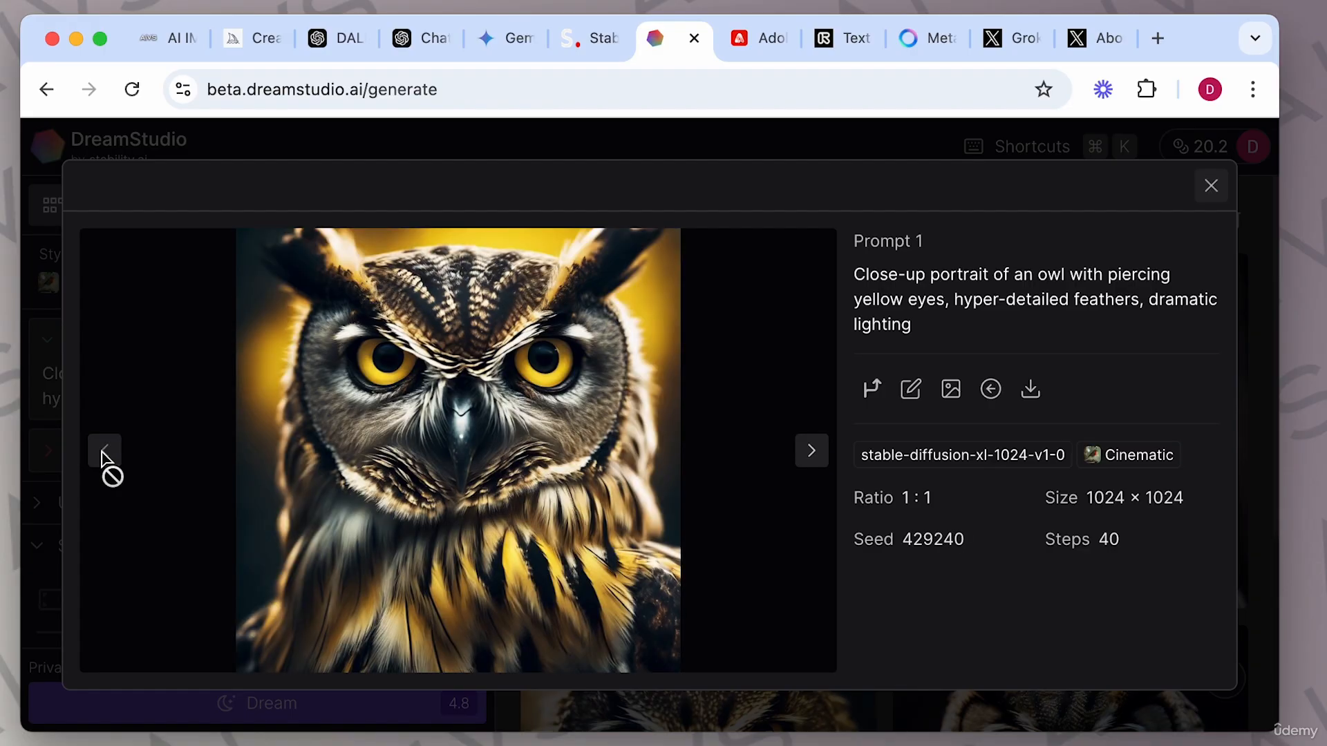
{"action": "left_click", "coordinate": [1210, 198]}
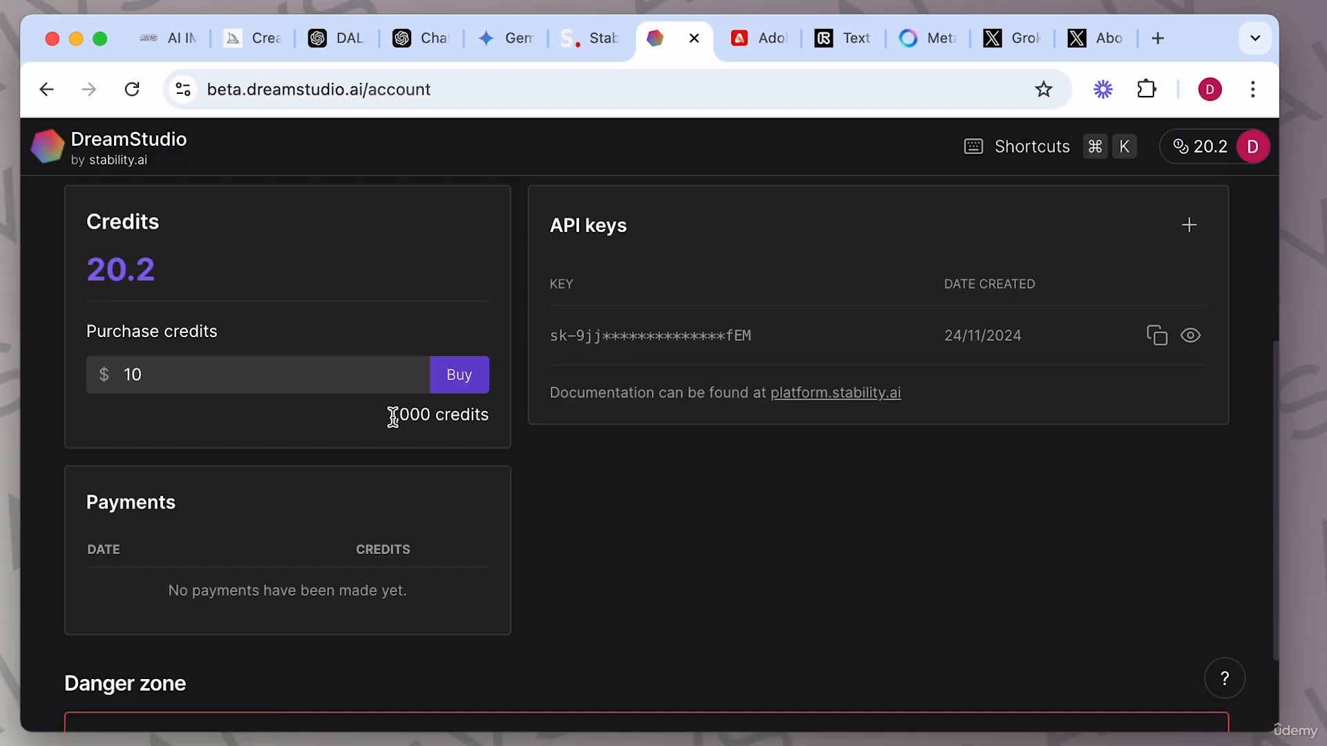
Set the credit purchase amount on the account page to $1.
{"action": "left_click_drag", "start_coordinate": [284, 374], "coordinate": [79, 379]}
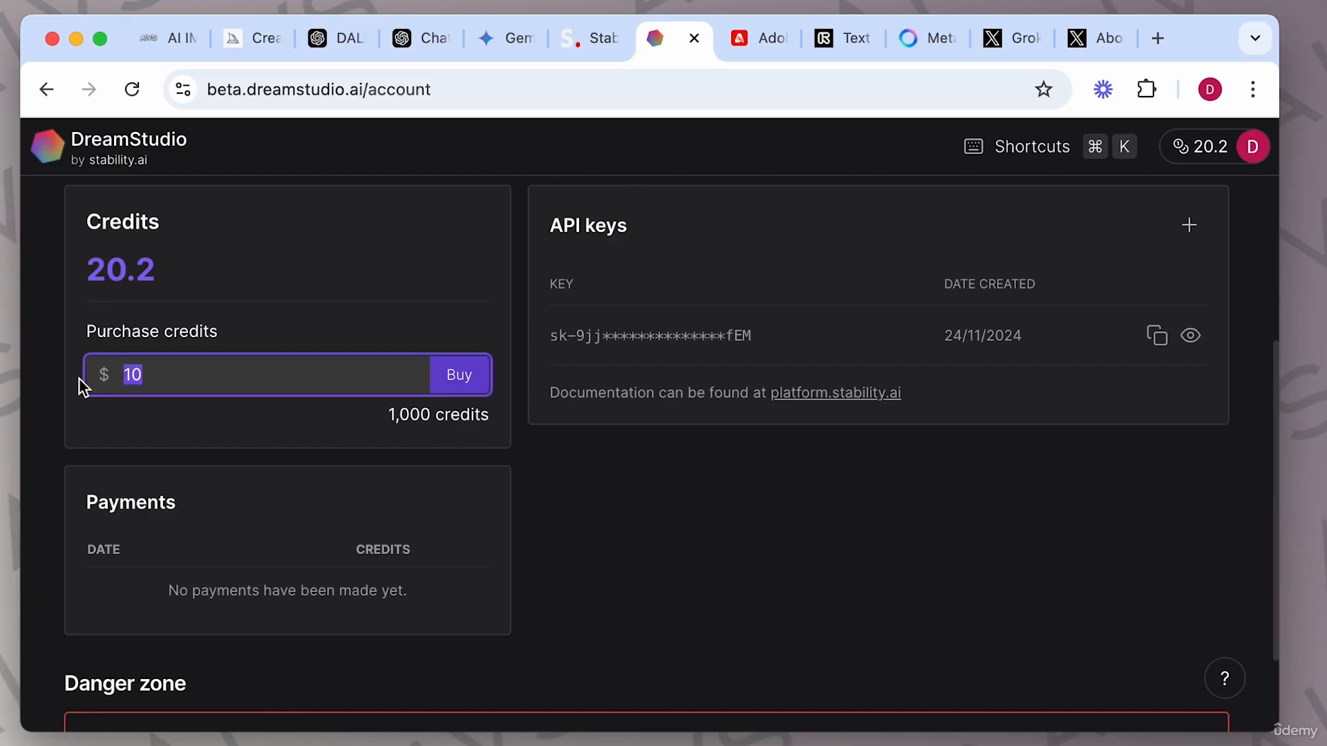
{"action": "type", "text": "5"}
{"action": "key", "text": "BackSpace"}
{"action": "type", "text": "4"}
{"action": "key", "text": "BackSpace"}
{"action": "type", "text": "1"}
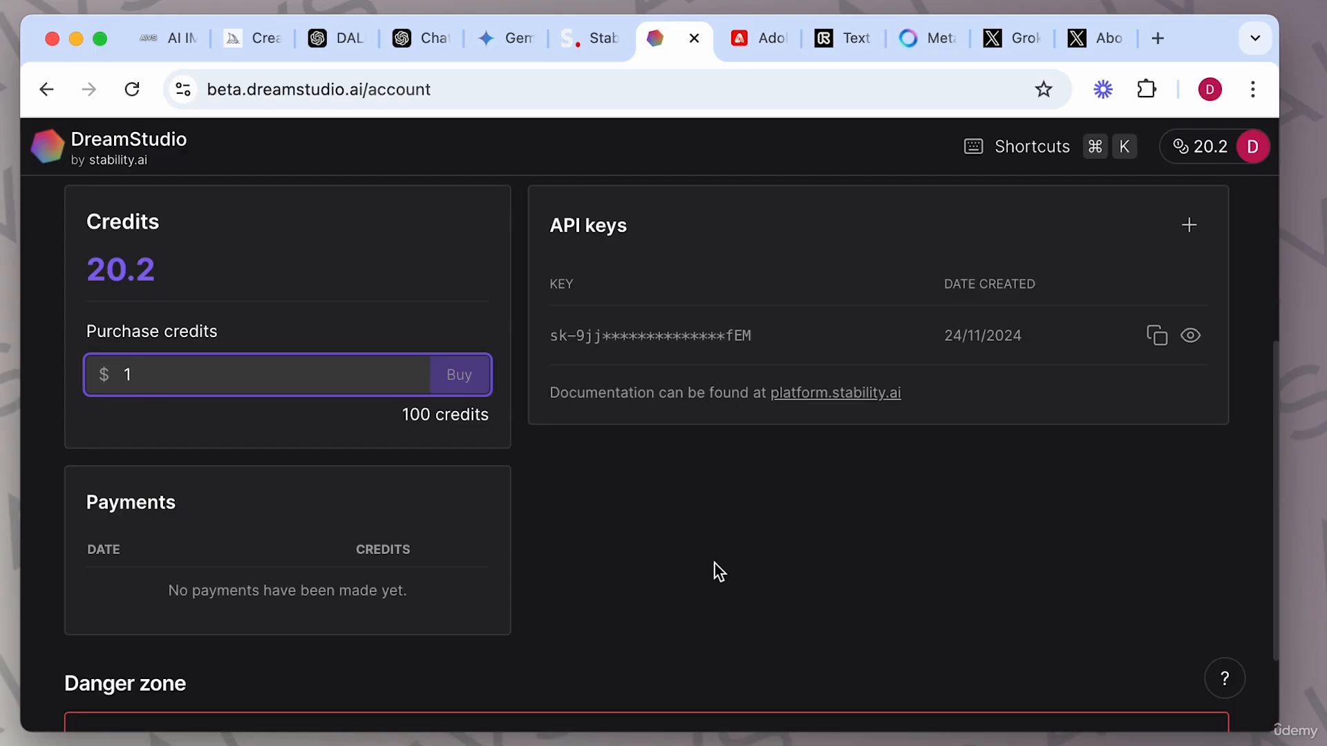
Expand the Negative prompt section below the owl prompt.
{"action": "scroll", "coordinate": [715, 570], "scroll_direction": "down", "scroll_amount": 2}
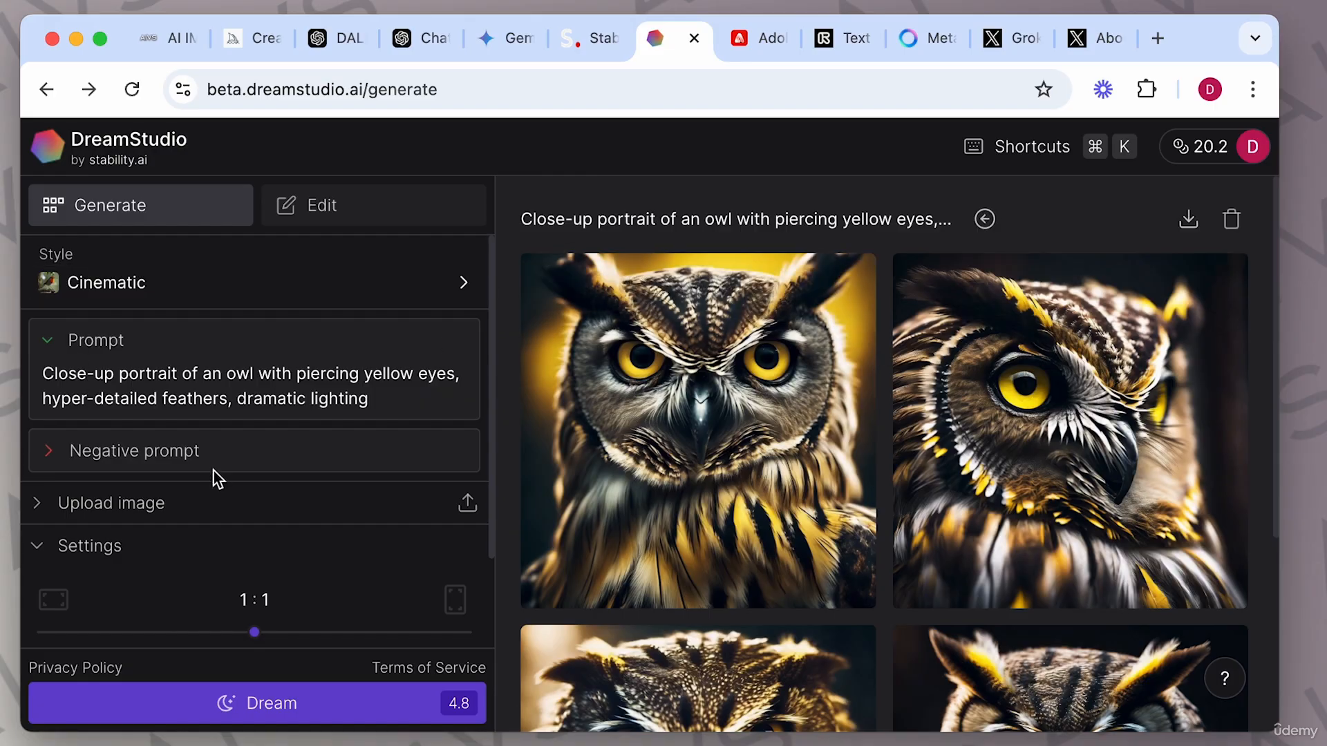
{"action": "scroll", "coordinate": [264, 495], "scroll_direction": "down", "scroll_amount": 2}
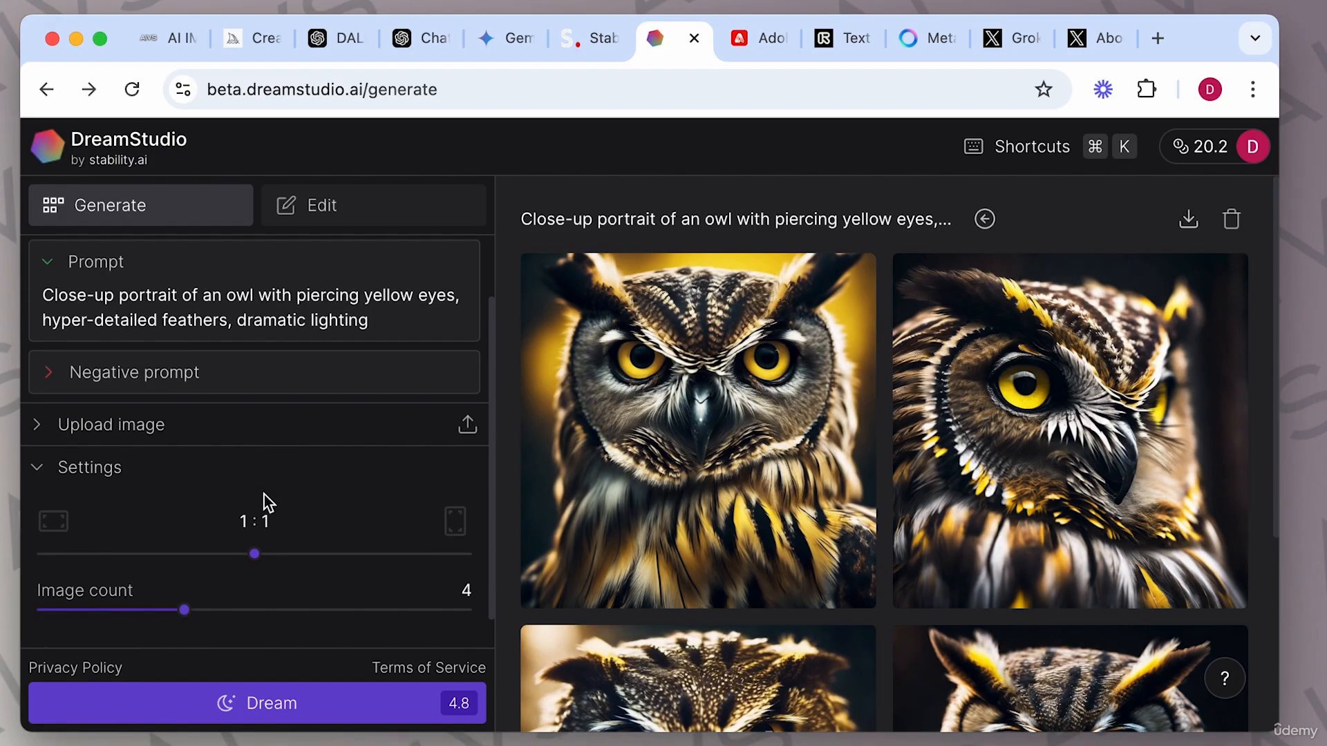
{"action": "left_click", "coordinate": [50, 373]}
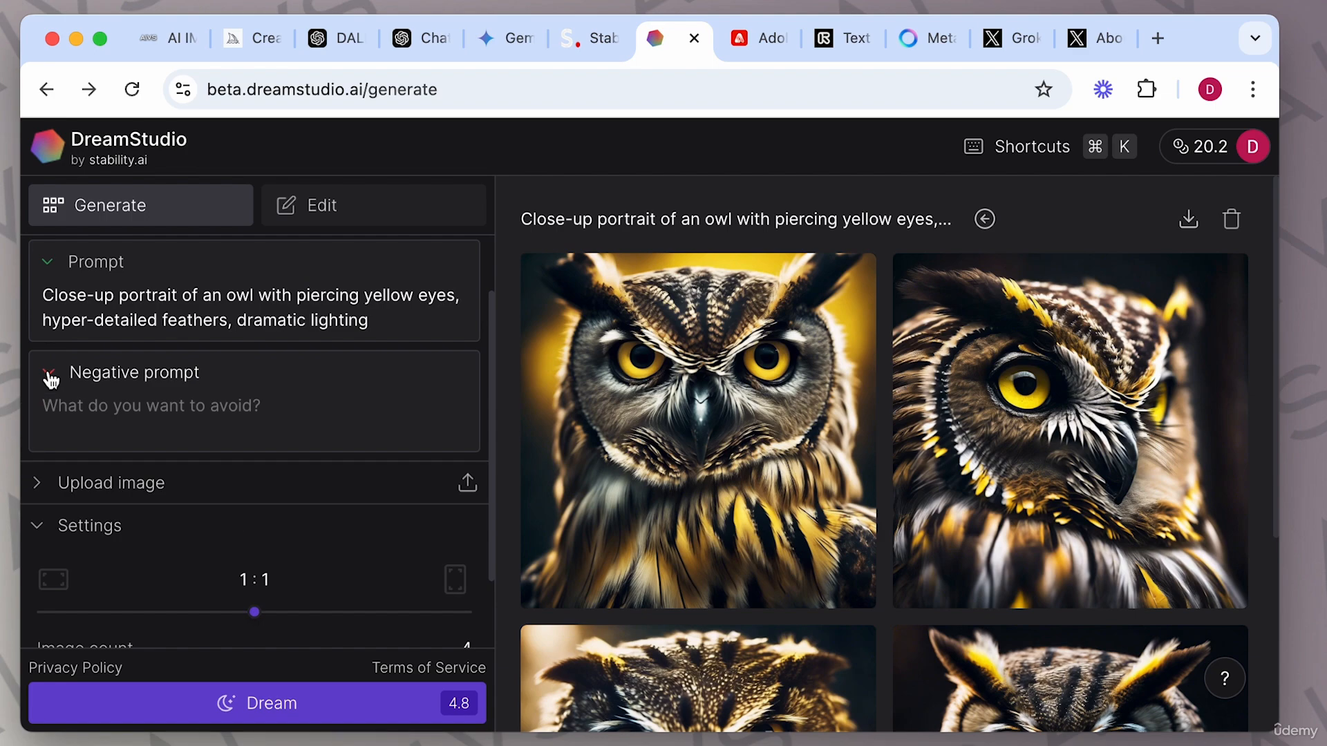
Enter "no yellow" as the negative prompt and expand the Upload image section.
{"action": "left_click", "coordinate": [147, 414]}
{"action": "type", "text": "no yellow"}
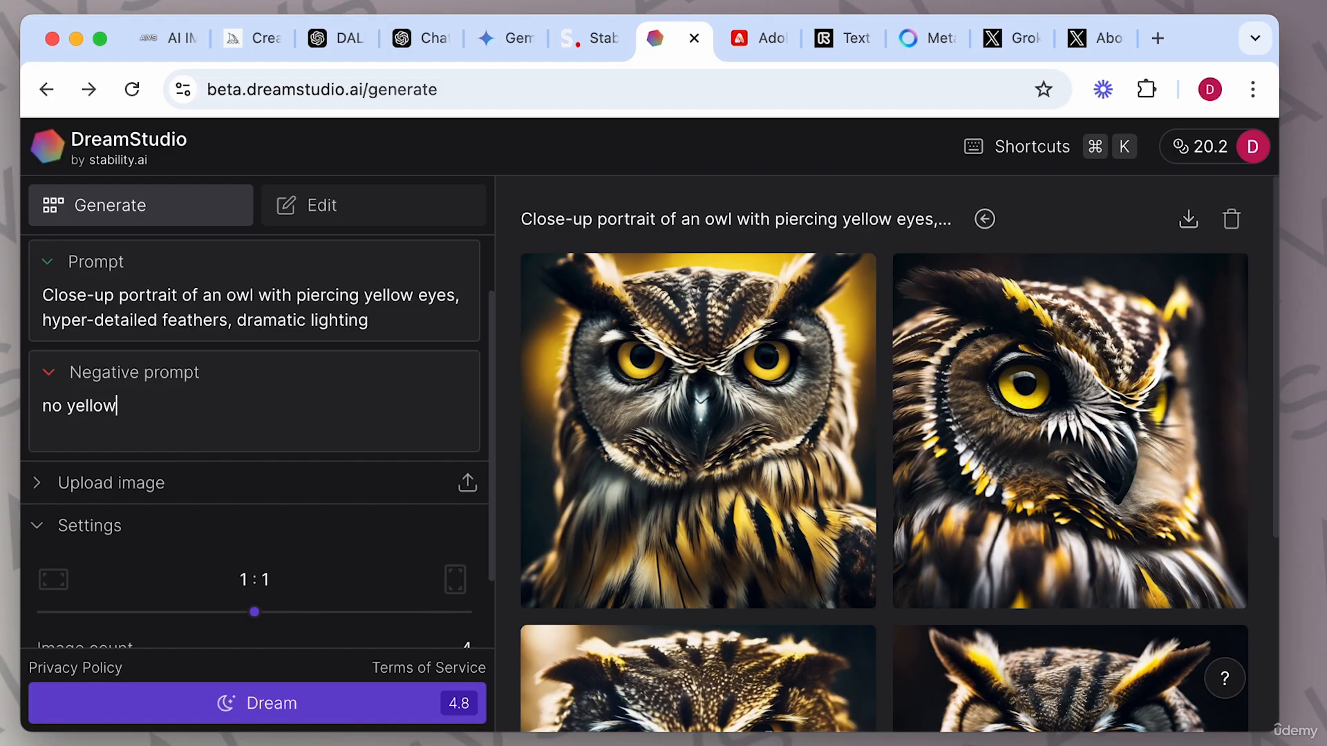
{"action": "left_click", "coordinate": [40, 484]}
Set the aspect ratio to 16:9 and the image count to 1.
{"action": "scroll", "coordinate": [300, 510], "scroll_direction": "down", "scroll_amount": 3}
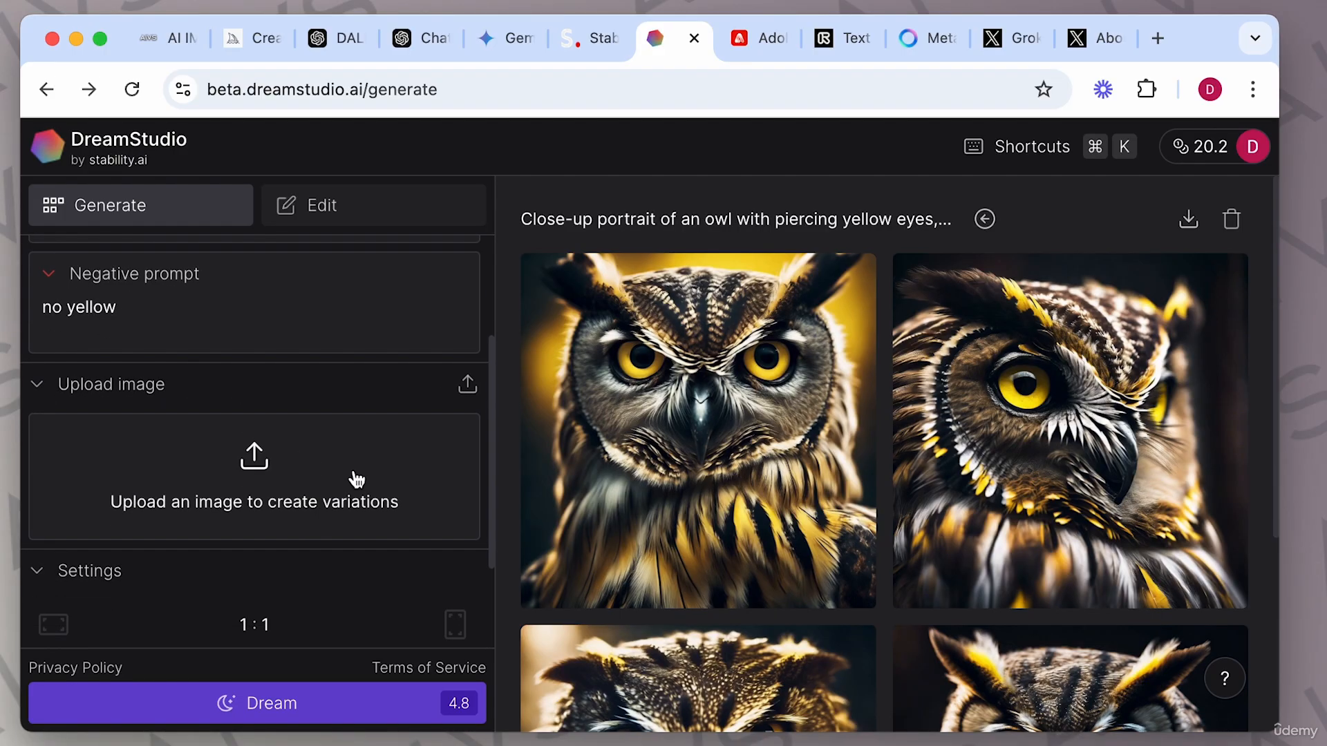
{"action": "scroll", "coordinate": [252, 450], "scroll_direction": "down", "scroll_amount": 4}
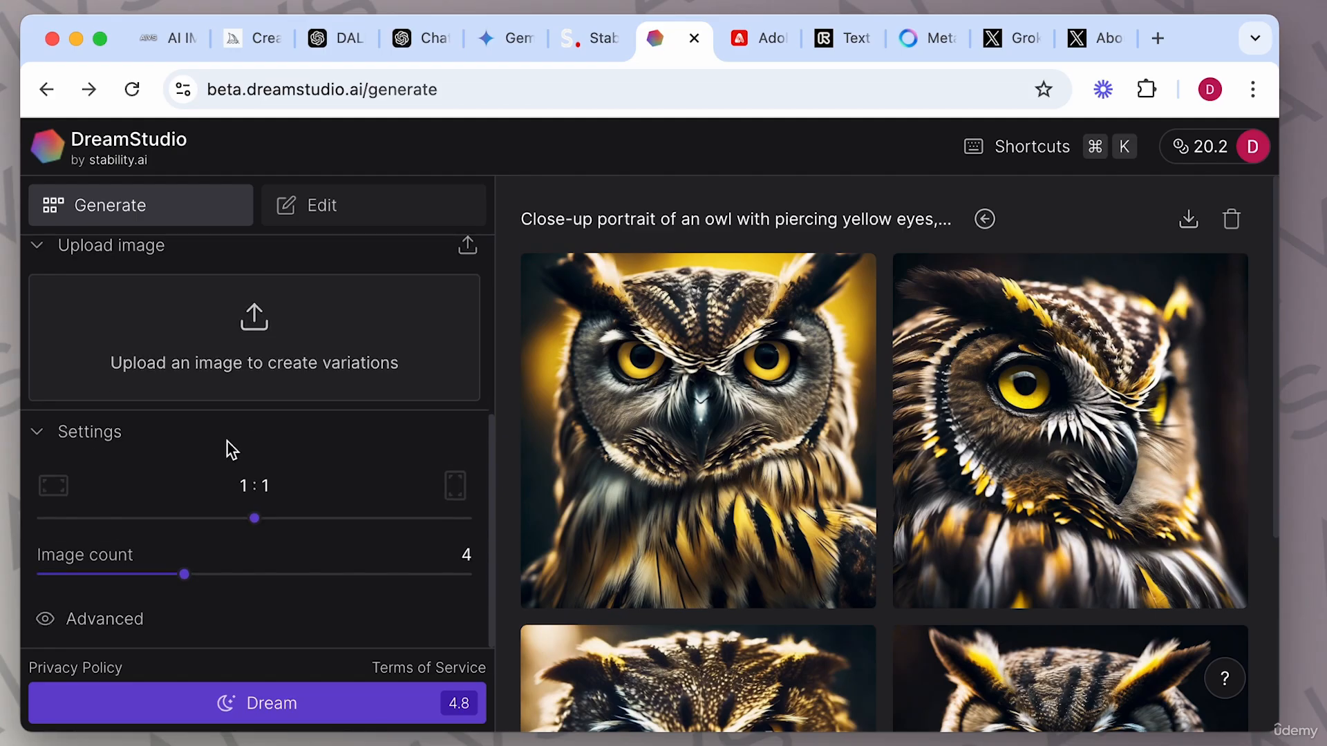
{"action": "left_click_drag", "start_coordinate": [255, 518], "coordinate": [89, 501]}
{"action": "left_click_drag", "start_coordinate": [184, 578], "coordinate": [65, 591]}
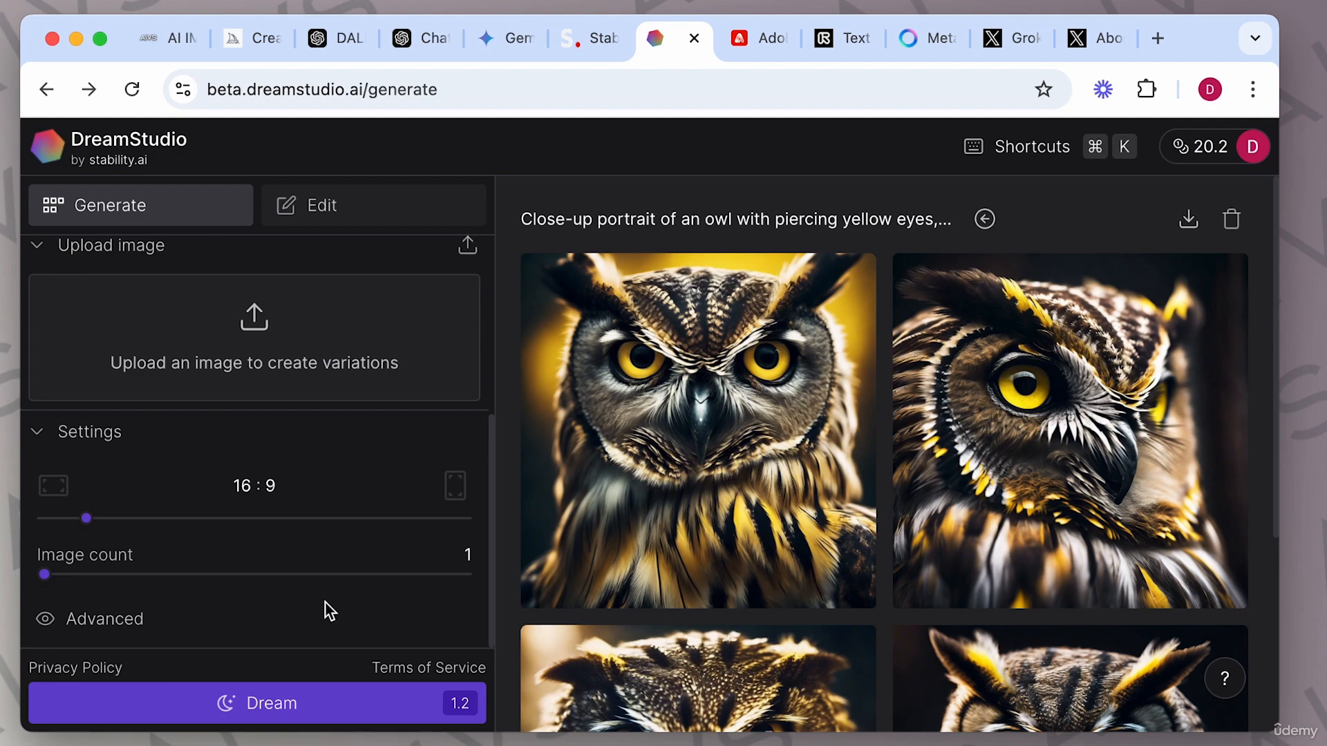
Expand the Advanced settings and review the width, height and generation options.
{"action": "left_click", "coordinate": [100, 622]}
{"action": "scroll", "coordinate": [243, 615], "scroll_direction": "down", "scroll_amount": 5}
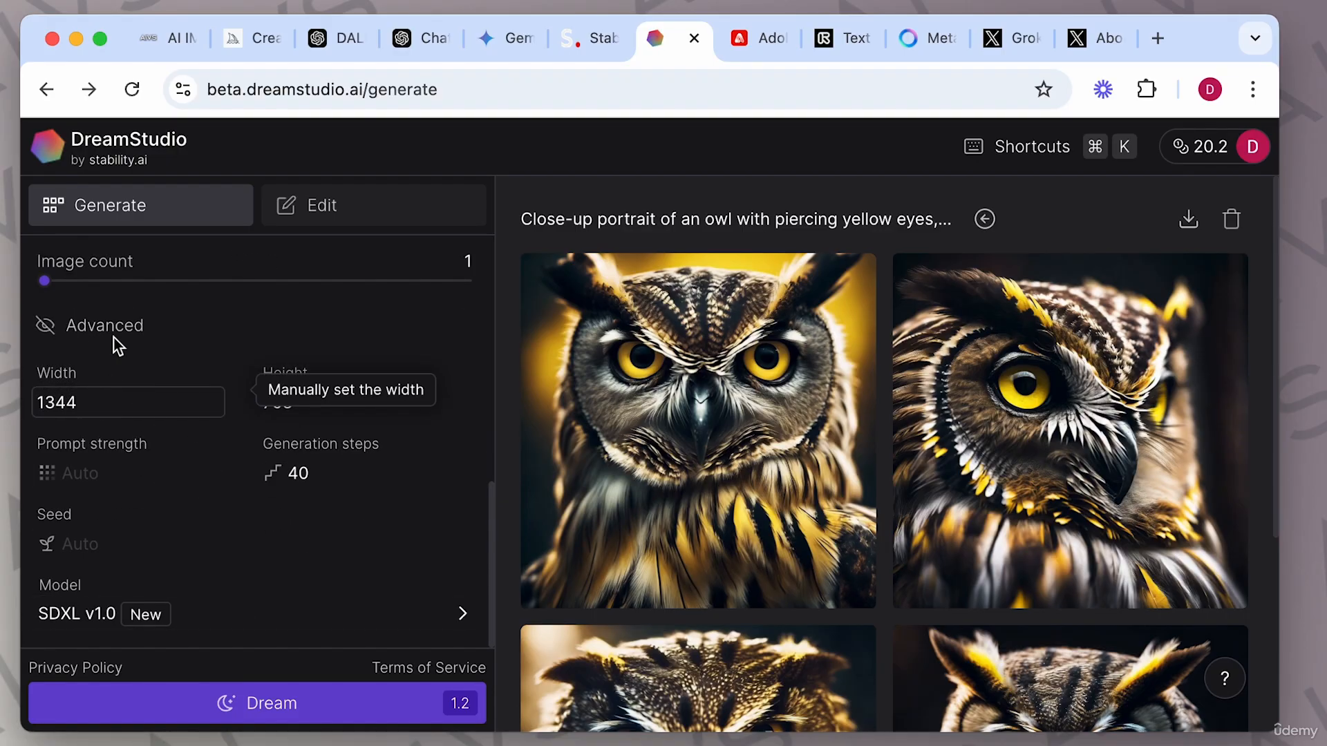
{"action": "scroll", "coordinate": [353, 546], "scroll_direction": "up", "scroll_amount": 5}
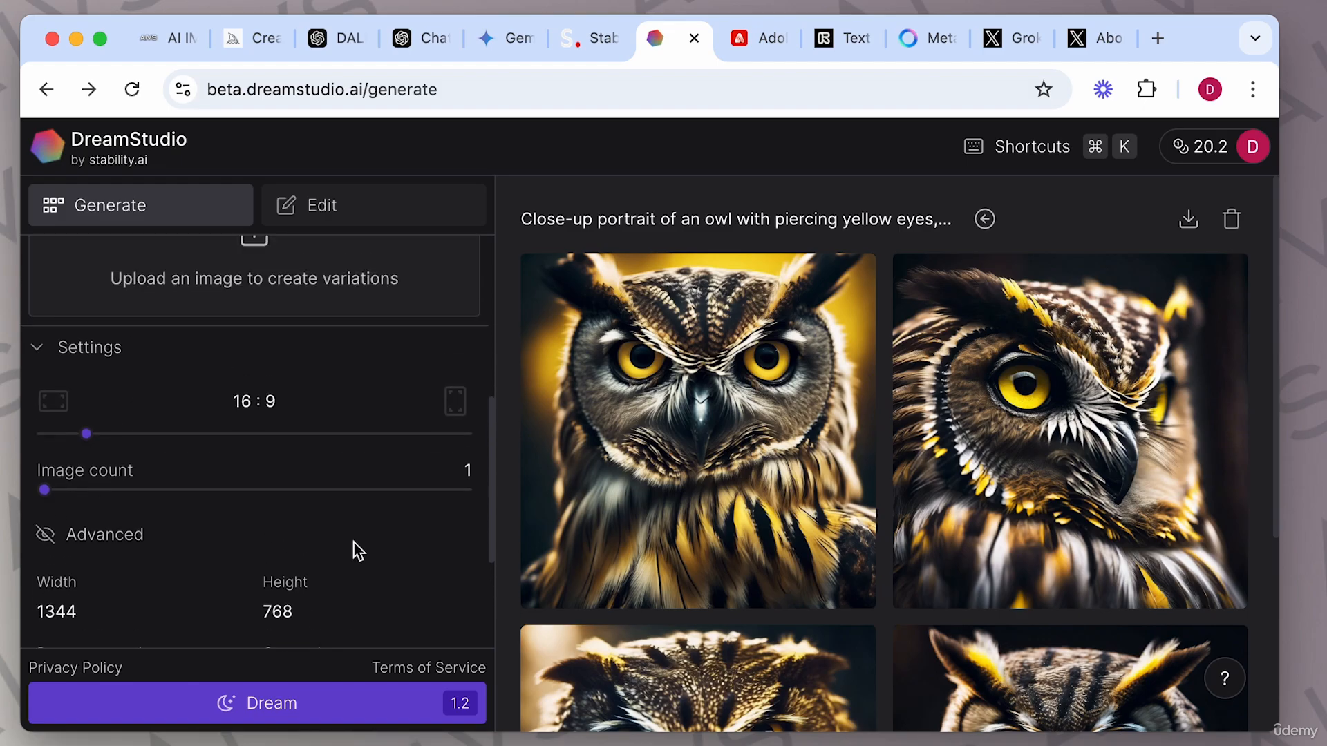
{"action": "scroll", "coordinate": [354, 542], "scroll_direction": "up", "scroll_amount": 1}
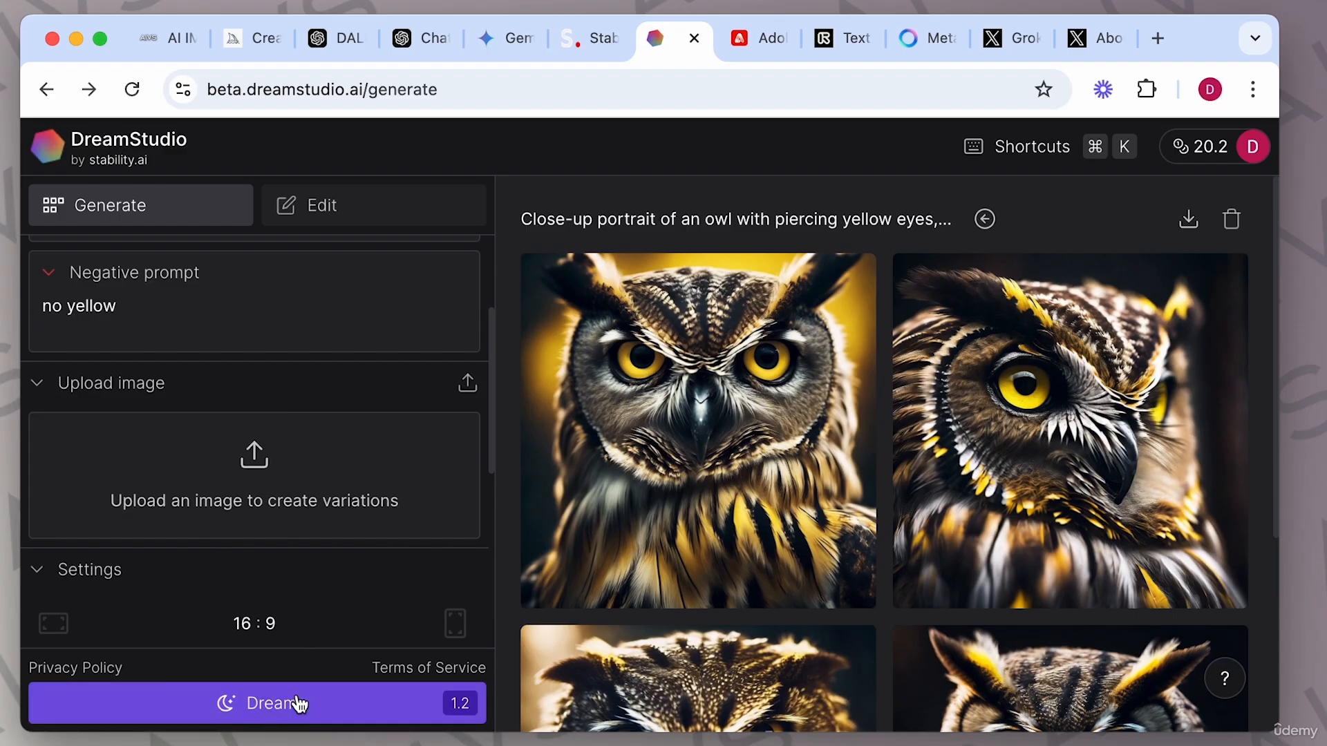
{"action": "scroll", "coordinate": [342, 568], "scroll_direction": "up", "scroll_amount": 2}
{"action": "scroll", "coordinate": [341, 566], "scroll_direction": "down", "scroll_amount": 7}
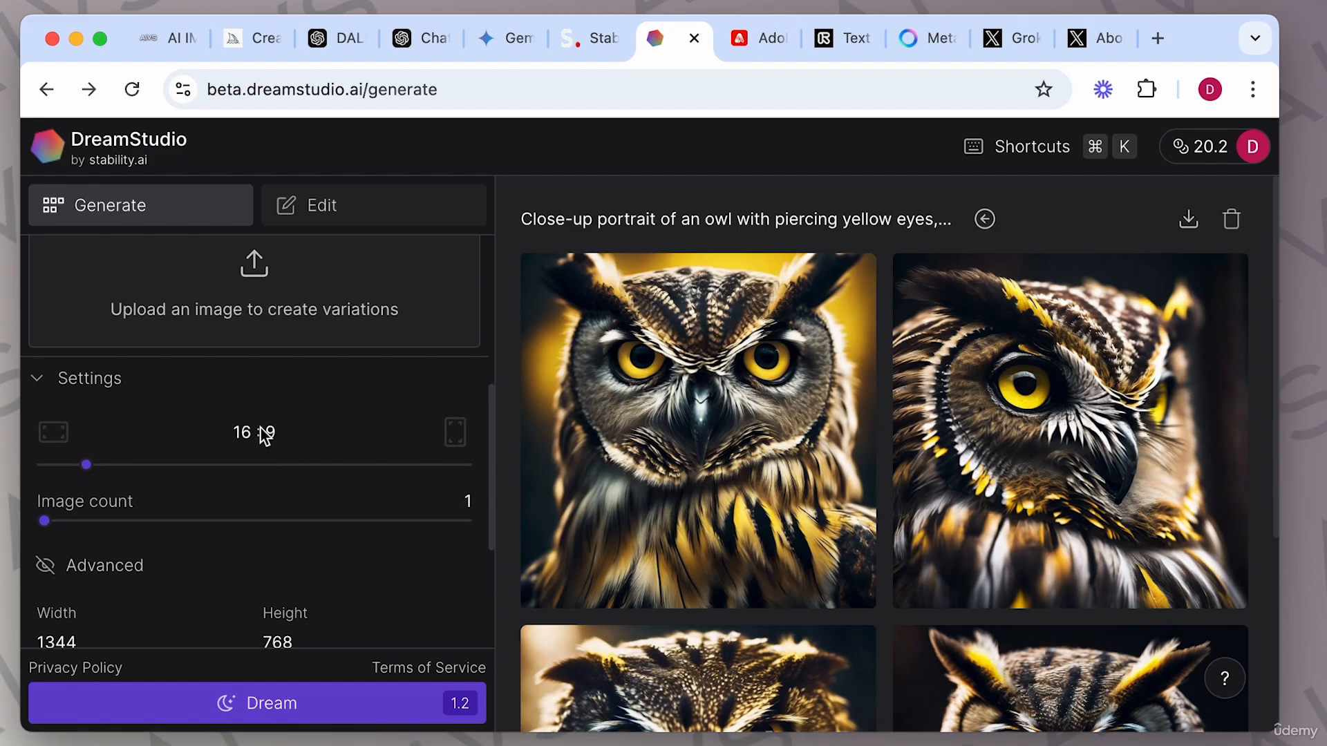
{"action": "scroll", "coordinate": [301, 486], "scroll_direction": "up", "scroll_amount": 3}
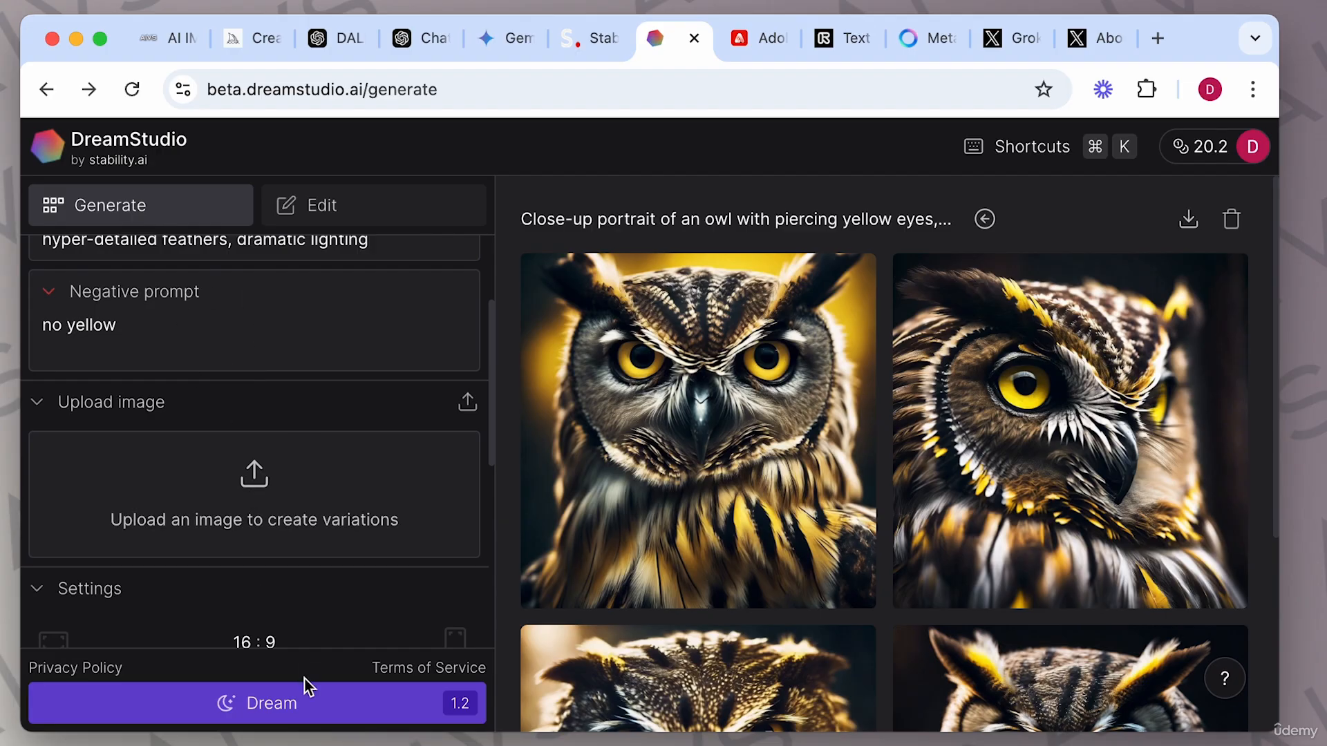
Generate the owl image, open it to view its details, then close the viewer.
{"action": "left_click", "coordinate": [284, 702]}
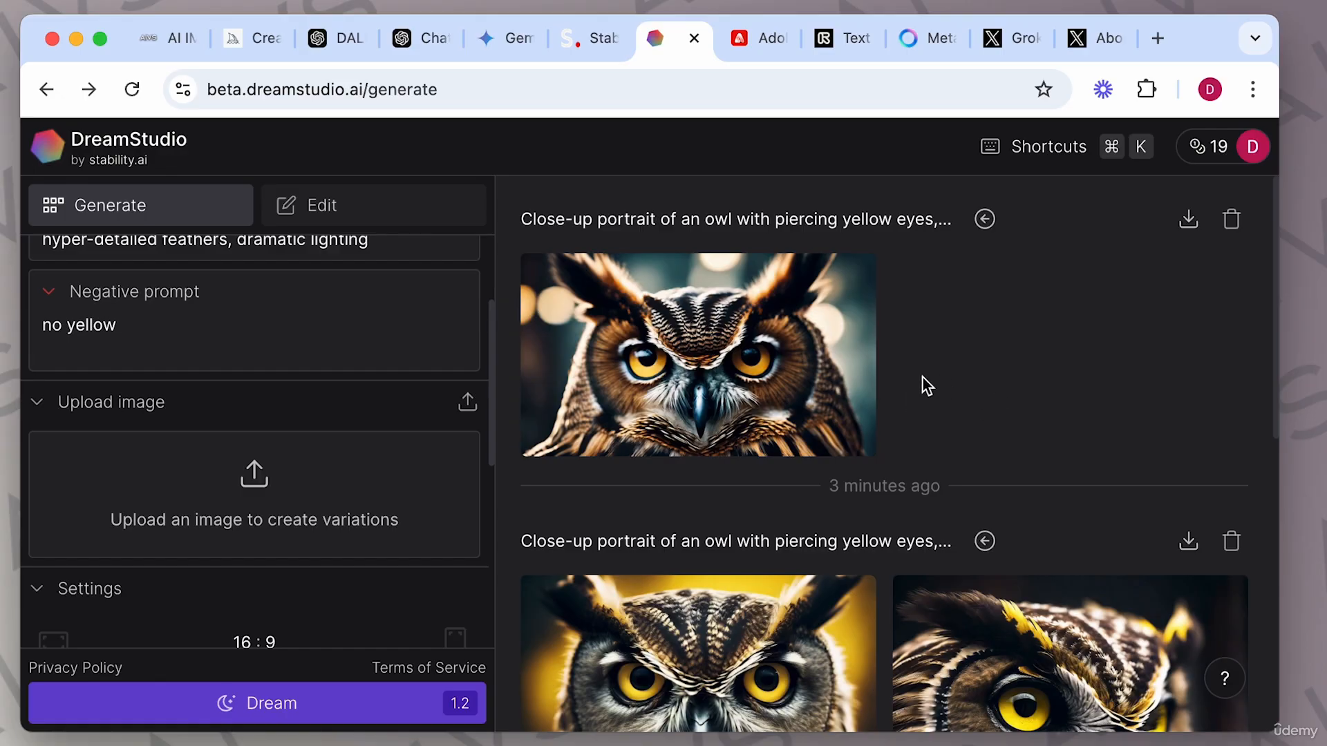
{"action": "left_click", "coordinate": [795, 356]}
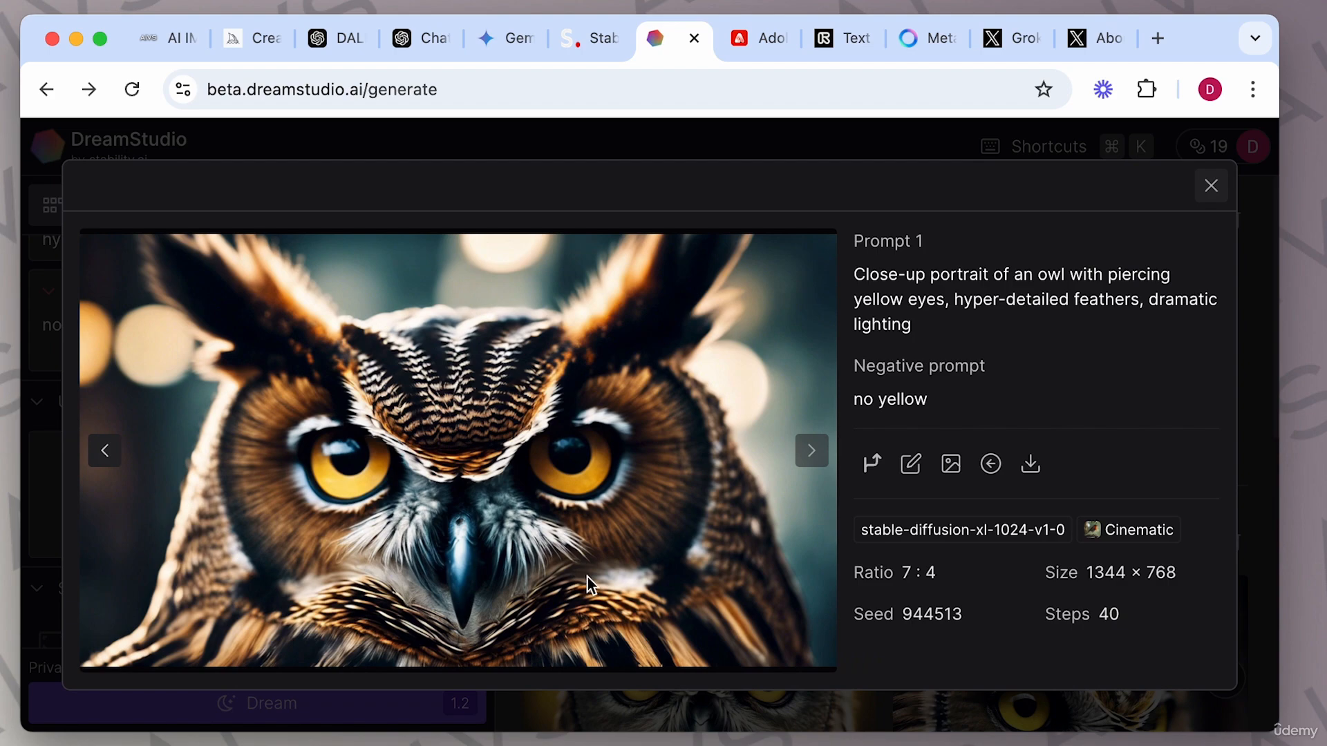
{"action": "left_click", "coordinate": [1249, 393]}
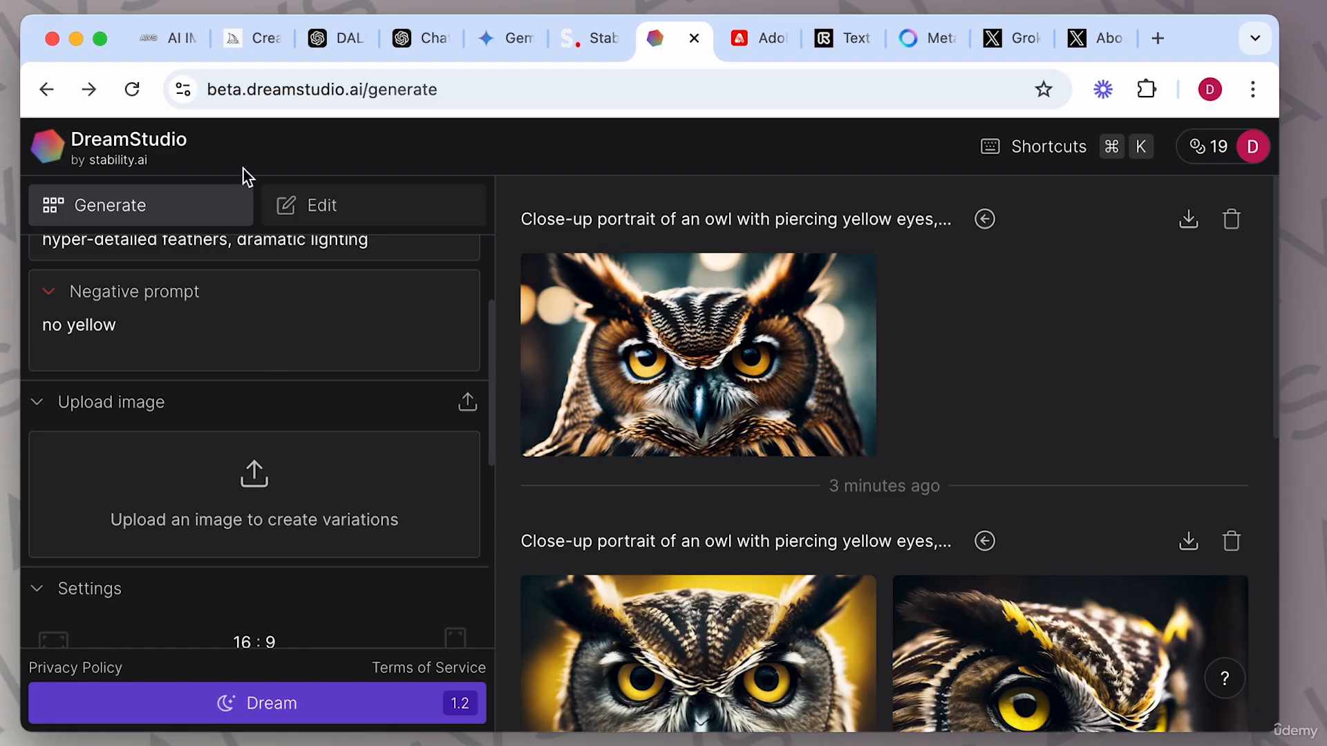
Copy the mountain landscape example prompt from the course page and return to DreamStudio.
{"action": "left_click", "coordinate": [180, 48]}
{"action": "left_click_drag", "start_coordinate": [349, 257], "coordinate": [877, 264]}
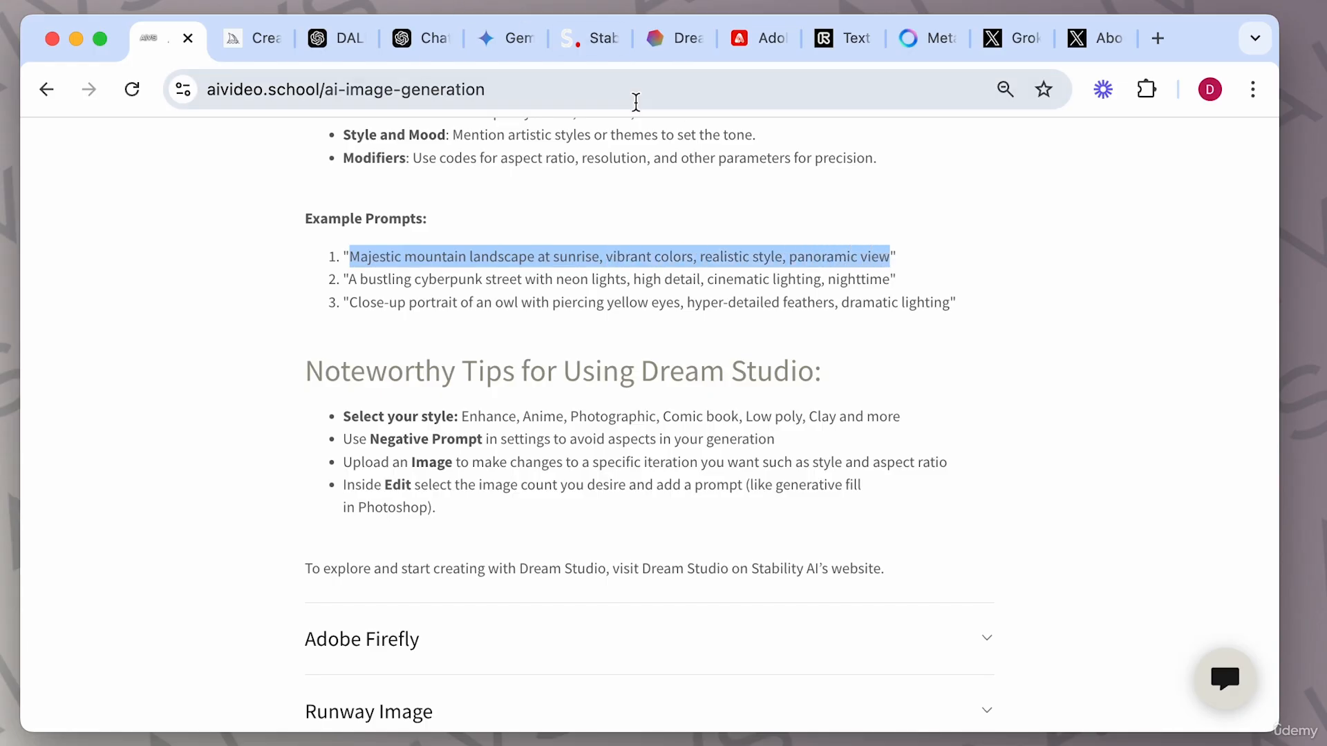
{"action": "left_click", "coordinate": [673, 39]}
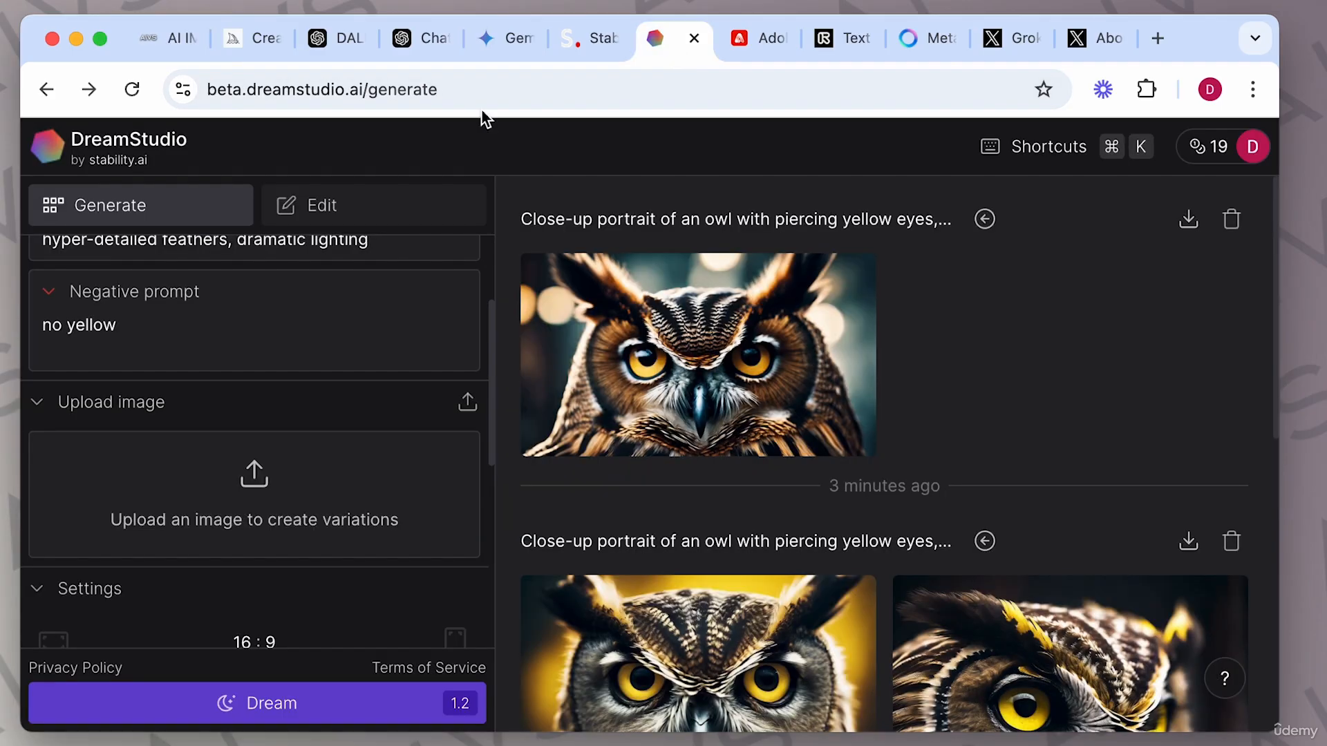
Replace the prompt with the pasted "Majestic mountain landscape at sunrise, vibrant colors, realistic style, panoramic view" text.
{"action": "scroll", "coordinate": [217, 302], "scroll_direction": "up", "scroll_amount": 5}
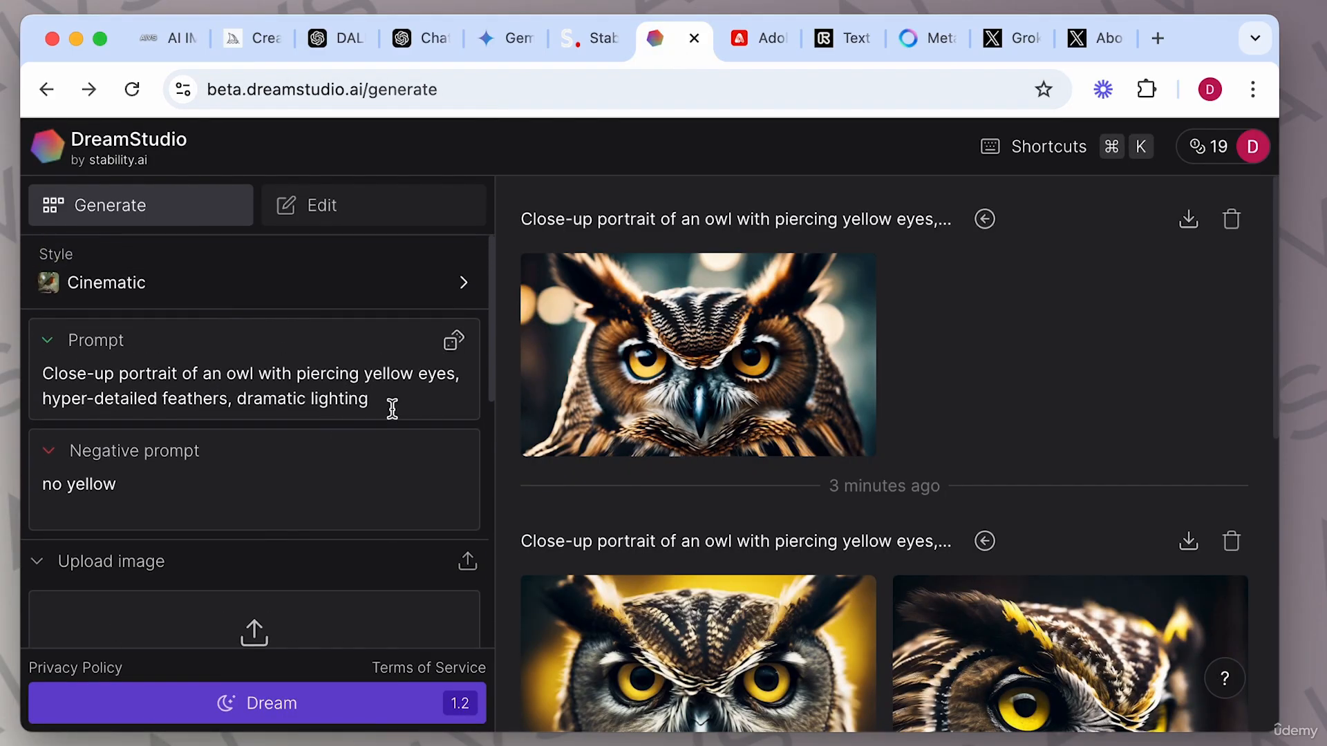
{"action": "key", "text": "super+a"}
{"action": "type", "text": "Majestic mountain landscape at sunrise, vibrant colors, realistic style, panoramic view"}
Change the style to Comic book.
{"action": "left_click", "coordinate": [276, 296]}
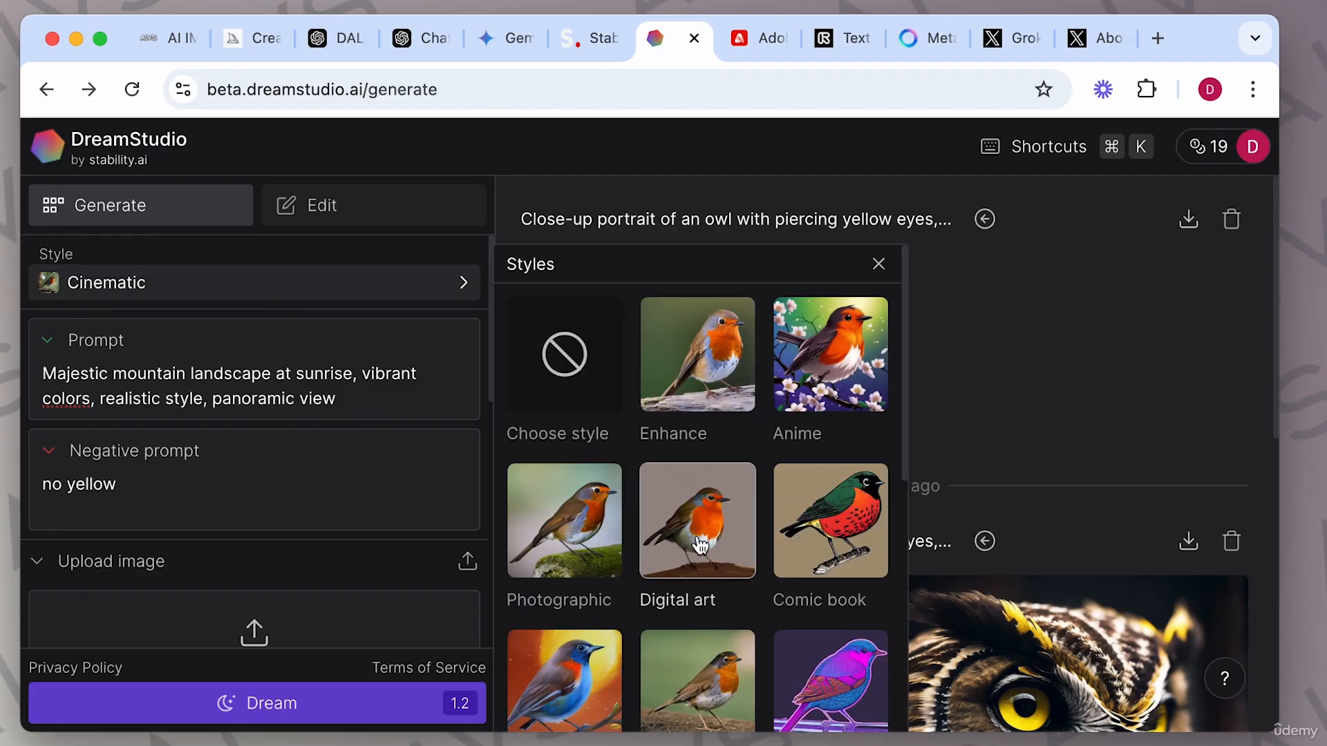
{"action": "scroll", "coordinate": [701, 546], "scroll_direction": "down", "scroll_amount": 2}
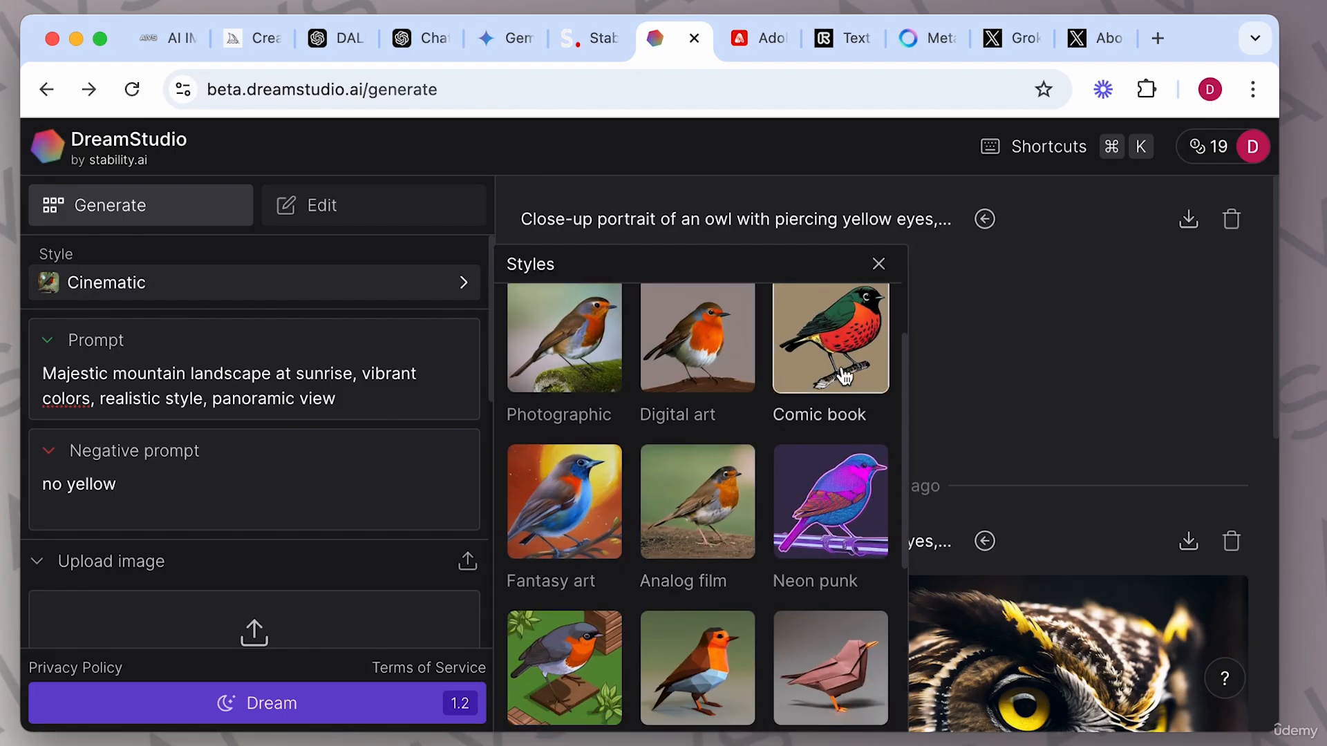
{"action": "left_click", "coordinate": [840, 380]}
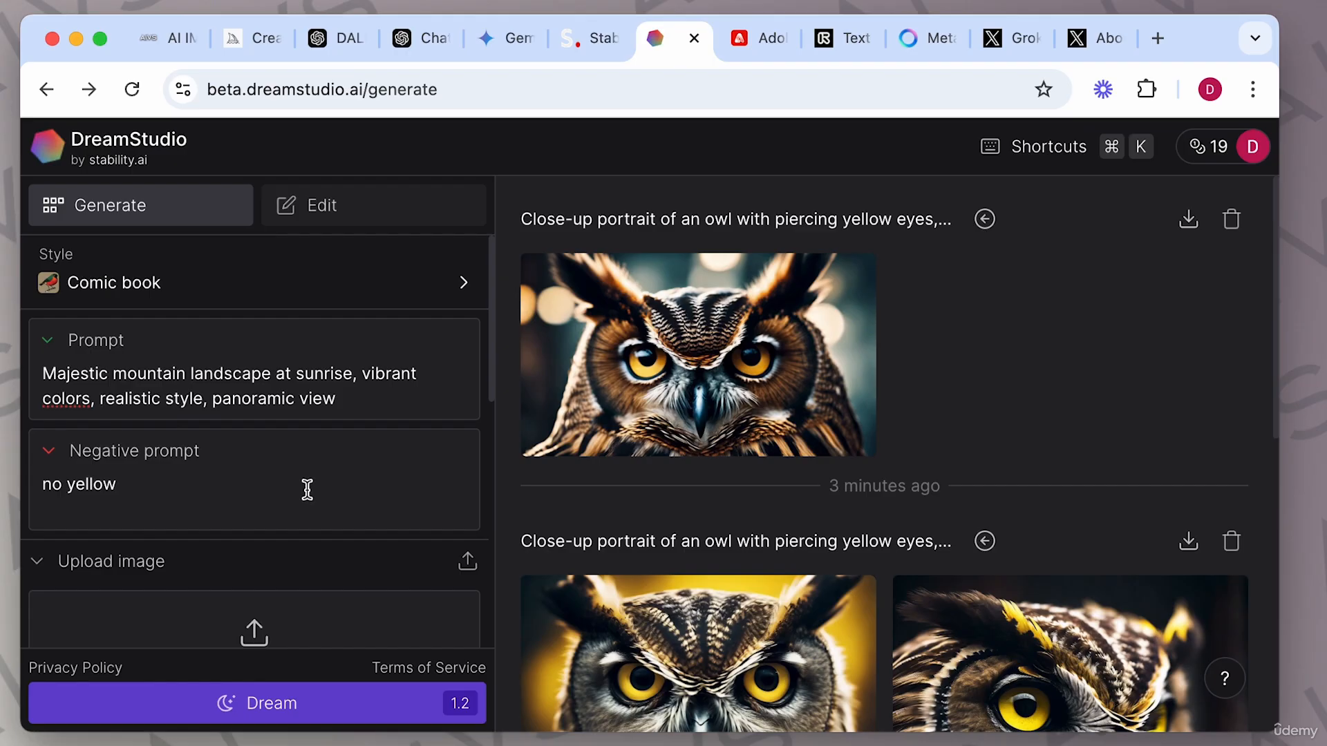
Replace the negative prompt with "no trees" and generate the image.
{"action": "scroll", "coordinate": [237, 477], "scroll_direction": "down", "scroll_amount": 4}
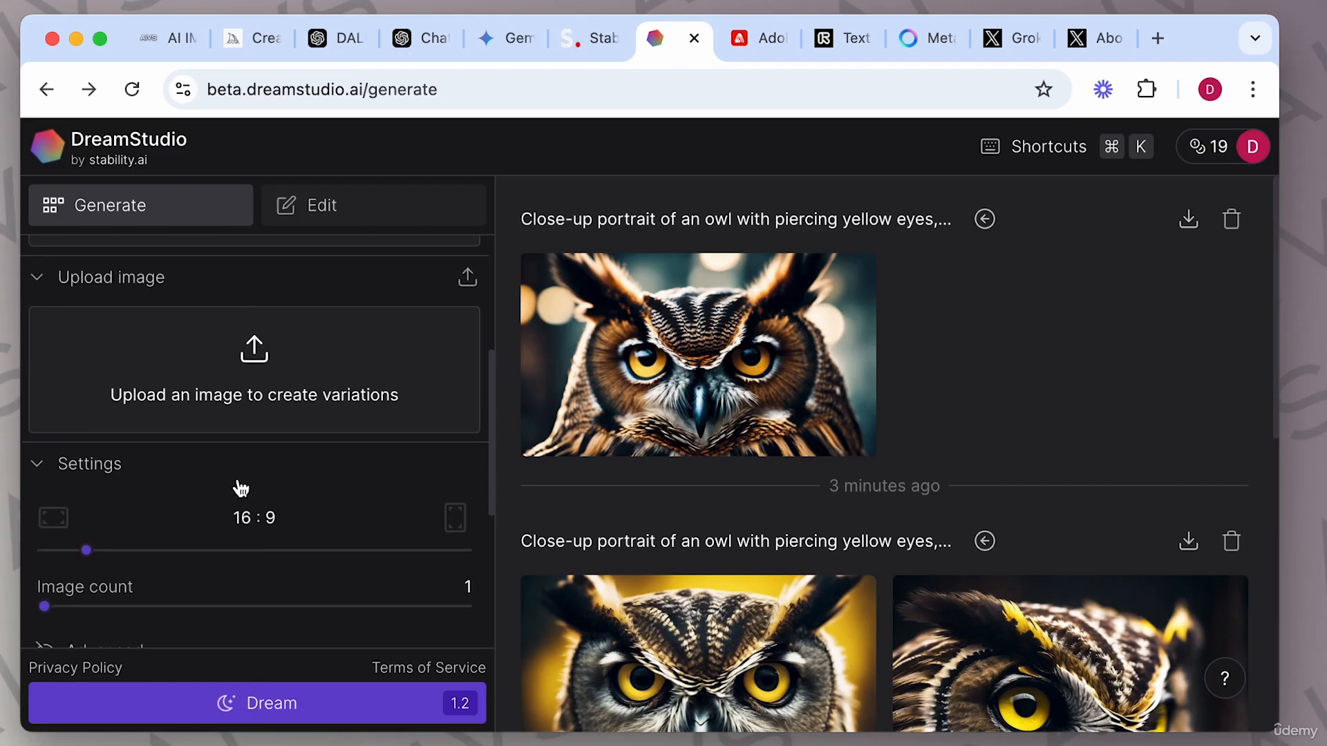
{"action": "left_click_drag", "start_coordinate": [140, 367], "coordinate": [35, 372]}
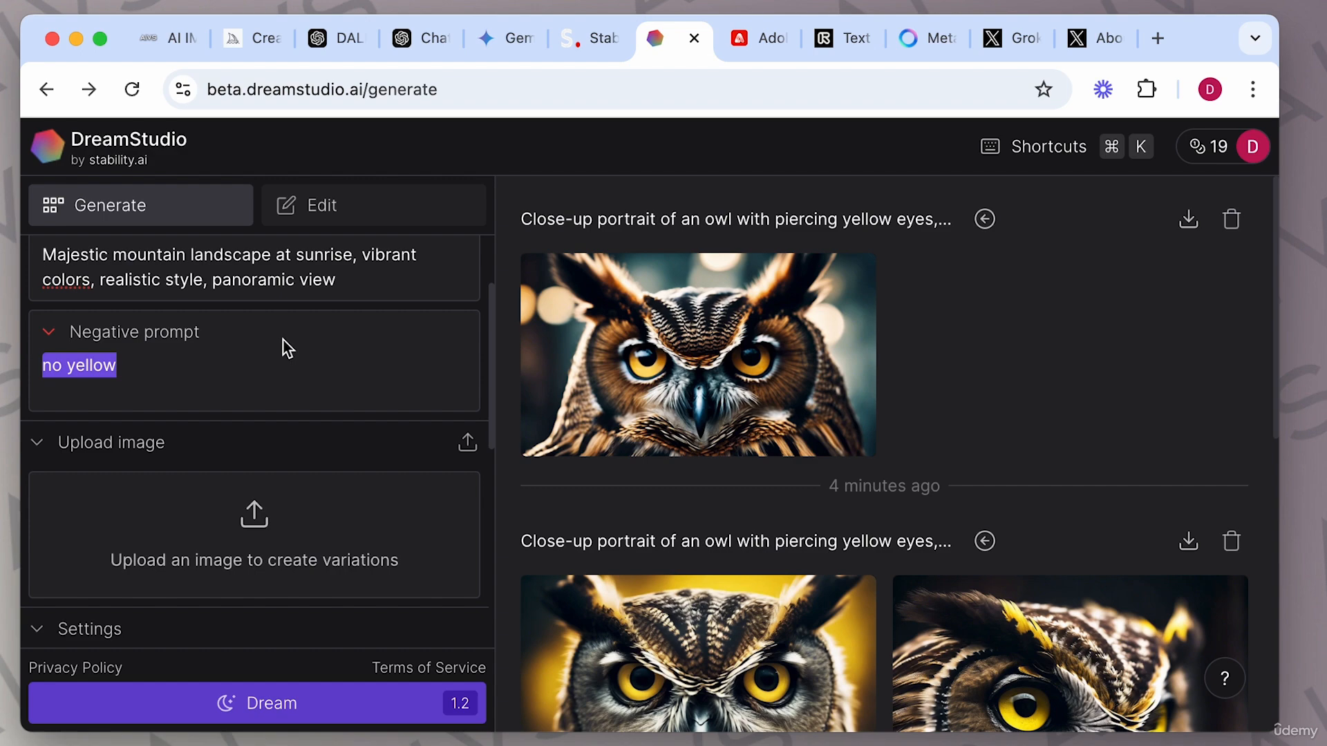
{"action": "type", "text": "no trees"}
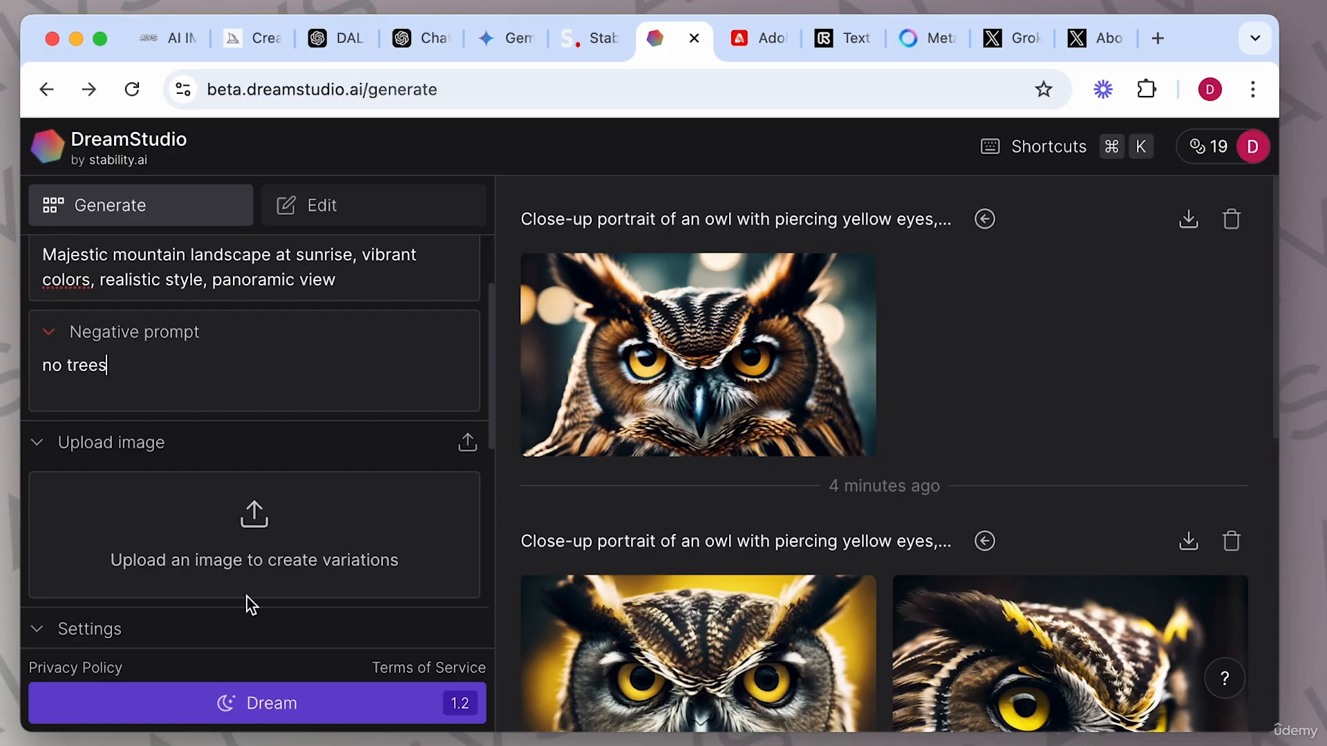
{"action": "left_click", "coordinate": [280, 715]}
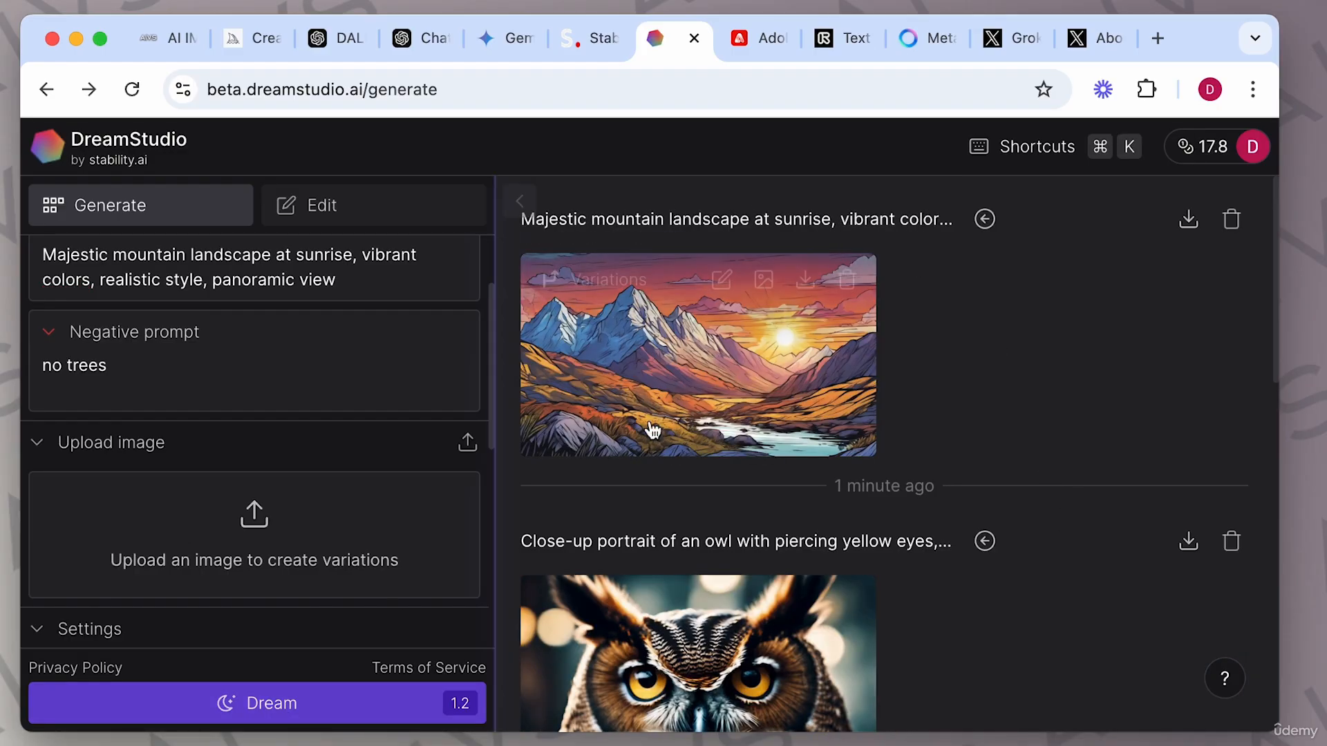
Open the generated mountain image to view its details, then close the viewer.
{"action": "left_click", "coordinate": [765, 373]}
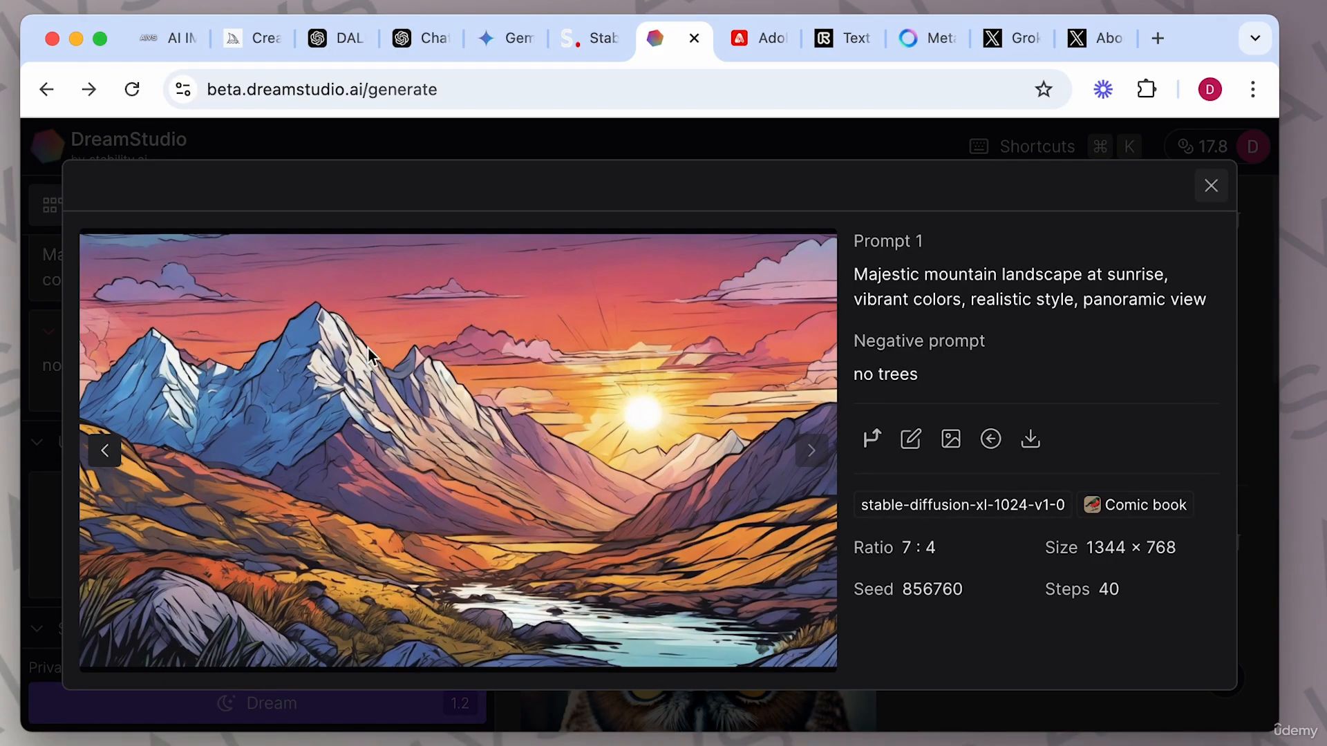
{"action": "left_click", "coordinate": [1210, 185]}
Clear the negative prompt and generate another mountain image.
{"action": "key", "text": "super+a"}
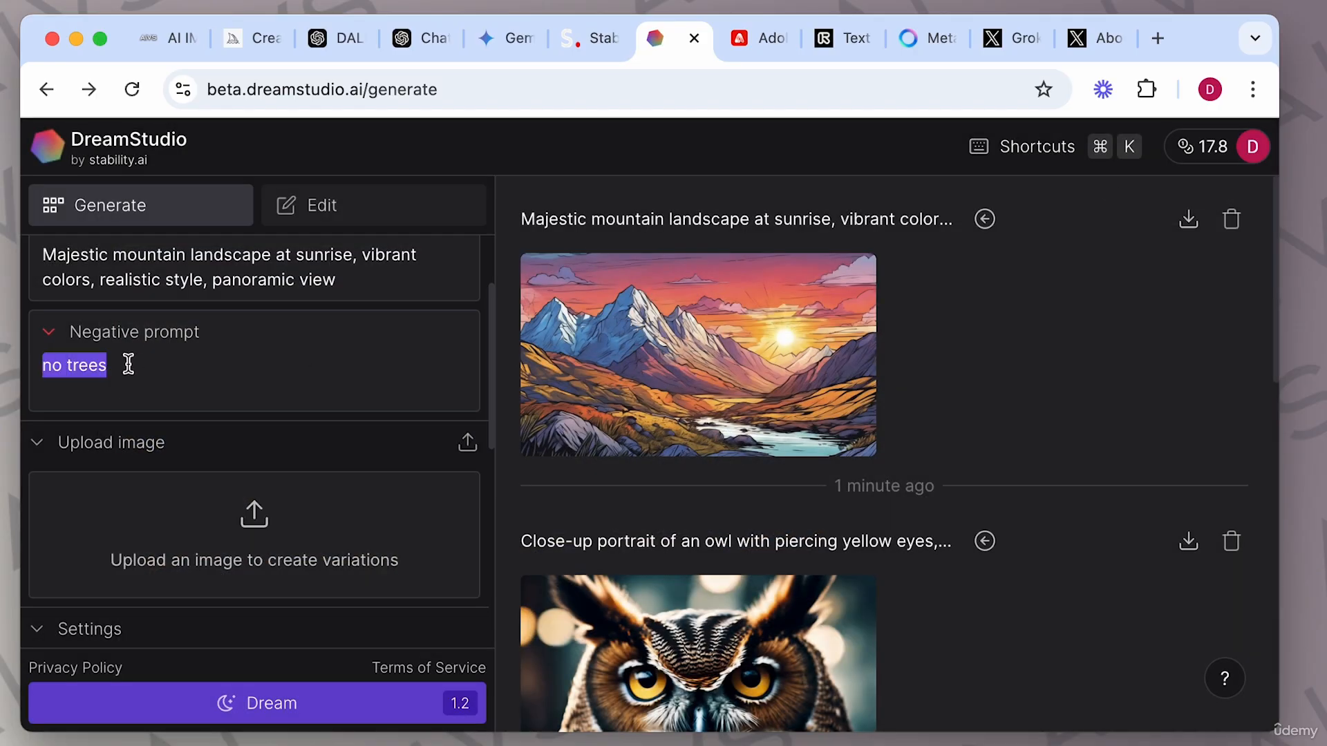
{"action": "key", "text": "BackSpace"}
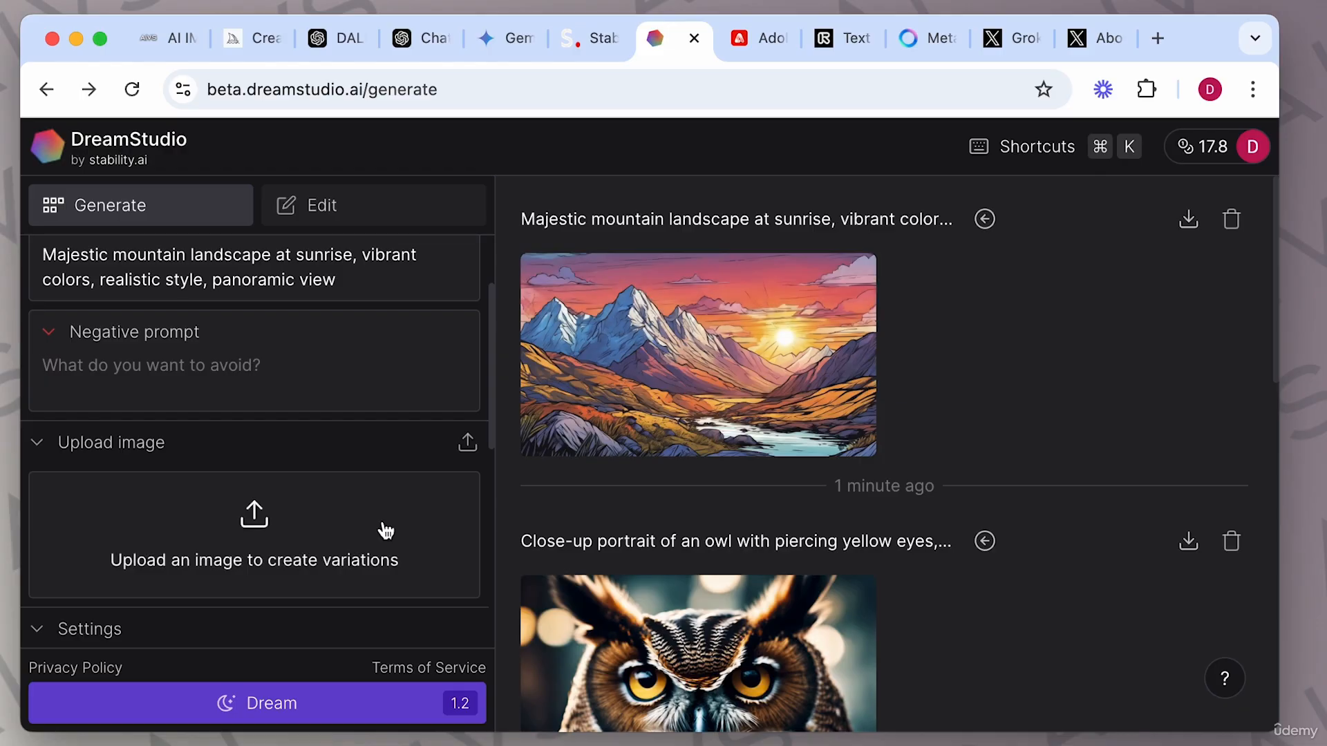
{"action": "left_click", "coordinate": [286, 717]}
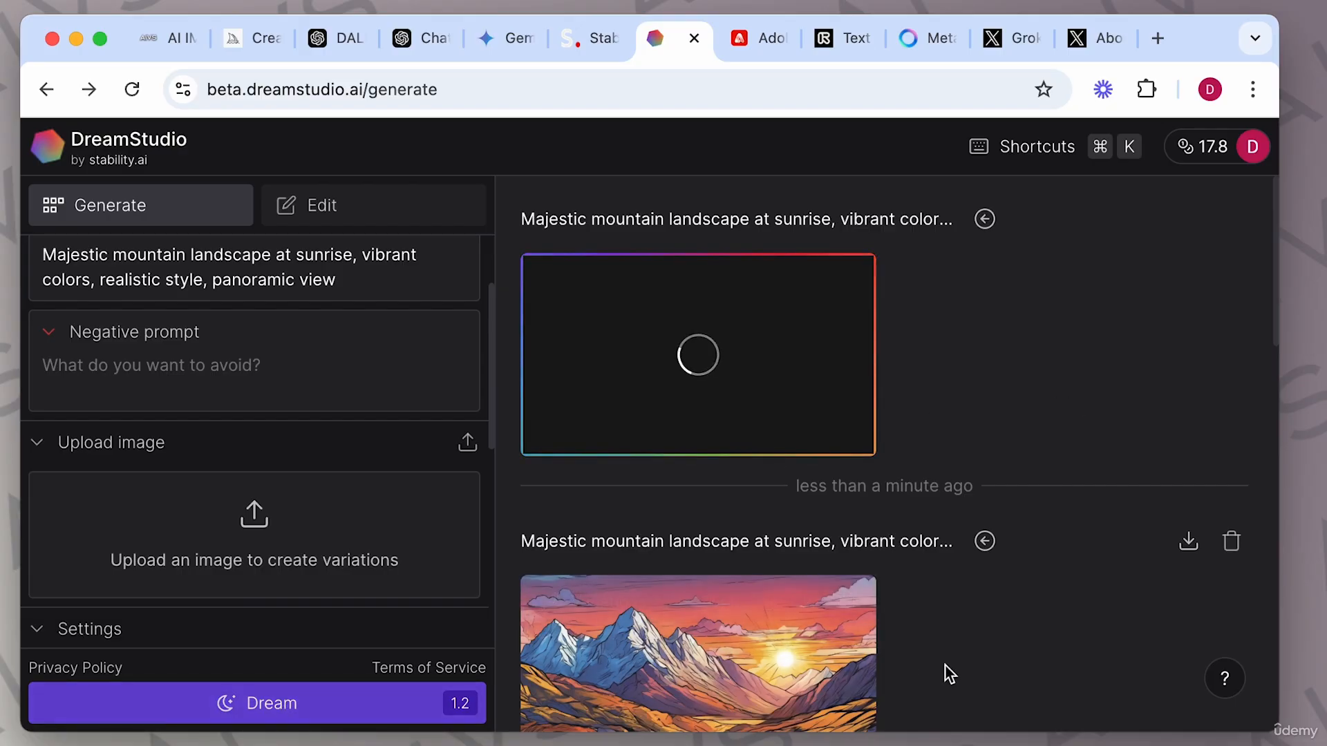
Open the new mountain image to view its details, then close the viewer.
{"action": "scroll", "coordinate": [947, 669], "scroll_direction": "down", "scroll_amount": 1}
{"action": "mouse_move", "coordinate": [724, 549]}
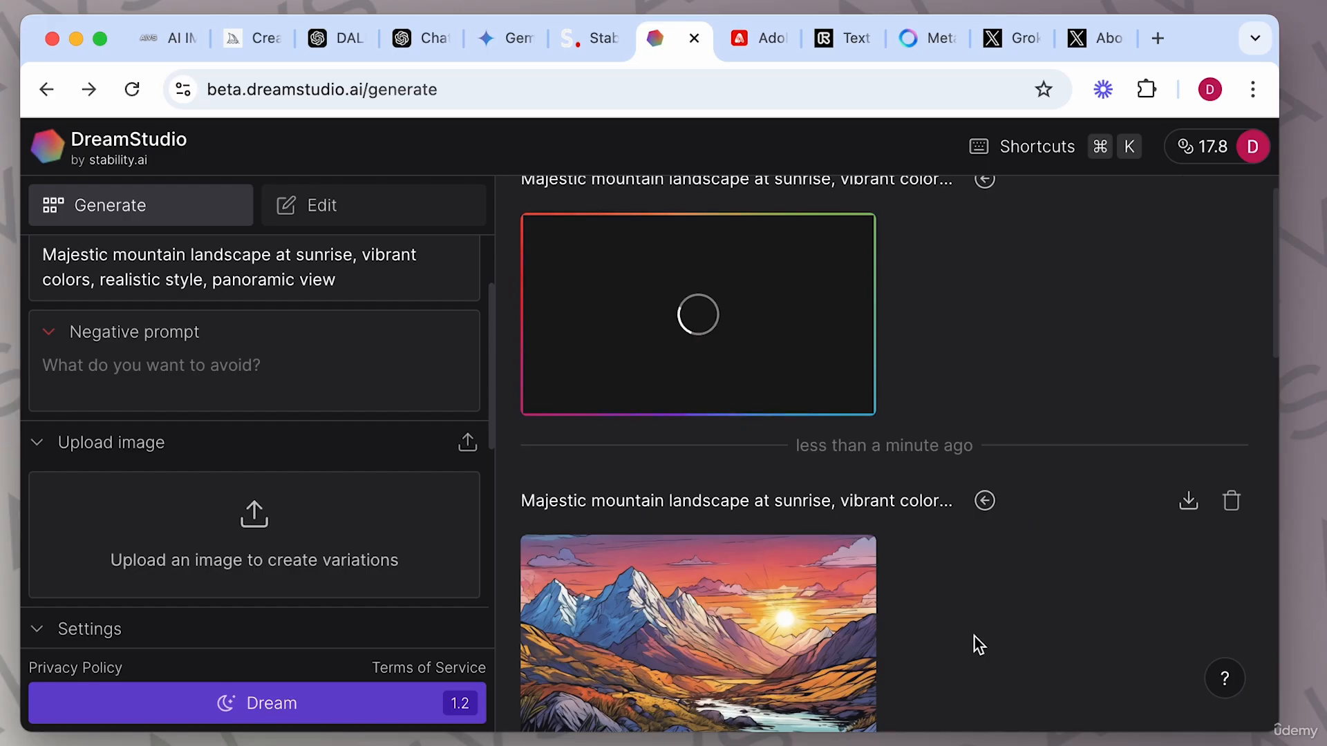
{"action": "scroll", "coordinate": [974, 636], "scroll_direction": "down", "scroll_amount": 1}
{"action": "scroll", "coordinate": [974, 636], "scroll_direction": "up", "scroll_amount": 1}
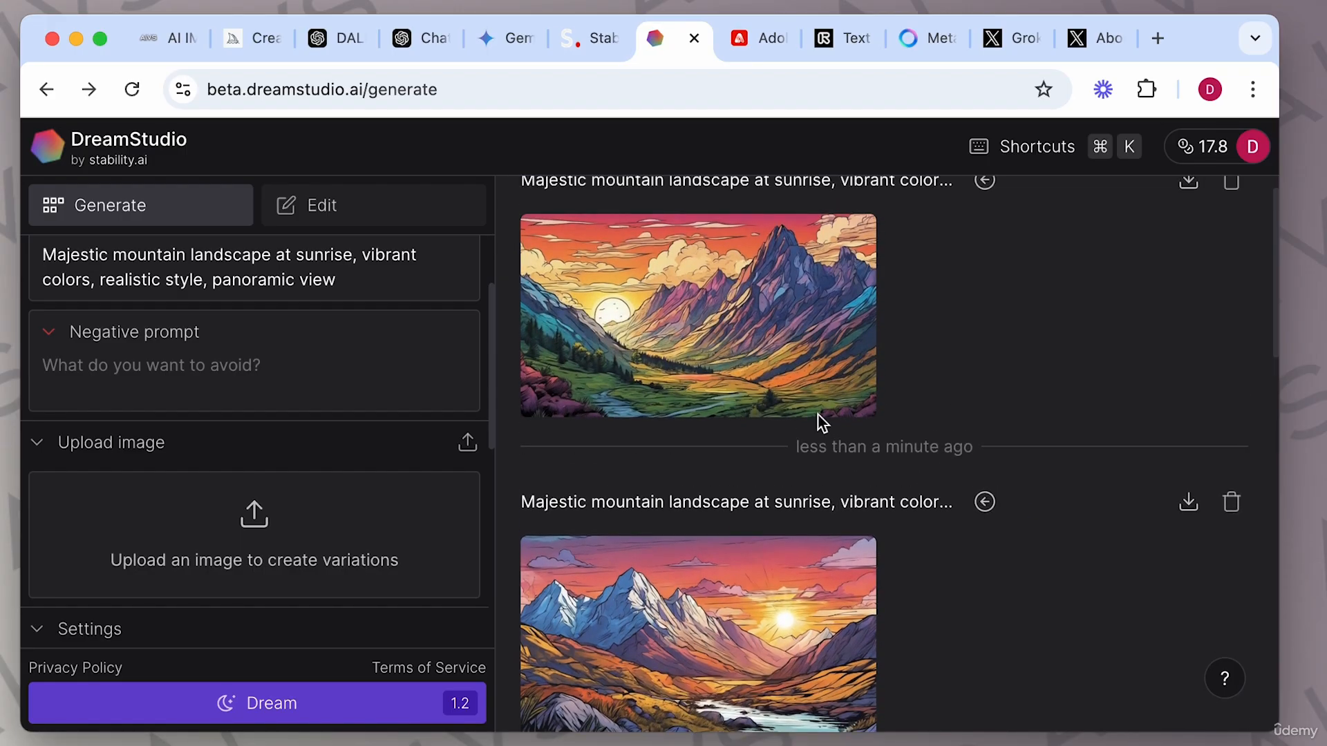
{"action": "left_click", "coordinate": [736, 354]}
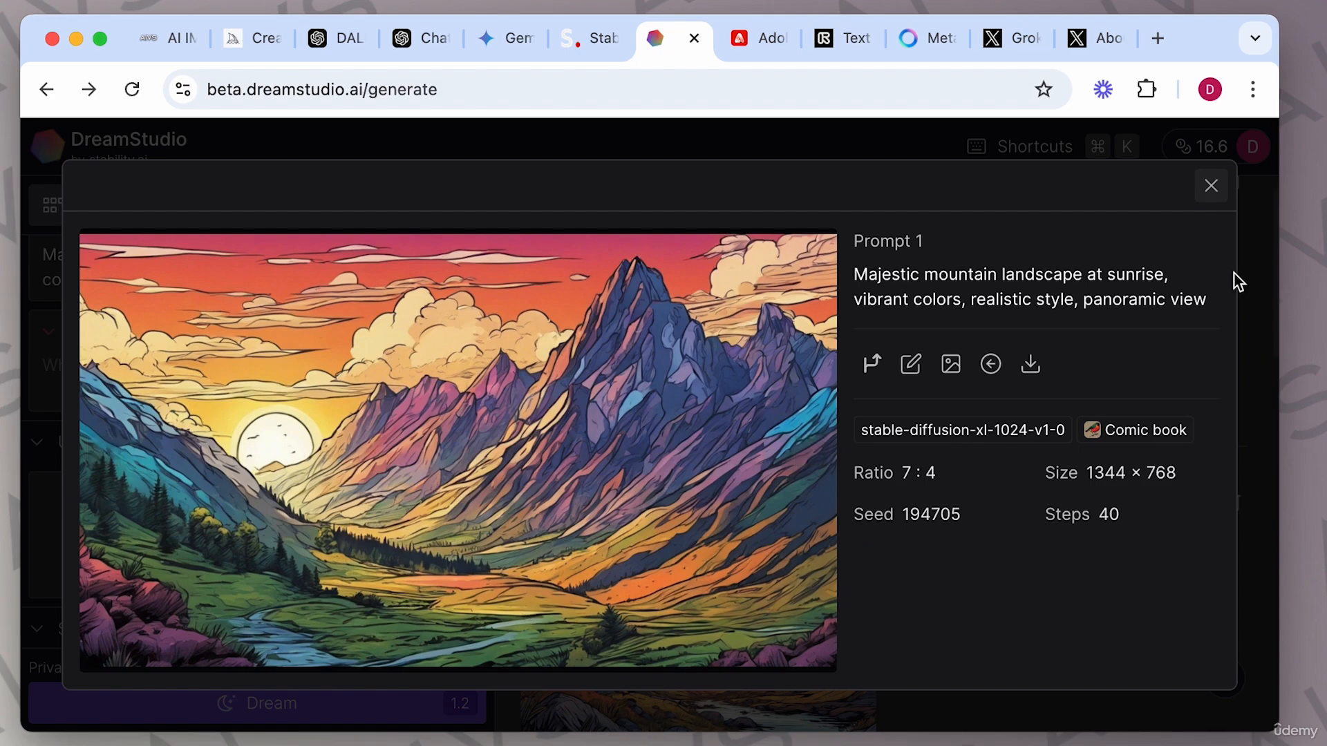
{"action": "left_click", "coordinate": [1210, 186]}
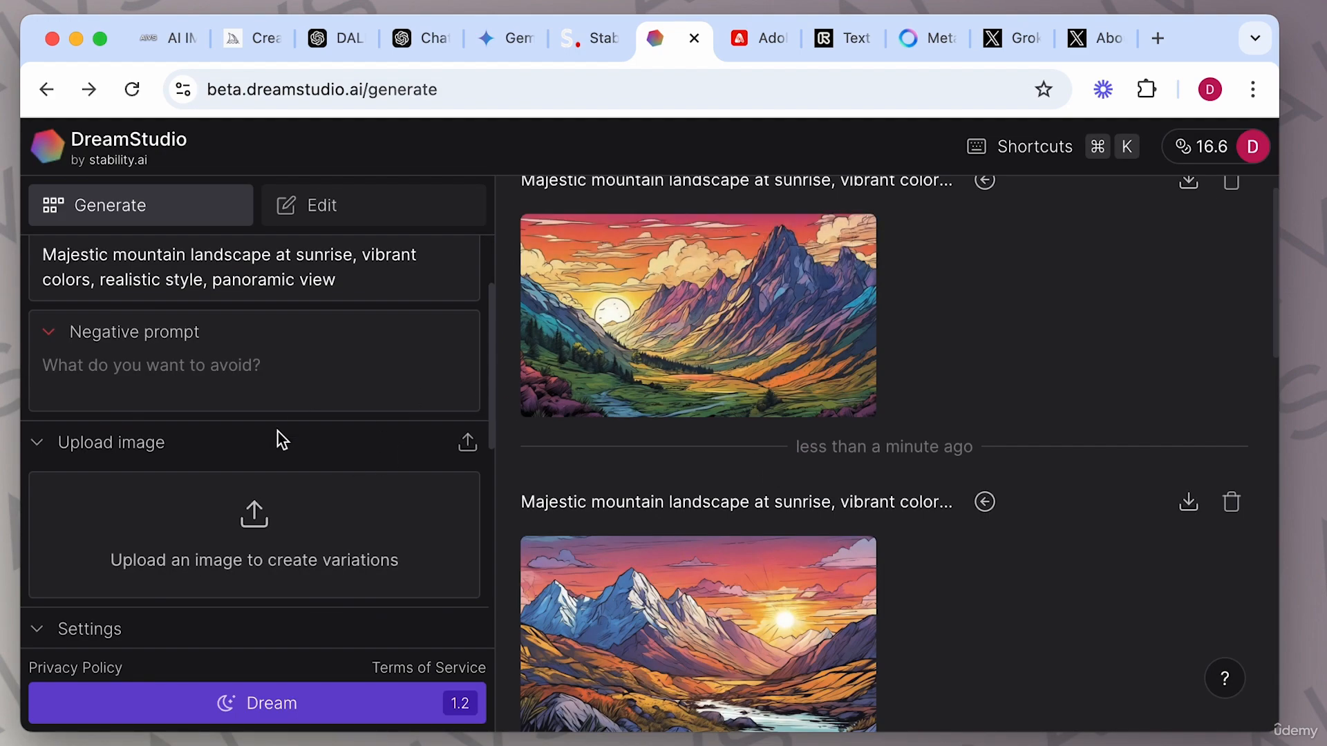
Download the latest mountain image and load it as the source image for variations.
{"action": "mouse_move", "coordinate": [838, 284]}
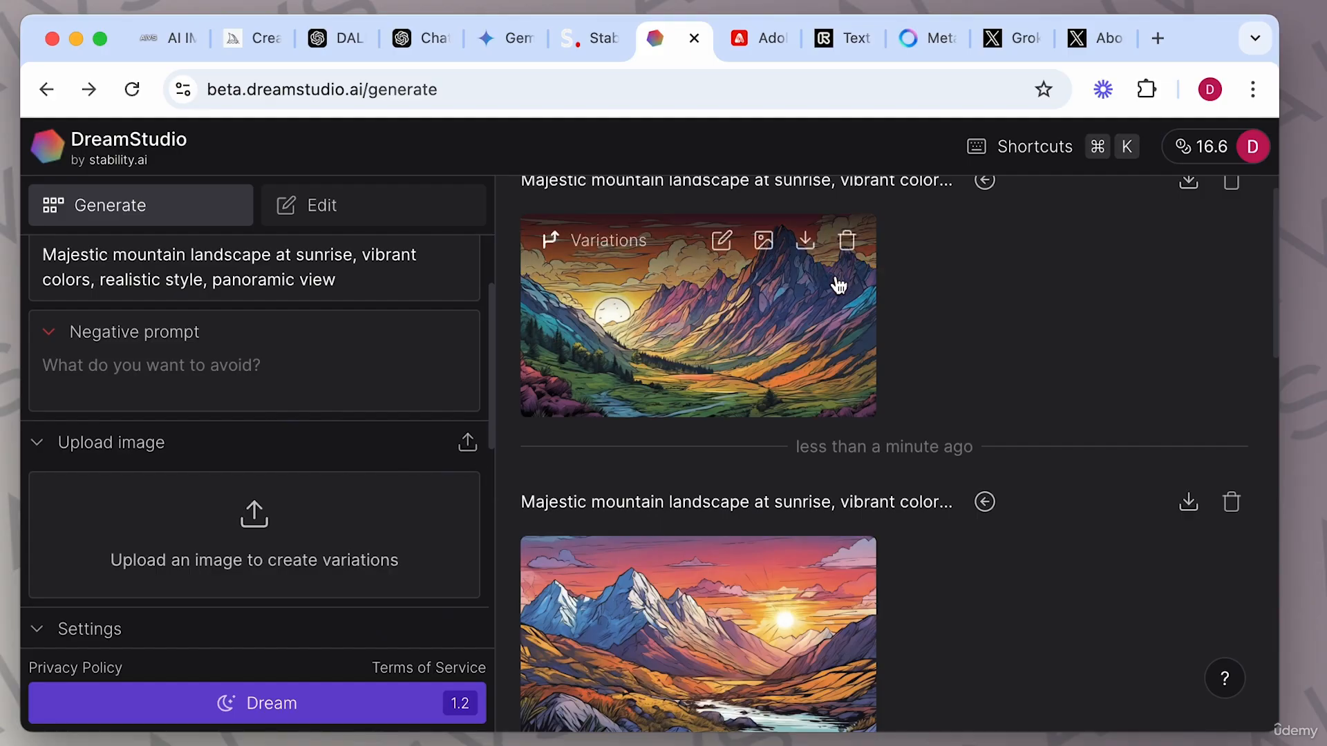
{"action": "left_click", "coordinate": [806, 243]}
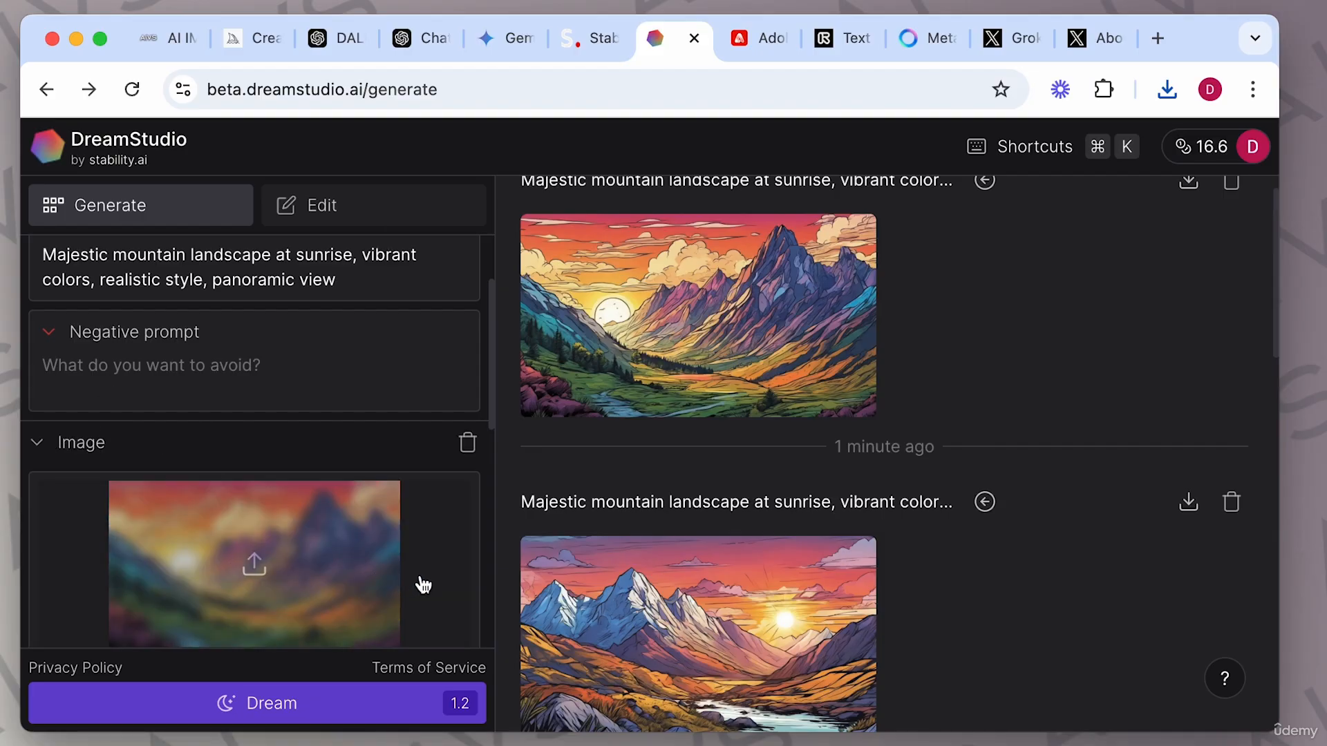
Set the source image strength to 21%.
{"action": "scroll", "coordinate": [423, 586], "scroll_direction": "down", "scroll_amount": 3}
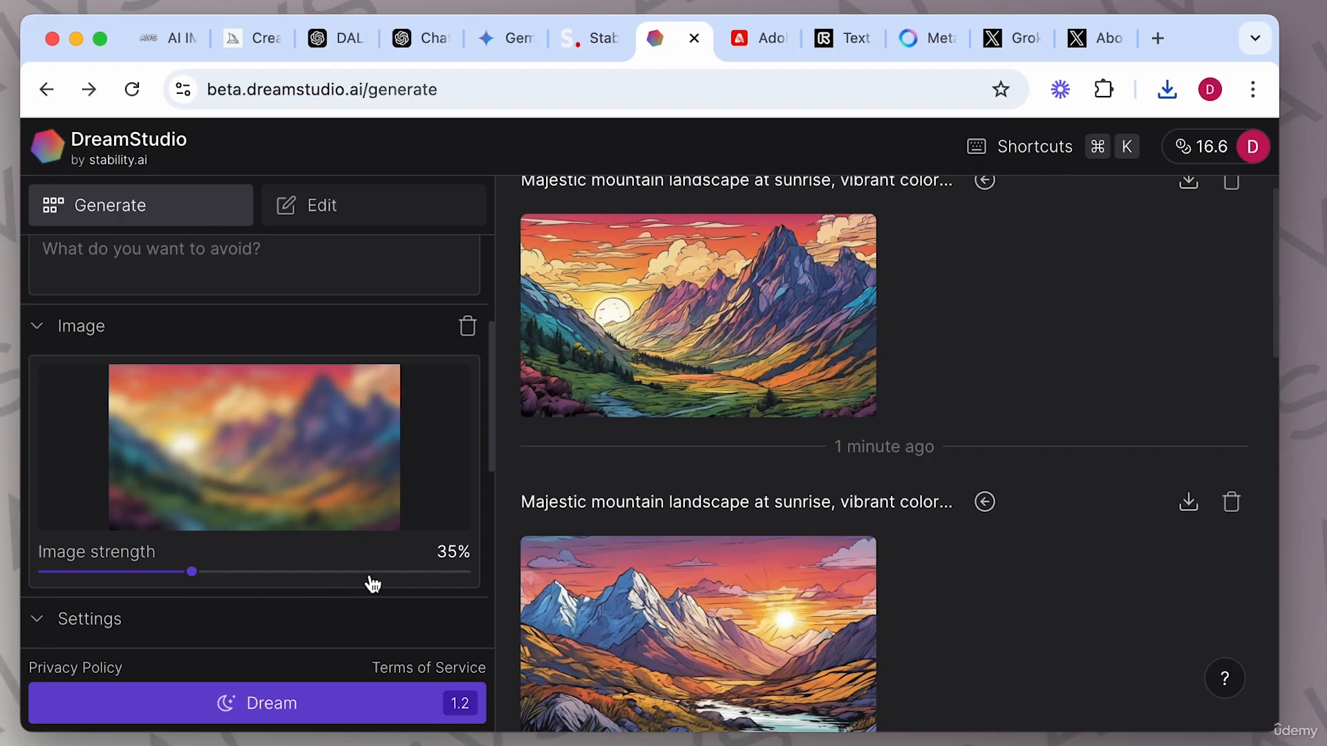
{"action": "left_click_drag", "start_coordinate": [438, 582], "coordinate": [482, 584]}
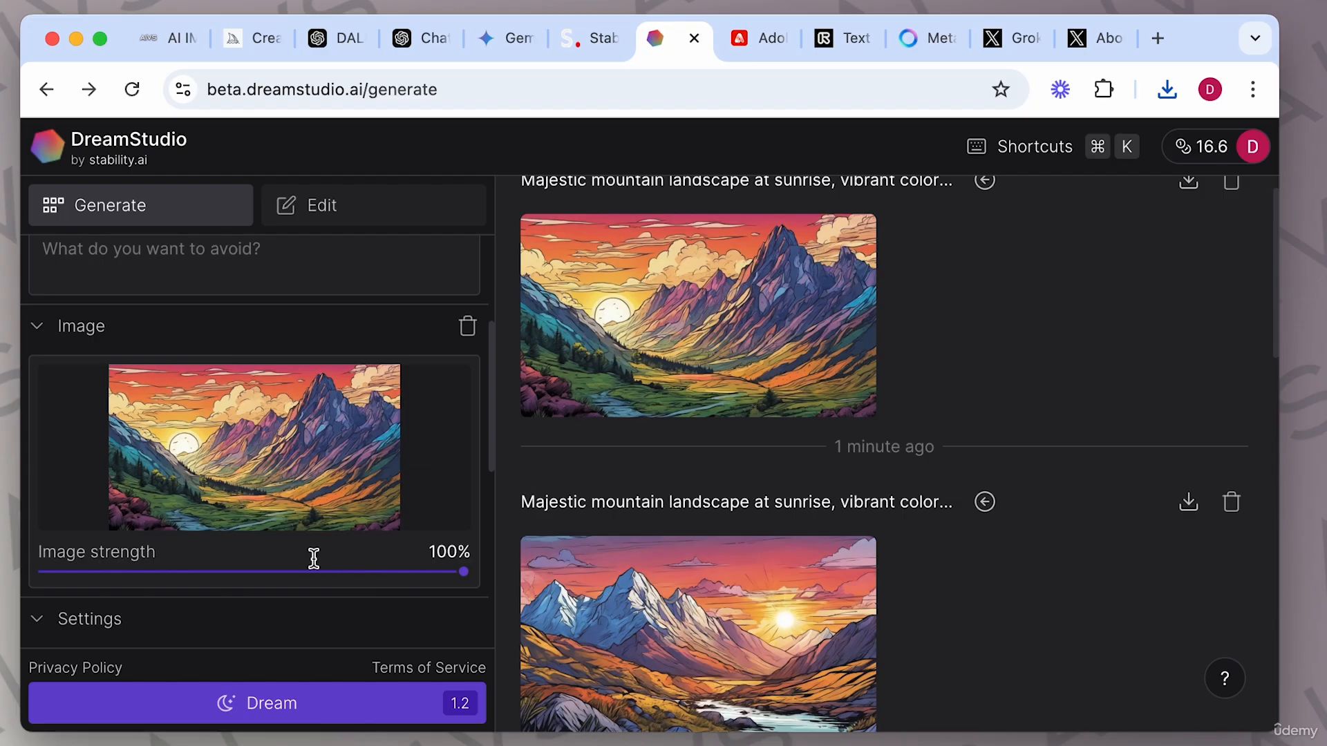
{"action": "left_click", "coordinate": [133, 573]}
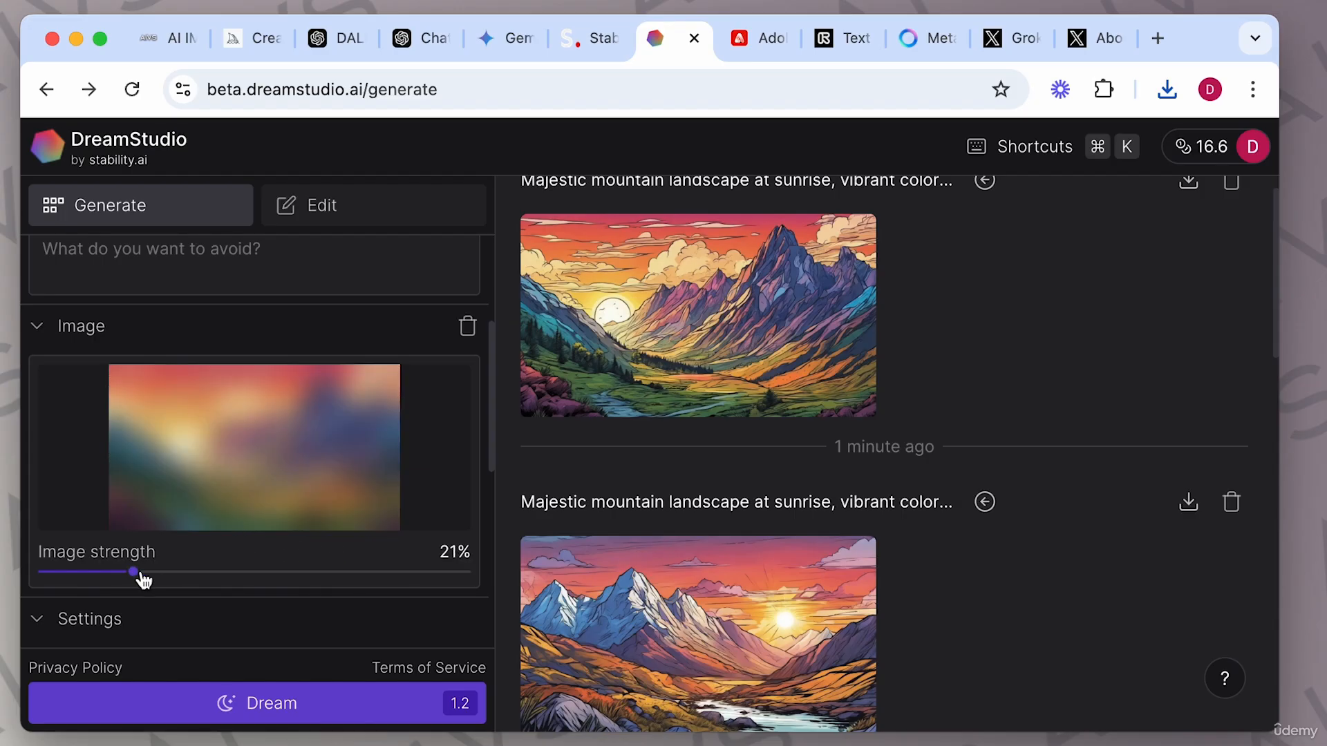
Set the image strength to 53% and change the prompt to 'Majestic mountain landscape bright at sunny'.
{"action": "left_click", "coordinate": [267, 572]}
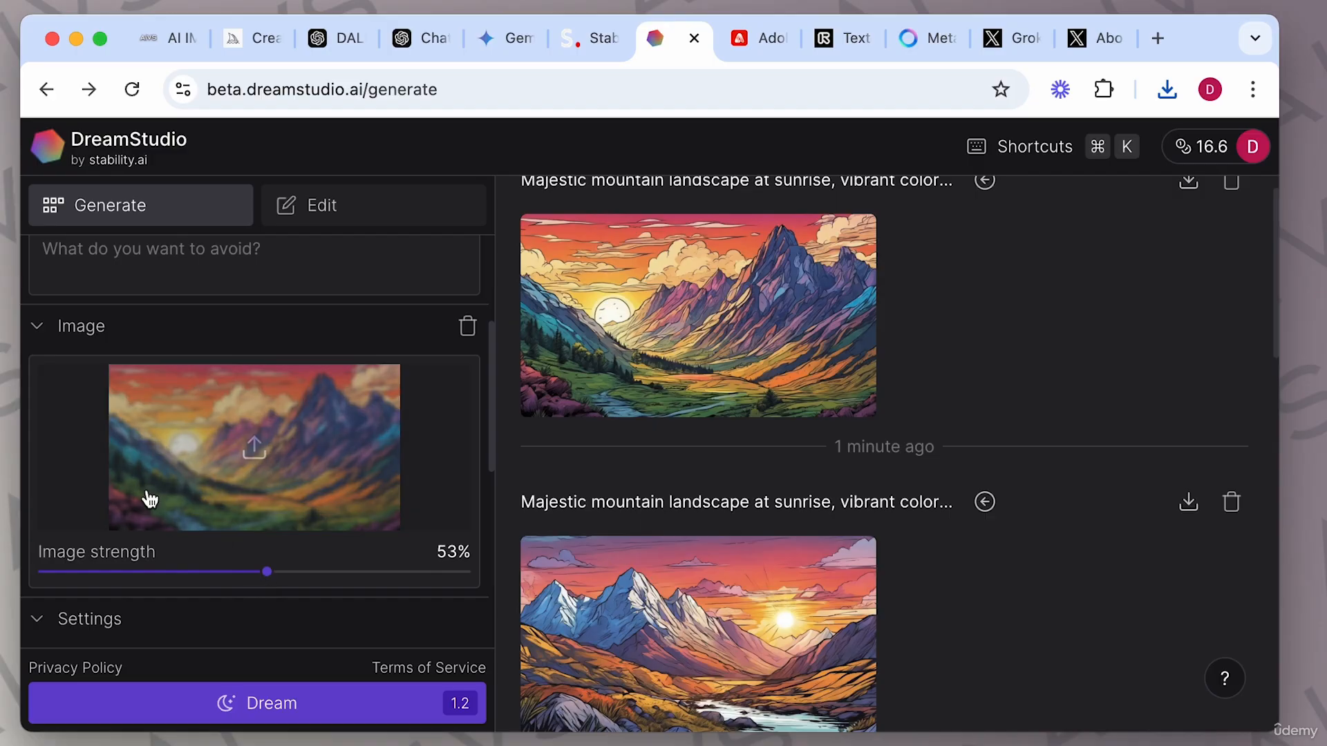
{"action": "scroll", "coordinate": [84, 441], "scroll_direction": "up", "scroll_amount": 2}
{"action": "scroll", "coordinate": [84, 440], "scroll_direction": "up", "scroll_amount": 3}
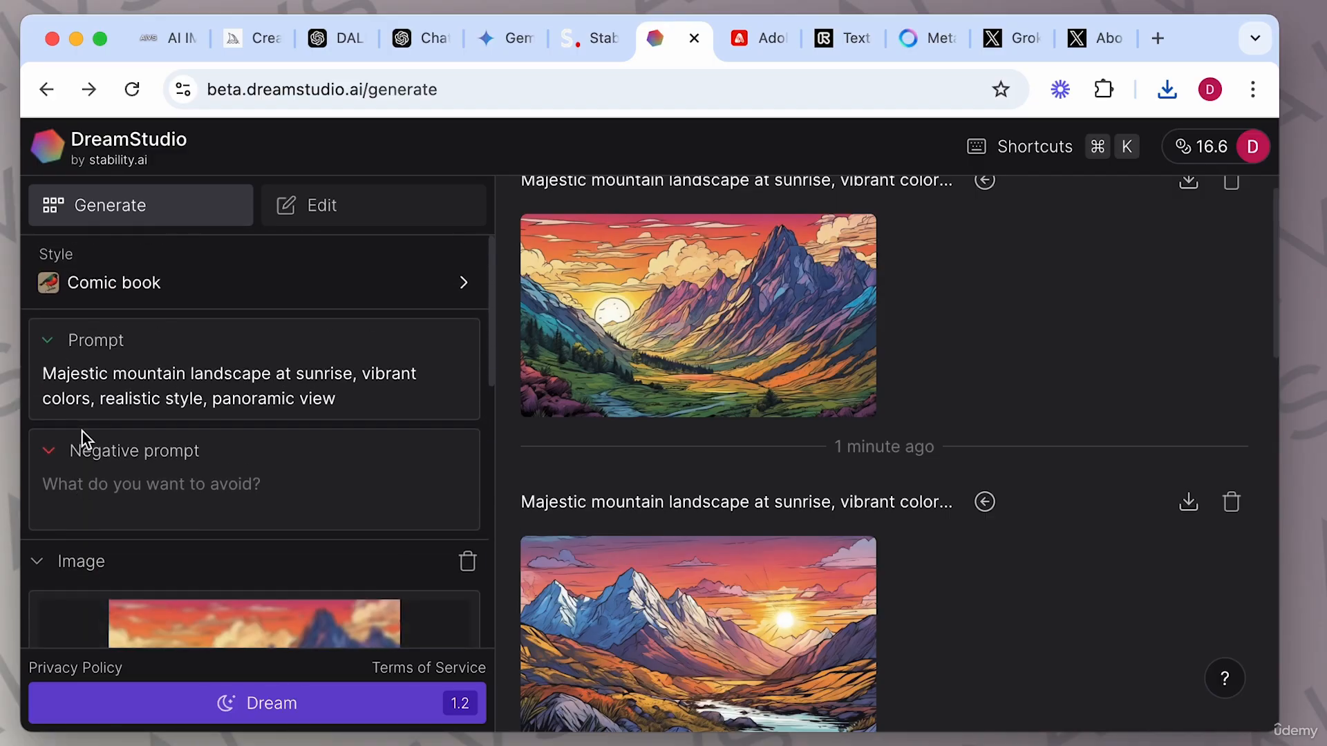
{"action": "left_click_drag", "start_coordinate": [355, 406], "coordinate": [275, 374]}
{"action": "type", "text": "bright at sunny"}
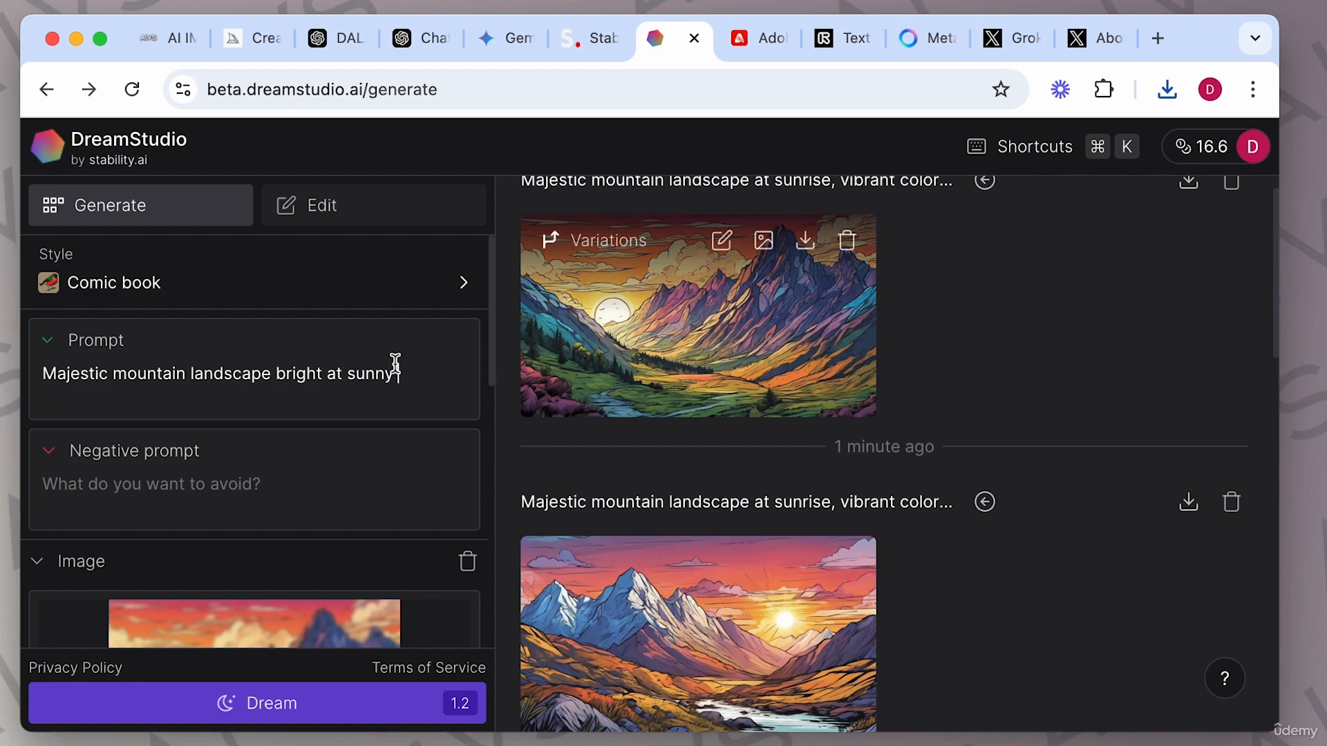
Enter 'no trees' as the negative prompt and generate a new mountain image.
{"action": "left_click", "coordinate": [143, 482]}
{"action": "type", "text": "no trees"}
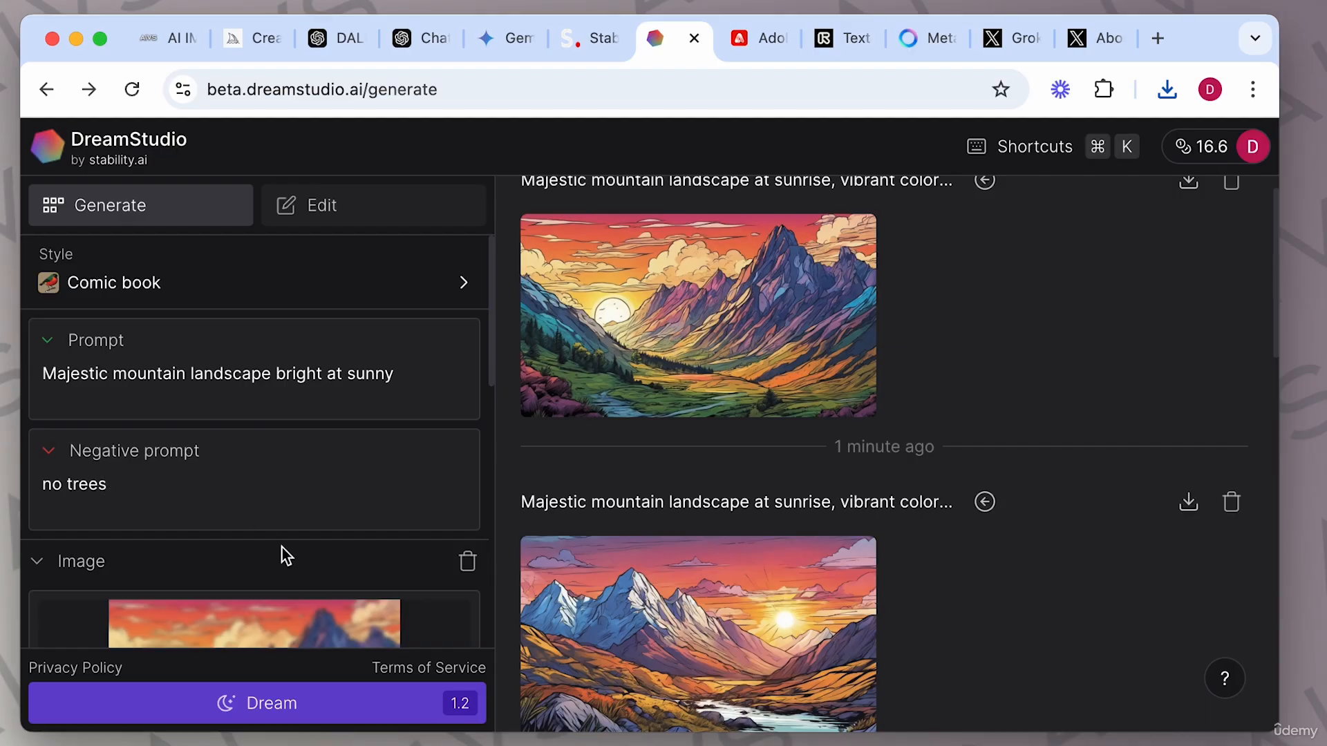
{"action": "scroll", "coordinate": [283, 551], "scroll_direction": "down", "scroll_amount": 3}
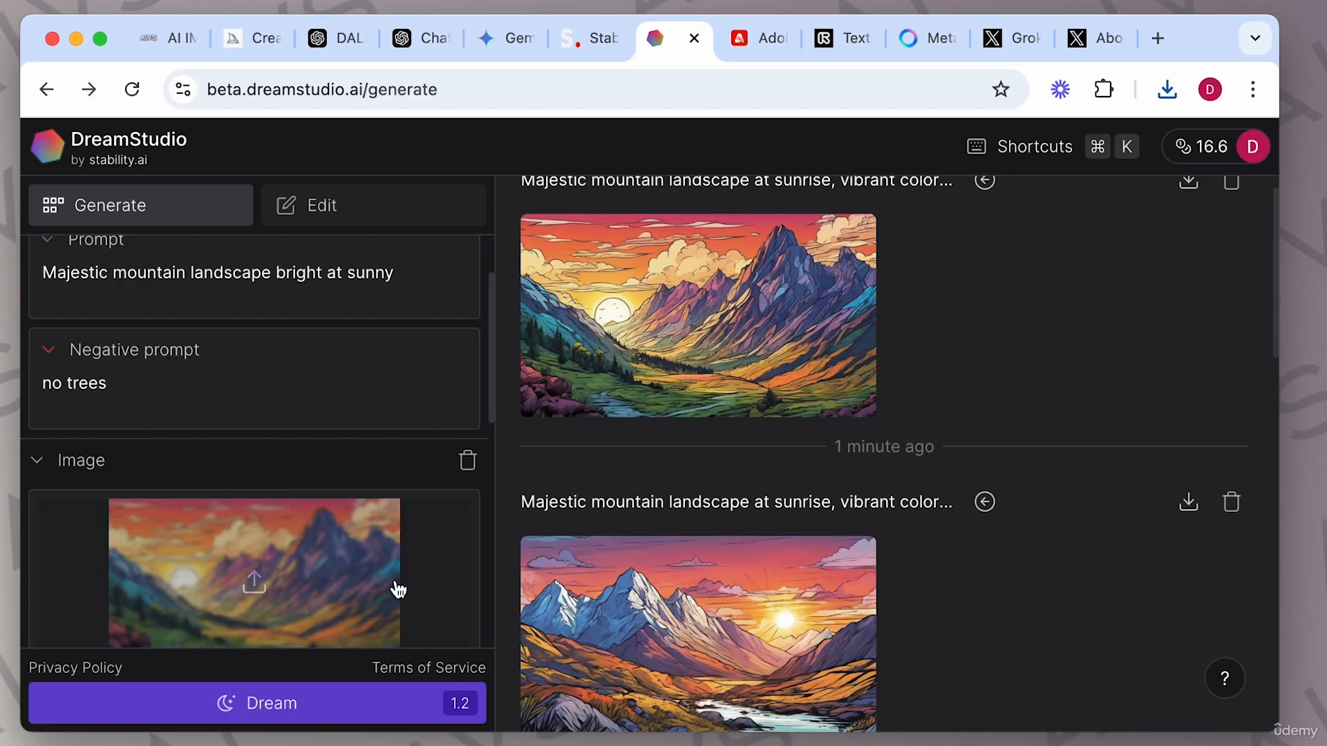
{"action": "scroll", "coordinate": [415, 598], "scroll_direction": "down", "scroll_amount": 2}
{"action": "left_click", "coordinate": [294, 702]}
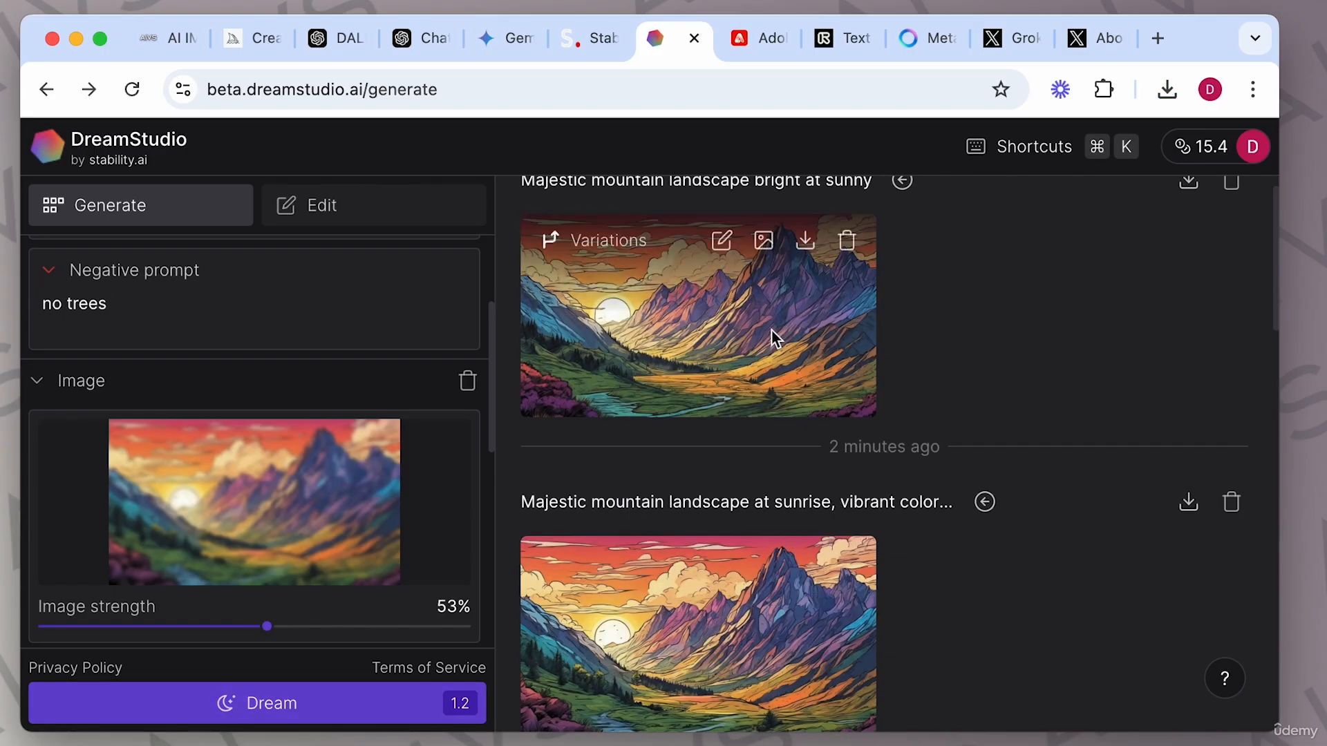
Open the new 'bright at sunny' image to view its details, then close the viewer.
{"action": "left_click", "coordinate": [776, 339]}
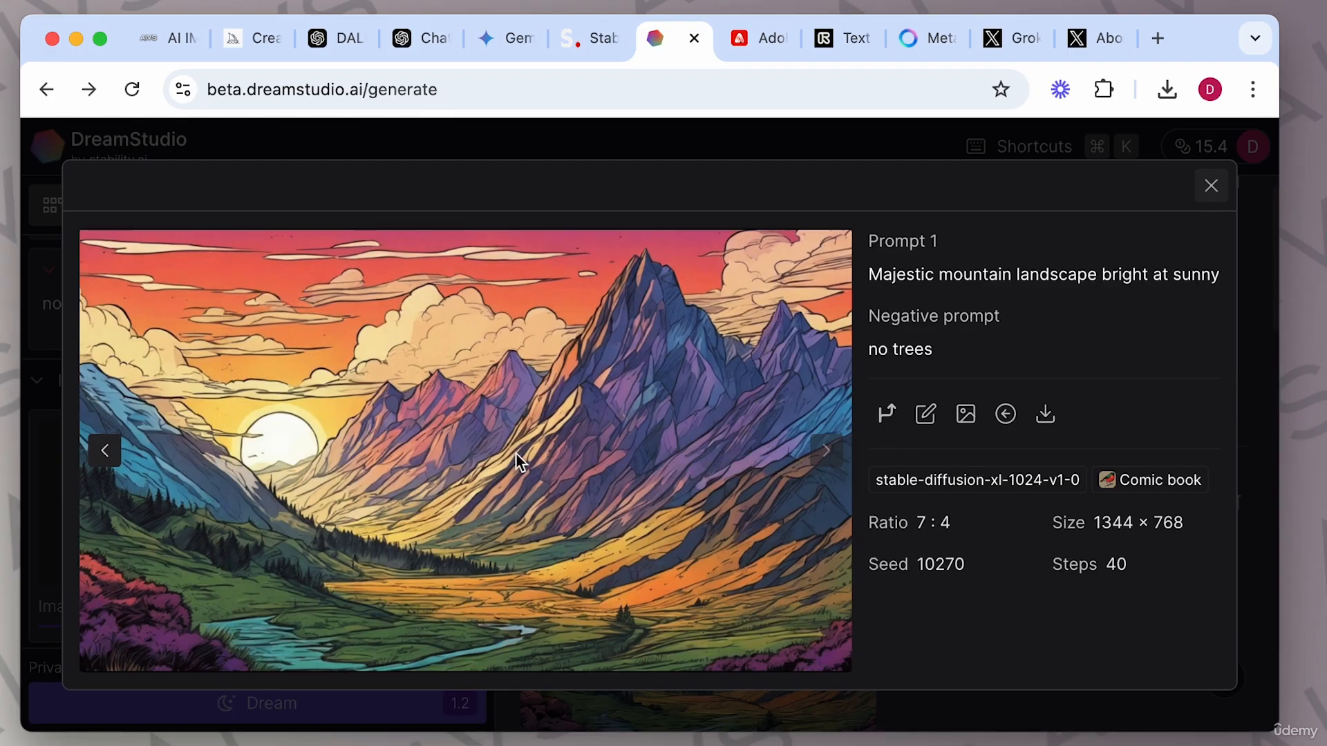
{"action": "left_click", "coordinate": [1211, 186]}
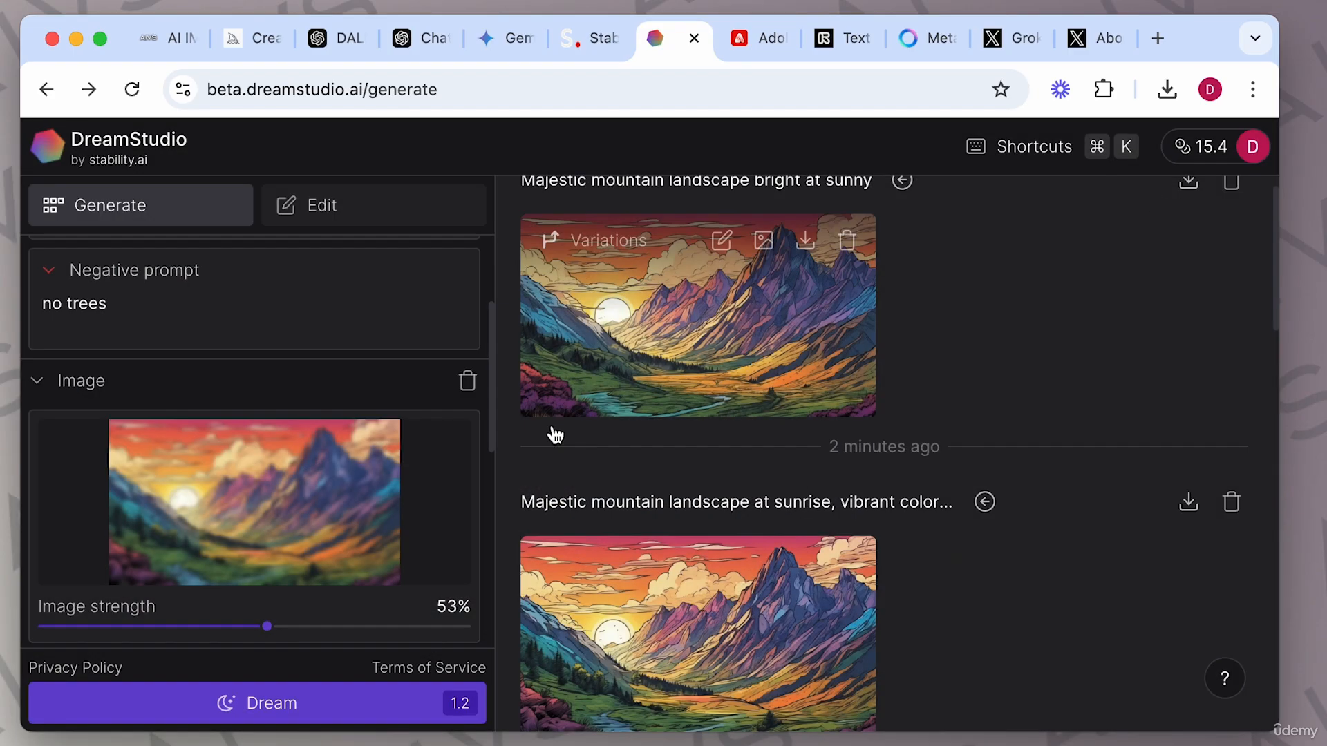
{"action": "scroll", "coordinate": [237, 331], "scroll_direction": "up", "scroll_amount": 3}
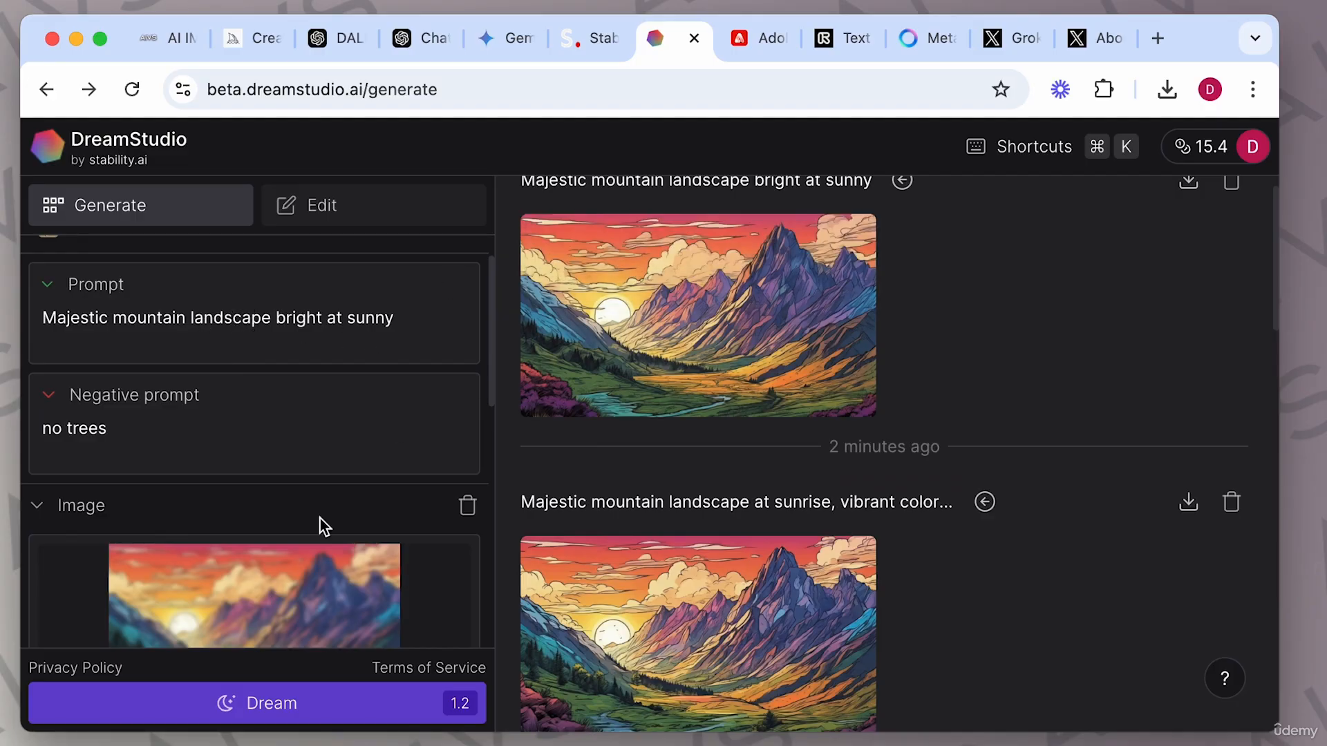
{"action": "scroll", "coordinate": [326, 468], "scroll_direction": "down", "scroll_amount": 2}
{"action": "scroll", "coordinate": [342, 408], "scroll_direction": "up", "scroll_amount": 2}
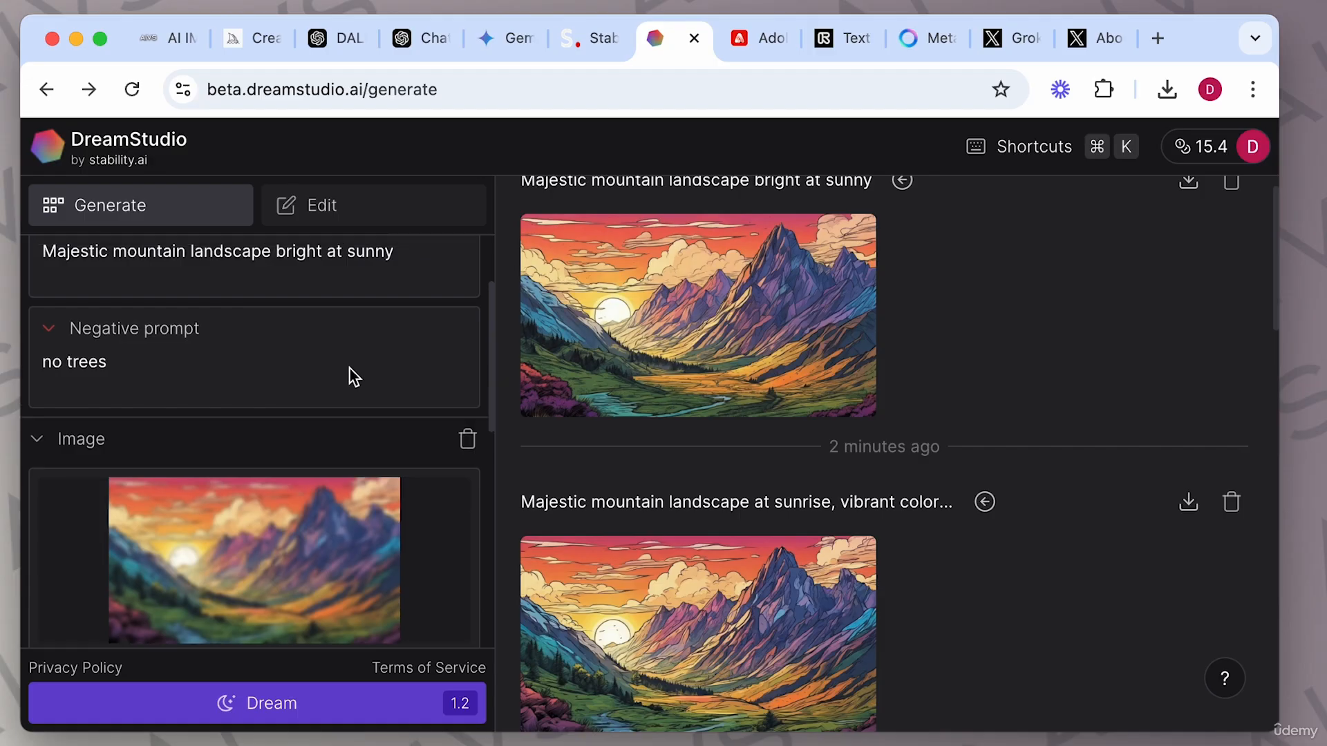
{"action": "scroll", "coordinate": [187, 371], "scroll_direction": "down", "scroll_amount": 3}
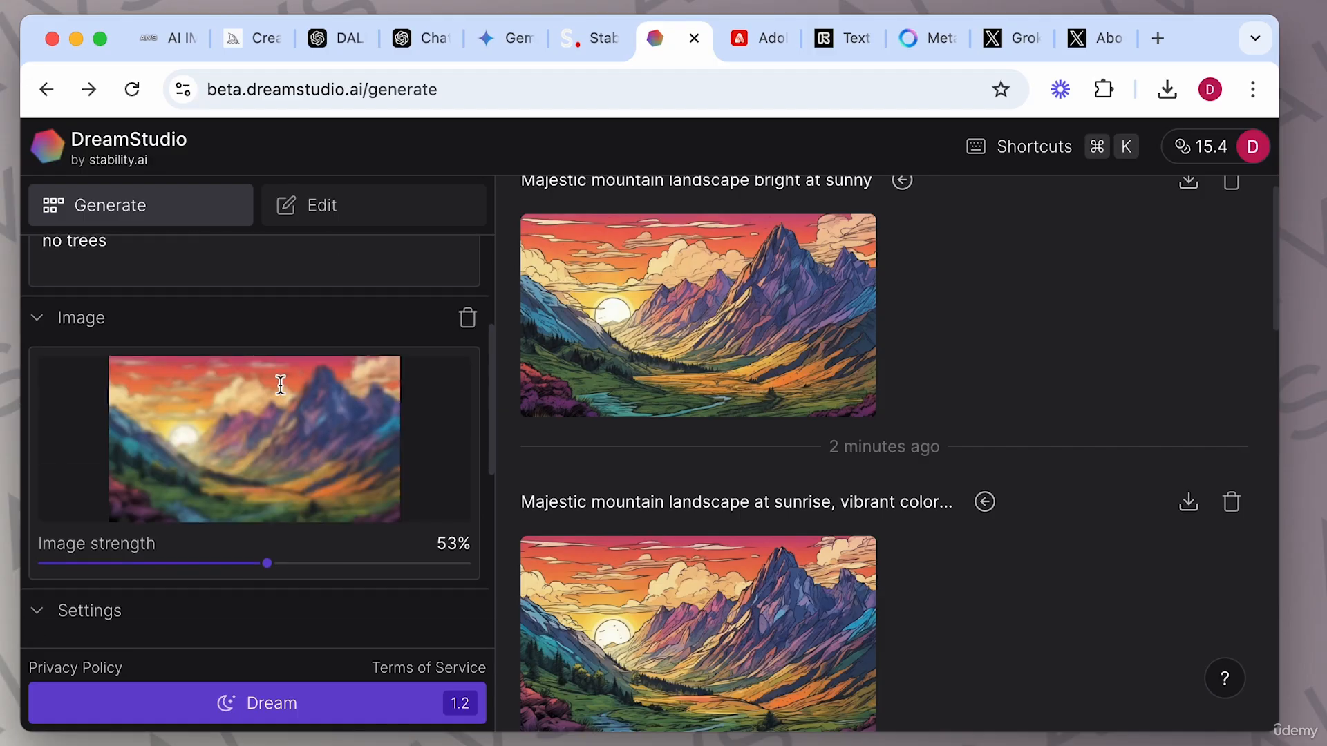
Try image strength values of 5% and 100% on the source image.
{"action": "left_click", "coordinate": [66, 546]}
{"action": "scroll", "coordinate": [92, 424], "scroll_direction": "up", "scroll_amount": 3}
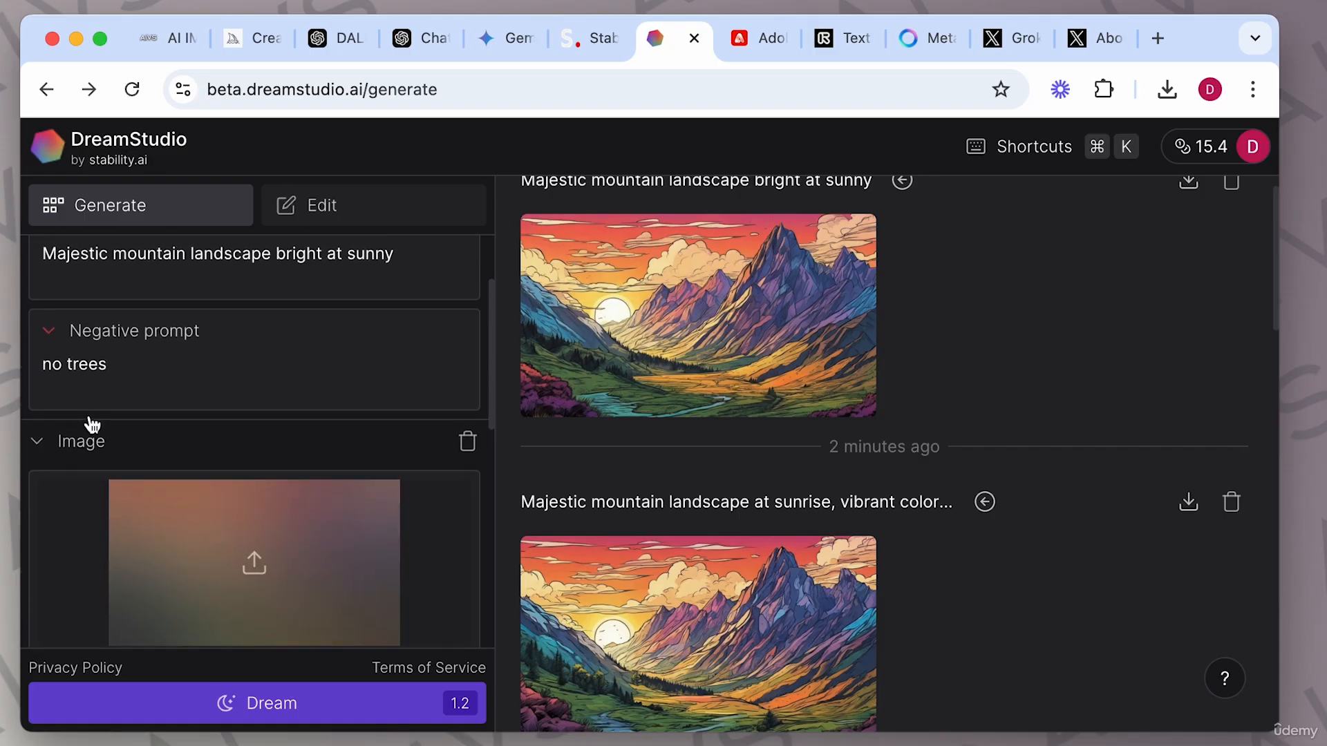
{"action": "scroll", "coordinate": [92, 424], "scroll_direction": "down", "scroll_amount": 2}
{"action": "scroll", "coordinate": [91, 425], "scroll_direction": "down", "scroll_amount": 1}
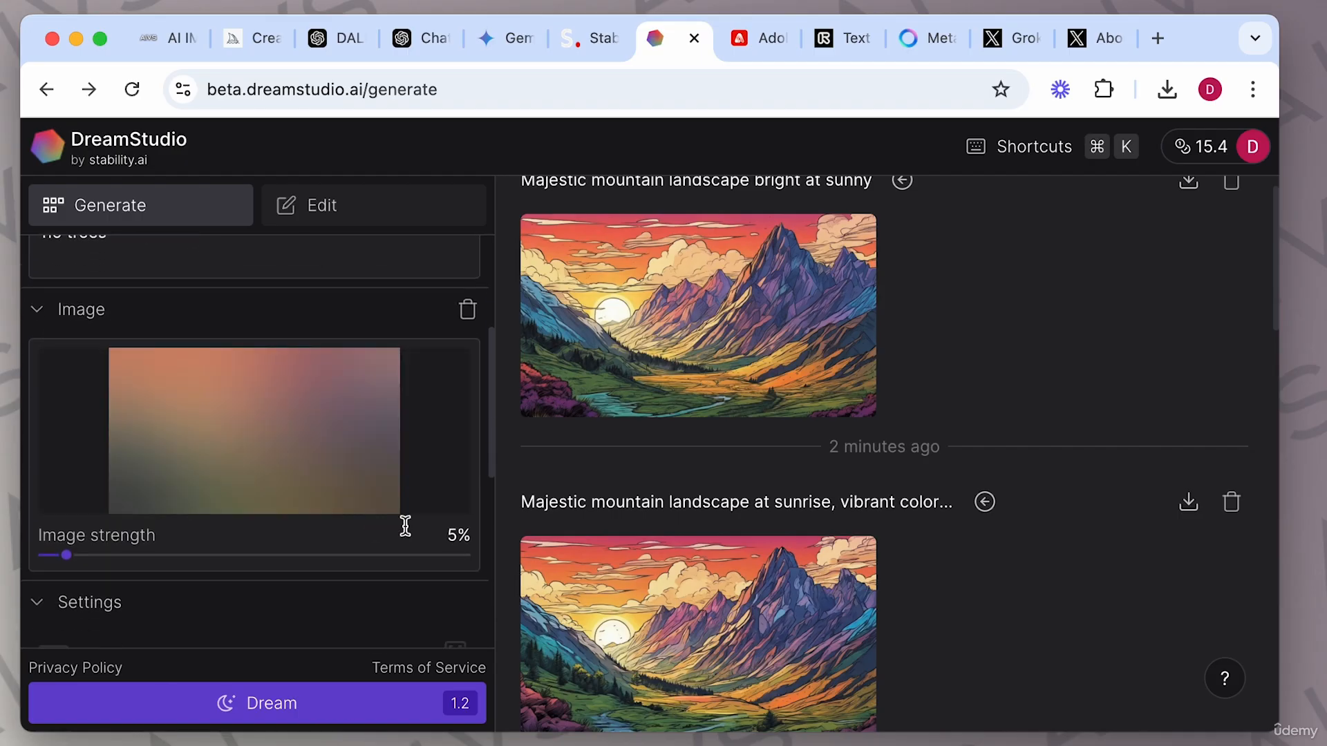
{"action": "left_click", "coordinate": [465, 555]}
{"action": "scroll", "coordinate": [355, 367], "scroll_direction": "up", "scroll_amount": 4}
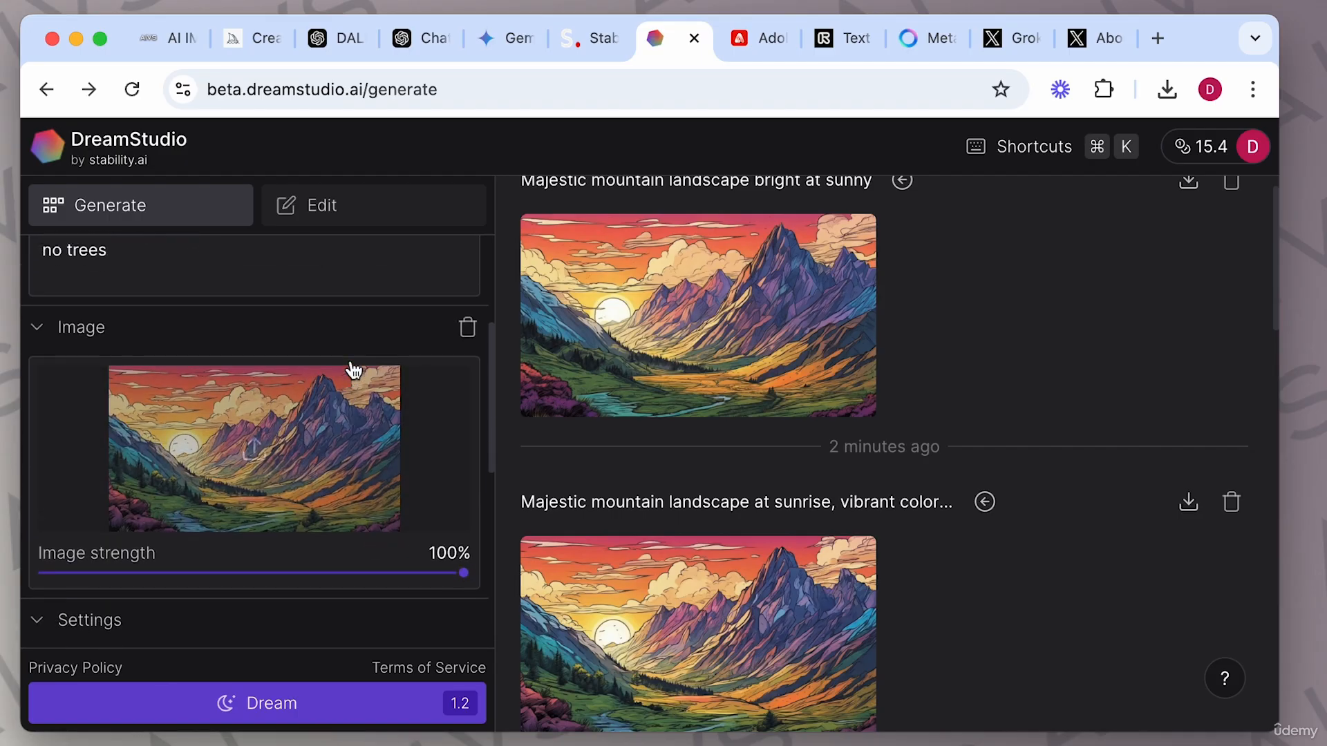
Clear the negative prompt and replace the prompt with 'Majestic mountain landscape snowy mountains, snow'.
{"action": "left_click", "coordinate": [121, 391]}
{"action": "key", "text": "super+a"}
{"action": "key", "text": "BackSpace"}
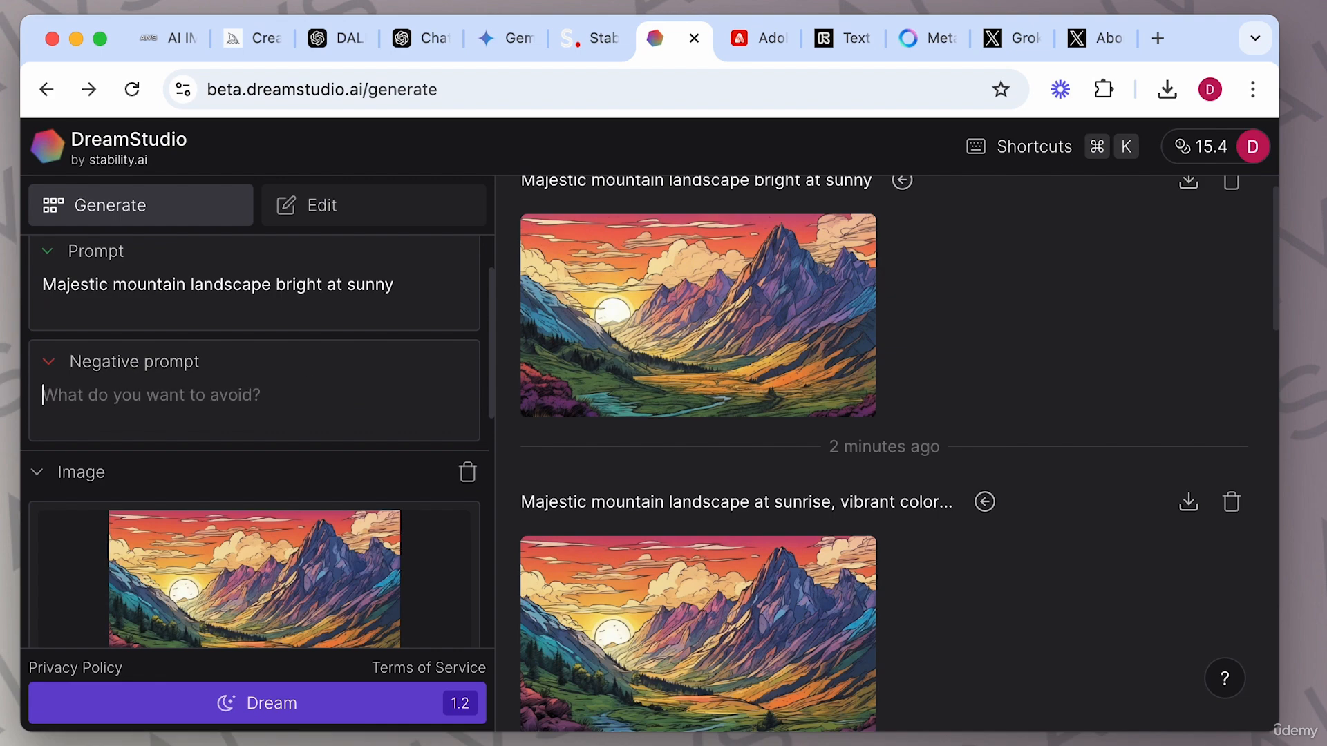
{"action": "key", "text": "super+a"}
{"action": "scroll", "coordinate": [231, 297], "scroll_direction": "up", "scroll_amount": 2}
{"action": "type", "text": "Majestic mountain landscape snow"}
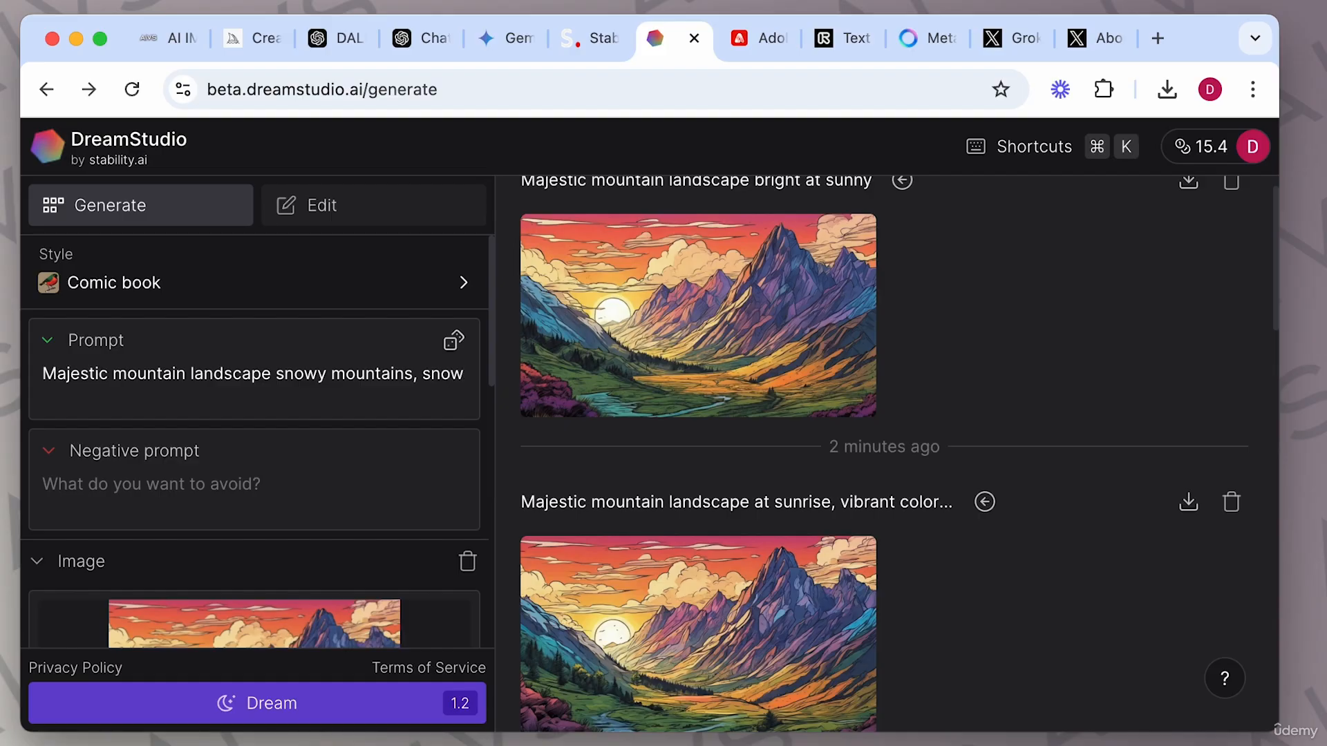
Generate a snowy mountain image with the image strength at 89%.
{"action": "scroll", "coordinate": [189, 515], "scroll_direction": "down", "scroll_amount": 4}
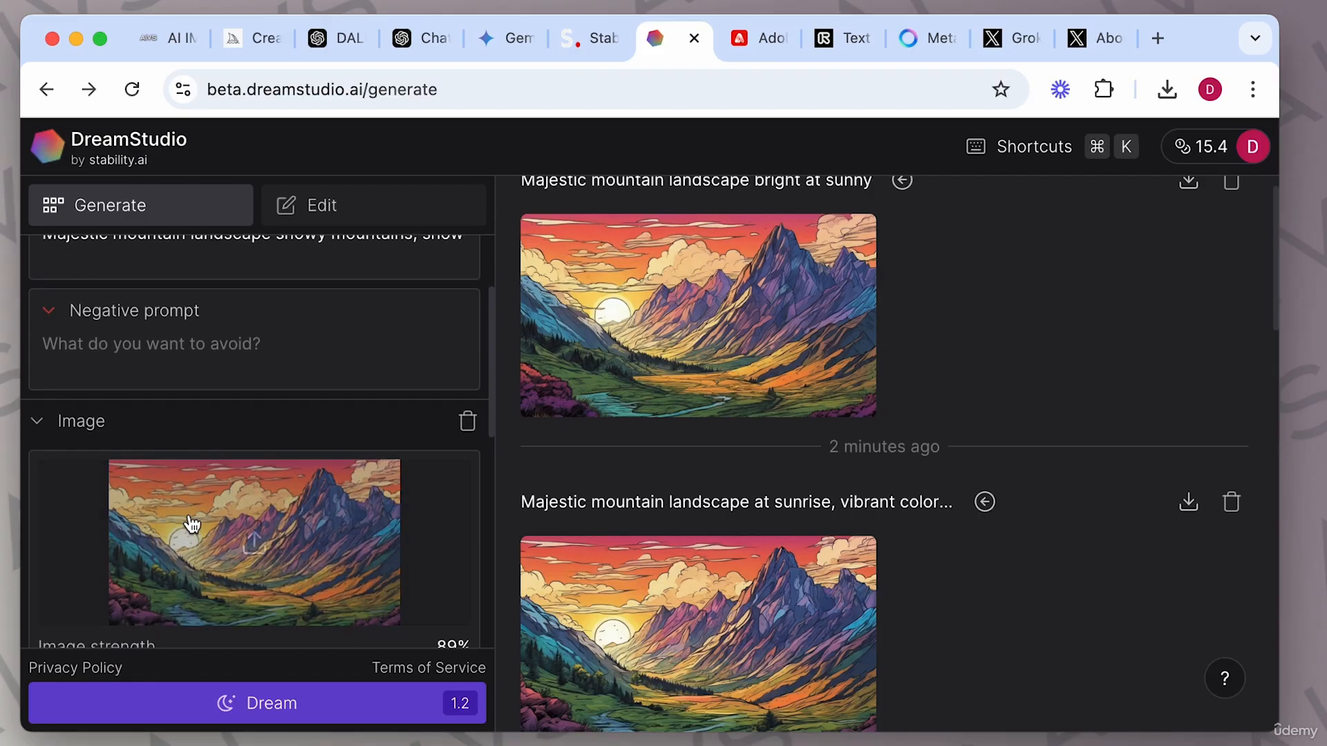
{"action": "scroll", "coordinate": [288, 421], "scroll_direction": "up", "scroll_amount": 4}
{"action": "mouse_move", "coordinate": [868, 385]}
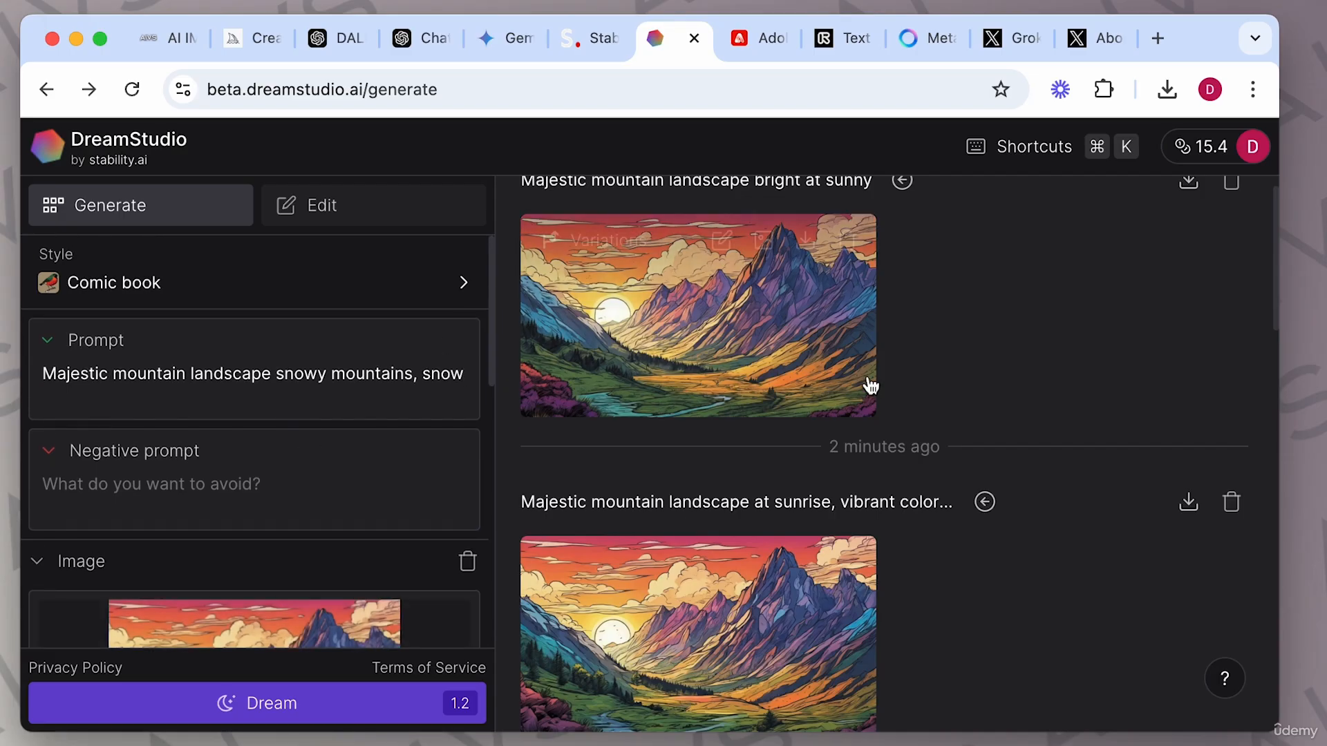
{"action": "left_click", "coordinate": [305, 704]}
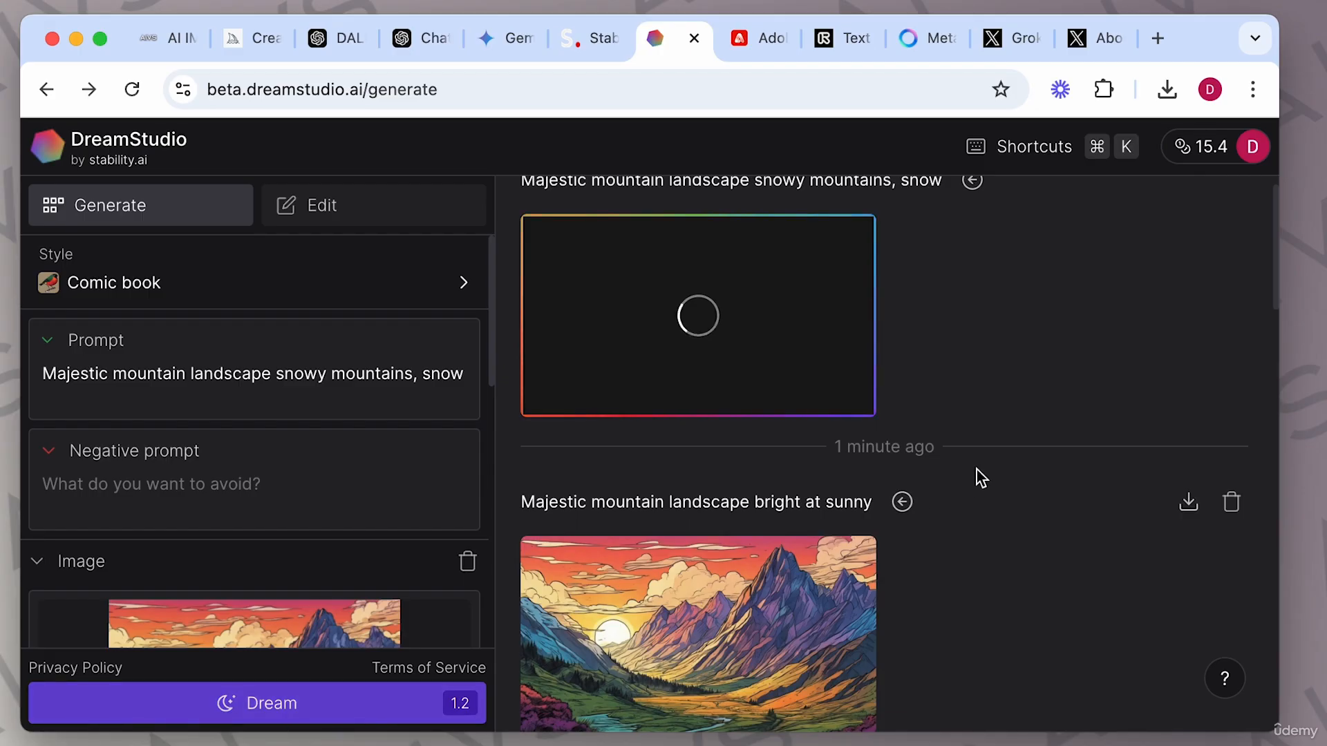
Set the image strength to 5% and generate another snowy mountain image.
{"action": "scroll", "coordinate": [383, 489], "scroll_direction": "down", "scroll_amount": 3}
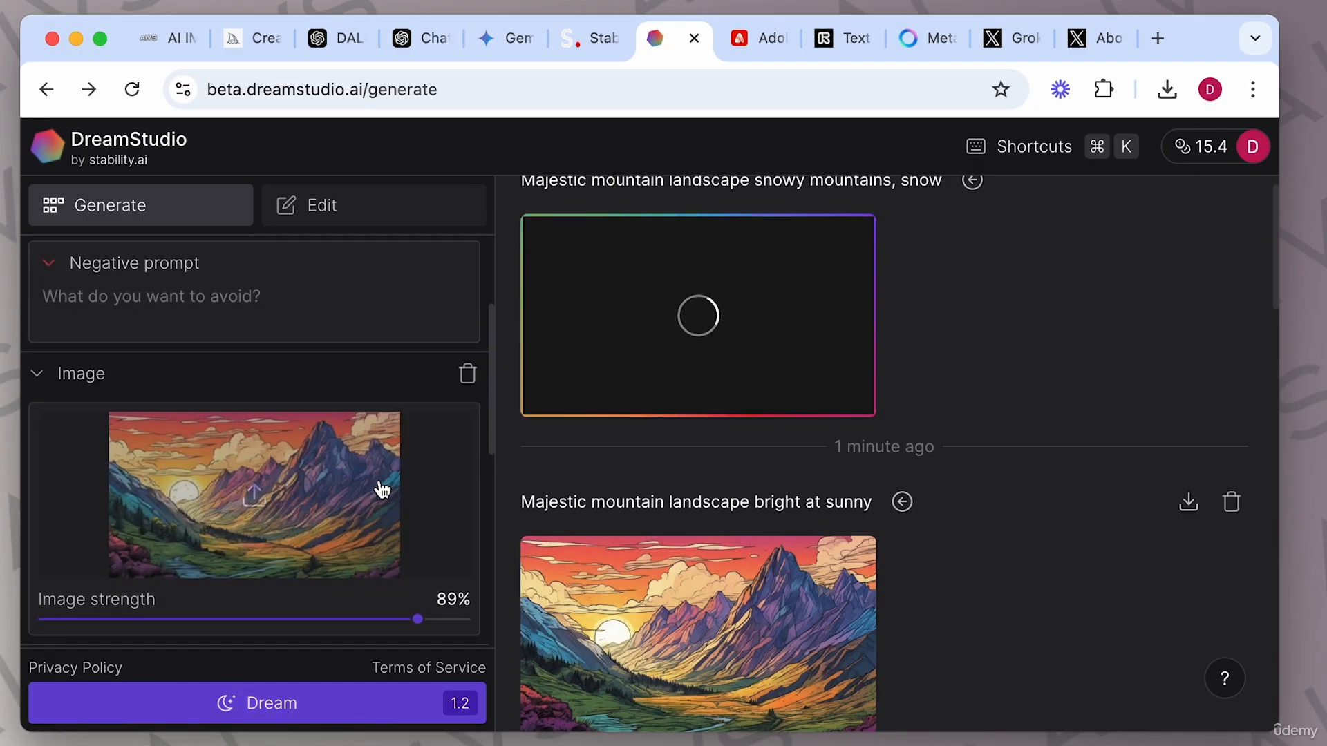
{"action": "left_click", "coordinate": [66, 609]}
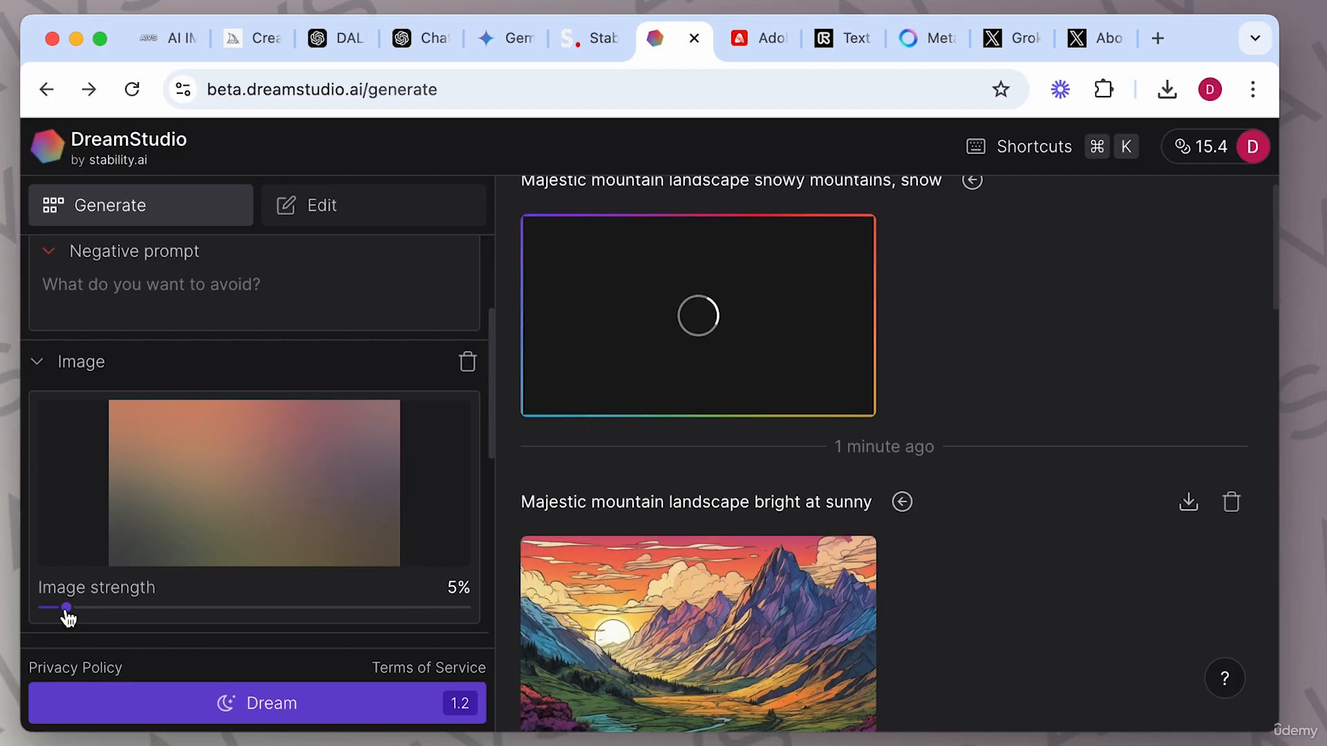
{"action": "left_click", "coordinate": [290, 712]}
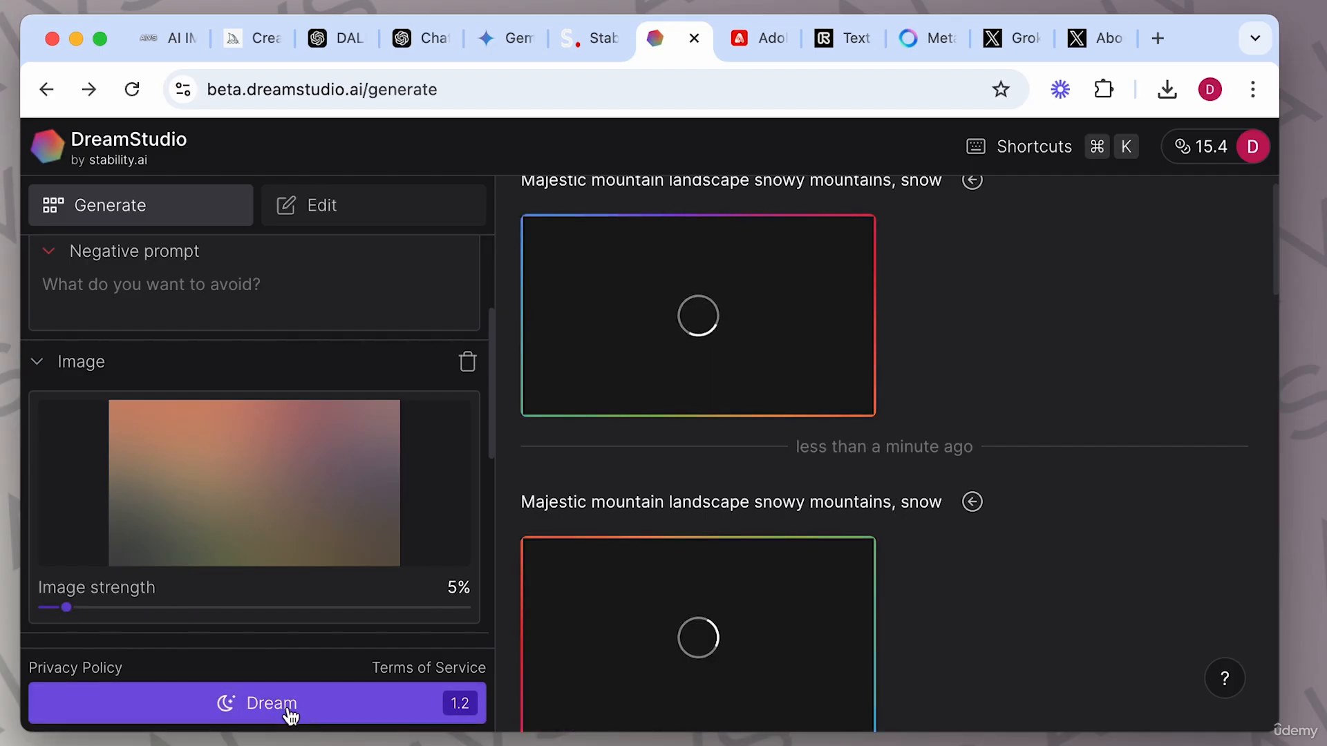
{"action": "scroll", "coordinate": [1101, 617], "scroll_direction": "down", "scroll_amount": 2}
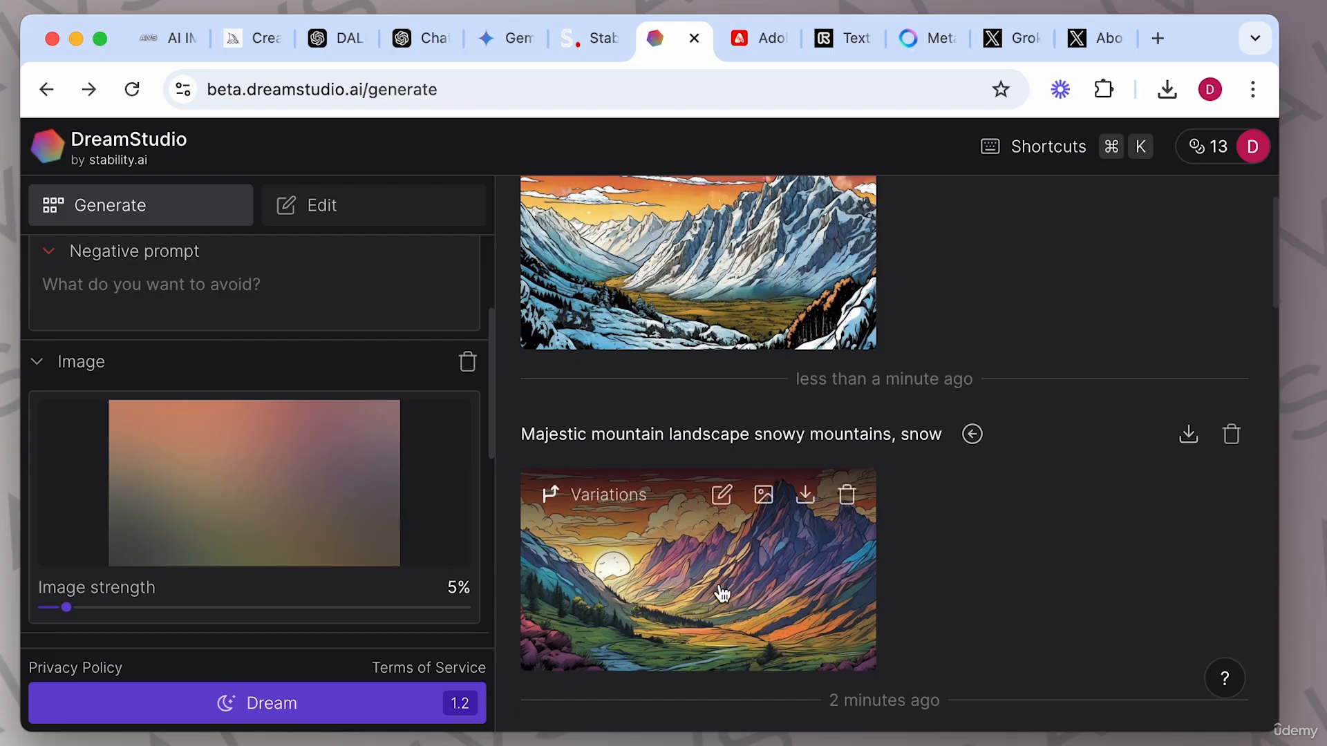
Generate variations of the newest snowy mountain image, then open the resulting variation in the viewer and close it.
{"action": "scroll", "coordinate": [722, 594], "scroll_direction": "down", "scroll_amount": 5}
{"action": "scroll", "coordinate": [722, 594], "scroll_direction": "down", "scroll_amount": 1}
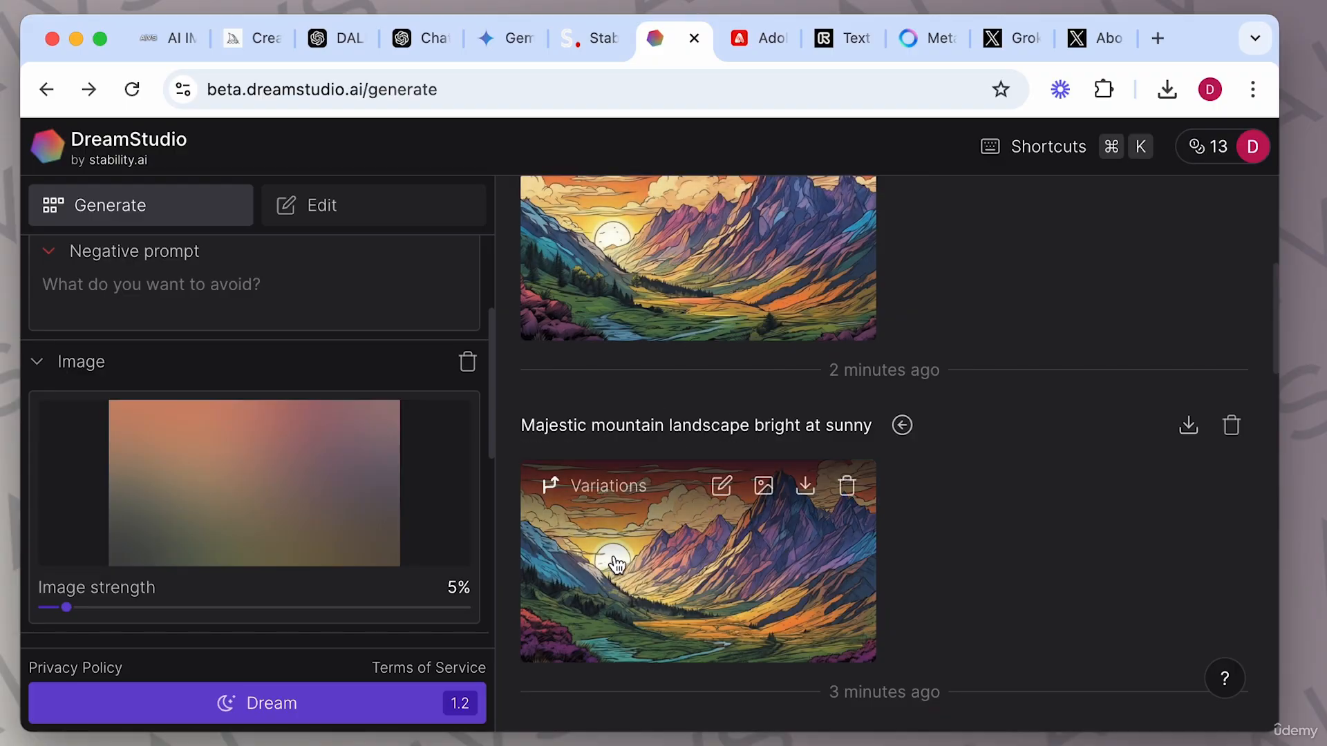
{"action": "scroll", "coordinate": [699, 290], "scroll_direction": "up", "scroll_amount": 2}
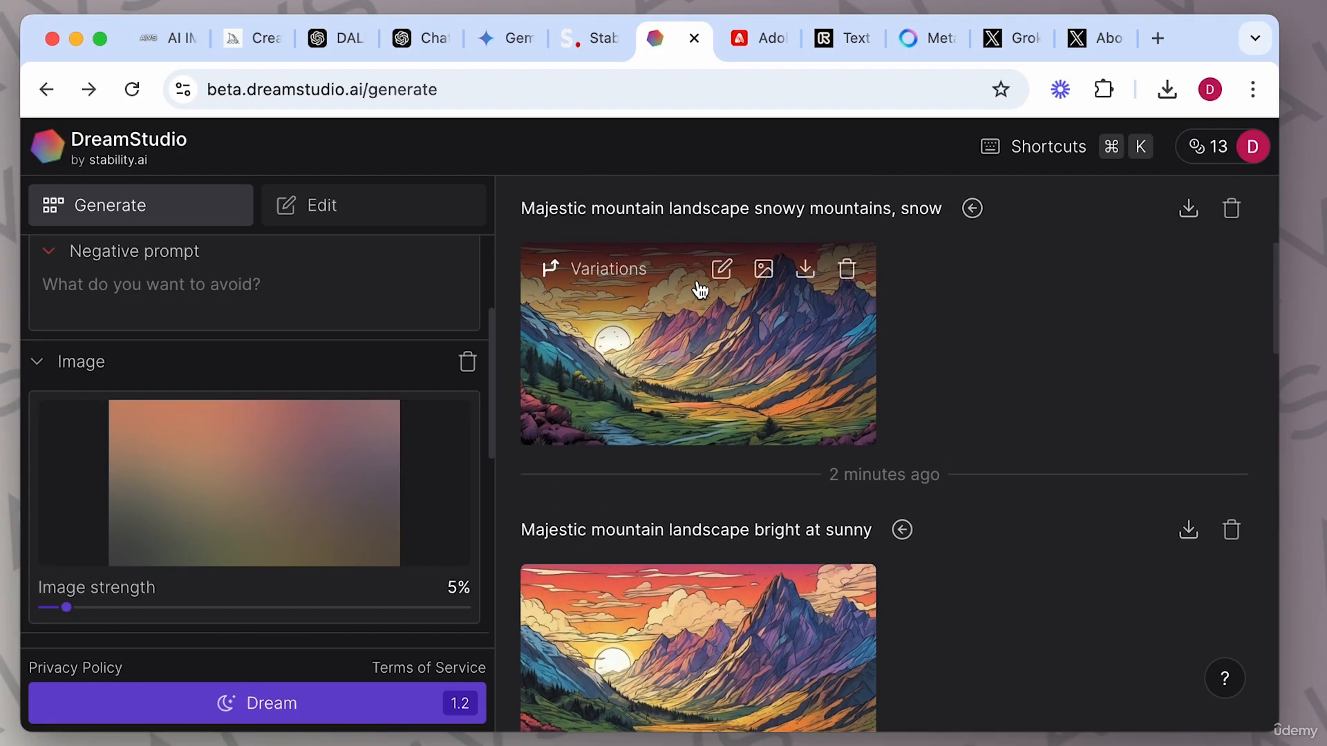
{"action": "scroll", "coordinate": [745, 504], "scroll_direction": "down", "scroll_amount": 3}
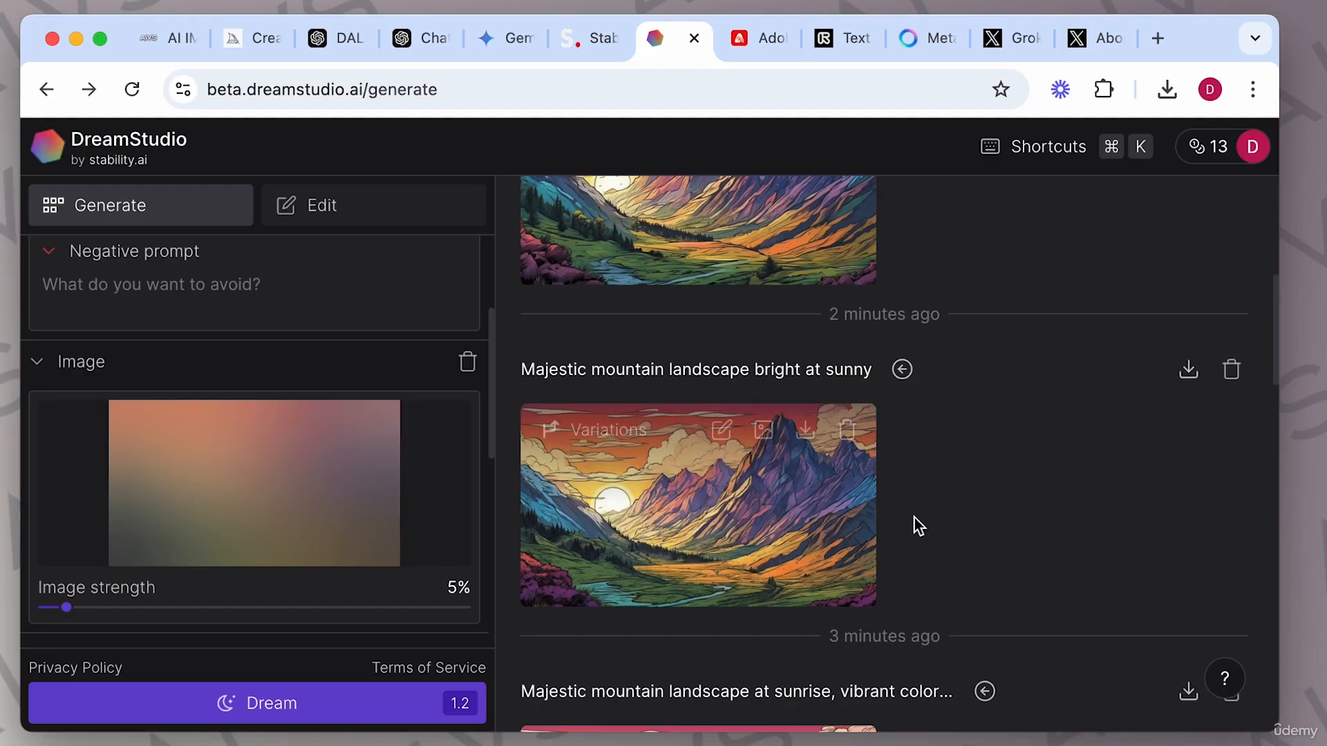
{"action": "scroll", "coordinate": [919, 524], "scroll_direction": "up", "scroll_amount": 3}
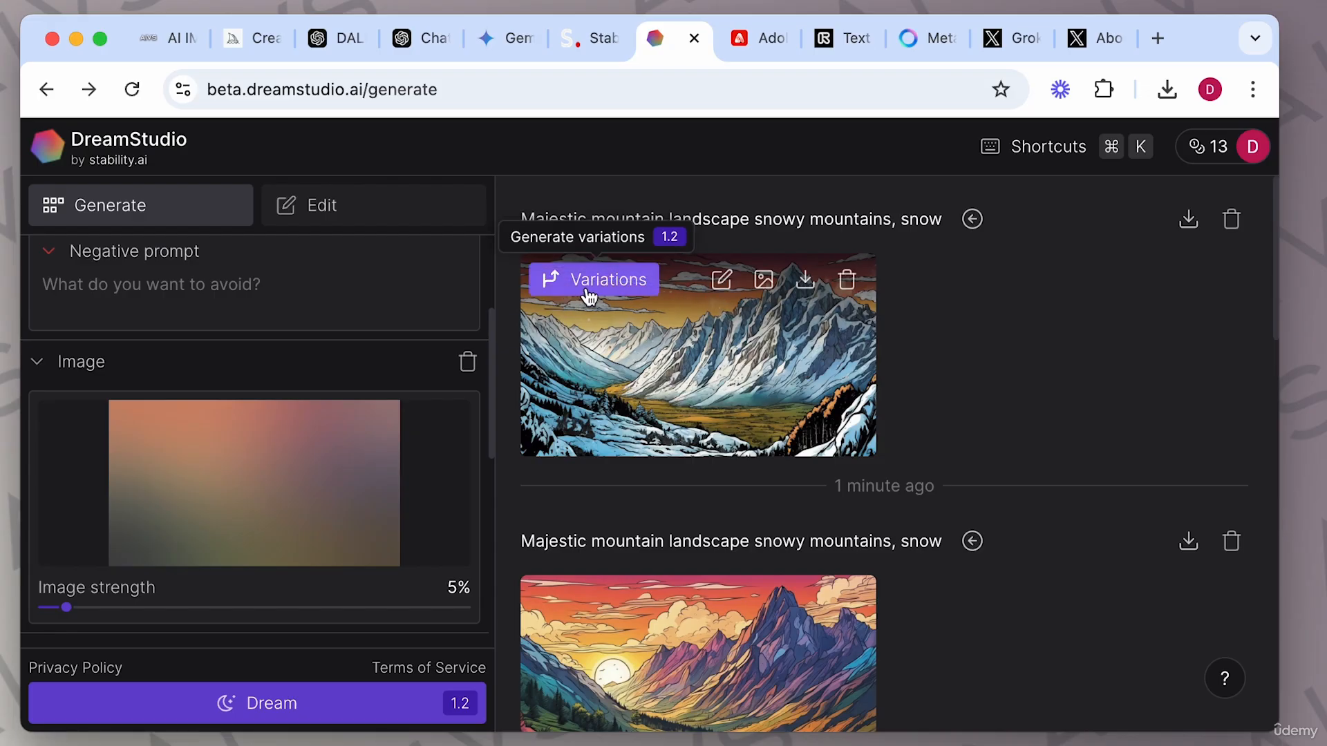
{"action": "left_click", "coordinate": [627, 285]}
{"action": "left_click", "coordinate": [788, 365]}
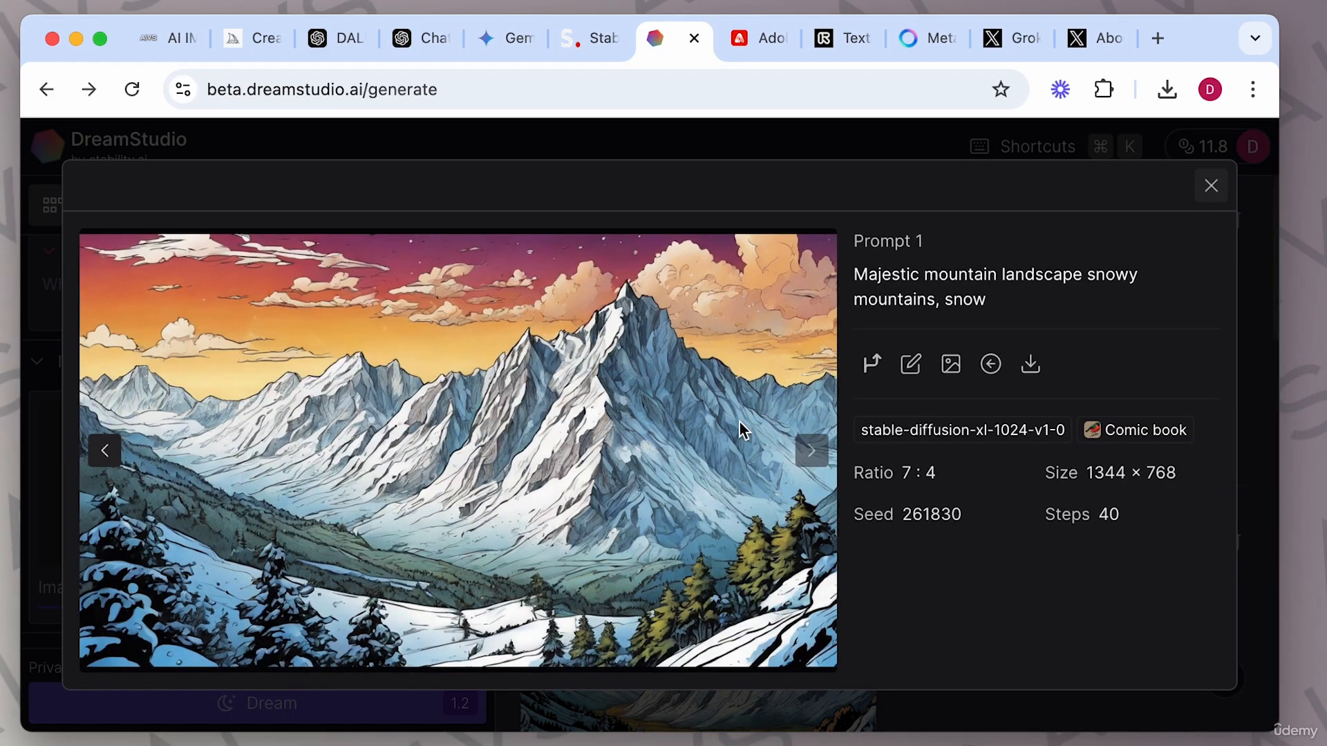
{"action": "left_click", "coordinate": [1211, 186]}
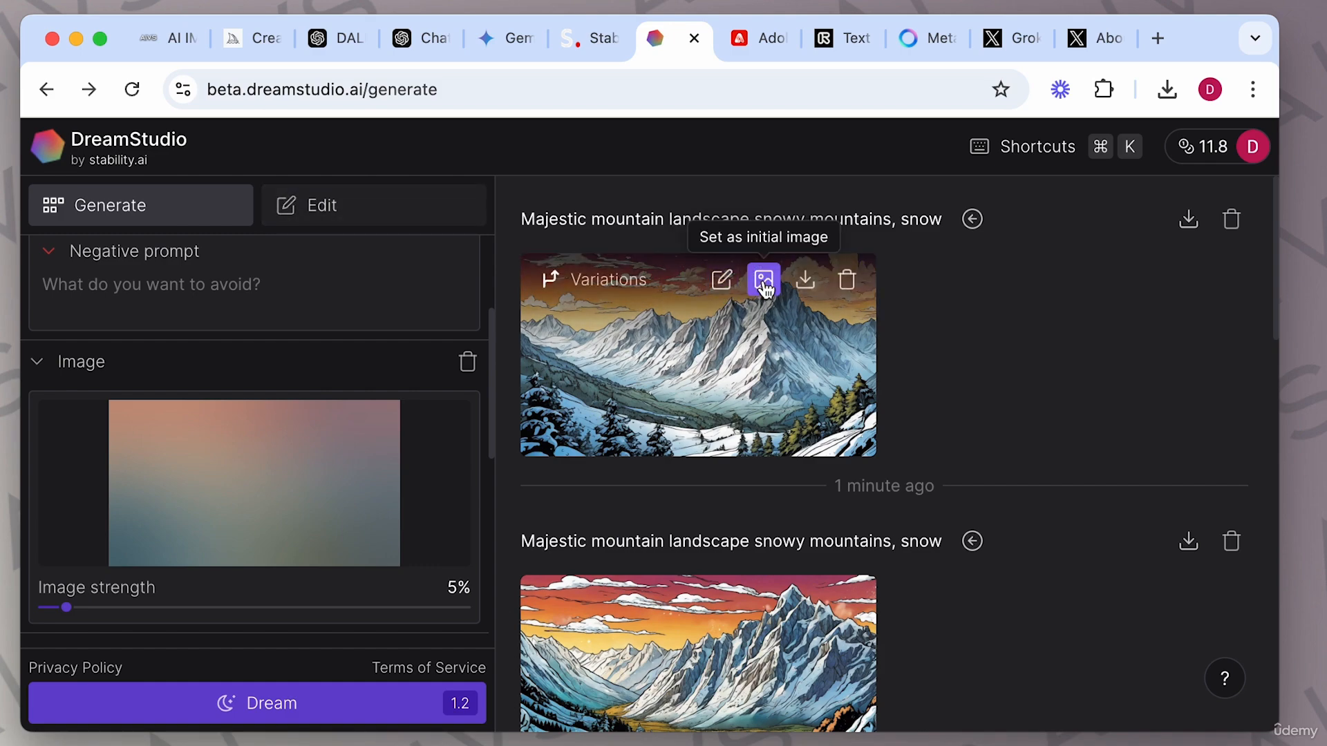
Set the snowy mountain variation as the initial image and open it on the Edit canvas, selecting the image.
{"action": "left_click", "coordinate": [764, 286]}
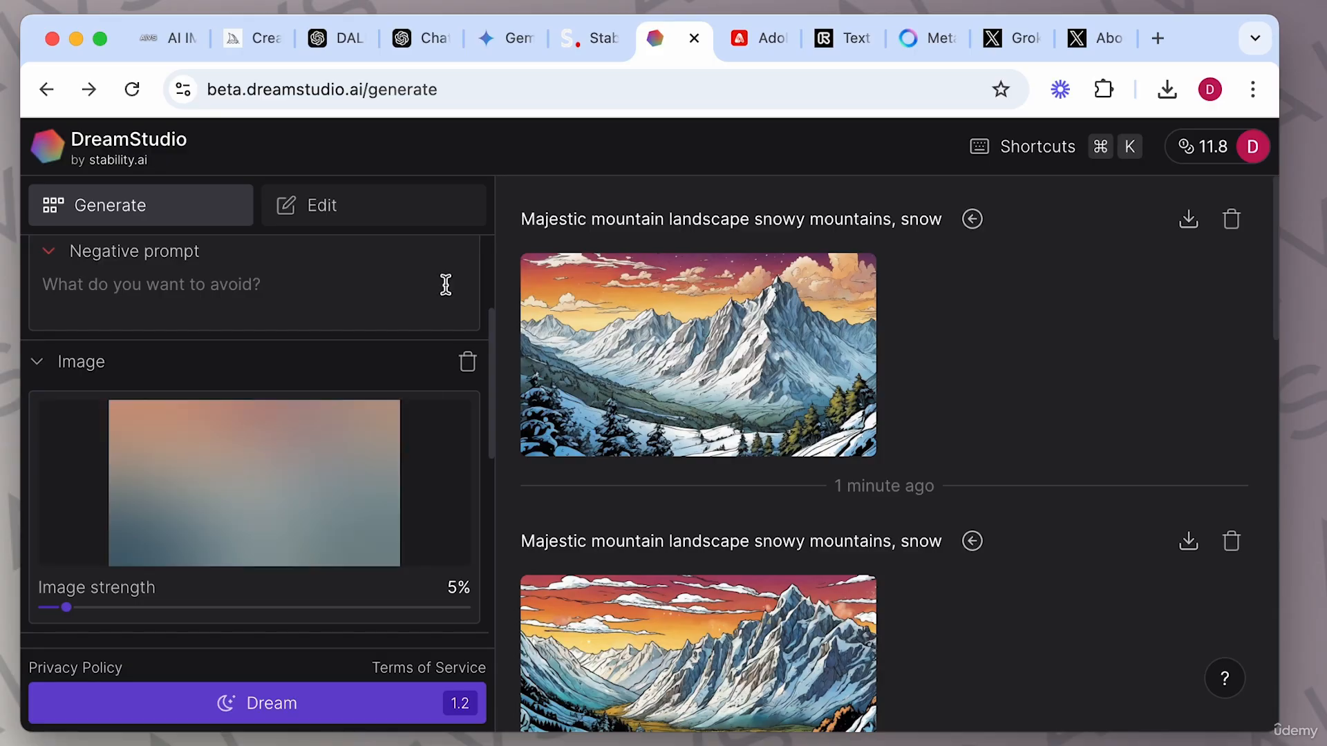
{"action": "left_click", "coordinate": [391, 214]}
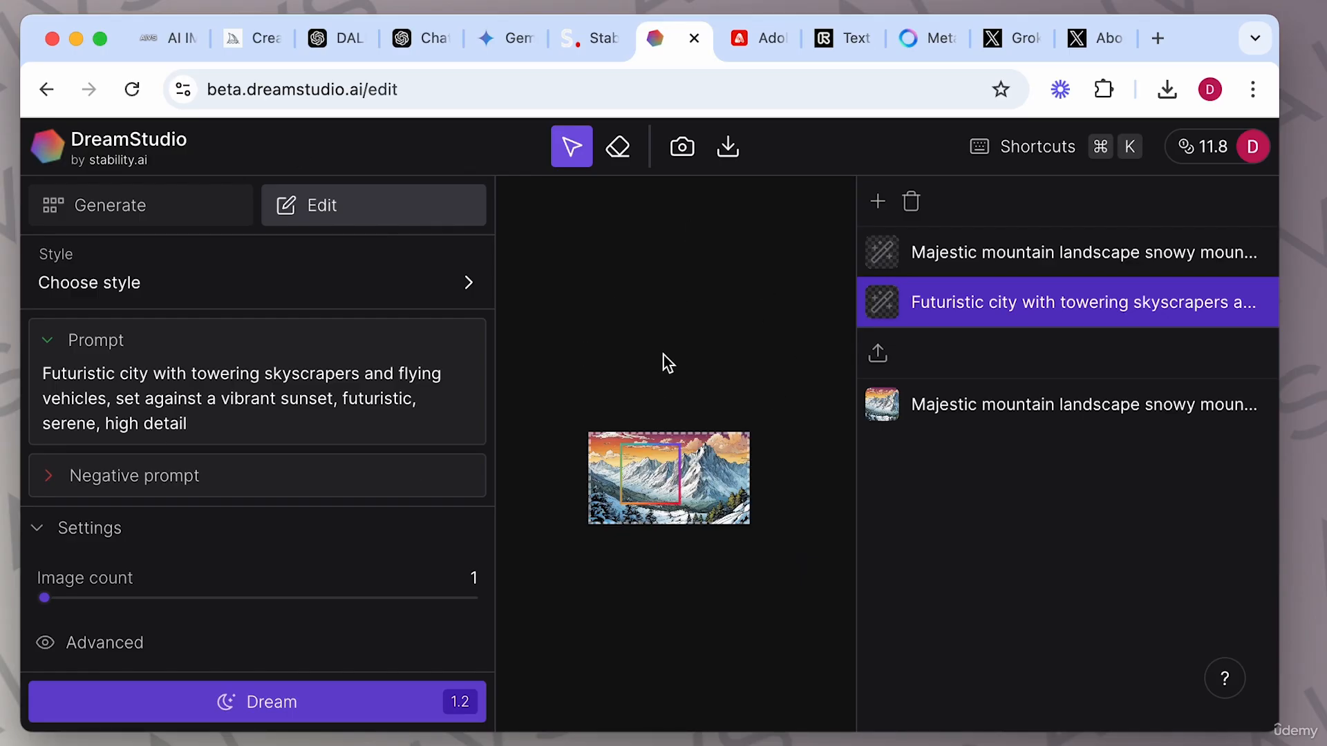
{"action": "scroll", "coordinate": [669, 462], "scroll_direction": "up", "scroll_amount": 5}
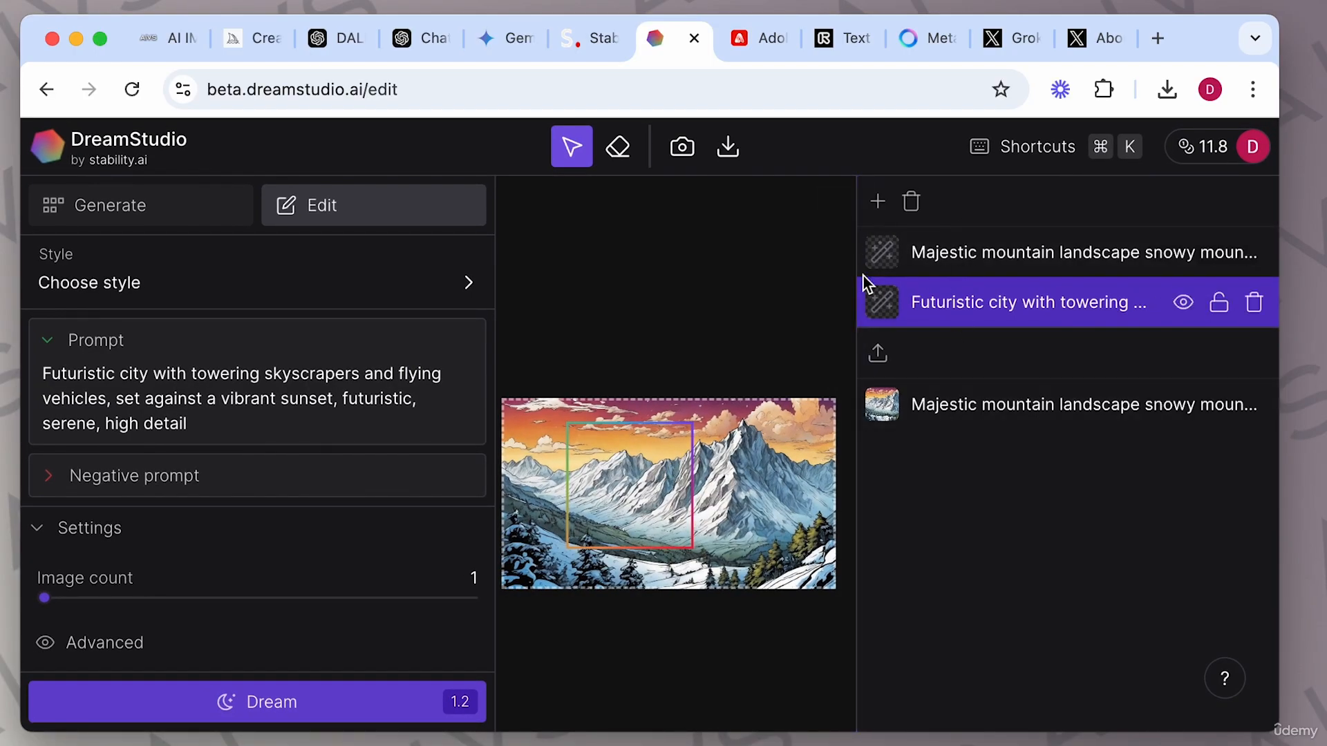
{"action": "left_click_drag", "start_coordinate": [856, 263], "coordinate": [1121, 285]}
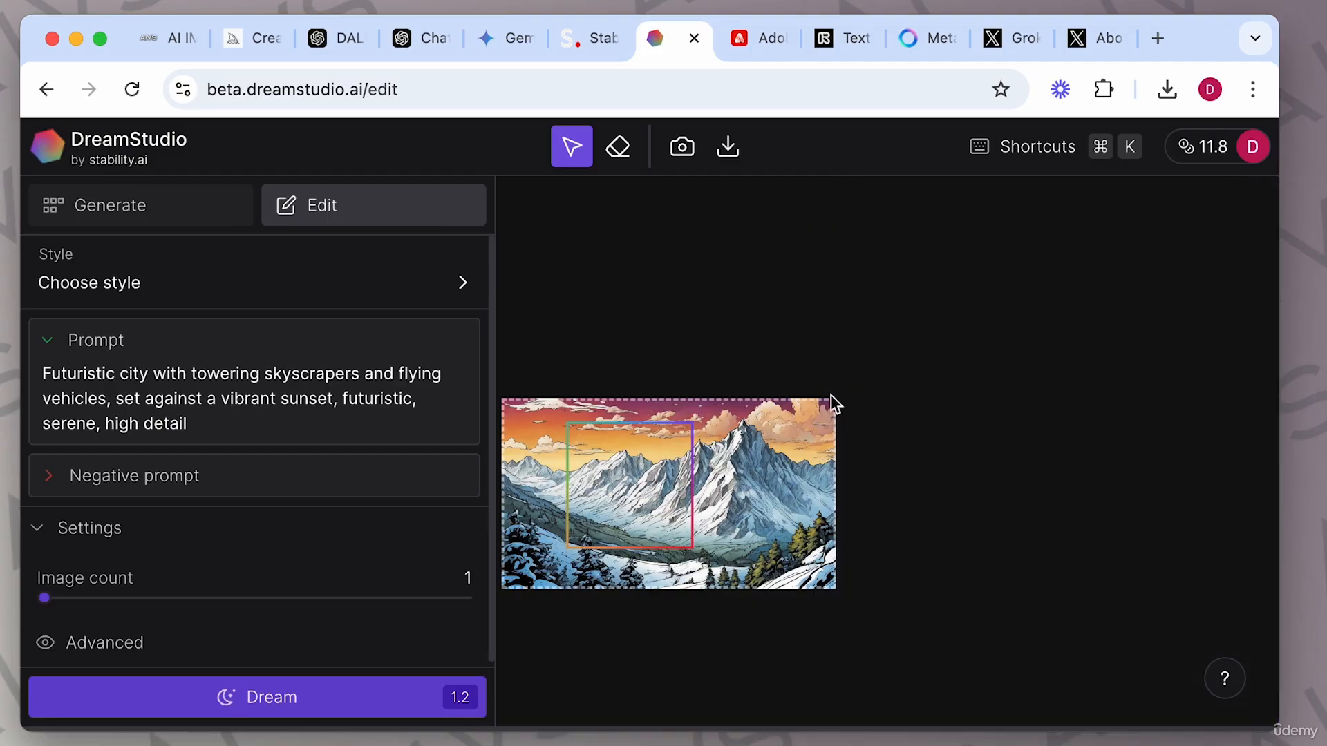
{"action": "scroll", "coordinate": [763, 427], "scroll_direction": "up", "scroll_amount": 5}
{"action": "left_click", "coordinate": [777, 416]}
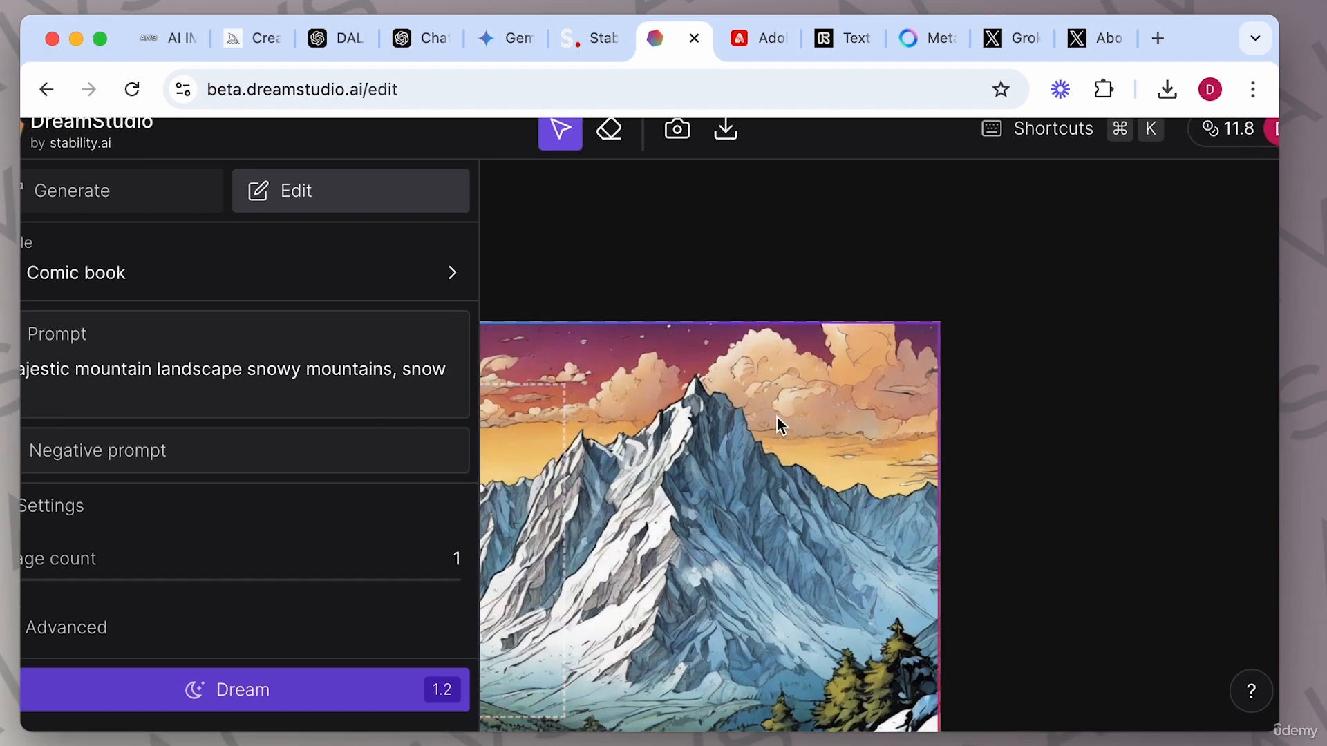
Erase a strip of sky near the left edge with the Eraser tool and run Dream to regenerate the image.
{"action": "scroll", "coordinate": [765, 434], "scroll_direction": "down", "scroll_amount": 3}
{"action": "scroll", "coordinate": [766, 434], "scroll_direction": "up", "scroll_amount": 2}
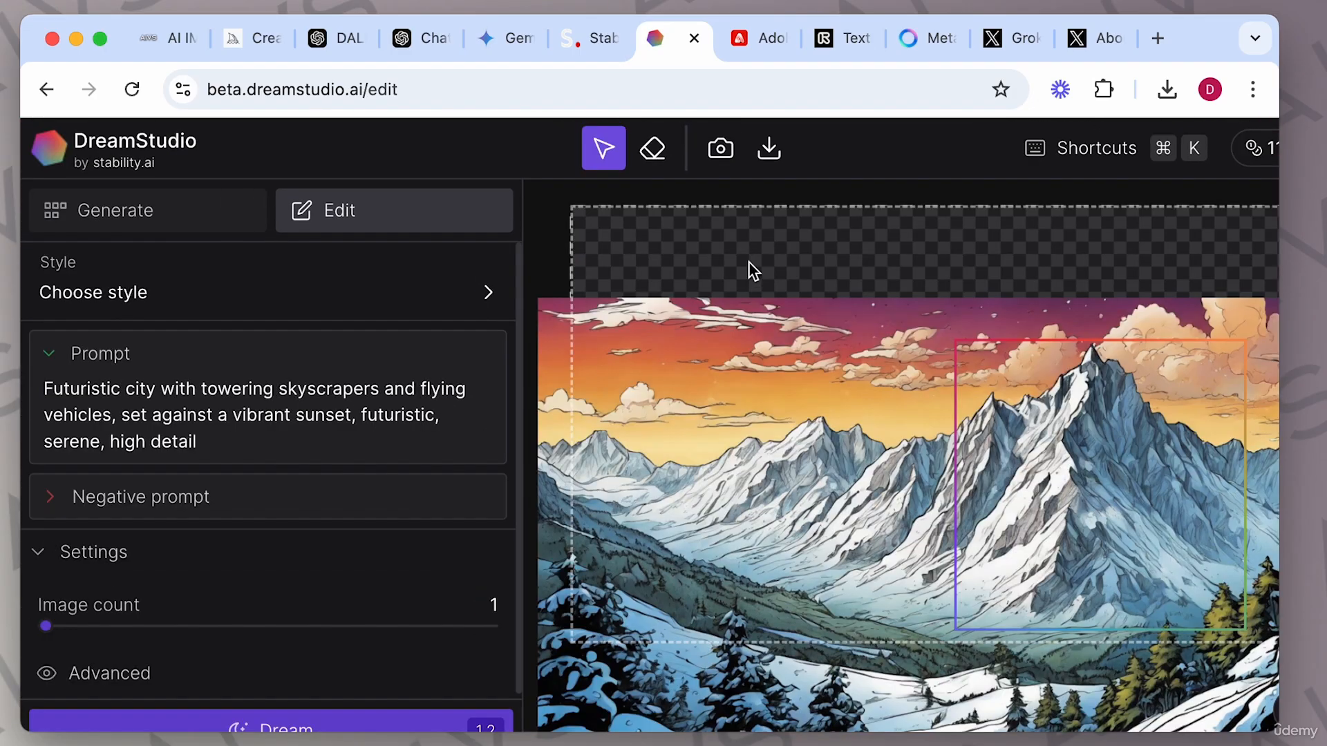
{"action": "mouse_move", "coordinate": [749, 263]}
{"action": "left_mouse_down"}
{"action": "mouse_move", "coordinate": [732, 275]}
{"action": "mouse_move", "coordinate": [720, 350]}
{"action": "left_mouse_up"}
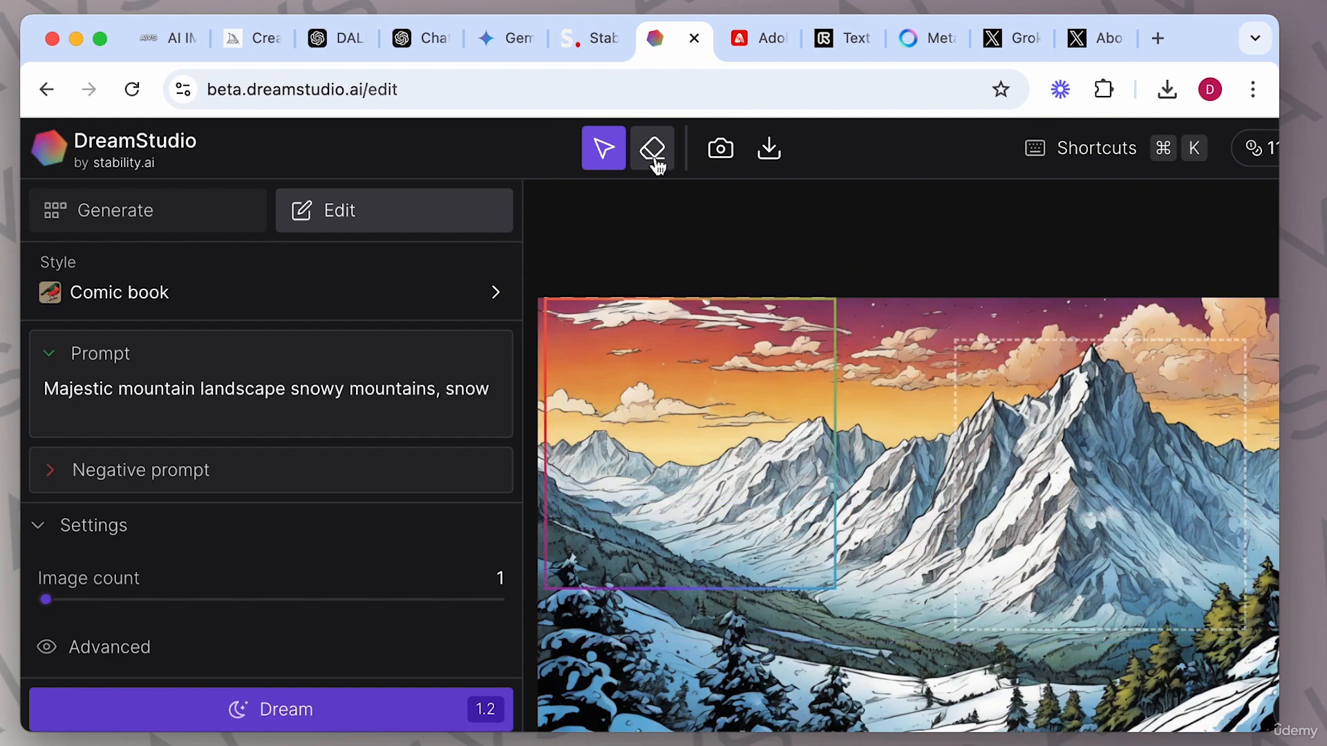
{"action": "left_click", "coordinate": [653, 156]}
{"action": "mouse_move", "coordinate": [584, 349]}
{"action": "left_mouse_down"}
{"action": "mouse_move", "coordinate": [627, 334]}
{"action": "mouse_move", "coordinate": [608, 360]}
{"action": "mouse_move", "coordinate": [586, 356]}
{"action": "mouse_move", "coordinate": [673, 360]}
{"action": "mouse_move", "coordinate": [603, 331]}
{"action": "mouse_move", "coordinate": [696, 344]}
{"action": "mouse_move", "coordinate": [677, 355]}
{"action": "mouse_move", "coordinate": [699, 360]}
{"action": "mouse_move", "coordinate": [764, 356]}
{"action": "mouse_move", "coordinate": [611, 323]}
{"action": "mouse_move", "coordinate": [653, 346]}
{"action": "mouse_move", "coordinate": [688, 353]}
{"action": "mouse_move", "coordinate": [607, 321]}
{"action": "mouse_move", "coordinate": [565, 332]}
{"action": "mouse_move", "coordinate": [625, 343]}
{"action": "left_mouse_up"}
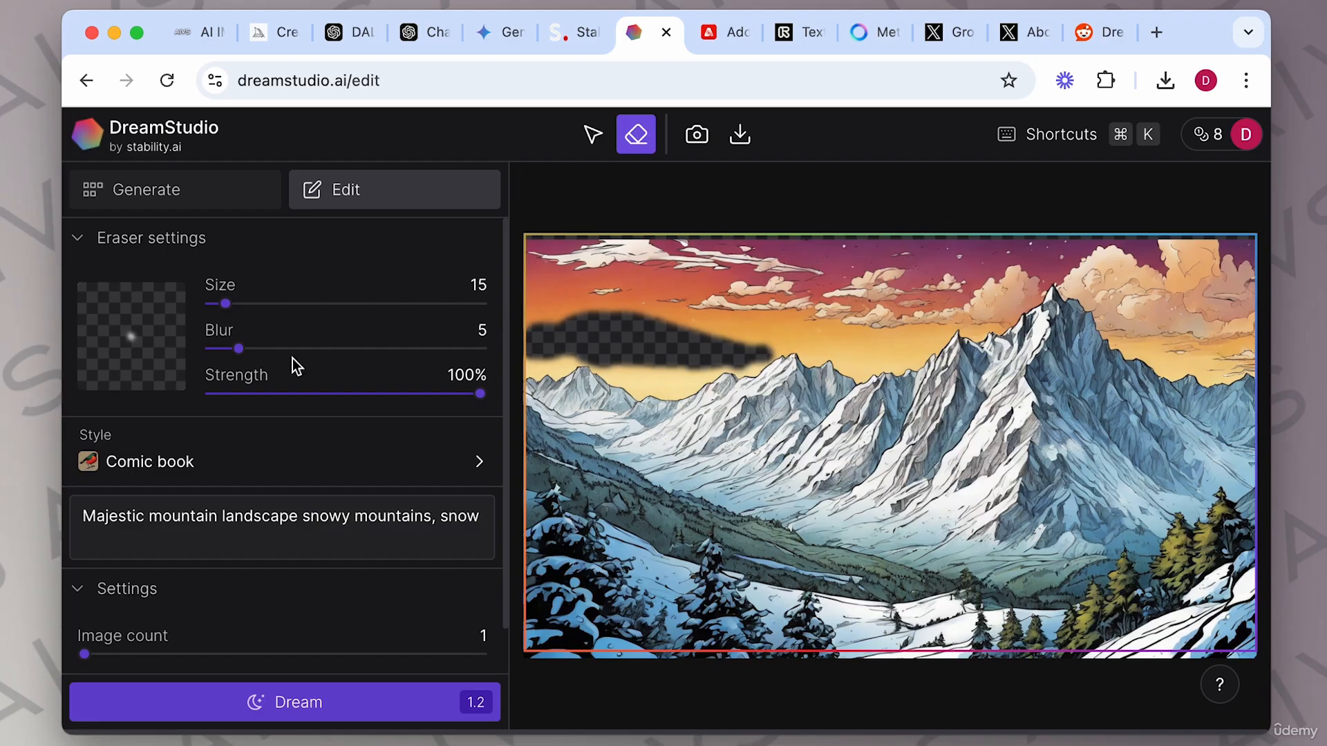
{"action": "scroll", "coordinate": [350, 440], "scroll_direction": "down", "scroll_amount": 1}
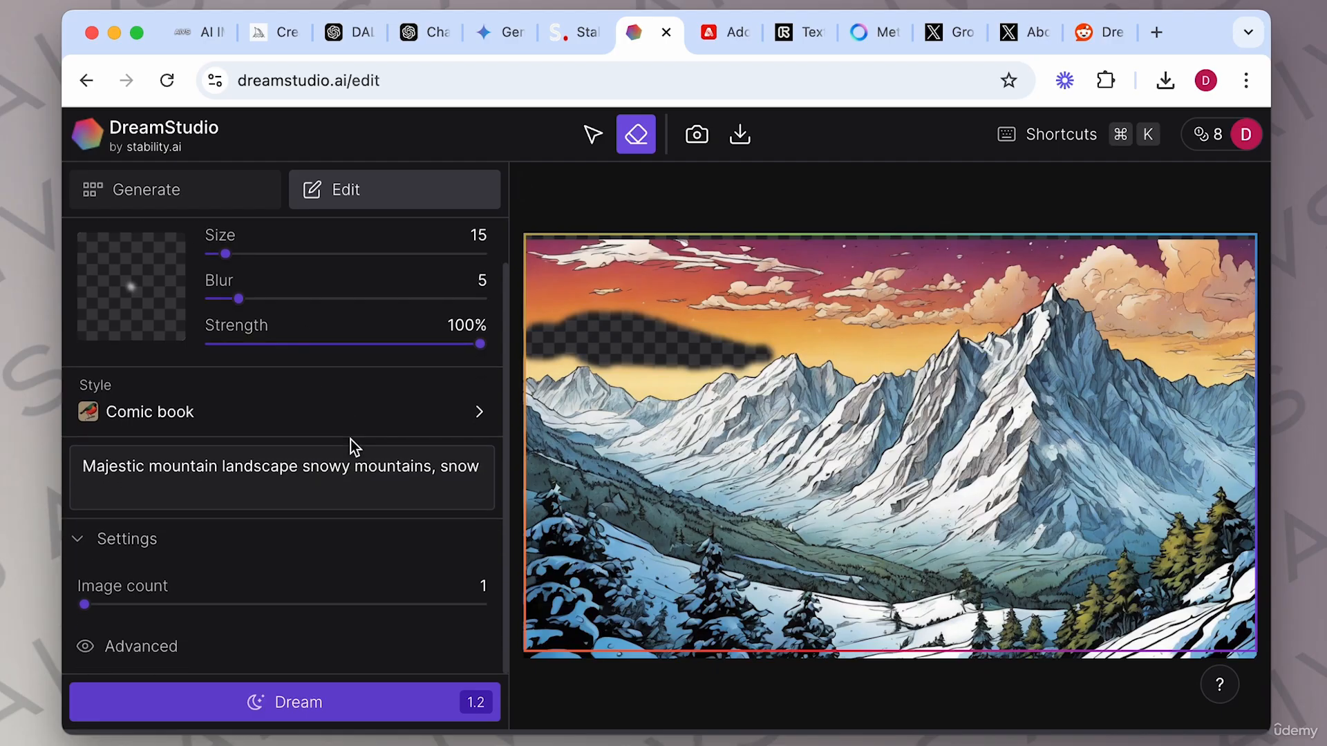
{"action": "left_click", "coordinate": [292, 714]}
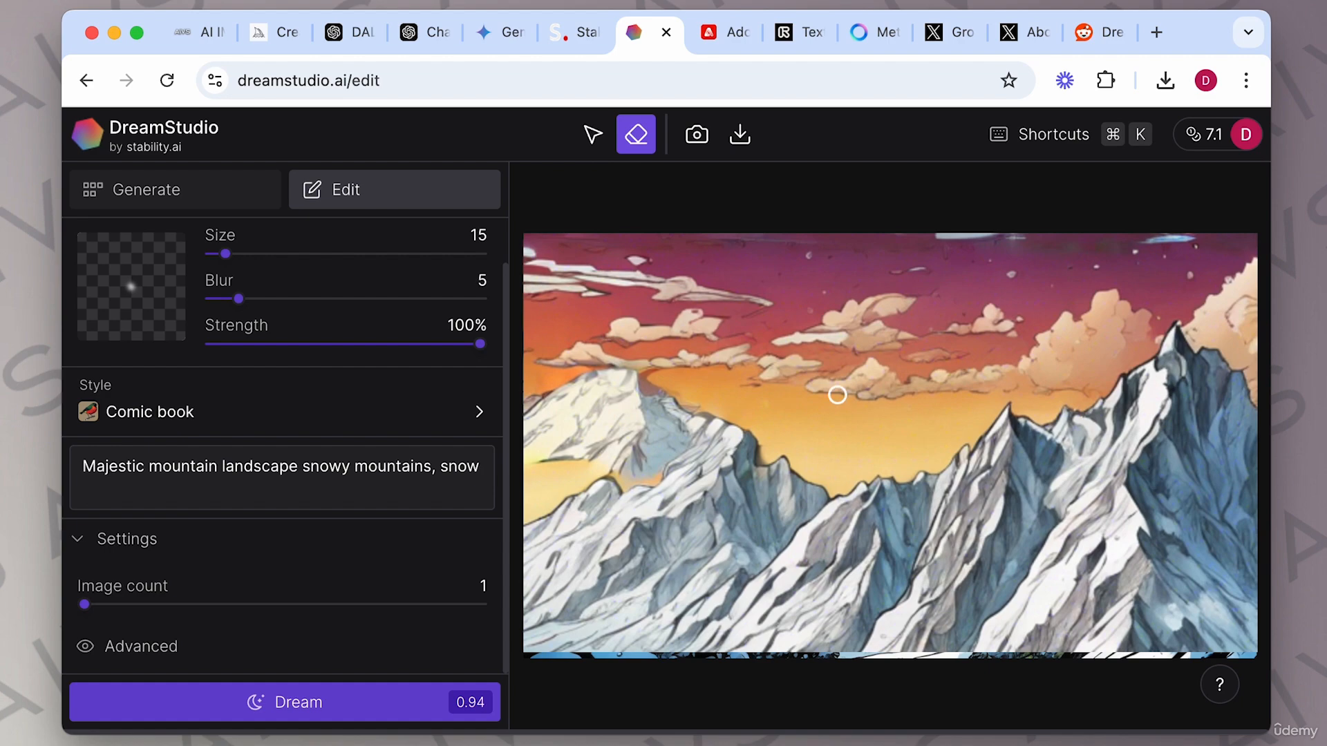
Return to the generation history and delete the newest edited snowy mountain image.
{"action": "left_click", "coordinate": [595, 137]}
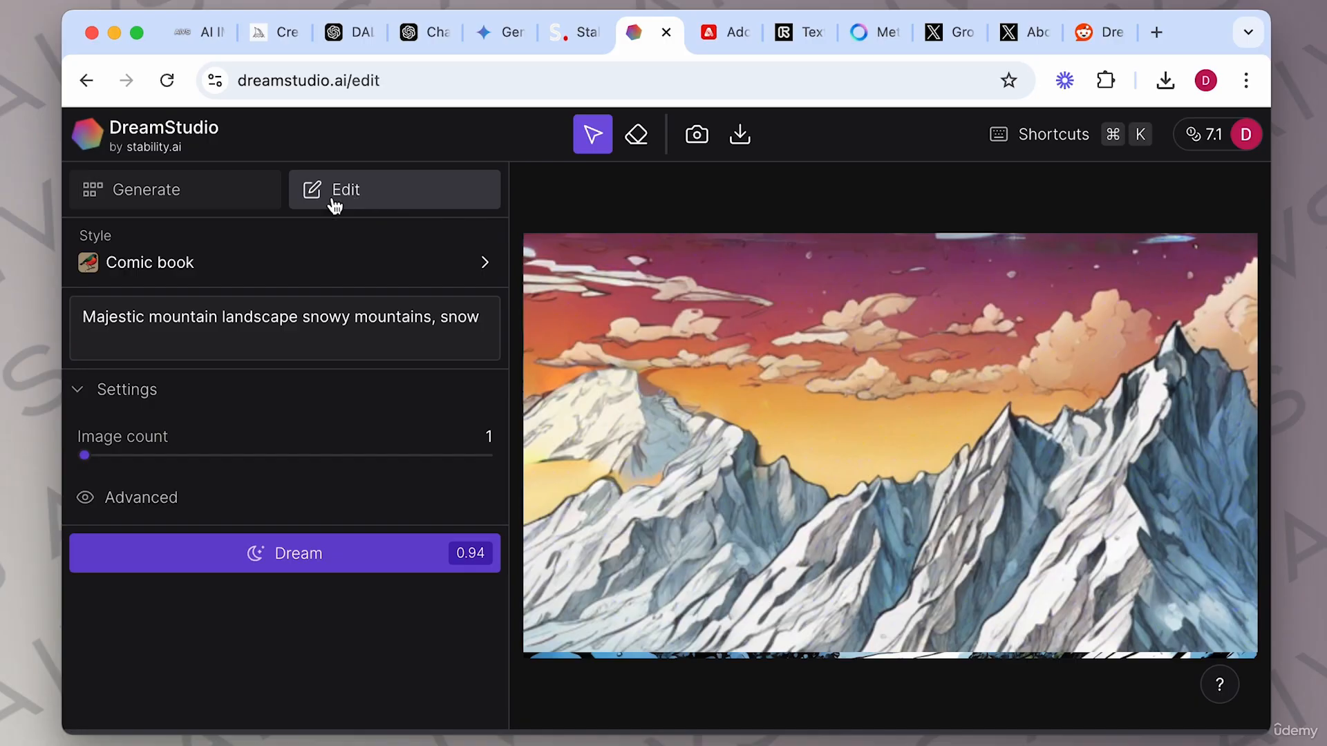
{"action": "left_click", "coordinate": [220, 190]}
{"action": "mouse_move", "coordinate": [800, 436]}
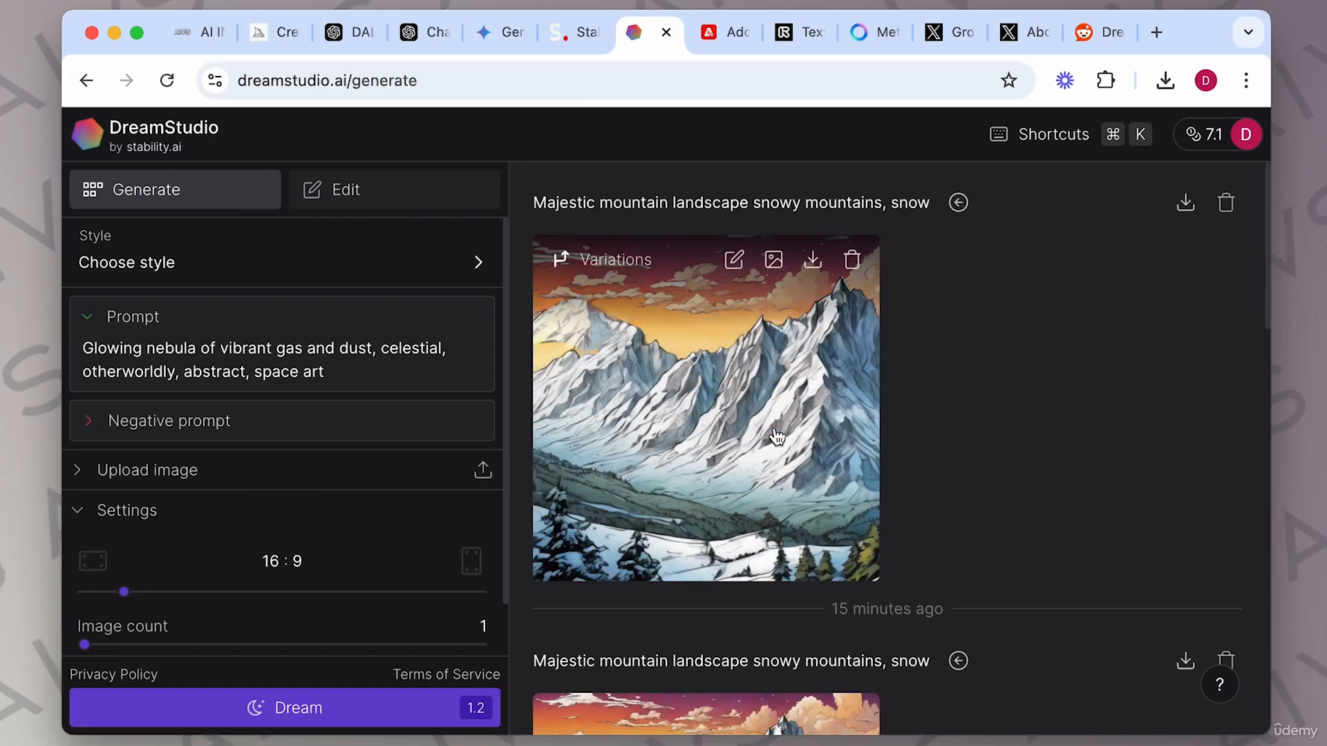
{"action": "scroll", "coordinate": [800, 435], "scroll_direction": "down", "scroll_amount": 5}
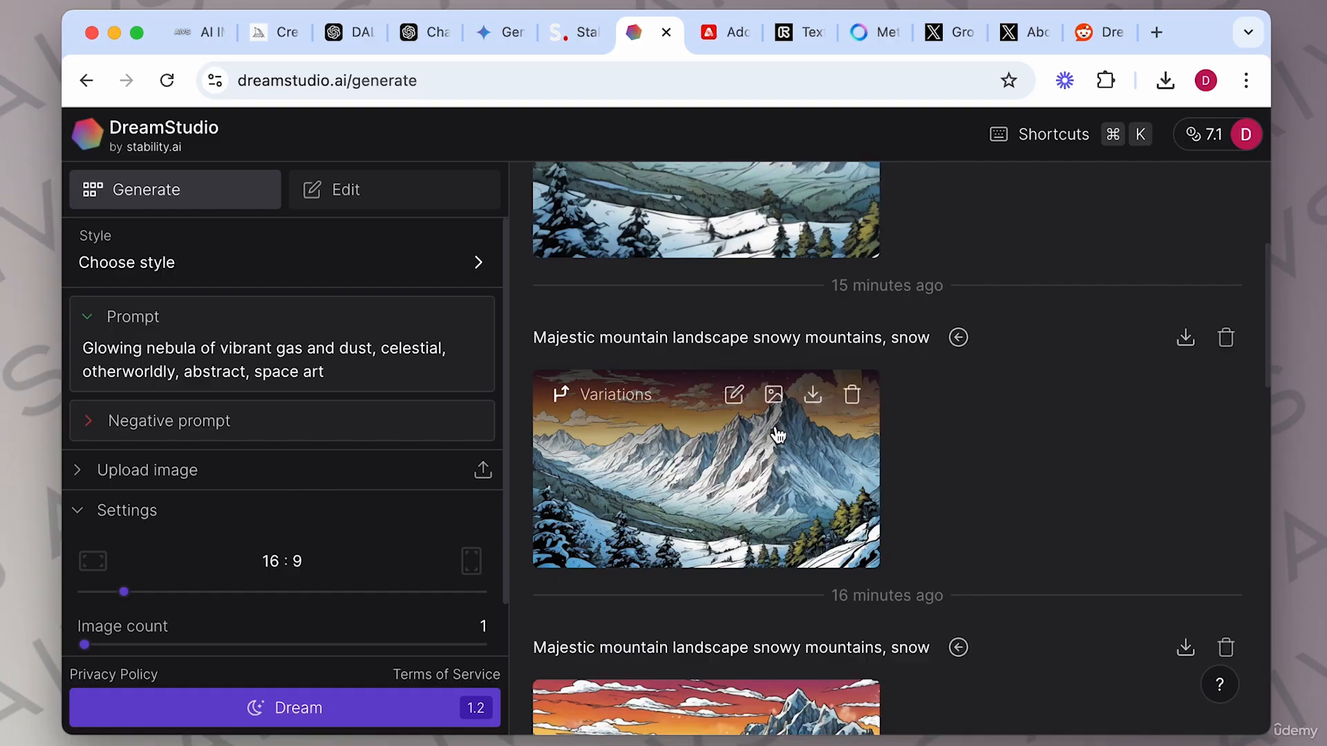
{"action": "scroll", "coordinate": [778, 436], "scroll_direction": "up", "scroll_amount": 2}
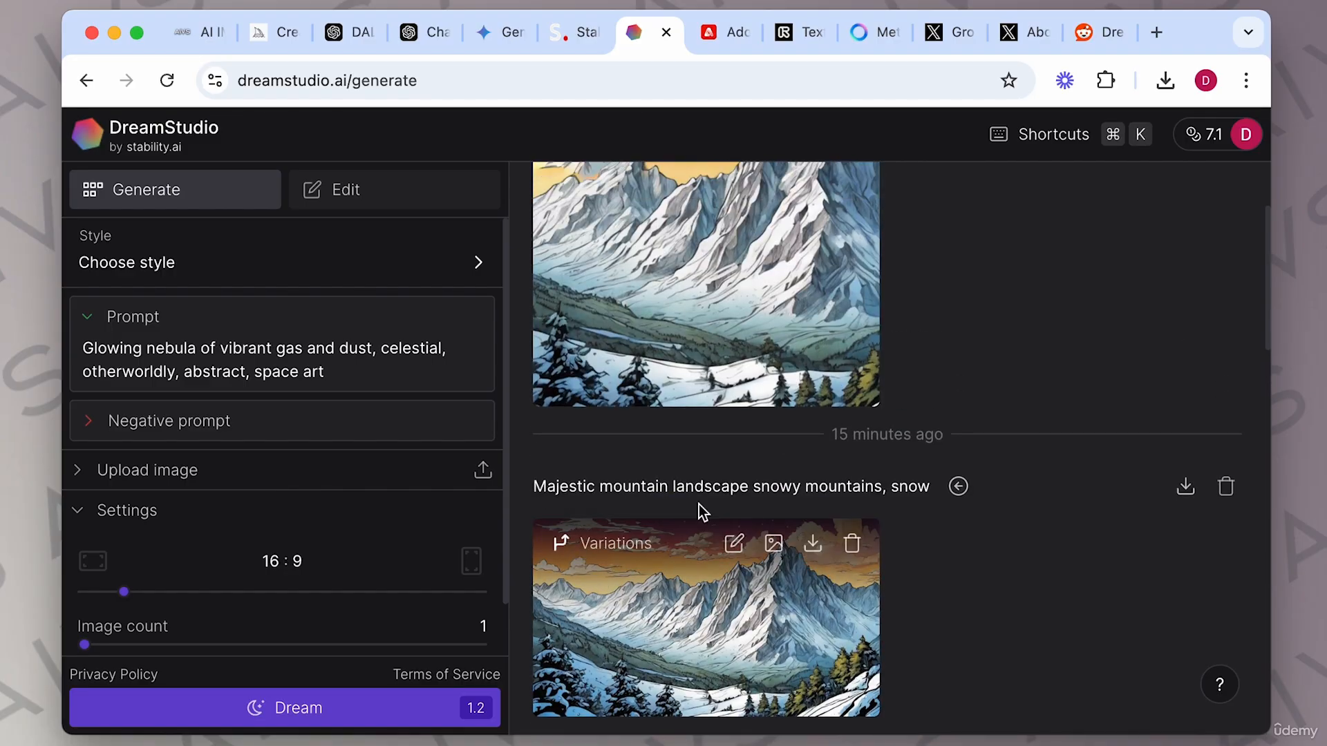
{"action": "scroll", "coordinate": [772, 349], "scroll_direction": "up", "scroll_amount": 3}
{"action": "left_click", "coordinate": [1224, 204]}
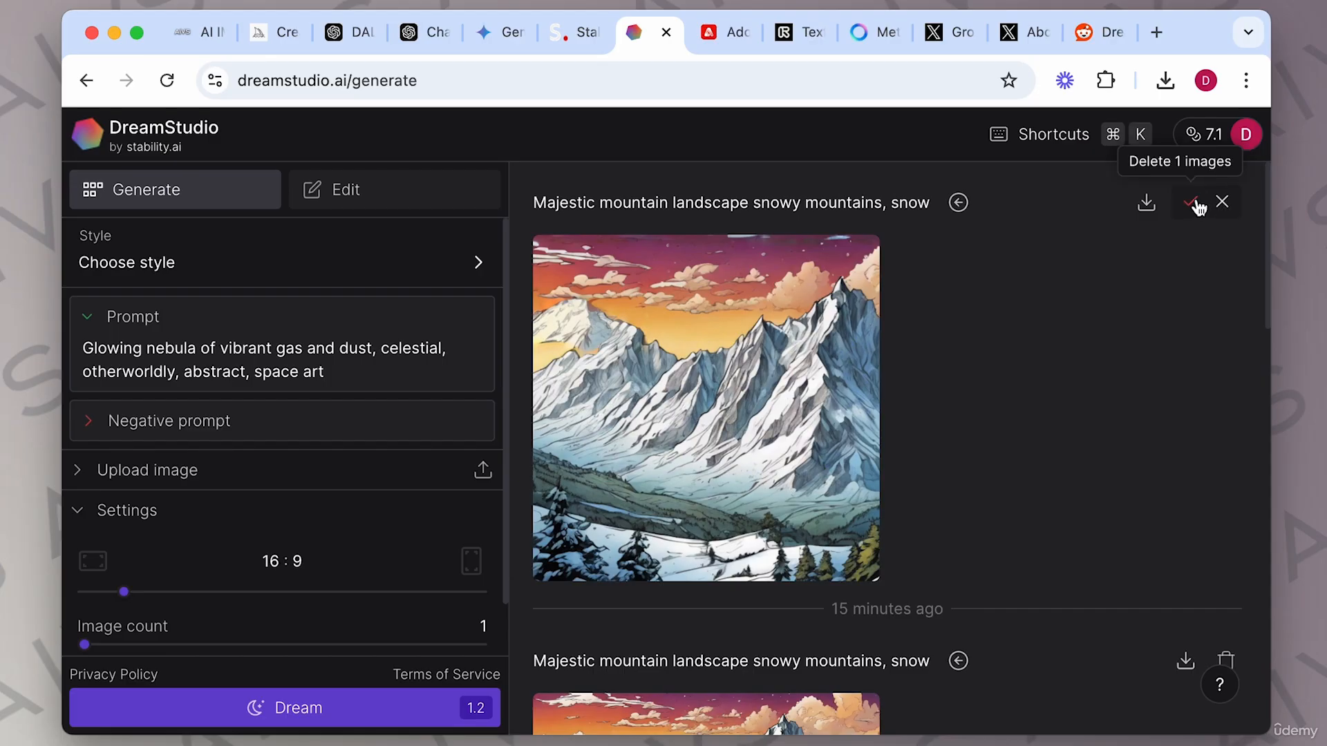
{"action": "left_click", "coordinate": [1191, 203]}
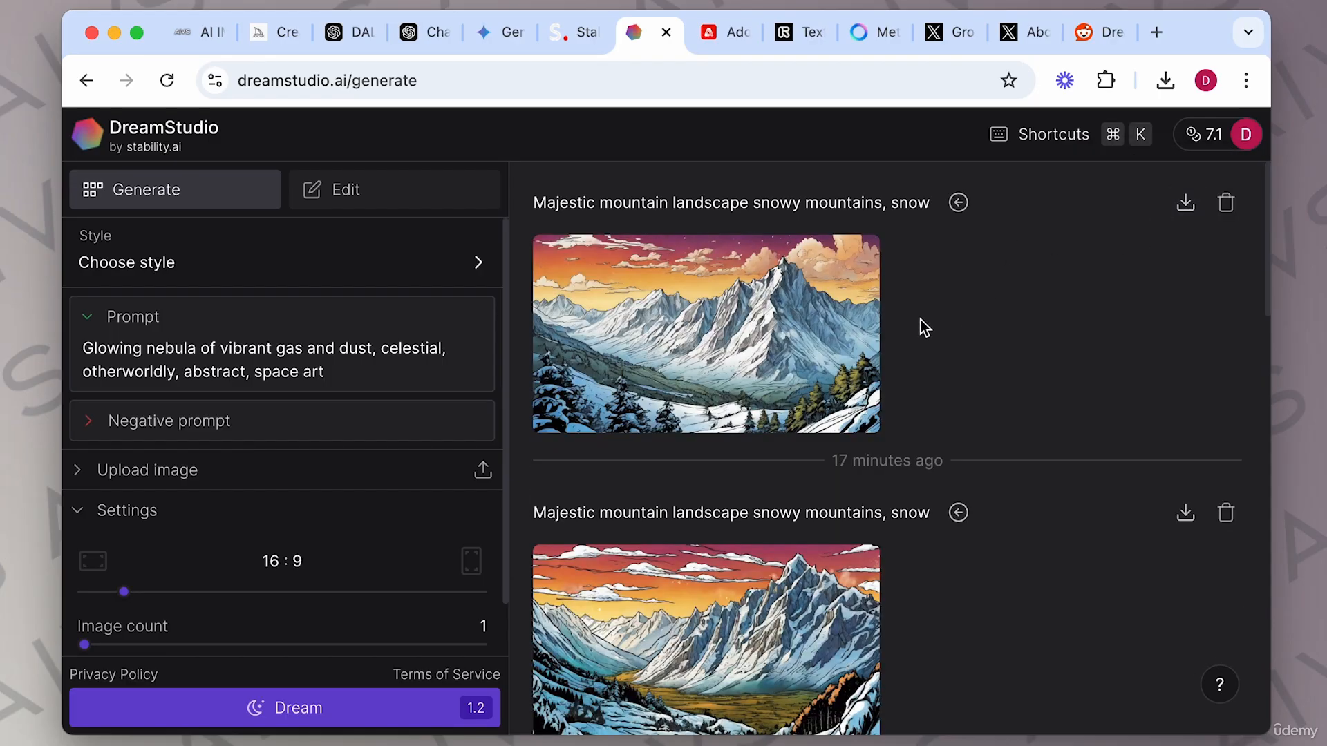
Switch to the Reddit tab and read the thread about DreamStudio's Edit function, then return to DreamStudio.
{"action": "left_click", "coordinate": [1085, 35]}
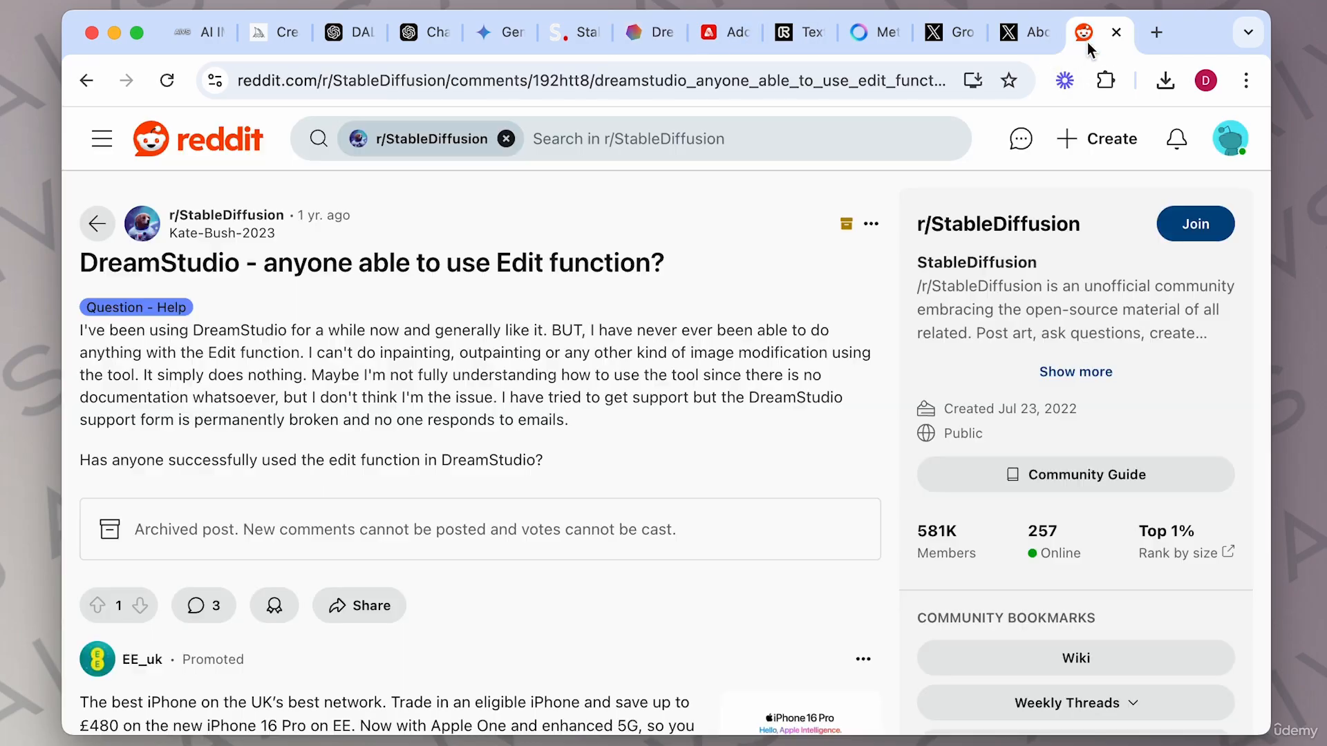
{"action": "scroll", "coordinate": [534, 403], "scroll_direction": "down", "scroll_amount": 1}
{"action": "scroll", "coordinate": [534, 403], "scroll_direction": "up", "scroll_amount": 1}
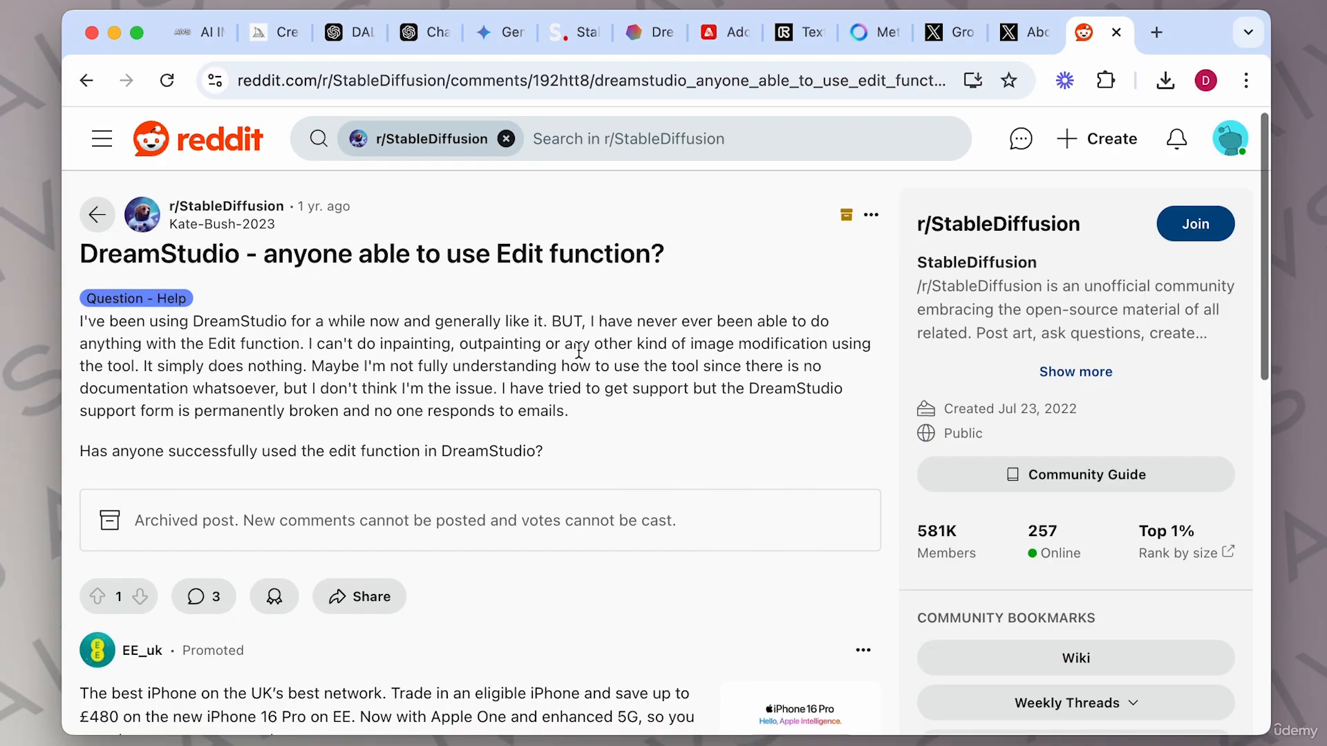
{"action": "scroll", "coordinate": [579, 351], "scroll_direction": "down", "scroll_amount": 10}
{"action": "scroll", "coordinate": [580, 358], "scroll_direction": "down", "scroll_amount": 3}
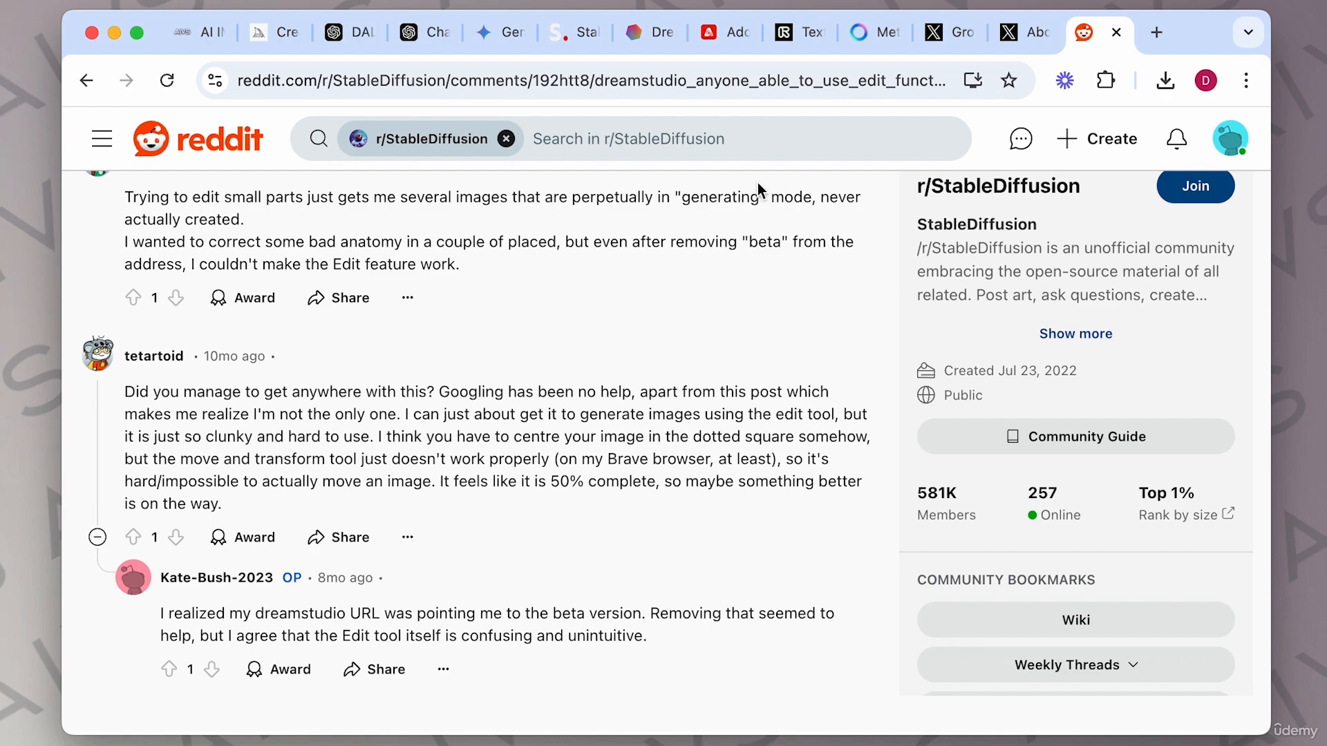
{"action": "left_click", "coordinate": [649, 40]}
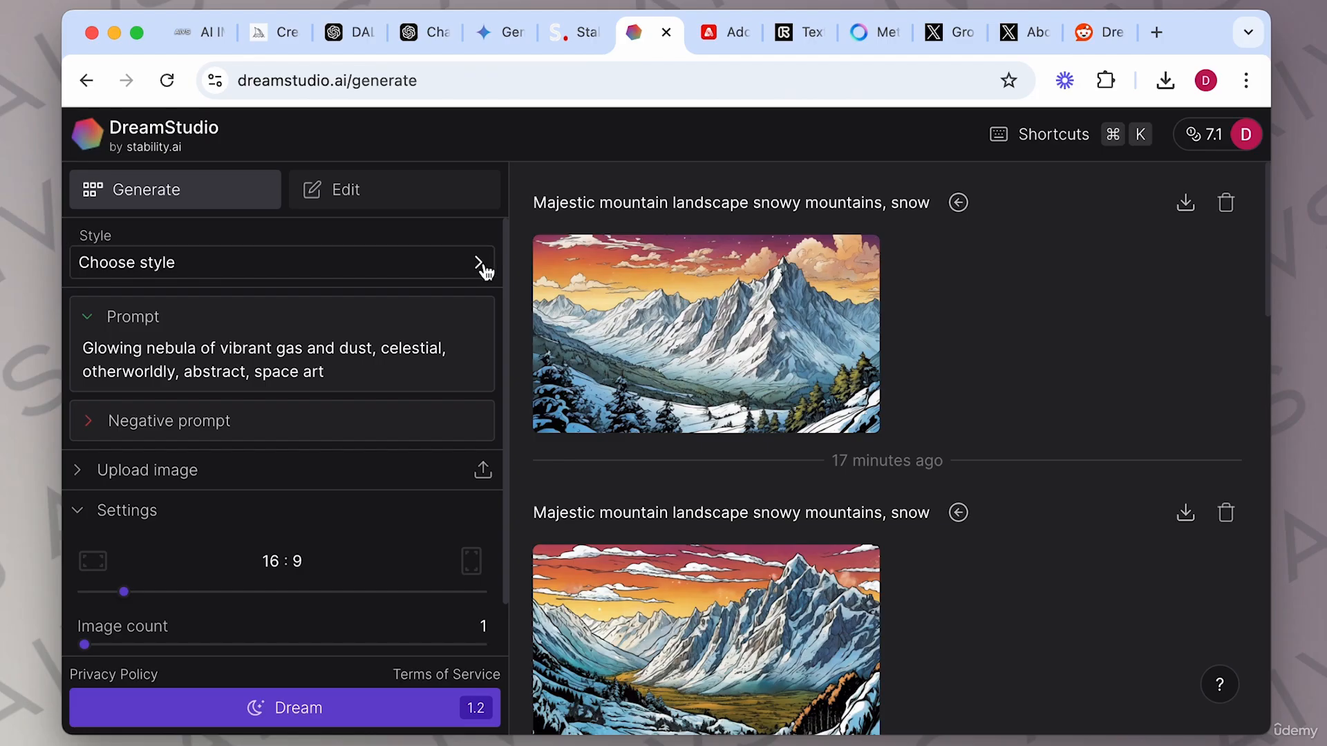
Open the newest snowy mountain image on the Edit canvas and select the image.
{"action": "mouse_move", "coordinate": [679, 375]}
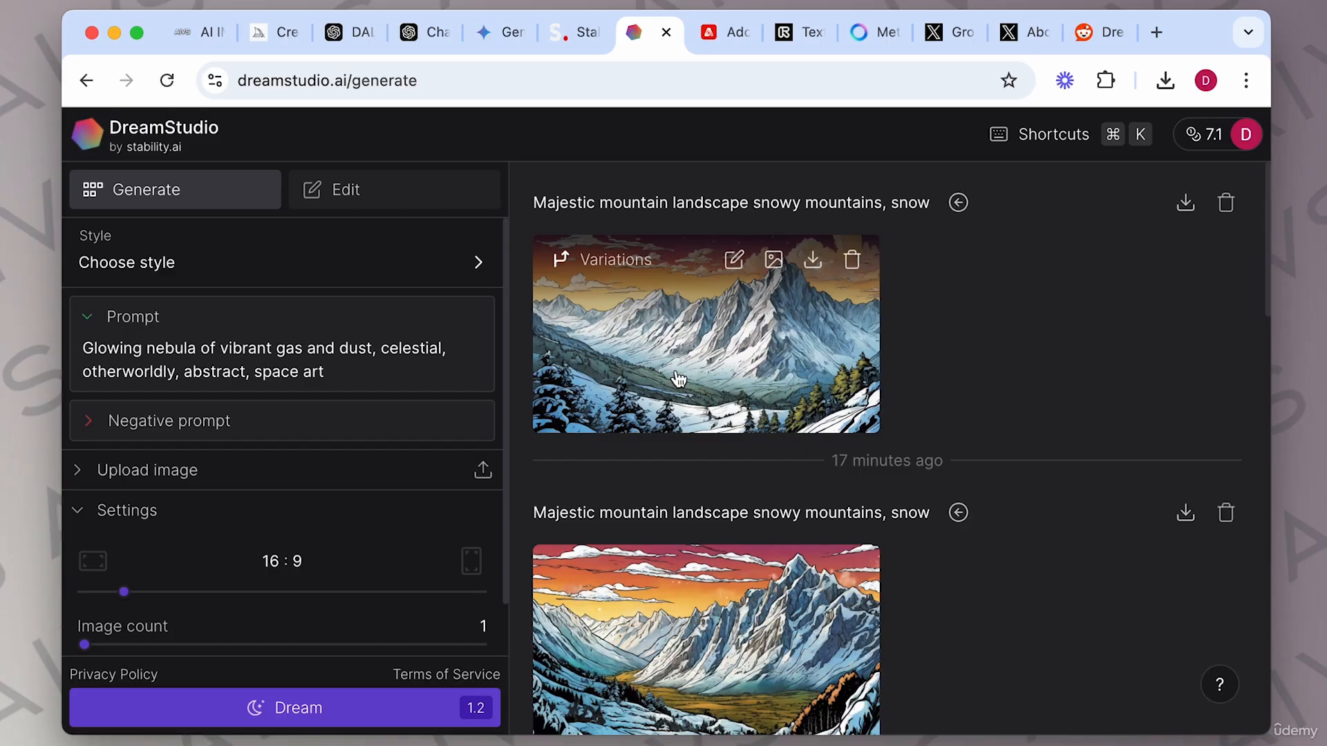
{"action": "left_click", "coordinate": [679, 379]}
{"action": "left_click", "coordinate": [1206, 170]}
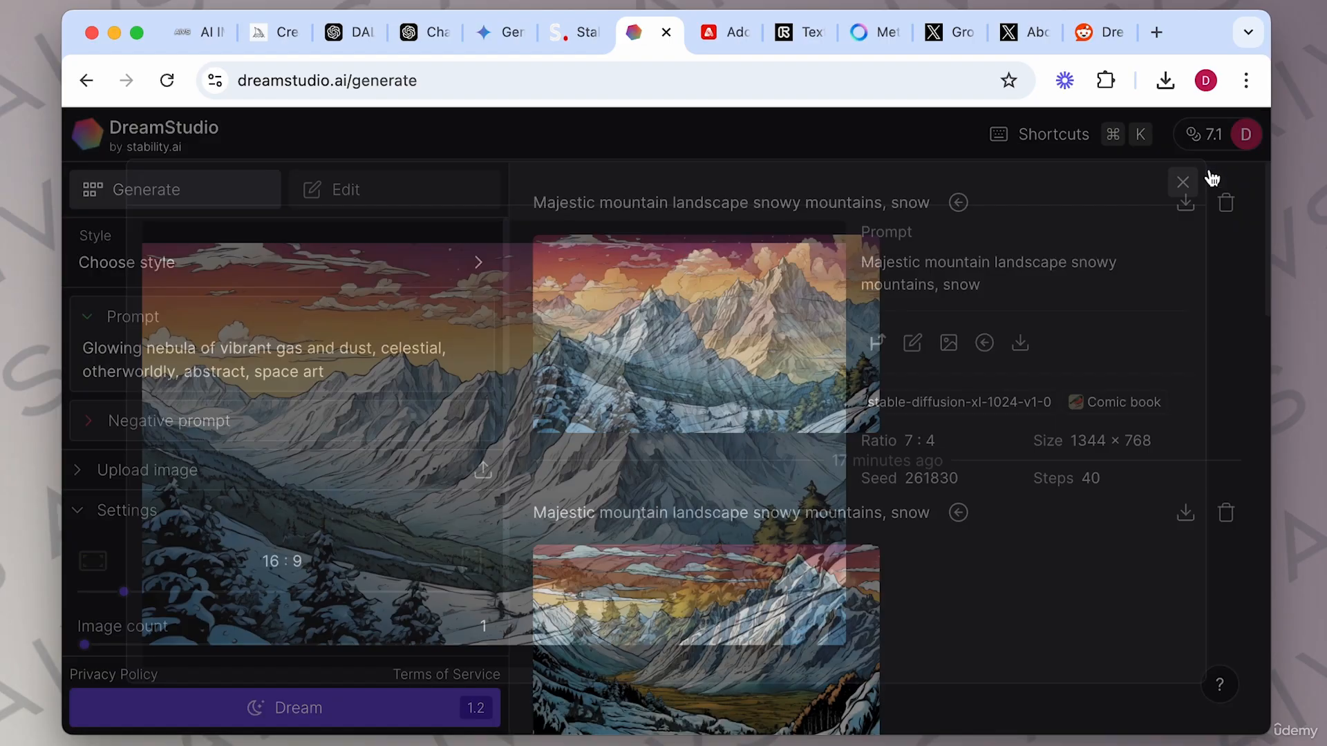
{"action": "left_click", "coordinate": [731, 267]}
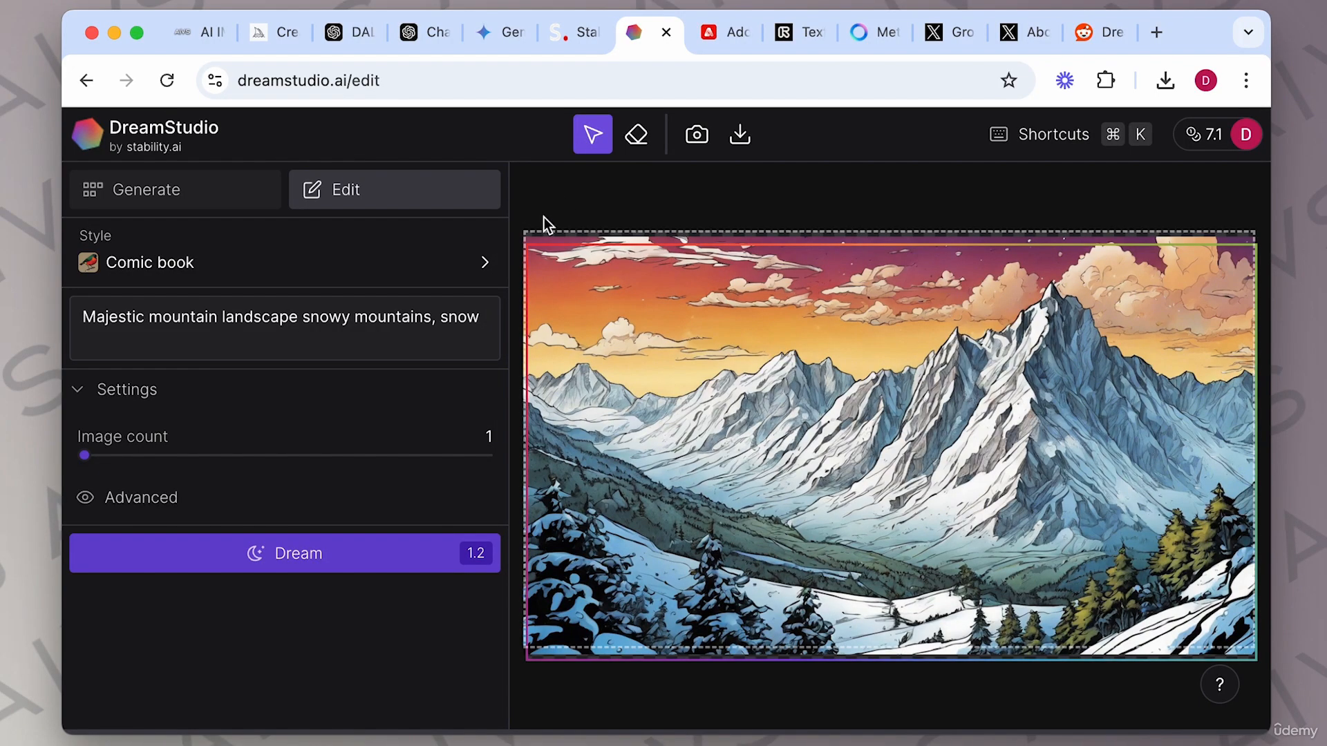
{"action": "left_click", "coordinate": [554, 233]}
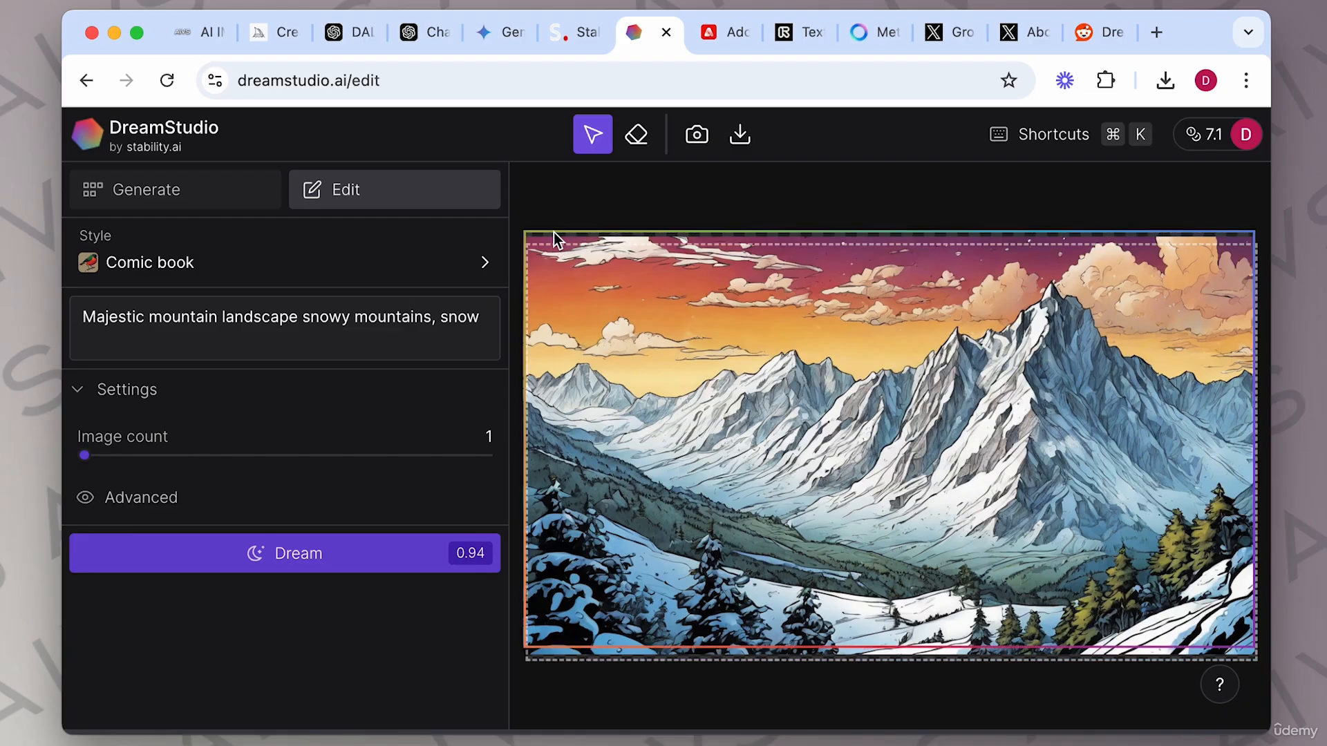
{"action": "left_click", "coordinate": [553, 232]}
{"action": "left_click", "coordinate": [557, 247]}
{"action": "left_click", "coordinate": [555, 246]}
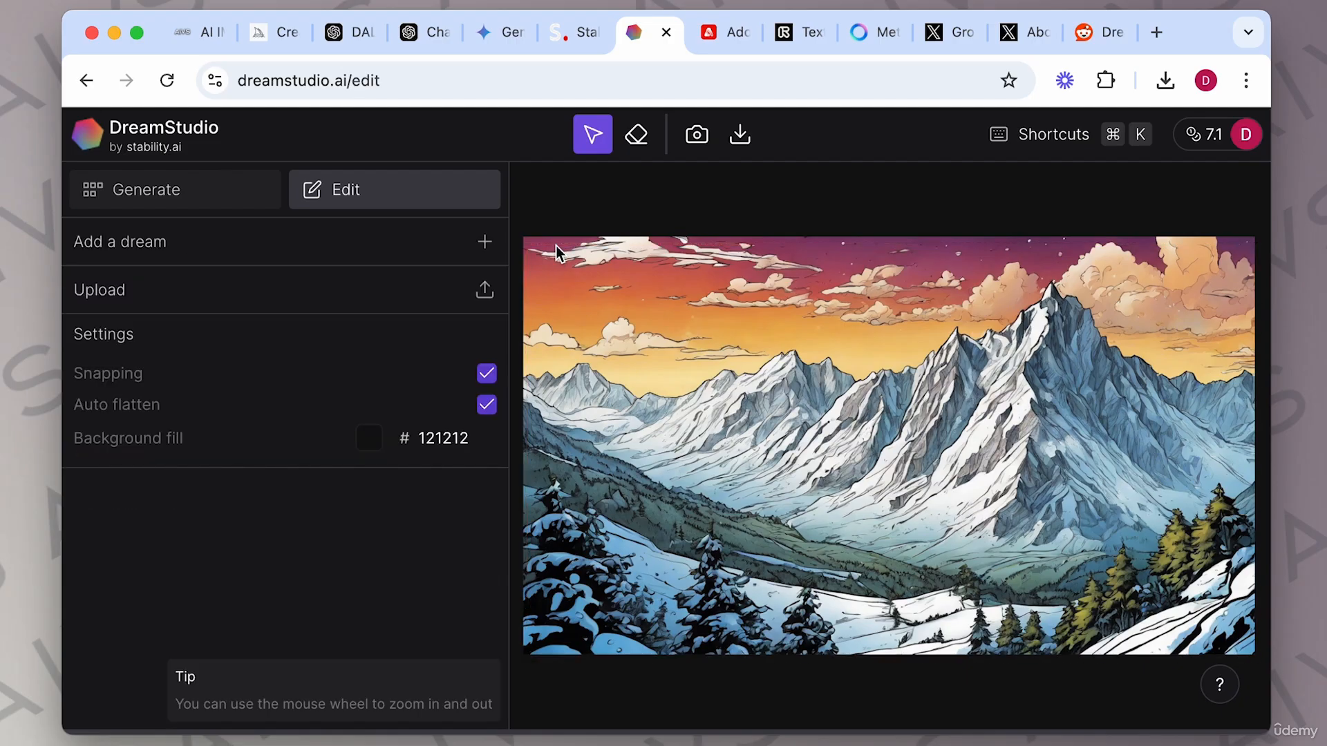
Erase a strip of sky near the left edge with the Eraser tool and run Dream to regenerate the image.
{"action": "left_click", "coordinate": [636, 136]}
{"action": "mouse_move", "coordinate": [525, 335]}
{"action": "left_mouse_down"}
{"action": "mouse_move", "coordinate": [591, 355]}
{"action": "mouse_move", "coordinate": [622, 323]}
{"action": "mouse_move", "coordinate": [675, 359]}
{"action": "mouse_move", "coordinate": [662, 362]}
{"action": "mouse_move", "coordinate": [682, 340]}
{"action": "mouse_move", "coordinate": [647, 350]}
{"action": "mouse_move", "coordinate": [761, 354]}
{"action": "mouse_move", "coordinate": [674, 340]}
{"action": "mouse_move", "coordinate": [715, 348]}
{"action": "mouse_move", "coordinate": [681, 369]}
{"action": "mouse_move", "coordinate": [736, 353]}
{"action": "mouse_move", "coordinate": [672, 371]}
{"action": "mouse_move", "coordinate": [614, 356]}
{"action": "left_mouse_up"}
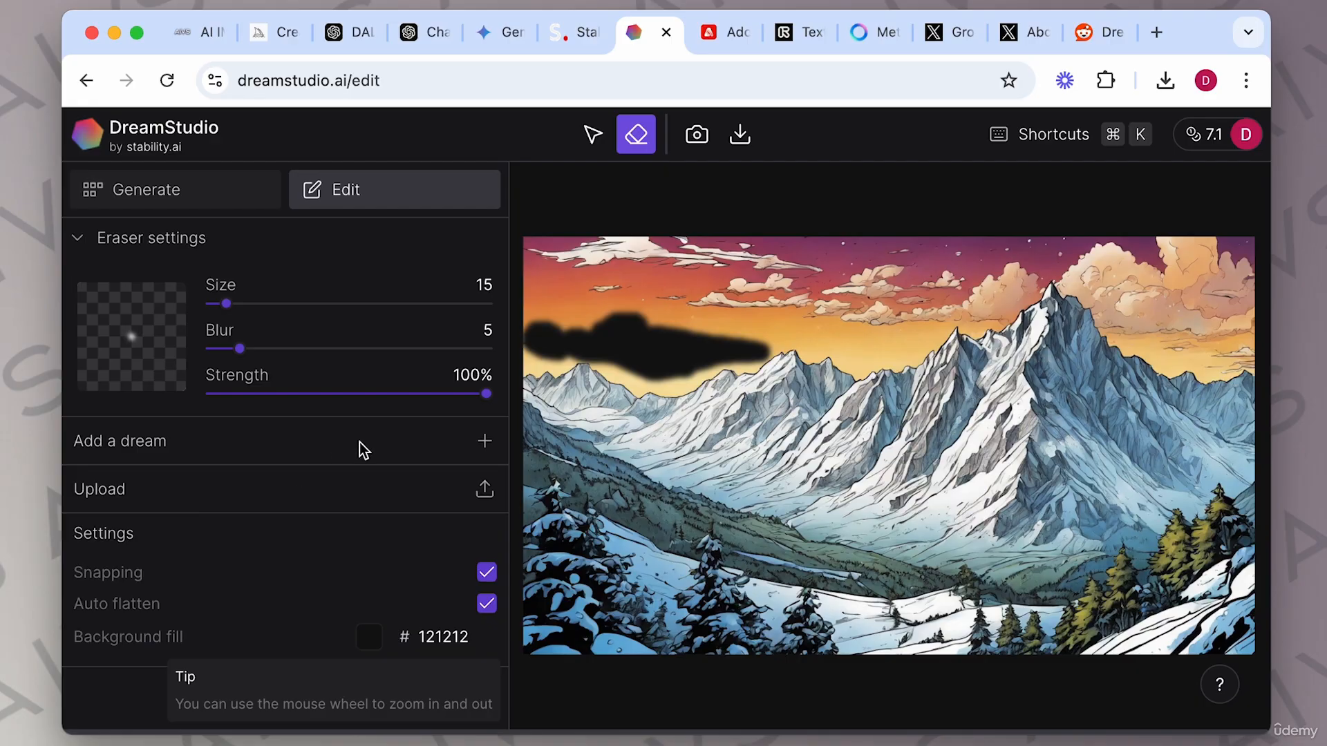
{"action": "left_click", "coordinate": [594, 135]}
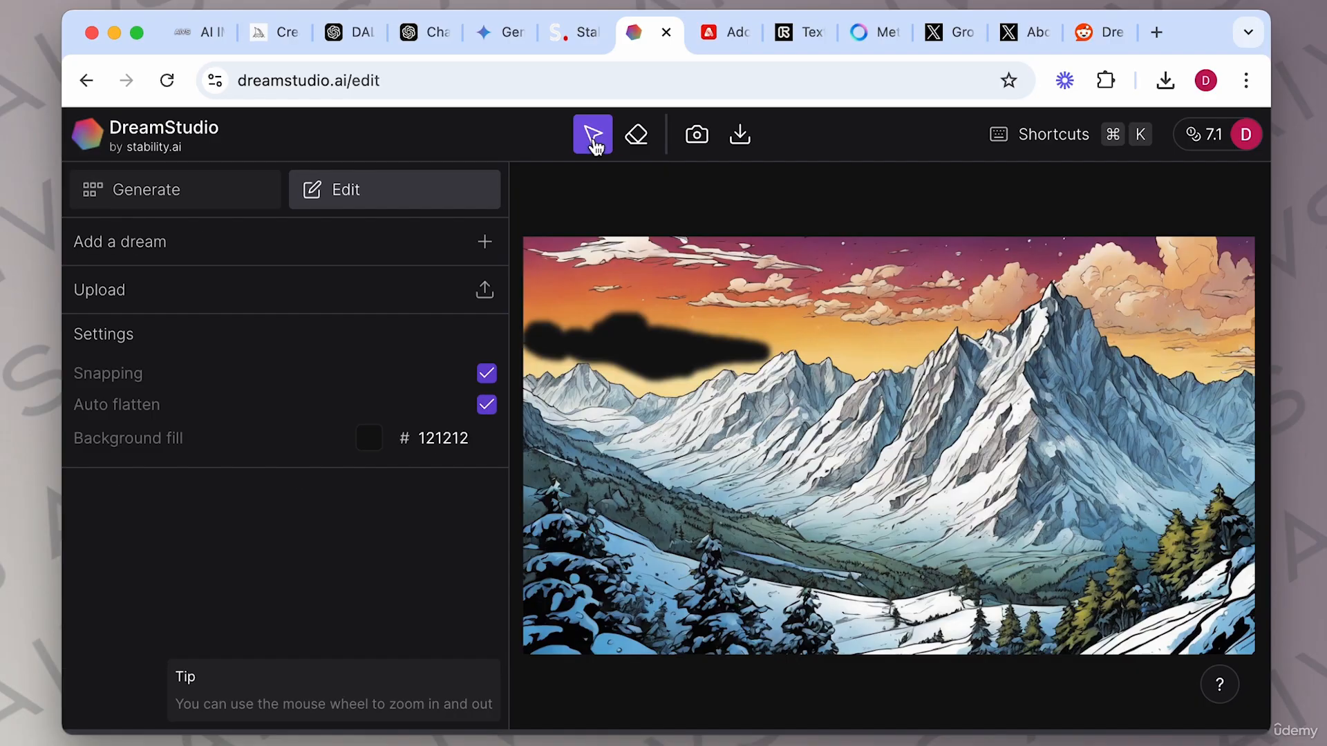
{"action": "left_click", "coordinate": [674, 290]}
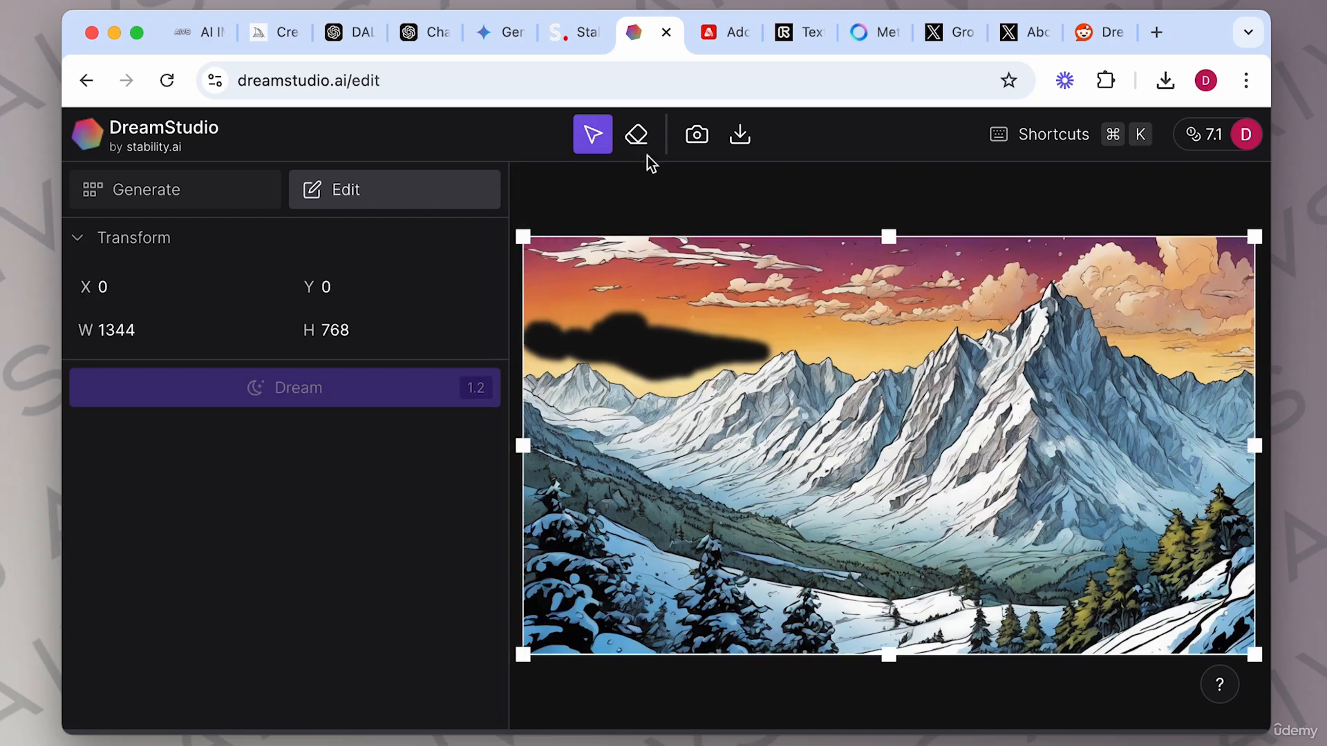
{"action": "left_click", "coordinate": [636, 135]}
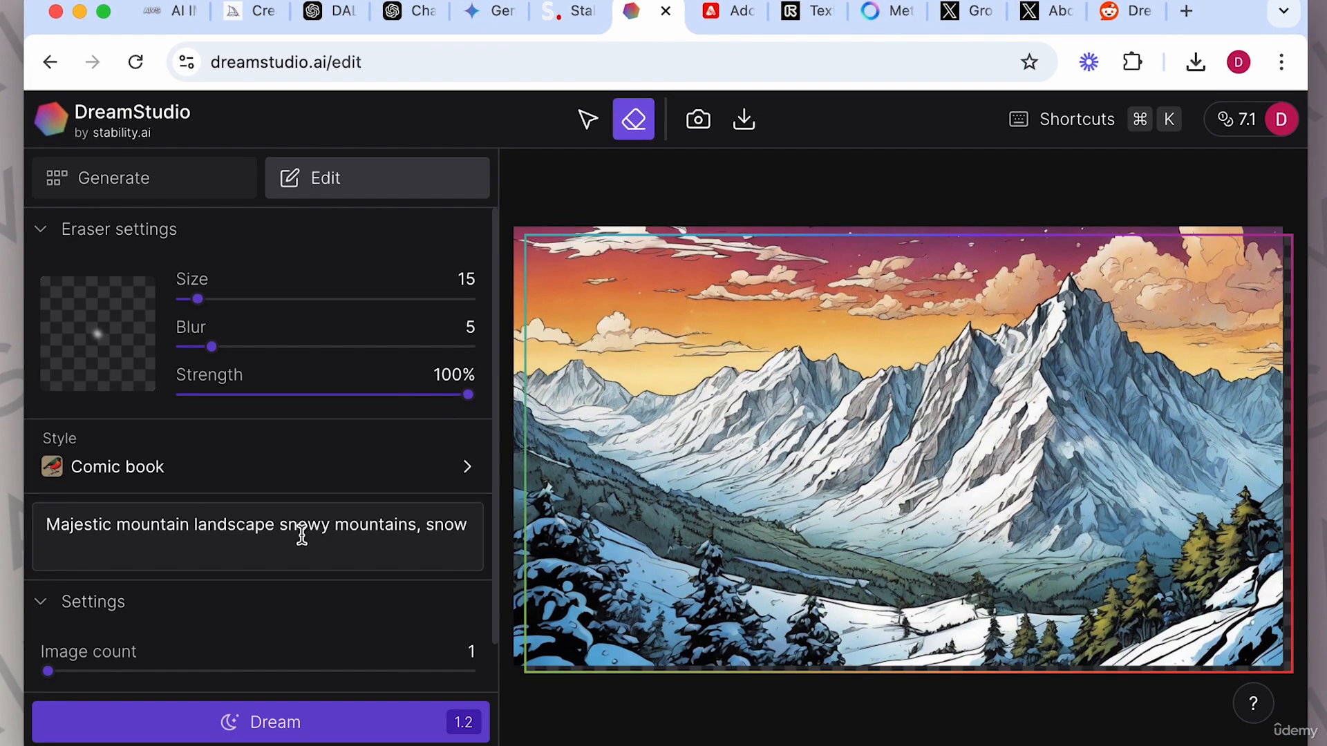
{"action": "left_click", "coordinate": [277, 724]}
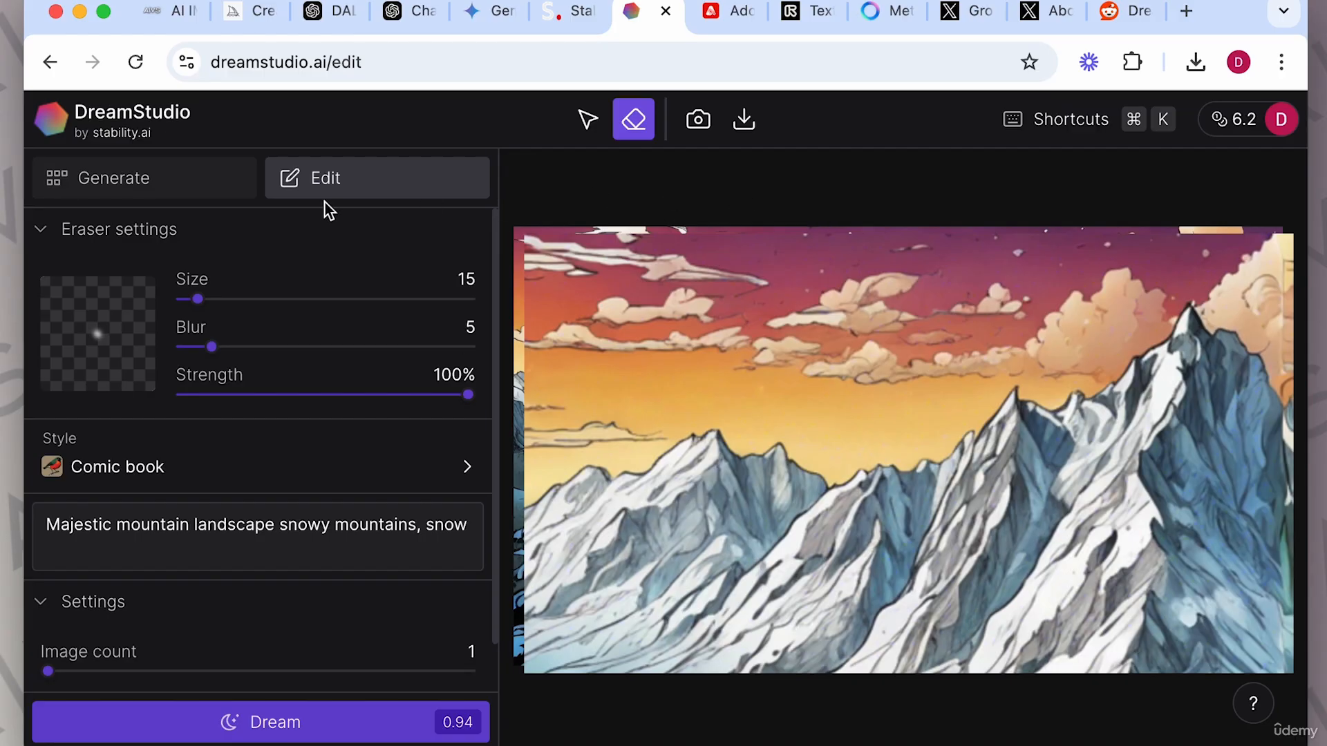
Review the generated images and the style gallery, then go back to the Edit canvas.
{"action": "left_click", "coordinate": [197, 181]}
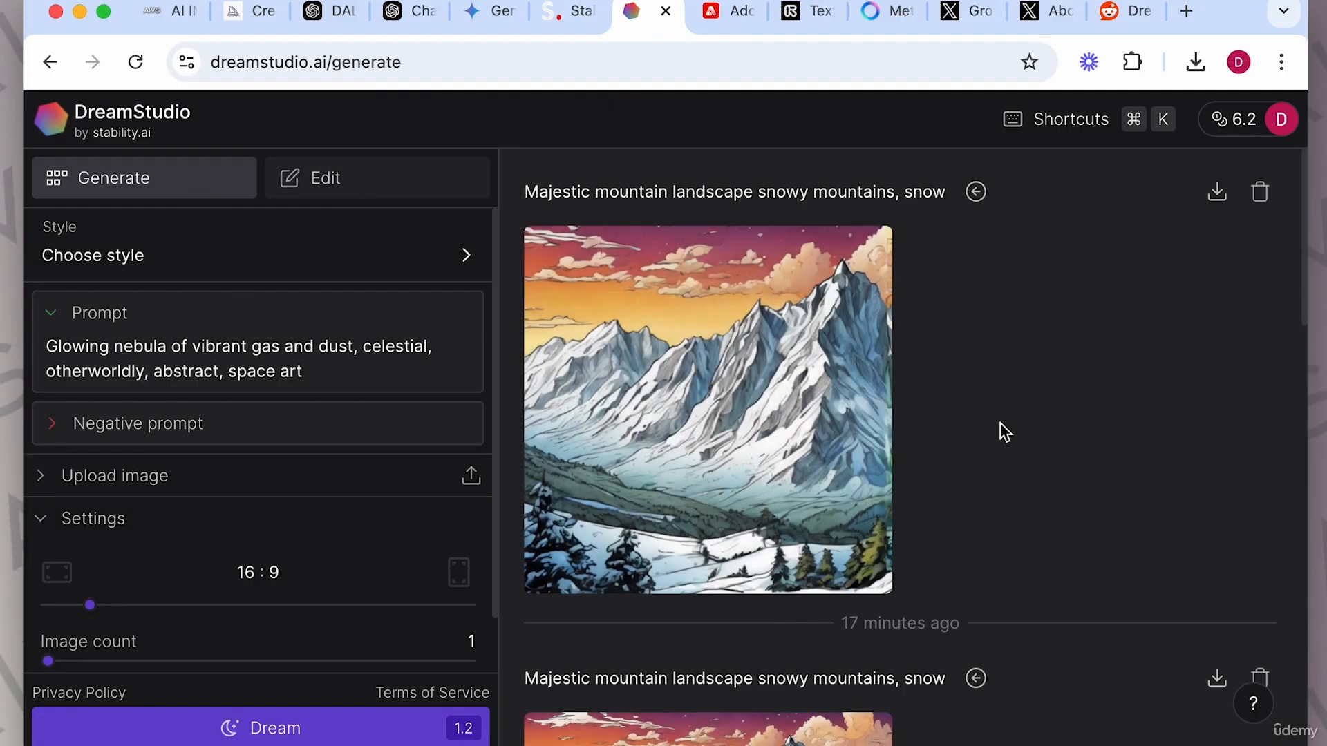
{"action": "scroll", "coordinate": [1009, 496], "scroll_direction": "down", "scroll_amount": 2}
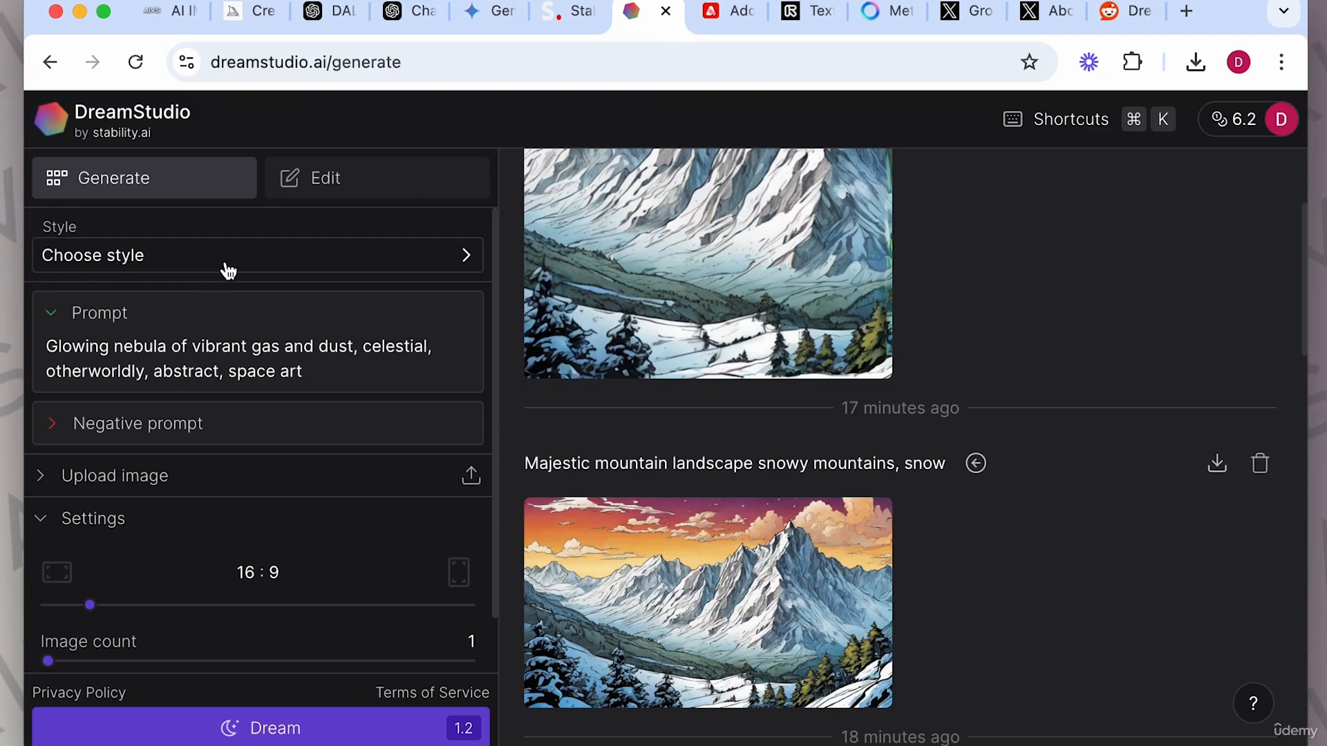
{"action": "left_click", "coordinate": [224, 268]}
{"action": "scroll", "coordinate": [634, 559], "scroll_direction": "down", "scroll_amount": 8}
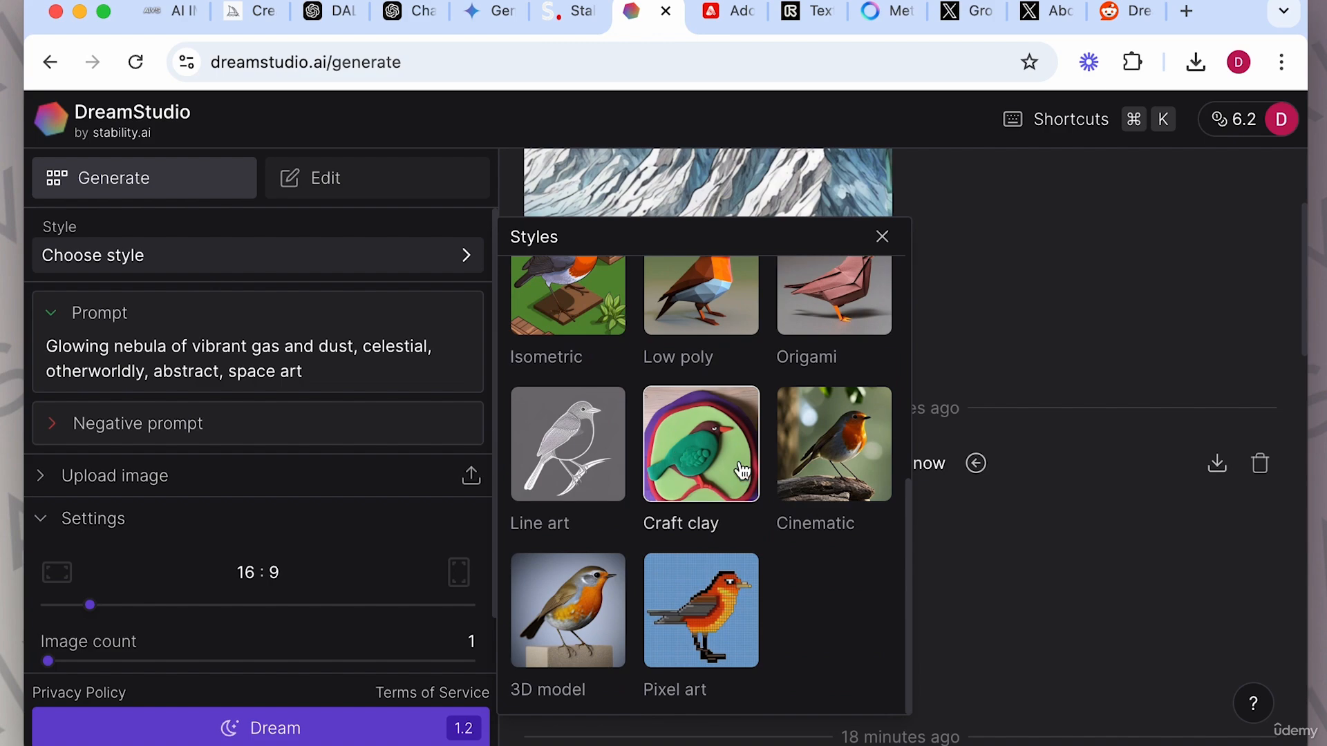
{"action": "left_click", "coordinate": [971, 264]}
{"action": "scroll", "coordinate": [903, 338], "scroll_direction": "down", "scroll_amount": 5}
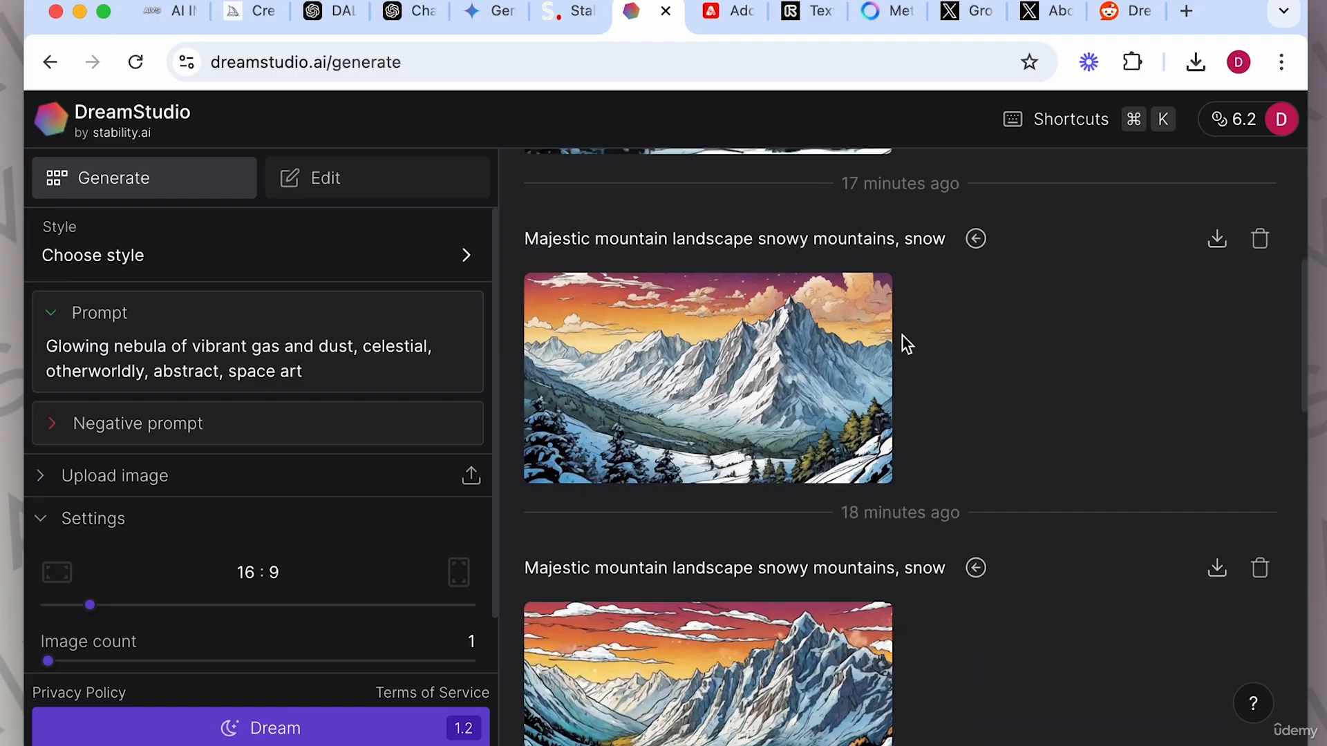
{"action": "scroll", "coordinate": [903, 336], "scroll_direction": "down", "scroll_amount": 5}
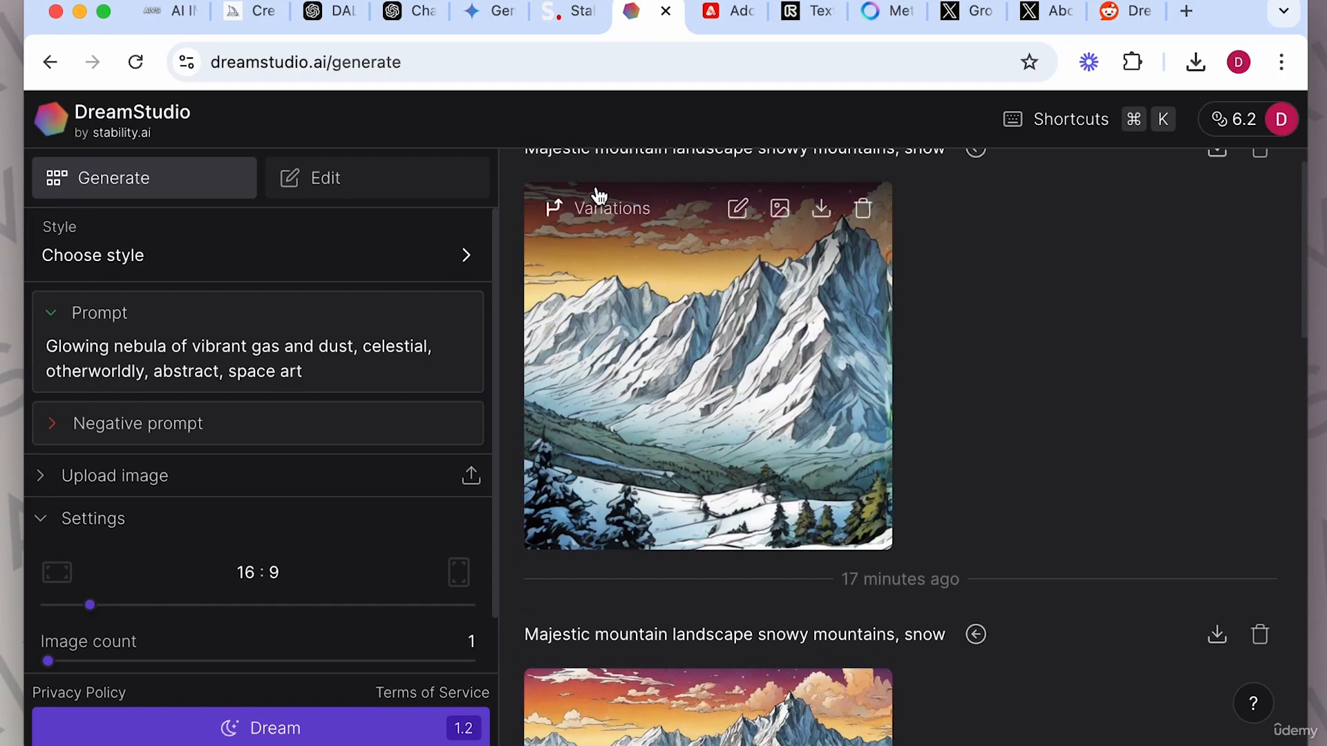
{"action": "left_click", "coordinate": [413, 179]}
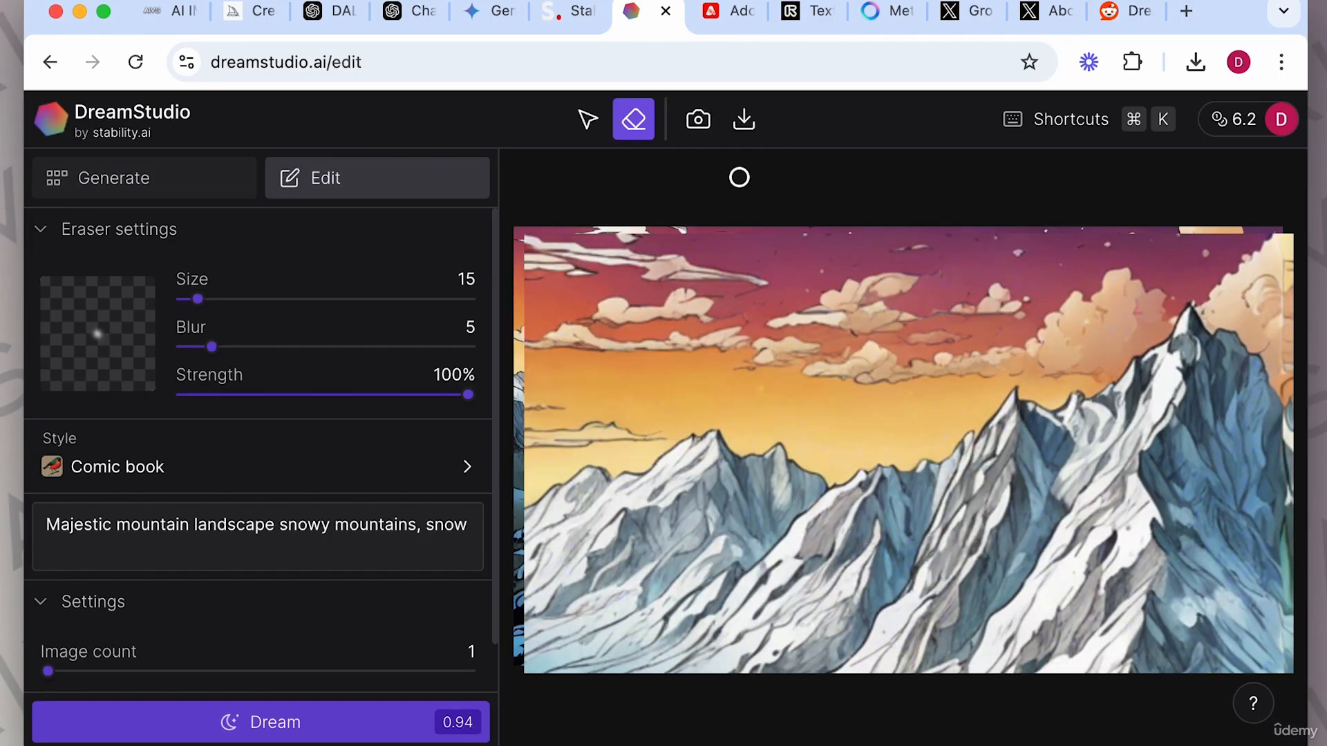
{"action": "left_click", "coordinate": [698, 123]}
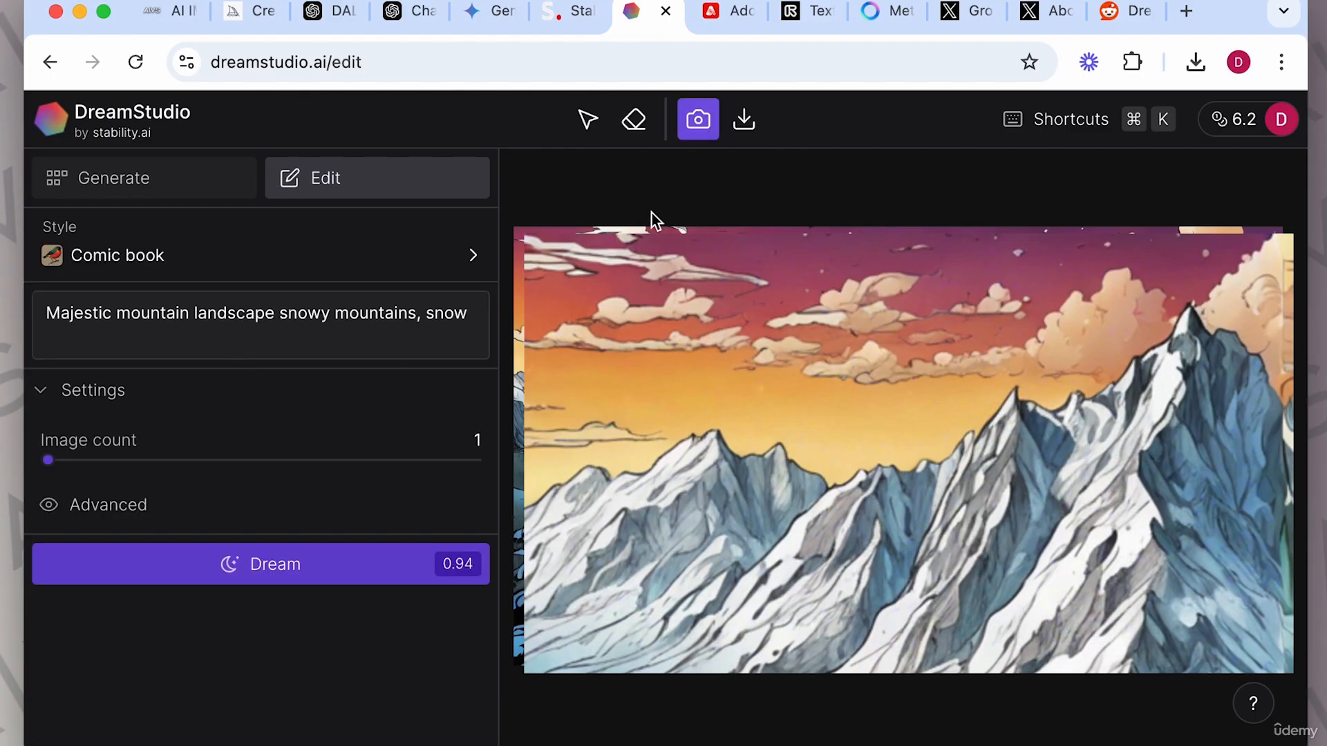
{"action": "left_click", "coordinate": [633, 123]}
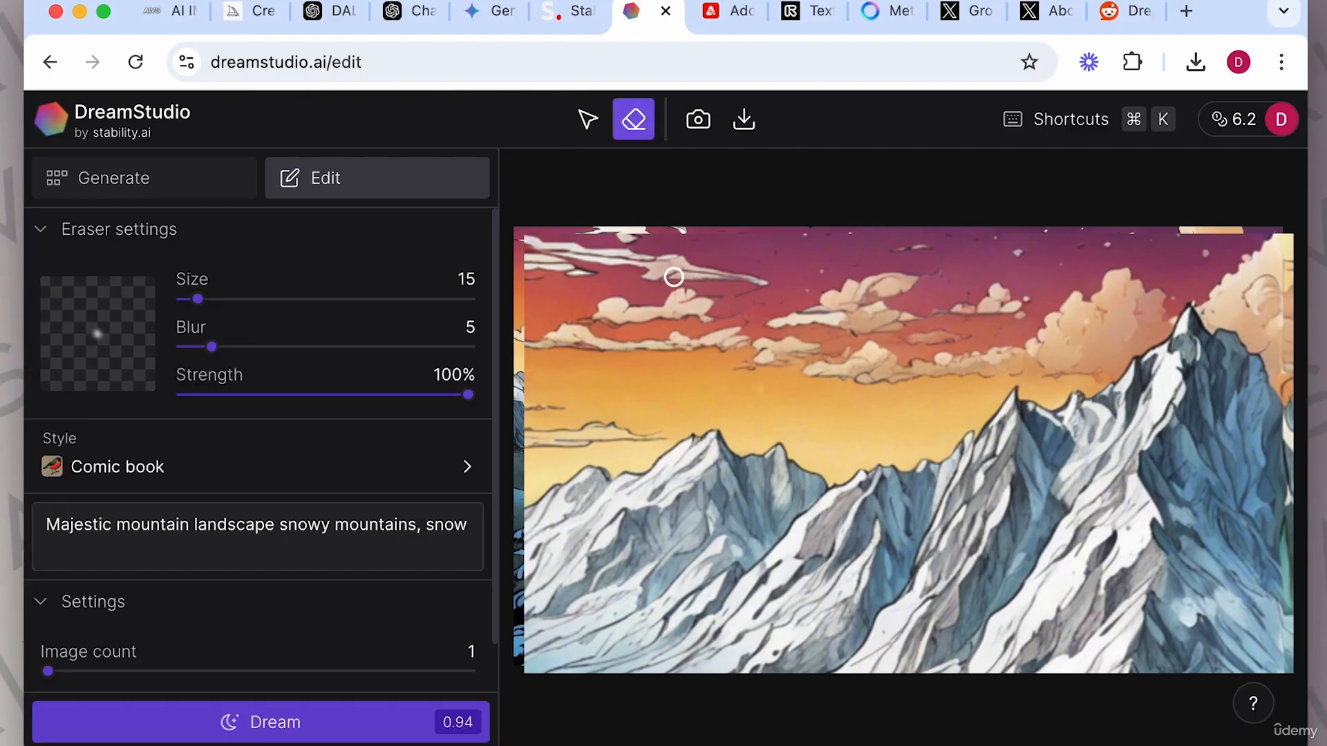
{"action": "left_click", "coordinate": [586, 124]}
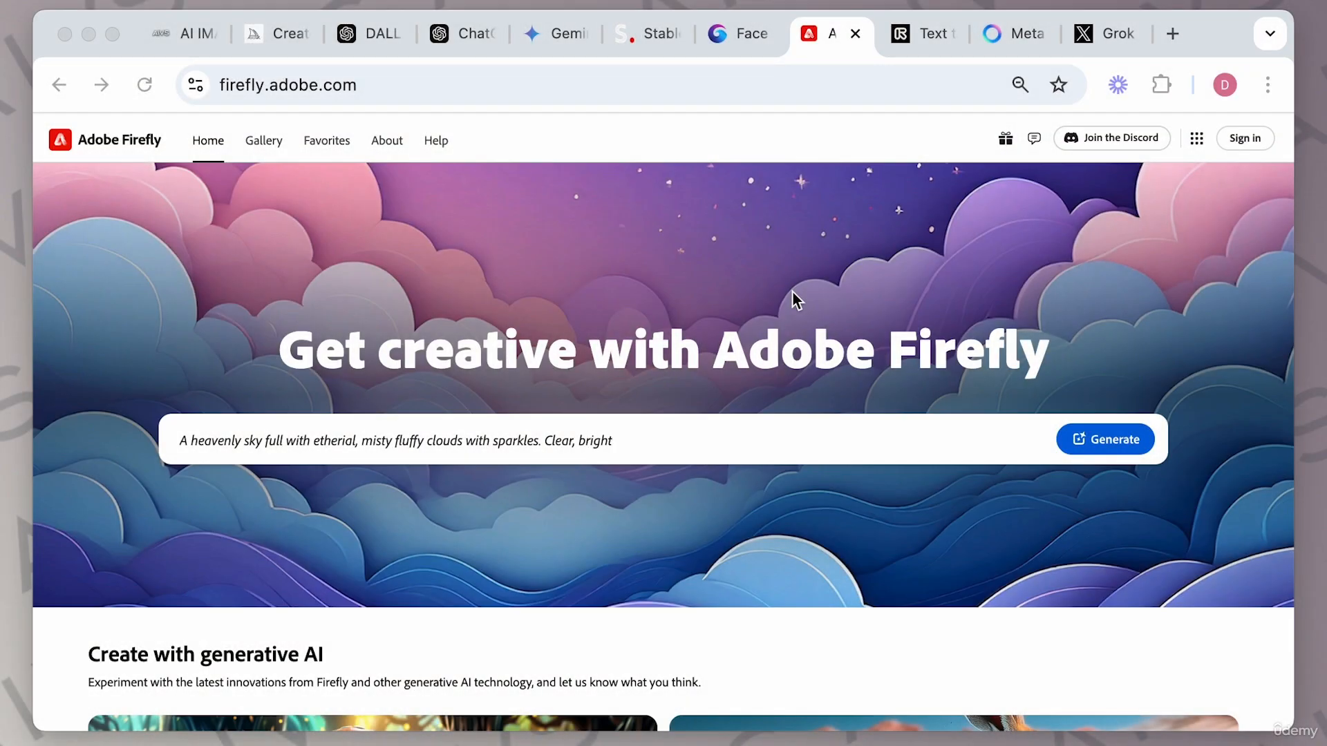
{"action": "type", "text": "blues, purples, pinks."}
{"action": "key", "text": "BackSpace"}
{"action": "key", "text": "BackSpace"}
{"action": "key", "text": "BackSpace"}
{"action": "key", "text": "BackSpace"}
{"action": "key", "text": "BackSpace"}
{"action": "key", "text": "BackSpace"}
{"action": "key", "text": "BackSpace"}
{"action": "key", "text": "BackSpace"}
{"action": "key", "text": "BackSpace"}
{"action": "key", "text": "BackSpace"}
{"action": "key", "text": "BackSpace"}
{"action": "key", "text": "BackSpace"}
{"action": "key", "text": "BackSpace"}
{"action": "key", "text": "BackSpace"}
{"action": "key", "text": "BackSpace"}
{"action": "key", "text": "BackSpace"}
{"action": "key", "text": "BackSpace"}
{"action": "key", "text": "BackSpace"}
{"action": "key", "text": "BackSpace"}
{"action": "key", "text": "BackSpace"}
{"action": "key", "text": "BackSpace"}
{"action": "key", "text": "BackSpace"}
{"action": "key", "text": "BackSpace"}
{"action": "key", "text": "BackSpace"}
{"action": "key", "text": "BackSpace"}
{"action": "key", "text": "BackSpace"}
{"action": "key", "text": "BackSpace"}
{"action": "key", "text": "BackSpace"}
{"action": "key", "text": "BackSpace"}
{"action": "key", "text": "BackSpace"}
{"action": "key", "text": "BackSpace"}
{"action": "key", "text": "BackSpace"}
{"action": "key", "text": "BackSpace"}
{"action": "key", "text": "BackSpace"}
{"action": "key", "text": "BackSpace"}
{"action": "key", "text": "BackSpace"}
{"action": "key", "text": "BackSpace"}
{"action": "key", "text": "BackSpace"}
{"action": "key", "text": "BackSpace"}
{"action": "key", "text": "BackSpace"}
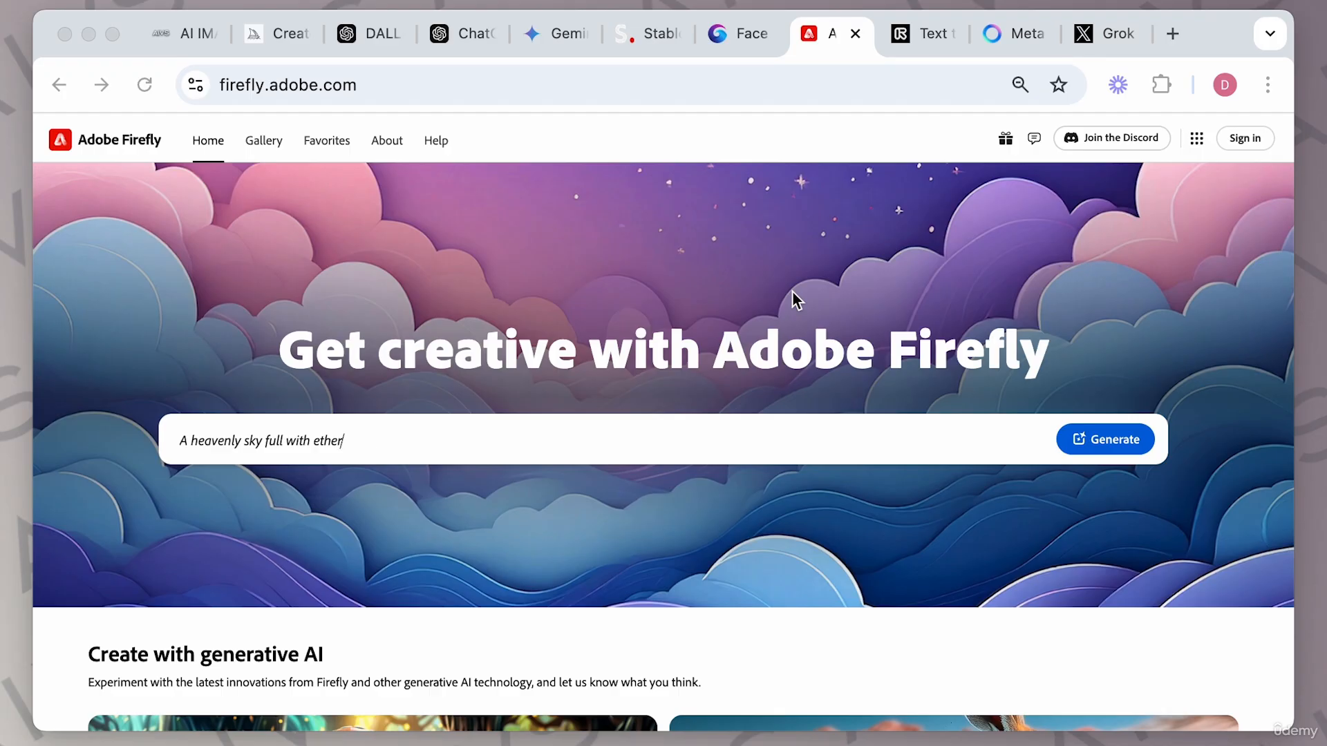
{"action": "type", "text": "view of a"}
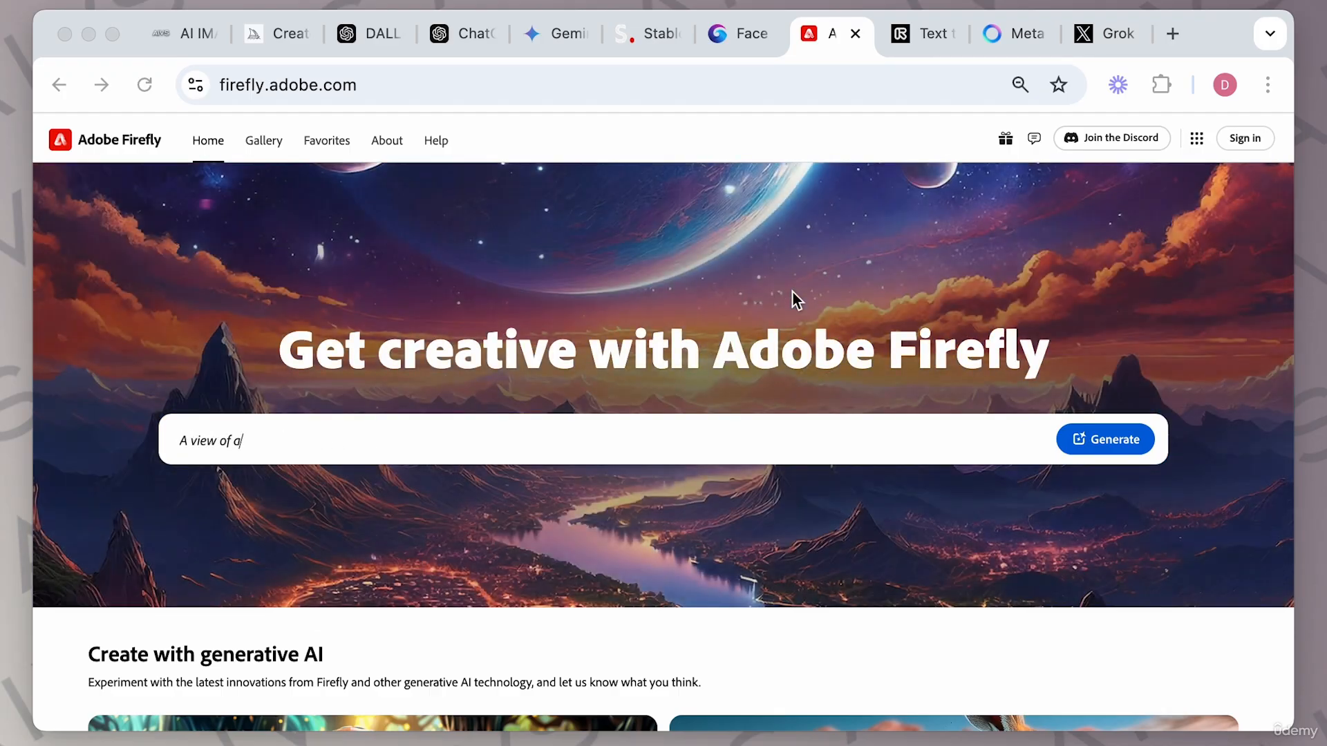
{"action": "type", "text": "n alien planet from above. "}
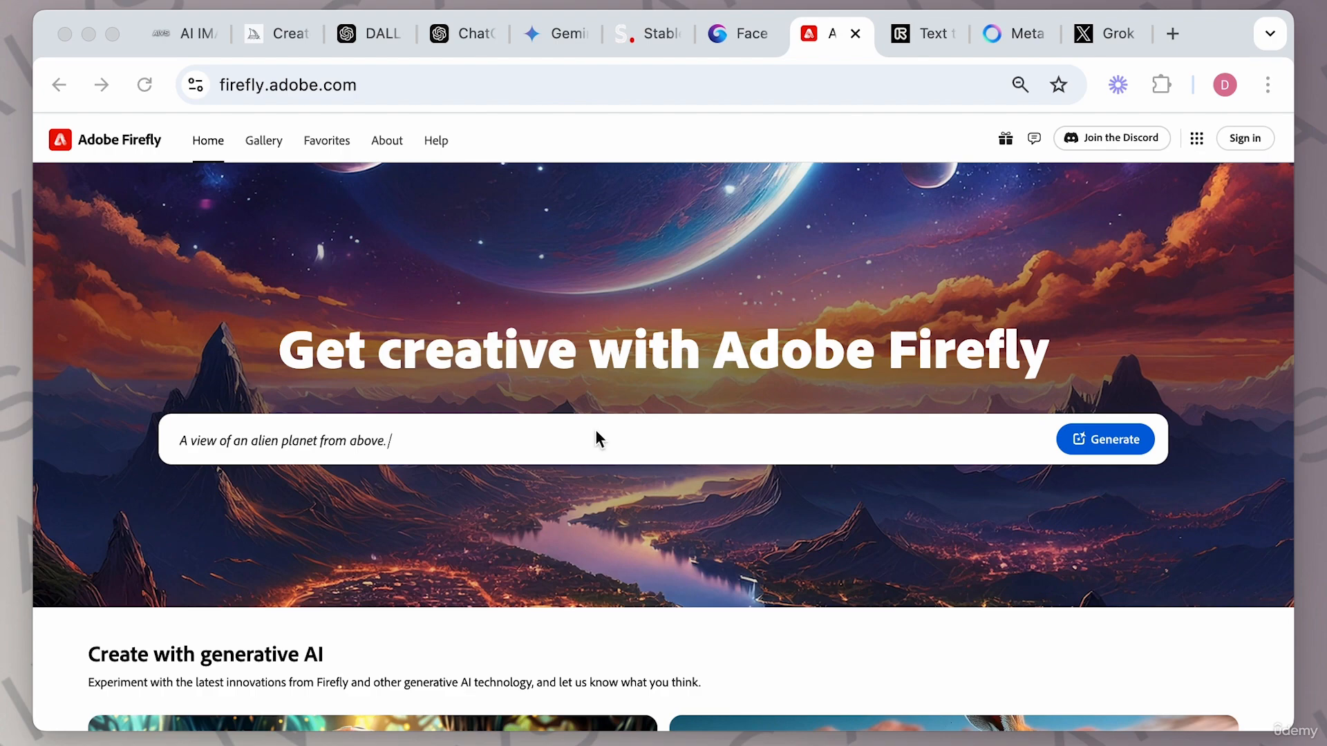
{"action": "type", "text": "Stars everywhere with two moons. Val"}
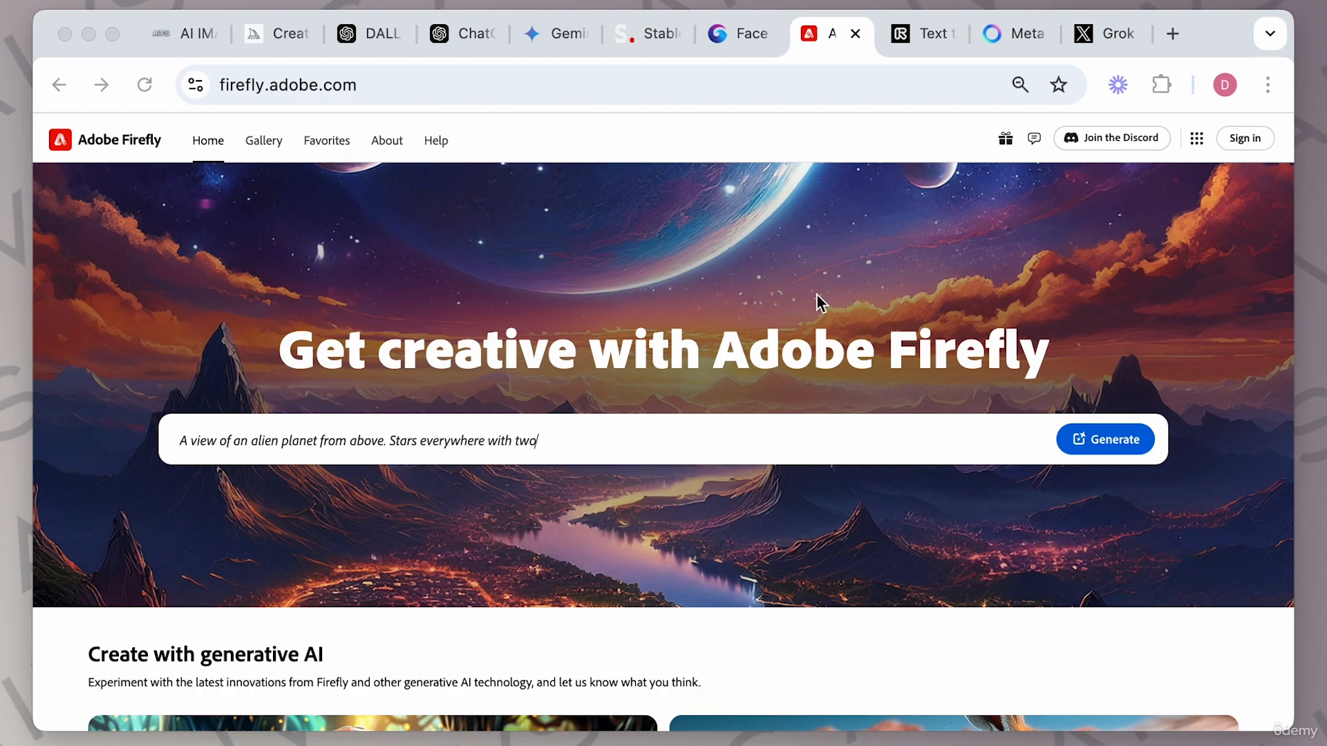
{"action": "type", "text": "leys and peaks."}
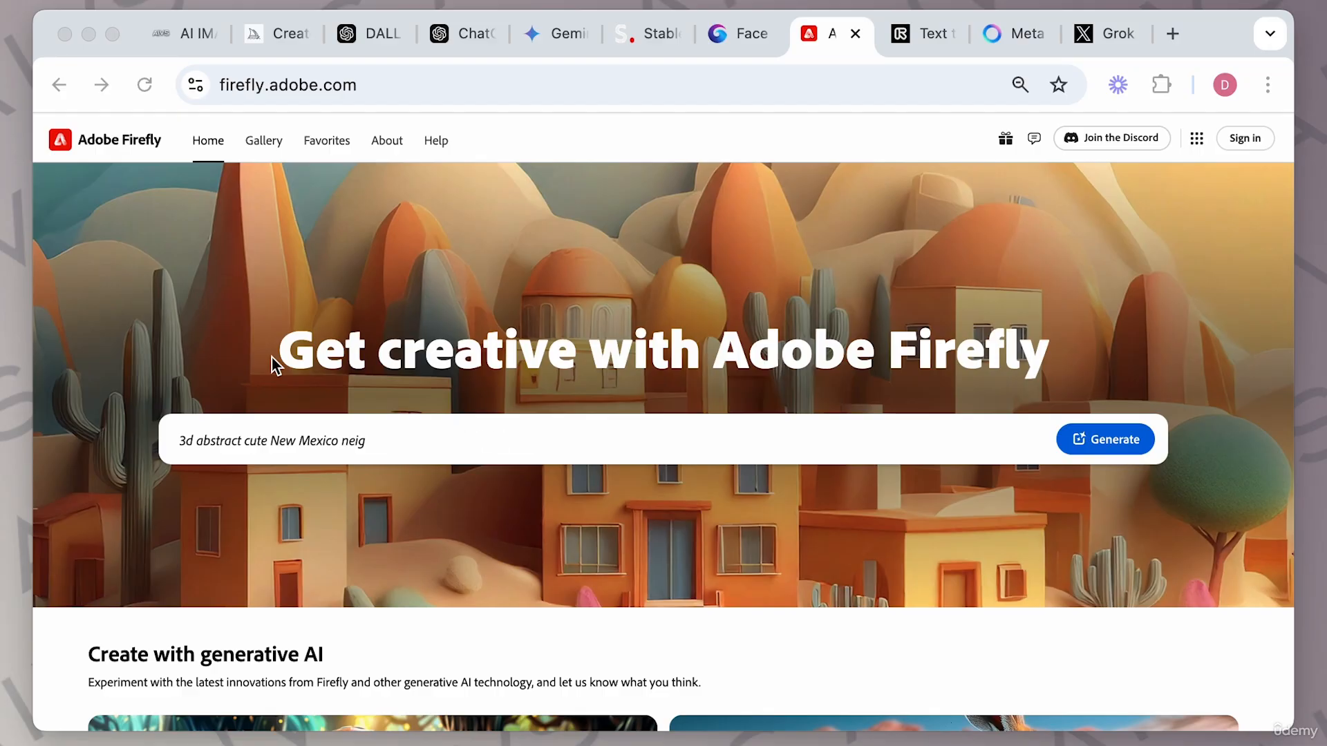
Browse the Firefly home page's generative AI feature cards.
{"action": "scroll", "coordinate": [538, 533], "scroll_direction": "down", "scroll_amount": 8}
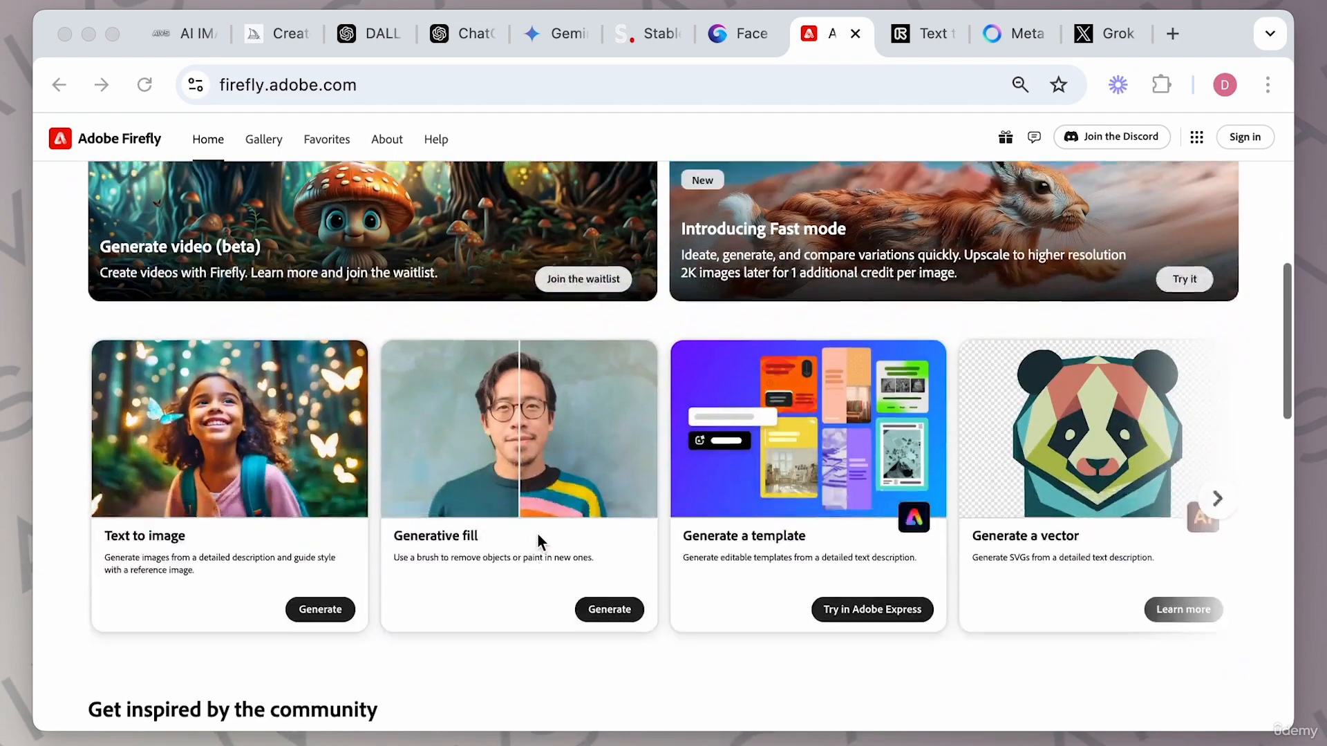
{"action": "scroll", "coordinate": [483, 331], "scroll_direction": "up", "scroll_amount": 1}
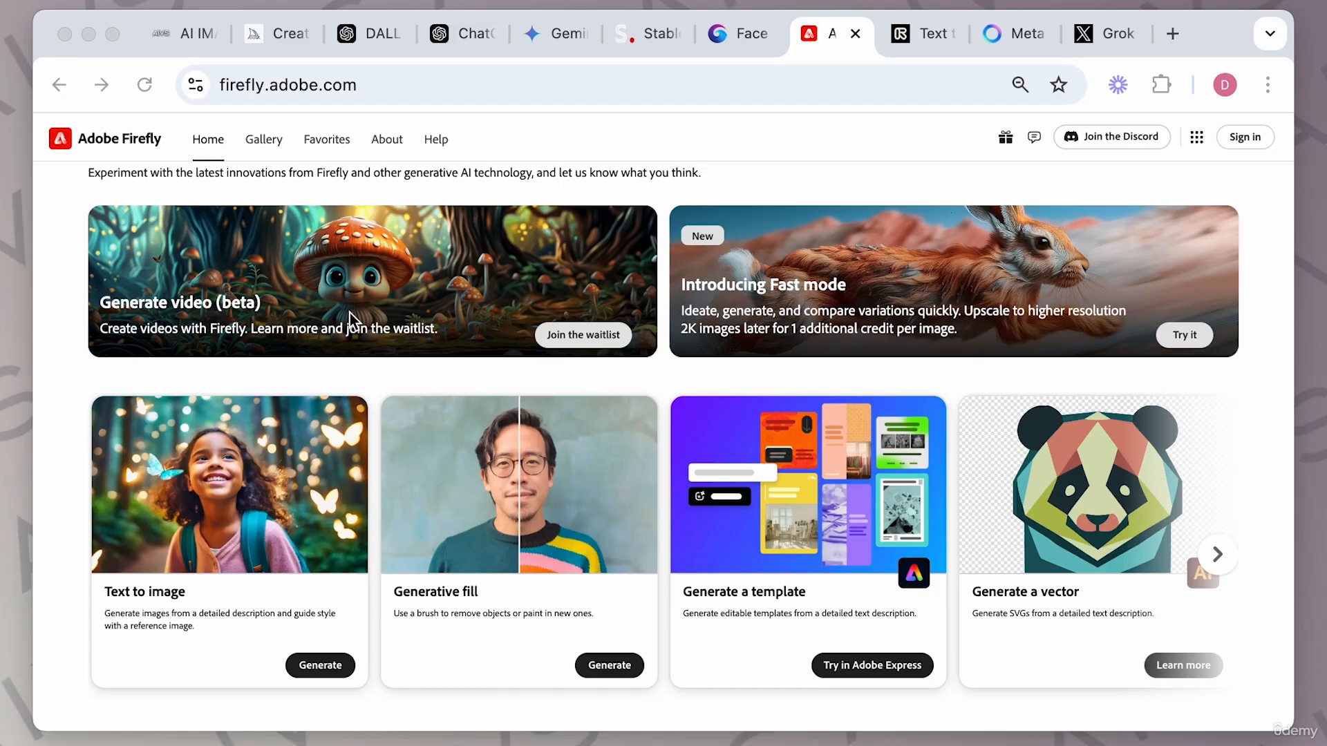
{"action": "scroll", "coordinate": [425, 326], "scroll_direction": "up", "scroll_amount": 4}
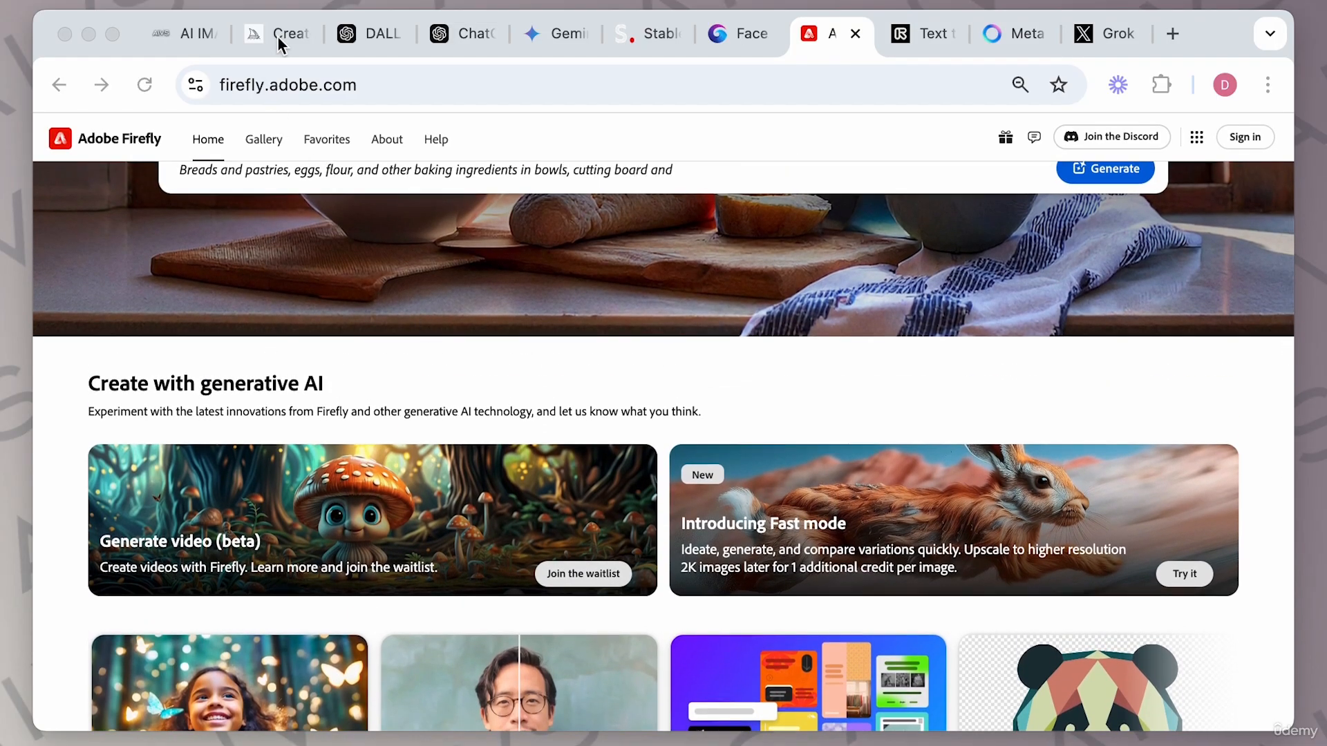
Switch to the aivideo.school guide and read the Adobe Firefly usage and tips section.
{"action": "left_click", "coordinate": [190, 33]}
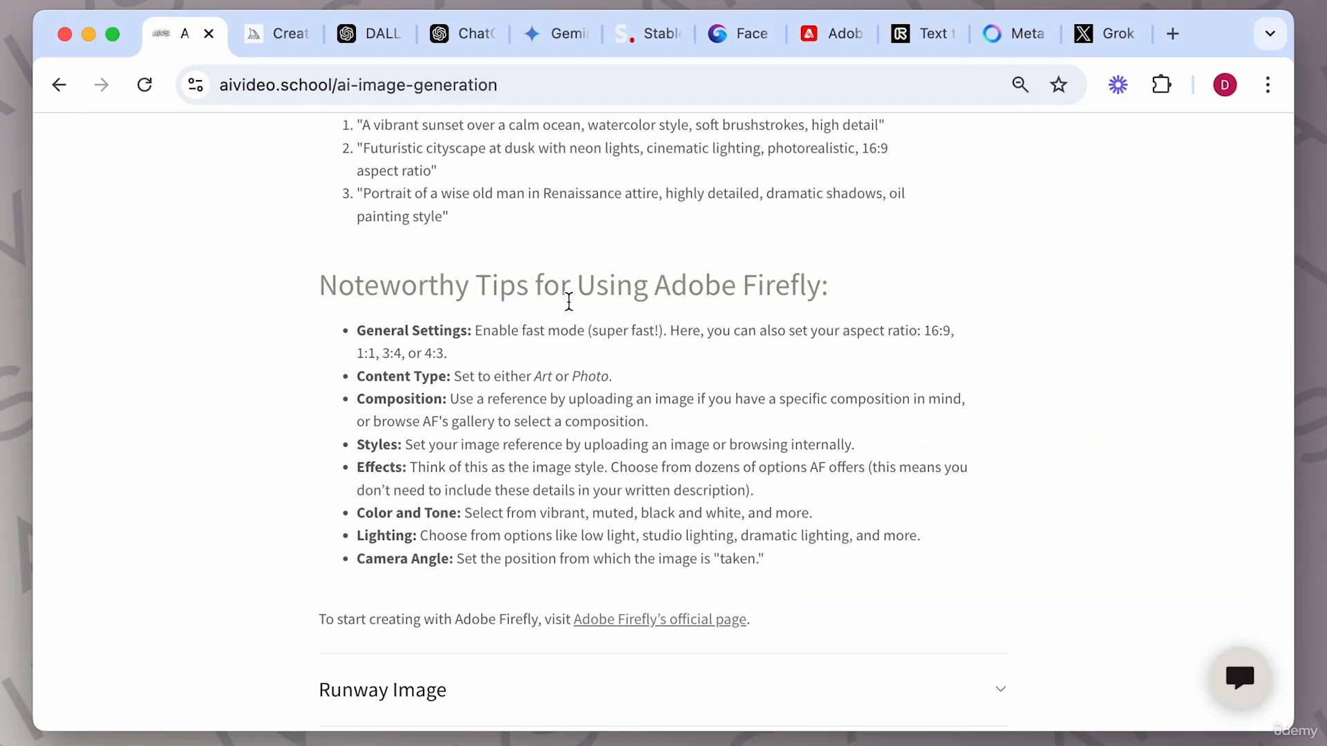
{"action": "scroll", "coordinate": [569, 301], "scroll_direction": "up", "scroll_amount": 8}
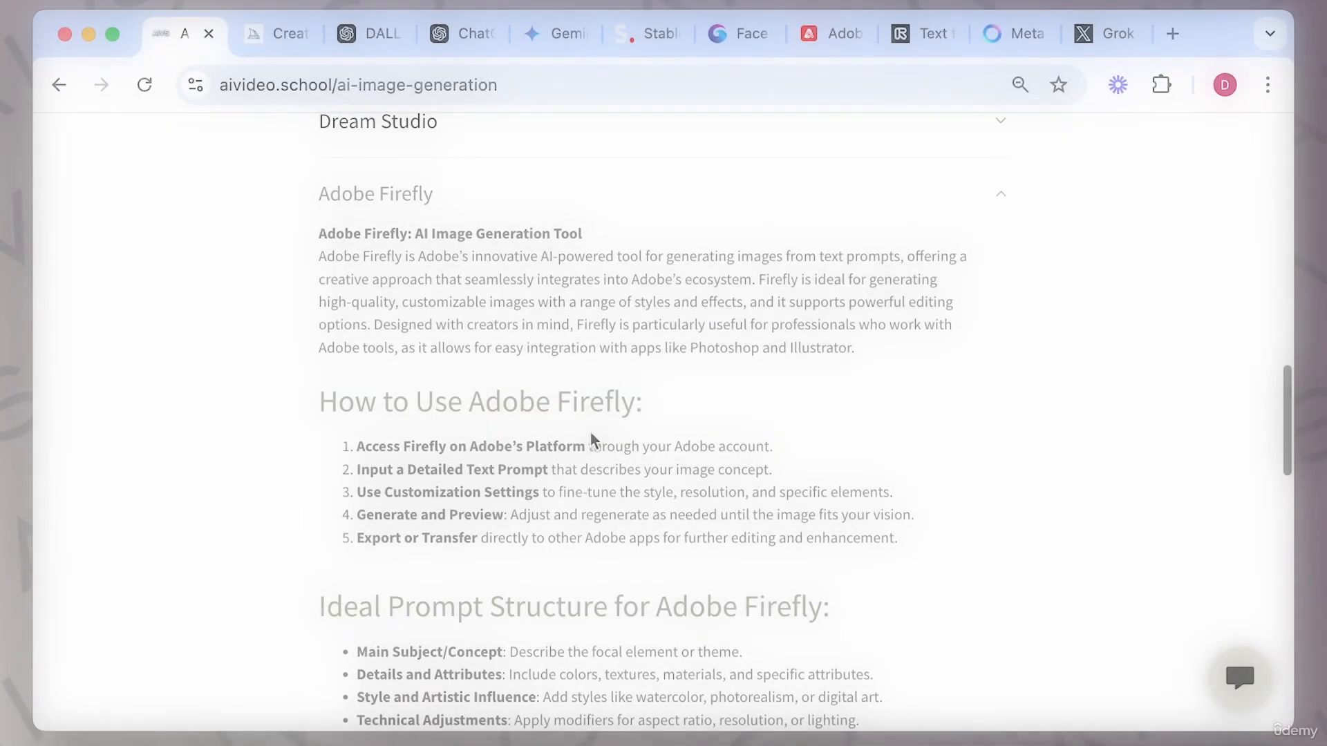
{"action": "left_click", "coordinate": [1002, 203]}
{"action": "left_click", "coordinate": [1002, 203]}
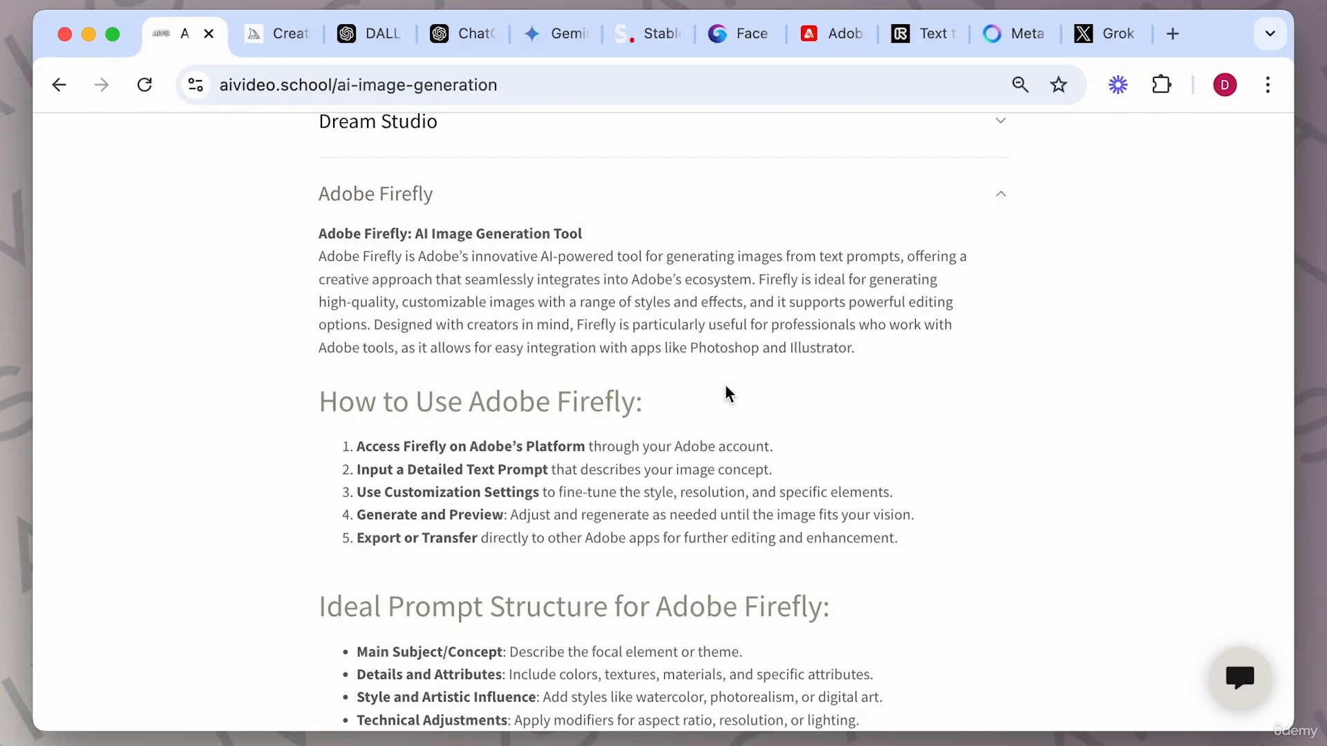
{"action": "scroll", "coordinate": [687, 488], "scroll_direction": "down", "scroll_amount": 10}
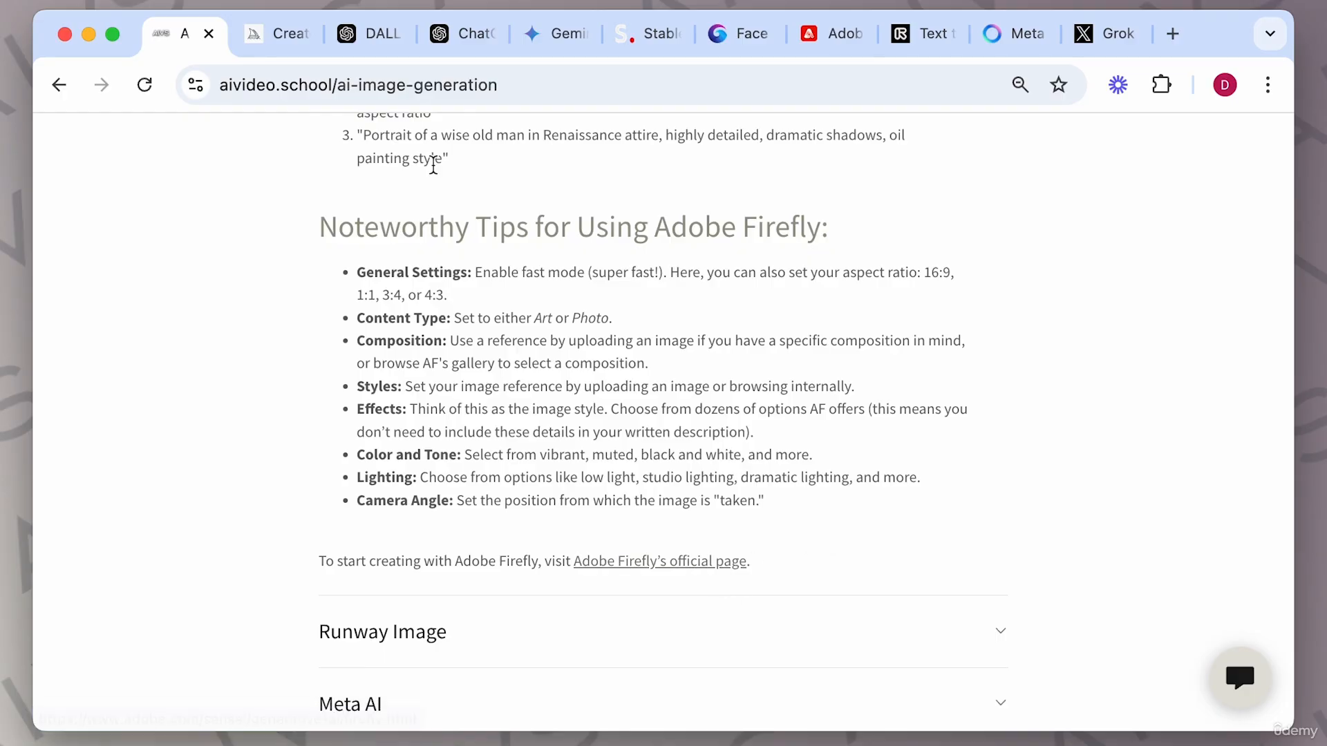
Return to Firefly and browse its community gallery, briefly glancing at the Midjourney Explore tab.
{"action": "left_click", "coordinate": [836, 36]}
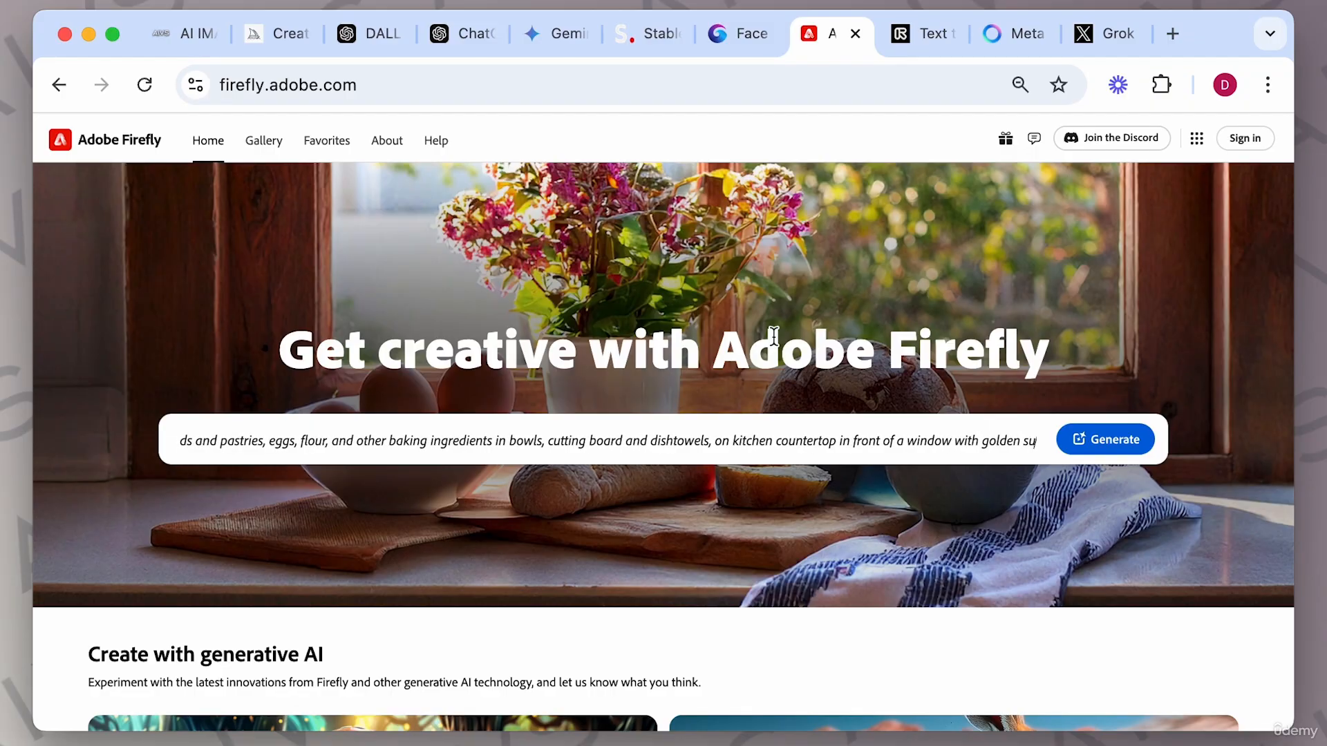
{"action": "scroll", "coordinate": [606, 492], "scroll_direction": "down", "scroll_amount": 10}
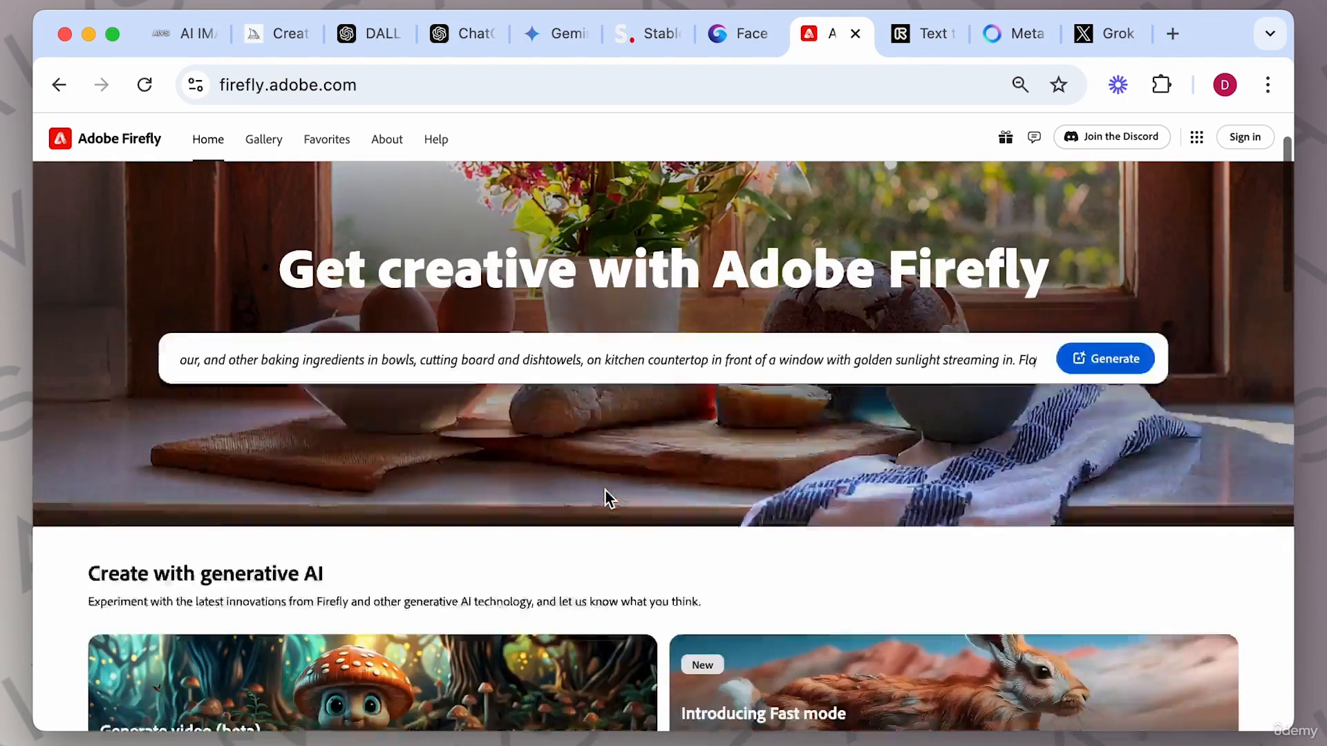
{"action": "scroll", "coordinate": [606, 494], "scroll_direction": "down", "scroll_amount": 8}
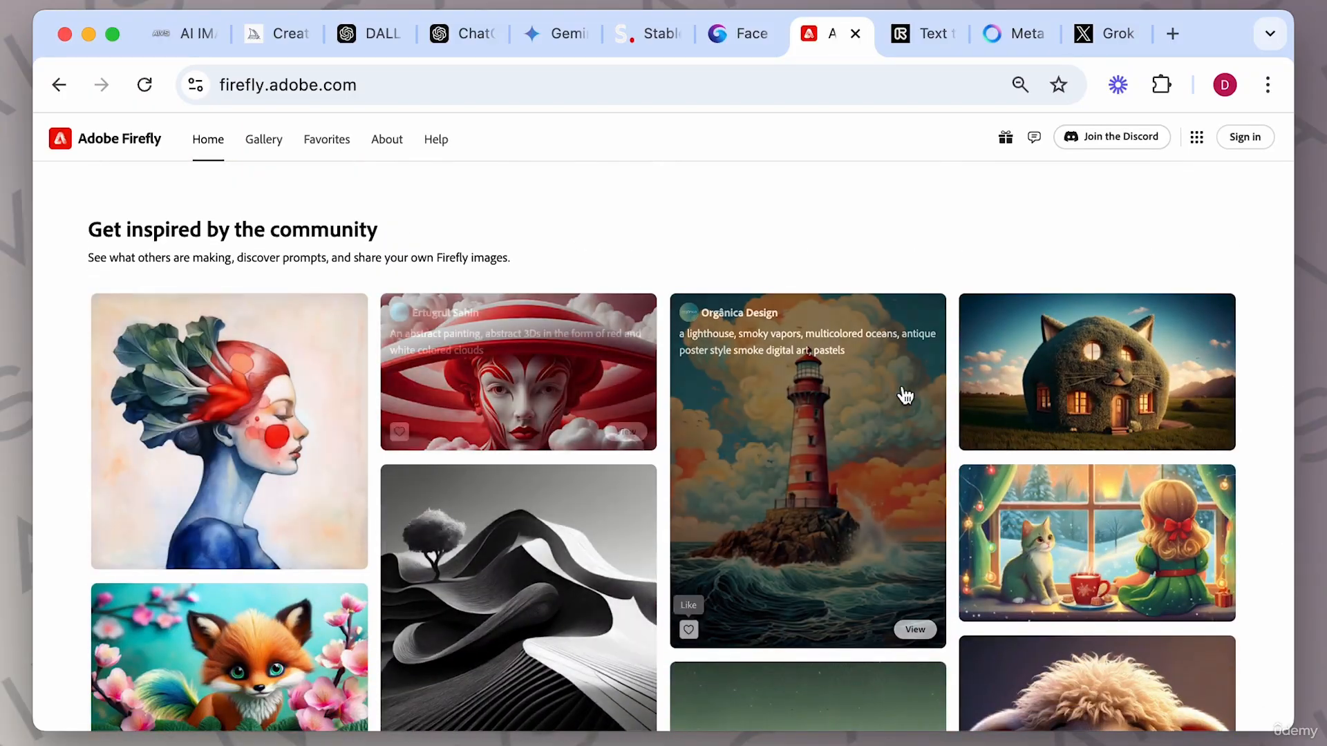
{"action": "left_click", "coordinate": [258, 39]}
{"action": "scroll", "coordinate": [561, 454], "scroll_direction": "down", "scroll_amount": 10}
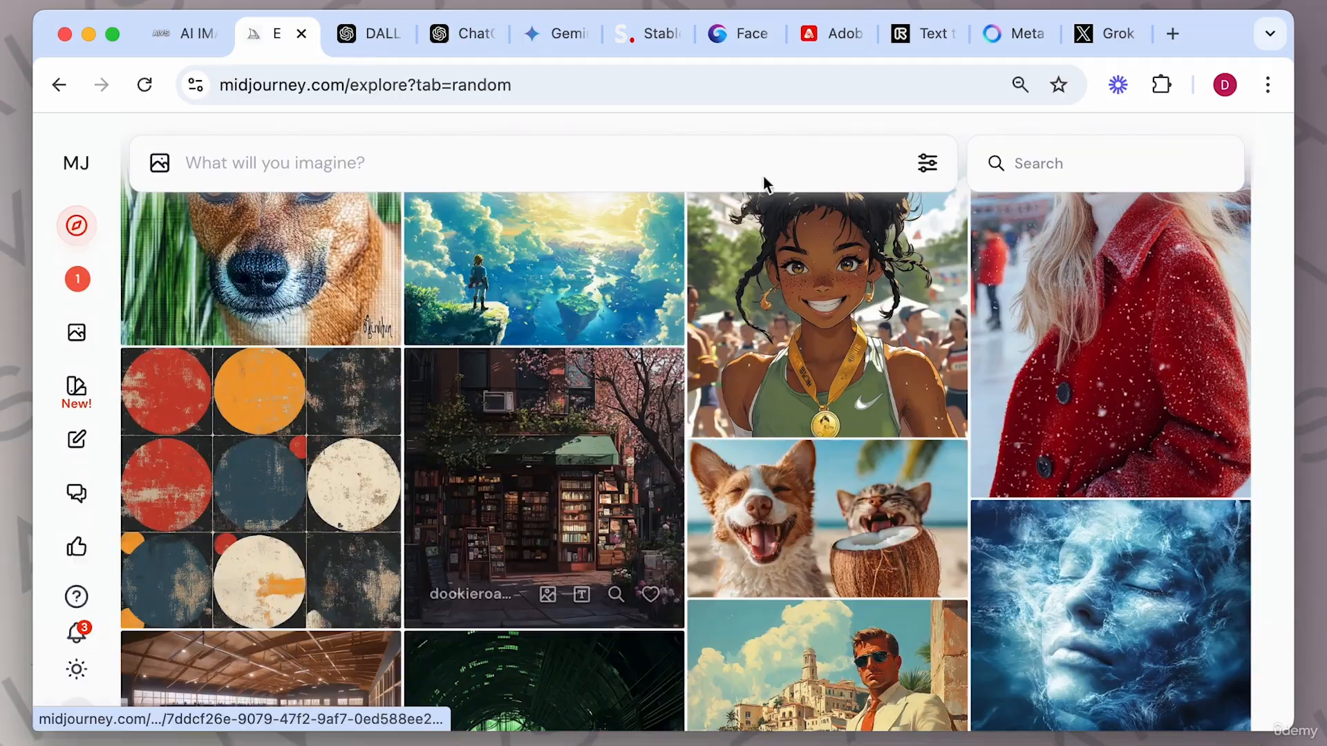
{"action": "left_click", "coordinate": [834, 40]}
{"action": "scroll", "coordinate": [588, 462], "scroll_direction": "down", "scroll_amount": 4}
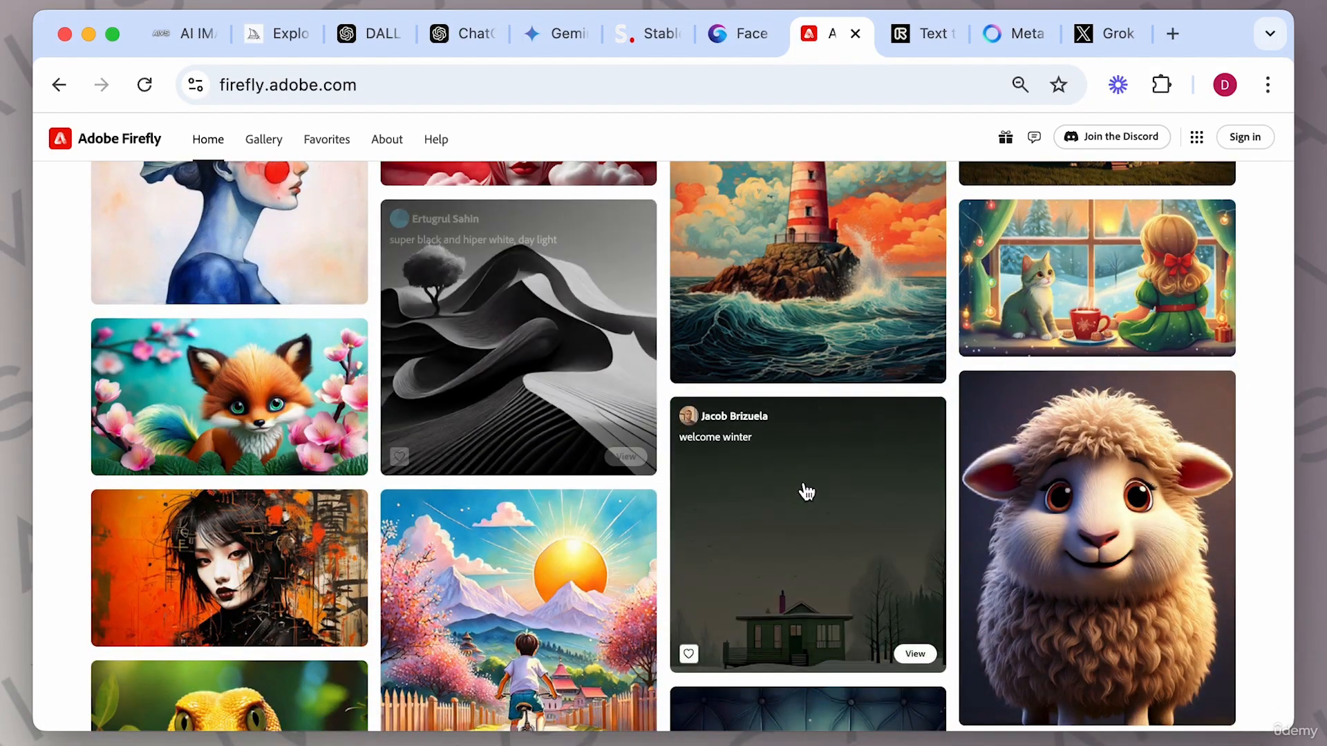
{"action": "scroll", "coordinate": [807, 492], "scroll_direction": "down", "scroll_amount": 4}
{"action": "scroll", "coordinate": [807, 492], "scroll_direction": "up", "scroll_amount": 15}
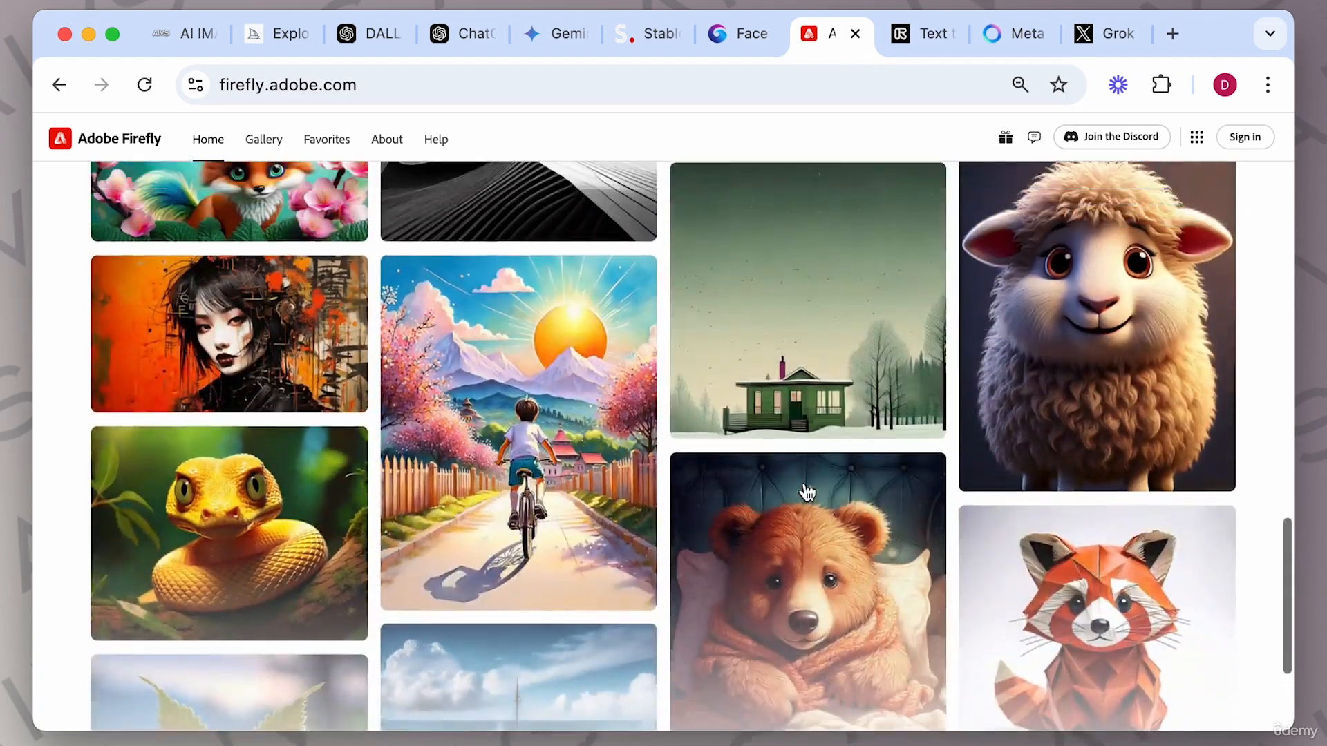
{"action": "scroll", "coordinate": [807, 492], "scroll_direction": "down", "scroll_amount": 10}
{"action": "scroll", "coordinate": [807, 492], "scroll_direction": "down", "scroll_amount": 5}
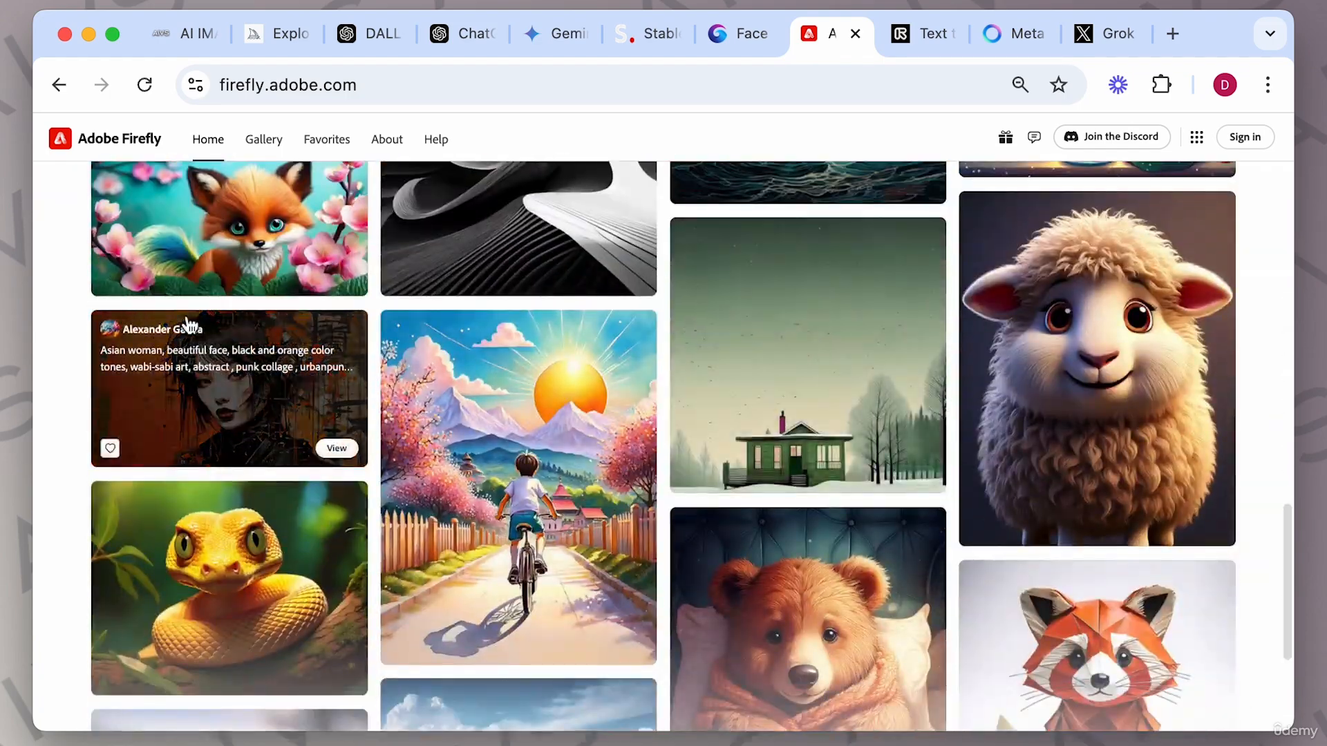
Open the orange punk-collage portrait from the community gallery to inspect its prompt and settings, then go back home.
{"action": "left_click", "coordinate": [231, 391]}
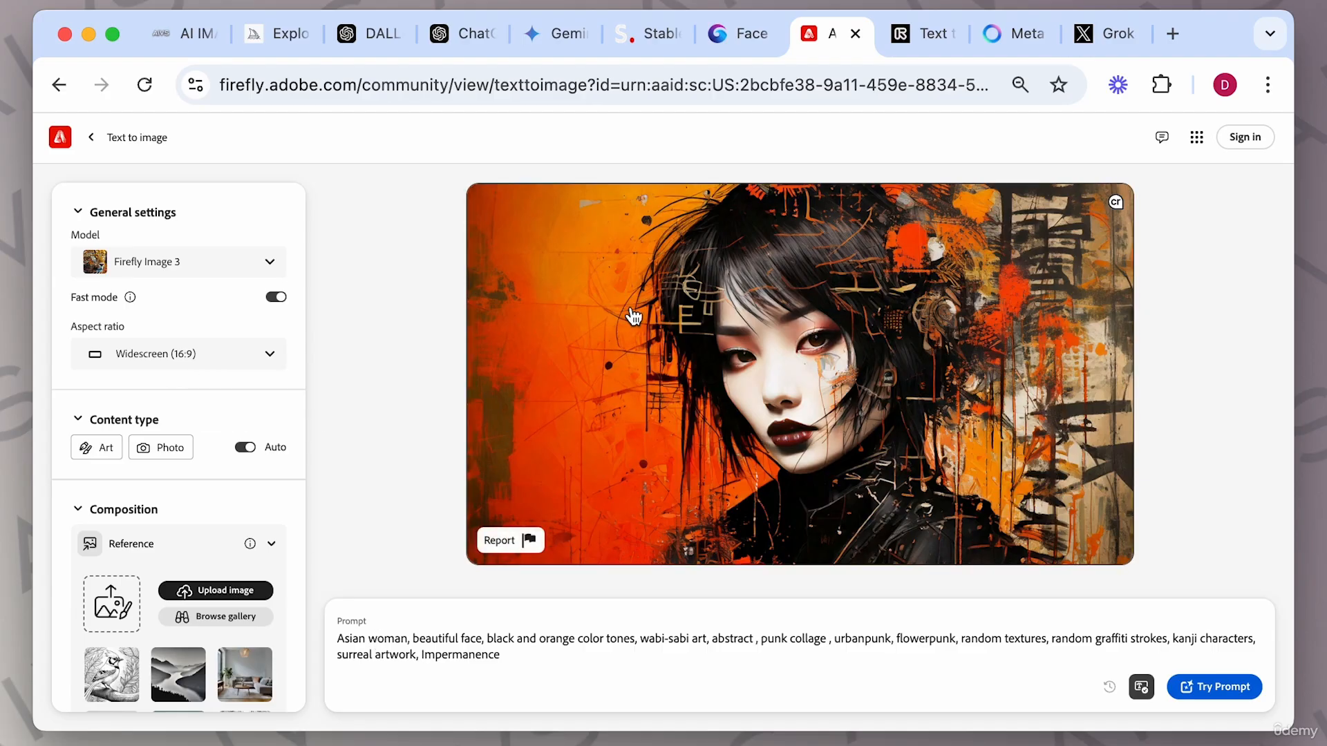
{"action": "left_click", "coordinate": [109, 138]}
{"action": "scroll", "coordinate": [606, 460], "scroll_direction": "down", "scroll_amount": 5}
{"action": "scroll", "coordinate": [605, 456], "scroll_direction": "down", "scroll_amount": 5}
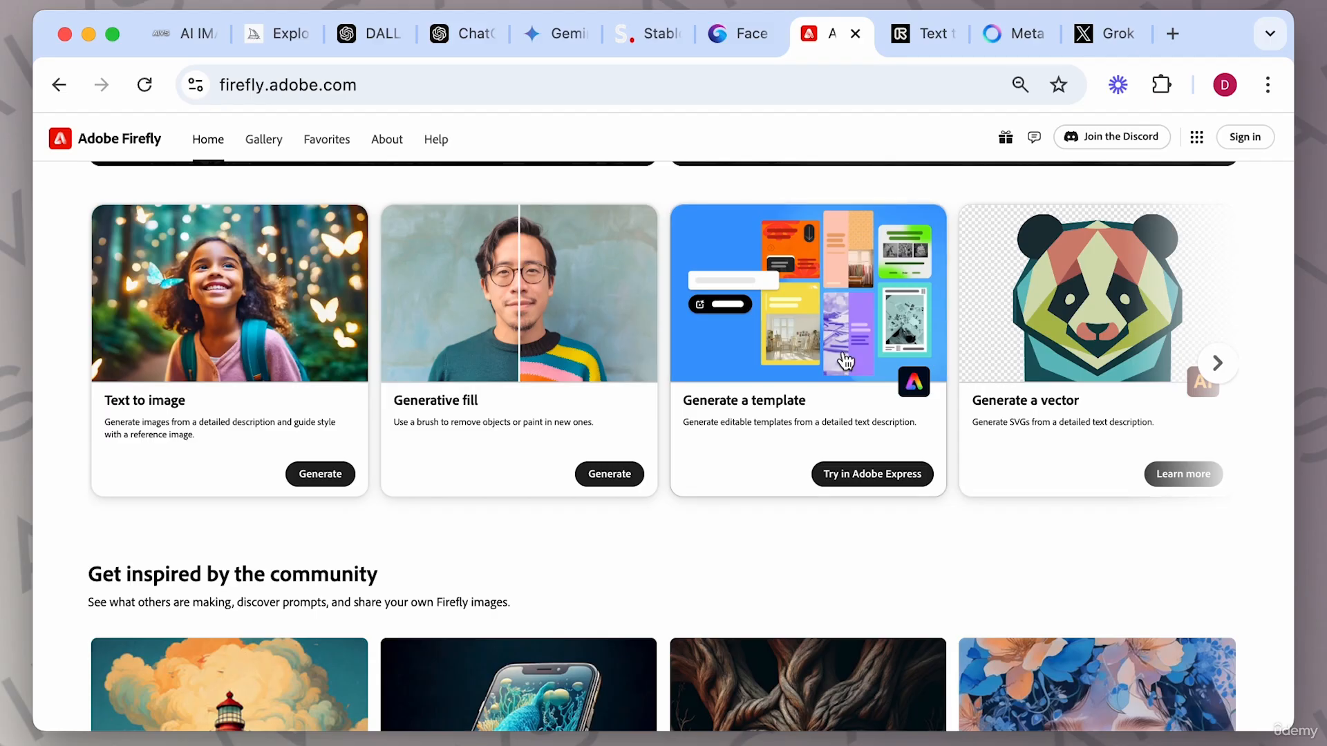
Open Text to image and generate images from the guide's prompt 'Portrait of a wise old man in Renaissance attire, highly detailed, dramatic shadows, oil painting style'.
{"action": "left_click", "coordinate": [261, 324]}
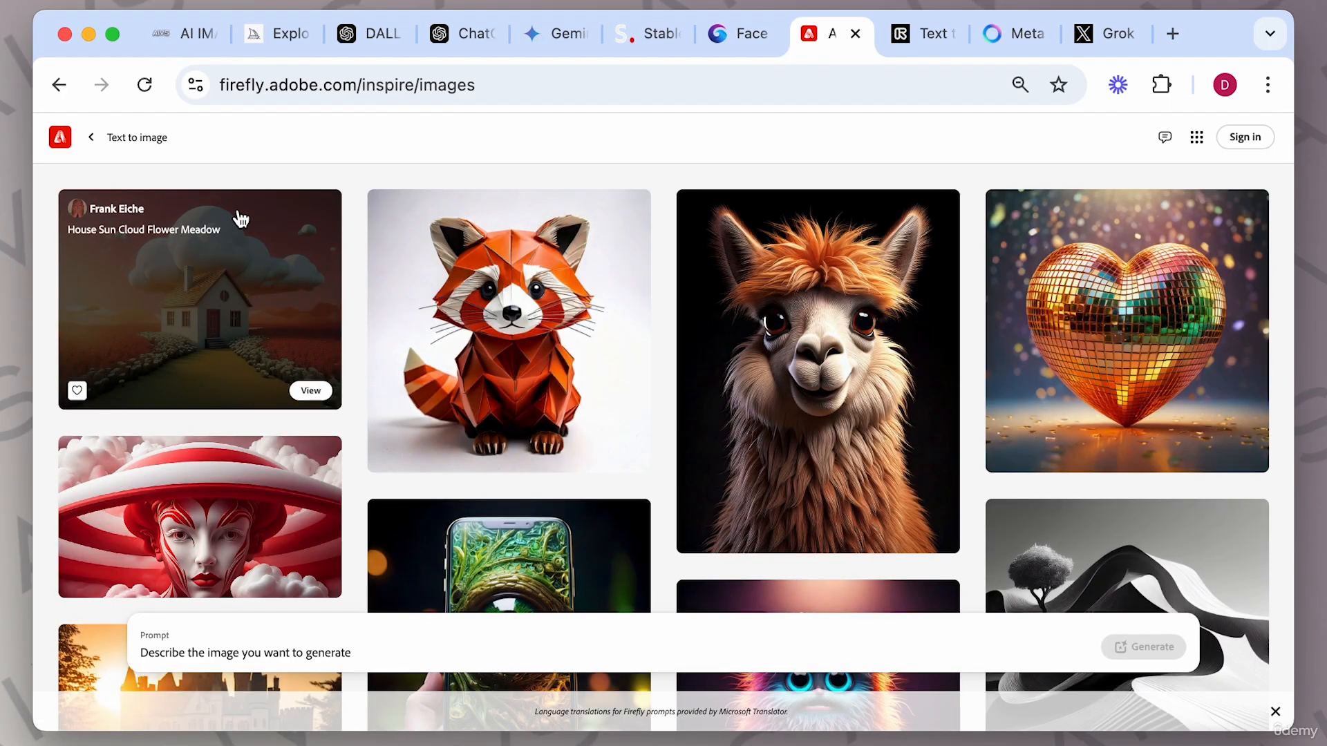
{"action": "left_click", "coordinate": [183, 33]}
{"action": "scroll", "coordinate": [628, 519], "scroll_direction": "up", "scroll_amount": 5}
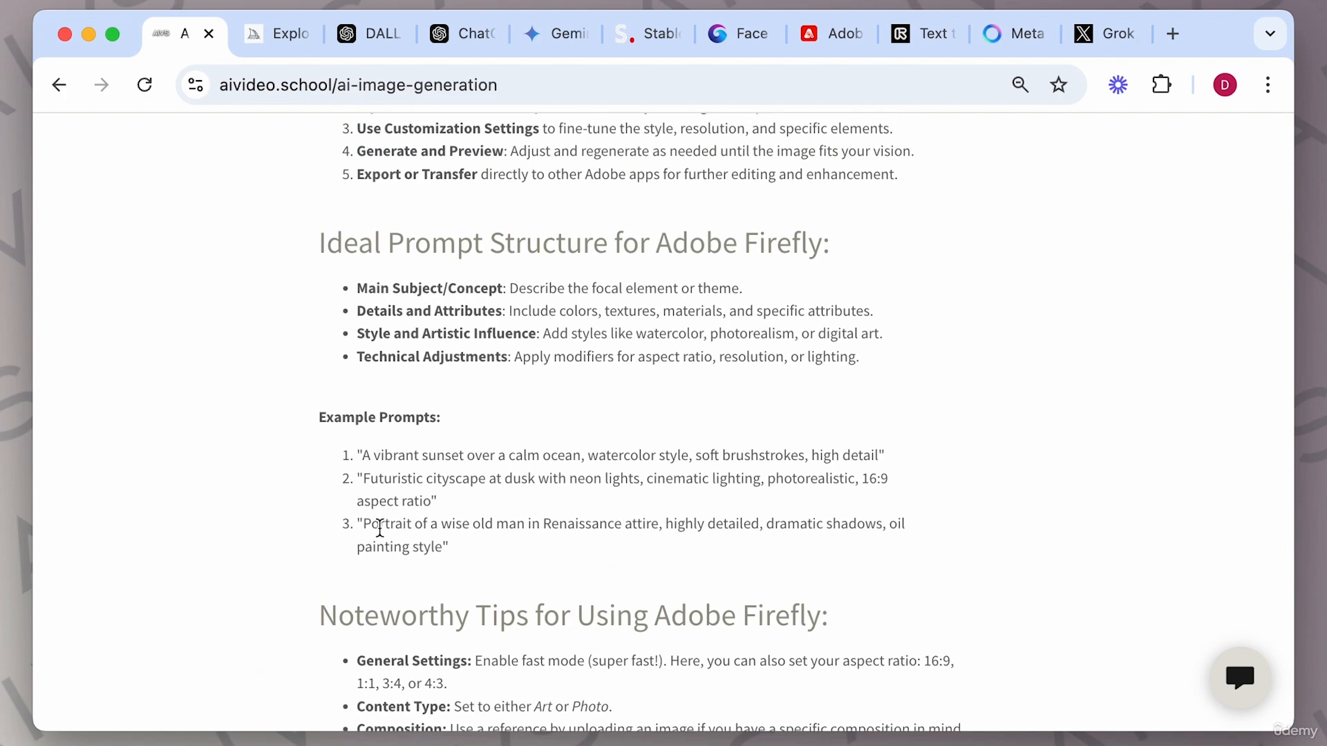
{"action": "left_click_drag", "start_coordinate": [364, 523], "coordinate": [438, 548]}
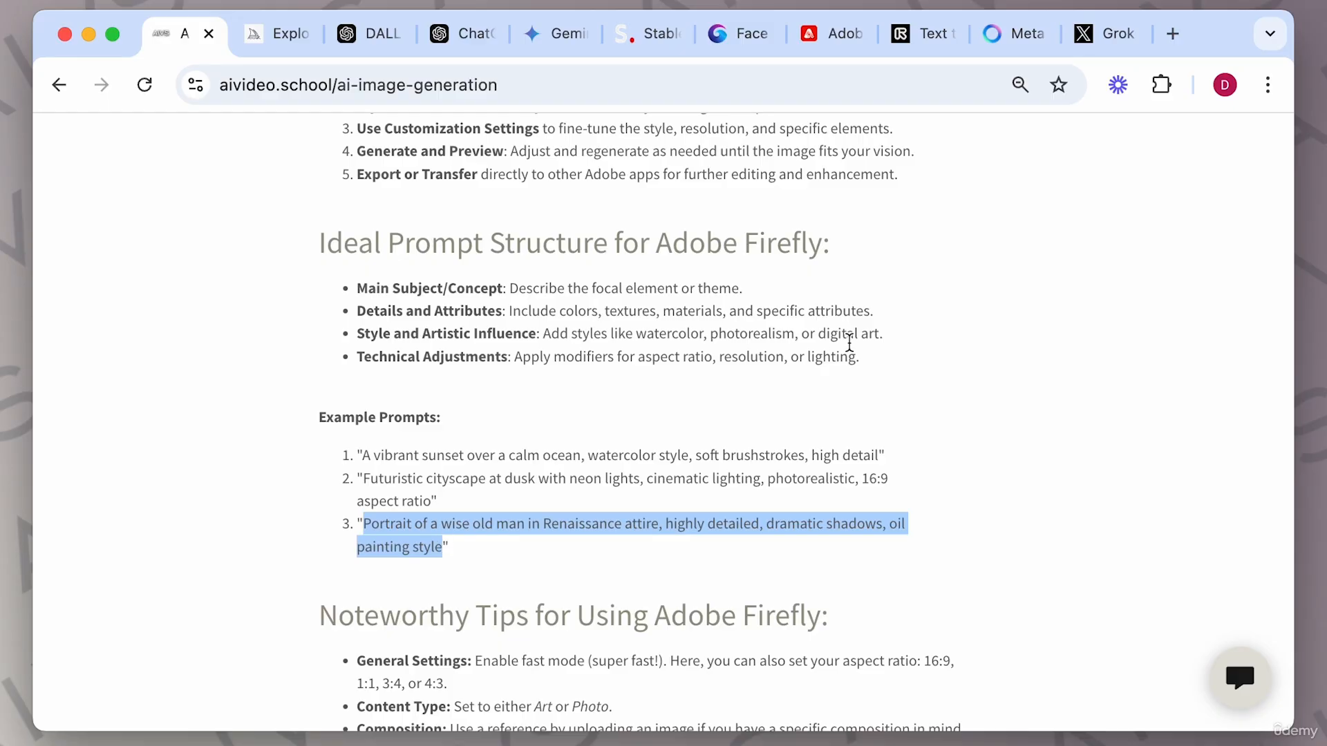
{"action": "type", "text": "Portrait of a wise old man in Renaissance attire, highly detailed, dramatic shadows, oil painting style"}
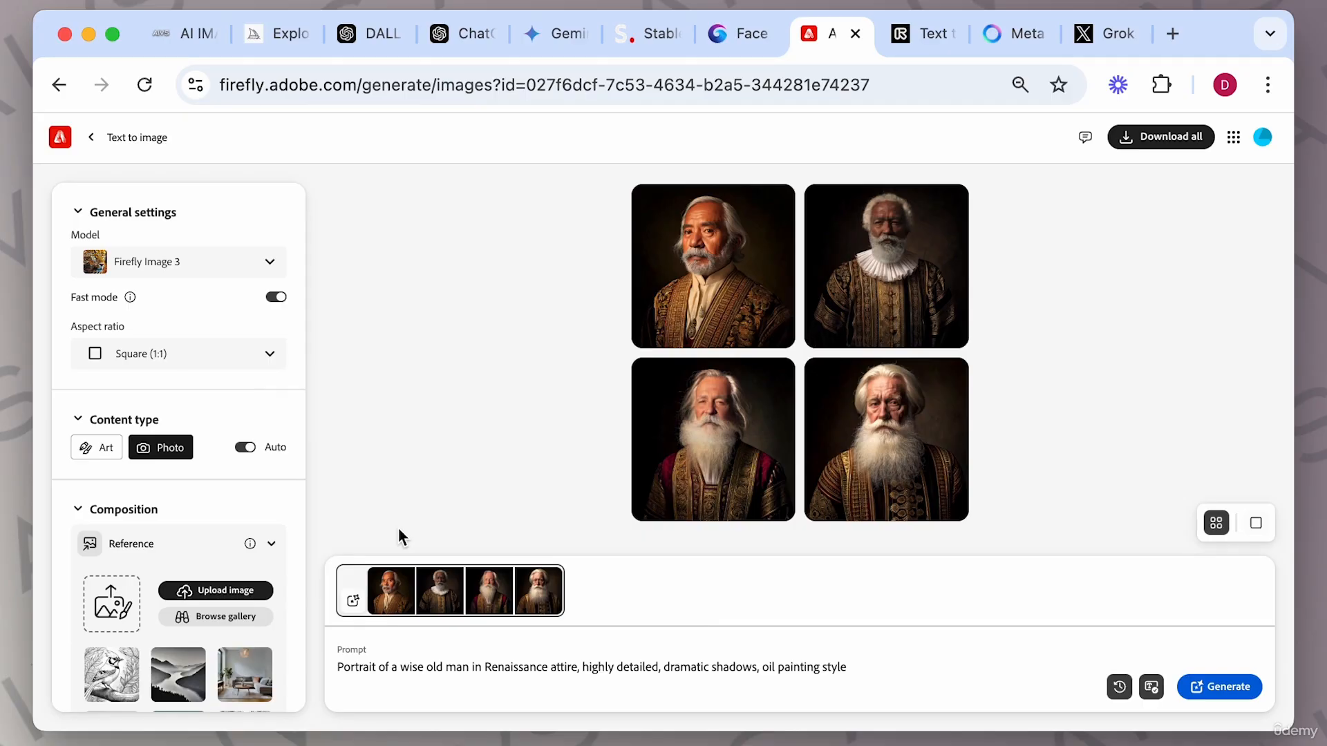
Compare the guide's Firefly tips with the generation settings panel in Firefly.
{"action": "left_click", "coordinate": [194, 33]}
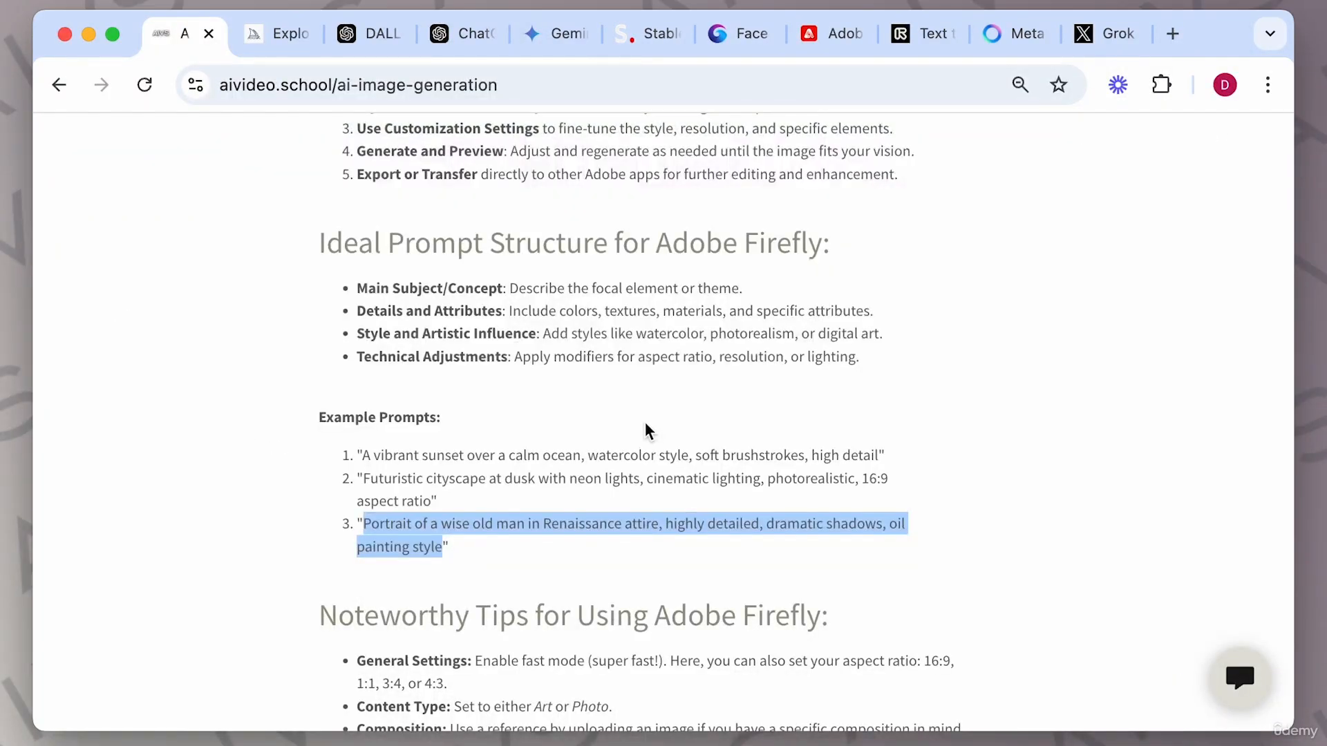
{"action": "scroll", "coordinate": [648, 431], "scroll_direction": "down", "scroll_amount": 4}
{"action": "scroll", "coordinate": [648, 431], "scroll_direction": "down", "scroll_amount": 2}
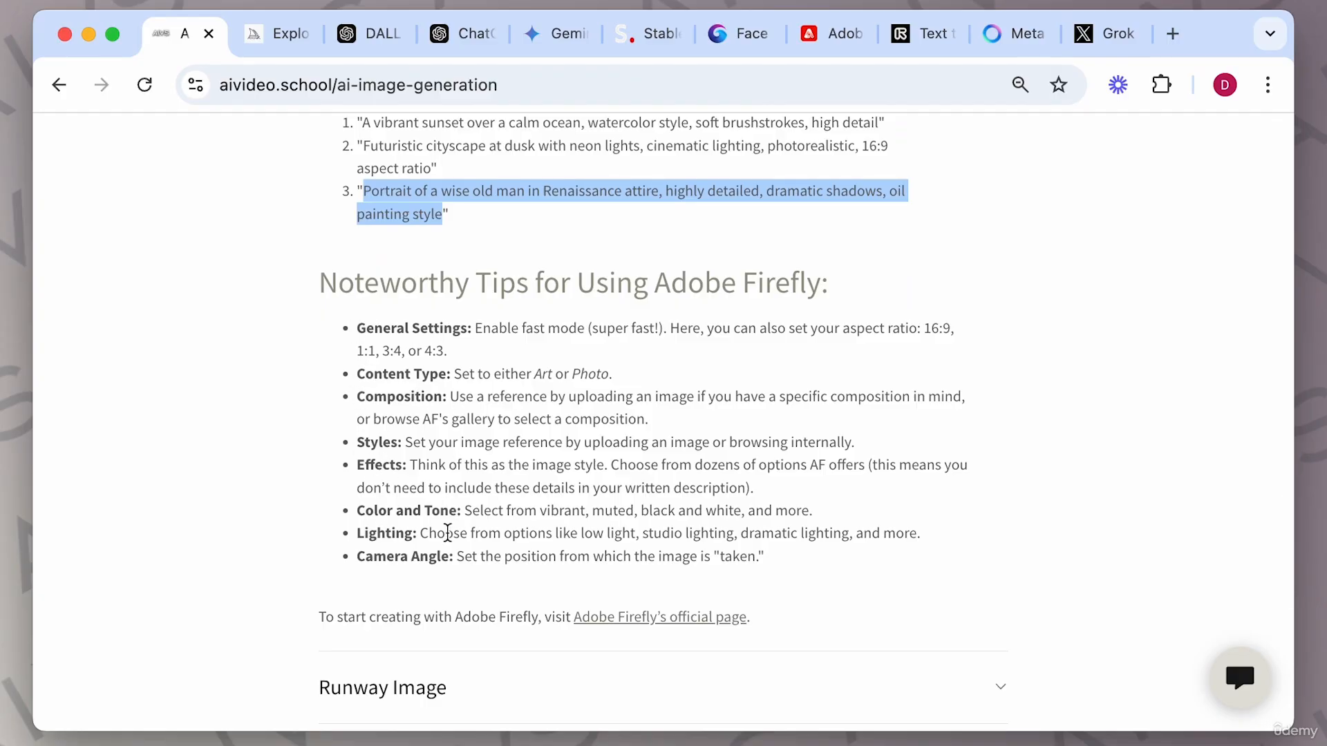
{"action": "left_click", "coordinate": [838, 33]}
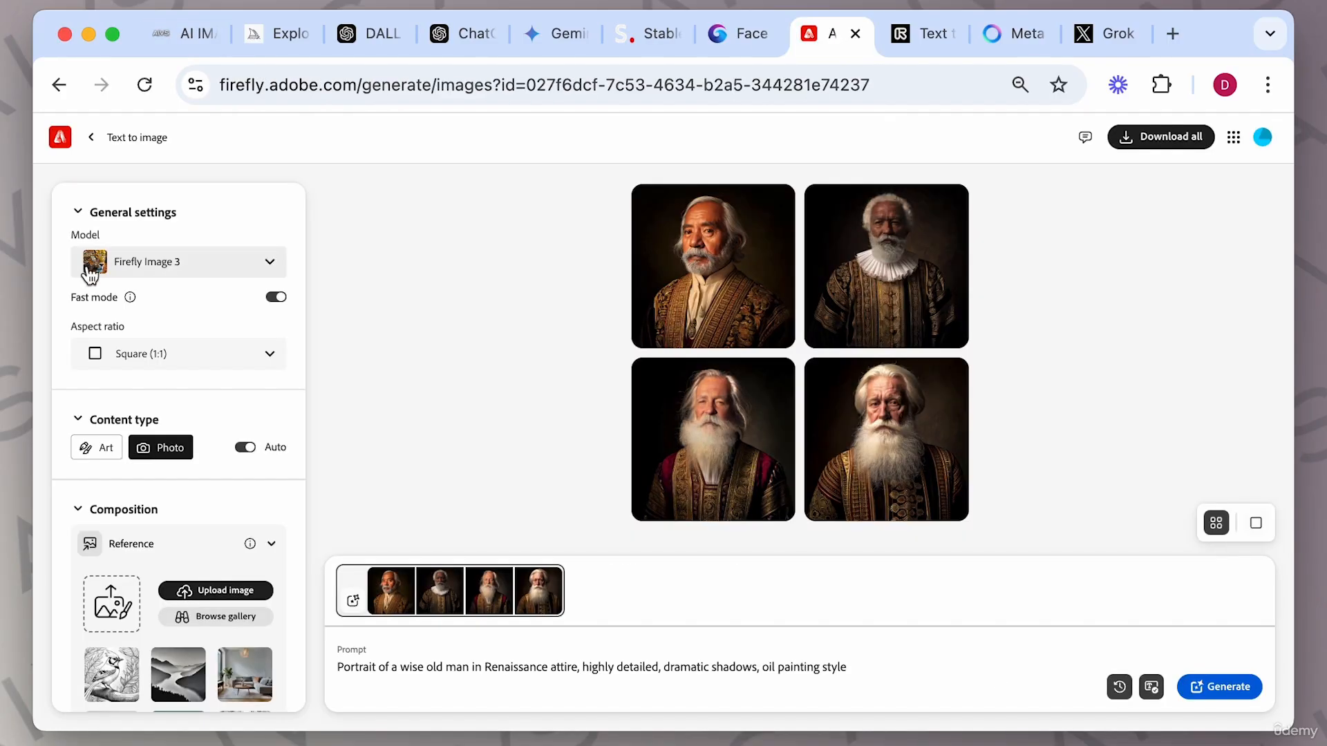
{"action": "scroll", "coordinate": [191, 548], "scroll_direction": "down", "scroll_amount": 5}
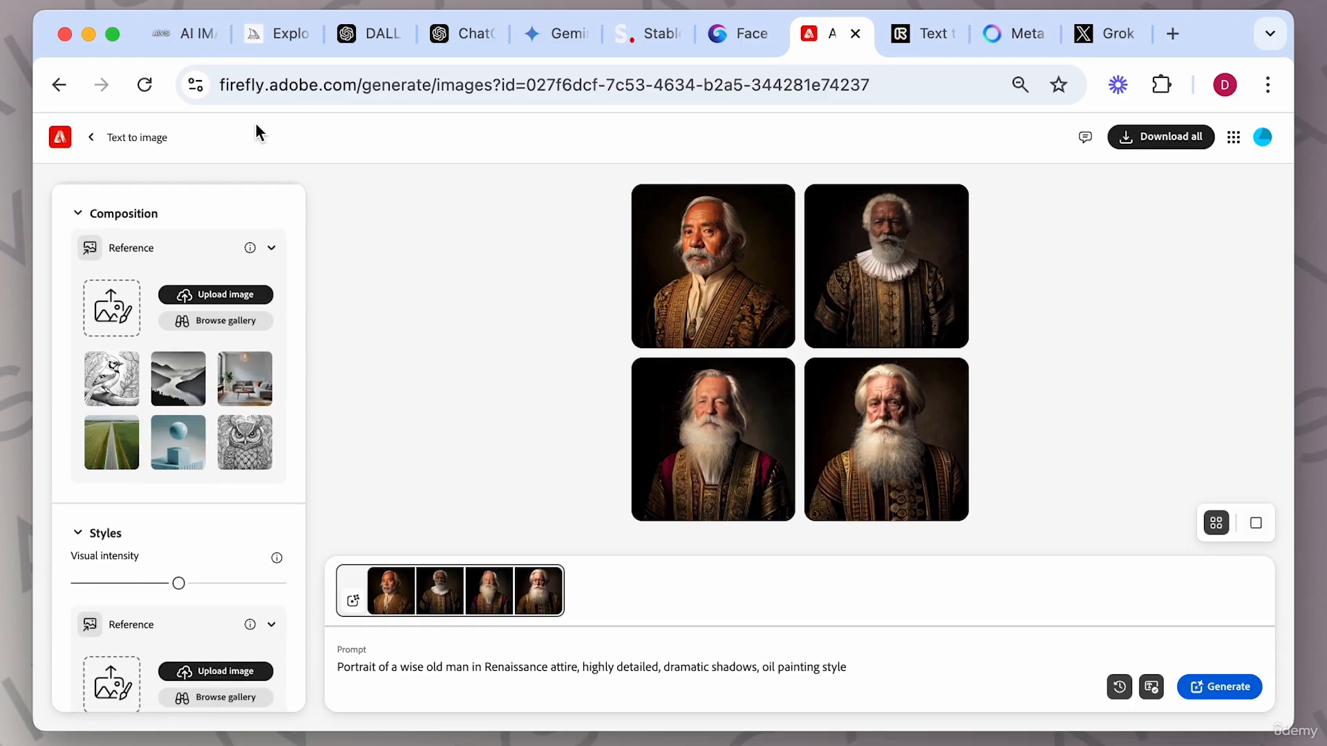
{"action": "left_click", "coordinate": [174, 52]}
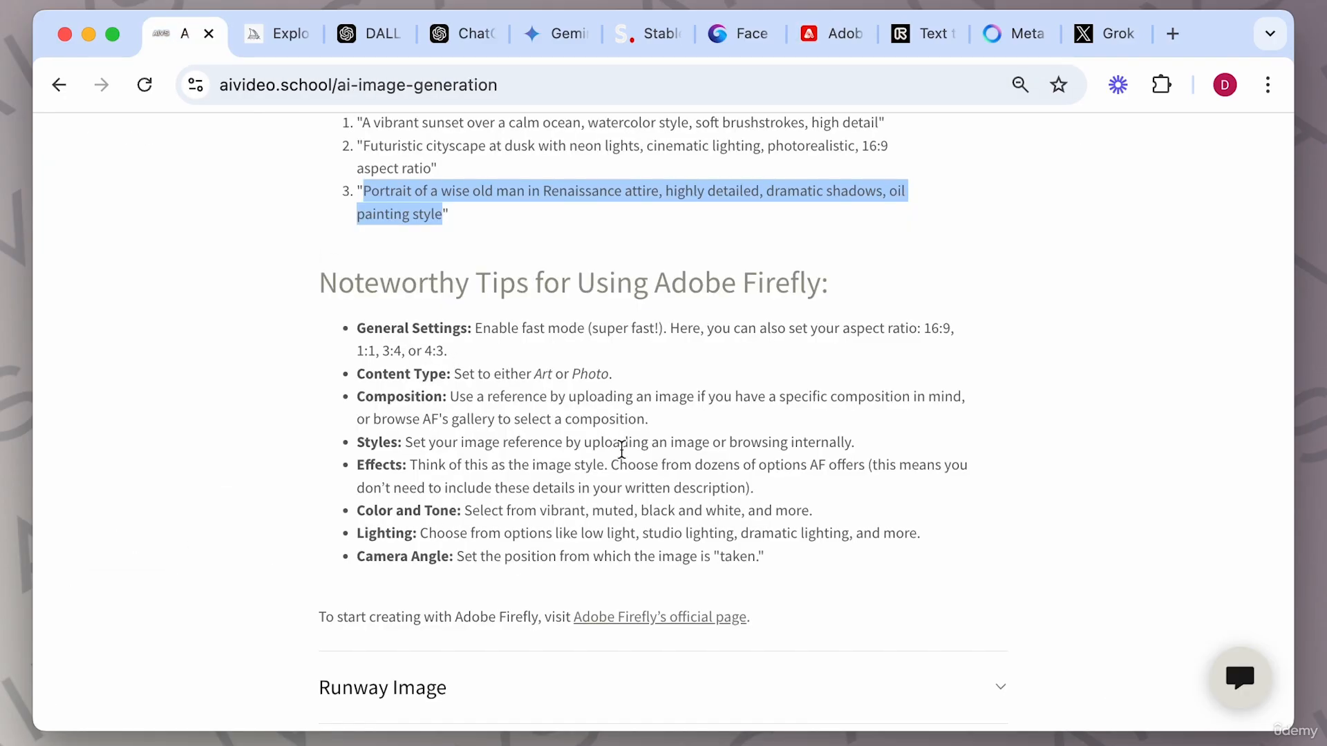
{"action": "left_click", "coordinate": [817, 32]}
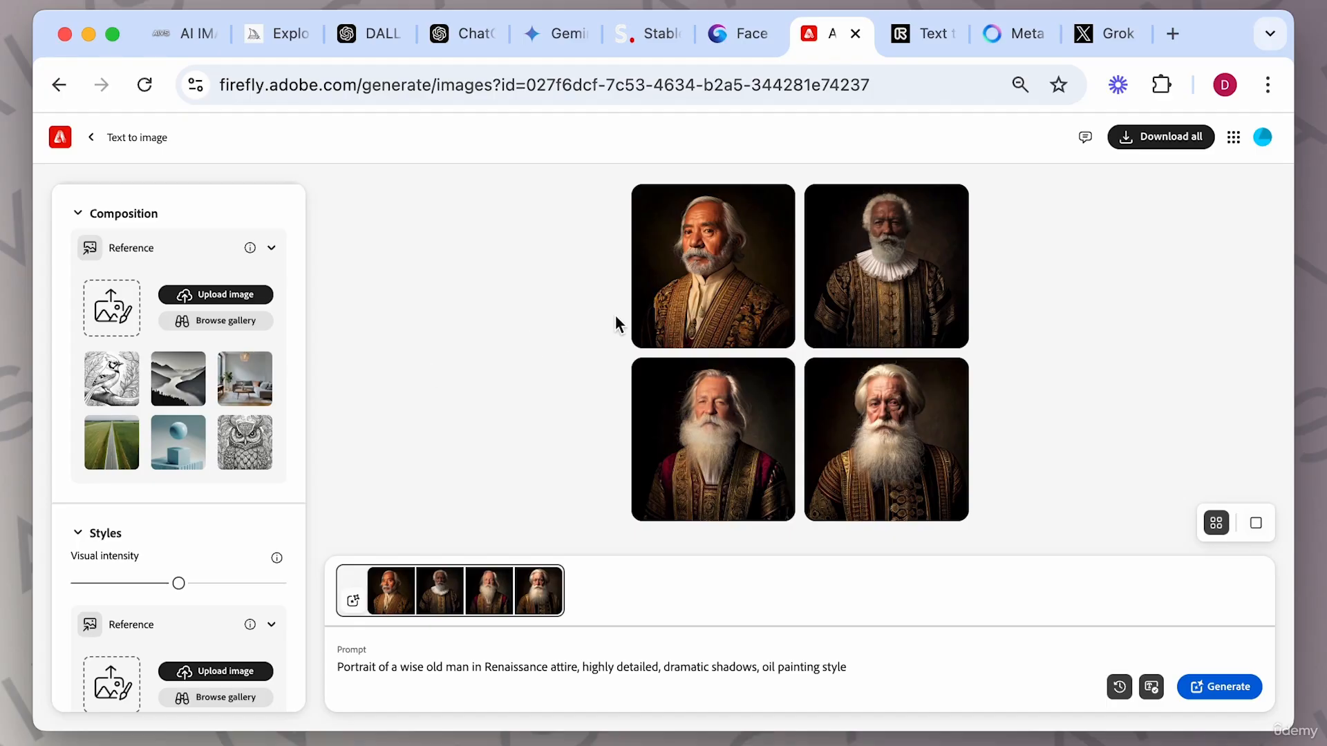
Page through the four generated portraits in the full-size viewer, then close it and return to the settings panel.
{"action": "left_click", "coordinate": [723, 275]}
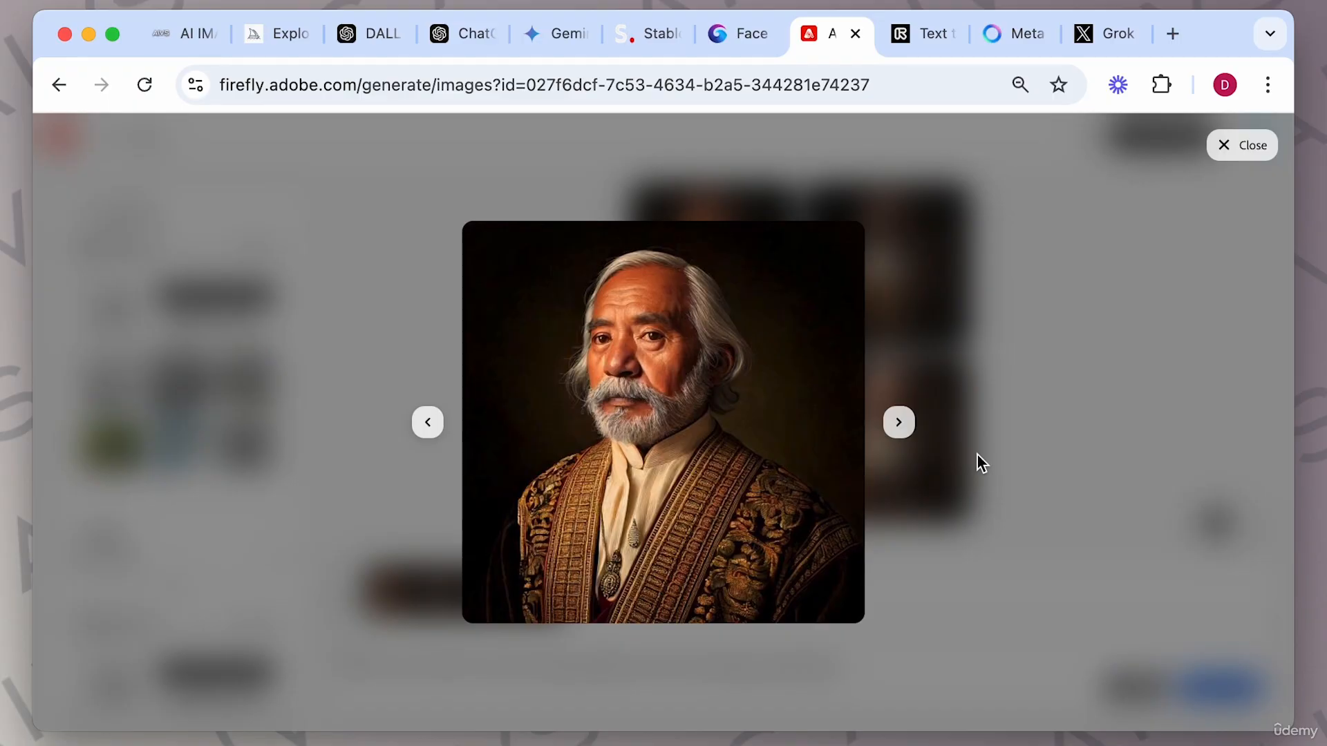
{"action": "left_click", "coordinate": [898, 423]}
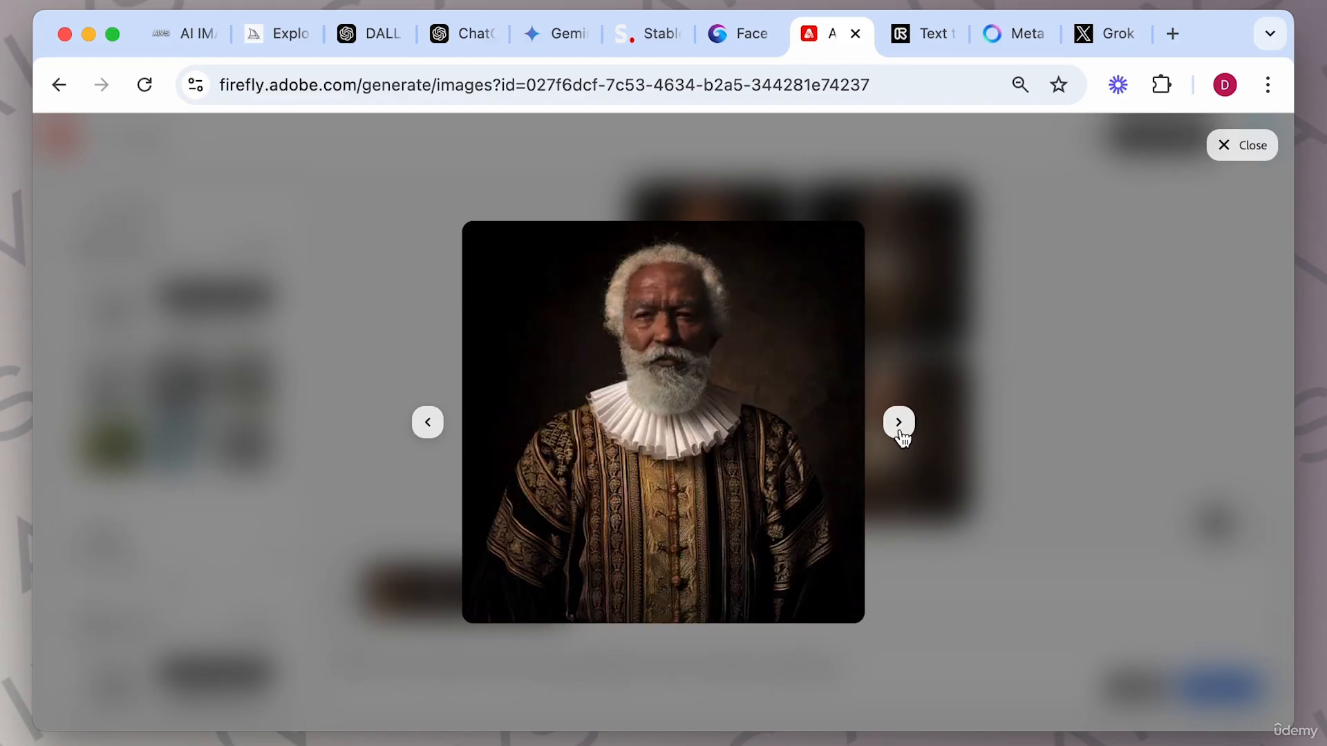
{"action": "left_click", "coordinate": [898, 423]}
{"action": "left_click", "coordinate": [898, 423]}
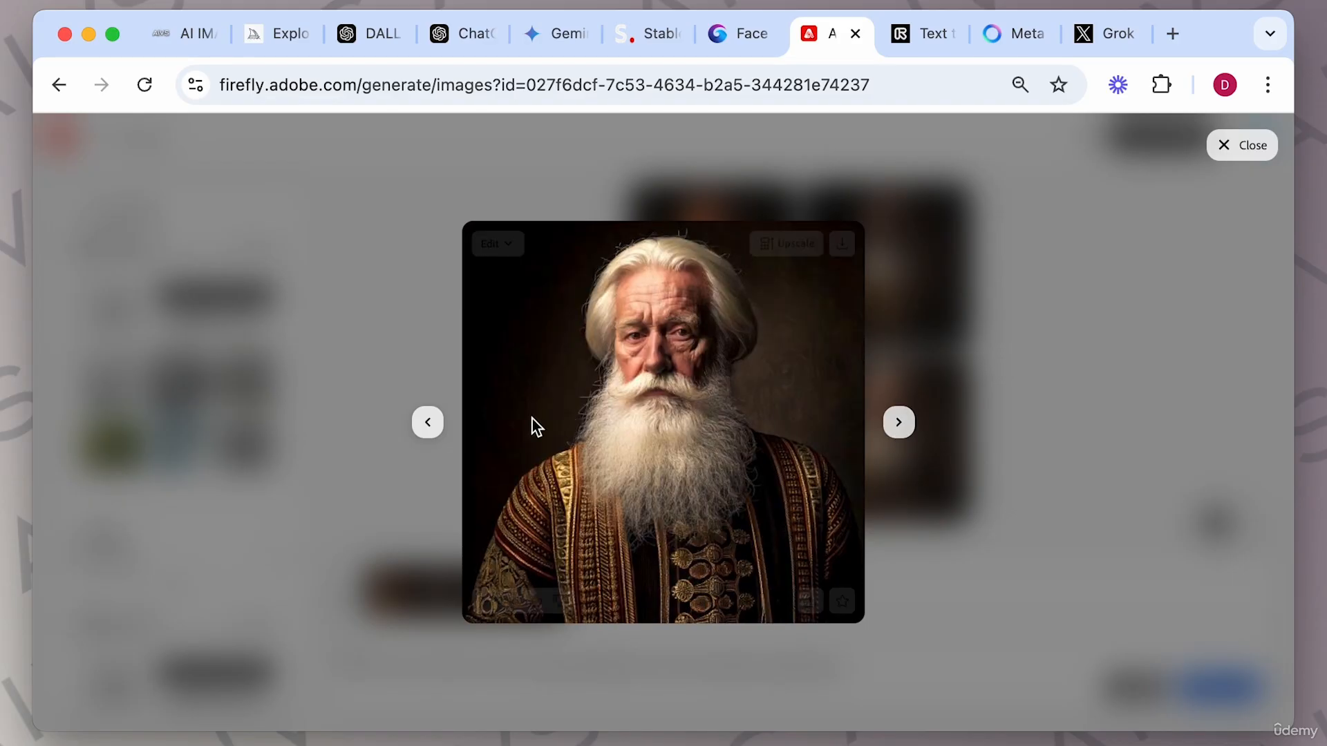
{"action": "left_click", "coordinate": [423, 431]}
{"action": "left_click", "coordinate": [428, 434]}
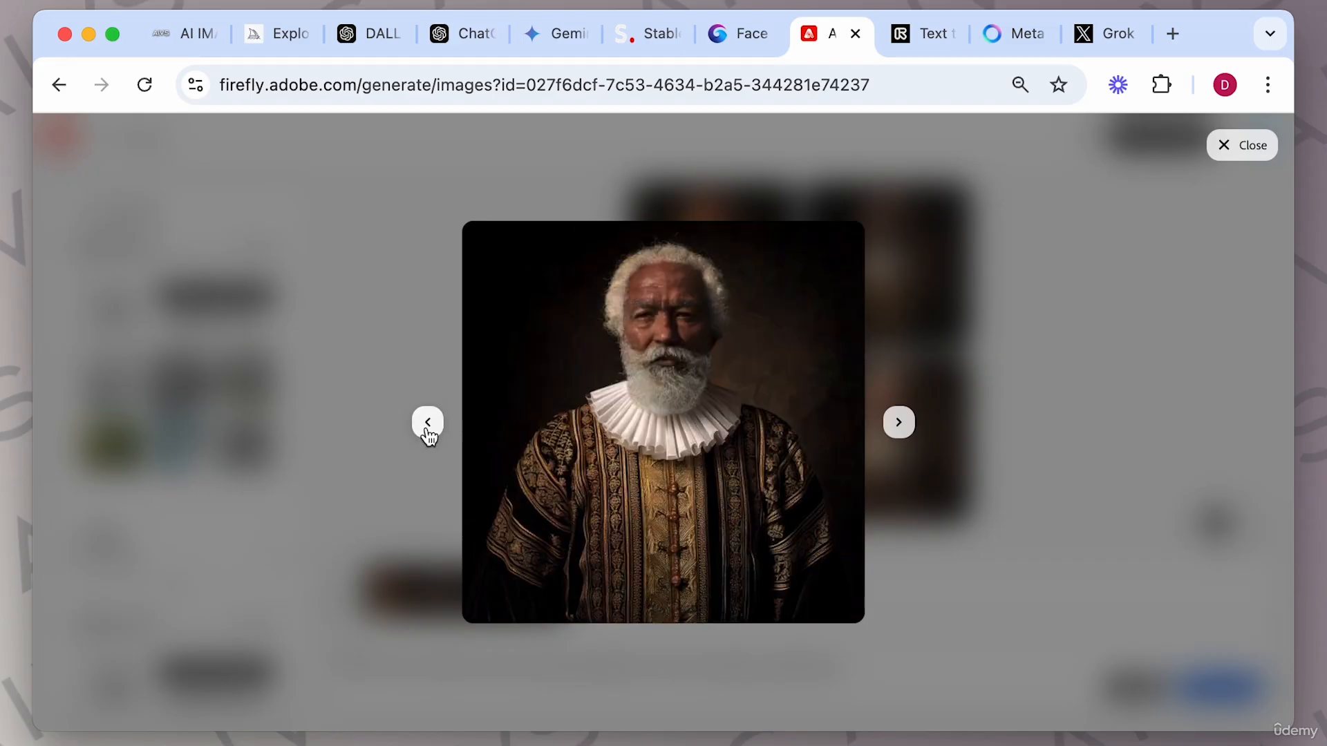
{"action": "left_click", "coordinate": [428, 434]}
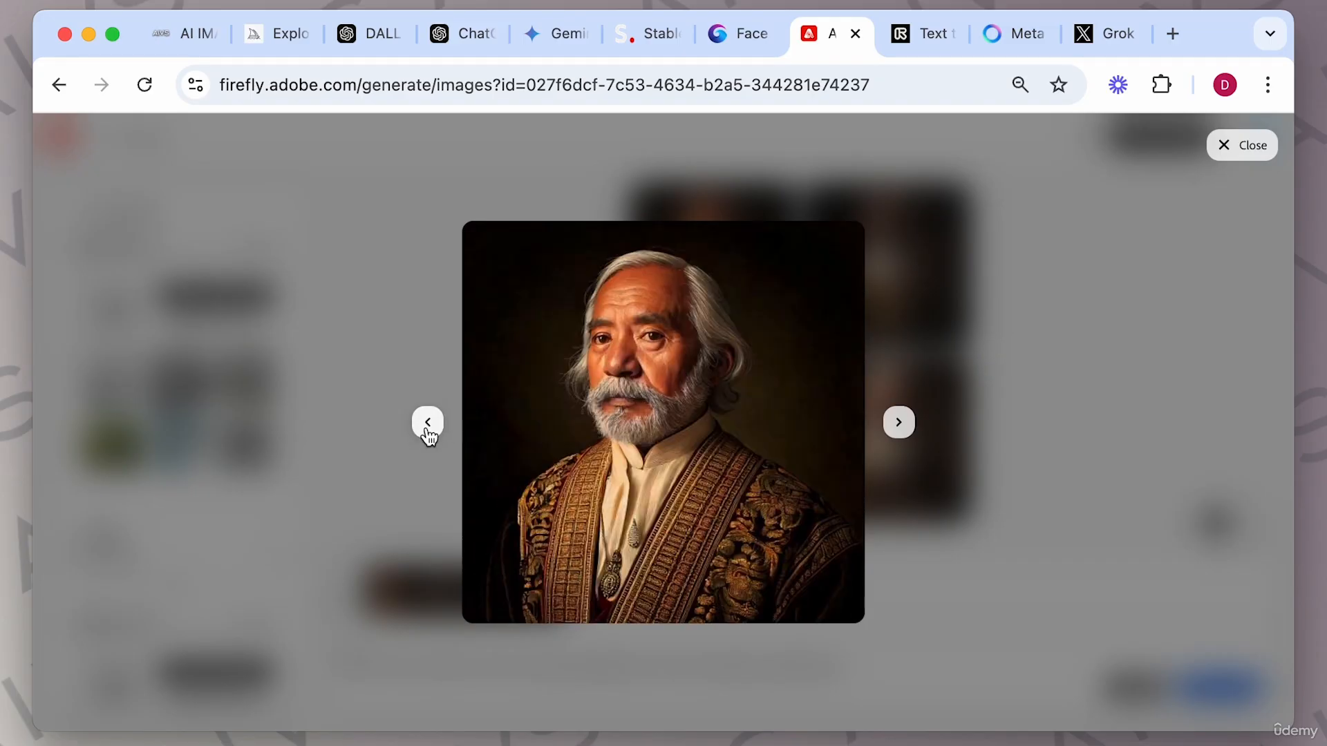
{"action": "left_click", "coordinate": [905, 433]}
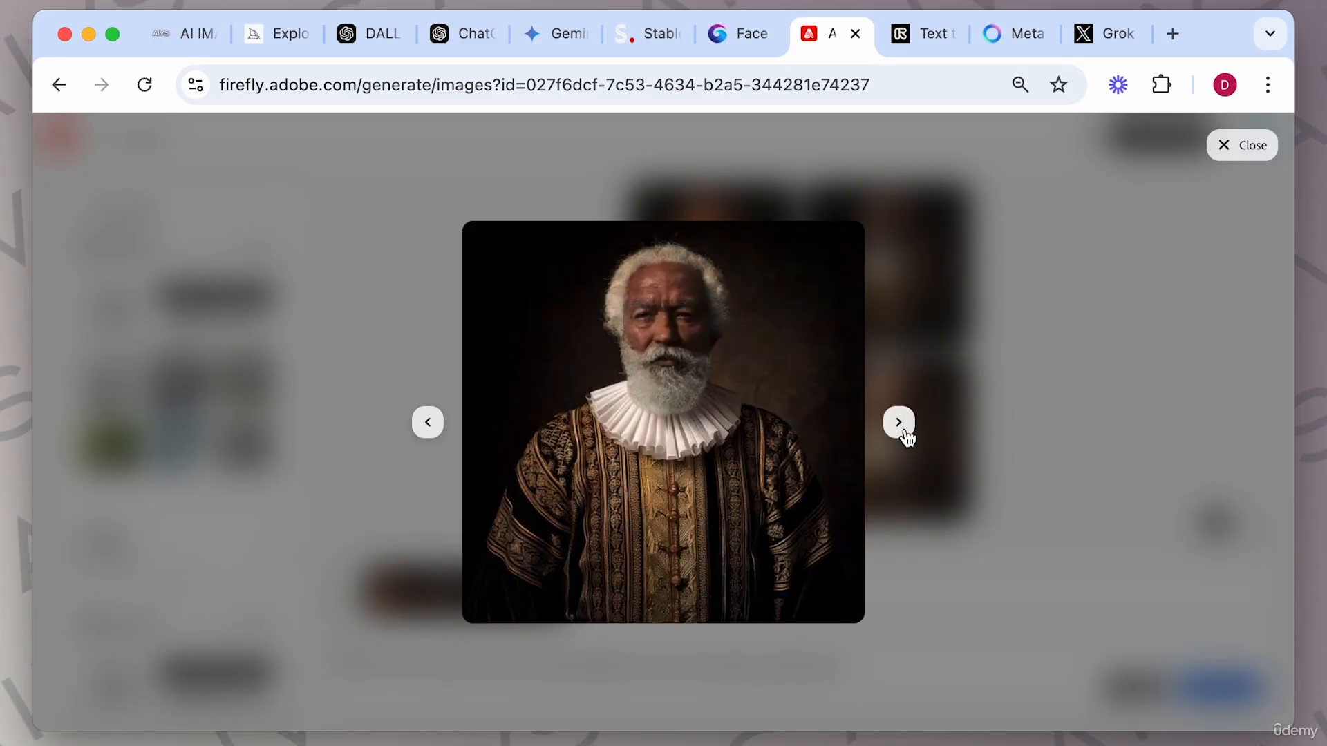
{"action": "left_click", "coordinate": [905, 432]}
{"action": "left_click", "coordinate": [898, 422]}
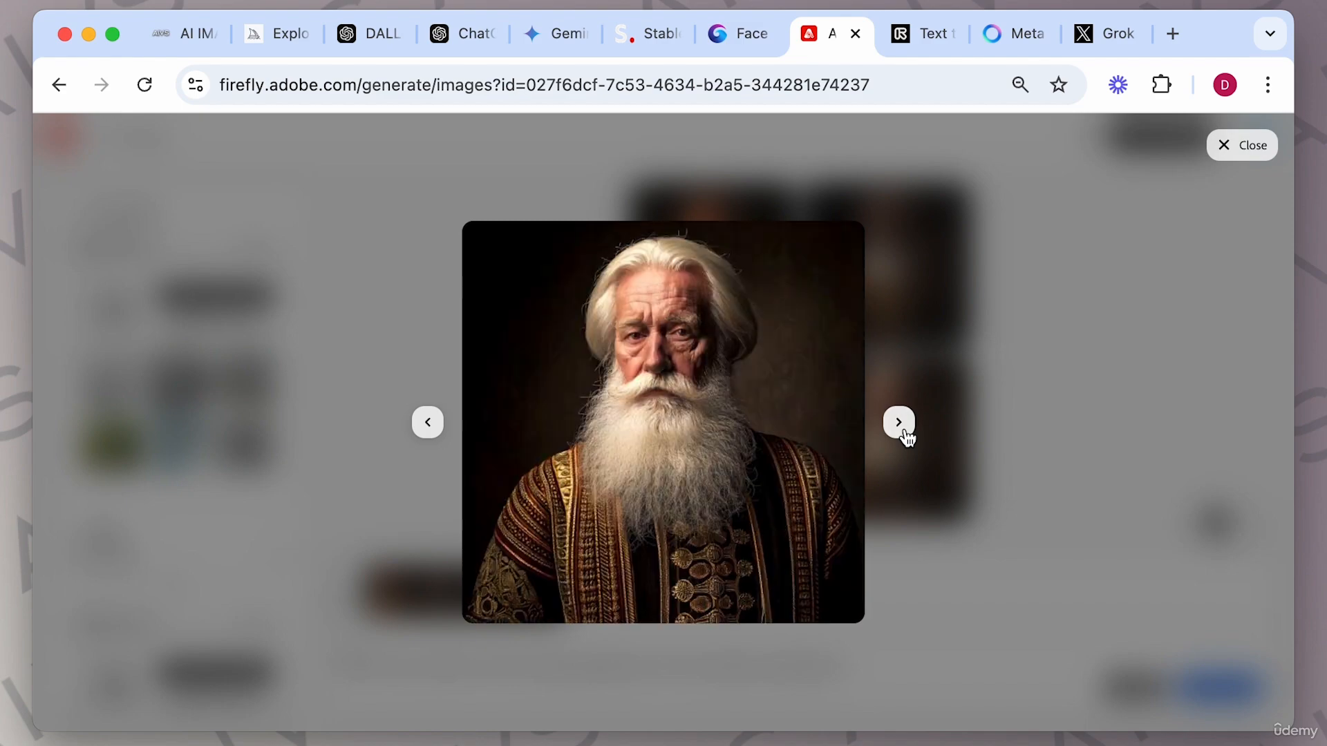
{"action": "left_click", "coordinate": [997, 391]}
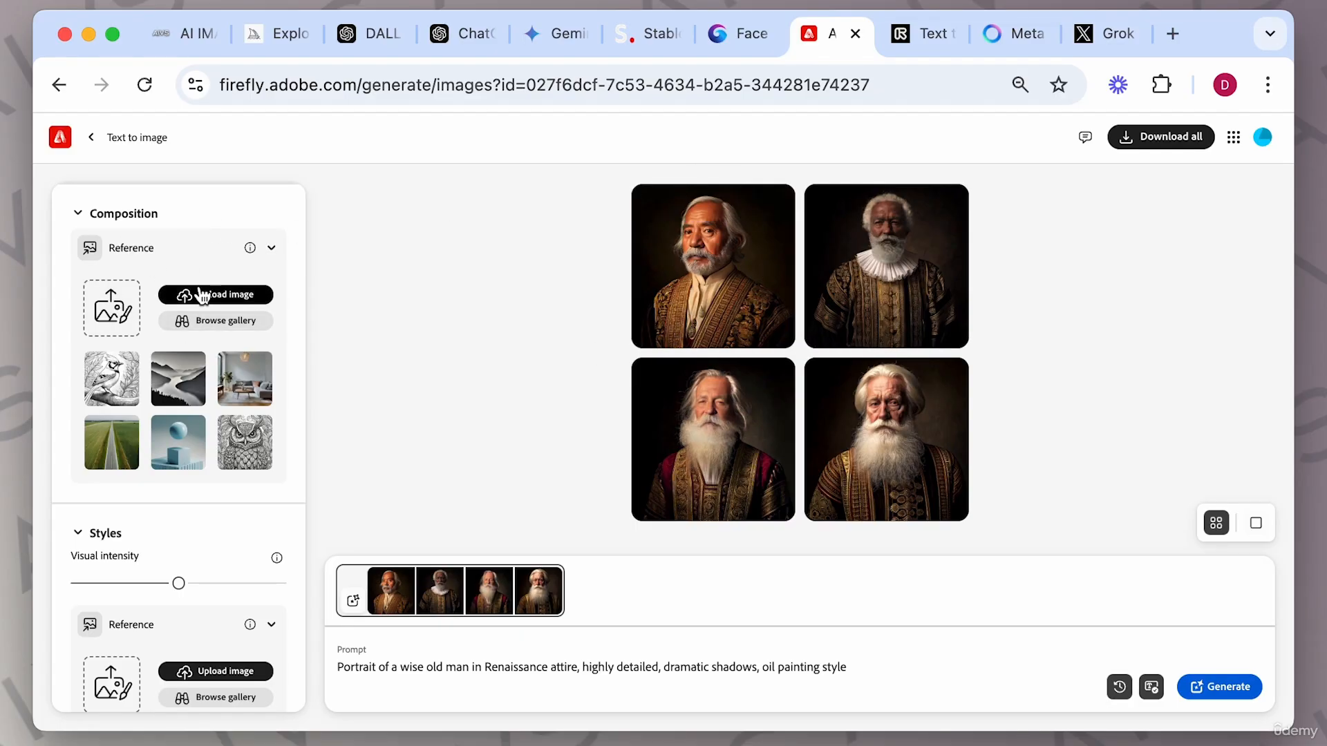
{"action": "scroll", "coordinate": [154, 320], "scroll_direction": "up", "scroll_amount": 5}
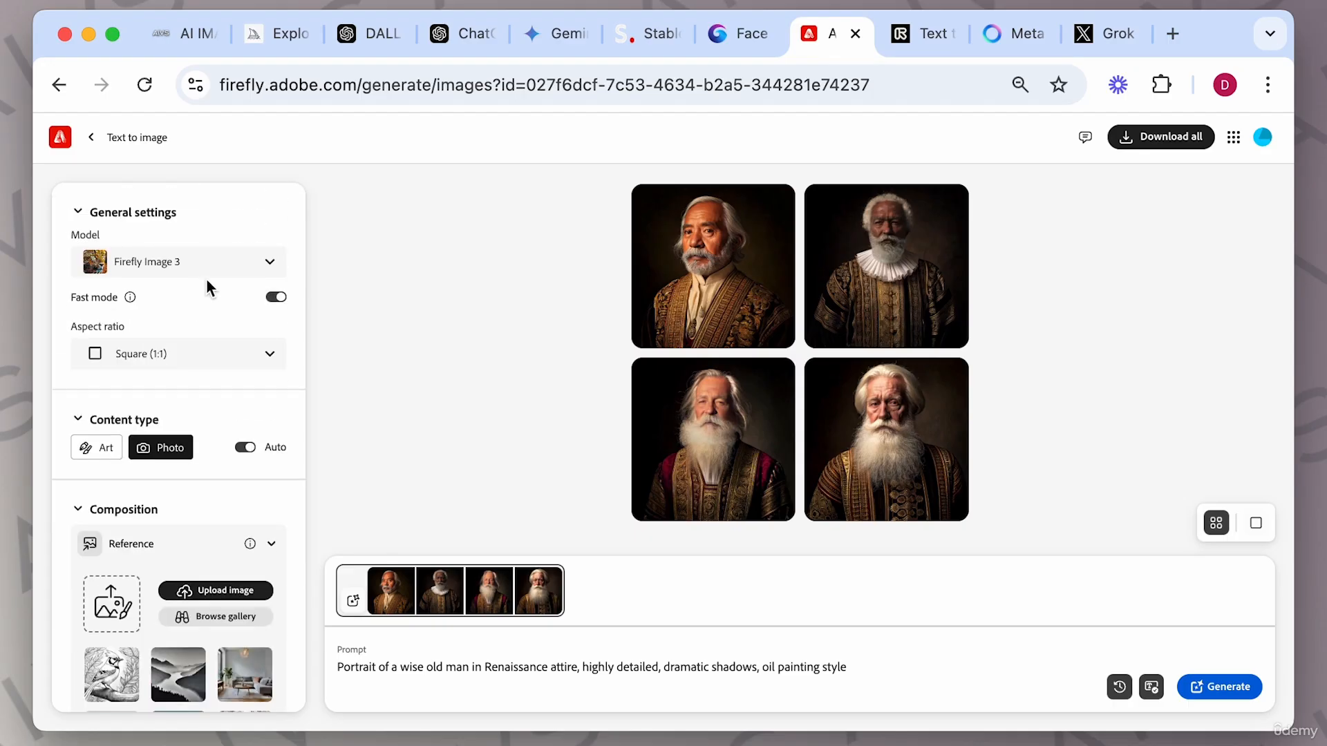
Check the model options, keeping Firefly Image 3, and switch Fast mode off and back on.
{"action": "left_click", "coordinate": [269, 263]}
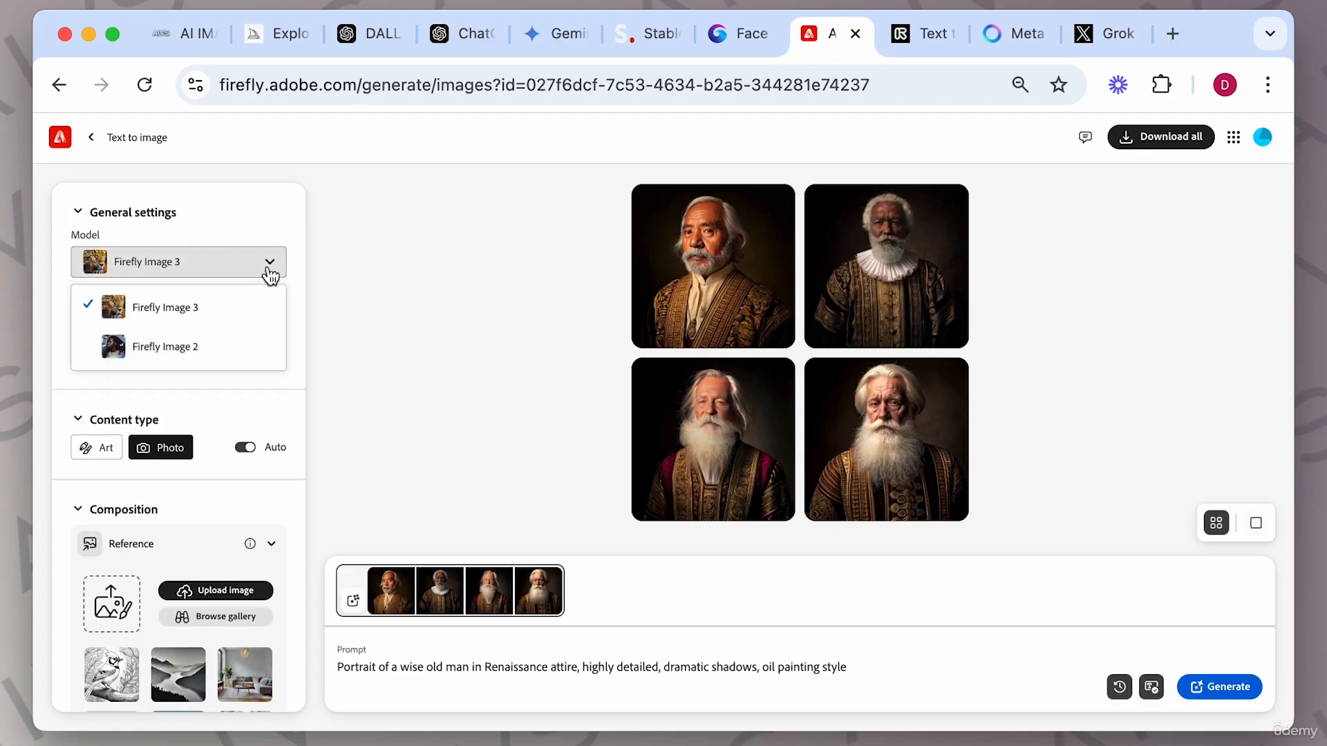
{"action": "left_click", "coordinate": [206, 316]}
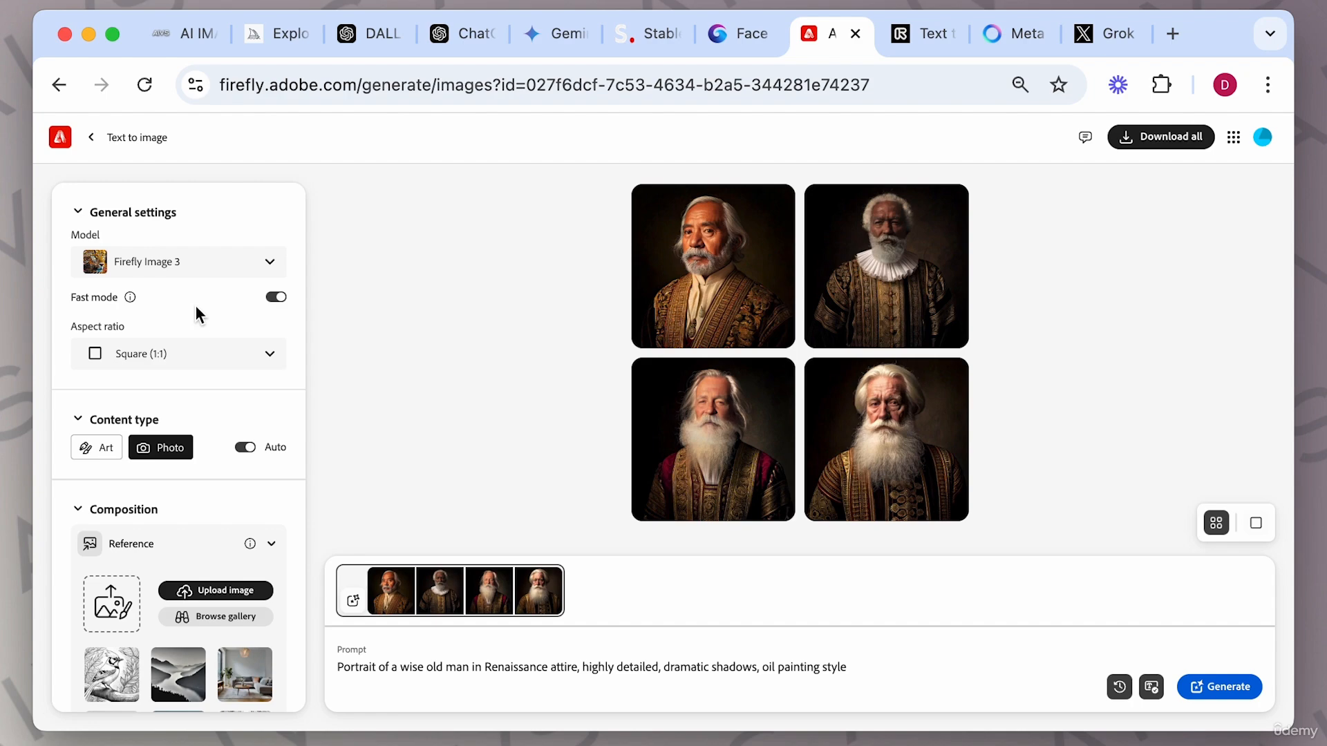
{"action": "left_click", "coordinate": [278, 301]}
{"action": "left_click", "coordinate": [278, 301]}
Set the aspect ratio to Widescreen (16:9).
{"action": "mouse_move", "coordinate": [718, 207]}
{"action": "left_click", "coordinate": [271, 358]}
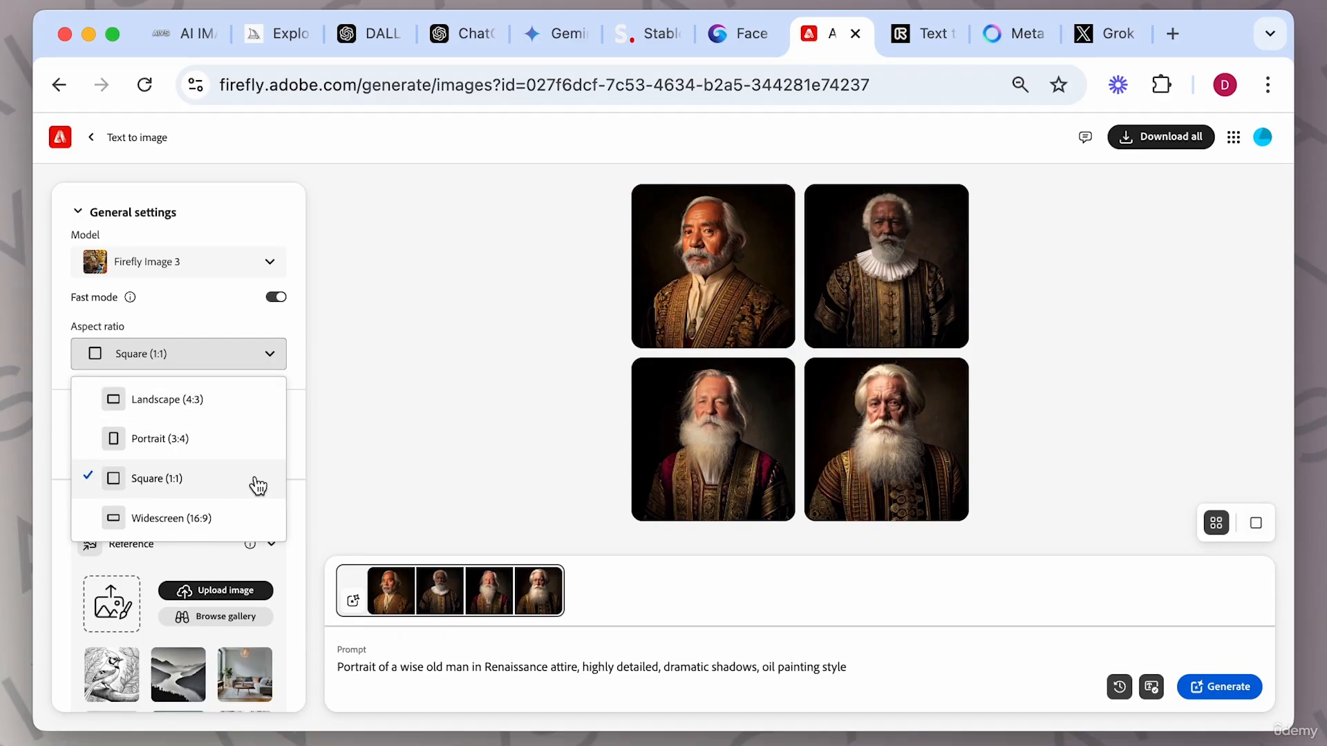
{"action": "left_click", "coordinate": [214, 511]}
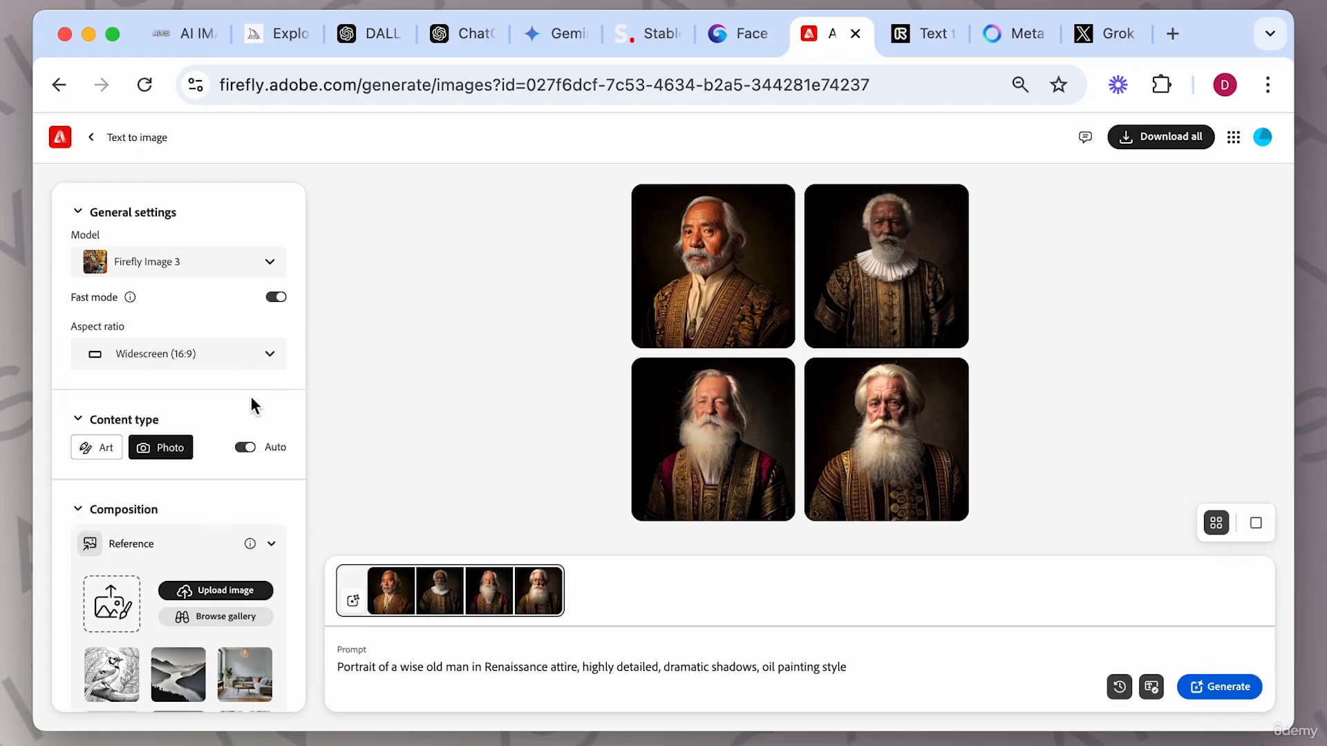
Turn off automatic content type and choose Art as the content type.
{"action": "scroll", "coordinate": [252, 405], "scroll_direction": "down", "scroll_amount": 2}
{"action": "scroll", "coordinate": [251, 397], "scroll_direction": "down", "scroll_amount": 1}
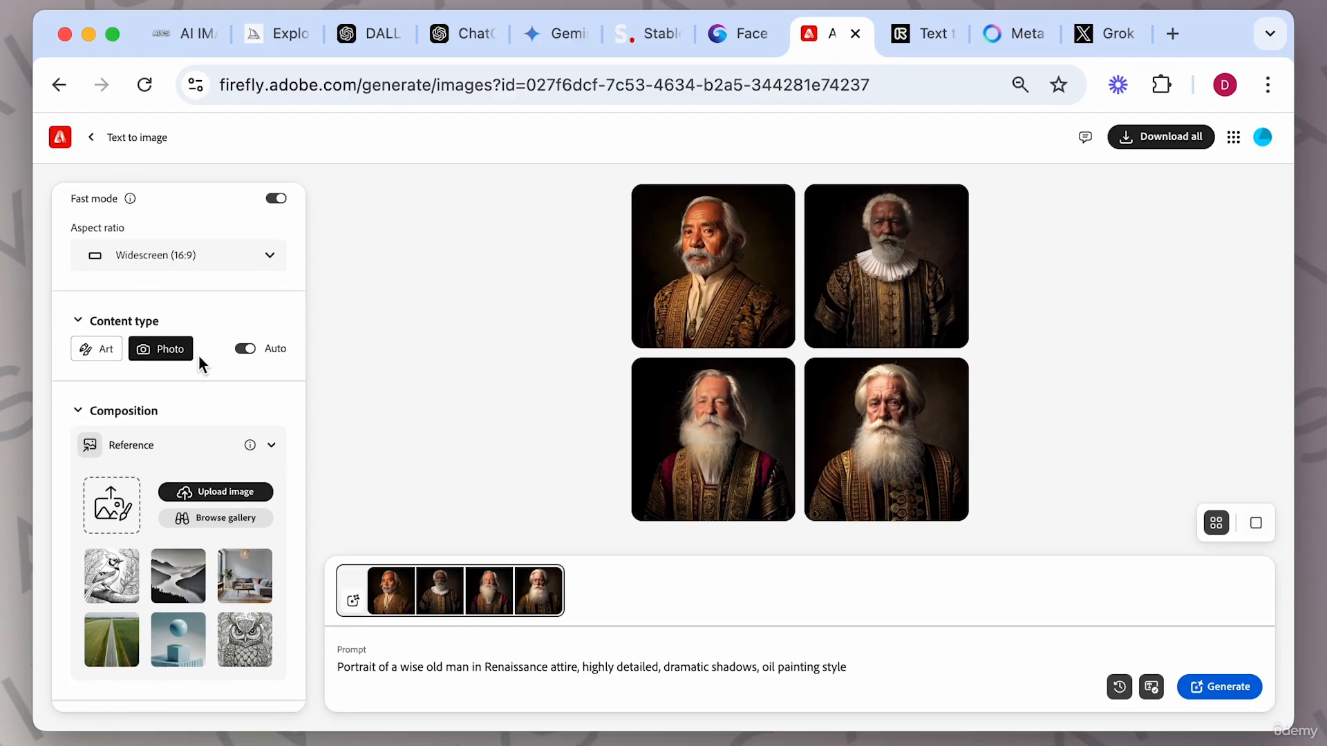
{"action": "left_click", "coordinate": [248, 350]}
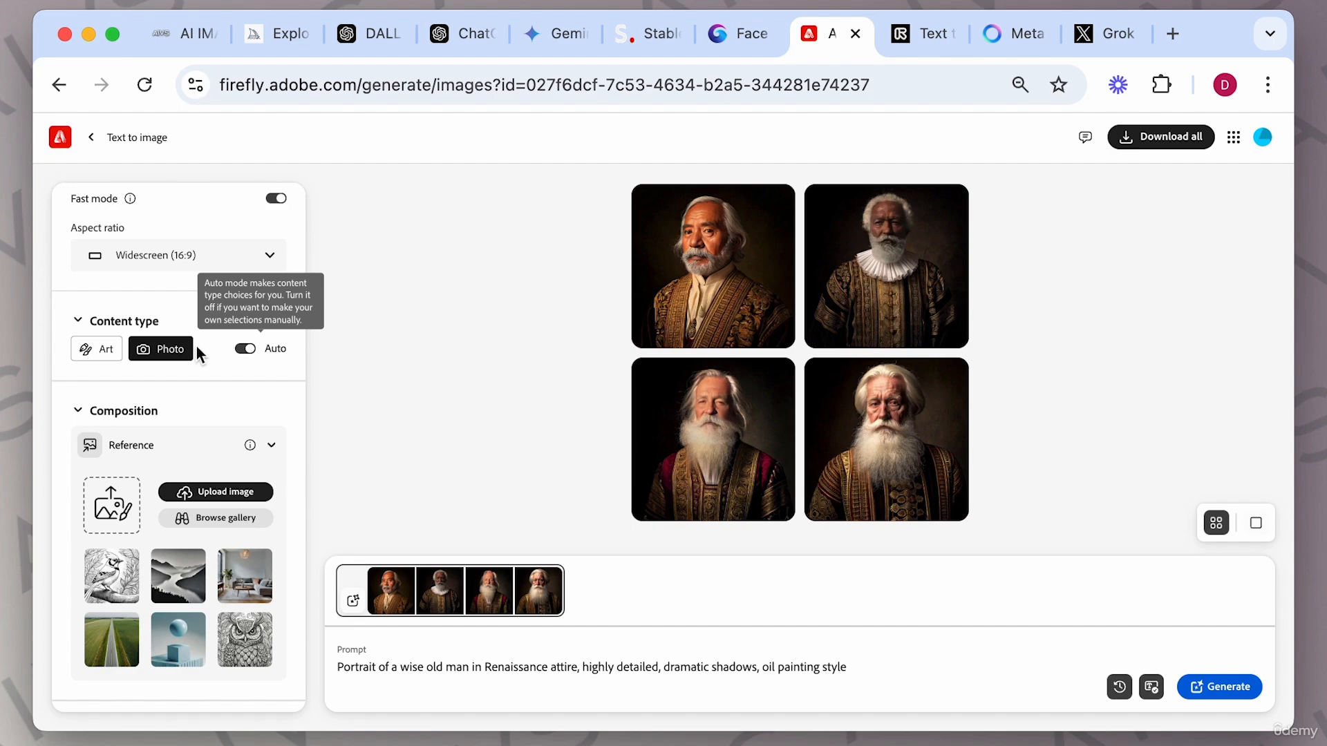
{"action": "left_click", "coordinate": [101, 350]}
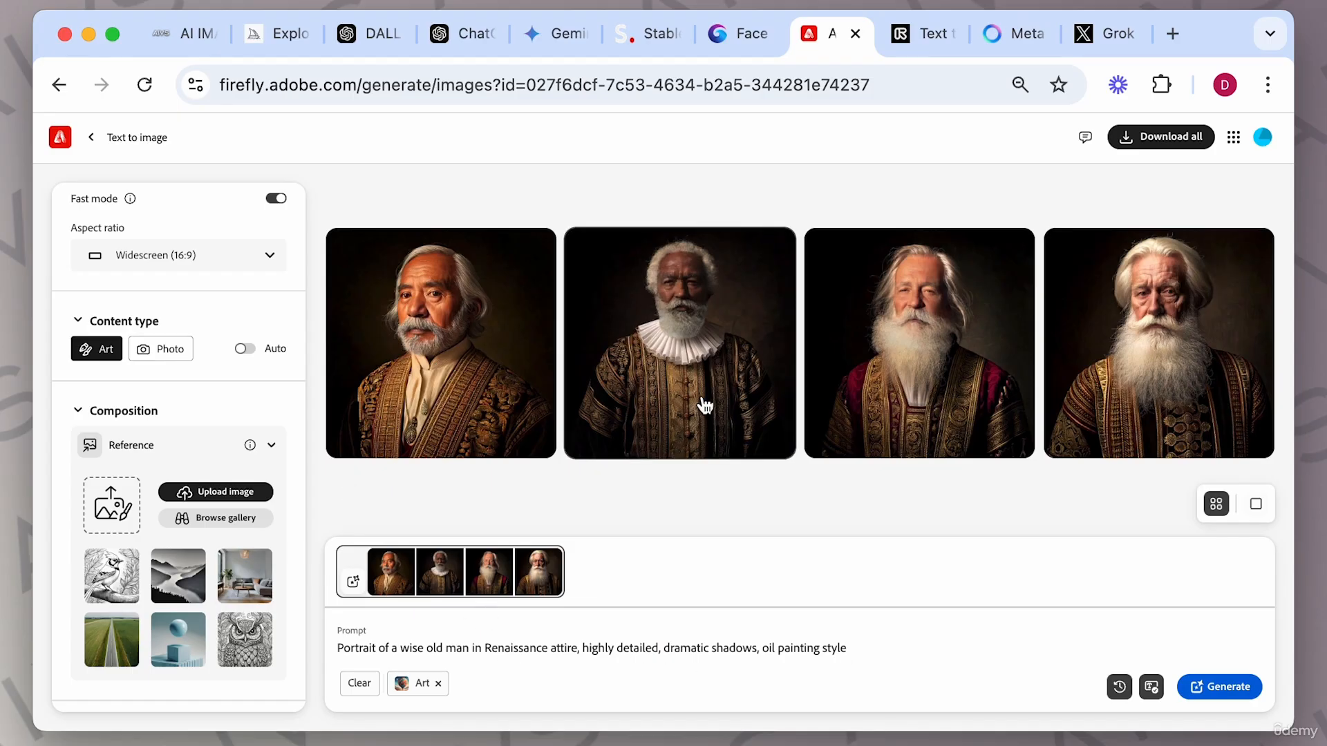
Page through the existing portraits in the full-size viewer and close it.
{"action": "left_click", "coordinate": [498, 340]}
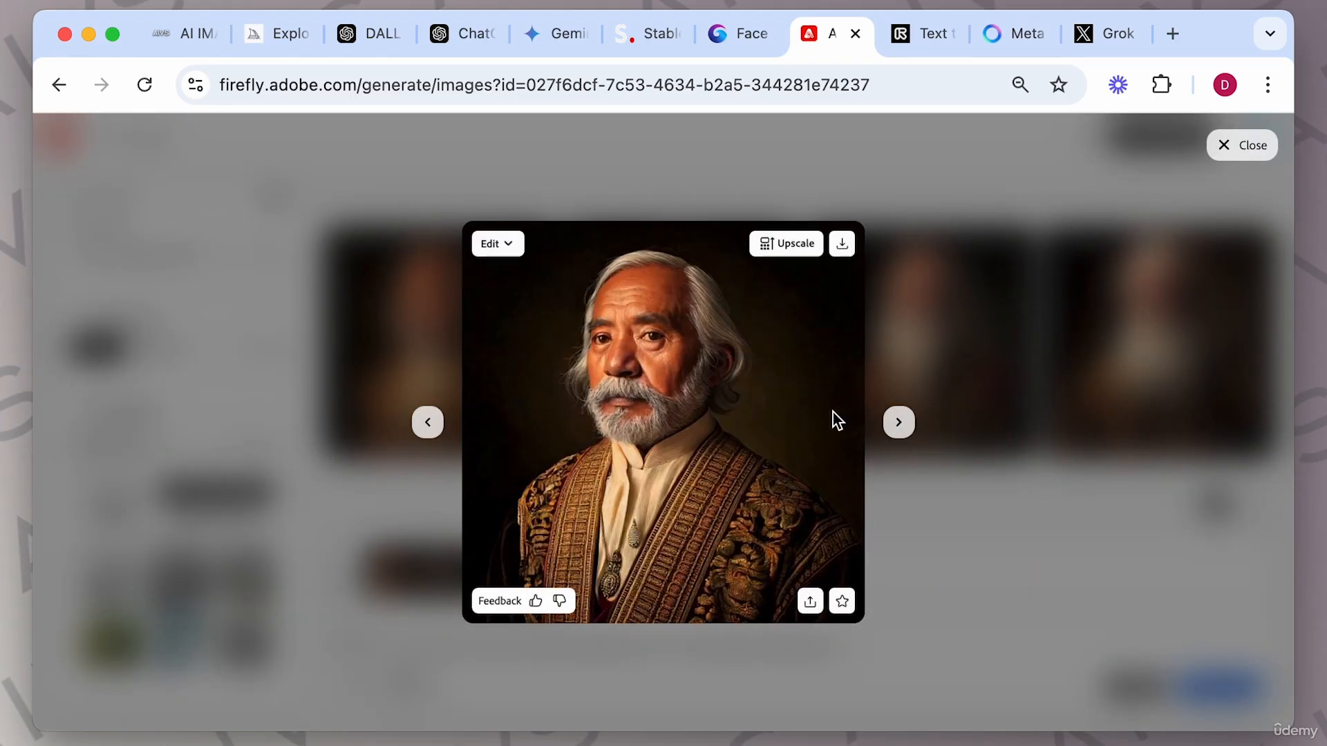
{"action": "left_click", "coordinate": [900, 424]}
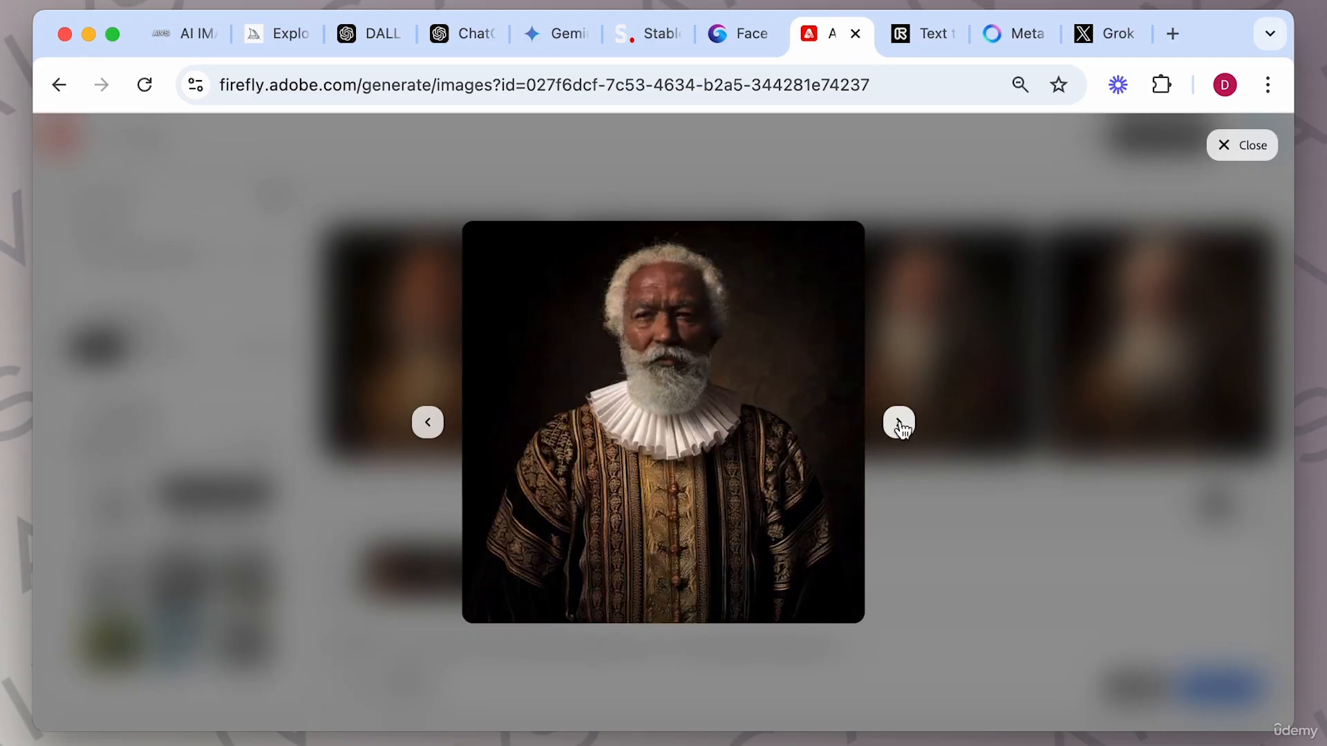
{"action": "left_click", "coordinate": [900, 424]}
{"action": "left_click", "coordinate": [900, 424]}
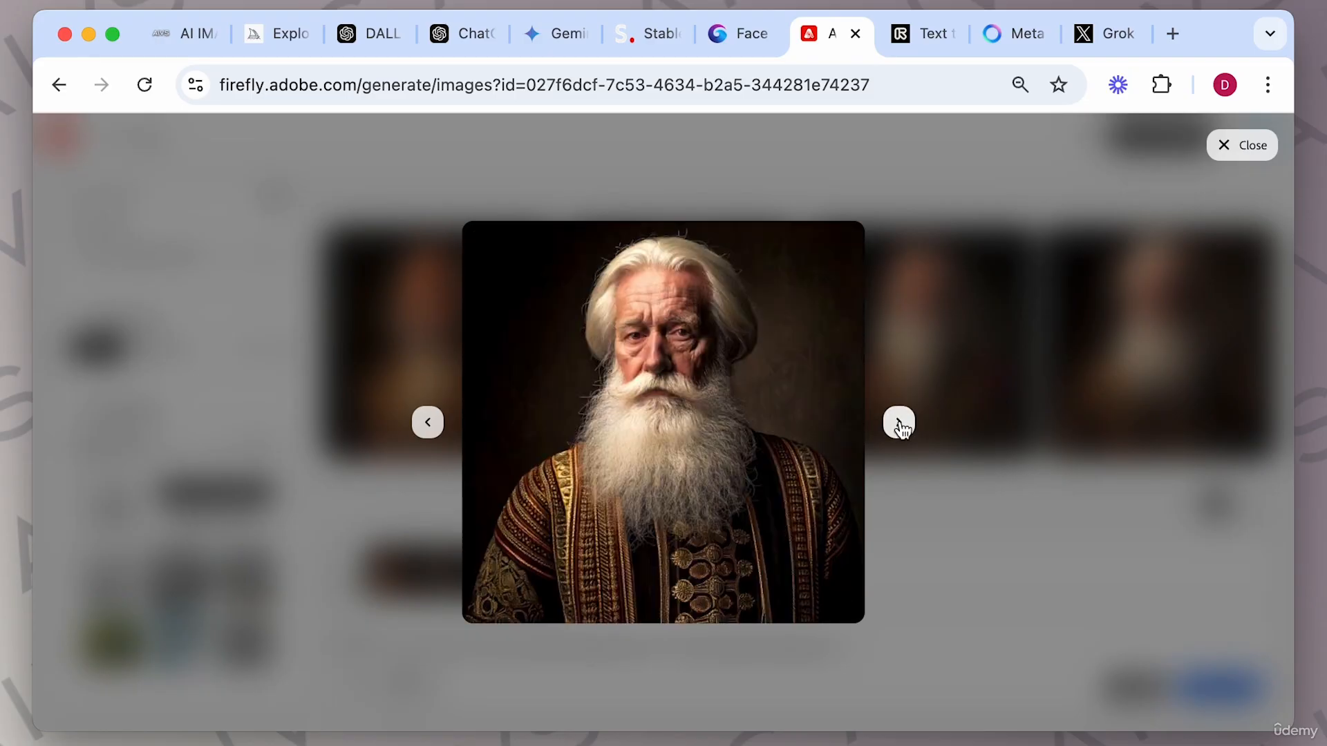
{"action": "mouse_move", "coordinate": [687, 382]}
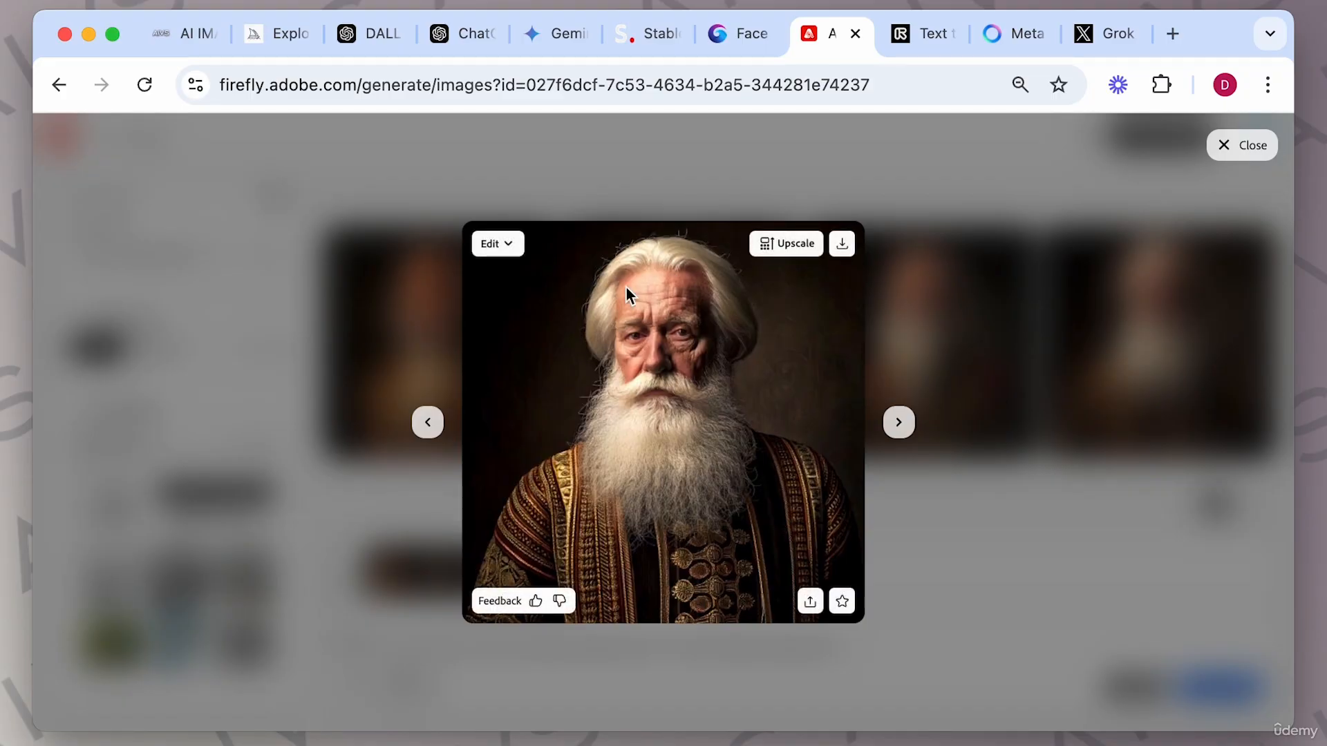
{"action": "left_click", "coordinate": [953, 529]}
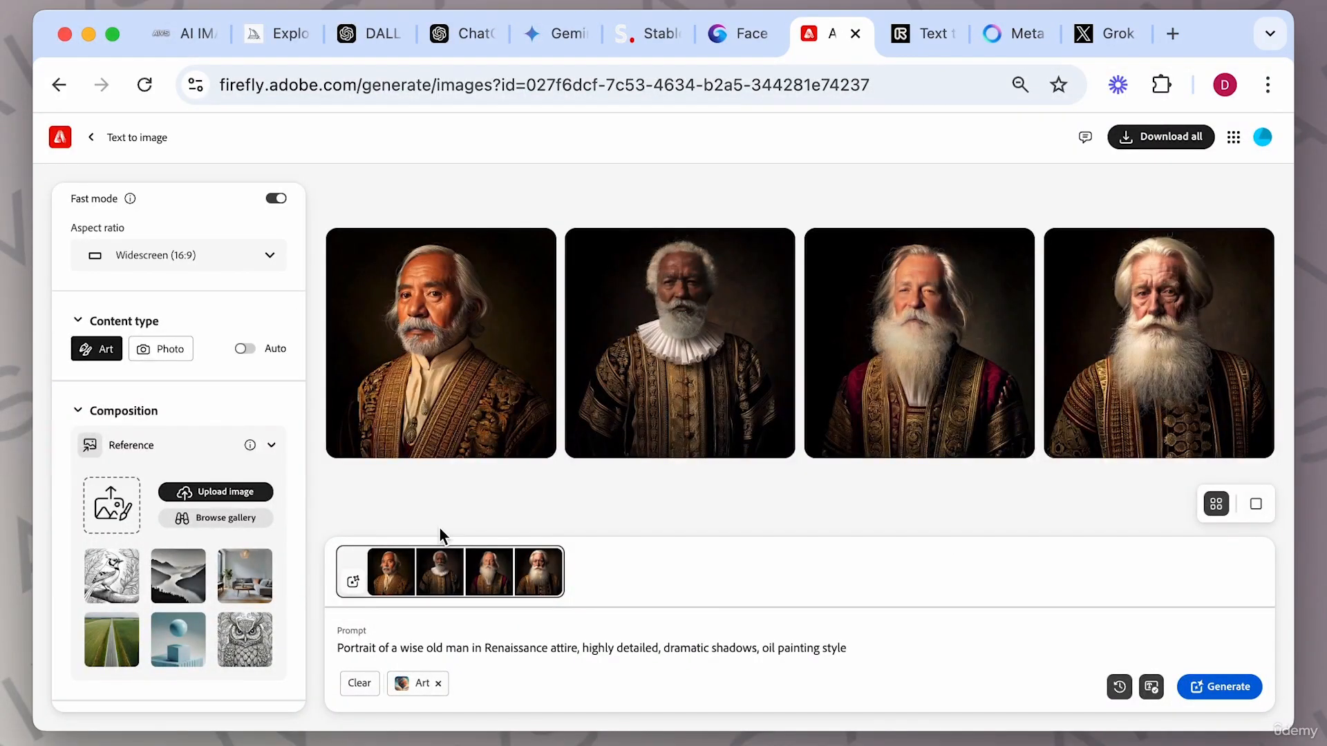
Generate new widescreen Art images from the same prompt and page through them in the viewer before closing it.
{"action": "left_click", "coordinate": [868, 648]}
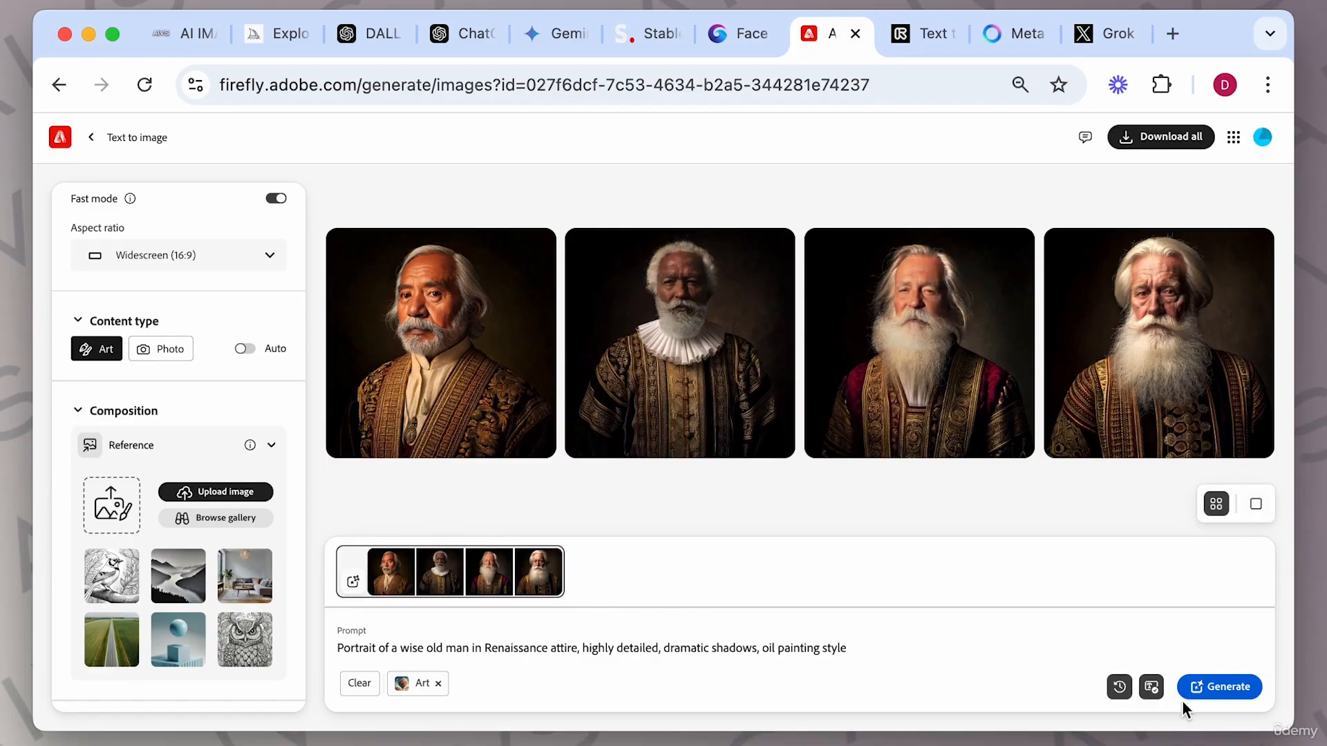
{"action": "left_click", "coordinate": [1219, 687]}
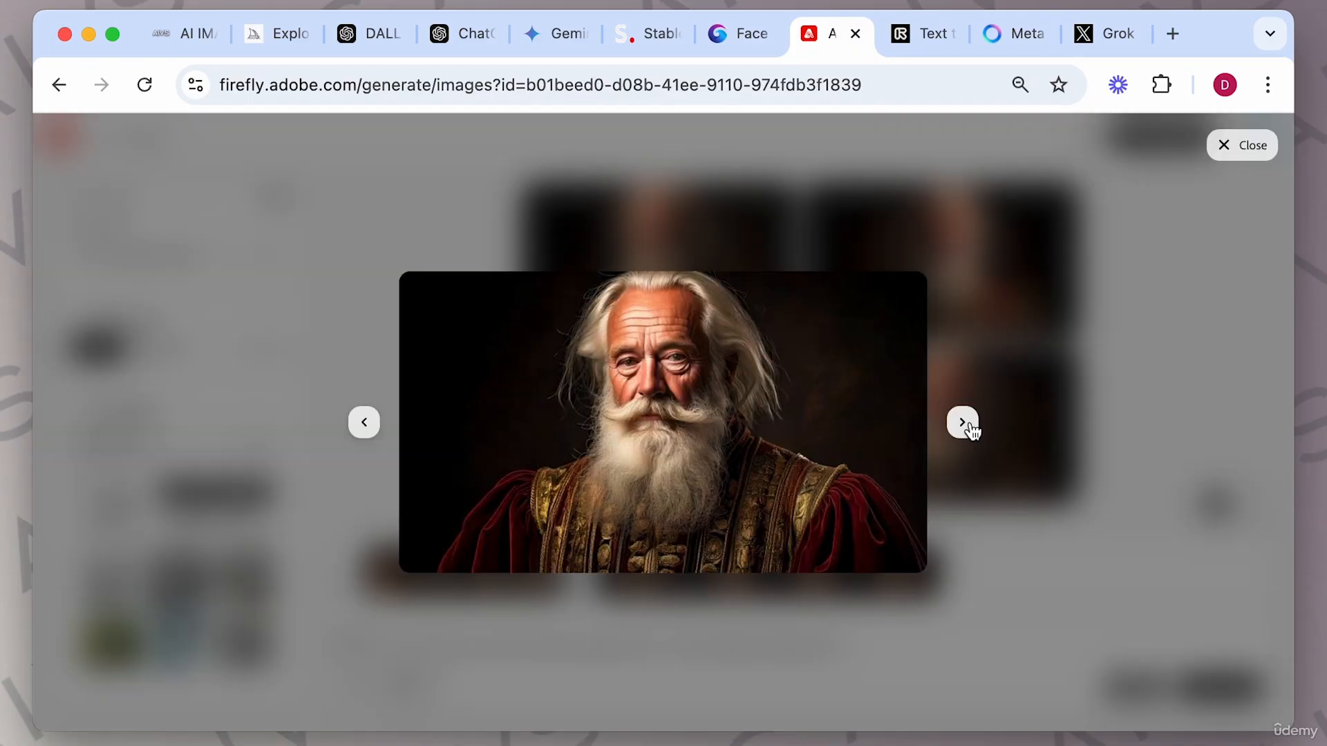
{"action": "left_click", "coordinate": [971, 430]}
{"action": "left_click", "coordinate": [971, 430]}
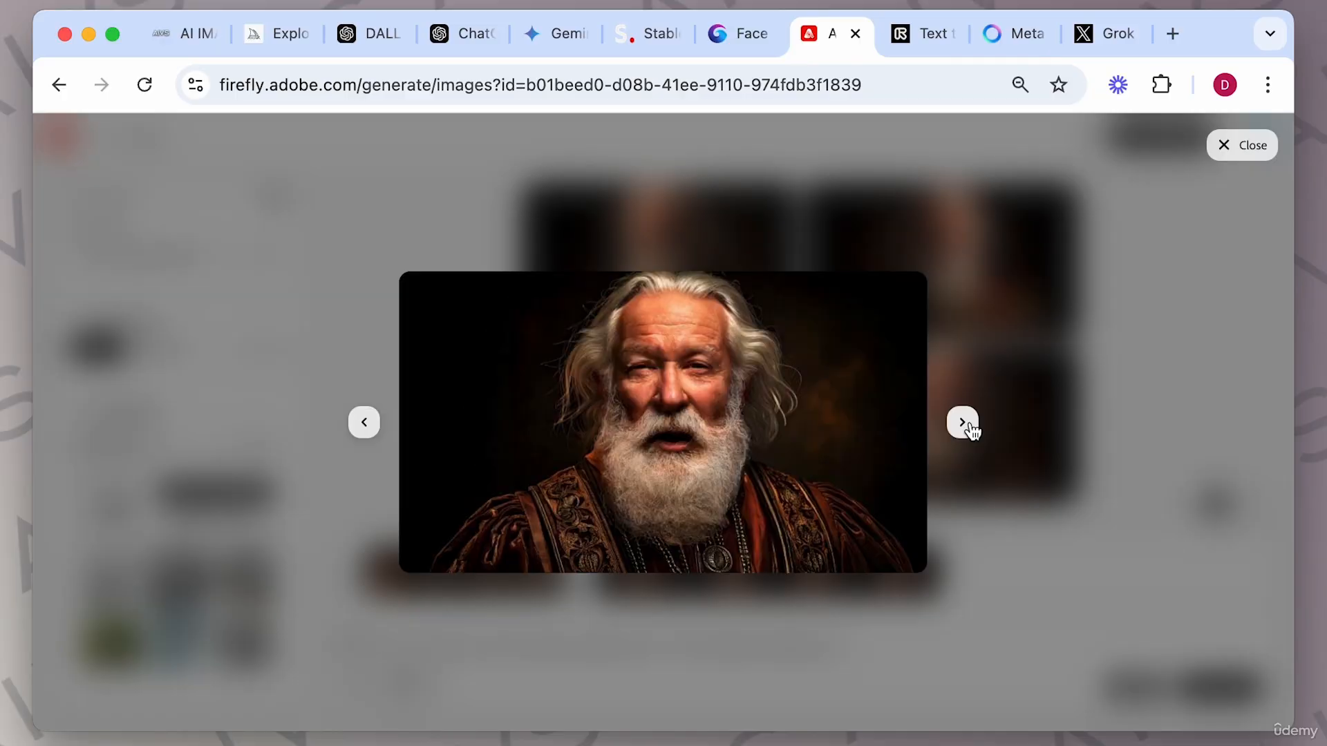
{"action": "left_click", "coordinate": [971, 430]}
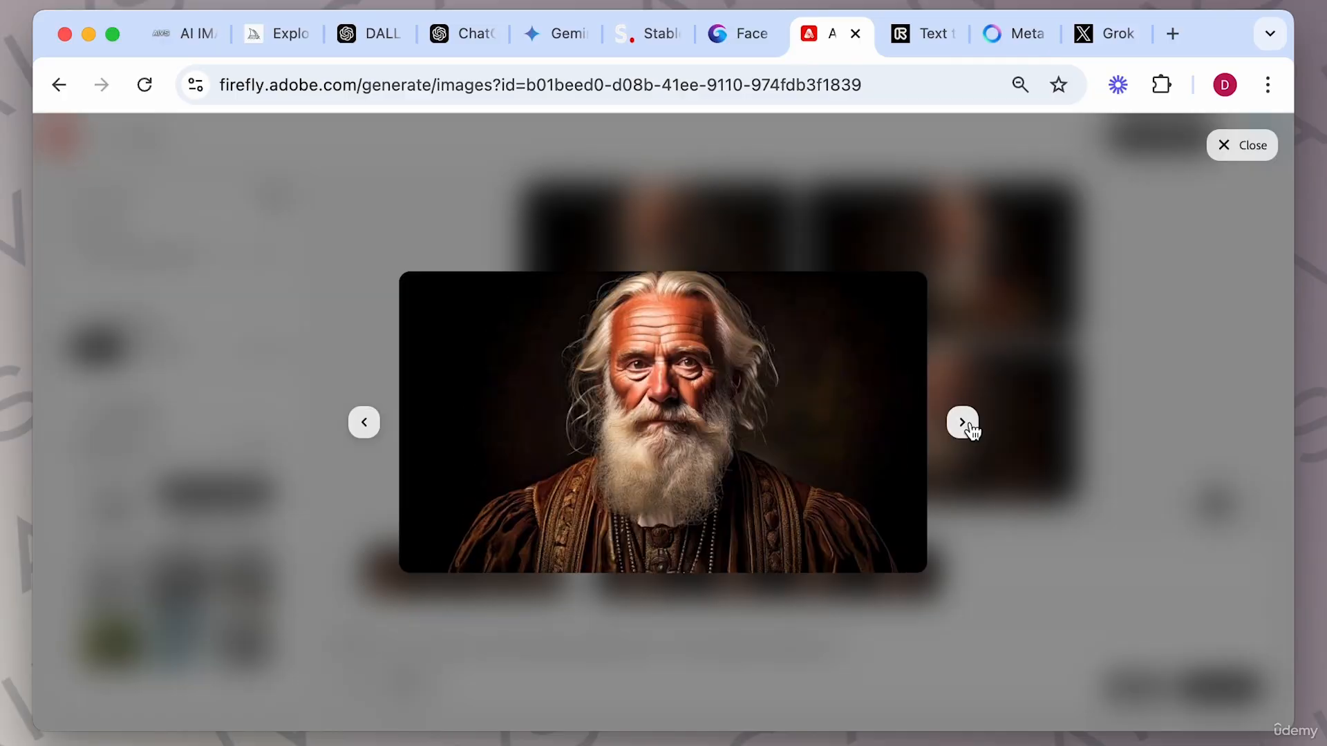
{"action": "left_click", "coordinate": [364, 423]}
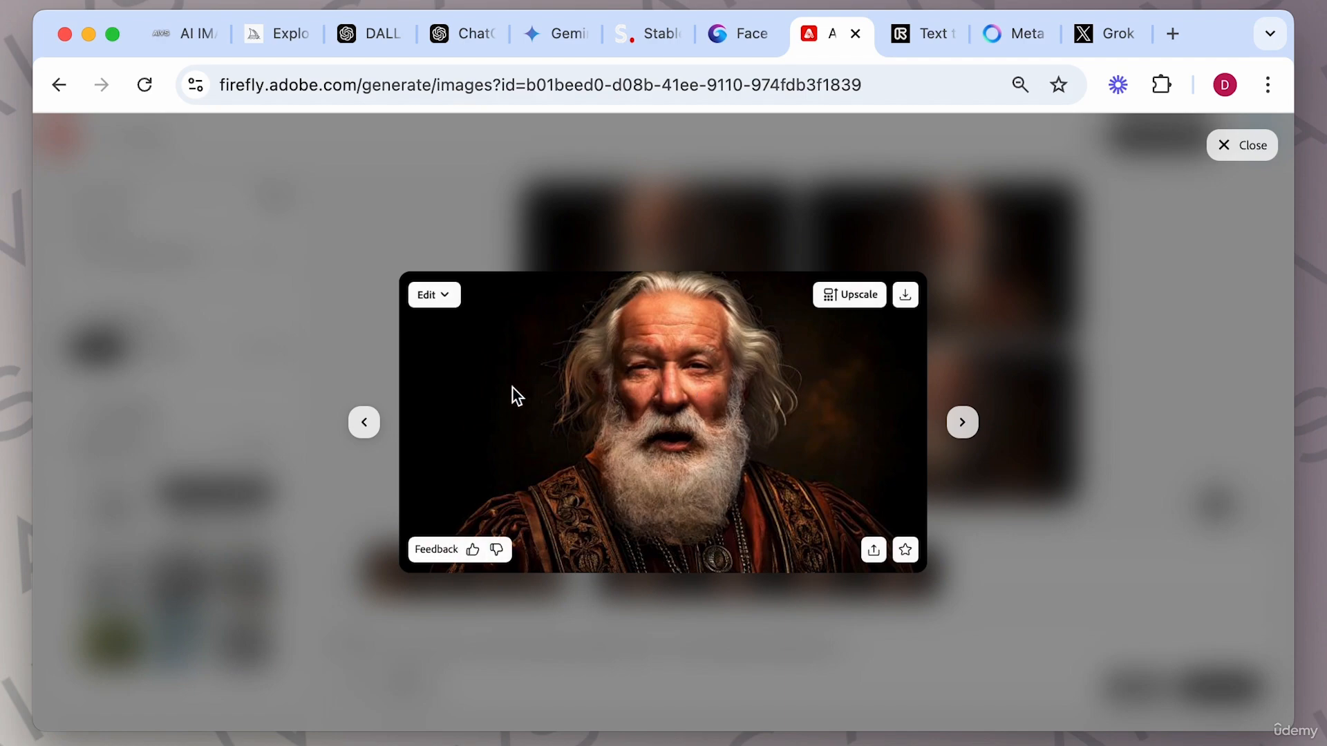
{"action": "left_click", "coordinate": [366, 425]}
{"action": "left_click", "coordinate": [367, 427]}
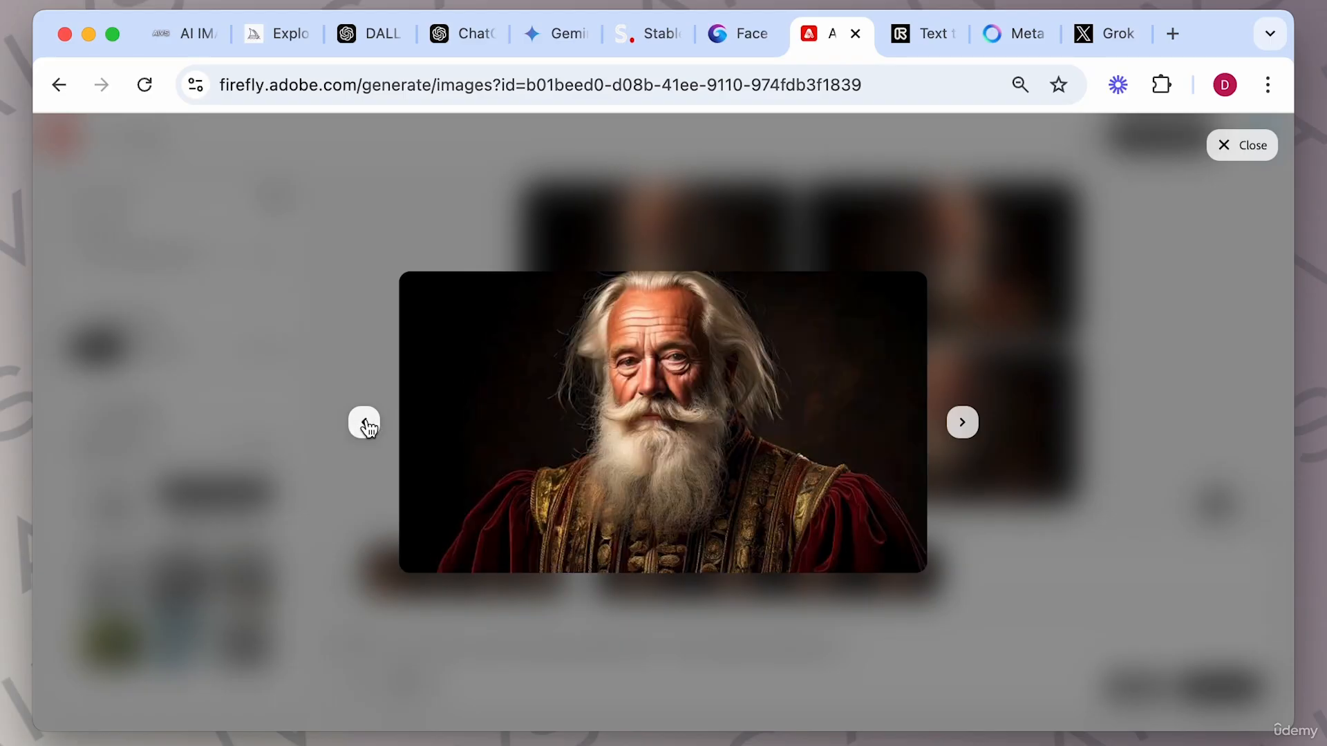
{"action": "left_click", "coordinate": [978, 585]}
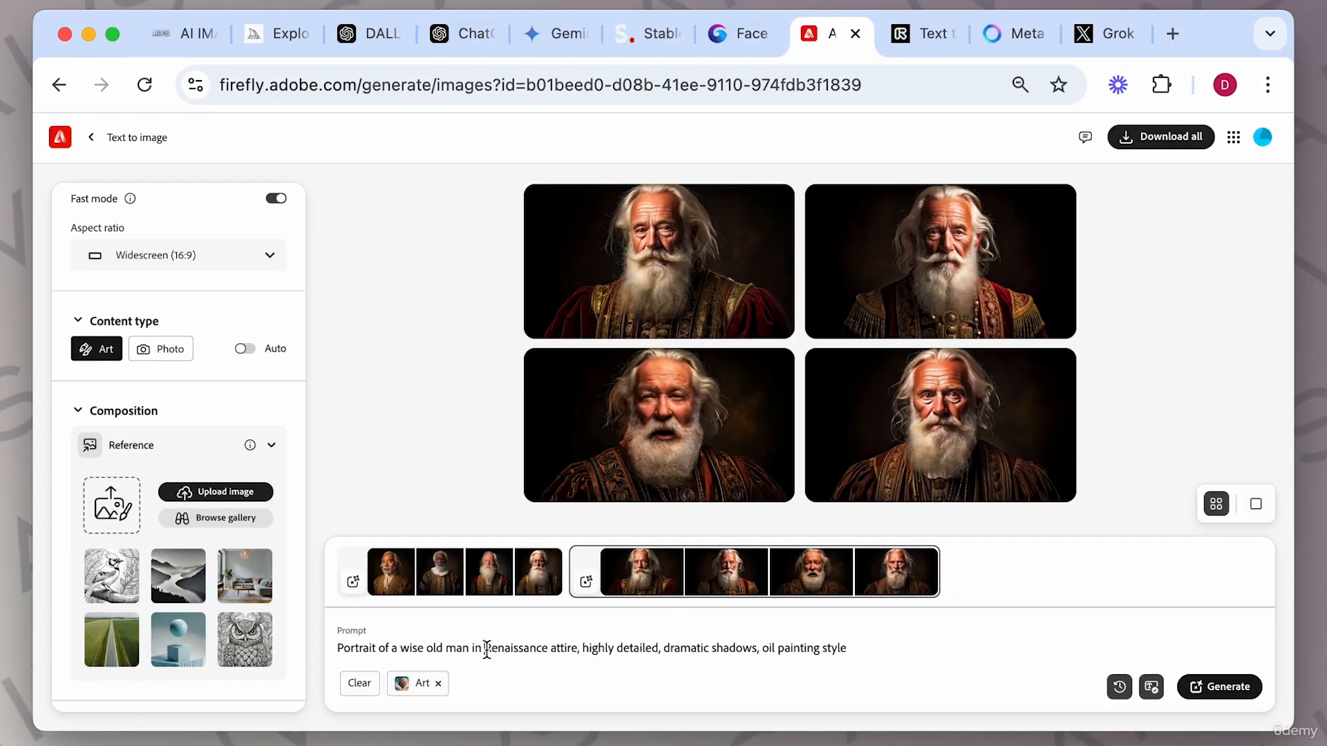
Remove 'highly detailed, dramatic shadows' from the prompt and generate again.
{"action": "left_click_drag", "start_coordinate": [484, 648], "coordinate": [548, 653]}
{"action": "left_click_drag", "start_coordinate": [583, 648], "coordinate": [658, 653]}
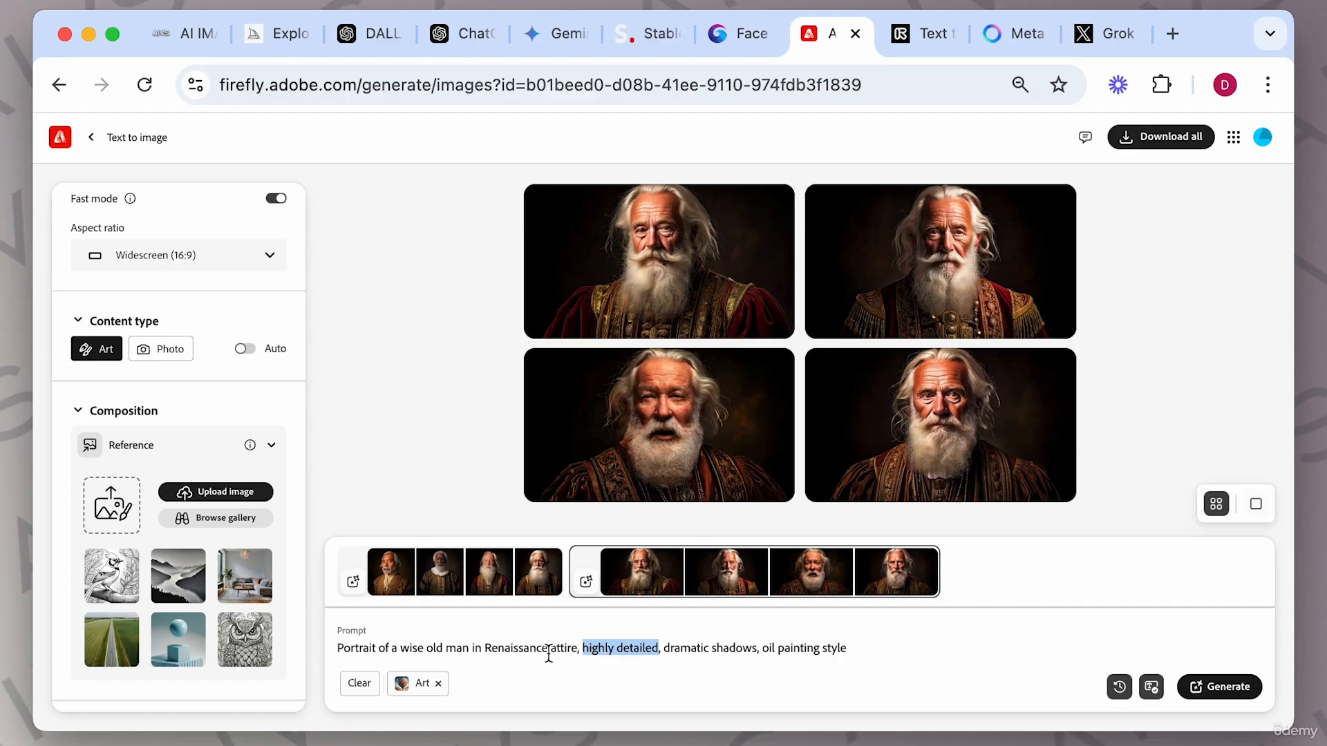
{"action": "left_click", "coordinate": [578, 648]}
{"action": "mouse_move", "coordinate": [576, 648]}
{"action": "left_mouse_down"}
{"action": "mouse_move", "coordinate": [707, 664]}
{"action": "mouse_move", "coordinate": [764, 650]}
{"action": "left_mouse_up"}
{"action": "key", "text": "BackSpace"}
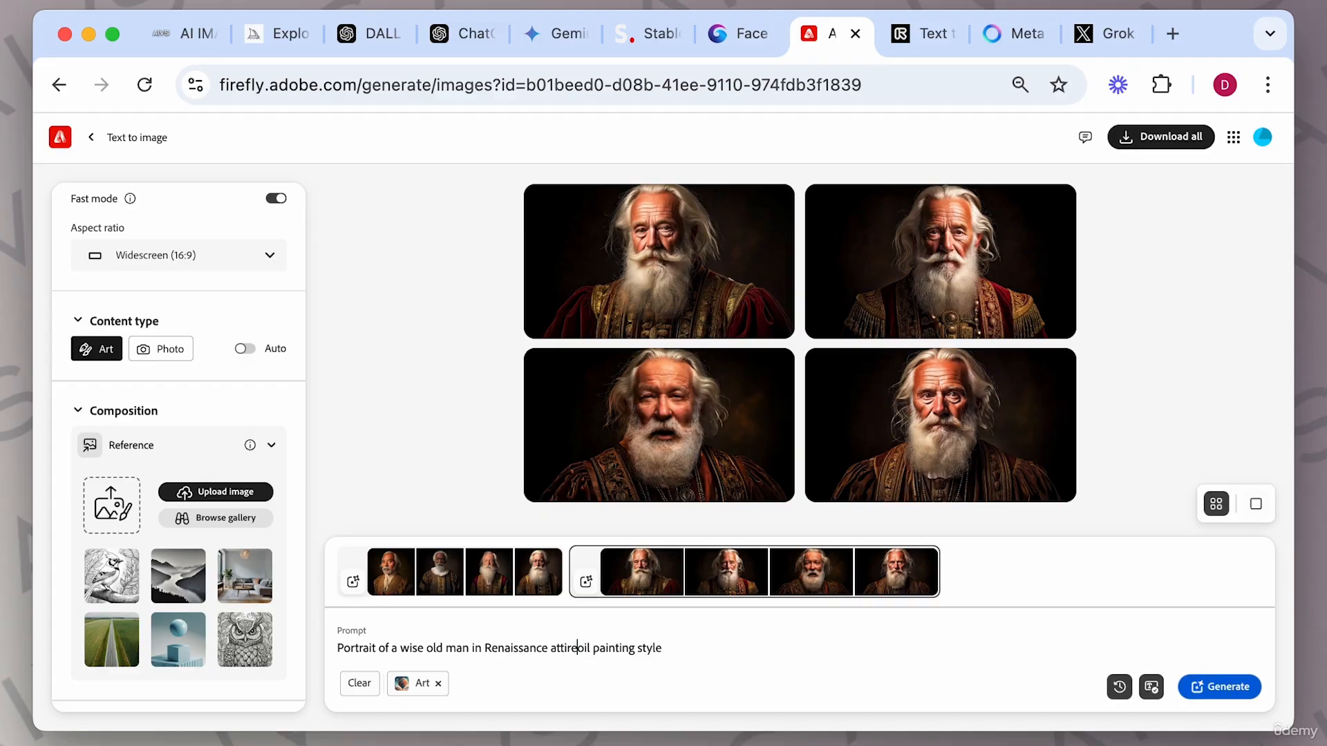
{"action": "type", "text": ","}
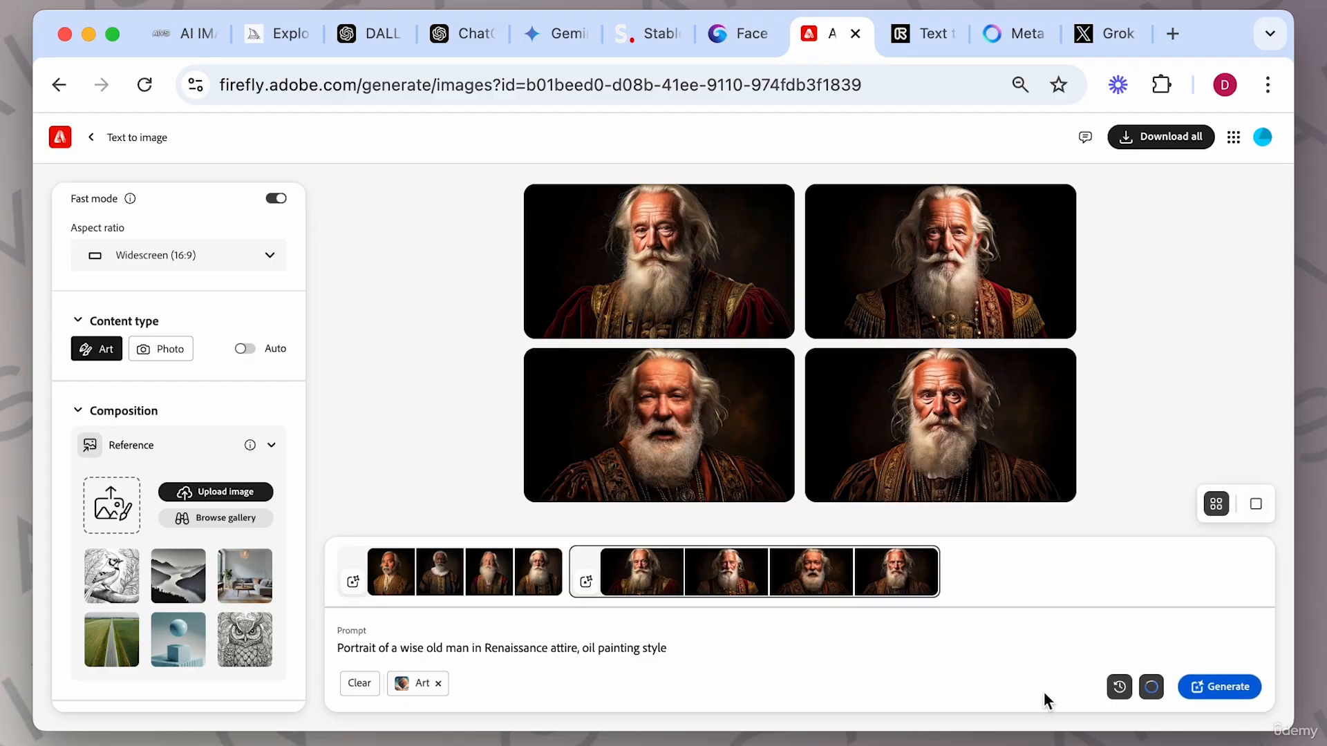
{"action": "left_click", "coordinate": [1228, 688]}
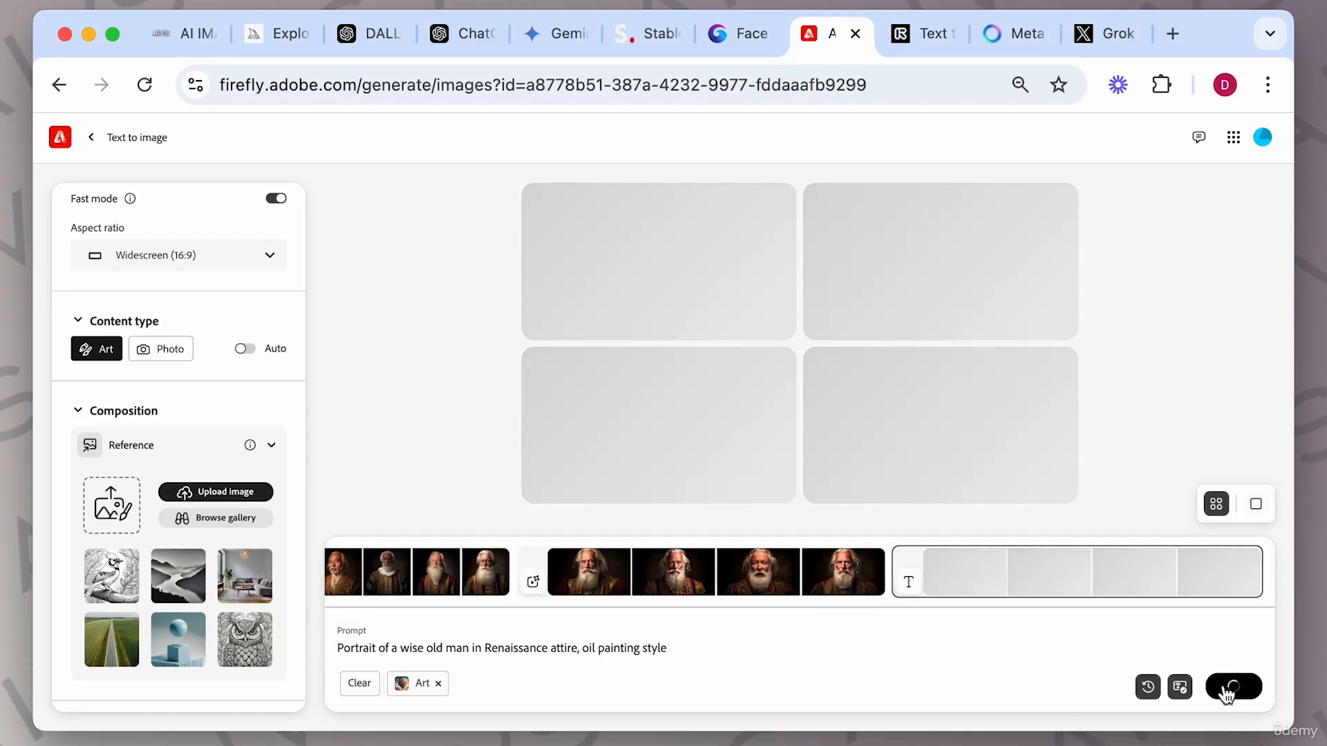
Page through the new portraits in the viewer, close it, and generate once more with the same prompt.
{"action": "left_click", "coordinate": [943, 412]}
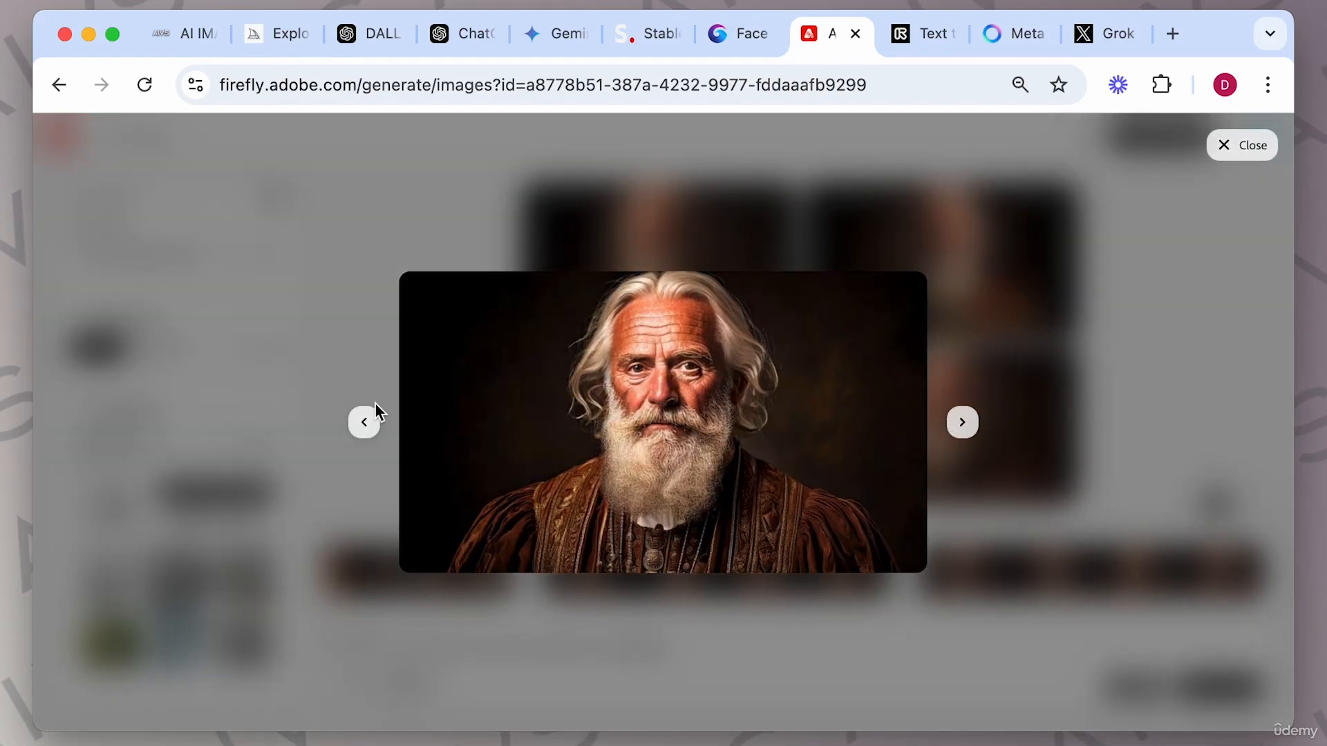
{"action": "left_click", "coordinate": [366, 423]}
{"action": "left_click", "coordinate": [365, 423]}
{"action": "left_click", "coordinate": [366, 423]}
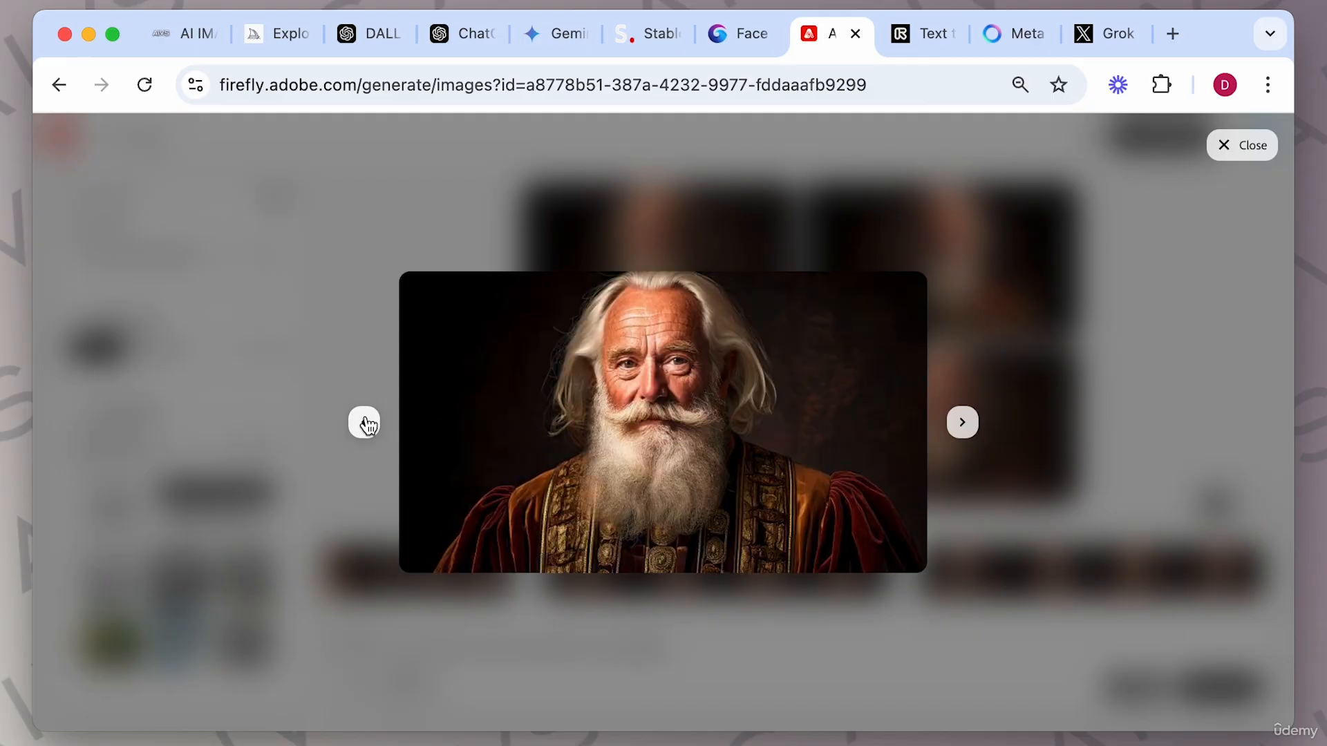
{"action": "left_click", "coordinate": [982, 375]}
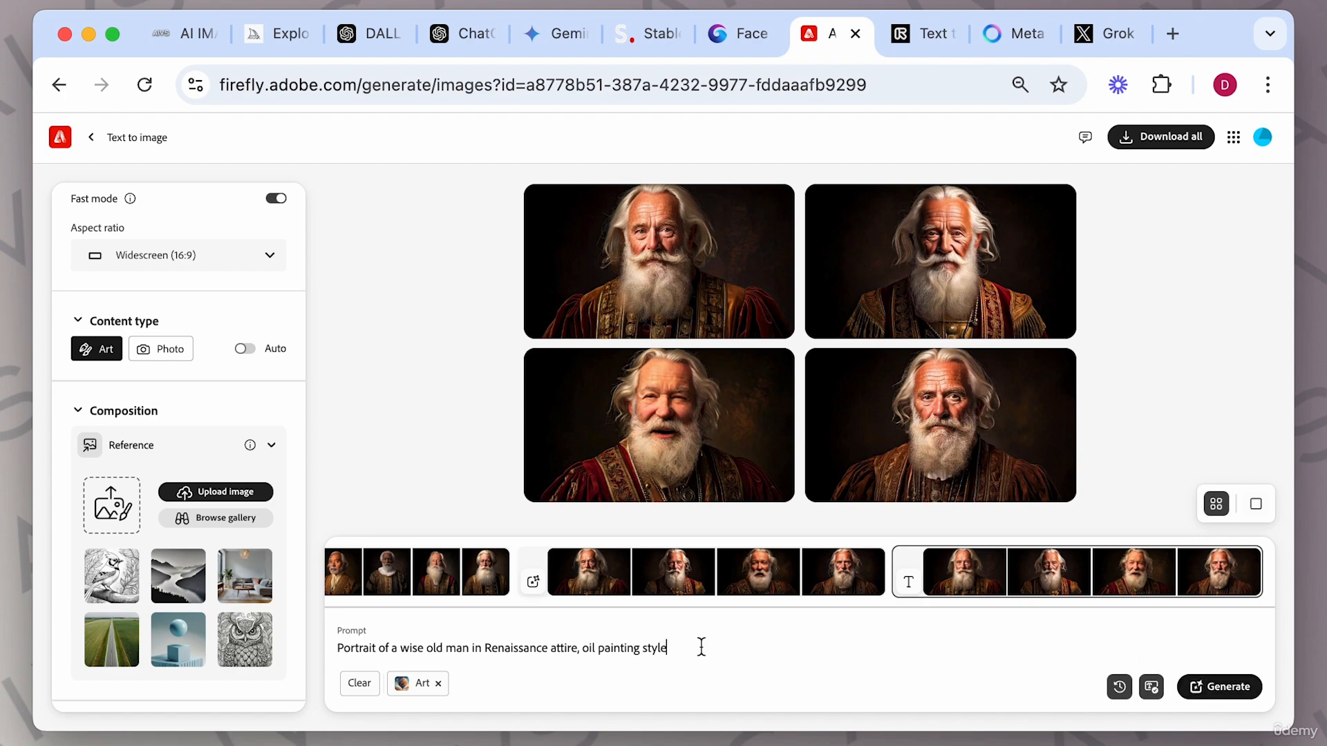
{"action": "left_click", "coordinate": [1213, 689]}
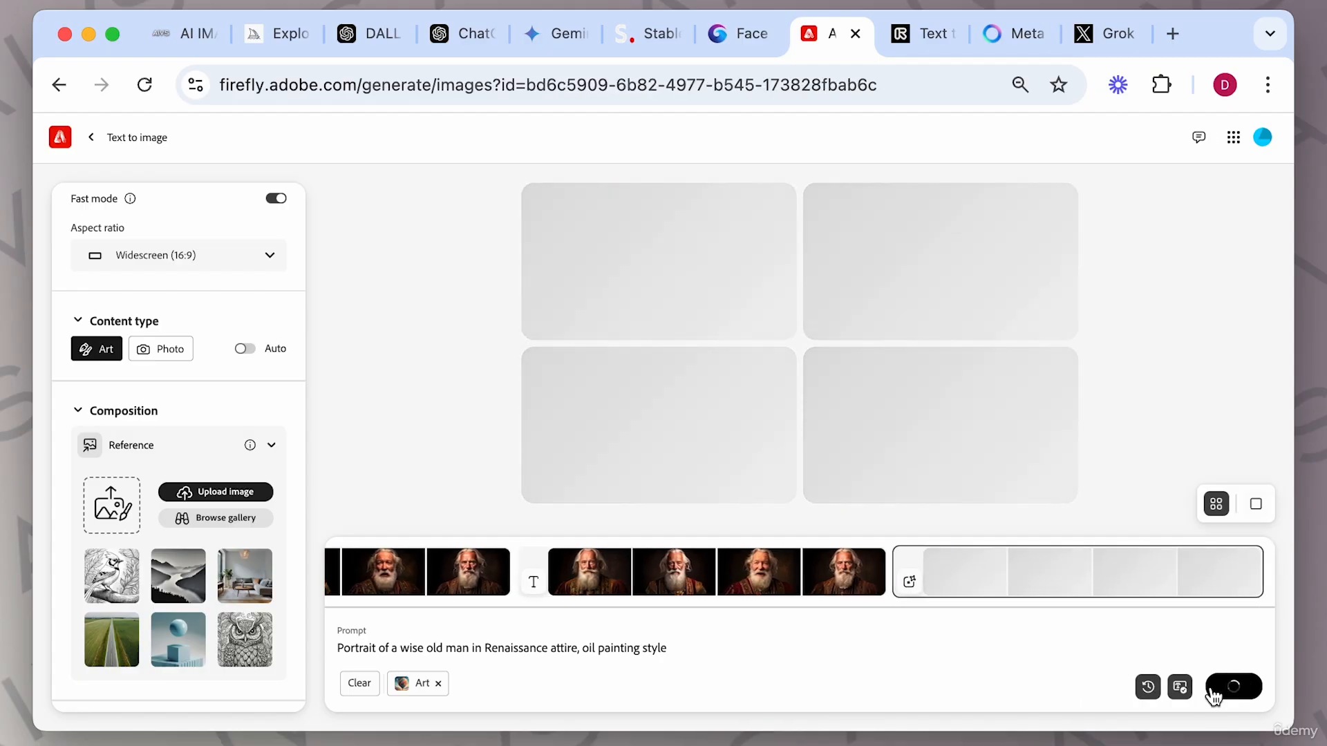
Replace 'oil painting style' with the suggested ending 'thoughtfully sitting by the window' and generate.
{"action": "key", "text": "BackSpace"}
{"action": "key", "text": "BackSpace"}
{"action": "key", "text": "BackSpace"}
{"action": "key", "text": "BackSpace"}
{"action": "key", "text": "BackSpace"}
{"action": "key", "text": "BackSpace"}
{"action": "key", "text": "BackSpace"}
{"action": "key", "text": "BackSpace"}
{"action": "key", "text": "BackSpace"}
{"action": "key", "text": "BackSpace"}
{"action": "key", "text": "BackSpace"}
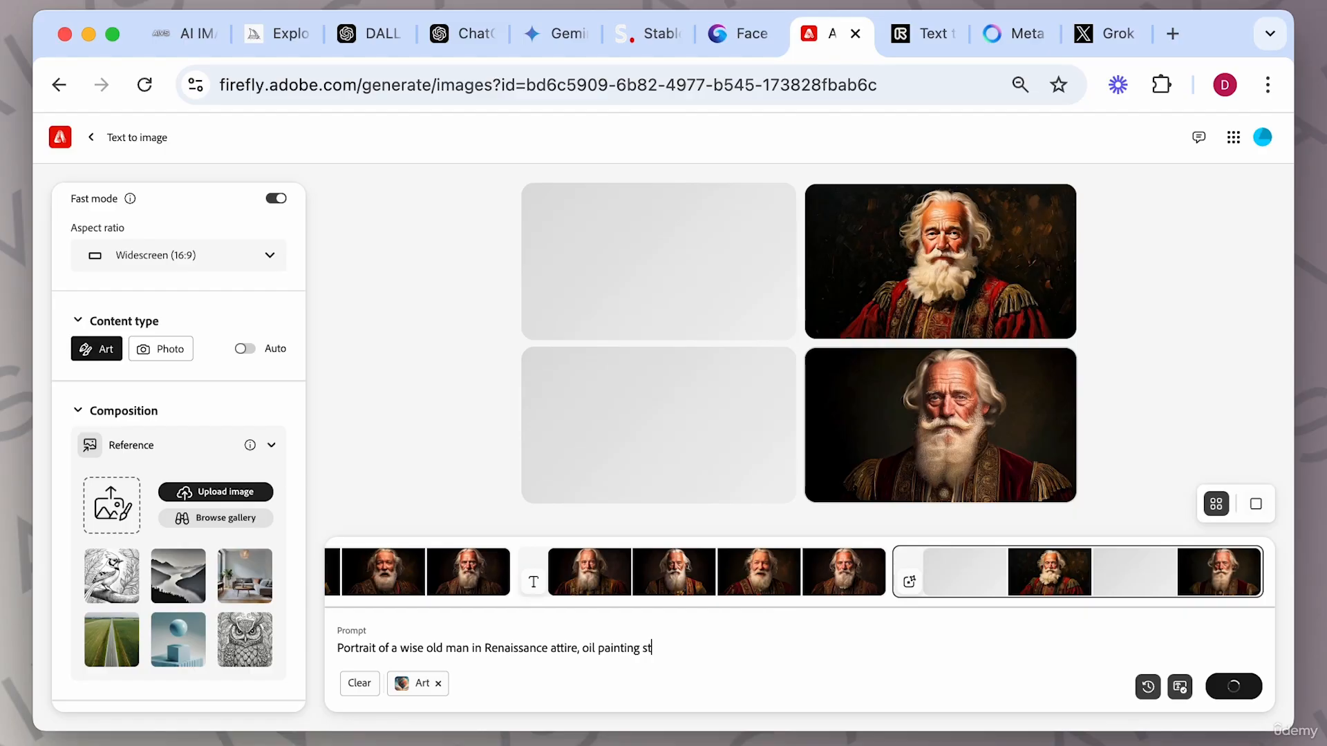
{"action": "key", "text": "BackSpace"}
{"action": "key", "text": "BackSpace"}
{"action": "key", "text": "BackSpace"}
{"action": "key", "text": "BackSpace"}
{"action": "key", "text": "BackSpace"}
{"action": "key", "text": "BackSpace"}
{"action": "key", "text": "BackSpace"}
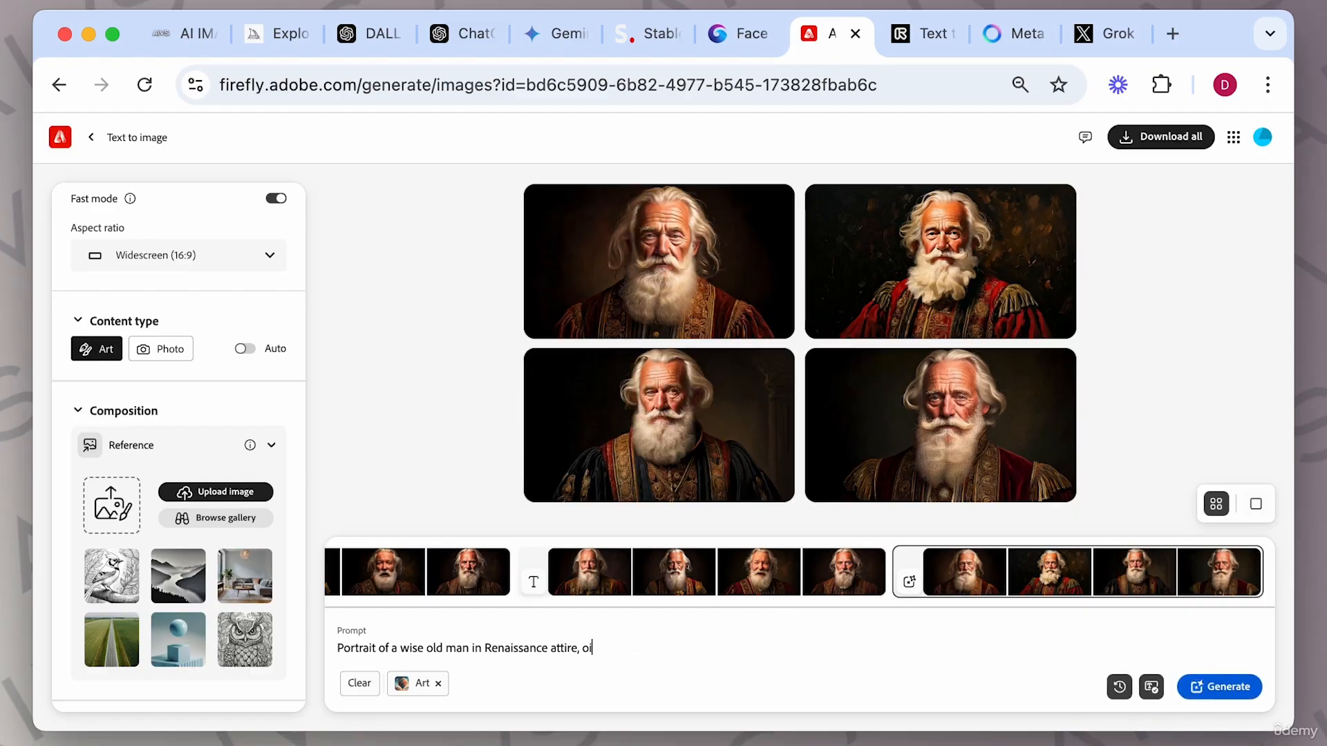
{"action": "left_click", "coordinate": [725, 624]}
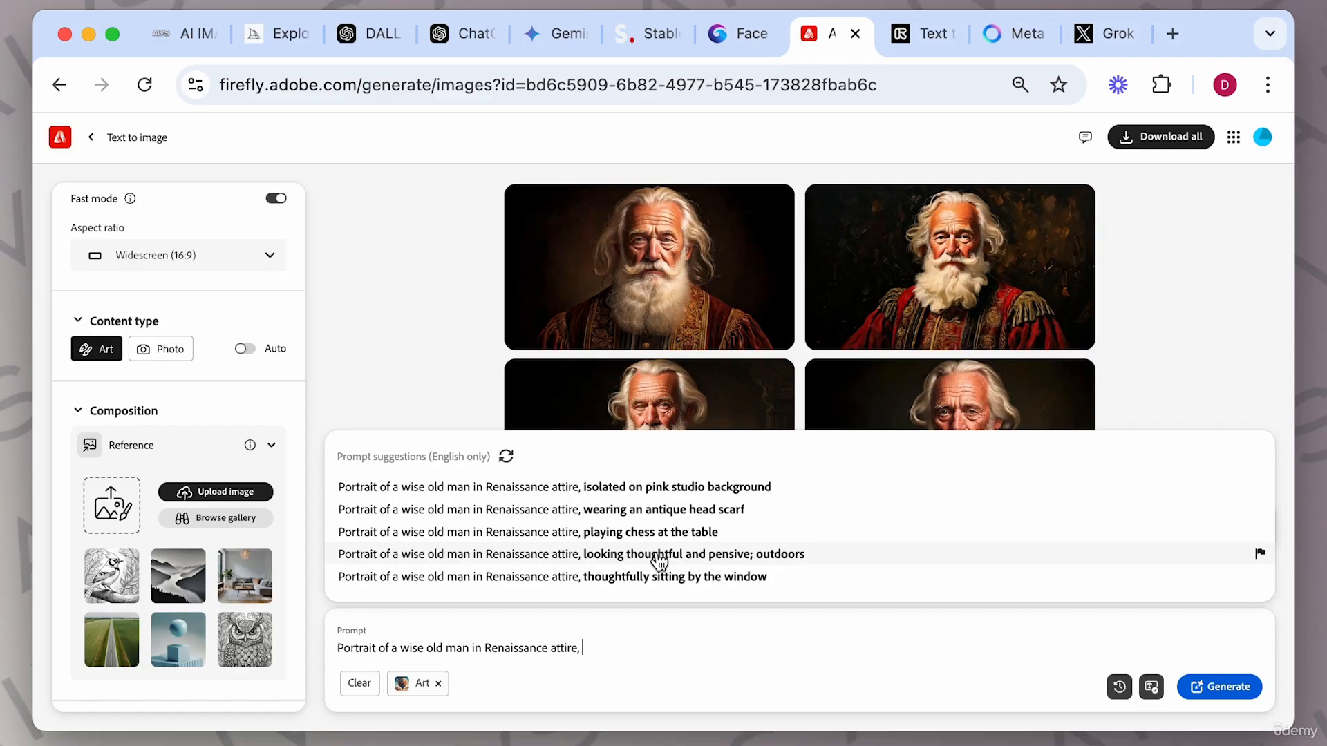
{"action": "left_click", "coordinate": [630, 587]}
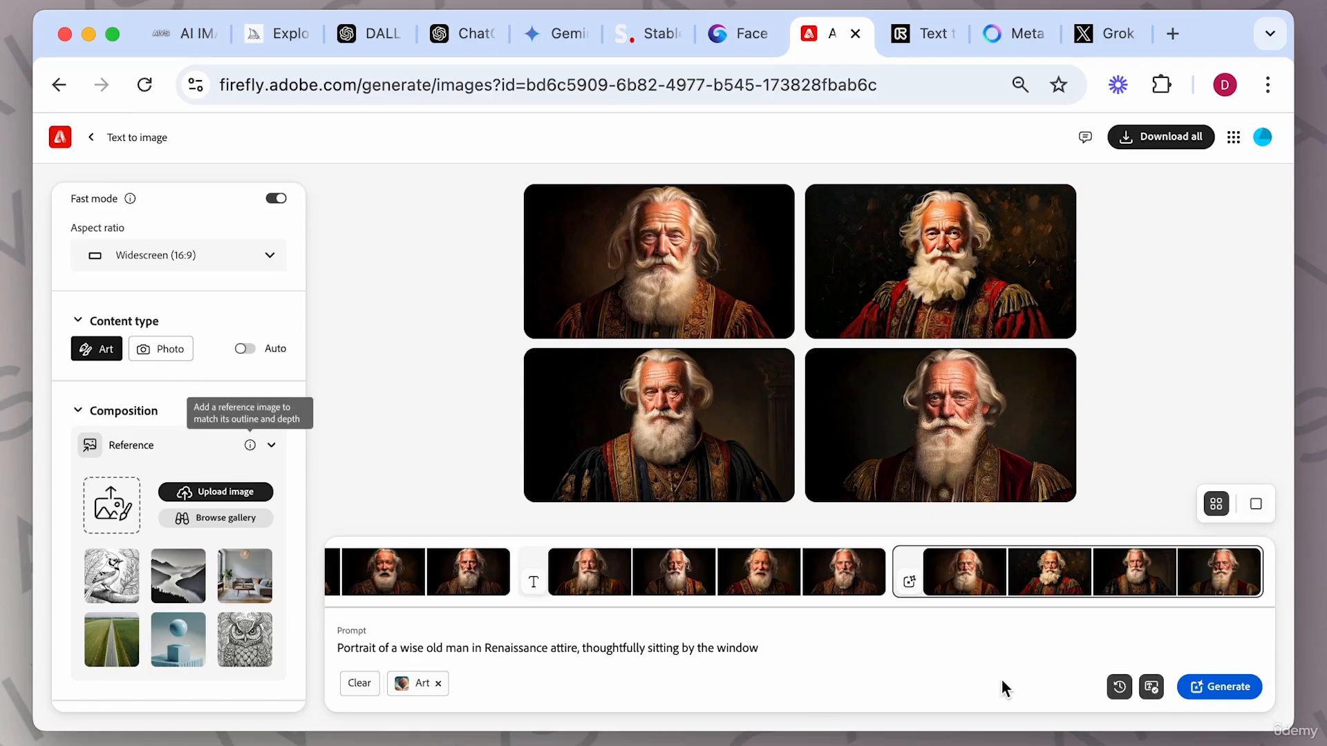
{"action": "left_click", "coordinate": [1237, 691]}
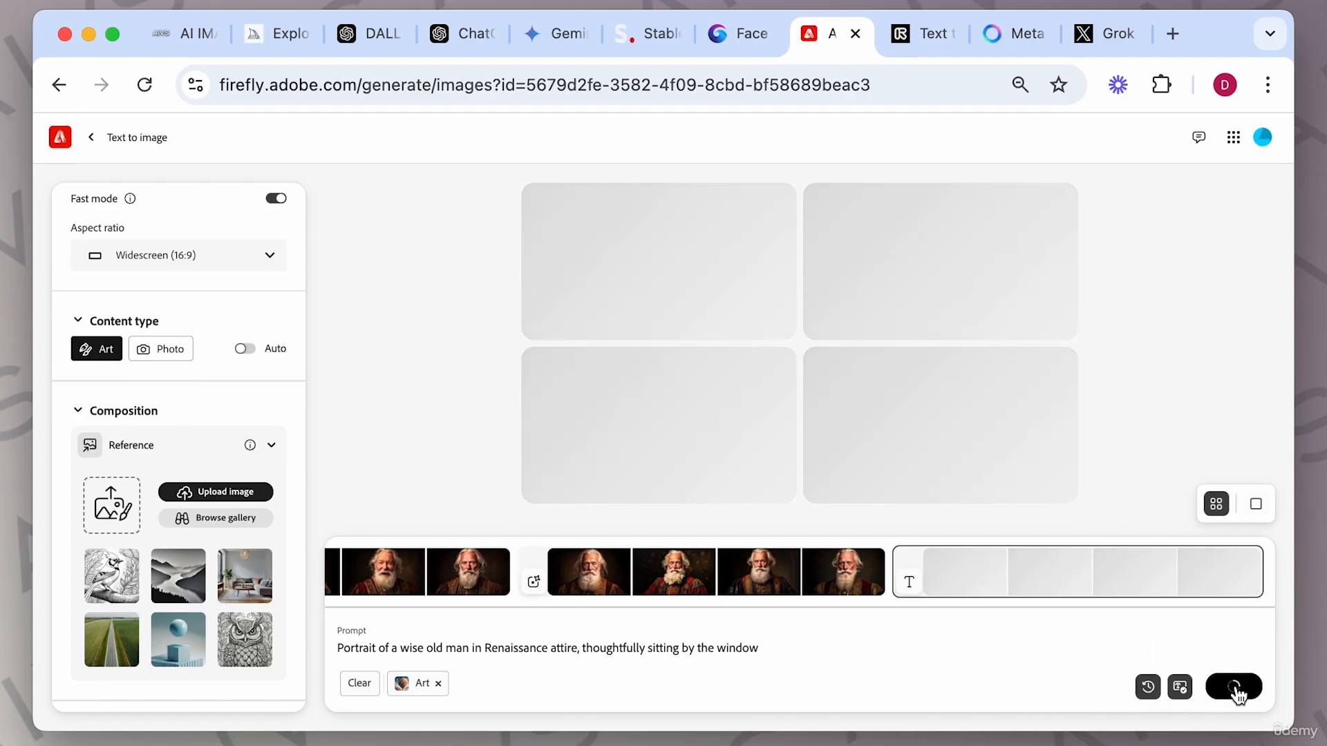
Scroll through the settings panel to examine the Styles and Effects options.
{"action": "scroll", "coordinate": [202, 391], "scroll_direction": "down", "scroll_amount": 2}
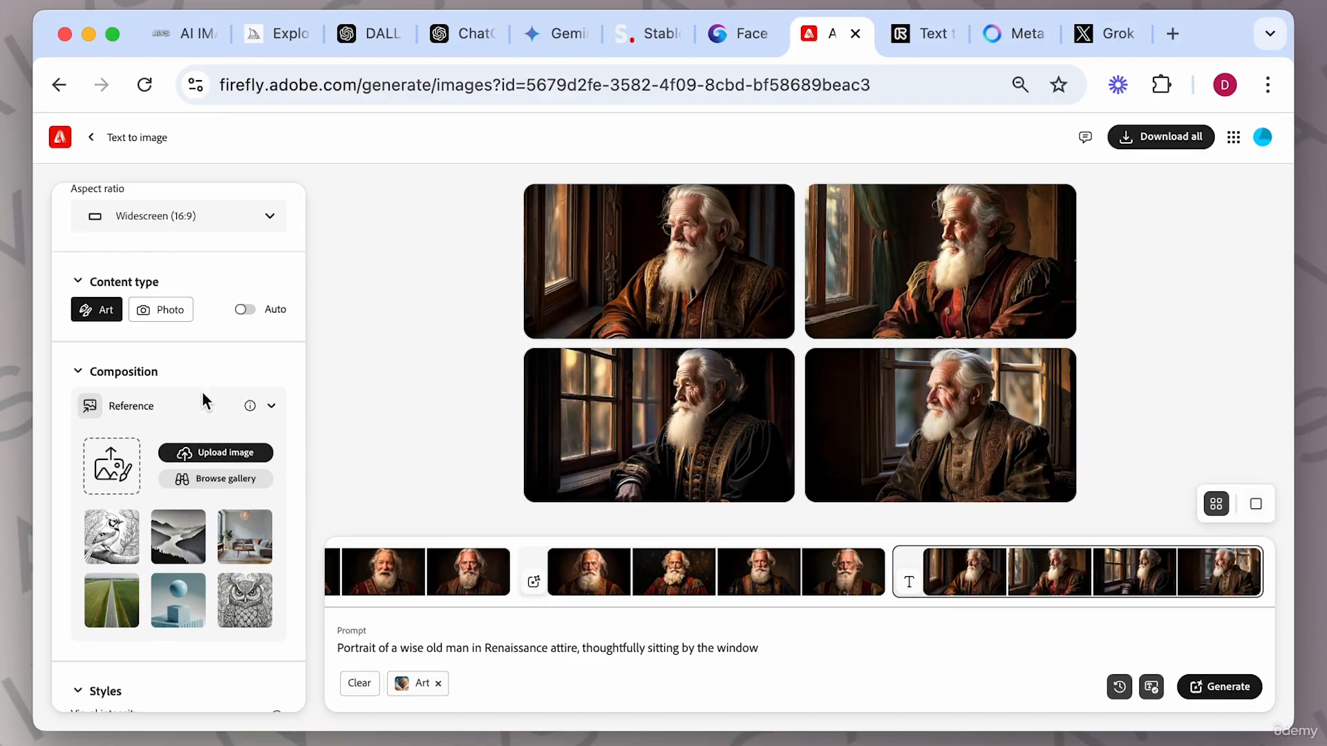
{"action": "left_click", "coordinate": [748, 248]}
{"action": "left_click", "coordinate": [1065, 516]}
{"action": "scroll", "coordinate": [185, 449], "scroll_direction": "down", "scroll_amount": 7}
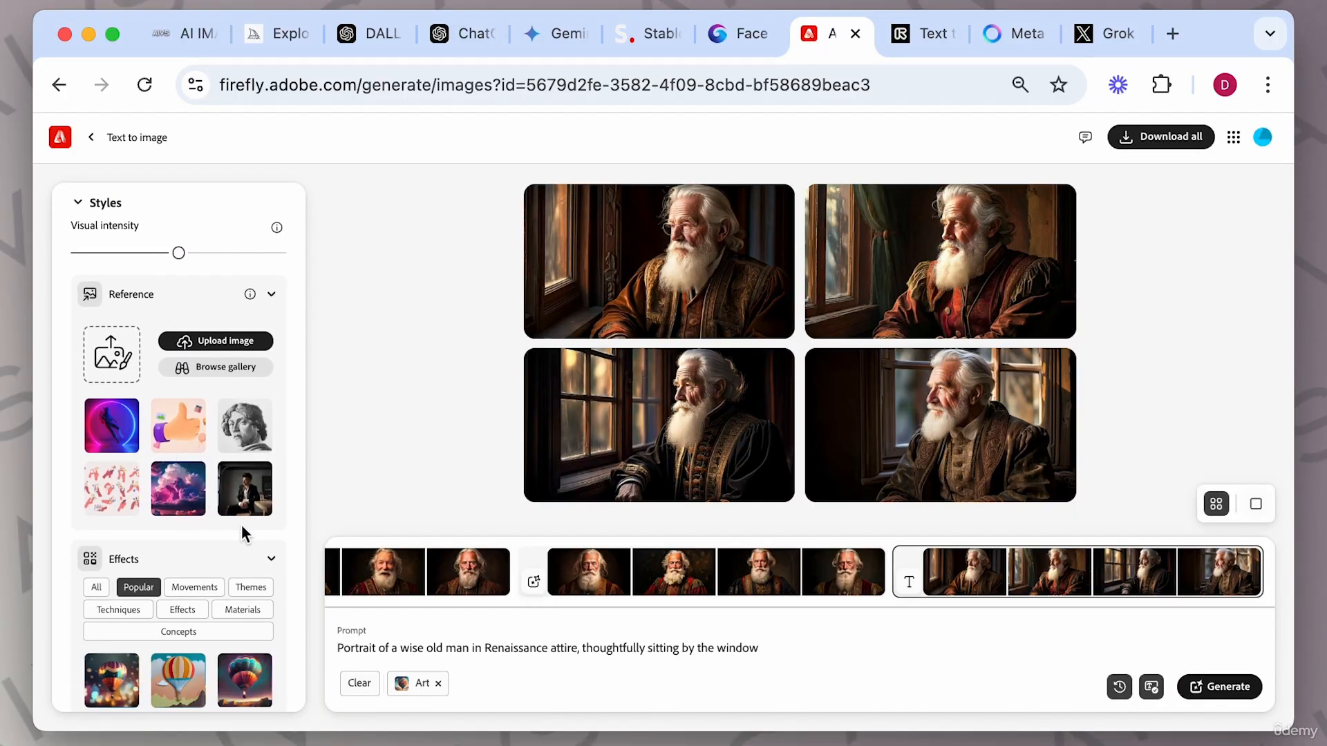
{"action": "scroll", "coordinate": [209, 541], "scroll_direction": "down", "scroll_amount": 1}
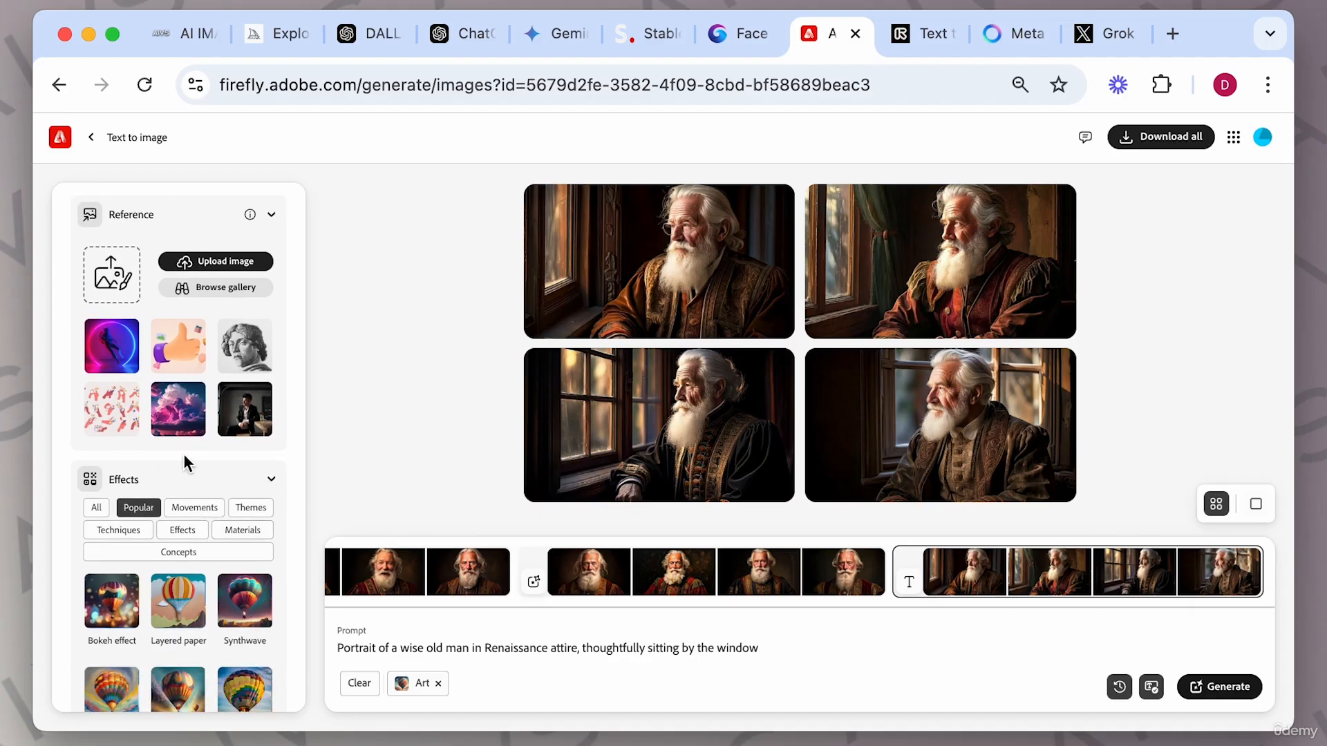
Pick the painted woman portrait from the acrylic and oil section of the style reference gallery and generate.
{"action": "scroll", "coordinate": [184, 453], "scroll_direction": "up", "scroll_amount": 1}
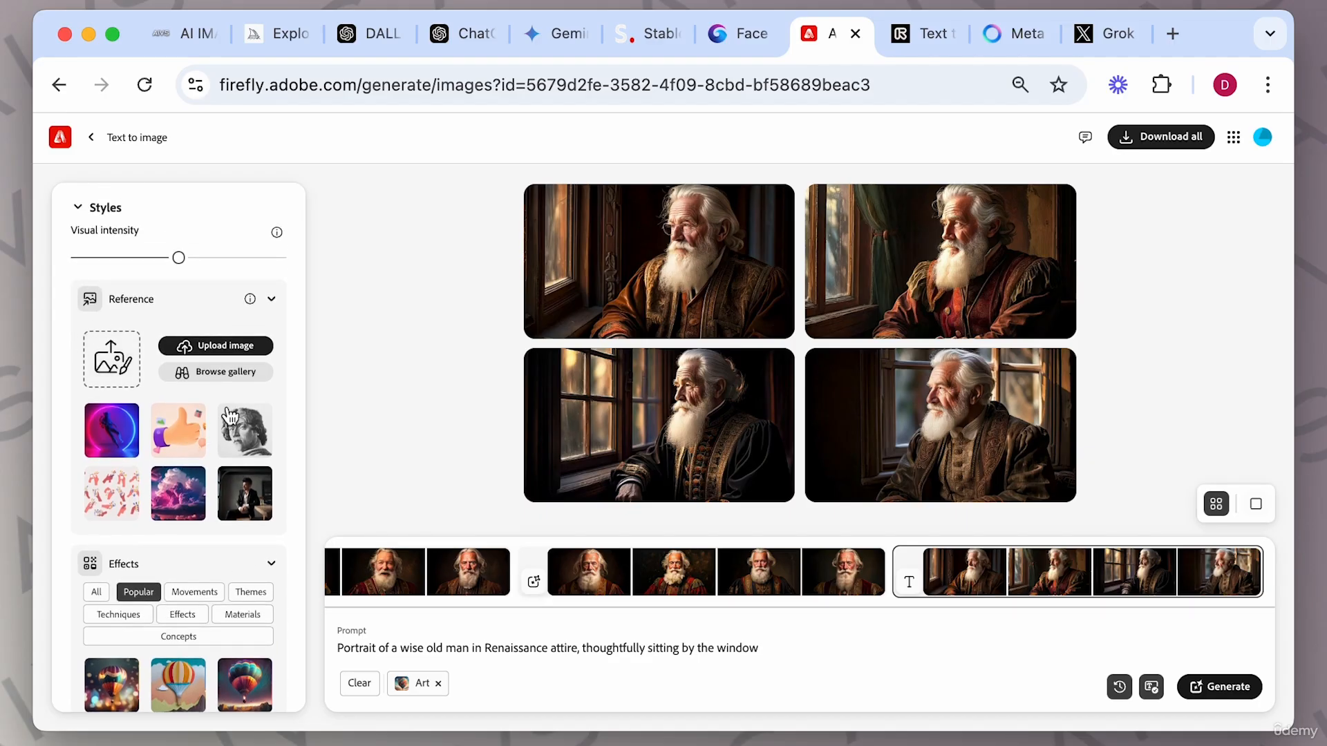
{"action": "left_click", "coordinate": [220, 372]}
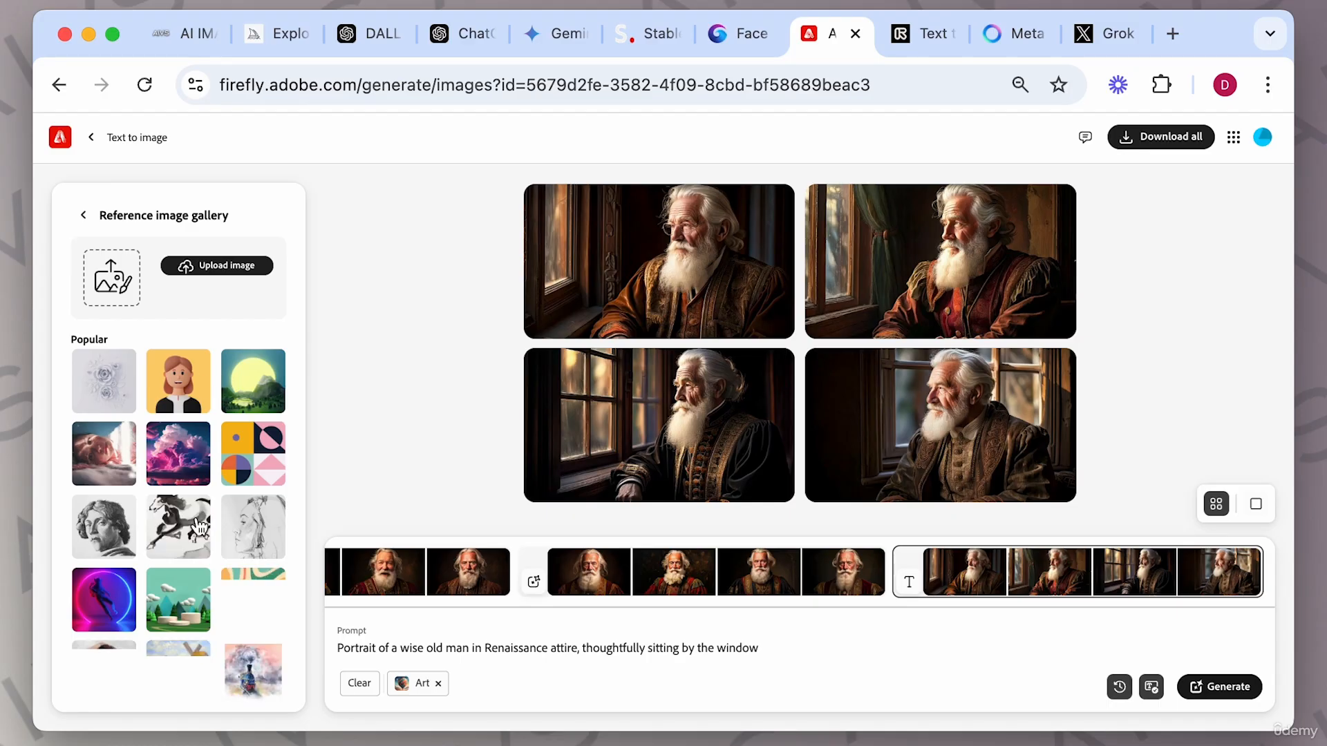
{"action": "scroll", "coordinate": [199, 527], "scroll_direction": "down", "scroll_amount": 2}
{"action": "scroll", "coordinate": [199, 527], "scroll_direction": "down", "scroll_amount": 3}
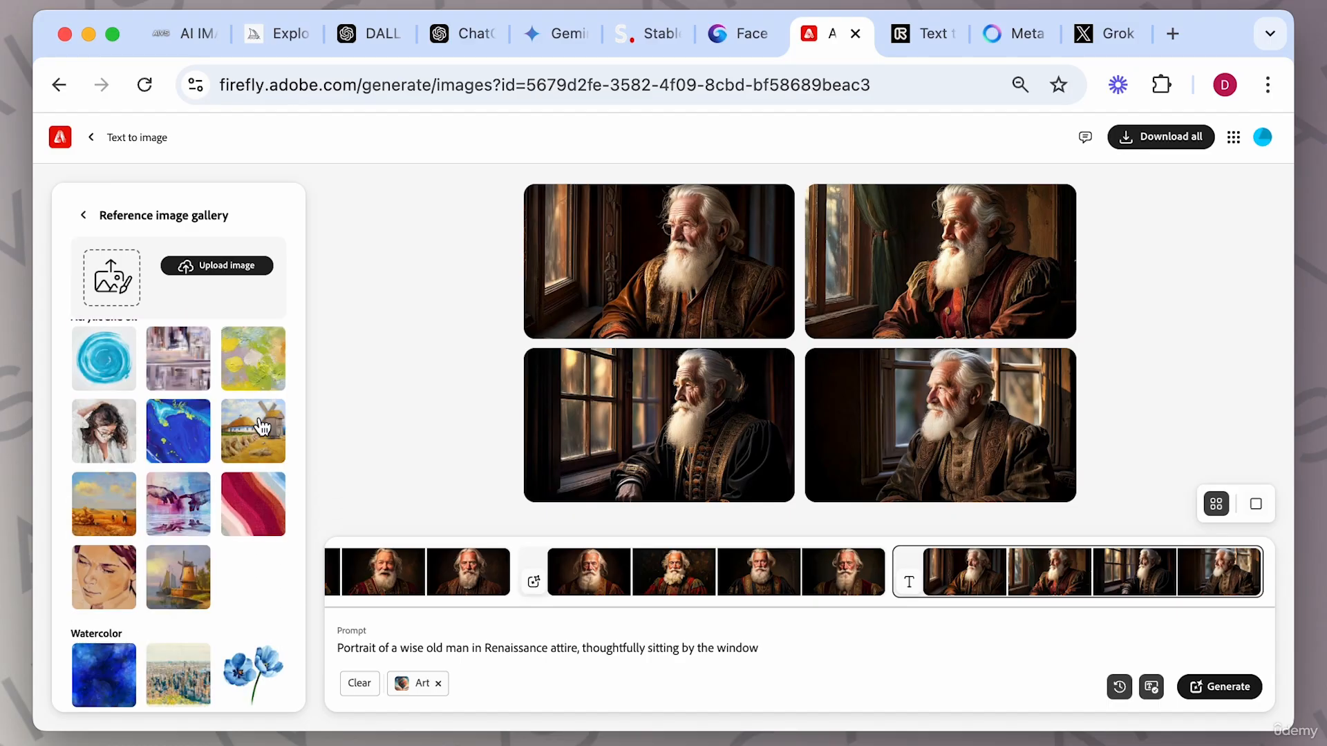
{"action": "left_click", "coordinate": [102, 418]}
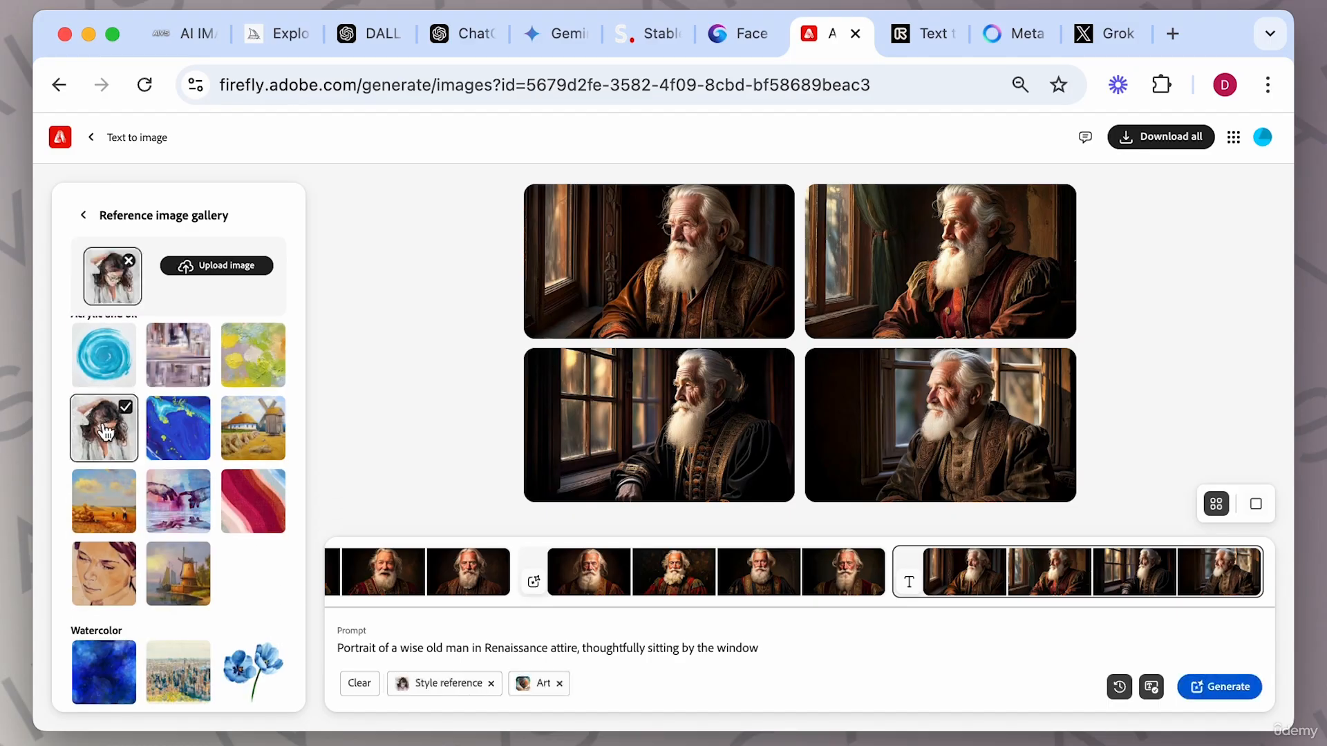
{"action": "left_click", "coordinate": [1240, 692]}
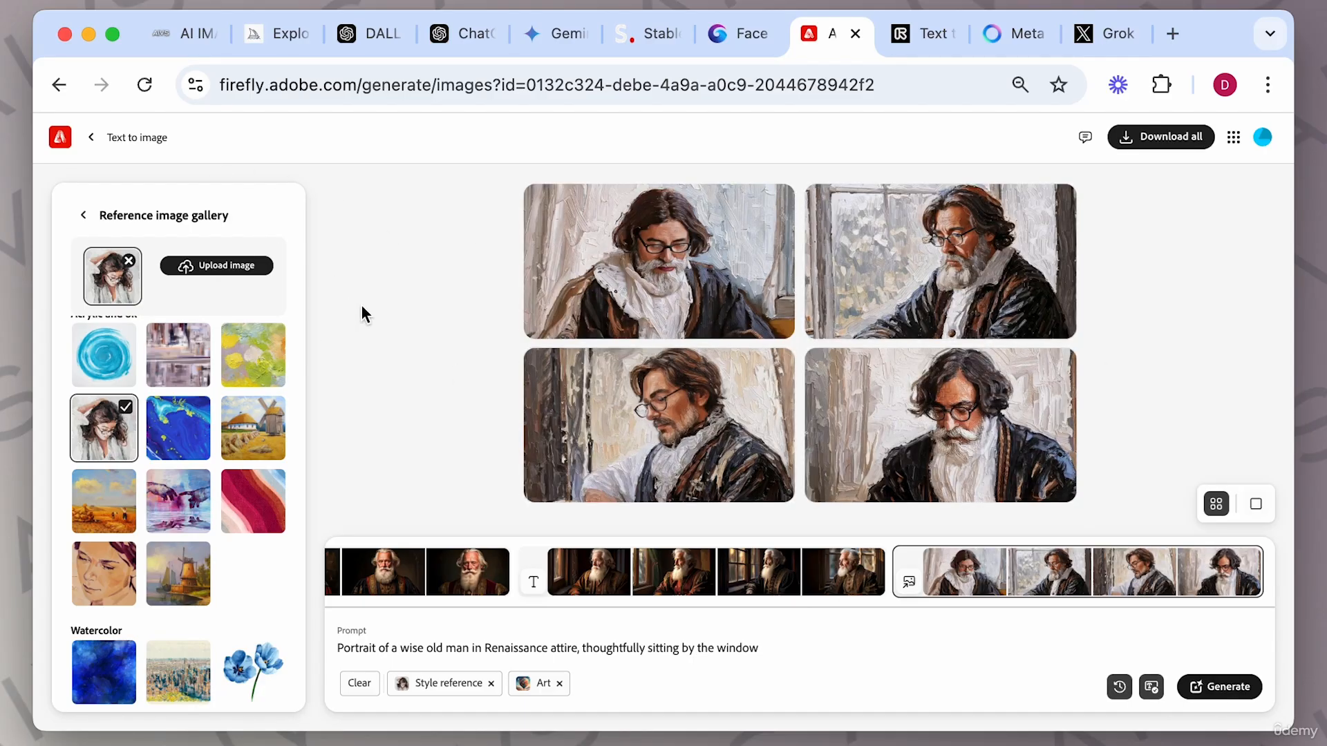
Page through the new painted portraits in the viewer and close it.
{"action": "mouse_move", "coordinate": [737, 289]}
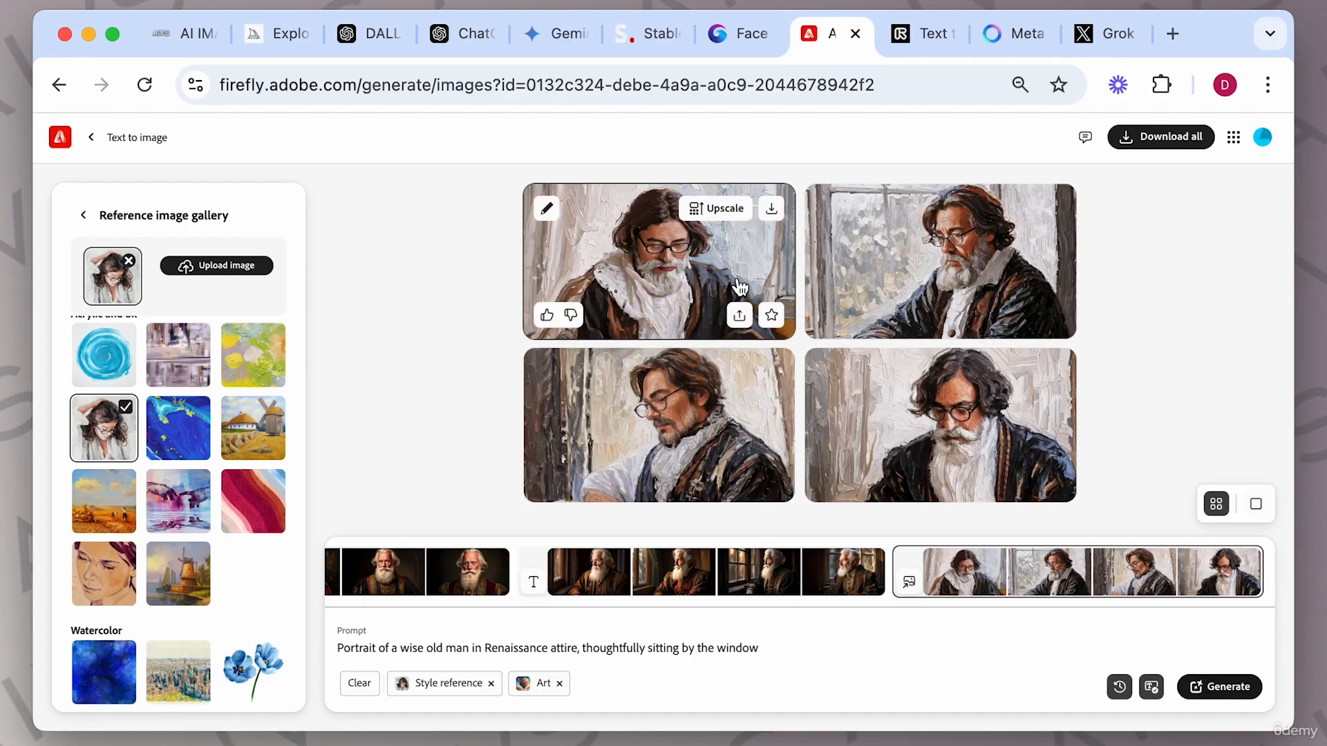
{"action": "left_click", "coordinate": [686, 271]}
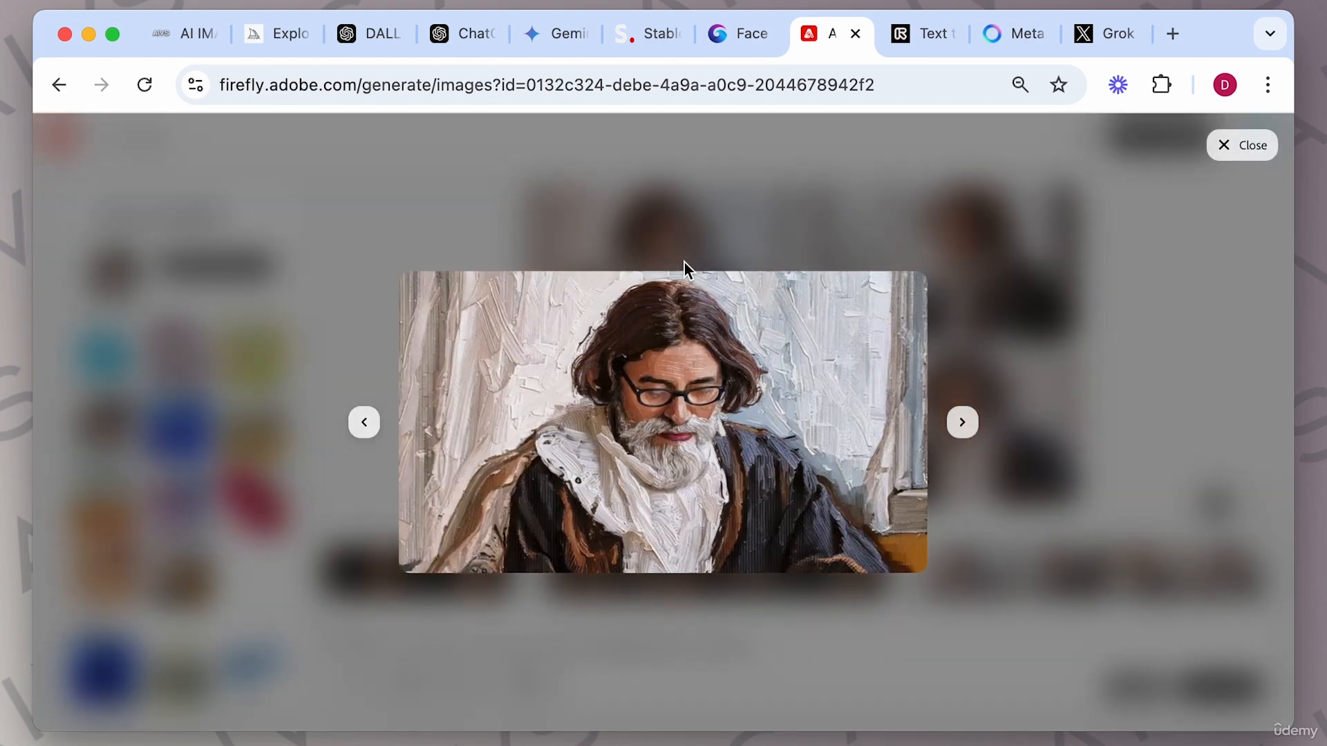
{"action": "left_click", "coordinate": [961, 434]}
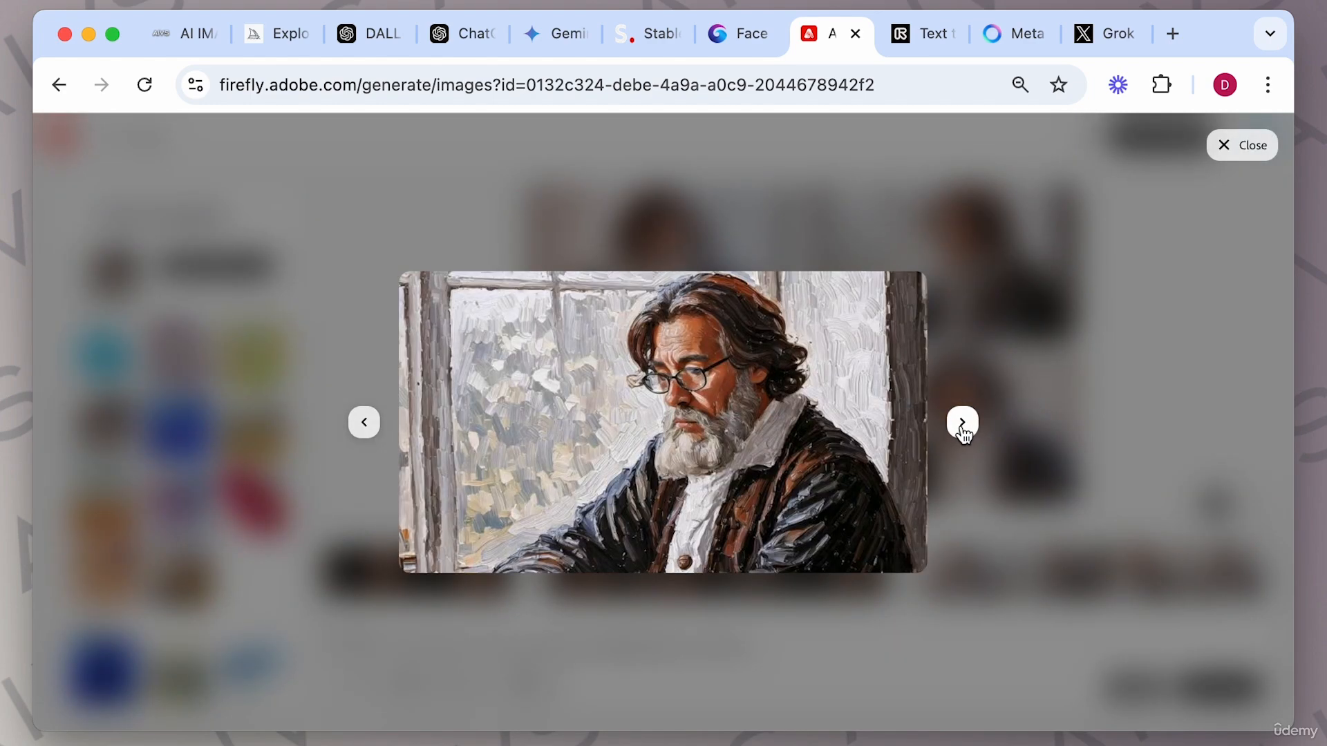
{"action": "left_click", "coordinate": [962, 433]}
{"action": "left_click", "coordinate": [963, 434]}
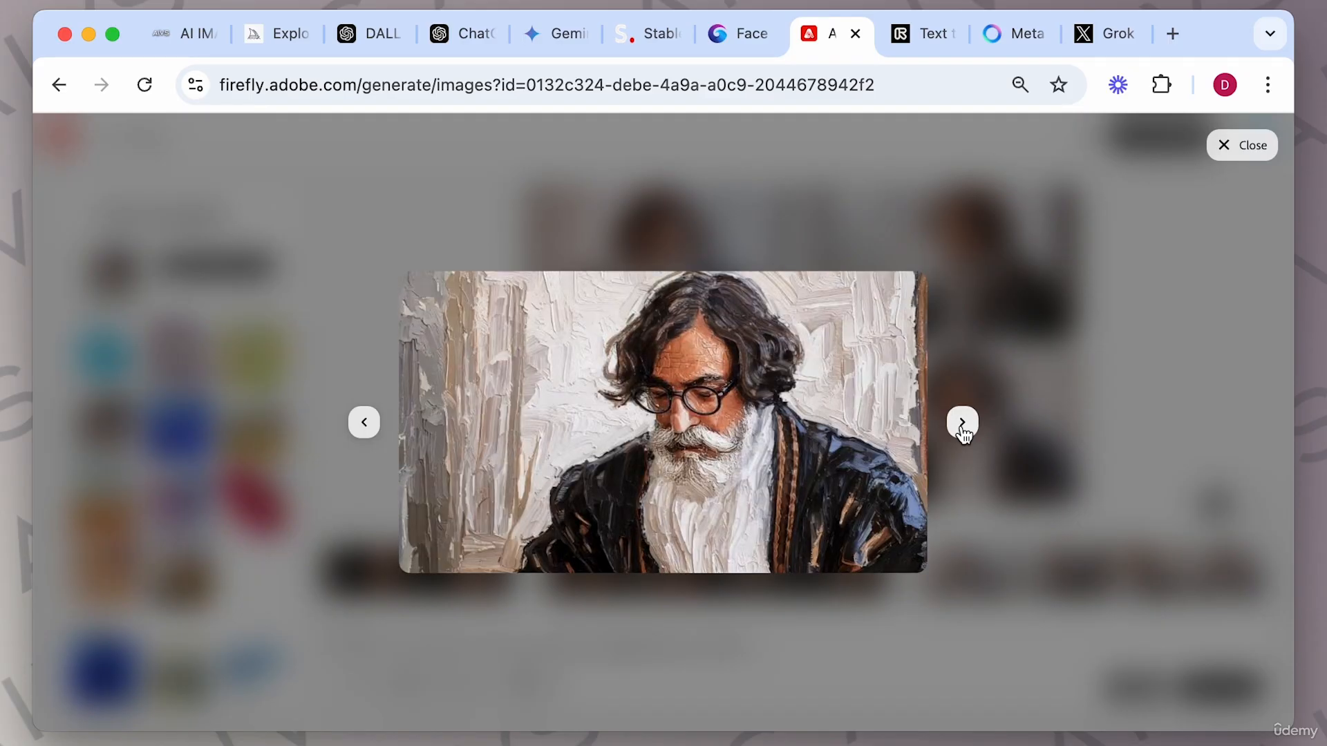
{"action": "left_click", "coordinate": [1030, 457]}
Leave the reference gallery and switch the content type to Photo.
{"action": "left_click", "coordinate": [86, 217]}
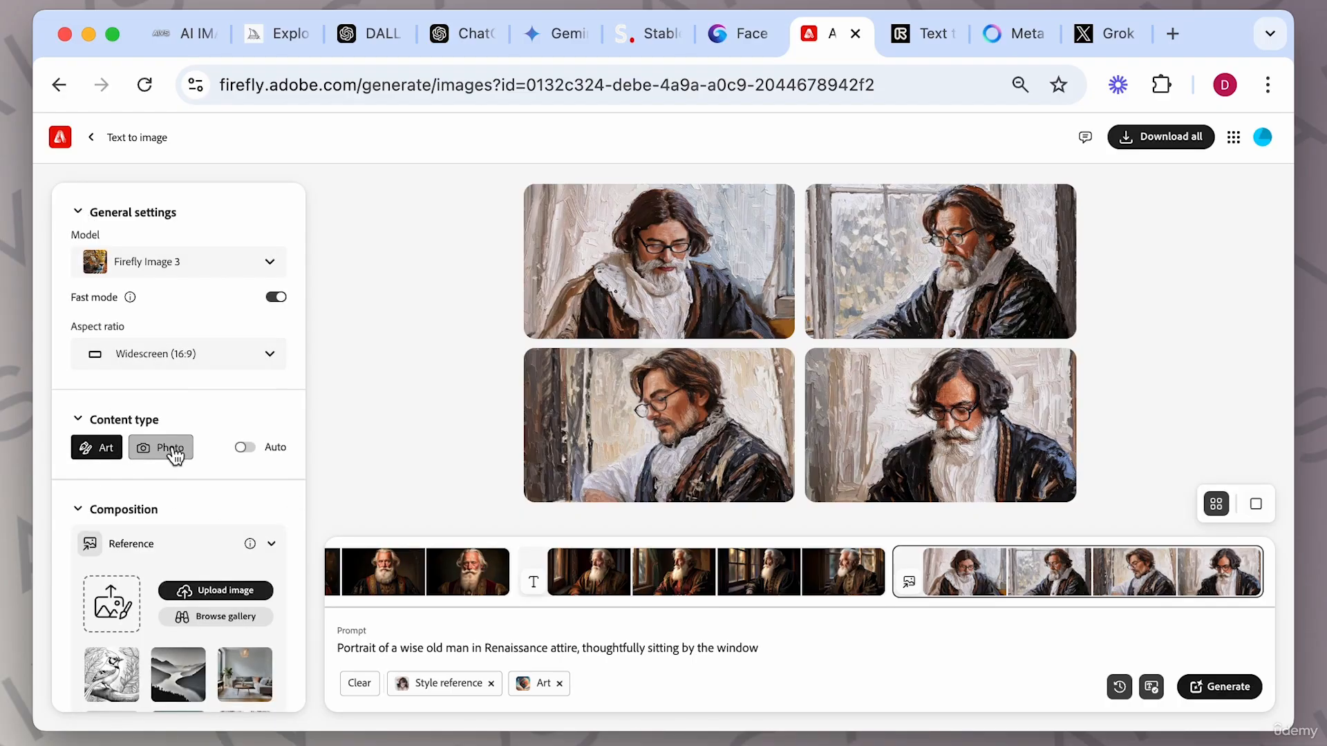
{"action": "left_click", "coordinate": [145, 451]}
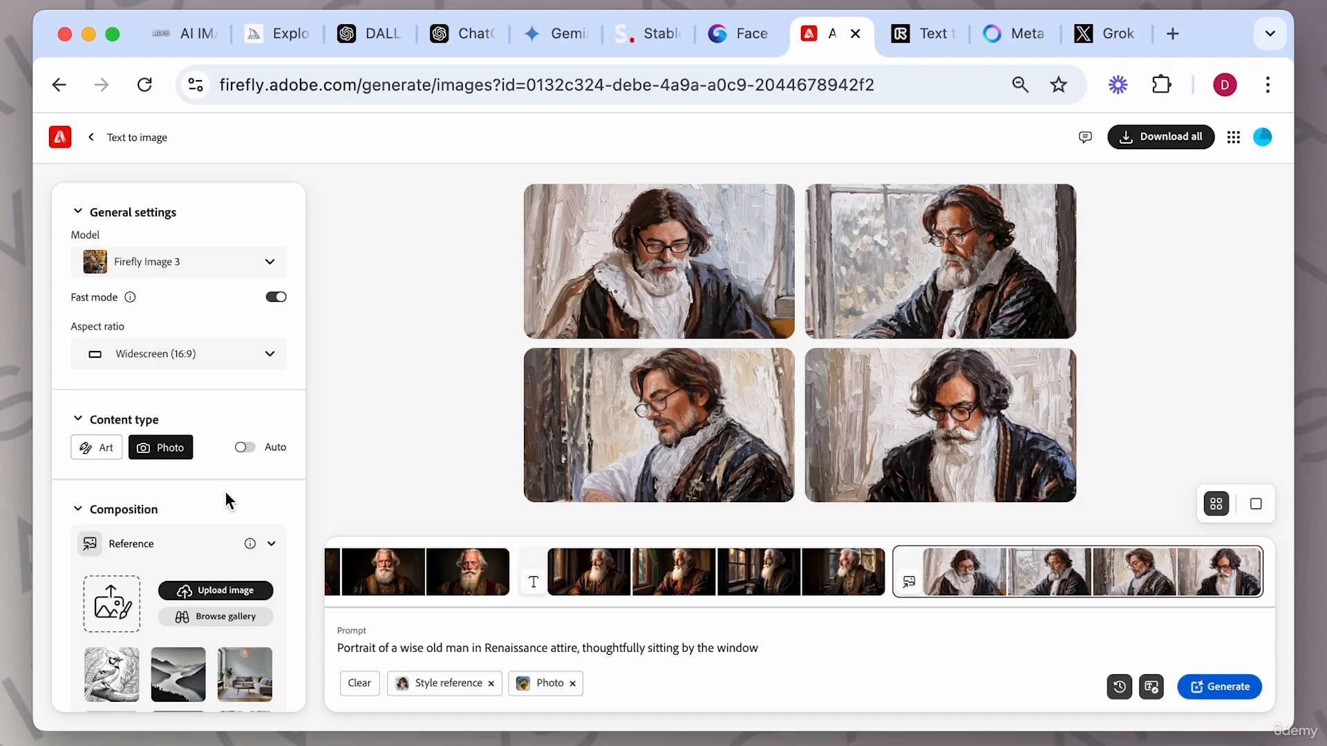
Upload a man's portrait as the composition reference, set its strength to maximum, and generate.
{"action": "scroll", "coordinate": [226, 488], "scroll_direction": "down", "scroll_amount": 3}
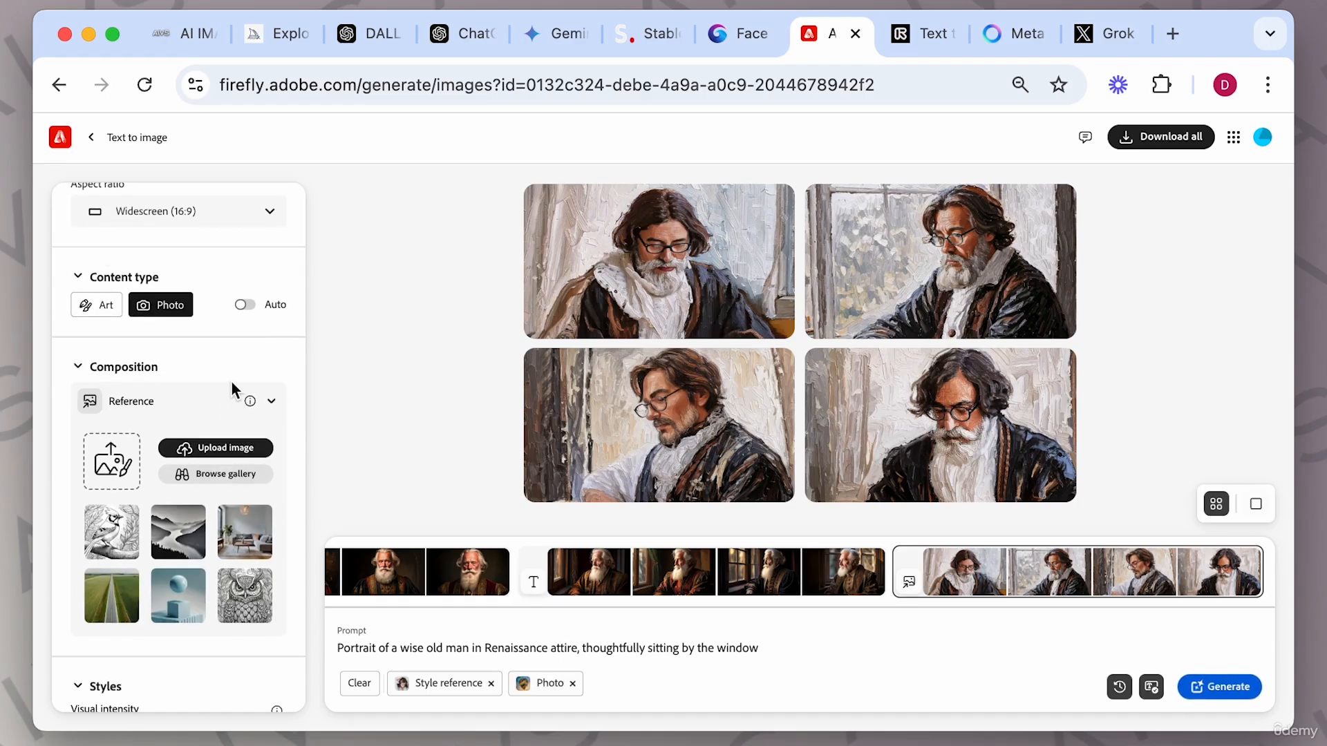
{"action": "scroll", "coordinate": [233, 384], "scroll_direction": "down", "scroll_amount": 2}
{"action": "scroll", "coordinate": [231, 380], "scroll_direction": "down", "scroll_amount": 1}
{"action": "scroll", "coordinate": [187, 477], "scroll_direction": "down", "scroll_amount": 3}
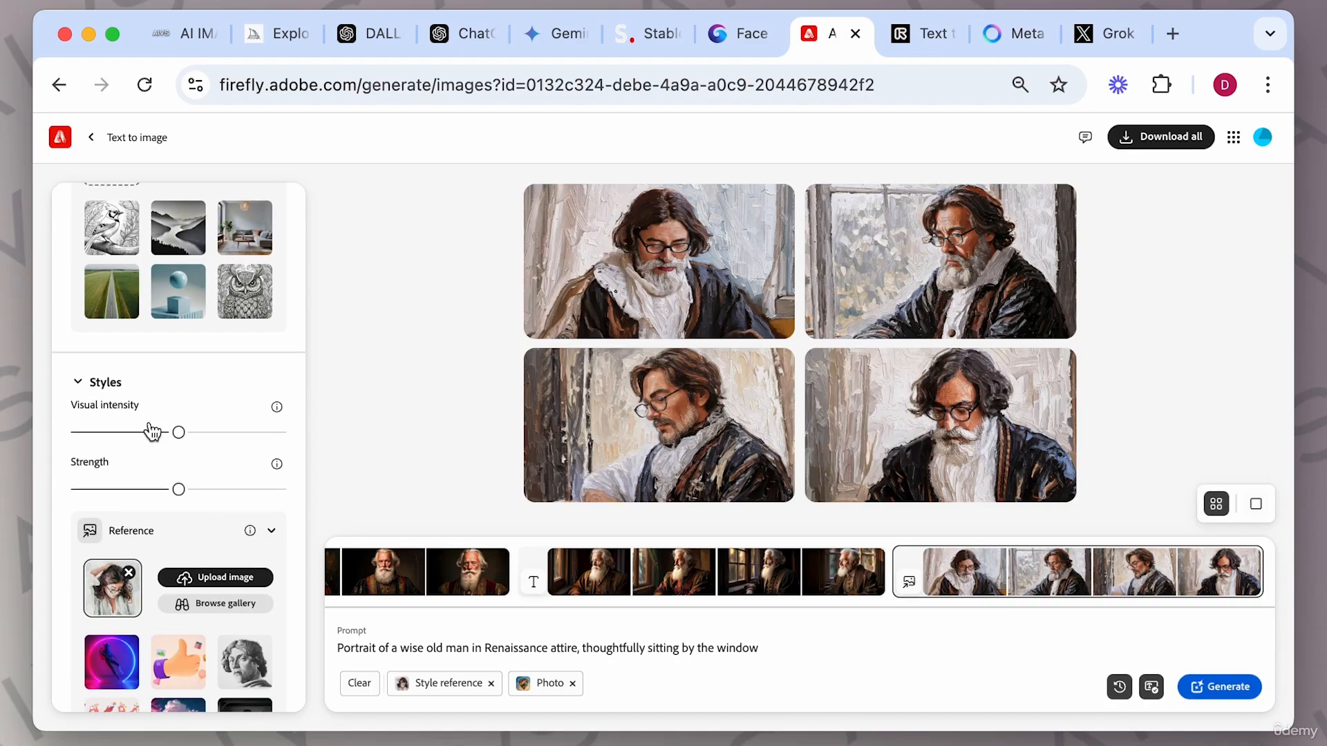
{"action": "scroll", "coordinate": [193, 516], "scroll_direction": "down", "scroll_amount": 2}
{"action": "scroll", "coordinate": [192, 516], "scroll_direction": "up", "scroll_amount": 7}
{"action": "scroll", "coordinate": [196, 526], "scroll_direction": "down", "scroll_amount": 1}
{"action": "scroll", "coordinate": [196, 528], "scroll_direction": "down", "scroll_amount": 1}
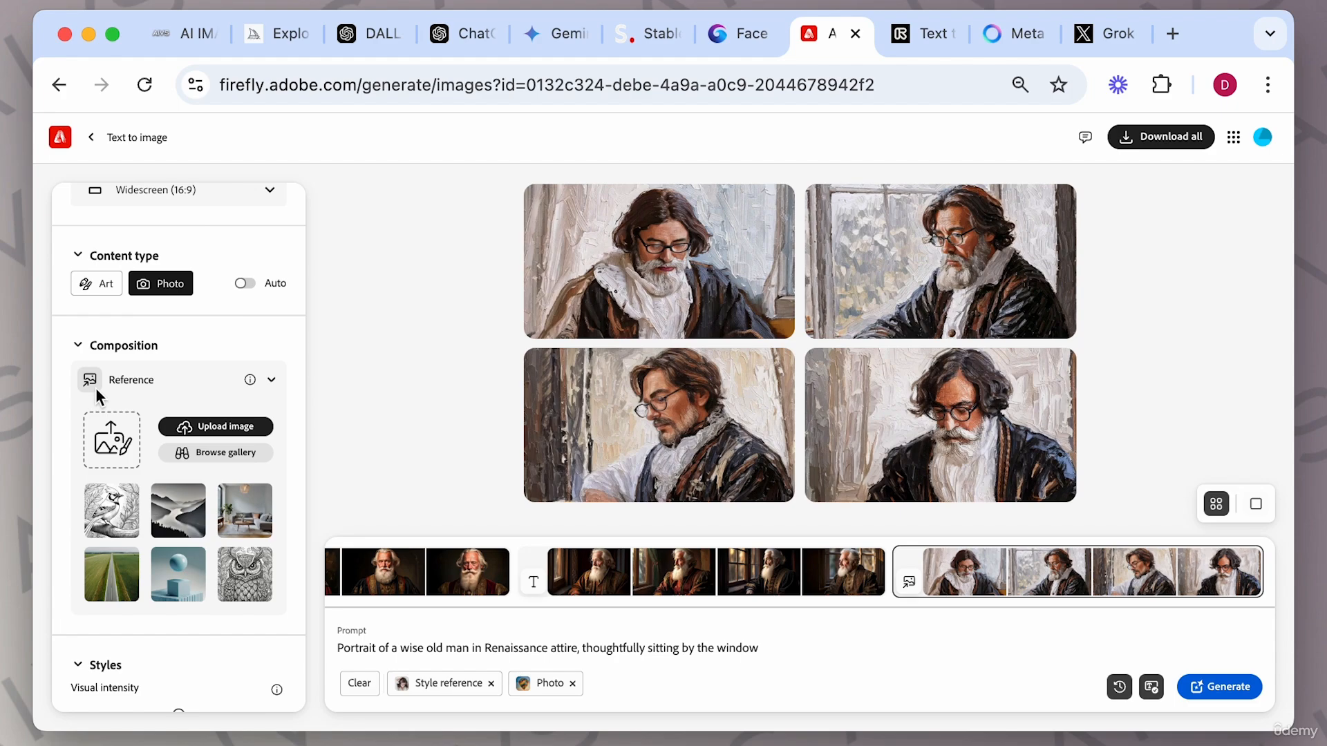
{"action": "left_click", "coordinate": [219, 427]}
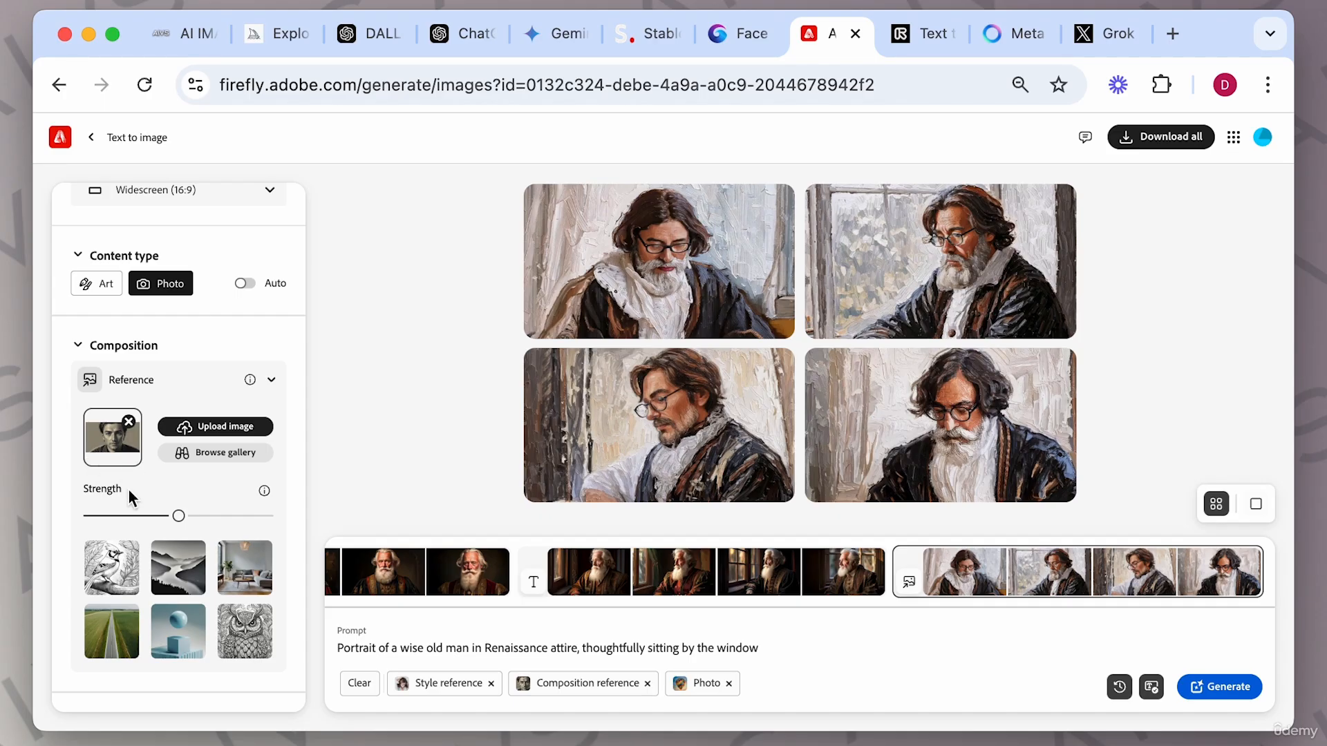
{"action": "left_click", "coordinate": [240, 517]}
{"action": "left_click_drag", "start_coordinate": [583, 645], "coordinate": [762, 653]}
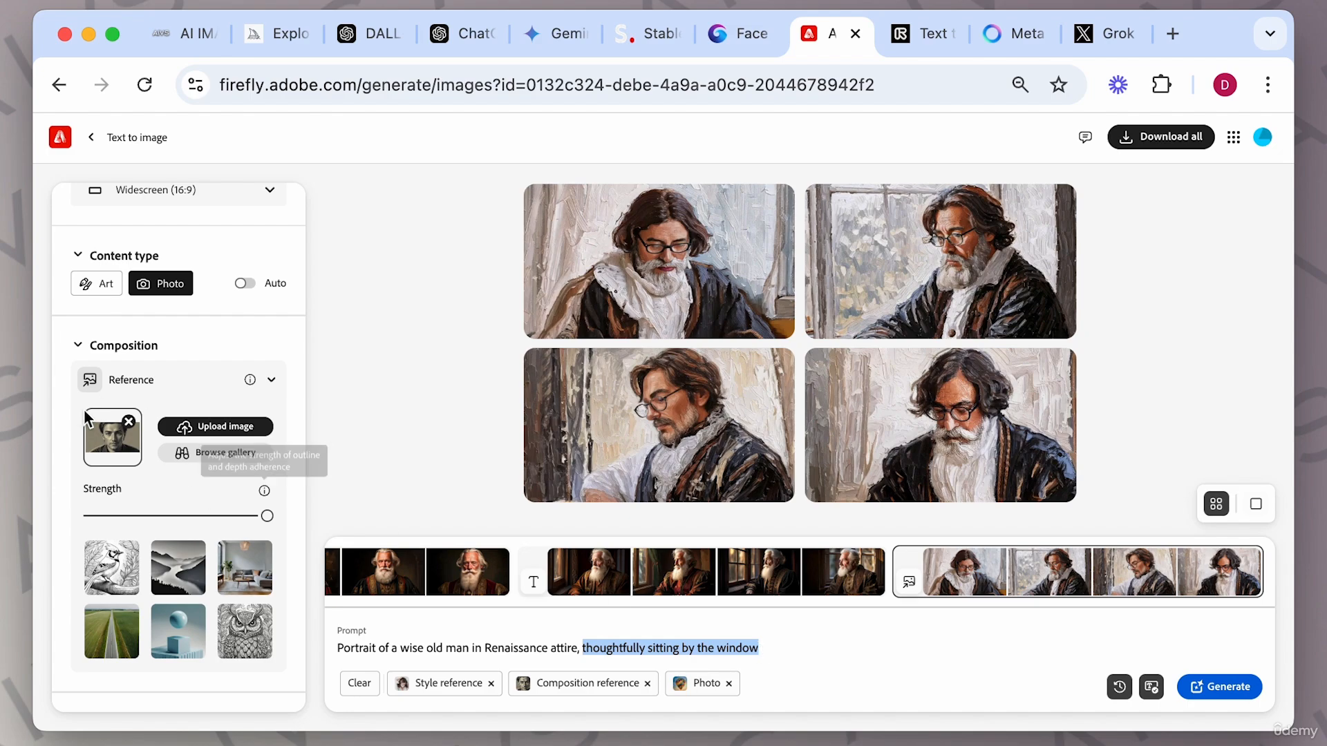
{"action": "left_click", "coordinate": [1229, 690]}
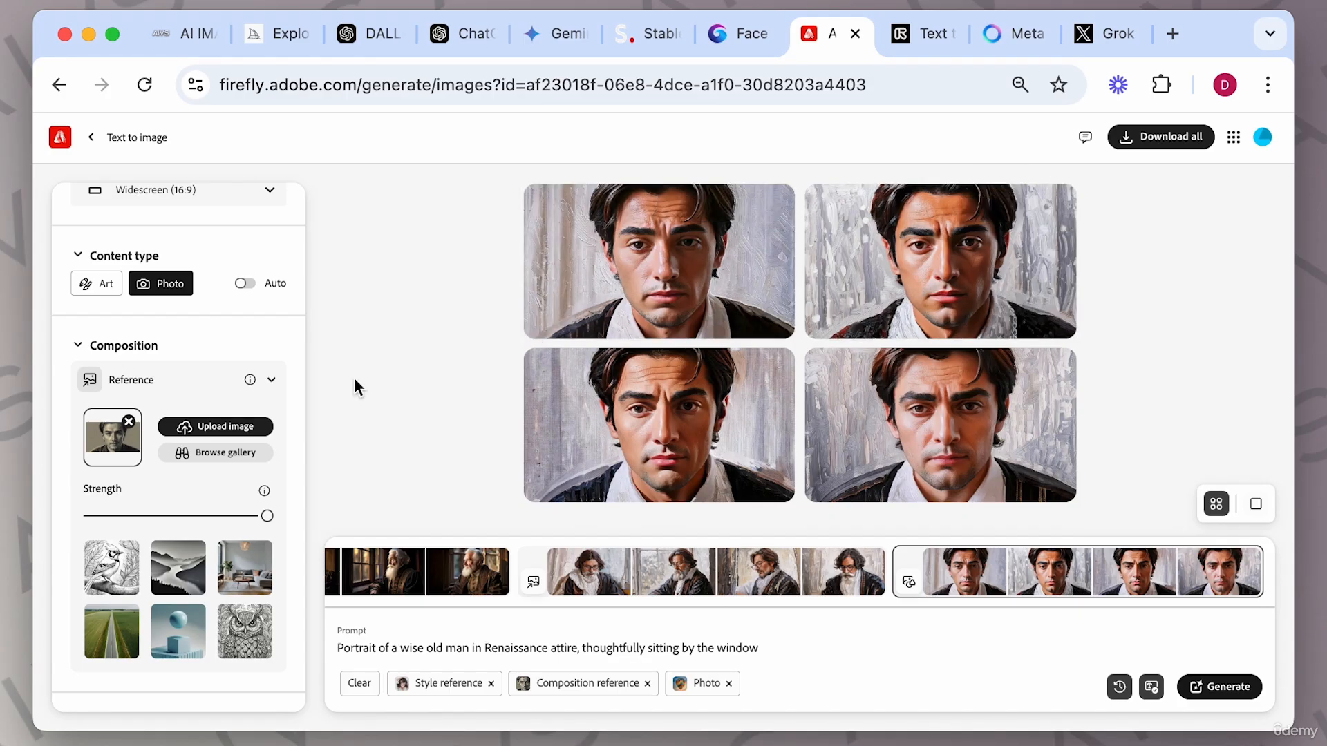
Set the composition strength to the midpoint, switch the content type back to Art, and generate.
{"action": "mouse_move", "coordinate": [250, 385]}
{"action": "left_click", "coordinate": [178, 516]}
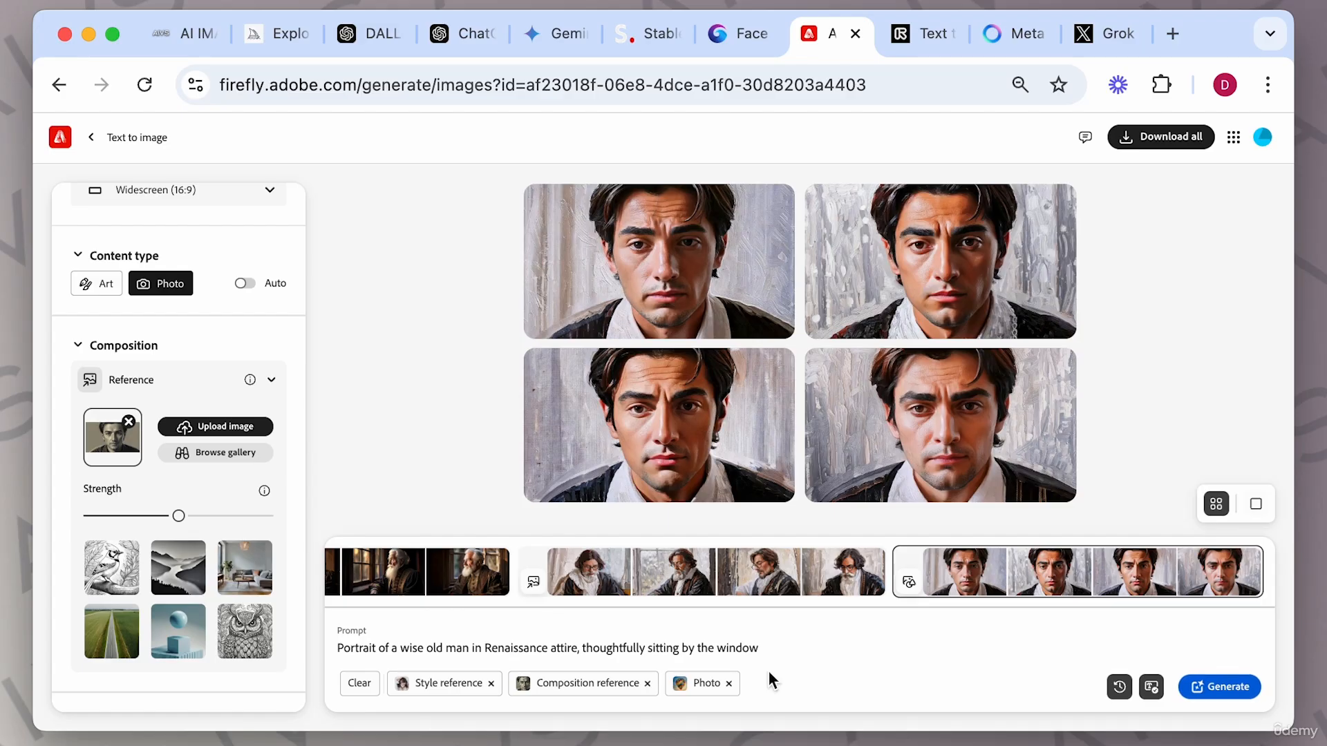
{"action": "left_click", "coordinate": [728, 684]}
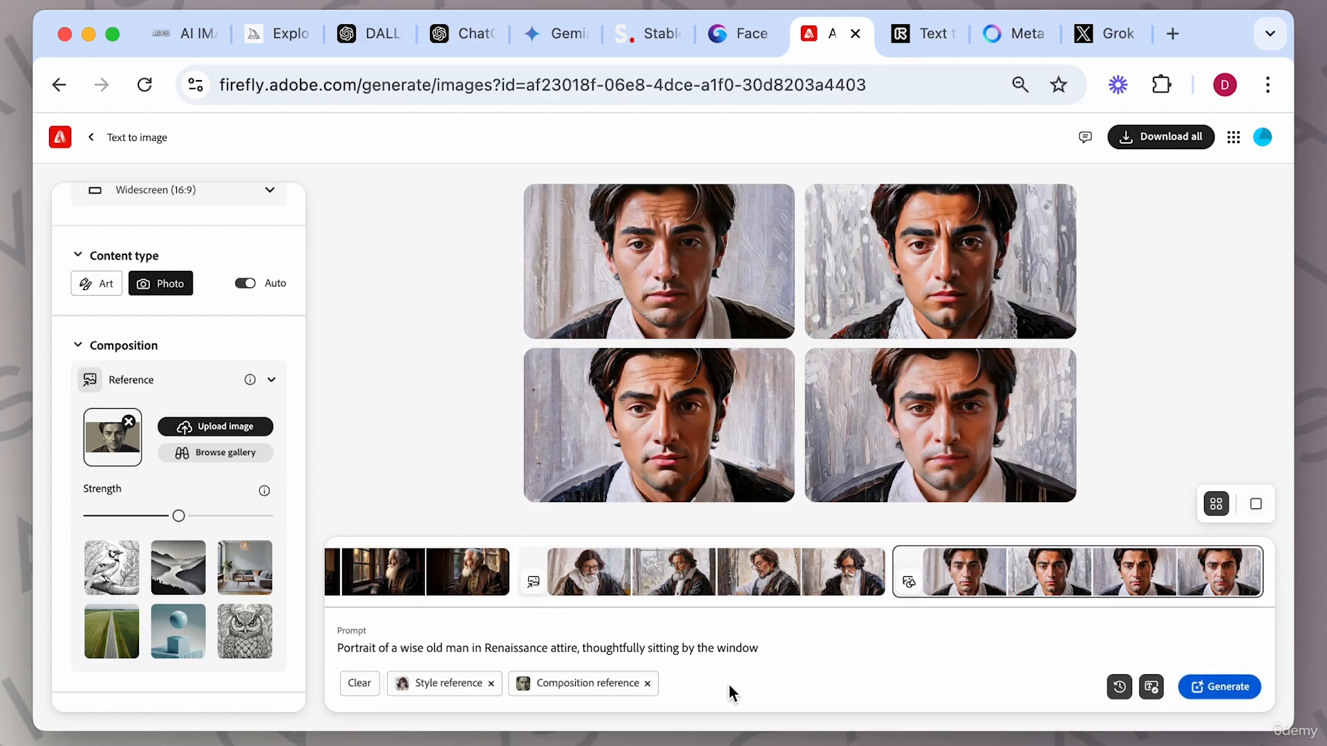
{"action": "left_click", "coordinate": [101, 281]}
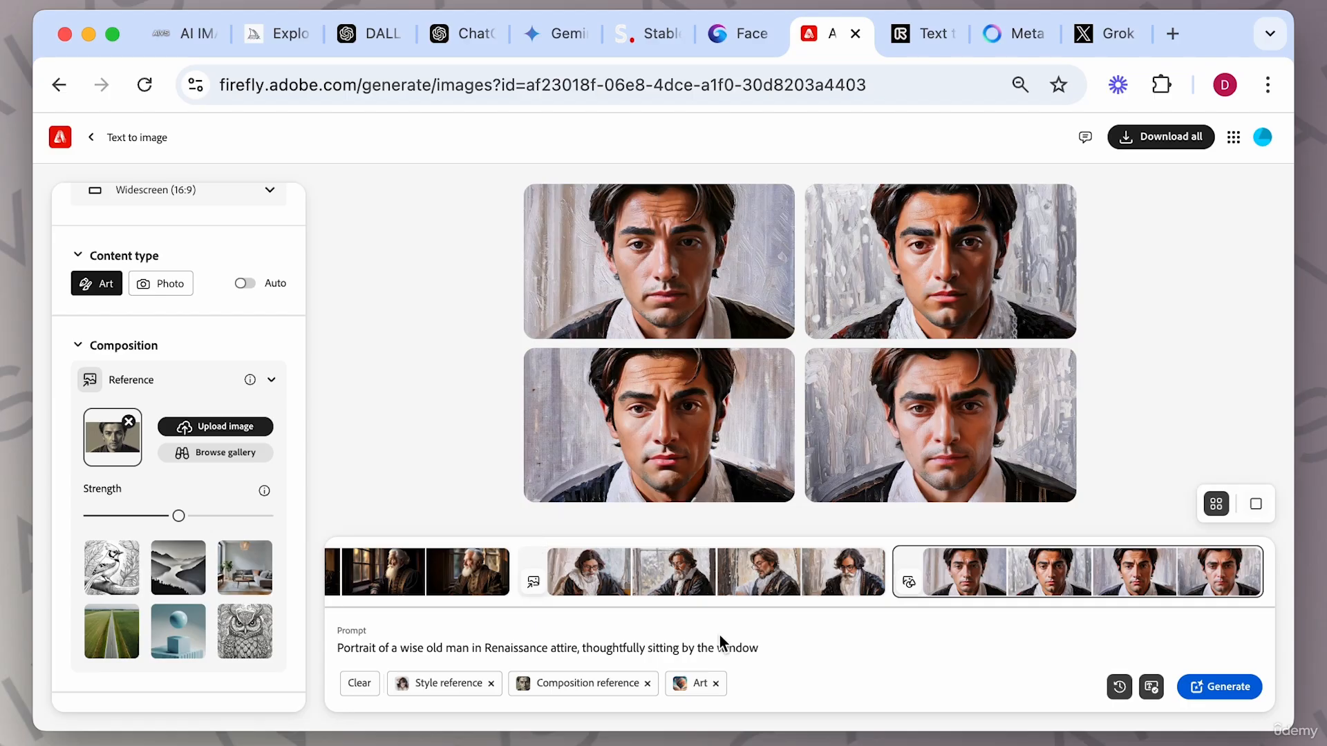
{"action": "left_click", "coordinate": [1221, 687]}
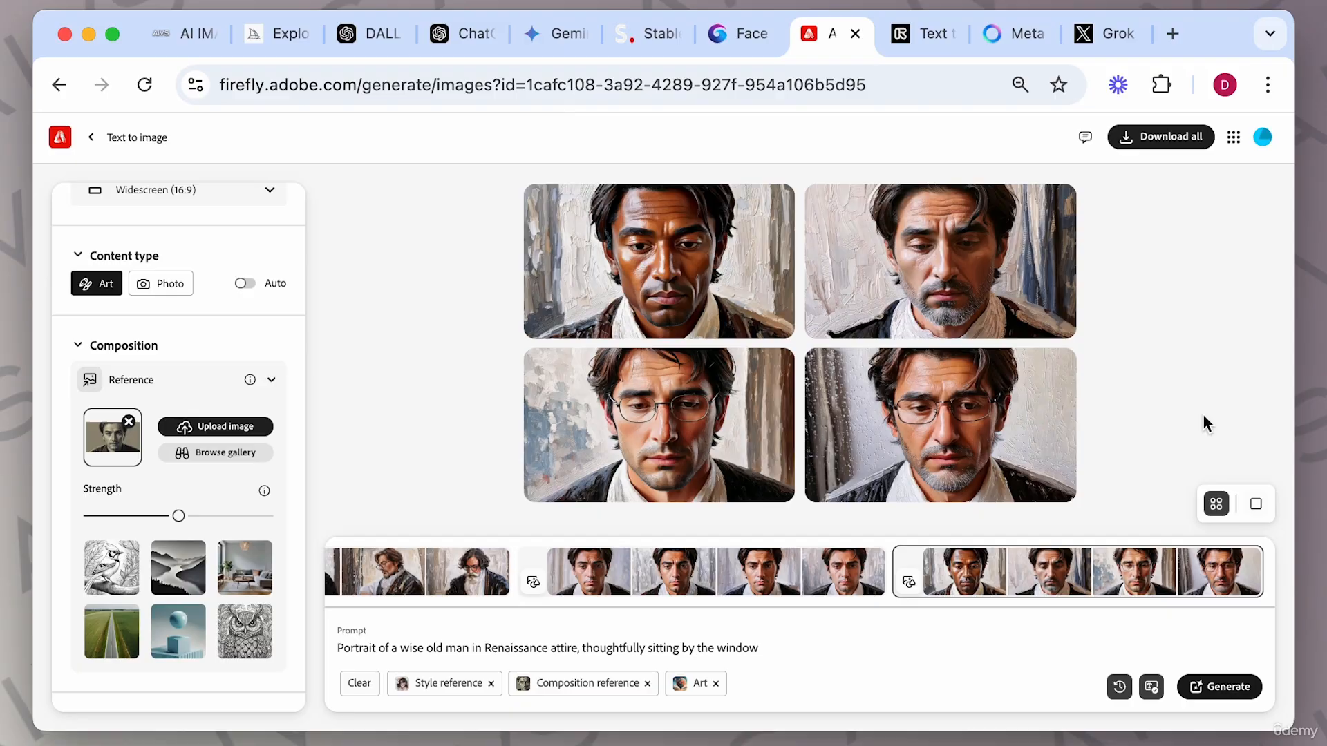
Set the composition strength to its minimum and generate again.
{"action": "mouse_move", "coordinate": [1033, 428]}
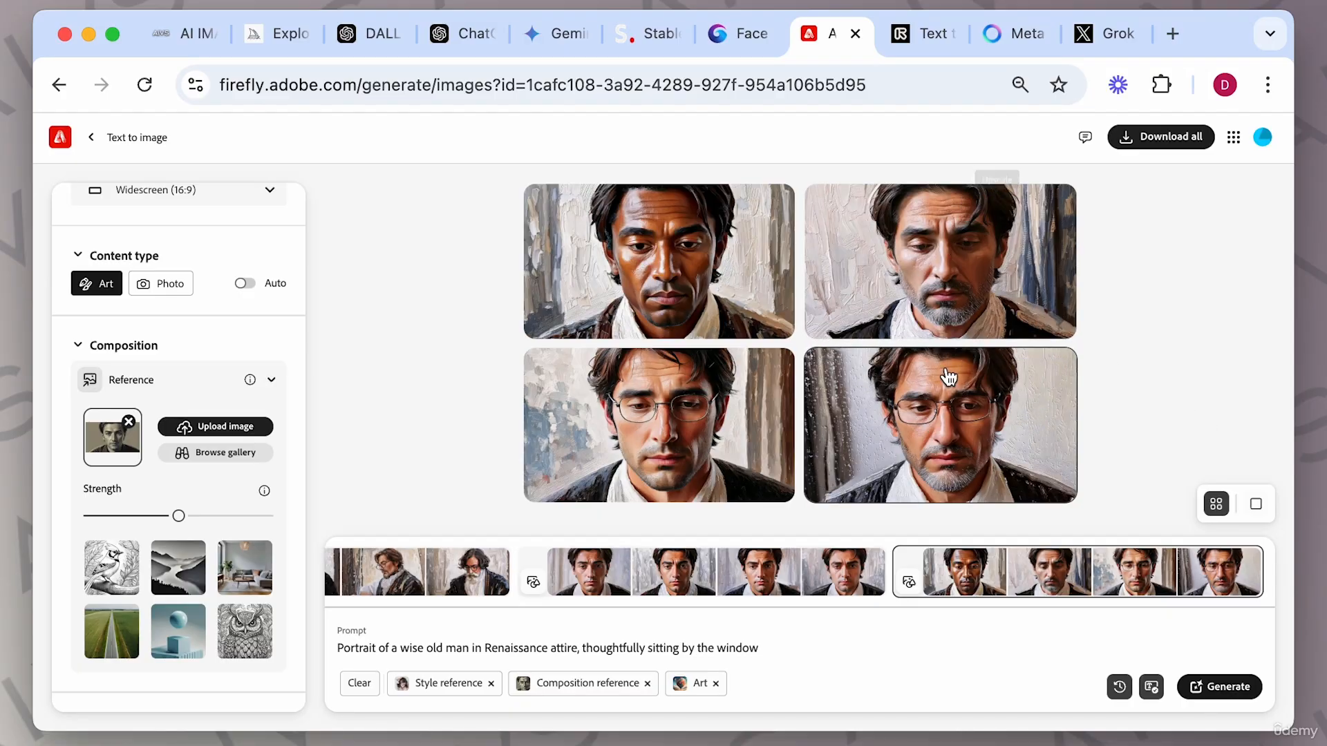
{"action": "left_click", "coordinate": [91, 516]}
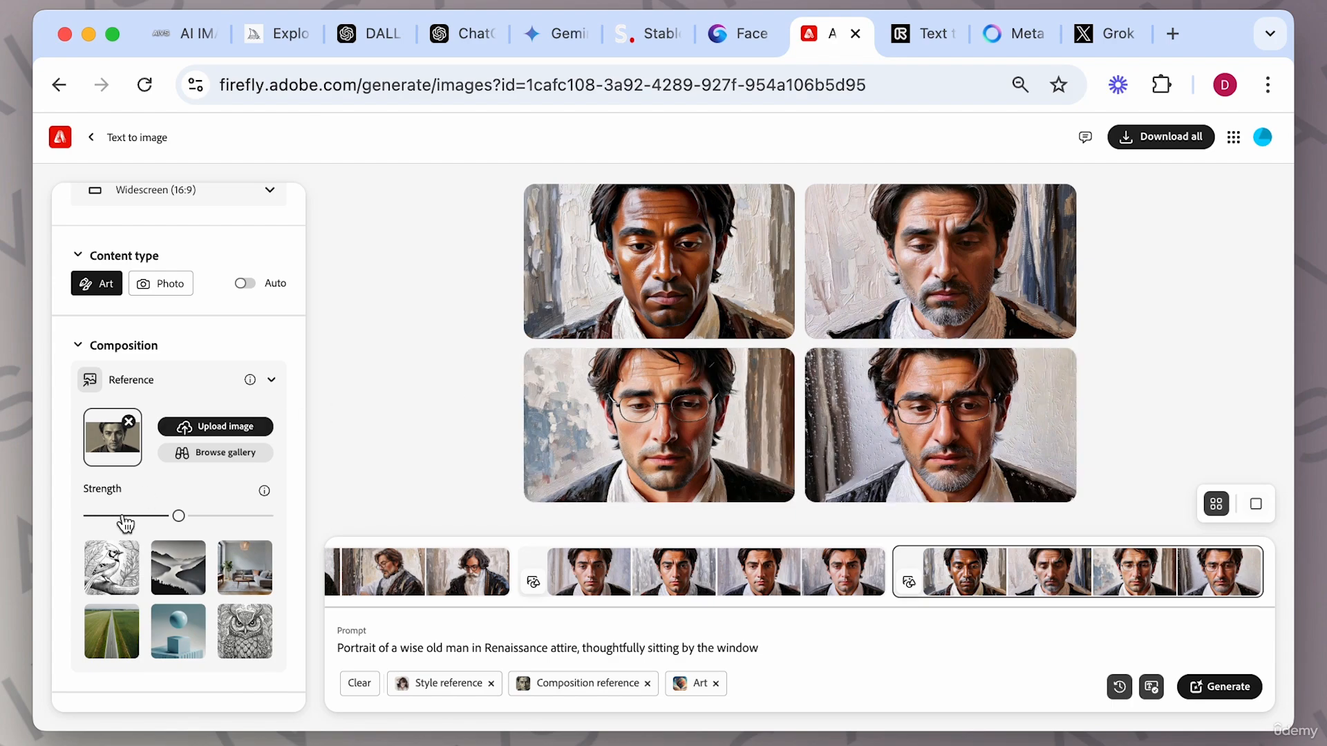
{"action": "left_click", "coordinate": [1229, 694]}
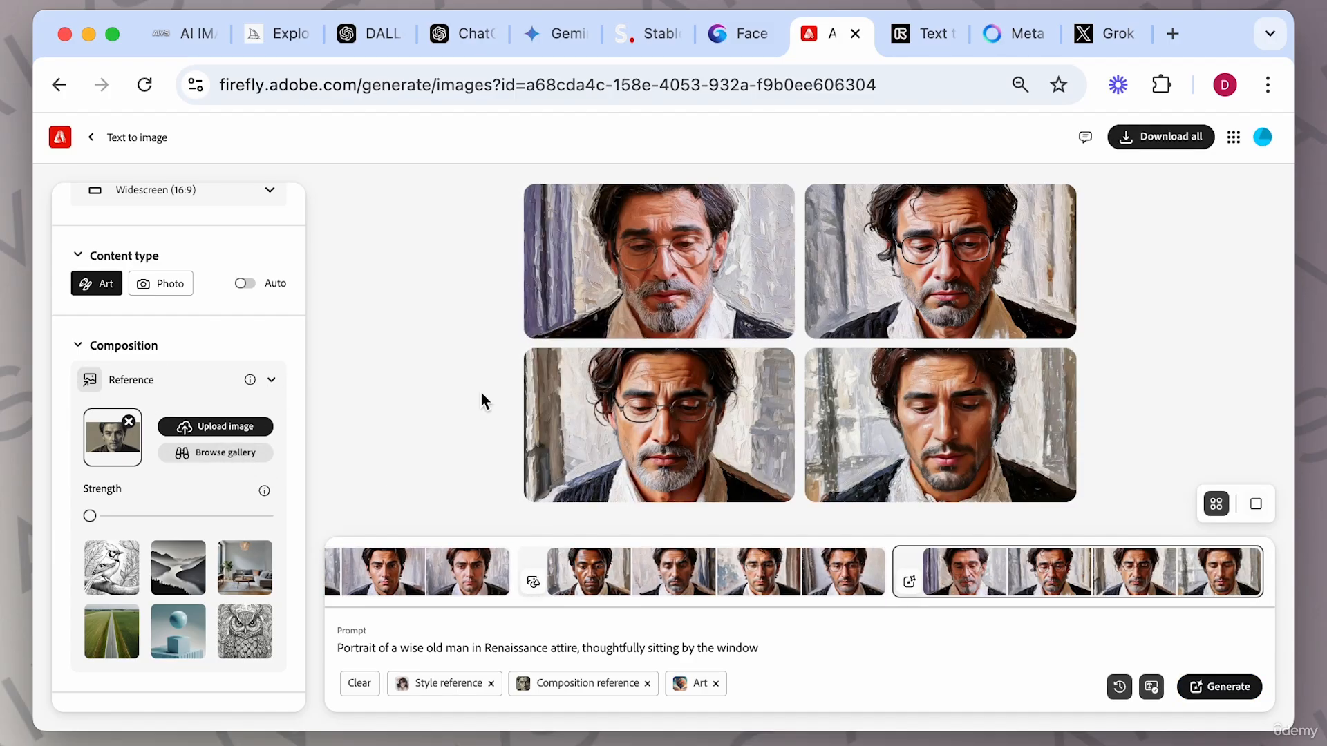
Open the first new portrait in the viewer and close it.
{"action": "left_click", "coordinate": [672, 258]}
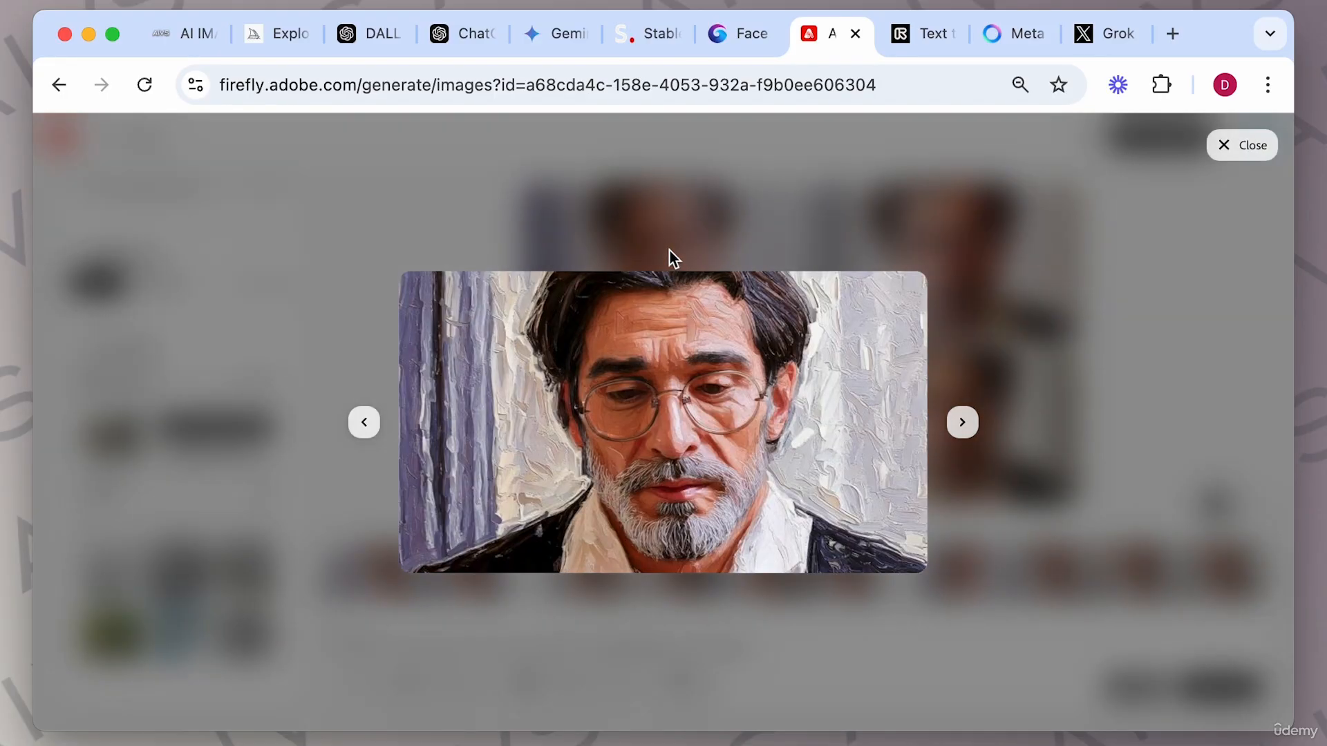
{"action": "mouse_move", "coordinate": [657, 382]}
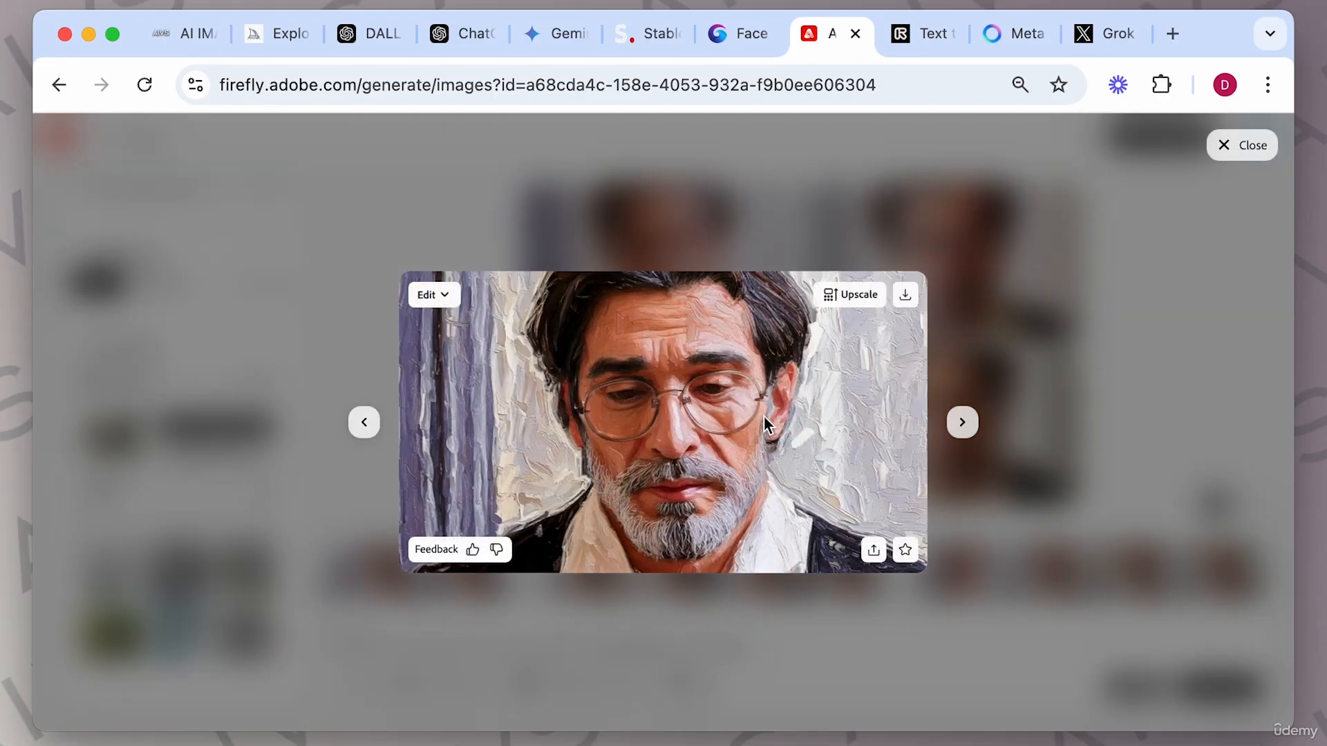
{"action": "left_click", "coordinate": [1005, 494]}
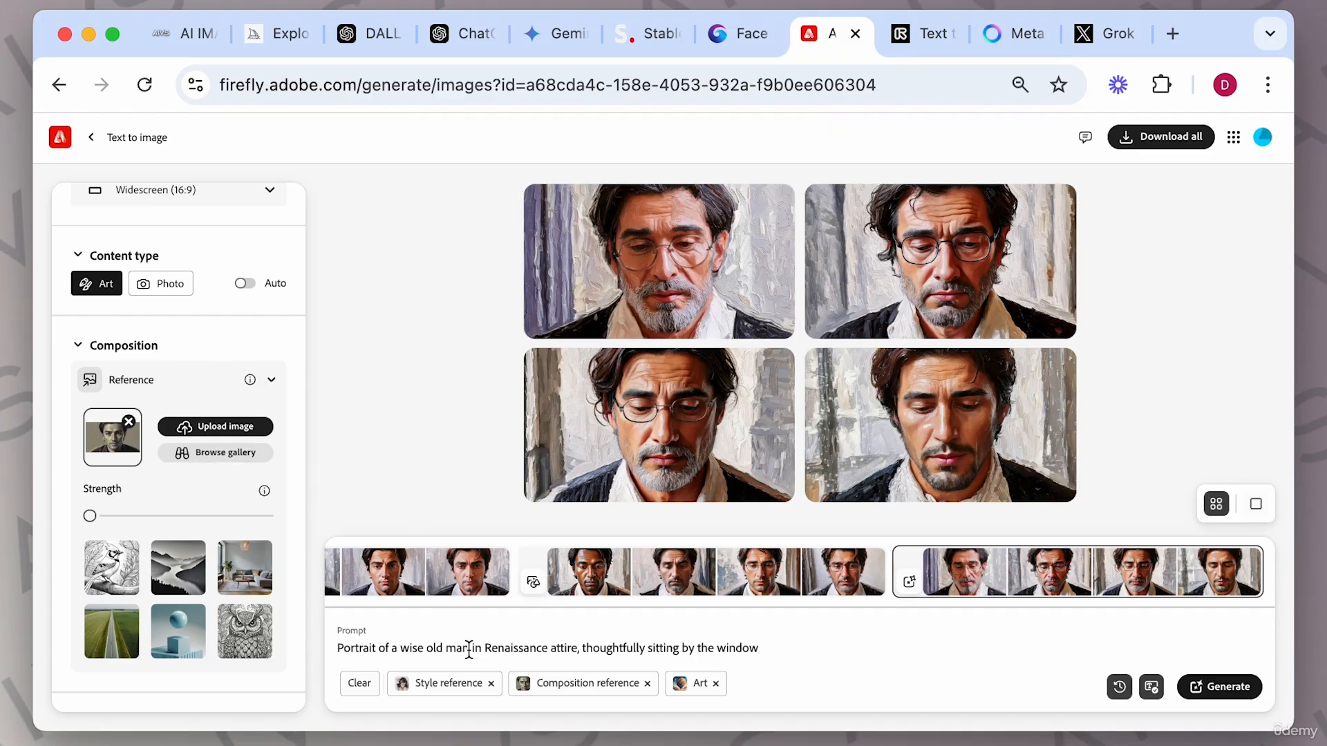
Replace the composition reference with the cat photo from the Photography section of the reference gallery.
{"action": "scroll", "coordinate": [178, 503], "scroll_direction": "down", "scroll_amount": 2}
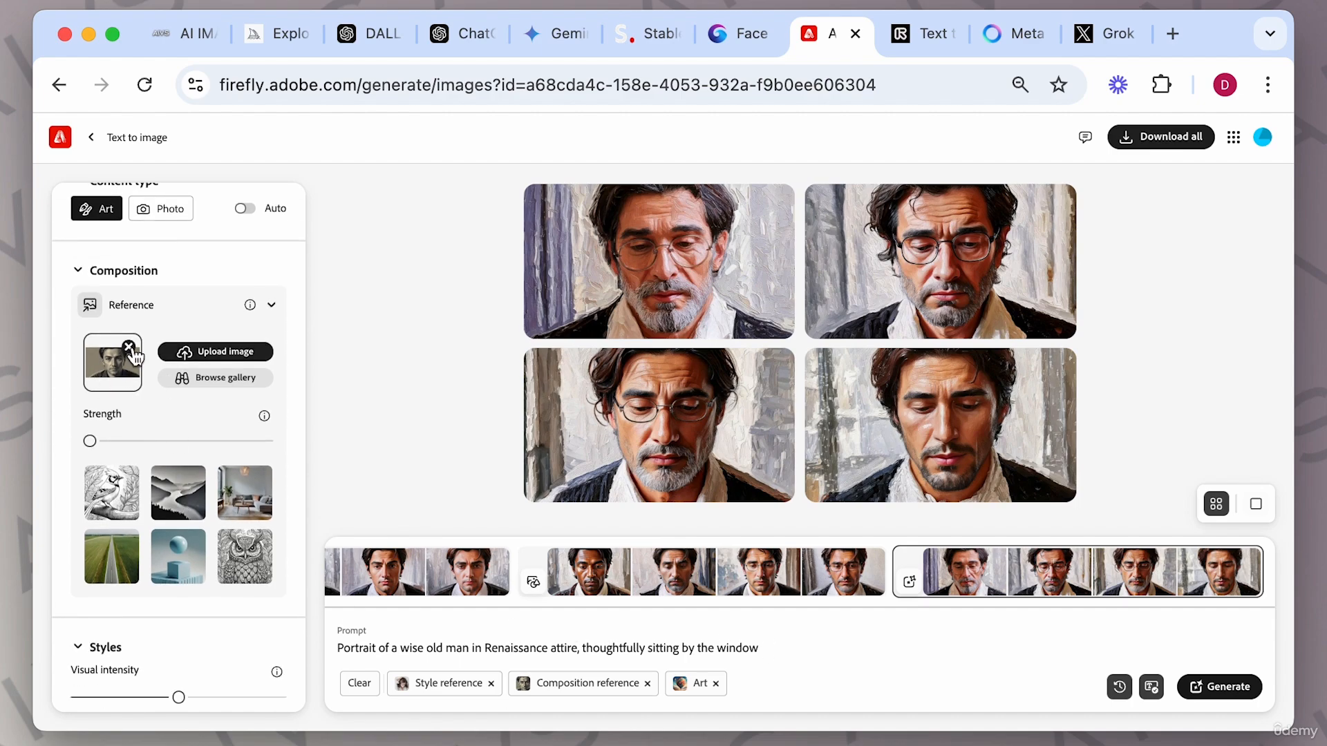
{"action": "left_click", "coordinate": [129, 347]}
{"action": "left_click", "coordinate": [219, 380]}
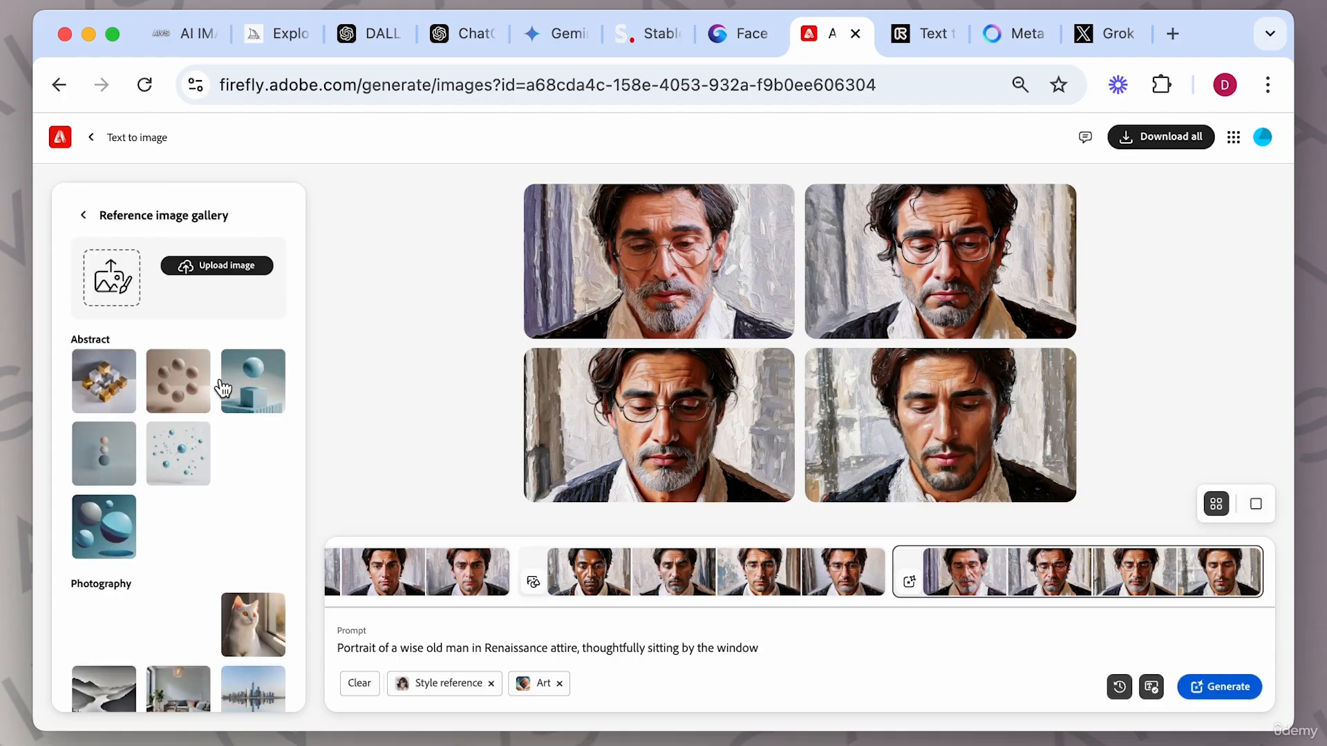
{"action": "scroll", "coordinate": [164, 520], "scroll_direction": "down", "scroll_amount": 3}
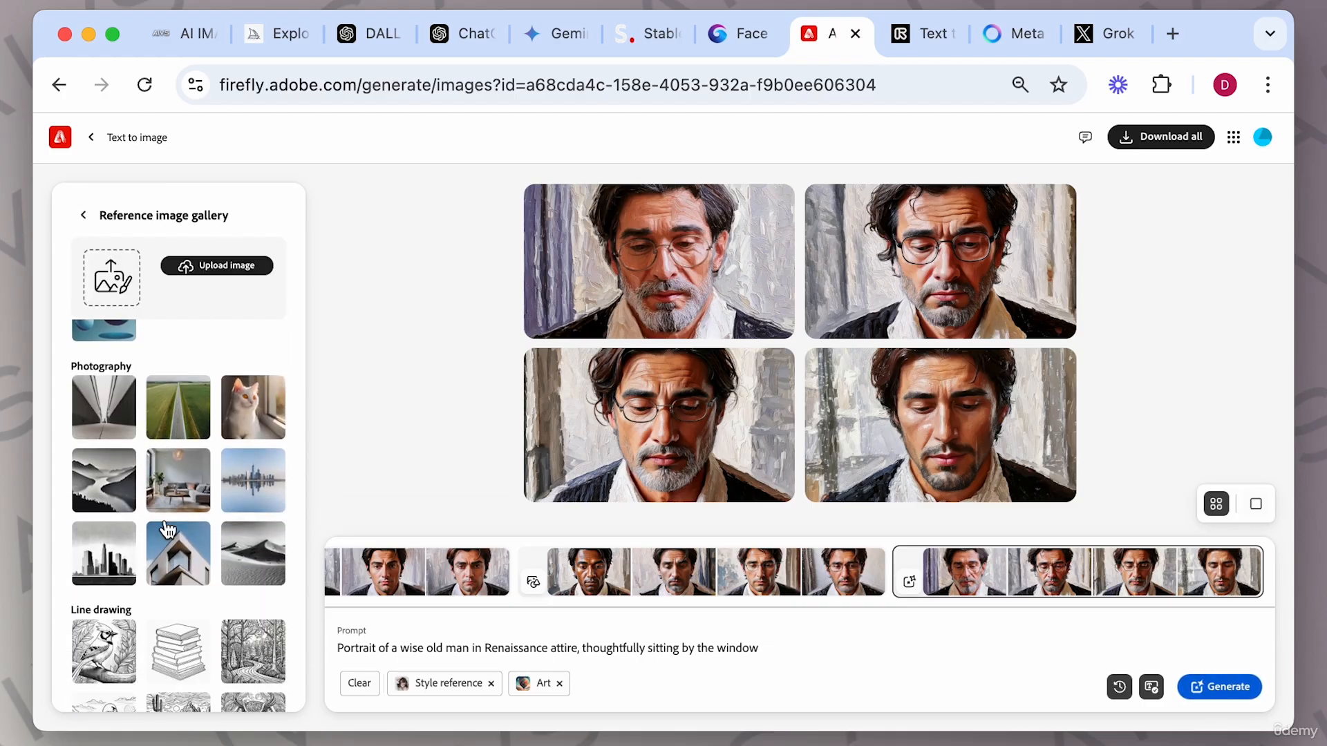
{"action": "scroll", "coordinate": [166, 528], "scroll_direction": "up", "scroll_amount": 2}
{"action": "scroll", "coordinate": [167, 529], "scroll_direction": "up", "scroll_amount": 2}
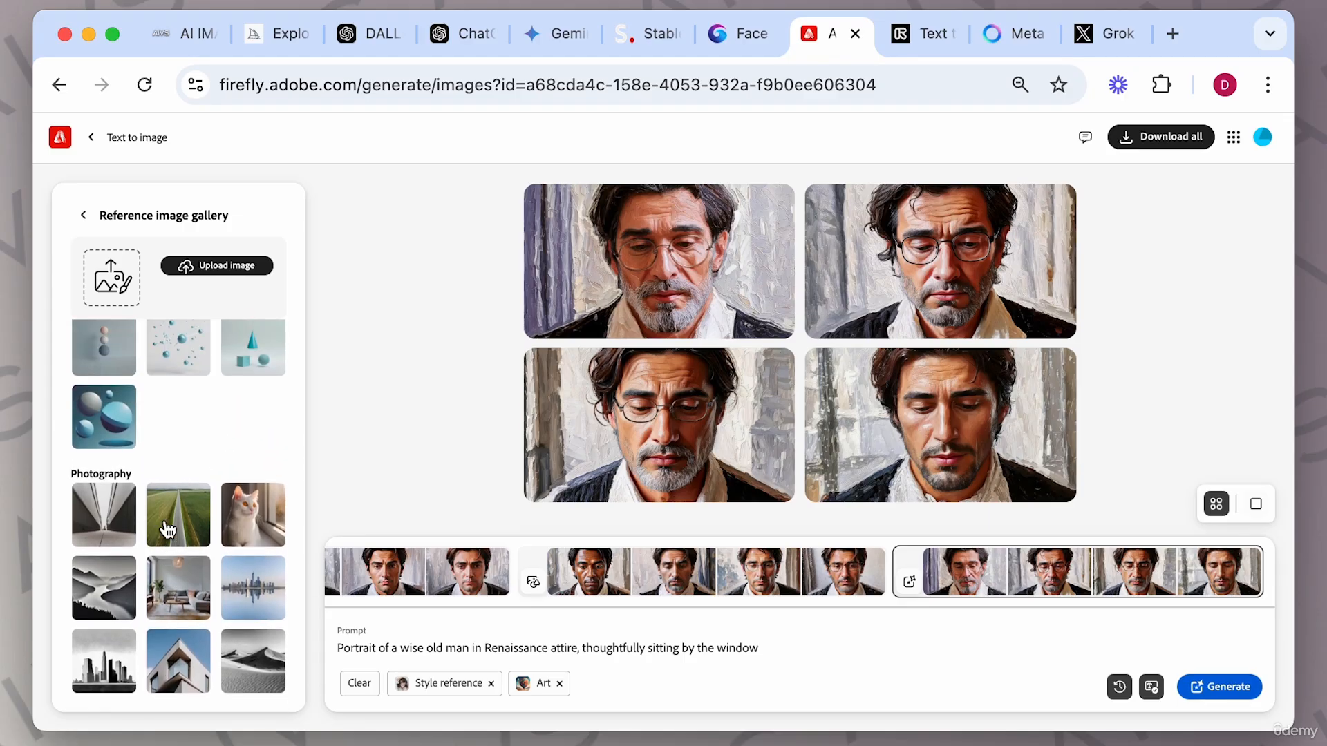
{"action": "left_click", "coordinate": [247, 529]}
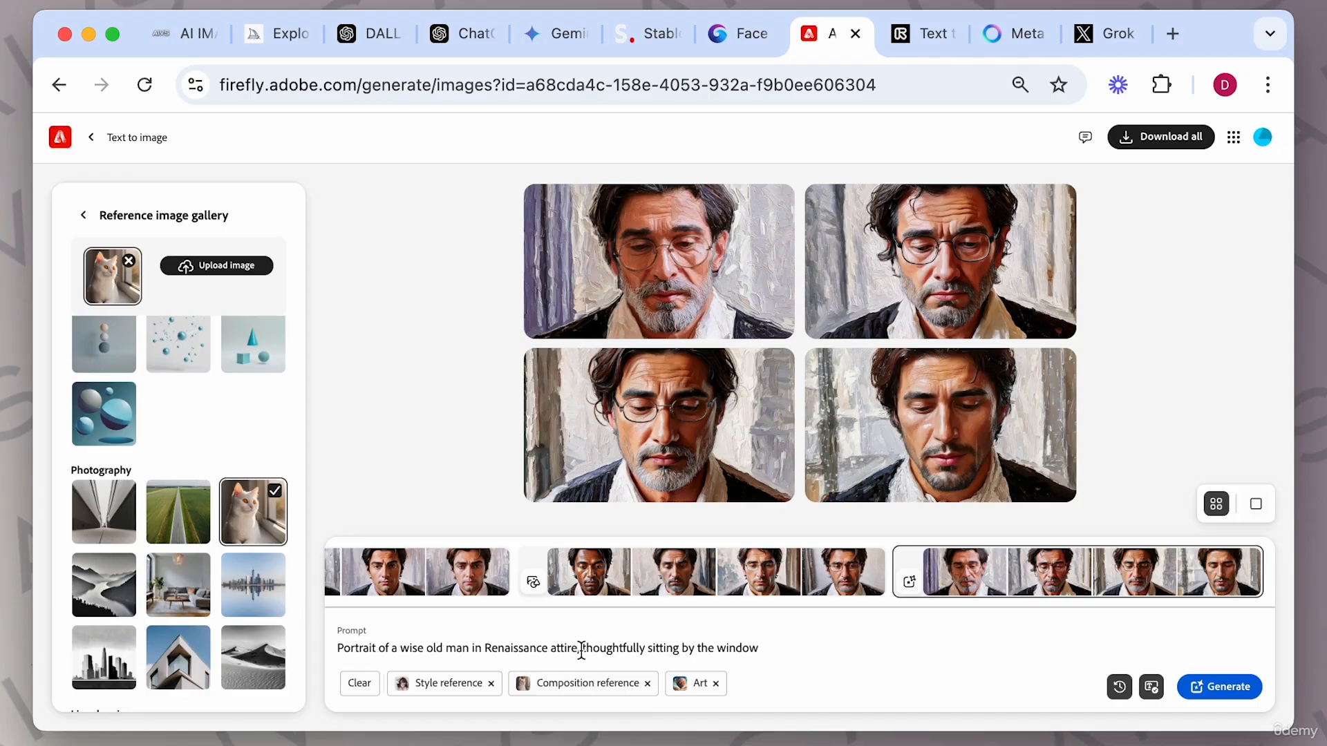
Delete ', thoughtfully sitting by the window' from the prompt and generate.
{"action": "left_click_drag", "start_coordinate": [583, 647], "coordinate": [830, 682]}
{"action": "key", "text": "BackSpace"}
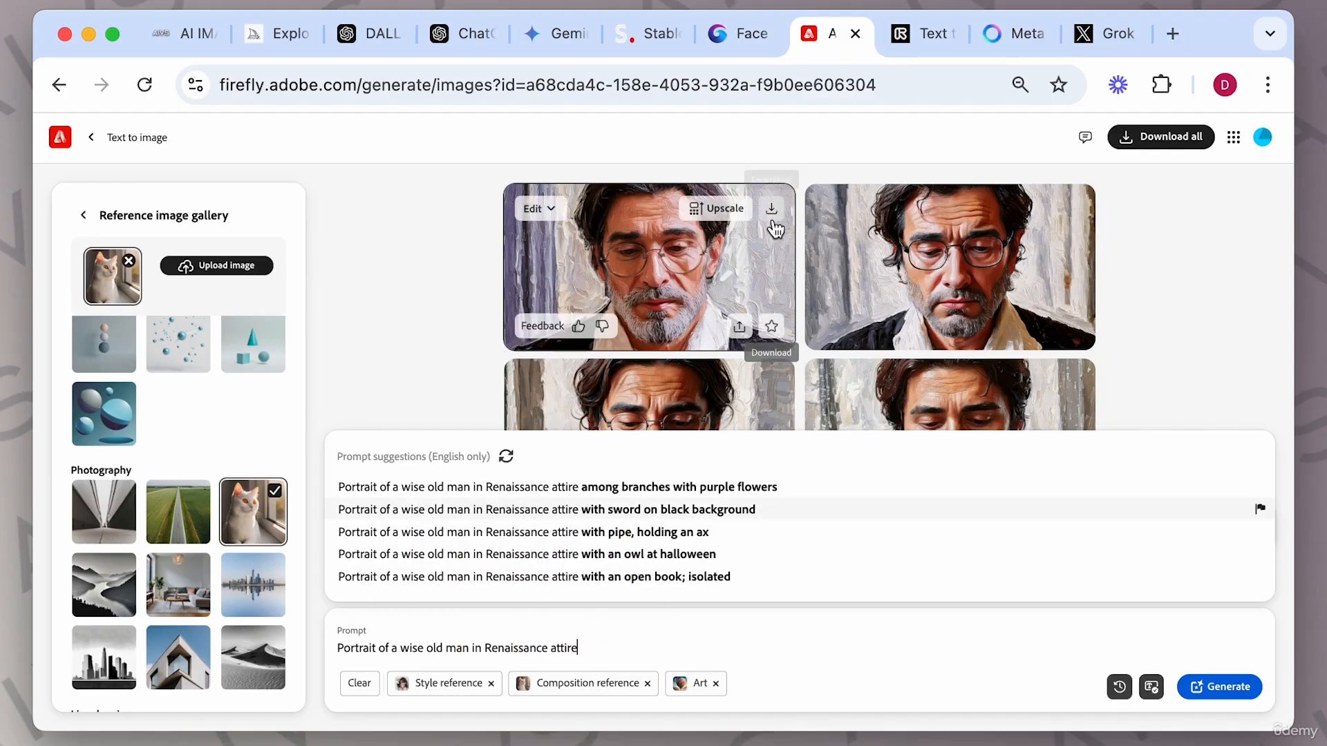
{"action": "left_click", "coordinate": [1209, 678]}
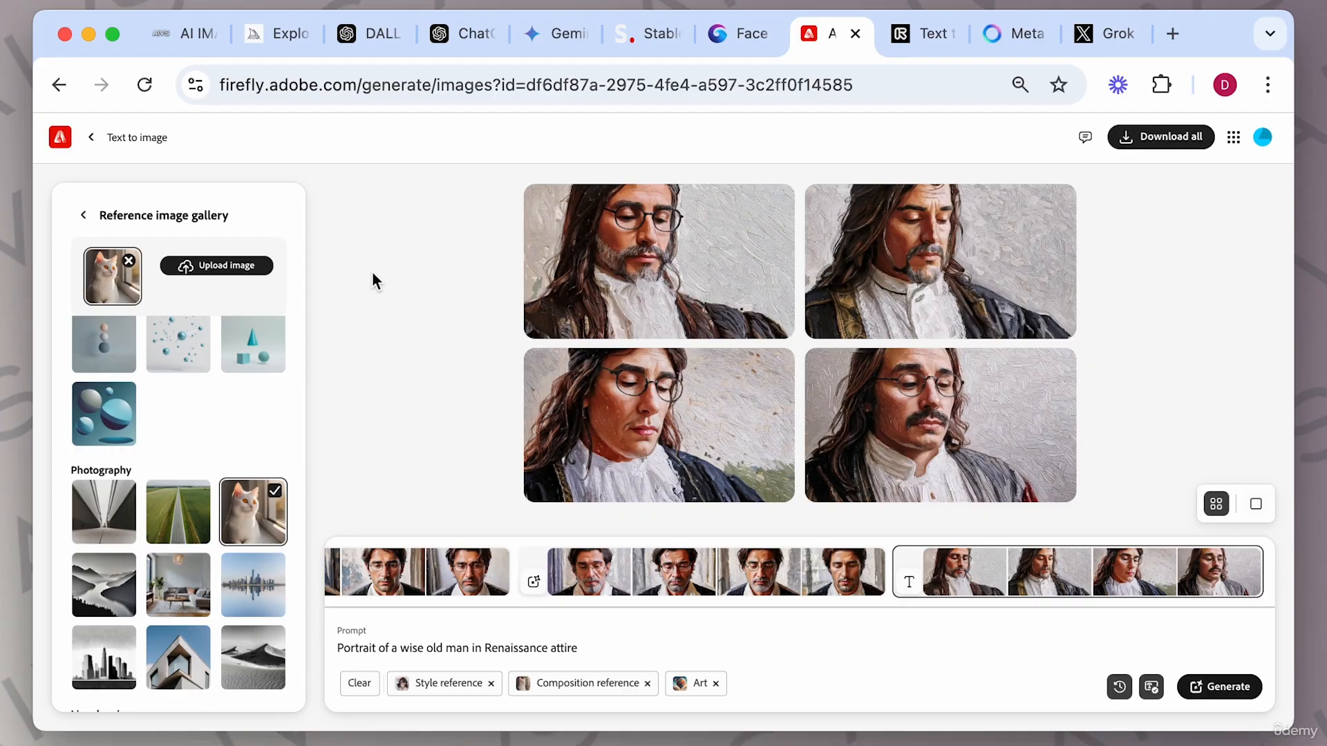
Remove the cat image from the composition reference.
{"action": "left_click", "coordinate": [130, 262]}
{"action": "scroll", "coordinate": [235, 423], "scroll_direction": "up", "scroll_amount": 2}
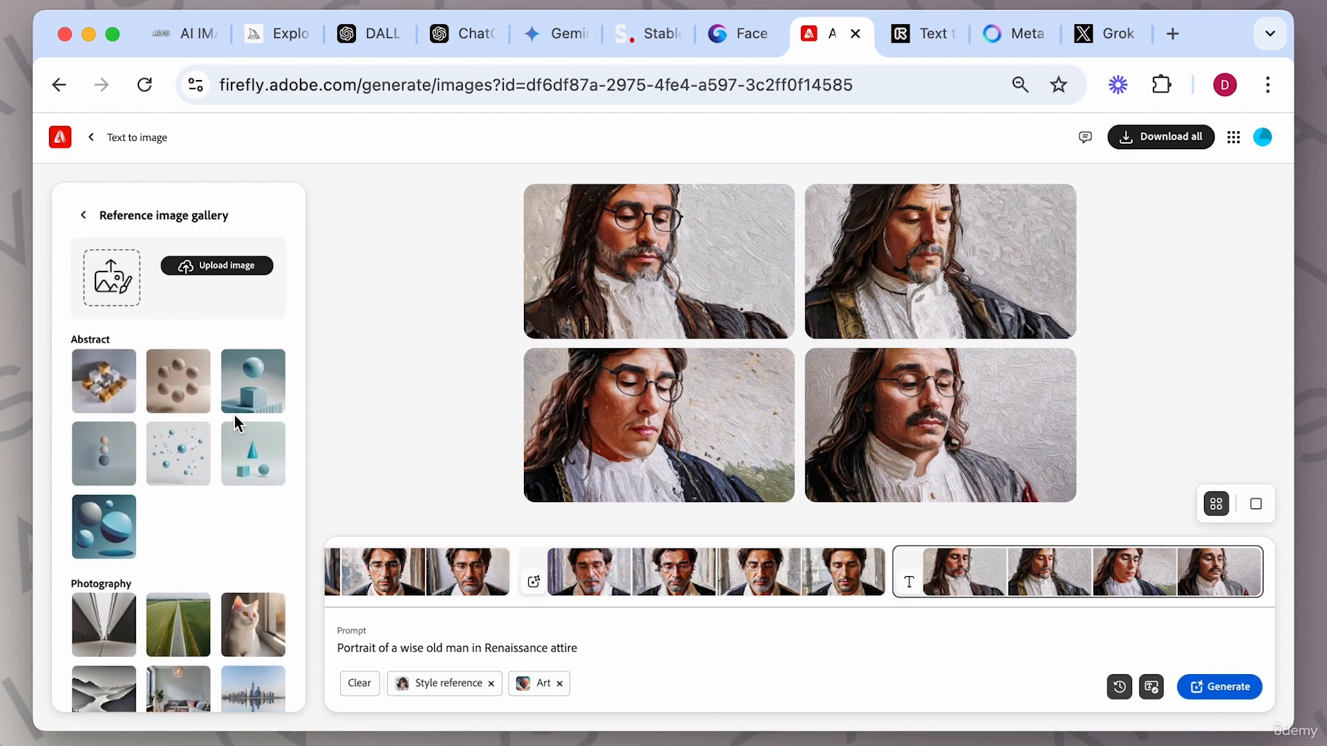
Leave the reference gallery, set the style visual intensity to maximum, and switch the content type to Photo.
{"action": "left_click", "coordinate": [84, 215]}
{"action": "scroll", "coordinate": [183, 385], "scroll_direction": "down", "scroll_amount": 5}
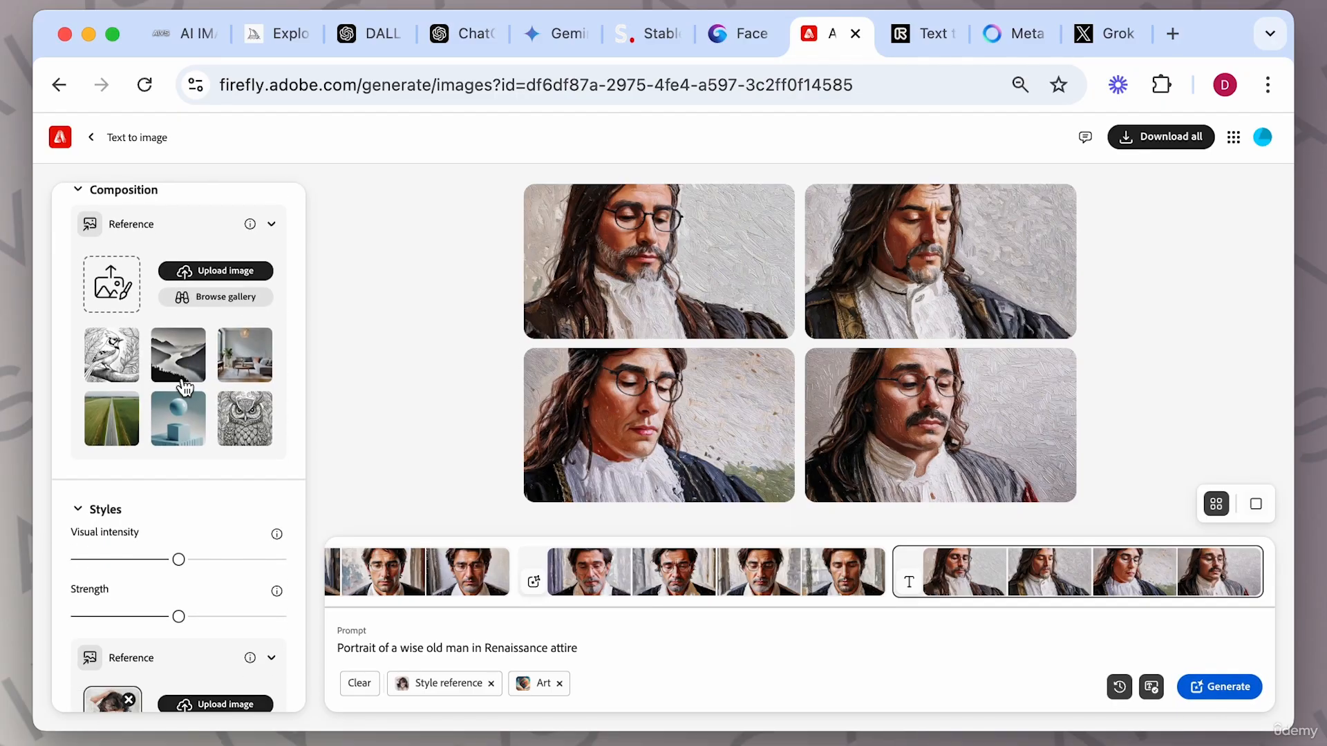
{"action": "scroll", "coordinate": [178, 436], "scroll_direction": "down", "scroll_amount": 3}
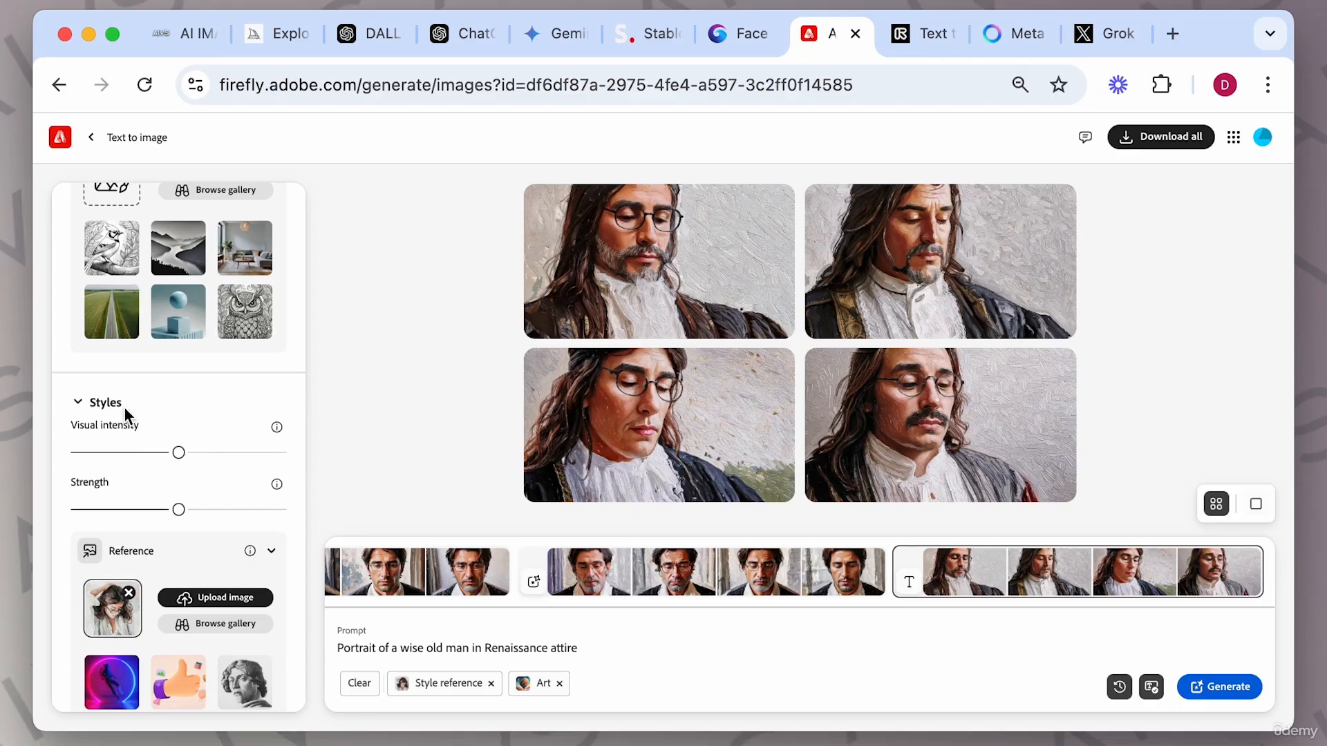
{"action": "mouse_move", "coordinate": [277, 432]}
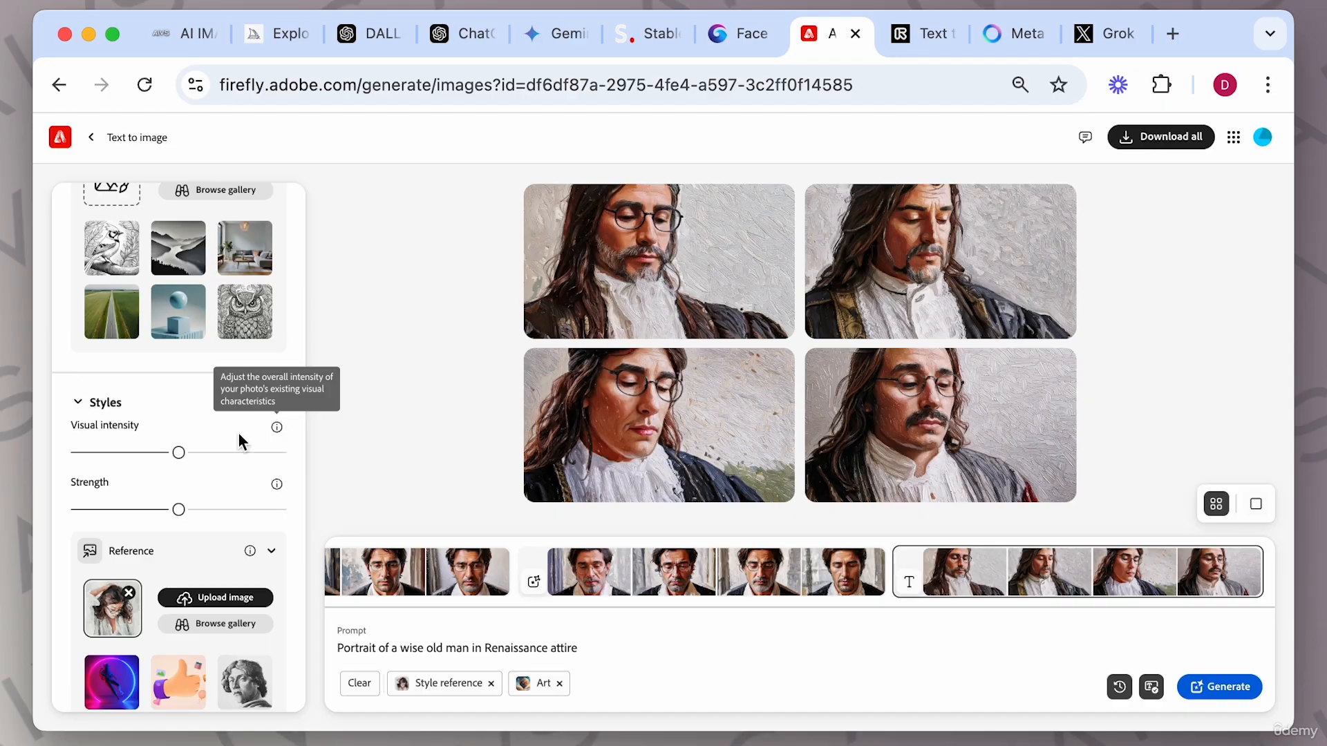
{"action": "left_click", "coordinate": [280, 453]}
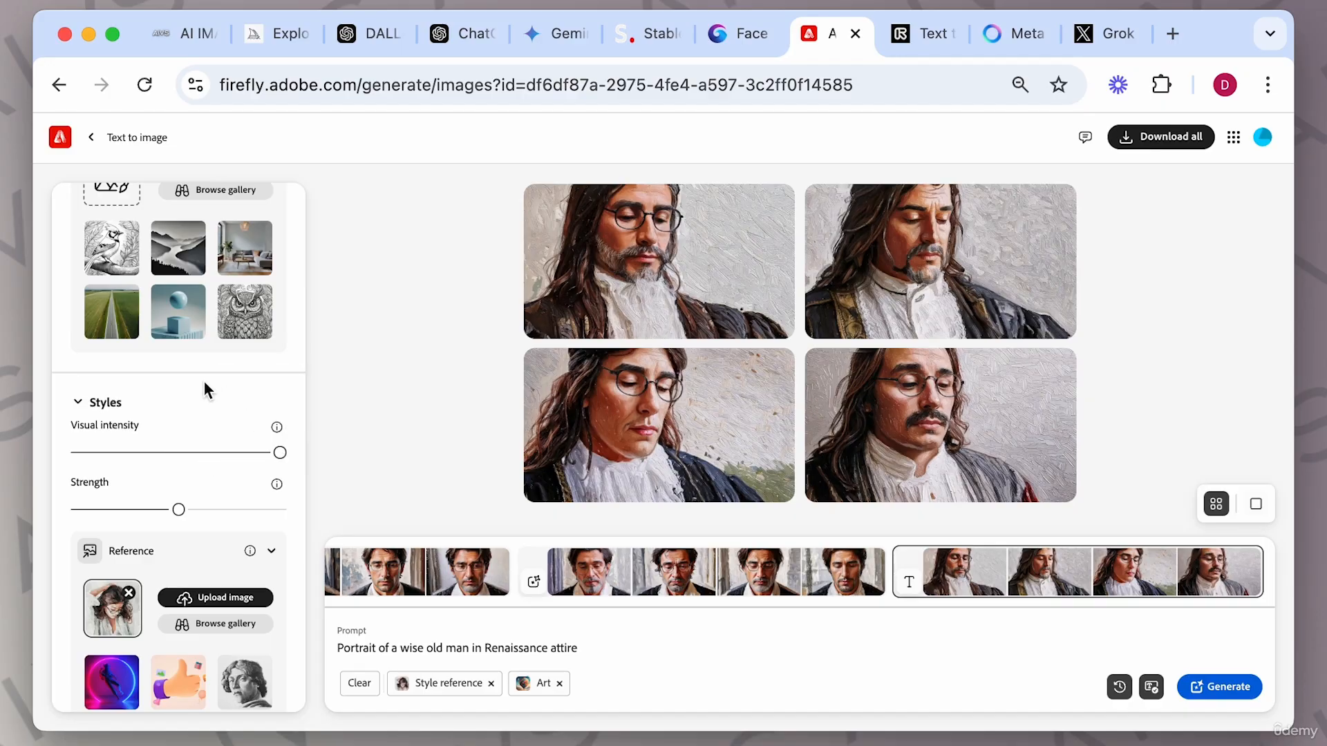
{"action": "scroll", "coordinate": [204, 385], "scroll_direction": "up", "scroll_amount": 5}
{"action": "left_click", "coordinate": [165, 378]}
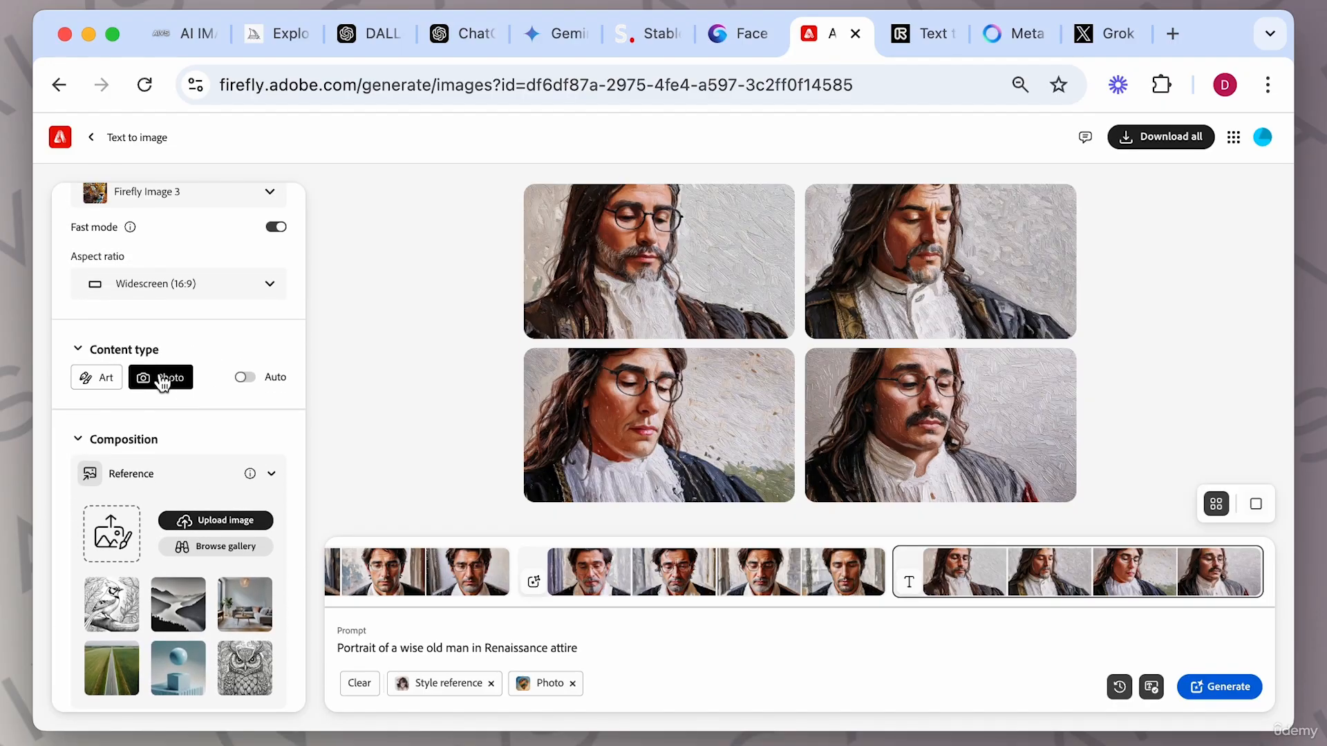
Delete ' in Renaissance attire' from the prompt and generate new images.
{"action": "scroll", "coordinate": [161, 492], "scroll_direction": "down", "scroll_amount": 3}
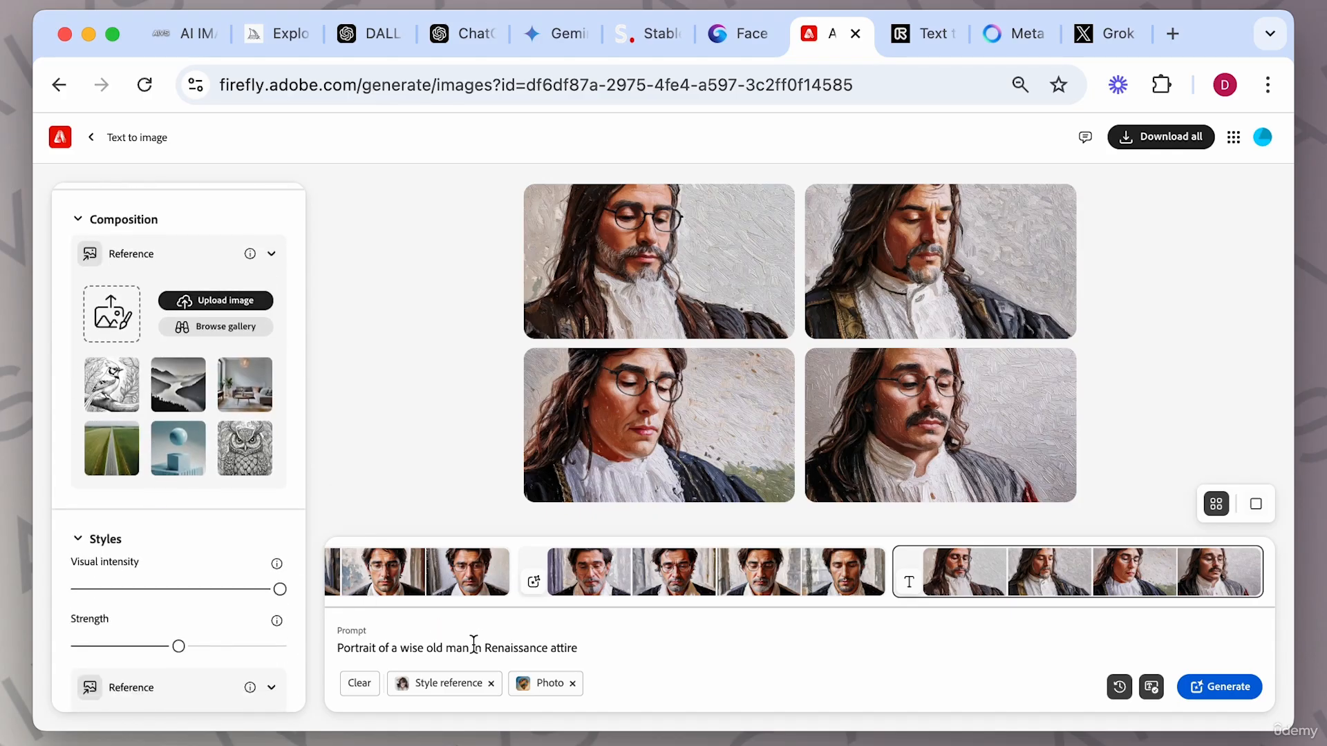
{"action": "left_click_drag", "start_coordinate": [476, 647], "coordinate": [573, 653]}
{"action": "key", "text": "BackSpace"}
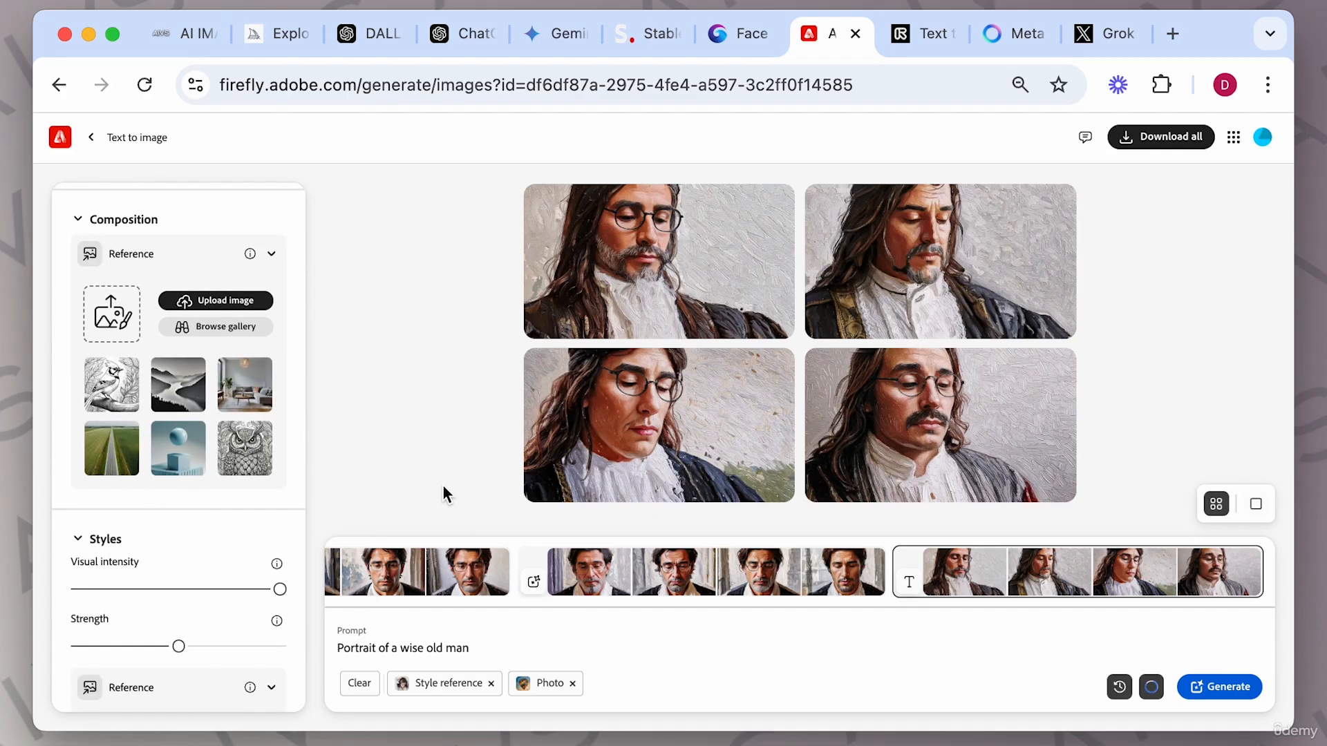
{"action": "scroll", "coordinate": [106, 446], "scroll_direction": "down", "scroll_amount": 3}
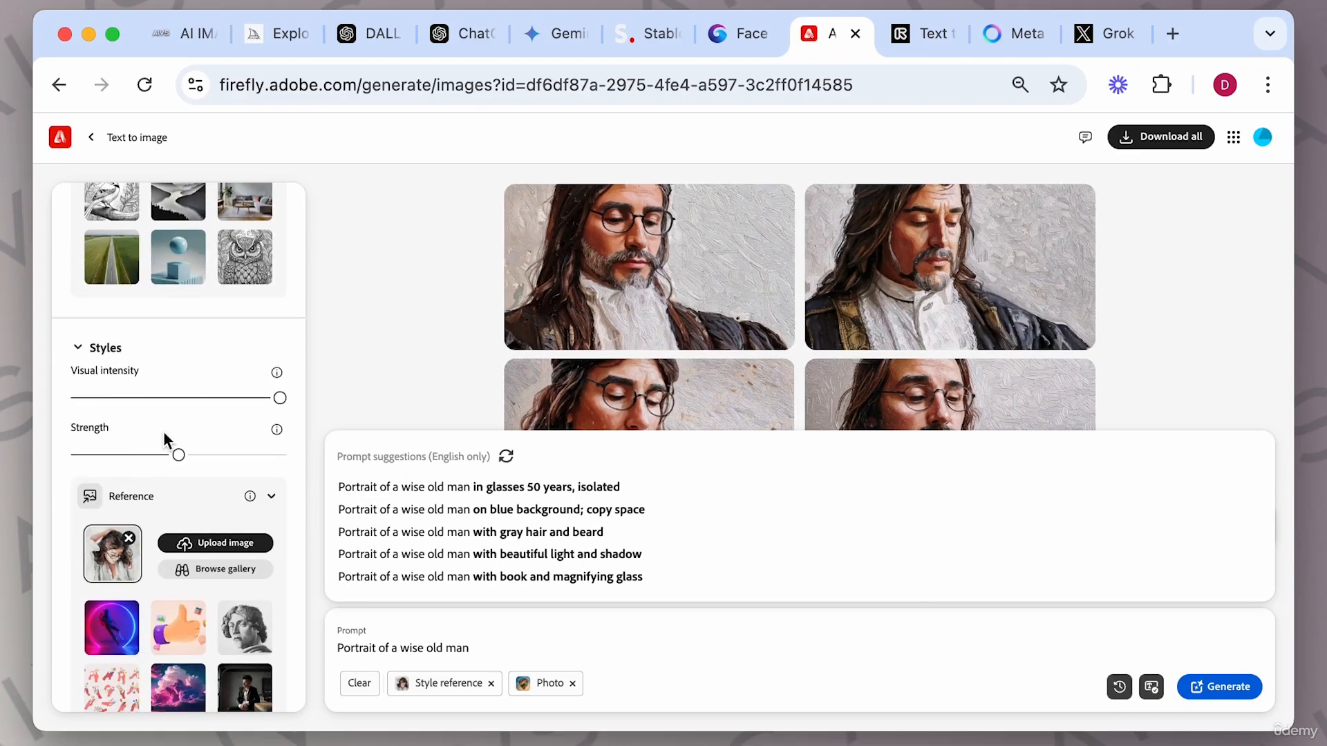
{"action": "left_click", "coordinate": [1232, 689]}
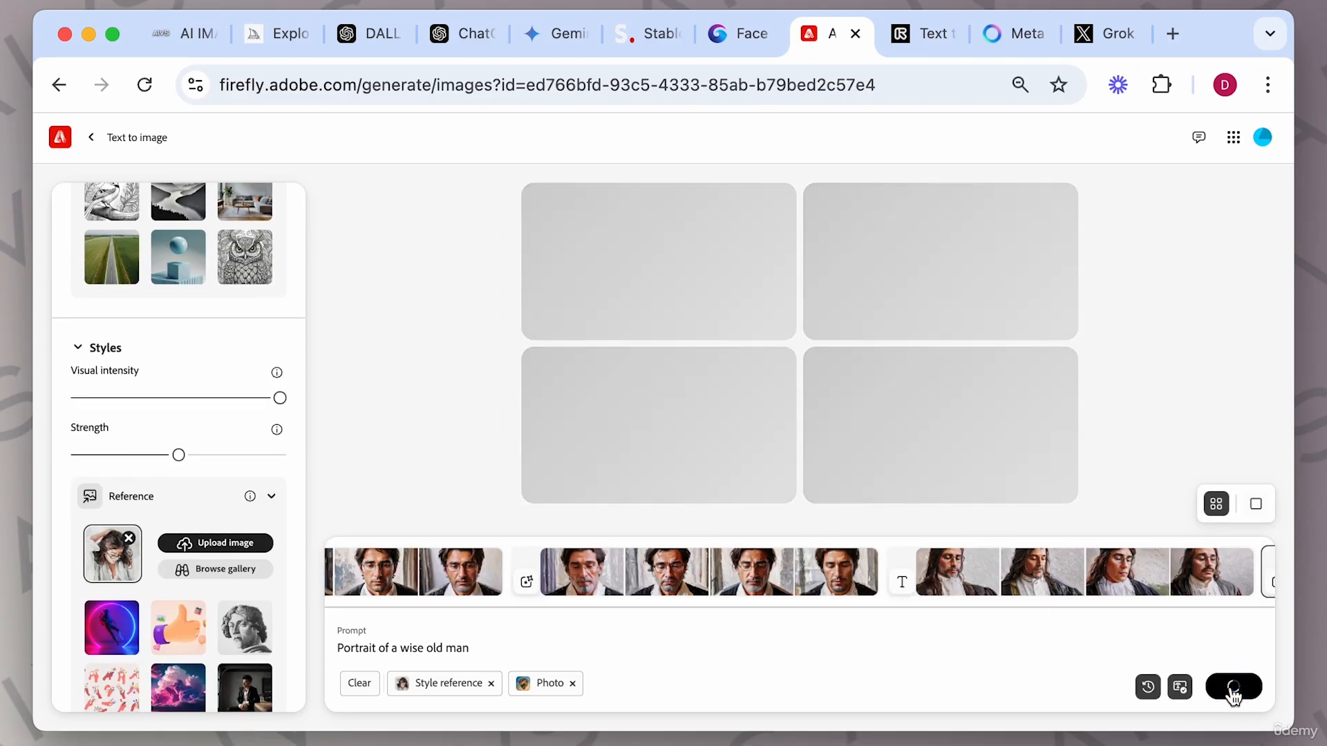
Remove the style reference, set visual intensity to maximum, and generate again.
{"action": "left_click", "coordinate": [75, 399]}
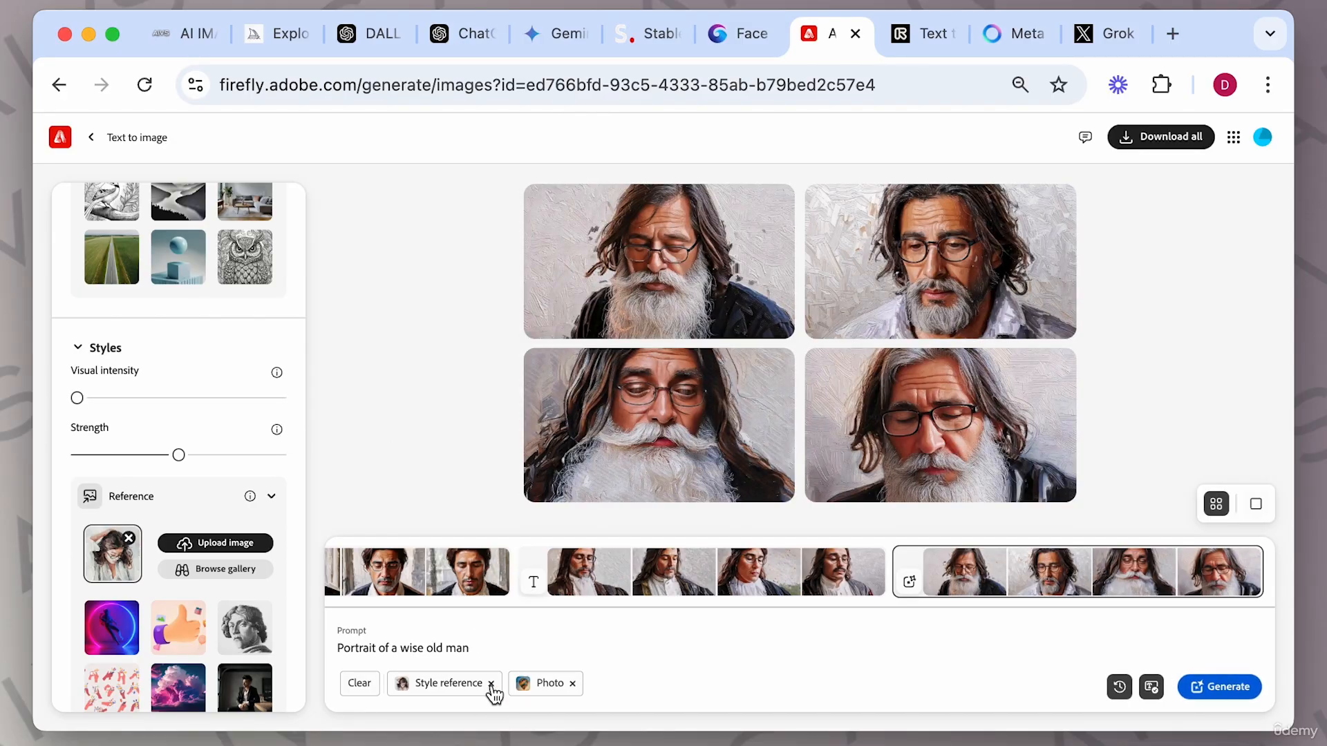
{"action": "left_click", "coordinate": [491, 684]}
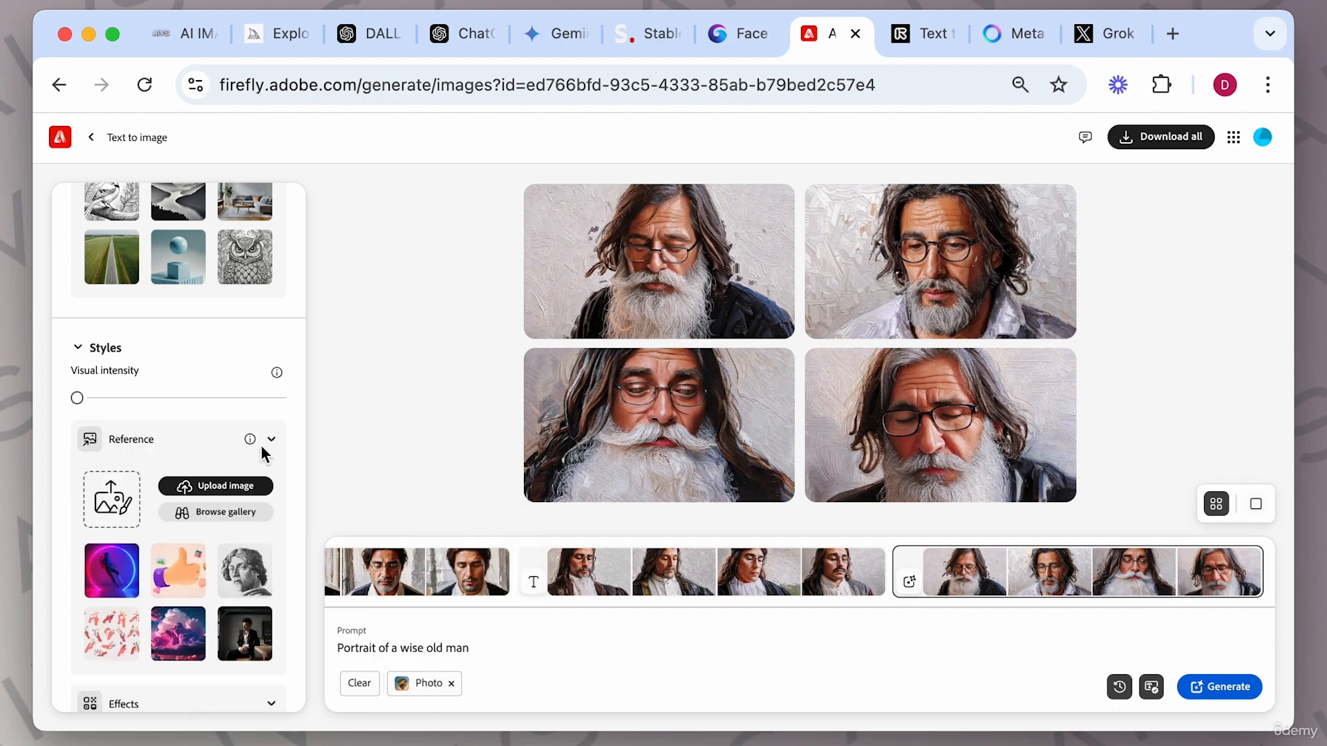
{"action": "left_click", "coordinate": [283, 400]}
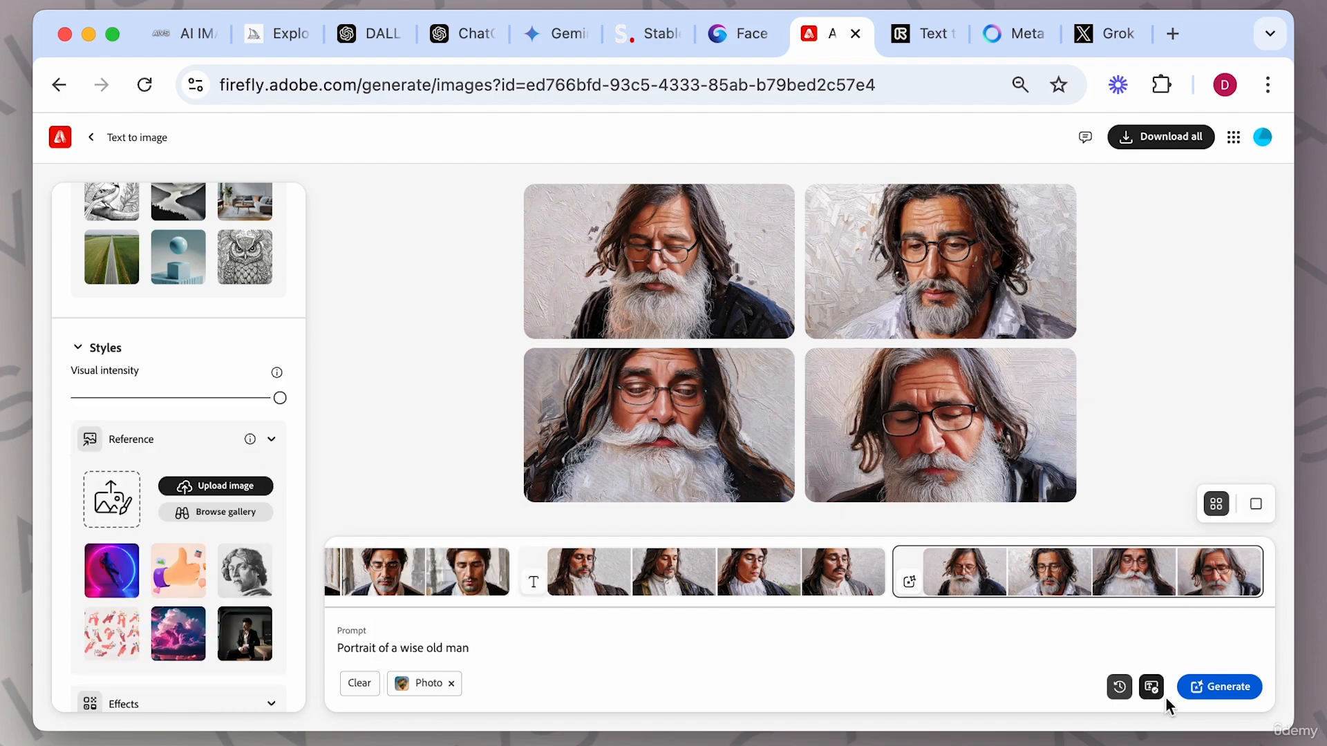
{"action": "left_click", "coordinate": [1211, 687]}
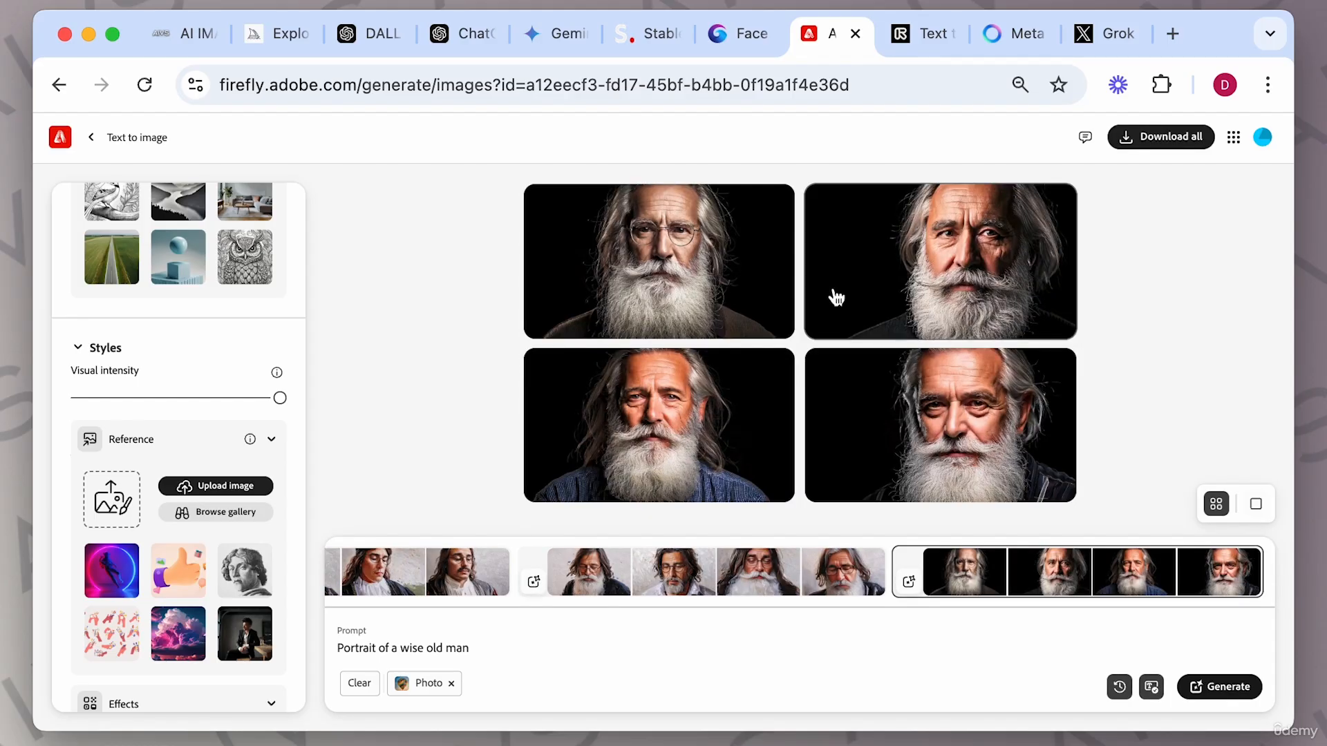
Open the new portraits in the viewer, step through all four, and close it.
{"action": "left_click", "coordinate": [717, 283]}
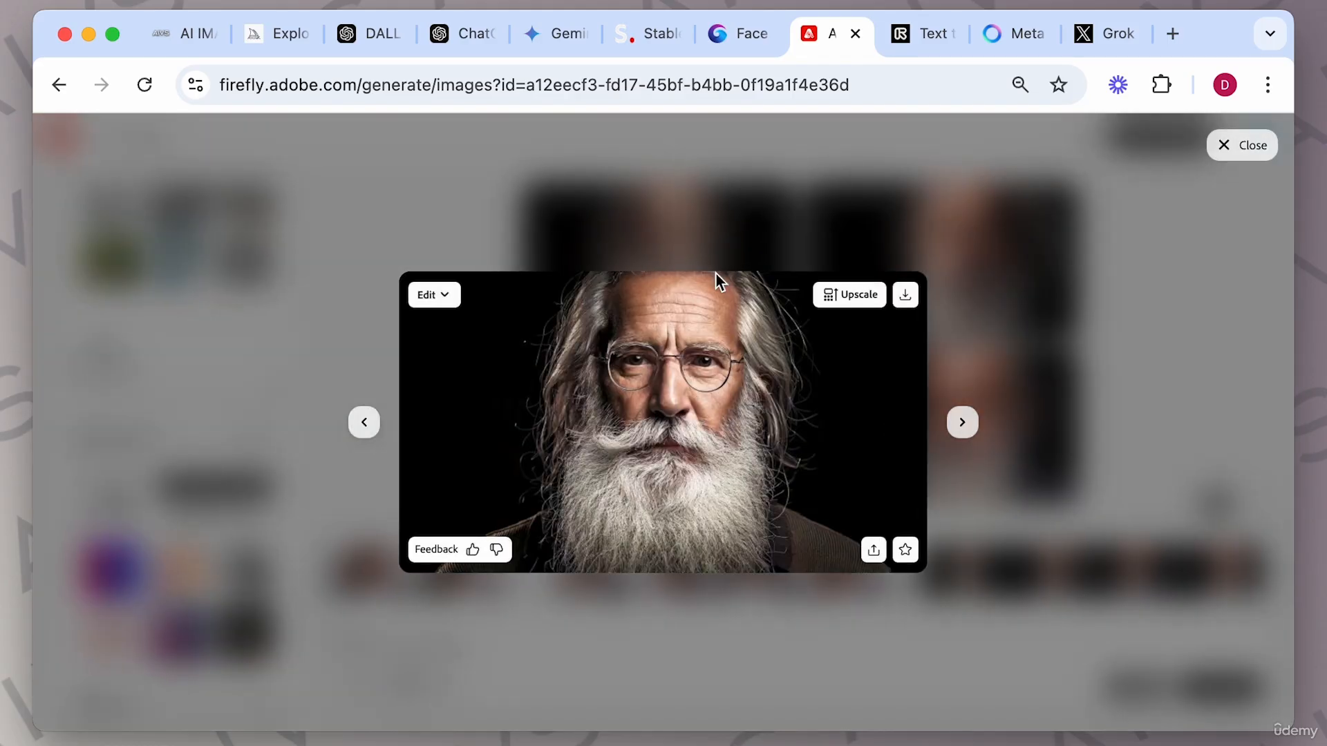
{"action": "left_click", "coordinate": [961, 423]}
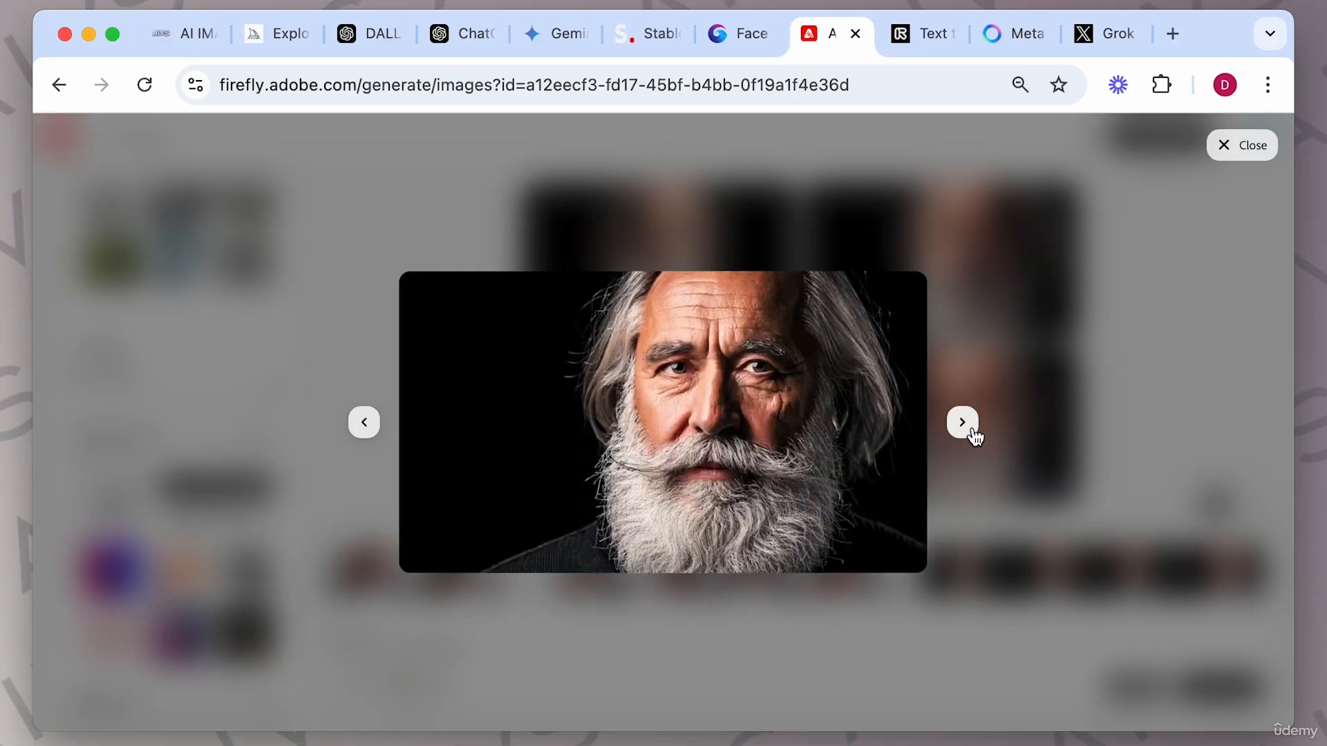
{"action": "left_click", "coordinate": [961, 422]}
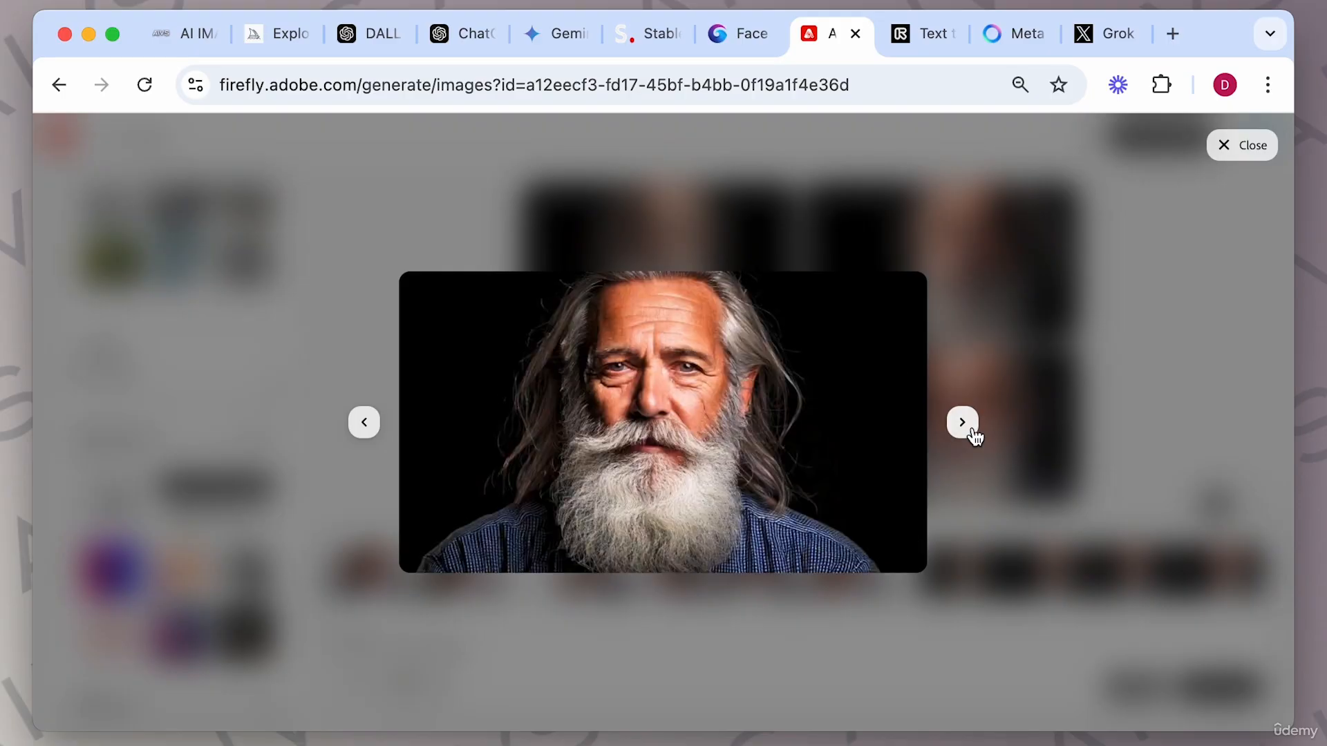
{"action": "left_click", "coordinate": [962, 423]}
{"action": "left_click", "coordinate": [1043, 446]}
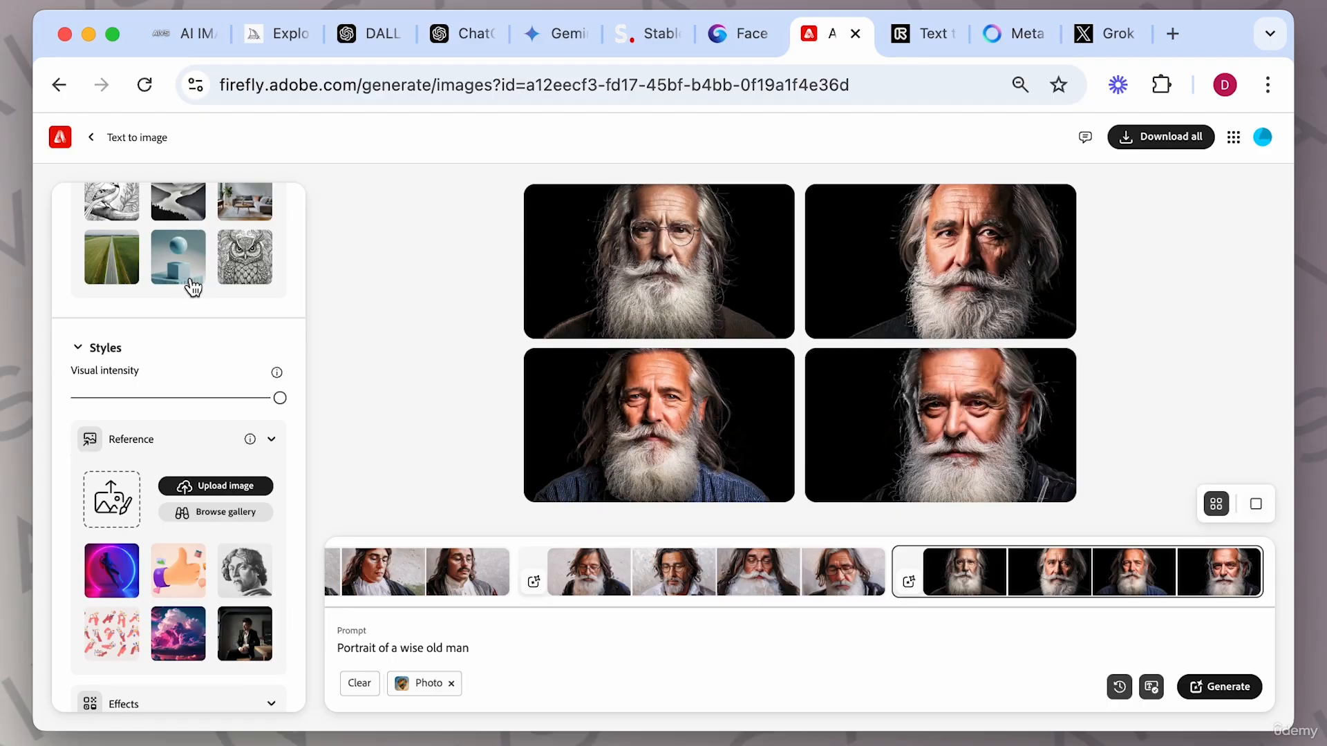
Set visual intensity to minimum and regenerate the portraits.
{"action": "left_click_drag", "start_coordinate": [90, 396], "coordinate": [60, 398]}
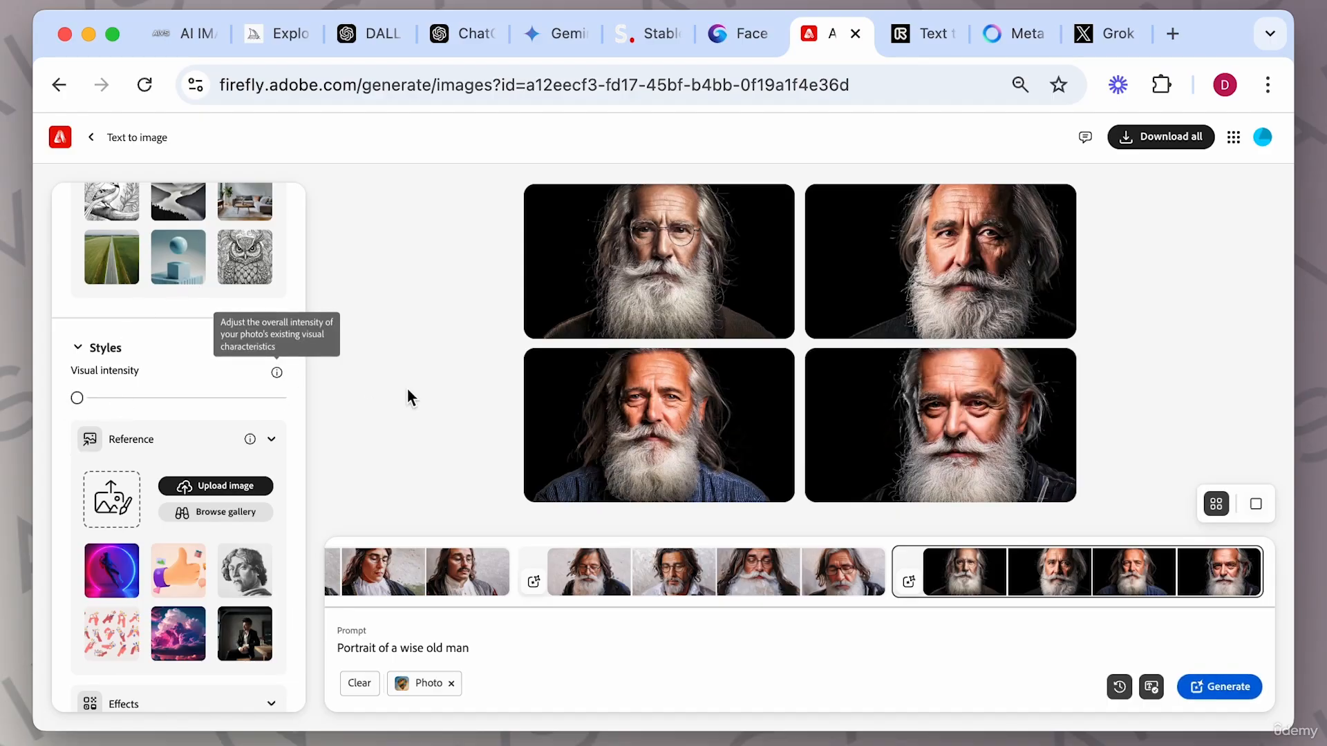
{"action": "scroll", "coordinate": [246, 379], "scroll_direction": "down", "scroll_amount": 2}
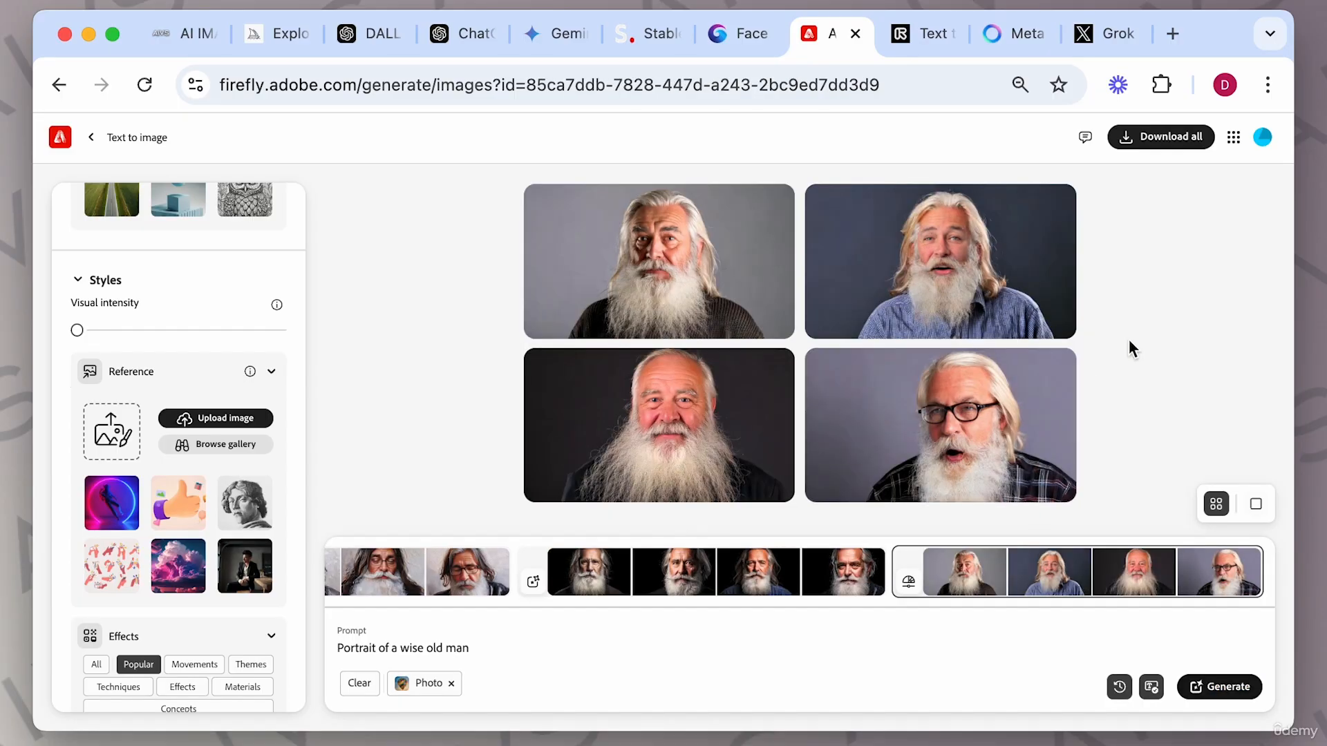
Switch between the last two result sets to compare them, then set visual intensity to the middle.
{"action": "left_click", "coordinate": [786, 575]}
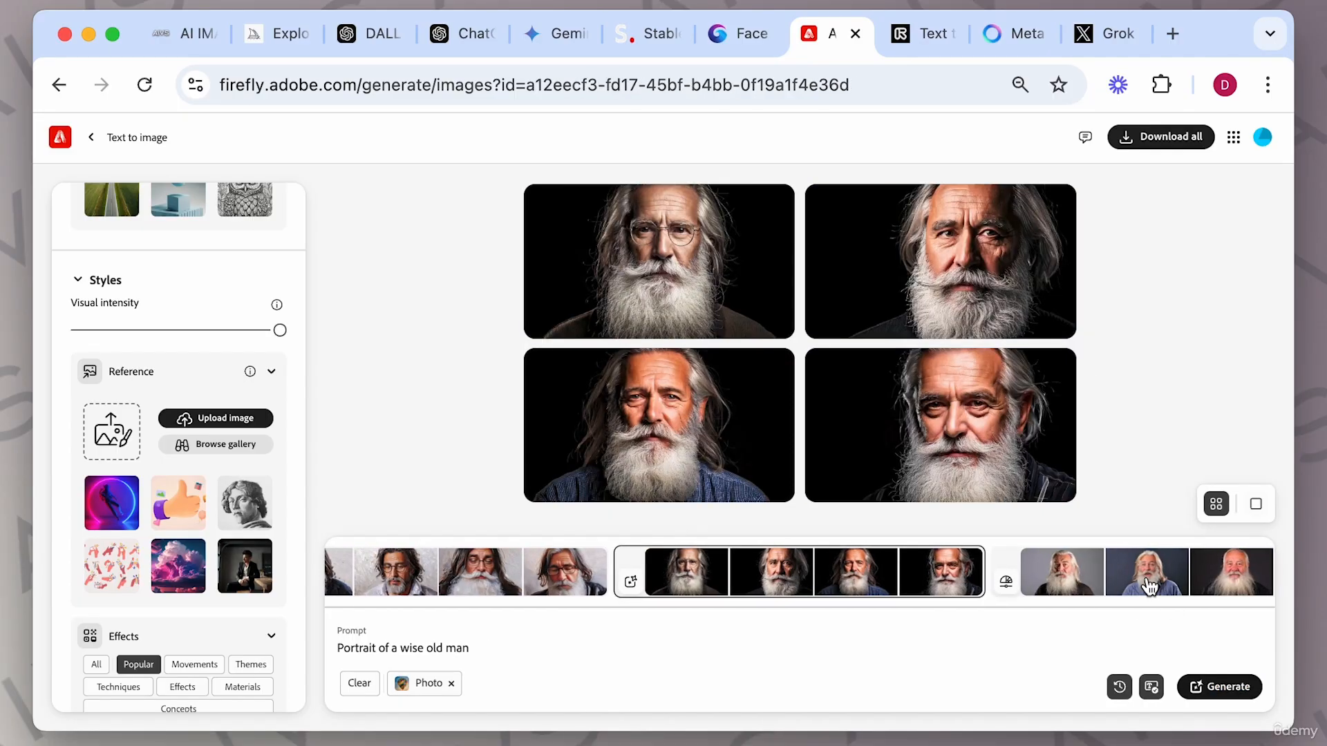
{"action": "left_click", "coordinate": [1150, 587]}
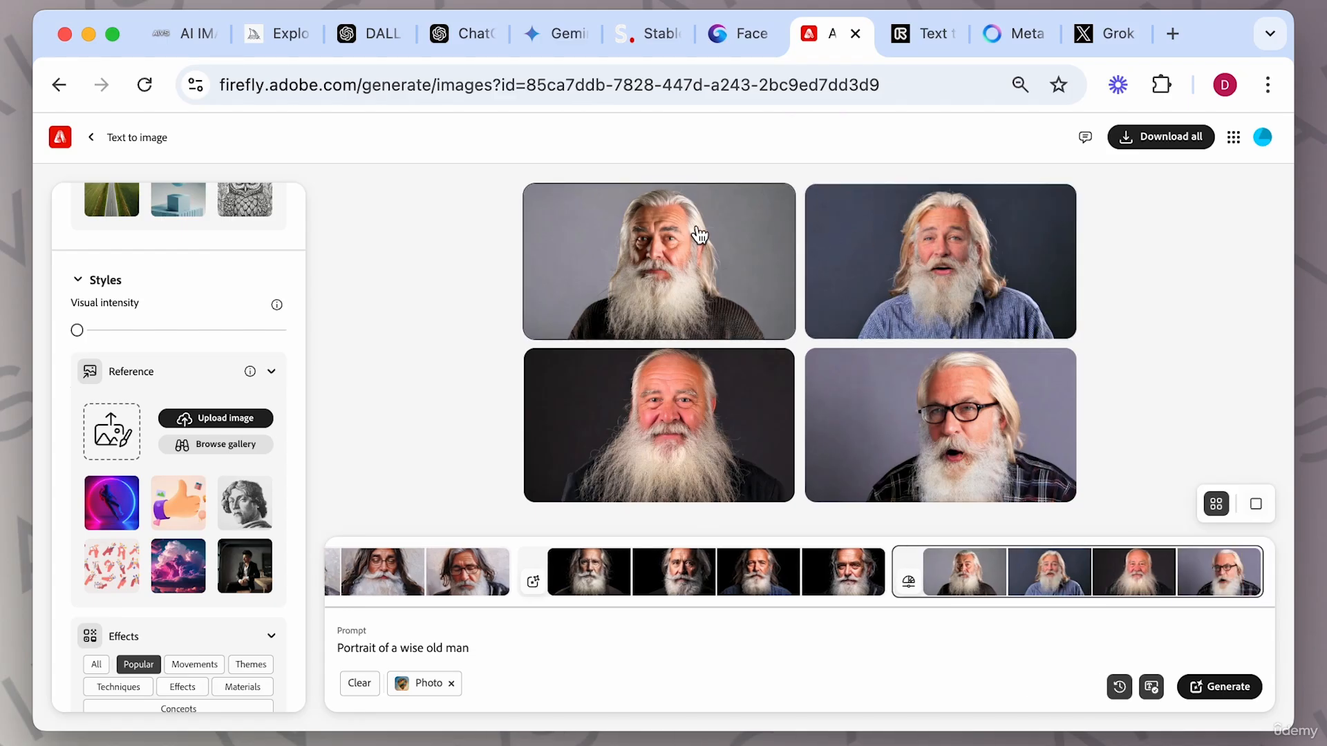
{"action": "left_click", "coordinate": [762, 574]}
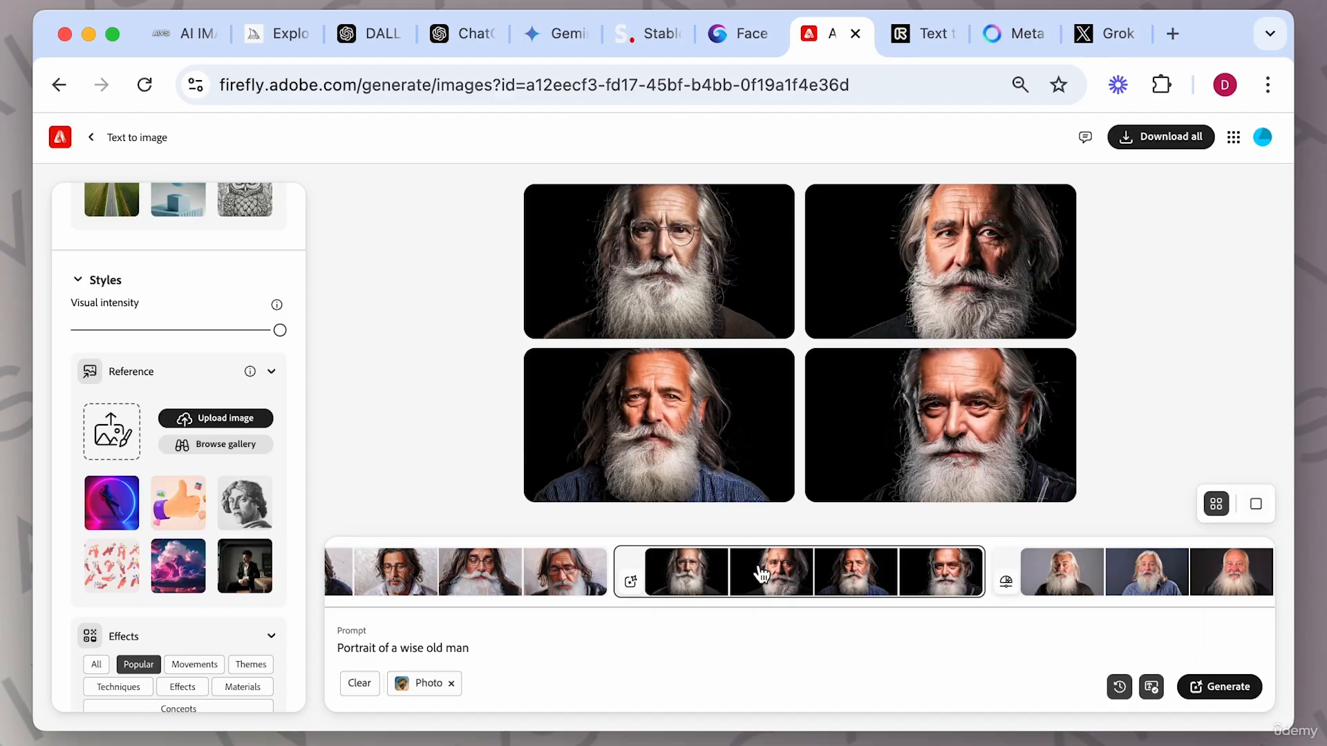
{"action": "left_click", "coordinate": [1114, 584]}
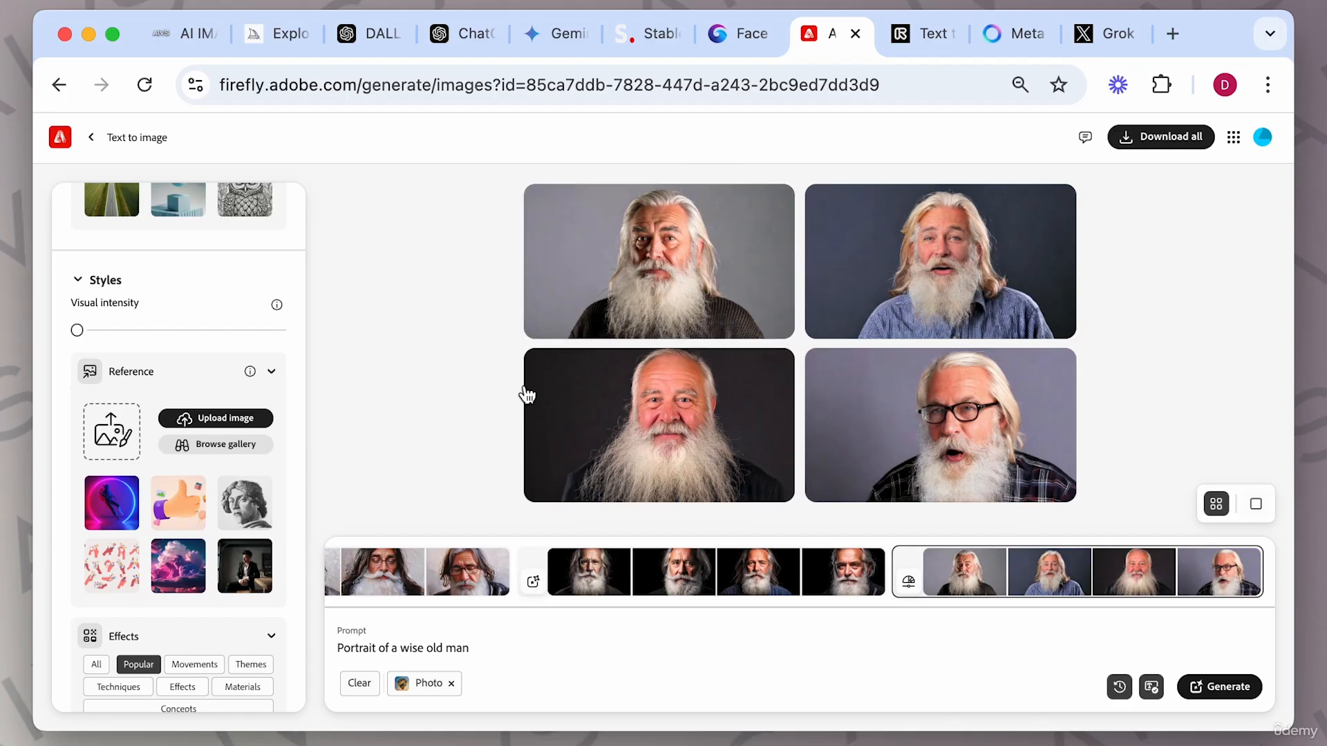
{"action": "left_click", "coordinate": [178, 331]}
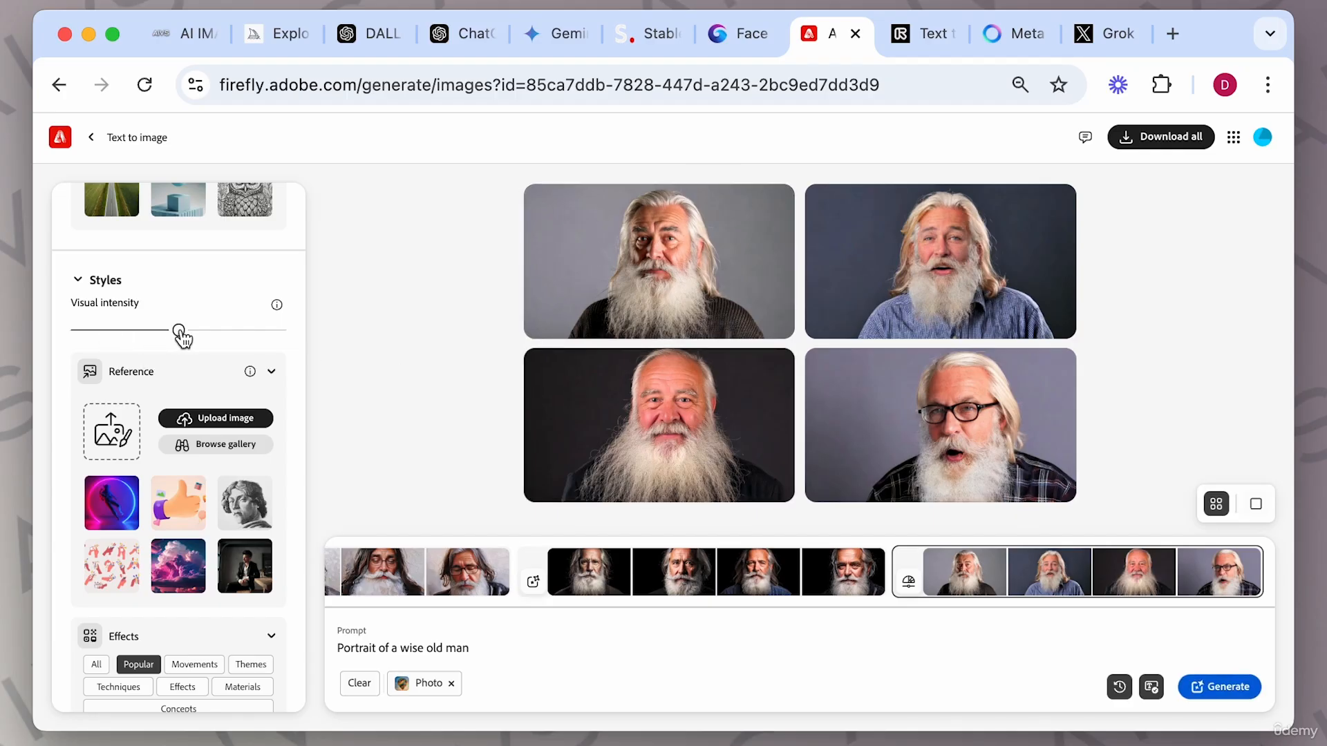
Show all effect categories and browse through the Movements, Techniques and Materials presets.
{"action": "scroll", "coordinate": [187, 369], "scroll_direction": "down", "scroll_amount": 1}
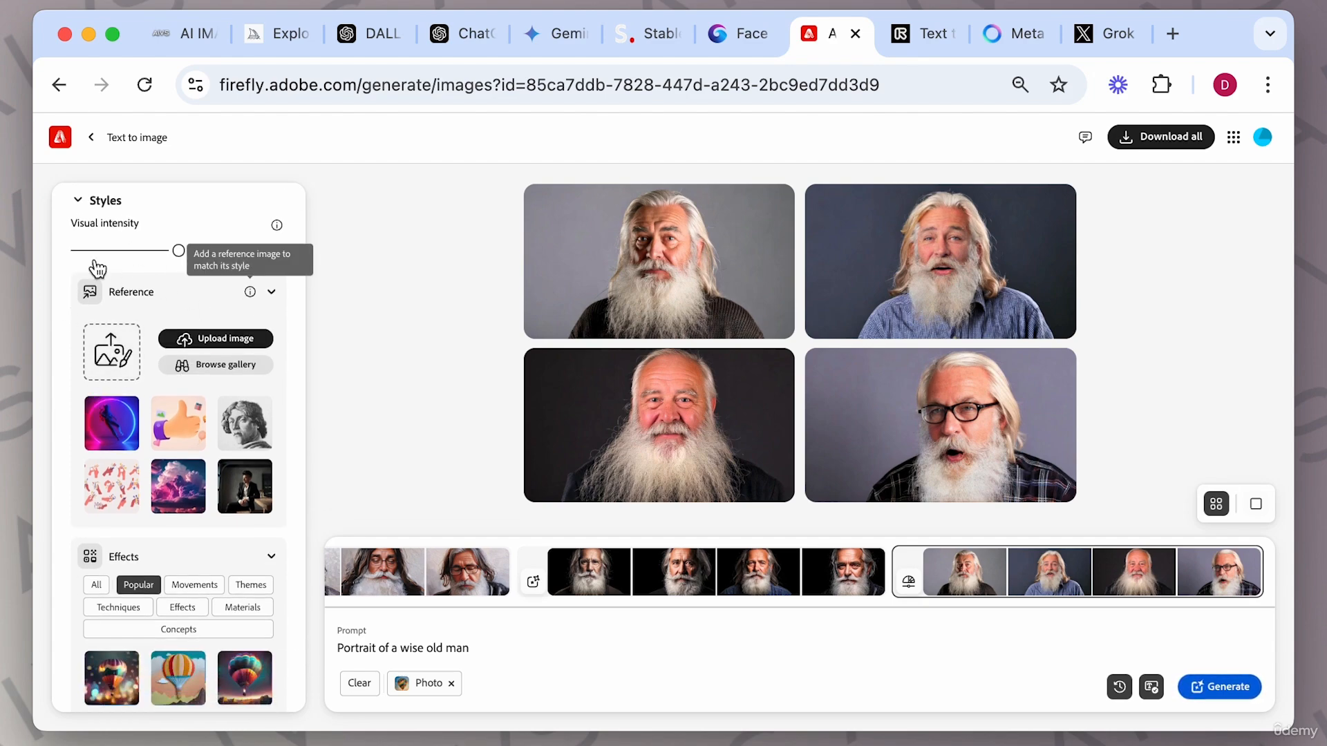
{"action": "scroll", "coordinate": [109, 386], "scroll_direction": "down", "scroll_amount": 2}
{"action": "scroll", "coordinate": [109, 388], "scroll_direction": "down", "scroll_amount": 1}
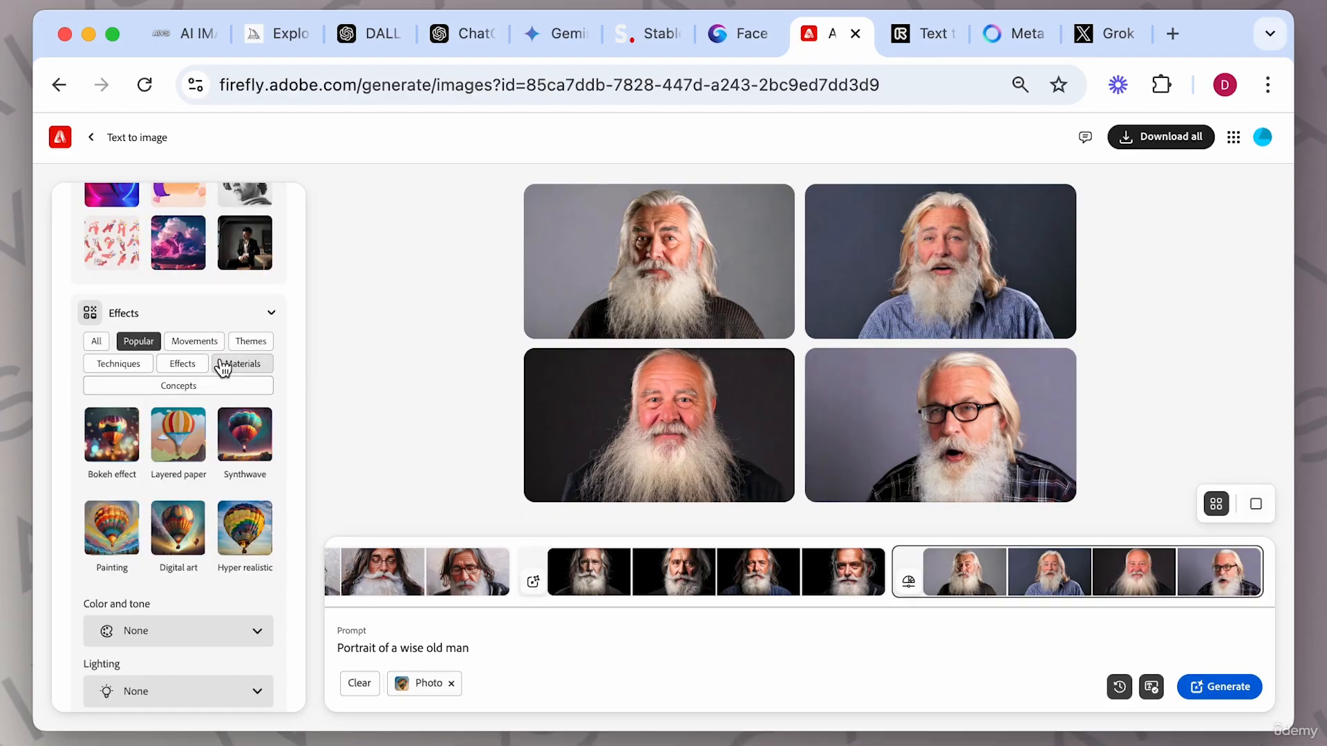
{"action": "left_click", "coordinate": [96, 341]}
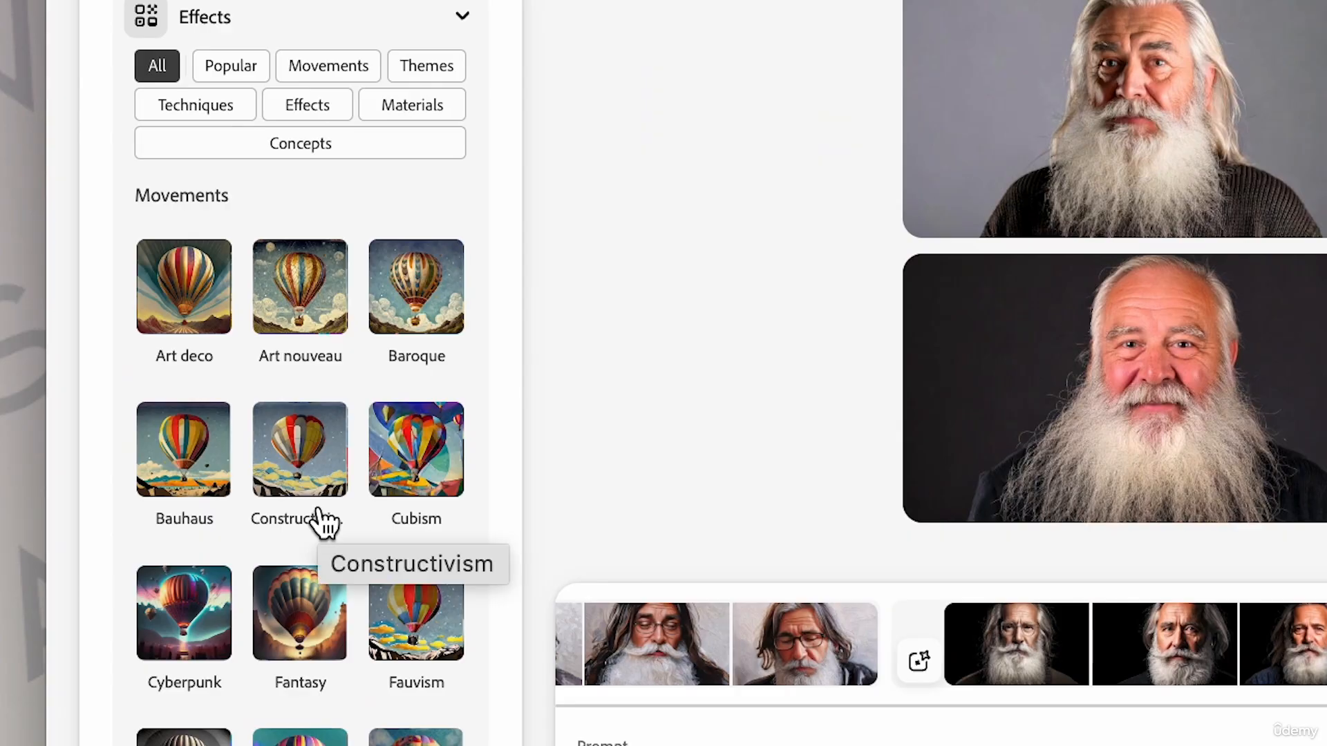
{"action": "scroll", "coordinate": [329, 524], "scroll_direction": "down", "scroll_amount": 4}
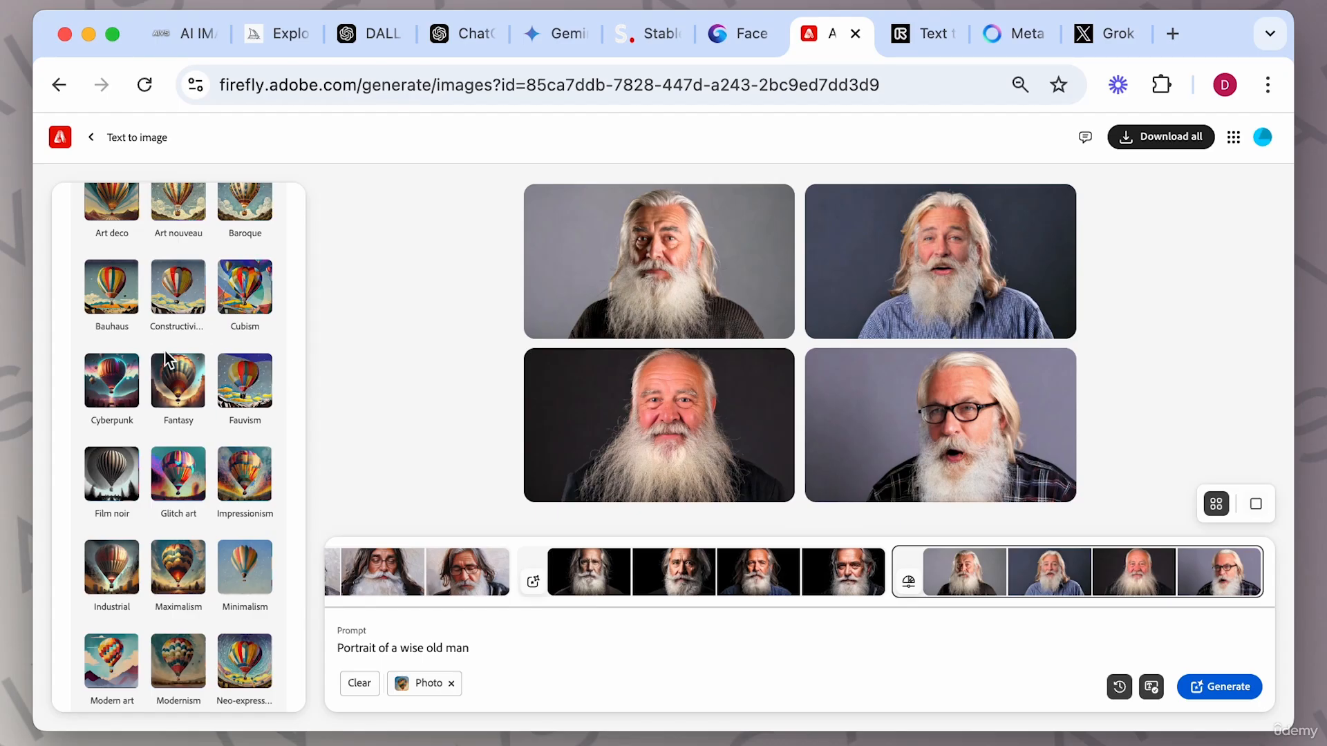
{"action": "scroll", "coordinate": [159, 329], "scroll_direction": "up", "scroll_amount": 1}
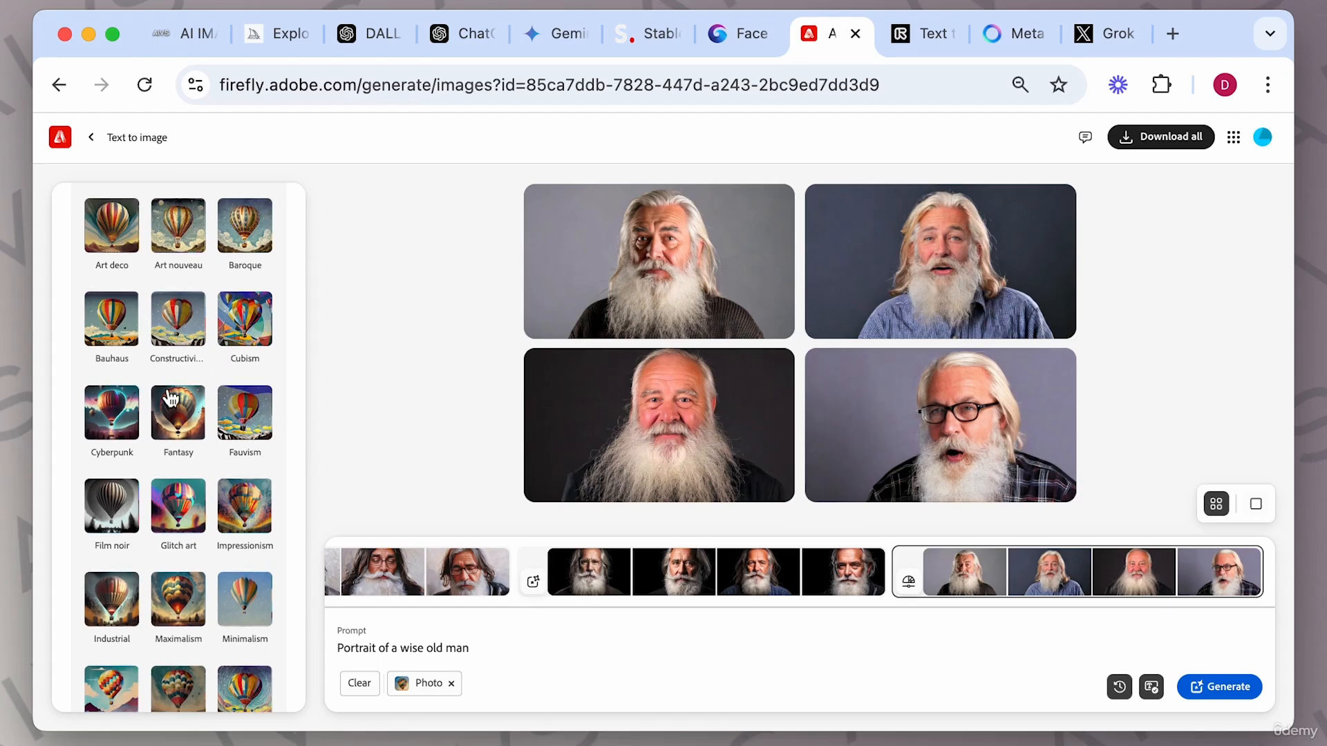
{"action": "scroll", "coordinate": [166, 400], "scroll_direction": "down", "scroll_amount": 2}
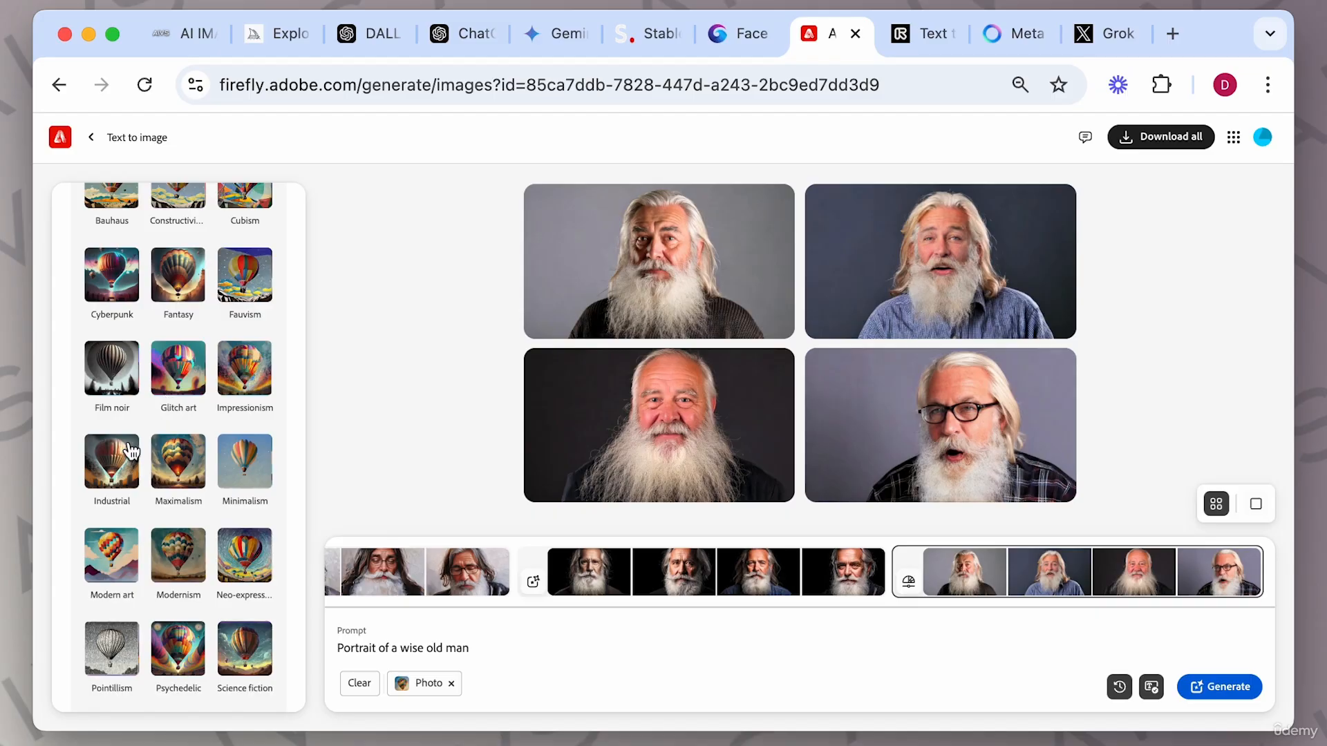
{"action": "scroll", "coordinate": [176, 508], "scroll_direction": "down", "scroll_amount": 2}
{"action": "scroll", "coordinate": [178, 510], "scroll_direction": "down", "scroll_amount": 8}
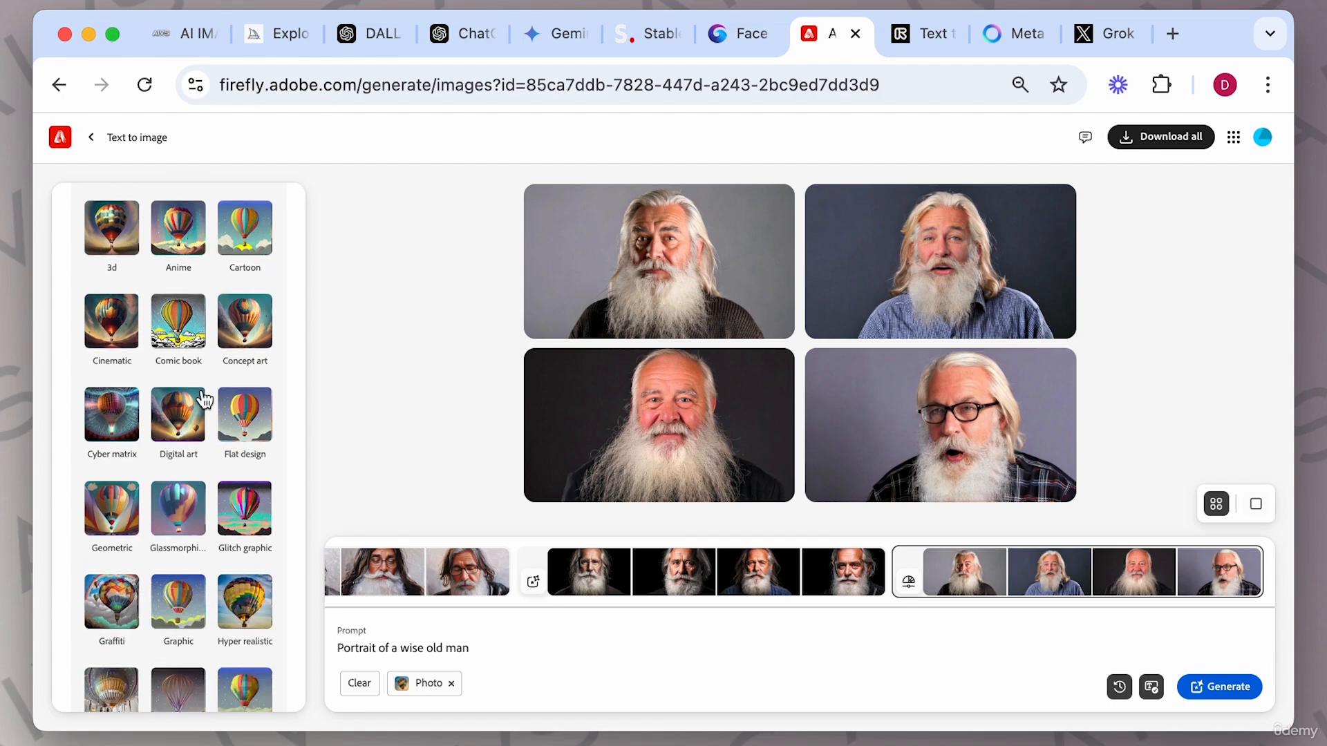
{"action": "scroll", "coordinate": [190, 496], "scroll_direction": "down", "scroll_amount": 7}
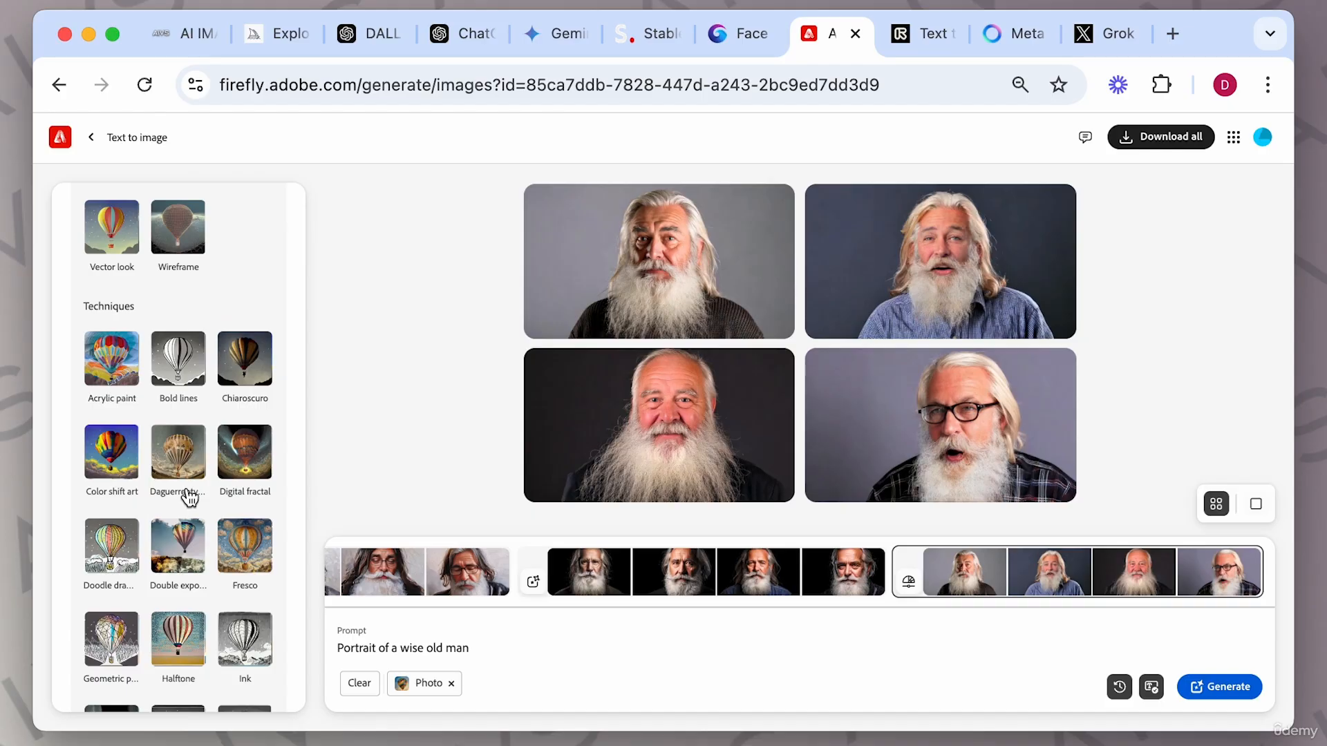
{"action": "scroll", "coordinate": [188, 497], "scroll_direction": "down", "scroll_amount": 10}
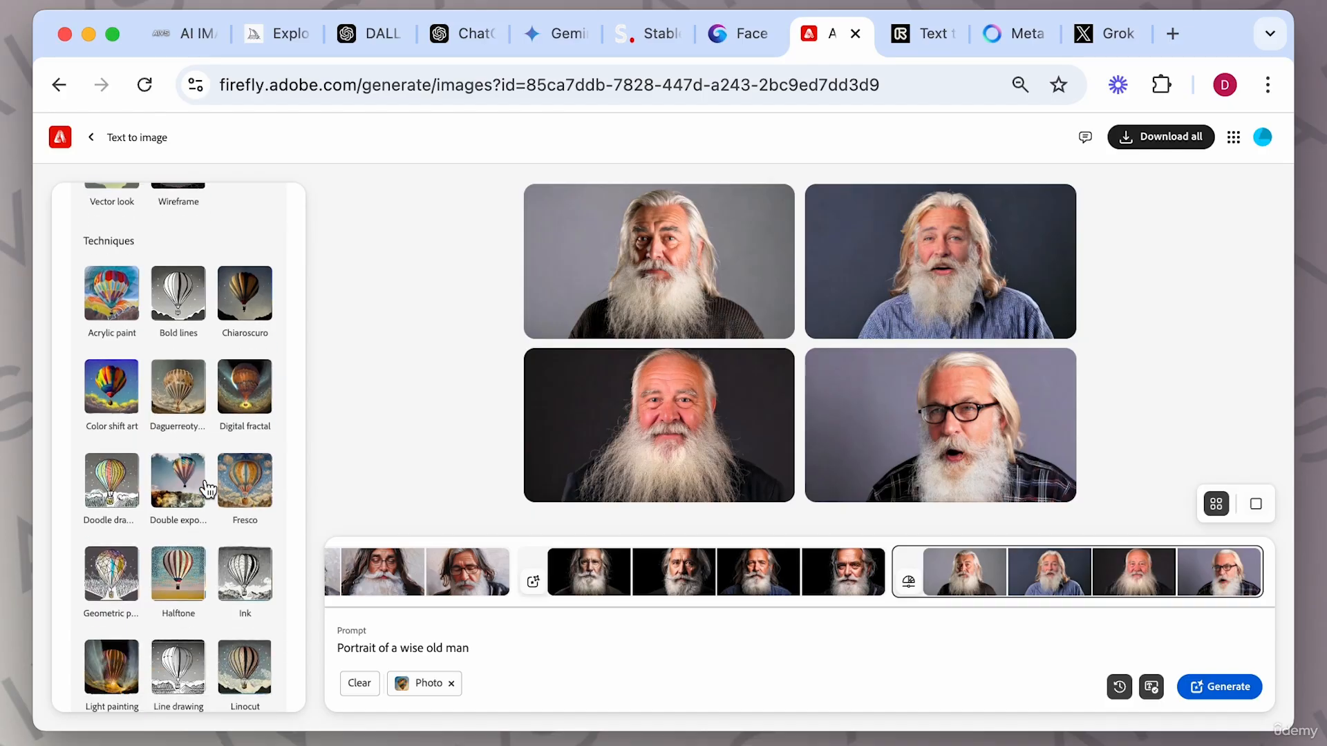
{"action": "scroll", "coordinate": [206, 488], "scroll_direction": "down", "scroll_amount": 10}
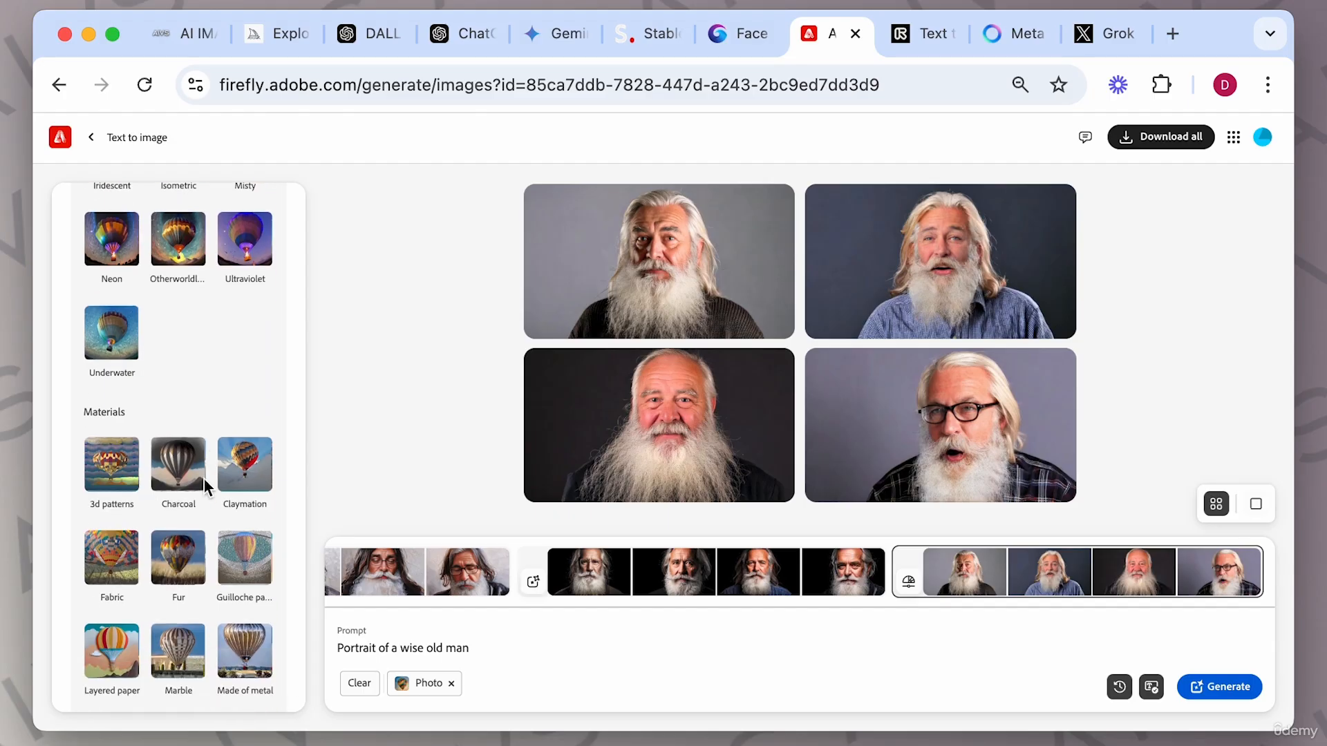
{"action": "scroll", "coordinate": [206, 489], "scroll_direction": "down", "scroll_amount": 5}
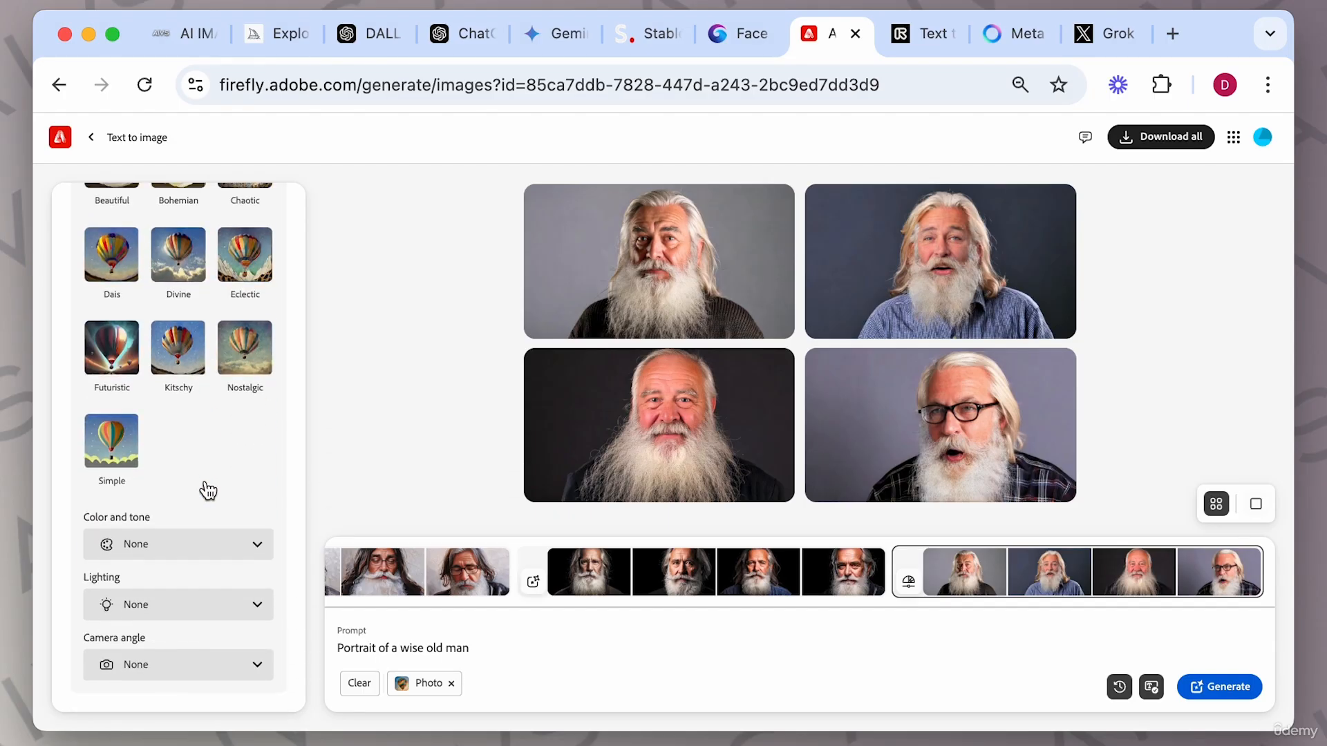
Apply the Graffiti effect to the wise old man prompt.
{"action": "scroll", "coordinate": [208, 490], "scroll_direction": "up", "scroll_amount": 15}
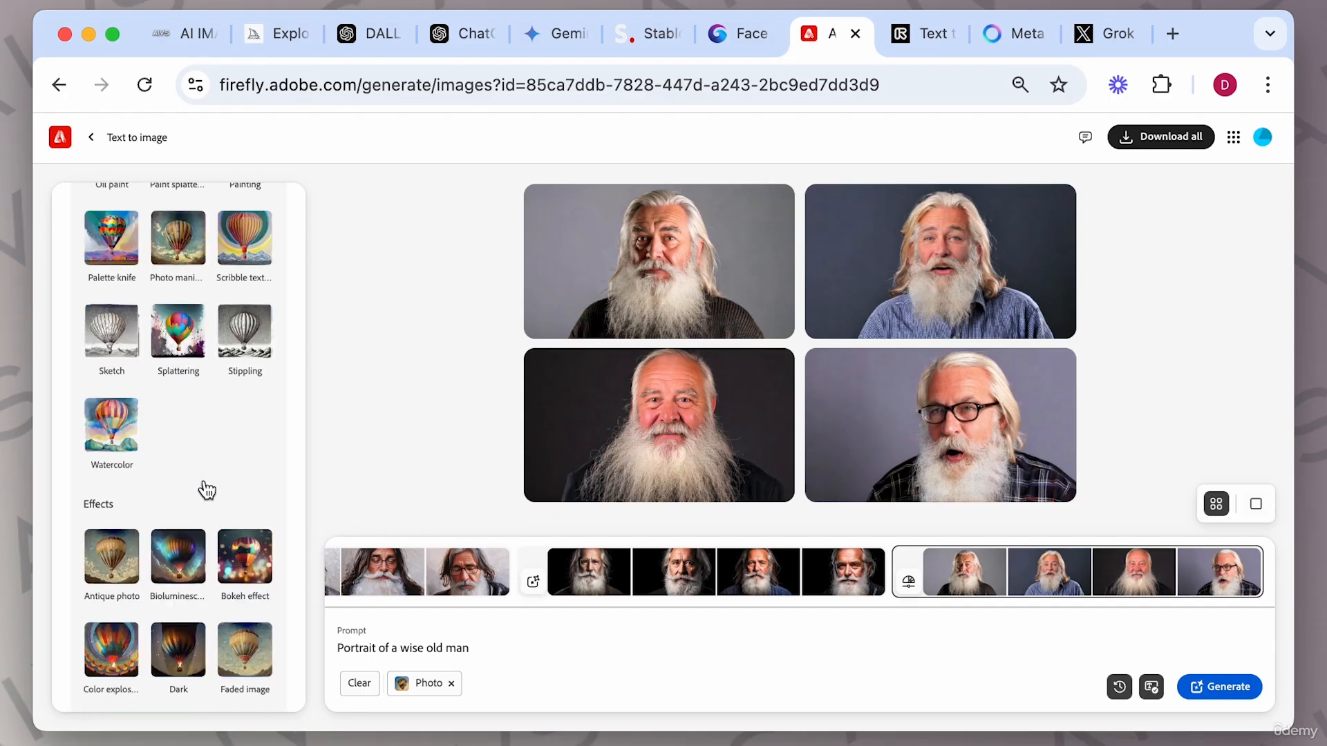
{"action": "scroll", "coordinate": [206, 489], "scroll_direction": "up", "scroll_amount": 8}
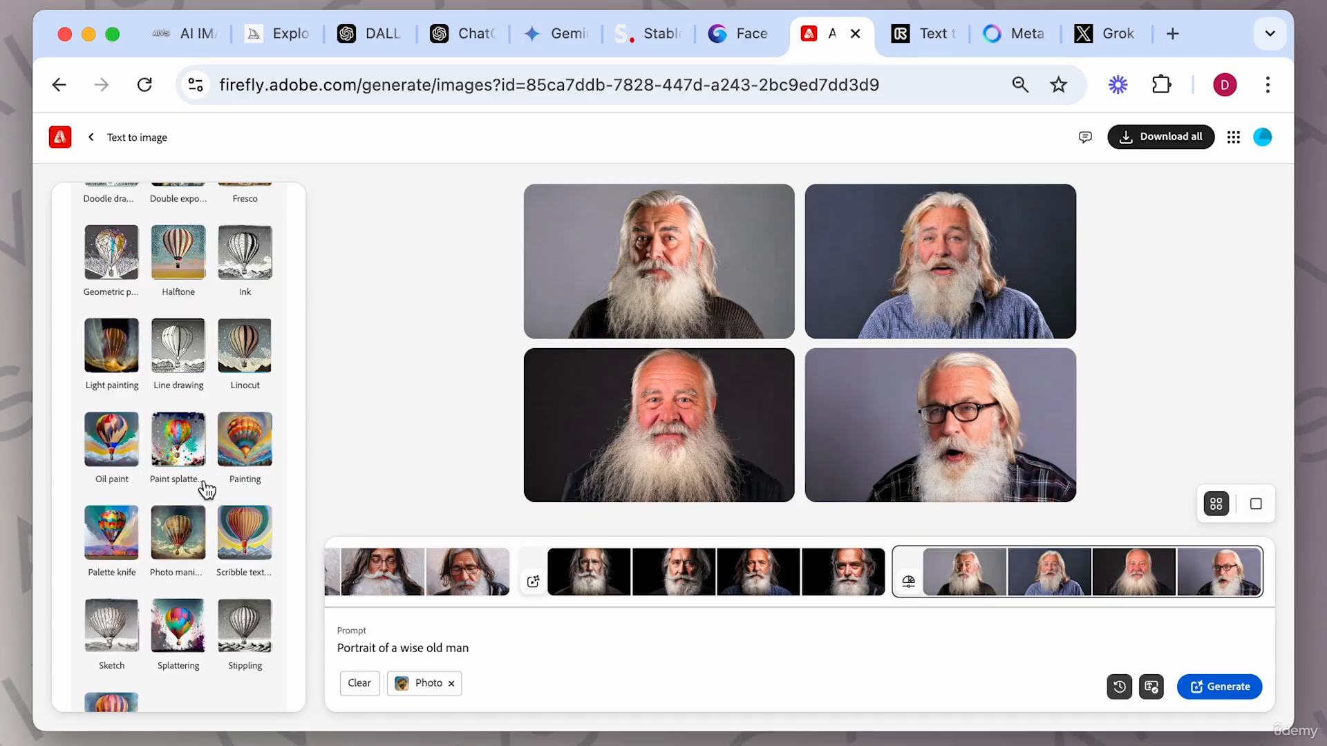
{"action": "scroll", "coordinate": [206, 489], "scroll_direction": "up", "scroll_amount": 10}
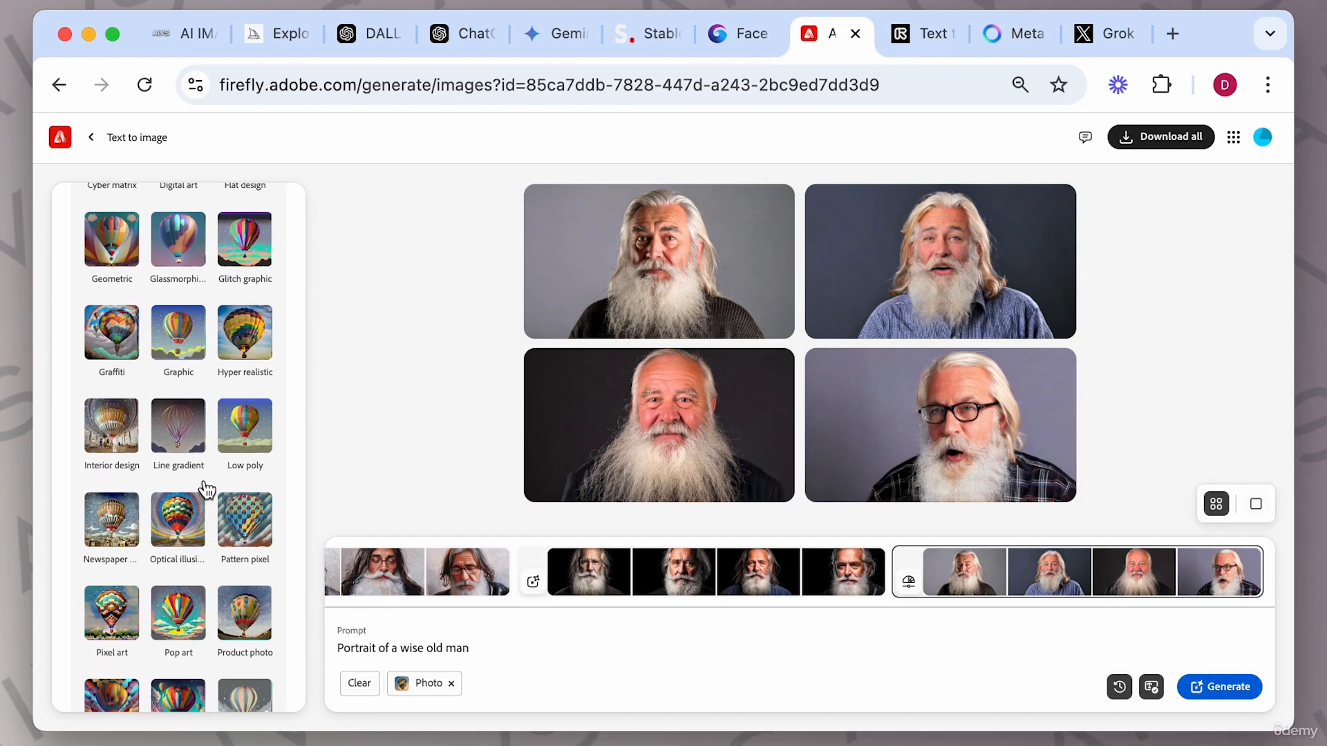
{"action": "left_click", "coordinate": [120, 446]}
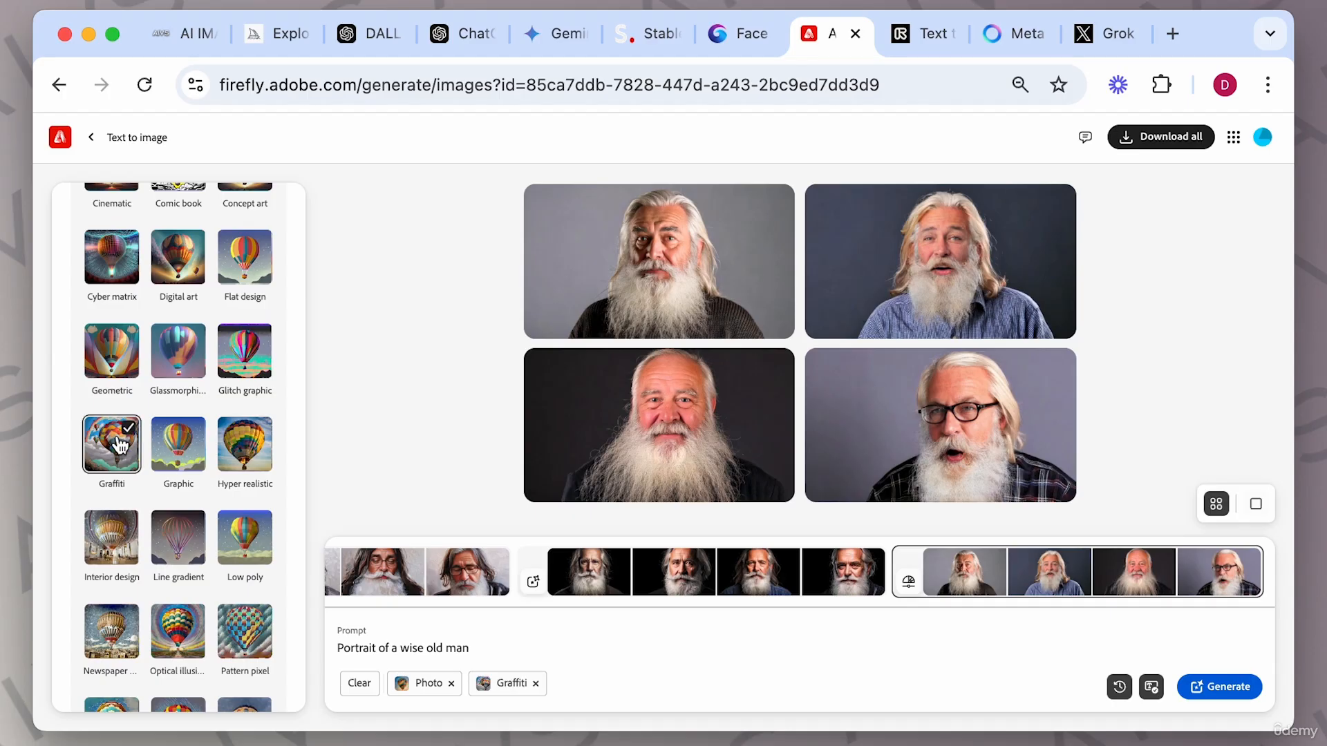
Switch the content type to Art and generate the portraits.
{"action": "scroll", "coordinate": [221, 342], "scroll_direction": "up", "scroll_amount": 15}
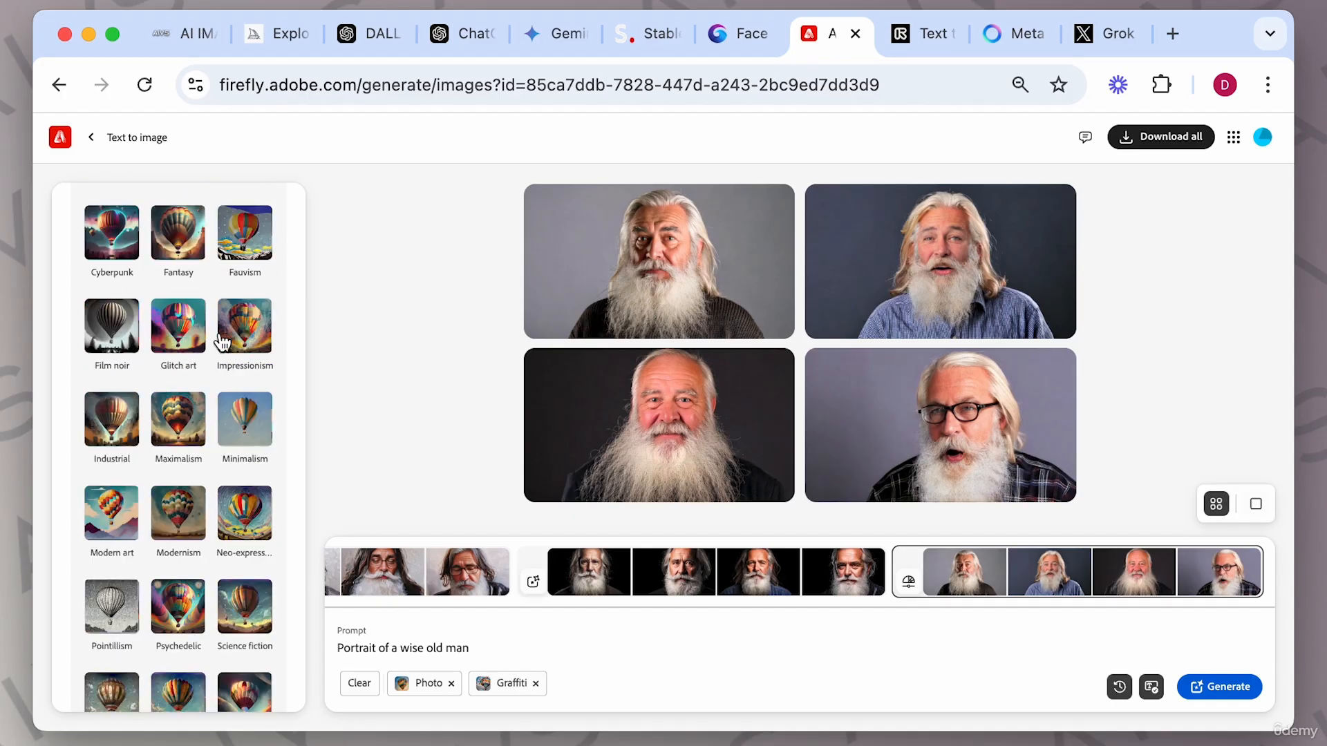
{"action": "scroll", "coordinate": [130, 349], "scroll_direction": "down", "scroll_amount": 1}
{"action": "left_click", "coordinate": [97, 389]}
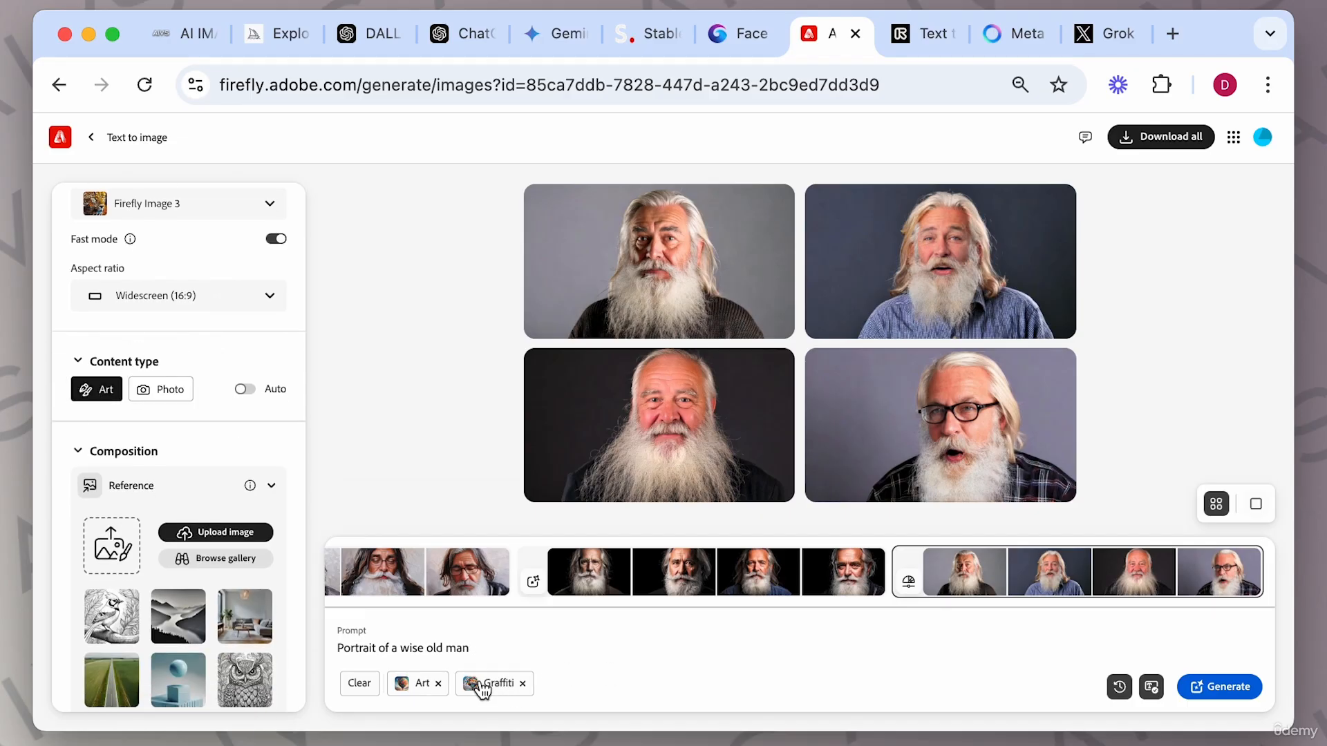
{"action": "left_click", "coordinate": [1221, 690]}
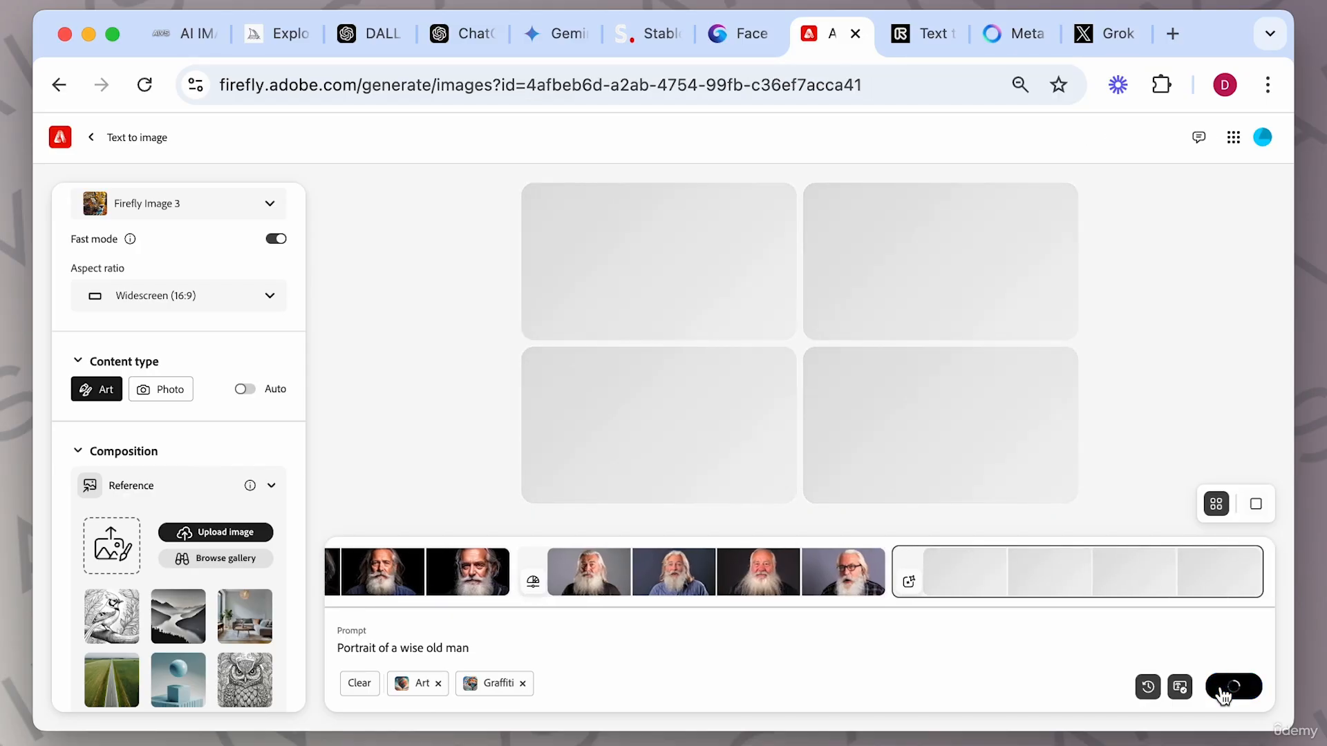
Open the graffiti portraits in the viewer, step through them, and close it.
{"action": "left_click", "coordinate": [760, 262]}
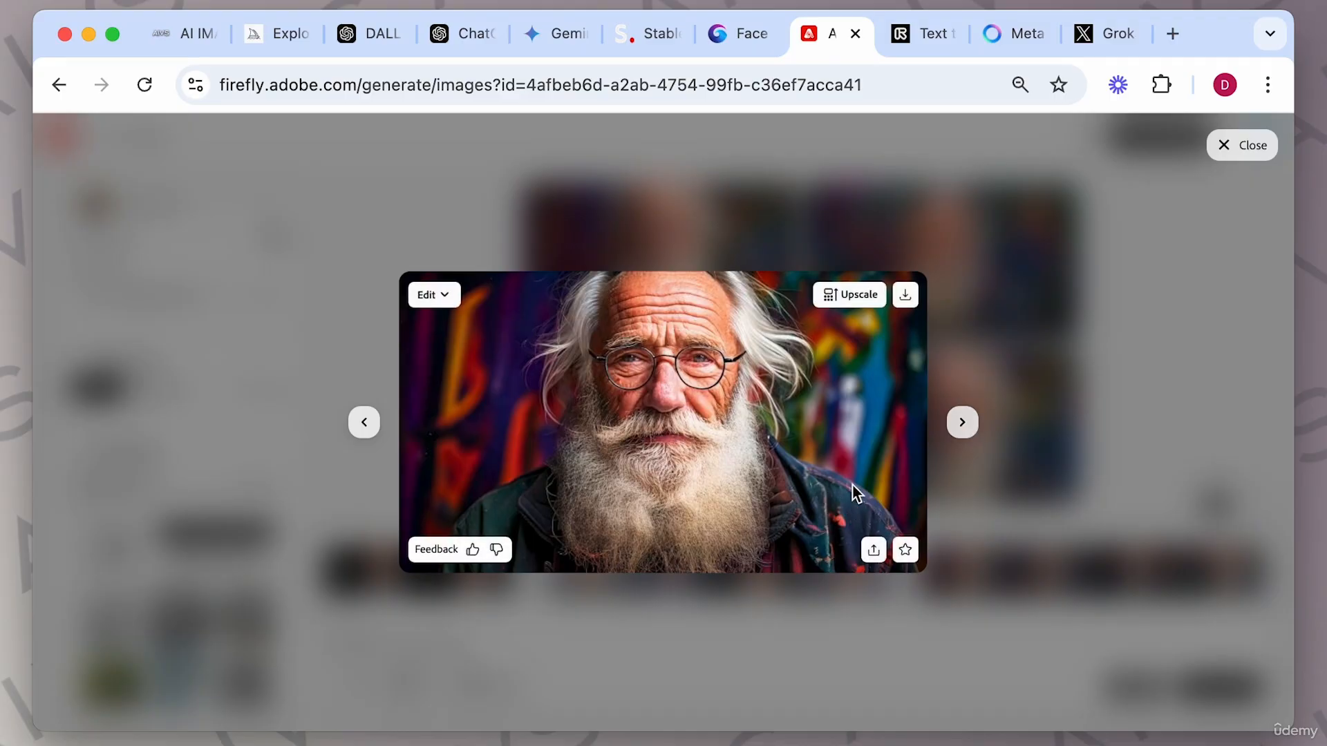
{"action": "left_click", "coordinate": [963, 422]}
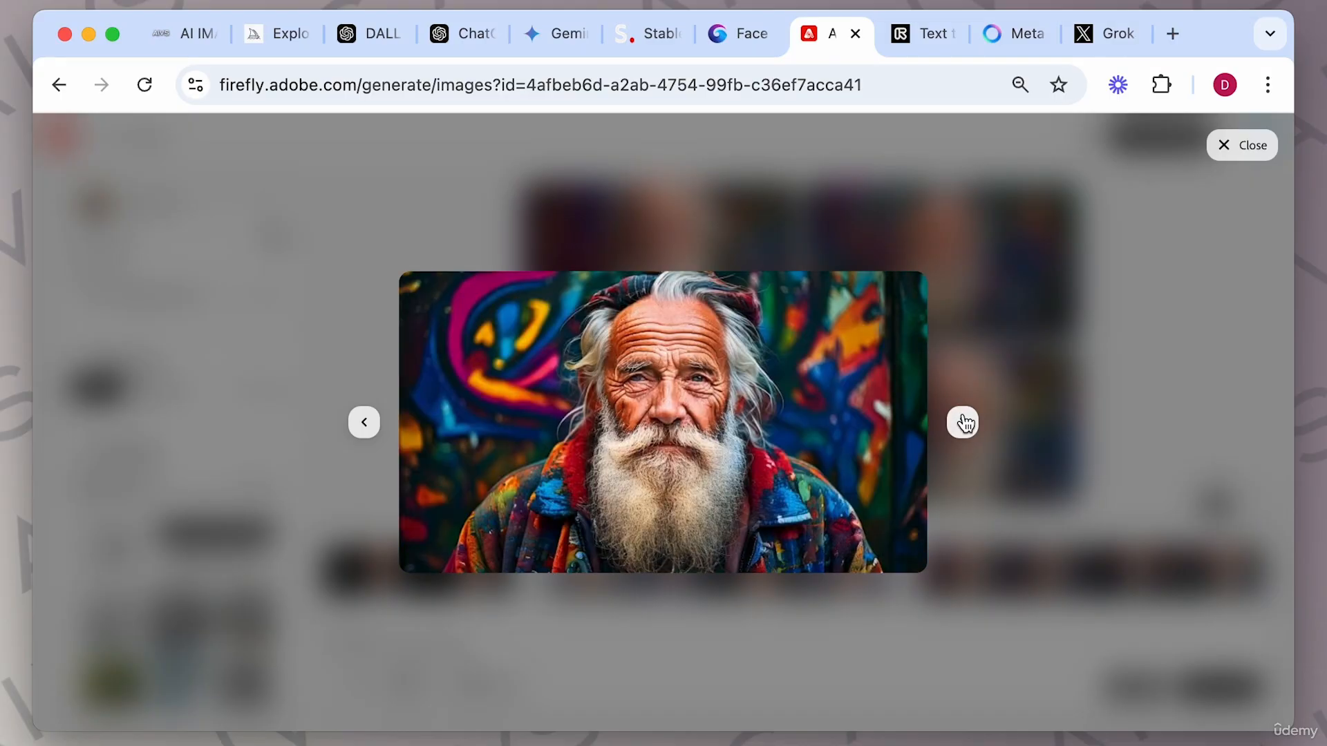
{"action": "left_click", "coordinate": [962, 423]}
{"action": "left_click", "coordinate": [962, 422]}
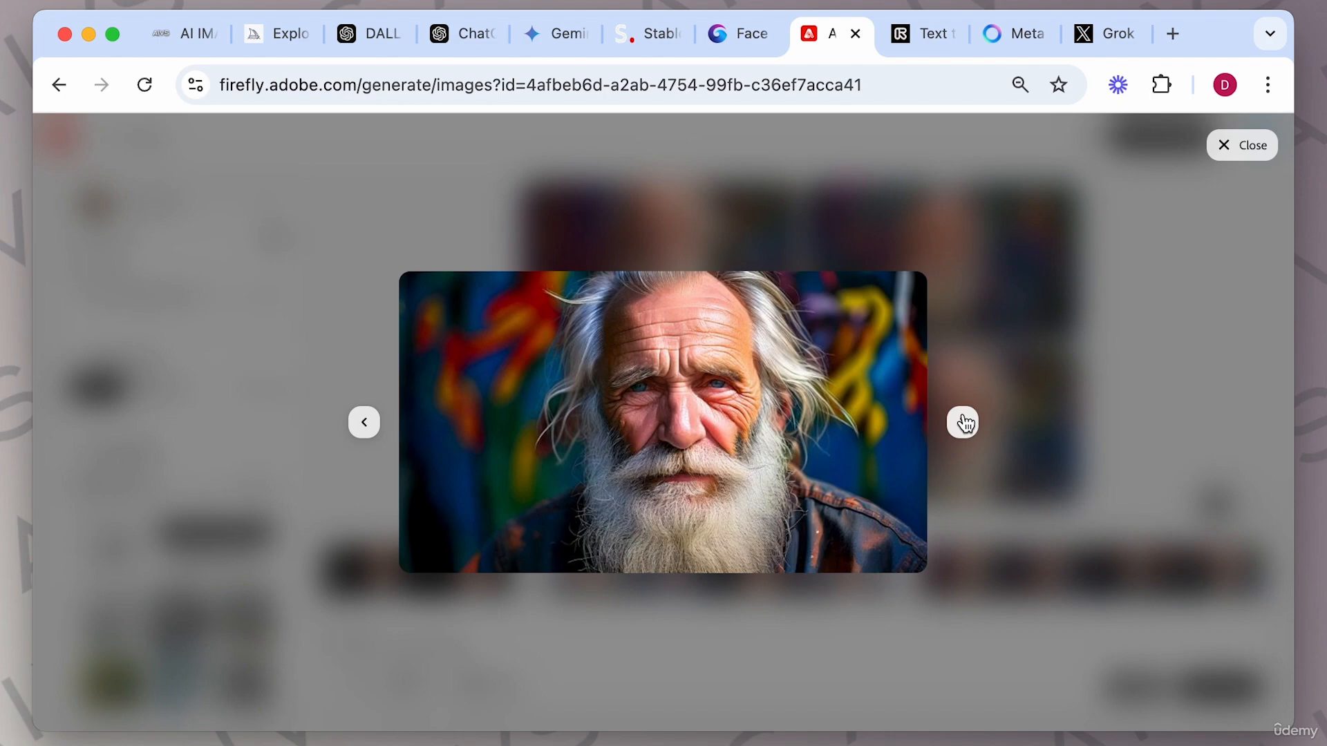
{"action": "left_click", "coordinate": [1079, 354]}
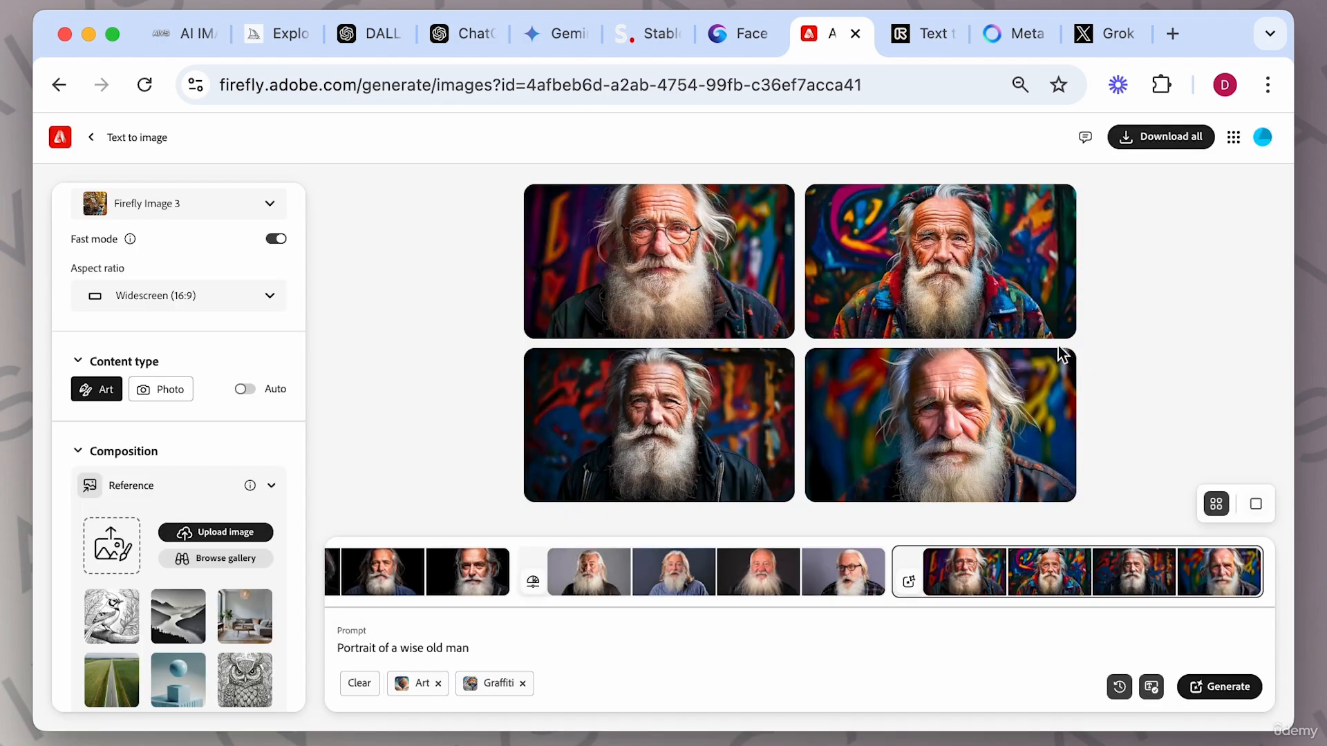
Remove the Art and Graffiti tags from the prompt.
{"action": "left_click", "coordinate": [438, 683]}
{"action": "left_click", "coordinate": [454, 684]}
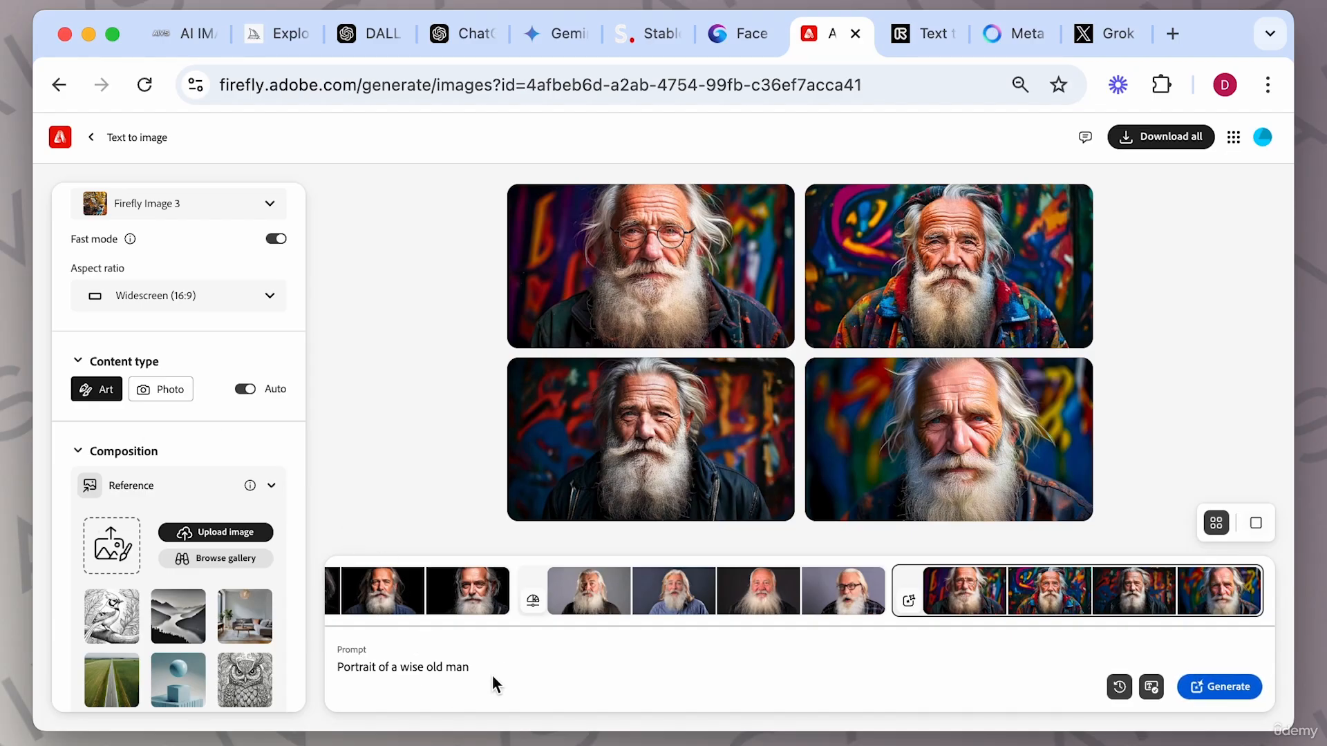
{"action": "left_click_drag", "start_coordinate": [491, 672], "coordinate": [344, 663]}
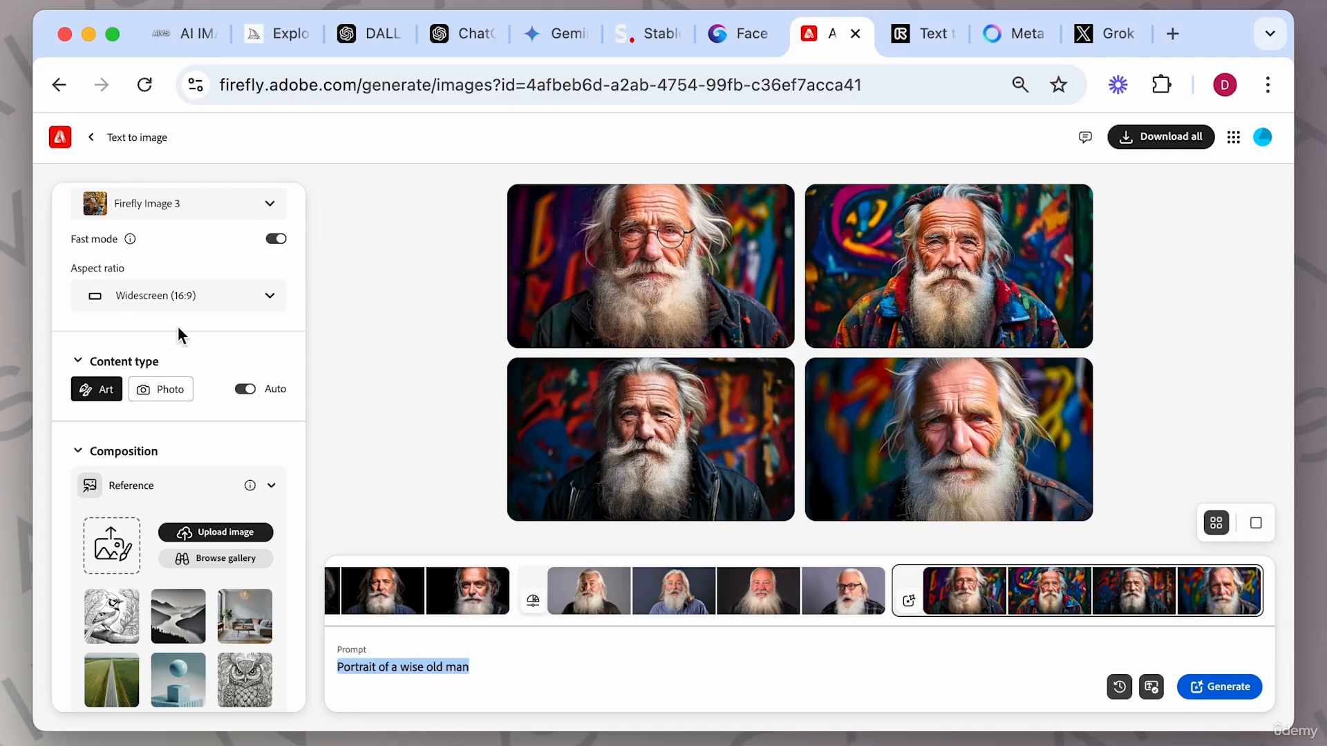
Show the Popular effects and apply the Bokeh effect.
{"action": "scroll", "coordinate": [176, 564], "scroll_direction": "down", "scroll_amount": 4}
{"action": "scroll", "coordinate": [178, 565], "scroll_direction": "down", "scroll_amount": 8}
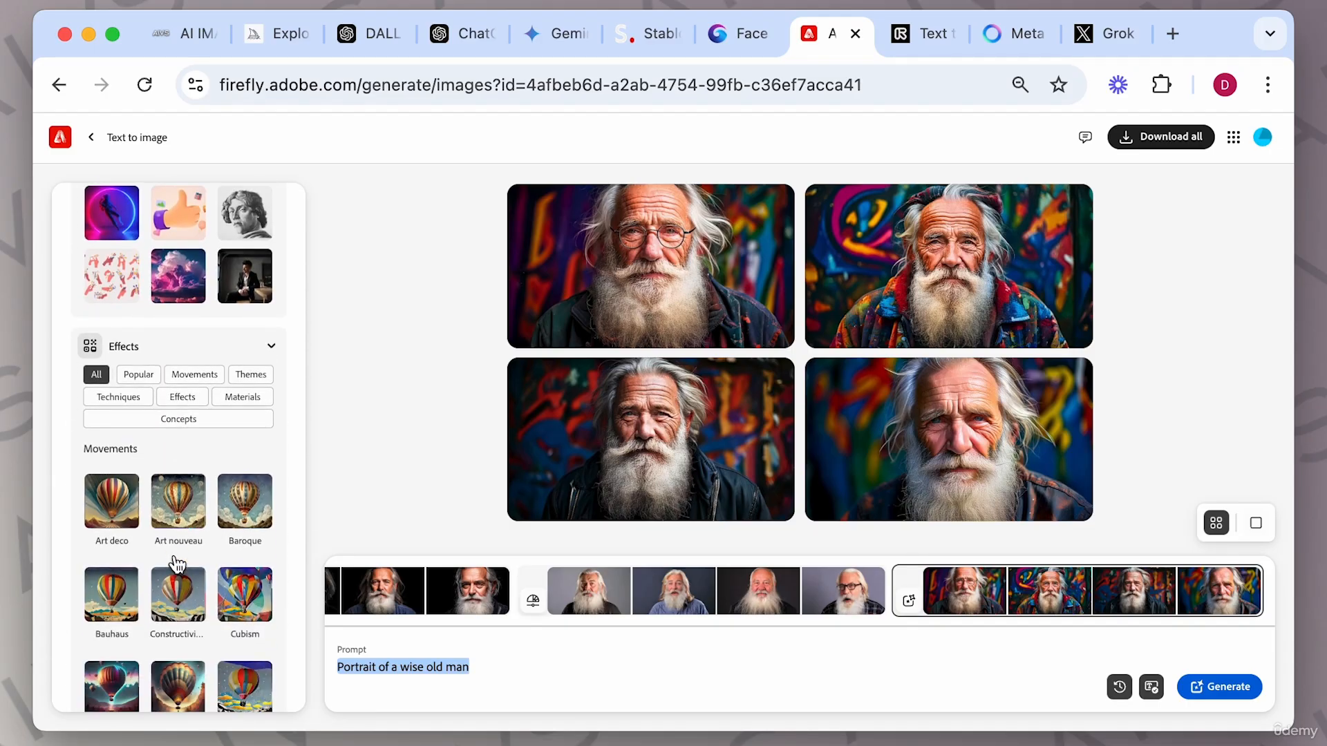
{"action": "left_click", "coordinate": [200, 419]}
{"action": "scroll", "coordinate": [217, 438], "scroll_direction": "down", "scroll_amount": 3}
{"action": "scroll", "coordinate": [216, 443], "scroll_direction": "up", "scroll_amount": 4}
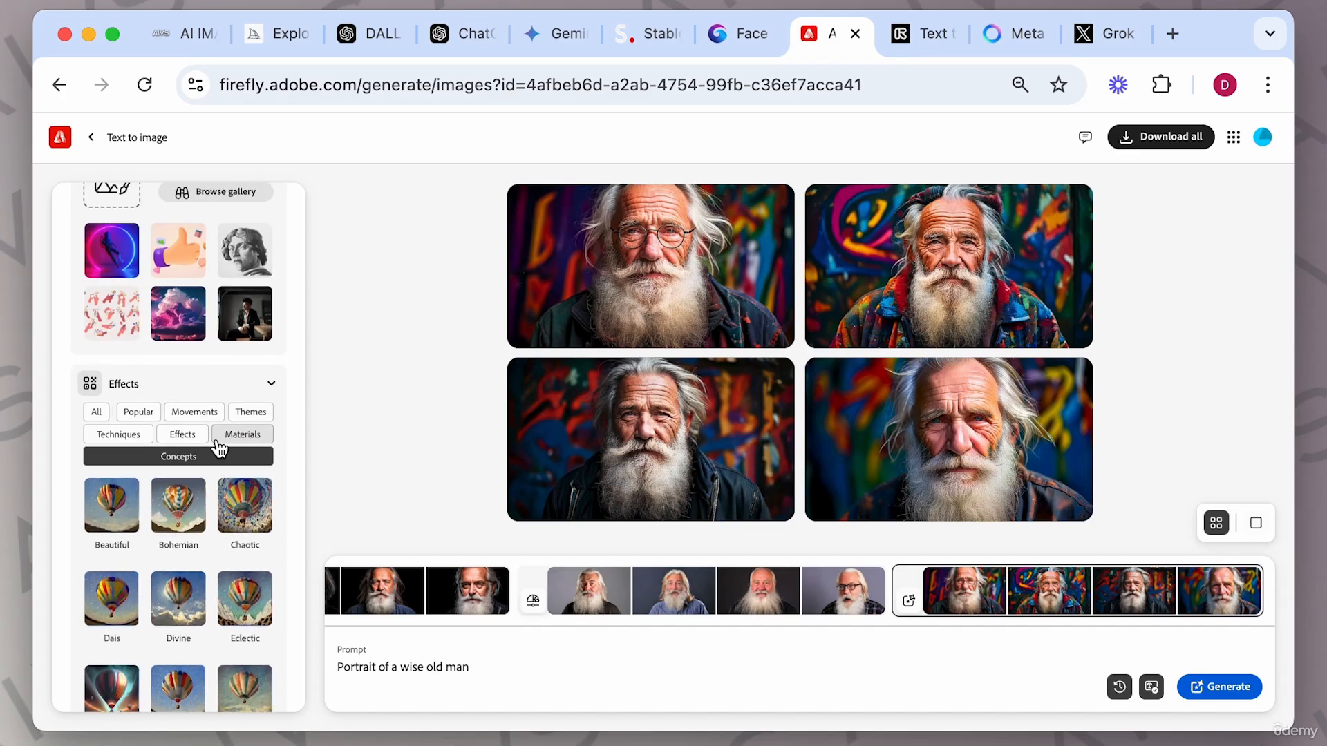
{"action": "left_click", "coordinate": [139, 413]}
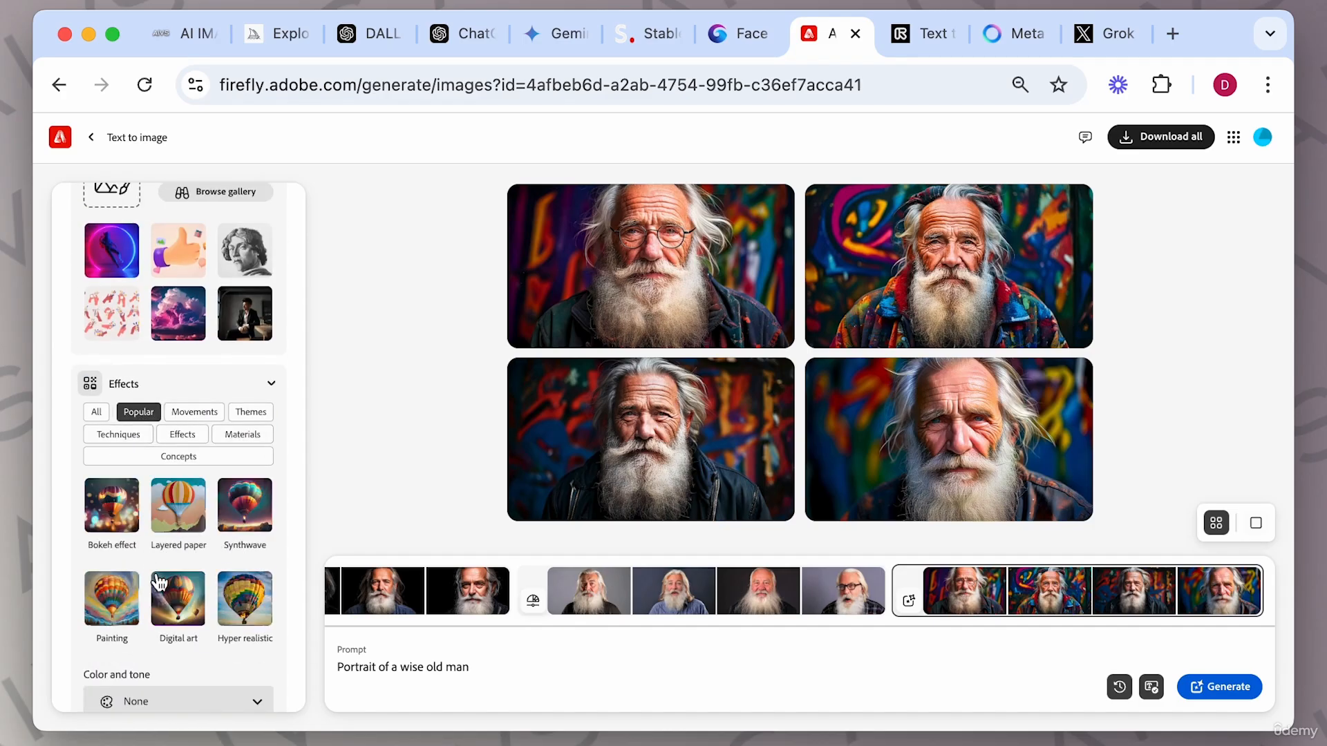
{"action": "left_click", "coordinate": [122, 529]}
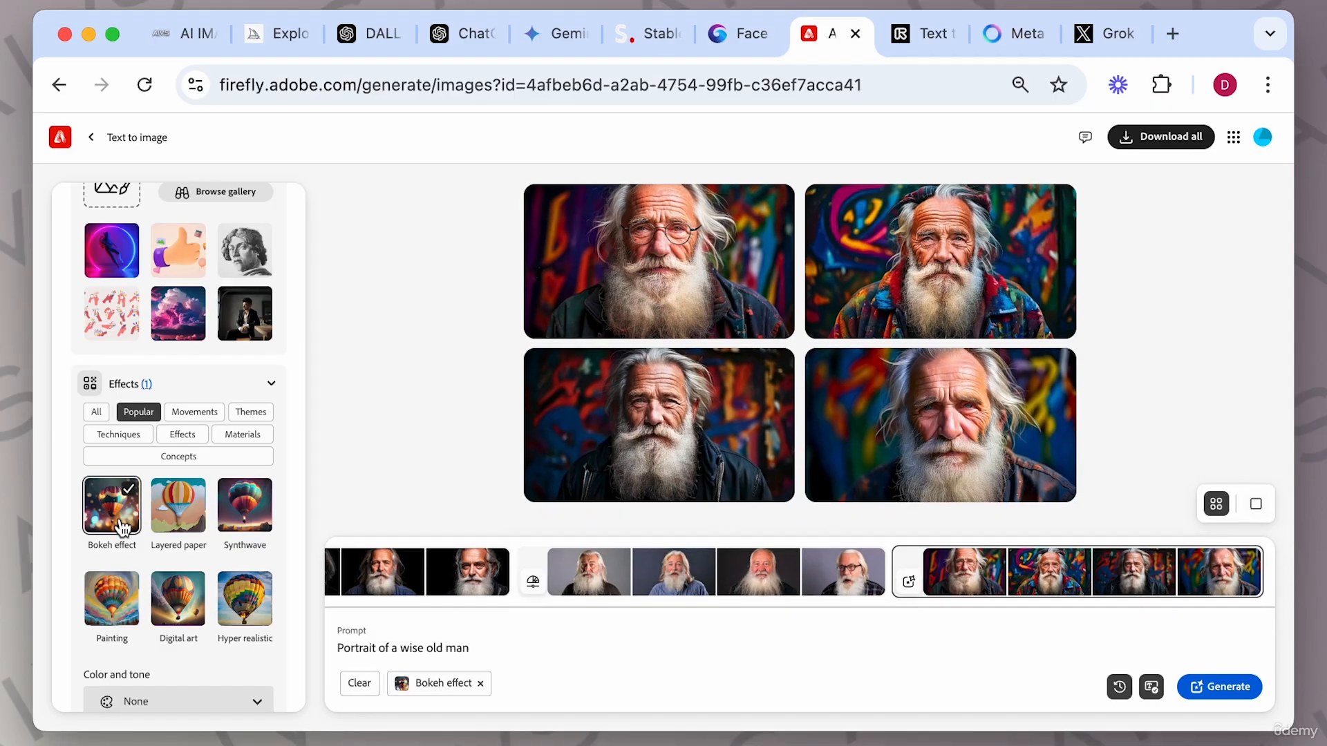
Set colour and tone to Golden and lighting to Long-time exposure.
{"action": "scroll", "coordinate": [213, 557], "scroll_direction": "down", "scroll_amount": 3}
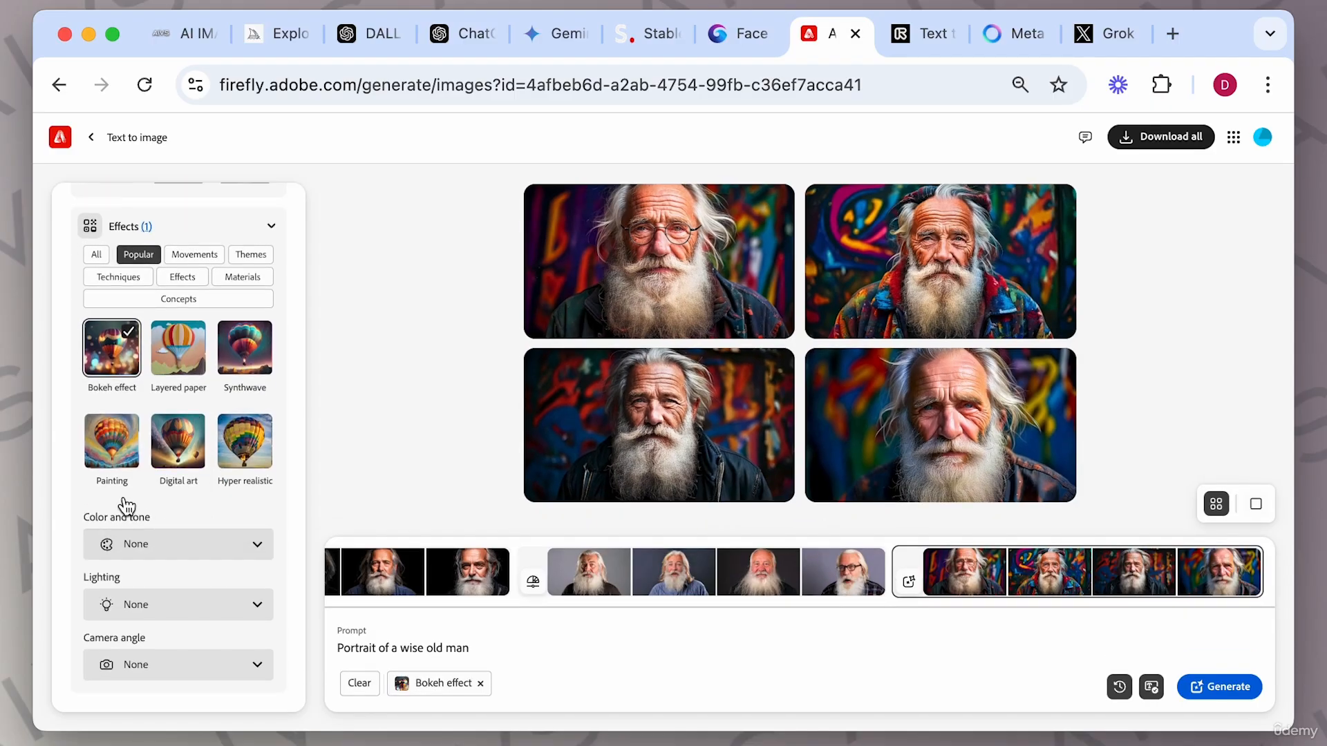
{"action": "left_click", "coordinate": [256, 550]}
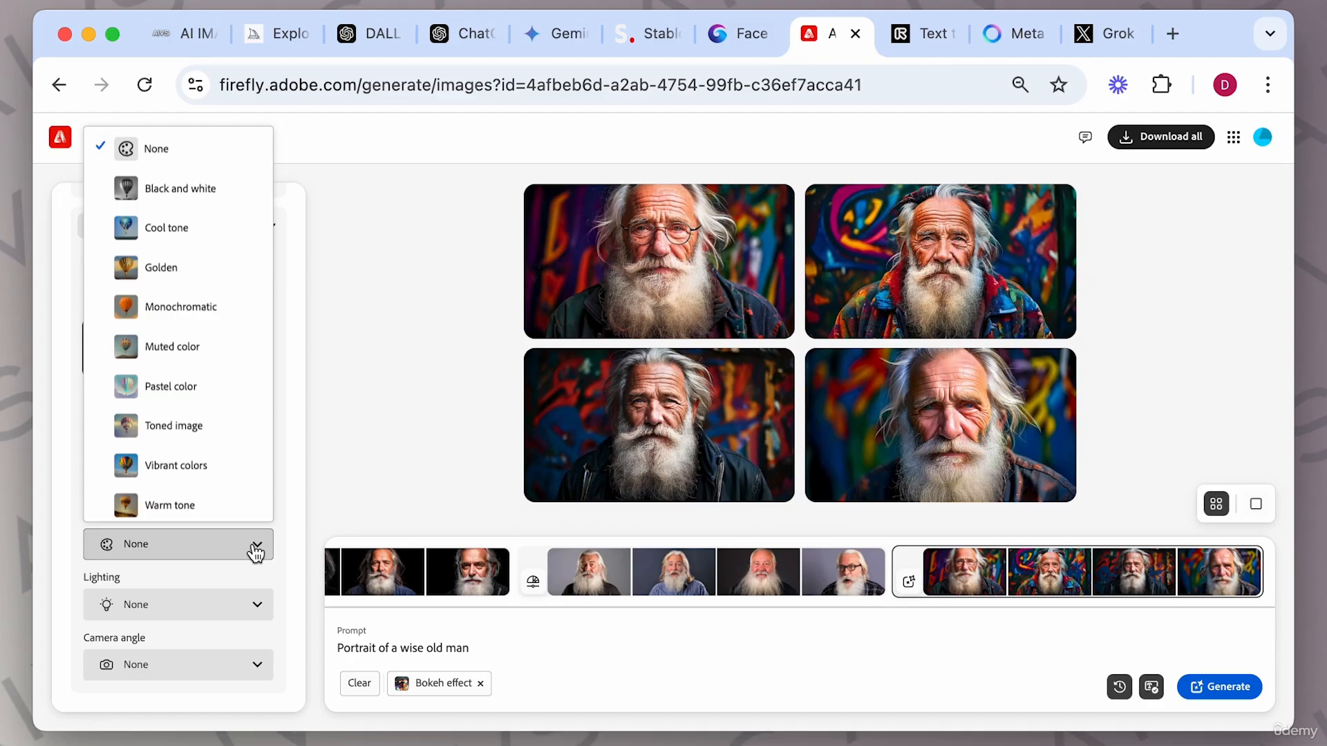
{"action": "left_click", "coordinate": [206, 280]}
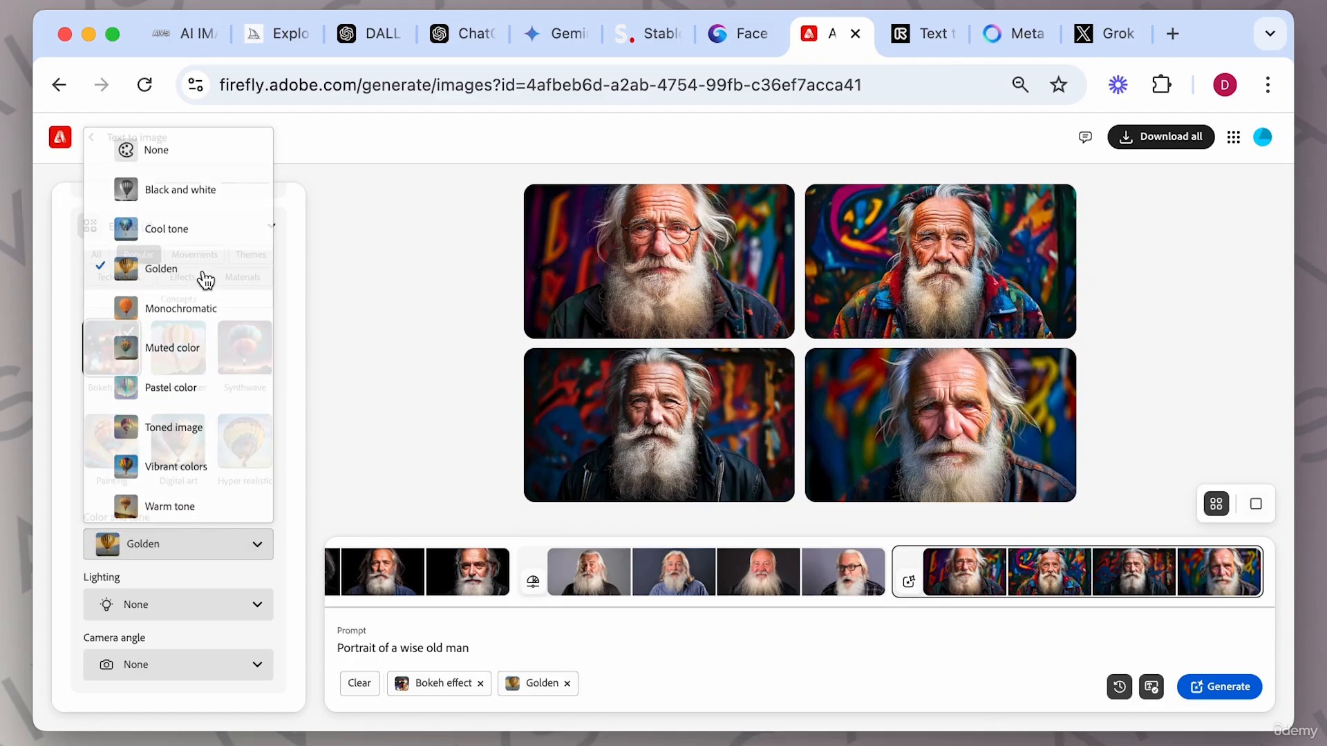
{"action": "left_click", "coordinate": [250, 607]}
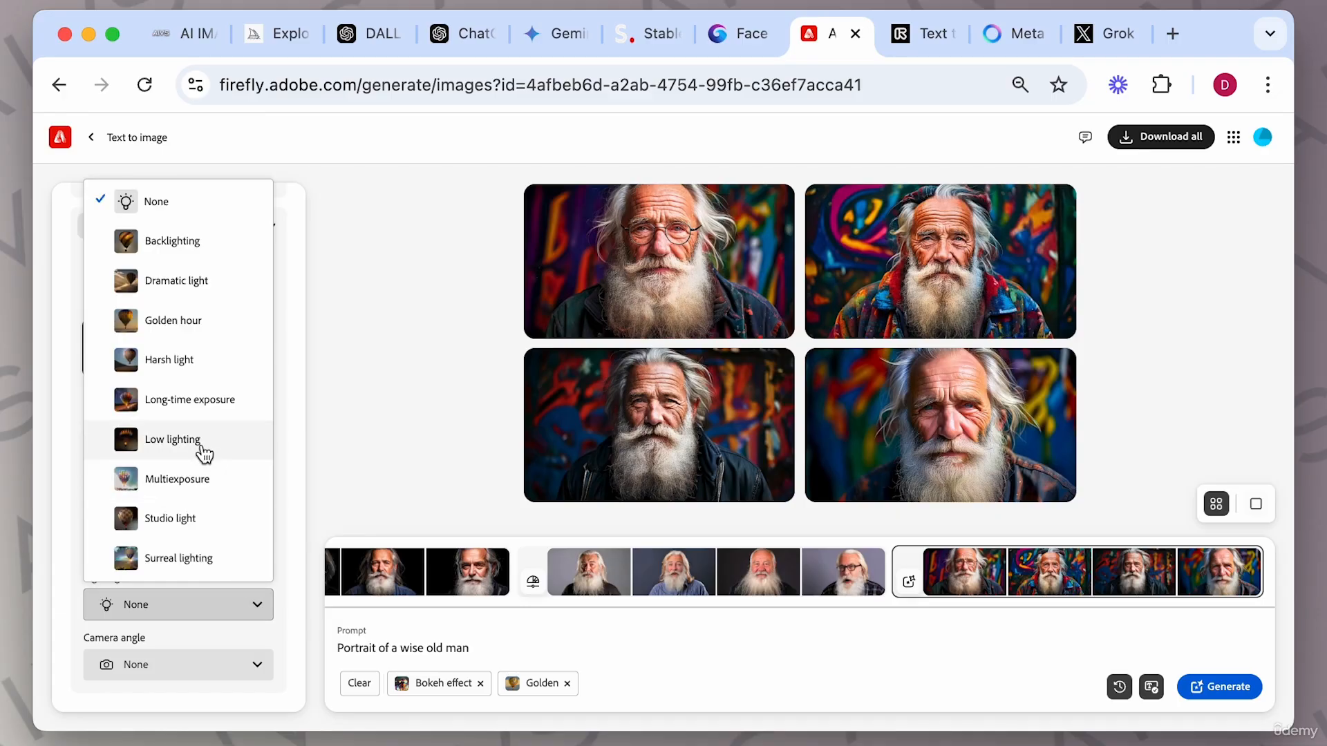
{"action": "left_click", "coordinate": [199, 415]}
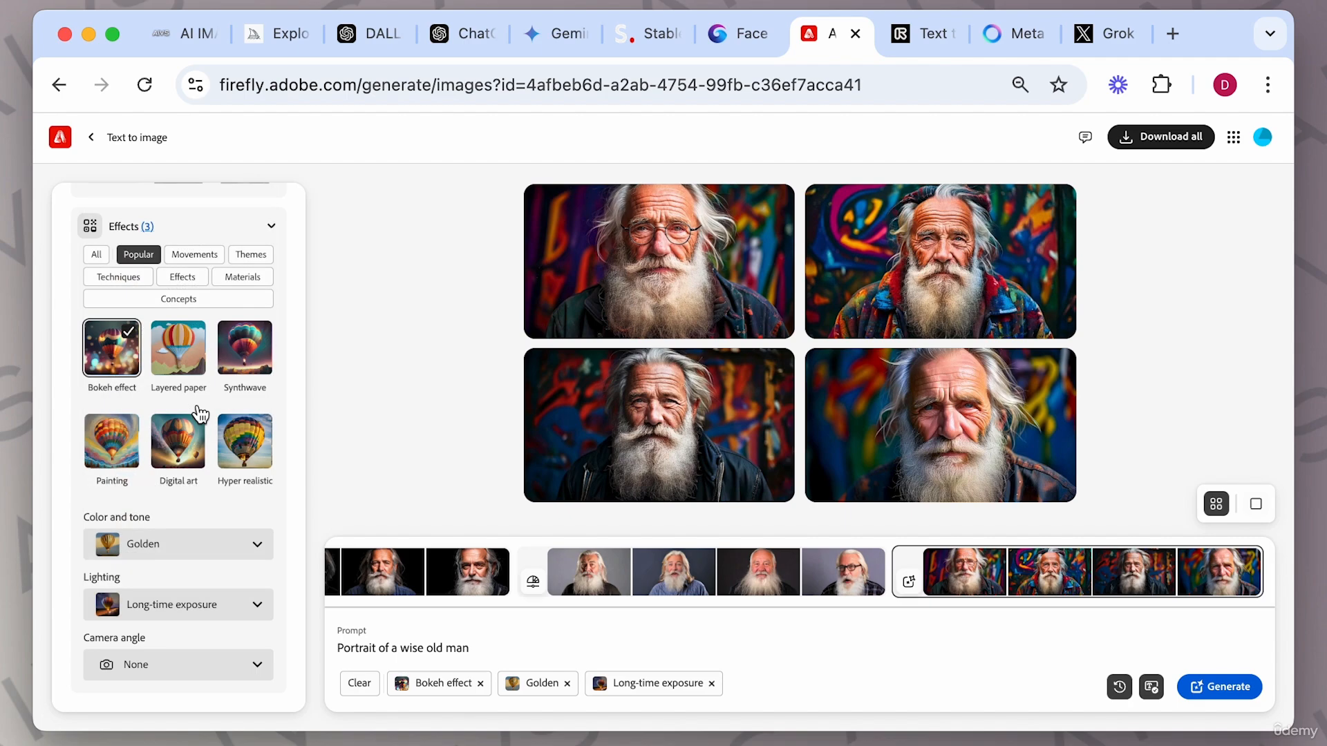
Set the camera angle to Shot from below and generate the portraits.
{"action": "left_click", "coordinate": [256, 665]}
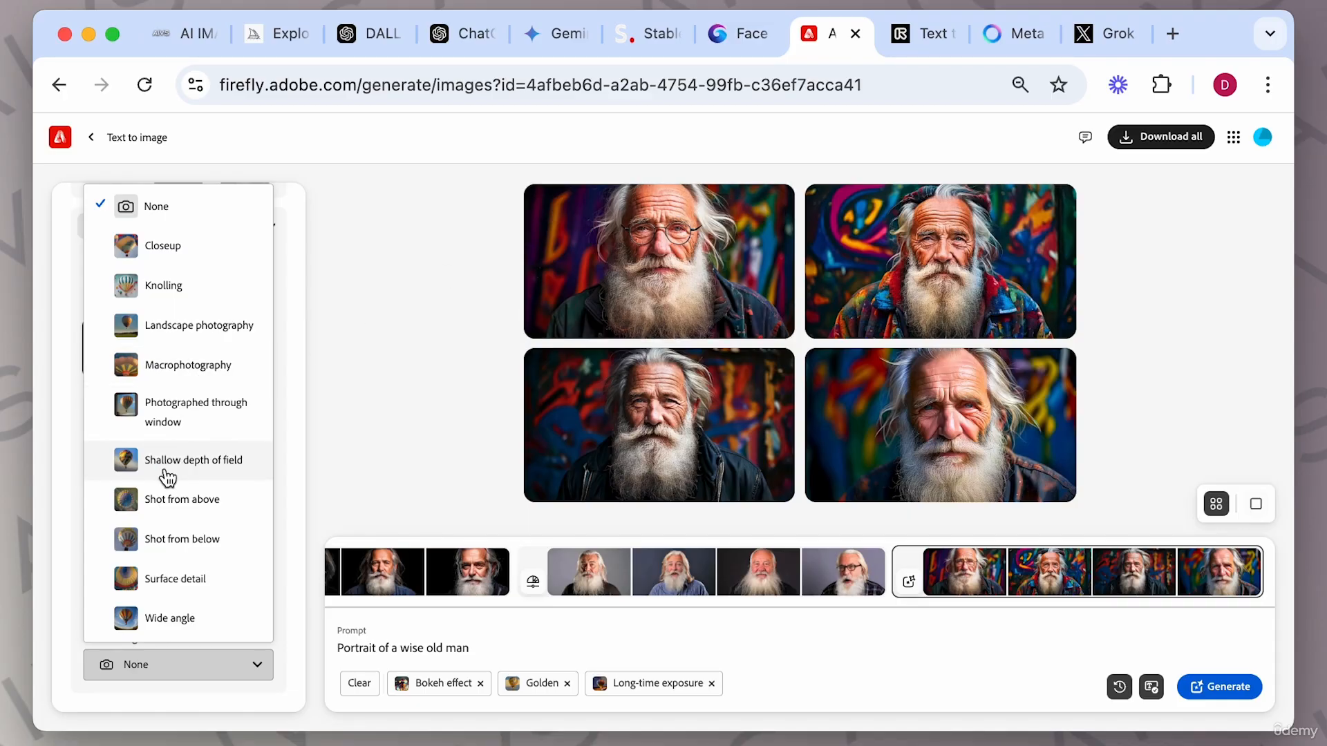
{"action": "left_click", "coordinate": [194, 540]}
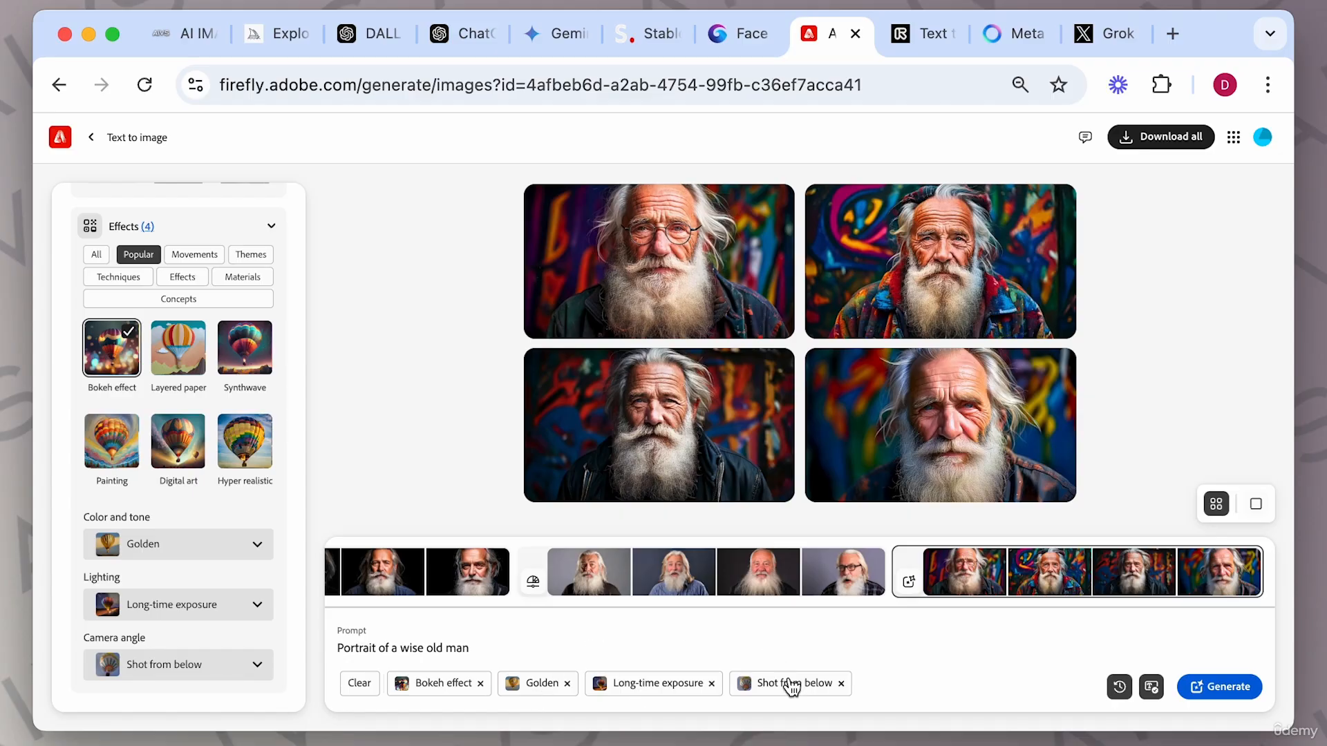
{"action": "left_click", "coordinate": [1248, 689]}
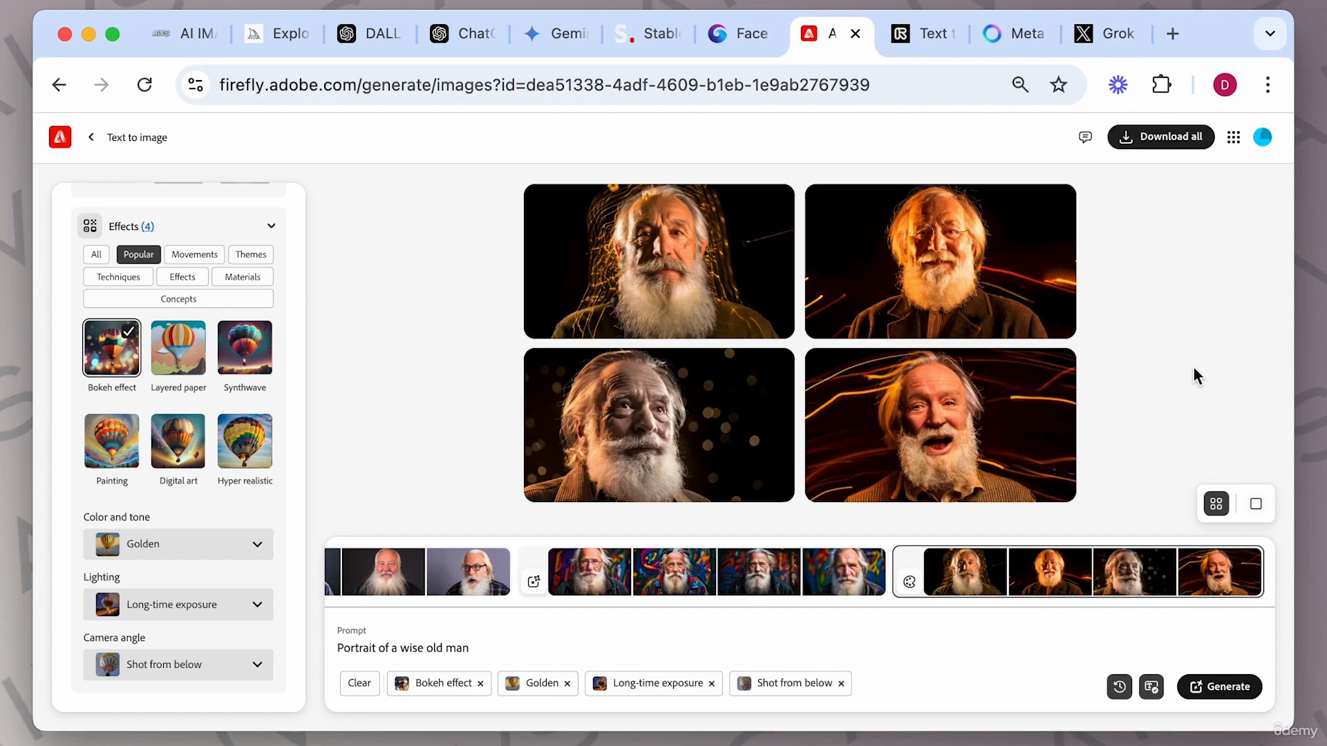
Open the new portraits in the viewer, view the first two, and close it.
{"action": "mouse_move", "coordinate": [757, 266]}
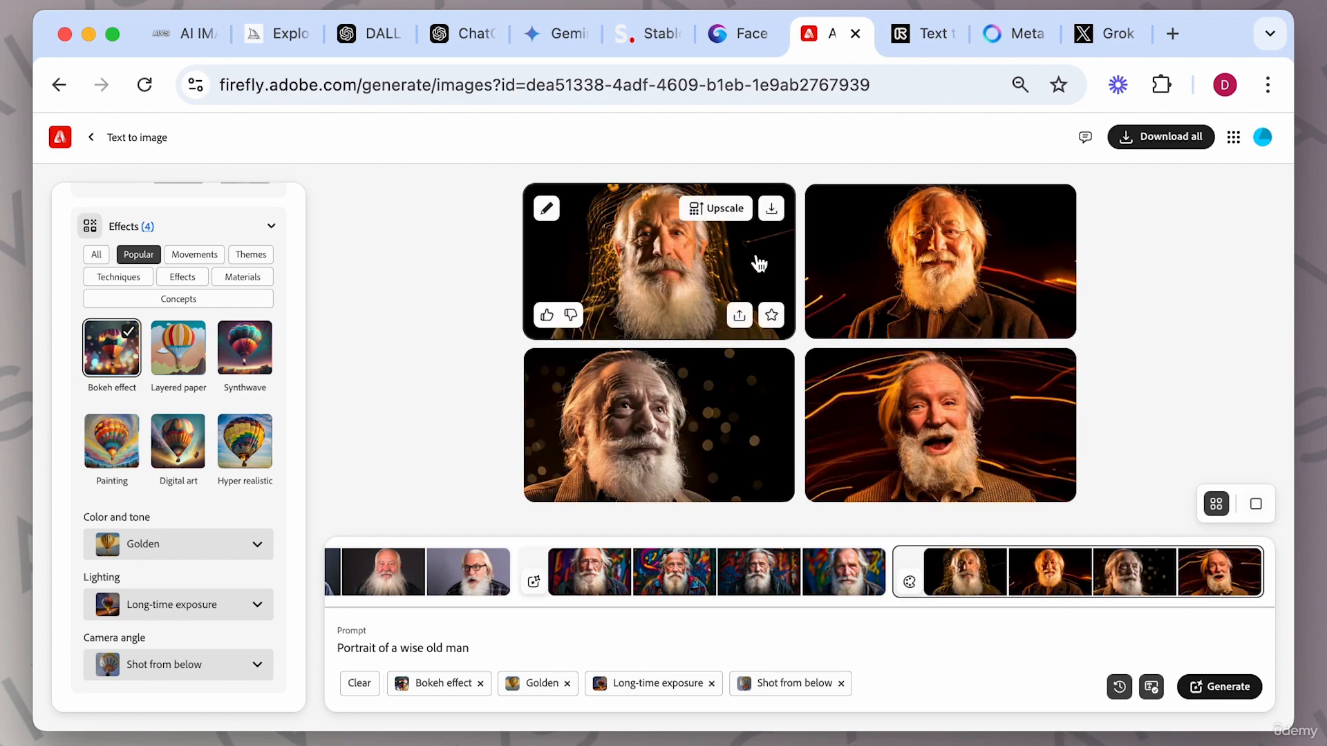
{"action": "left_click", "coordinate": [756, 264]}
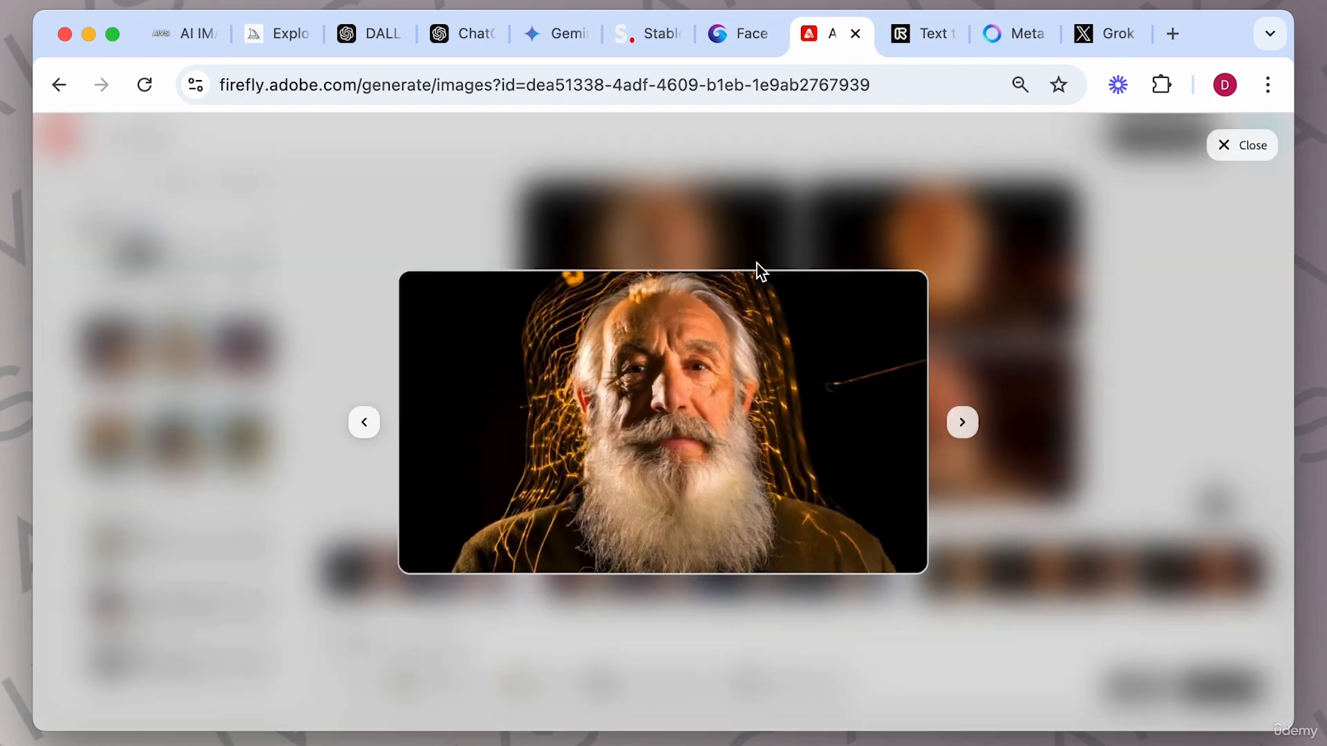
{"action": "mouse_move", "coordinate": [921, 400]}
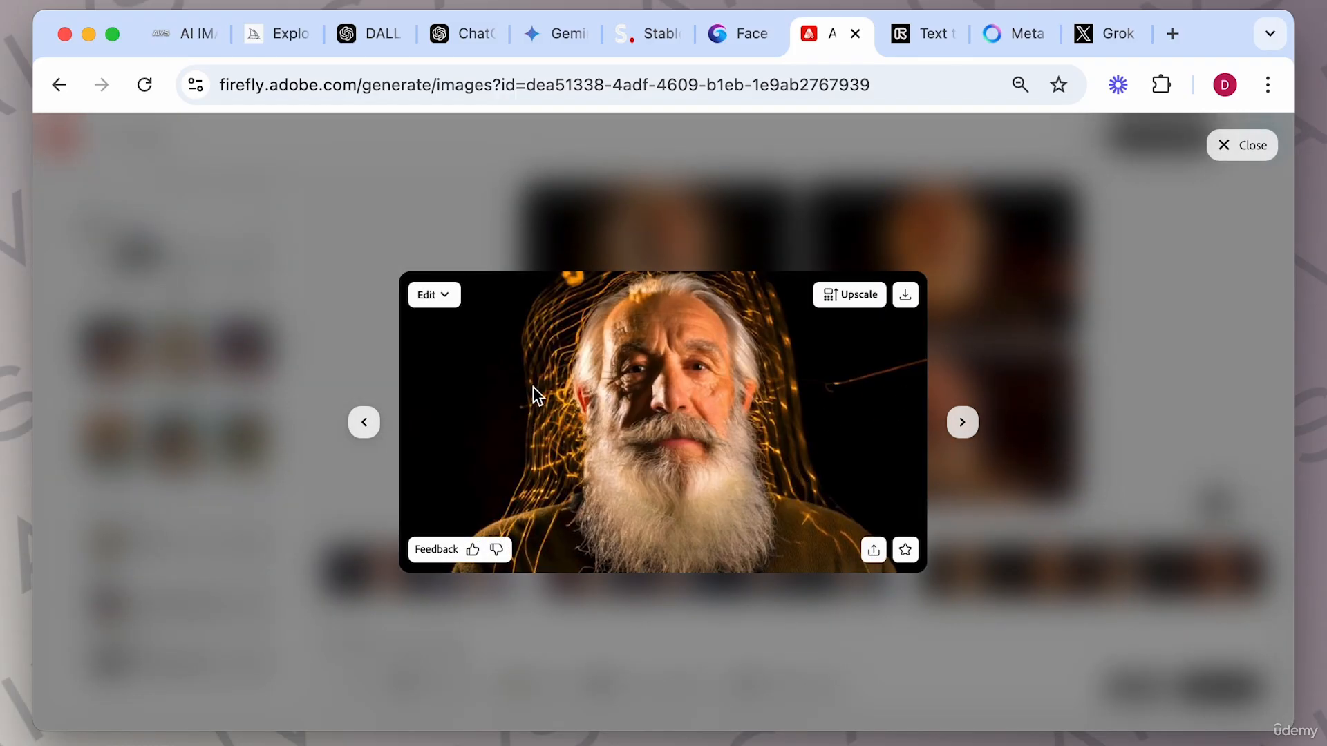
{"action": "left_click", "coordinate": [961, 423]}
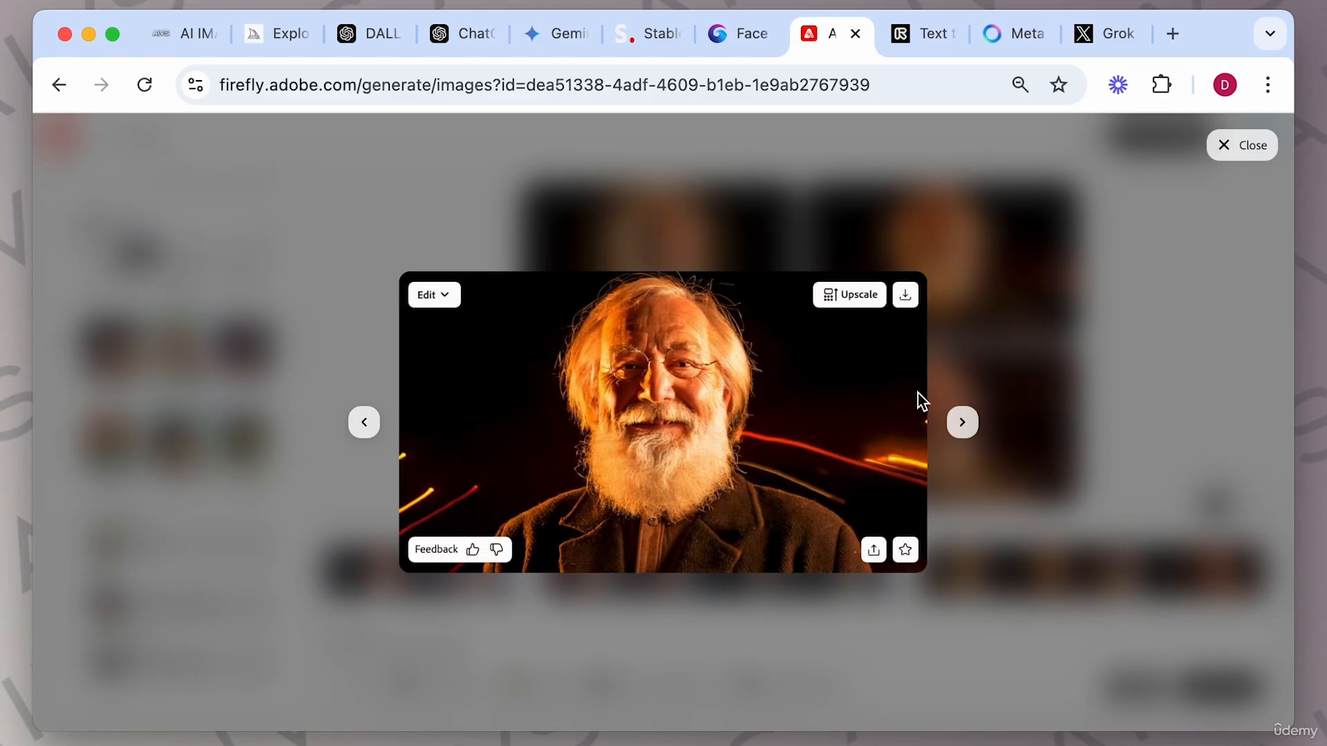
{"action": "left_click", "coordinate": [1143, 433]}
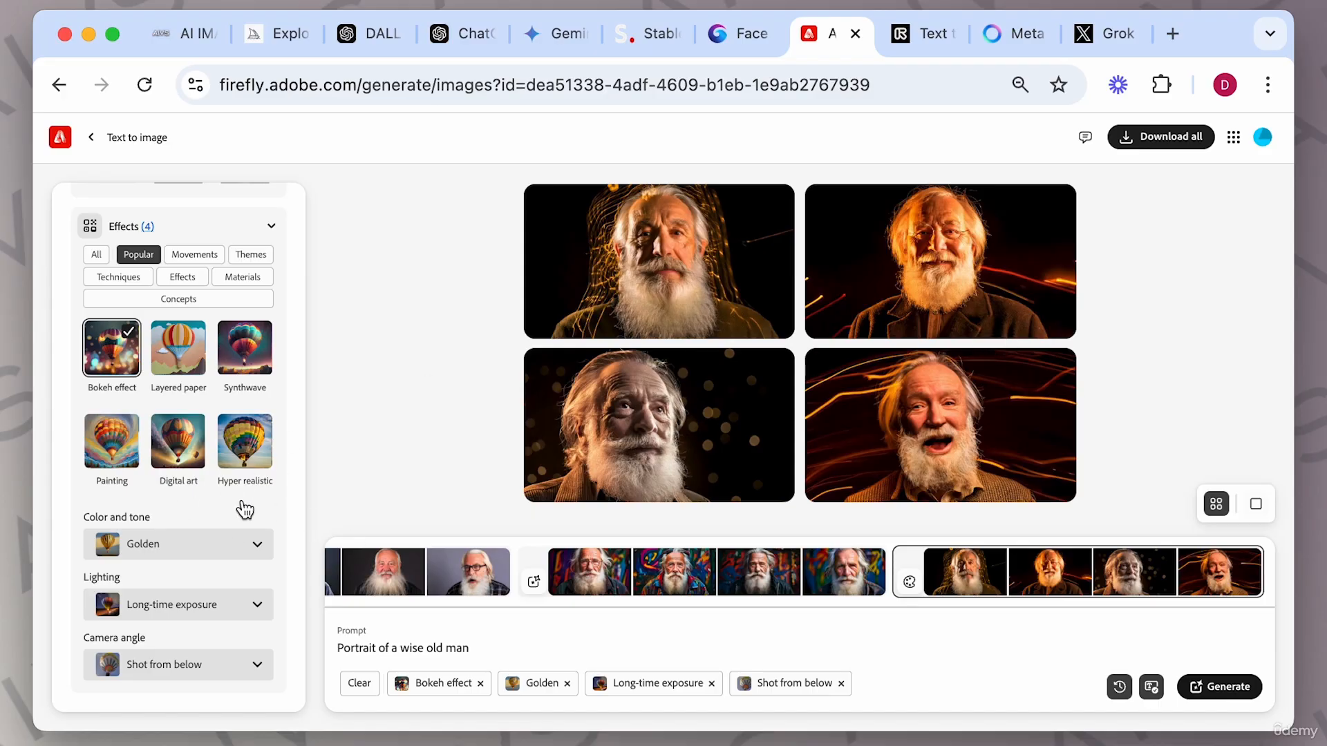
Return to an earlier photo result set of dark-background portraits from the history.
{"action": "scroll", "coordinate": [217, 385], "scroll_direction": "up", "scroll_amount": 10}
{"action": "scroll", "coordinate": [214, 380], "scroll_direction": "up", "scroll_amount": 5}
{"action": "scroll", "coordinate": [399, 573], "scroll_direction": "left", "scroll_amount": 5}
{"action": "scroll", "coordinate": [399, 574], "scroll_direction": "left", "scroll_amount": 5}
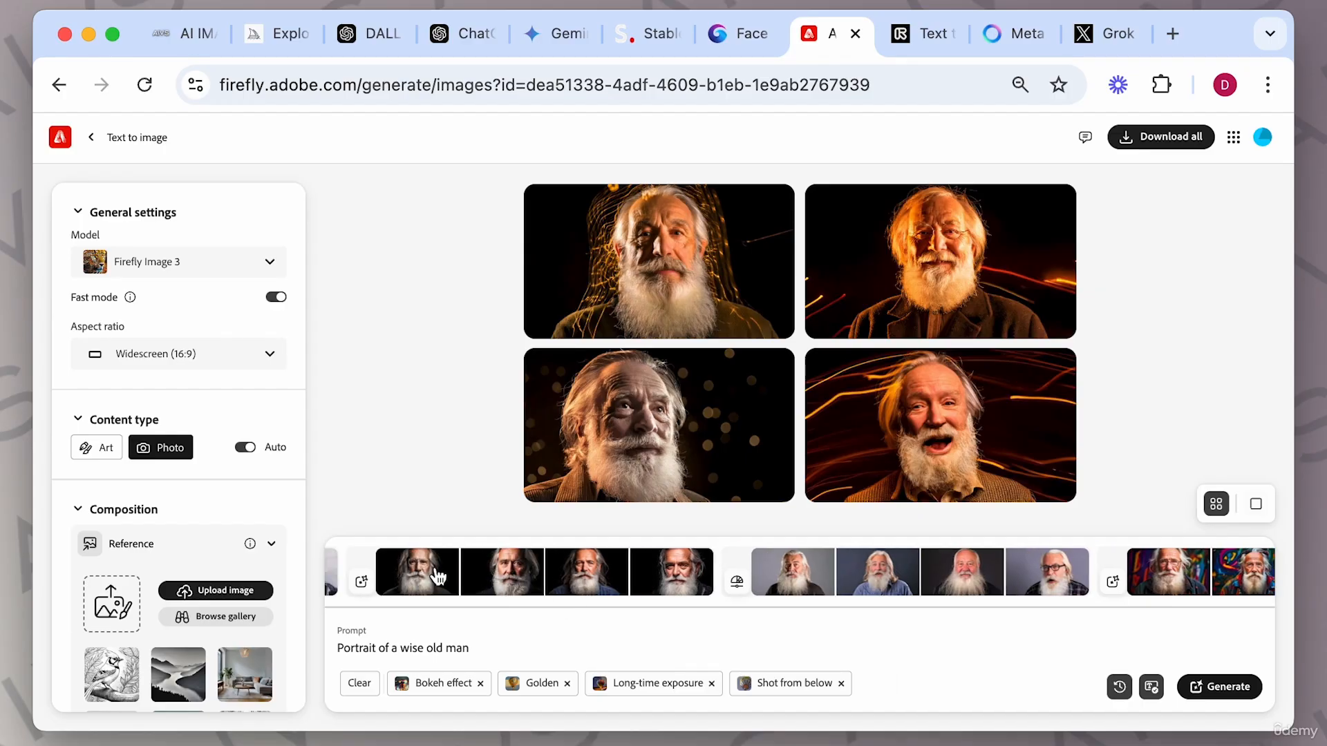
{"action": "left_click", "coordinate": [437, 575]}
{"action": "mouse_move", "coordinate": [697, 255]}
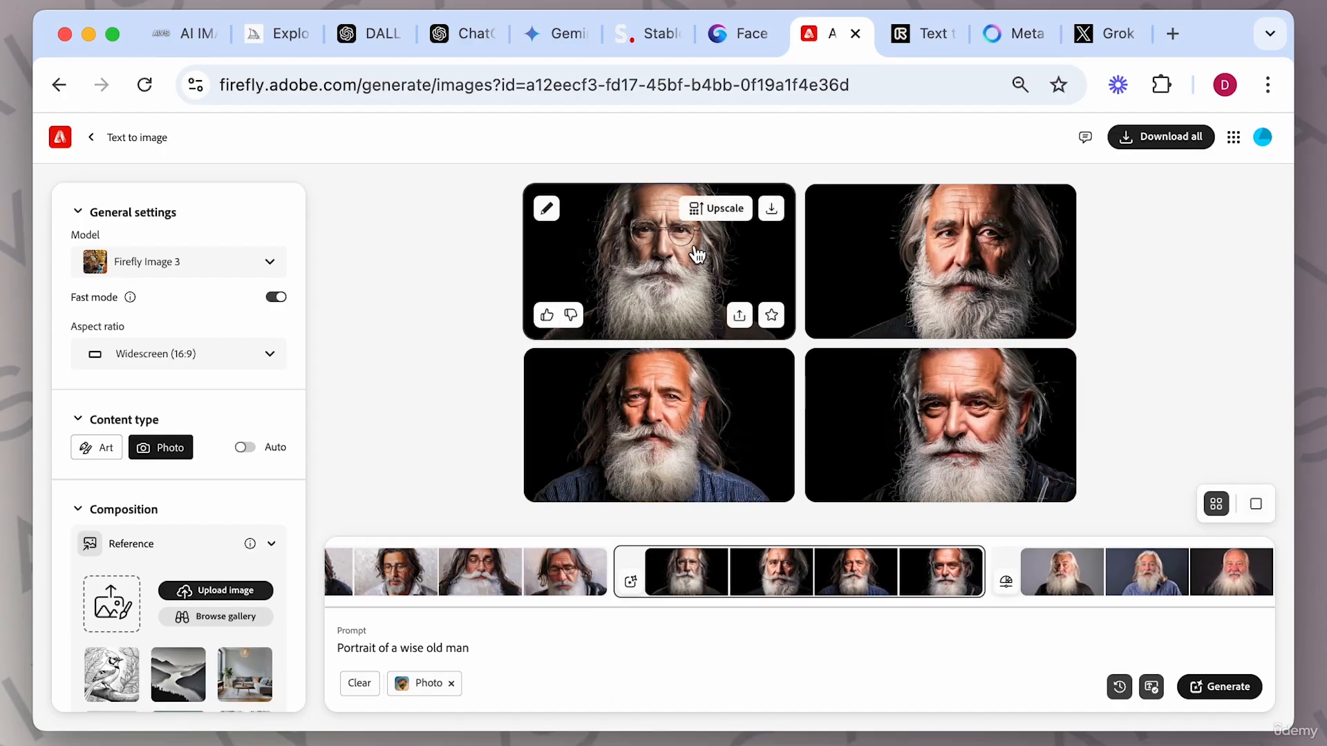
Use the first portrait of that set as the composition reference.
{"action": "left_click", "coordinate": [696, 253]}
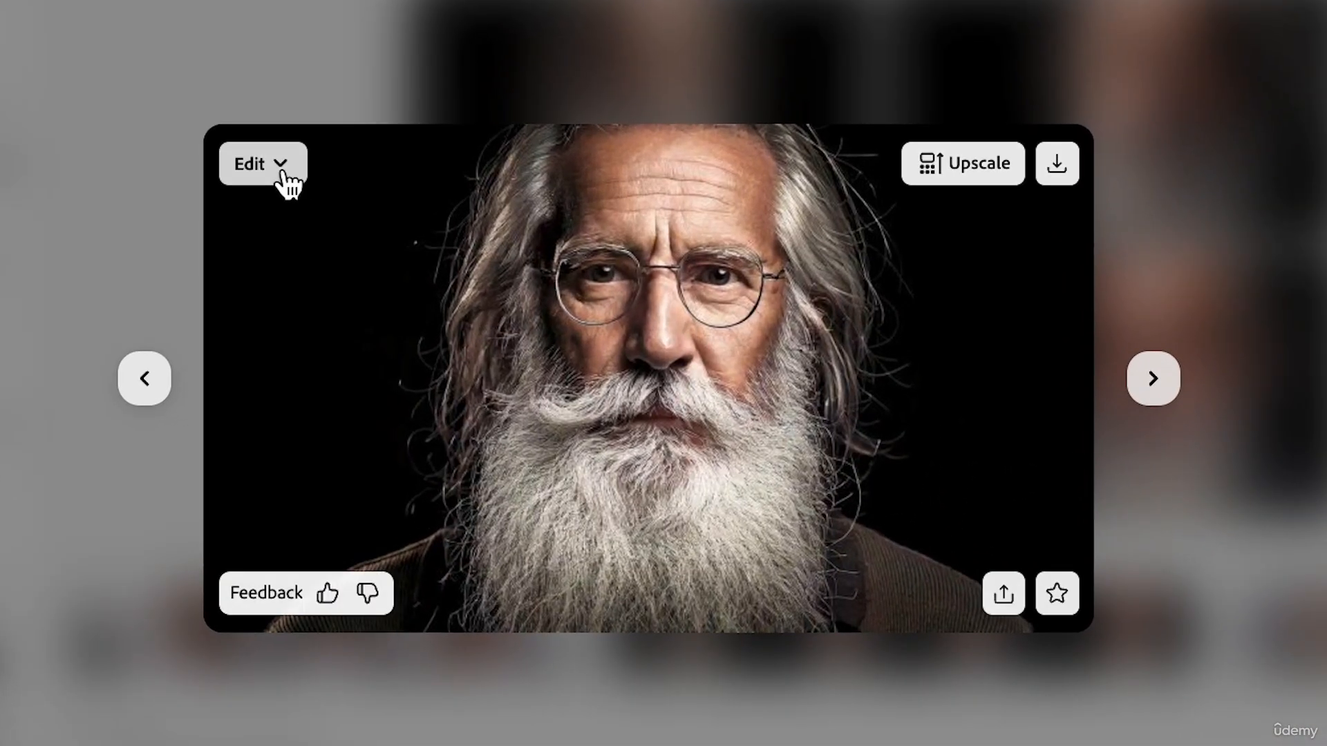
{"action": "left_click", "coordinate": [445, 297]}
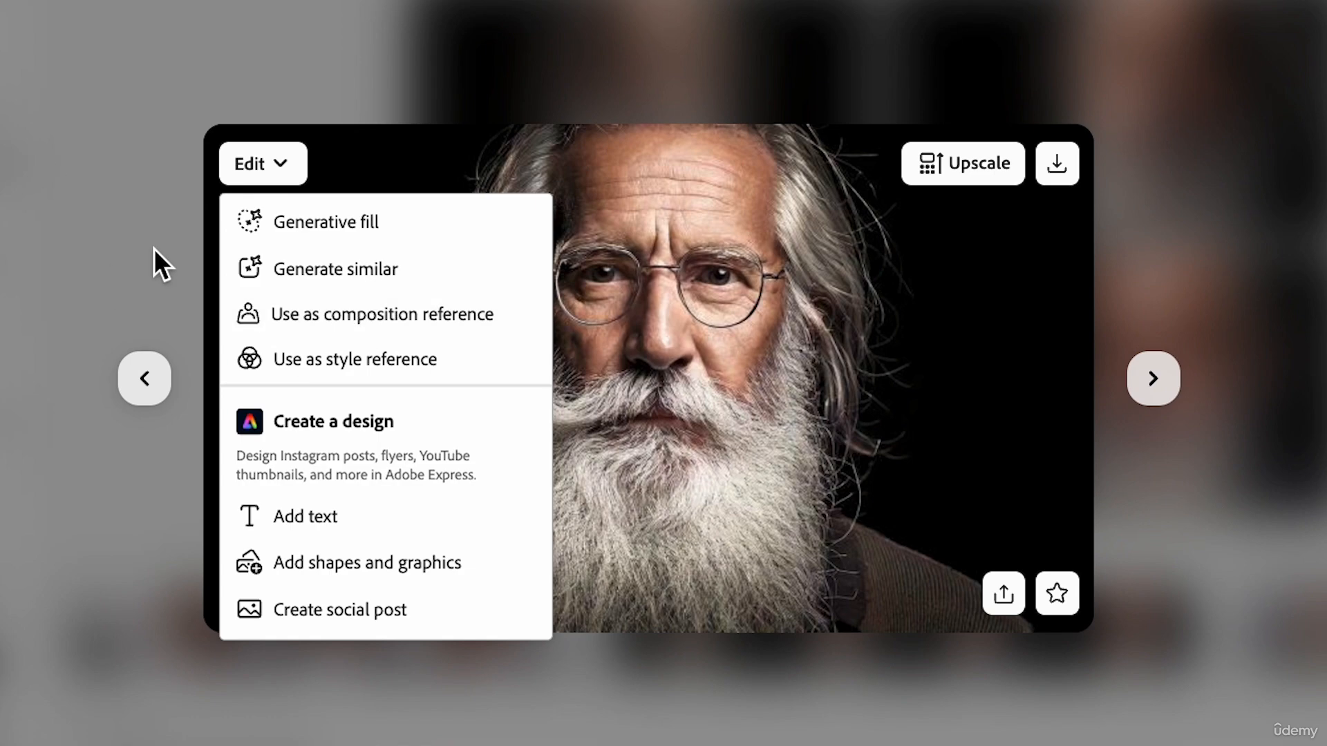
{"action": "left_click", "coordinate": [362, 317]}
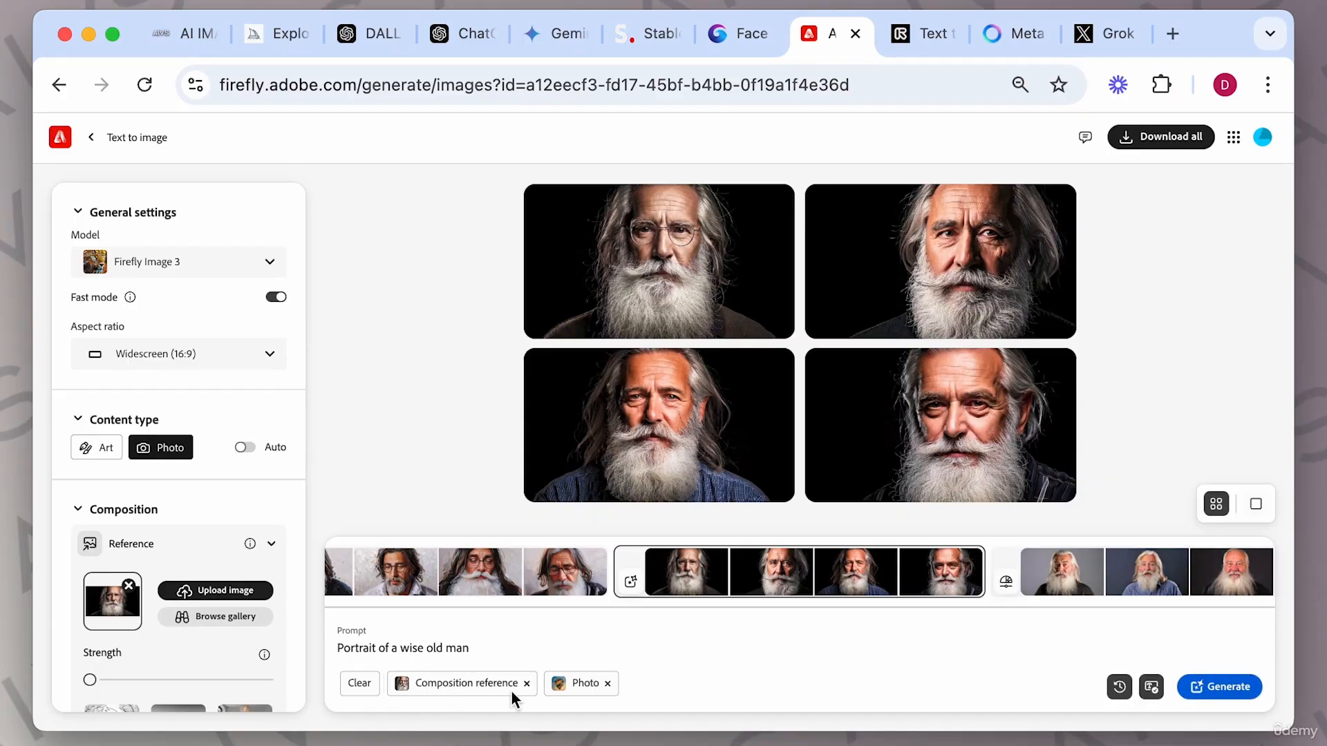
Open the first dark-background portrait in the viewer and send it to Generative fill.
{"action": "left_click", "coordinate": [526, 684]}
{"action": "left_click", "coordinate": [680, 294]}
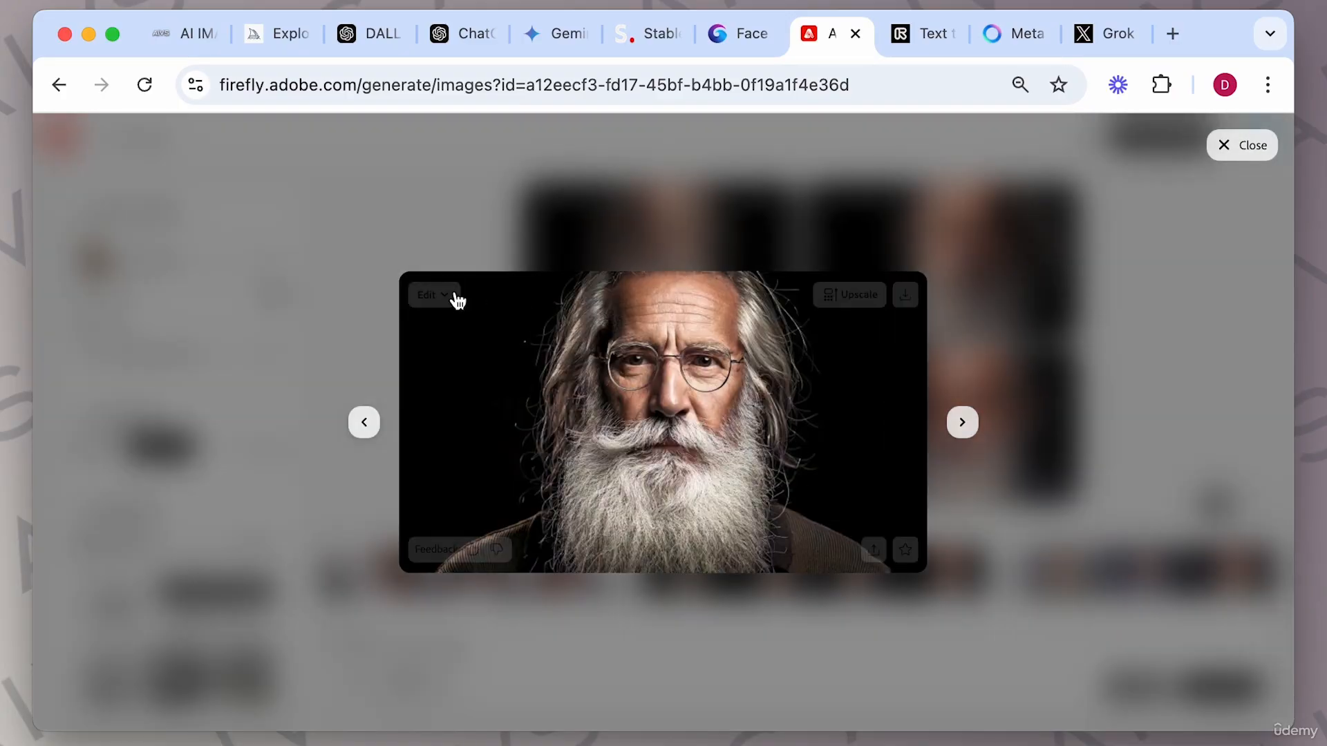
{"action": "left_click", "coordinate": [425, 297]}
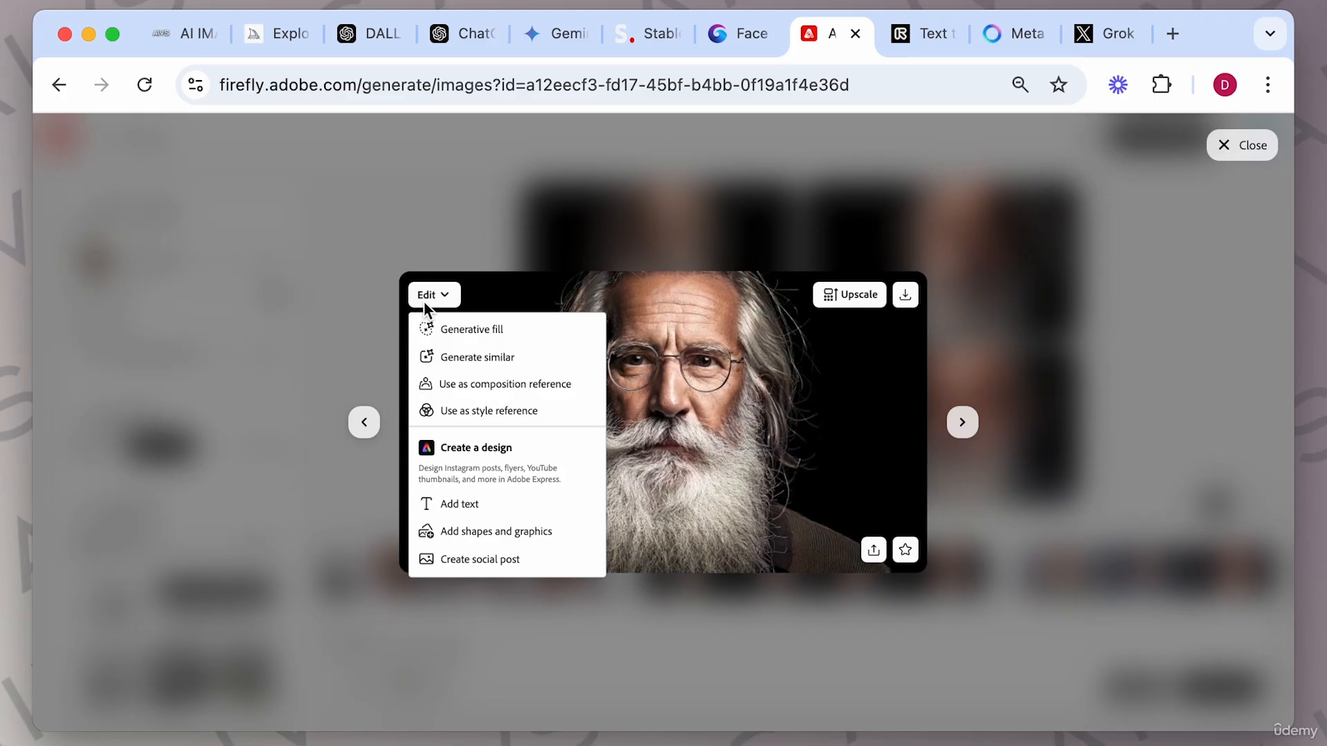
{"action": "left_click", "coordinate": [476, 329]}
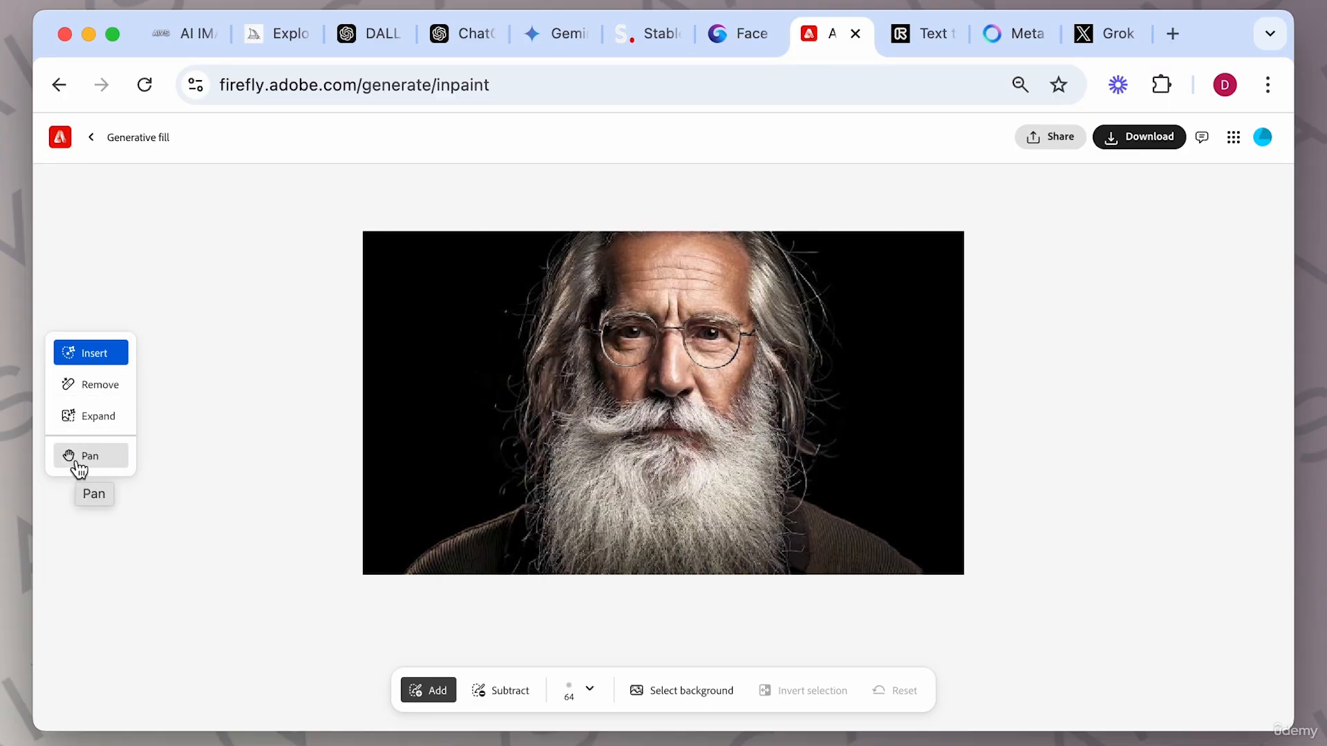
Paint an Insert area over the man's left shoulder and generate it with the prompt "a small birldon his shoulder".
{"action": "left_click", "coordinate": [82, 463]}
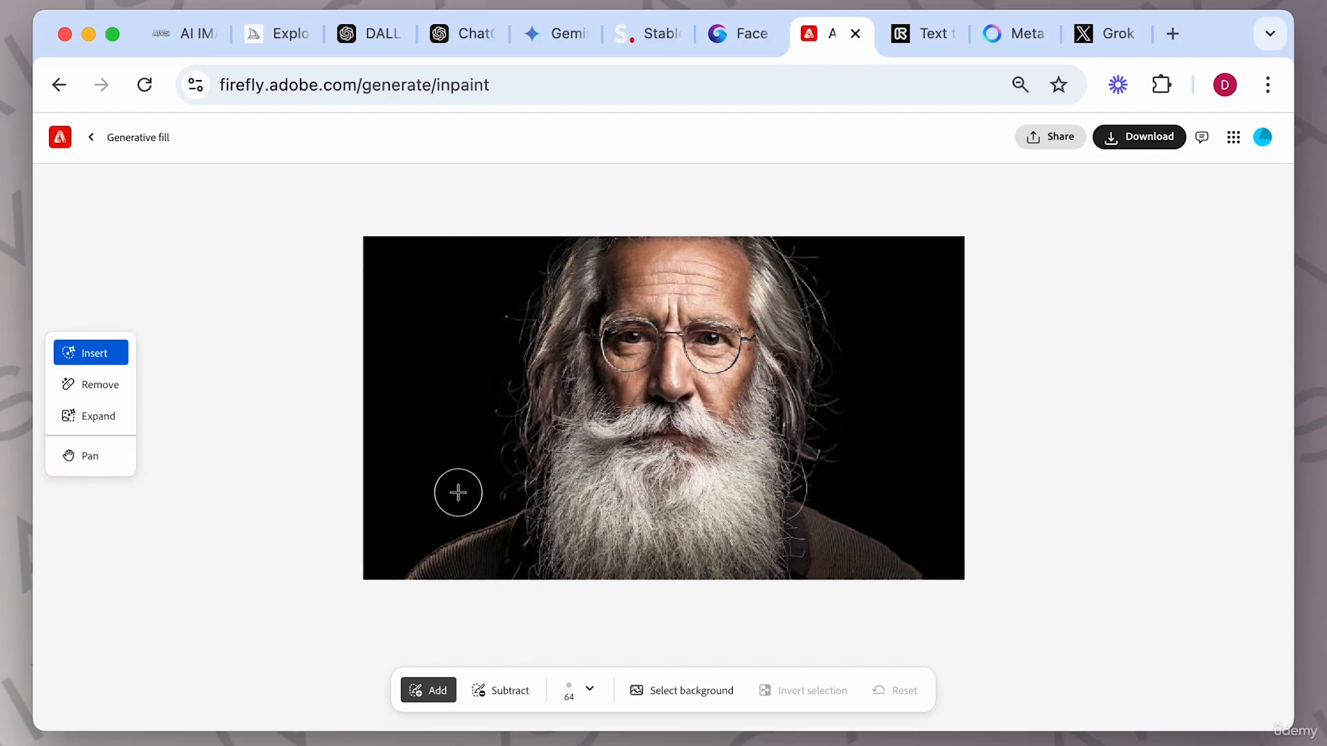
{"action": "left_click", "coordinate": [479, 522]}
{"action": "mouse_move", "coordinate": [479, 522]}
{"action": "left_mouse_down"}
{"action": "mouse_move", "coordinate": [442, 520]}
{"action": "mouse_move", "coordinate": [468, 500]}
{"action": "mouse_move", "coordinate": [477, 522]}
{"action": "mouse_move", "coordinate": [440, 523]}
{"action": "mouse_move", "coordinate": [434, 468]}
{"action": "mouse_move", "coordinate": [480, 456]}
{"action": "mouse_move", "coordinate": [462, 513]}
{"action": "mouse_move", "coordinate": [454, 459]}
{"action": "mouse_move", "coordinate": [458, 507]}
{"action": "mouse_move", "coordinate": [473, 474]}
{"action": "mouse_move", "coordinate": [490, 506]}
{"action": "mouse_move", "coordinate": [435, 516]}
{"action": "mouse_move", "coordinate": [426, 441]}
{"action": "mouse_move", "coordinate": [469, 420]}
{"action": "mouse_move", "coordinate": [495, 454]}
{"action": "mouse_move", "coordinate": [486, 513]}
{"action": "mouse_move", "coordinate": [455, 545]}
{"action": "mouse_move", "coordinate": [430, 529]}
{"action": "mouse_move", "coordinate": [428, 468]}
{"action": "mouse_move", "coordinate": [434, 523]}
{"action": "mouse_move", "coordinate": [464, 542]}
{"action": "mouse_move", "coordinate": [479, 536]}
{"action": "mouse_move", "coordinate": [488, 438]}
{"action": "left_mouse_up"}
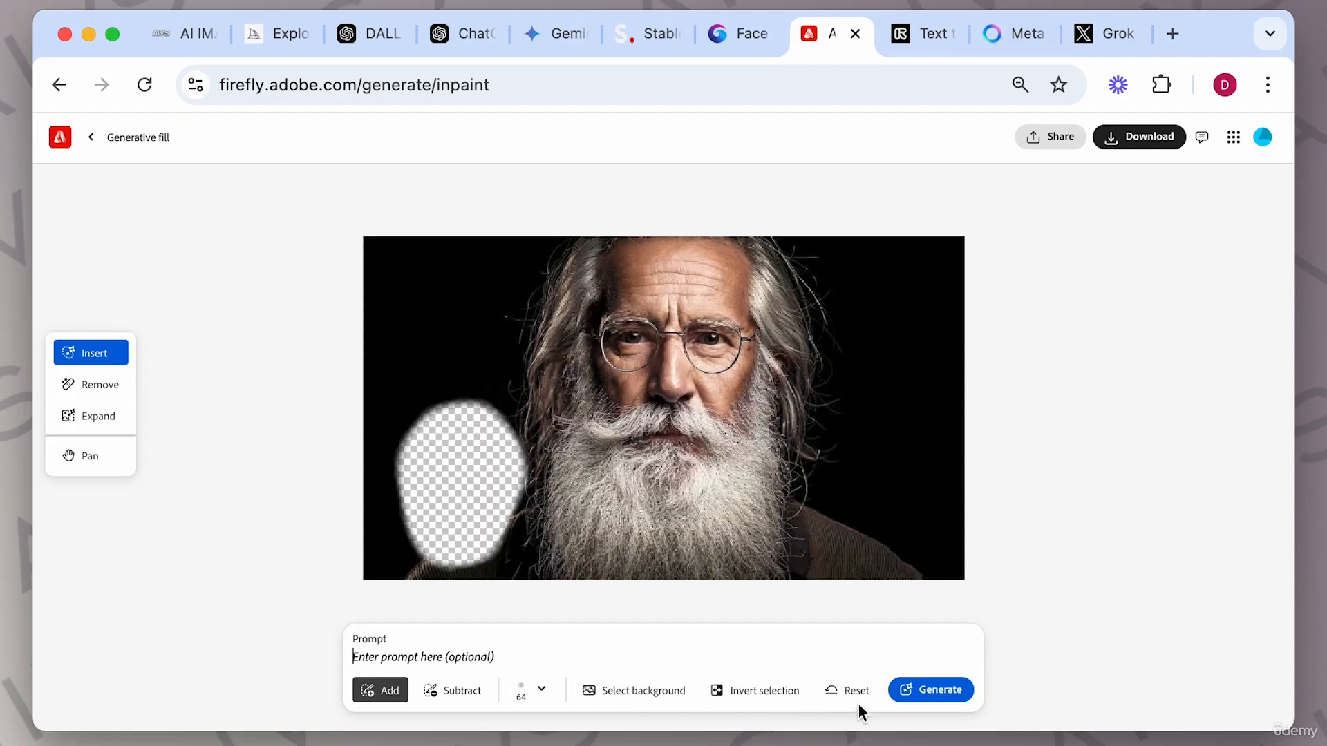
{"action": "left_click", "coordinate": [429, 654]}
{"action": "type", "text": "a small birl on"}
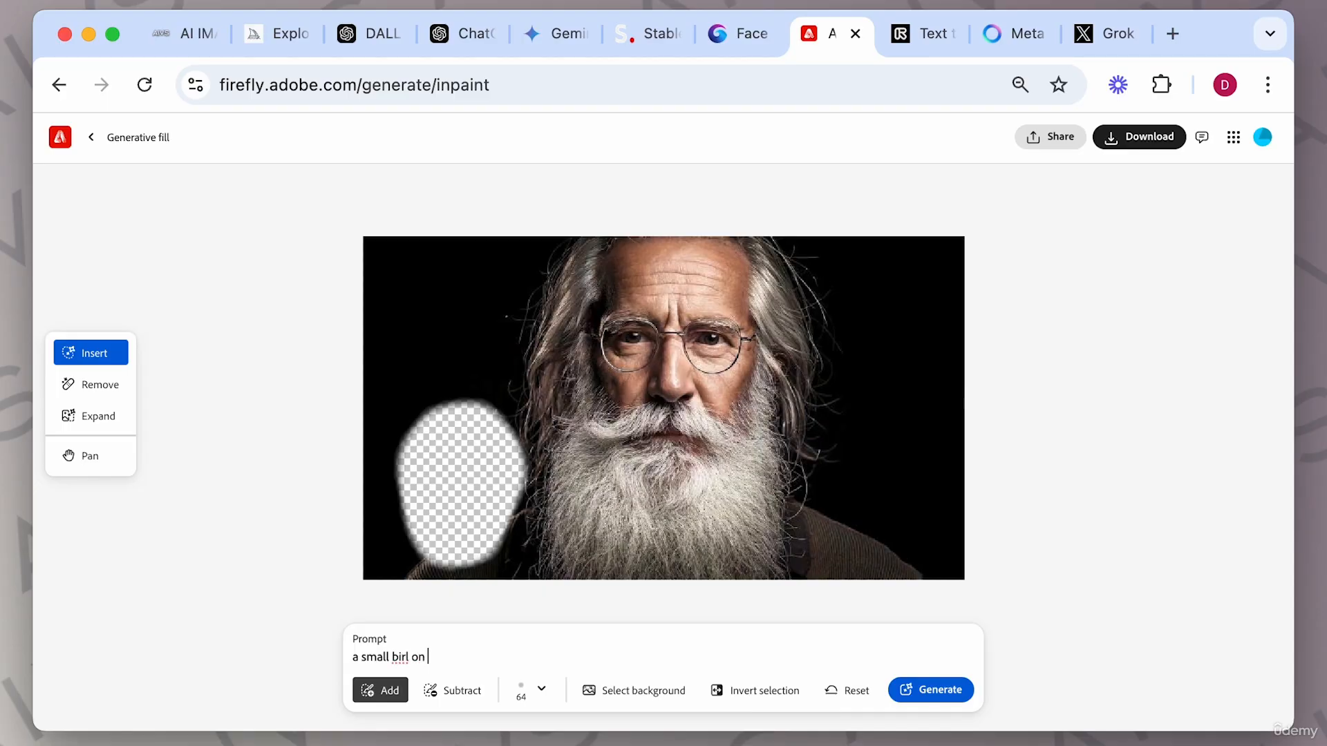
{"action": "type", "text": " his shoulder"}
{"action": "left_click", "coordinate": [411, 658]}
{"action": "type", "text": "d"}
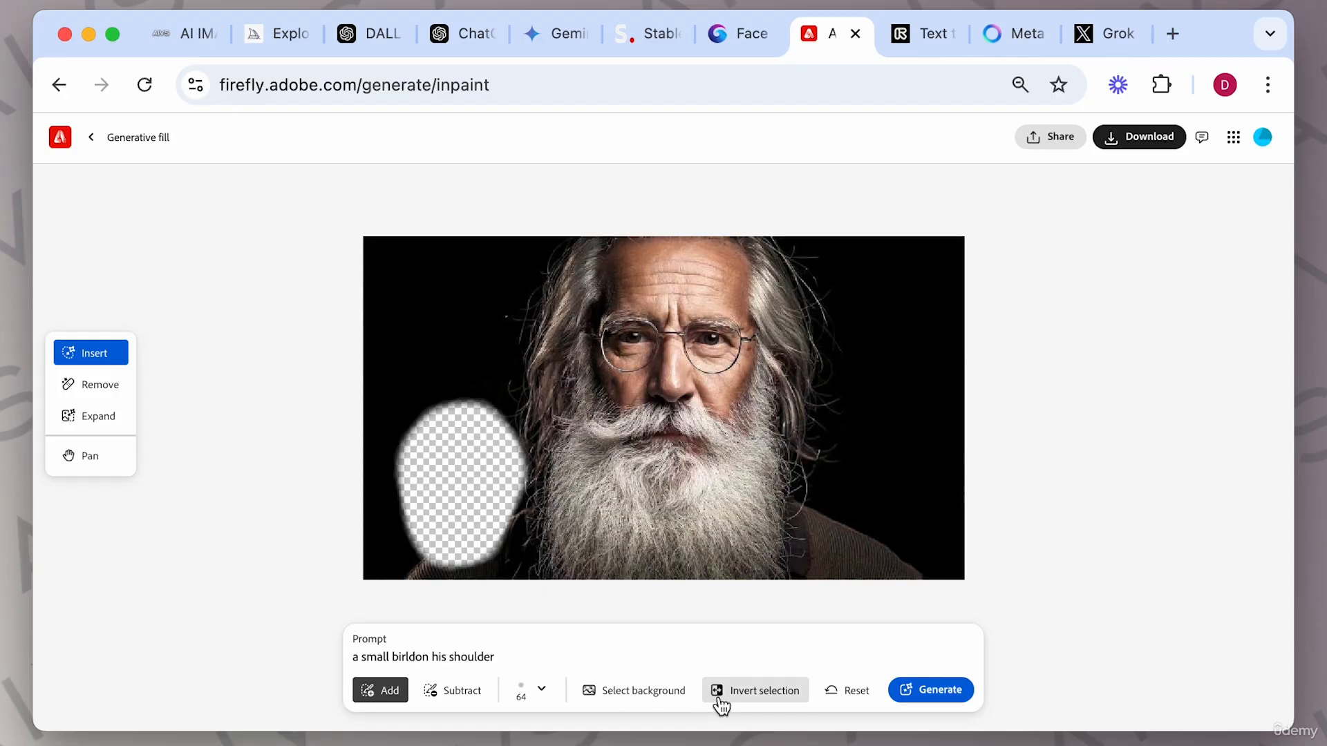
{"action": "left_click", "coordinate": [934, 696]}
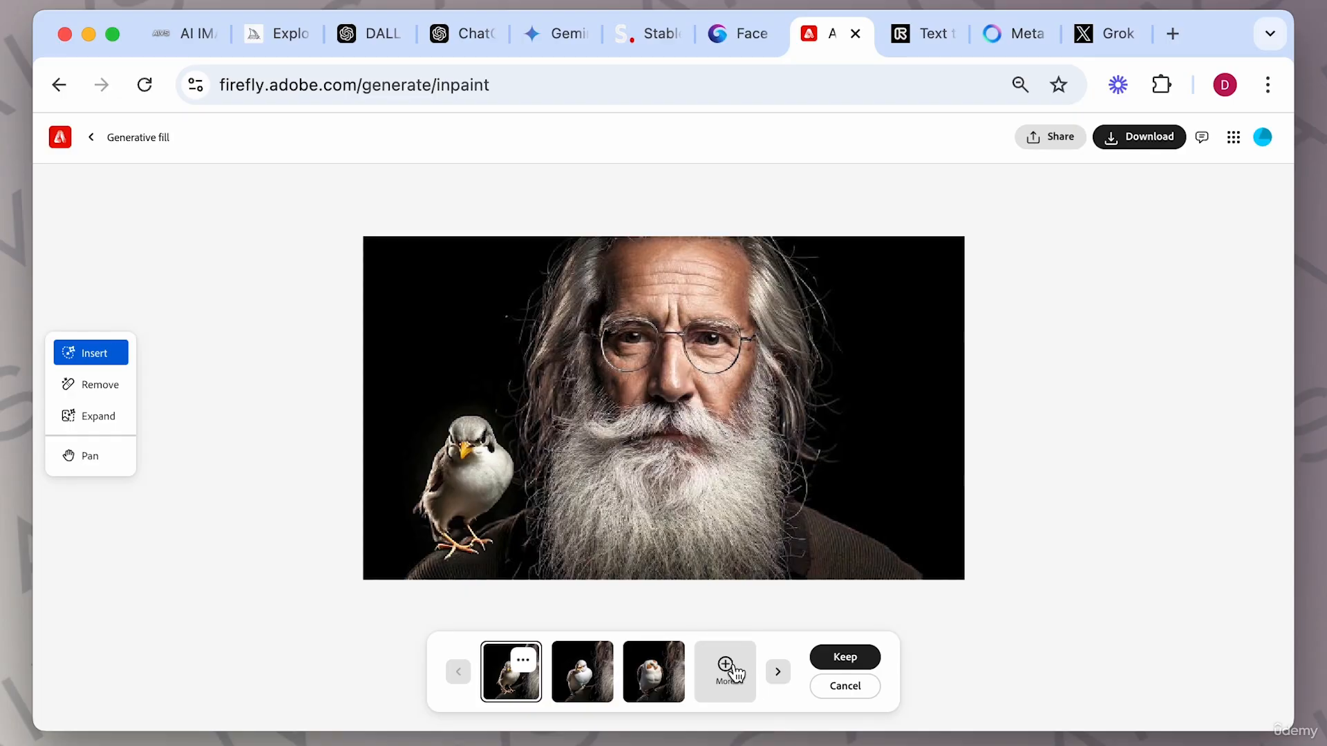
Browse the generated bird variations and keep the second one.
{"action": "left_click", "coordinate": [778, 676]}
{"action": "left_click", "coordinate": [778, 676]}
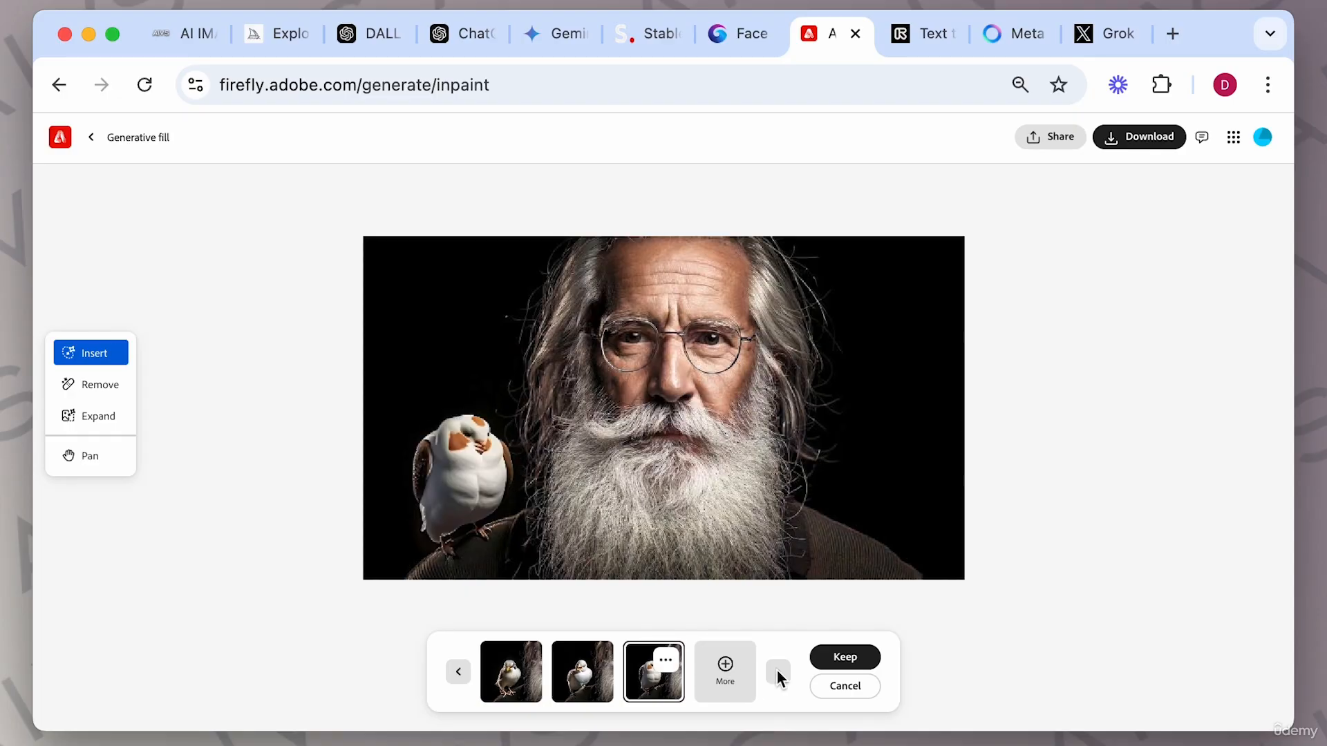
{"action": "left_click", "coordinate": [458, 673]}
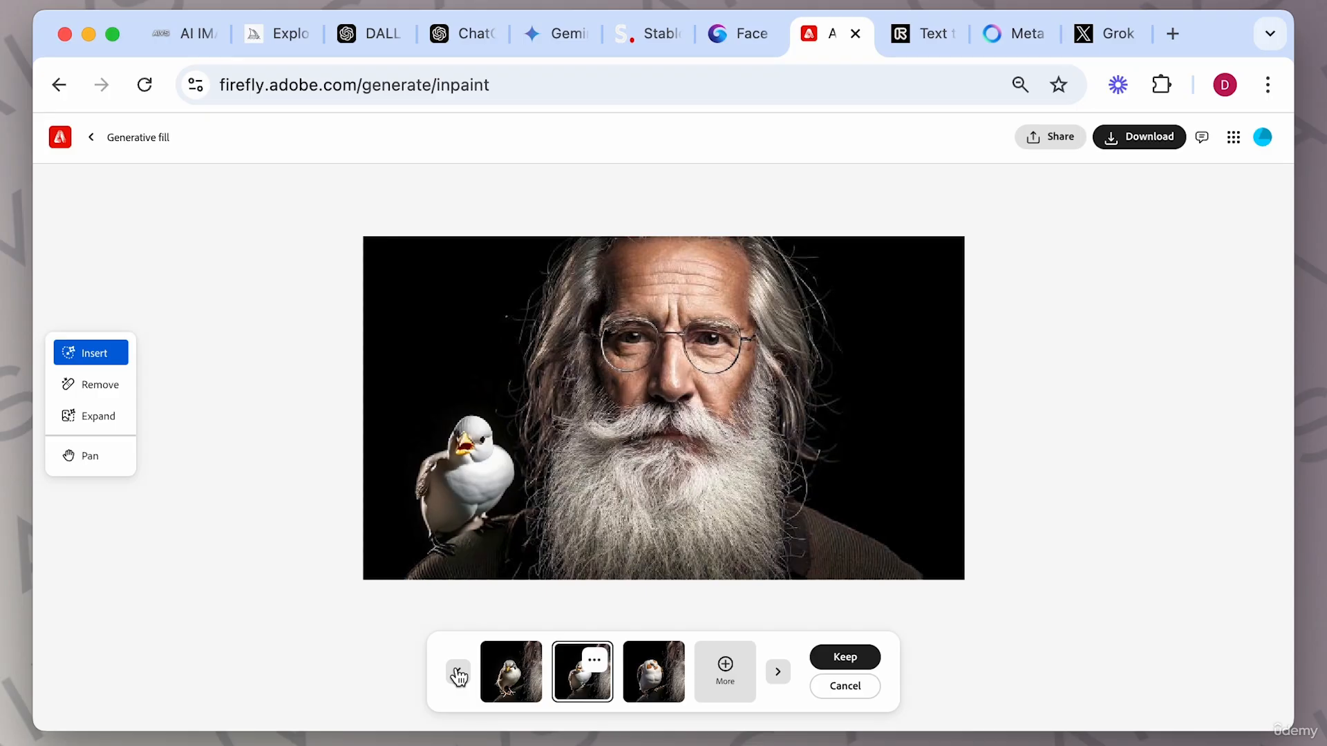
{"action": "left_click", "coordinate": [458, 674]}
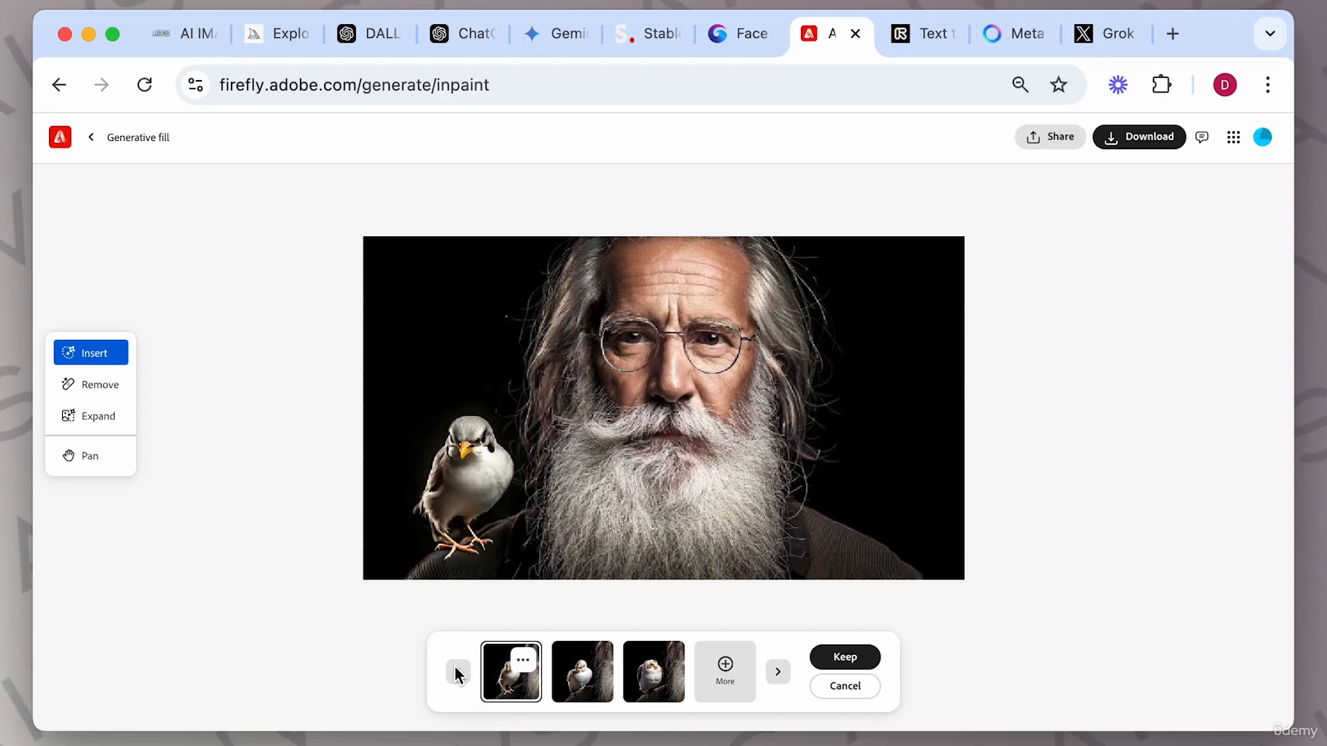
{"action": "left_click", "coordinate": [778, 673]}
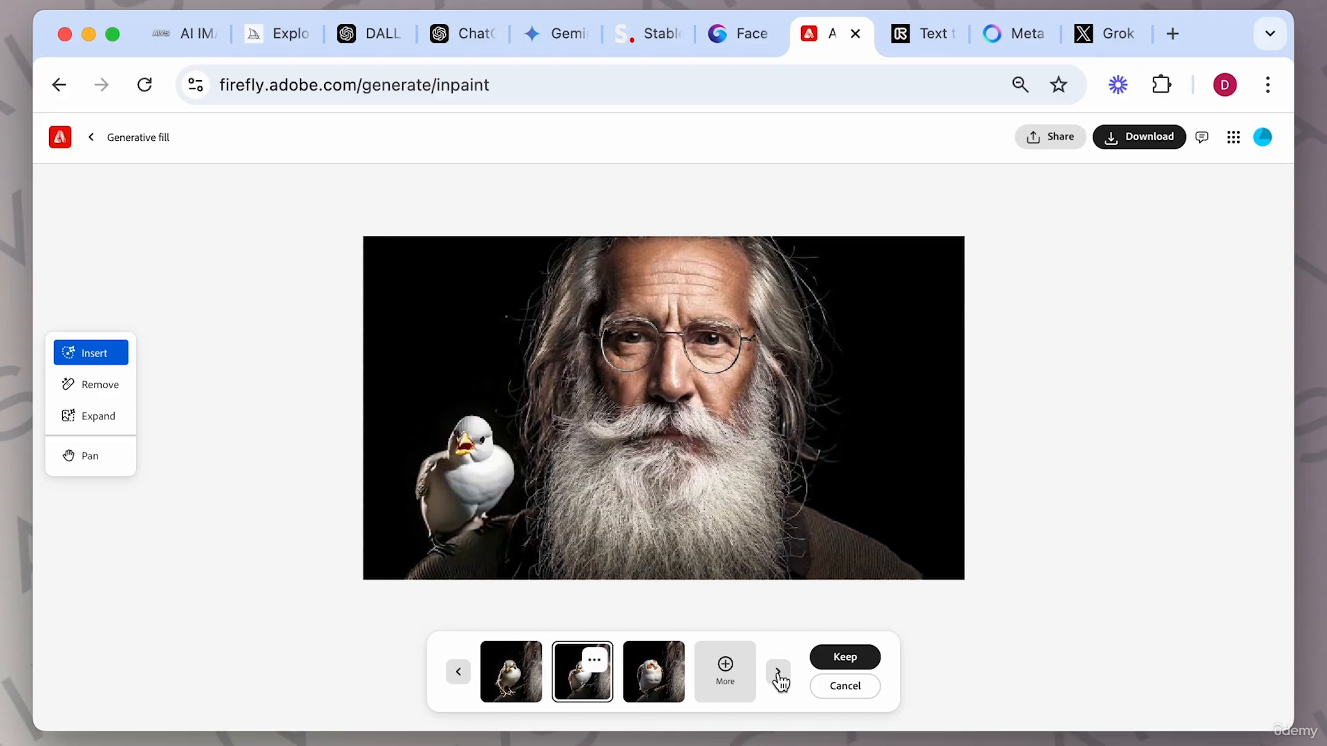
{"action": "left_click", "coordinate": [836, 660]}
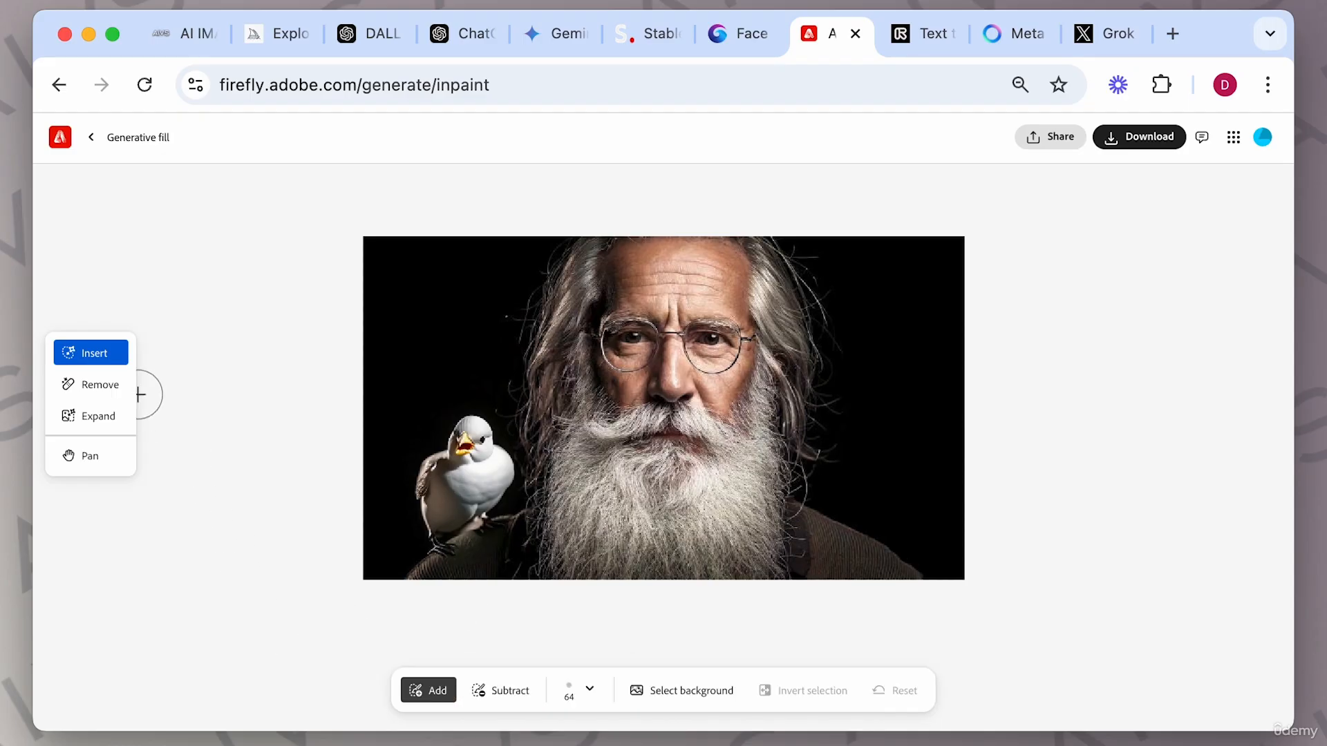
Paint over the lower beard and chest with the Remove tool, subtract from the mask, and remove the area.
{"action": "left_click", "coordinate": [101, 389]}
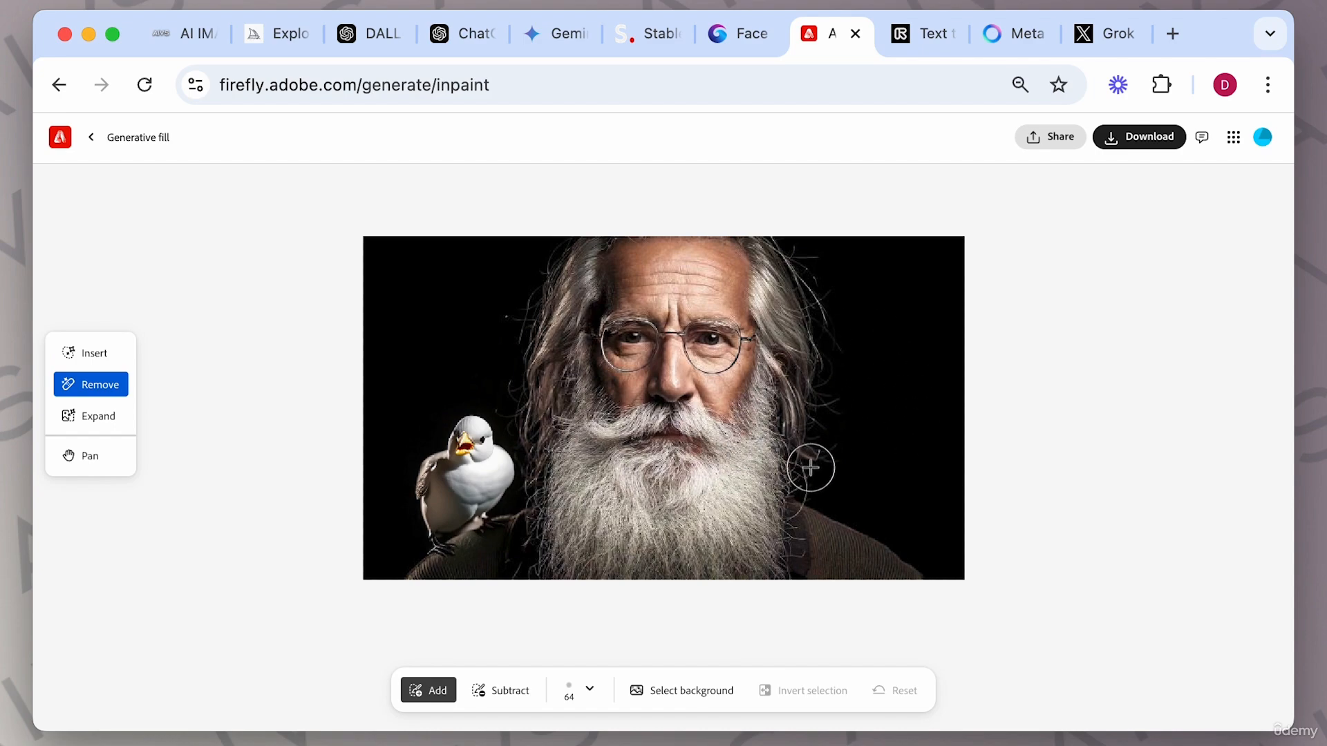
{"action": "mouse_move", "coordinate": [826, 518]}
{"action": "left_mouse_down"}
{"action": "mouse_move", "coordinate": [713, 558]}
{"action": "mouse_move", "coordinate": [789, 523]}
{"action": "mouse_move", "coordinate": [636, 580]}
{"action": "mouse_move", "coordinate": [556, 550]}
{"action": "mouse_move", "coordinate": [537, 486]}
{"action": "mouse_move", "coordinate": [532, 561]}
{"action": "mouse_move", "coordinate": [763, 571]}
{"action": "mouse_move", "coordinate": [780, 543]}
{"action": "mouse_move", "coordinate": [775, 485]}
{"action": "mouse_move", "coordinate": [684, 543]}
{"action": "mouse_move", "coordinate": [610, 526]}
{"action": "mouse_move", "coordinate": [559, 472]}
{"action": "mouse_move", "coordinate": [579, 536]}
{"action": "mouse_move", "coordinate": [578, 517]}
{"action": "mouse_move", "coordinate": [691, 544]}
{"action": "mouse_move", "coordinate": [762, 495]}
{"action": "mouse_move", "coordinate": [781, 462]}
{"action": "mouse_move", "coordinate": [807, 501]}
{"action": "mouse_move", "coordinate": [791, 554]}
{"action": "left_mouse_up"}
{"action": "left_click", "coordinate": [464, 691]}
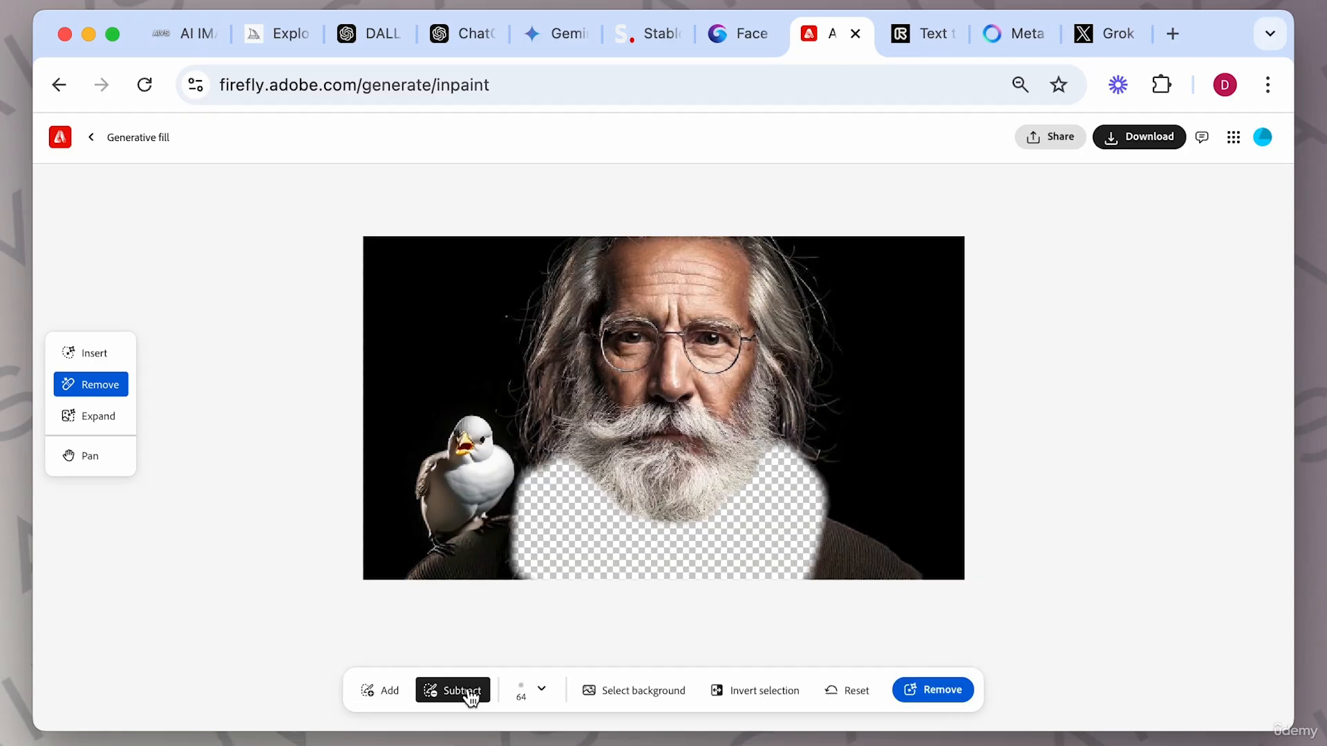
{"action": "left_click", "coordinate": [951, 699]}
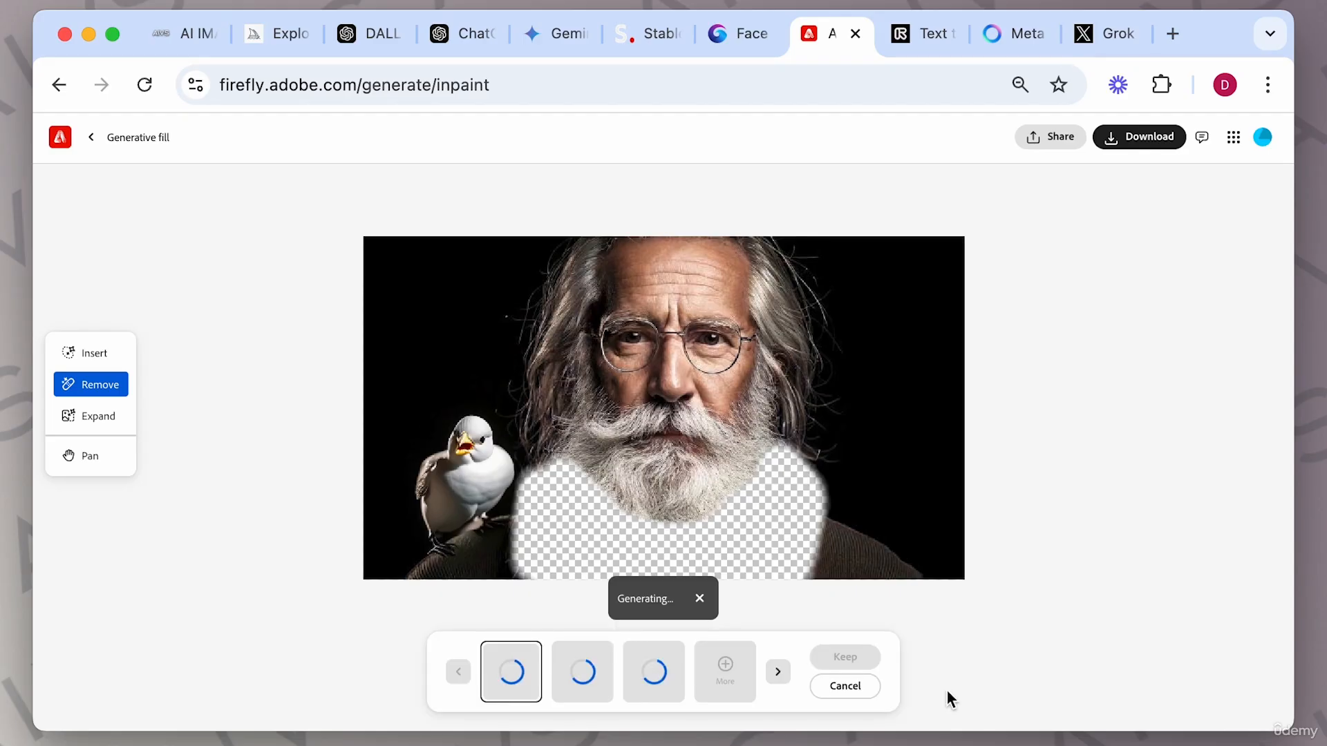
Browse the removal variations and keep the second one.
{"action": "left_click", "coordinate": [779, 674]}
{"action": "left_click", "coordinate": [777, 674]}
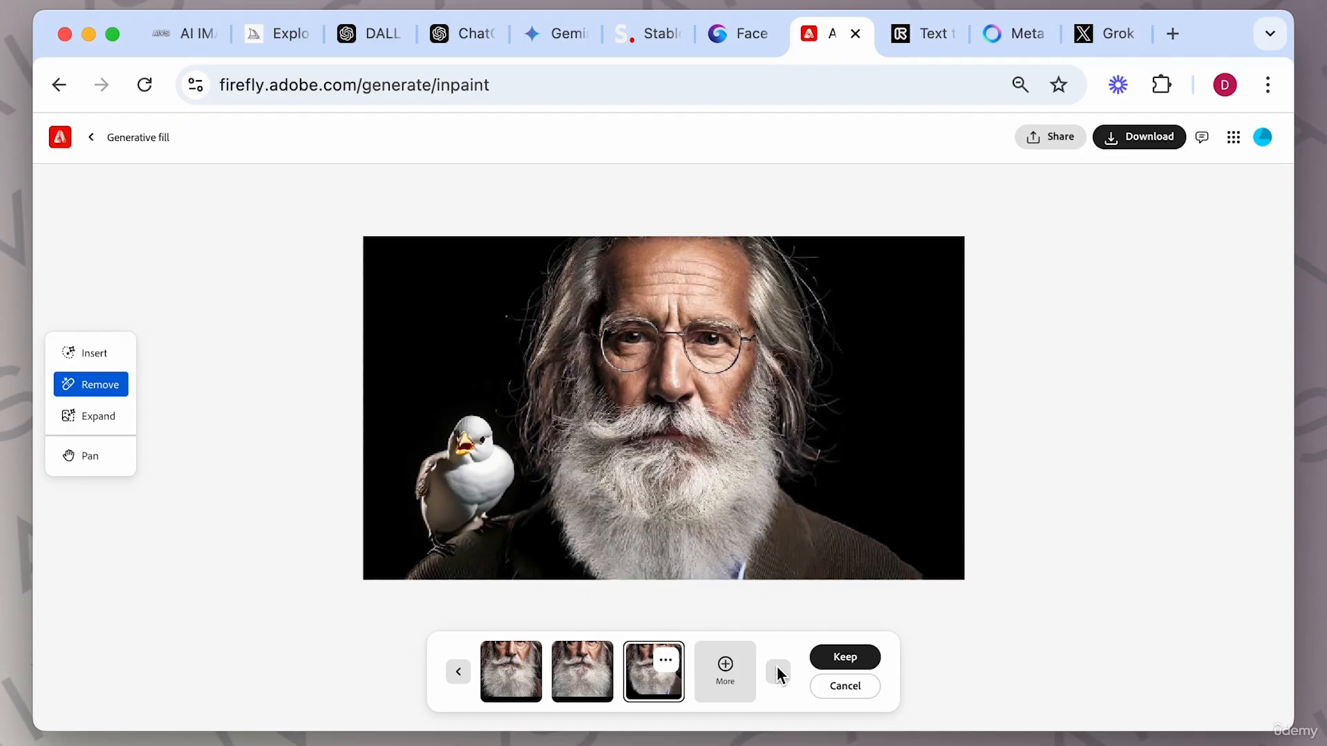
{"action": "left_click", "coordinate": [458, 673]}
{"action": "left_click", "coordinate": [458, 674]}
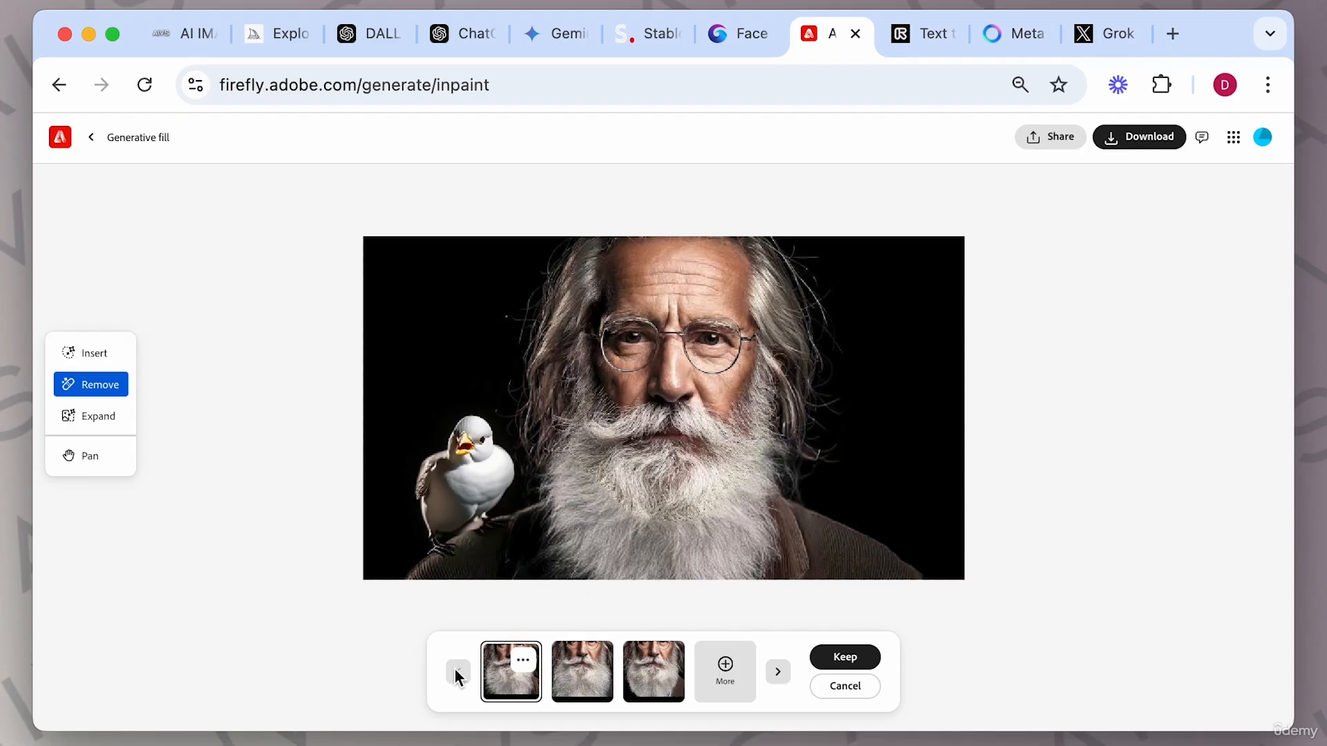
{"action": "left_click", "coordinate": [776, 673]}
{"action": "left_click", "coordinate": [777, 674]}
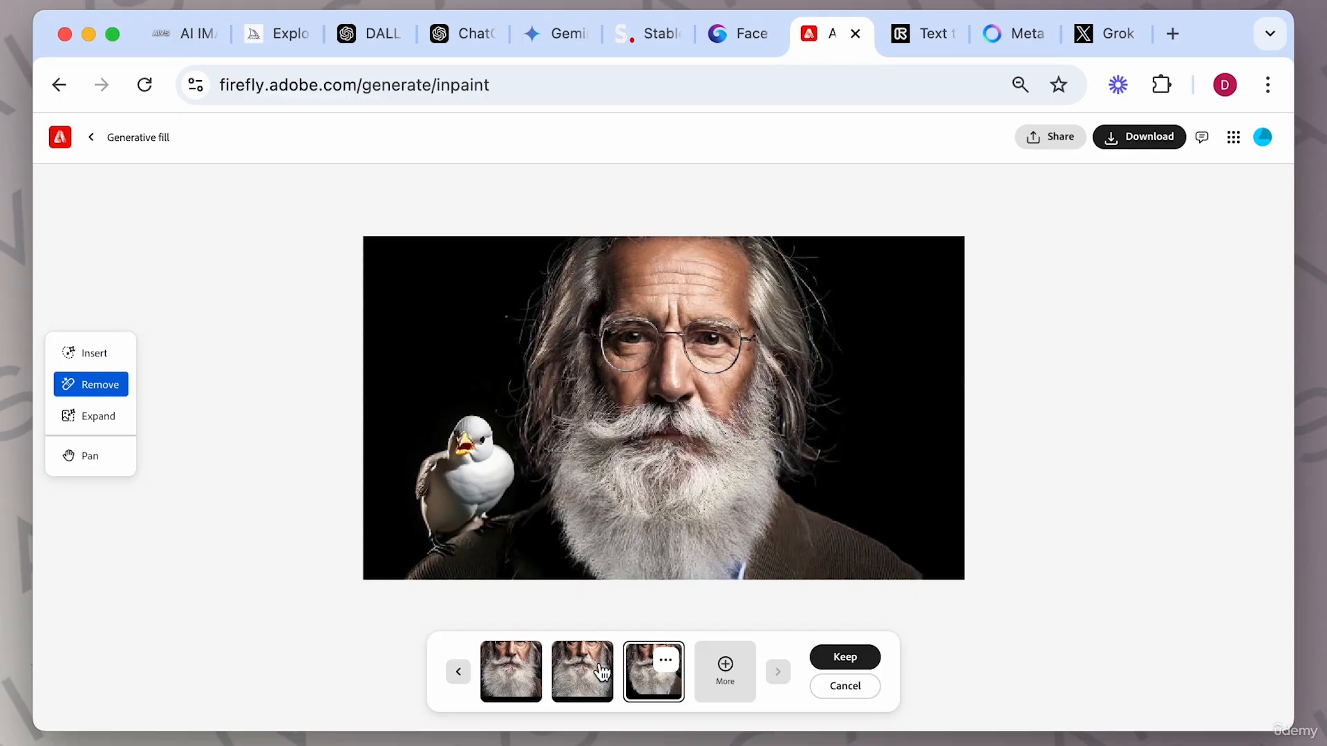
{"action": "left_click", "coordinate": [458, 672]}
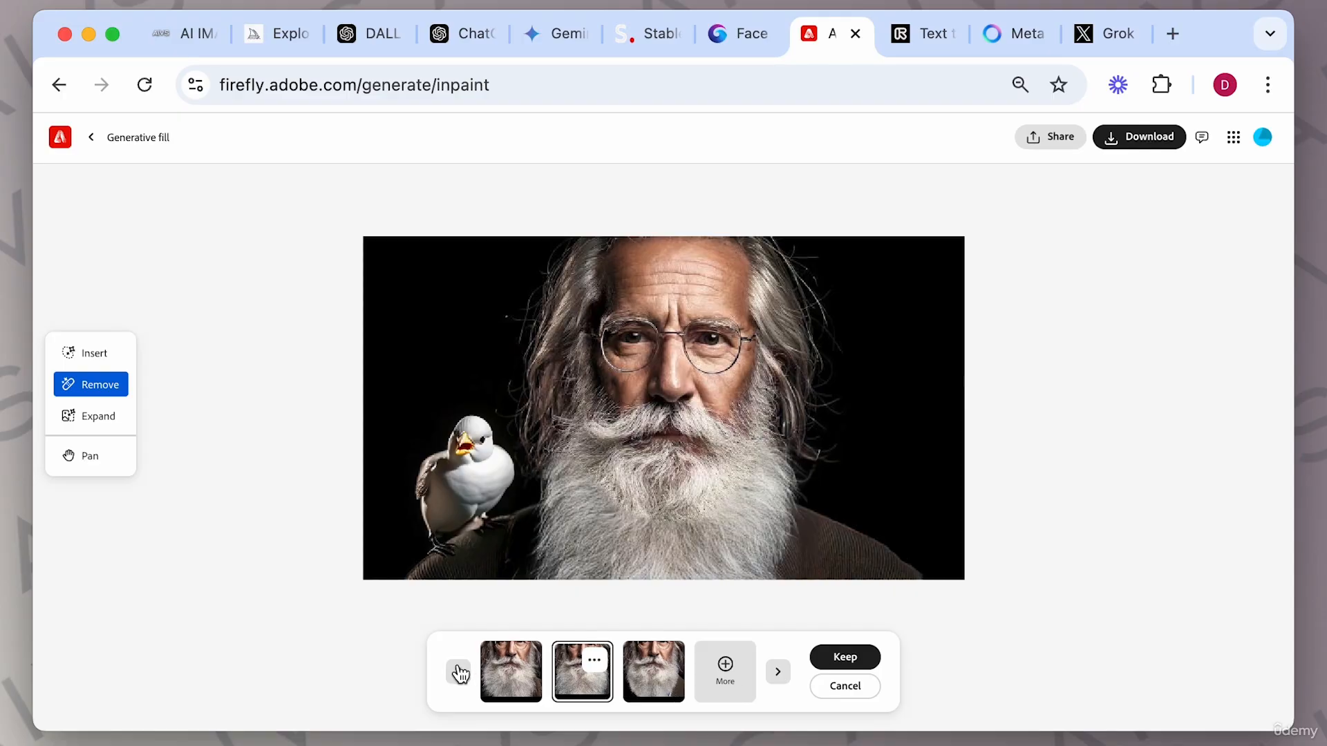
{"action": "left_click", "coordinate": [845, 658]}
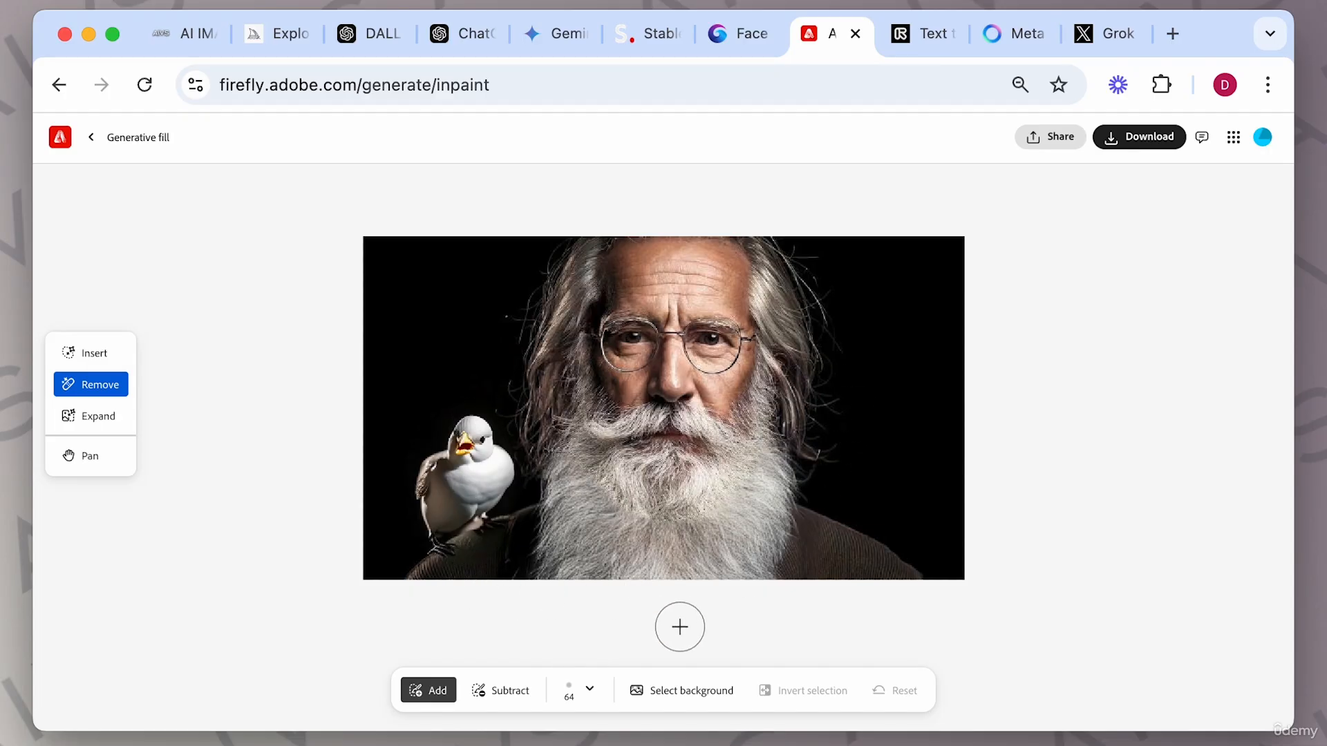
Try removing the selected background around the portrait, cancelling the generated results.
{"action": "left_click", "coordinate": [694, 692]}
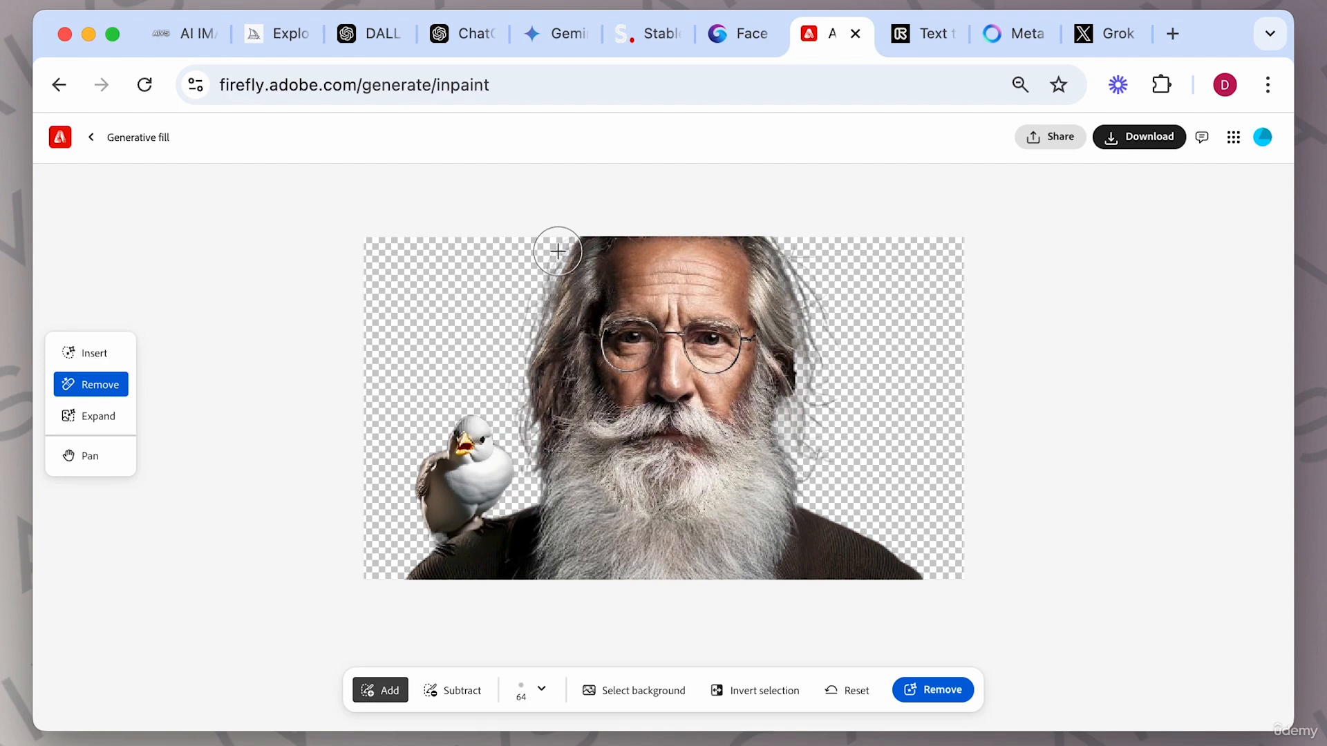
{"action": "mouse_move", "coordinate": [557, 251]}
{"action": "left_mouse_down"}
{"action": "mouse_move", "coordinate": [518, 273]}
{"action": "mouse_move", "coordinate": [567, 245]}
{"action": "mouse_move", "coordinate": [527, 308]}
{"action": "left_mouse_up"}
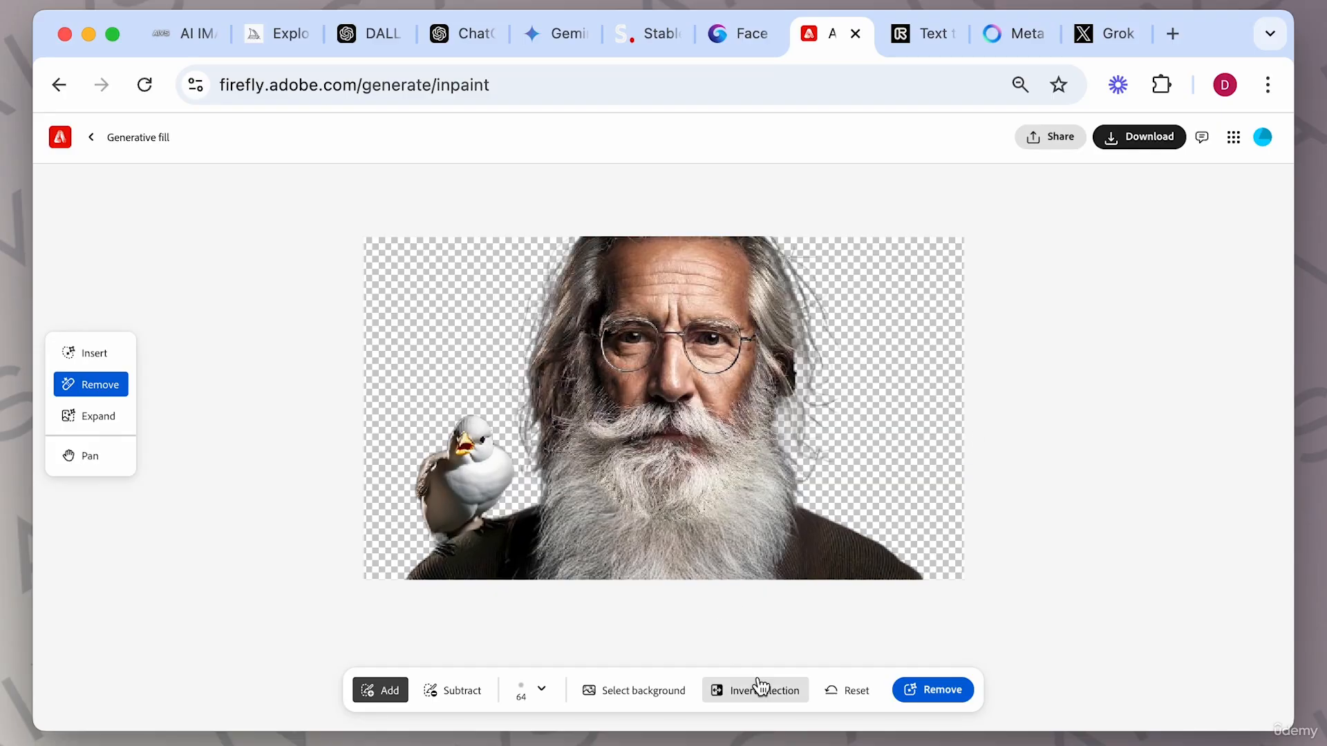
{"action": "left_click", "coordinate": [940, 691]}
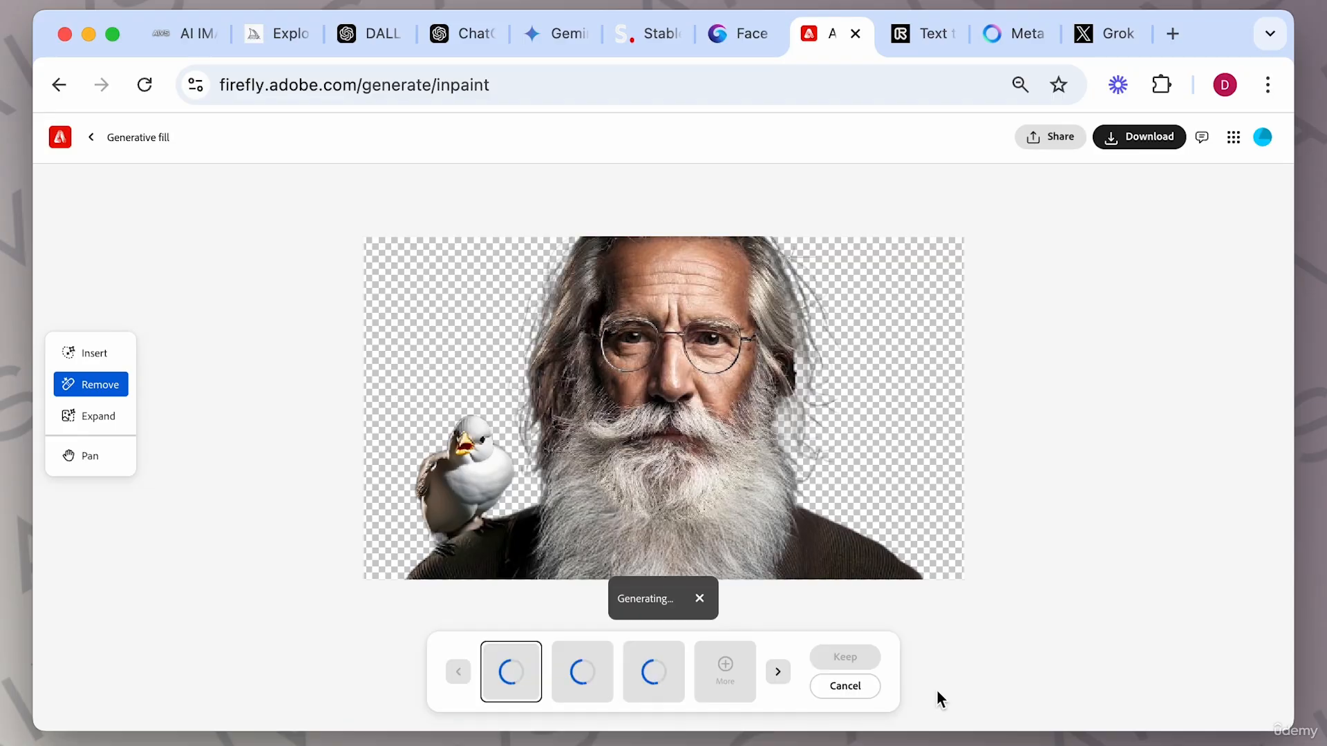
{"action": "left_click", "coordinate": [778, 674]}
{"action": "left_click", "coordinate": [778, 676]}
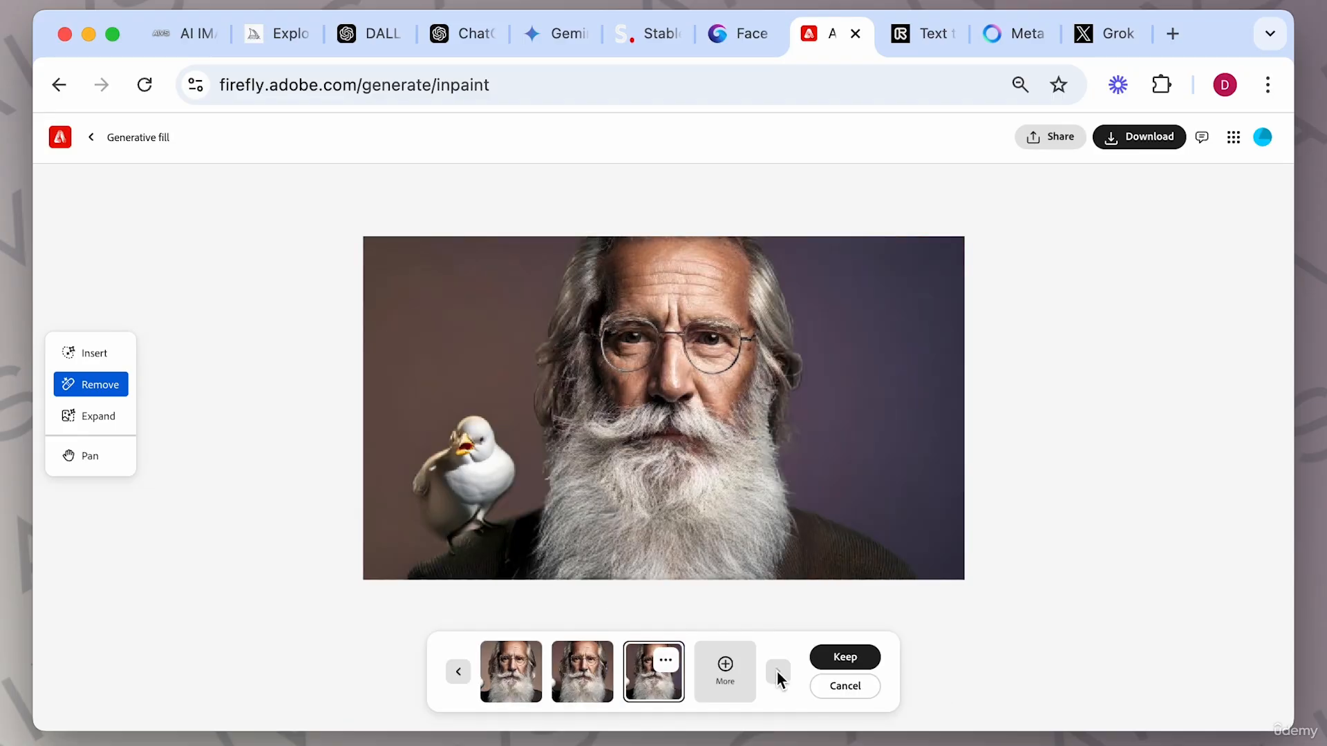
{"action": "left_click", "coordinate": [837, 690]}
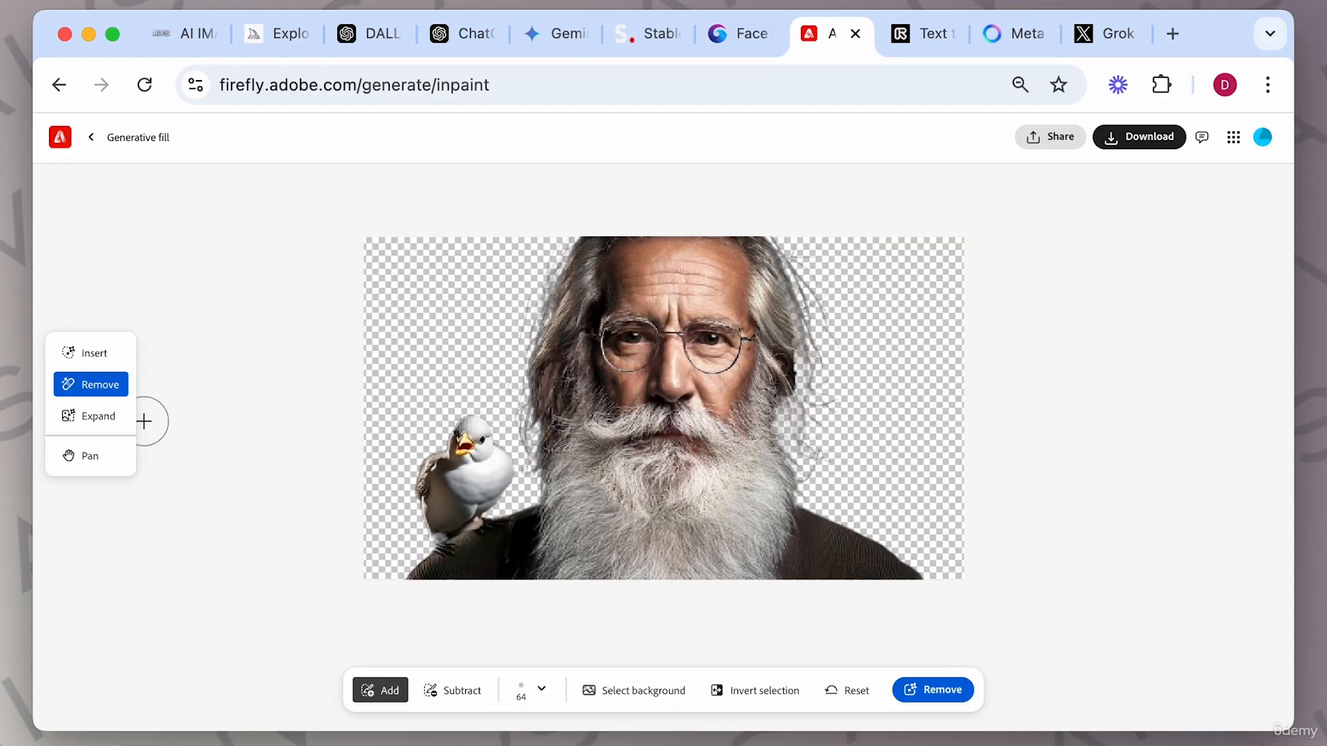
Expand the canvas downward with Expand in freeform mode and generate the extended area.
{"action": "left_click", "coordinate": [92, 421]}
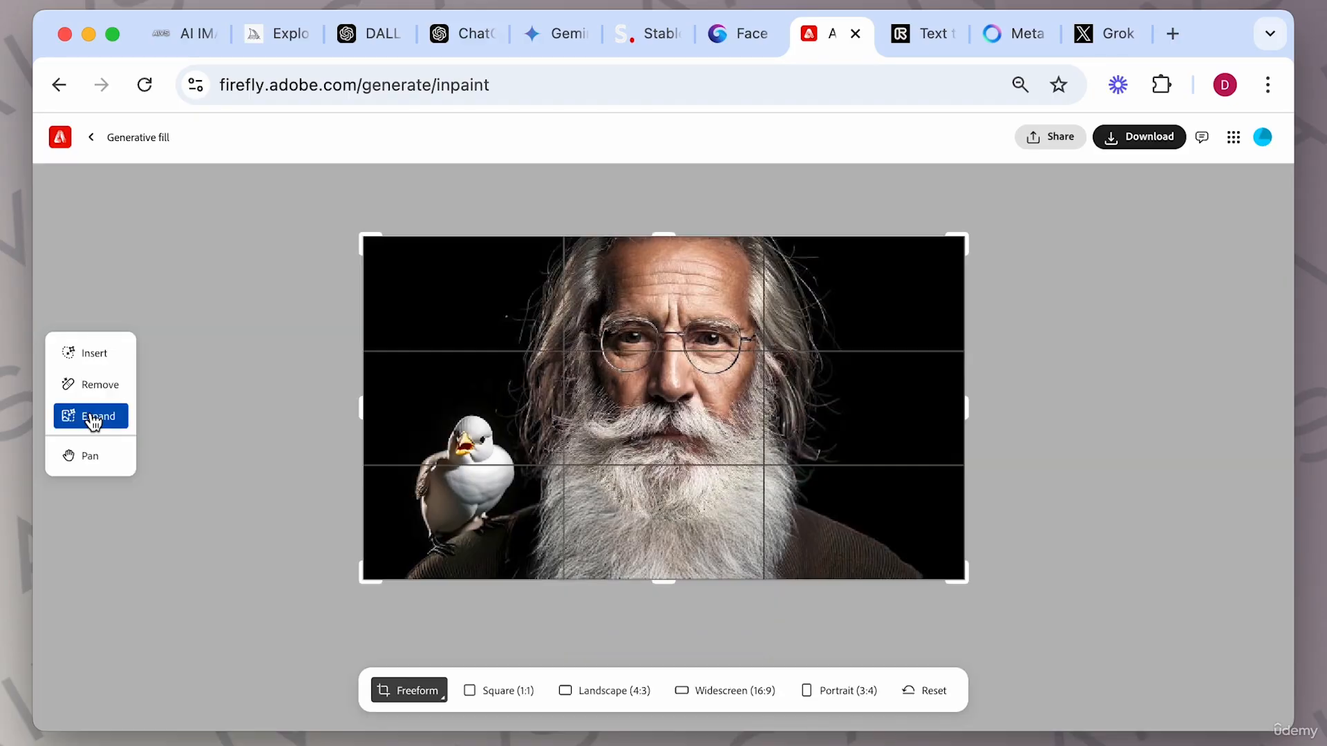
{"action": "left_click_drag", "start_coordinate": [363, 577], "coordinate": [363, 684]}
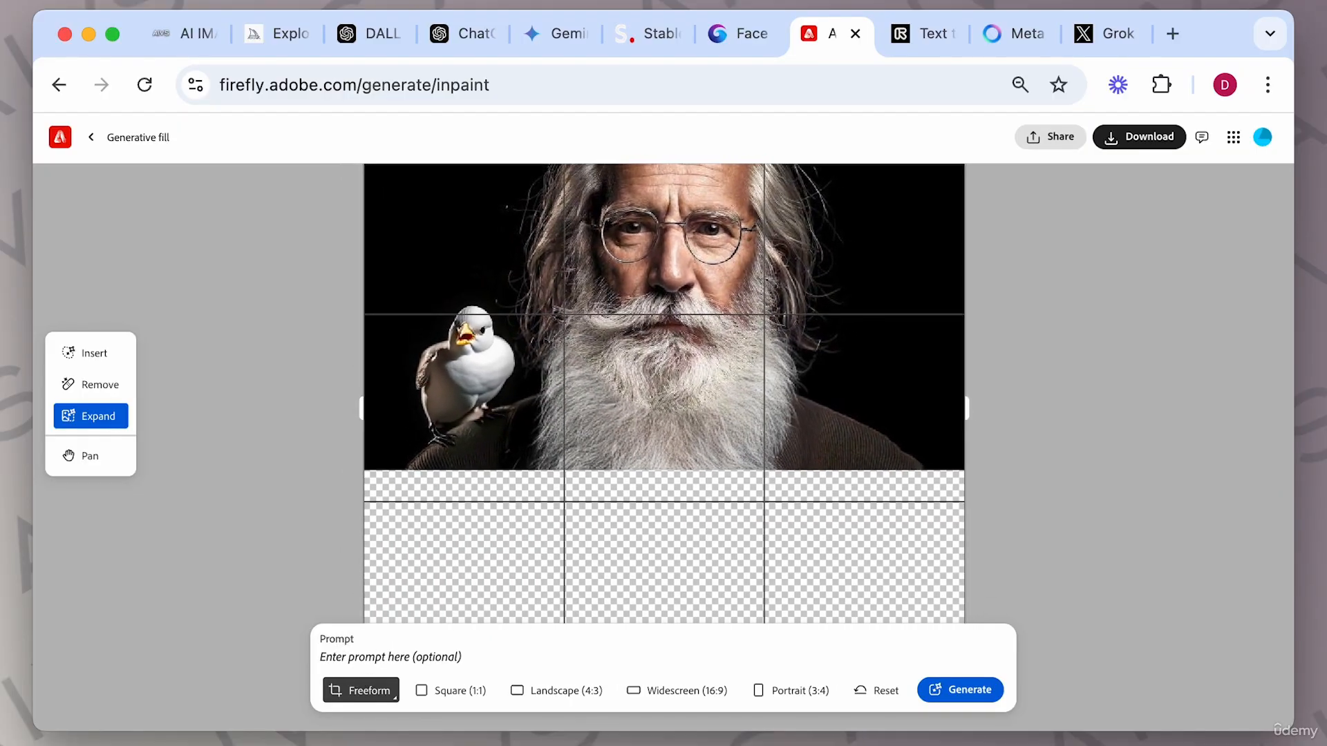
{"action": "left_click", "coordinate": [976, 692]}
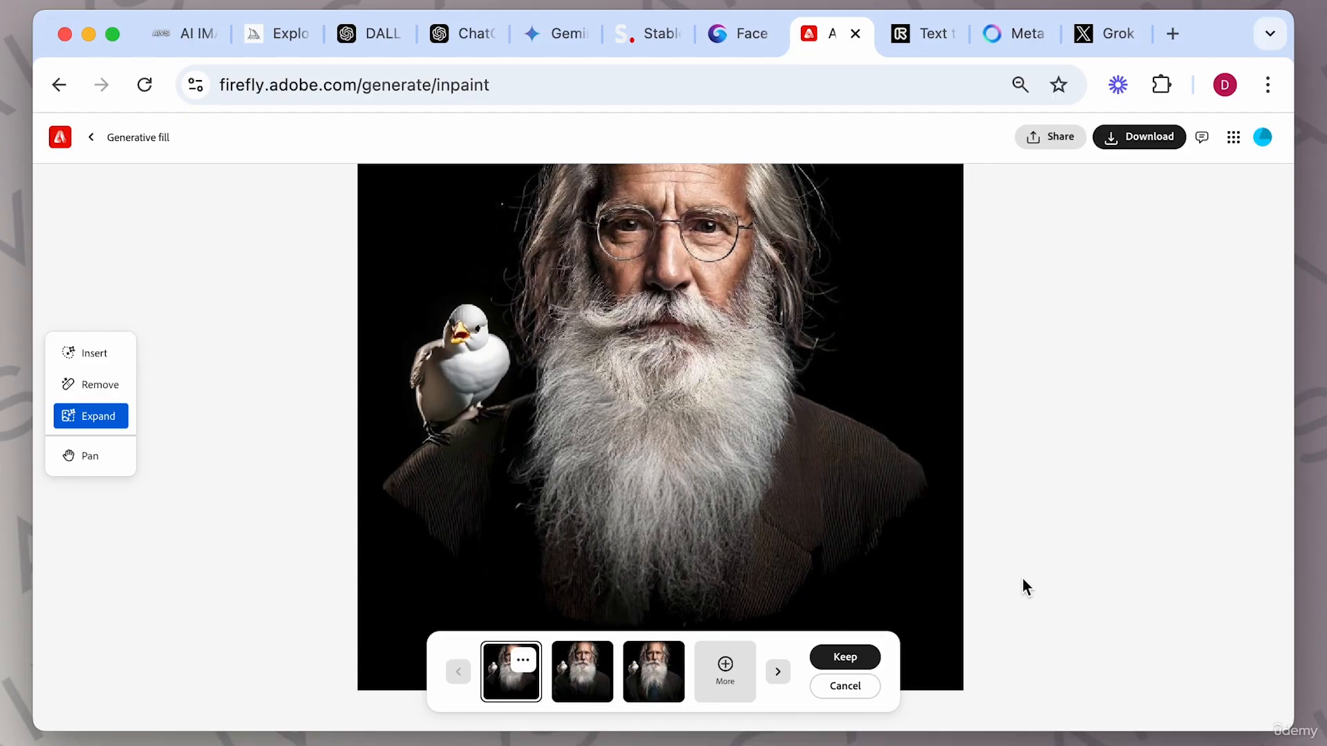
Browse the expanded variations and keep the third one.
{"action": "left_click", "coordinate": [776, 674]}
{"action": "left_click", "coordinate": [777, 673]}
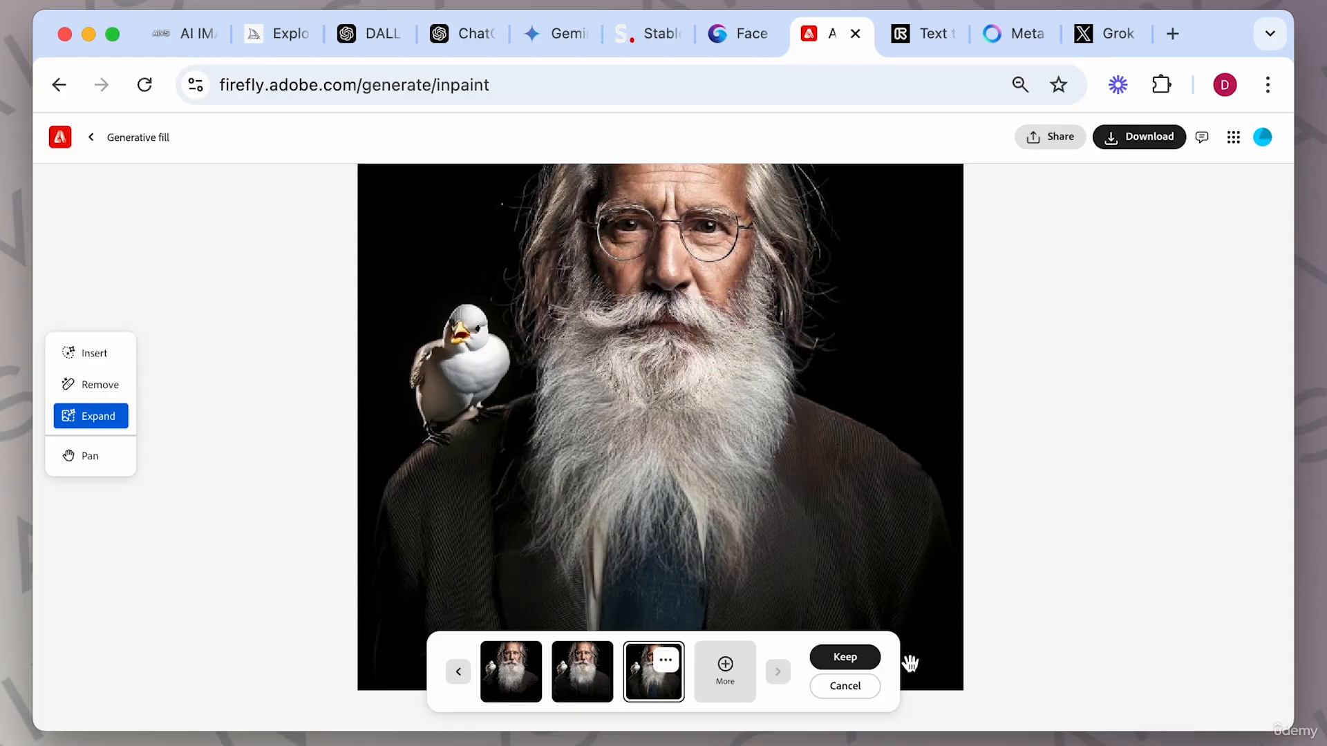
{"action": "left_click", "coordinate": [860, 656]}
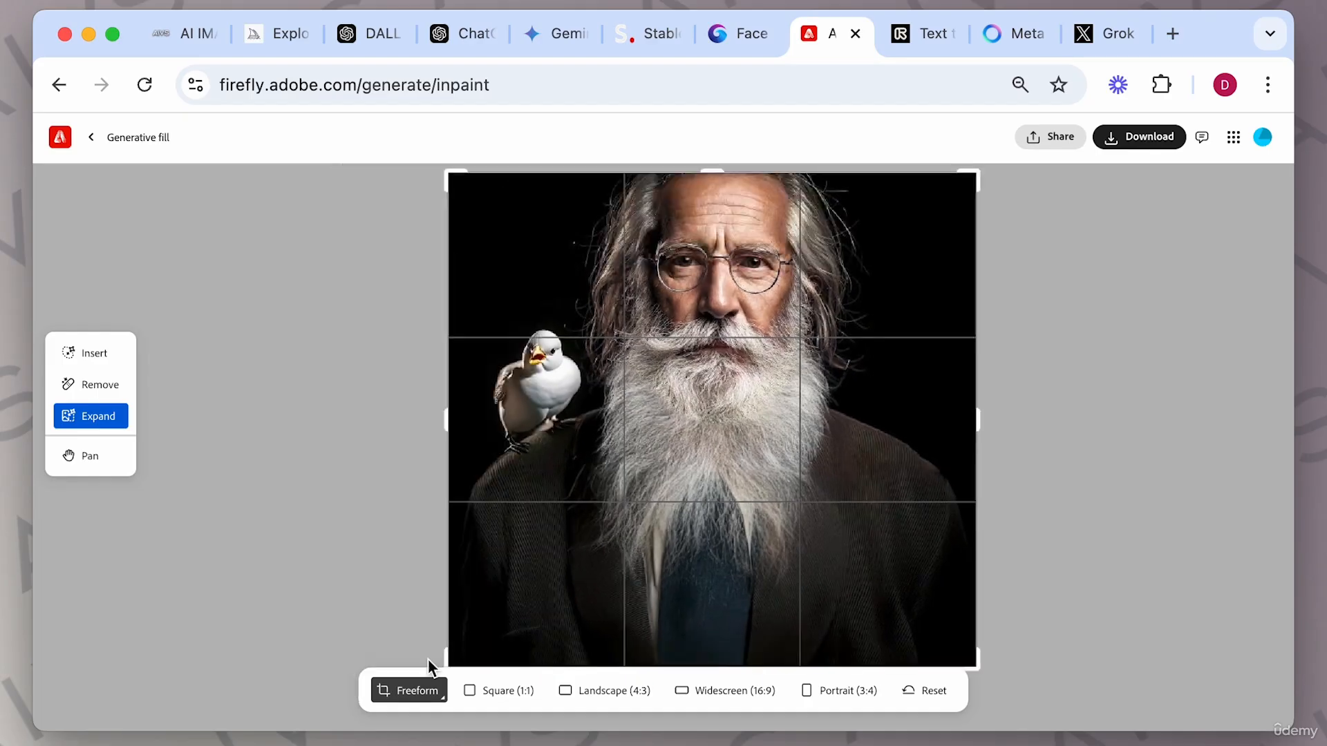
Expand the image to the Widescreen (16:9) ratio and generate the fill.
{"action": "left_click", "coordinate": [498, 694]}
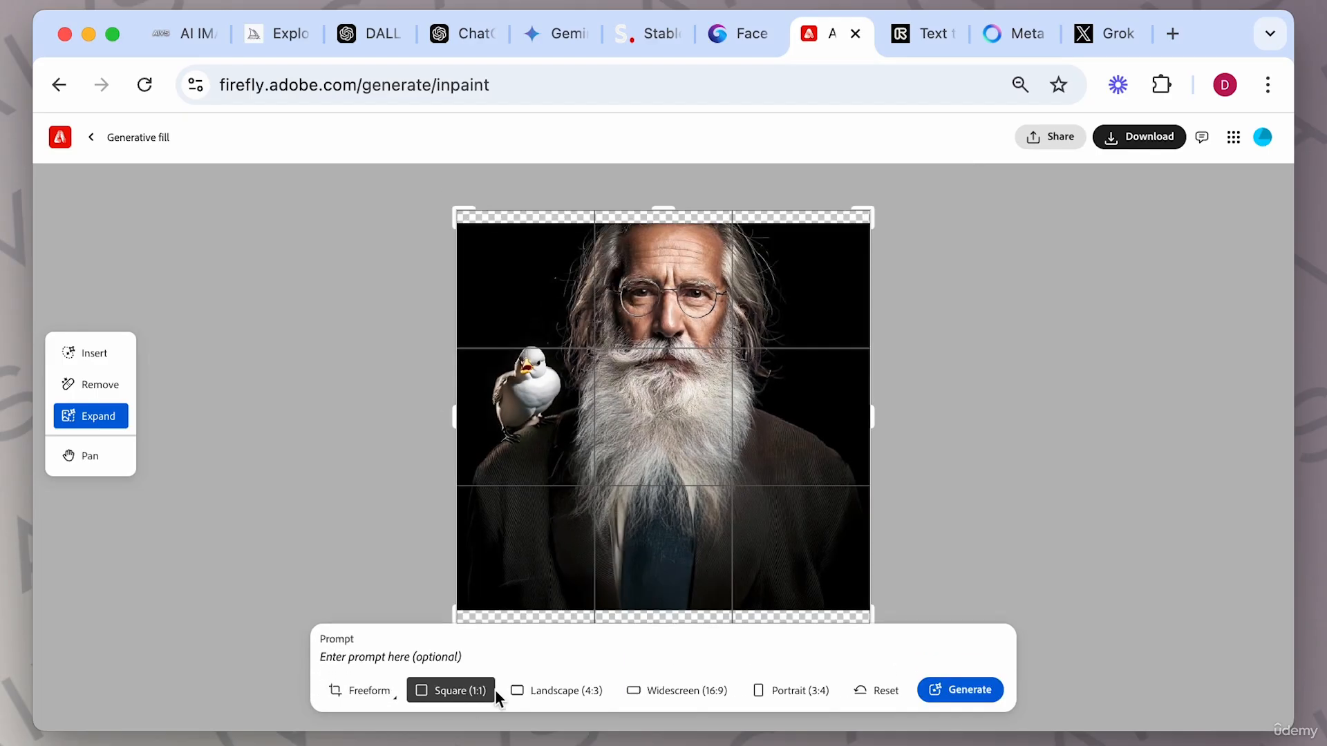
{"action": "left_click", "coordinate": [572, 693]}
{"action": "left_click", "coordinate": [649, 693]}
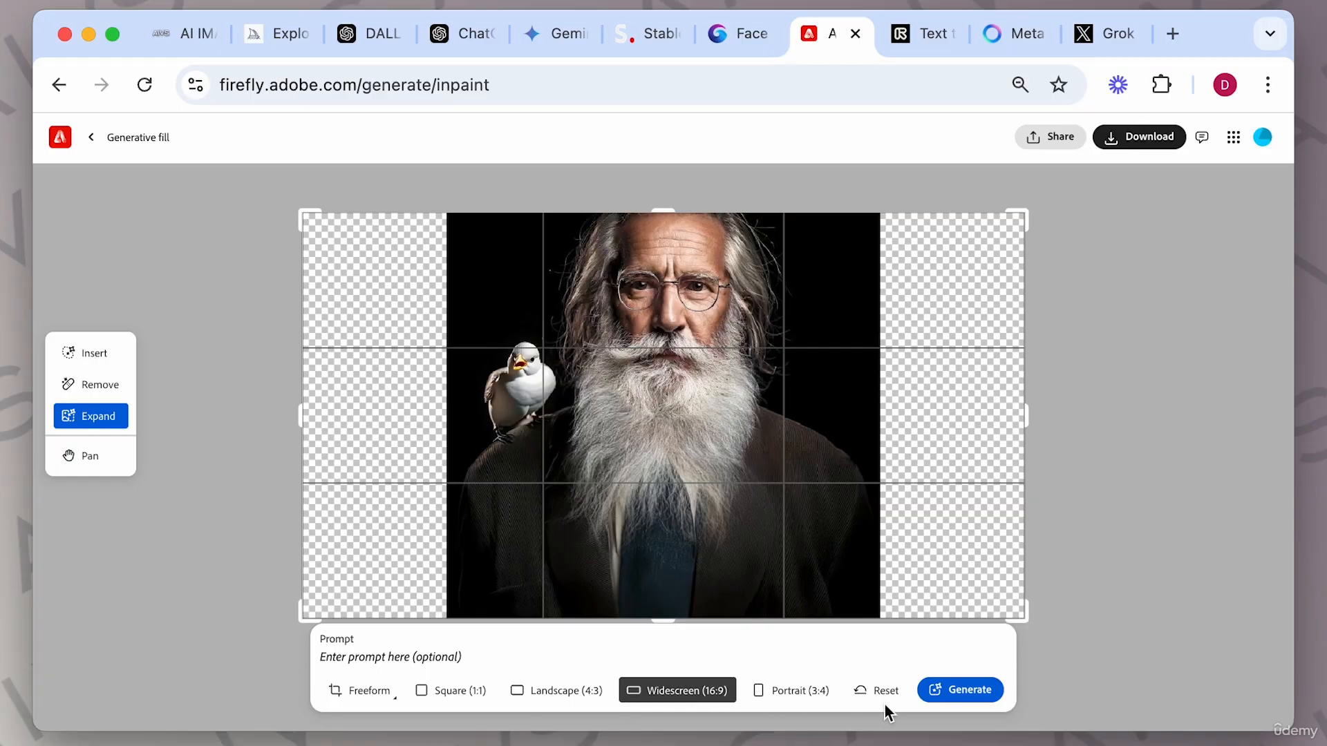
{"action": "left_click", "coordinate": [960, 699]}
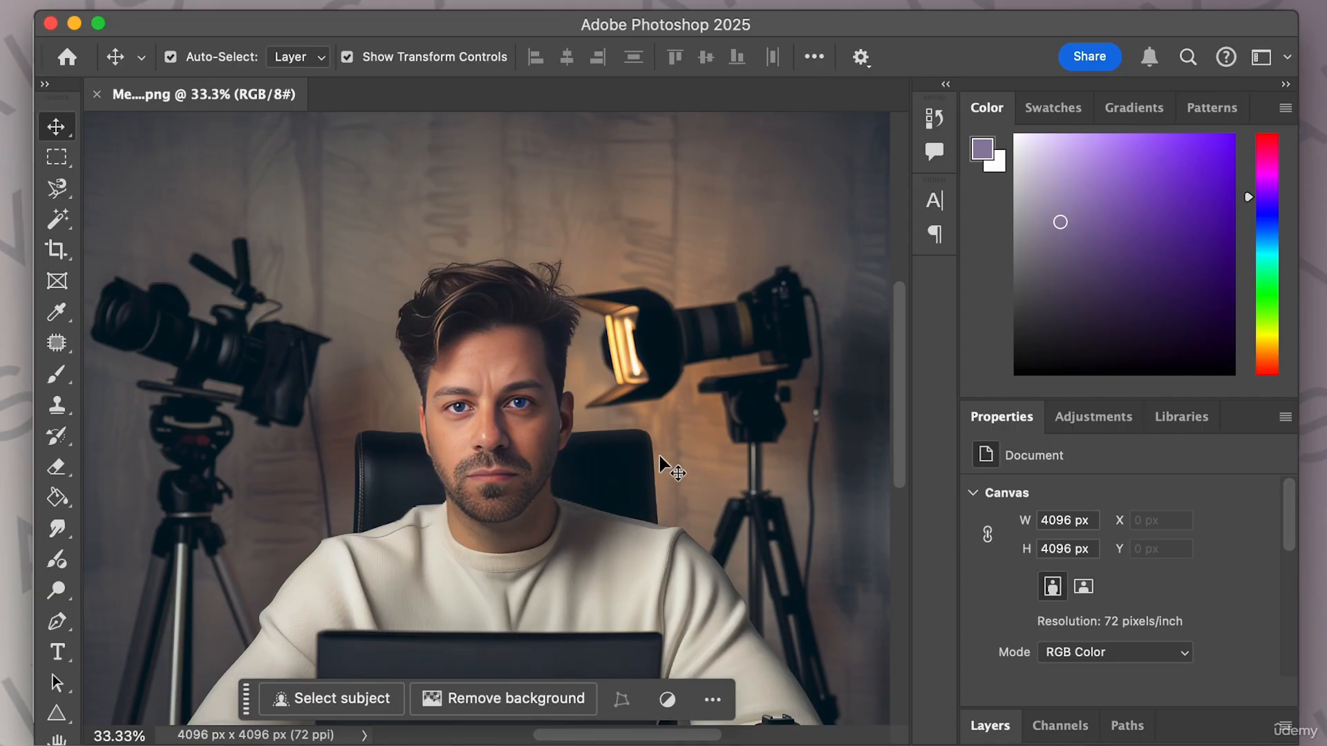
Switch to Photoshop and scroll down through the open portrait of the man at the laptop.
{"action": "left_click_drag", "start_coordinate": [902, 359], "coordinate": [883, 440]}
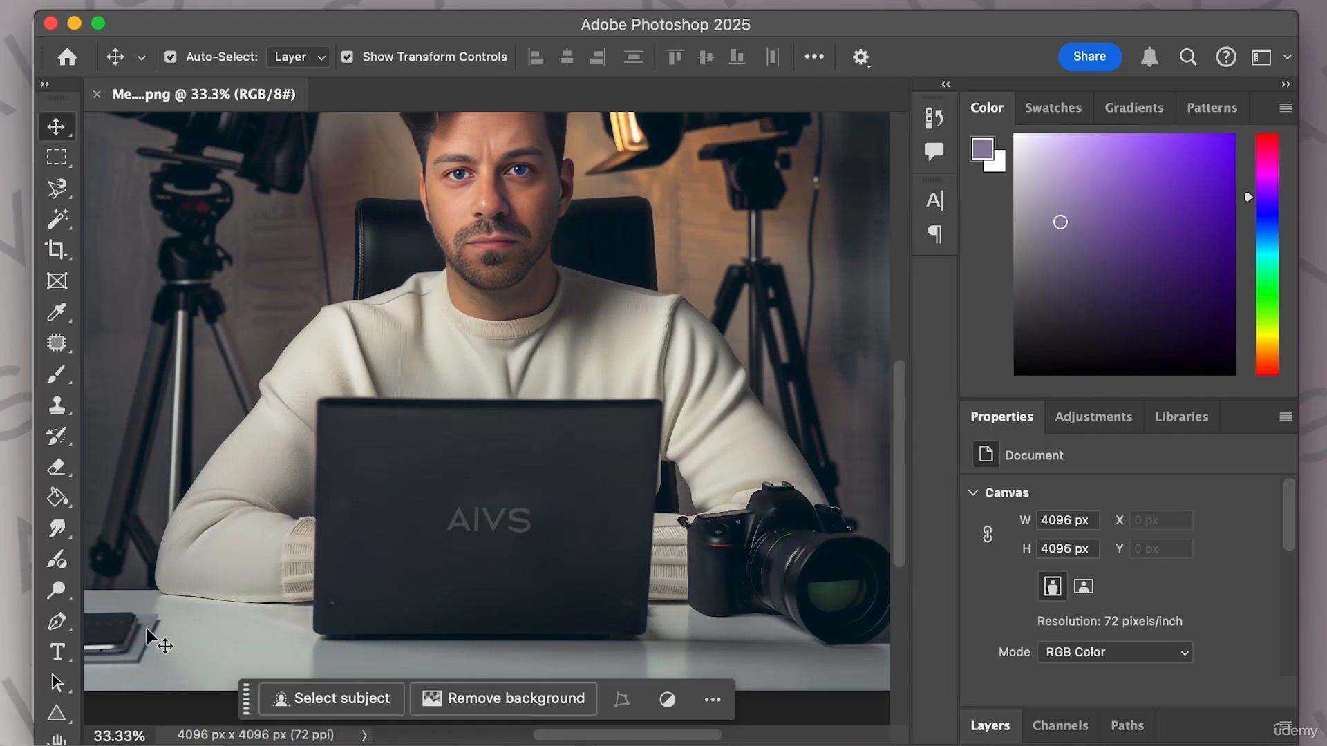
Select a rectangular area on the desk left of the laptop and generate a coffee cup there with Generative Fill.
{"action": "scroll", "coordinate": [357, 565], "scroll_direction": "down", "scroll_amount": 1}
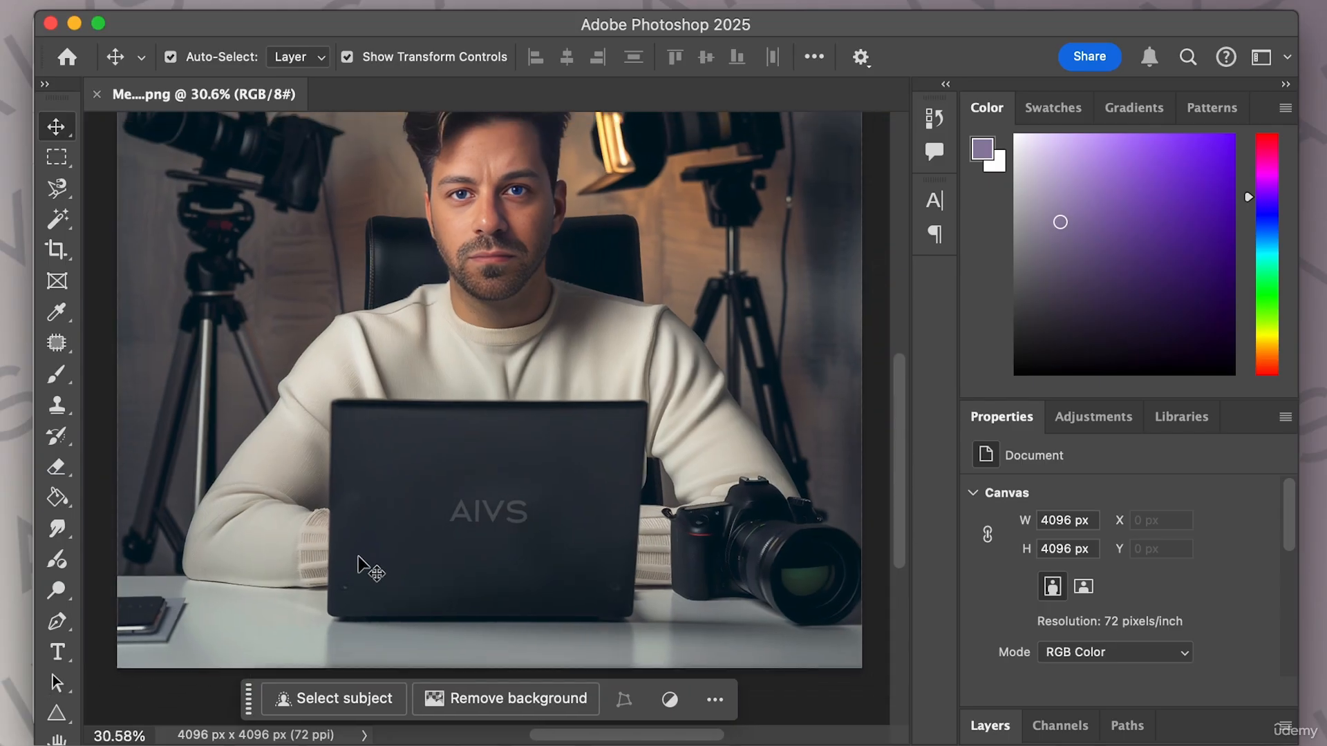
{"action": "scroll", "coordinate": [357, 566], "scroll_direction": "down", "scroll_amount": 2}
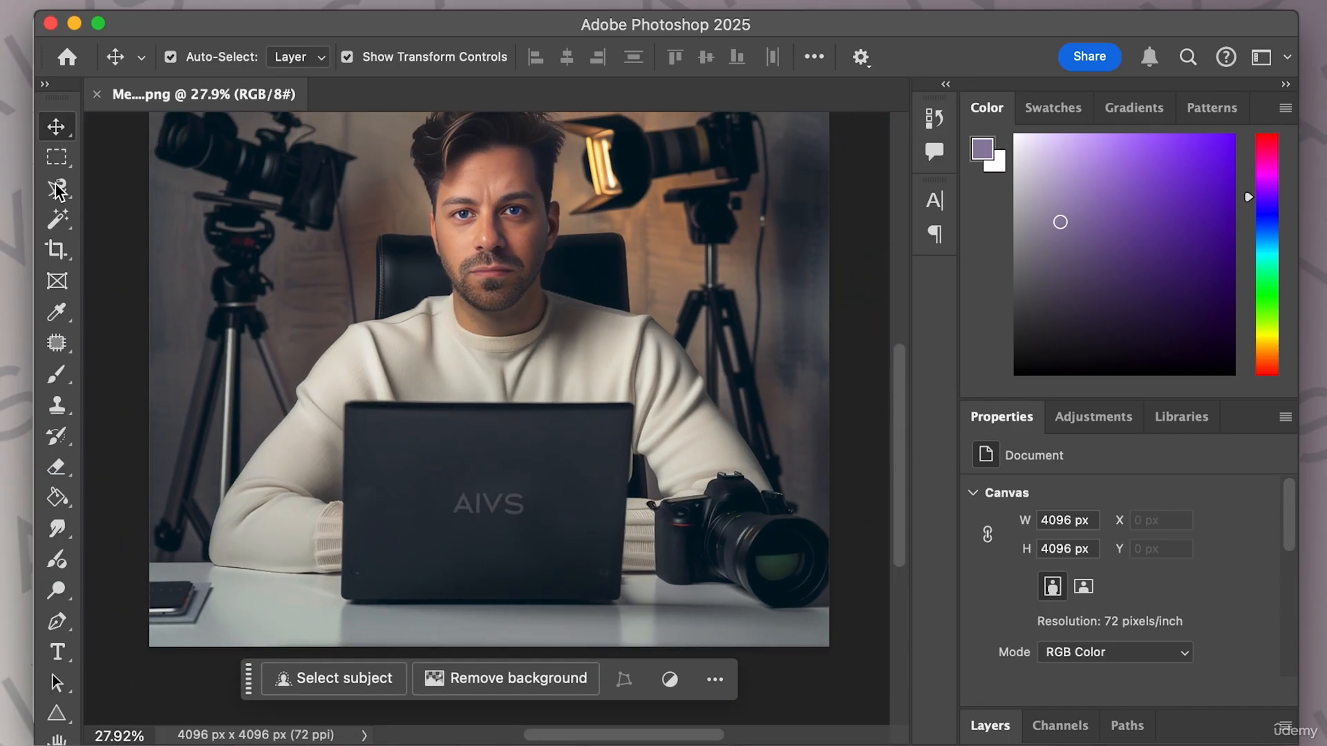
{"action": "left_click", "coordinate": [58, 159]}
{"action": "left_click_drag", "start_coordinate": [238, 481], "coordinate": [359, 622]}
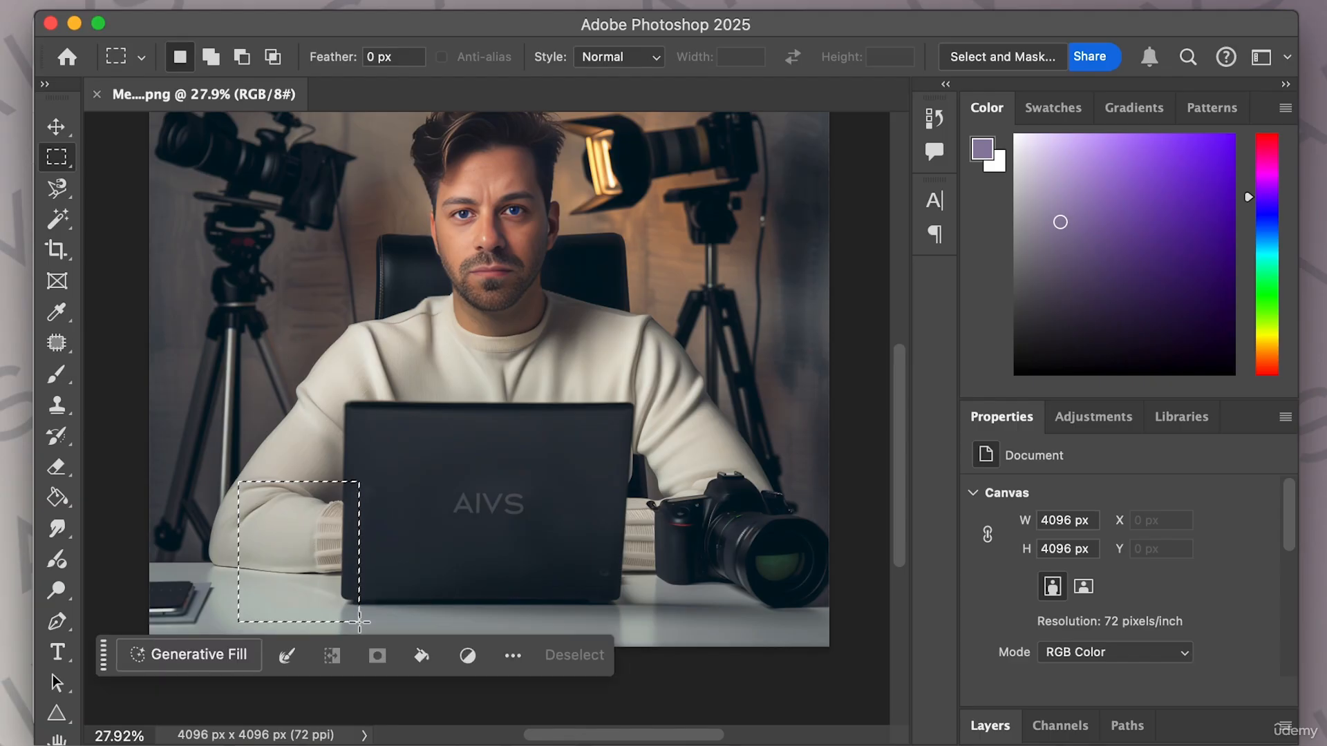
{"action": "left_click", "coordinate": [188, 655]}
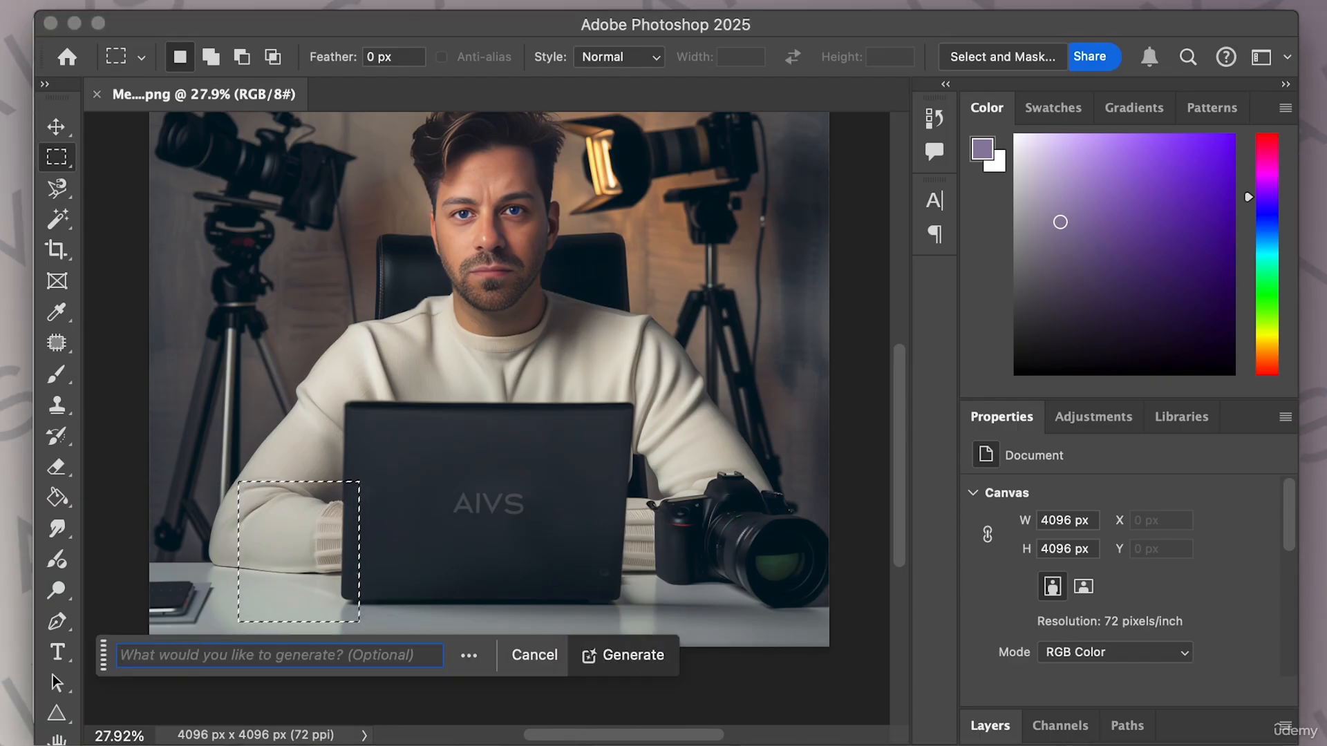
{"action": "type", "text": "coffee cup"}
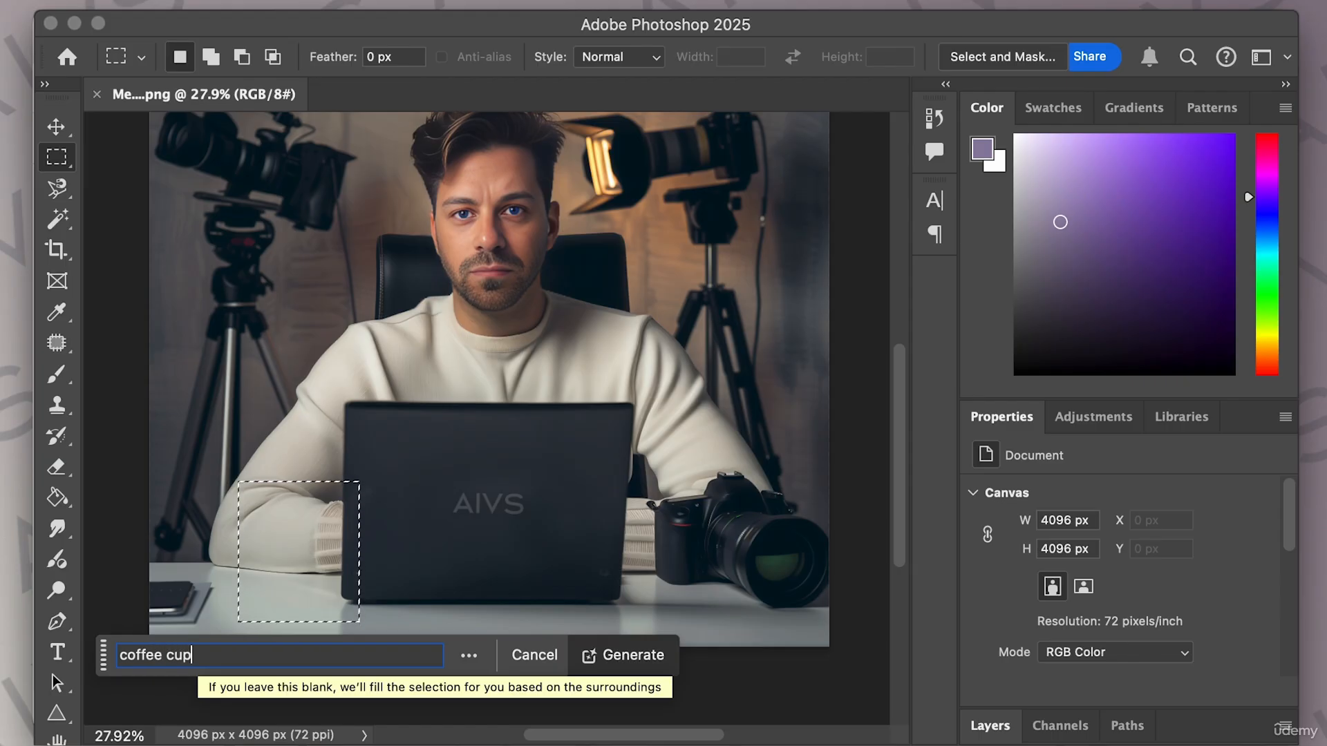
{"action": "left_click", "coordinate": [630, 658]}
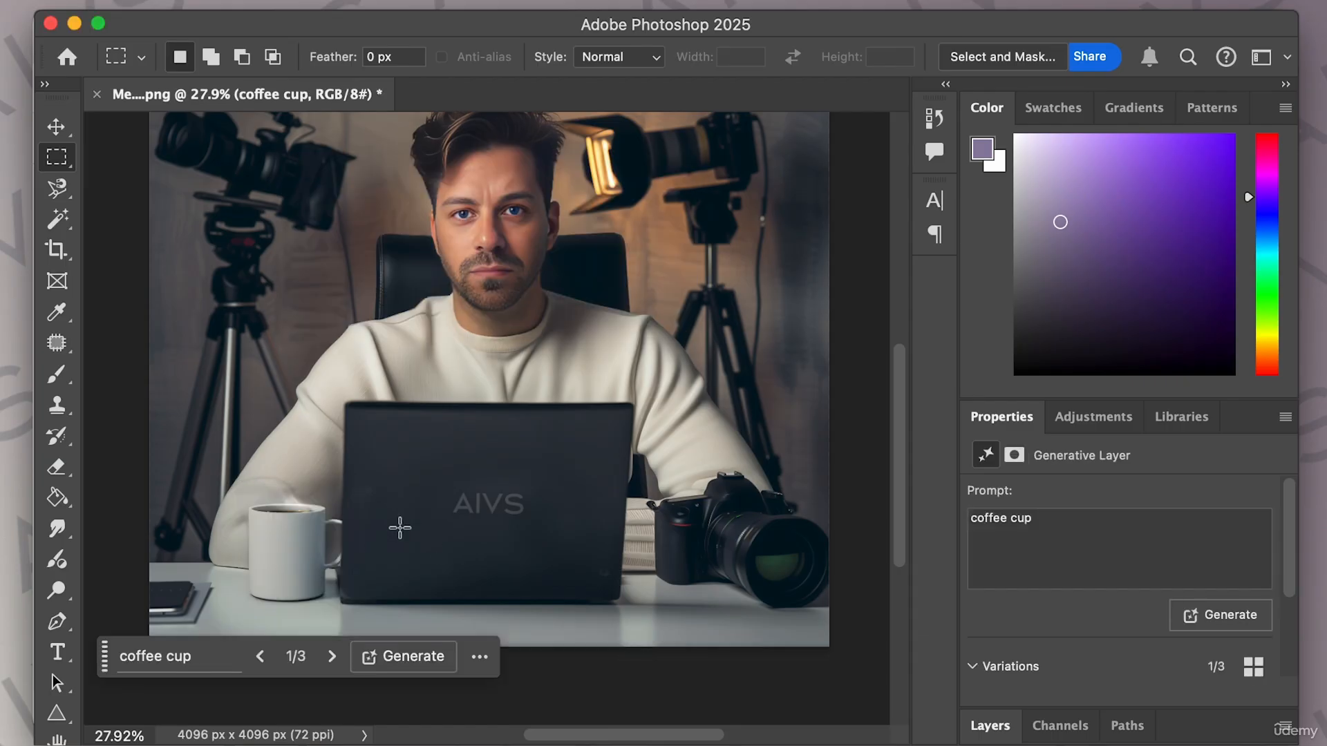
Browse the three coffee cup variations, settle on the first one, and return to the Firefly page in the browser.
{"action": "left_click", "coordinate": [332, 654]}
{"action": "left_click", "coordinate": [332, 655]}
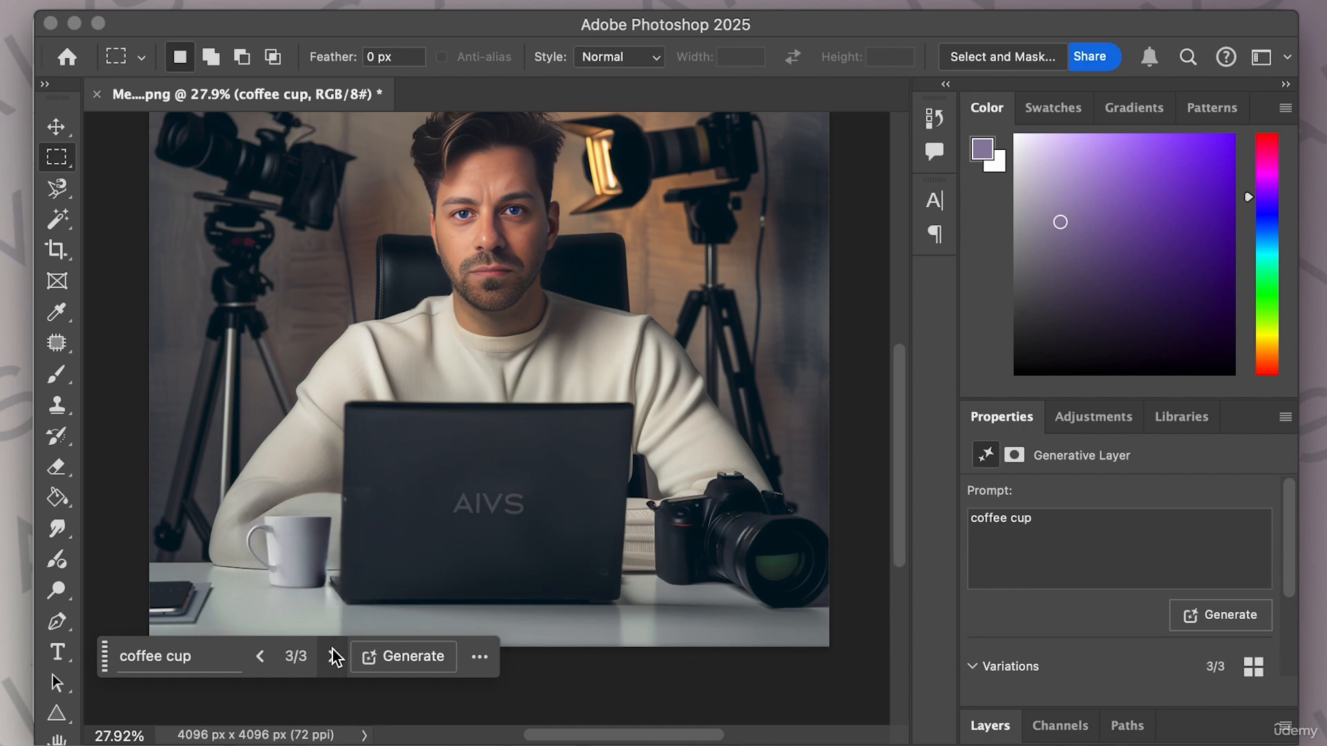
{"action": "left_click", "coordinate": [261, 657]}
{"action": "left_click", "coordinate": [261, 656]}
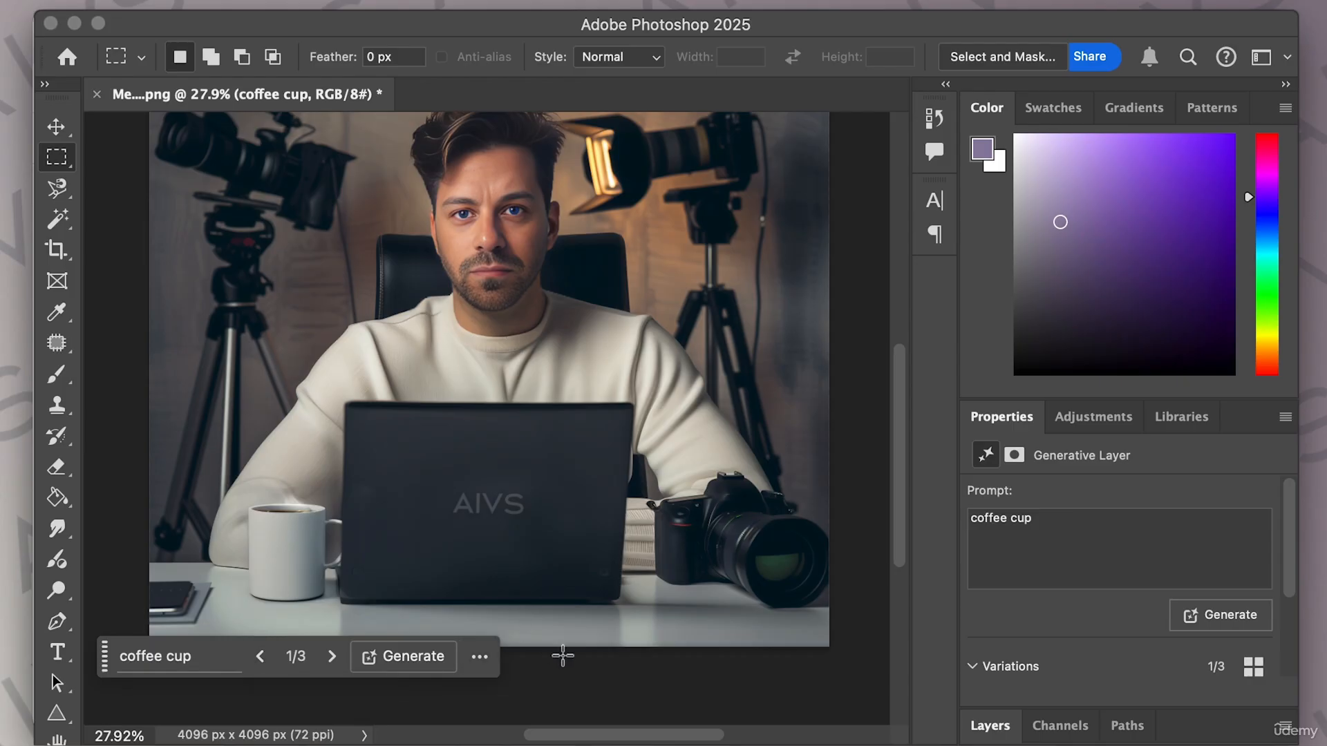
{"action": "scroll", "coordinate": [1062, 644], "scroll_direction": "down", "scroll_amount": 3}
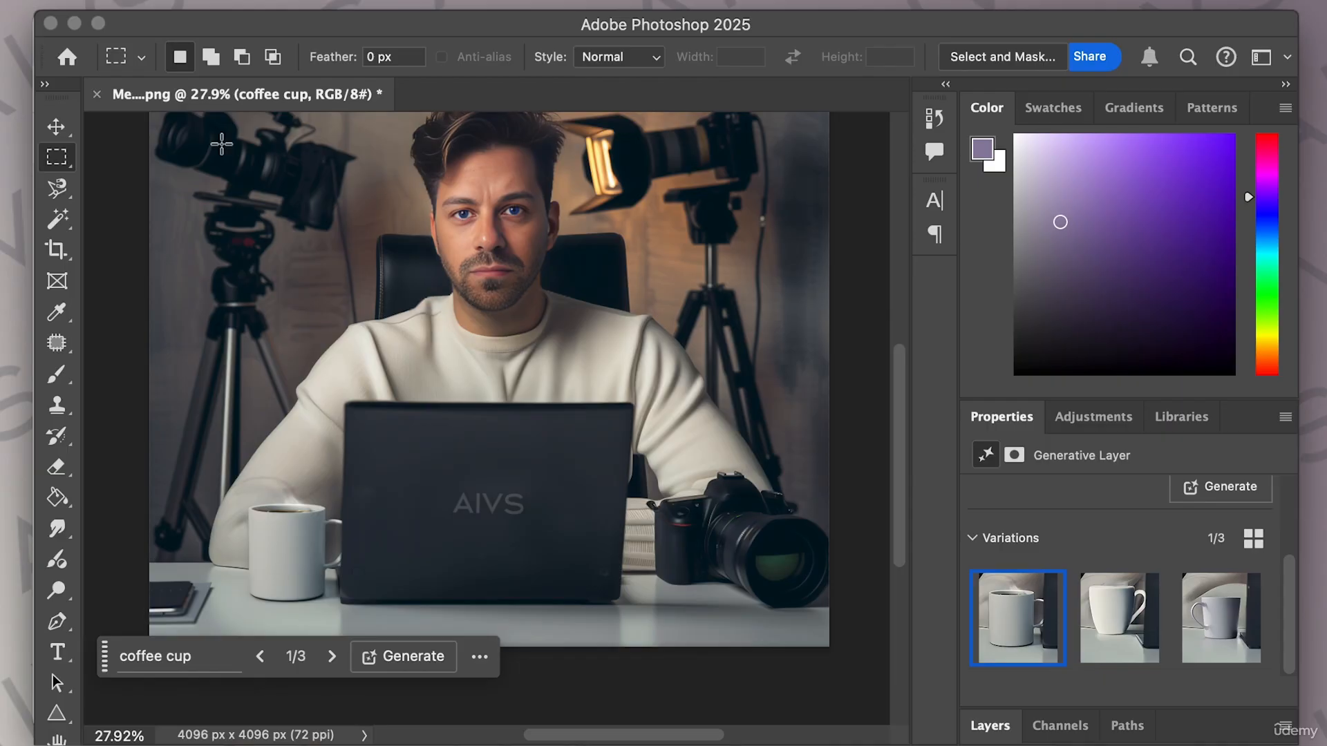
{"action": "left_click", "coordinate": [75, 25]}
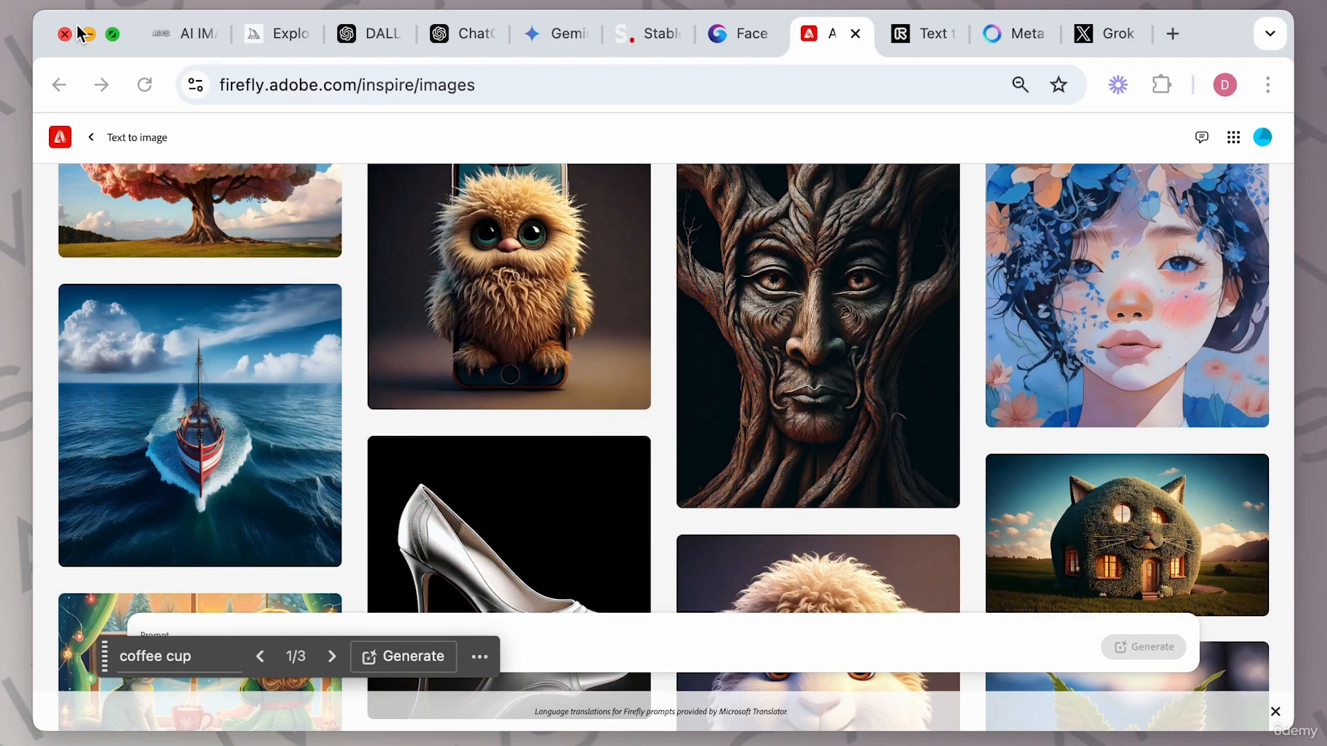
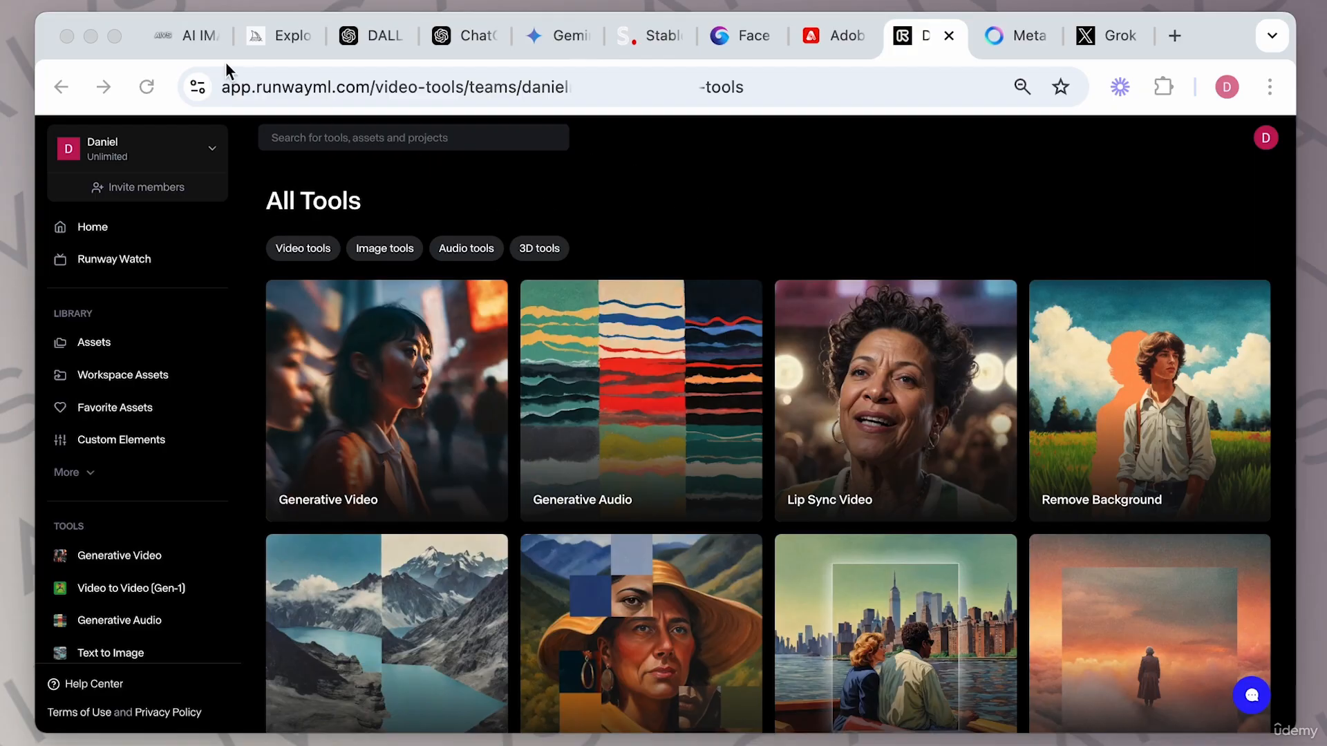
Open the Runway Image section of the AI image generation guide and read its usage steps and example prompts.
{"action": "left_click", "coordinate": [189, 40]}
{"action": "scroll", "coordinate": [731, 326], "scroll_direction": "up", "scroll_amount": 5}
{"action": "scroll", "coordinate": [729, 319], "scroll_direction": "up", "scroll_amount": 5}
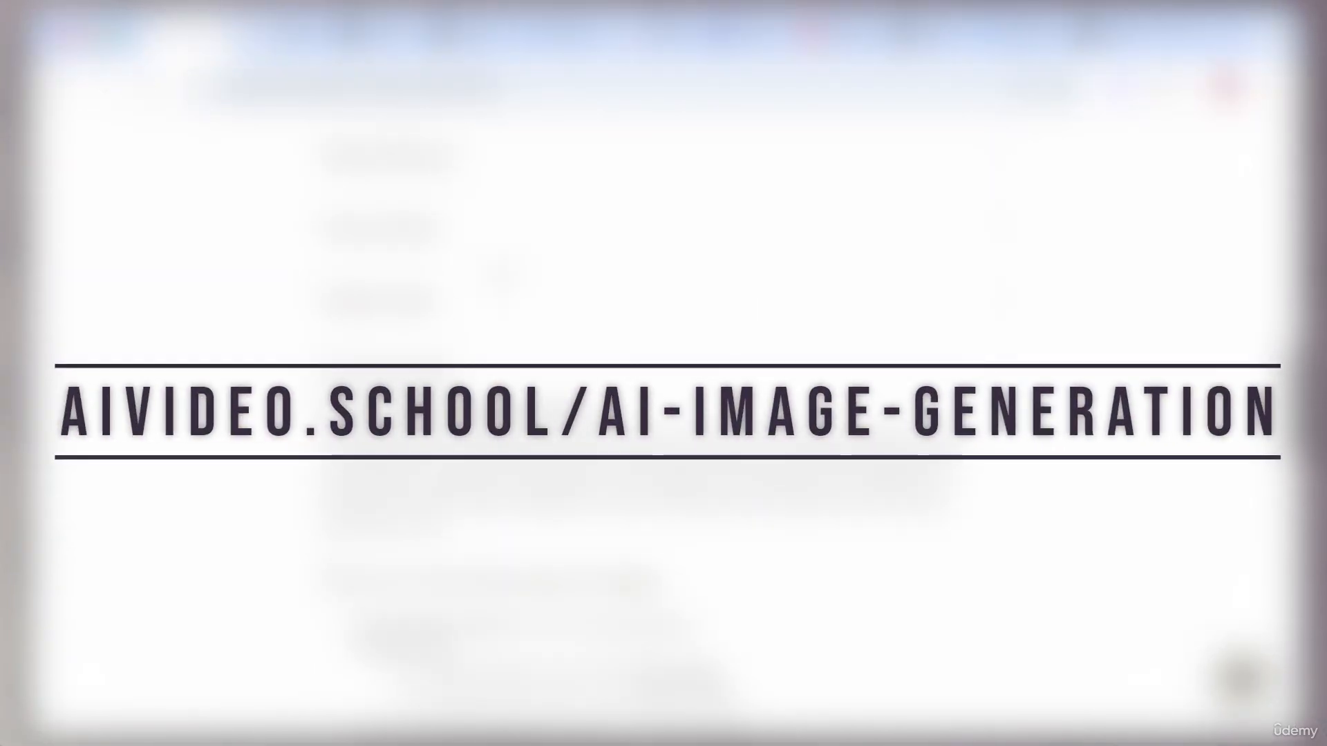
{"action": "scroll", "coordinate": [793, 548], "scroll_direction": "down", "scroll_amount": 2}
{"action": "left_click", "coordinate": [1008, 277]}
{"action": "left_click", "coordinate": [1009, 276]}
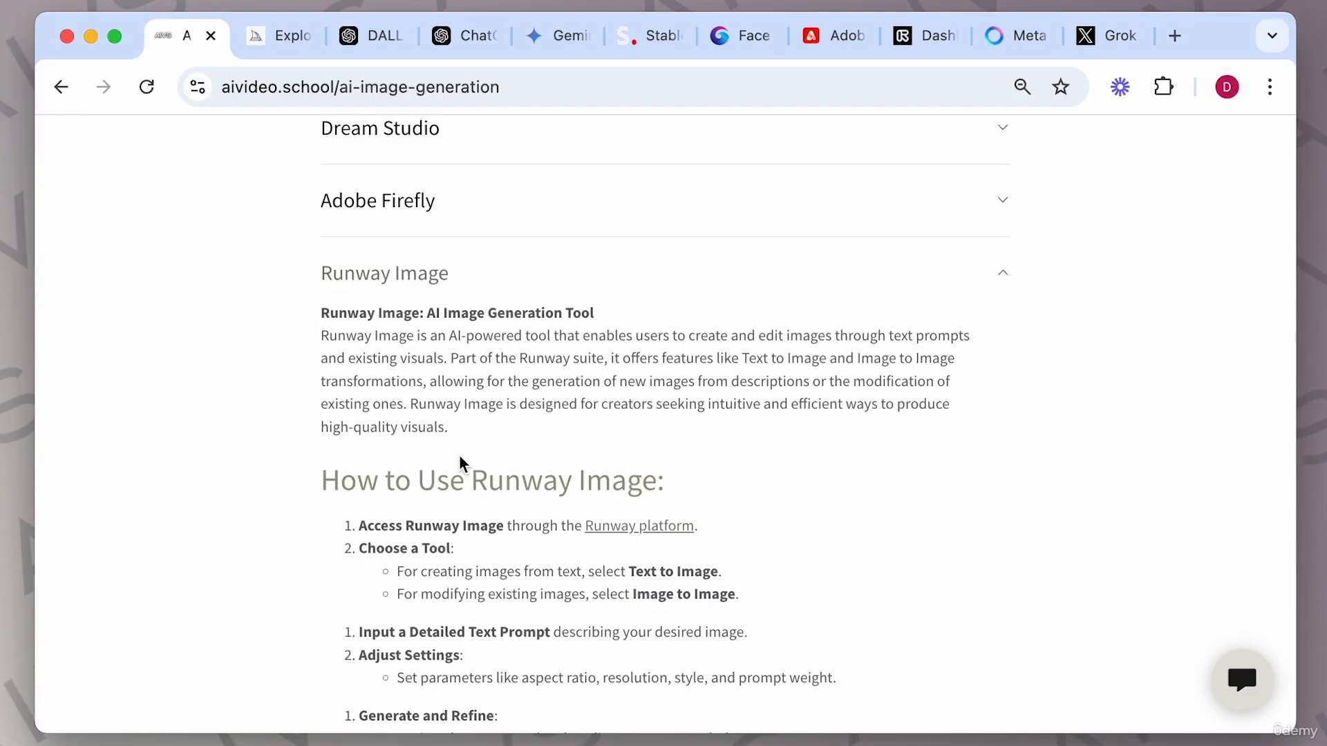
{"action": "scroll", "coordinate": [714, 461], "scroll_direction": "down", "scroll_amount": 4}
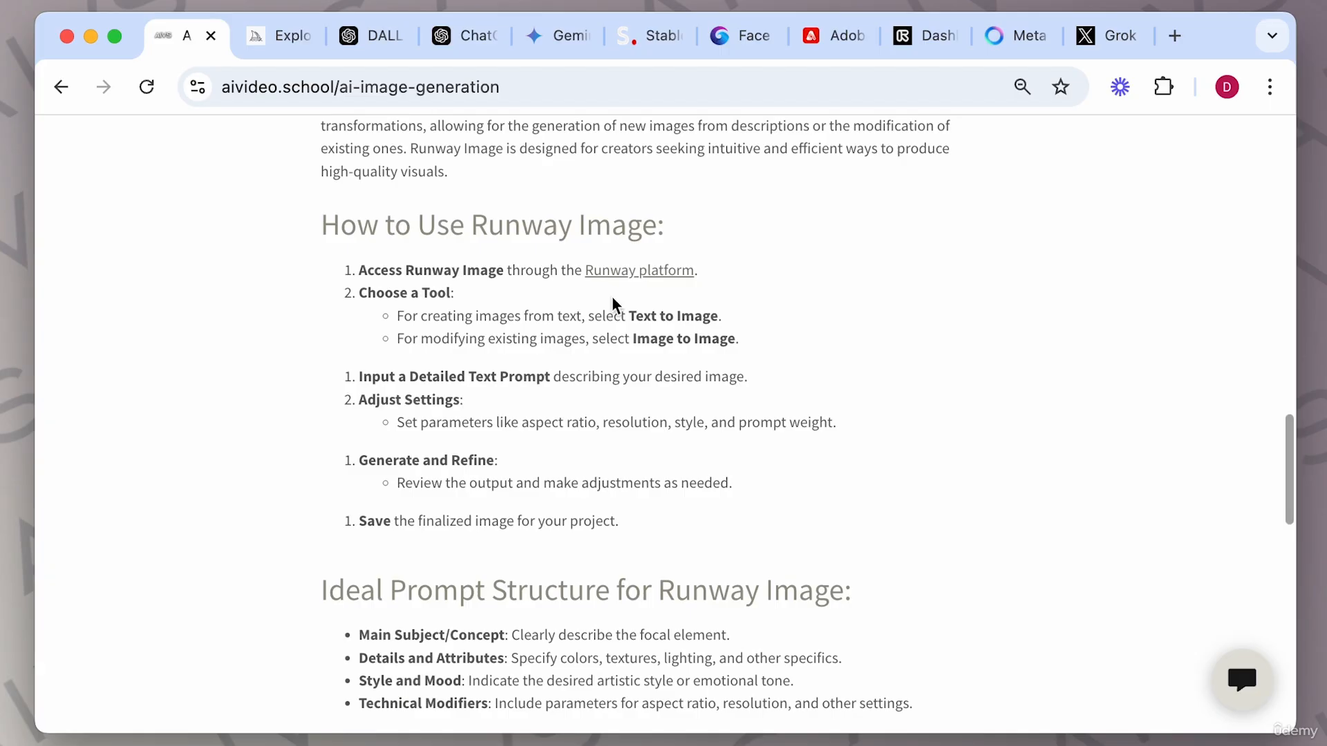
{"action": "scroll", "coordinate": [810, 418], "scroll_direction": "down", "scroll_amount": 6}
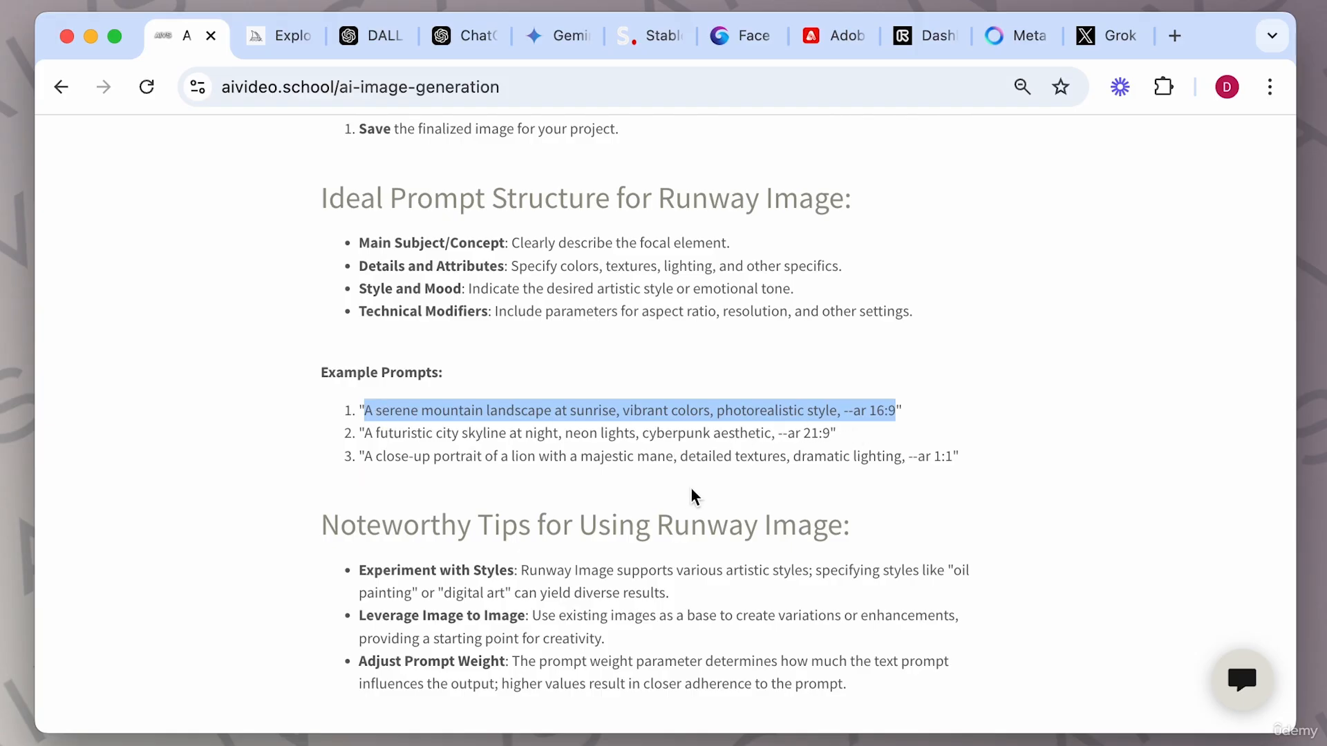
{"action": "scroll", "coordinate": [690, 498], "scroll_direction": "down", "scroll_amount": 3}
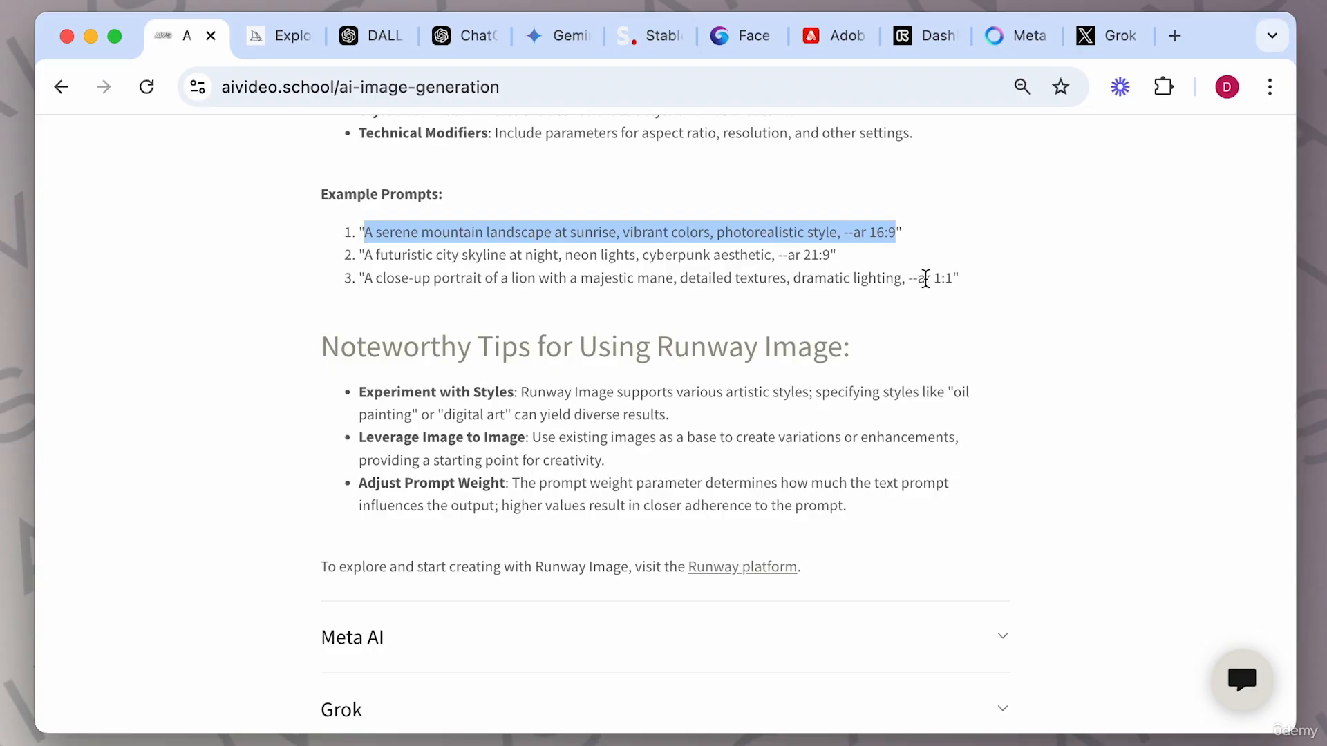
Return to the Runway tools page, browse the available tools and open Text to Image.
{"action": "left_click", "coordinate": [916, 38]}
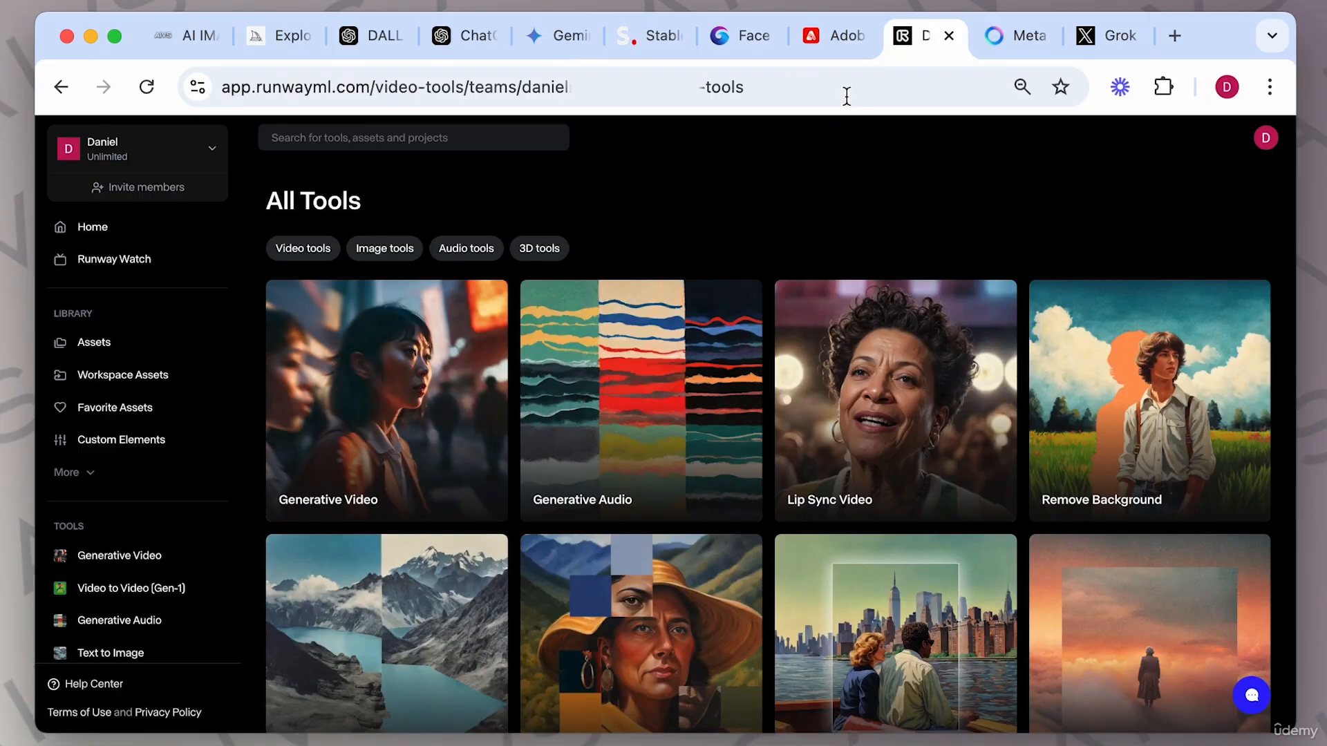
{"action": "left_click", "coordinate": [835, 51]}
{"action": "left_click", "coordinate": [909, 43]}
{"action": "left_click", "coordinate": [276, 40]}
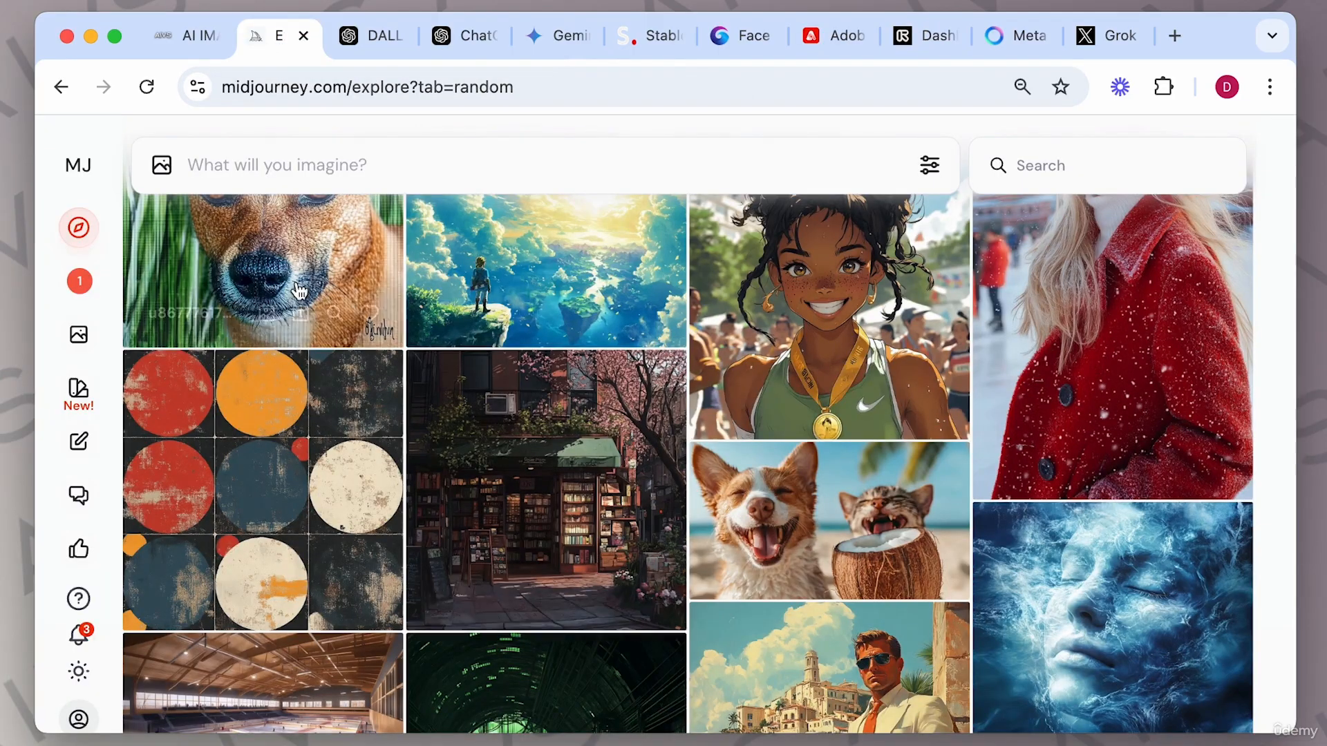
{"action": "left_click", "coordinate": [922, 44]}
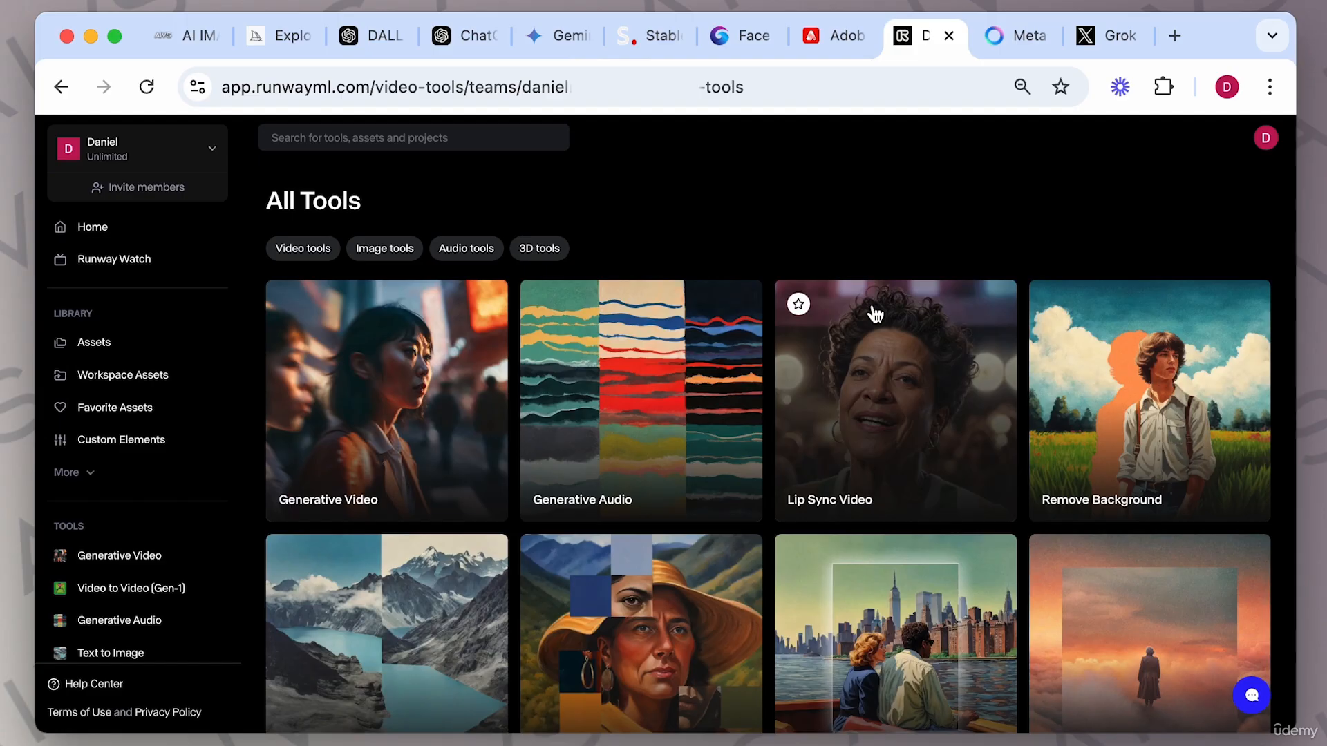
{"action": "scroll", "coordinate": [870, 309], "scroll_direction": "down", "scroll_amount": 3}
{"action": "scroll", "coordinate": [874, 314], "scroll_direction": "up", "scroll_amount": 3}
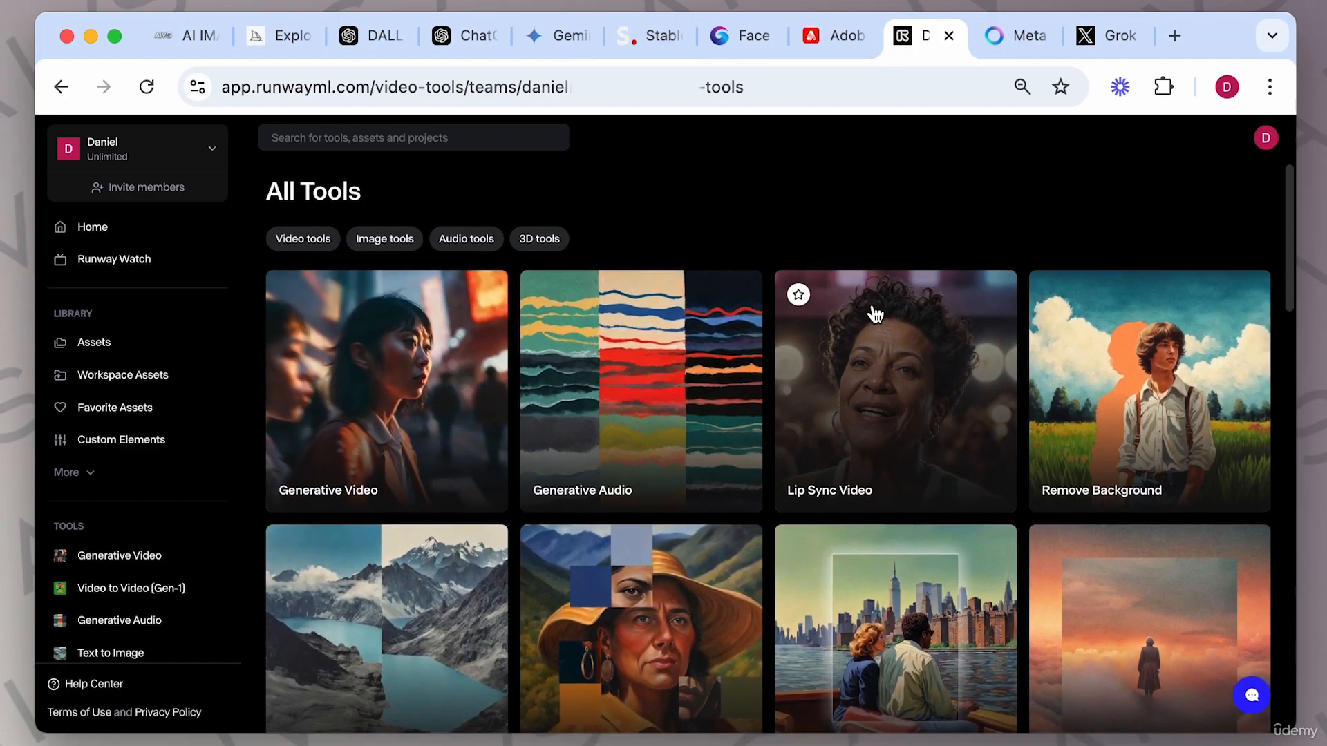
{"action": "scroll", "coordinate": [876, 314], "scroll_direction": "down", "scroll_amount": 2}
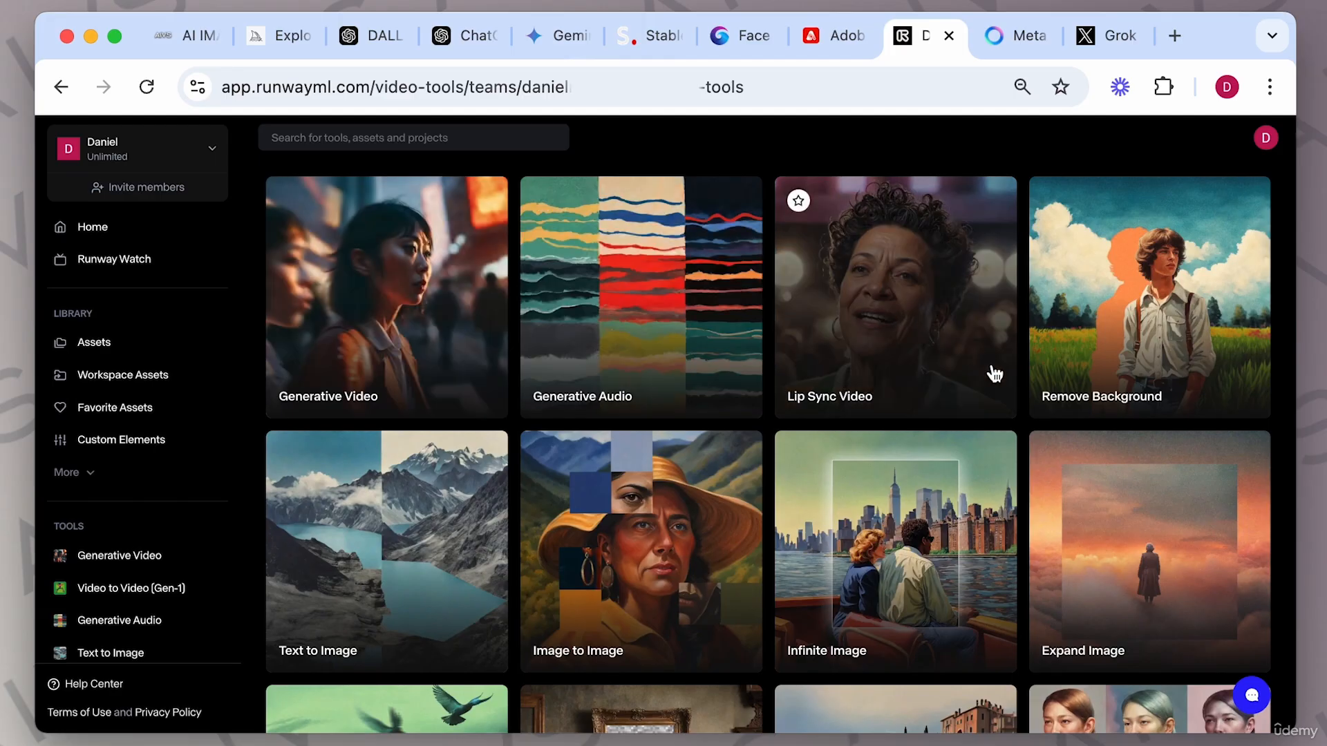
{"action": "scroll", "coordinate": [968, 451], "scroll_direction": "down", "scroll_amount": 4}
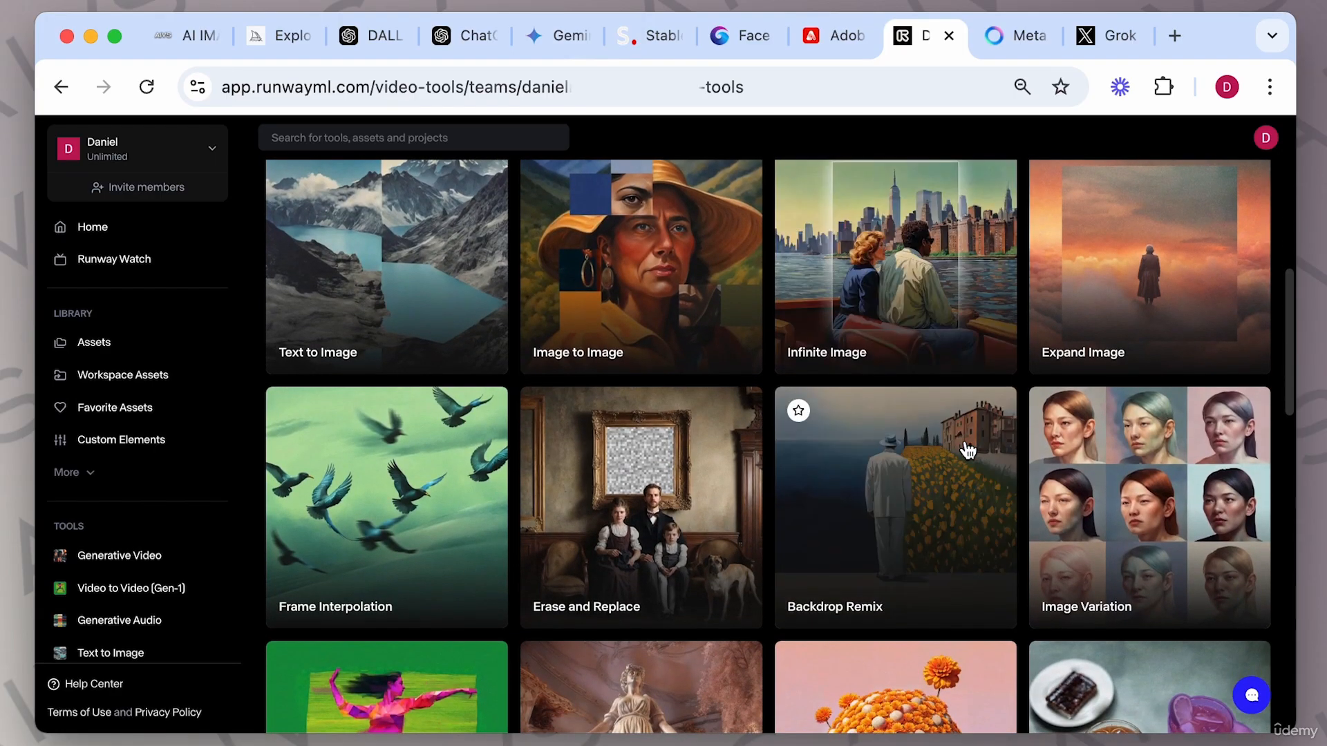
{"action": "scroll", "coordinate": [765, 458], "scroll_direction": "down", "scroll_amount": 15}
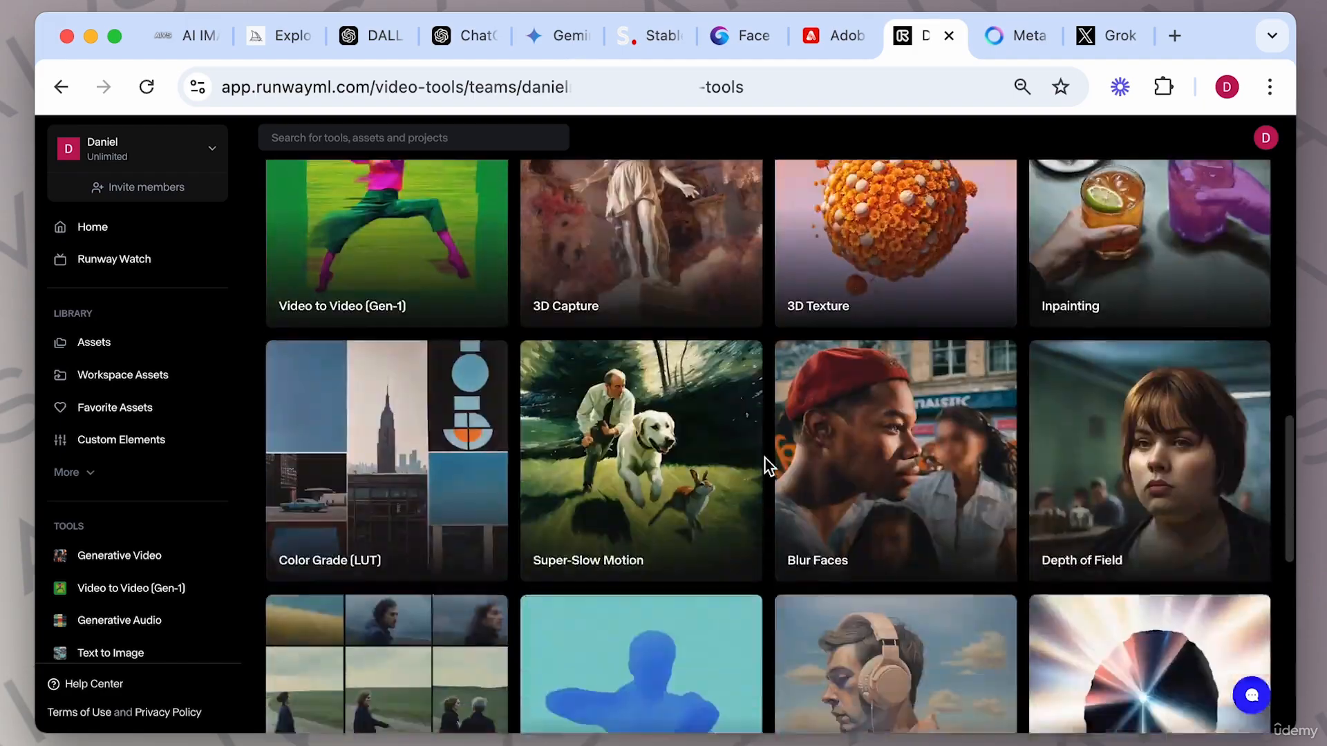
{"action": "scroll", "coordinate": [765, 458], "scroll_direction": "down", "scroll_amount": 3}
{"action": "scroll", "coordinate": [765, 458], "scroll_direction": "up", "scroll_amount": 10}
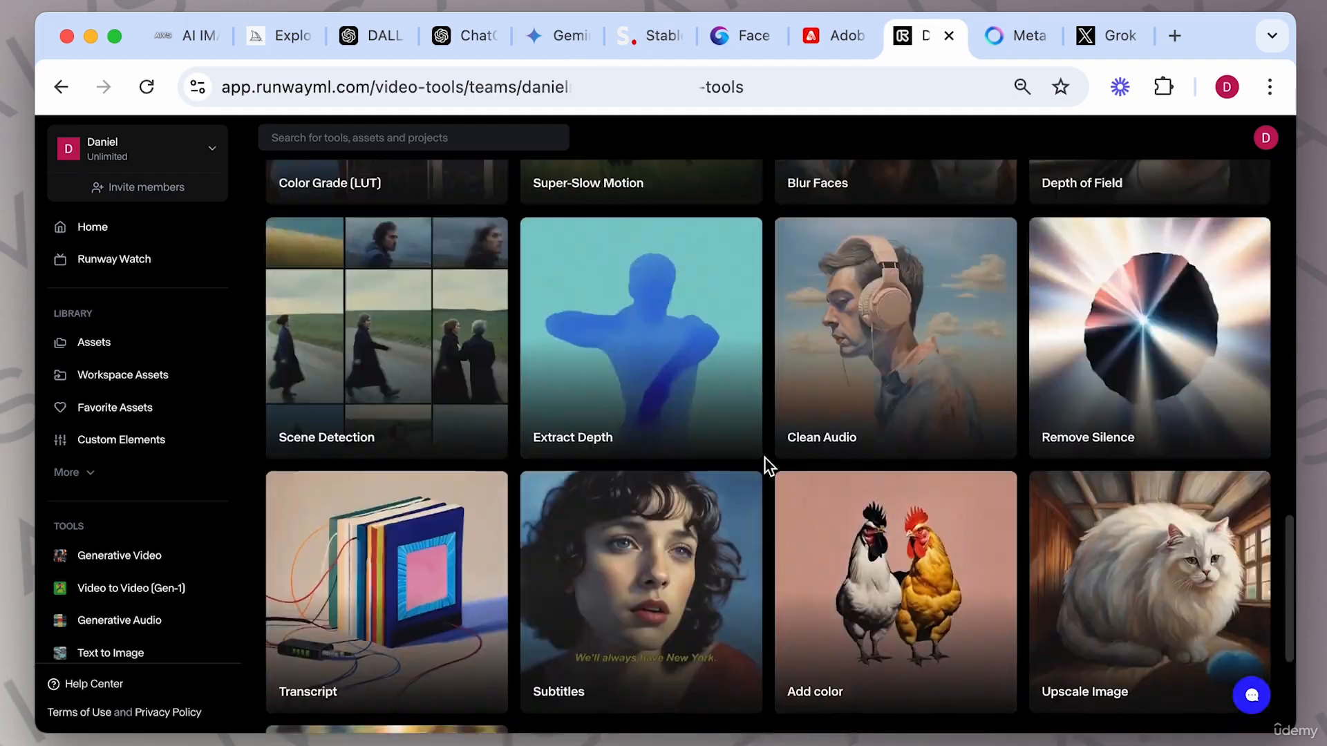
{"action": "scroll", "coordinate": [765, 458], "scroll_direction": "up", "scroll_amount": 5}
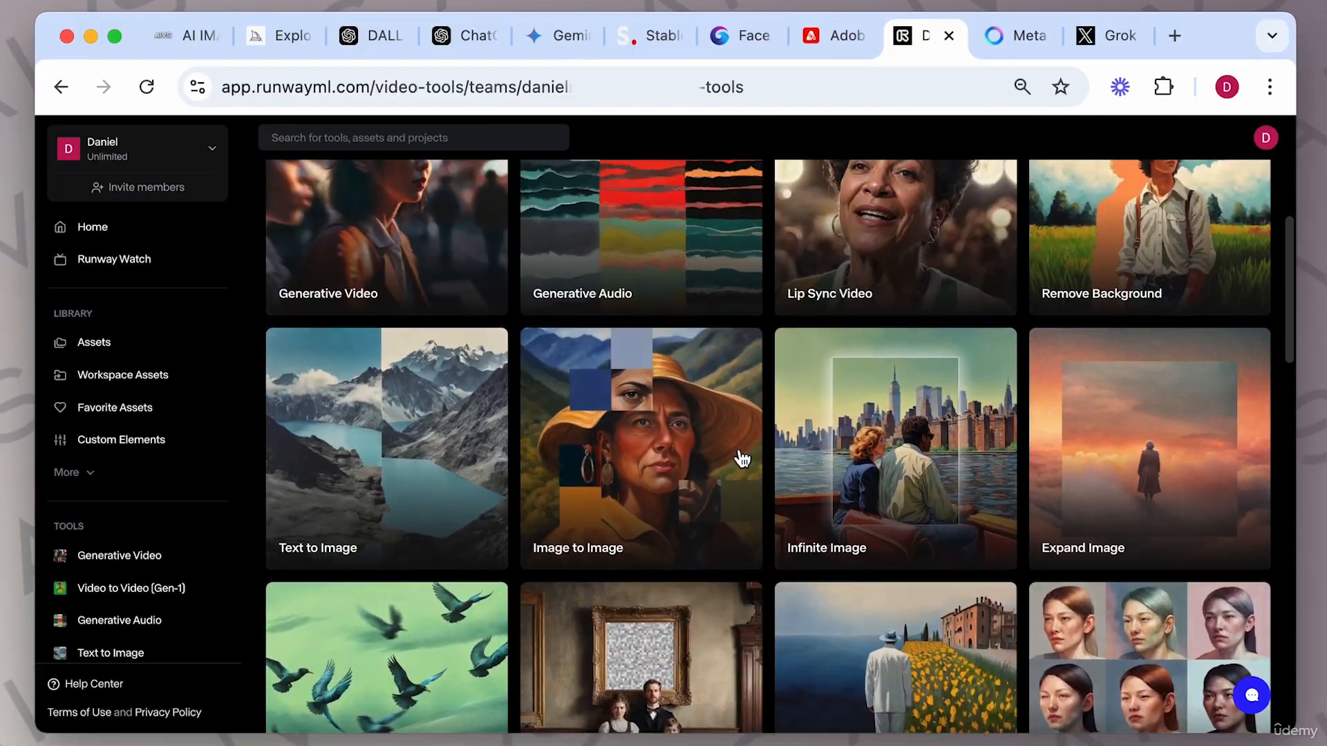
{"action": "left_click", "coordinate": [418, 451]}
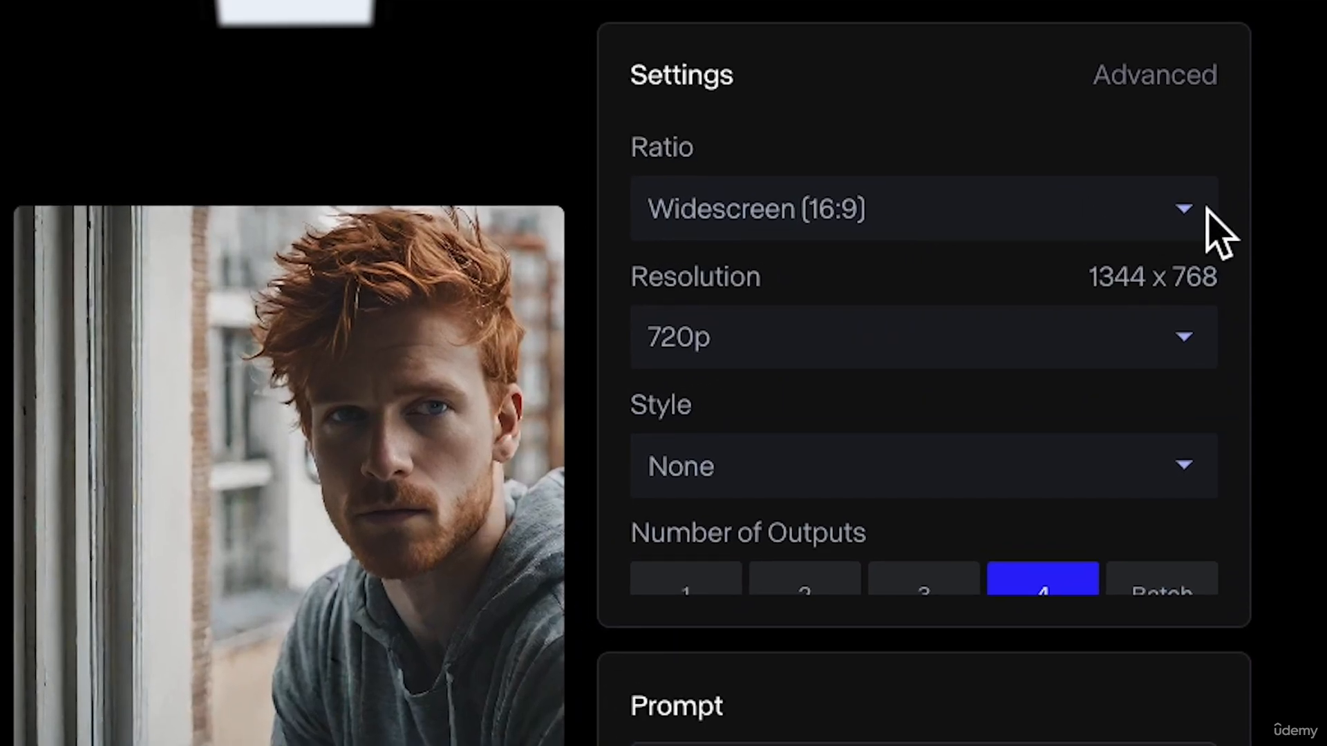
Set the image ratio to Widescreen (16:9) and the resolution to 2K.
{"action": "left_click", "coordinate": [1195, 220]}
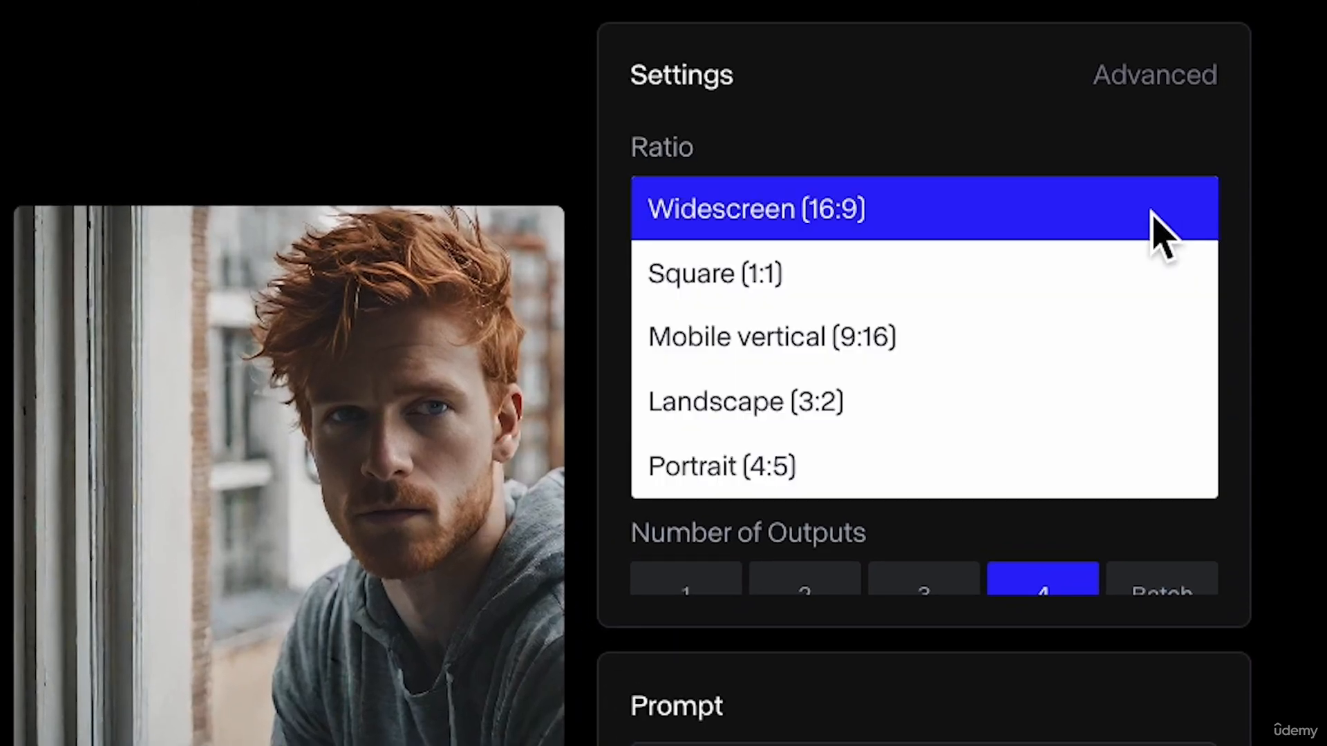
{"action": "left_click", "coordinate": [1000, 211]}
{"action": "left_click", "coordinate": [1172, 344]}
{"action": "left_click", "coordinate": [990, 401]}
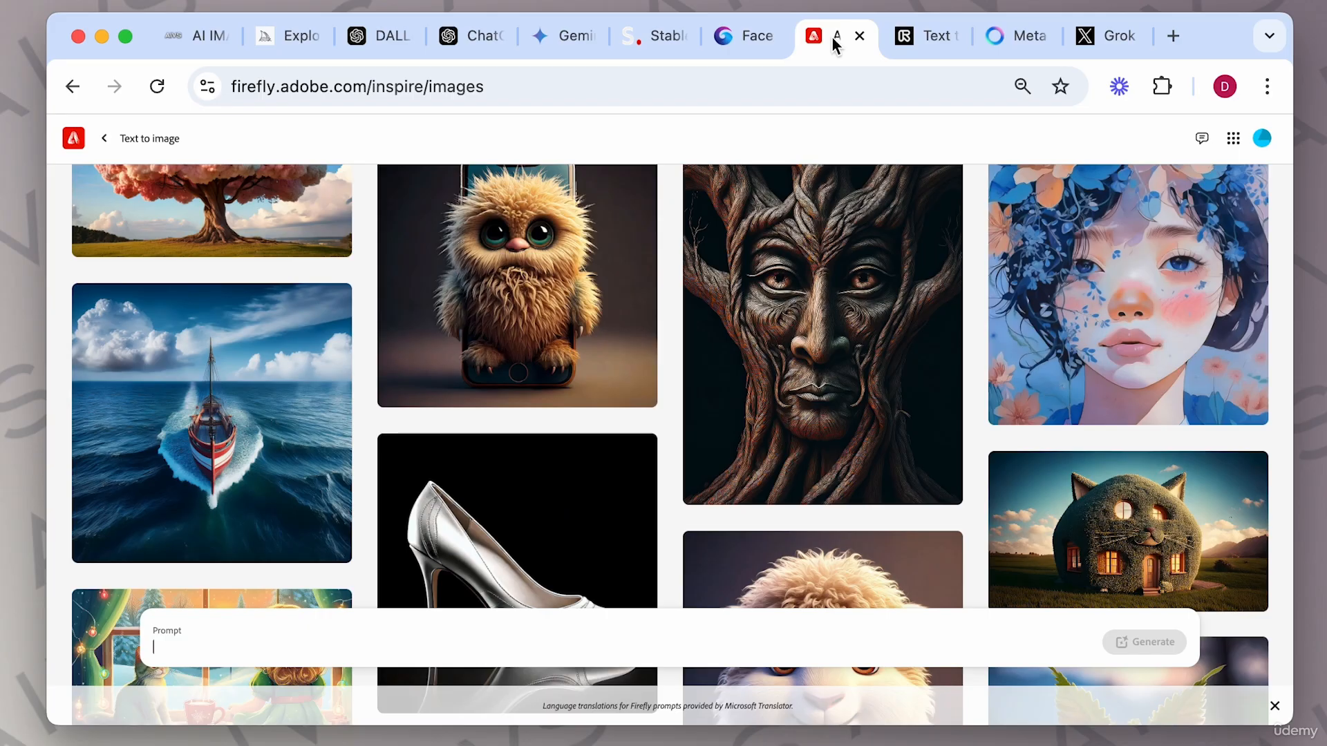
Set the image style to Cinematic.
{"action": "left_click", "coordinate": [910, 43]}
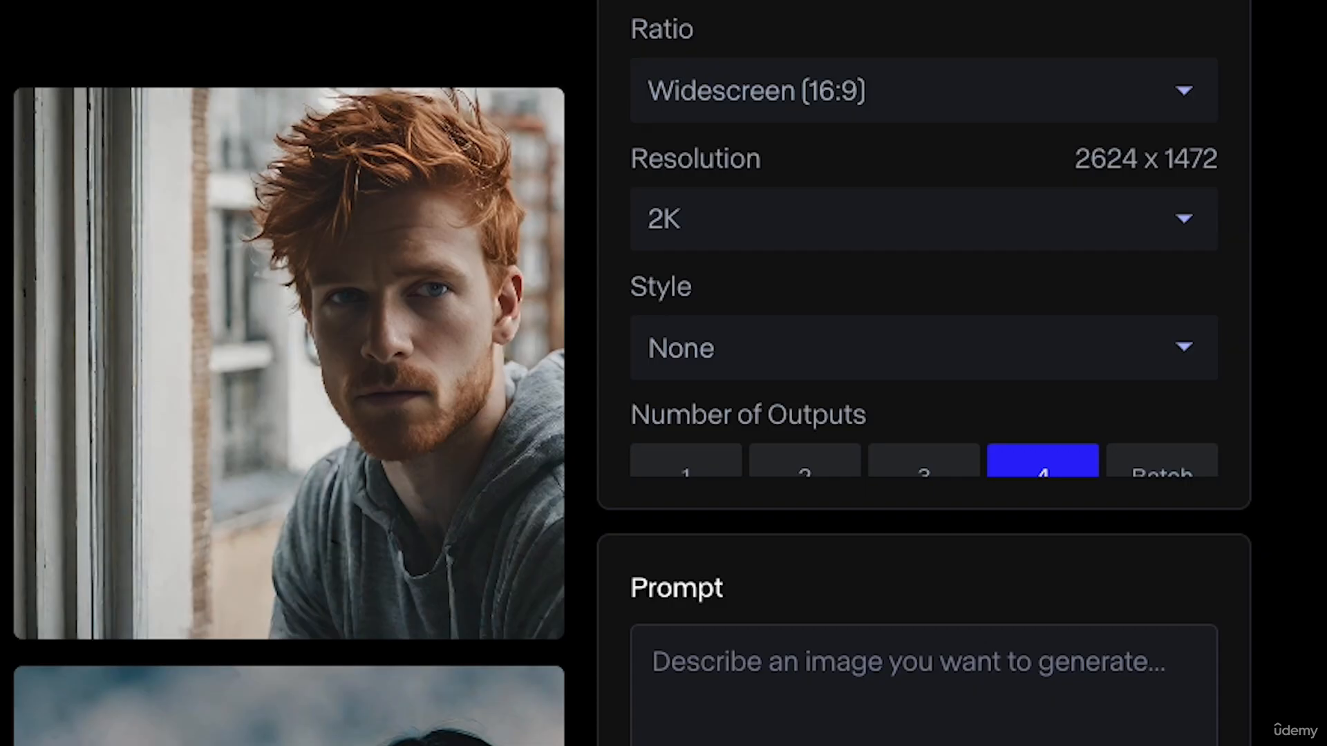
{"action": "left_click", "coordinate": [1184, 354]}
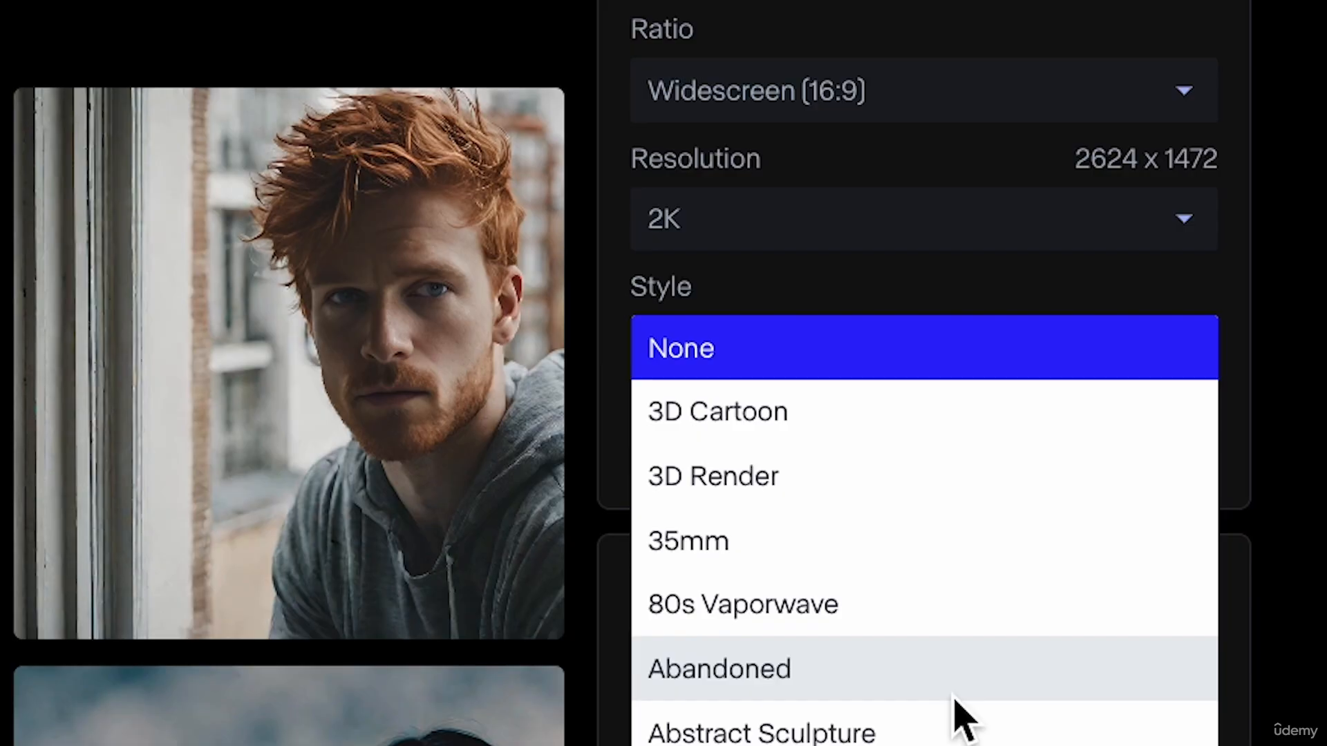
{"action": "scroll", "coordinate": [956, 700], "scroll_direction": "down", "scroll_amount": 10}
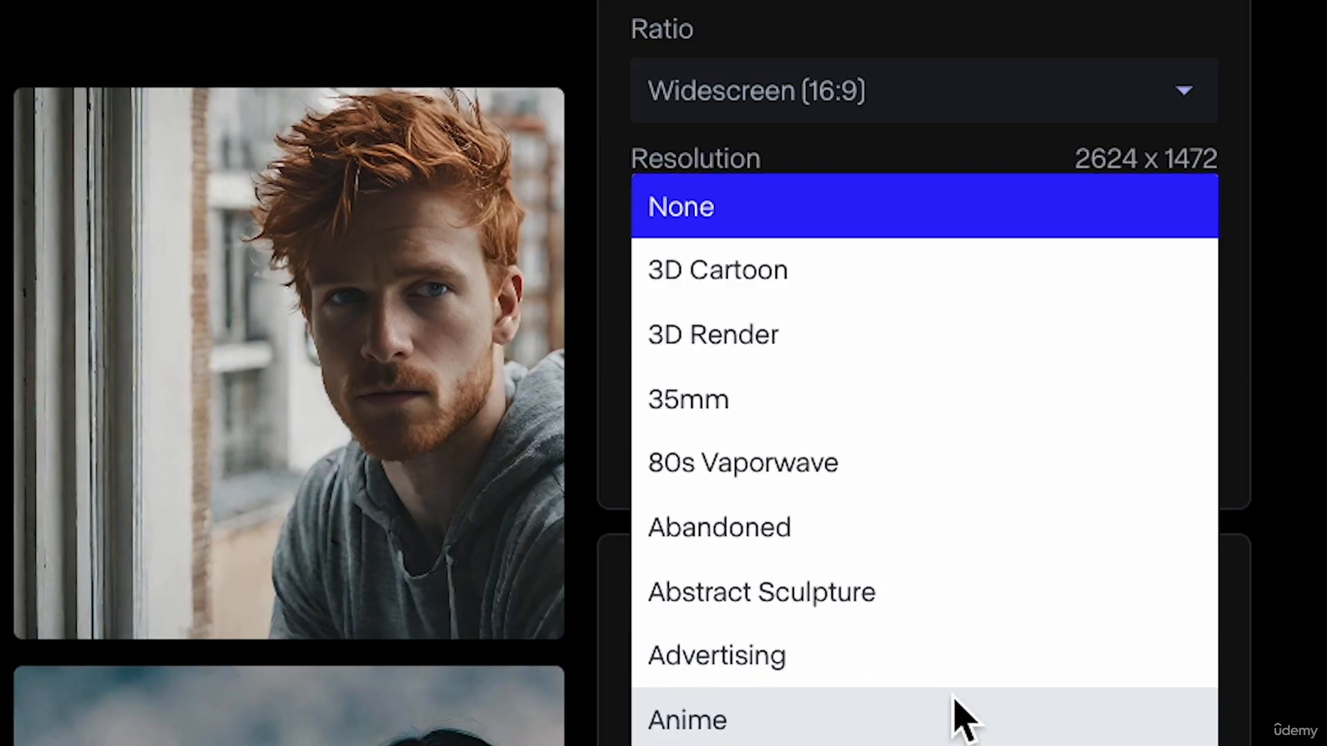
{"action": "scroll", "coordinate": [956, 700], "scroll_direction": "down", "scroll_amount": 2}
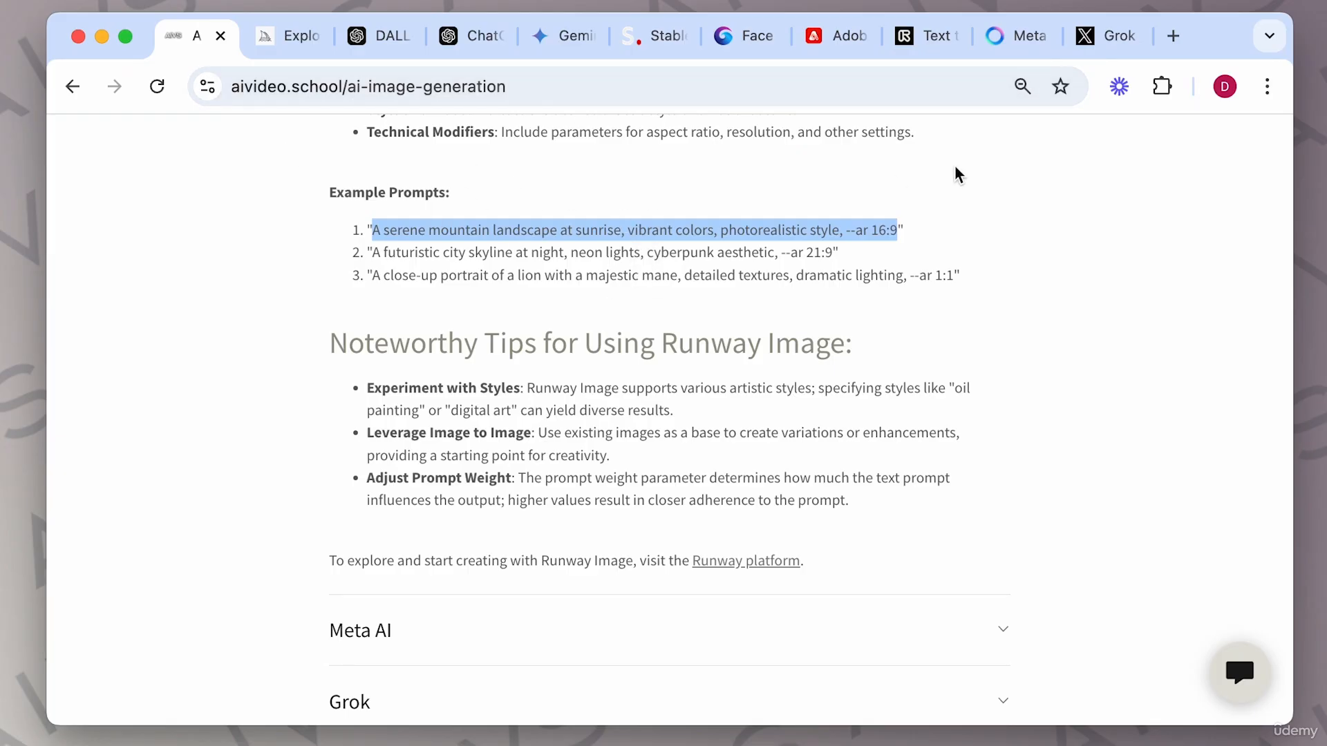
{"action": "left_click", "coordinate": [926, 36]}
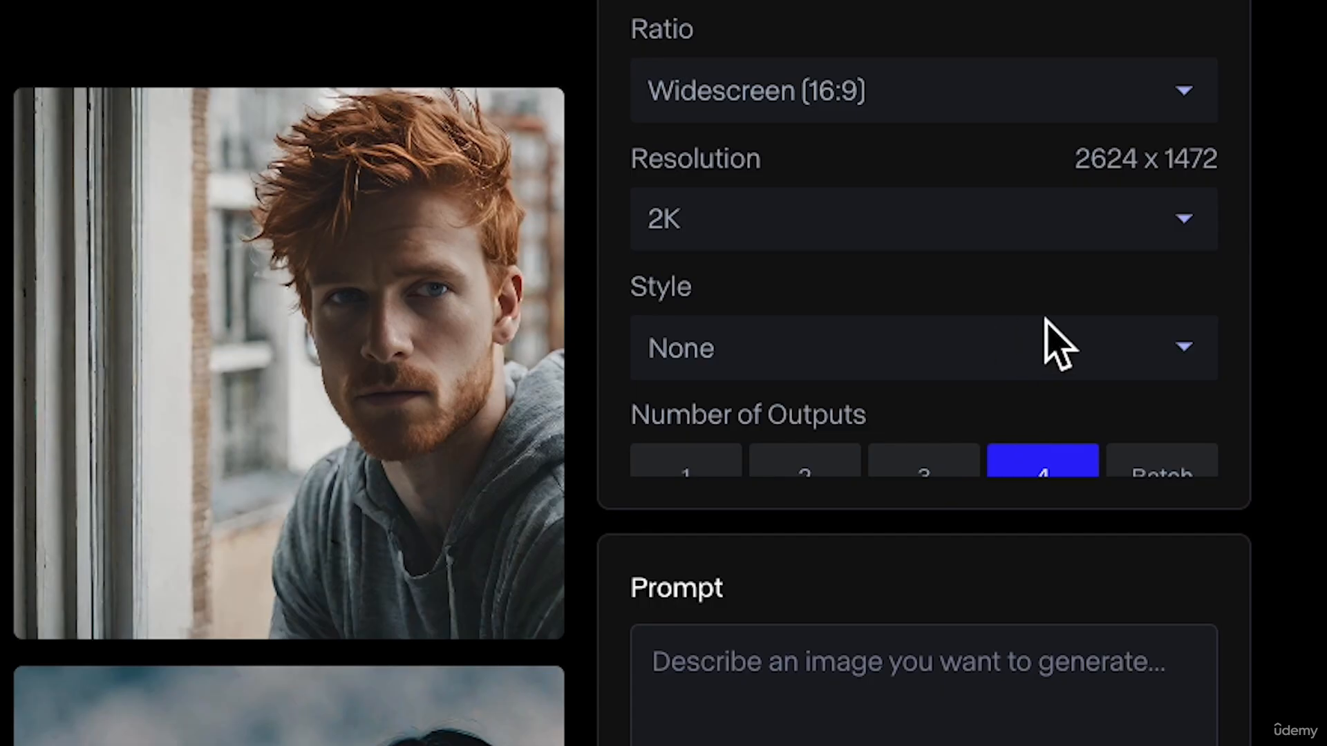
{"action": "left_click", "coordinate": [1198, 374]}
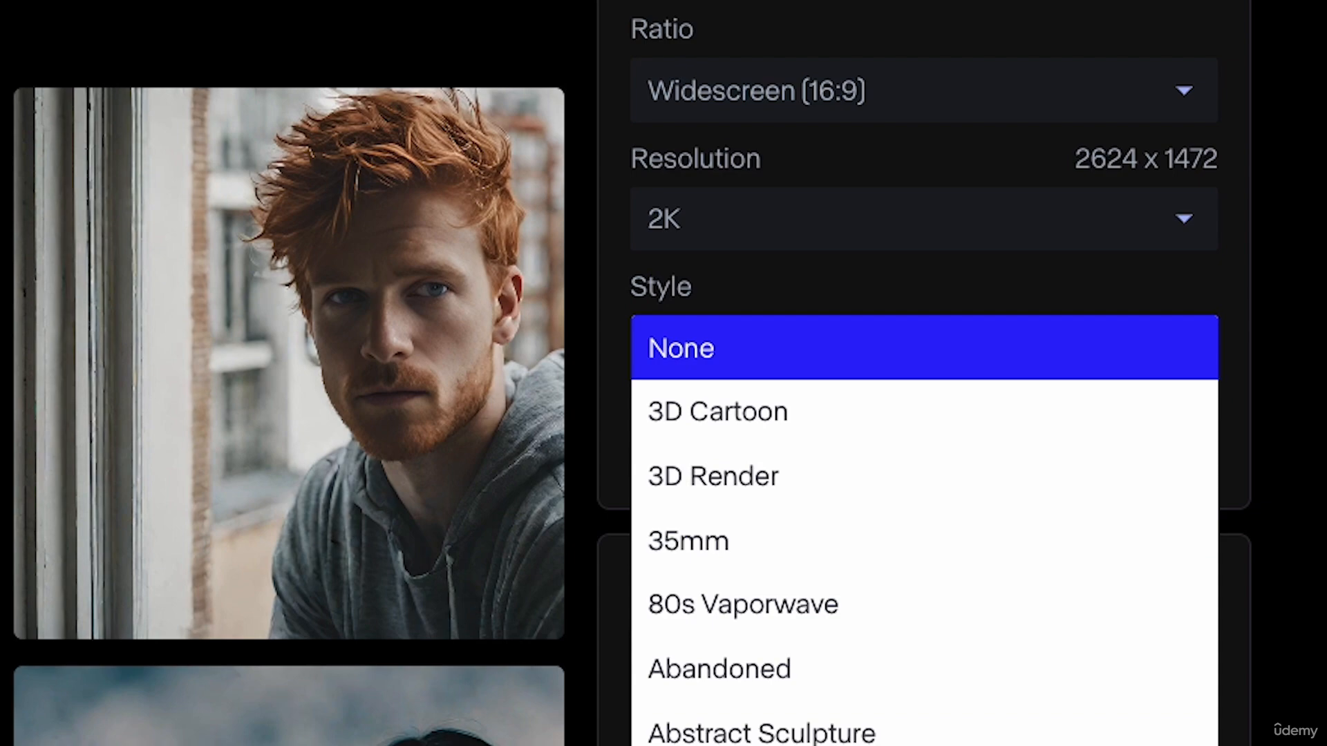
{"action": "scroll", "coordinate": [925, 387], "scroll_direction": "down", "scroll_amount": 7}
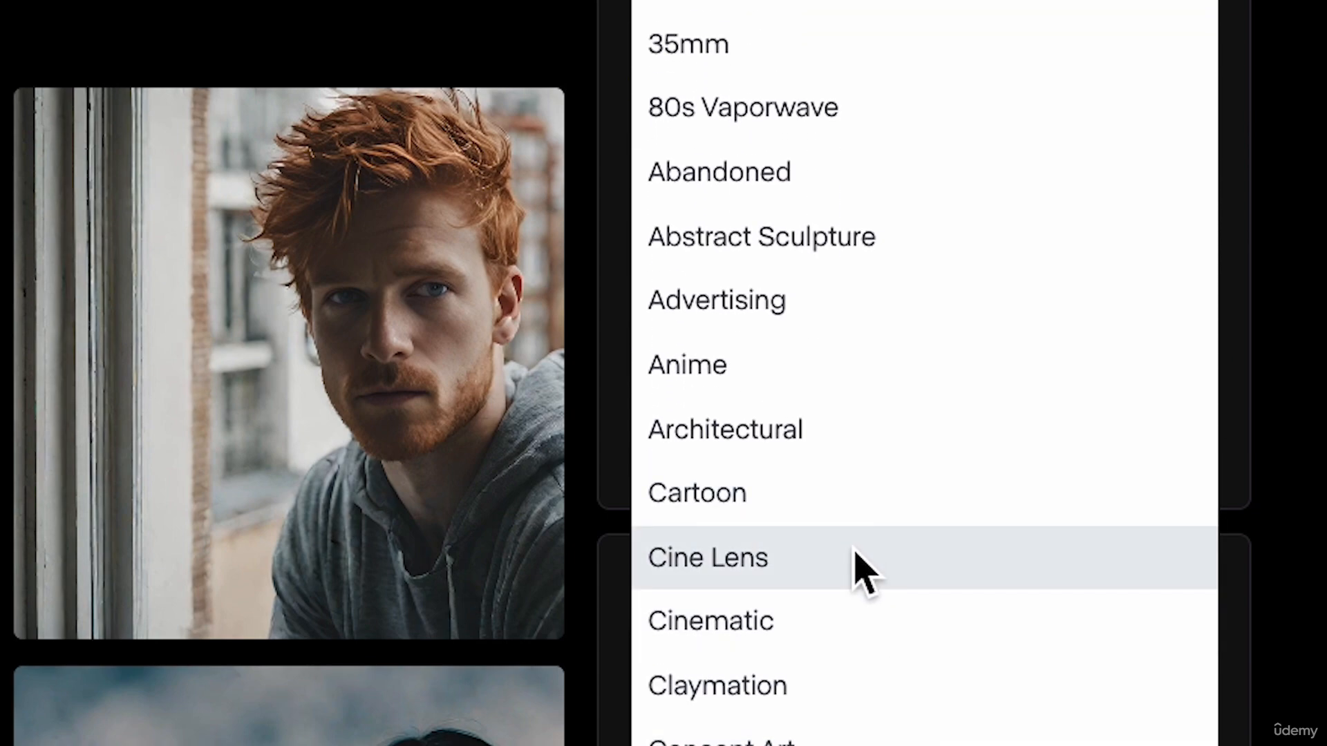
{"action": "left_click", "coordinate": [843, 607]}
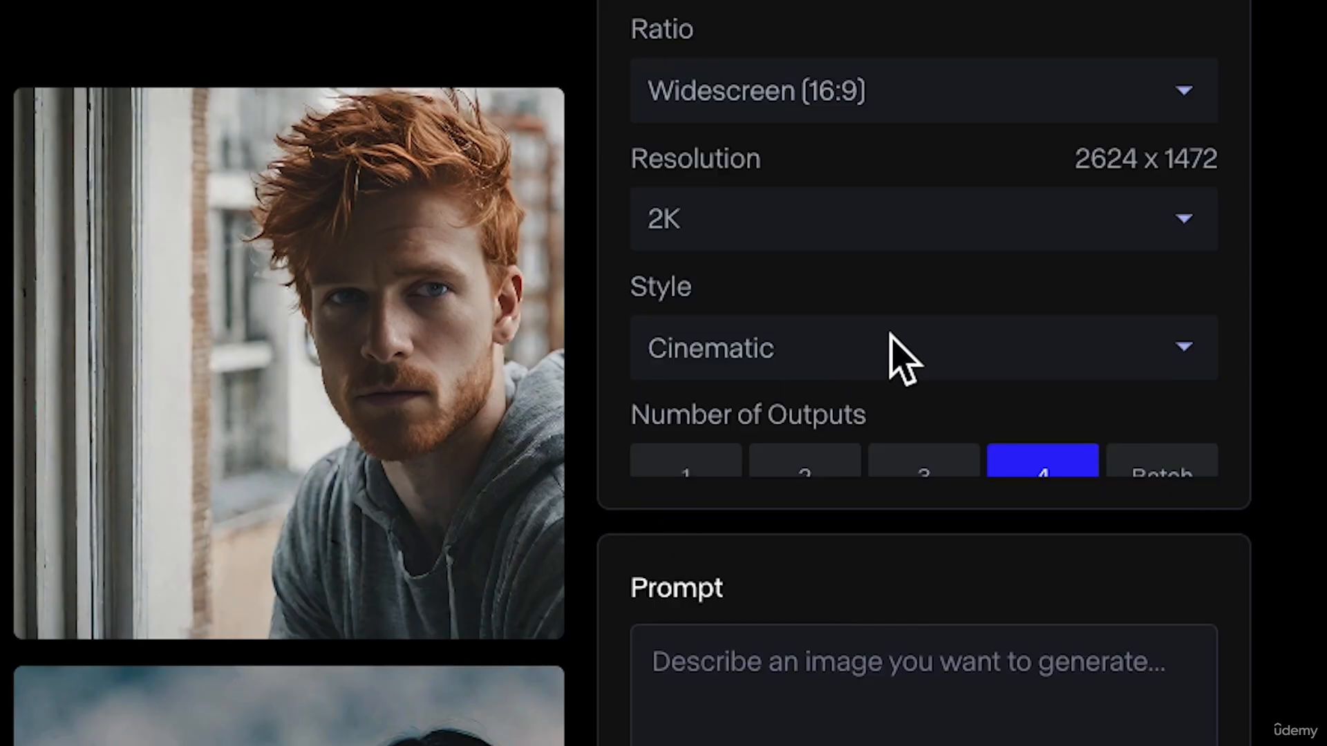
Paste the prompt 'A serene mountain landscape at sunrise, vibrant colors, photorealistic style,' replacing '--ar 16:9' with a comma, and generate four images.
{"action": "scroll", "coordinate": [1057, 350], "scroll_direction": "down", "scroll_amount": 1}
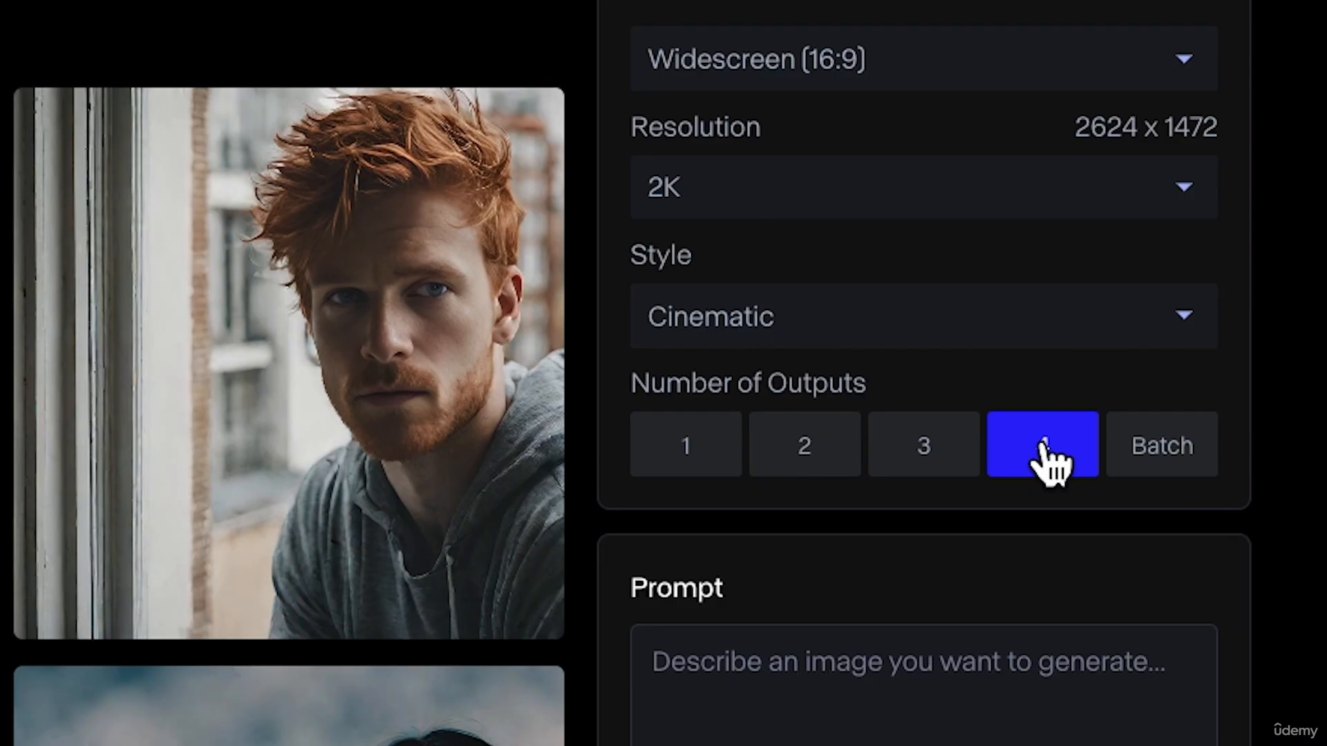
{"action": "scroll", "coordinate": [871, 725], "scroll_direction": "down", "scroll_amount": 3}
{"action": "scroll", "coordinate": [870, 483], "scroll_direction": "down", "scroll_amount": 3}
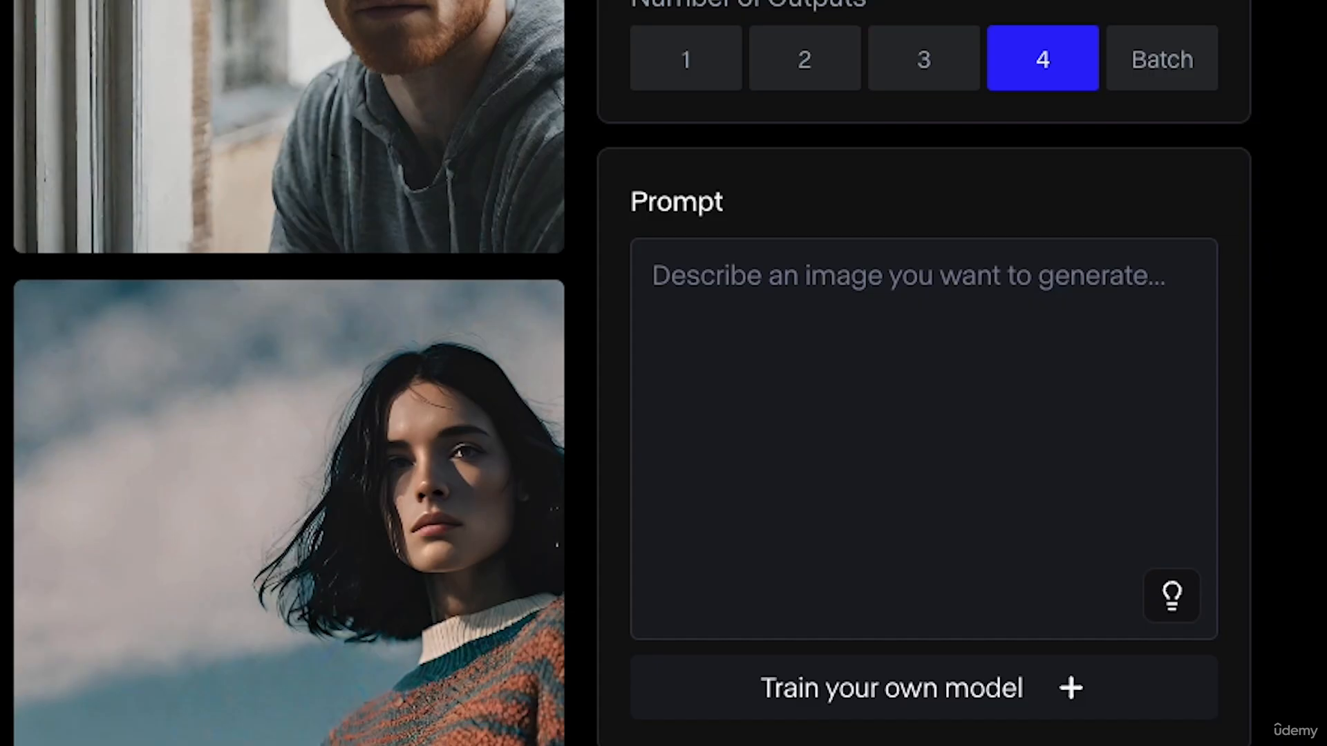
{"action": "left_click", "coordinate": [826, 392]}
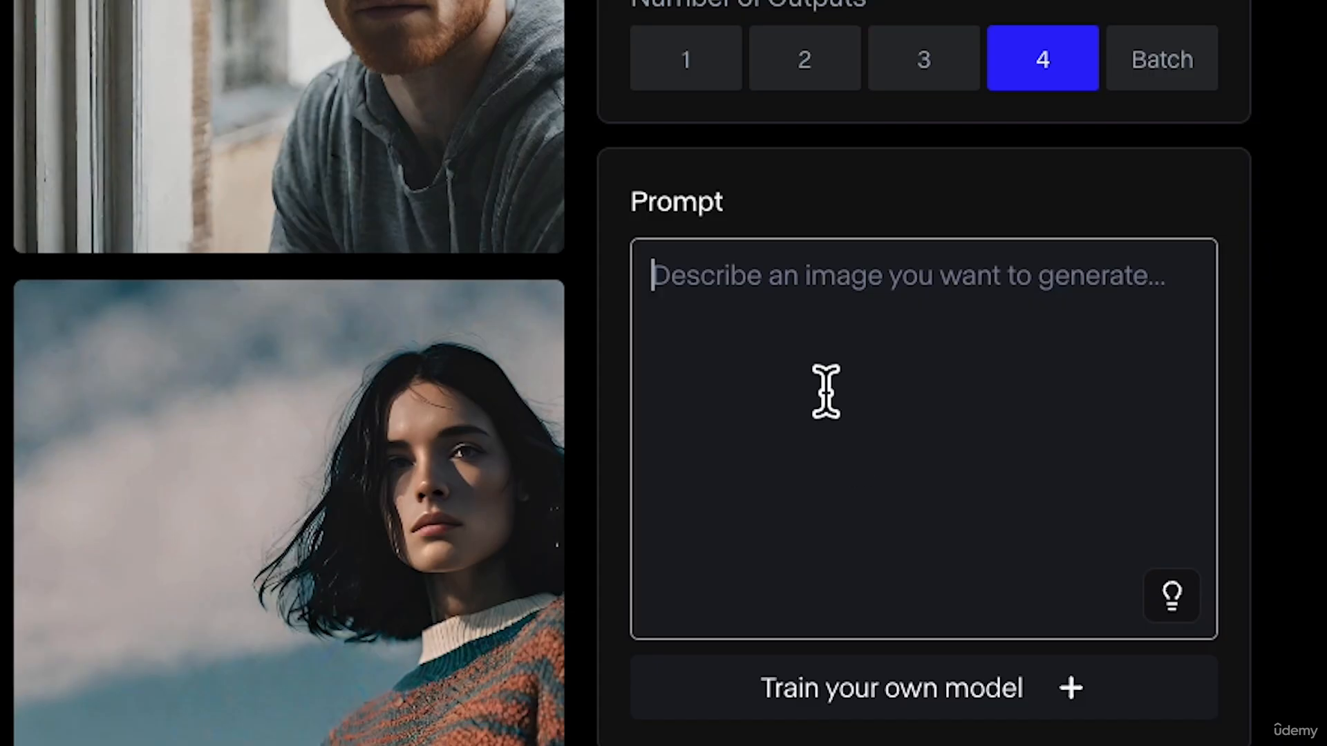
{"action": "type", "text": "A serene mountain landscape at sunrise, vibrant colors, photorealistic style, --ar 16:9"}
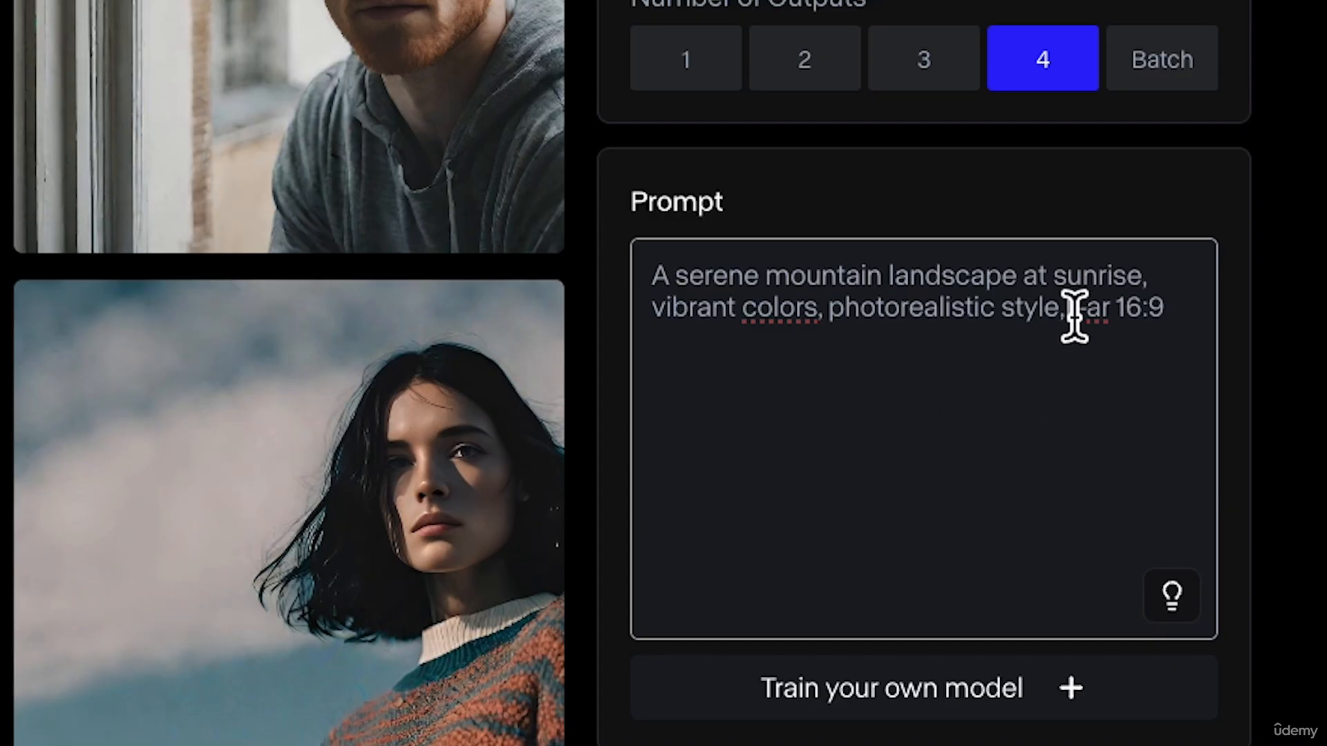
{"action": "left_click_drag", "start_coordinate": [1070, 315], "coordinate": [1167, 319]}
{"action": "key", "text": "BackSpace"}
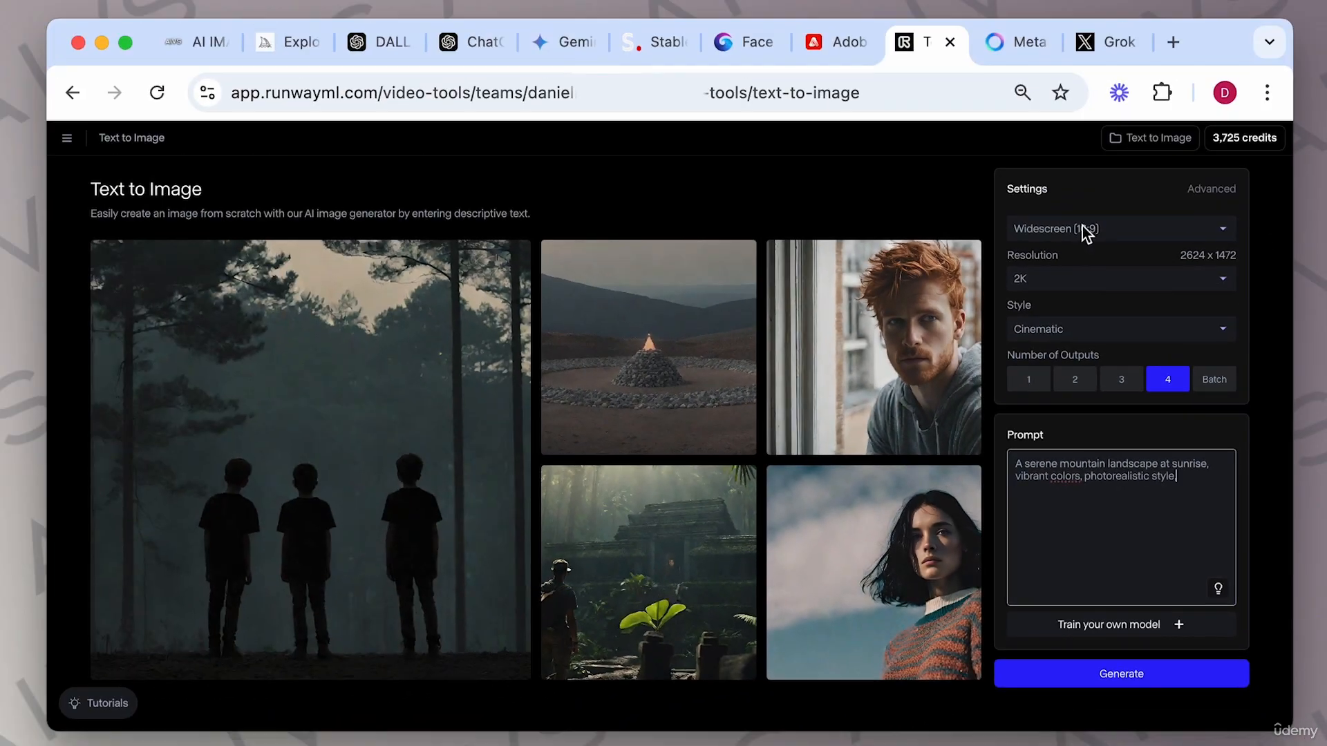
{"action": "type", "text": ","}
{"action": "left_click", "coordinate": [1130, 676]}
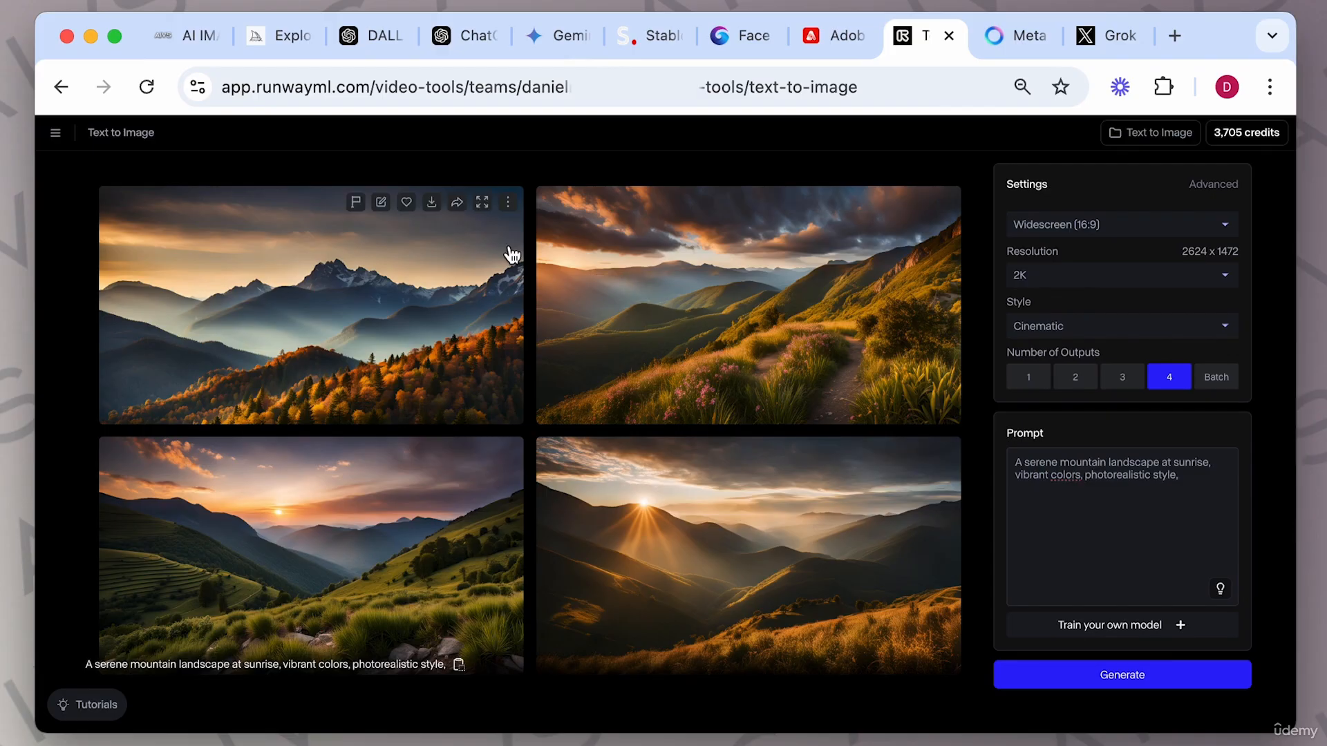
Open the first generated image full size and step through the other results.
{"action": "left_click", "coordinate": [421, 335]}
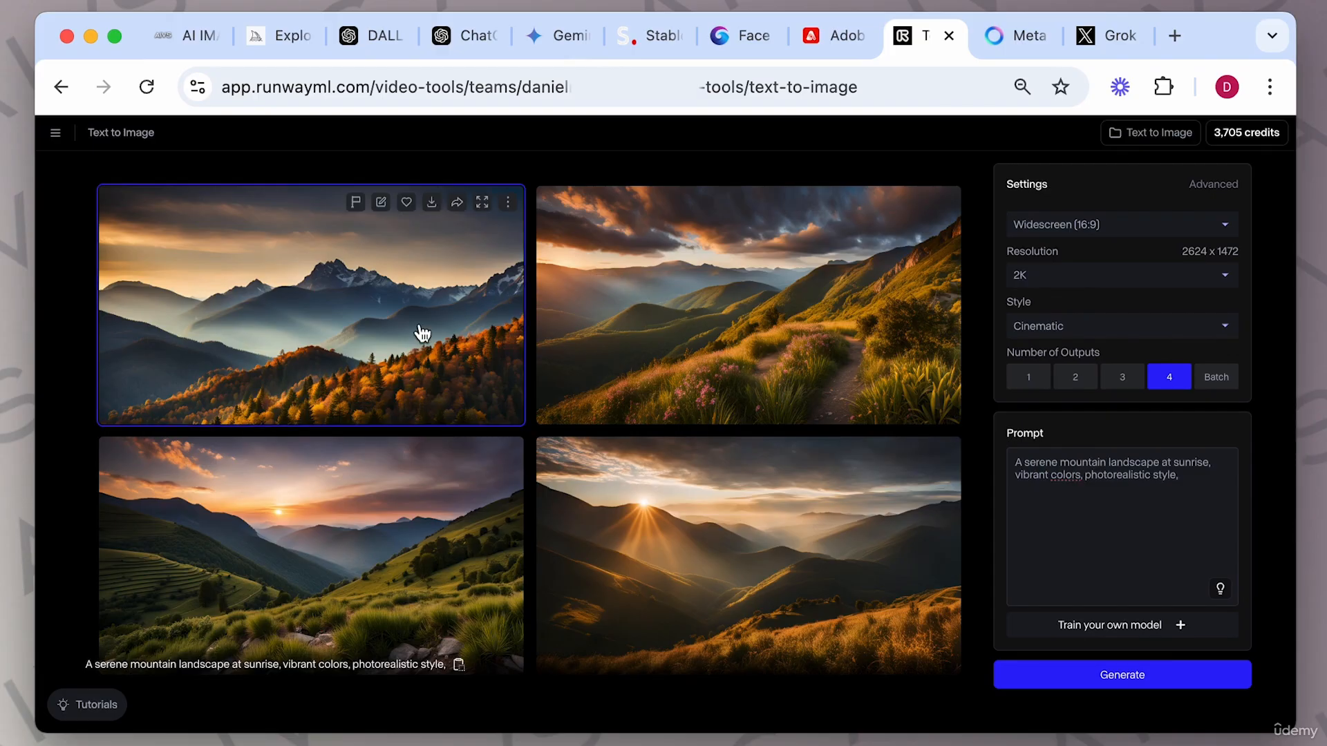
{"action": "left_click", "coordinate": [422, 335]}
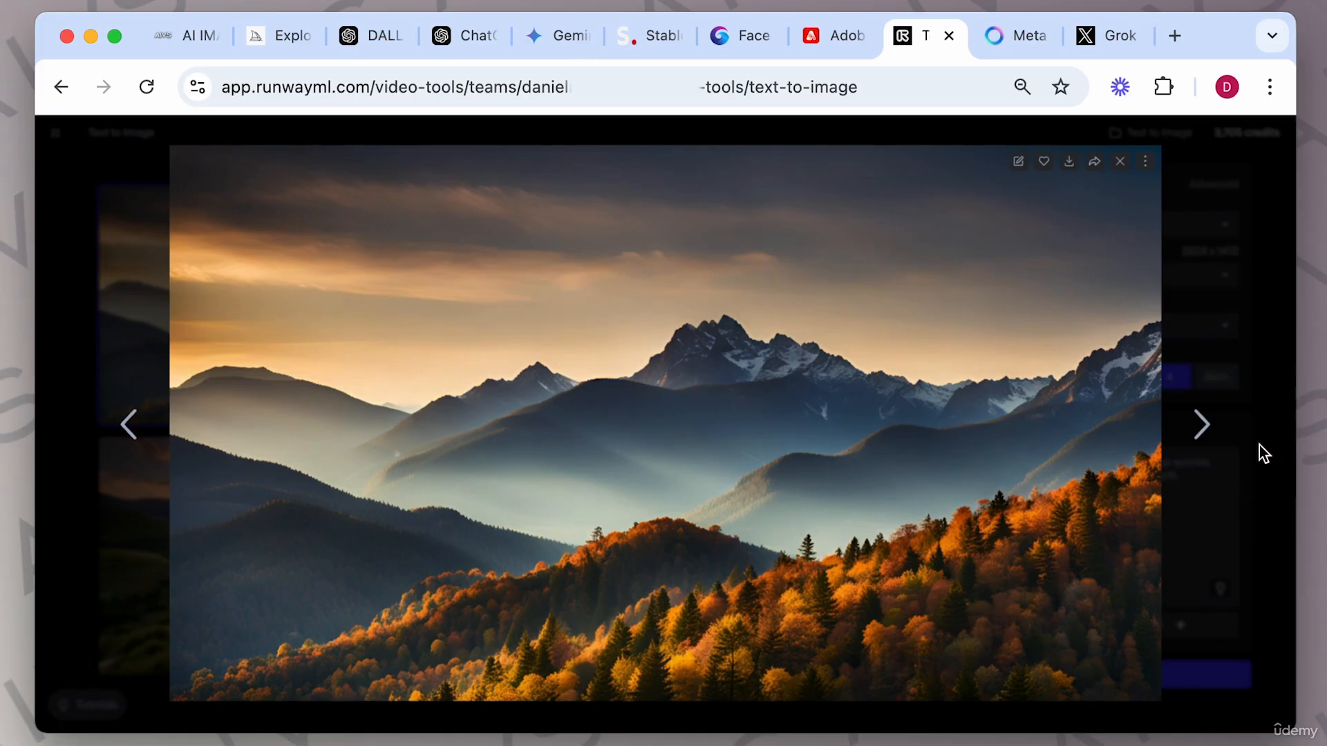
{"action": "left_click", "coordinate": [1204, 425]}
{"action": "left_click", "coordinate": [1206, 428]}
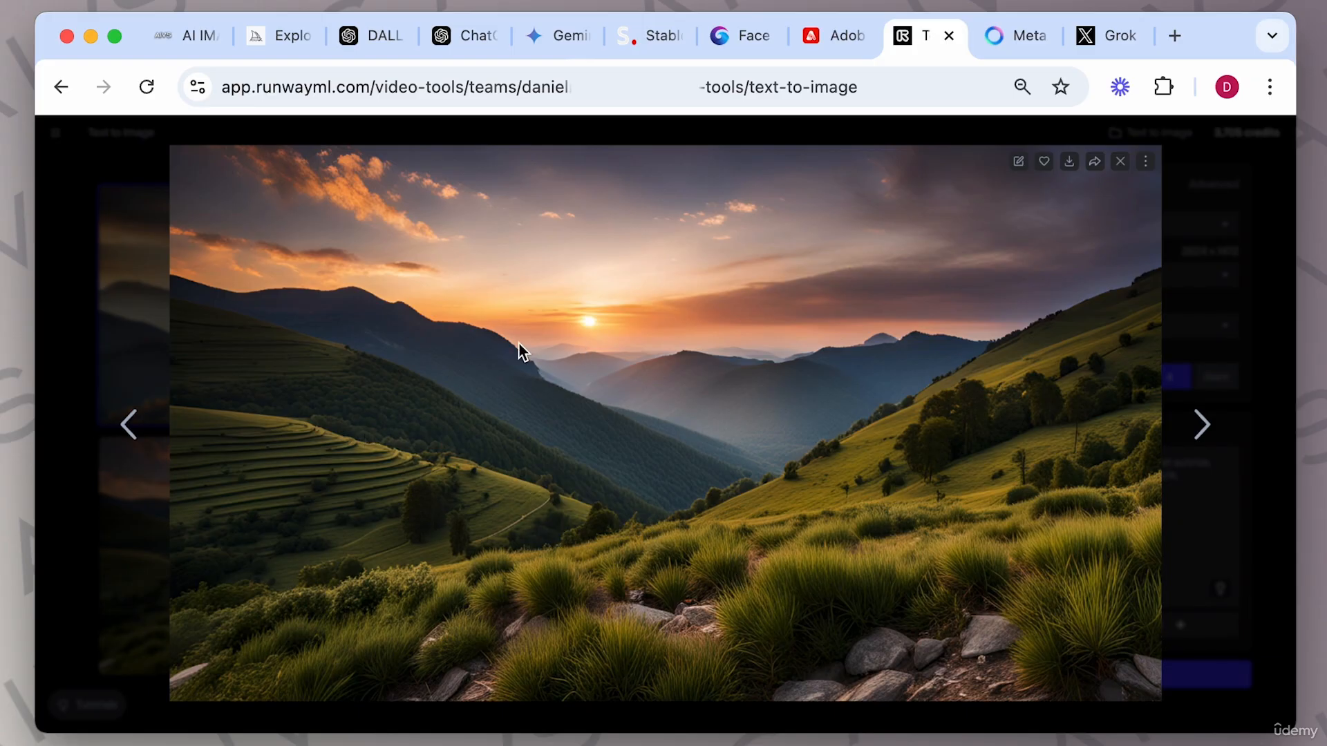
{"action": "left_click", "coordinate": [1200, 424]}
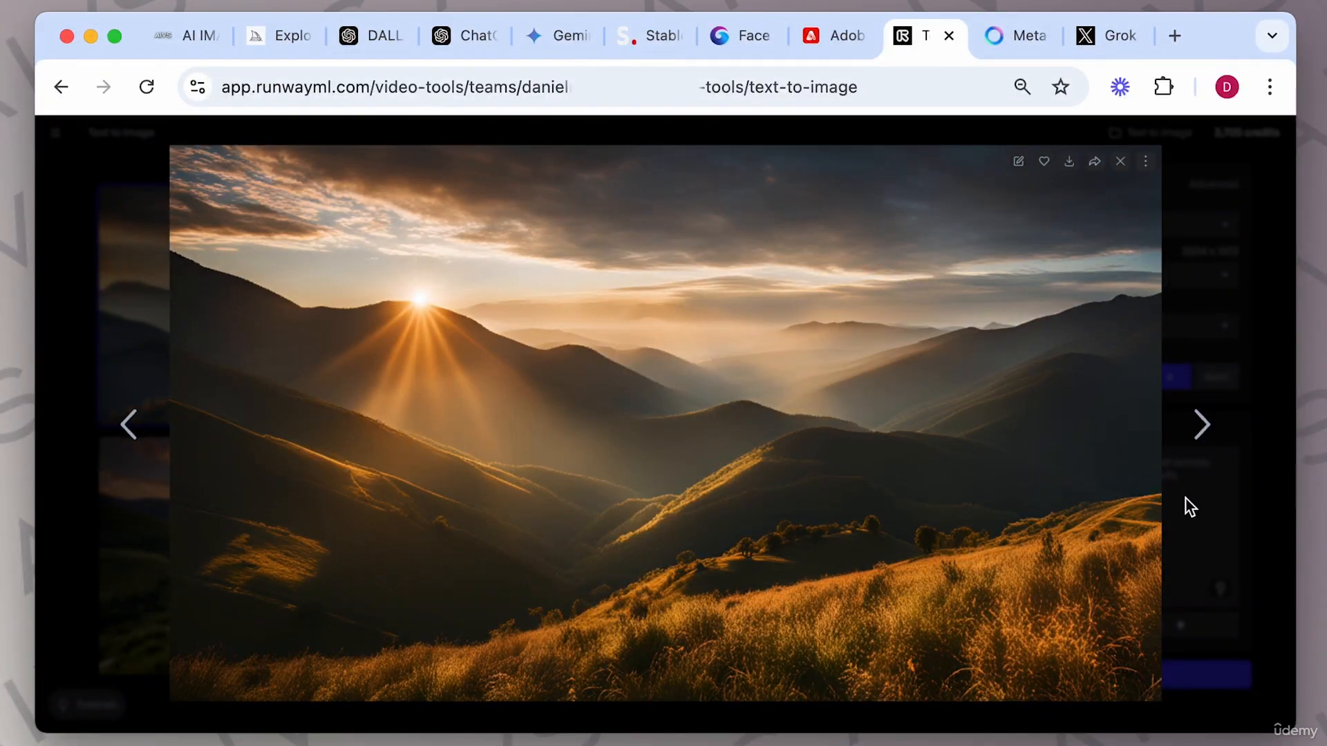
Look at the Train your own model option and the Custom Character generator page, then close that tab.
{"action": "left_click", "coordinate": [1196, 519]}
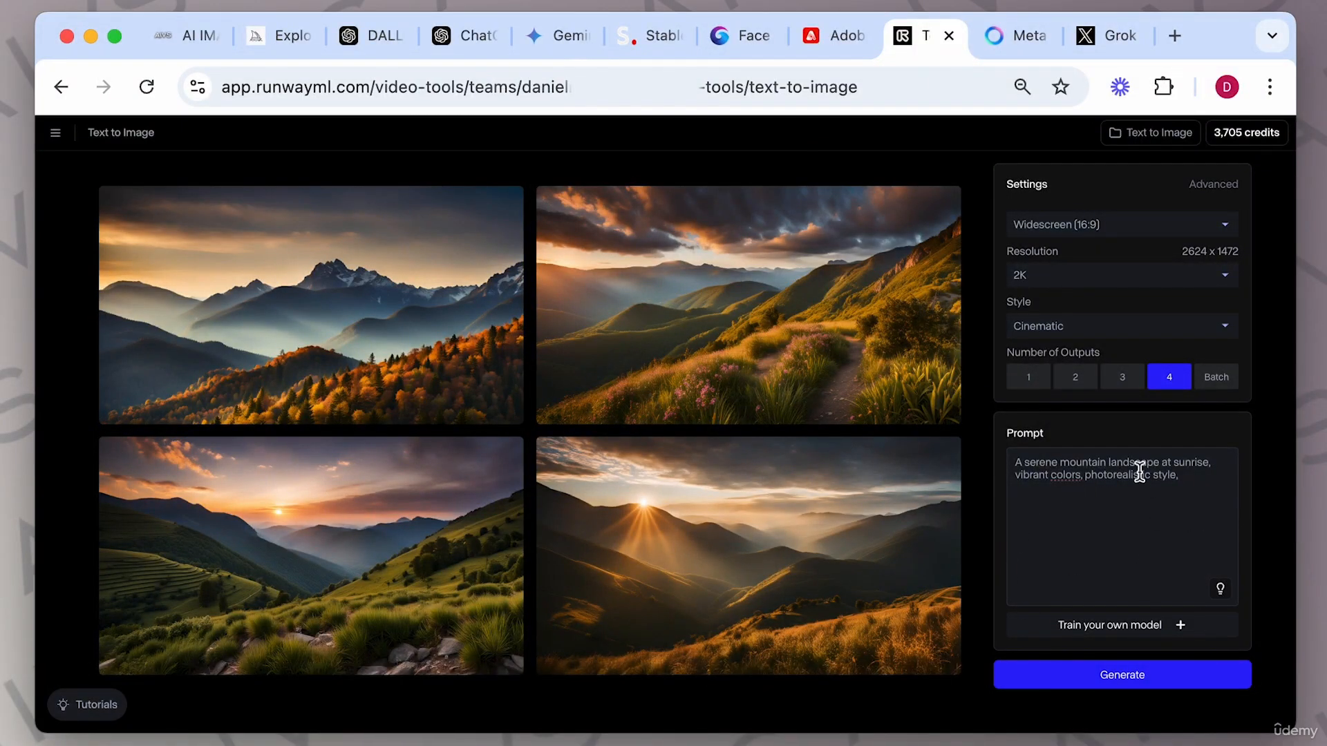
{"action": "left_click", "coordinate": [1132, 625]}
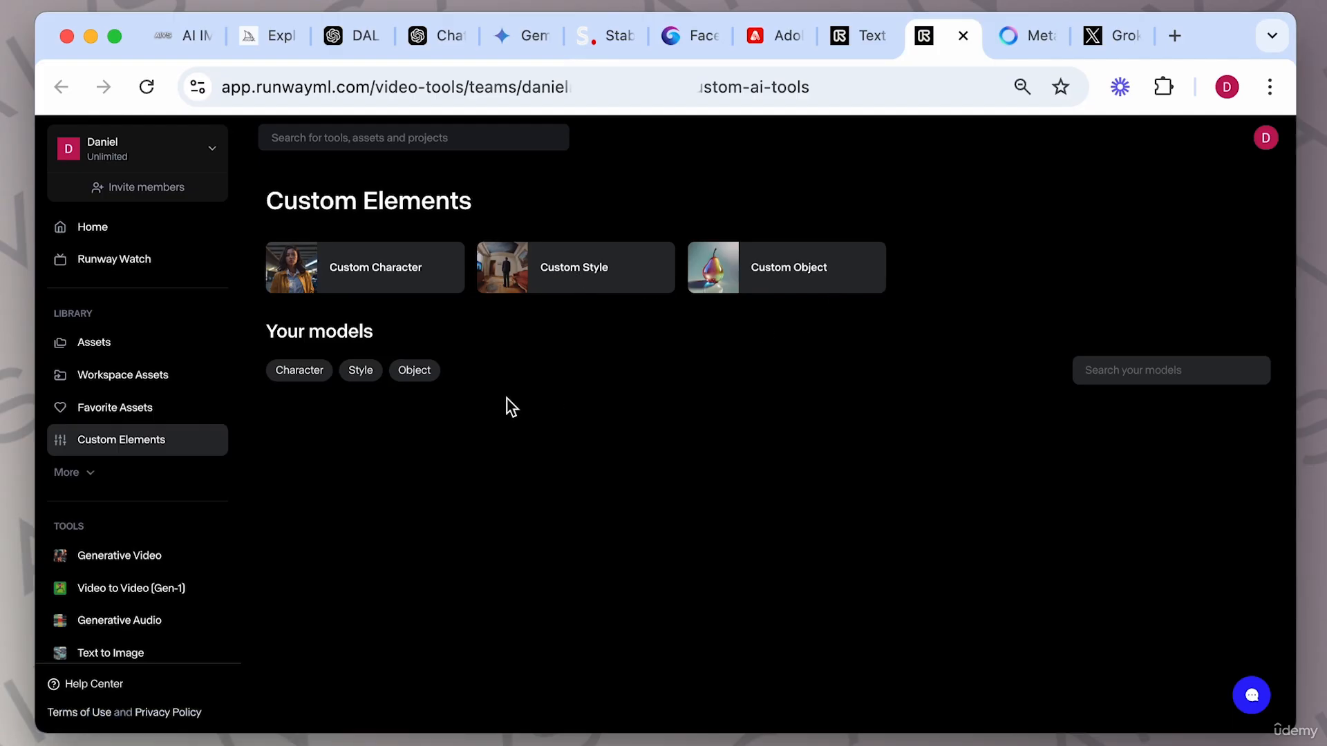
{"action": "left_click", "coordinate": [396, 276]}
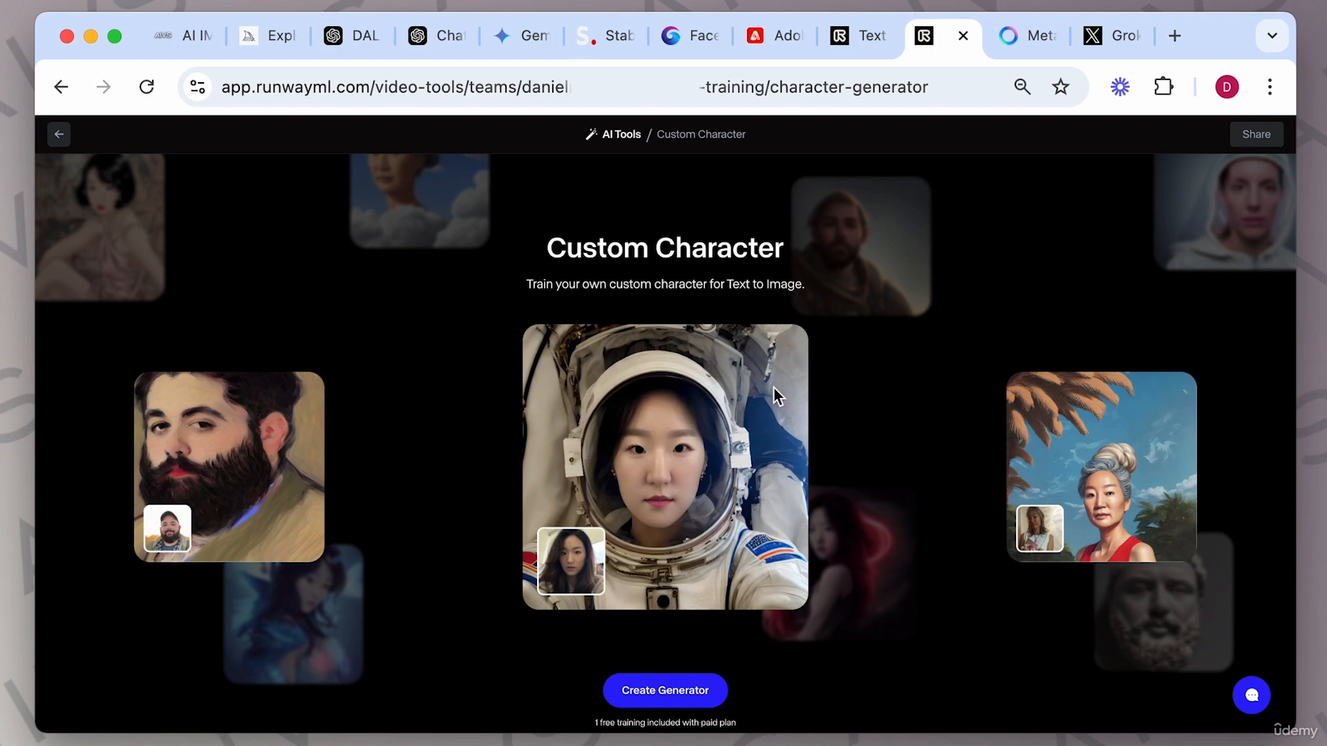
{"action": "left_click", "coordinate": [963, 37]}
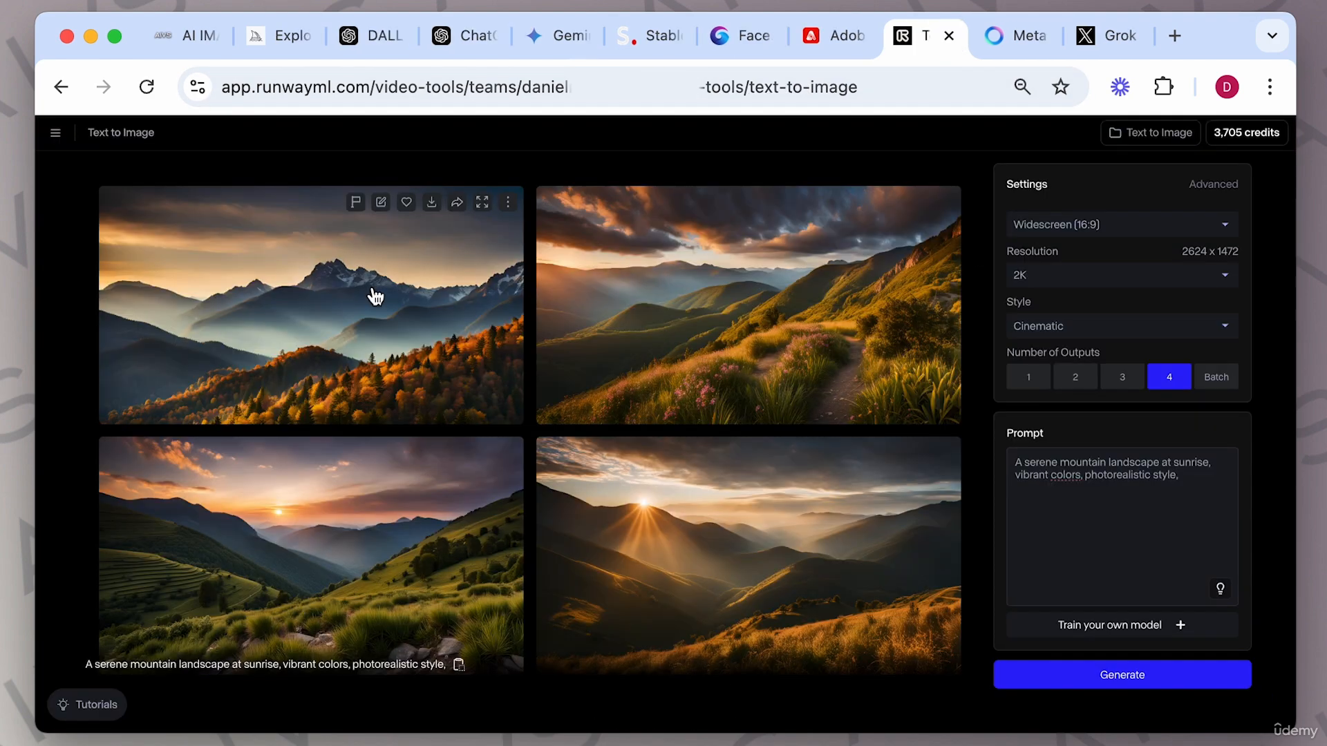
View the first generated image full size, close it, and return to the All Tools page.
{"action": "left_click", "coordinate": [376, 297]}
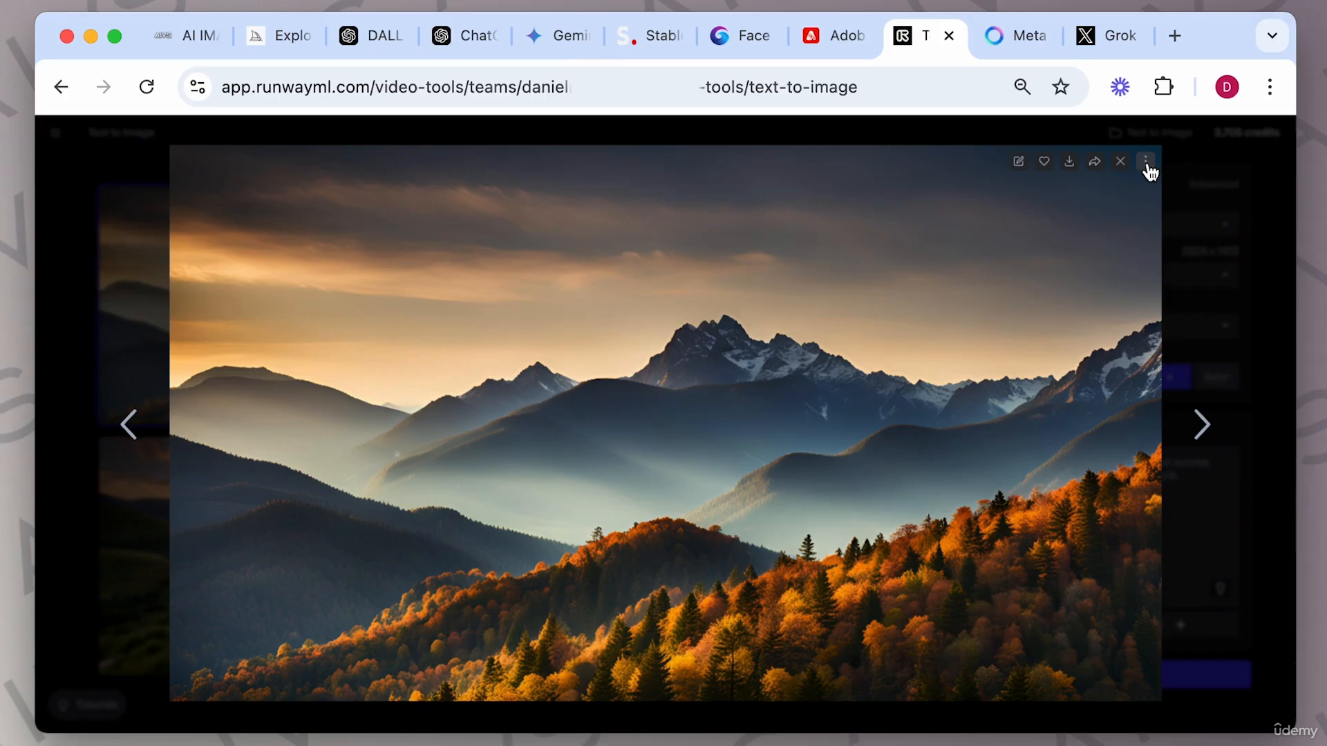
{"action": "left_click", "coordinate": [1121, 161]}
{"action": "left_click", "coordinate": [62, 87]}
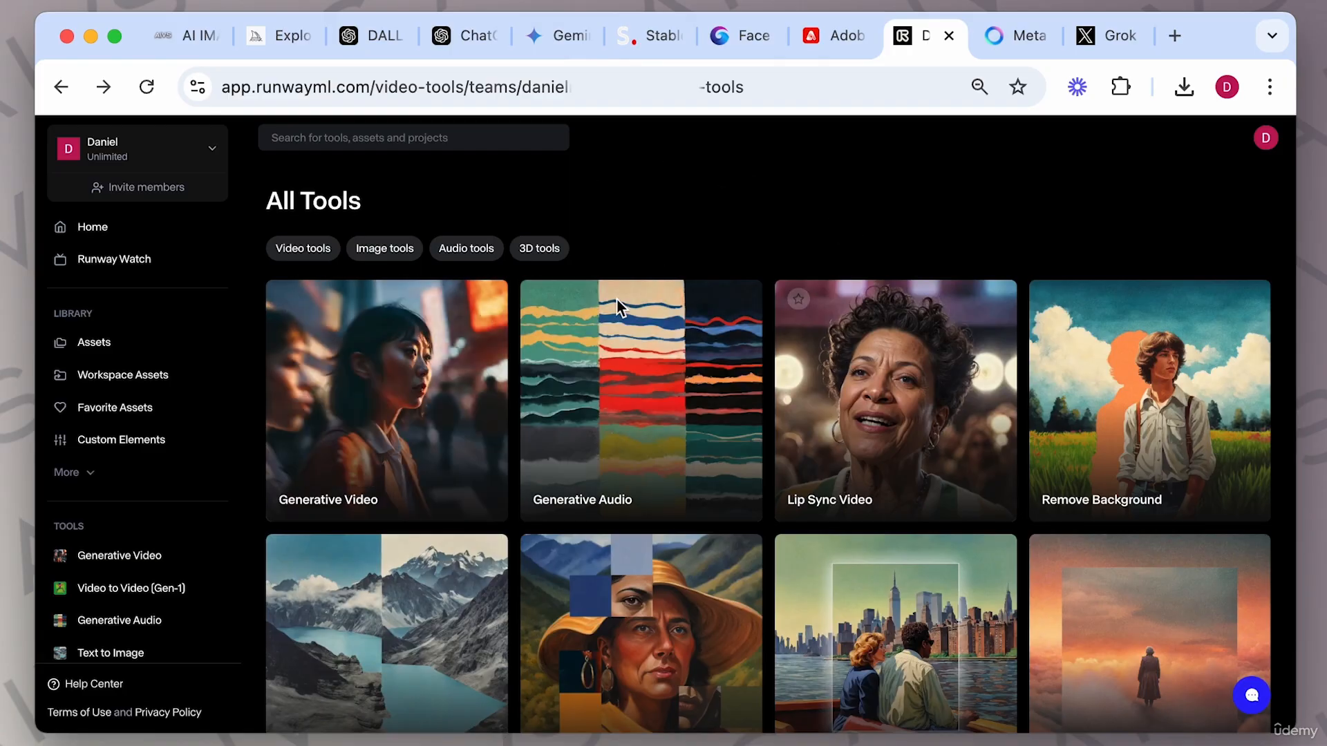
{"action": "scroll", "coordinate": [545, 494], "scroll_direction": "down", "scroll_amount": 15}
{"action": "scroll", "coordinate": [545, 495], "scroll_direction": "up", "scroll_amount": 15}
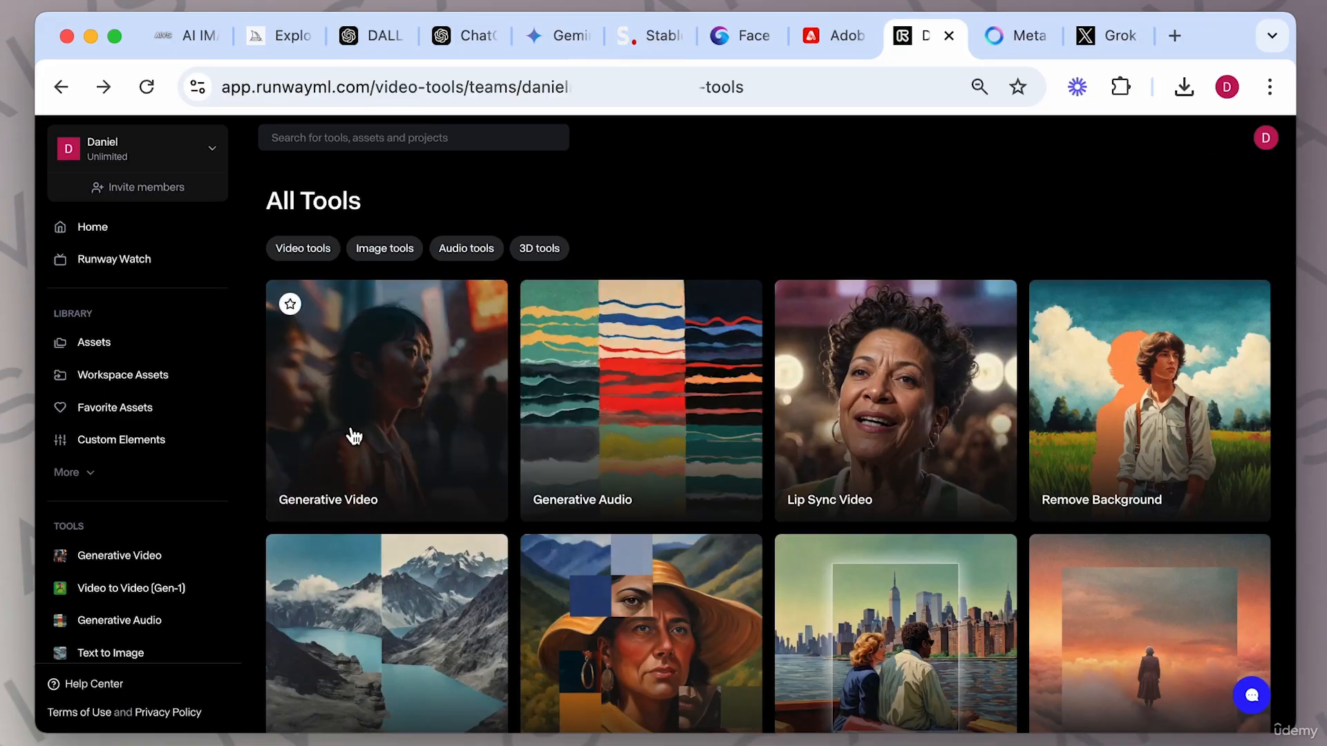
Open the Assets library and inspect the exported image '2 A serene mountain.jpg' and its options before returning to the tools.
{"action": "left_click", "coordinate": [100, 348]}
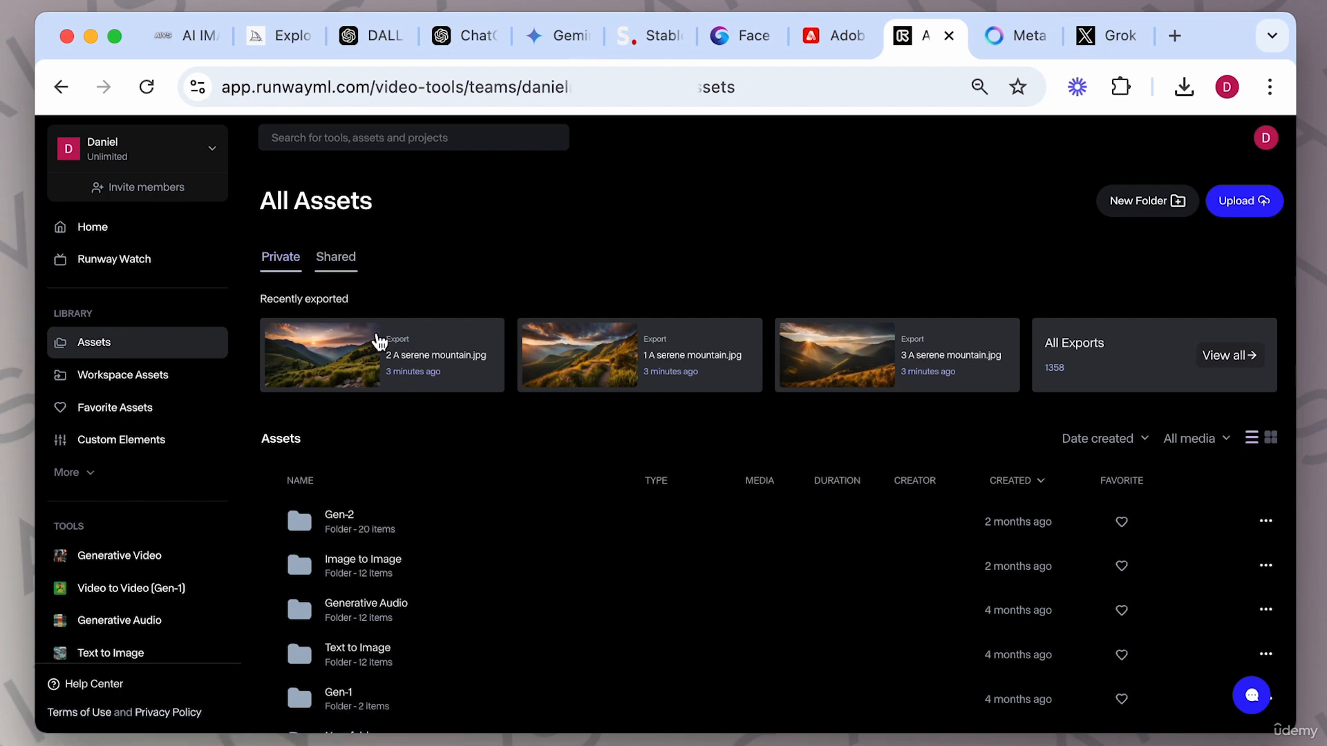
{"action": "left_click", "coordinate": [370, 337]}
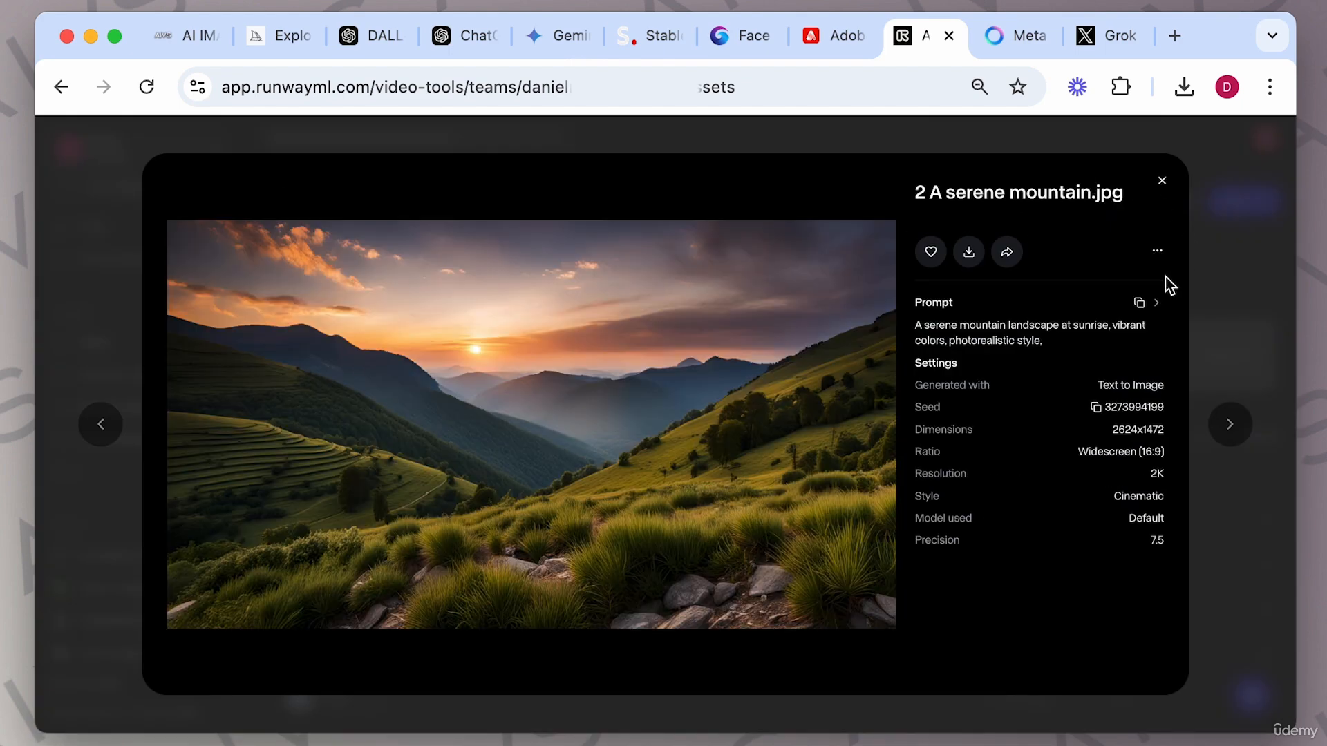
{"action": "left_click", "coordinate": [1159, 256]}
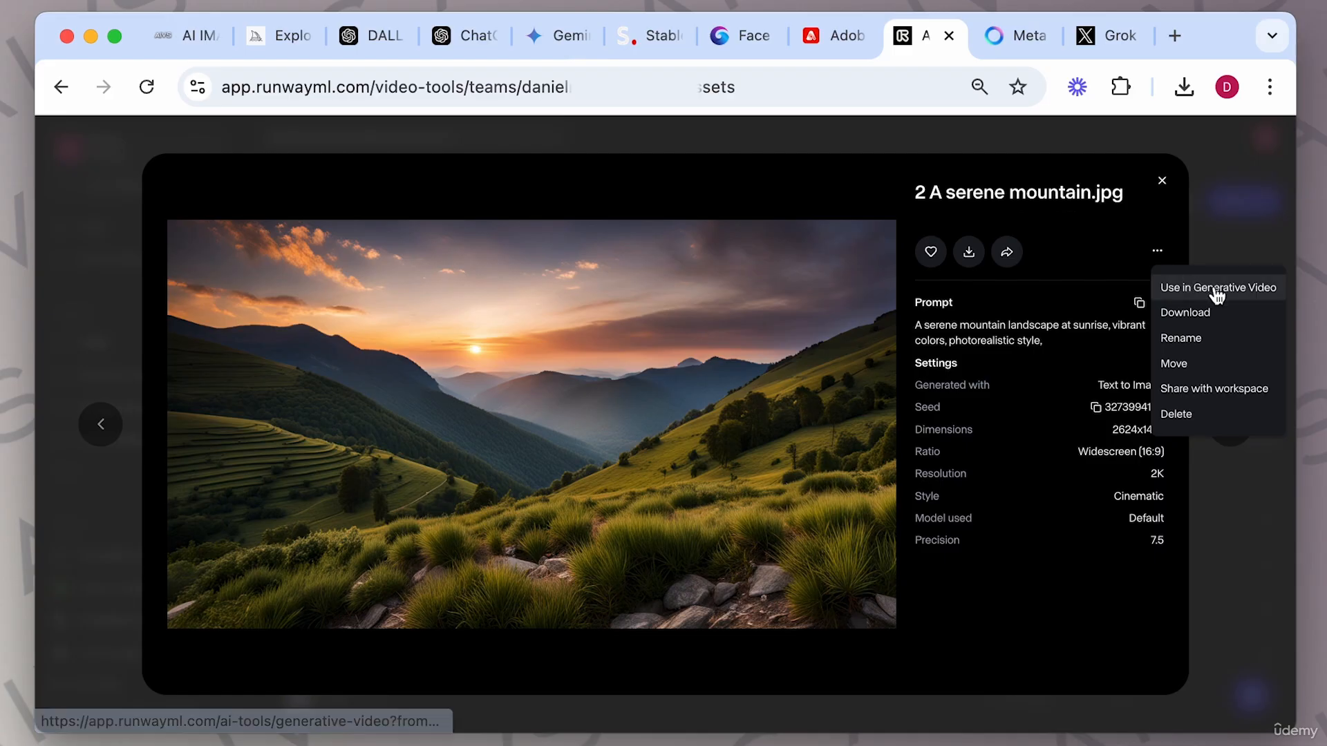
{"action": "left_click", "coordinate": [1161, 181]}
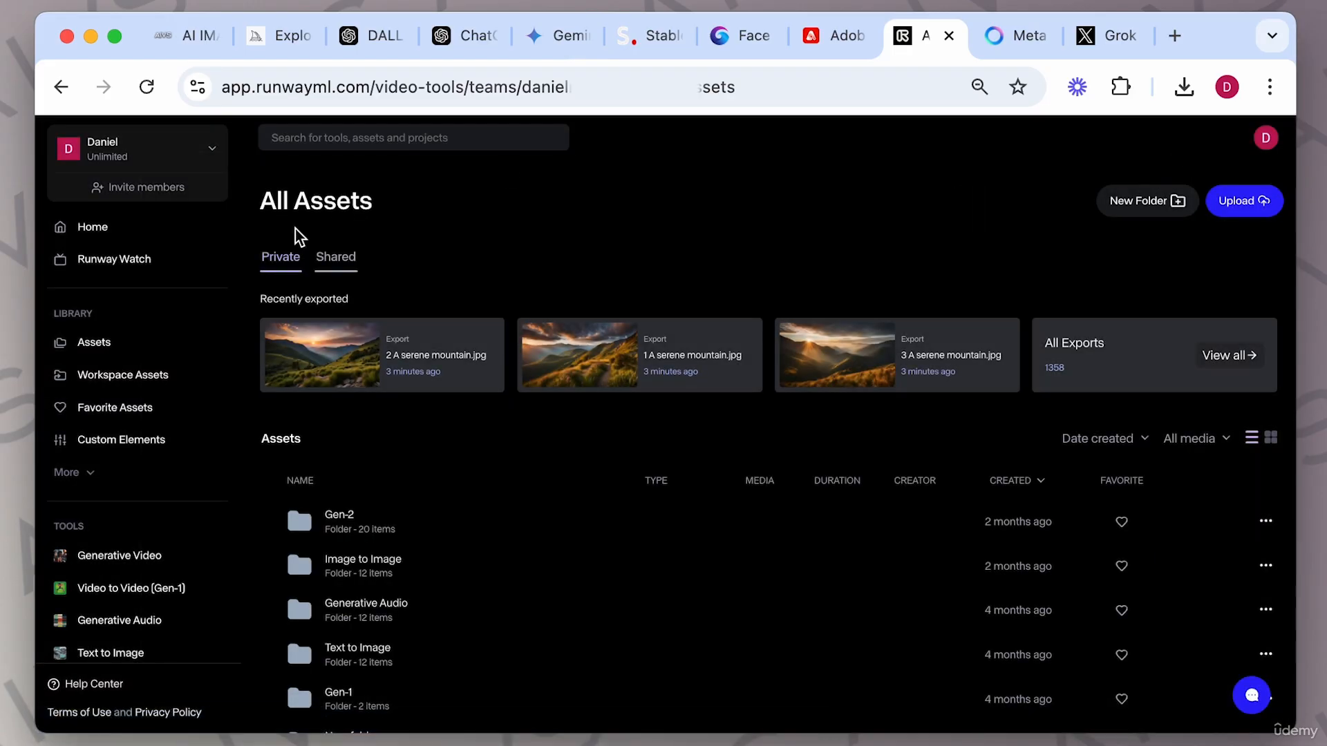
{"action": "left_click", "coordinate": [61, 86]}
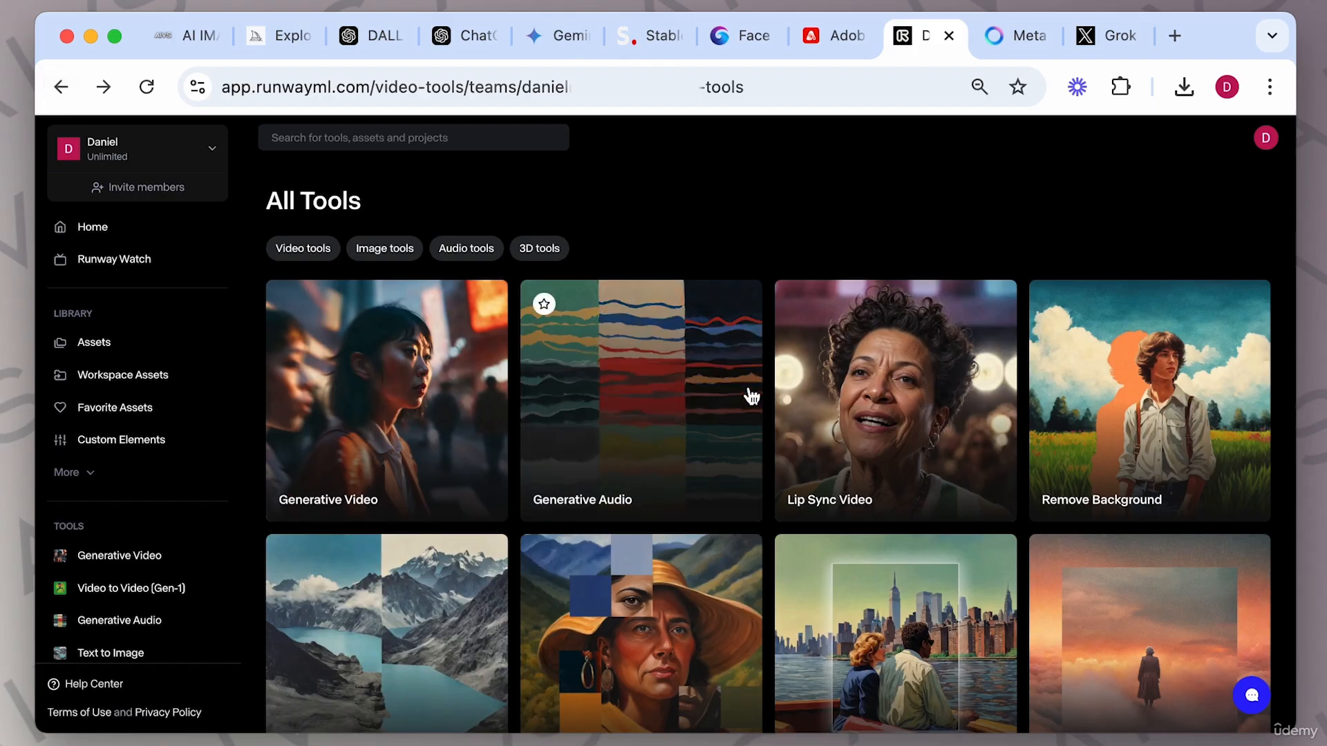
Open the Erase and Replace tool and load the sunset valley image from the Text to Image assets folder.
{"action": "scroll", "coordinate": [750, 394], "scroll_direction": "down", "scroll_amount": 4}
{"action": "scroll", "coordinate": [750, 396], "scroll_direction": "down", "scroll_amount": 6}
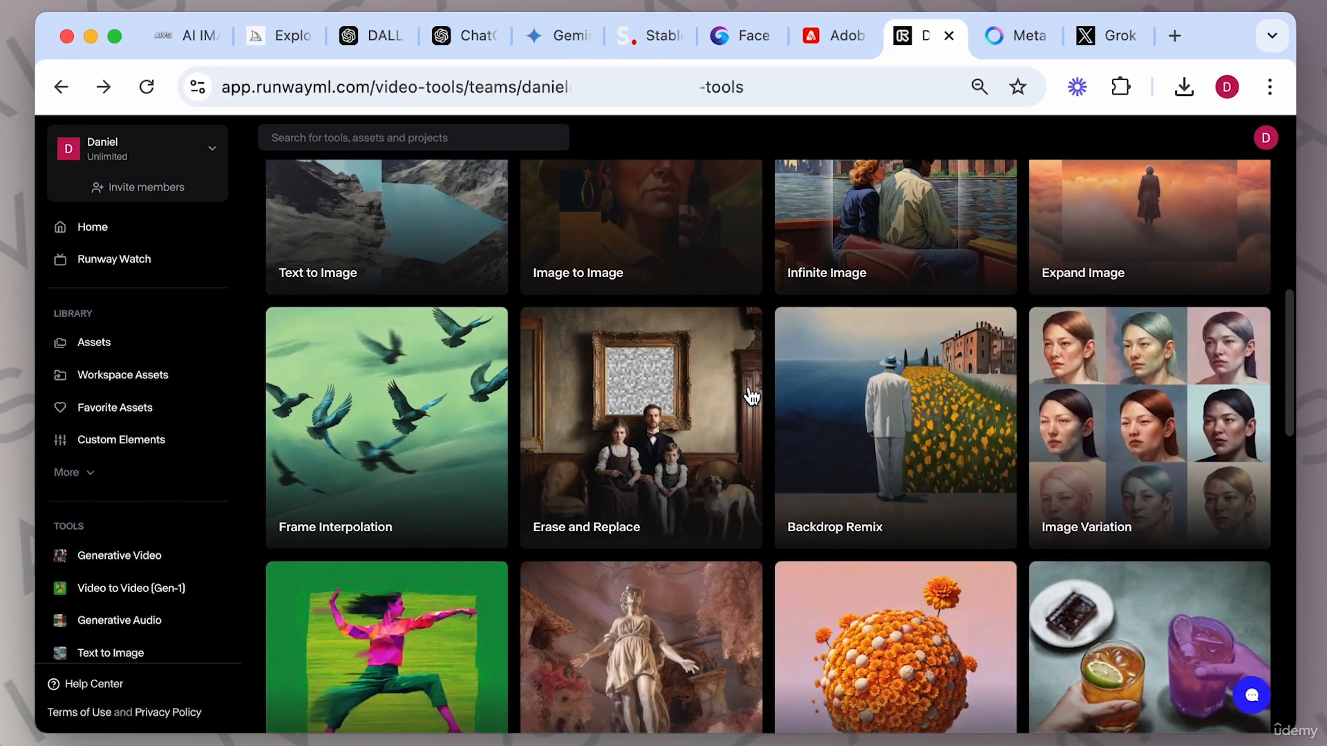
{"action": "left_click", "coordinate": [669, 424]}
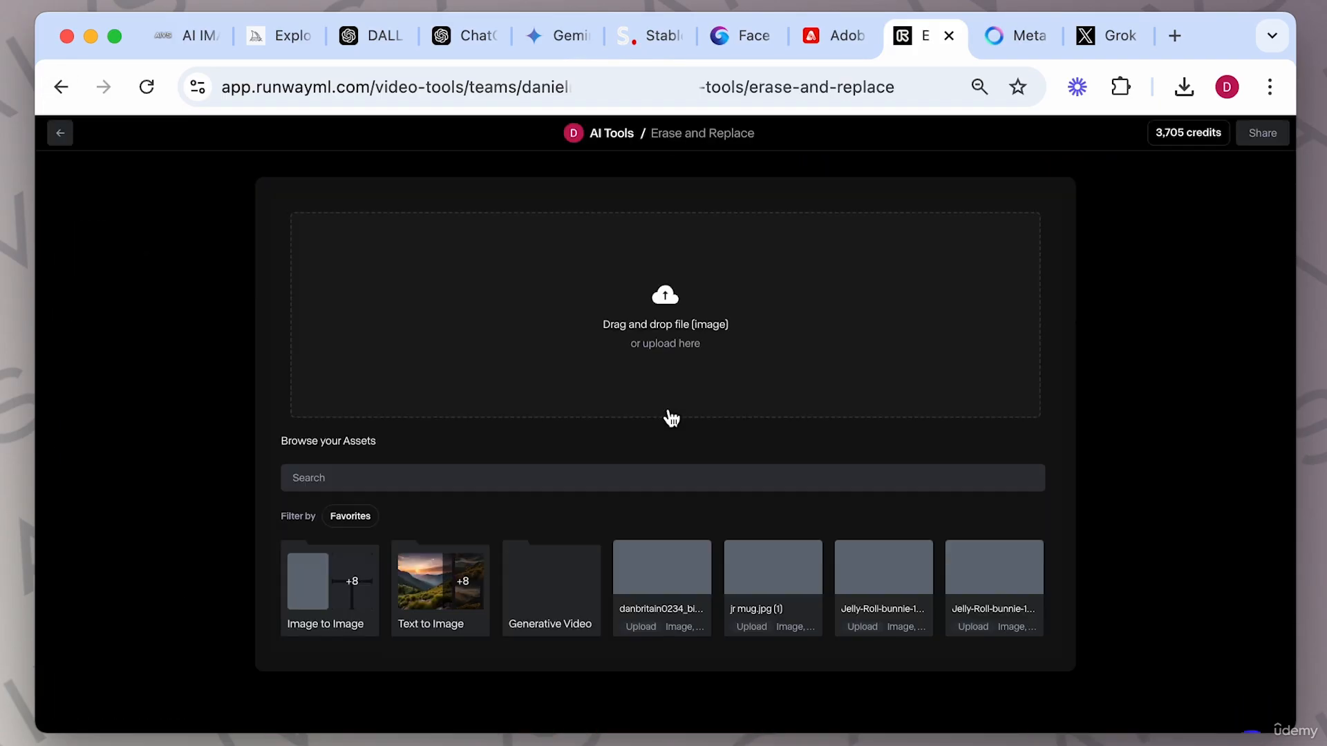
{"action": "left_click", "coordinate": [428, 576]}
{"action": "left_click", "coordinate": [346, 593]}
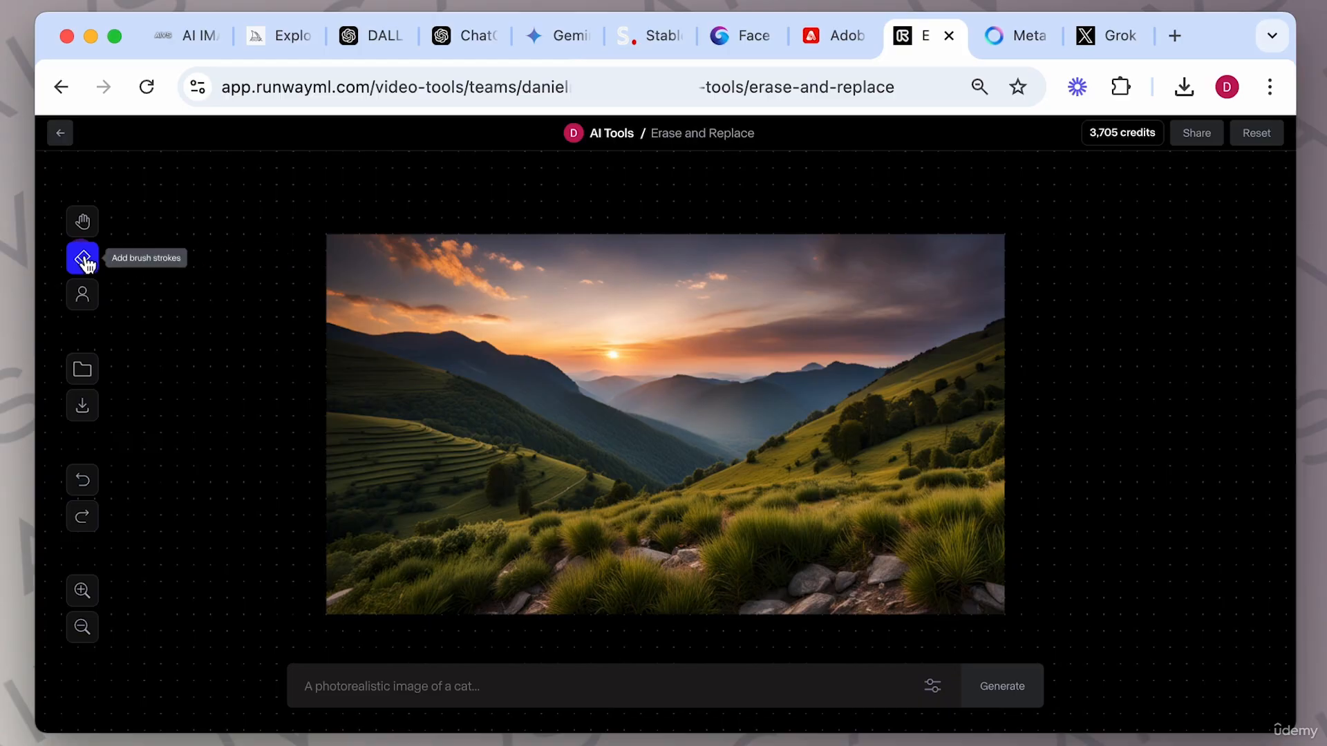
Brush over the bushes on the right hillside and generate with the prompt 'remove bushes, green grass'.
{"action": "mouse_move", "coordinate": [846, 442]}
{"action": "left_mouse_down"}
{"action": "mouse_move", "coordinate": [978, 387]}
{"action": "mouse_move", "coordinate": [969, 407]}
{"action": "mouse_move", "coordinate": [988, 356]}
{"action": "mouse_move", "coordinate": [950, 391]}
{"action": "left_mouse_up"}
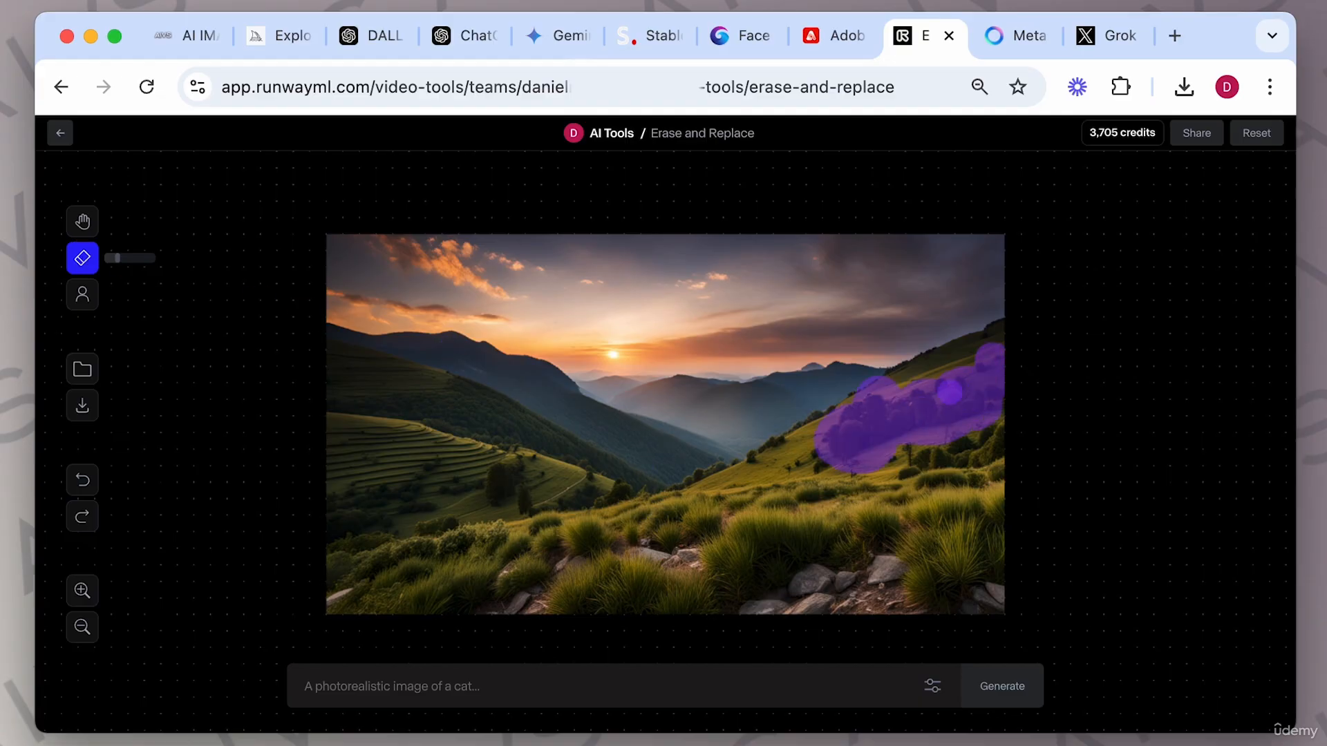
{"action": "type", "text": "remove bushes"}
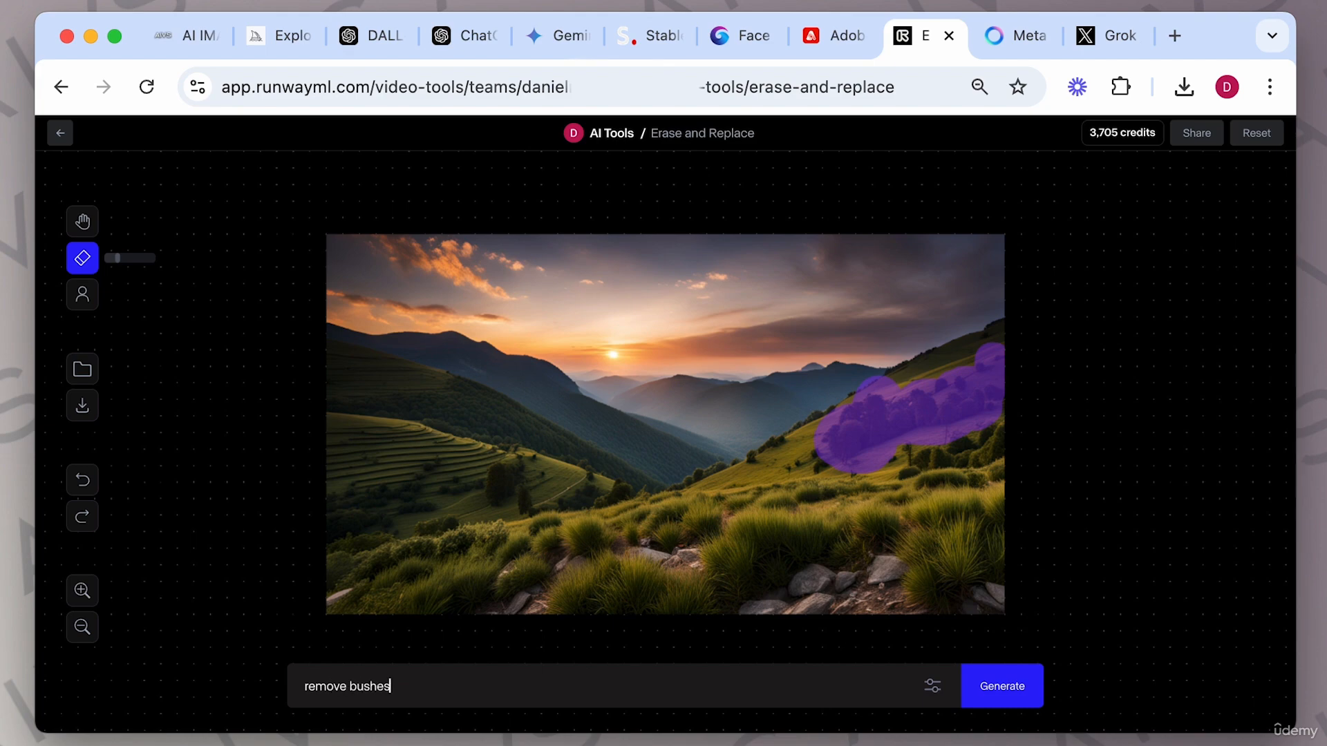
{"action": "type", "text": ", green grass"}
{"action": "key", "text": "Return"}
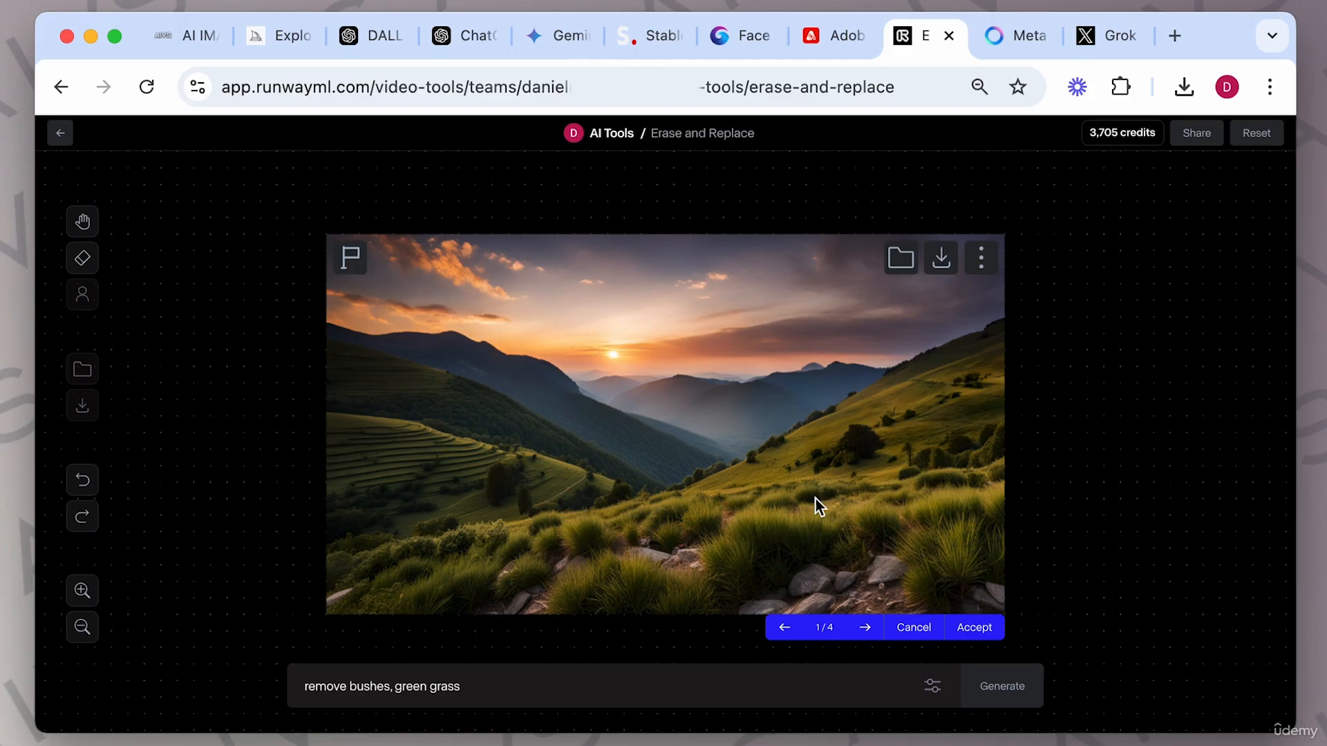
Step through the four generated variations and settle on the second one.
{"action": "left_click", "coordinate": [866, 629]}
{"action": "left_click", "coordinate": [867, 631]}
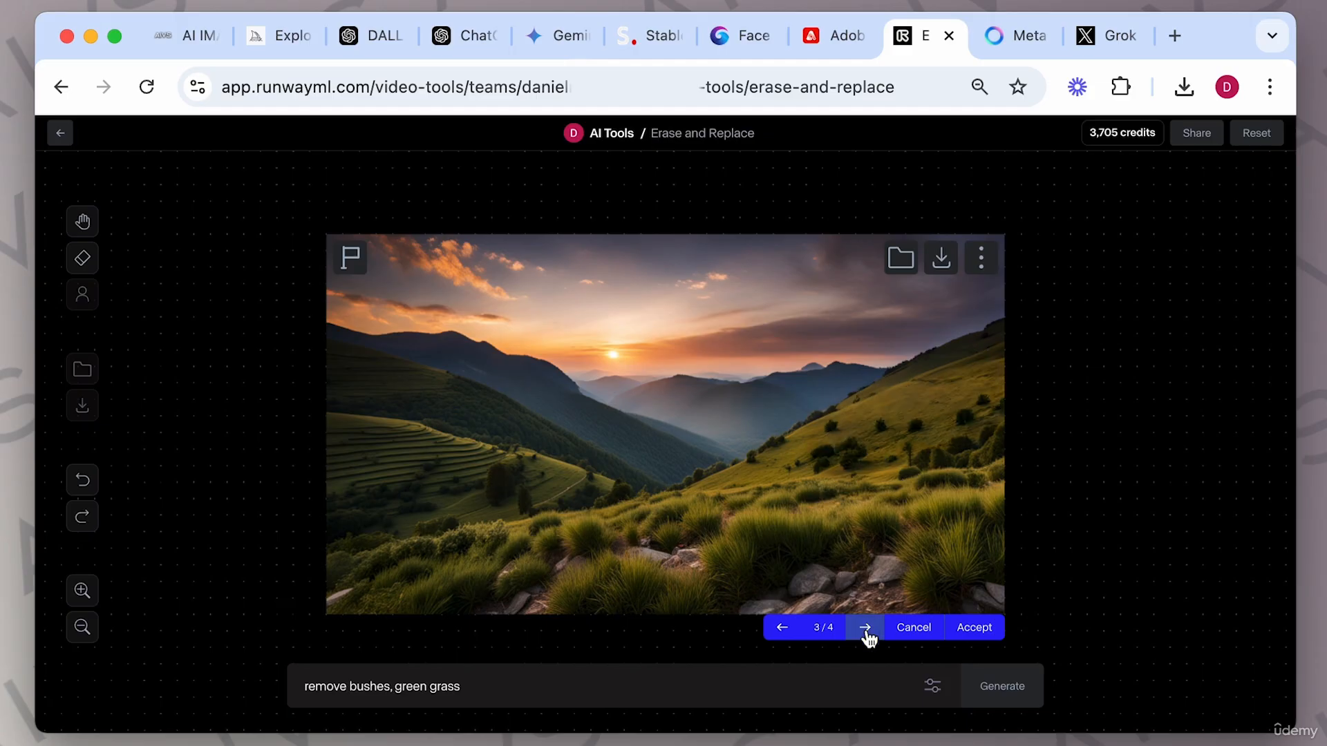
{"action": "left_click", "coordinate": [867, 632]}
{"action": "left_click", "coordinate": [784, 632]}
{"action": "left_click", "coordinate": [783, 630]}
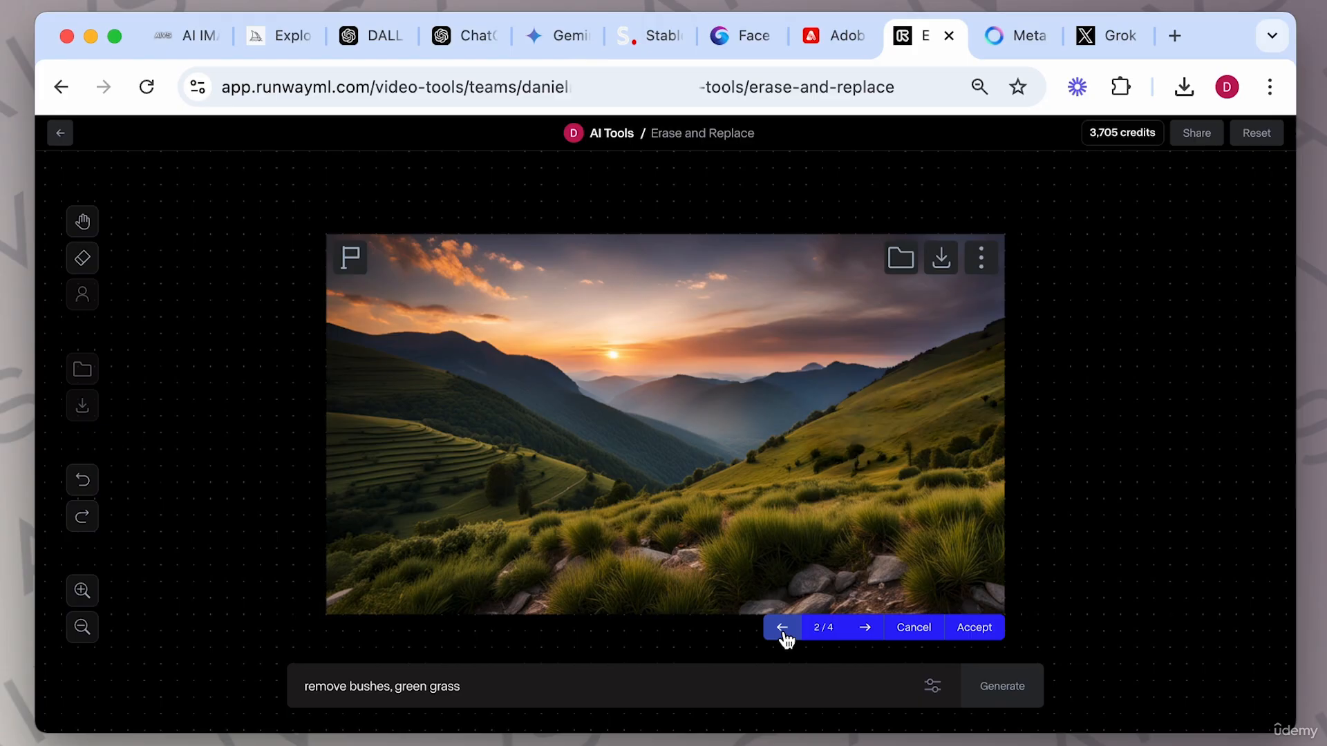
Brush an area on the right hillside and generate with the prompt 'a man walking his dog'.
{"action": "left_click", "coordinate": [83, 261]}
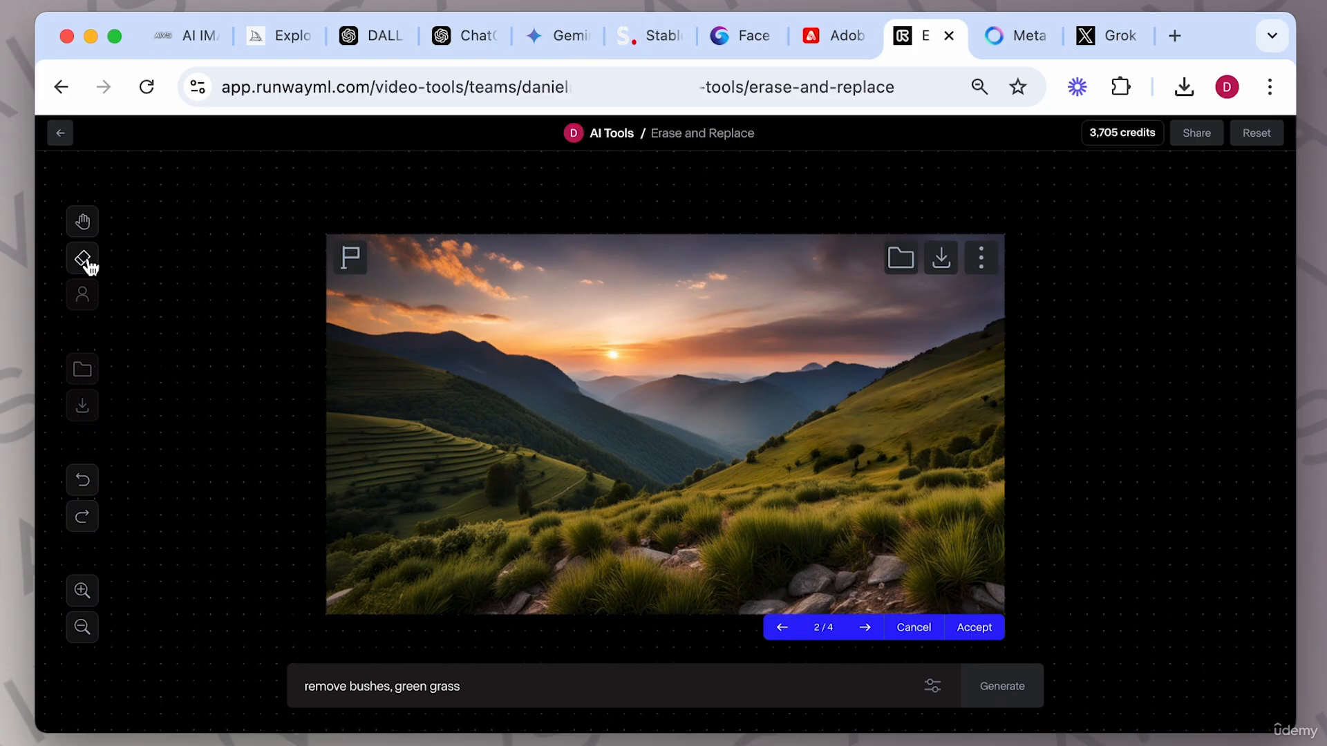
{"action": "mouse_move", "coordinate": [850, 414]}
{"action": "left_mouse_down"}
{"action": "mouse_move", "coordinate": [815, 445]}
{"action": "mouse_move", "coordinate": [825, 462]}
{"action": "mouse_move", "coordinate": [857, 451]}
{"action": "mouse_move", "coordinate": [829, 410]}
{"action": "left_mouse_up"}
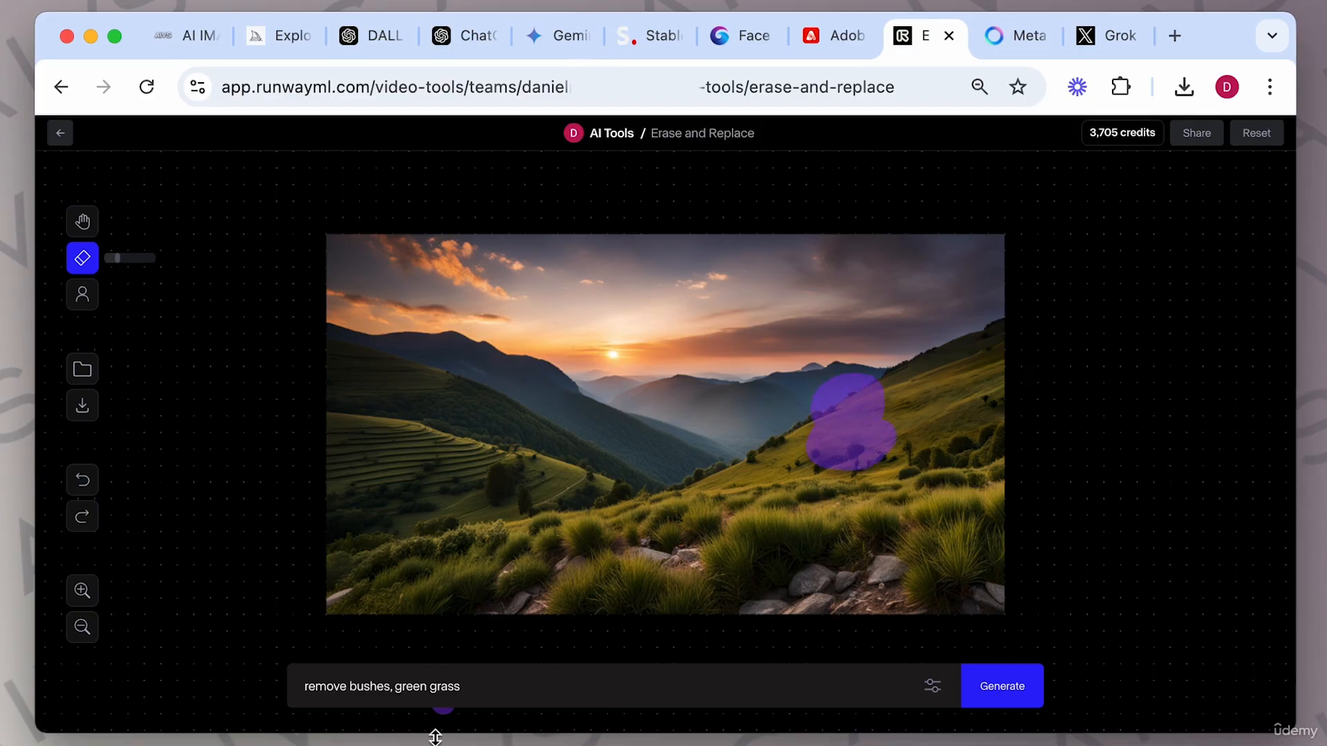
{"action": "triple_click", "coordinate": [425, 696]}
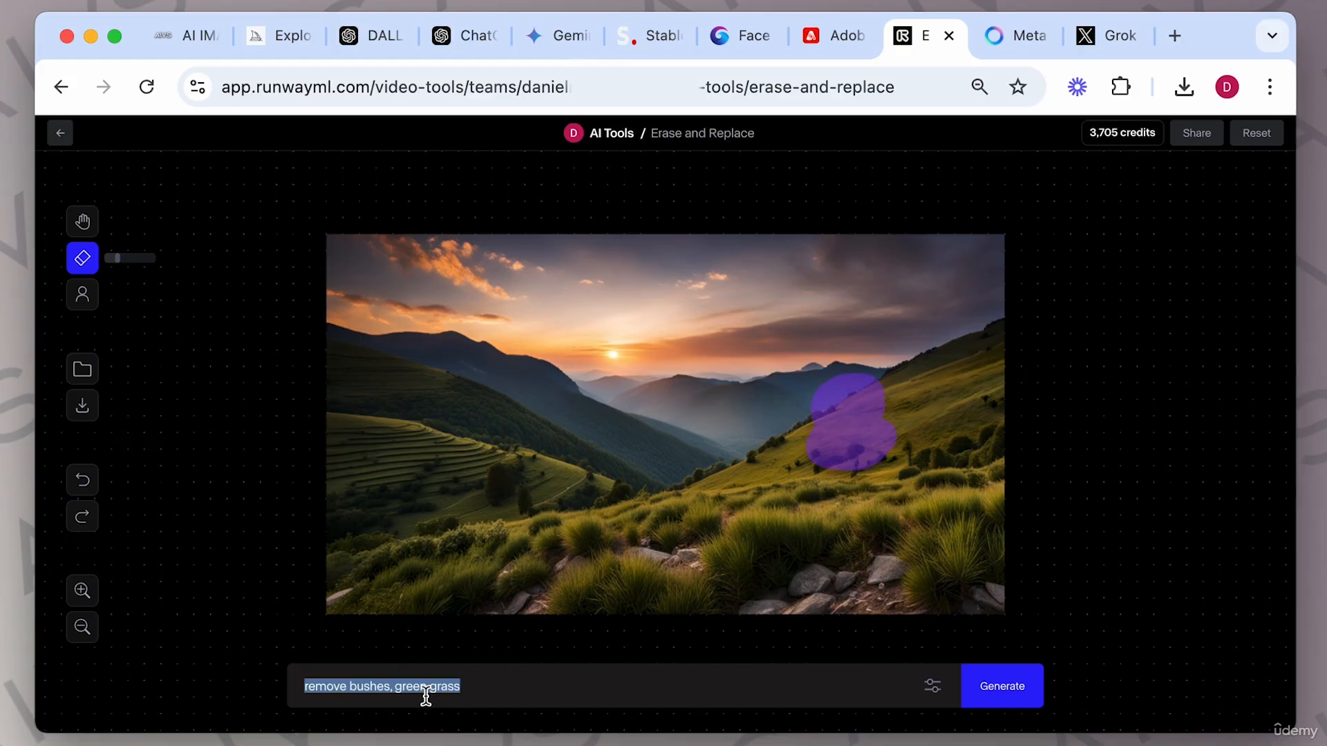
{"action": "type", "text": "a kan"}
{"action": "key", "text": "BackSpace"}
{"action": "key", "text": "BackSpace"}
{"action": "key", "text": "BackSpace"}
{"action": "type", "text": "man walking his dog"}
{"action": "key", "text": "Return"}
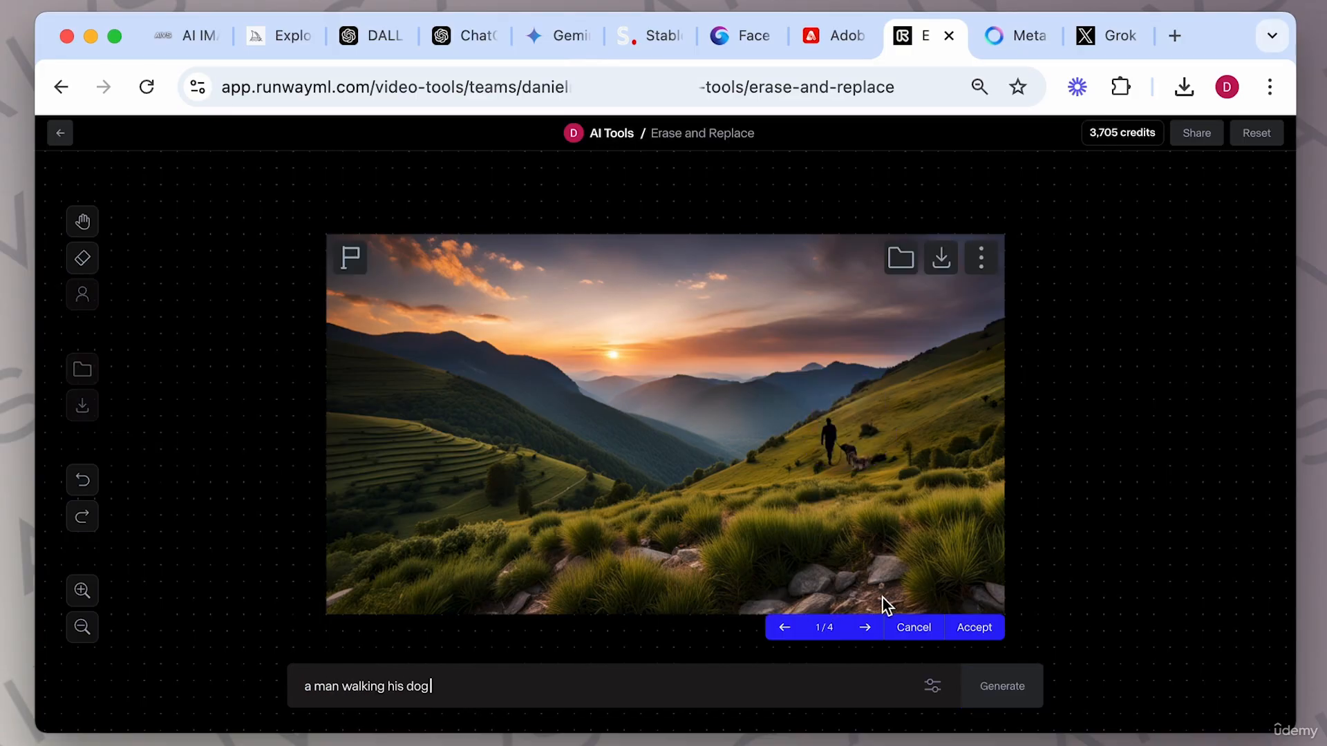
Compare the four variations of the man with his dog and accept the first one.
{"action": "left_click", "coordinate": [865, 628]}
{"action": "left_click", "coordinate": [865, 628]}
{"action": "left_click", "coordinate": [868, 630]}
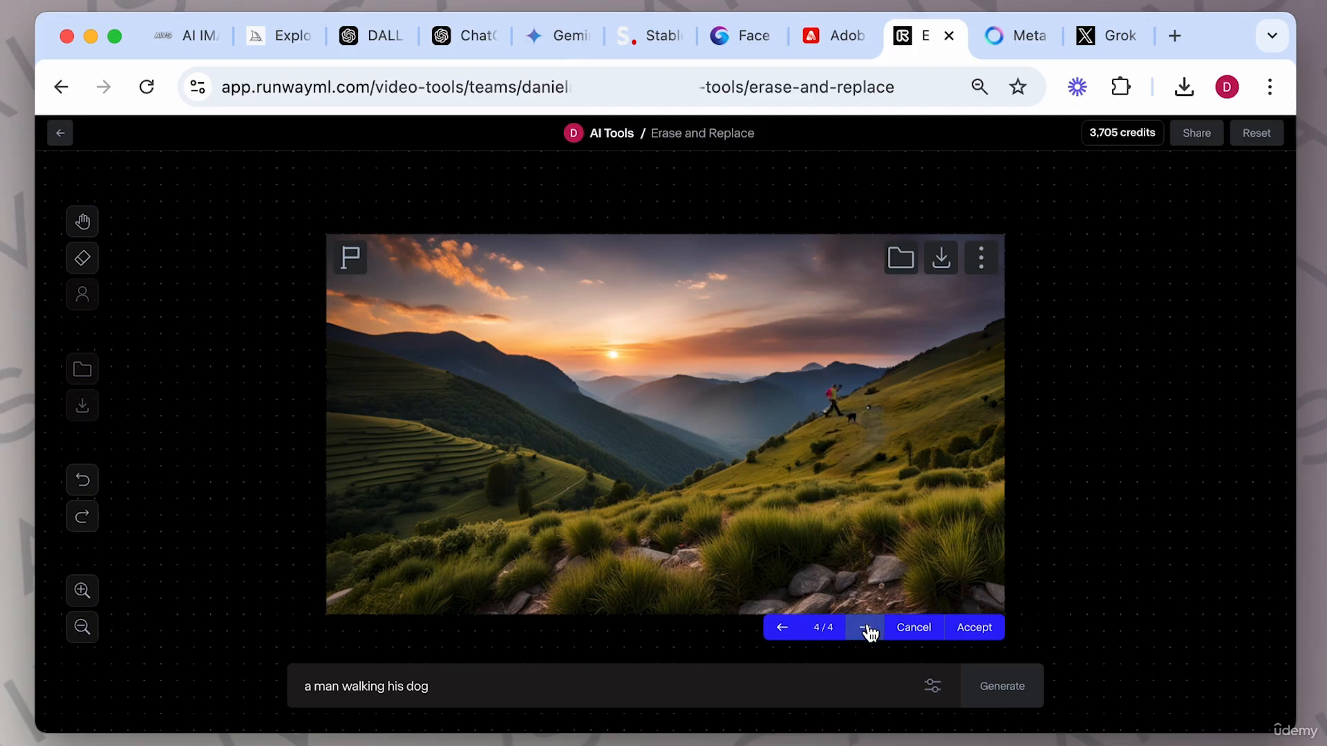
{"action": "left_click", "coordinate": [781, 634]}
{"action": "left_click", "coordinate": [781, 630]}
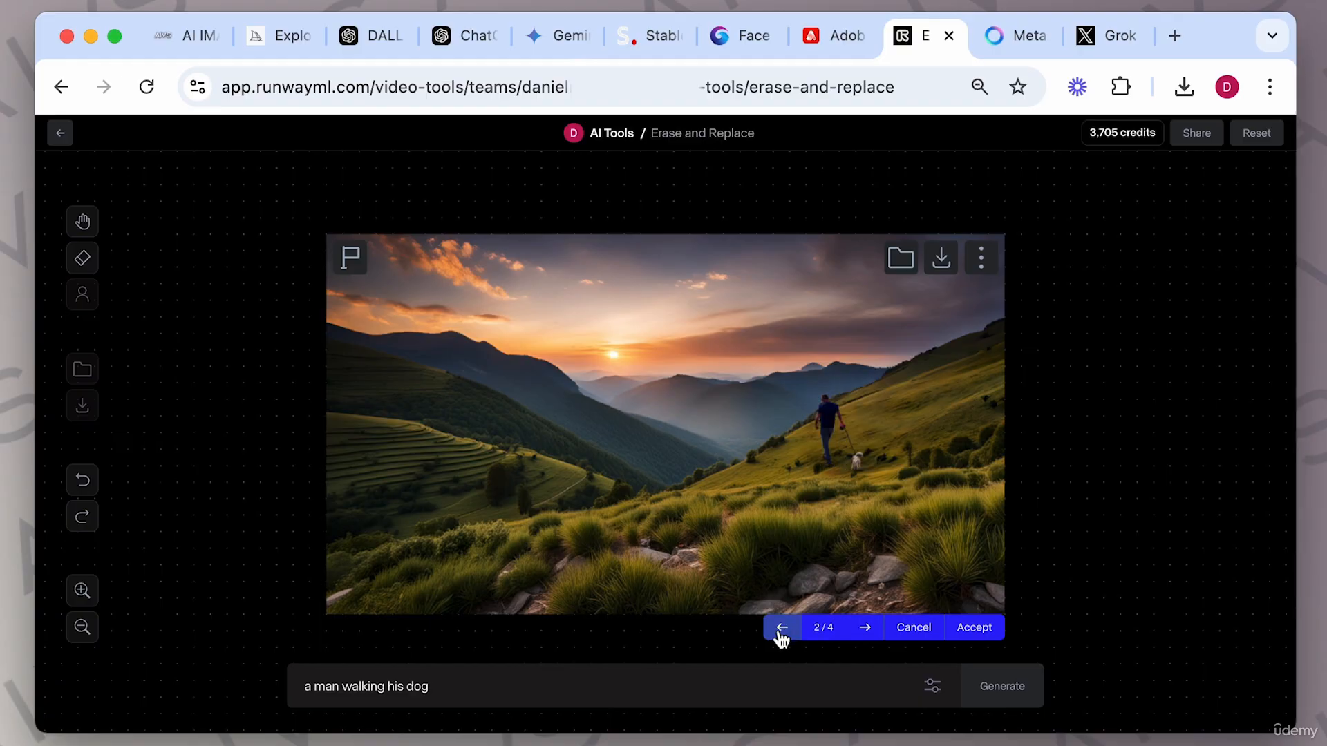
{"action": "left_click", "coordinate": [782, 630]}
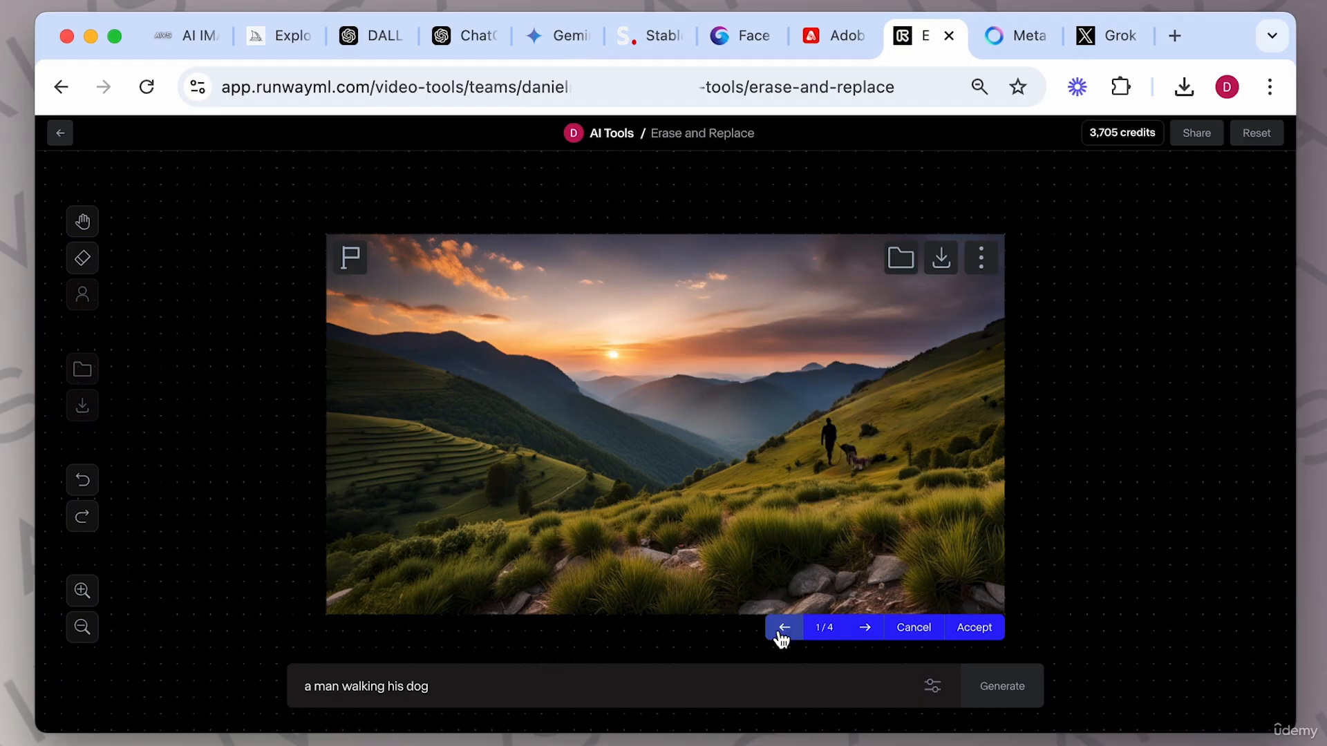
{"action": "left_click", "coordinate": [976, 631]}
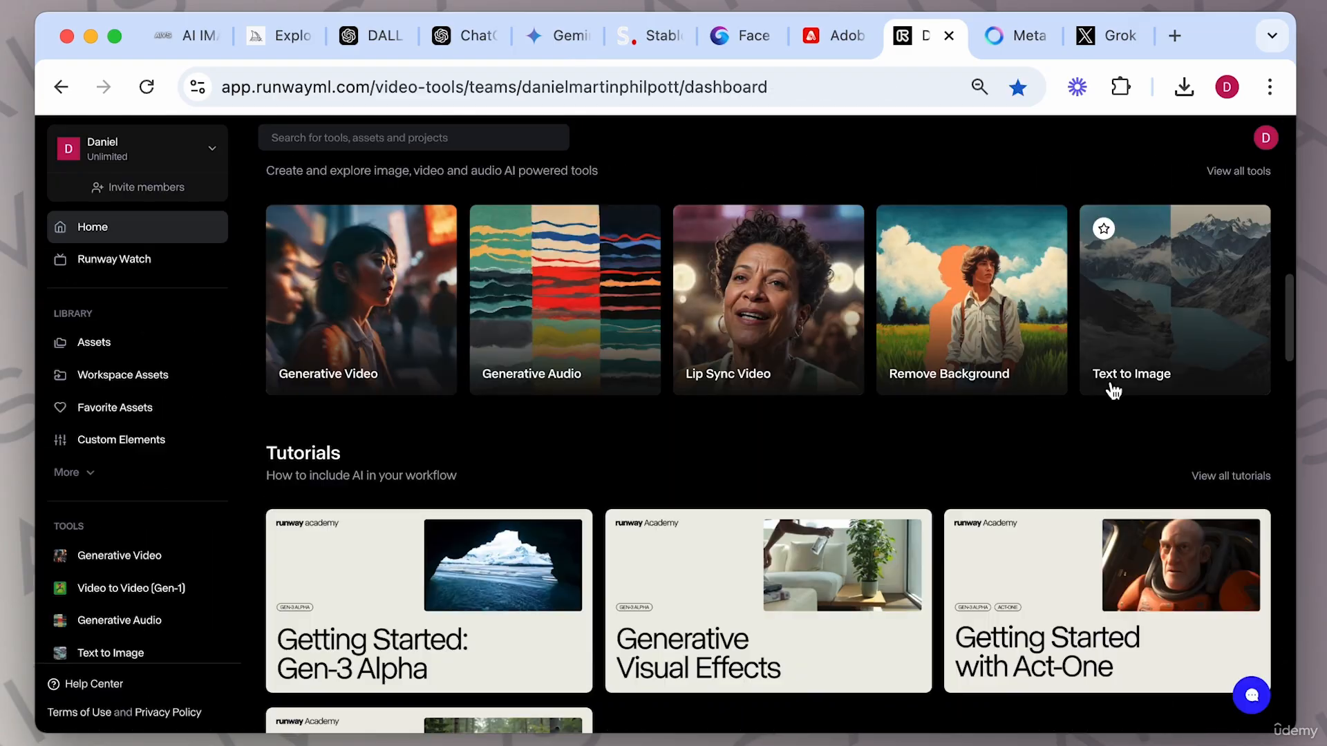
Return to the All Tools page and open the Expand Image tool.
{"action": "left_click", "coordinate": [1243, 173]}
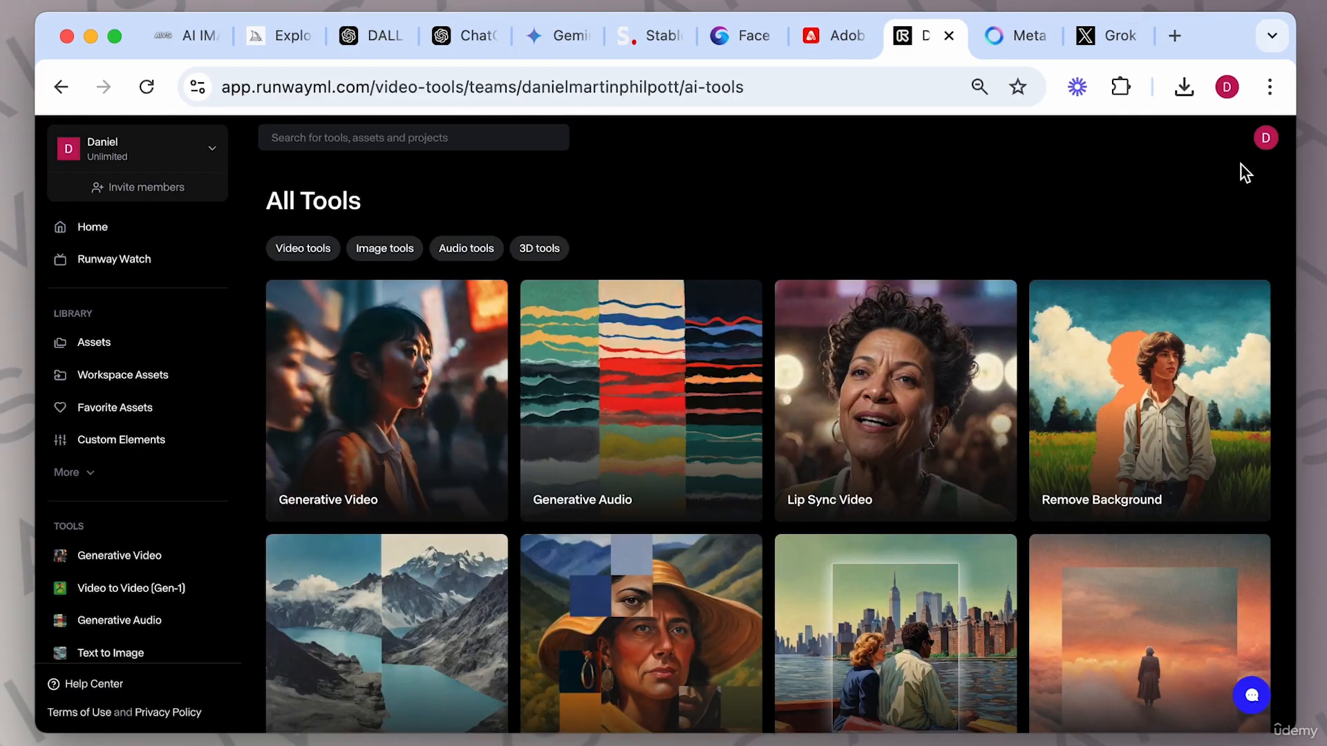
{"action": "scroll", "coordinate": [1000, 417], "scroll_direction": "down", "scroll_amount": 2}
{"action": "scroll", "coordinate": [1000, 417], "scroll_direction": "down", "scroll_amount": 1}
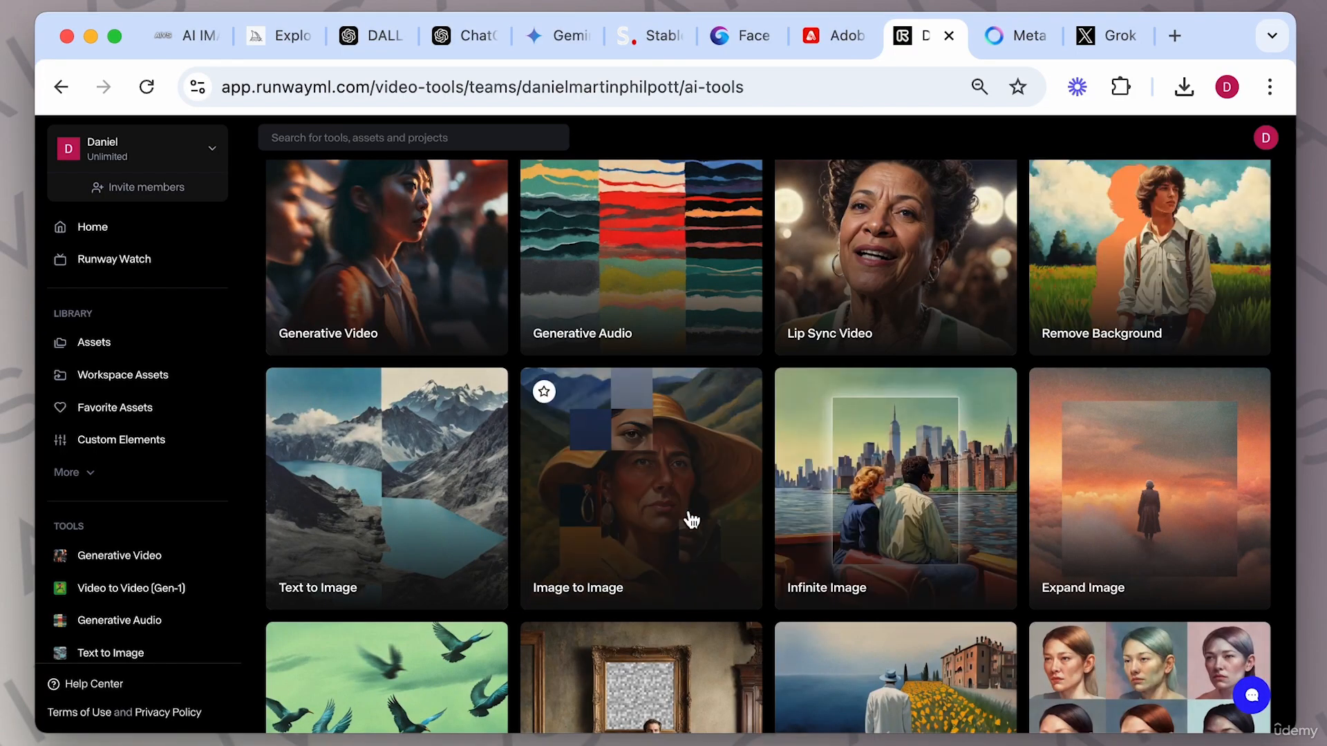
{"action": "scroll", "coordinate": [688, 469], "scroll_direction": "down", "scroll_amount": 1}
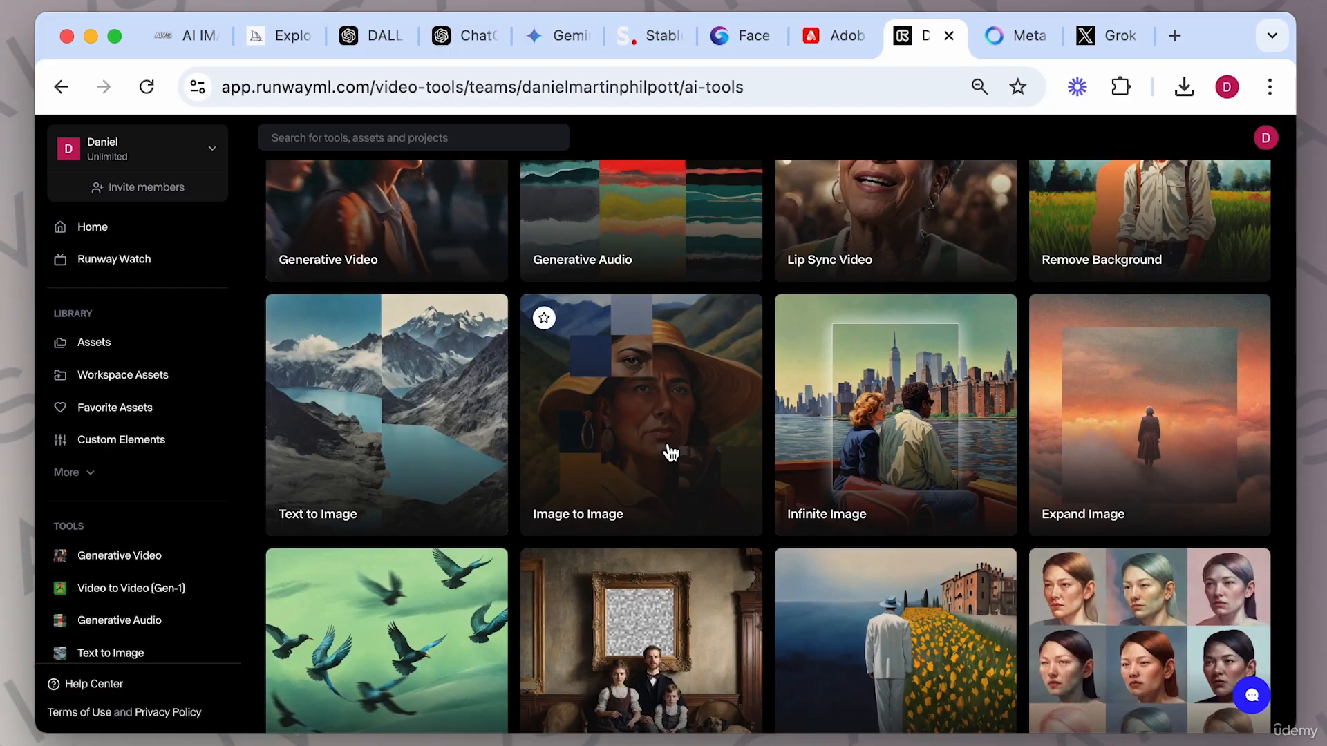
{"action": "scroll", "coordinate": [760, 387], "scroll_direction": "down", "scroll_amount": 2}
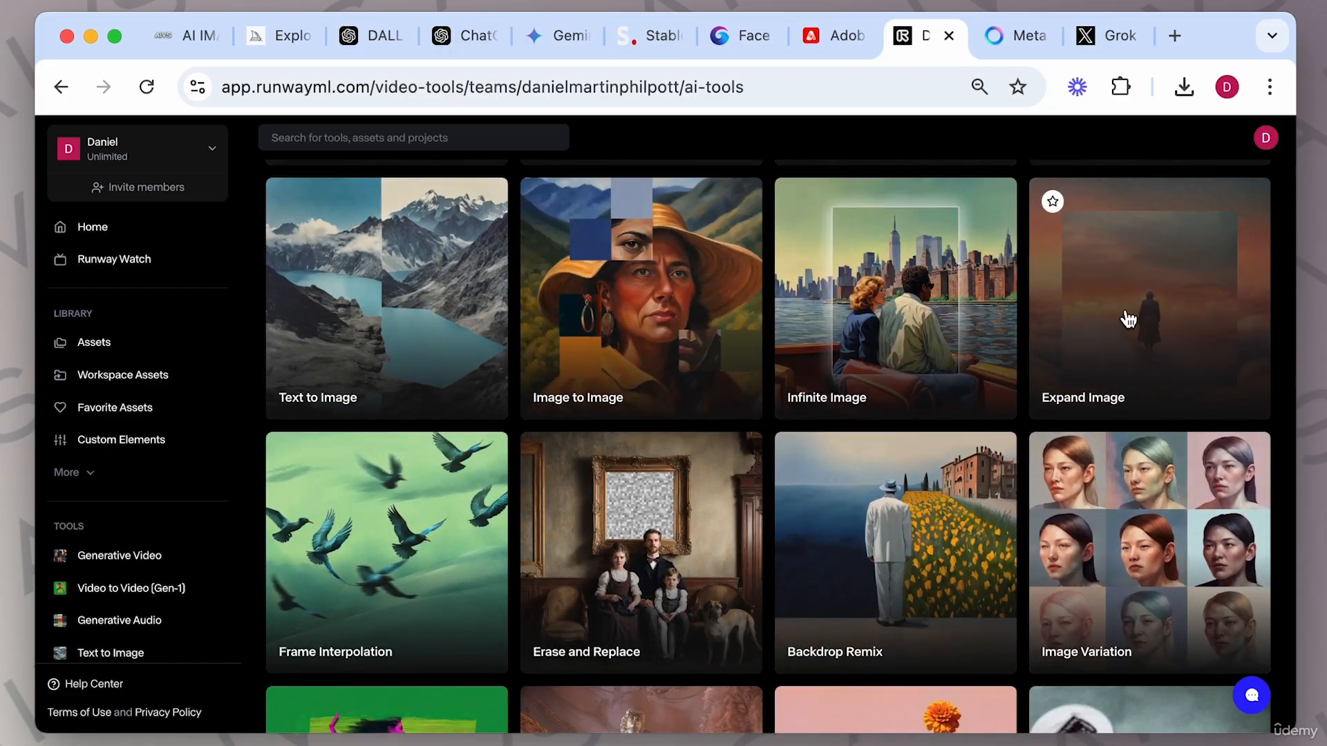
{"action": "scroll", "coordinate": [765, 399], "scroll_direction": "down", "scroll_amount": 3}
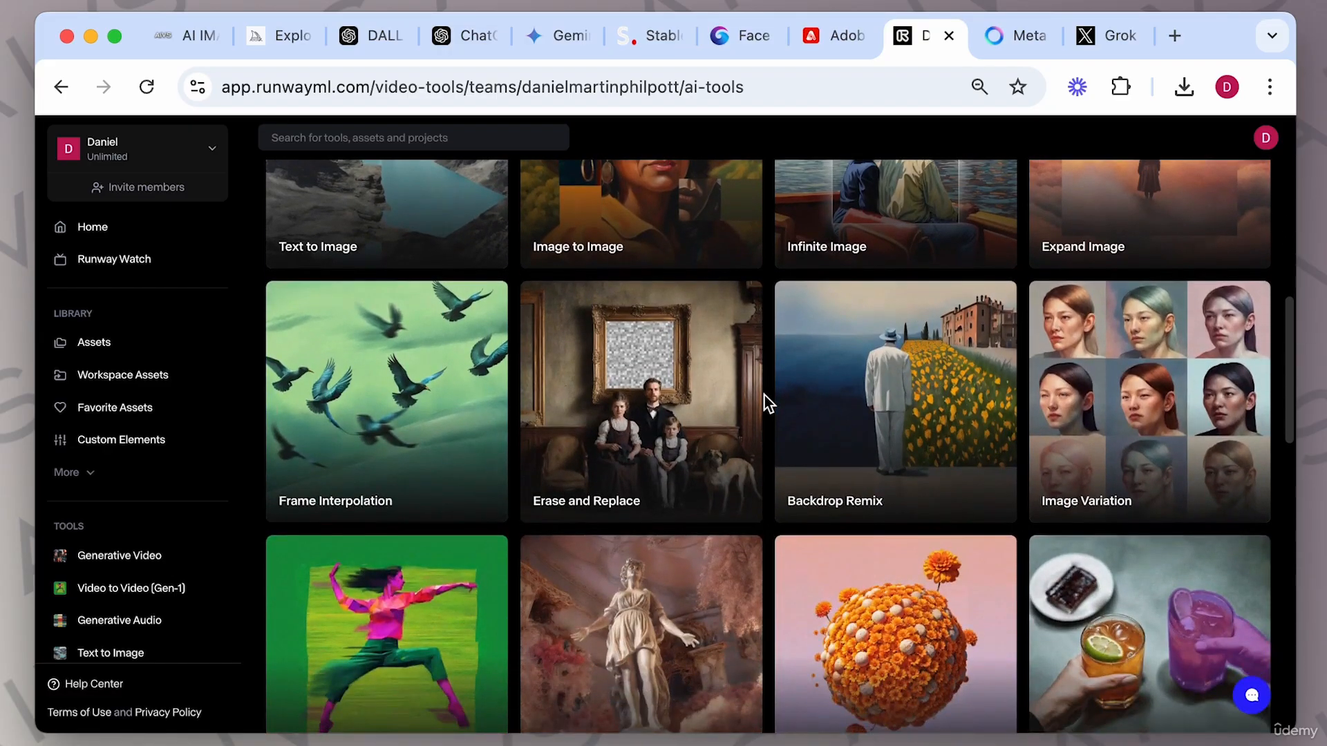
{"action": "scroll", "coordinate": [795, 442], "scroll_direction": "down", "scroll_amount": 5}
{"action": "scroll", "coordinate": [838, 494], "scroll_direction": "up", "scroll_amount": 8}
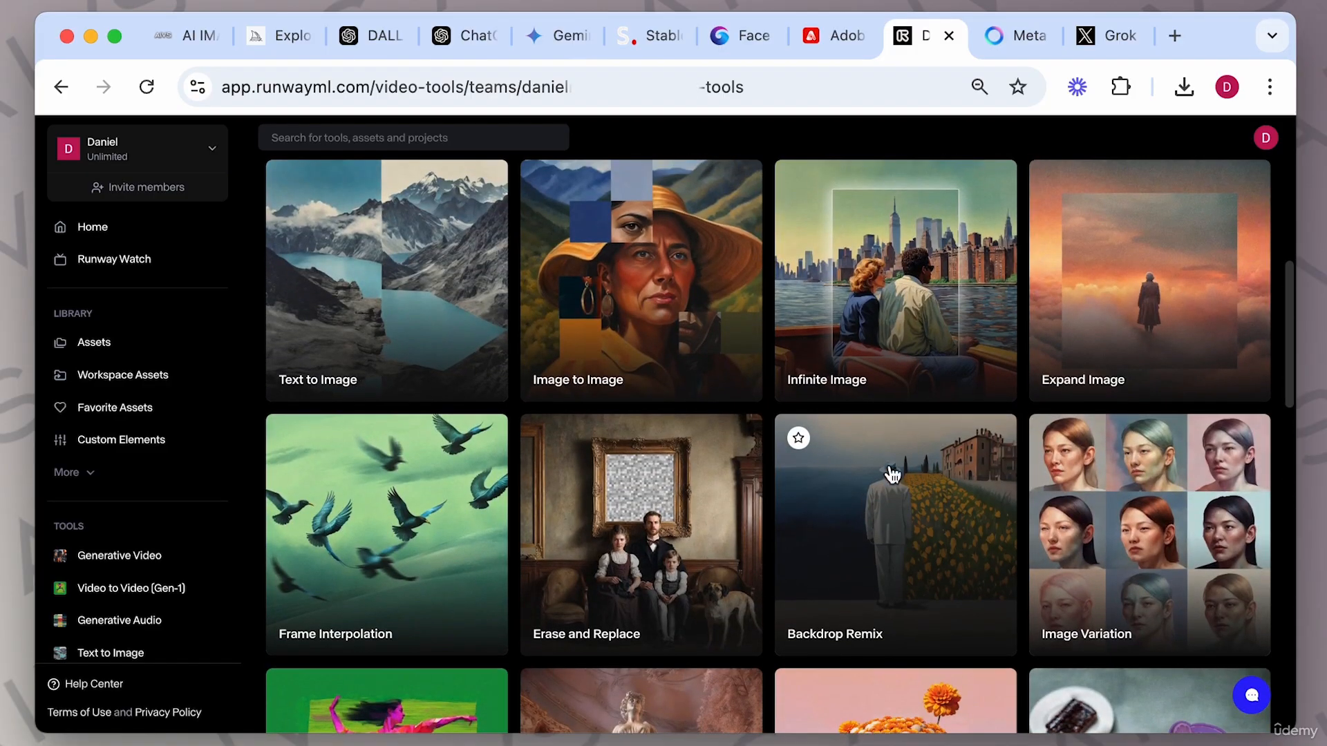
{"action": "left_click", "coordinate": [1098, 349]}
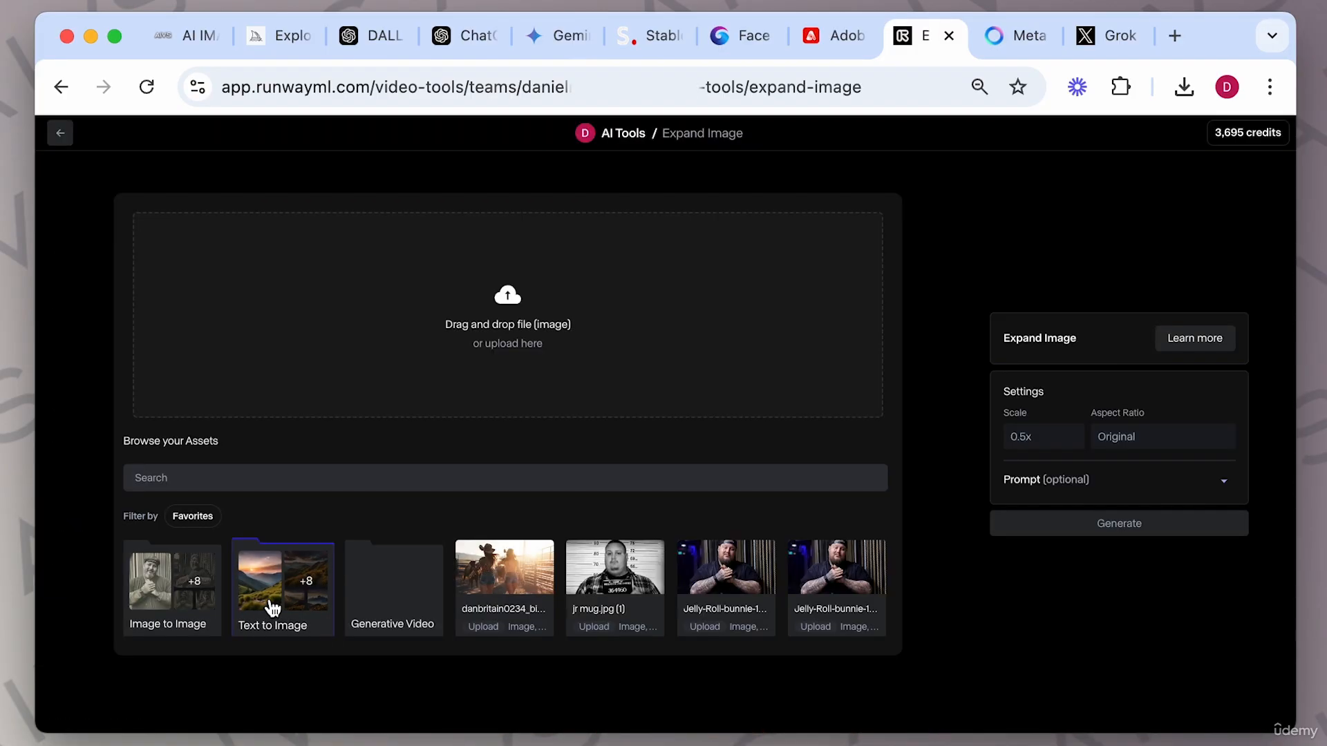
Load the first sunset mountain landscape from the Text to Image assets and set the expansion scale to 0.75x.
{"action": "left_click", "coordinate": [273, 608]}
{"action": "left_click", "coordinate": [188, 592]}
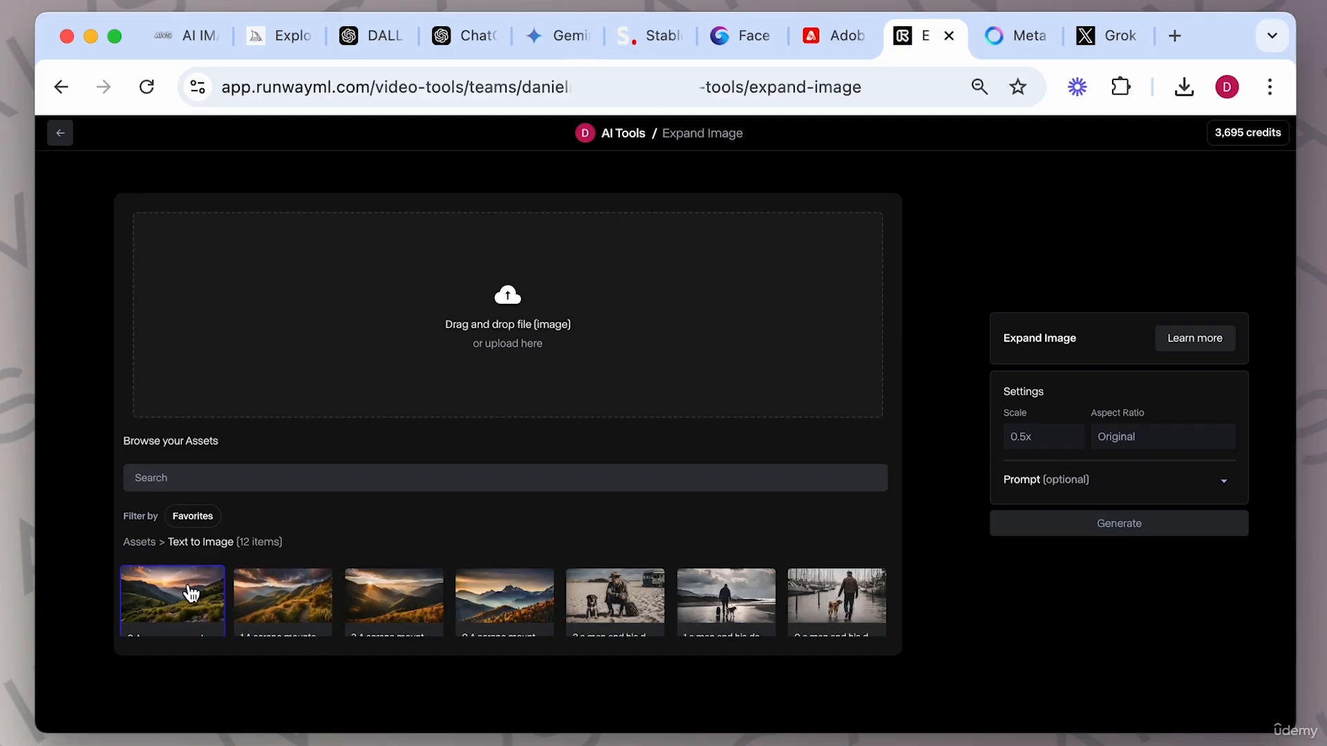
{"action": "left_click", "coordinate": [1207, 438]}
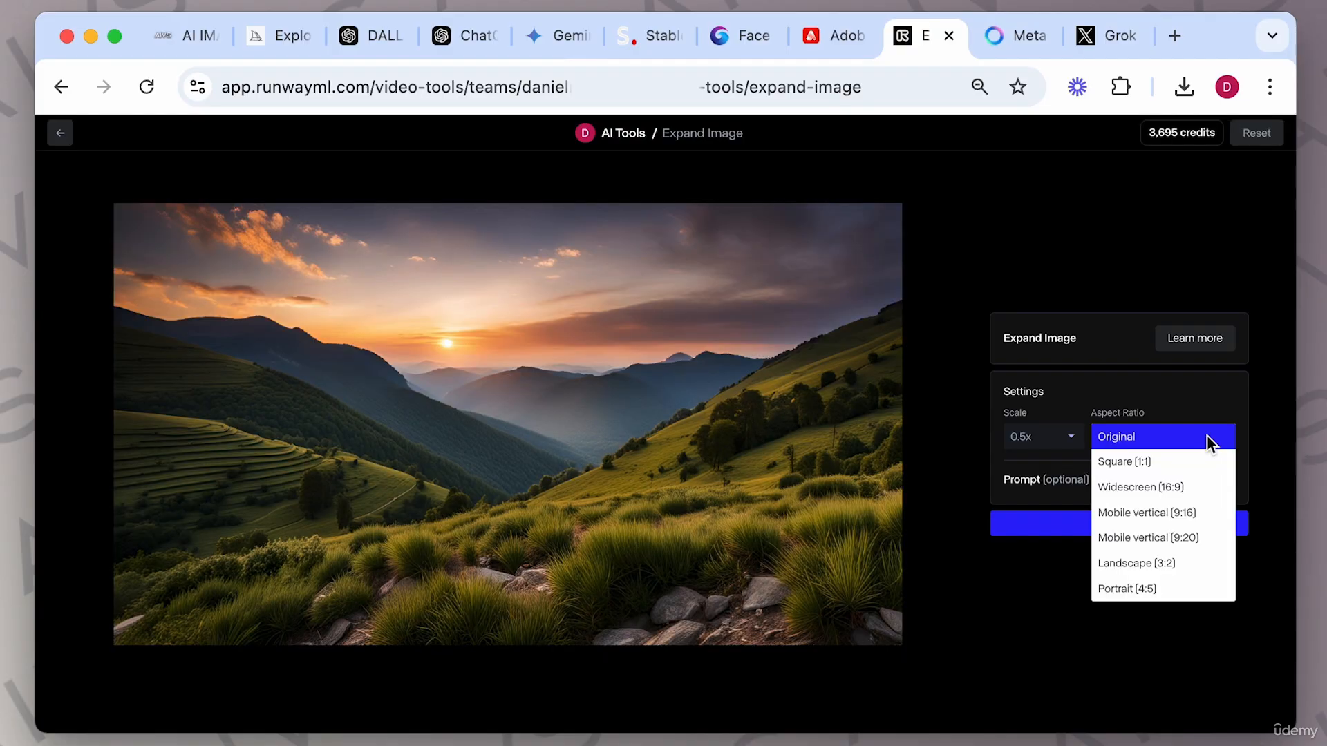
{"action": "left_click", "coordinate": [1064, 438]}
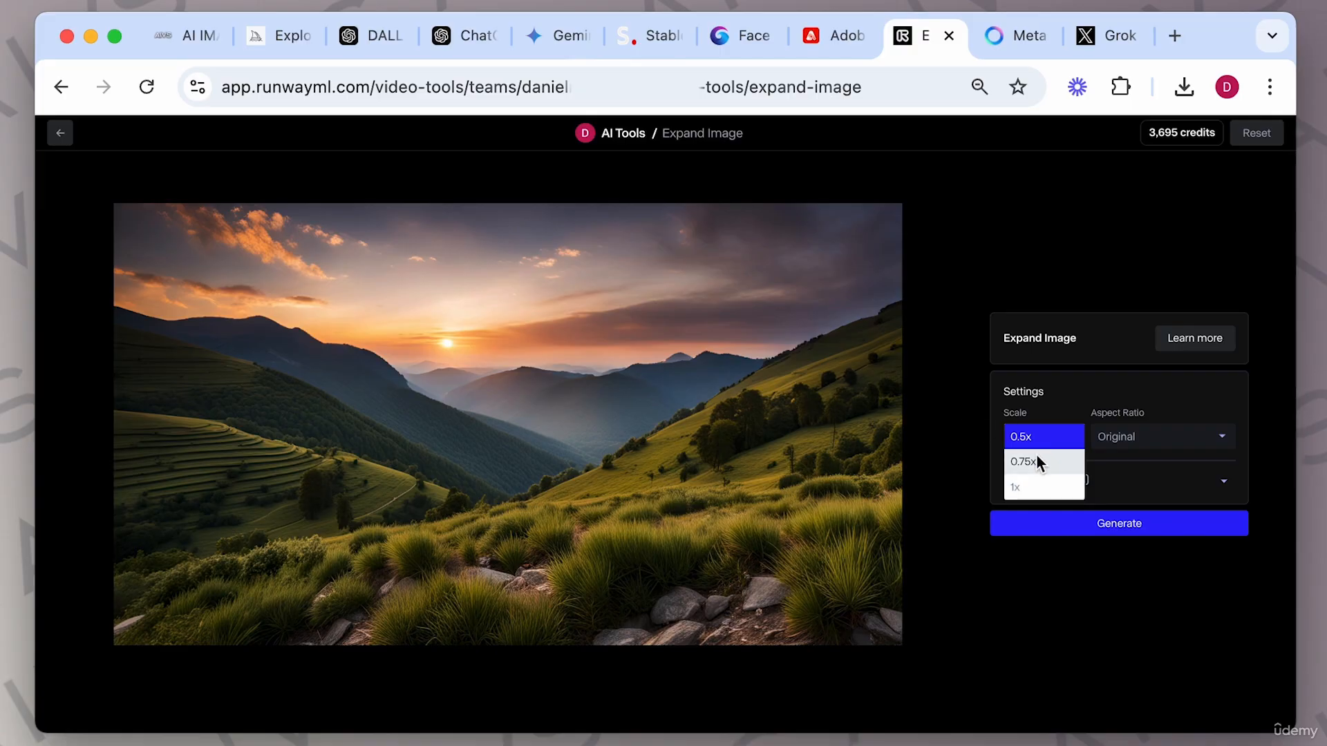
{"action": "left_click", "coordinate": [1036, 459]}
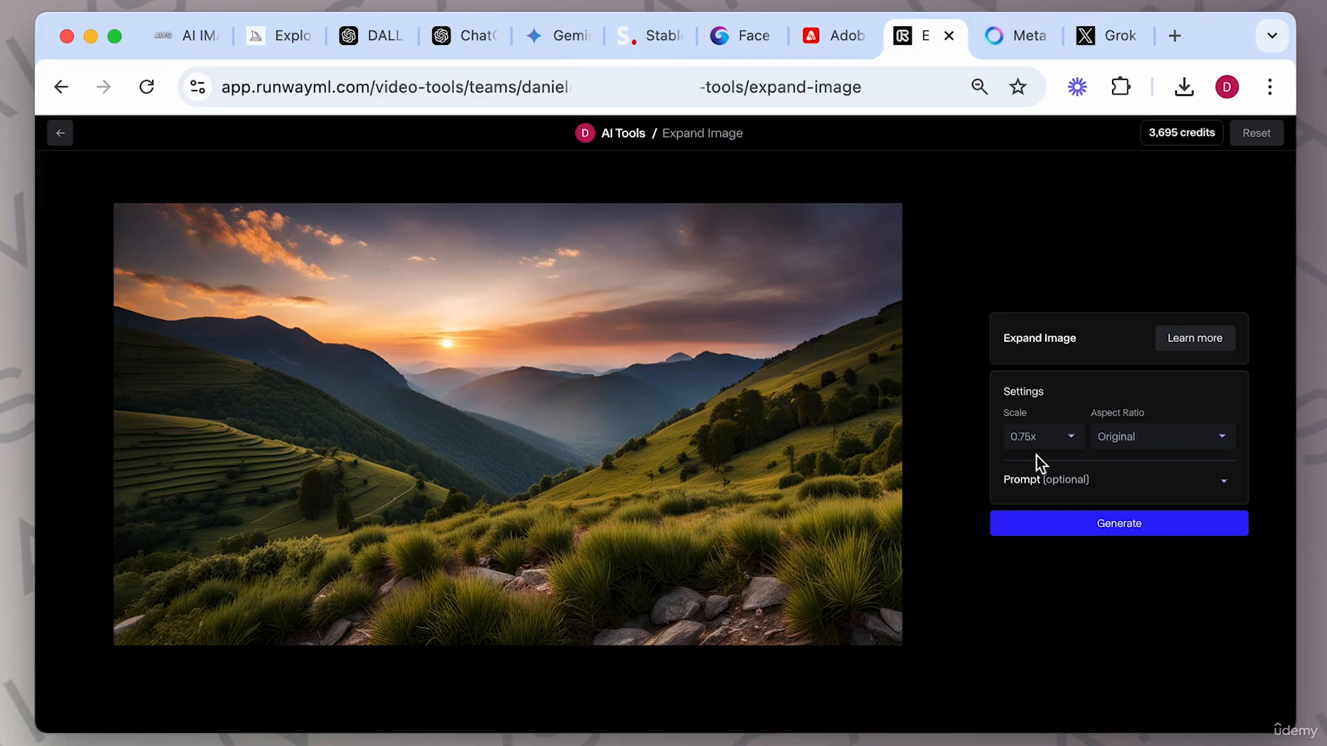
Set the aspect ratio to Mobile vertical (9:20) and generate the expanded image.
{"action": "left_click", "coordinate": [1221, 436]}
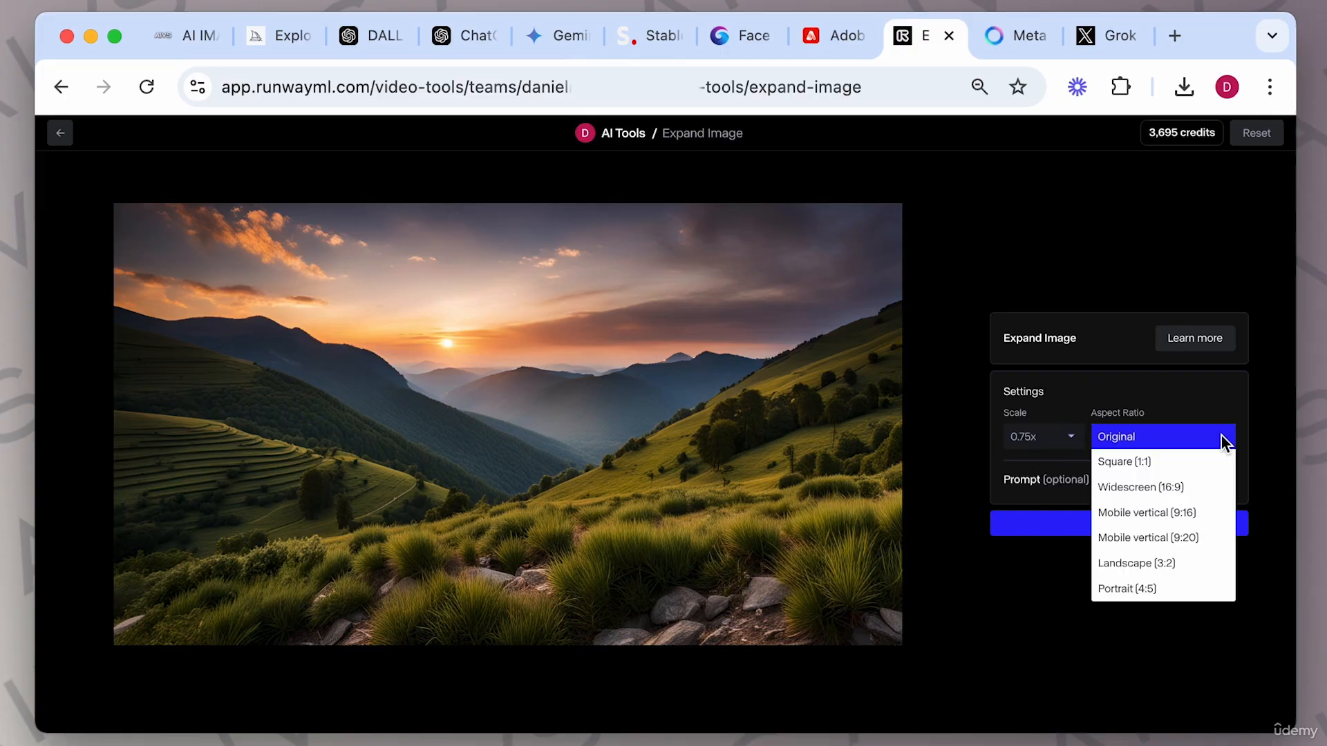
{"action": "left_click", "coordinate": [1167, 537]}
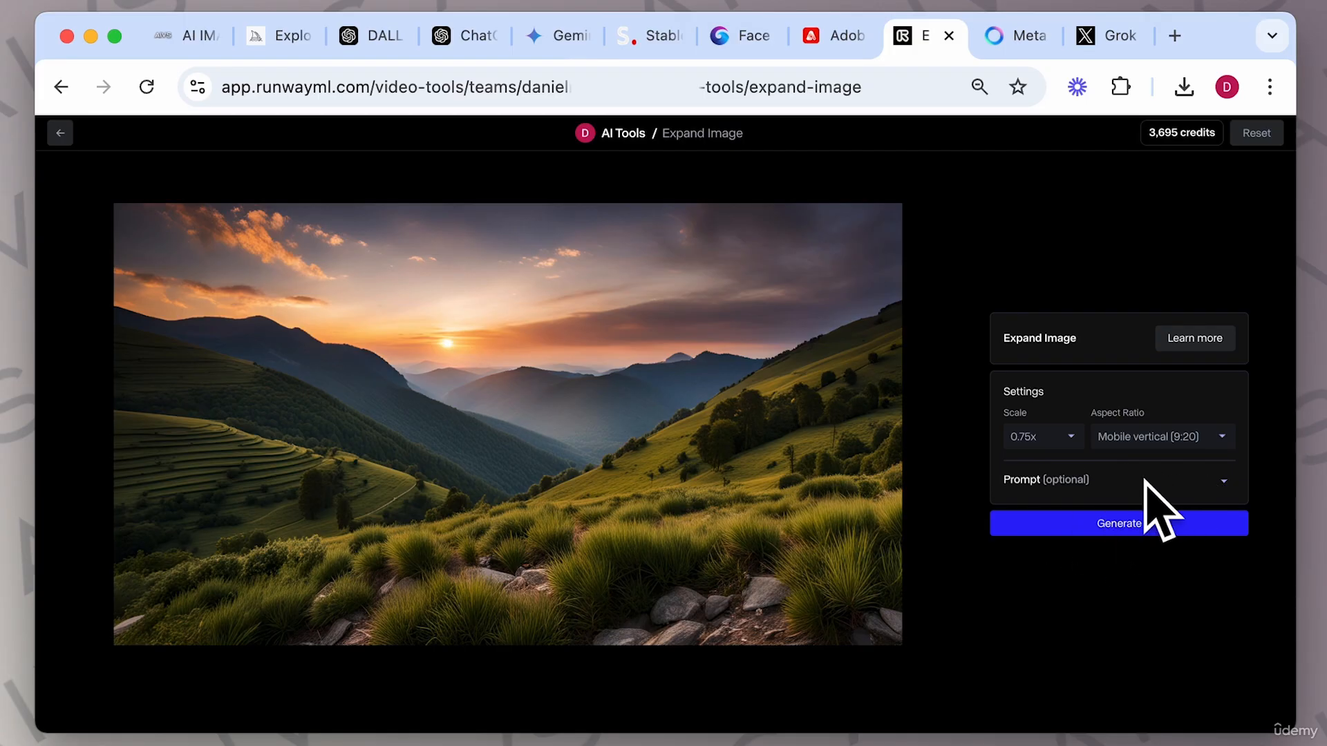
{"action": "left_click", "coordinate": [1129, 528]}
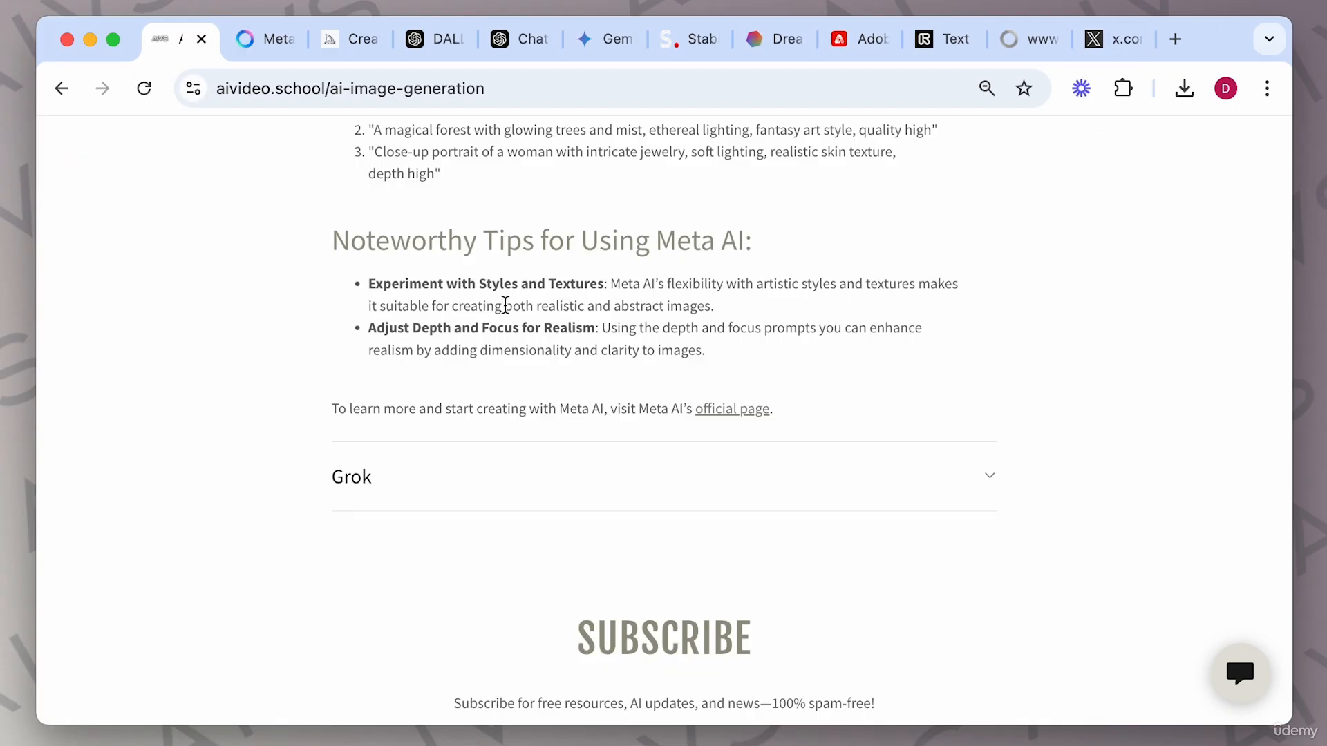
Read the Meta AI section of the AI image generation guide and open Meta AI's official page.
{"action": "scroll", "coordinate": [669, 402], "scroll_direction": "up", "scroll_amount": 8}
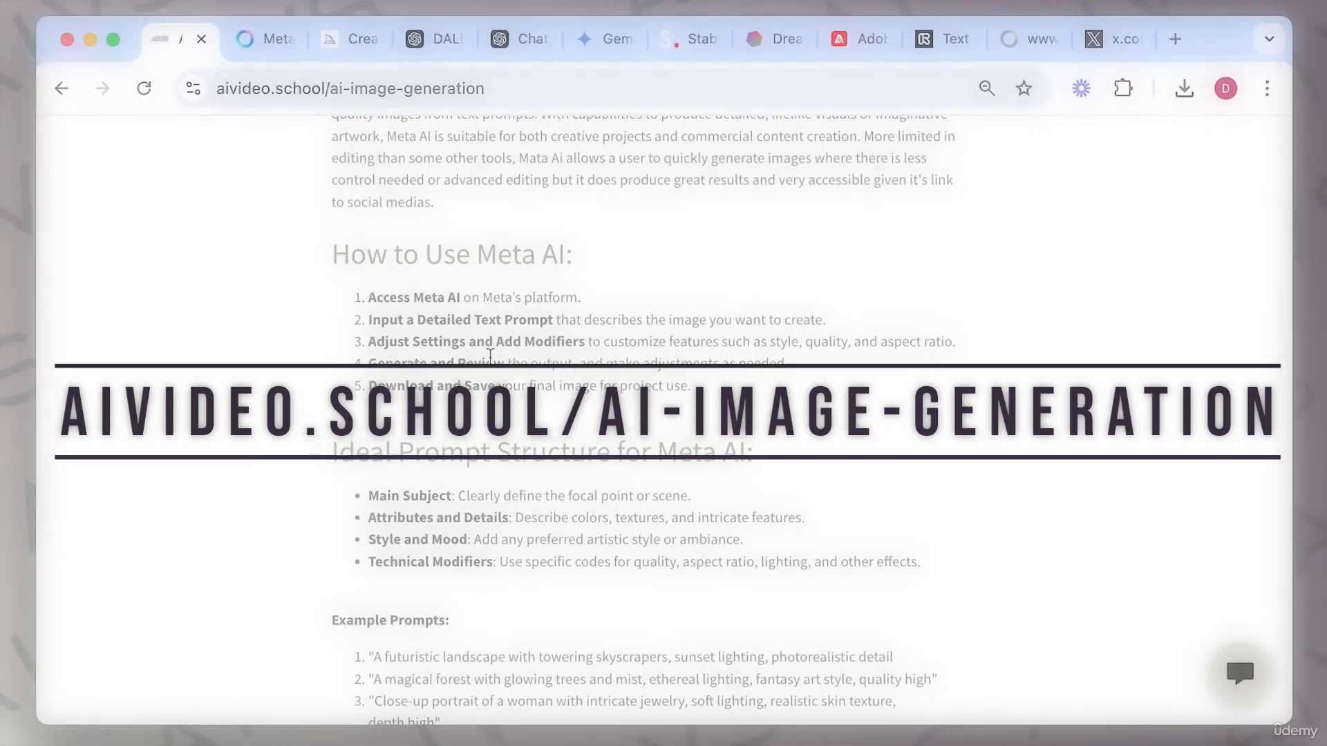
{"action": "scroll", "coordinate": [597, 352], "scroll_direction": "up", "scroll_amount": 3}
{"action": "scroll", "coordinate": [597, 353], "scroll_direction": "down", "scroll_amount": 3}
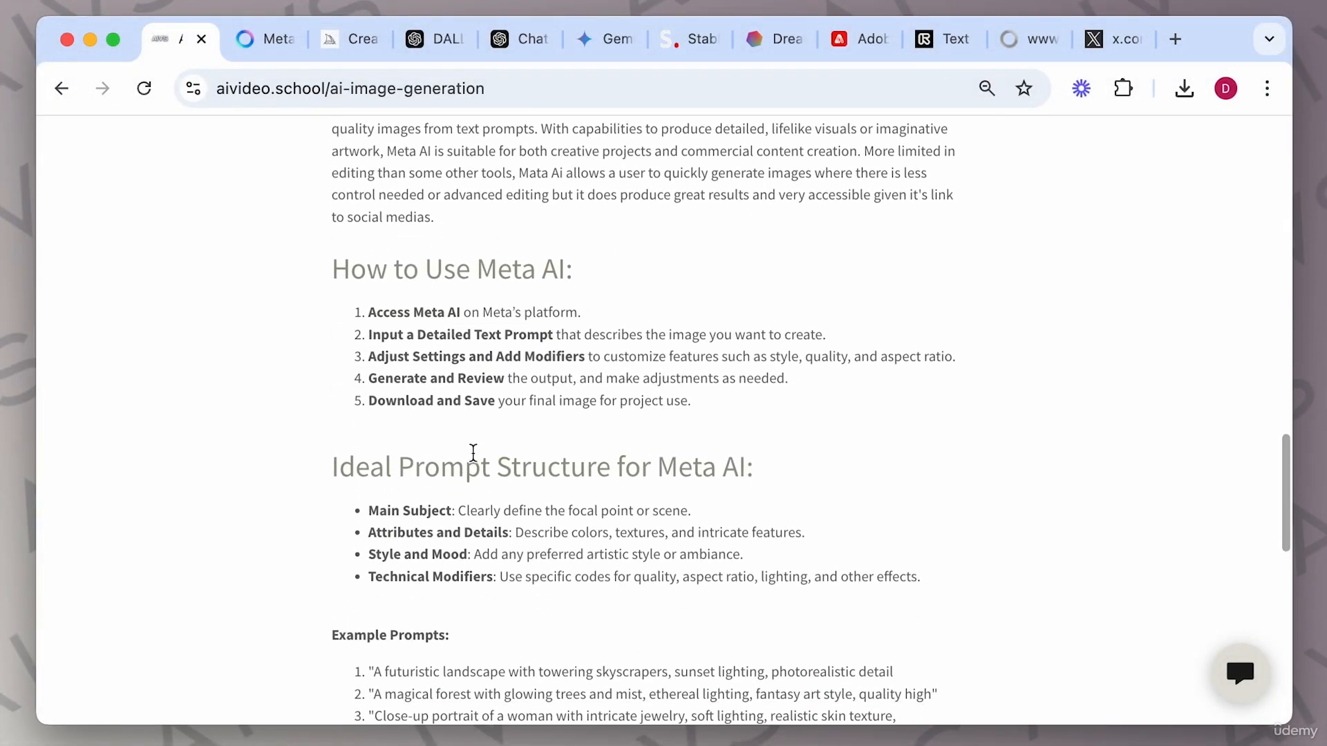
{"action": "scroll", "coordinate": [687, 433], "scroll_direction": "down", "scroll_amount": 3}
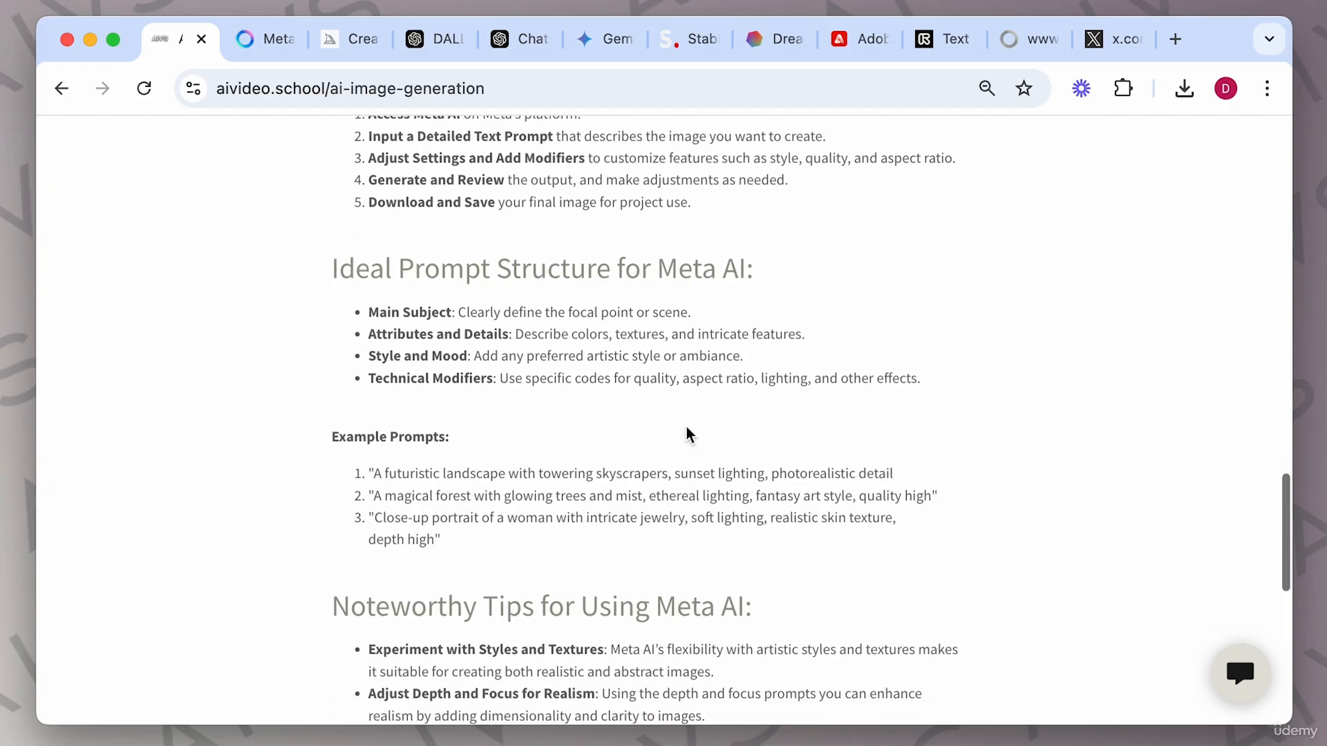
{"action": "scroll", "coordinate": [688, 433], "scroll_direction": "down", "scroll_amount": 3}
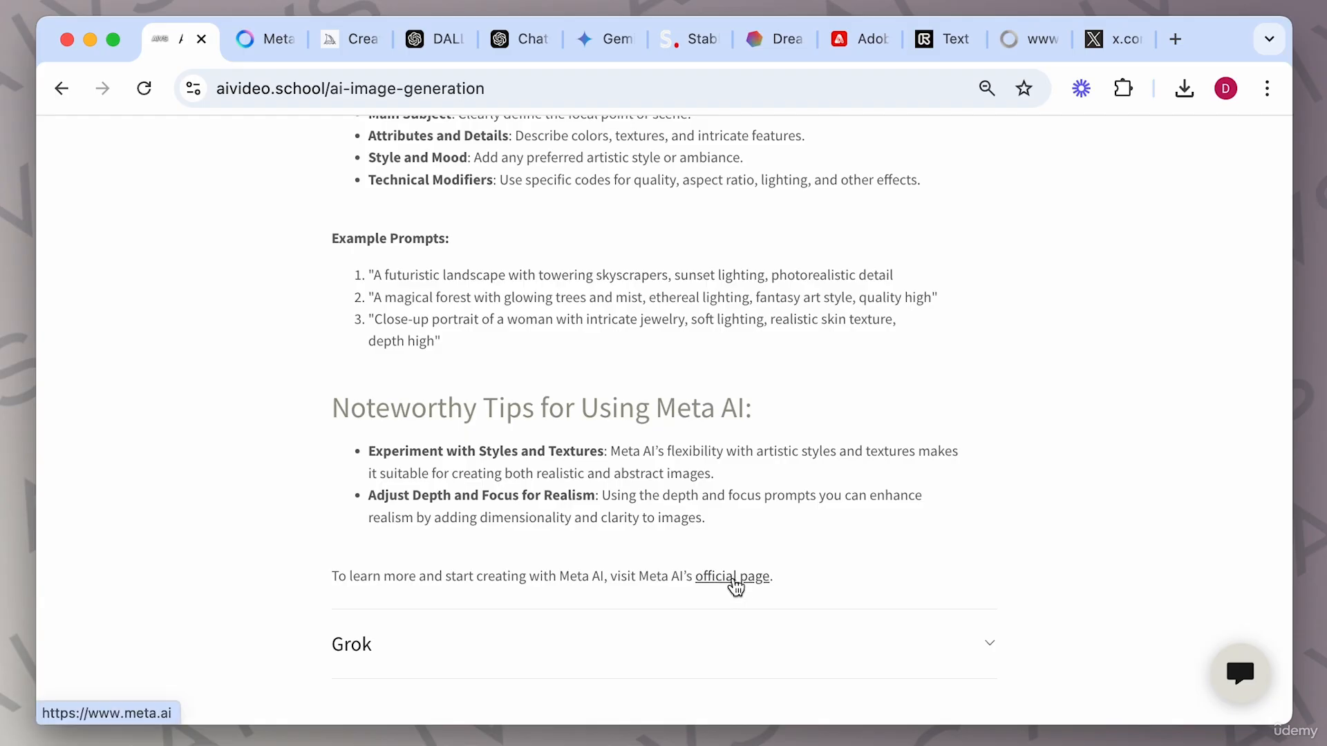
{"action": "left_click", "coordinate": [734, 586]}
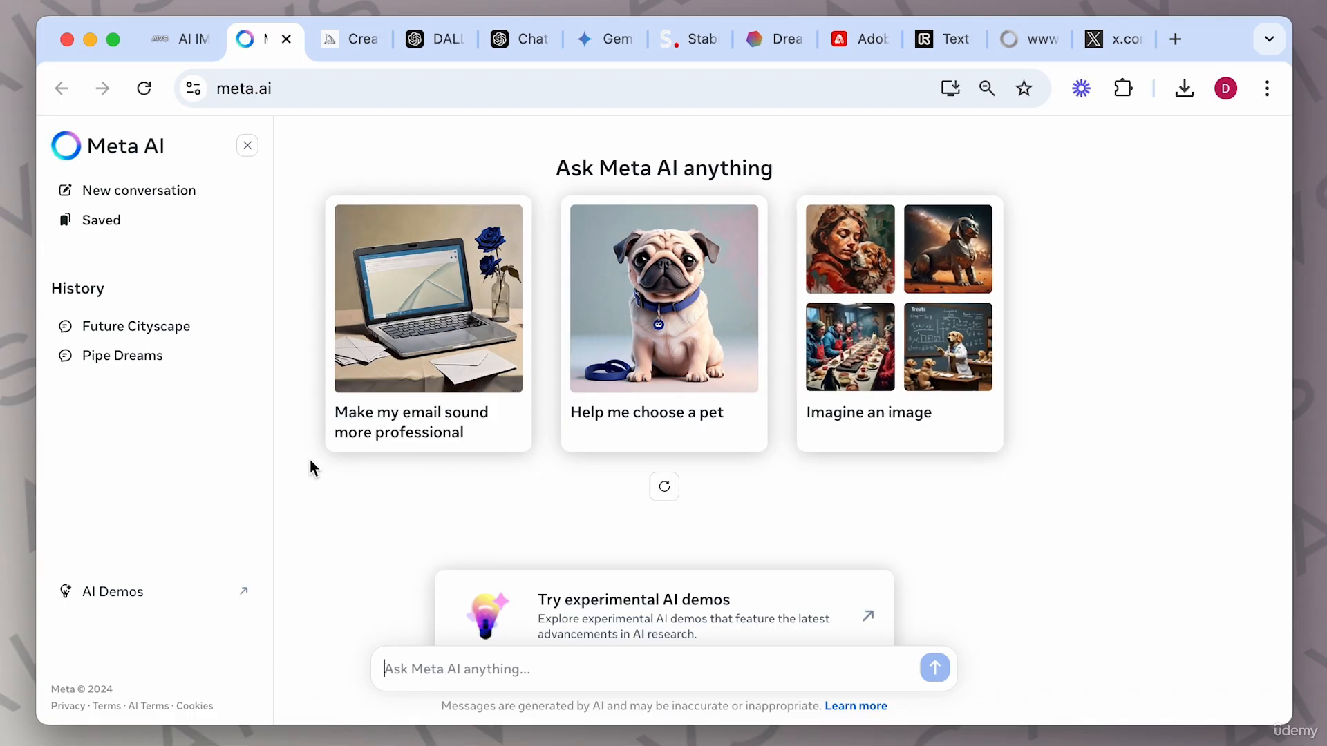
Browse the earlier Future Cityscape conversation and the Imagine an image example suggestions.
{"action": "left_click", "coordinate": [121, 329]}
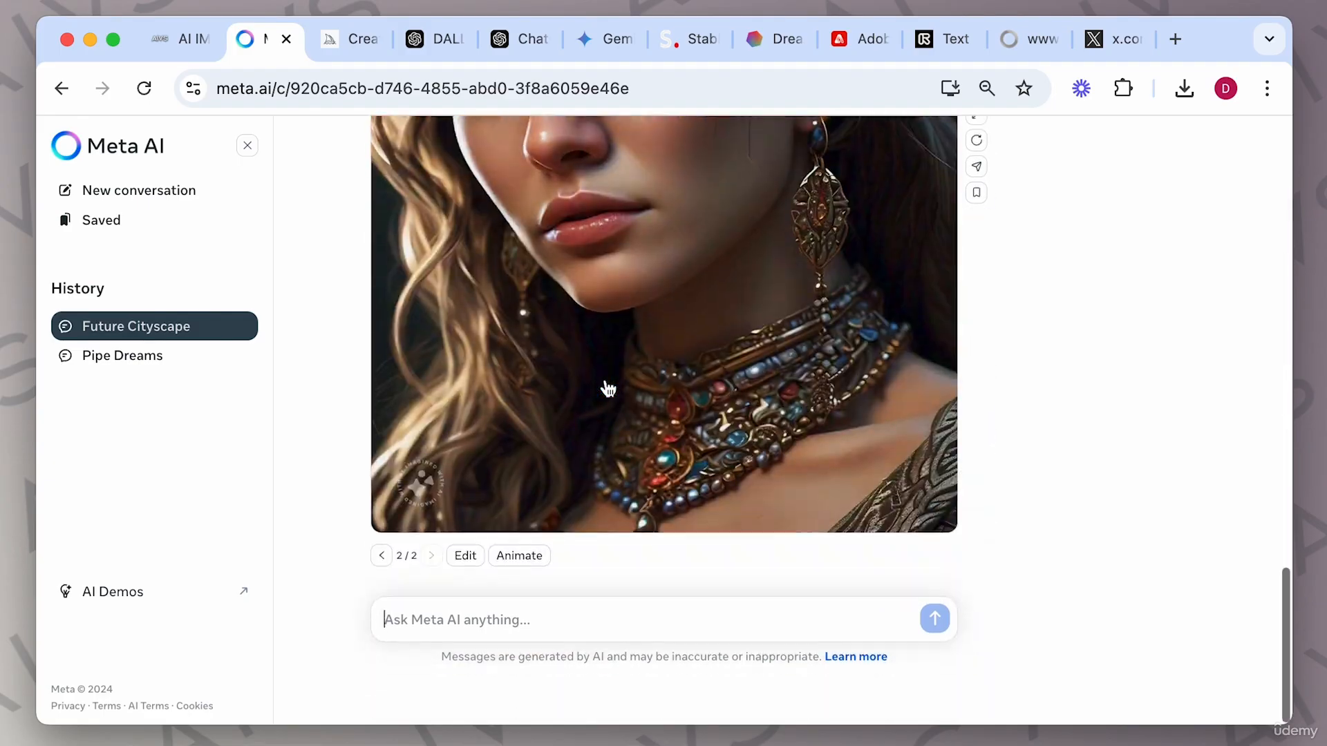
{"action": "left_click", "coordinate": [60, 86]}
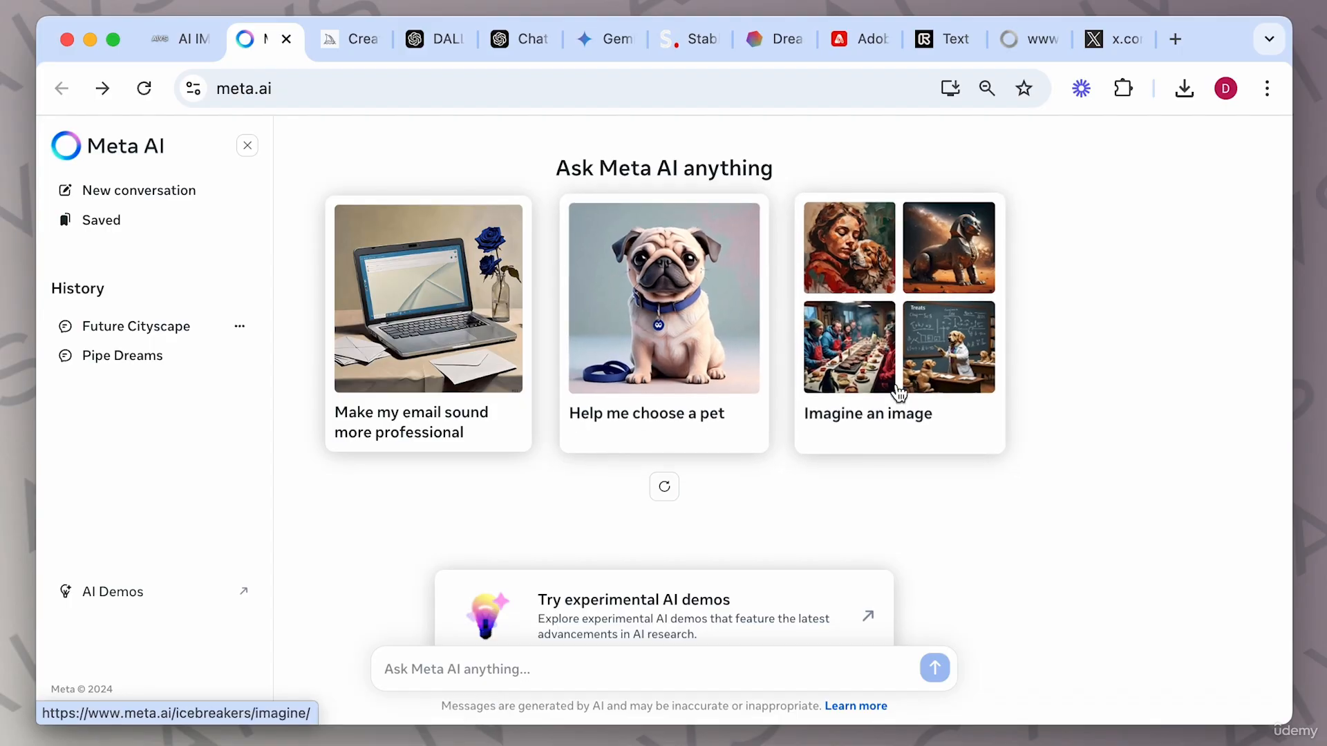
{"action": "left_click", "coordinate": [928, 331]}
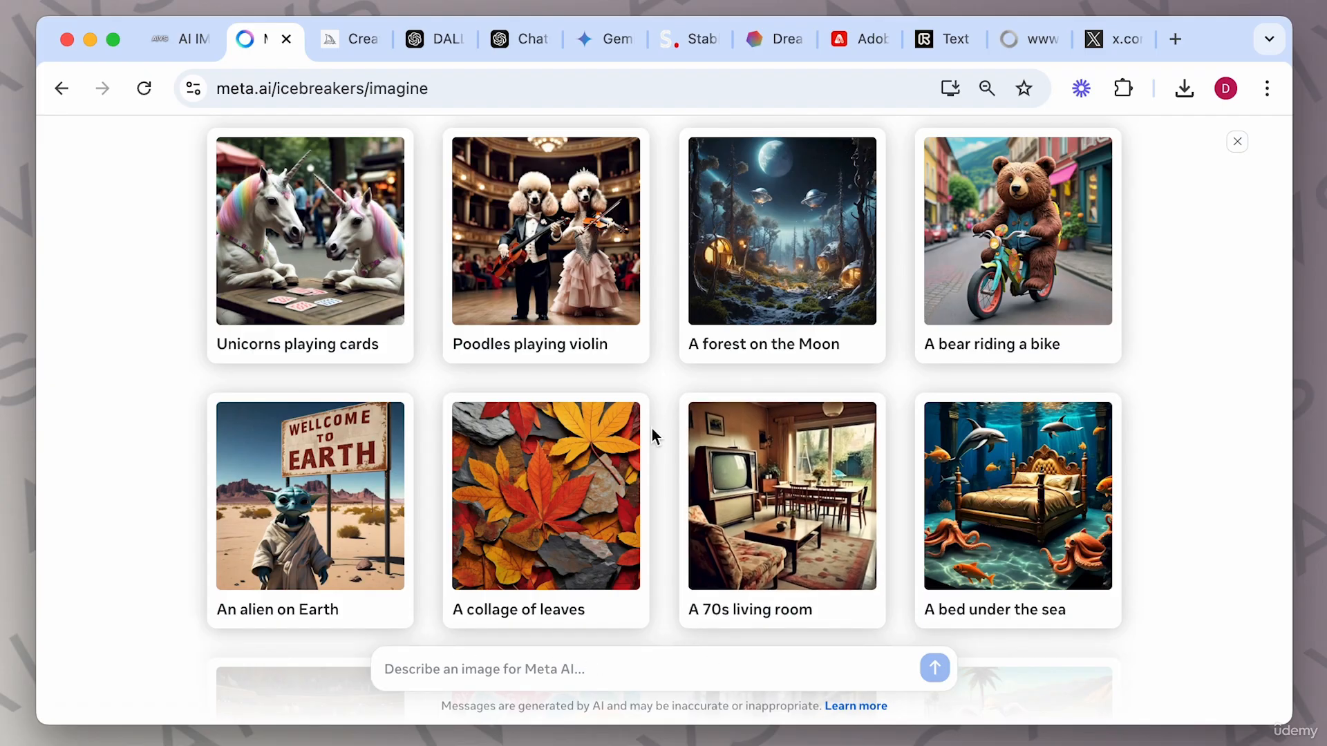
{"action": "scroll", "coordinate": [652, 428], "scroll_direction": "down", "scroll_amount": 6}
{"action": "scroll", "coordinate": [653, 429], "scroll_direction": "down", "scroll_amount": 5}
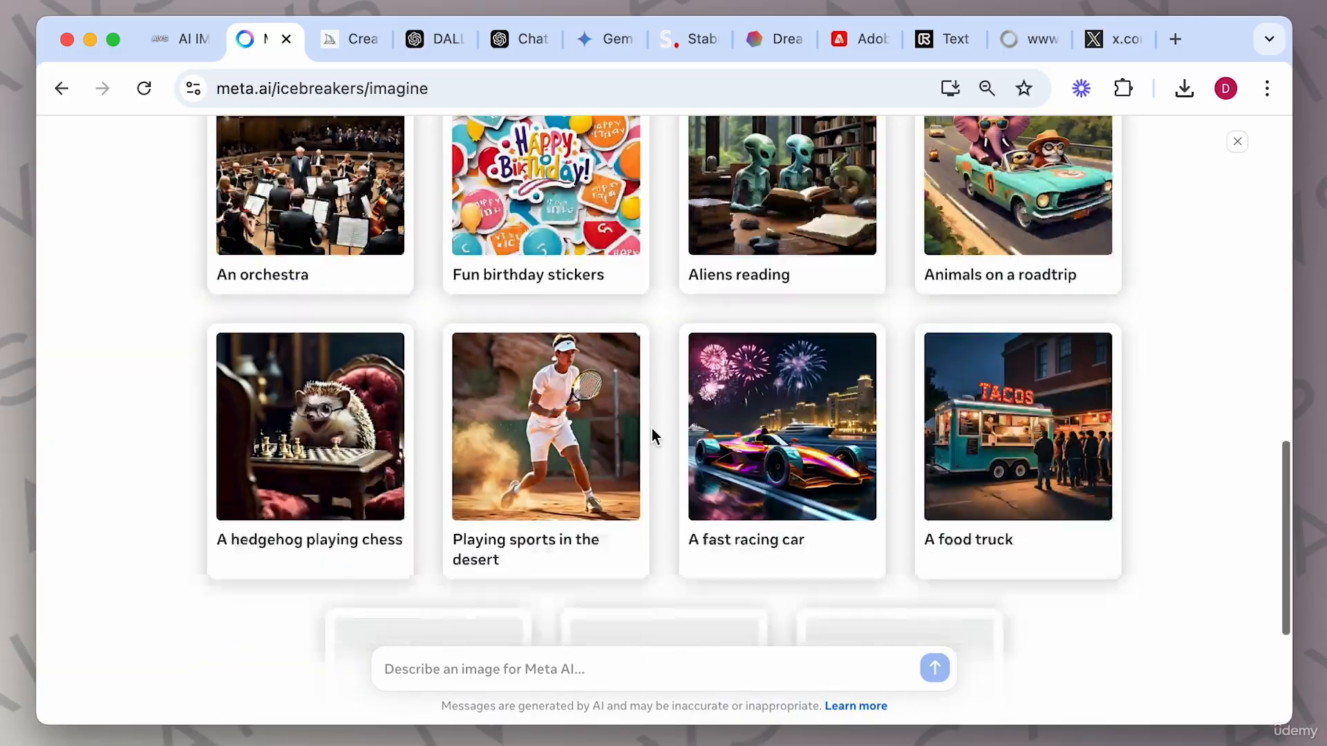
{"action": "scroll", "coordinate": [652, 429], "scroll_direction": "up", "scroll_amount": 3}
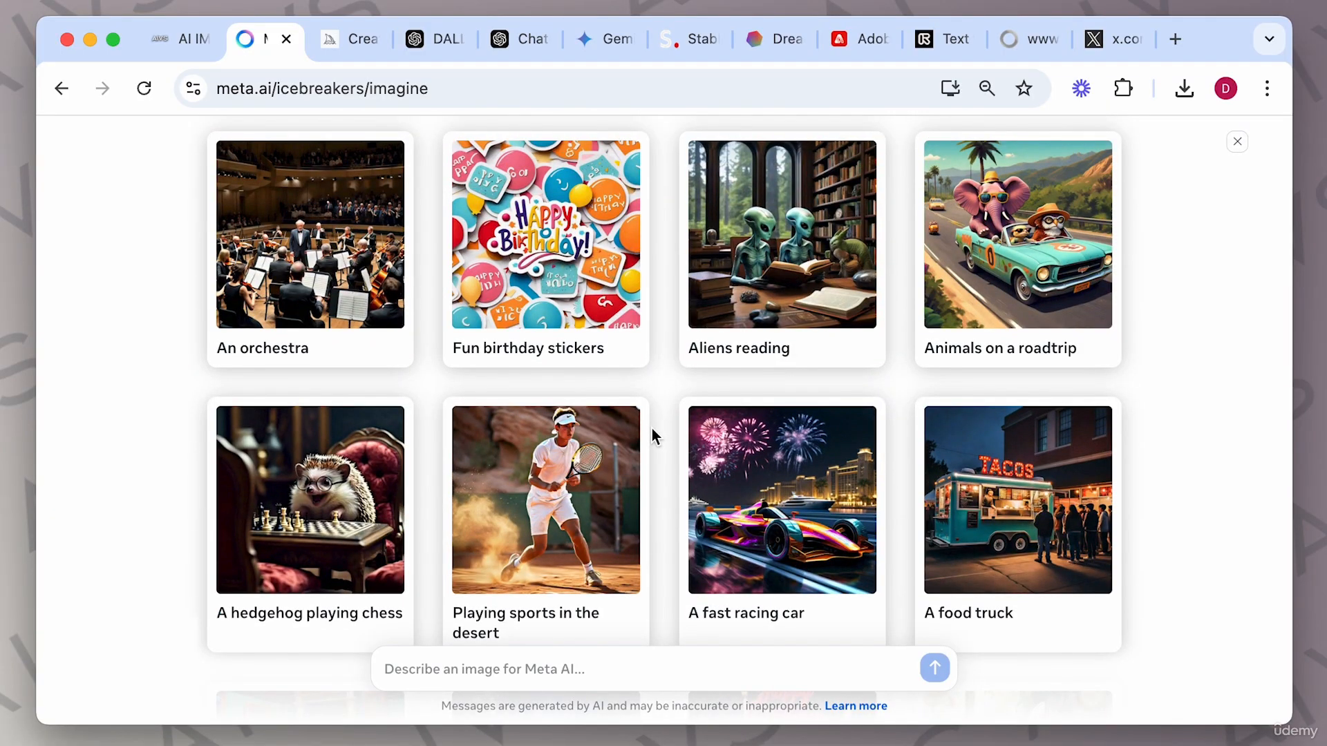
Generate the 'Aliens reading' example image and review the four results.
{"action": "left_click", "coordinate": [737, 317]}
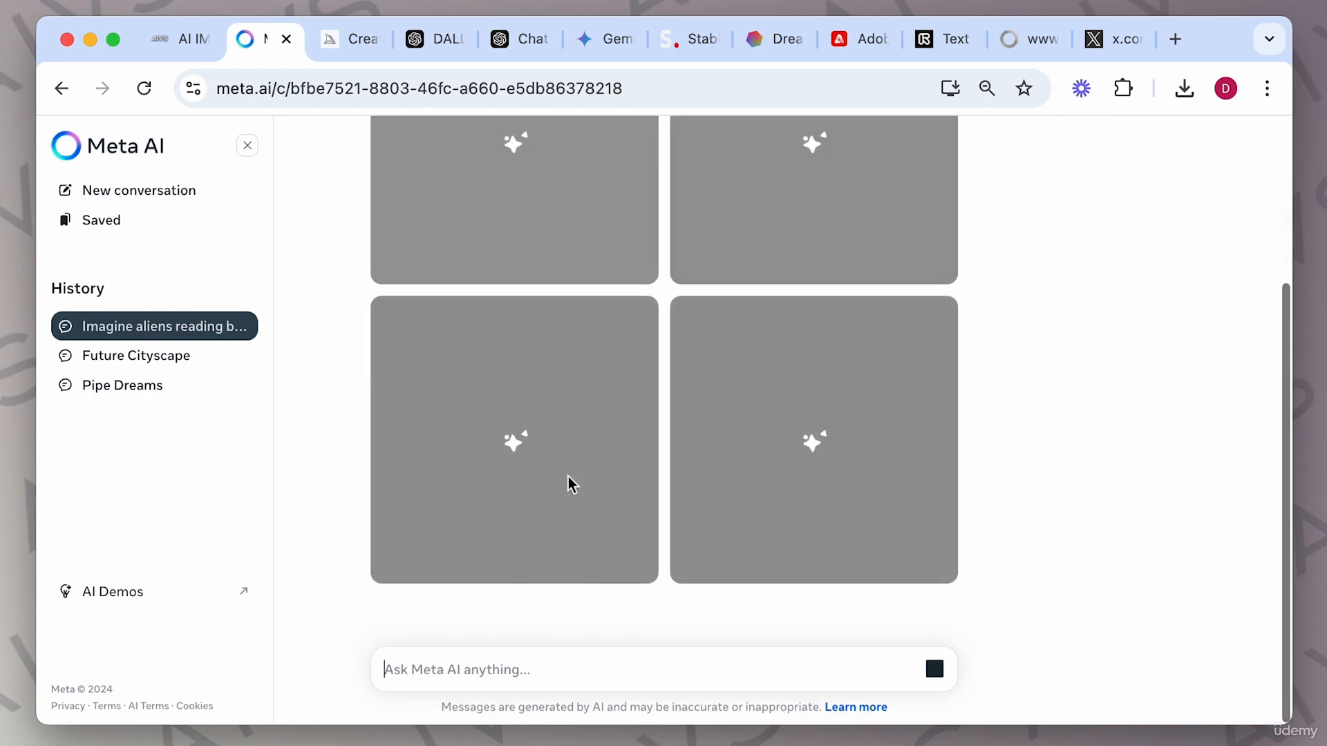
{"action": "scroll", "coordinate": [503, 527], "scroll_direction": "up", "scroll_amount": 4}
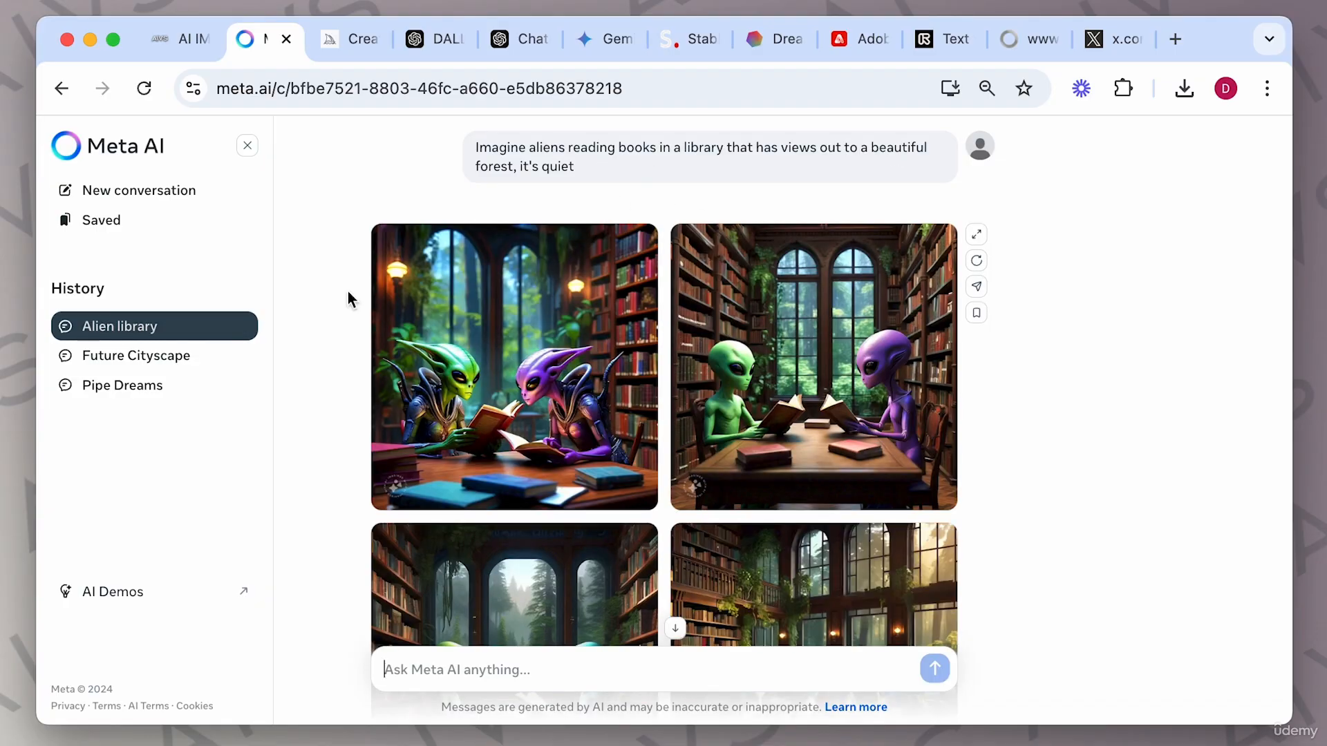
{"action": "scroll", "coordinate": [494, 446], "scroll_direction": "down", "scroll_amount": 3}
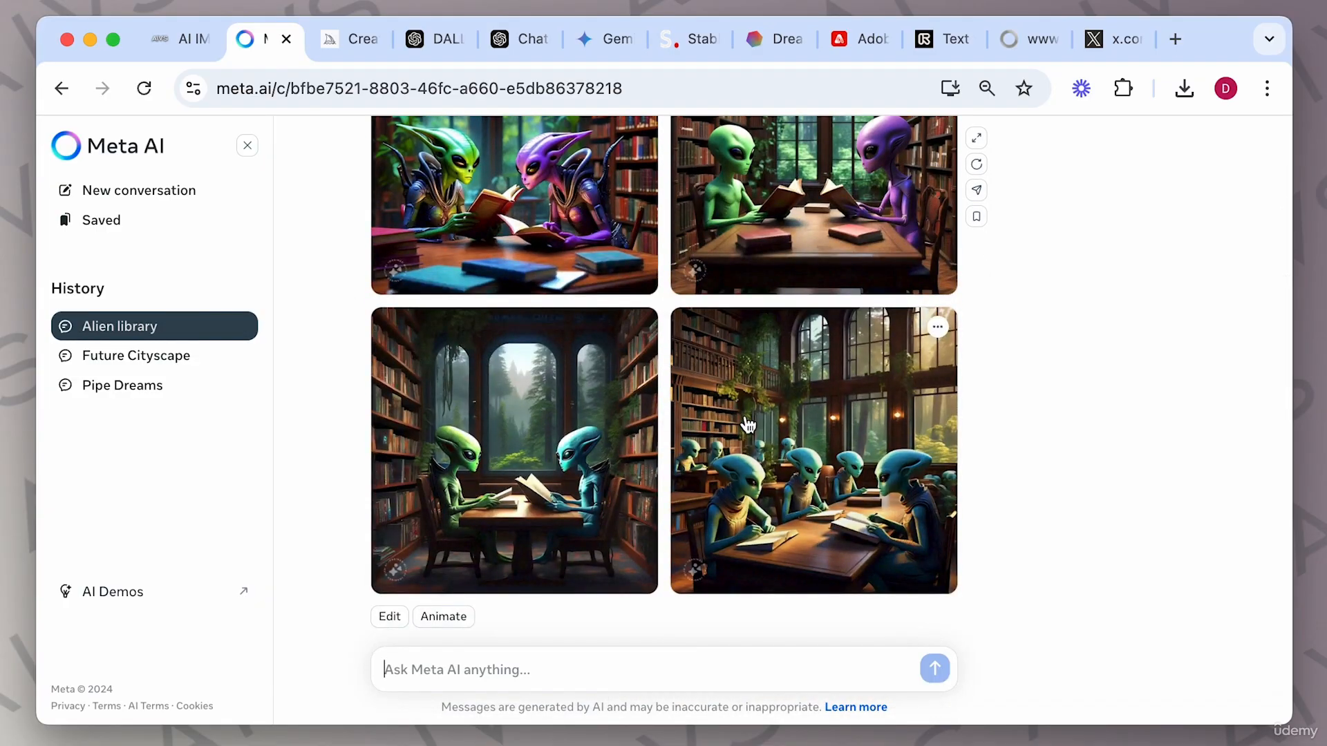
{"action": "scroll", "coordinate": [748, 424], "scroll_direction": "up", "scroll_amount": 3}
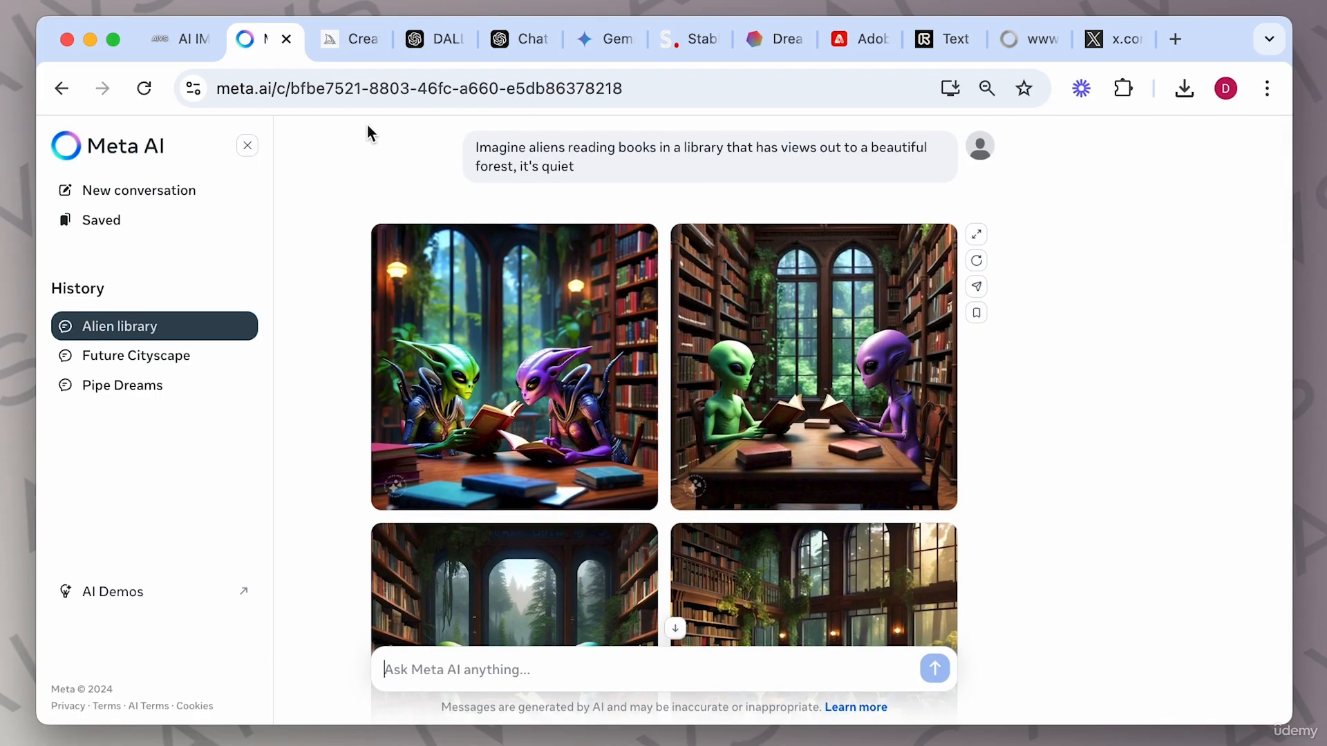
Copy the magical forest example prompt from the guide and submit it to Meta AI.
{"action": "left_click", "coordinate": [177, 47]}
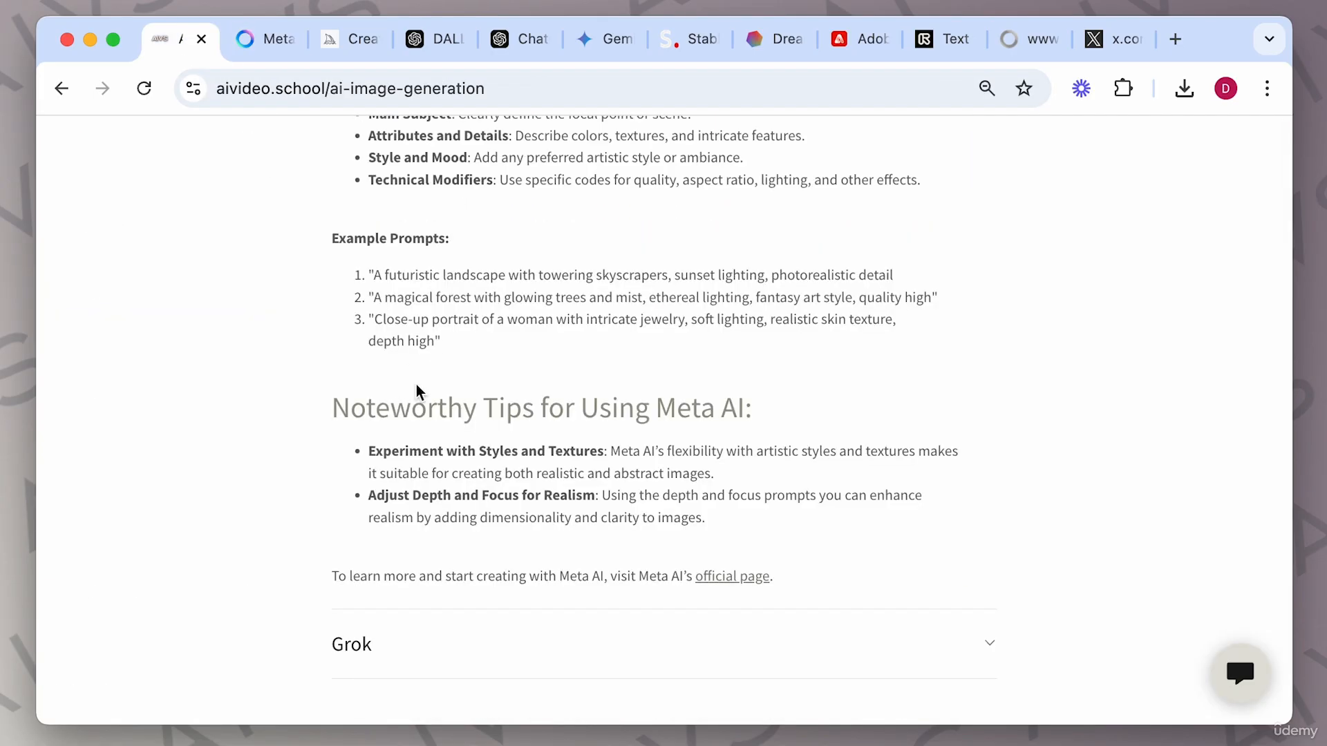
{"action": "left_click_drag", "start_coordinate": [373, 297], "coordinate": [928, 304]}
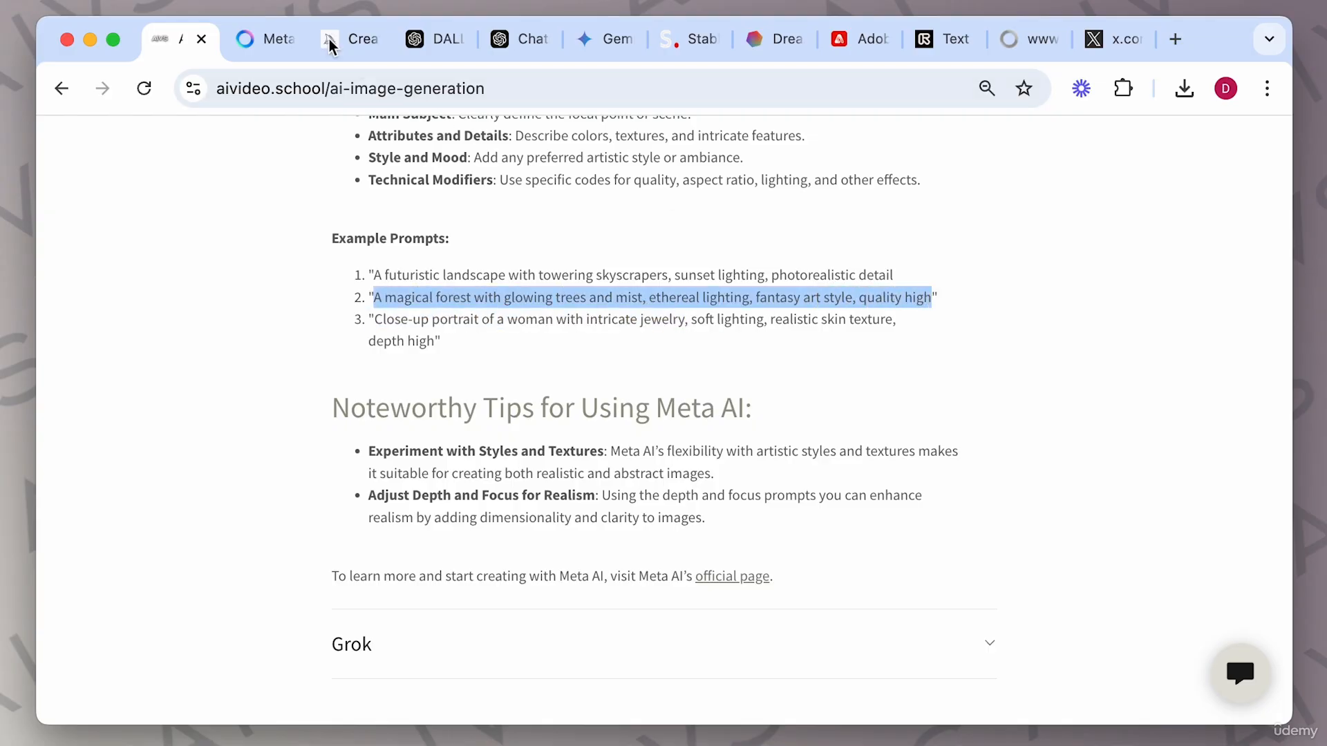
{"action": "left_click", "coordinate": [263, 39]}
{"action": "scroll", "coordinate": [597, 557], "scroll_direction": "down", "scroll_amount": 3}
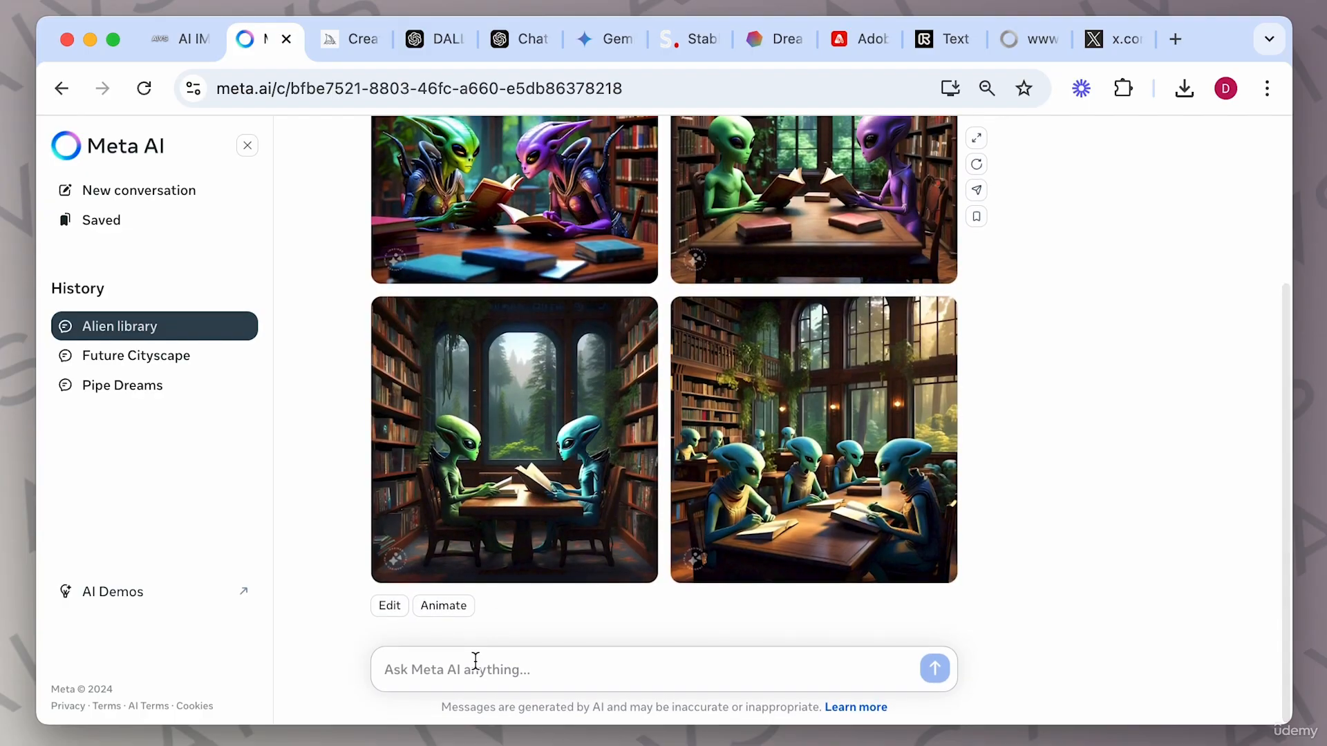
{"action": "left_click", "coordinate": [474, 664]}
{"action": "type", "text": "A magical forest with glowing trees and mist, ethereal lighting, fantasy art style, quality high"}
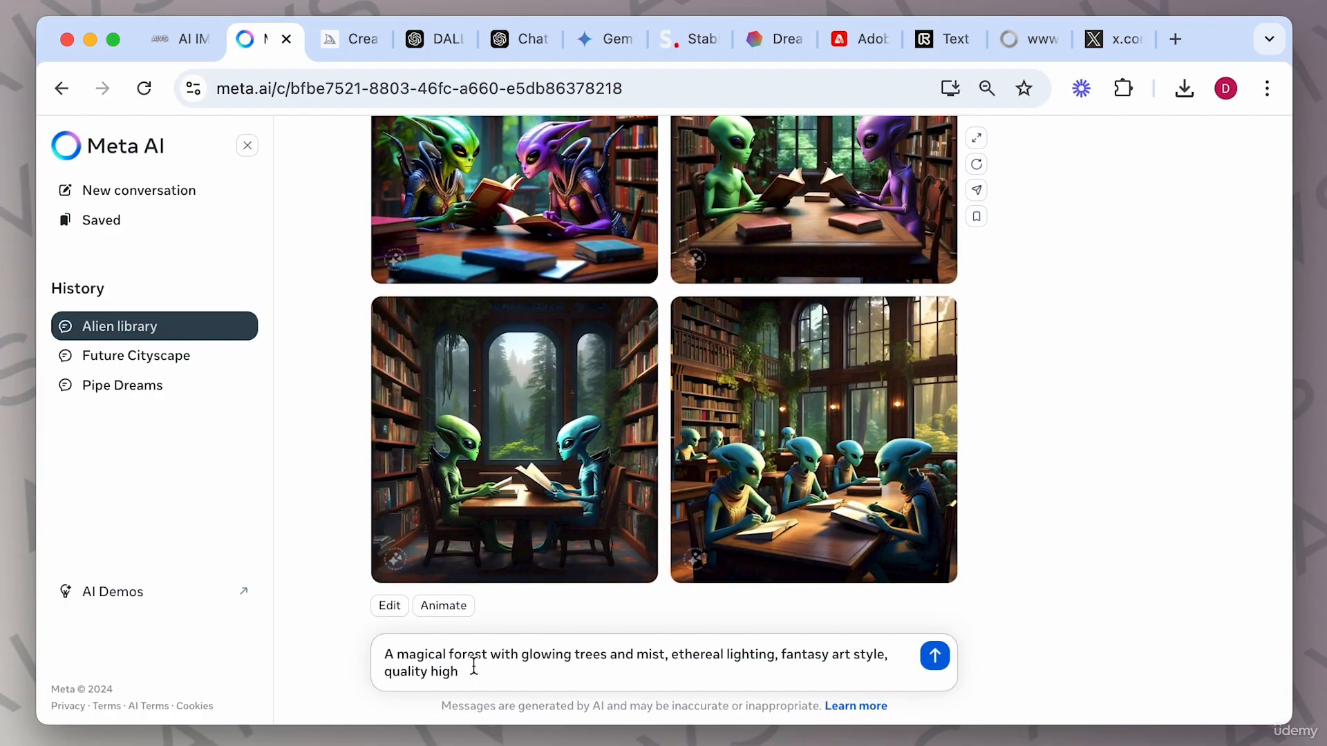
{"action": "key", "text": "Return"}
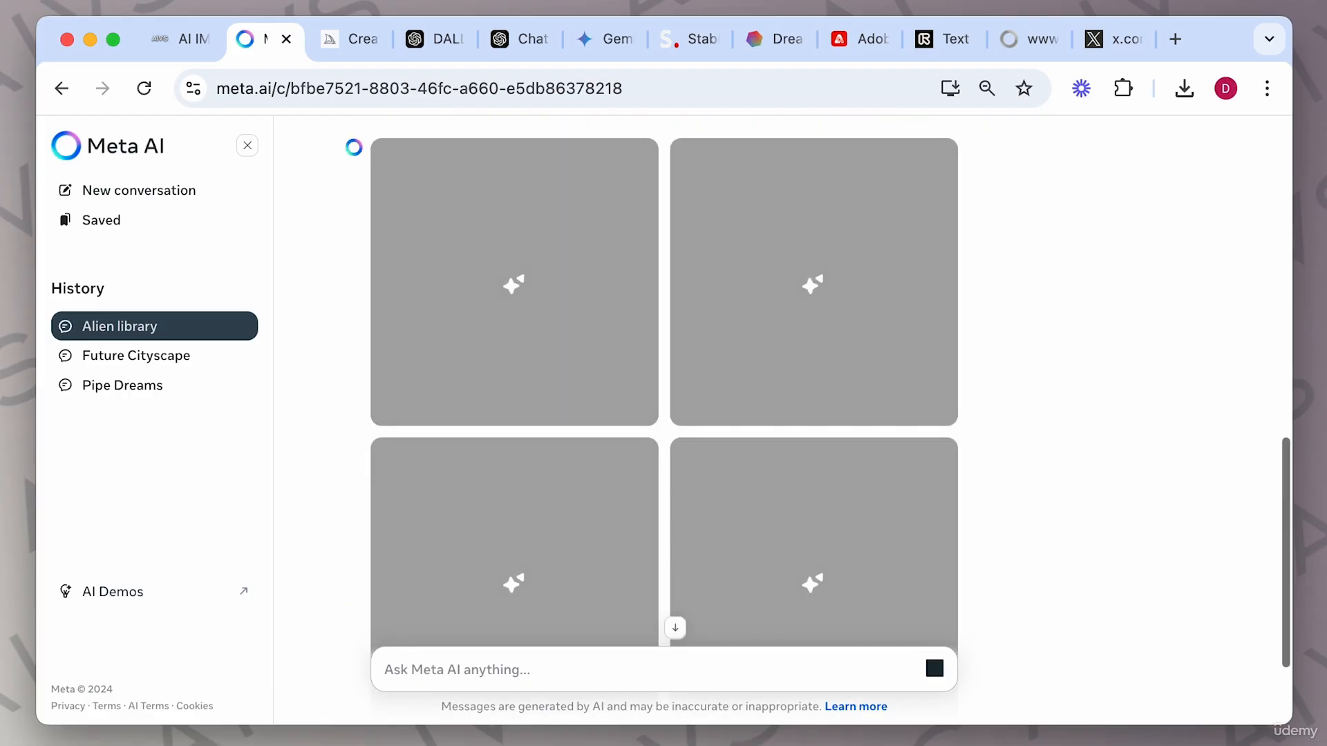
Open the forest results, step through the variations, and download the fourth one.
{"action": "scroll", "coordinate": [606, 579], "scroll_direction": "up", "scroll_amount": 1}
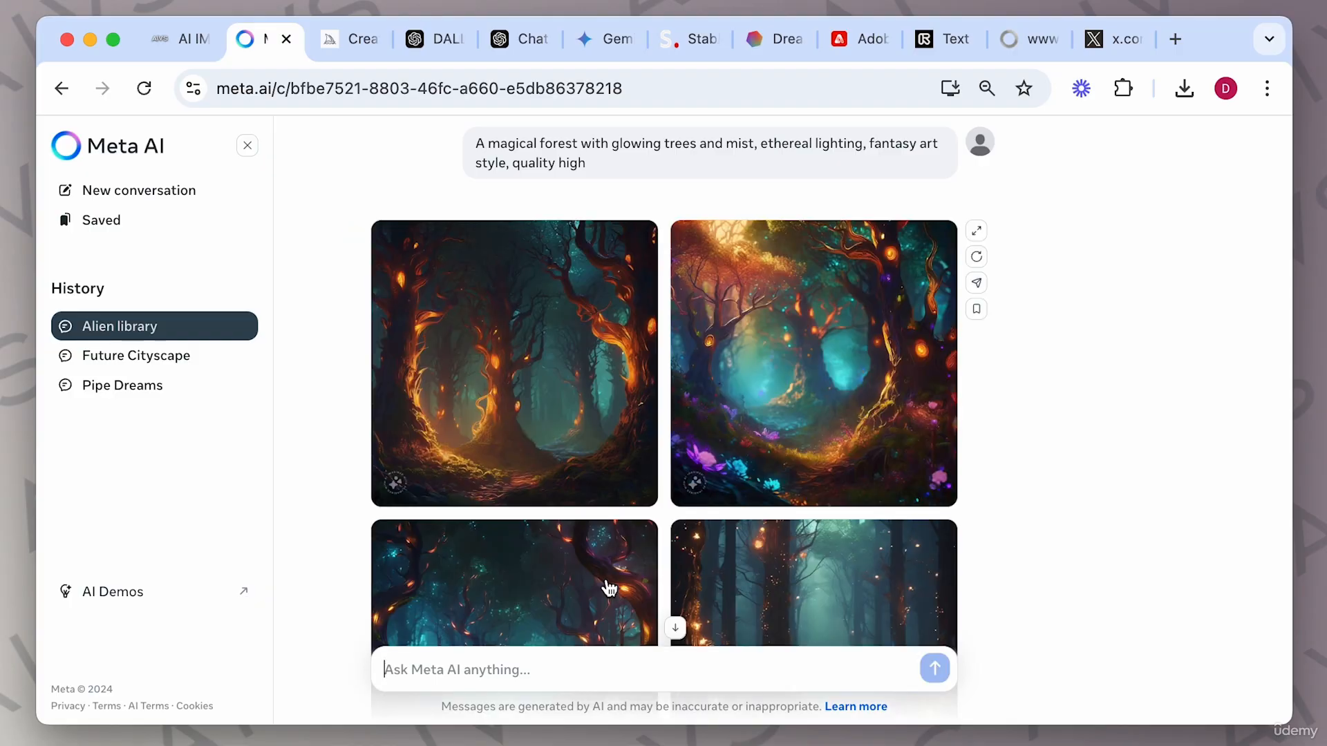
{"action": "scroll", "coordinate": [760, 414], "scroll_direction": "down", "scroll_amount": 1}
{"action": "left_click", "coordinate": [593, 317]}
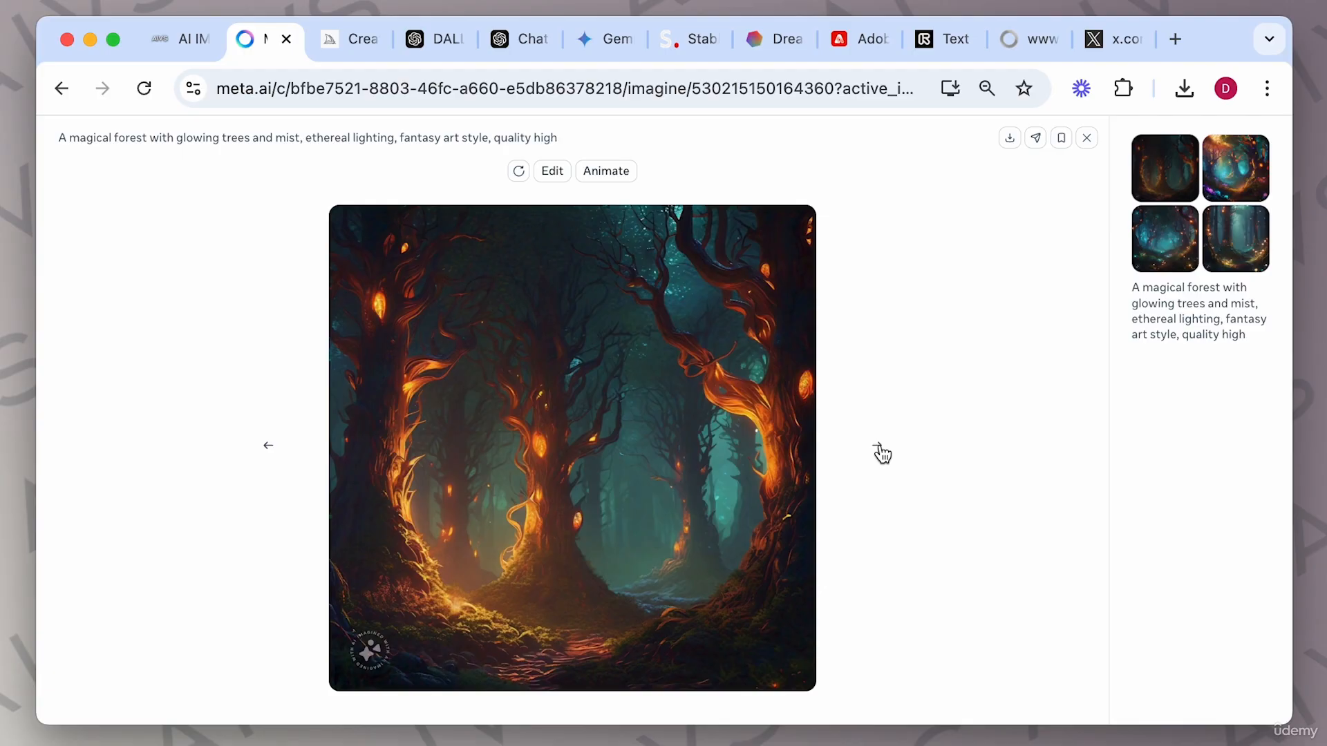
{"action": "left_click", "coordinate": [879, 448]}
{"action": "left_click", "coordinate": [879, 447]}
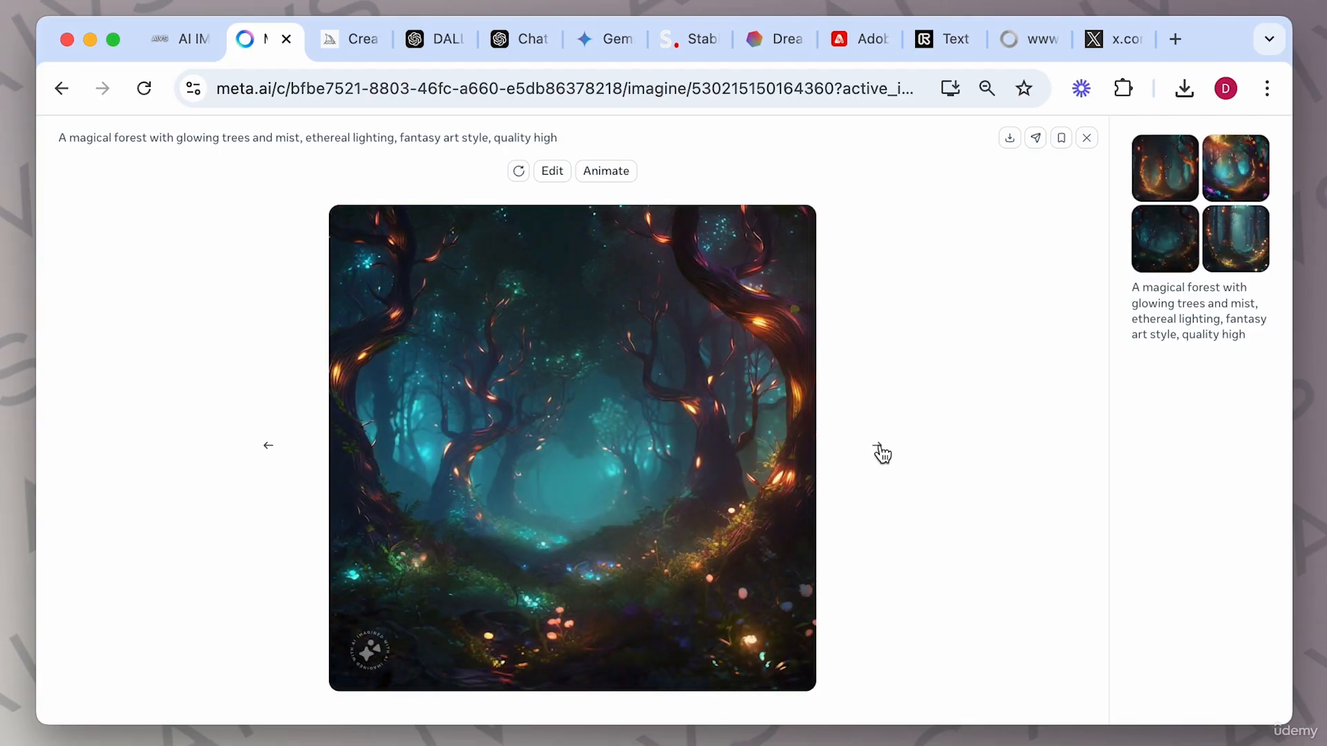
{"action": "left_click", "coordinate": [879, 448]}
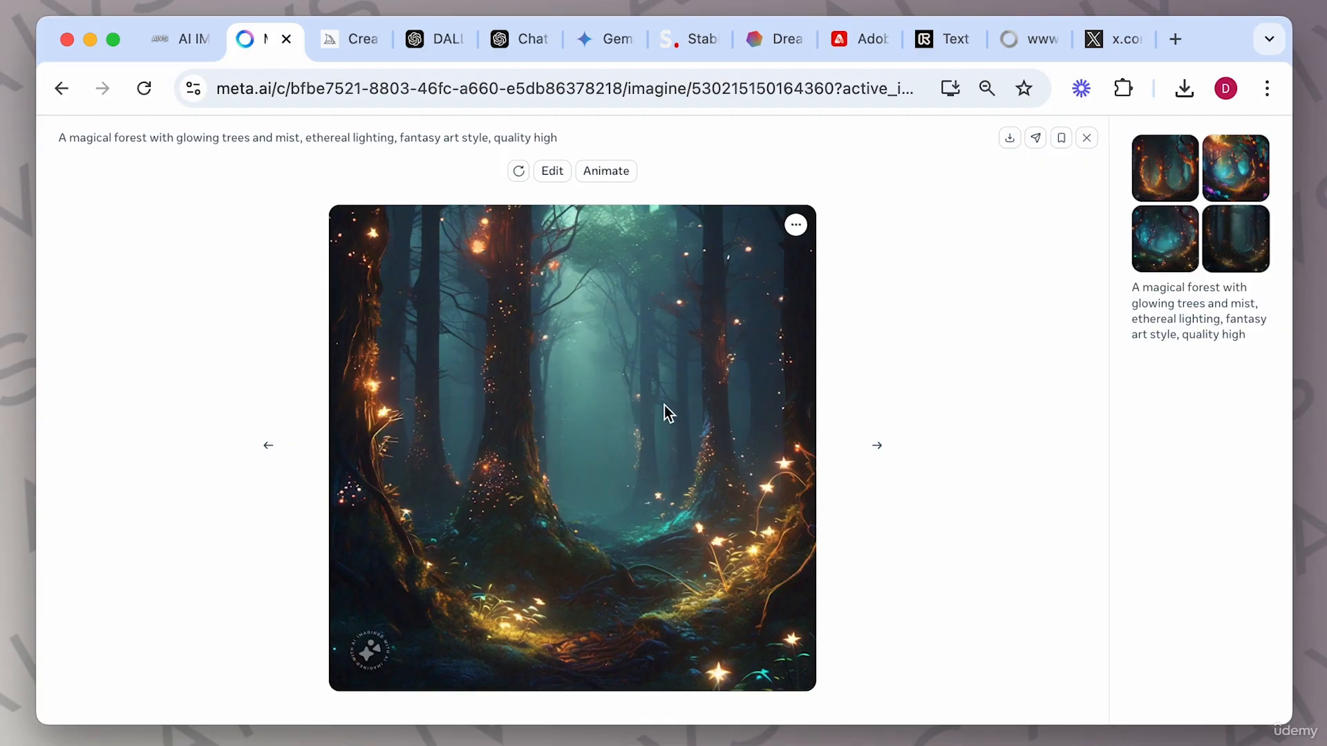
{"action": "left_click", "coordinate": [795, 227]}
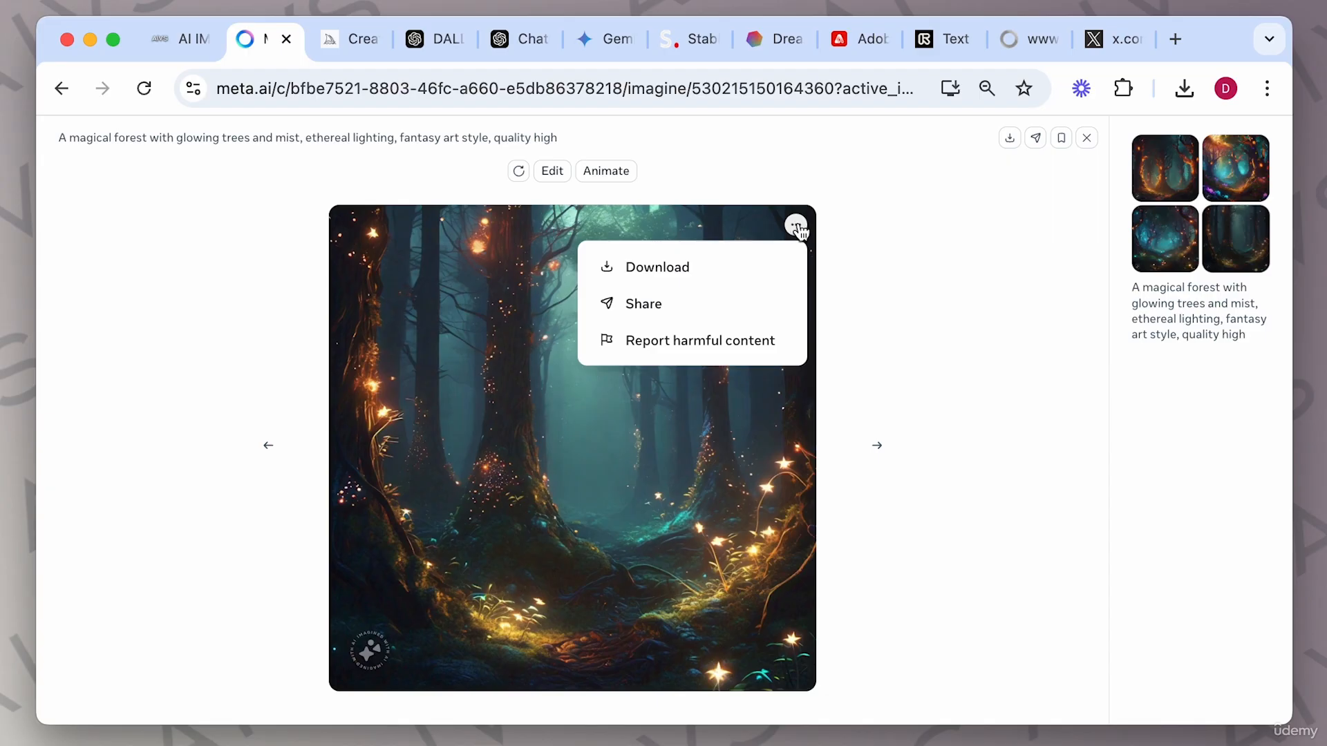
{"action": "left_click", "coordinate": [898, 277]}
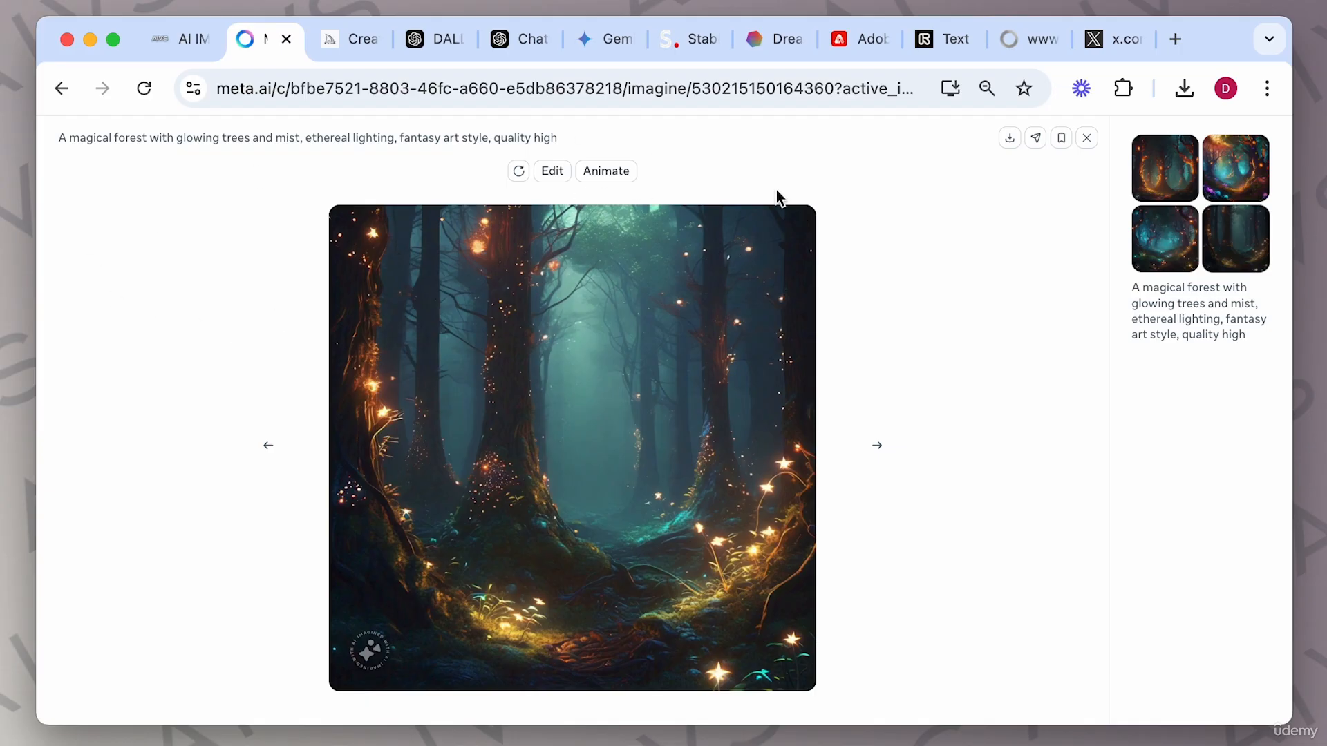
Animate the fourth forest image and close the viewer to return to the conversation.
{"action": "left_click", "coordinate": [613, 172]}
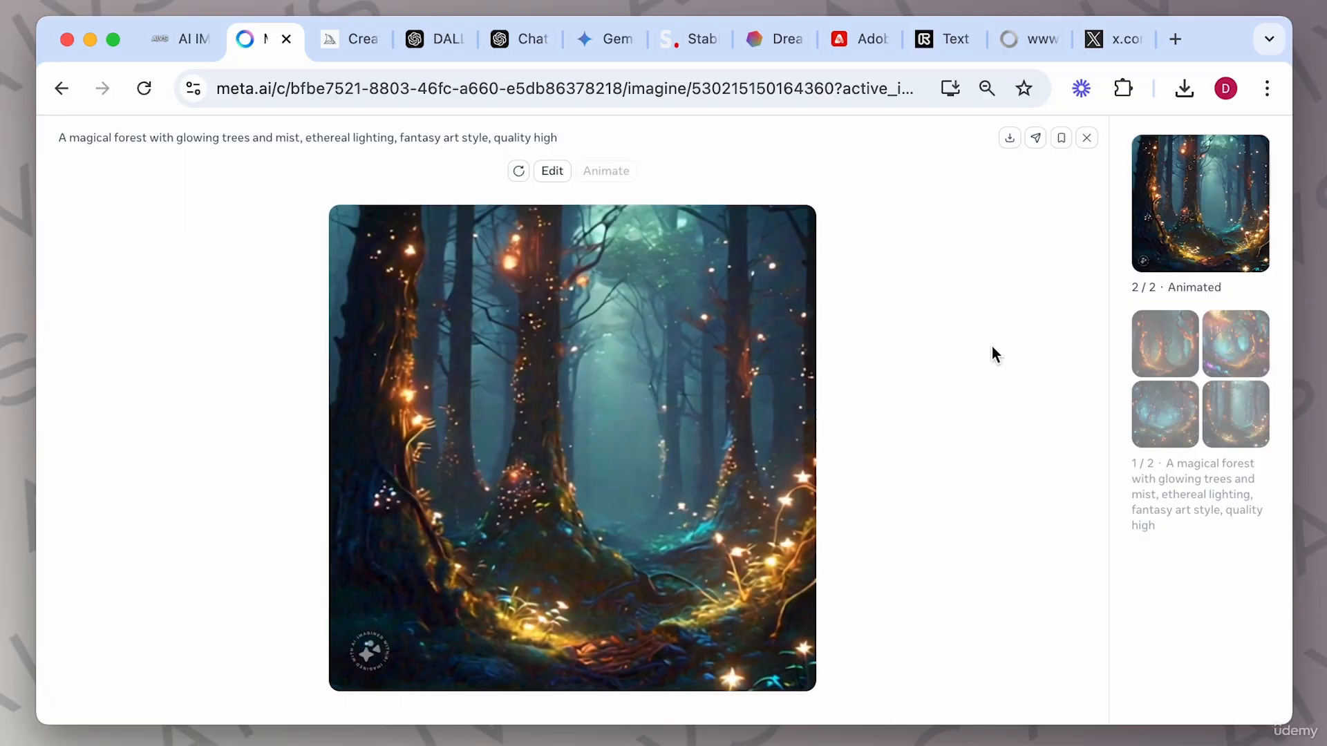
{"action": "left_click", "coordinate": [1087, 142]}
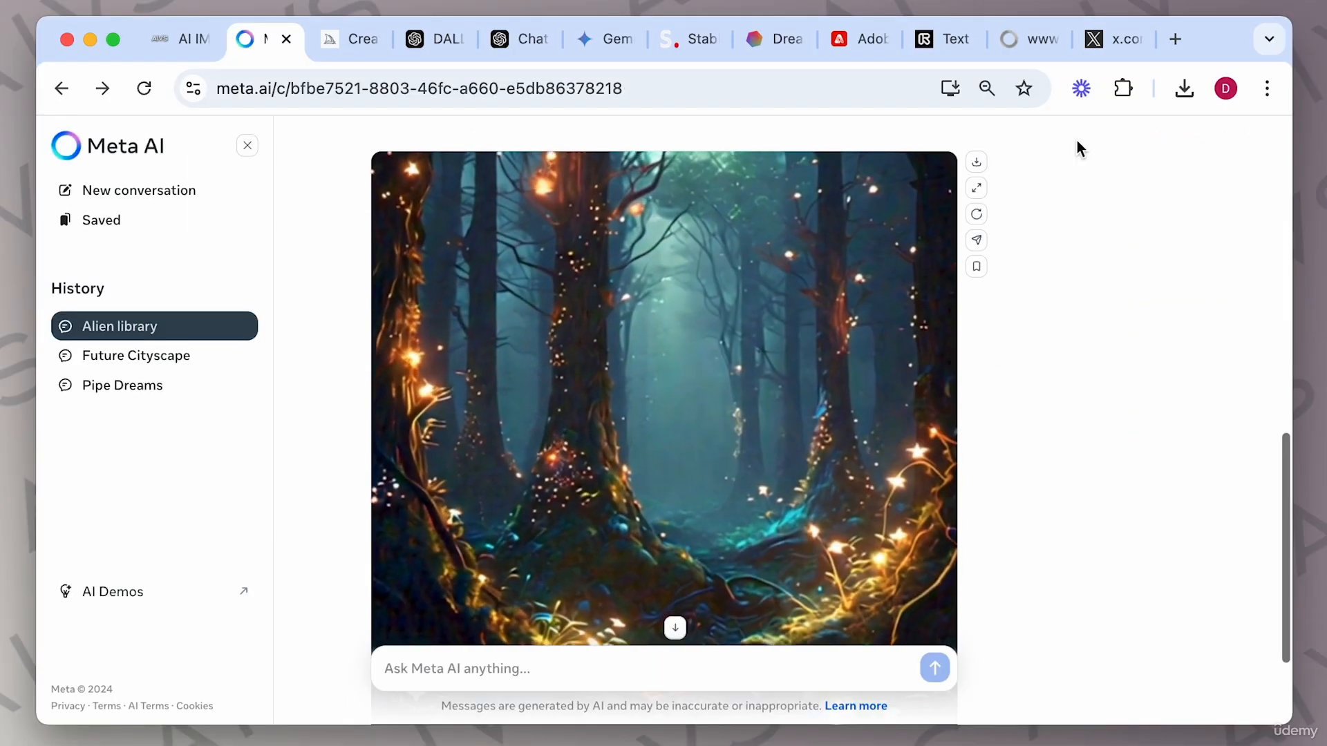
{"action": "scroll", "coordinate": [841, 391], "scroll_direction": "down", "scroll_amount": 3}
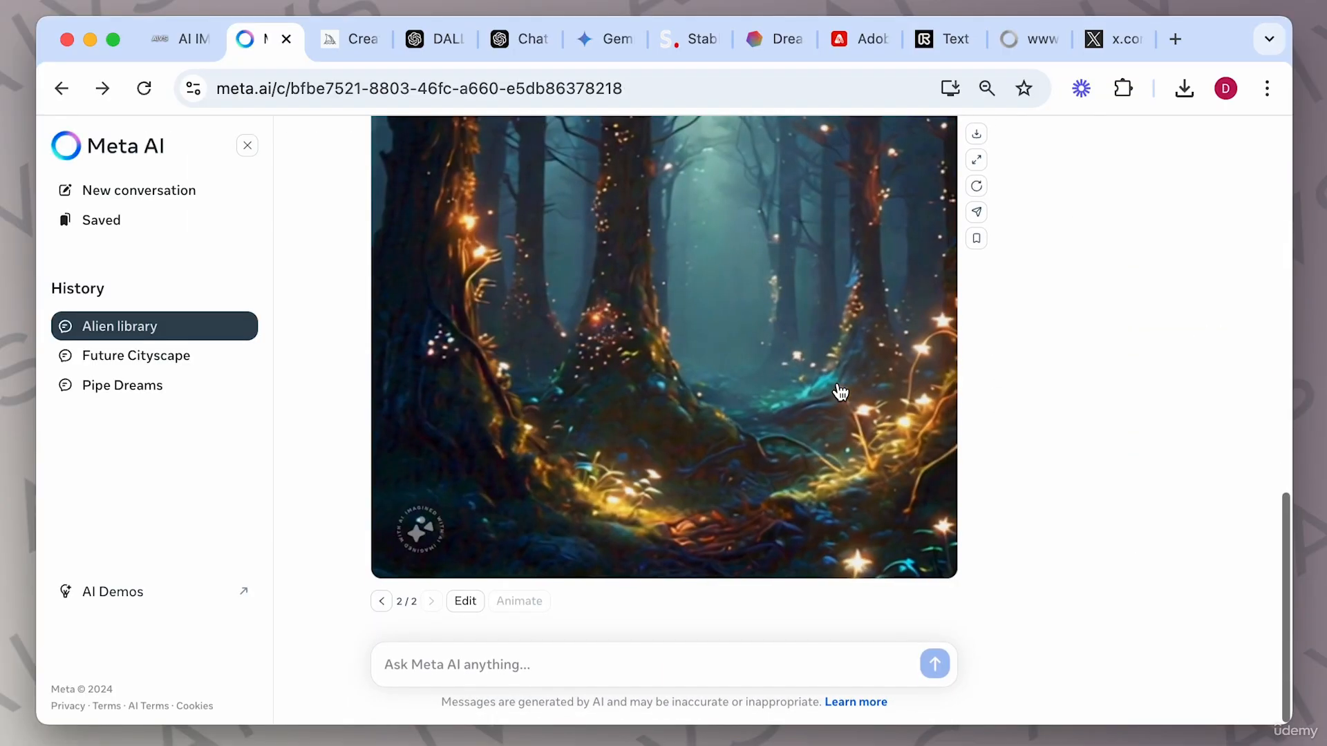
Return to the first set of forest variations, open the fourth image in the viewer, and close it.
{"action": "left_click", "coordinate": [382, 606]}
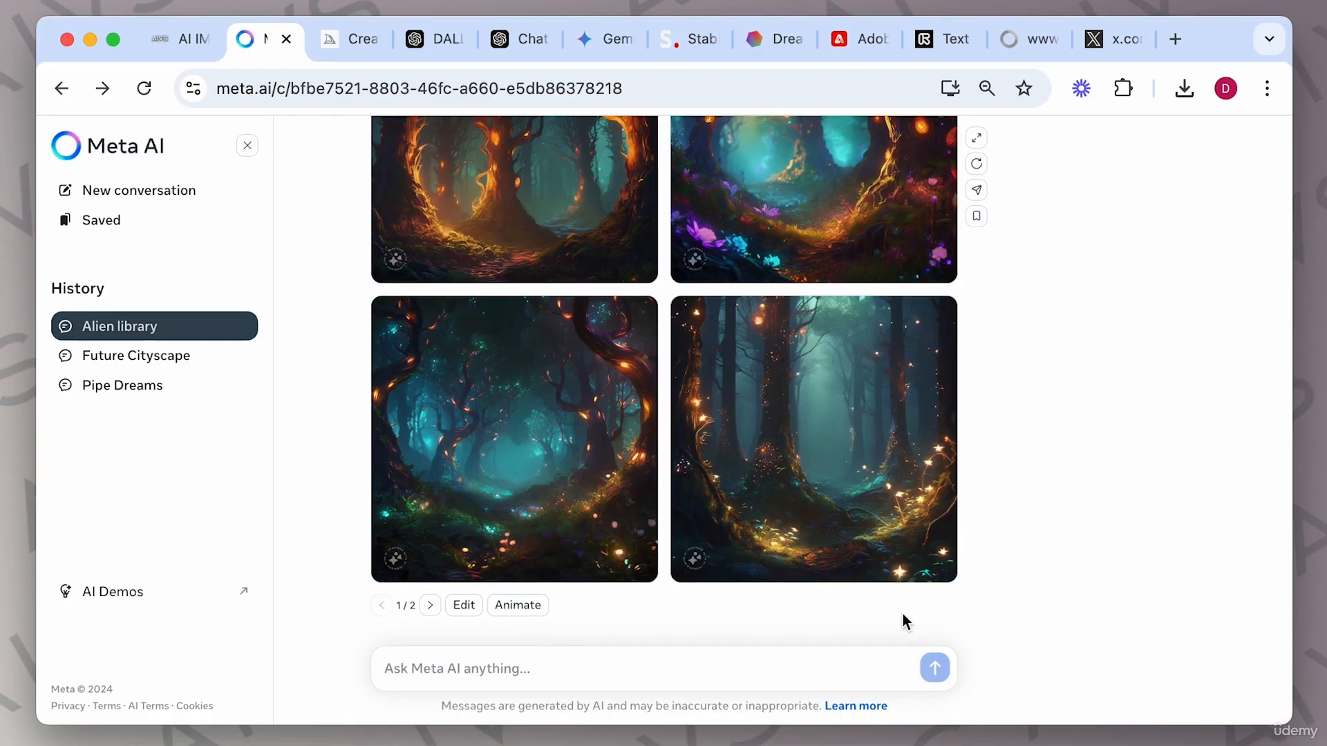
{"action": "left_click", "coordinate": [826, 375]}
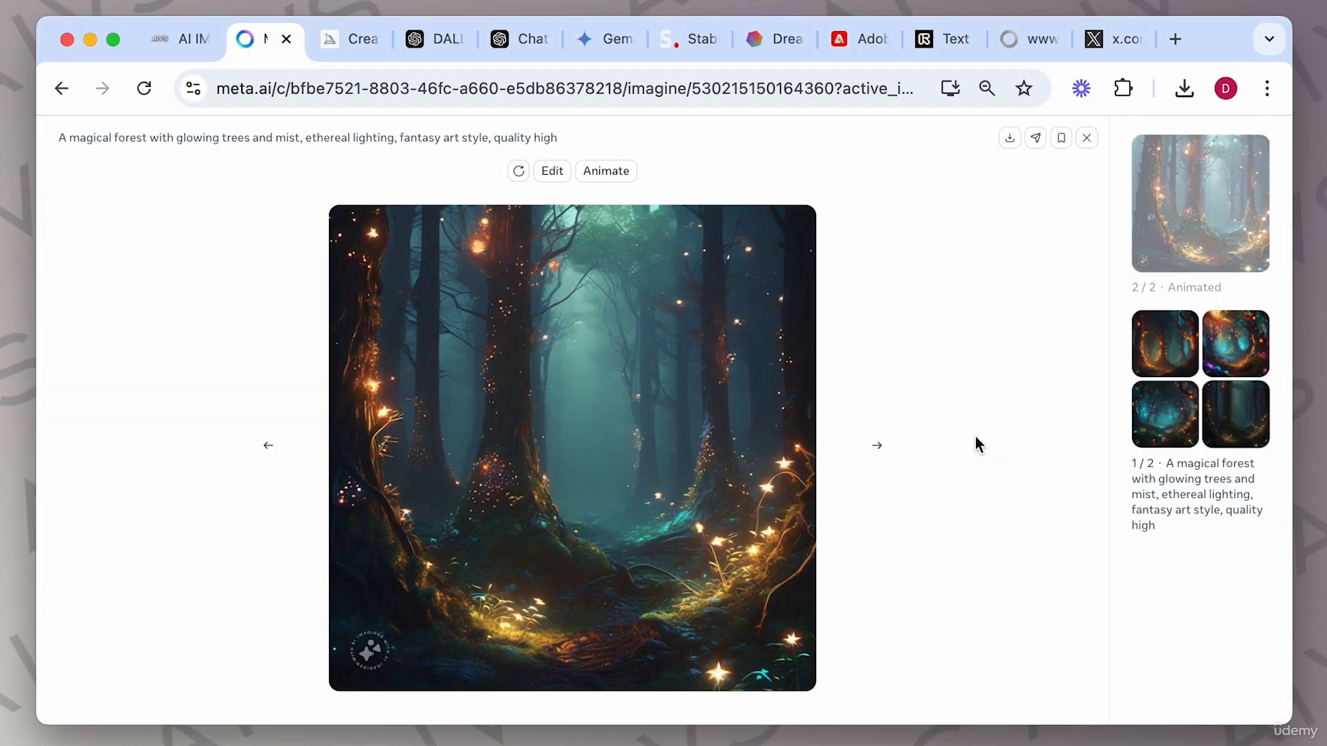
{"action": "left_click", "coordinate": [1087, 137]}
Resubmit the magical forest prompt with 'aspect ratio 16:9 landscape' added, then close the opened result viewer.
{"action": "scroll", "coordinate": [717, 449], "scroll_direction": "up", "scroll_amount": 4}
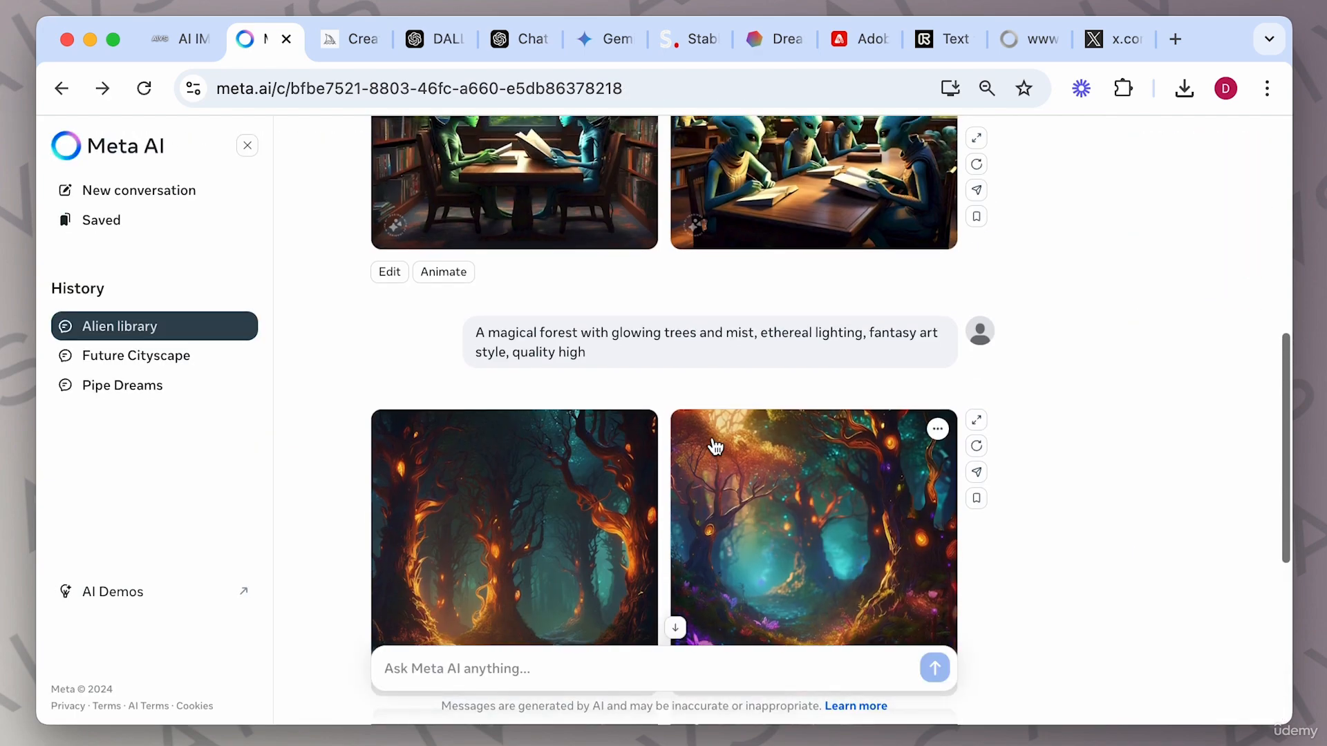
{"action": "left_click_drag", "start_coordinate": [474, 333], "coordinate": [604, 363]}
{"action": "key", "text": "super+c"}
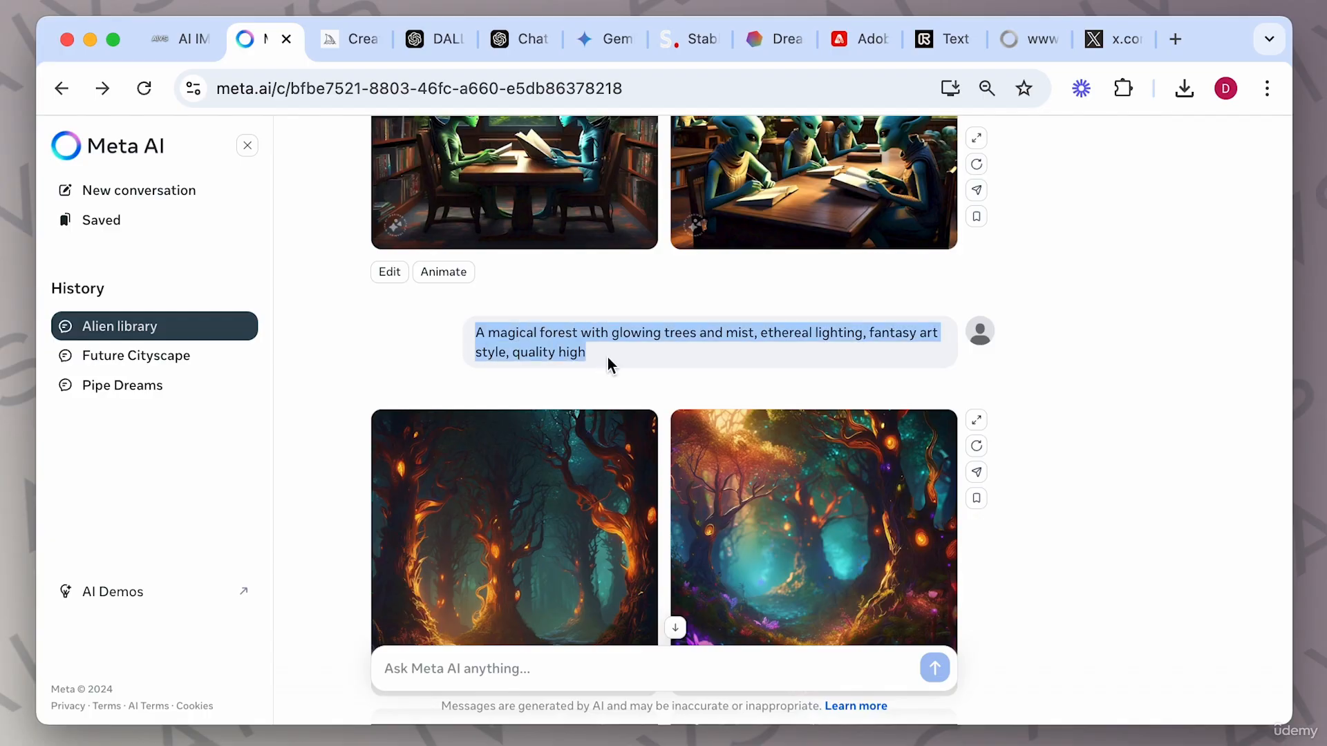
{"action": "left_click", "coordinate": [465, 667]}
{"action": "type", "text": "A"}
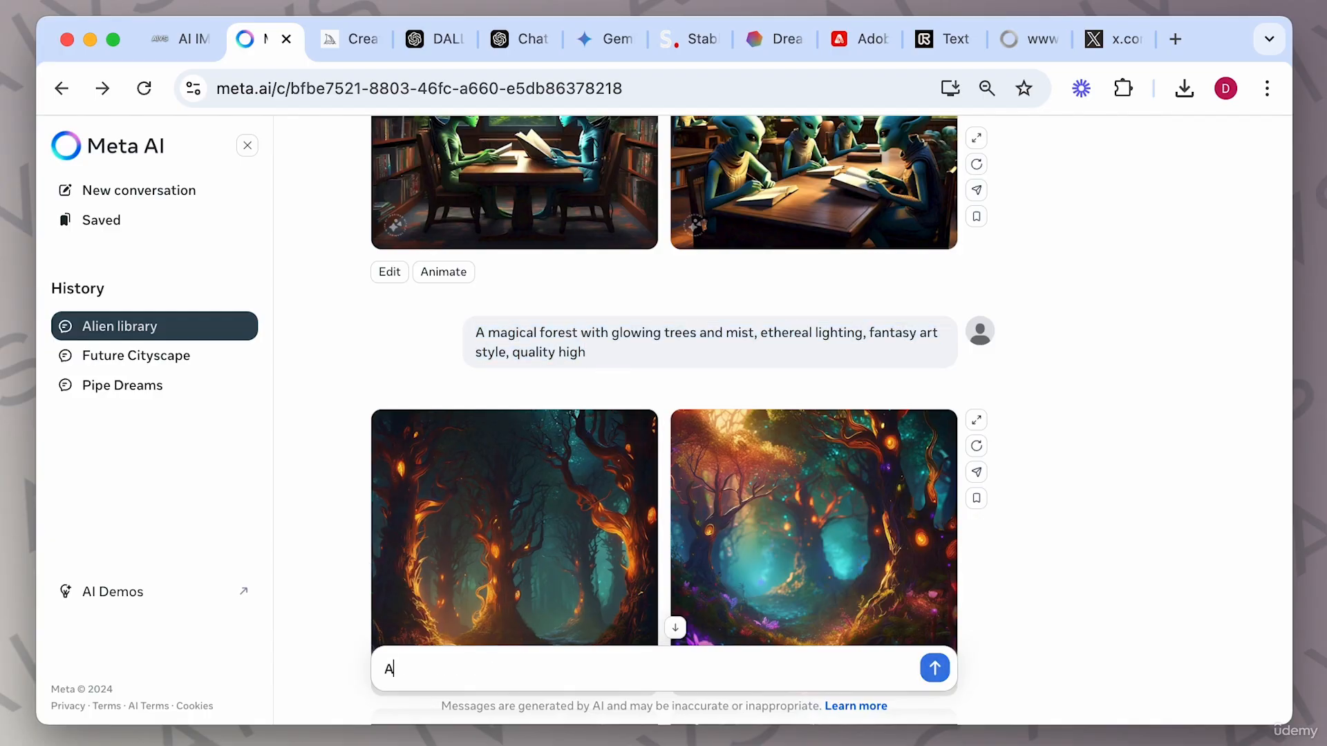
{"action": "type", "text": "pect rat"}
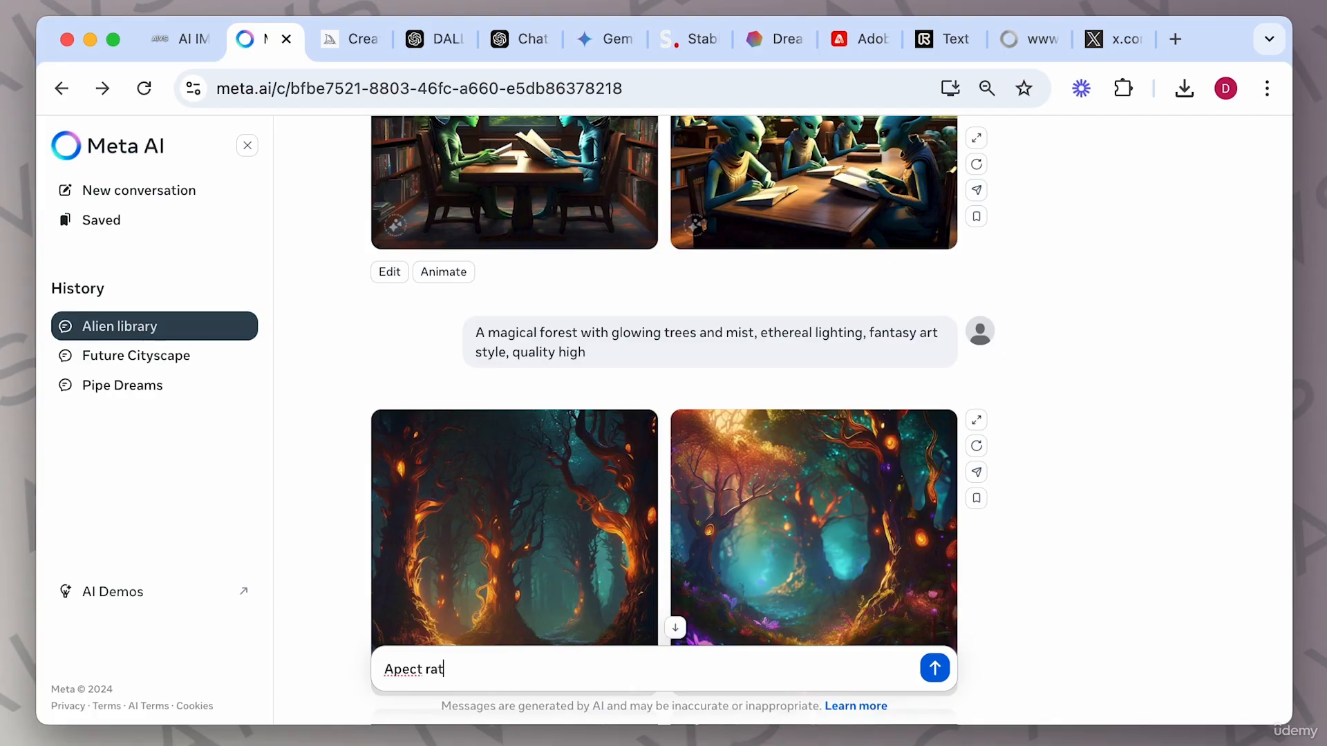
{"action": "type", "text": "io 16:9 landscape:"}
{"action": "key", "text": "super+v"}
{"action": "key", "text": "Return"}
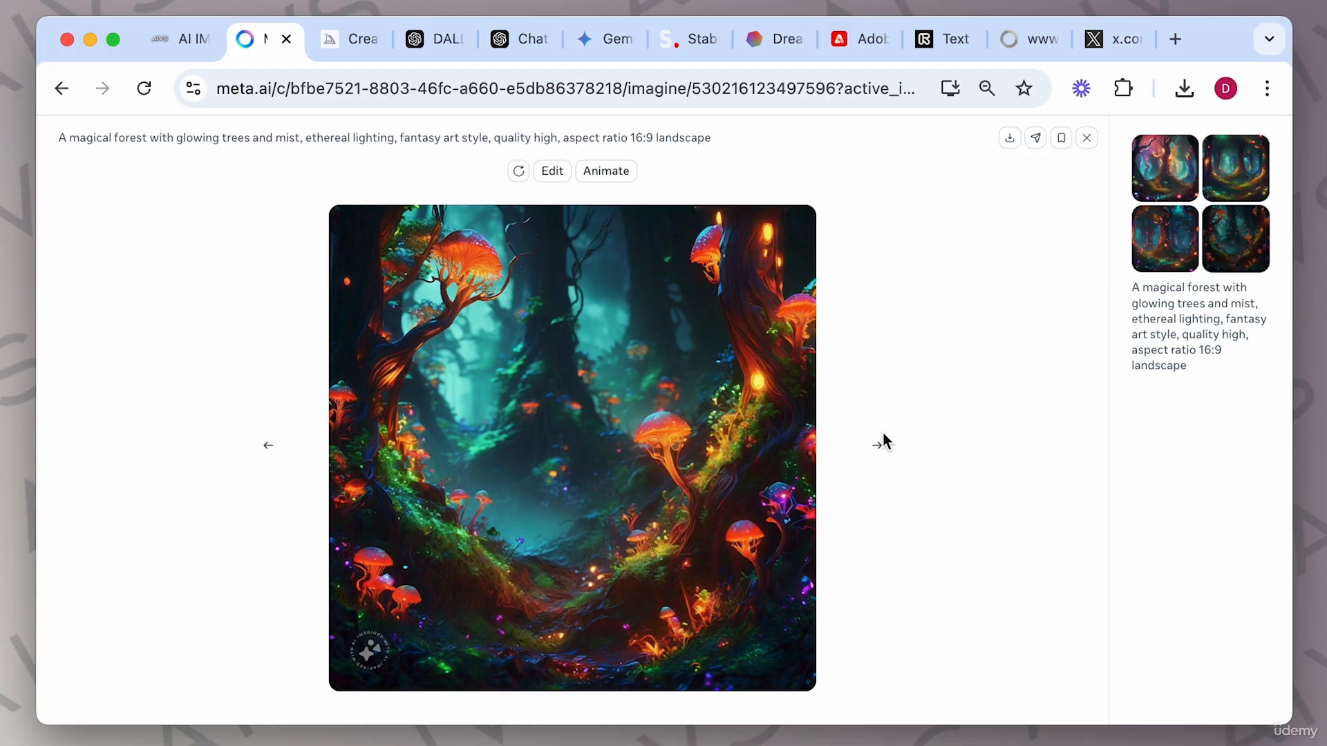
{"action": "left_click", "coordinate": [1087, 138]}
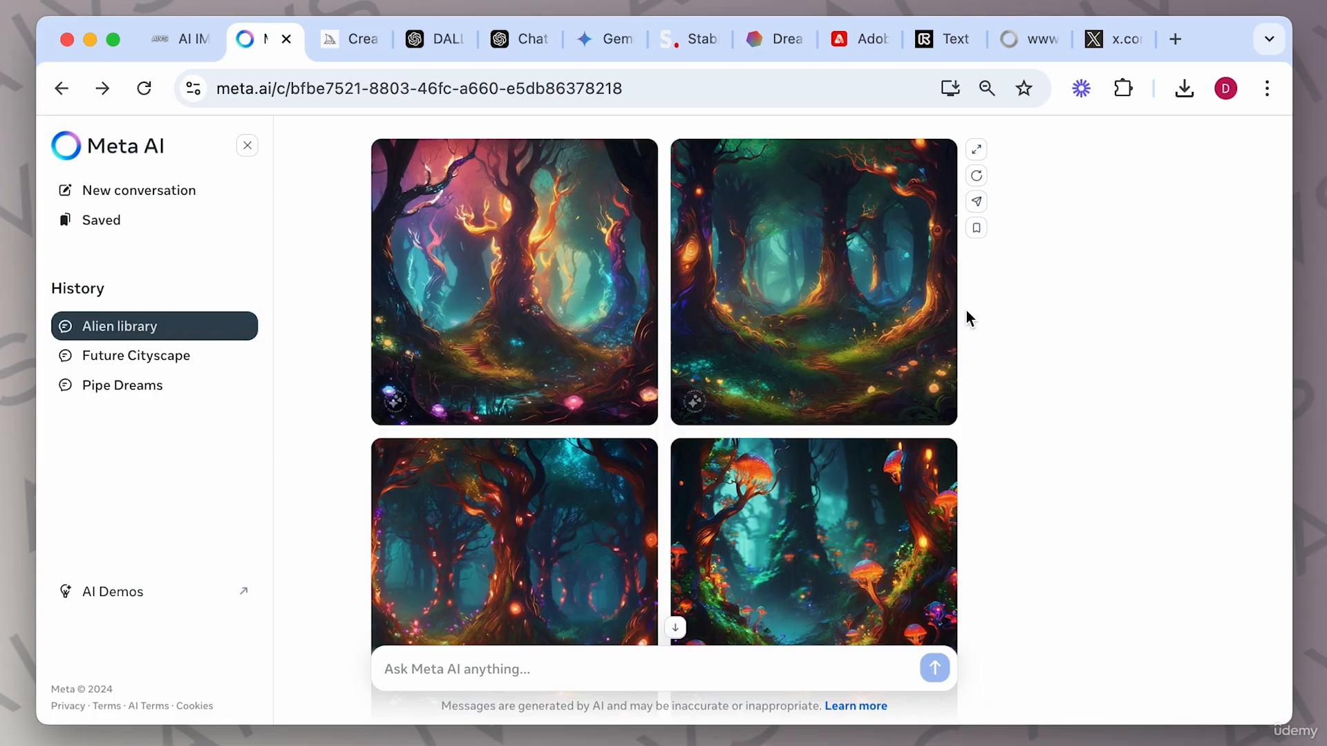
Submit the prompt 'ultra realistic, photo realistic image on a mans face, old, wrinkled, closeup' to Meta AI.
{"action": "left_click", "coordinate": [491, 667]}
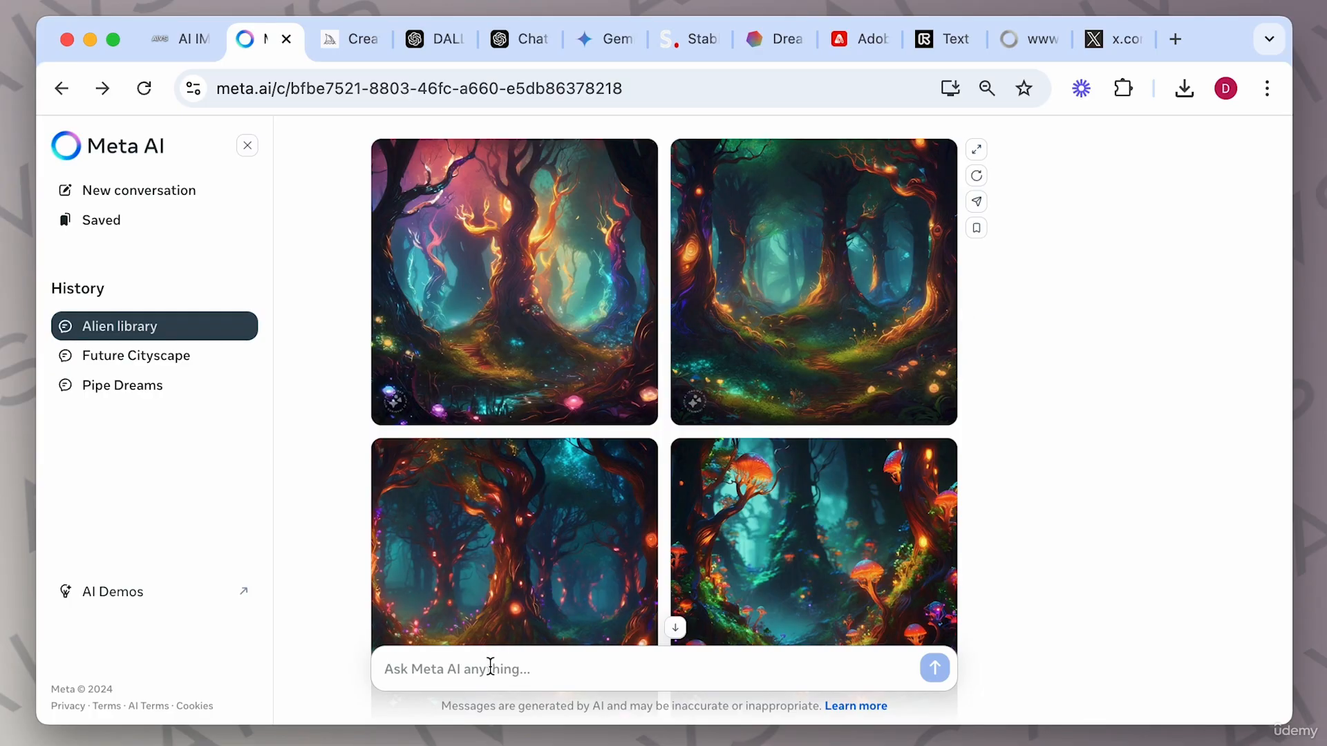
{"action": "type", "text": "ultra realistic, pho"}
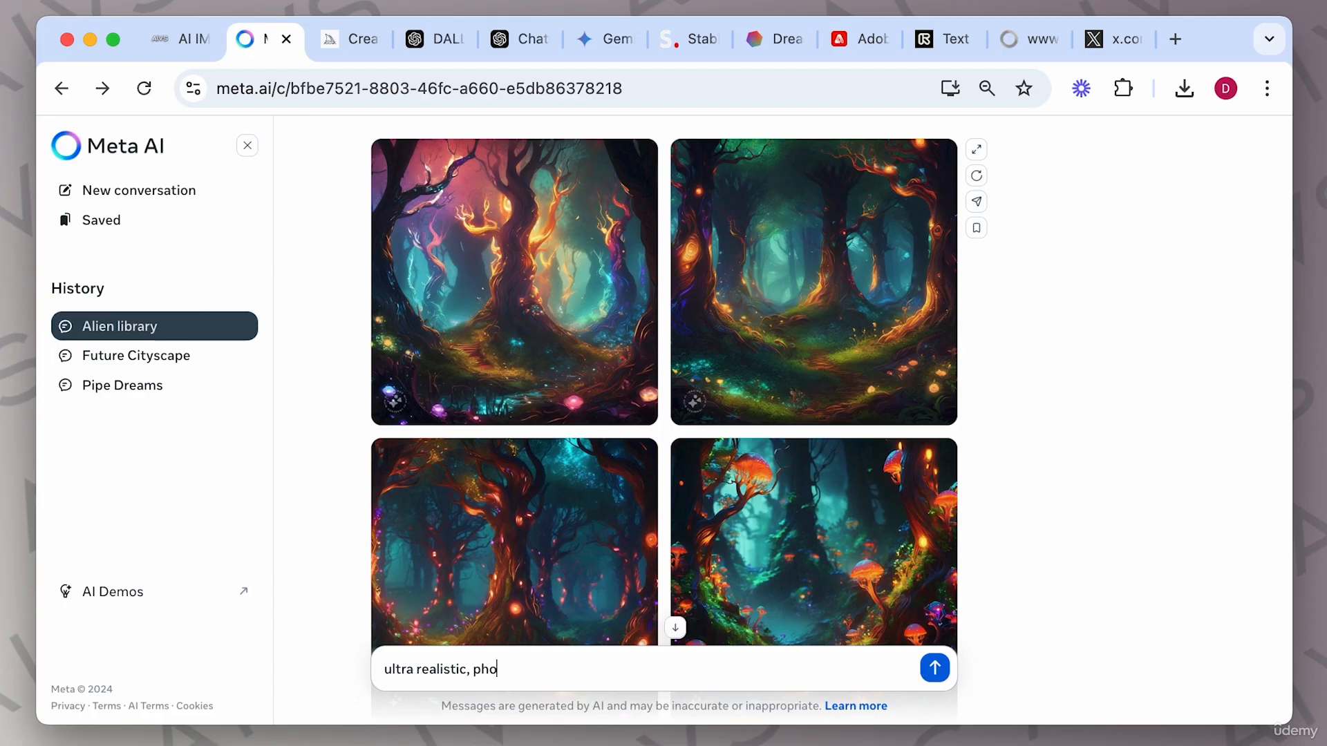
{"action": "type", "text": "to realistic image on a mans face"}
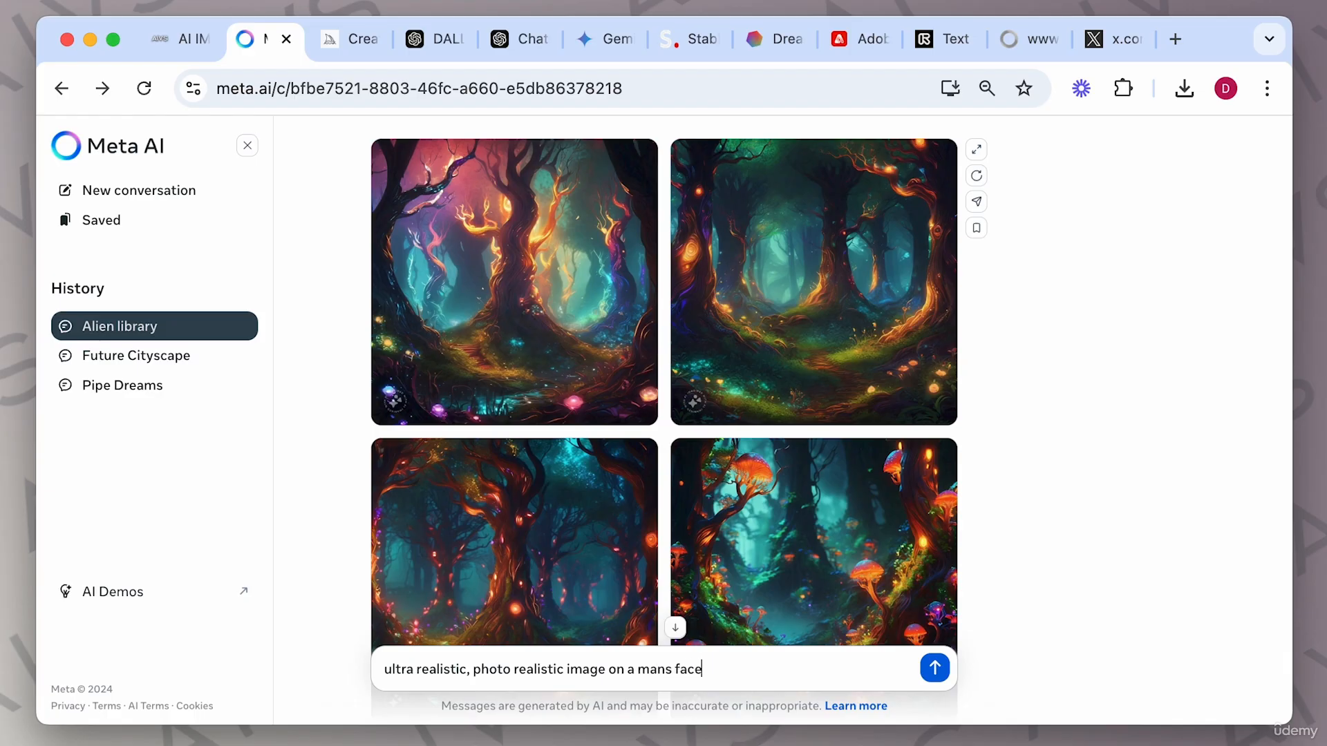
{"action": "type", "text": ", old, wrin"}
{"action": "type", "text": "kle"}
{"action": "key", "text": "BackSpace"}
{"action": "type", "text": "led, closeup"}
{"action": "key", "text": "Return"}
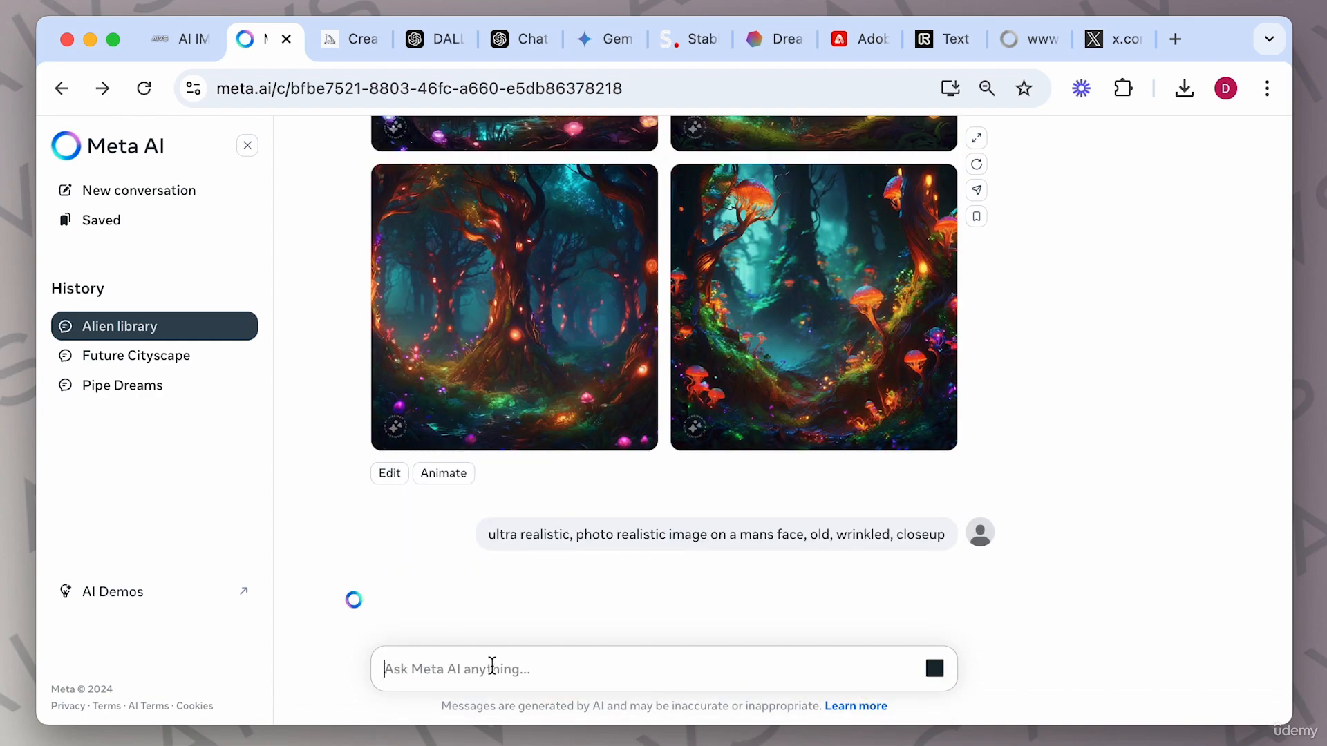
Open the wrinkled face results, step through all four variations, and close the viewer.
{"action": "scroll", "coordinate": [1089, 340], "scroll_direction": "up", "scroll_amount": 5}
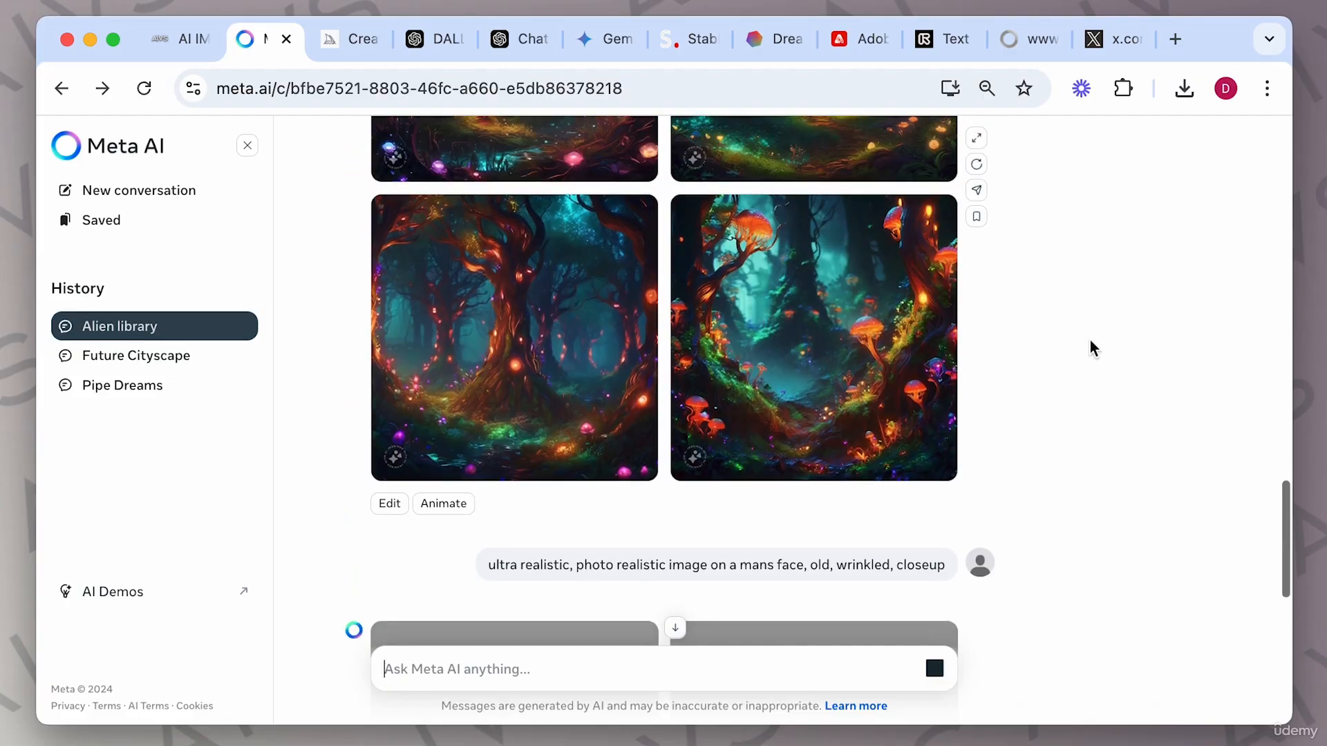
{"action": "scroll", "coordinate": [735, 333], "scroll_direction": "up", "scroll_amount": 2}
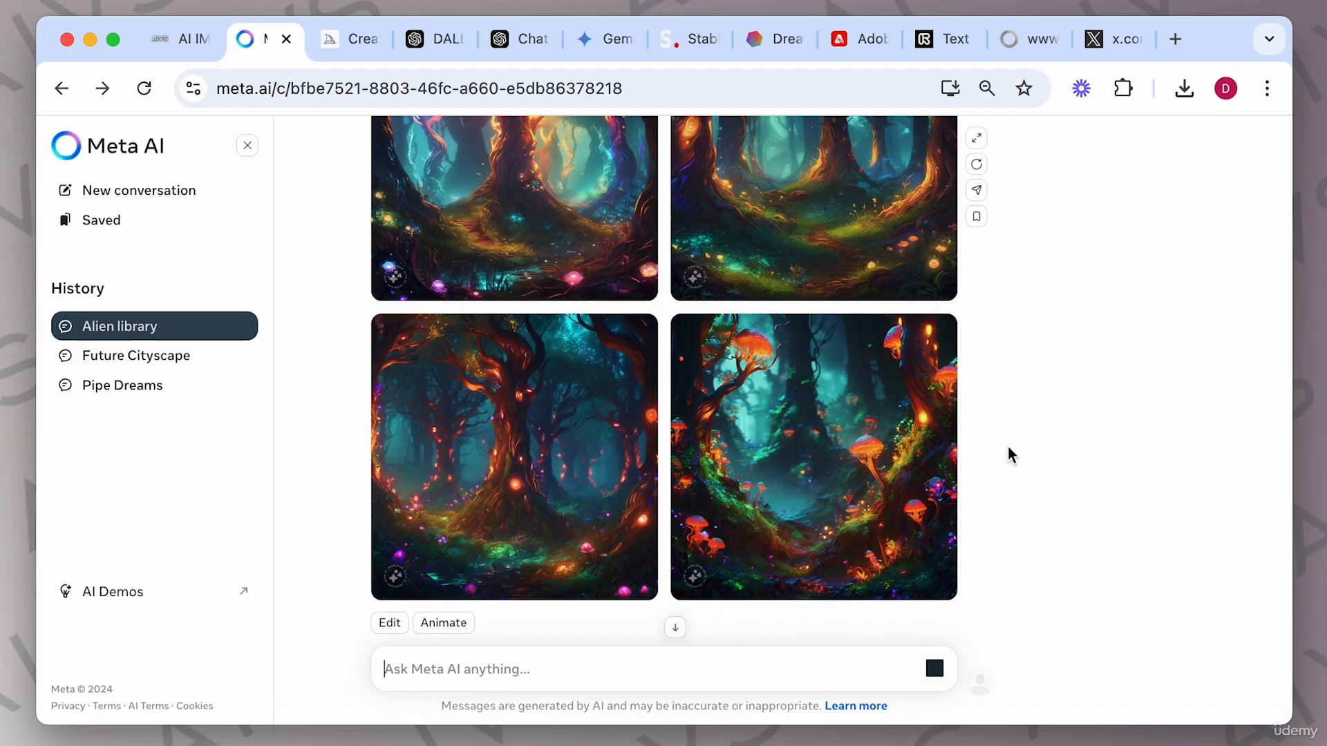
{"action": "scroll", "coordinate": [1010, 462], "scroll_direction": "down", "scroll_amount": 6}
{"action": "left_click", "coordinate": [727, 335]}
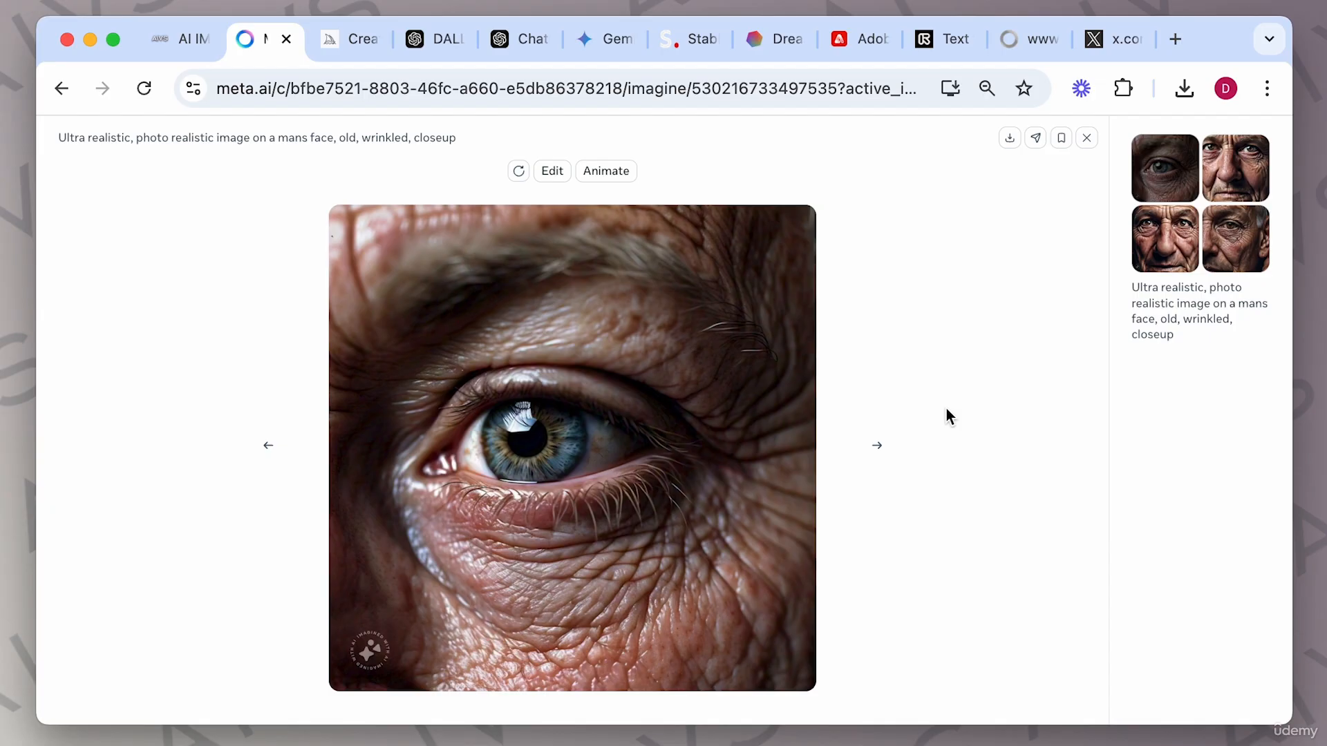
{"action": "key", "text": "Right"}
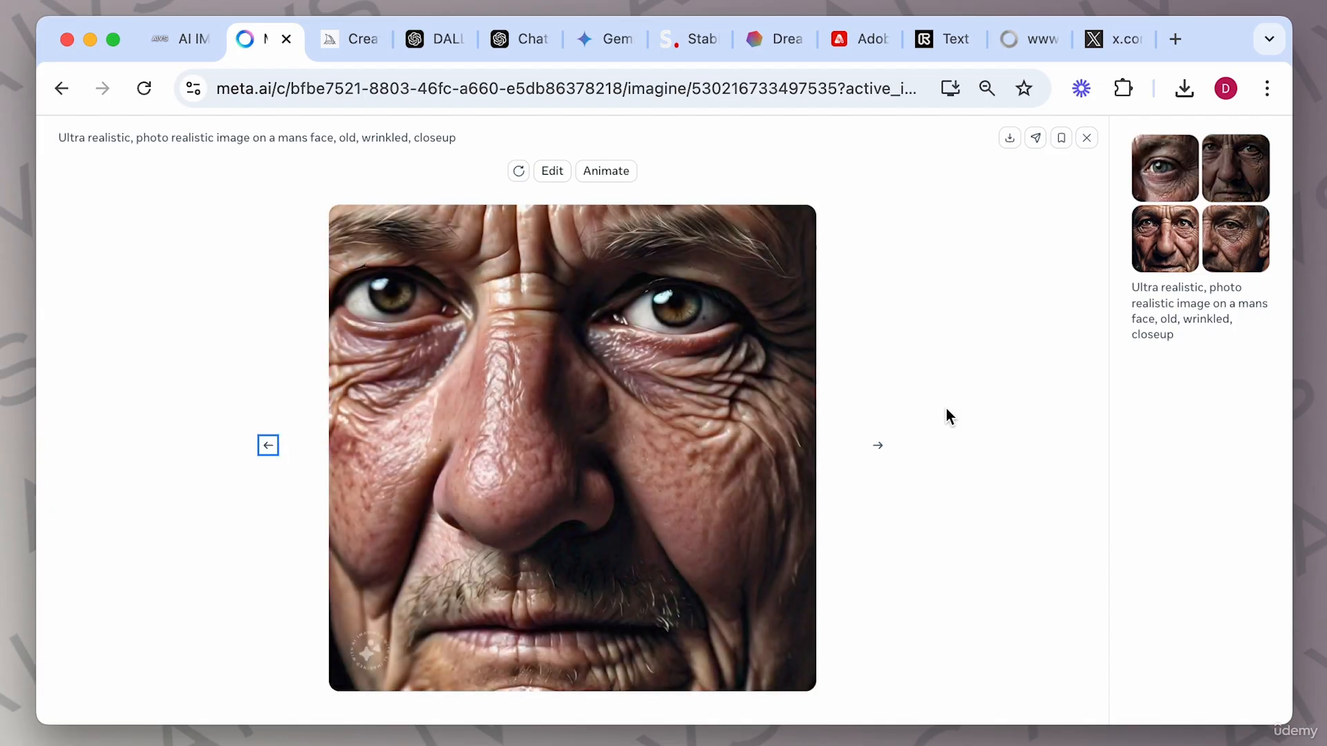
{"action": "key", "text": "Right"}
{"action": "key", "text": "Right"}
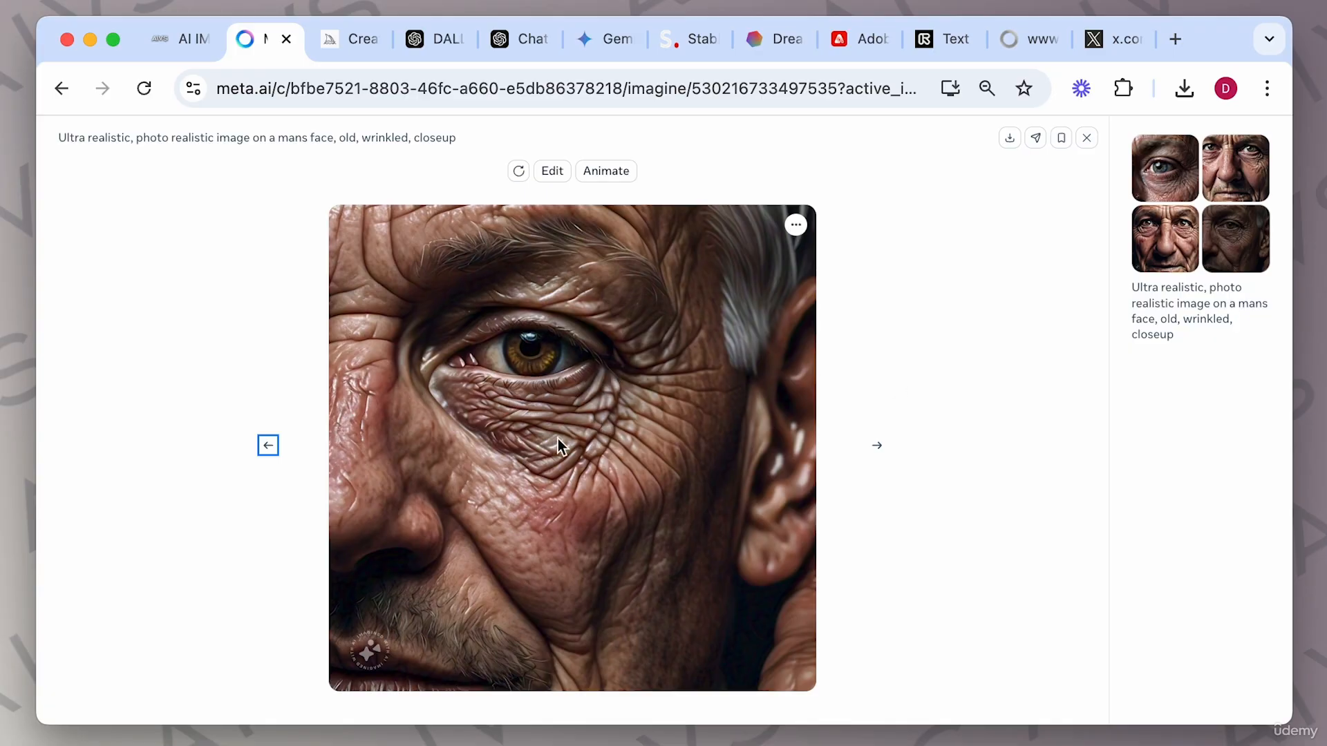
{"action": "key", "text": "Left"}
{"action": "key", "text": "Left"}
{"action": "key", "text": "Left"}
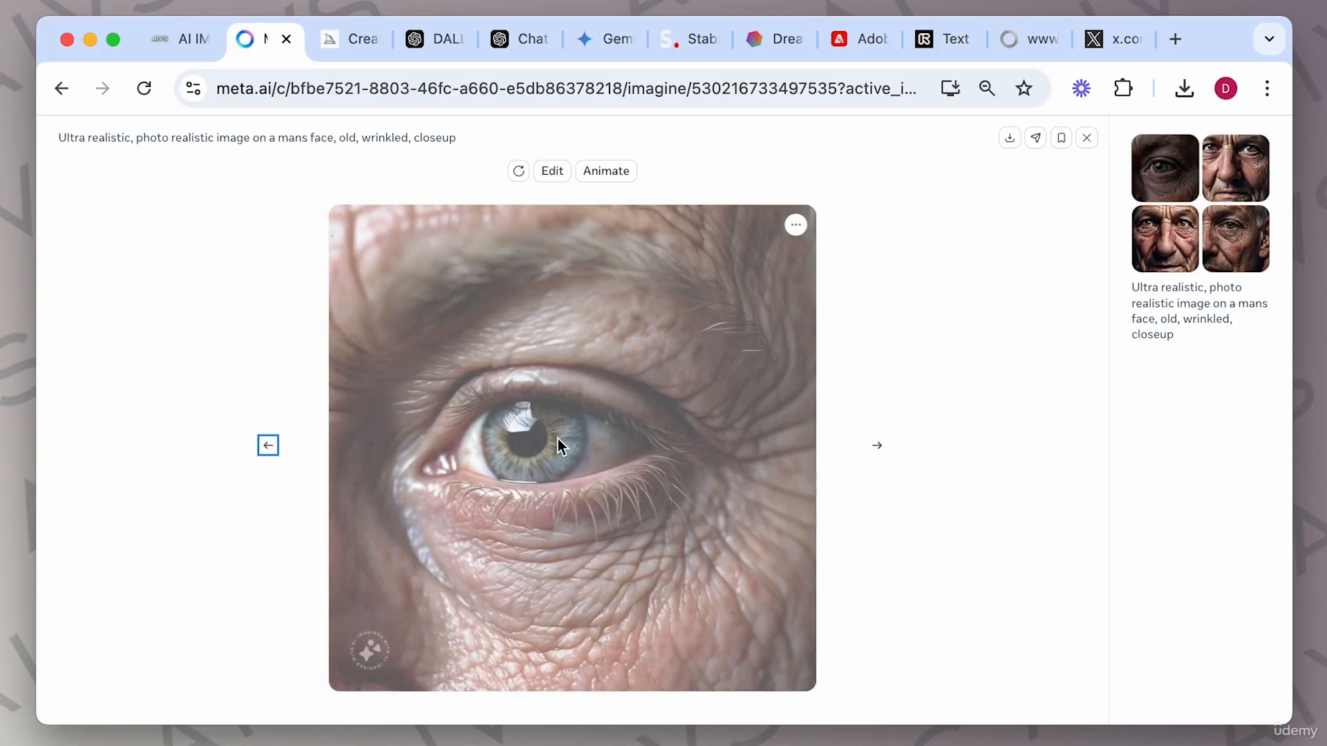
{"action": "left_click", "coordinate": [1087, 142]}
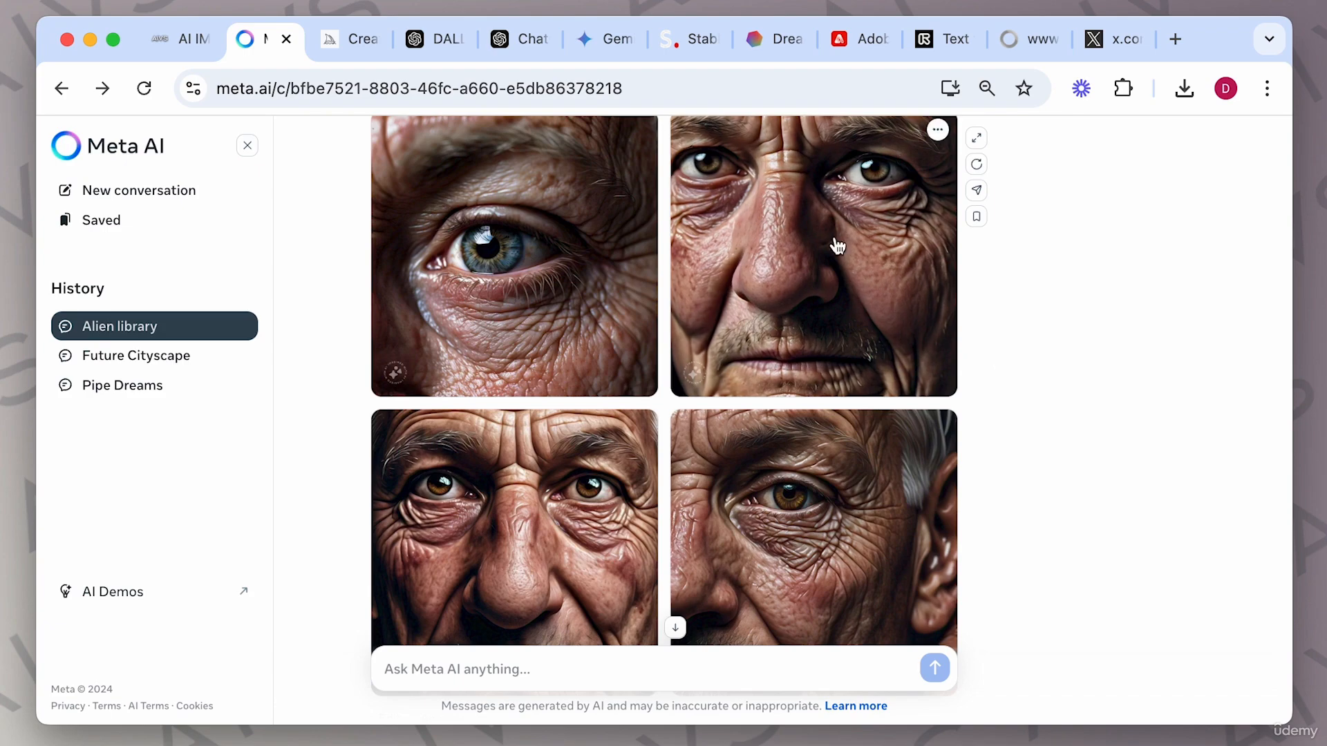
{"action": "left_click", "coordinate": [698, 51]}
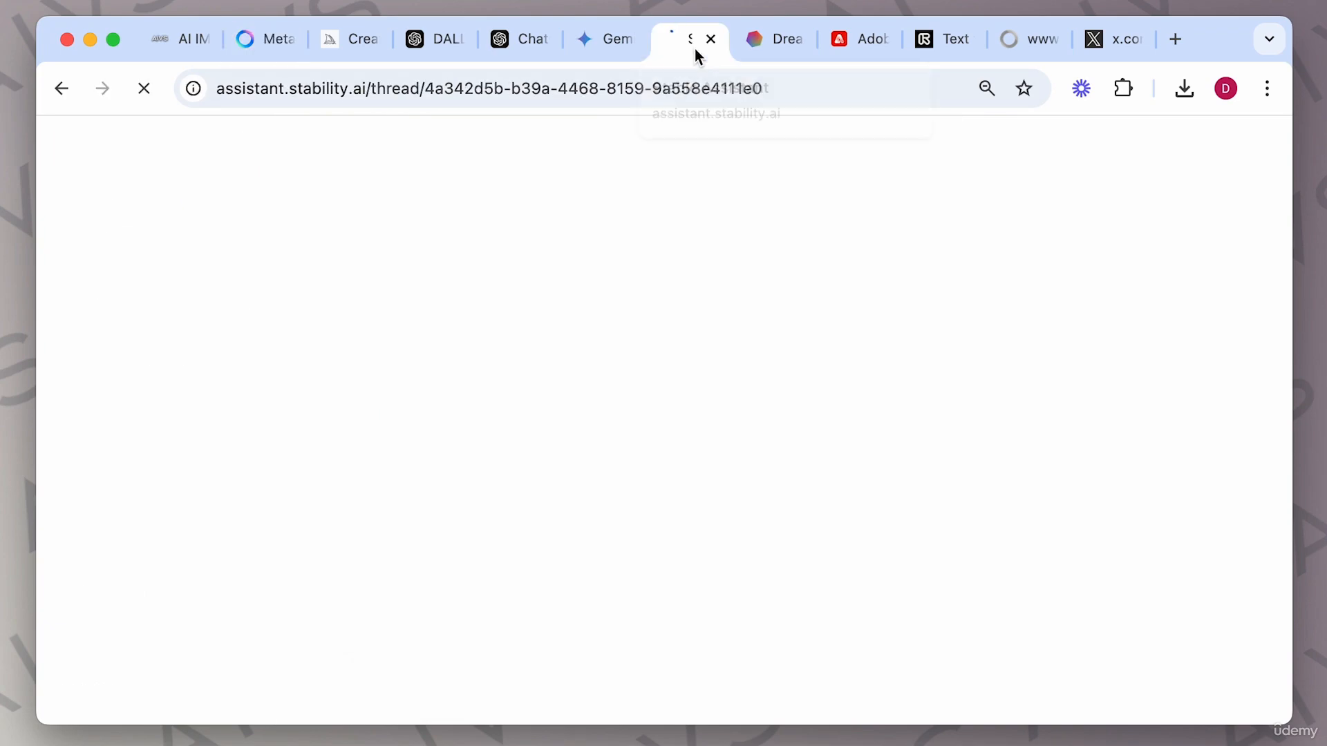
{"action": "left_click", "coordinate": [350, 50]}
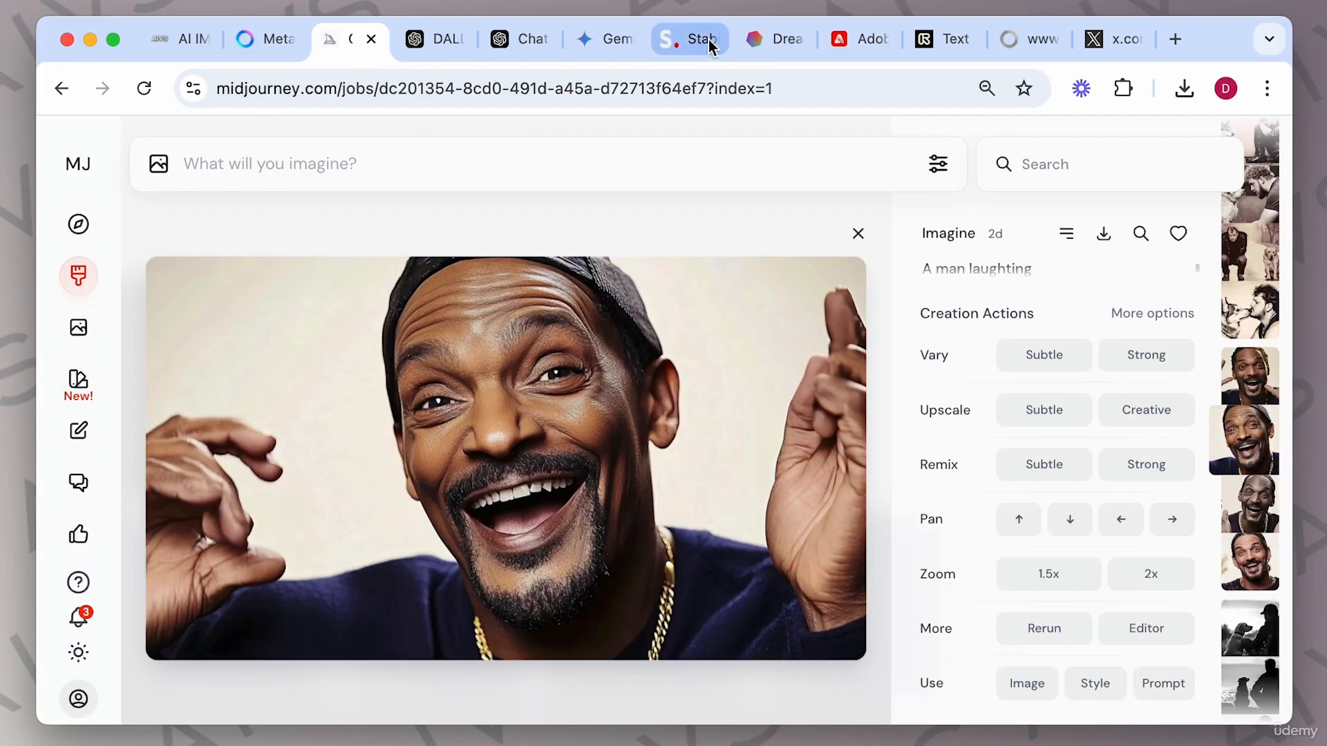
{"action": "left_click", "coordinate": [706, 40]}
{"action": "left_click", "coordinate": [344, 43]}
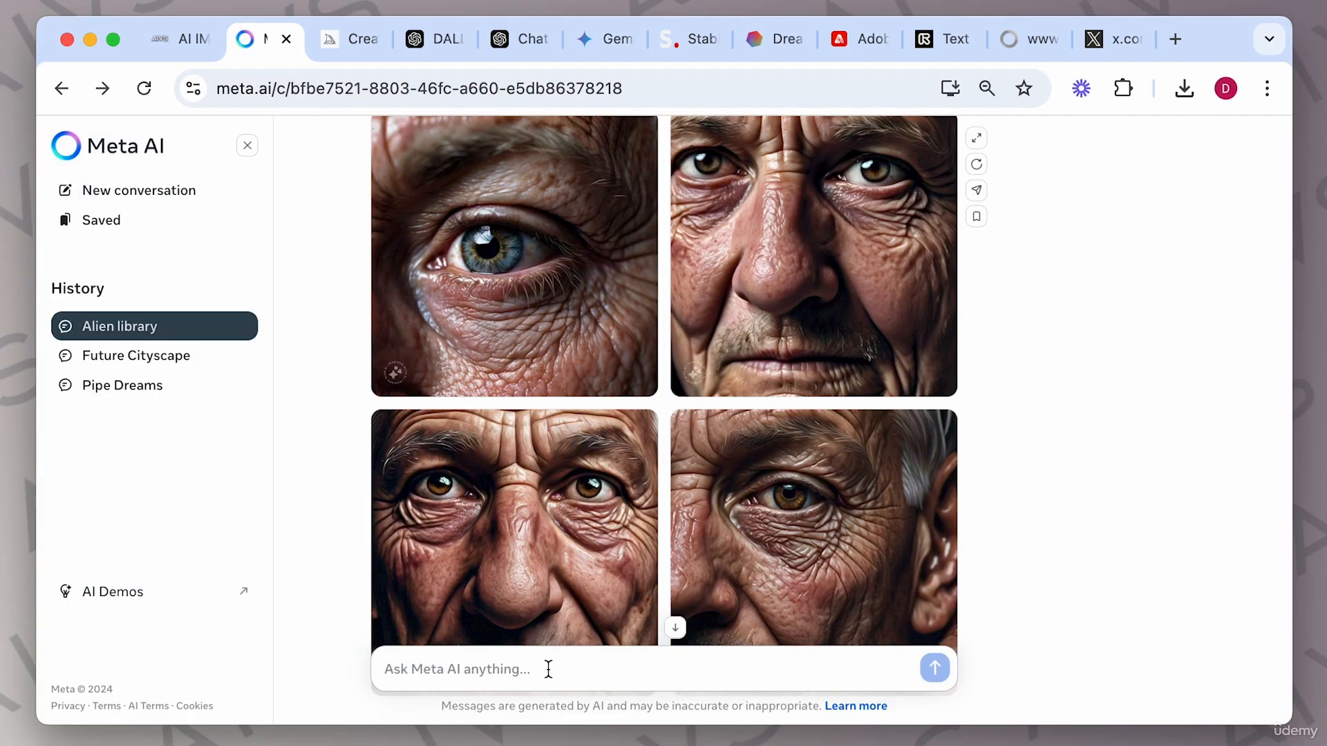
Copy the wrinkled face prompt into the message box, append '. cyber punk', and submit it.
{"action": "scroll", "coordinate": [546, 415], "scroll_direction": "up", "scroll_amount": 3}
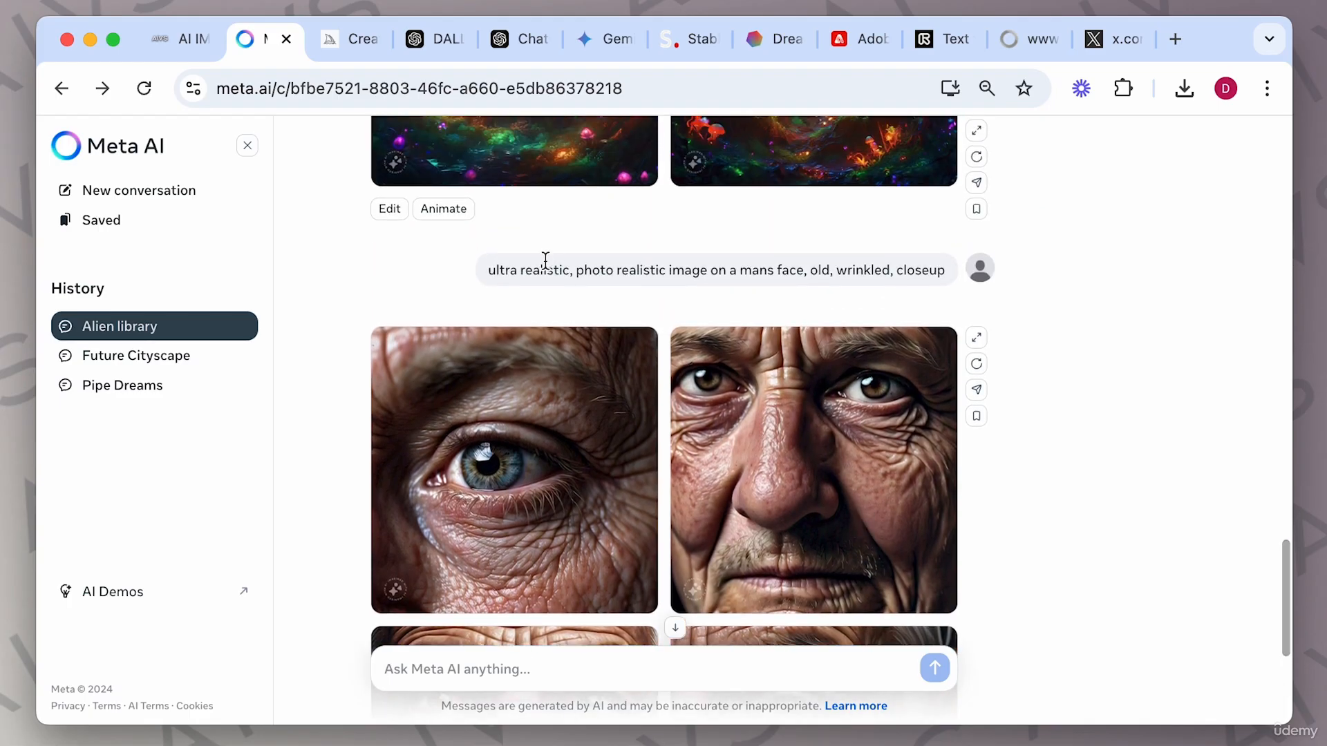
{"action": "left_click_drag", "start_coordinate": [490, 269], "coordinate": [891, 316]}
{"action": "key", "text": "super+c"}
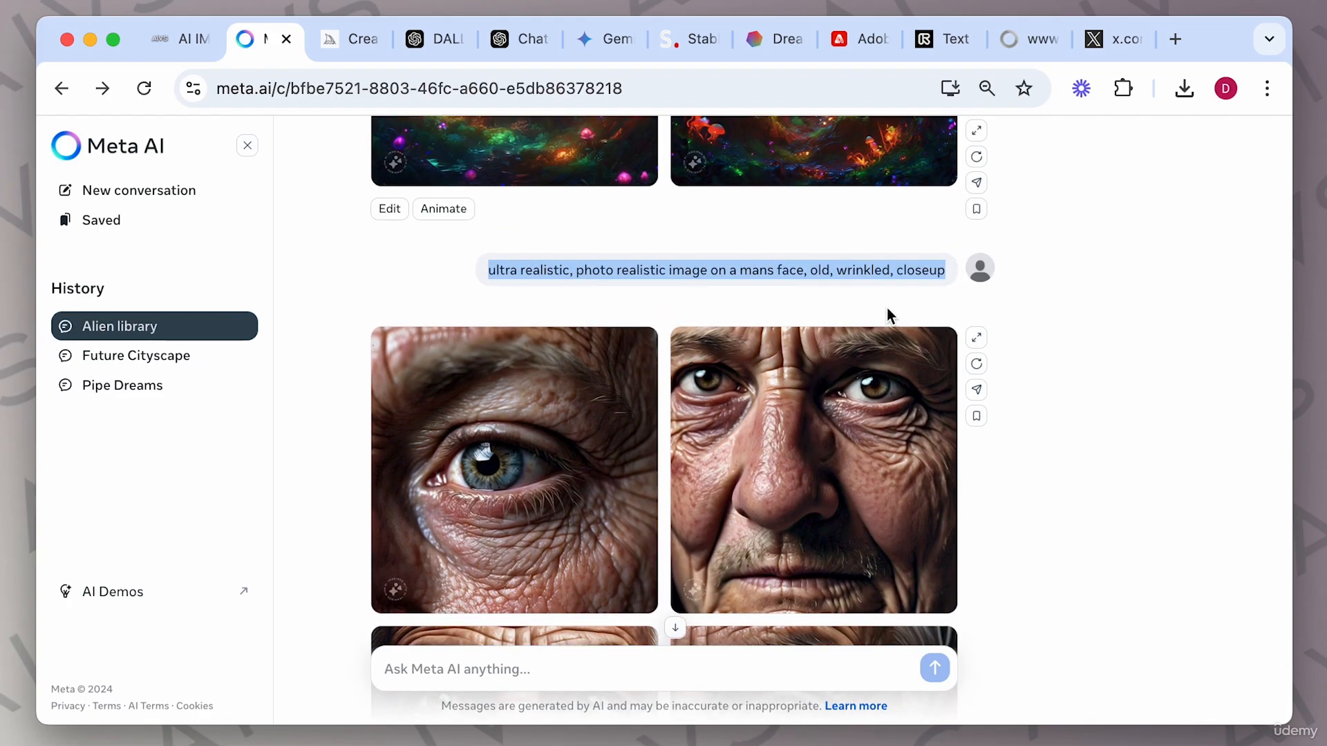
{"action": "left_click", "coordinate": [488, 667]}
{"action": "key", "text": "super+v"}
{"action": "type", "text": ". cyber unk"}
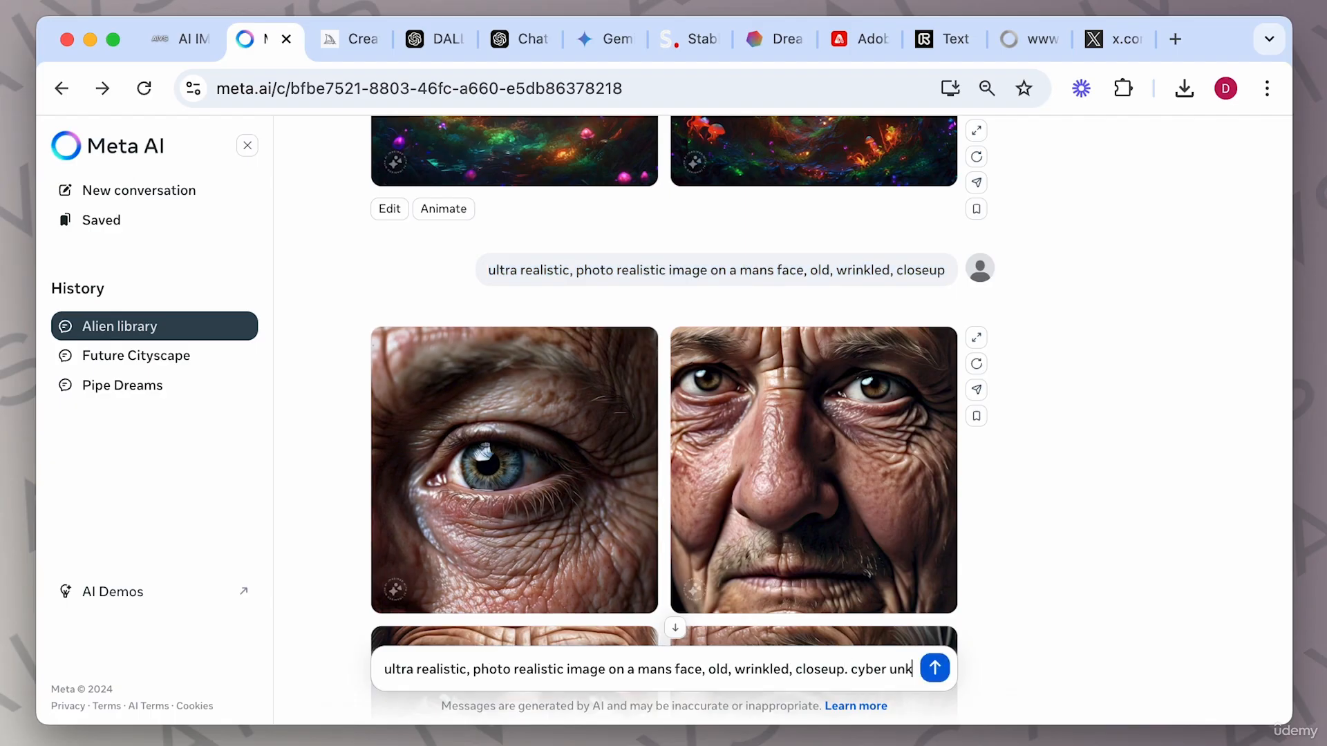
{"action": "key", "text": "BackSpace"}
{"action": "key", "text": "BackSpace"}
{"action": "type", "text": "punk"}
{"action": "key", "text": "Return"}
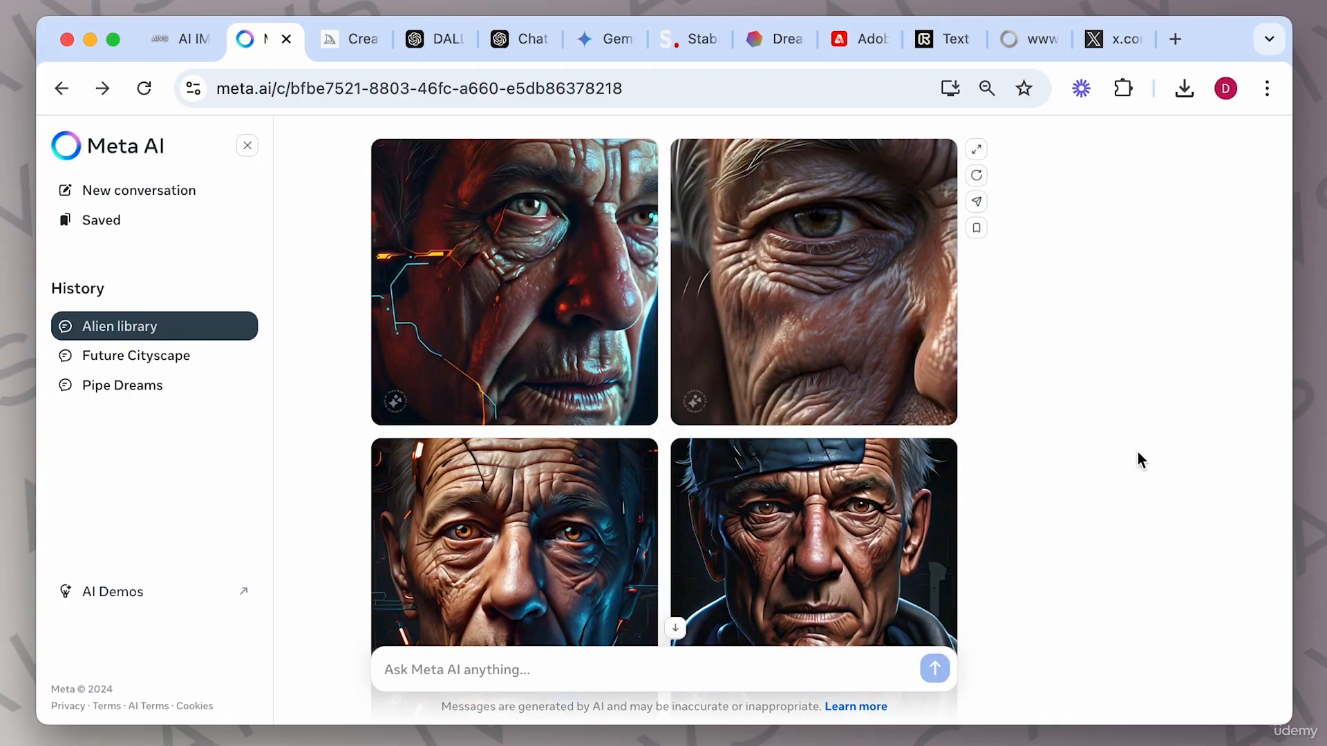
Open the cyberpunk face results, step through the variations, and close the viewer.
{"action": "left_click", "coordinate": [581, 470]}
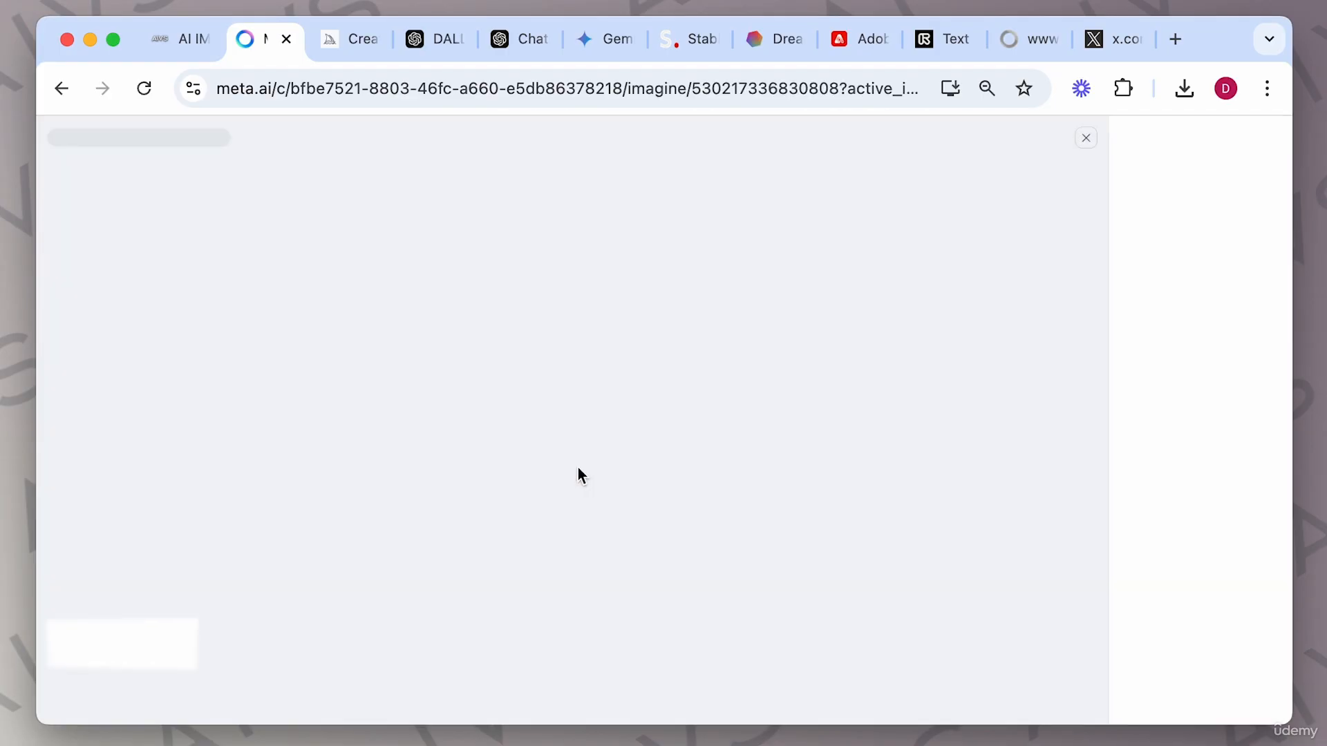
{"action": "key", "text": "Left"}
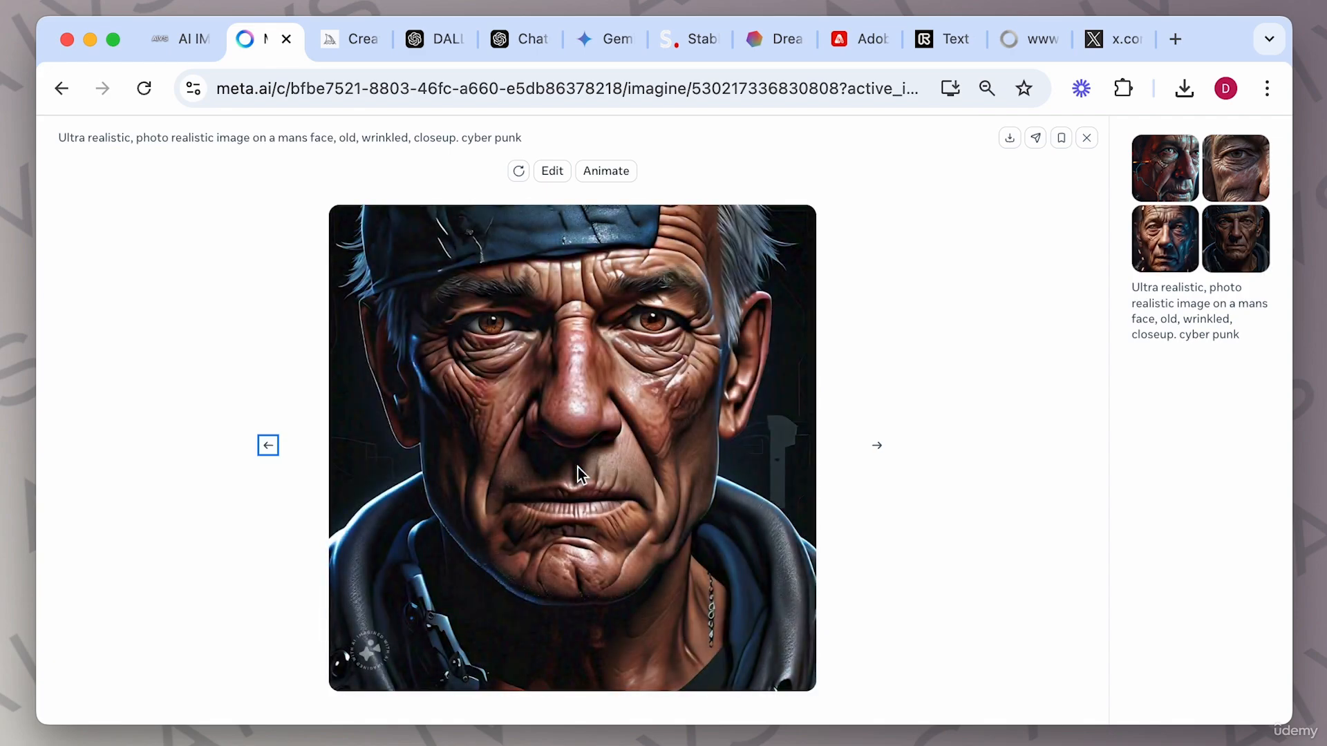
{"action": "key", "text": "Left"}
{"action": "key", "text": "Left"}
{"action": "key", "text": "Left"}
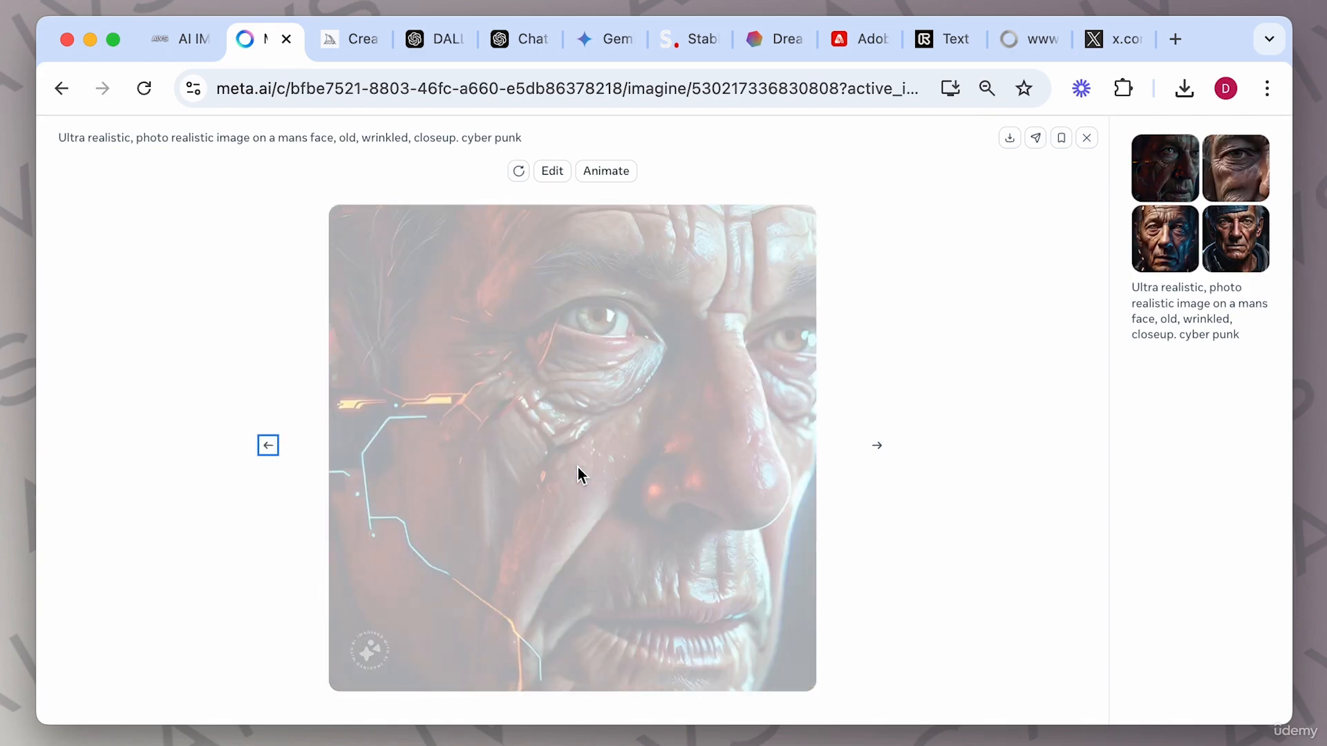
{"action": "key", "text": "Left"}
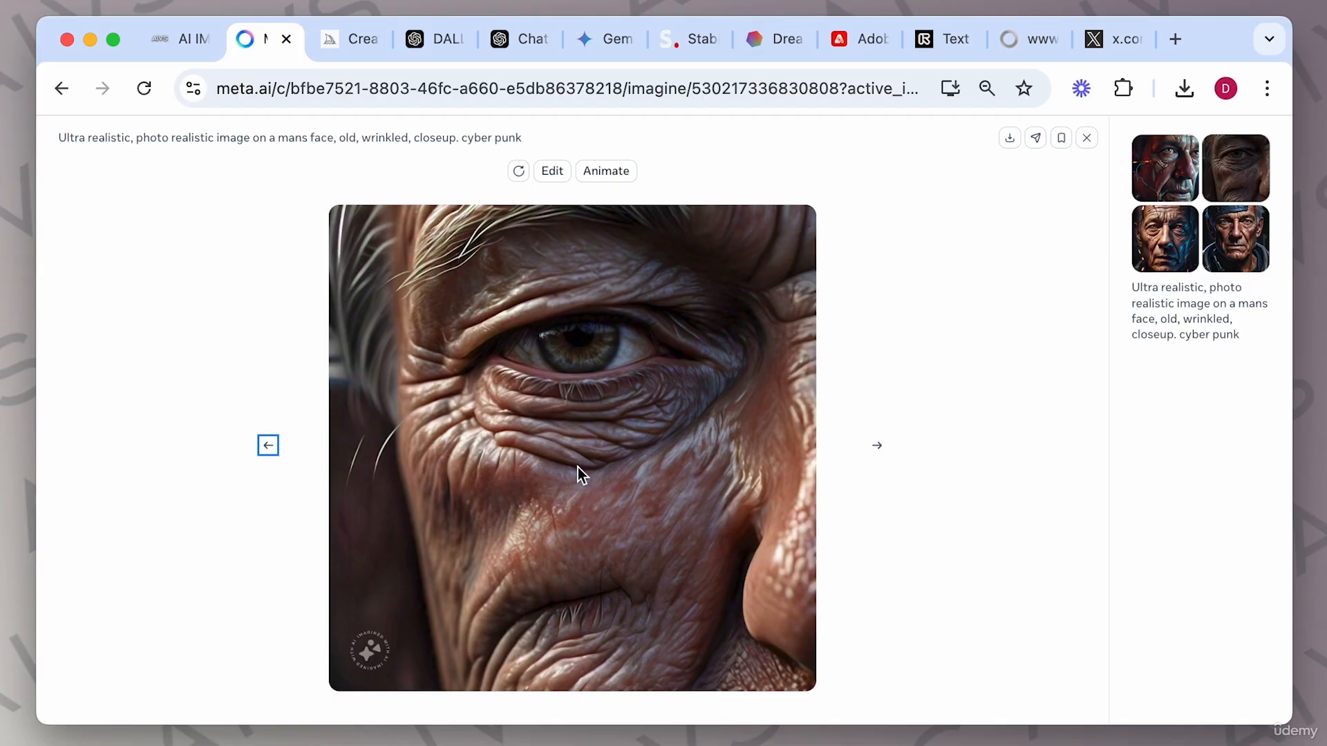
{"action": "key", "text": "Left"}
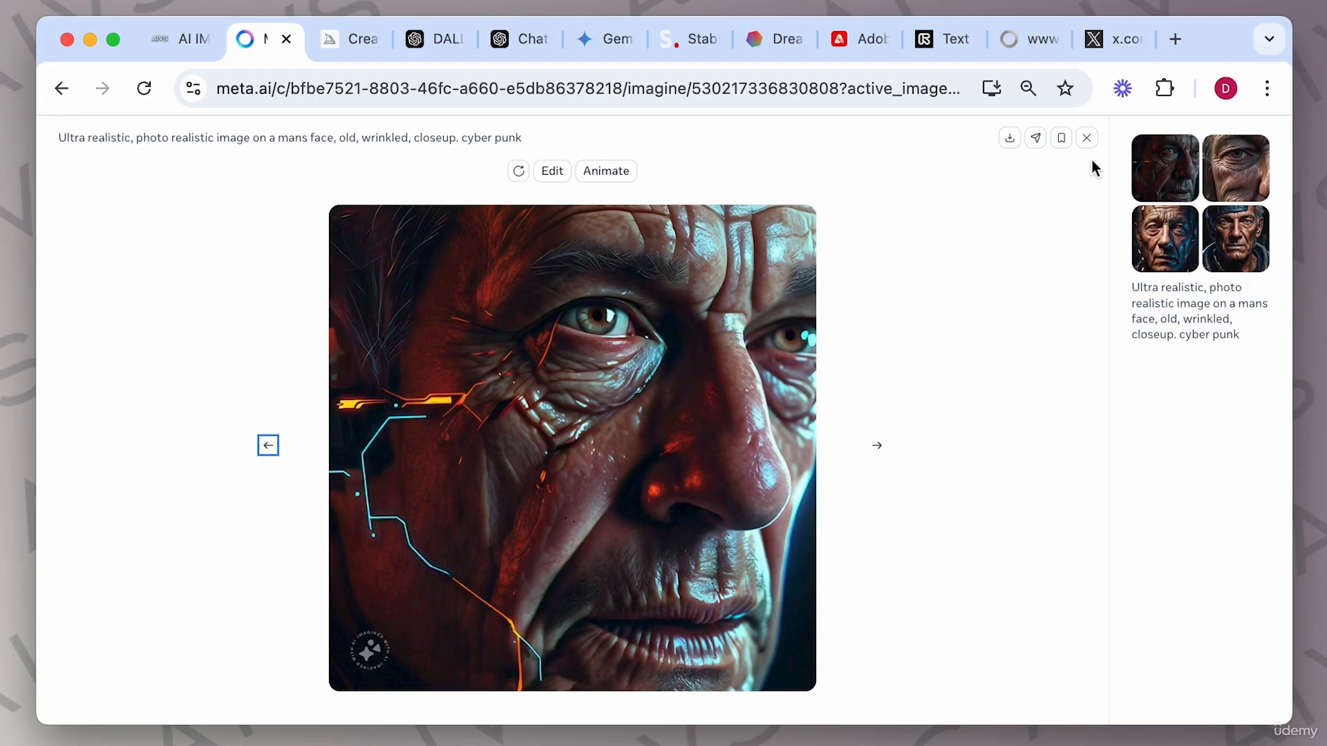
{"action": "left_click", "coordinate": [1087, 138]}
Animate the cyberpunk face images.
{"action": "scroll", "coordinate": [969, 296], "scroll_direction": "up", "scroll_amount": 2}
{"action": "scroll", "coordinate": [969, 296], "scroll_direction": "down", "scroll_amount": 2}
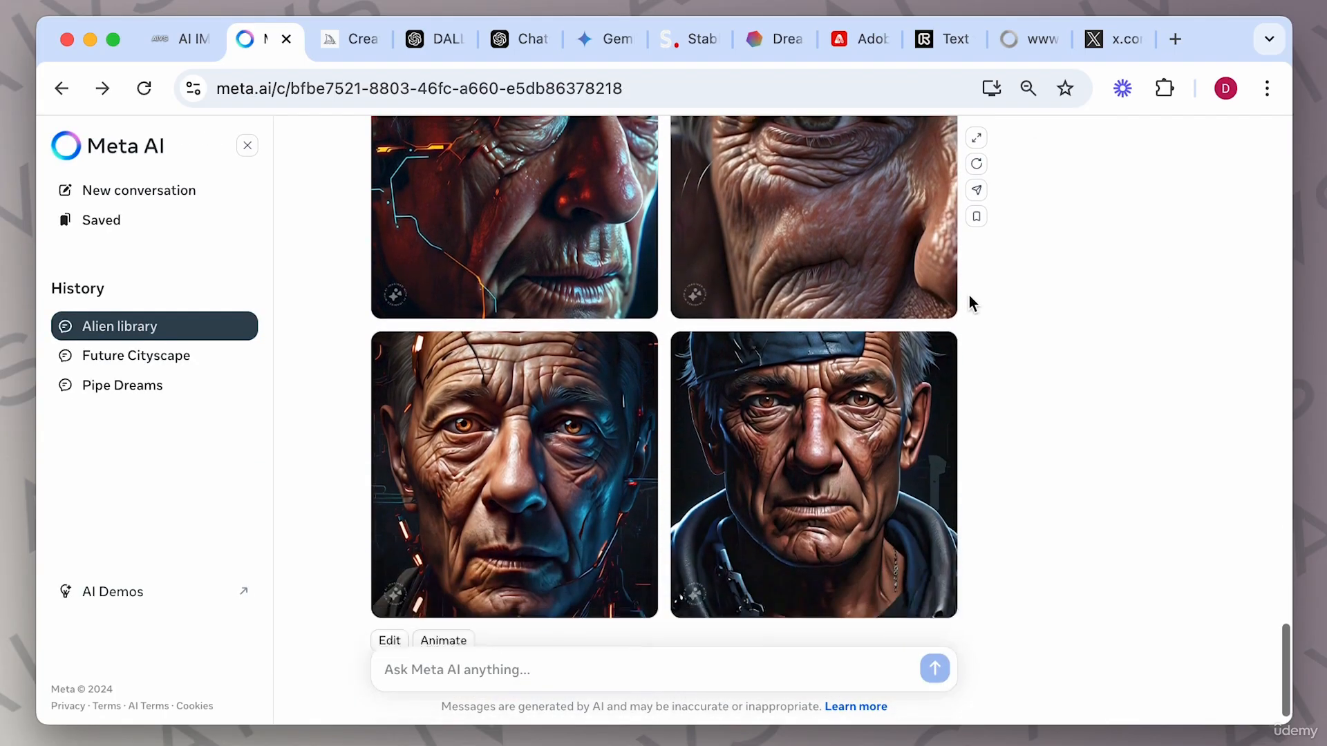
{"action": "scroll", "coordinate": [969, 296], "scroll_direction": "down", "scroll_amount": 1}
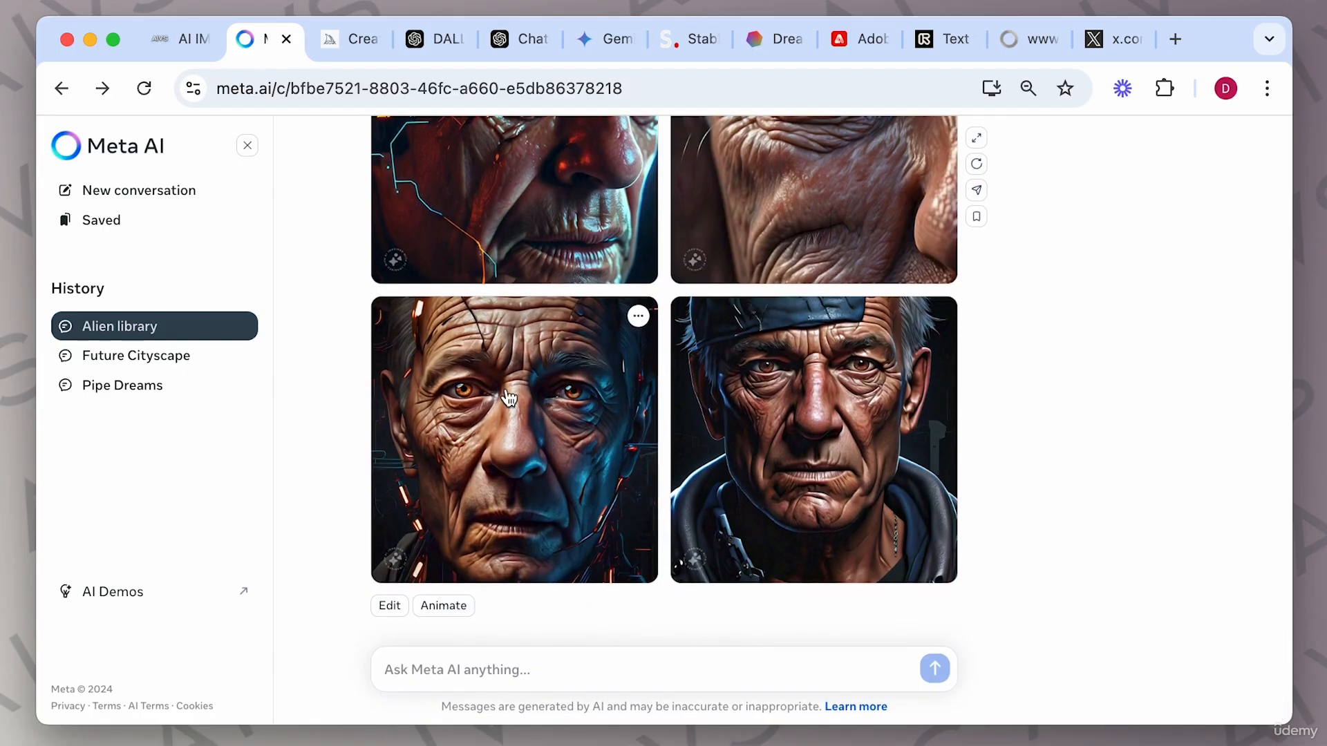
{"action": "left_click", "coordinate": [443, 606]}
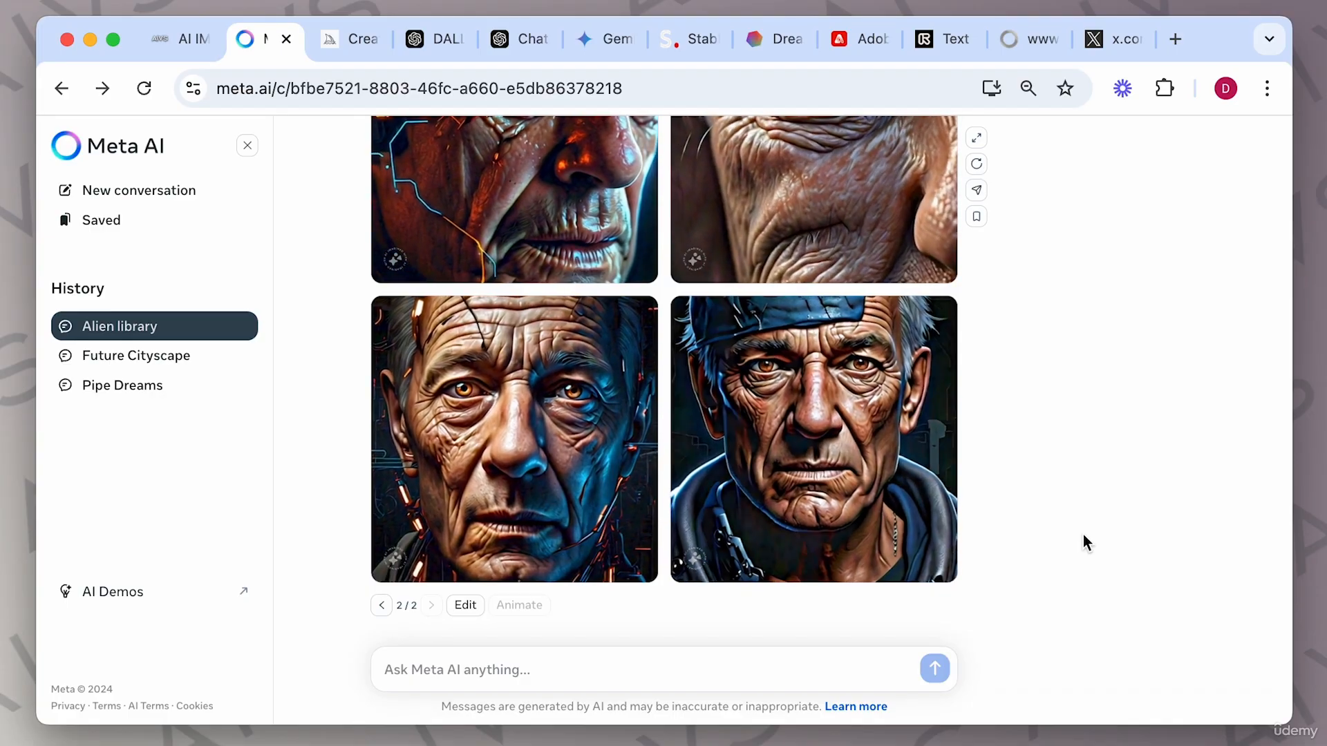
{"action": "scroll", "coordinate": [1084, 542], "scroll_direction": "up", "scroll_amount": 2}
{"action": "scroll", "coordinate": [1084, 542], "scroll_direction": "up", "scroll_amount": 2}
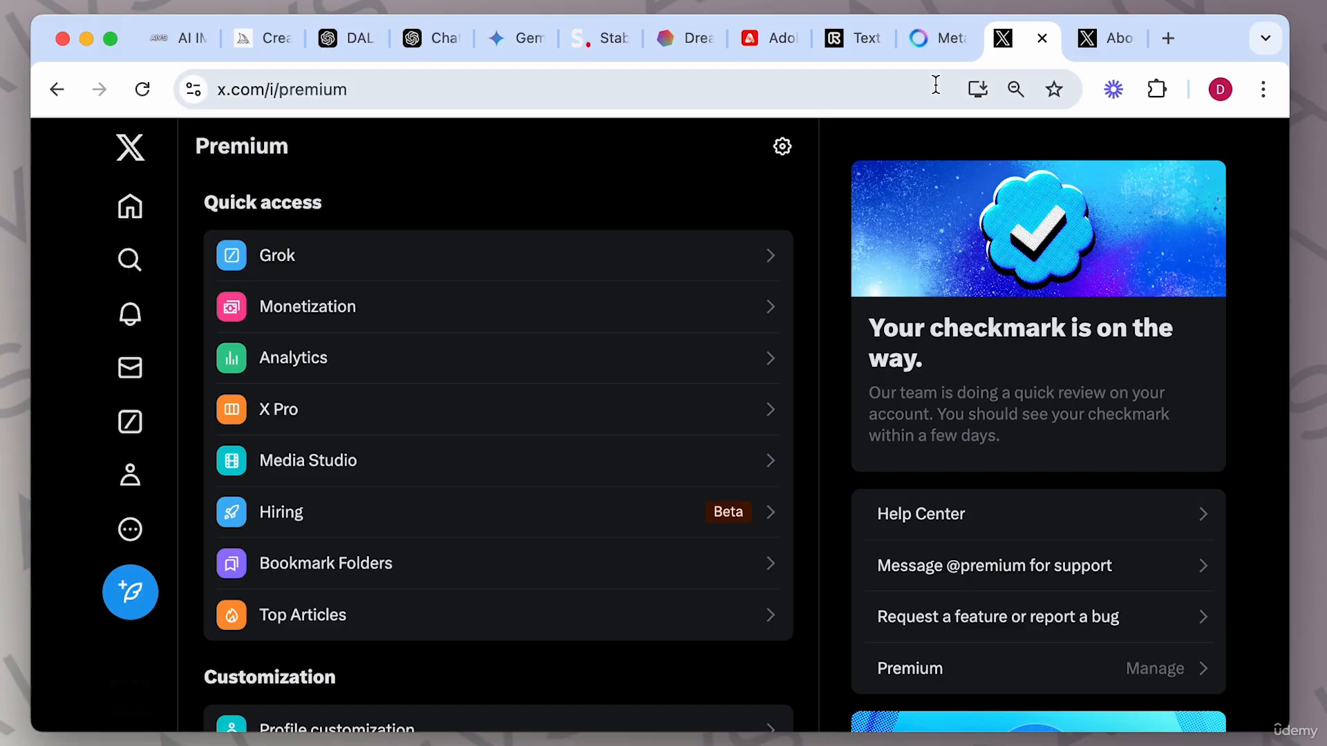
Return to the image generation guide and expand its Grok section to read the example prompts.
{"action": "left_click", "coordinate": [940, 39]}
{"action": "left_click", "coordinate": [1018, 42]}
{"action": "left_click", "coordinate": [181, 41]}
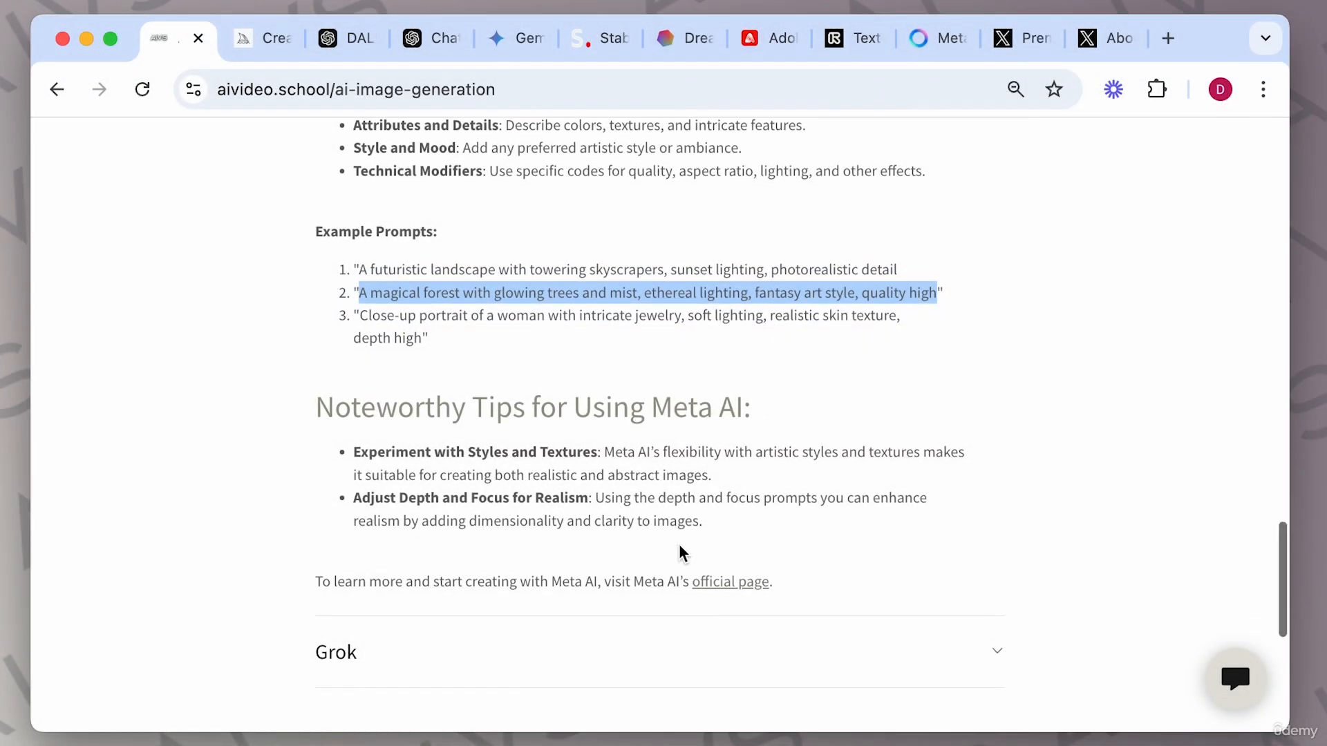
{"action": "scroll", "coordinate": [682, 594], "scroll_direction": "down", "scroll_amount": 3}
{"action": "left_click", "coordinate": [997, 434]}
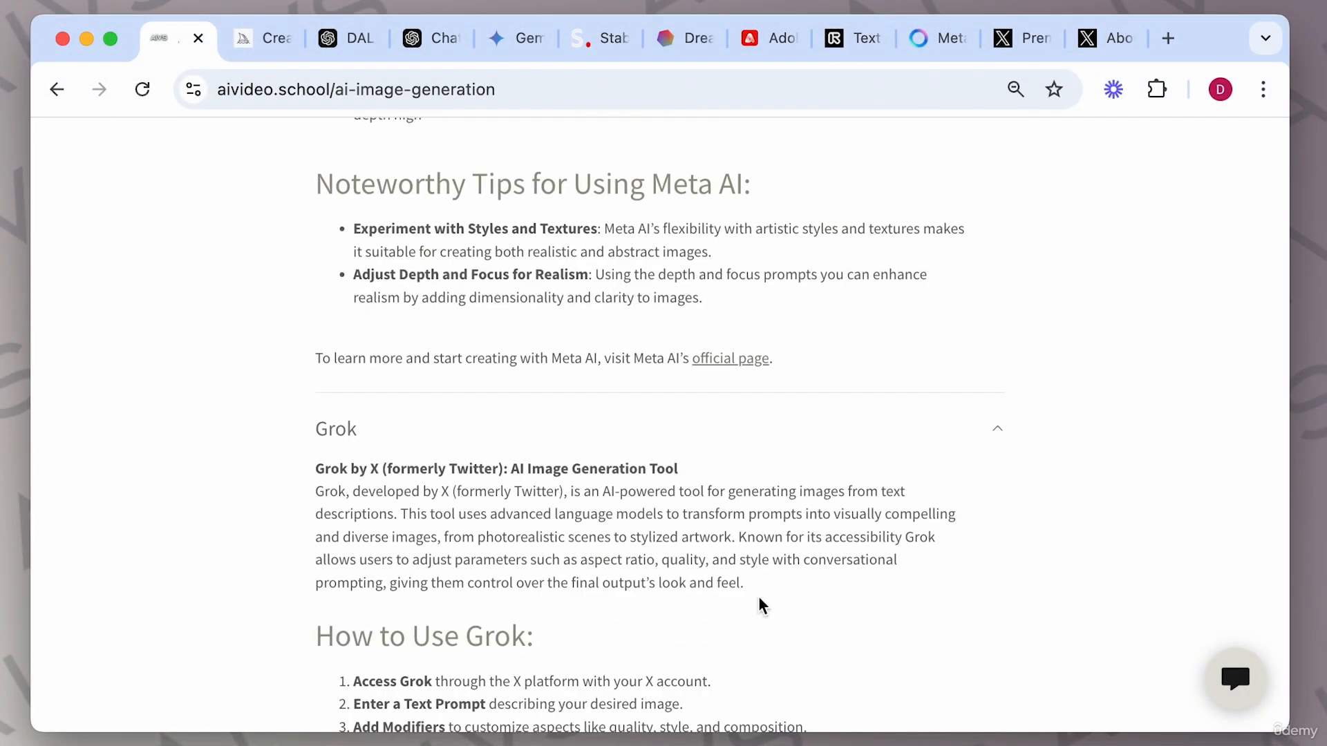
{"action": "scroll", "coordinate": [758, 604], "scroll_direction": "down", "scroll_amount": 5}
{"action": "scroll", "coordinate": [659, 523], "scroll_direction": "down", "scroll_amount": 5}
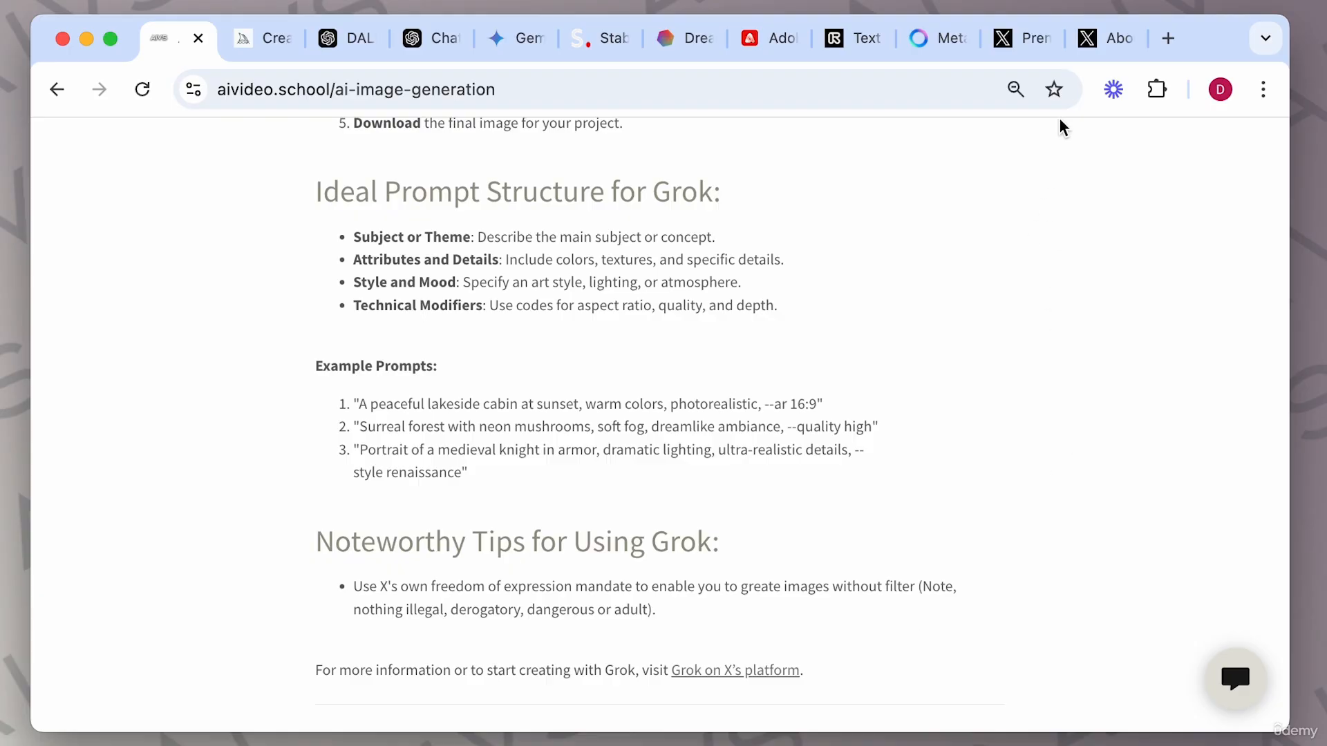
Read the X Premium help page on which subscription tiers include Grok access.
{"action": "left_click", "coordinate": [1106, 49]}
{"action": "scroll", "coordinate": [877, 533], "scroll_direction": "down", "scroll_amount": 8}
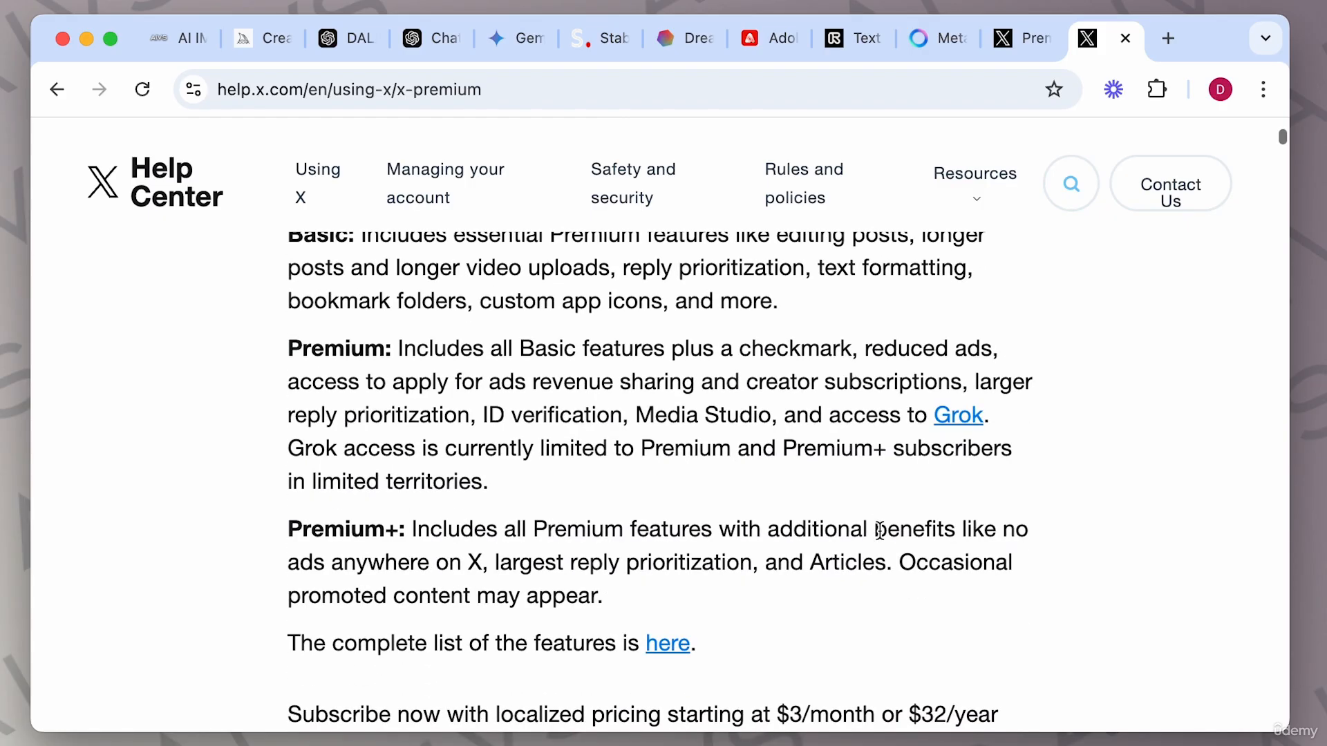
{"action": "scroll", "coordinate": [880, 531], "scroll_direction": "down", "scroll_amount": 1}
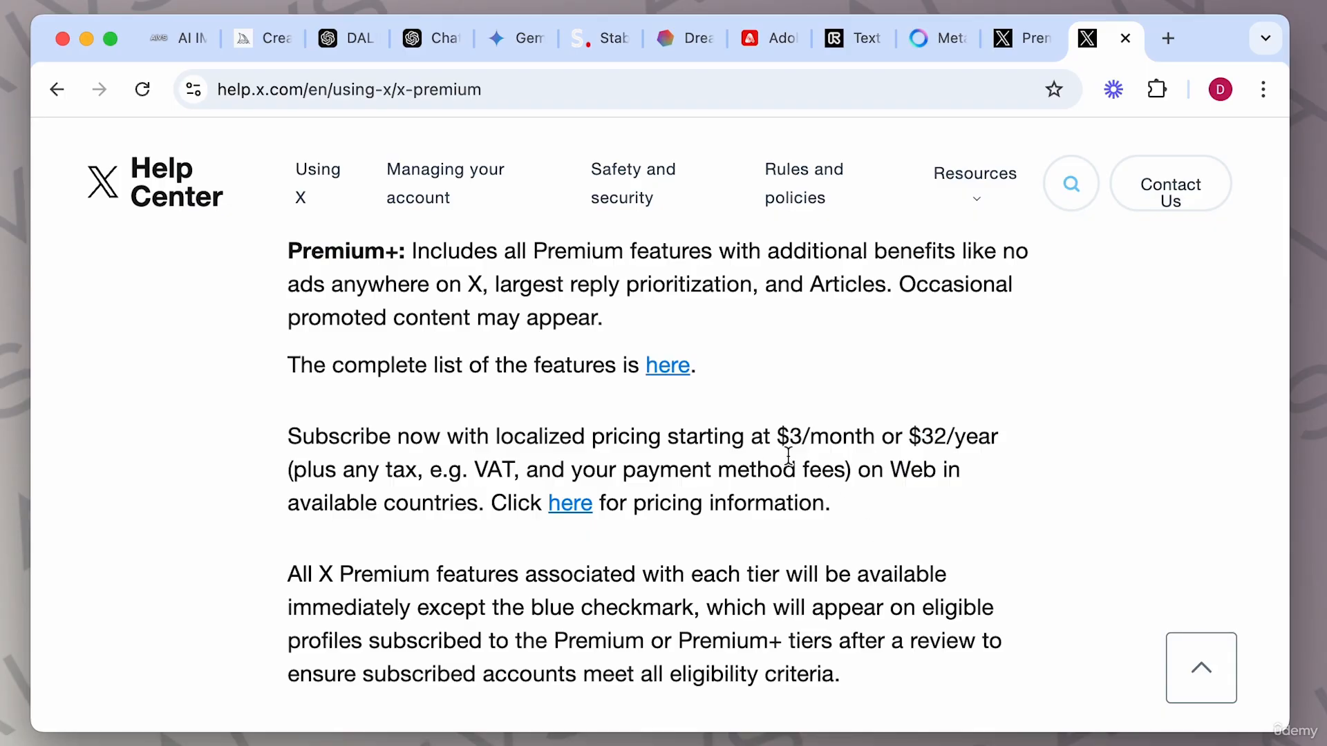
{"action": "scroll", "coordinate": [847, 537], "scroll_direction": "down", "scroll_amount": 3}
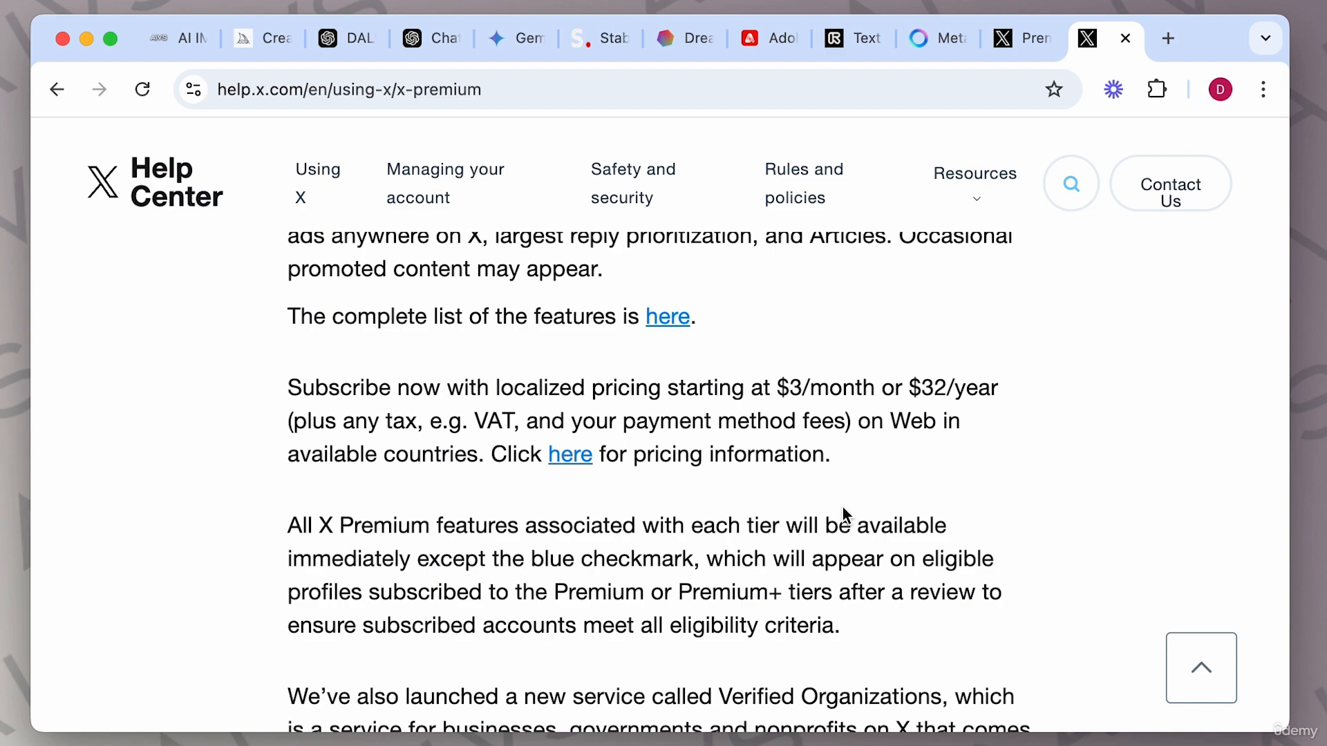
{"action": "scroll", "coordinate": [841, 511], "scroll_direction": "down", "scroll_amount": 4}
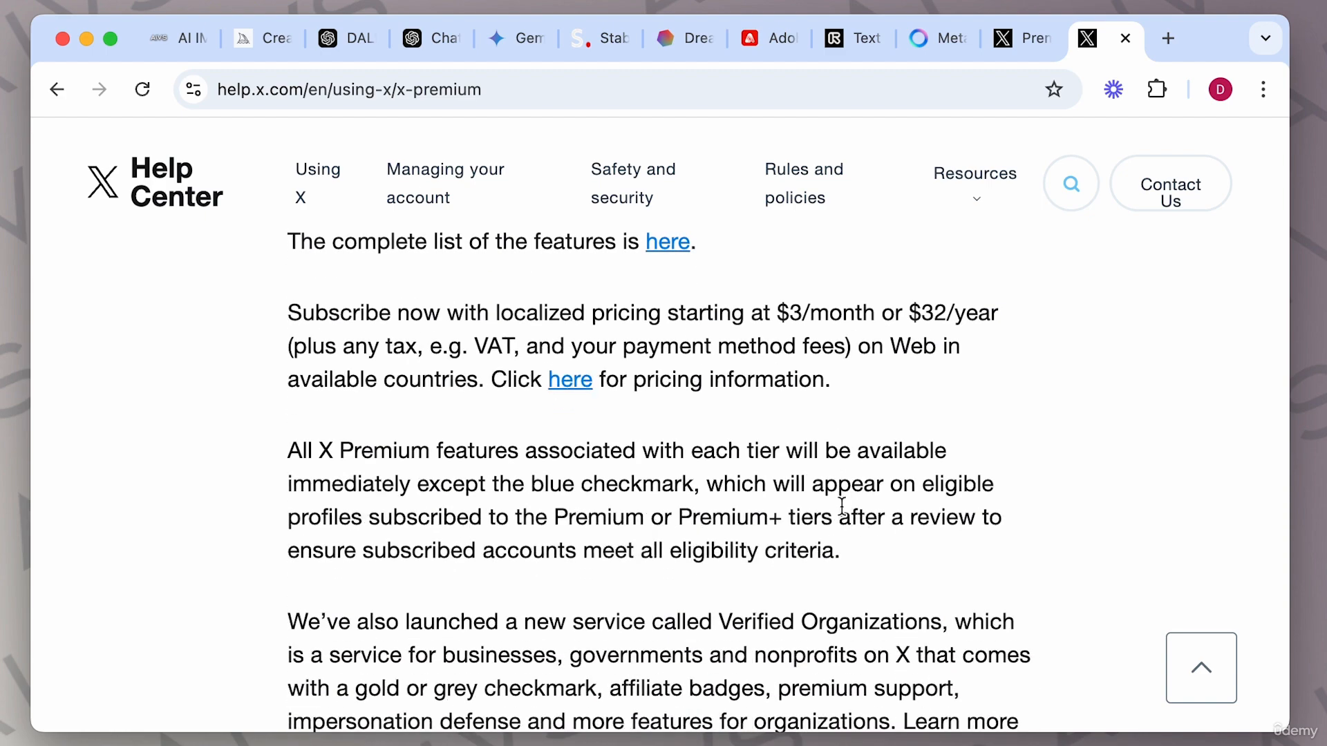
{"action": "scroll", "coordinate": [842, 506], "scroll_direction": "up", "scroll_amount": 5}
{"action": "scroll", "coordinate": [844, 515], "scroll_direction": "up", "scroll_amount": 5}
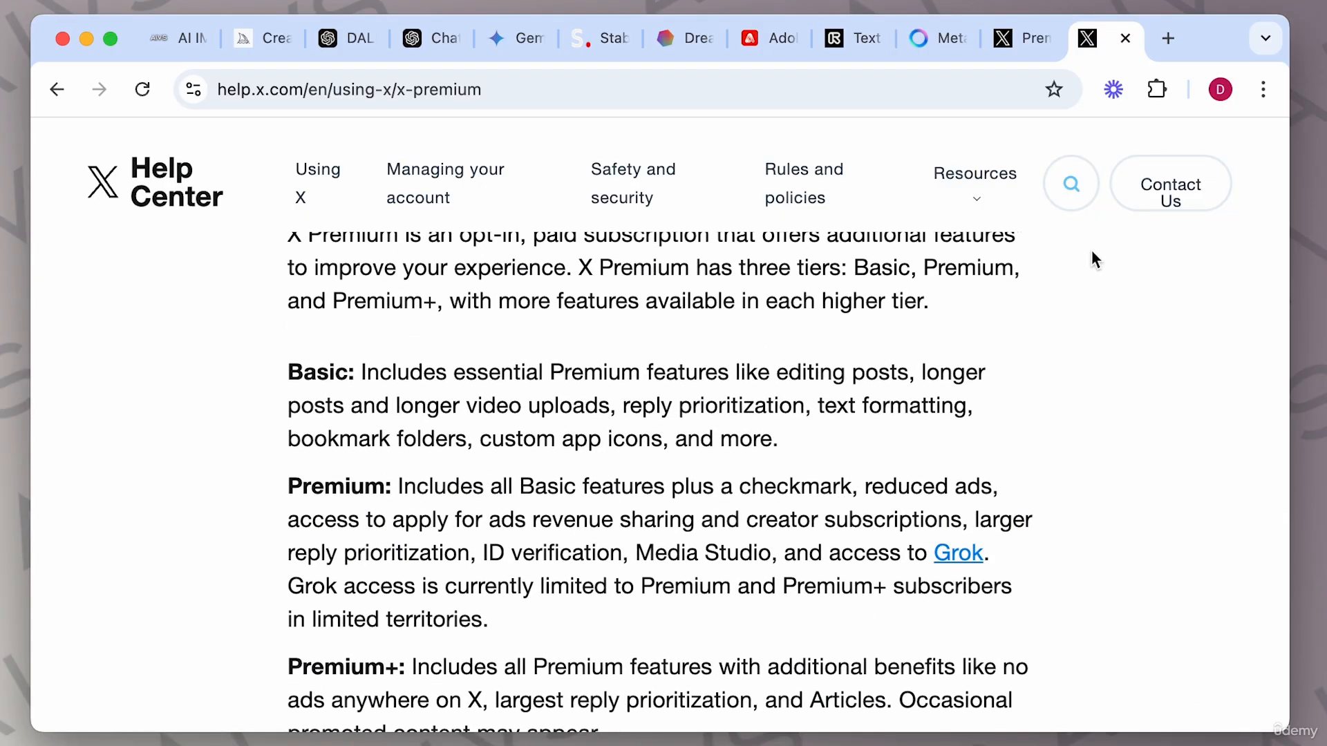
{"action": "left_click", "coordinate": [1023, 48]}
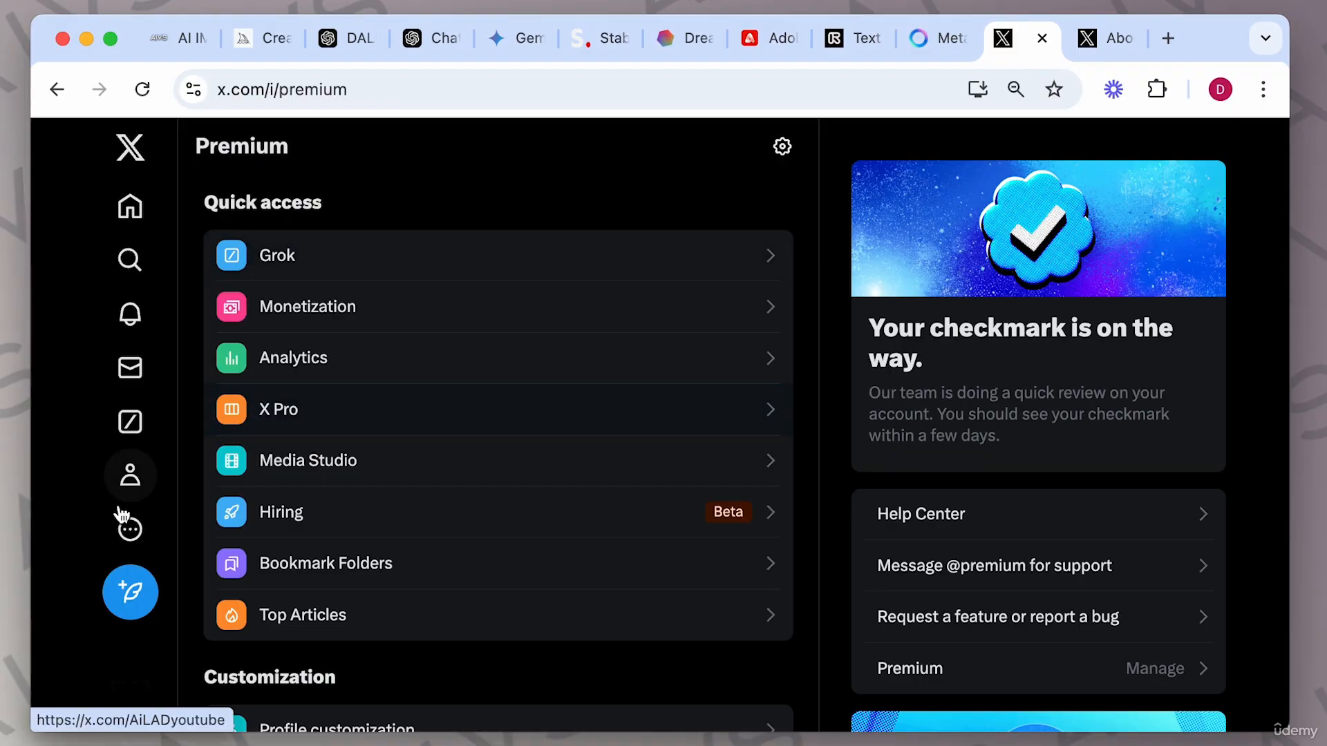
Open Grok and copy the medieval knight portrait example prompt from the guide.
{"action": "left_click", "coordinate": [141, 436]}
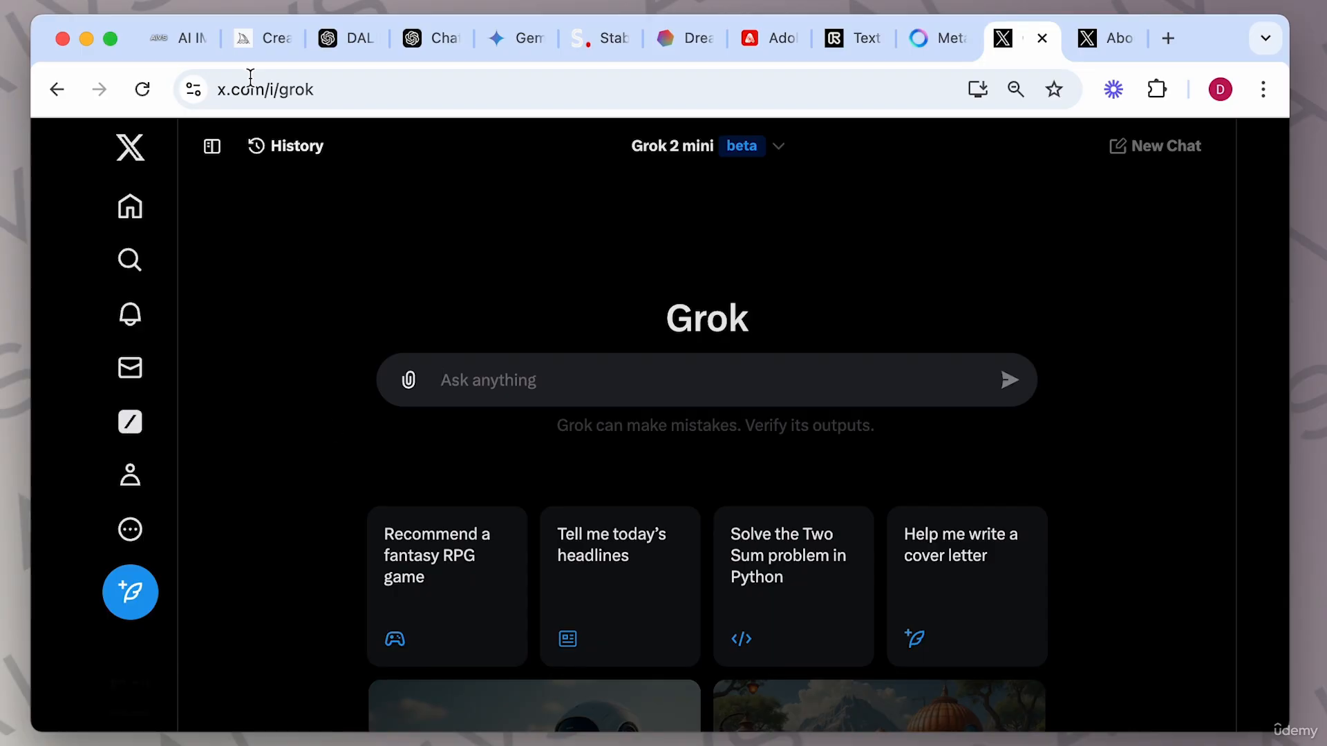
{"action": "left_click", "coordinate": [178, 40]}
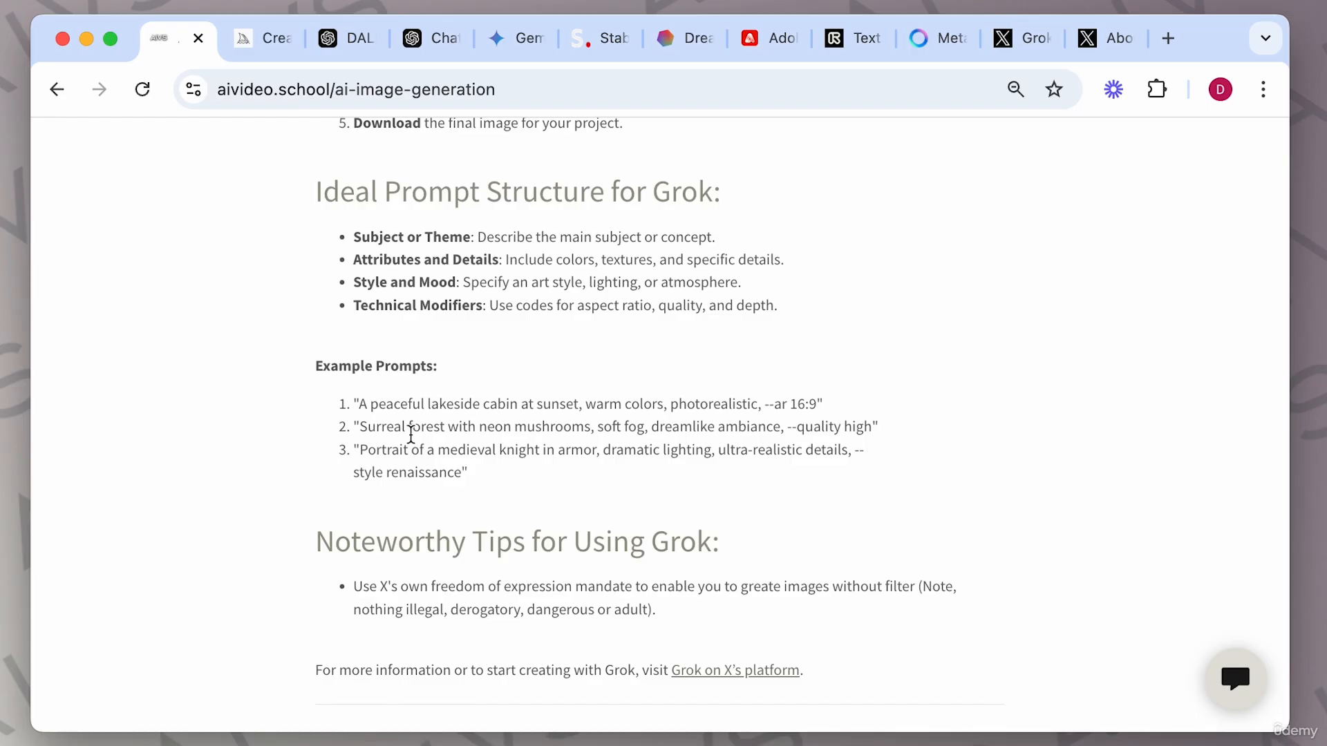
{"action": "left_click_drag", "start_coordinate": [361, 447], "coordinate": [466, 485]}
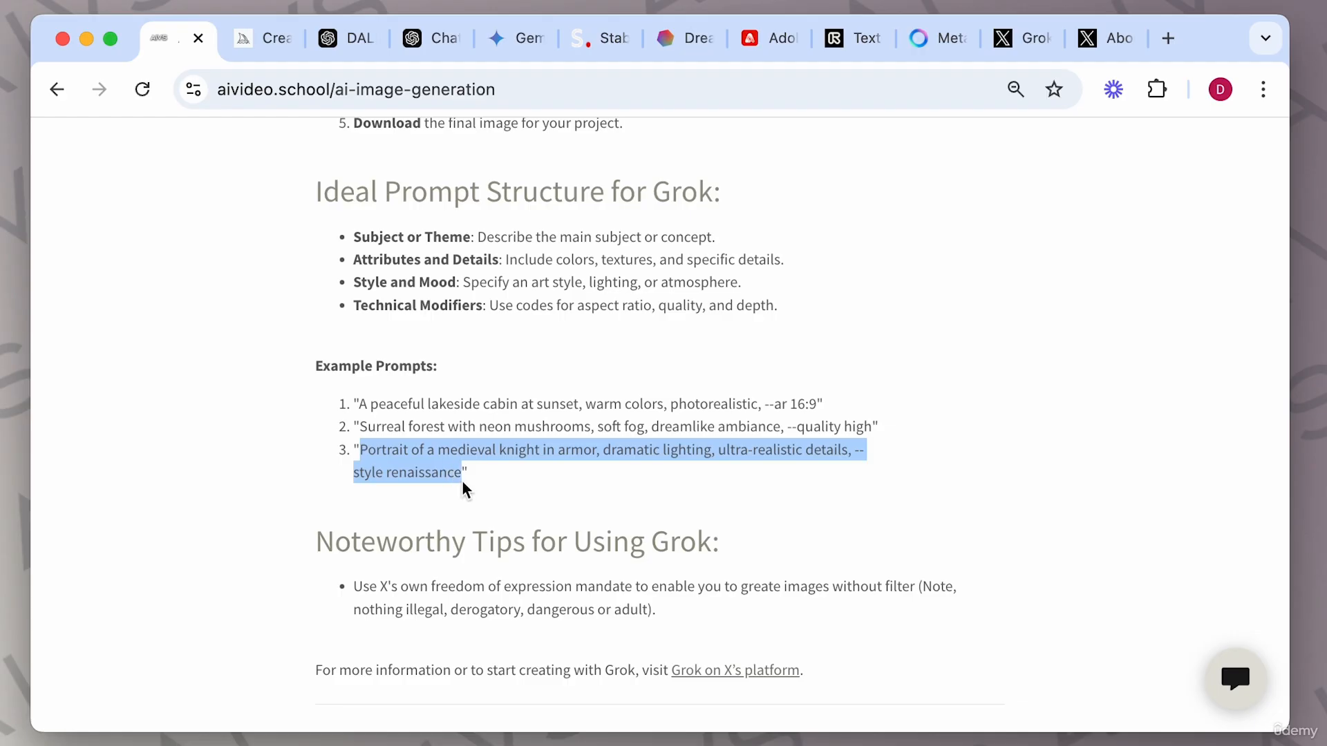
{"action": "left_click", "coordinate": [1017, 36]}
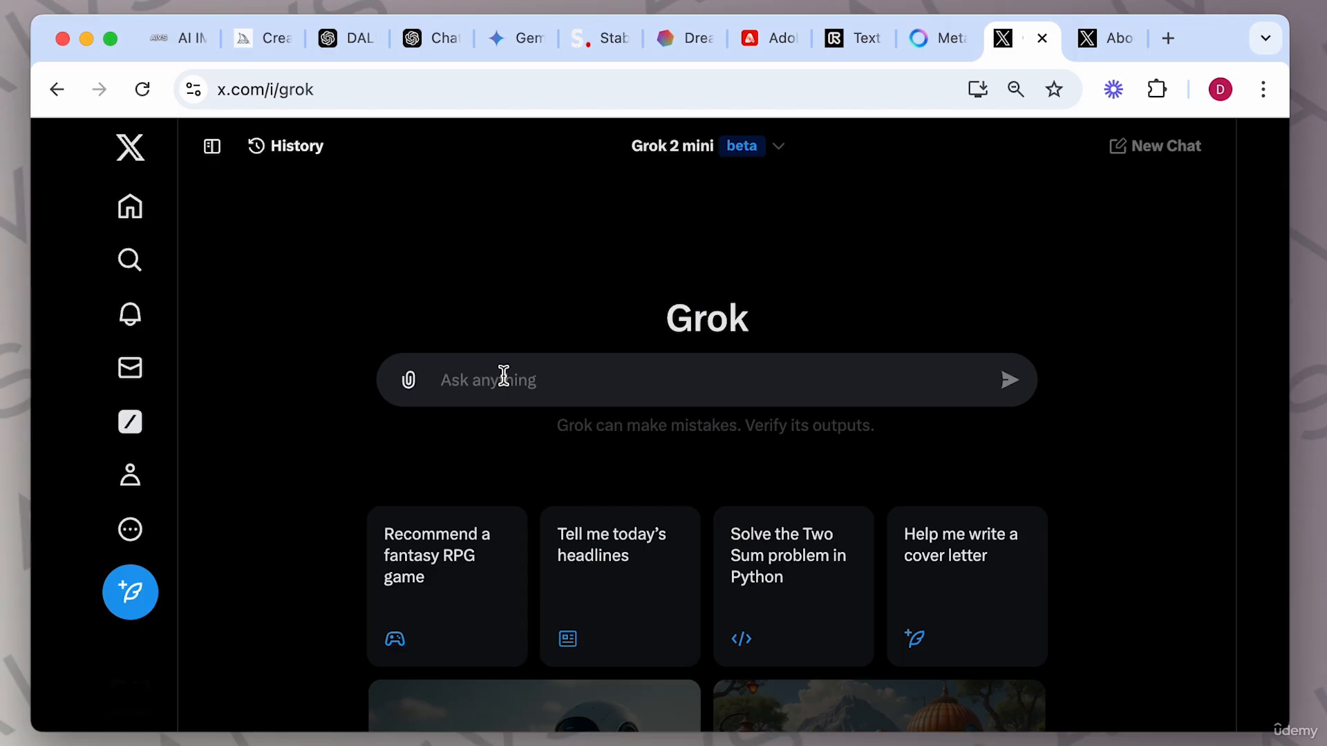
Paste the medieval knight prompt into Grok's message box and submit it.
{"action": "type", "text": "Portrait of a medieval knight in armor, dramatic lighting, ultra-realistic details, --style renaissance"}
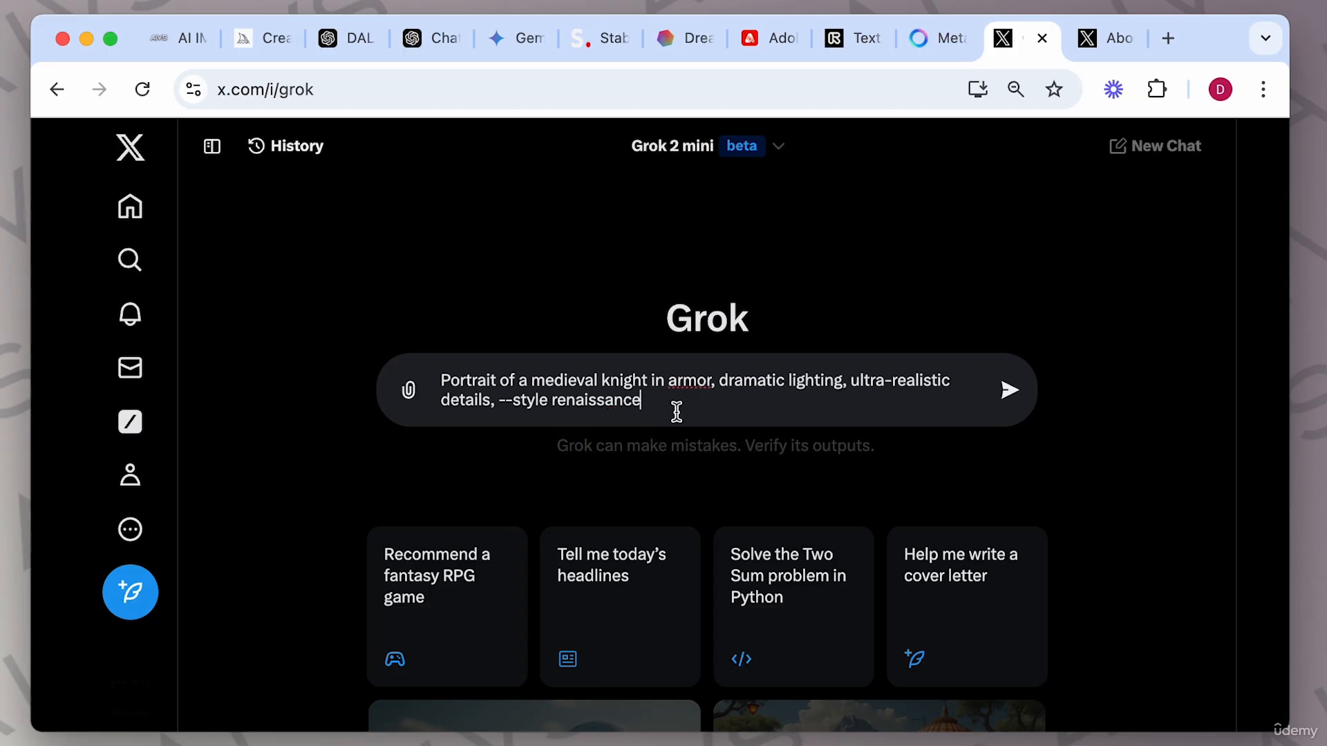
{"action": "key", "text": "Return"}
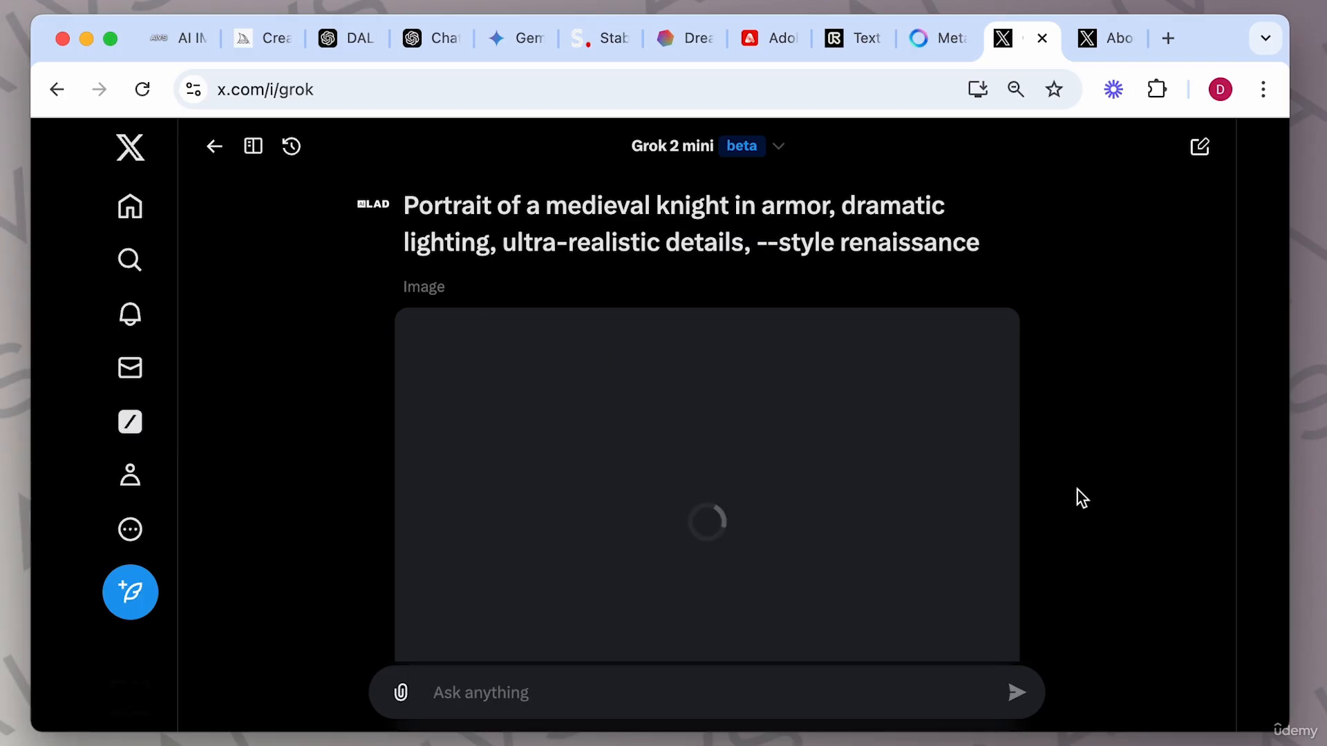
Scroll to the generated knight image, open it full size, zoom in and out, and close the viewer.
{"action": "scroll", "coordinate": [1077, 490], "scroll_direction": "down", "scroll_amount": 3}
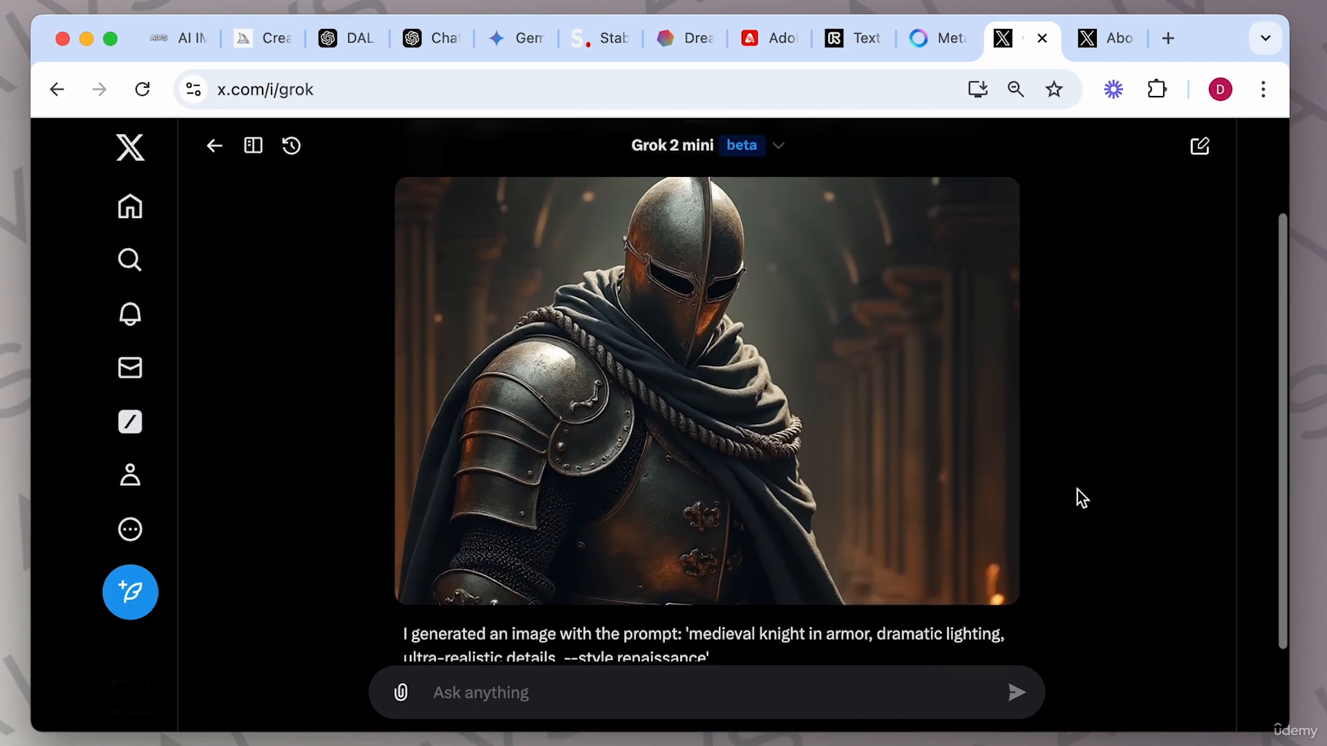
{"action": "scroll", "coordinate": [1077, 491], "scroll_direction": "up", "scroll_amount": 1}
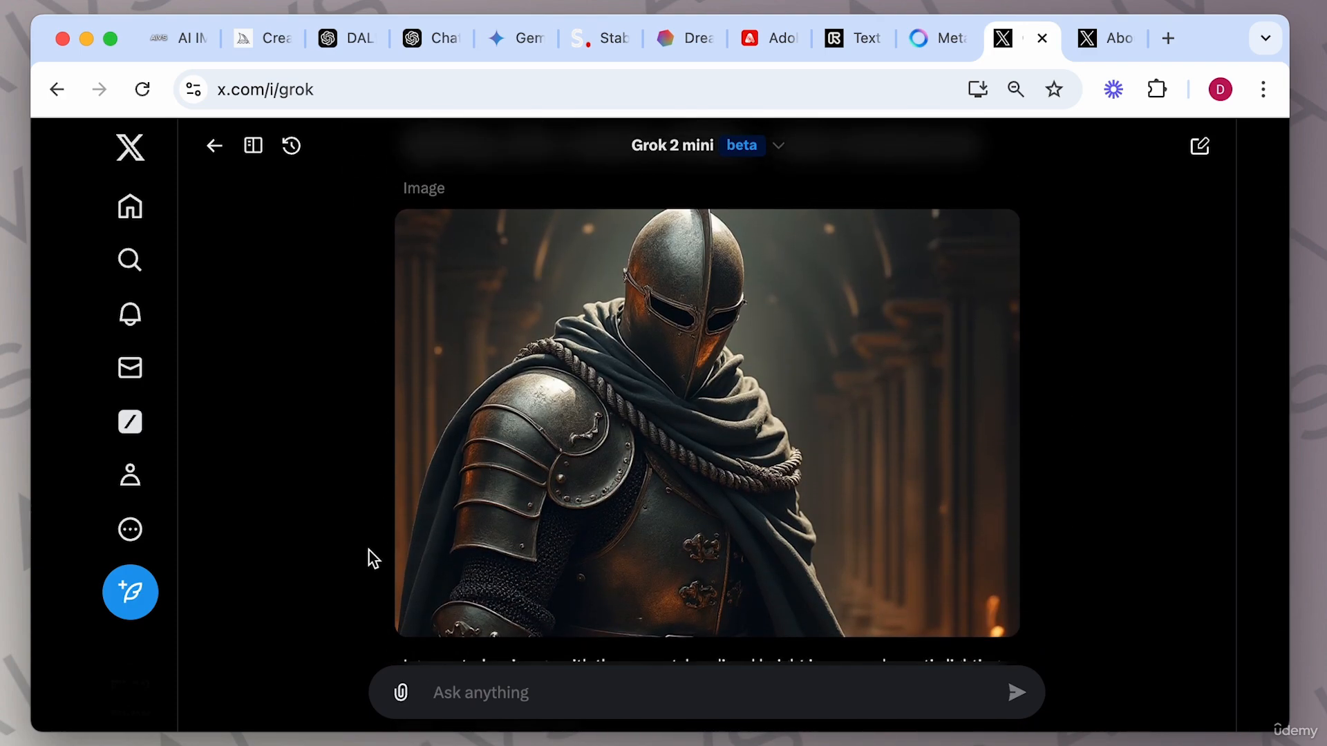
{"action": "scroll", "coordinate": [711, 512], "scroll_direction": "down", "scroll_amount": 2}
{"action": "scroll", "coordinate": [1007, 563], "scroll_direction": "up", "scroll_amount": 1}
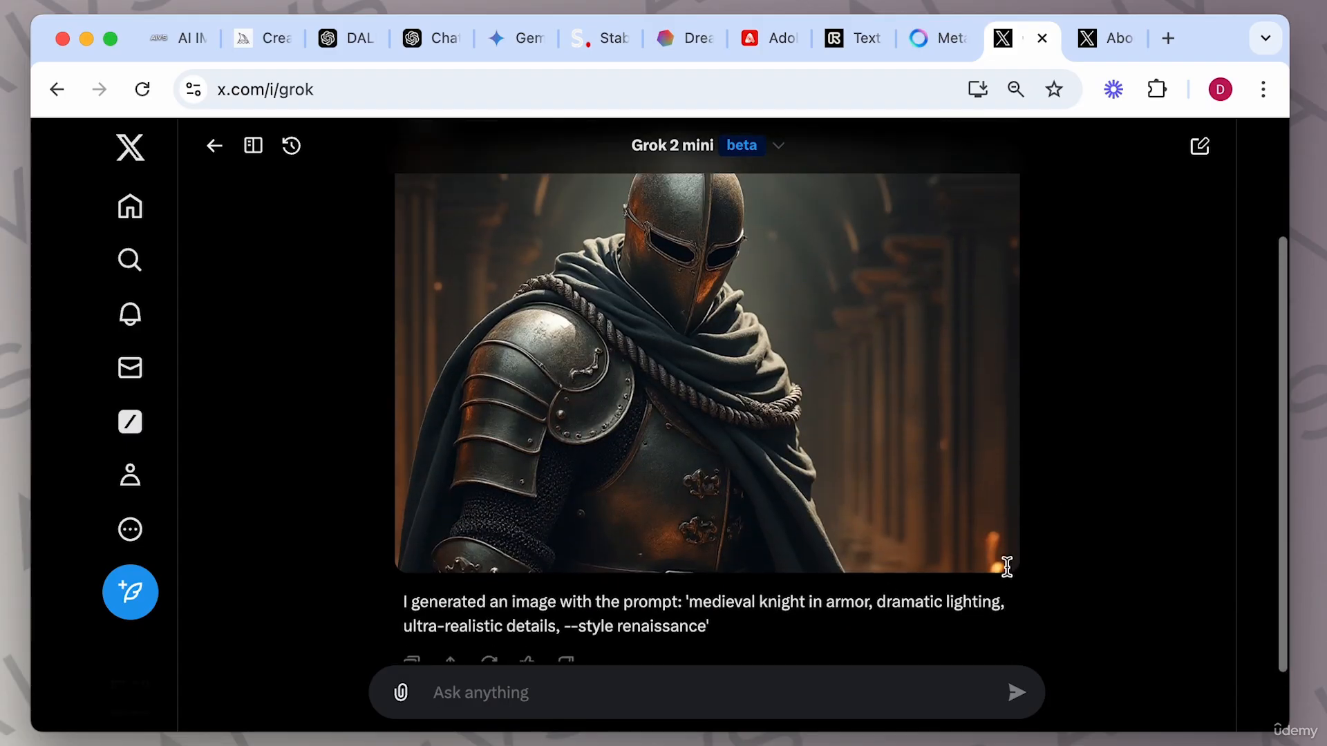
{"action": "left_click", "coordinate": [844, 445]}
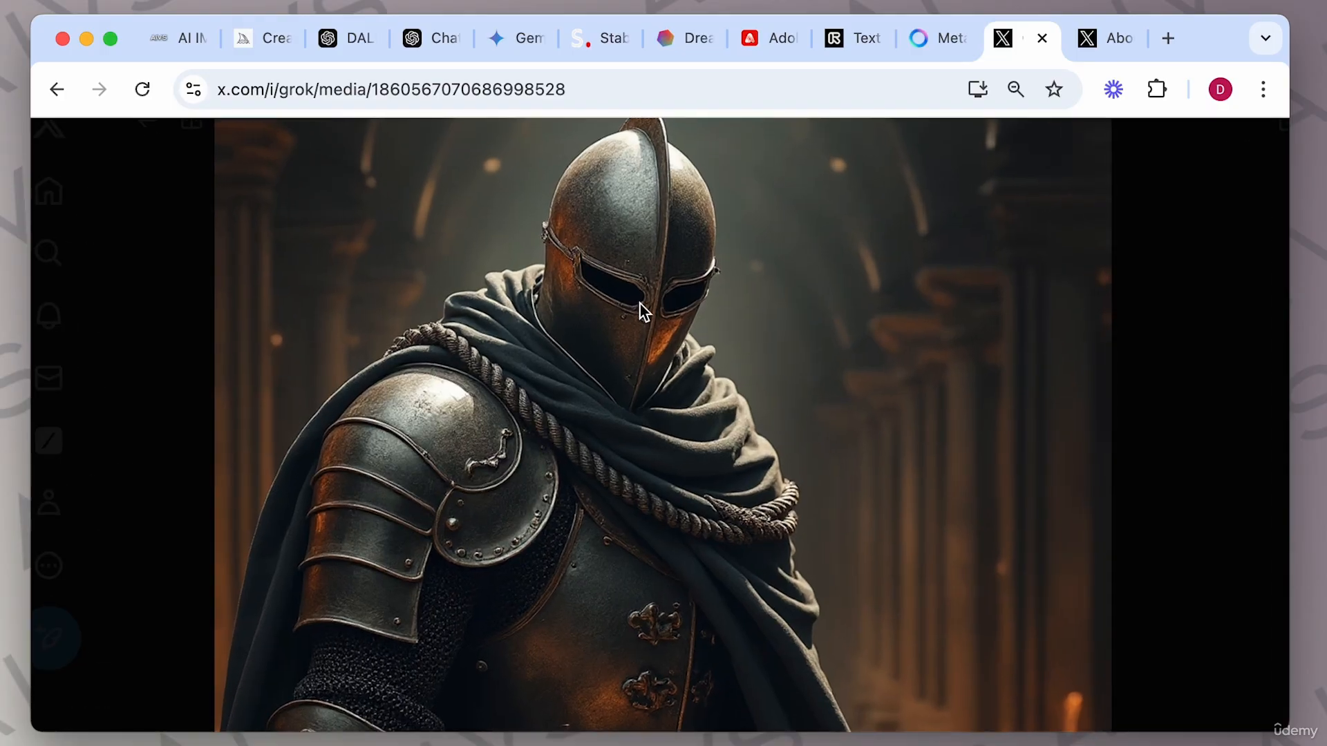
{"action": "left_click", "coordinate": [640, 304]}
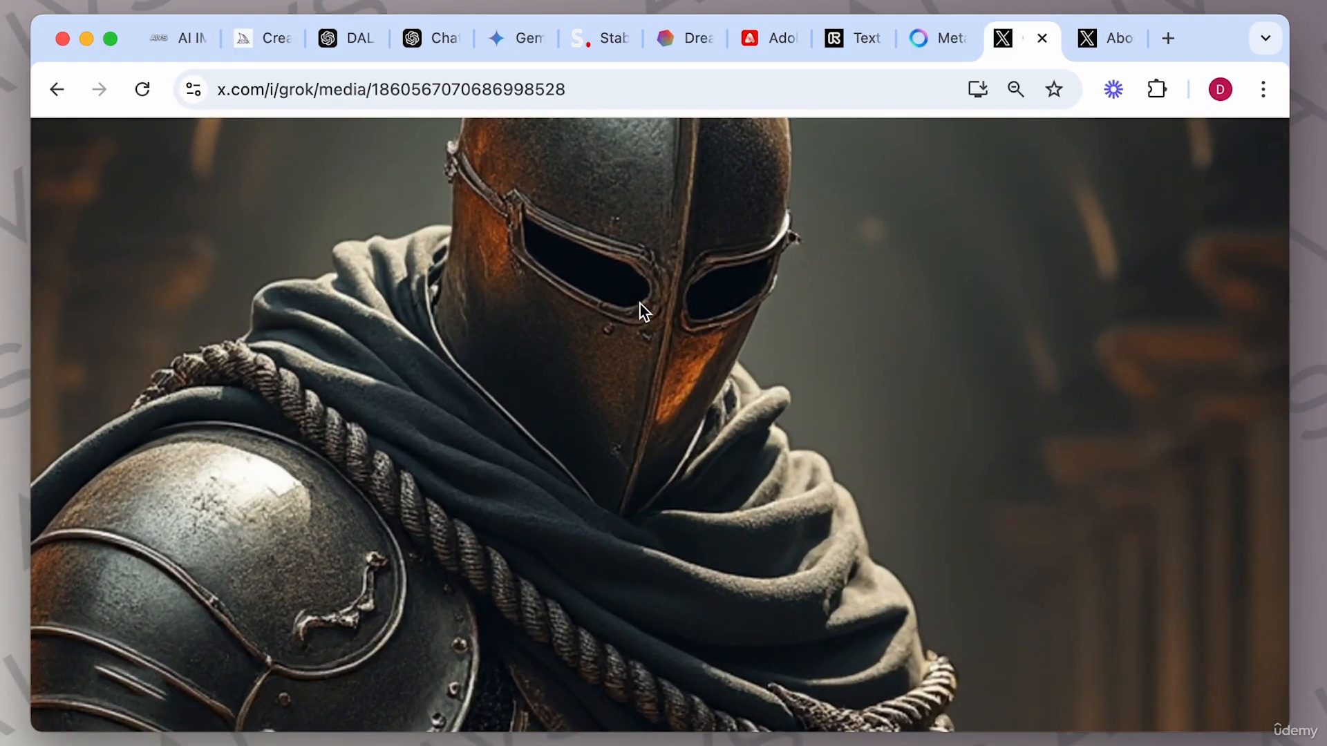
{"action": "left_click", "coordinate": [640, 304]}
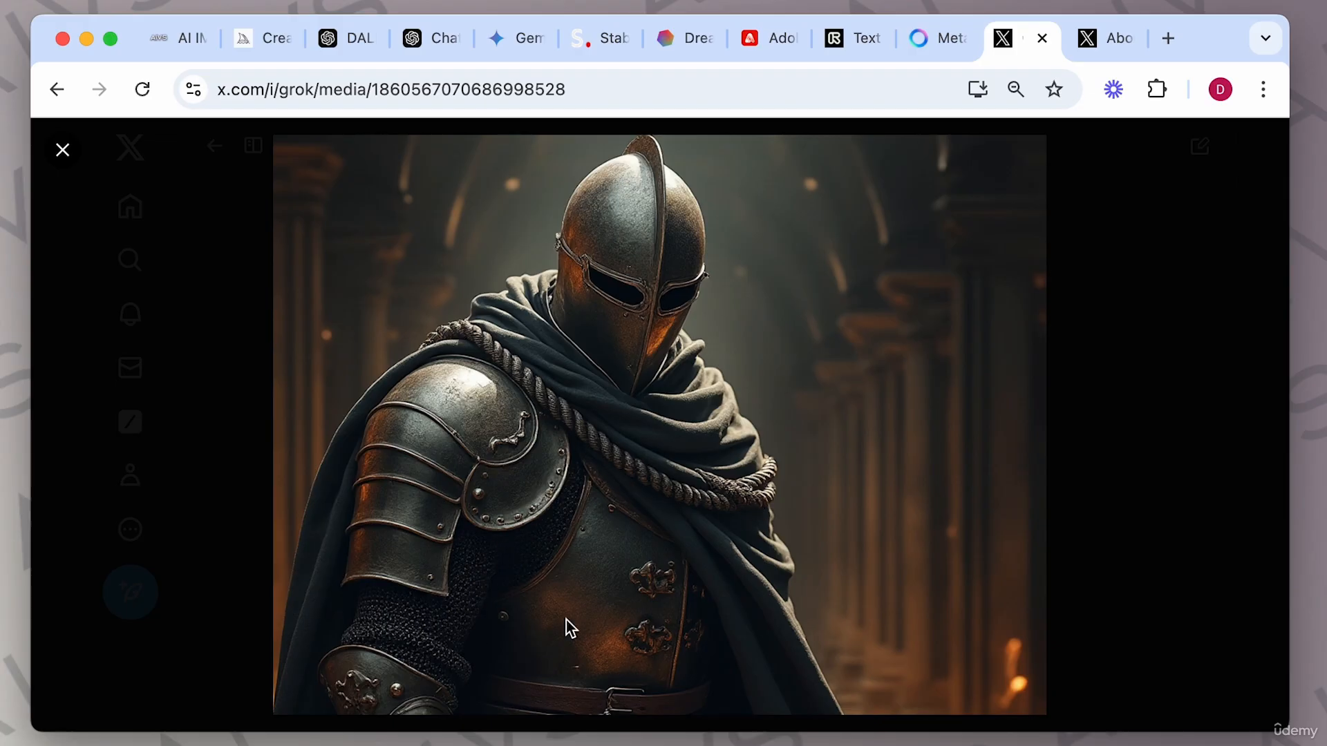
{"action": "left_click", "coordinate": [1126, 389]}
Submit a new prompt starting with 'aspect ratio 16:9' followed by the pasted knight prompt.
{"action": "left_click", "coordinate": [518, 684]}
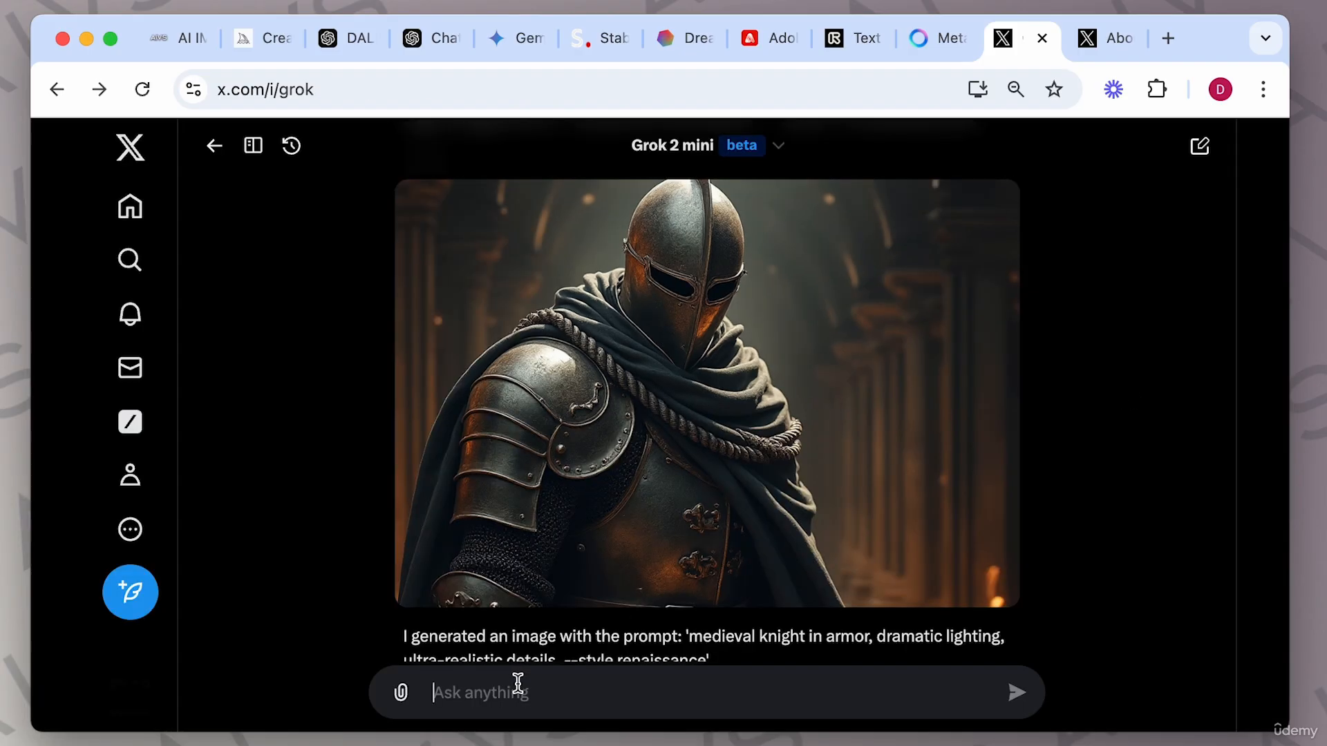
{"action": "type", "text": "aspect ratio 16:9"}
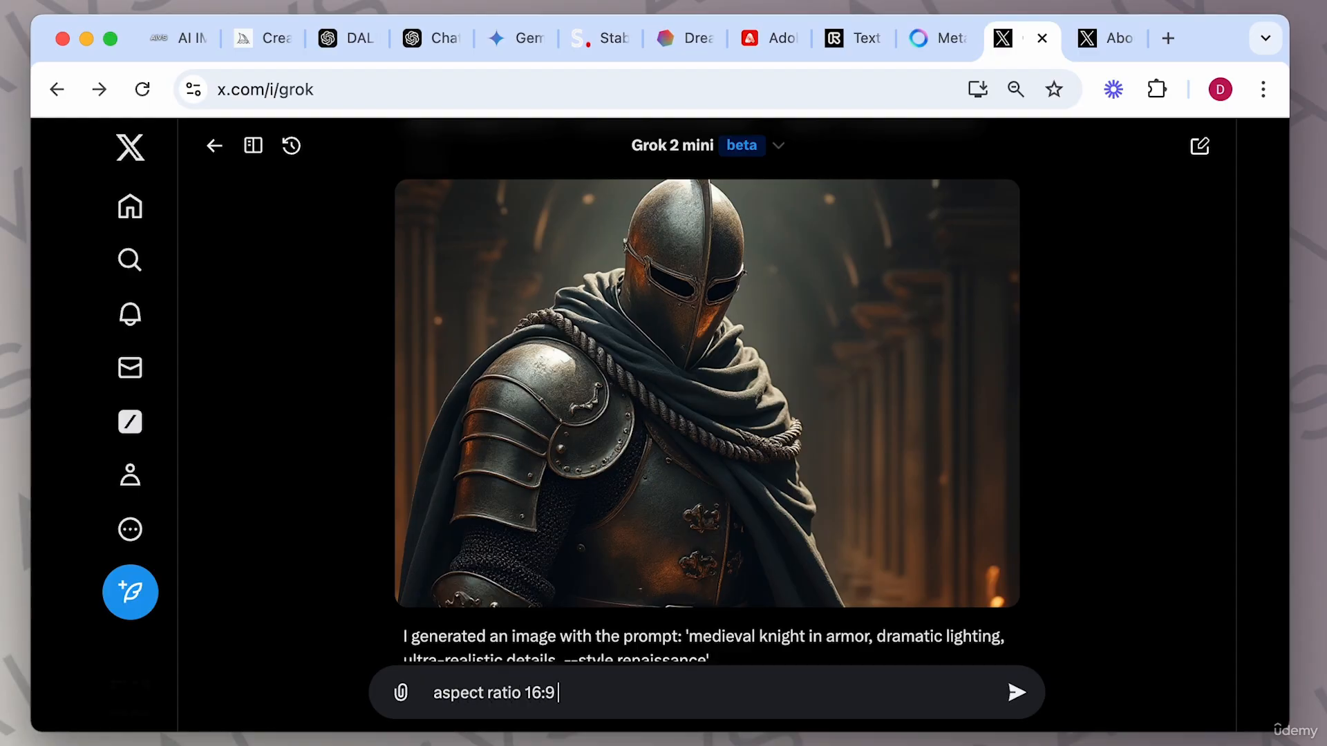
{"action": "type", "text": "Portrait of a medieval knight in armor, dramatic lighting, ultra-realistic details, --style renaissance"}
{"action": "key", "text": "Return"}
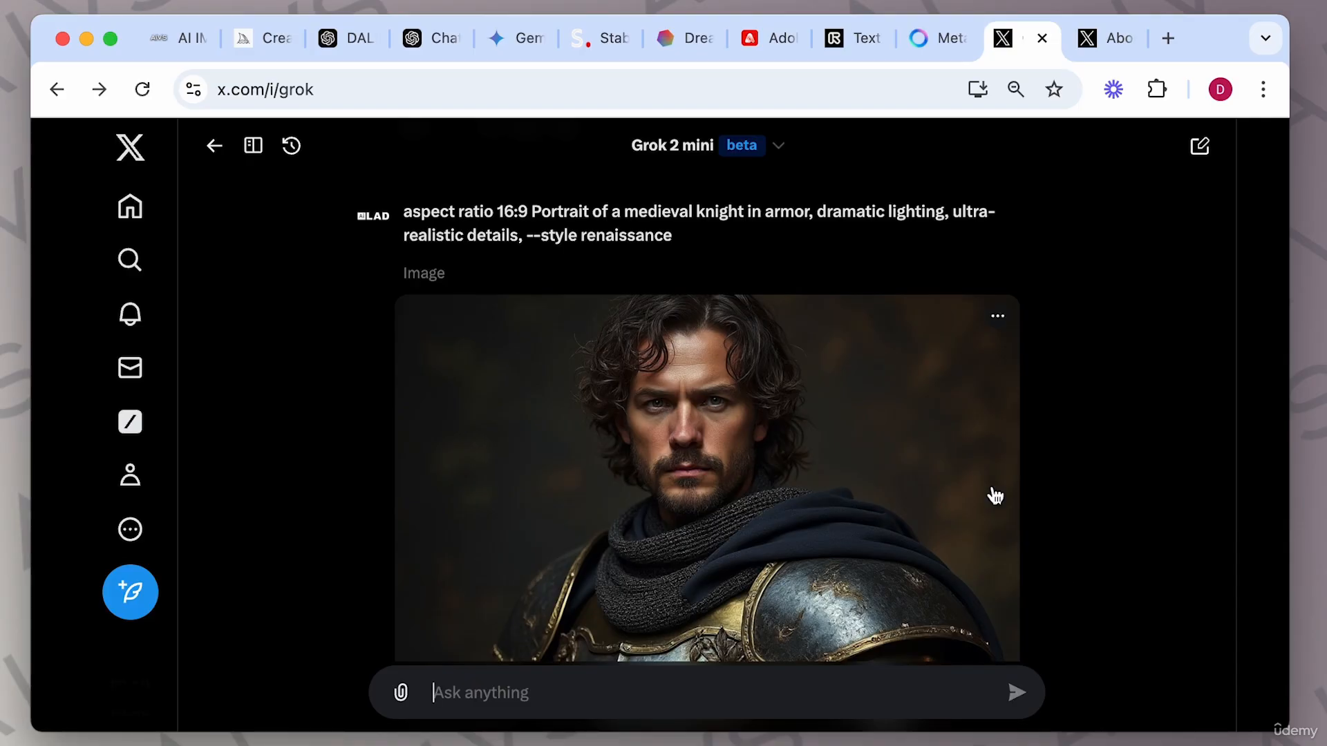
Check the image format options in Stable Assistant, then return to Grok.
{"action": "left_click", "coordinate": [592, 40]}
{"action": "left_click", "coordinate": [1201, 650]}
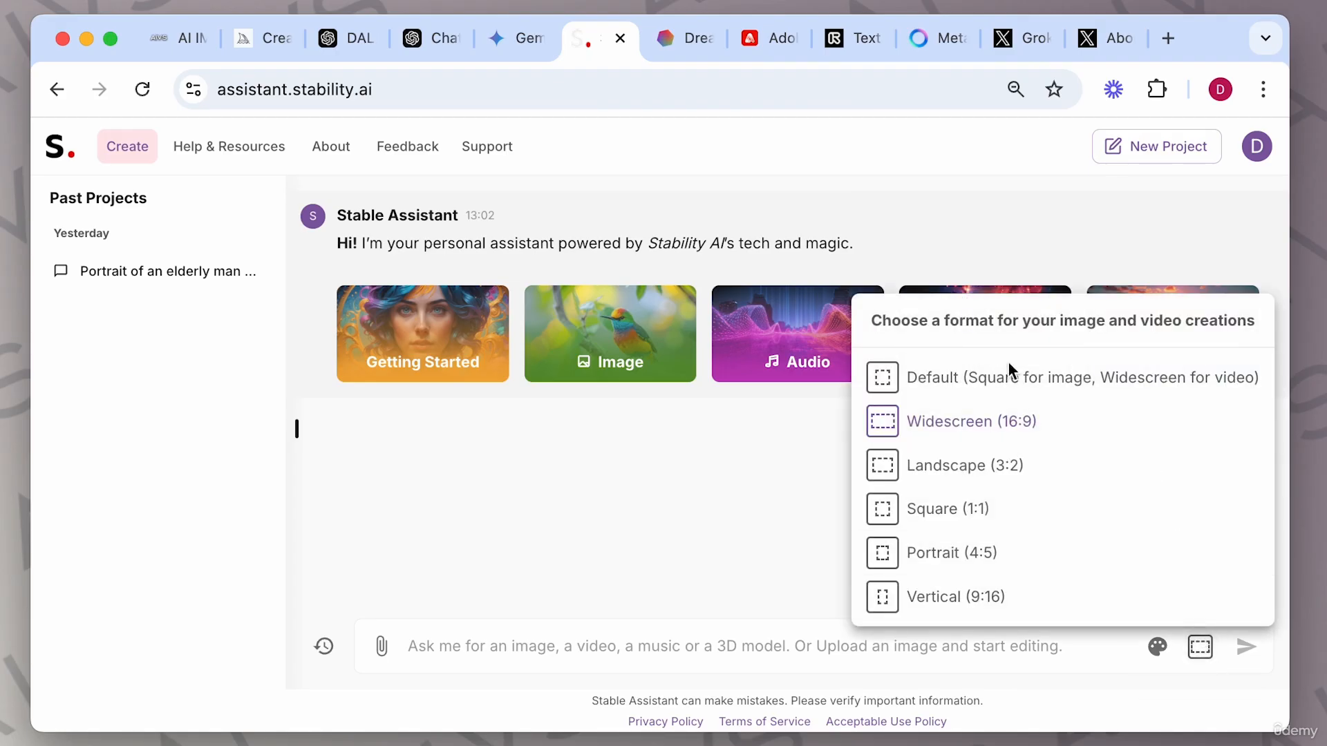
{"action": "left_click", "coordinate": [1027, 38]}
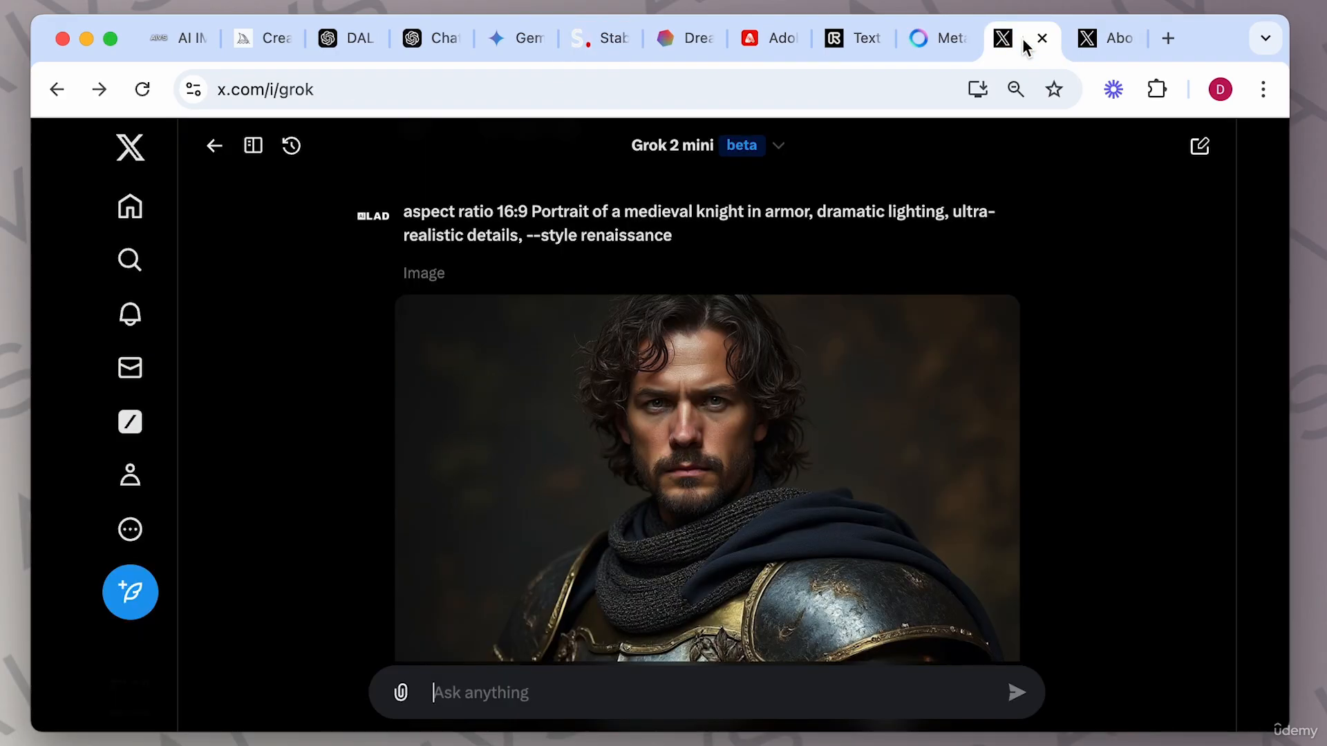
Open the new knight image full size, close it, and scroll back to its prompt.
{"action": "scroll", "coordinate": [1091, 438], "scroll_direction": "down", "scroll_amount": 2}
{"action": "scroll", "coordinate": [1090, 438], "scroll_direction": "down", "scroll_amount": 2}
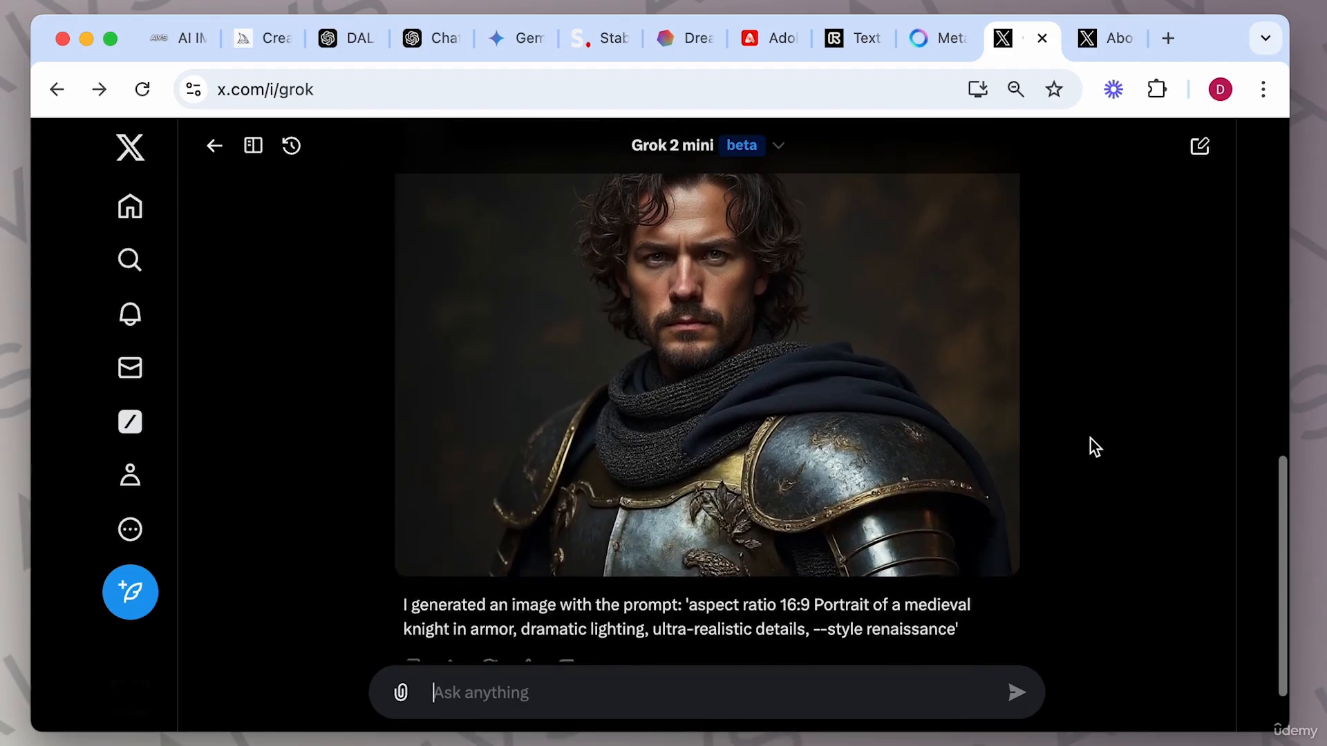
{"action": "scroll", "coordinate": [849, 379], "scroll_direction": "up", "scroll_amount": 1}
{"action": "left_click", "coordinate": [847, 372]}
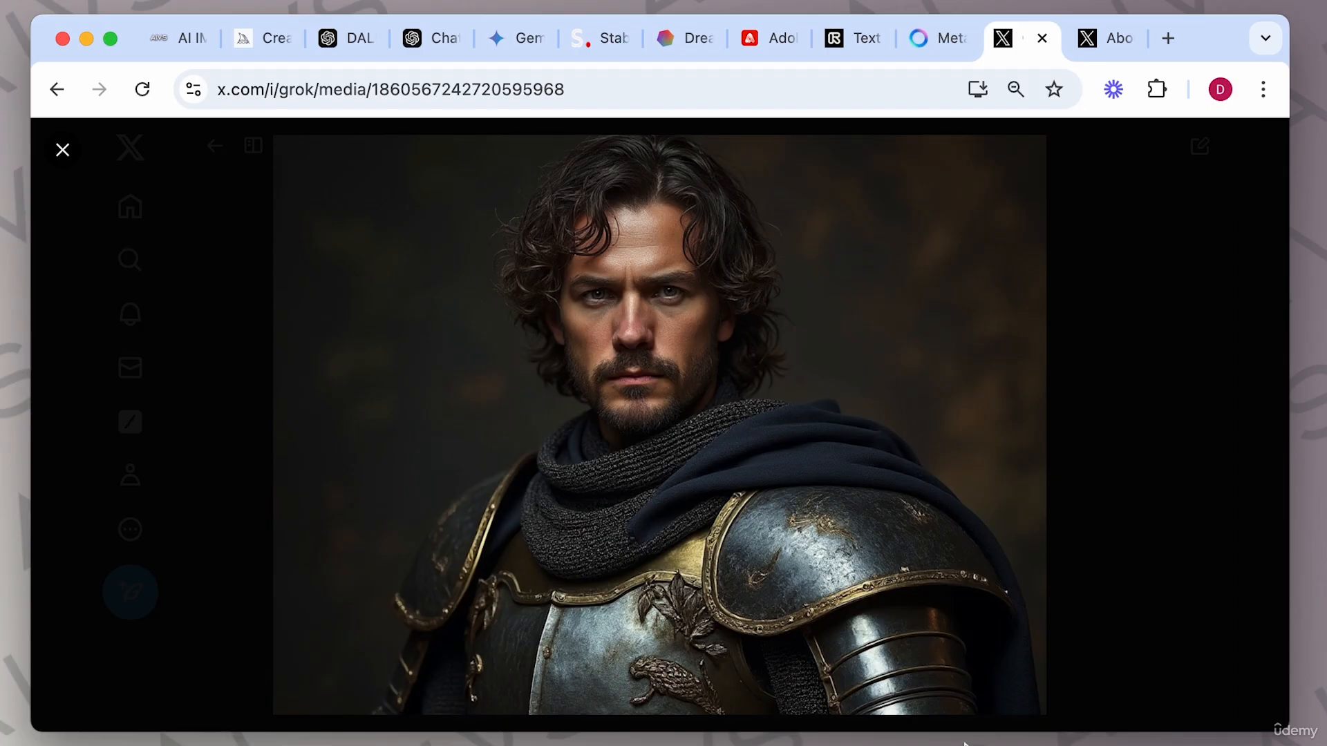
{"action": "left_click", "coordinate": [1139, 575]}
{"action": "scroll", "coordinate": [965, 460], "scroll_direction": "up", "scroll_amount": 2}
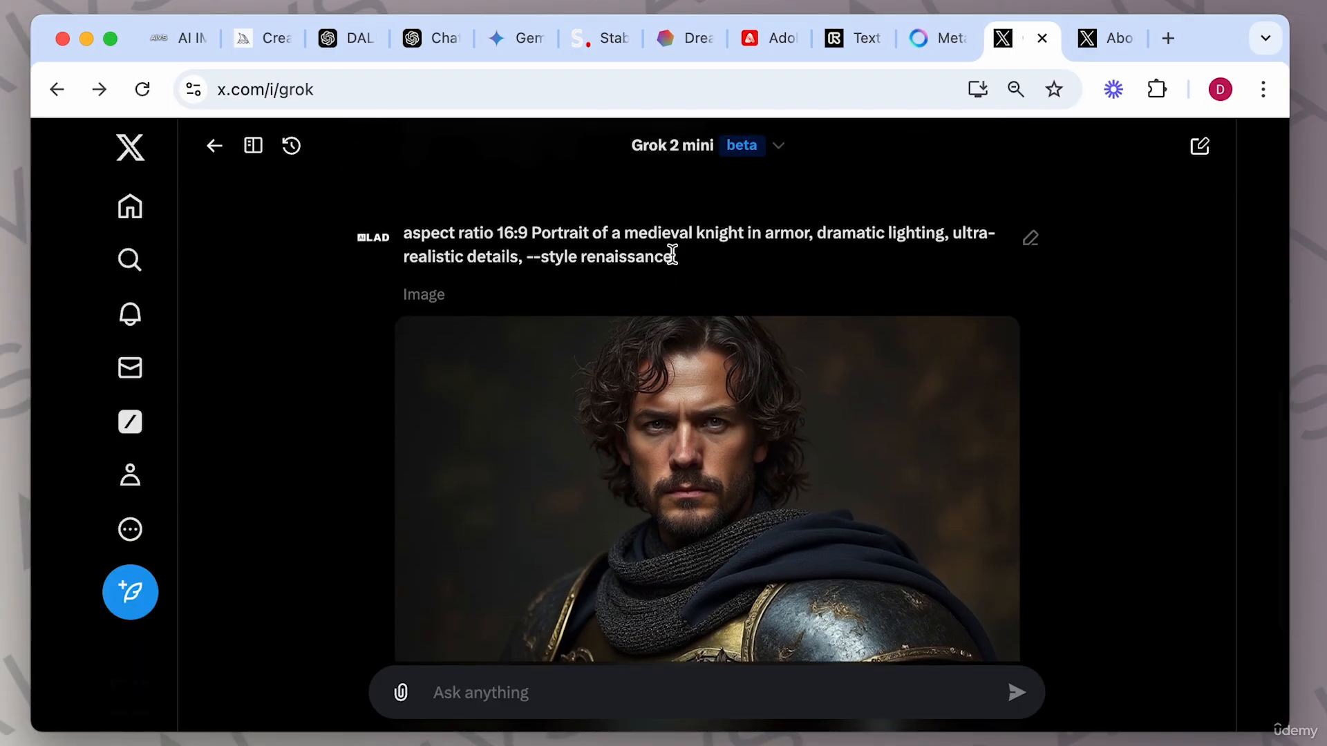
Copy the last prompt into the message box, insert 'landscape.' after 16:9, replace 'Portrait' with 'image', and submit it.
{"action": "left_click_drag", "start_coordinate": [672, 257], "coordinate": [416, 219]}
{"action": "key", "text": "super+c"}
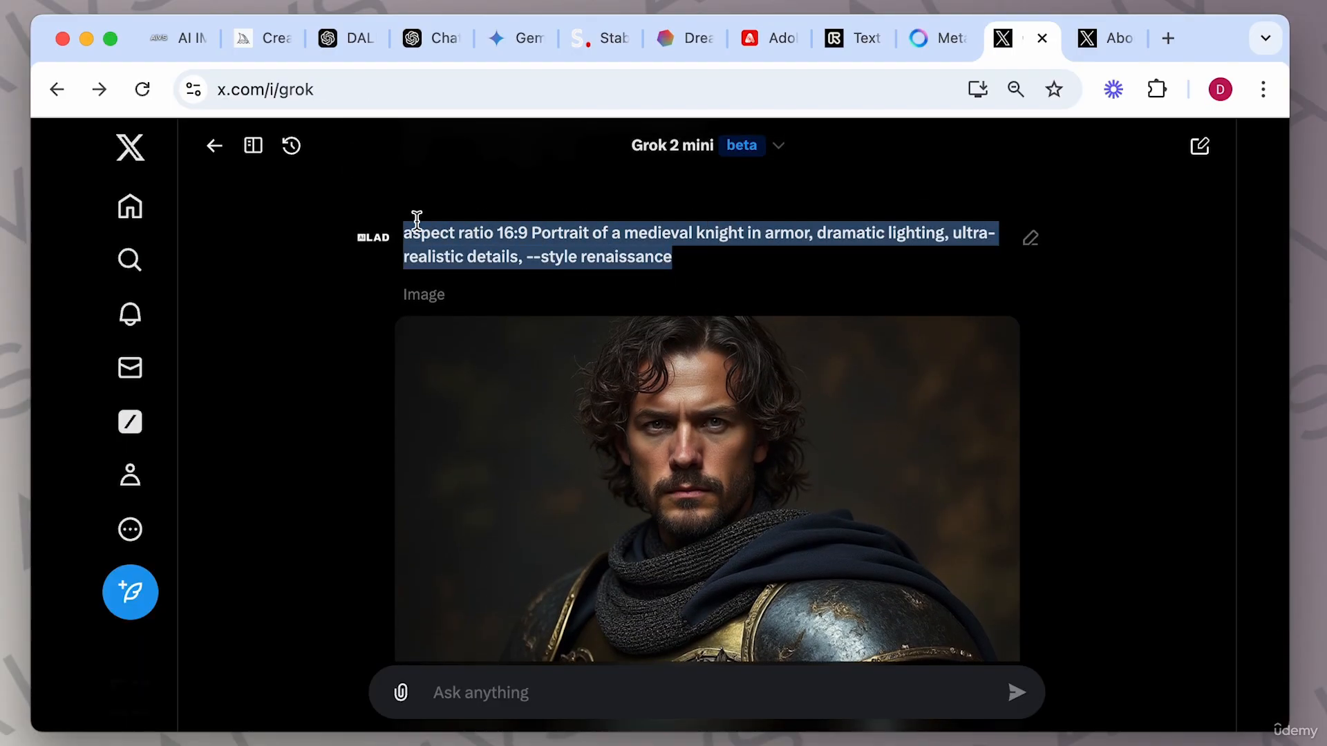
{"action": "left_click", "coordinate": [504, 690]}
{"action": "key", "text": "super+v"}
{"action": "left_click", "coordinate": [560, 674]}
{"action": "type", "text": "landscape."}
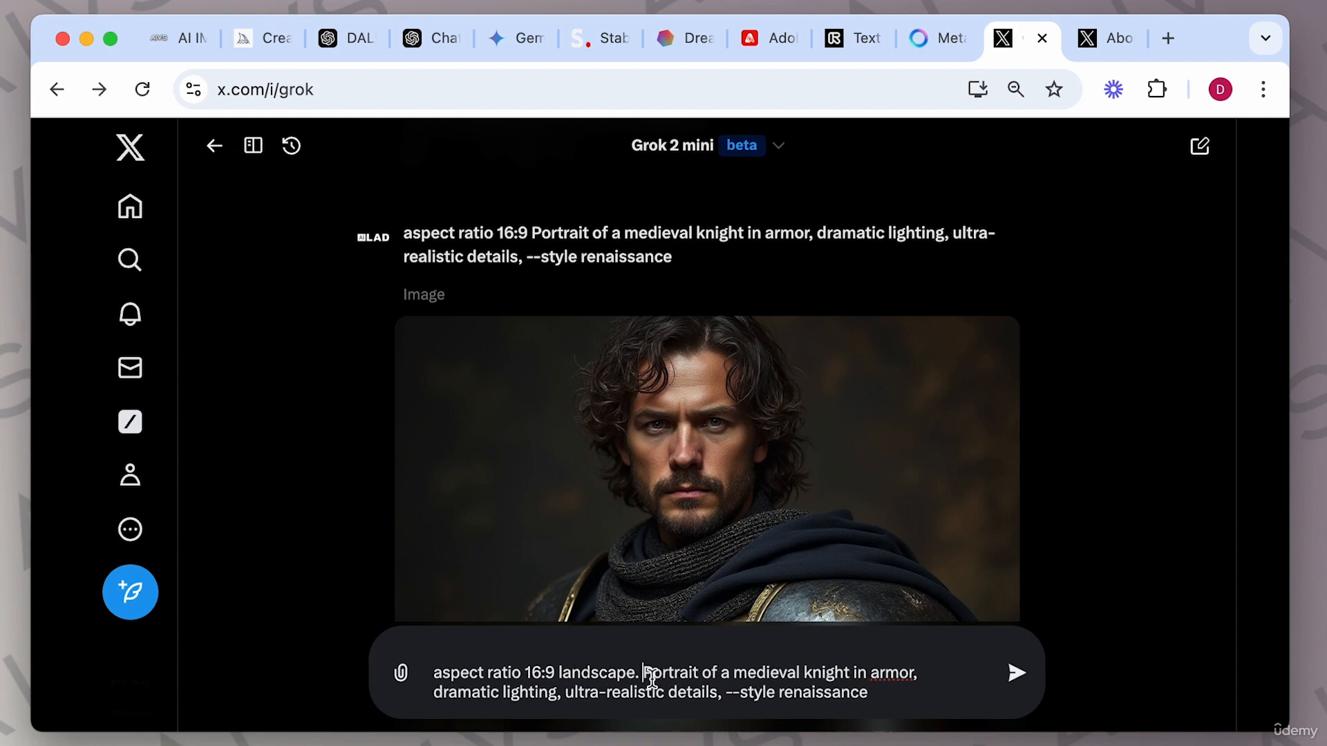
{"action": "left_click_drag", "start_coordinate": [643, 675], "coordinate": [700, 676]}
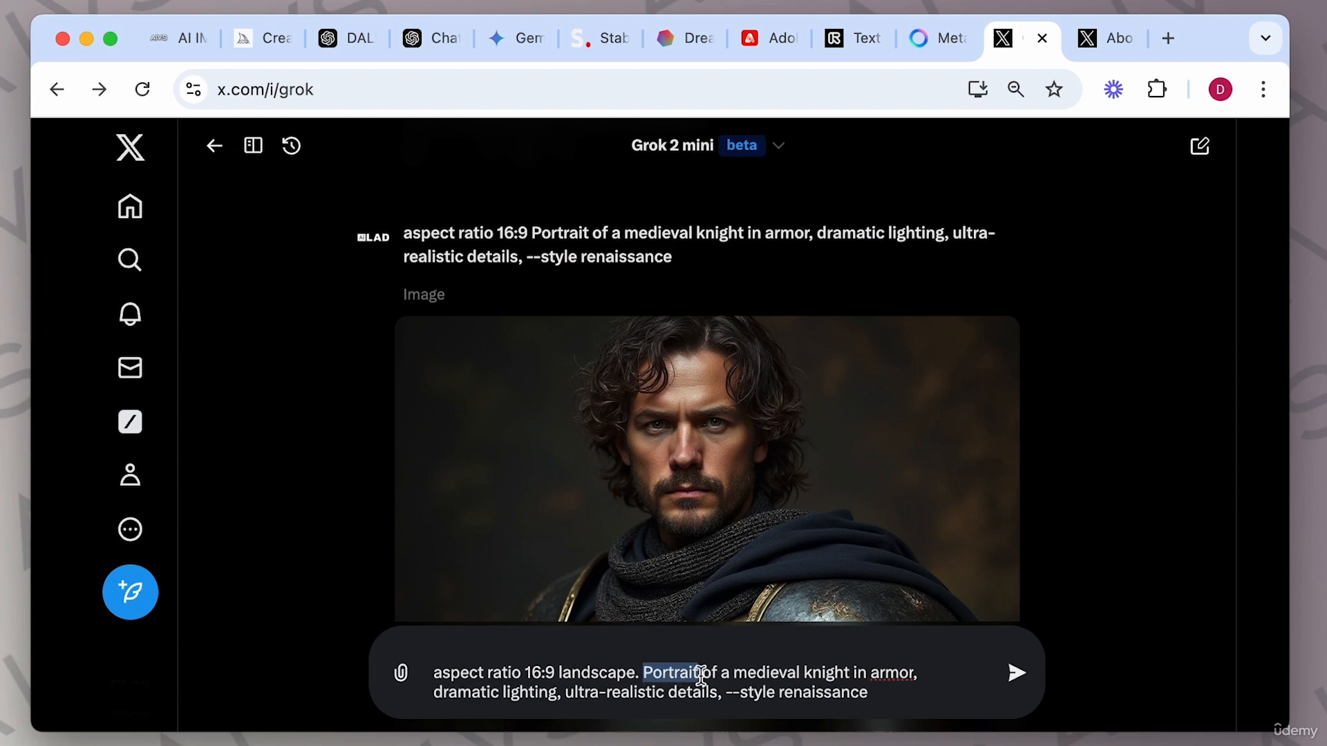
{"action": "type", "text": "image"}
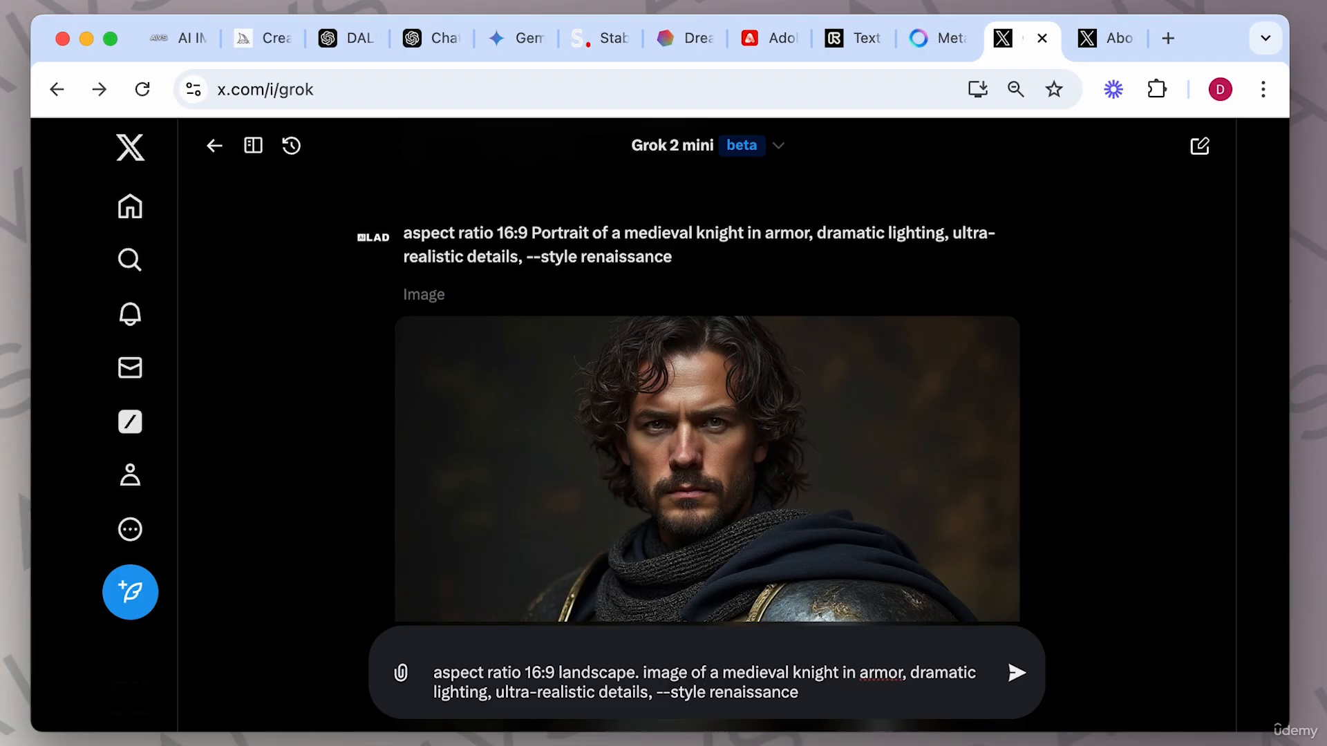
{"action": "left_click", "coordinate": [906, 706]}
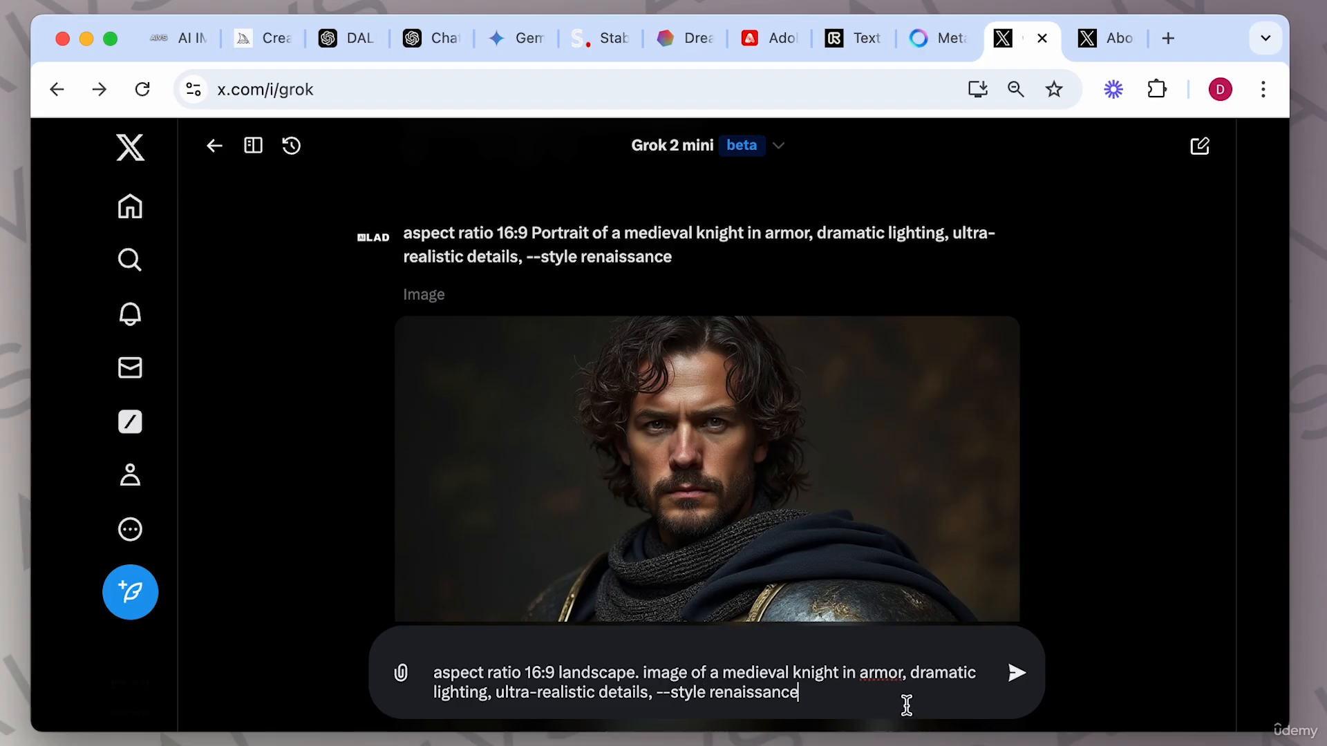
{"action": "left_click", "coordinate": [1018, 673]}
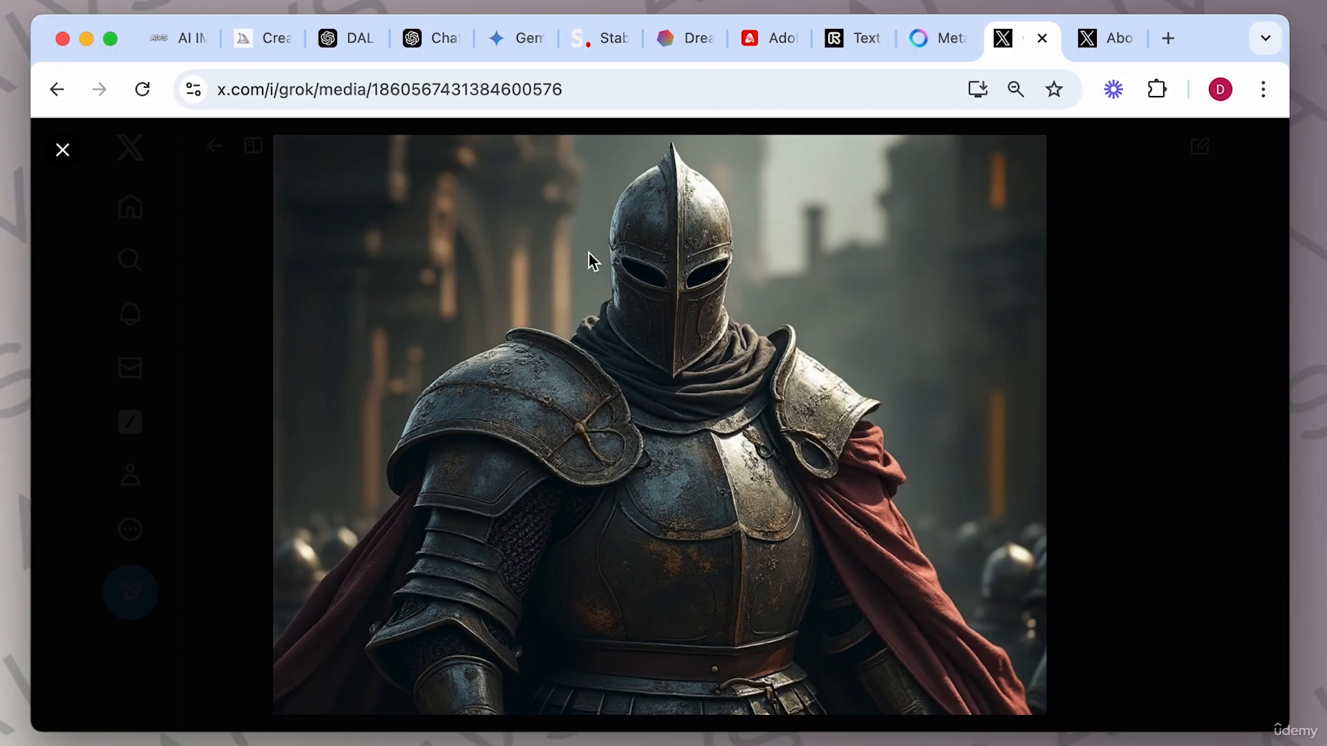
Close the full-size knight image, check the image's options menu without choosing anything, and start a new Grok chat.
{"action": "left_click", "coordinate": [1047, 342]}
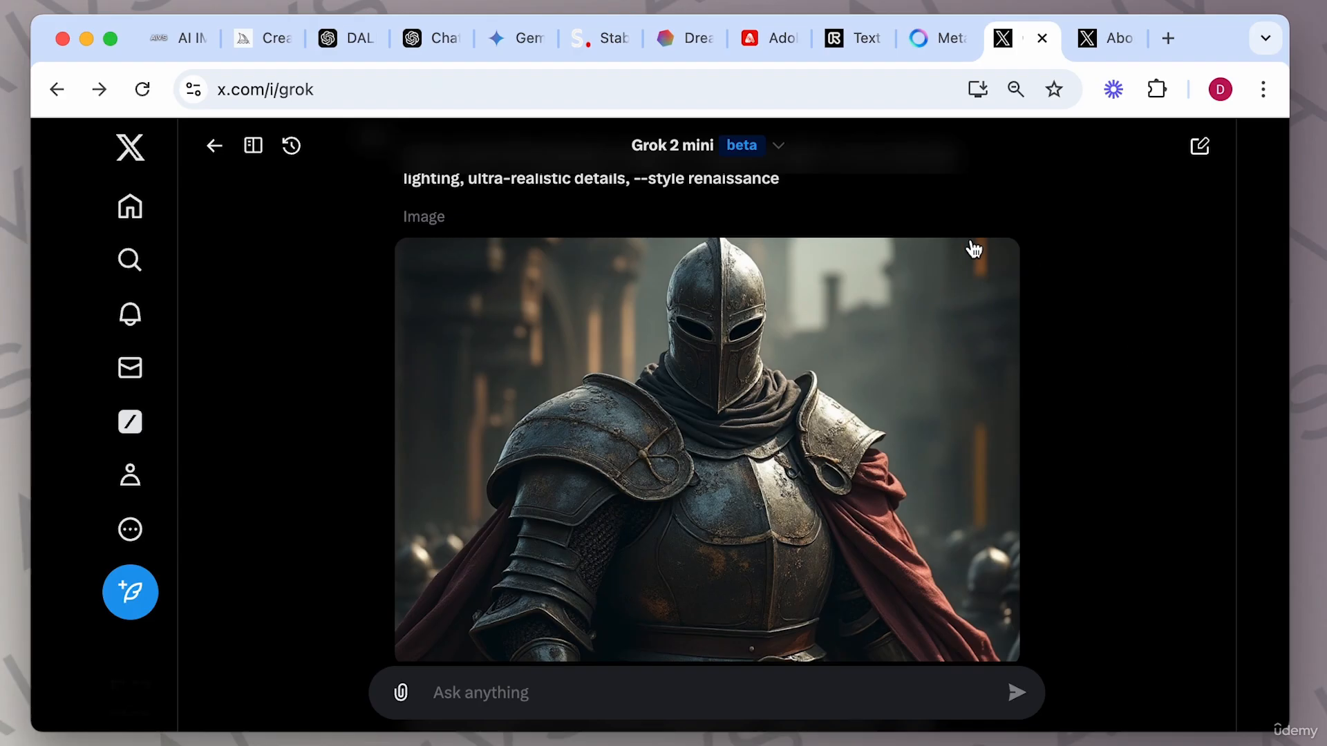
{"action": "left_click", "coordinate": [1001, 268]}
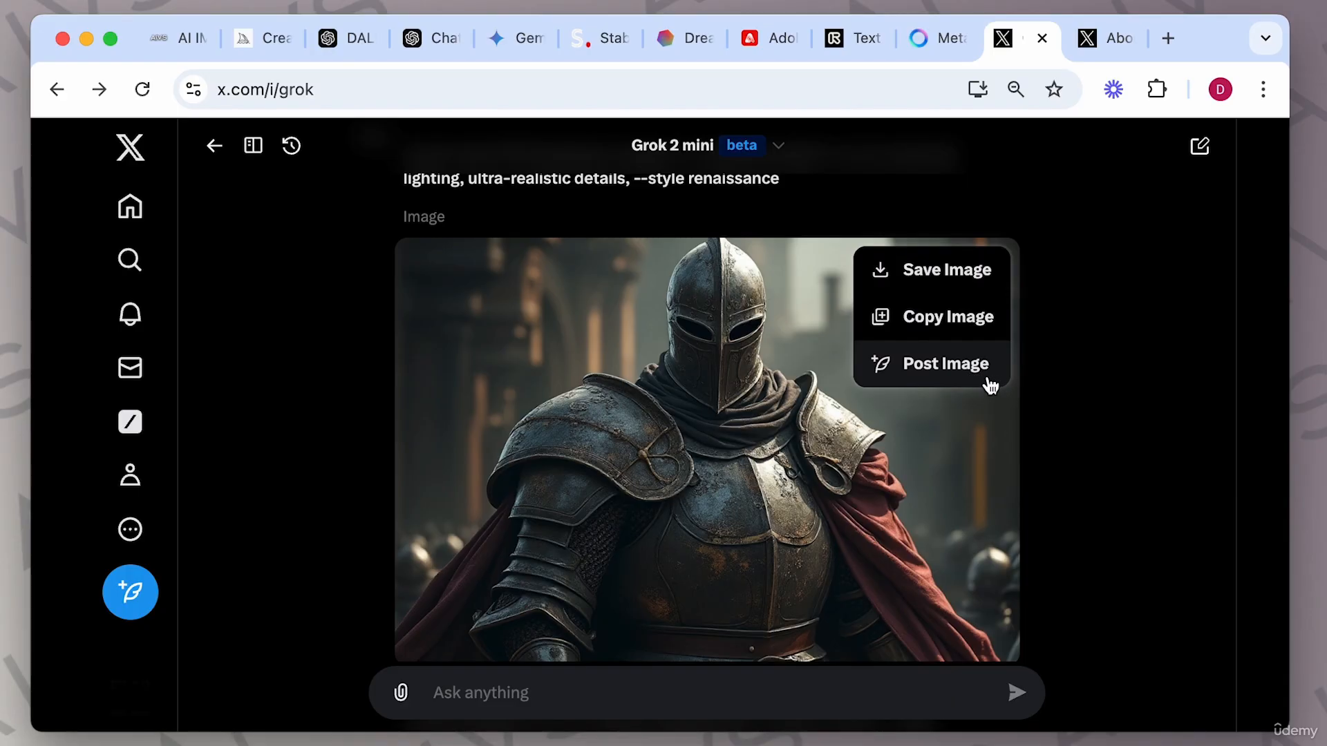
{"action": "left_click", "coordinate": [1048, 392]}
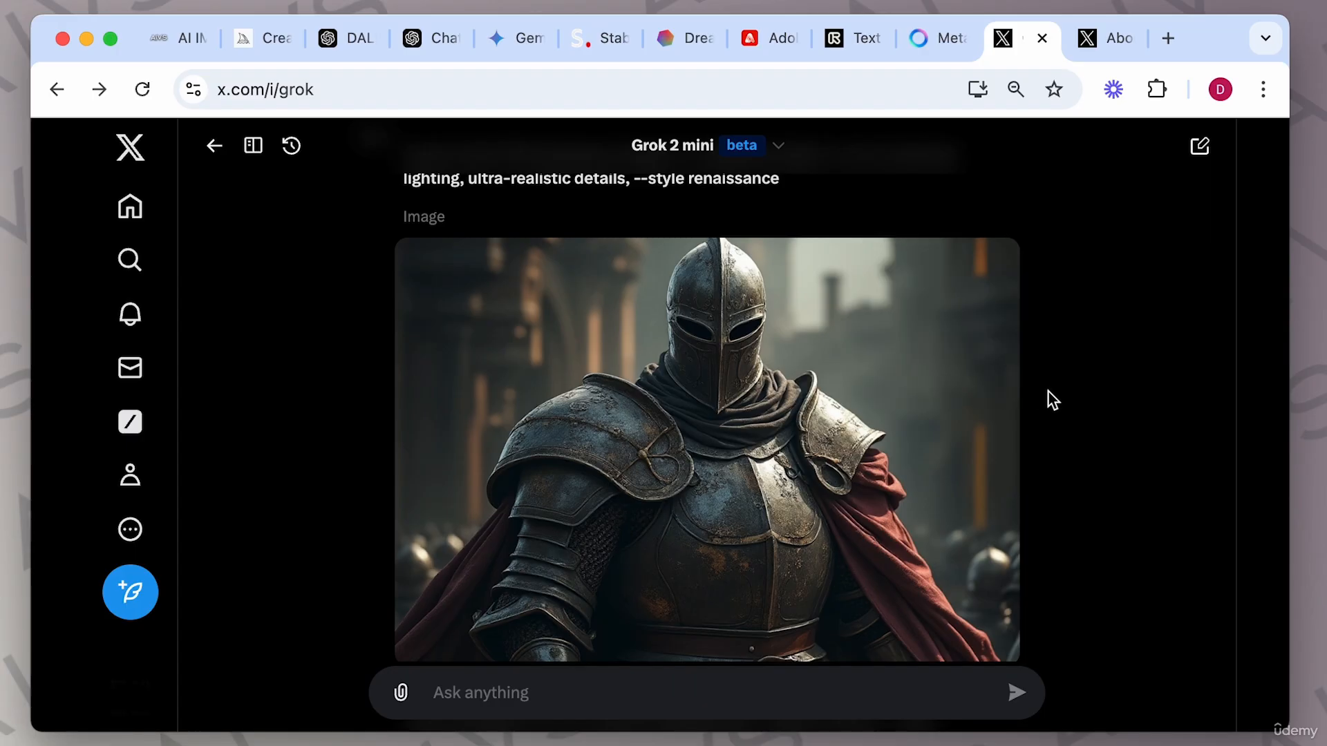
{"action": "left_click", "coordinate": [1200, 146]}
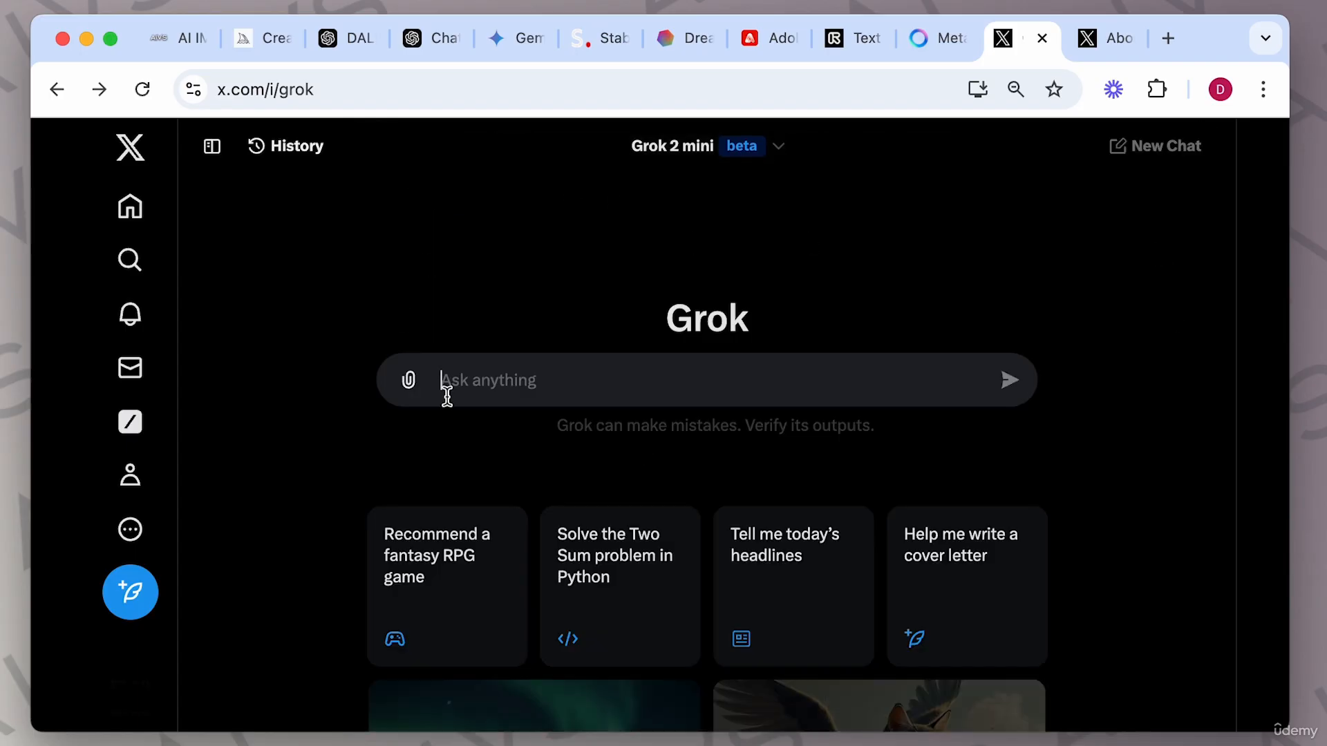
Review the Grok prompt structure section of the guide, highlighting 'aspect ratio' under Technical Modifiers.
{"action": "left_click", "coordinate": [172, 38]}
{"action": "scroll", "coordinate": [579, 391], "scroll_direction": "down", "scroll_amount": 2}
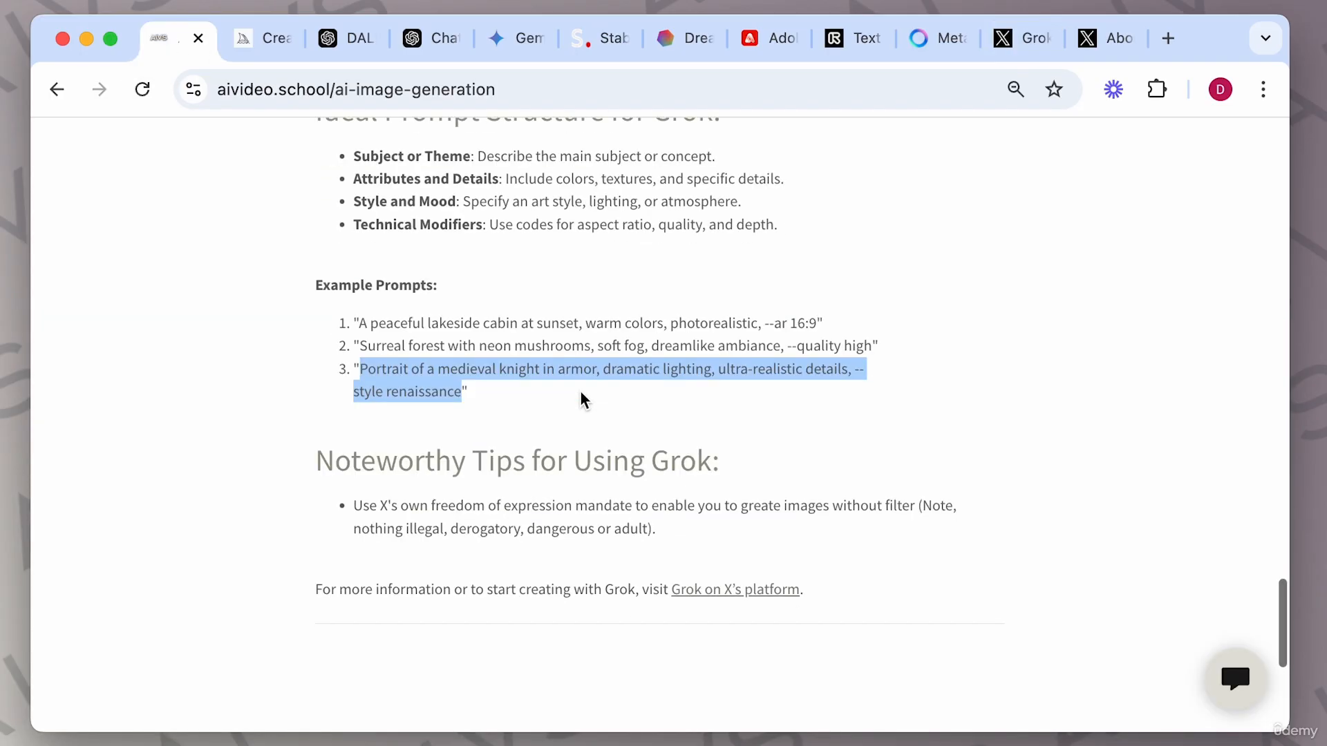
{"action": "scroll", "coordinate": [579, 392], "scroll_direction": "up", "scroll_amount": 1}
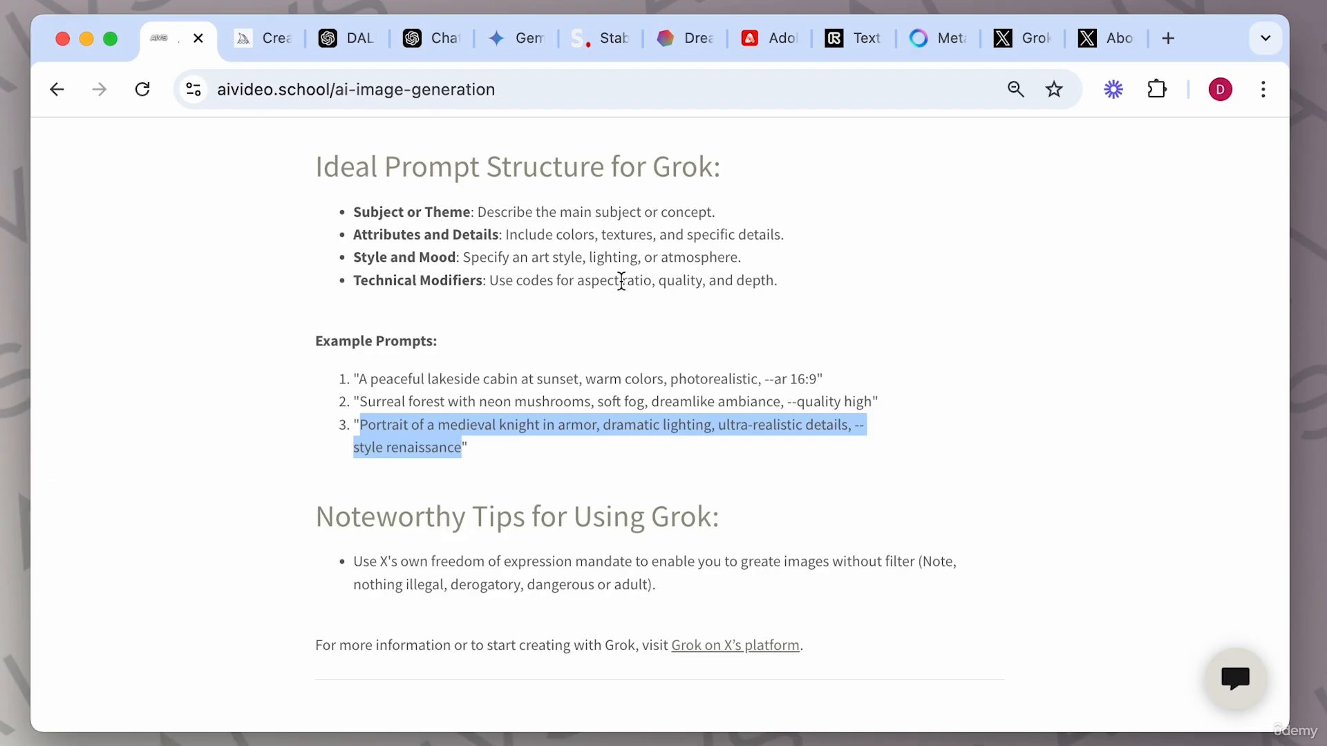
{"action": "left_click_drag", "start_coordinate": [577, 282], "coordinate": [651, 285]}
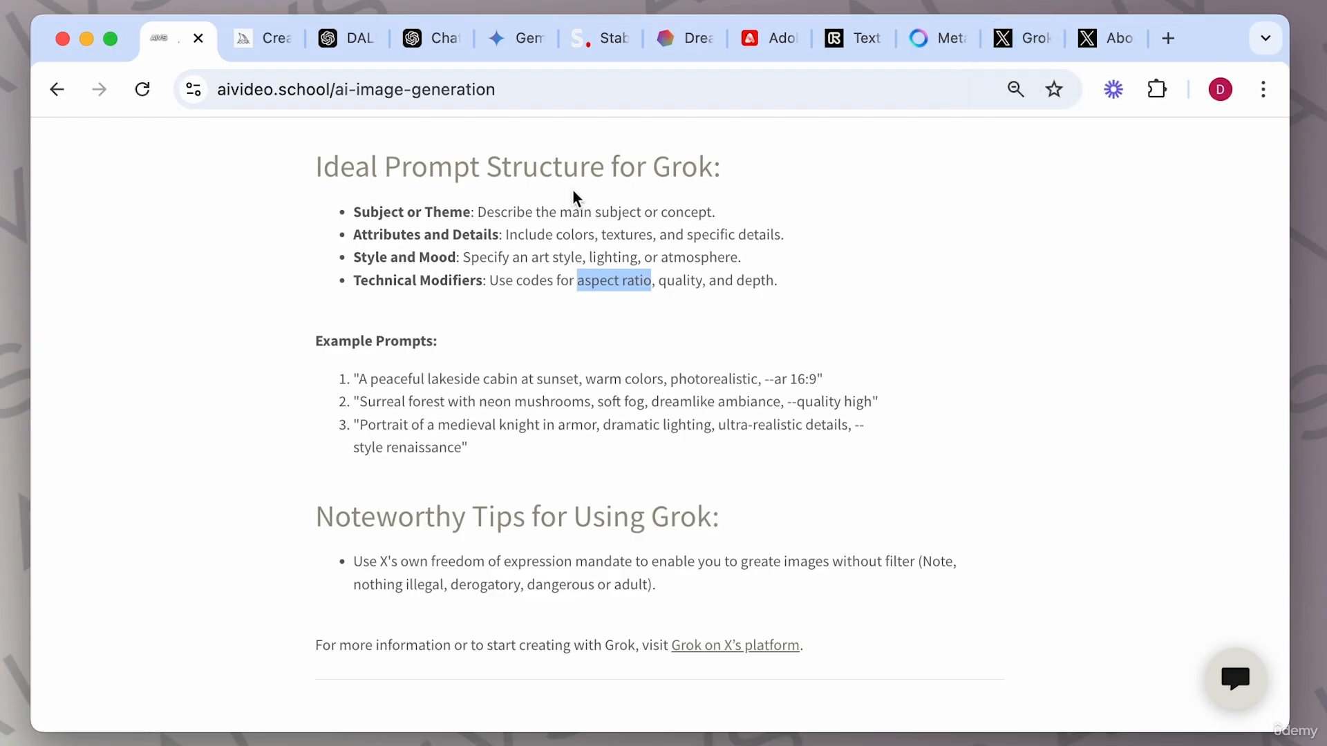
In Midjourney, generate images for the prompts 'donald trump playing chess' and 'donald trump smoking a cigar'.
{"action": "left_click", "coordinate": [268, 48]}
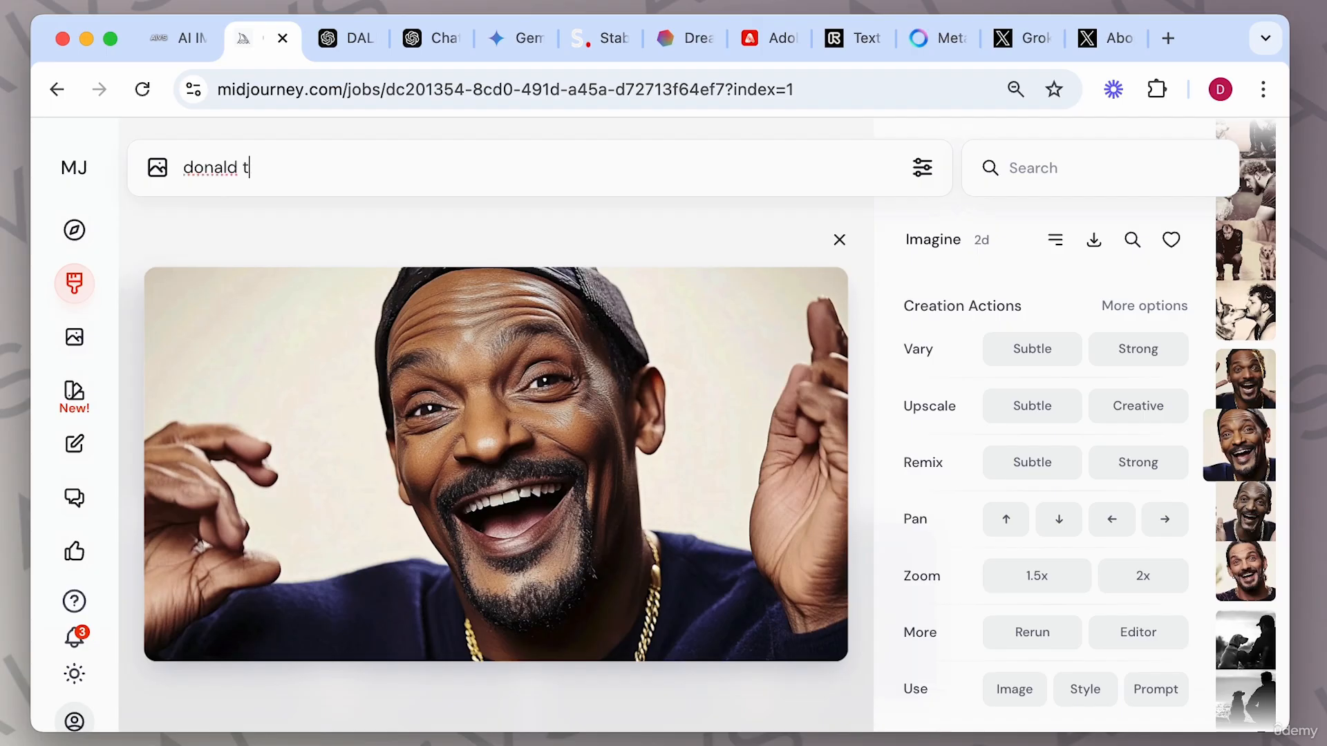
{"action": "type", "text": "p playing chess"}
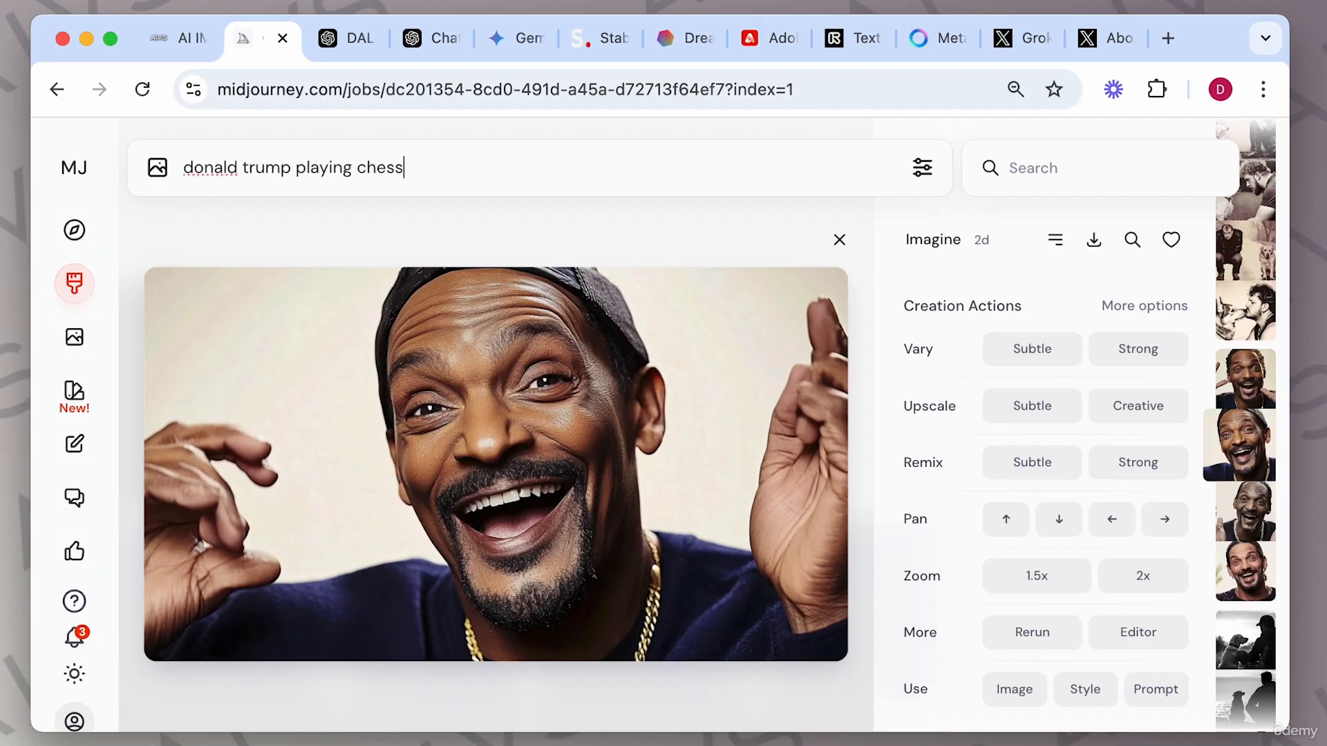
{"action": "key", "text": "Return"}
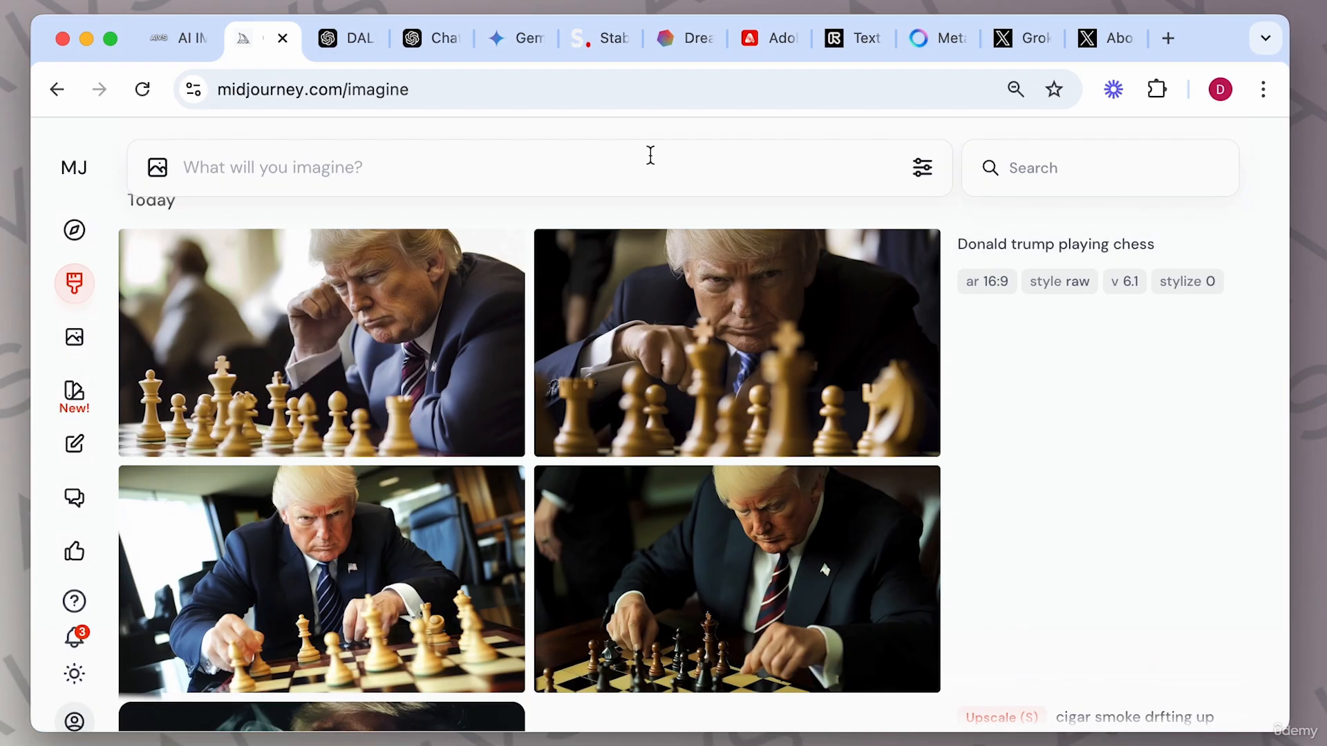
{"action": "type", "text": "donald trump smoking a cigar"}
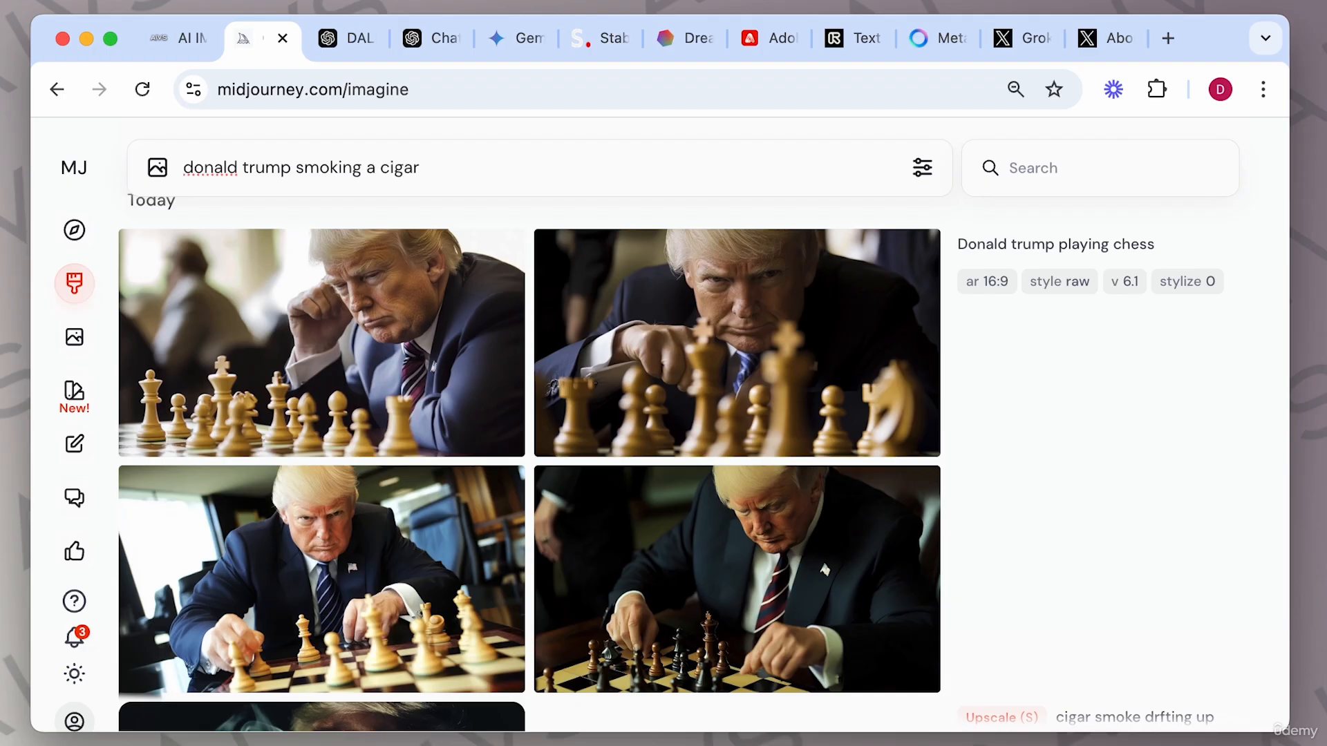
{"action": "key", "text": "Return"}
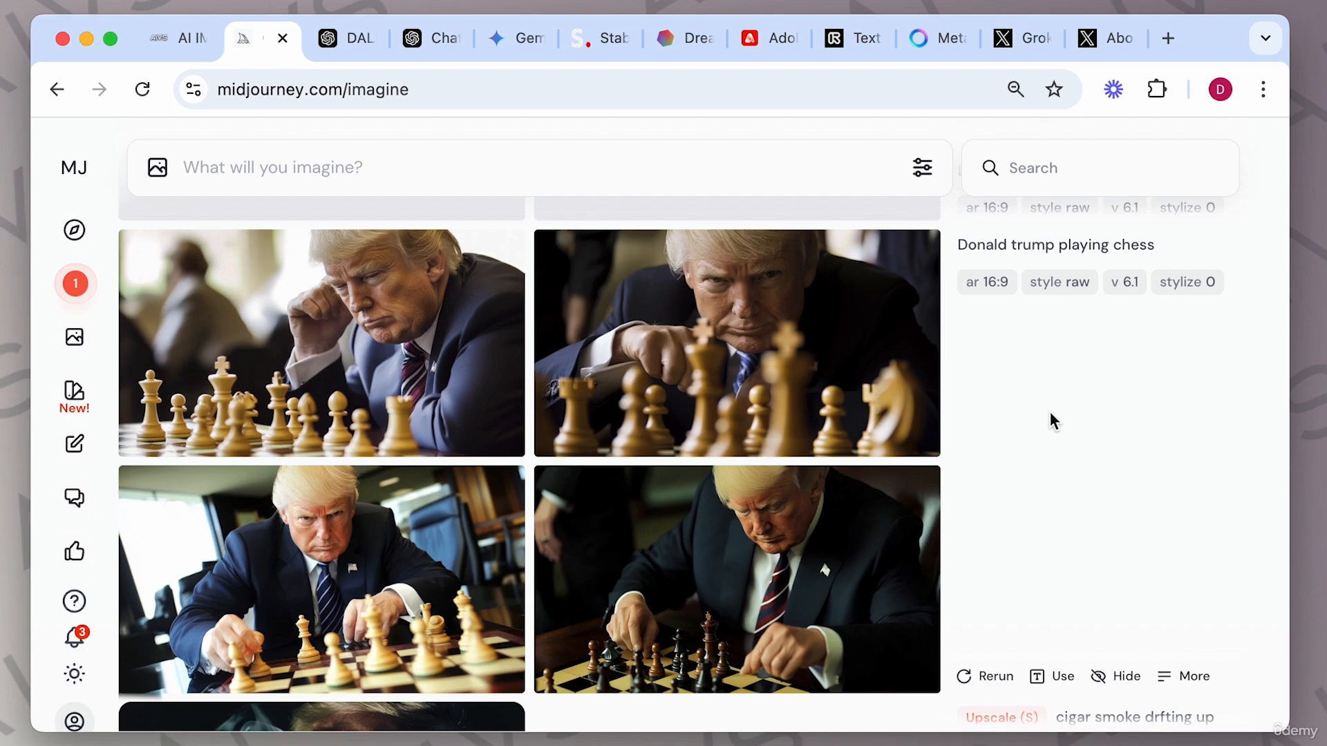
Switch to Grok and submit the prompt 'image of donald trump smoking a cigar'.
{"action": "left_click", "coordinate": [1028, 52]}
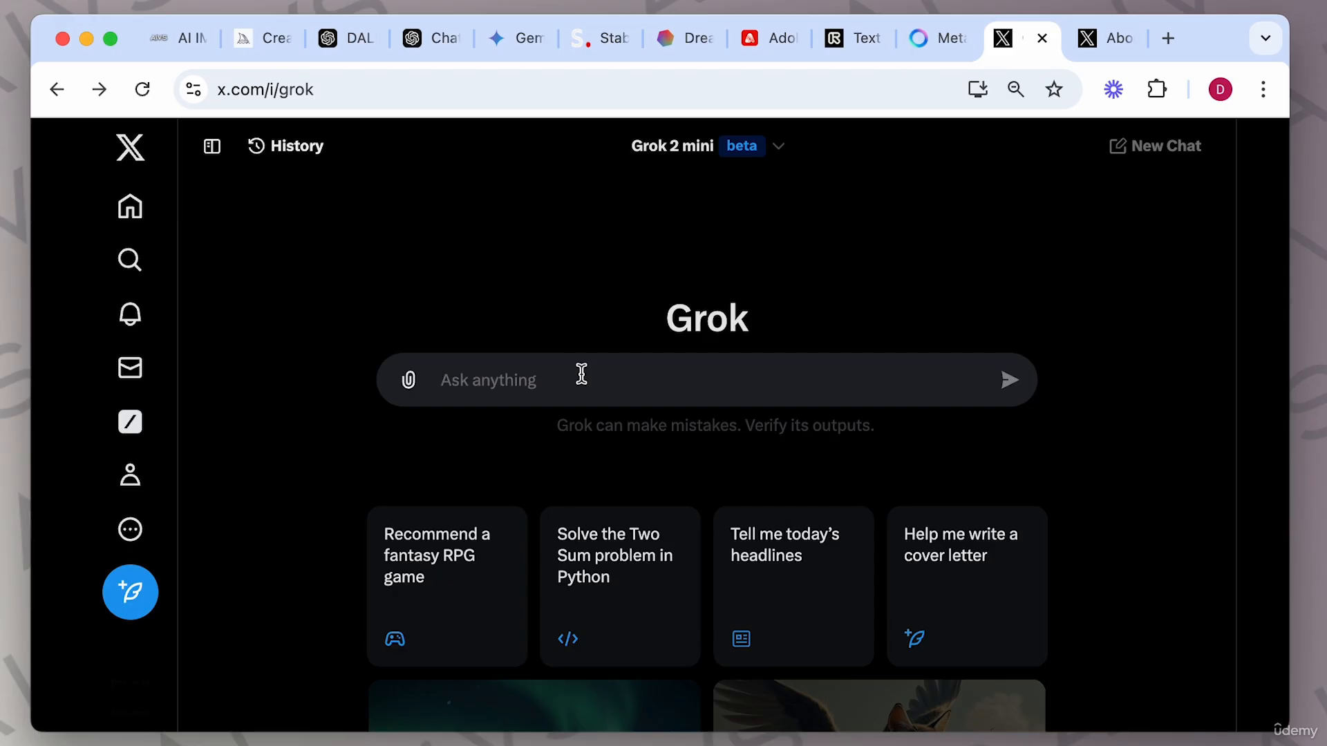
{"action": "type", "text": "donald trump smoking a cigar"}
{"action": "key", "text": "Return"}
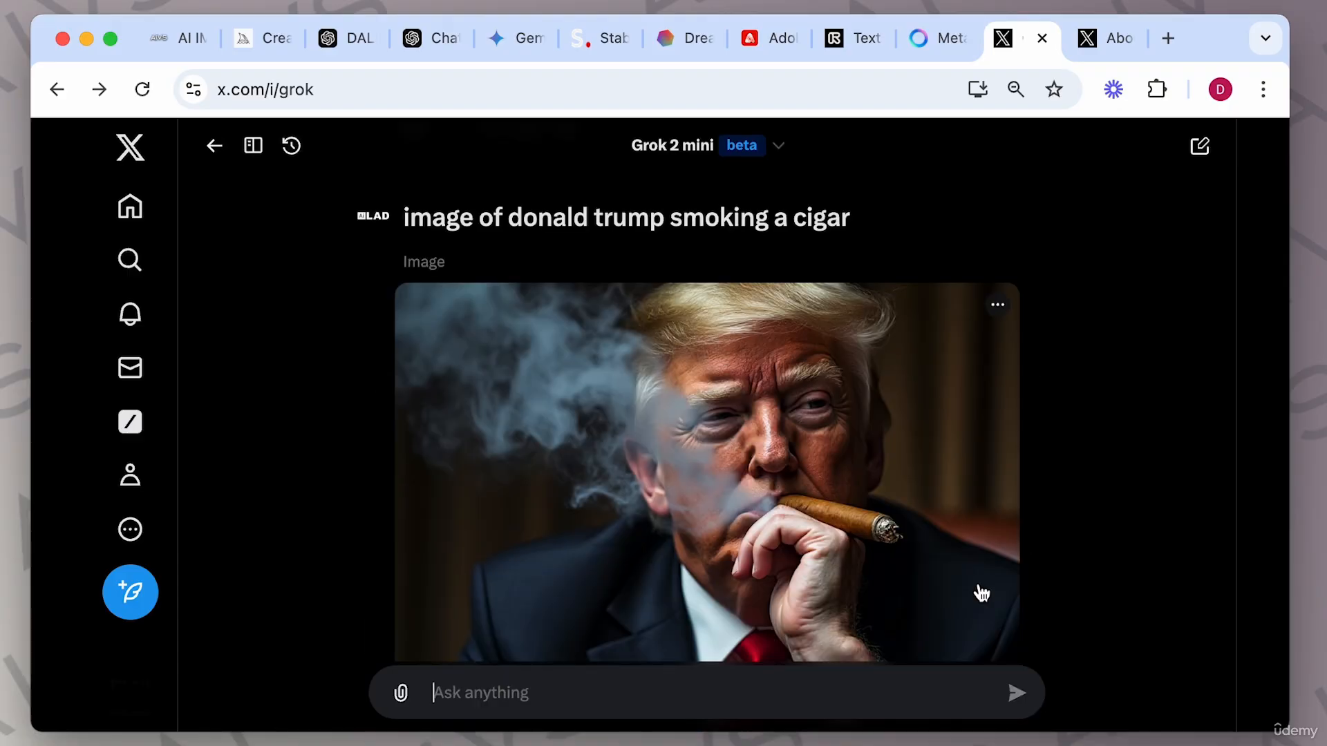
Regenerate the cigar image from the same prompt.
{"action": "scroll", "coordinate": [981, 593], "scroll_direction": "down", "scroll_amount": 2}
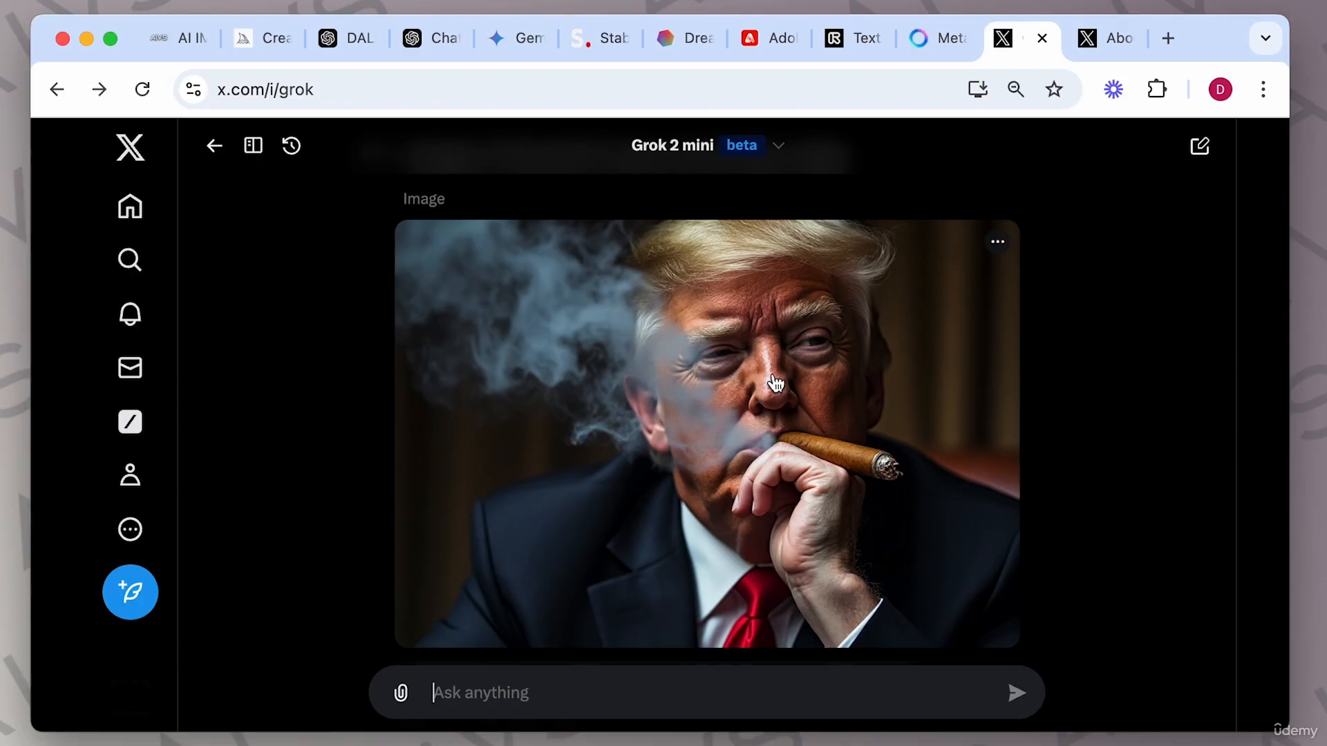
{"action": "scroll", "coordinate": [910, 463], "scroll_direction": "down", "scroll_amount": 3}
{"action": "scroll", "coordinate": [910, 462], "scroll_direction": "down", "scroll_amount": 1}
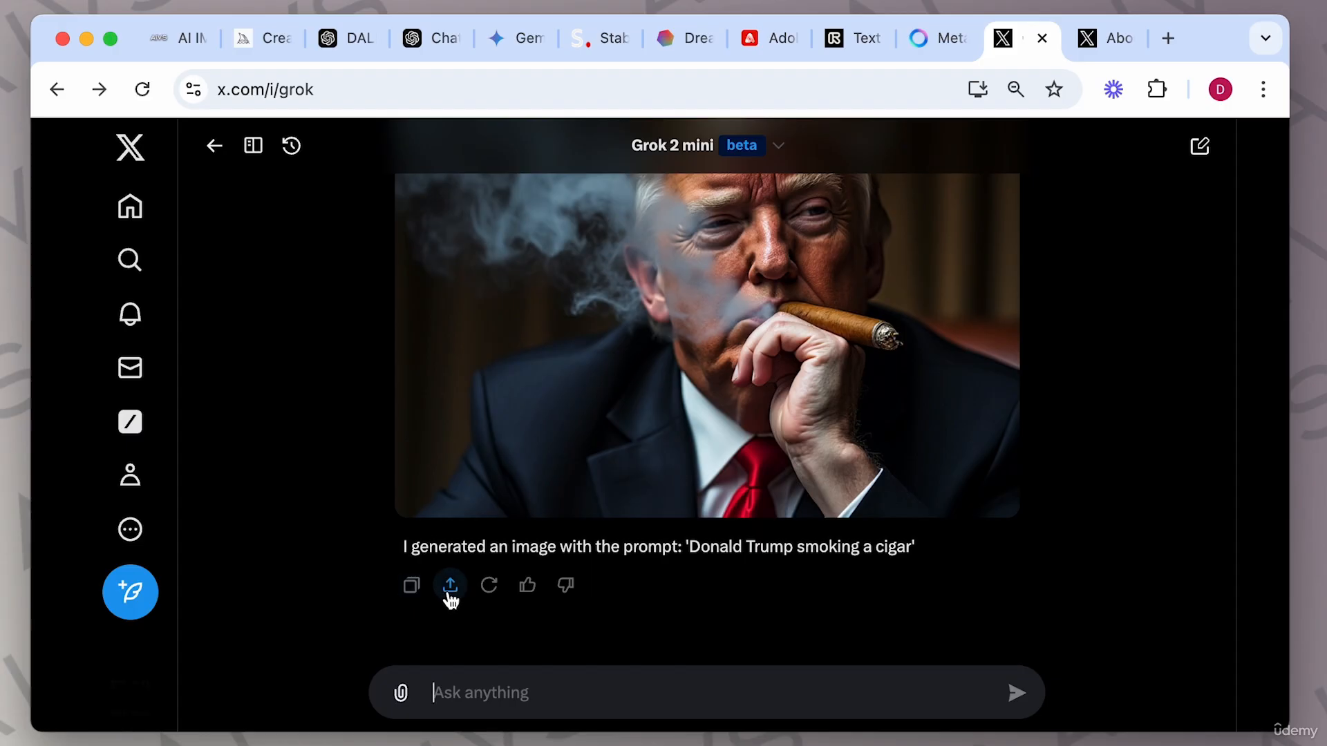
{"action": "left_click", "coordinate": [489, 587]}
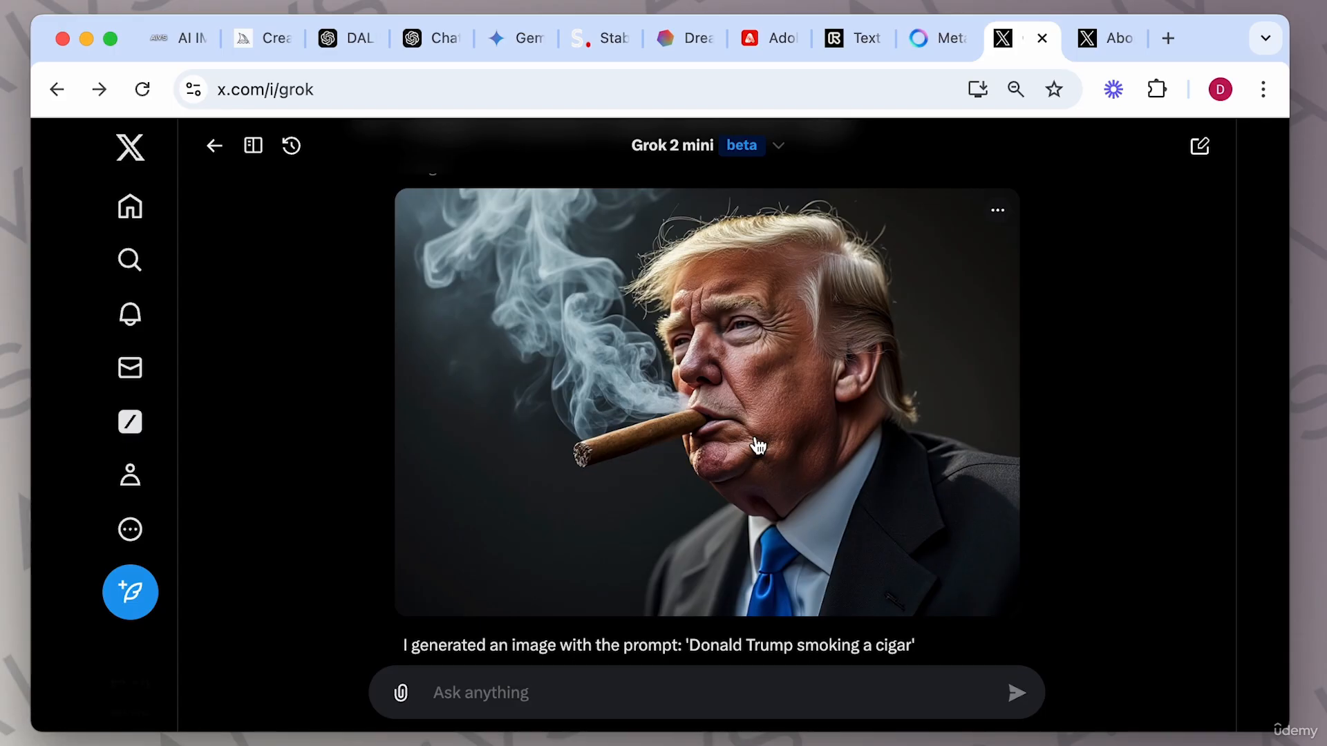
Open the regenerated cigar image full size, inspect it zoomed in, and close the viewer.
{"action": "left_click", "coordinate": [768, 418]}
{"action": "scroll", "coordinate": [769, 416], "scroll_direction": "up", "scroll_amount": 5}
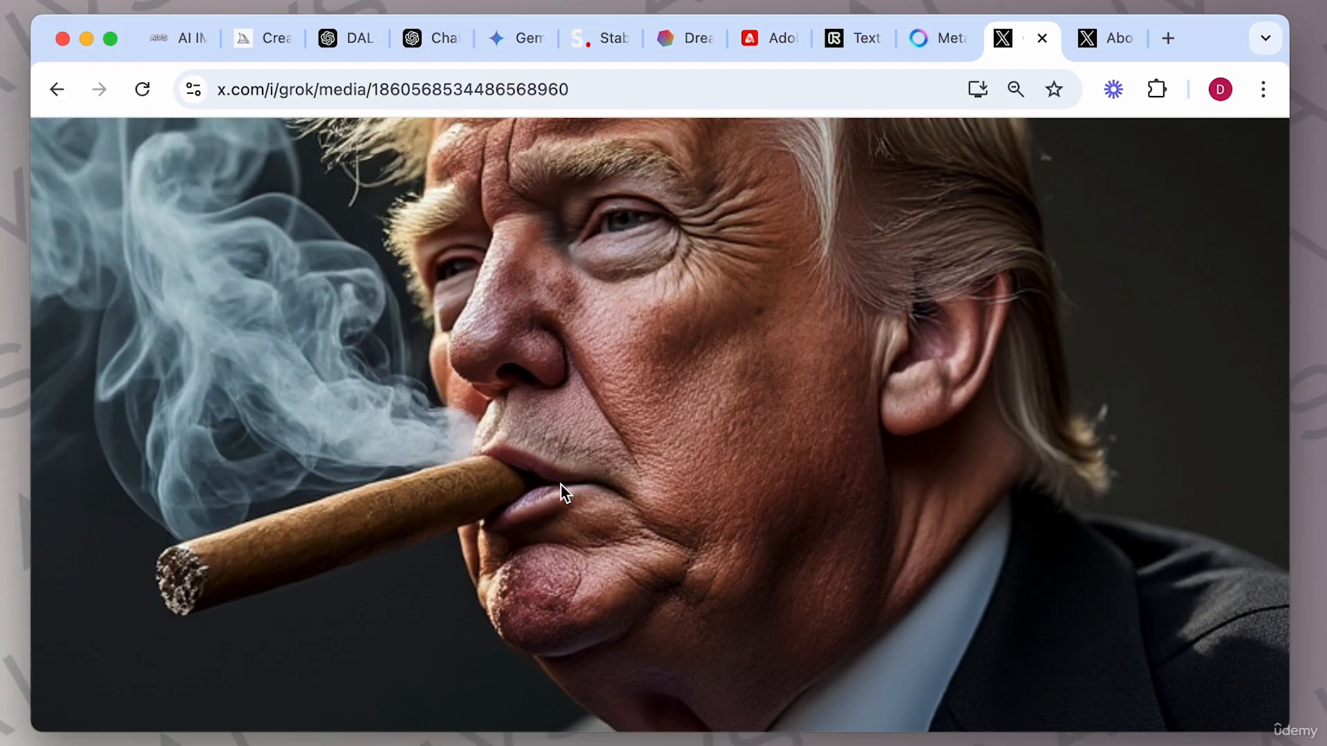
{"action": "left_click", "coordinate": [669, 492]}
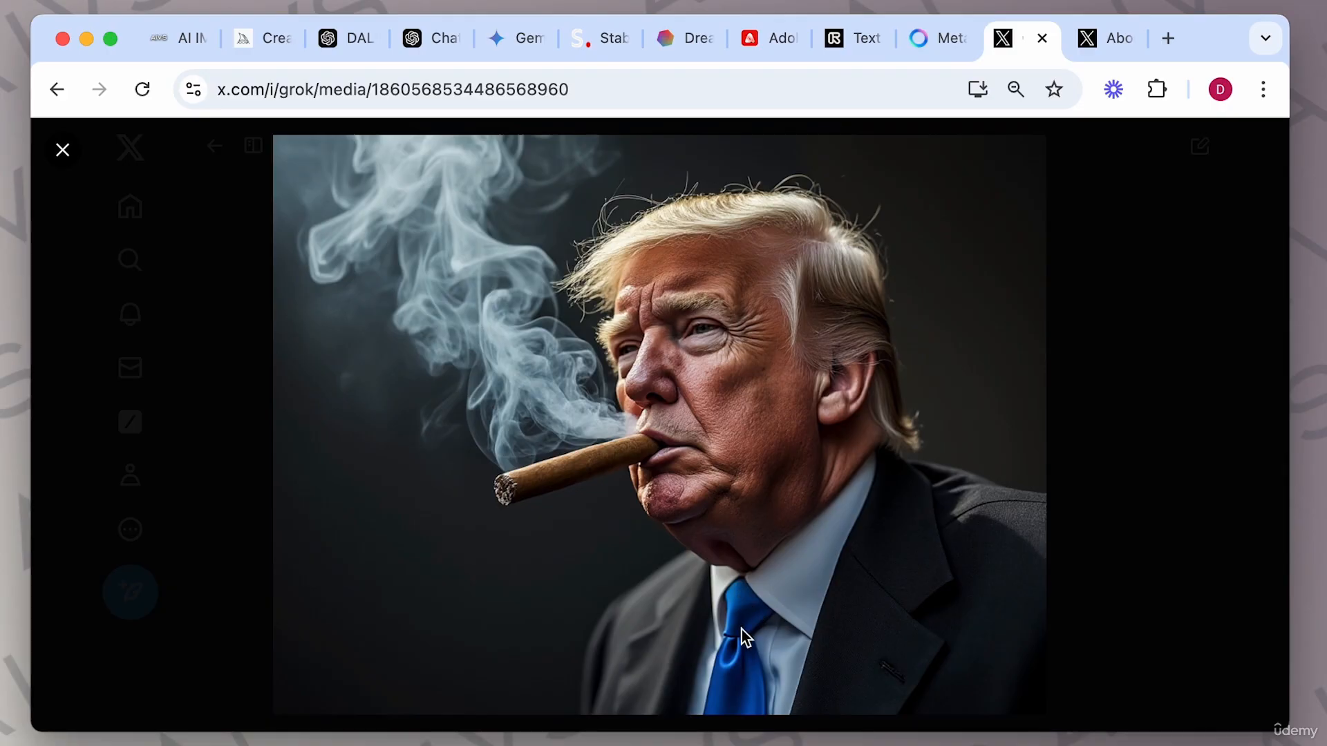
{"action": "left_click", "coordinate": [1092, 534]}
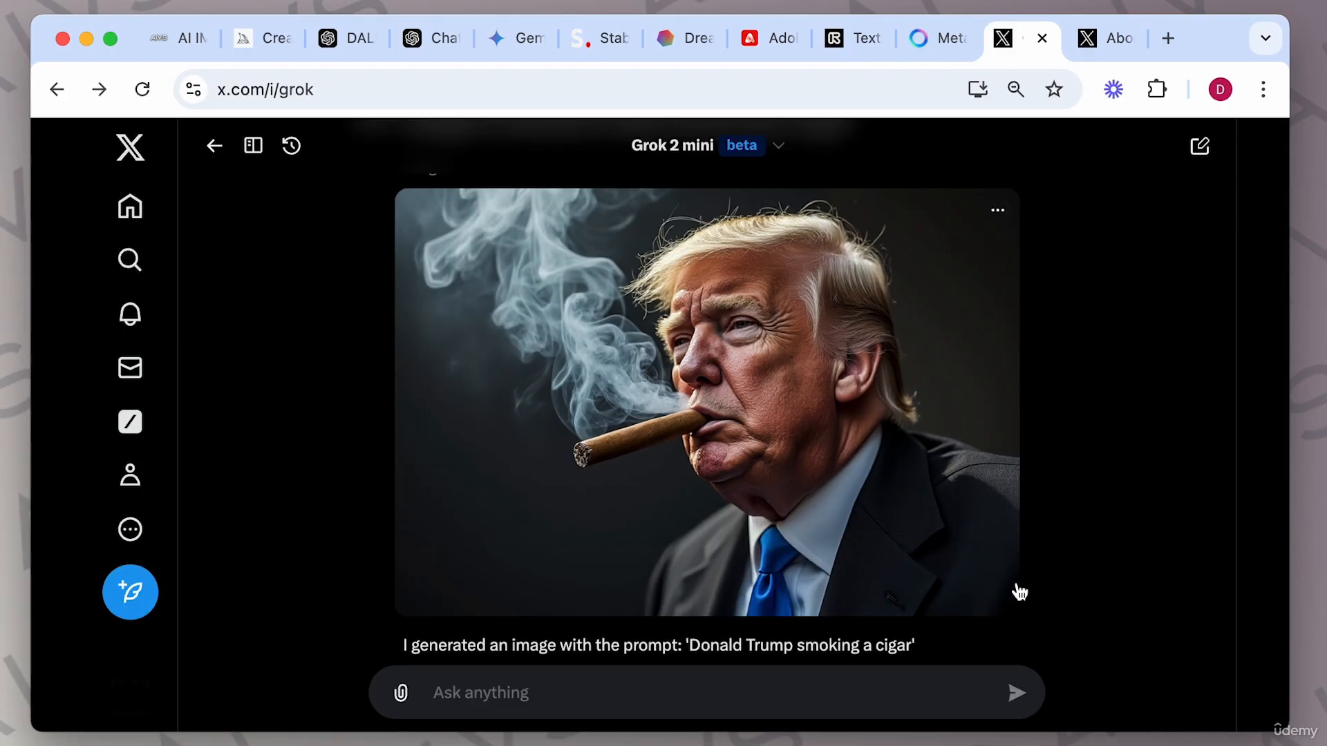
Select the Grok 2 model from the model menu.
{"action": "scroll", "coordinate": [1016, 589], "scroll_direction": "down", "scroll_amount": 3}
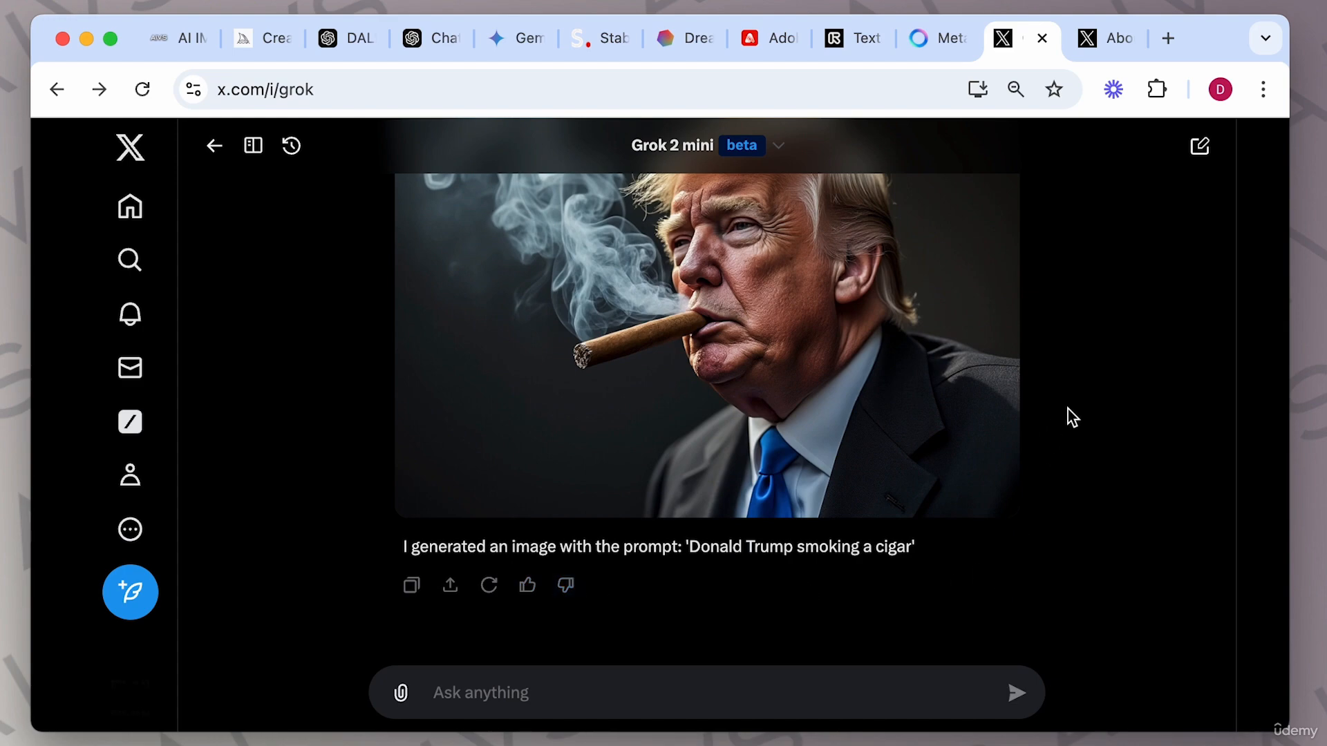
{"action": "scroll", "coordinate": [1071, 416], "scroll_direction": "up", "scroll_amount": 2}
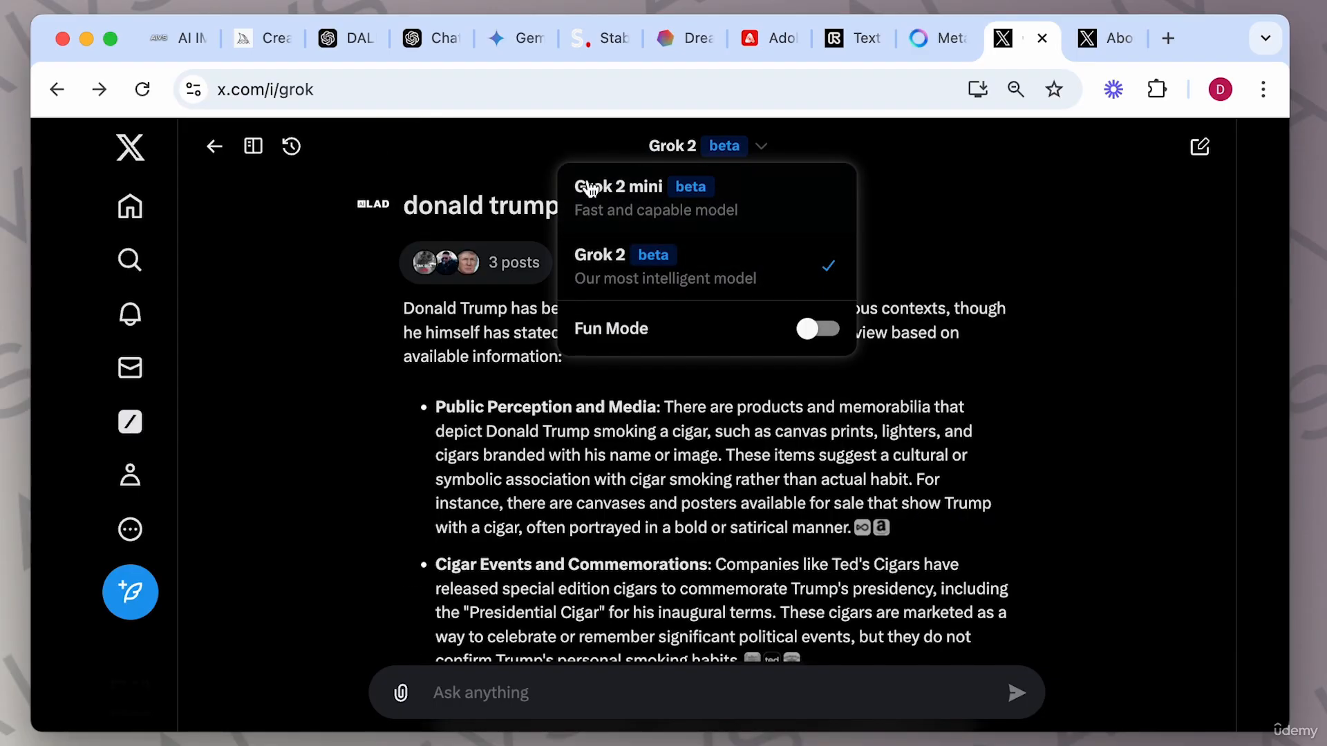
{"action": "left_click", "coordinate": [704, 266]}
Paste Grok's reply 'I generated an image with the prompt: 'Donald Trump smoking a cigar'' into the message box.
{"action": "scroll", "coordinate": [561, 397], "scroll_direction": "down", "scroll_amount": 15}
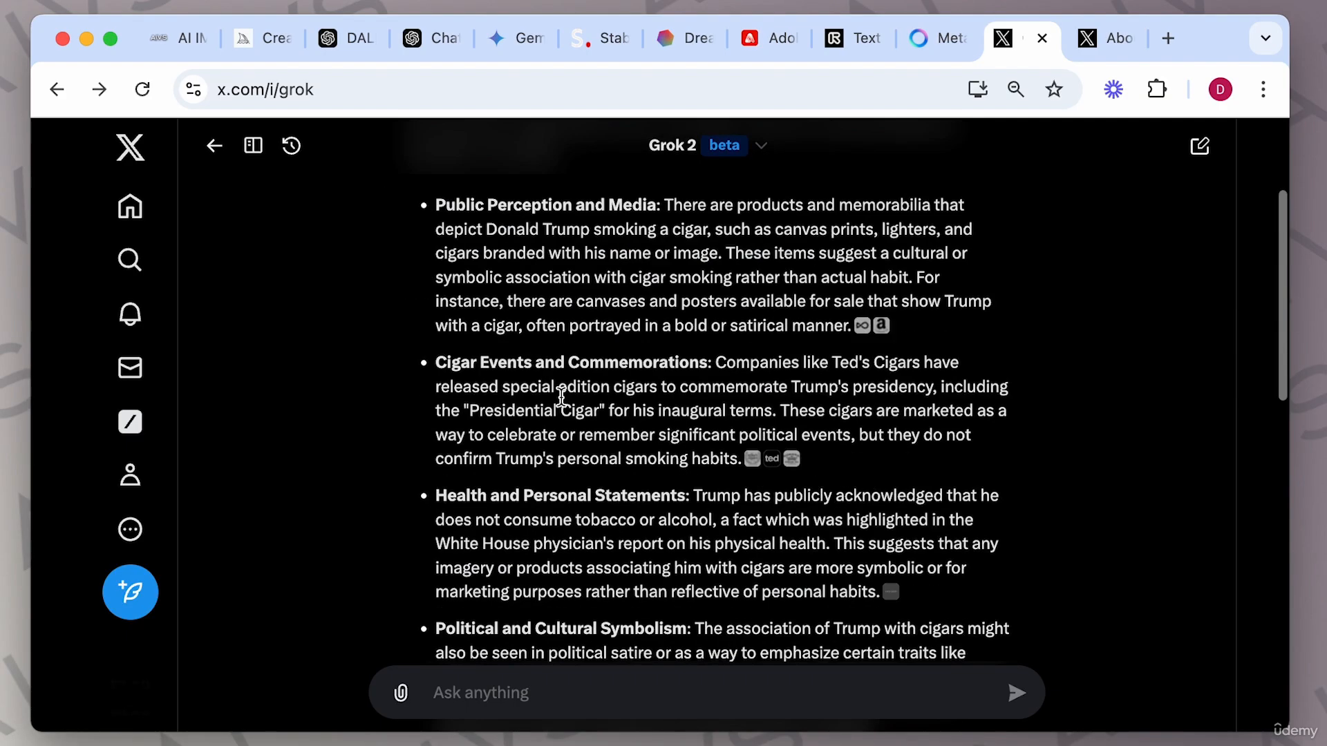
{"action": "scroll", "coordinate": [562, 396], "scroll_direction": "down", "scroll_amount": 3}
{"action": "left_click", "coordinate": [499, 700]}
{"action": "type", "text": "I generated an image with the prompt: 'Donald Trump smoking a cigar'"}
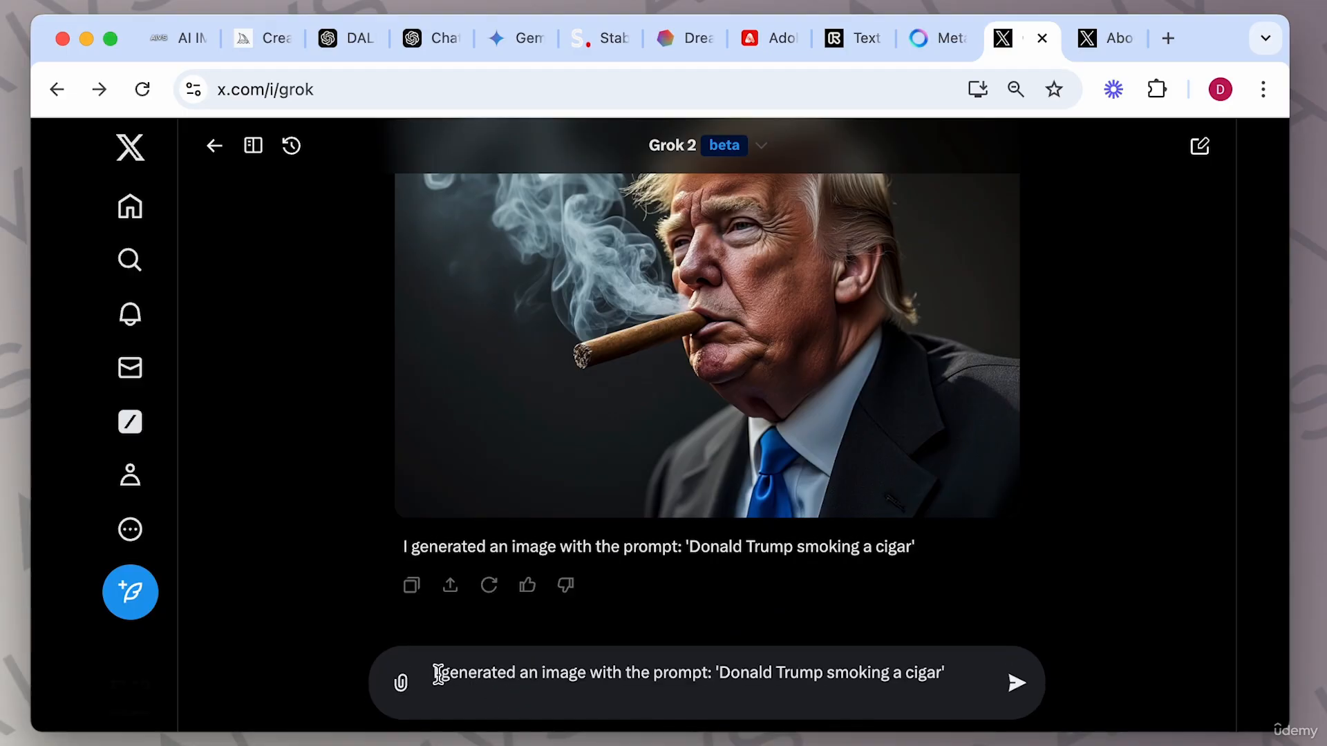
Remove the leading 'I ', append ' with his hands in the air wearing gloves' to the prompt, and submit it.
{"action": "left_click_drag", "start_coordinate": [443, 673], "coordinate": [417, 683]}
{"action": "key", "text": "BackSpace"}
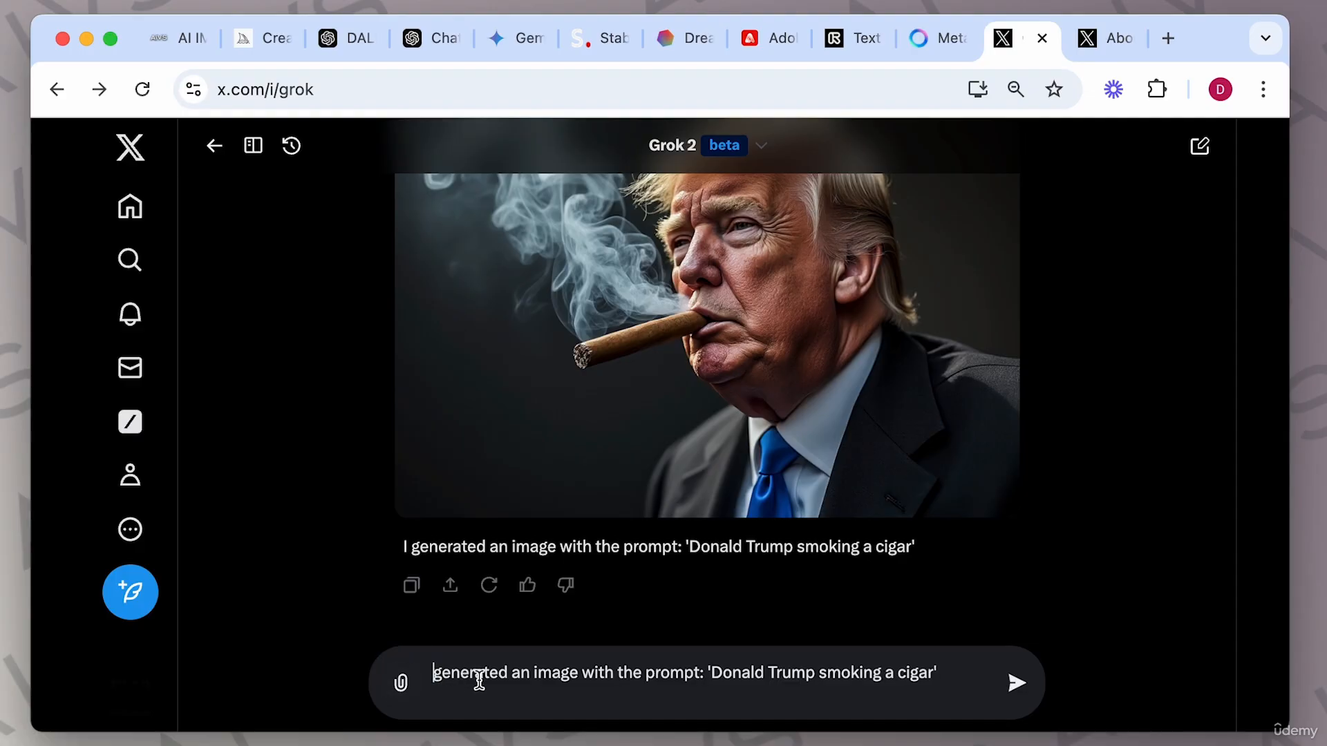
{"action": "left_click", "coordinate": [510, 677]}
{"action": "key", "text": "BackSpace"}
{"action": "left_click", "coordinate": [957, 681]}
{"action": "type", "text": "with"}
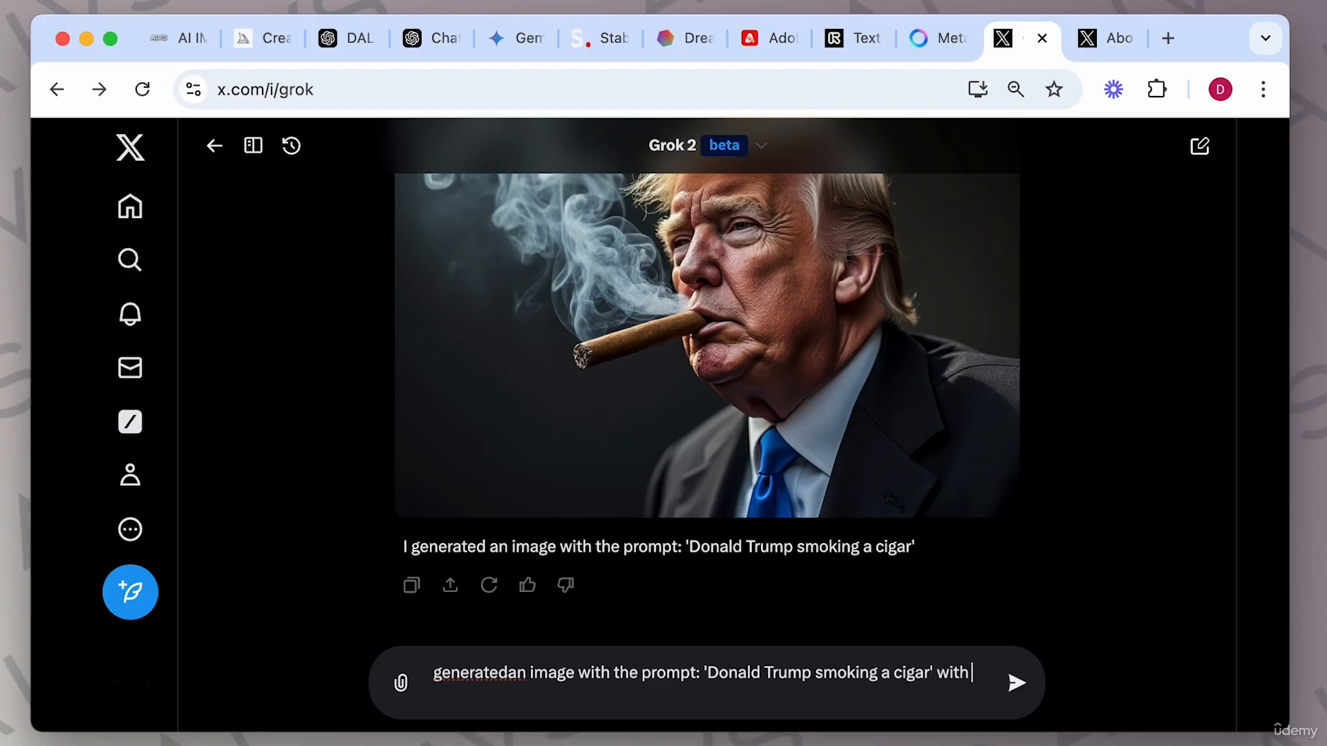
{"action": "type", "text": " his hands in the air wearing gloves"}
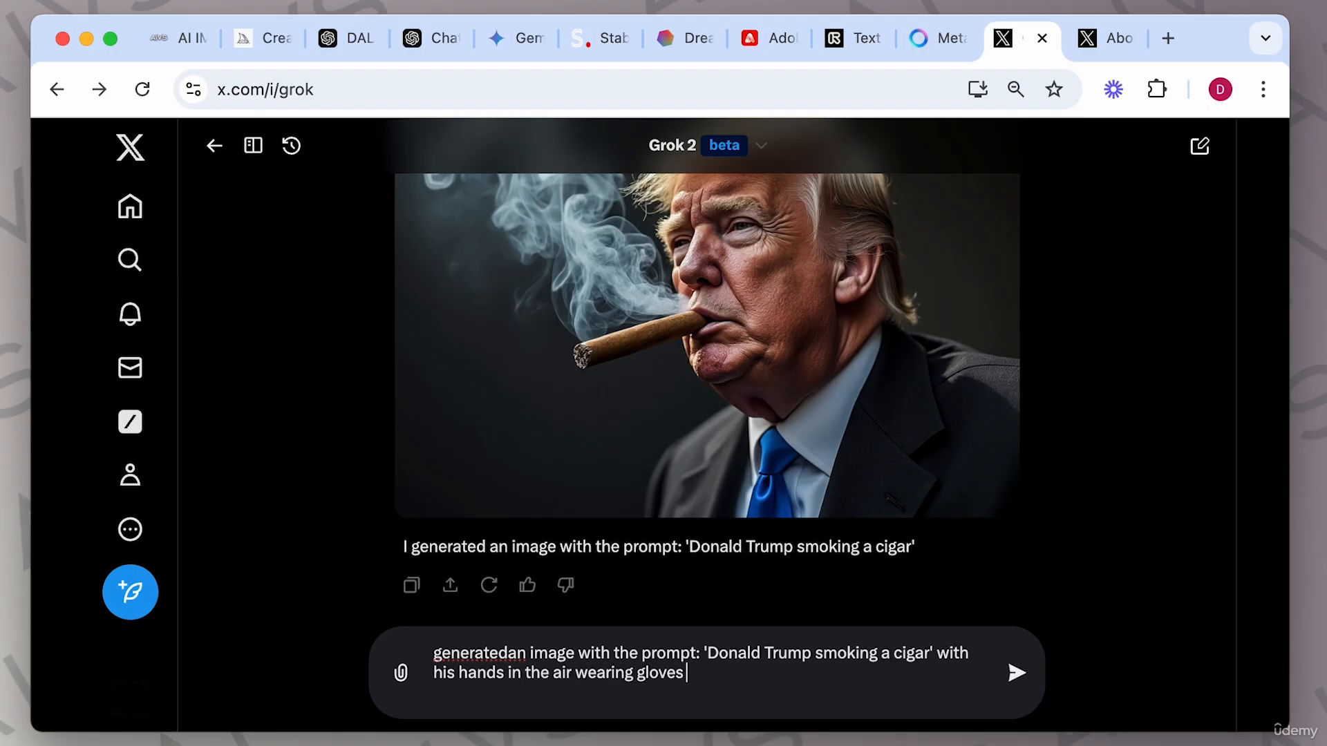
{"action": "key", "text": "Return"}
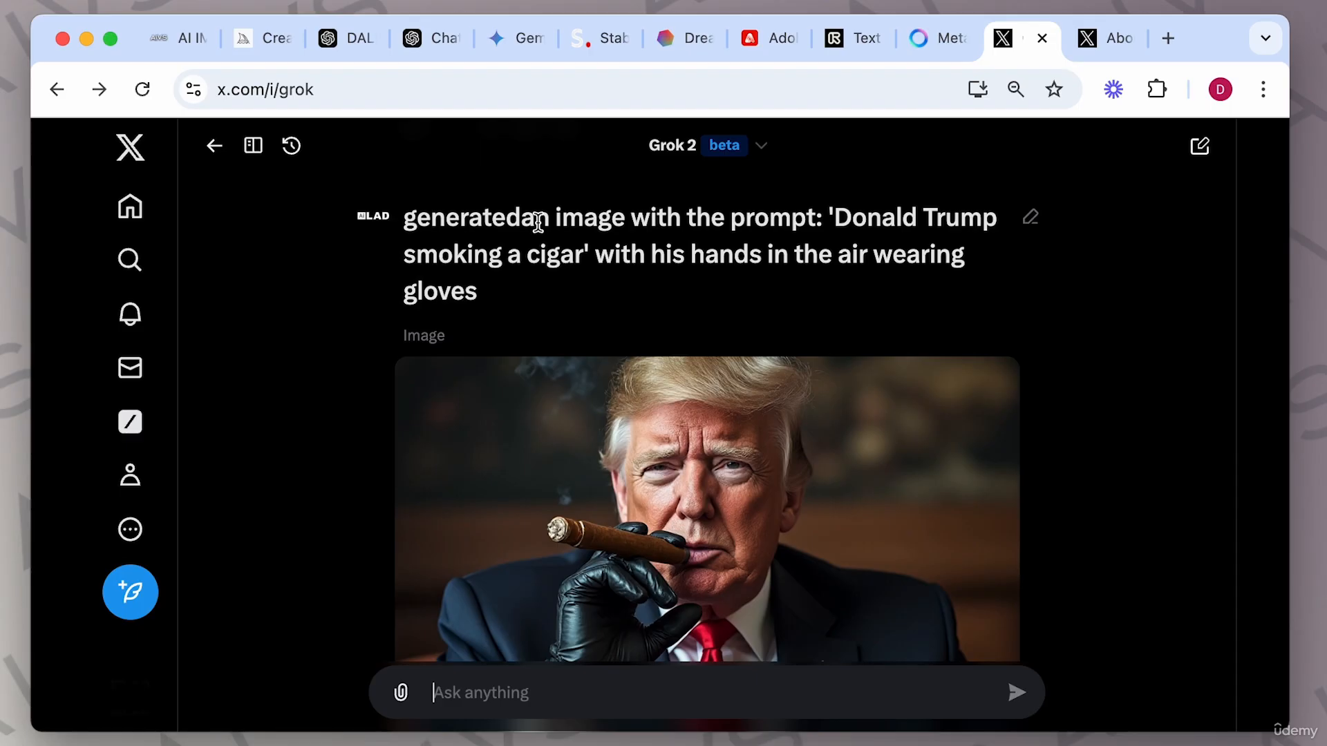
Inspect the gloved cigar image full size and zoomed in, close the viewer, and regenerate the image.
{"action": "scroll", "coordinate": [752, 474], "scroll_direction": "down", "scroll_amount": 5}
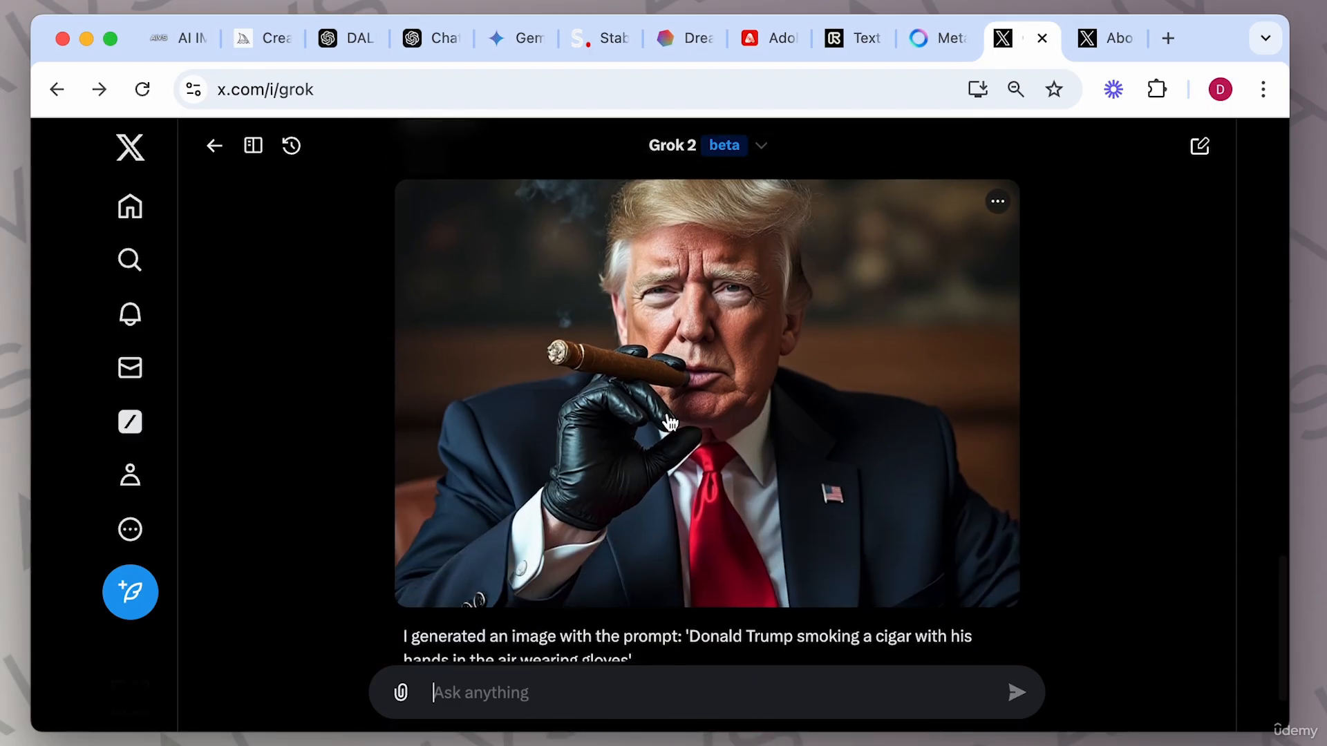
{"action": "left_click", "coordinate": [691, 388]}
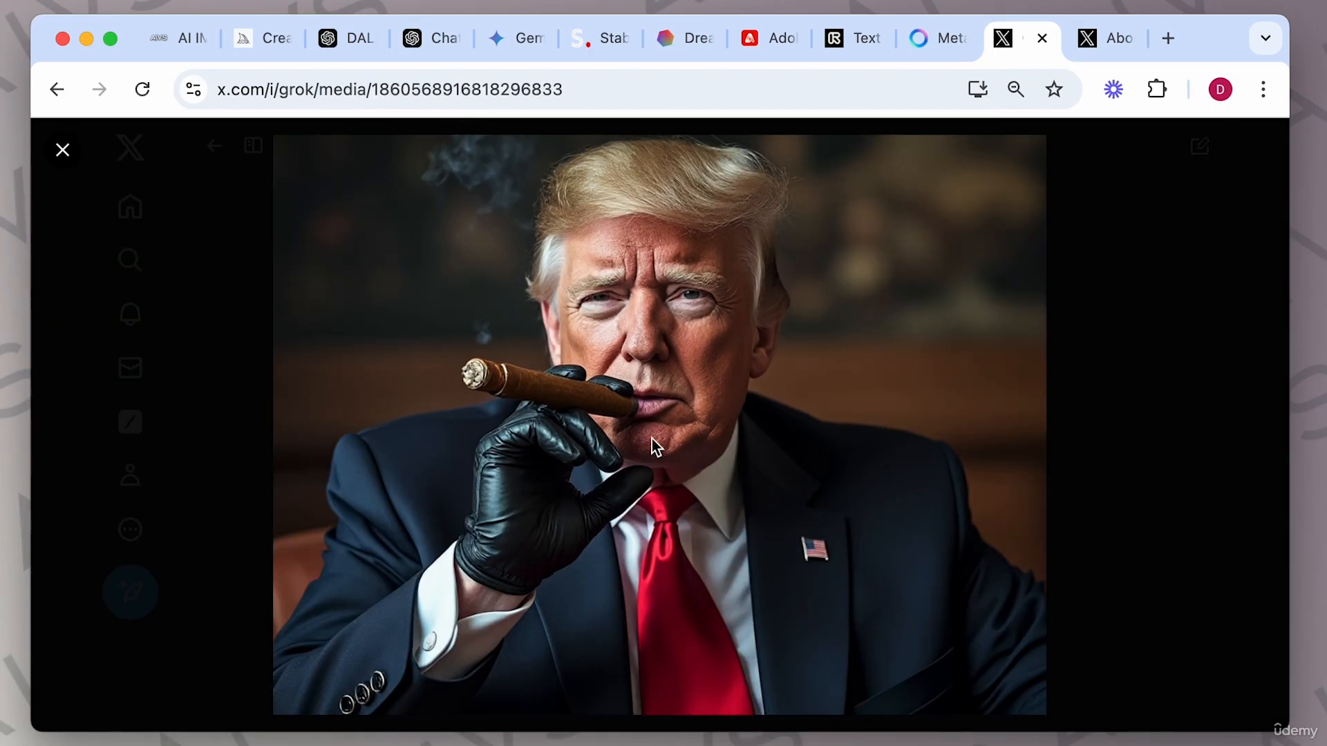
{"action": "scroll", "coordinate": [652, 439], "scroll_direction": "up", "scroll_amount": 5}
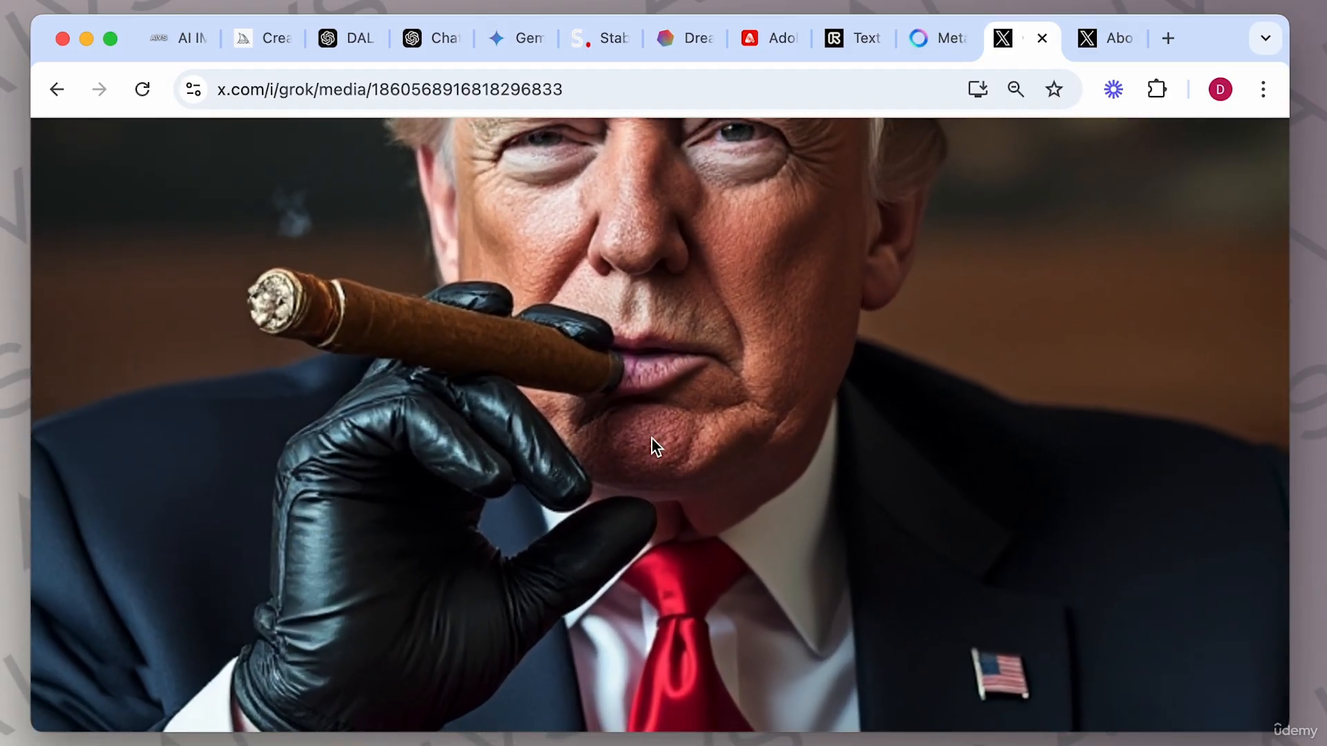
{"action": "scroll", "coordinate": [652, 438], "scroll_direction": "down", "scroll_amount": 2}
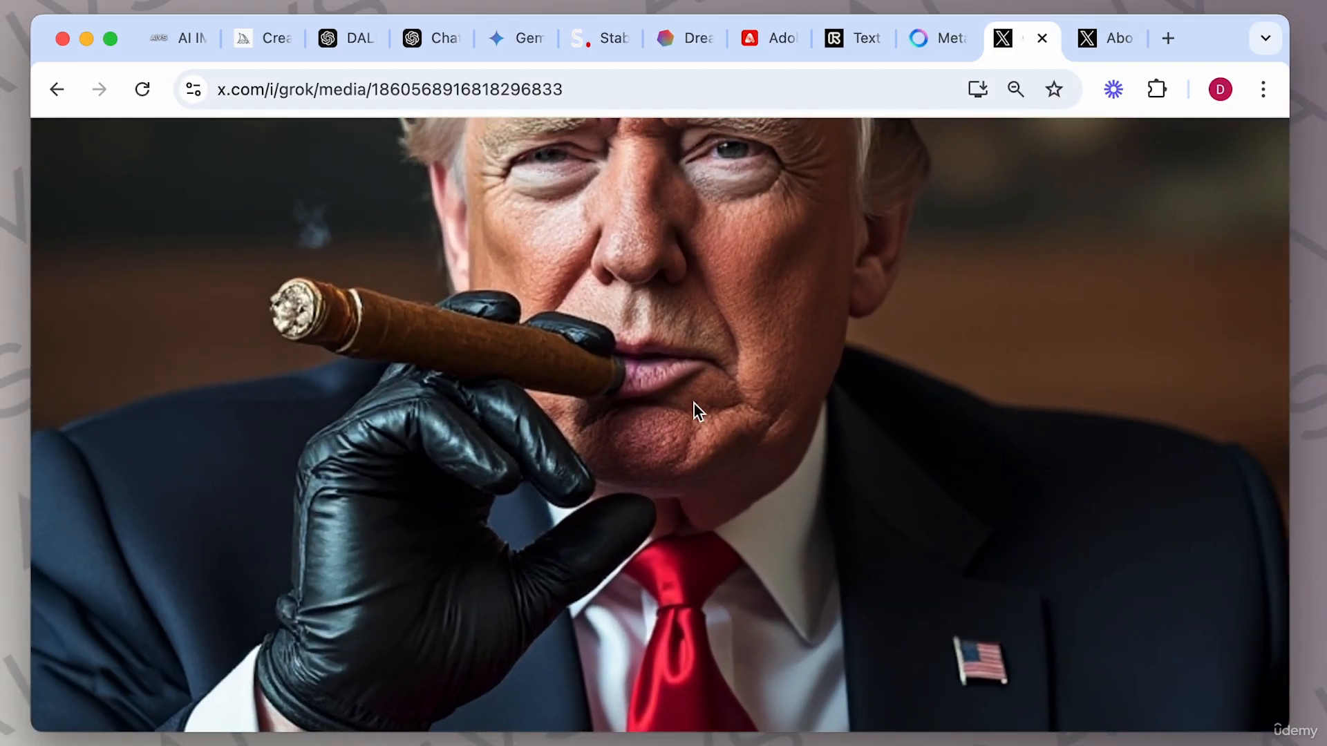
{"action": "scroll", "coordinate": [694, 404], "scroll_direction": "down", "scroll_amount": 3}
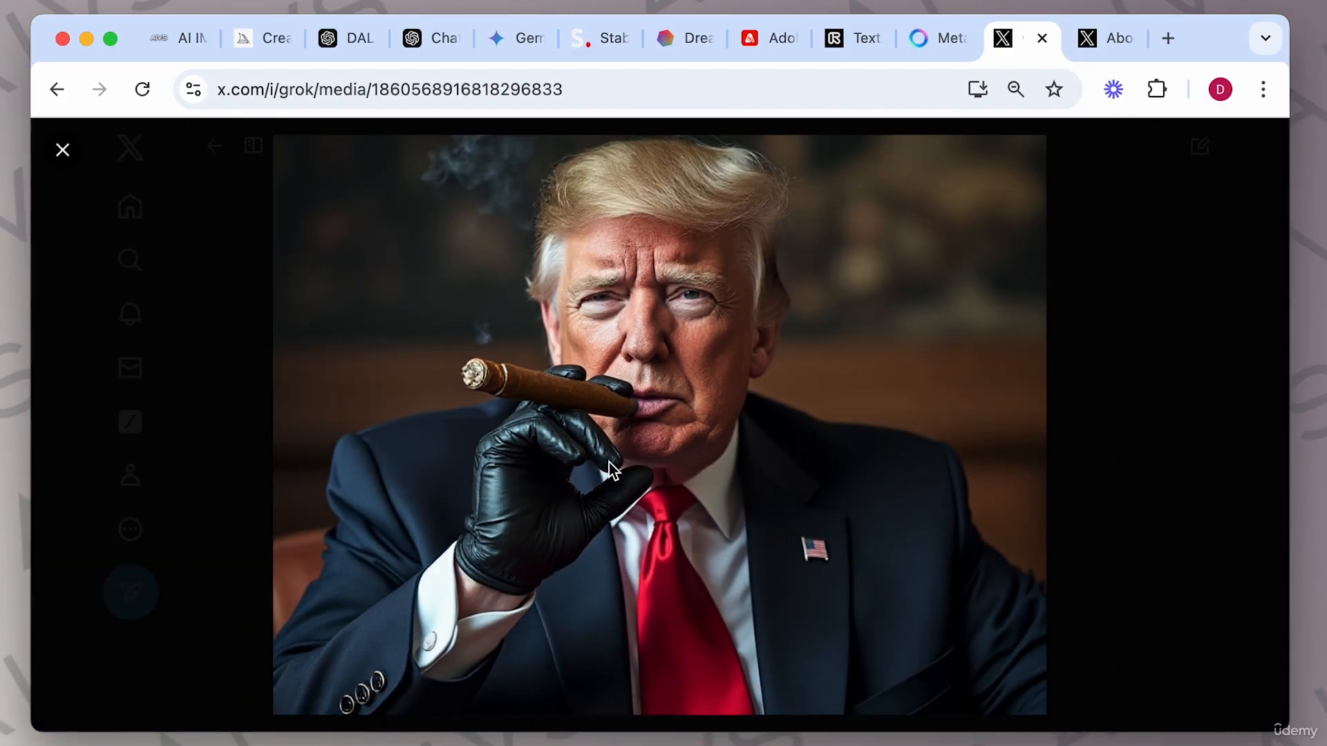
{"action": "left_click", "coordinate": [1060, 598]}
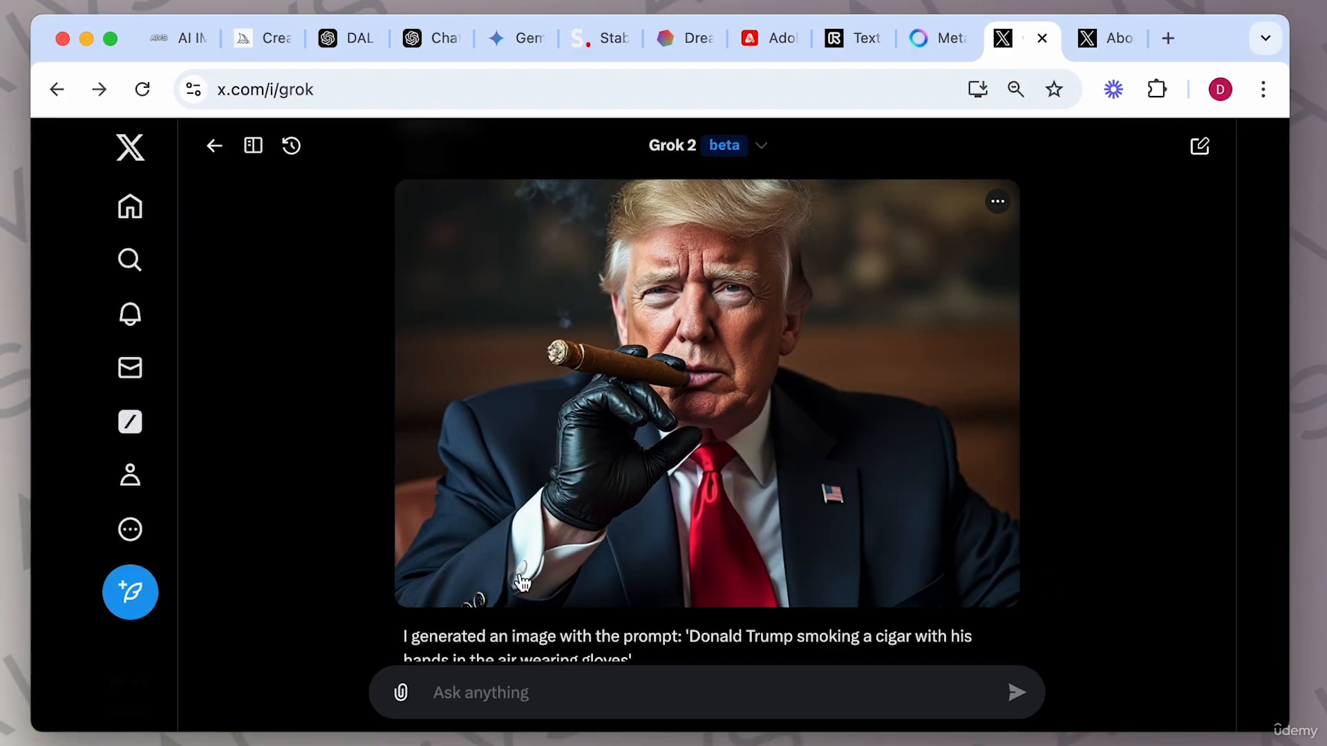
{"action": "scroll", "coordinate": [518, 587], "scroll_direction": "down", "scroll_amount": 3}
{"action": "left_click", "coordinate": [488, 584]}
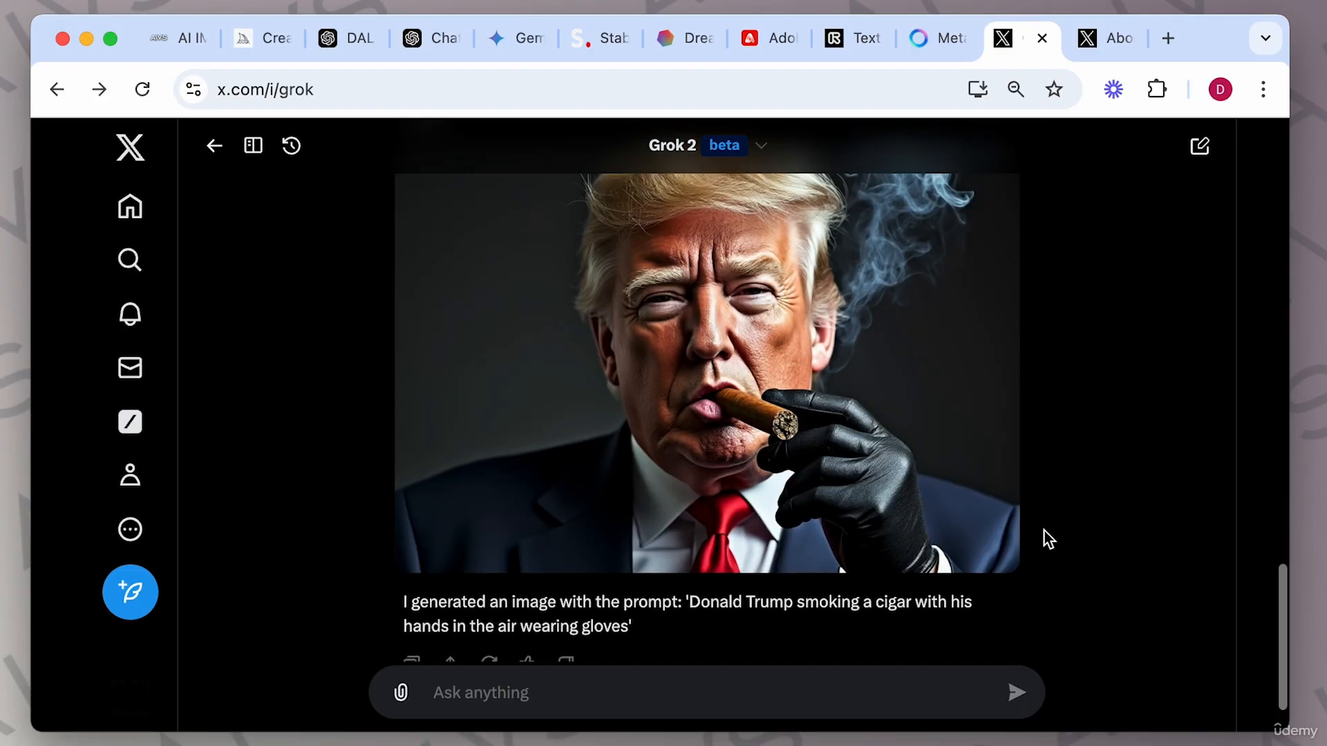
Copy Grok's reply prompt into the message box, append 'black baground dark moody, intese', and submit it.
{"action": "scroll", "coordinate": [1045, 538], "scroll_direction": "up", "scroll_amount": 1}
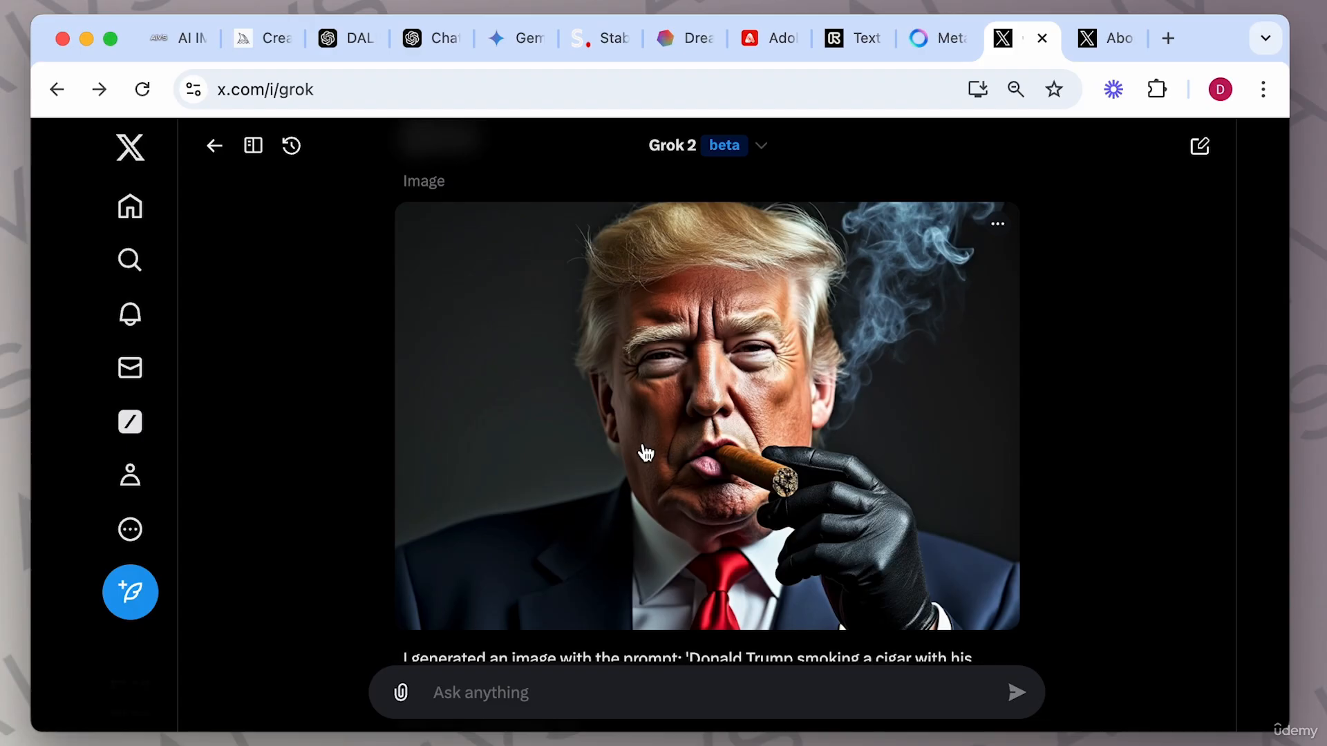
{"action": "scroll", "coordinate": [646, 450], "scroll_direction": "down", "scroll_amount": 3}
{"action": "left_click_drag", "start_coordinate": [619, 557], "coordinate": [405, 522]}
{"action": "key", "text": "super+c"}
{"action": "left_click", "coordinate": [691, 692]}
{"action": "key", "text": "super+v"}
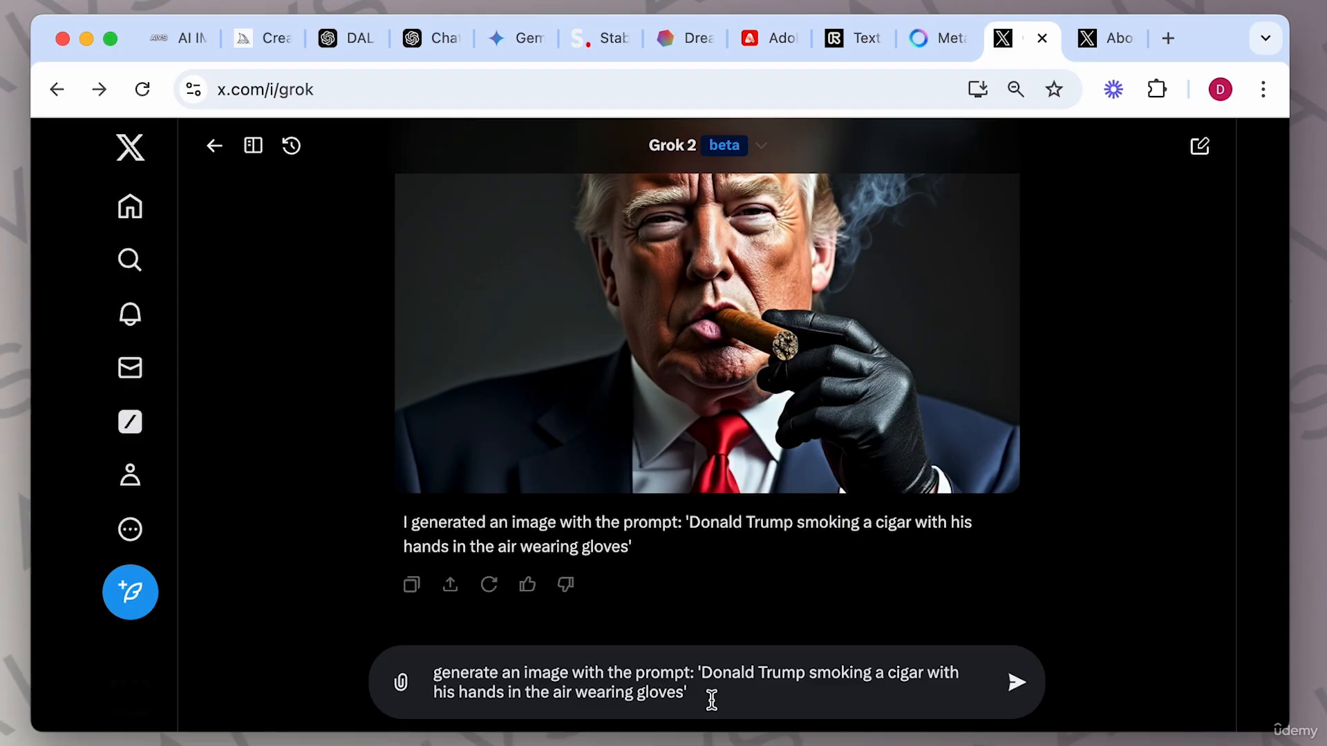
{"action": "type", "text": "black baground dark moo"}
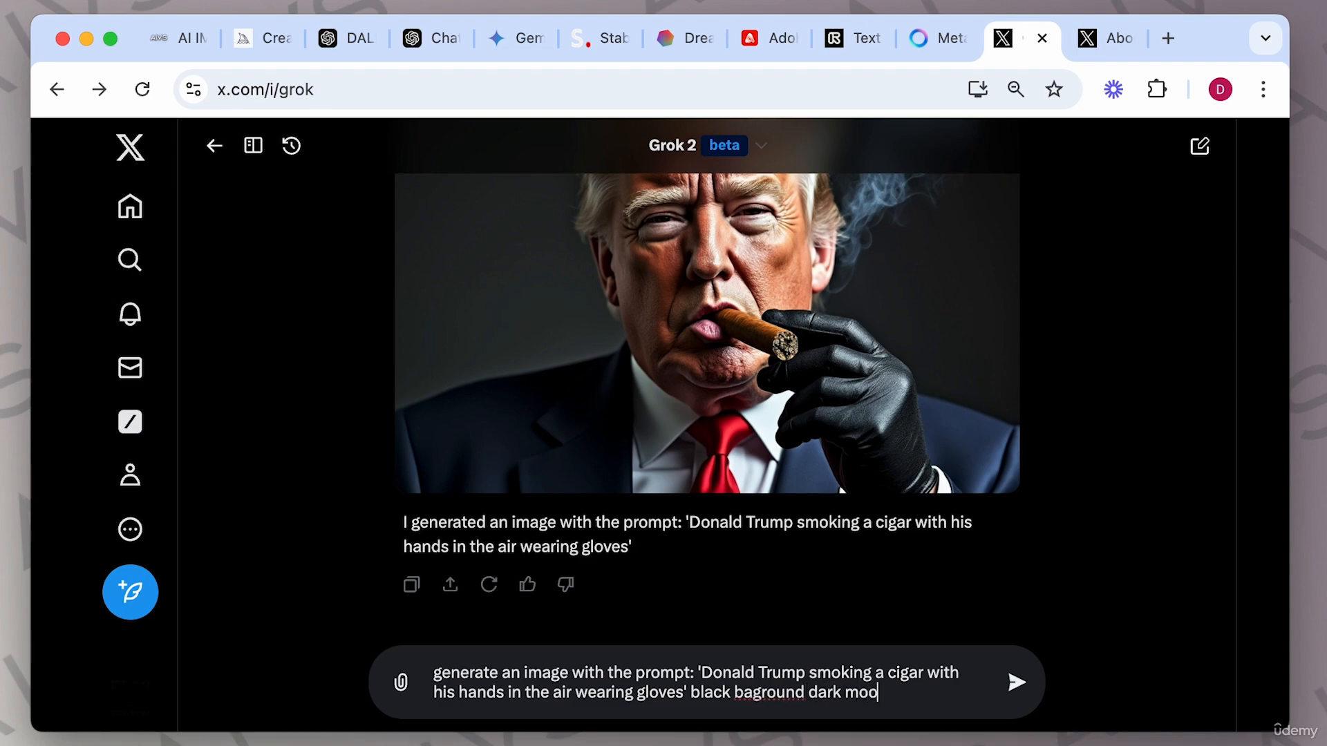
{"action": "type", "text": "dy, intese"}
{"action": "key", "text": "Return"}
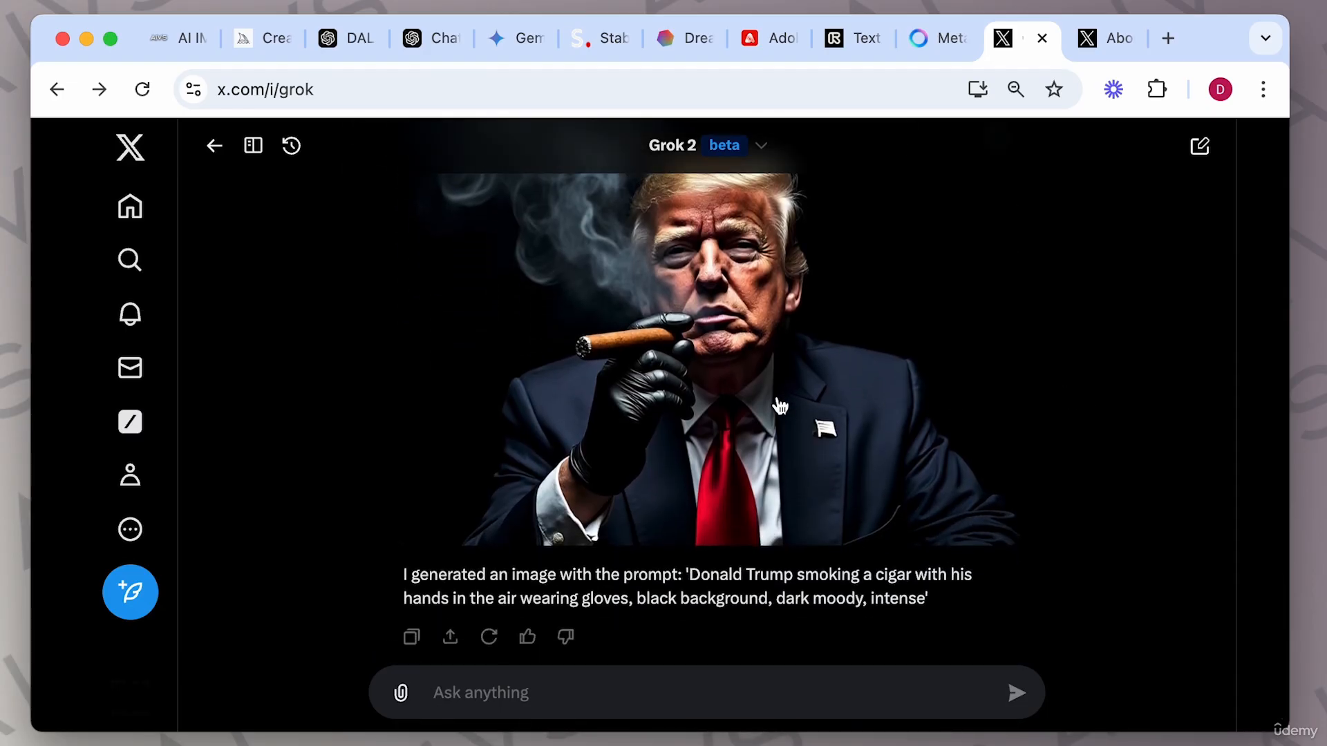
Regenerate the dark, moody gloved cigar image.
{"action": "scroll", "coordinate": [937, 440], "scroll_direction": "up", "scroll_amount": 1}
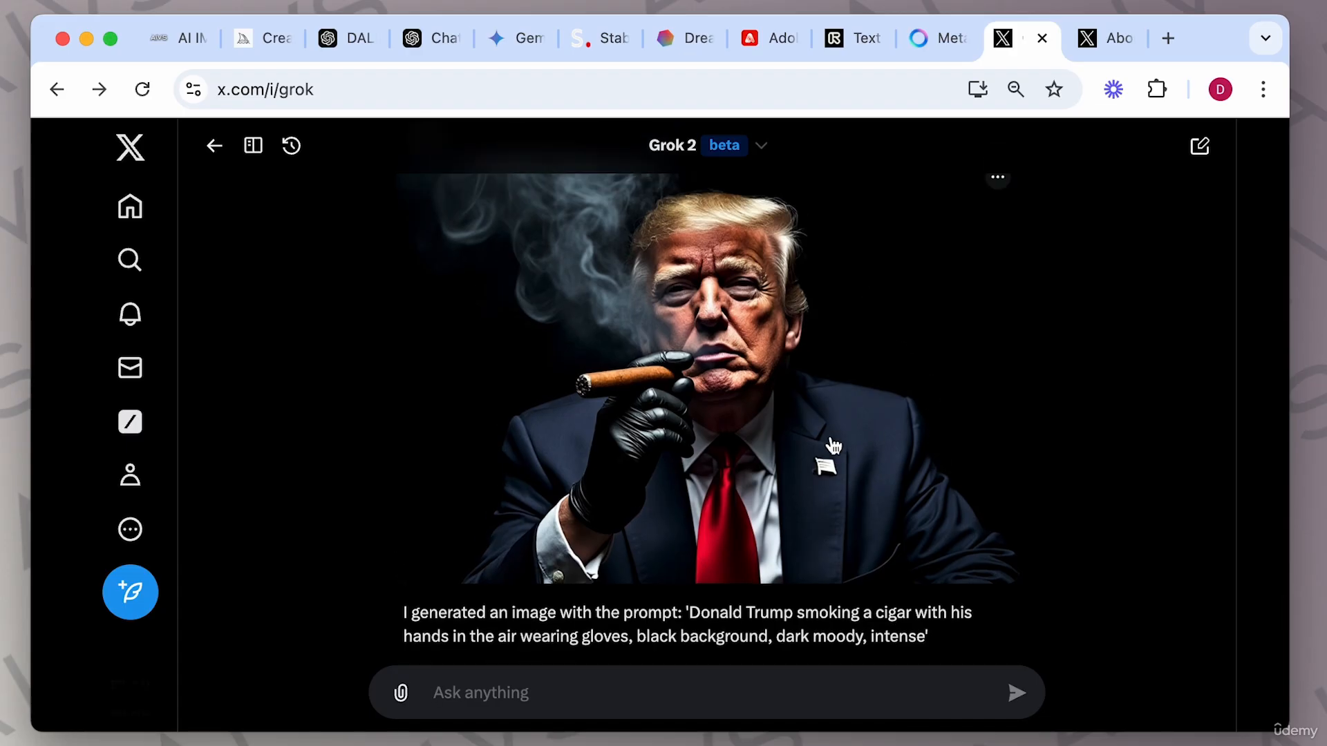
{"action": "scroll", "coordinate": [834, 446], "scroll_direction": "down", "scroll_amount": 1}
{"action": "left_click", "coordinate": [489, 631]}
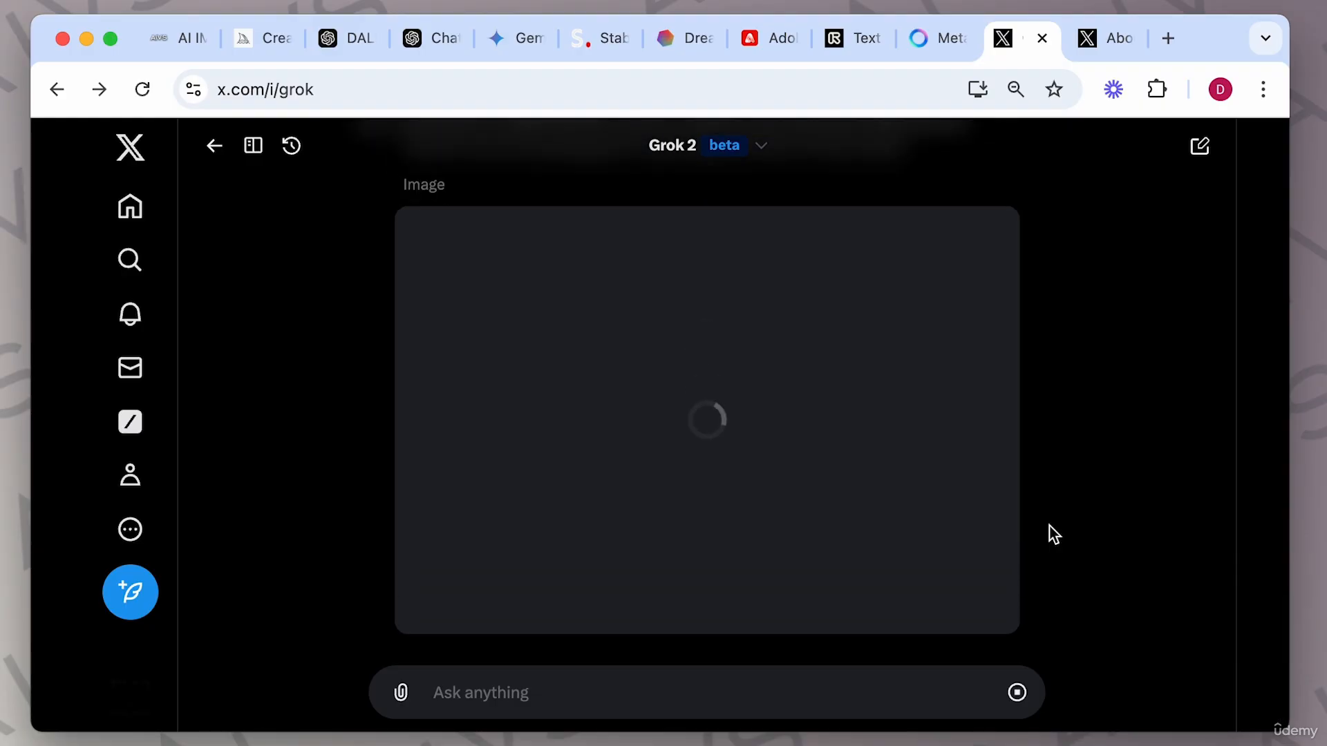
{"action": "scroll", "coordinate": [649, 532], "scroll_direction": "down", "scroll_amount": 1}
{"action": "scroll", "coordinate": [533, 554], "scroll_direction": "down", "scroll_amount": 1}
{"action": "left_click", "coordinate": [490, 617]}
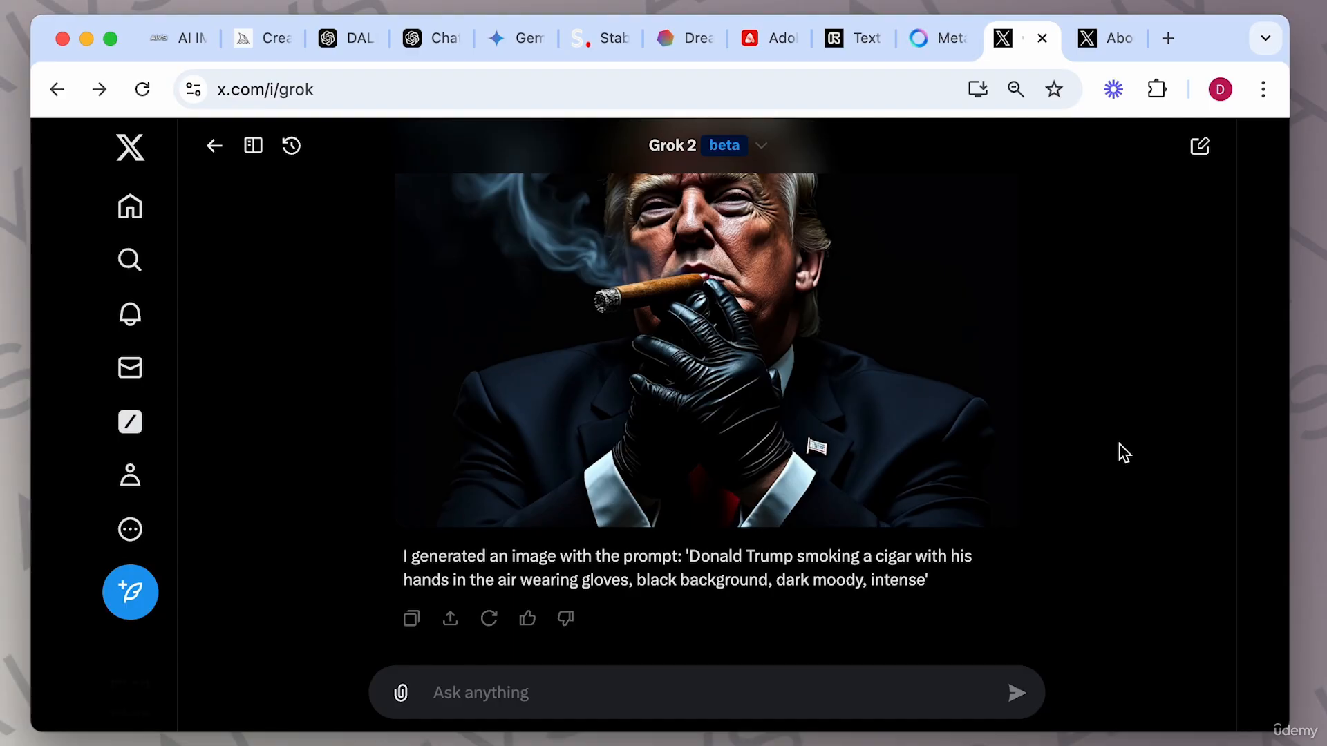
{"action": "scroll", "coordinate": [1120, 445], "scroll_direction": "up", "scroll_amount": 2}
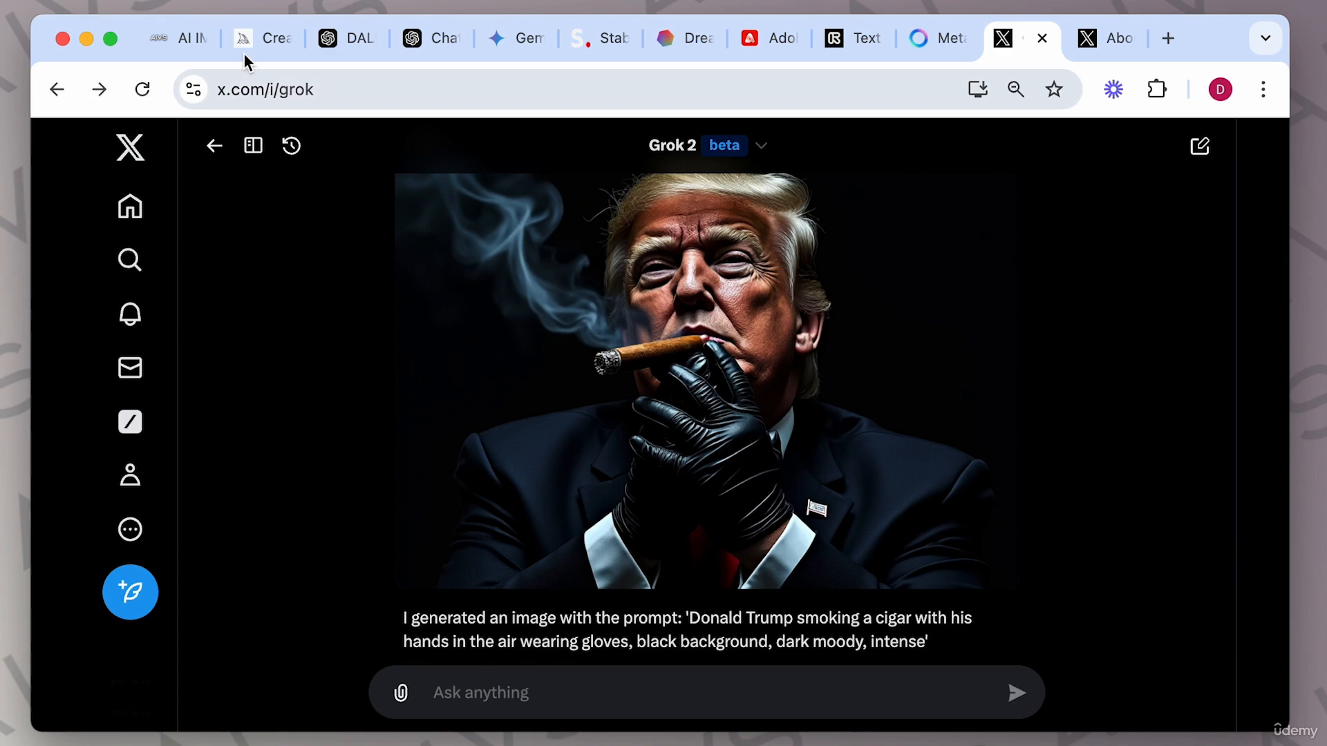
Copy the guide's first Grok example prompt 'A peaceful lakeside cabin at sunset, warm colors, photorealistic, --ar 16:9' and submit it to Grok.
{"action": "left_click", "coordinate": [172, 38]}
{"action": "left_click_drag", "start_coordinate": [359, 377], "coordinate": [820, 374]}
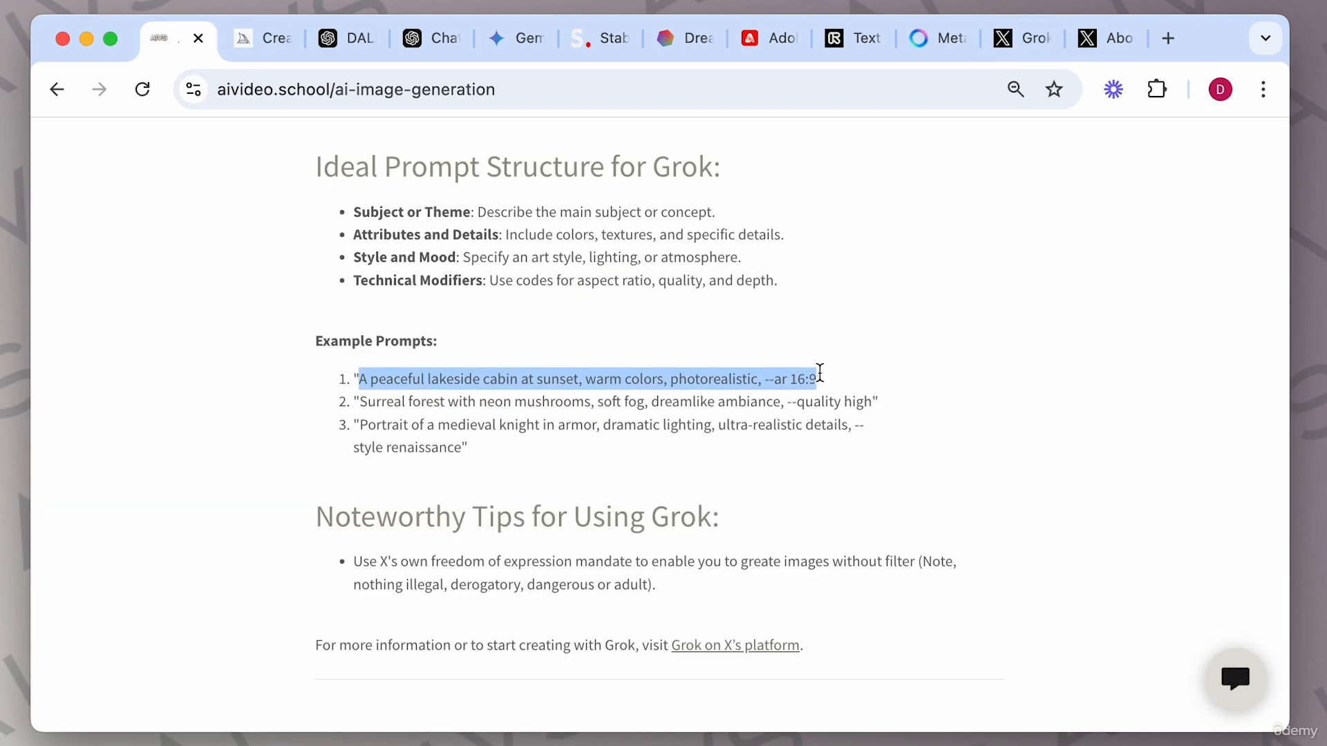
{"action": "left_click", "coordinate": [1087, 55]}
{"action": "left_click", "coordinate": [1007, 56]}
{"action": "left_click", "coordinate": [564, 692]}
{"action": "key", "text": "super+v"}
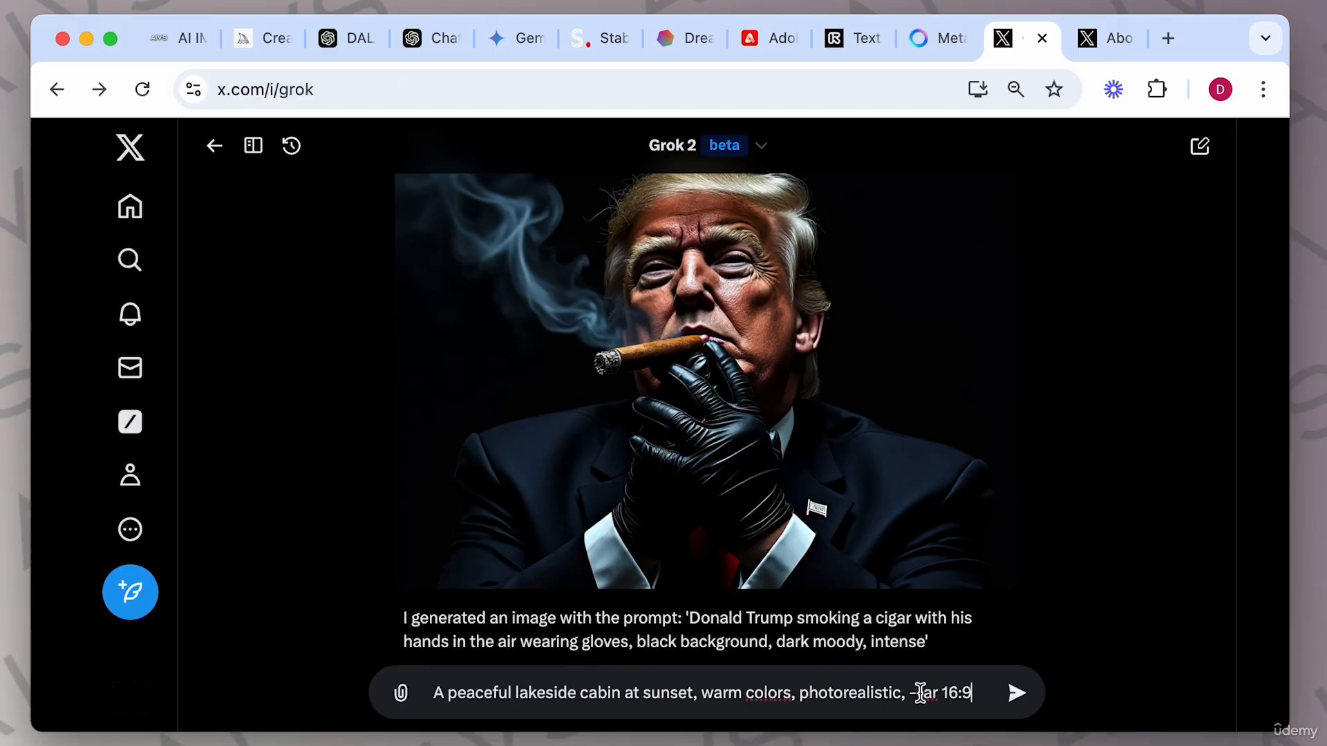
{"action": "double_click", "coordinate": [928, 692]}
{"action": "left_click", "coordinate": [1016, 694]}
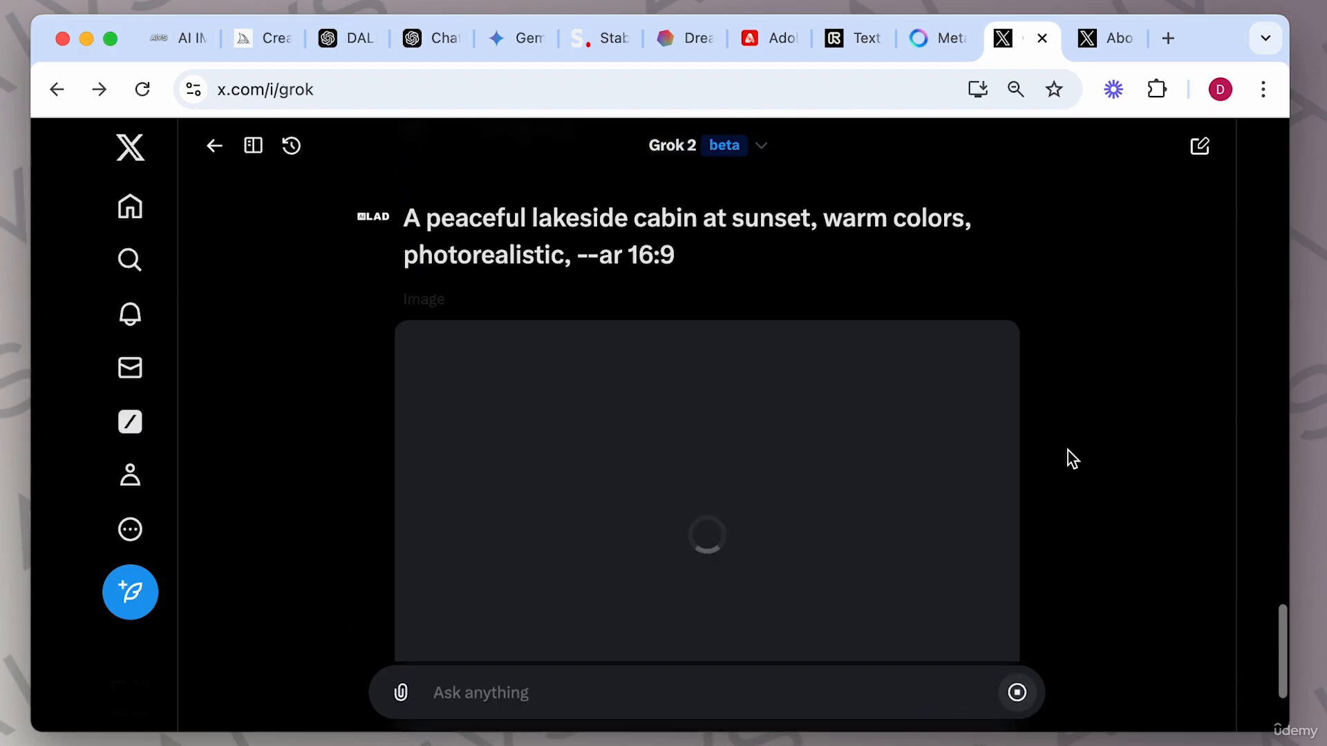
{"action": "scroll", "coordinate": [1226, 454], "scroll_direction": "down", "scroll_amount": 1}
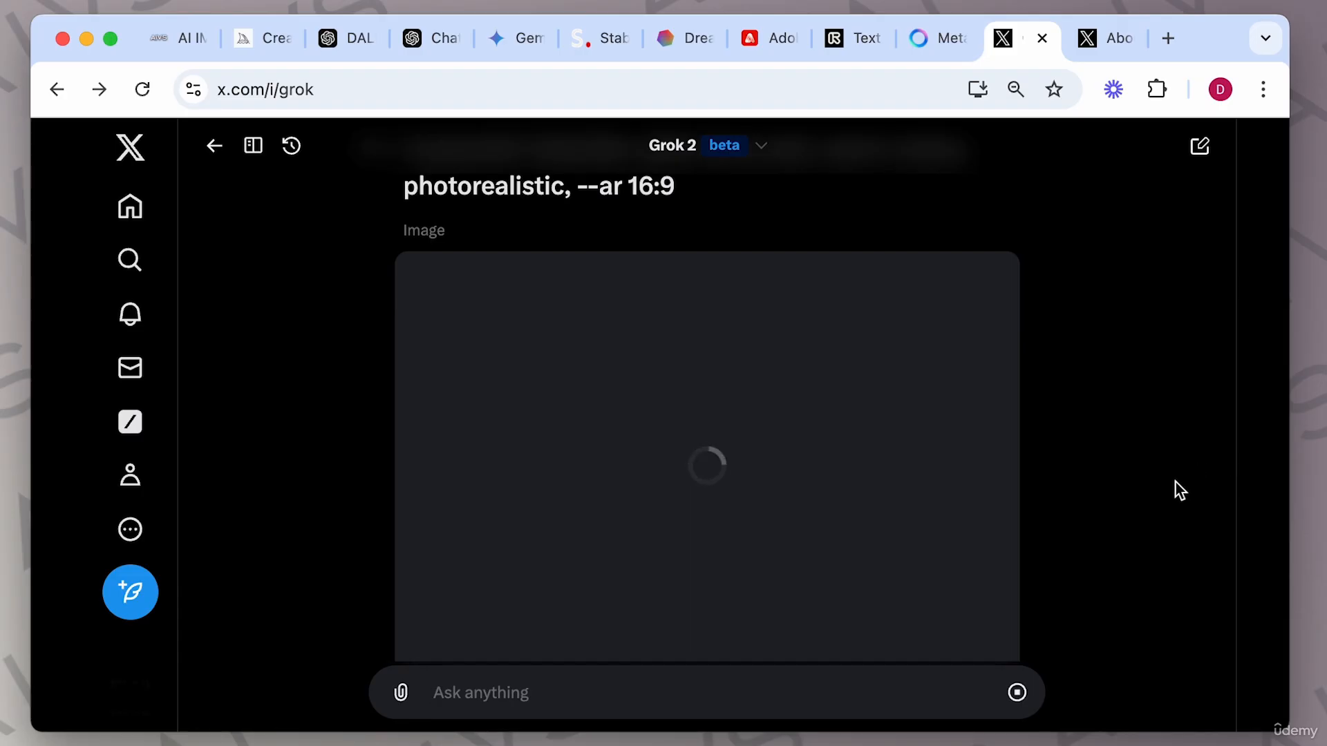
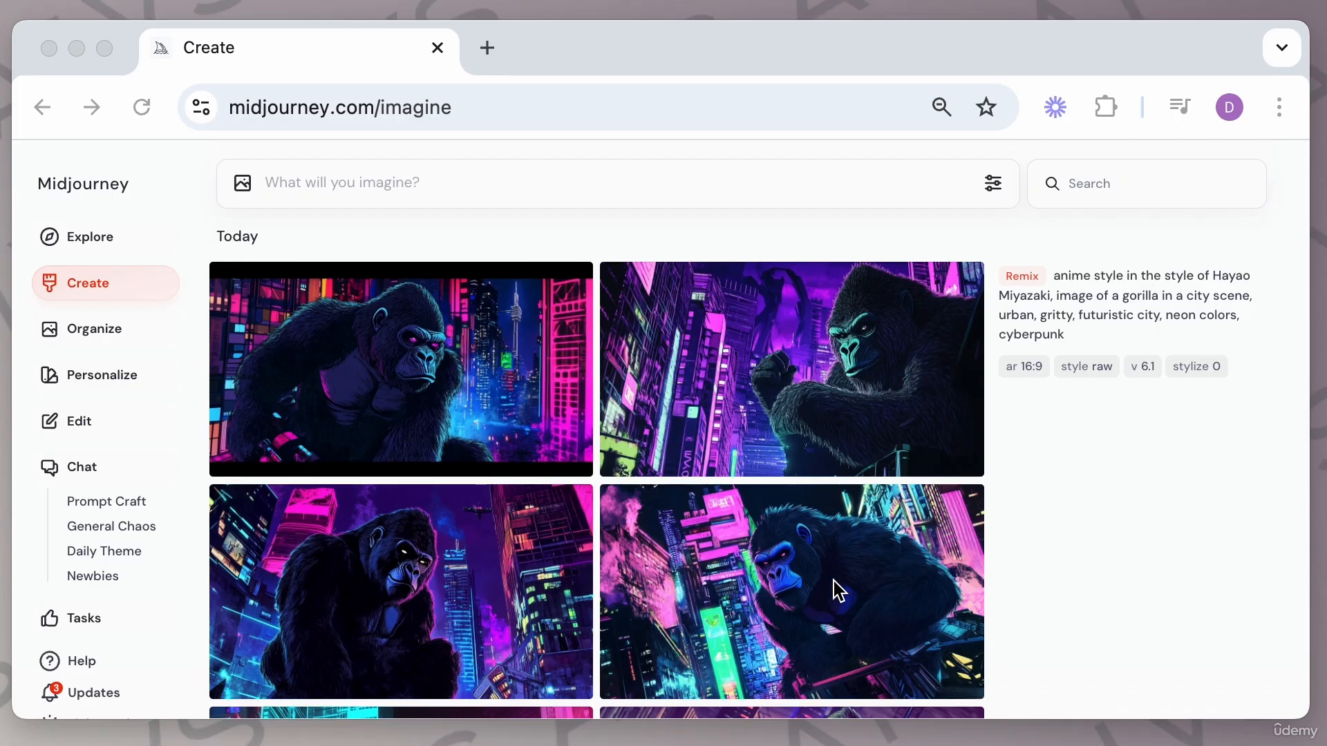
{"action": "left_click", "coordinate": [866, 421]}
{"action": "left_click", "coordinate": [921, 395]}
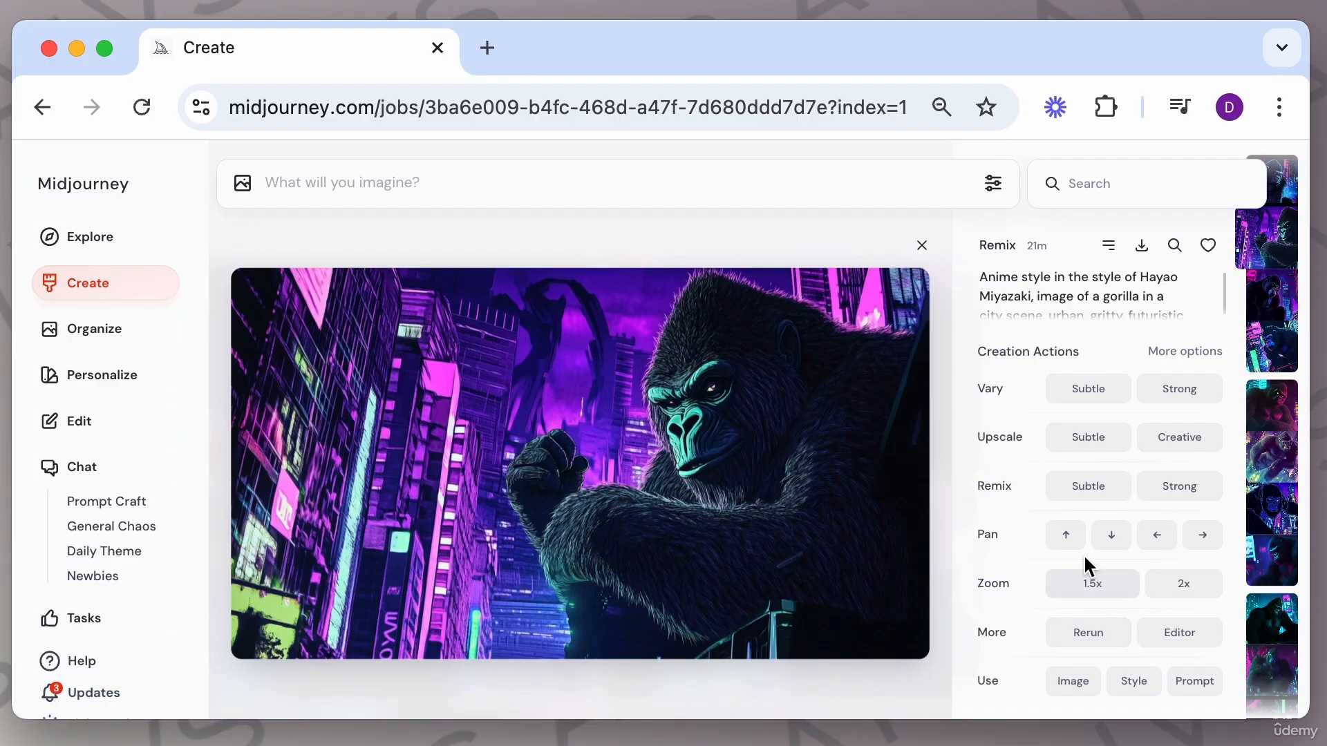
{"action": "left_click", "coordinate": [1078, 682]}
{"action": "left_click", "coordinate": [1126, 711]}
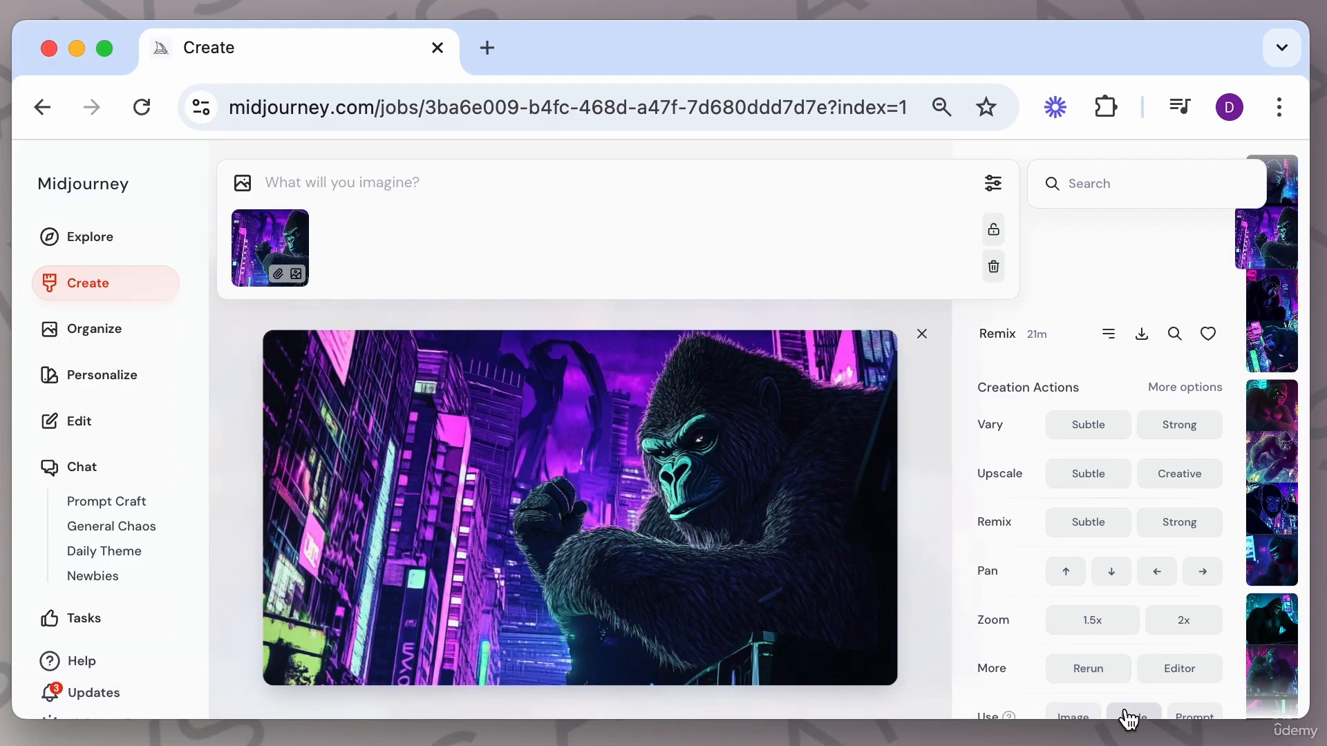
{"action": "mouse_move", "coordinate": [286, 277]}
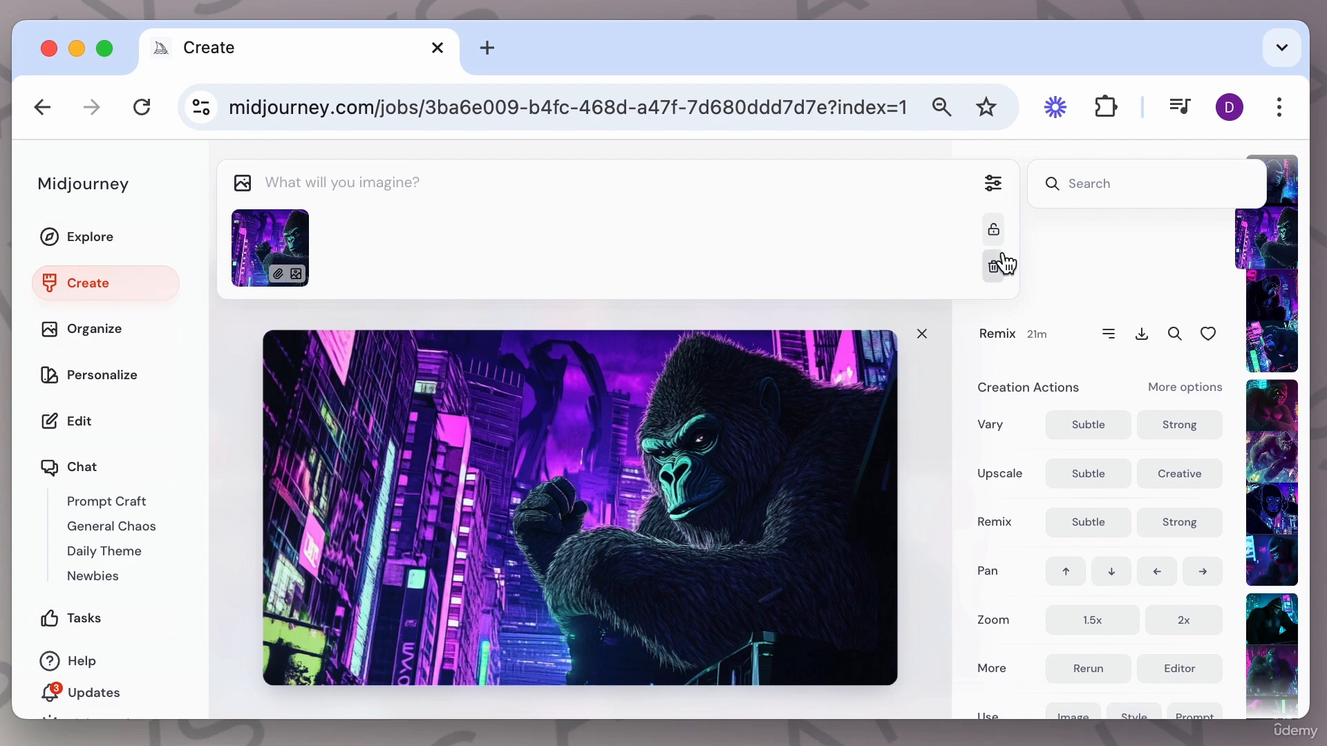
{"action": "left_click", "coordinate": [923, 336]}
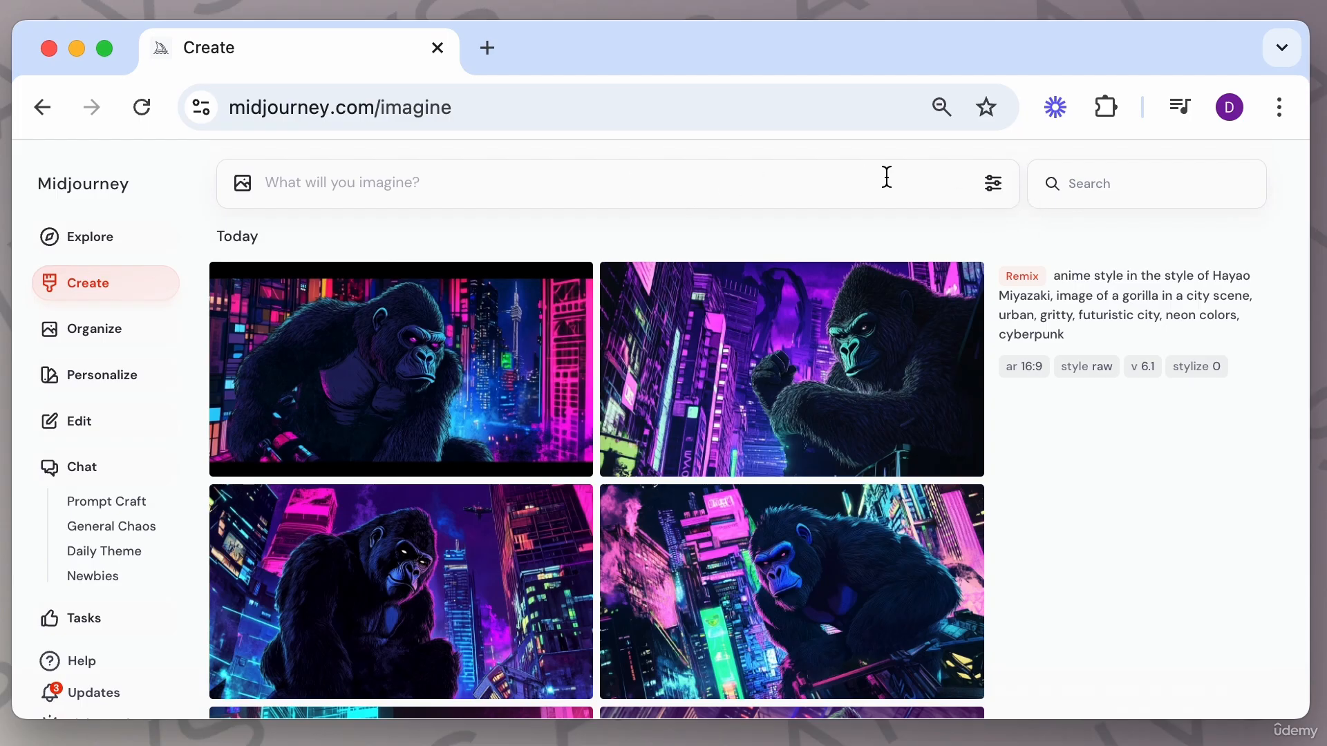
Open the image settings and try the aspect-ratio slider across its range, leaving it at 16:9.
{"action": "left_click", "coordinate": [996, 196]}
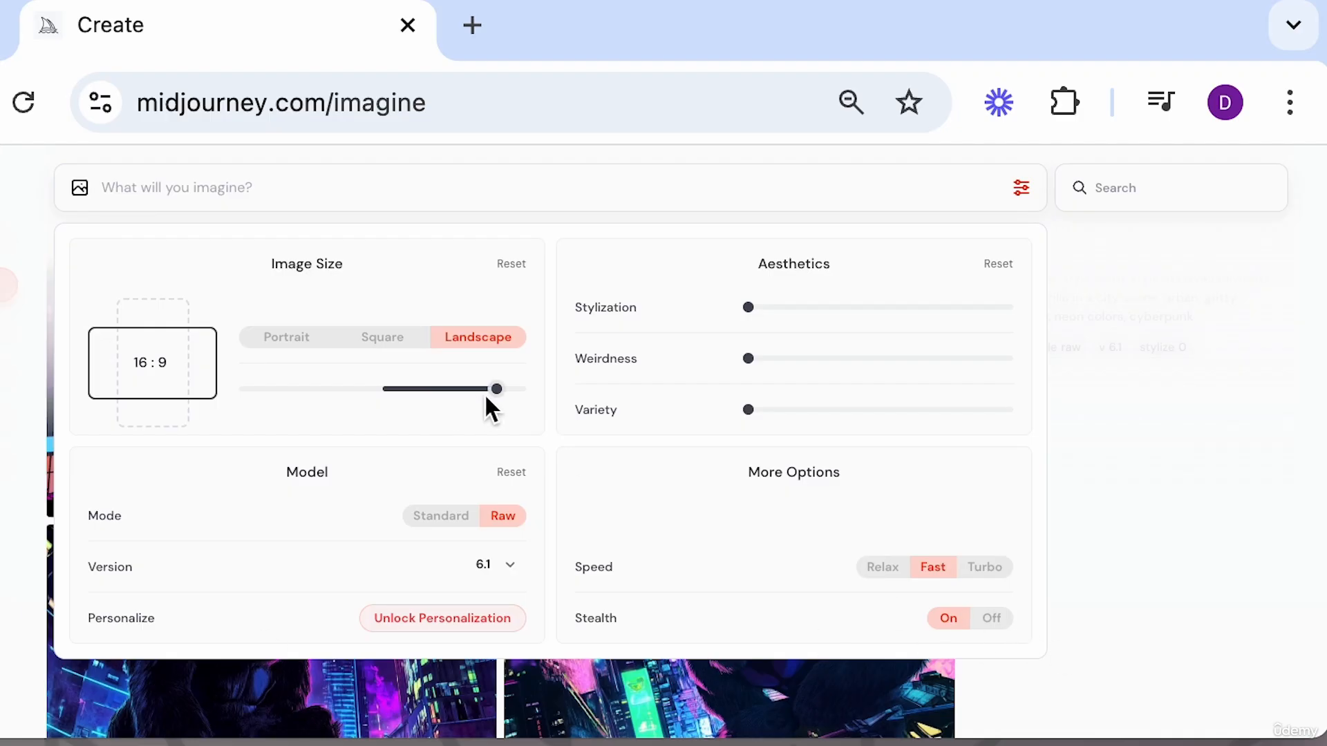
{"action": "left_click_drag", "start_coordinate": [497, 390], "coordinate": [527, 391]}
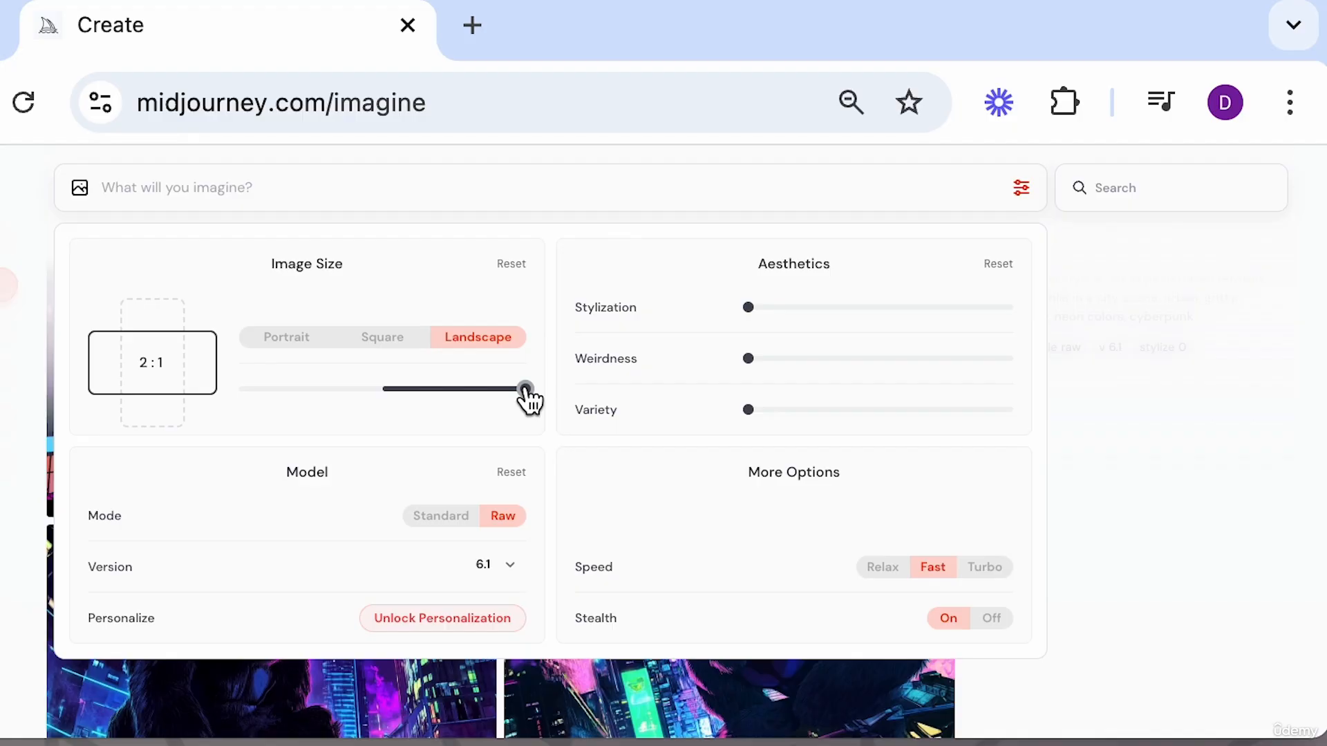
{"action": "left_click_drag", "start_coordinate": [526, 391], "coordinate": [438, 391]}
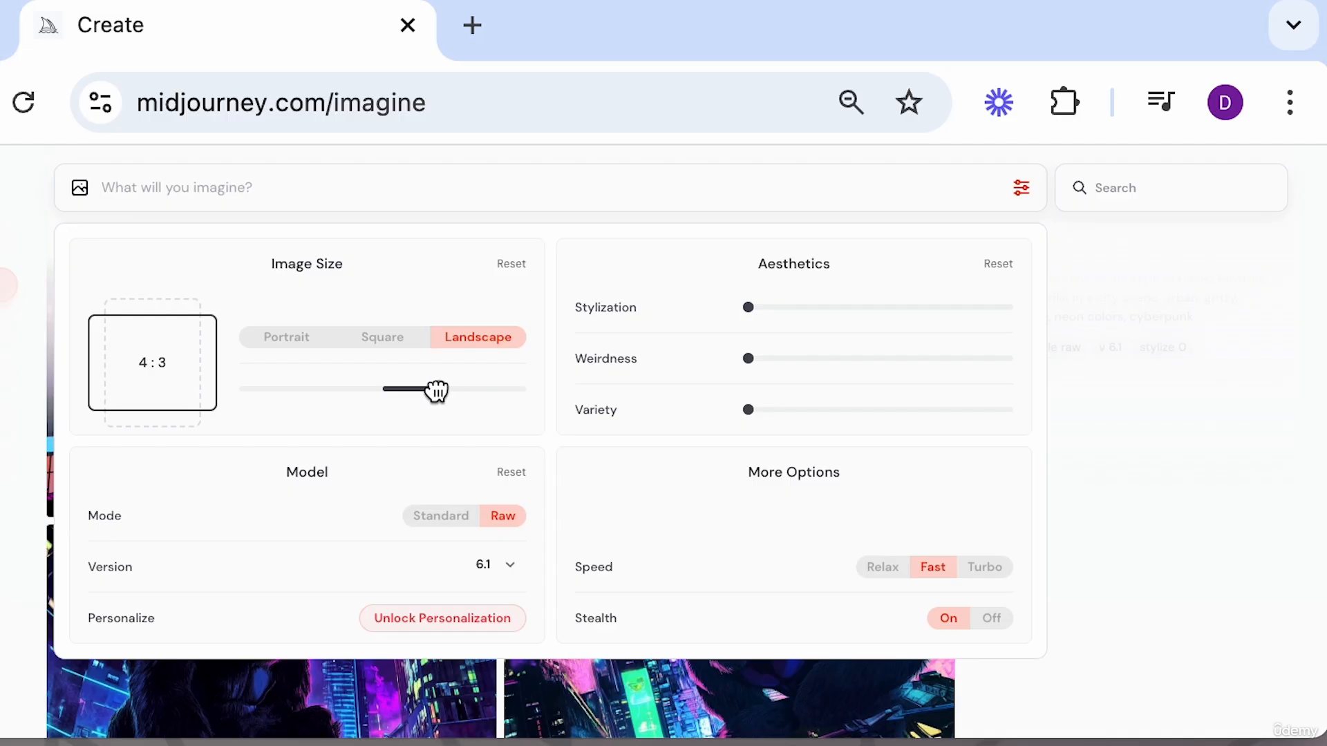
{"action": "left_click_drag", "start_coordinate": [438, 391], "coordinate": [391, 389]}
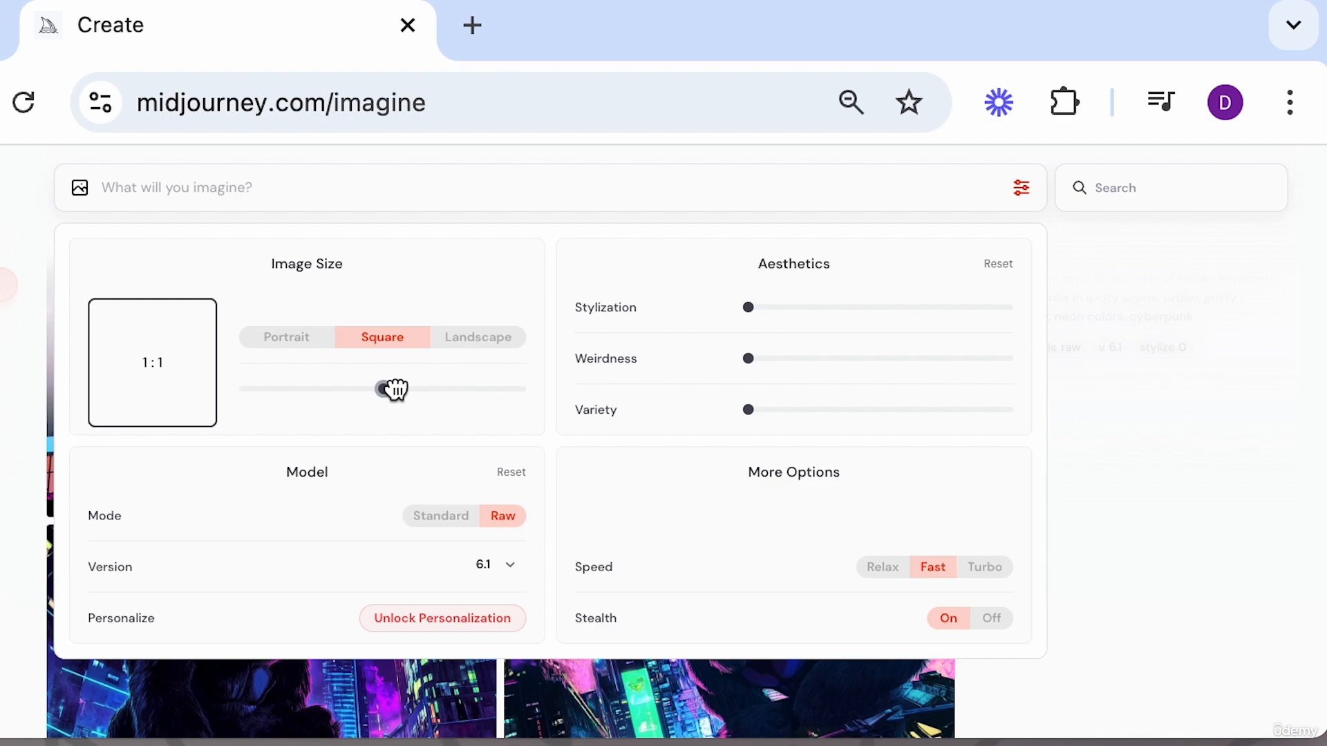
{"action": "left_click_drag", "start_coordinate": [391, 389], "coordinate": [271, 390]}
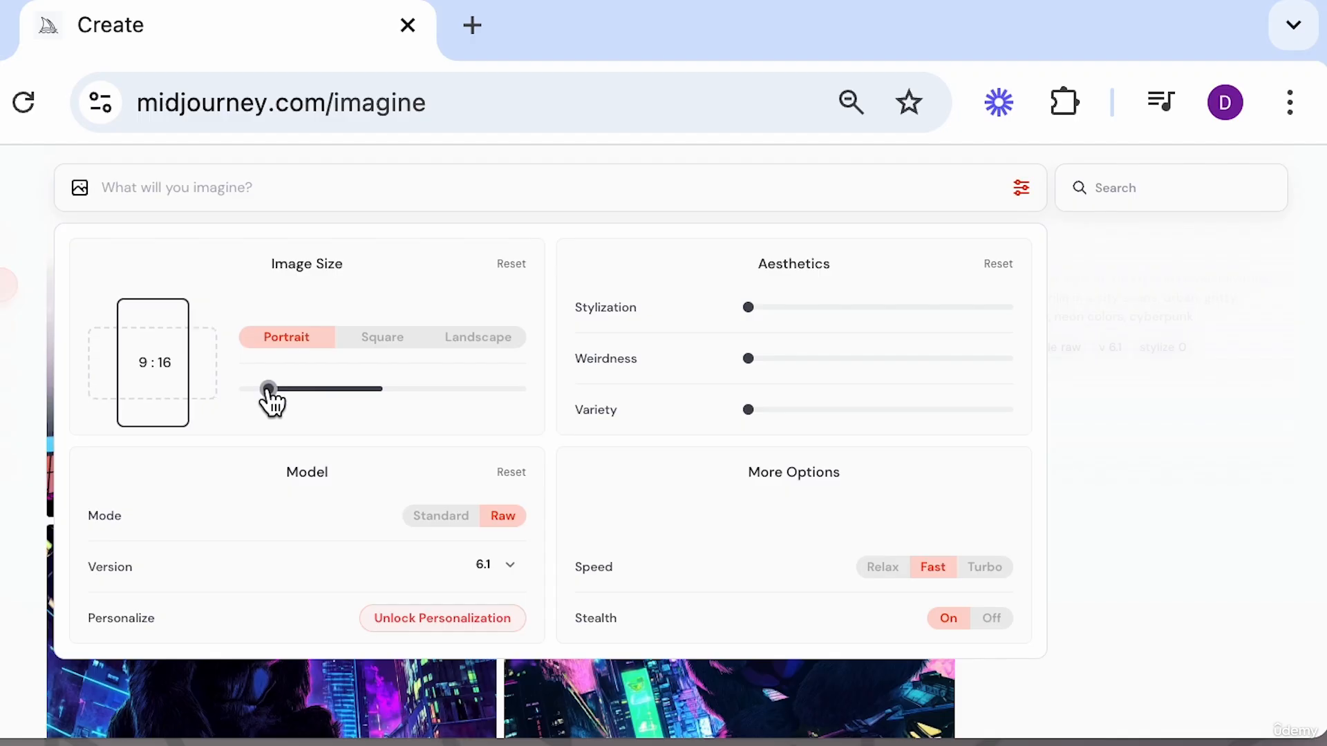
{"action": "left_click_drag", "start_coordinate": [270, 391], "coordinate": [244, 392]}
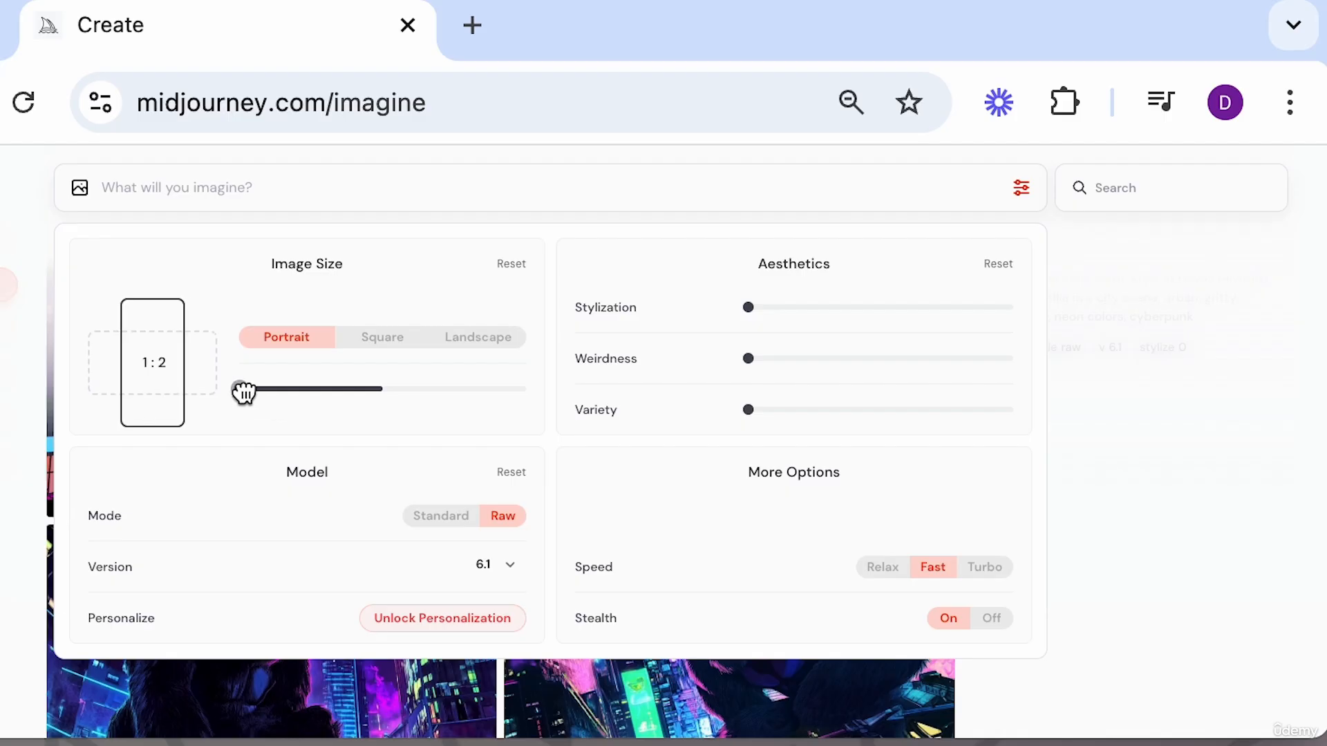
{"action": "left_click_drag", "start_coordinate": [243, 392], "coordinate": [501, 401]}
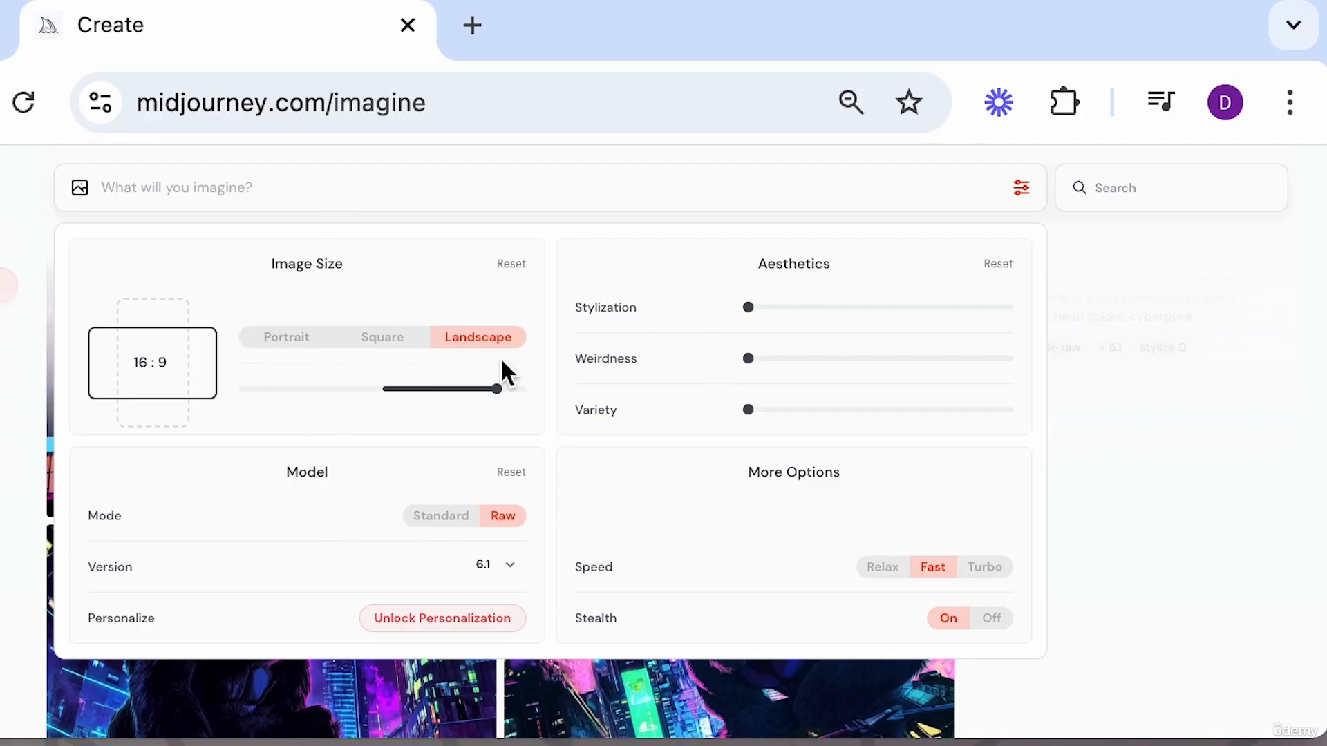
Enter the prompt 'a female cowboy wearing a cowboy hat looking in to camera with a western scene behind her', copy it and generate.
{"action": "left_click", "coordinate": [398, 190]}
{"action": "type", "text": "a female "}
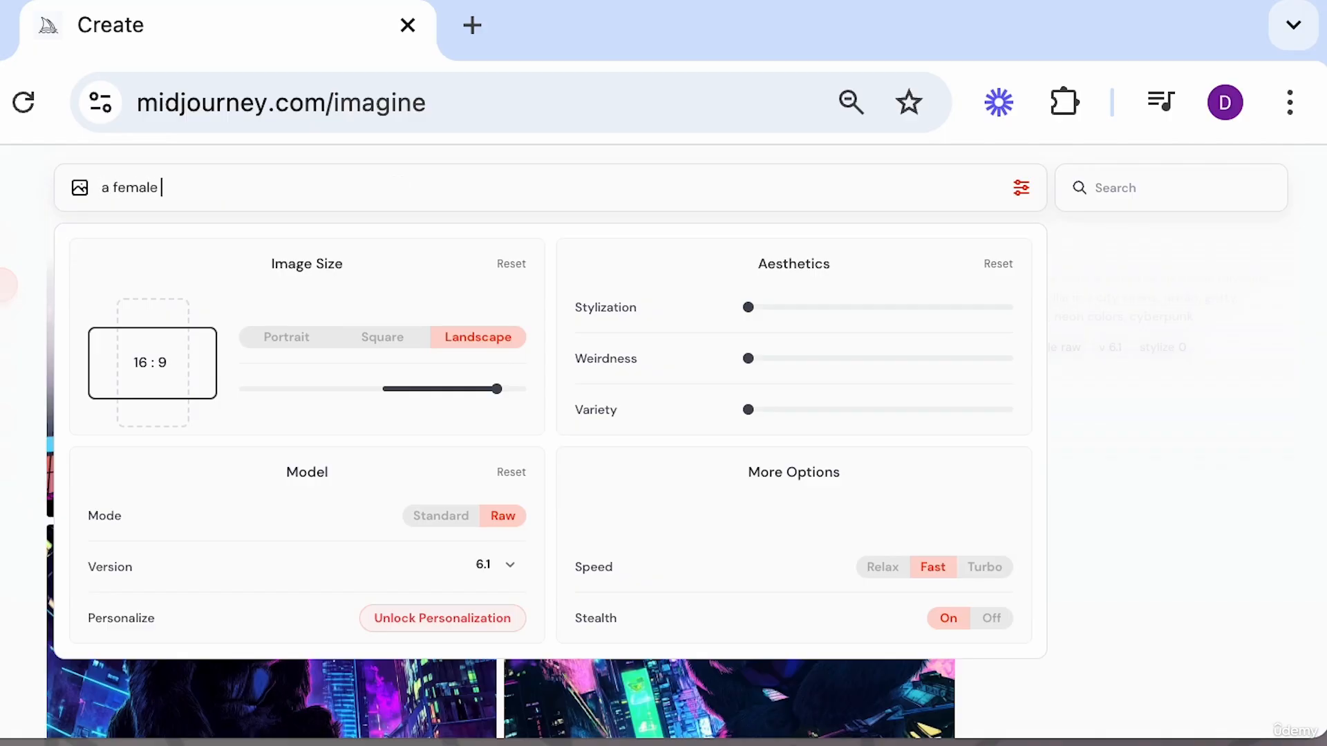
{"action": "type", "text": "cowboy wearing a cowboy hat looking in to camera with a western scene behind her"}
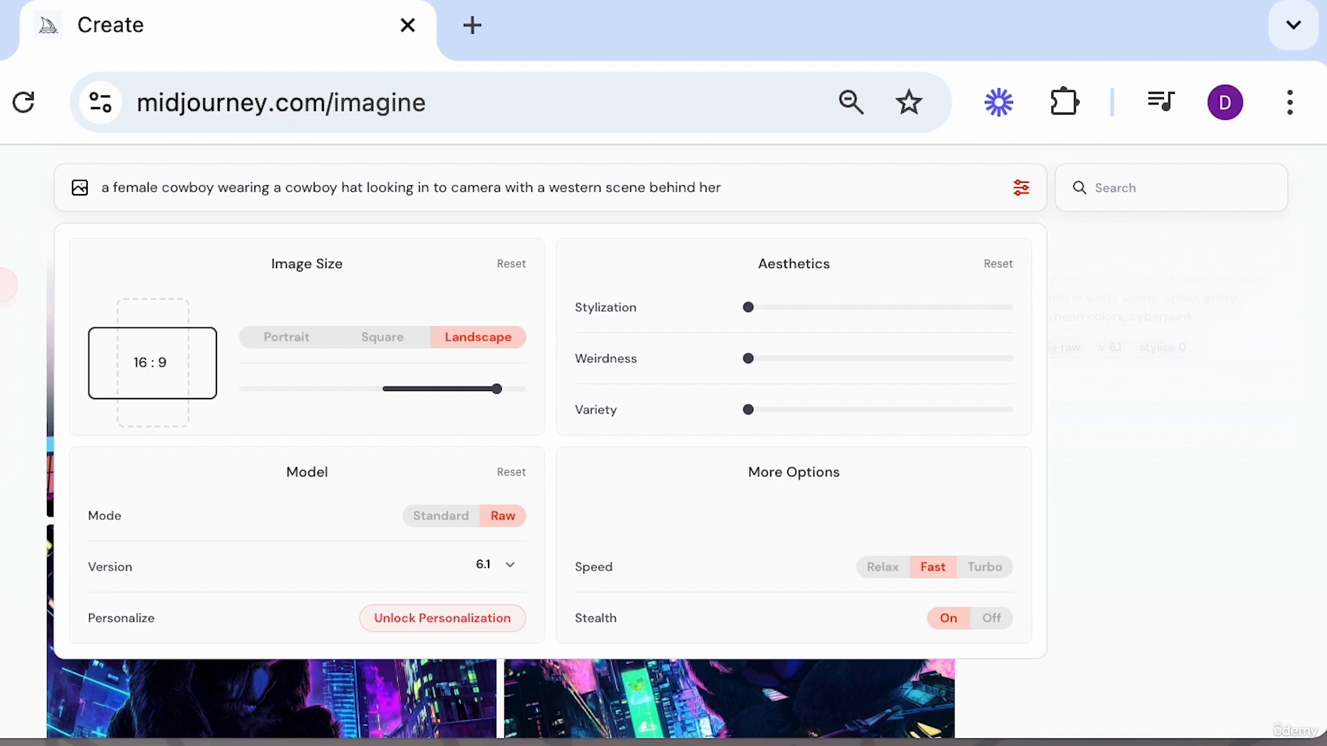
{"action": "triple_click", "coordinate": [246, 190]}
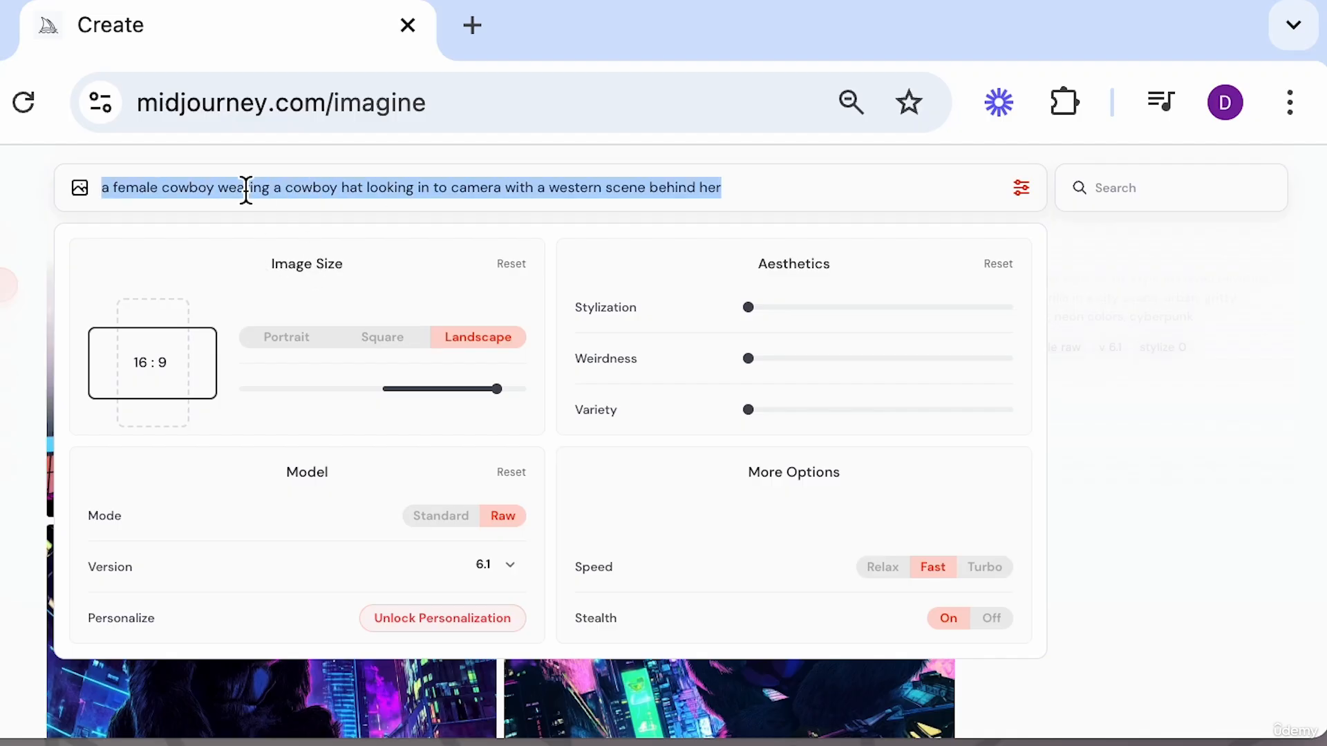
{"action": "left_click", "coordinate": [765, 183]}
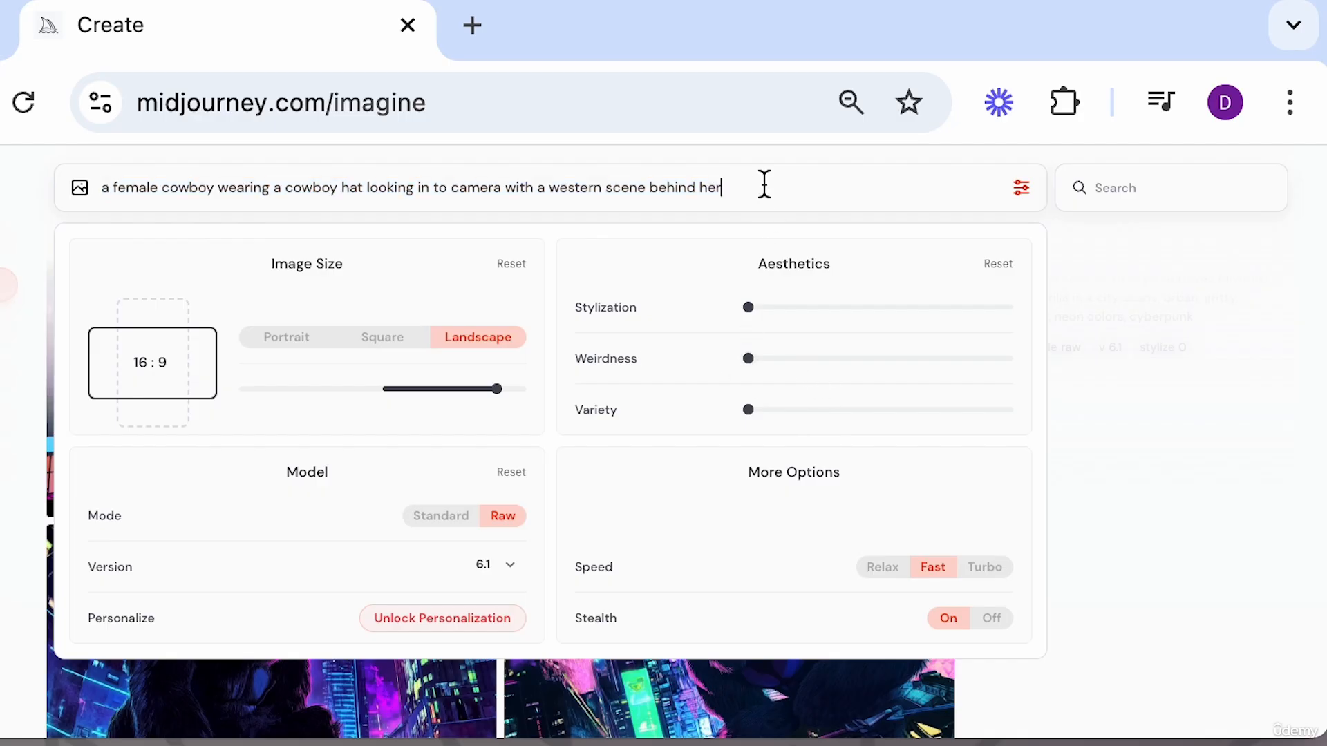
{"action": "triple_click", "coordinate": [765, 184]}
{"action": "key", "text": "ctrl+c"}
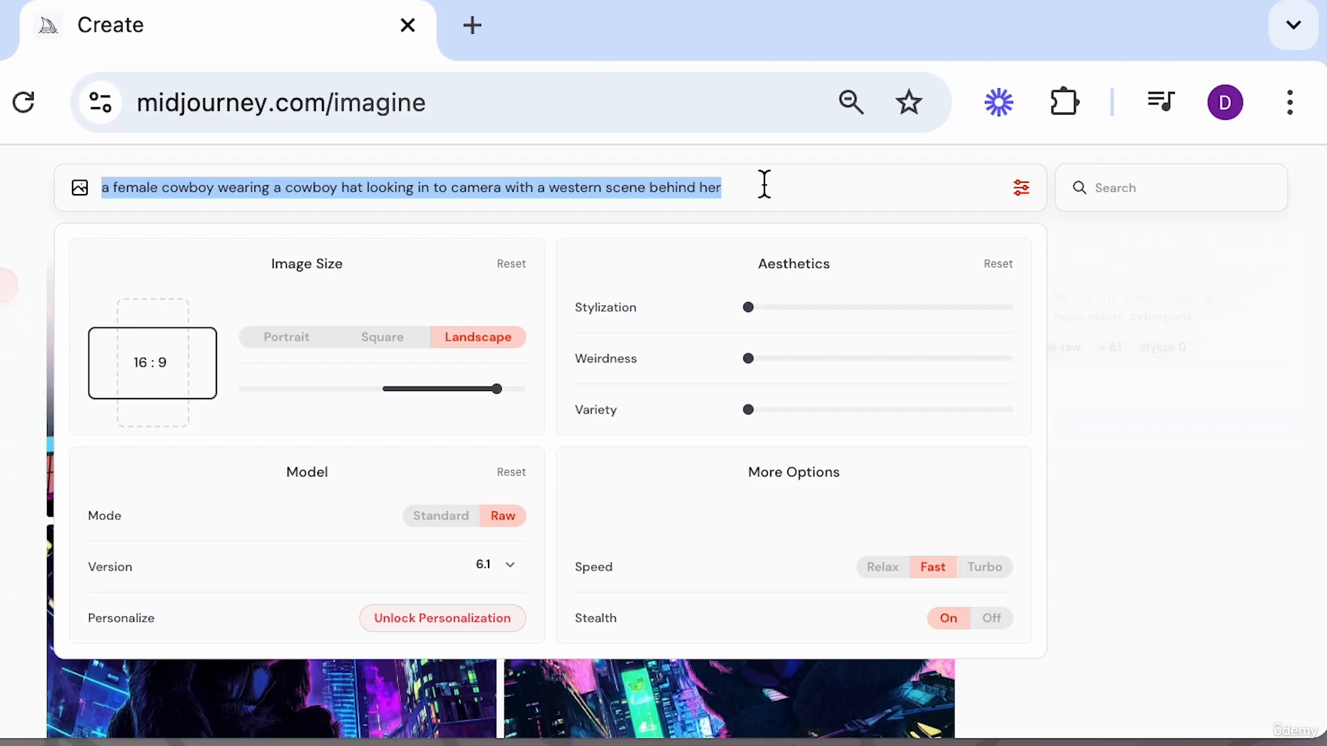
{"action": "key", "text": "BackSpace"}
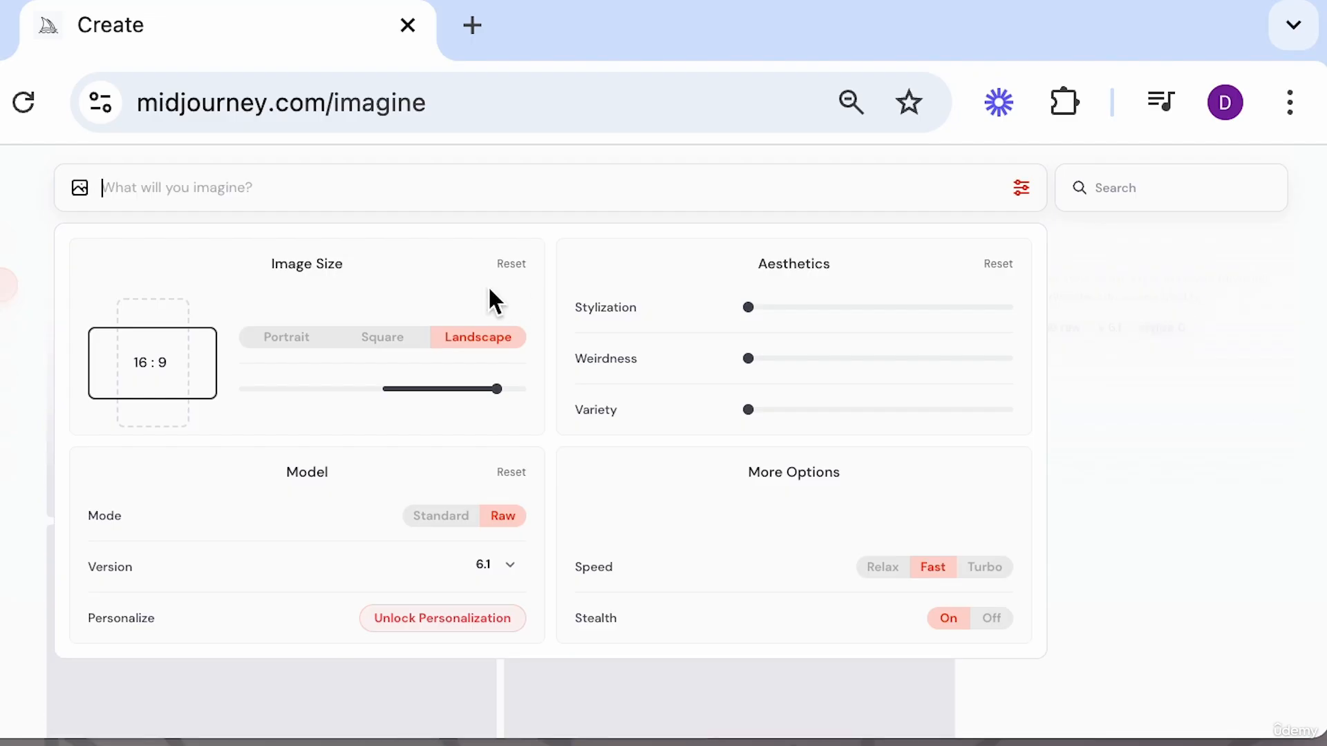
Set the aspect ratio to 9:16 portrait and generate the pasted cowboy prompt again.
{"action": "left_click", "coordinate": [254, 388]}
{"action": "left_click", "coordinate": [365, 184]}
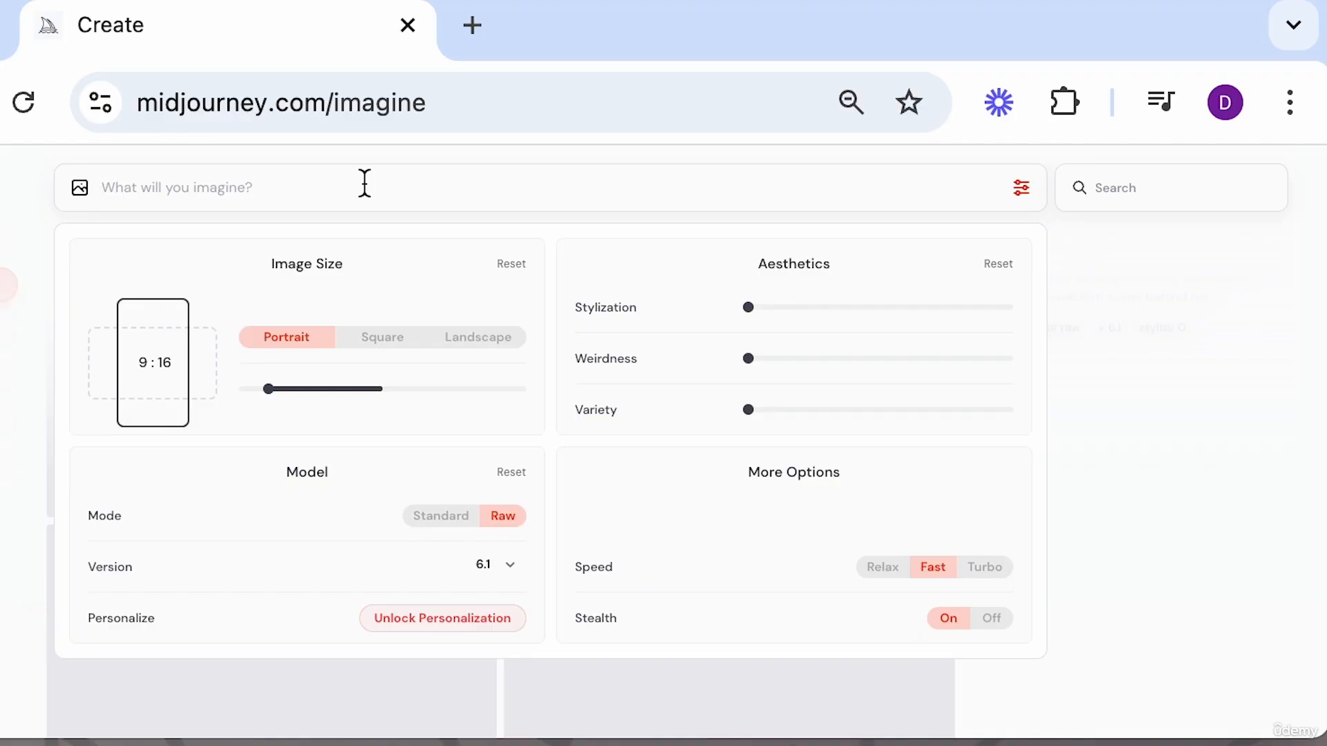
{"action": "key", "text": "ctrl+v"}
{"action": "key", "text": "Return"}
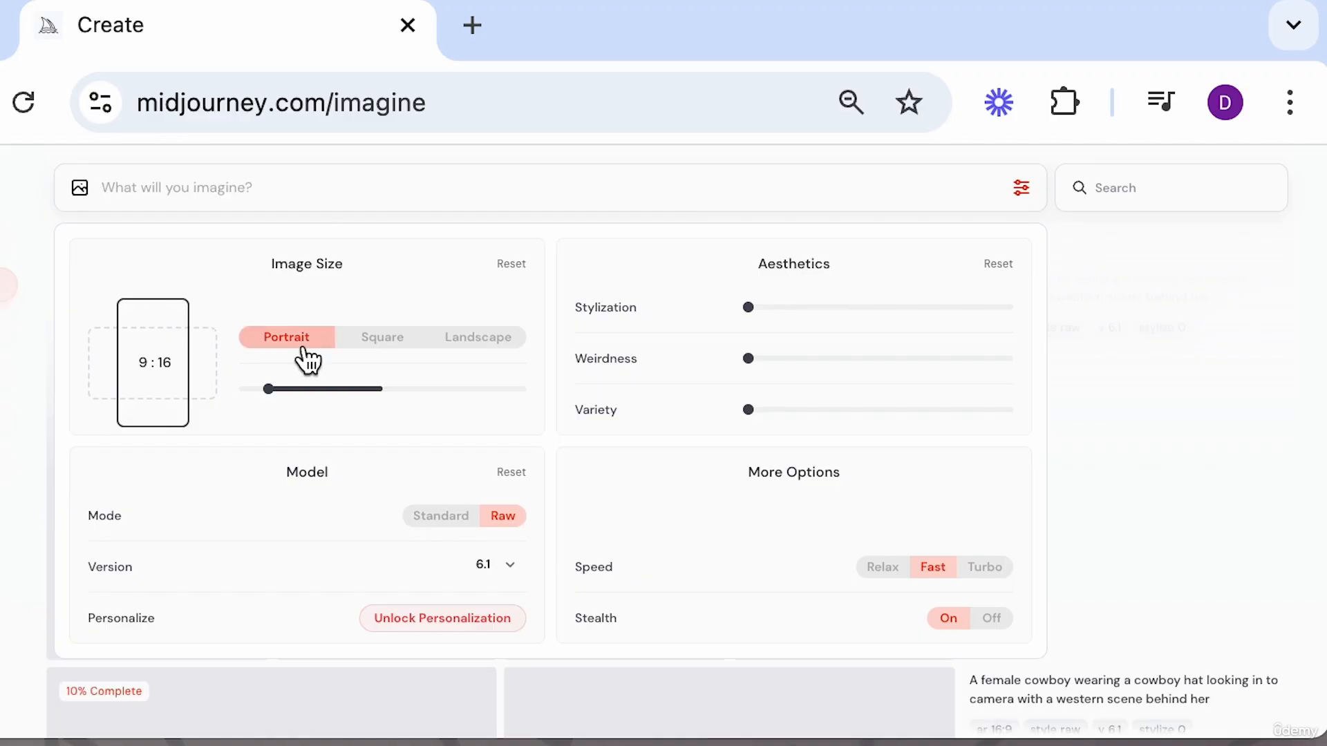
Set the aspect ratio to 1:1 square and generate the pasted cowboy prompt again.
{"action": "left_click", "coordinate": [381, 389]}
{"action": "left_click", "coordinate": [370, 194]}
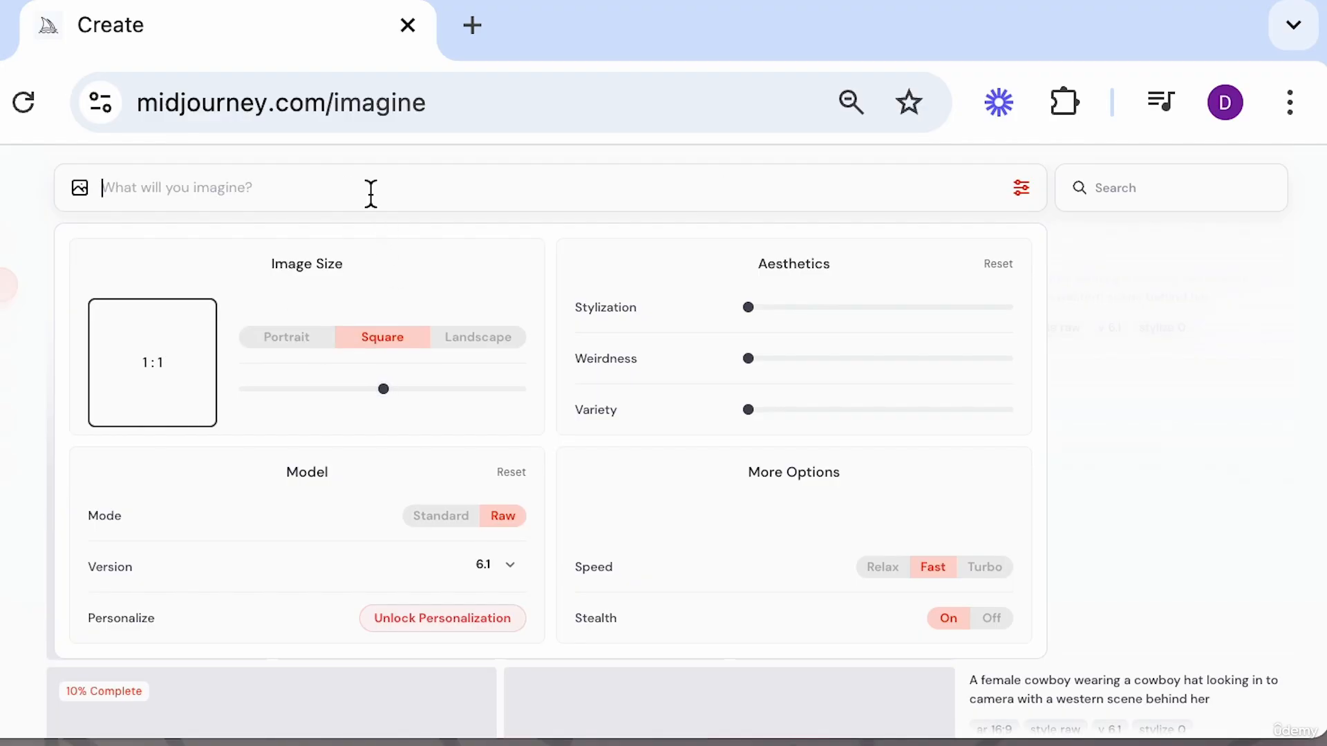
{"action": "key", "text": "ctrl+v"}
{"action": "key", "text": "Return"}
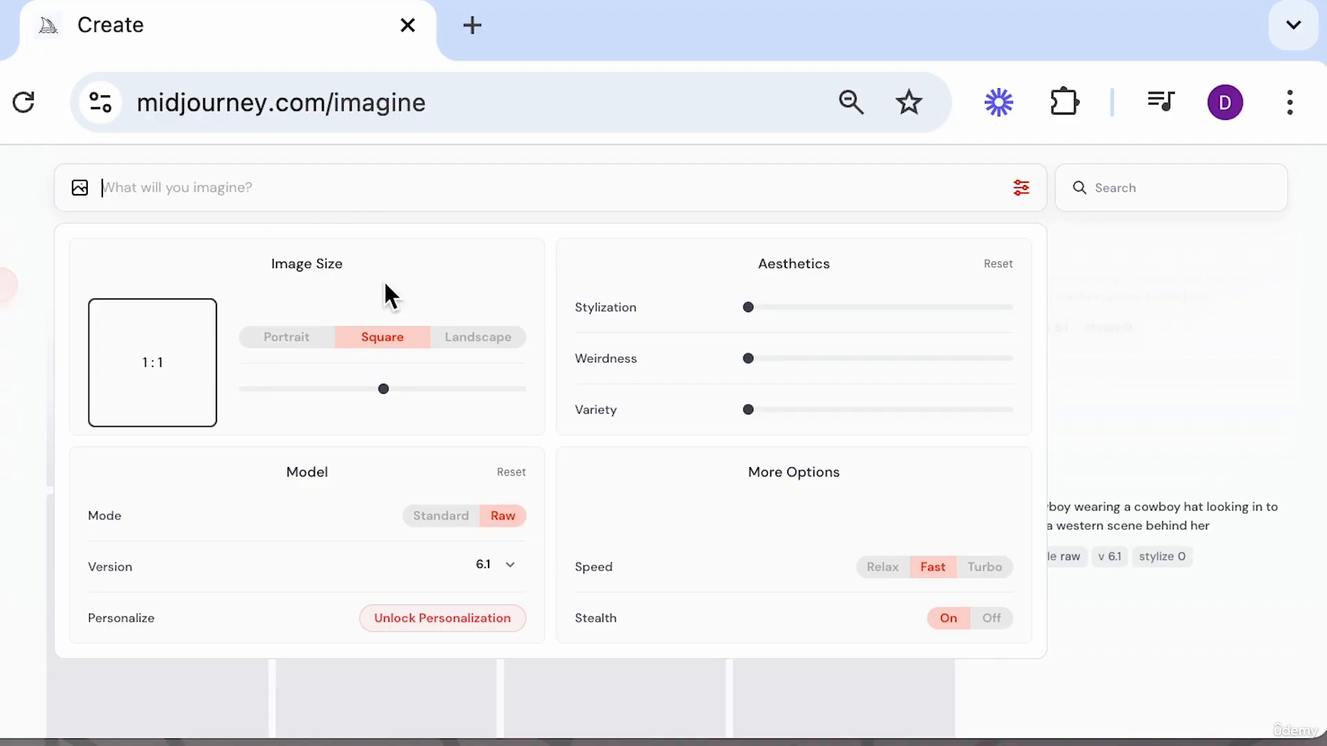
Open the generated cowboy images and browse through all the variations in the viewer.
{"action": "scroll", "coordinate": [1208, 550], "scroll_direction": "down", "scroll_amount": 4}
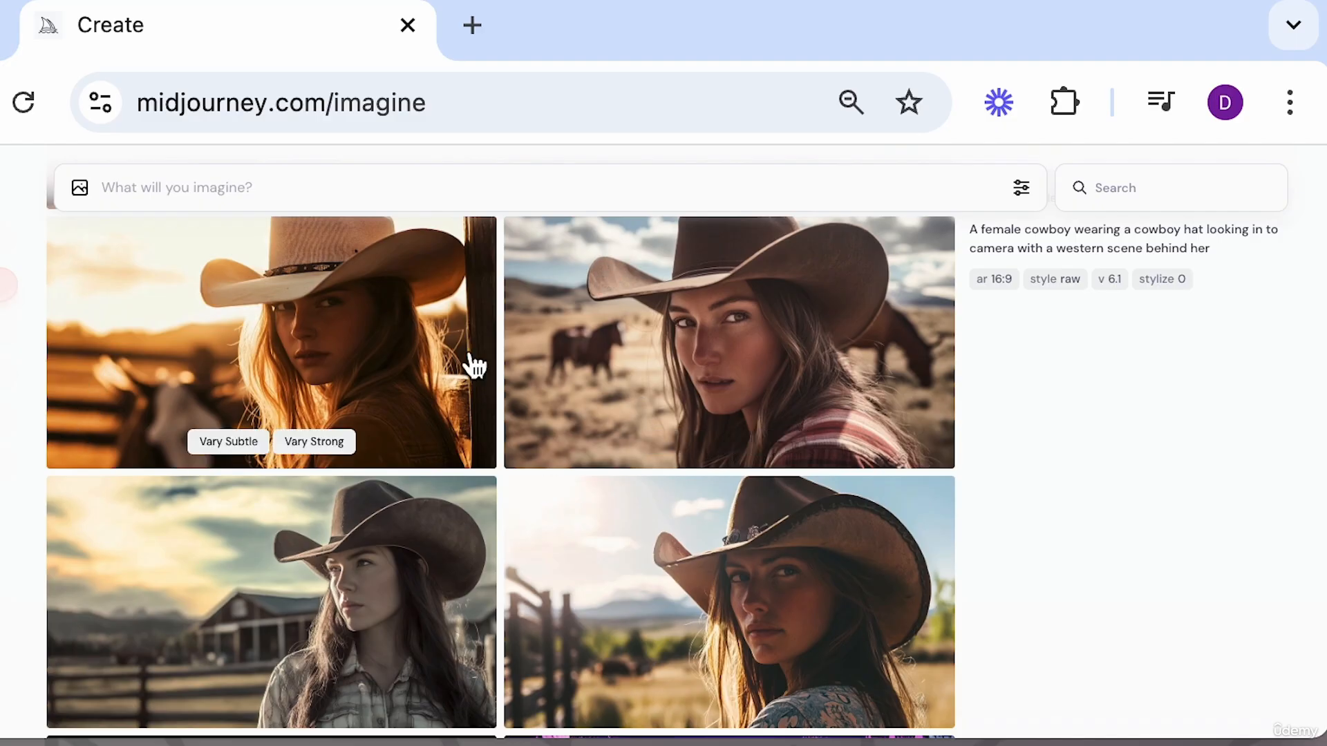
{"action": "left_click", "coordinate": [716, 582]}
{"action": "key", "text": "Left"}
{"action": "key", "text": "Left"}
{"action": "key", "text": "Left"}
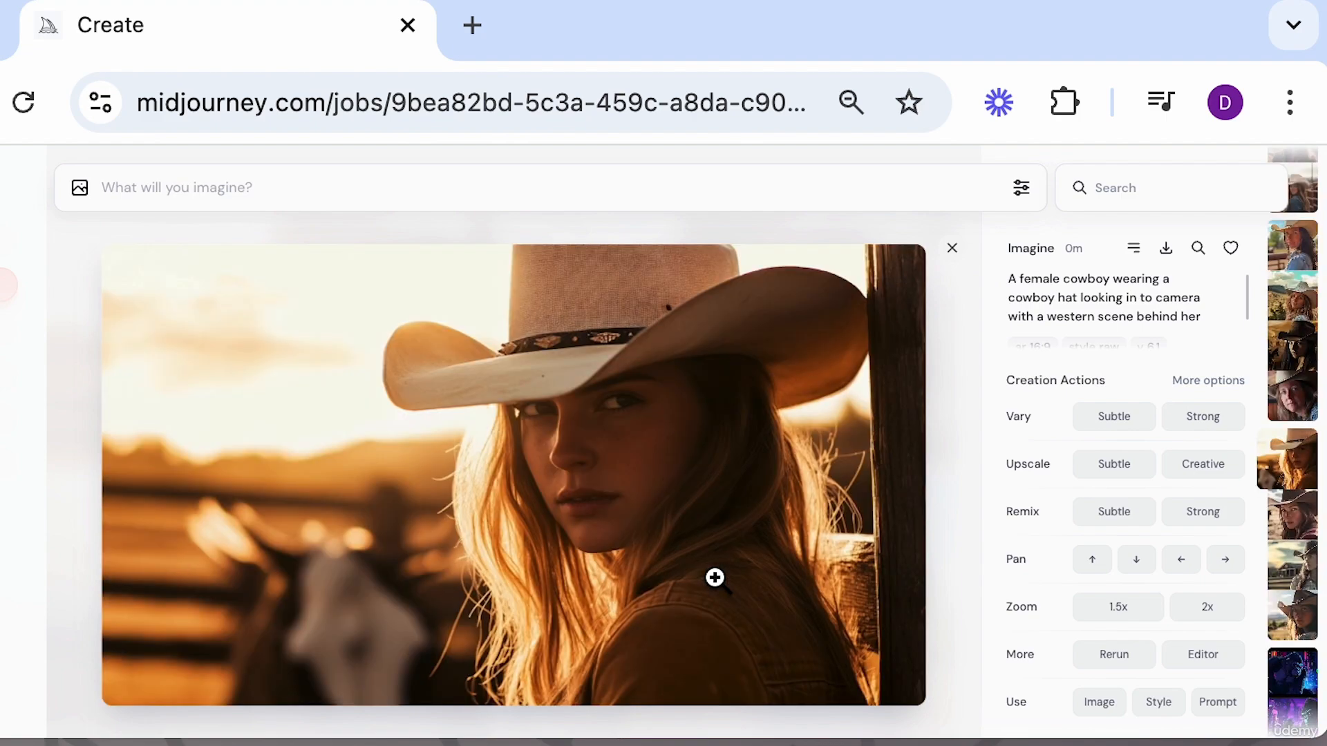
{"action": "key", "text": "Left"}
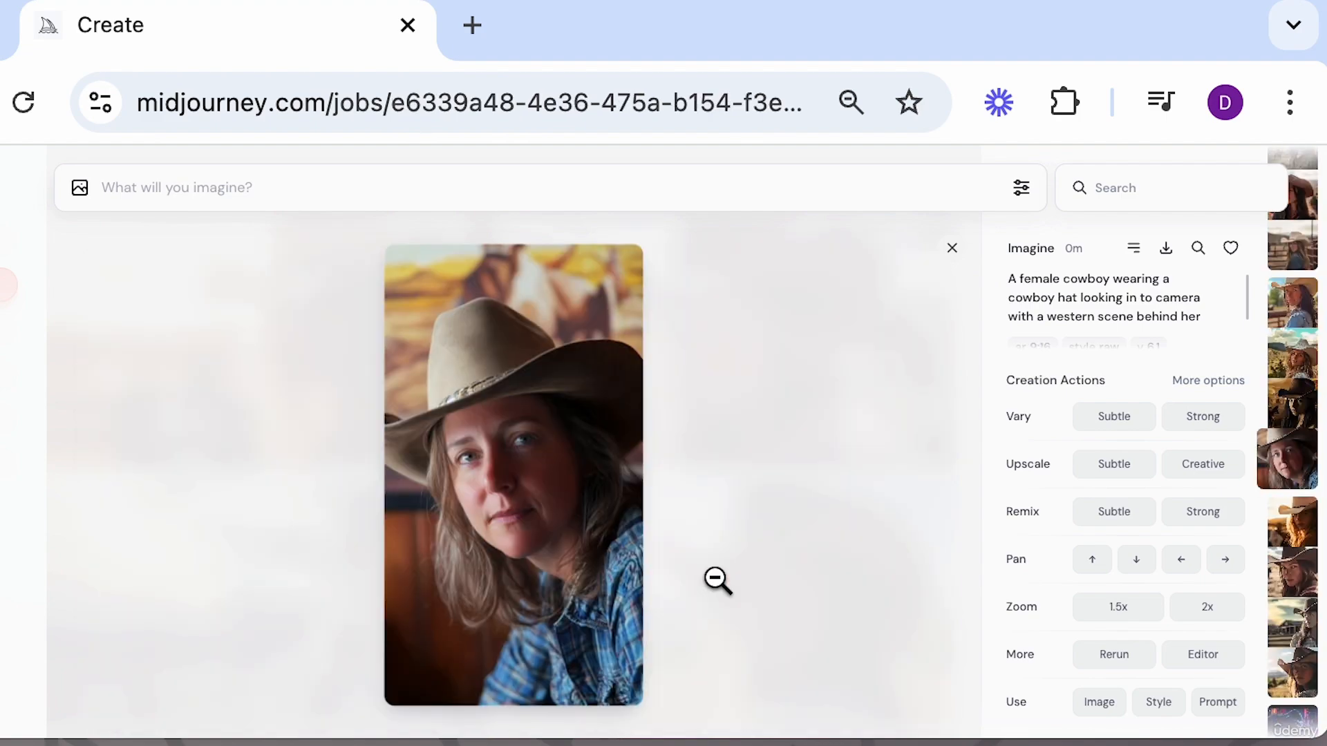
{"action": "key", "text": "Left"}
{"action": "key", "text": "Left"}
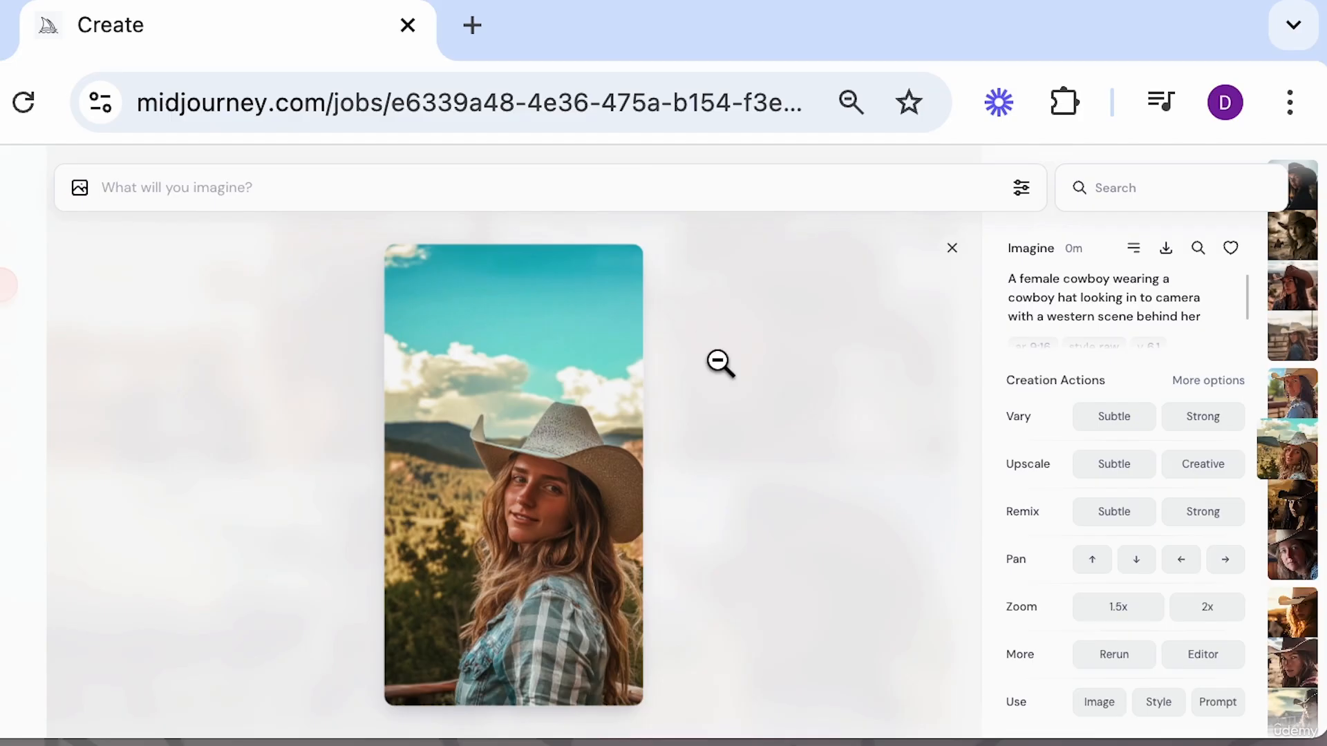
{"action": "key", "text": "Left"}
{"action": "key", "text": "Left"}
{"action": "key", "text": "Left"}
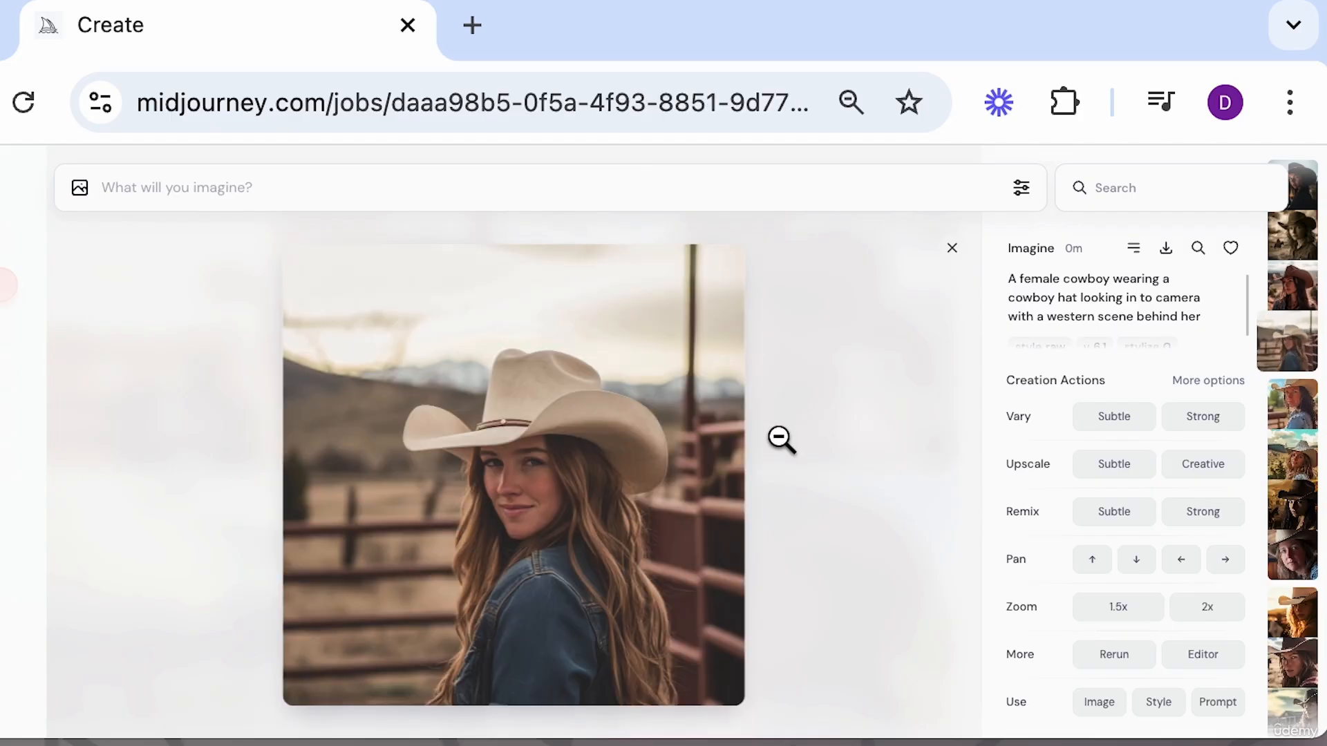
{"action": "key", "text": "Left"}
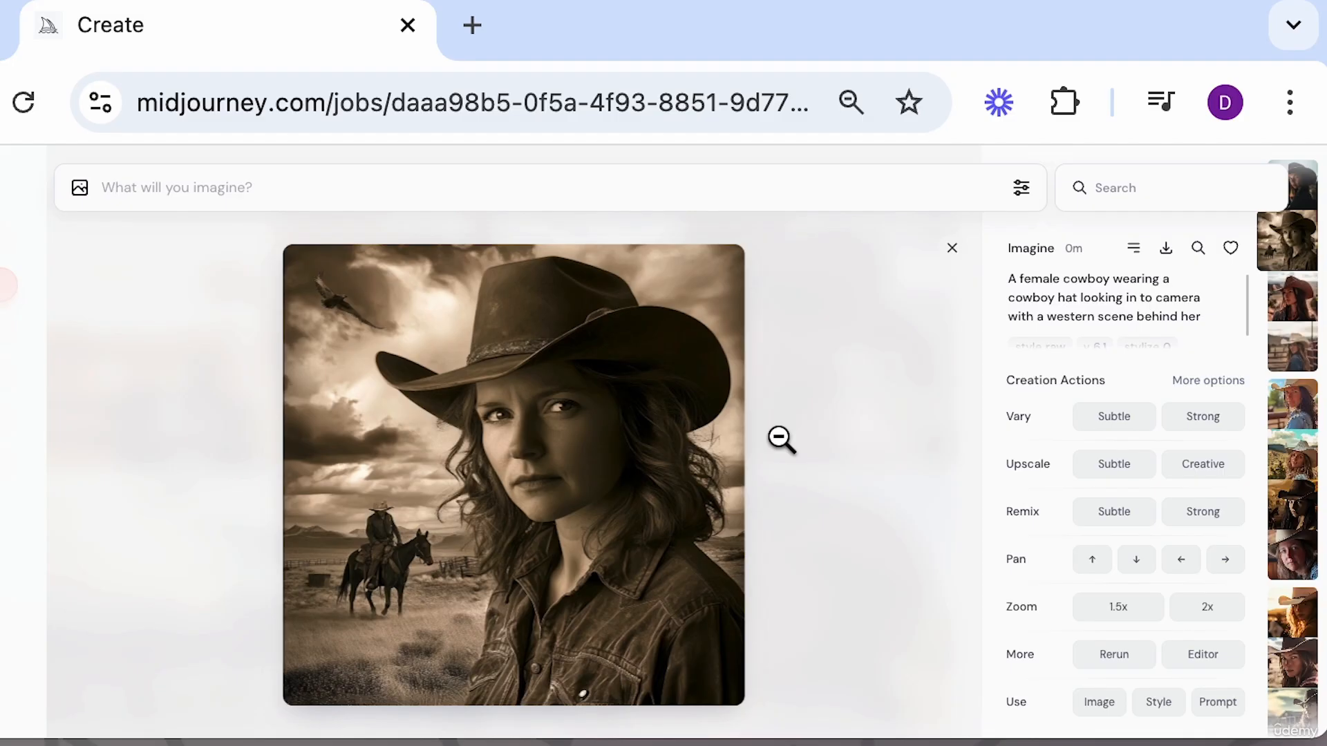
{"action": "key", "text": "Left"}
Open the image settings and switch the model mode from Raw to Standard.
{"action": "left_click", "coordinate": [1021, 188]}
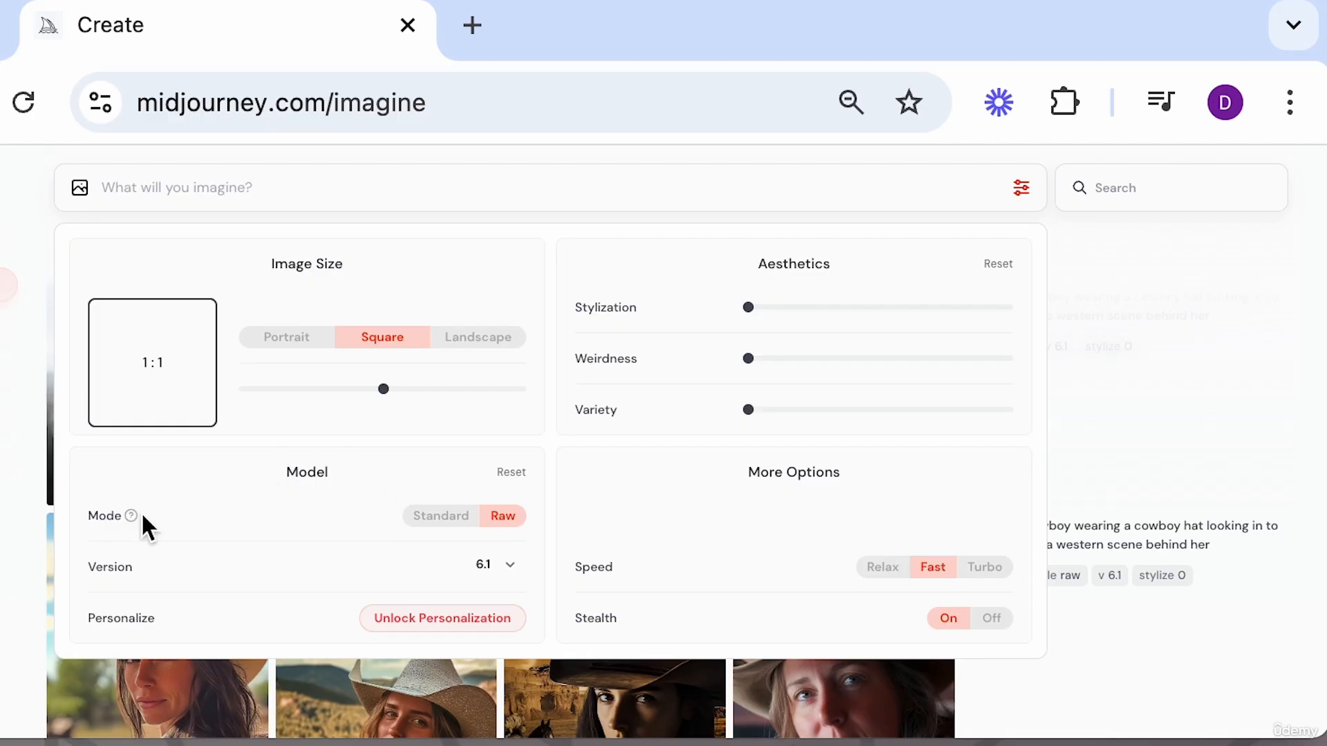
{"action": "left_click", "coordinate": [451, 517]}
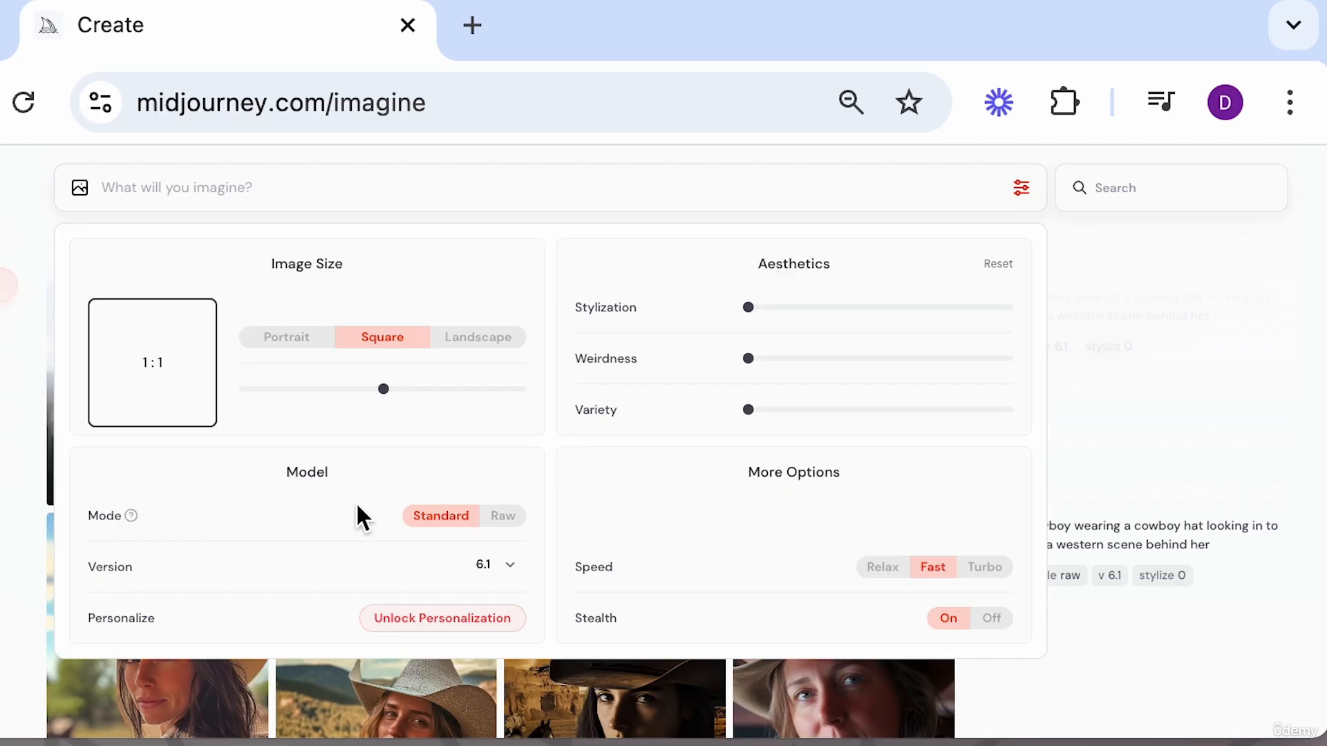
{"action": "left_click", "coordinate": [499, 526]}
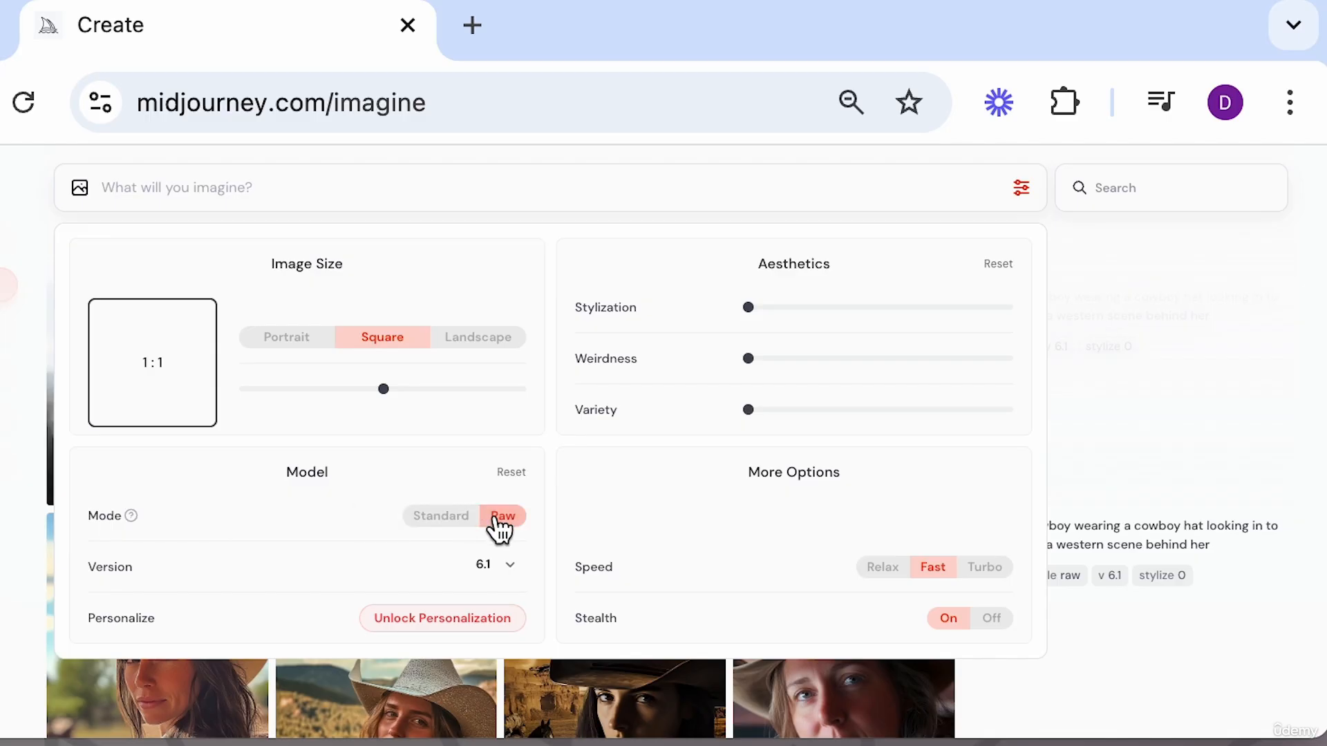
{"action": "left_click", "coordinate": [451, 516]}
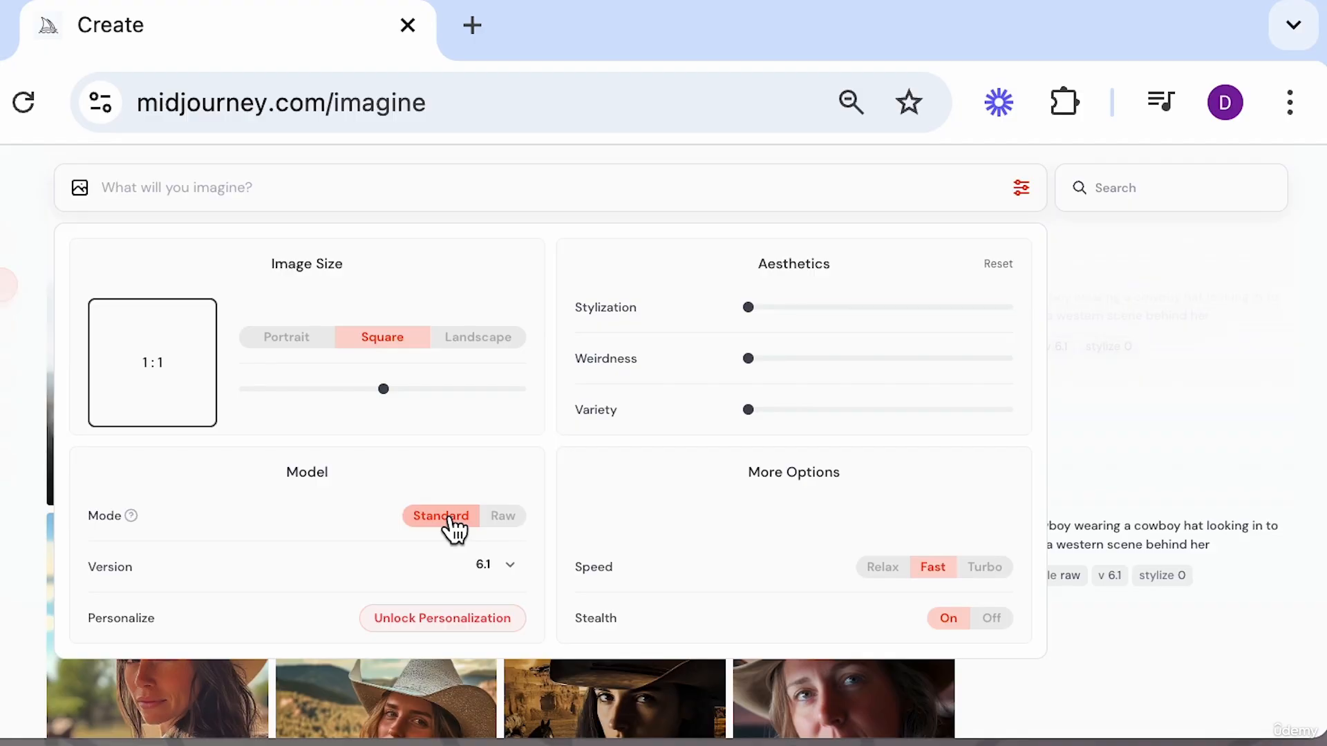
{"action": "left_click", "coordinate": [501, 527]}
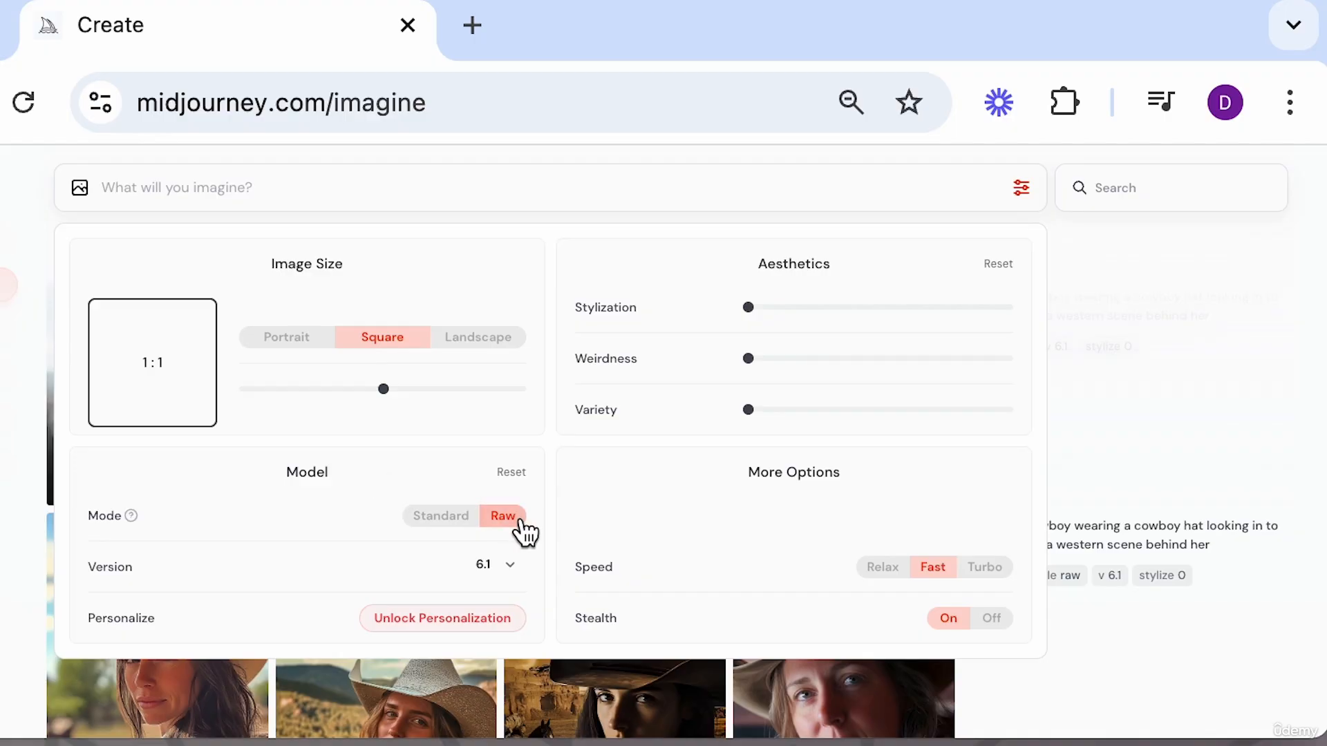
{"action": "left_click", "coordinate": [441, 520]}
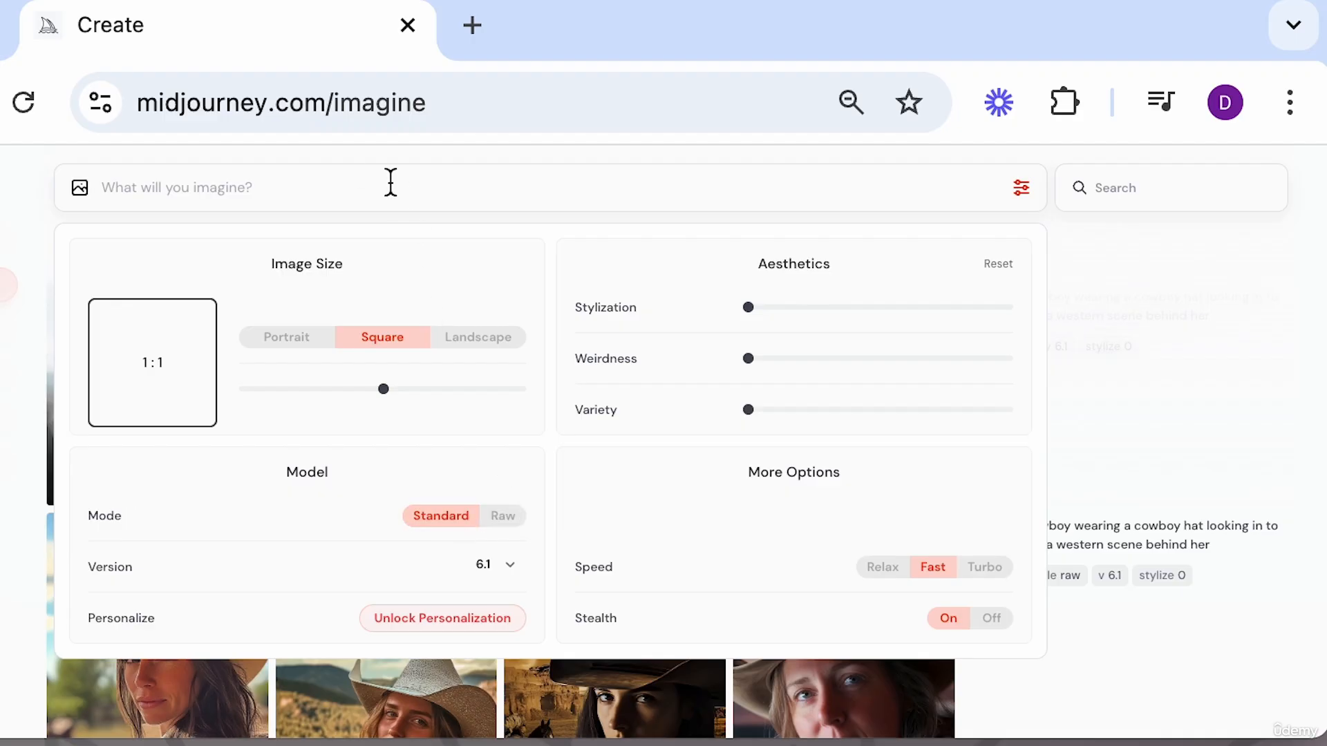
Set the aspect ratio to 16:9 and generate the pasted cowboy prompt in Standard mode.
{"action": "left_click", "coordinate": [489, 388]}
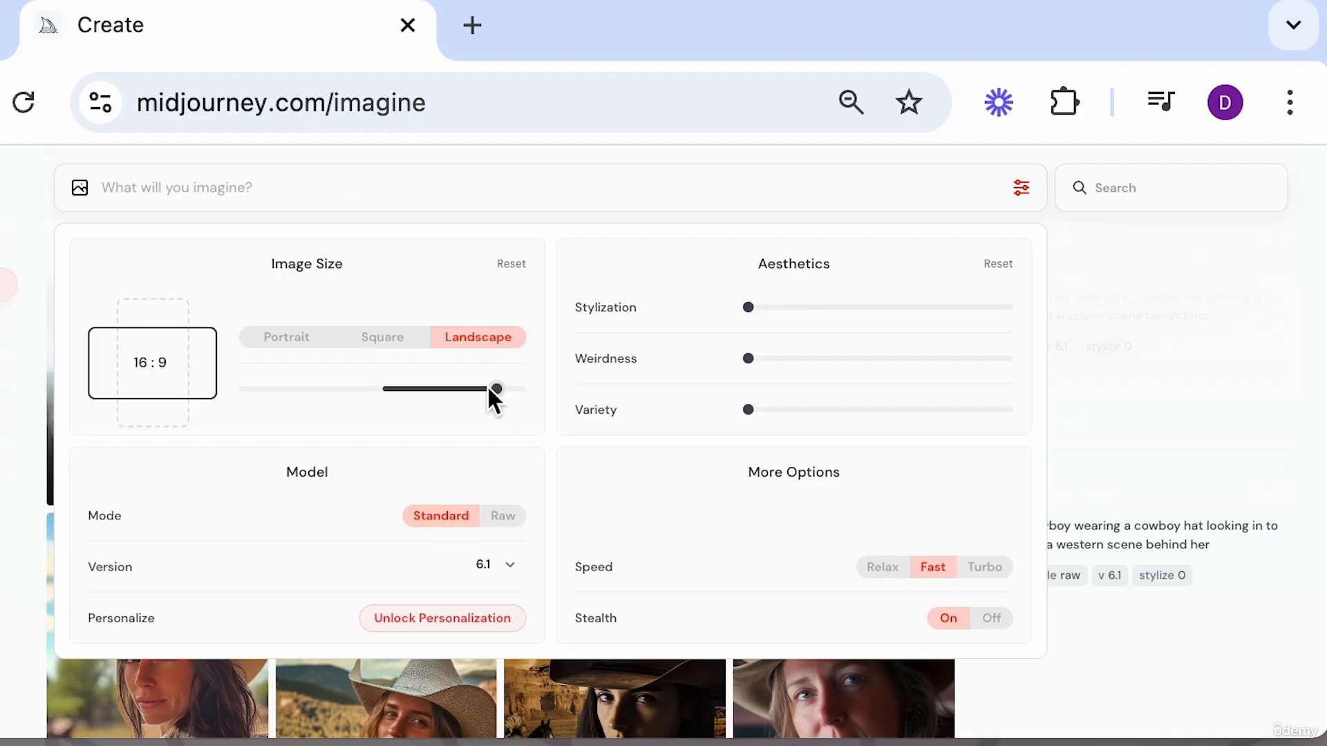
{"action": "left_click", "coordinate": [316, 193]}
{"action": "key", "text": "ctrl+v"}
{"action": "key", "text": "Return"}
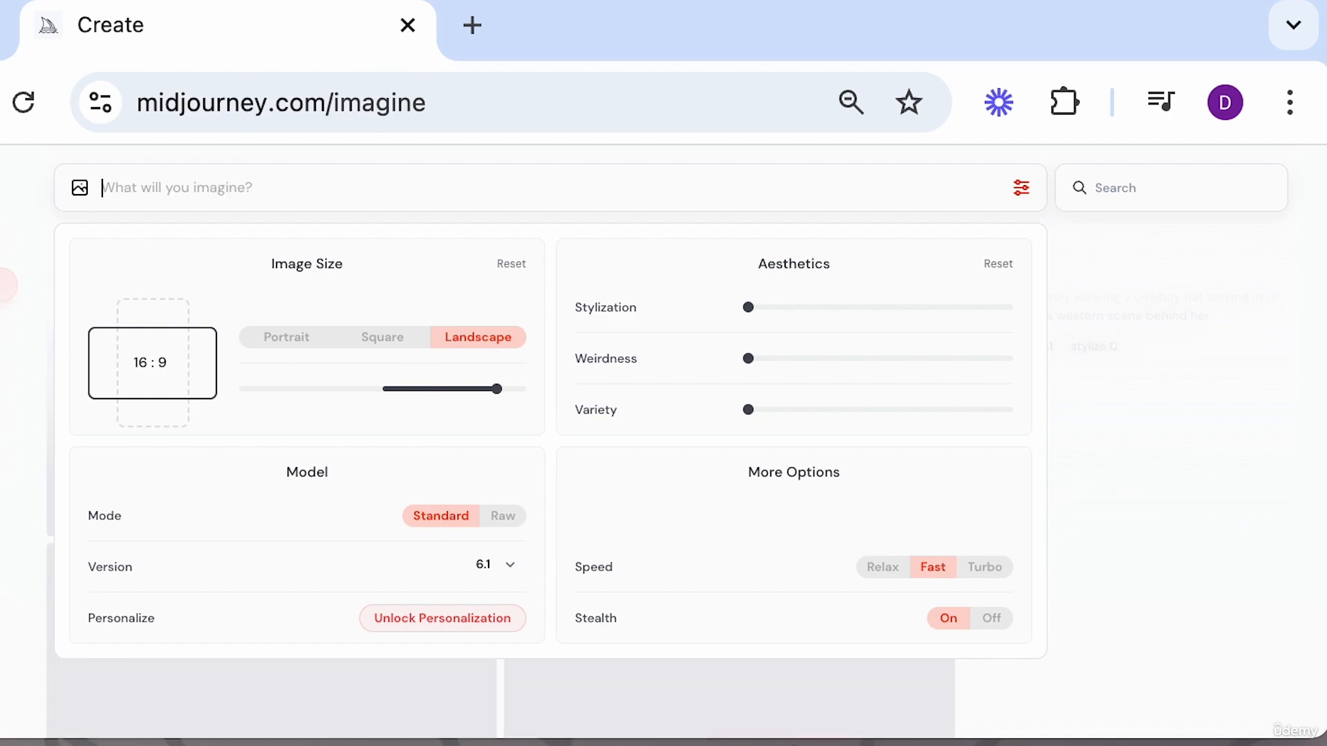
Switch the model mode back to Raw and close the image settings.
{"action": "left_click", "coordinate": [499, 517]}
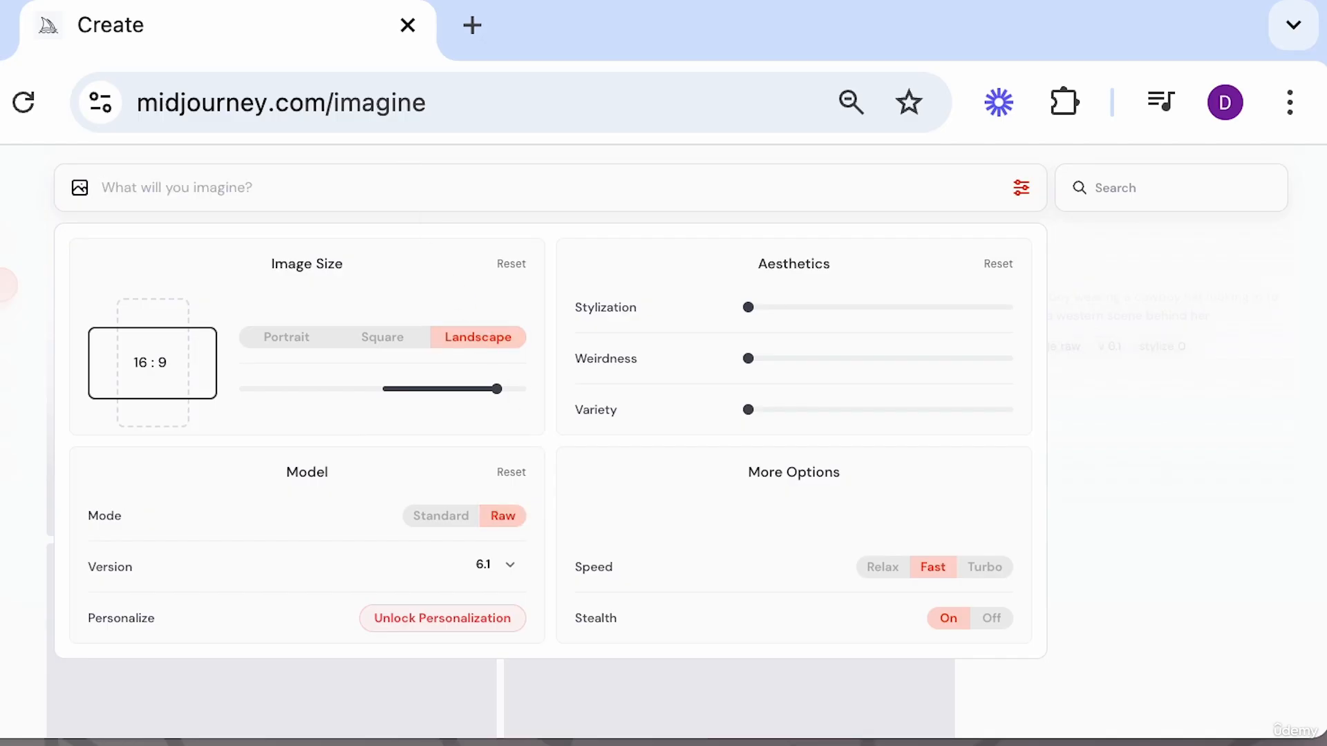
{"action": "left_click", "coordinate": [1071, 457]}
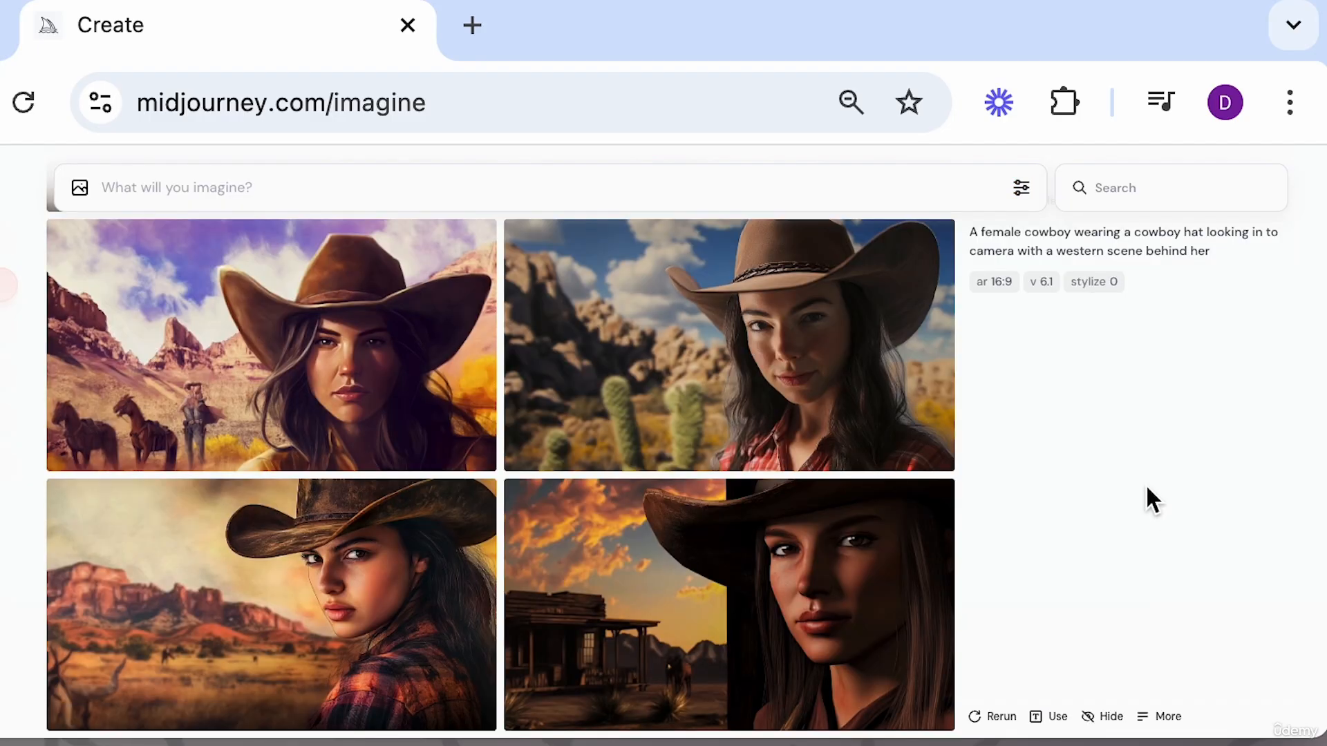
Open a generated cowboy image and browse through the Standard and Raw variations in the viewer.
{"action": "left_click", "coordinate": [868, 578]}
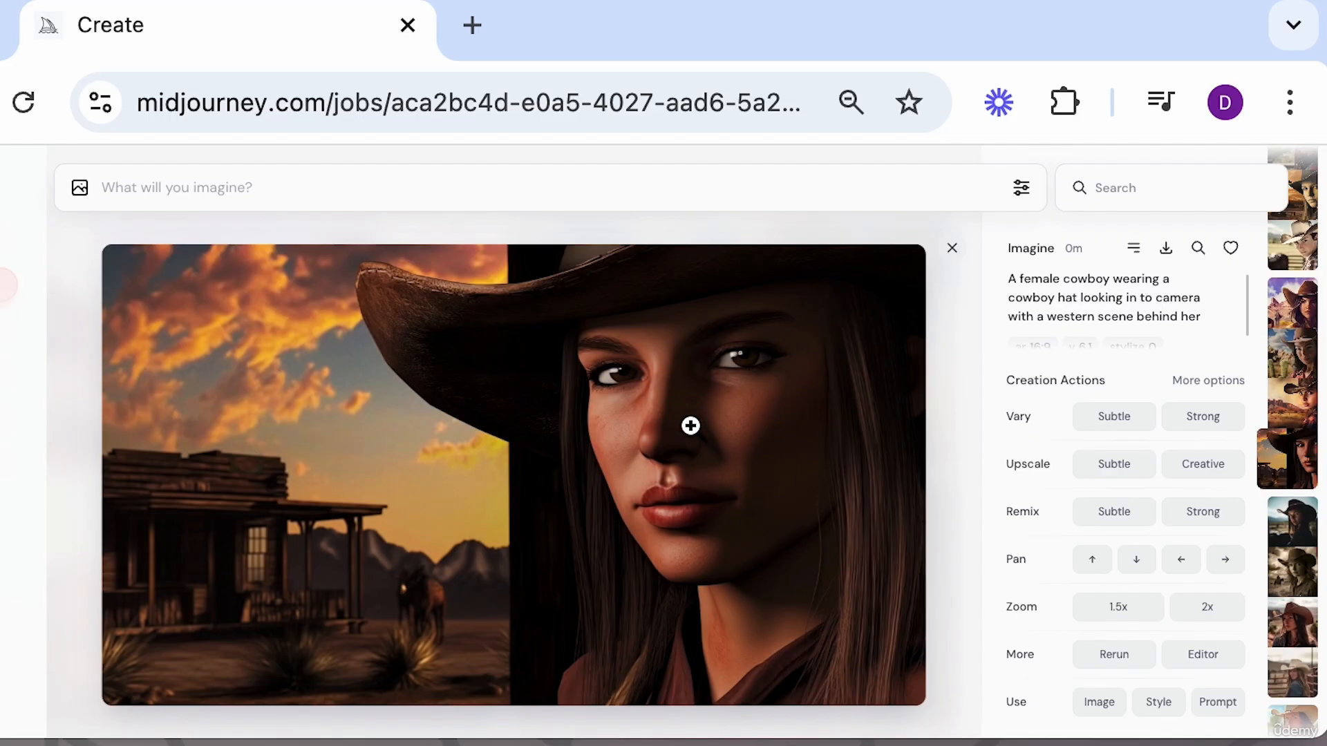
{"action": "key", "text": "Up"}
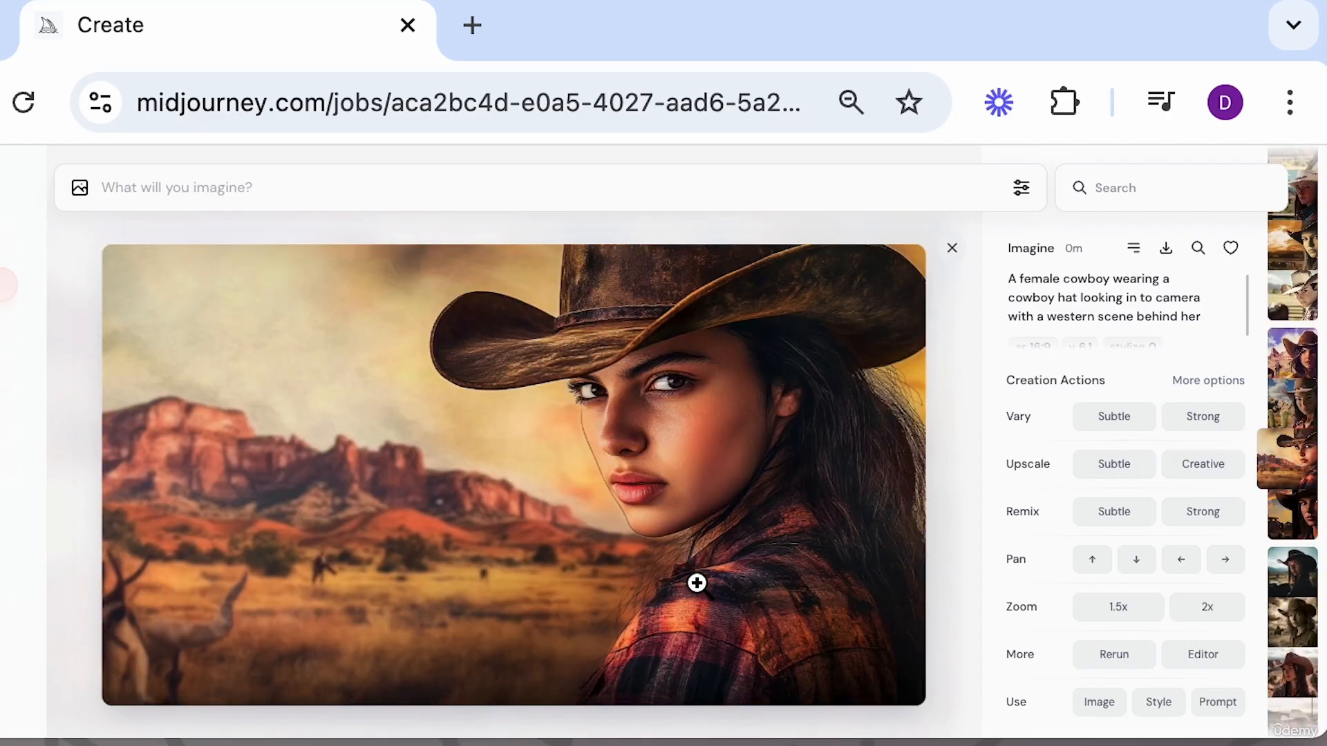
{"action": "key", "text": "Up"}
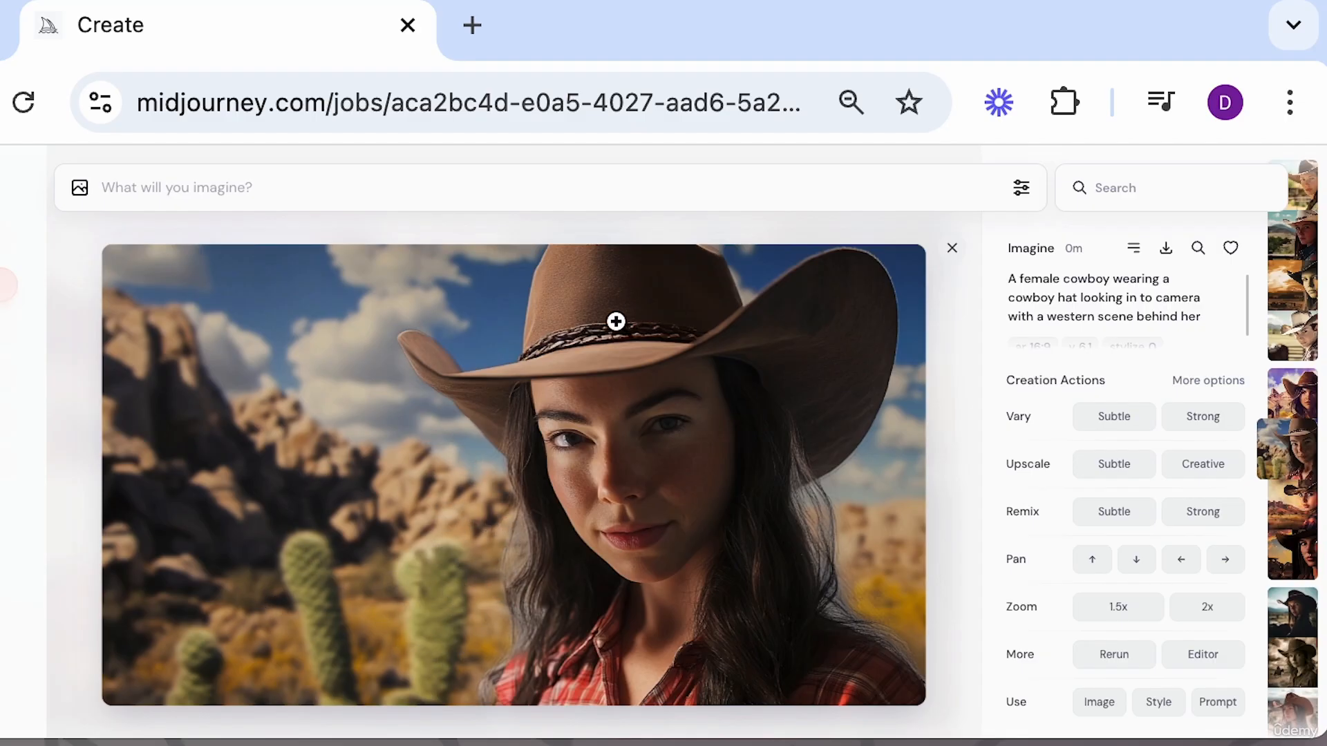
{"action": "key", "text": "Up"}
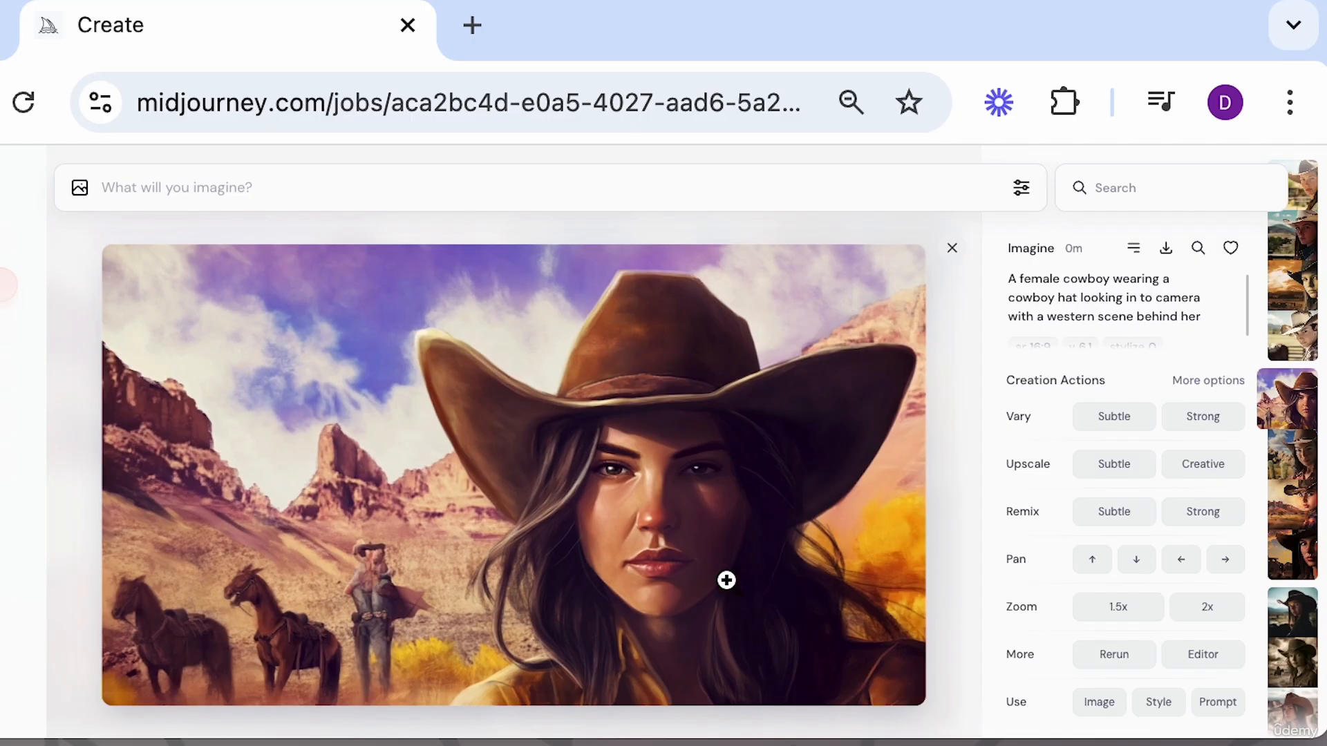
{"action": "key", "text": "Up"}
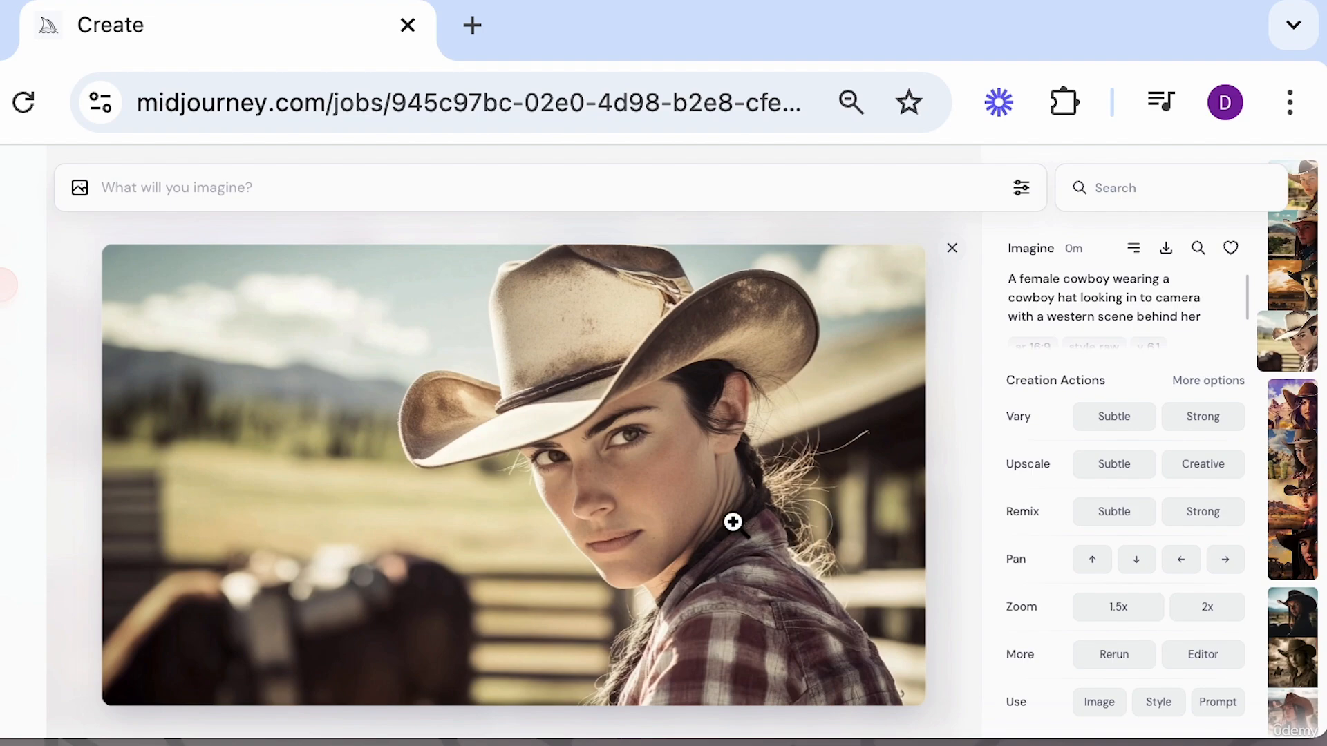
{"action": "key", "text": "Up"}
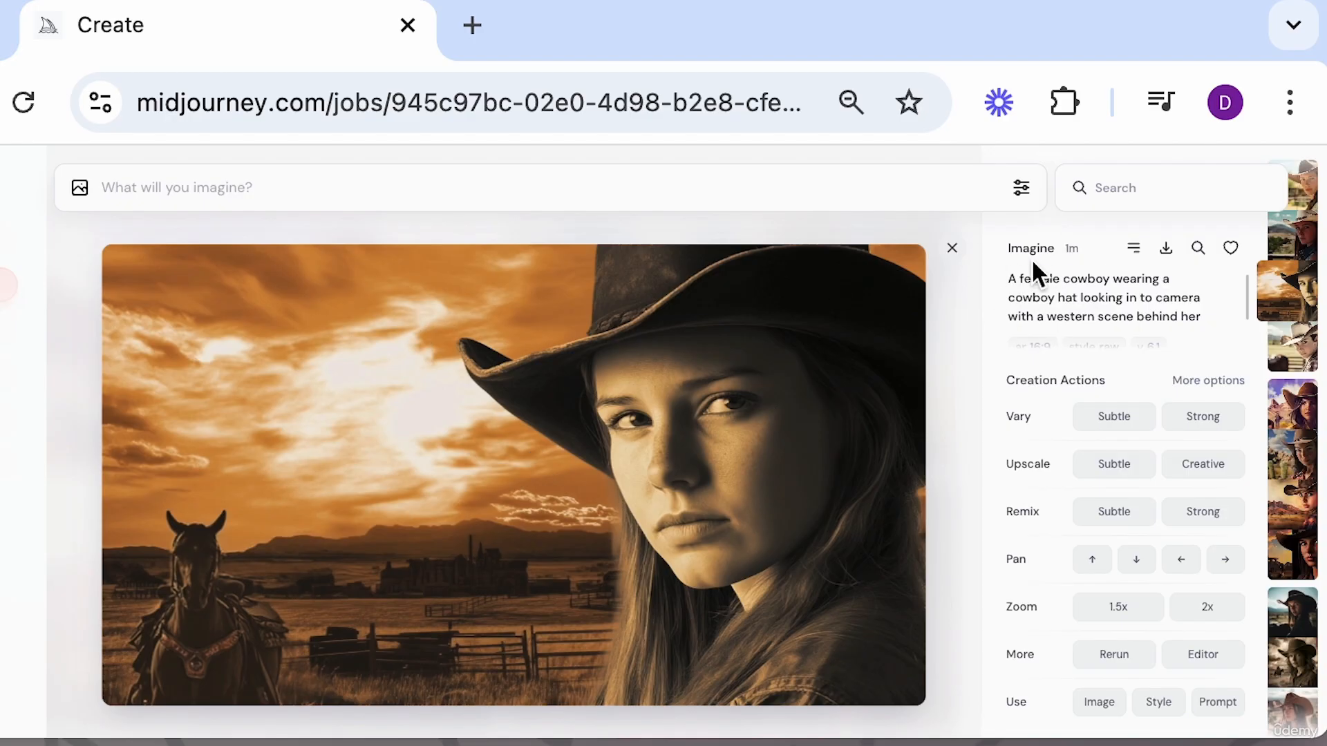
{"action": "key", "text": "Left"}
{"action": "key", "text": "Left"}
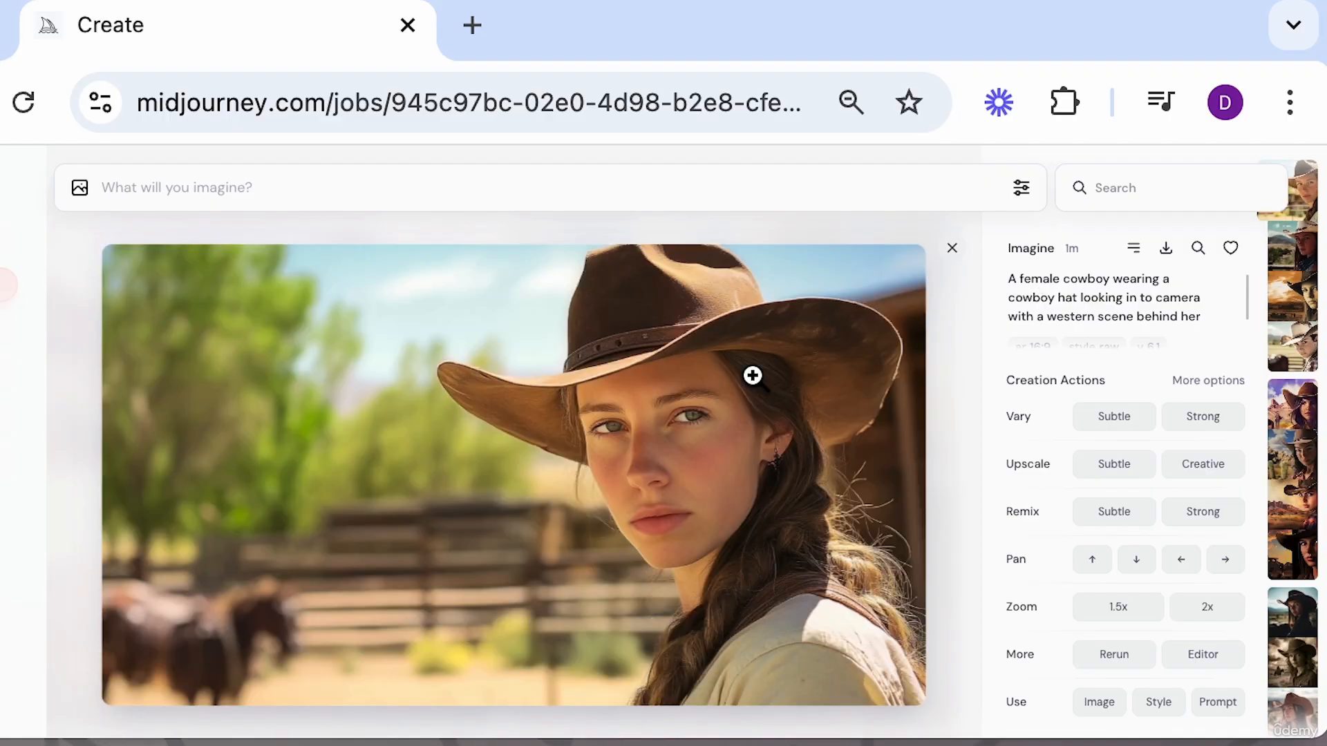
{"action": "key", "text": "Right"}
{"action": "key", "text": "Right"}
{"action": "key", "text": "Right"}
{"action": "key", "text": "Right"}
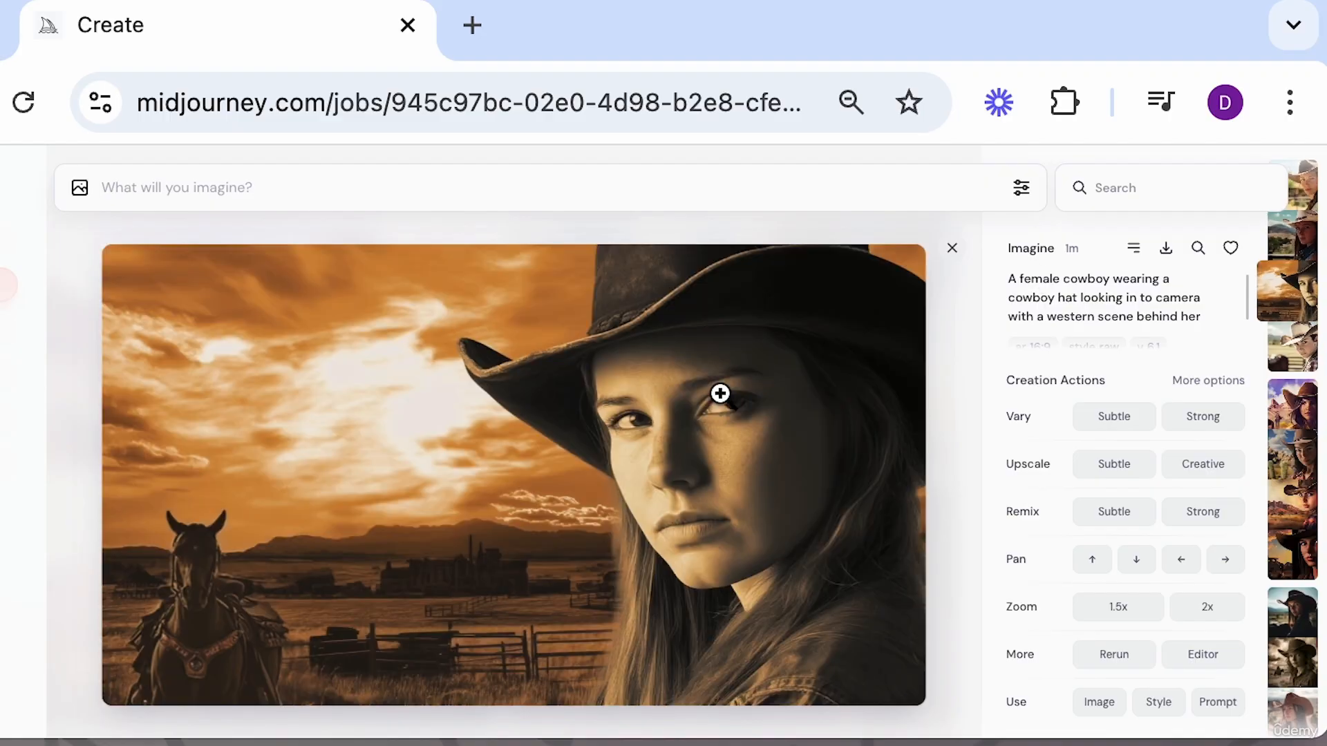
{"action": "key", "text": "Right"}
{"action": "key", "text": "Right"}
{"action": "key", "text": "Right"}
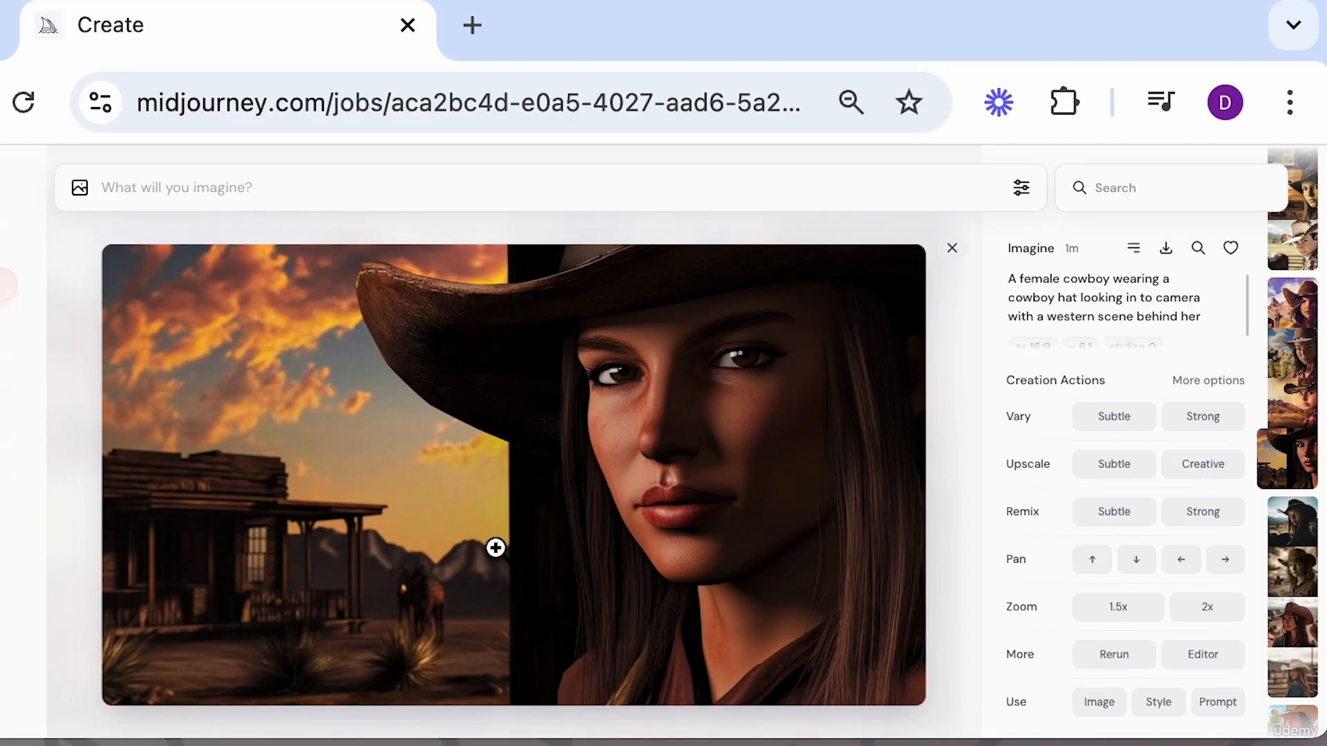
Change the model version to Niji 6 and generate the pasted cowboy prompt again.
{"action": "left_click", "coordinate": [1020, 188]}
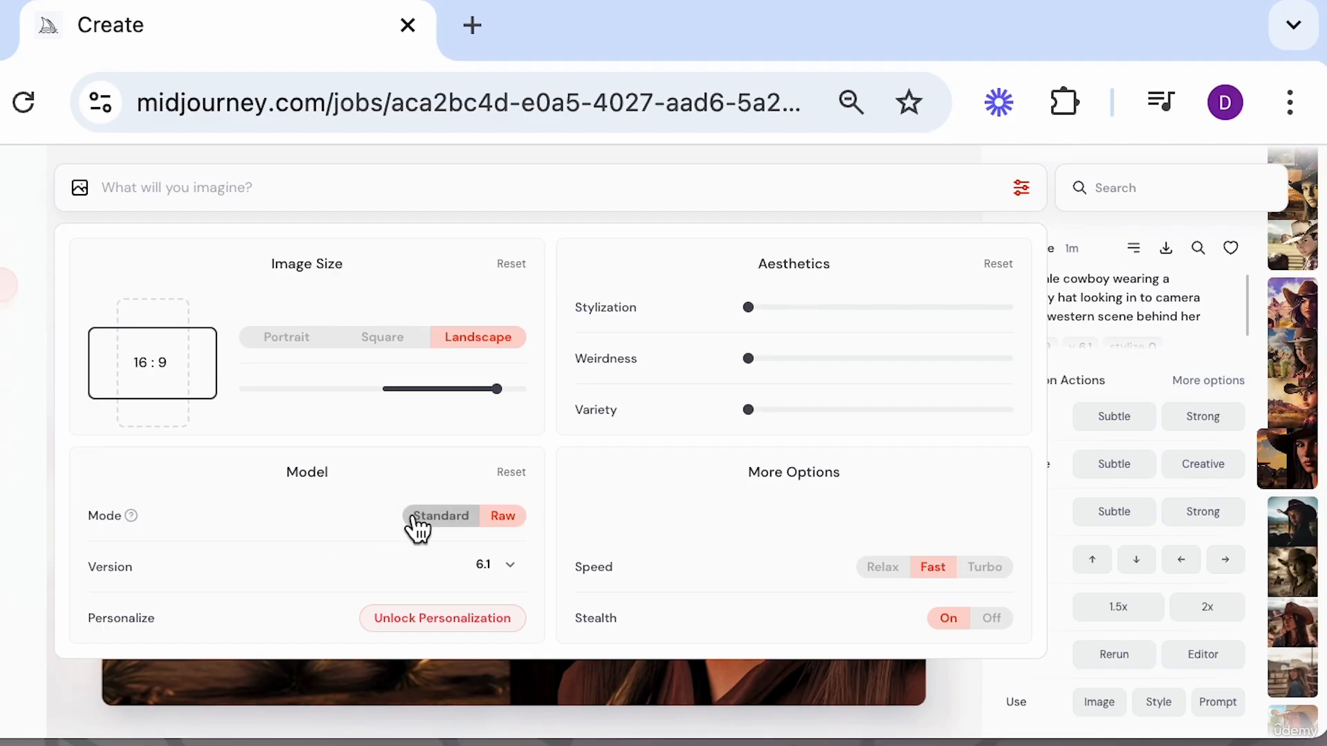
{"action": "left_click", "coordinate": [513, 567]}
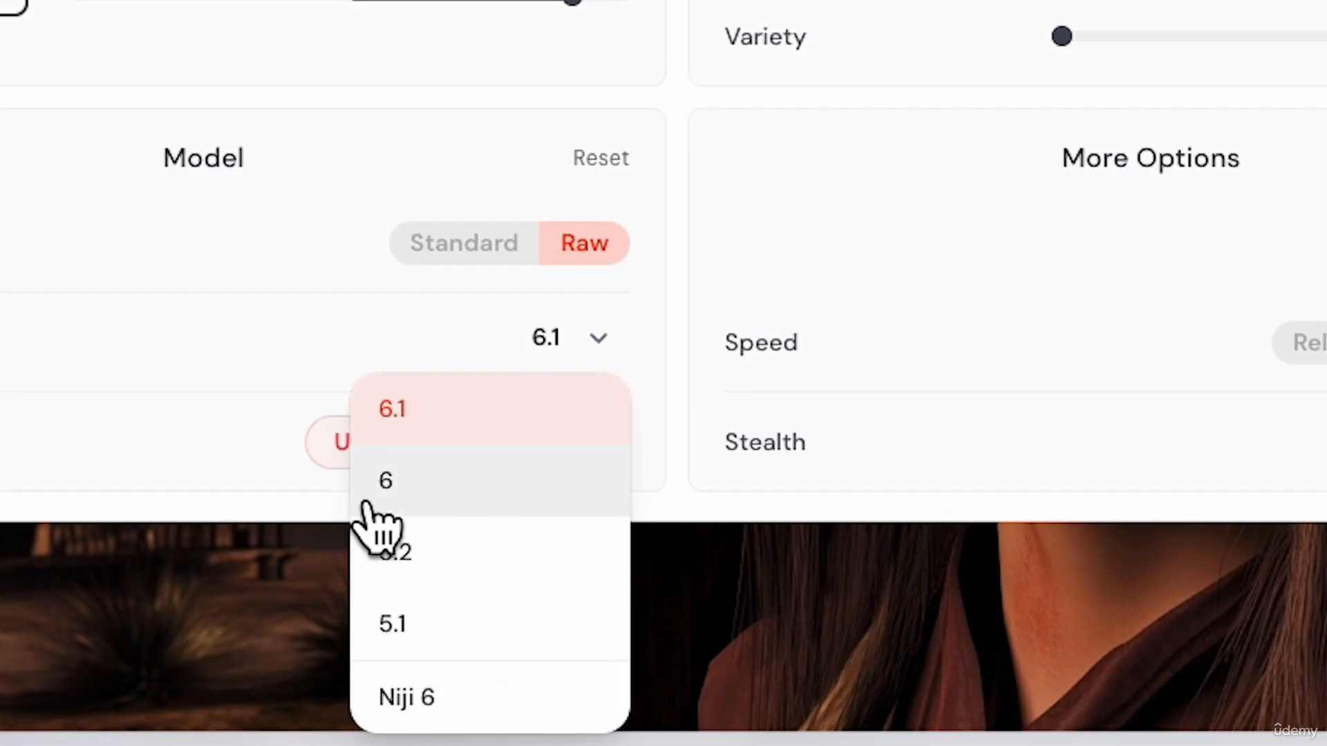
{"action": "left_click", "coordinate": [519, 715]}
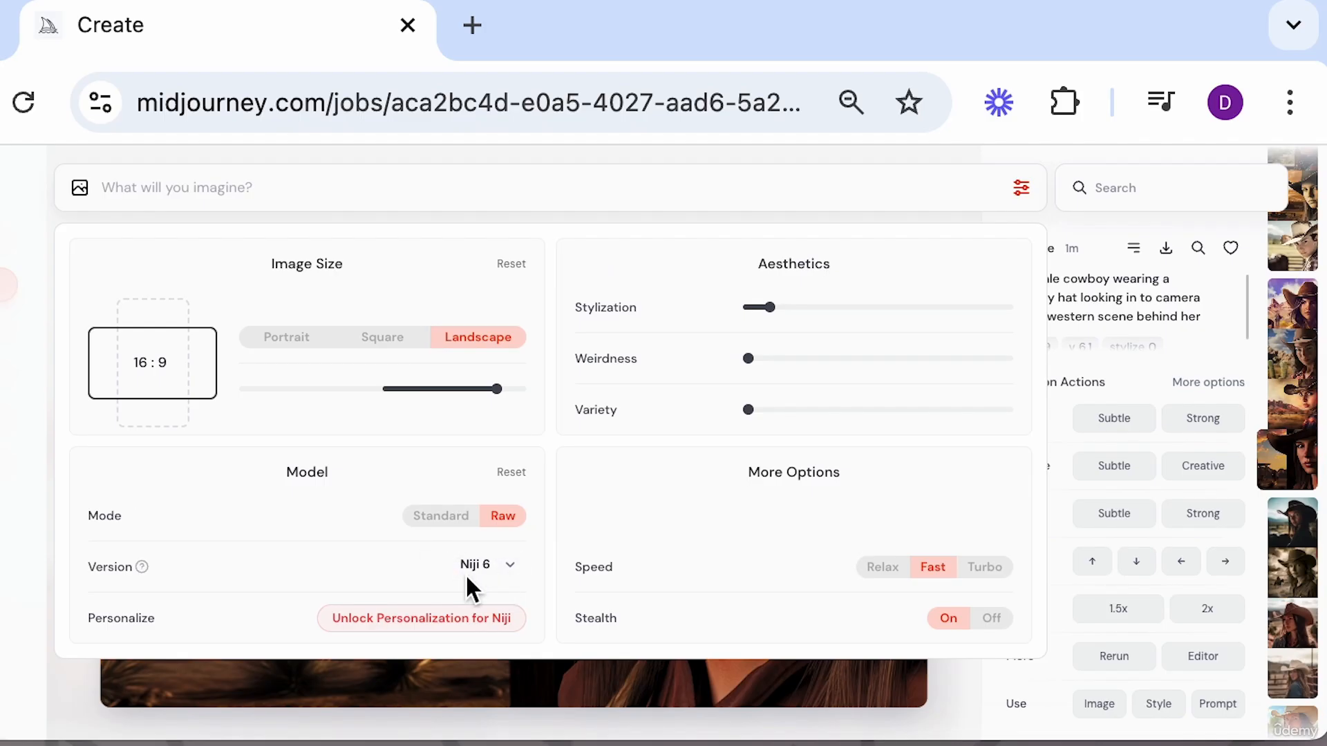
{"action": "left_click", "coordinate": [373, 183]}
{"action": "type", "text": "a female cowboy wearing a cowboy hat looking in to camera with a western scene behind her"}
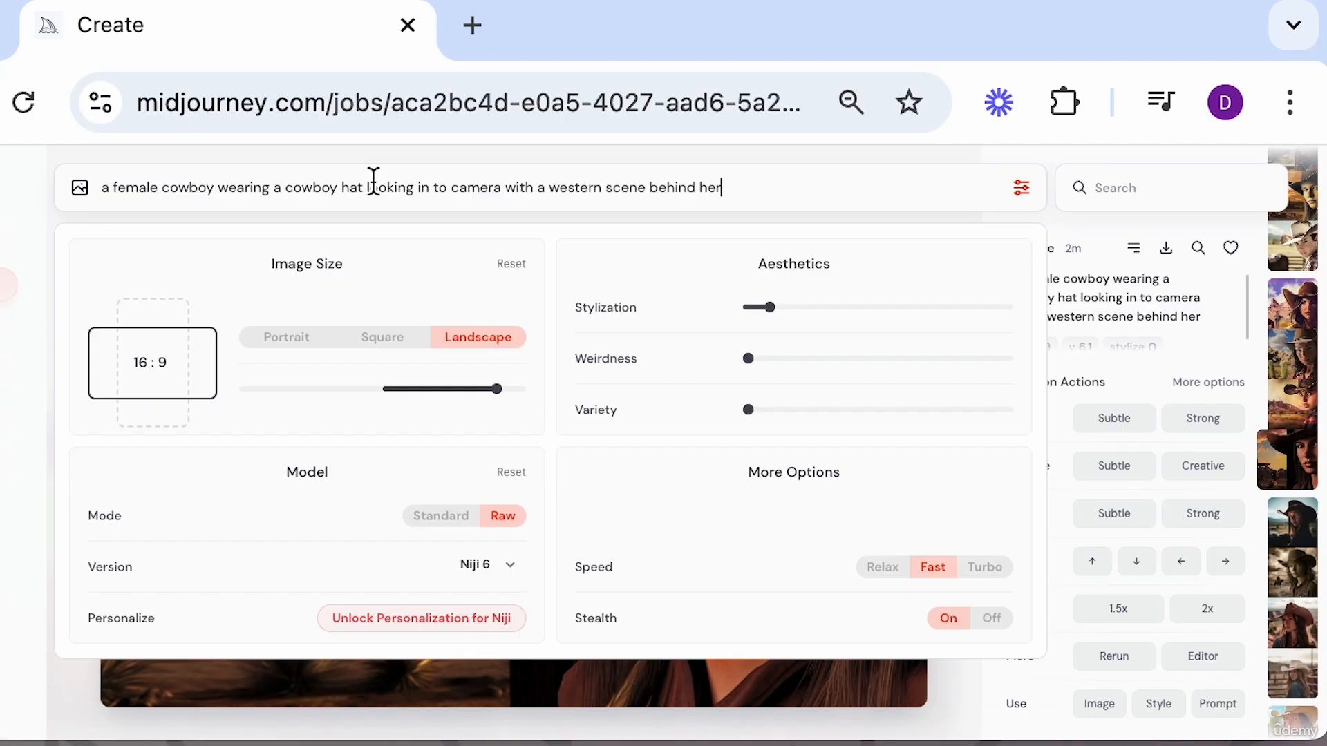
{"action": "key", "text": "Return"}
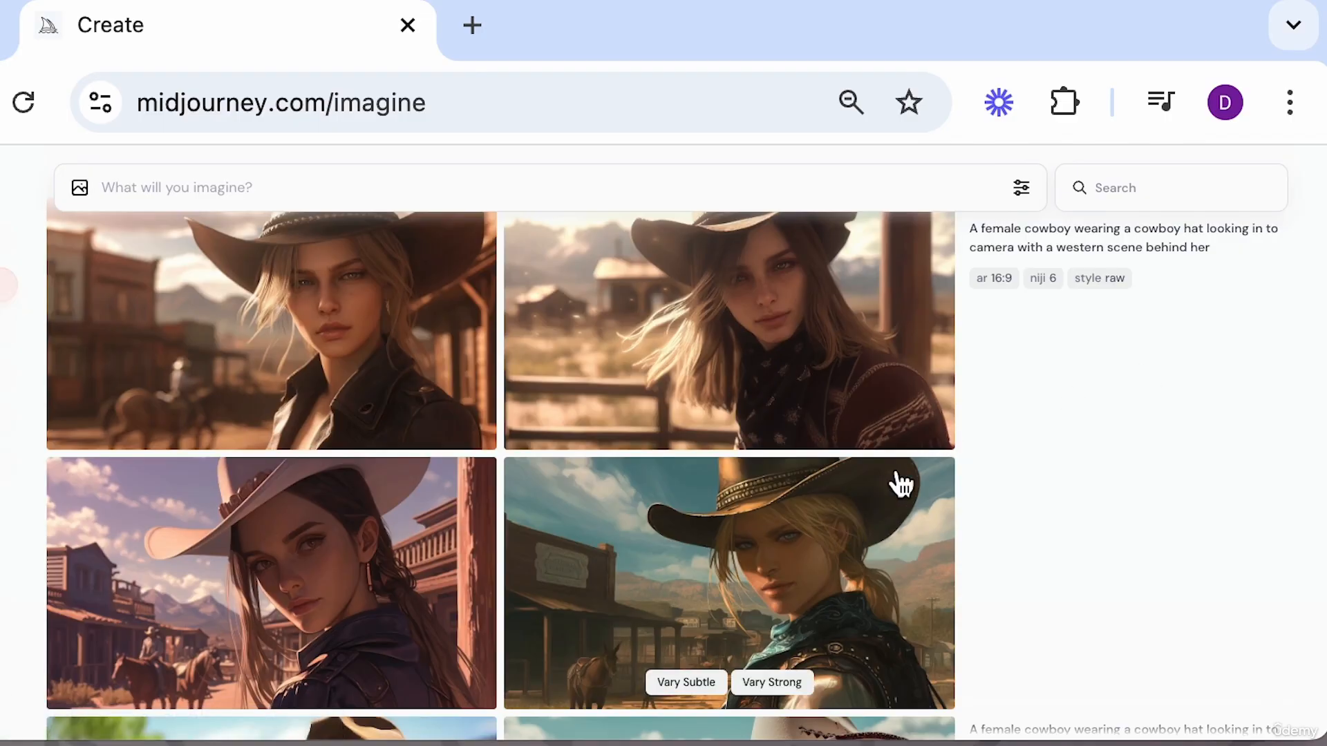
Open the Niji 6 cowboy images and browse through the variations in the viewer.
{"action": "left_click", "coordinate": [845, 538]}
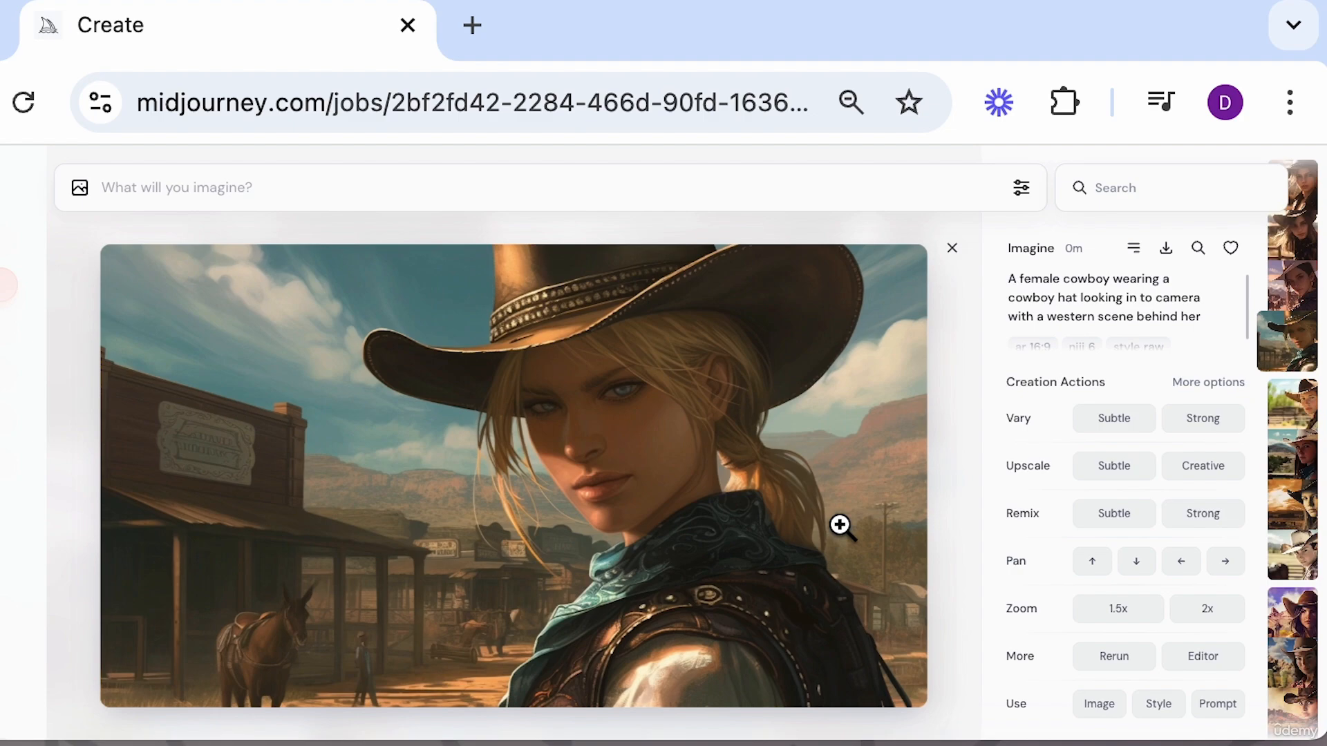
{"action": "key", "text": "Left"}
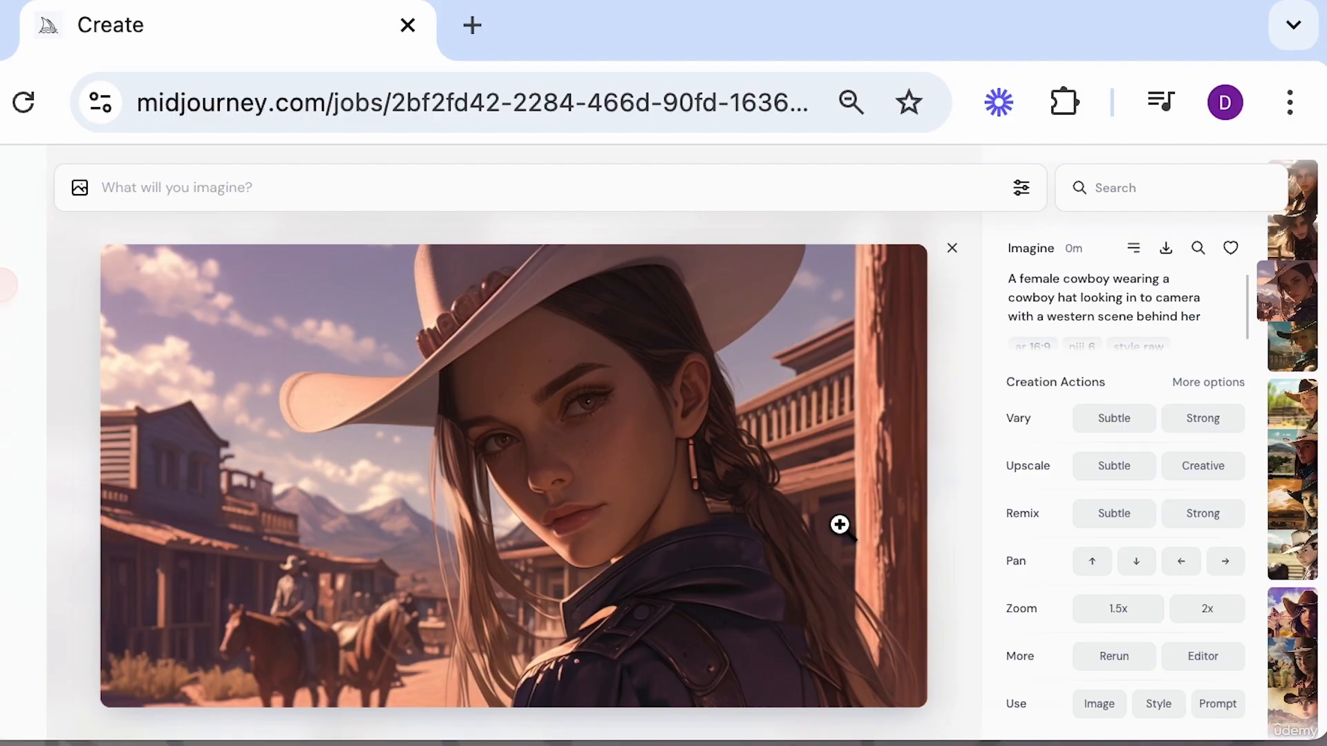
{"action": "key", "text": "Right"}
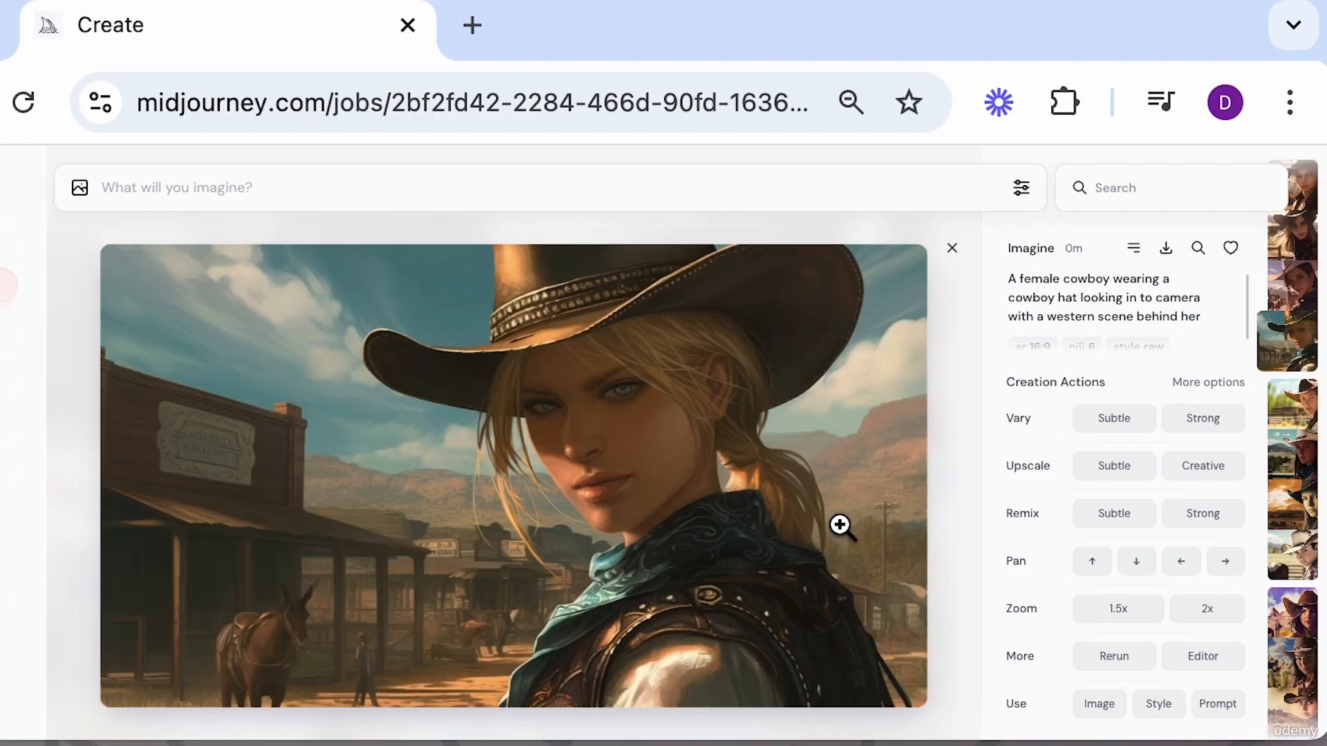
{"action": "key", "text": "Left"}
{"action": "key", "text": "Left"}
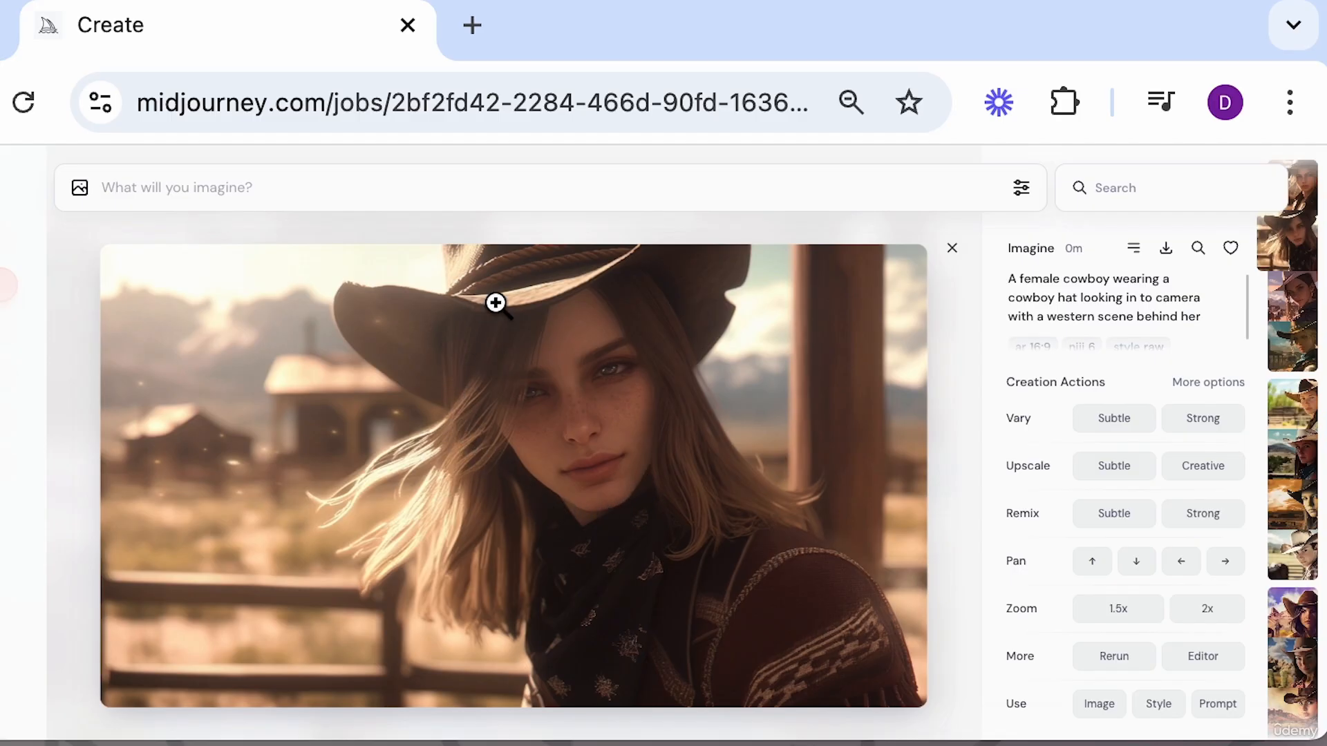
{"action": "key", "text": "Left"}
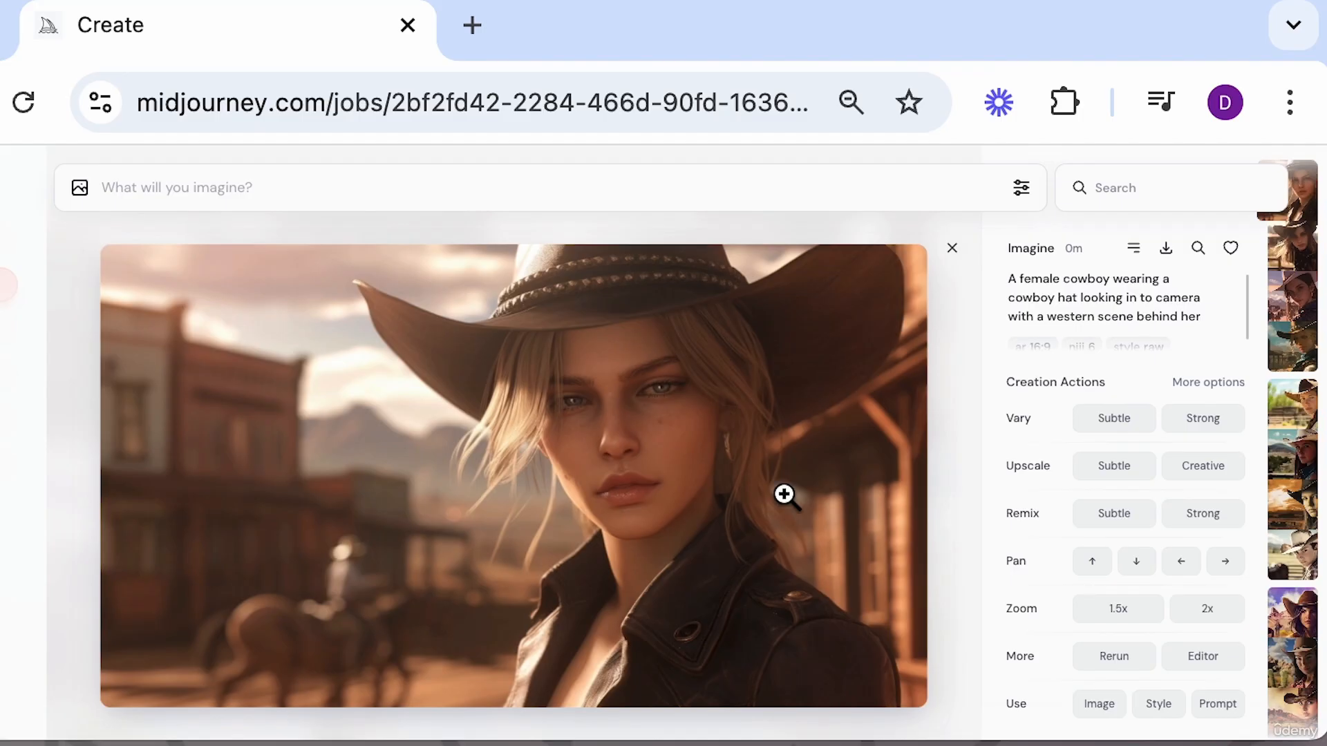
Open the image settings and set the model version back to 6.1.
{"action": "left_click", "coordinate": [1021, 187]}
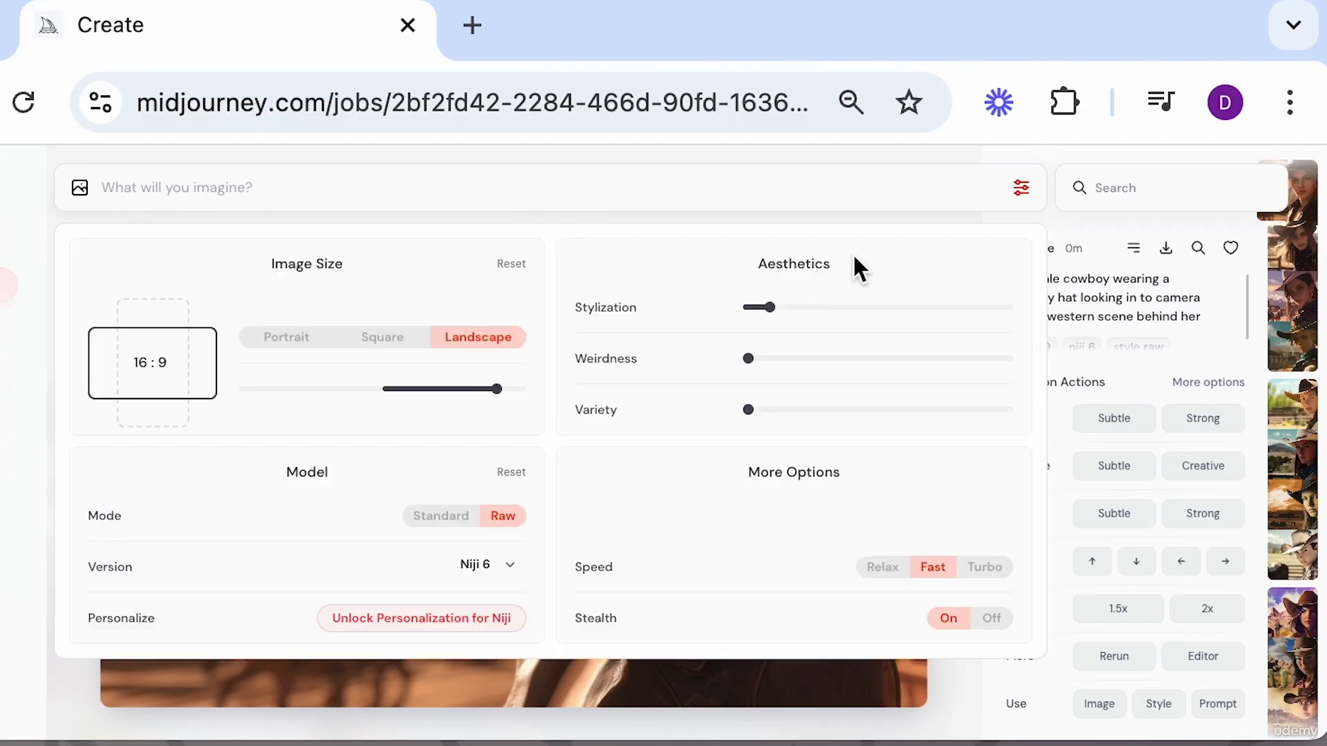
{"action": "left_click", "coordinate": [514, 565]}
{"action": "left_click", "coordinate": [435, 579]}
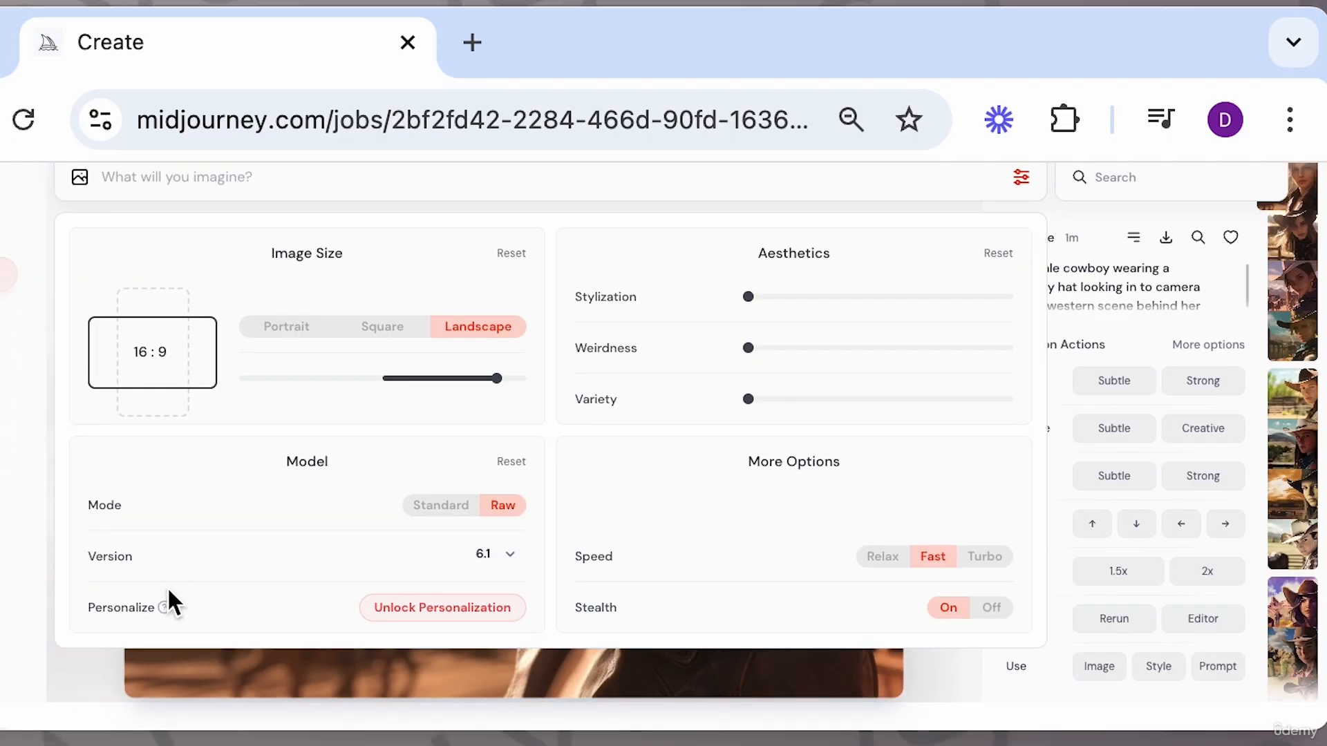
Open the Unlock Personalization page and start teaching Midjourney your preferences.
{"action": "mouse_move", "coordinate": [165, 608]}
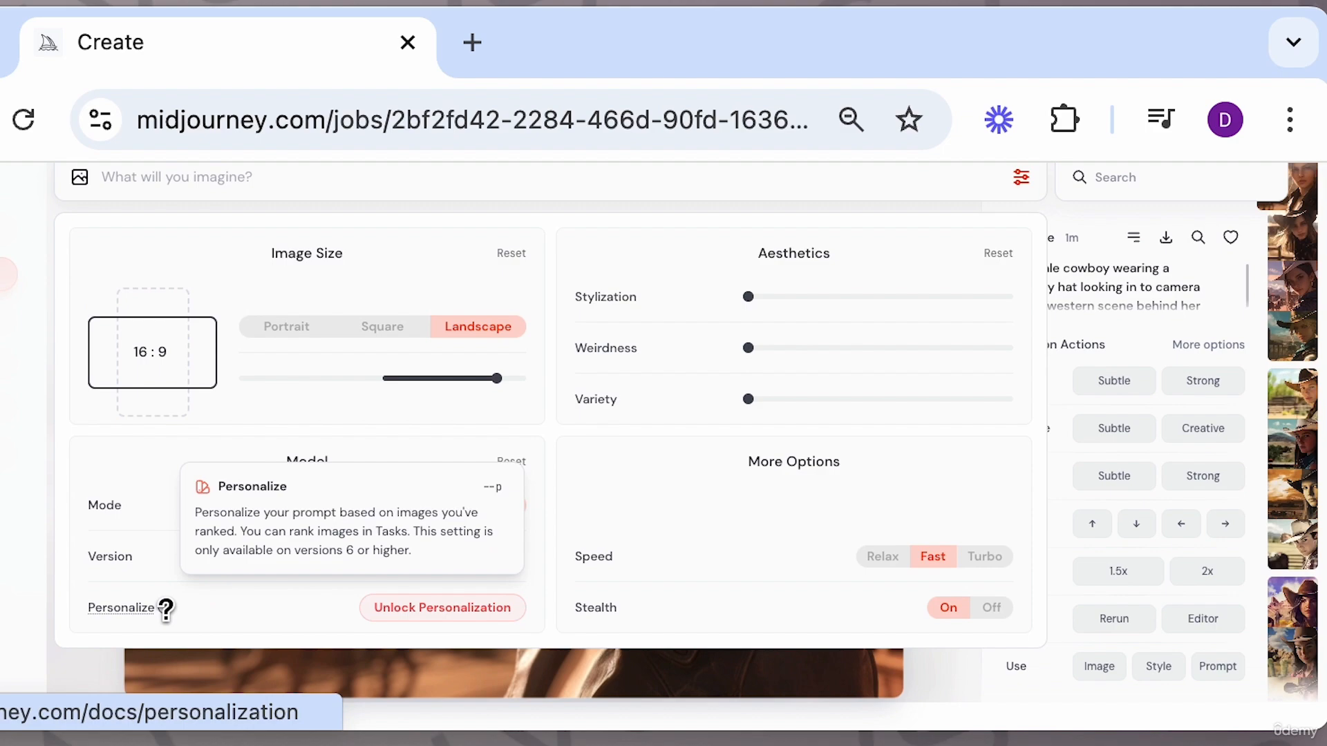
{"action": "left_click", "coordinate": [423, 615]}
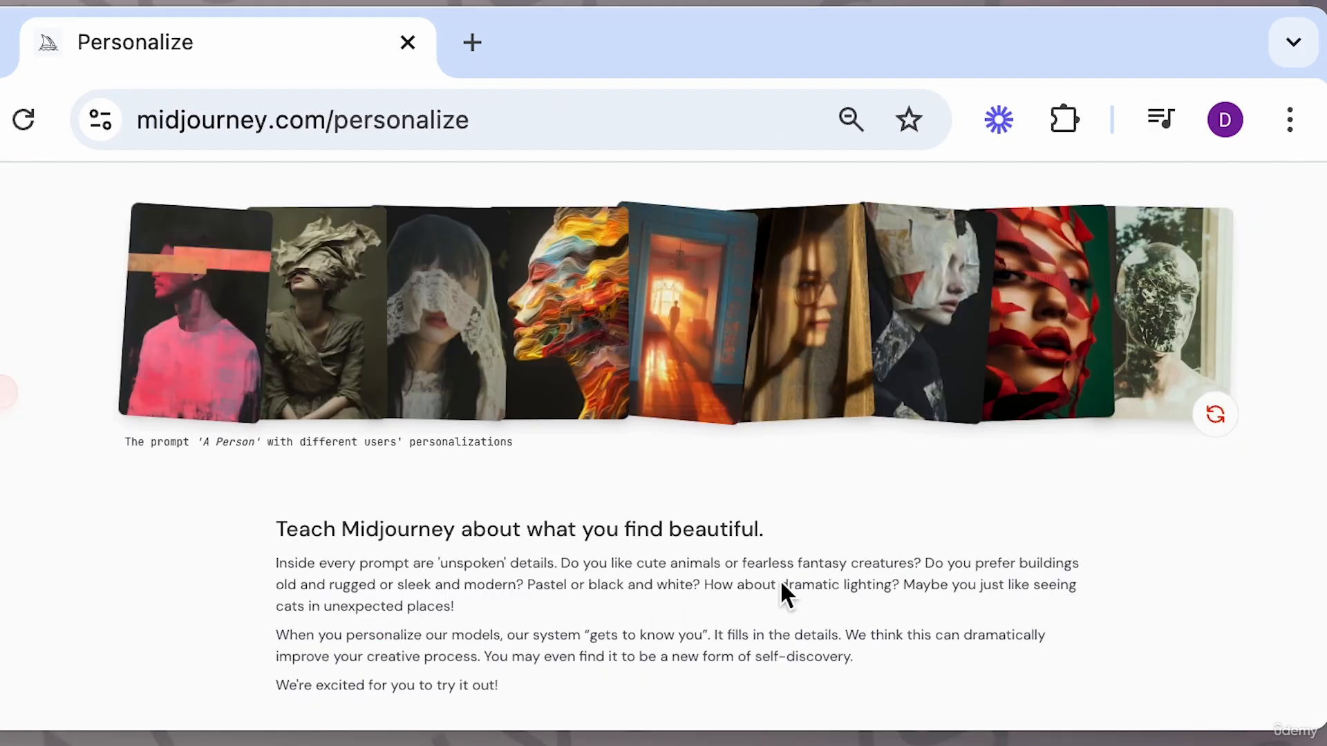
{"action": "scroll", "coordinate": [779, 579], "scroll_direction": "down", "scroll_amount": 3}
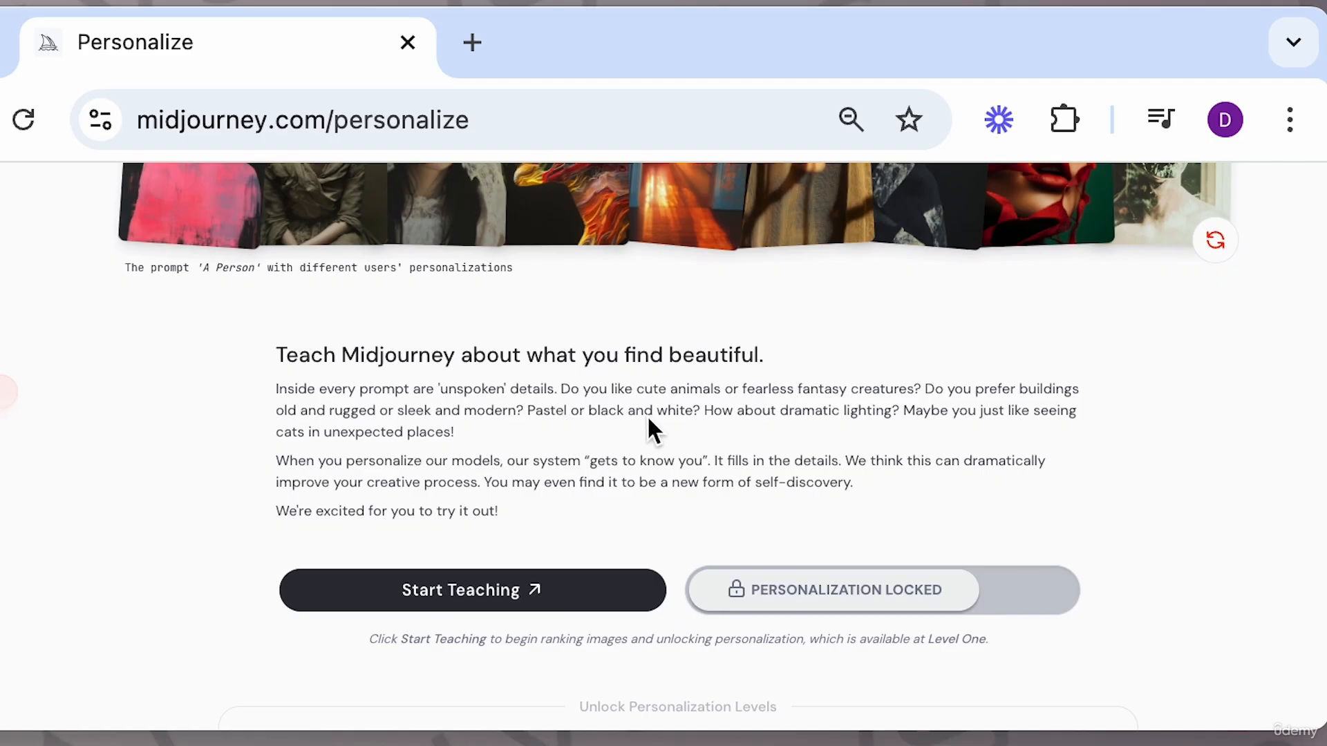
{"action": "left_click", "coordinate": [479, 604]}
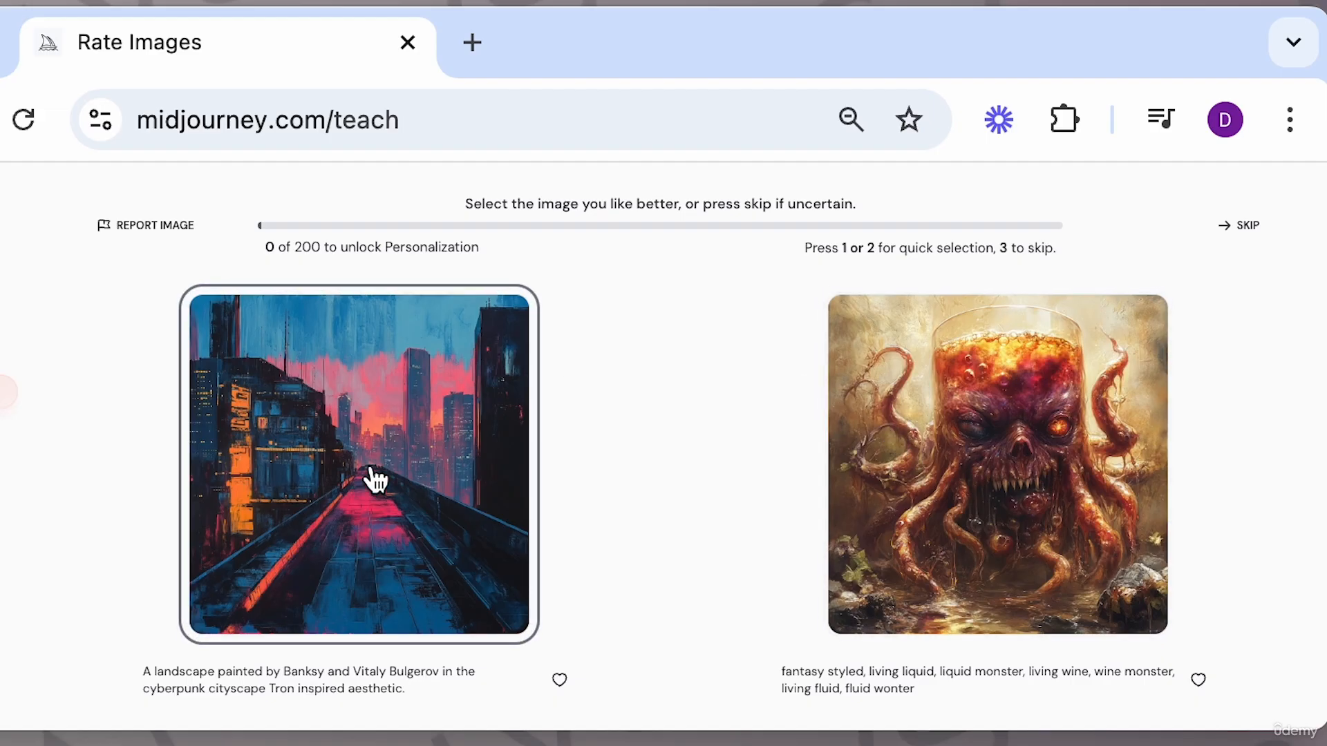
Rate three image pairs by choosing the preferred image in each.
{"action": "left_click", "coordinate": [459, 434]}
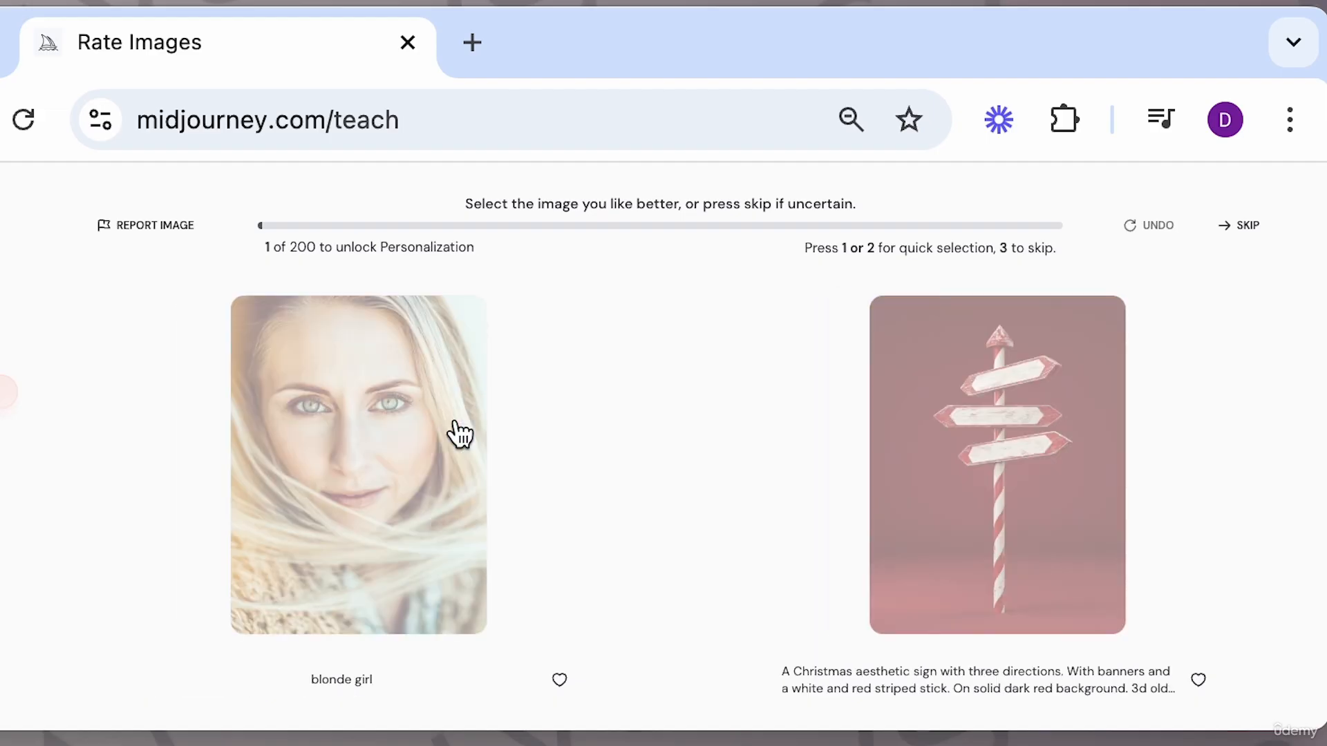
{"action": "left_click", "coordinate": [442, 435]}
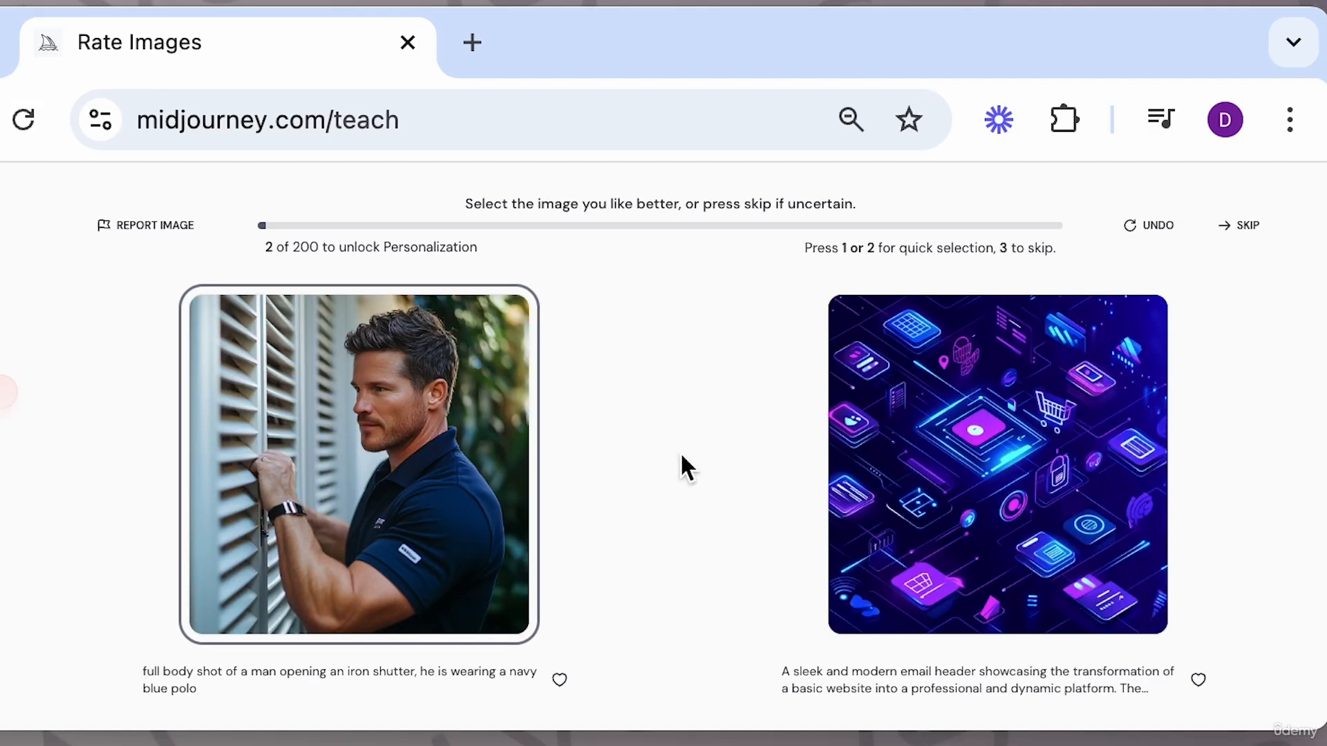
{"action": "left_click", "coordinate": [438, 435]}
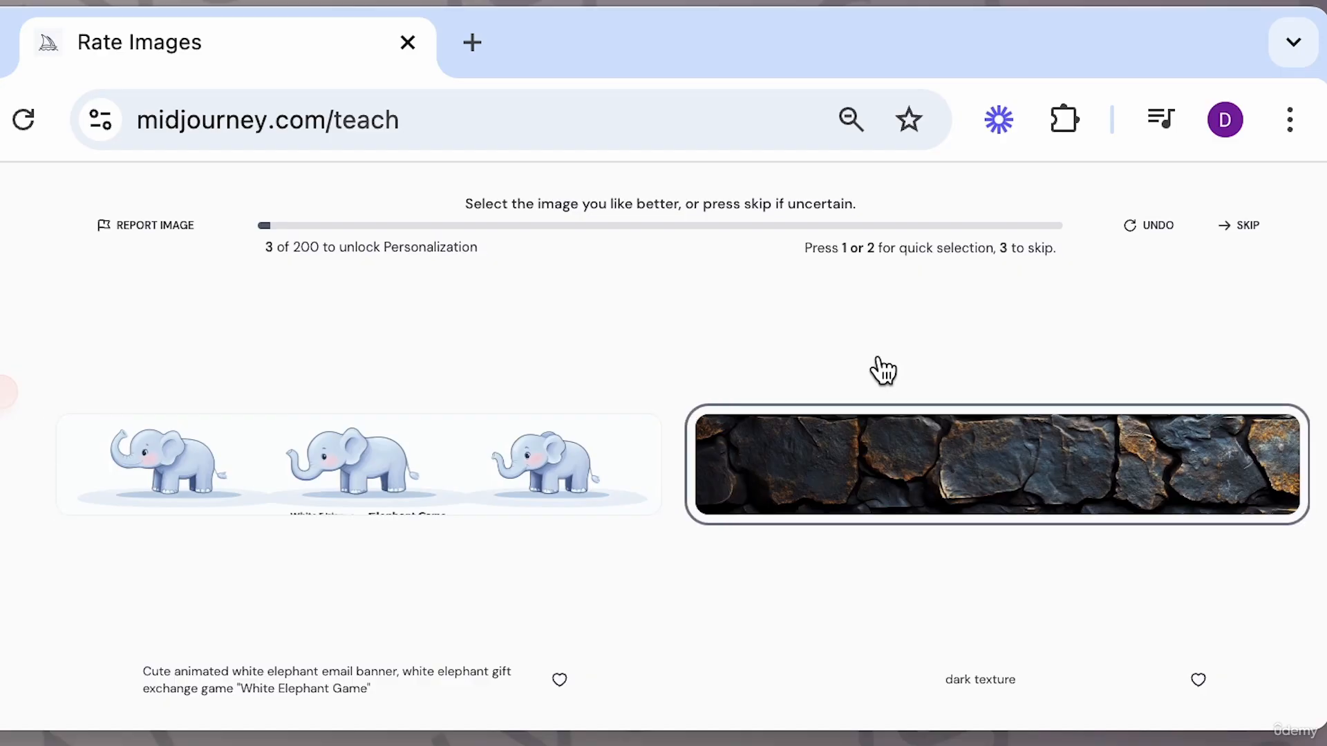
Undo the last two image ratings and return to the image creation page.
{"action": "left_click", "coordinate": [1154, 228]}
{"action": "left_click", "coordinate": [1153, 225]}
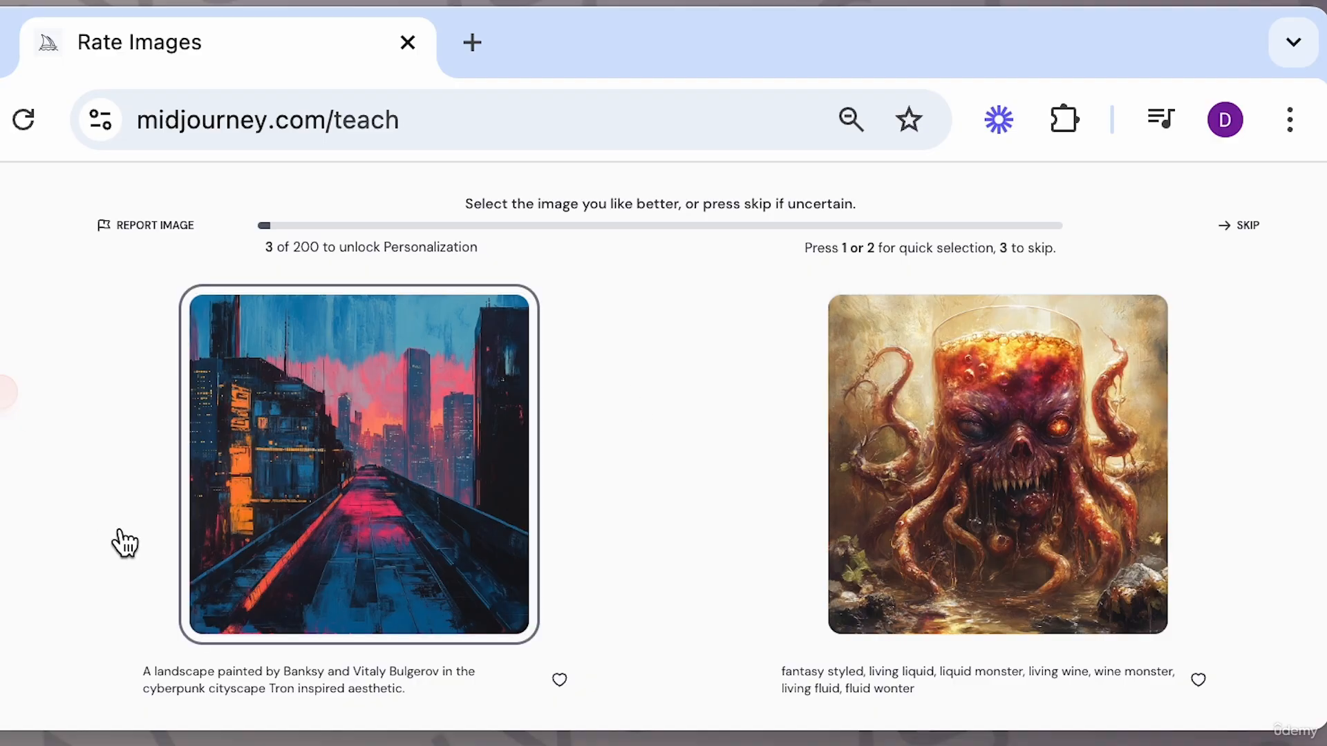
{"action": "left_click", "coordinate": [5, 302]}
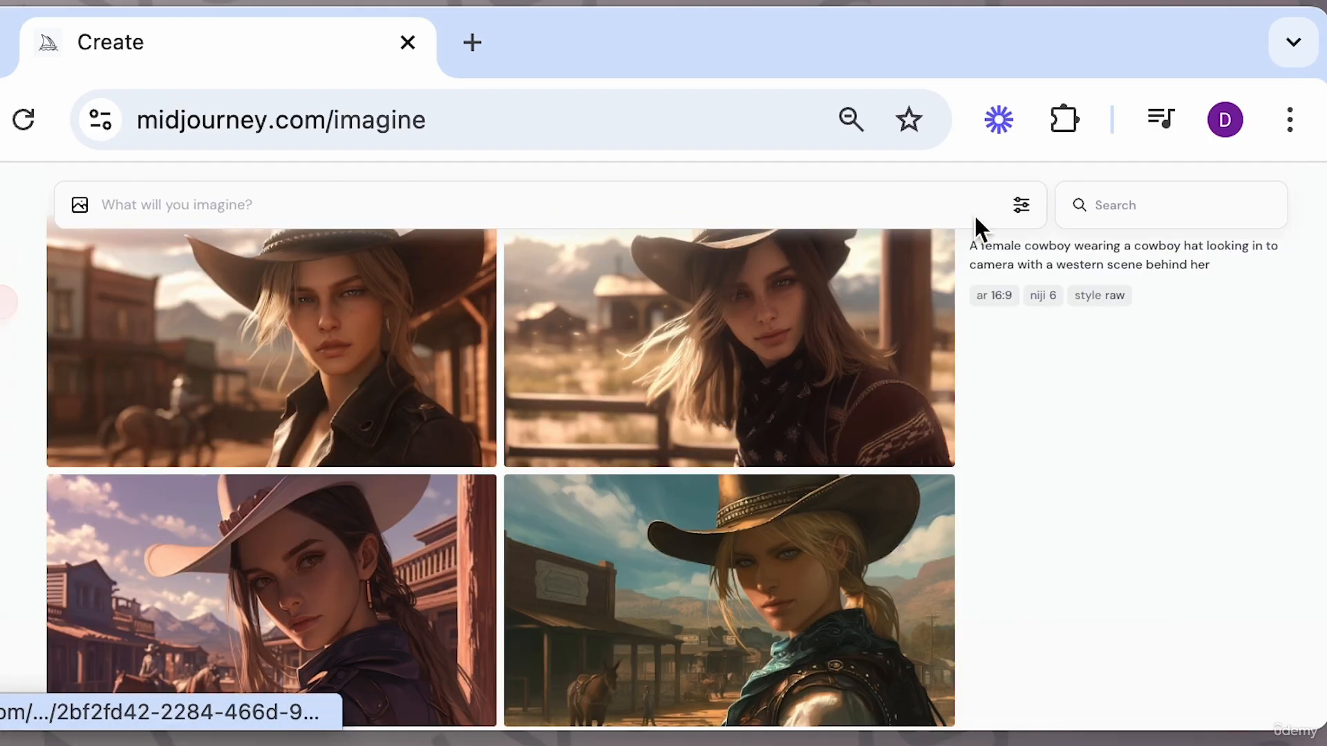
Open the image settings, raise Stylization to 1000, then reduce it back to a low setting.
{"action": "left_click", "coordinate": [1021, 205]}
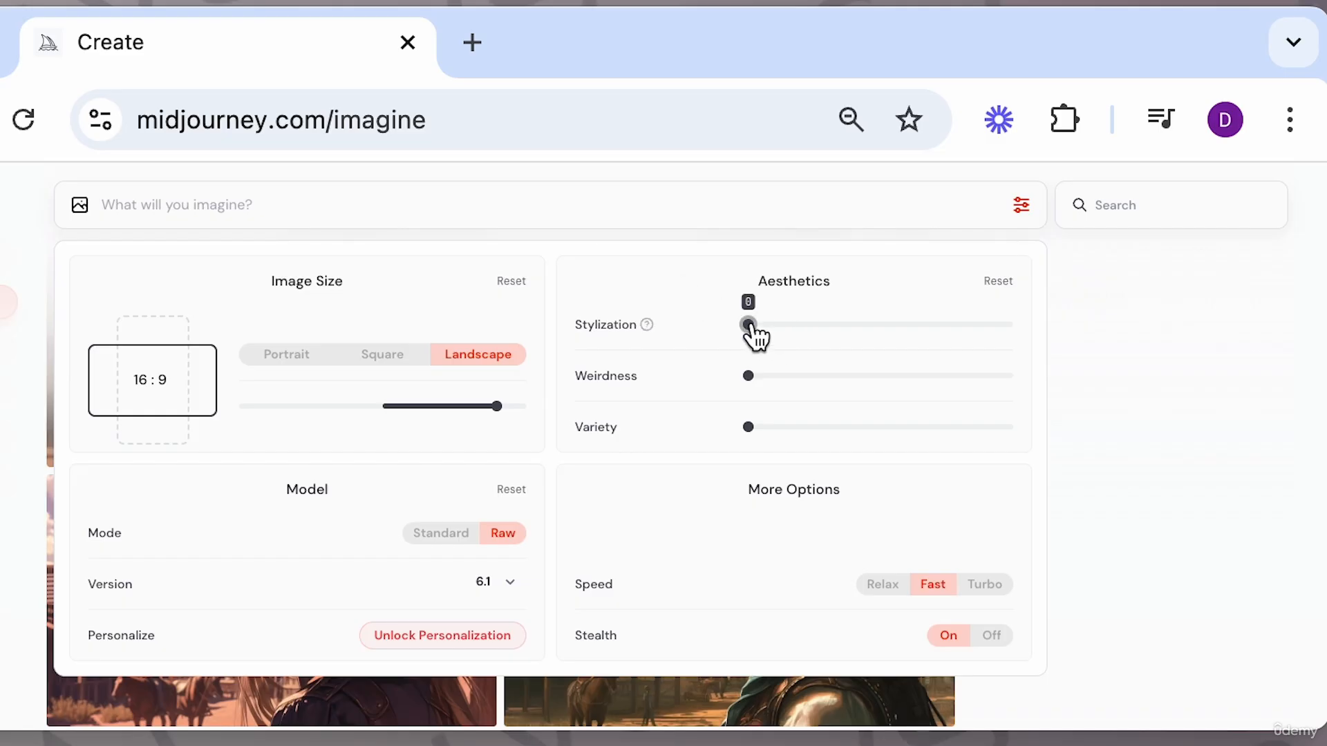
{"action": "left_click_drag", "start_coordinate": [749, 326], "coordinate": [1028, 342]}
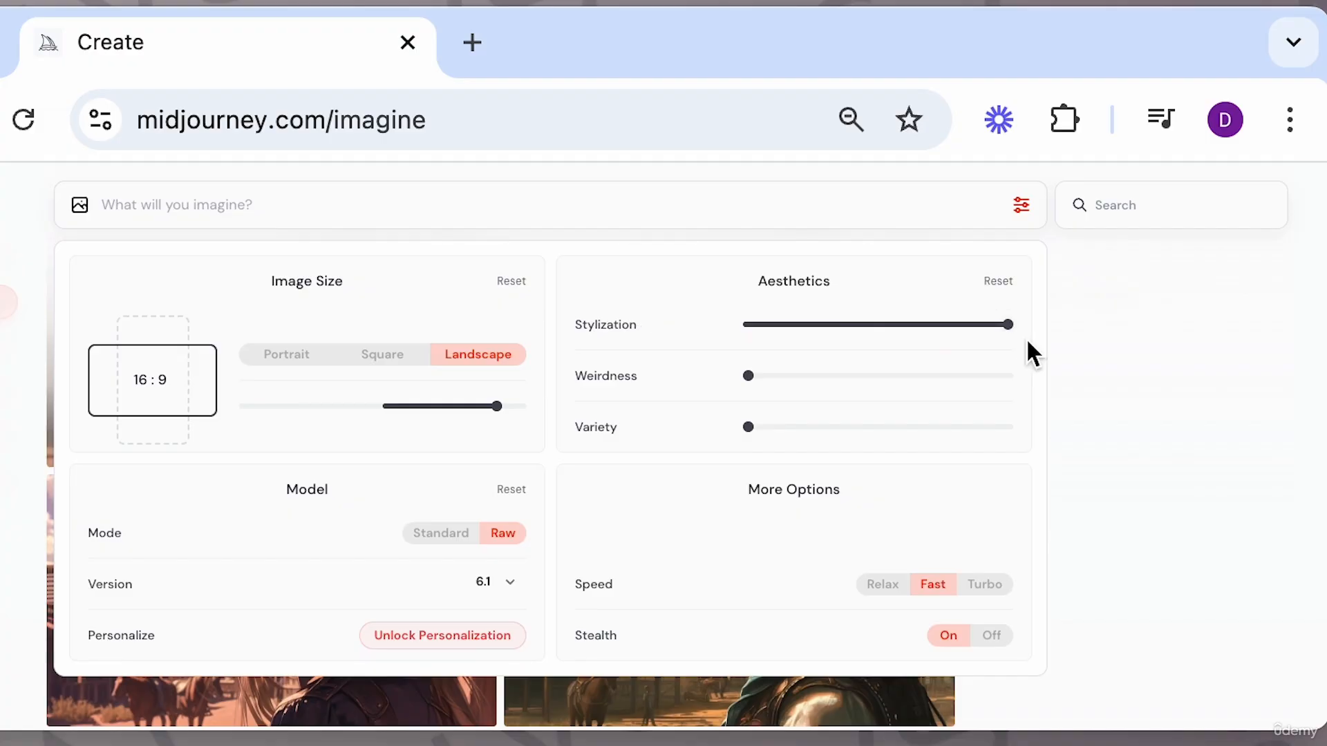
{"action": "left_click", "coordinate": [781, 323]}
{"action": "left_click_drag", "start_coordinate": [783, 322], "coordinate": [769, 324]}
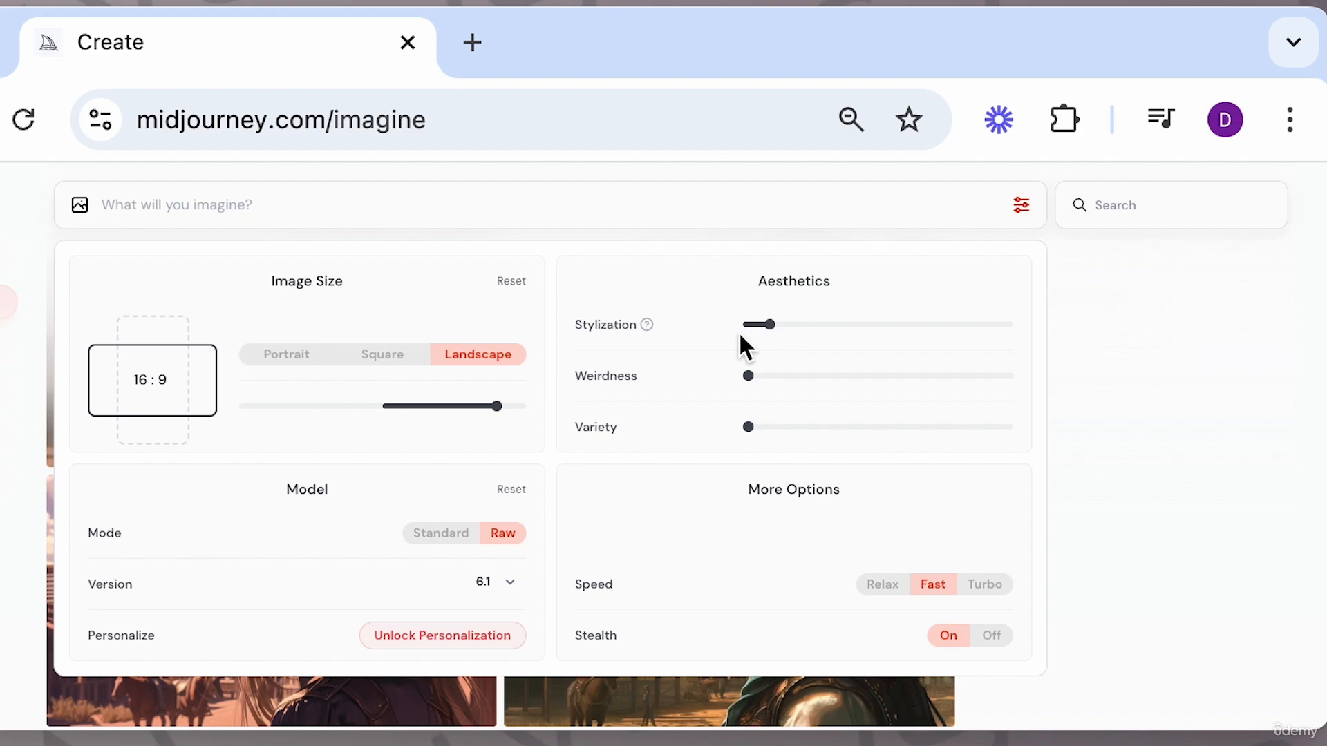
Submit the prompt "a female cowboy wearing a cowboy hat looking in to camera with a western scene behind her" at low stylization.
{"action": "mouse_move", "coordinate": [773, 332]}
{"action": "type", "text": "a female cowboy wearing a cowboy hat looking in to camera with a western scene behind her"}
{"action": "mouse_move", "coordinate": [820, 346]}
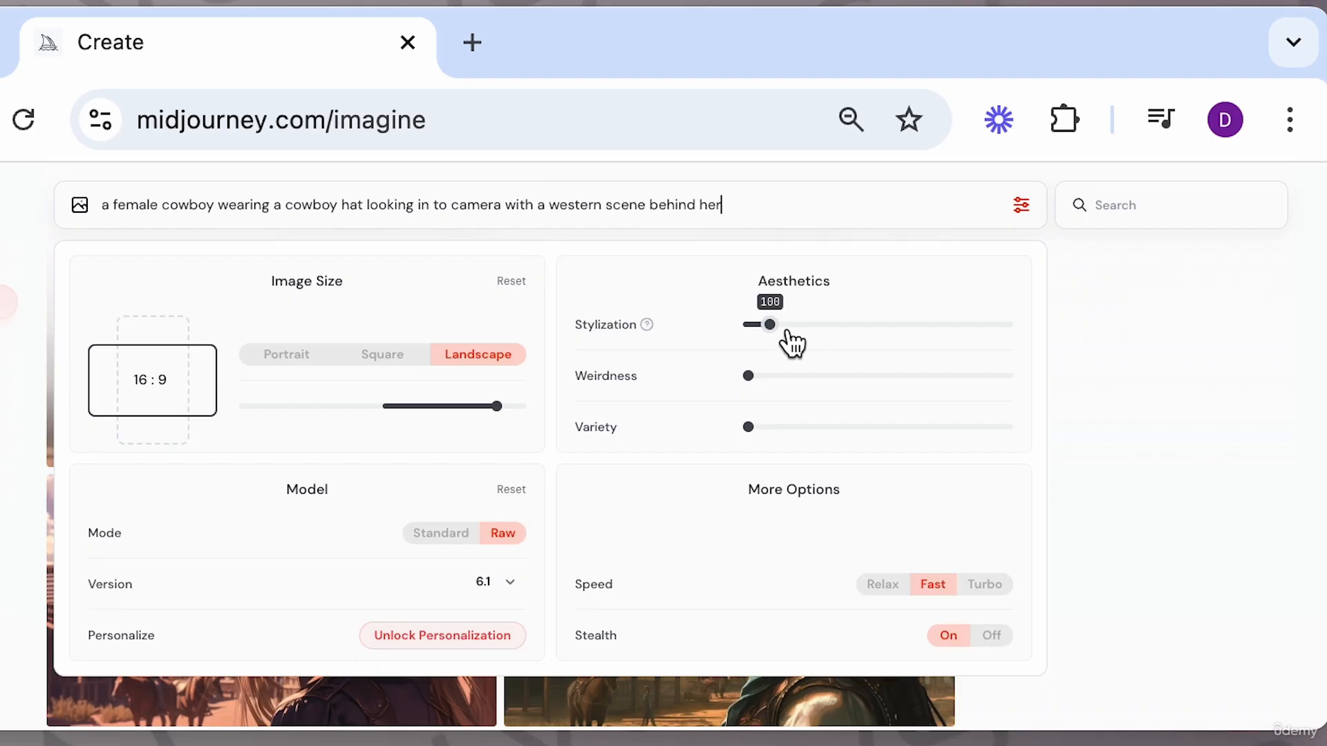
{"action": "key", "text": "Return"}
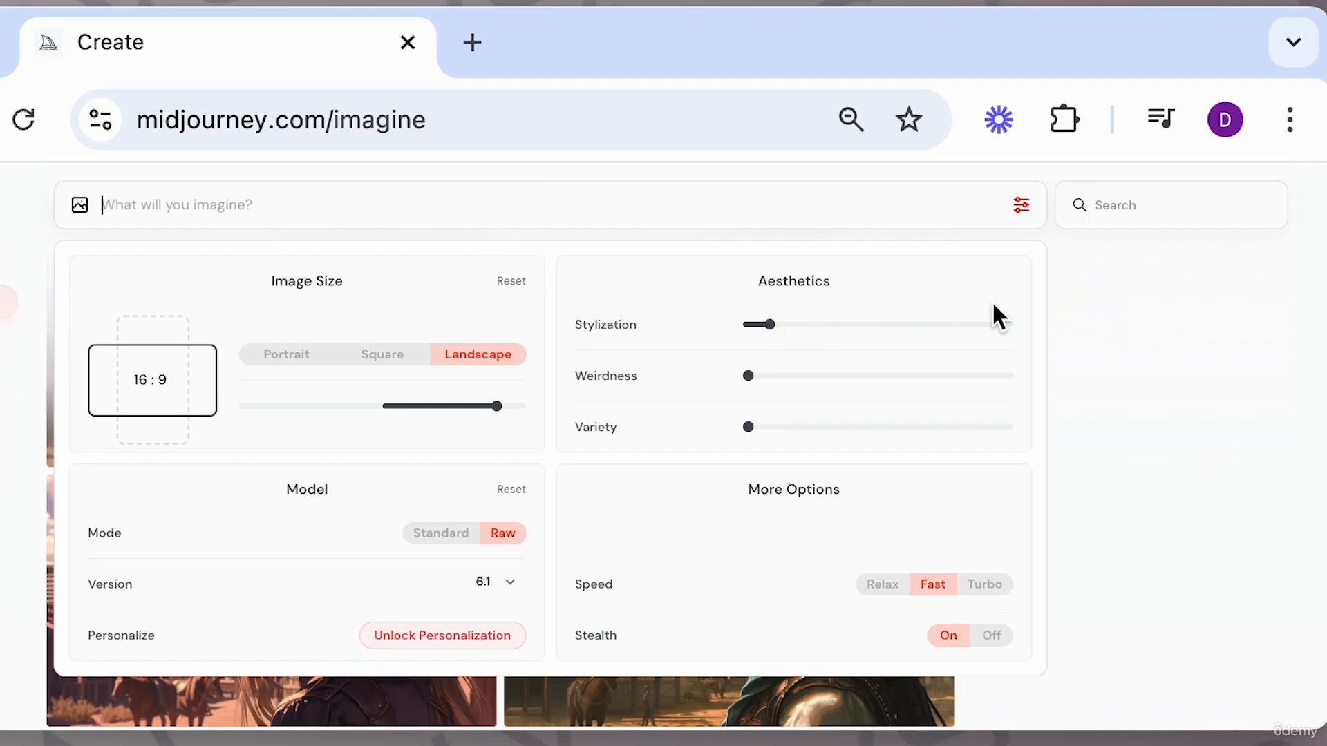
Raise Stylization to 1000 and submit the same female cowboy prompt again.
{"action": "left_click", "coordinate": [1007, 325]}
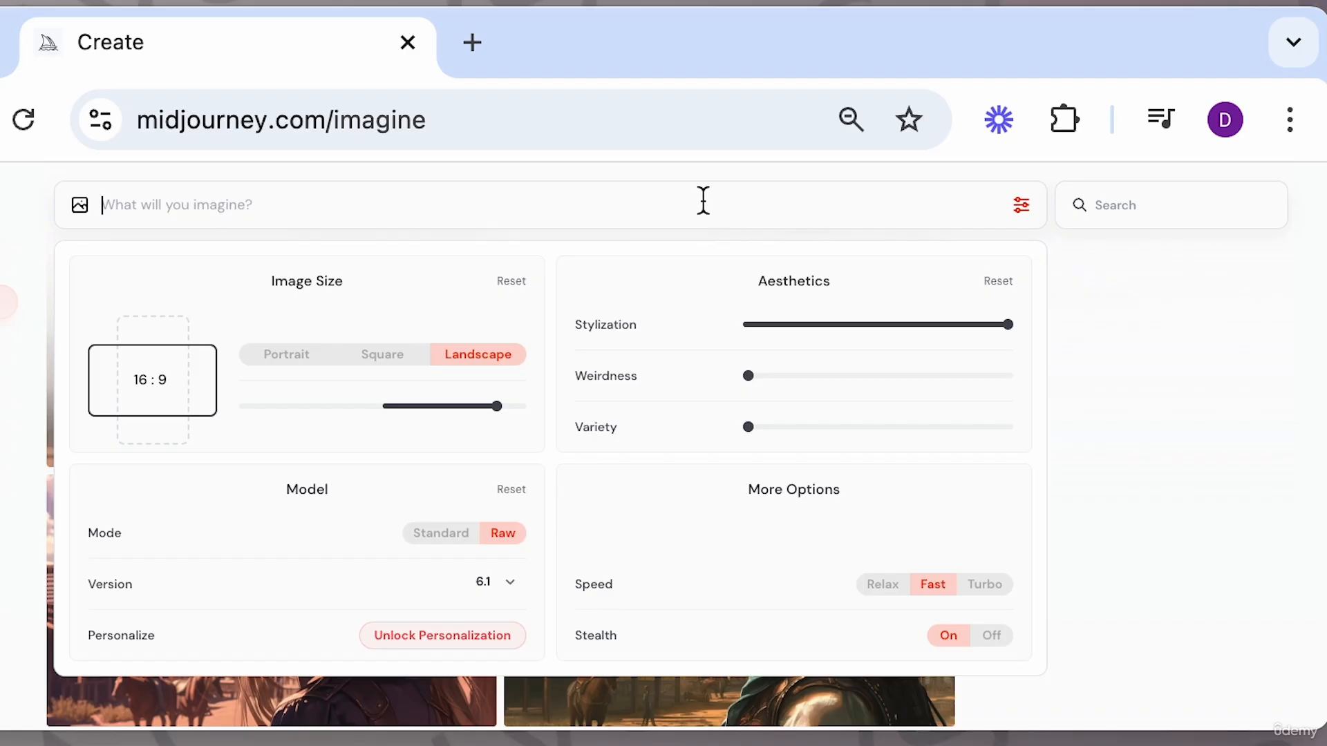
{"action": "type", "text": "a female cowboy wearing a cowboy hat looking in to camera with a western scene behind her"}
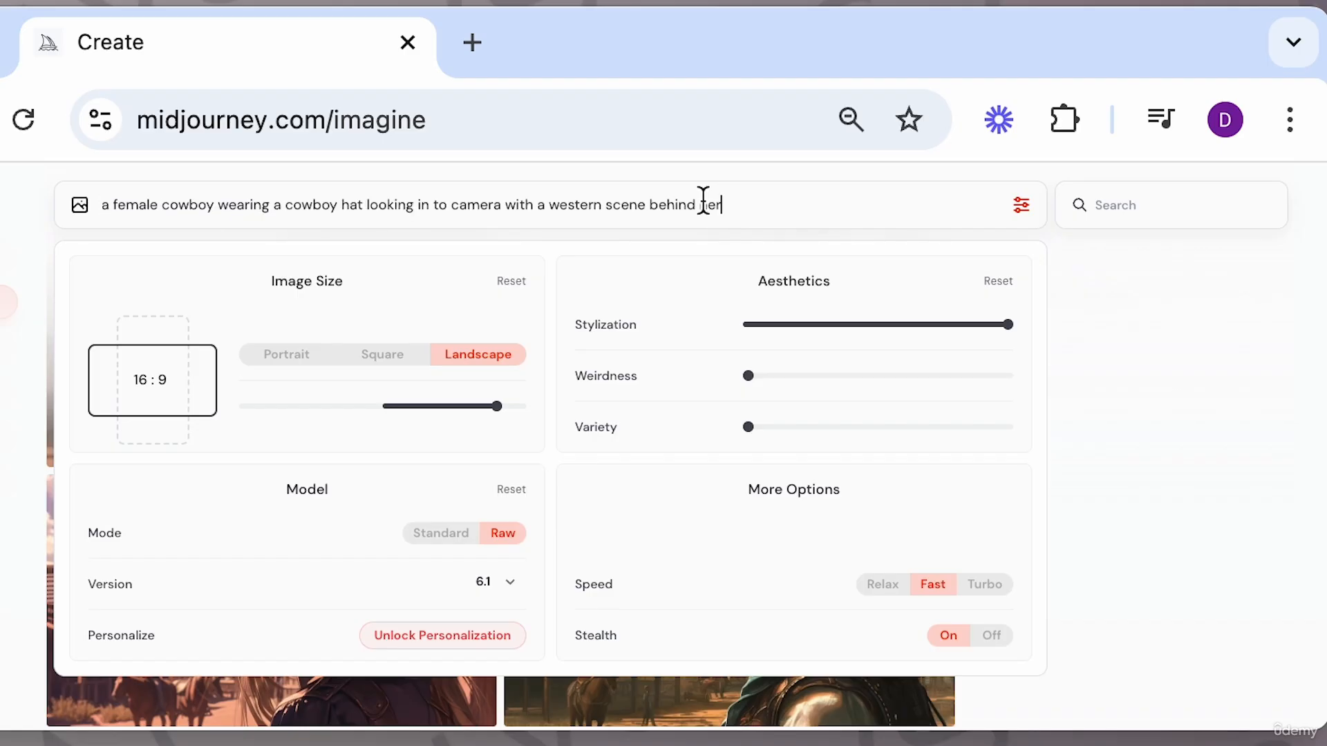
{"action": "key", "text": "Return"}
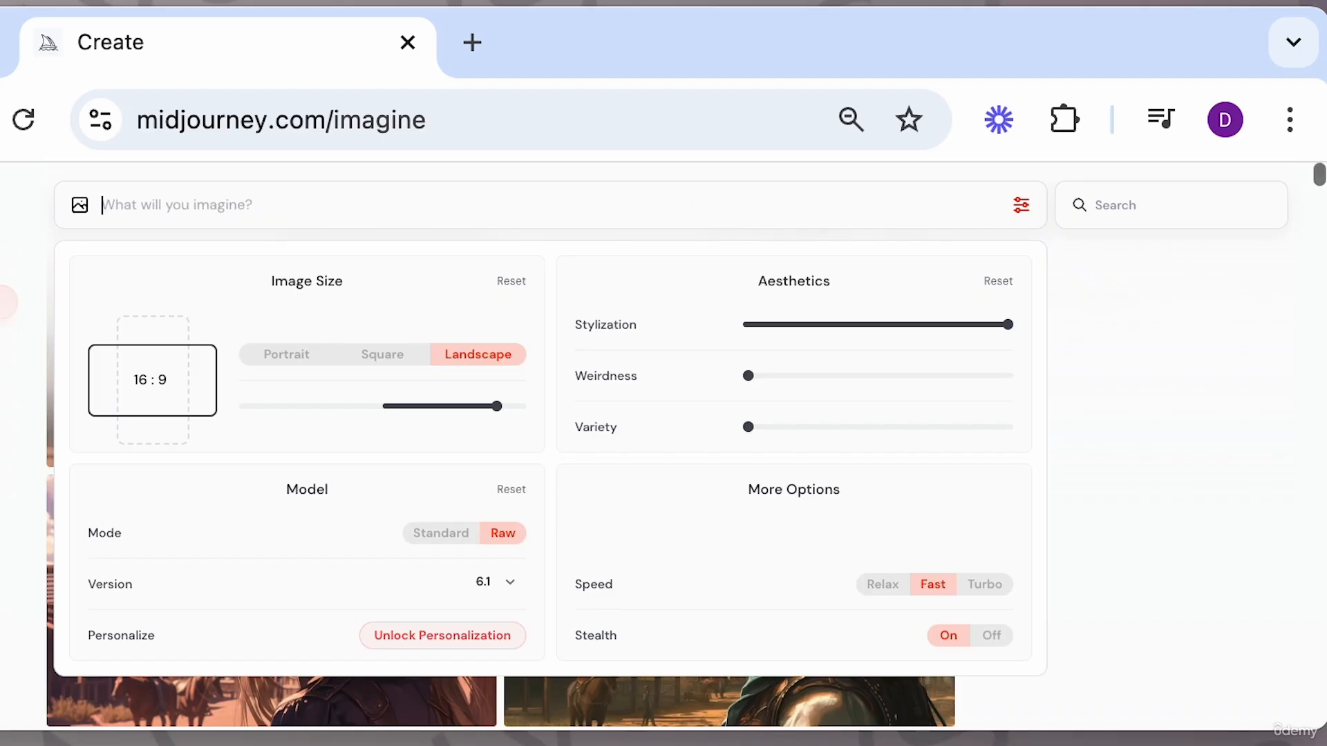
{"action": "left_click", "coordinate": [1090, 415]}
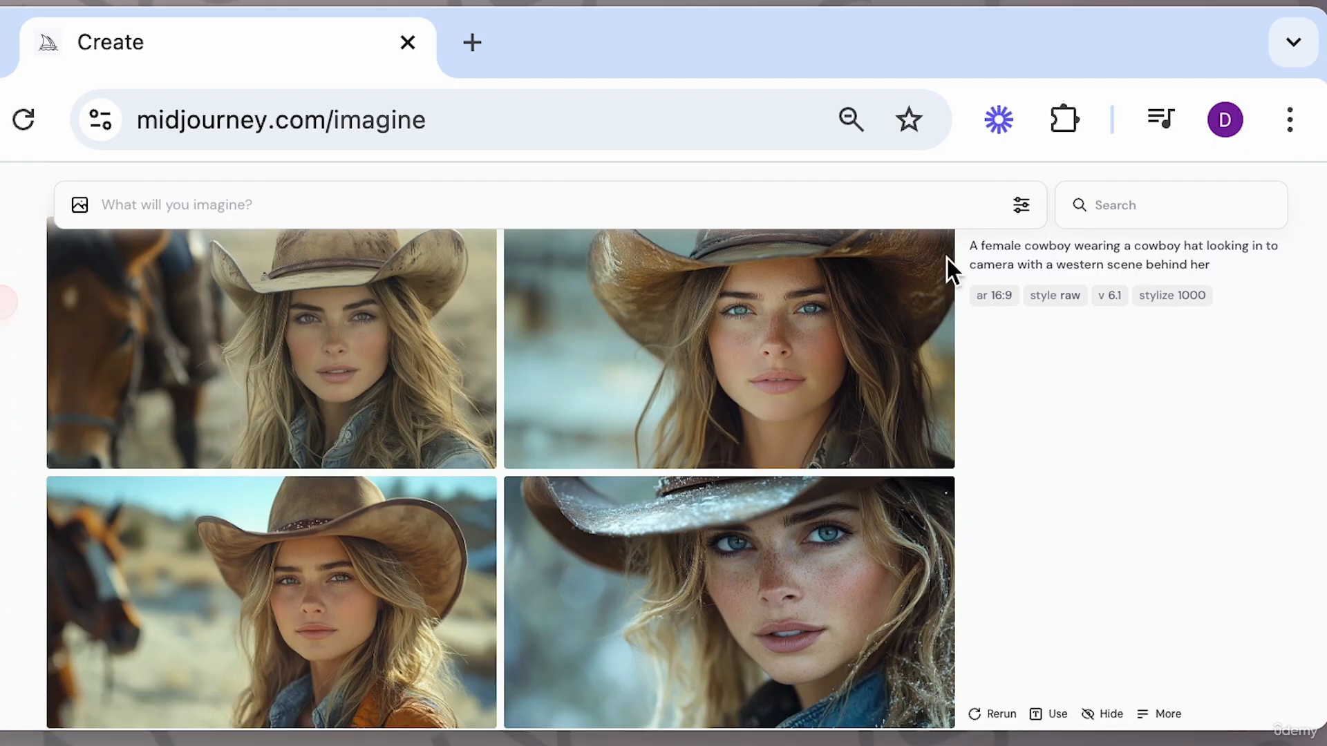
{"action": "left_click", "coordinate": [1022, 205]}
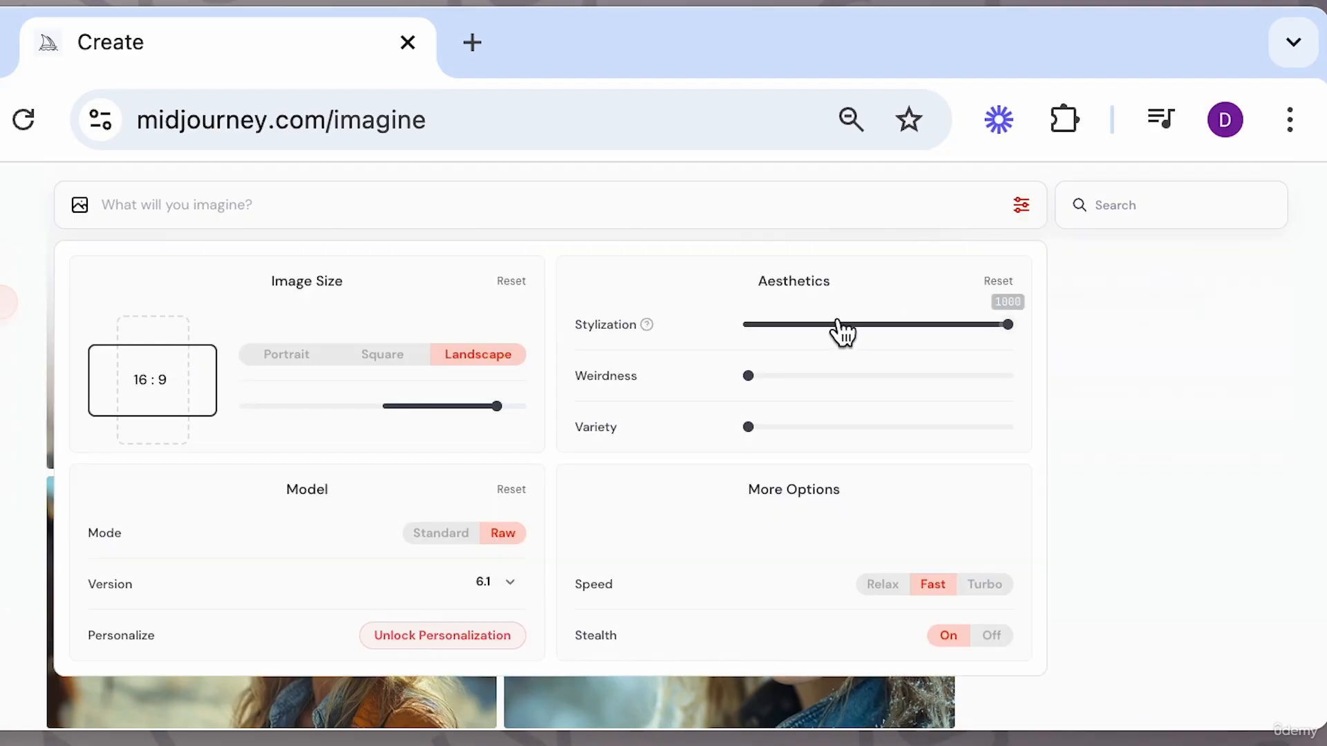
{"action": "left_click", "coordinate": [771, 324]}
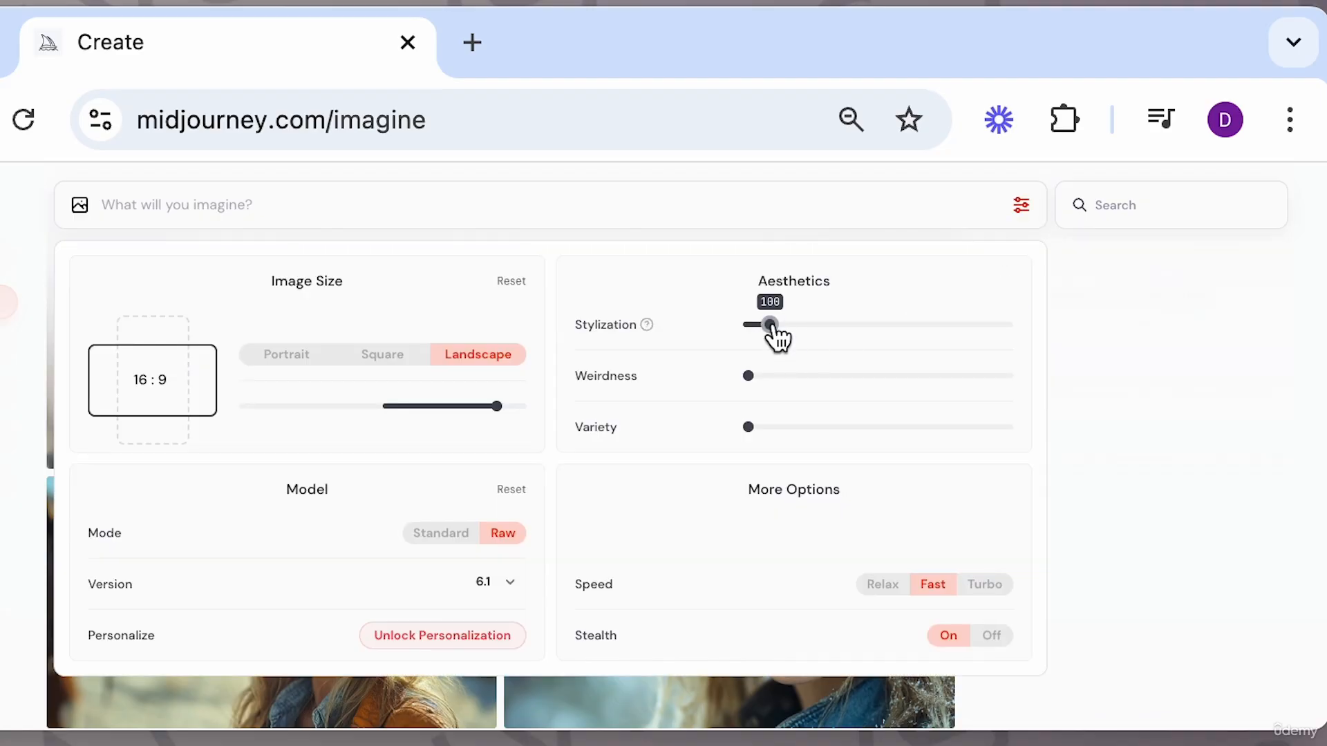
{"action": "left_click", "coordinate": [558, 205]}
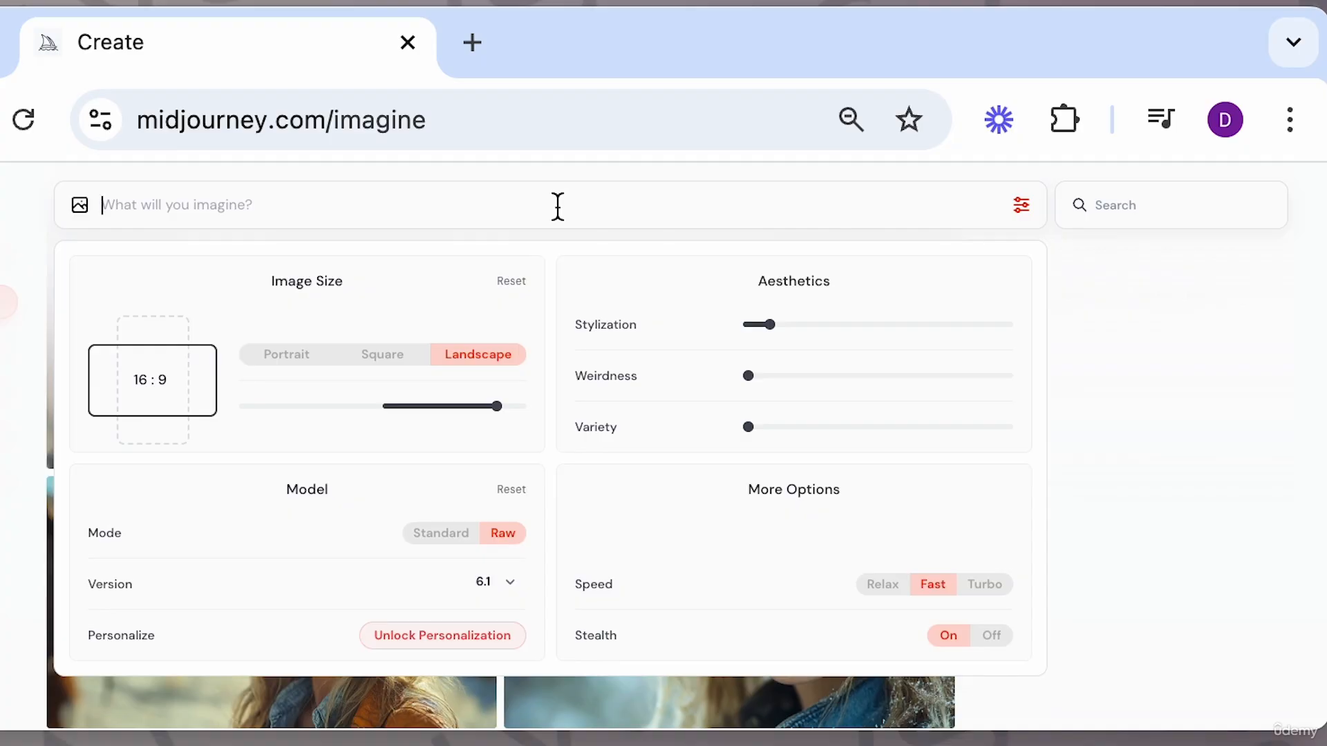
{"action": "type", "text": "a female cowboy wearing a cowboy hat looking in to camera with a western scene behind her"}
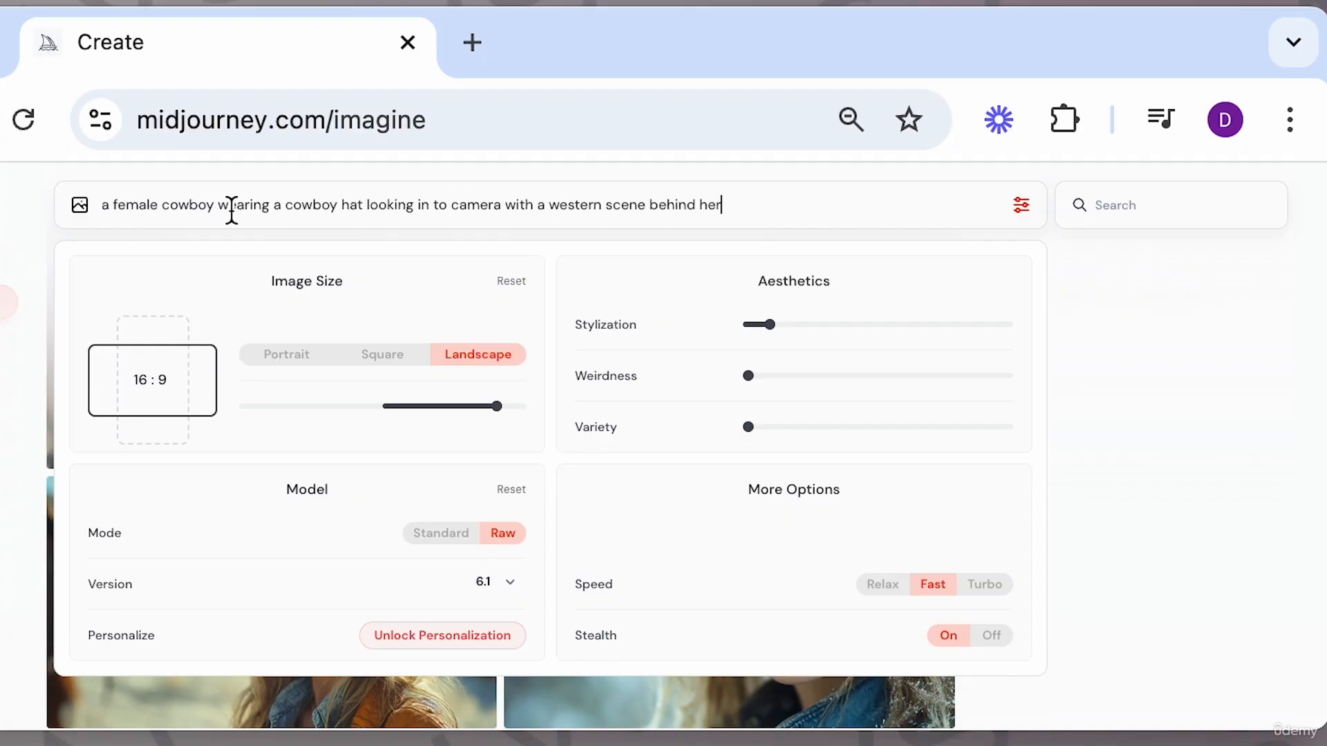
{"action": "left_click_drag", "start_coordinate": [219, 205], "coordinate": [997, 235]}
{"action": "key", "text": "BackSpace"}
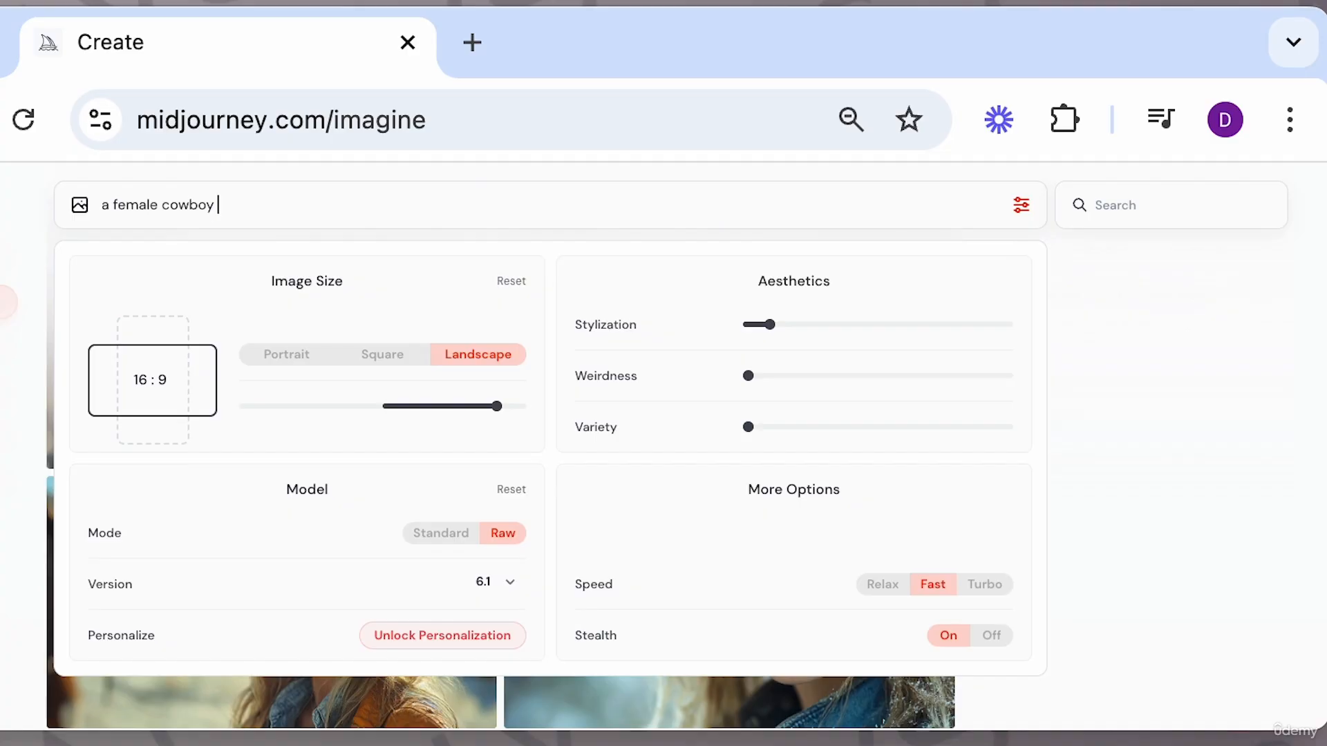
{"action": "key", "text": "ctrl+a"}
{"action": "key", "text": "BackSpace"}
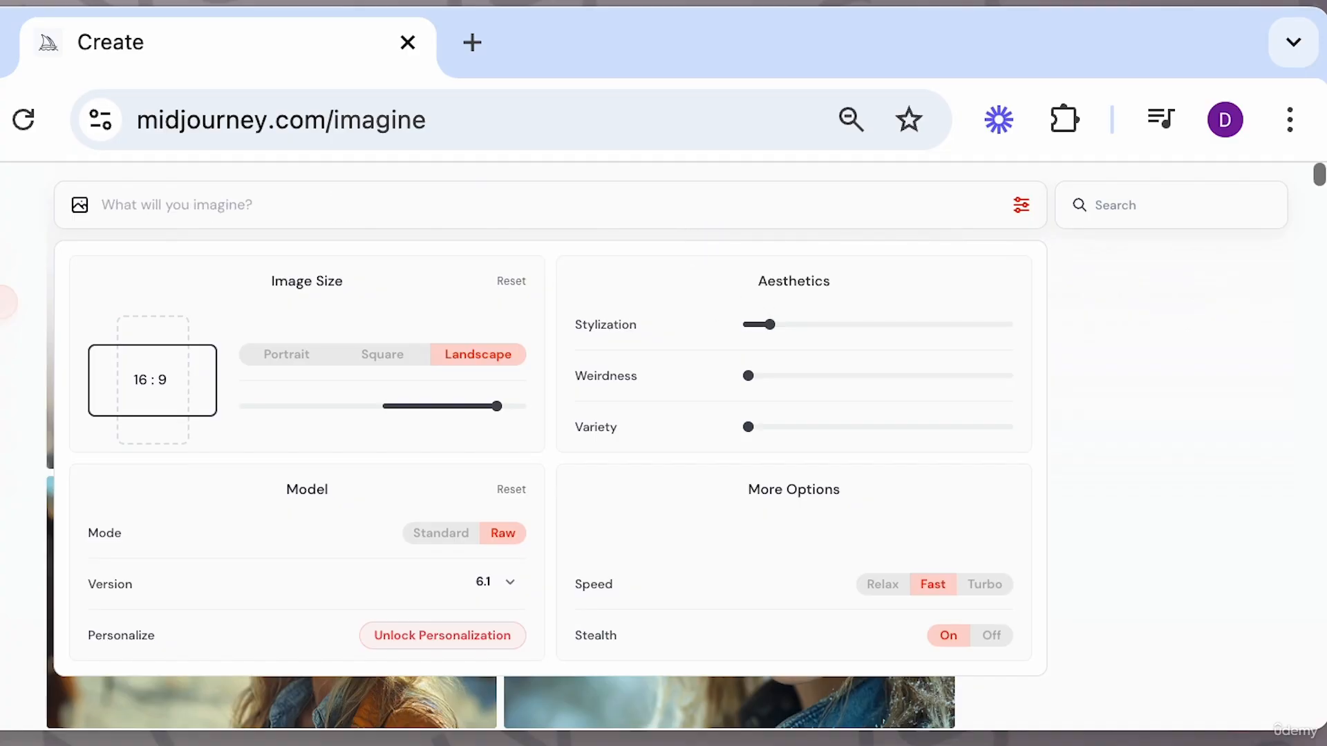
Set Stylization to 1000 and submit the shortened prompt "a female cowboy".
{"action": "left_click", "coordinate": [1008, 325]}
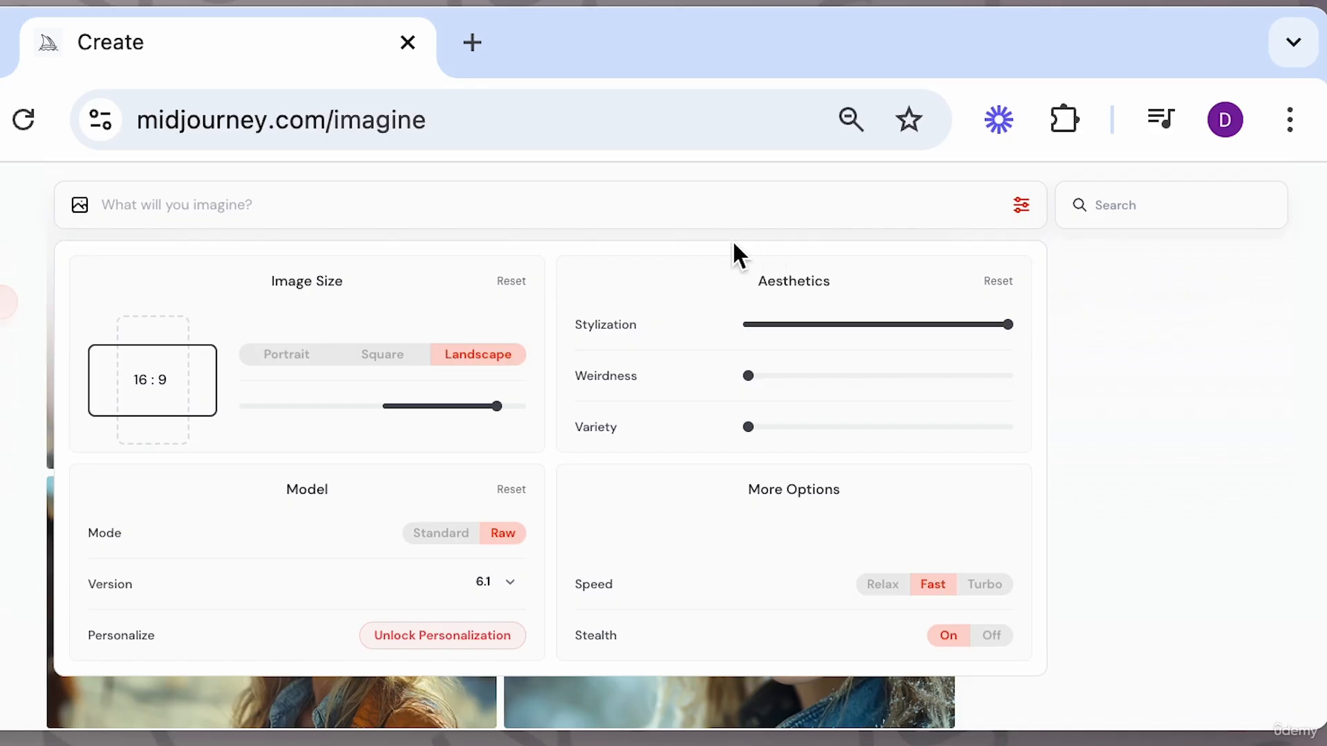
{"action": "type", "text": "a female cowboy wearing a cowboy hat looking in to camera with a western scene behind her"}
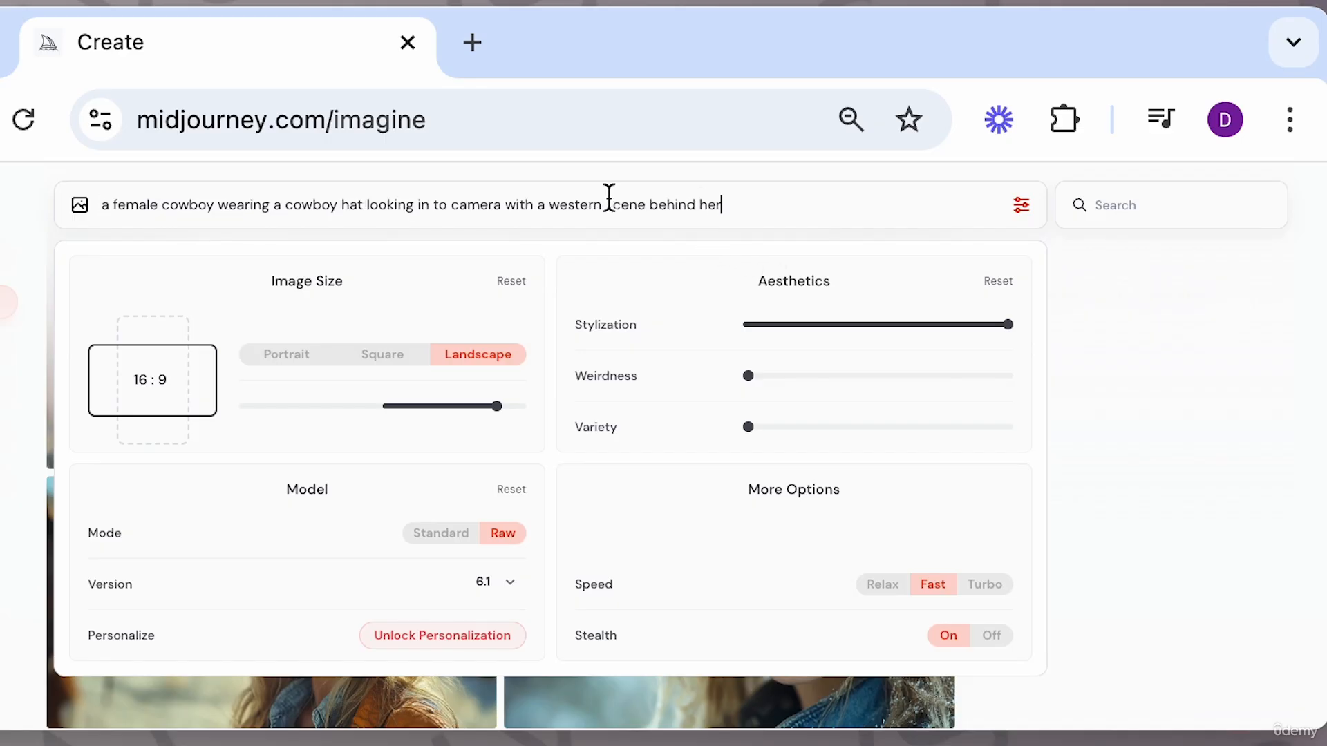
{"action": "left_click_drag", "start_coordinate": [218, 205], "coordinate": [721, 206]}
{"action": "key", "text": "BackSpace"}
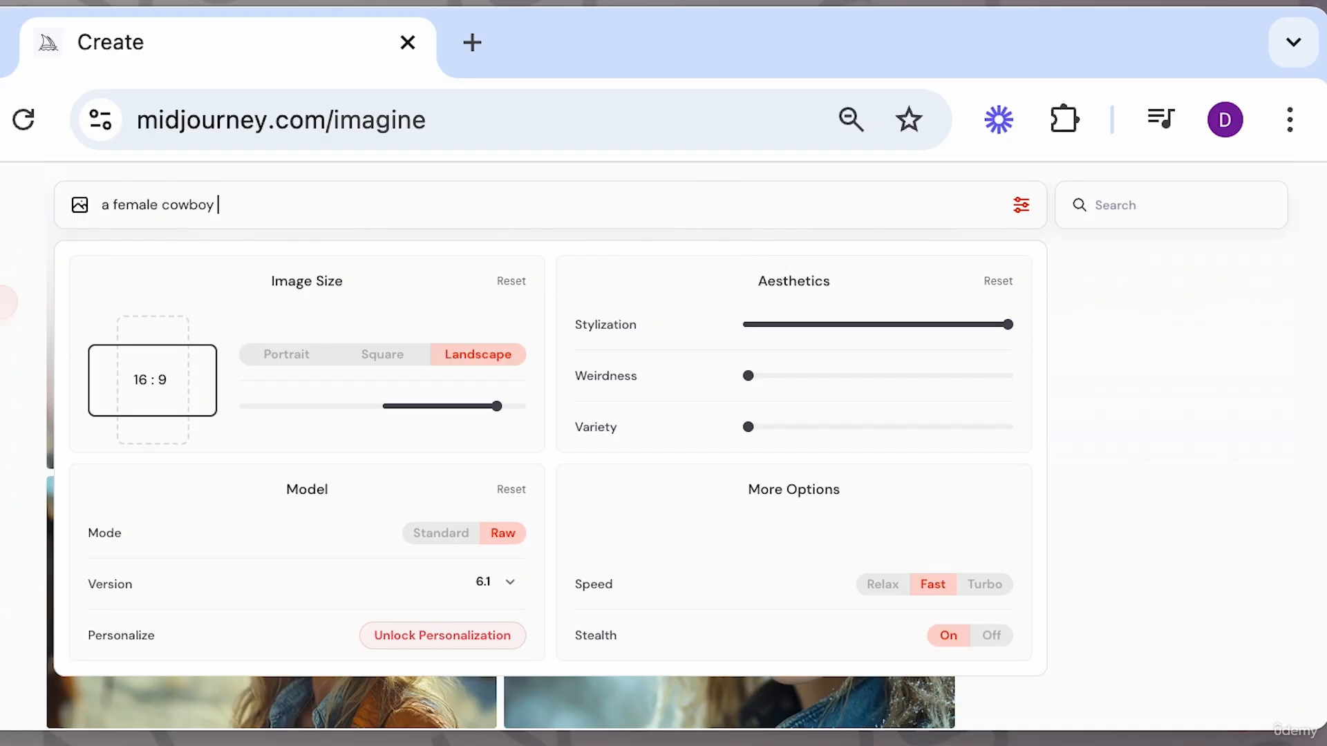
{"action": "key", "text": "Return"}
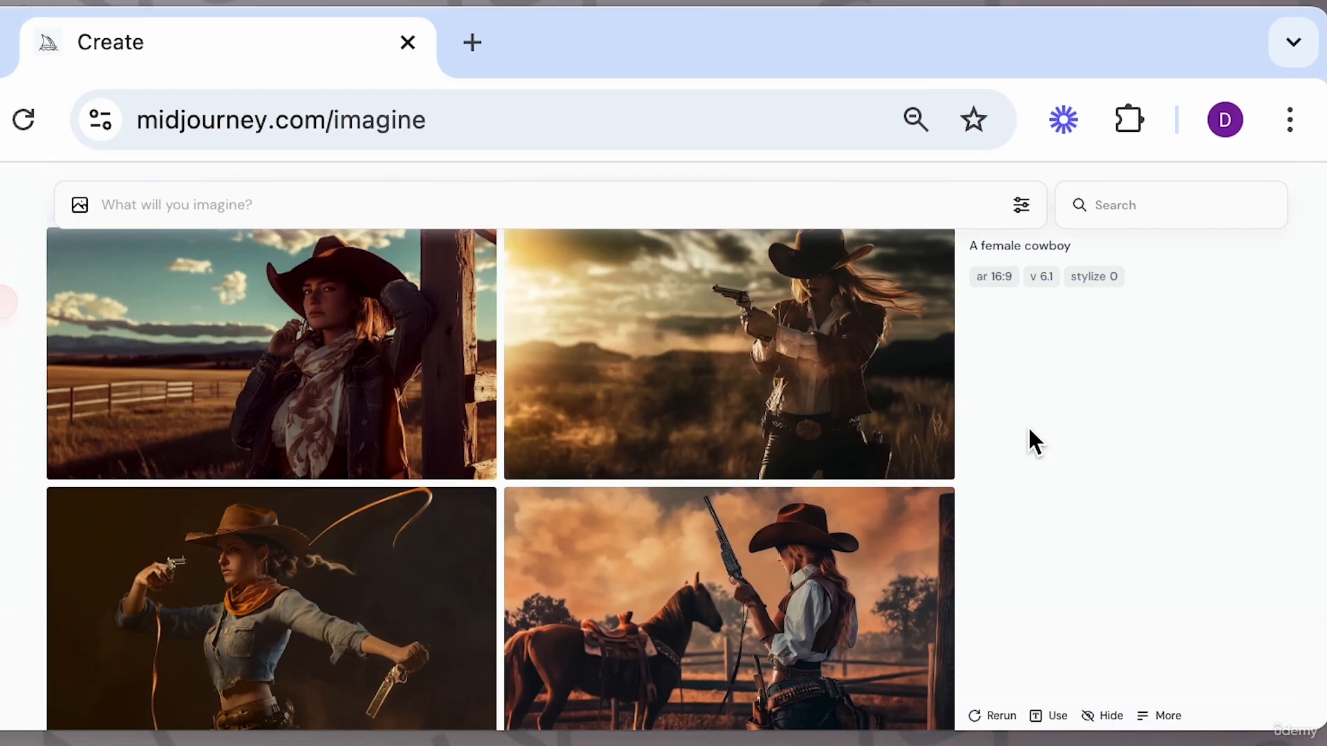
Open the image settings to check the Mode and Stylization options, then close them.
{"action": "left_click", "coordinate": [1022, 206]}
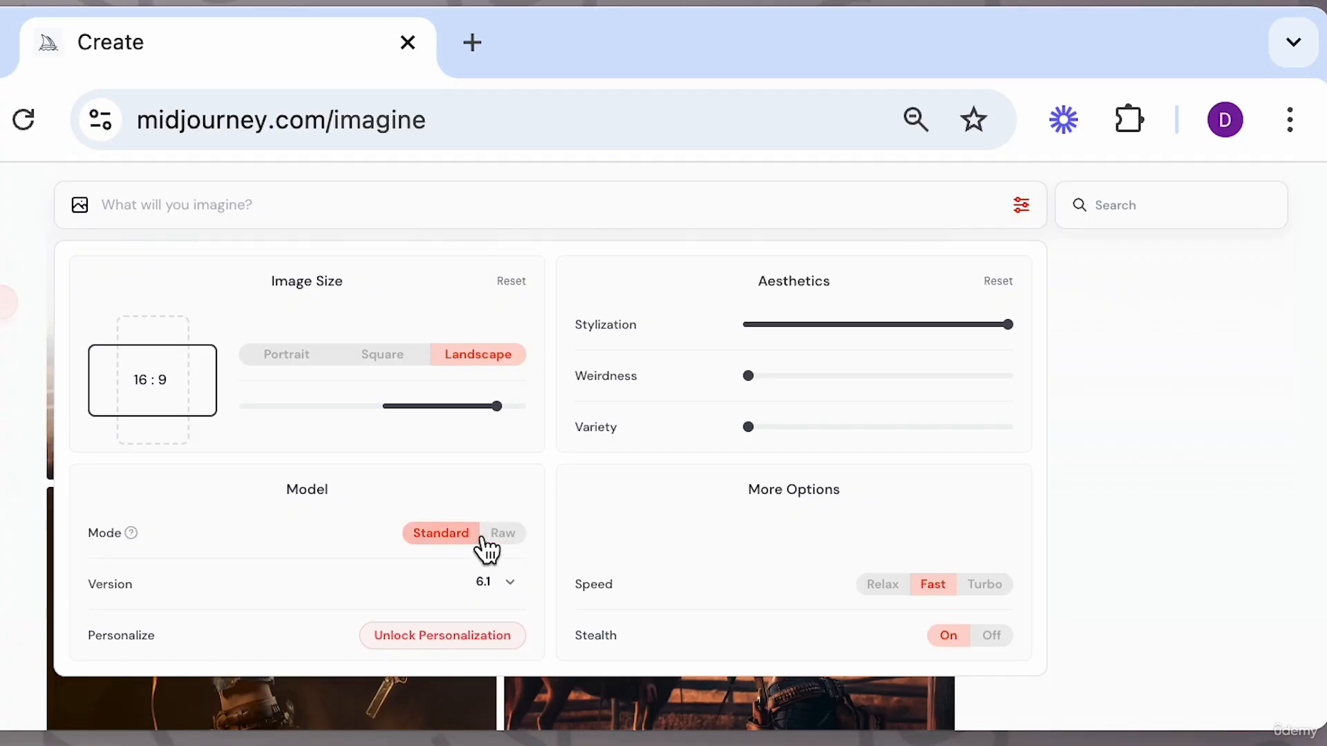
{"action": "mouse_move", "coordinate": [789, 339]}
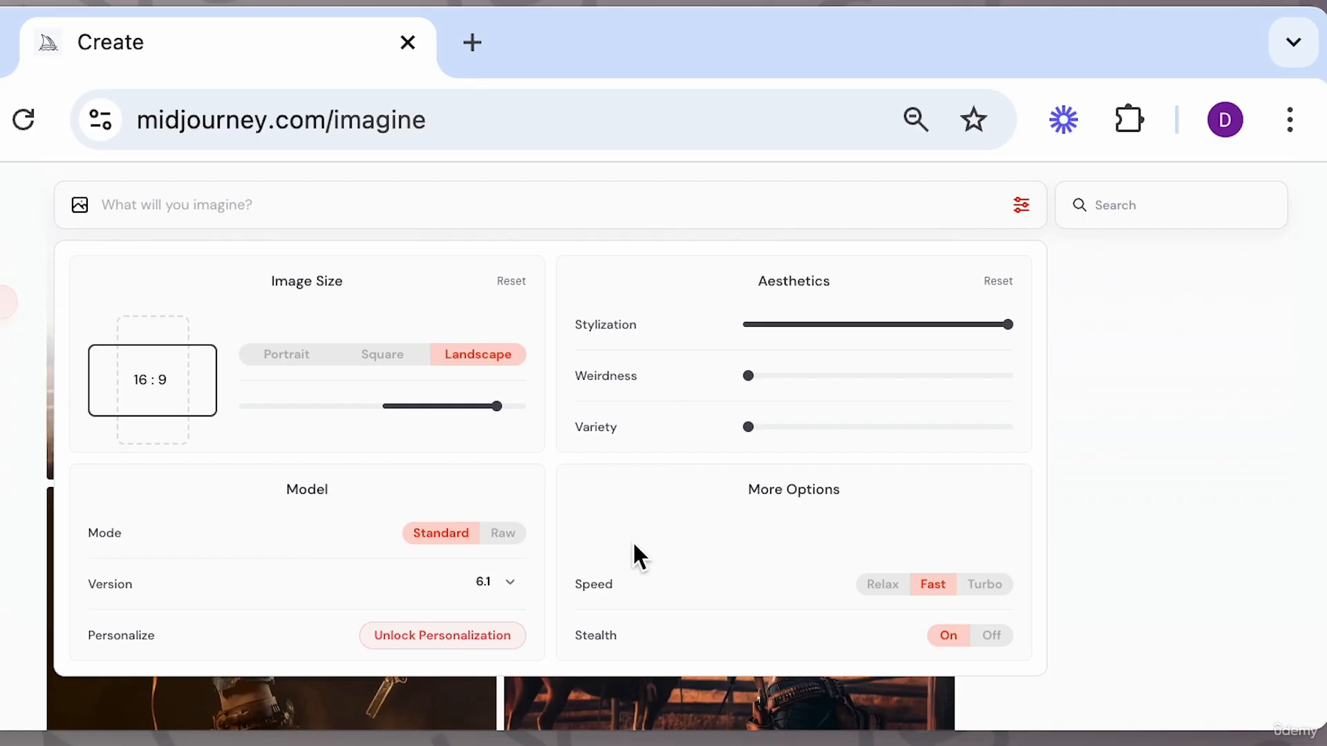
{"action": "left_click", "coordinate": [1098, 535]}
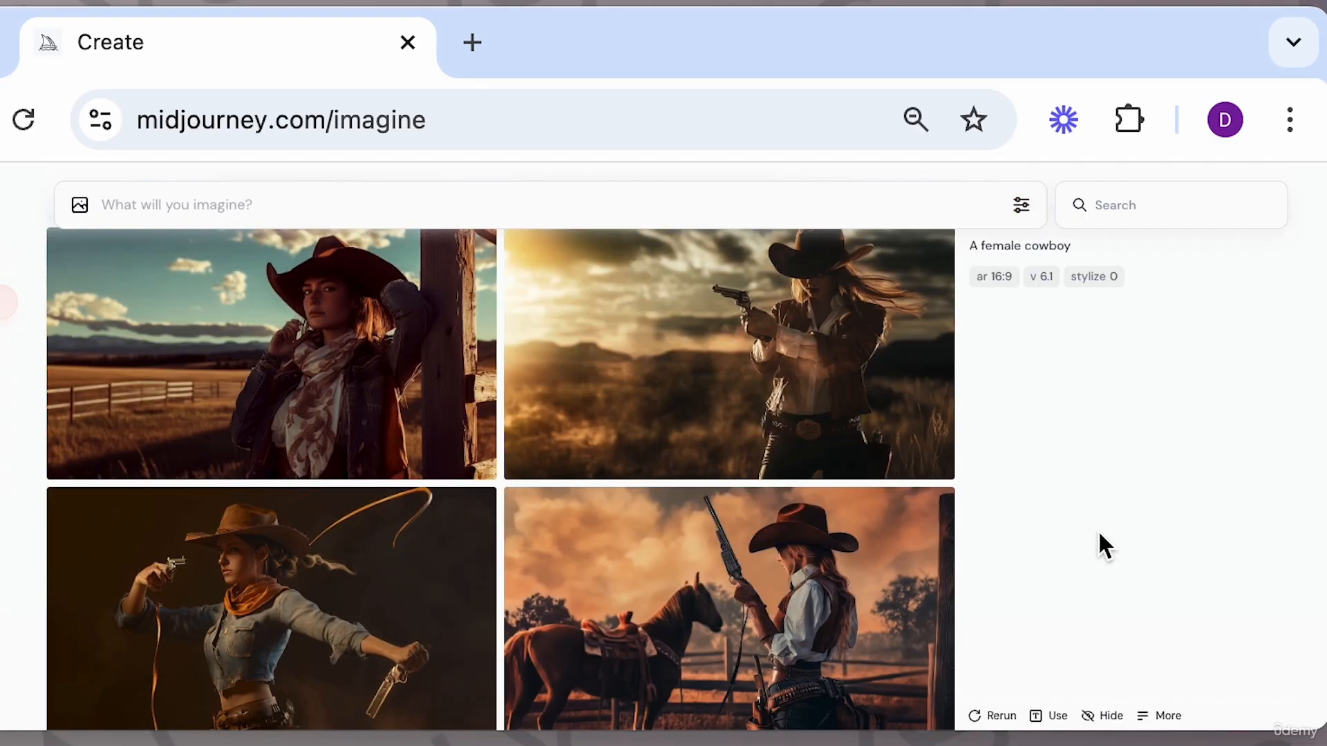
{"action": "left_click", "coordinate": [841, 569]}
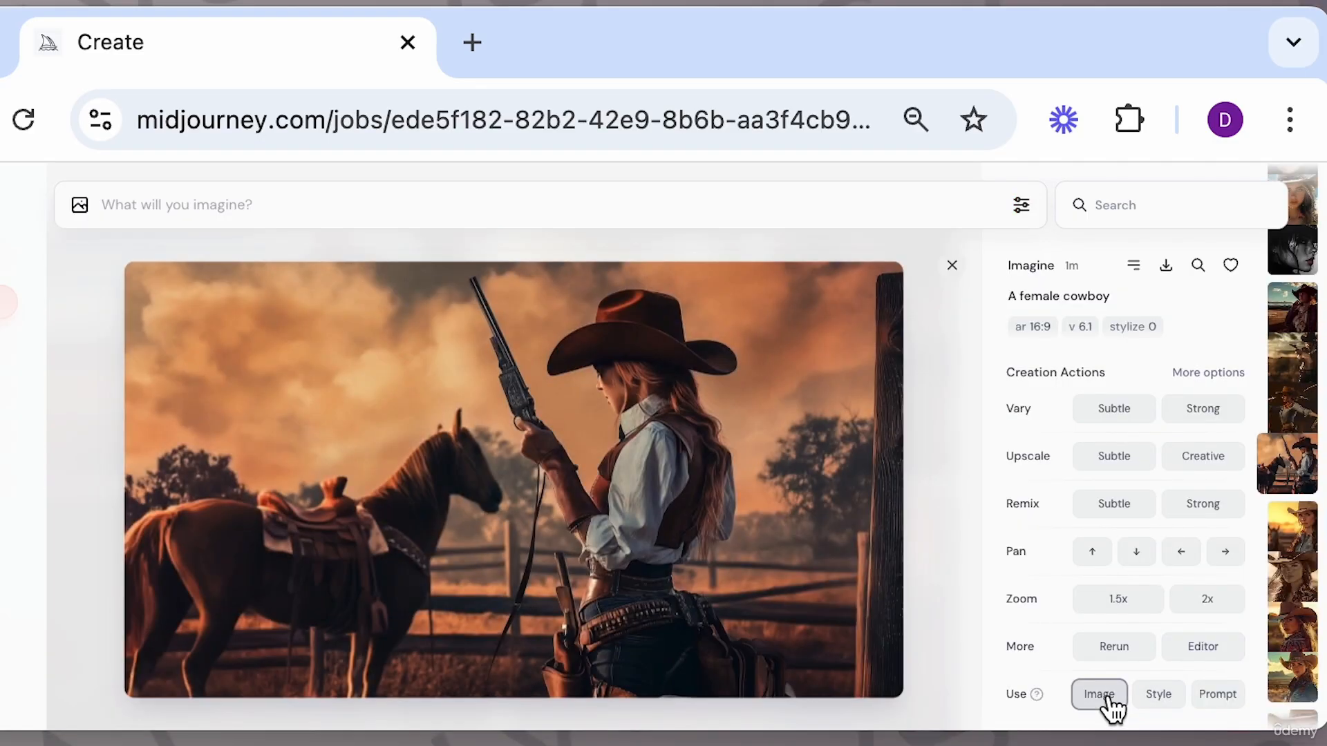
{"action": "left_click", "coordinate": [1104, 694]}
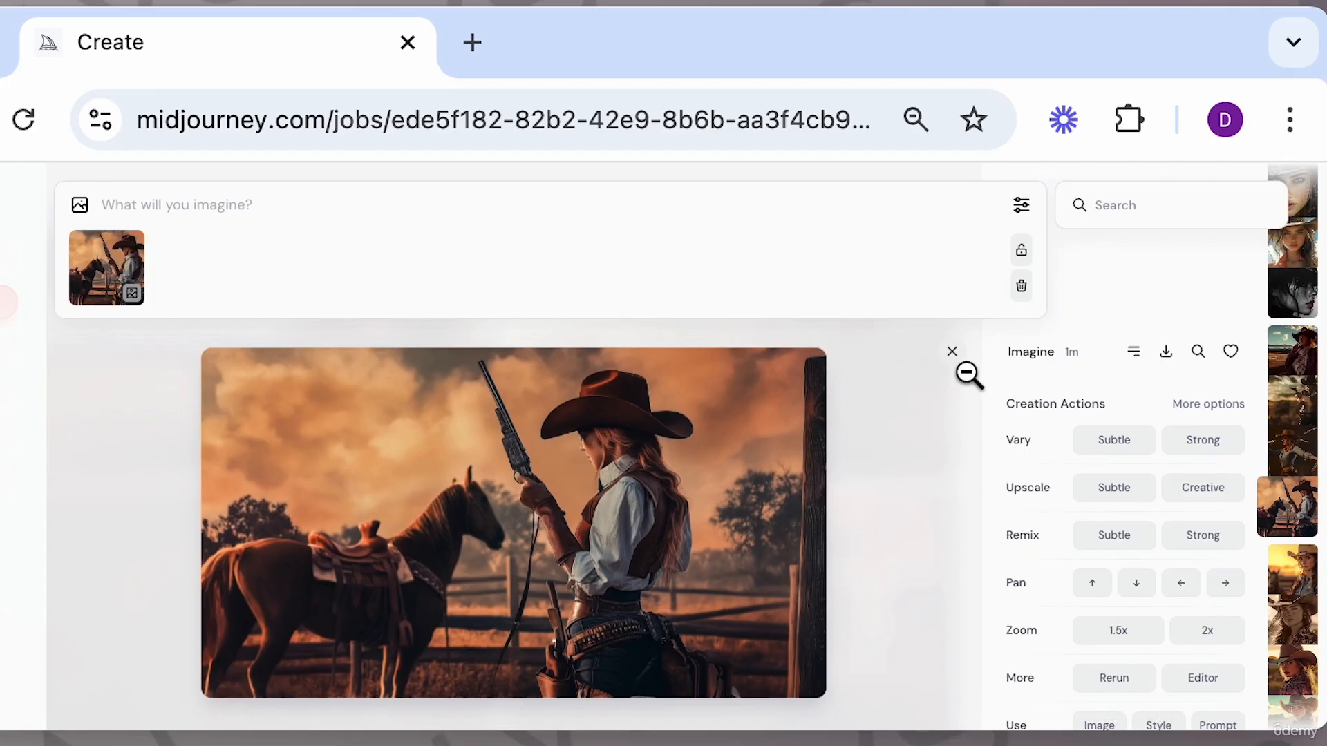
{"action": "left_click", "coordinate": [133, 254]}
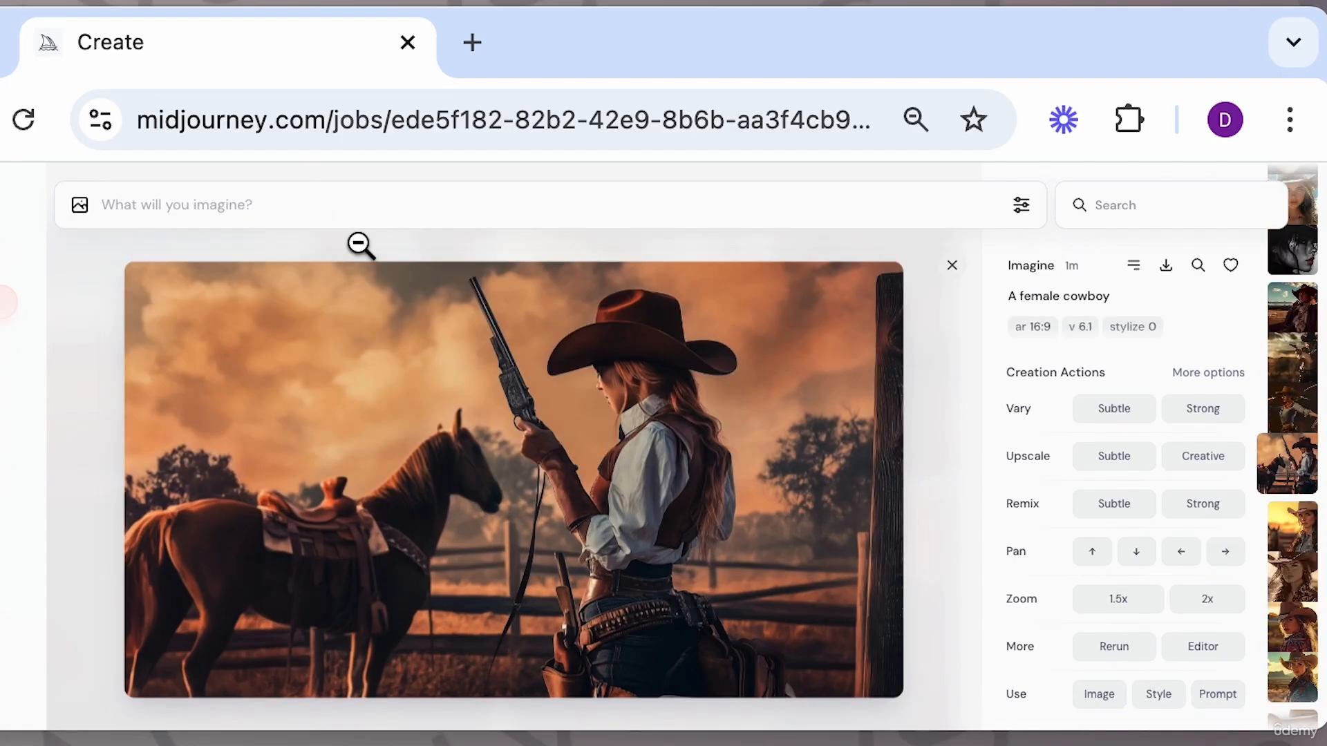
{"action": "left_click", "coordinate": [952, 265]}
Open the generated female cowboy images and step through them to compare the stylize 0 and stylize 1000 results.
{"action": "scroll", "coordinate": [734, 479], "scroll_direction": "down", "scroll_amount": 2}
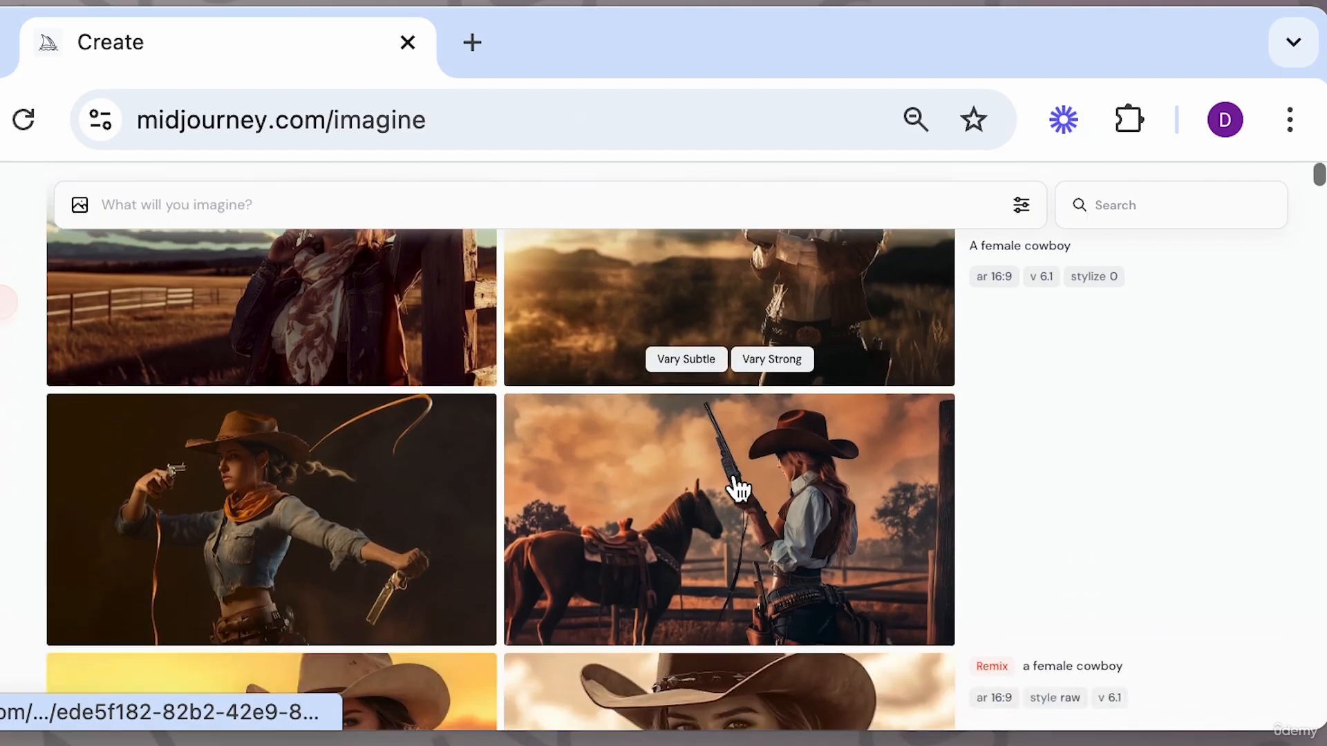
{"action": "scroll", "coordinate": [734, 478], "scroll_direction": "up", "scroll_amount": 1}
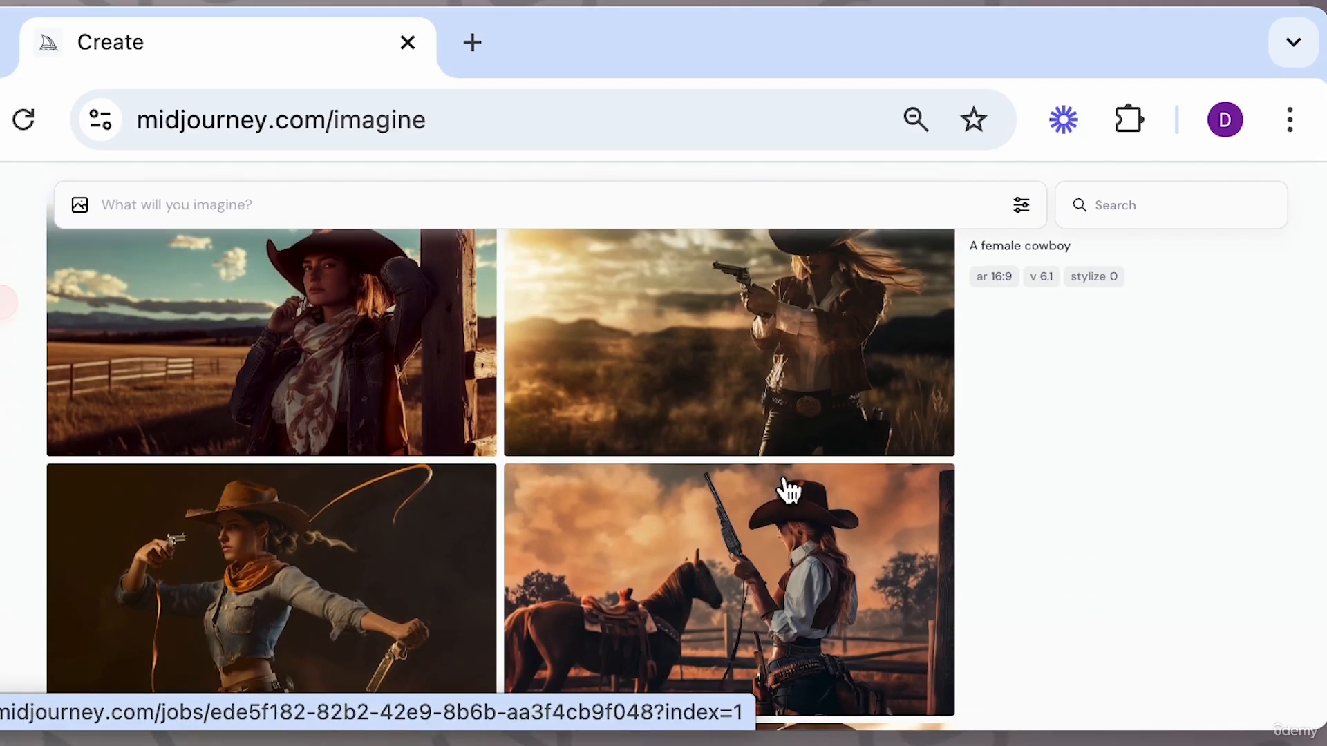
{"action": "left_click", "coordinate": [827, 526]}
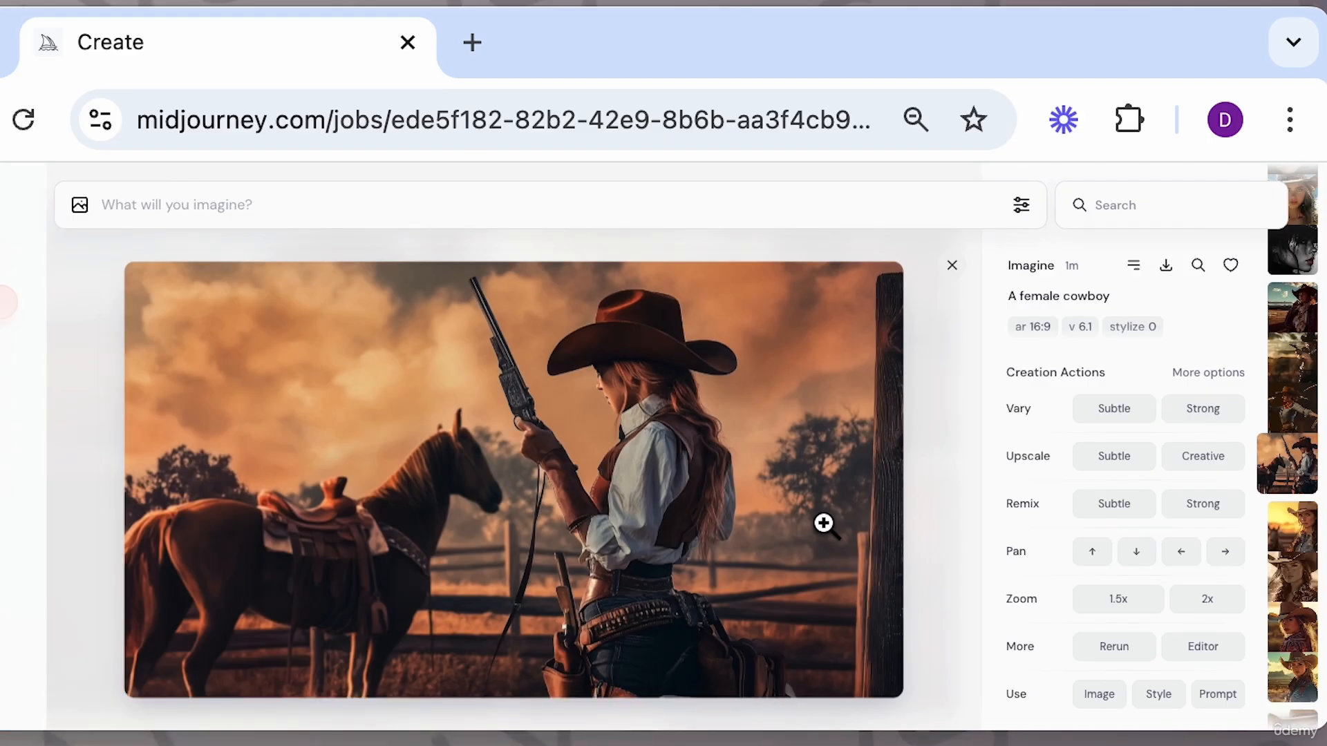
{"action": "scroll", "coordinate": [824, 523], "scroll_direction": "up", "scroll_amount": 2}
{"action": "scroll", "coordinate": [822, 523], "scroll_direction": "down", "scroll_amount": 3}
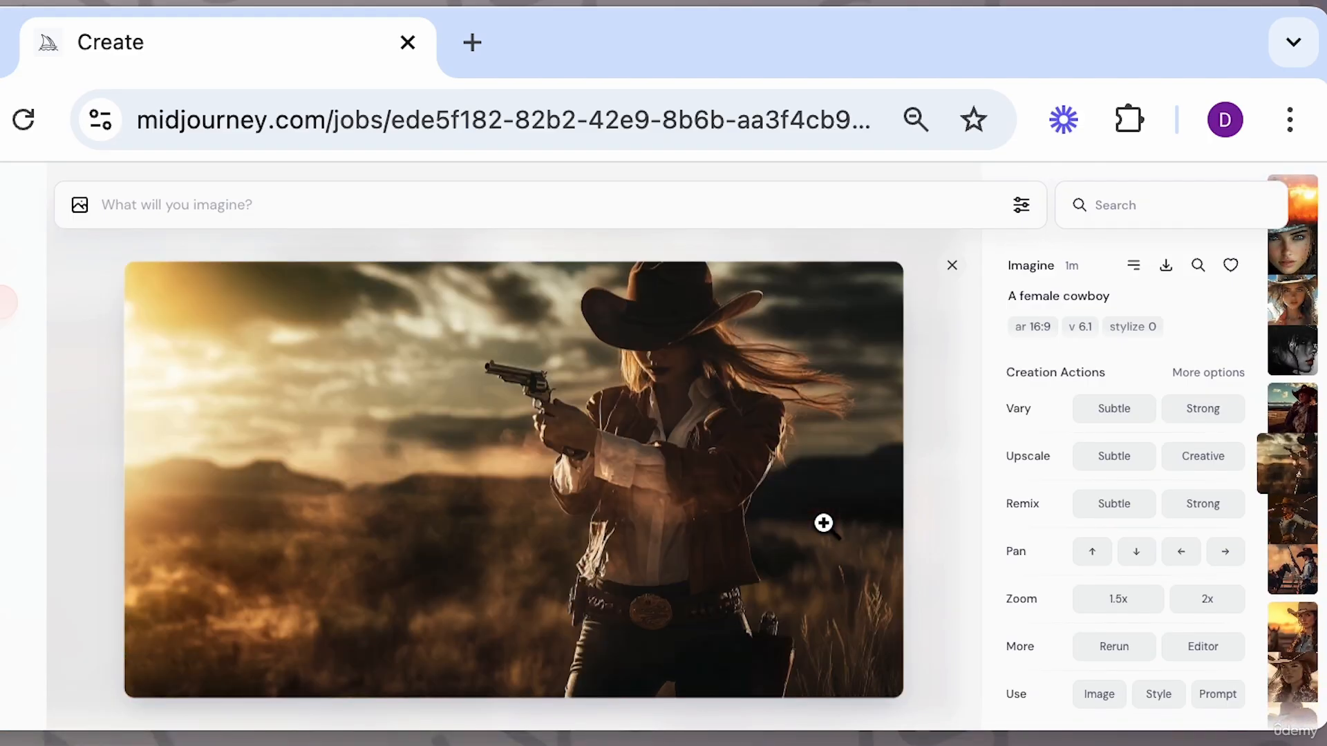
{"action": "scroll", "coordinate": [823, 523], "scroll_direction": "up", "scroll_amount": 2}
{"action": "scroll", "coordinate": [822, 524], "scroll_direction": "up", "scroll_amount": 1}
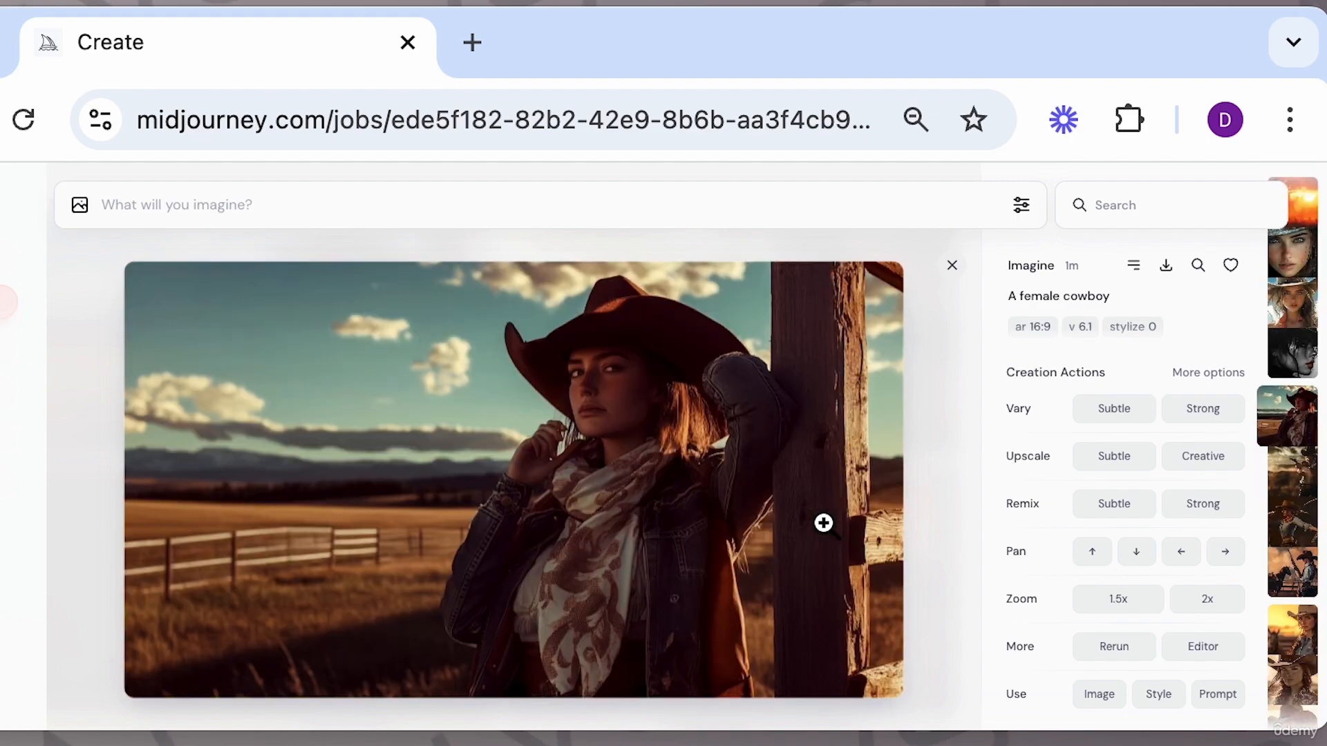
{"action": "scroll", "coordinate": [823, 523], "scroll_direction": "up", "scroll_amount": 1}
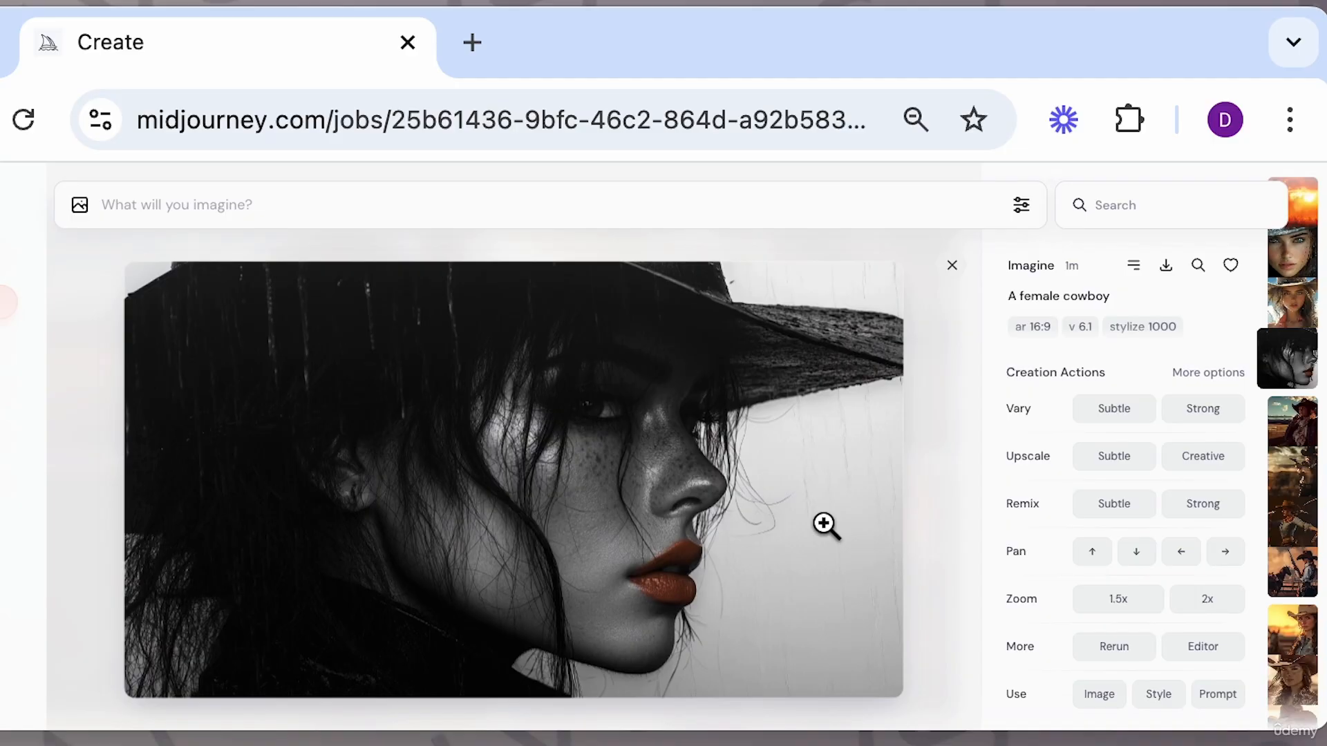
{"action": "scroll", "coordinate": [823, 523], "scroll_direction": "up", "scroll_amount": 1}
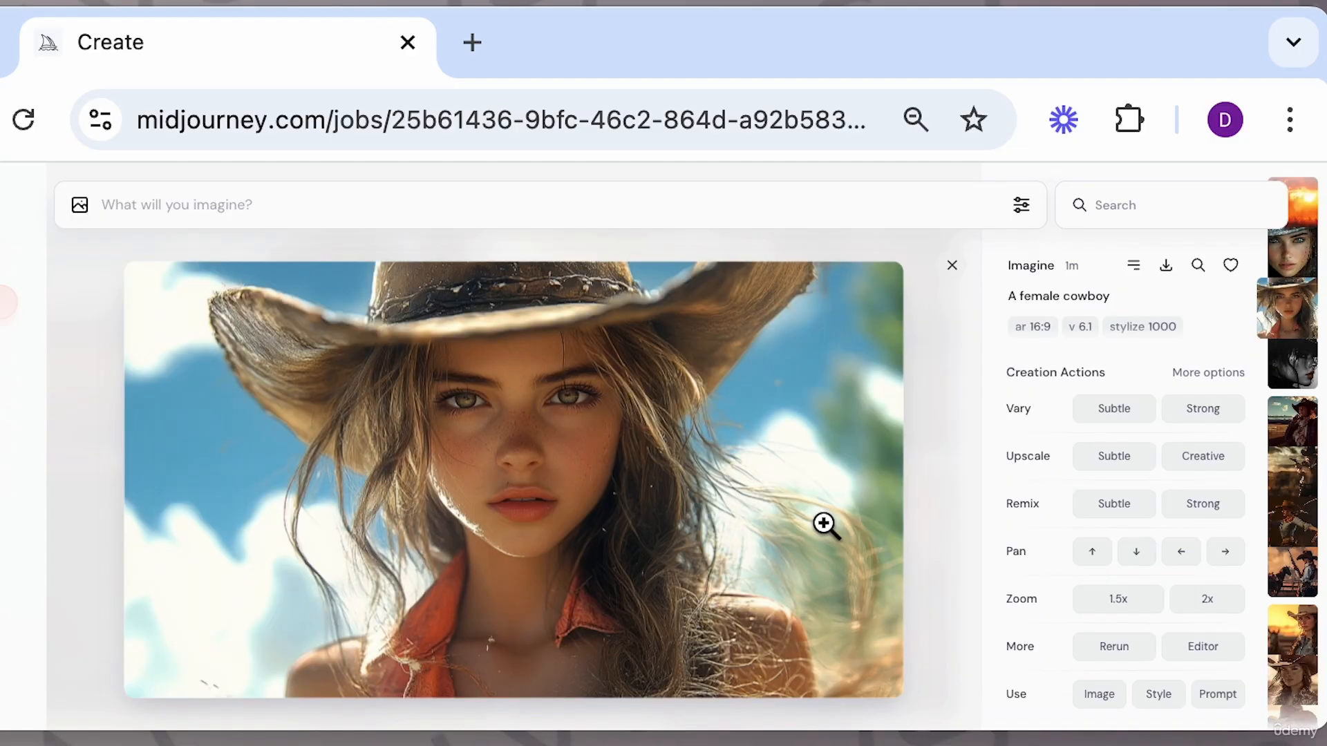
{"action": "key", "text": "Up"}
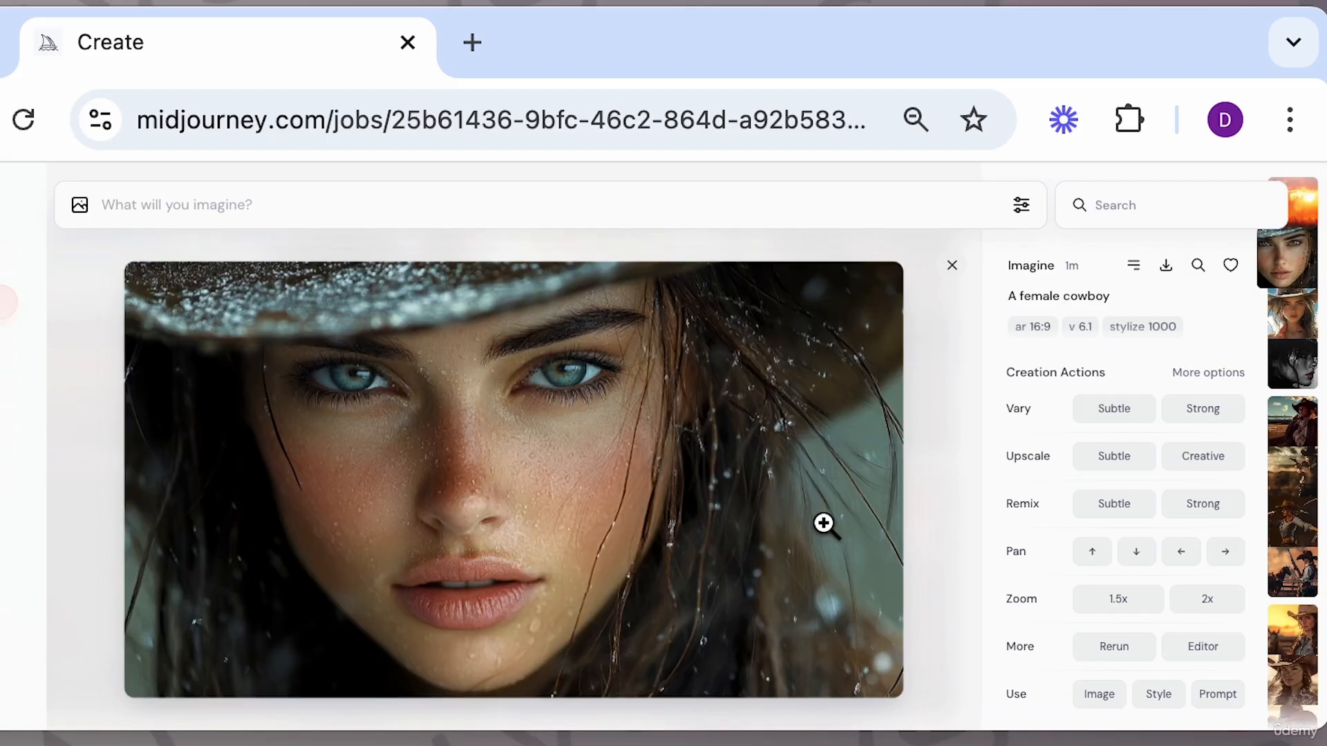
{"action": "key", "text": "Up"}
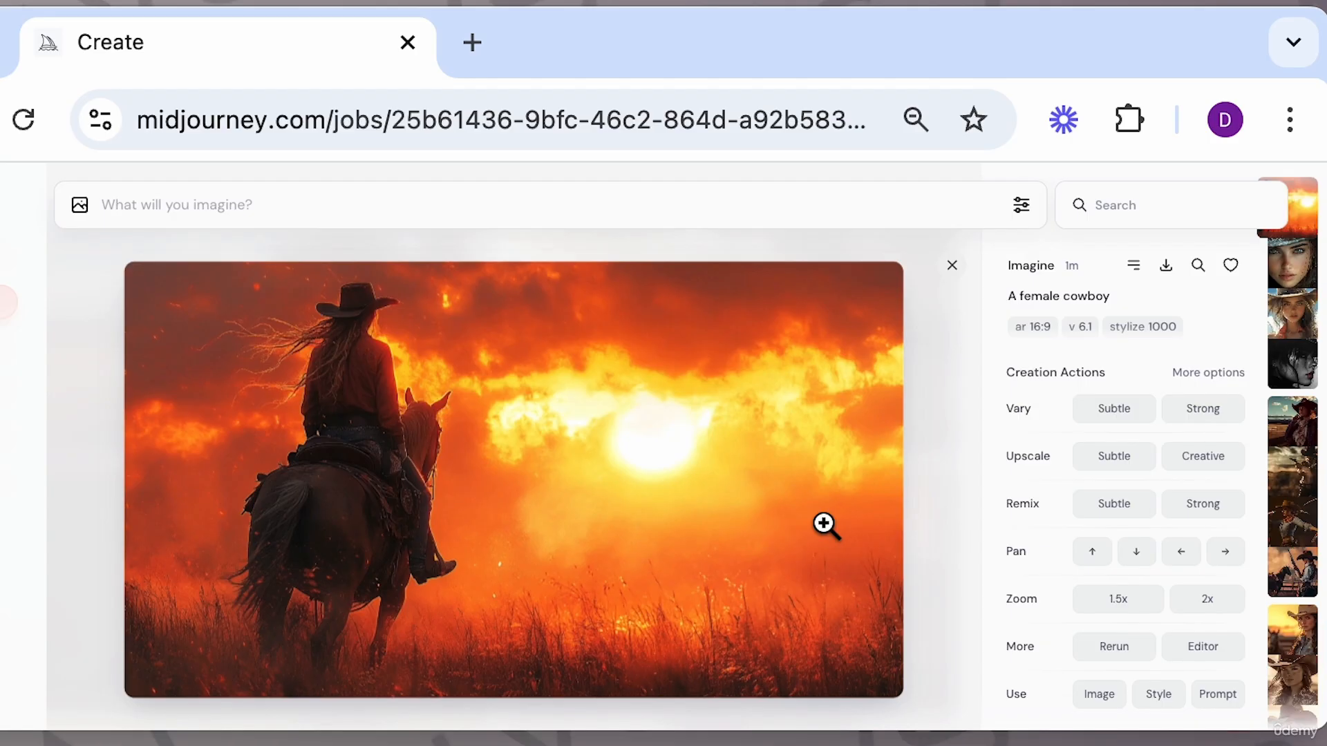
{"action": "key", "text": "Down"}
{"action": "key", "text": "Down"}
{"action": "key", "text": "Down"}
{"action": "key", "text": "Down"}
{"action": "key", "text": "Down"}
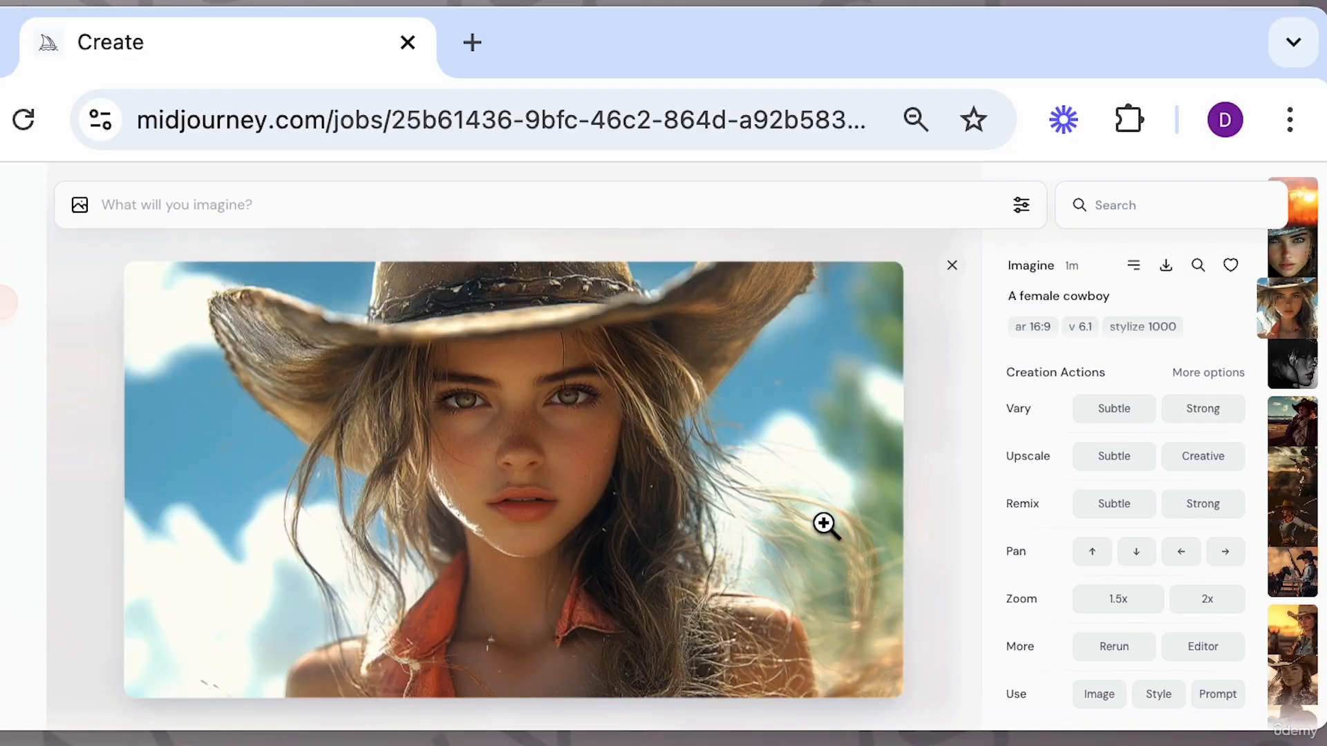
{"action": "key", "text": "Down"}
{"action": "key", "text": "Down"}
{"action": "key", "text": "Down"}
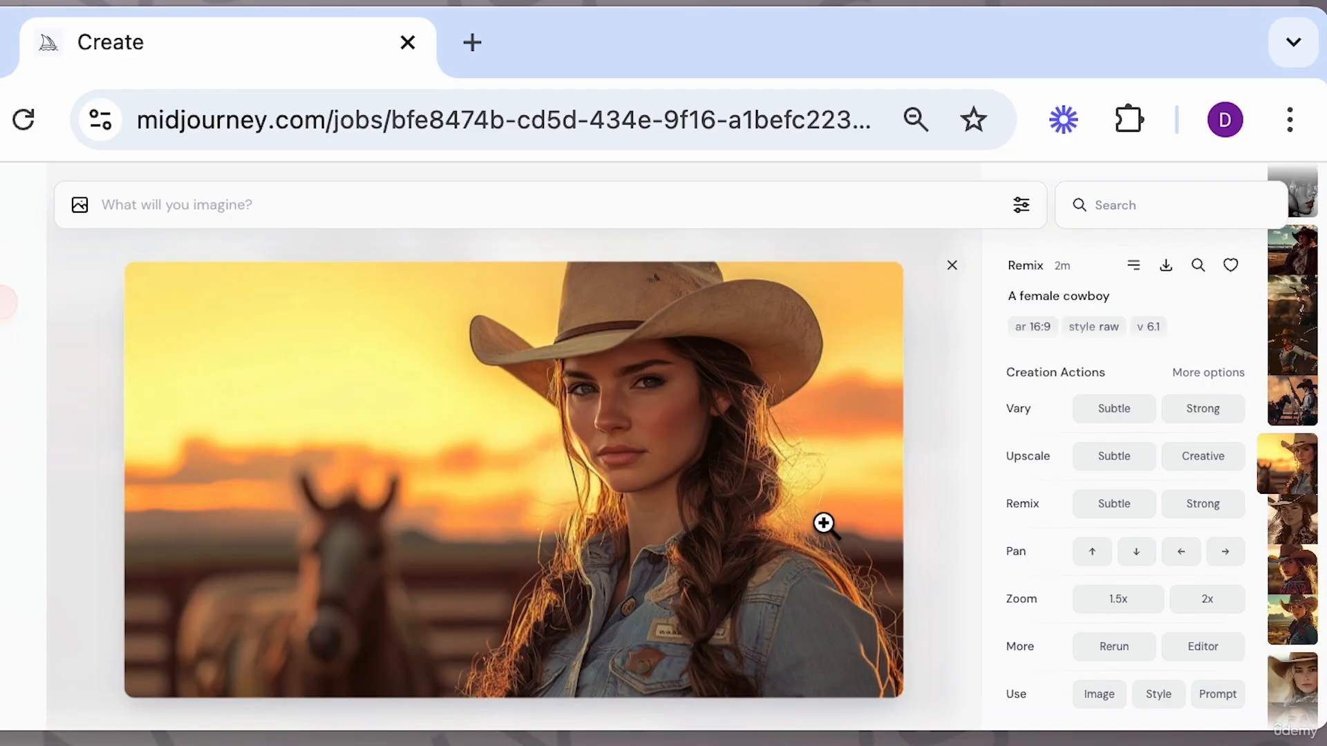
{"action": "key", "text": "Up"}
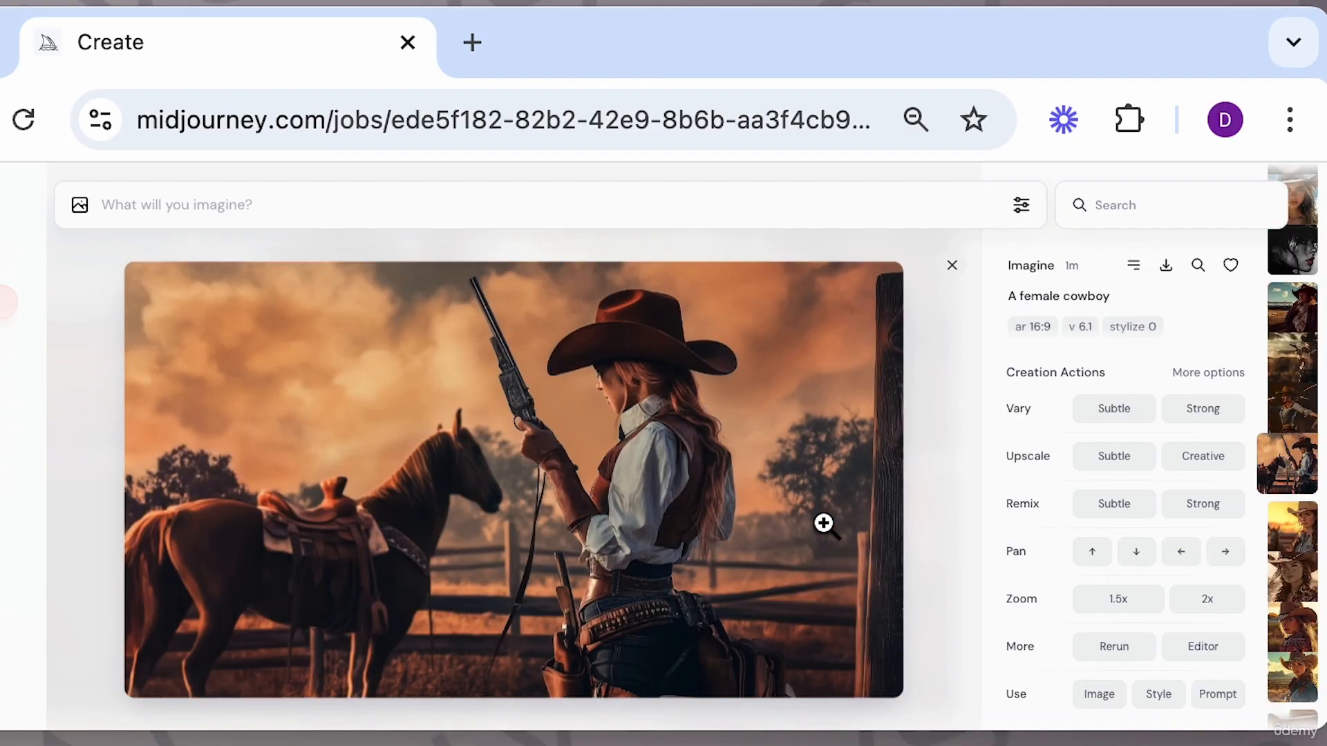
{"action": "key", "text": "Up"}
{"action": "key", "text": "Up"}
{"action": "key", "text": "Up"}
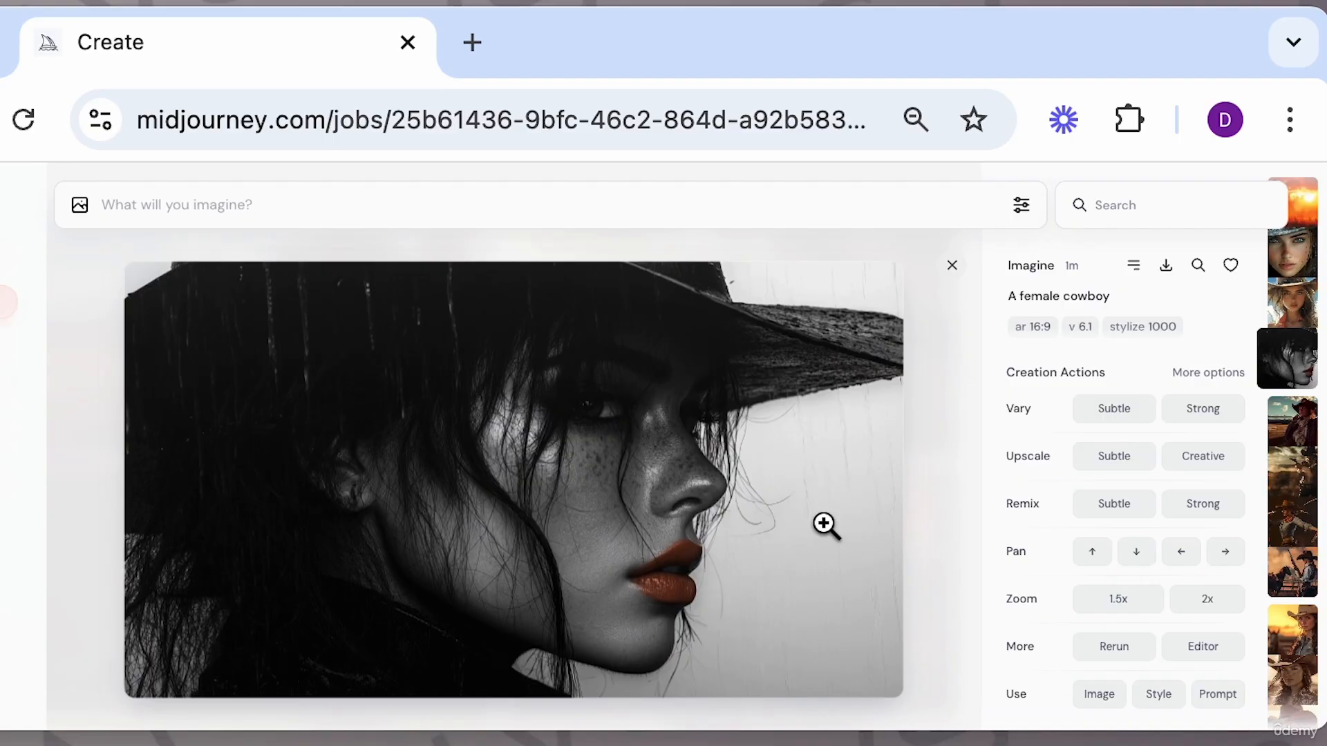
{"action": "key", "text": "Up"}
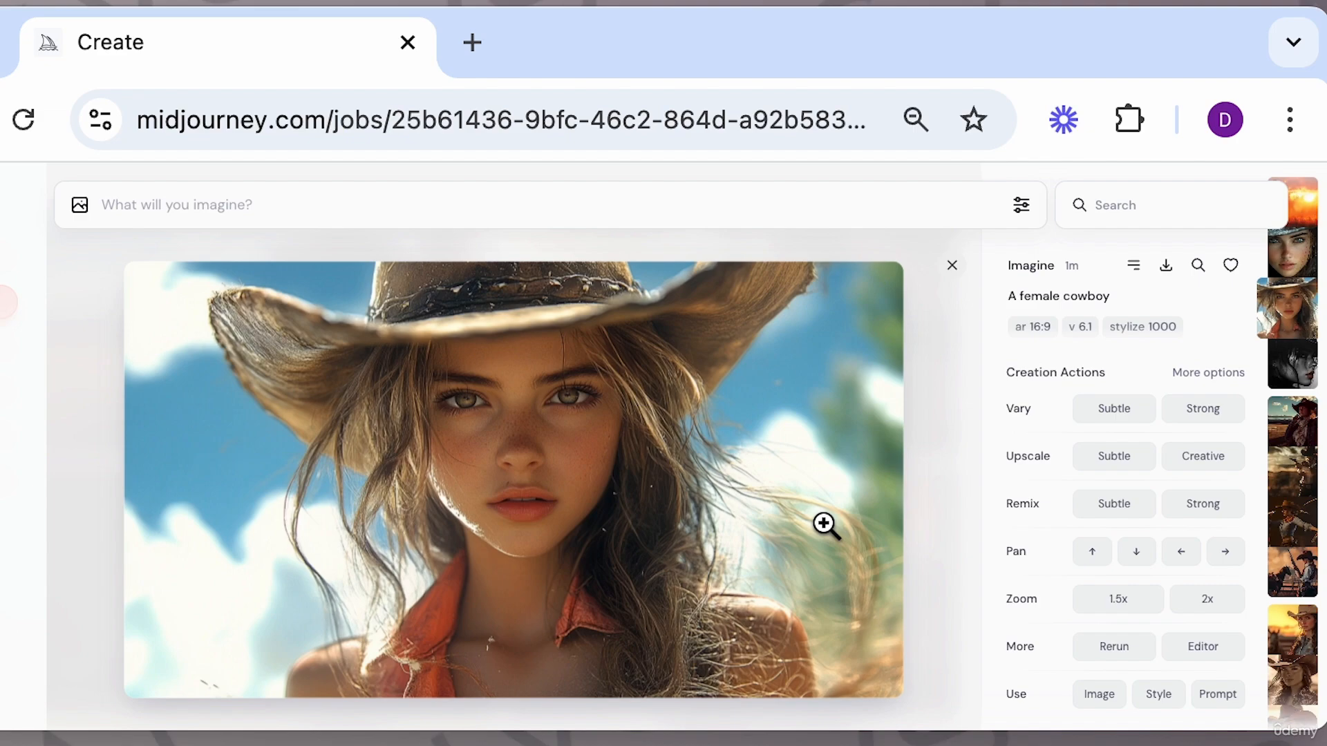
Step through the remaining stylize 1000 female cowboy images and close the image viewer.
{"action": "key", "text": "Up"}
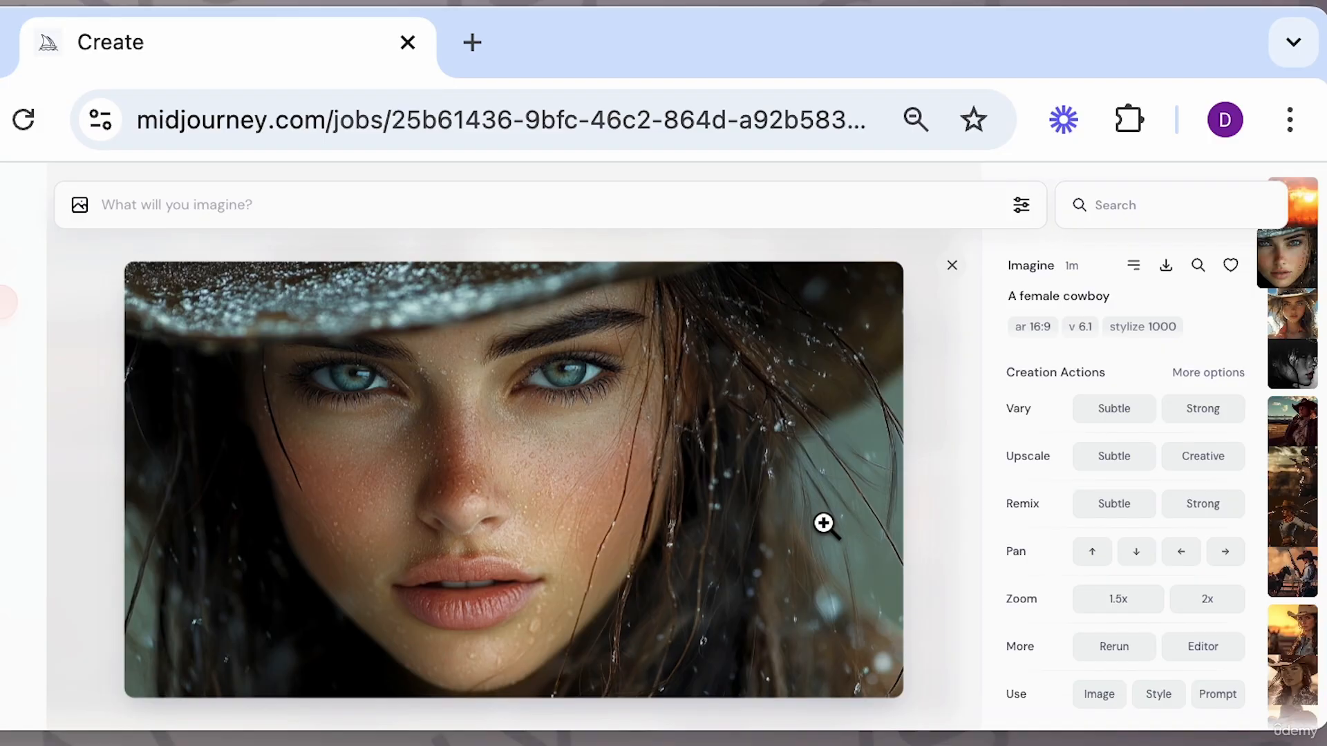
{"action": "key", "text": "Up"}
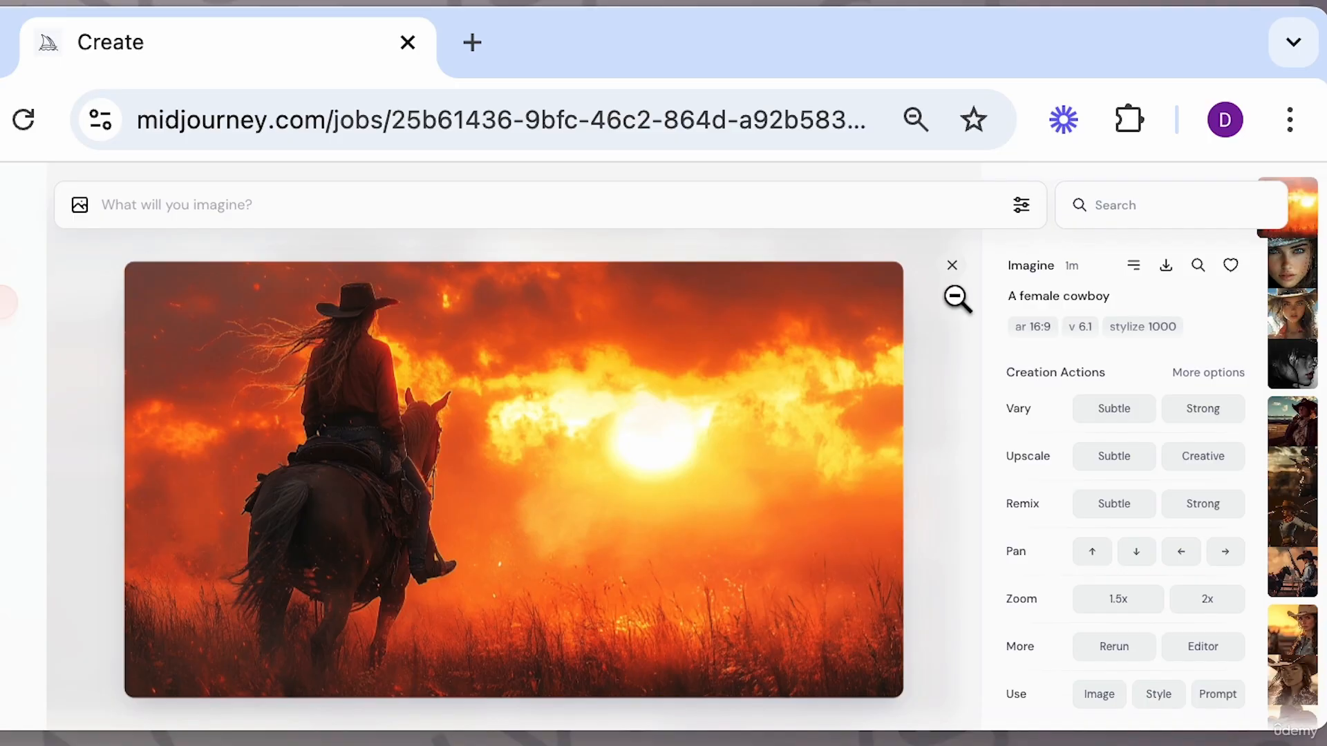
{"action": "left_click", "coordinate": [952, 267]}
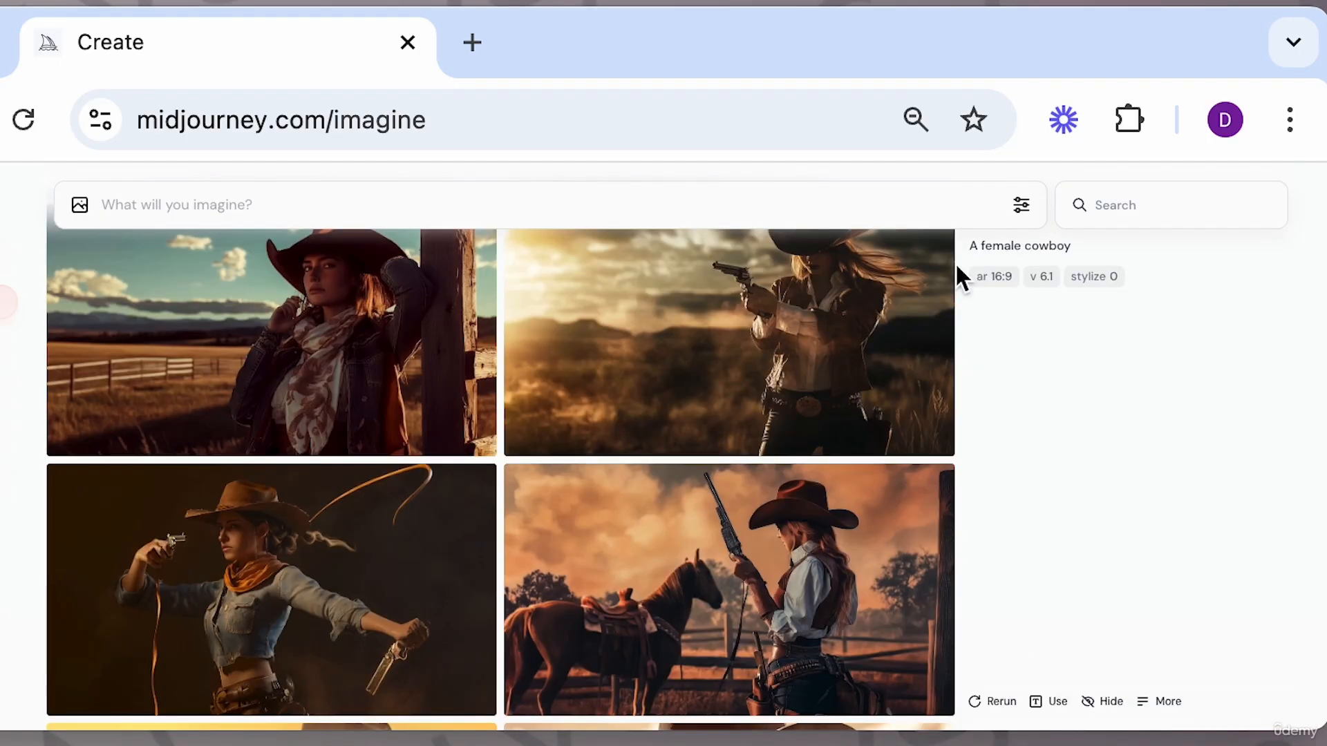
Open the image settings and drag Stylization back down to 0.
{"action": "left_click", "coordinate": [1022, 206]}
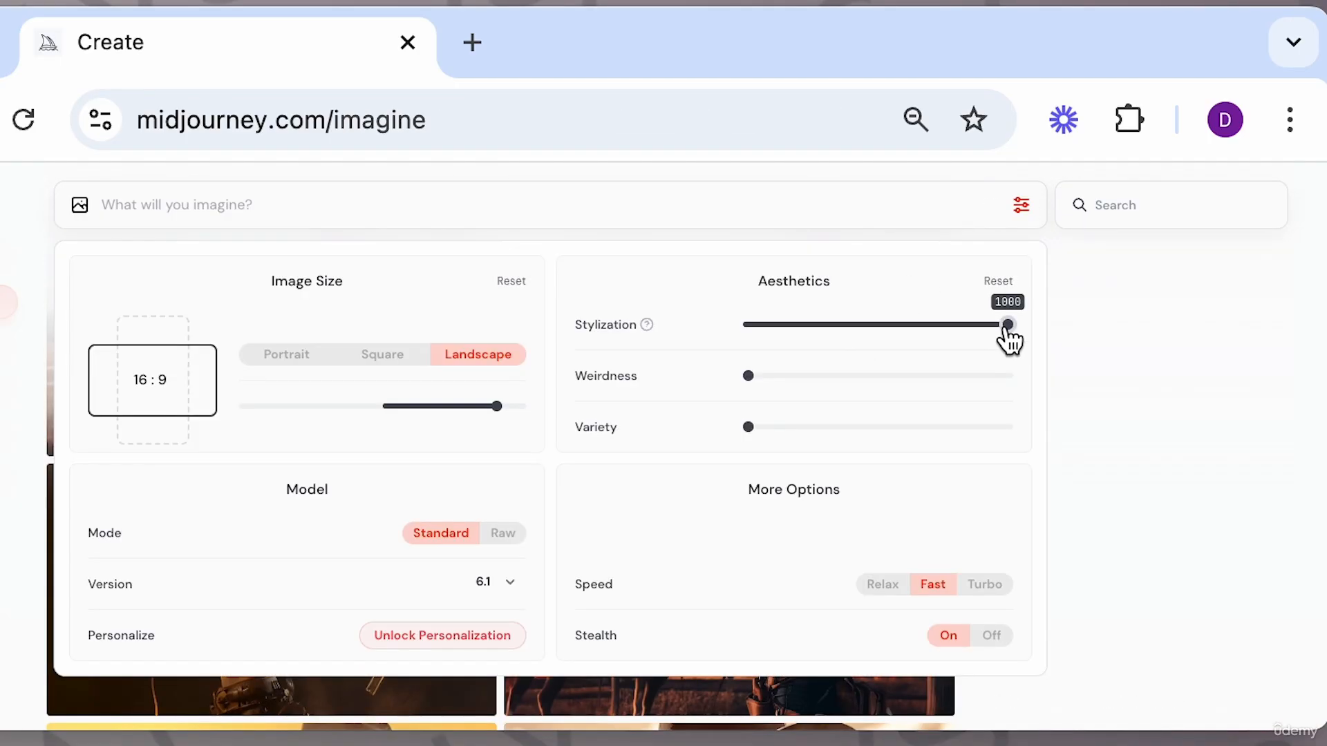
{"action": "left_click_drag", "start_coordinate": [1005, 326], "coordinate": [758, 329]}
{"action": "left_click", "coordinate": [527, 206]}
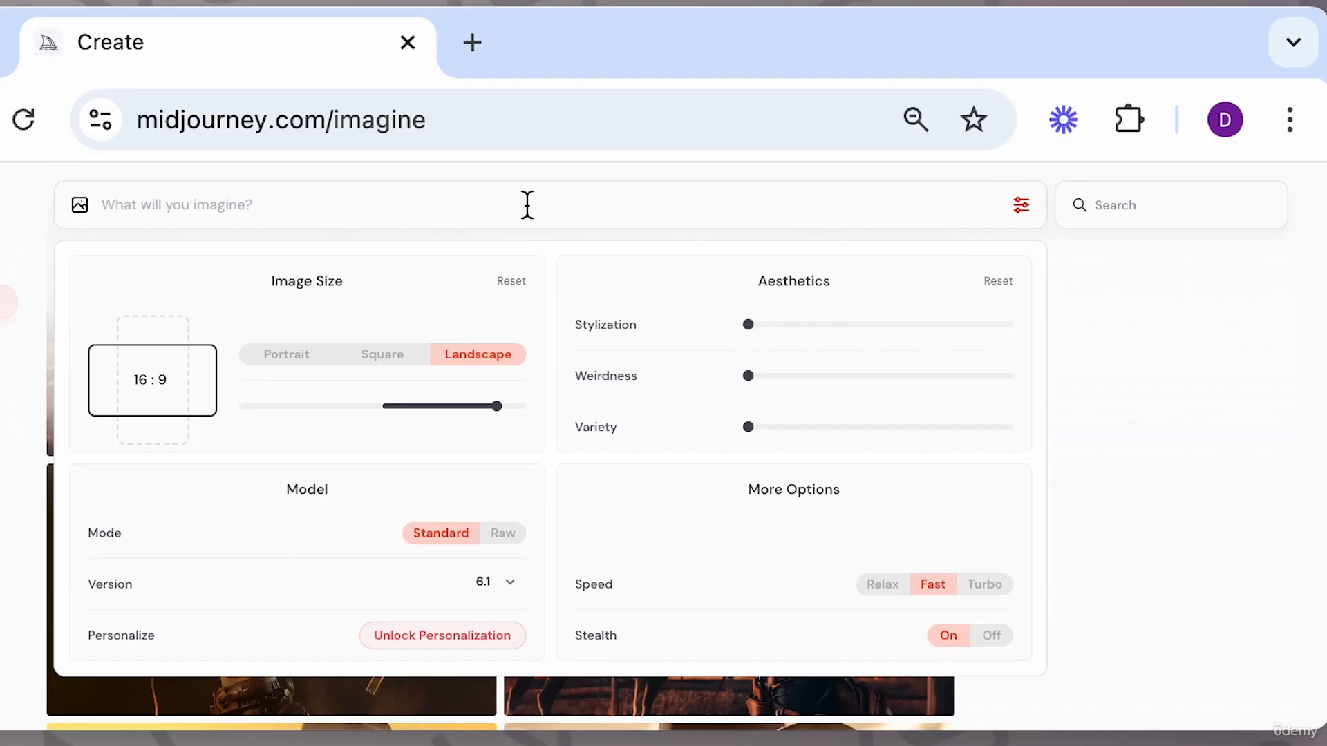
Enter the prompt "a female cowboy", raise Weirdness to 3000, and generate the images.
{"action": "type", "text": "a female"}
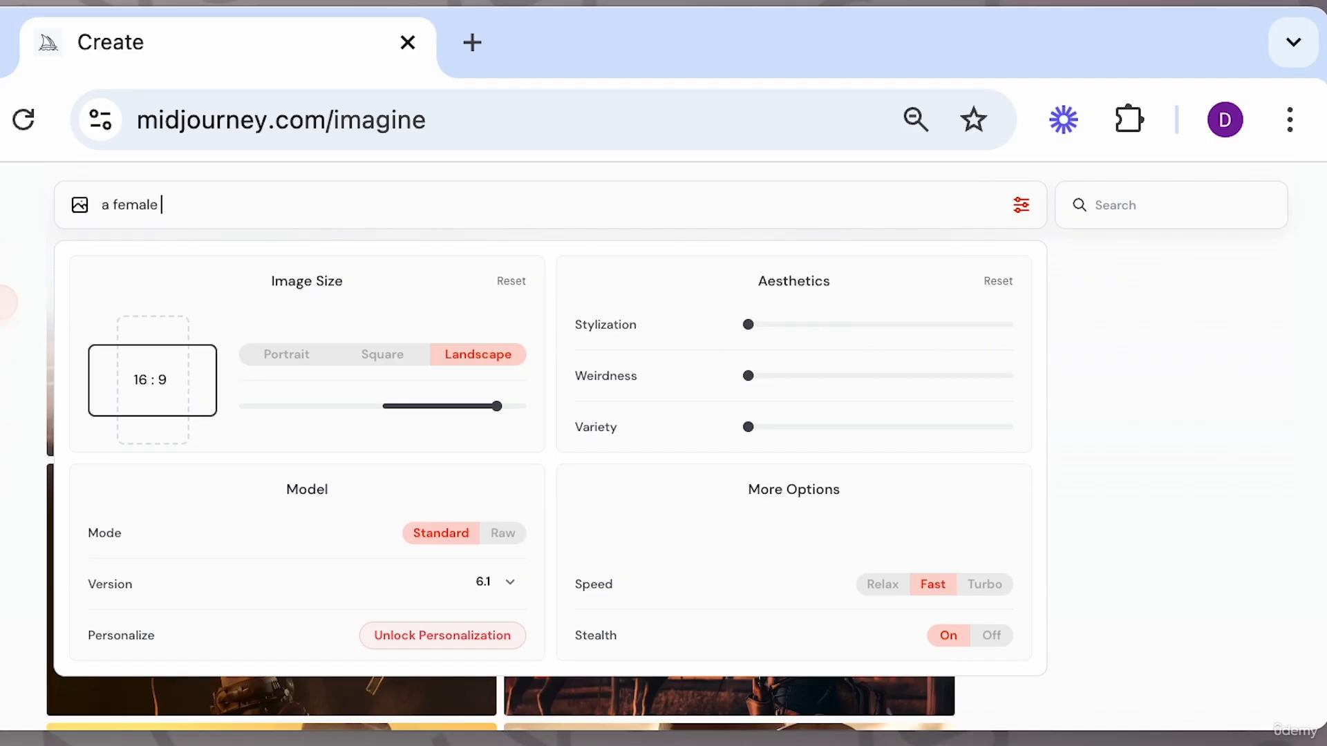
{"action": "type", "text": " cowboy"}
{"action": "left_click_drag", "start_coordinate": [320, 204], "coordinate": [65, 207]}
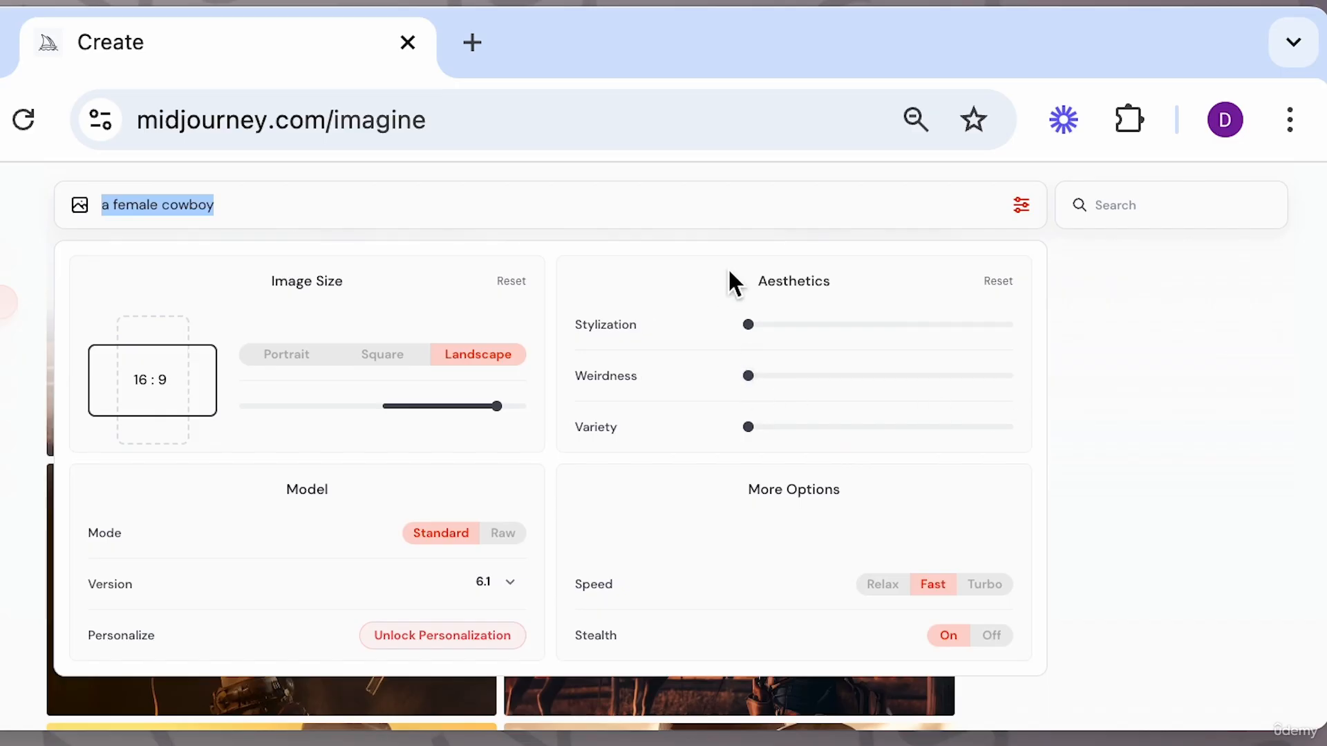
{"action": "left_click", "coordinate": [735, 200]}
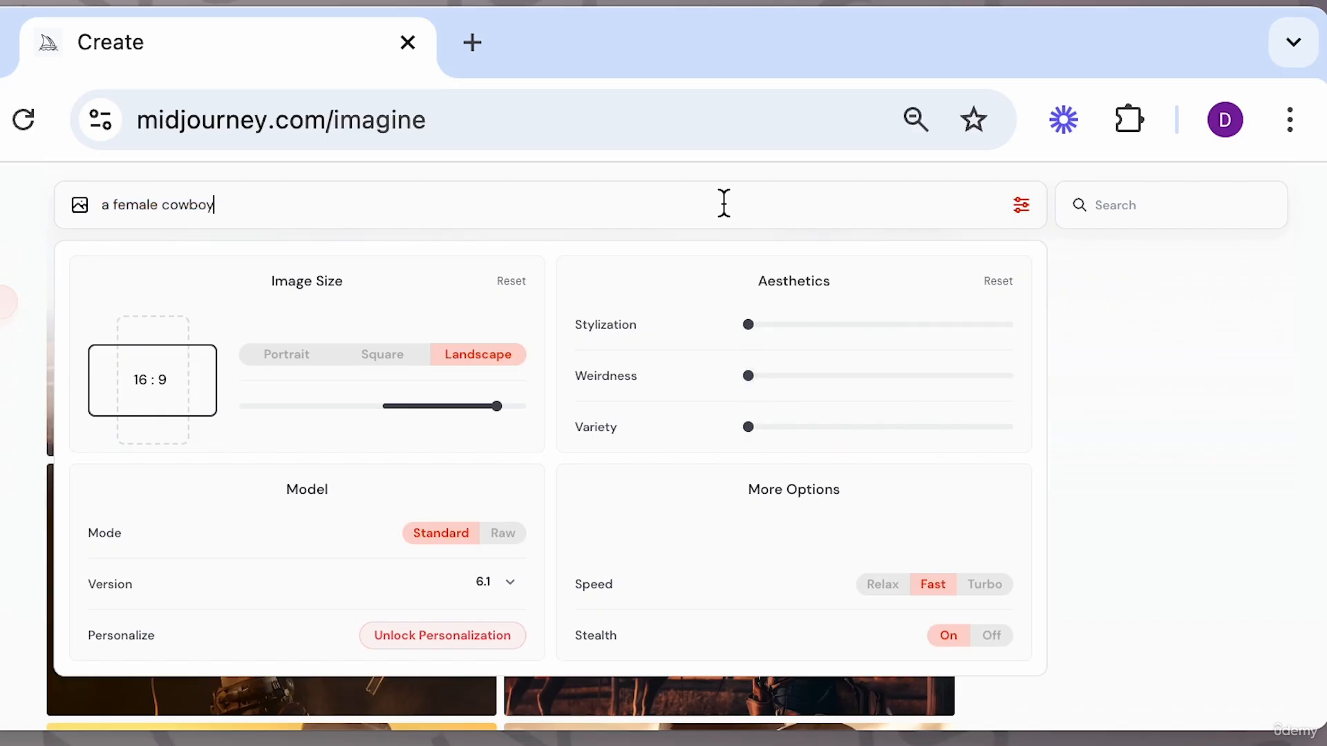
{"action": "key", "text": "Return"}
{"action": "left_click_drag", "start_coordinate": [960, 377], "coordinate": [1041, 378]}
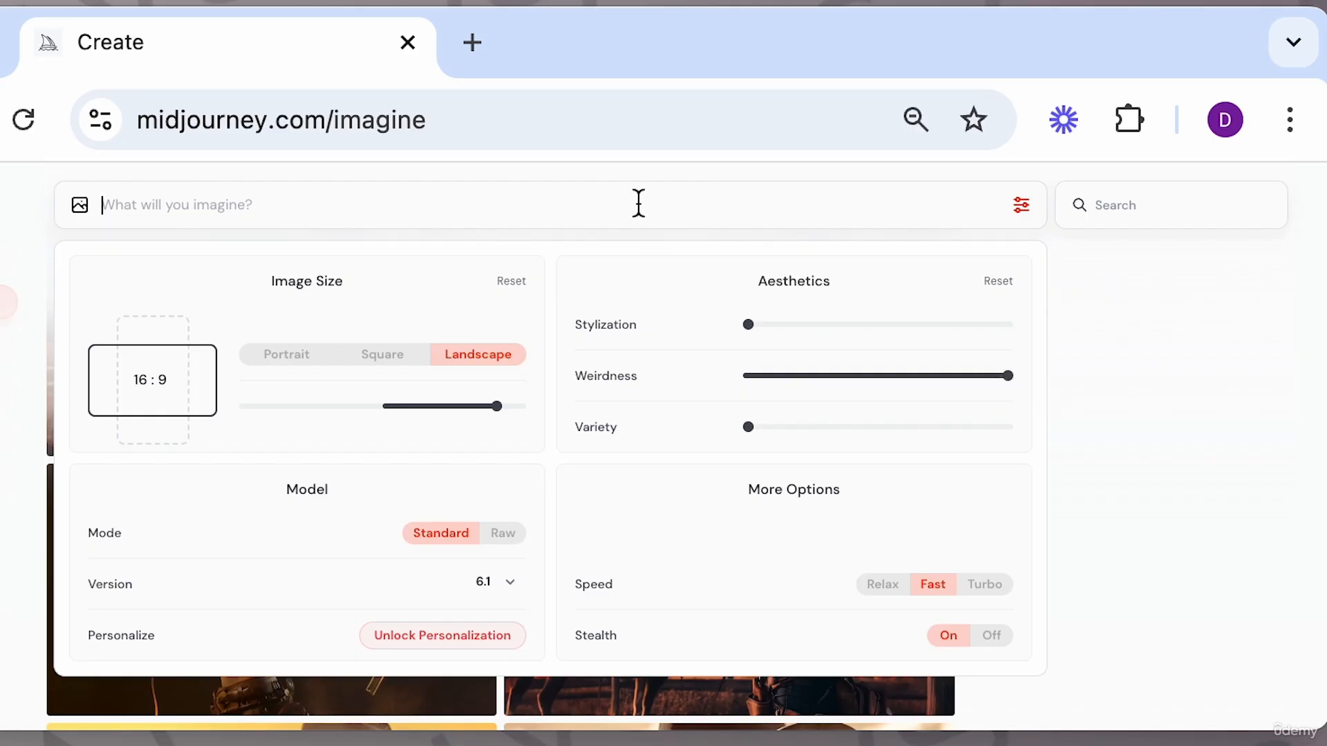
{"action": "left_click", "coordinate": [1112, 476]}
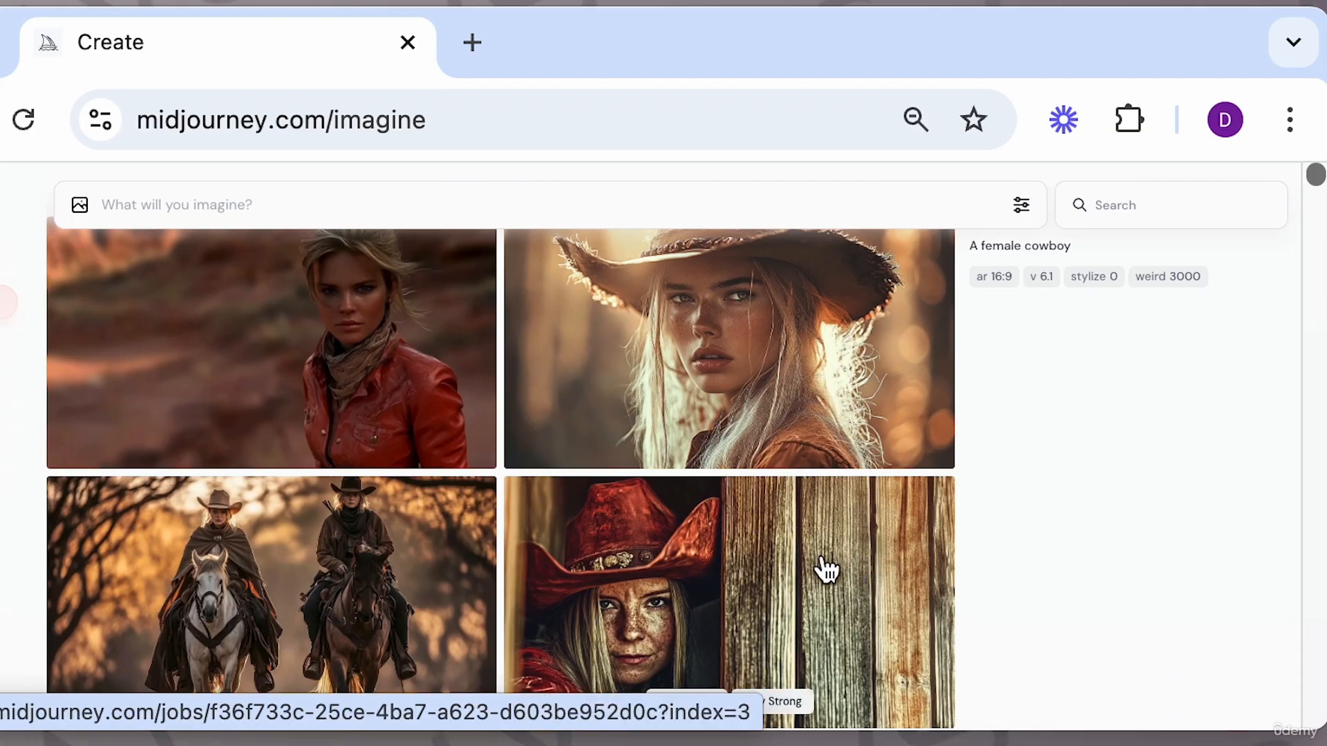
Open the weird 3000 female cowboy images one by one to examine them, closing each.
{"action": "scroll", "coordinate": [827, 568], "scroll_direction": "up", "scroll_amount": 1}
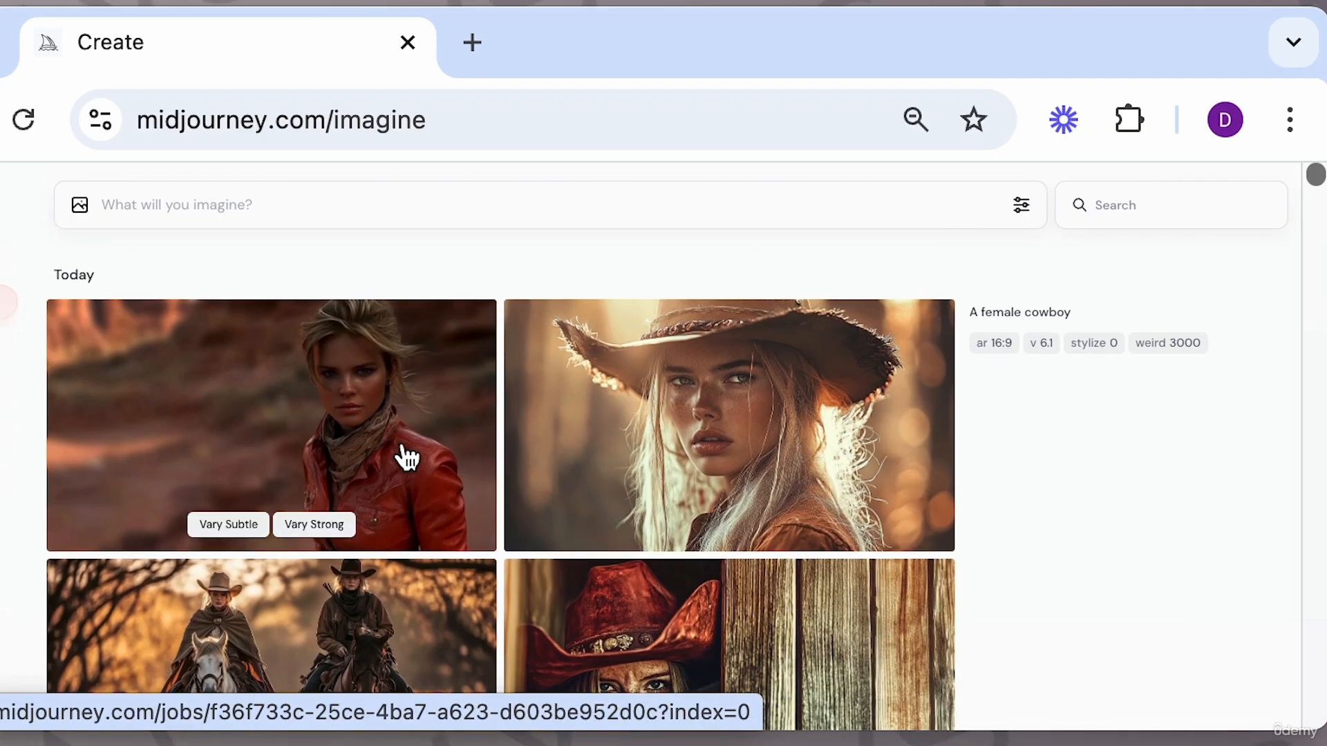
{"action": "left_click", "coordinate": [438, 445]}
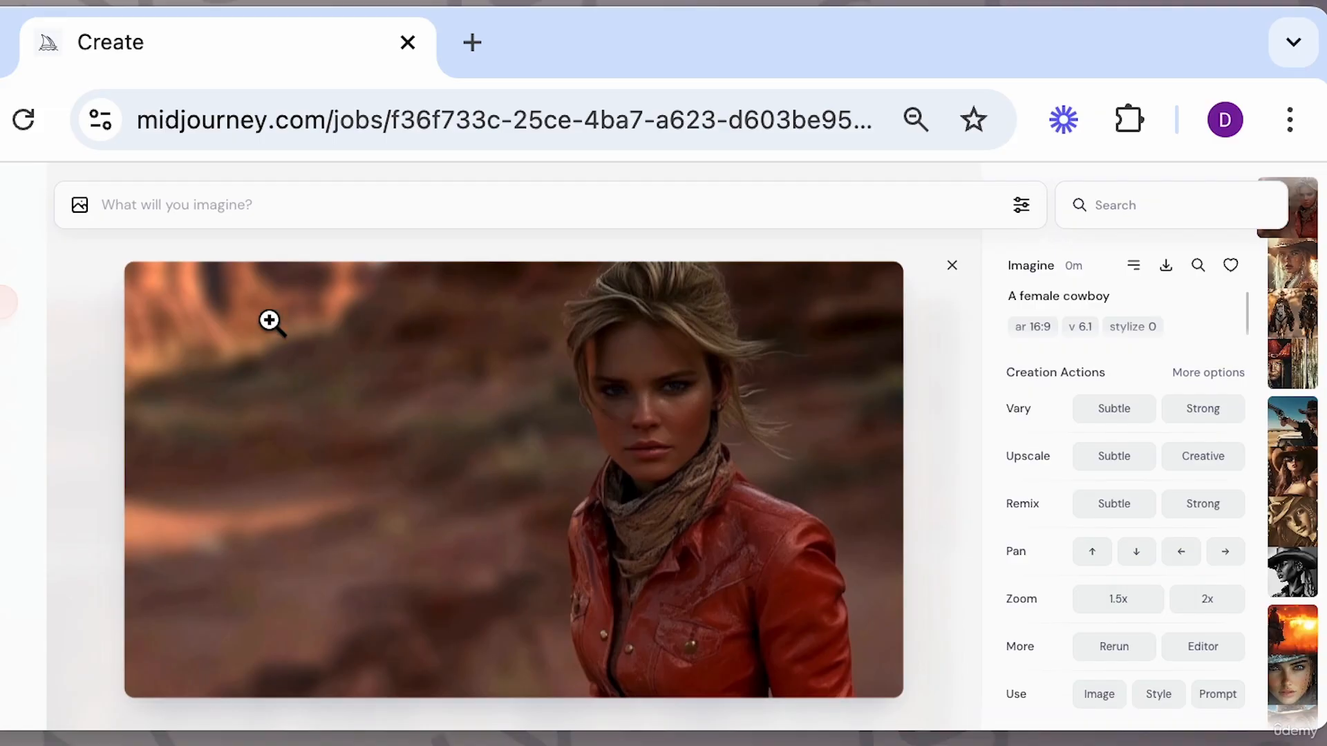
{"action": "left_click", "coordinate": [952, 265]}
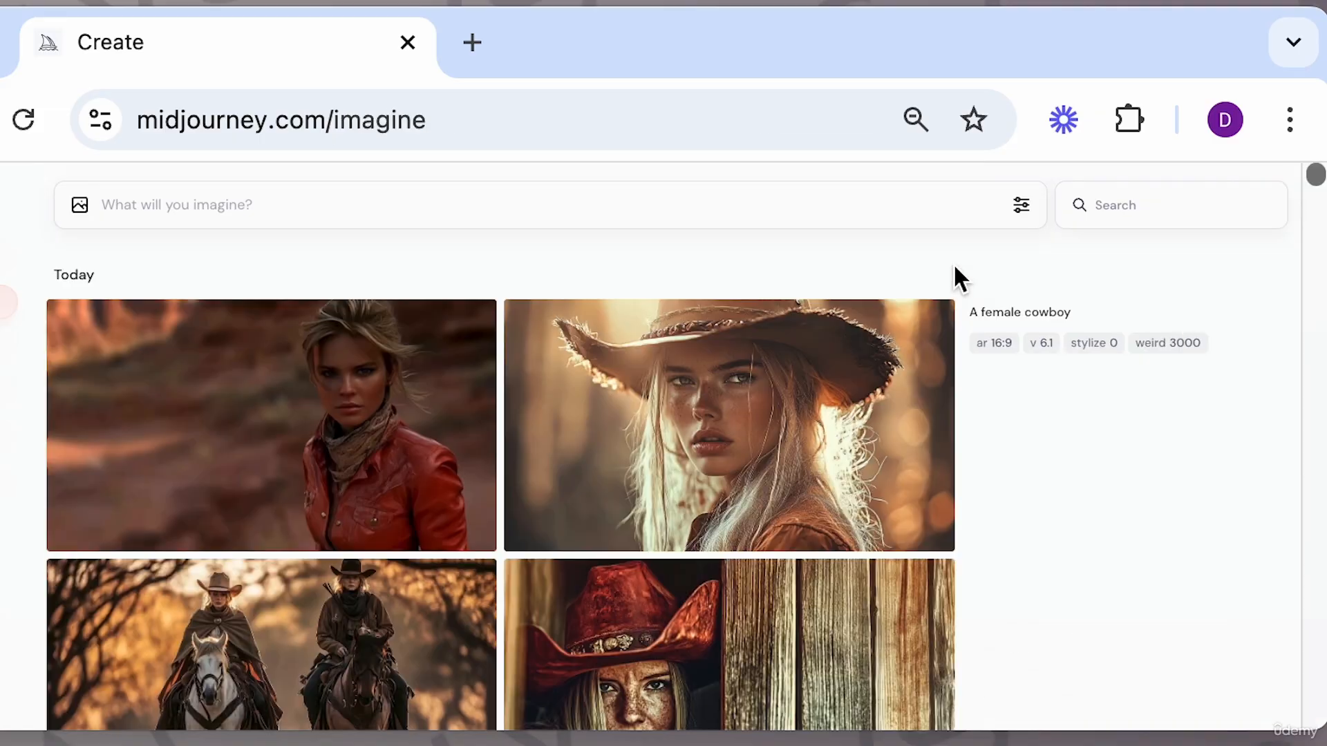
{"action": "left_click", "coordinate": [824, 381]}
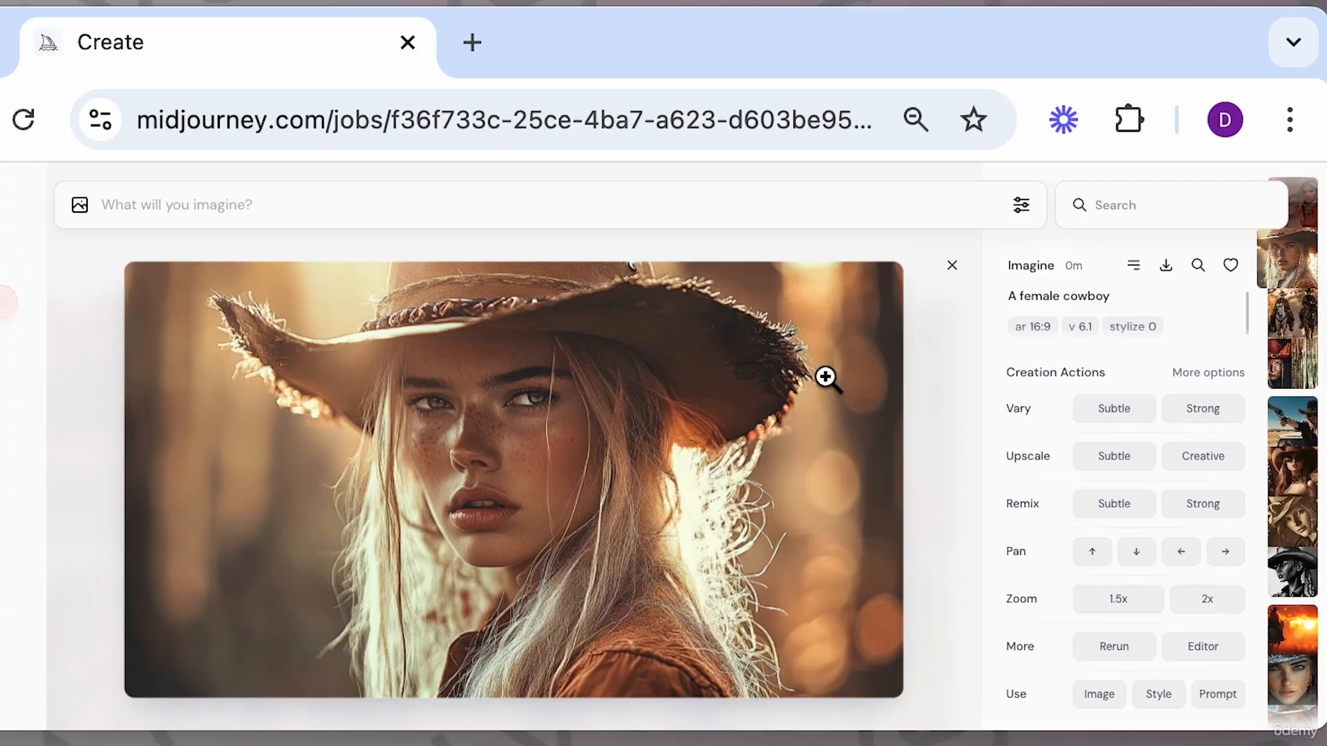
{"action": "left_click", "coordinate": [953, 266]}
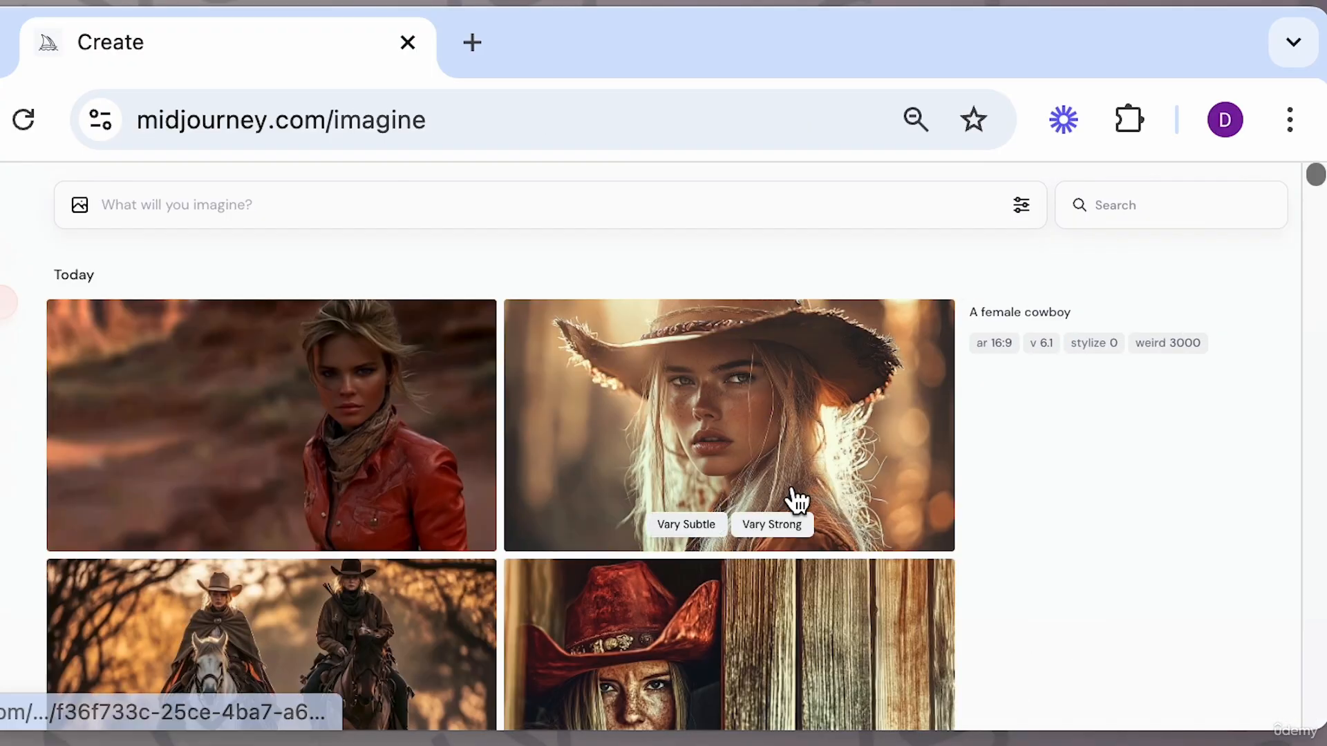
{"action": "scroll", "coordinate": [795, 497], "scroll_direction": "down", "scroll_amount": 3}
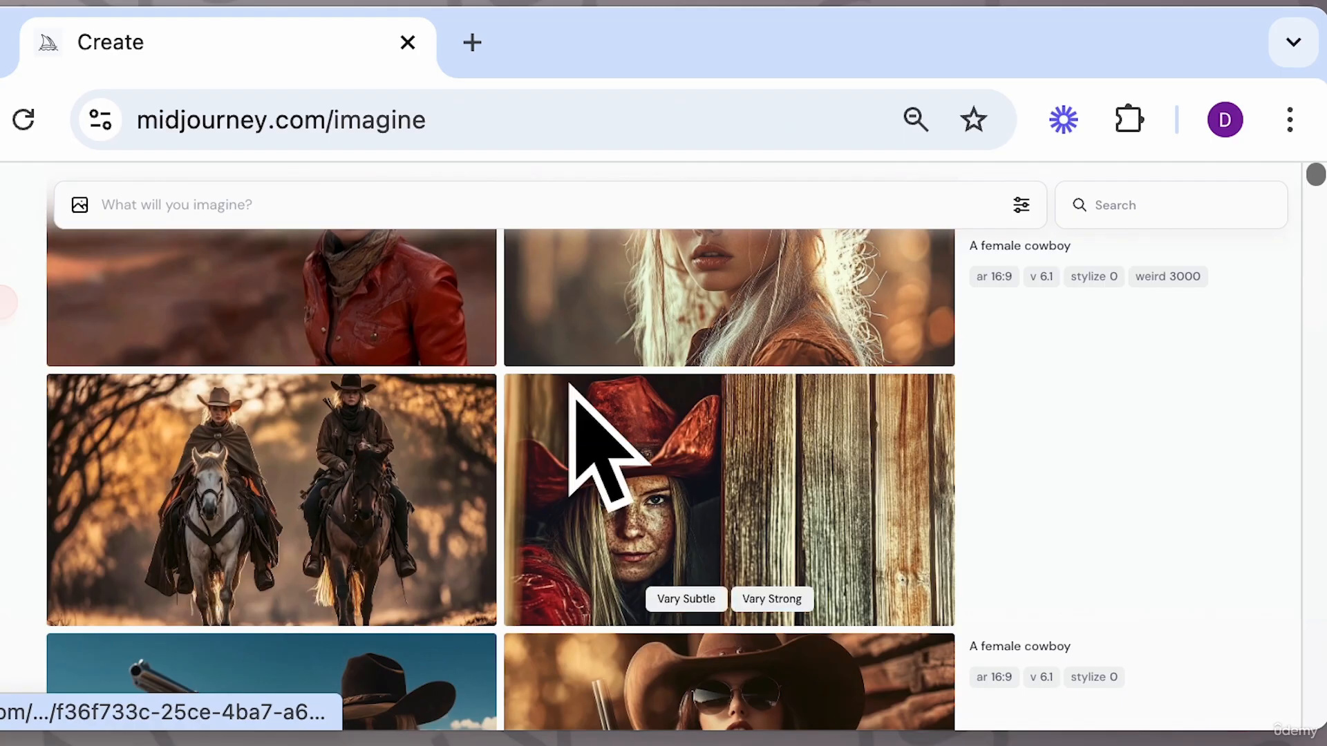
Reset Weirdness to 0 in the image settings and close them.
{"action": "left_click", "coordinate": [1021, 205]}
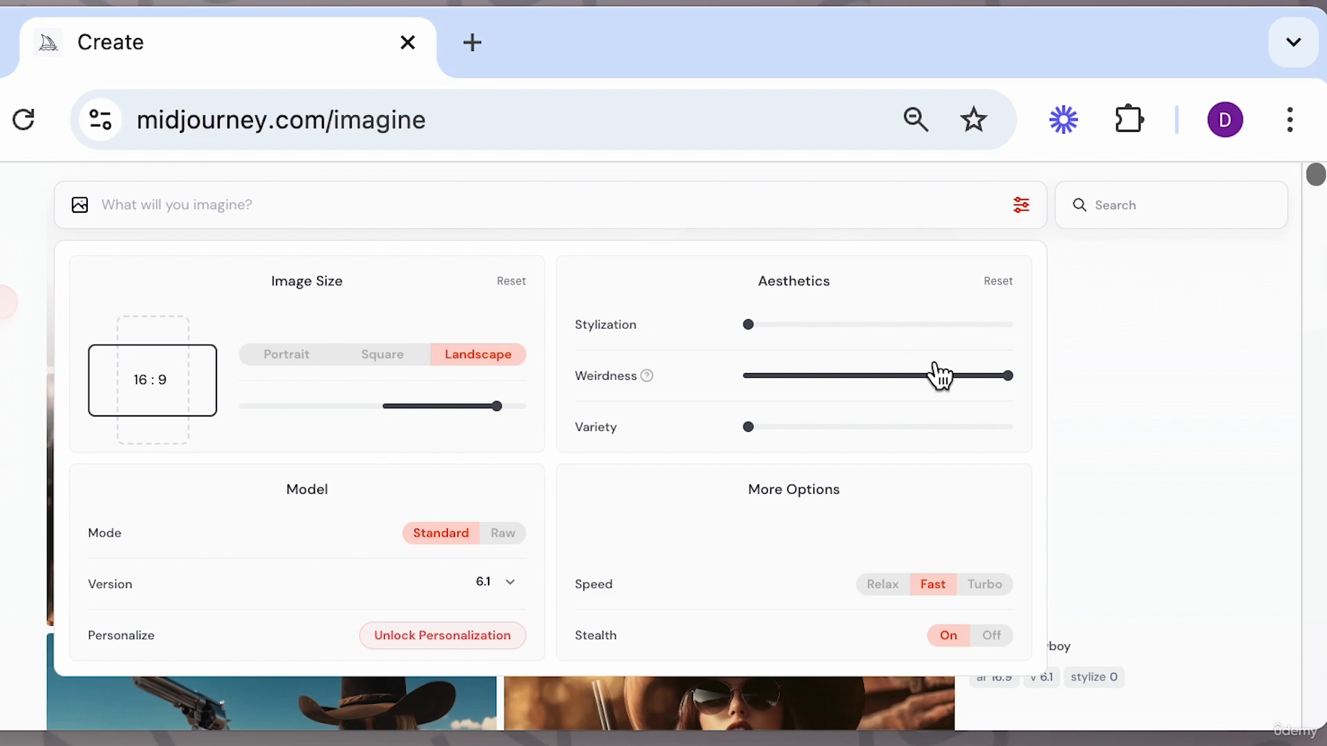
{"action": "left_click_drag", "start_coordinate": [1003, 378], "coordinate": [695, 388]}
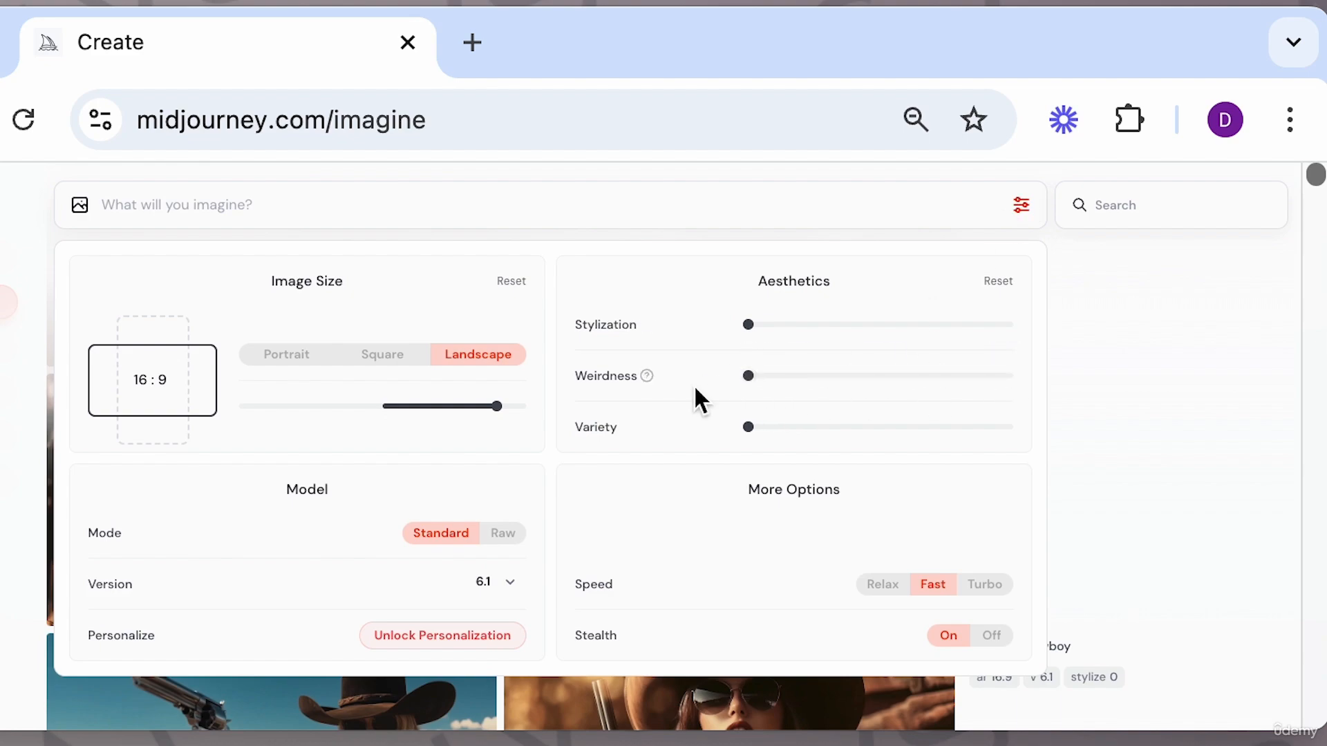
{"action": "left_click", "coordinate": [1134, 388]}
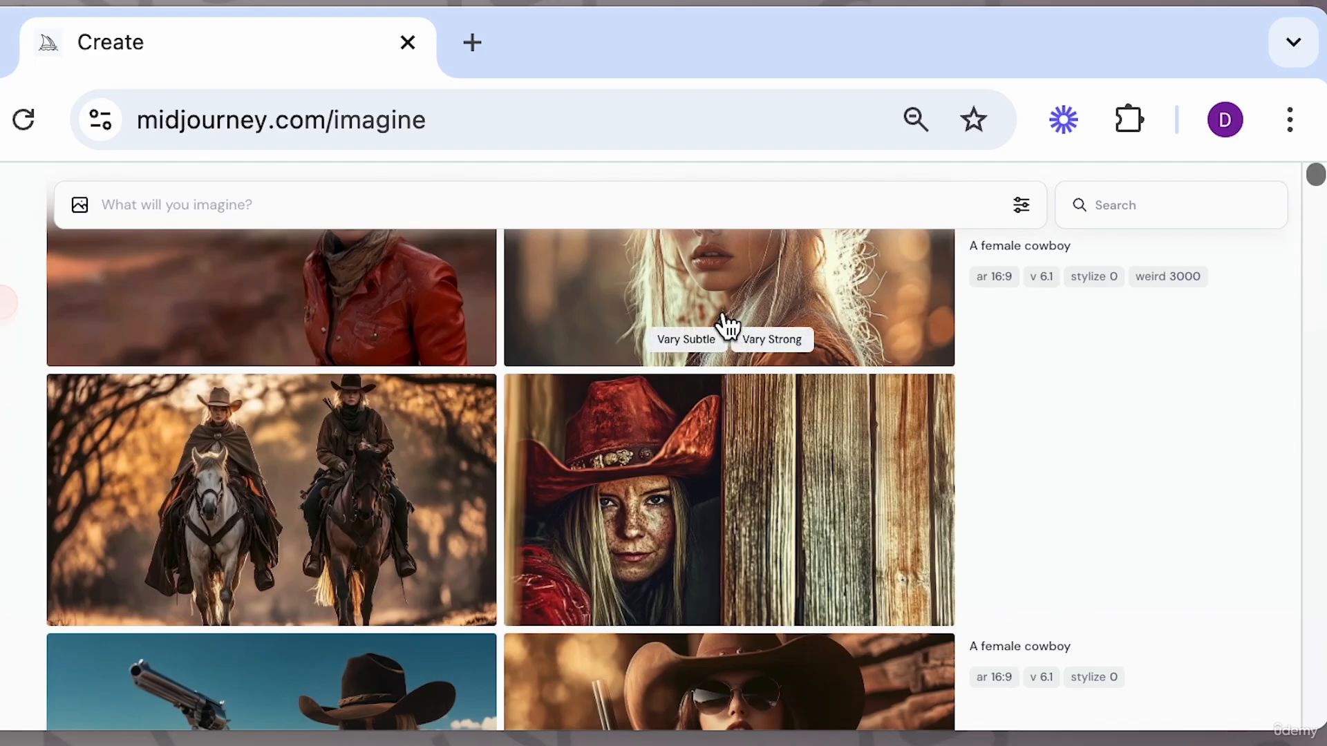
Set Variety to 100 and submit the prompt "a female cowboy" again.
{"action": "scroll", "coordinate": [711, 465], "scroll_direction": "up", "scroll_amount": 1}
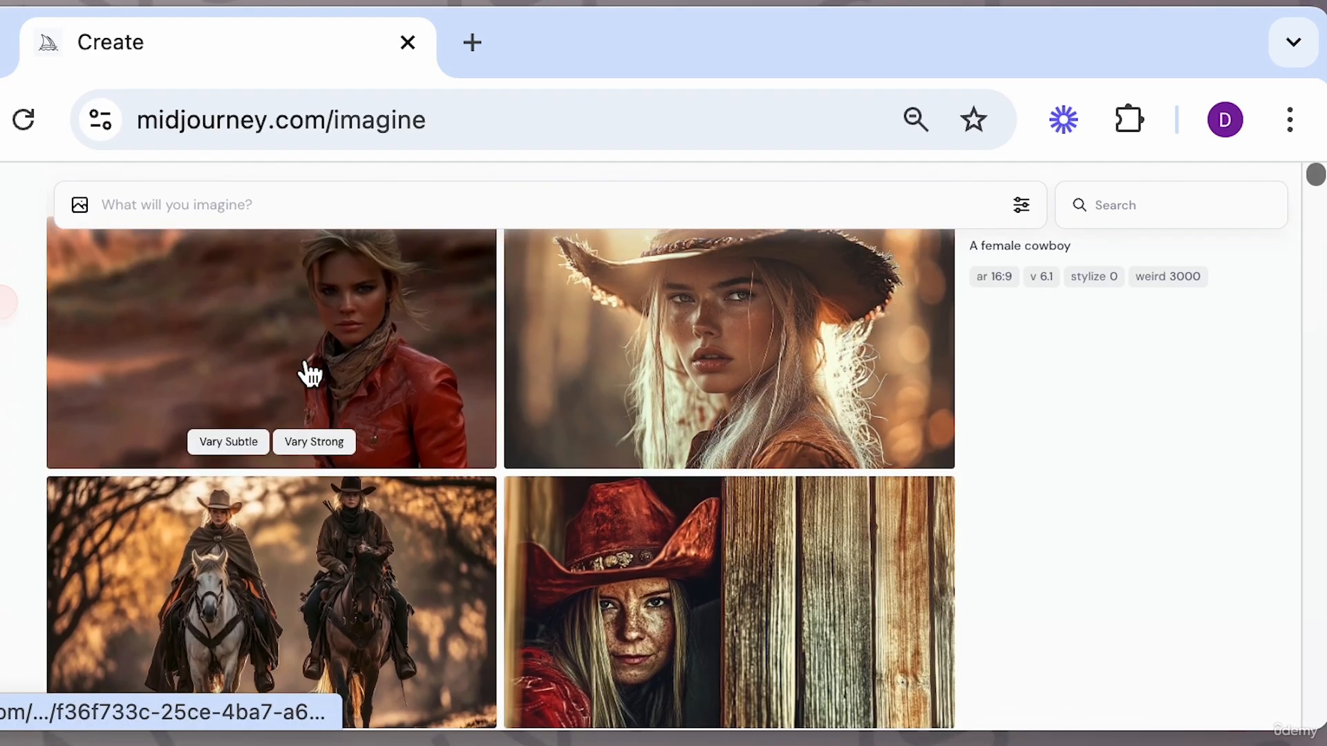
{"action": "scroll", "coordinate": [468, 580], "scroll_direction": "down", "scroll_amount": 5}
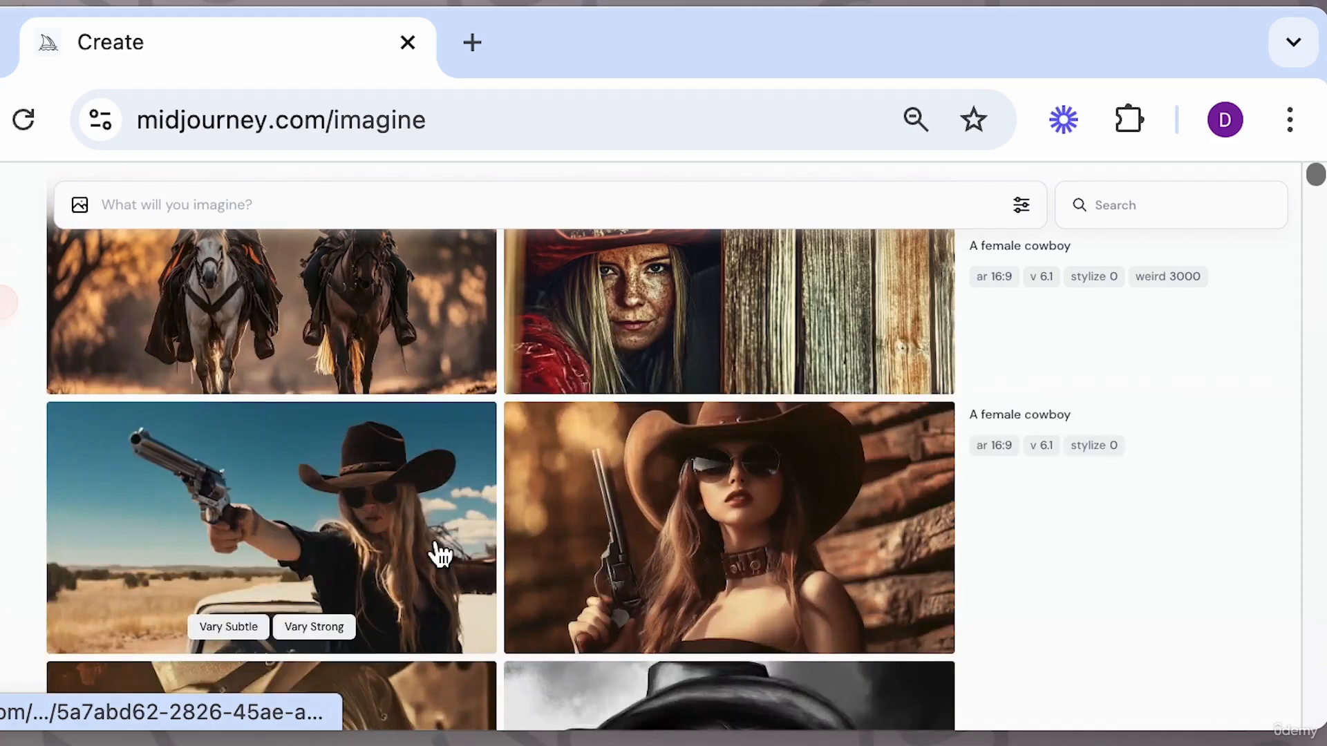
{"action": "scroll", "coordinate": [586, 593], "scroll_direction": "up", "scroll_amount": 5}
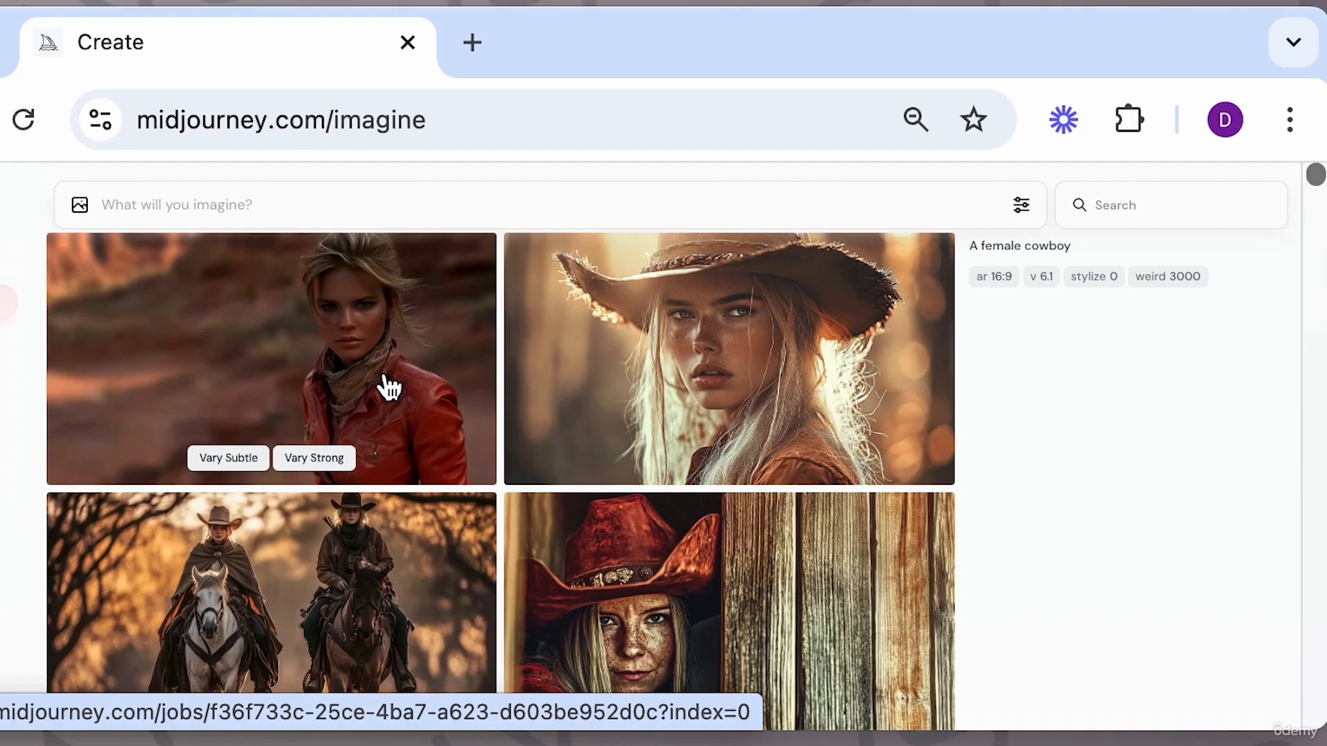
{"action": "left_click", "coordinate": [1019, 205]}
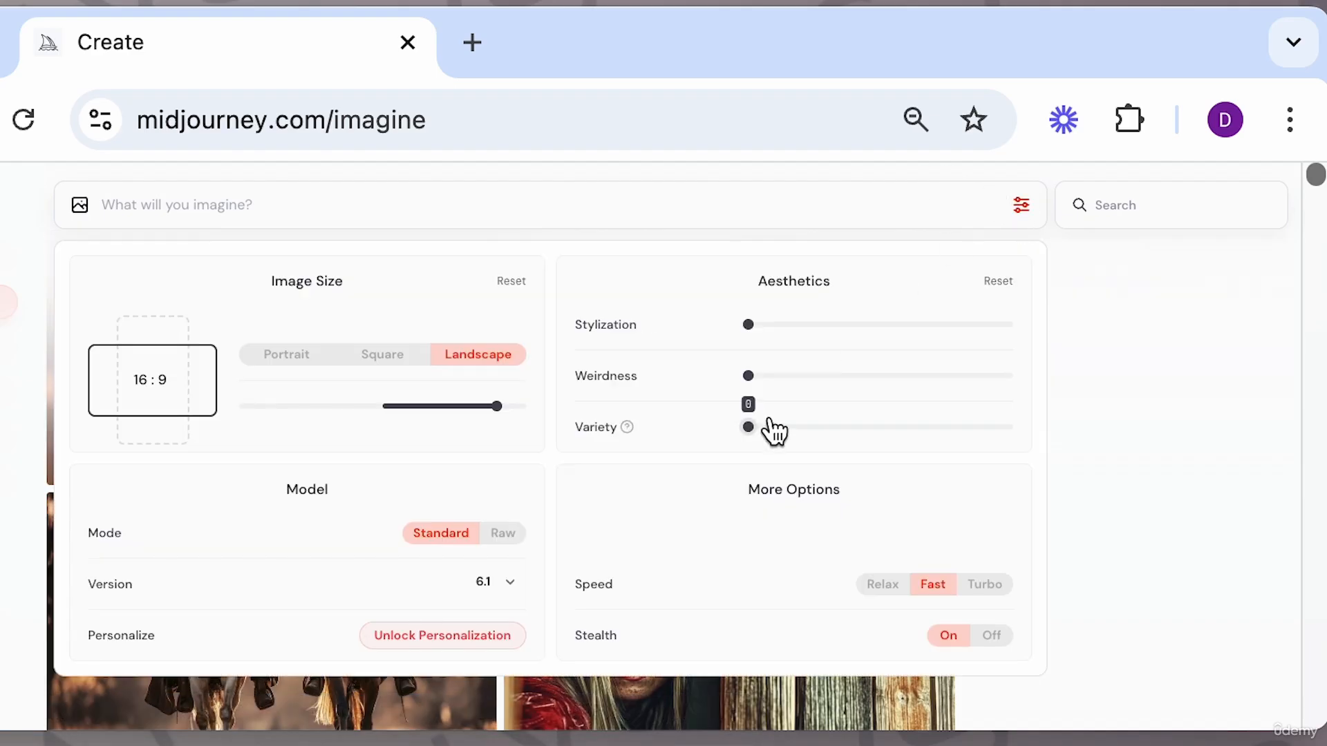
{"action": "left_click_drag", "start_coordinate": [758, 427], "coordinate": [1043, 437]}
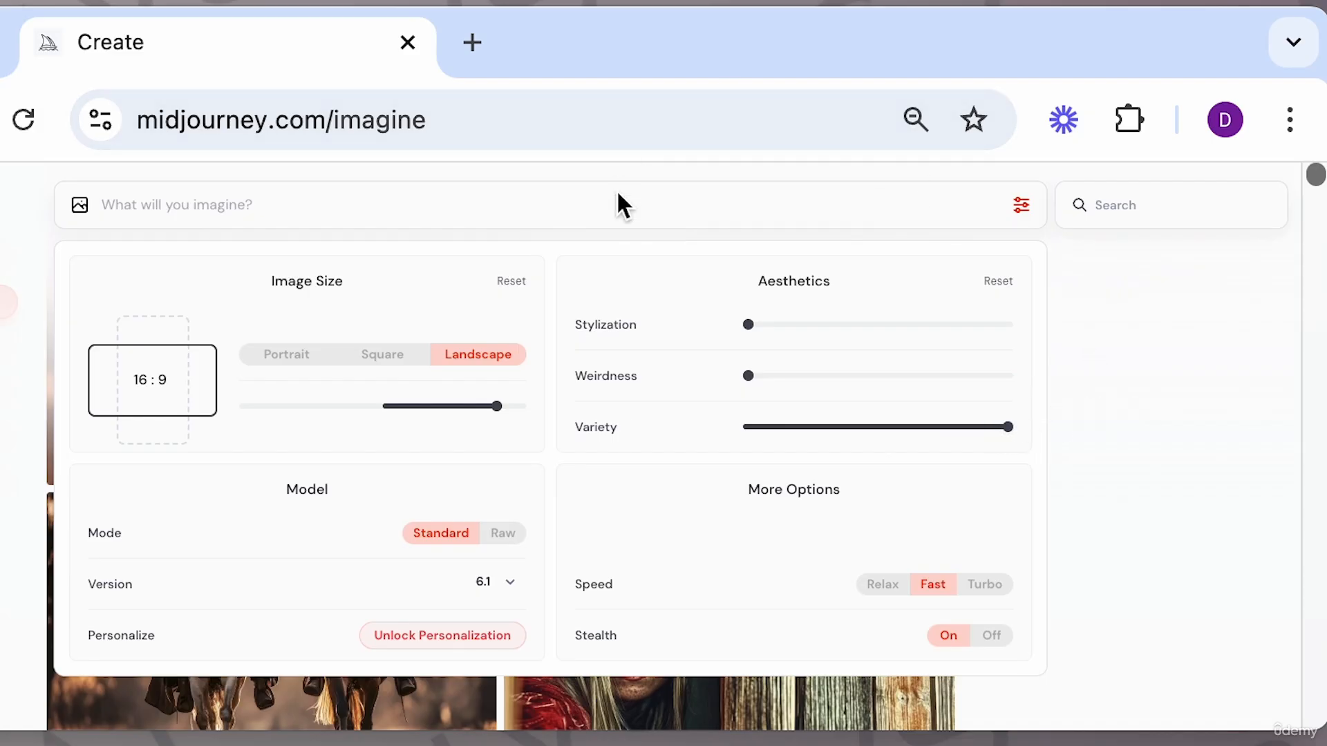
{"action": "type", "text": "a female cowboy"}
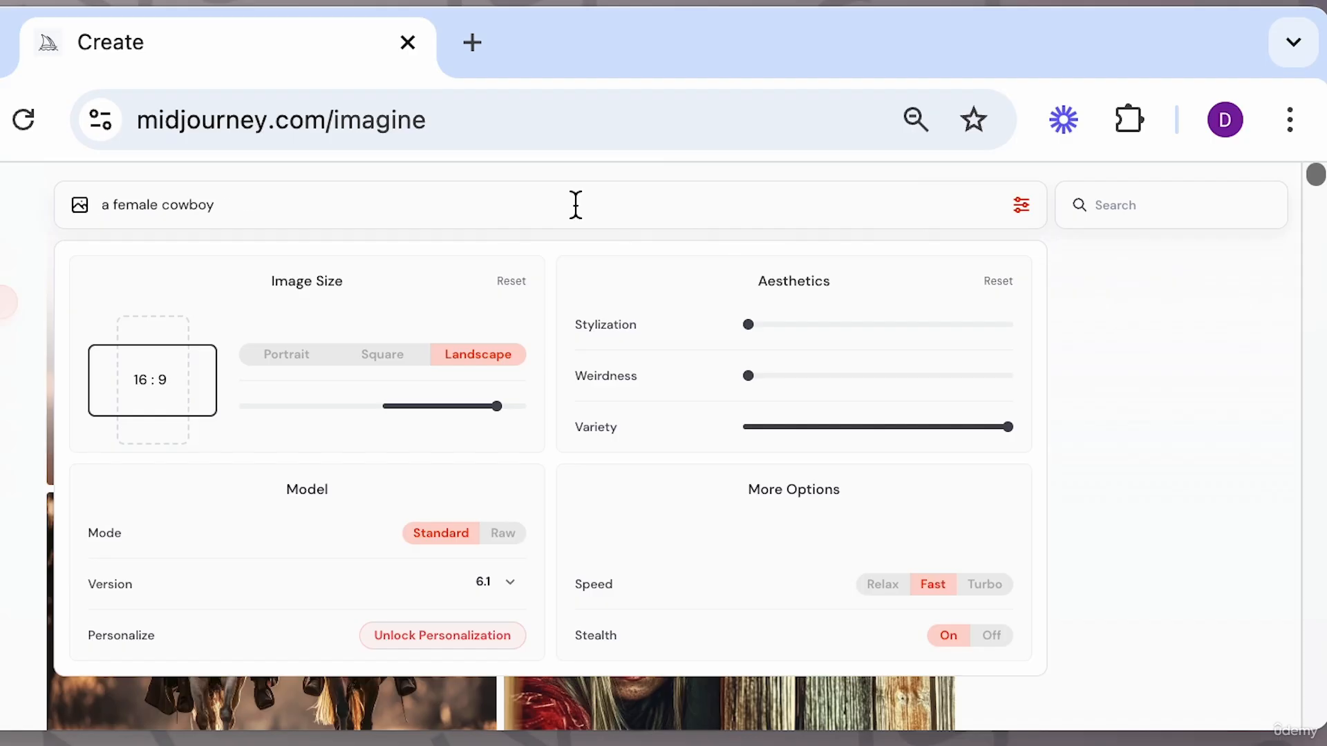
{"action": "key", "text": "Return"}
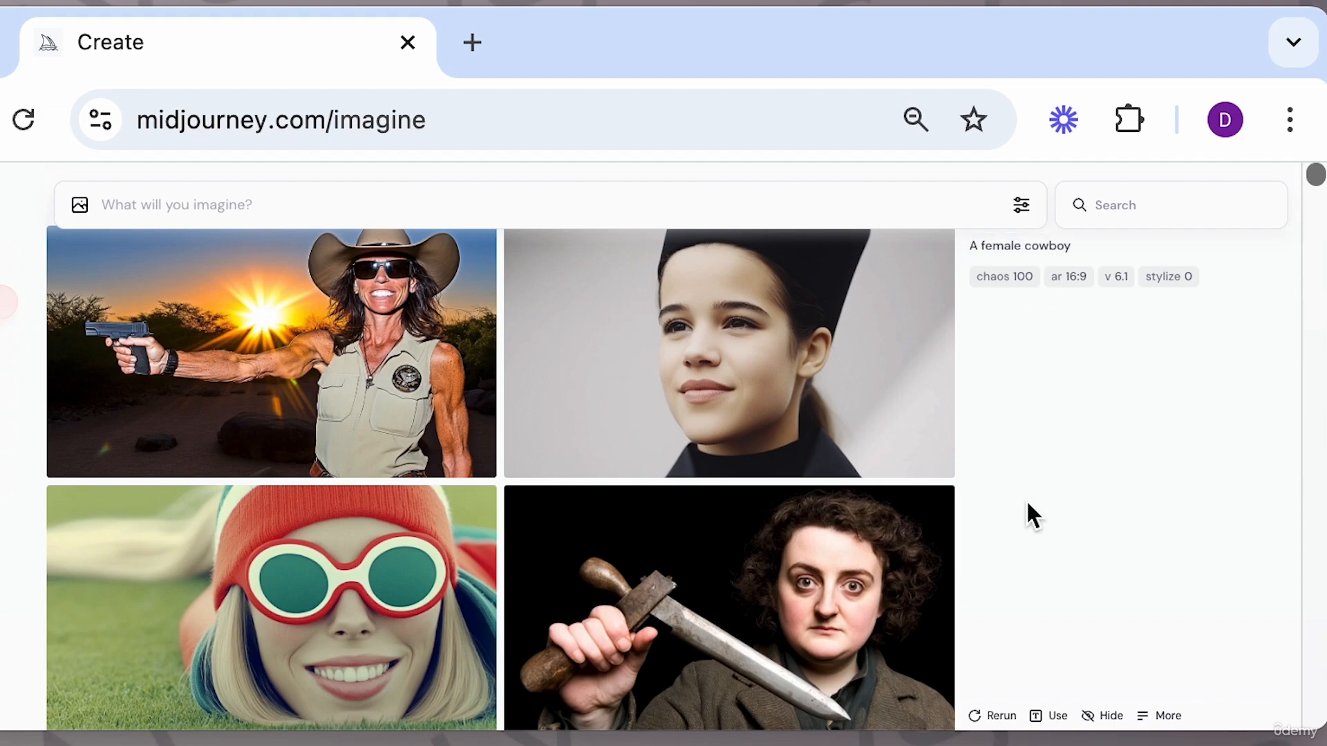
Step through the chaos 100 images in the viewer, then scroll the gallery to compare them with earlier generations.
{"action": "left_click", "coordinate": [871, 546]}
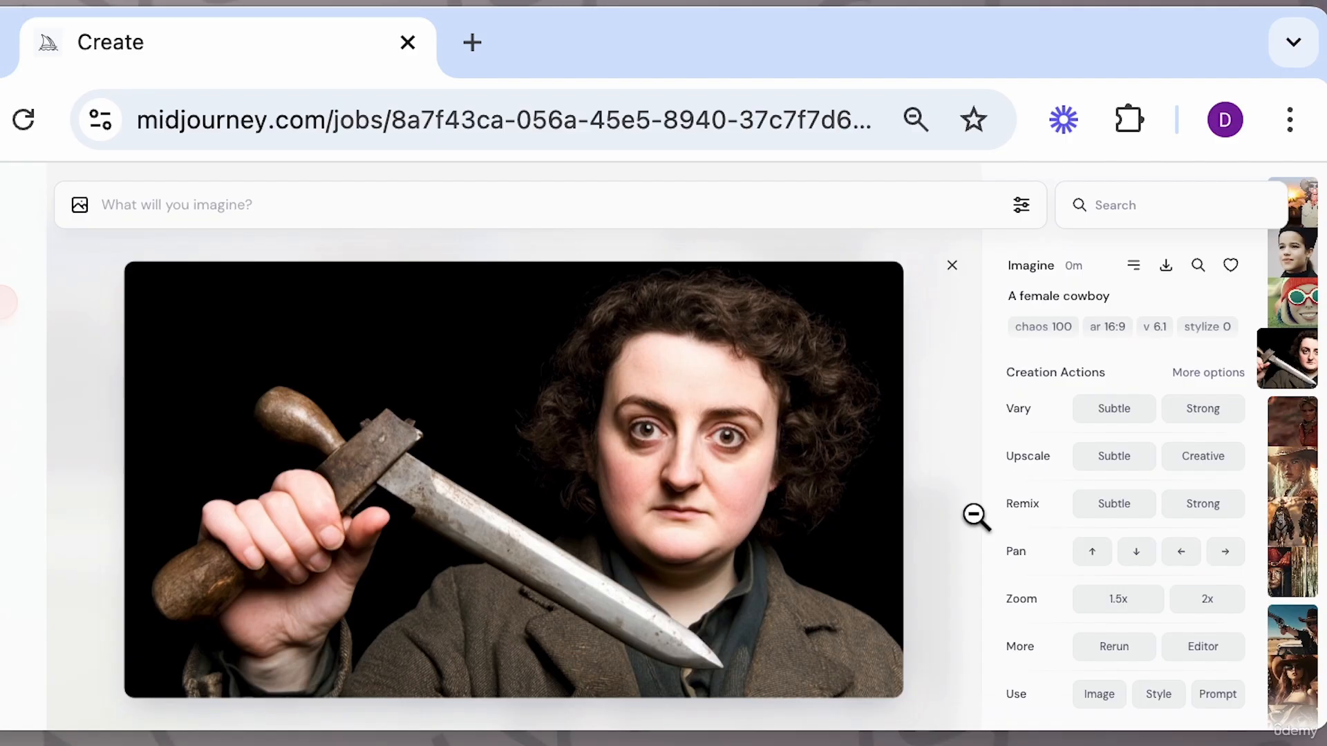
{"action": "key", "text": "Up"}
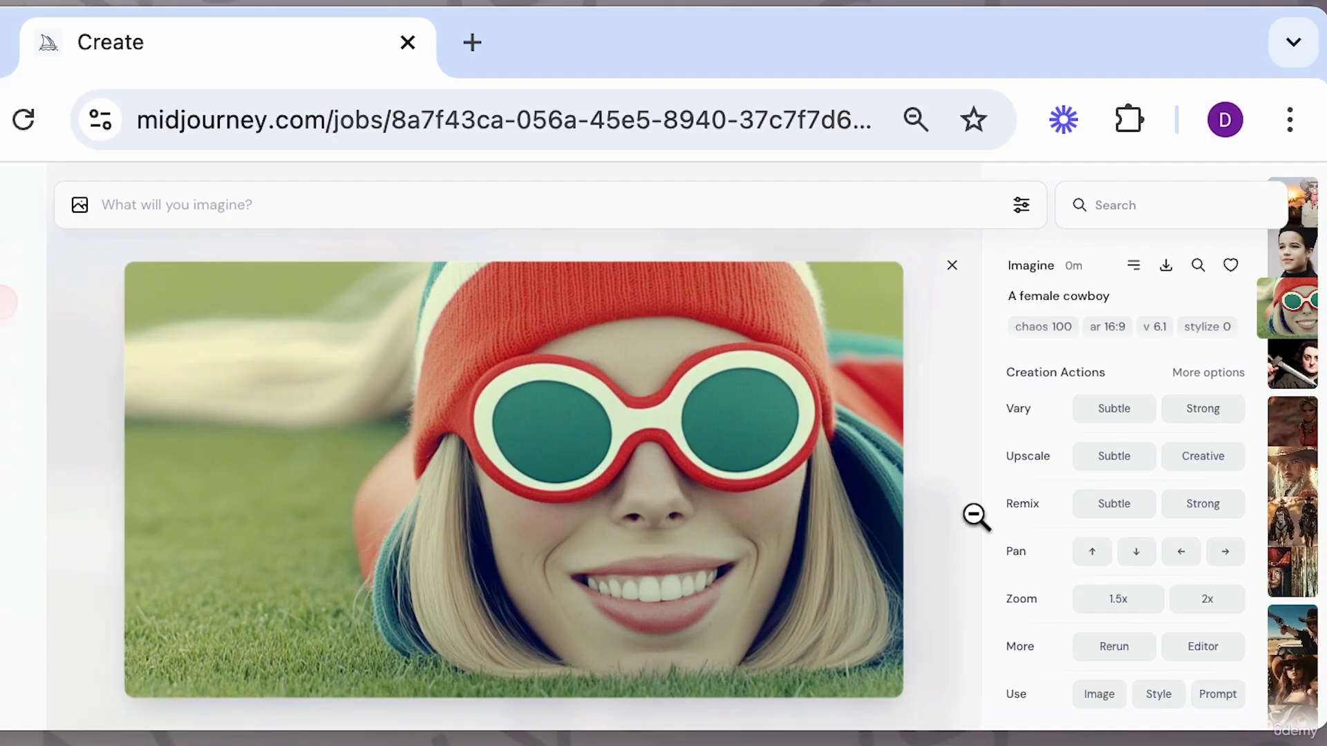
{"action": "key", "text": "Up"}
{"action": "key", "text": "Up"}
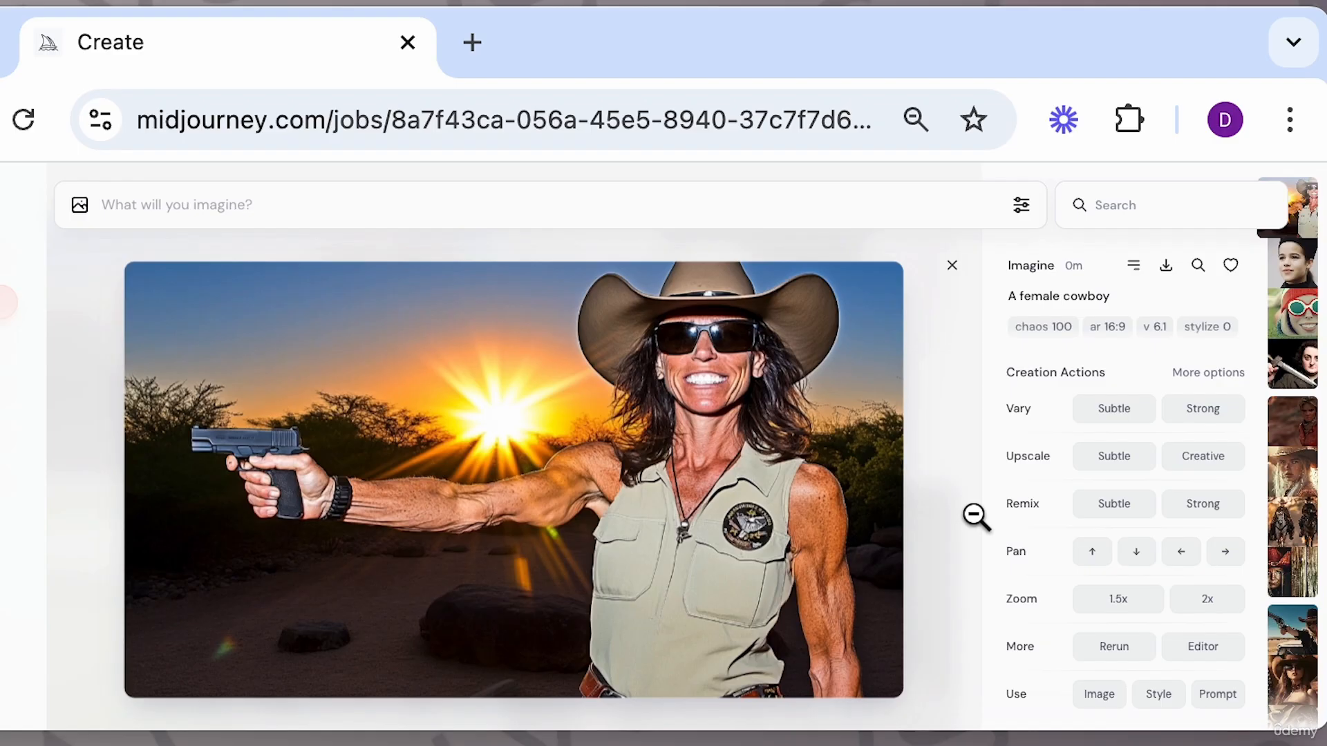
{"action": "key", "text": "Down"}
{"action": "key", "text": "Down"}
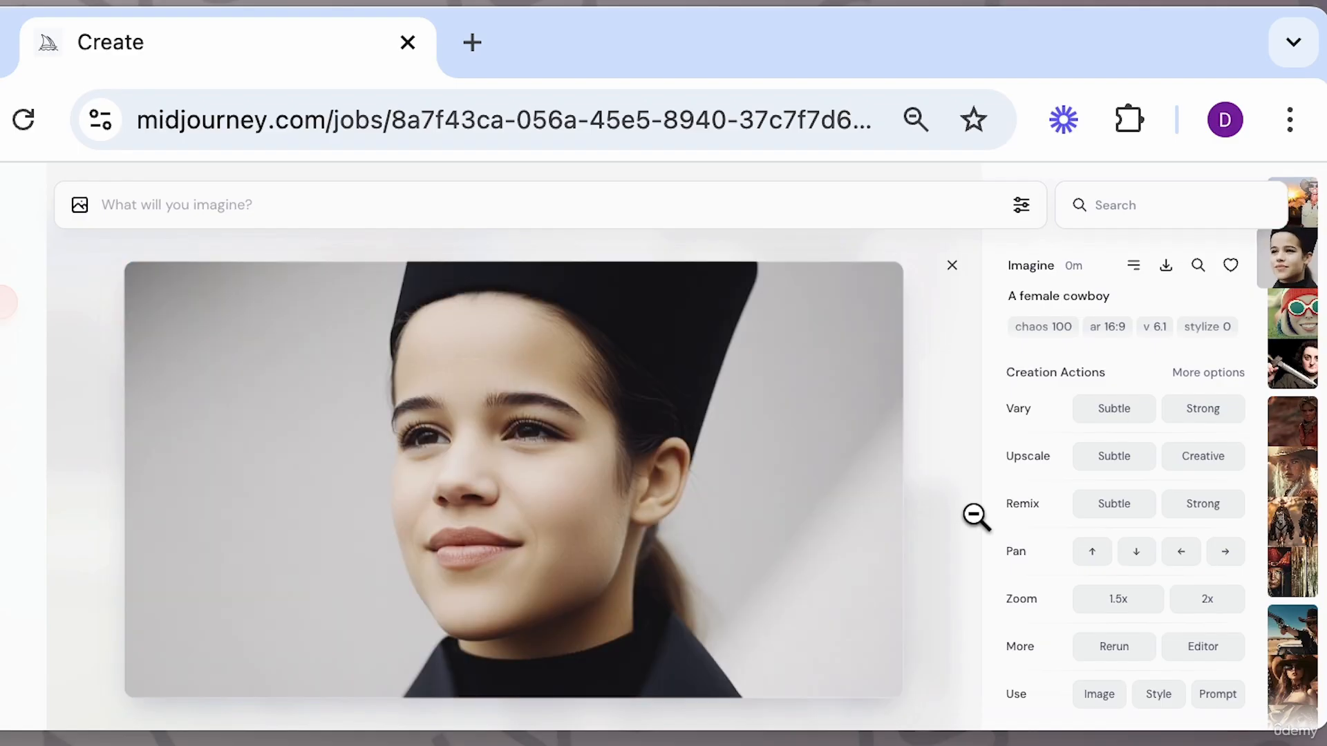
{"action": "left_click", "coordinate": [953, 267]}
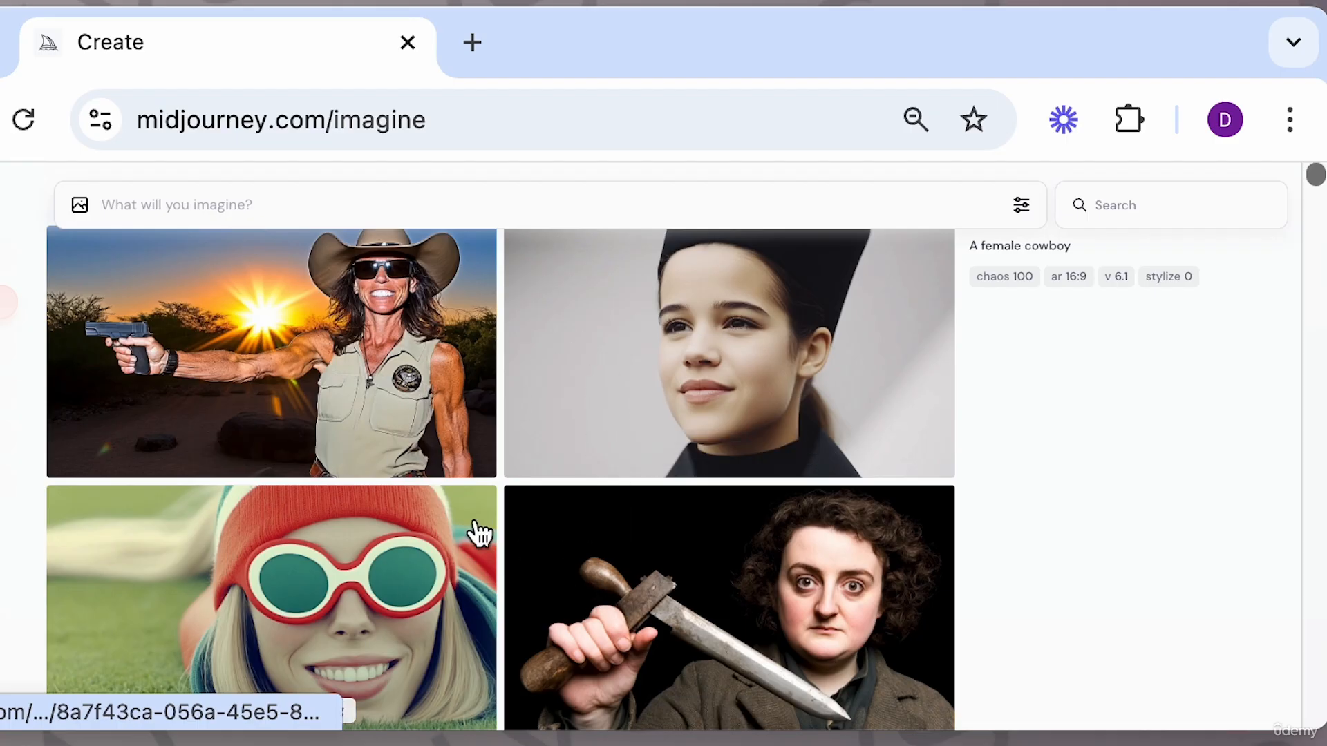
{"action": "scroll", "coordinate": [636, 506], "scroll_direction": "down", "scroll_amount": 5}
{"action": "scroll", "coordinate": [642, 507], "scroll_direction": "up", "scroll_amount": 1}
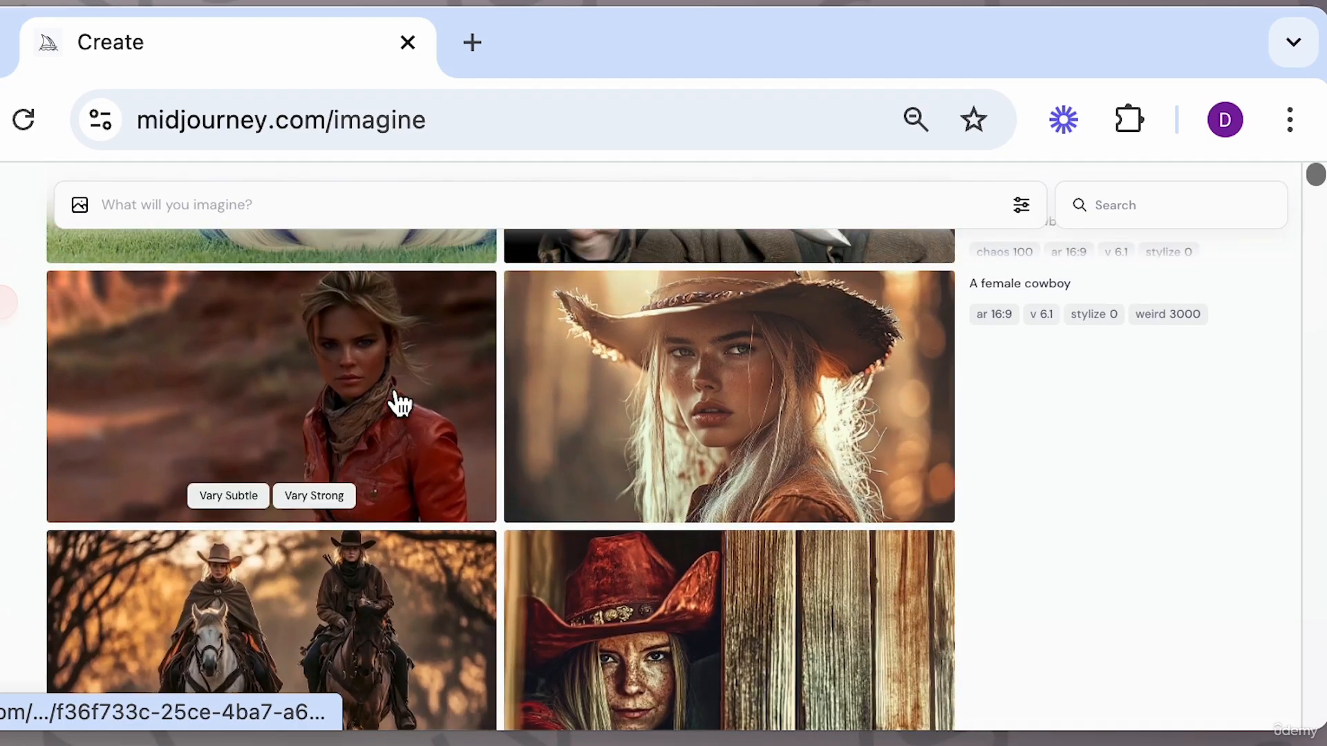
{"action": "scroll", "coordinate": [614, 560], "scroll_direction": "down", "scroll_amount": 6}
{"action": "scroll", "coordinate": [613, 559], "scroll_direction": "down", "scroll_amount": 2}
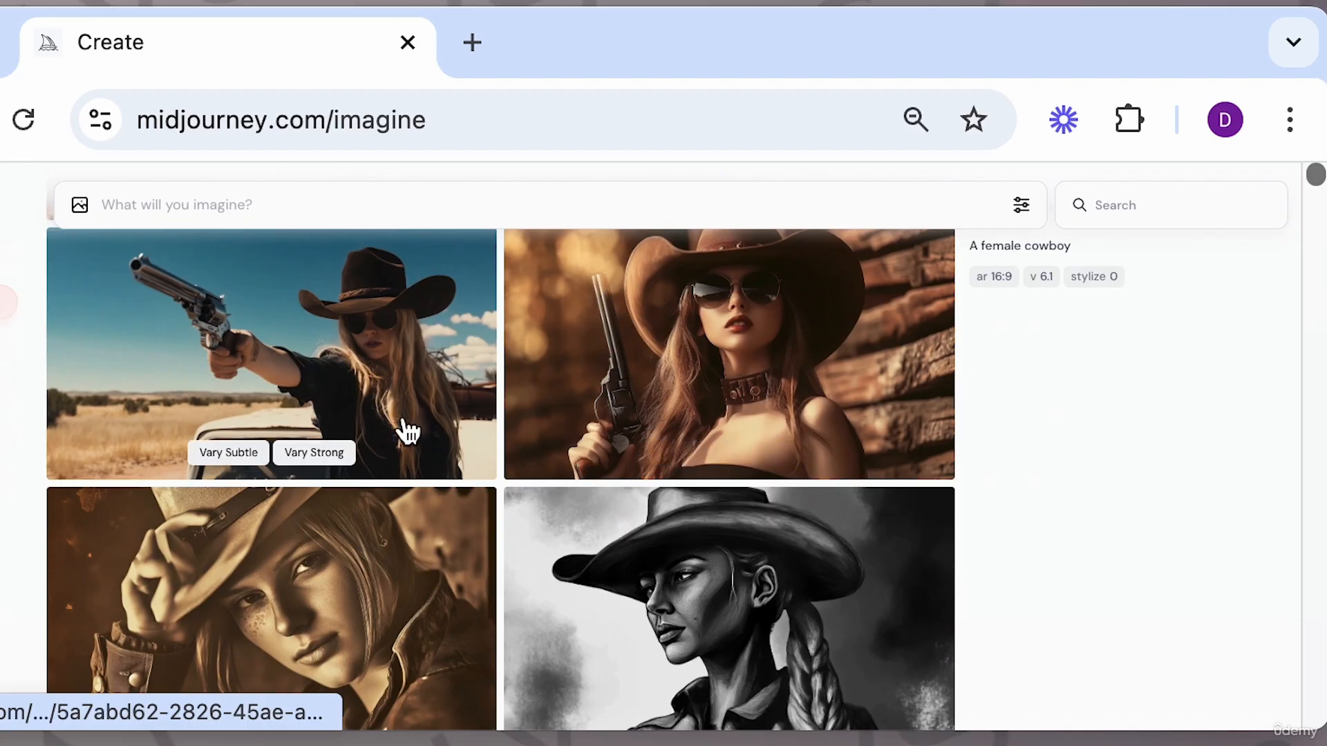
{"action": "scroll", "coordinate": [541, 459], "scroll_direction": "up", "scroll_amount": 10}
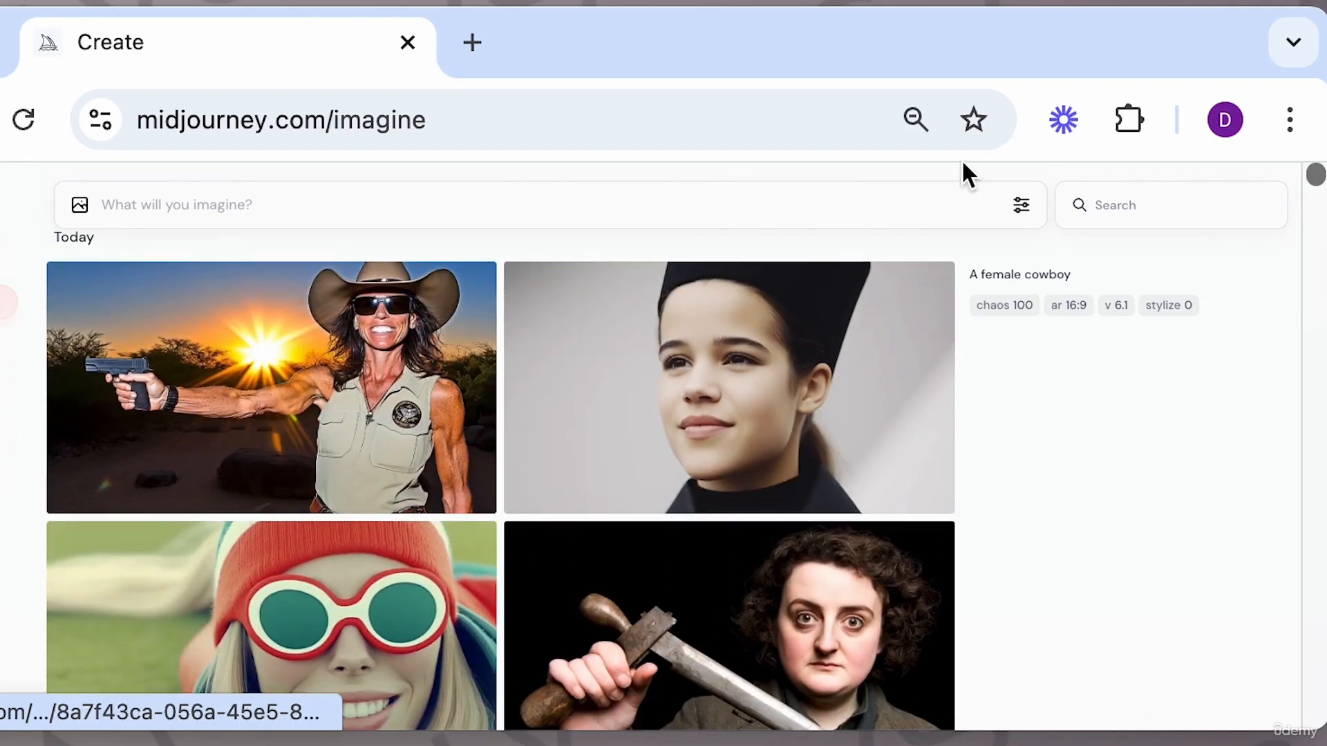
Open the image settings and reset Variety to 0.
{"action": "left_click", "coordinate": [1021, 205]}
{"action": "mouse_move", "coordinate": [1003, 435]}
{"action": "left_click_drag", "start_coordinate": [1003, 435], "coordinate": [734, 430]}
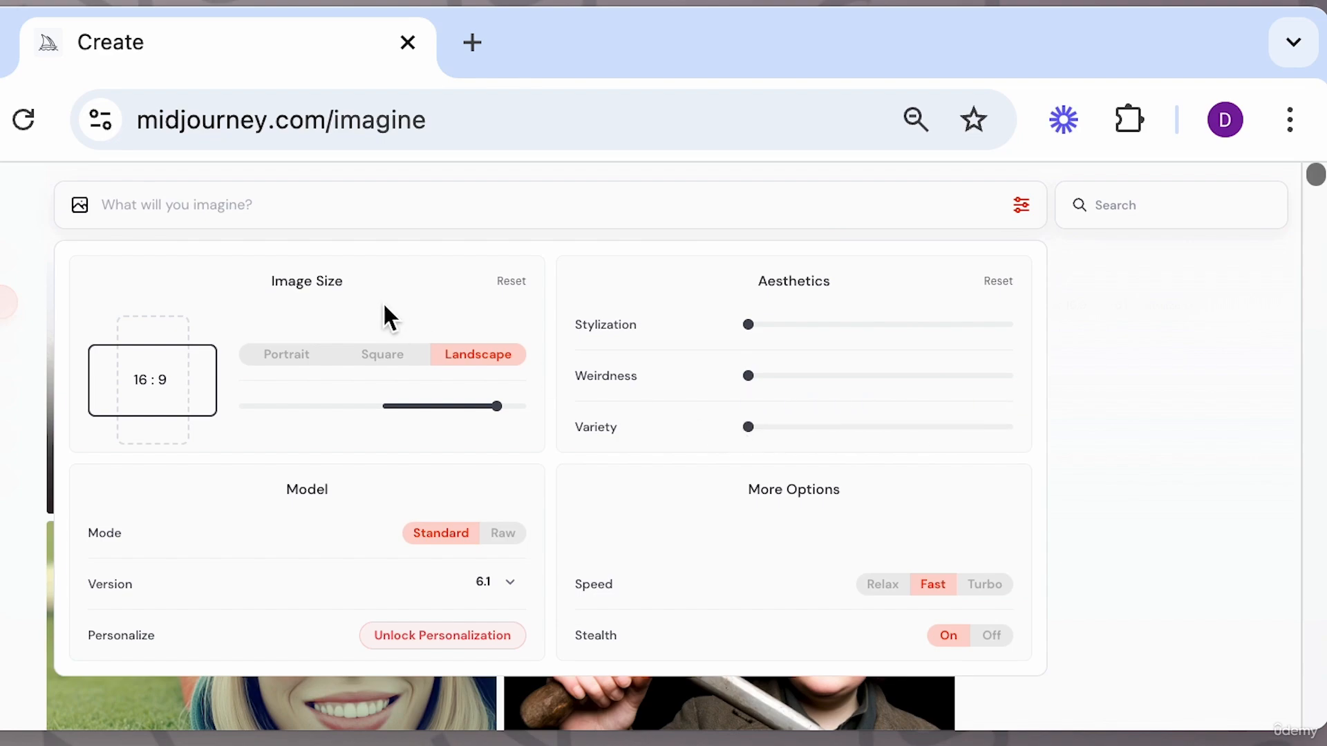
Switch the model mode to Raw, keeping Stylization at 0.
{"action": "left_click", "coordinate": [511, 543]}
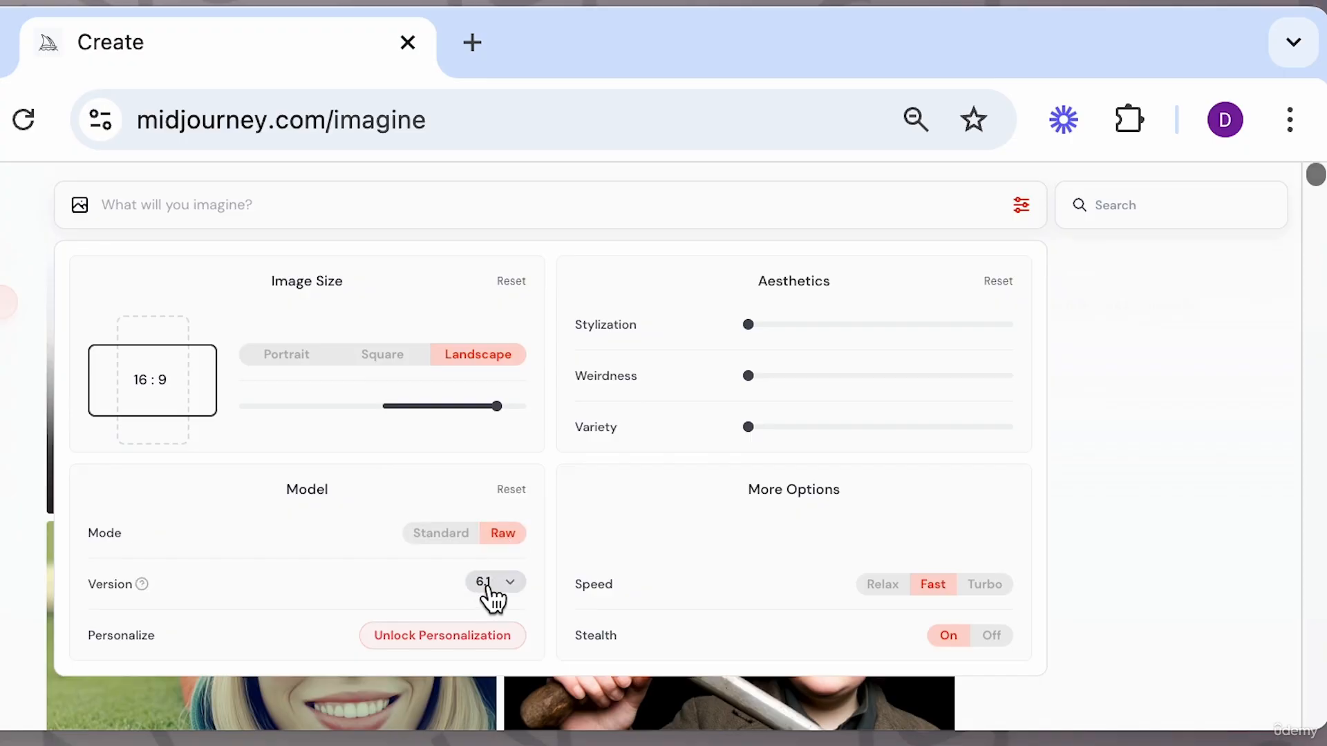
{"action": "mouse_move", "coordinate": [766, 327]}
{"action": "mouse_move", "coordinate": [754, 446]}
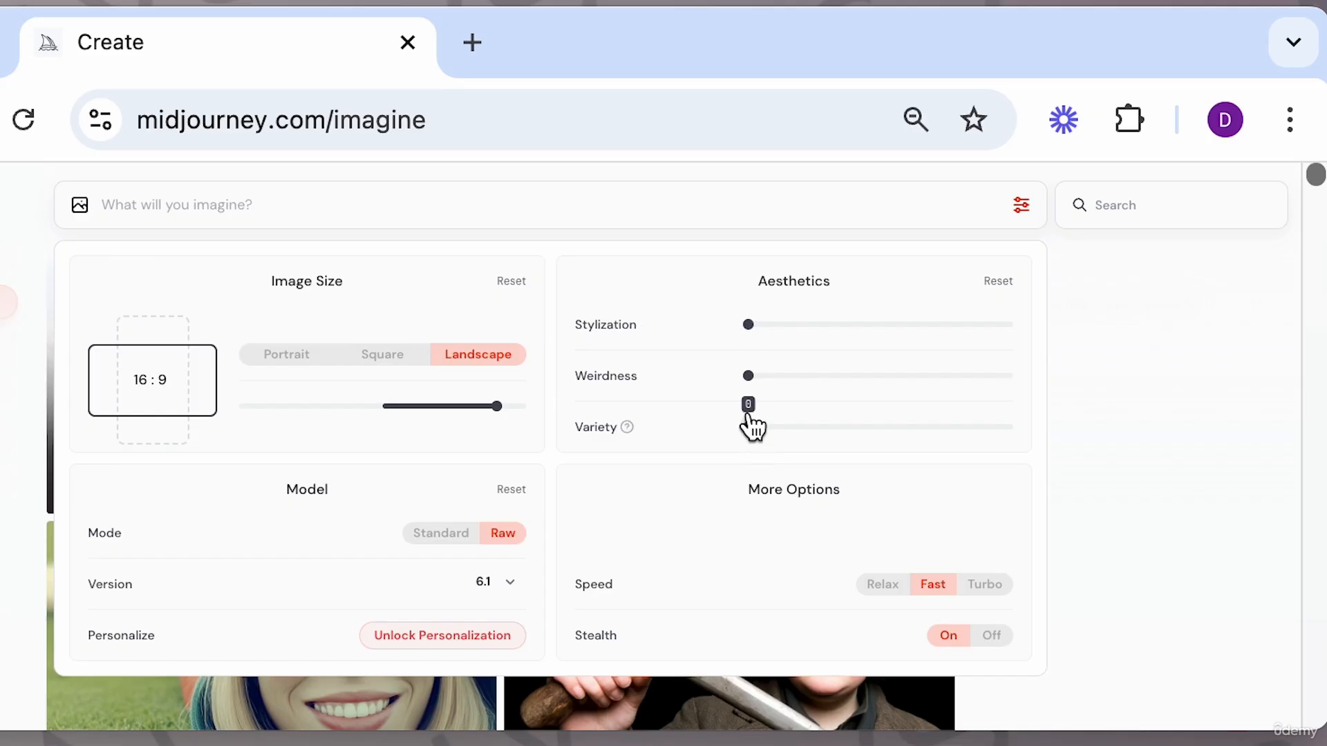
{"action": "mouse_move", "coordinate": [774, 325]}
{"action": "left_mouse_down"}
{"action": "mouse_move", "coordinate": [785, 335]}
{"action": "mouse_move", "coordinate": [770, 320]}
{"action": "left_mouse_up"}
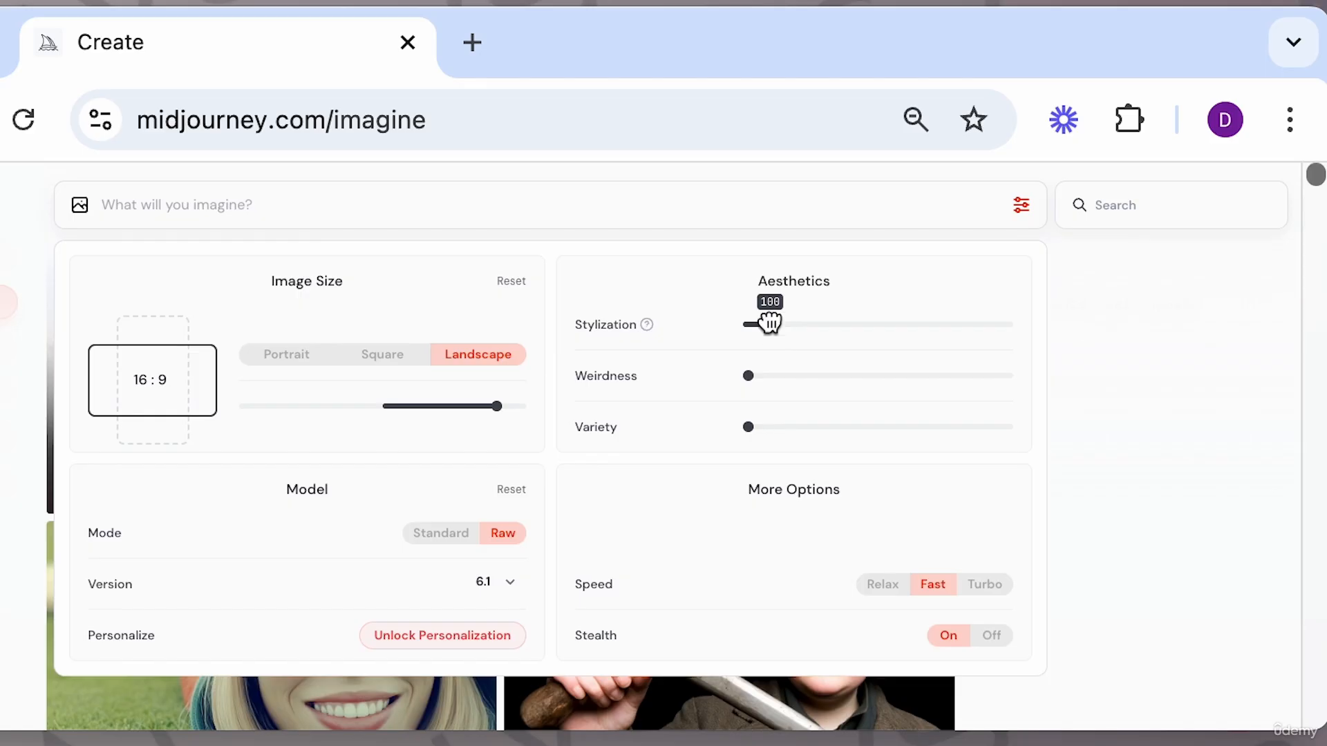
{"action": "left_click_drag", "start_coordinate": [769, 322], "coordinate": [736, 324]}
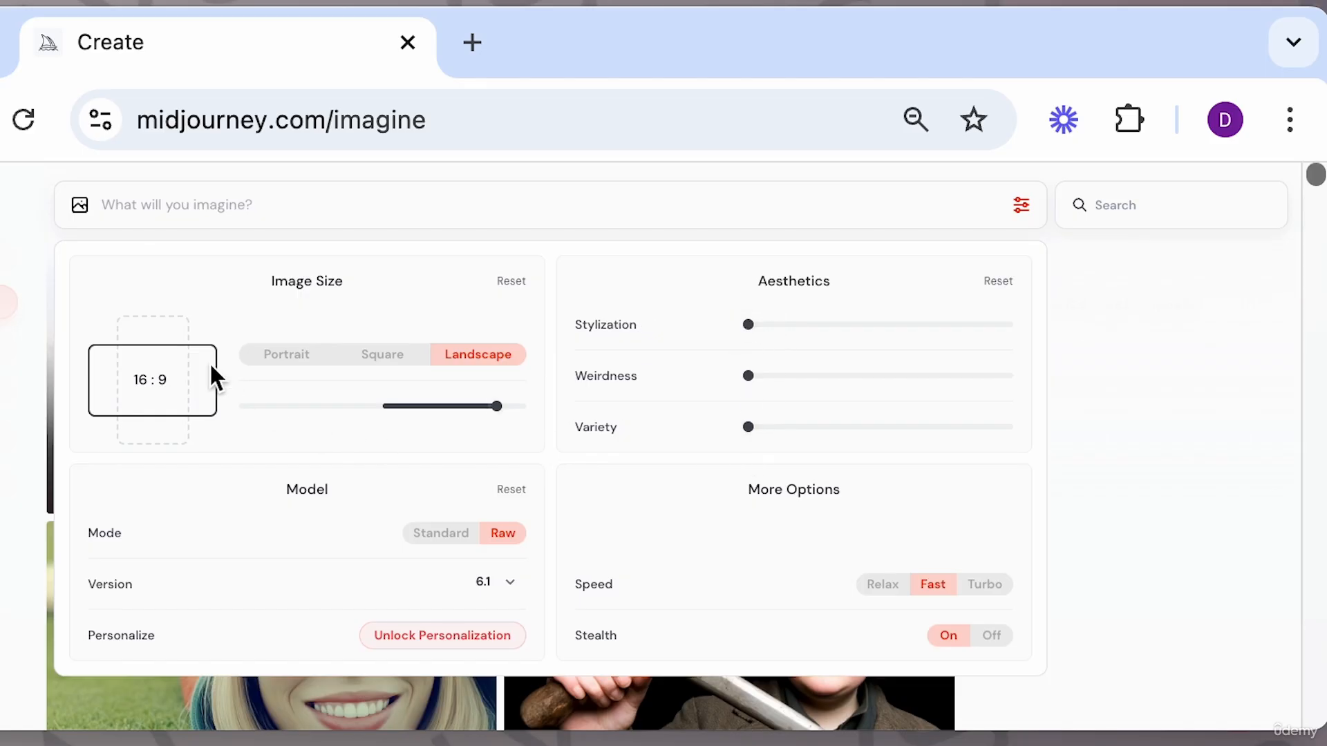
Set the speed to Turbo and submit the prompt "a female cowboy" again.
{"action": "left_click", "coordinate": [885, 586]}
{"action": "left_click", "coordinate": [438, 203]}
{"action": "type", "text": "a female cowboy"}
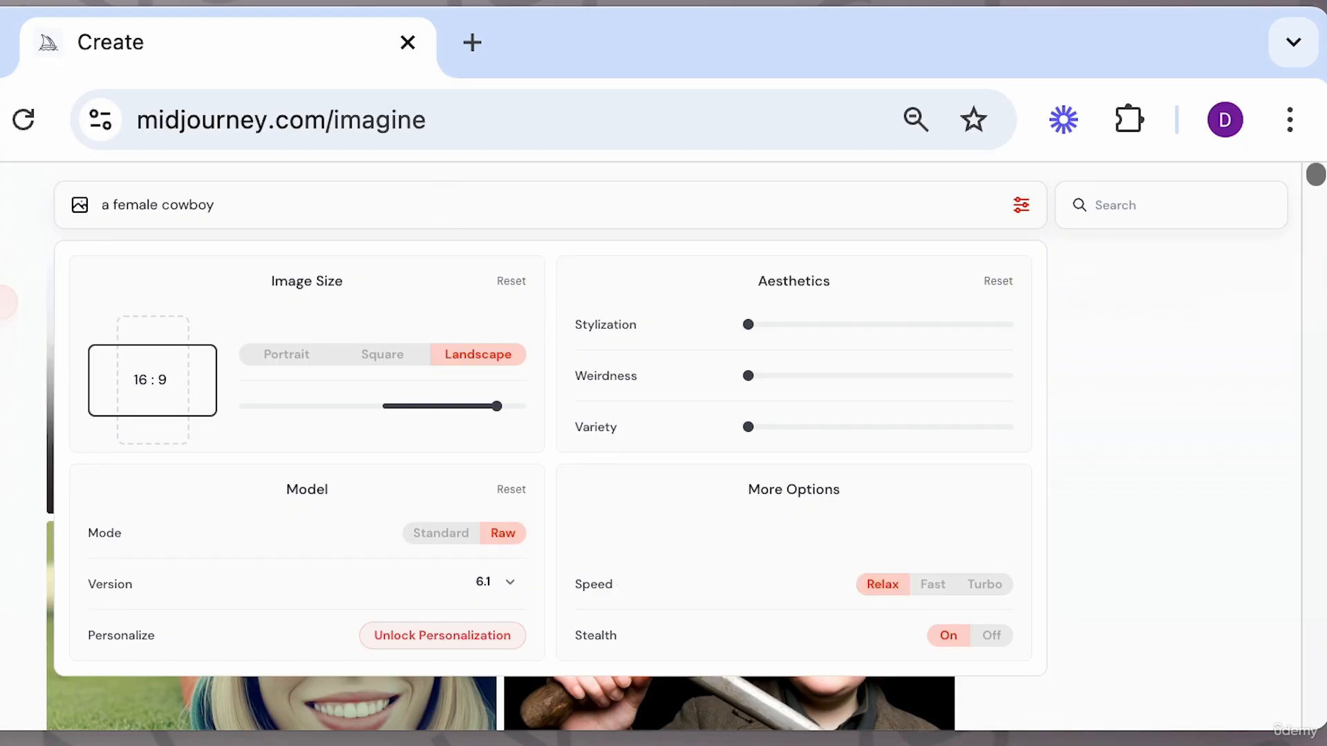
{"action": "key", "text": "ctrl+z"}
{"action": "left_click", "coordinate": [929, 591]}
{"action": "left_click", "coordinate": [351, 200]}
{"action": "type", "text": "a female cowboy"}
{"action": "left_click", "coordinate": [995, 591]}
{"action": "key", "text": "Return"}
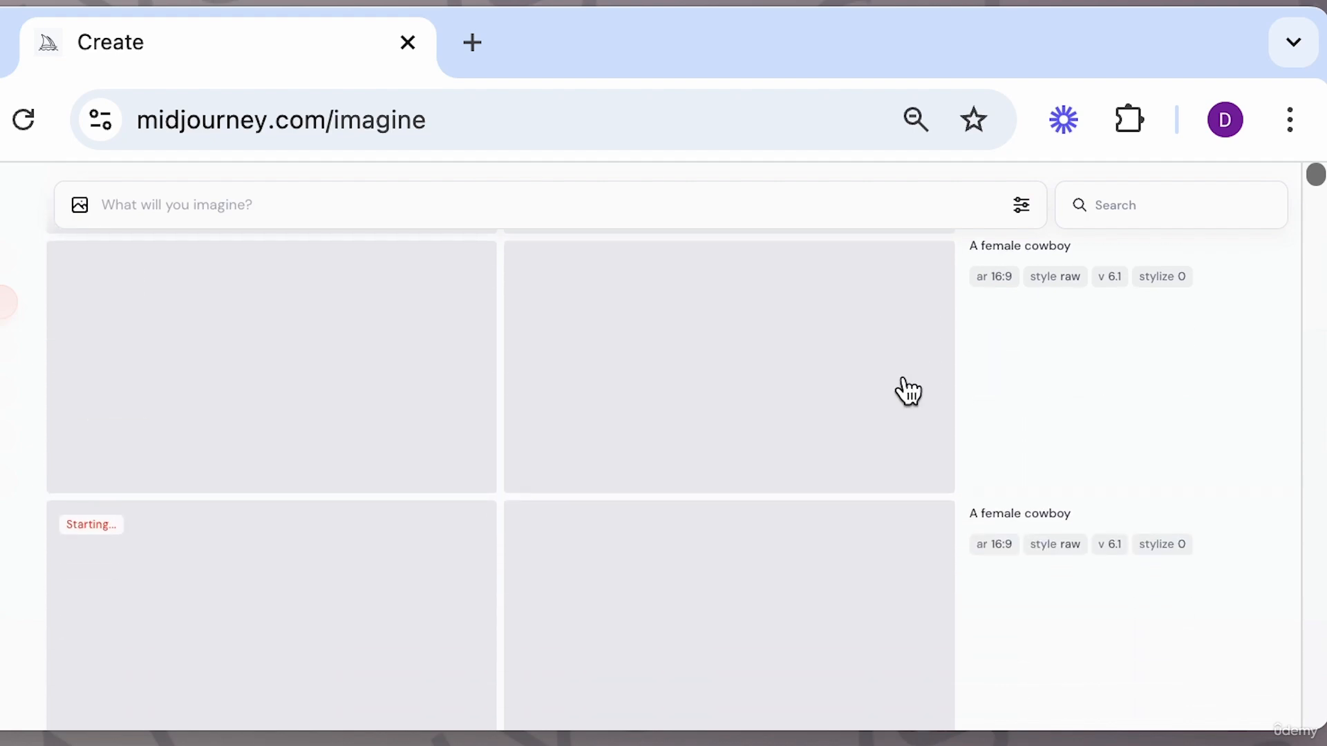
Scroll the gallery to follow the new Raw generations and compare them with the earlier images.
{"action": "scroll", "coordinate": [639, 543], "scroll_direction": "down", "scroll_amount": 2}
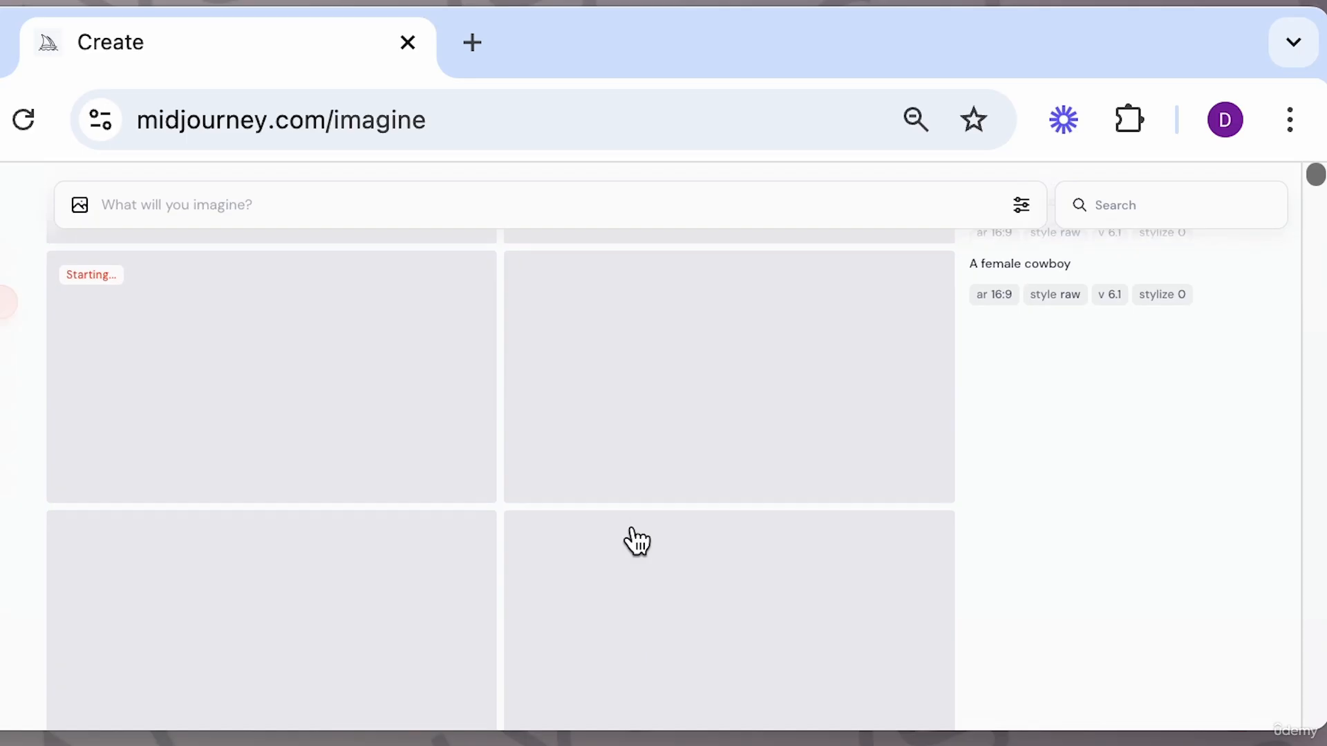
{"action": "scroll", "coordinate": [992, 438], "scroll_direction": "up", "scroll_amount": 10}
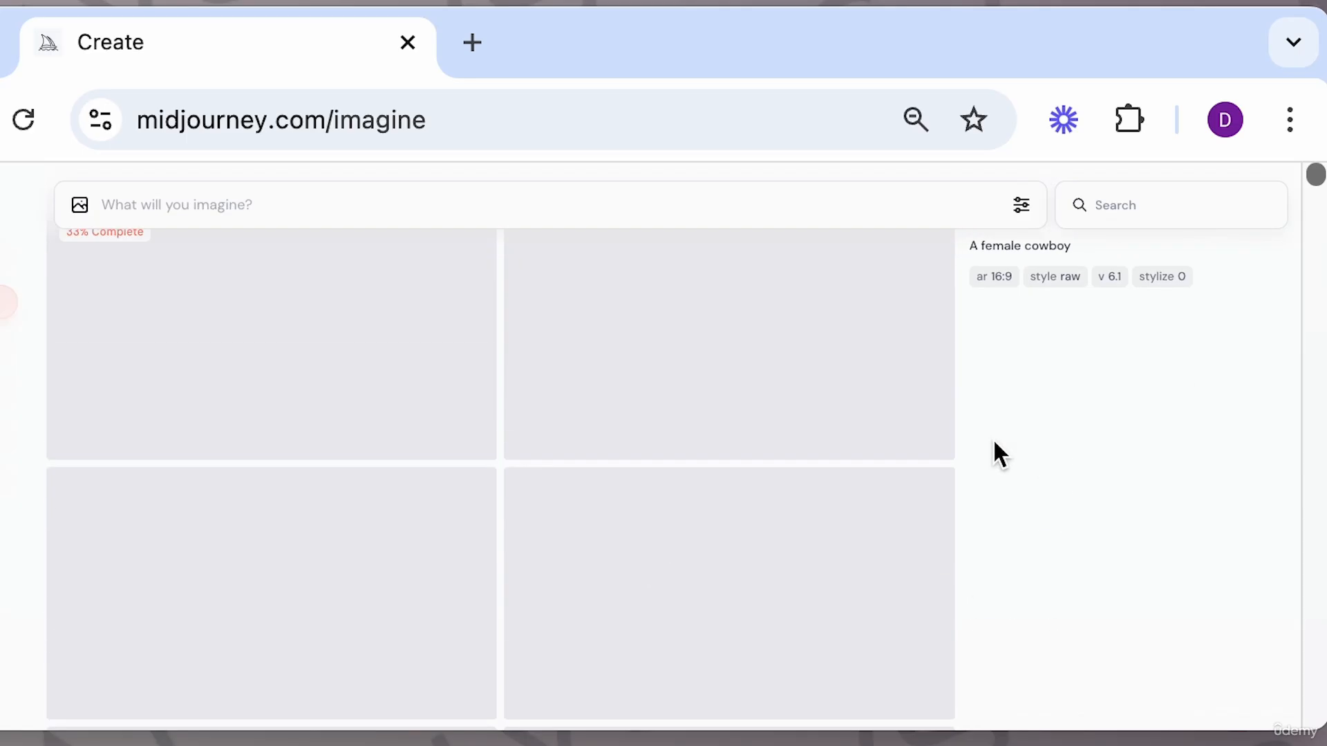
{"action": "scroll", "coordinate": [992, 438], "scroll_direction": "up", "scroll_amount": 3}
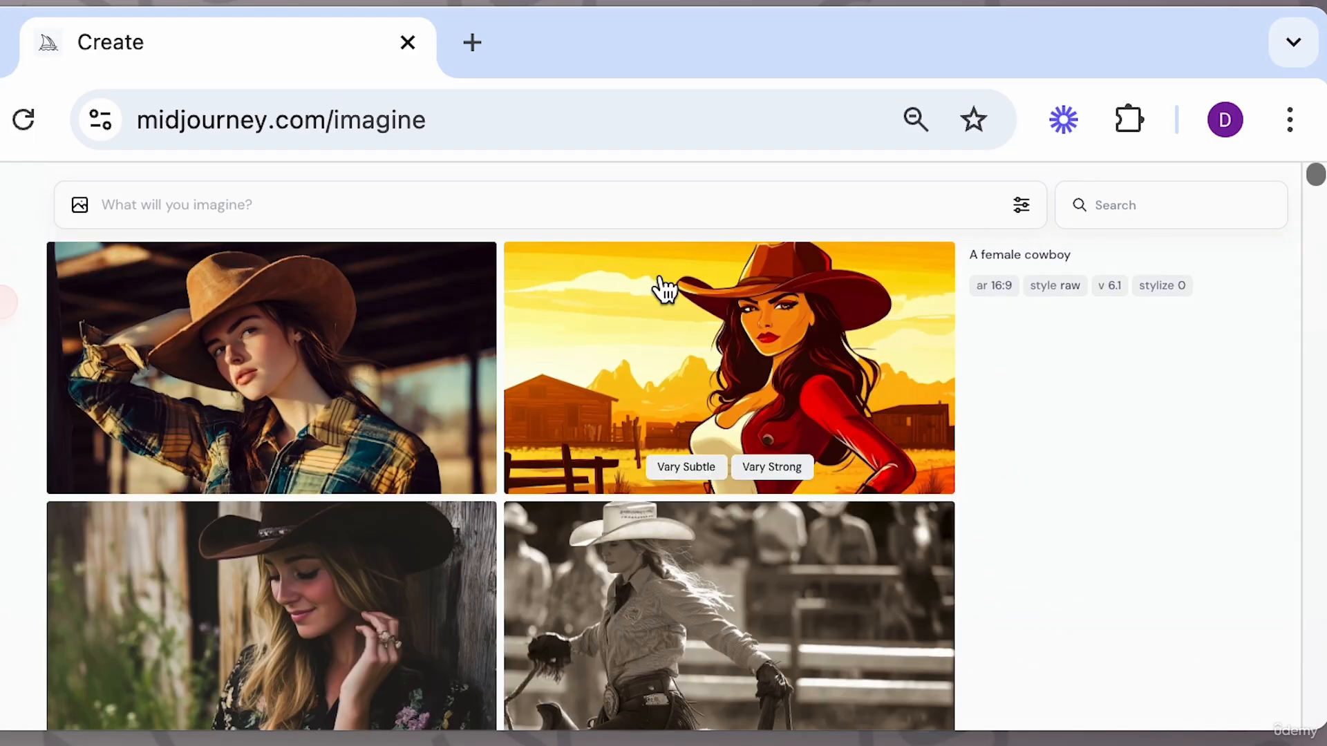
{"action": "scroll", "coordinate": [763, 422], "scroll_direction": "down", "scroll_amount": 7}
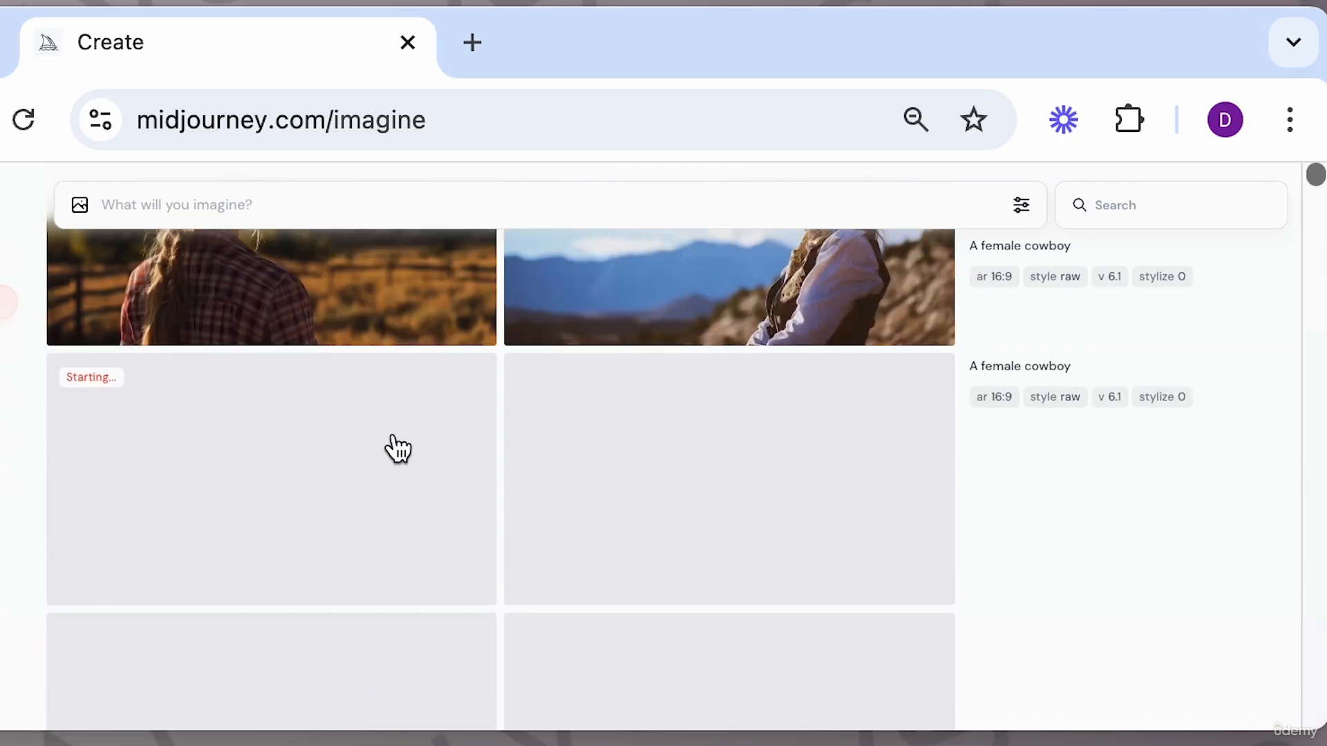
{"action": "scroll", "coordinate": [388, 448], "scroll_direction": "up", "scroll_amount": 4}
{"action": "scroll", "coordinate": [392, 442], "scroll_direction": "up", "scroll_amount": 3}
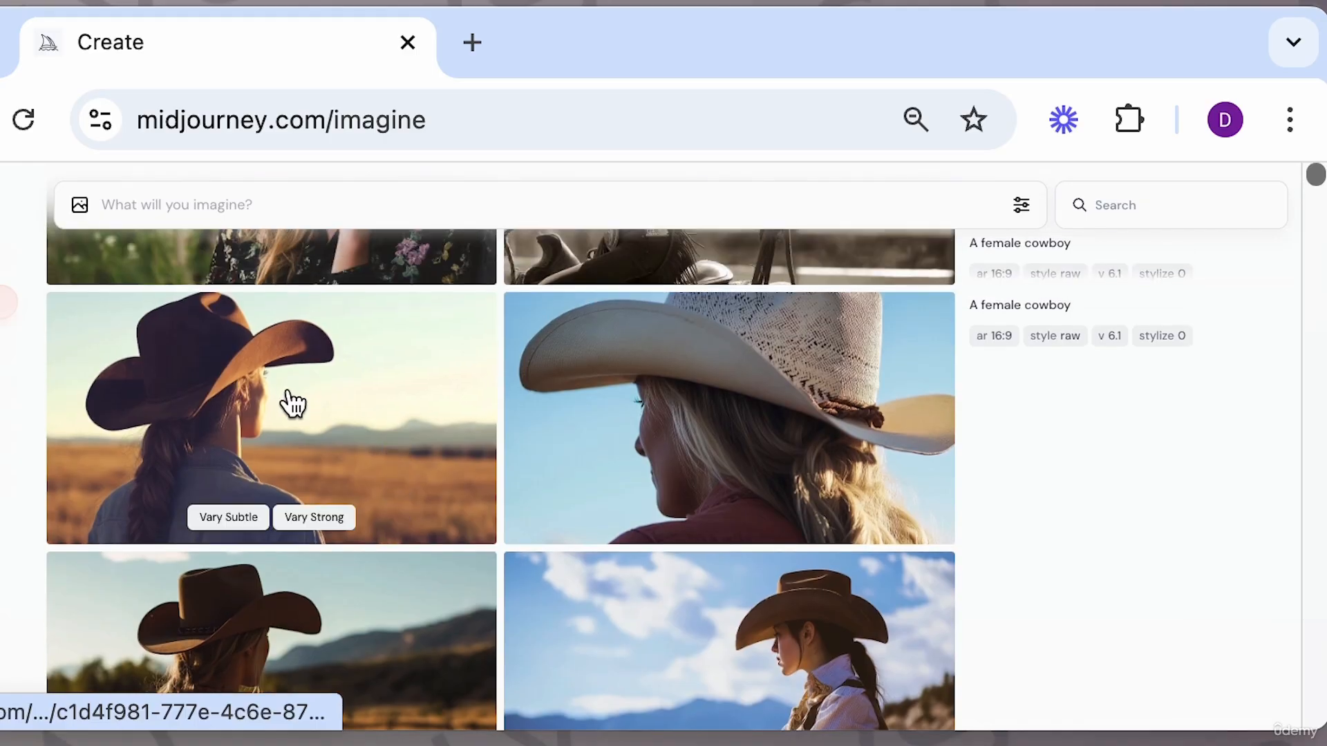
{"action": "scroll", "coordinate": [573, 548], "scroll_direction": "down", "scroll_amount": 5}
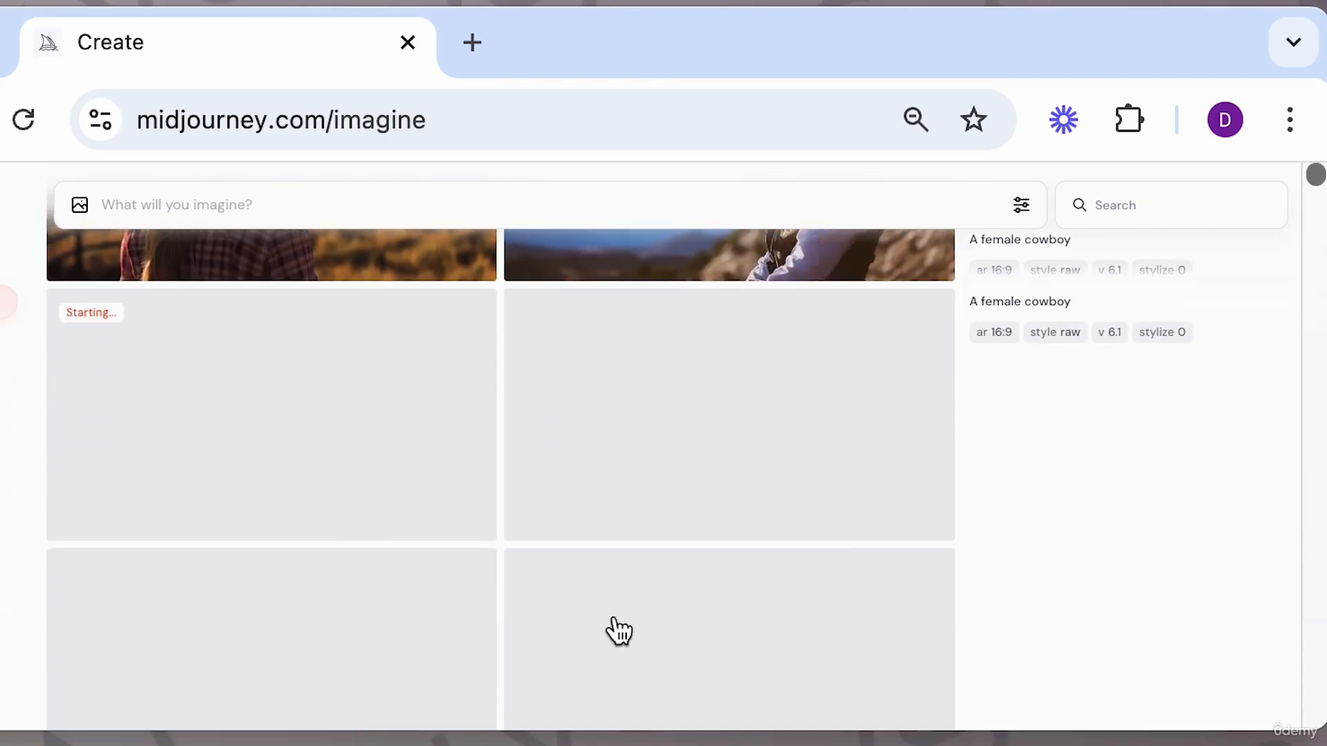
{"action": "scroll", "coordinate": [581, 528], "scroll_direction": "down", "scroll_amount": 3}
{"action": "scroll", "coordinate": [581, 528], "scroll_direction": "up", "scroll_amount": 2}
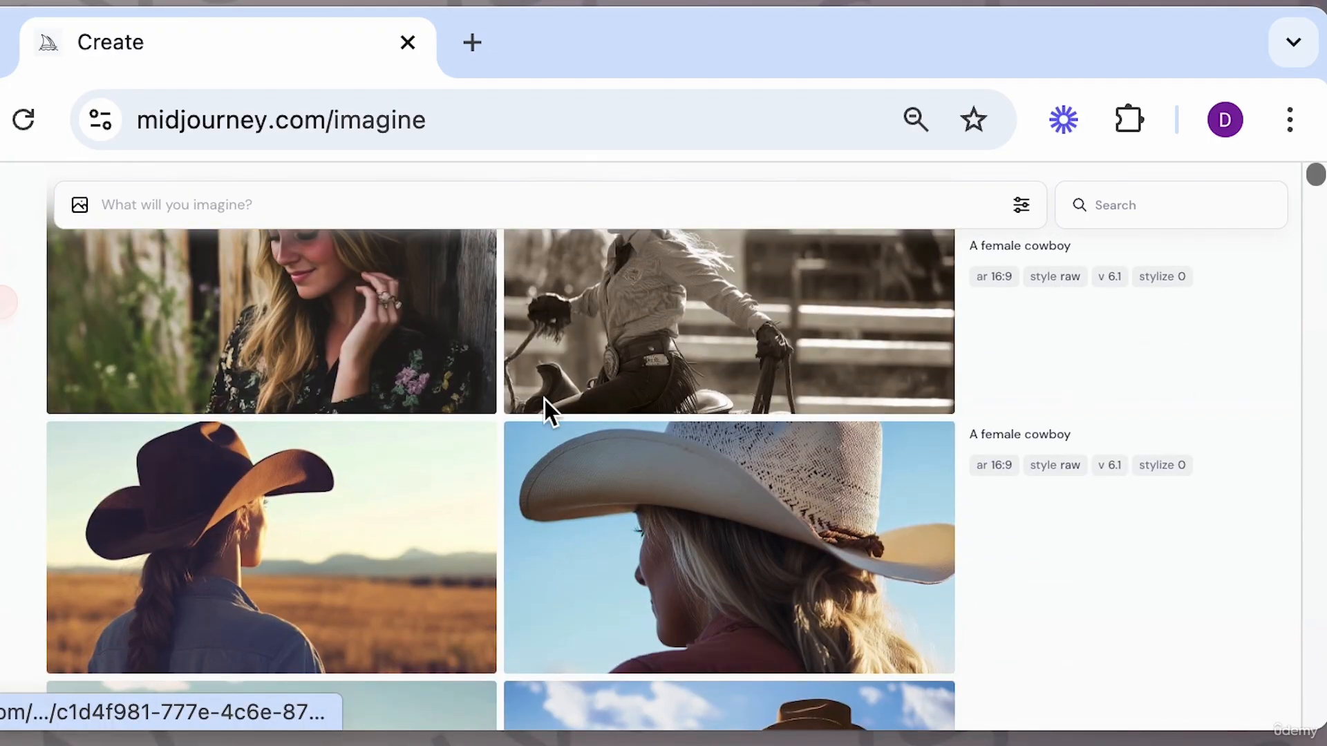
{"action": "scroll", "coordinate": [508, 361], "scroll_direction": "down", "scroll_amount": 5}
{"action": "scroll", "coordinate": [509, 360], "scroll_direction": "down", "scroll_amount": 3}
{"action": "scroll", "coordinate": [601, 495], "scroll_direction": "down", "scroll_amount": 2}
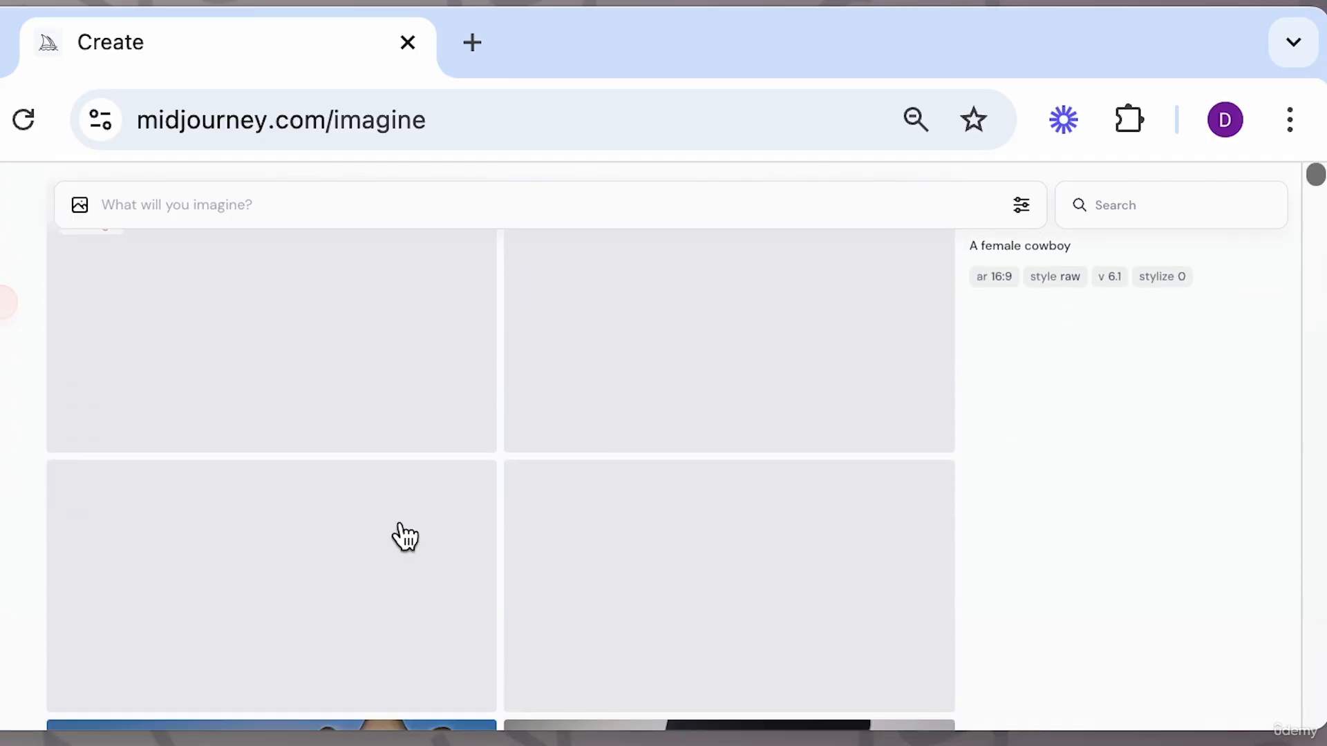
Open the image settings to review the speed options, then close them and scroll the gallery.
{"action": "left_click", "coordinate": [1024, 207]}
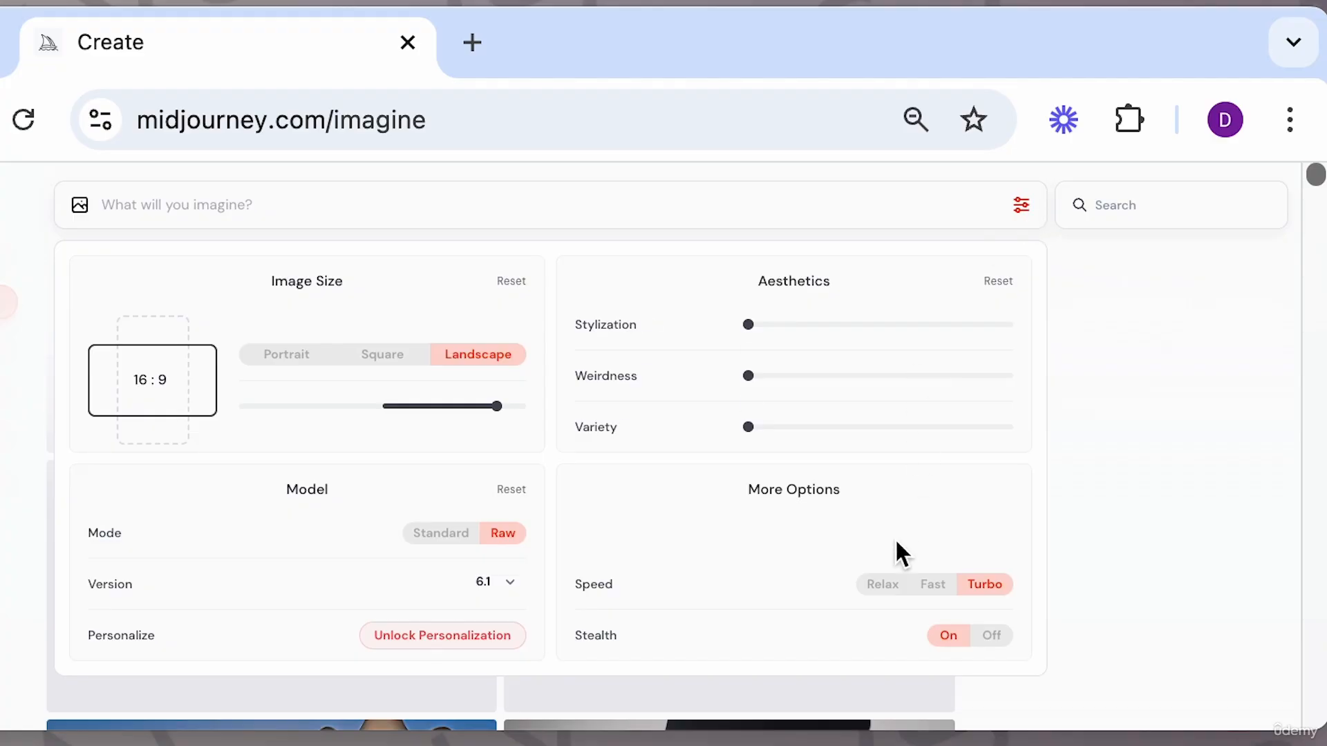
{"action": "left_click", "coordinate": [1107, 524]}
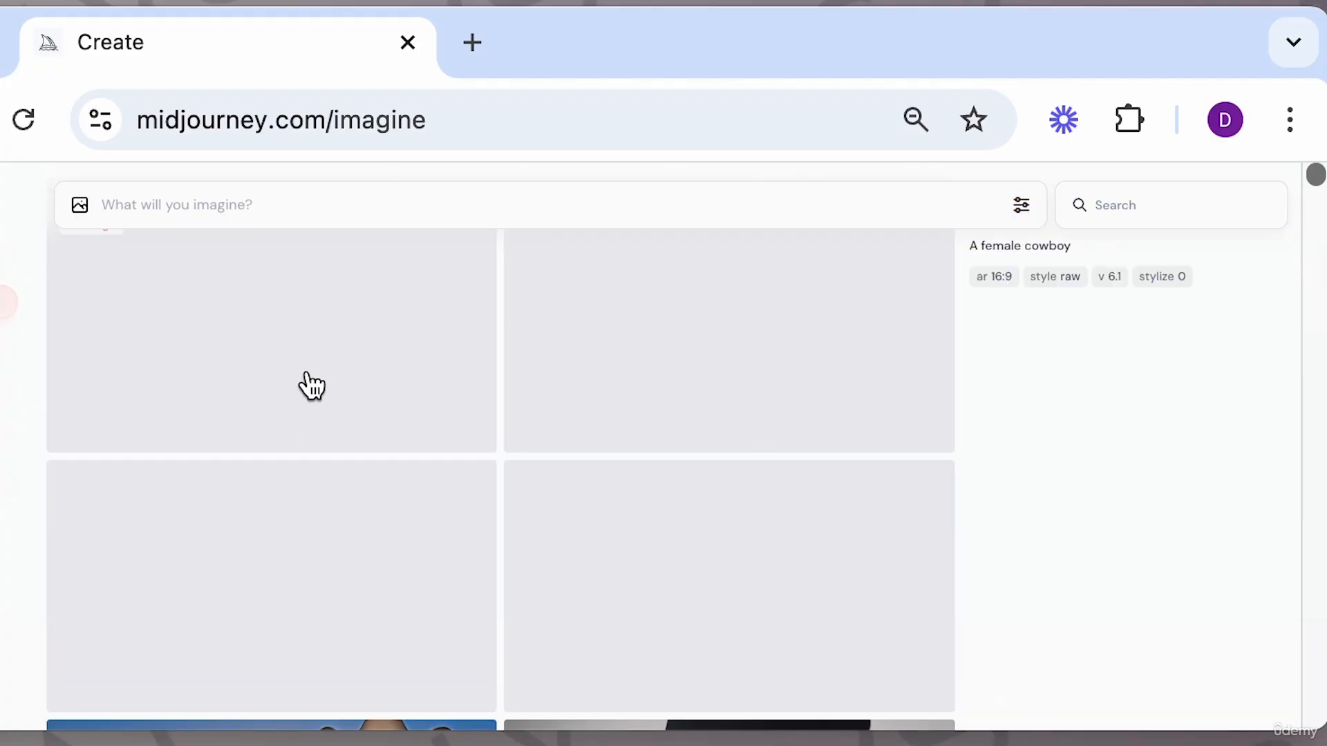
{"action": "scroll", "coordinate": [599, 527], "scroll_direction": "up", "scroll_amount": 2}
{"action": "scroll", "coordinate": [600, 528], "scroll_direction": "down", "scroll_amount": 2}
{"action": "scroll", "coordinate": [600, 527], "scroll_direction": "up", "scroll_amount": 1}
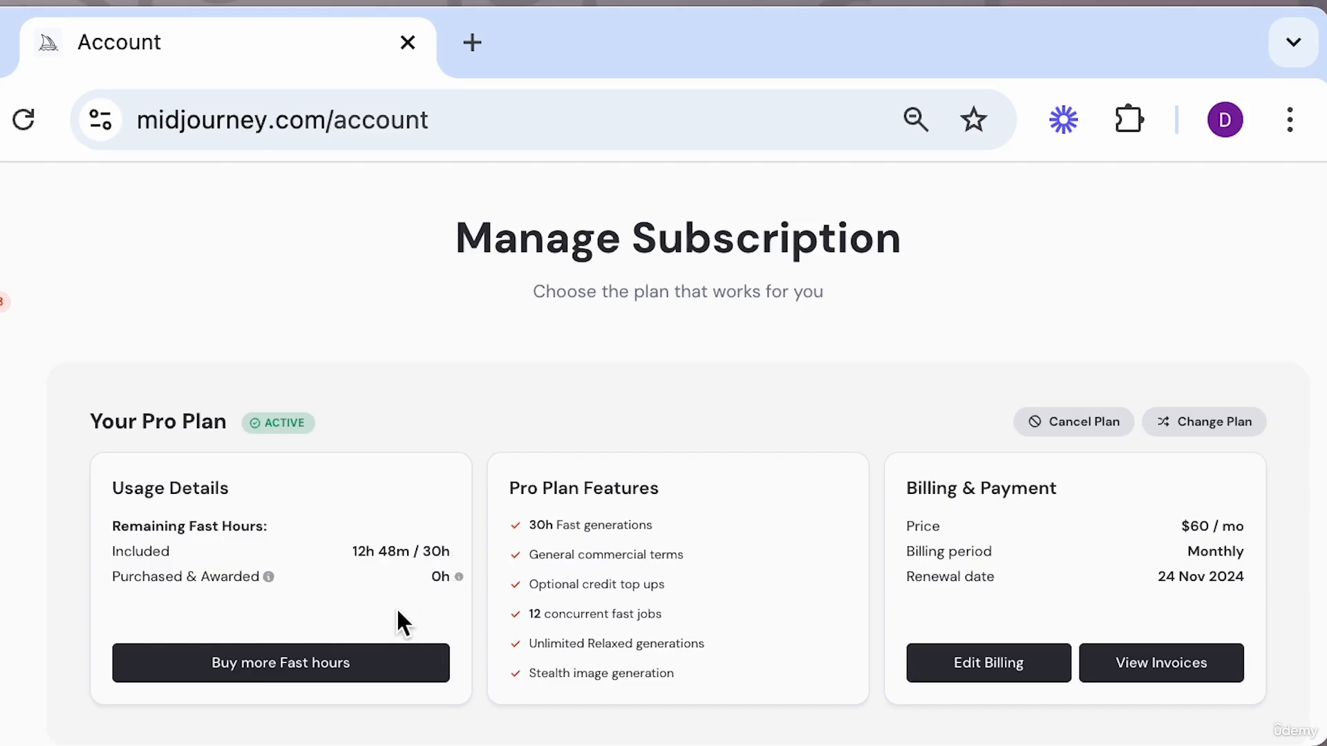
Review the subscription plans, switching the pricing between yearly and monthly billing.
{"action": "scroll", "coordinate": [584, 611], "scroll_direction": "down", "scroll_amount": 2}
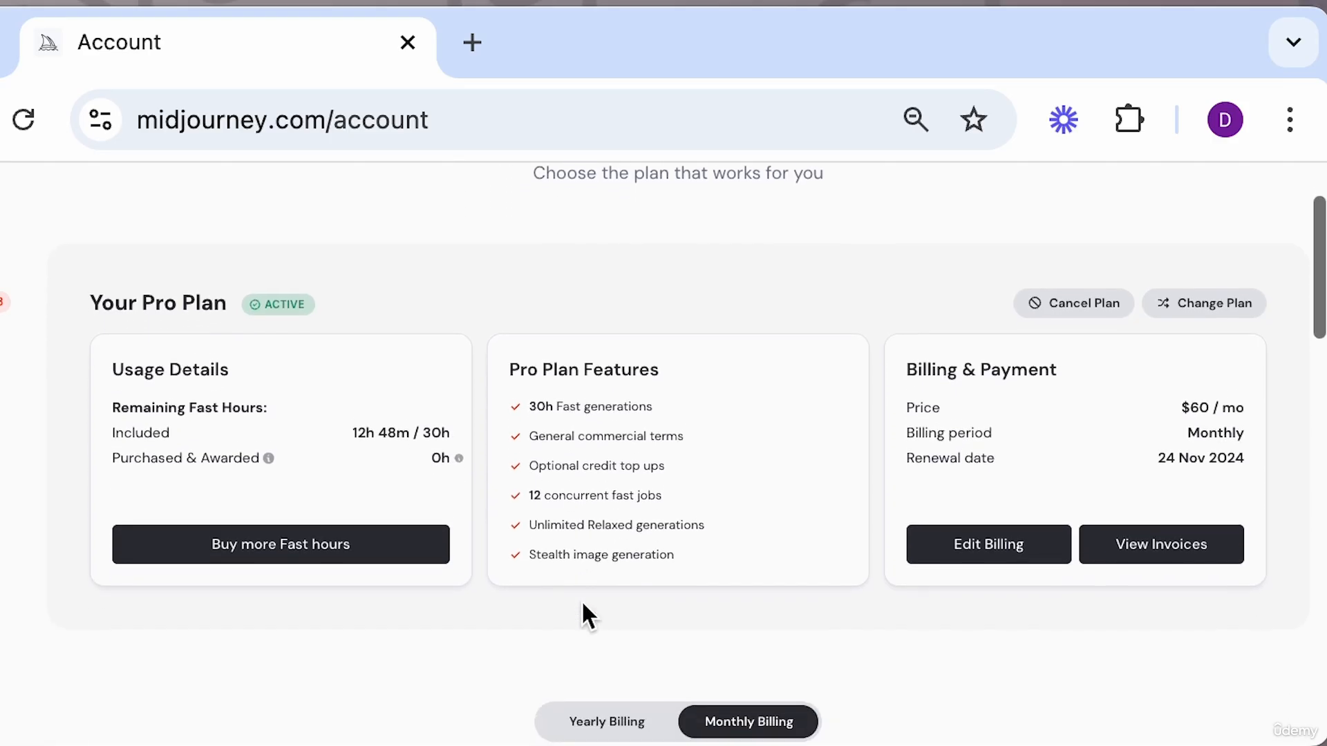
{"action": "left_click", "coordinate": [1218, 304]}
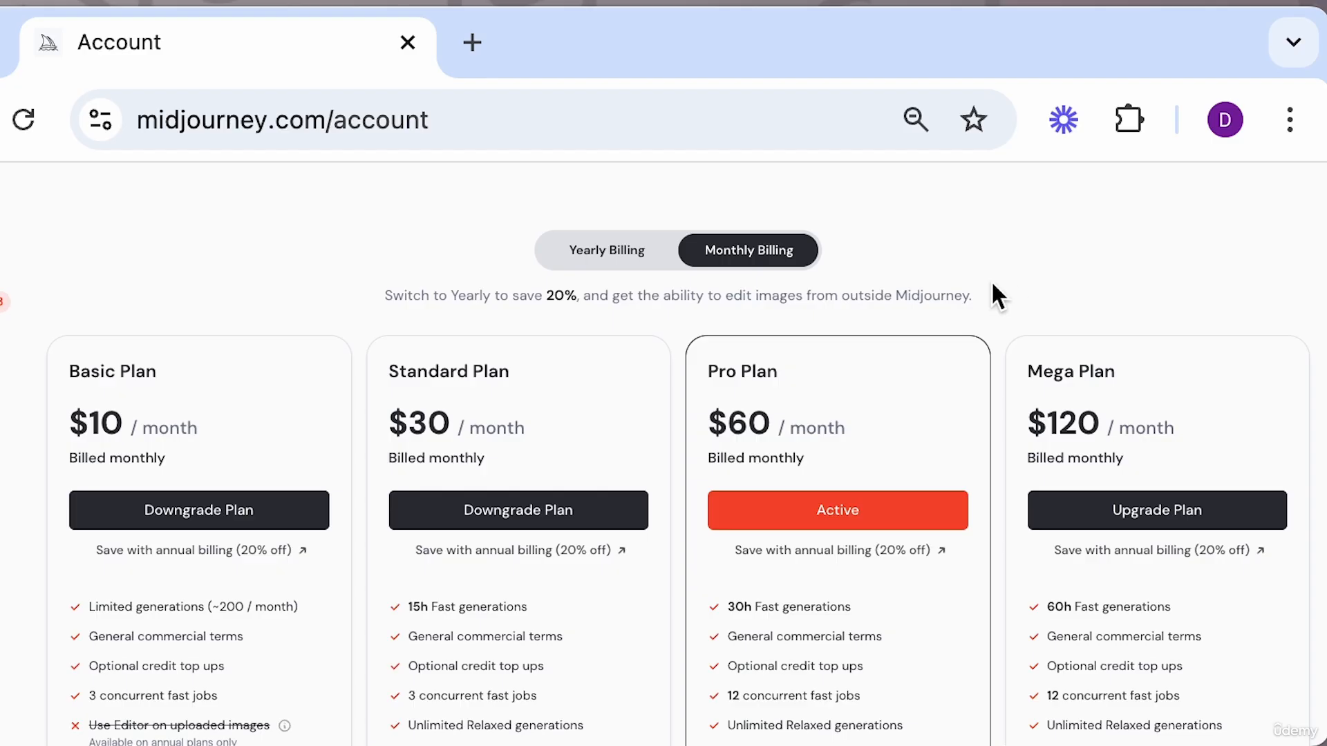
{"action": "left_click", "coordinate": [594, 254]}
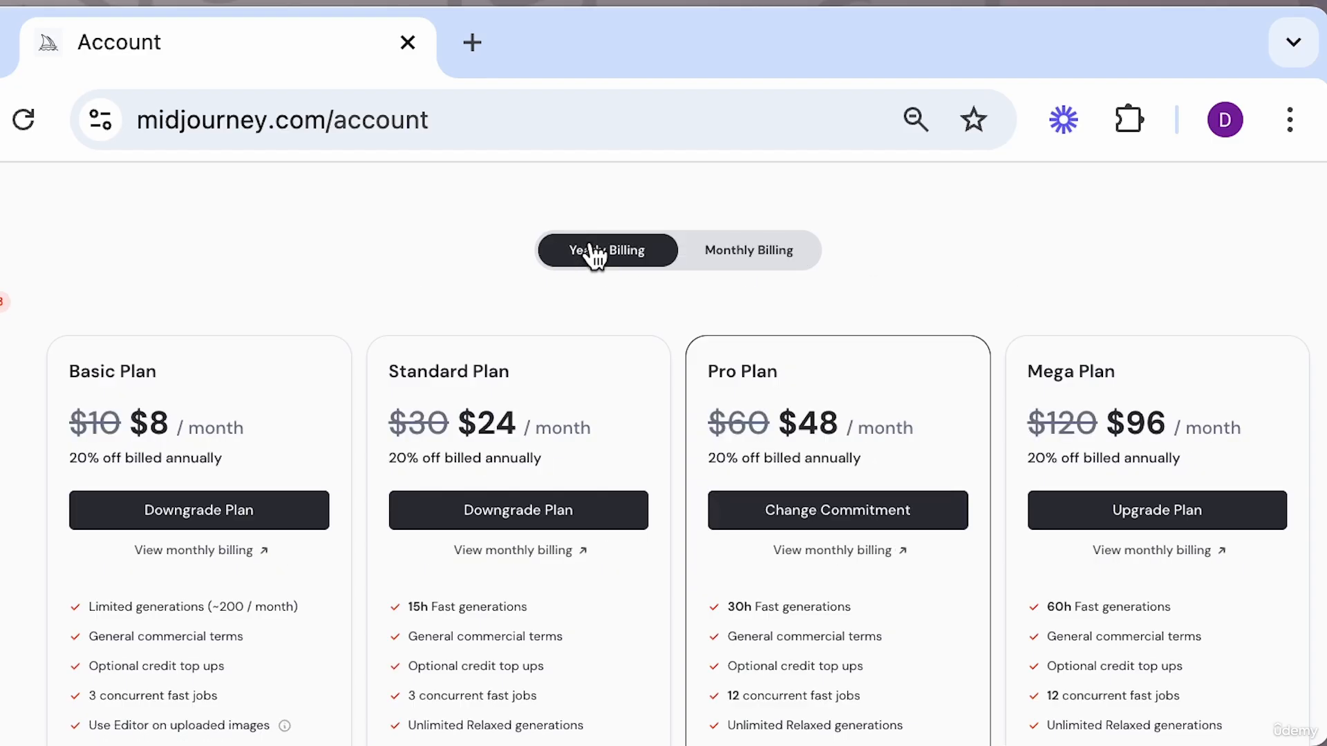
{"action": "left_click", "coordinate": [757, 262]}
{"action": "scroll", "coordinate": [615, 463], "scroll_direction": "down", "scroll_amount": 1}
{"action": "scroll", "coordinate": [615, 460], "scroll_direction": "down", "scroll_amount": 1}
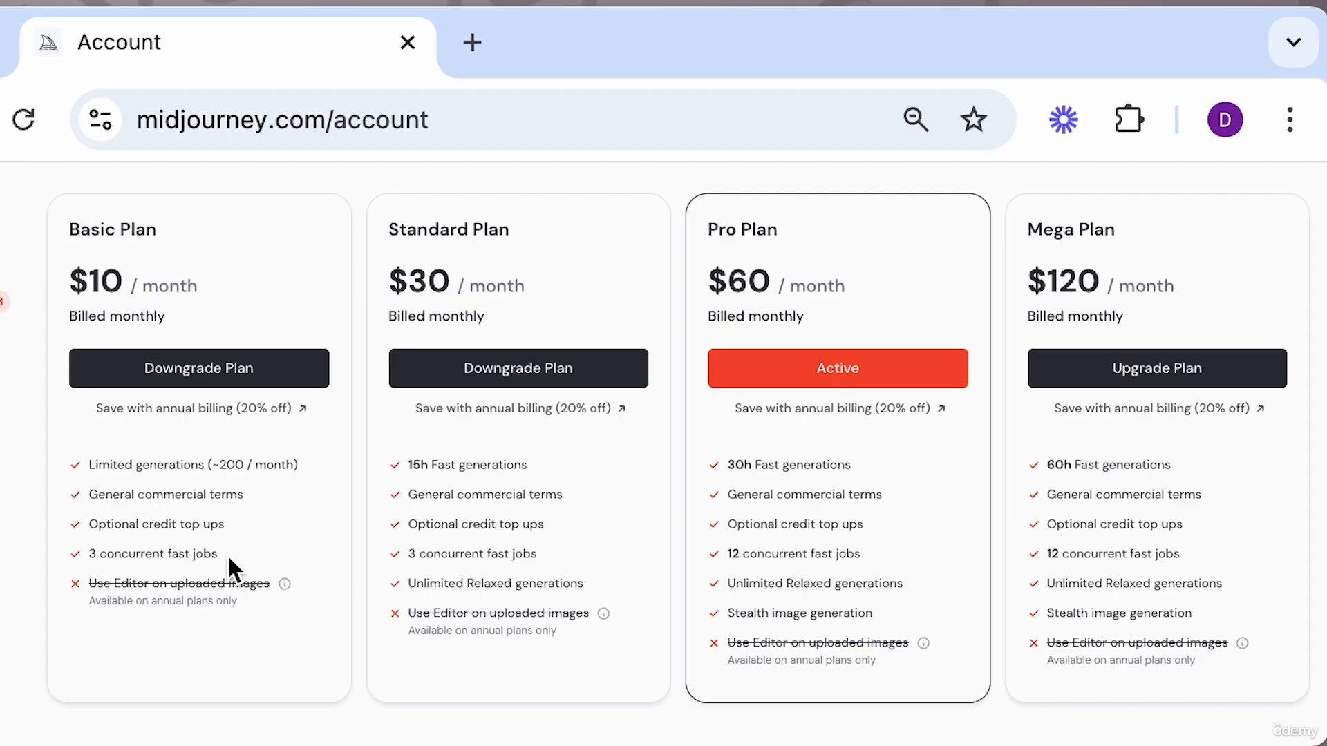
{"action": "mouse_move", "coordinate": [261, 591]}
Open a pending generation in the viewer and close it again.
{"action": "left_click", "coordinate": [6, 302]}
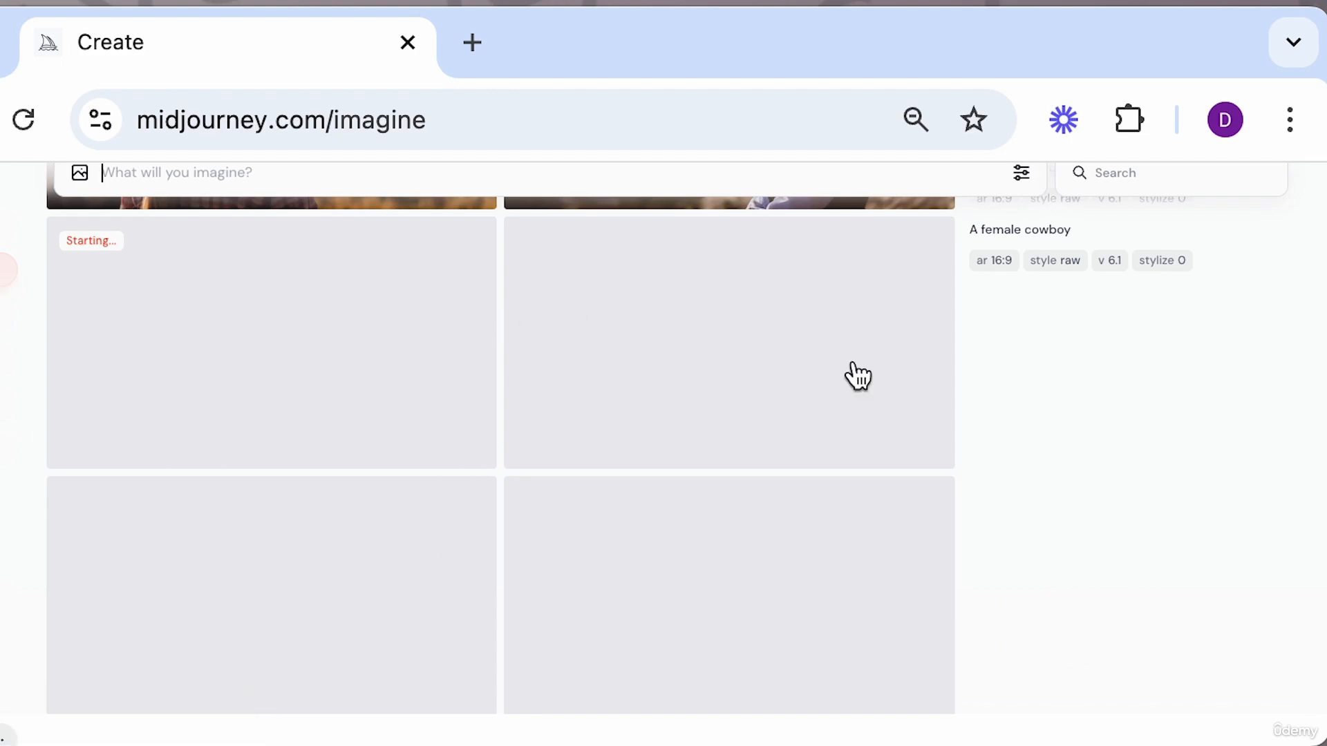
{"action": "left_click", "coordinate": [850, 397]}
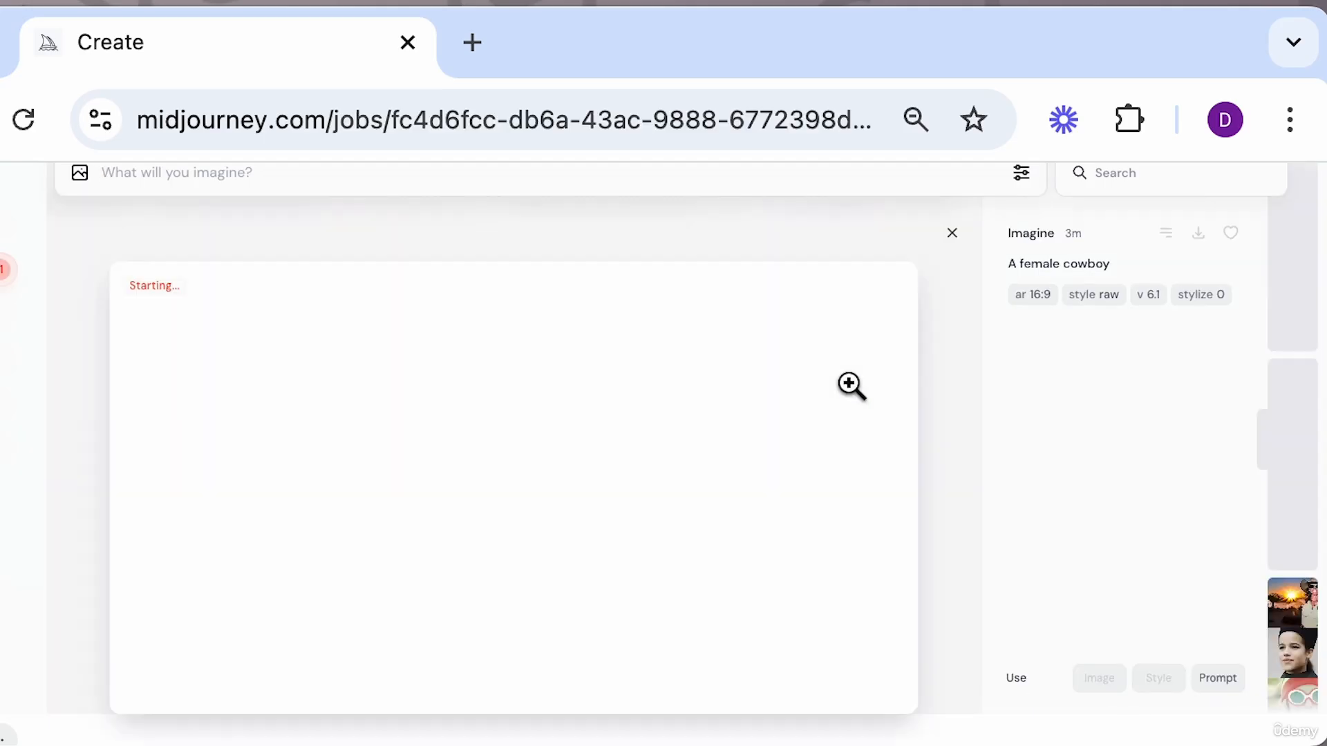
{"action": "left_click", "coordinate": [951, 233]}
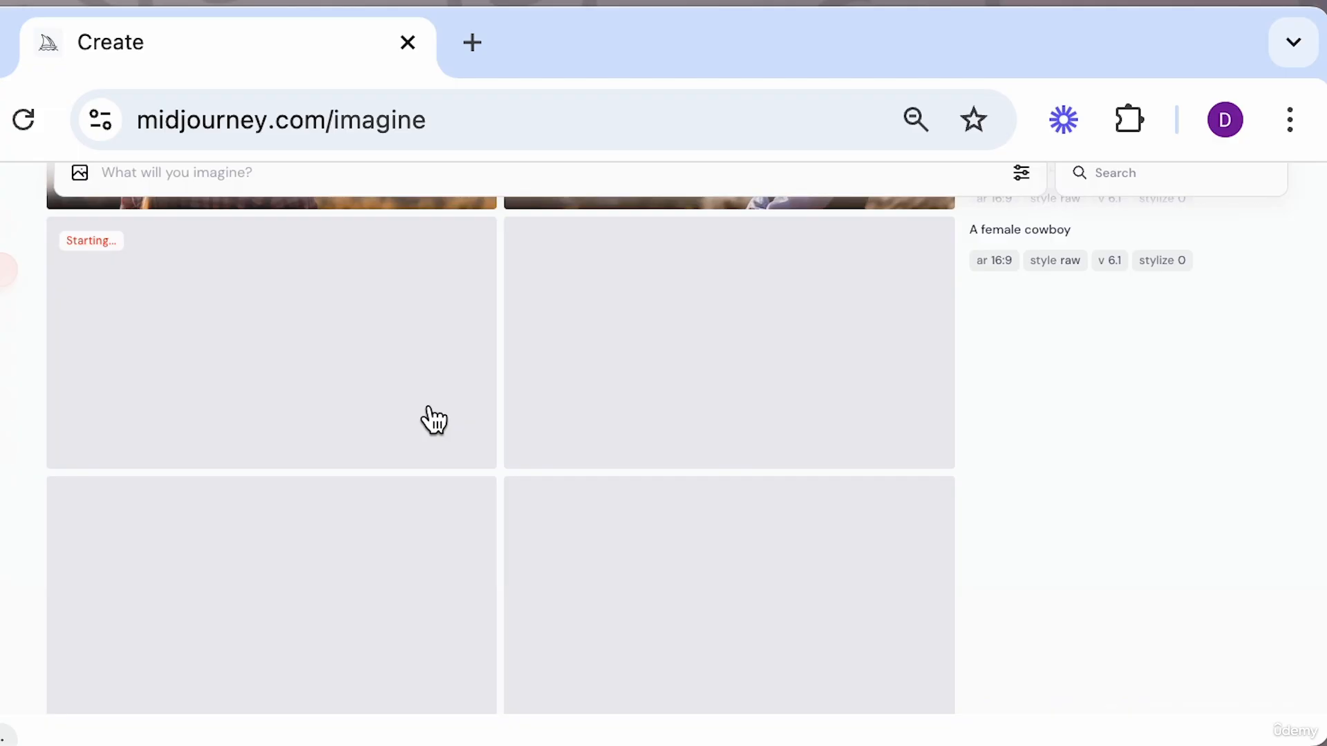
Open the image settings and toggle Stealth on and back off before closing them.
{"action": "left_click", "coordinate": [1021, 172]}
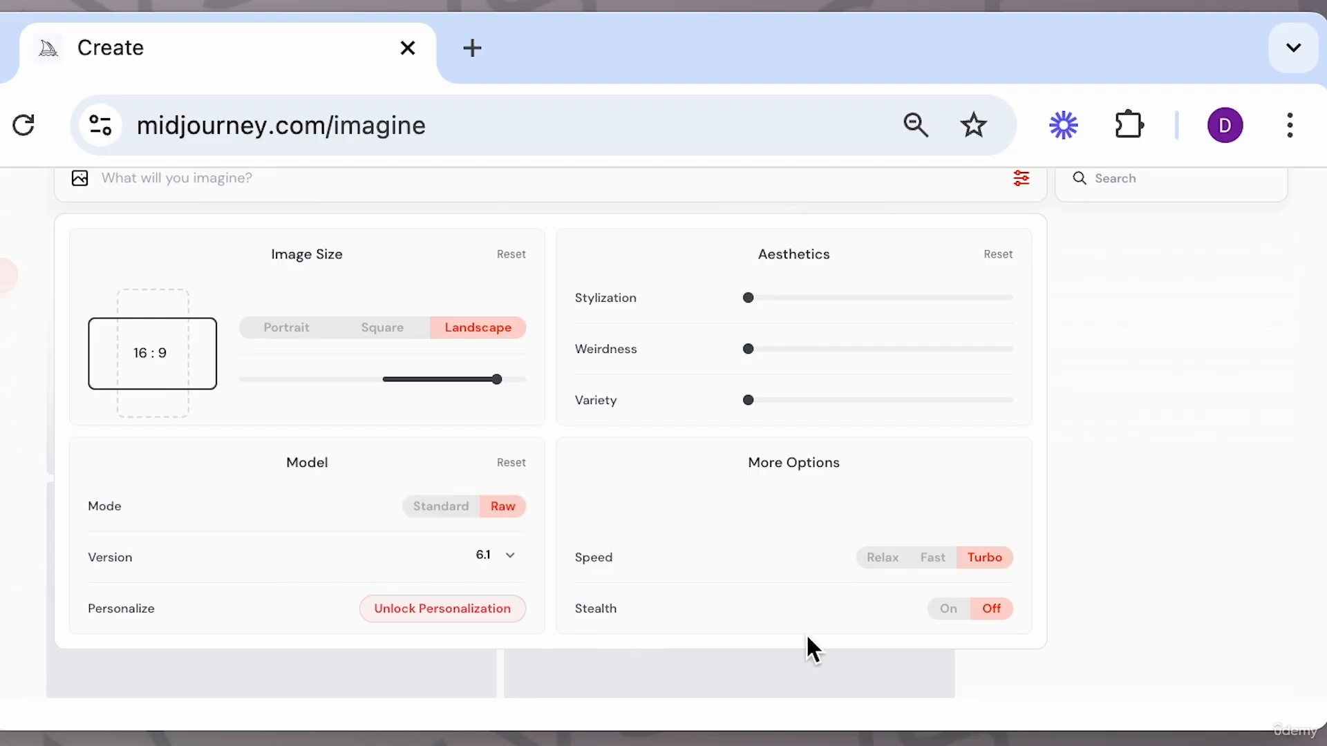
{"action": "left_click", "coordinate": [948, 611]}
{"action": "left_click", "coordinate": [991, 610]}
{"action": "left_click", "coordinate": [1081, 512]}
Open the first cowboy image in the Editor and try erasing an area, then go back without submitting.
{"action": "left_click", "coordinate": [373, 322]}
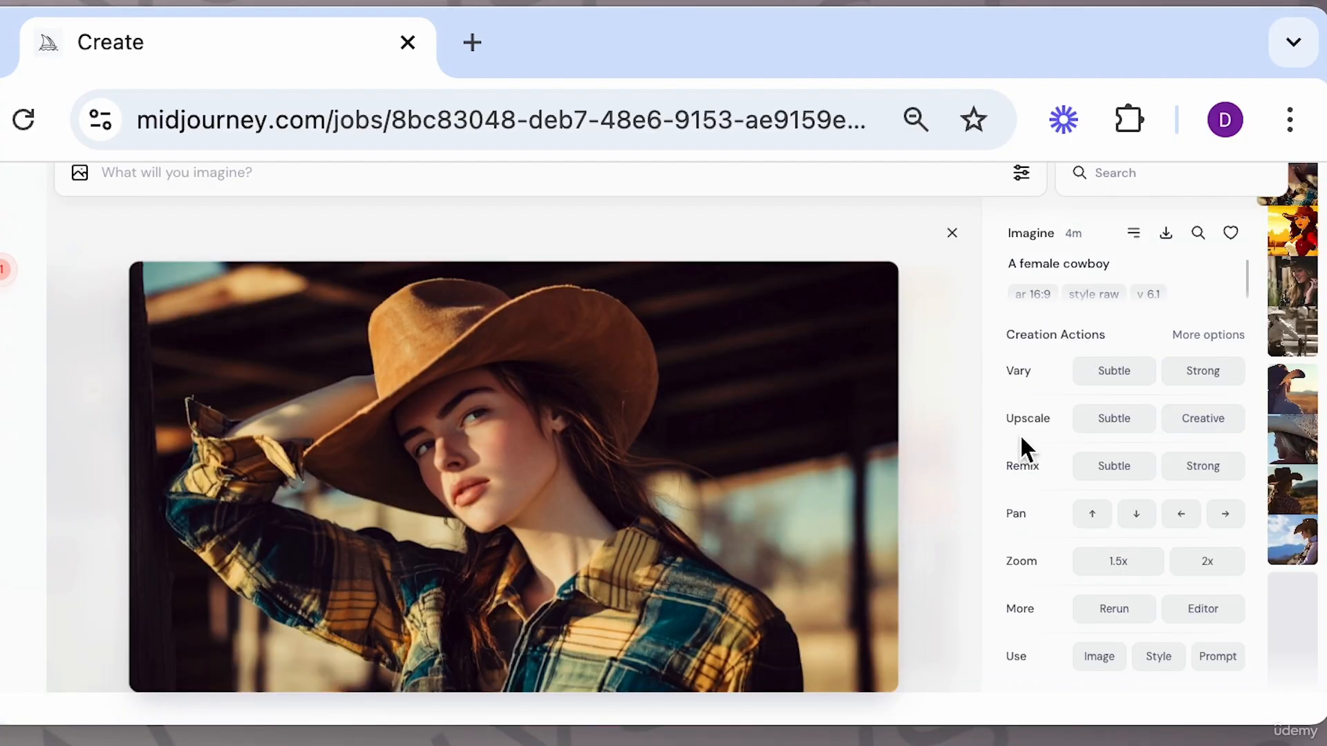
{"action": "scroll", "coordinate": [1083, 497], "scroll_direction": "down", "scroll_amount": 2}
{"action": "scroll", "coordinate": [1105, 482], "scroll_direction": "up", "scroll_amount": 2}
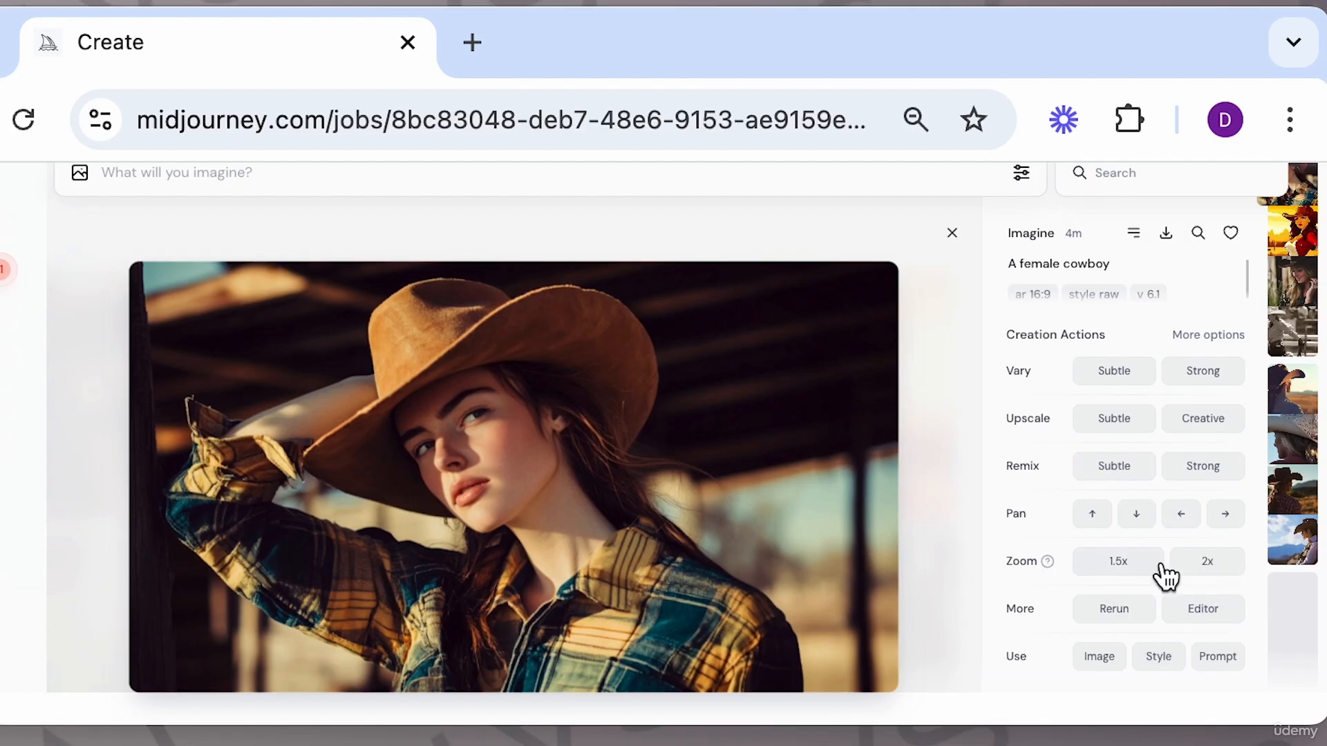
{"action": "left_click", "coordinate": [1206, 615]}
{"action": "left_click_drag", "start_coordinate": [860, 639], "coordinate": [769, 527]}
{"action": "mouse_move", "coordinate": [666, 314]}
{"action": "left_mouse_down"}
{"action": "mouse_move", "coordinate": [550, 340]}
{"action": "mouse_move", "coordinate": [571, 380]}
{"action": "mouse_move", "coordinate": [513, 386]}
{"action": "mouse_move", "coordinate": [639, 369]}
{"action": "mouse_move", "coordinate": [604, 346]}
{"action": "left_mouse_up"}
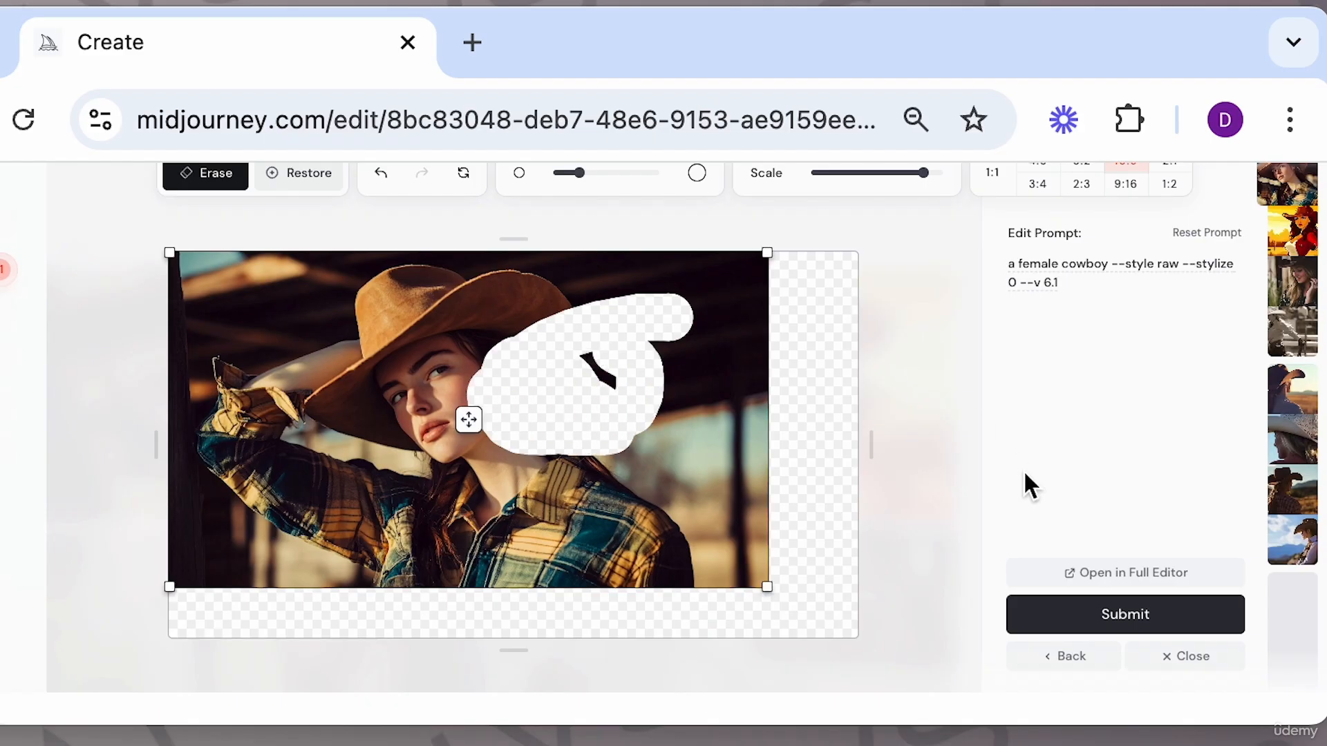
{"action": "left_click", "coordinate": [1069, 657]}
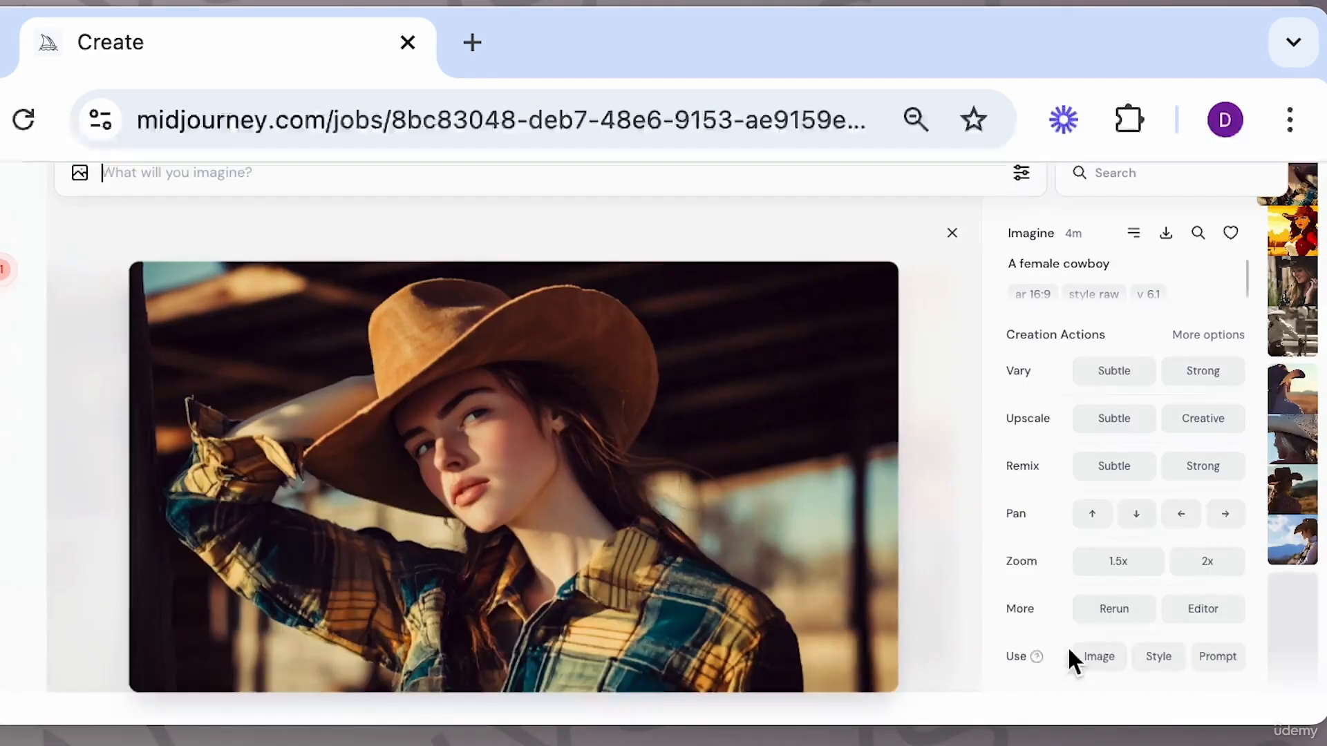
{"action": "left_click", "coordinate": [952, 235]}
Submit the prompt "a female cowboy --r 4" to repeat the job four times and scroll through the results.
{"action": "left_click", "coordinate": [811, 175]}
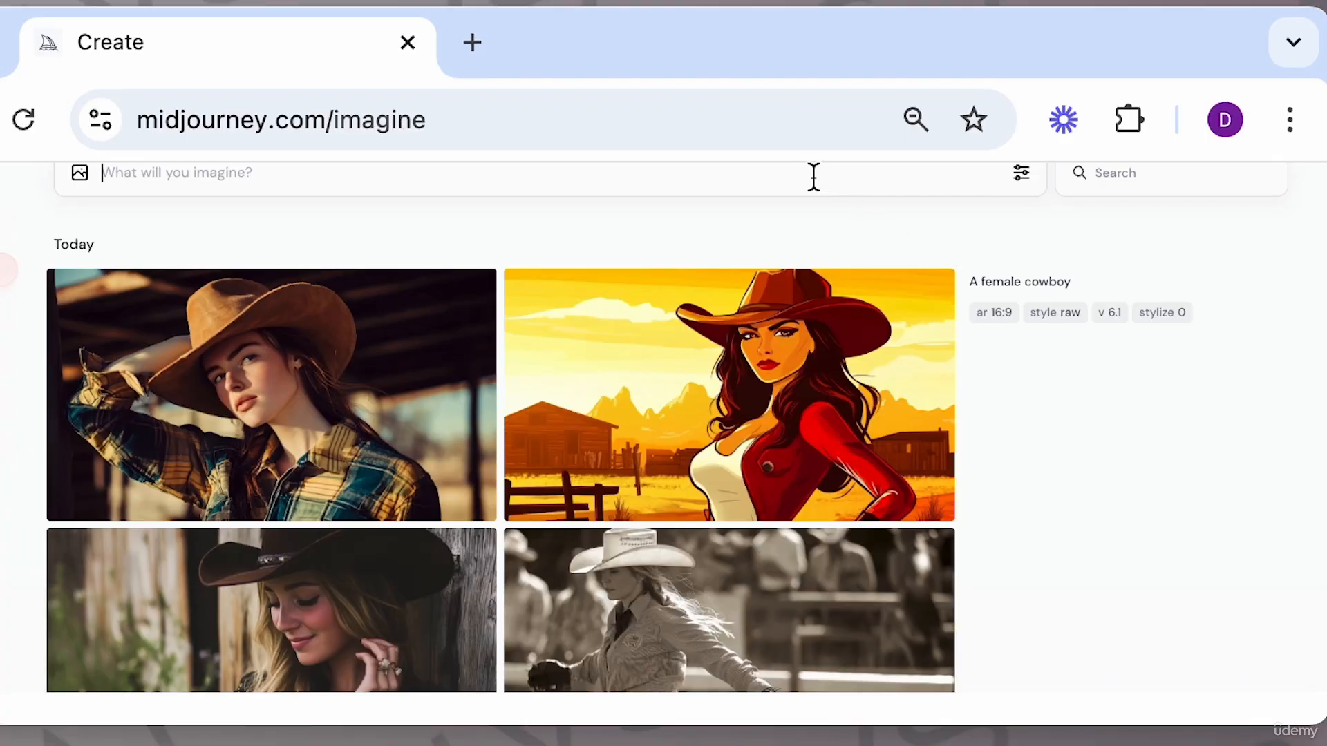
{"action": "type", "text": "a female cow"}
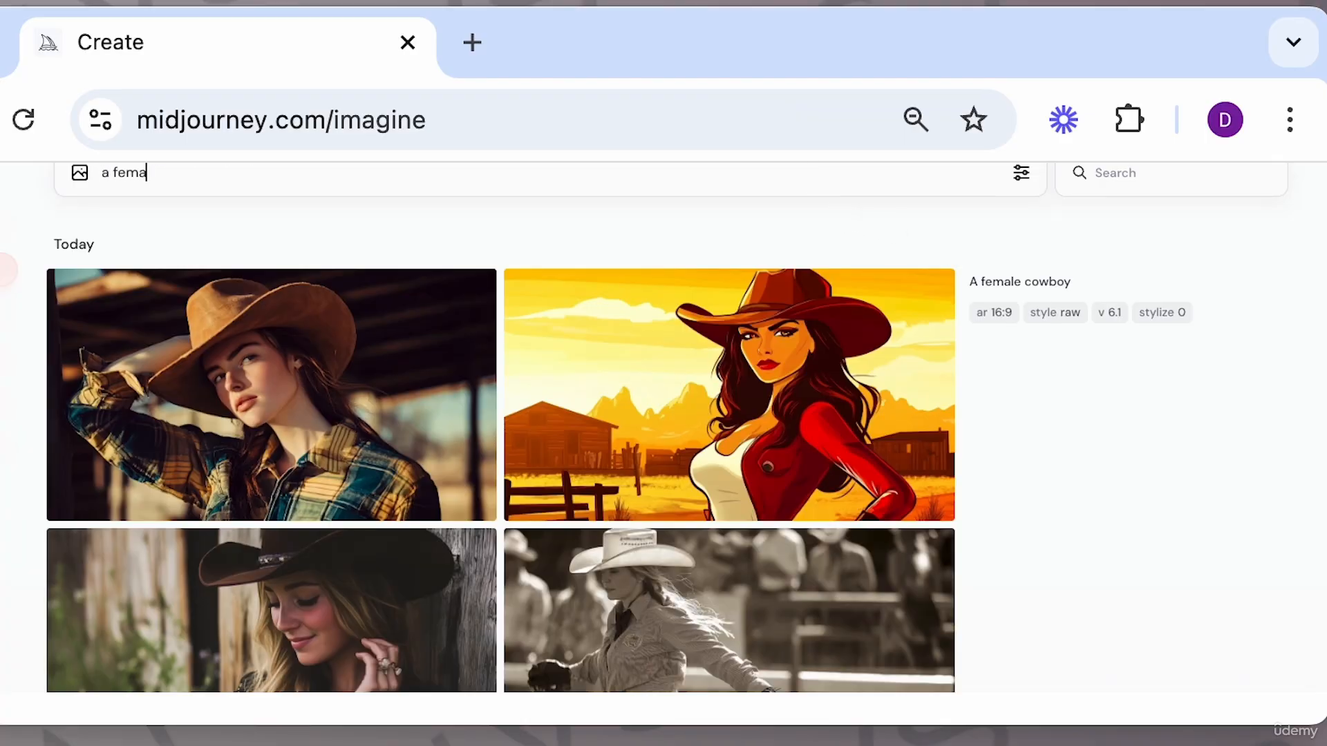
{"action": "type", "text": "y"}
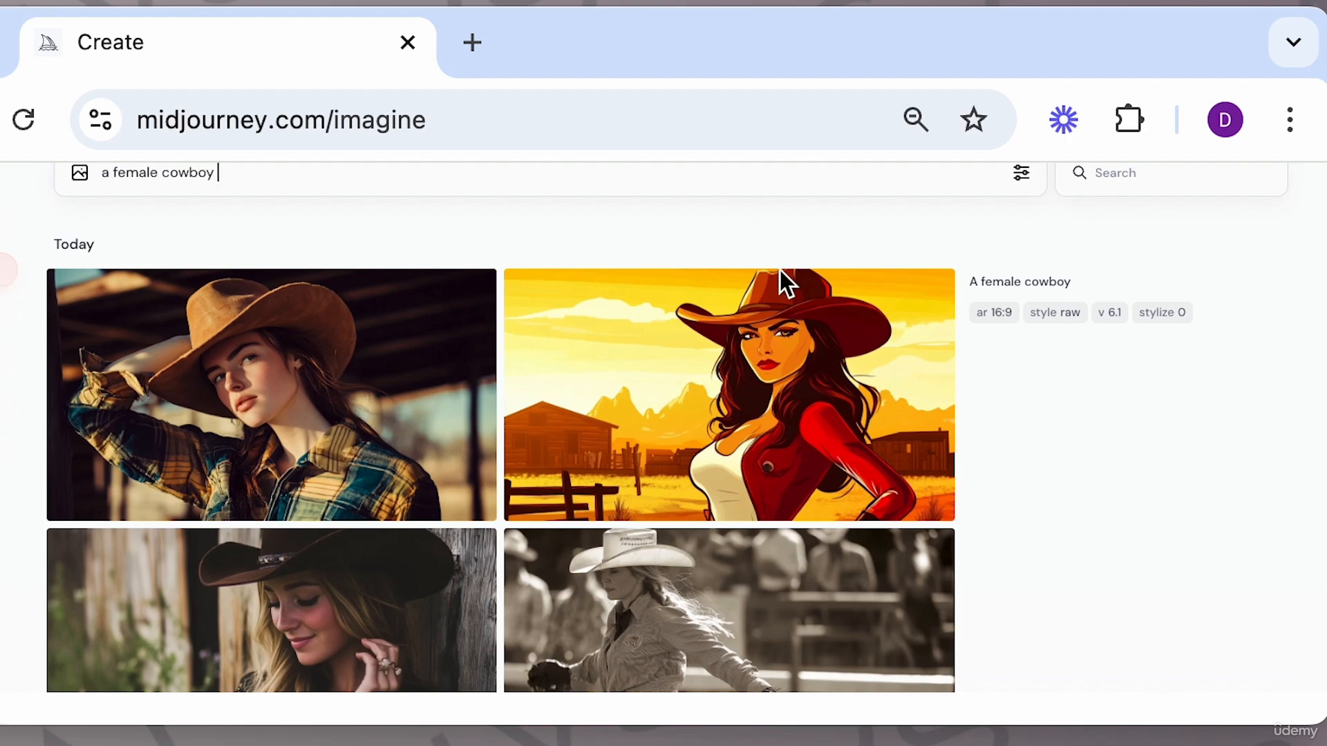
{"action": "type", "text": " --r 4"}
{"action": "key", "text": "Return"}
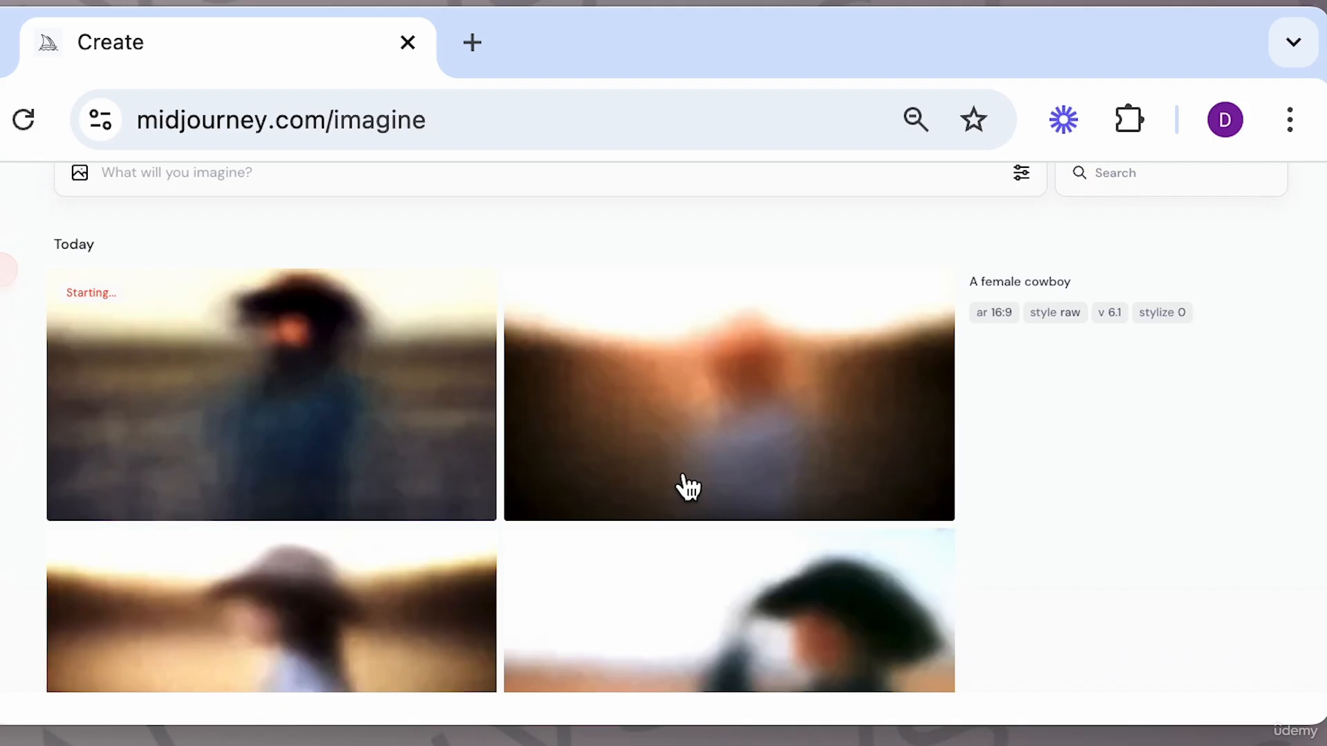
{"action": "scroll", "coordinate": [681, 483], "scroll_direction": "down", "scroll_amount": 10}
{"action": "scroll", "coordinate": [686, 487], "scroll_direction": "down", "scroll_amount": 10}
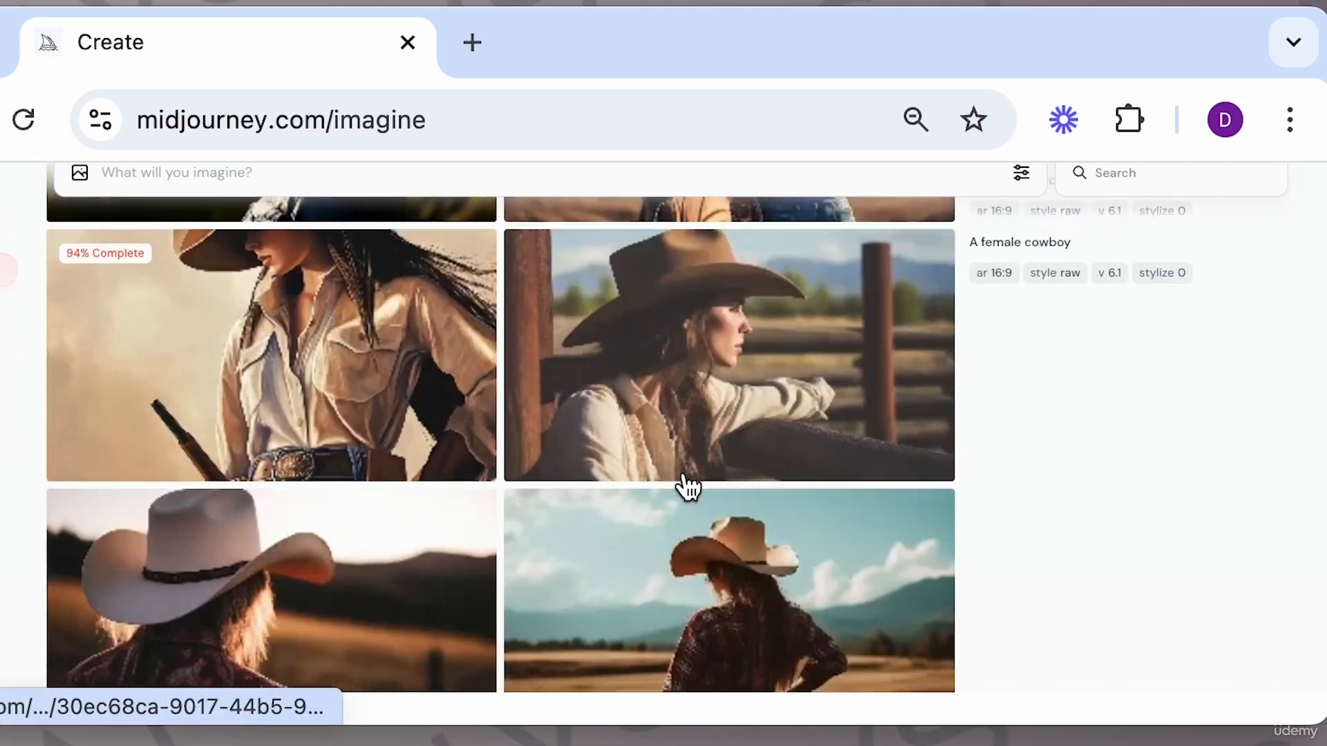
{"action": "scroll", "coordinate": [704, 452], "scroll_direction": "up", "scroll_amount": 1}
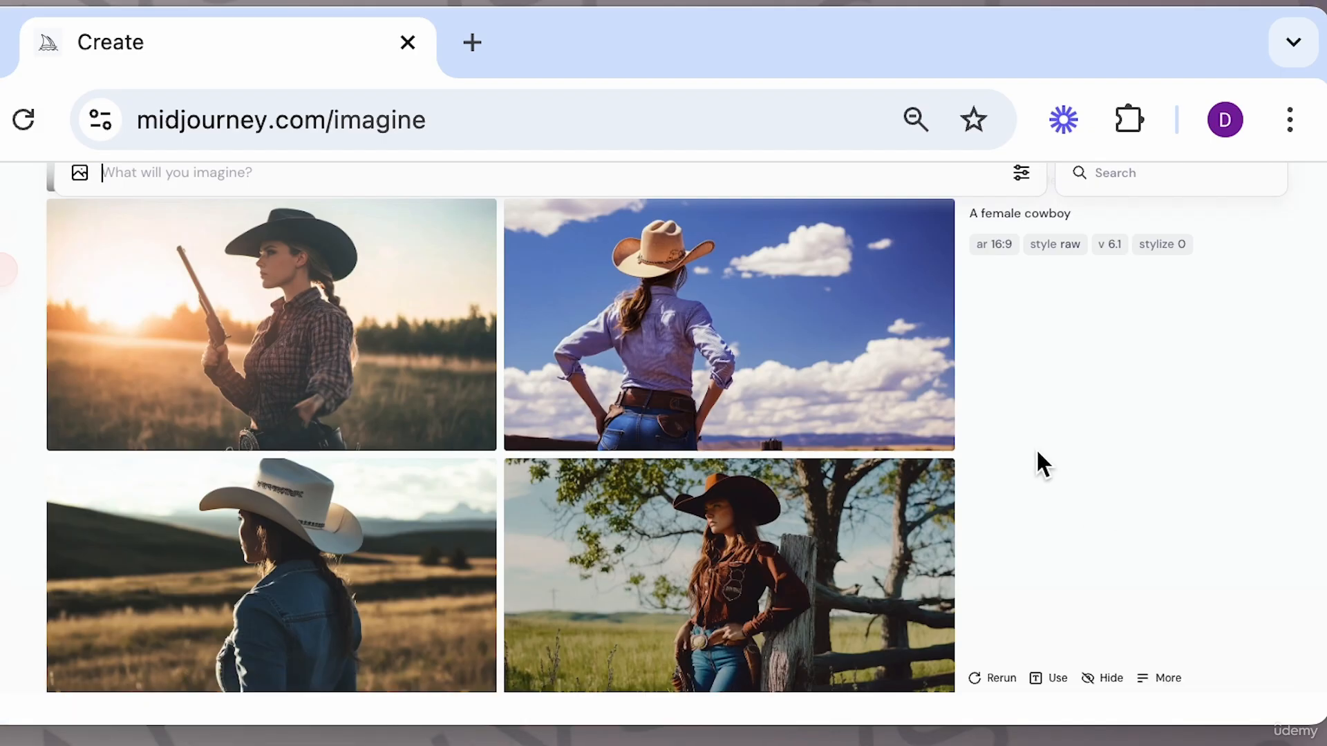
Open the cowboy-at-fence image, submit a Subtle Remix of it, and close the viewer.
{"action": "scroll", "coordinate": [832, 434], "scroll_direction": "up", "scroll_amount": 5}
{"action": "scroll", "coordinate": [832, 434], "scroll_direction": "up", "scroll_amount": 12}
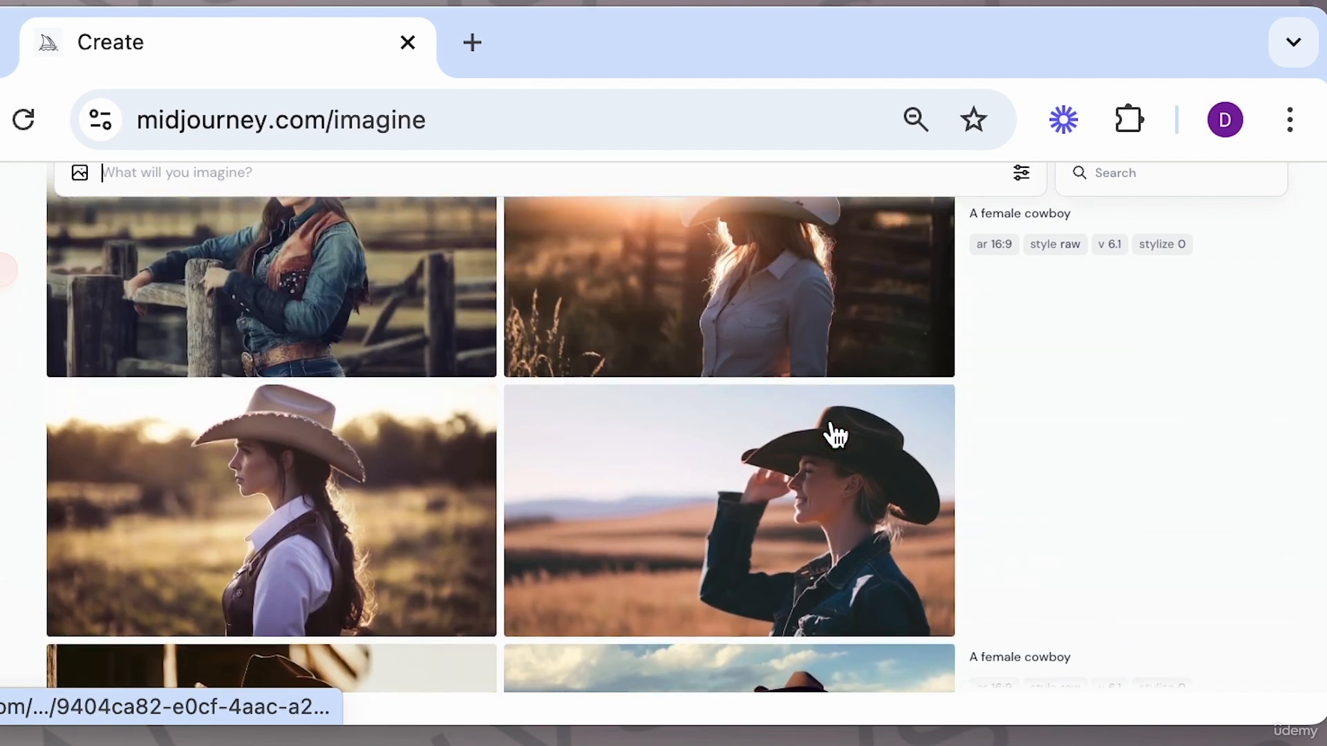
{"action": "scroll", "coordinate": [832, 433], "scroll_direction": "up", "scroll_amount": 3}
{"action": "left_click", "coordinate": [450, 373]}
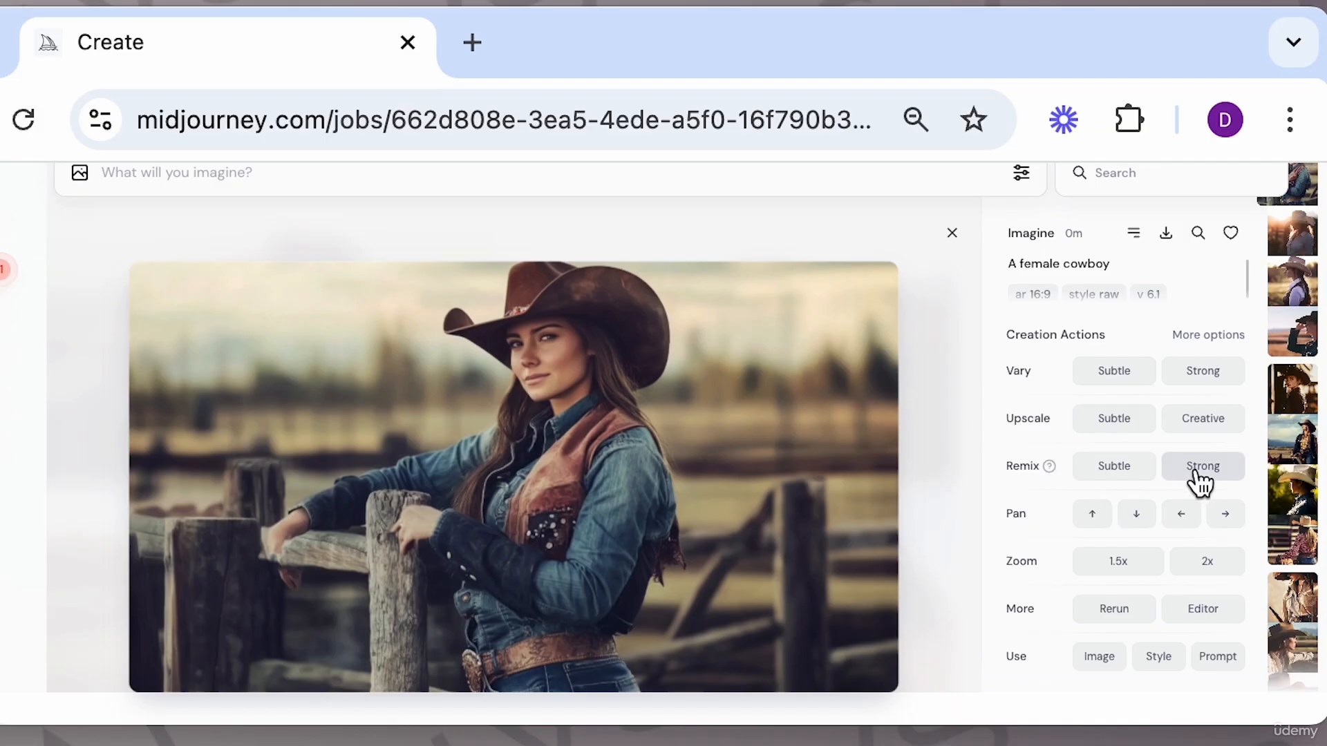
{"action": "left_click", "coordinate": [1196, 488]}
{"action": "left_click", "coordinate": [1123, 508]}
{"action": "key", "text": "Return"}
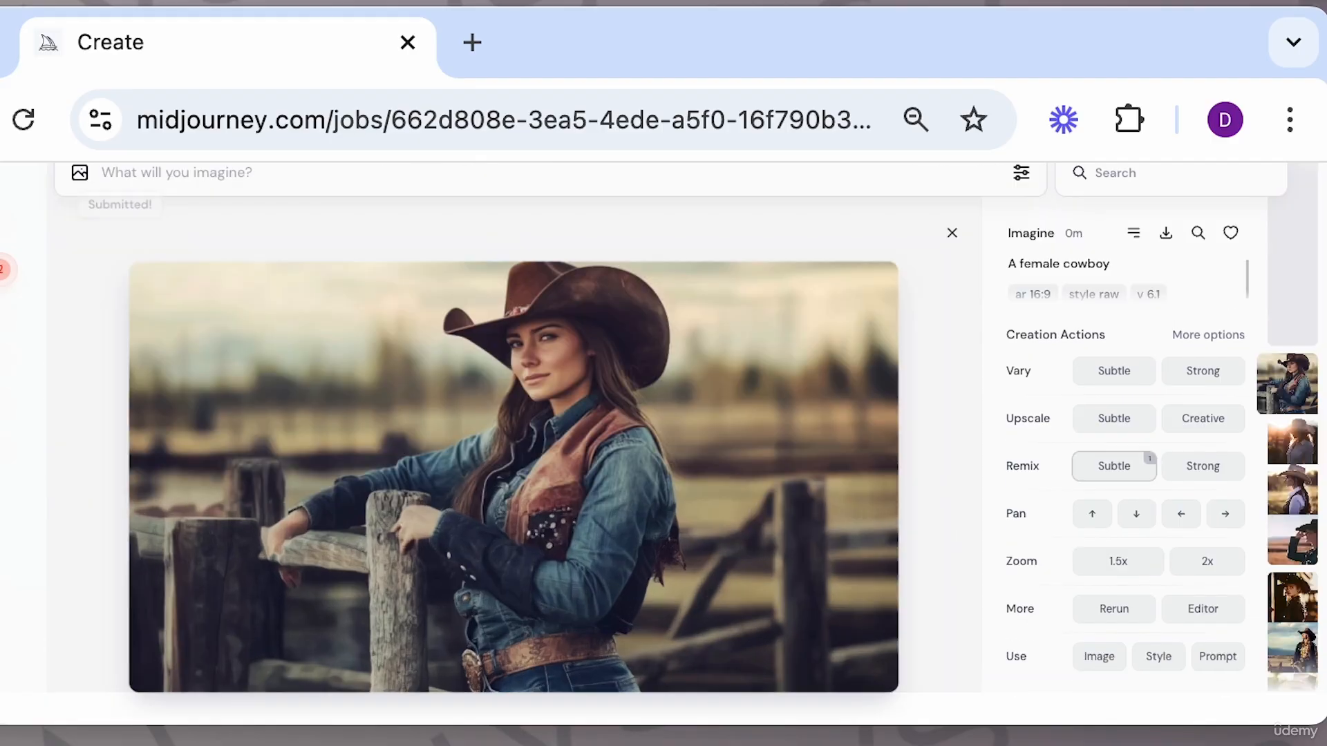
{"action": "left_click", "coordinate": [951, 233]}
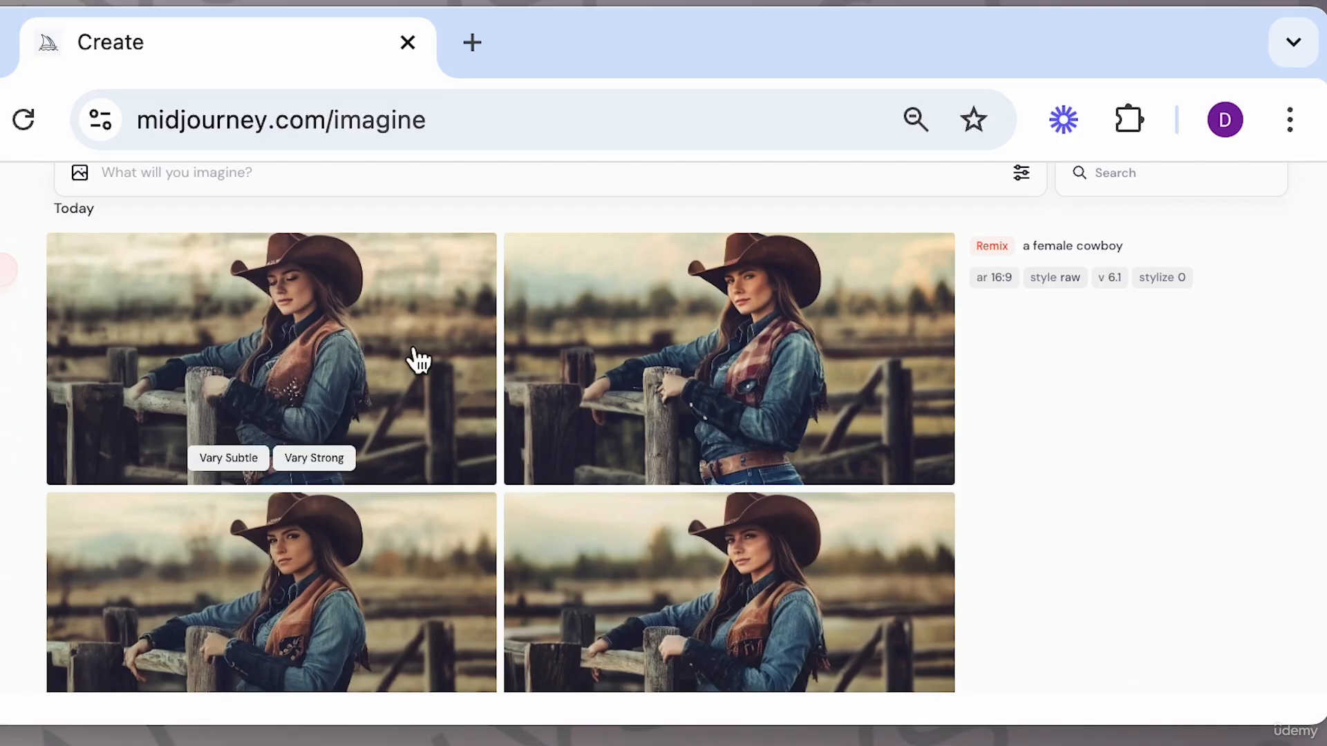
{"action": "mouse_move", "coordinate": [1082, 517]}
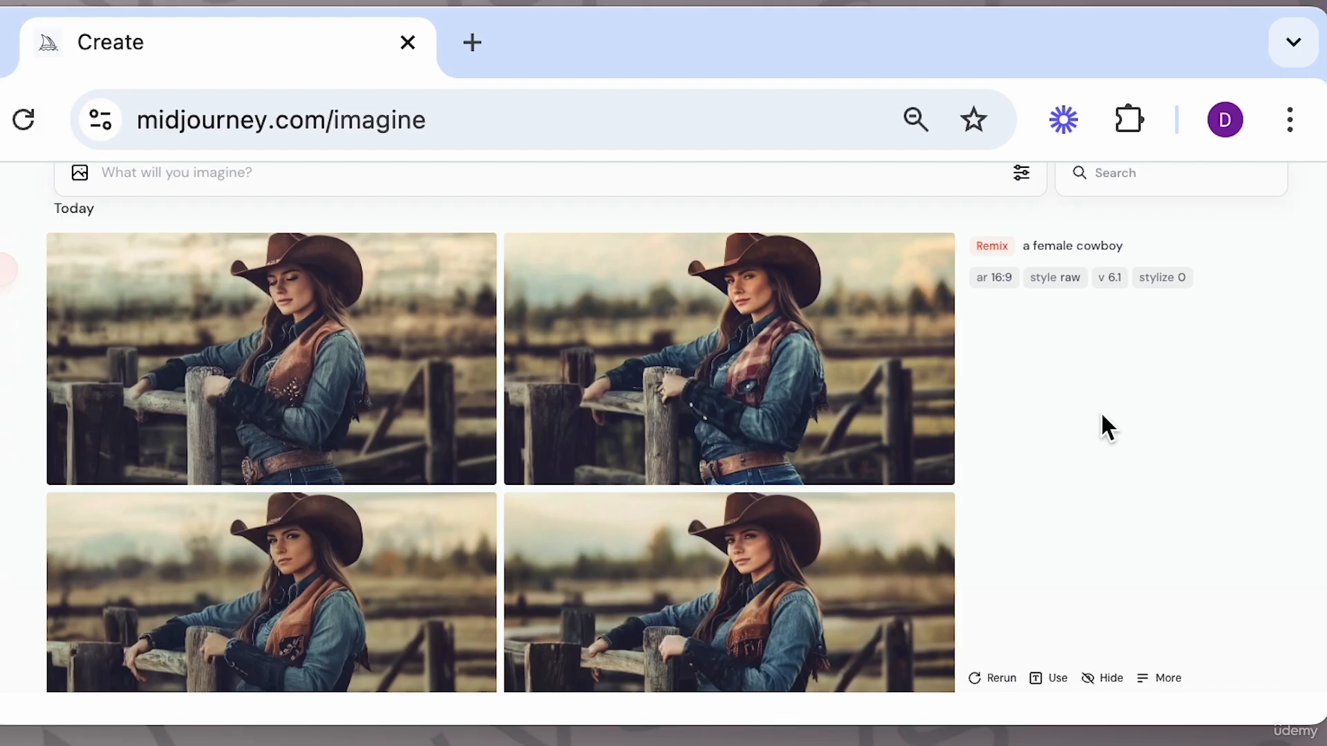
{"action": "left_click", "coordinate": [443, 168]}
{"action": "type", "text": "--t"}
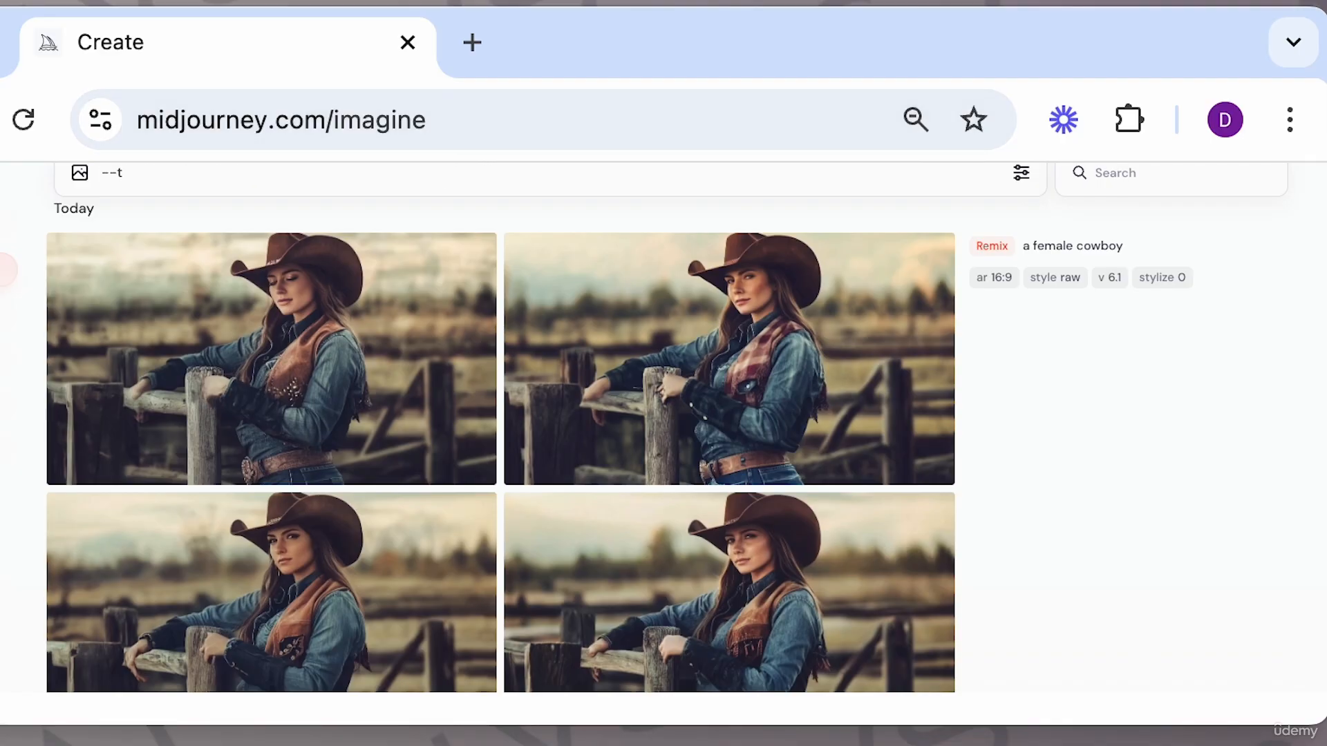
{"action": "key", "text": "BackSpace"}
{"action": "type", "text": "r"}
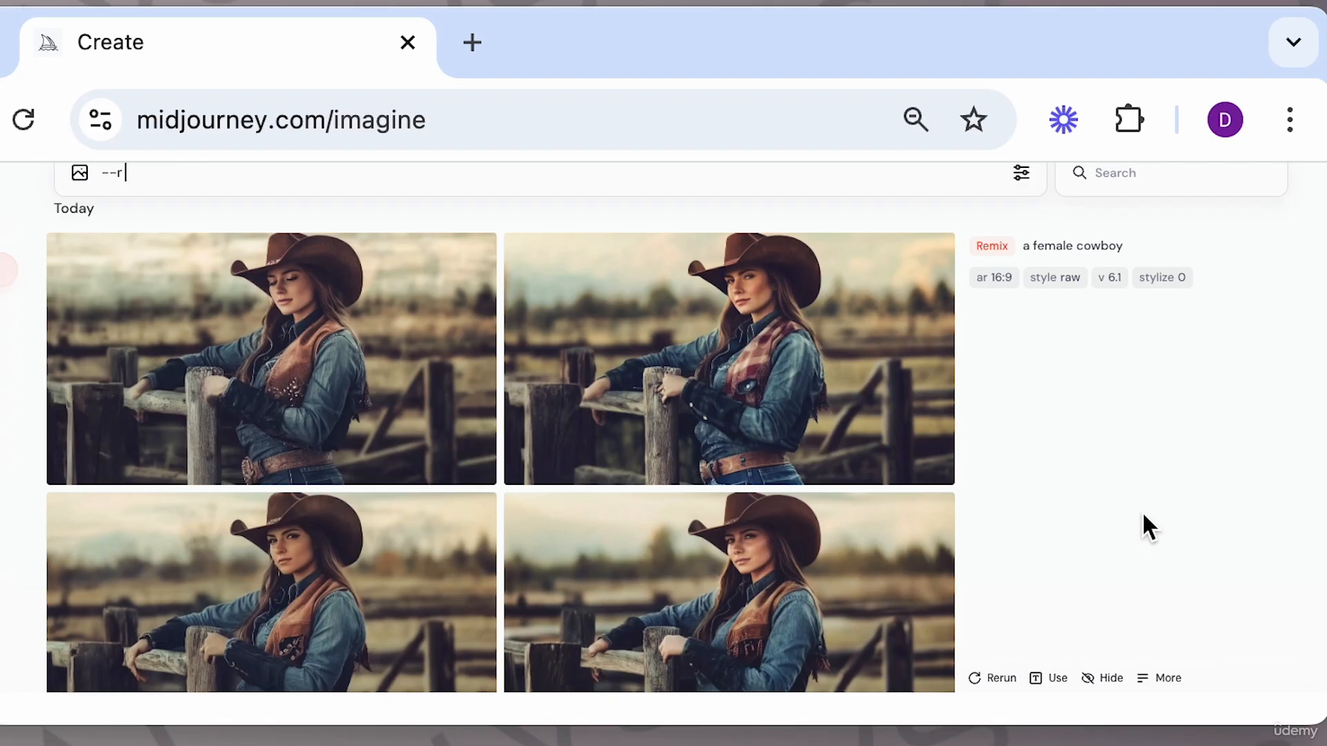
Open a remixed image in the Editor, erase the hat, and submit it with the prompt "pink cowboy had".
{"action": "left_click", "coordinate": [841, 335]}
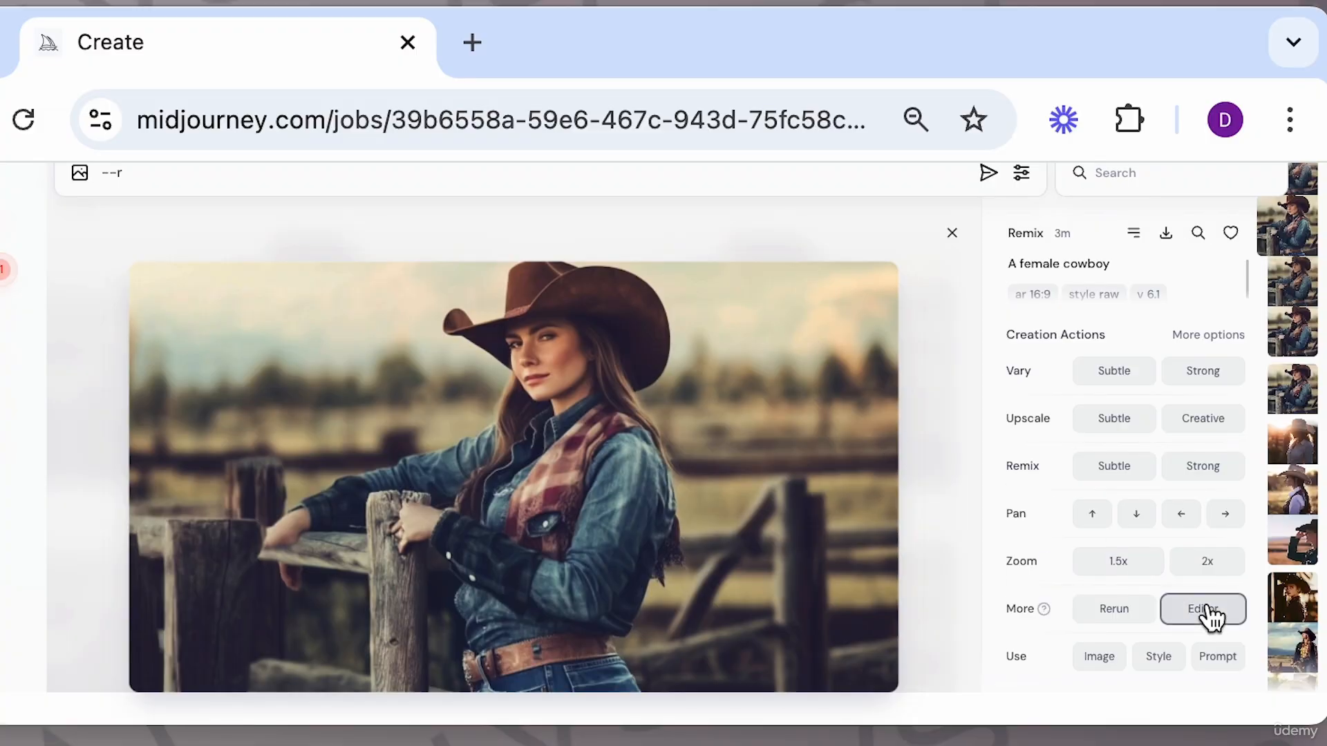
{"action": "left_click", "coordinate": [1206, 612]}
{"action": "mouse_move", "coordinate": [509, 267]}
{"action": "left_mouse_down"}
{"action": "mouse_move", "coordinate": [496, 304]}
{"action": "mouse_move", "coordinate": [469, 304]}
{"action": "mouse_move", "coordinate": [493, 334]}
{"action": "mouse_move", "coordinate": [506, 290]}
{"action": "mouse_move", "coordinate": [551, 270]}
{"action": "mouse_move", "coordinate": [593, 273]}
{"action": "mouse_move", "coordinate": [635, 312]}
{"action": "mouse_move", "coordinate": [651, 354]}
{"action": "mouse_move", "coordinate": [635, 358]}
{"action": "mouse_move", "coordinate": [602, 290]}
{"action": "mouse_move", "coordinate": [537, 275]}
{"action": "left_mouse_up"}
{"action": "left_click", "coordinate": [1114, 285]}
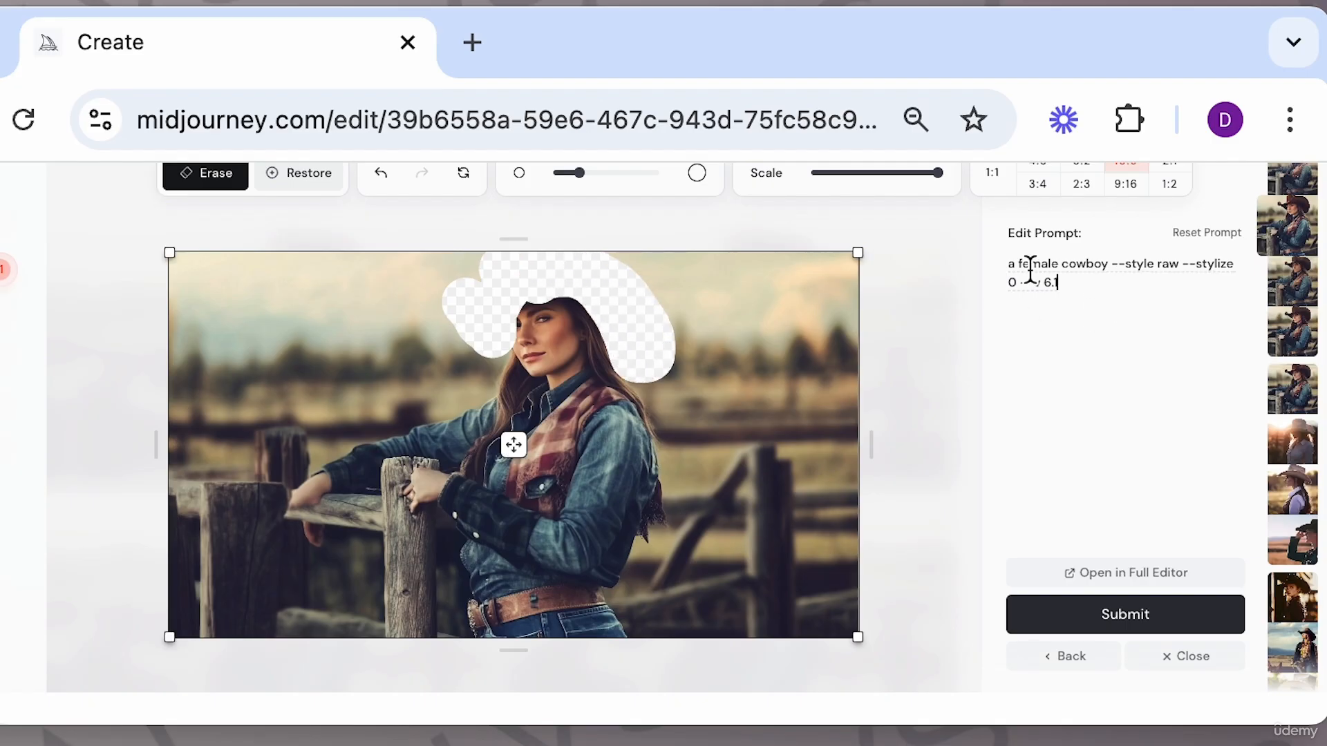
{"action": "triple_click", "coordinate": [1030, 269]}
{"action": "type", "text": "p"}
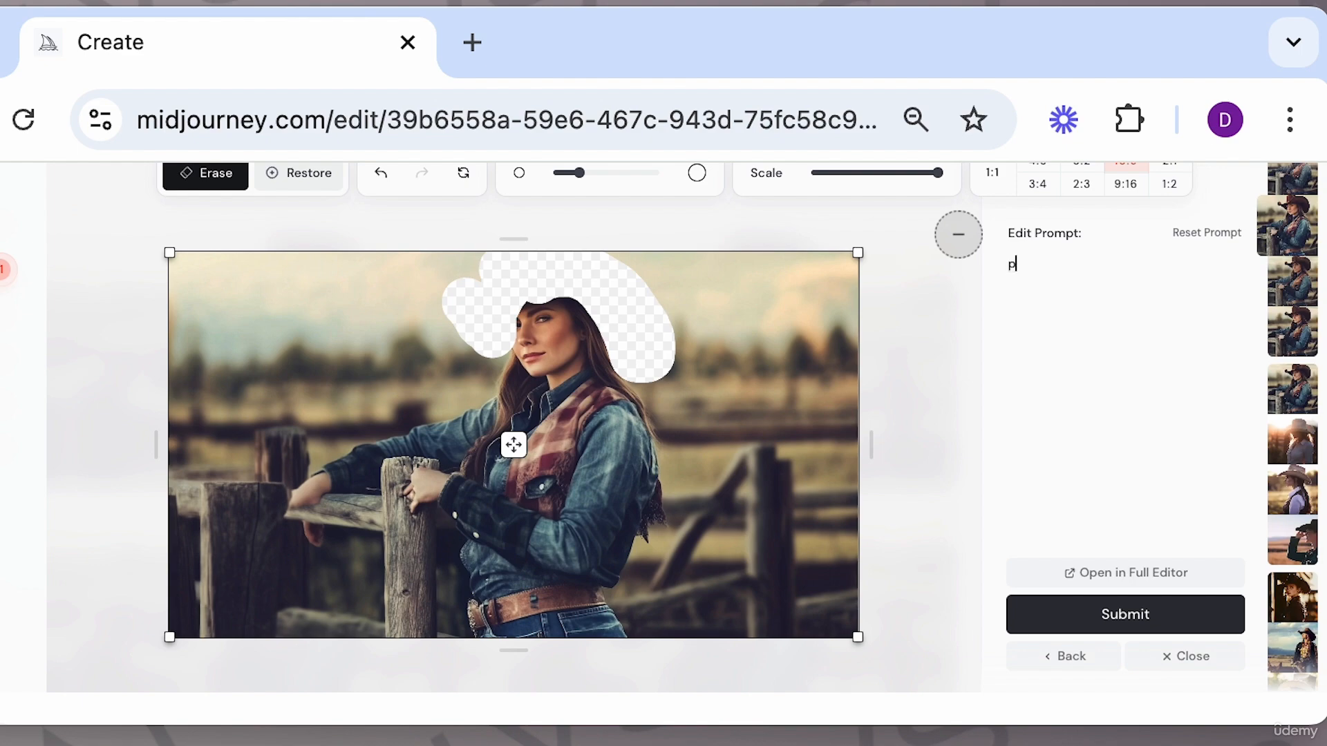
{"action": "type", "text": "ink cowboy had"}
{"action": "left_click", "coordinate": [1158, 613]}
Scroll to the pink cowboy hat results and open one in the viewer.
{"action": "scroll", "coordinate": [750, 482], "scroll_direction": "down", "scroll_amount": 3}
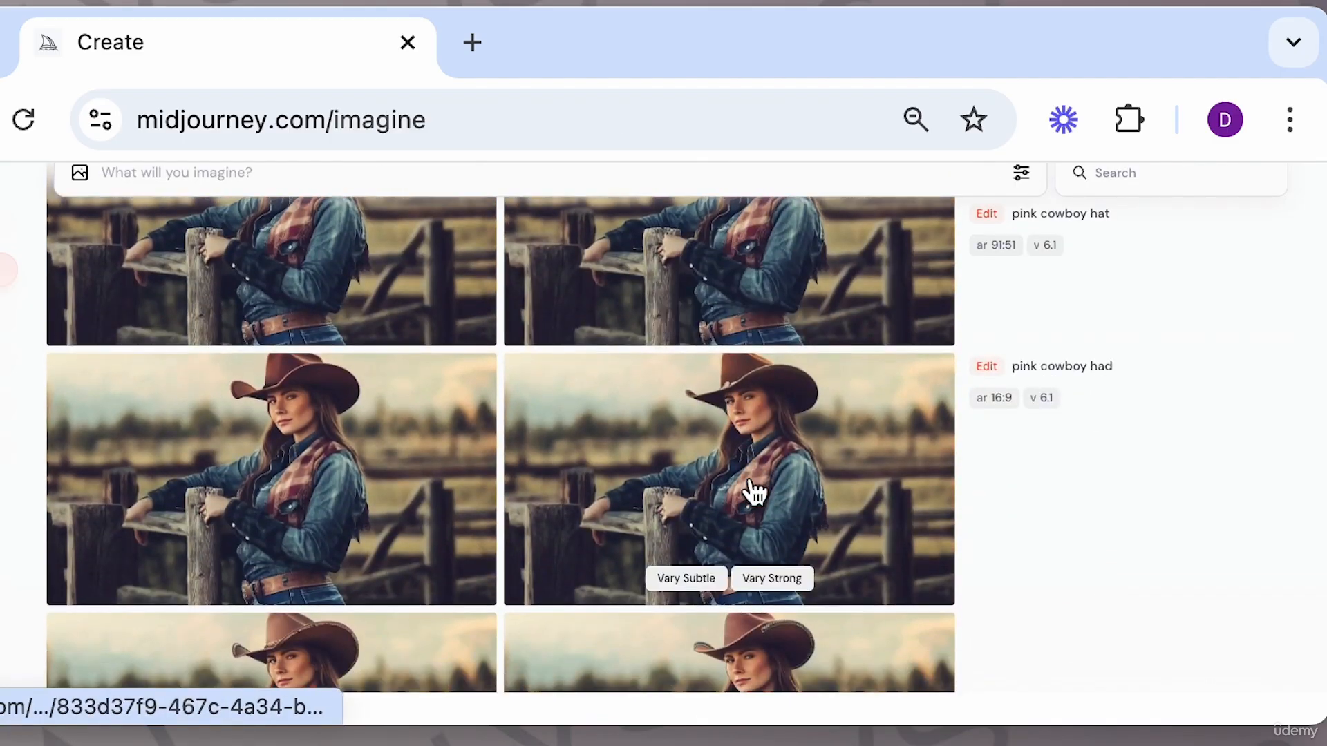
{"action": "scroll", "coordinate": [709, 475], "scroll_direction": "up", "scroll_amount": 5}
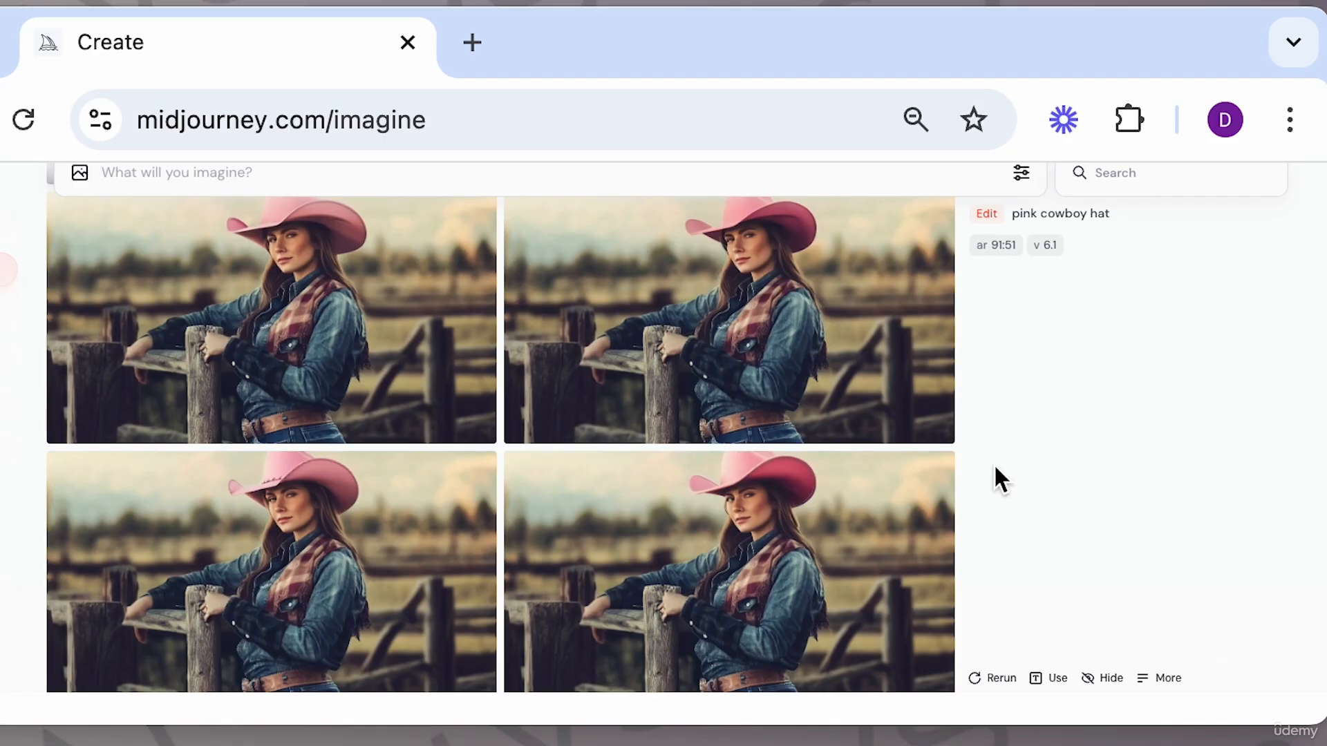
{"action": "left_click", "coordinate": [911, 478]}
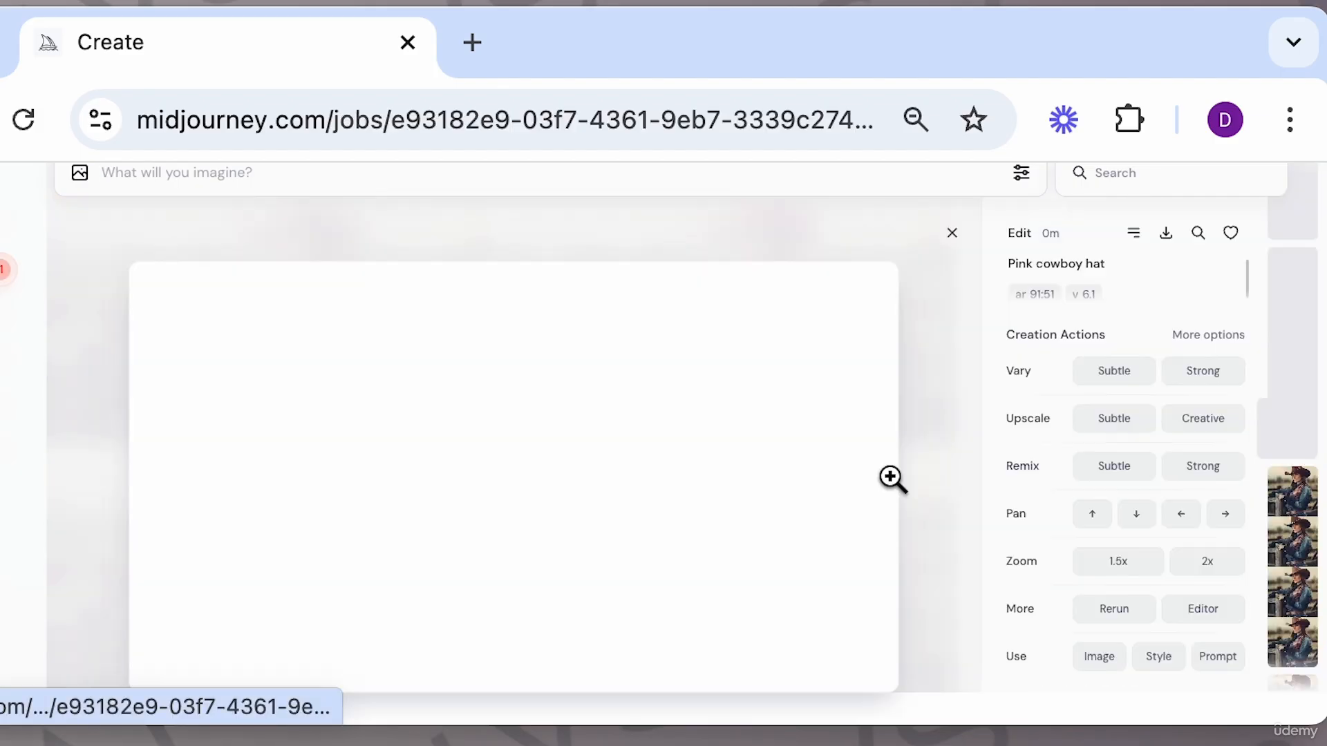
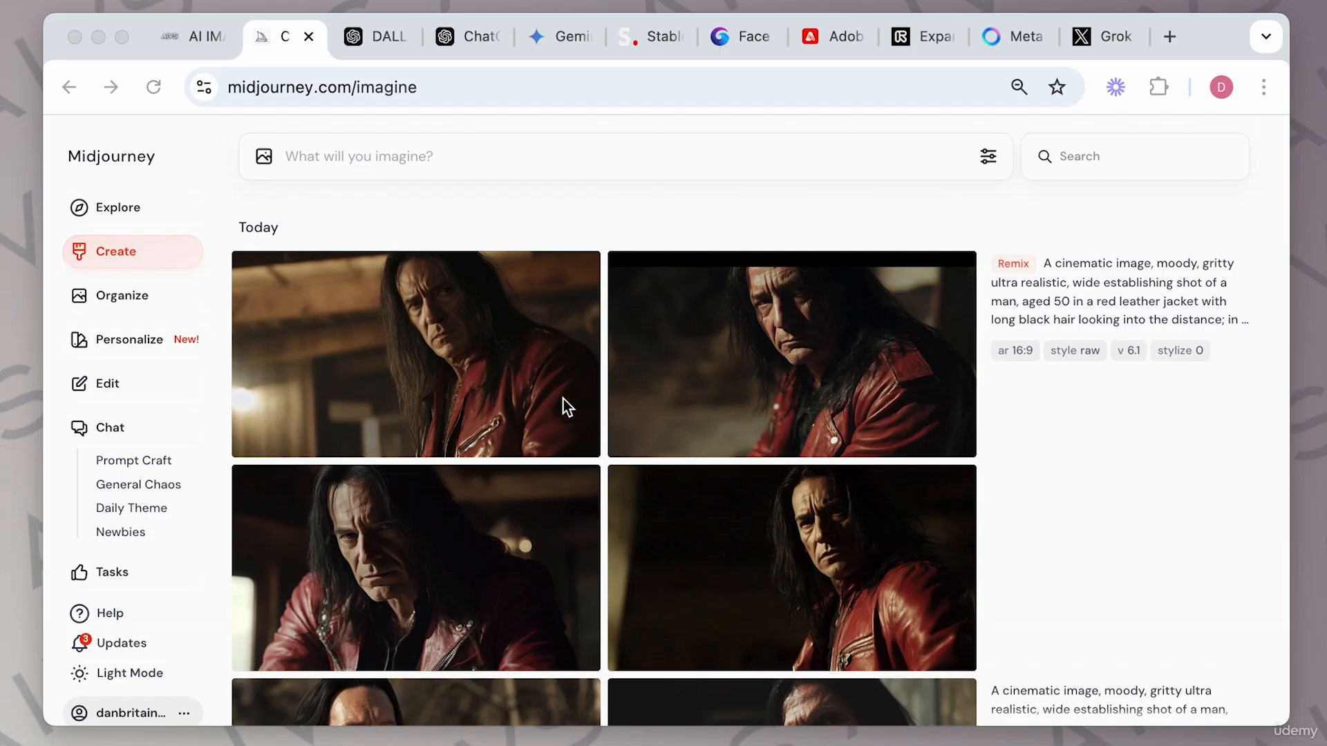
Open the first red-jacket remix image in the viewer and close it again.
{"action": "left_click", "coordinate": [989, 159]}
{"action": "left_click", "coordinate": [1024, 485]}
{"action": "mouse_move", "coordinate": [868, 322]}
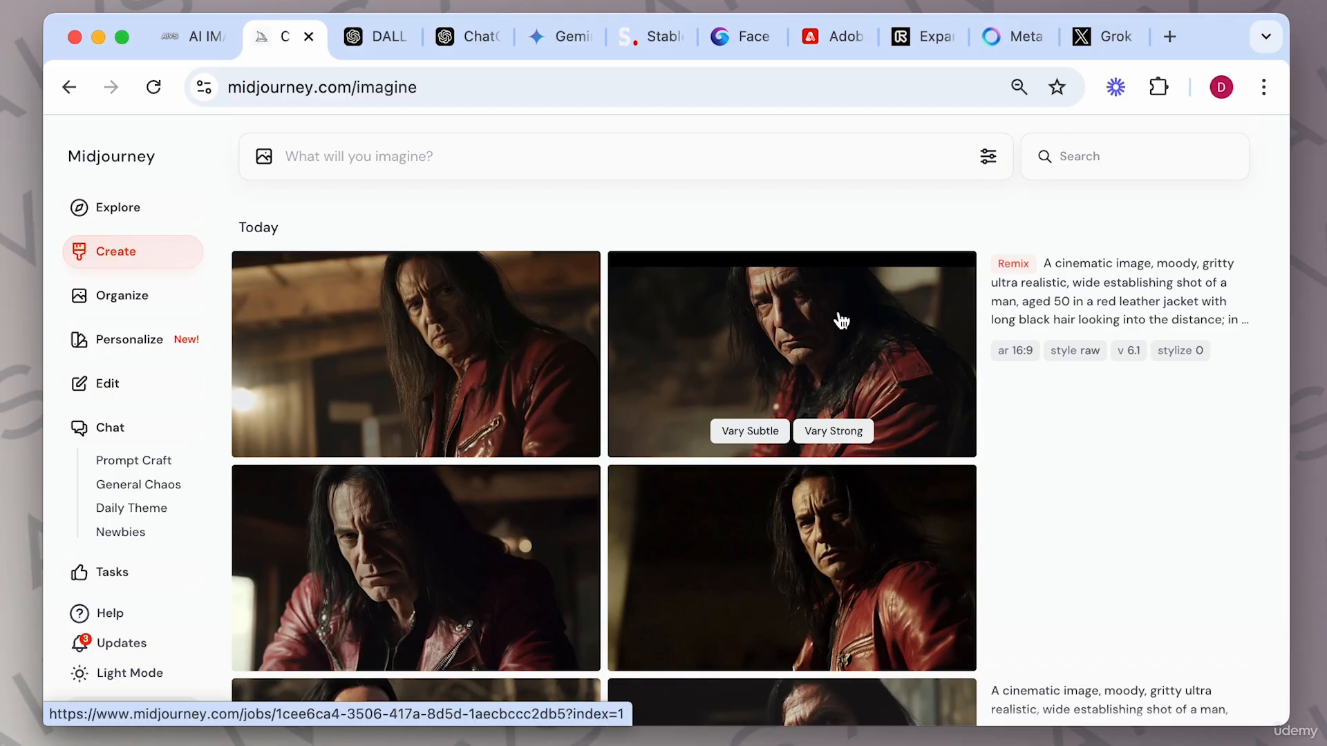
{"action": "left_click", "coordinate": [535, 334]}
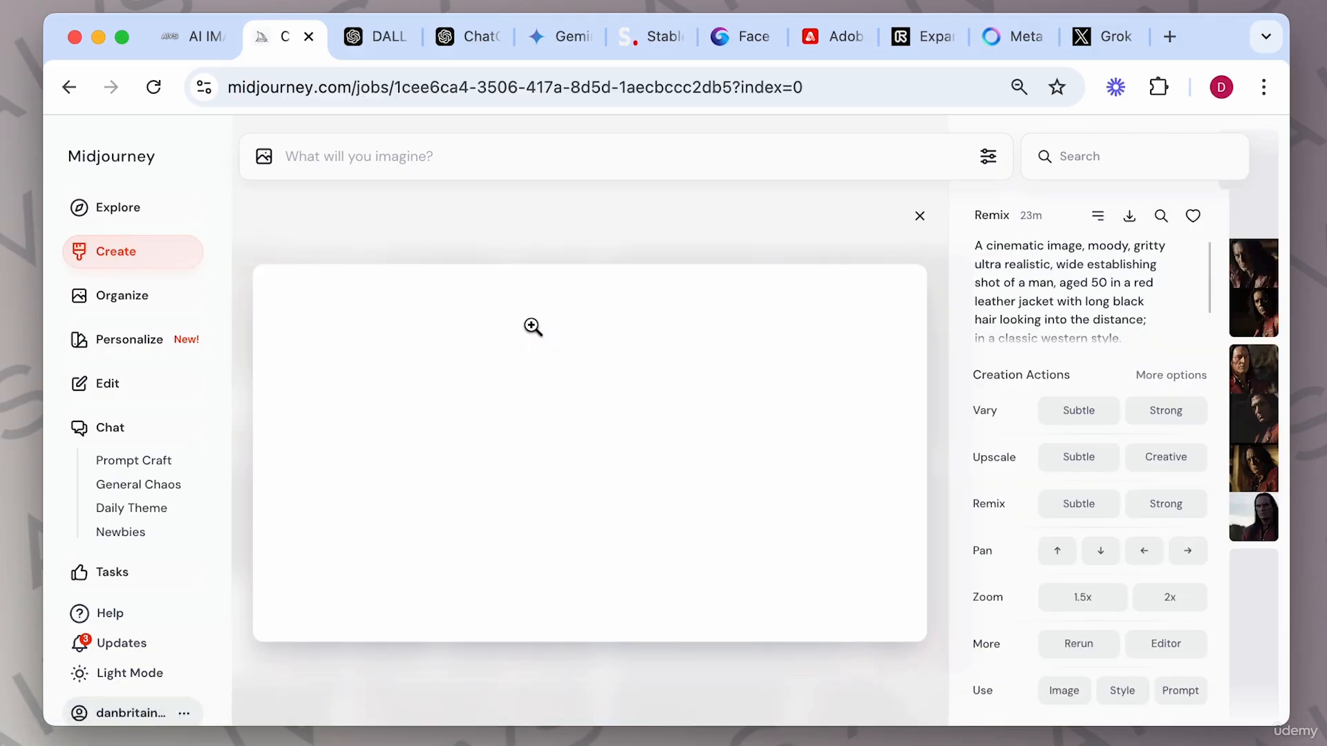
{"action": "left_click", "coordinate": [920, 217]}
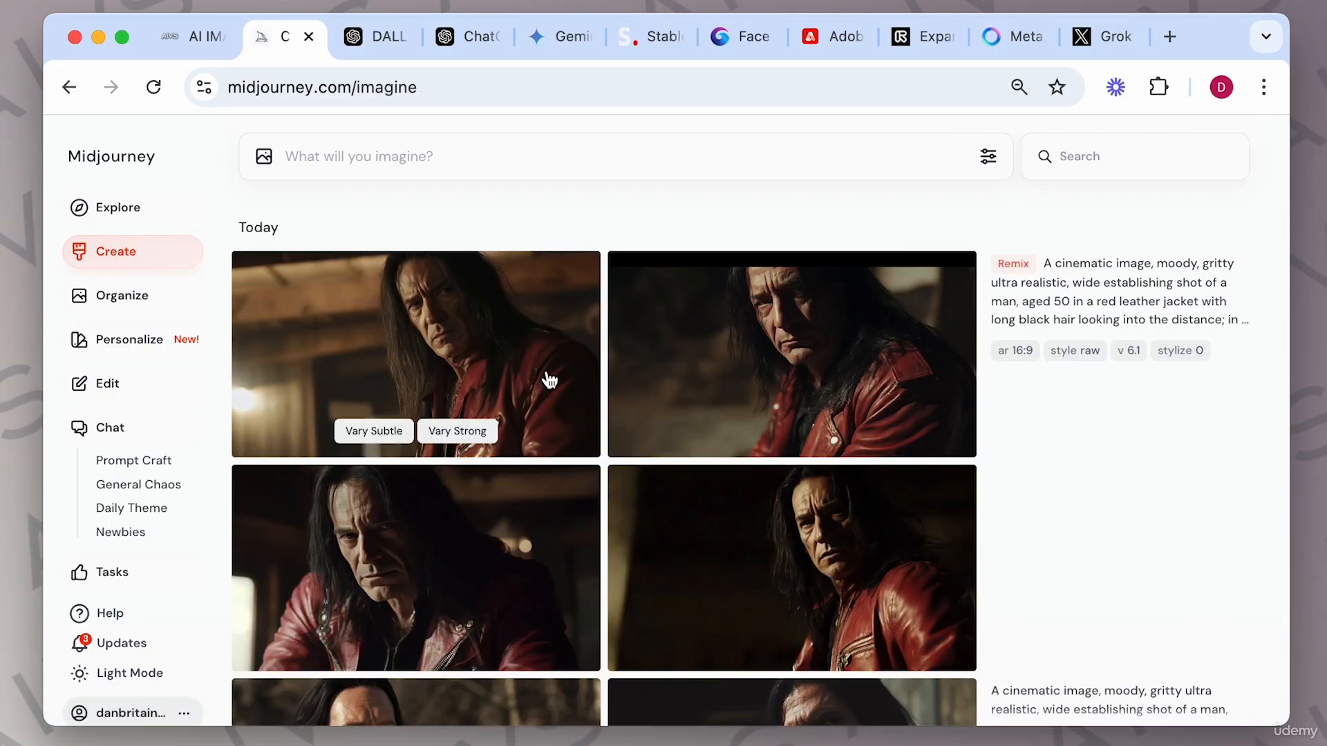
Generate a Vary Subtle and a Vary Strong variation of the first red-jacket remix image.
{"action": "left_click", "coordinate": [382, 431]}
{"action": "scroll", "coordinate": [469, 527], "scroll_direction": "down", "scroll_amount": 4}
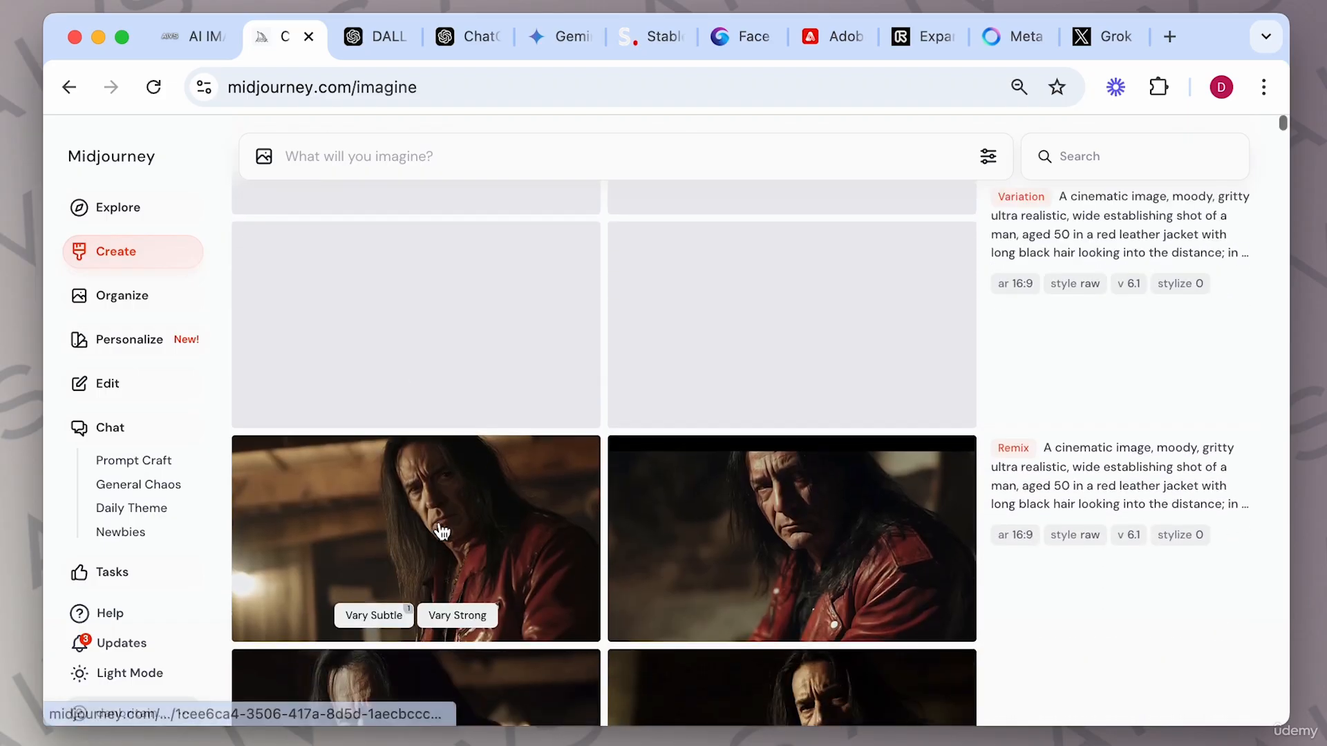
{"action": "left_click", "coordinate": [469, 620]}
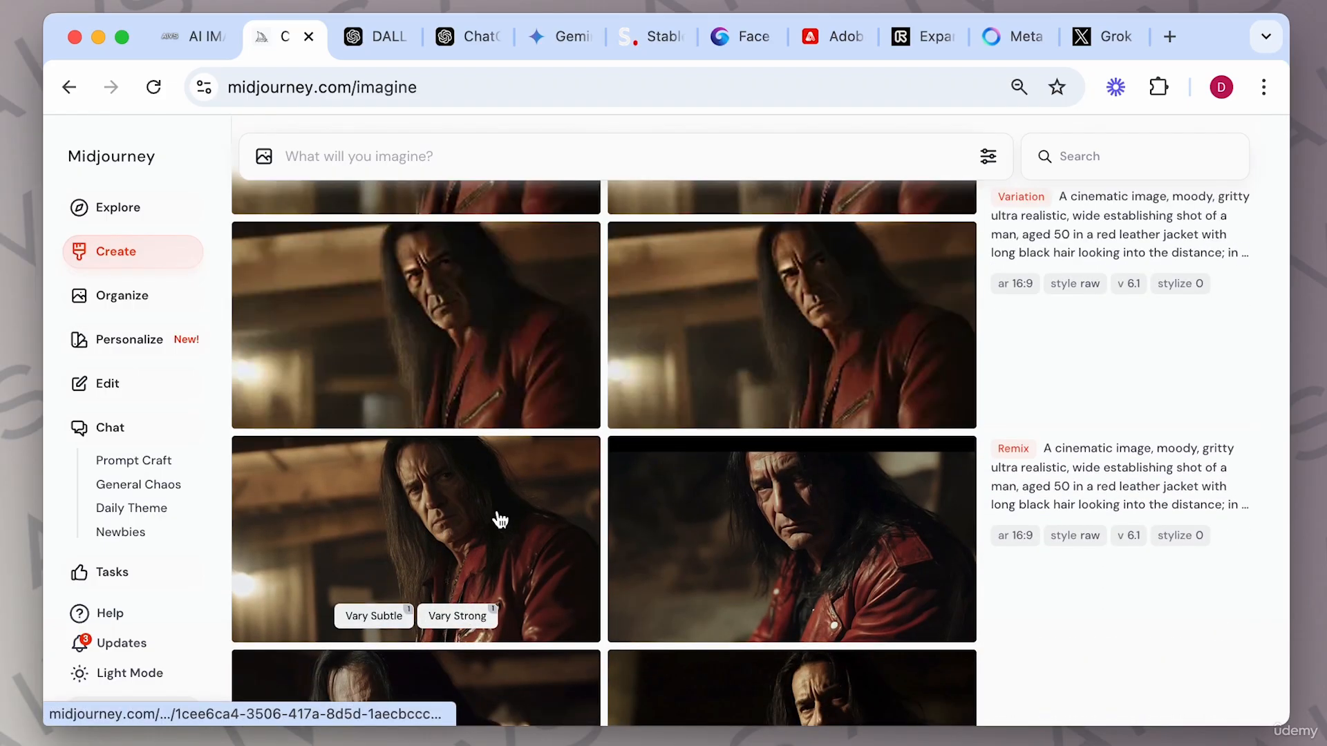
Open the newest variation grid in the viewer, step through its four images, and close it.
{"action": "scroll", "coordinate": [500, 520], "scroll_direction": "up", "scroll_amount": 2}
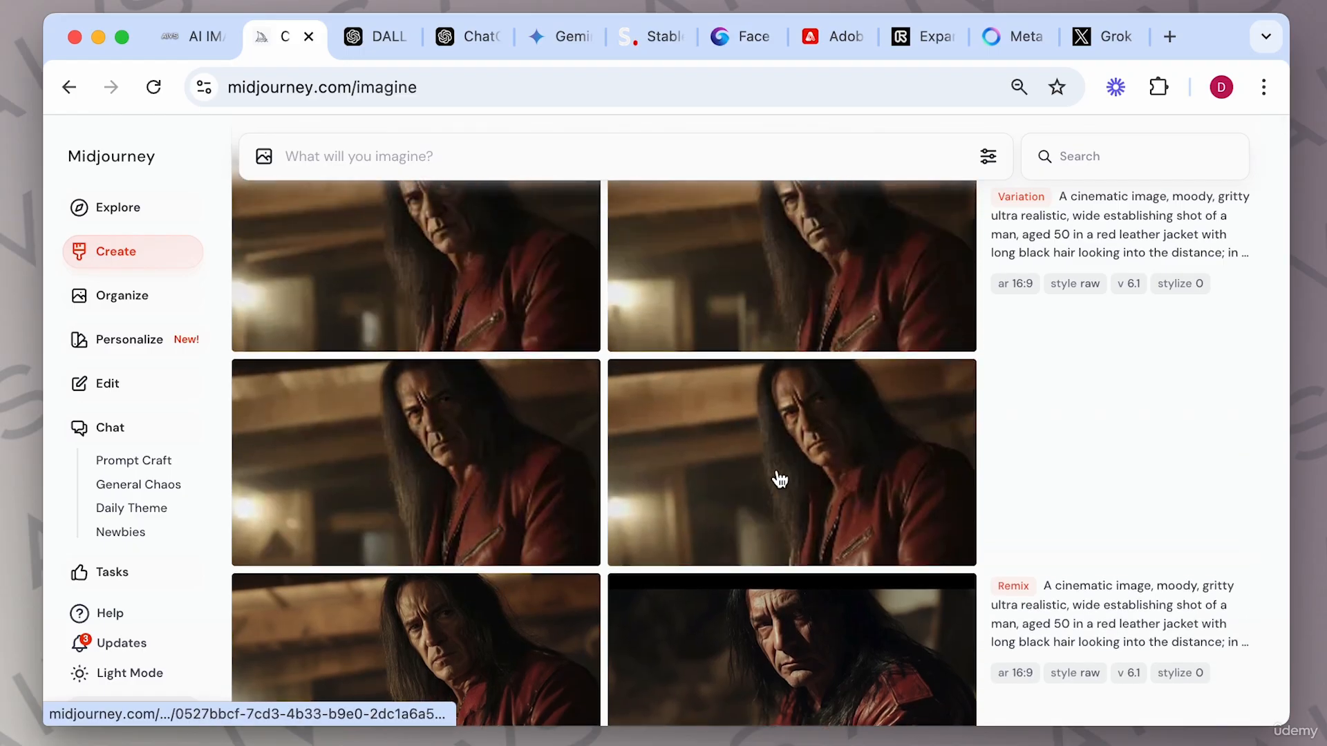
{"action": "scroll", "coordinate": [780, 480], "scroll_direction": "up", "scroll_amount": 1}
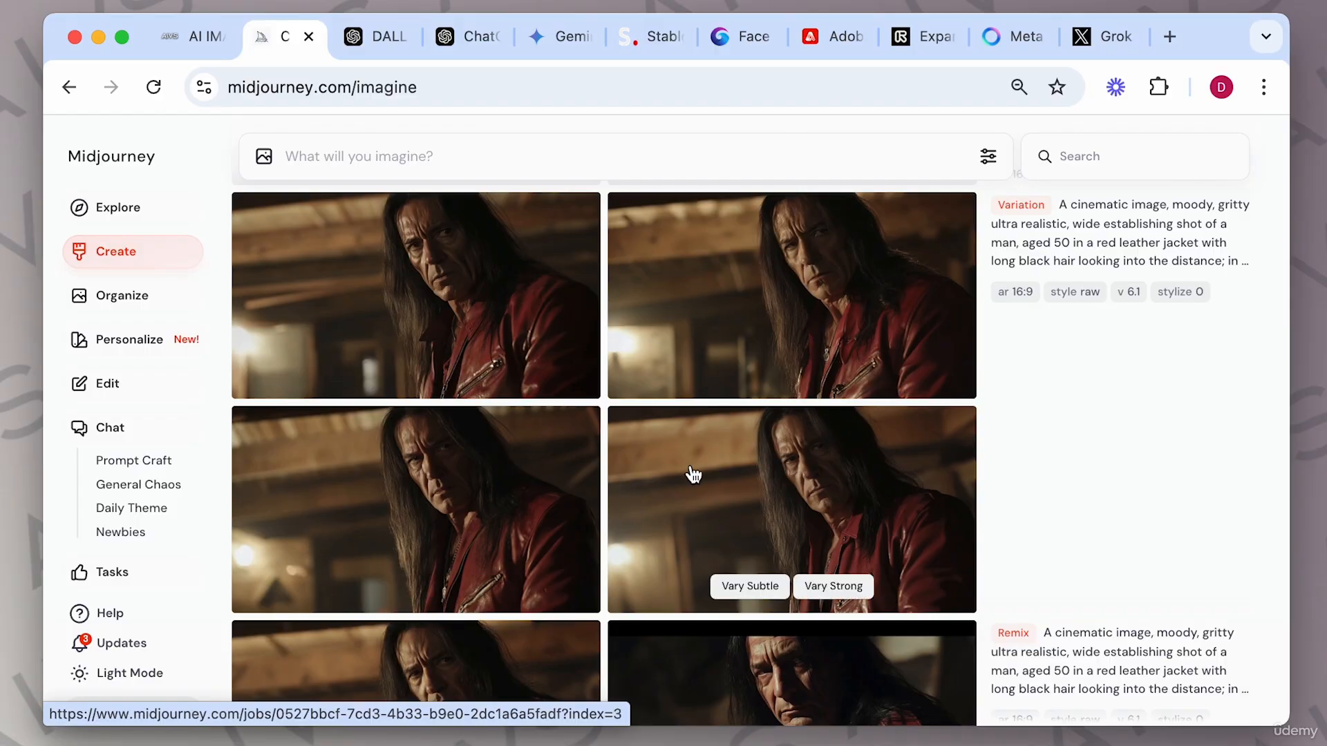
{"action": "scroll", "coordinate": [693, 475], "scroll_direction": "up", "scroll_amount": 1}
{"action": "left_click", "coordinate": [449, 329]}
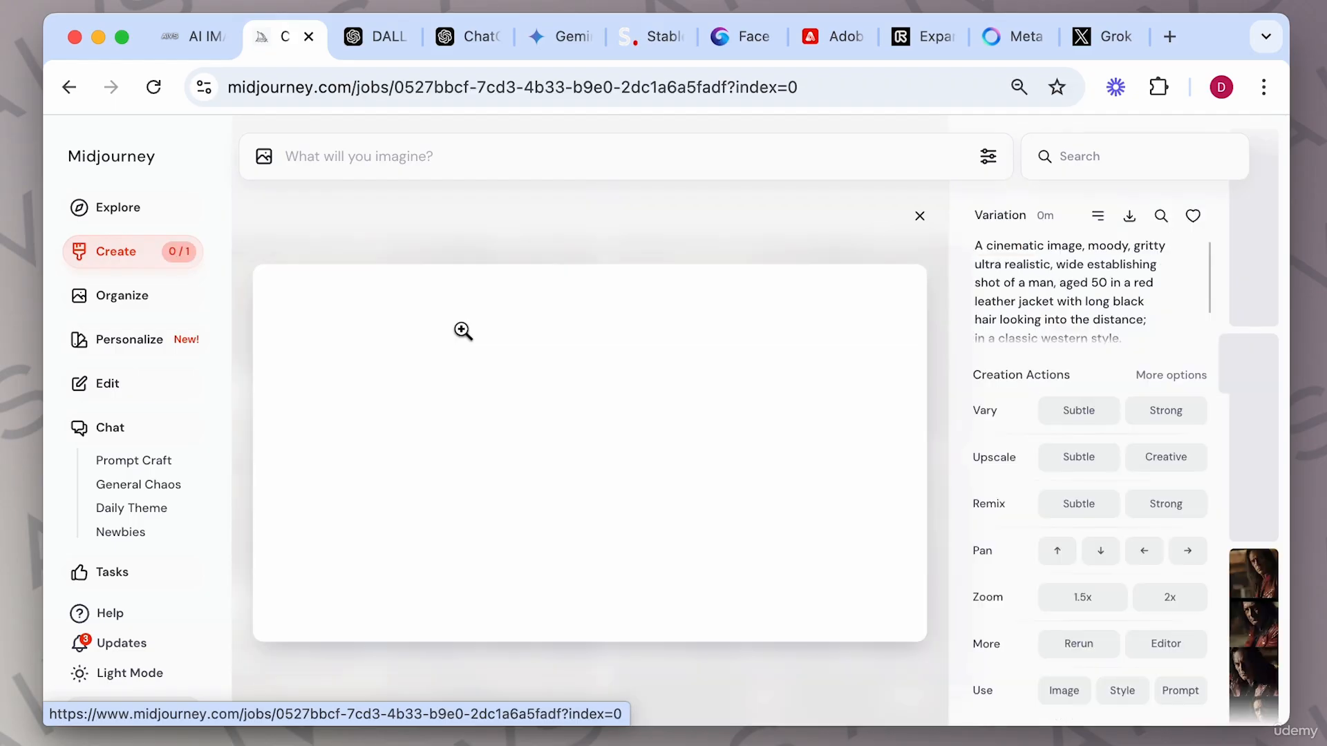
{"action": "key", "text": "Down"}
{"action": "key", "text": "Down"}
{"action": "key", "text": "Down"}
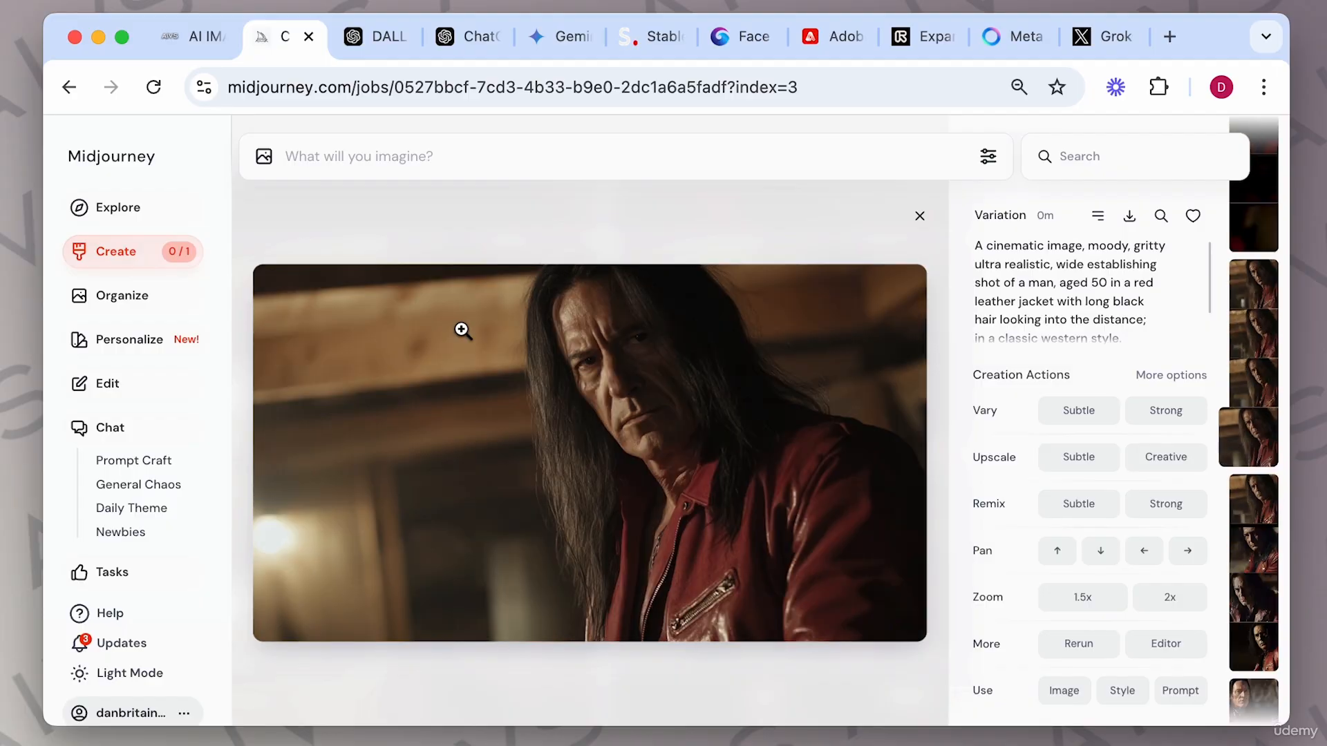
{"action": "left_click", "coordinate": [919, 216]}
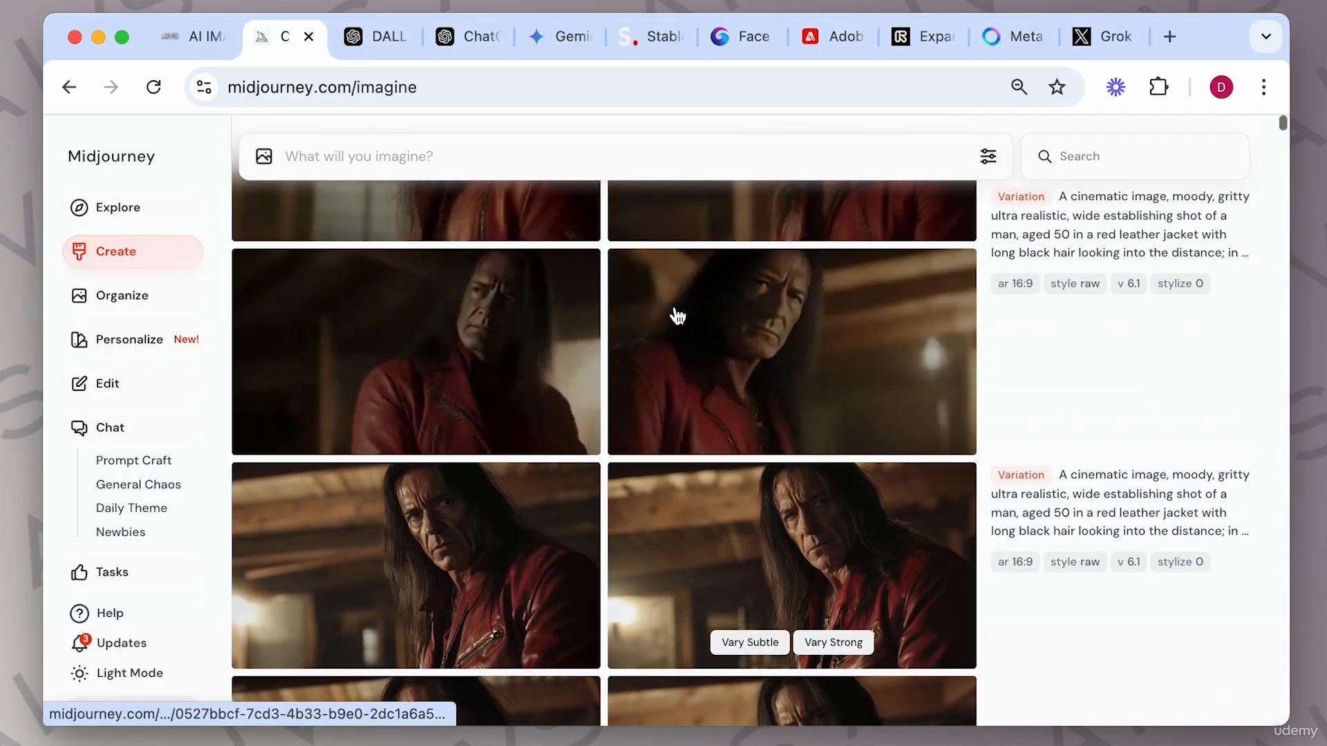
Open the first image of the latest variation grid and inspect the More options action list.
{"action": "scroll", "coordinate": [677, 316], "scroll_direction": "up", "scroll_amount": 2}
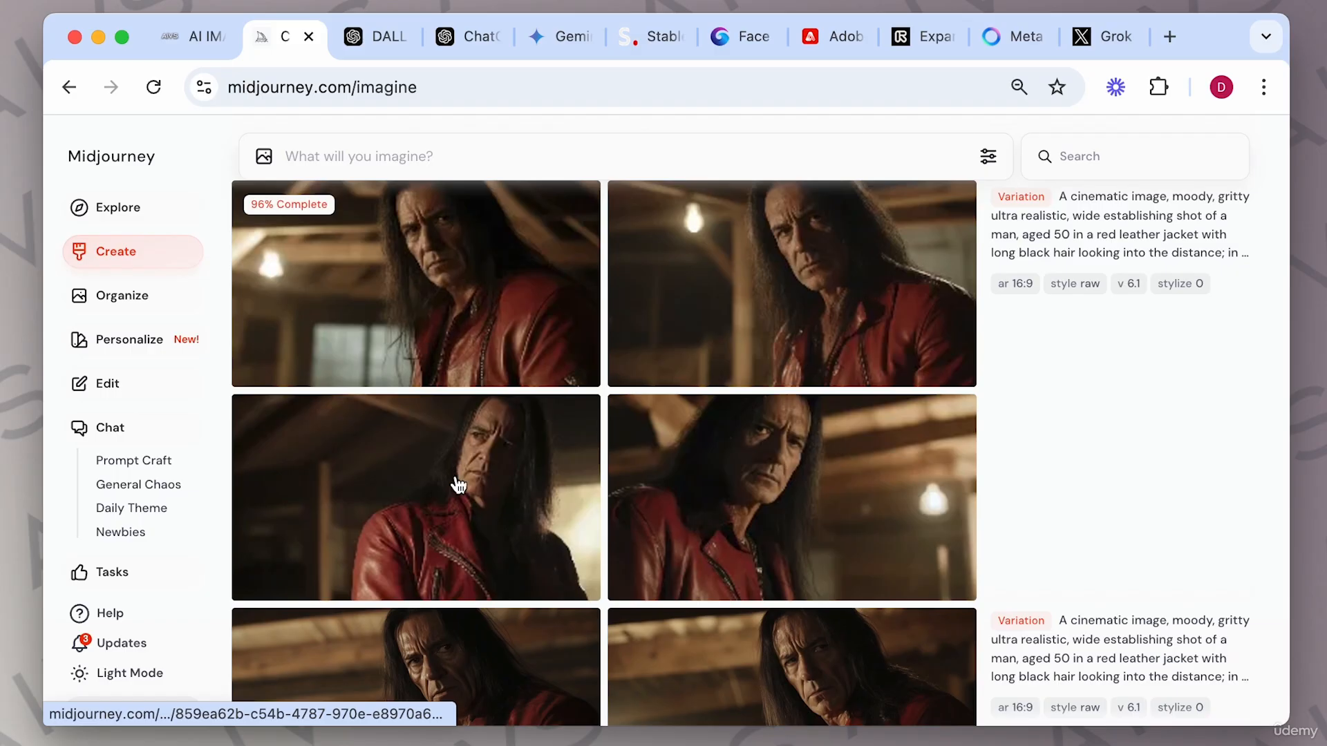
{"action": "mouse_move", "coordinate": [487, 492]}
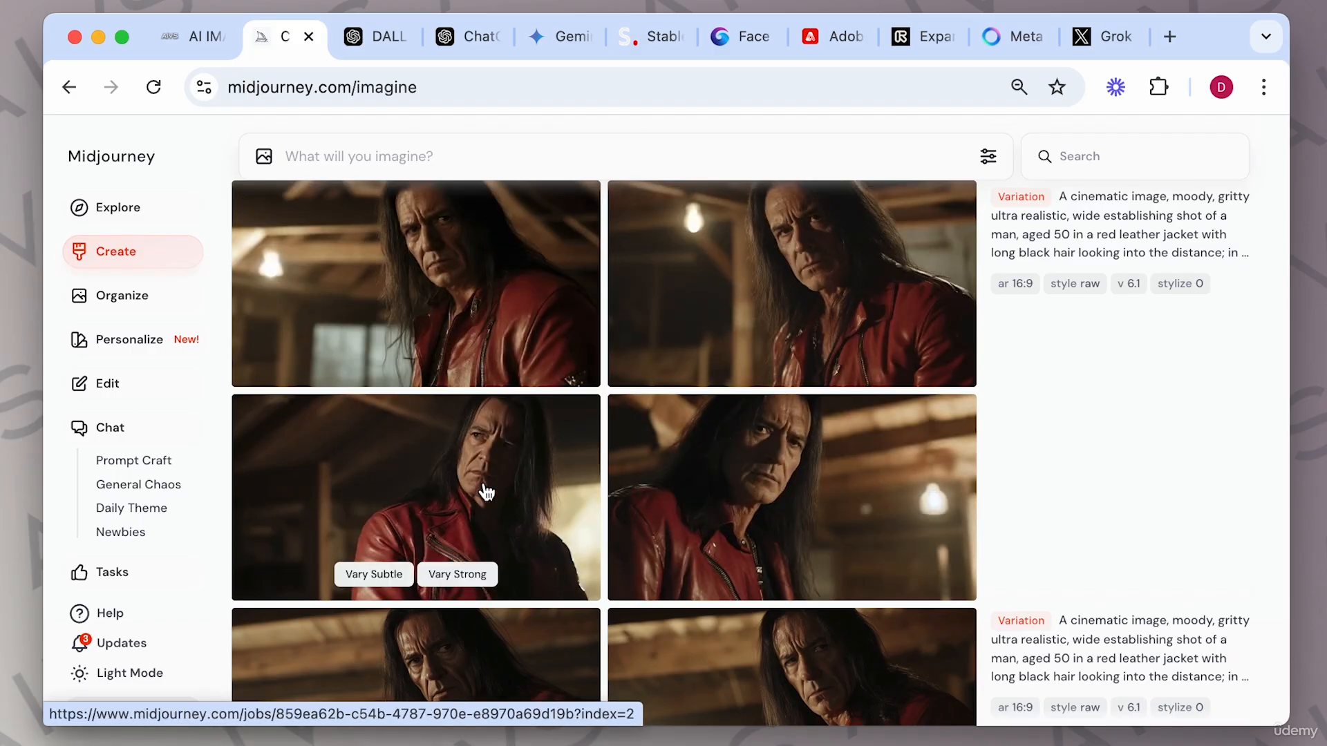
{"action": "scroll", "coordinate": [484, 297], "scroll_direction": "up", "scroll_amount": 1}
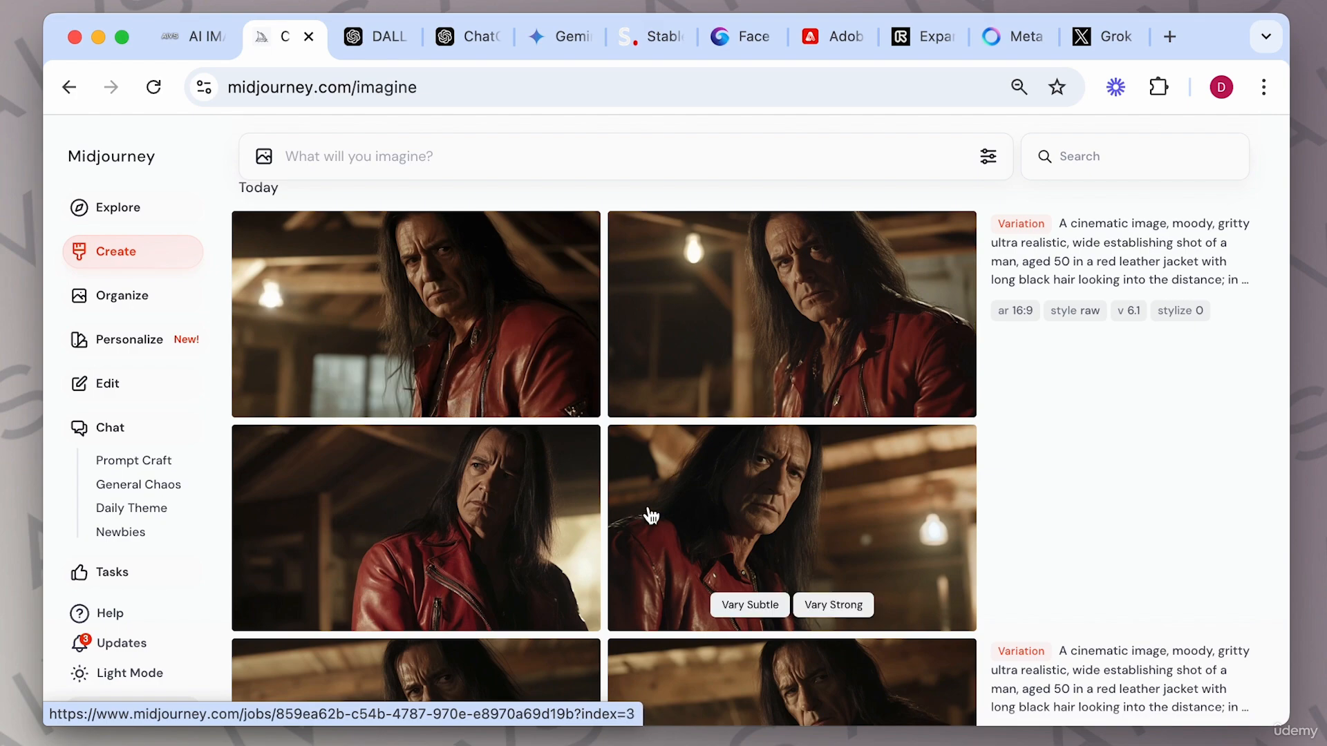
{"action": "left_click", "coordinate": [520, 318]}
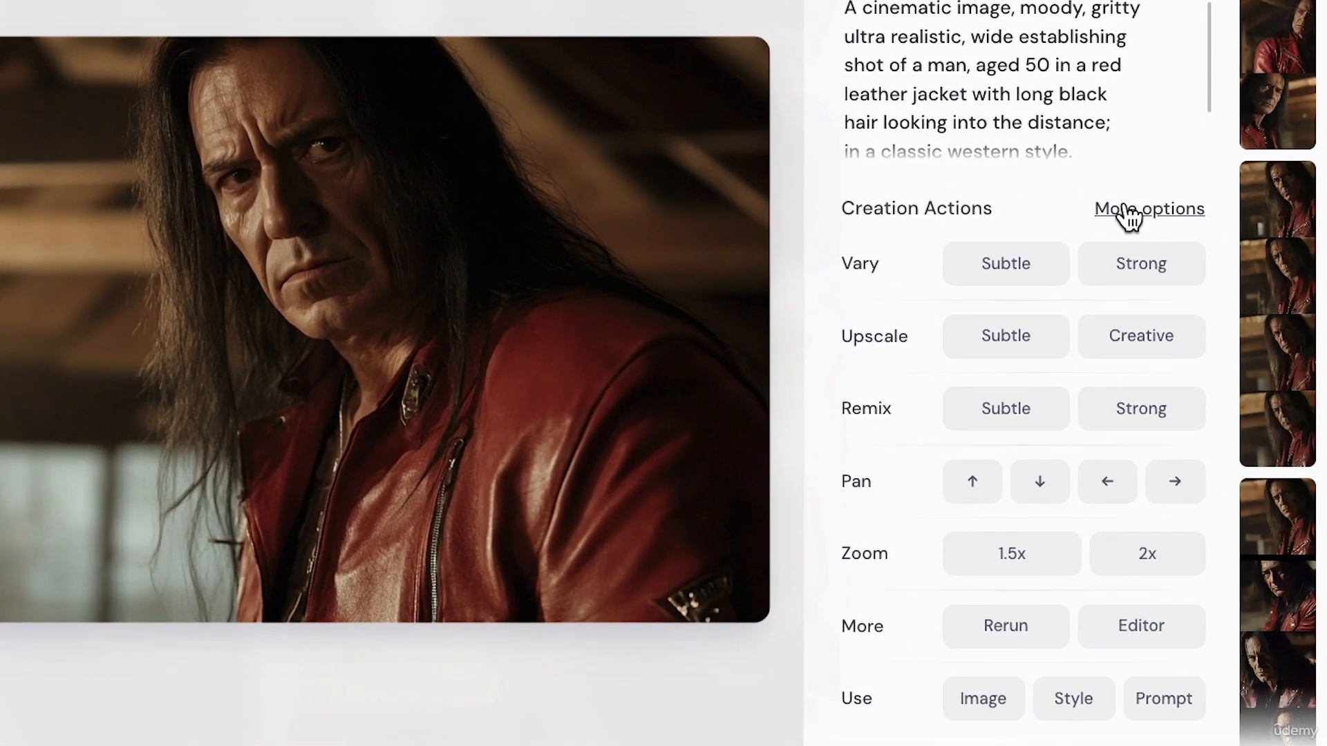
{"action": "left_click", "coordinate": [1128, 209]}
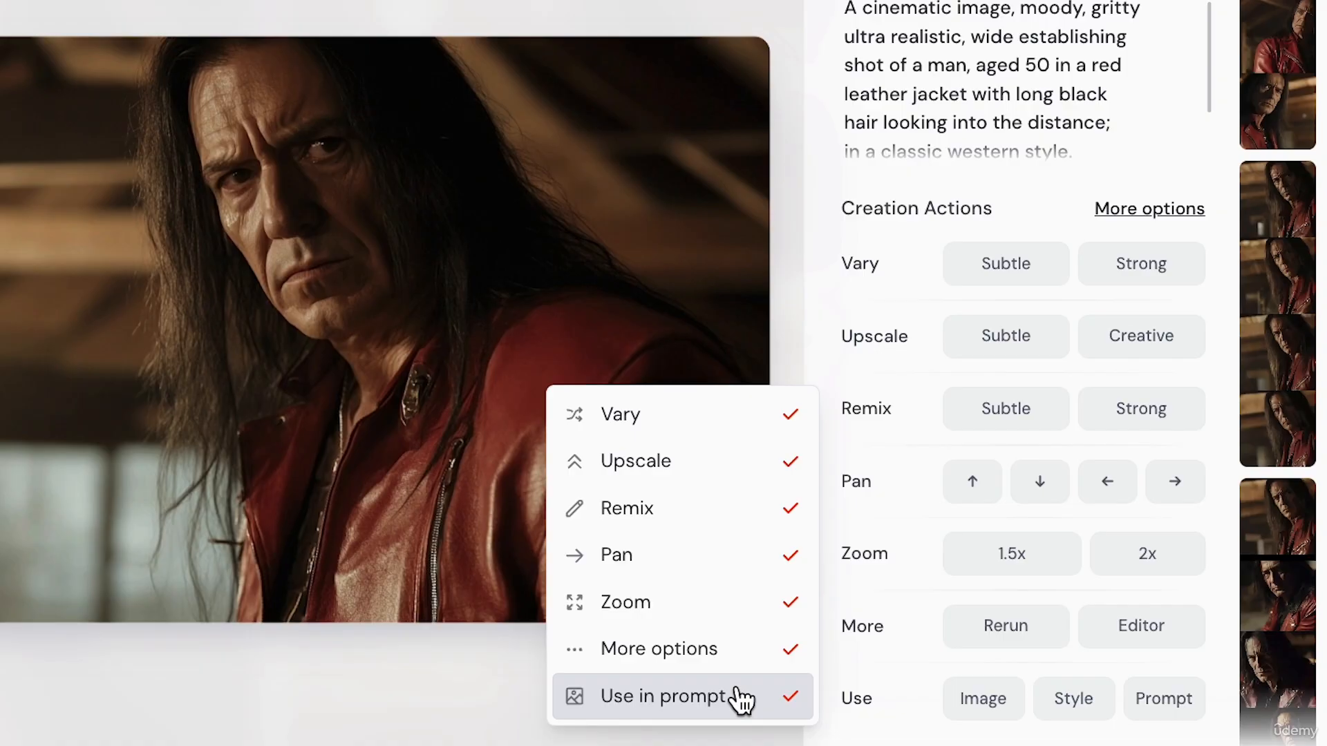
{"action": "left_click", "coordinate": [1051, 169]}
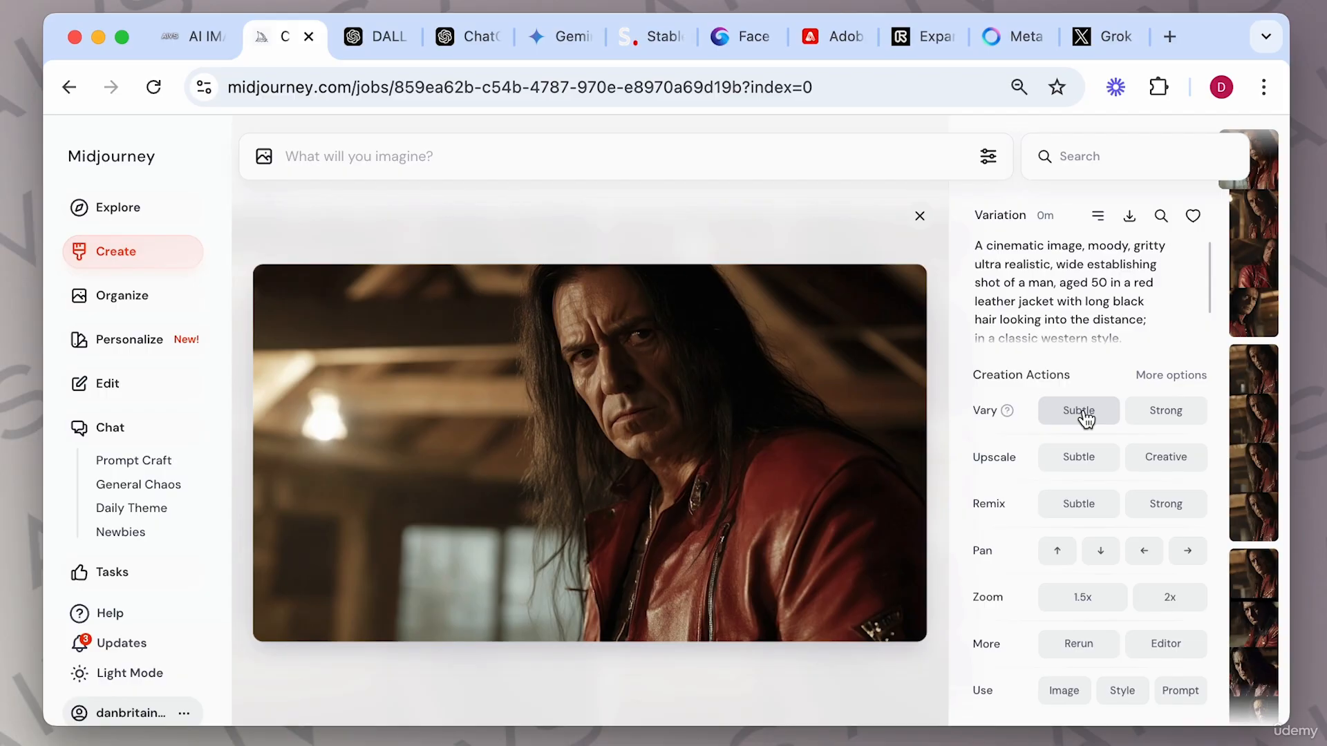
Generate subtle and strong variations of the opened red-jacket image.
{"action": "left_click", "coordinate": [1083, 415]}
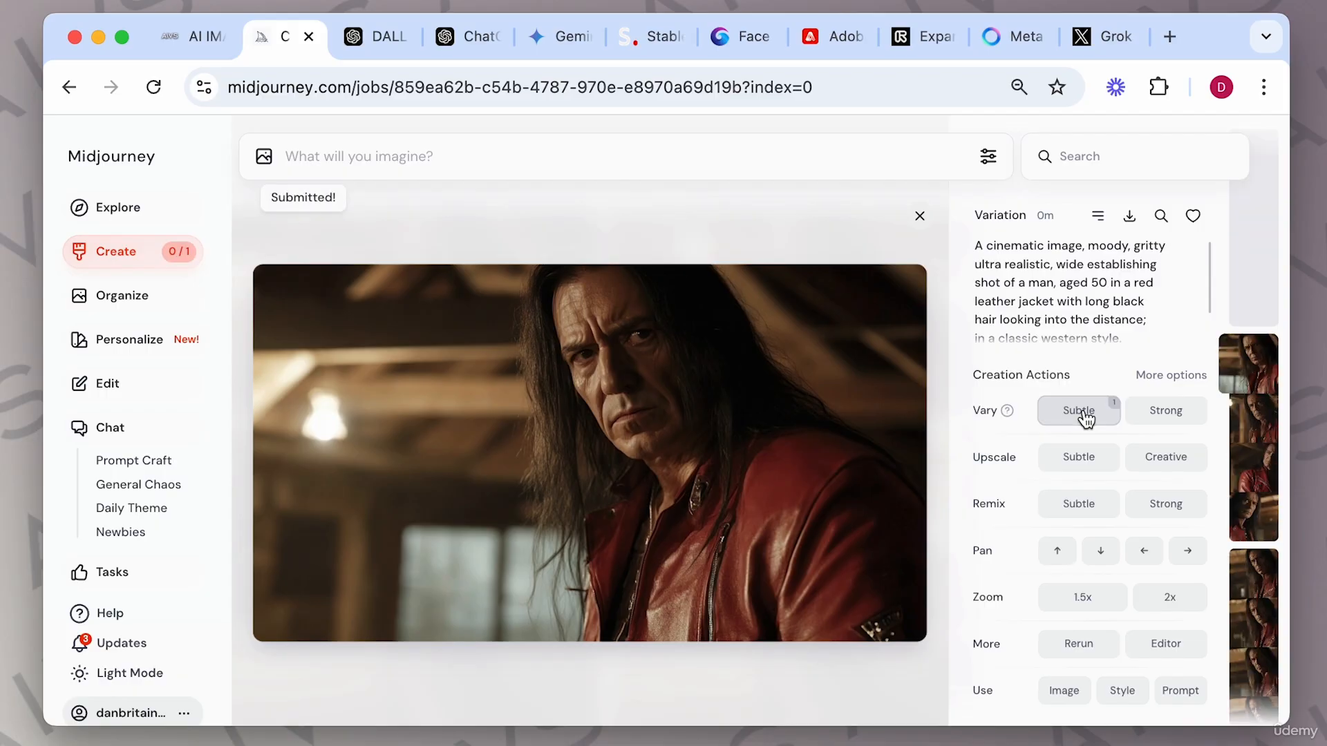
{"action": "left_click", "coordinate": [1163, 414]}
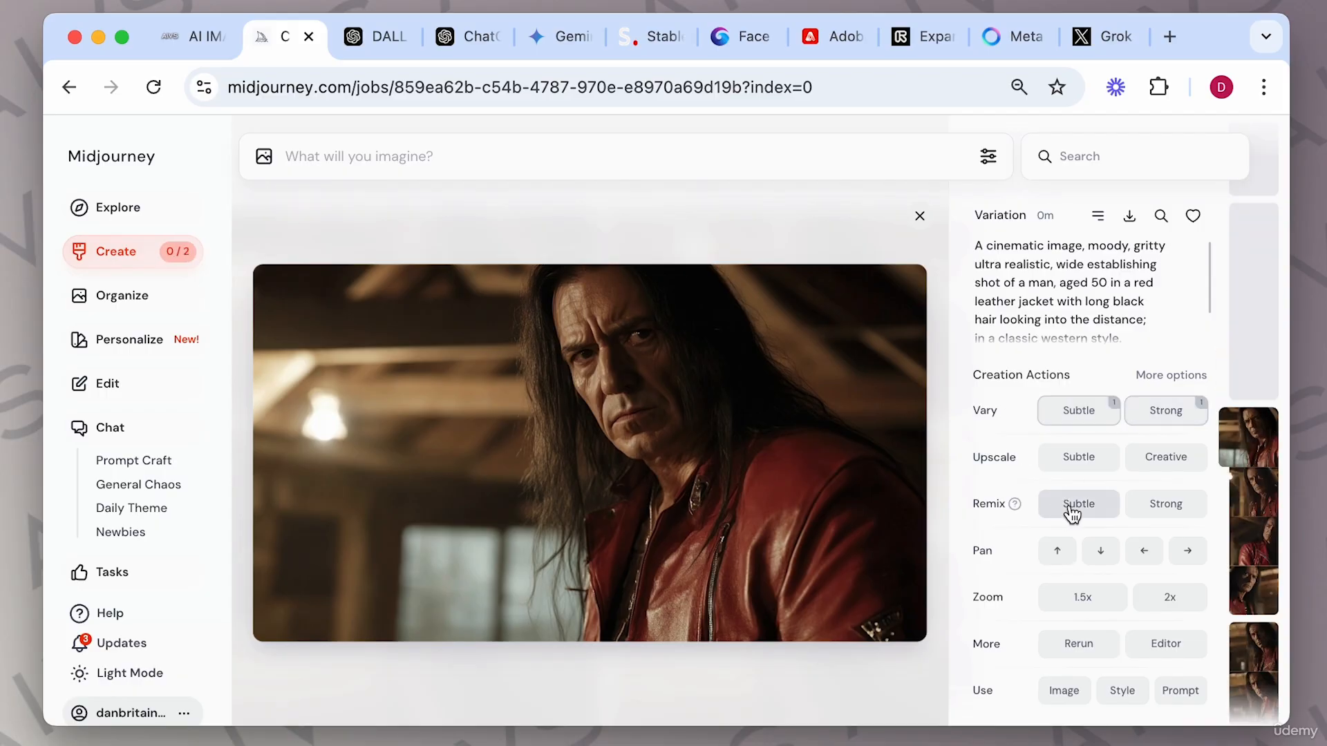
Submit a Subtle Remix and a Strong Remix of the image with the unchanged prompt, then close the viewer.
{"action": "left_click", "coordinate": [1069, 505]}
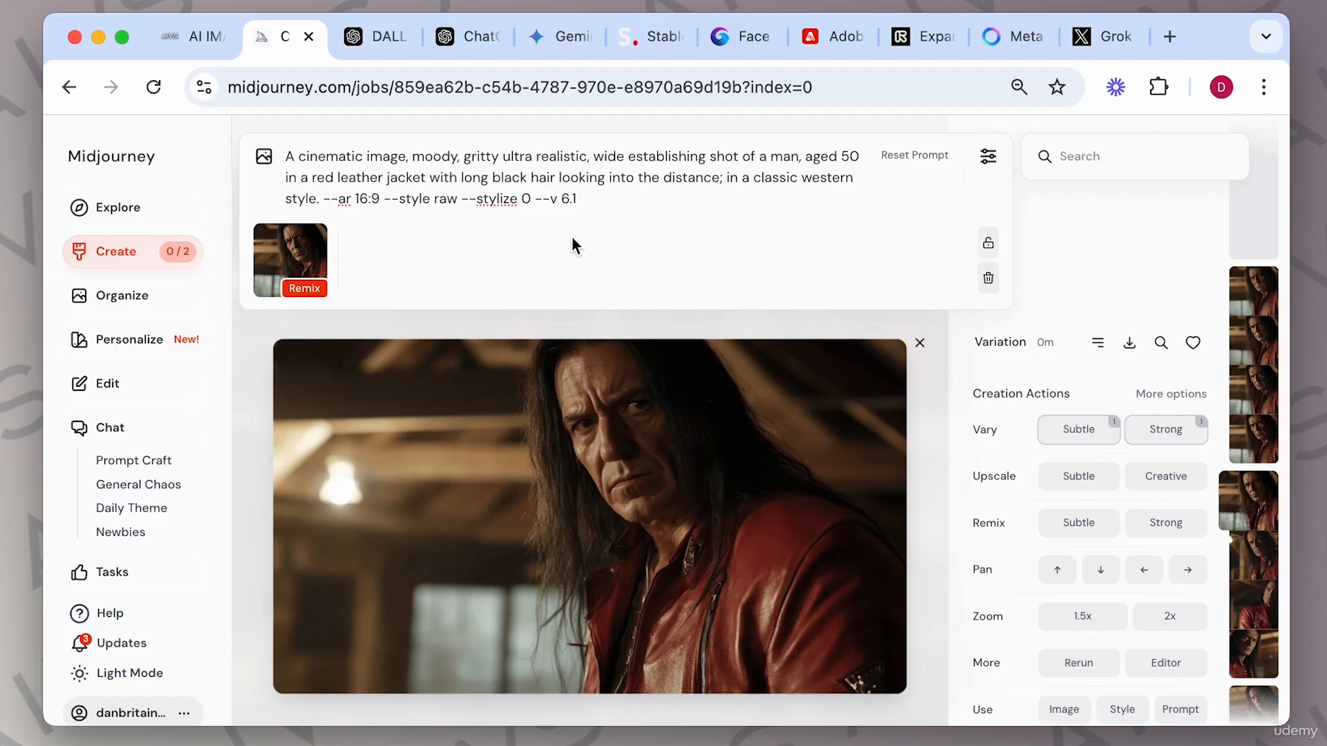
{"action": "key", "text": "Return"}
{"action": "left_click", "coordinate": [1166, 504]}
{"action": "key", "text": "Return"}
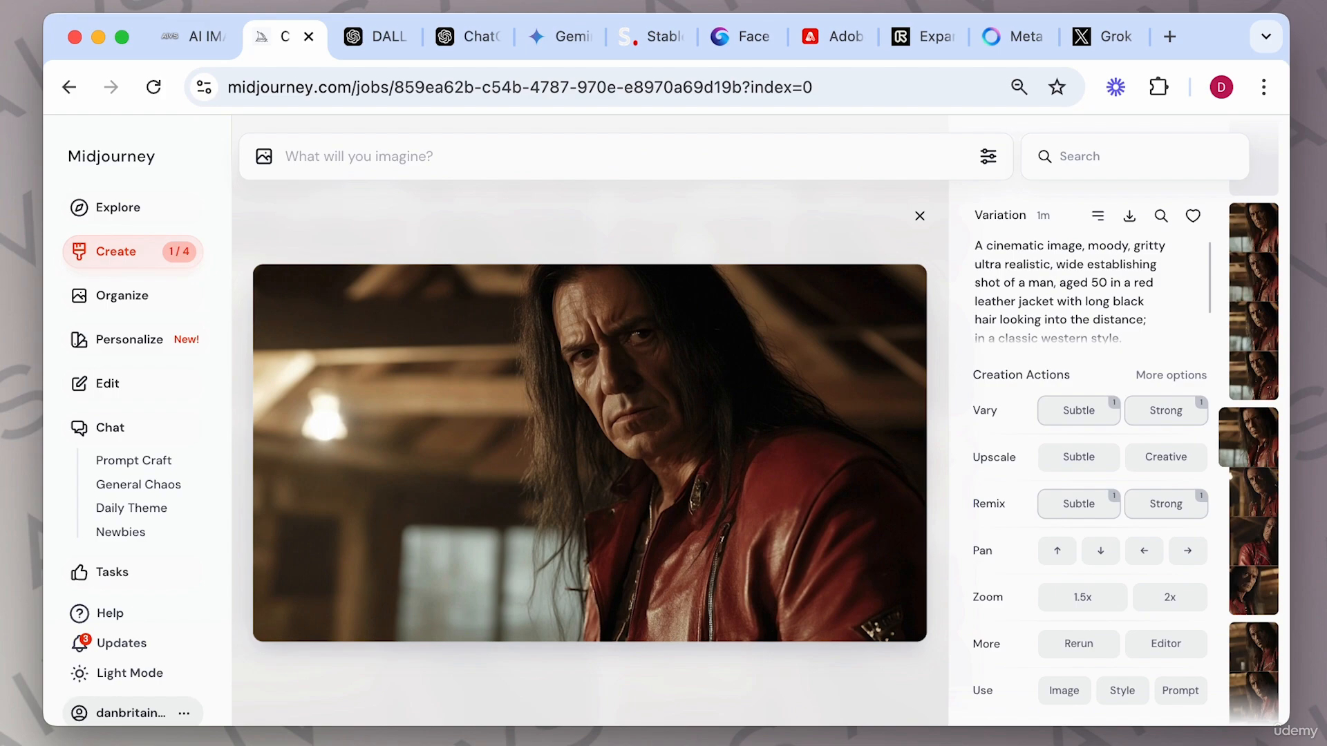
{"action": "left_click", "coordinate": [921, 216]}
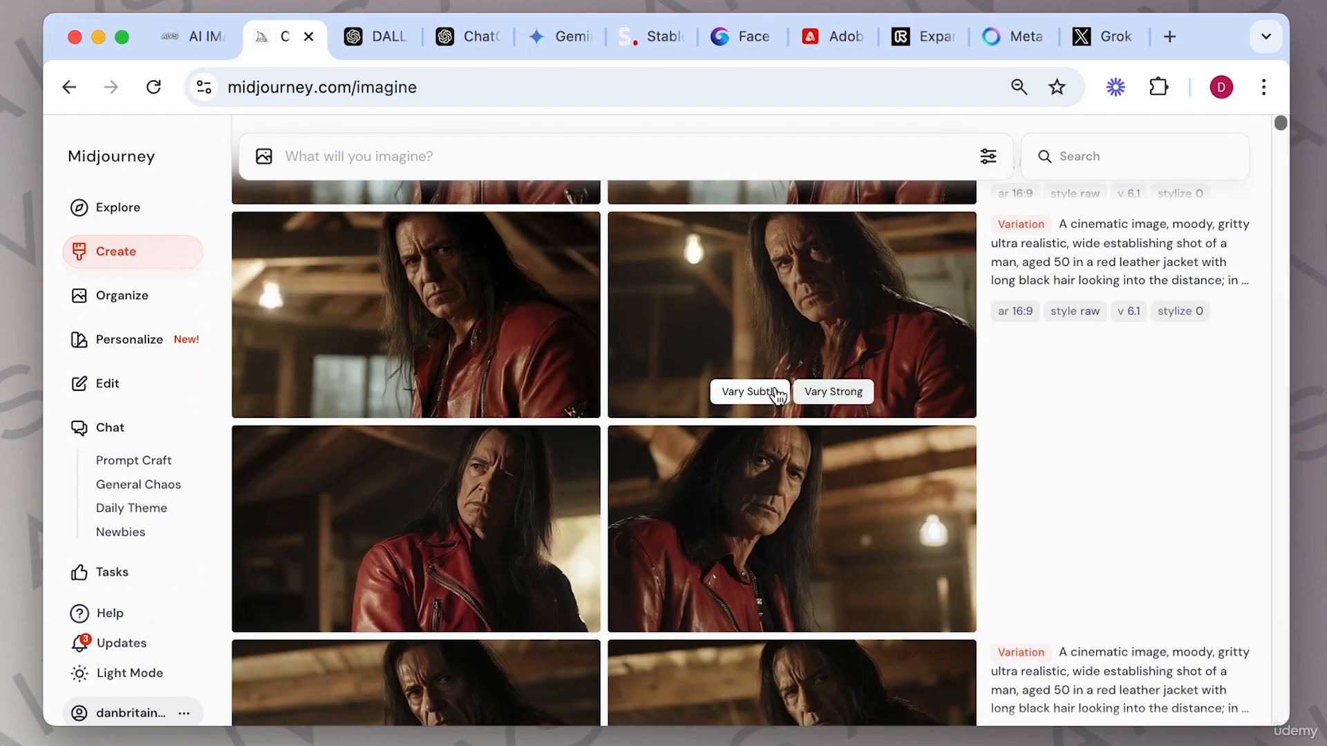
Scroll through the new variation results, open one in the viewer, and close it.
{"action": "scroll", "coordinate": [776, 395], "scroll_direction": "up", "scroll_amount": 6}
{"action": "scroll", "coordinate": [778, 396], "scroll_direction": "down", "scroll_amount": 2}
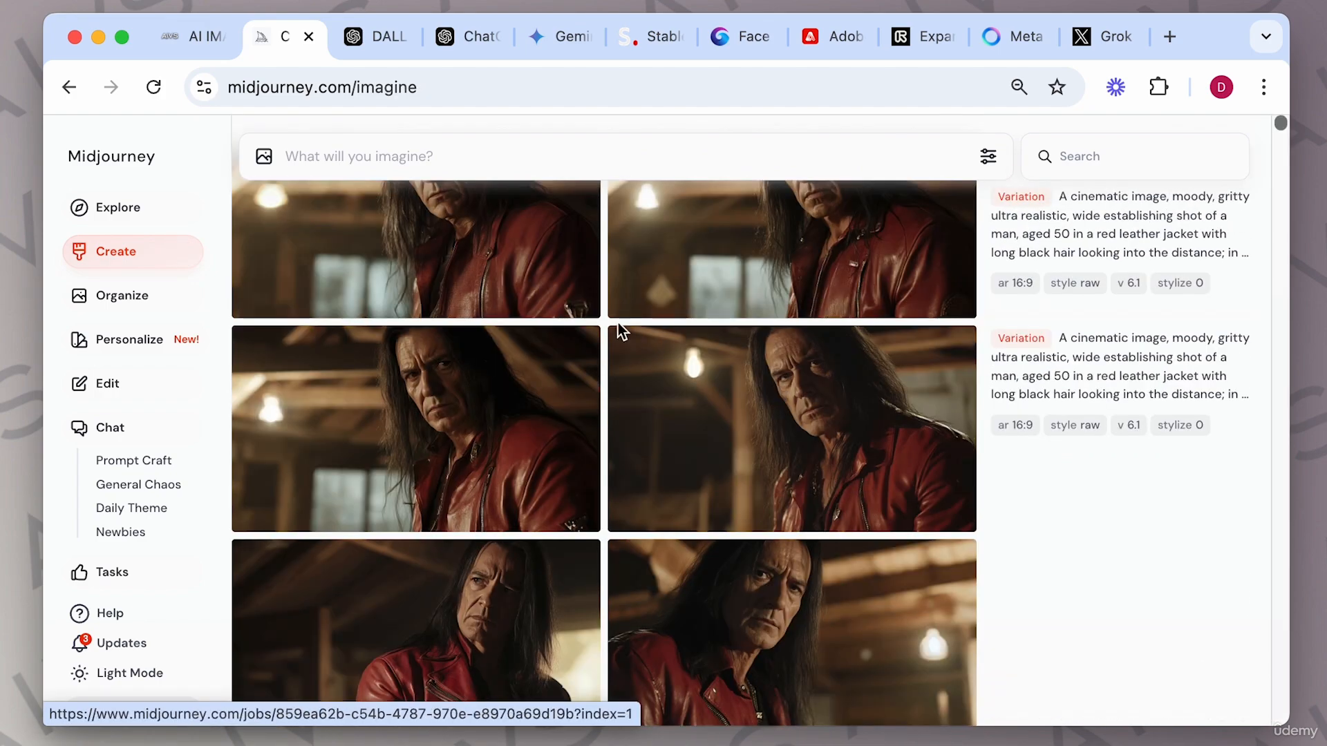
{"action": "scroll", "coordinate": [630, 425], "scroll_direction": "up", "scroll_amount": 3}
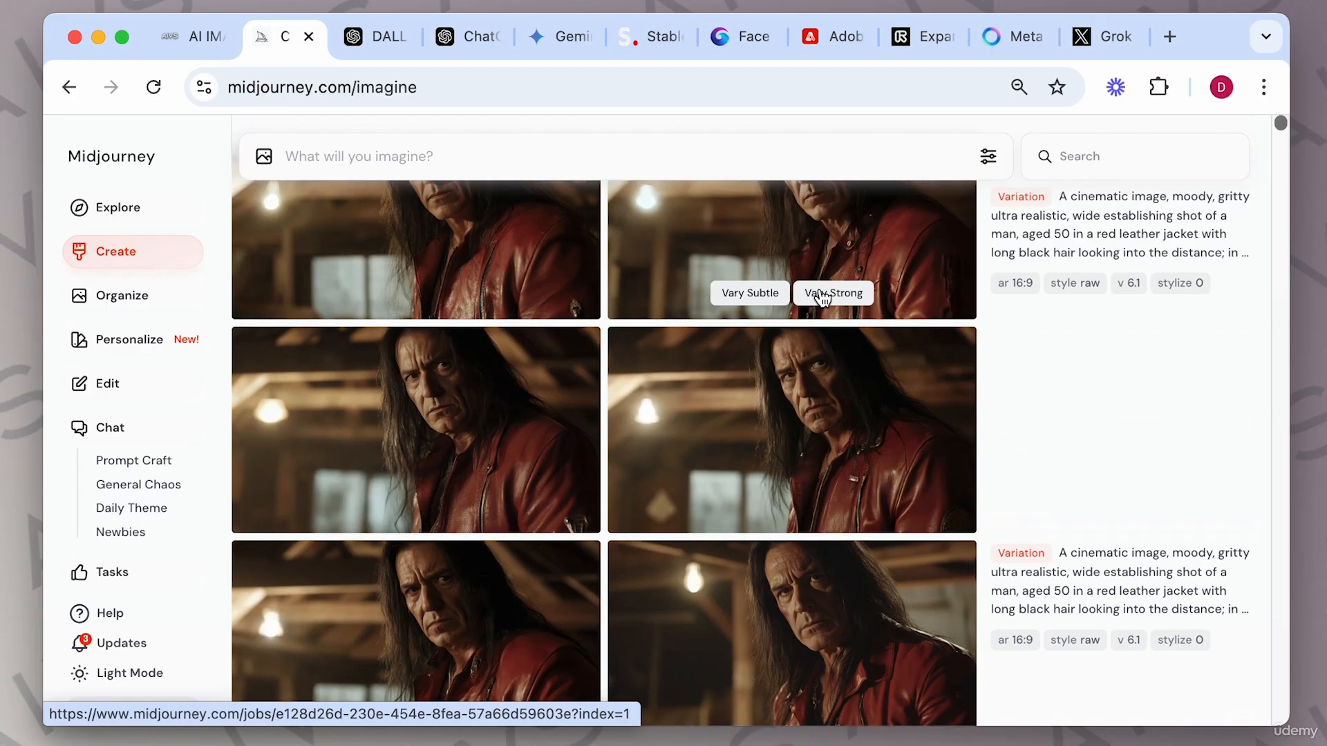
{"action": "left_click", "coordinate": [527, 583]}
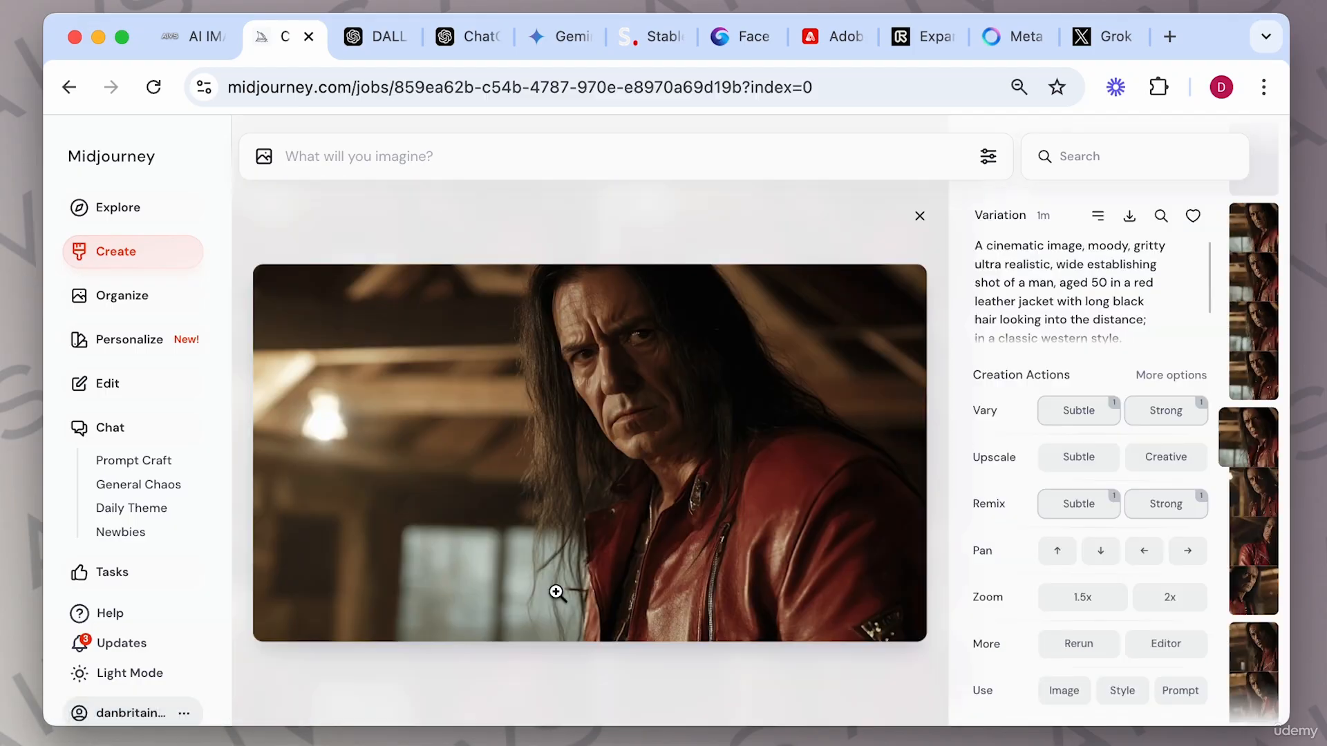
{"action": "left_click", "coordinate": [929, 217]}
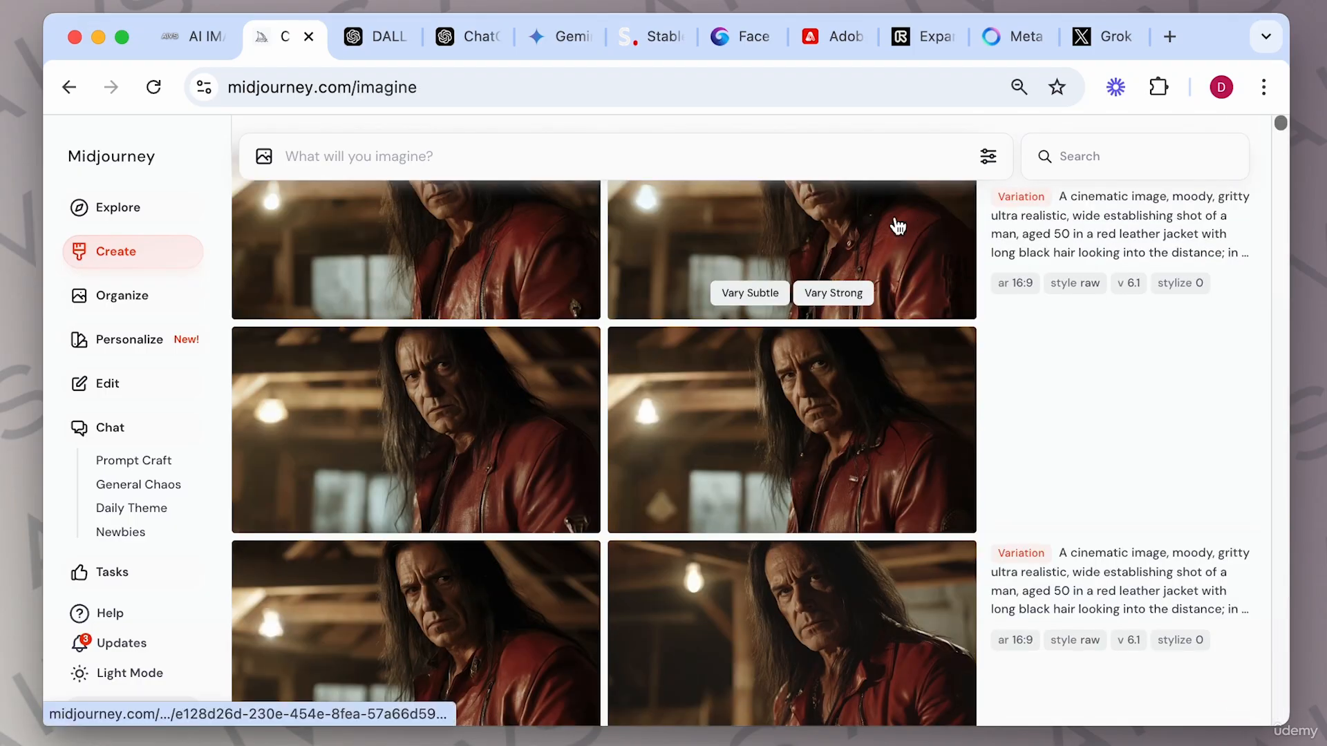
Open another variation grid in the viewer and step back and forth through its images.
{"action": "scroll", "coordinate": [673, 385], "scroll_direction": "down", "scroll_amount": 2}
{"action": "left_click", "coordinate": [700, 497]}
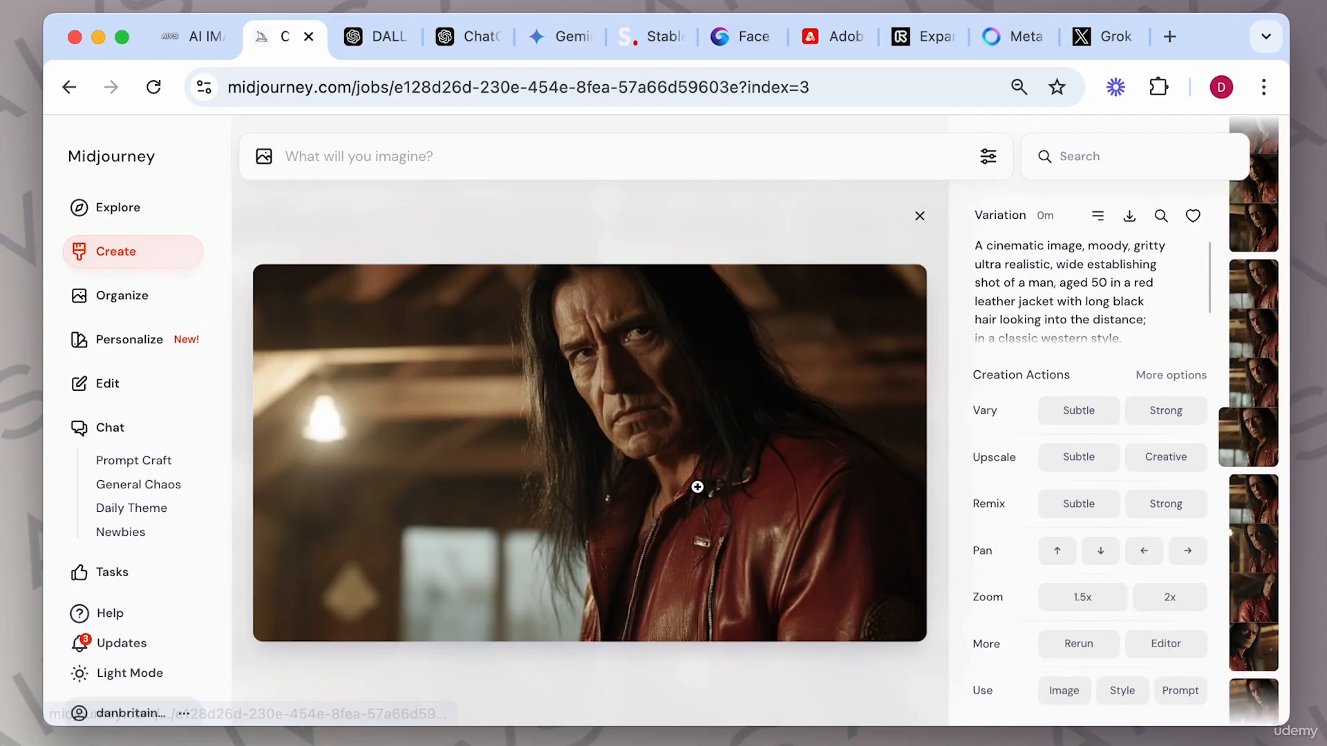
{"action": "key", "text": "Left"}
{"action": "key", "text": "Left"}
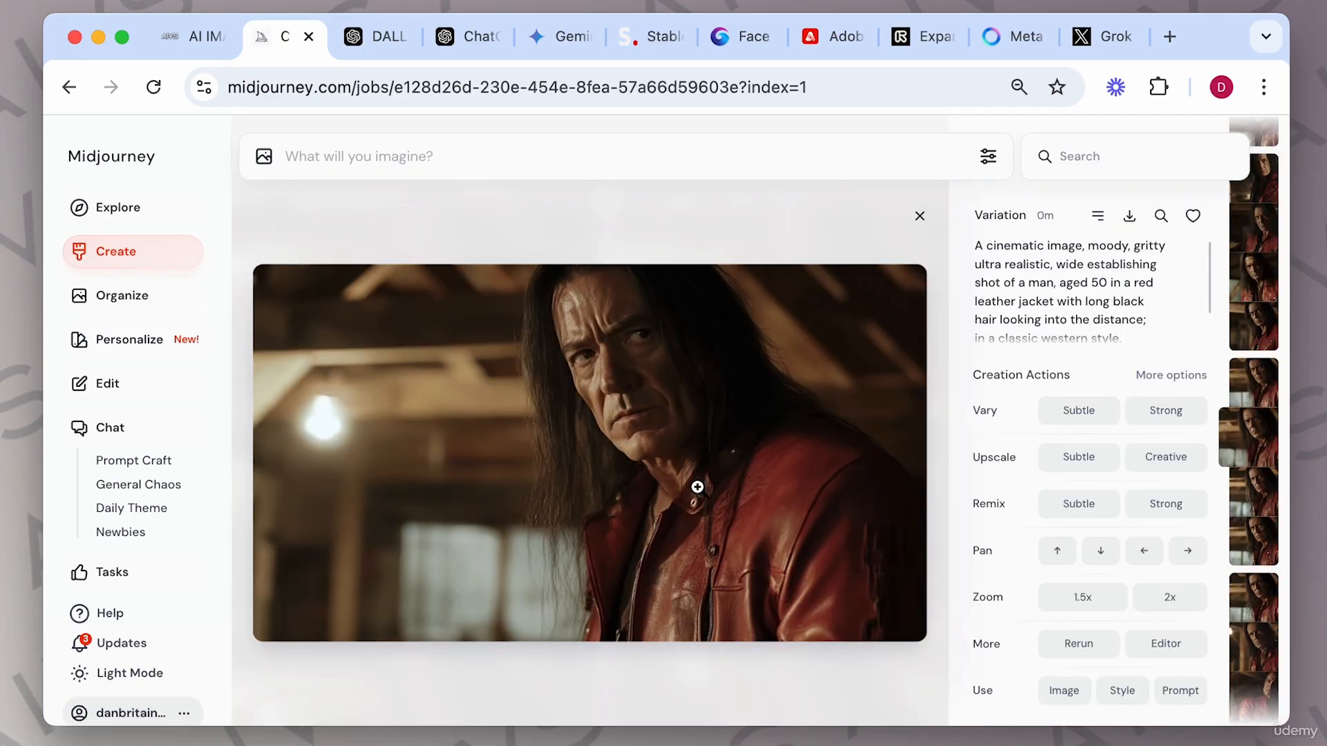
{"action": "key", "text": "Right"}
{"action": "key", "text": "Right"}
{"action": "key", "text": "Right"}
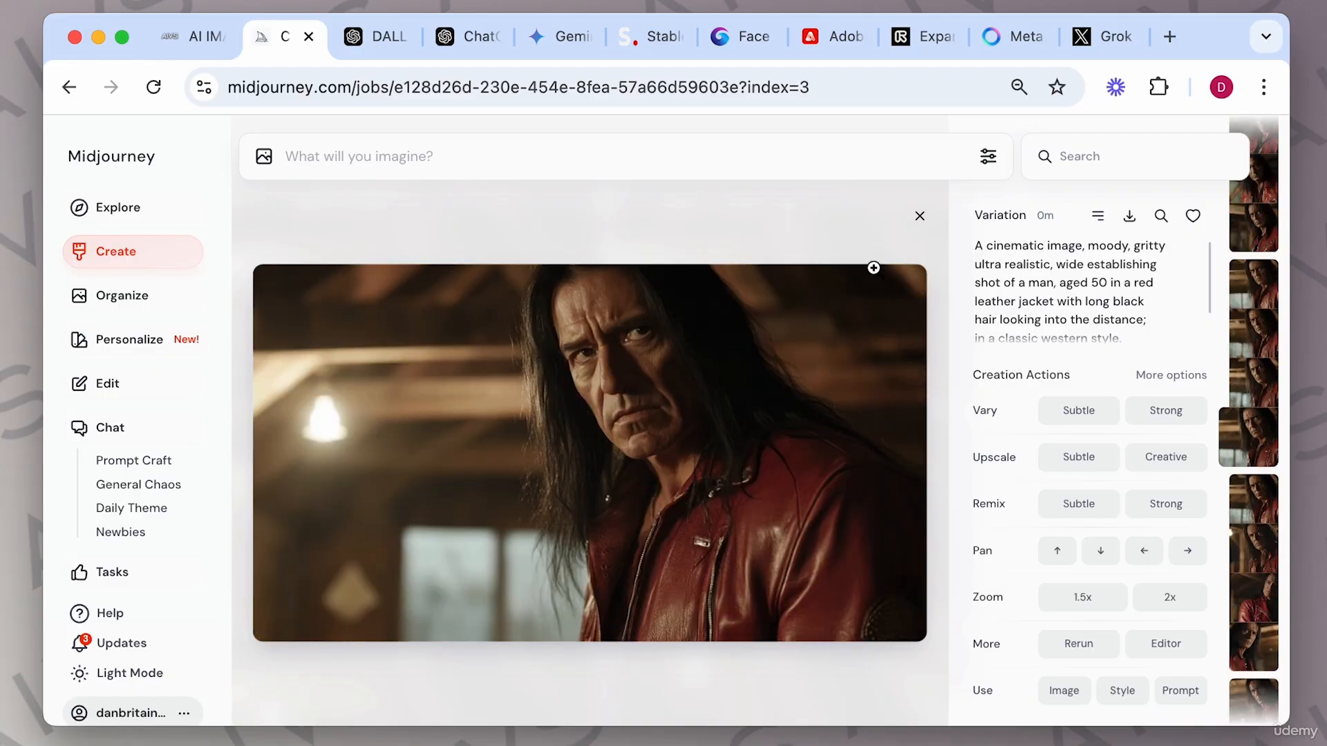
{"action": "left_click", "coordinate": [918, 217]}
Open the strong variation grid, browse all four images, close the viewer, and scroll through the results.
{"action": "scroll", "coordinate": [728, 385], "scroll_direction": "up", "scroll_amount": 5}
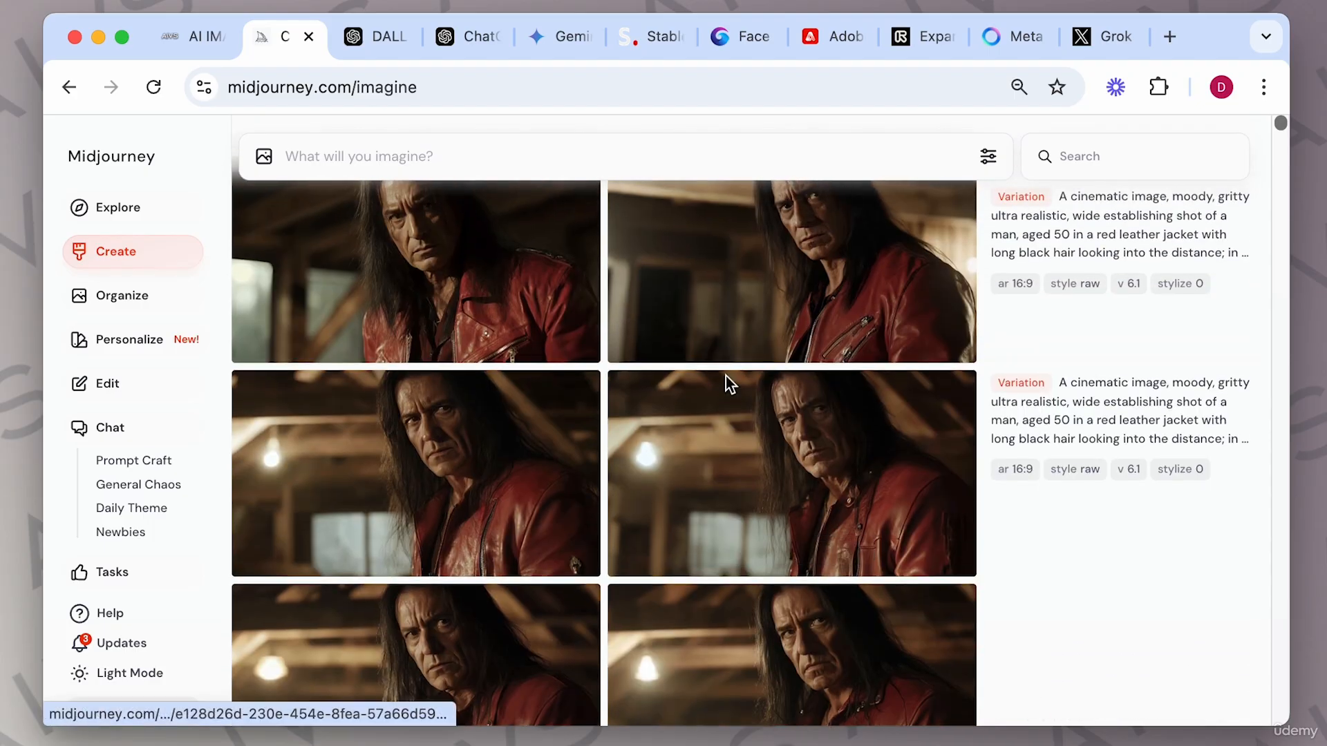
{"action": "left_click", "coordinate": [783, 387]}
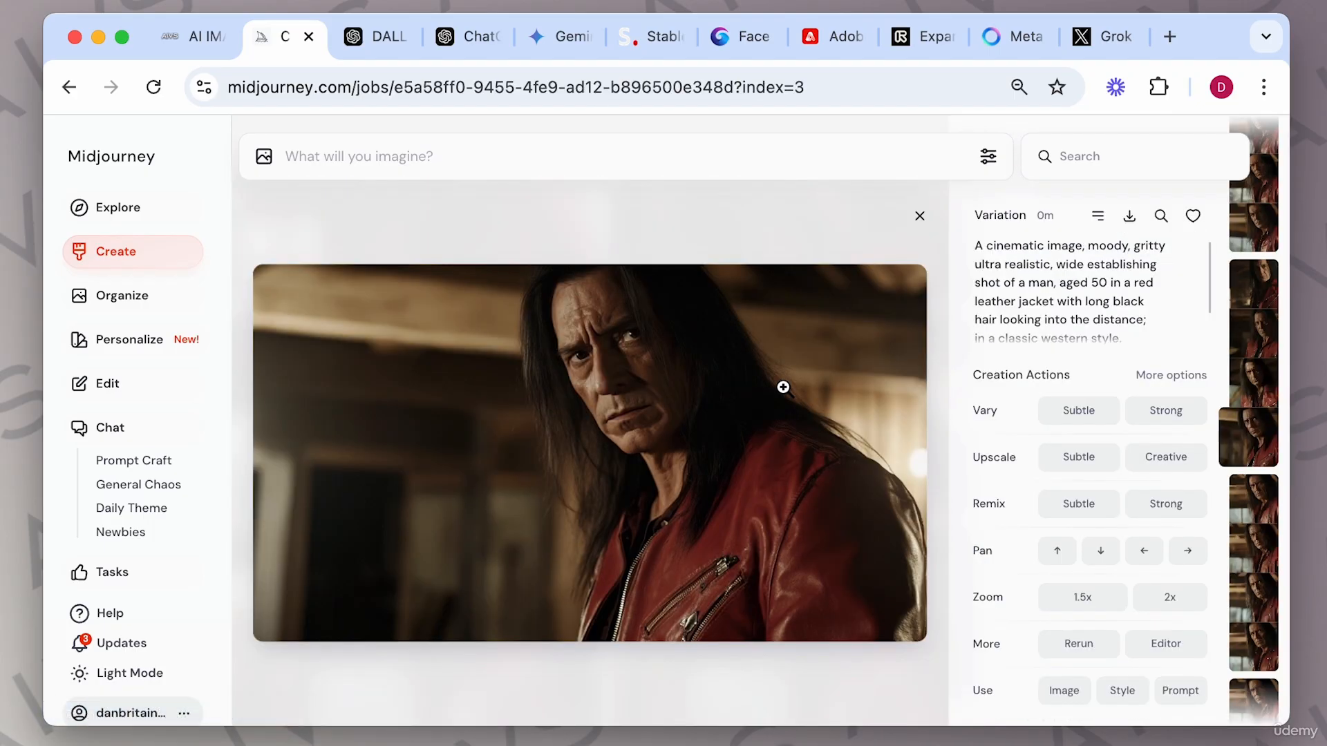
{"action": "key", "text": "Left"}
{"action": "key", "text": "Left"}
{"action": "key", "text": "Left"}
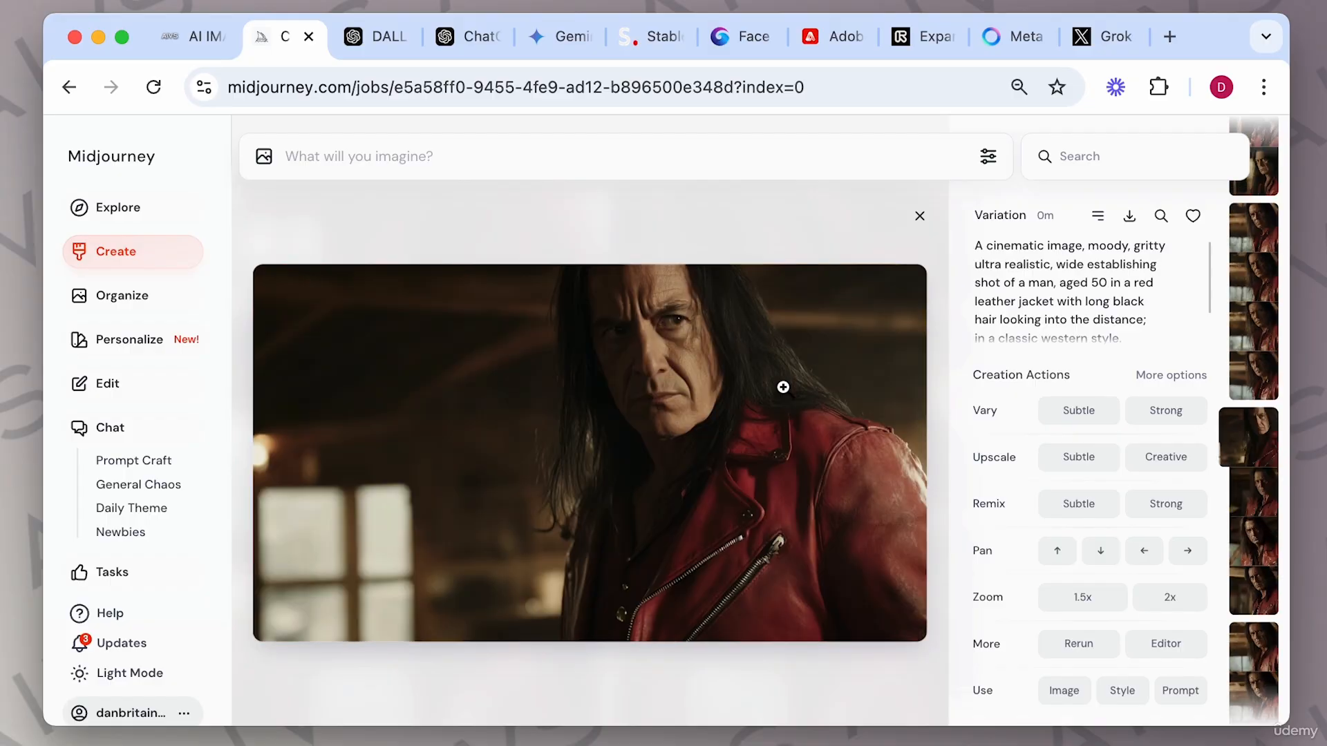
{"action": "key", "text": "Right"}
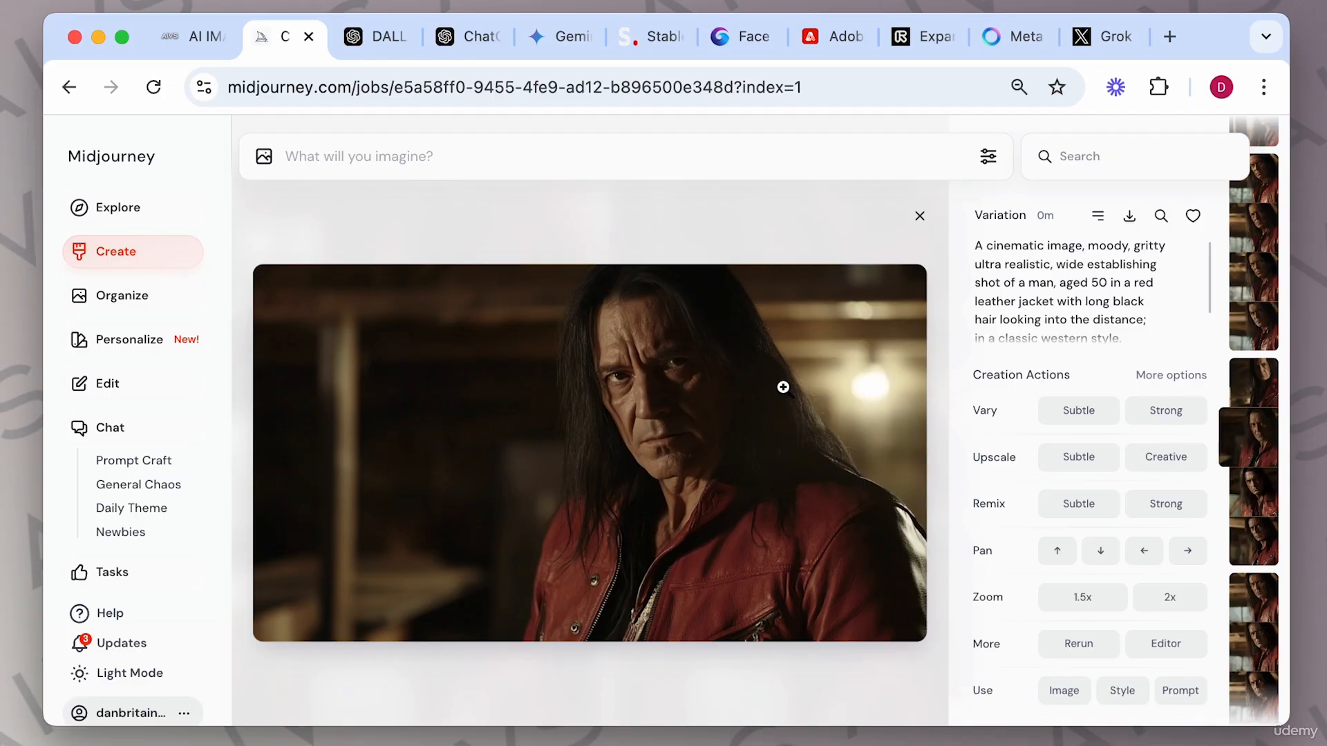
{"action": "key", "text": "Right"}
{"action": "key", "text": "Right"}
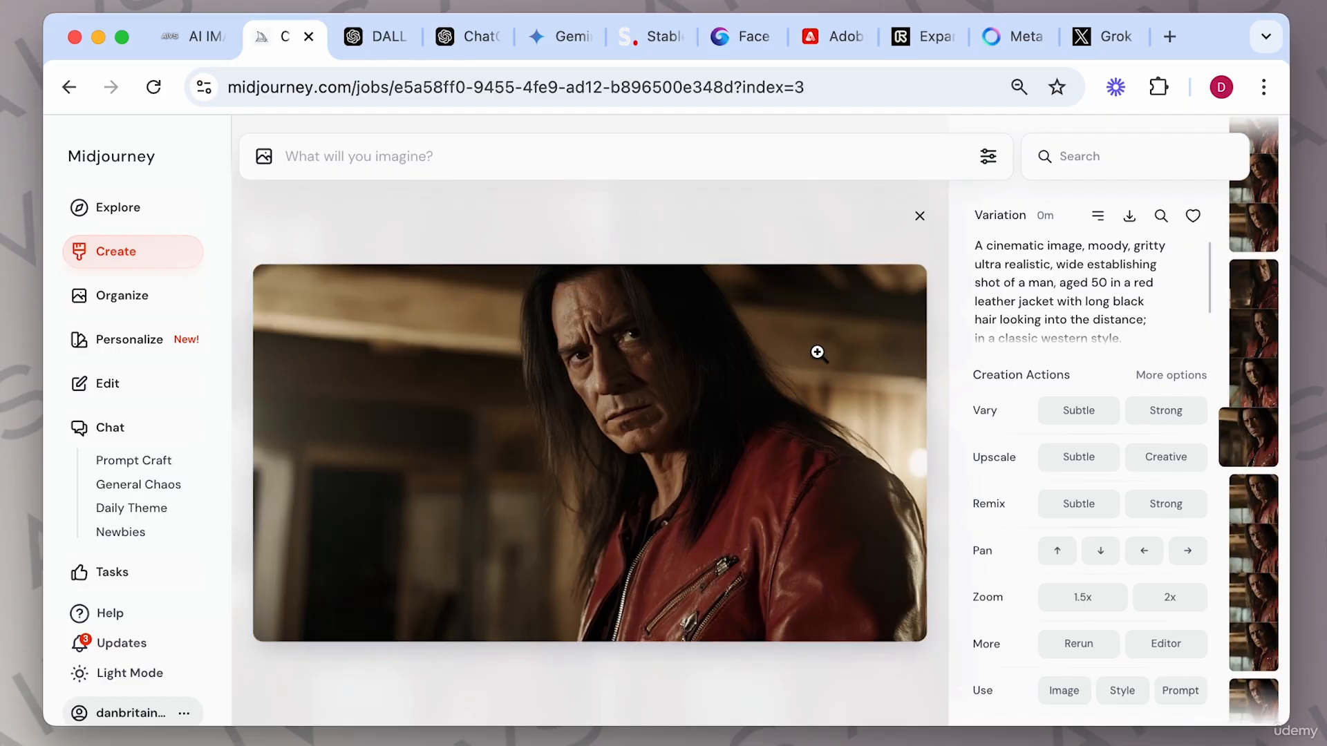
{"action": "left_click", "coordinate": [919, 218]}
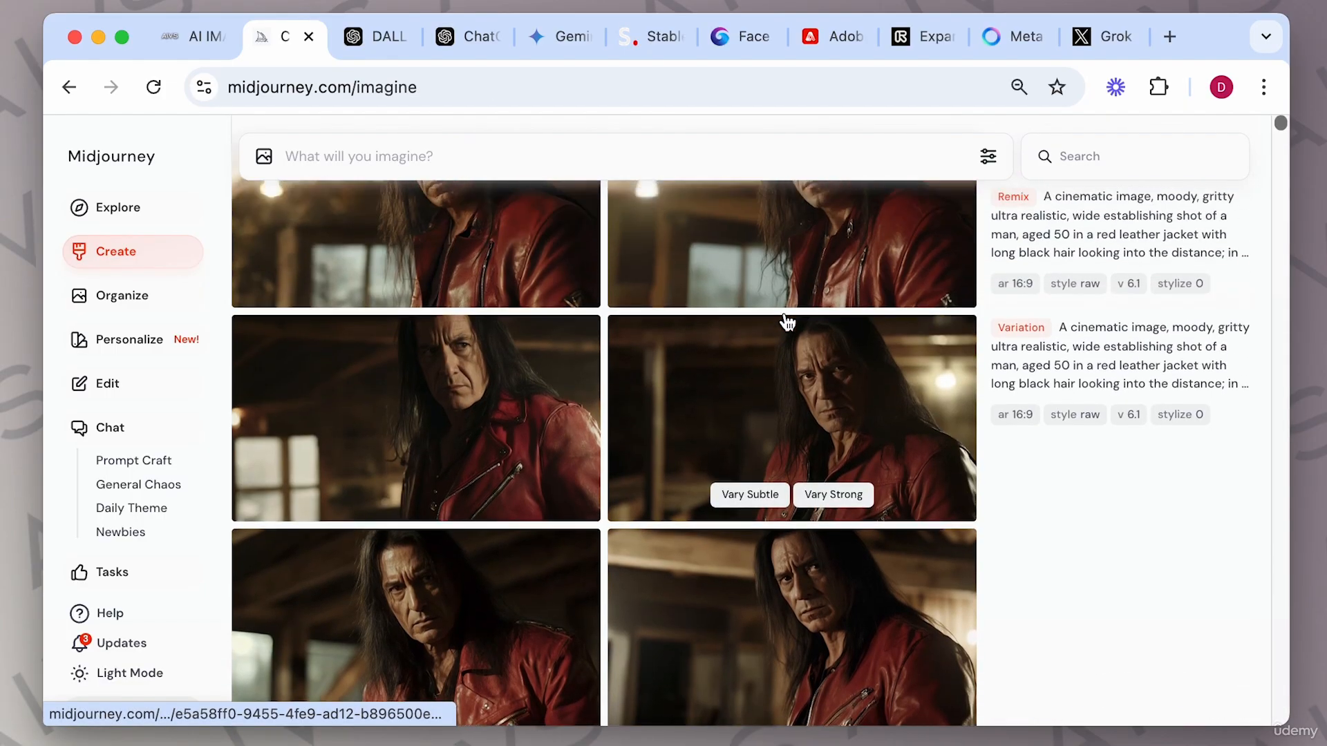
{"action": "scroll", "coordinate": [788, 323], "scroll_direction": "up", "scroll_amount": 5}
{"action": "scroll", "coordinate": [788, 323], "scroll_direction": "down", "scroll_amount": 4}
{"action": "scroll", "coordinate": [788, 322], "scroll_direction": "up", "scroll_amount": 7}
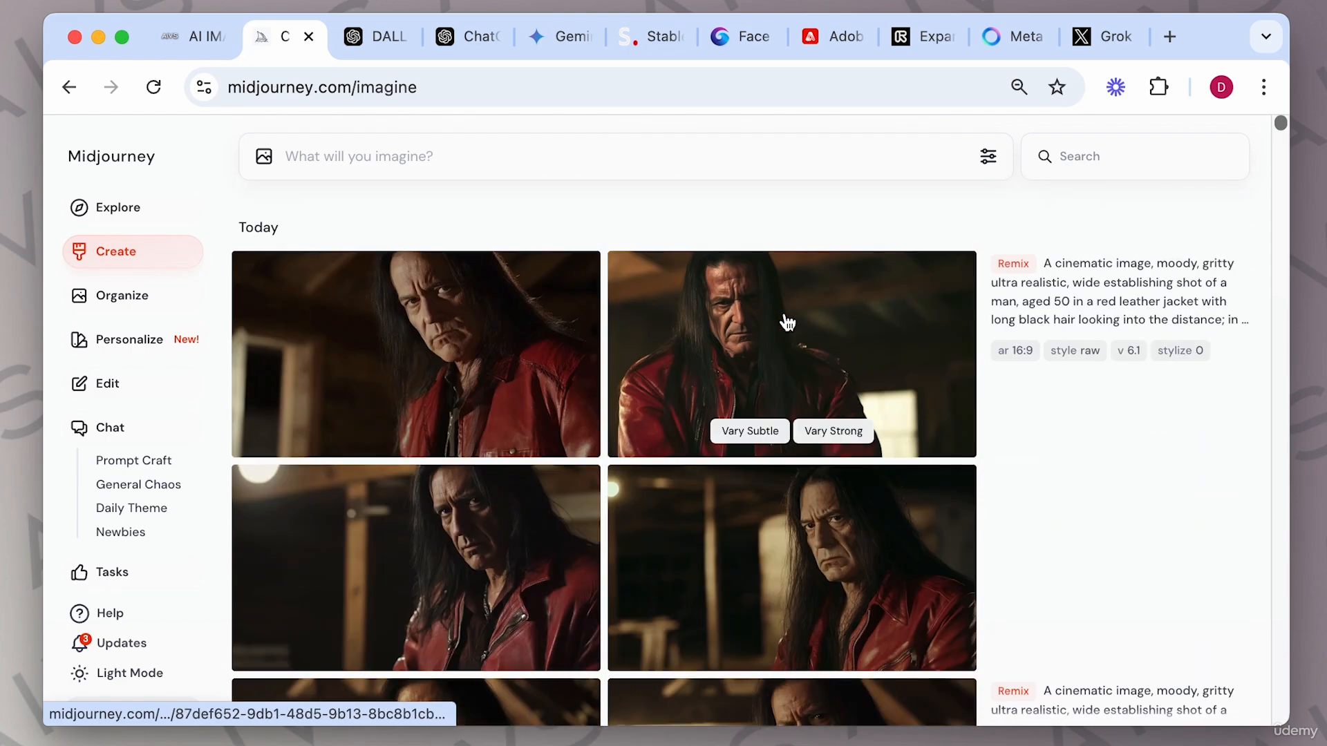
Scroll through the remix results, open one image in the viewer, and close it.
{"action": "scroll", "coordinate": [788, 323], "scroll_direction": "down", "scroll_amount": 7}
{"action": "scroll", "coordinate": [788, 323], "scroll_direction": "down", "scroll_amount": 3}
{"action": "scroll", "coordinate": [787, 323], "scroll_direction": "up", "scroll_amount": 1}
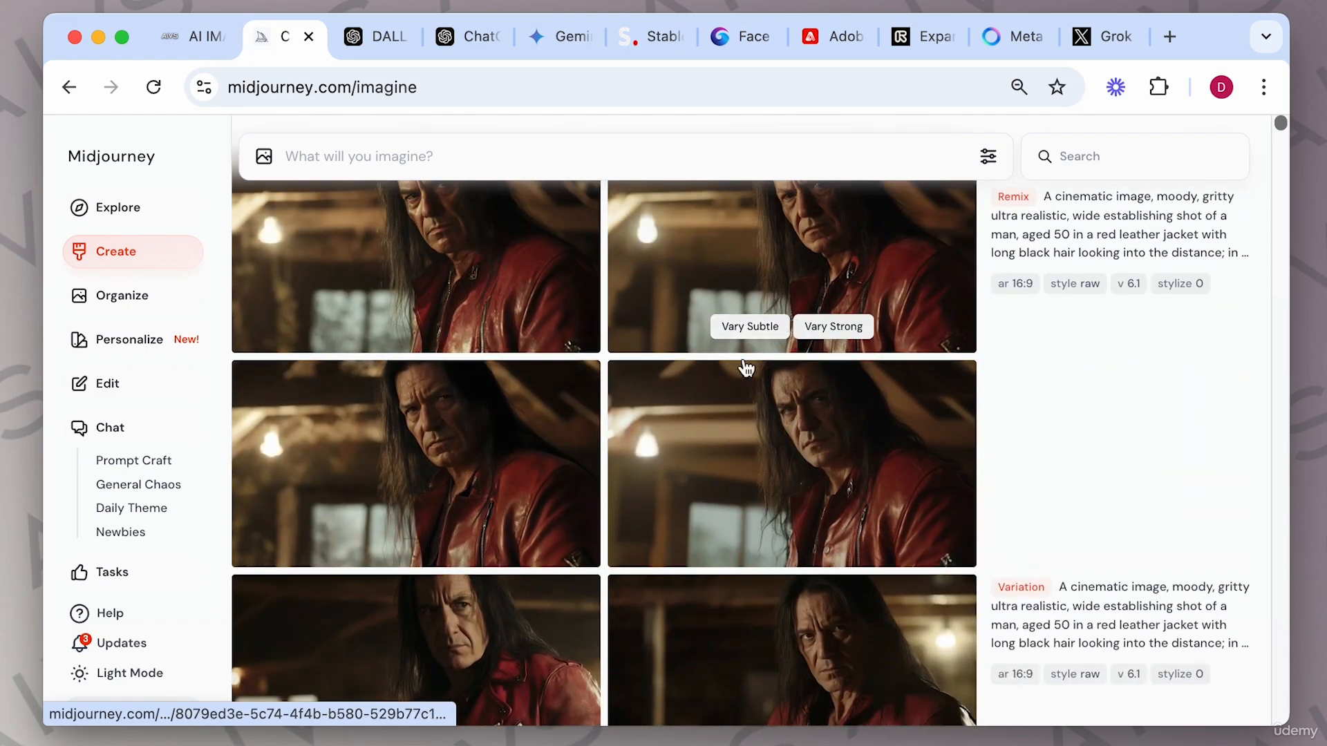
{"action": "left_click", "coordinate": [739, 470]}
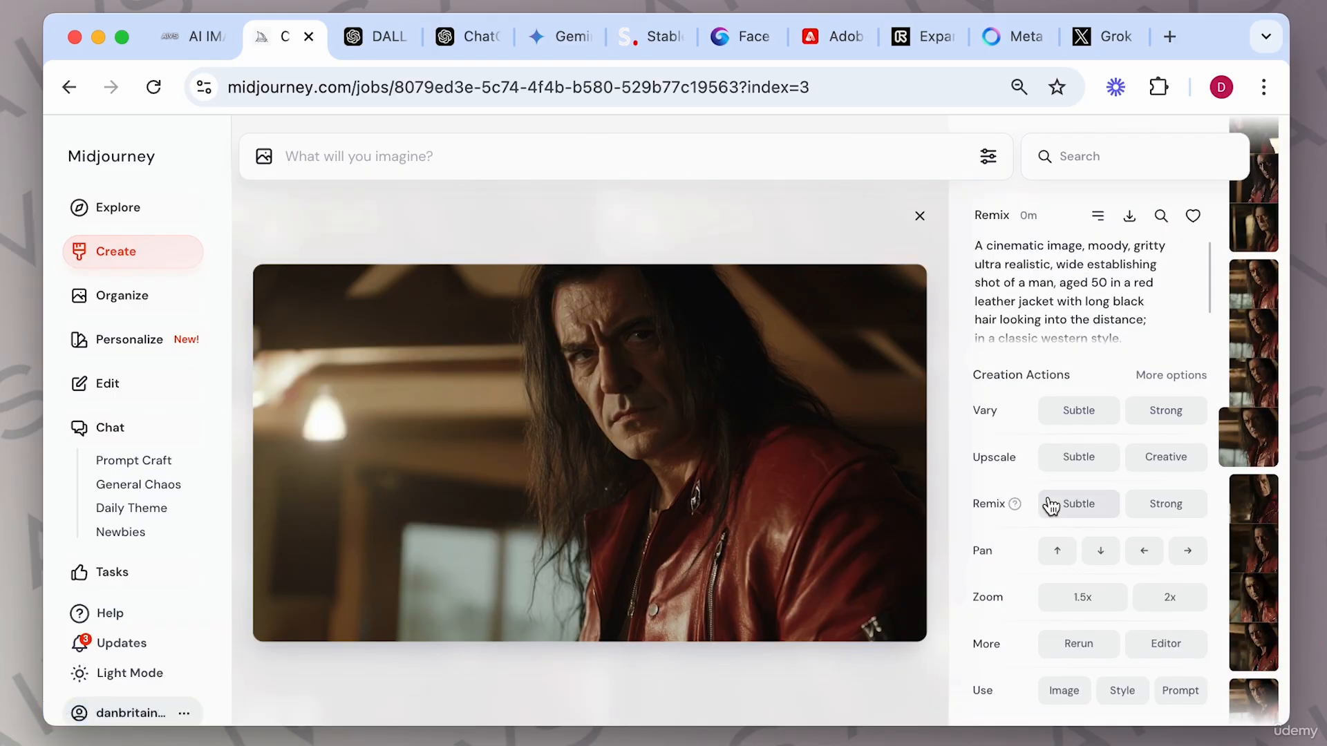
{"action": "mouse_move", "coordinate": [1016, 505]}
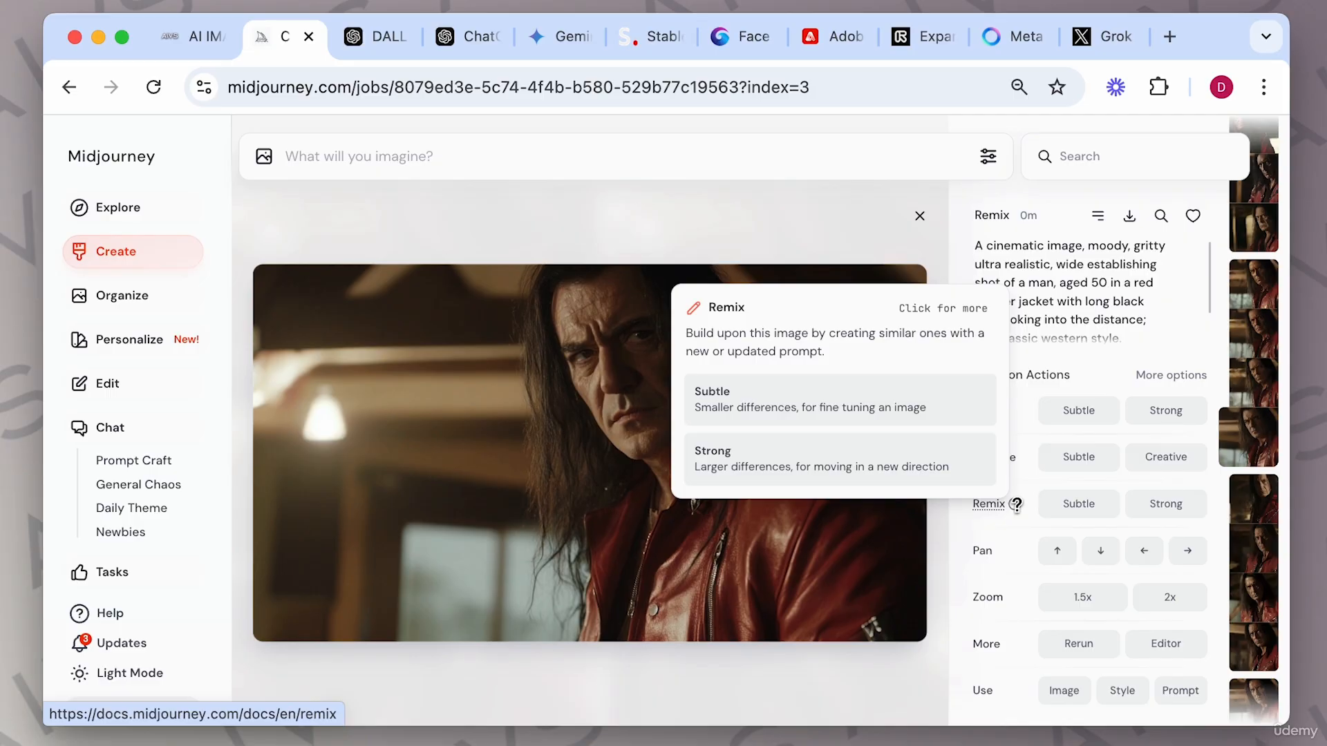
{"action": "left_click", "coordinate": [920, 216]}
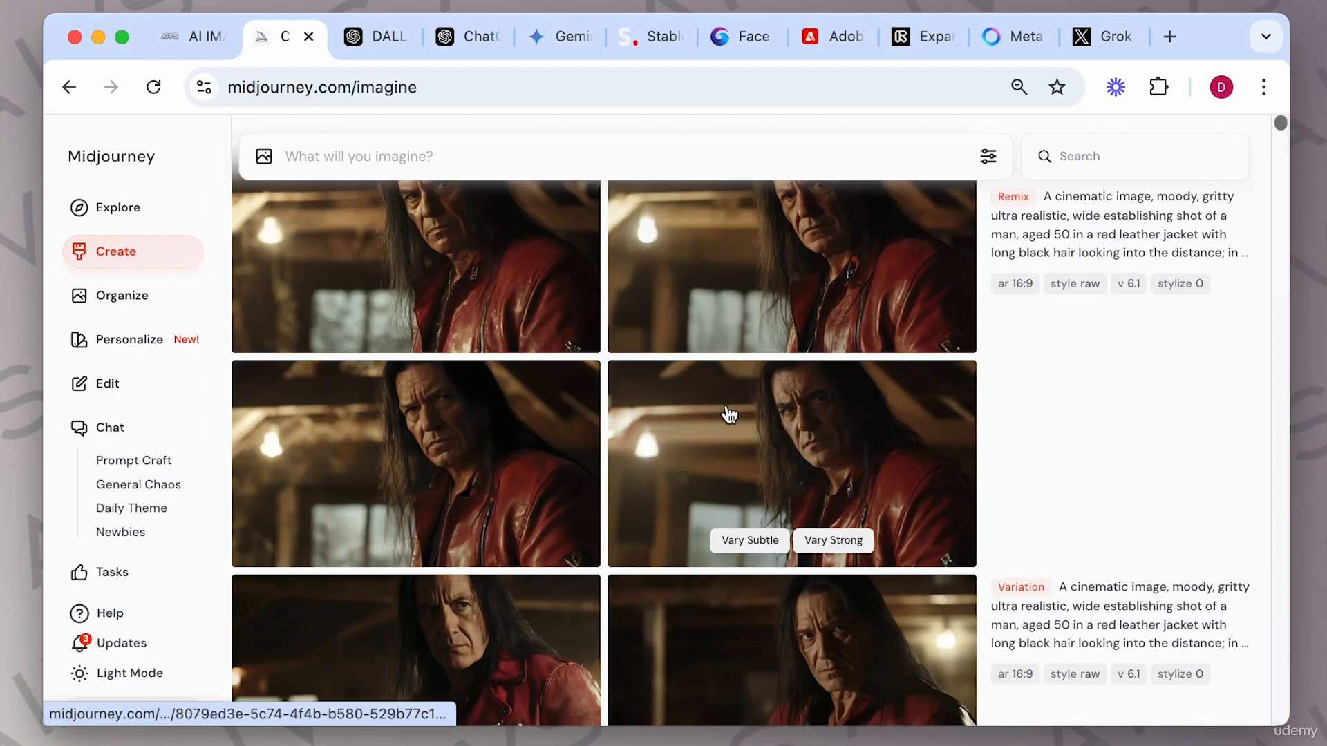
Open the first remix image and submit a Subtle Remix with the prompt replaced by "darker background black.".
{"action": "scroll", "coordinate": [725, 412], "scroll_direction": "up", "scroll_amount": 2}
{"action": "scroll", "coordinate": [753, 376], "scroll_direction": "up", "scroll_amount": 5}
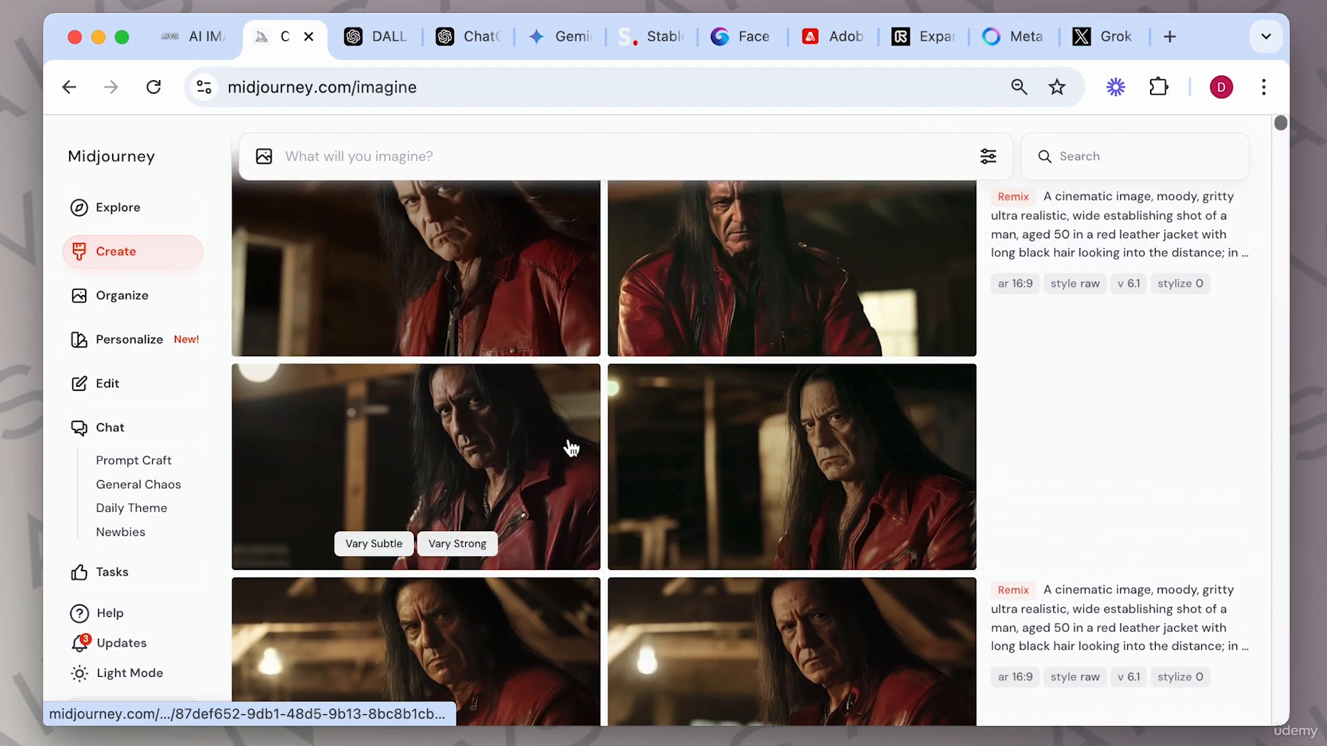
{"action": "scroll", "coordinate": [566, 446], "scroll_direction": "up", "scroll_amount": 1}
{"action": "left_click", "coordinate": [533, 317]}
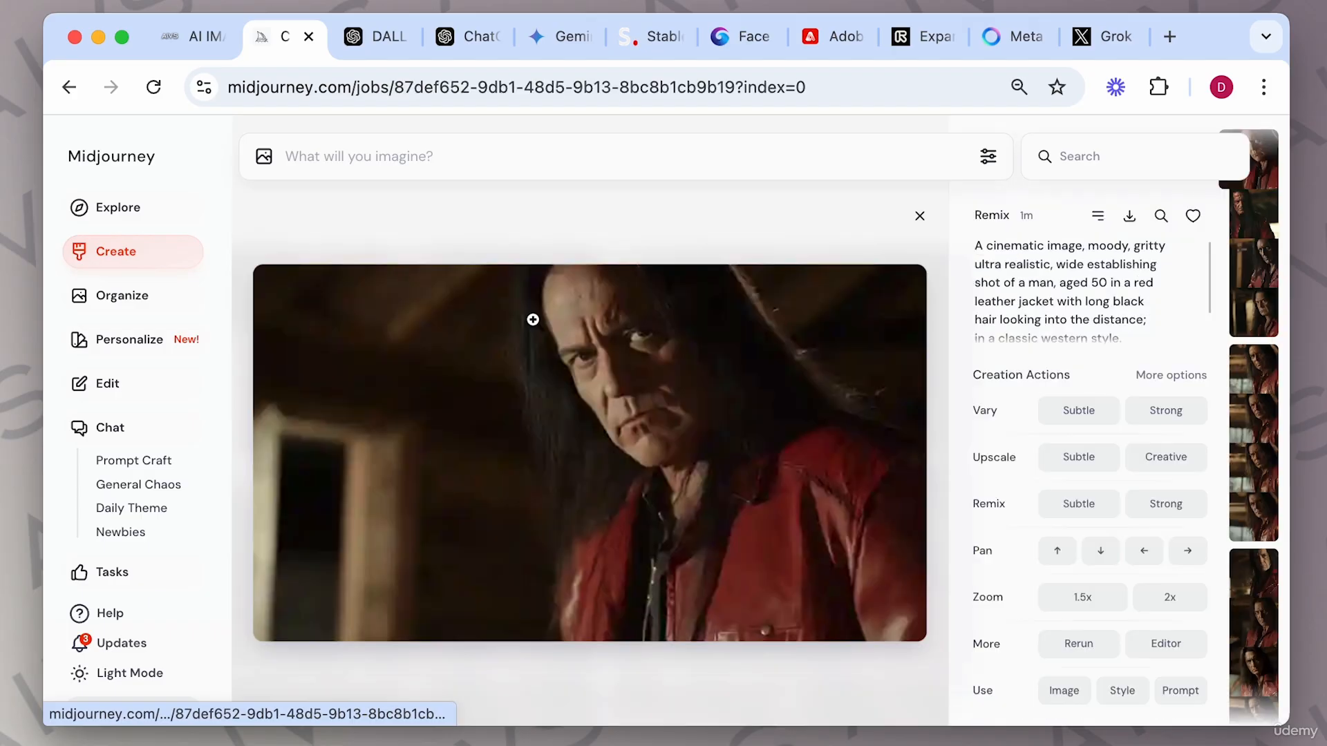
{"action": "left_click", "coordinate": [1095, 506]}
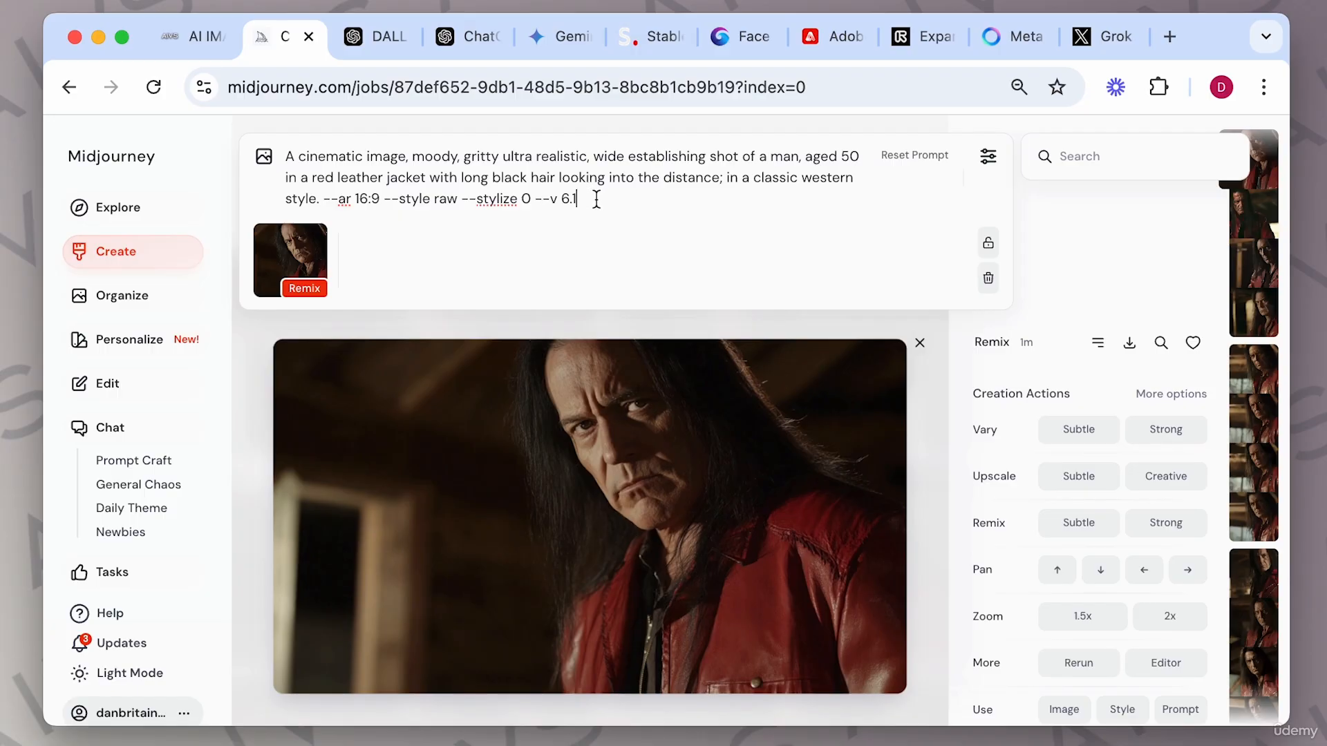
{"action": "left_click_drag", "start_coordinate": [597, 199], "coordinate": [304, 146]}
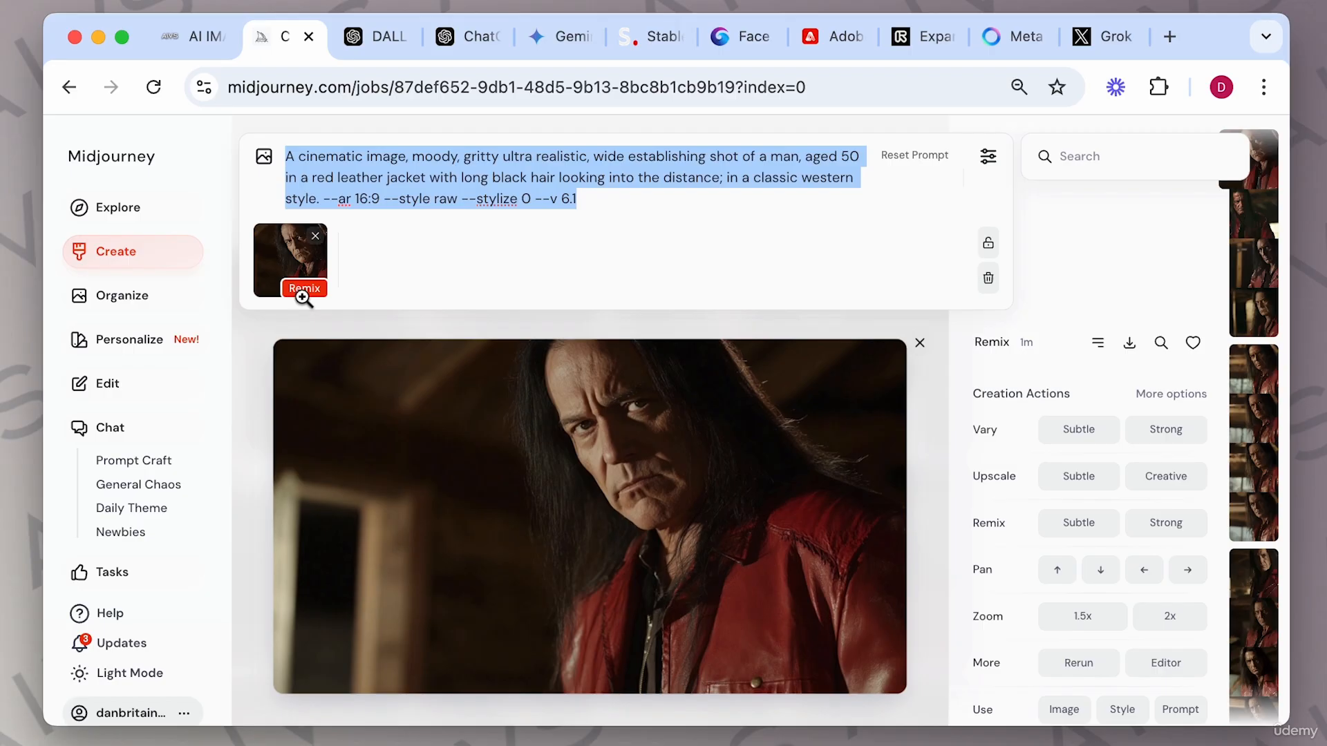
{"action": "key", "text": "BackSpace"}
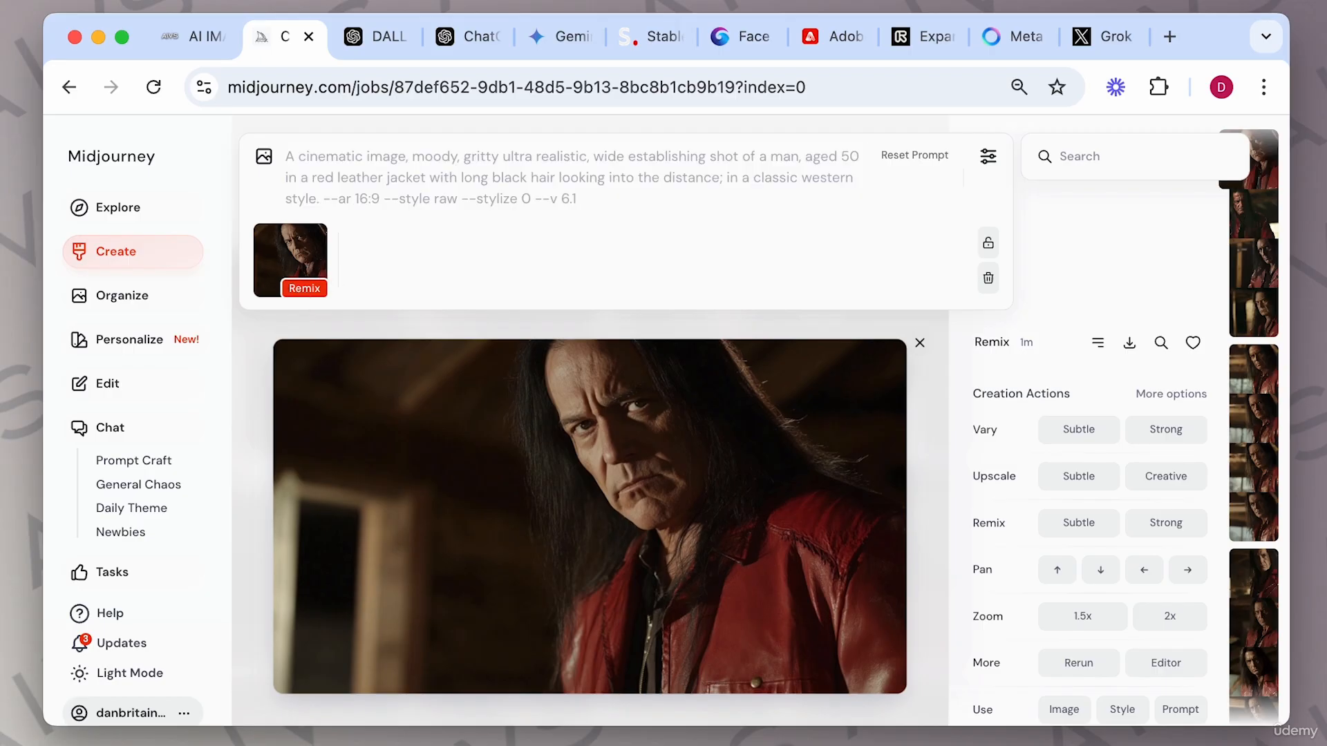
{"action": "type", "text": "black"}
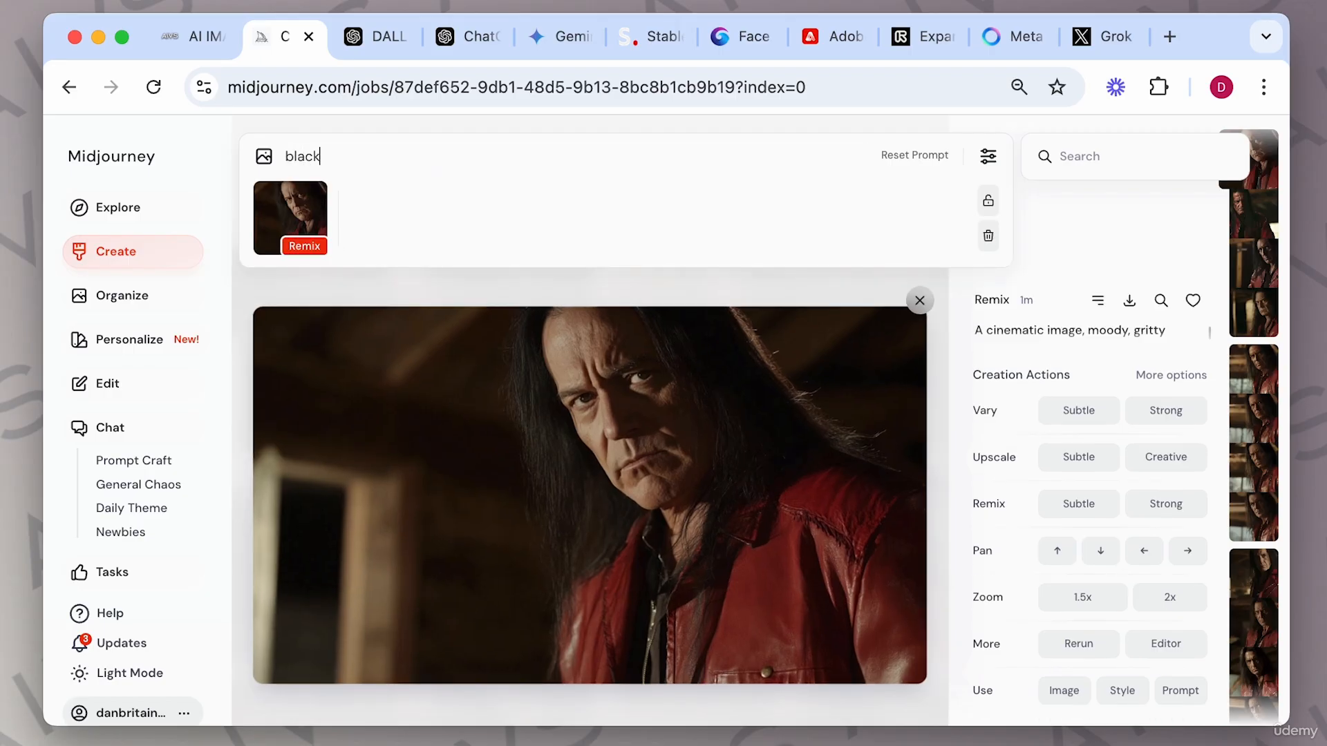
{"action": "key", "text": "BackSpace"}
{"action": "type", "text": "darker background"}
{"action": "key", "text": "Return"}
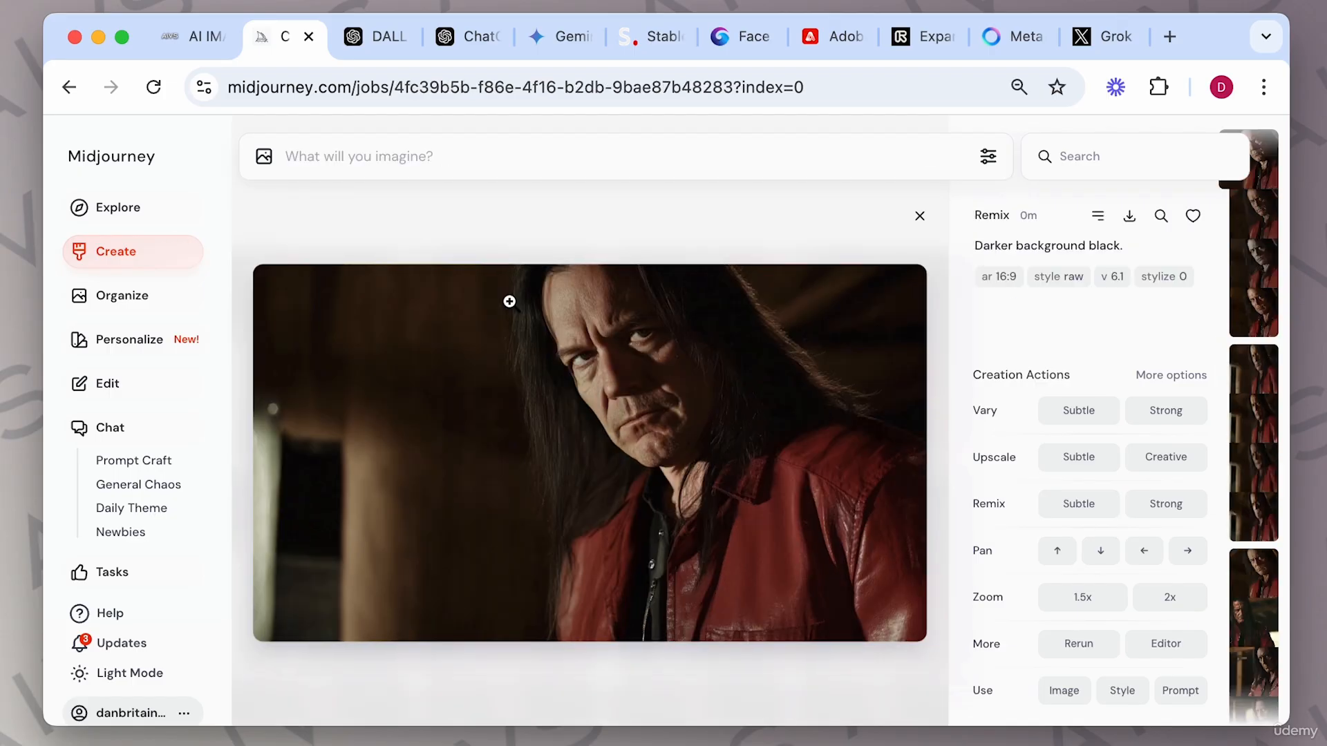
Step back and forth through the four new darker-background images.
{"action": "key", "text": "Right"}
{"action": "key", "text": "Right"}
{"action": "key", "text": "Right"}
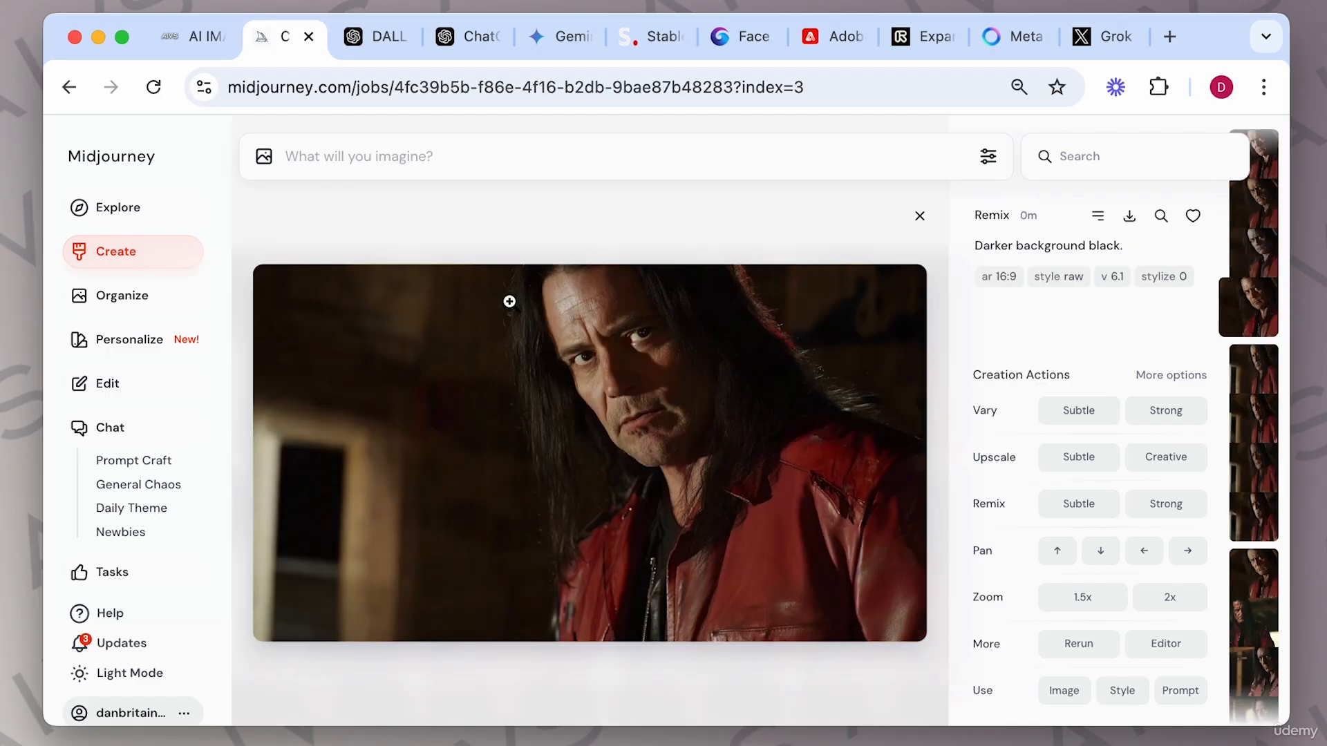
{"action": "key", "text": "Left"}
{"action": "key", "text": "Left"}
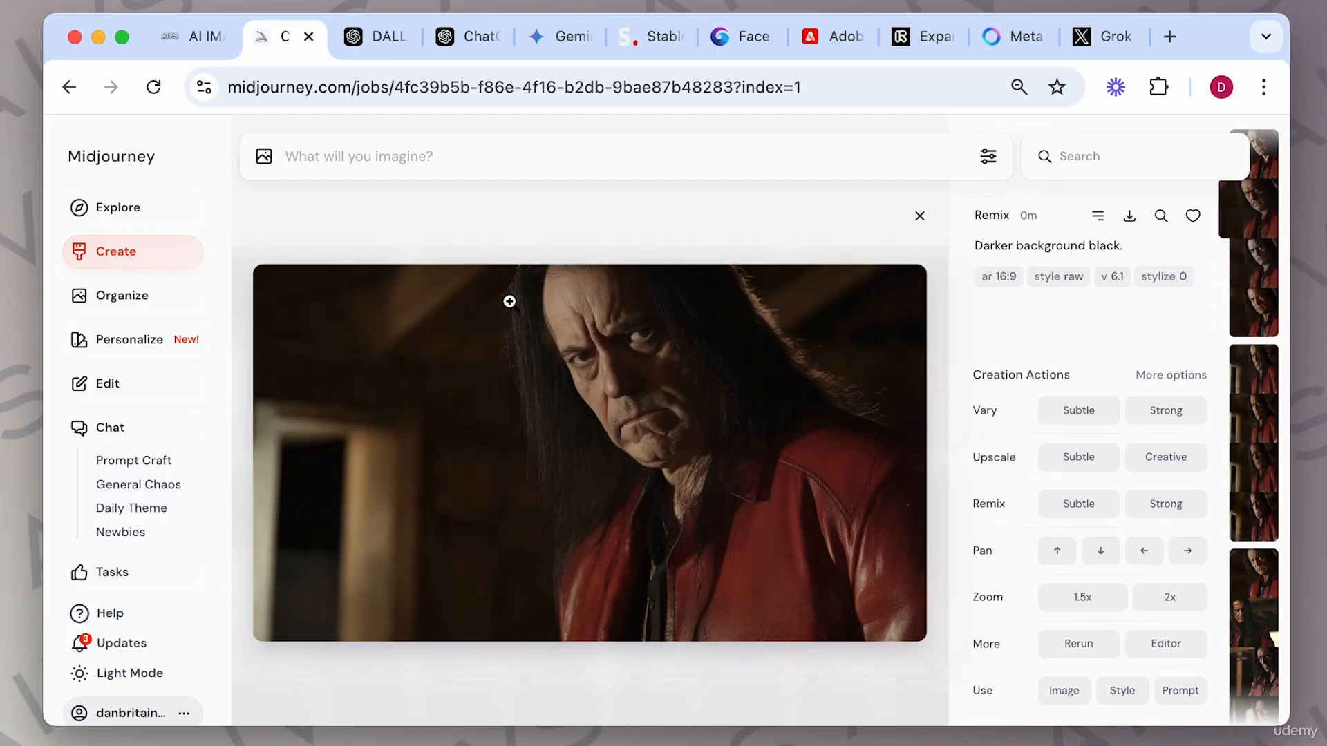
{"action": "key", "text": "Left"}
{"action": "key", "text": "Right"}
{"action": "key", "text": "Left"}
{"action": "key", "text": "Right"}
{"action": "key", "text": "Left"}
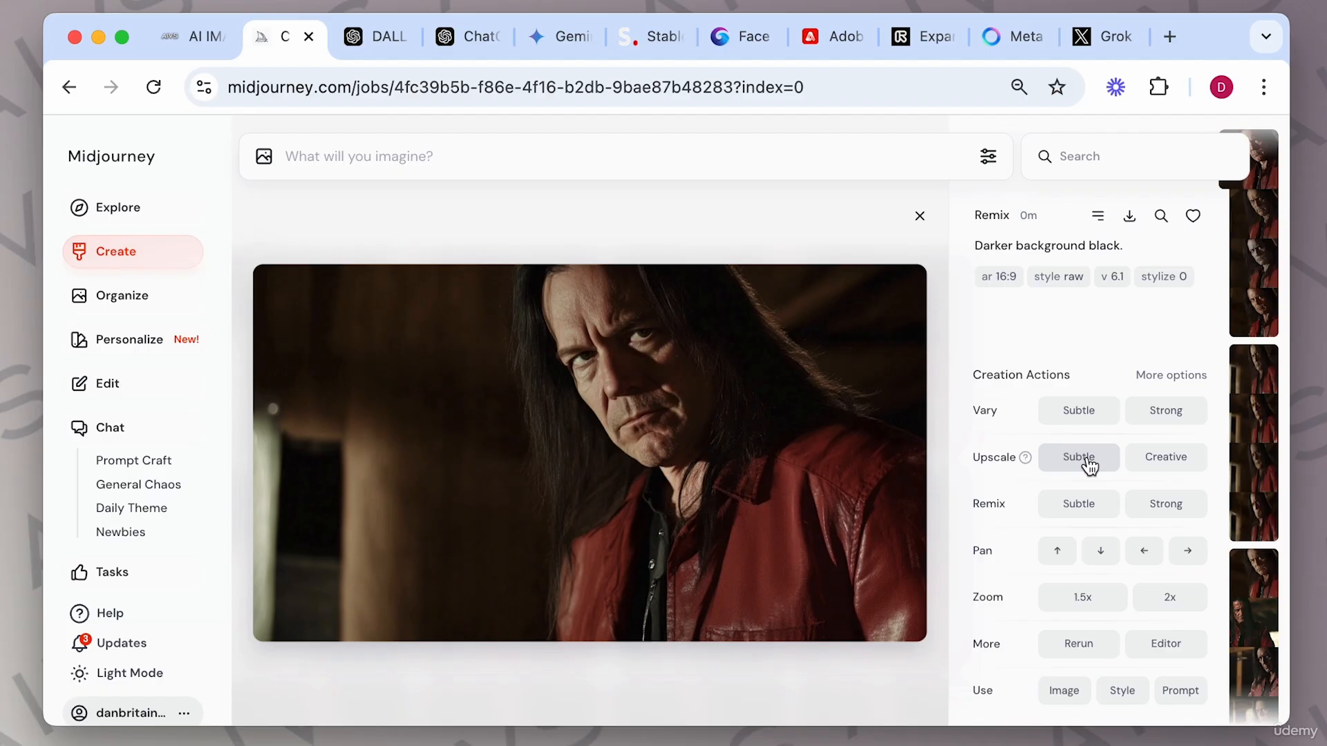
Download the first darker-background image, request both Subtle and Creative upscales of it, and close the viewer.
{"action": "left_click", "coordinate": [1129, 216]}
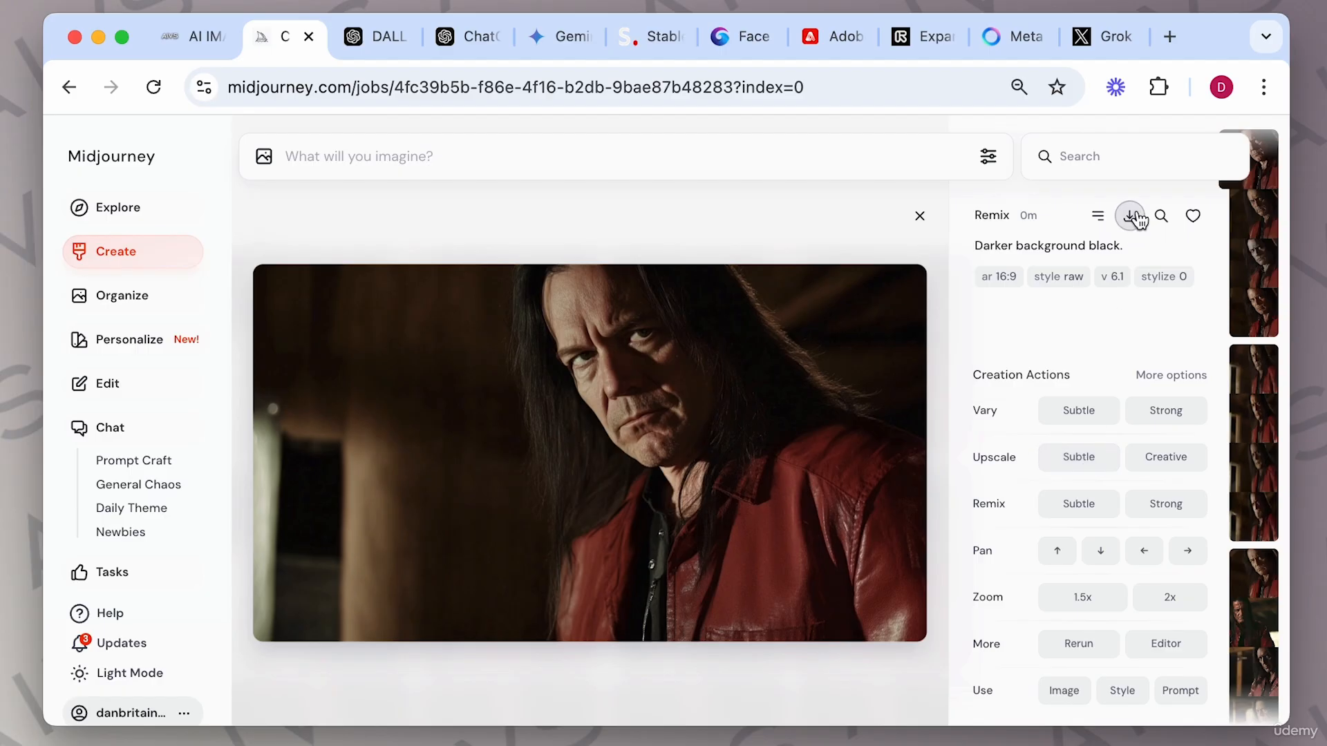
{"action": "left_click", "coordinate": [1087, 459]}
{"action": "left_click", "coordinate": [1167, 457]}
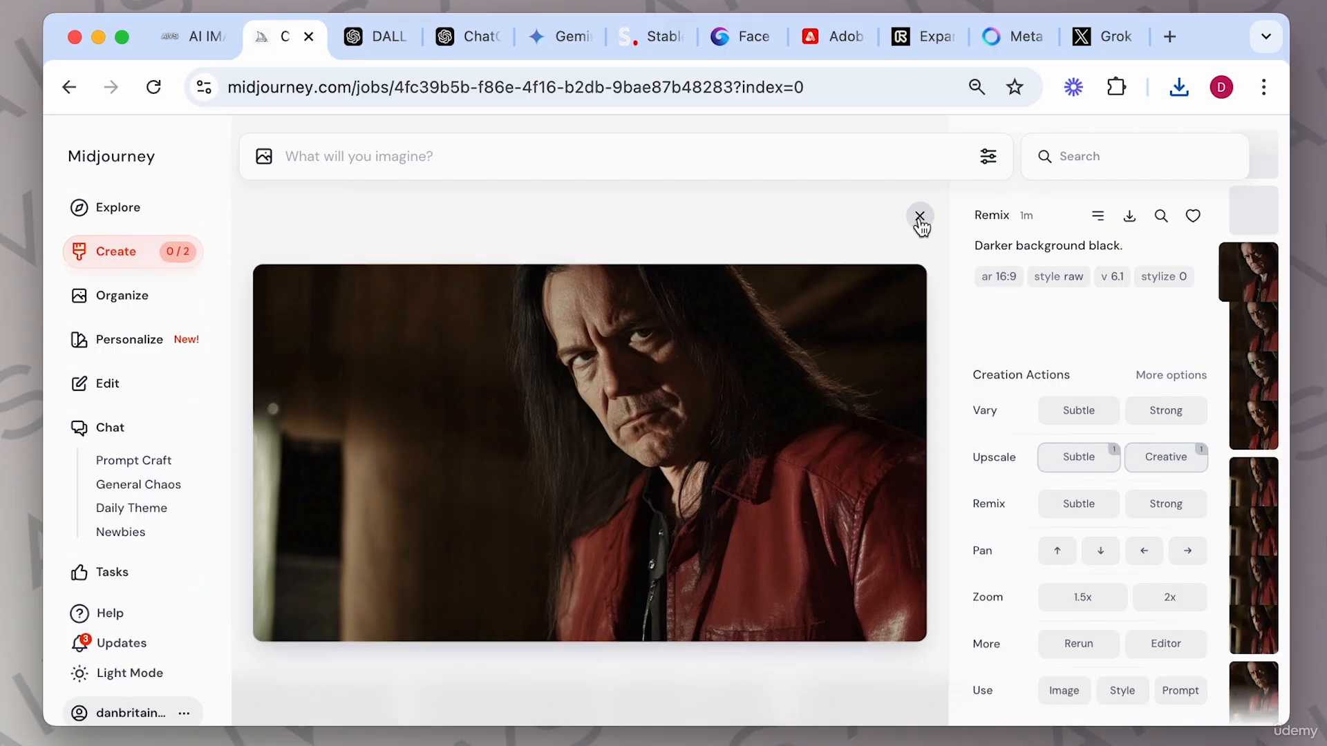
{"action": "left_click", "coordinate": [920, 217]}
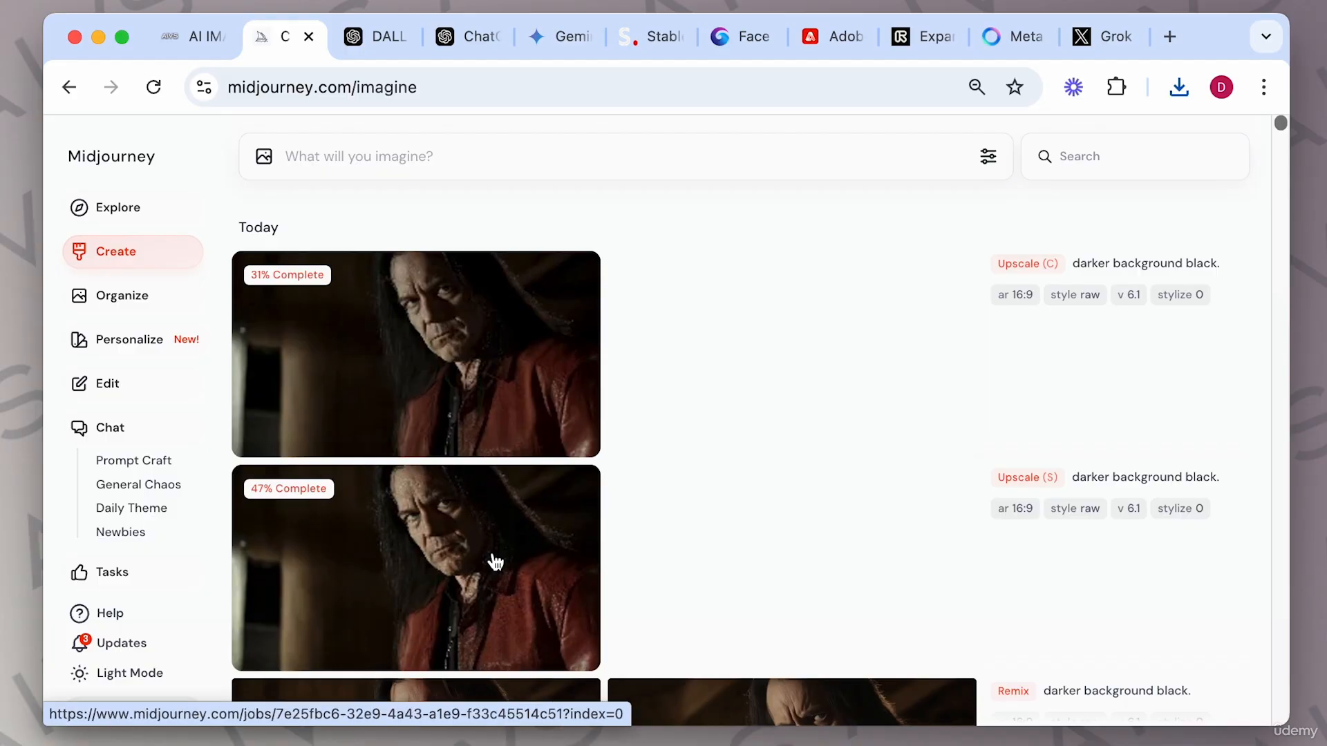
Open the Subtle upscale, view it full size, and download it.
{"action": "left_click", "coordinate": [690, 546]}
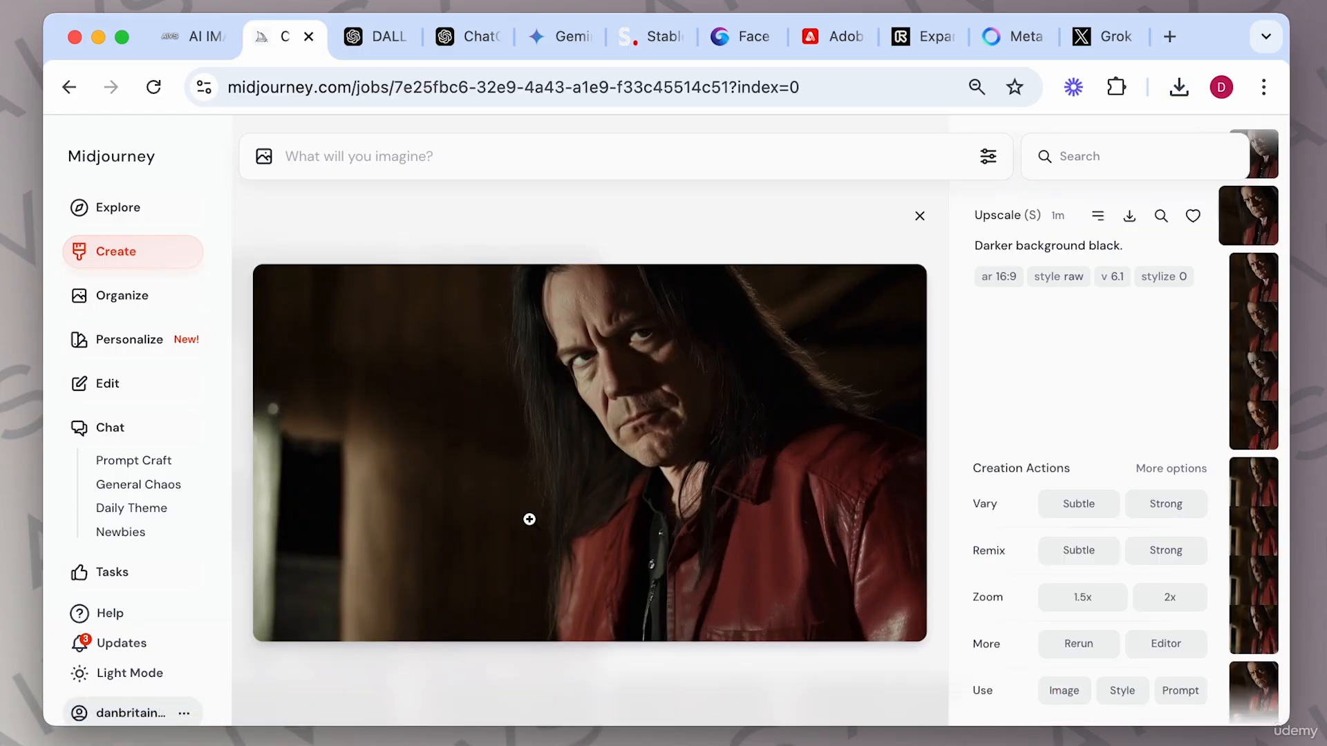
{"action": "left_click", "coordinate": [638, 372]}
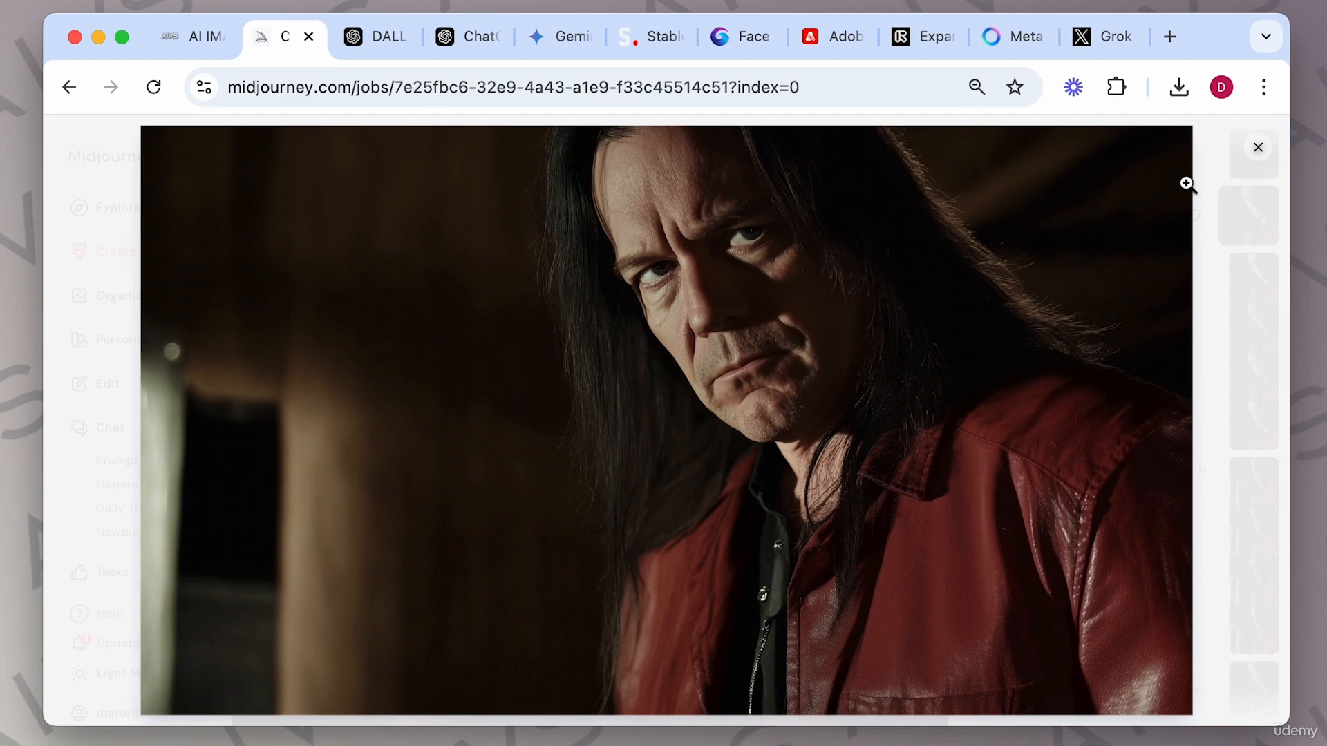
{"action": "left_click", "coordinate": [1259, 160]}
{"action": "left_click", "coordinate": [1129, 216]}
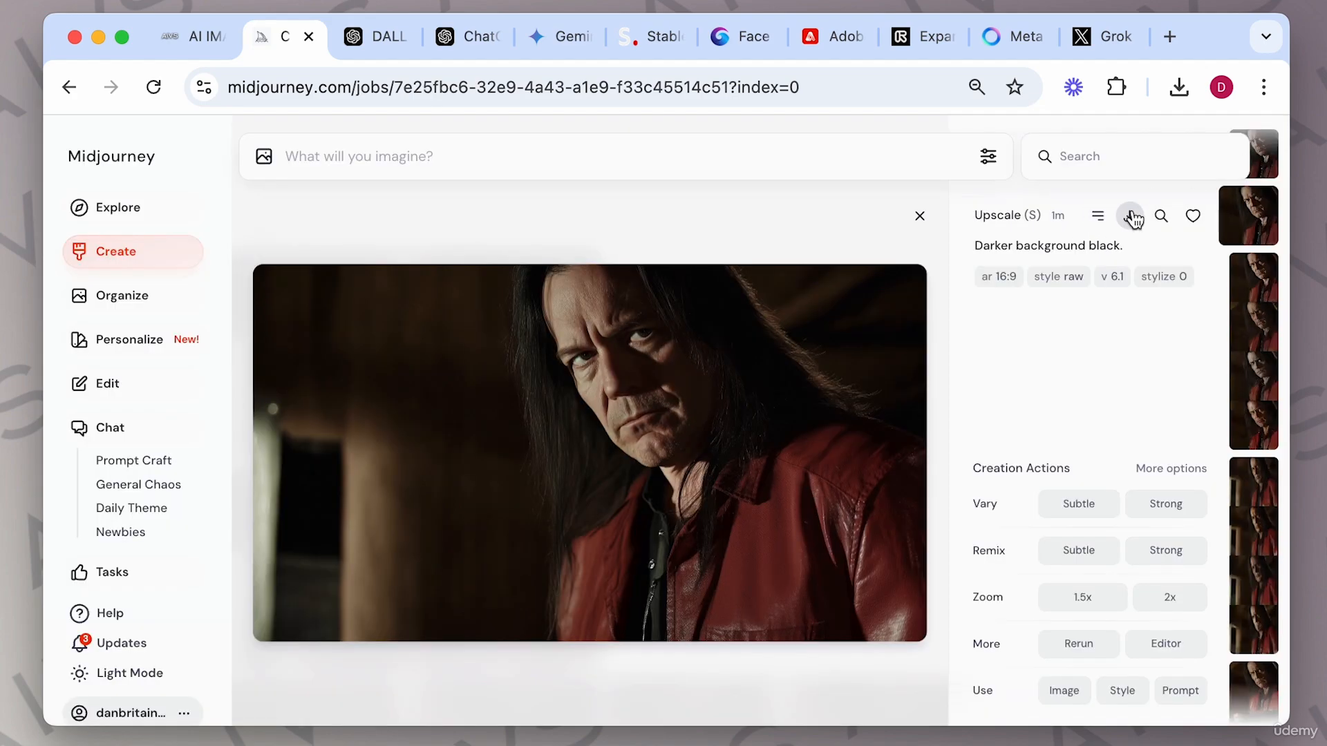
Switch back and forth between the Subtle and Creative upscaled images.
{"action": "key", "text": "Right"}
{"action": "key", "text": "Left"}
{"action": "key", "text": "Right"}
{"action": "key", "text": "Left"}
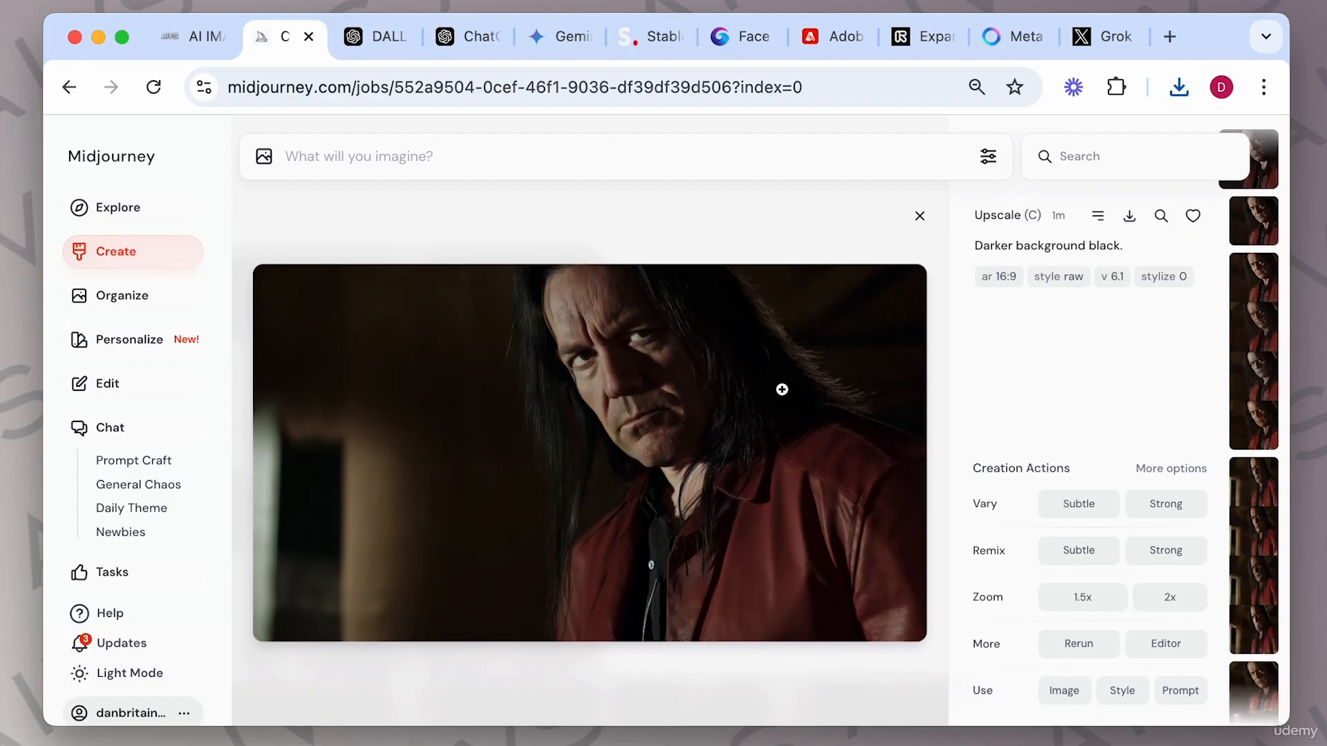
{"action": "key", "text": "Right"}
{"action": "key", "text": "Left"}
{"action": "key", "text": "Right"}
{"action": "key", "text": "Left"}
{"action": "key", "text": "Right"}
{"action": "key", "text": "Left"}
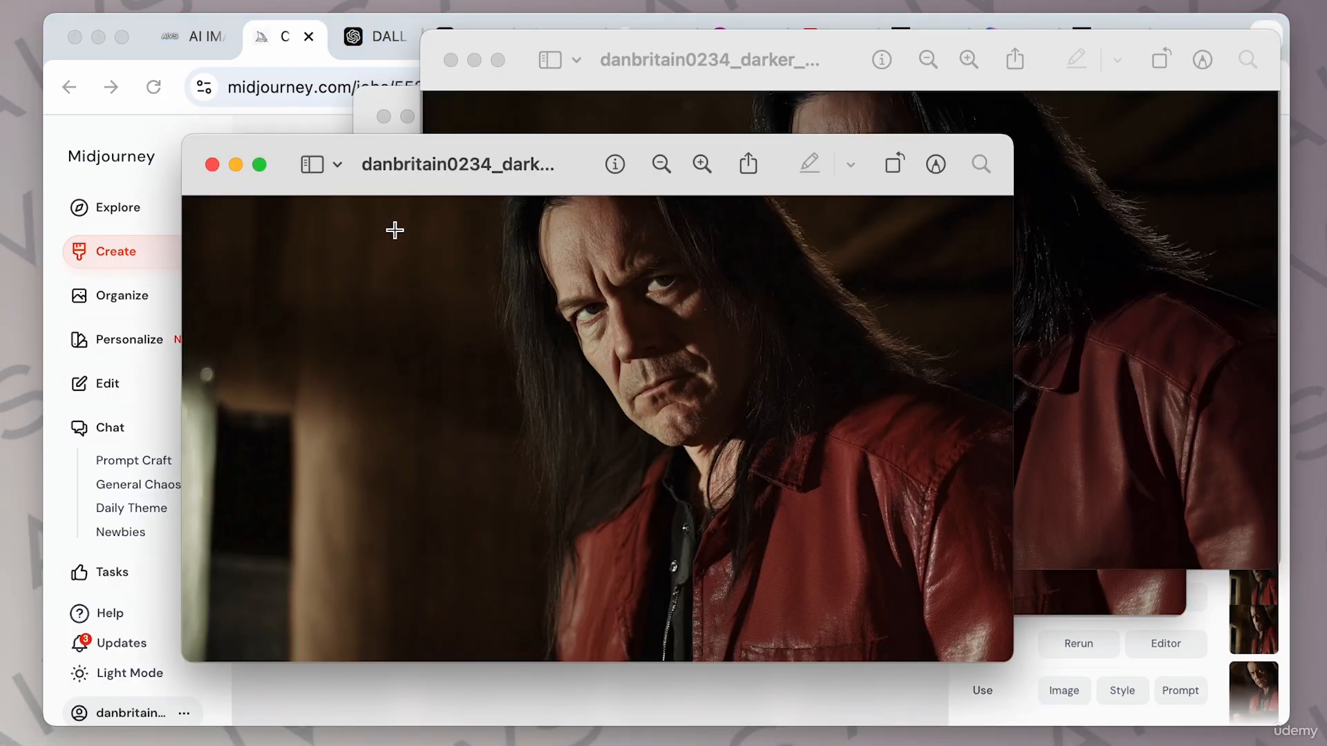
In Preview, compare the file info of the downloaded original and upscaled images, then close the windows.
{"action": "left_click_drag", "start_coordinate": [348, 148], "coordinate": [346, 148]}
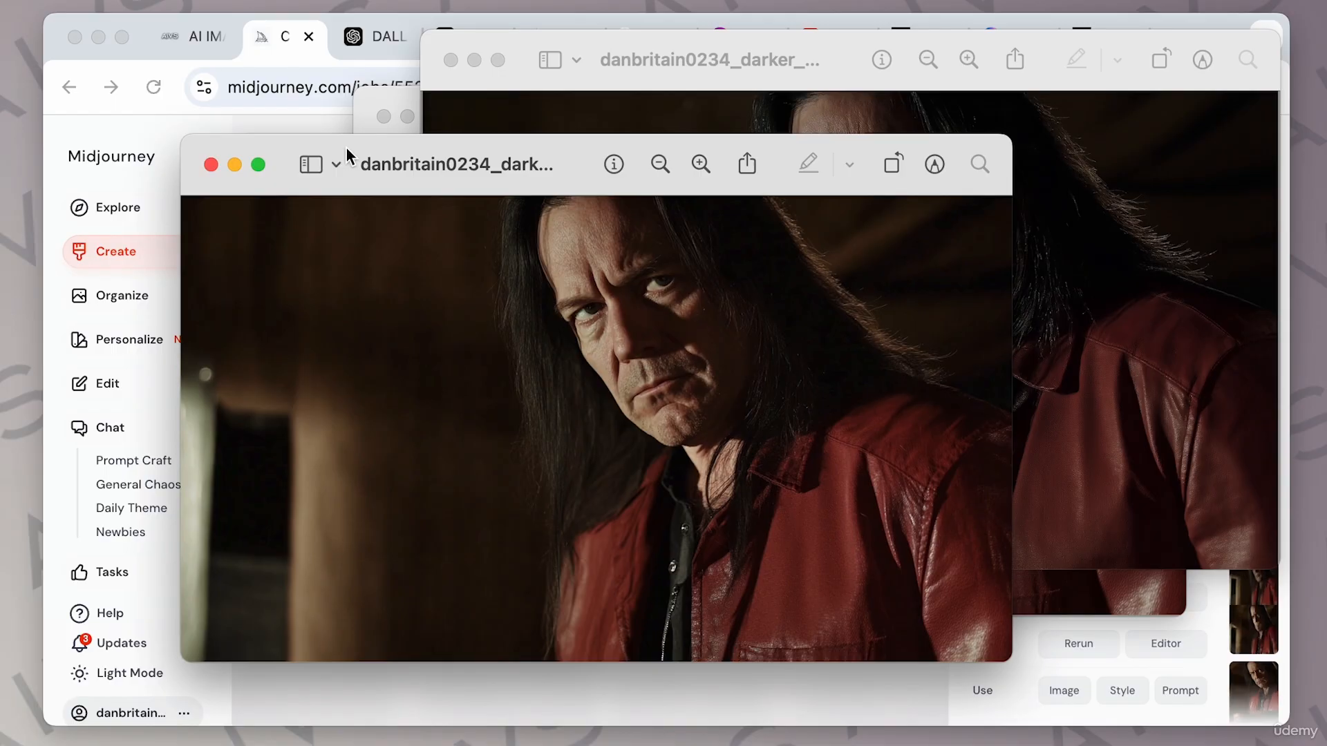
{"action": "key", "text": "super+i"}
{"action": "left_click_drag", "start_coordinate": [1138, 148], "coordinate": [788, 158]}
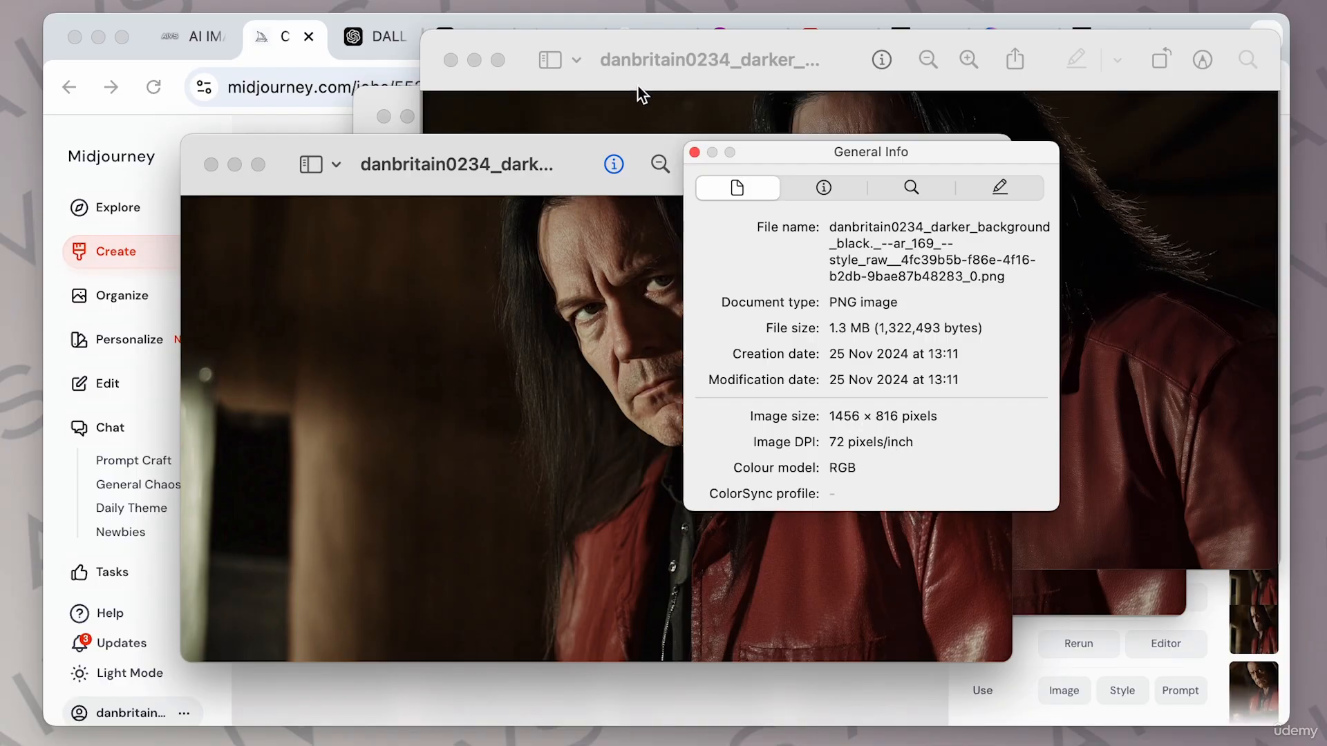
{"action": "left_click", "coordinate": [630, 47]}
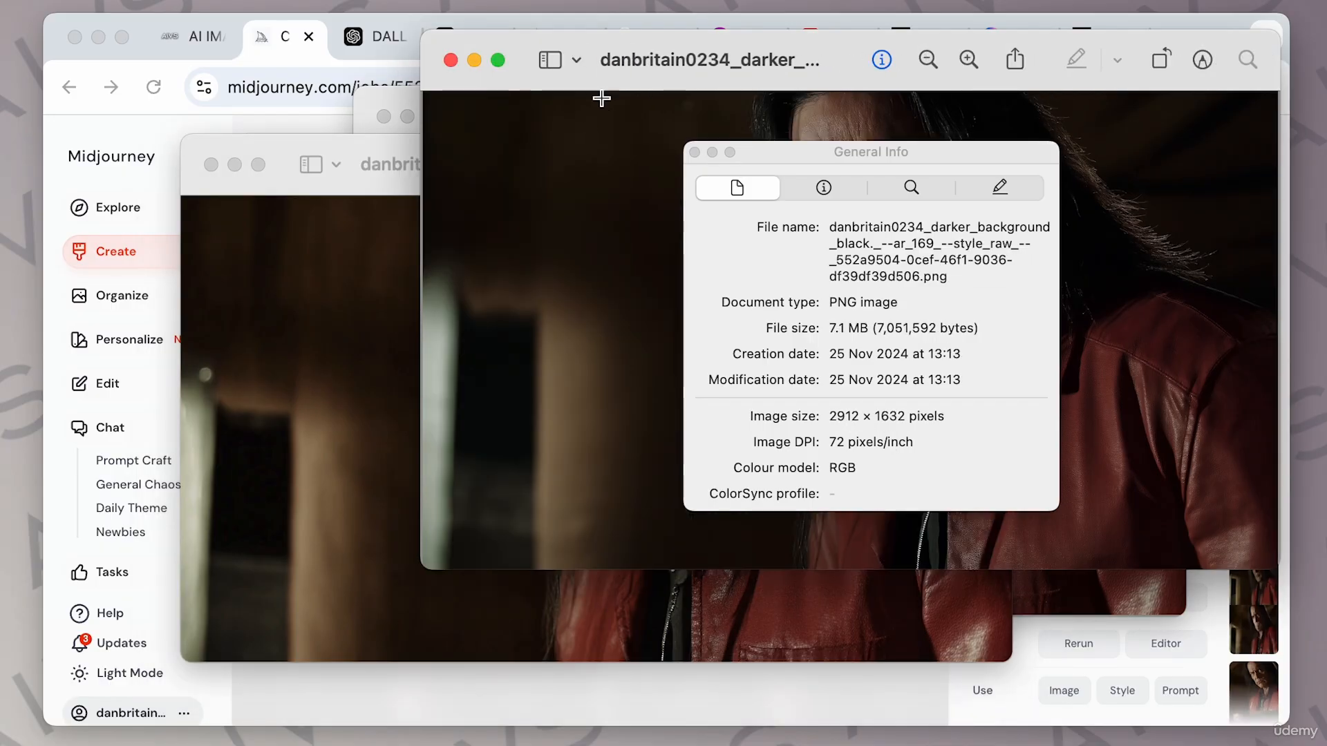
{"action": "left_click", "coordinate": [695, 152]}
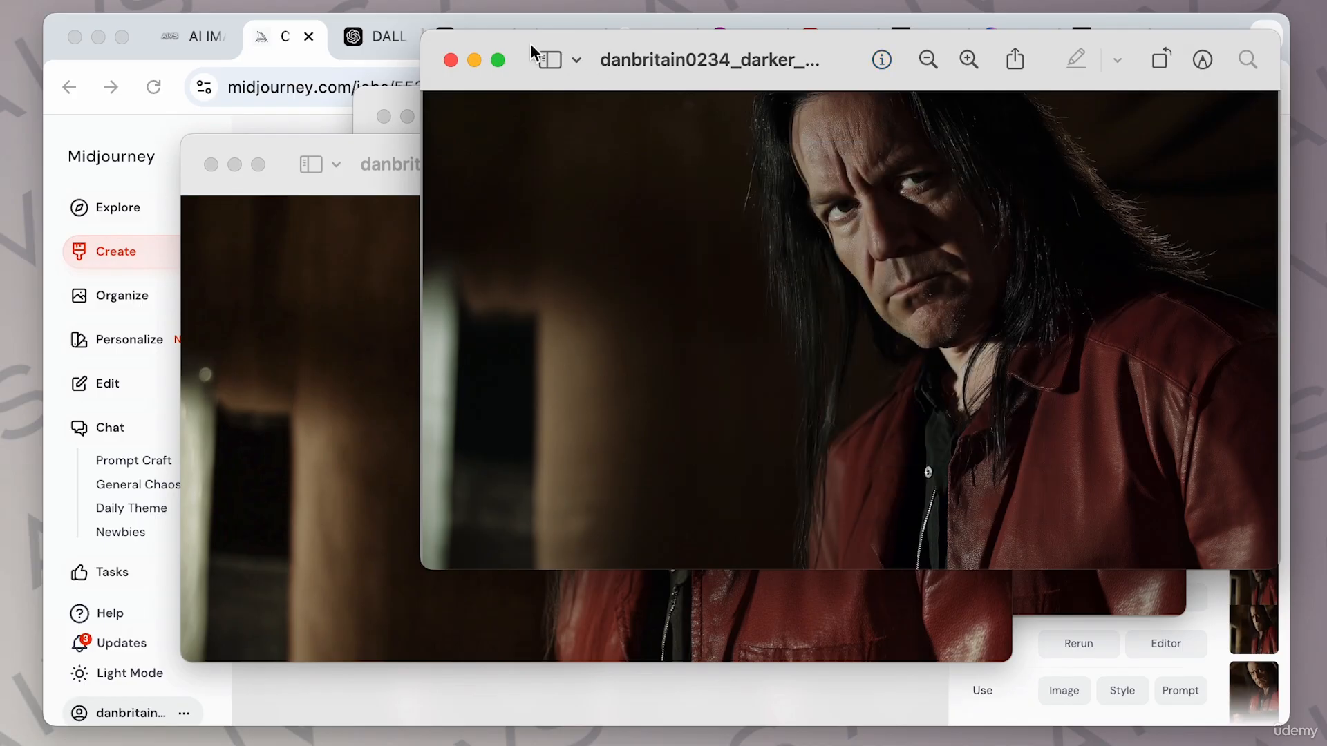
{"action": "key", "text": "super+i"}
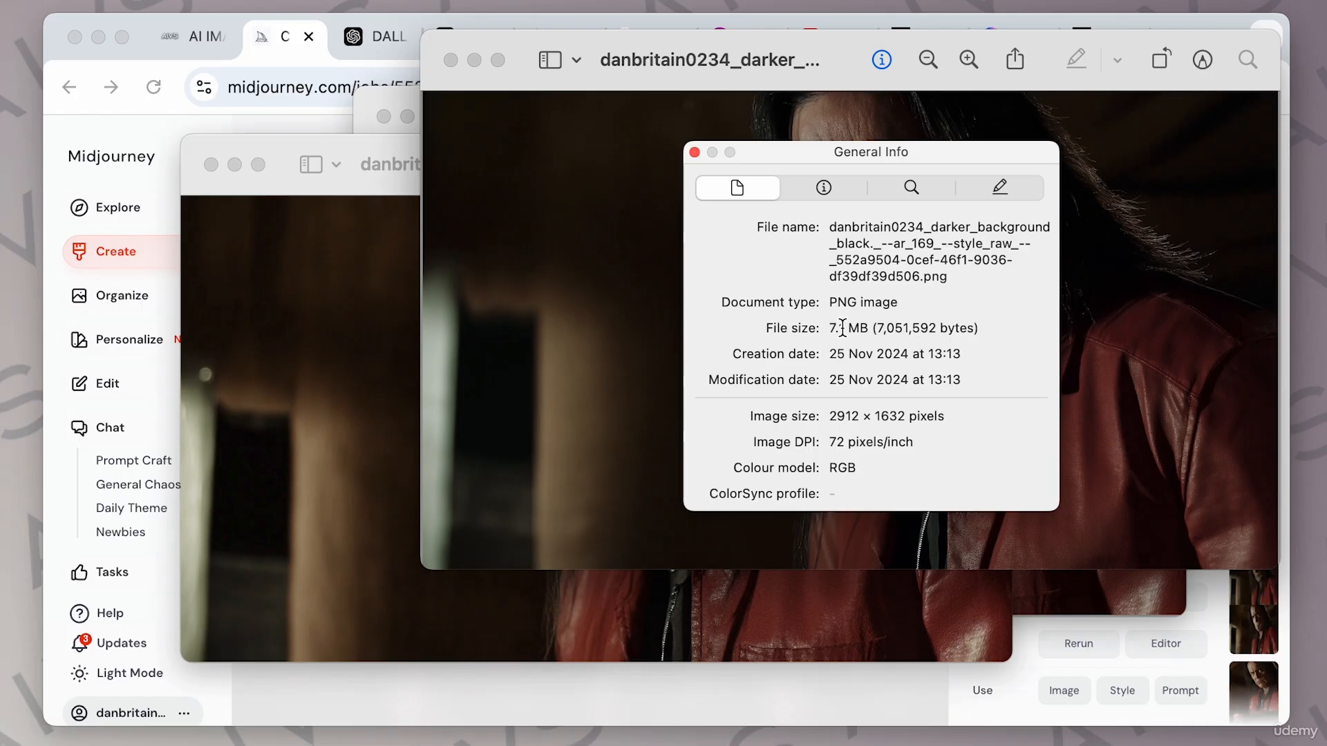
{"action": "left_click_drag", "start_coordinate": [543, 45], "coordinate": [506, 101]}
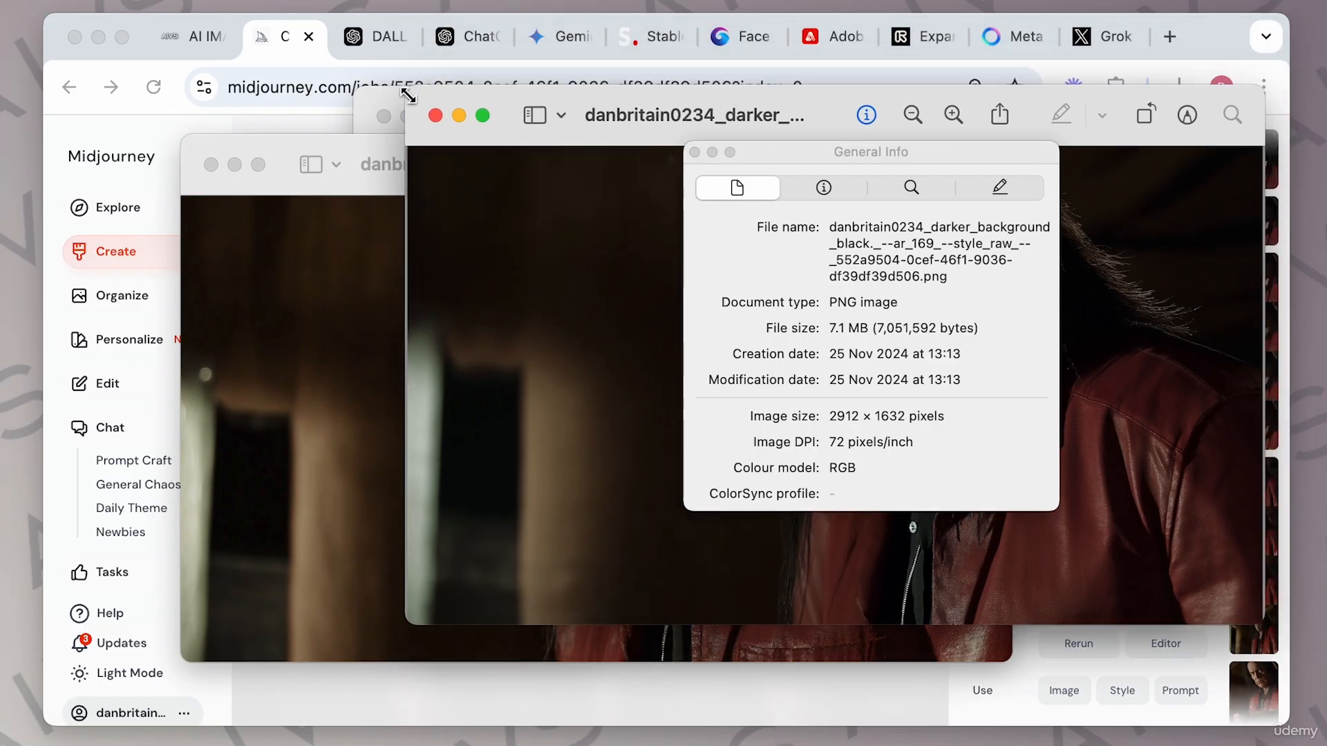
{"action": "left_click", "coordinate": [383, 96]}
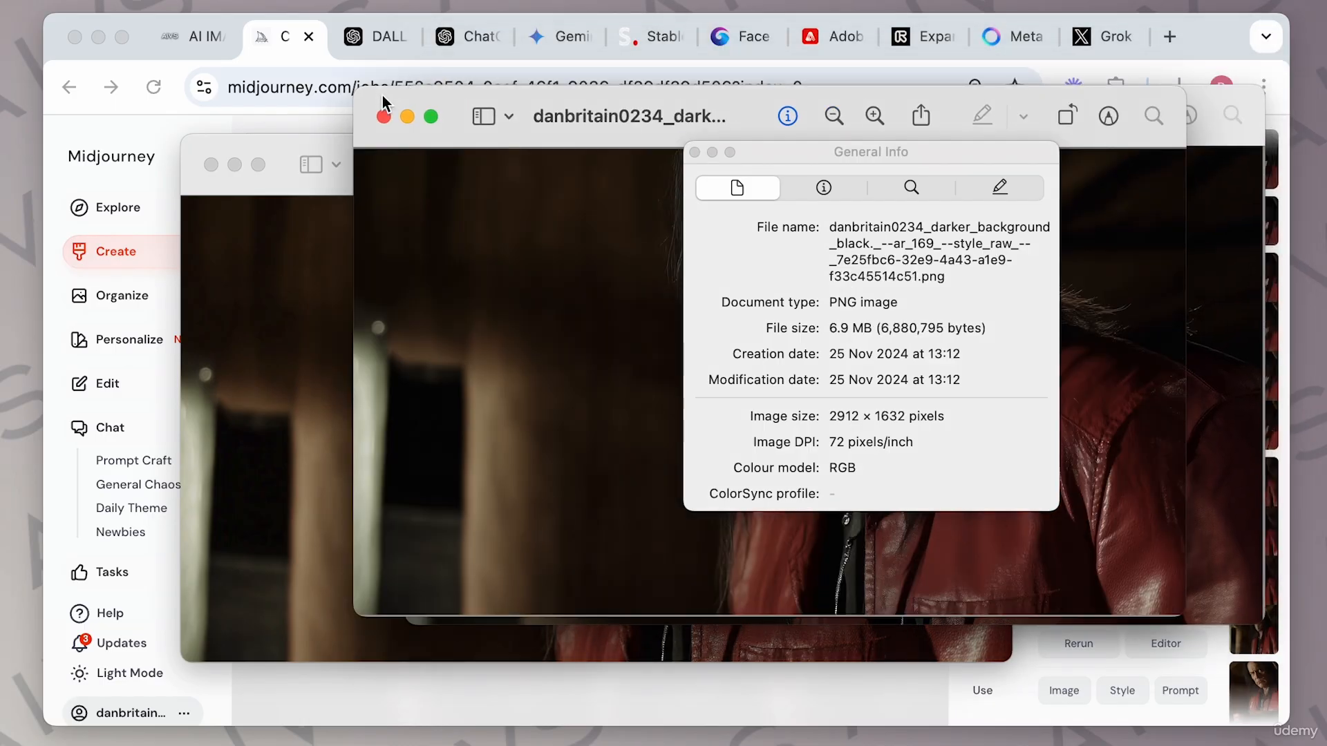
{"action": "key", "text": "super+i"}
{"action": "key", "text": "super+i"}
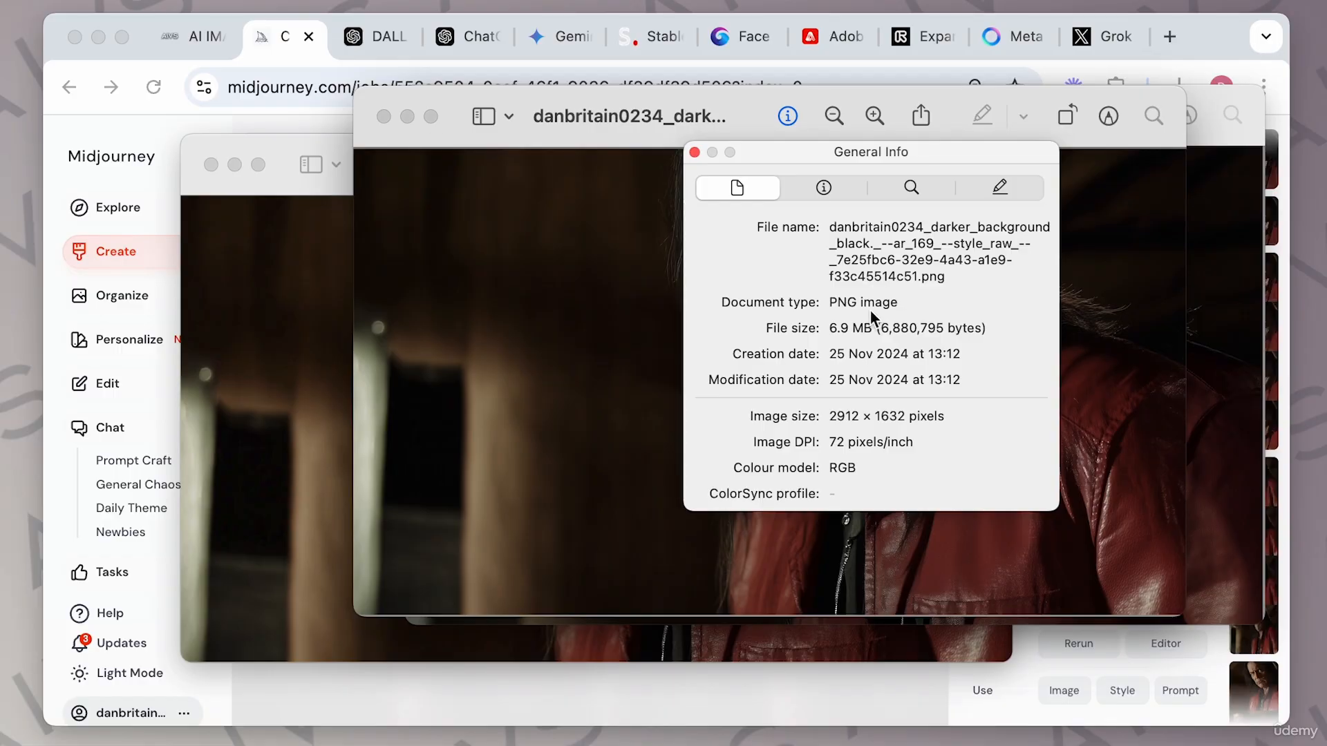
{"action": "left_click", "coordinate": [280, 146]}
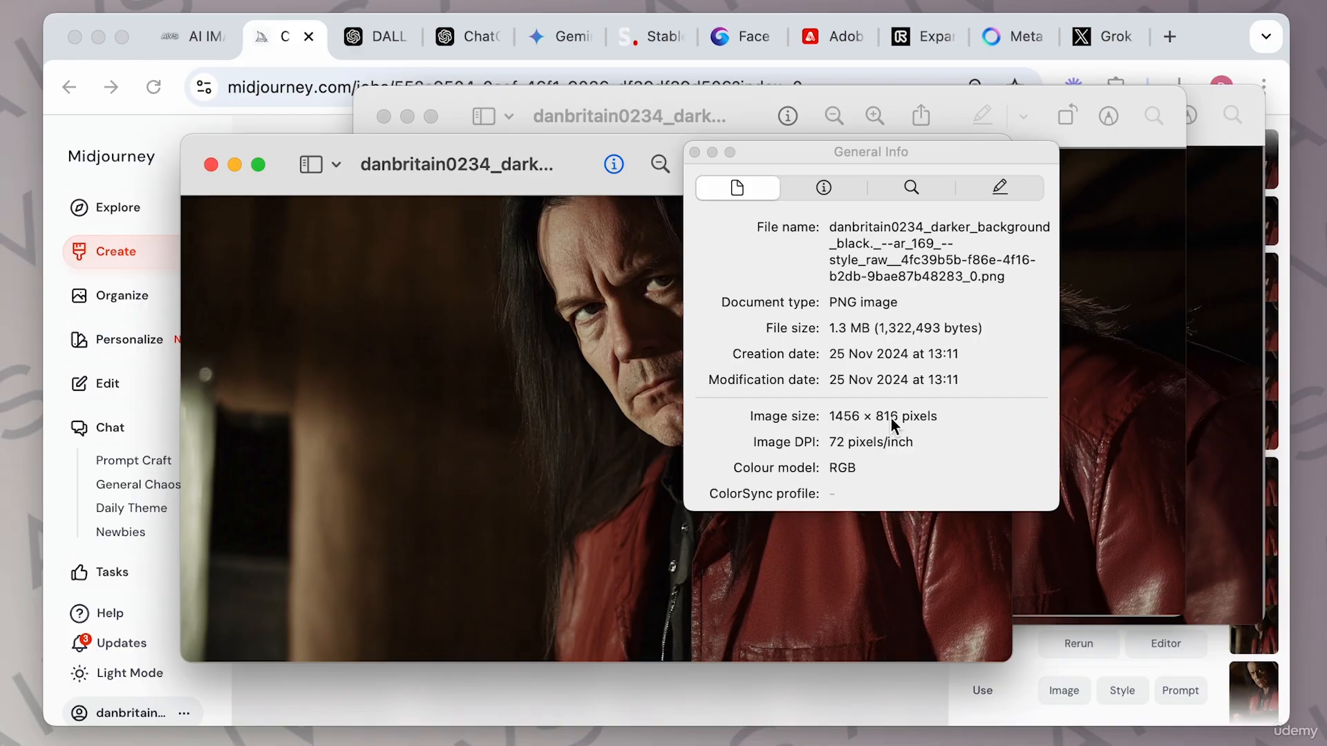
{"action": "left_click", "coordinate": [210, 164]}
{"action": "left_click", "coordinate": [384, 117]}
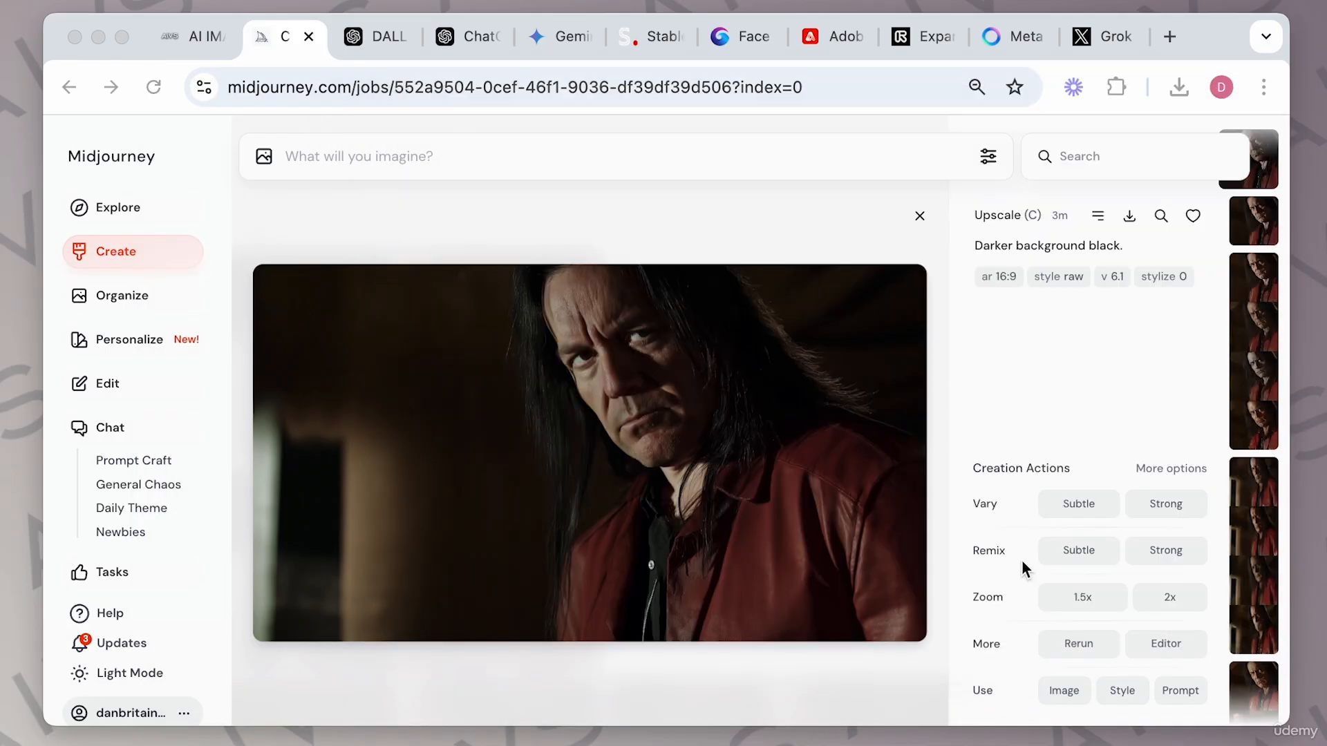
Submit 1.5x and 2x zooms of the Creative upscale, then reopen the upscale from the results.
{"action": "left_click", "coordinate": [1083, 598]}
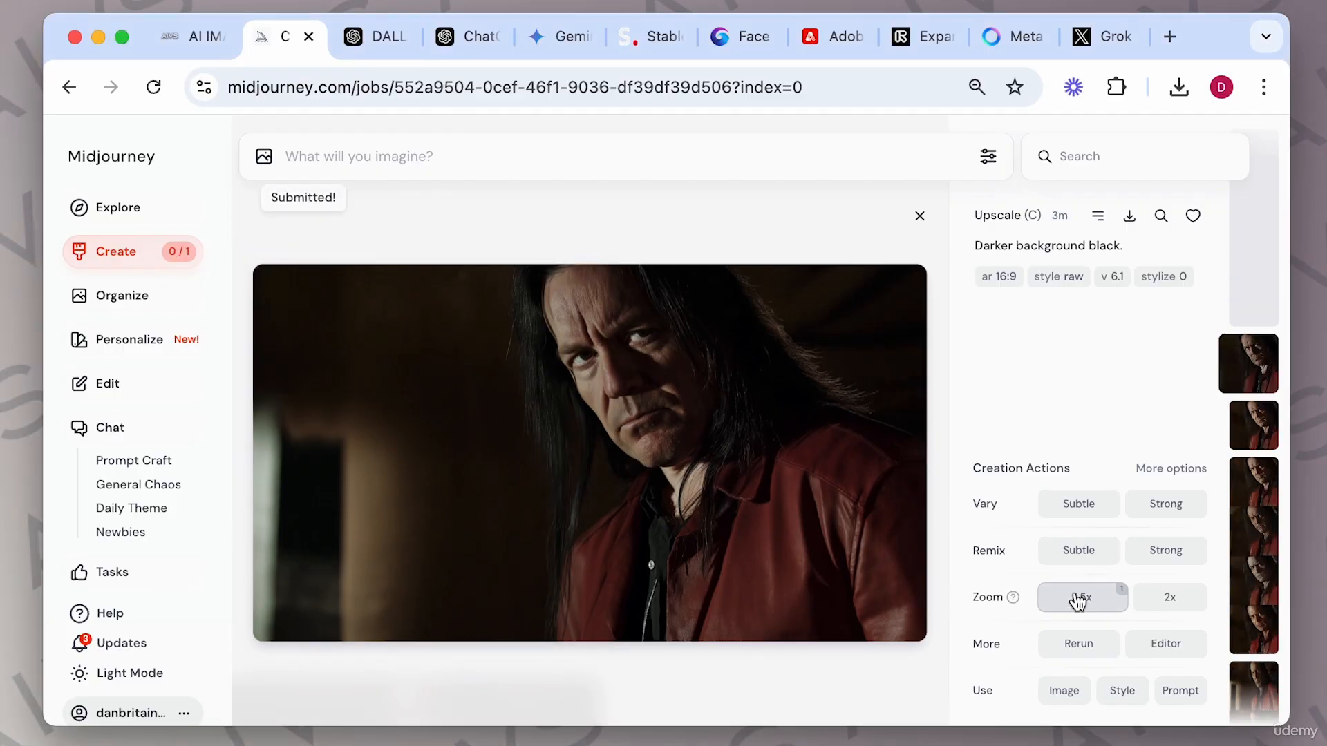
{"action": "left_click", "coordinate": [1170, 597]}
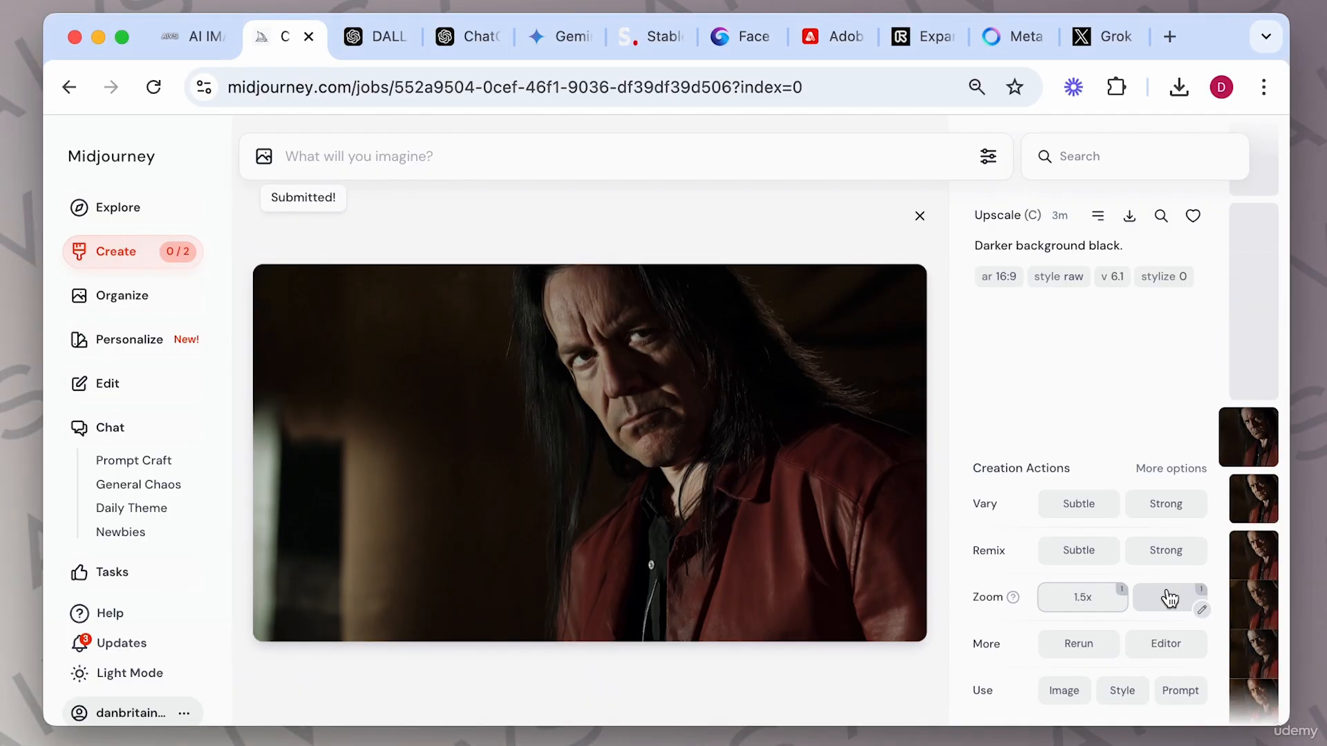
{"action": "left_click", "coordinate": [920, 216]}
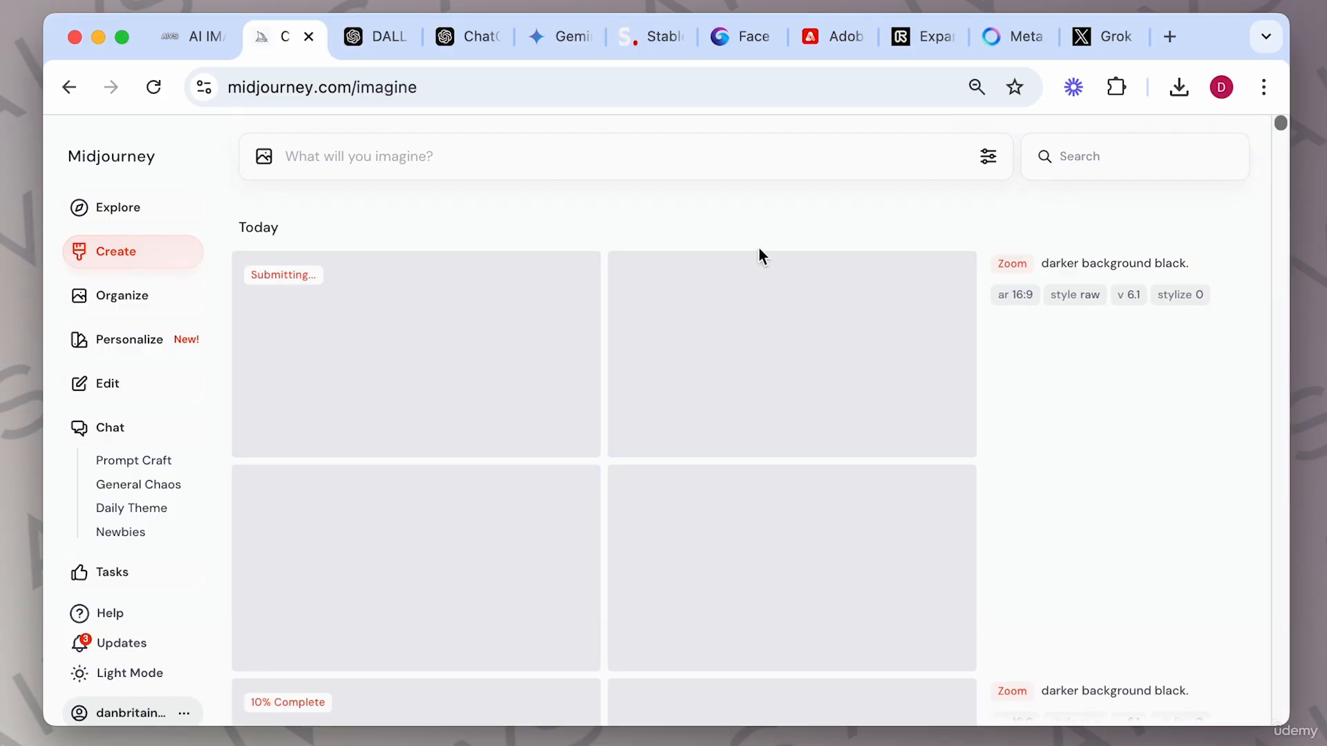
{"action": "scroll", "coordinate": [488, 592], "scroll_direction": "down", "scroll_amount": 7}
{"action": "left_click", "coordinate": [491, 586]}
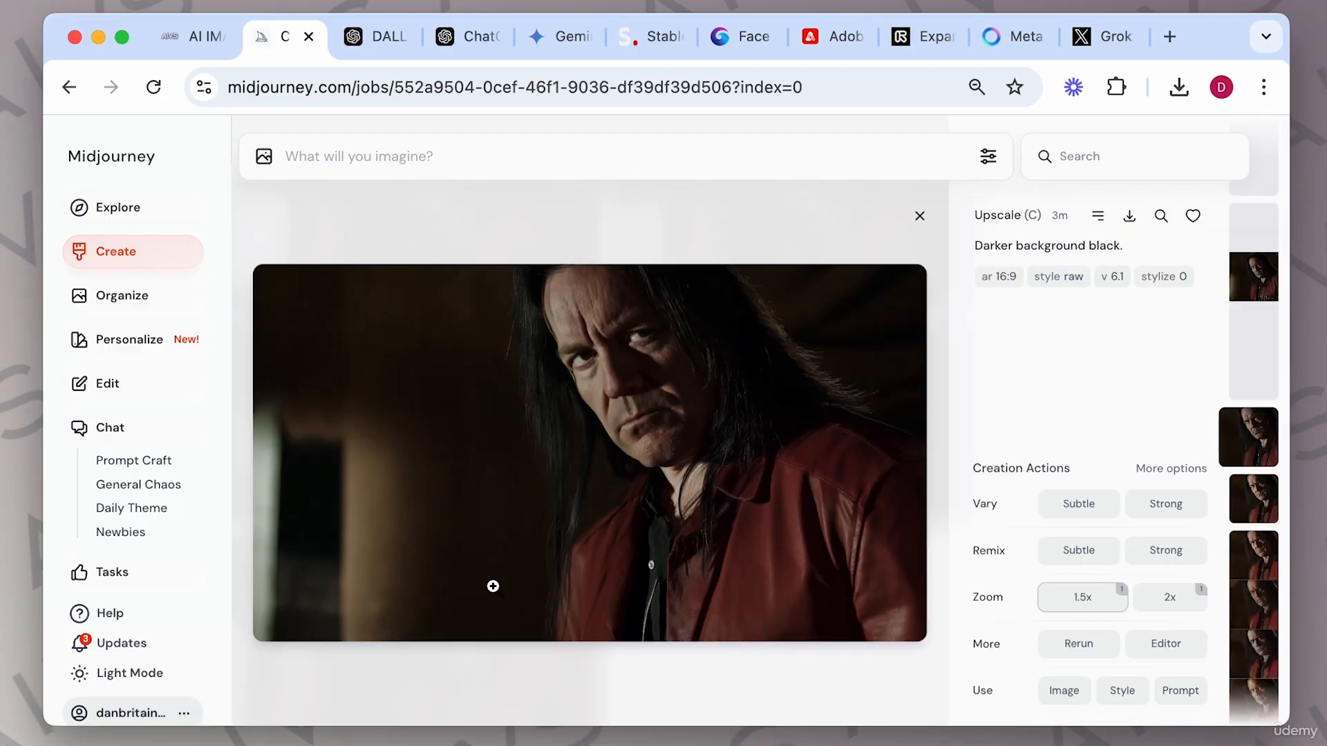
Step through the zoomed and upscaled results in the image viewer, then close the viewer.
{"action": "key", "text": "Left"}
{"action": "key", "text": "Left"}
{"action": "key", "text": "Left"}
{"action": "key", "text": "Left"}
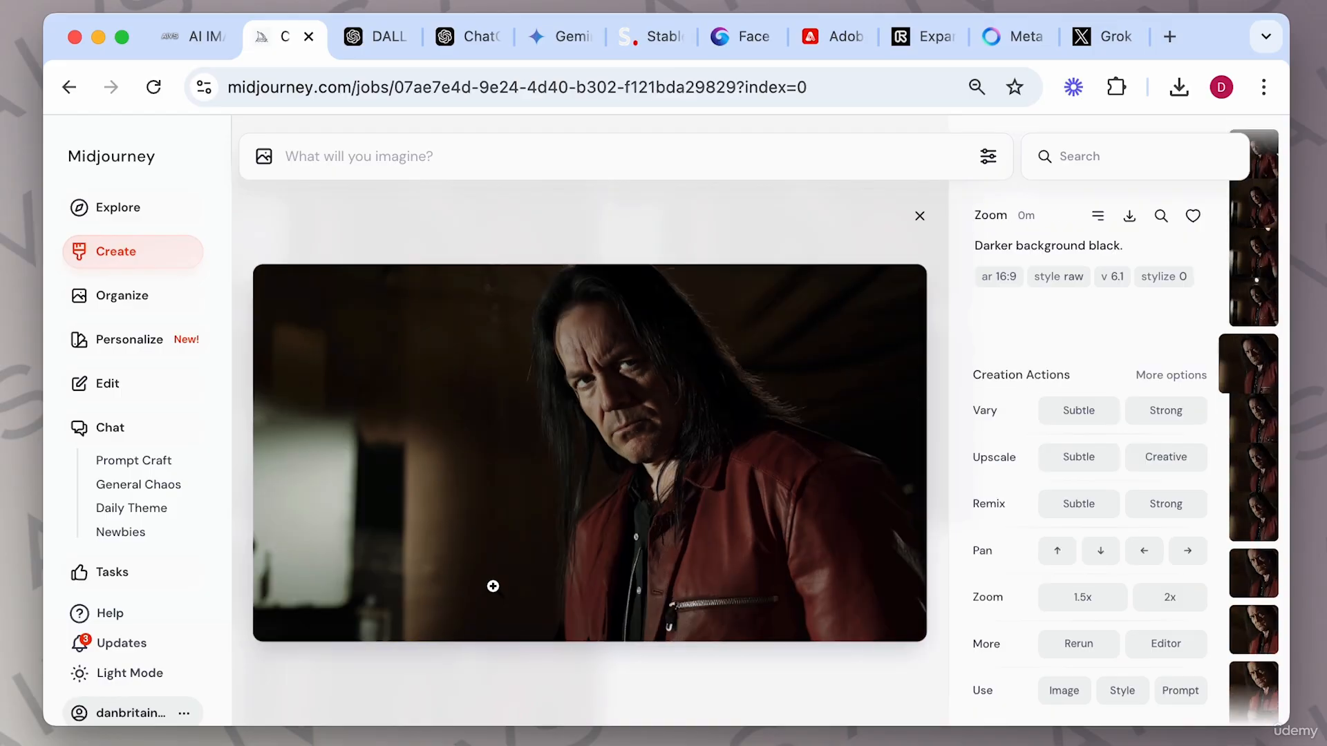
{"action": "key", "text": "Left"}
{"action": "key", "text": "Left"}
{"action": "key", "text": "Left"}
{"action": "key", "text": "Left"}
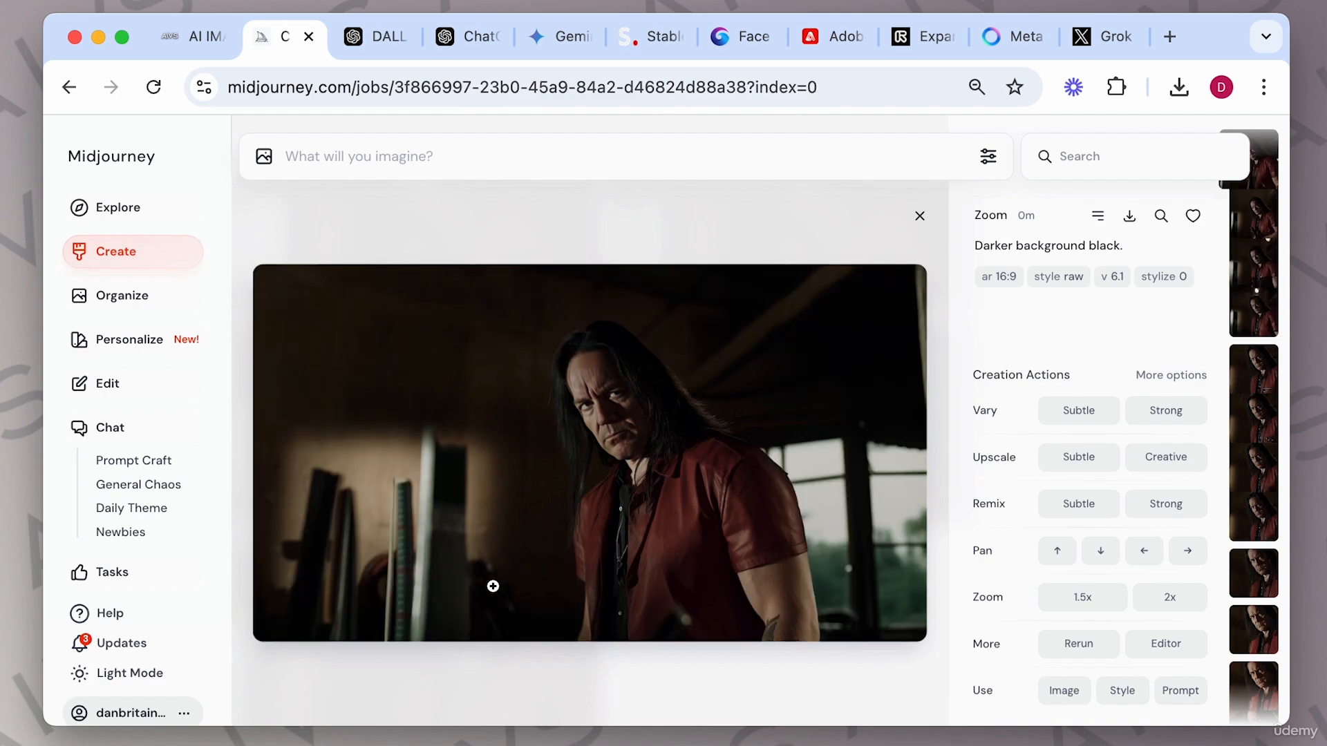
{"action": "key", "text": "Right"}
{"action": "key", "text": "Right"}
{"action": "key", "text": "Right"}
{"action": "key", "text": "Right"}
{"action": "key", "text": "Left"}
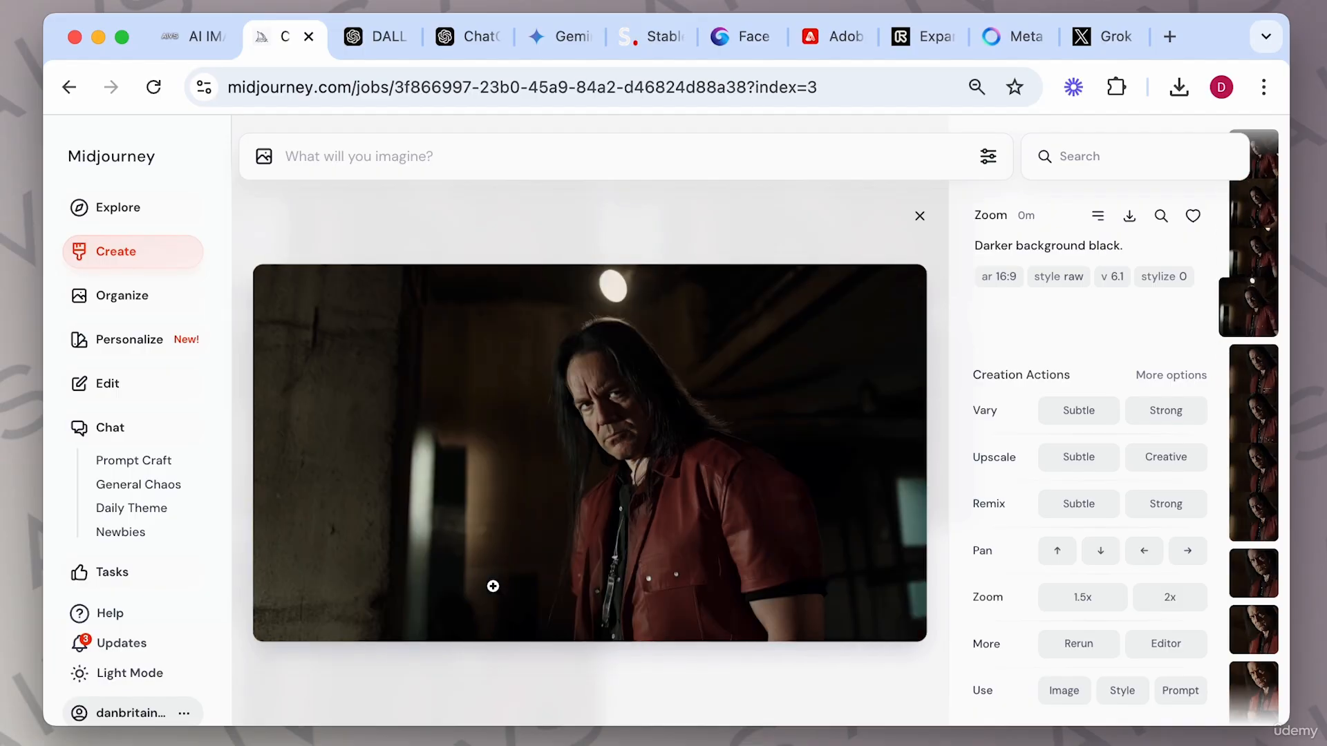
{"action": "key", "text": "Right"}
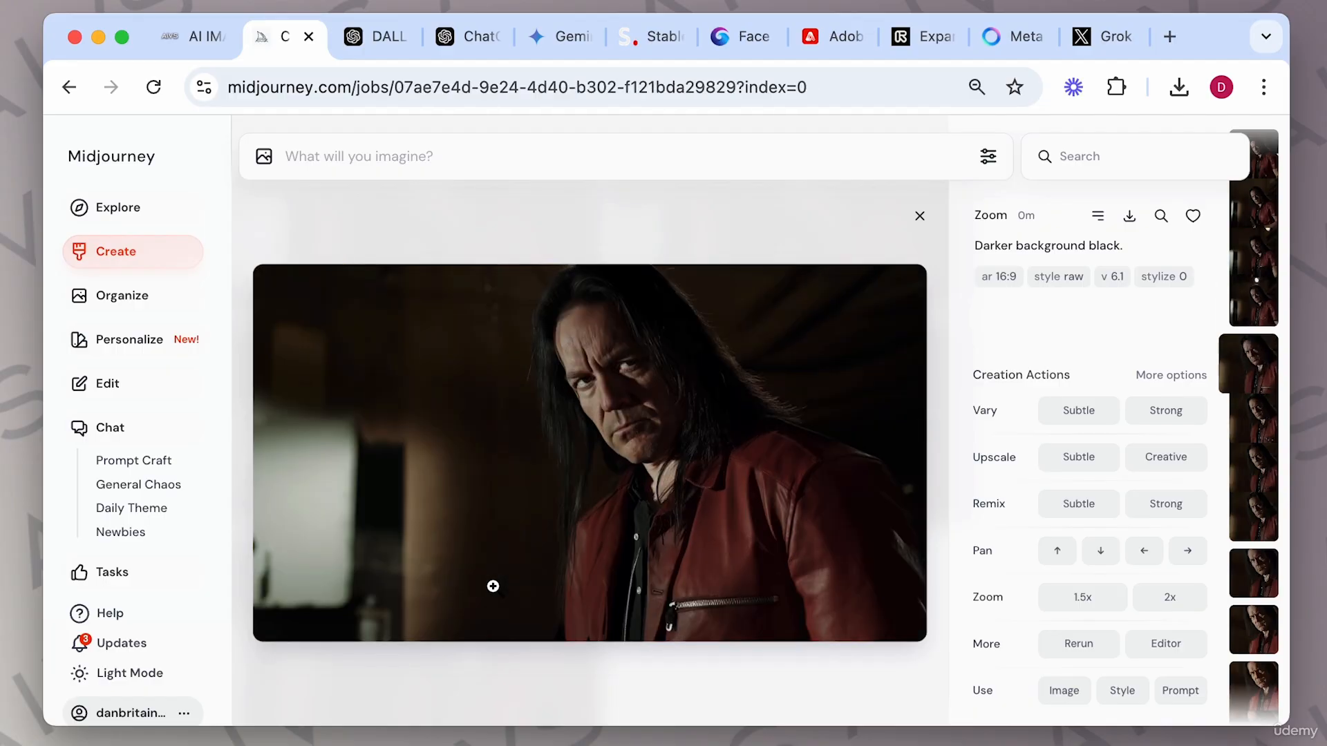
{"action": "key", "text": "Left"}
{"action": "key", "text": "Right"}
{"action": "key", "text": "Right"}
{"action": "key", "text": "Right"}
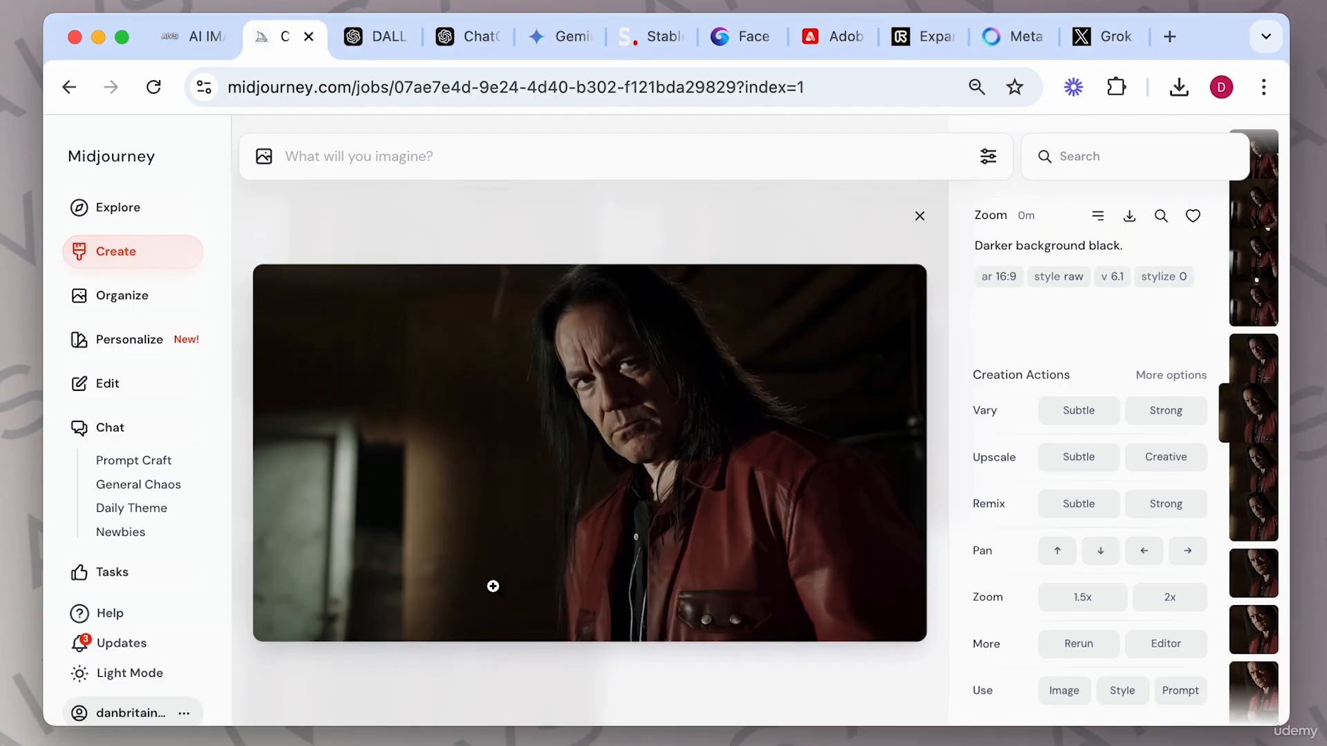
{"action": "key", "text": "Right"}
{"action": "key", "text": "Right"}
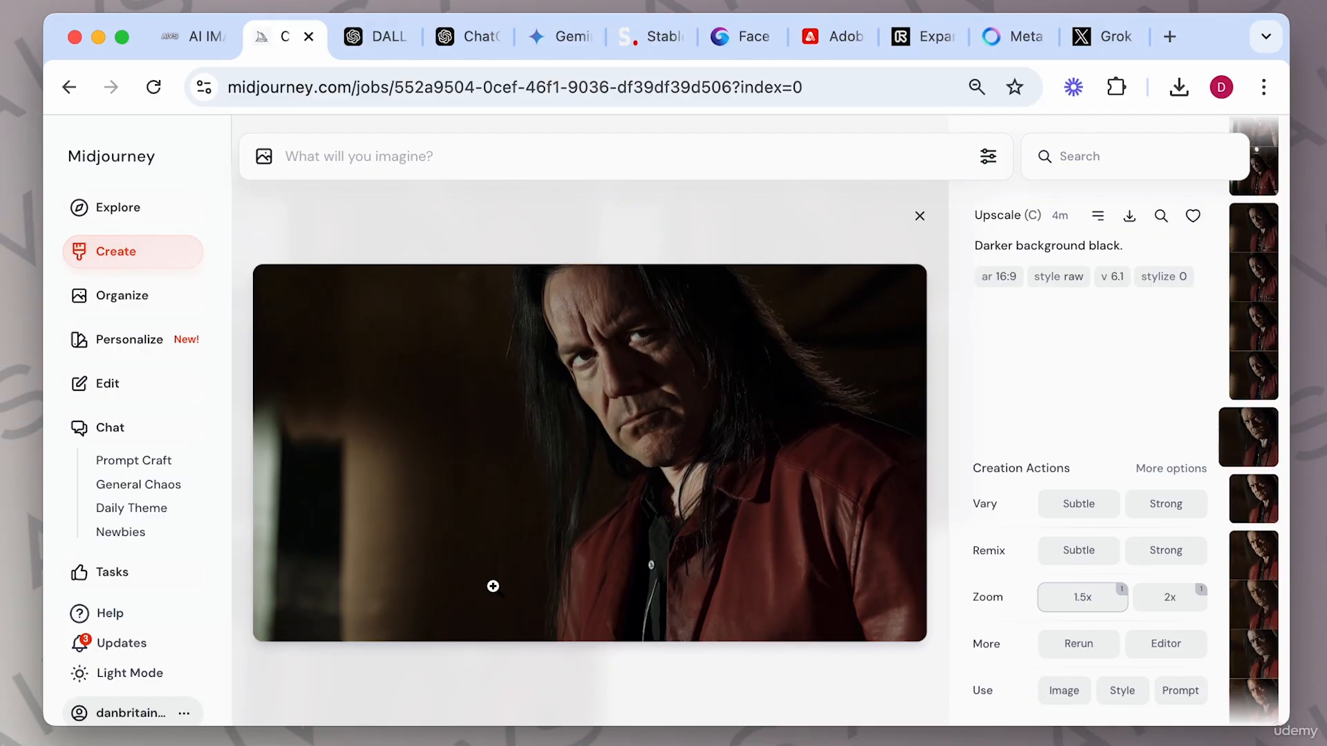
{"action": "left_click", "coordinate": [919, 216]}
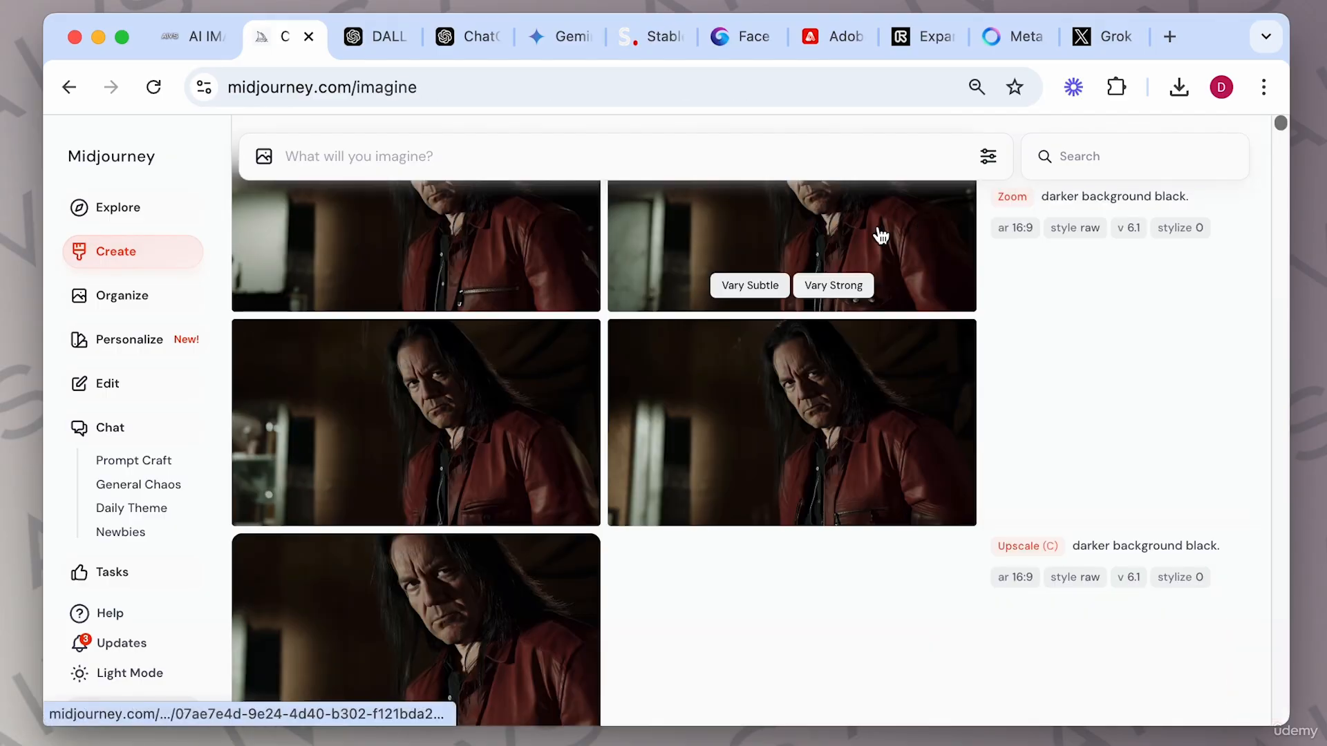
Open the wider zoom result in the Editor, shrink and shift the image right within the 16:9 canvas, and submit the edit.
{"action": "scroll", "coordinate": [670, 338], "scroll_direction": "up", "scroll_amount": 5}
{"action": "left_click", "coordinate": [491, 305]}
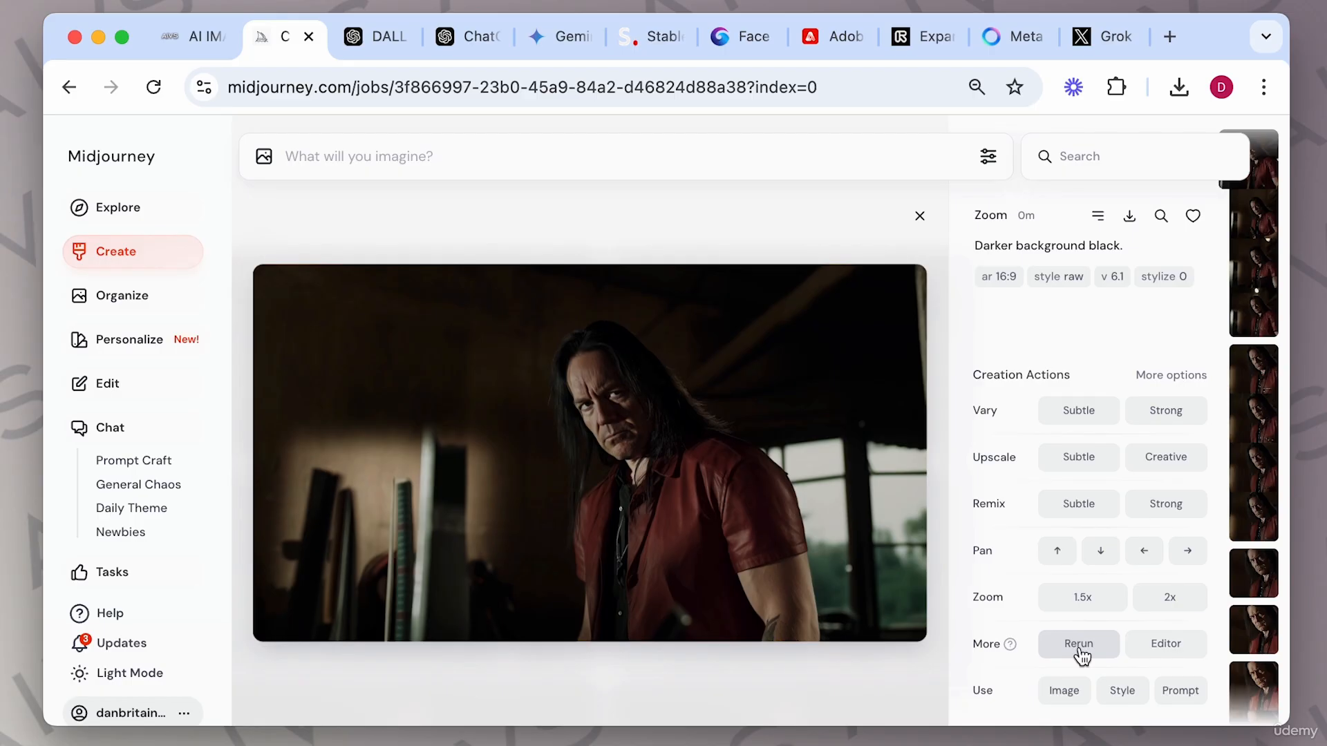
{"action": "left_click", "coordinate": [1165, 646]}
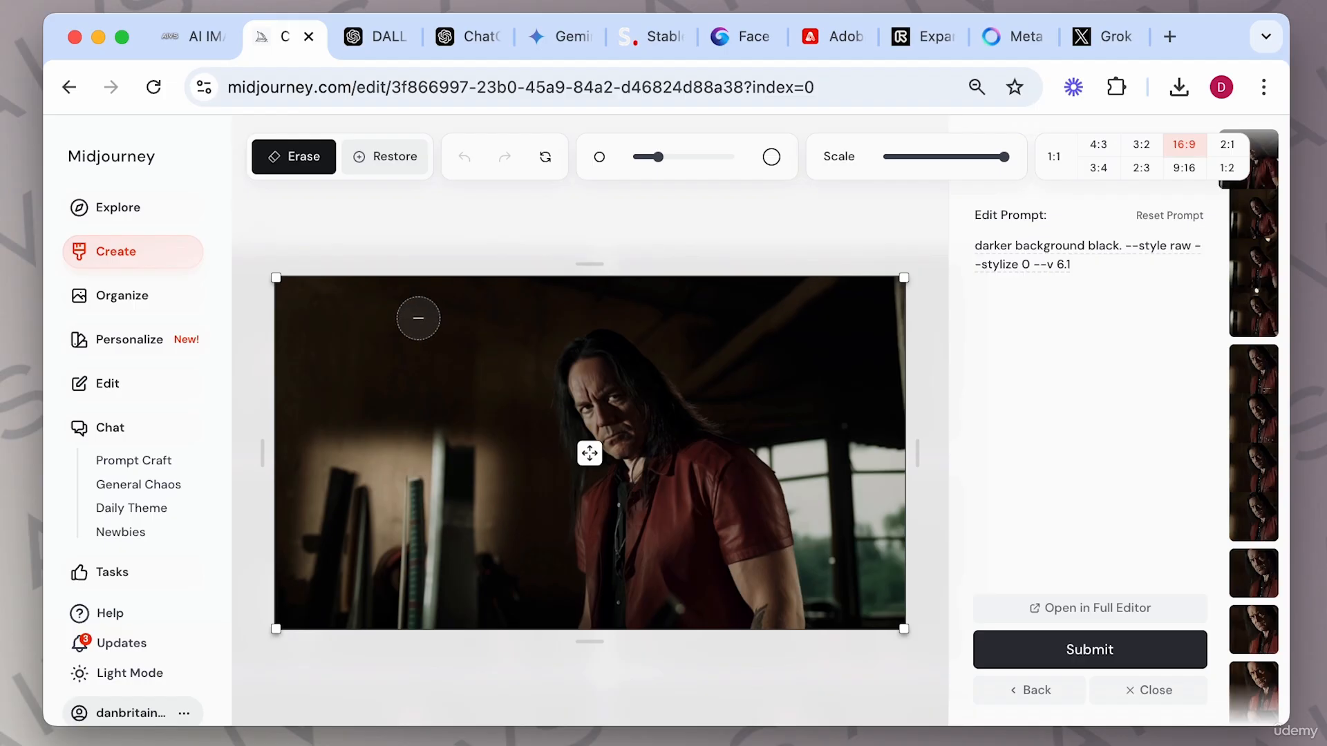
{"action": "left_click_drag", "start_coordinate": [276, 278], "coordinate": [659, 493]}
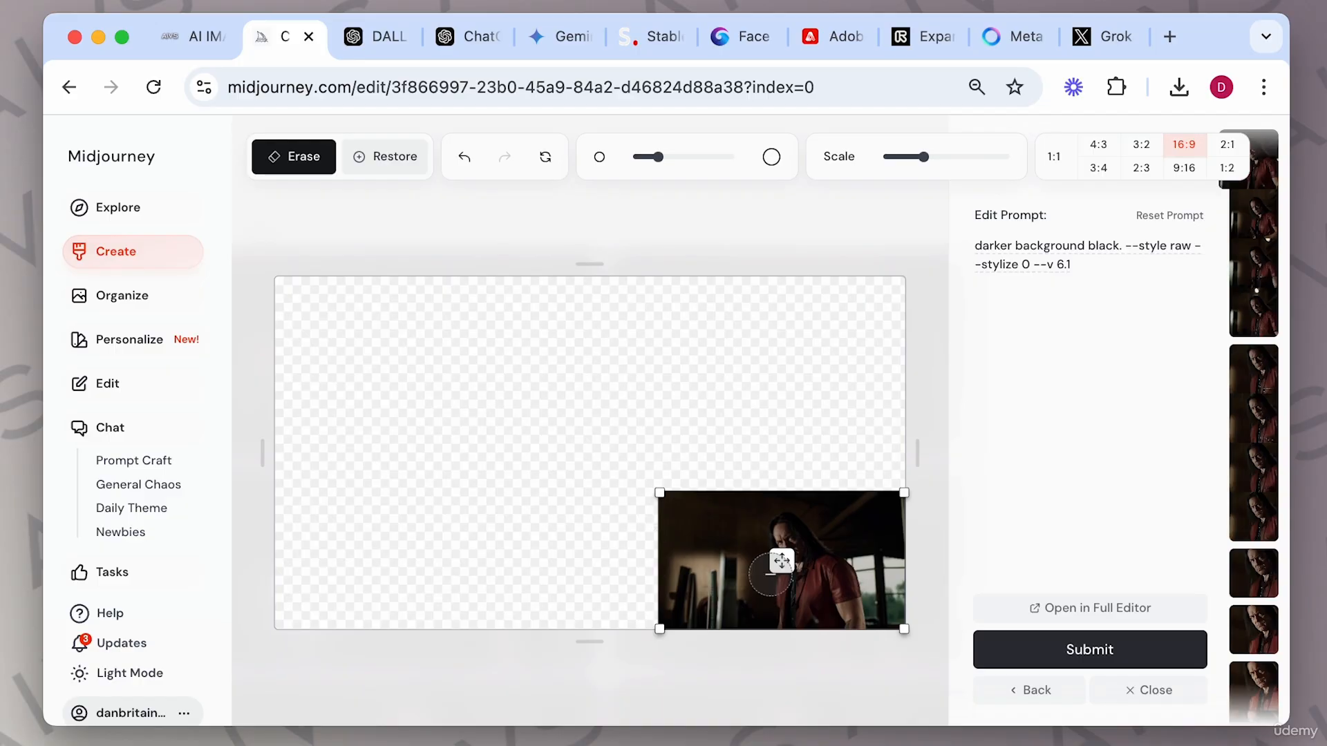
{"action": "left_click_drag", "start_coordinate": [785, 560], "coordinate": [719, 416]}
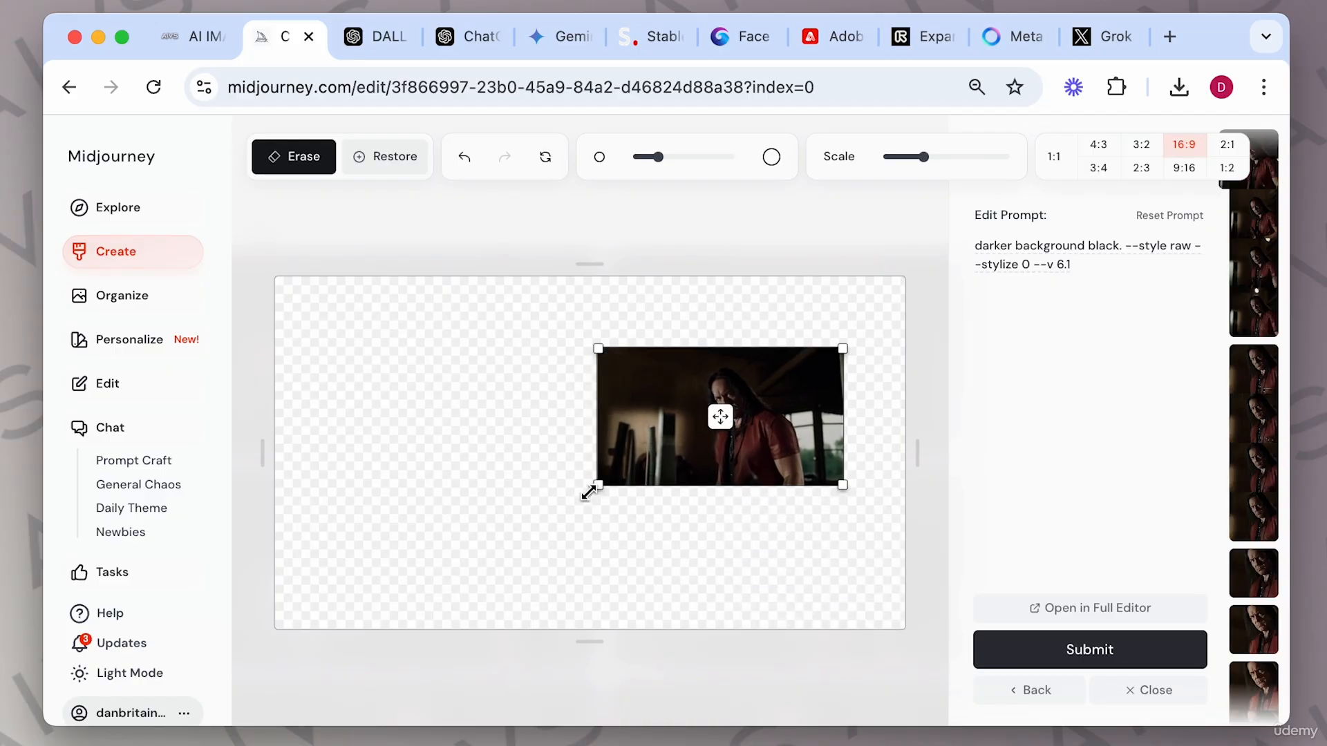
{"action": "left_click_drag", "start_coordinate": [600, 487], "coordinate": [396, 599]}
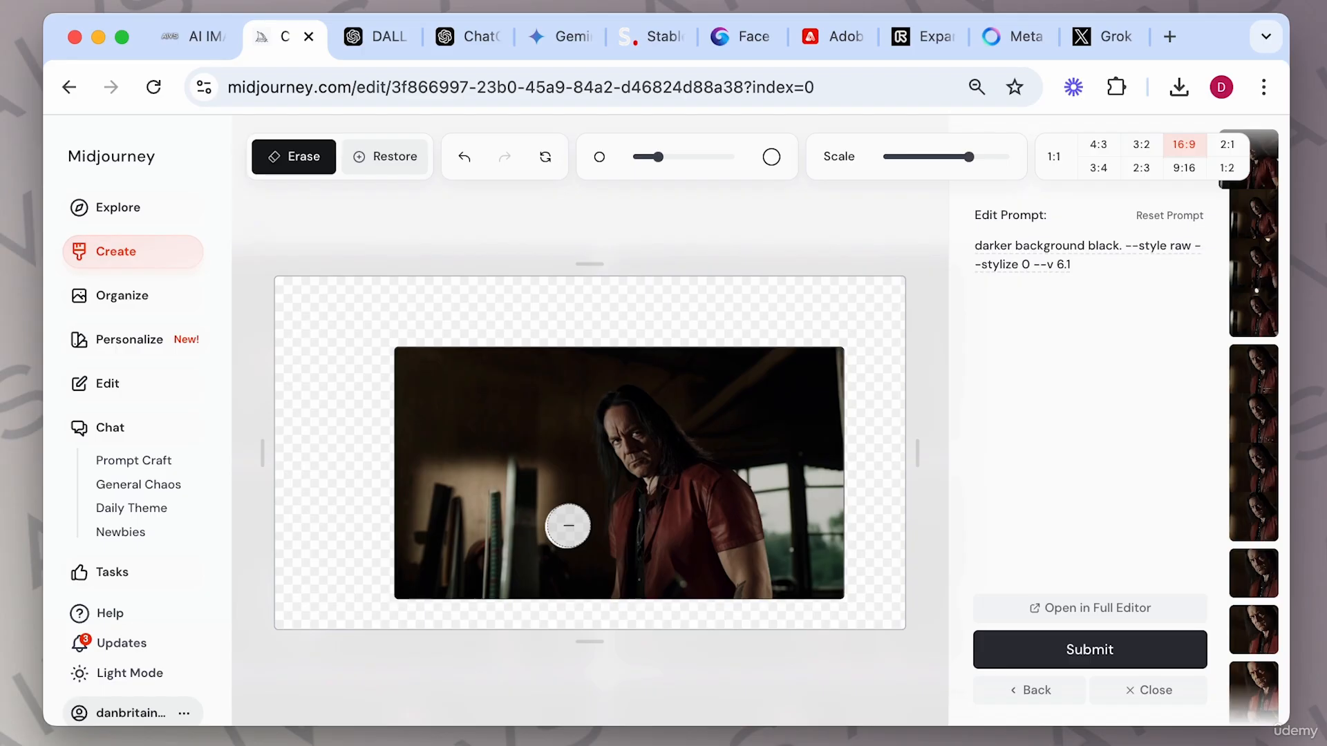
{"action": "left_click", "coordinate": [358, 157]}
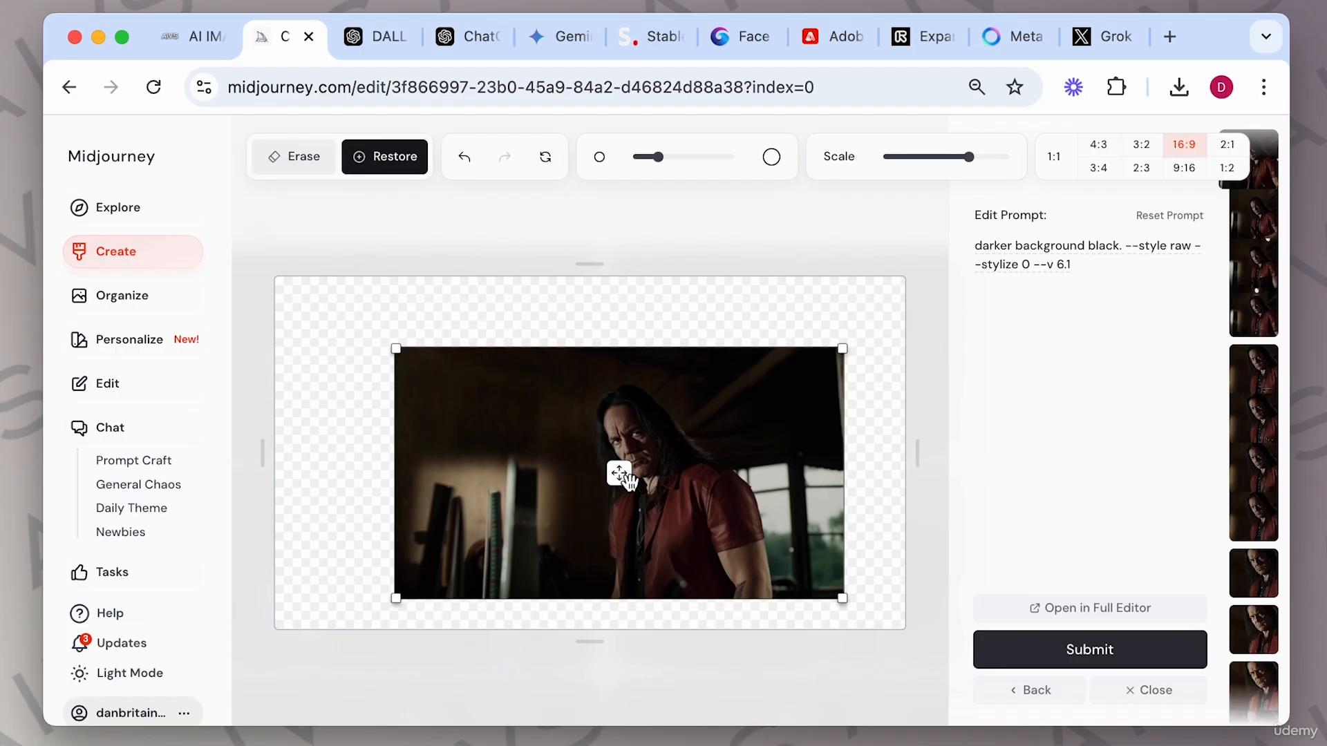
{"action": "left_click_drag", "start_coordinate": [619, 474], "coordinate": [681, 428]}
{"action": "left_click", "coordinate": [1090, 649]}
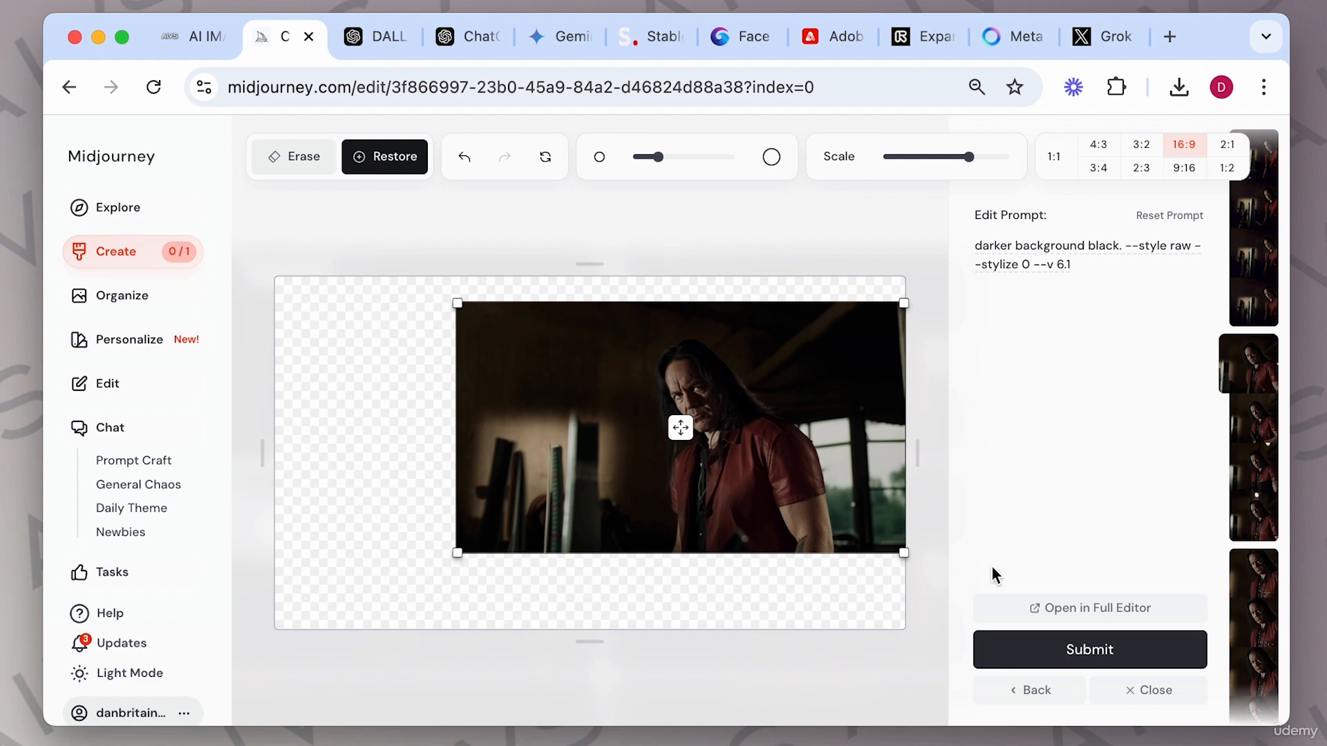
Close the Editor, open the new edit results and step through the four images.
{"action": "left_click", "coordinate": [1129, 691]}
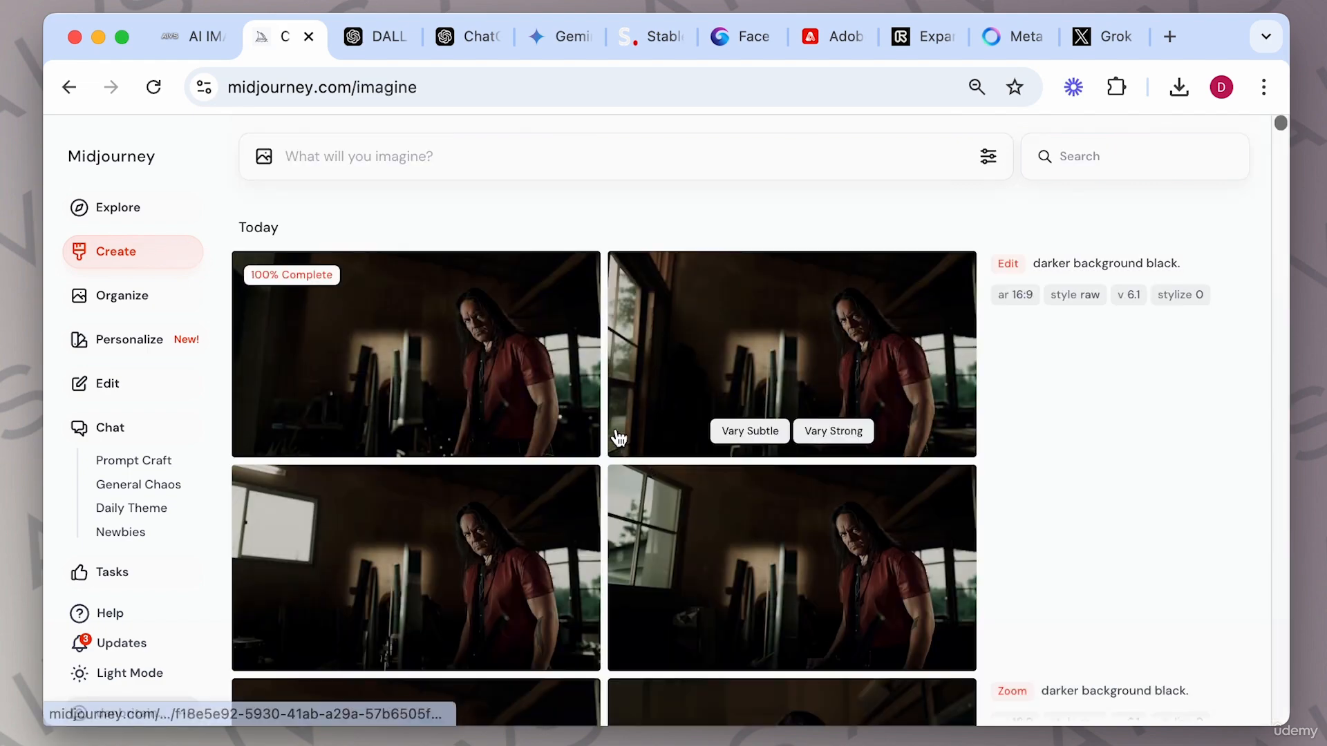
{"action": "left_click", "coordinate": [551, 319]}
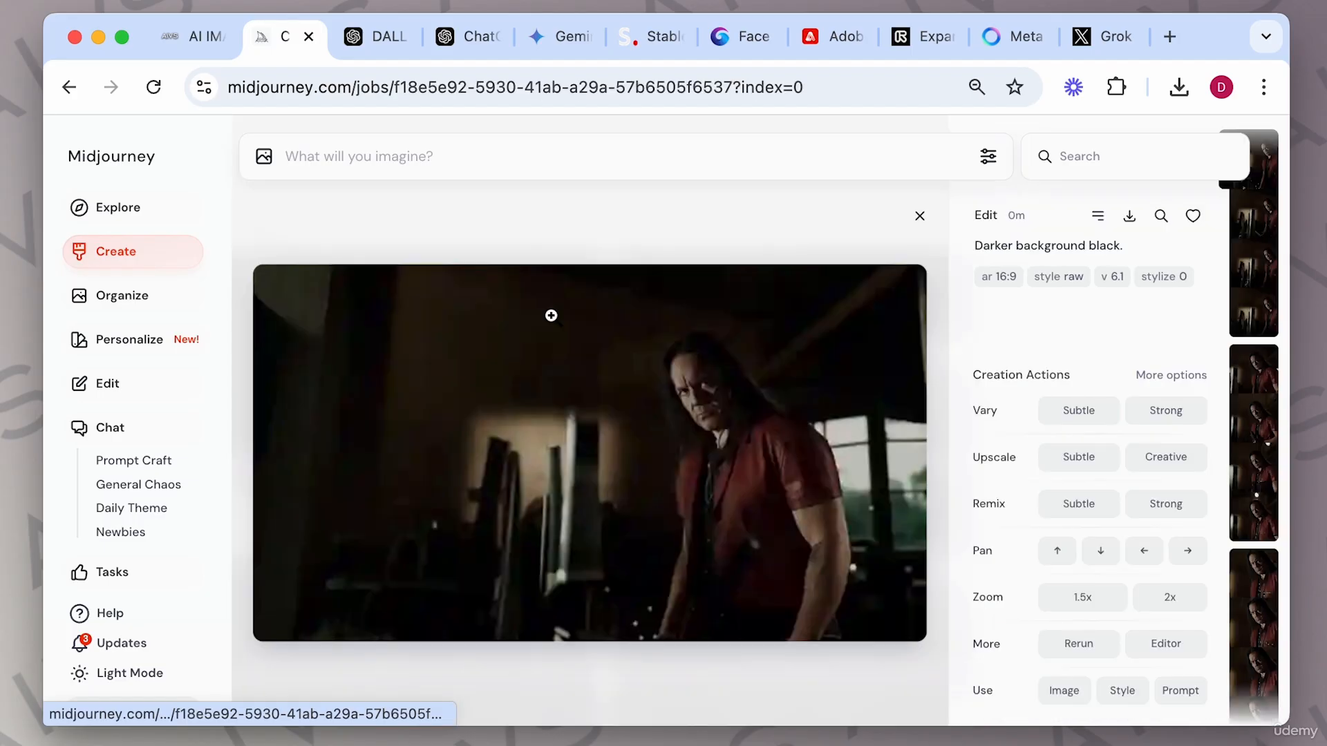
{"action": "key", "text": "Right"}
{"action": "key", "text": "Right"}
{"action": "key", "text": "Left"}
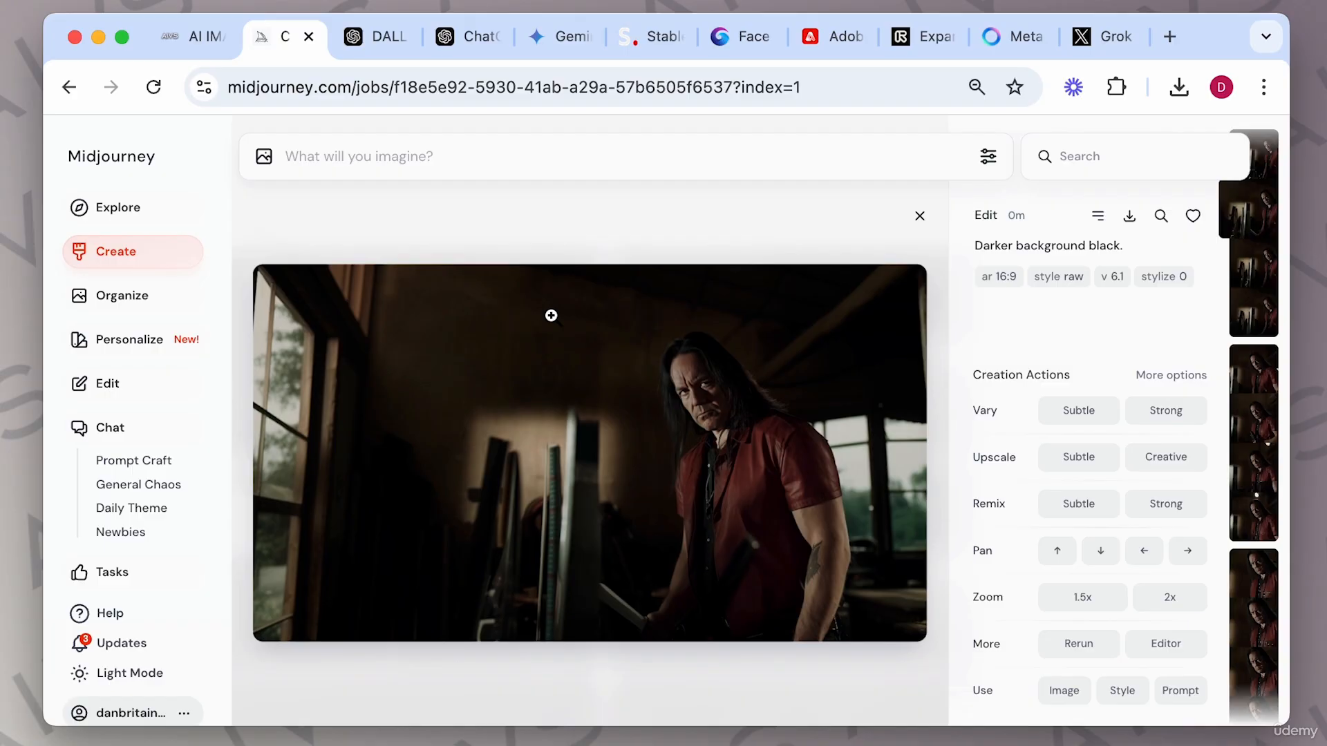
{"action": "key", "text": "Right"}
{"action": "key", "text": "Right"}
{"action": "key", "text": "Left"}
{"action": "key", "text": "Left"}
{"action": "left_click", "coordinate": [919, 216]}
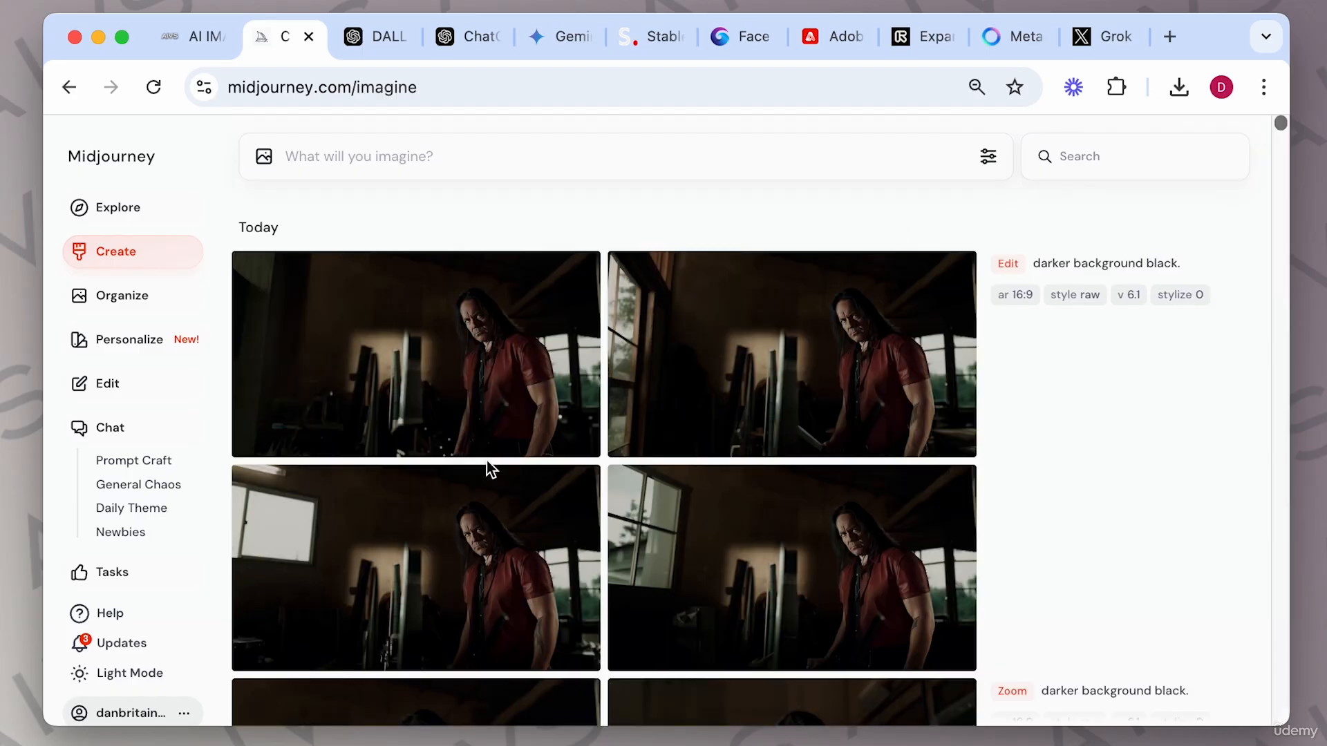
Open the tighter zoom result in the Editor and erase the jacket's zipper area with a brush size of about 58.
{"action": "scroll", "coordinate": [489, 468], "scroll_direction": "down", "scroll_amount": 10}
{"action": "left_click", "coordinate": [483, 477]}
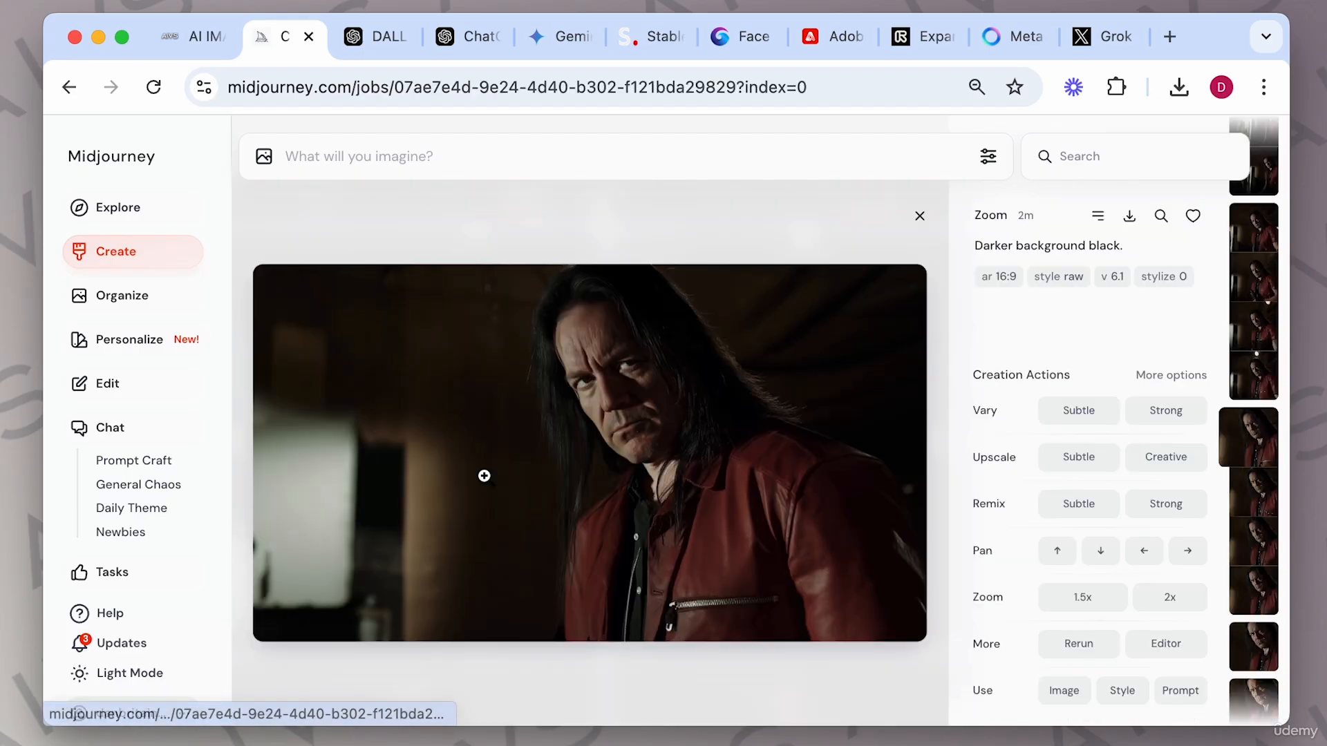
{"action": "left_click", "coordinate": [1164, 644]}
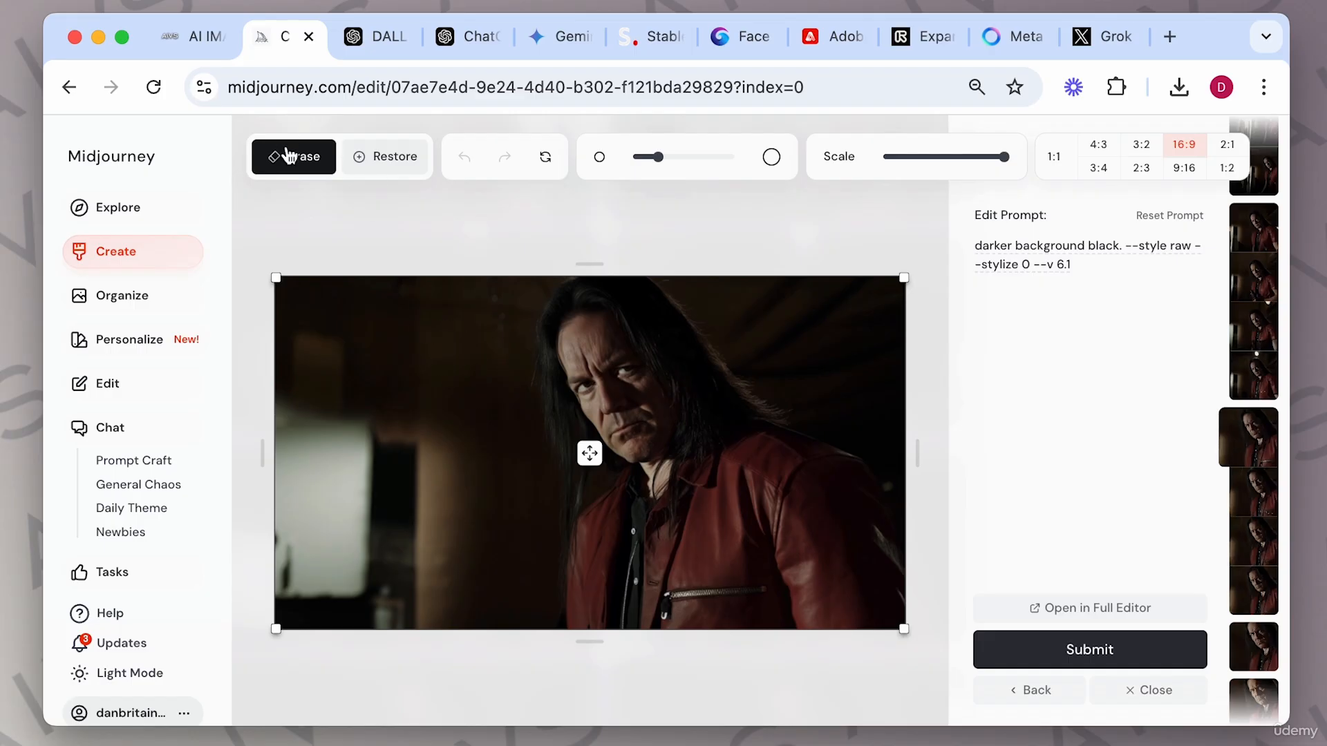
{"action": "mouse_move", "coordinate": [658, 157]}
{"action": "left_mouse_down"}
{"action": "mouse_move", "coordinate": [723, 157]}
{"action": "mouse_move", "coordinate": [637, 156]}
{"action": "left_mouse_up"}
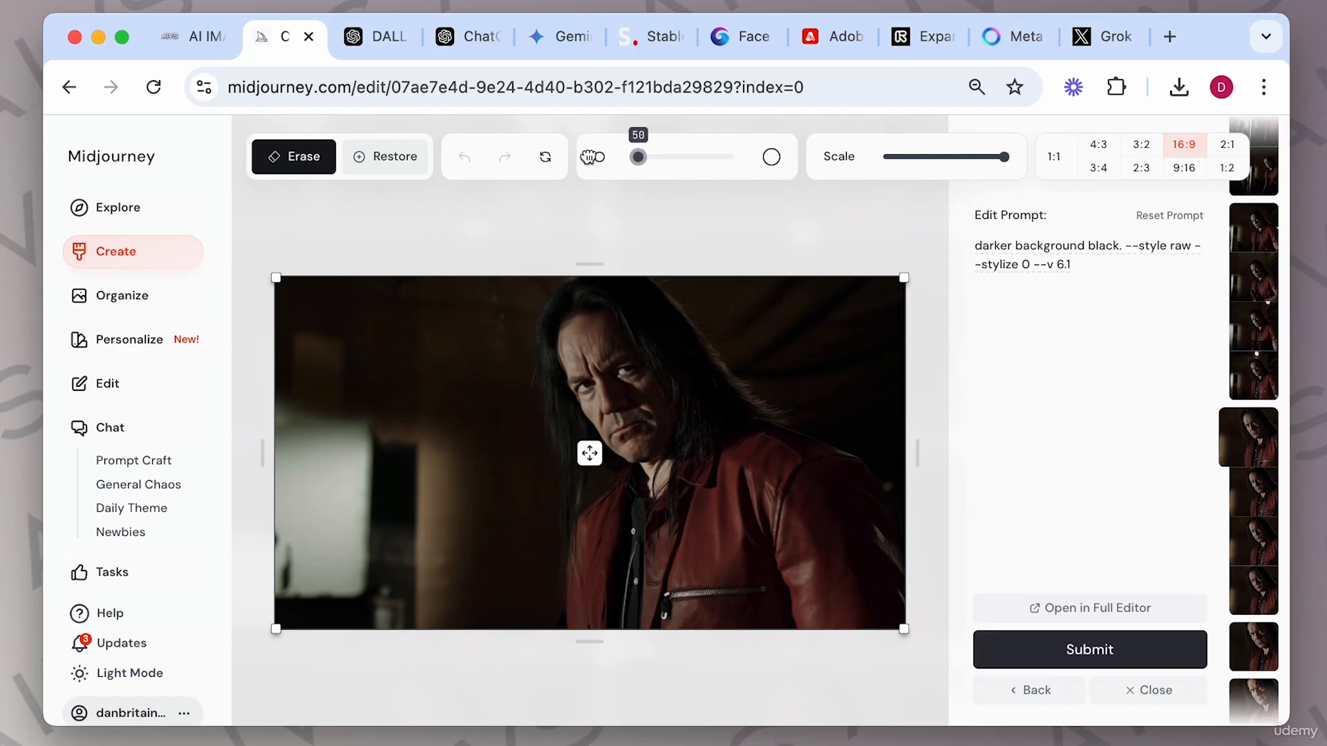
{"action": "mouse_move", "coordinate": [671, 596]}
{"action": "left_mouse_down"}
{"action": "mouse_move", "coordinate": [757, 593]}
{"action": "mouse_move", "coordinate": [668, 613]}
{"action": "left_mouse_up"}
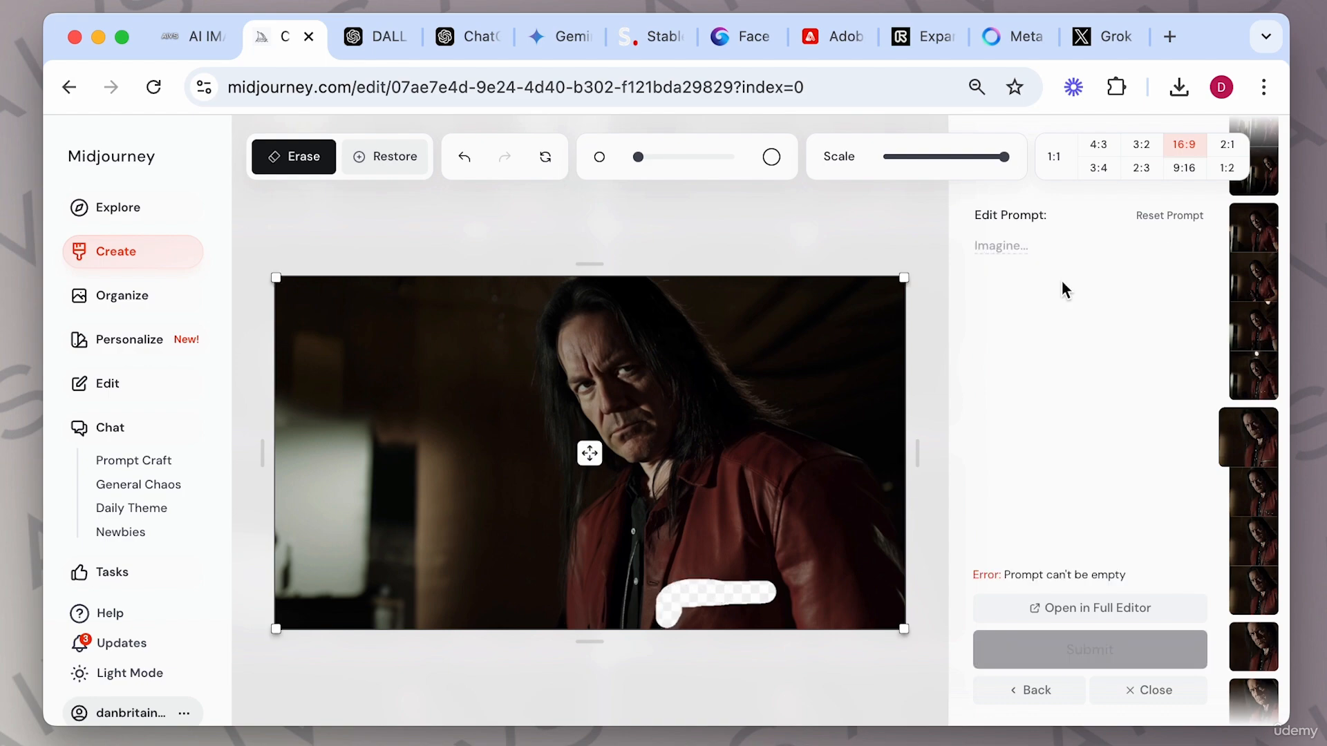
Set the edit prompt to "red leather jacket", submit the edit, and close the Editor.
{"action": "left_click", "coordinate": [1052, 245]}
{"action": "type", "text": "red lea"}
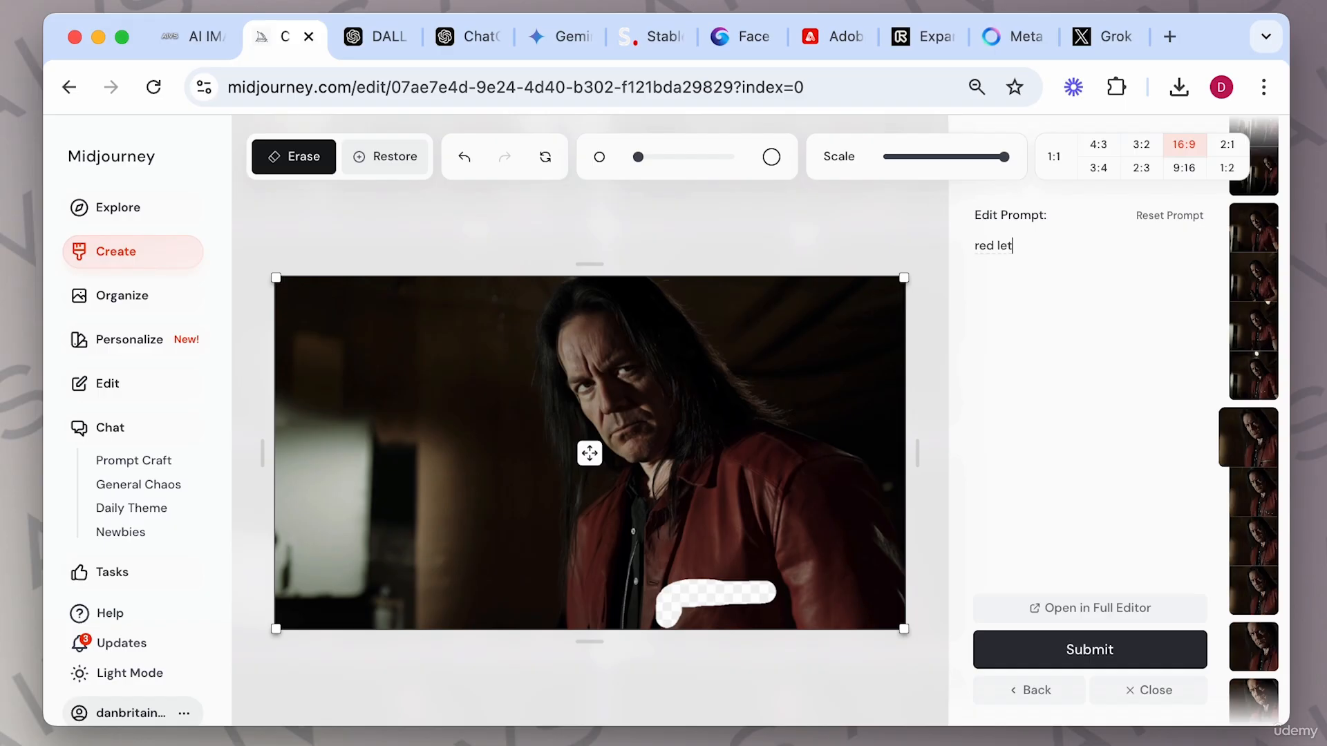
{"action": "type", "text": "ther jacket"}
{"action": "left_click", "coordinate": [1082, 647]}
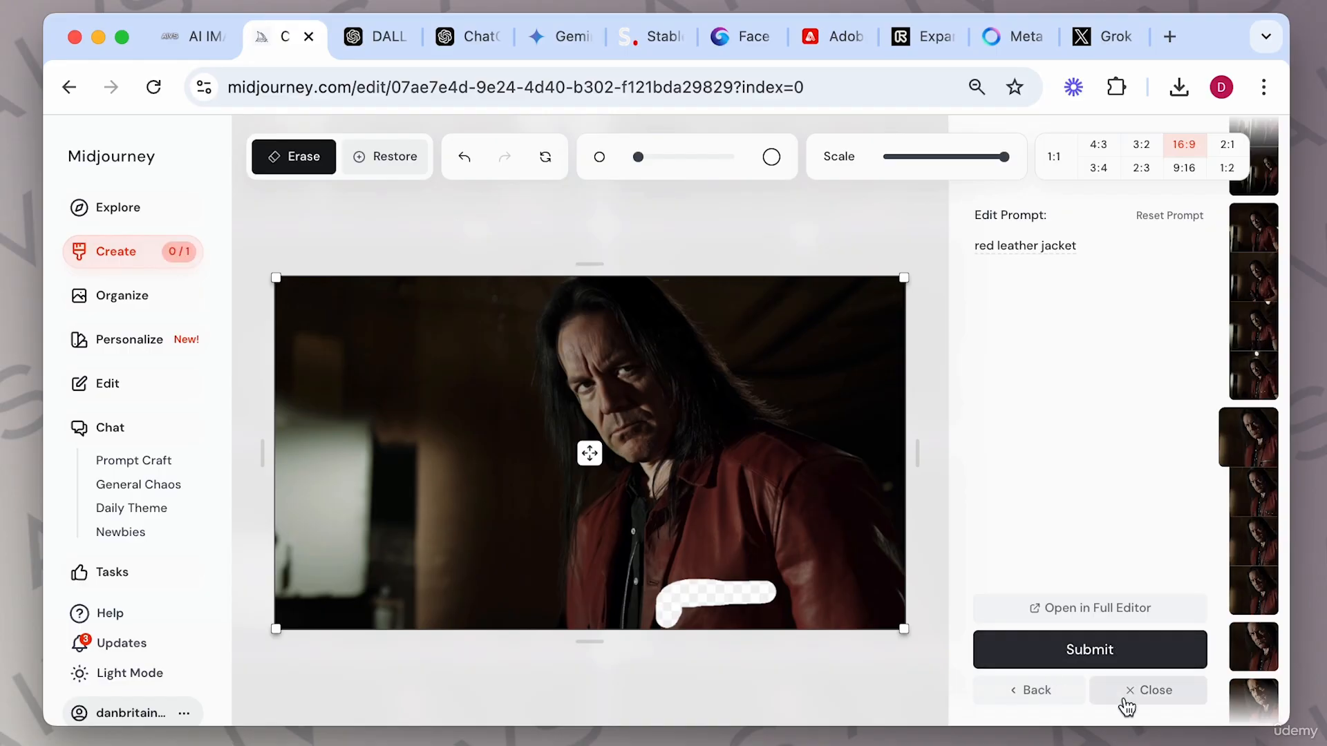
{"action": "left_click", "coordinate": [1125, 691]}
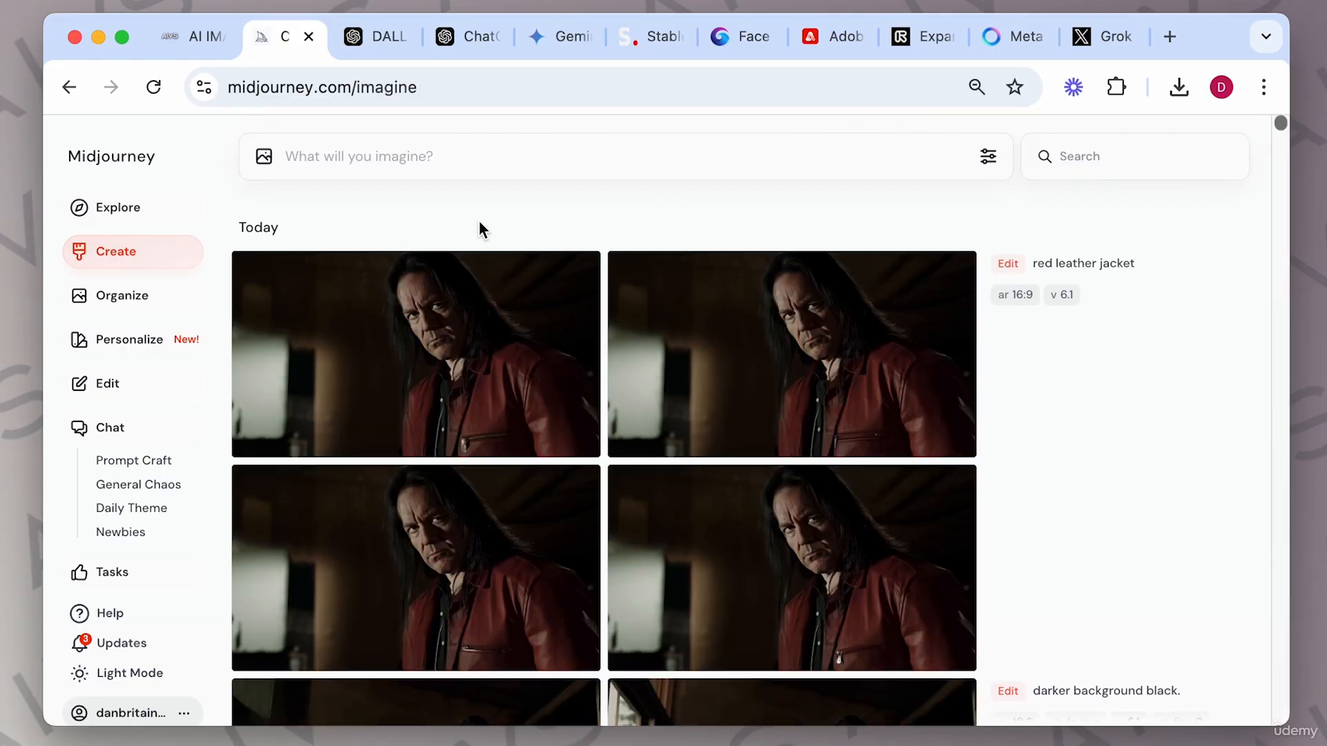
Open the red leather jacket results and step through the variations before closing the viewer.
{"action": "mouse_move", "coordinate": [519, 294]}
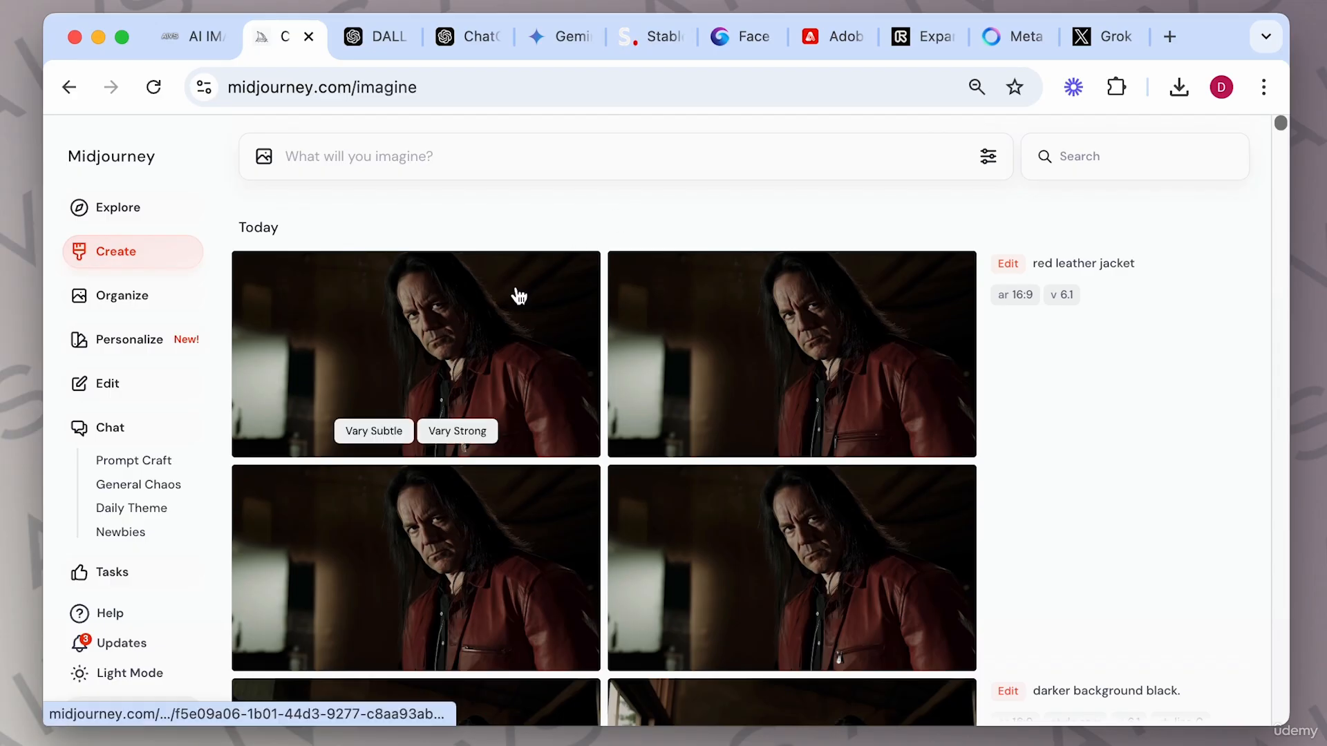
{"action": "left_click", "coordinate": [519, 296]}
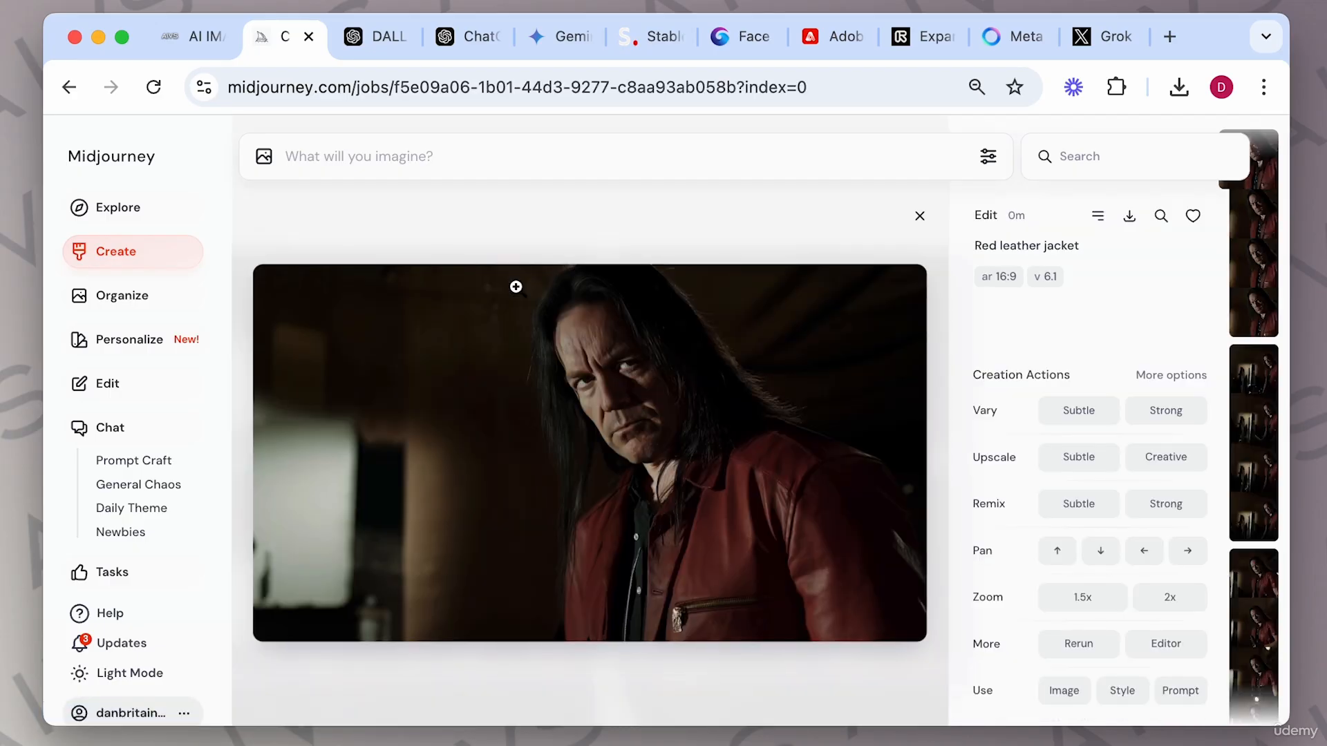
{"action": "key", "text": "Right"}
{"action": "key", "text": "Right"}
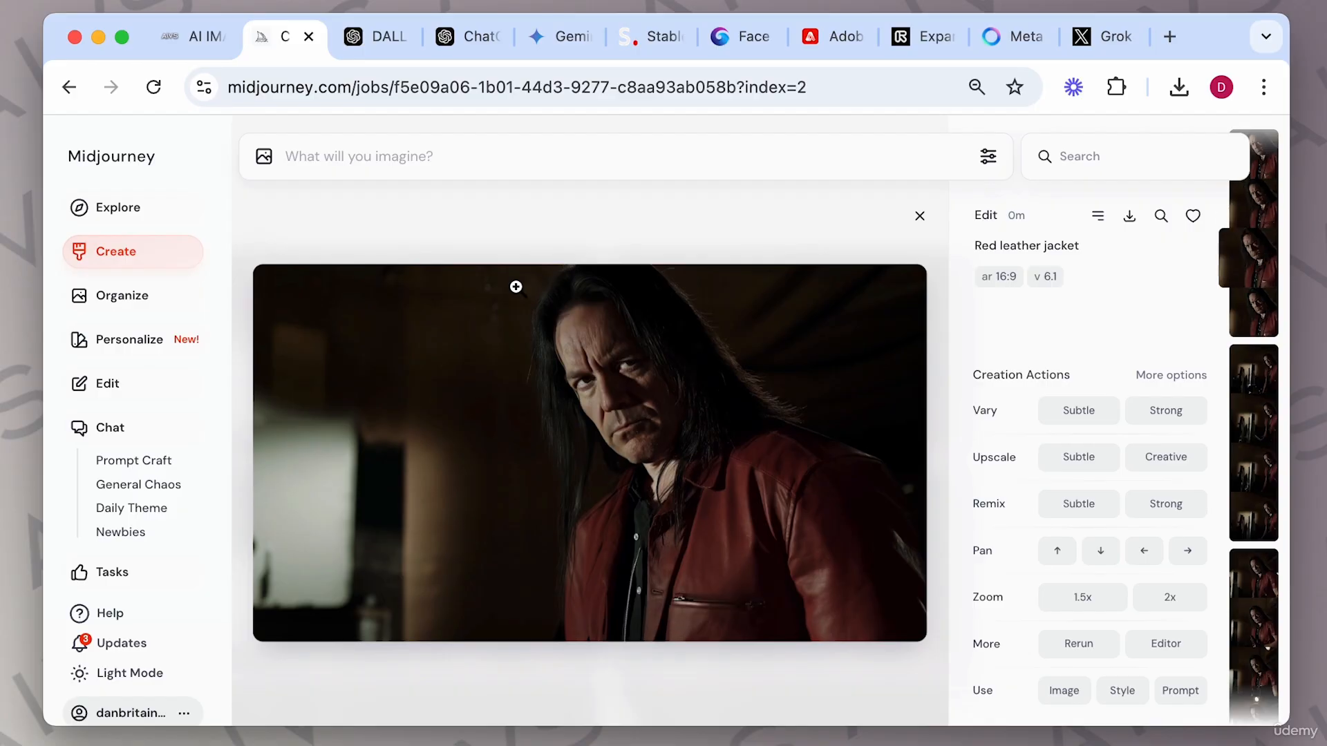
{"action": "key", "text": "Right"}
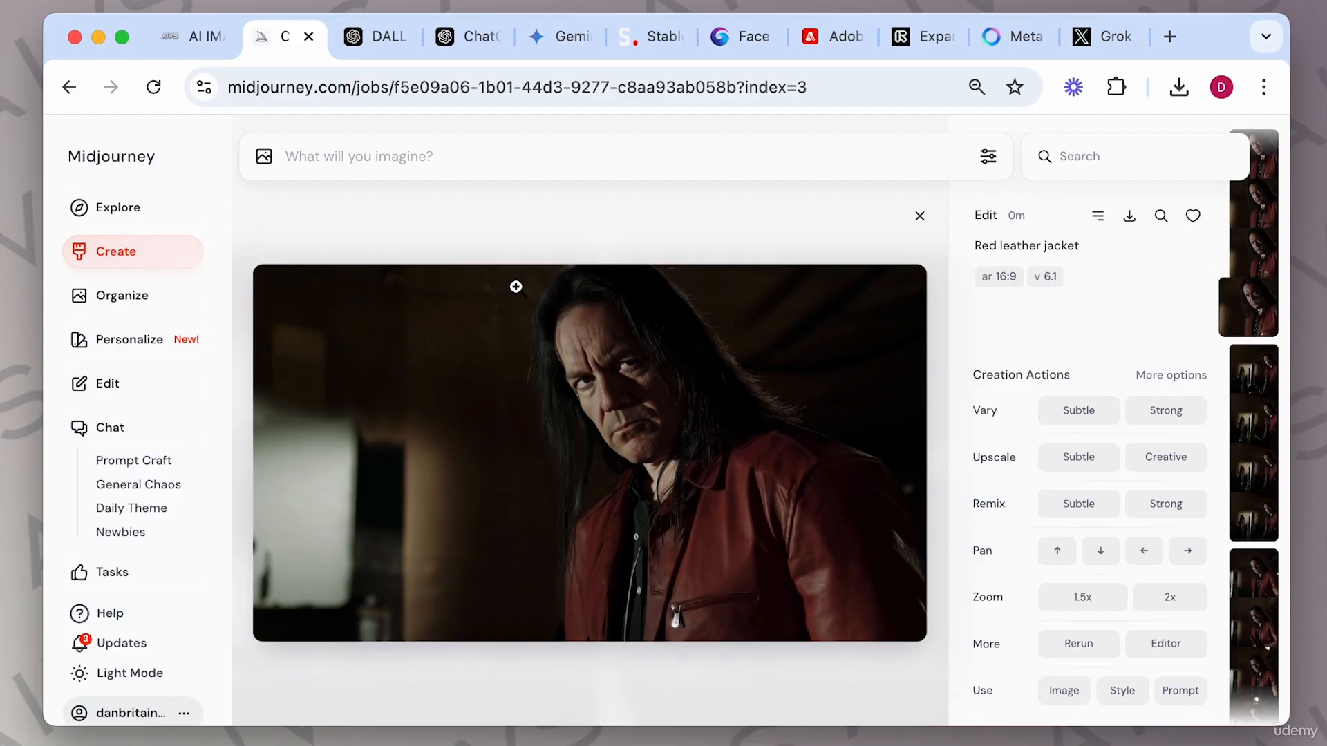
{"action": "left_click", "coordinate": [919, 216]}
Reopen the tighter zoom result in the Editor and try submitting the erased area with the prompt "remove zip".
{"action": "scroll", "coordinate": [591, 542], "scroll_direction": "down", "scroll_amount": 10}
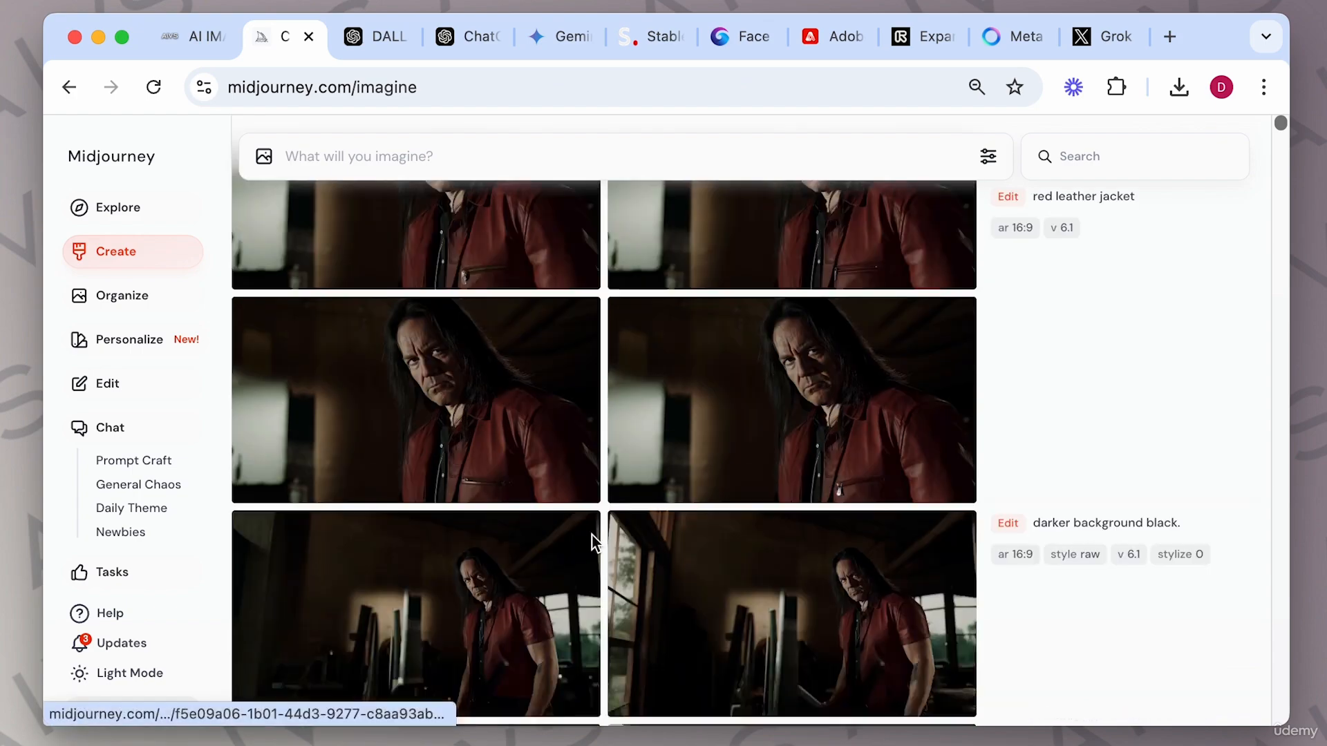
{"action": "scroll", "coordinate": [594, 544], "scroll_direction": "down", "scroll_amount": 5}
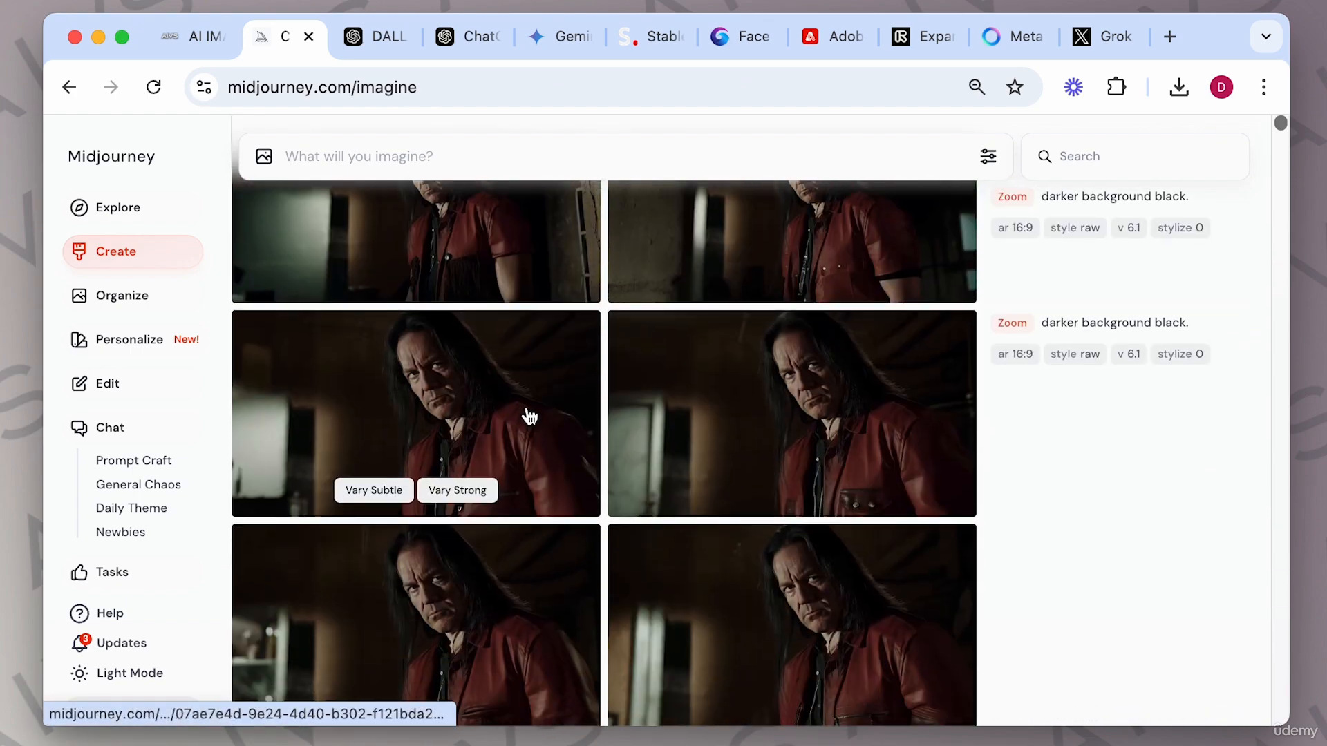
{"action": "left_click", "coordinate": [530, 418]}
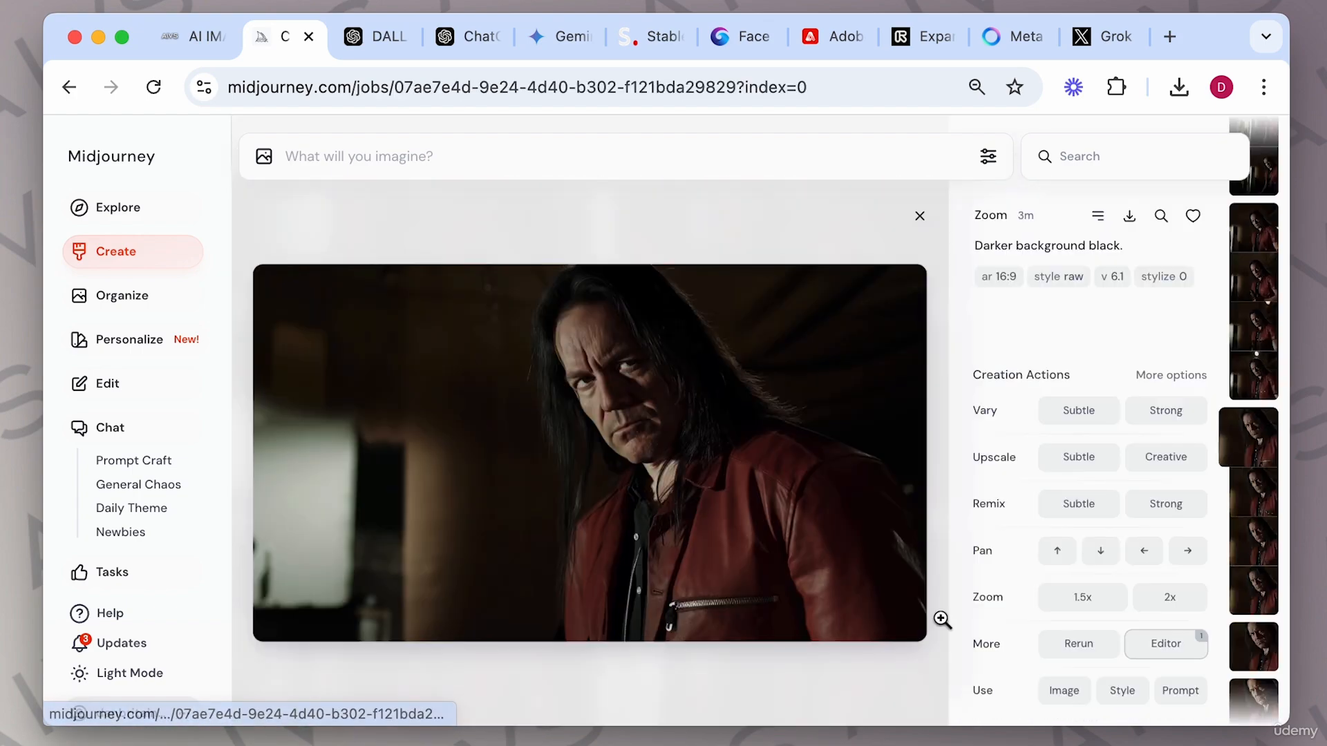
{"action": "left_click", "coordinate": [1193, 658]}
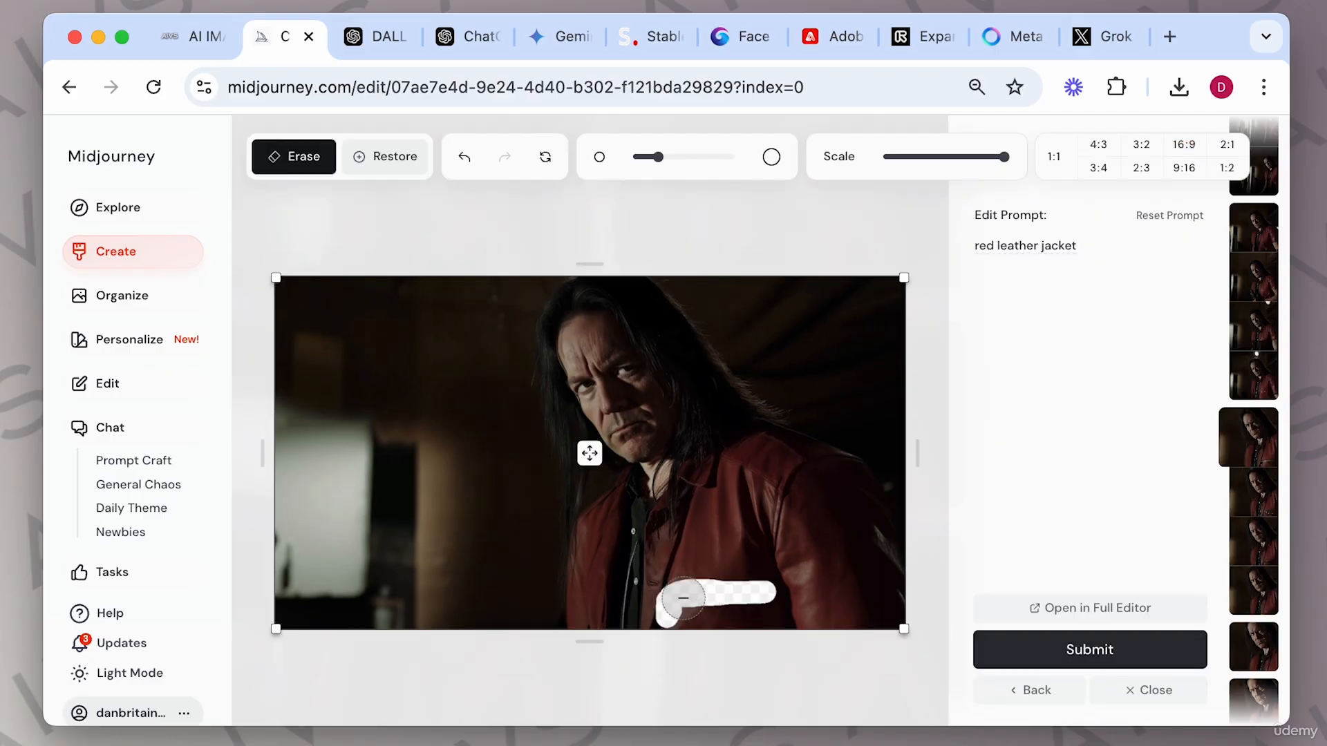
{"action": "triple_click", "coordinate": [1090, 247]}
{"action": "type", "text": "remove"}
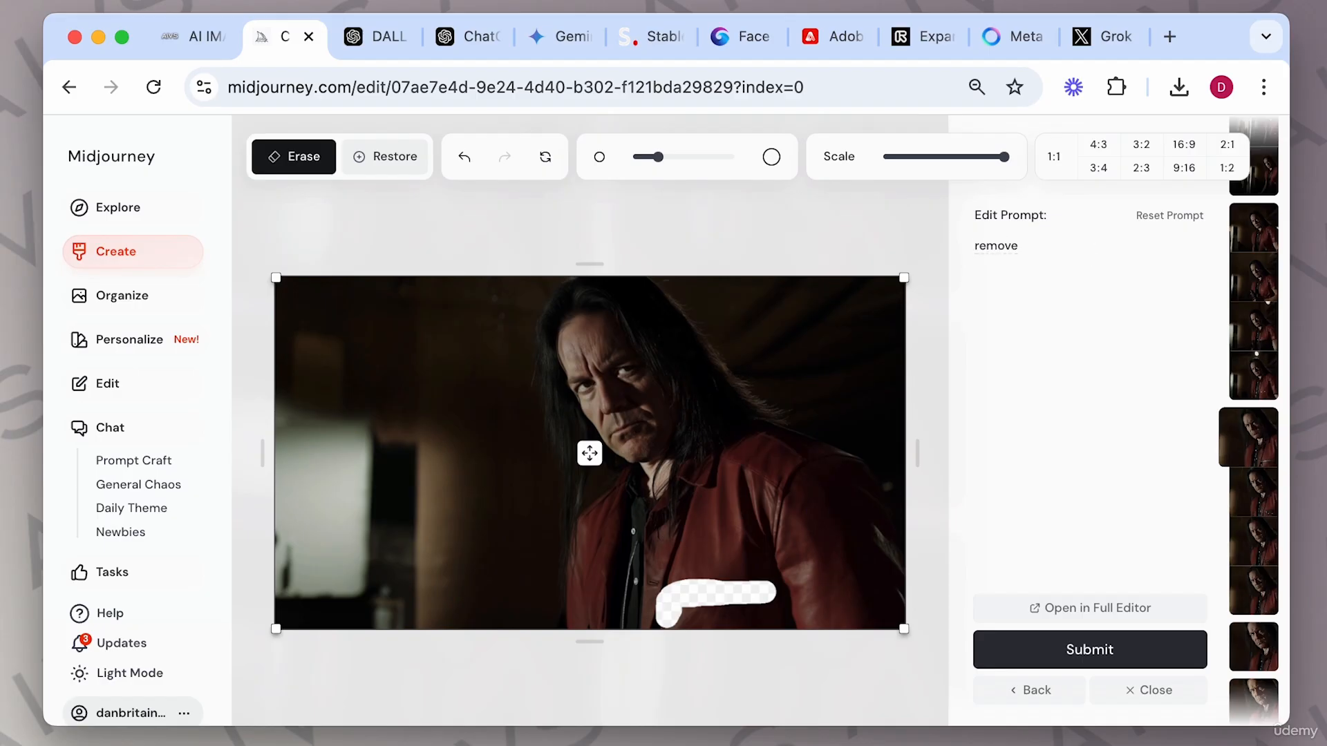
{"action": "key", "text": "Return"}
{"action": "type", "text": "zipper"}
{"action": "key", "text": "Return"}
{"action": "key", "text": "BackSpace"}
{"action": "key", "text": "BackSpace"}
{"action": "key", "text": "BackSpace"}
{"action": "key", "text": "Return"}
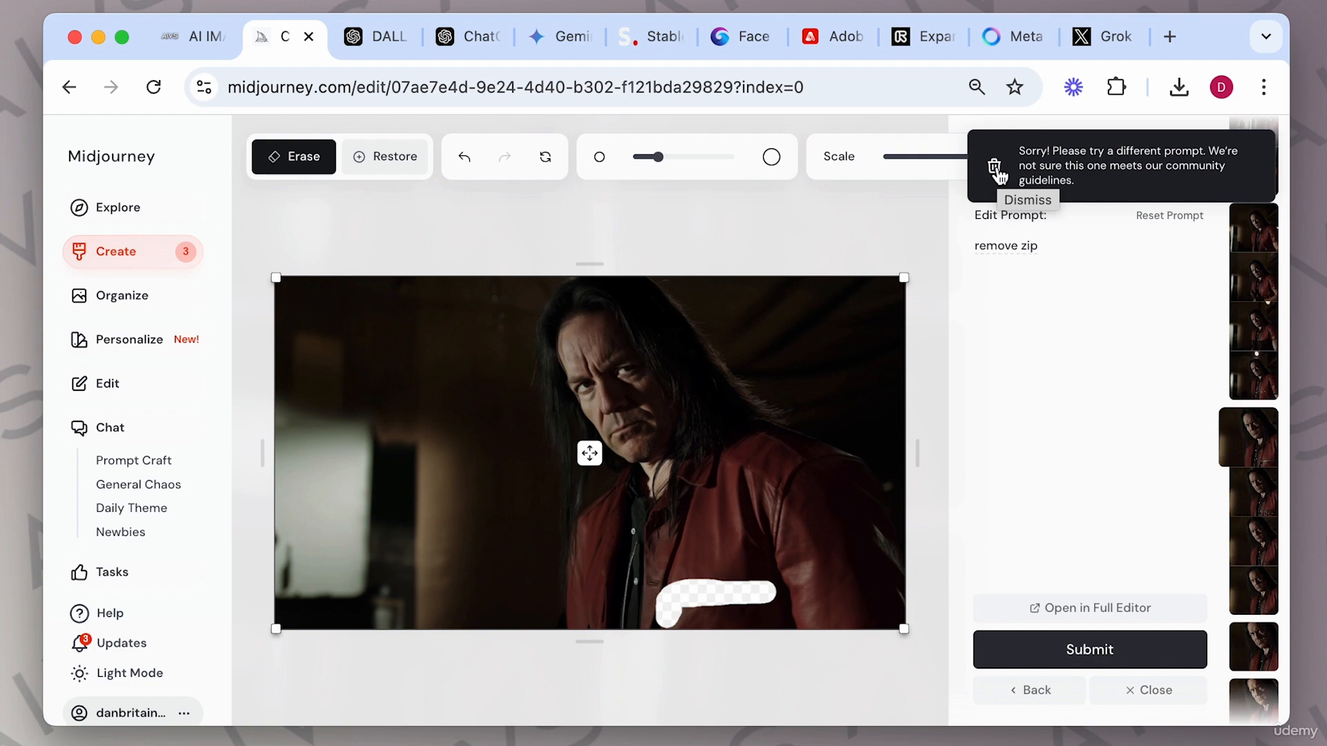
Dismiss the moderation warning, change the edit prompt to "remove pocket", and submit the edit.
{"action": "left_click", "coordinate": [997, 173]}
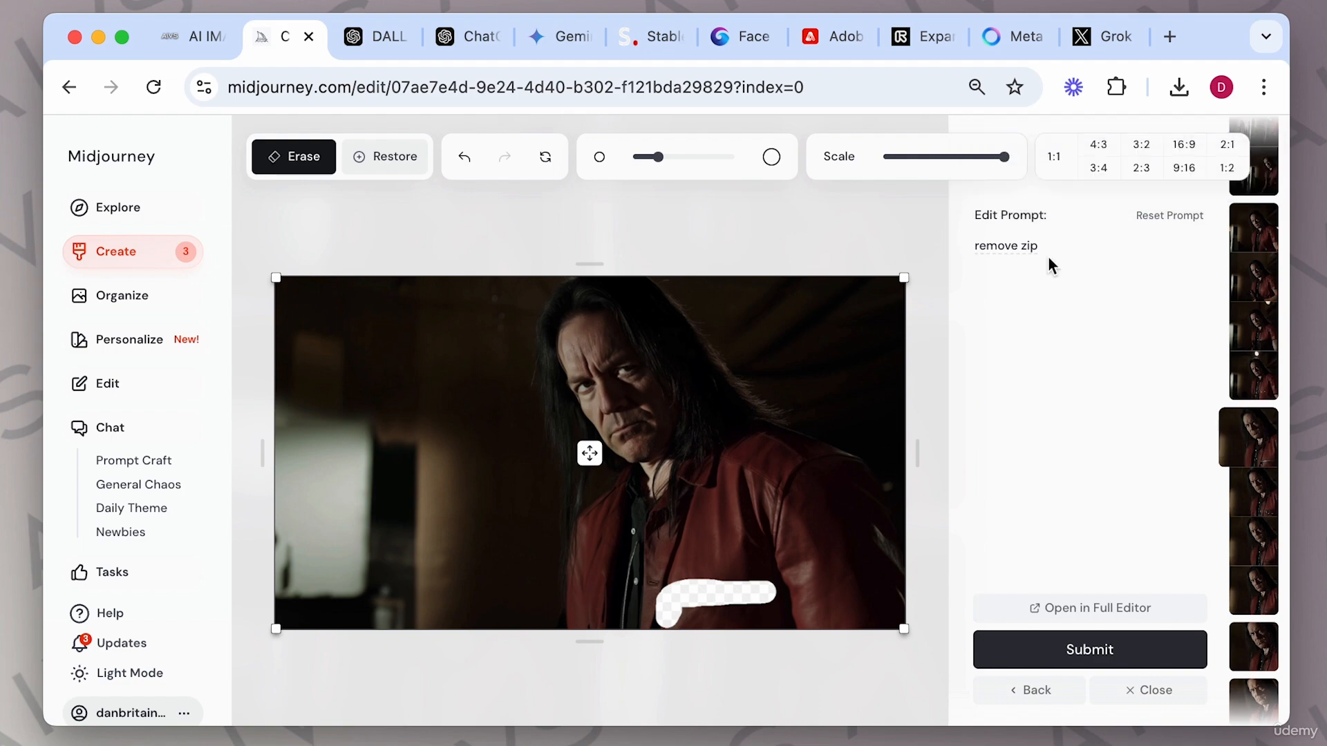
{"action": "double_click", "coordinate": [1020, 247]}
{"action": "type", "text": "pocket"}
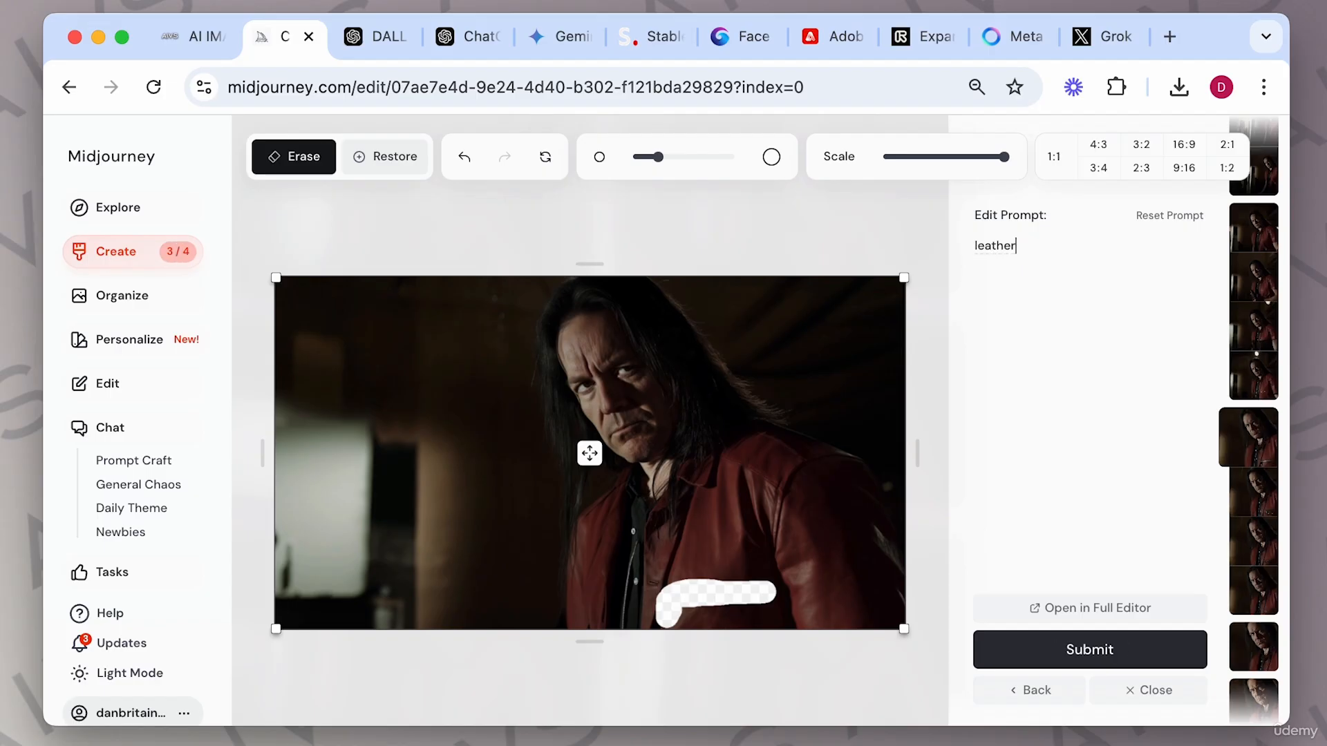
{"action": "key", "text": "Return"}
Clear the edit prompt text, submit the erased area again without a prompt, and close the Editor.
{"action": "double_click", "coordinate": [1015, 243]}
{"action": "key", "text": "BackSpace"}
{"action": "left_click", "coordinate": [1091, 650]}
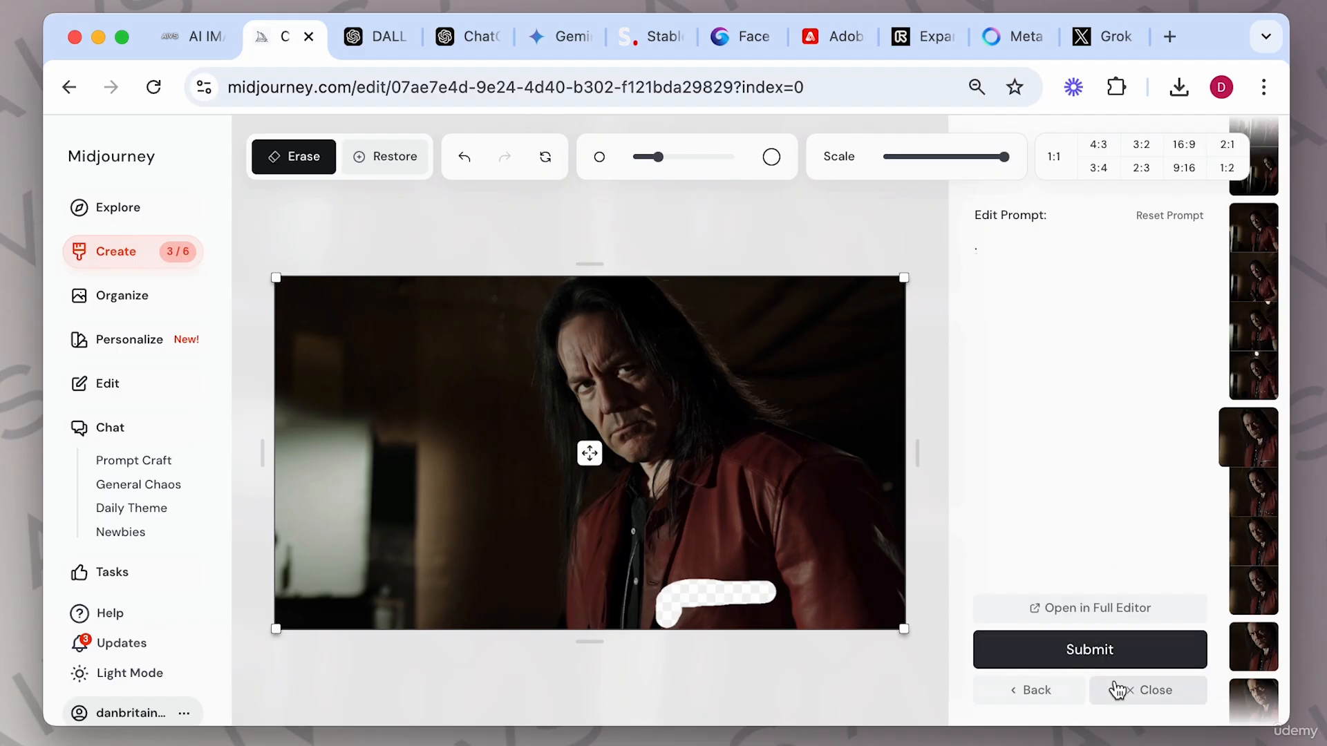
{"action": "left_click", "coordinate": [1119, 690]}
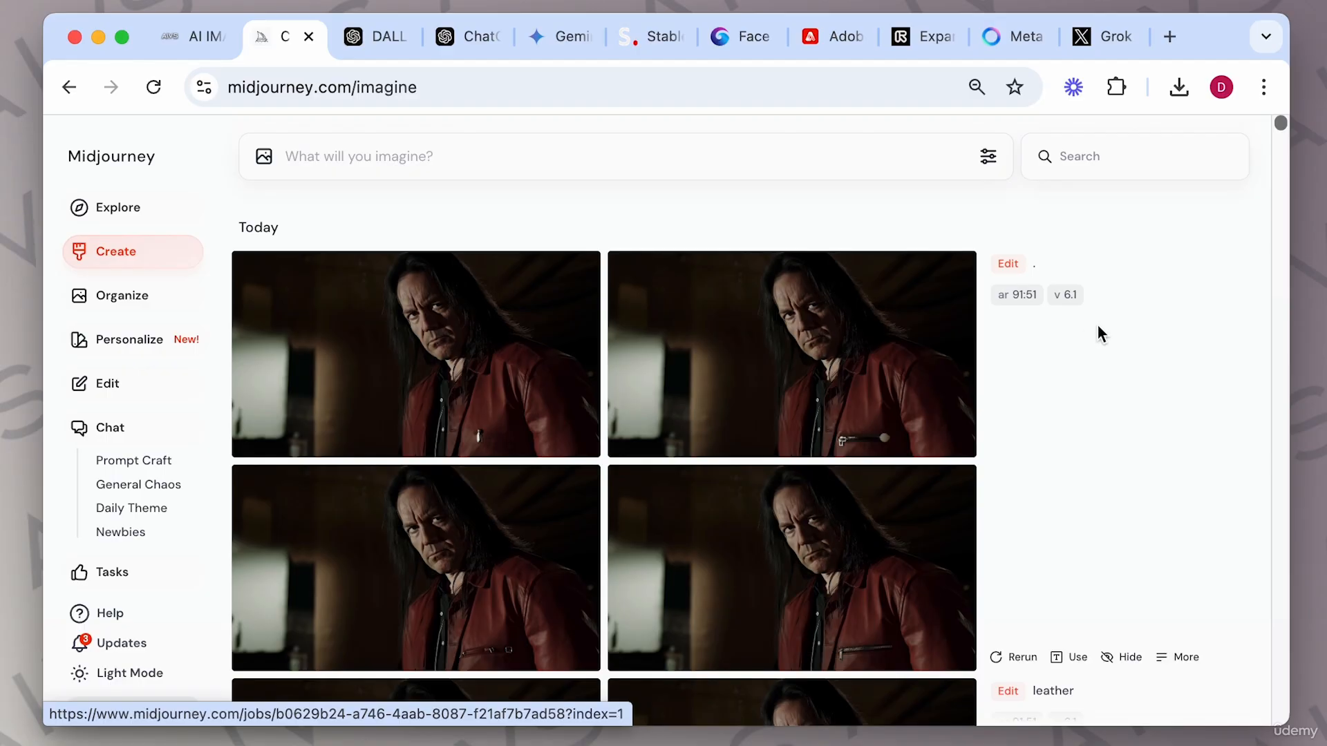
Scroll through the creation feed to review the submitted edit results and their prompts.
{"action": "scroll", "coordinate": [1080, 436], "scroll_direction": "down", "scroll_amount": 2}
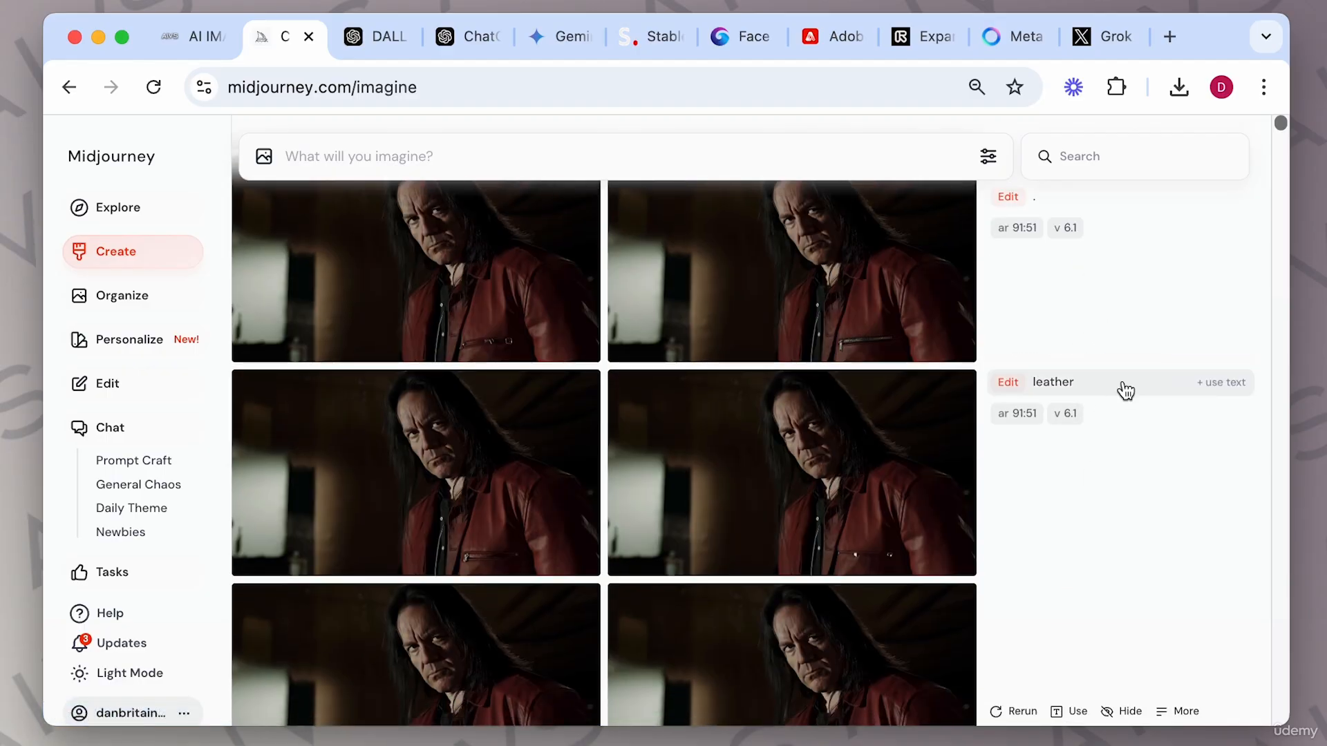
{"action": "scroll", "coordinate": [1079, 530], "scroll_direction": "down", "scroll_amount": 3}
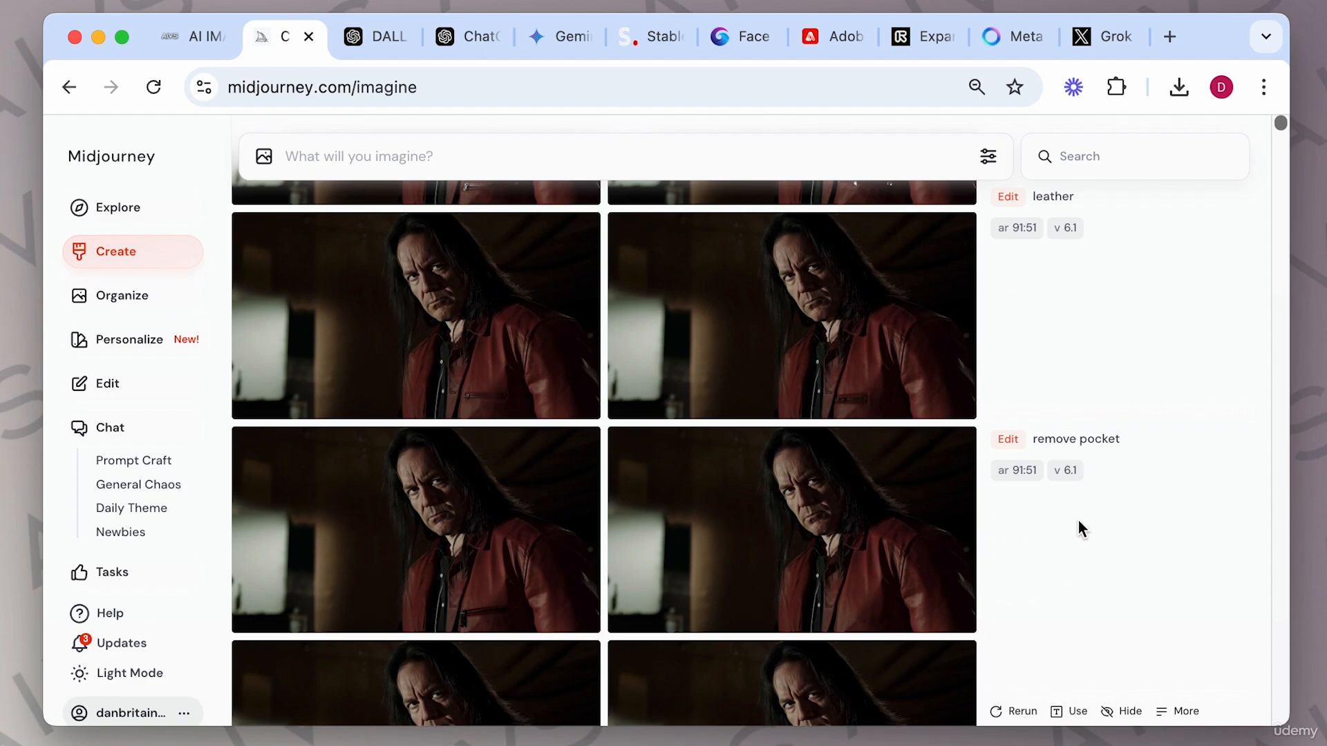
{"action": "scroll", "coordinate": [1076, 542], "scroll_direction": "down", "scroll_amount": 3}
{"action": "scroll", "coordinate": [1071, 564], "scroll_direction": "down", "scroll_amount": 7}
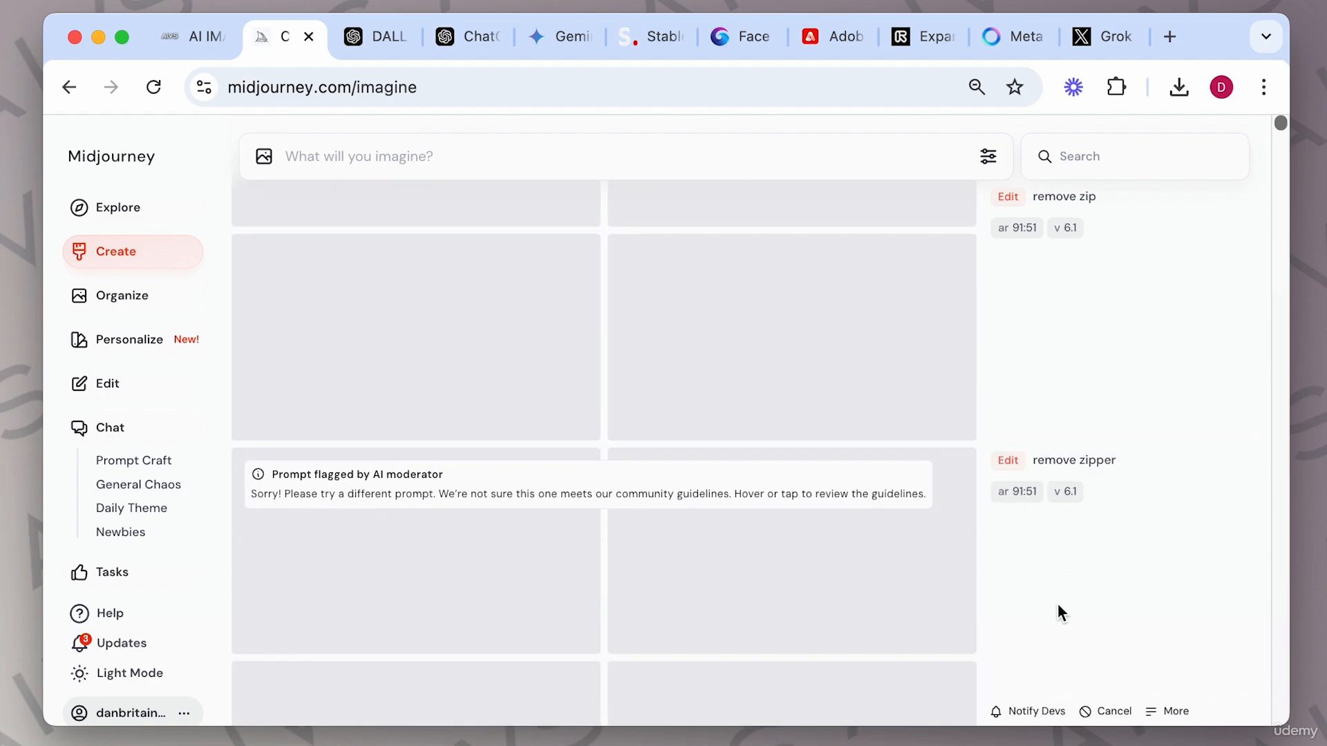
{"action": "scroll", "coordinate": [1059, 606], "scroll_direction": "down", "scroll_amount": 4}
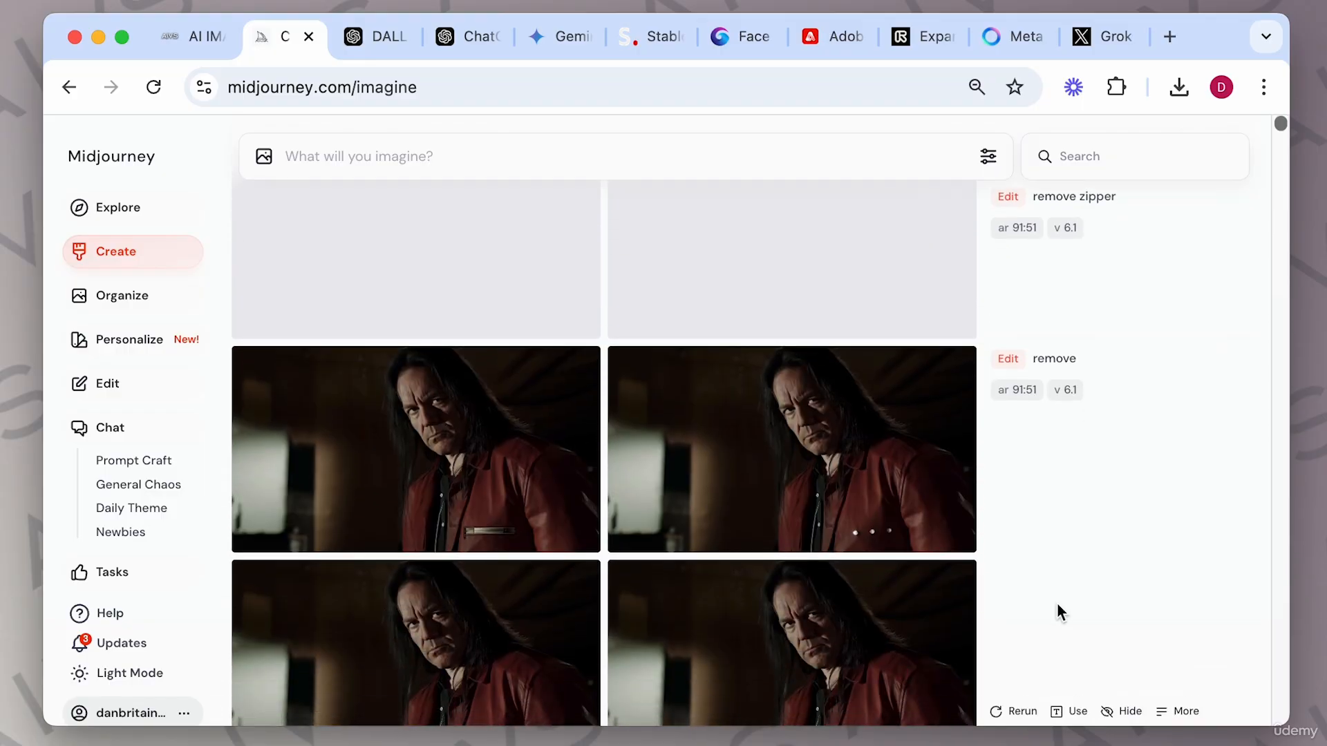
{"action": "scroll", "coordinate": [1057, 604], "scroll_direction": "down", "scroll_amount": 2}
{"action": "scroll", "coordinate": [1058, 604], "scroll_direction": "up", "scroll_amount": 14}
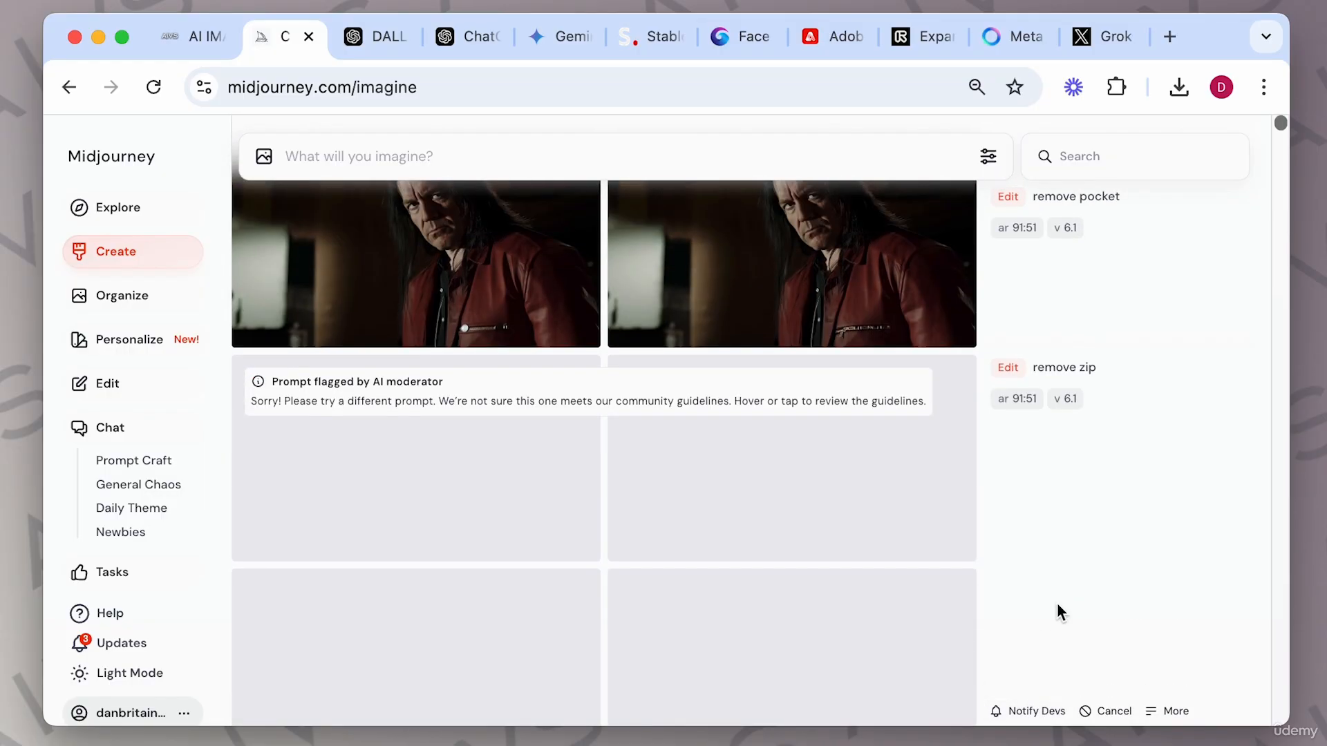
{"action": "scroll", "coordinate": [1057, 604], "scroll_direction": "up", "scroll_amount": 15}
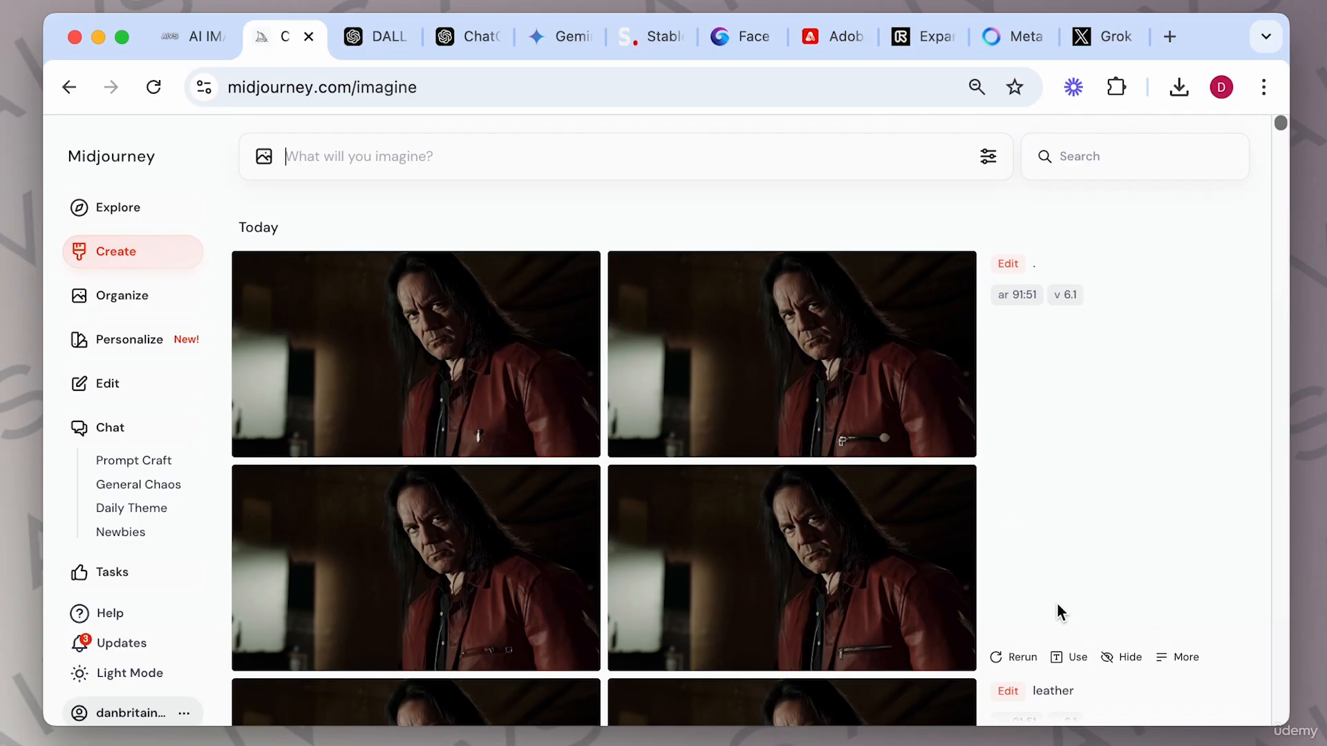
Open the newest edit result and step through its variations and the leather and remove pocket results.
{"action": "left_click", "coordinate": [530, 346]}
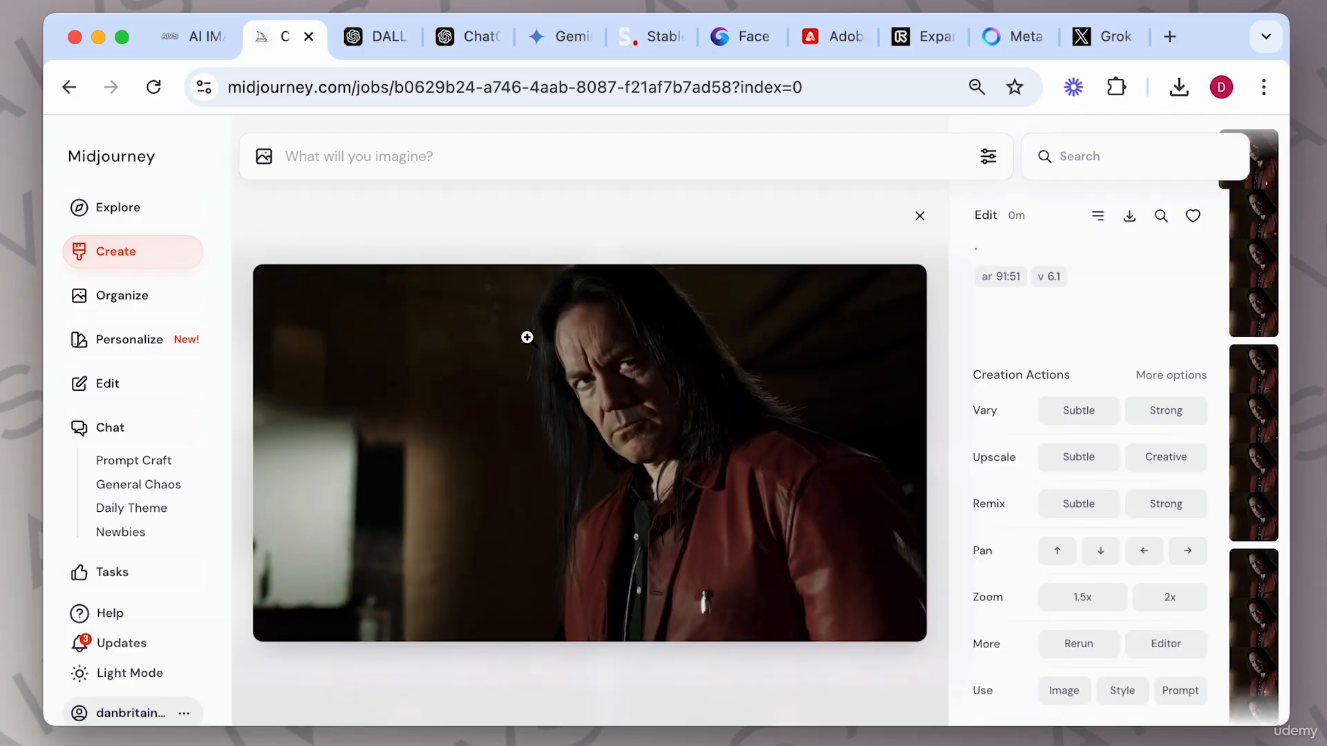
{"action": "key", "text": "Right"}
{"action": "key", "text": "Right"}
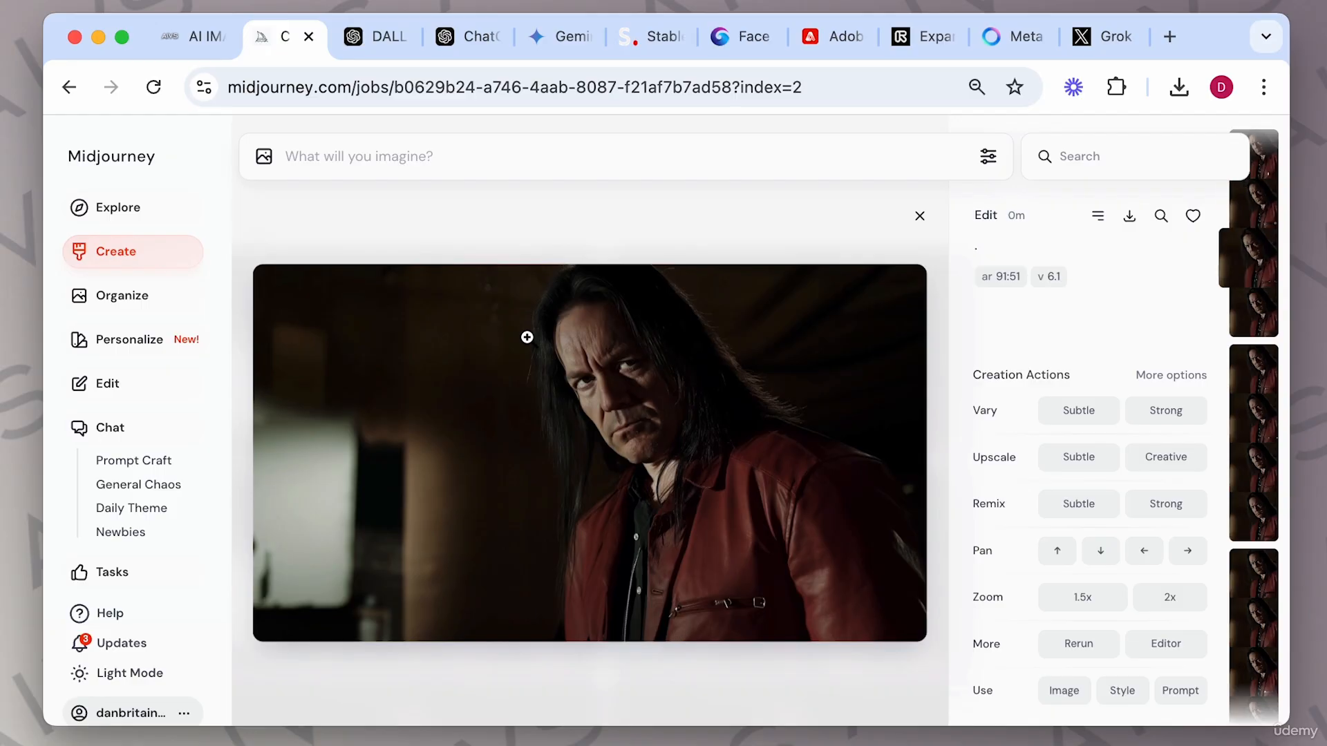
{"action": "key", "text": "Right"}
{"action": "key", "text": "Right"}
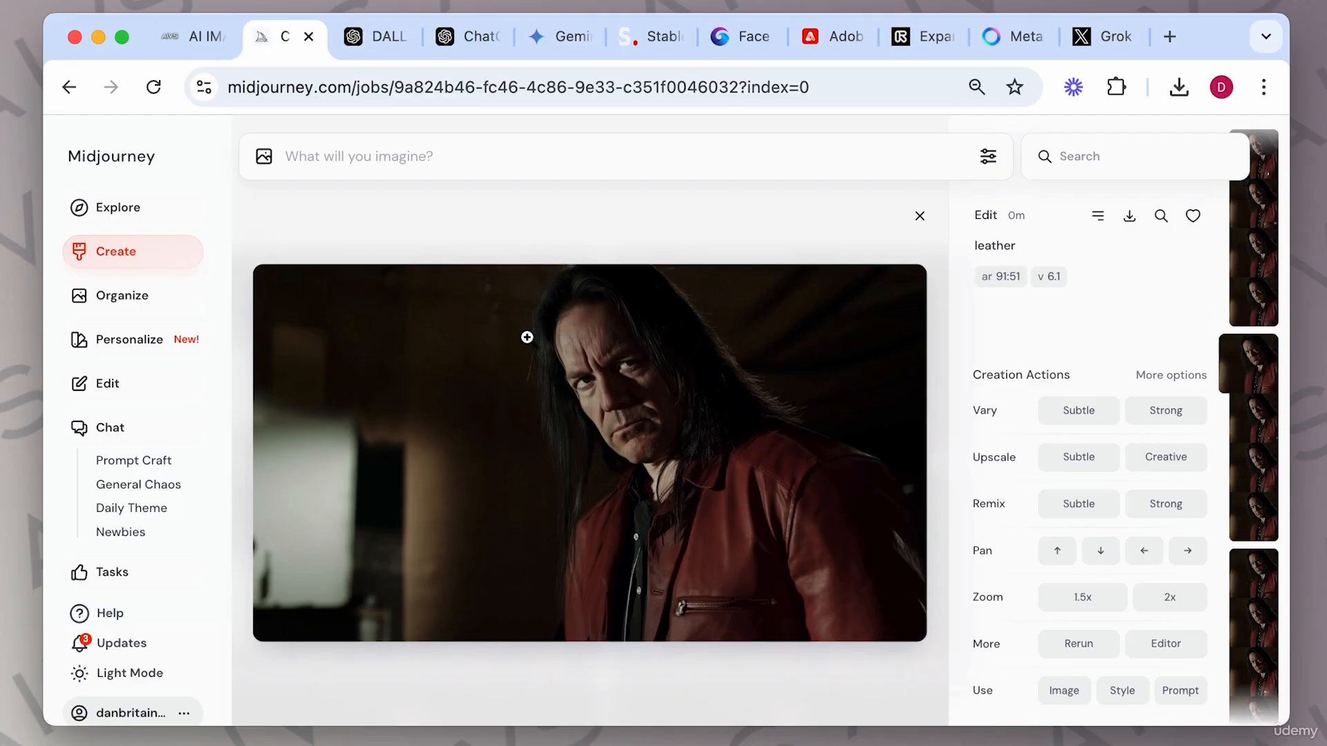
{"action": "key", "text": "Right"}
{"action": "key", "text": "Right"}
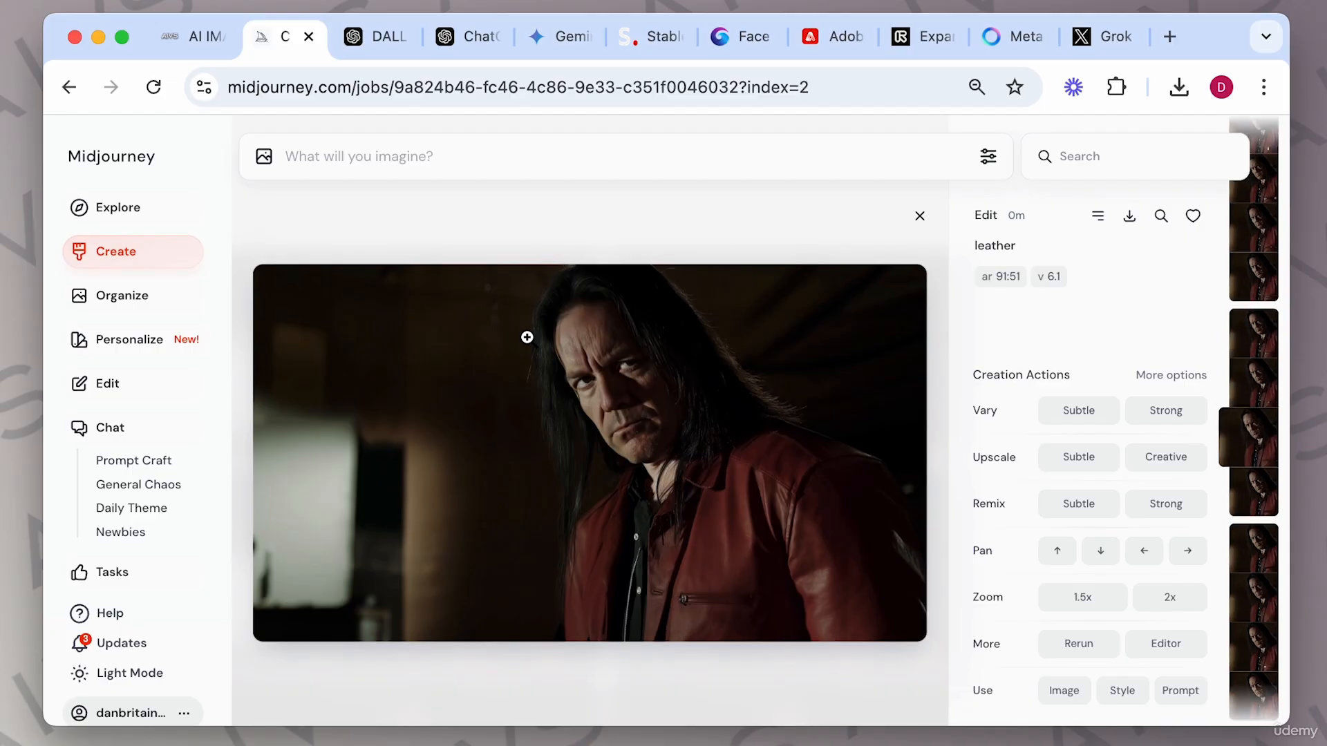
{"action": "key", "text": "Right"}
{"action": "key", "text": "Right"}
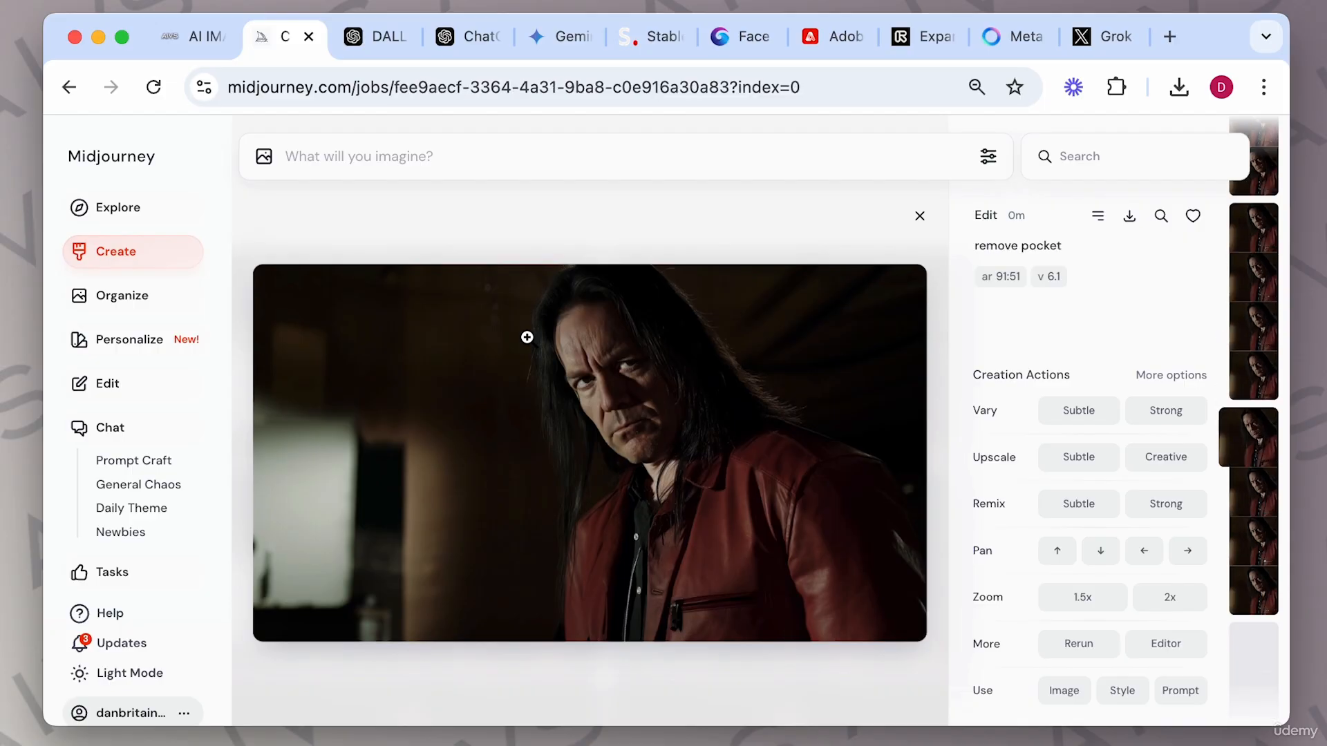
{"action": "key", "text": "Right"}
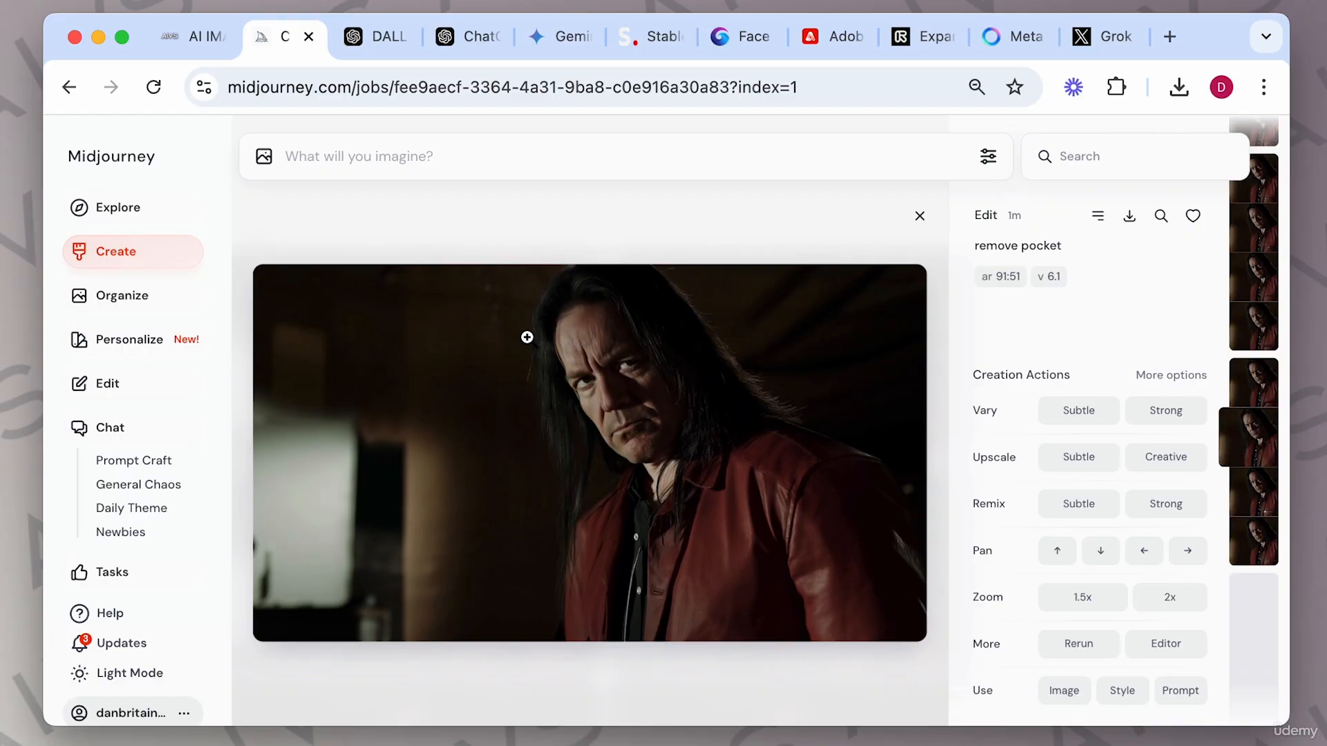
{"action": "key", "text": "Right"}
{"action": "key", "text": "Right"}
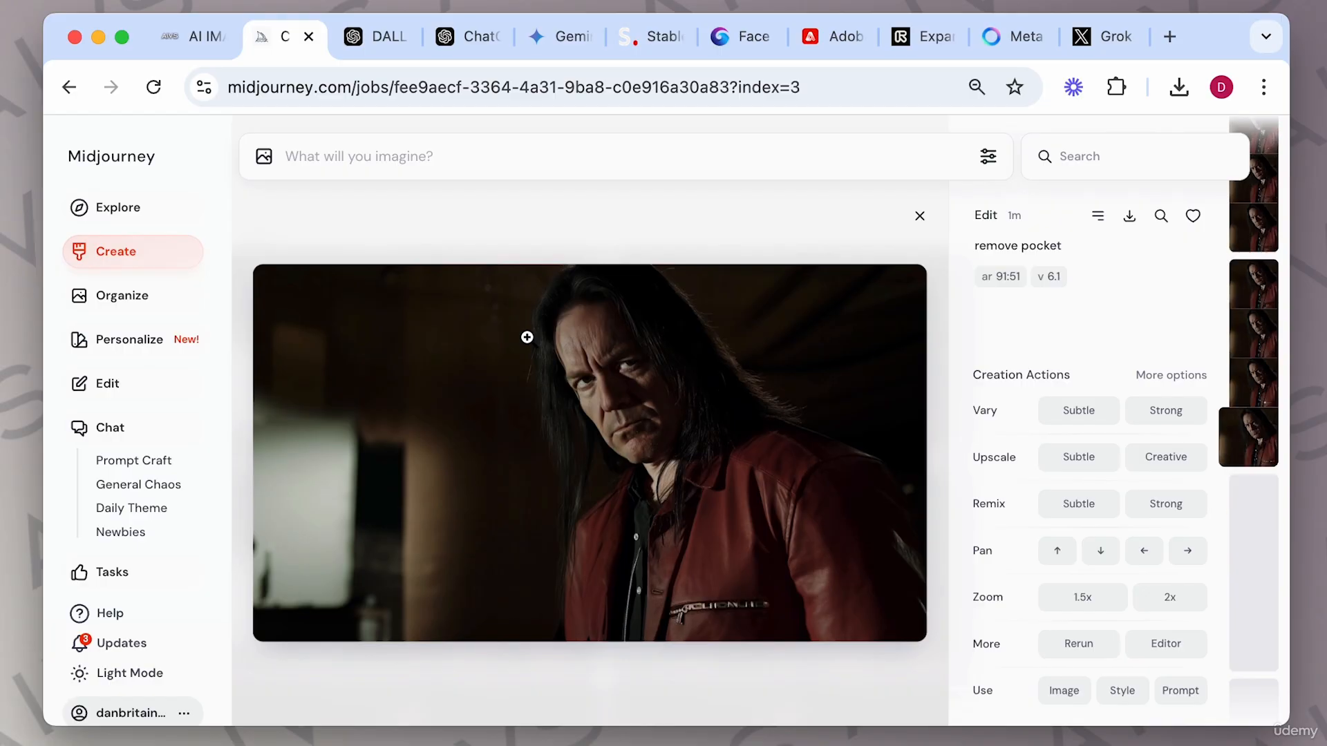
Step back and forth through the remove pocket variations to compare them.
{"action": "key", "text": "Left"}
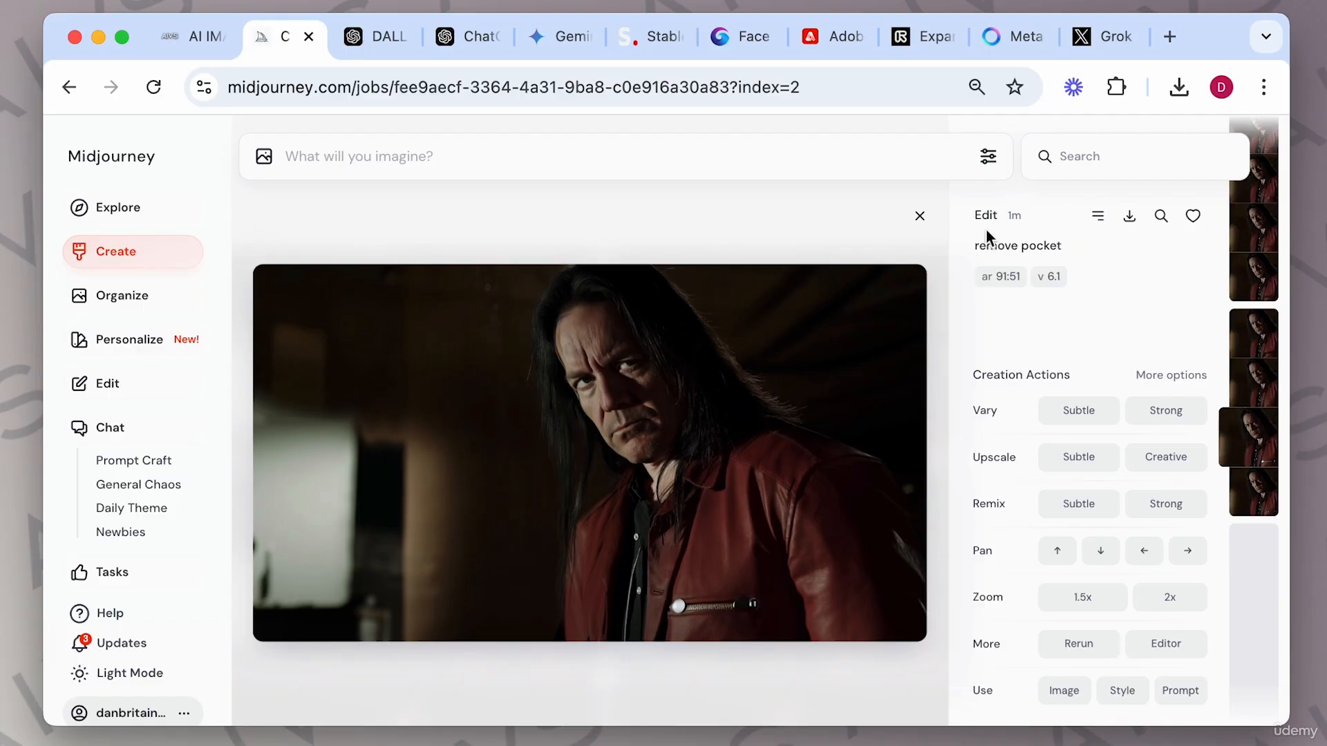
{"action": "key", "text": "Left"}
{"action": "key", "text": "Left"}
{"action": "key", "text": "Right"}
{"action": "key", "text": "Right"}
{"action": "key", "text": "Right"}
{"action": "key", "text": "Right"}
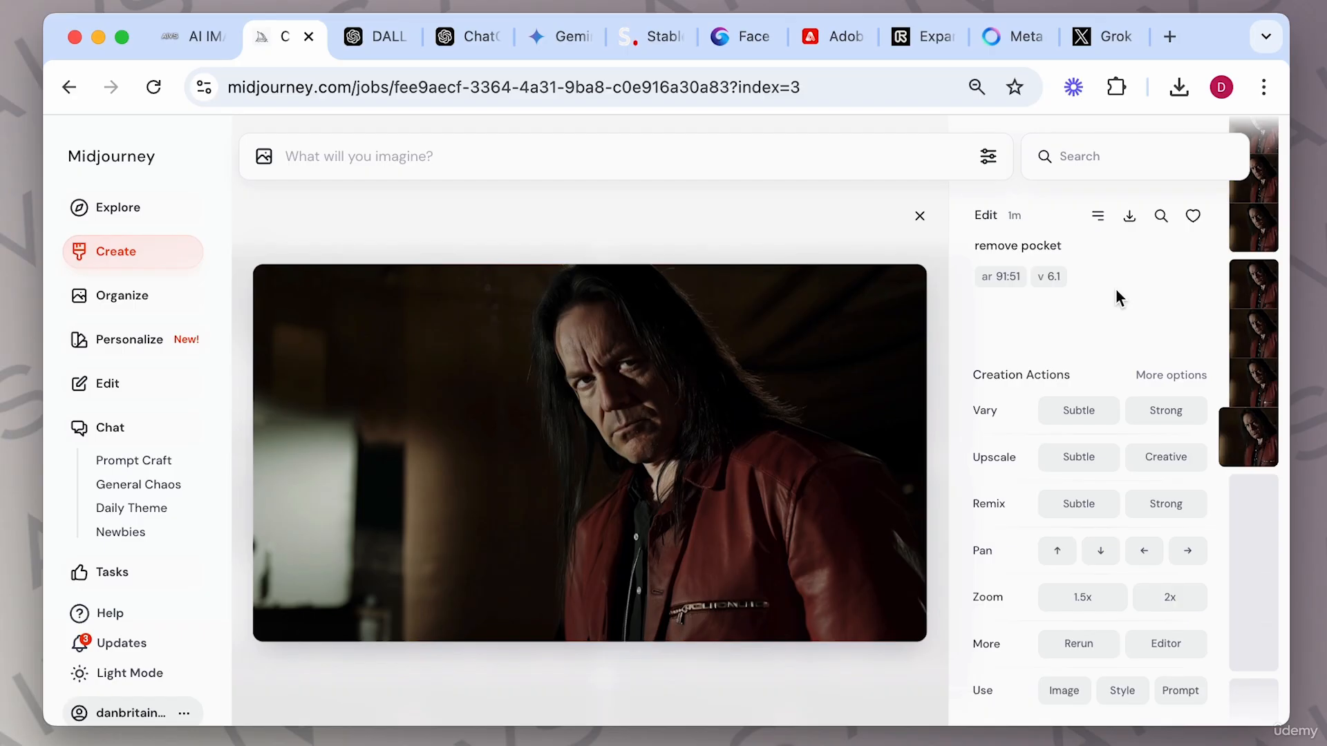
{"action": "key", "text": "Left"}
{"action": "key", "text": "Left"}
{"action": "key", "text": "Left"}
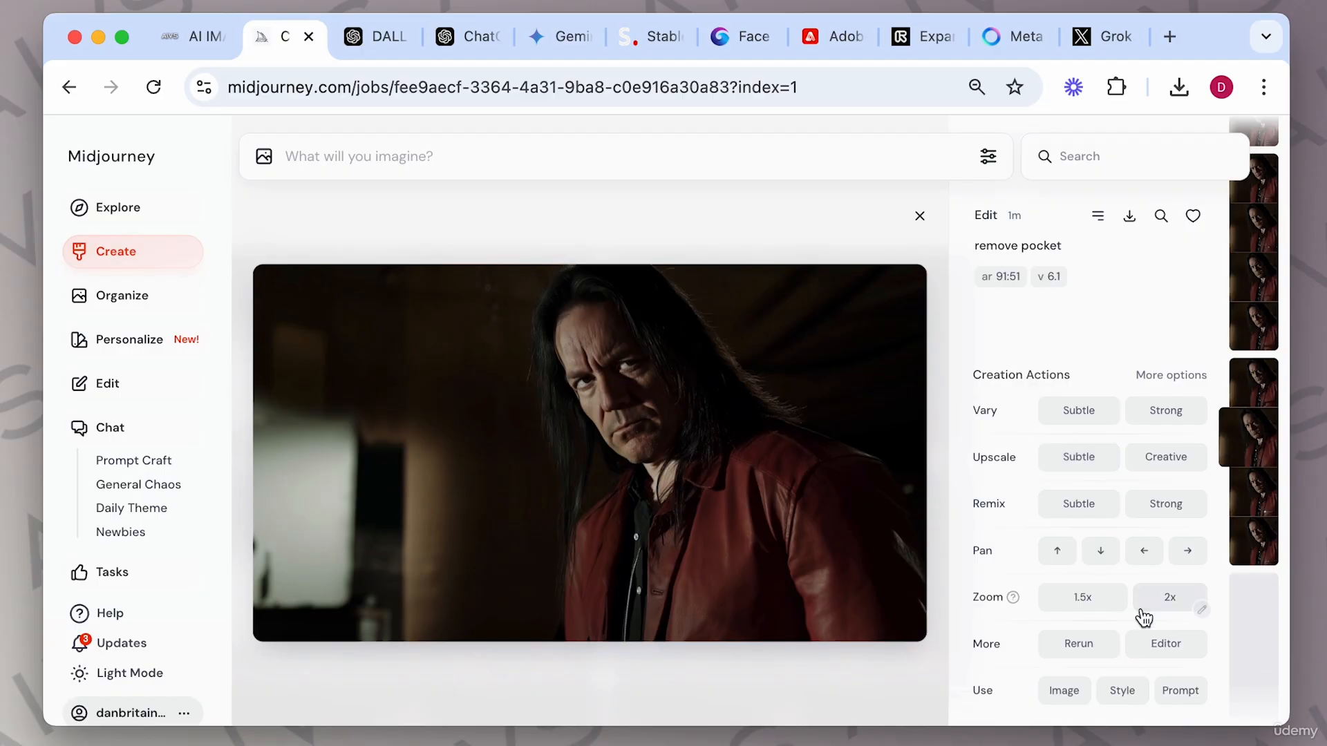
{"action": "left_click", "coordinate": [1164, 652]}
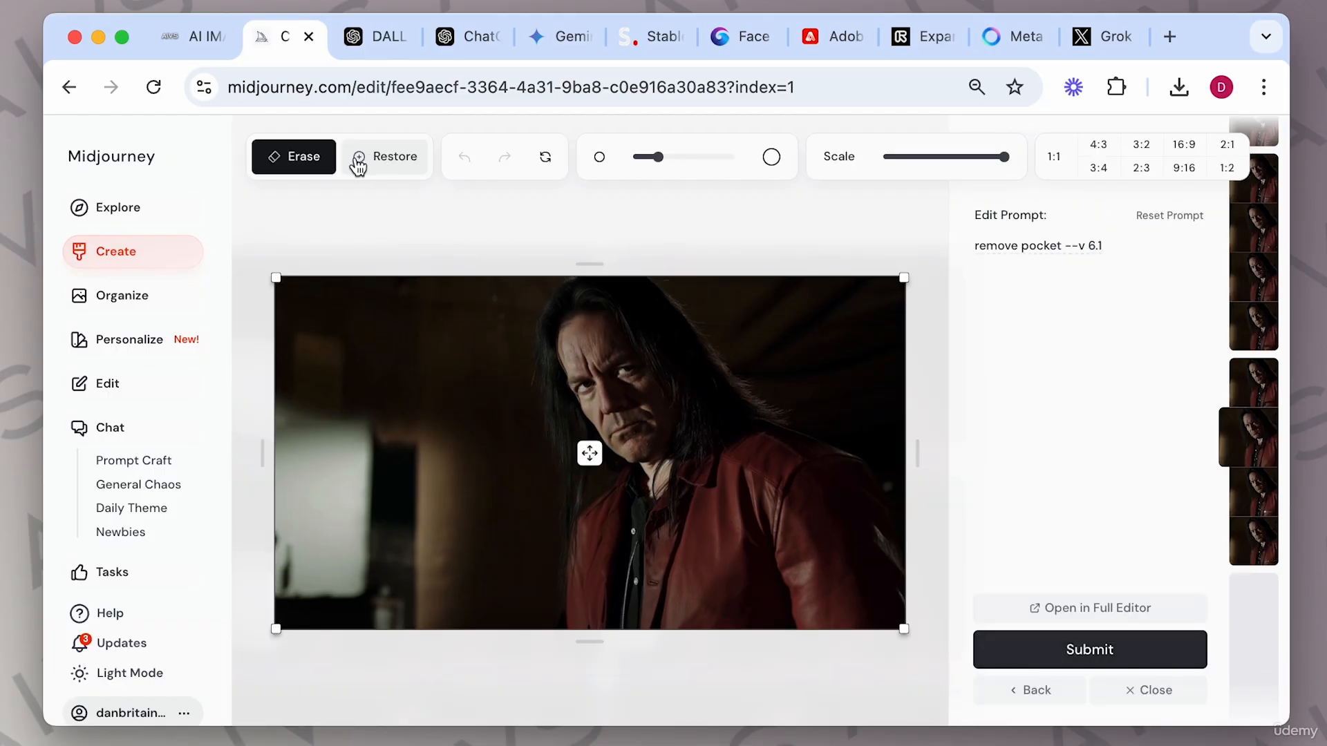
{"action": "left_click", "coordinate": [1045, 696]}
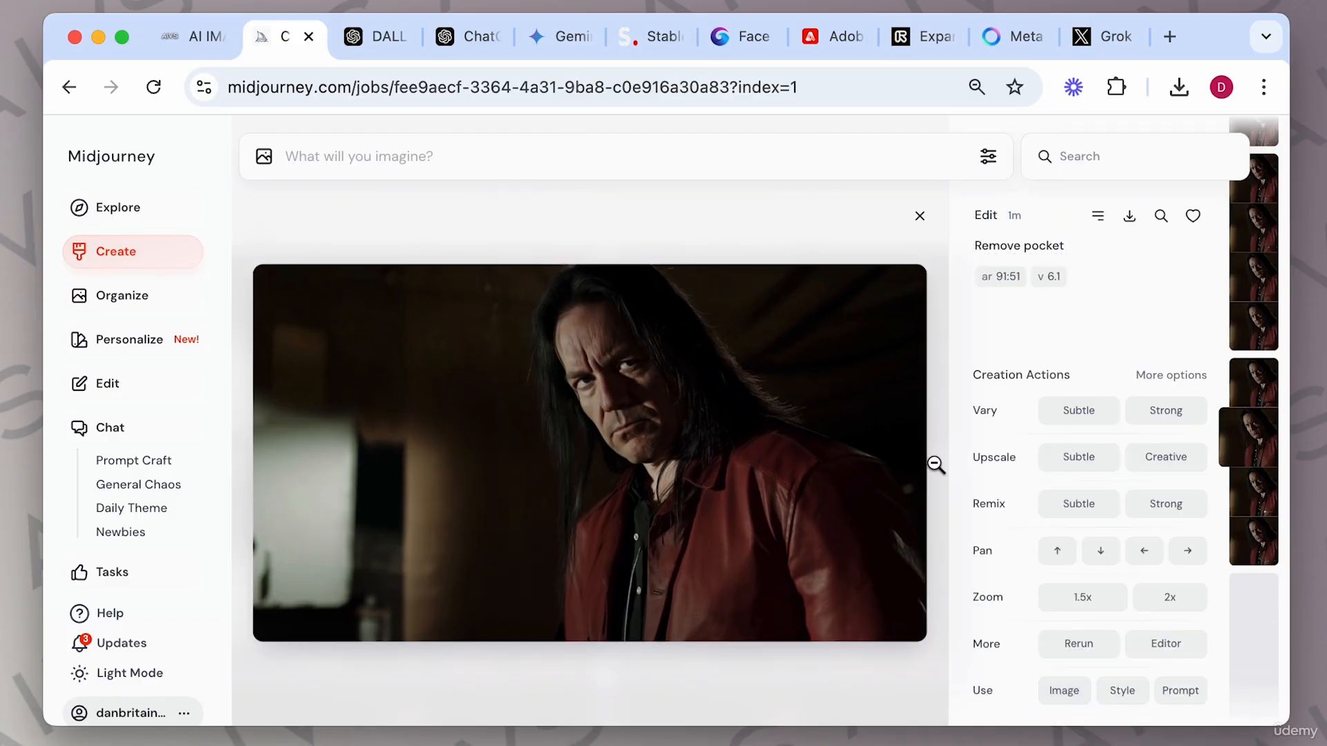
{"action": "left_click", "coordinate": [919, 216]}
Reopen the tighter zoom result in the Editor and restore the previously erased stroke near the jacket's hem.
{"action": "scroll", "coordinate": [878, 561], "scroll_direction": "down", "scroll_amount": 15}
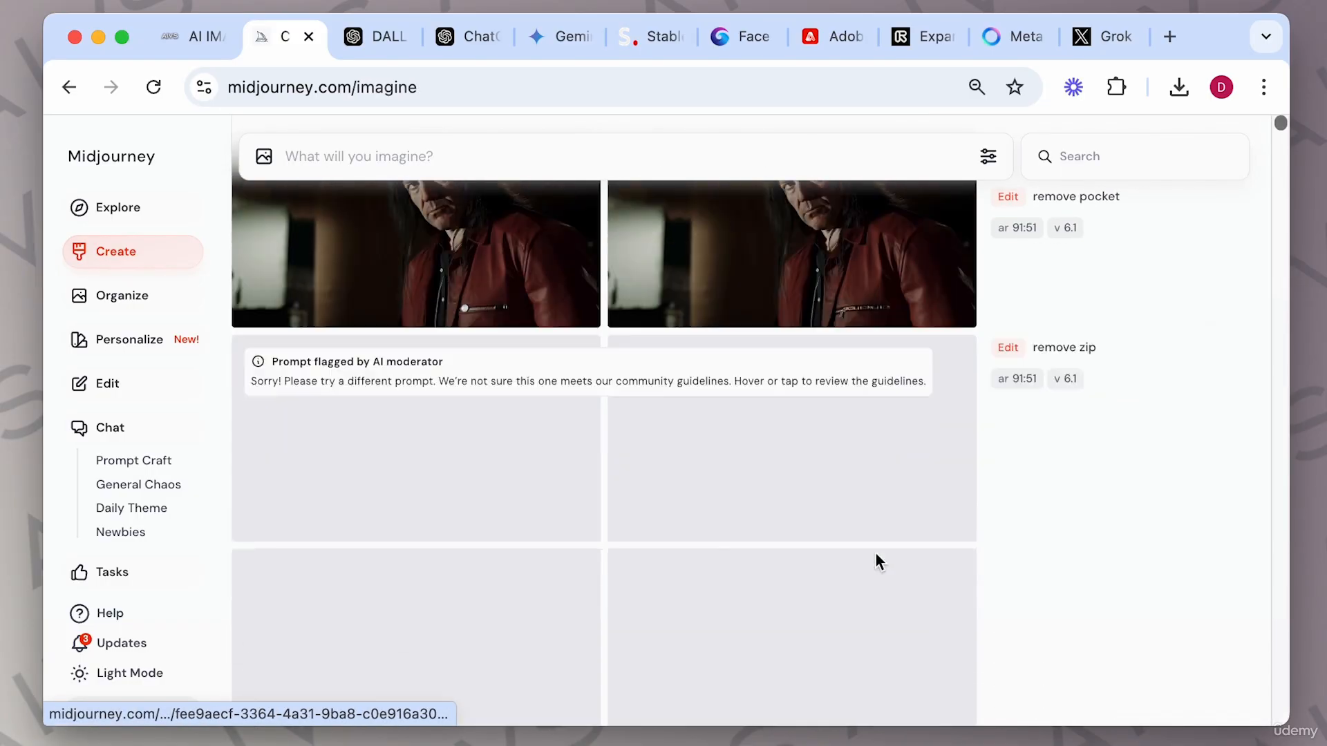
{"action": "scroll", "coordinate": [875, 558], "scroll_direction": "down", "scroll_amount": 5}
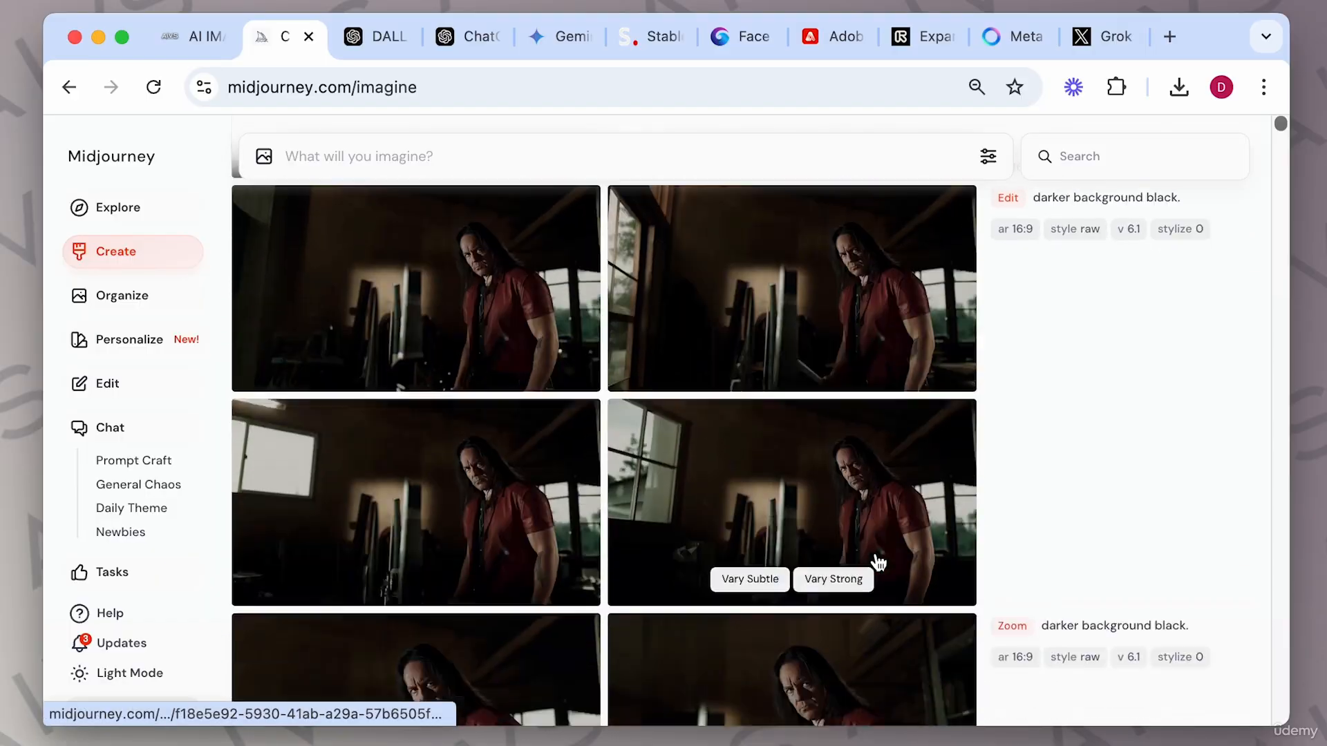
{"action": "scroll", "coordinate": [874, 556], "scroll_direction": "up", "scroll_amount": 7}
{"action": "left_click", "coordinate": [539, 439]}
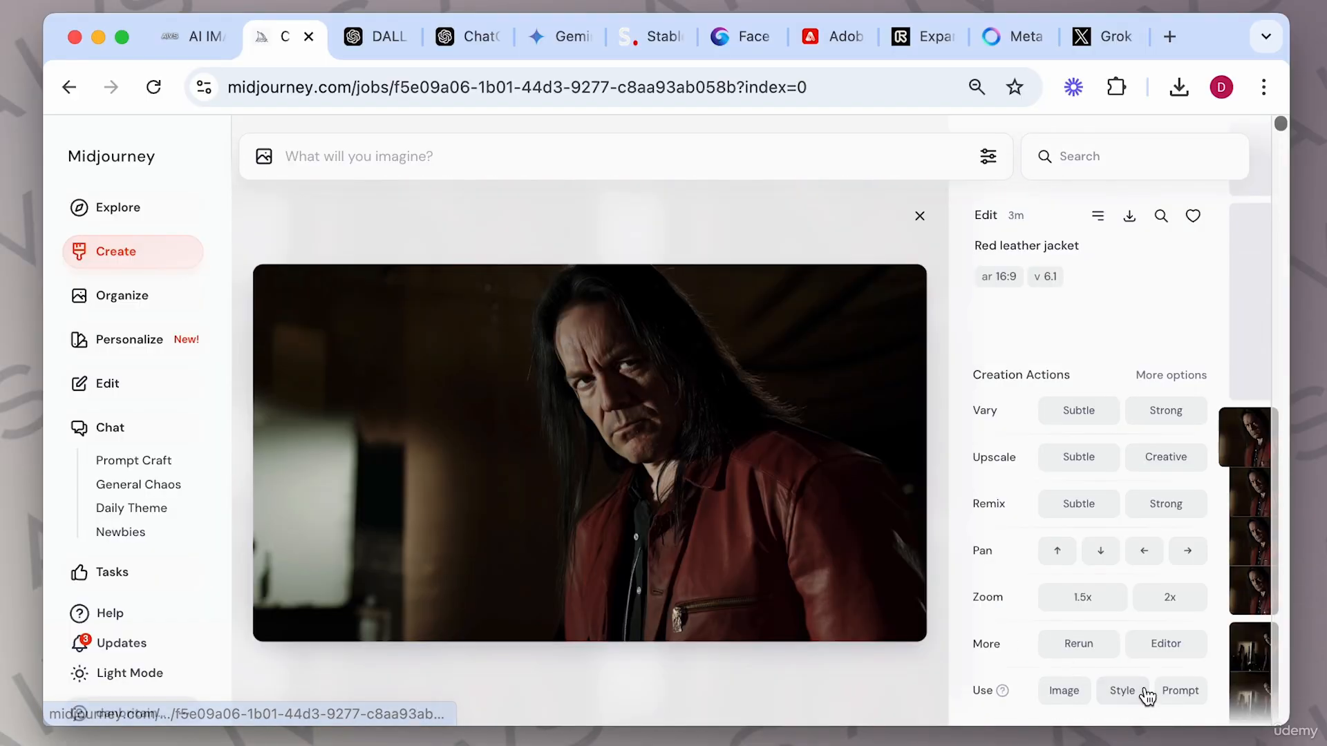
{"action": "left_click", "coordinate": [1167, 647]}
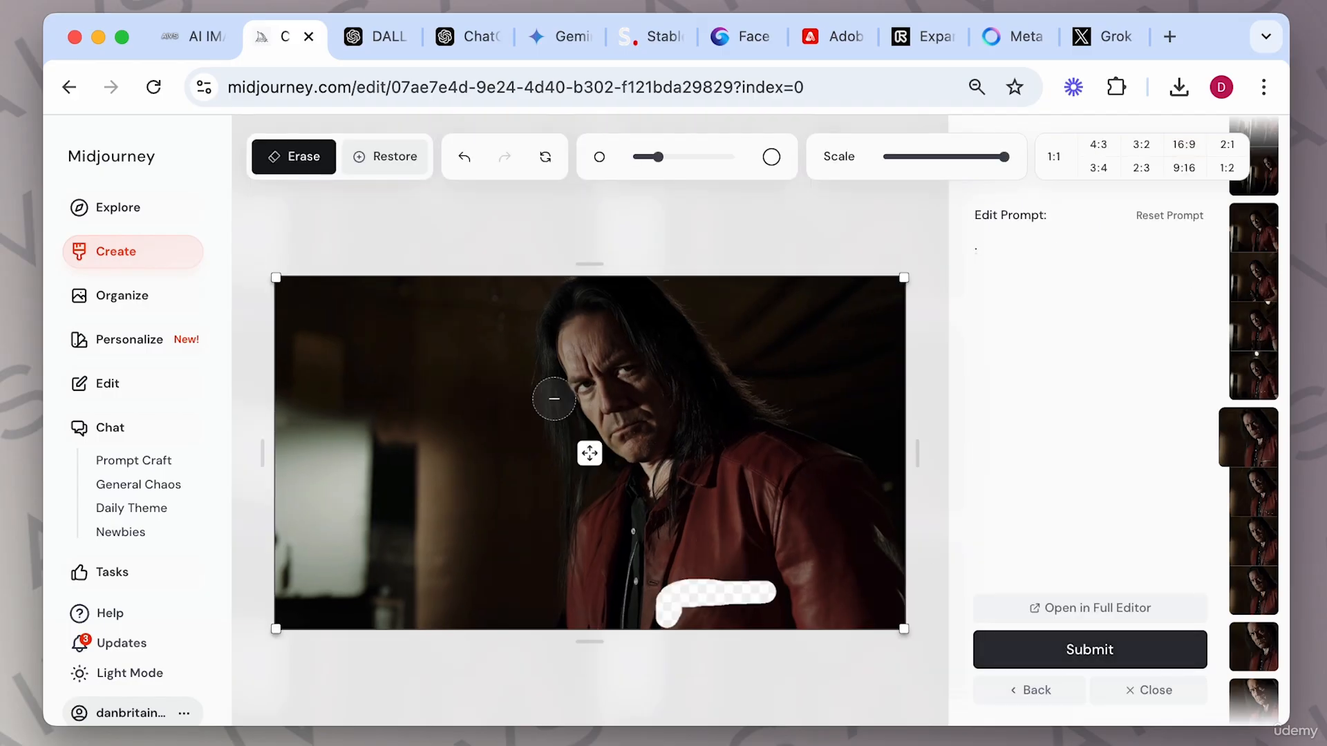
{"action": "left_click", "coordinate": [388, 164]}
{"action": "mouse_move", "coordinate": [762, 596]}
{"action": "left_mouse_down"}
{"action": "mouse_move", "coordinate": [667, 596]}
{"action": "mouse_move", "coordinate": [665, 612]}
{"action": "left_mouse_up"}
Reduce the brush size and erase a narrow vertical strip down the jacket's zipper.
{"action": "left_click", "coordinate": [299, 164]}
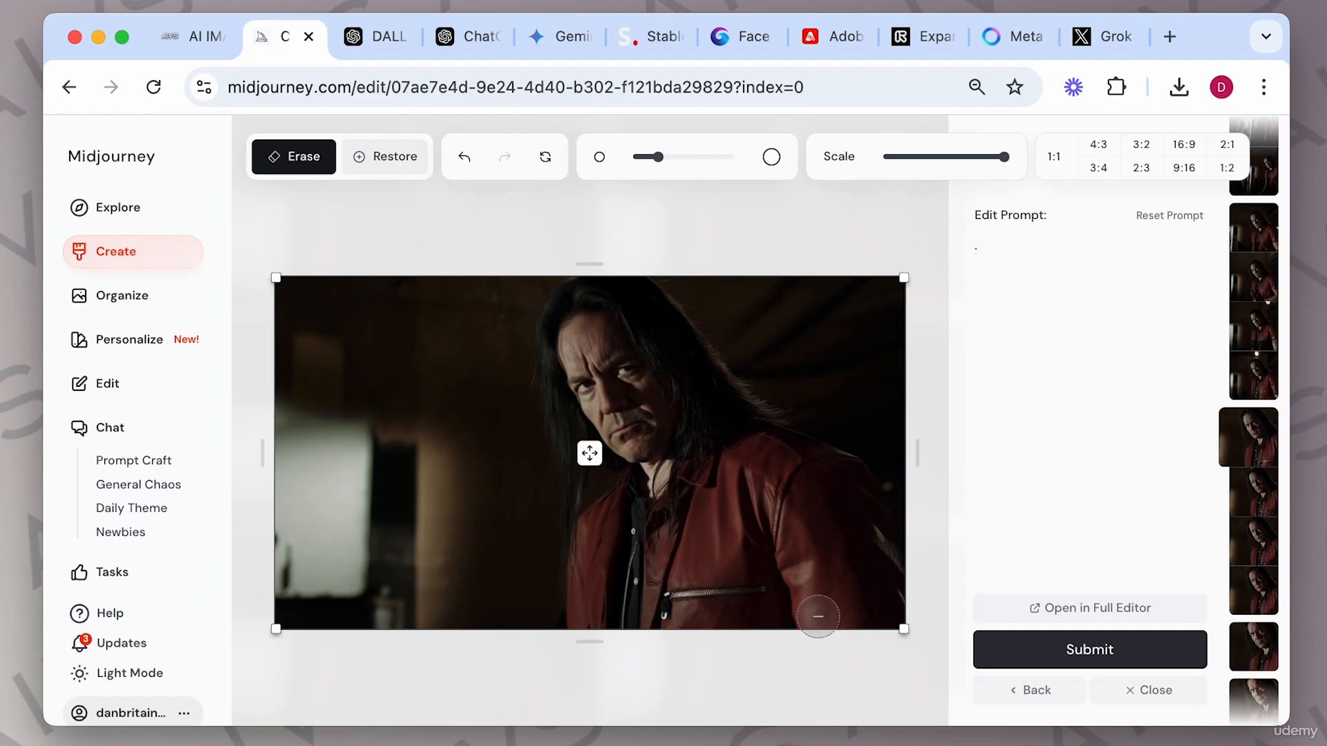
{"action": "left_click_drag", "start_coordinate": [658, 157], "coordinate": [638, 157]}
{"action": "mouse_move", "coordinate": [627, 524]}
{"action": "left_mouse_down"}
{"action": "mouse_move", "coordinate": [625, 618]}
{"action": "mouse_move", "coordinate": [644, 624]}
{"action": "left_mouse_up"}
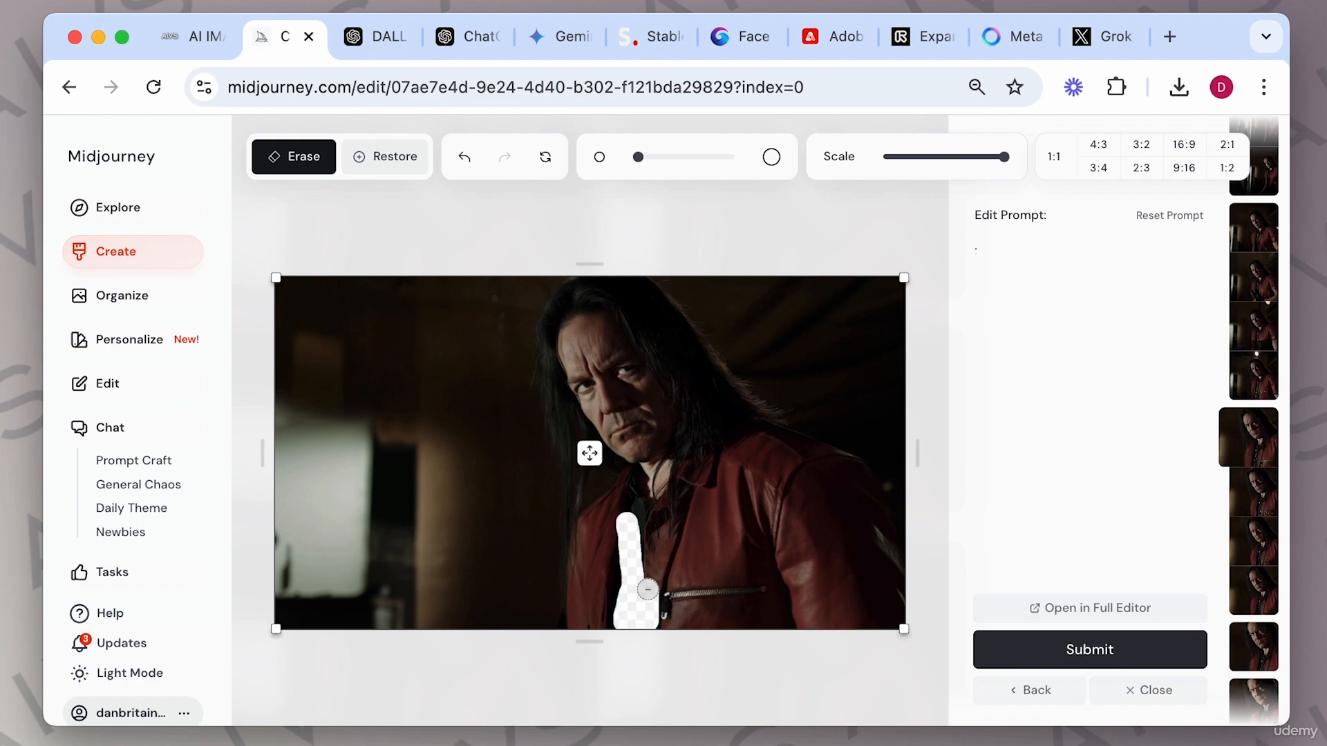
Restore part of the erased strip, then leave the Editor and close the image viewer.
{"action": "left_click", "coordinate": [395, 165]}
{"action": "left_click_drag", "start_coordinate": [663, 574], "coordinate": [651, 624]}
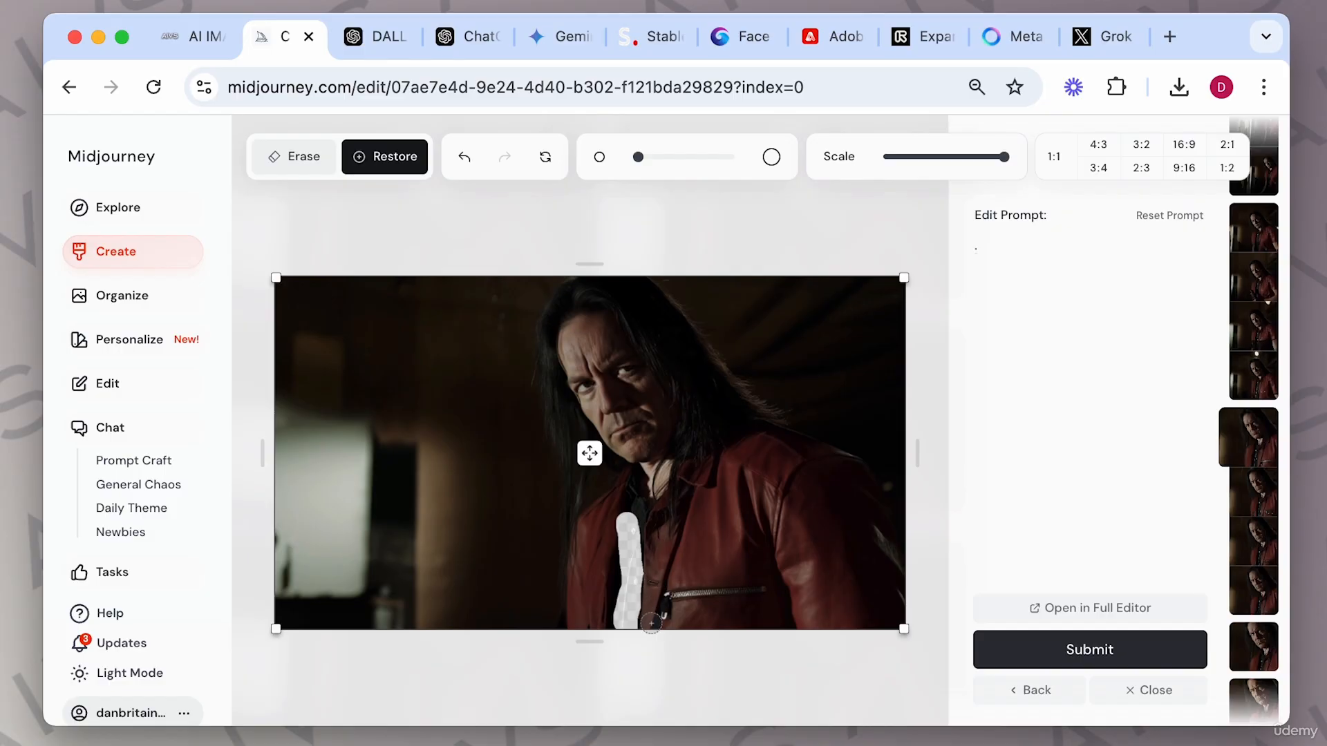
{"action": "left_click", "coordinate": [1044, 694]}
{"action": "left_click", "coordinate": [919, 215]}
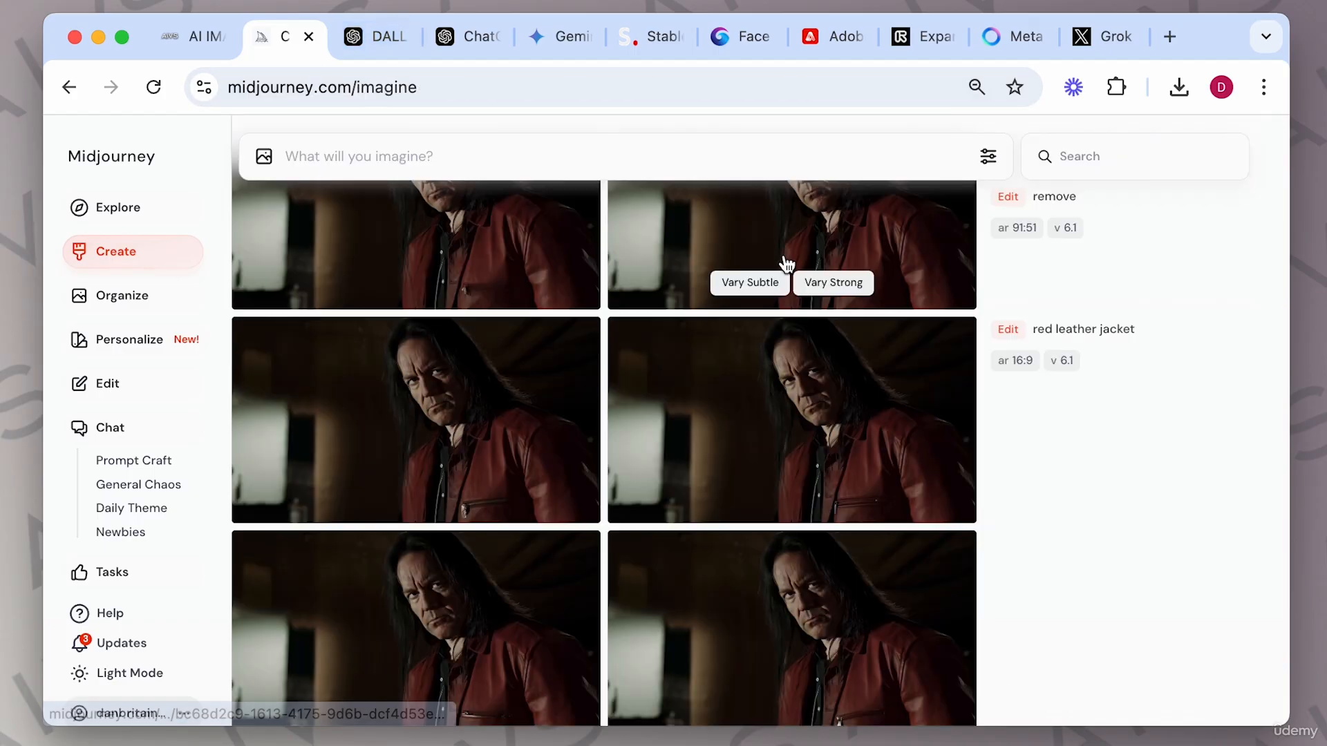
Open the second remove pocket variation and load it into the Editor.
{"action": "scroll", "coordinate": [767, 484], "scroll_direction": "down", "scroll_amount": 2}
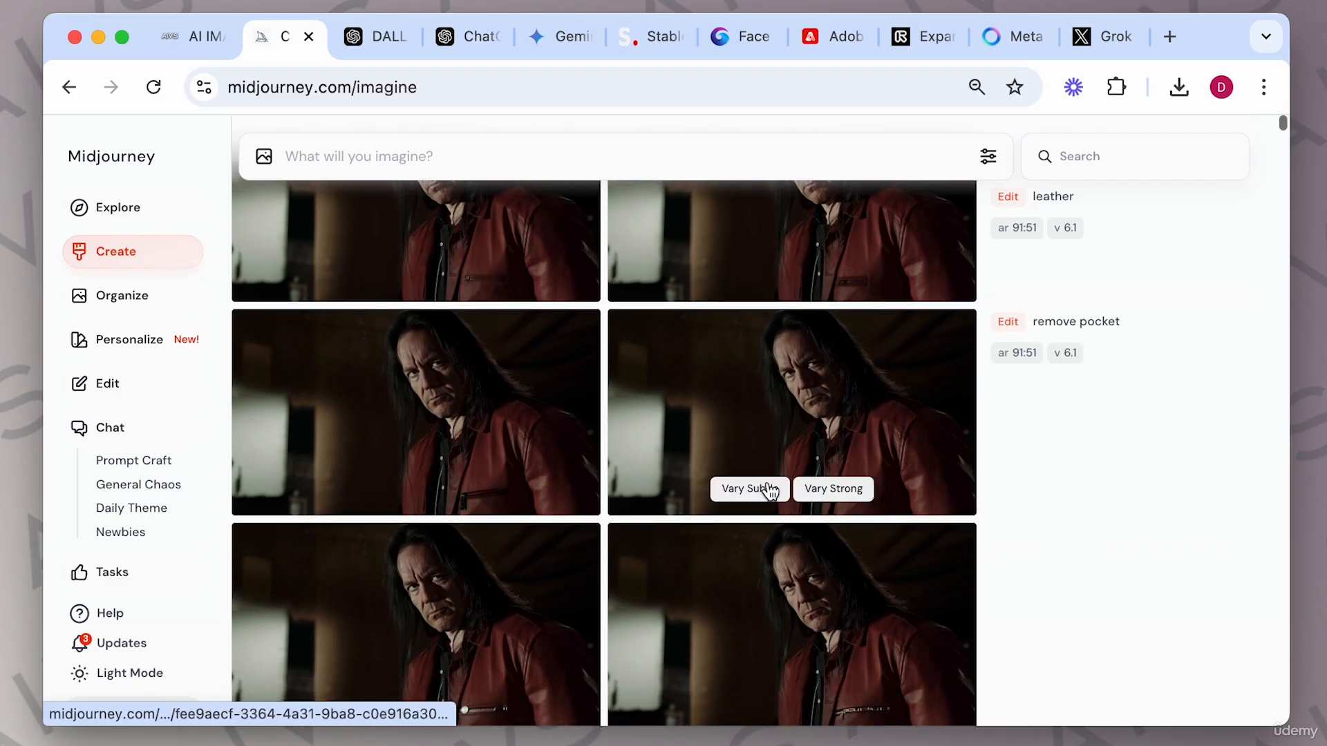
{"action": "left_click", "coordinate": [849, 442]}
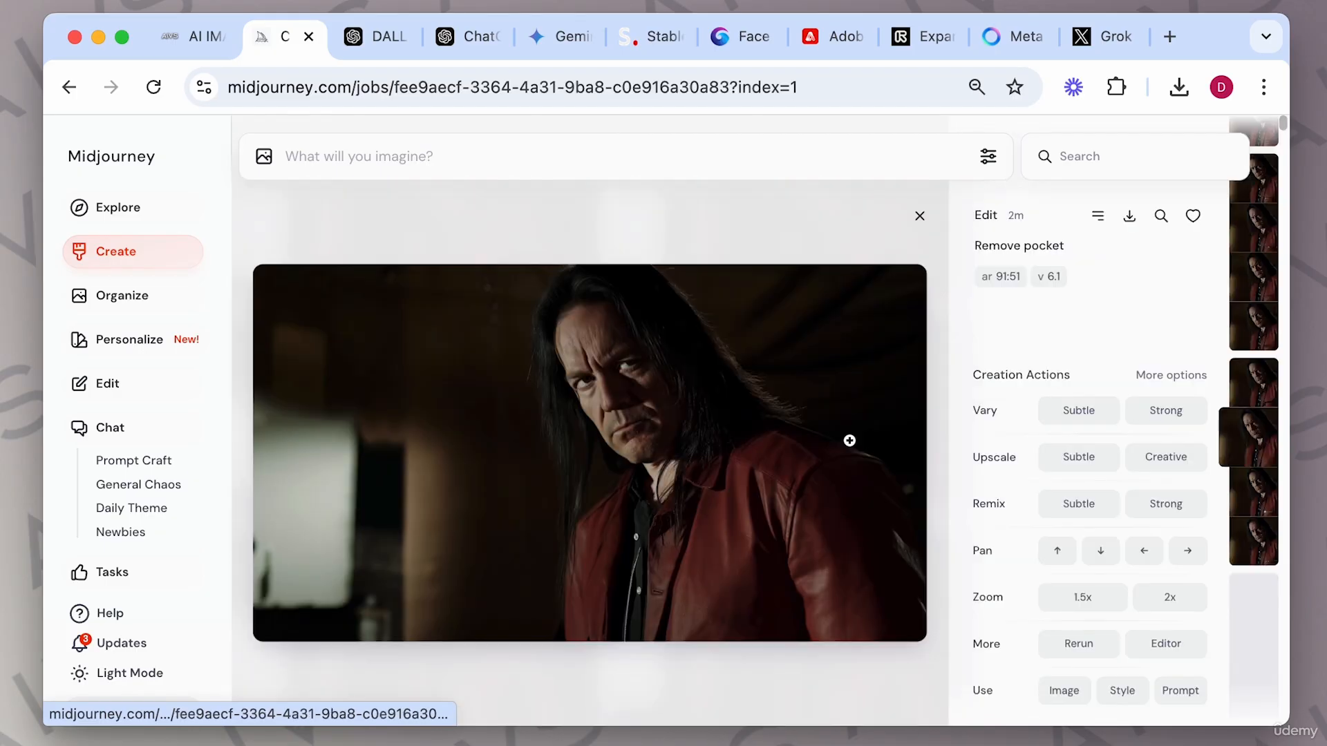
{"action": "left_click", "coordinate": [1175, 647]}
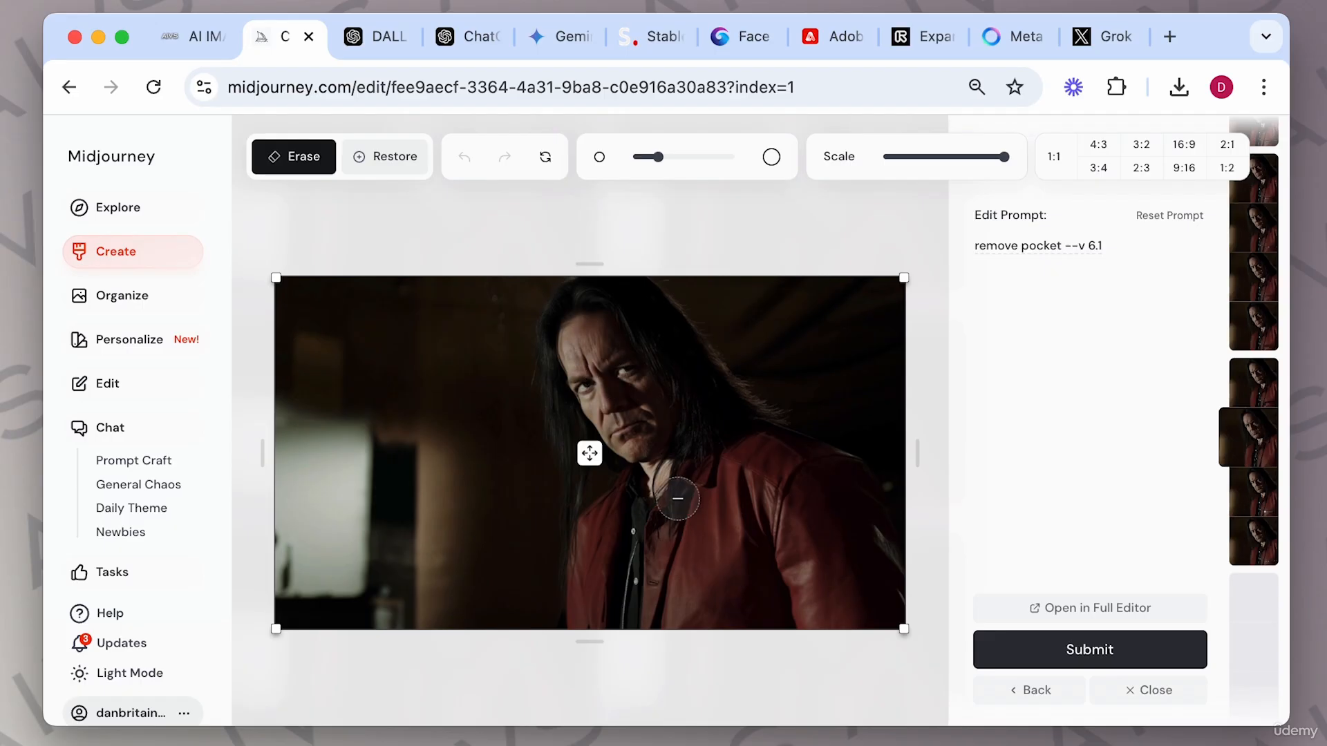
Erase the jacket's pocket area and submit the edit with the prompt "pocket with a flower".
{"action": "left_click", "coordinate": [705, 564]}
{"action": "mouse_move", "coordinate": [696, 574]}
{"action": "left_mouse_down"}
{"action": "mouse_move", "coordinate": [723, 584]}
{"action": "mouse_move", "coordinate": [731, 563]}
{"action": "mouse_move", "coordinate": [702, 554]}
{"action": "mouse_move", "coordinate": [725, 537]}
{"action": "mouse_move", "coordinate": [746, 589]}
{"action": "left_mouse_up"}
{"action": "triple_click", "coordinate": [1058, 245]}
{"action": "type", "text": "pocket with a flower"}
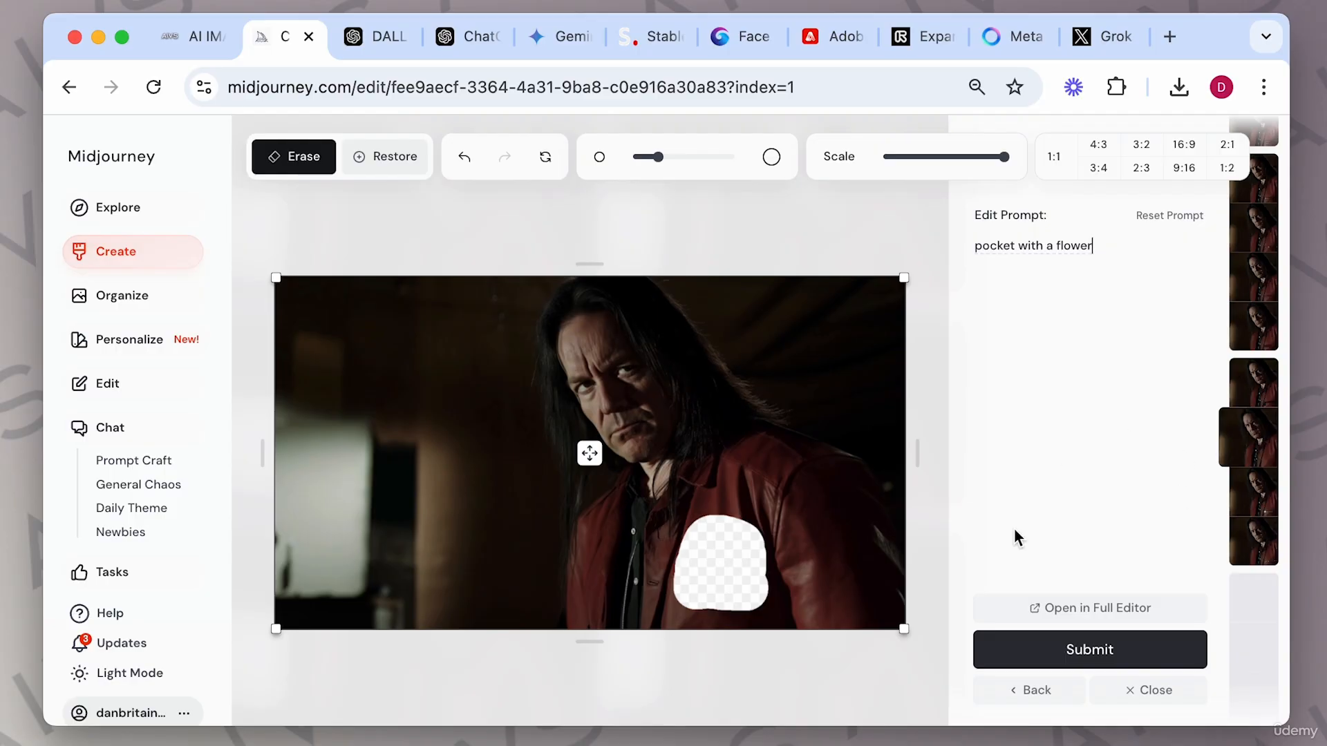
{"action": "left_click", "coordinate": [1088, 649]}
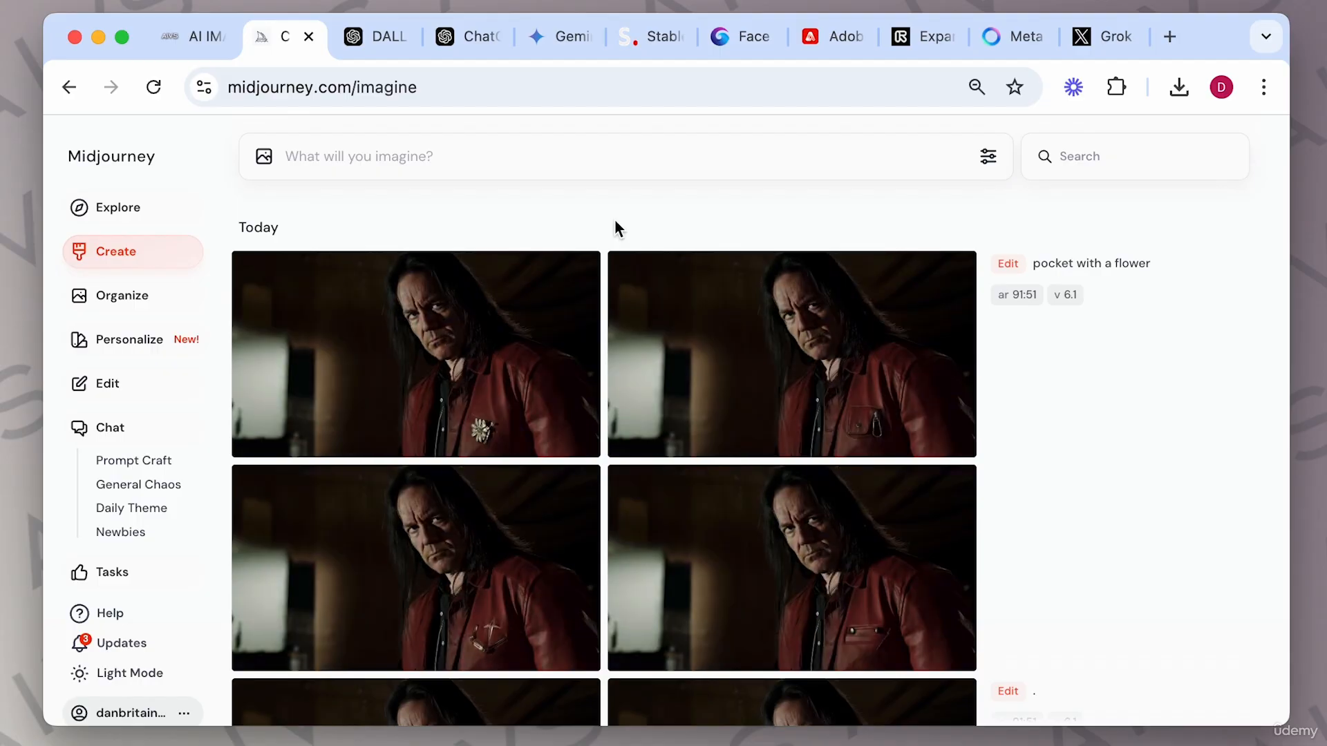
Open the first flower-pocket result and generate a Subtle Remix and a Subtle variation of it.
{"action": "left_click", "coordinate": [529, 311]}
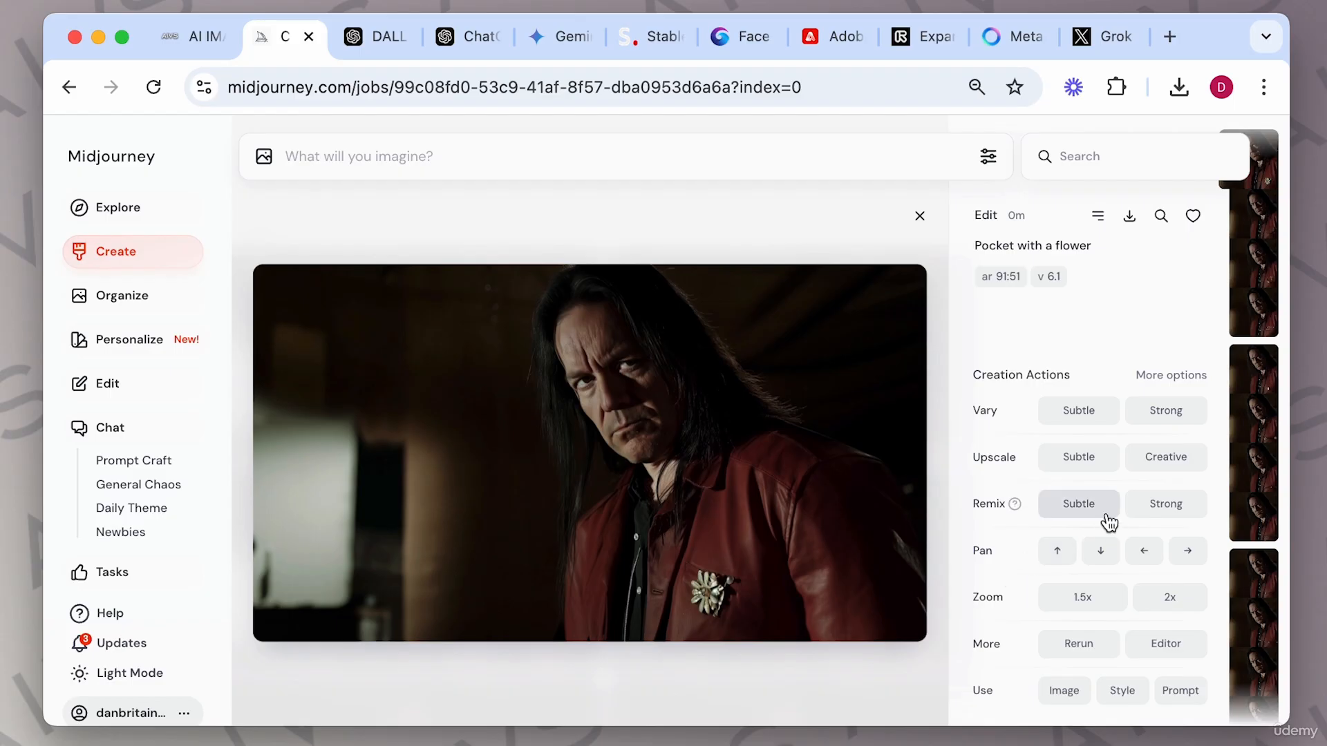
{"action": "left_click", "coordinate": [1082, 507]}
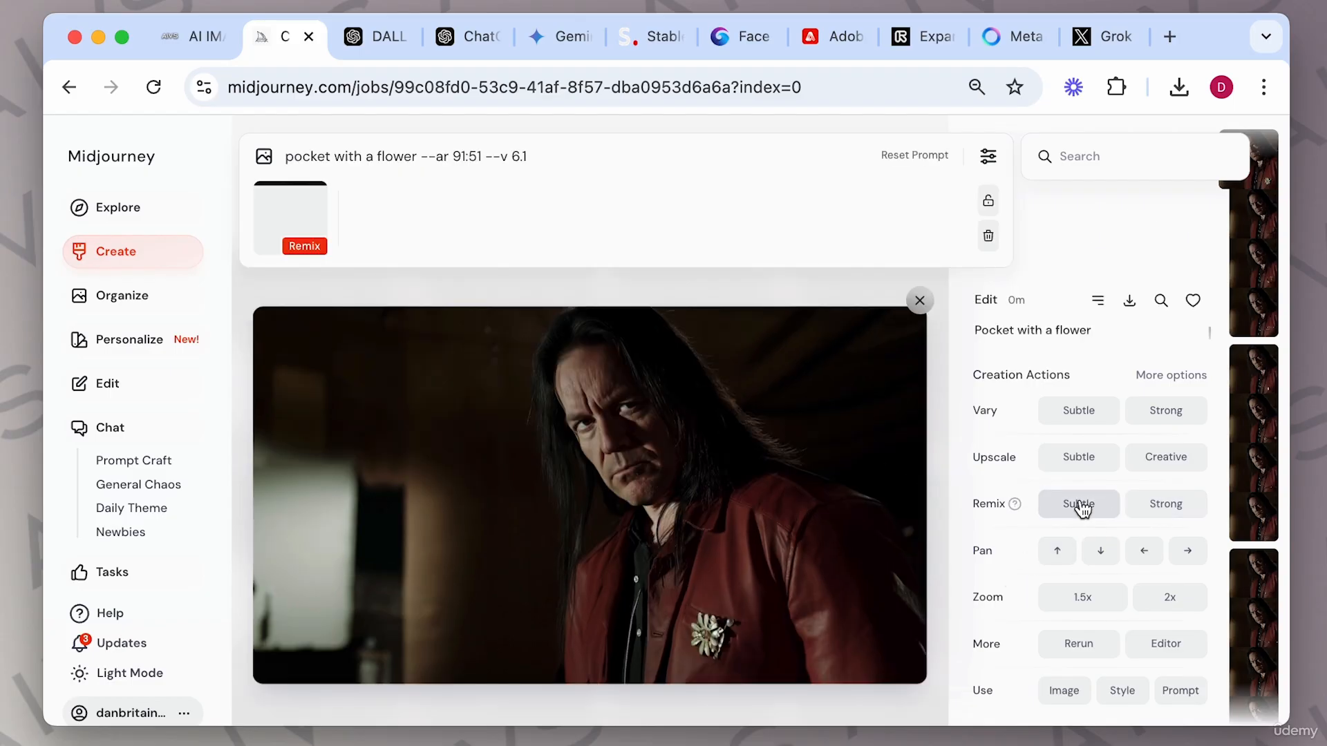
{"action": "key", "text": "Return"}
{"action": "left_click", "coordinate": [1077, 414]}
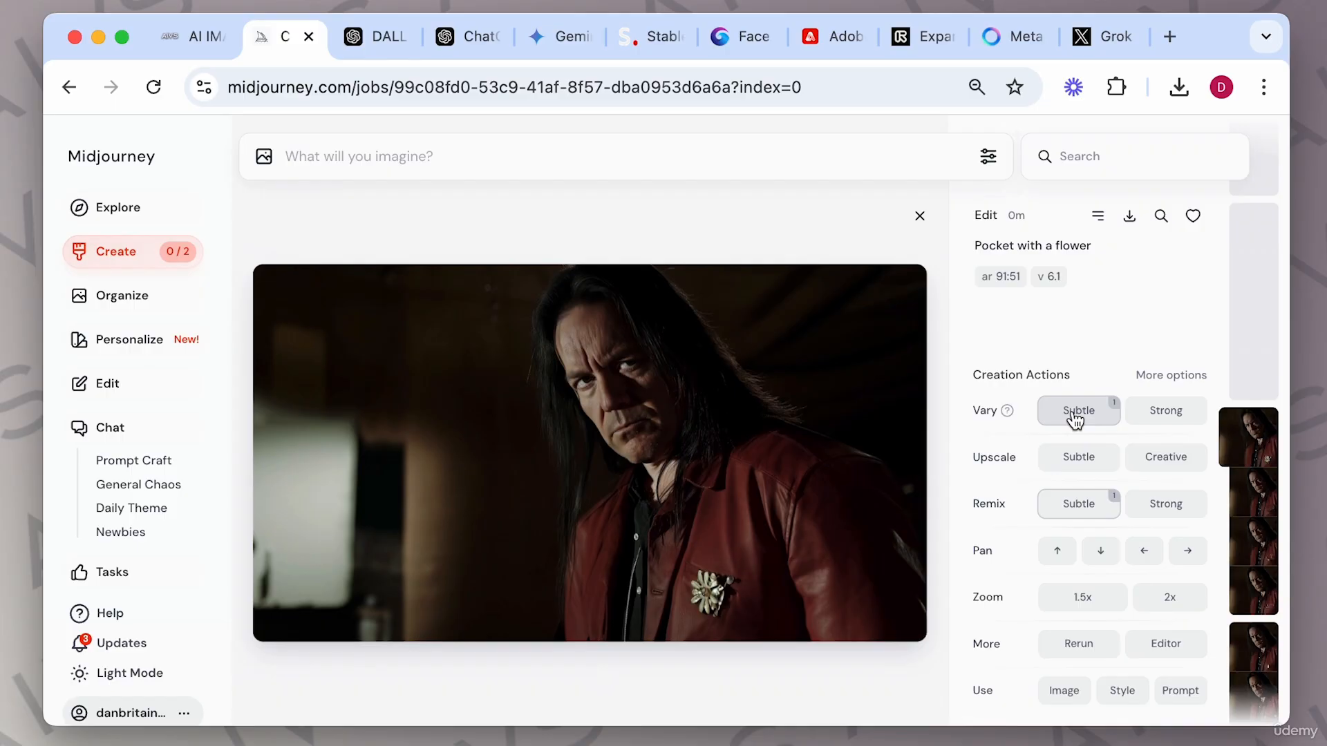
{"action": "left_click", "coordinate": [1073, 503]}
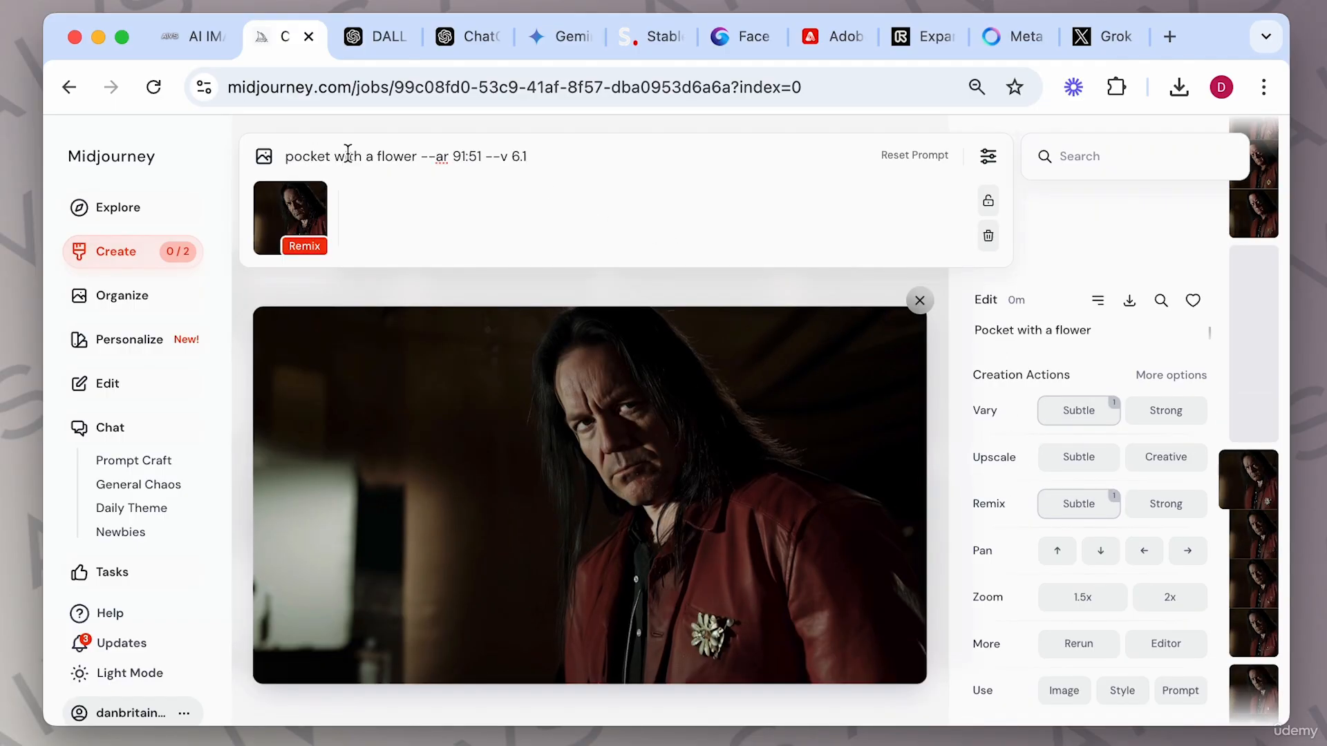
{"action": "left_click", "coordinate": [922, 299]}
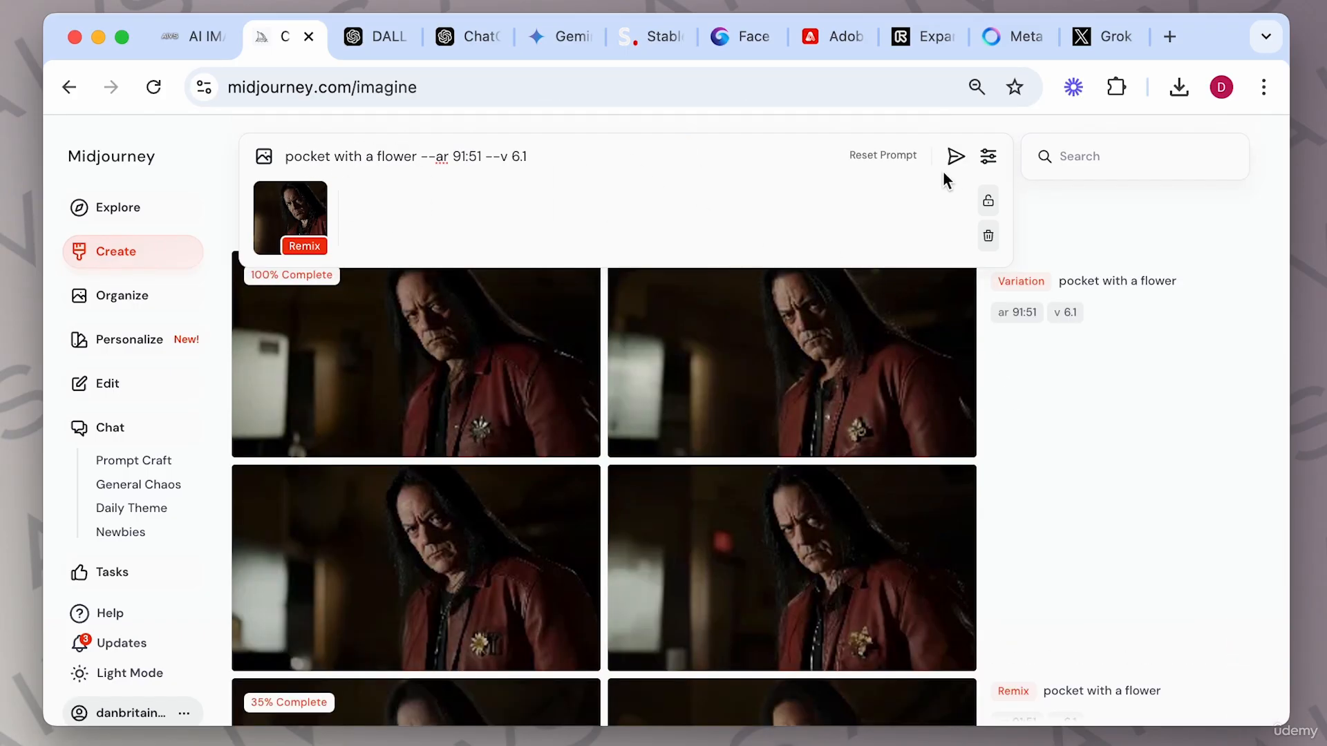
Browse through the new flower-pocket variations and remix images one by one.
{"action": "left_click", "coordinate": [543, 355]}
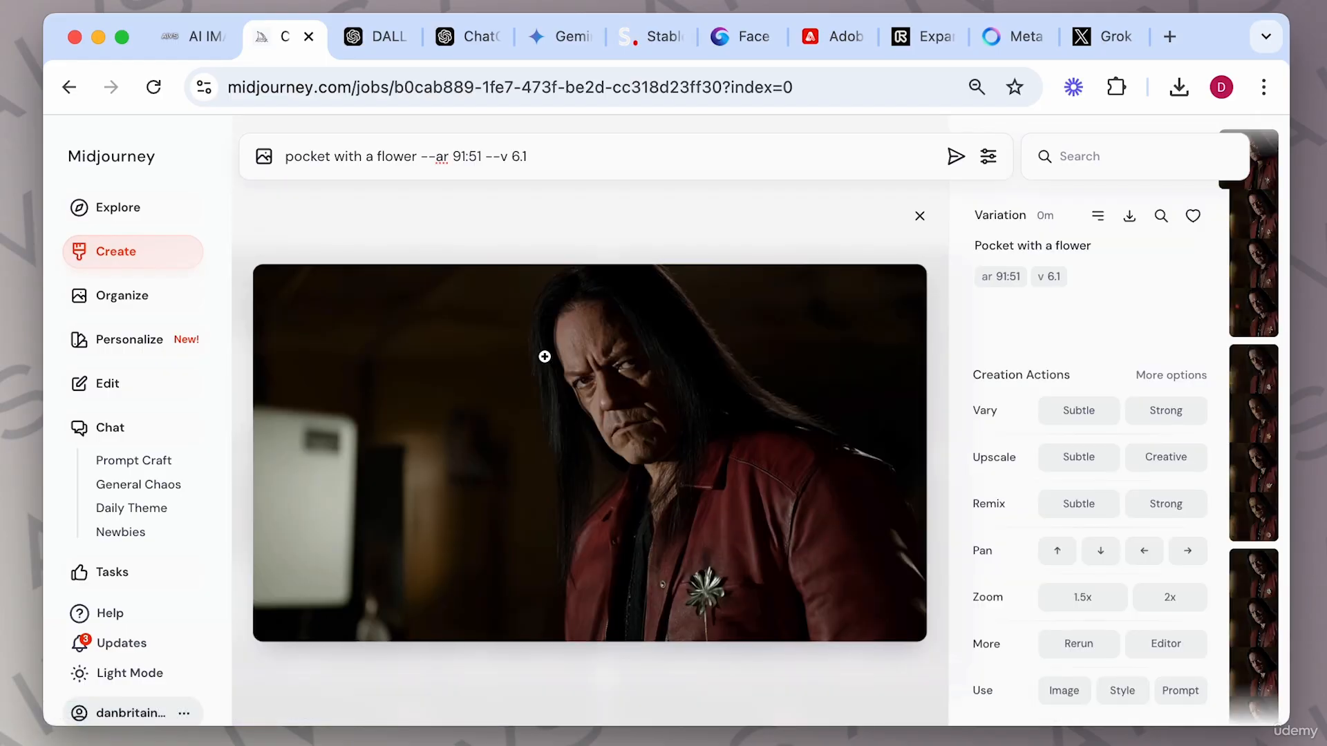
{"action": "key", "text": "Right"}
{"action": "key", "text": "Right"}
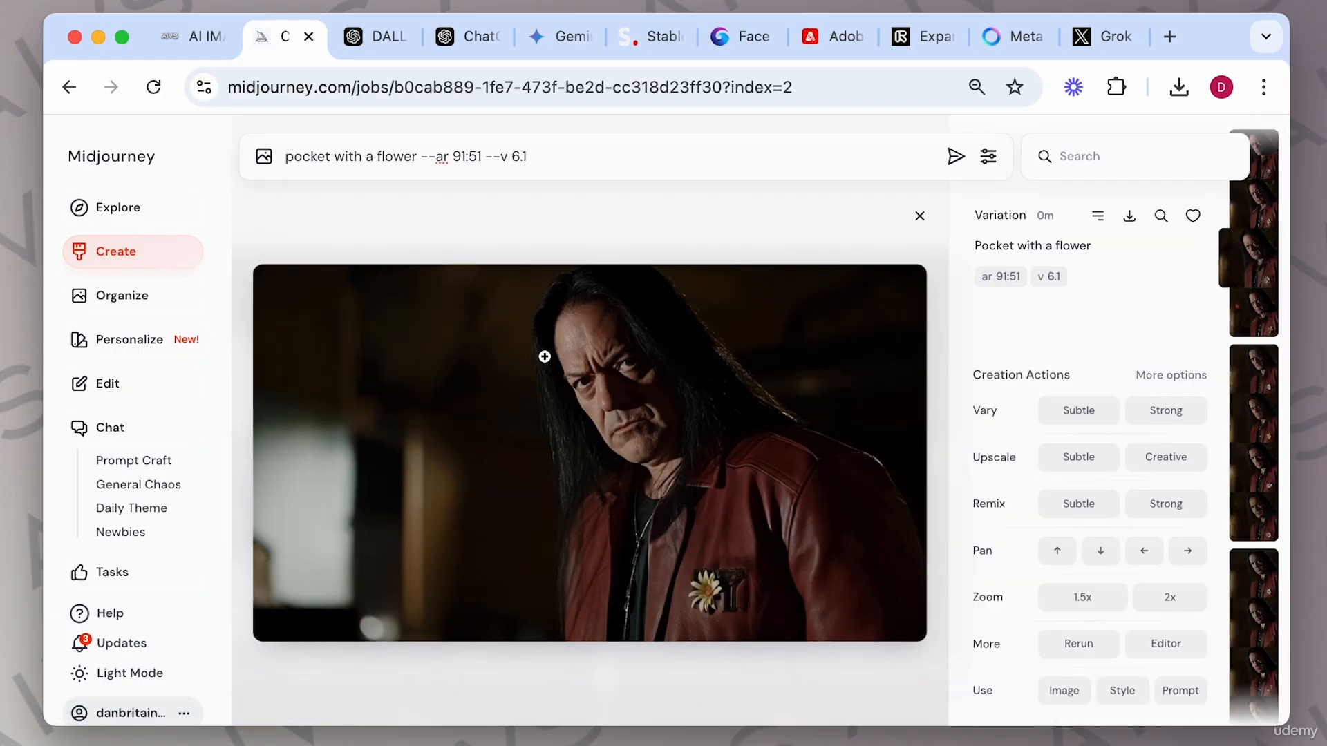
{"action": "key", "text": "Right"}
{"action": "key", "text": "Right"}
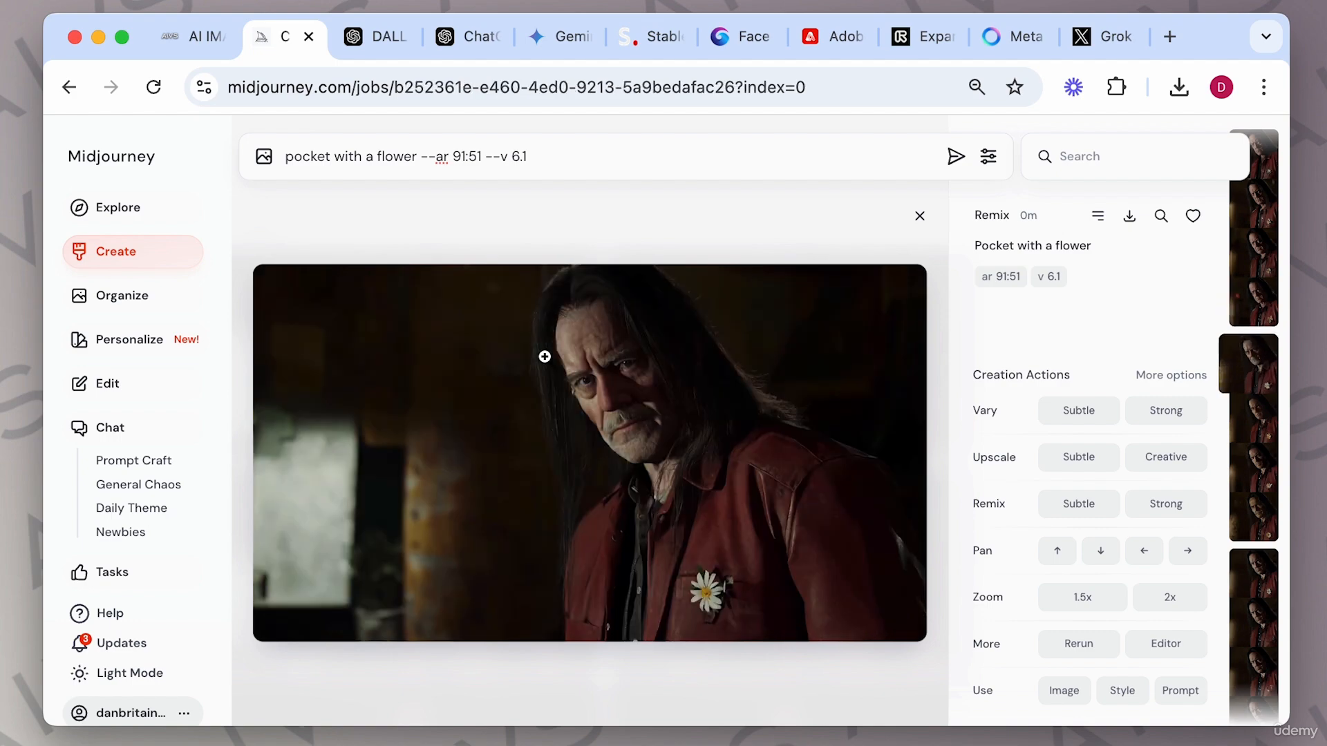
{"action": "key", "text": "Left"}
{"action": "key", "text": "Right"}
{"action": "key", "text": "Right"}
{"action": "key", "text": "Right"}
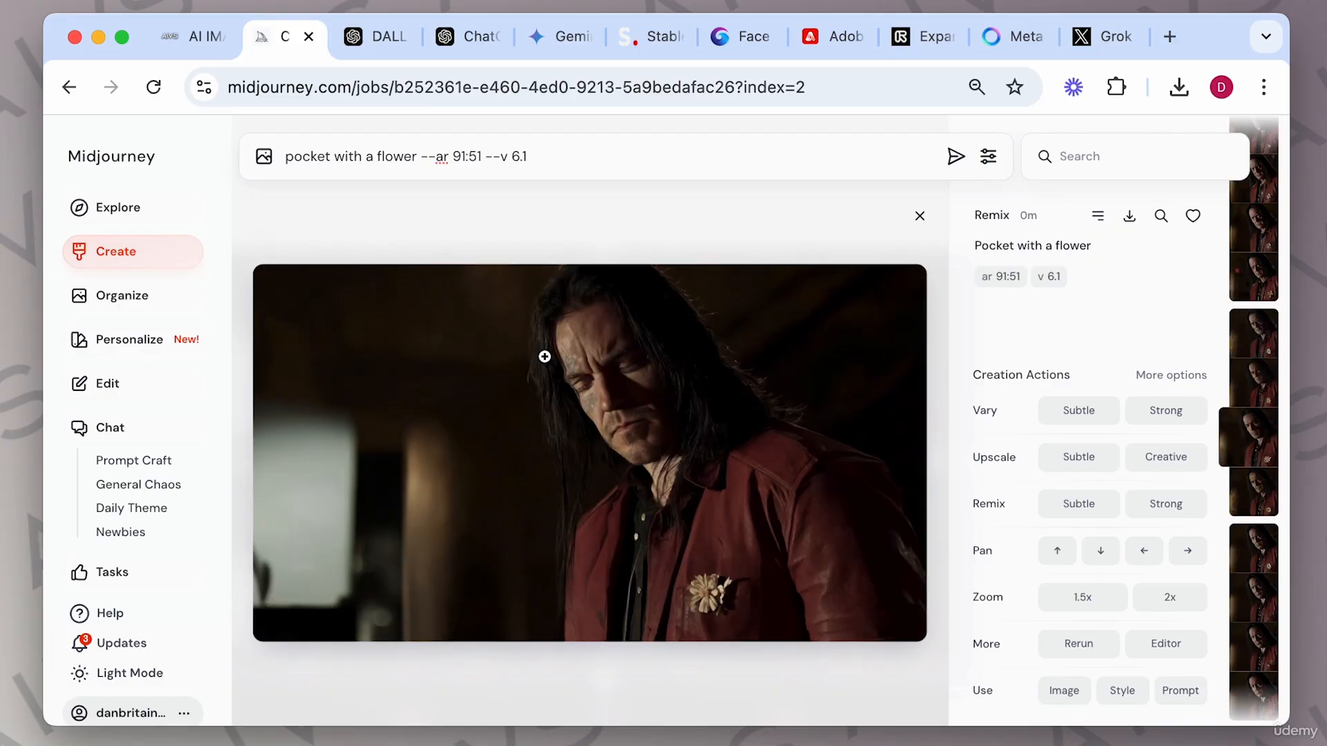
{"action": "key", "text": "Right"}
{"action": "key", "text": "Right"}
{"action": "key", "text": "Left"}
{"action": "key", "text": "Right"}
{"action": "key", "text": "Left"}
{"action": "key", "text": "Right"}
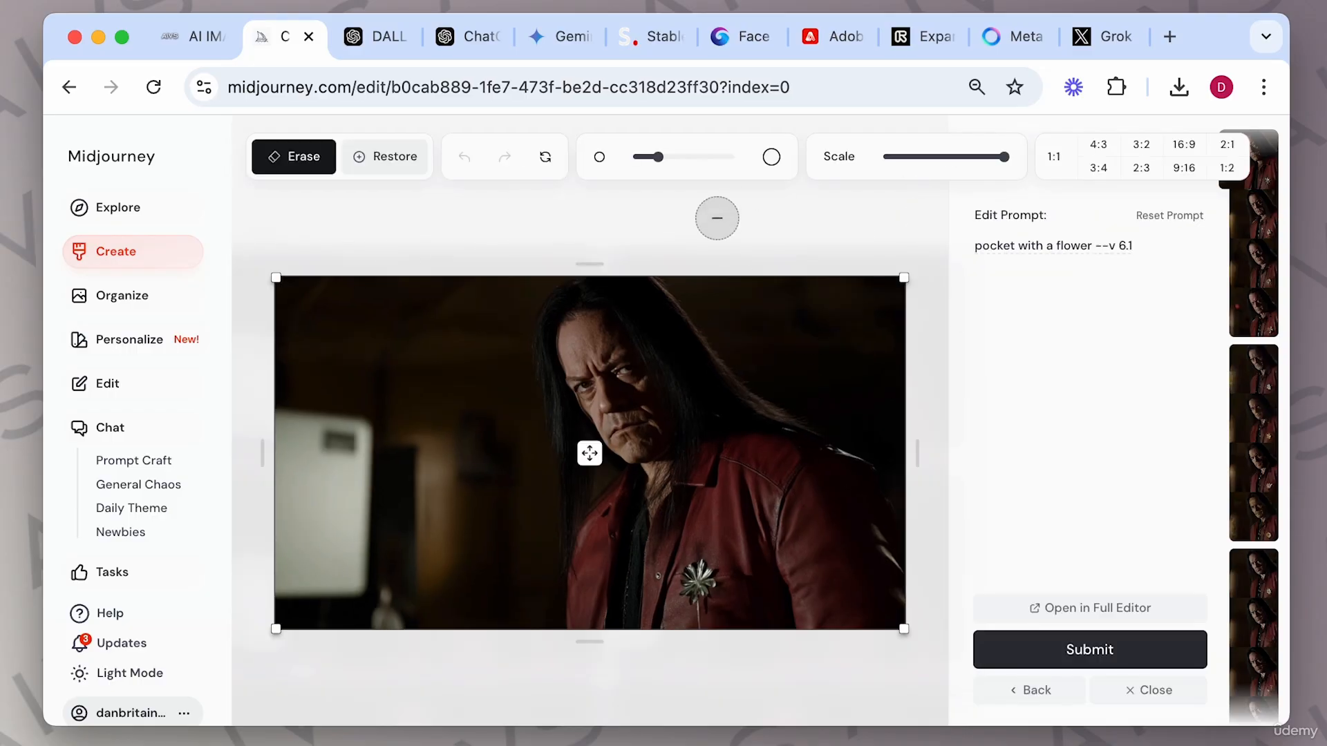
Outpaint the first variation to a 1:1 square, shifting the image toward the top, and submit it.
{"action": "left_click", "coordinate": [1048, 160]}
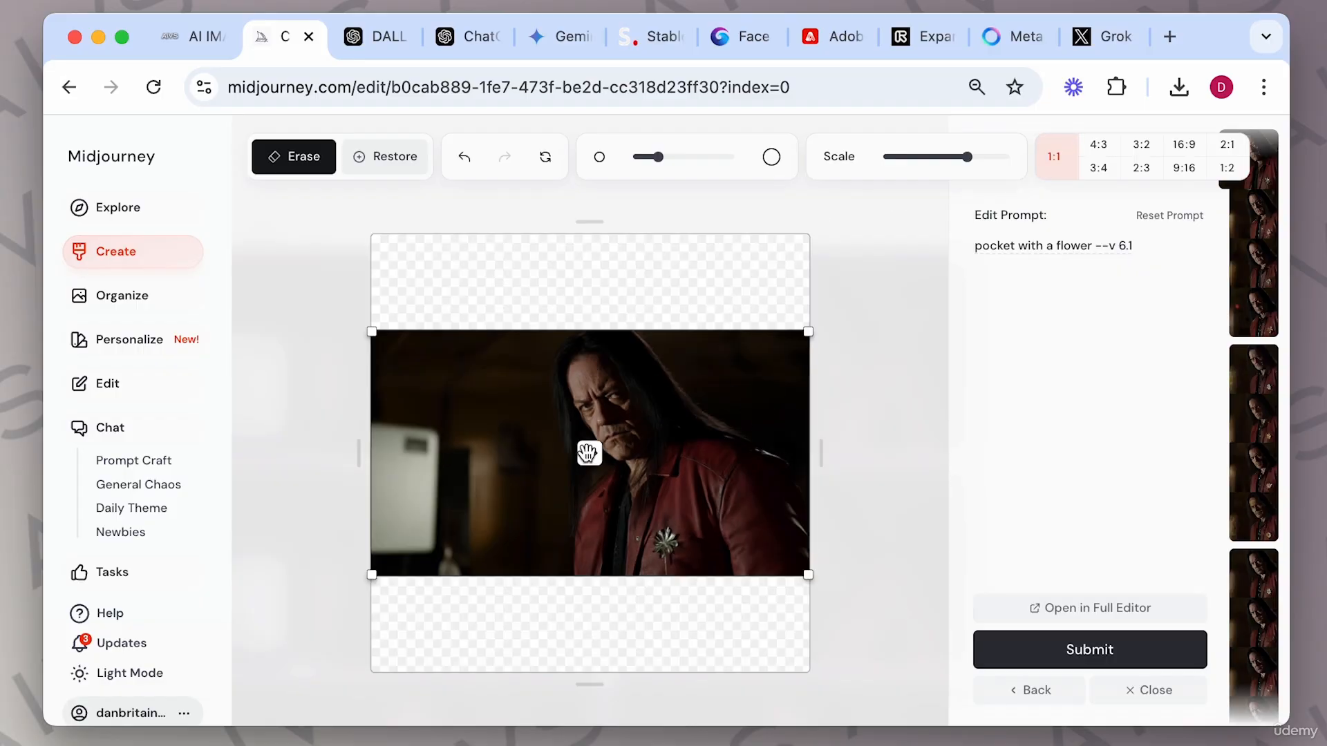
{"action": "left_click_drag", "start_coordinate": [373, 332], "coordinate": [497, 332]}
{"action": "left_click_drag", "start_coordinate": [589, 450], "coordinate": [589, 391]}
{"action": "left_click", "coordinate": [1134, 657]}
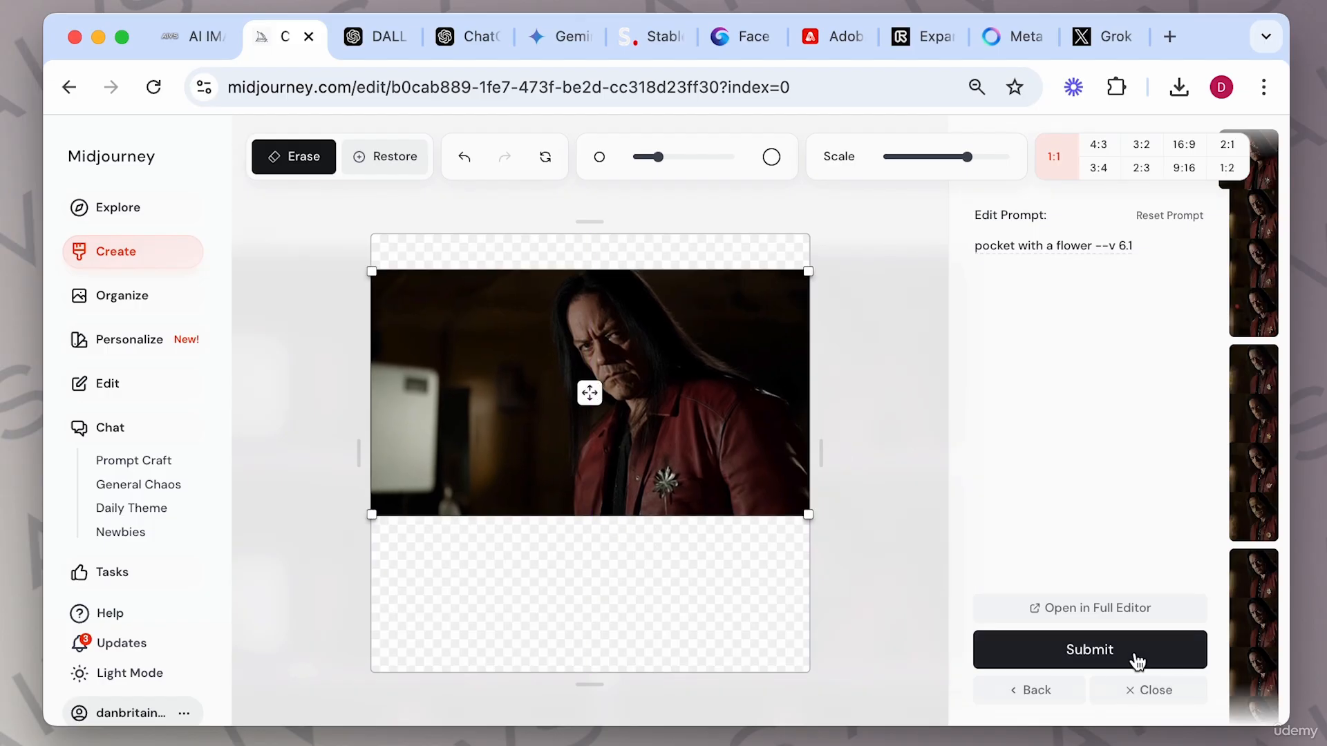
{"action": "left_click", "coordinate": [1147, 689]}
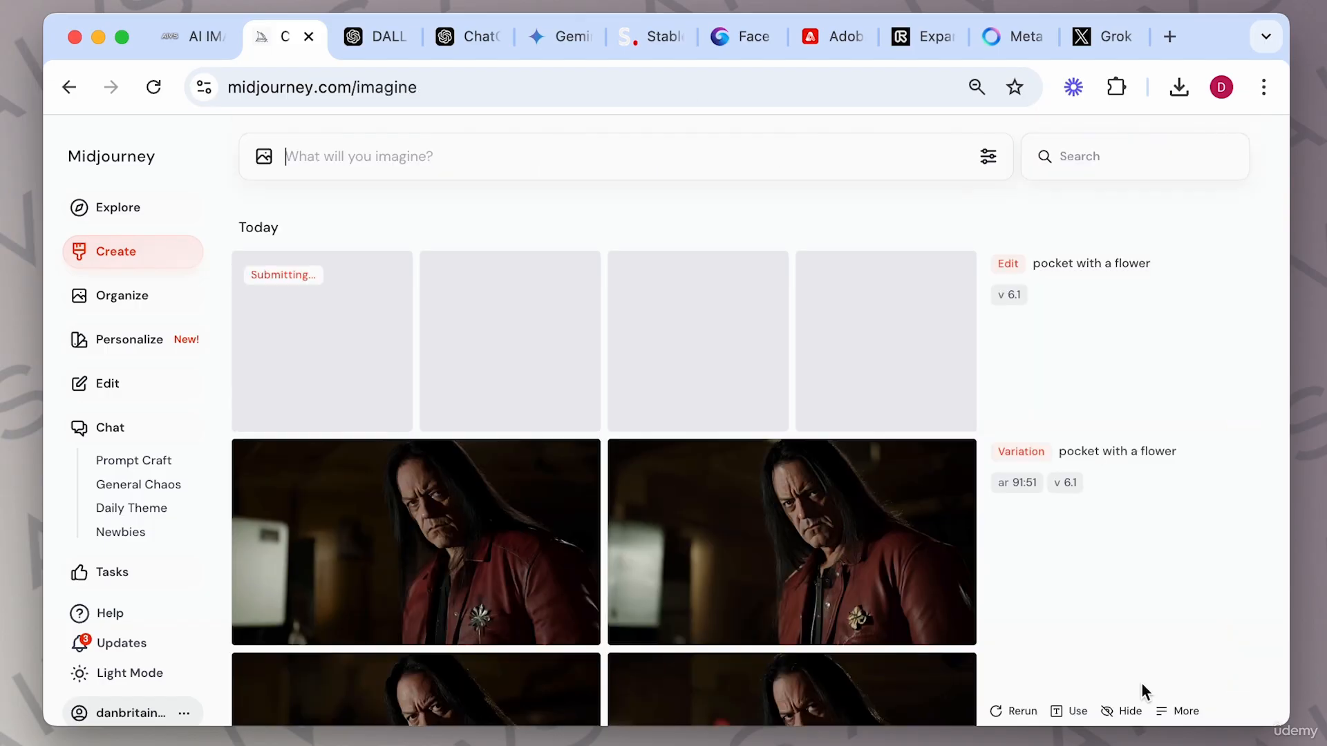
Browse through the square outpaint results.
{"action": "left_click", "coordinate": [347, 305]}
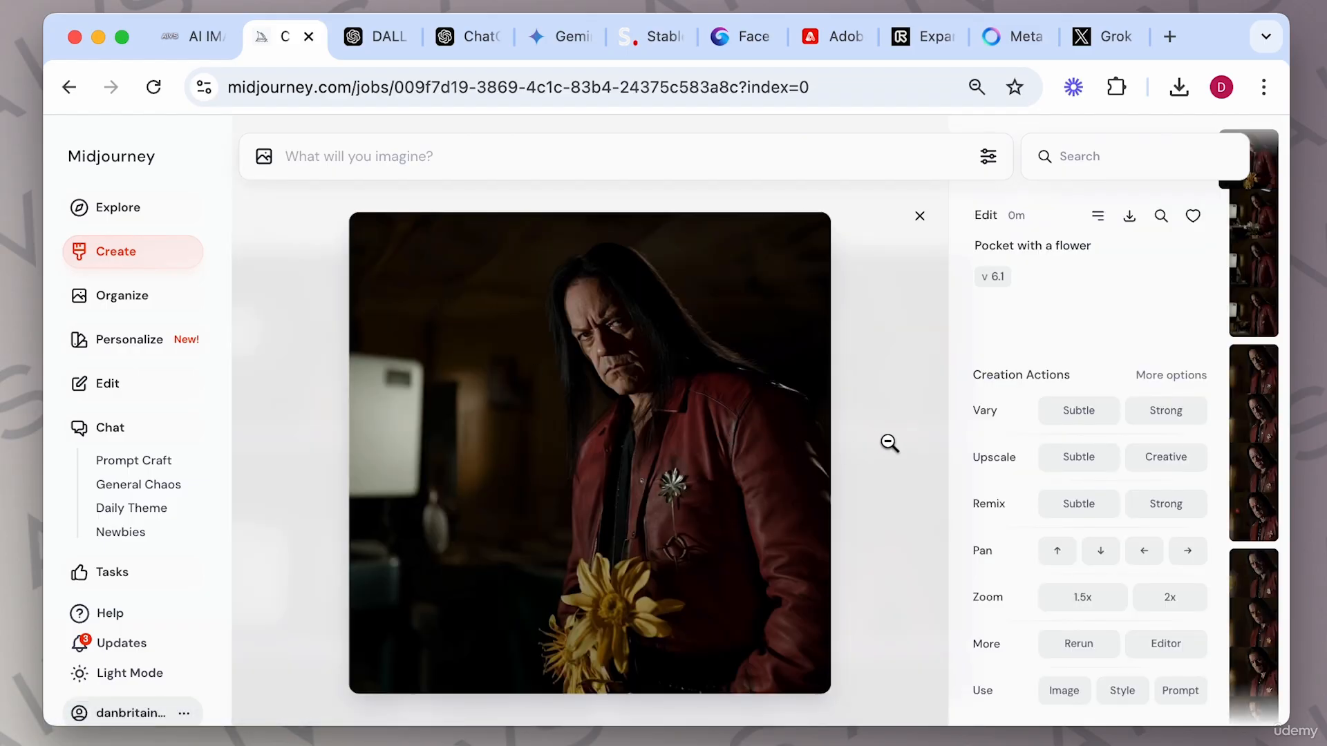
{"action": "key", "text": "Right"}
{"action": "key", "text": "Right"}
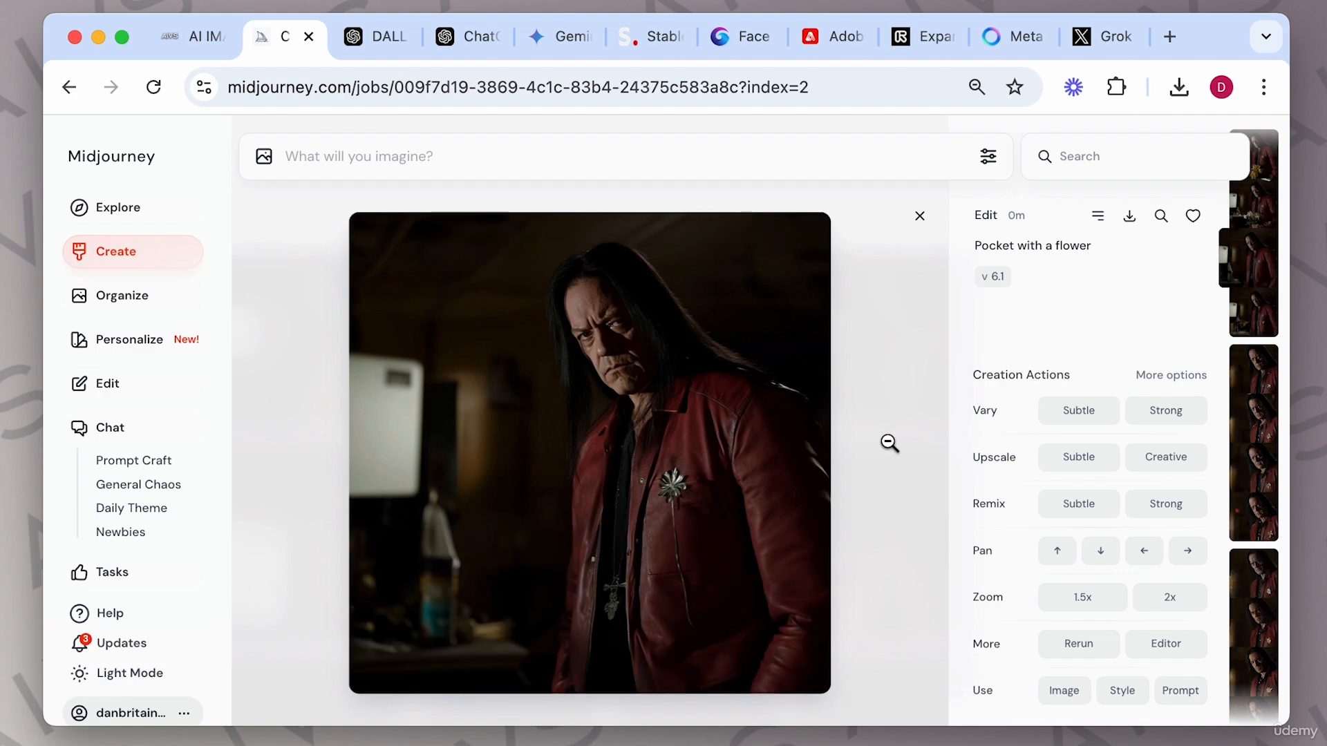
{"action": "key", "text": "Right"}
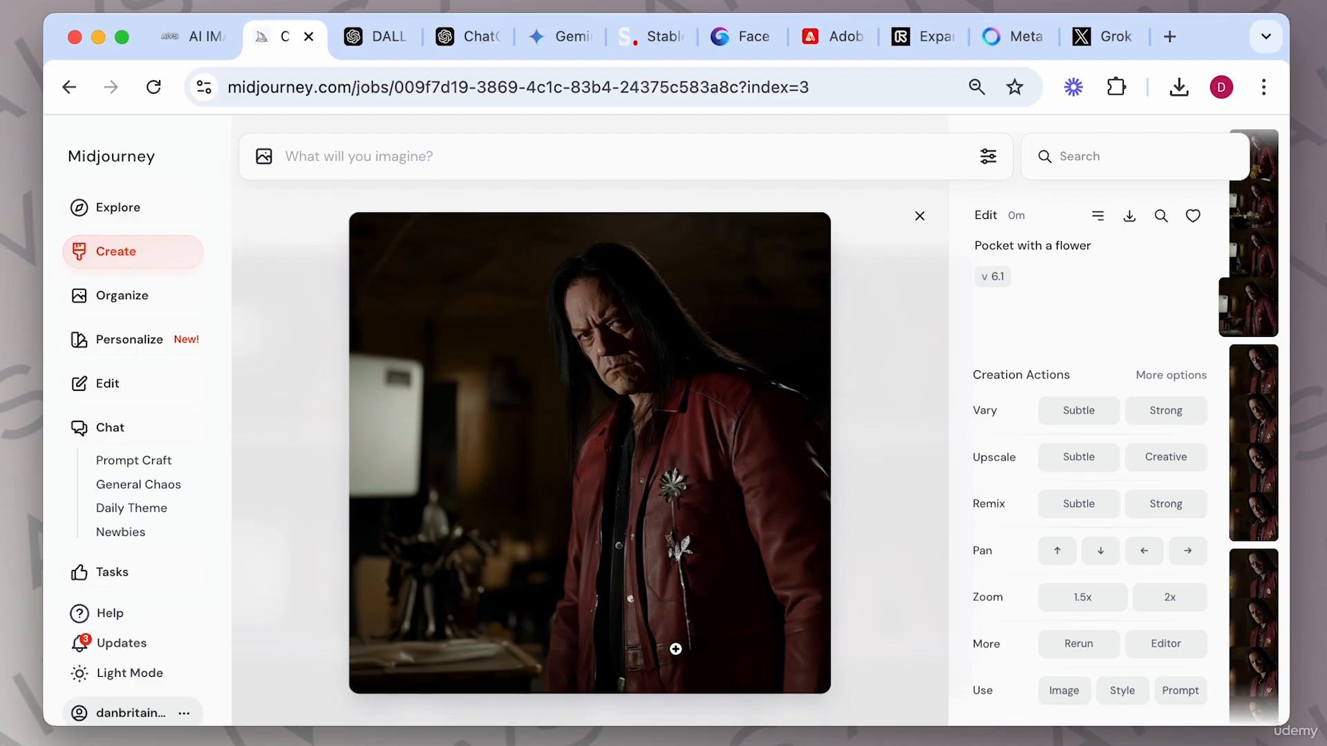
Open the fourth square result in the Editor, erase a strip below the flower brooch and submit.
{"action": "left_click", "coordinate": [1150, 641]}
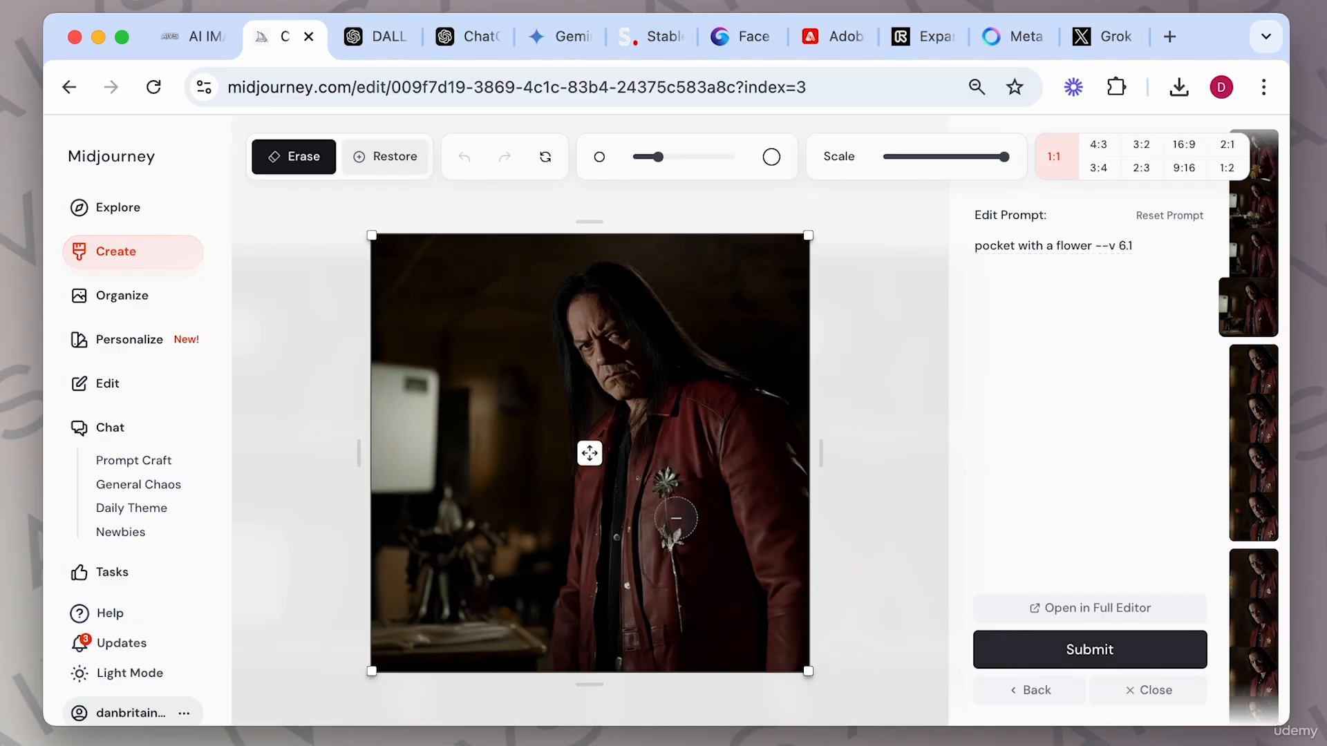
{"action": "left_click_drag", "start_coordinate": [664, 520], "coordinate": [674, 618]}
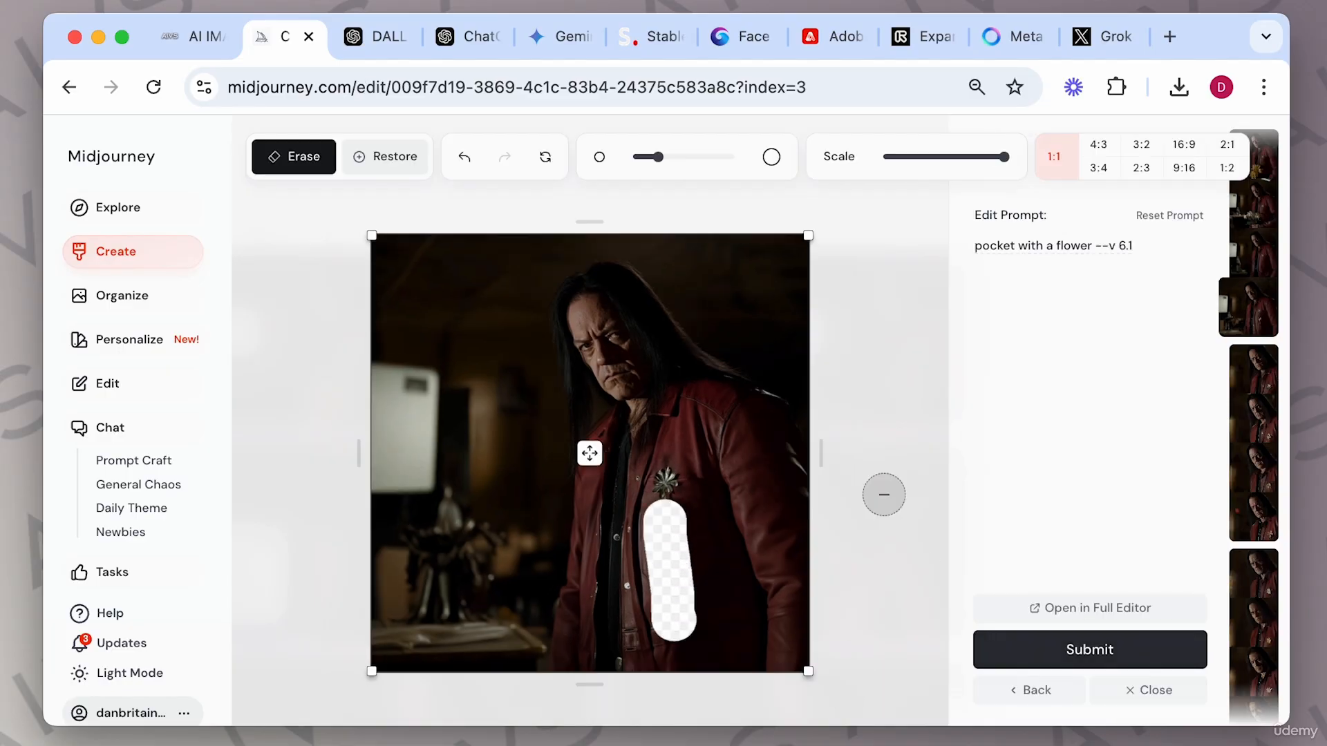
{"action": "left_click", "coordinate": [1044, 660]}
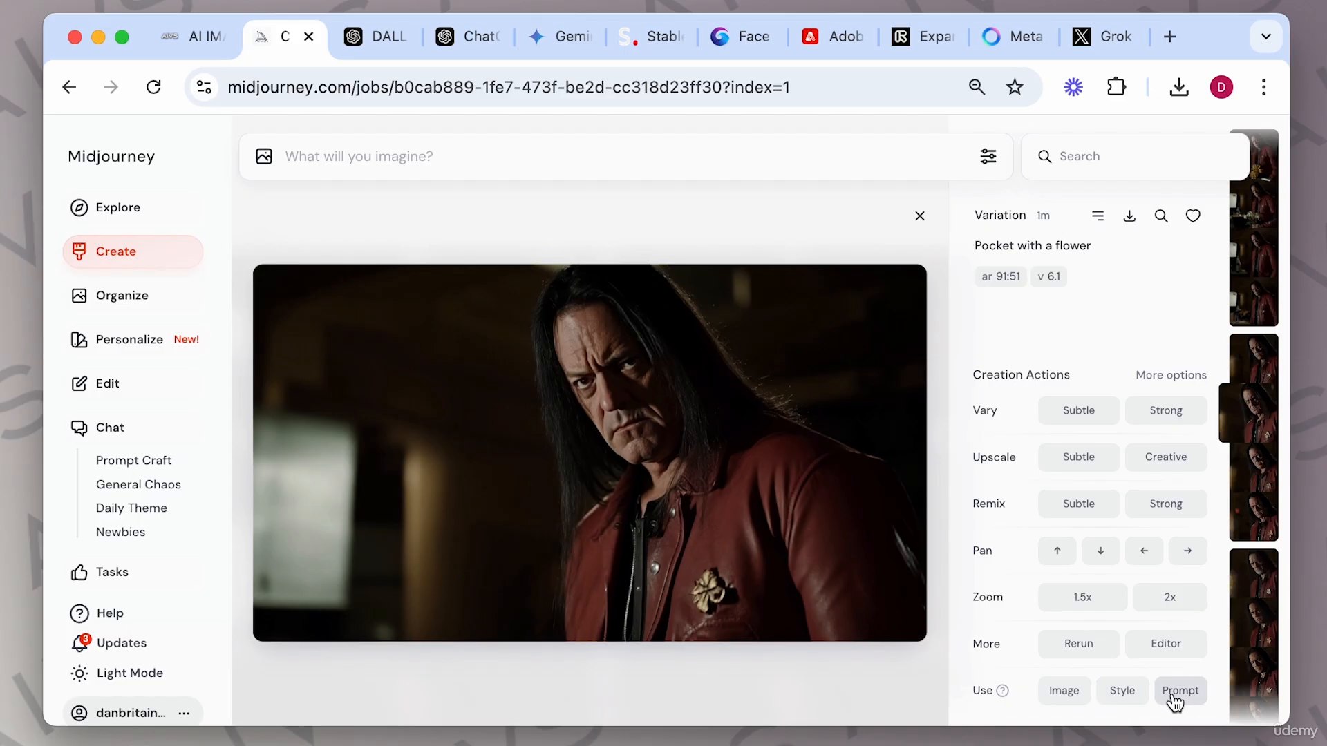
Scroll back through the history and open an earlier cinematic remix image of the man.
{"action": "left_click", "coordinate": [919, 216]}
{"action": "scroll", "coordinate": [793, 512], "scroll_direction": "down", "scroll_amount": 5}
{"action": "scroll", "coordinate": [793, 511], "scroll_direction": "down", "scroll_amount": 10}
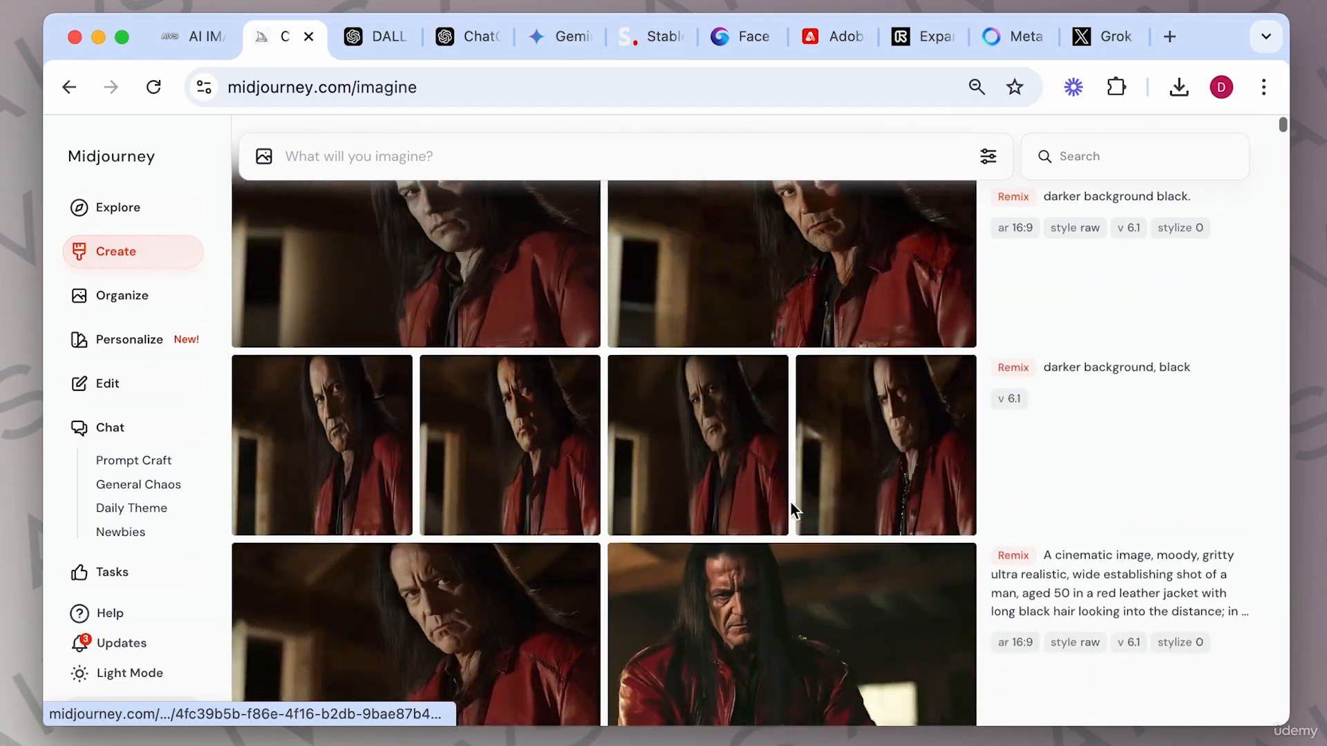
{"action": "scroll", "coordinate": [792, 508], "scroll_direction": "up", "scroll_amount": 2}
{"action": "scroll", "coordinate": [791, 508], "scroll_direction": "down", "scroll_amount": 5}
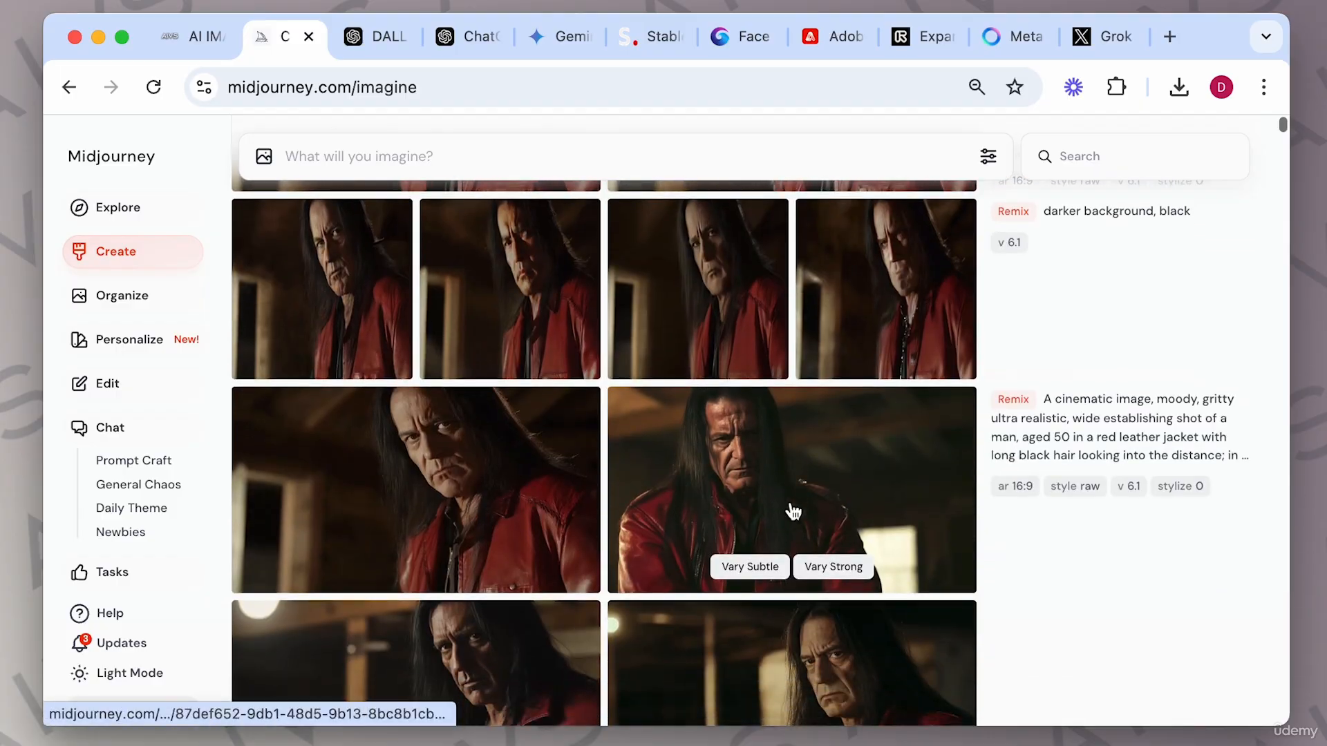
{"action": "left_click", "coordinate": [461, 433]}
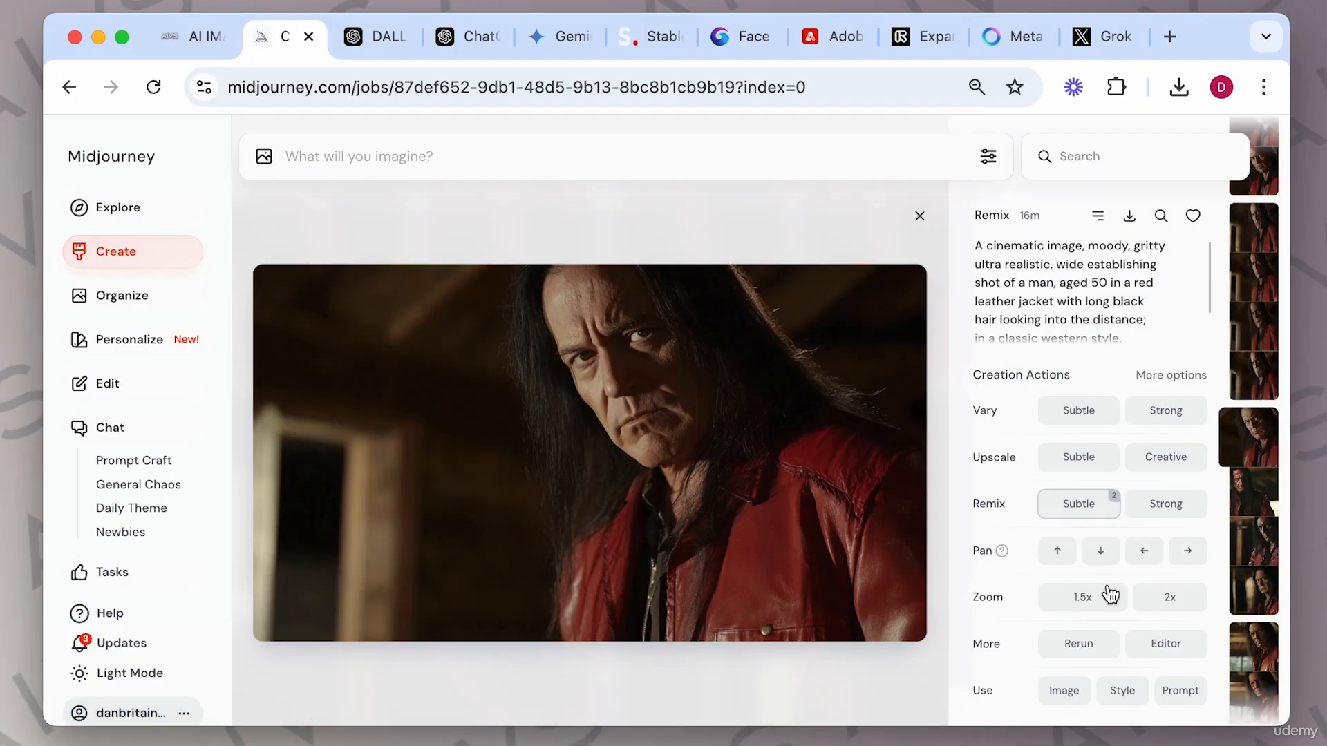
{"action": "left_click", "coordinate": [1182, 695]}
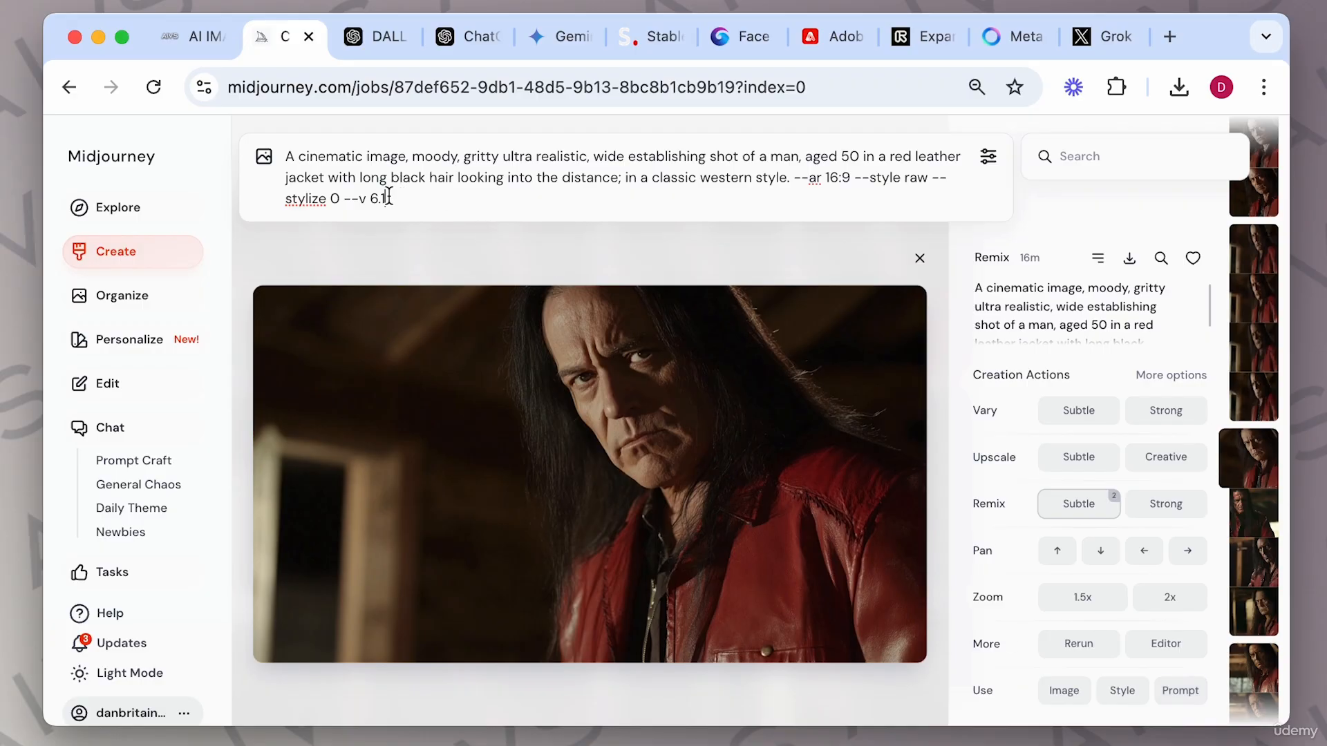
{"action": "left_click_drag", "start_coordinate": [388, 197], "coordinate": [284, 153]}
{"action": "key", "text": "BackSpace"}
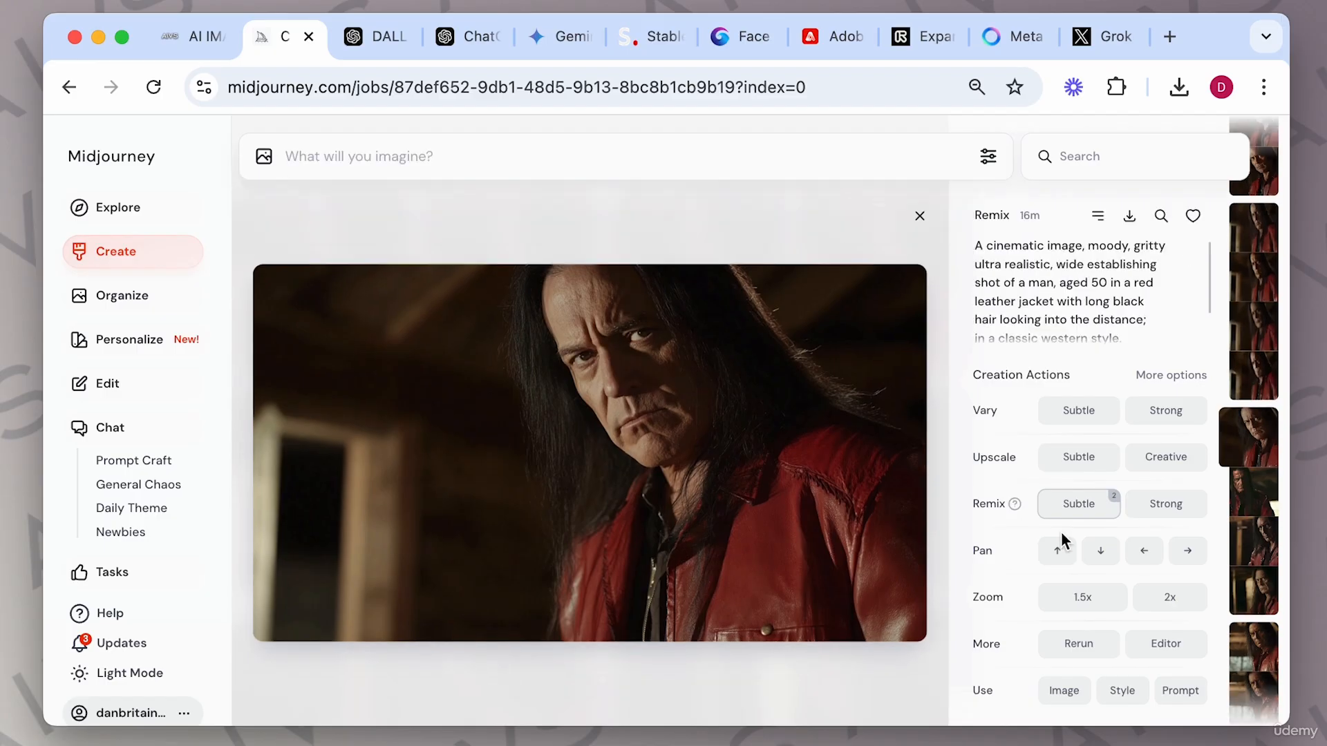
Add the man's image to the prompt bar as a reference, toggling between its style and image roles.
{"action": "left_click", "coordinate": [1124, 692]}
{"action": "left_click", "coordinate": [1062, 694]}
{"action": "mouse_move", "coordinate": [324, 246]}
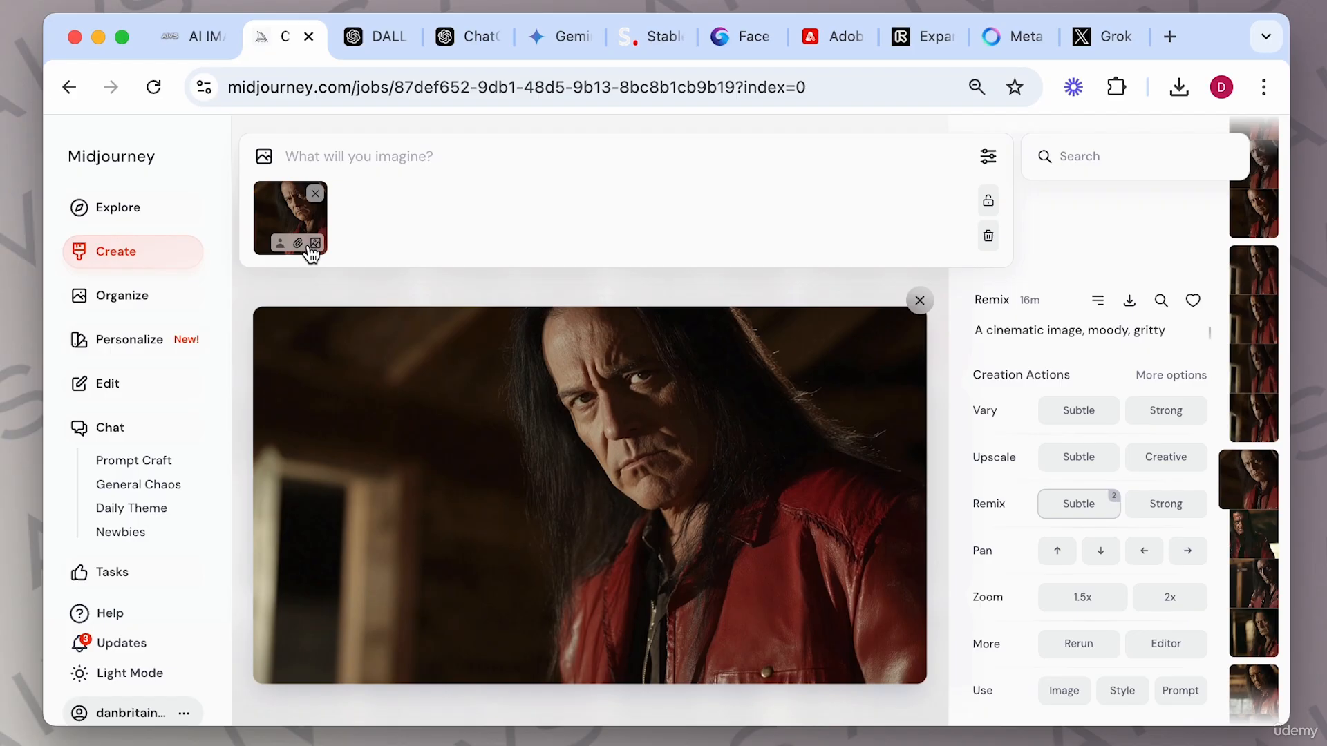
{"action": "left_click", "coordinate": [318, 246]}
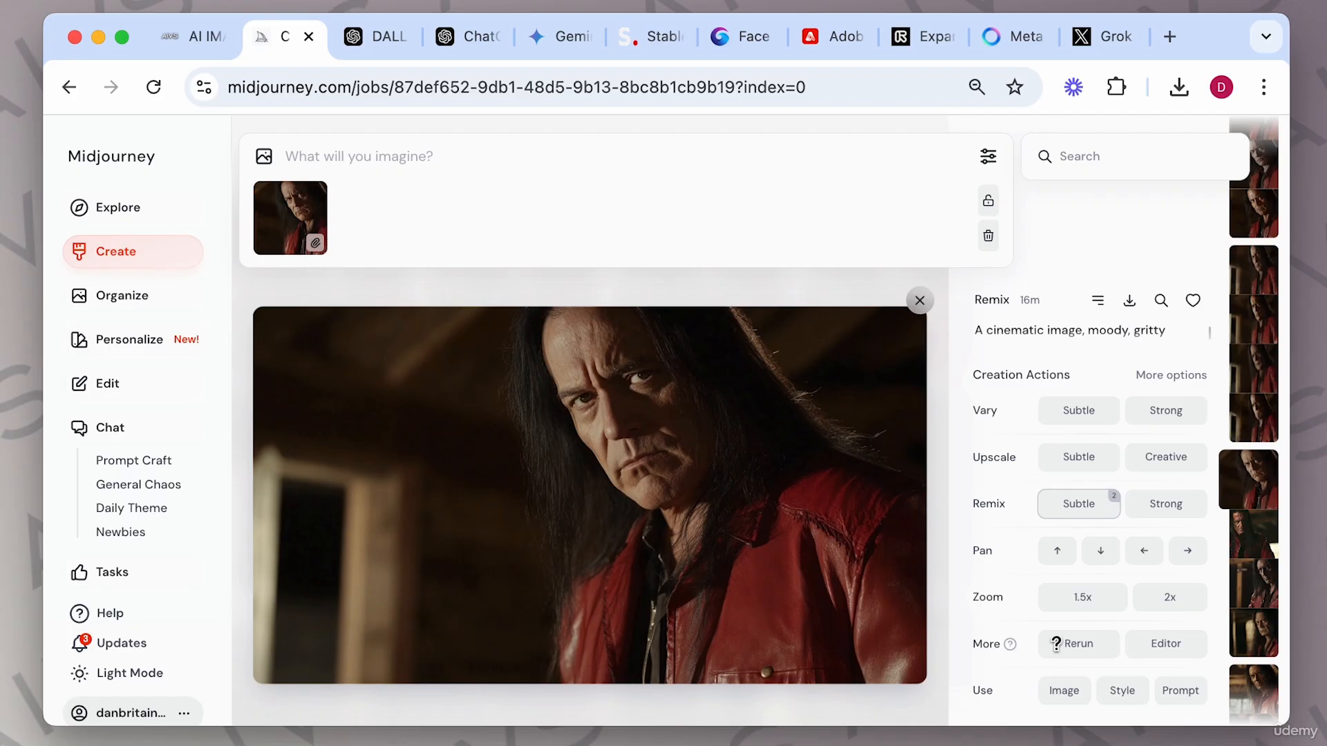
{"action": "left_click", "coordinate": [1055, 693]}
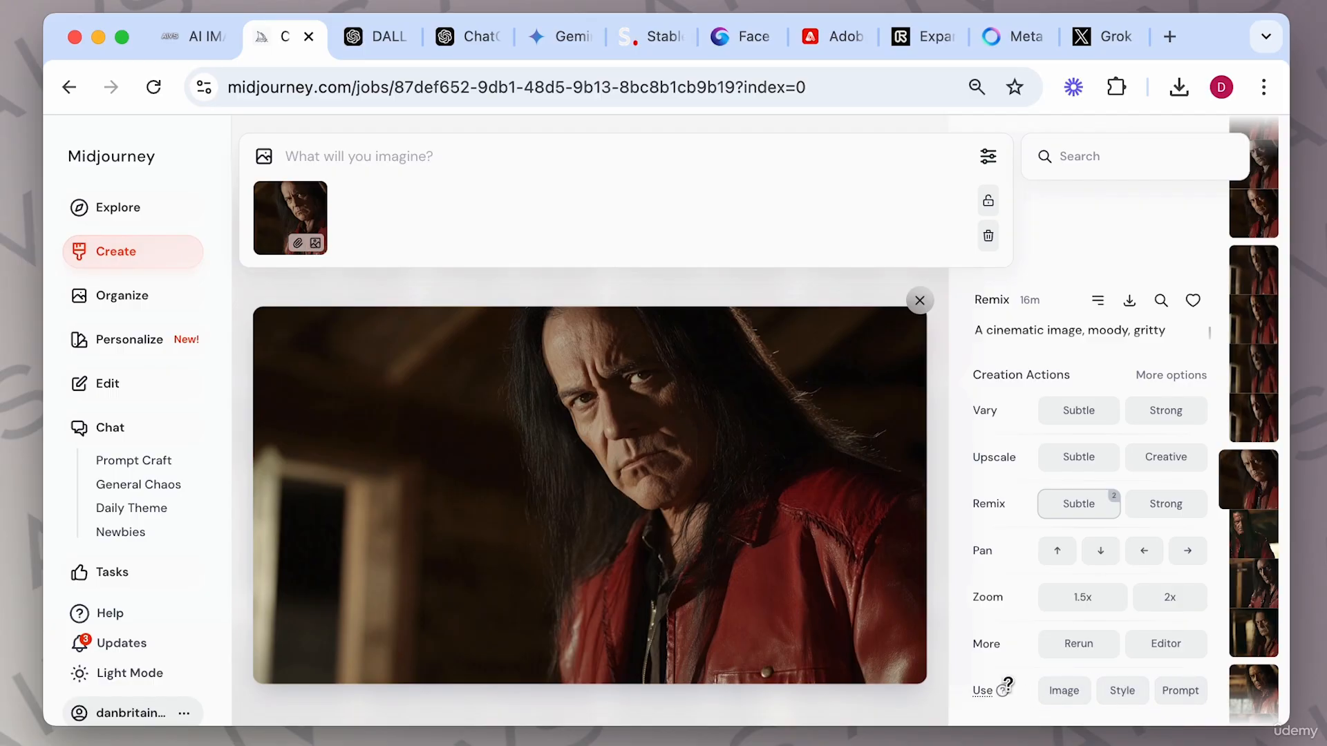
{"action": "mouse_move", "coordinate": [1002, 689]}
{"action": "mouse_move", "coordinate": [319, 207]}
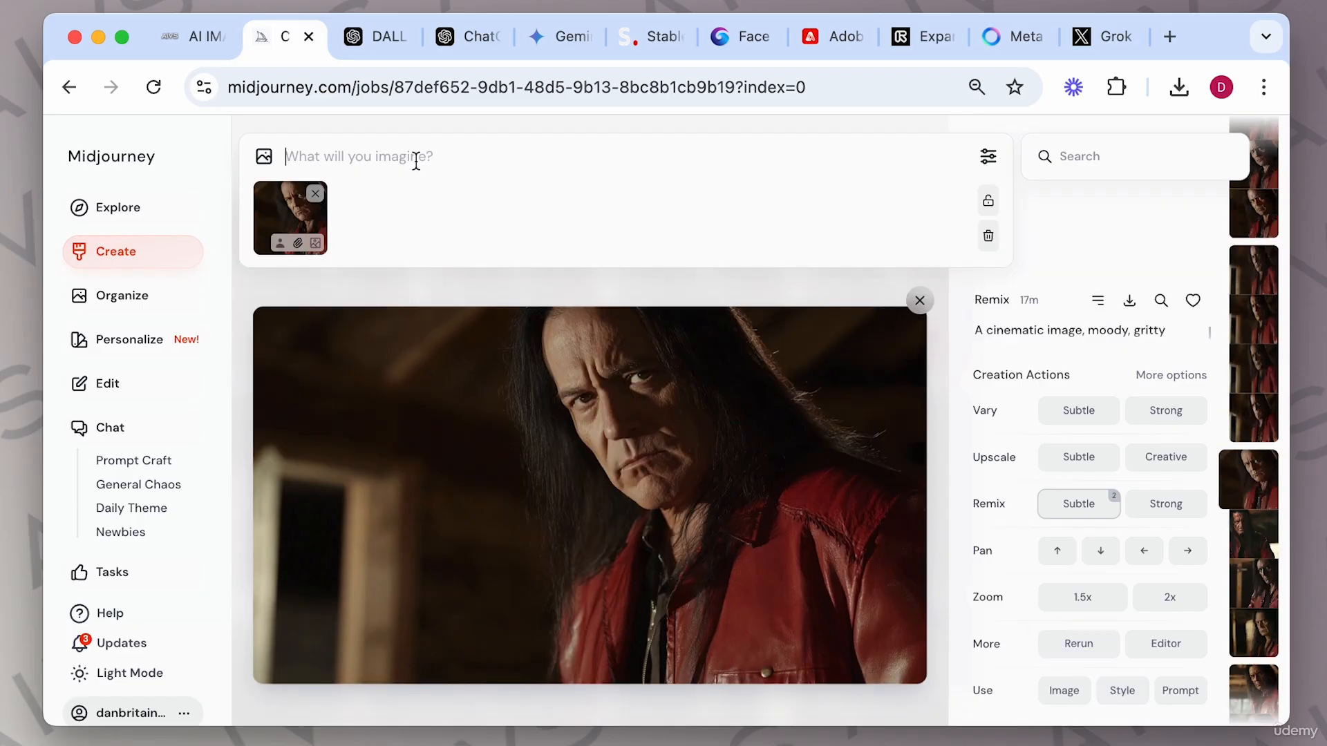
Enter the prompt "a woman in a leather jacker", set the reference as an image prompt, and generate.
{"action": "left_click", "coordinate": [416, 159]}
{"action": "type", "text": "a woman in a leather jacker"}
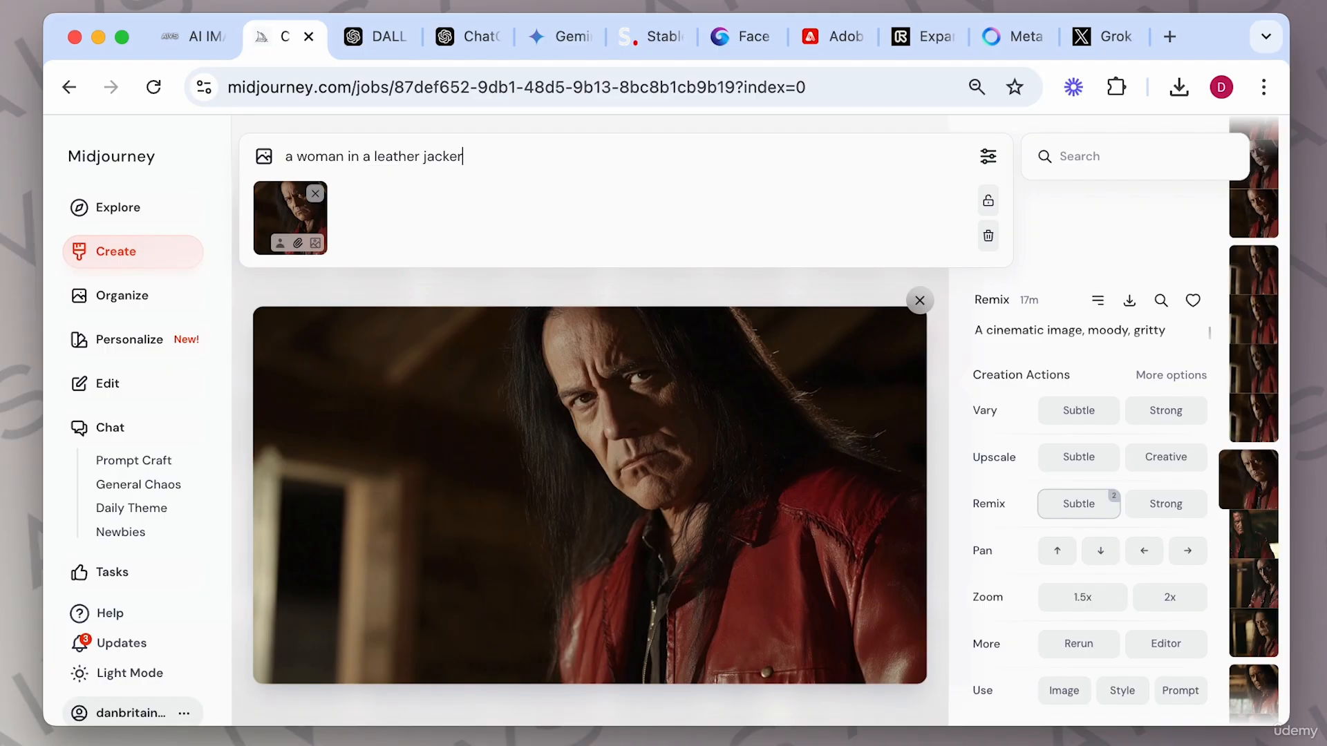
{"action": "left_click", "coordinate": [297, 243]}
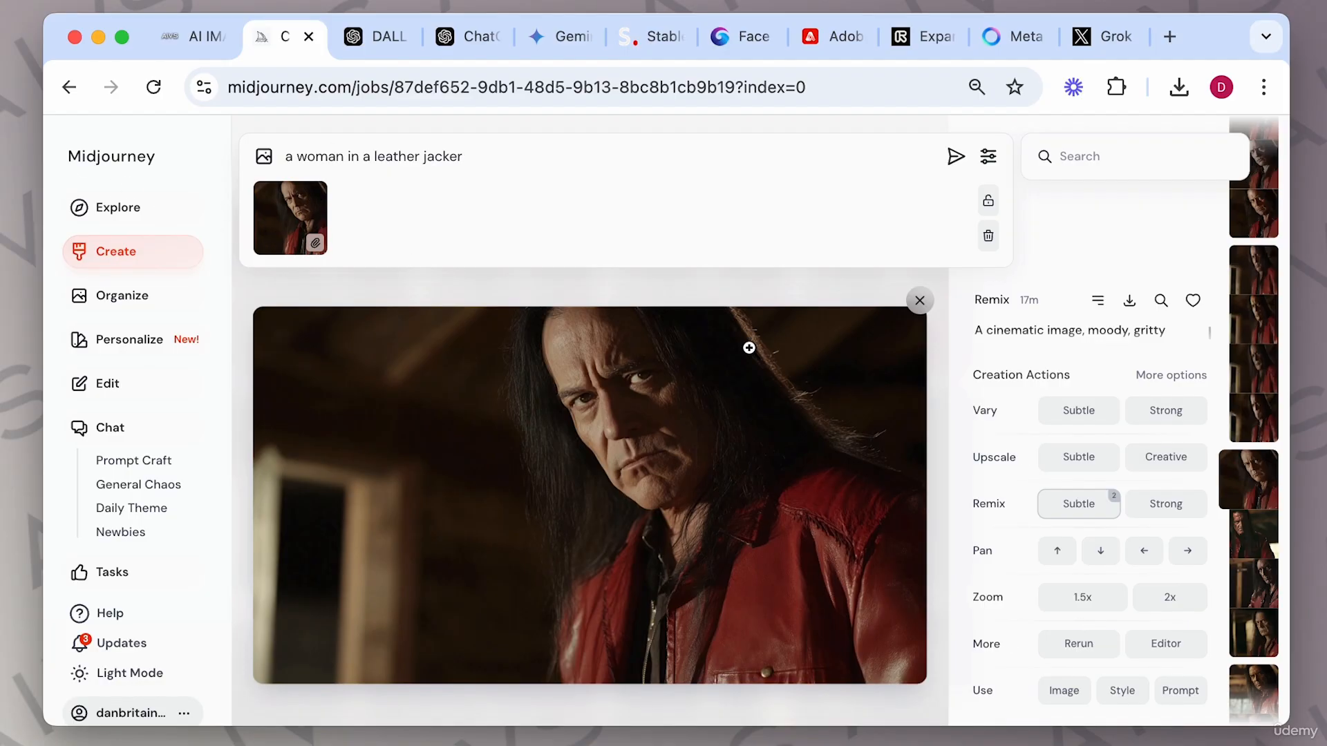
{"action": "left_click", "coordinate": [640, 158]}
{"action": "key", "text": "Return"}
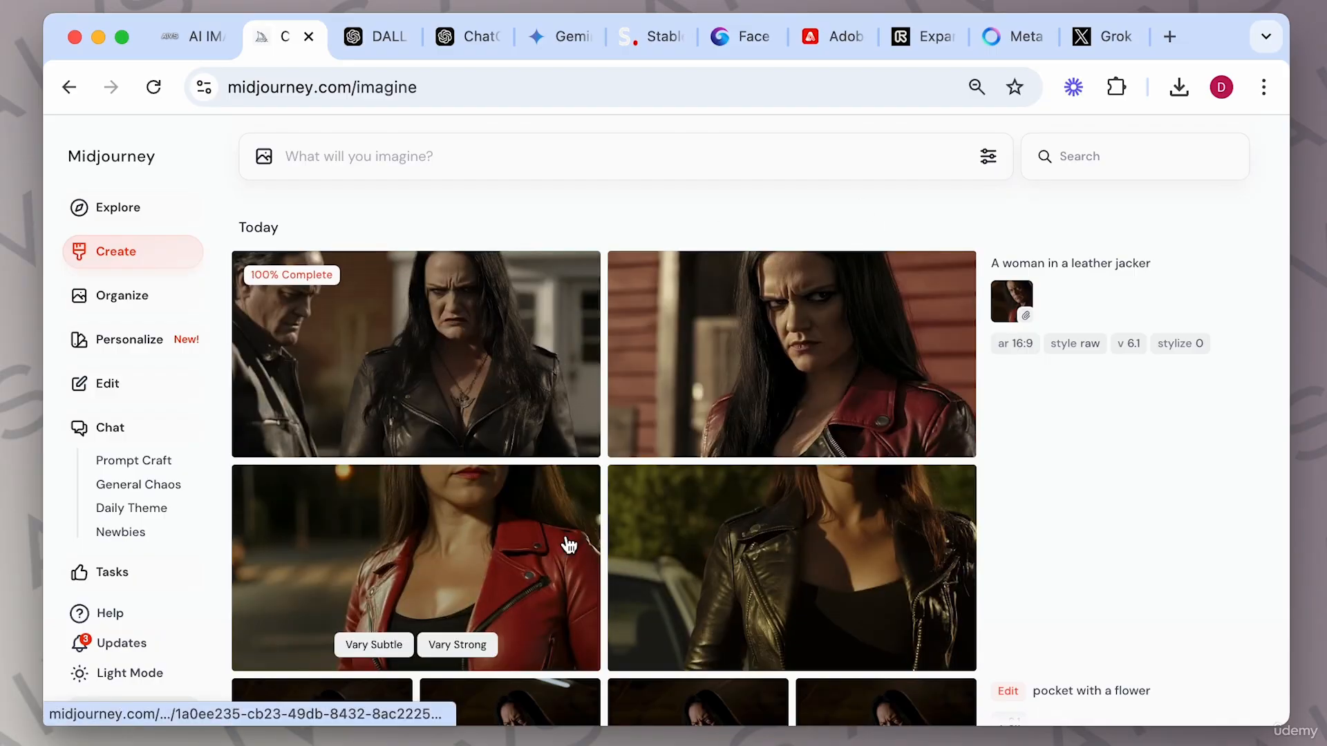
Open the red-jacket result and add the man's image to the prompt bar as a style reference.
{"action": "left_click", "coordinate": [814, 329]}
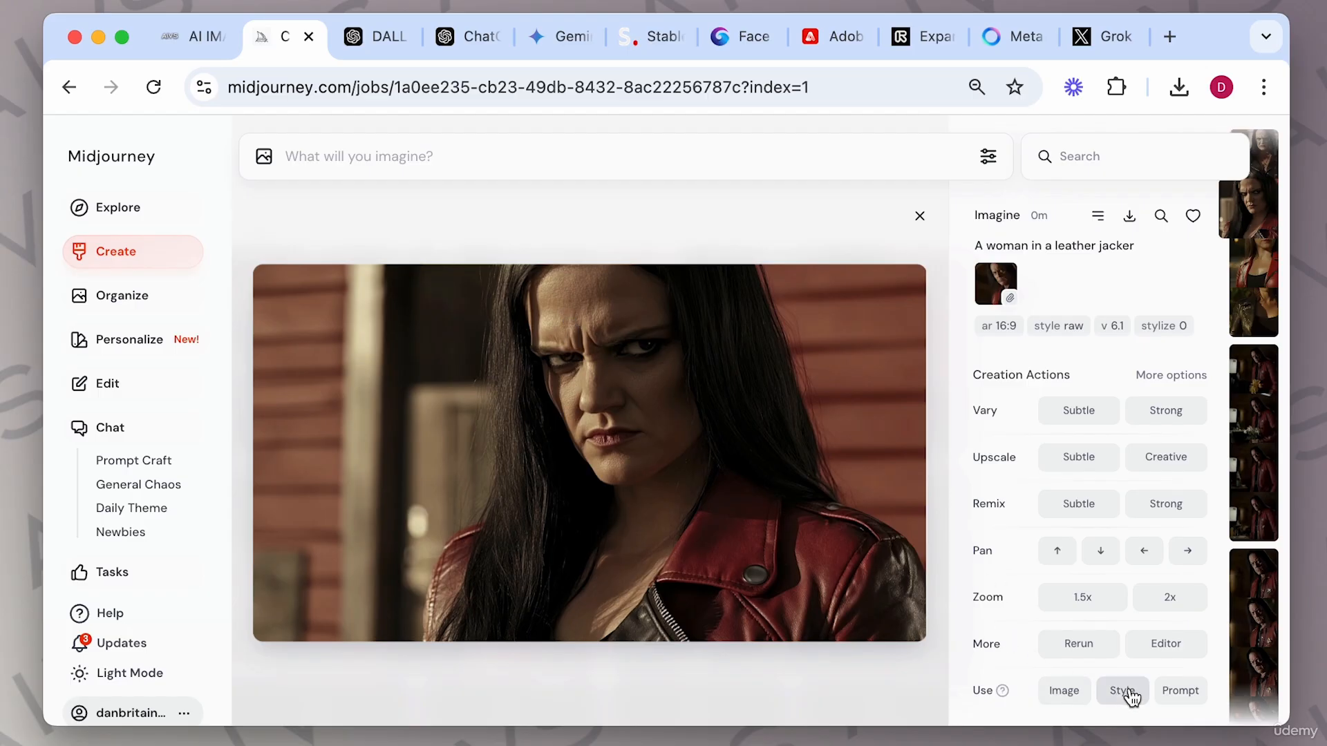
{"action": "left_click", "coordinate": [265, 169]}
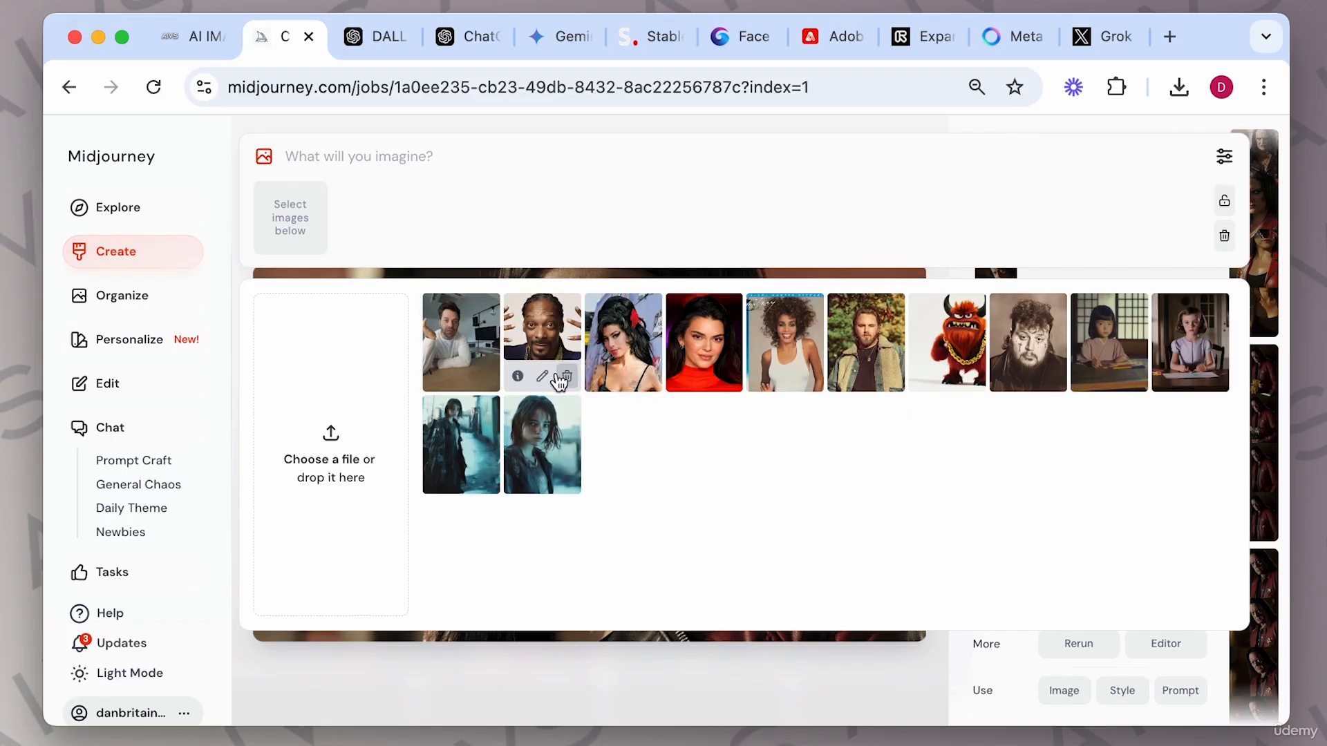
{"action": "mouse_move", "coordinate": [641, 380]}
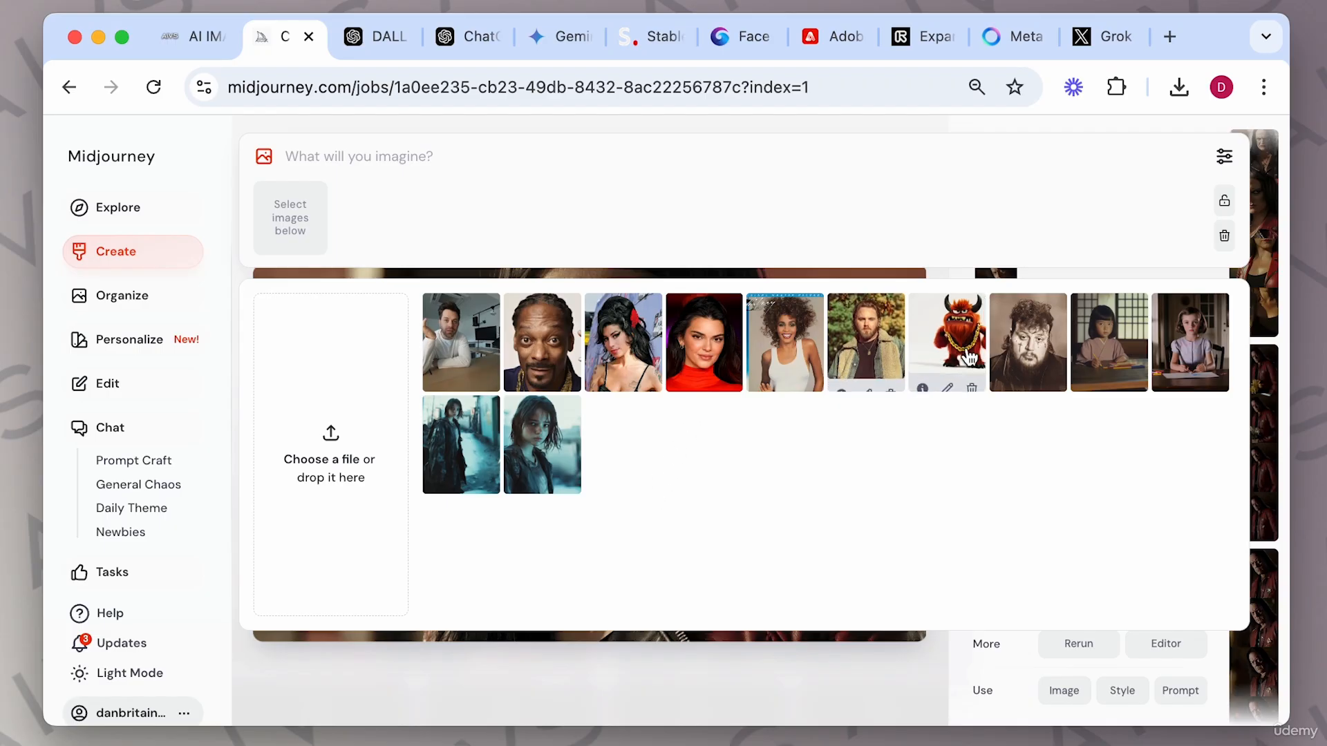
{"action": "left_click", "coordinate": [1039, 337]}
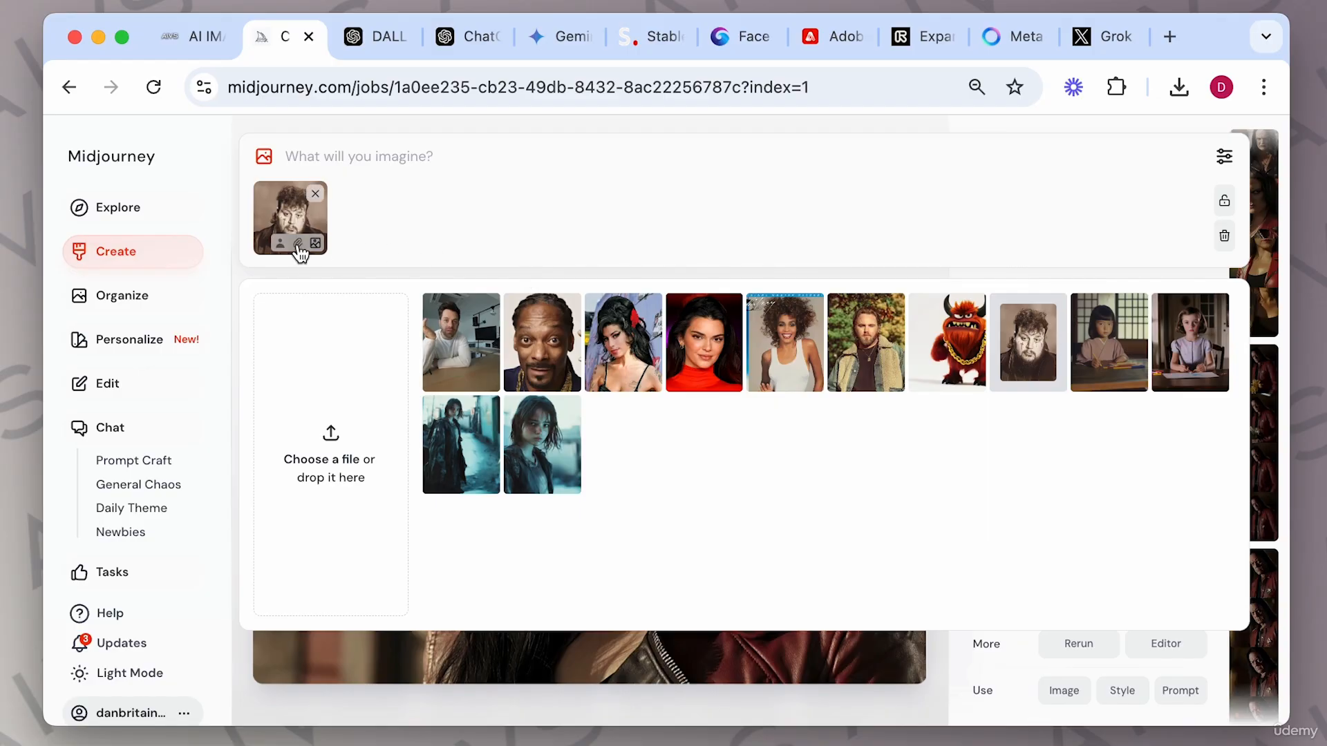
{"action": "left_click", "coordinate": [298, 245]}
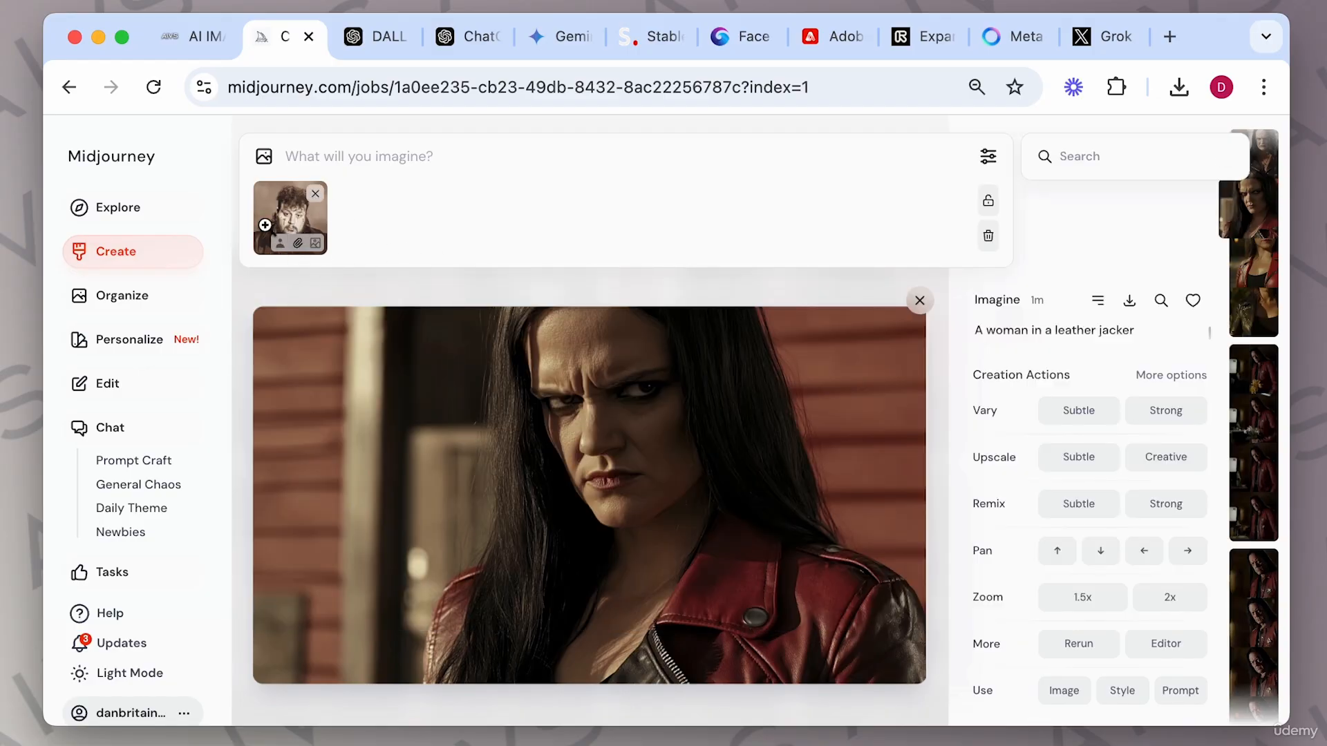
Enter the prompt "a woman looking at camera" and generate with the style reference.
{"action": "left_click", "coordinate": [356, 162]}
{"action": "type", "text": "a woman lo"}
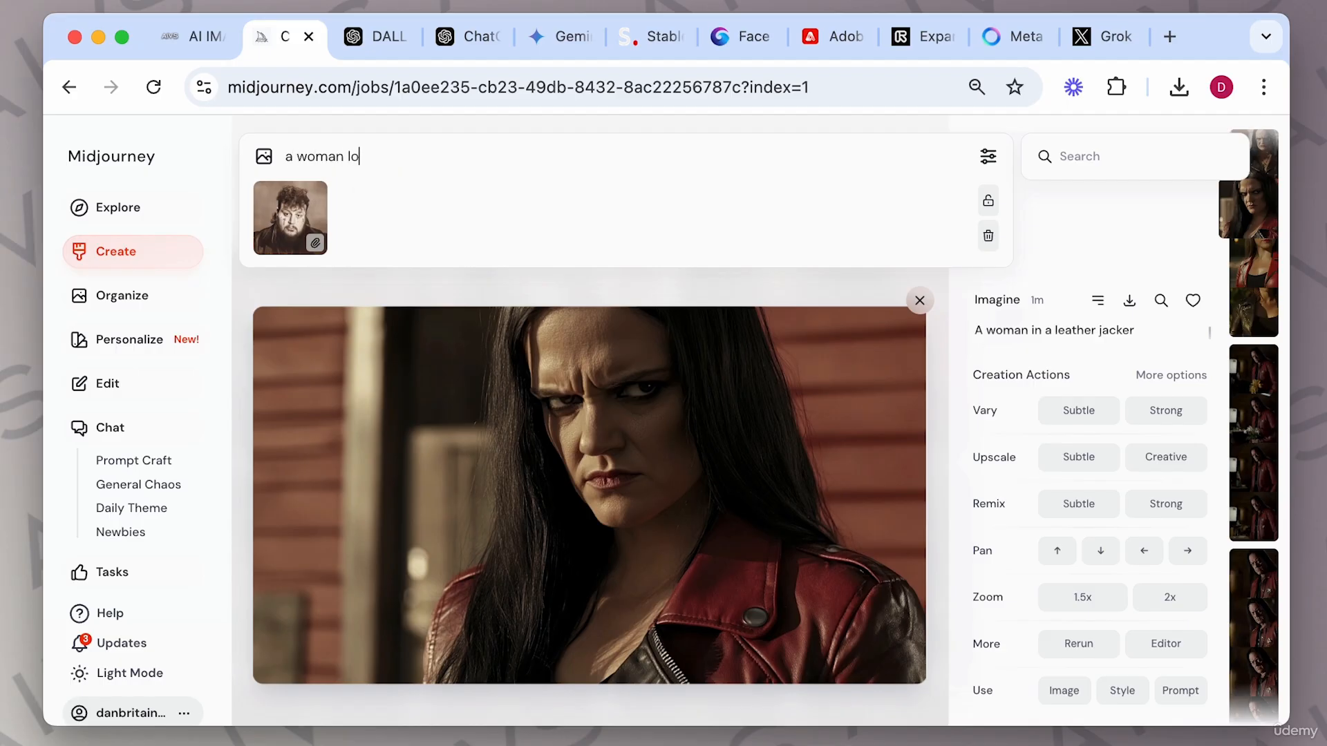
{"action": "type", "text": "oking at camer"}
{"action": "key", "text": "Return"}
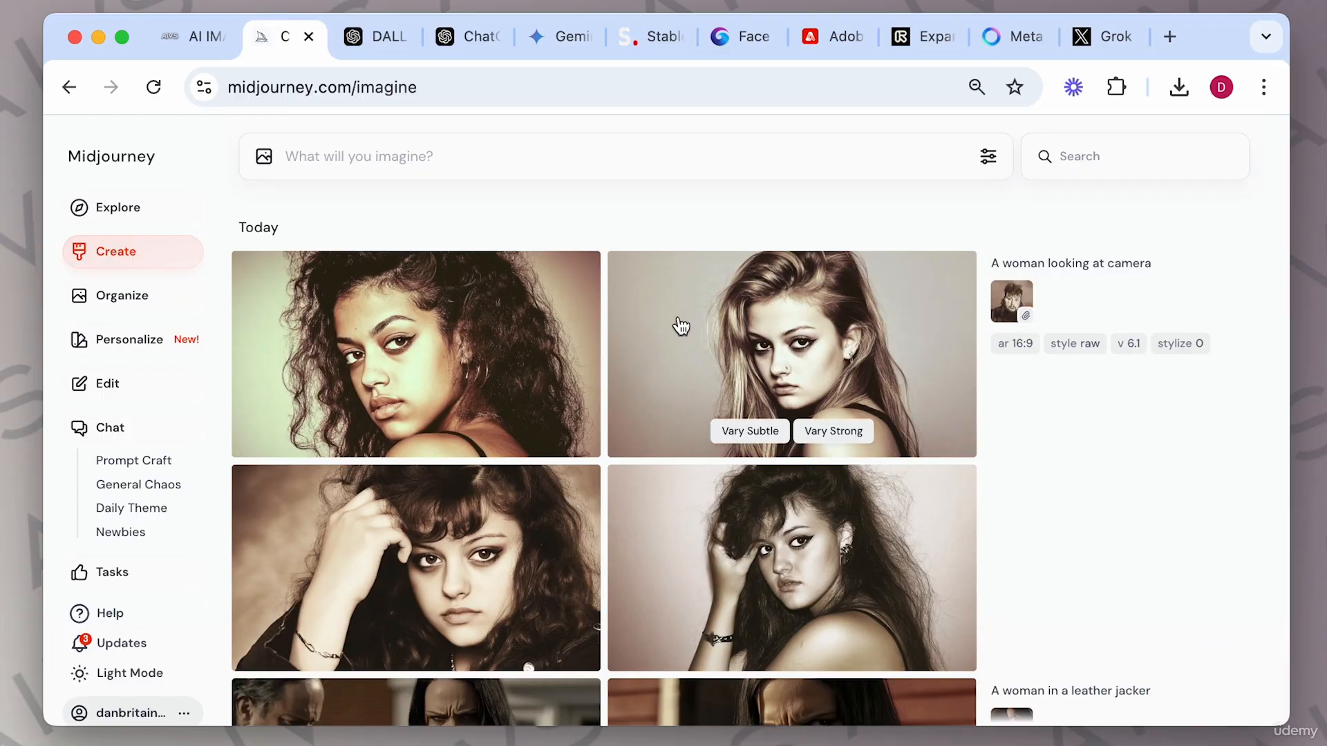
Open and close the first new portrait, then add the man's image again as a style reference.
{"action": "left_click", "coordinate": [536, 311]}
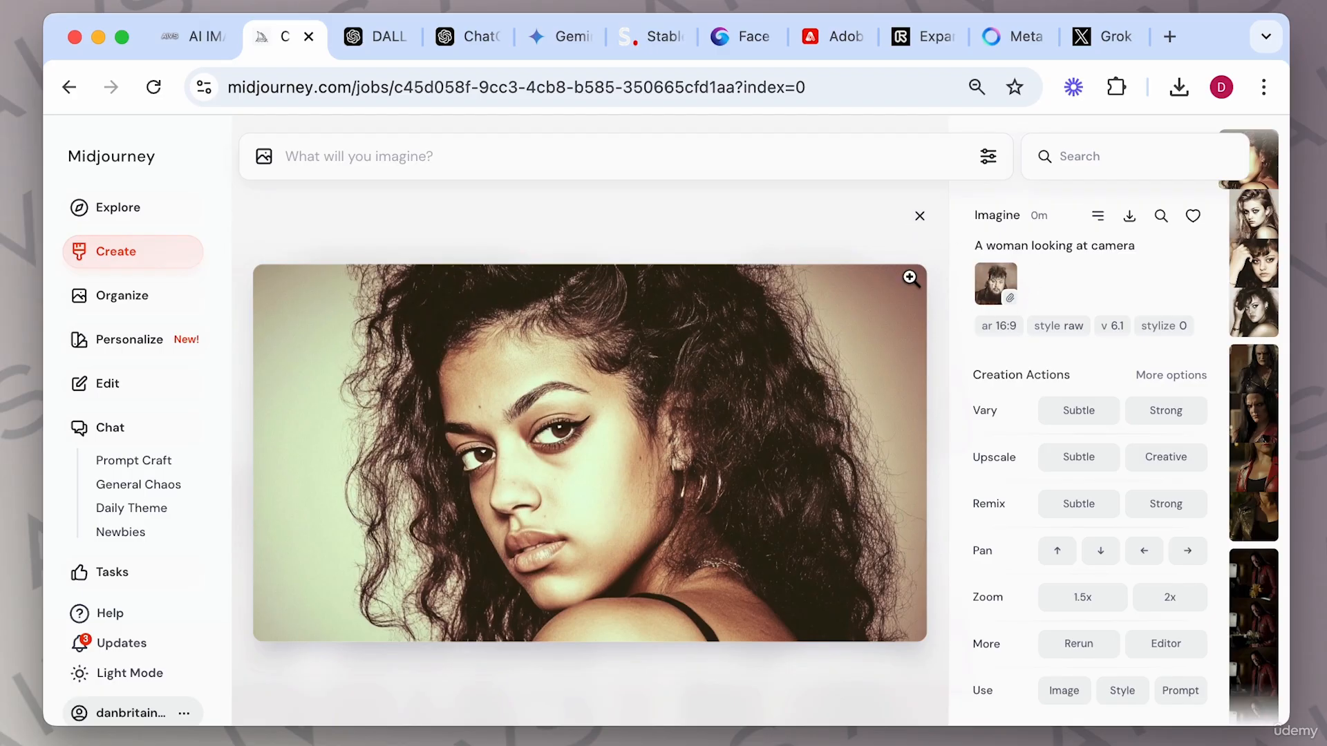
{"action": "left_click", "coordinate": [919, 216]}
{"action": "left_click", "coordinate": [266, 160]}
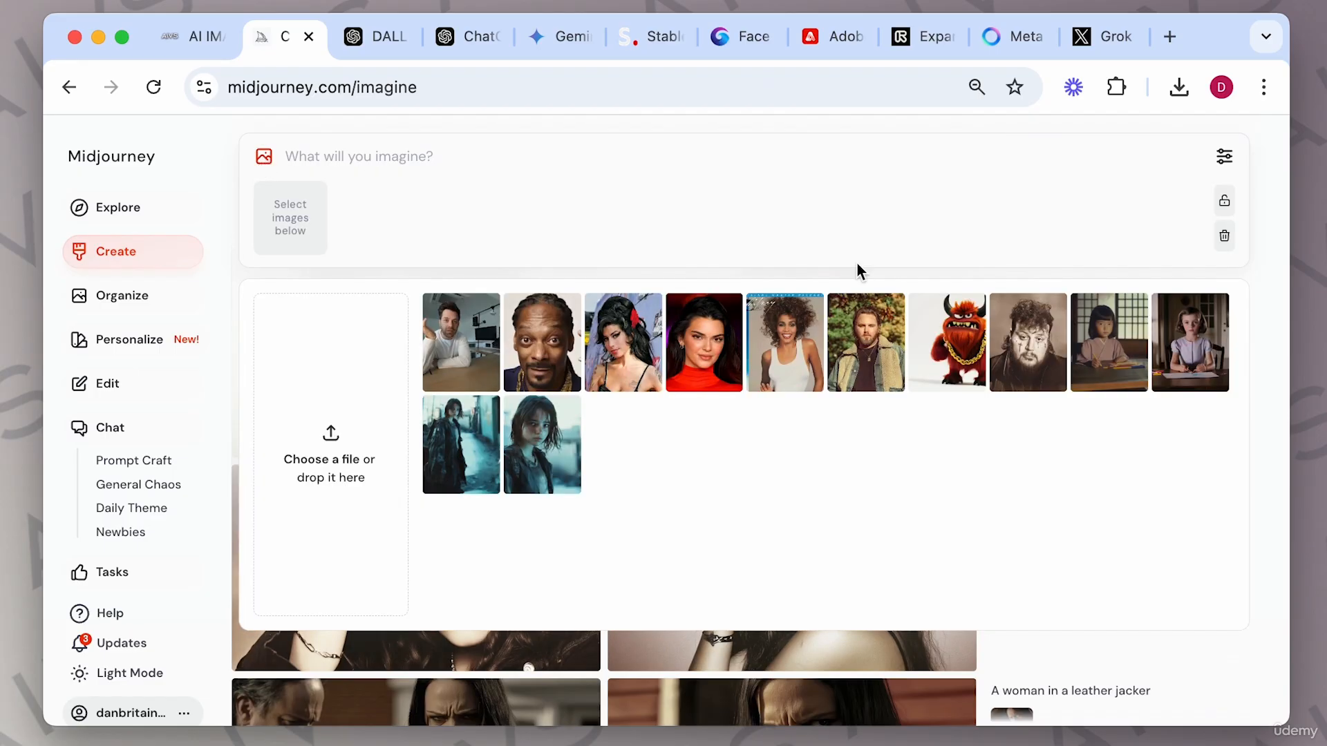
{"action": "left_click", "coordinate": [1026, 316]}
{"action": "left_click", "coordinate": [295, 245]}
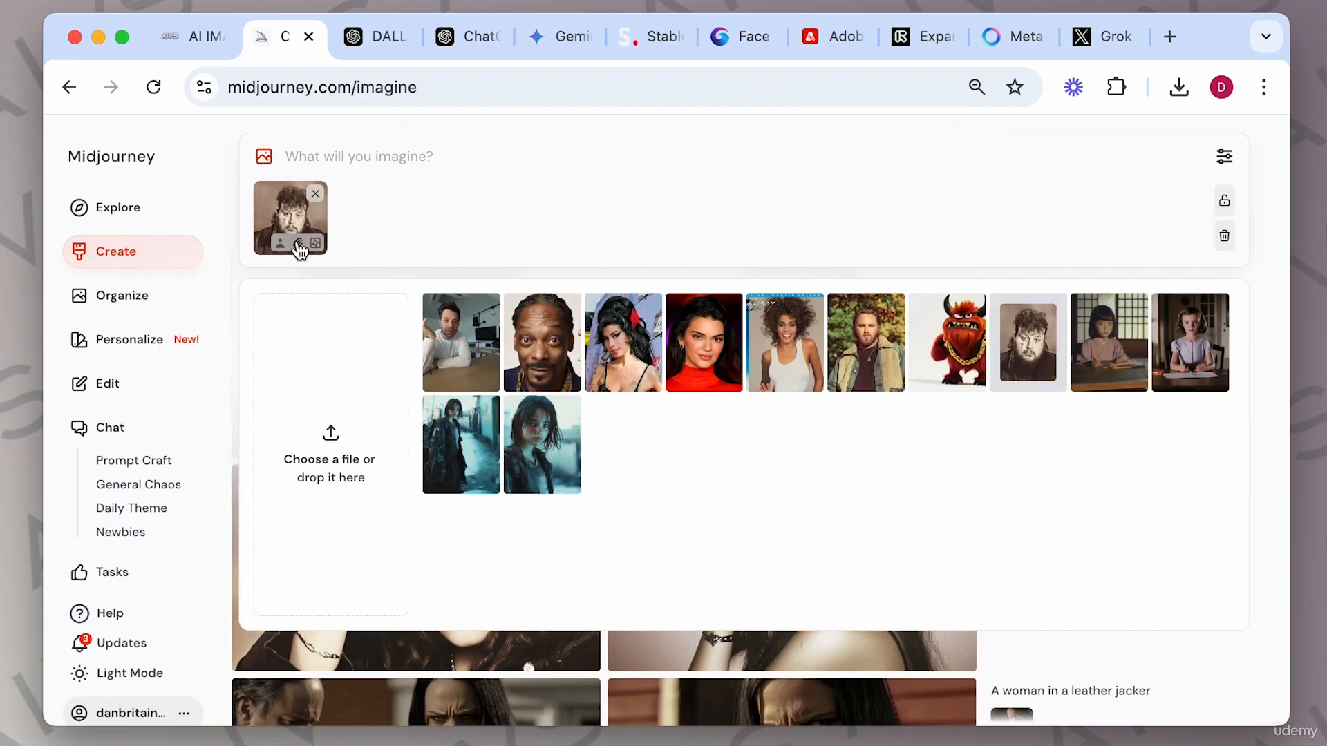
Enter the prompt "a woman looking at camera --sw 1000" and generate.
{"action": "left_click", "coordinate": [439, 153]}
{"action": "type", "text": "a woman looking at camera --sw"}
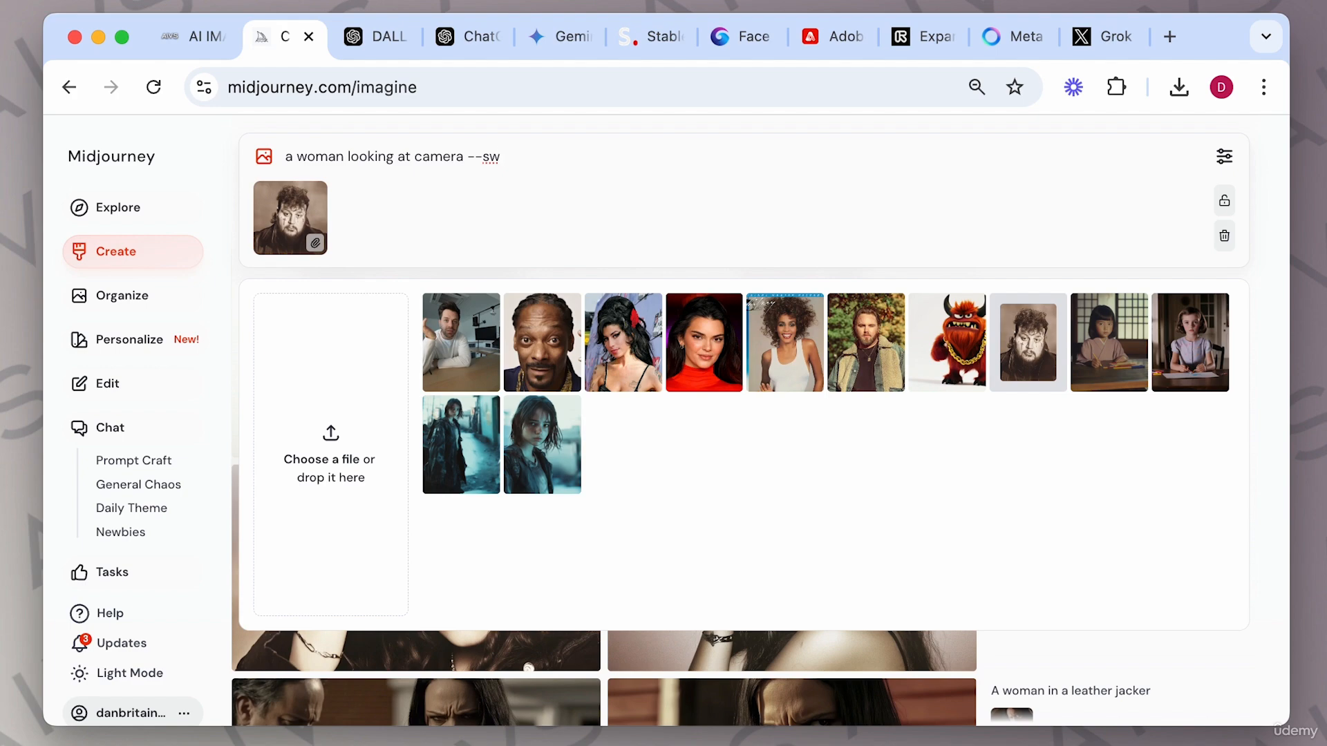
{"action": "key", "text": "super+Tab"}
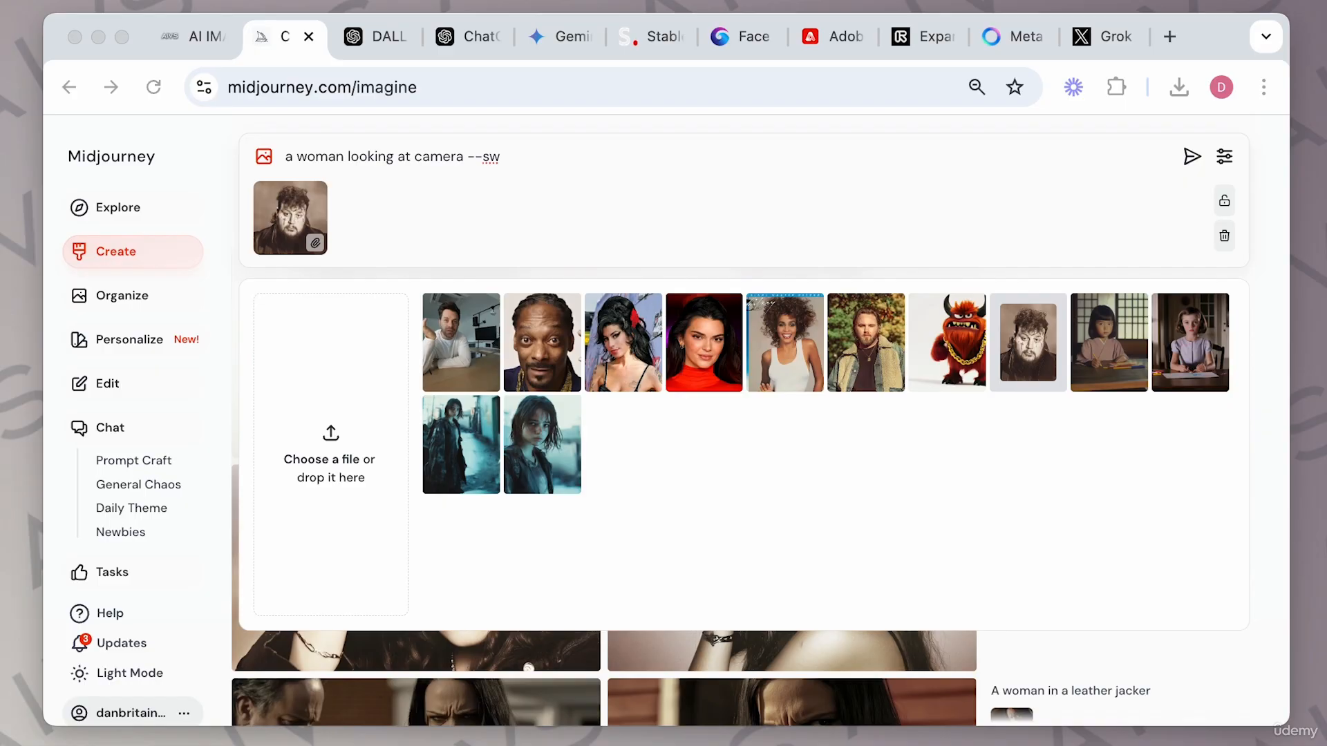
{"action": "left_click", "coordinate": [539, 153]}
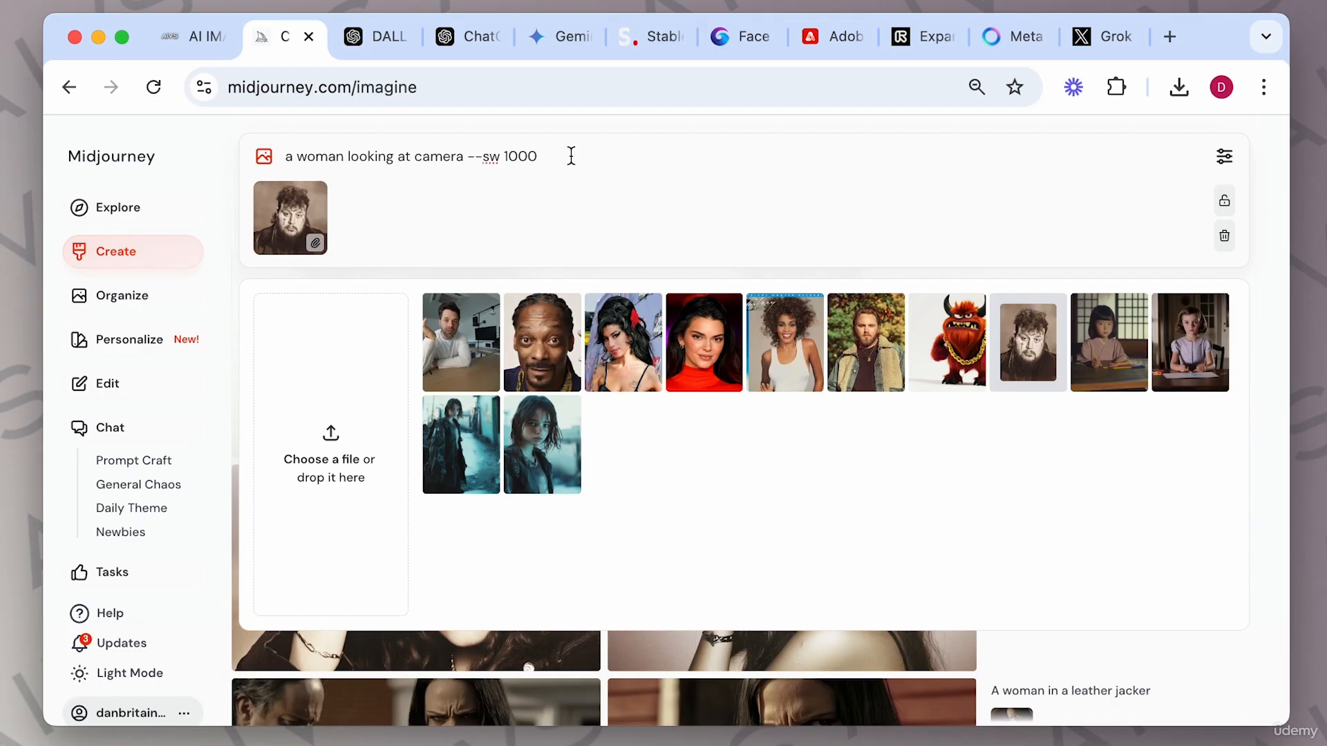
{"action": "key", "text": "super+a"}
{"action": "key", "text": "super+c"}
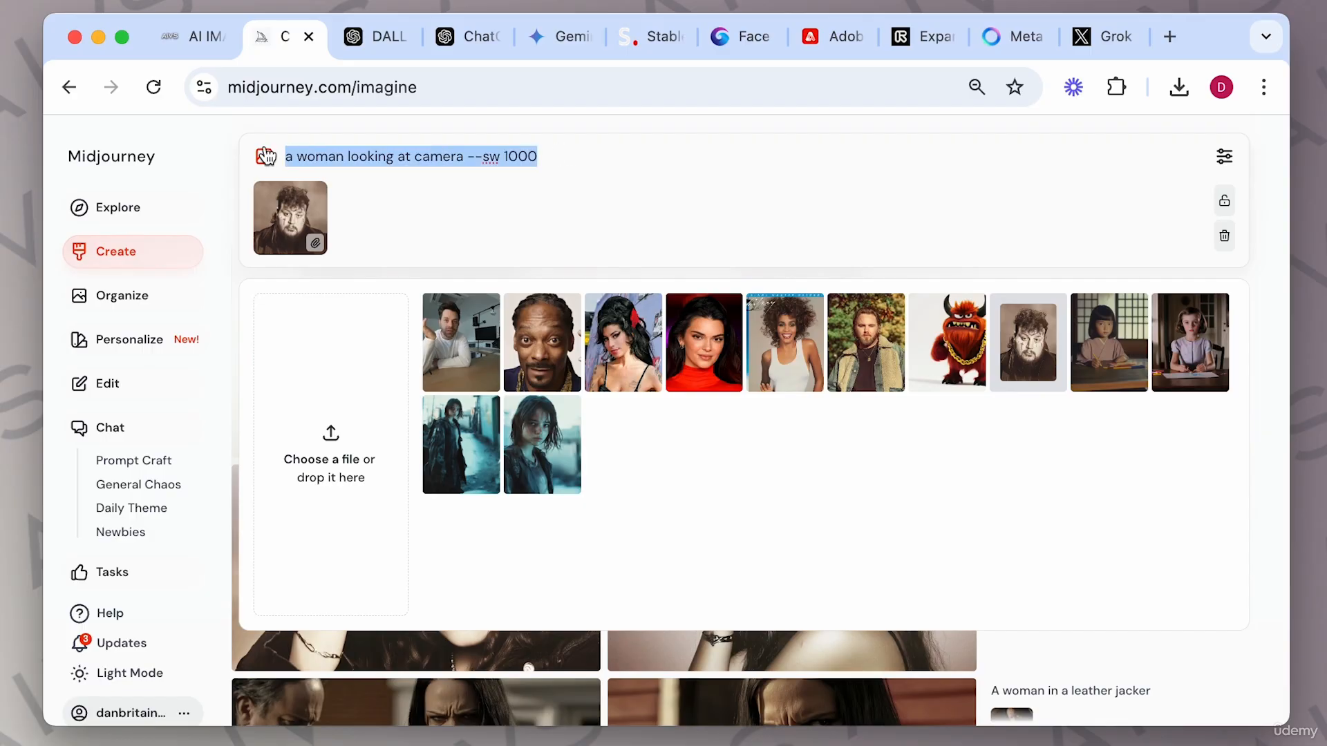
{"action": "left_click", "coordinate": [560, 161]}
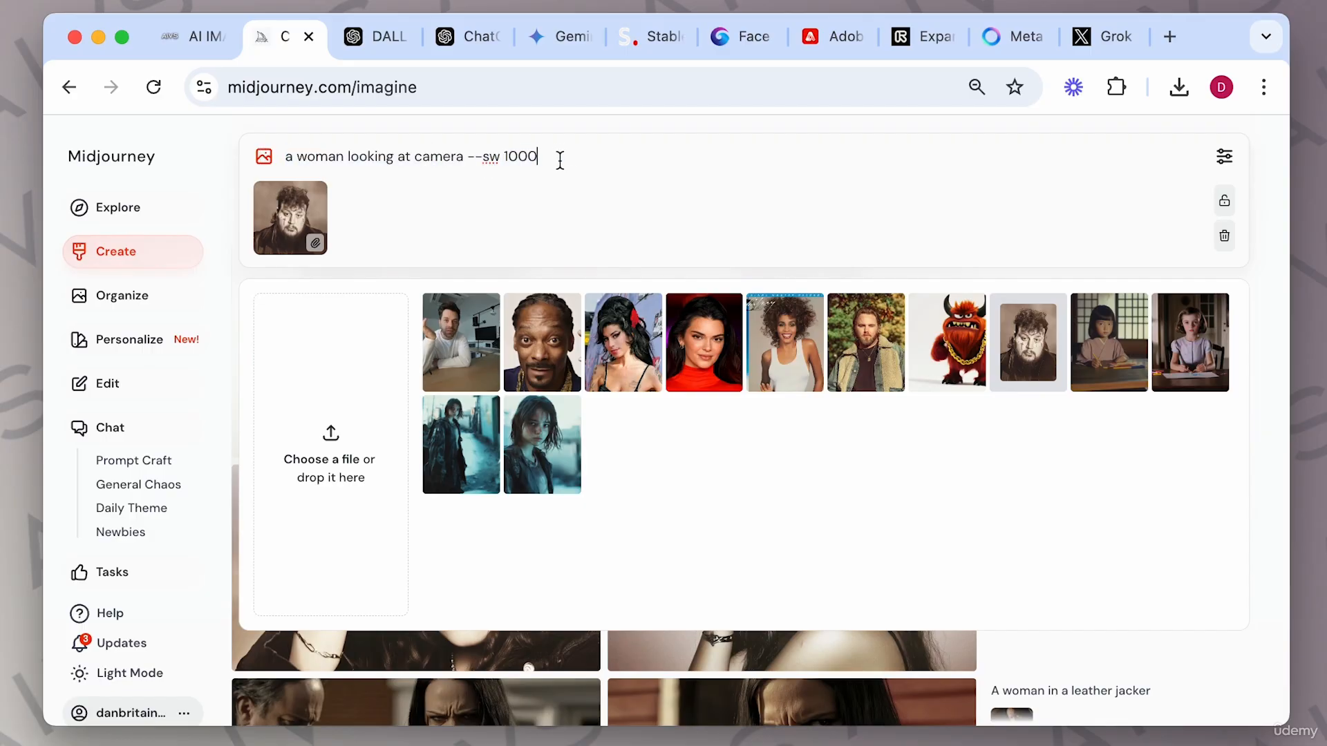
{"action": "key", "text": "Return"}
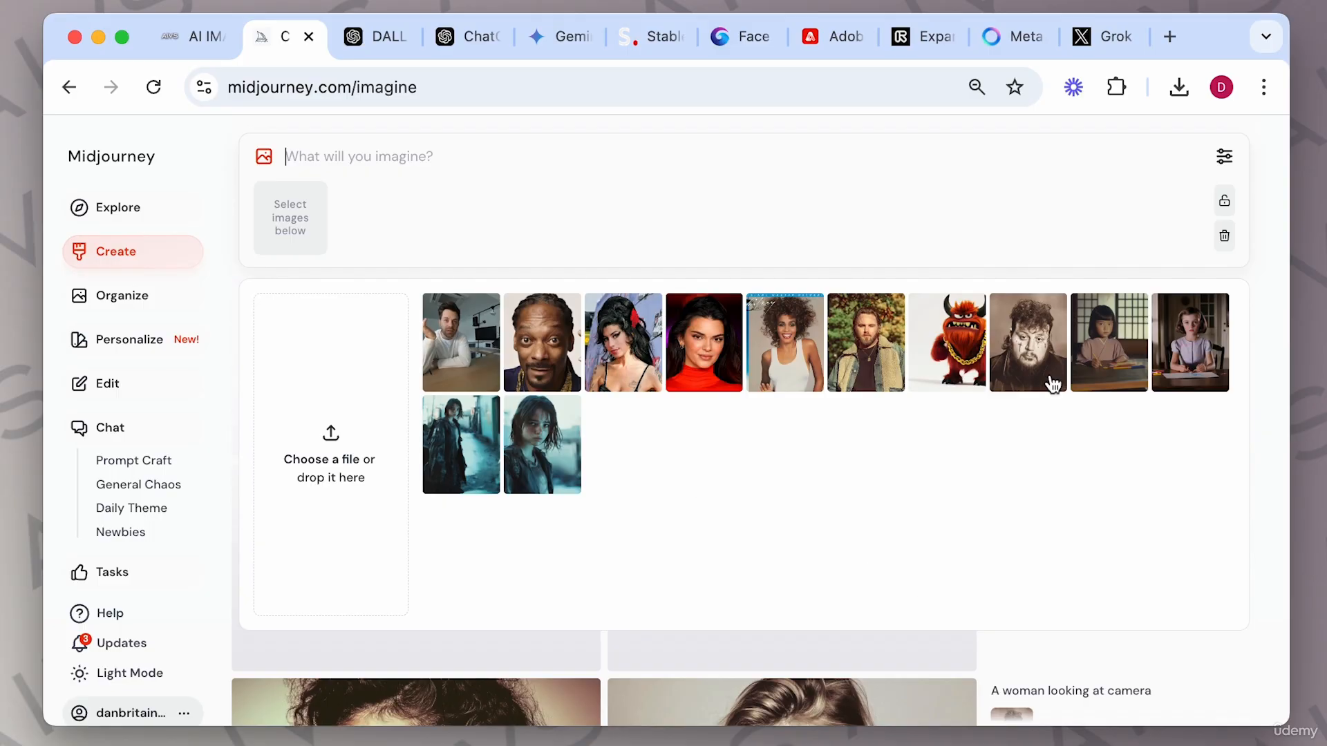
Re-add the man's image as a style reference, paste the prompt, change the style weight to 10 and generate.
{"action": "mouse_move", "coordinate": [1042, 338]}
{"action": "left_click", "coordinate": [291, 245]}
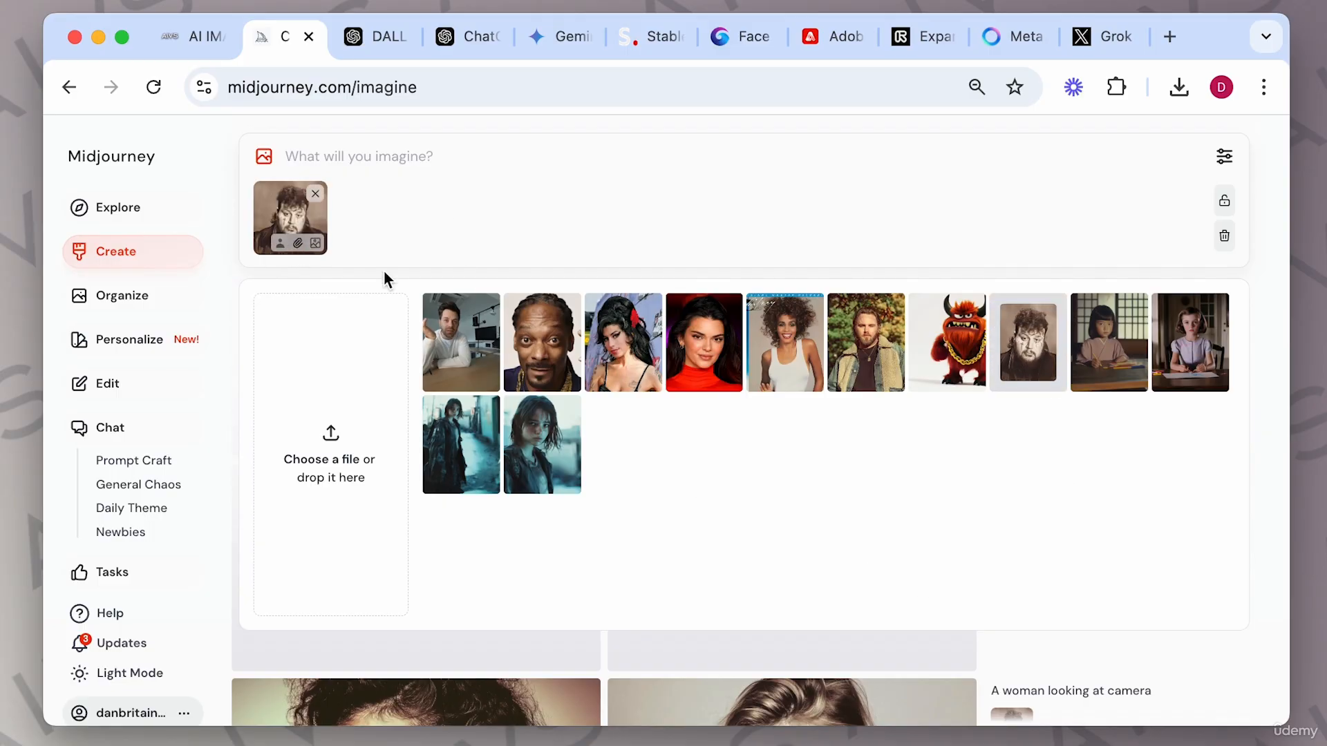
{"action": "left_click", "coordinate": [322, 153]}
{"action": "key", "text": "super+v"}
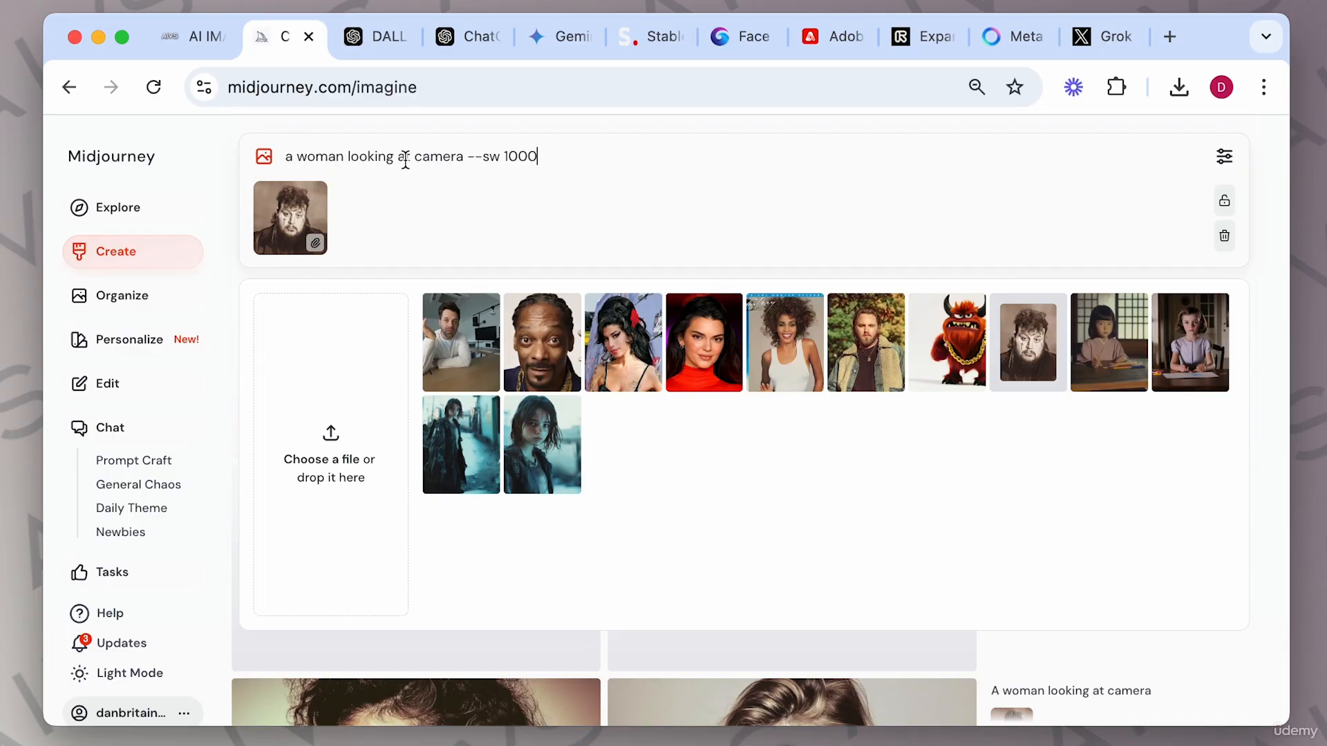
{"action": "double_click", "coordinate": [519, 156]}
{"action": "type", "text": "10"}
{"action": "key", "text": "Return"}
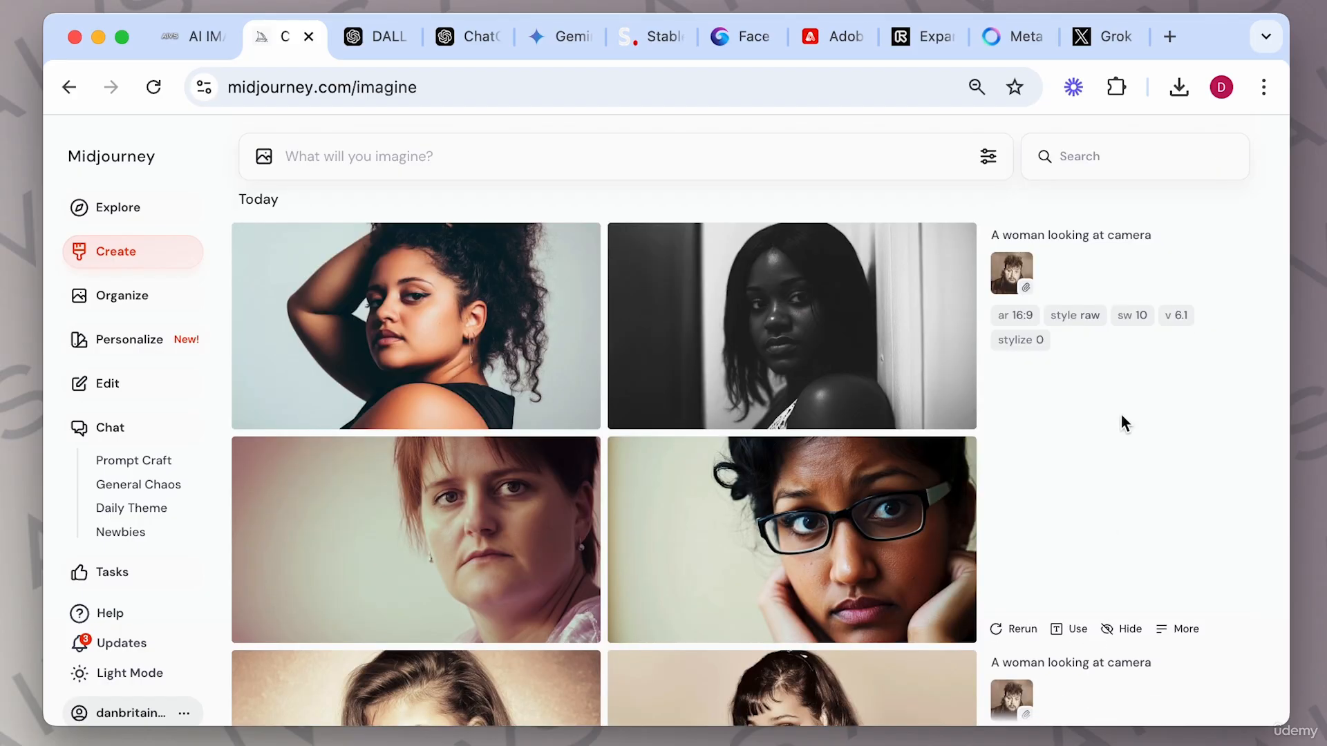
Scroll through the results to compare the --sw 10, --sw 1000 and unweighted portrait grids.
{"action": "scroll", "coordinate": [1134, 407], "scroll_direction": "down", "scroll_amount": 3}
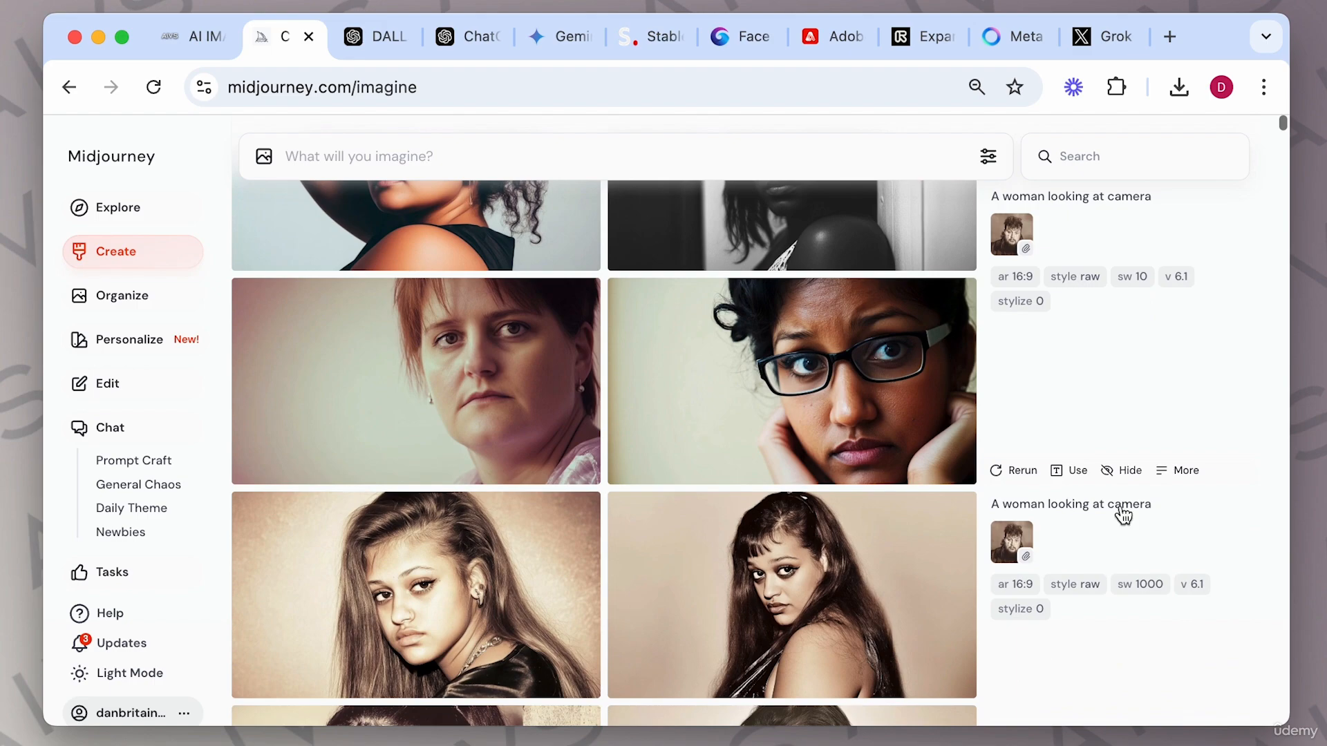
{"action": "scroll", "coordinate": [1150, 474], "scroll_direction": "down", "scroll_amount": 3}
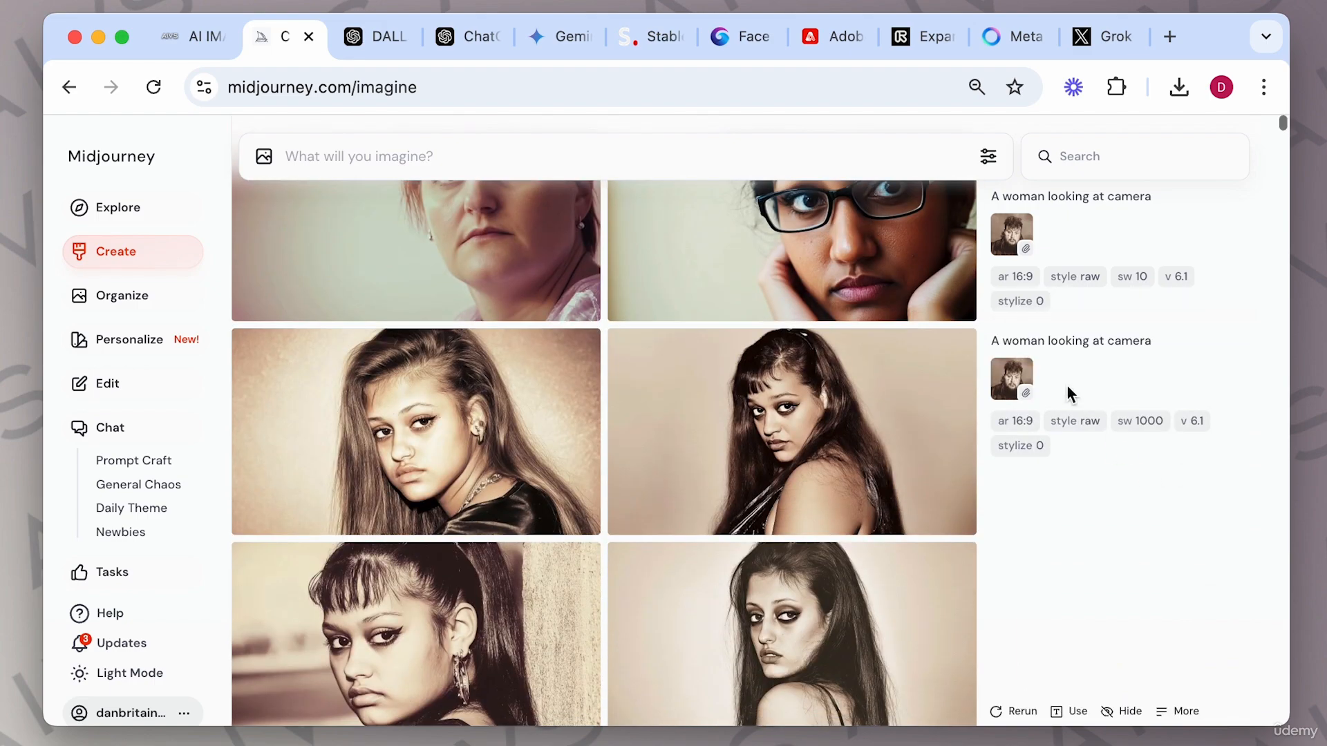
{"action": "left_click_drag", "start_coordinate": [1002, 382], "coordinate": [1025, 444]}
{"action": "scroll", "coordinate": [1025, 444], "scroll_direction": "down", "scroll_amount": 3}
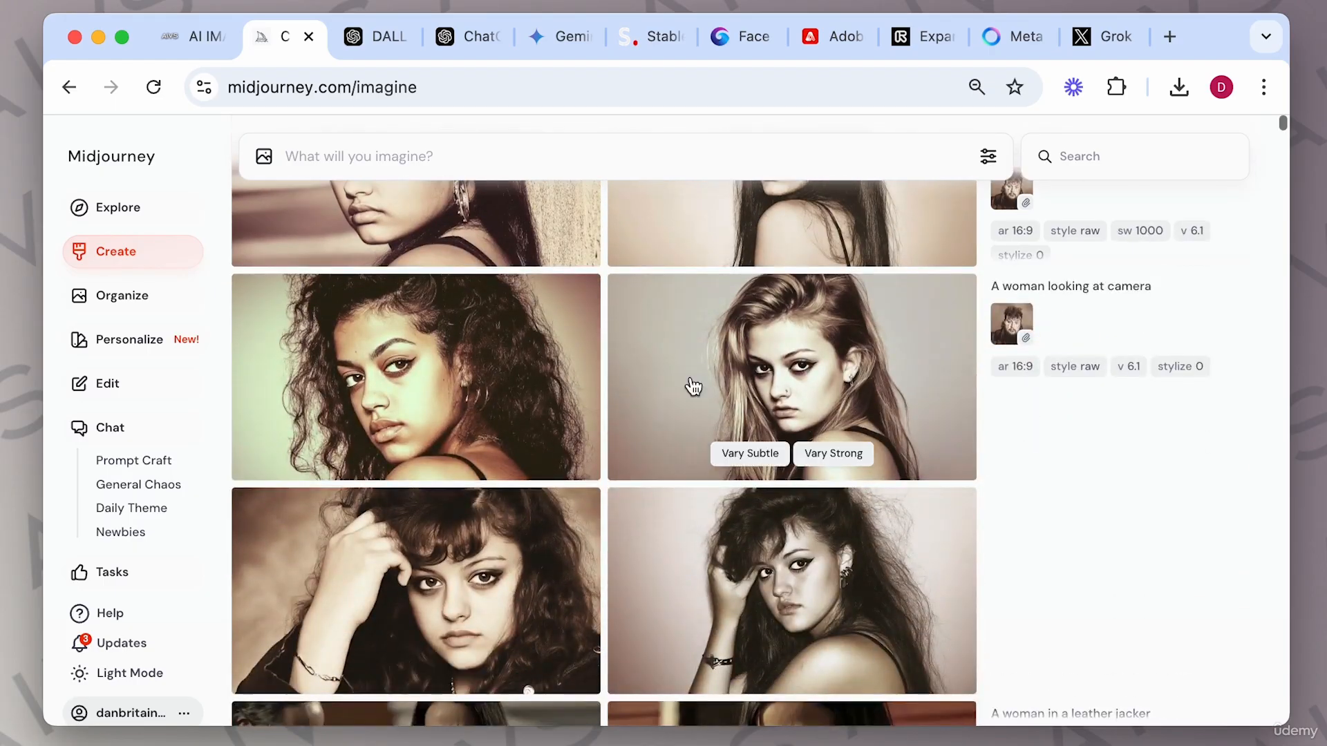
{"action": "scroll", "coordinate": [980, 446], "scroll_direction": "up", "scroll_amount": 5}
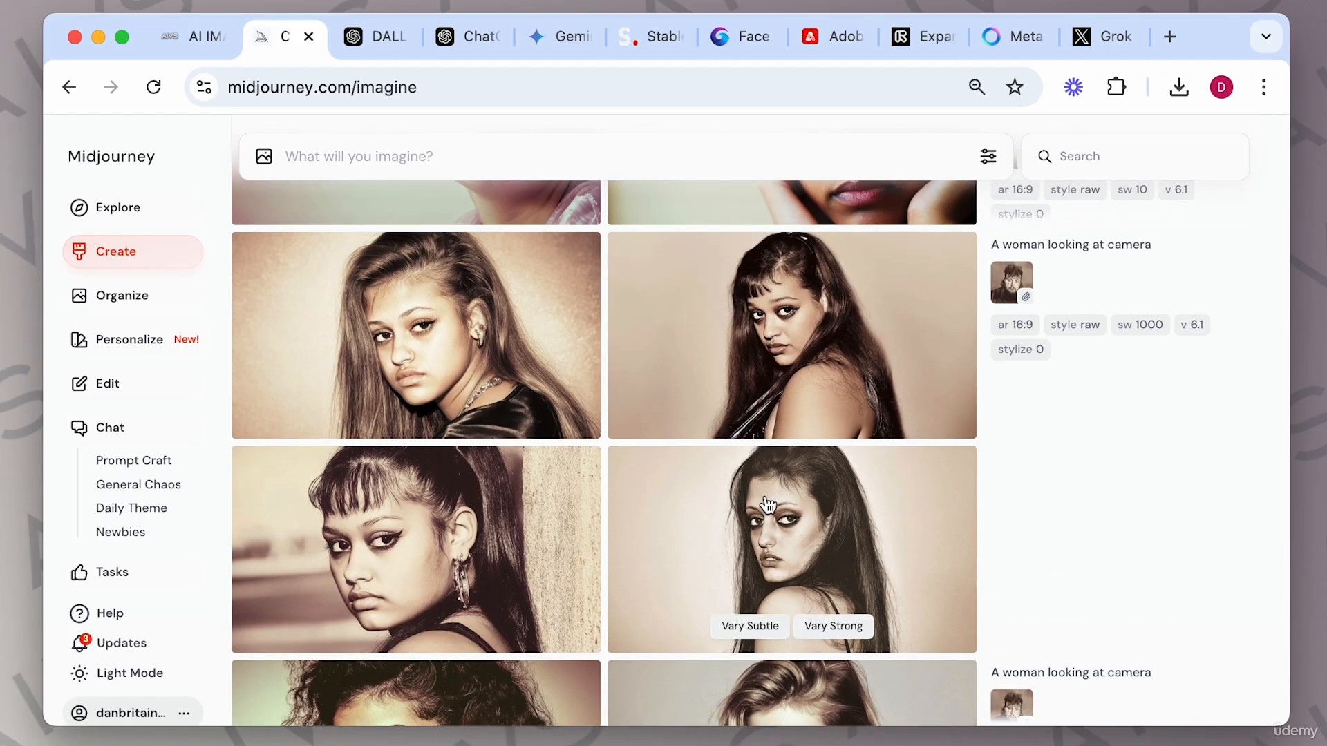
{"action": "scroll", "coordinate": [767, 504], "scroll_direction": "up", "scroll_amount": 1}
{"action": "mouse_move", "coordinate": [1010, 374]}
{"action": "left_mouse_down"}
{"action": "mouse_move", "coordinate": [1014, 384]}
{"action": "mouse_move", "coordinate": [1020, 360]}
{"action": "mouse_move", "coordinate": [1020, 380]}
{"action": "left_mouse_up"}
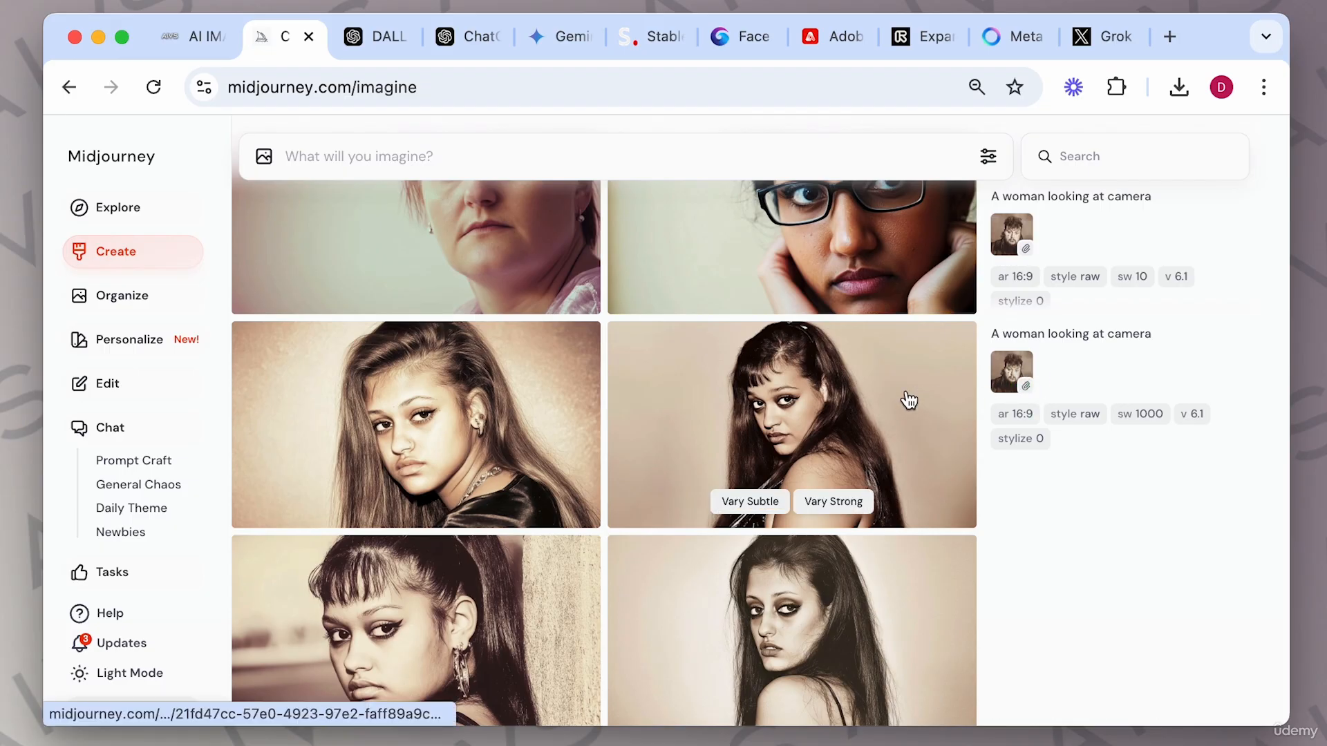
{"action": "scroll", "coordinate": [909, 398], "scroll_direction": "up", "scroll_amount": 4}
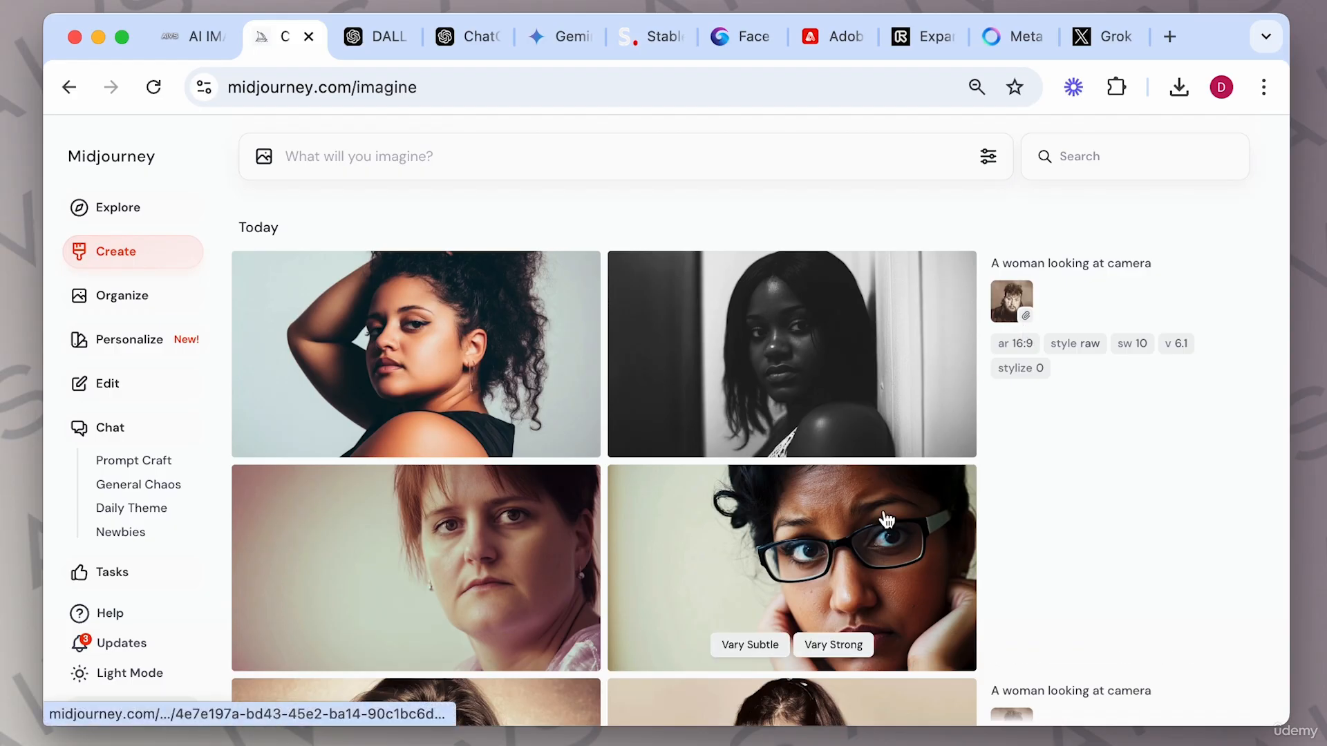
{"action": "scroll", "coordinate": [992, 544], "scroll_direction": "down", "scroll_amount": 2}
{"action": "scroll", "coordinate": [989, 544], "scroll_direction": "down", "scroll_amount": 3}
{"action": "scroll", "coordinate": [989, 544], "scroll_direction": "up", "scroll_amount": 4}
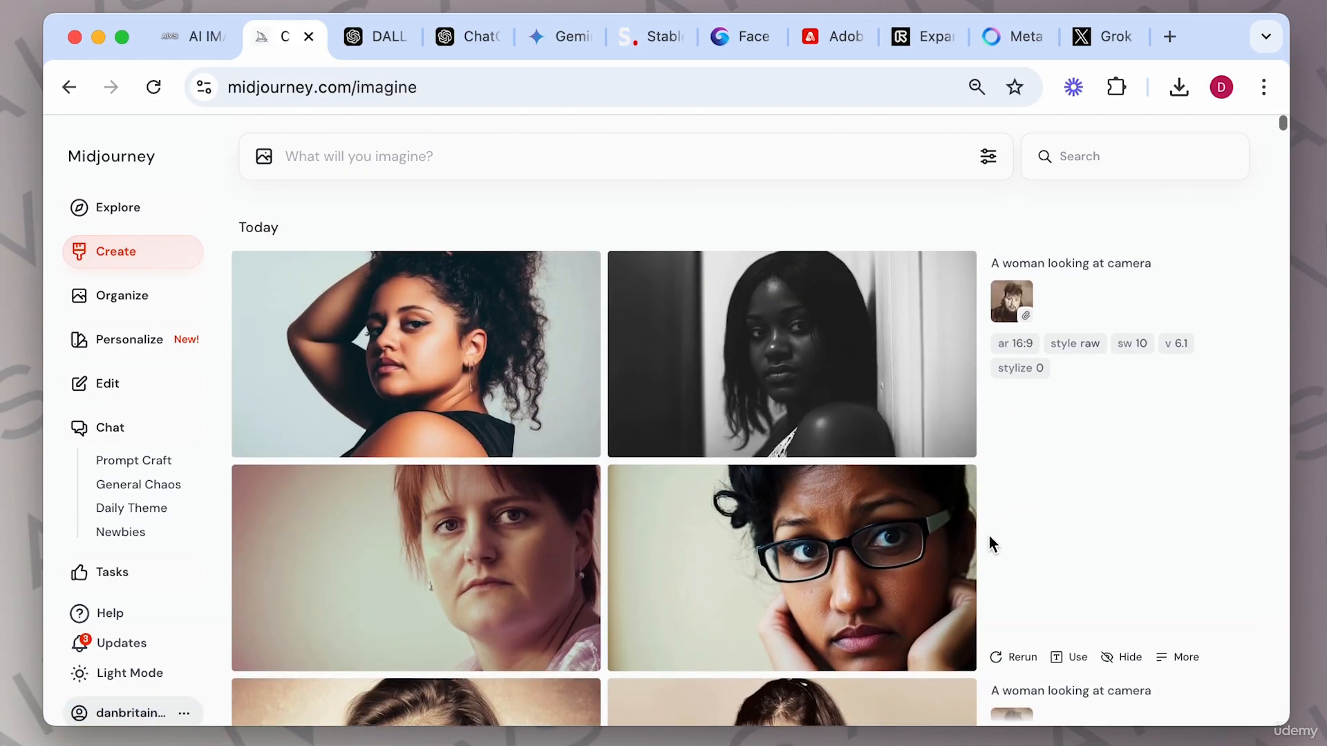
{"action": "scroll", "coordinate": [989, 544], "scroll_direction": "down", "scroll_amount": 5}
{"action": "scroll", "coordinate": [989, 537], "scroll_direction": "down", "scroll_amount": 5}
{"action": "scroll", "coordinate": [989, 536], "scroll_direction": "up", "scroll_amount": 10}
Add the man's image to the prompt bar as an image prompt.
{"action": "left_click", "coordinate": [265, 158]}
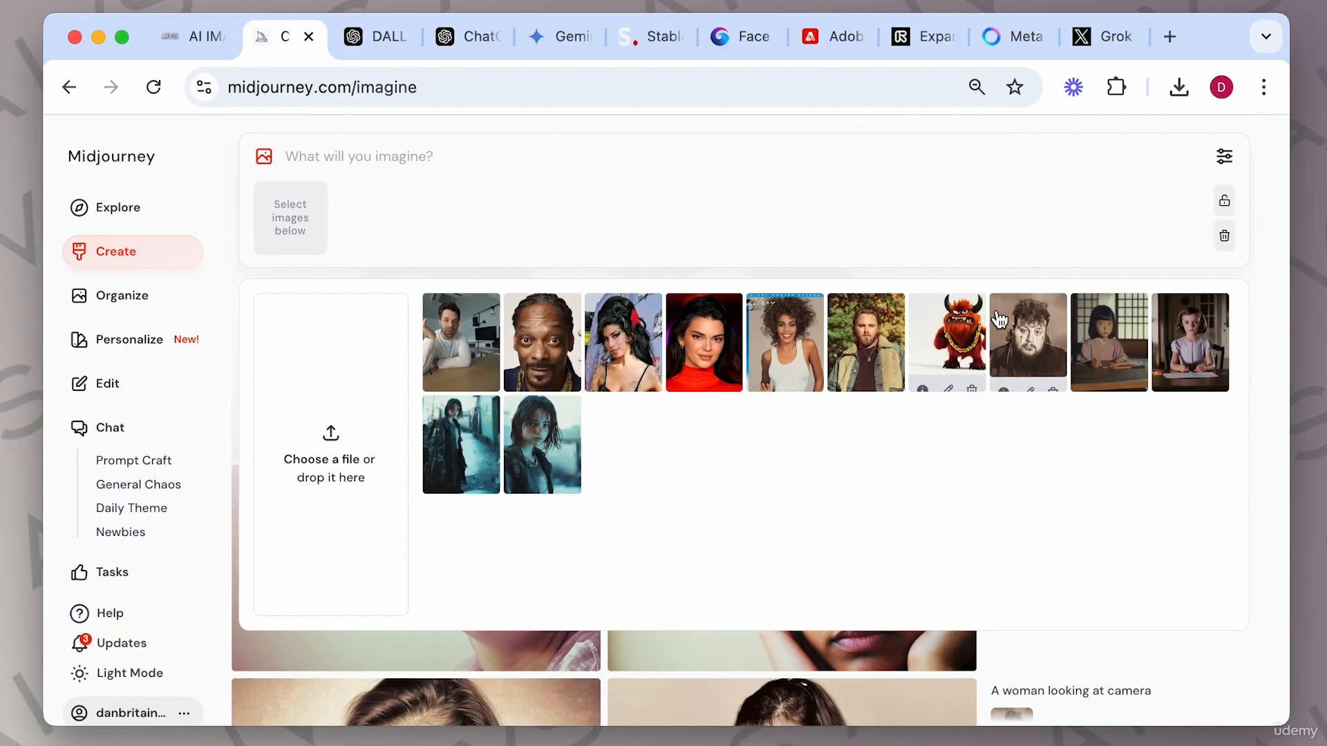
{"action": "left_click", "coordinate": [1043, 328]}
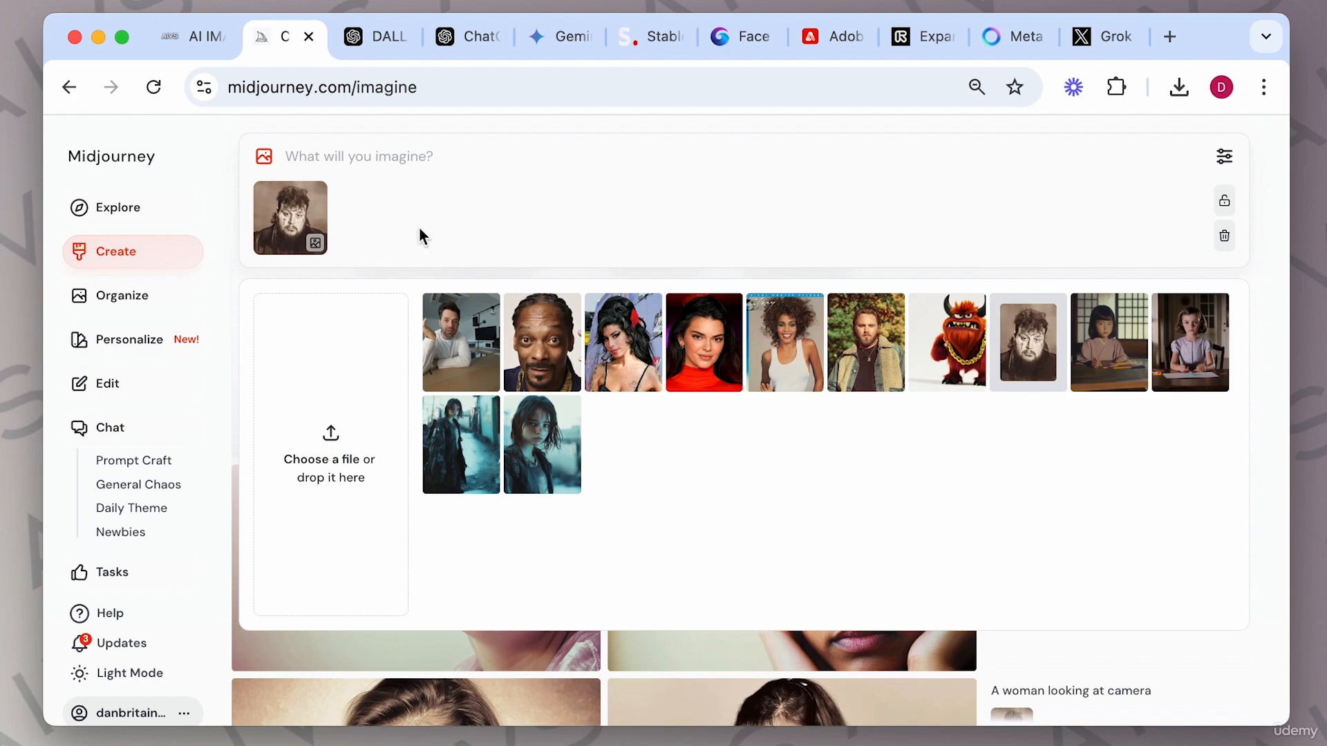
{"action": "mouse_move", "coordinate": [300, 255]}
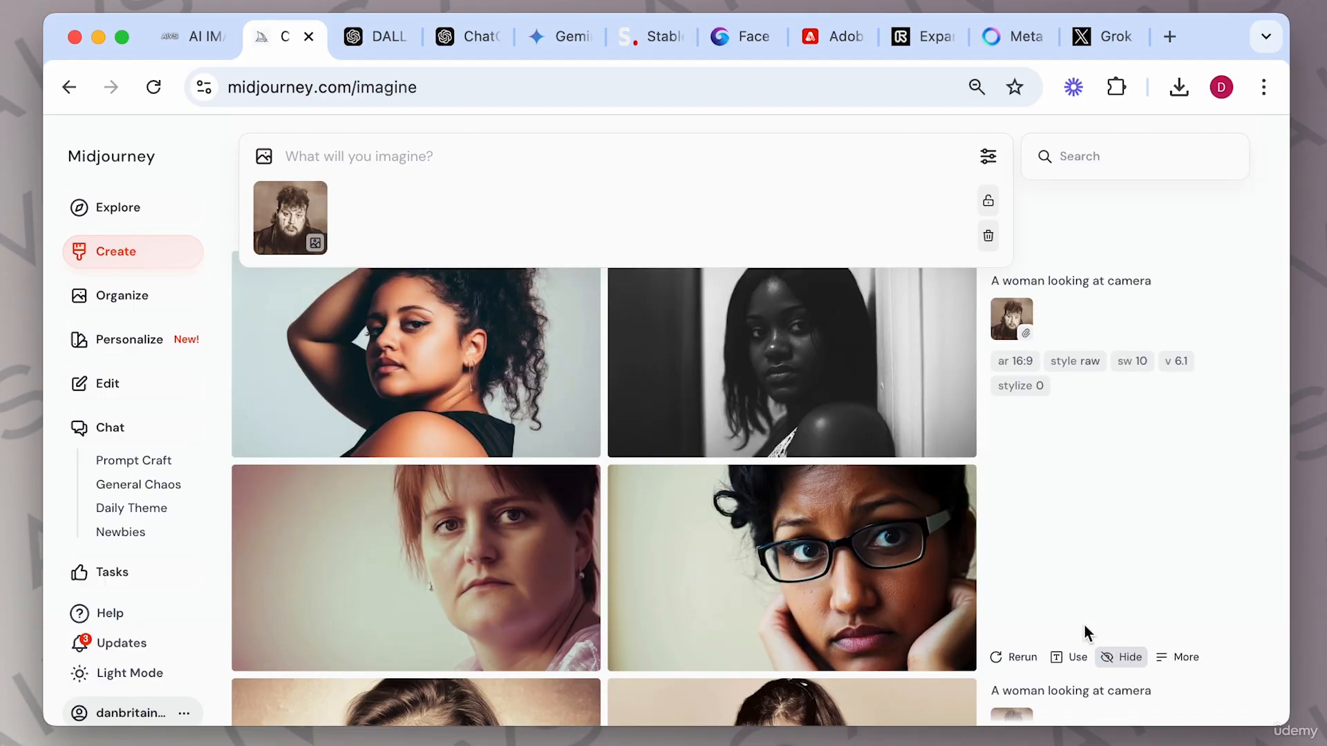
{"action": "left_click", "coordinate": [872, 380]}
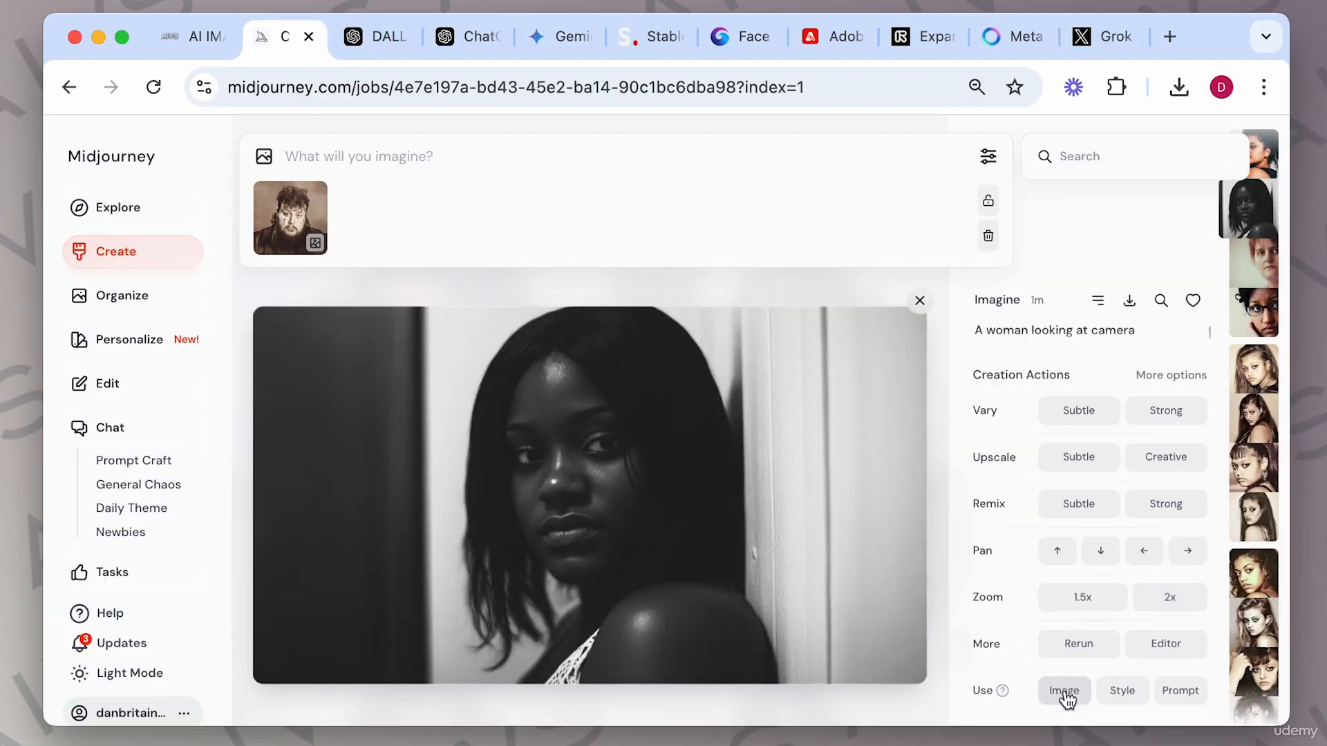
{"action": "left_click", "coordinate": [1065, 694]}
{"action": "mouse_move", "coordinate": [368, 206]}
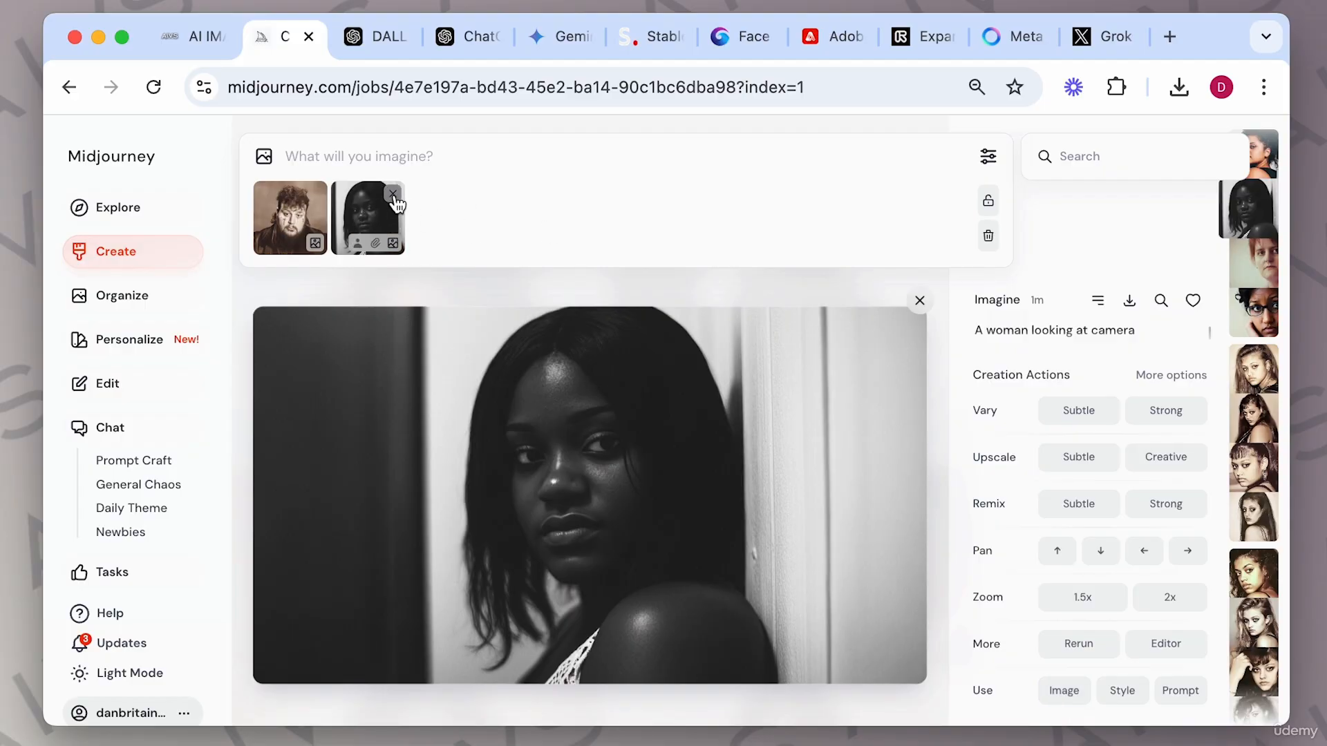
{"action": "left_click", "coordinate": [392, 194]}
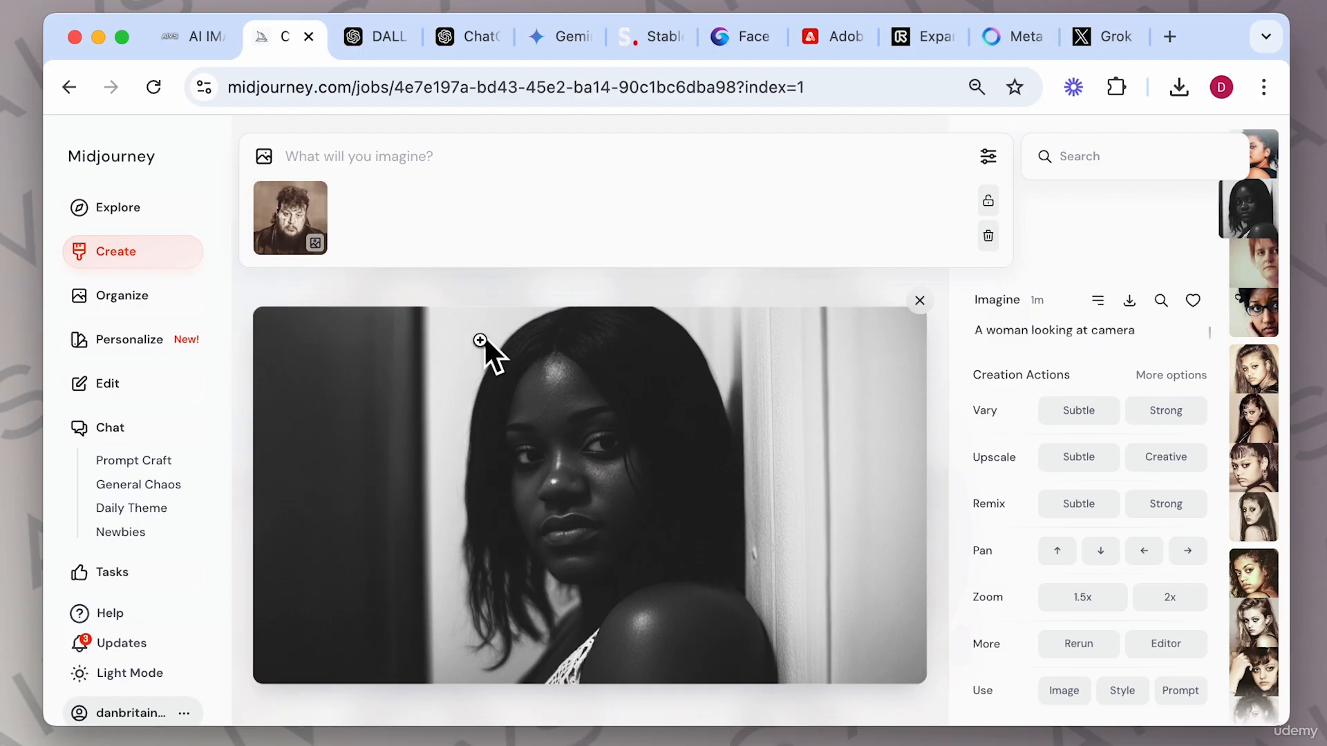
Set the man's image as an image prompt and generate "a woman looking at camera".
{"action": "mouse_move", "coordinate": [318, 257]}
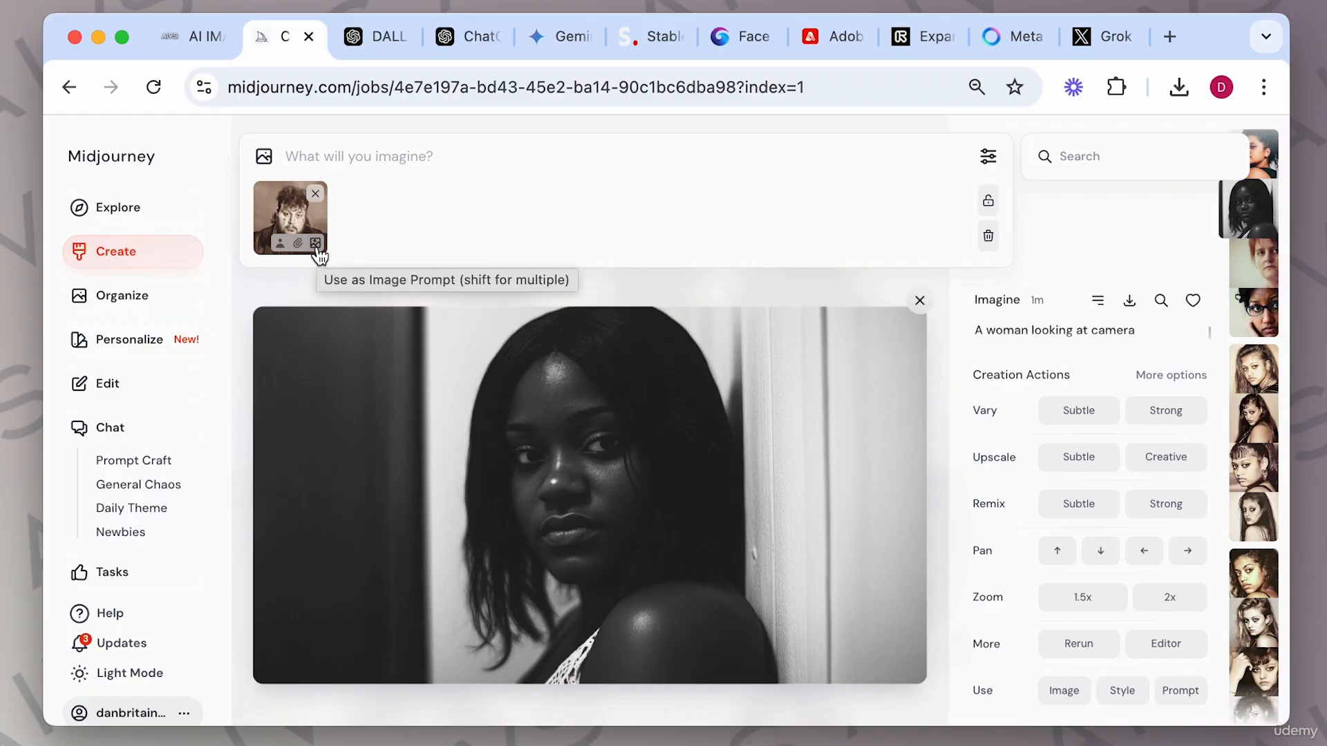
{"action": "left_click", "coordinate": [315, 244]}
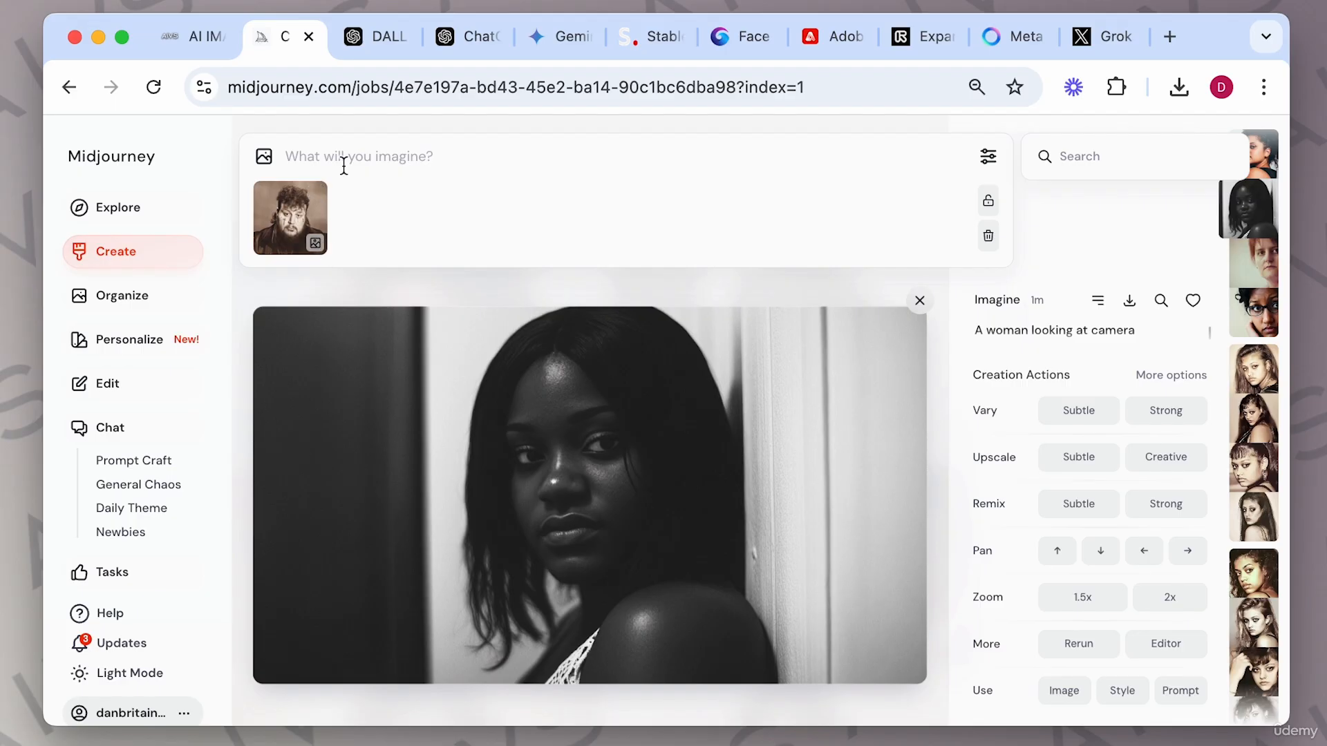
{"action": "left_click", "coordinate": [343, 157]}
{"action": "type", "text": "a woman looking at camera"}
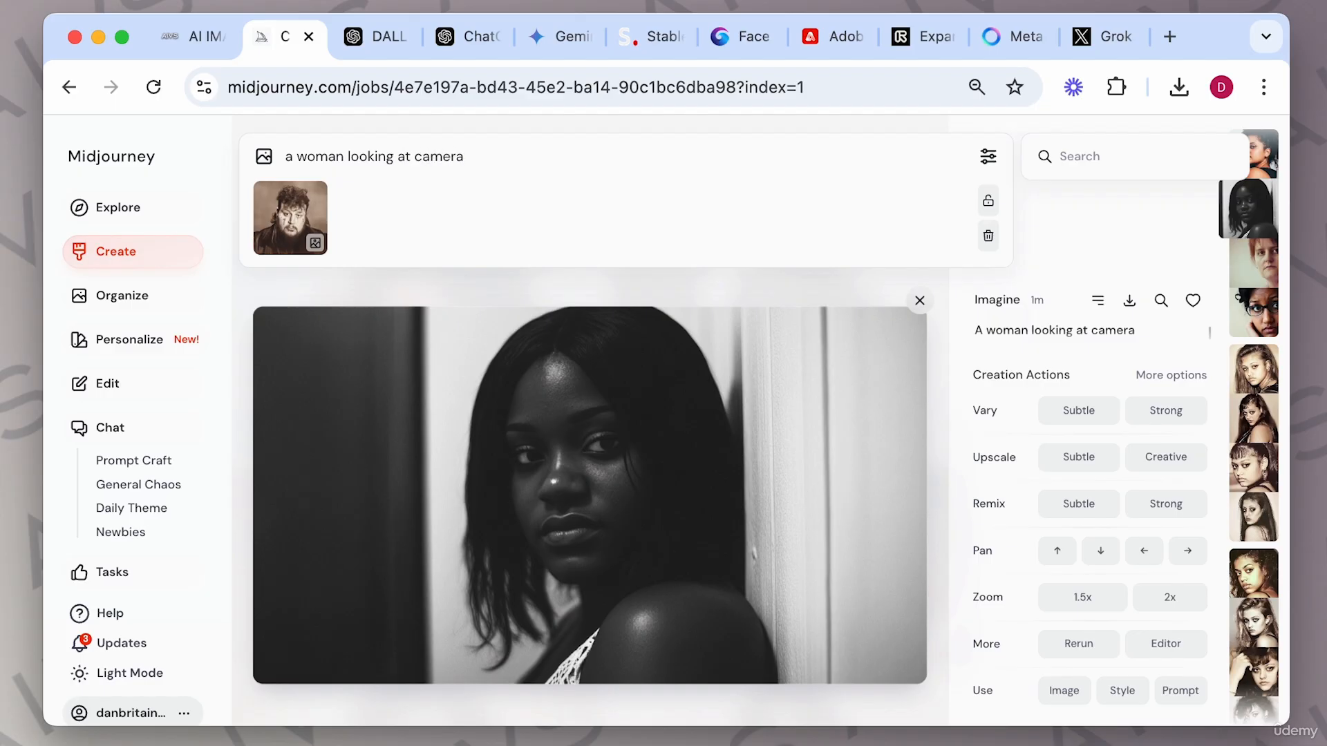
{"action": "key", "text": "Return"}
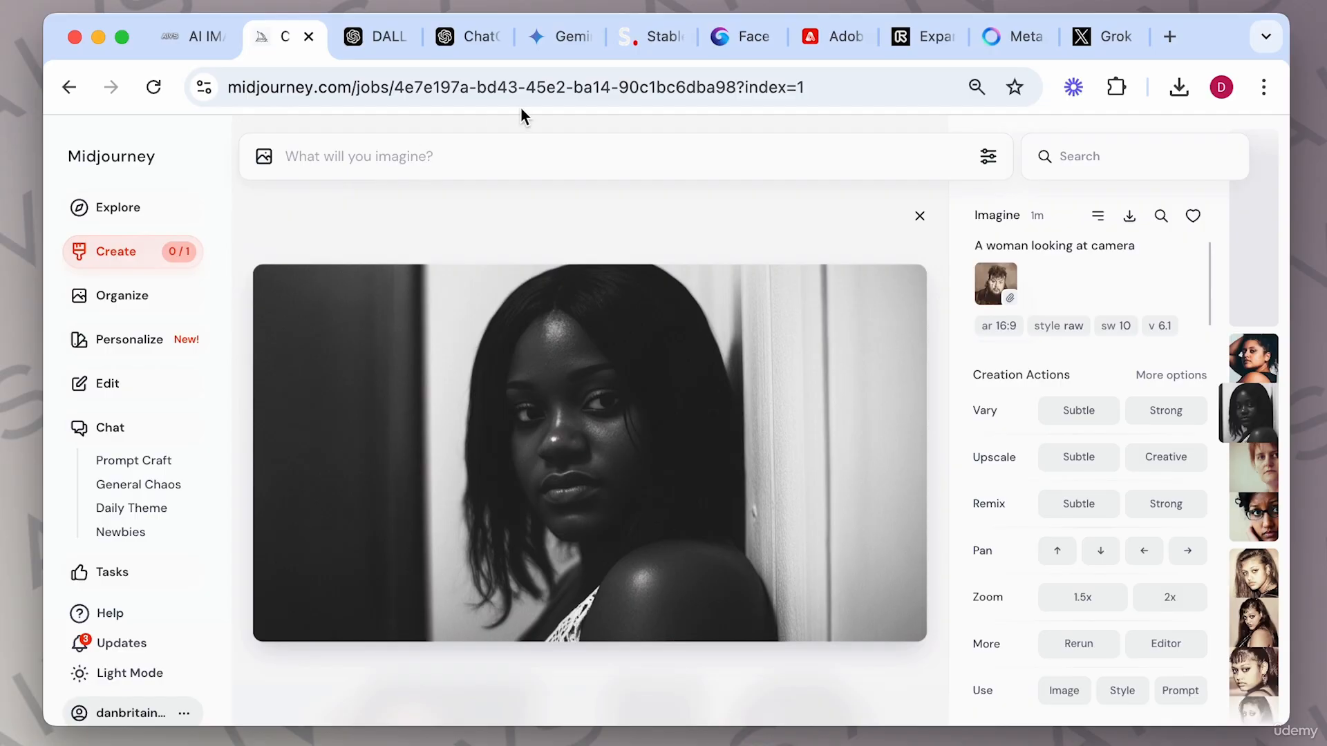
Close the image view and examine the portrait grid generated from the man's image prompt.
{"action": "left_click", "coordinate": [919, 216]}
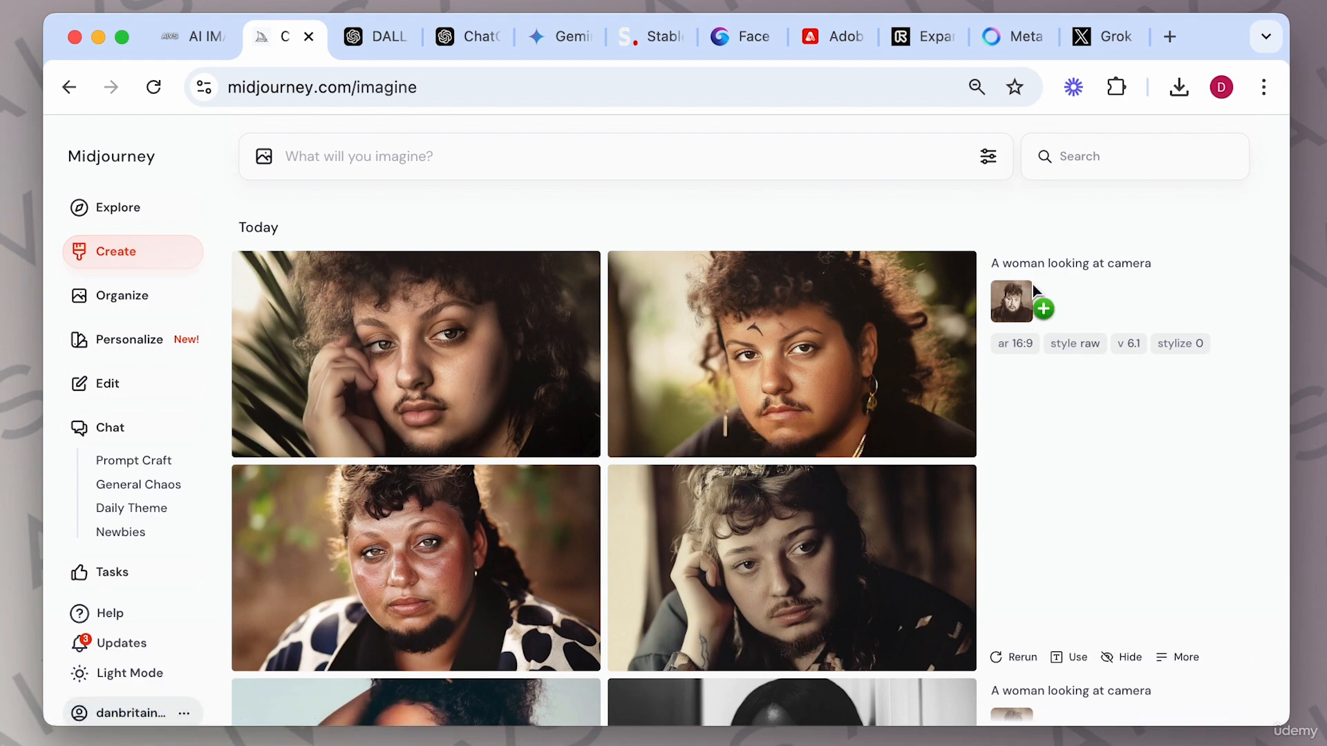
{"action": "left_click_drag", "start_coordinate": [993, 285], "coordinate": [1020, 310]}
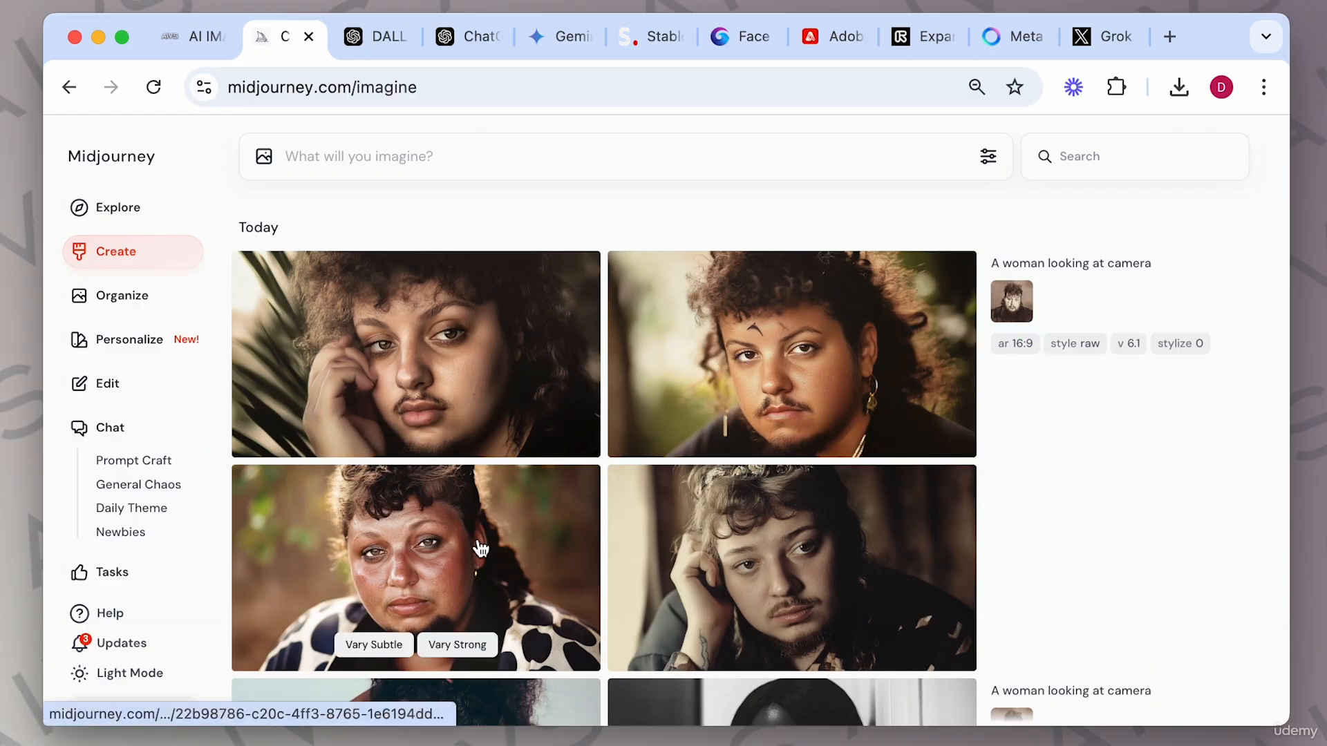
{"action": "left_click_drag", "start_coordinate": [999, 309], "coordinate": [997, 311]}
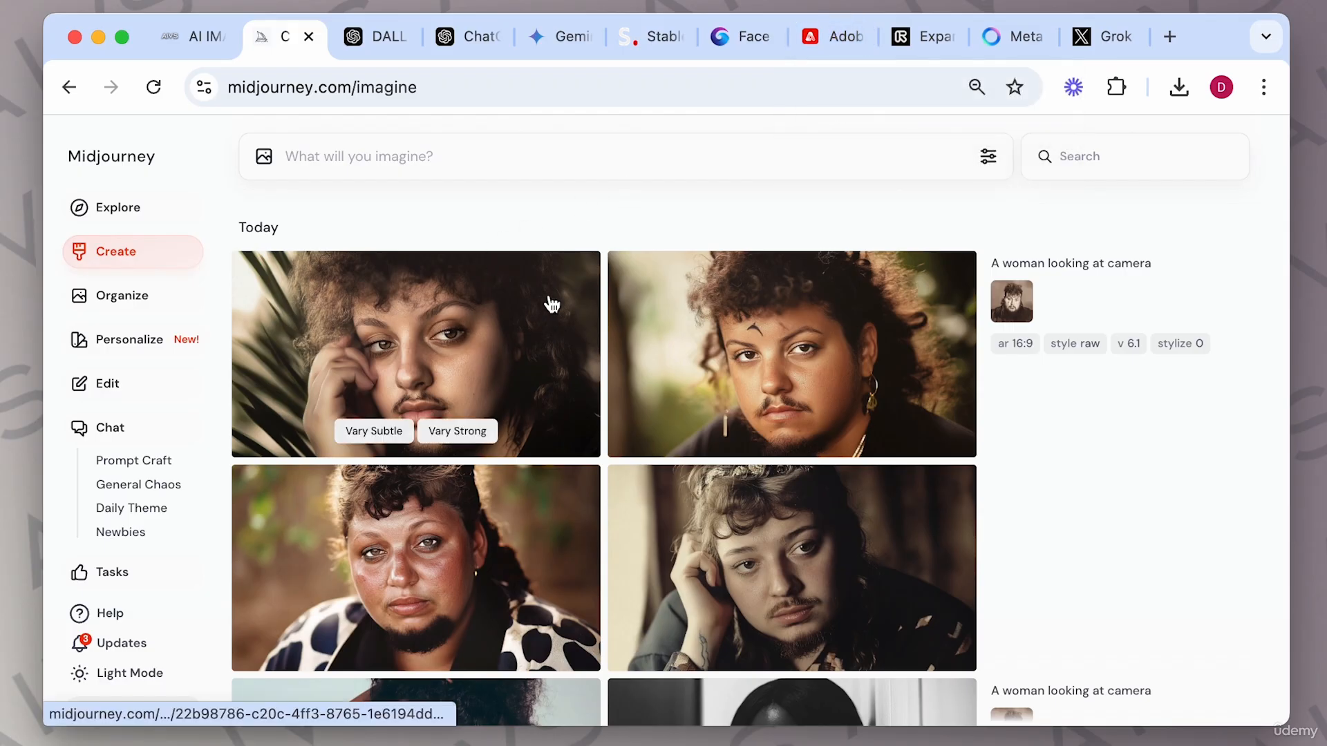
Add the woman's portrait from the uploaded images as an image prompt and generate "a woman looking at camera".
{"action": "left_click", "coordinate": [266, 159]}
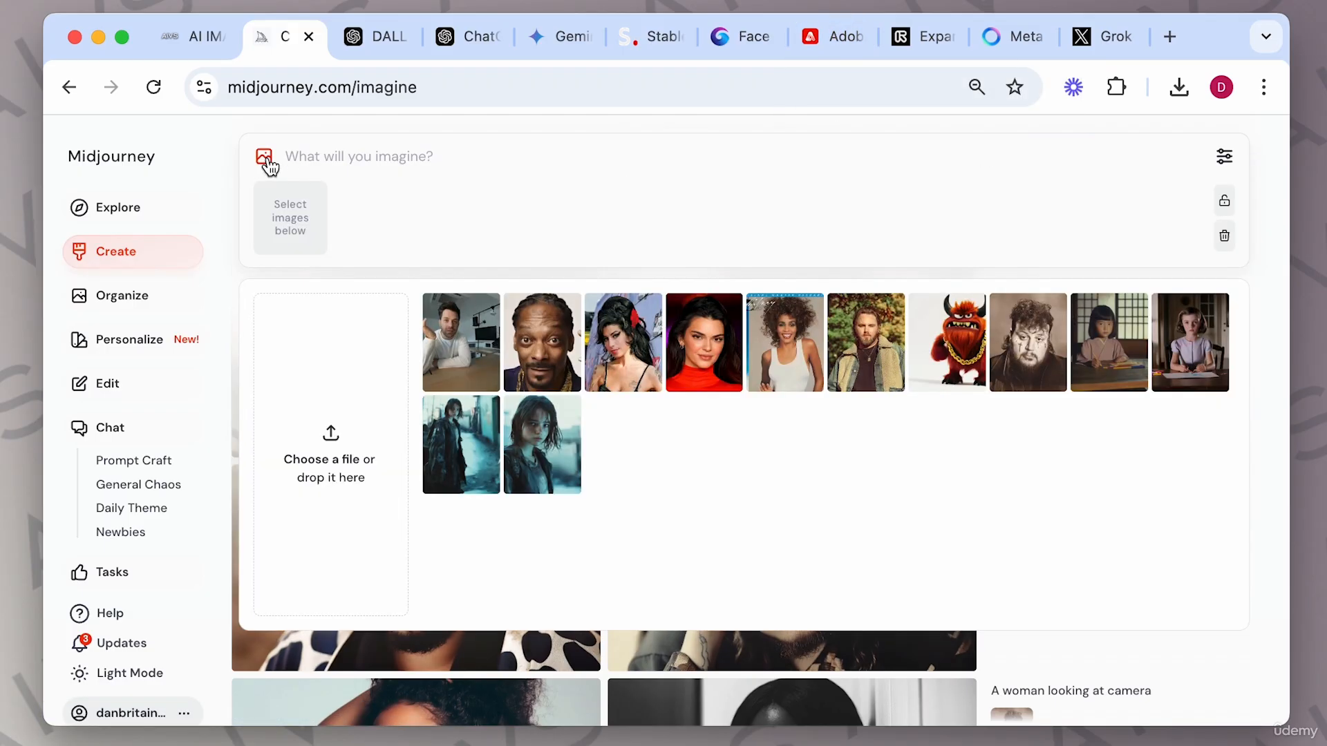
{"action": "left_click", "coordinate": [642, 343]}
{"action": "left_click", "coordinate": [388, 153]}
{"action": "mouse_move", "coordinate": [308, 228]}
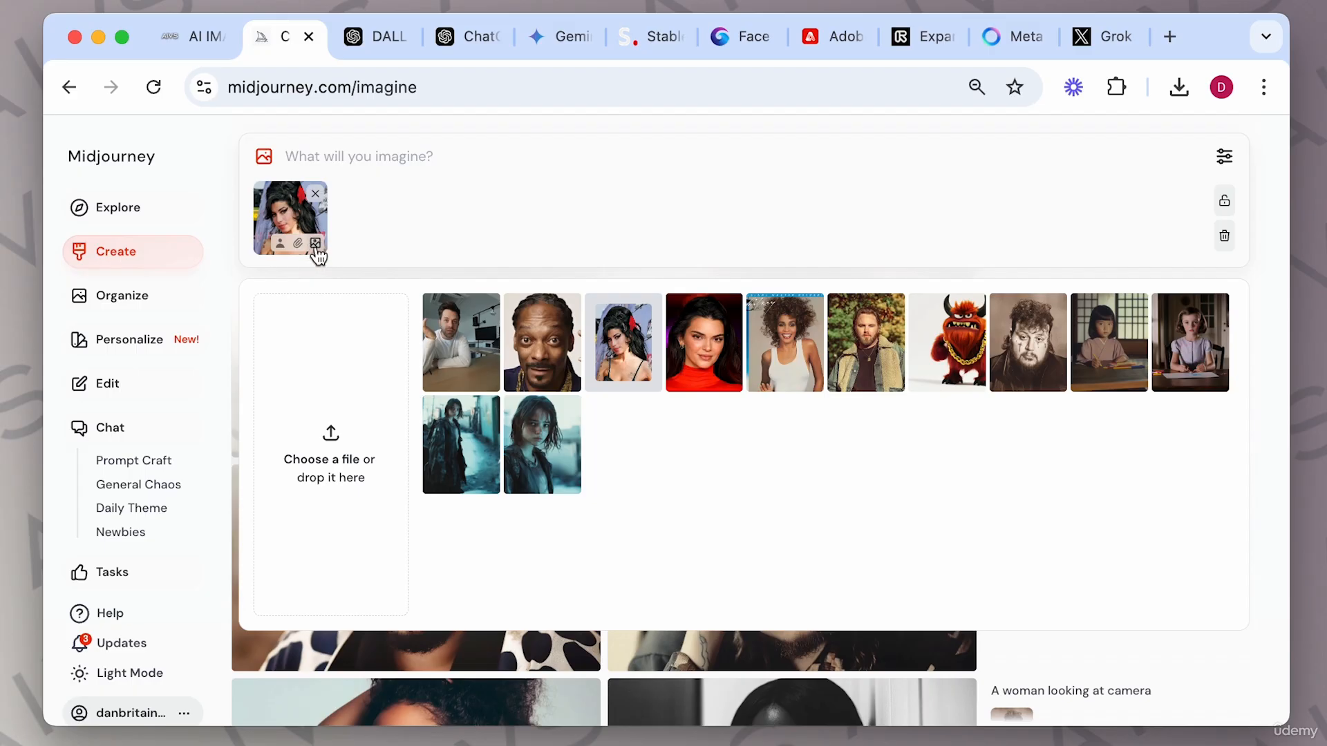
{"action": "type", "text": "a woman looking at camera"}
{"action": "key", "text": "Return"}
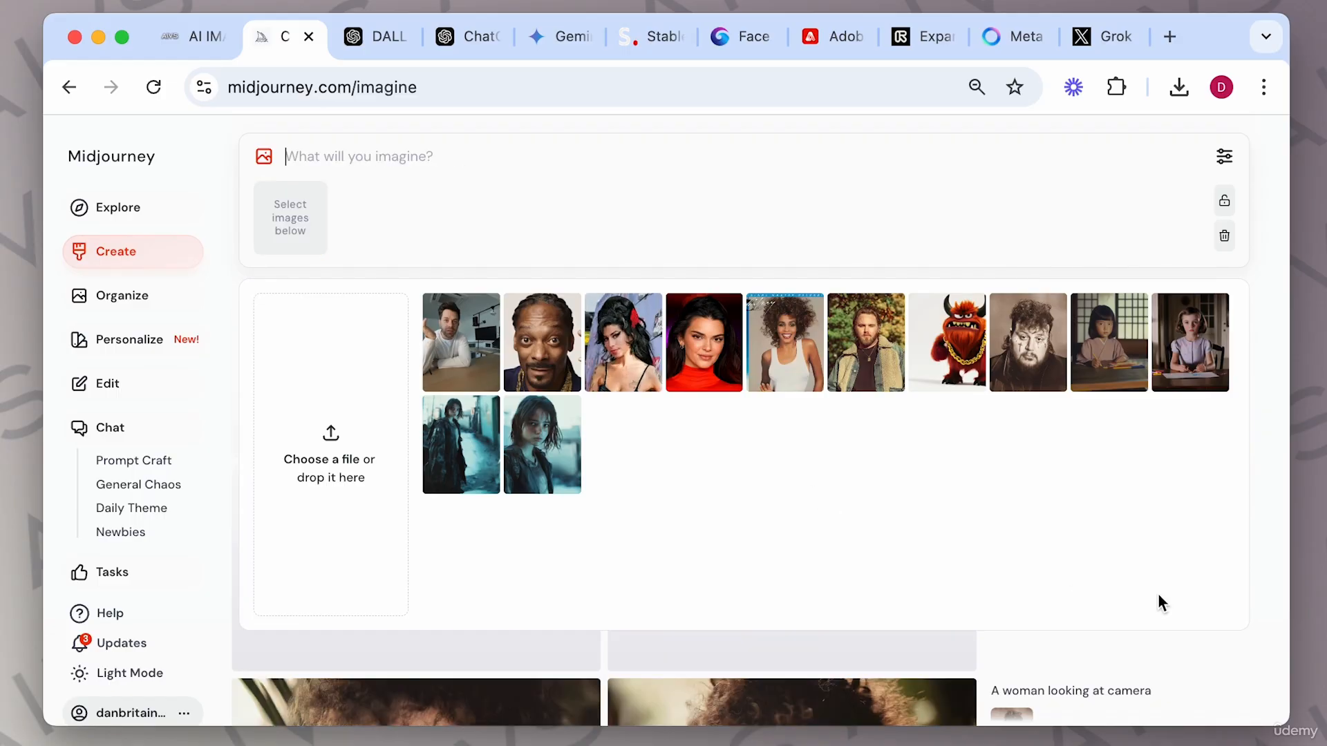
{"action": "left_click", "coordinate": [1257, 608]}
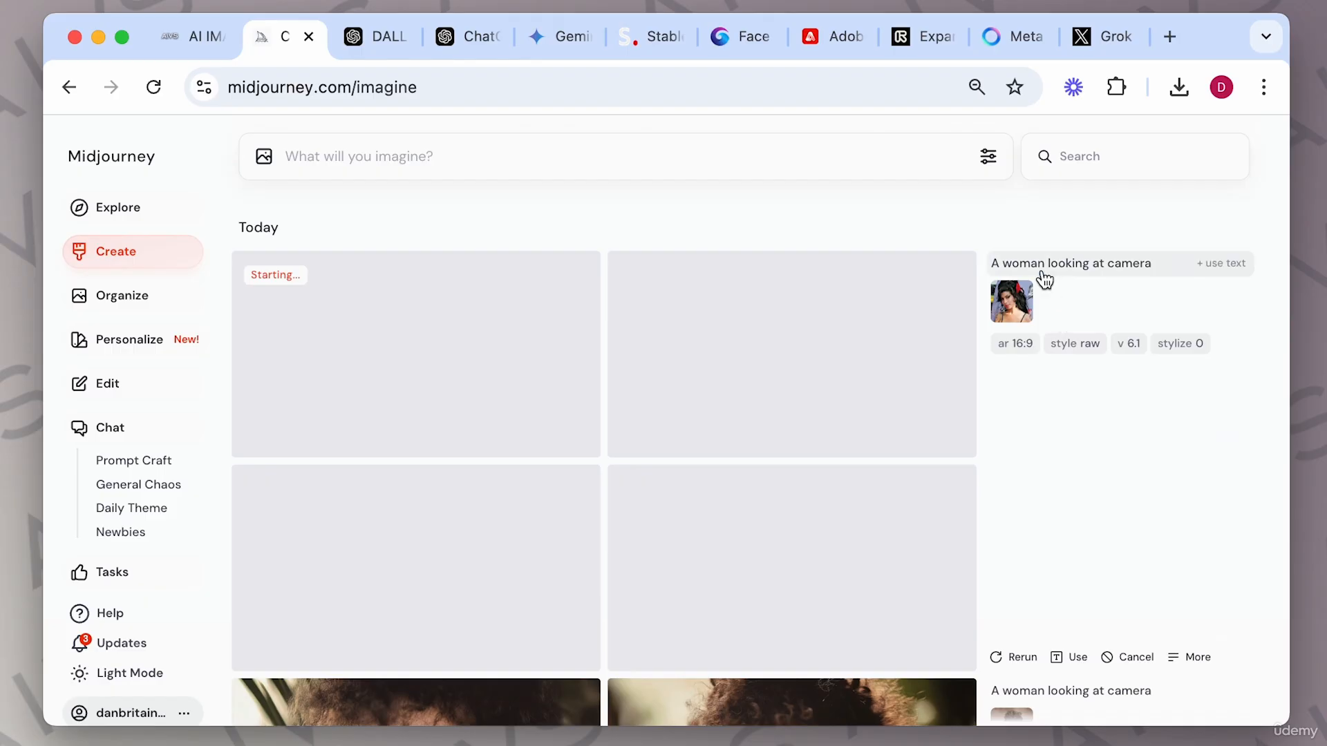
Re-add the woman's portrait as image prompt and generate "a woman looking at camera --iw 3".
{"action": "left_click_drag", "start_coordinate": [1043, 279], "coordinate": [1039, 366]}
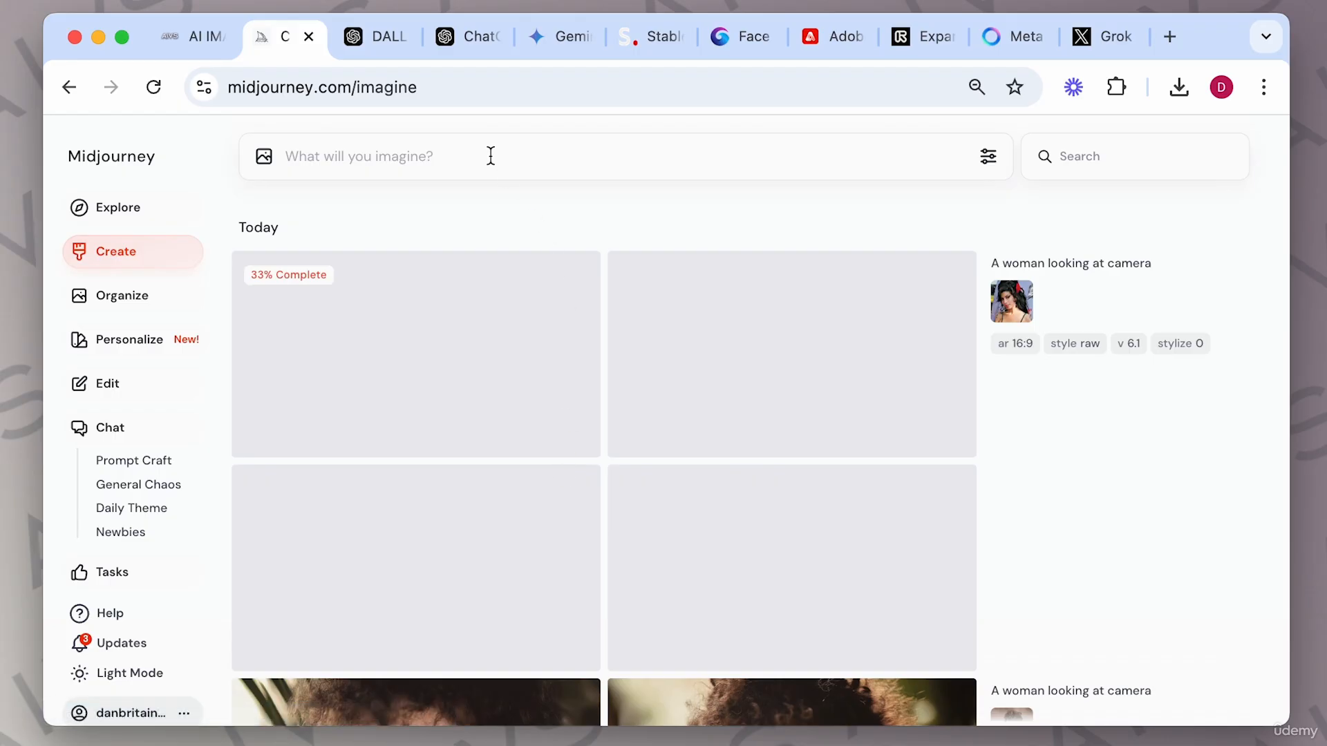
{"action": "left_click", "coordinate": [263, 156]}
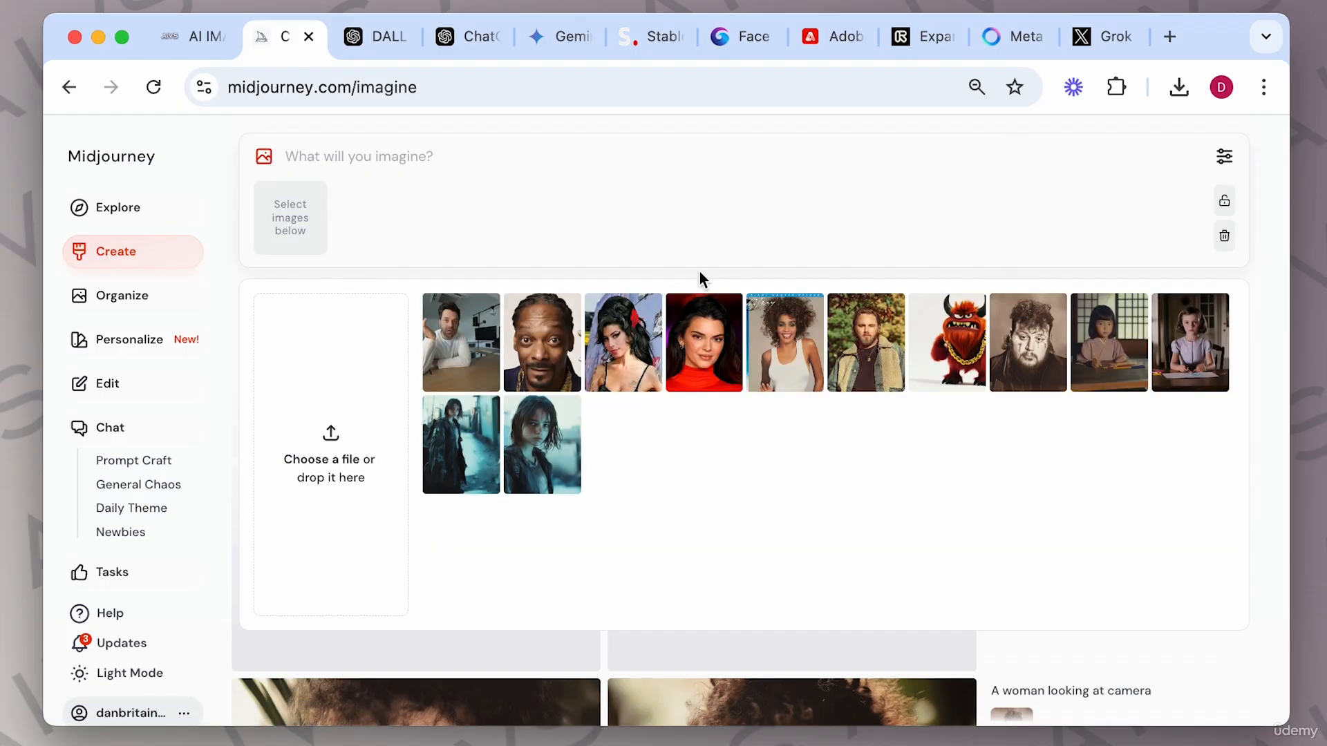
{"action": "left_click", "coordinate": [615, 328]}
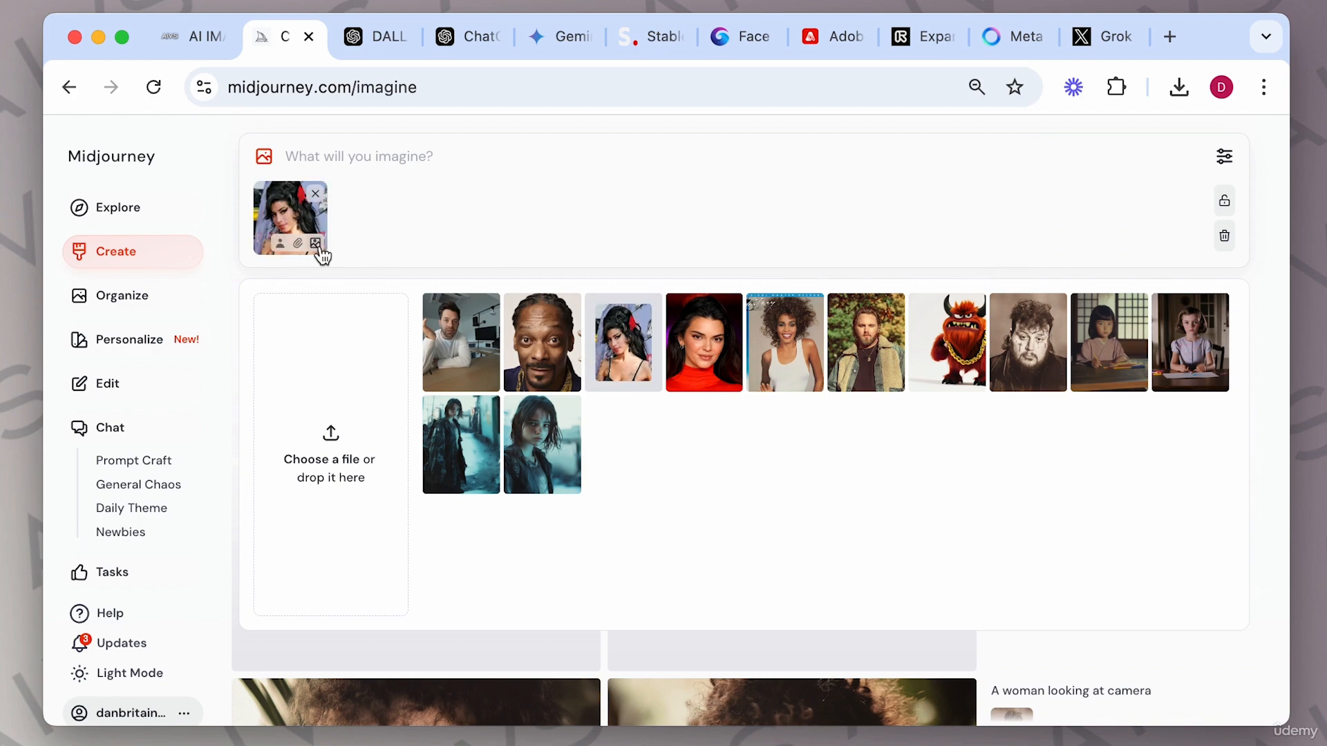
{"action": "type", "text": "a wo"}
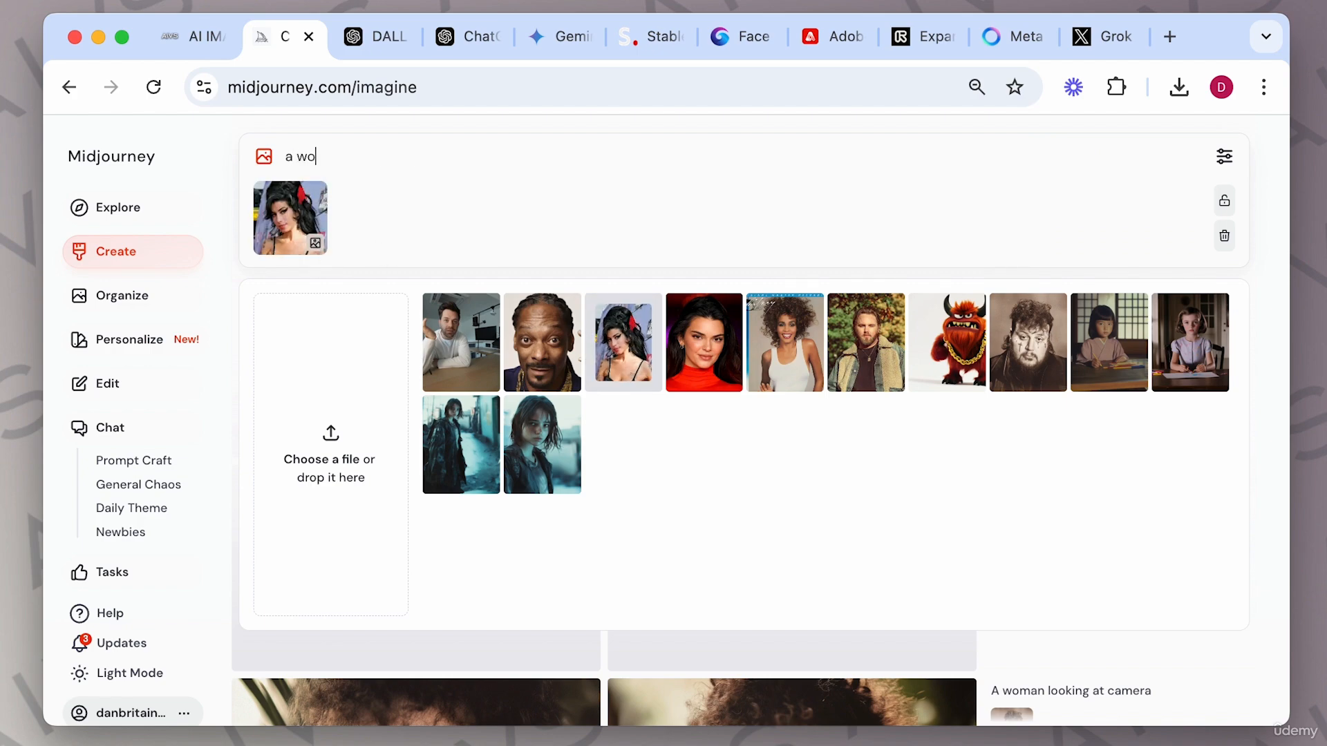
{"action": "type", "text": "man looking at camera --"}
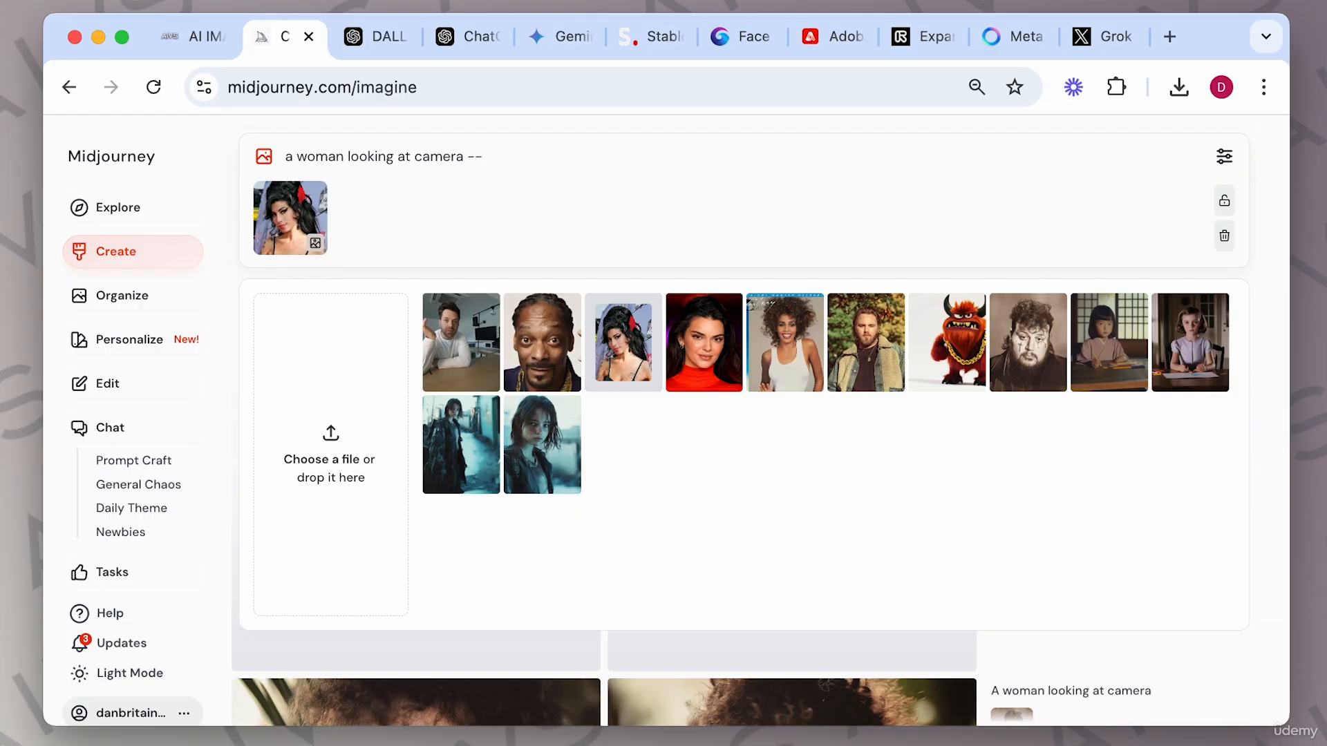
{"action": "type", "text": "iw 3"}
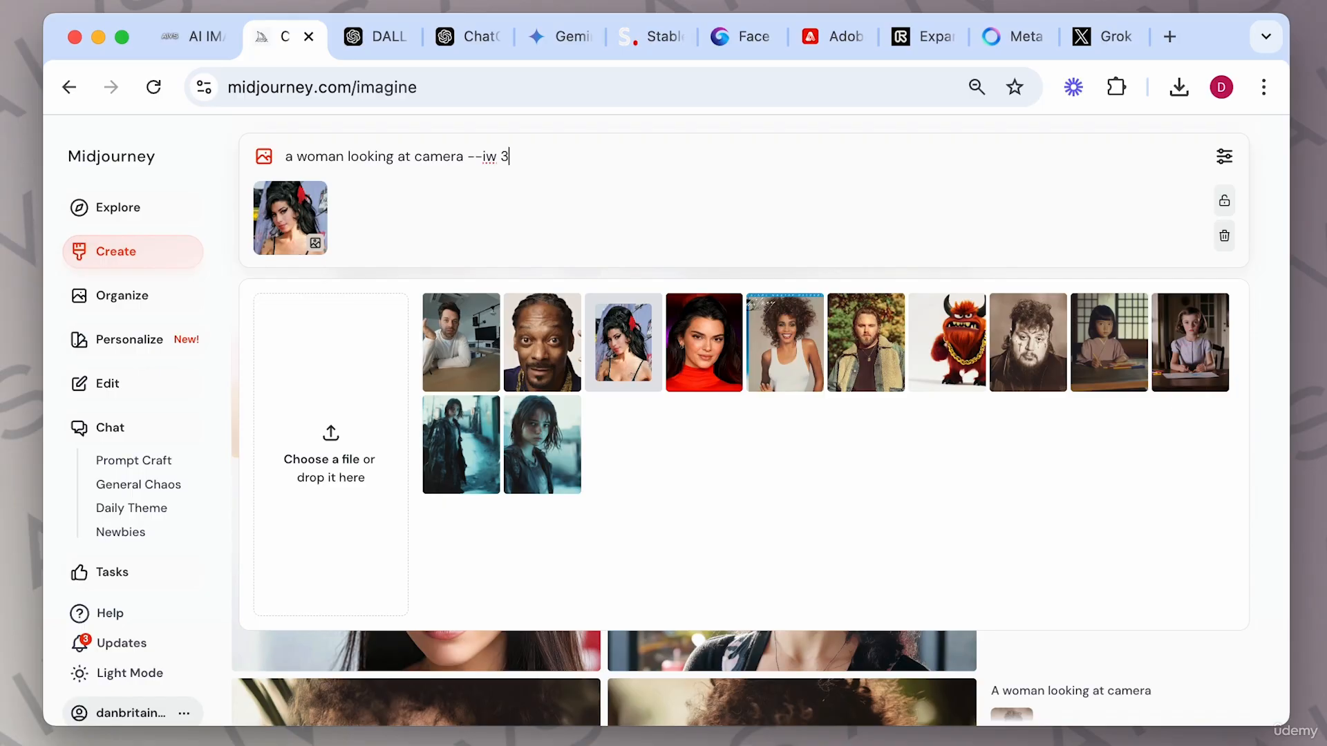
{"action": "key", "text": "Return"}
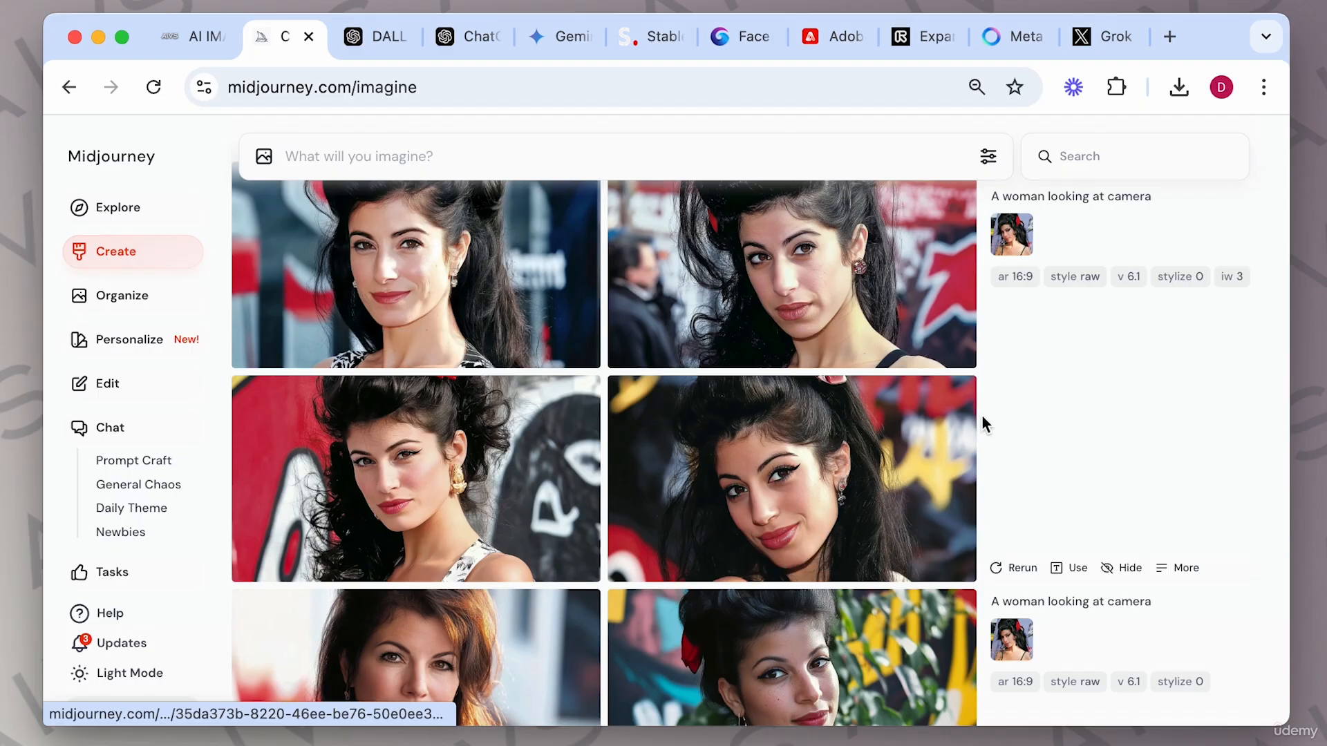
Open one of the edited woman portraits and add it to the prompt bar as a character reference.
{"action": "left_click", "coordinate": [911, 325]}
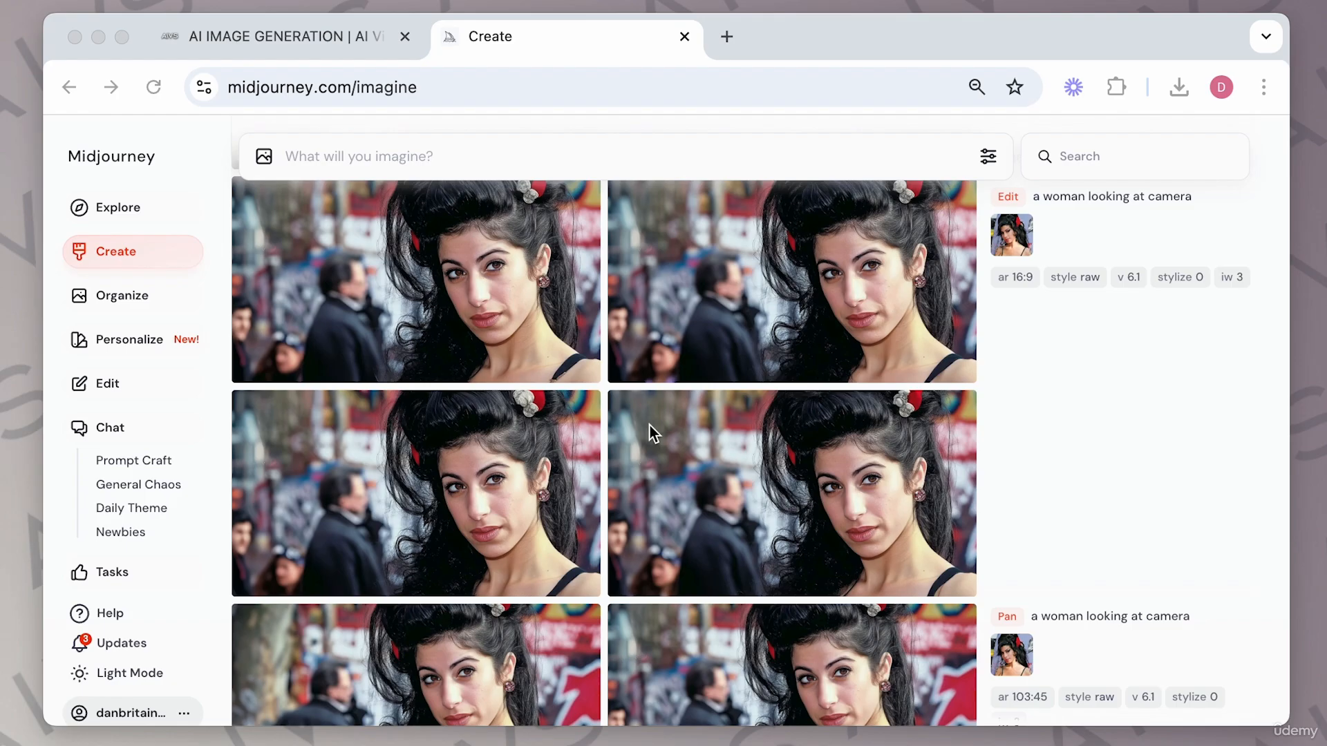
{"action": "left_click", "coordinate": [512, 292]}
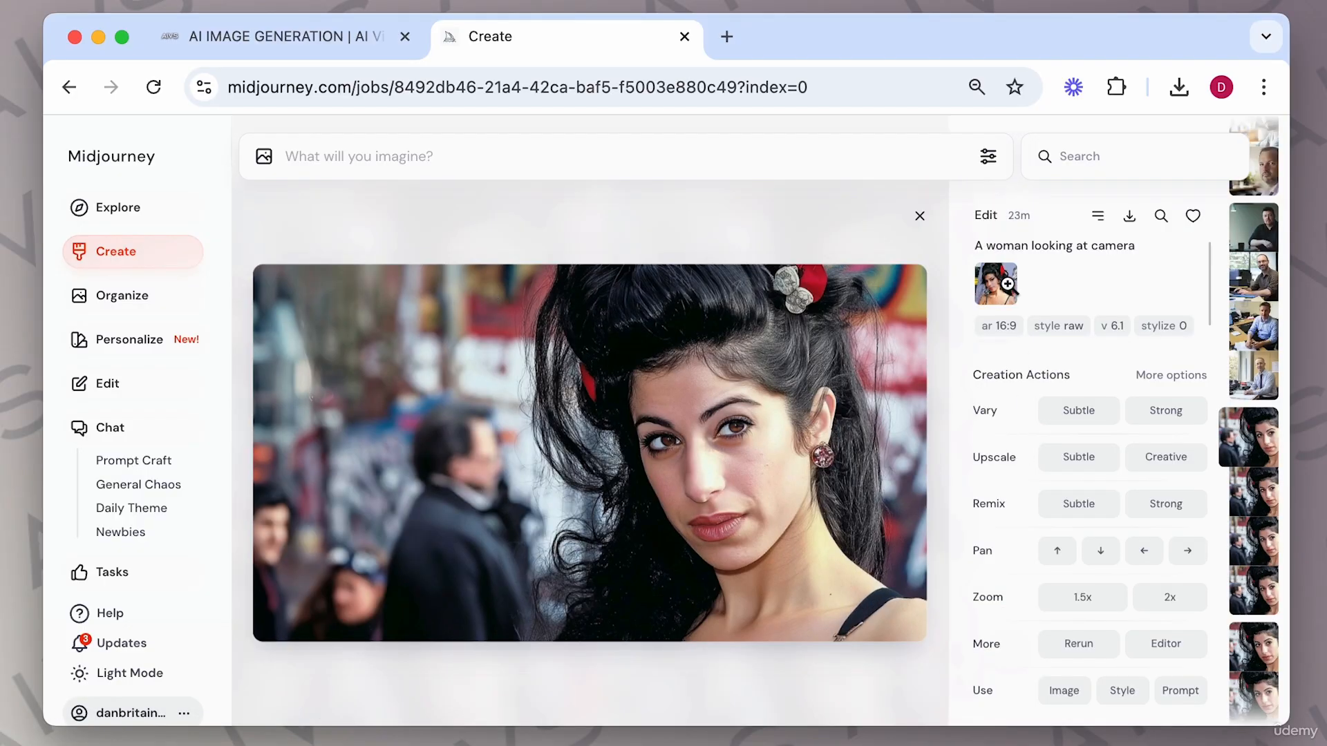
{"action": "left_click", "coordinate": [1067, 691]}
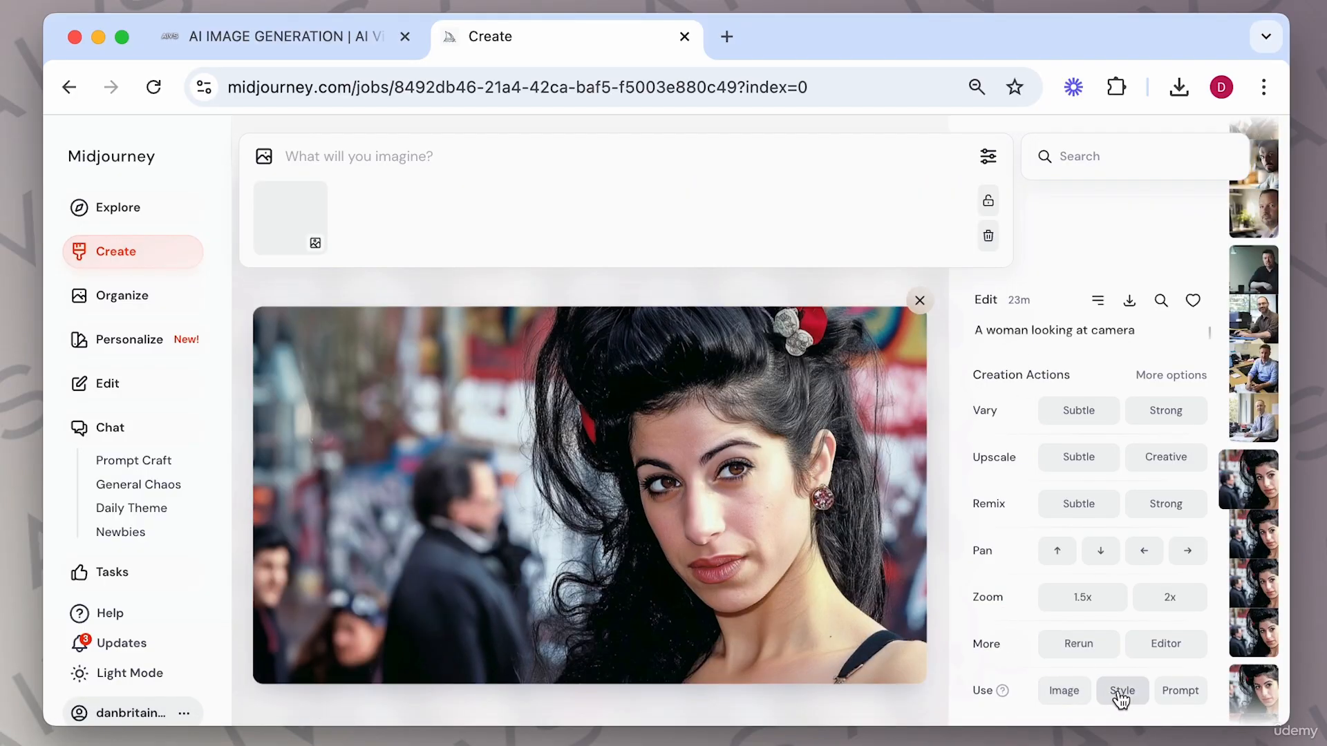
{"action": "mouse_move", "coordinate": [310, 253]}
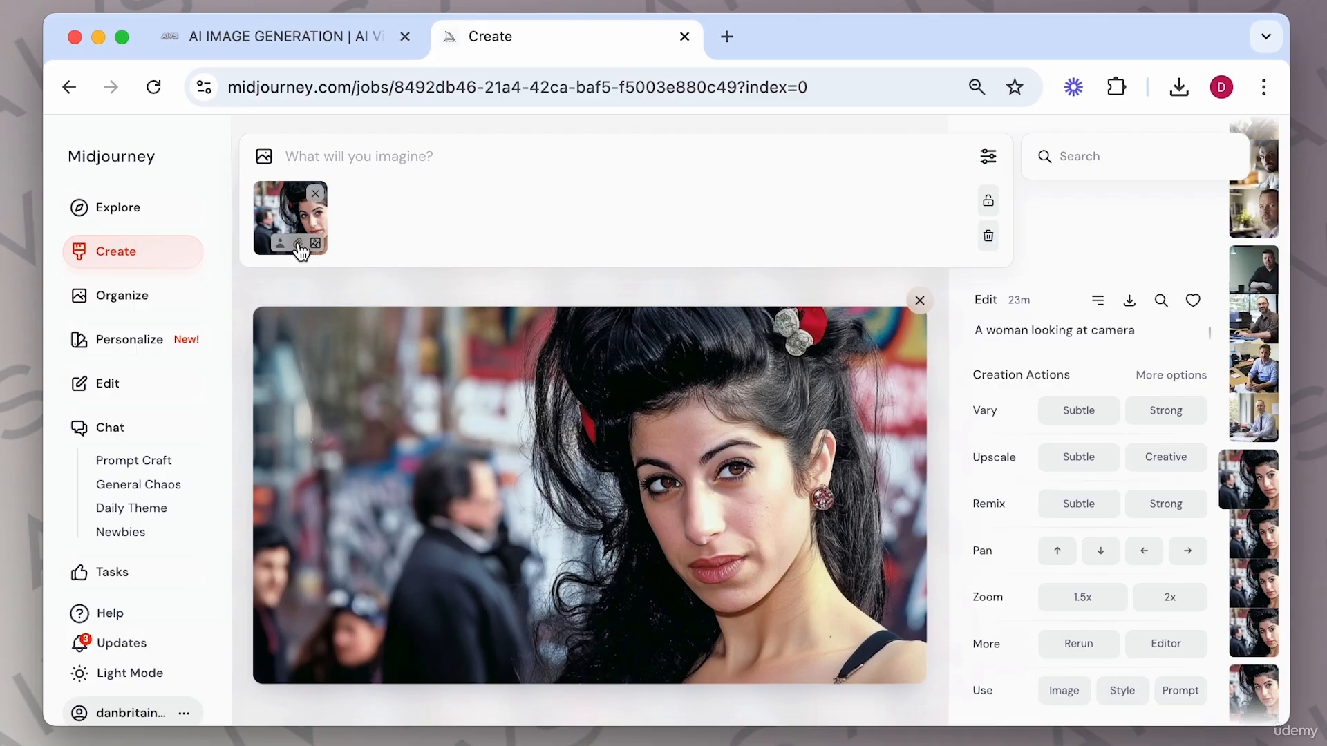
{"action": "left_click", "coordinate": [282, 244]}
Generate "a woman on a horse, close up, western" using the portrait as character reference.
{"action": "mouse_move", "coordinate": [311, 251]}
{"action": "left_click", "coordinate": [338, 161]}
{"action": "type", "text": "a"}
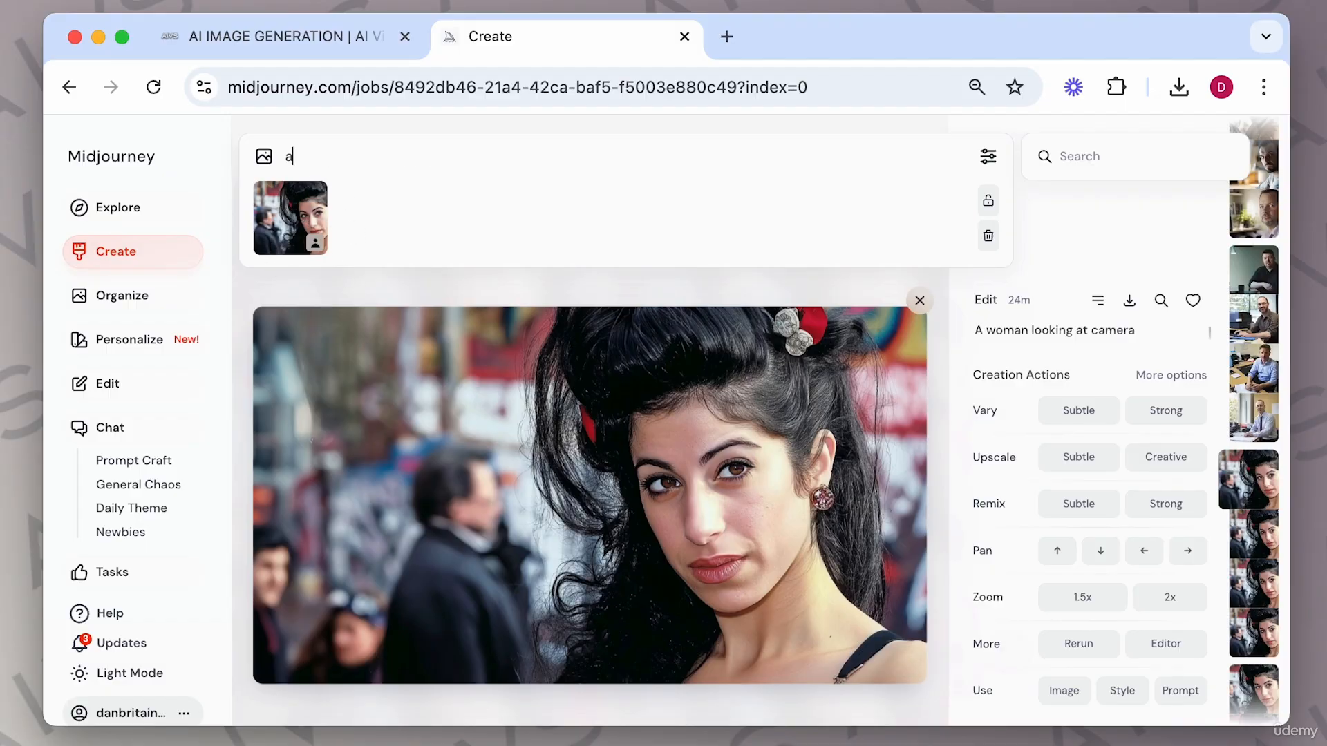
{"action": "type", "text": " woman on a horse, close up, western"}
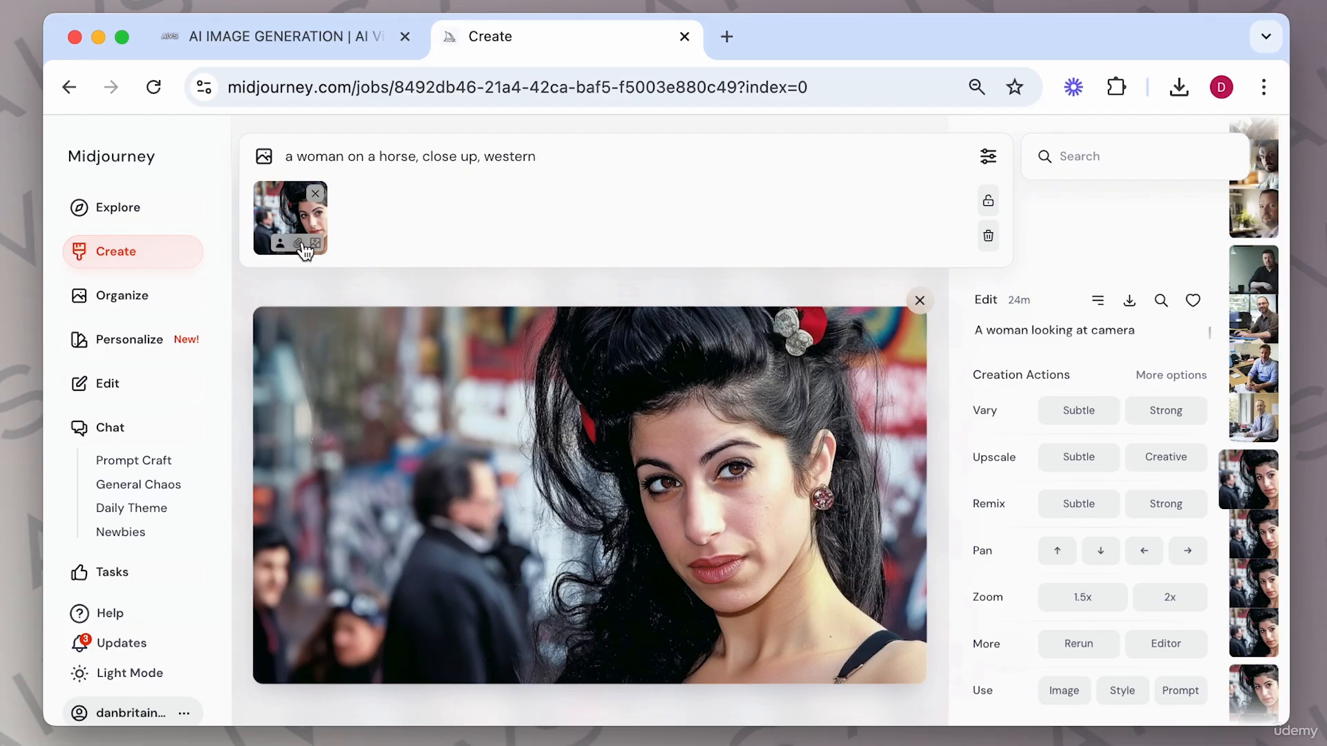
{"action": "left_click", "coordinate": [299, 244]}
{"action": "left_click", "coordinate": [280, 254]}
{"action": "left_click", "coordinate": [1127, 696]}
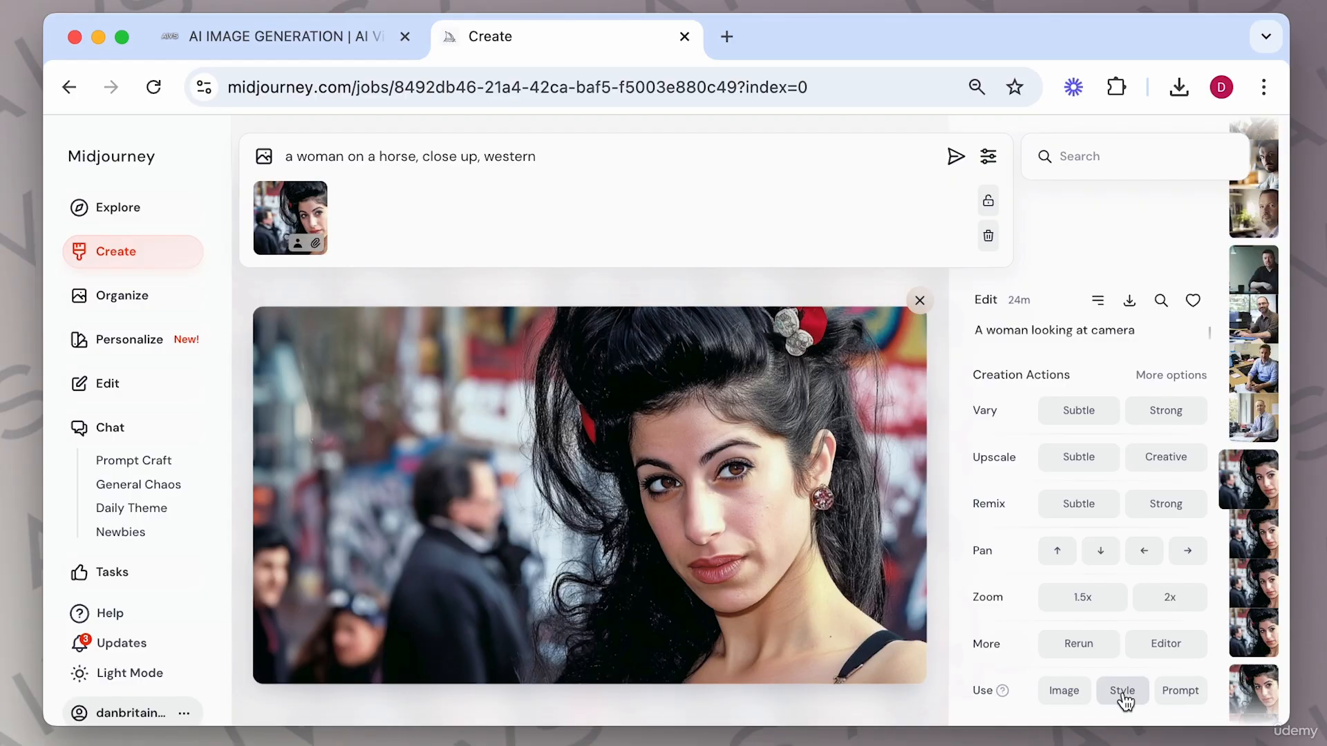
{"action": "left_click", "coordinate": [279, 248]}
{"action": "left_click", "coordinate": [566, 156]}
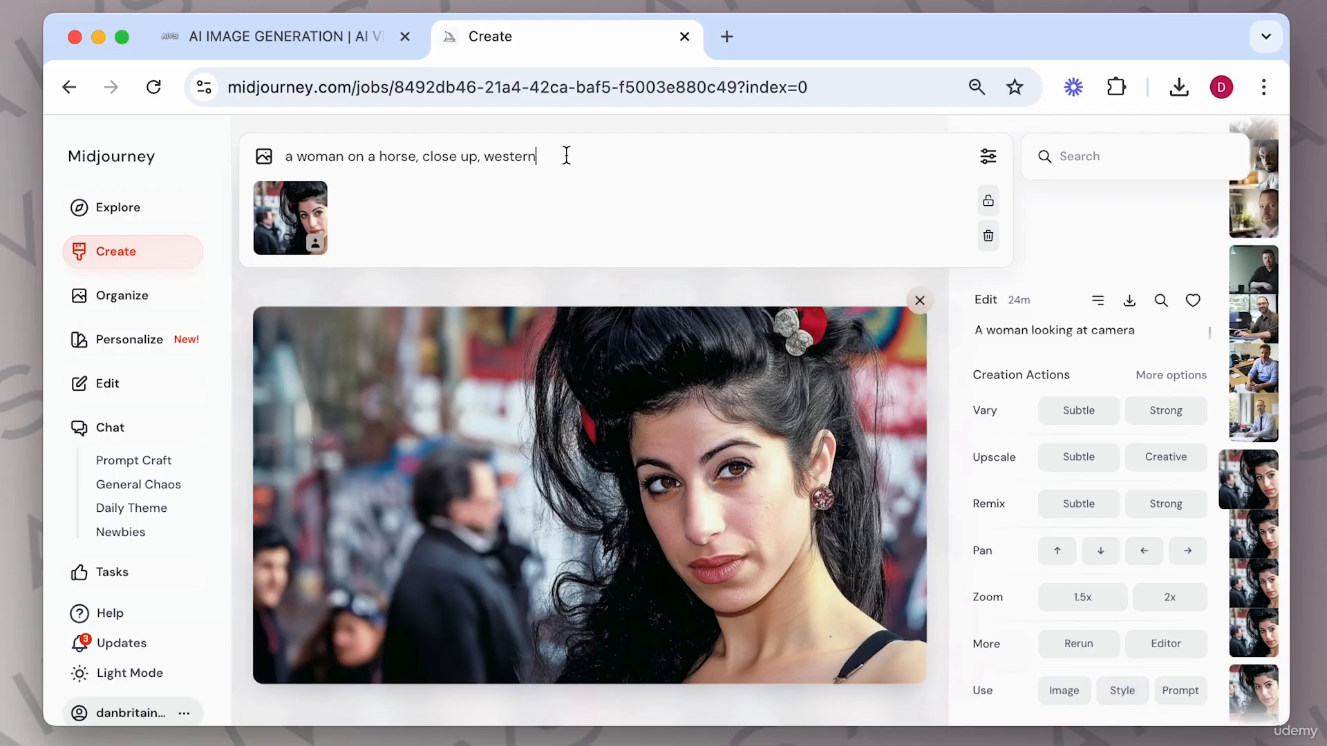
{"action": "key", "text": "Return"}
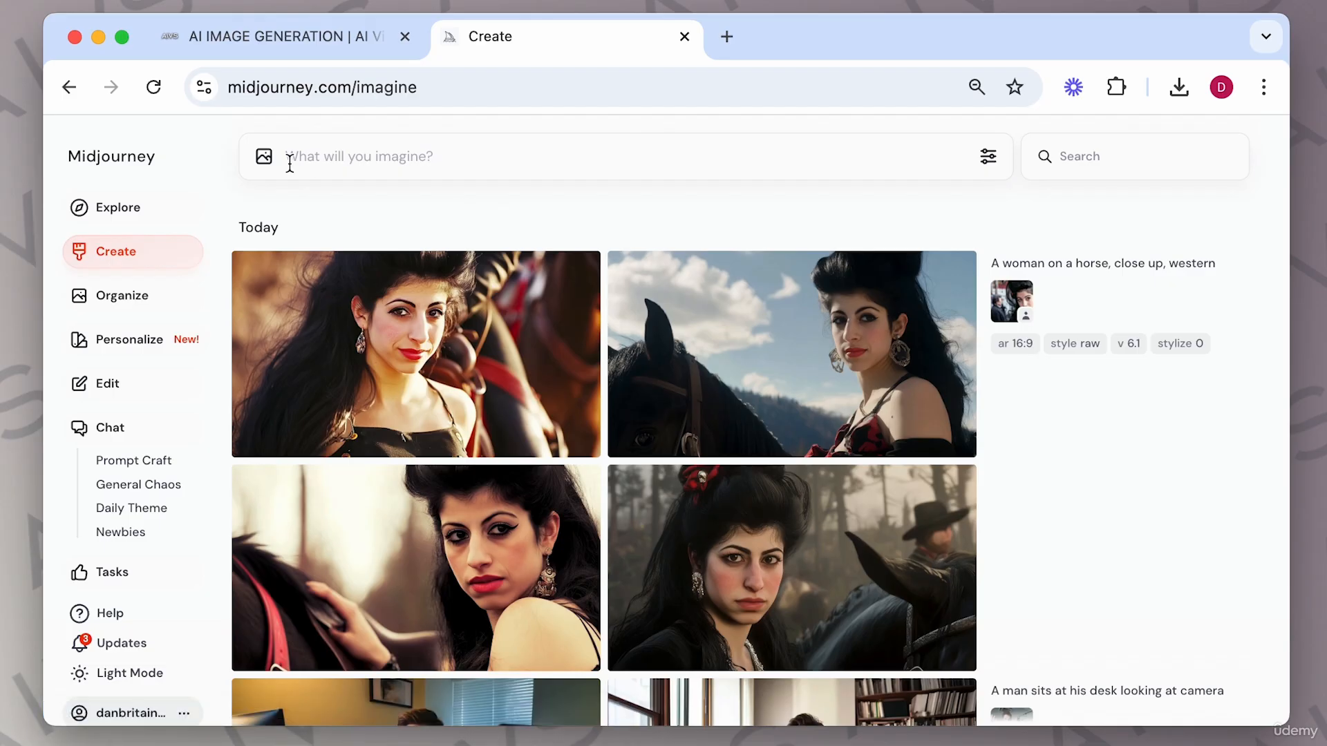
Add the girl-at-desk image from the uploads to the prompt bar as a character reference.
{"action": "left_click", "coordinate": [265, 159]}
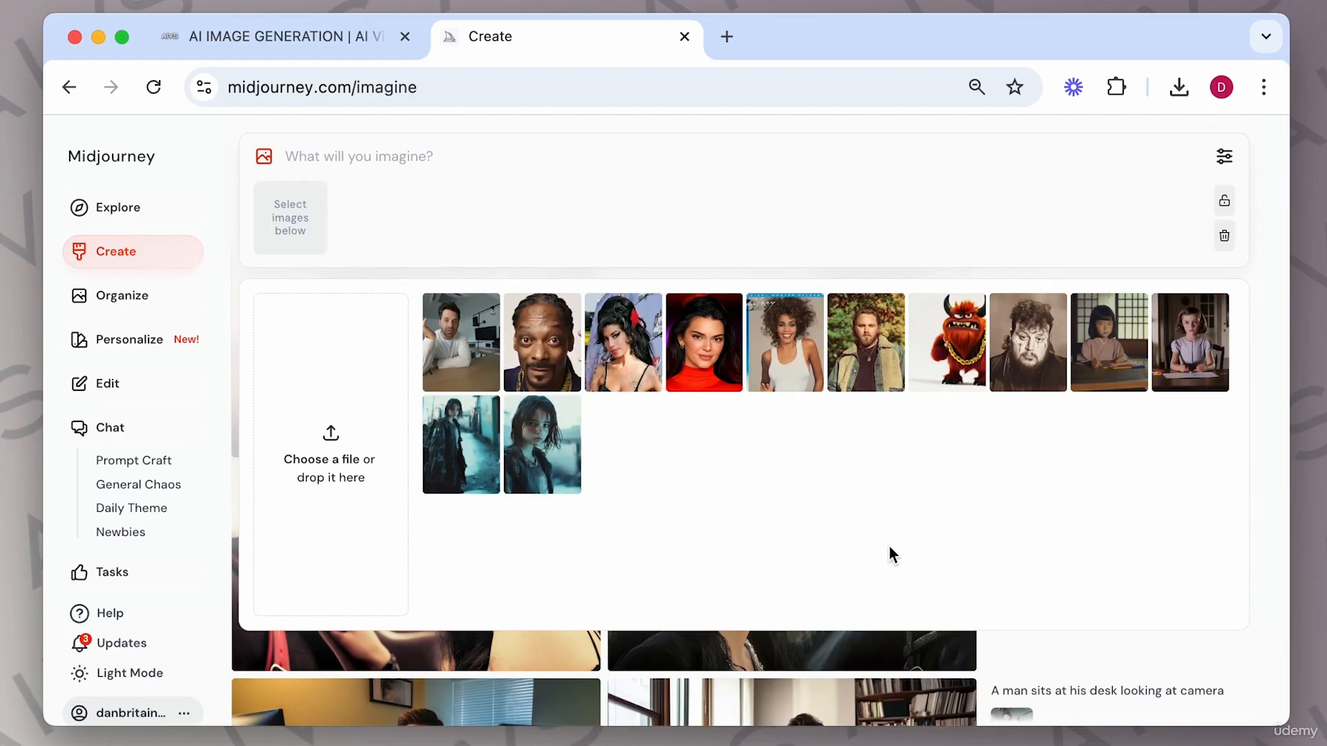
{"action": "mouse_move", "coordinate": [1116, 318]}
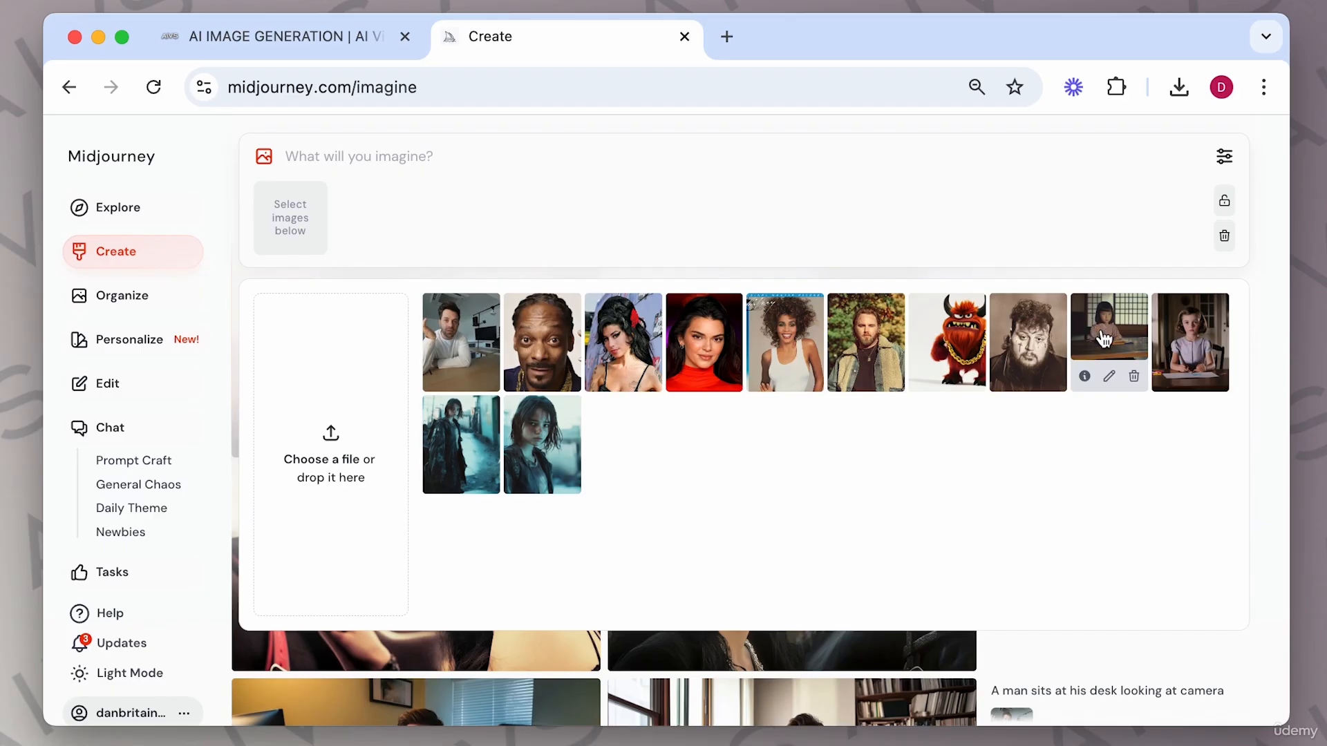
{"action": "mouse_move", "coordinate": [1210, 350]}
{"action": "left_click", "coordinate": [1202, 342]}
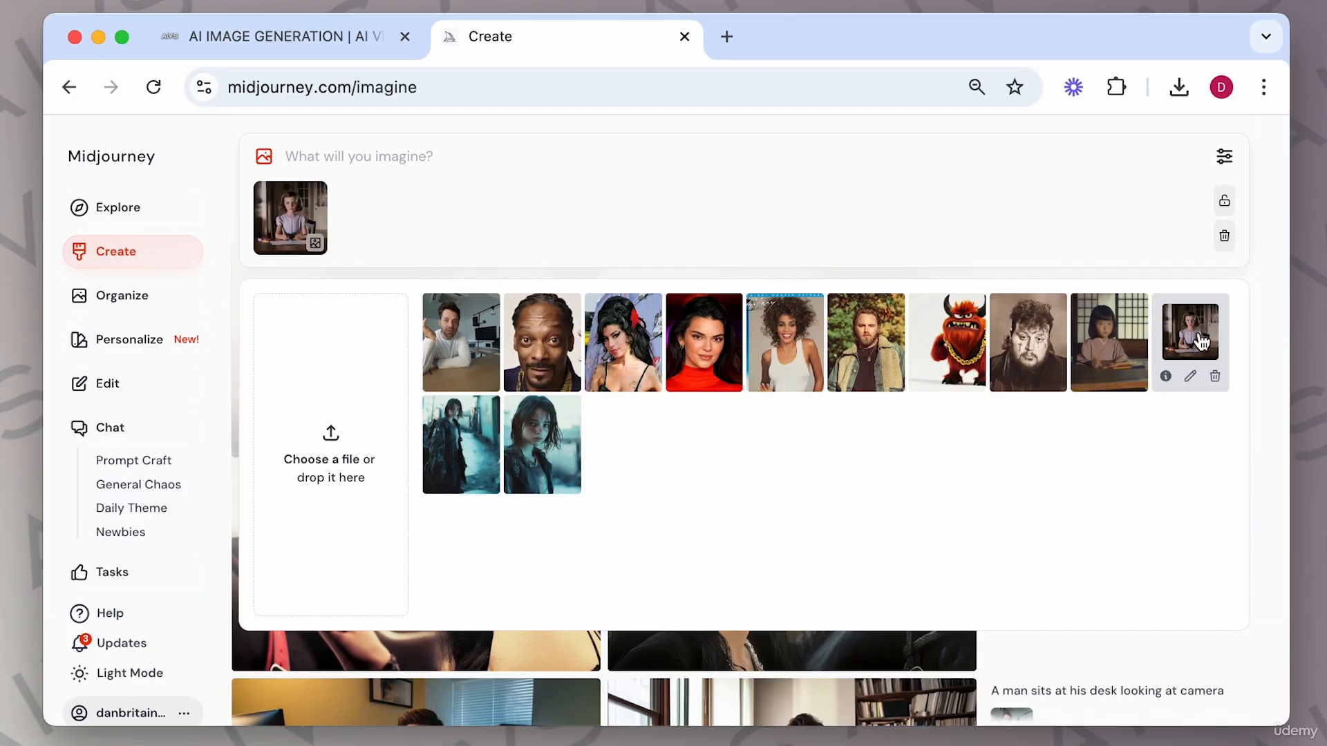
{"action": "left_click", "coordinate": [280, 244]}
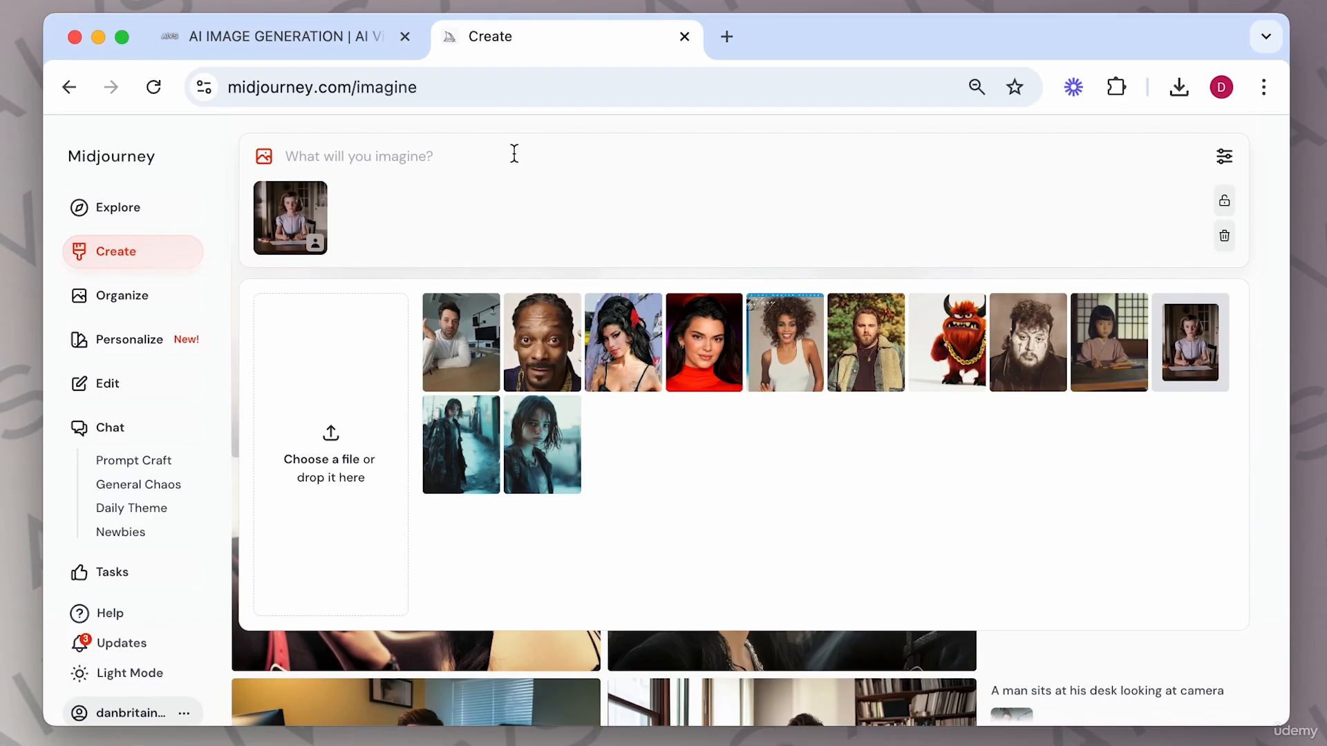
Generate "a girl looking out of her window, 1940s bedroom" with the girl's character reference.
{"action": "left_click", "coordinate": [394, 159]}
{"action": "type", "text": "a girl looking o"}
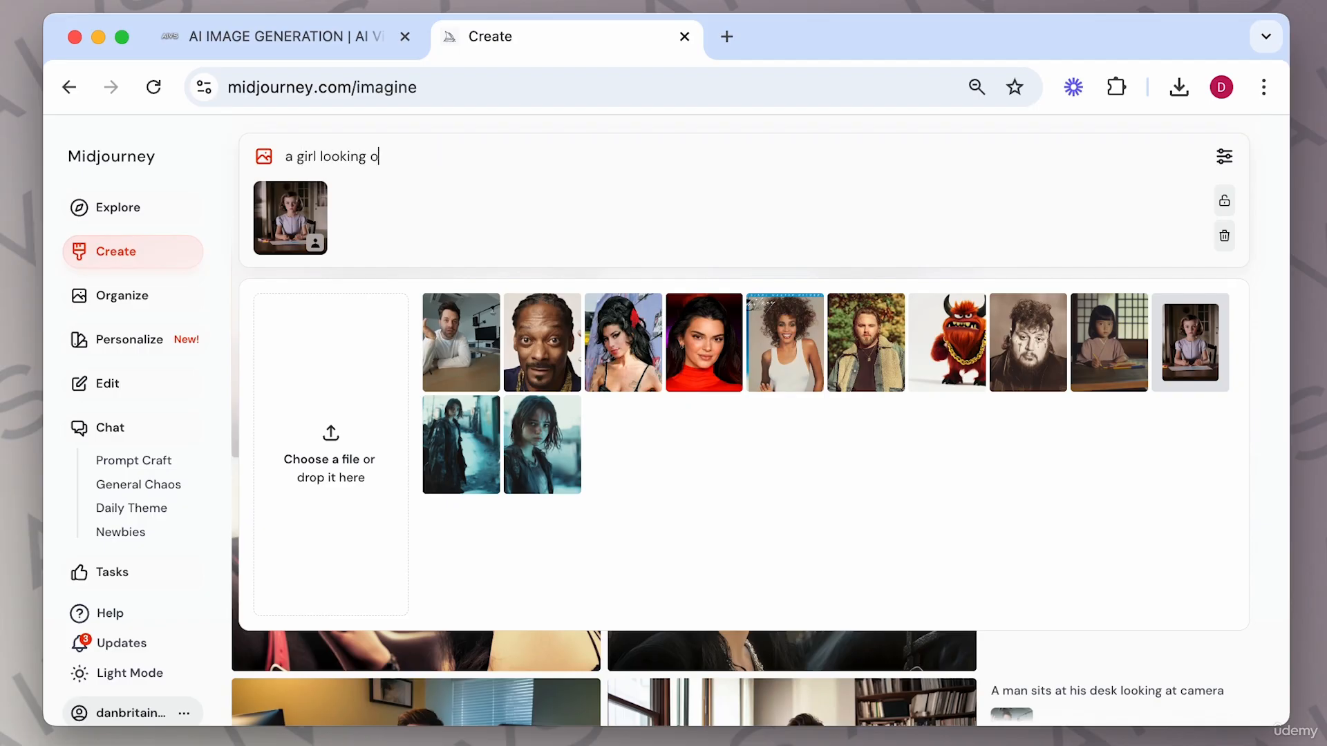
{"action": "type", "text": "ut of her window, 1940s bedroom"}
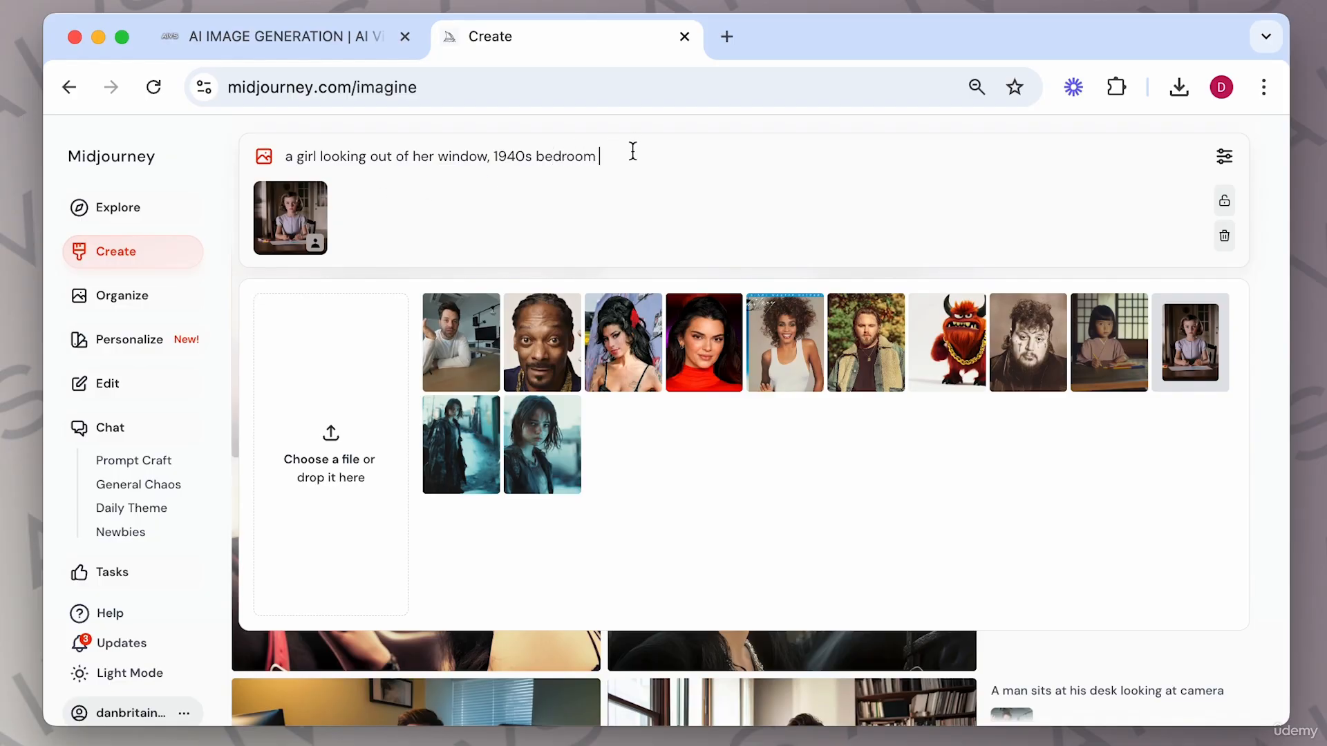
{"action": "key", "text": "Return"}
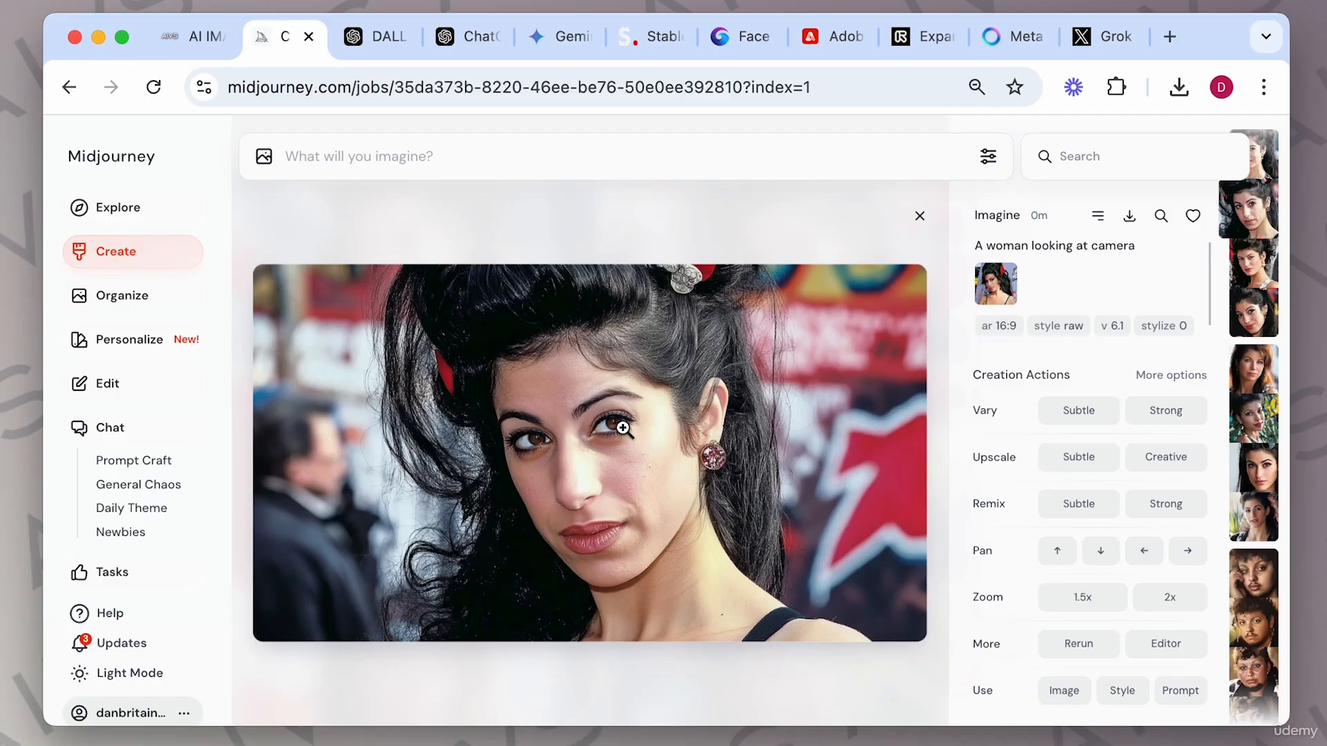
Pan the opened woman portrait to the left.
{"action": "left_click", "coordinate": [1142, 553]}
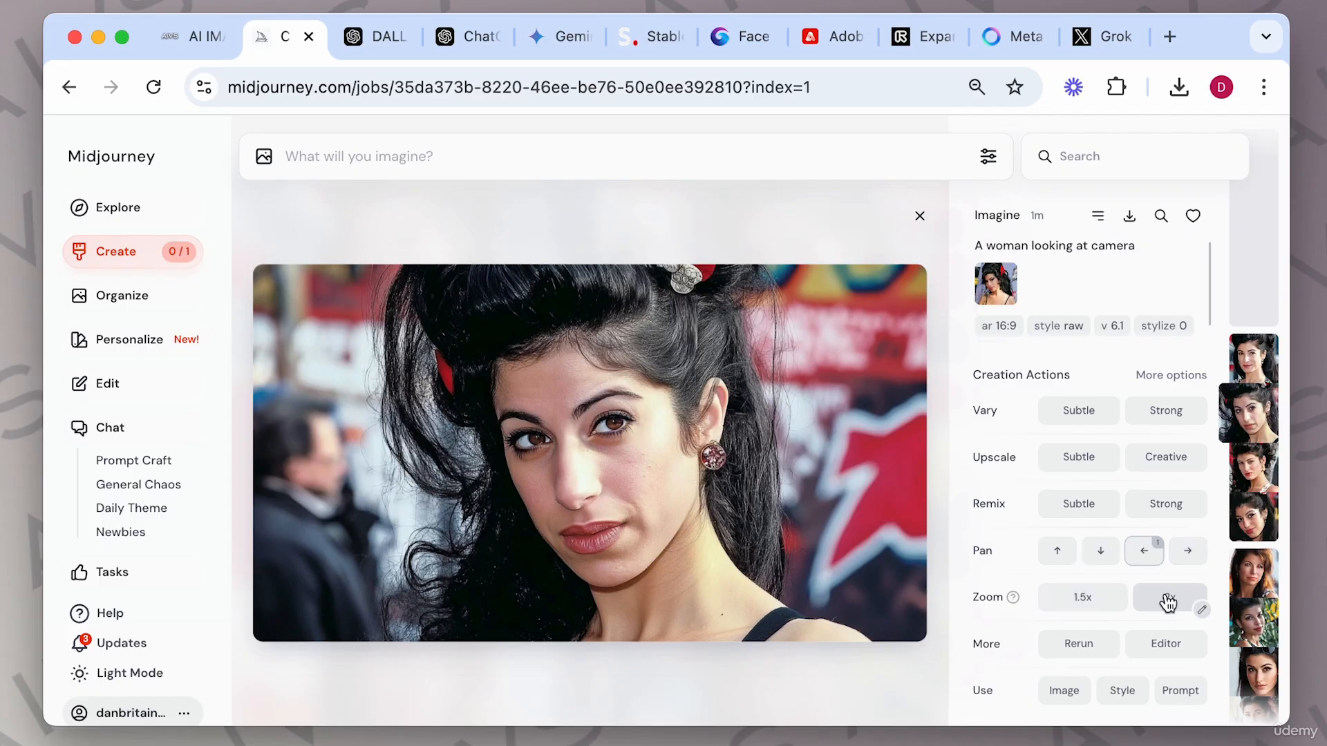
{"action": "left_click", "coordinate": [1165, 644]}
{"action": "left_click_drag", "start_coordinate": [281, 624], "coordinate": [196, 705]}
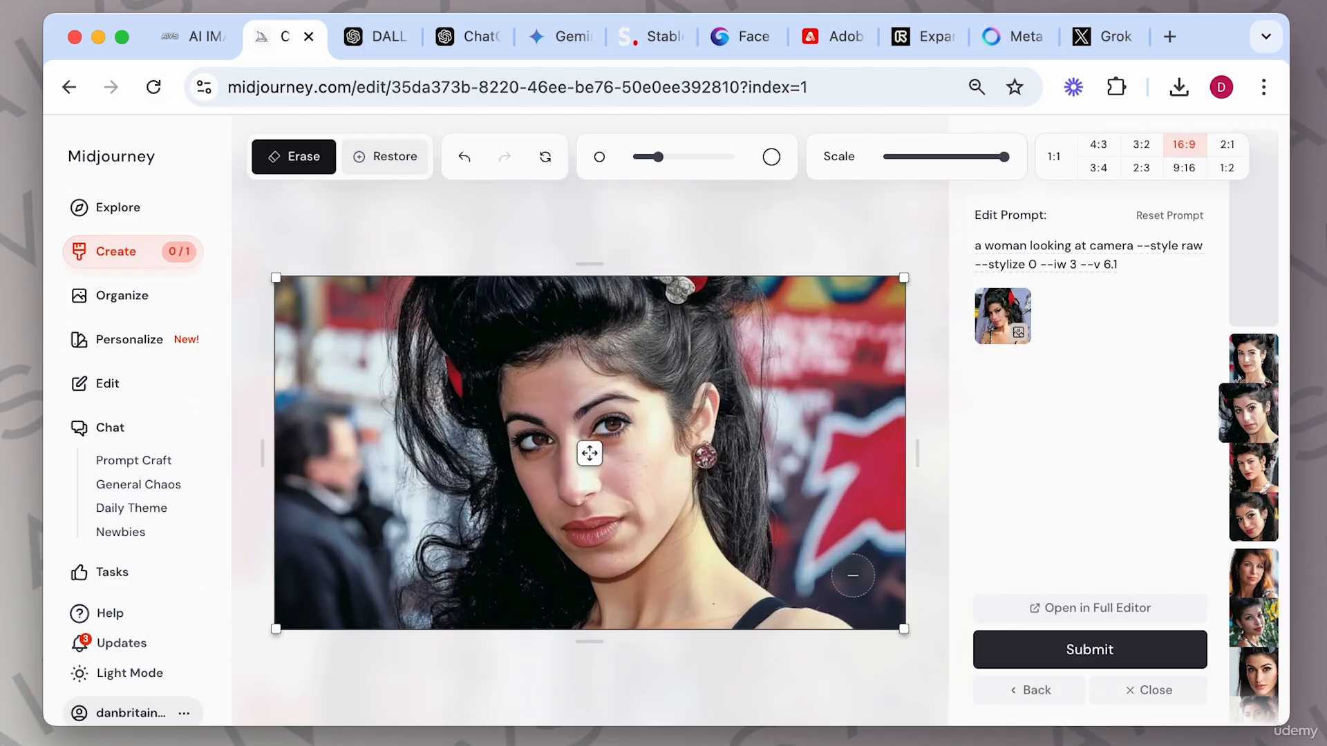
{"action": "left_click", "coordinate": [1033, 686]}
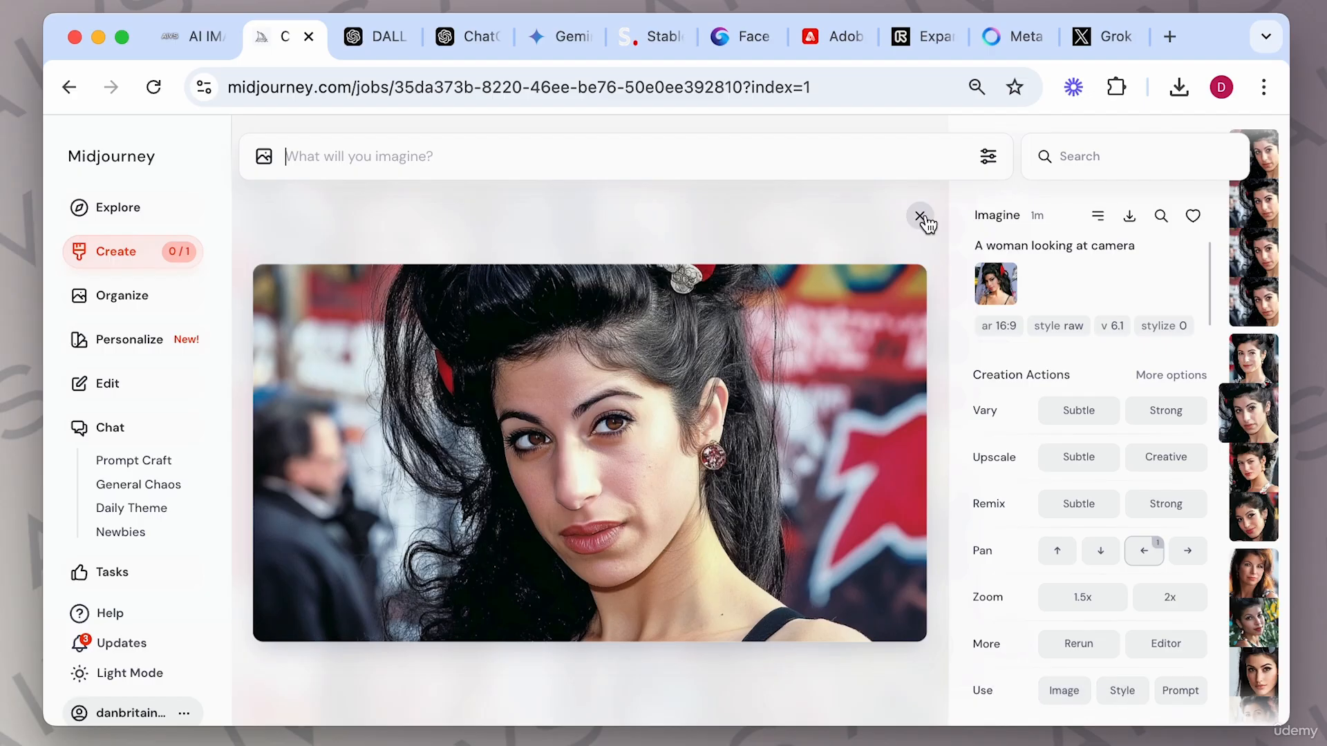
Open the panned portrait in the Editor, set the canvas to 16:9, reposition the image within it and submit the edit.
{"action": "left_click", "coordinate": [919, 215]}
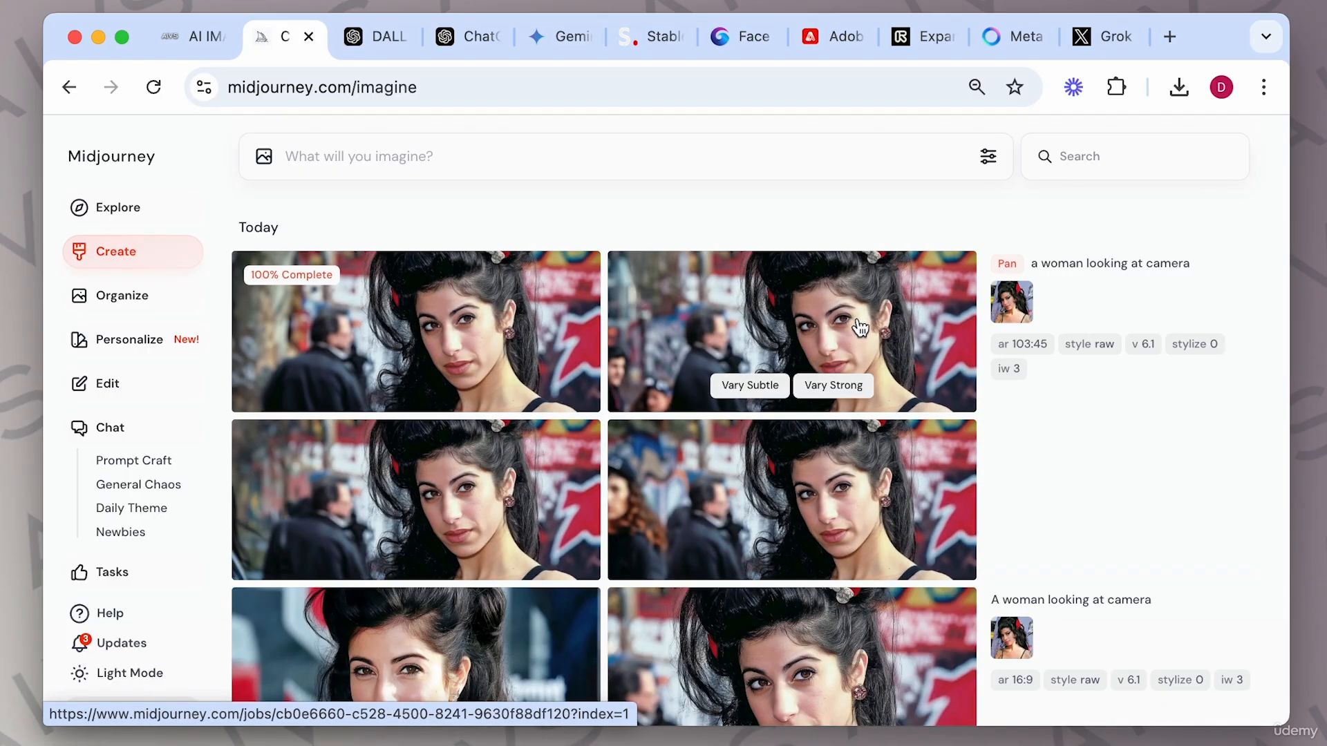
{"action": "left_click", "coordinate": [818, 317]}
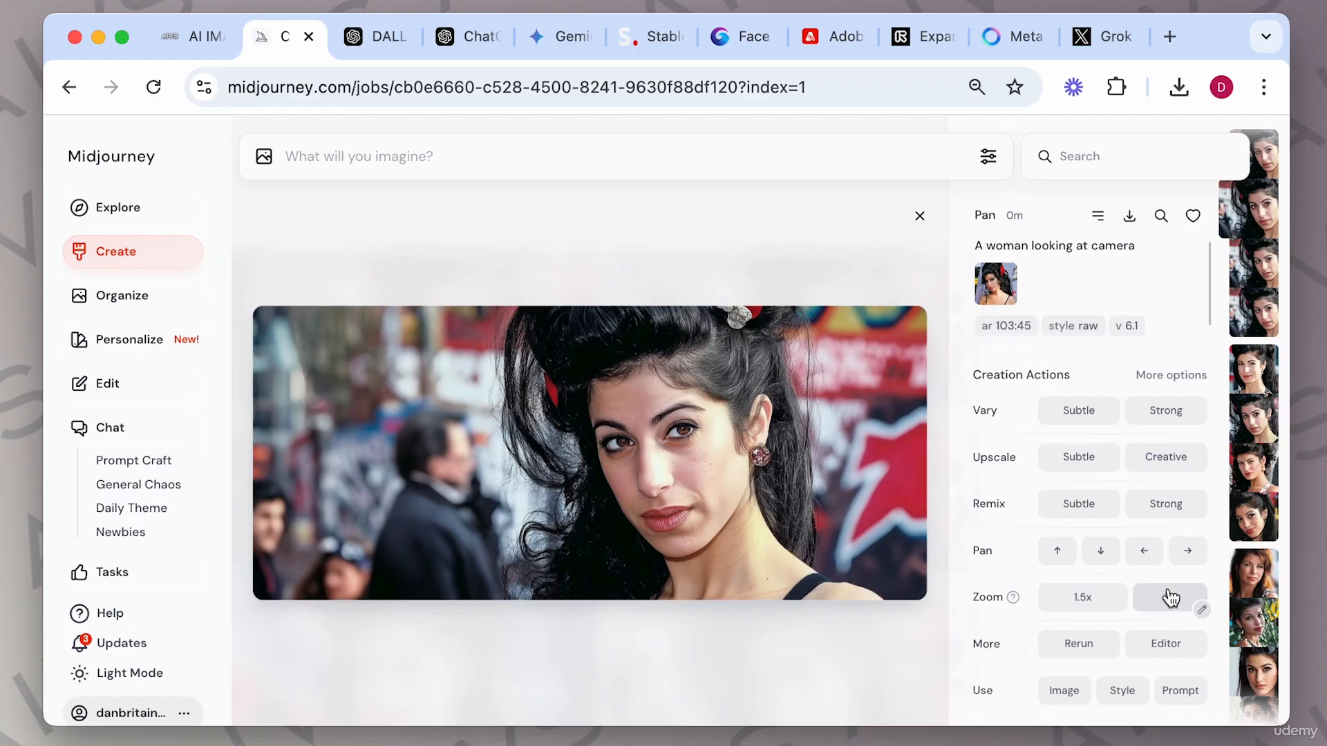
{"action": "left_click", "coordinate": [1165, 643]}
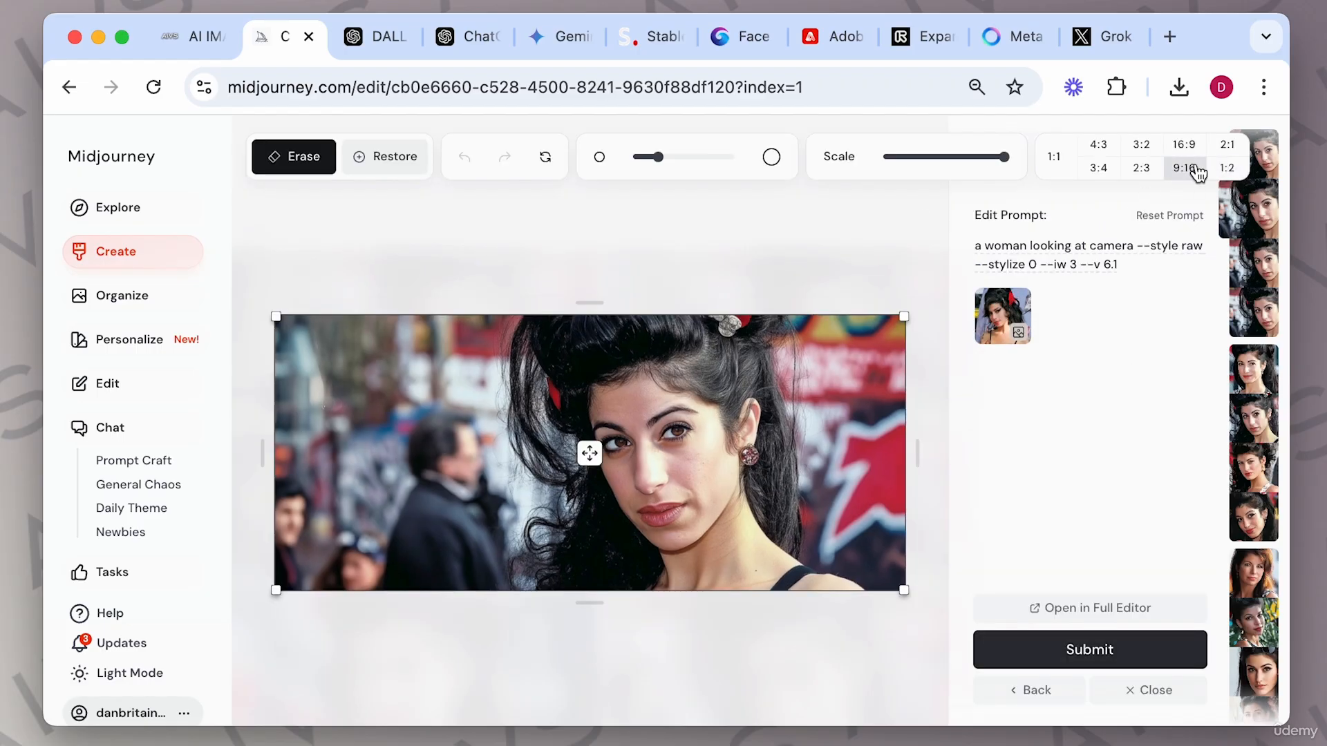
{"action": "left_click", "coordinate": [1183, 146]}
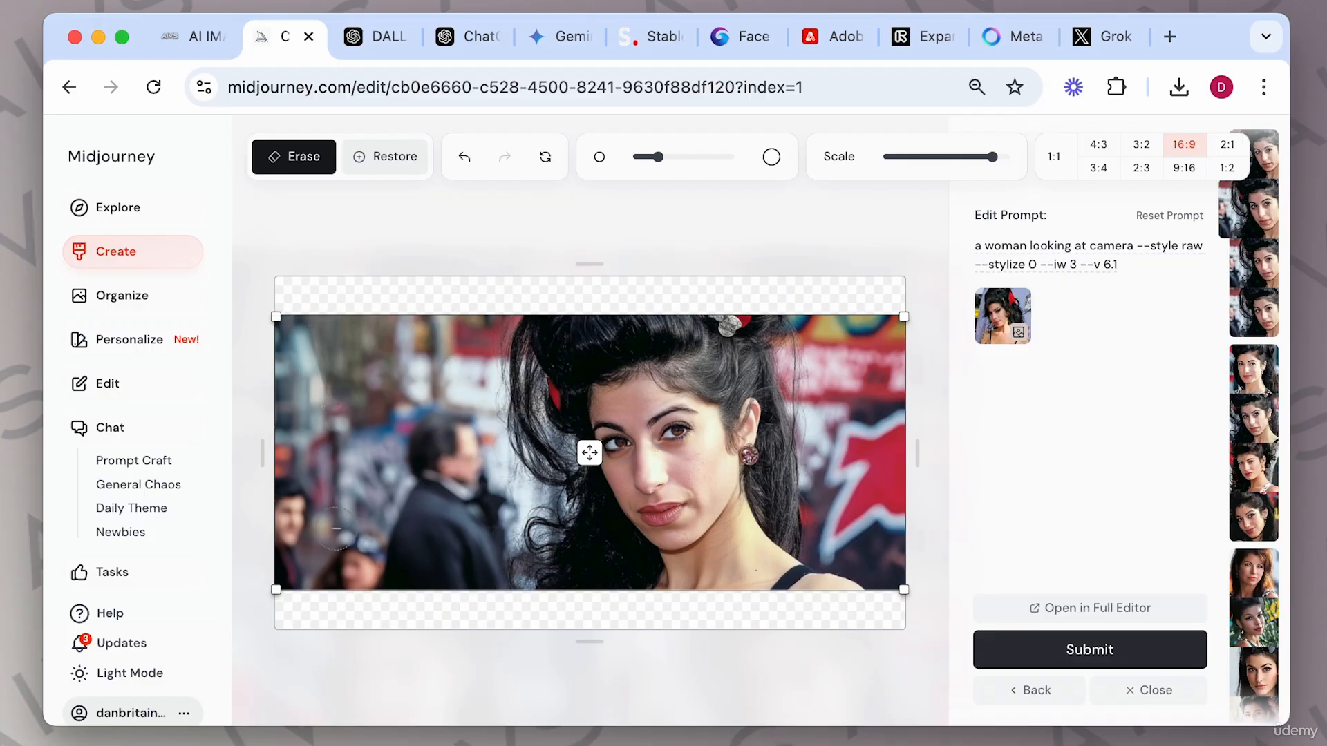
{"action": "left_click_drag", "start_coordinate": [273, 312], "coordinate": [214, 271]}
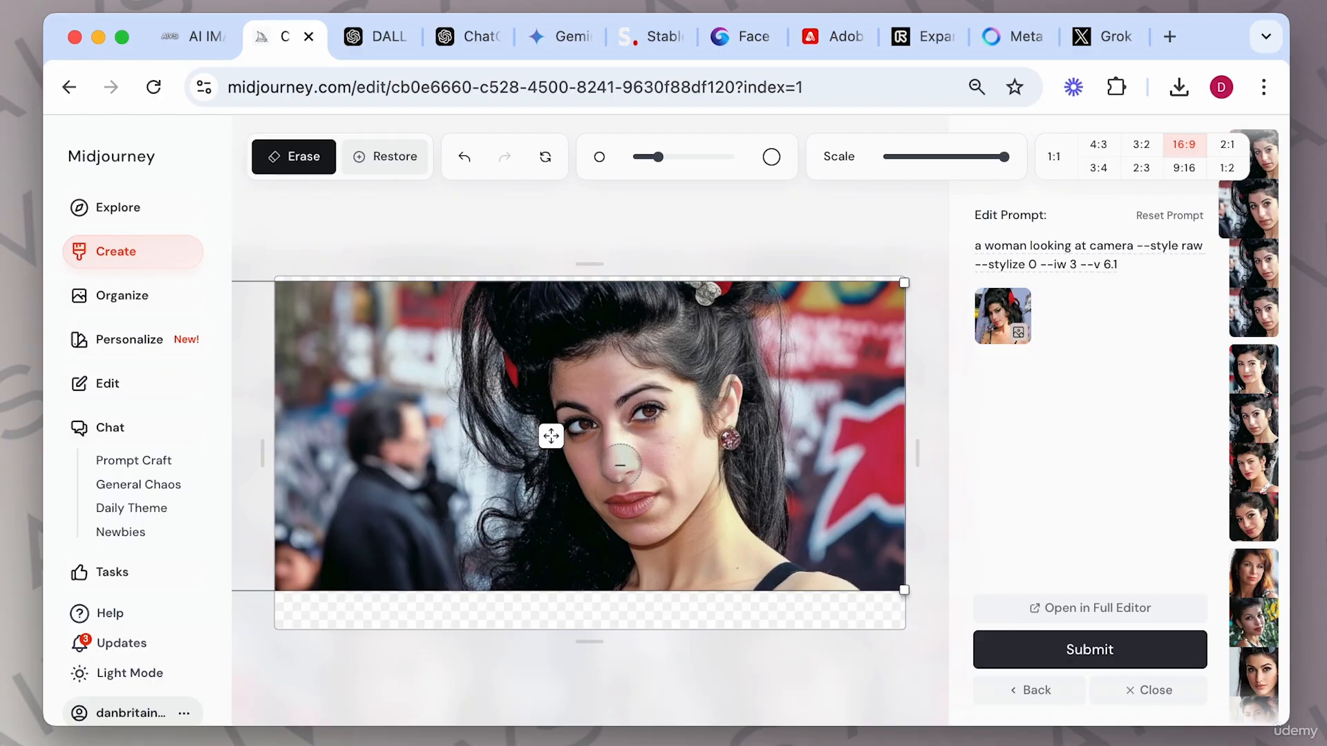
{"action": "left_click_drag", "start_coordinate": [550, 435], "coordinate": [629, 452]}
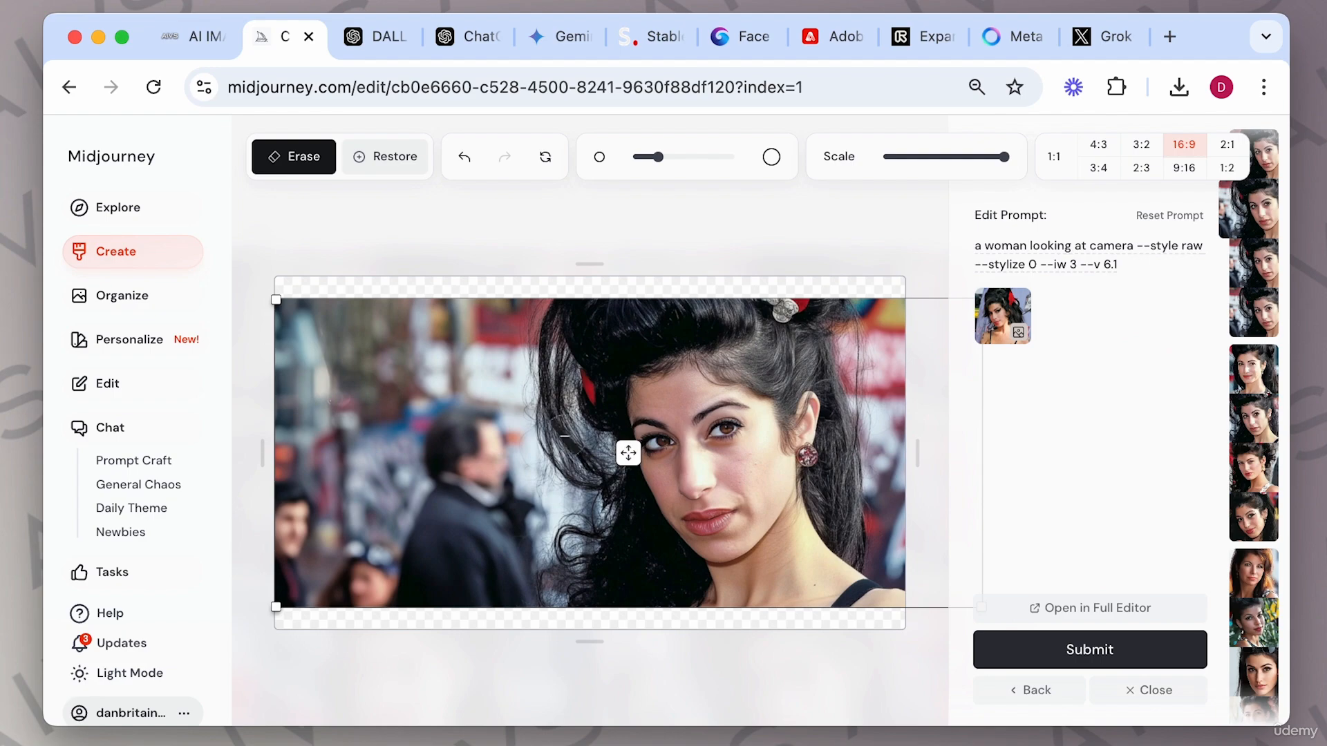
{"action": "left_click", "coordinate": [1139, 645]}
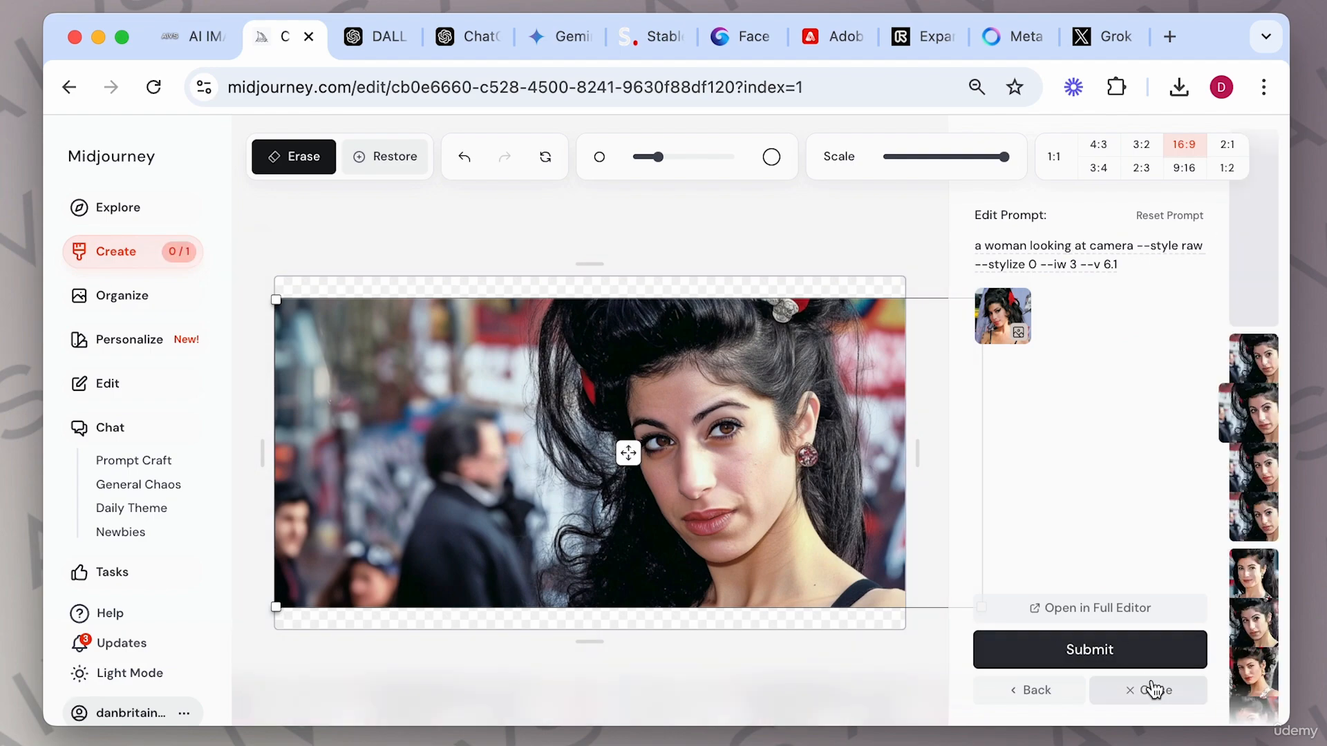
{"action": "left_click", "coordinate": [1151, 689]}
Add one of the edited portrait results to the prompt bar as an image prompt.
{"action": "left_click", "coordinate": [469, 341]}
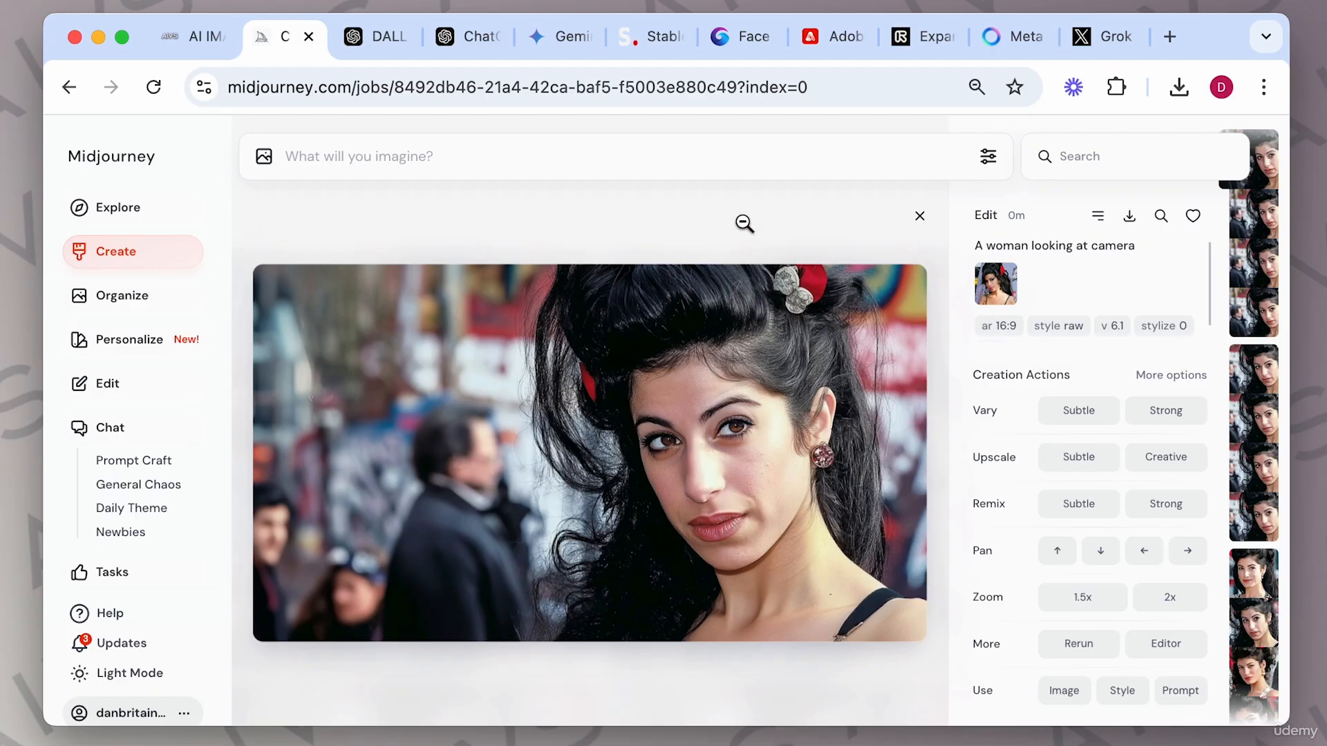
{"action": "left_click", "coordinate": [921, 228]}
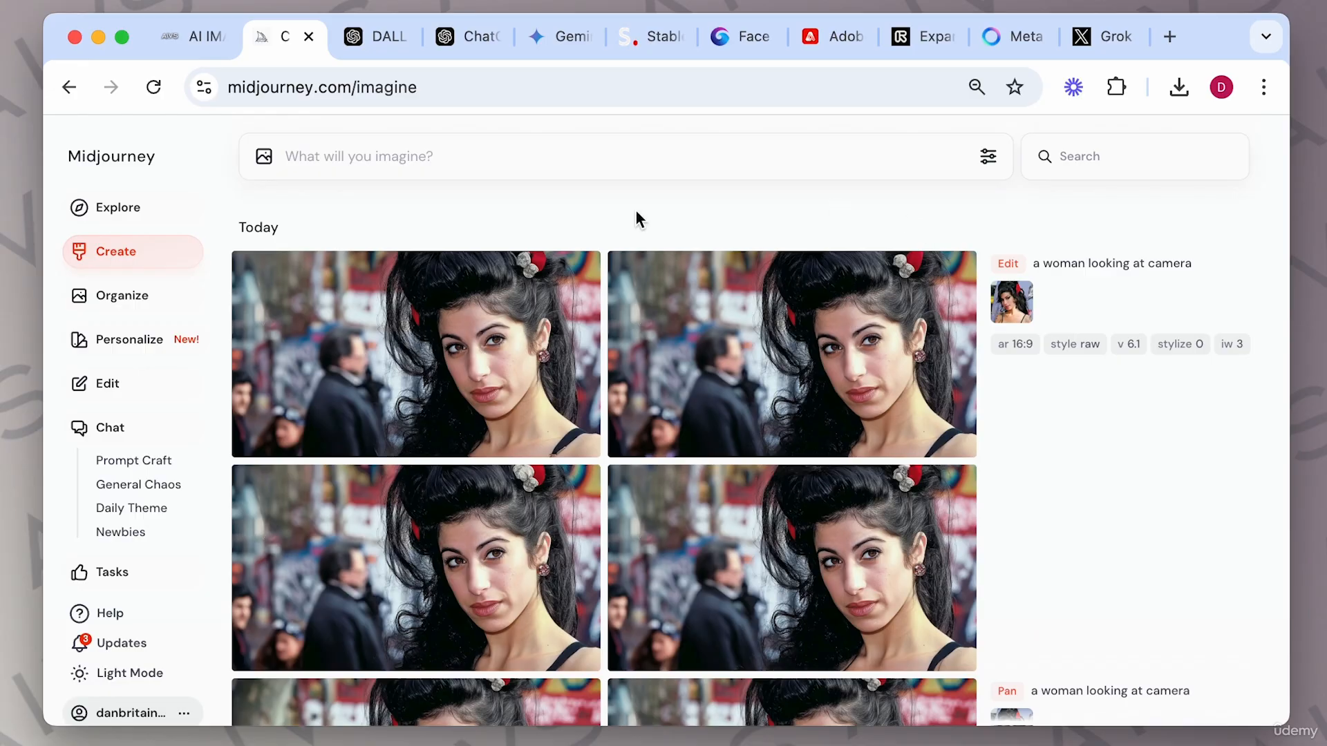
{"action": "left_click", "coordinate": [771, 315]}
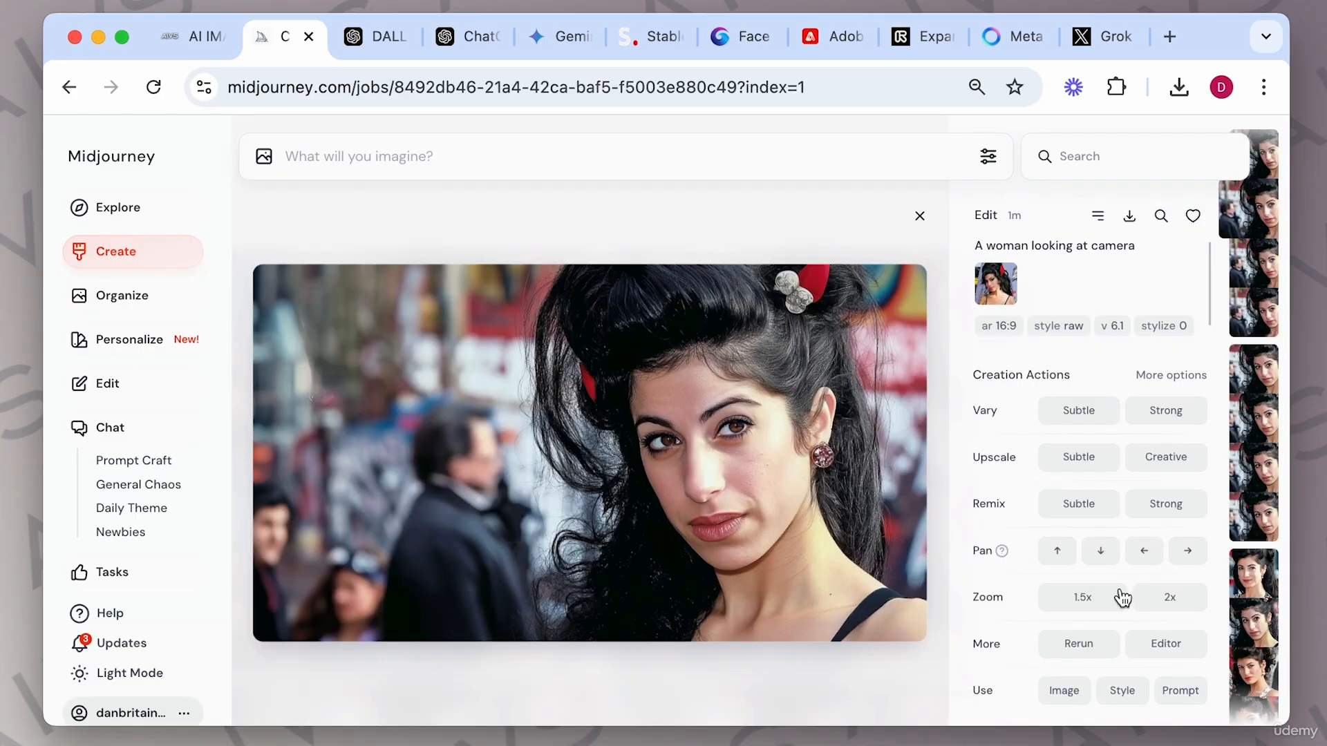
{"action": "left_click", "coordinate": [1068, 694]}
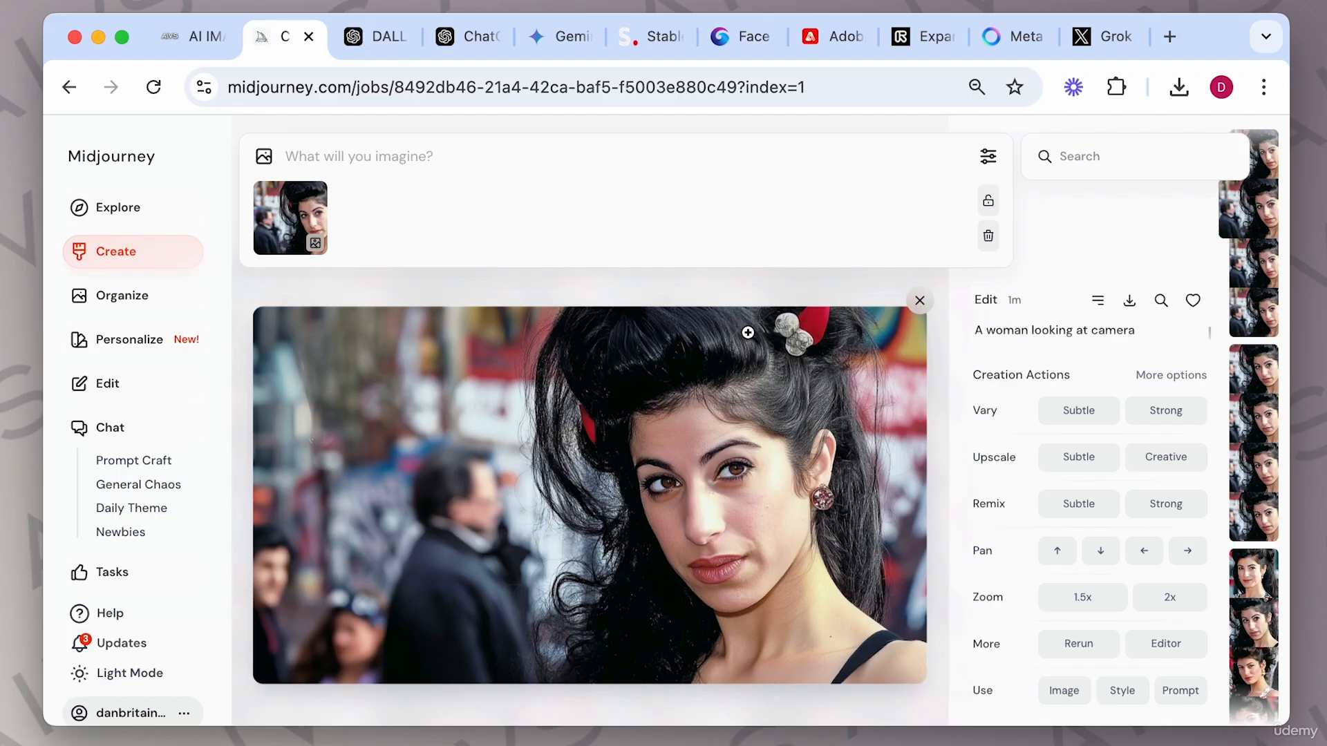
{"action": "mouse_move", "coordinate": [271, 193]}
{"action": "left_click", "coordinate": [918, 301]}
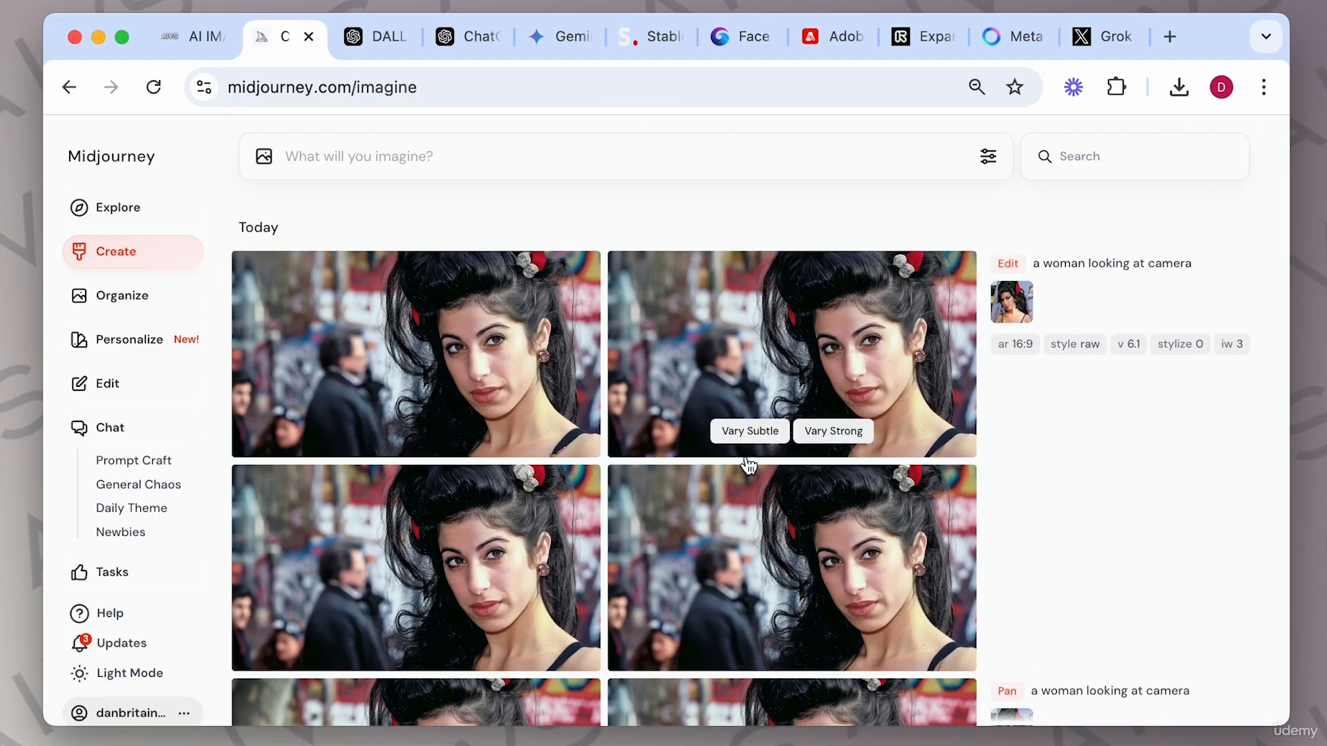
Try to resubmit the original portrait in the Editor with the prompt changed to "a man looking at camera".
{"action": "scroll", "coordinate": [767, 477], "scroll_direction": "down", "scroll_amount": 7}
{"action": "scroll", "coordinate": [772, 482], "scroll_direction": "down", "scroll_amount": 2}
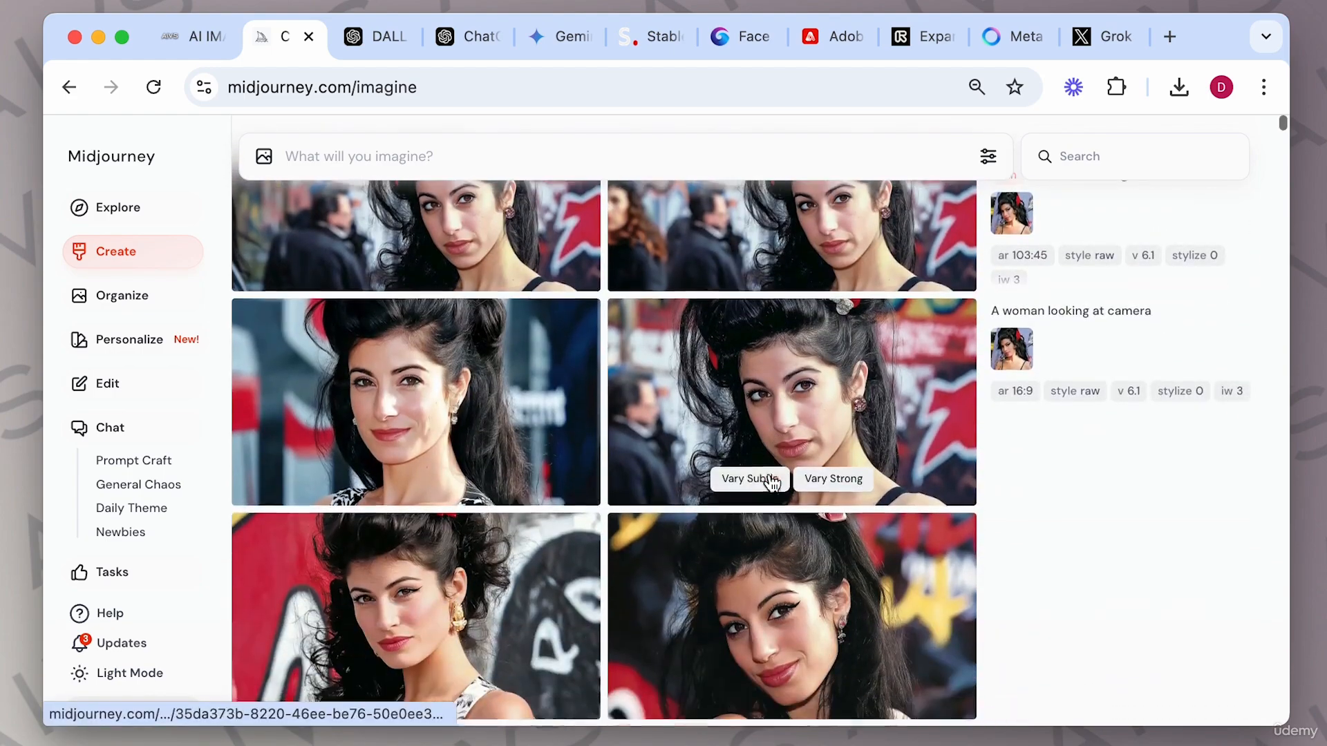
{"action": "left_click", "coordinate": [902, 388]}
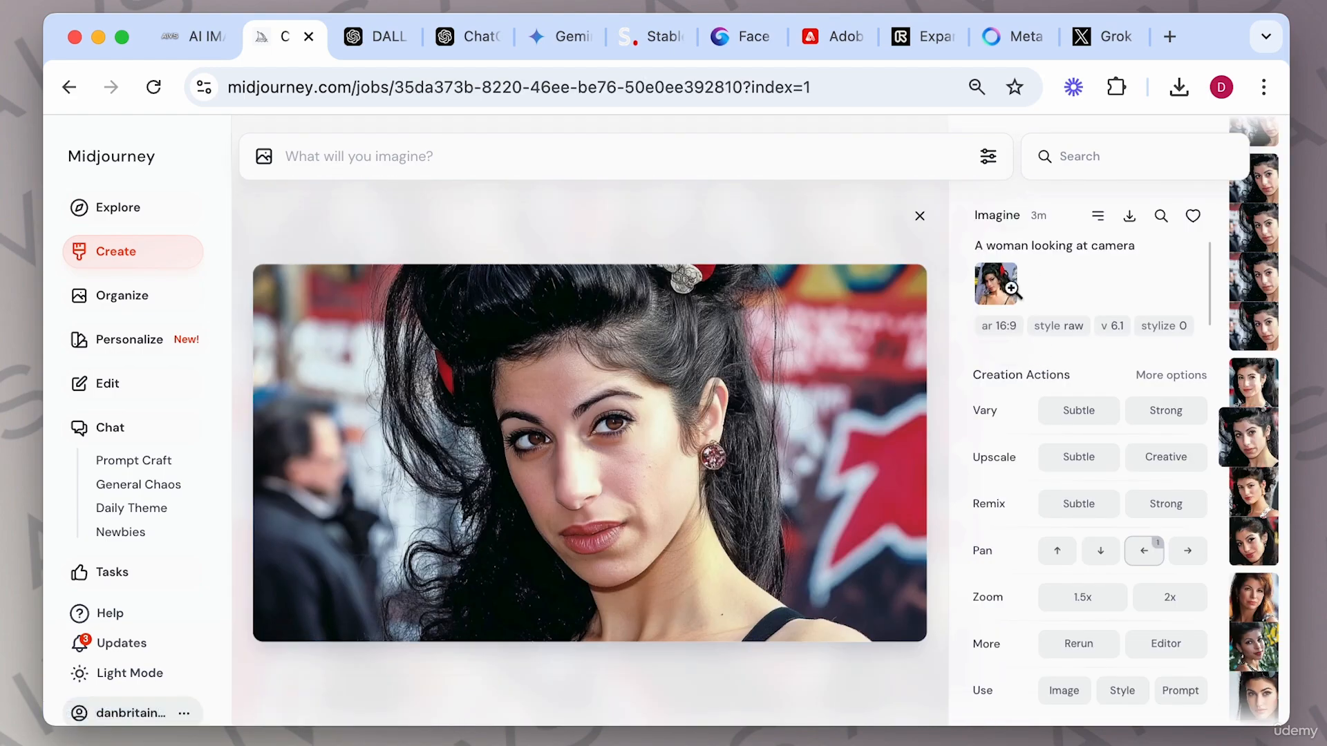
{"action": "left_click", "coordinate": [1165, 645]}
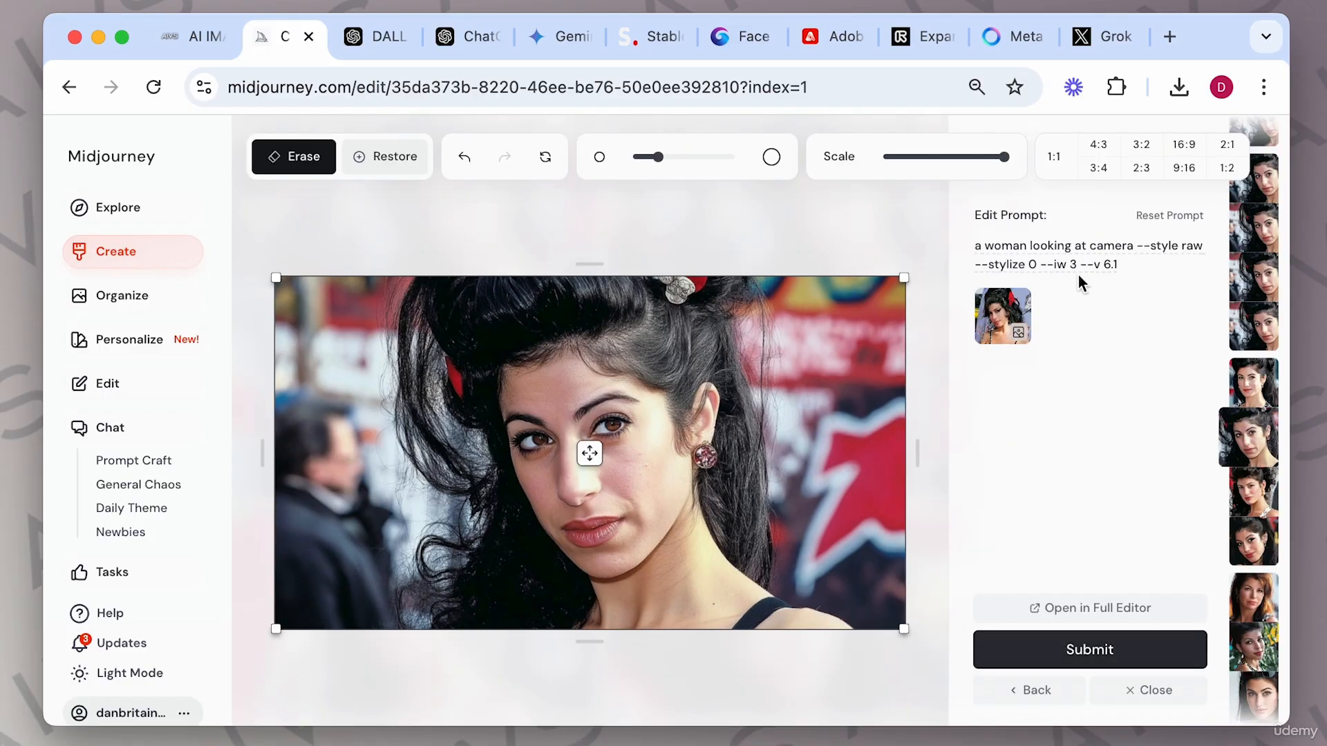
{"action": "left_click_drag", "start_coordinate": [1119, 266], "coordinate": [908, 211]}
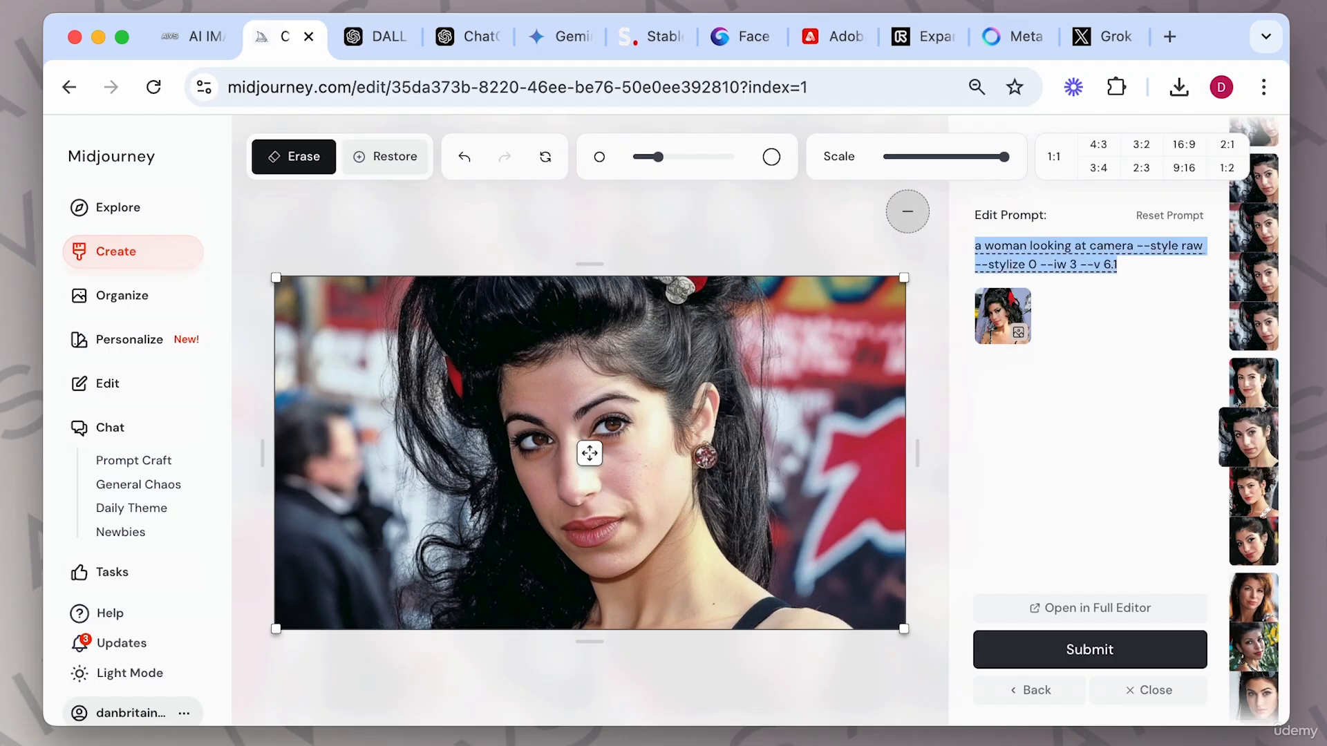
{"action": "mouse_move", "coordinate": [1009, 333]}
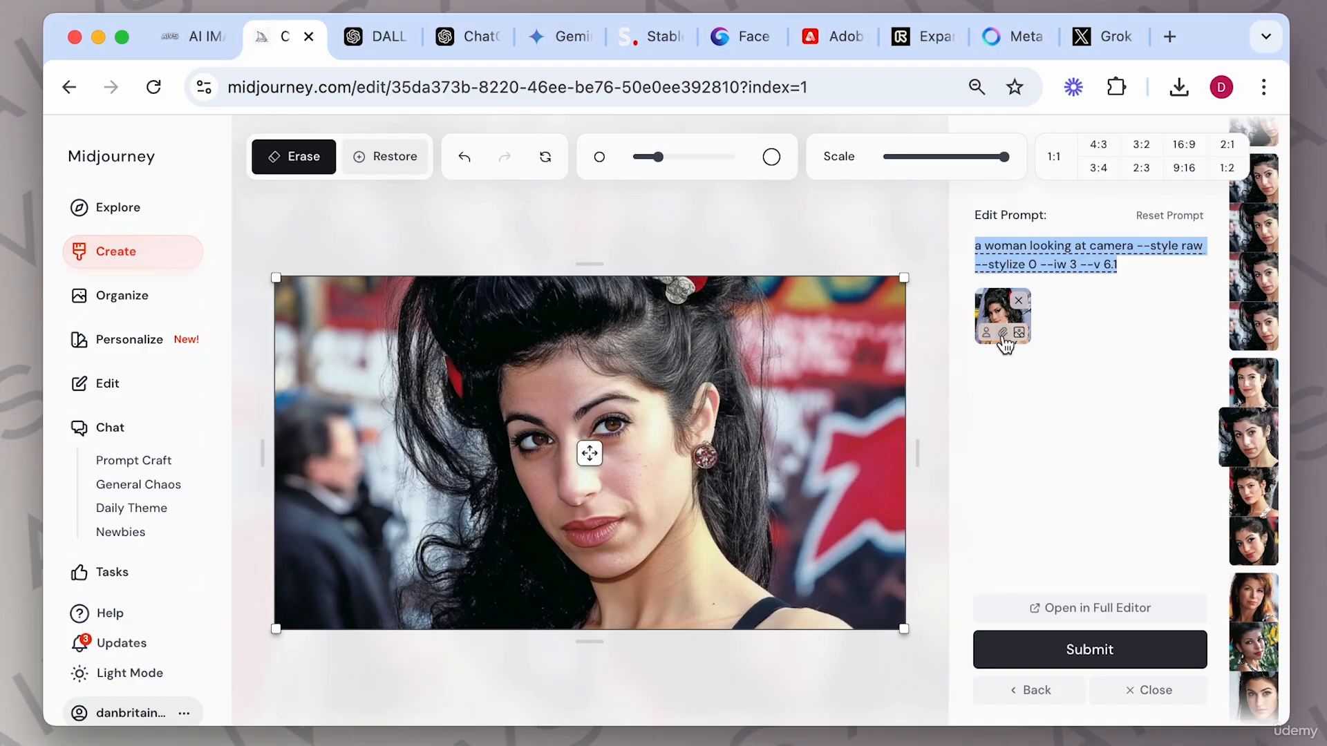
{"action": "left_click", "coordinate": [1003, 337]}
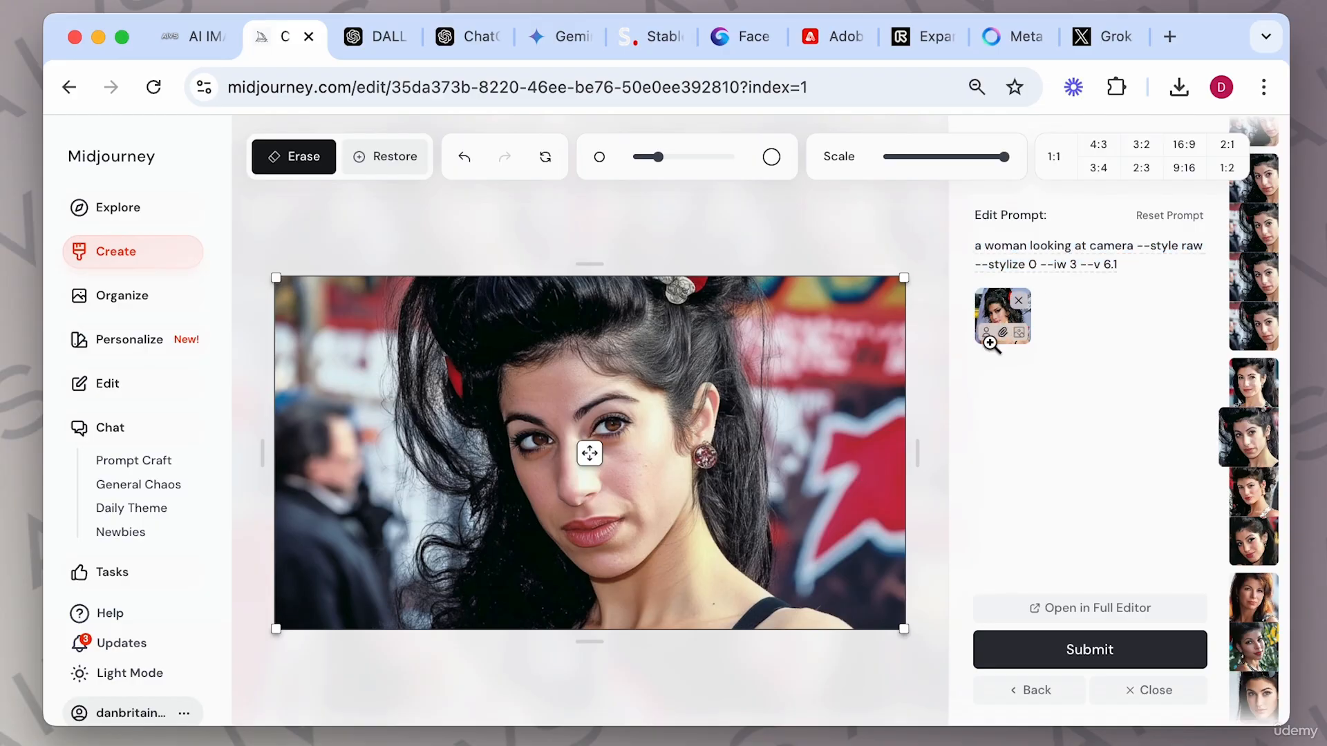
{"action": "triple_click", "coordinate": [1148, 260]}
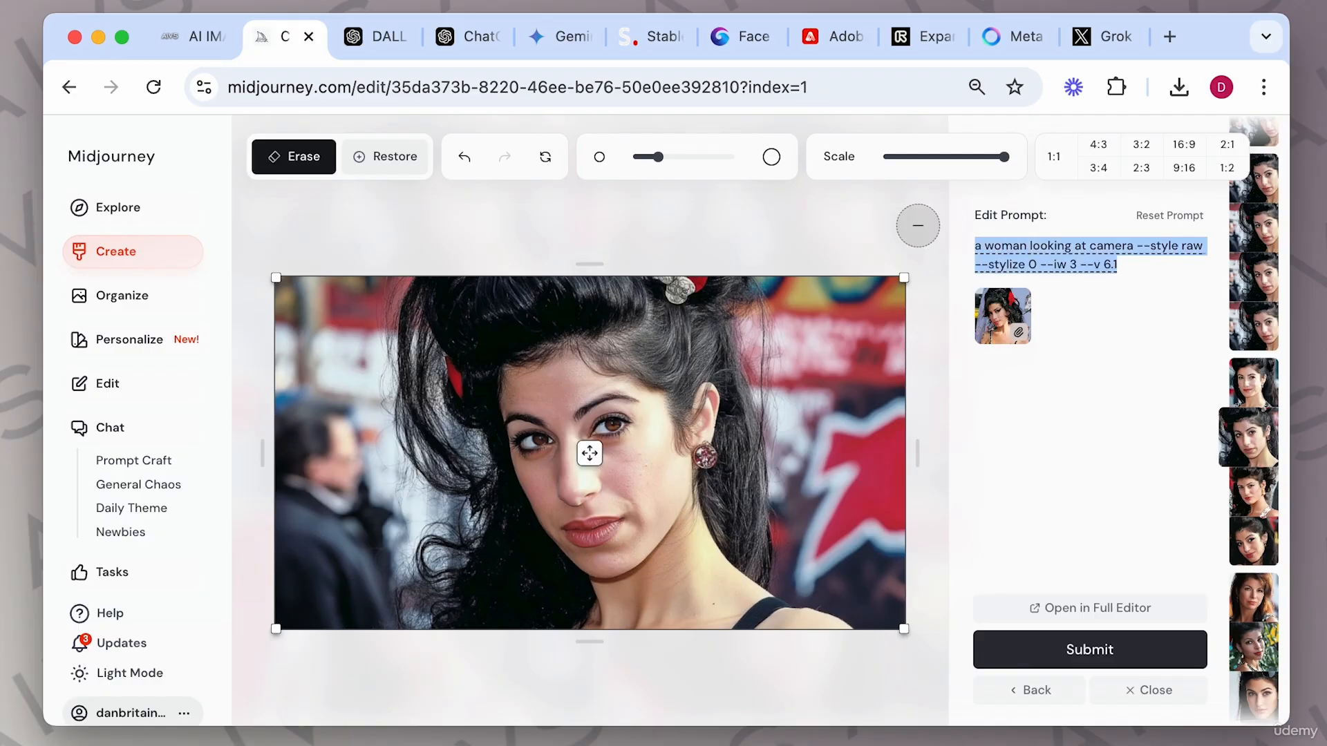
{"action": "type", "text": "a man loo"}
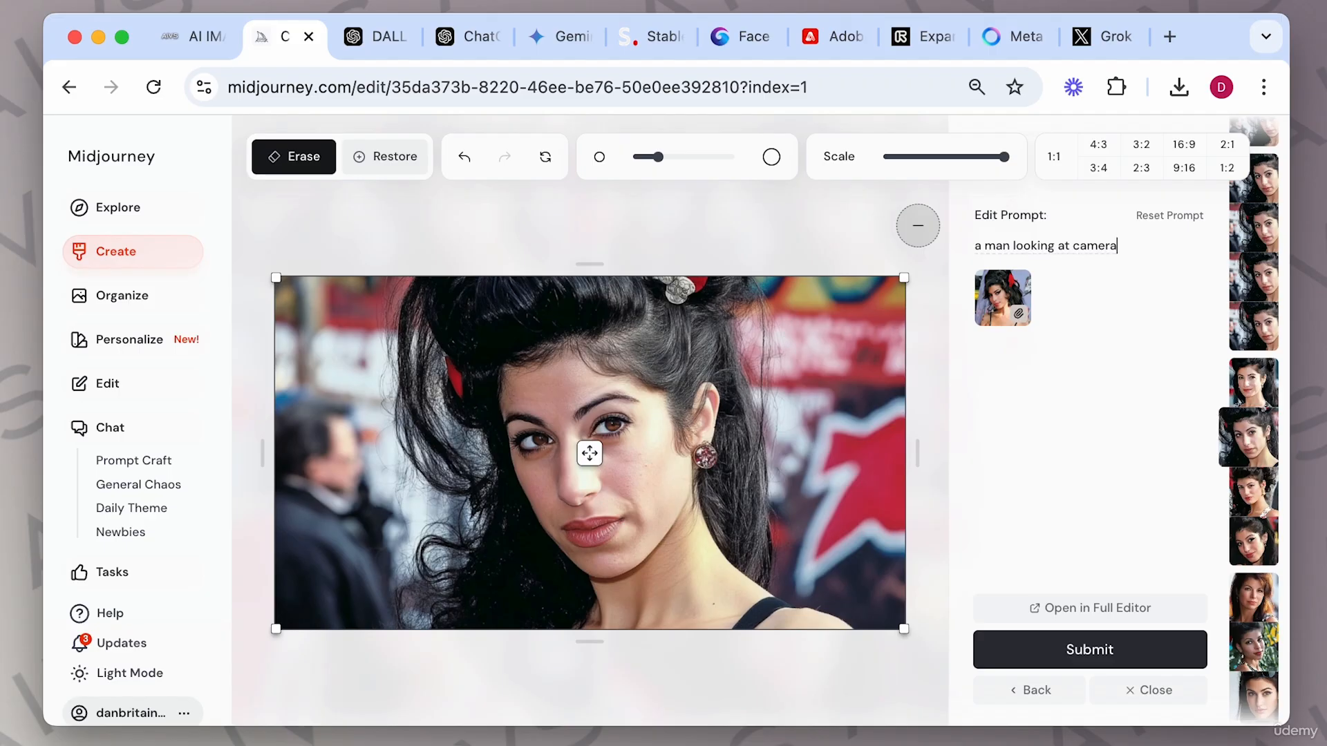
{"action": "mouse_move", "coordinate": [1016, 323]}
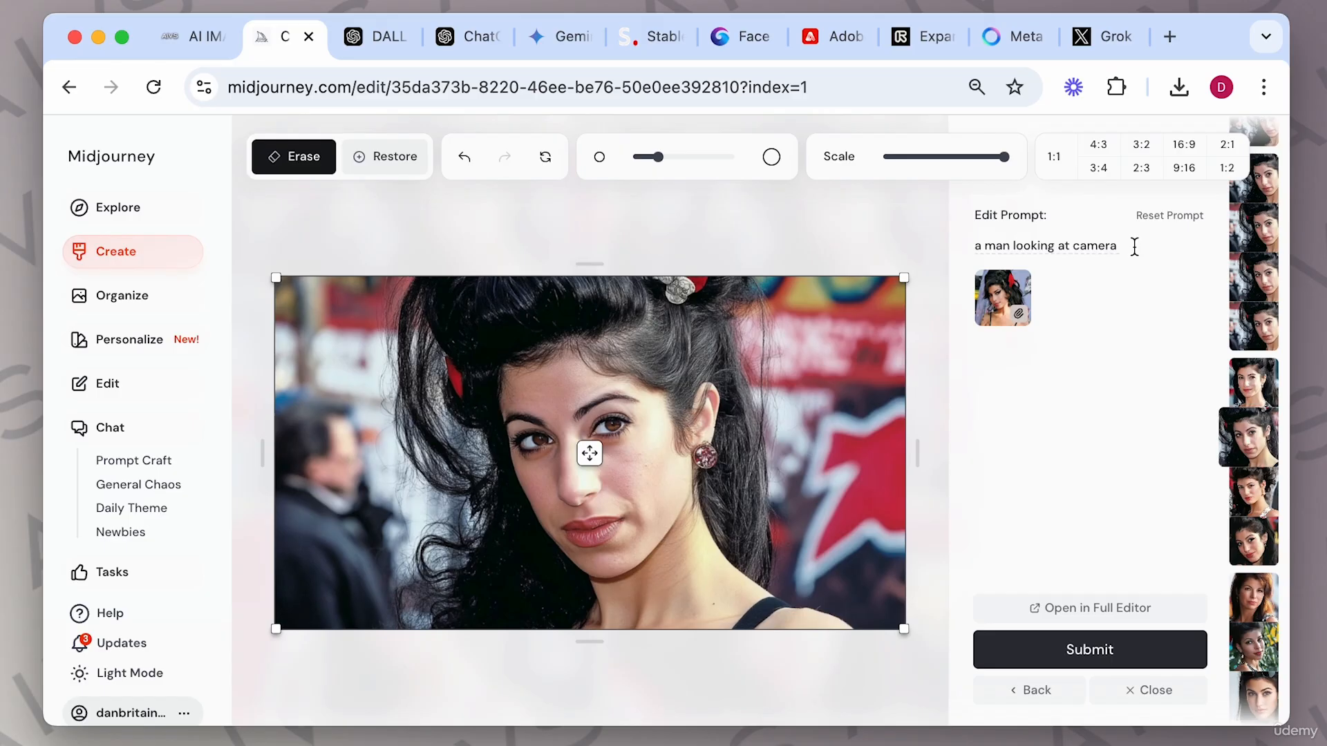
{"action": "key", "text": "Return"}
{"action": "mouse_move", "coordinate": [1014, 293]}
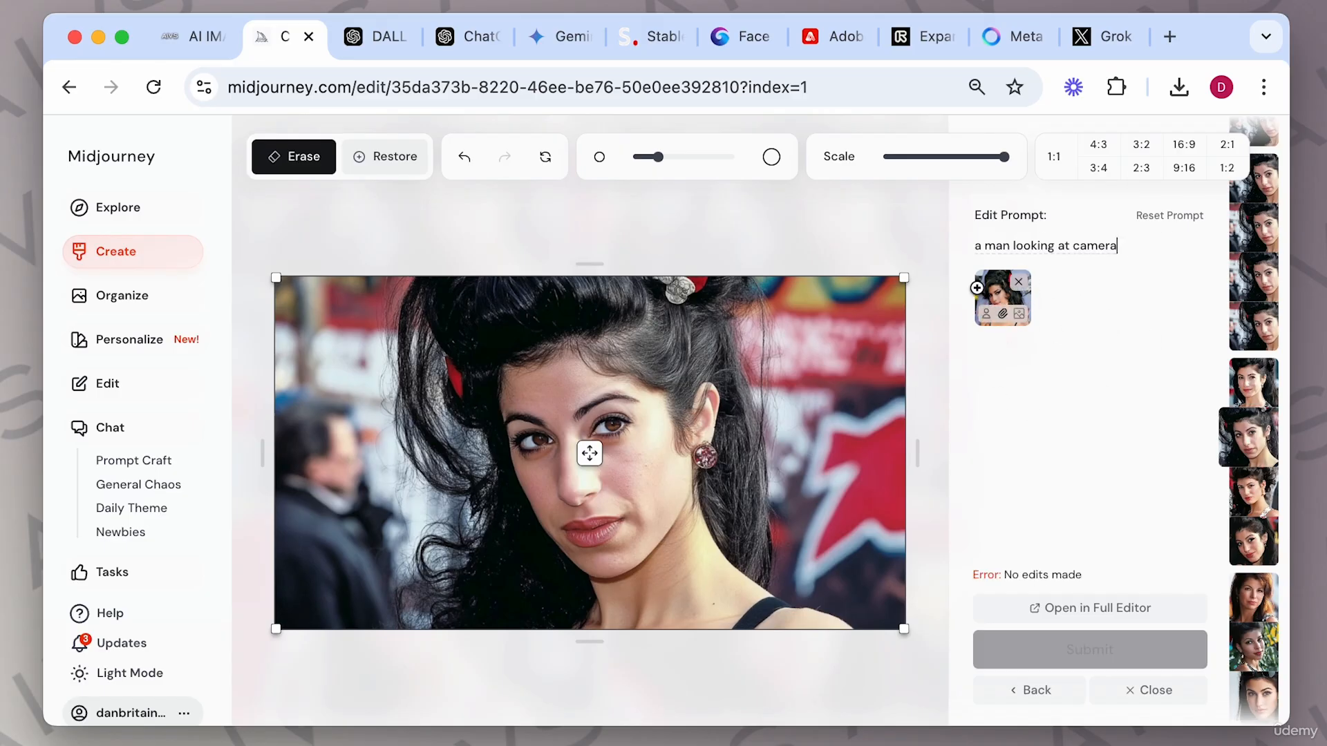
{"action": "left_click", "coordinate": [1056, 689]}
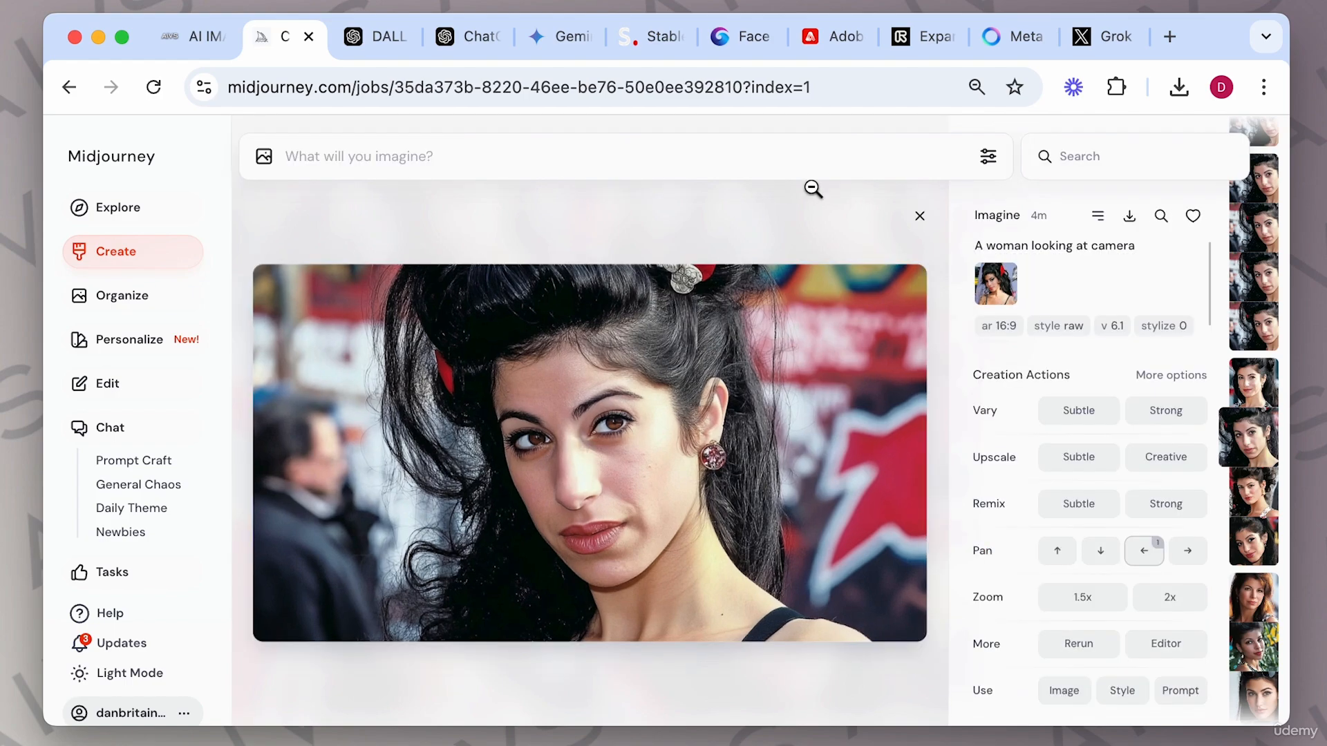
{"action": "left_click", "coordinate": [397, 44]}
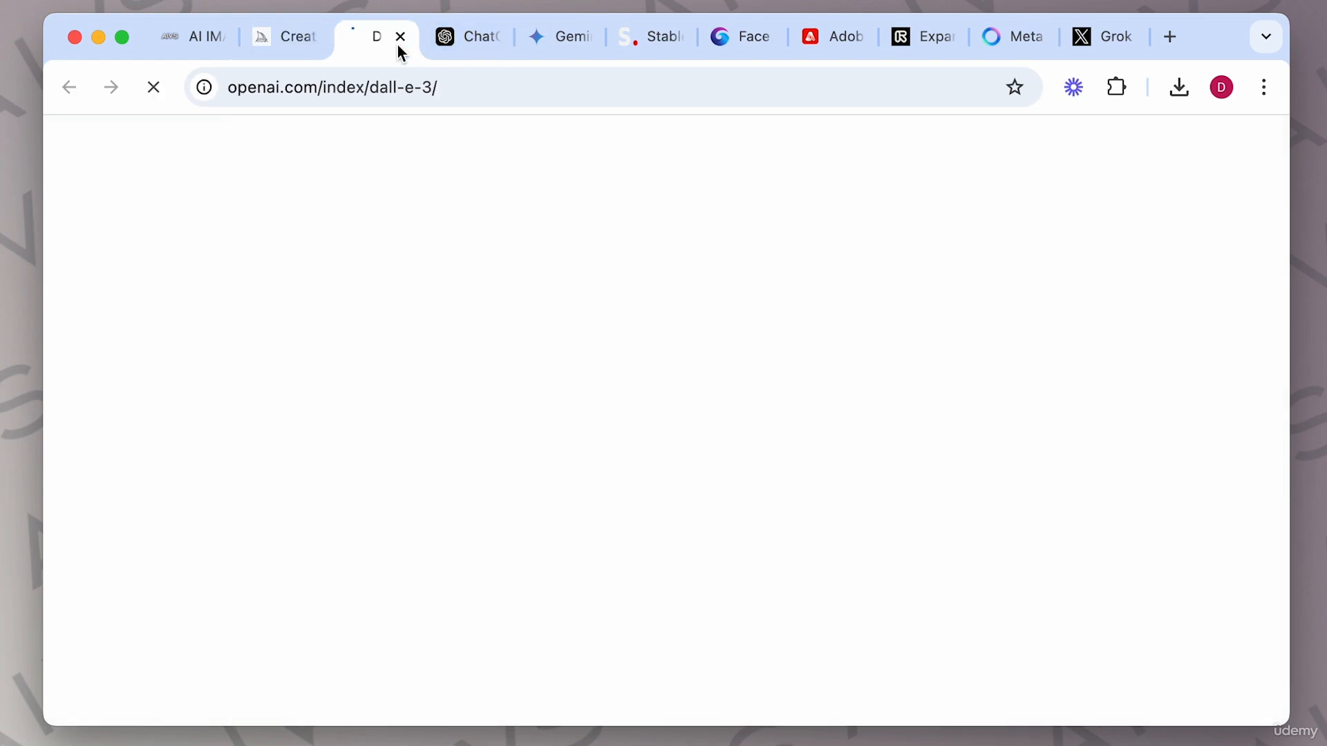
{"action": "left_click", "coordinate": [462, 43]}
{"action": "left_click", "coordinate": [559, 39]}
{"action": "left_click", "coordinate": [654, 42]}
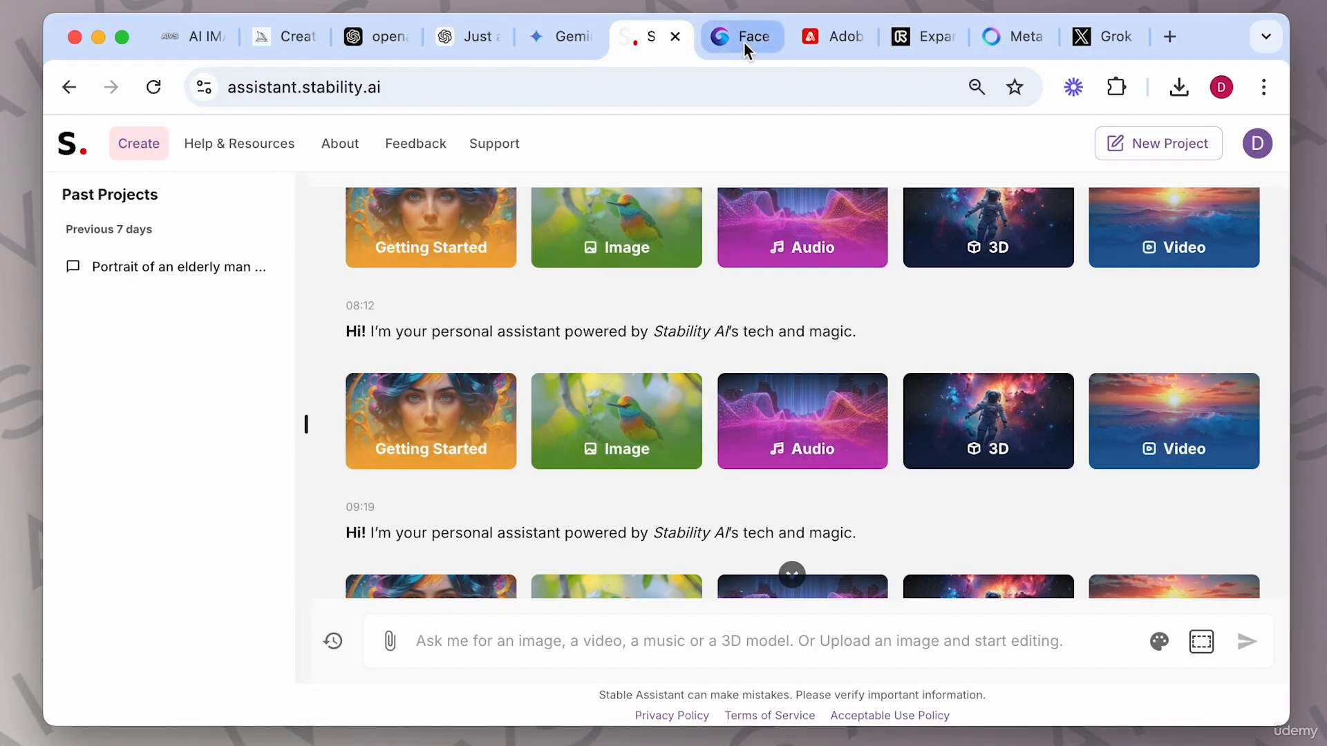
{"action": "left_click", "coordinate": [744, 42]}
{"action": "left_click", "coordinate": [825, 44]}
{"action": "left_click", "coordinate": [930, 49]}
{"action": "left_click", "coordinate": [1006, 42]}
{"action": "left_click", "coordinate": [1090, 43]}
{"action": "left_click", "coordinate": [1017, 48]}
{"action": "left_click", "coordinate": [927, 45]}
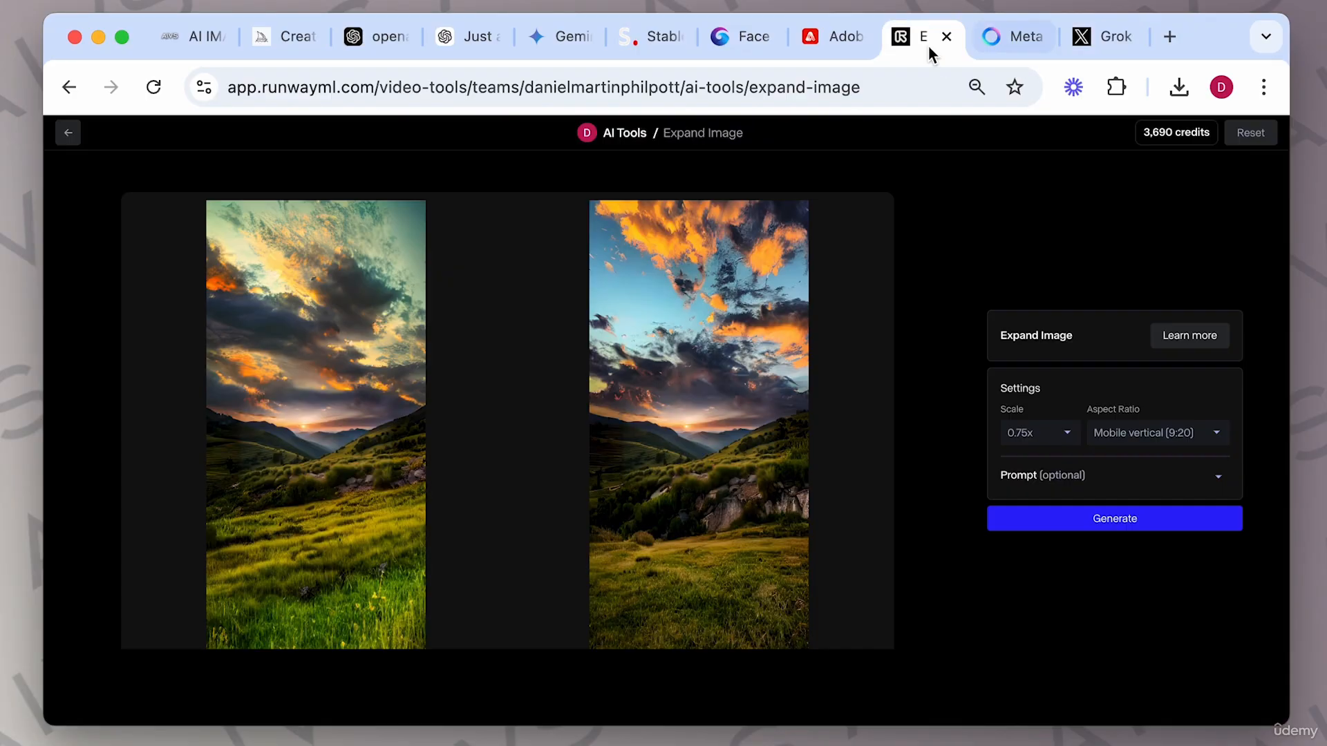
{"action": "left_click", "coordinate": [845, 41]}
{"action": "left_click", "coordinate": [758, 45]}
{"action": "left_click", "coordinate": [652, 43]}
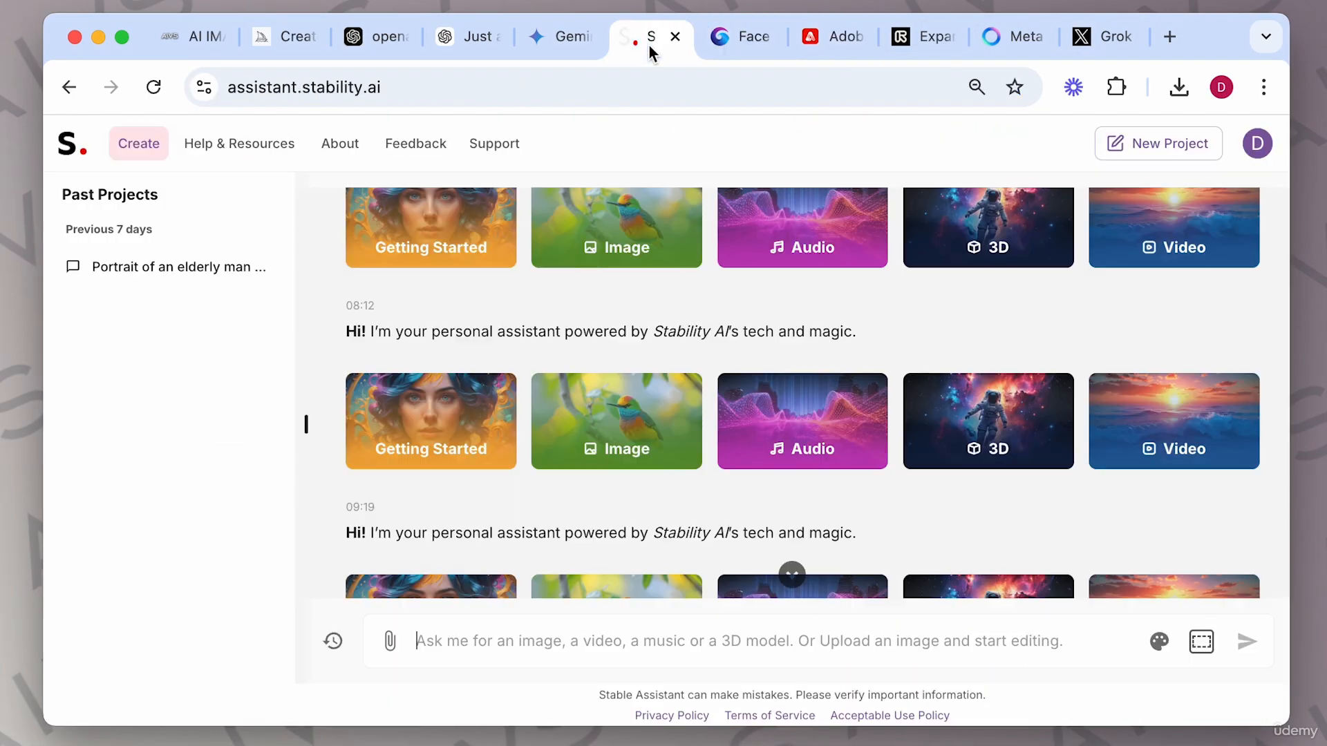
{"action": "left_click", "coordinate": [567, 44]}
{"action": "left_click", "coordinate": [462, 44]}
{"action": "left_click", "coordinate": [367, 40]}
{"action": "left_click", "coordinate": [285, 52]}
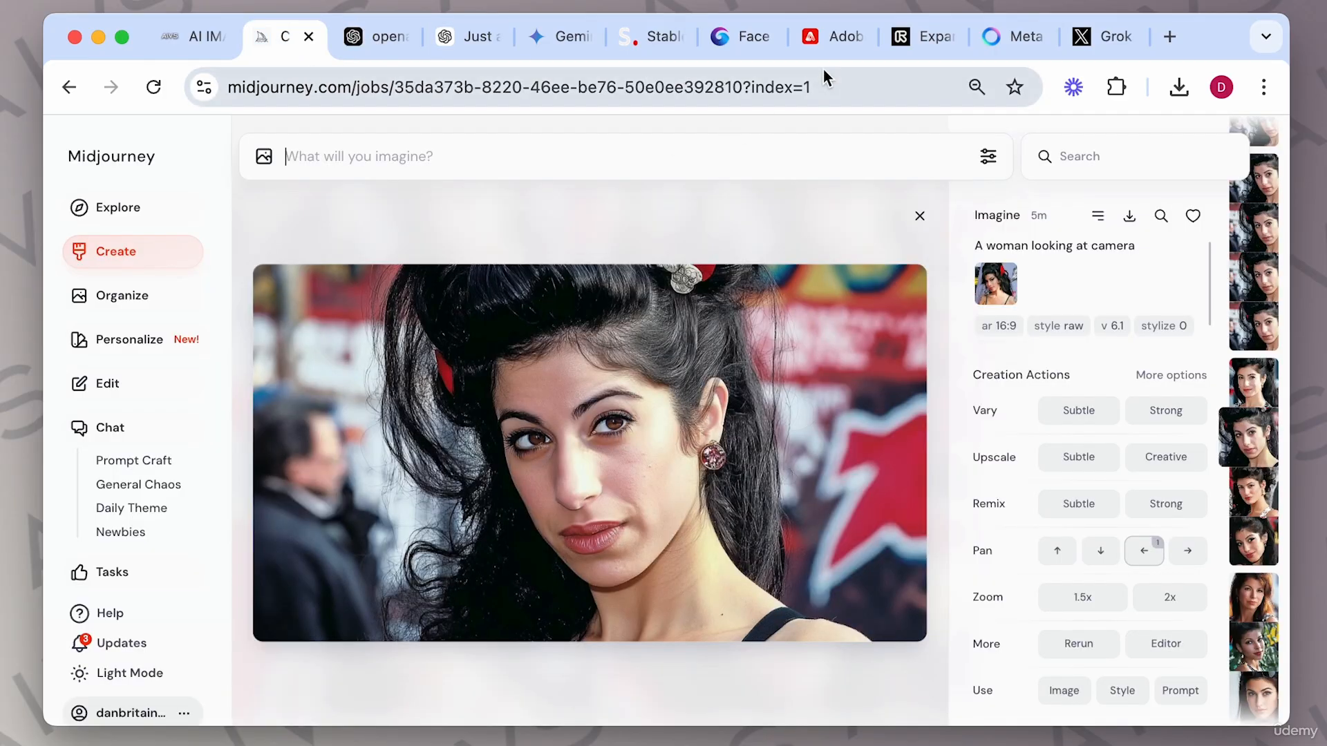
{"action": "left_click", "coordinate": [832, 46]}
{"action": "left_click", "coordinate": [656, 37]}
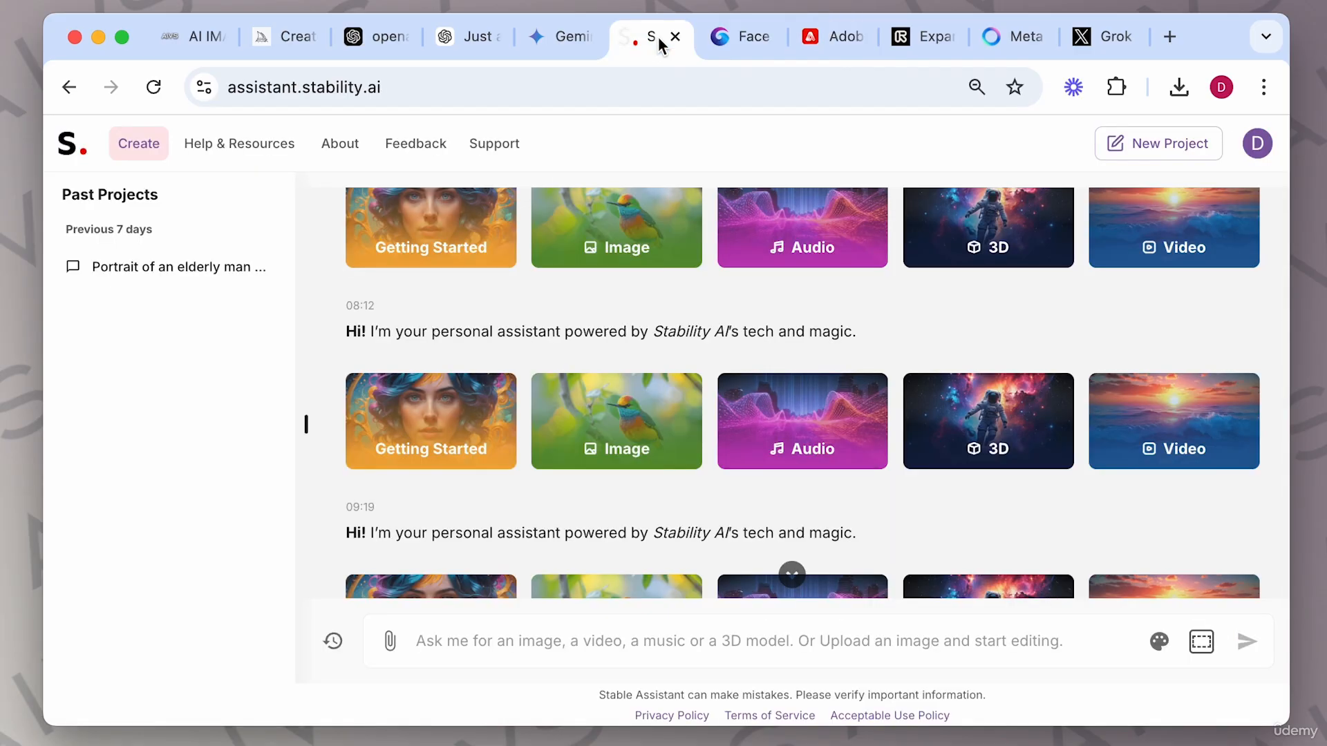
{"action": "left_click", "coordinate": [278, 43]}
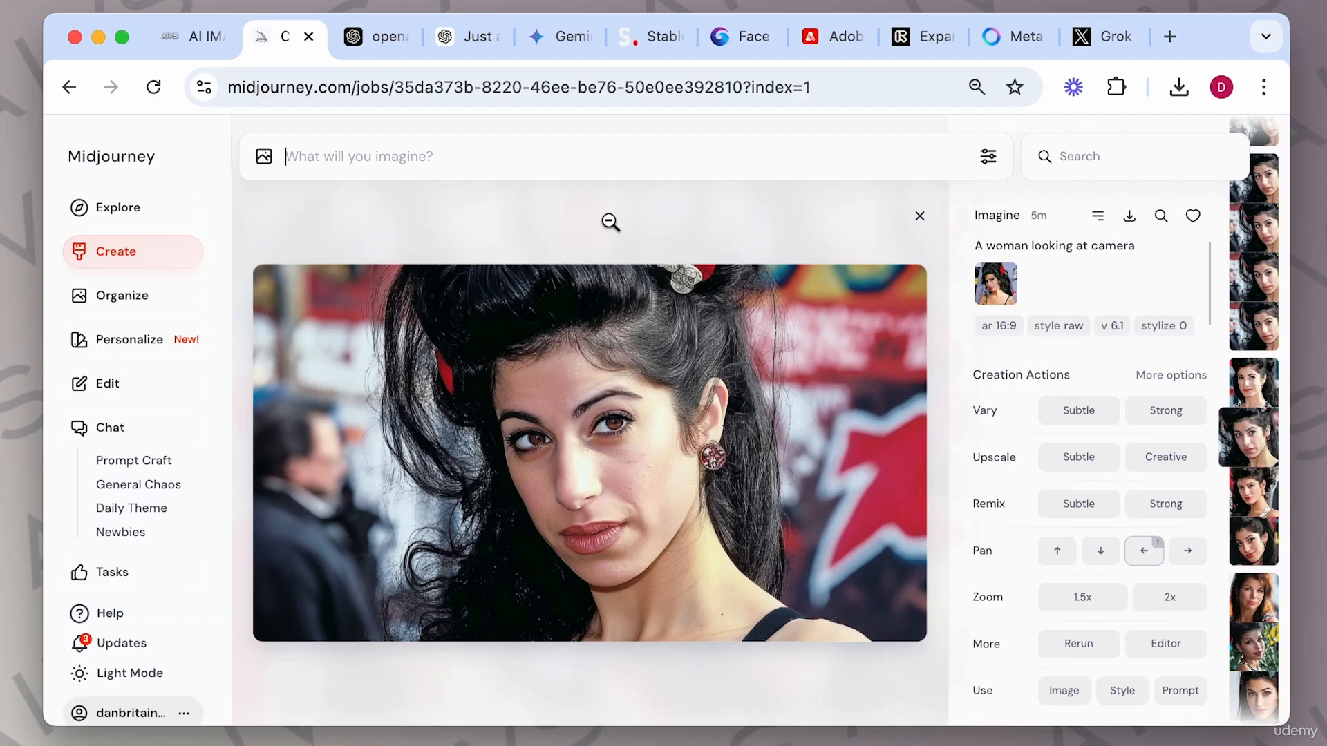
{"action": "left_click", "coordinate": [821, 48]}
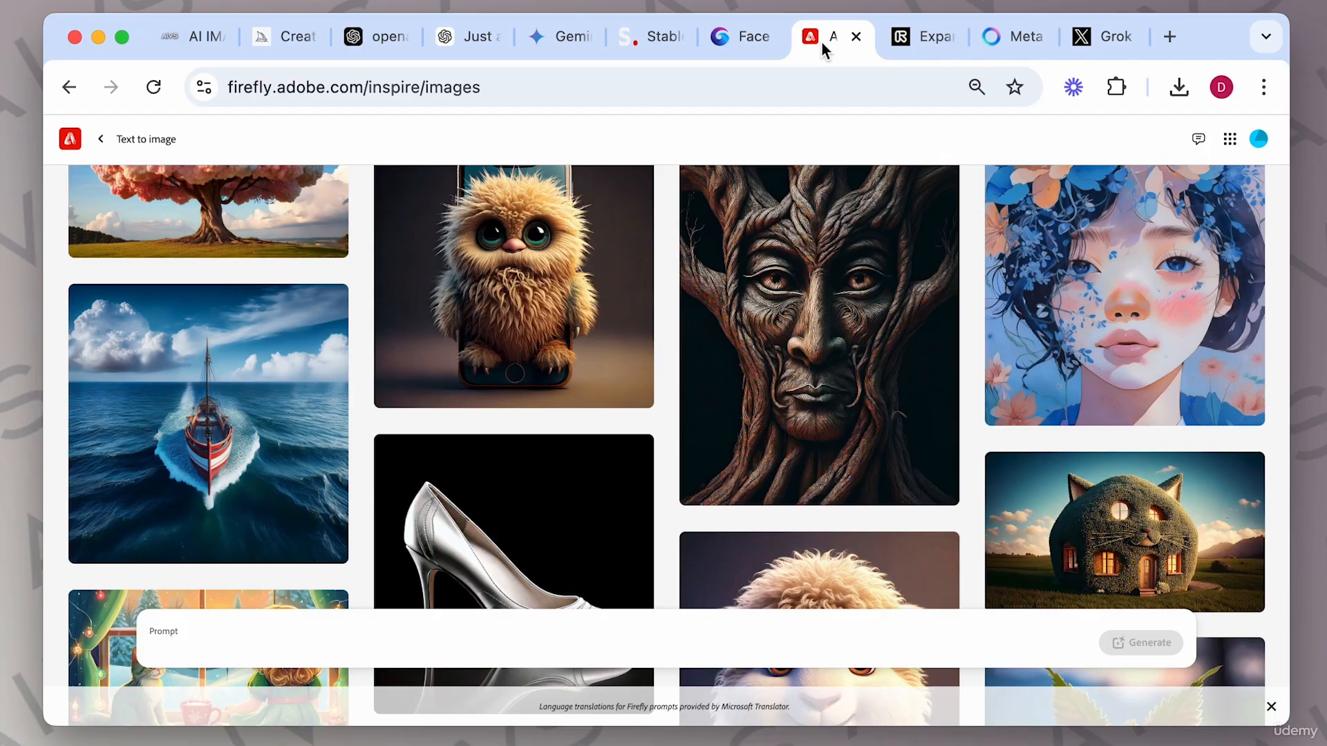
{"action": "left_click", "coordinate": [291, 36]}
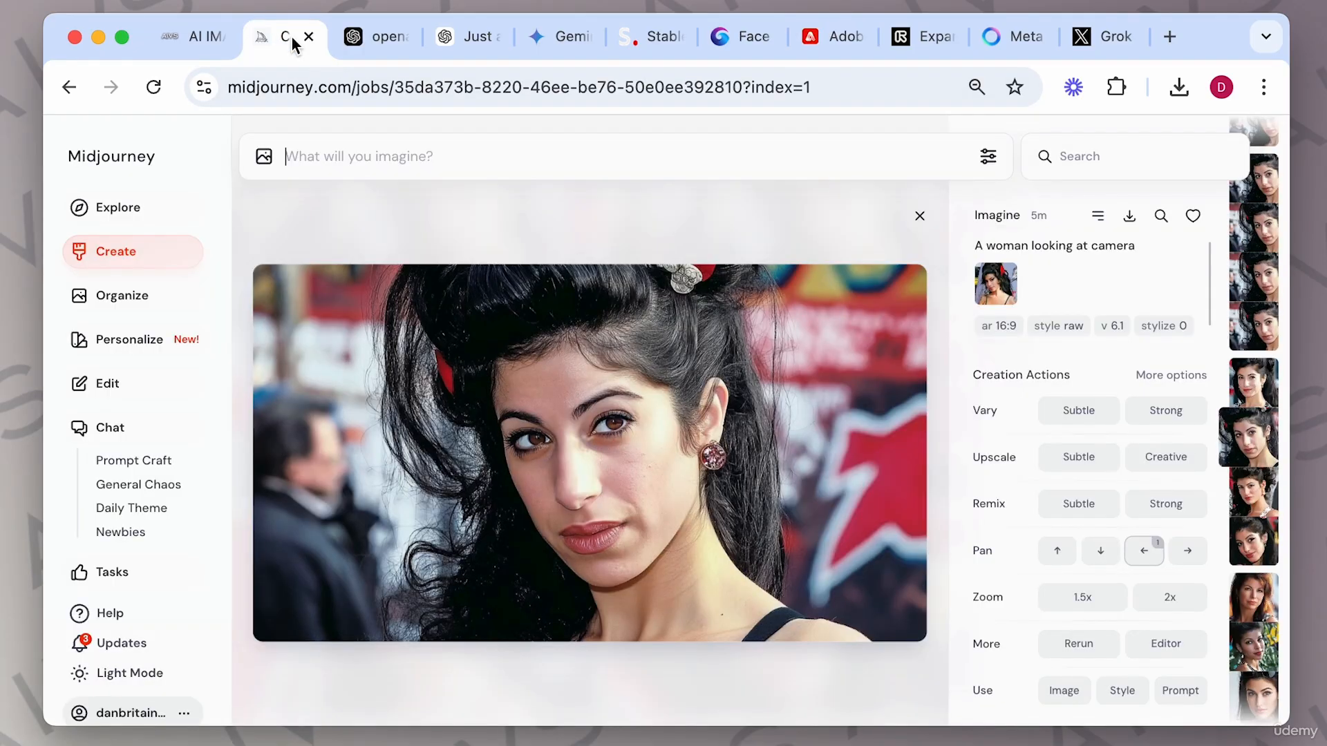
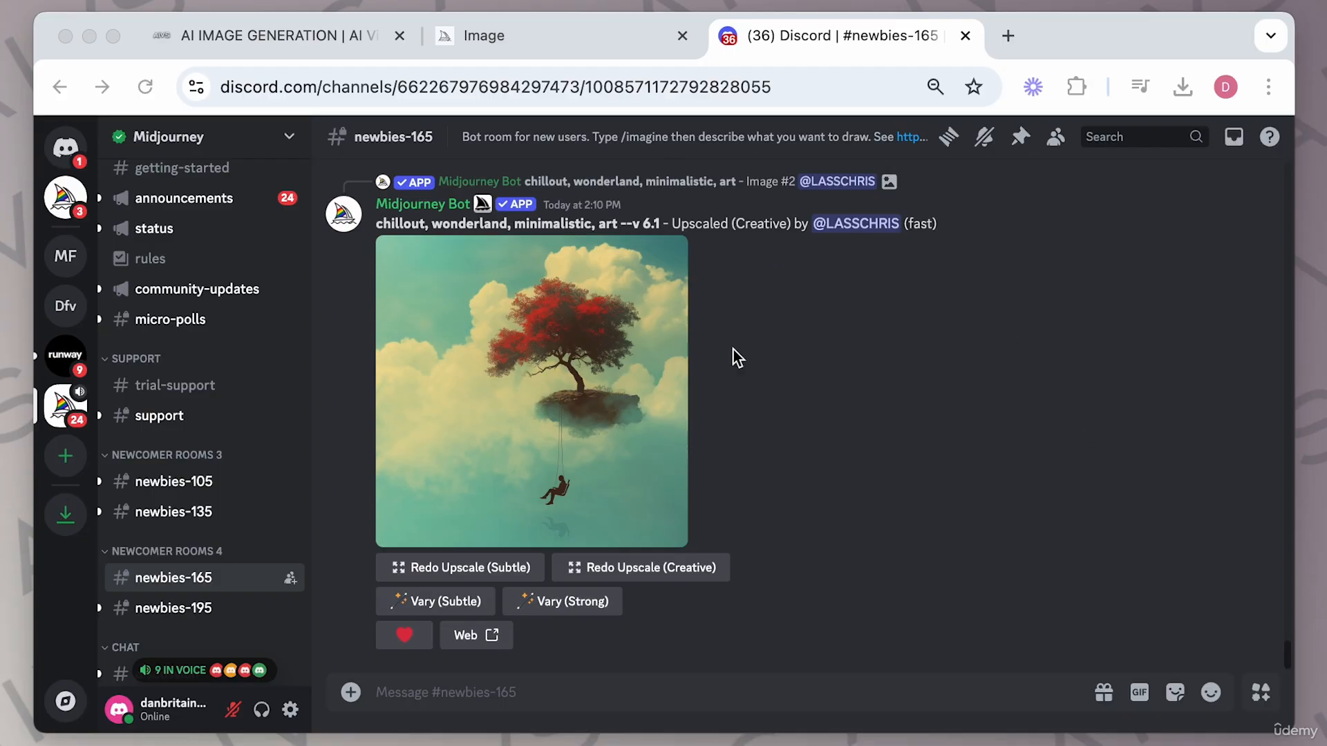
{"action": "left_click", "coordinate": [570, 39]}
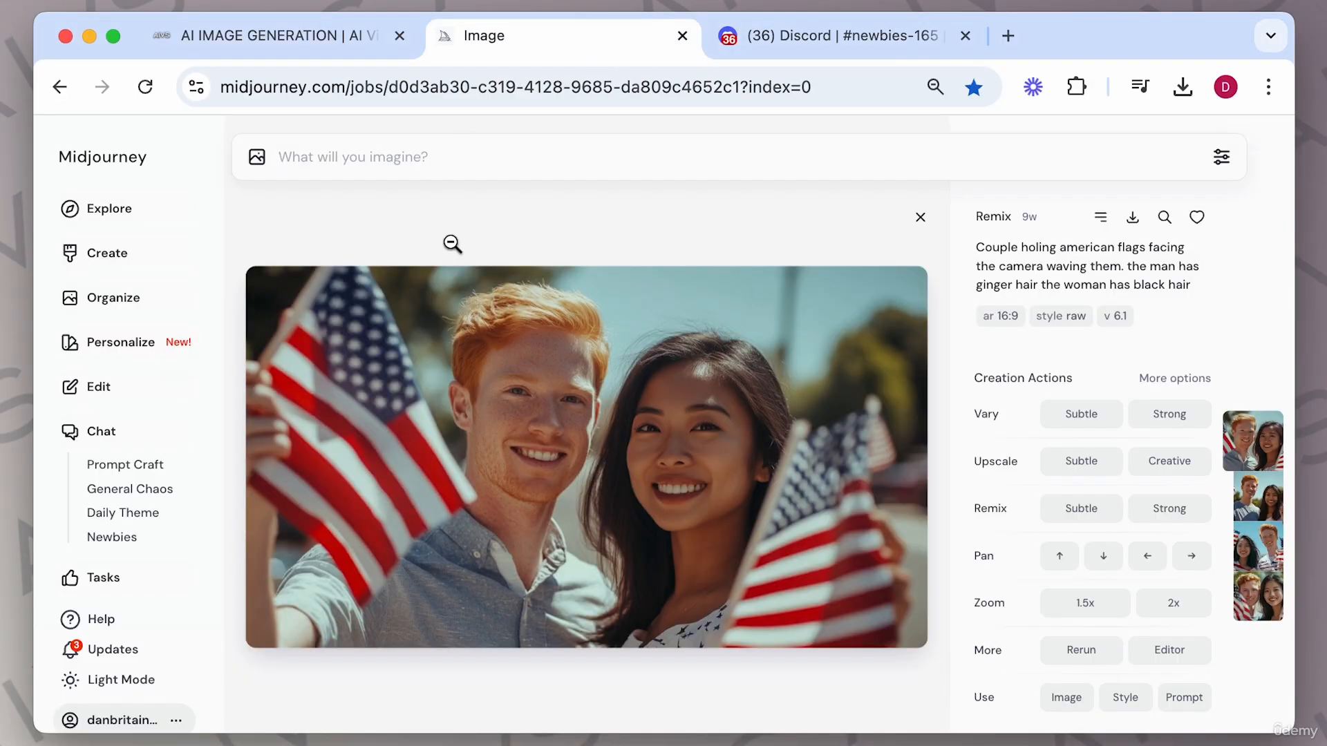
{"action": "left_click", "coordinate": [920, 217]}
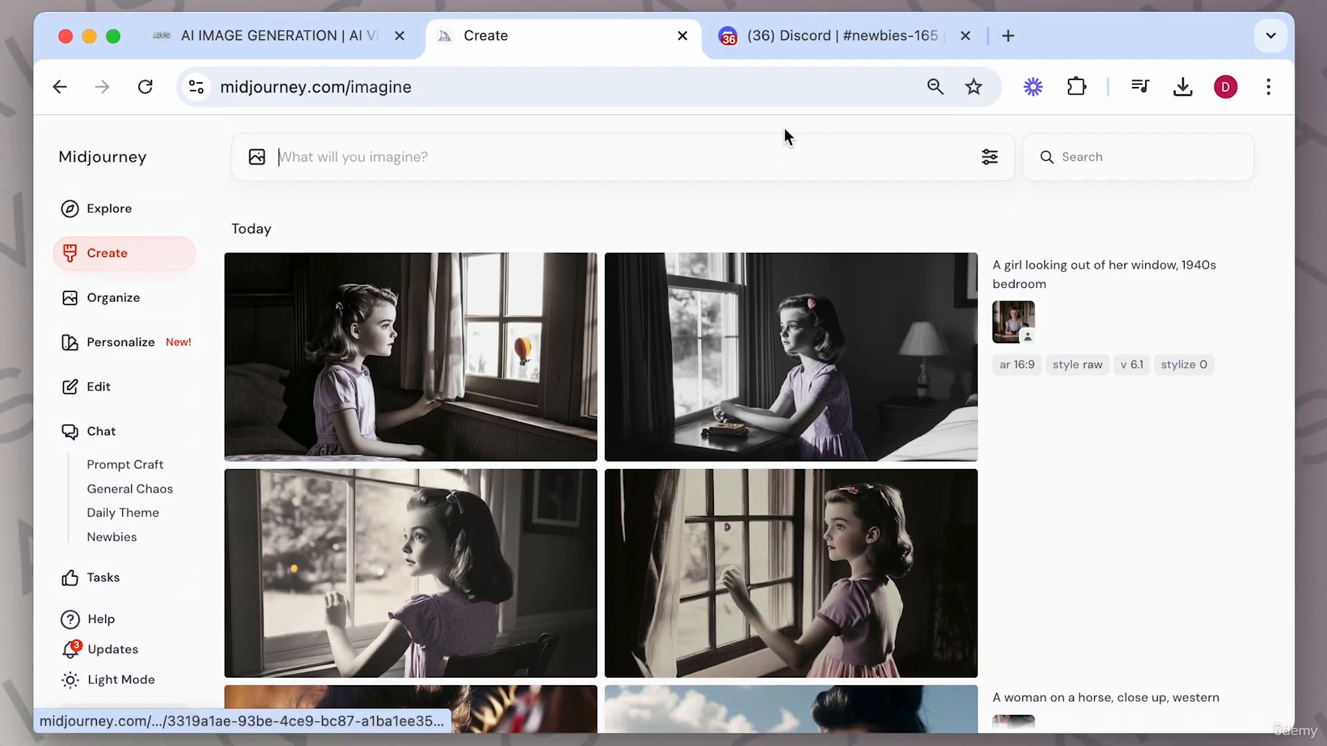
{"action": "left_click", "coordinate": [782, 39]}
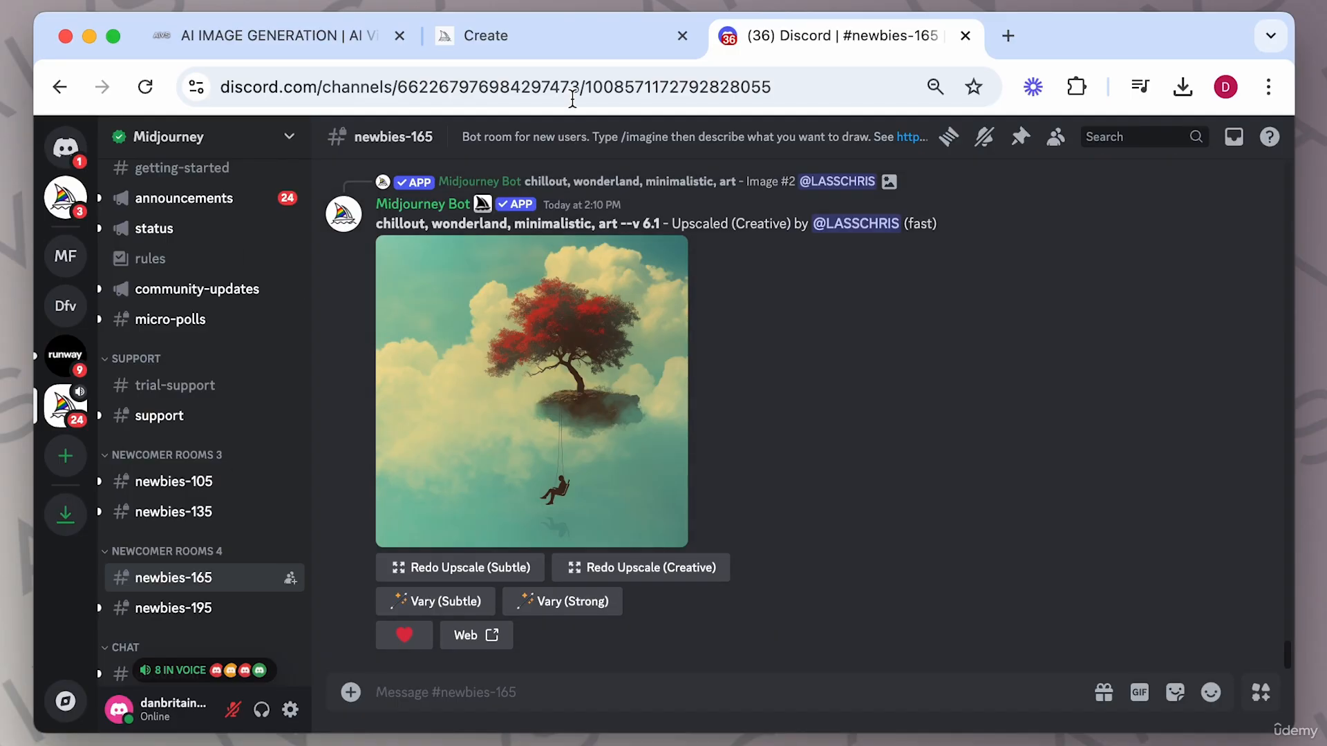
{"action": "left_click", "coordinate": [537, 54]}
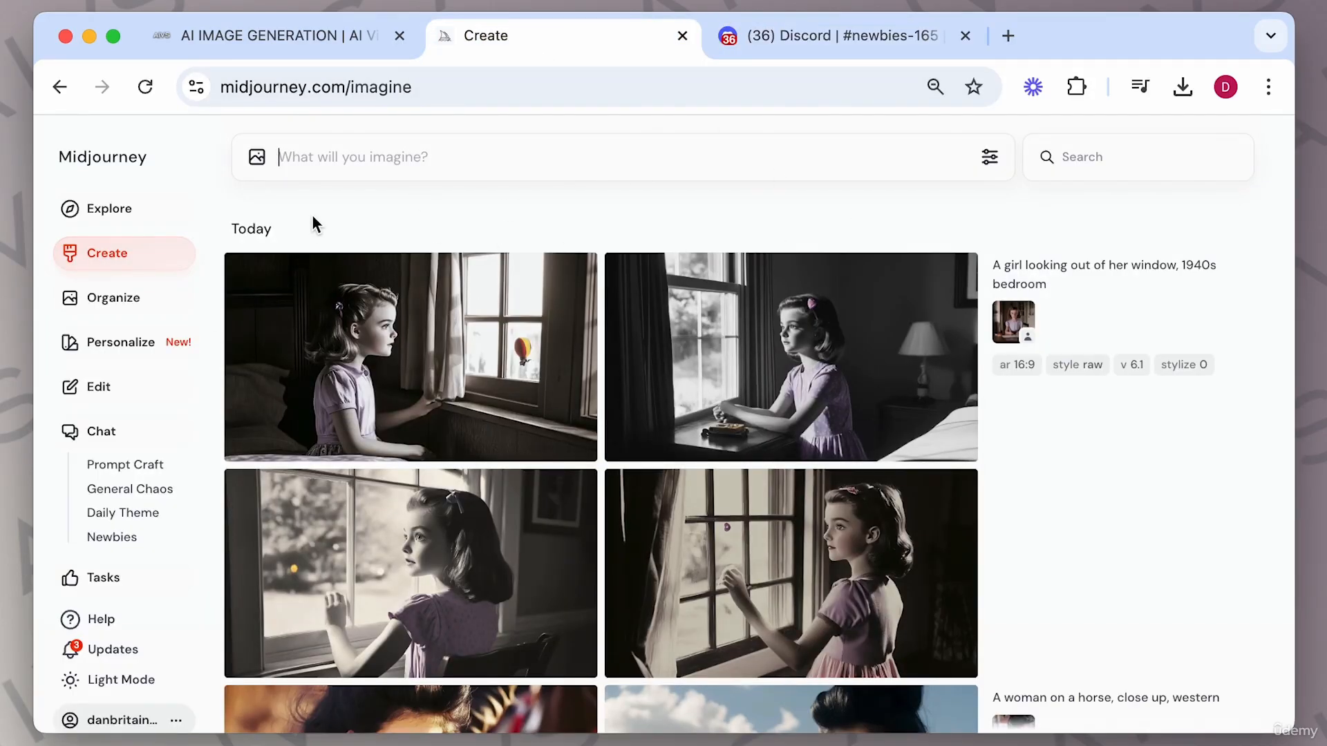
{"action": "left_click", "coordinate": [125, 225]}
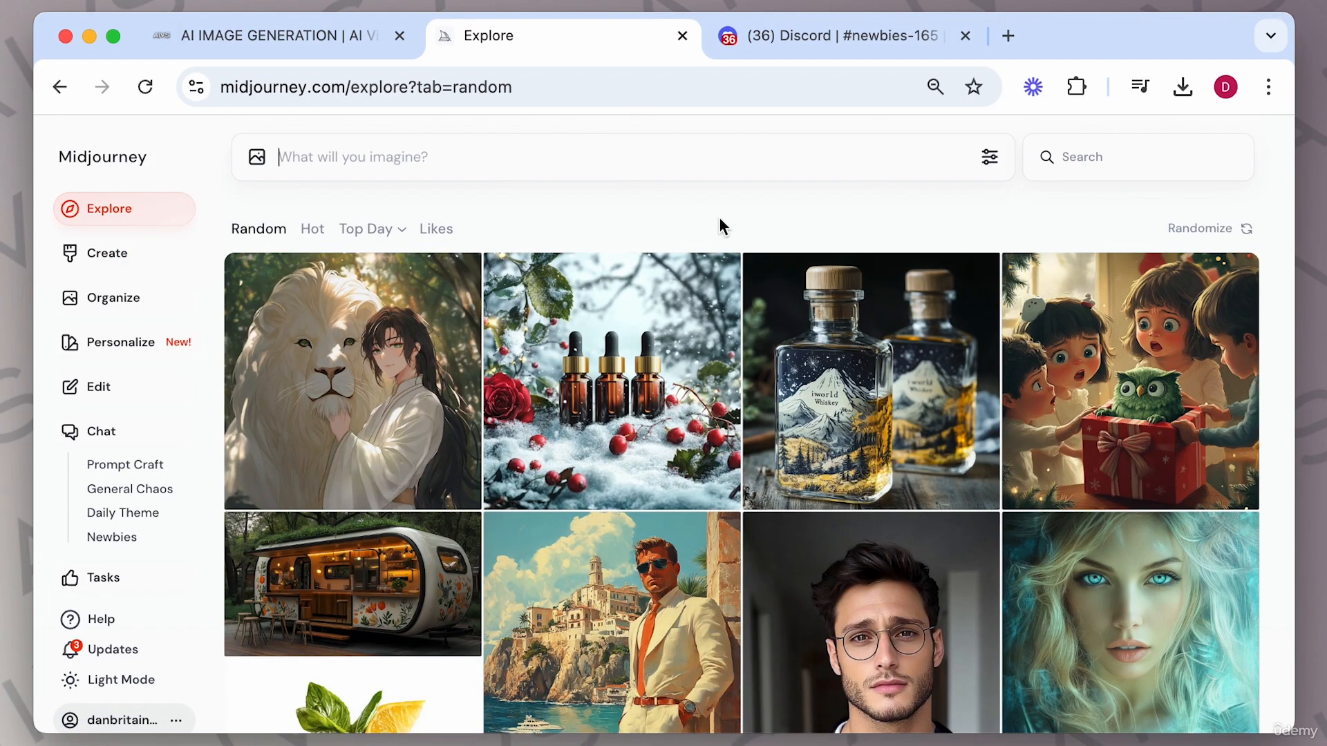
{"action": "left_click", "coordinate": [871, 28]}
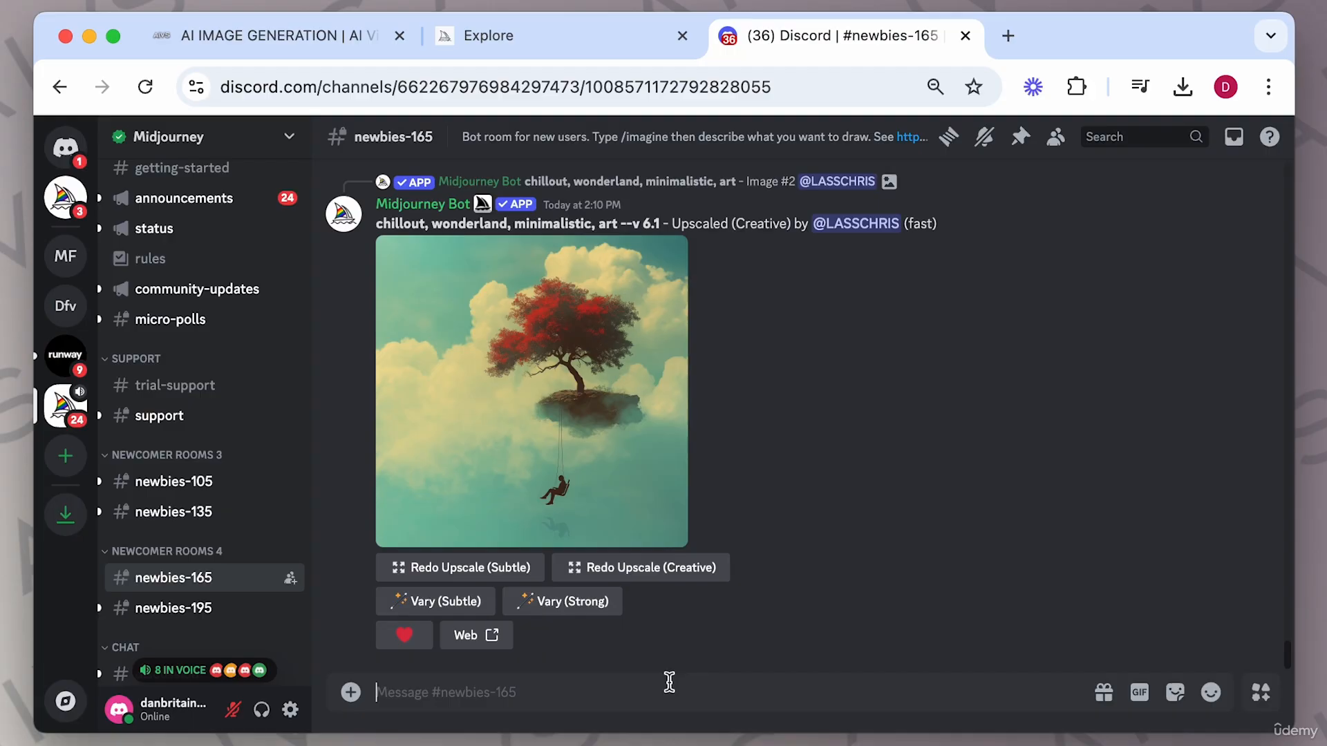
Generate images with /imagine using the prompt "a woman looking at camera, intense, dark, aged 25 --ar 16:9".
{"action": "left_click", "coordinate": [559, 38]}
{"action": "left_click", "coordinate": [802, 46]}
{"action": "type", "text": "/ima"}
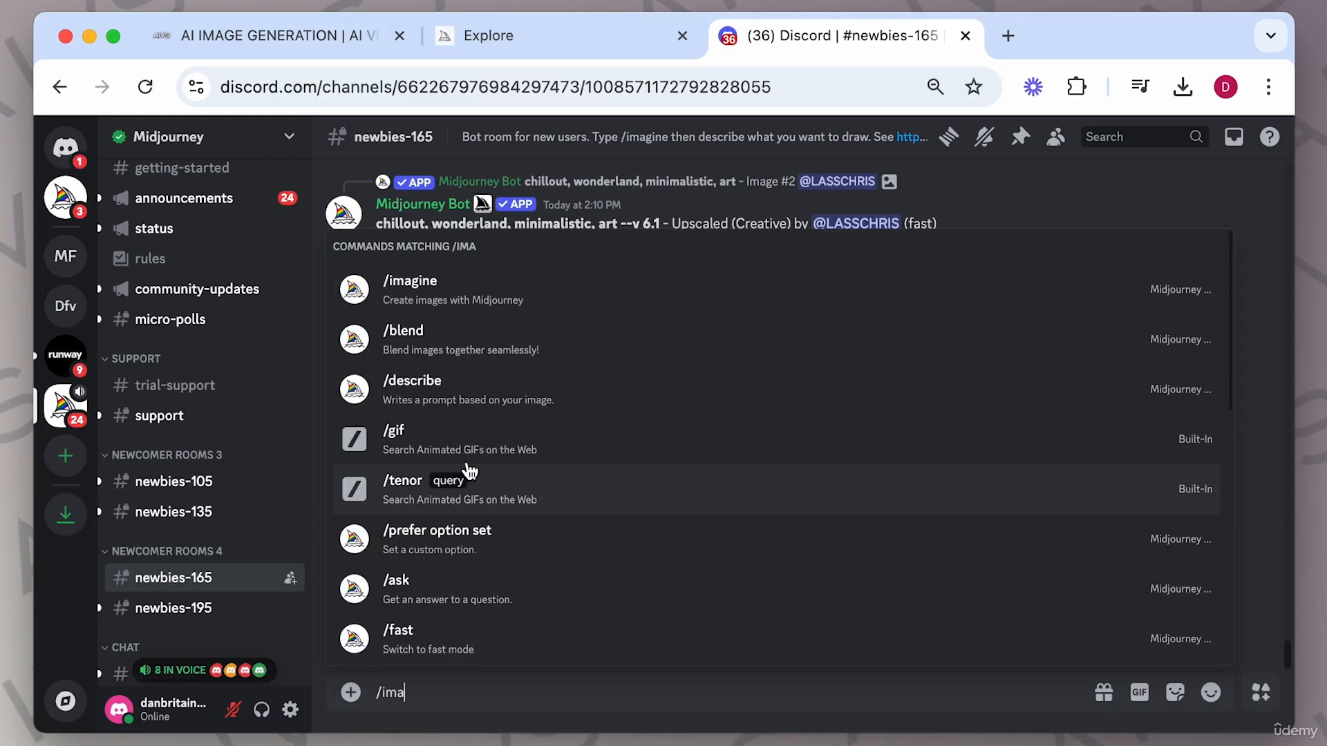
{"action": "left_click", "coordinate": [412, 290]}
{"action": "type", "text": "a woman"}
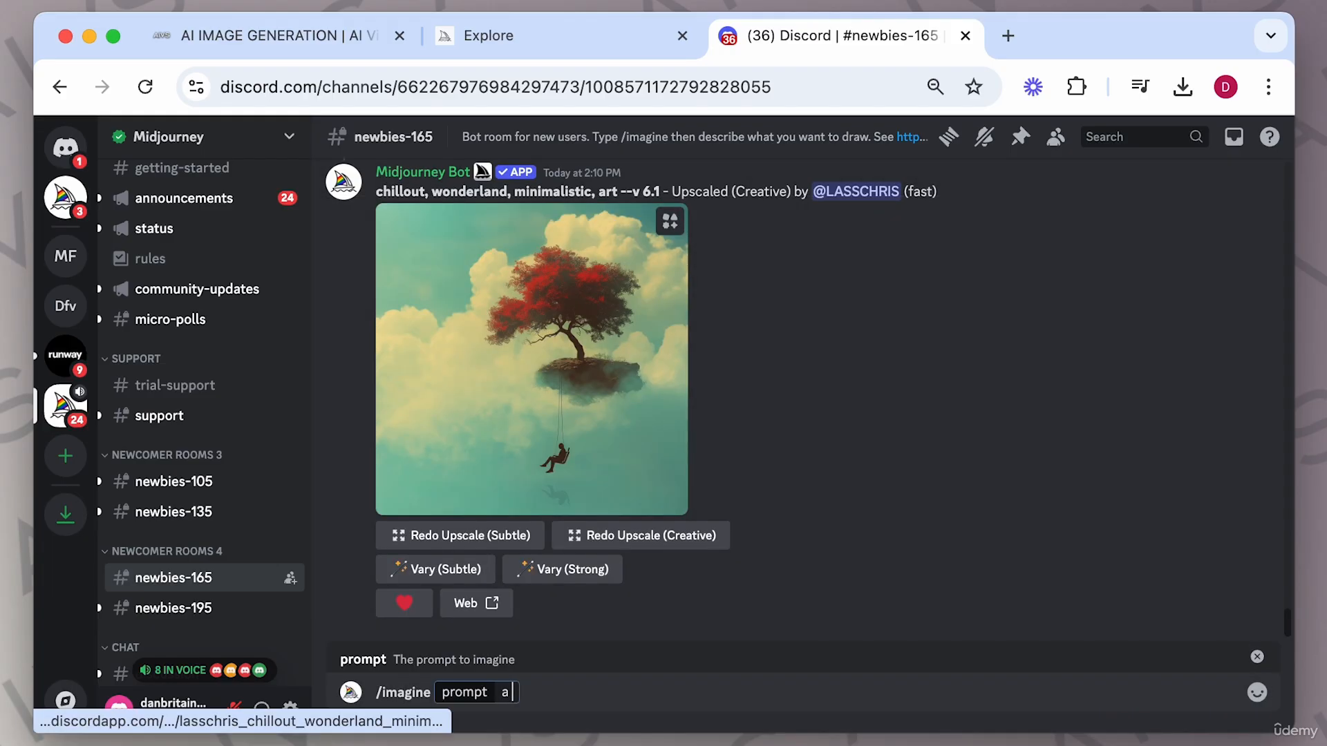
{"action": "type", "text": " loo"}
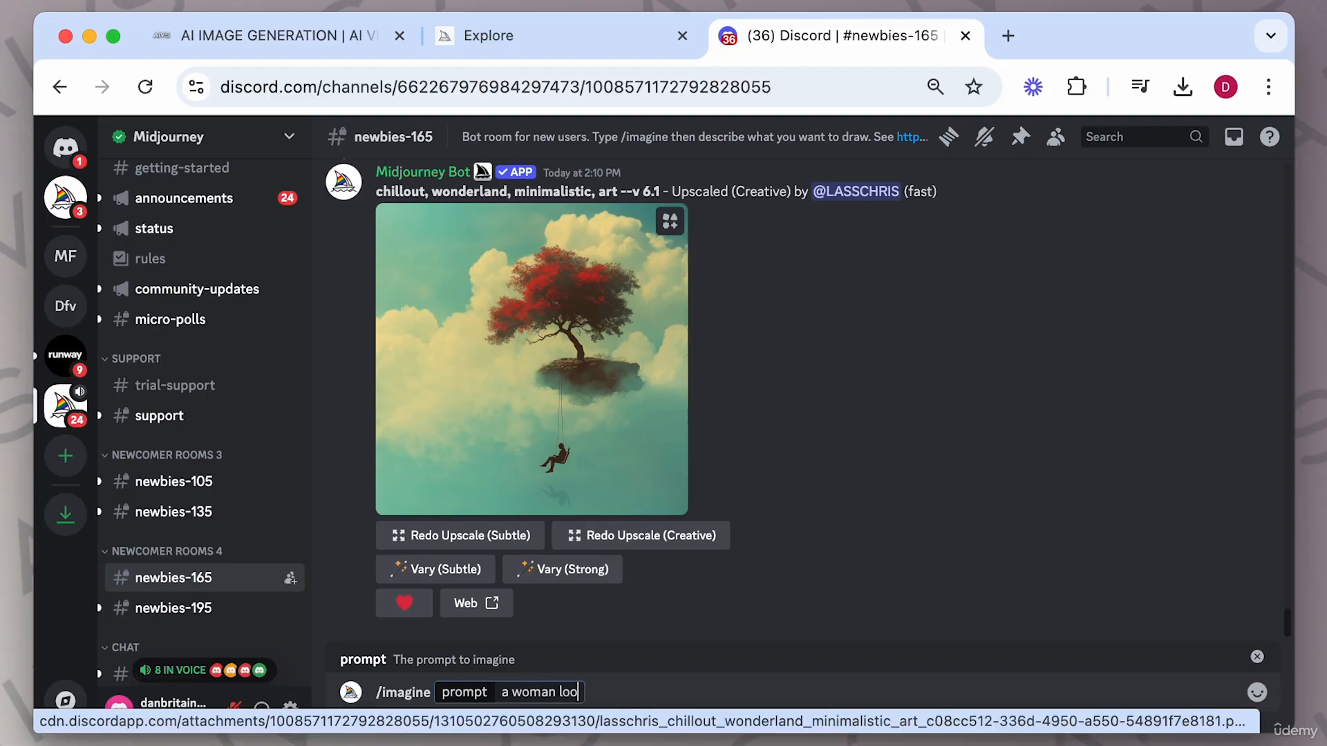
{"action": "type", "text": "king at camer"}
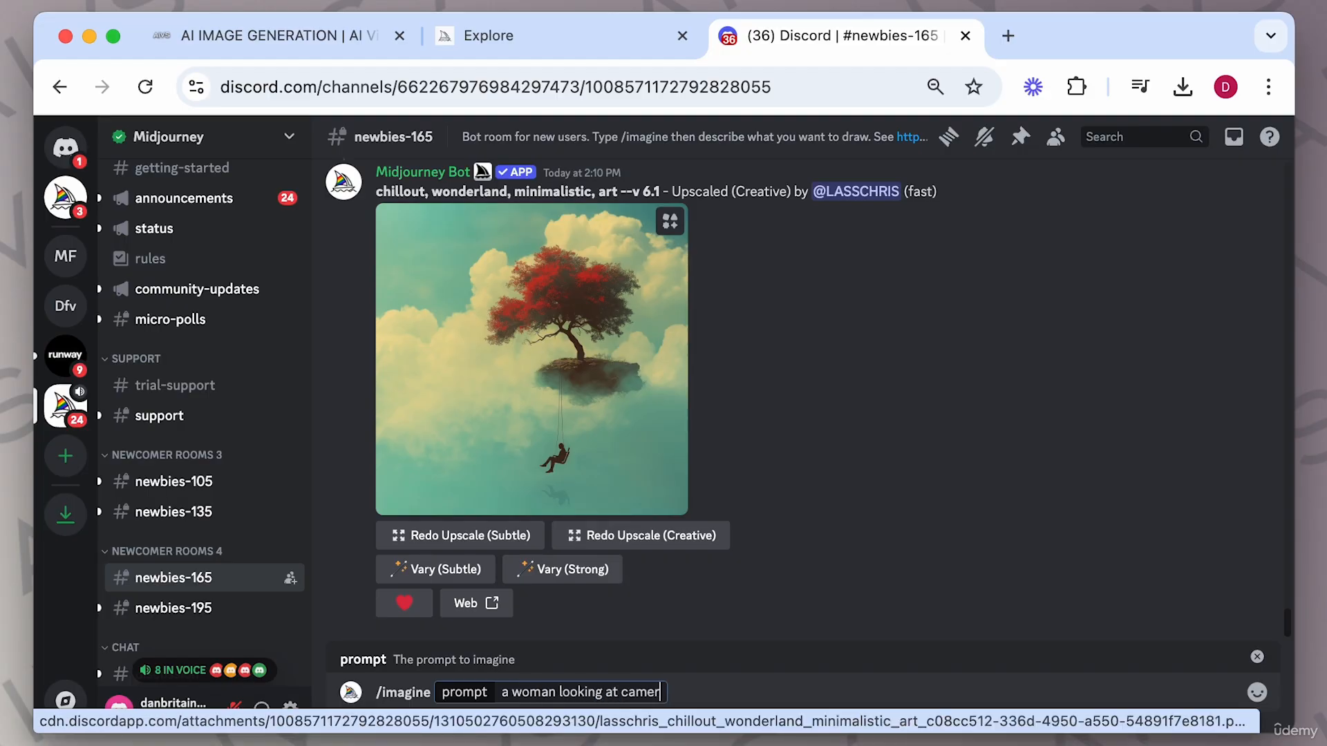
{"action": "type", "text": "a, intense, dar"}
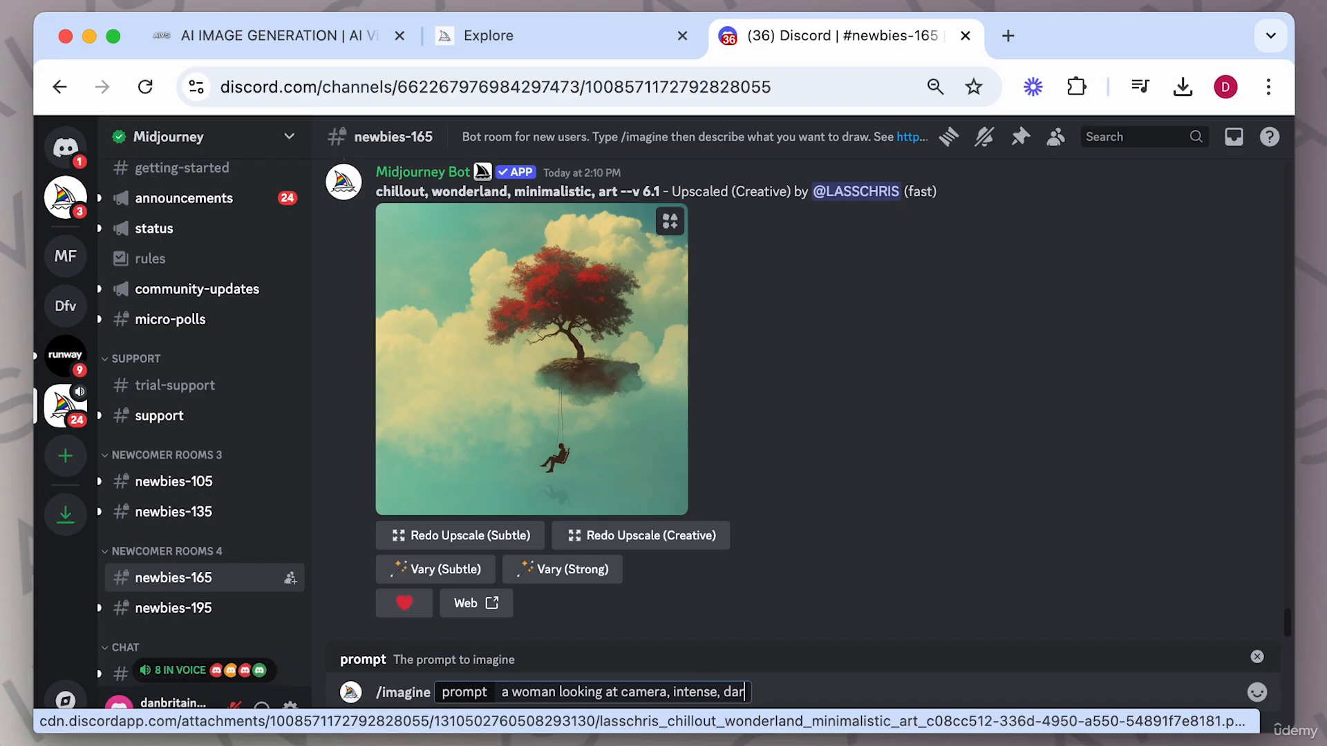
{"action": "type", "text": "k, aged 25"}
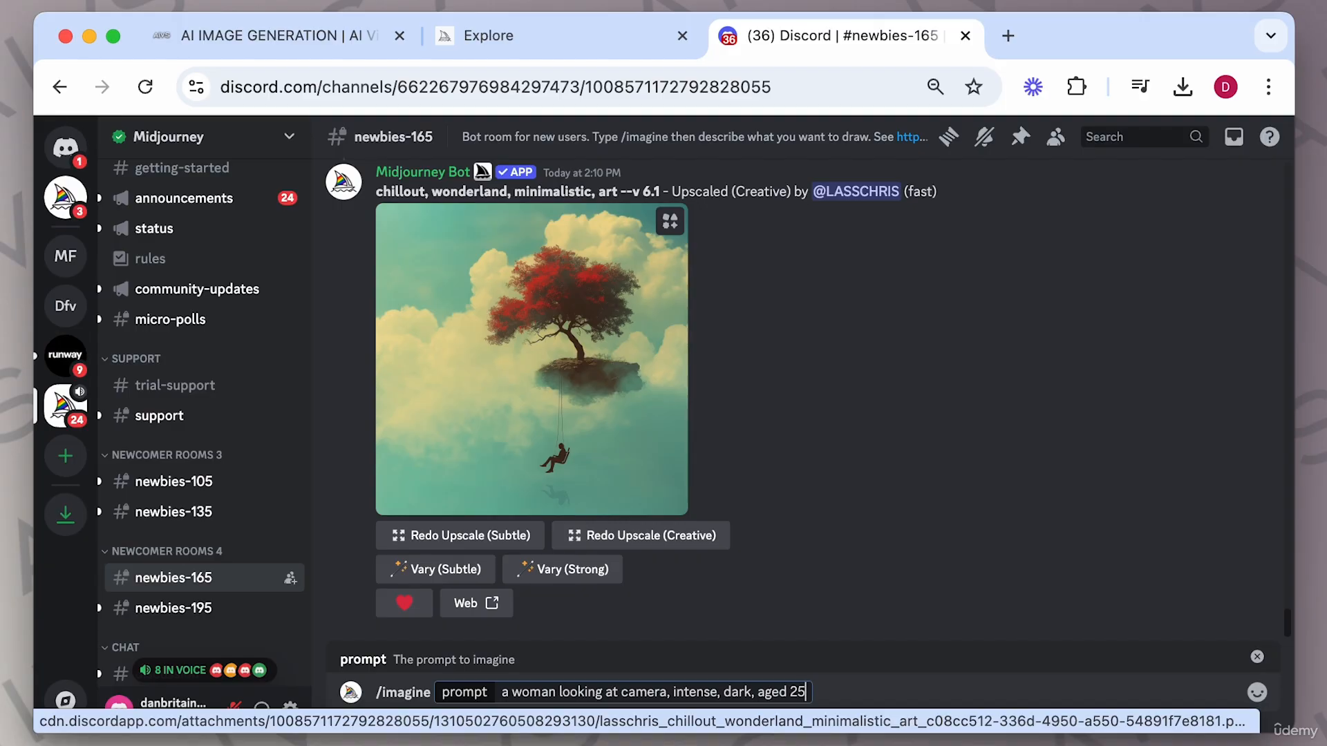
{"action": "type", "text": " --ar 16:9"}
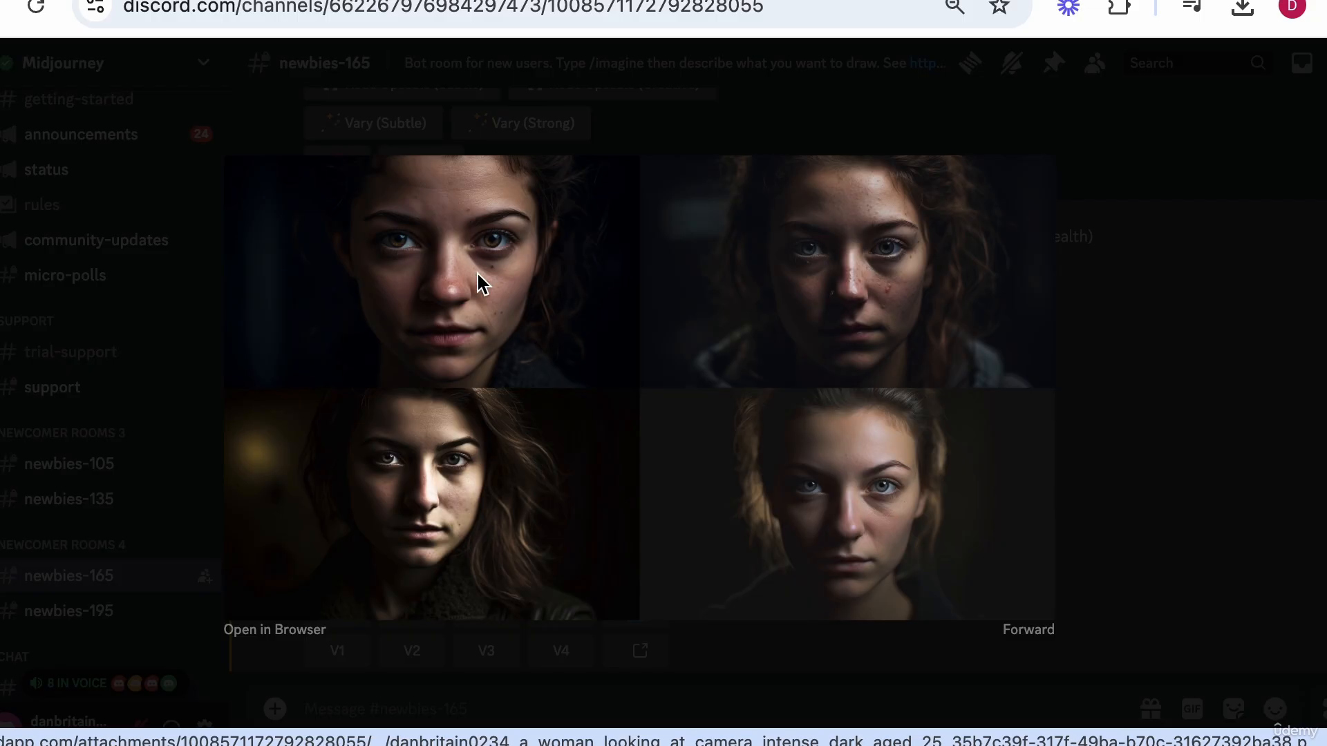
{"action": "left_click", "coordinate": [1084, 459]}
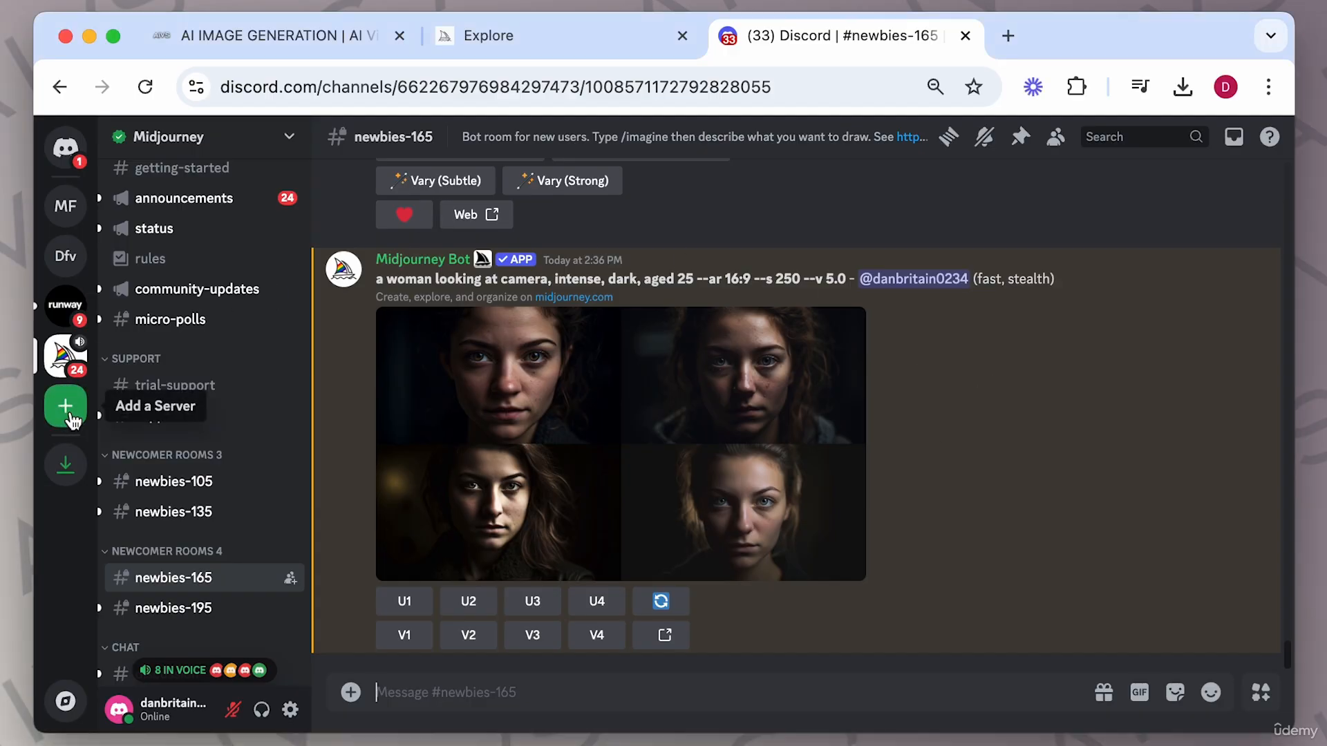
Create a new server of your own for you and your friends, named "fswap".
{"action": "left_click", "coordinate": [66, 407]}
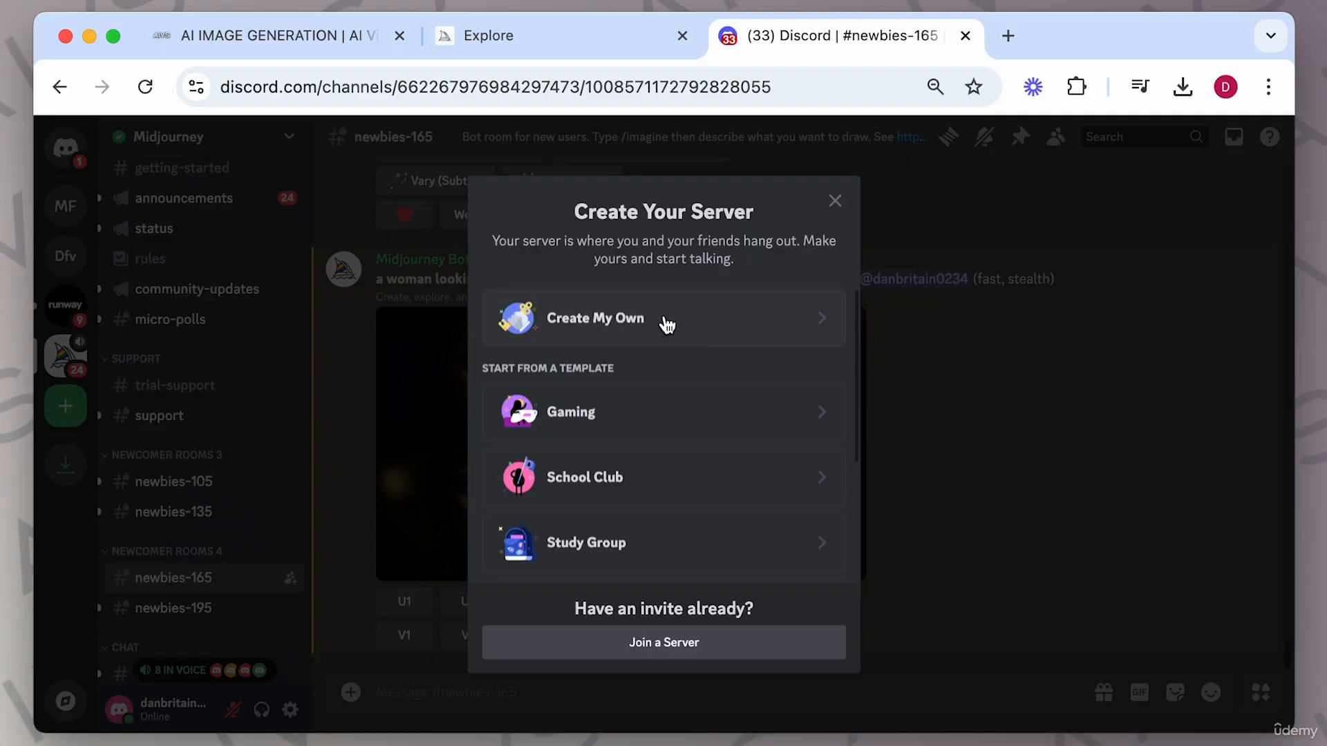
{"action": "left_click", "coordinate": [668, 325]}
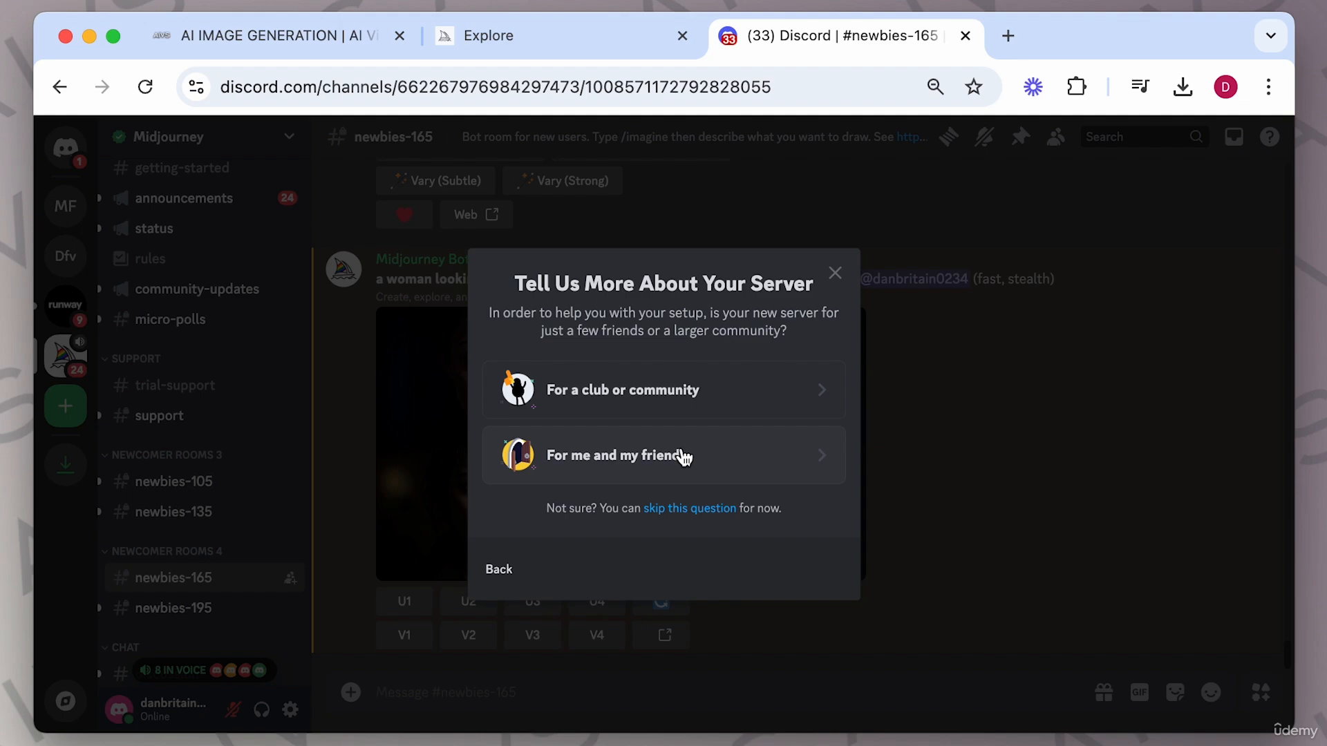
{"action": "left_click", "coordinate": [684, 456]}
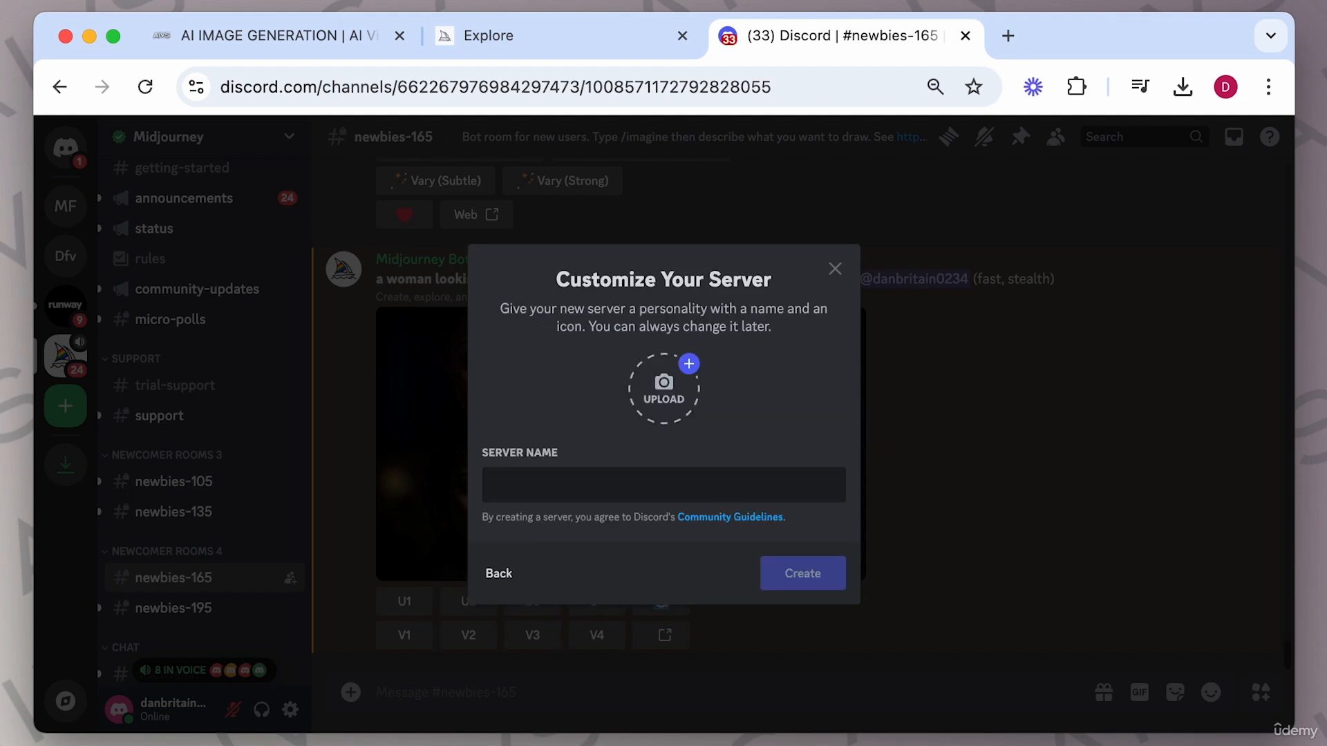
{"action": "type", "text": "fswap"}
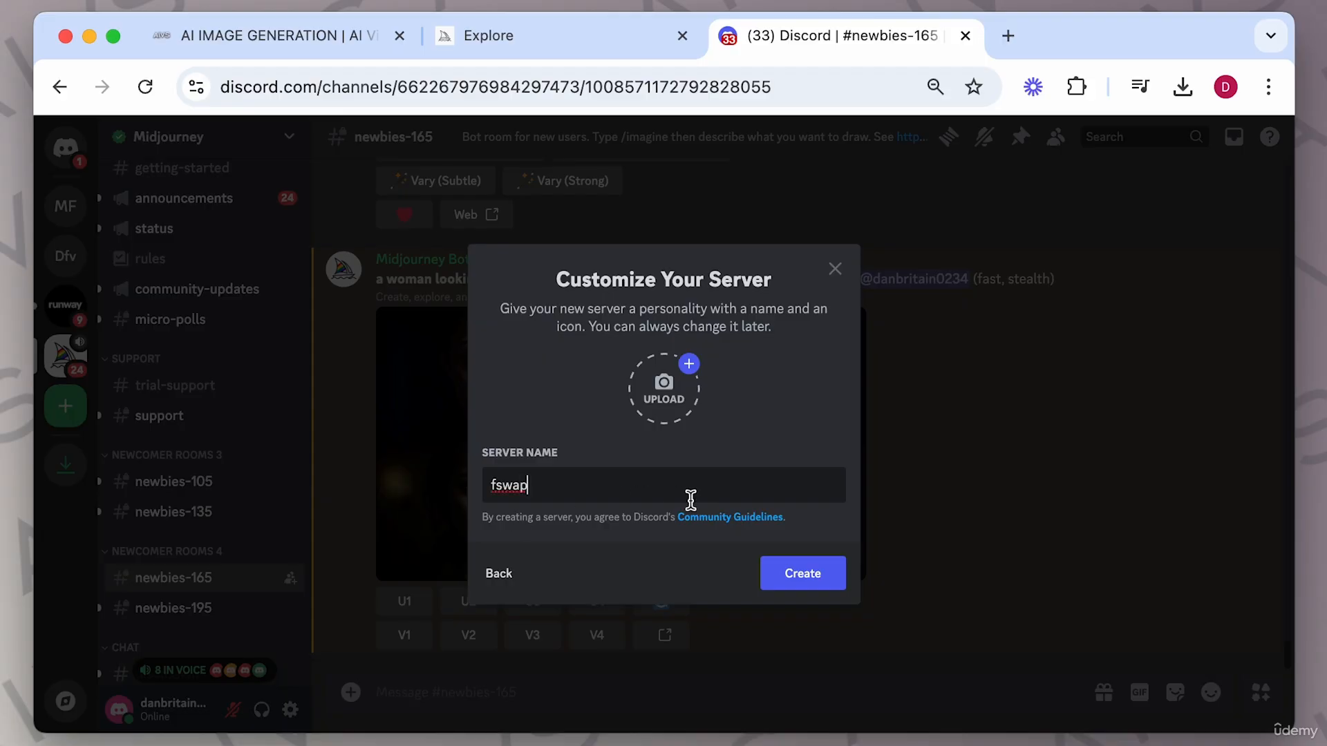
{"action": "left_click", "coordinate": [816, 578]}
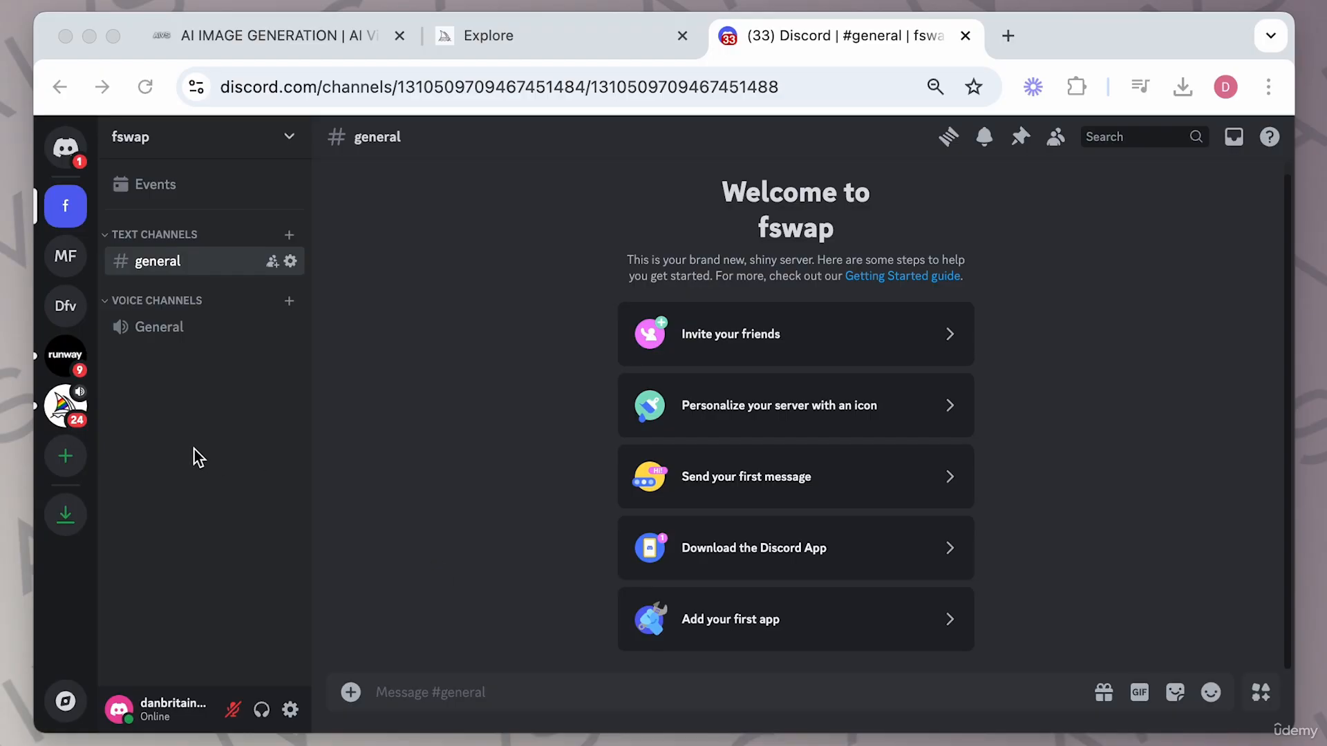
{"action": "left_click", "coordinate": [62, 402]}
{"action": "left_click", "coordinate": [63, 404]}
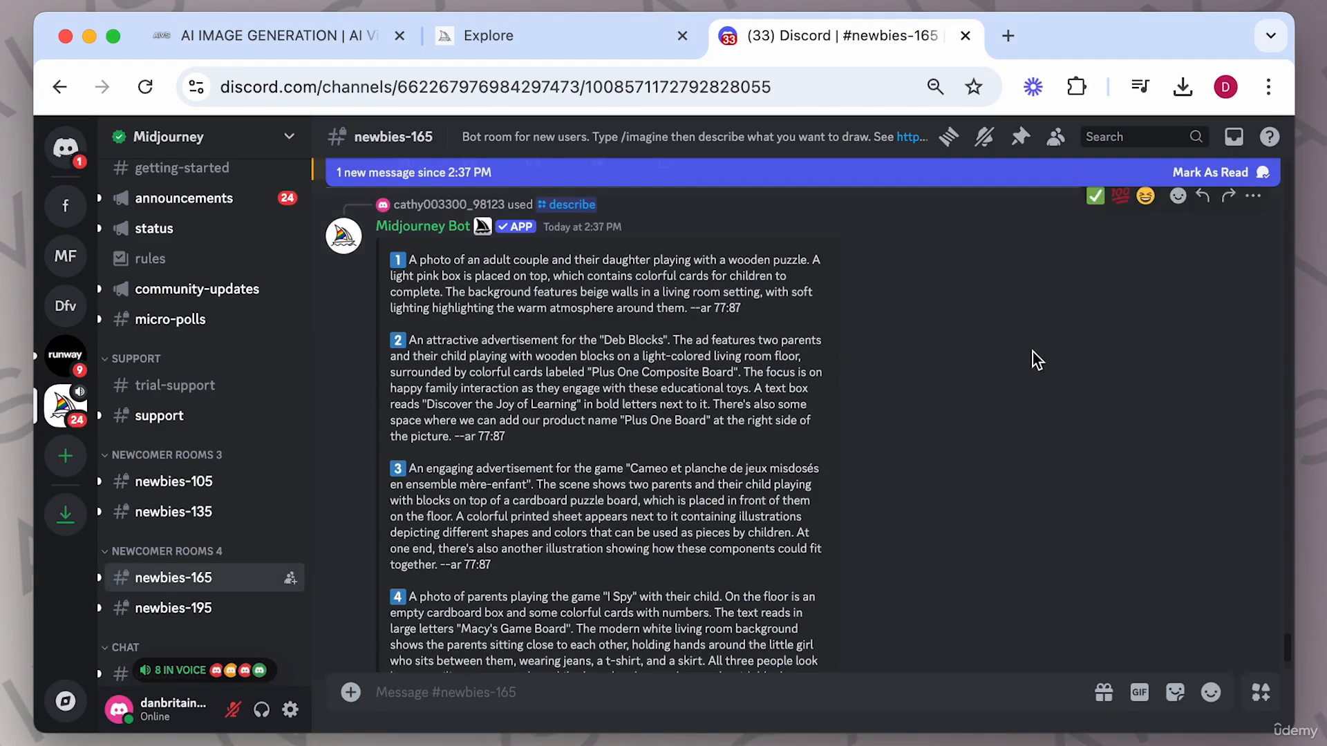
{"action": "scroll", "coordinate": [1193, 328], "scroll_direction": "up", "scroll_amount": 2}
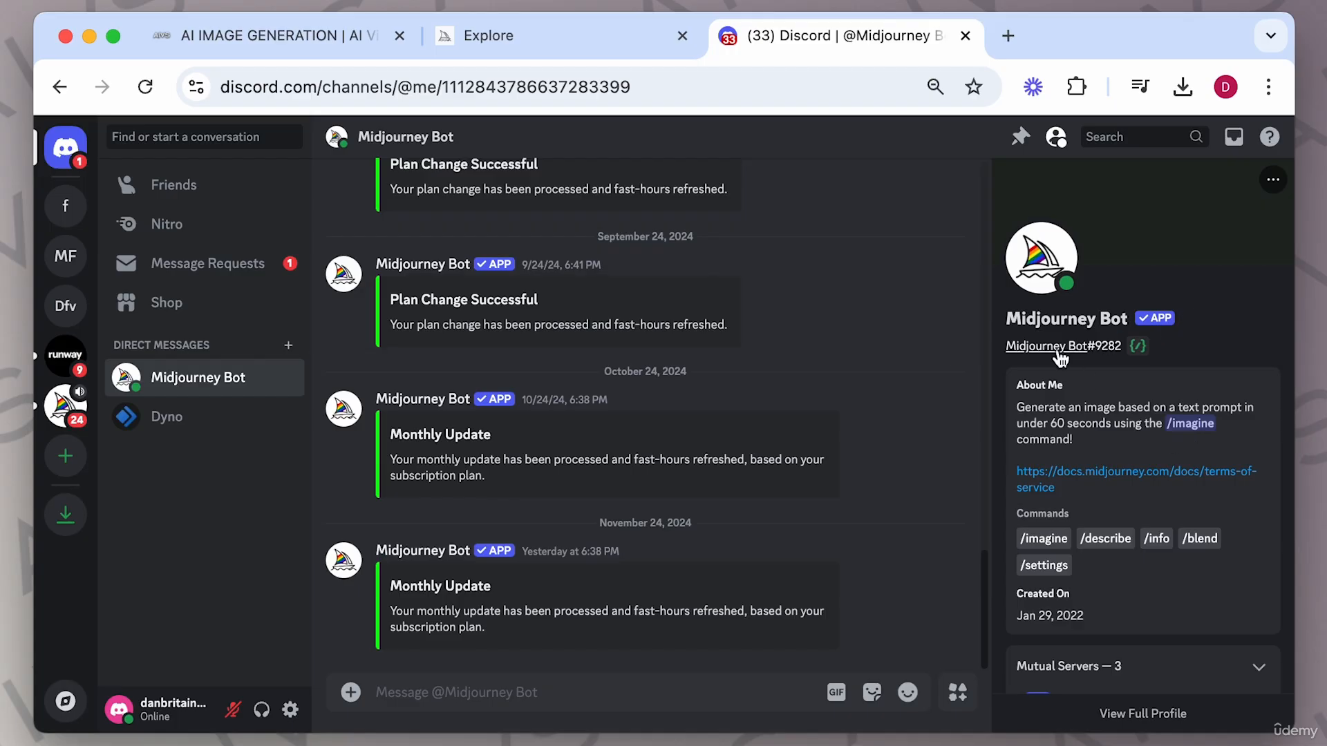
{"action": "left_click", "coordinate": [1067, 321]}
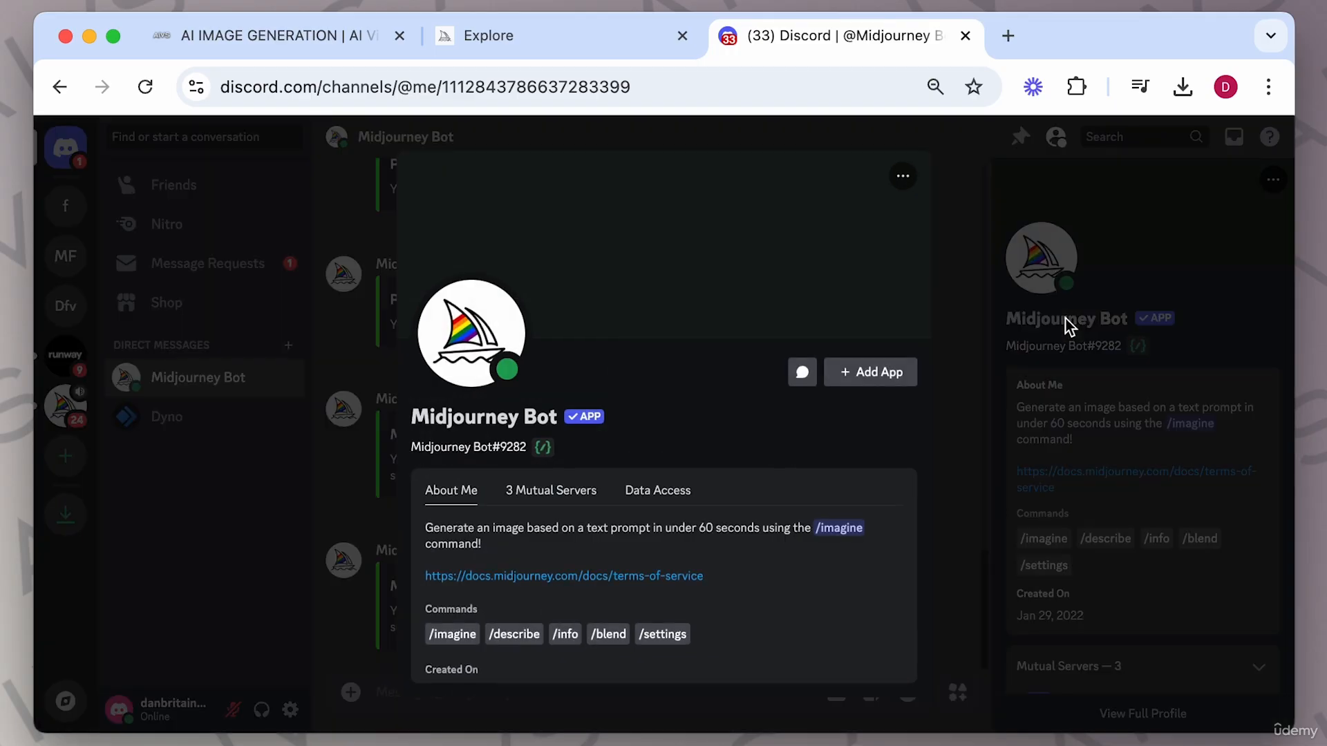
{"action": "left_click", "coordinate": [856, 375]}
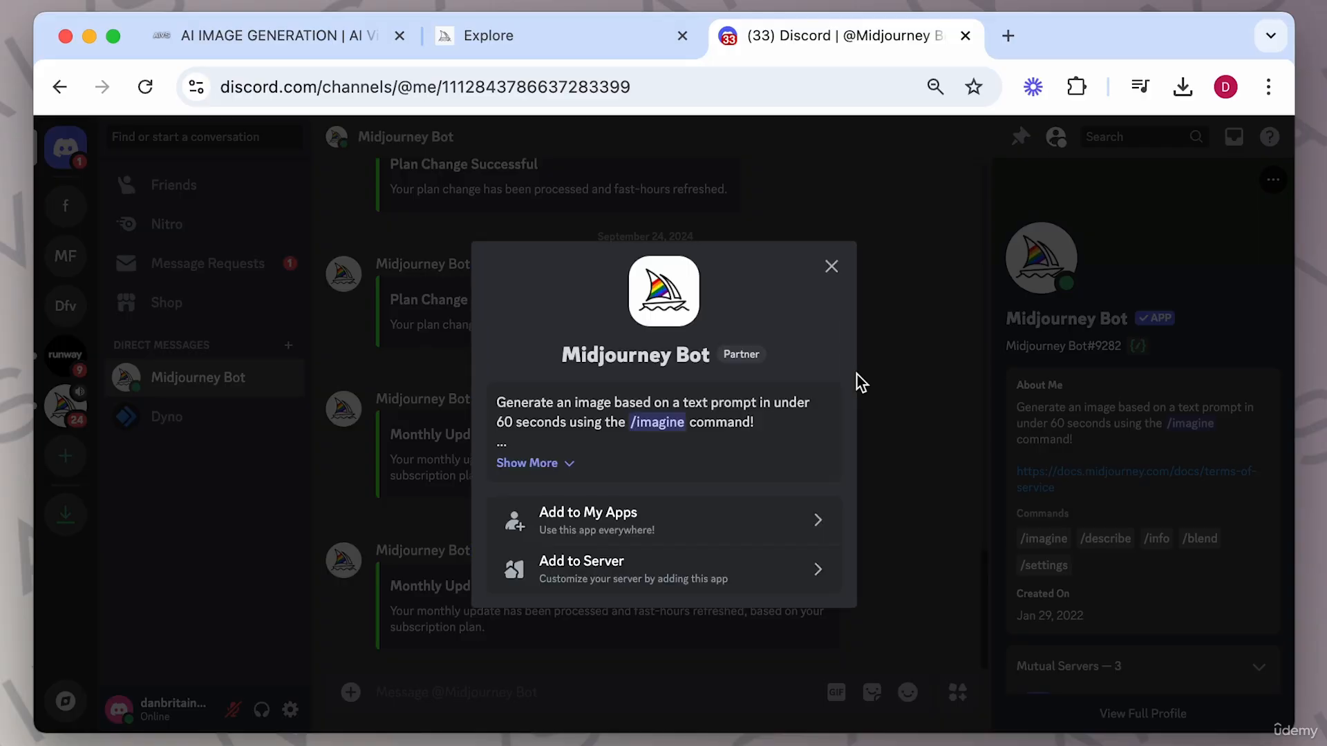
{"action": "left_click", "coordinate": [685, 569]}
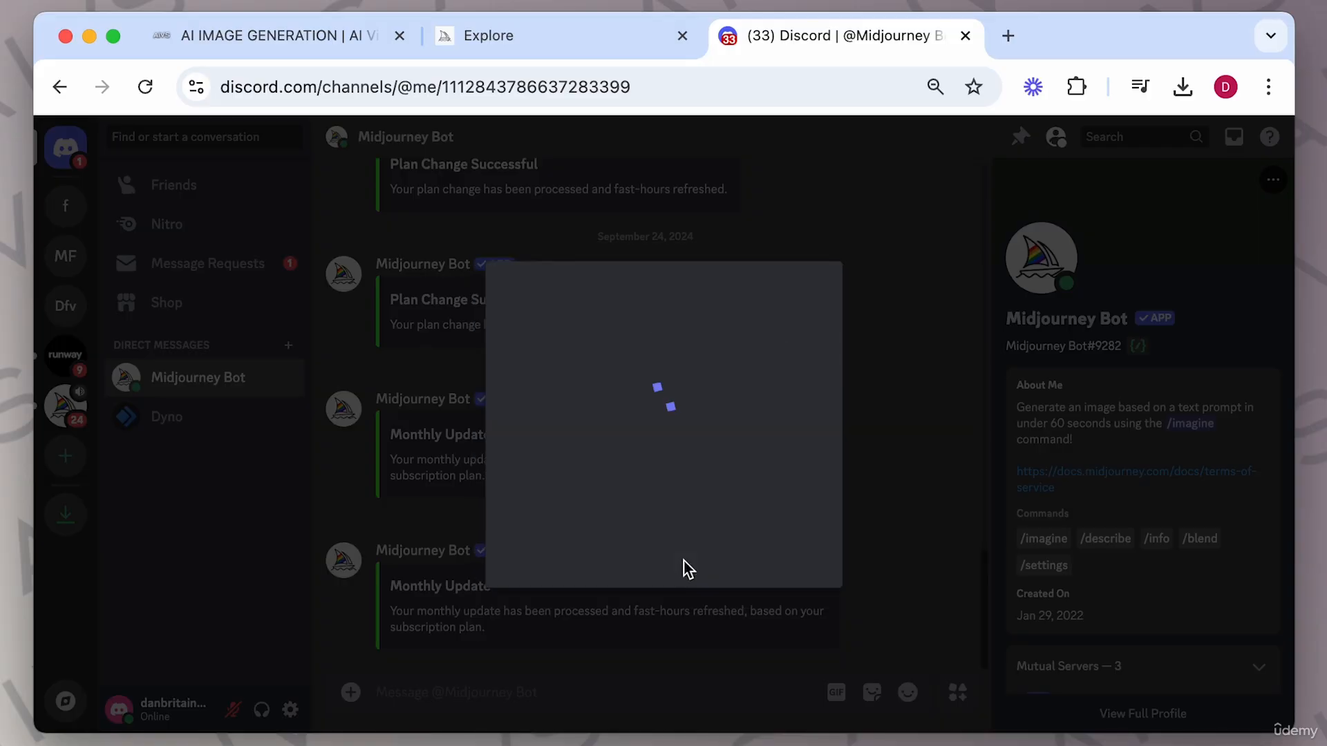
Authorize the Midjourney Bot for the fswap server, go to fswap and close the bot's profile.
{"action": "left_click", "coordinate": [729, 550]}
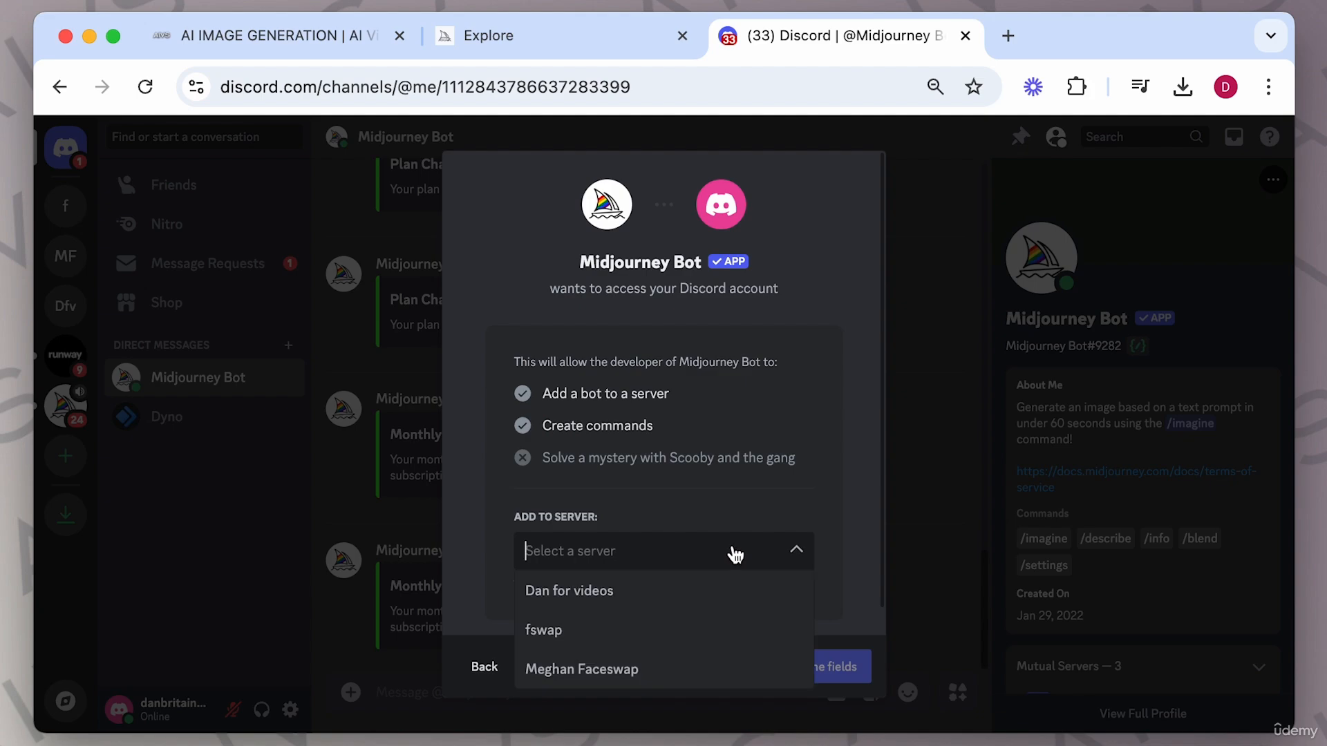
{"action": "left_click", "coordinate": [557, 633]}
{"action": "left_click", "coordinate": [831, 666]}
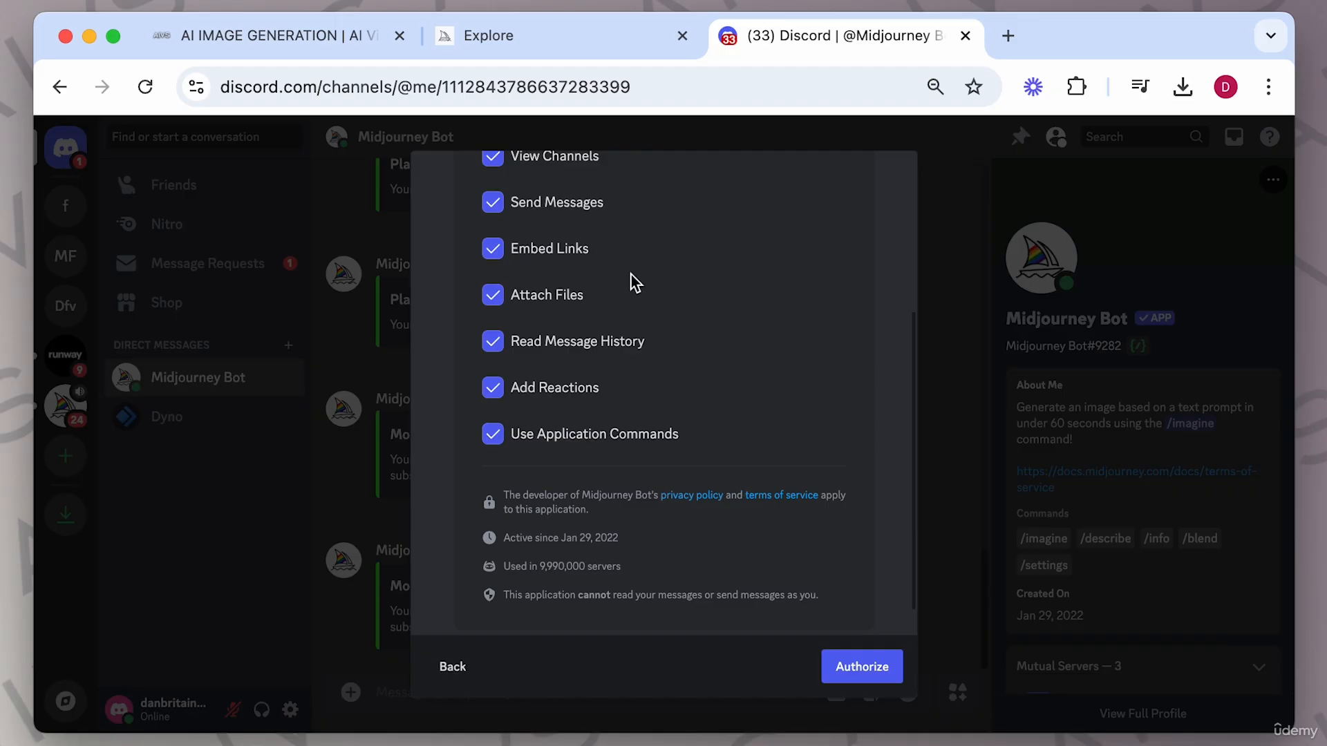
{"action": "scroll", "coordinate": [674, 404], "scroll_direction": "down", "scroll_amount": 2}
{"action": "left_click", "coordinate": [847, 681]}
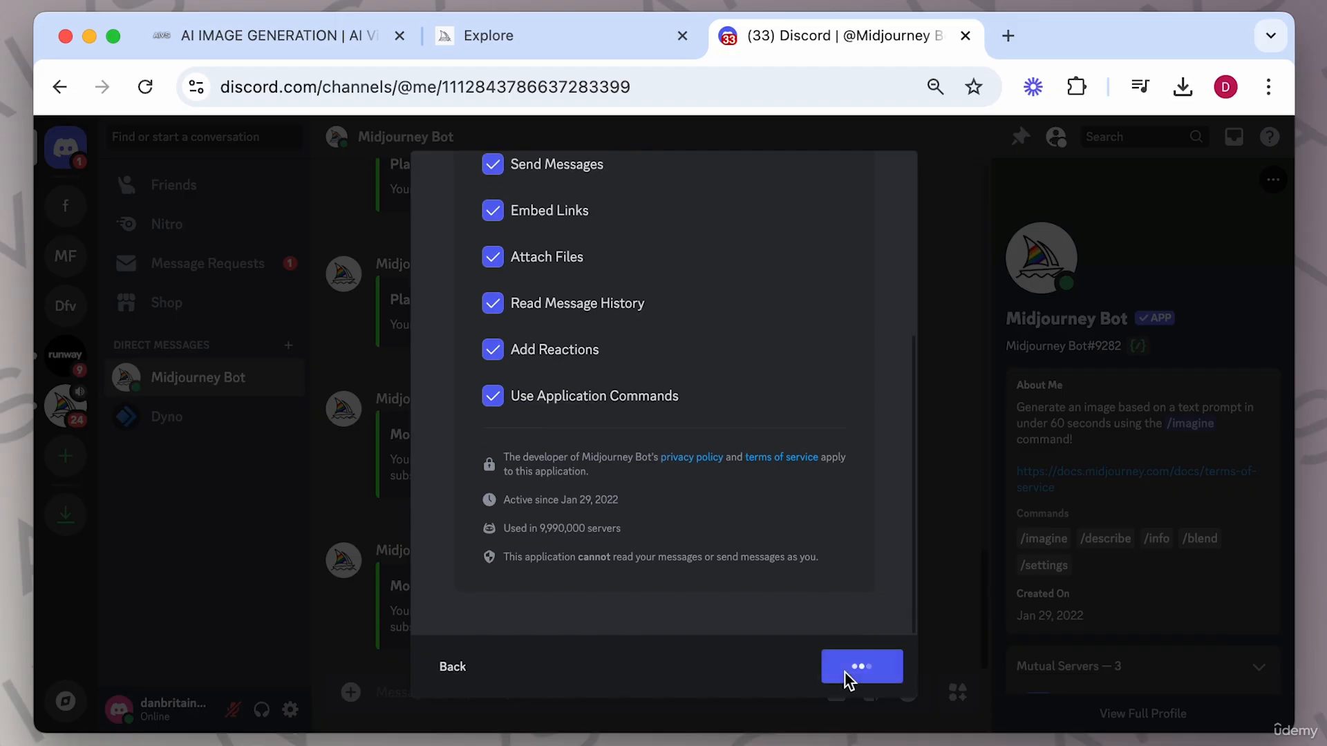
{"action": "left_click", "coordinate": [551, 508]}
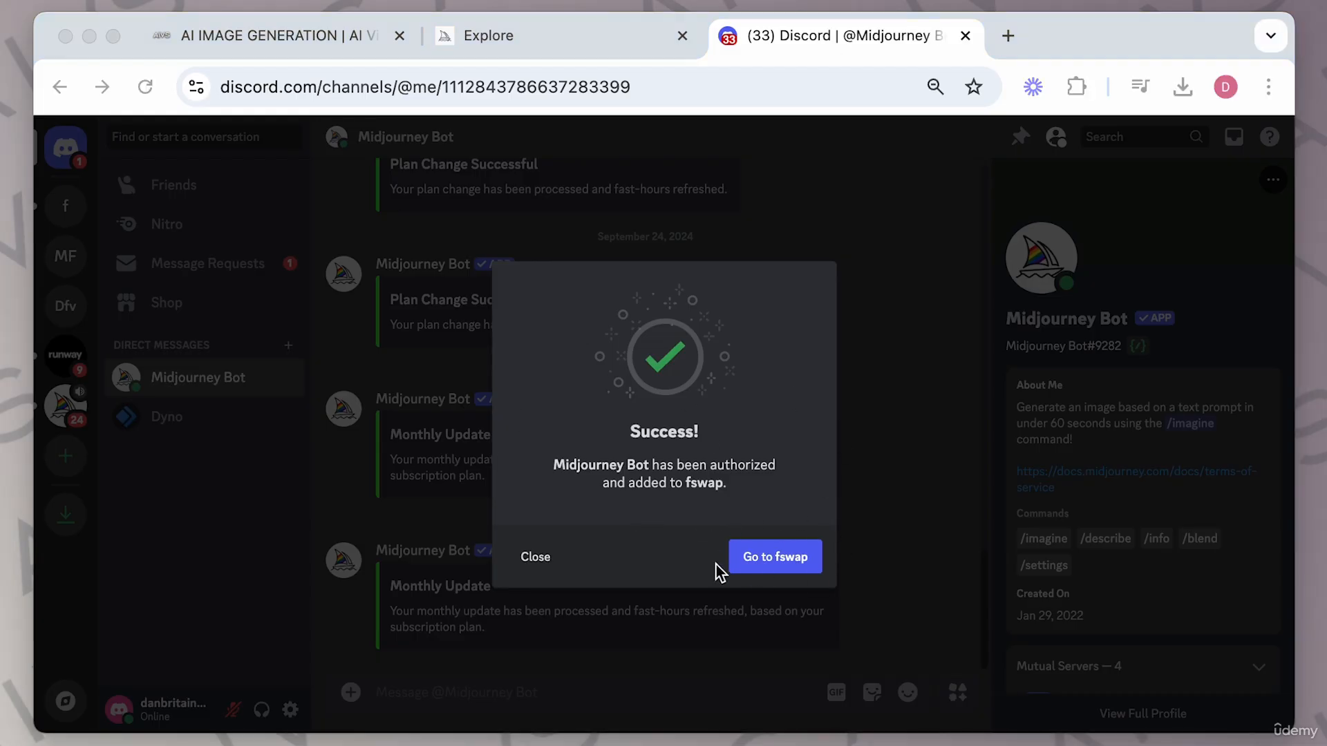
{"action": "left_click", "coordinate": [782, 561]}
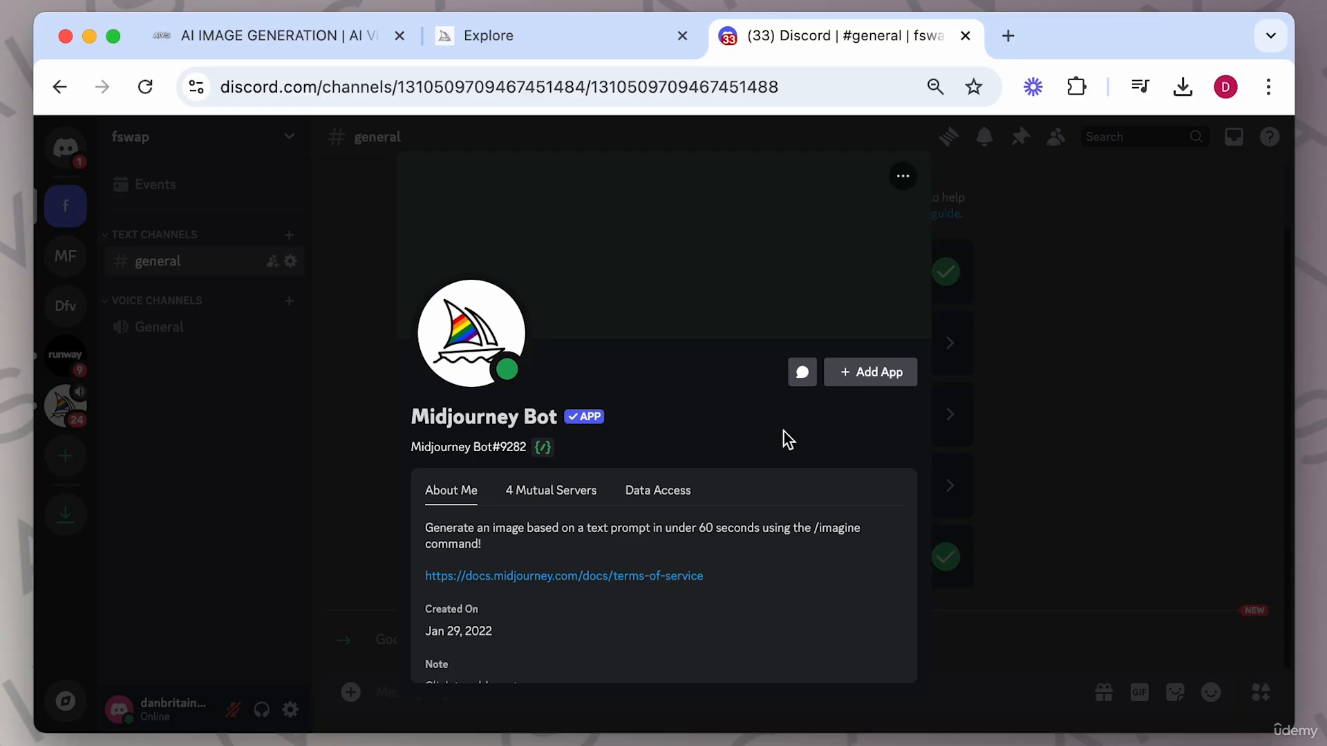
{"action": "scroll", "coordinate": [788, 528], "scroll_direction": "down", "scroll_amount": 2}
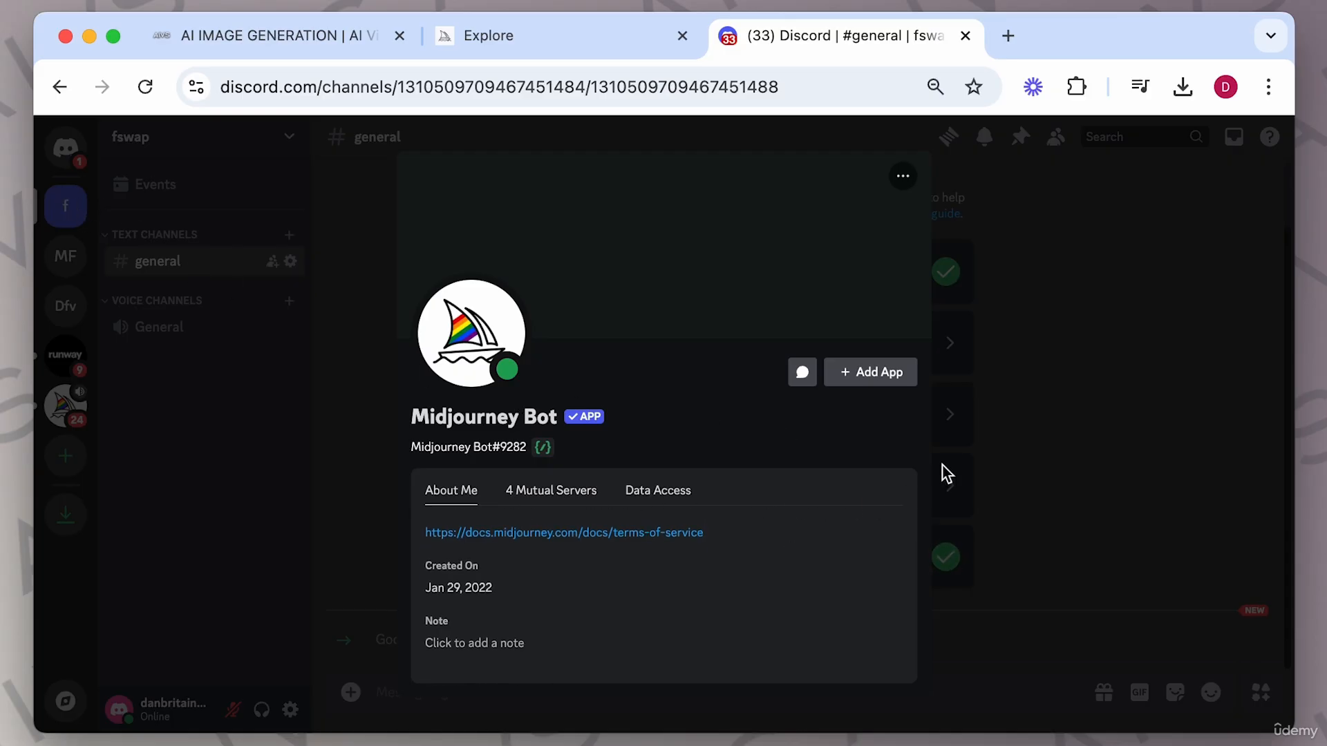
{"action": "left_click", "coordinate": [942, 474]}
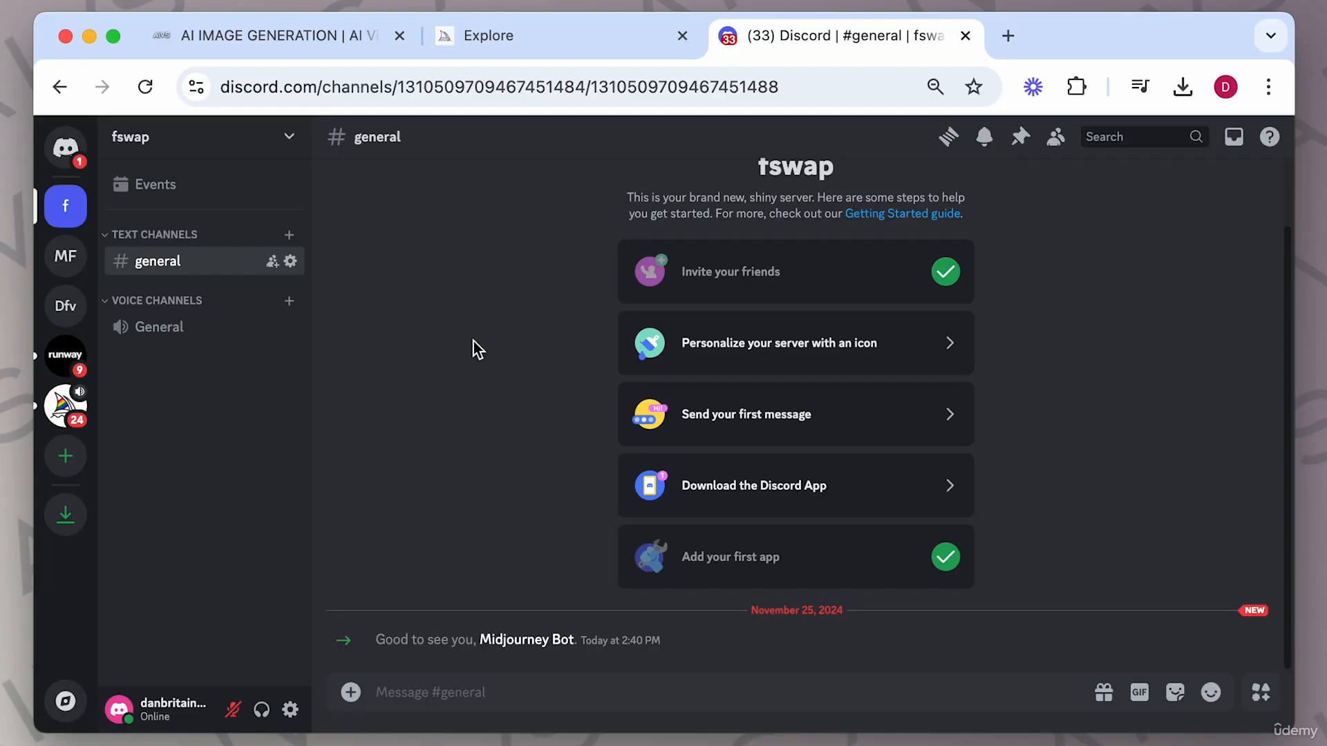
Open the InsightFaceSwap app's profile from the Meghan Faceswap server's member list.
{"action": "left_click", "coordinate": [67, 257]}
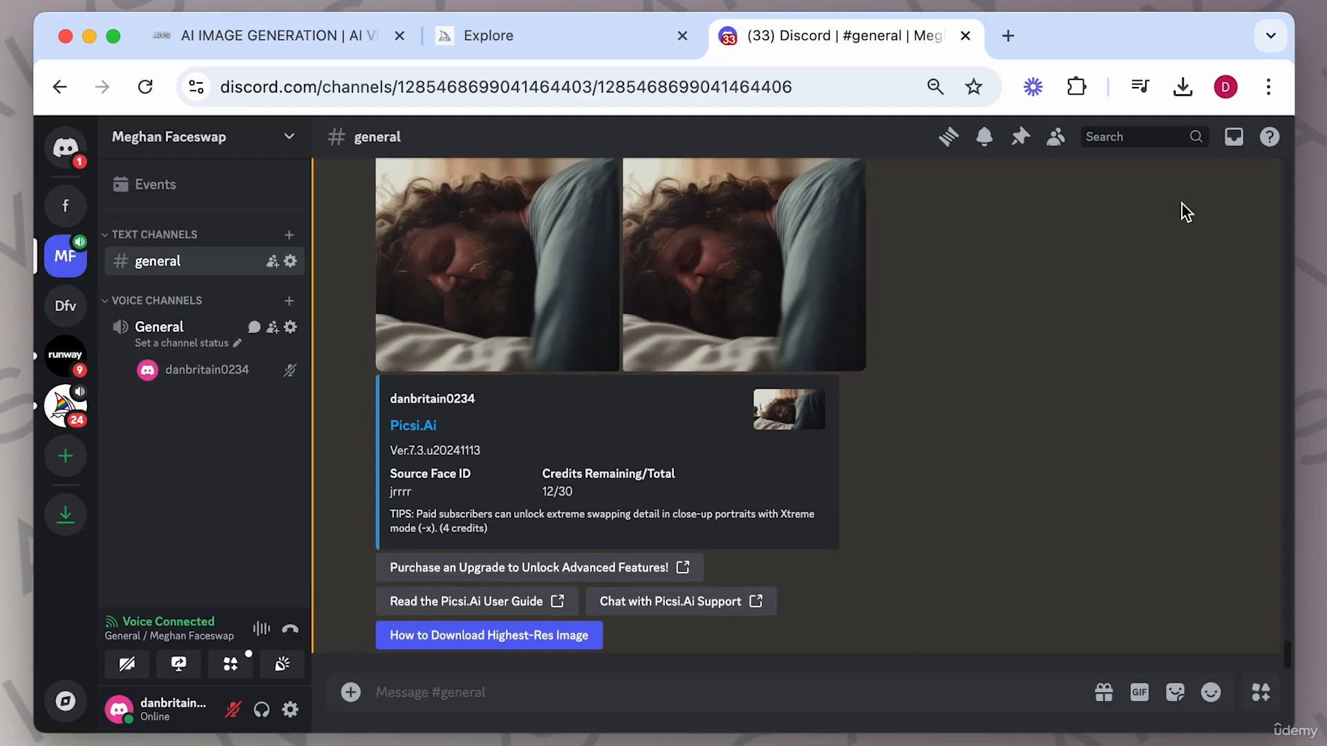
{"action": "left_click", "coordinate": [1056, 138]}
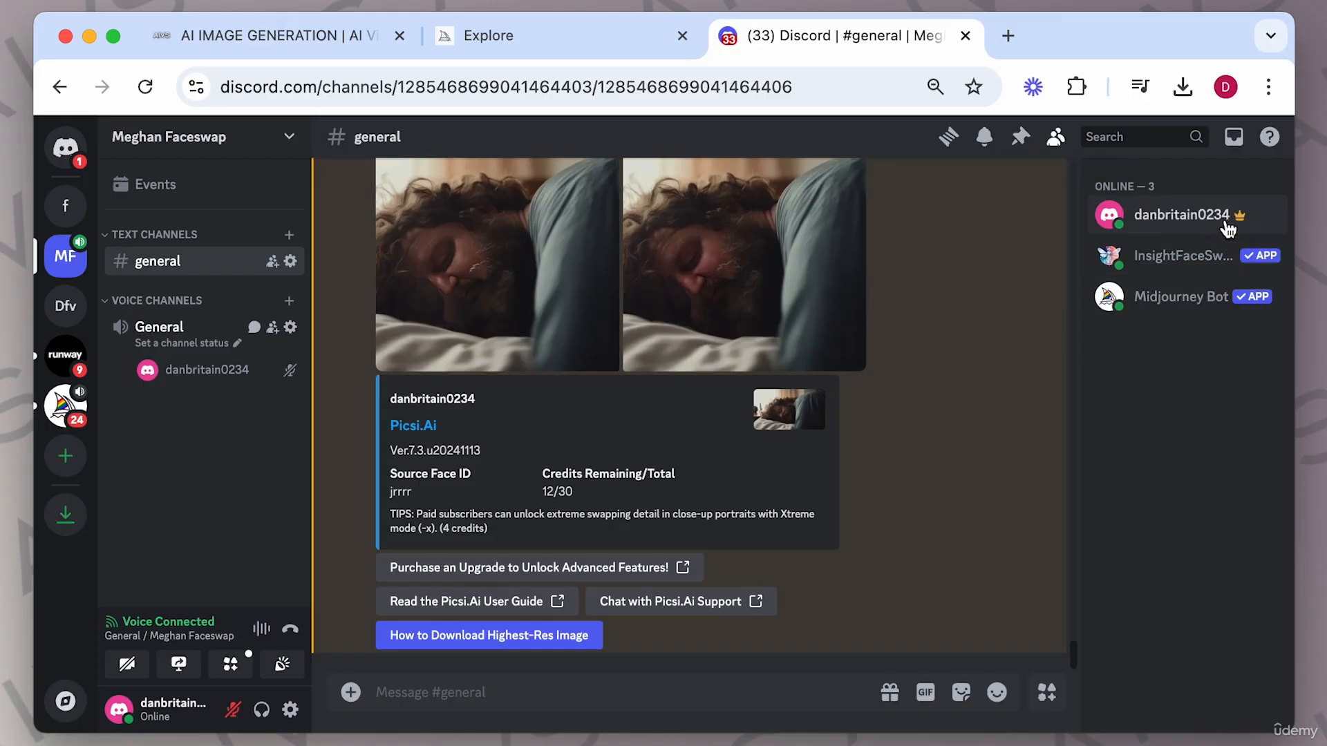
{"action": "left_click", "coordinate": [1196, 261]}
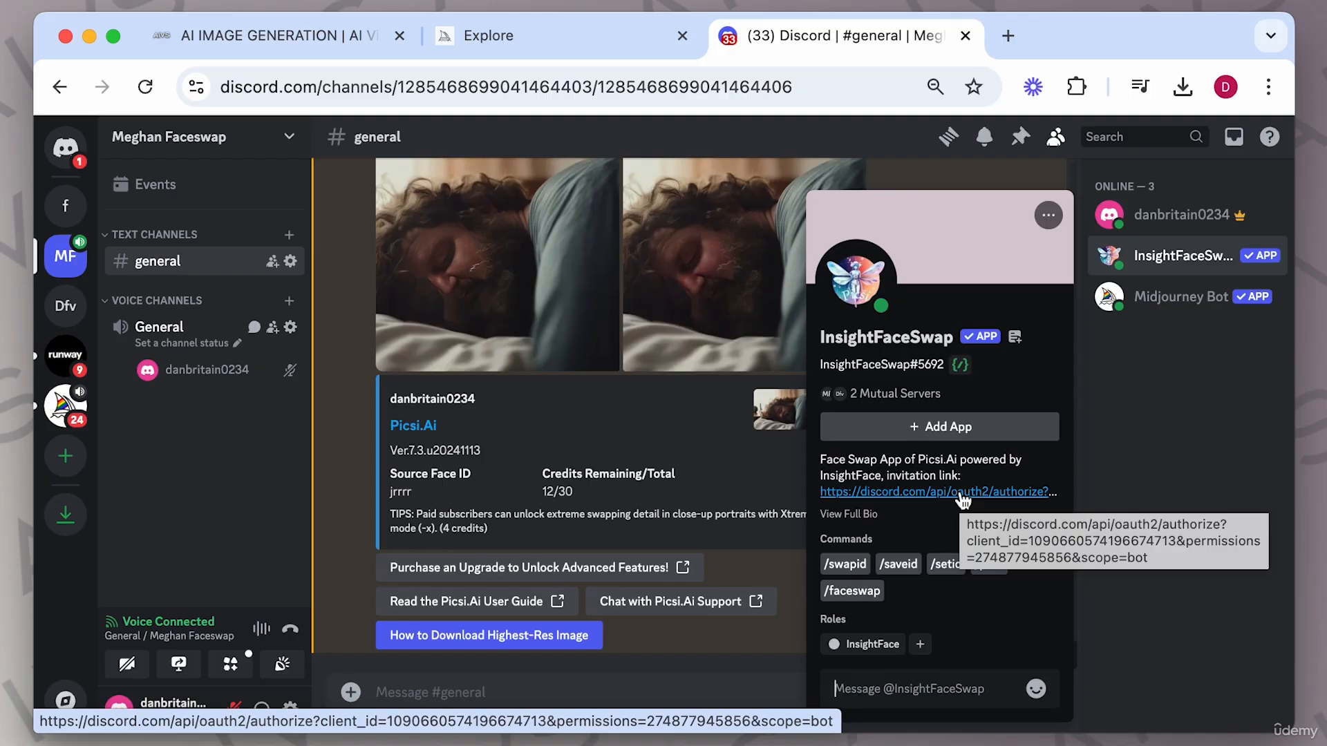
{"action": "left_click", "coordinate": [1212, 384]}
{"action": "left_click", "coordinate": [1121, 274]}
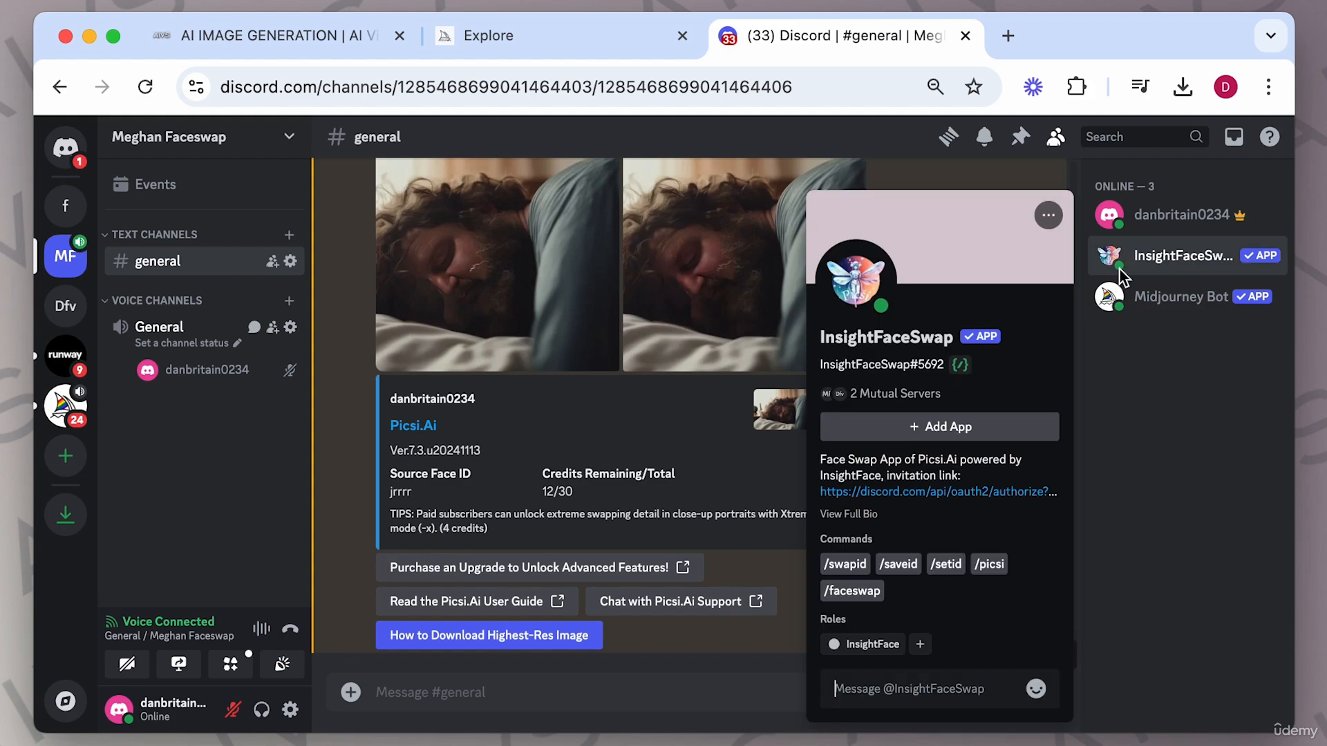
Add the InsightFaceSwap app to the fswap server, authorize its permissions and pass the human check.
{"action": "left_click", "coordinate": [970, 491]}
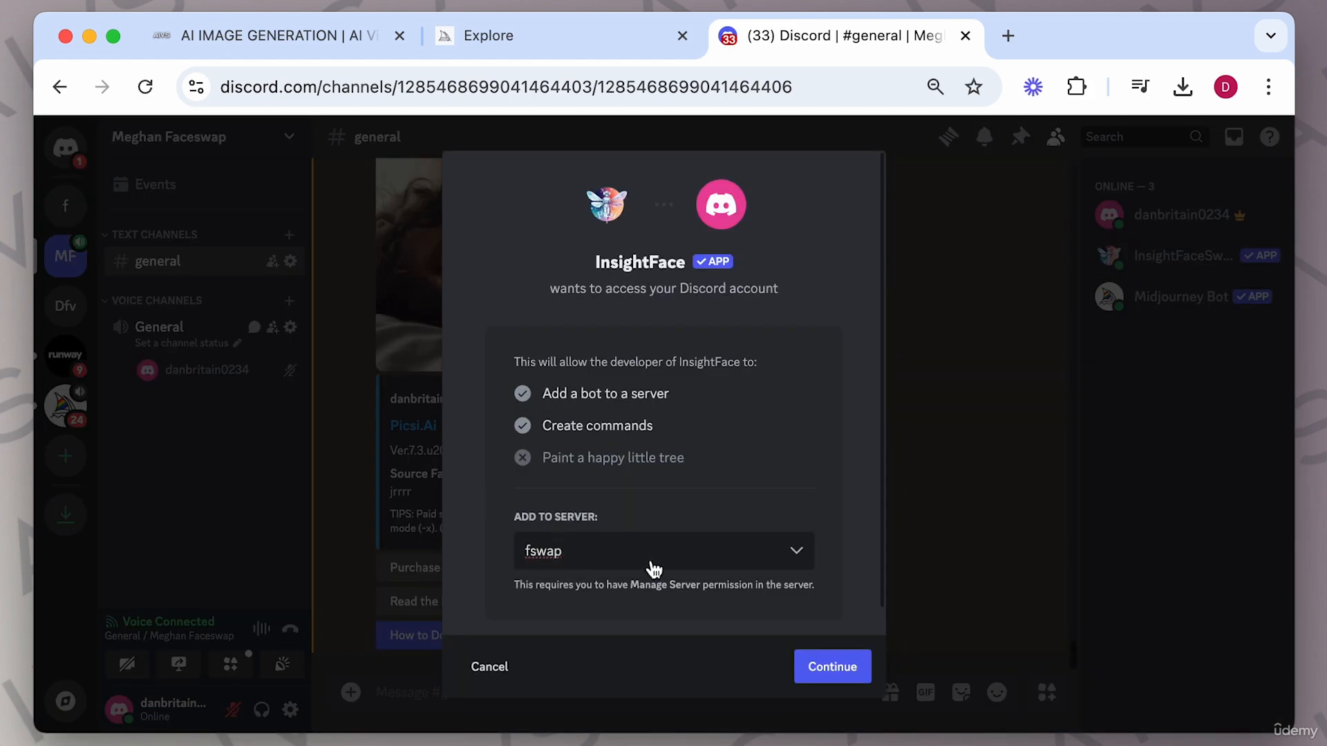
{"action": "left_click", "coordinate": [832, 667]}
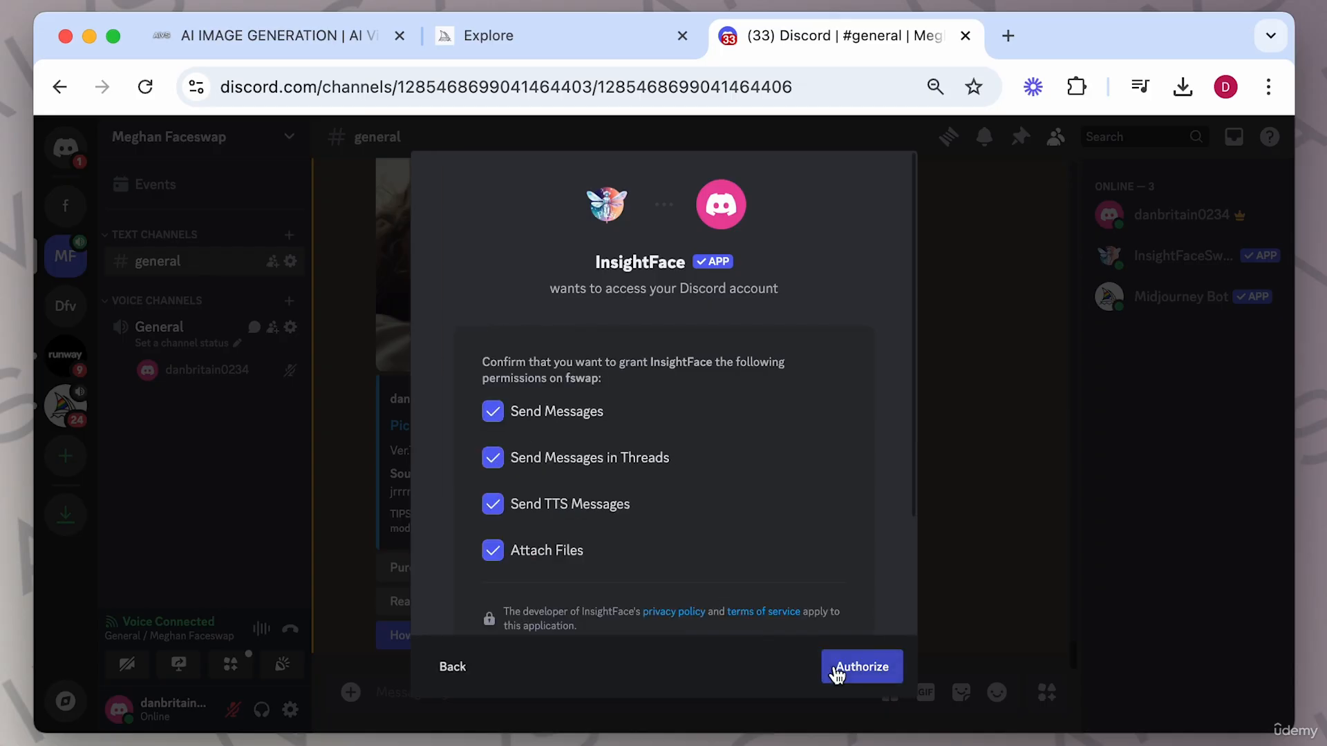
{"action": "scroll", "coordinate": [726, 471], "scroll_direction": "down", "scroll_amount": 3}
{"action": "left_click", "coordinate": [861, 663]}
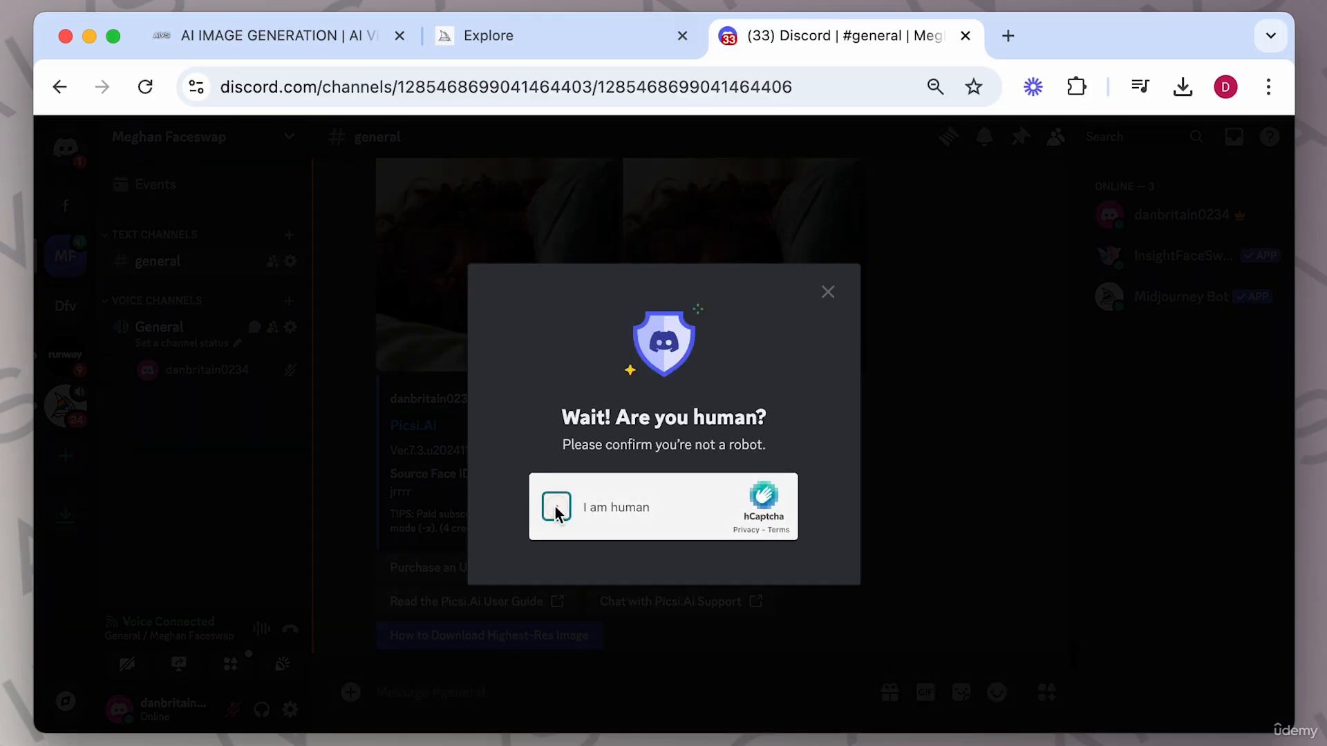
{"action": "left_click", "coordinate": [556, 513]}
{"action": "left_click", "coordinate": [776, 557]}
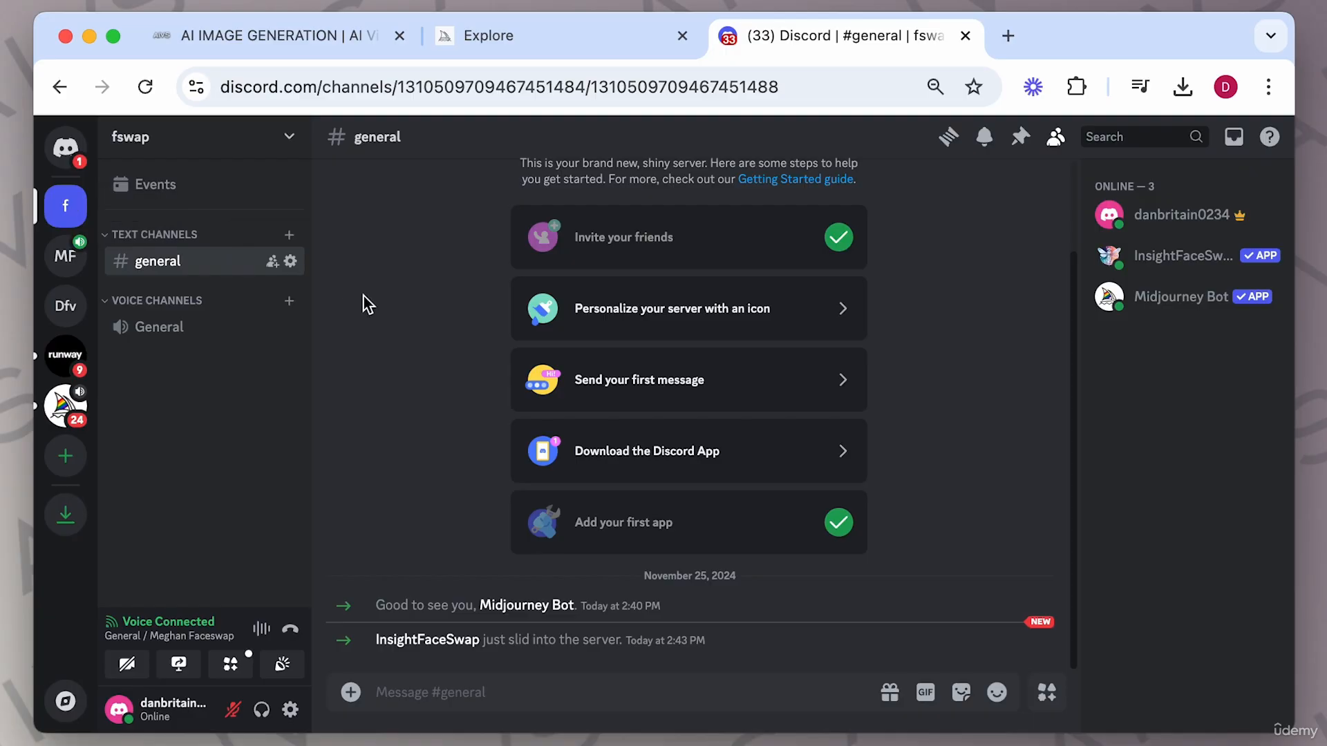
In fswap's general channel, save a source face ID named "me" from an uploaded portrait photo with /saveid.
{"action": "left_click", "coordinate": [1055, 136]}
{"action": "left_click", "coordinate": [1055, 137]}
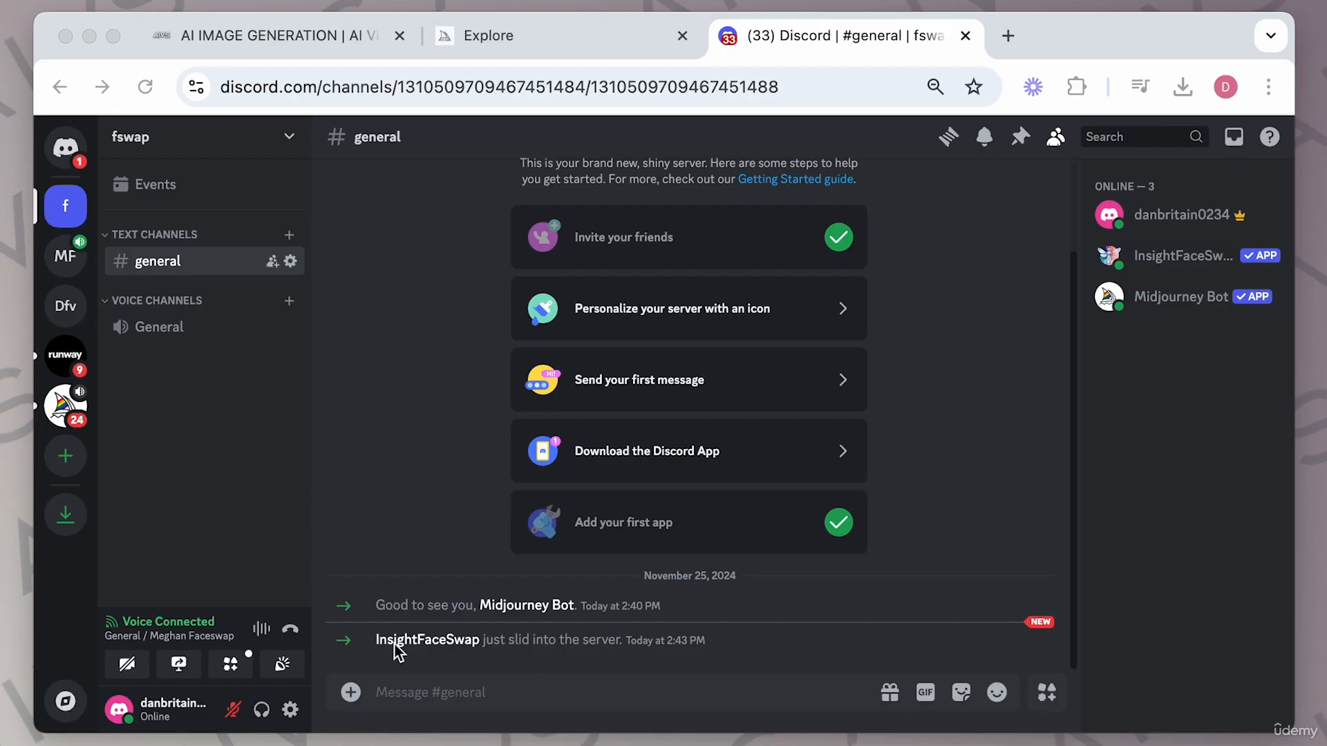
{"action": "left_click", "coordinate": [461, 694]}
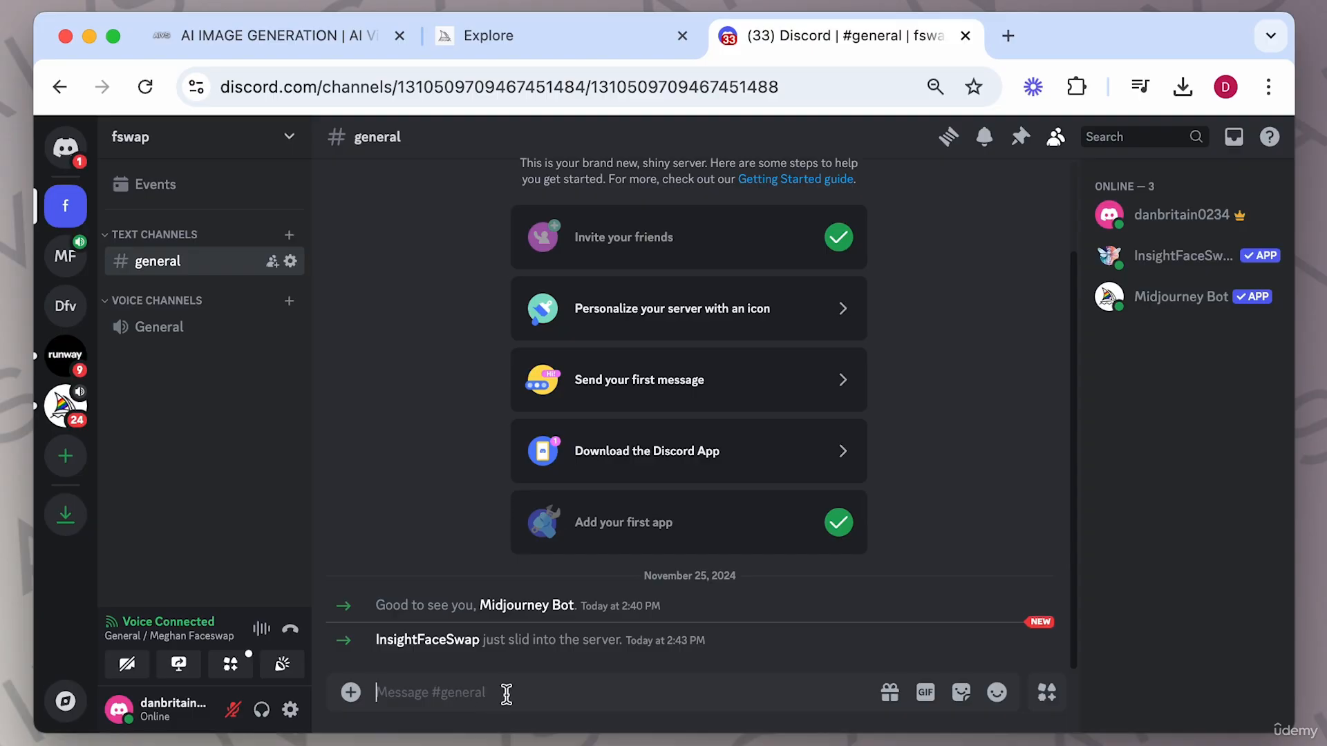
{"action": "type", "text": "/sa"}
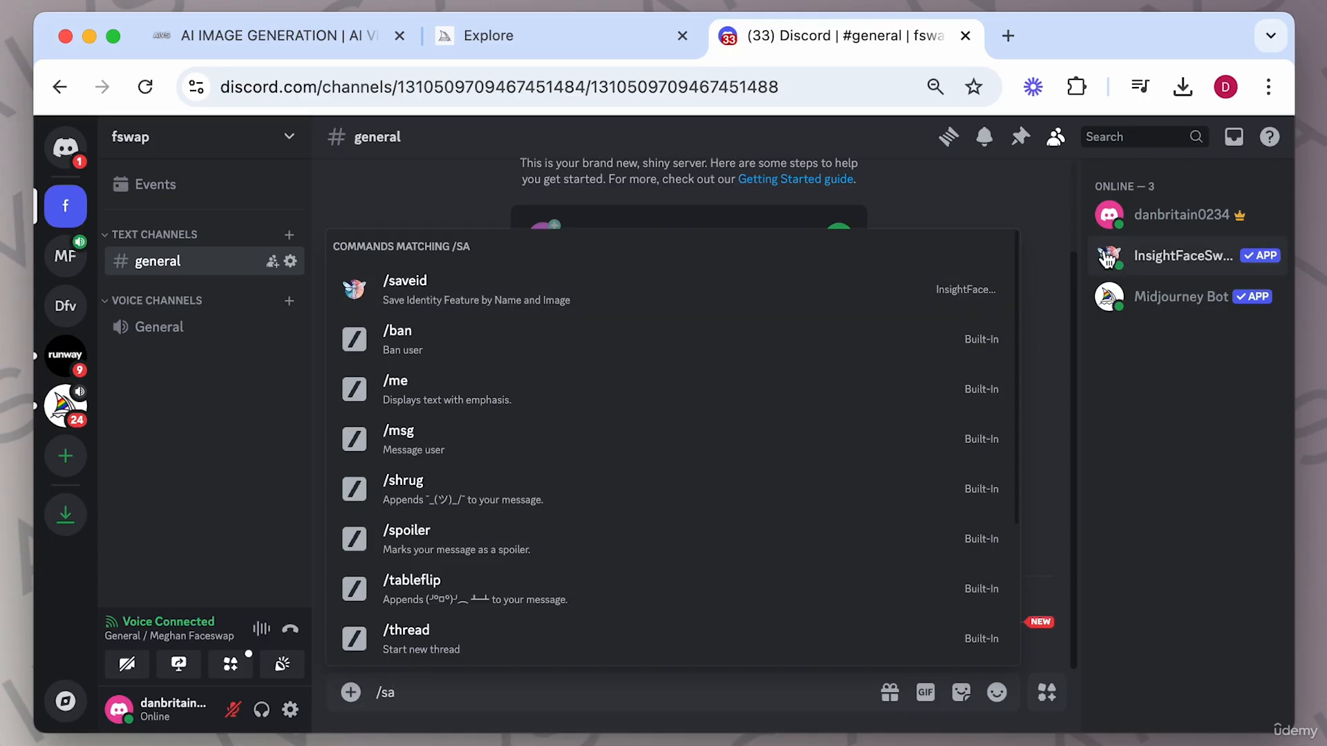
{"action": "left_click", "coordinate": [353, 289]}
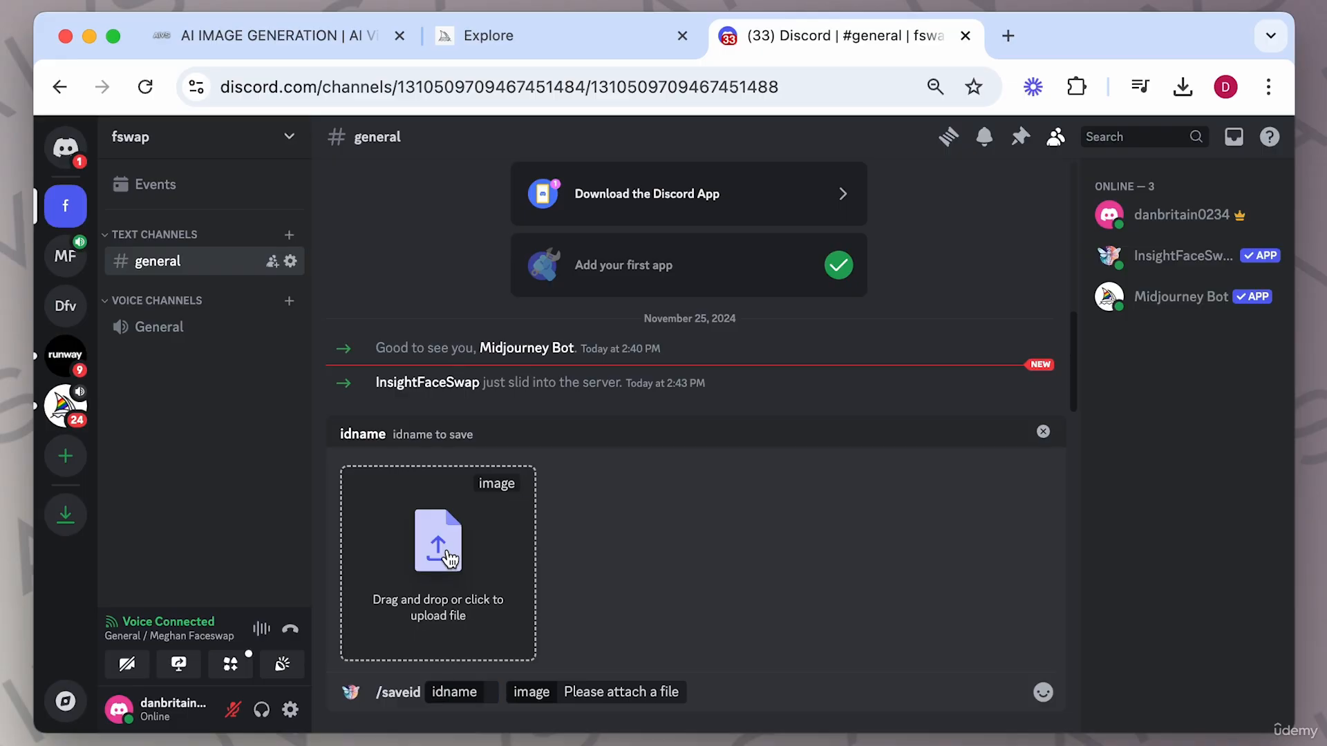
{"action": "left_click", "coordinate": [450, 558]}
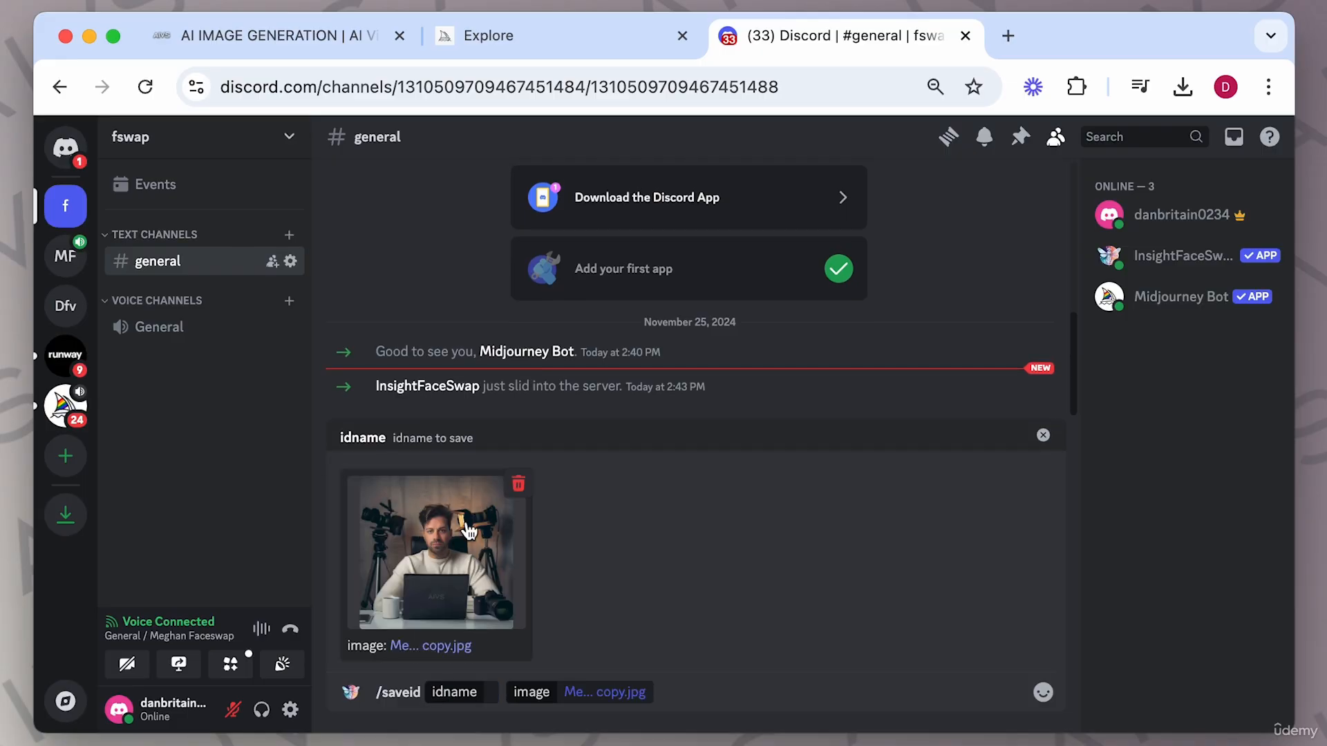
{"action": "left_click", "coordinate": [501, 693]}
{"action": "left_click", "coordinate": [490, 693]}
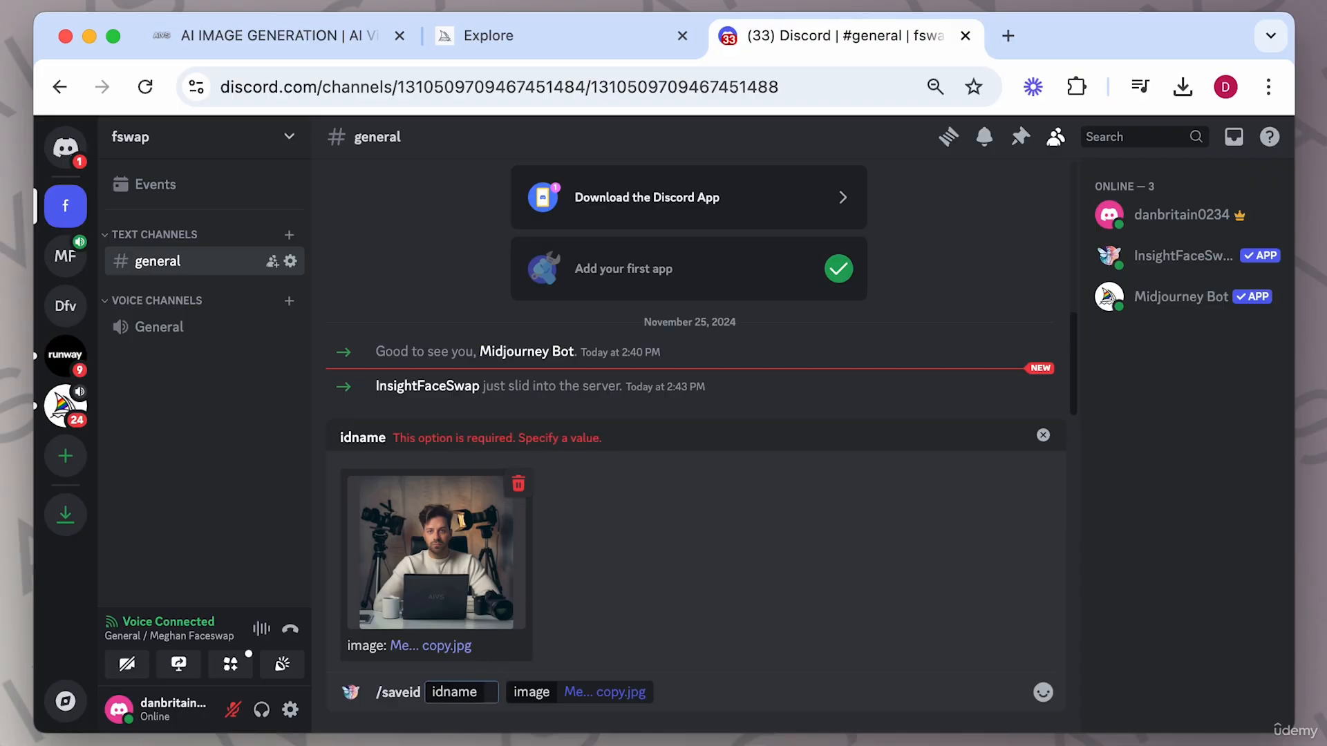
{"action": "type", "text": "me"}
{"action": "key", "text": "Return"}
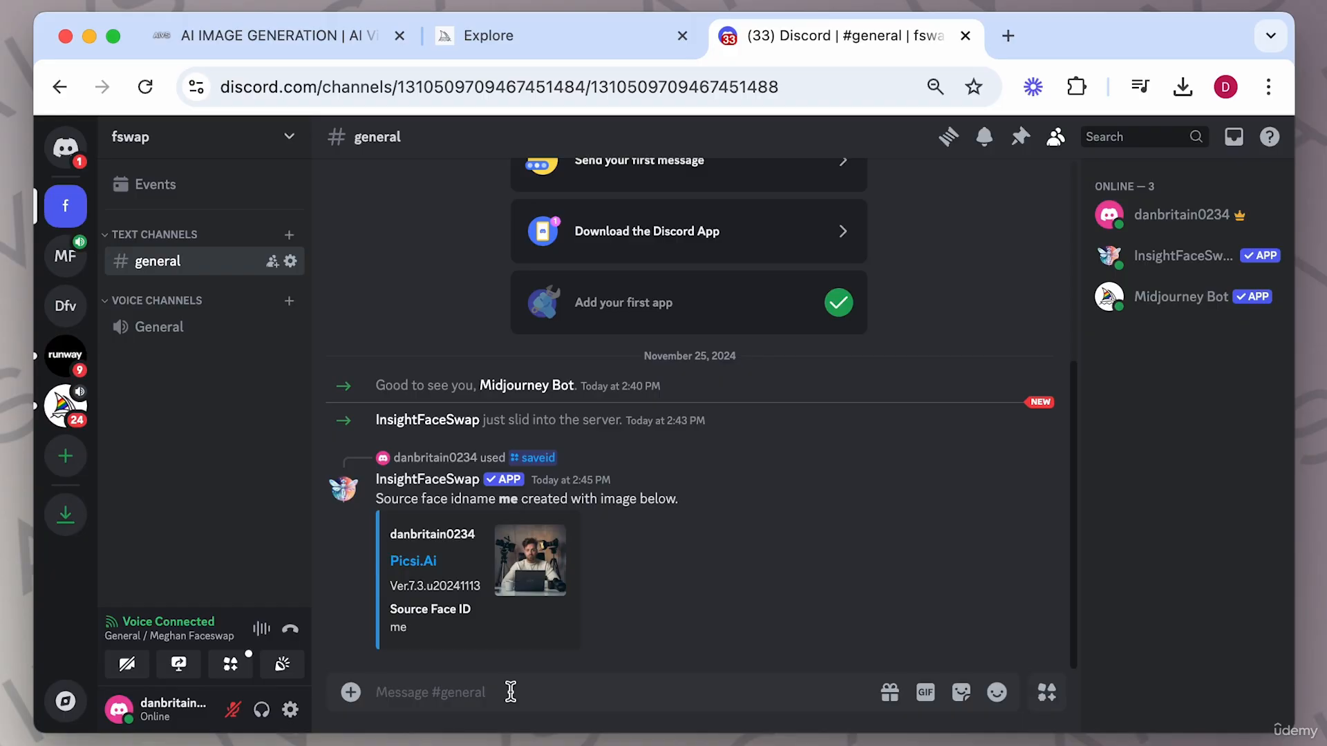
{"action": "type", "text": "/sav"}
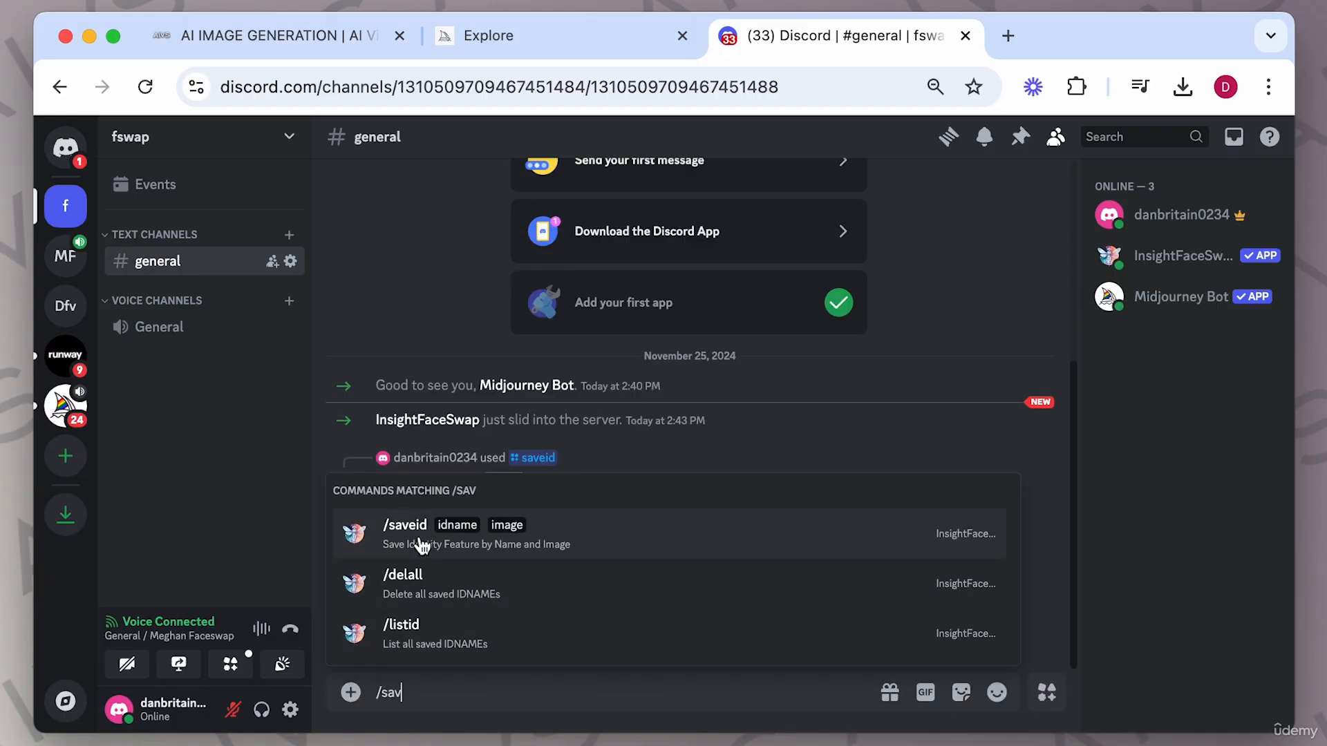
{"action": "left_click", "coordinate": [421, 546]}
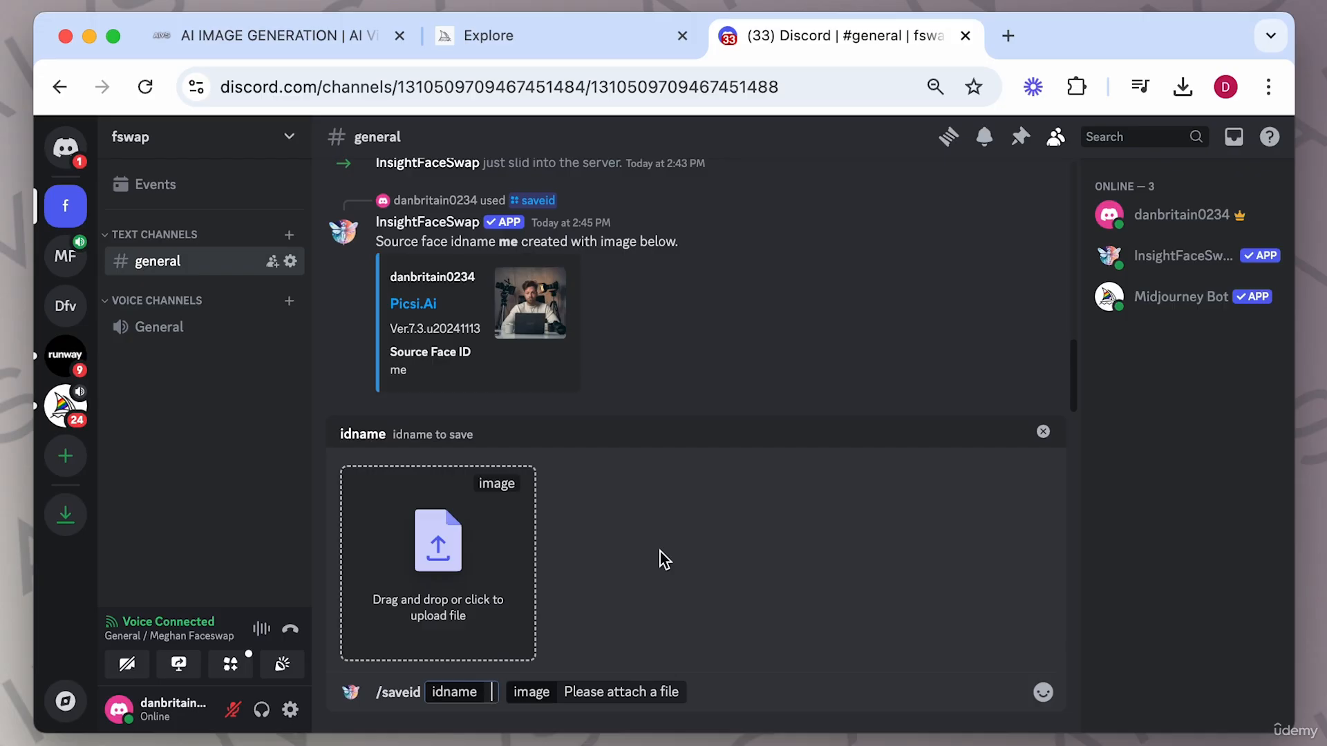
{"action": "left_click", "coordinate": [1043, 436]}
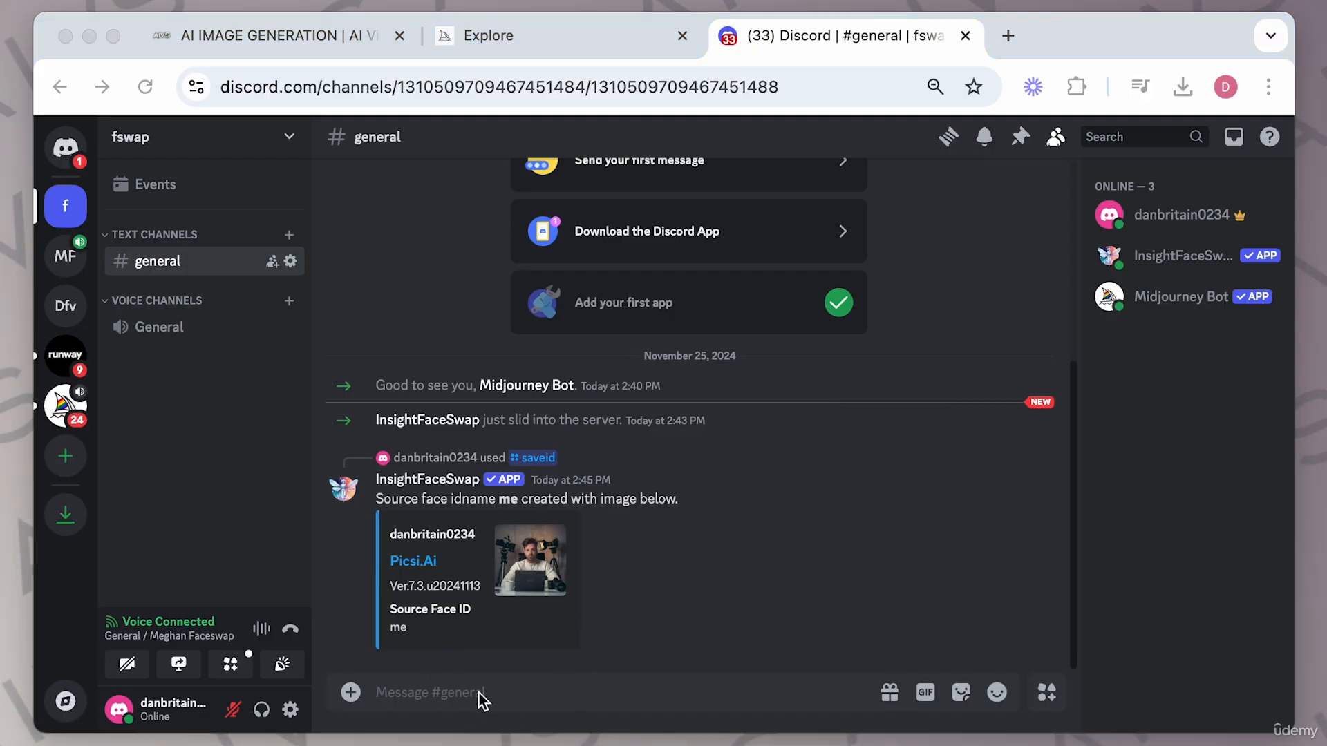
Generate images with /imagine using the prompt "a knight, man, looking at camera, middle of image, gloomy, dark, intense".
{"action": "left_click", "coordinate": [481, 695]}
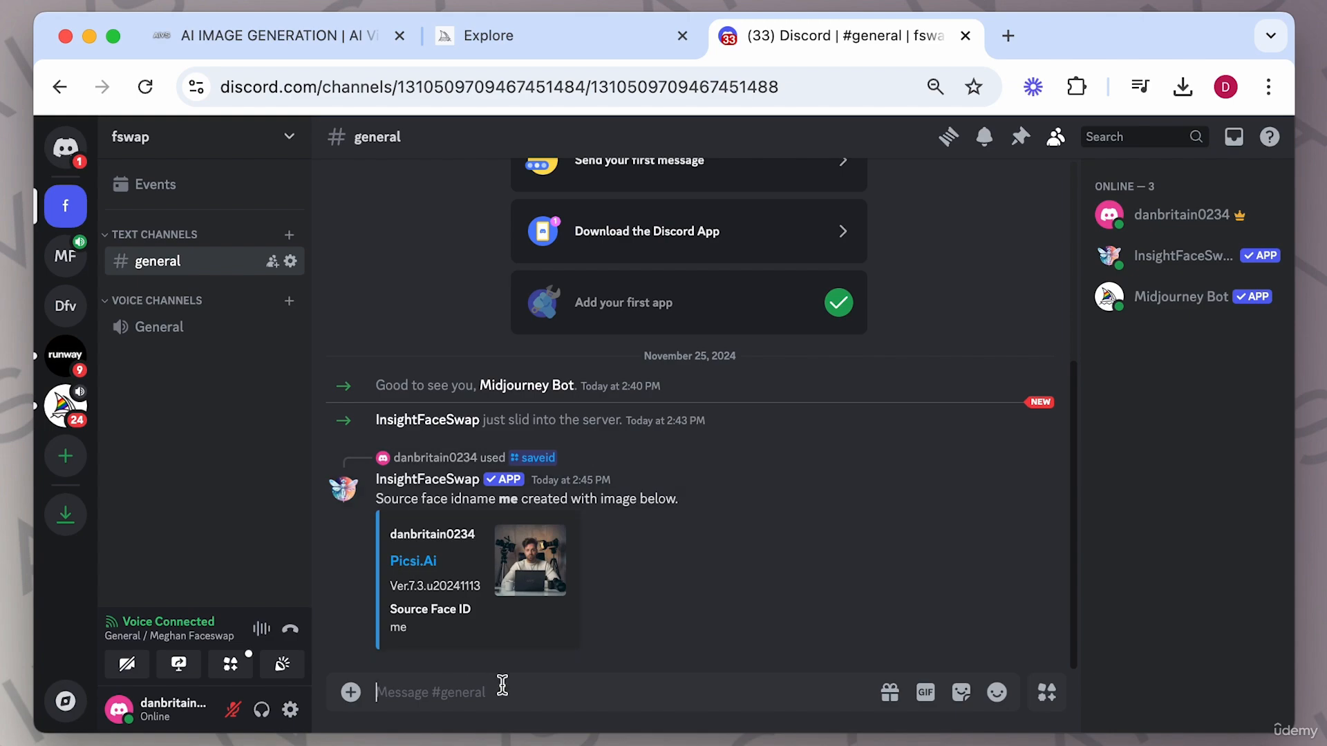
{"action": "type", "text": "/imag"}
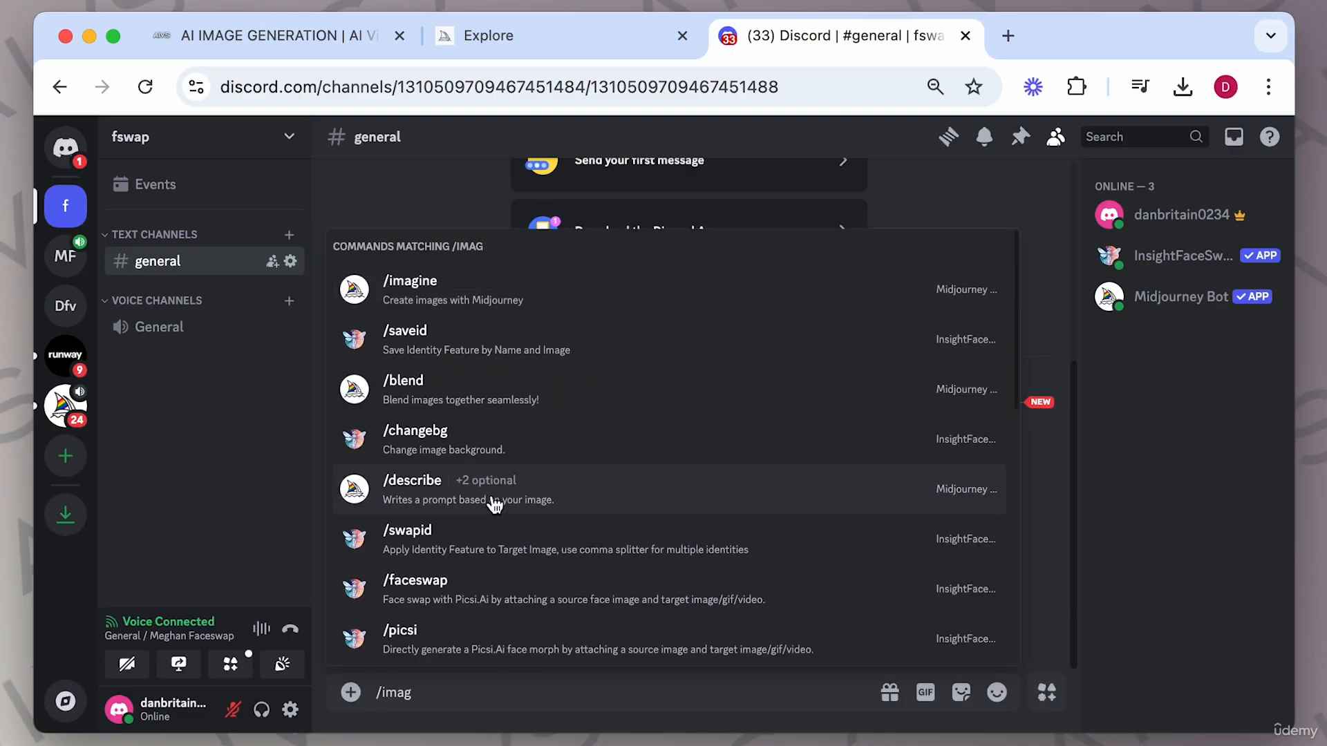
{"action": "left_click", "coordinate": [400, 285]}
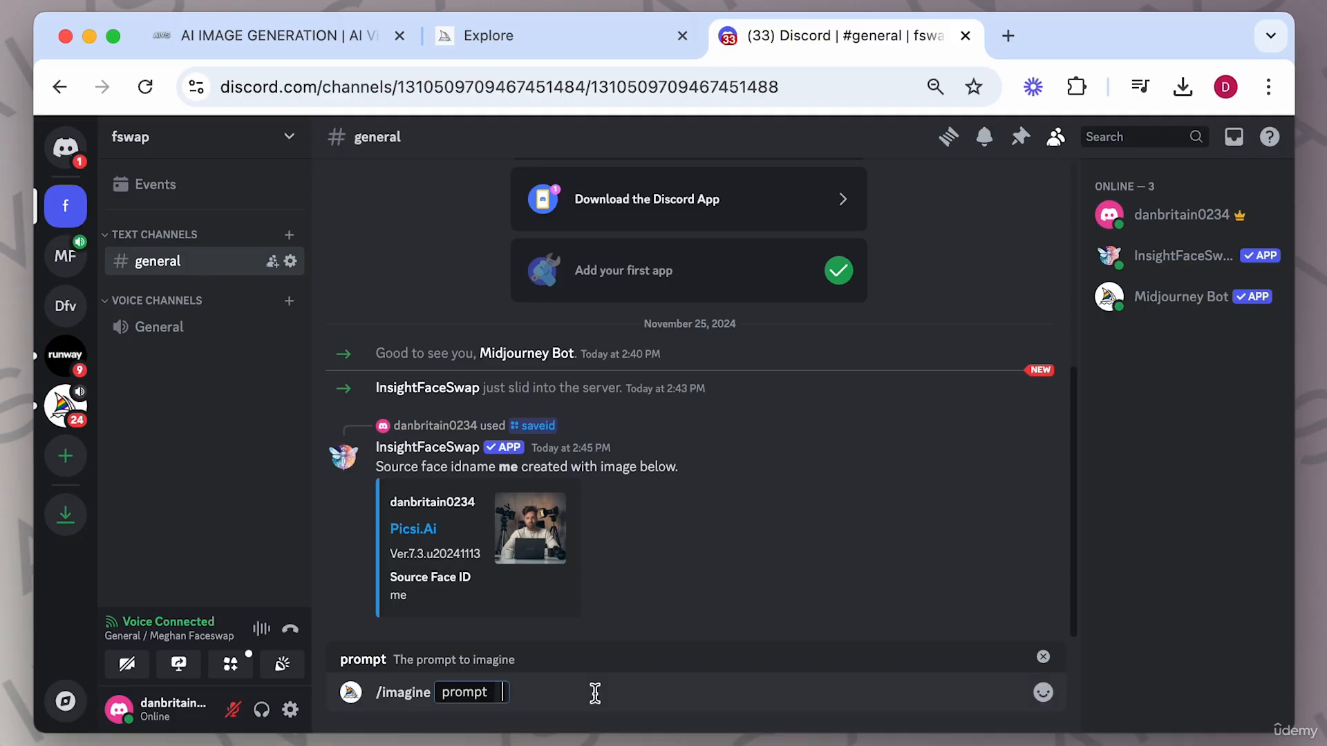
{"action": "type", "text": "a knight"}
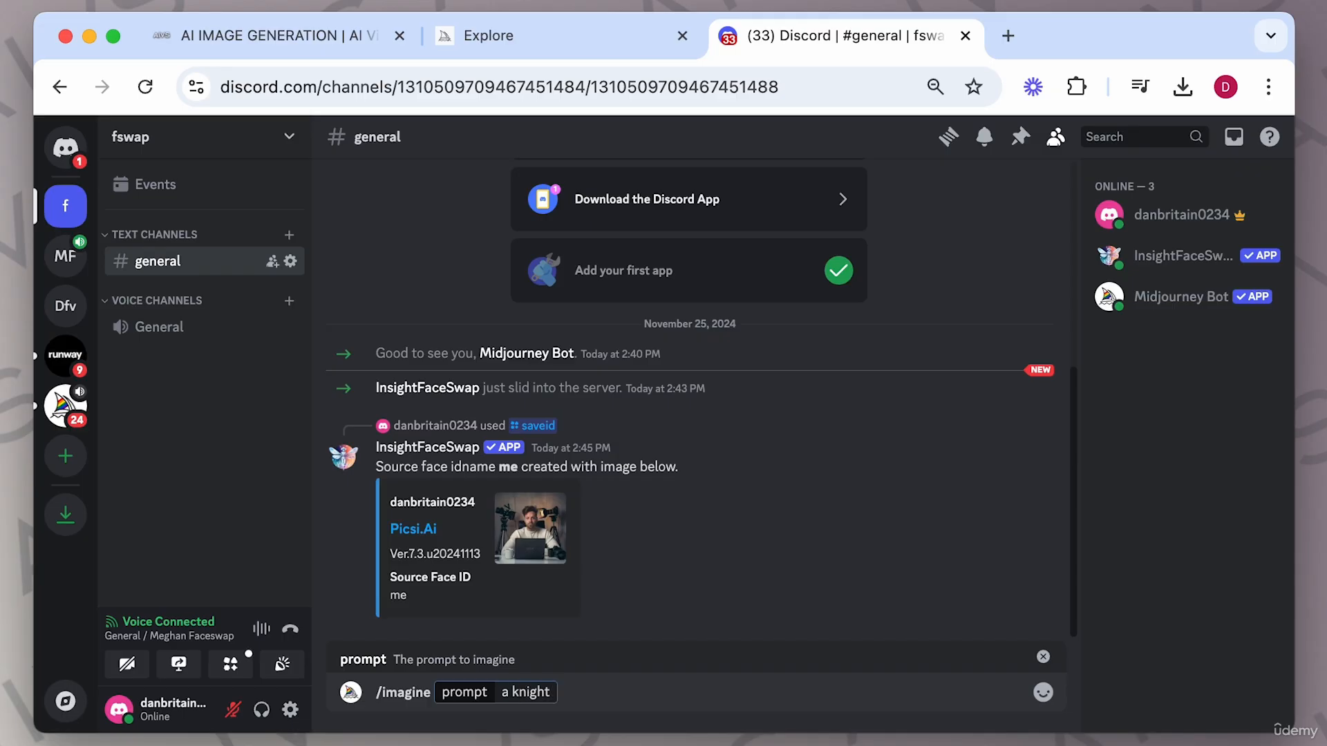
{"action": "type", "text": ", man, looki"}
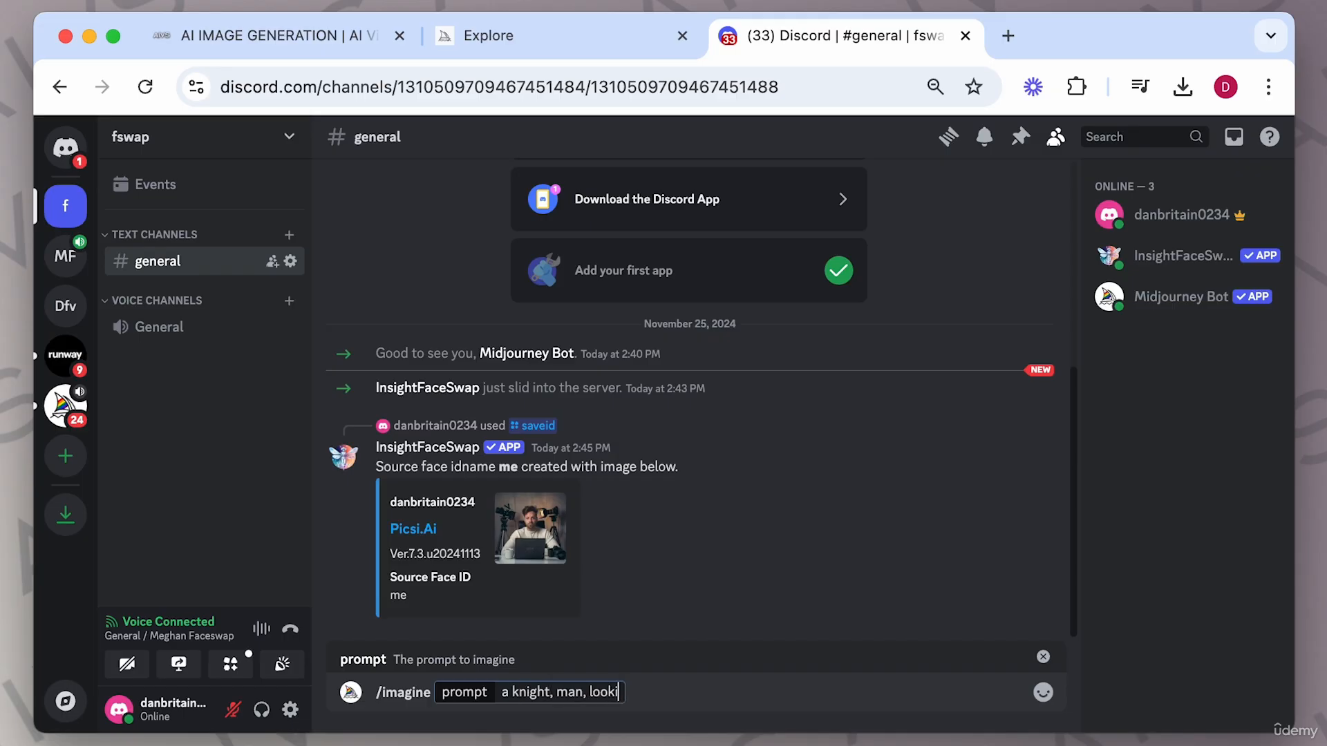
{"action": "type", "text": "ng at camer"}
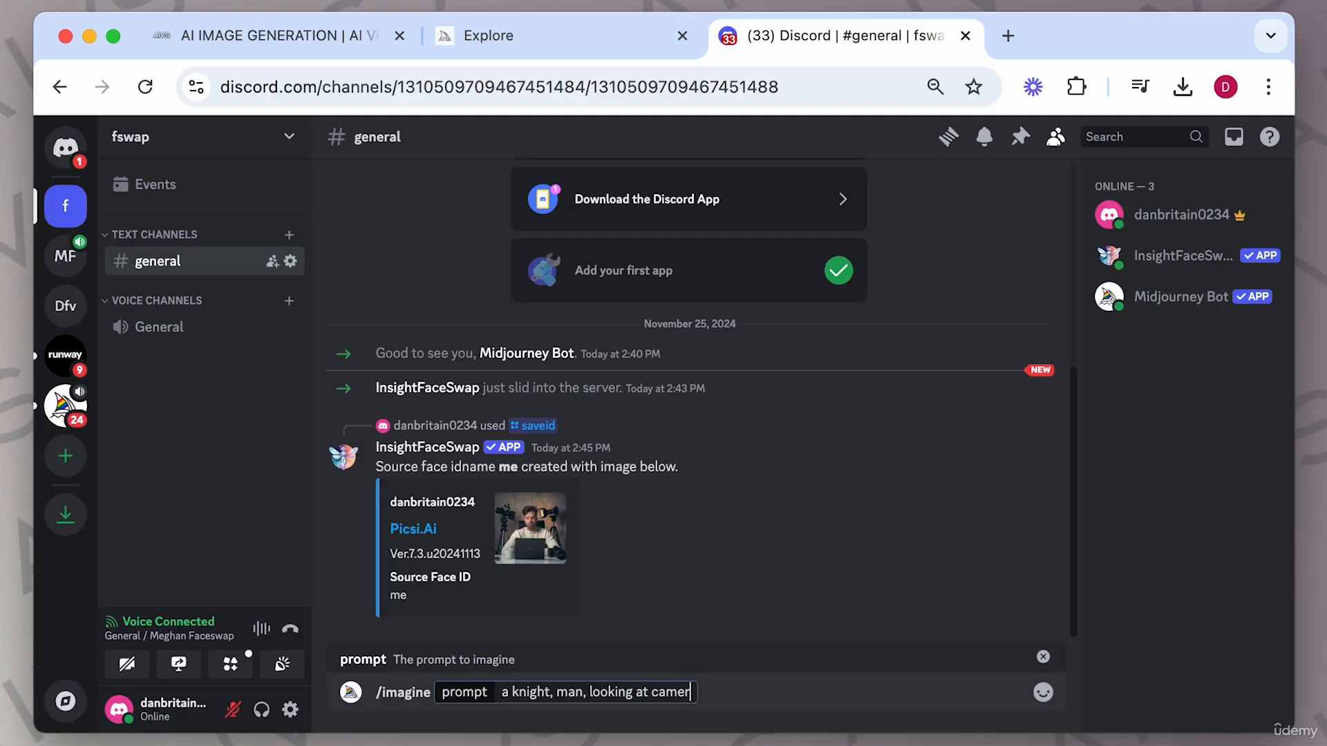
{"action": "type", "text": "a, middle of"}
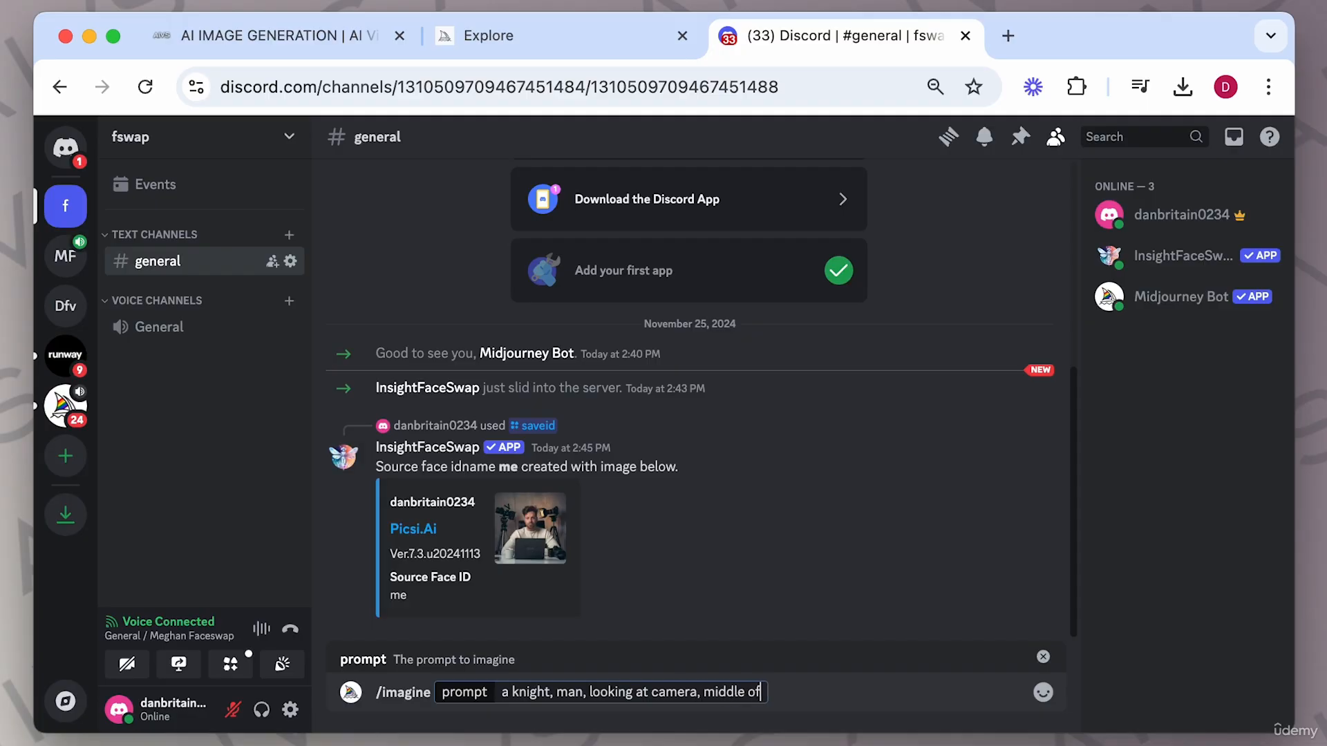
{"action": "type", "text": " image, gloomy"}
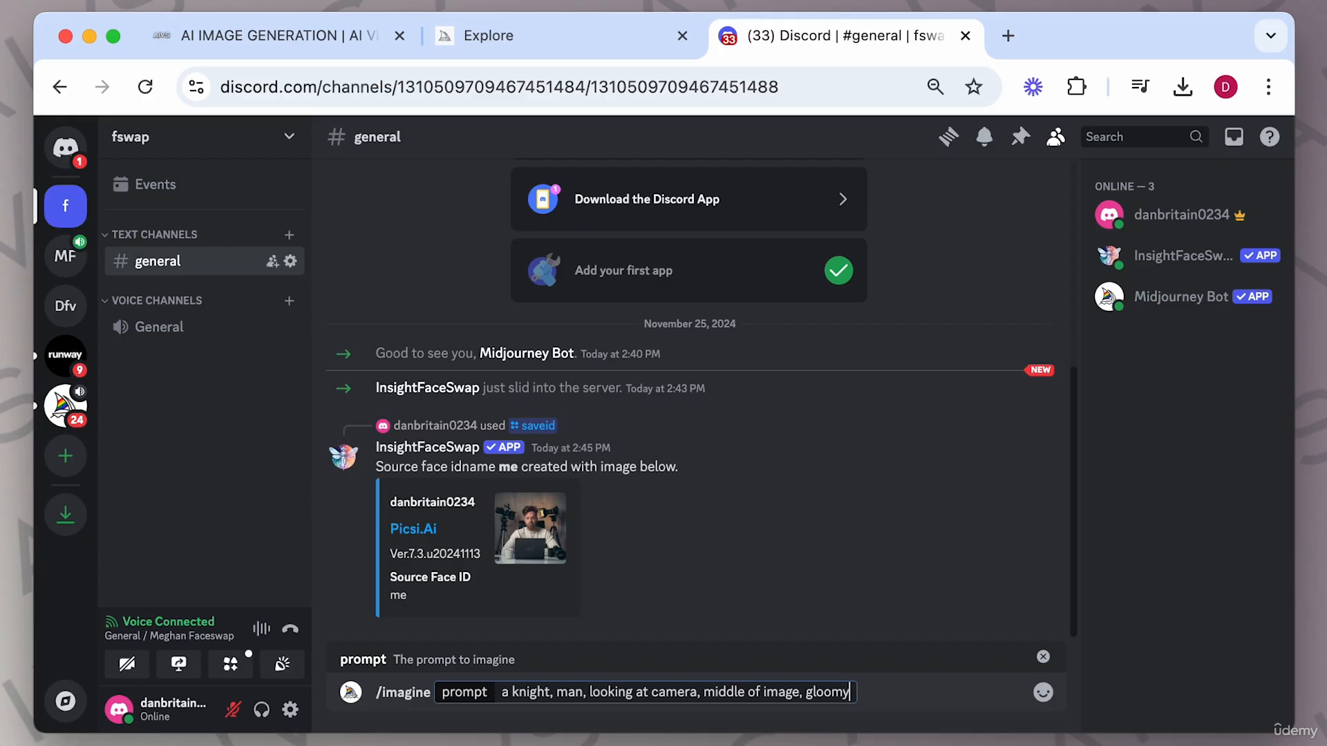
{"action": "type", "text": ", dark, intense"}
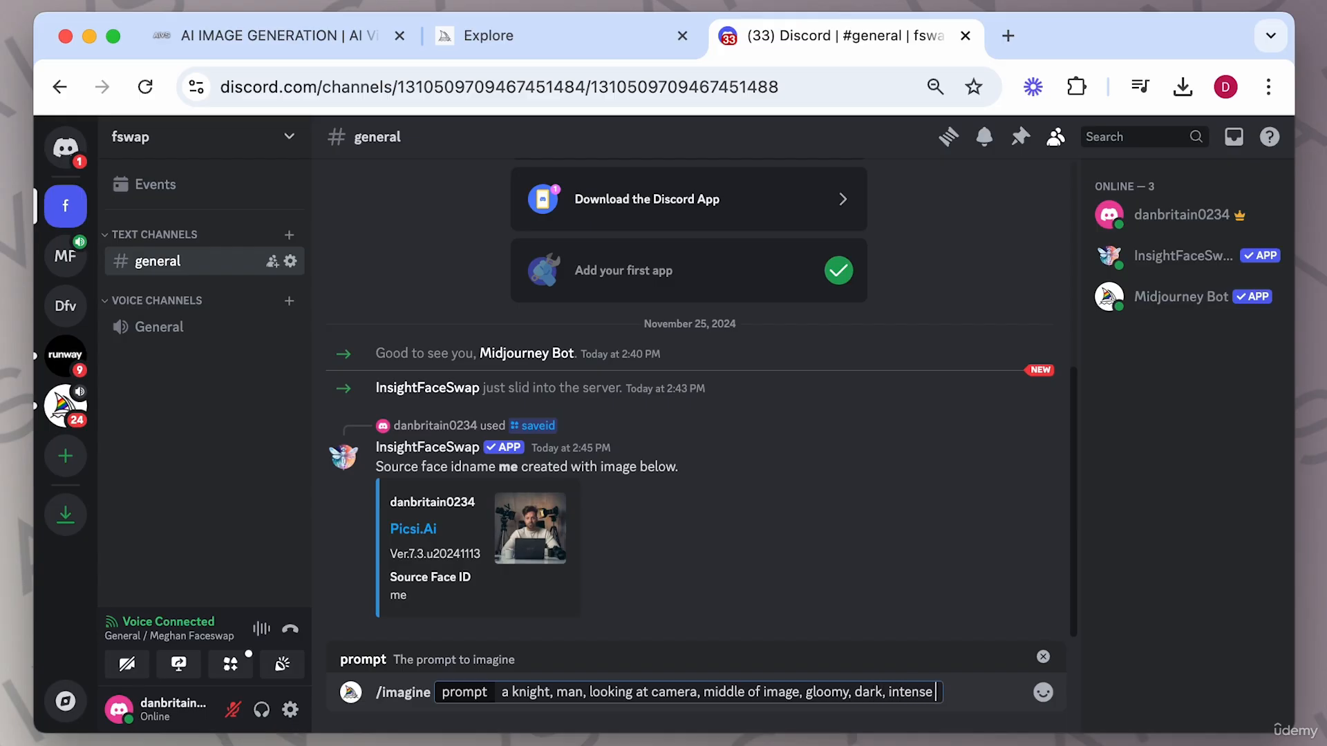
{"action": "key", "text": "Return"}
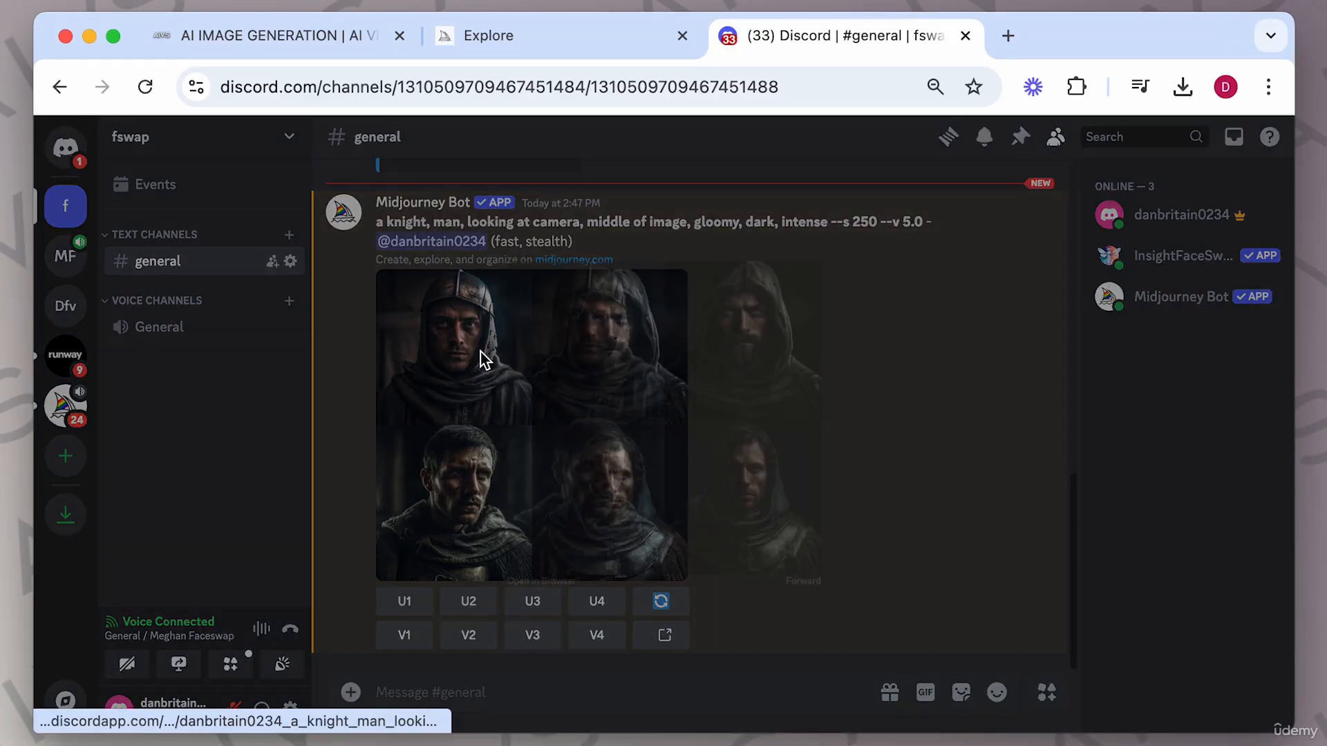
Preview the knight image grid and upscale the first image.
{"action": "left_click", "coordinate": [481, 354]}
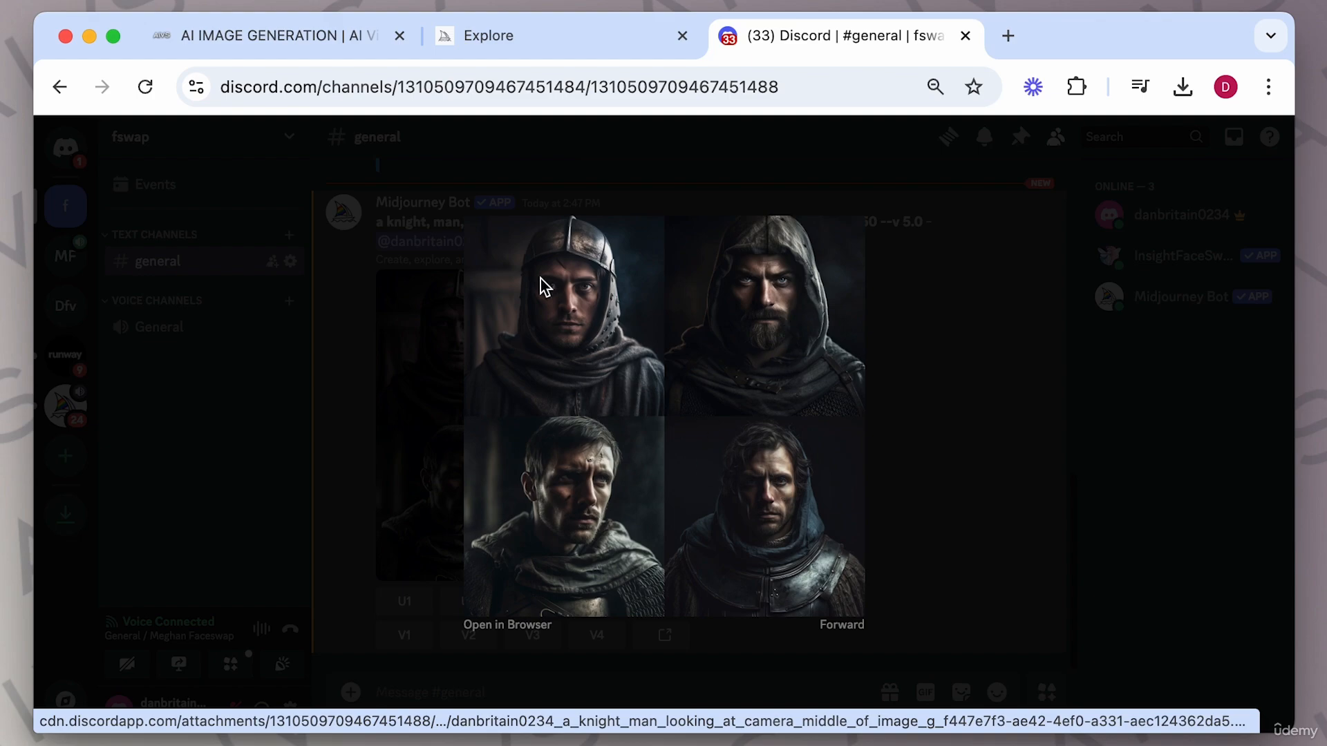
{"action": "left_click", "coordinate": [914, 459]}
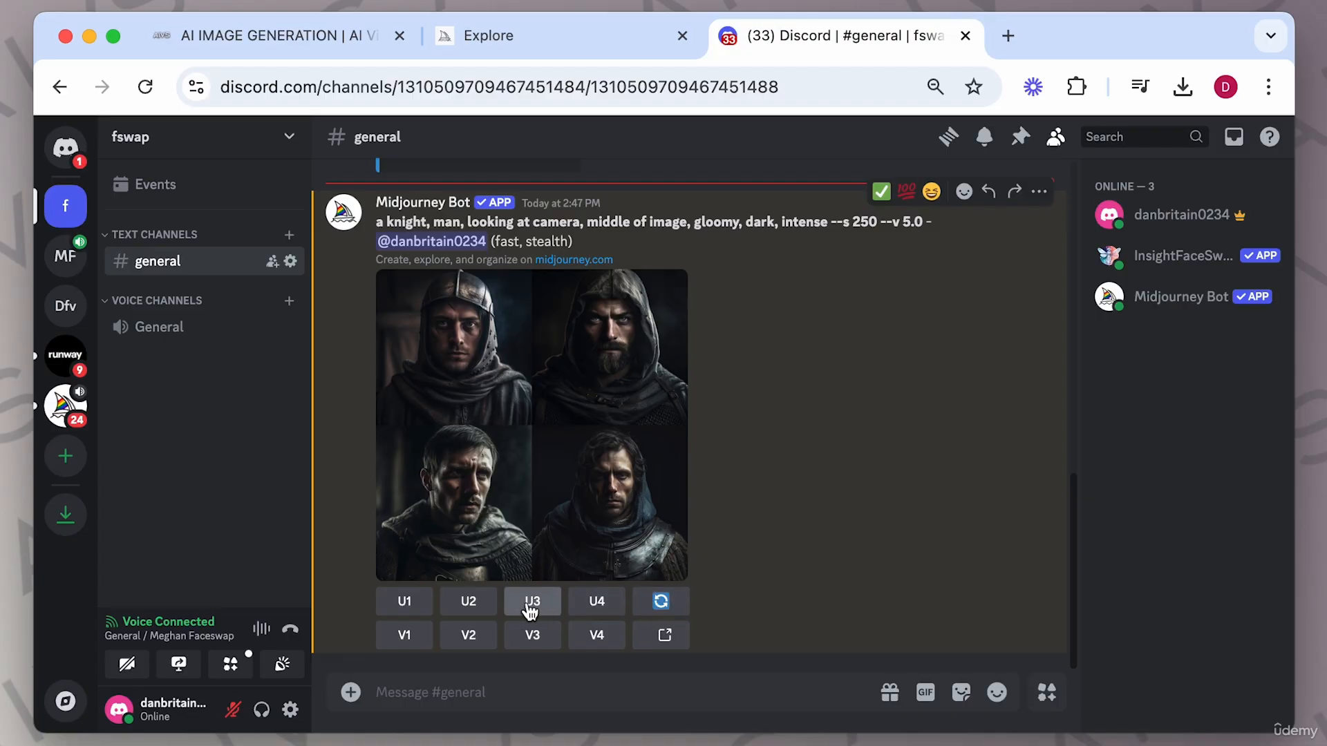
{"action": "left_click", "coordinate": [407, 607]}
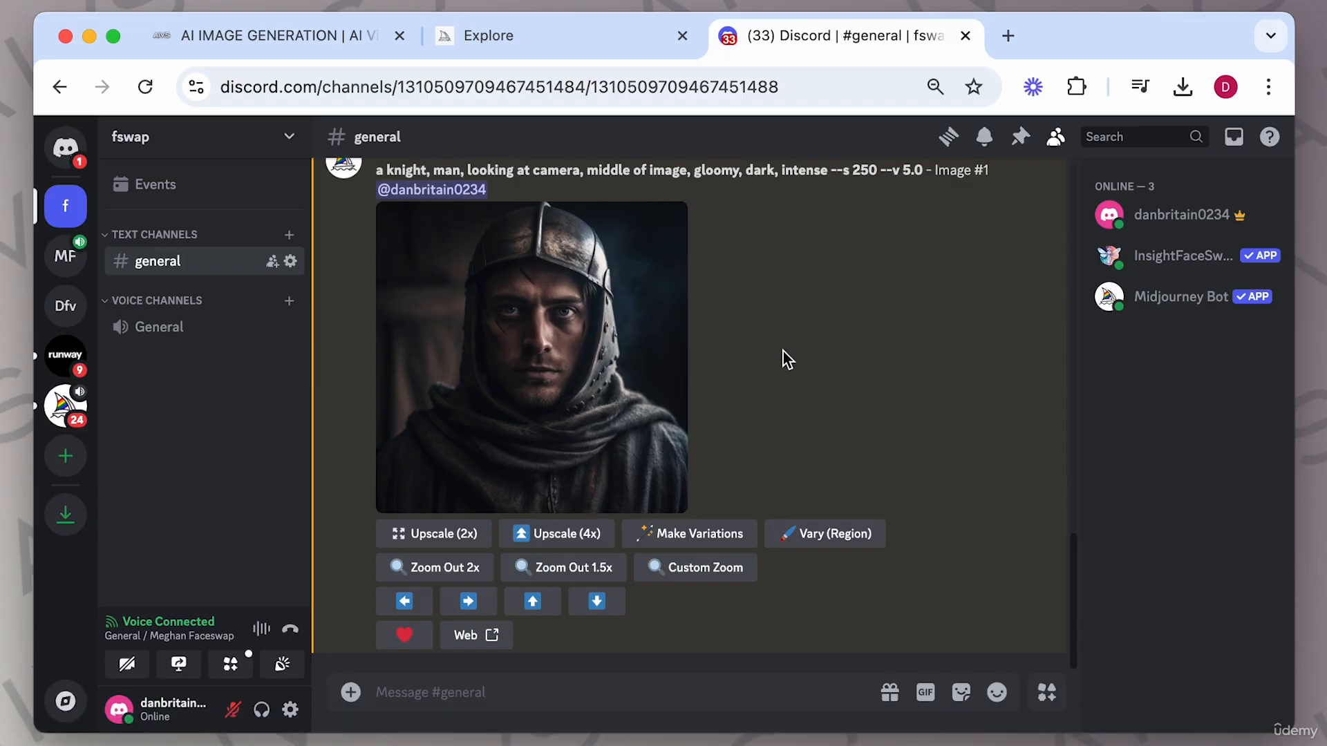
Apply the INSwapper face swap to the upscaled knight image and compare the swapped result with the original.
{"action": "right_click", "coordinate": [579, 350]}
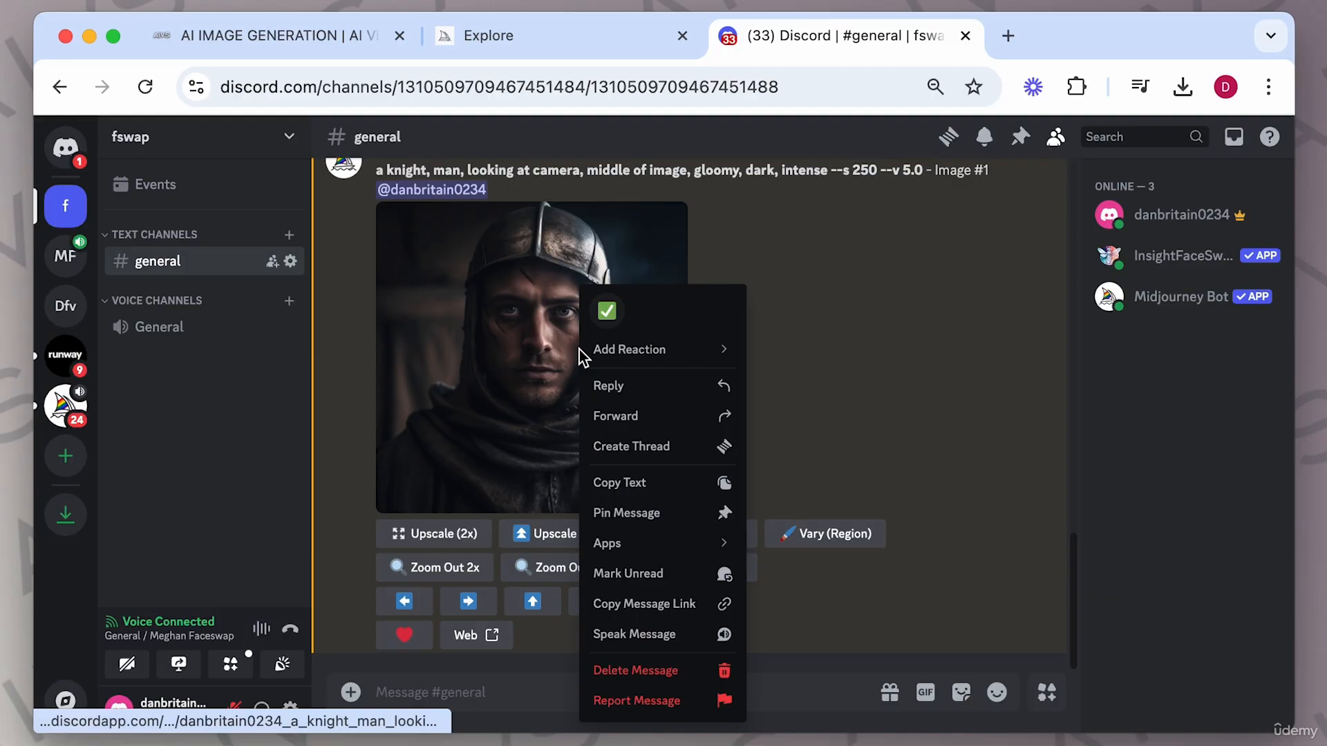
{"action": "mouse_move", "coordinate": [647, 544]}
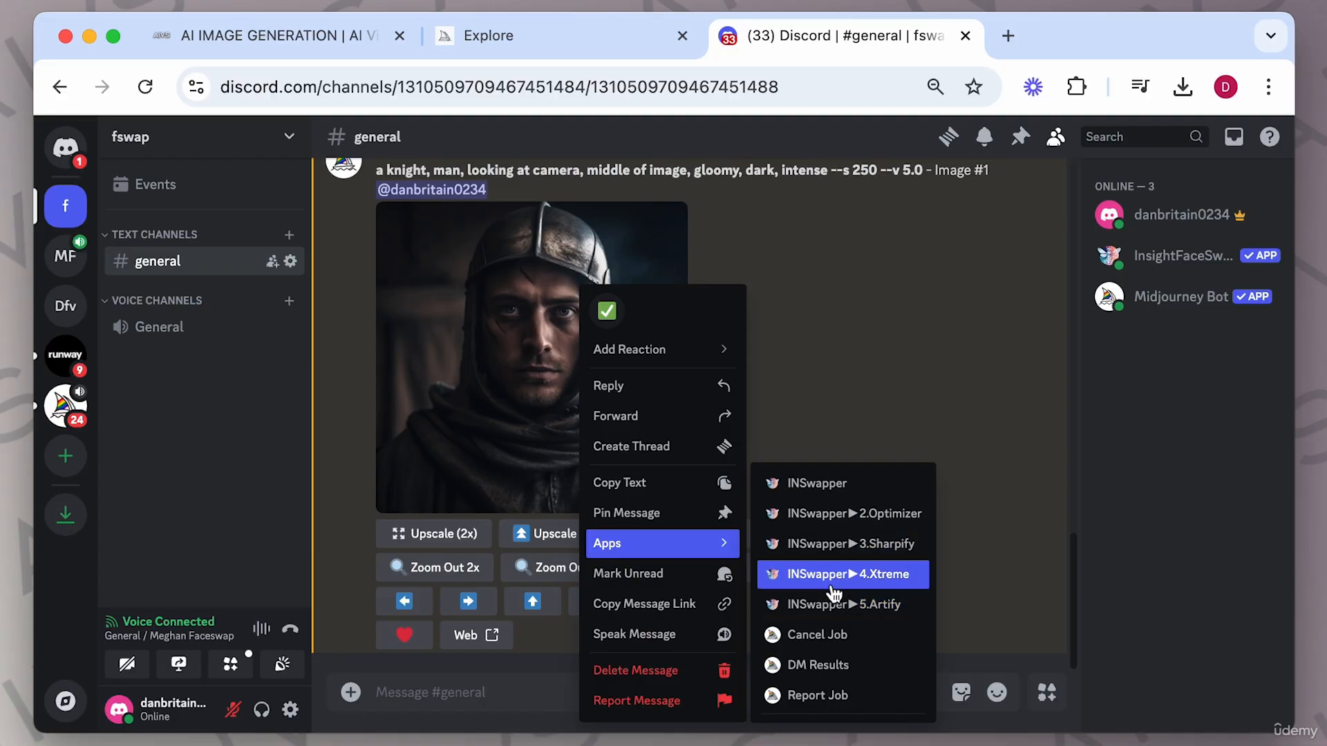
{"action": "left_click", "coordinate": [818, 483]}
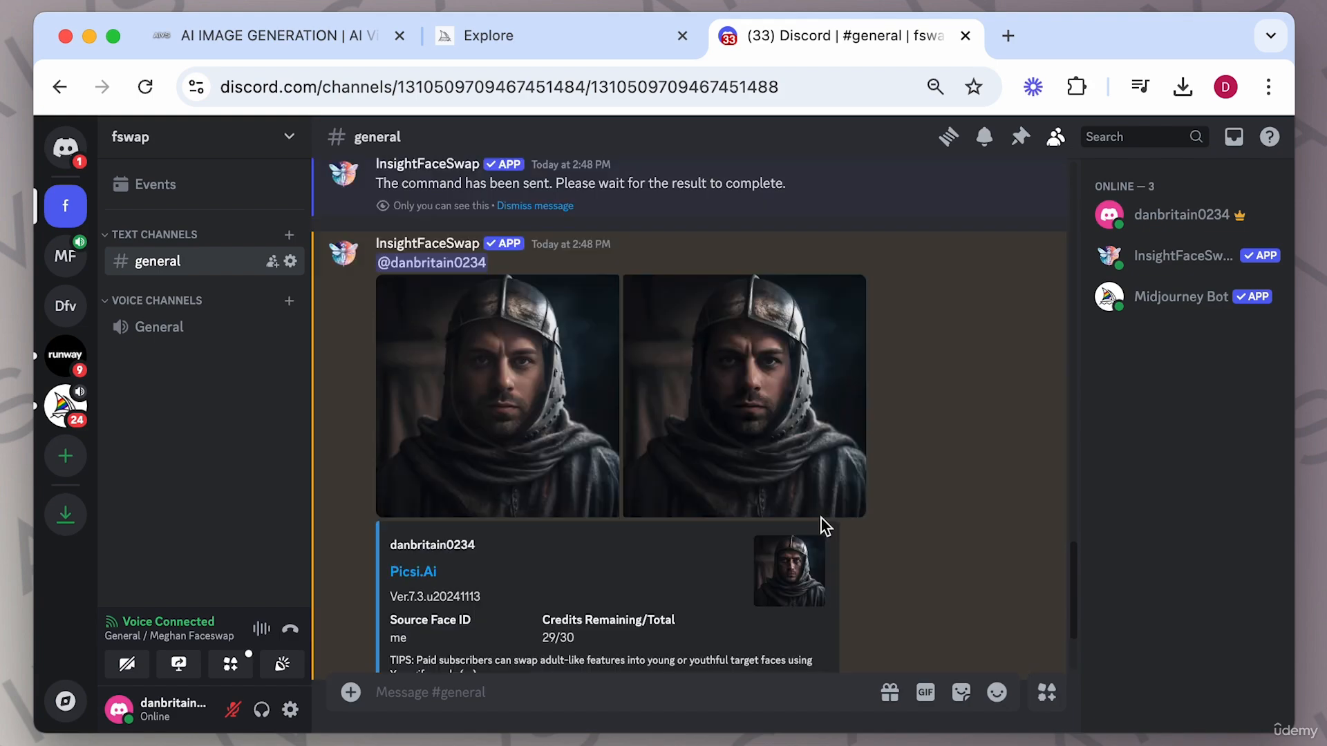
{"action": "scroll", "coordinate": [820, 518], "scroll_direction": "down", "scroll_amount": 1}
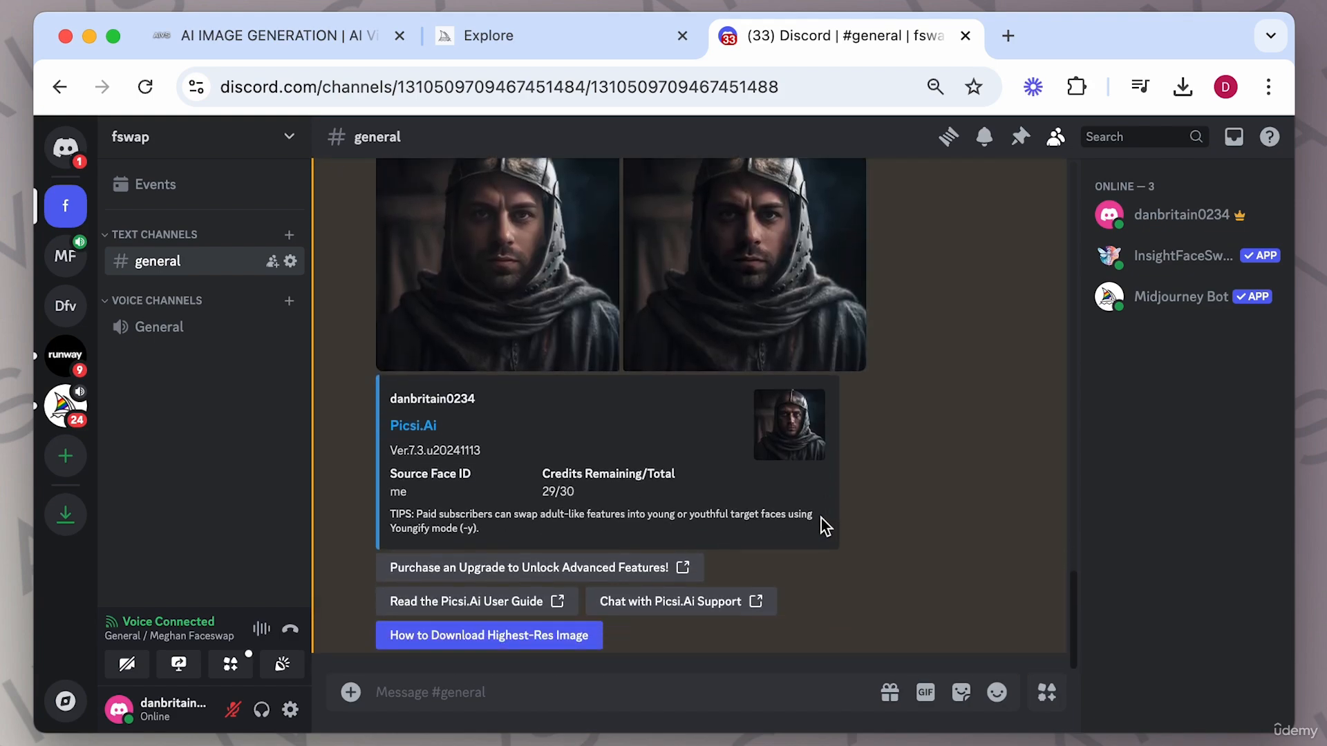
{"action": "scroll", "coordinate": [821, 518], "scroll_direction": "up", "scroll_amount": 2}
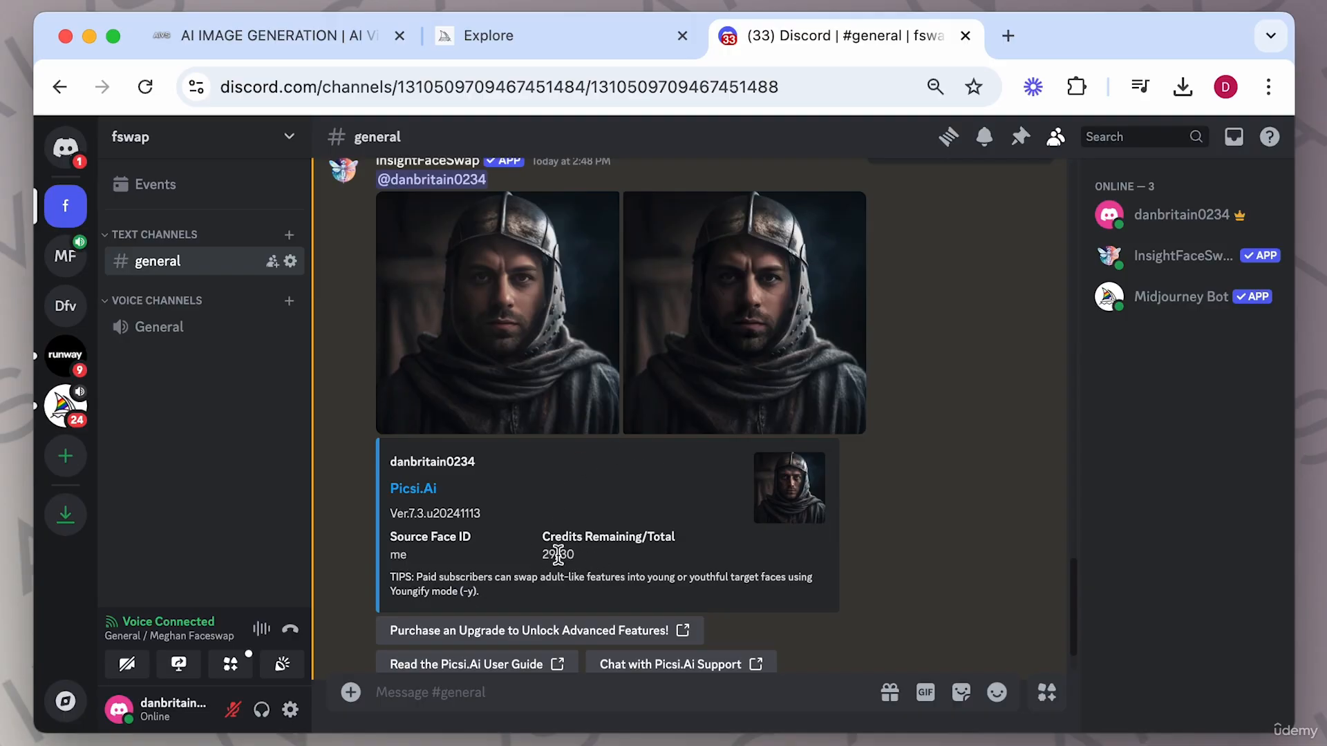
{"action": "scroll", "coordinate": [557, 498], "scroll_direction": "up", "scroll_amount": 2}
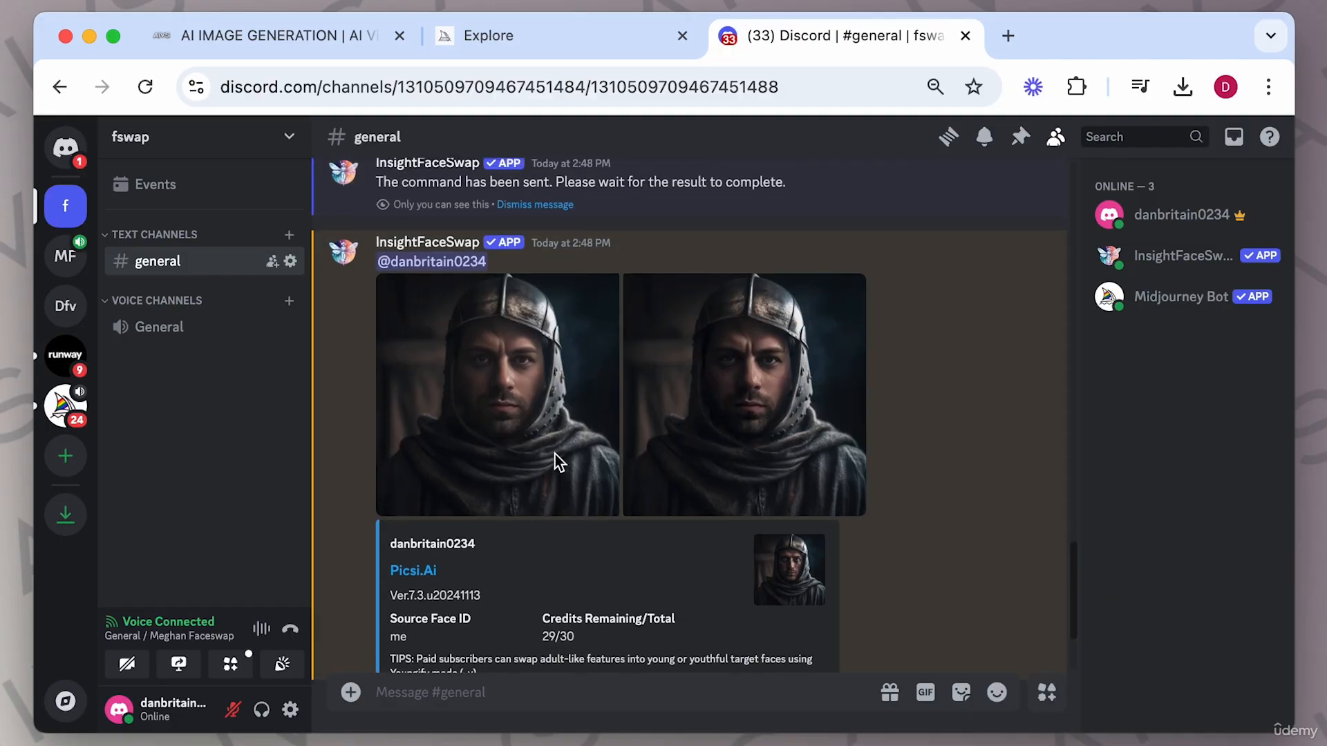
{"action": "left_click", "coordinate": [521, 387]}
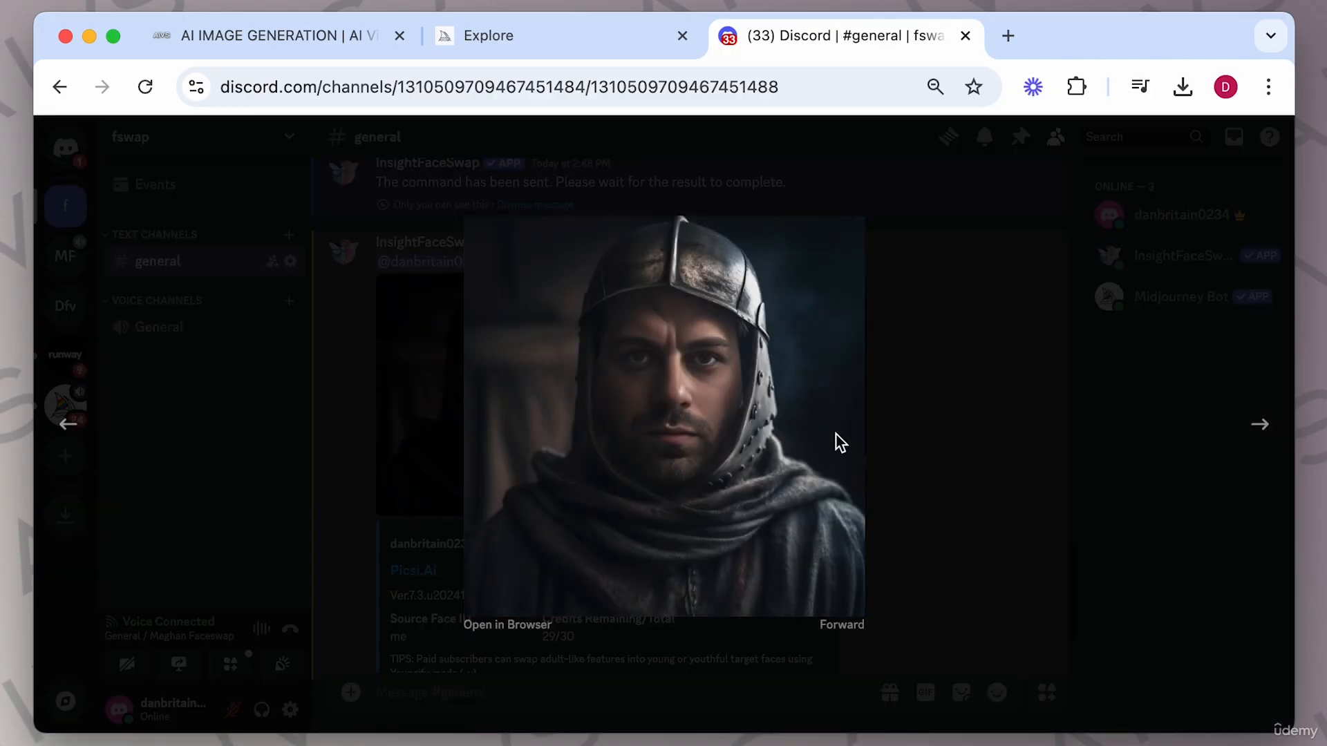
{"action": "key", "text": "Left"}
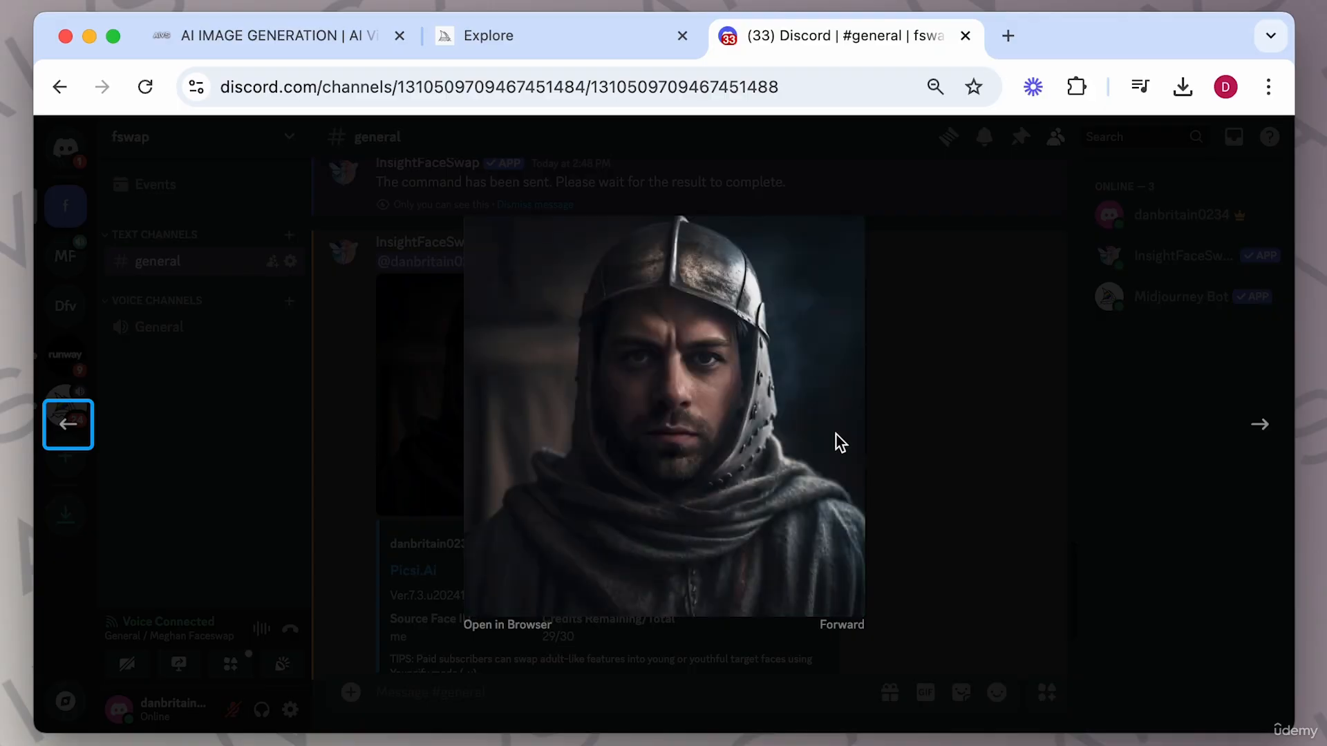
Inspect the INSwapper face-swapped knight result in the general channel, enlarging it and scrolling through the bot's reply.
{"action": "left_click", "coordinate": [927, 451]}
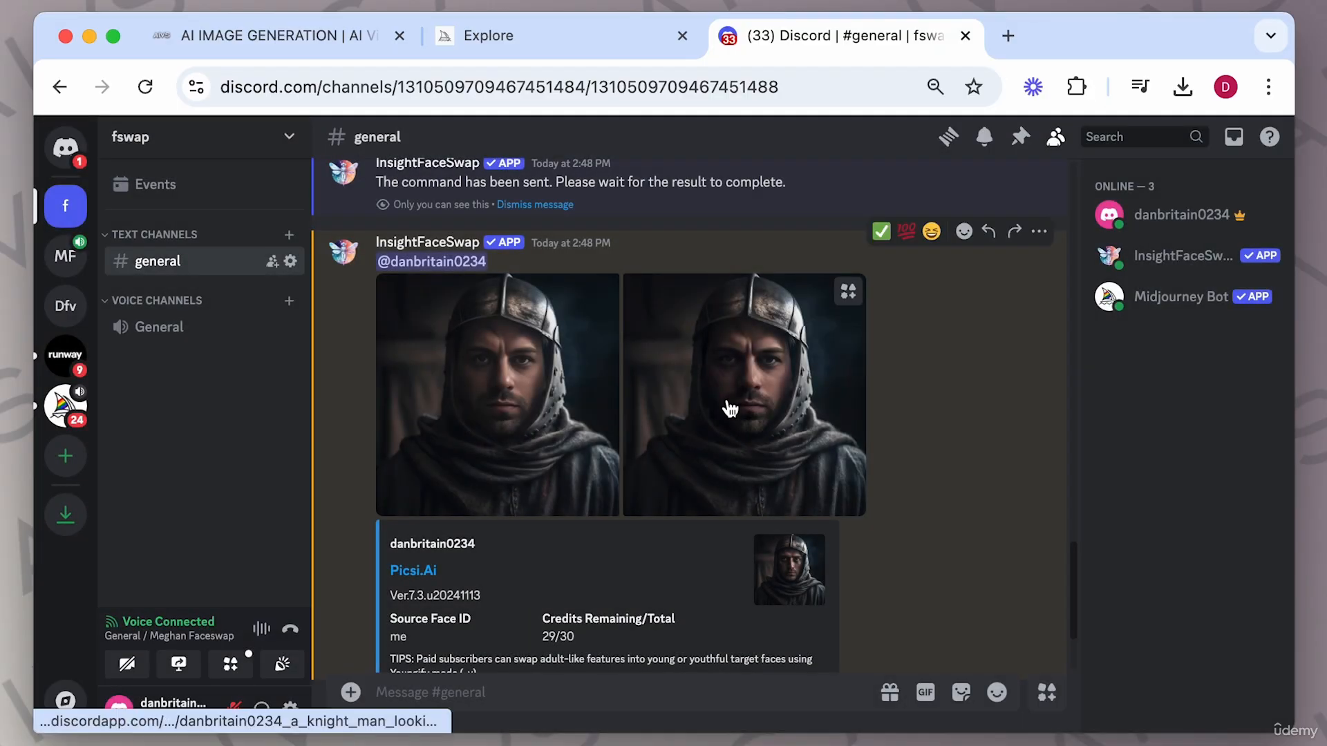
{"action": "scroll", "coordinate": [731, 408], "scroll_direction": "down", "scroll_amount": 3}
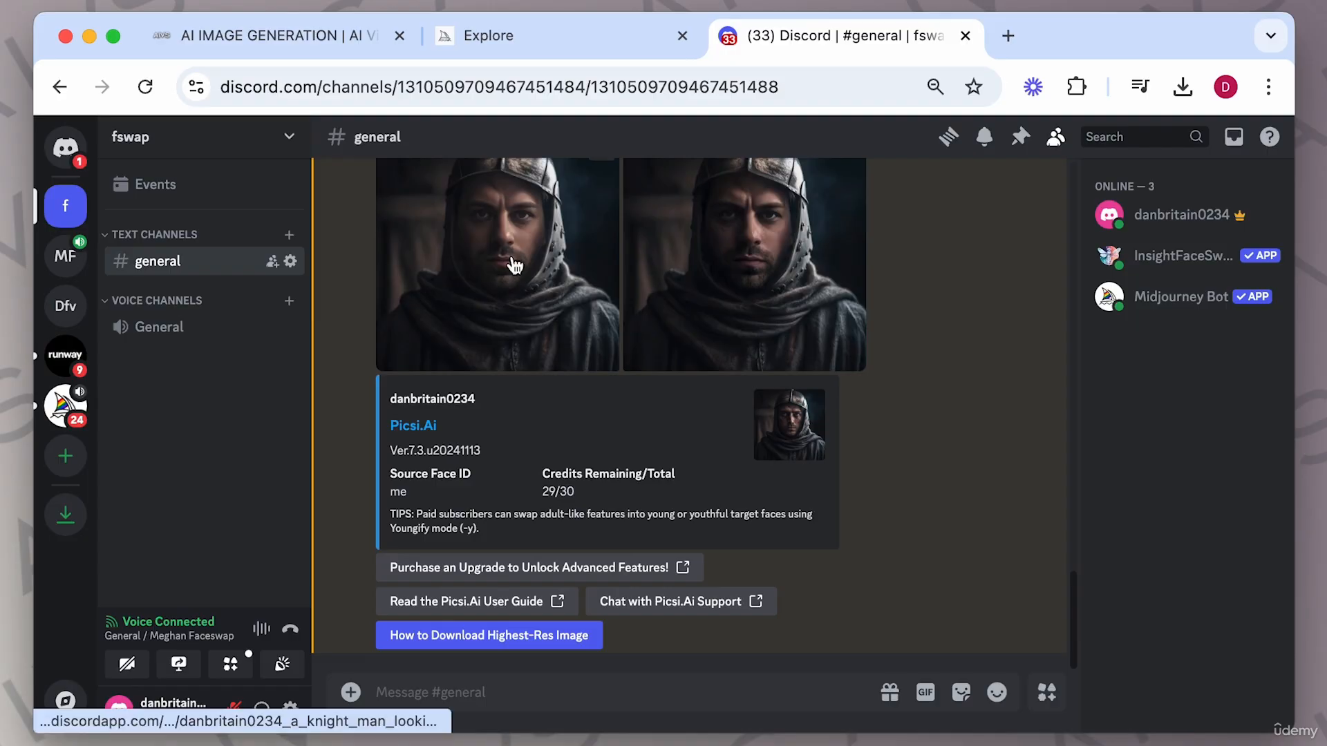
{"action": "left_click", "coordinate": [513, 261]}
{"action": "left_click", "coordinate": [939, 401]}
{"action": "scroll", "coordinate": [758, 334], "scroll_direction": "up", "scroll_amount": 5}
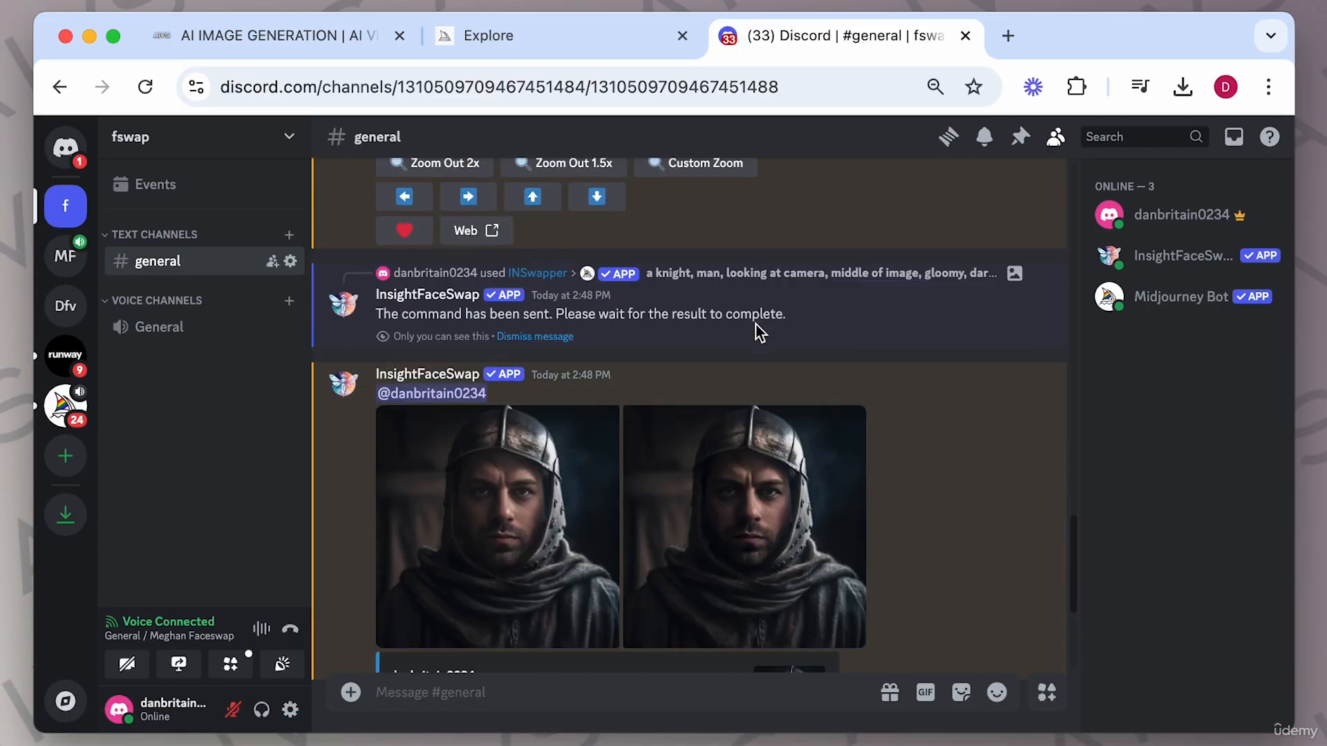
{"action": "scroll", "coordinate": [760, 333], "scroll_direction": "down", "scroll_amount": 5}
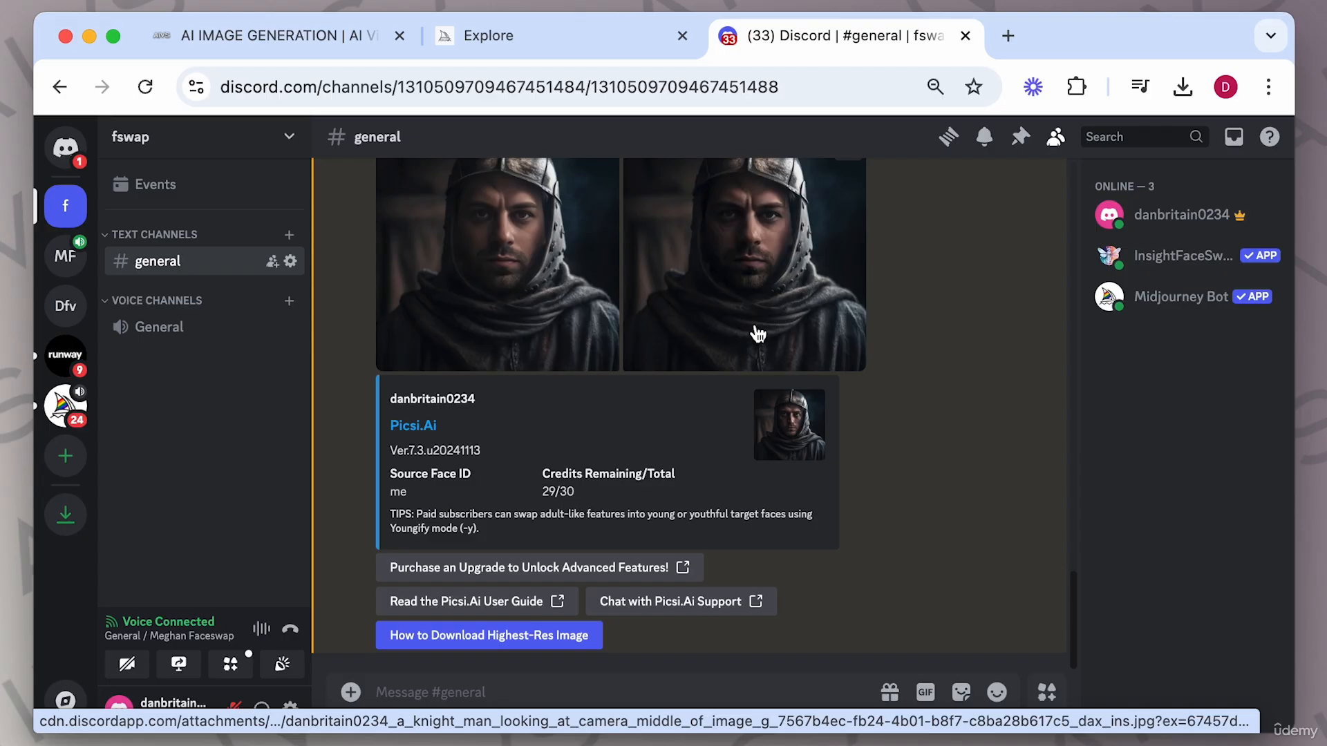
Open the Midjourney web app's Create page and view one of its generated images.
{"action": "left_click", "coordinate": [525, 31]}
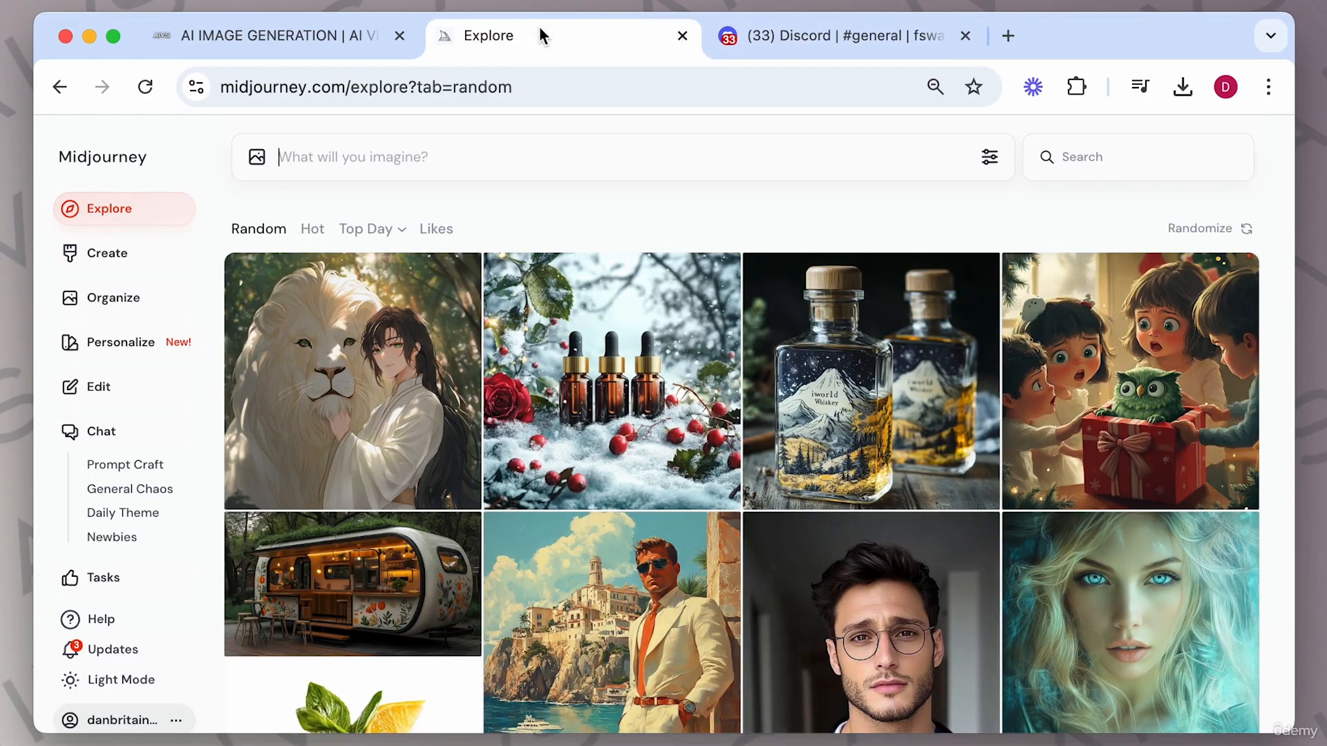
{"action": "left_click", "coordinate": [807, 31]}
{"action": "left_click", "coordinate": [593, 41]}
{"action": "left_click", "coordinate": [781, 35]}
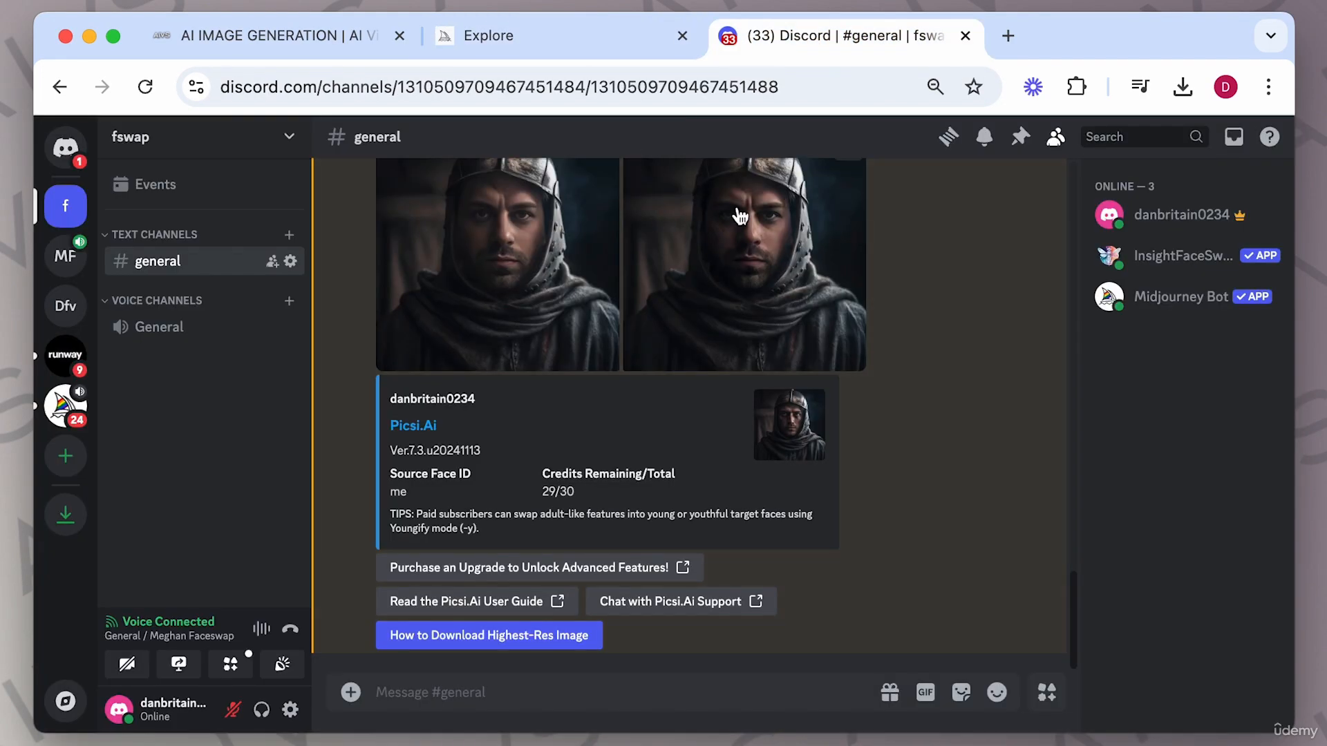
{"action": "scroll", "coordinate": [732, 280], "scroll_direction": "up", "scroll_amount": 10}
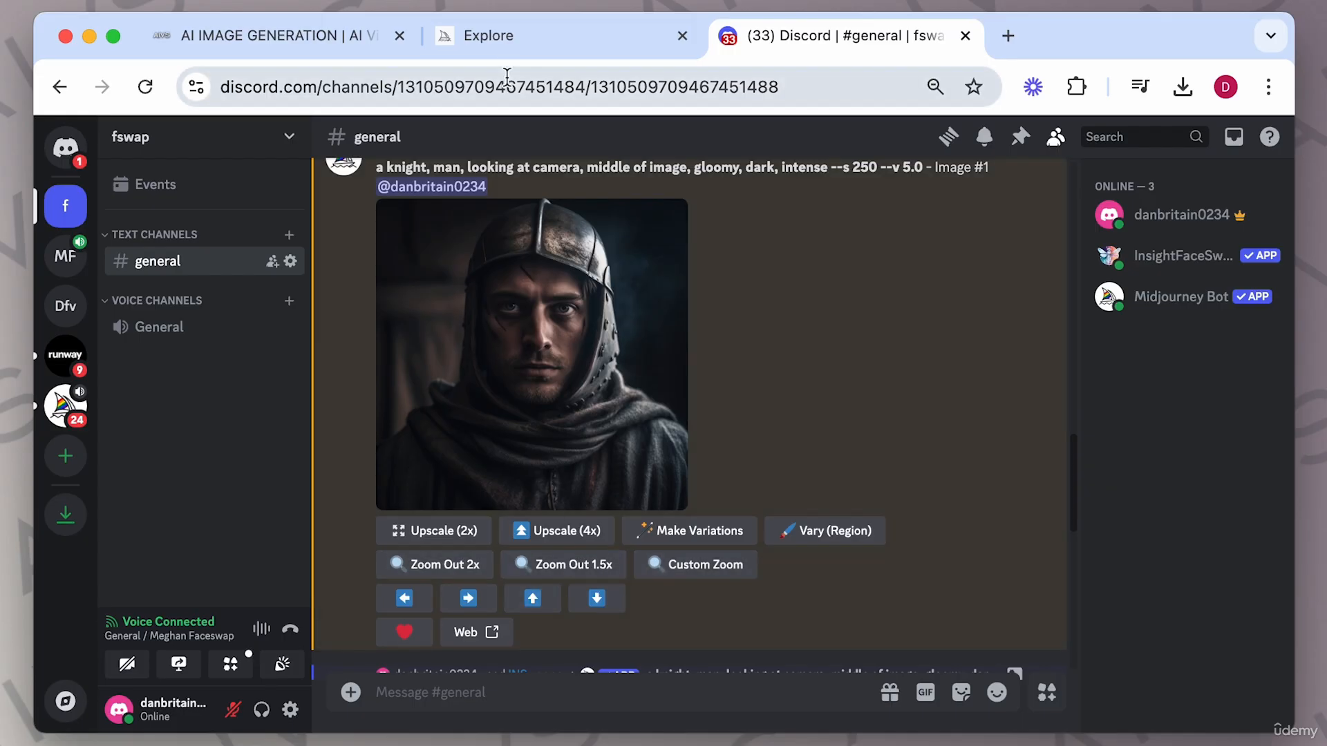
{"action": "left_click", "coordinate": [510, 38]}
{"action": "left_click", "coordinate": [107, 253]}
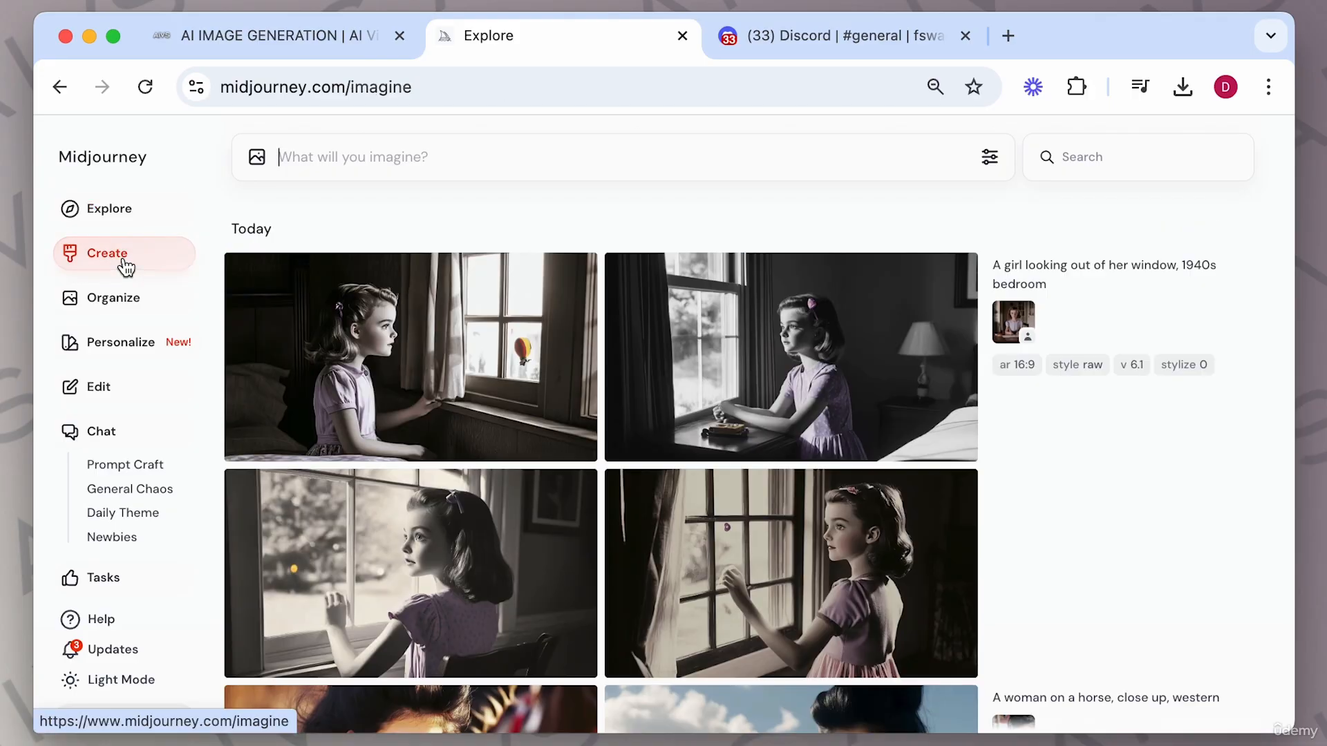
{"action": "left_click", "coordinate": [479, 358]}
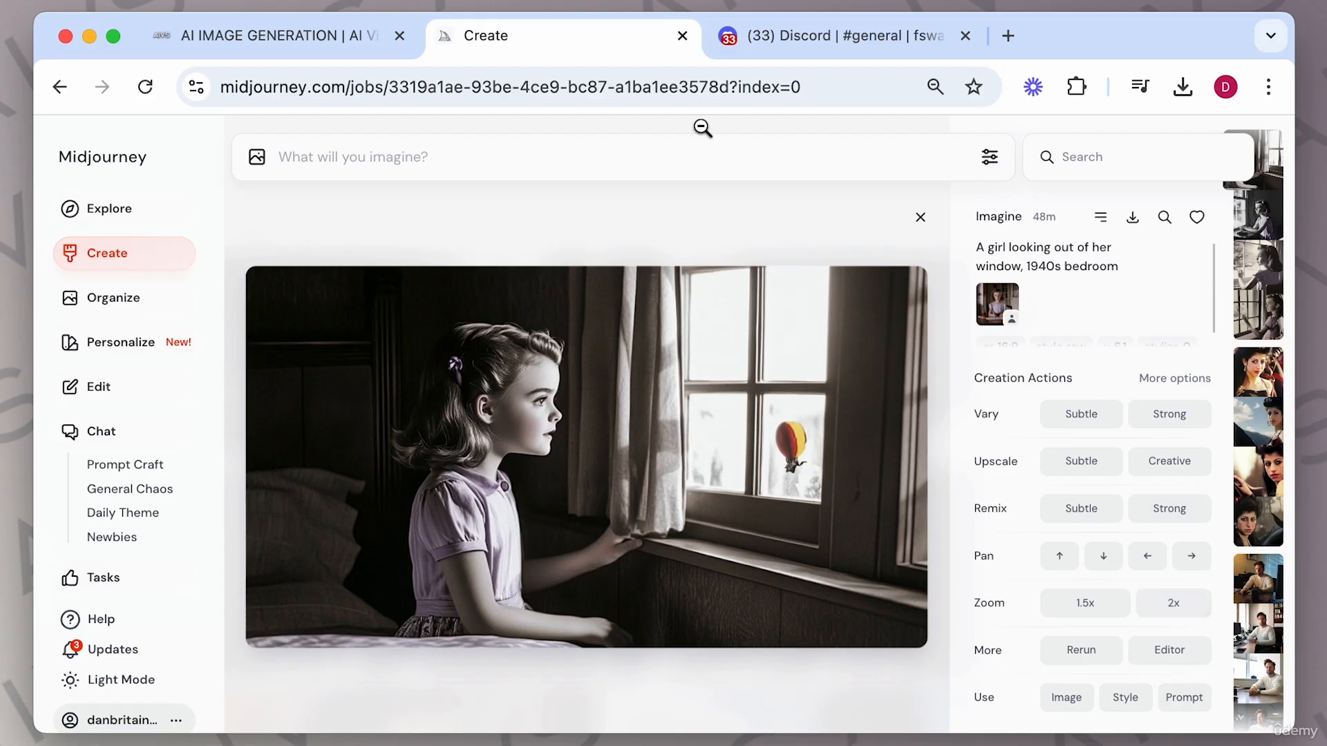
{"action": "left_click", "coordinate": [776, 39]}
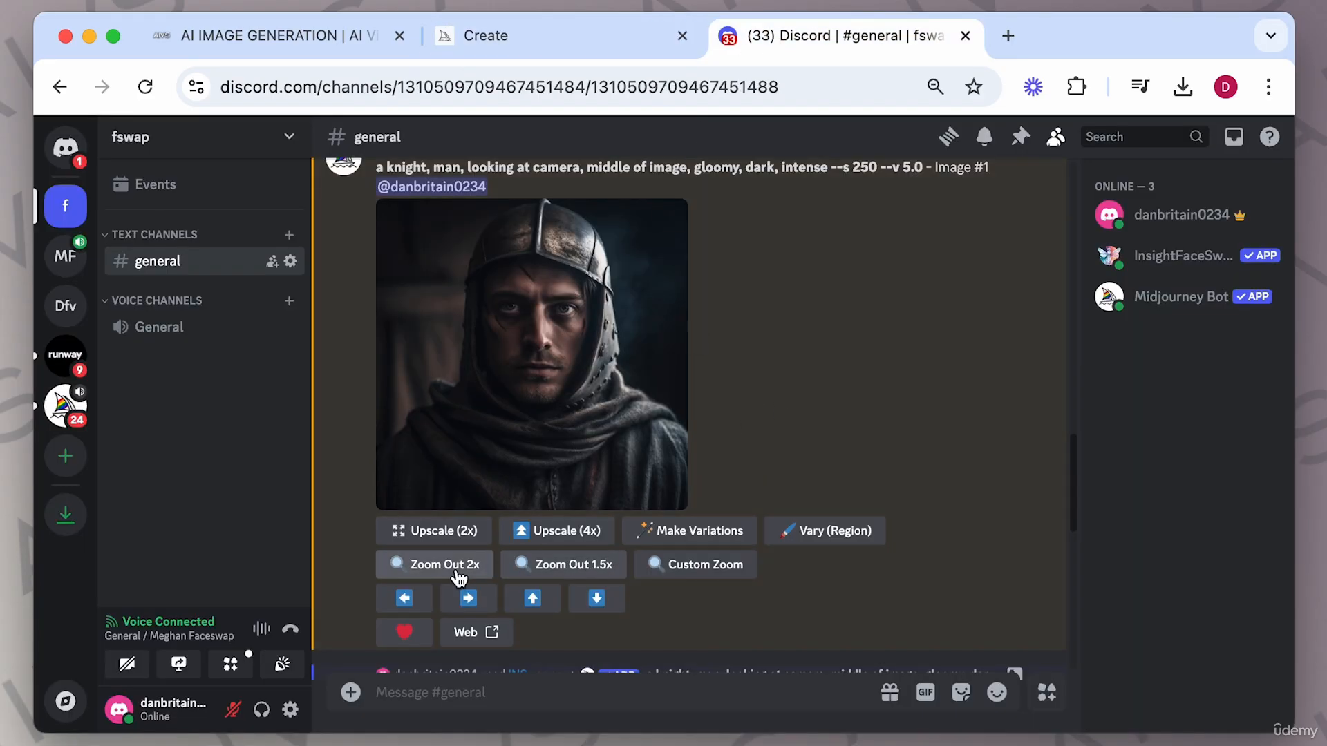
{"action": "scroll", "coordinate": [873, 566], "scroll_direction": "down", "scroll_amount": 10}
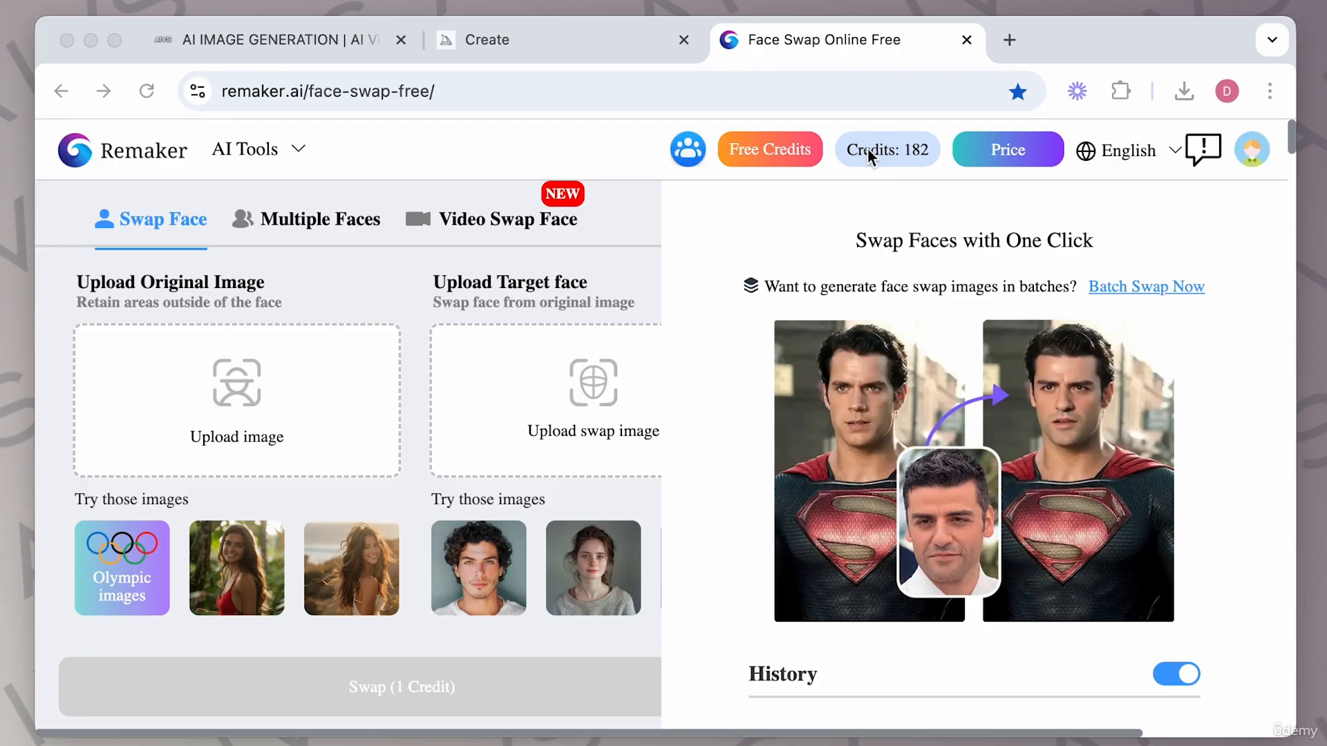
Check Remaker's credit prices, then swap the uploaded target face onto the woman's portrait and enlarge the swapped result.
{"action": "left_click", "coordinate": [997, 149]}
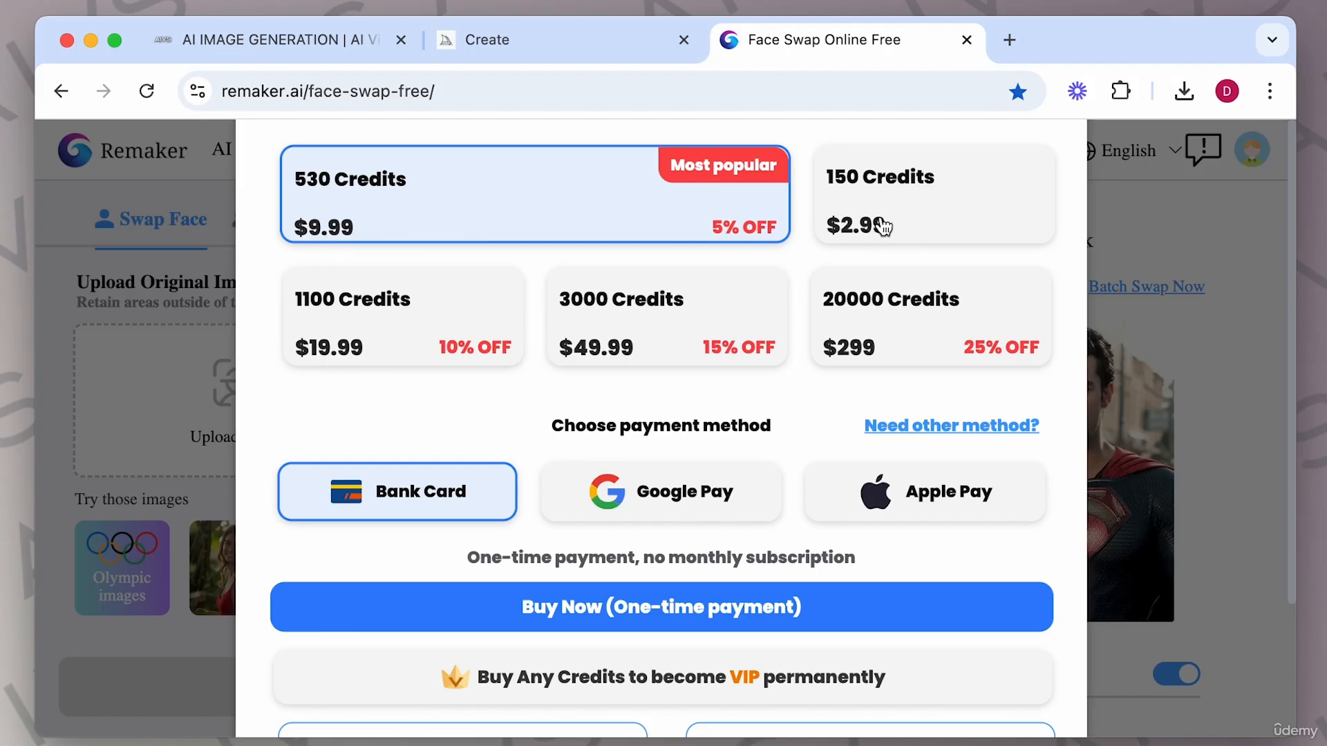
{"action": "left_click", "coordinate": [1202, 223]}
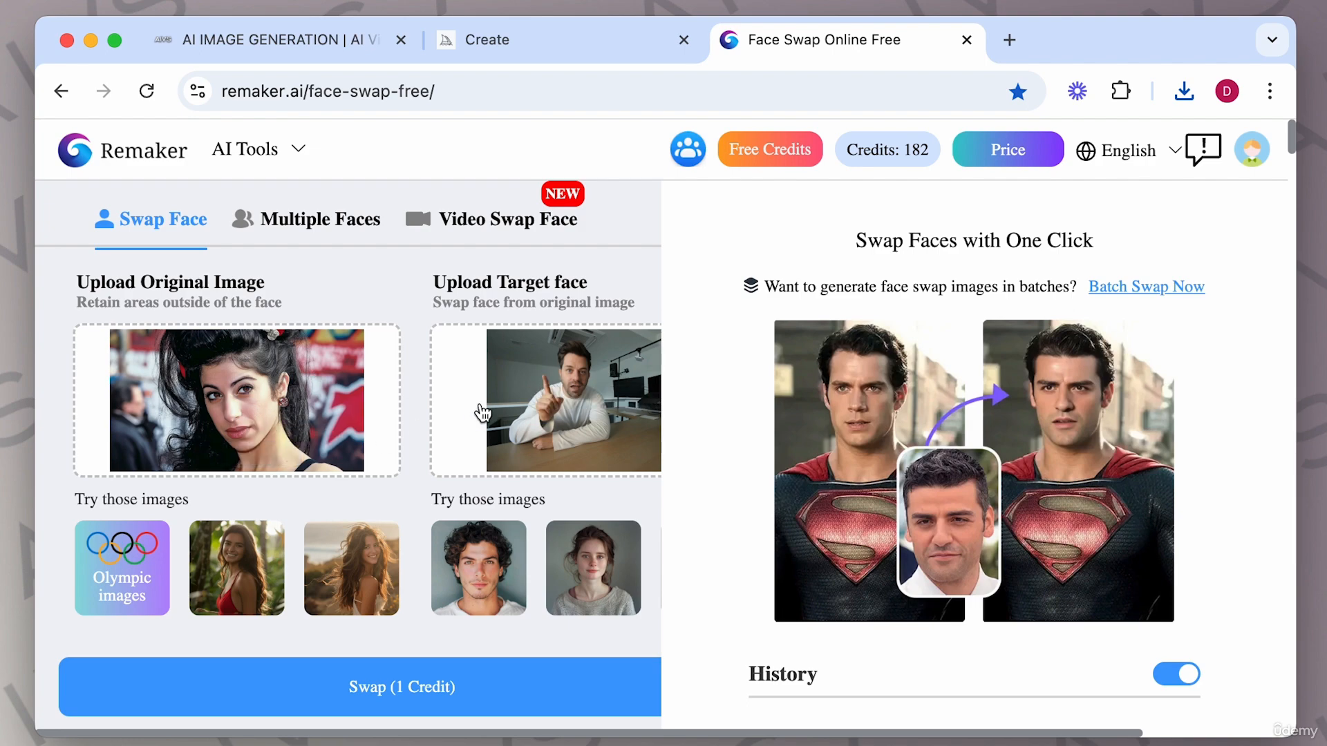
{"action": "left_click", "coordinate": [416, 686]}
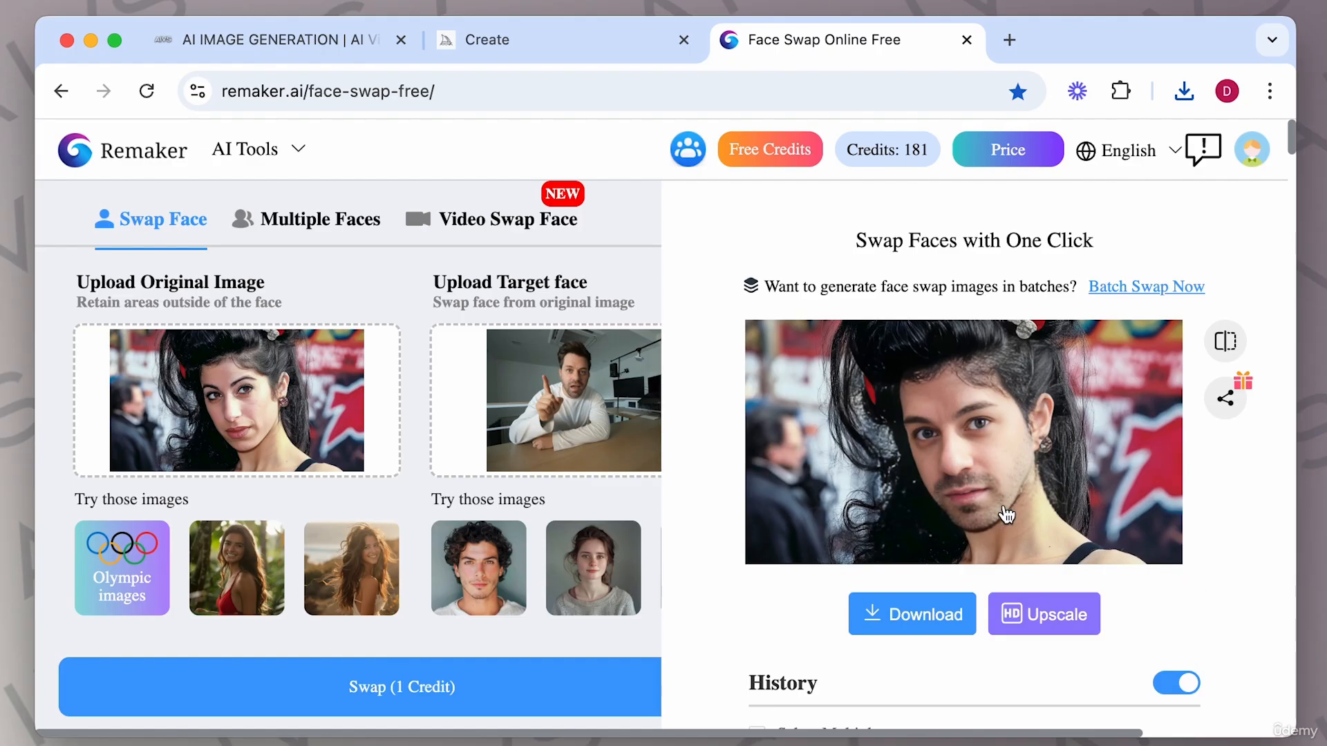
{"action": "left_click", "coordinate": [976, 457]}
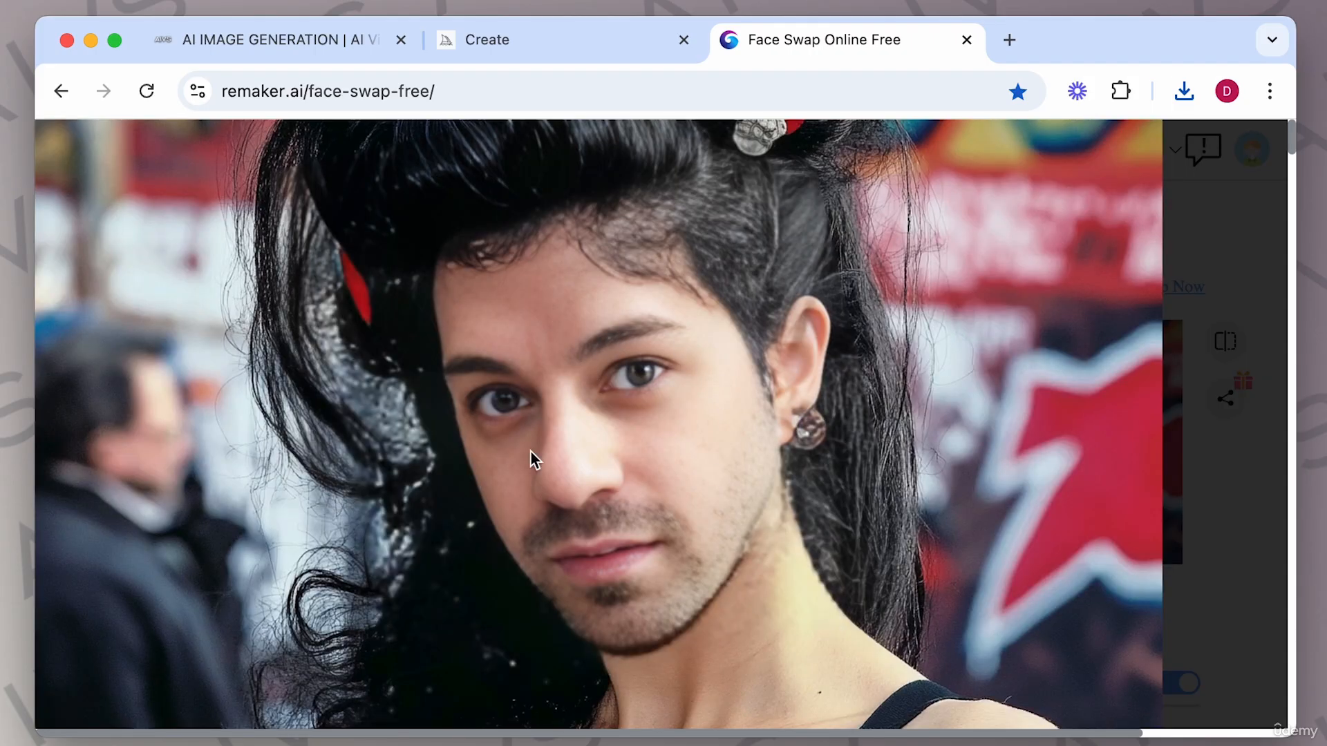
{"action": "left_click", "coordinate": [1204, 244]}
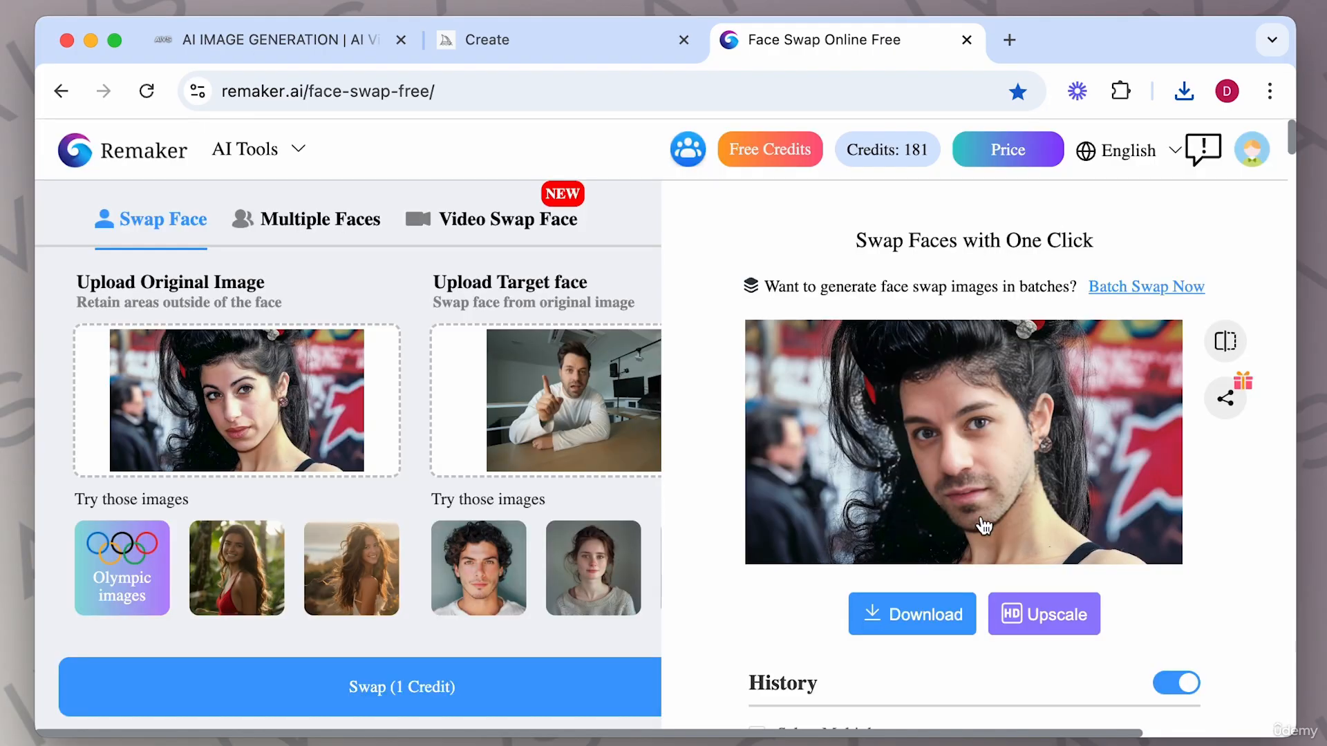
Send the swapped image to the AI Image Upscaler, select Face restoration, and generate the upscale.
{"action": "left_click", "coordinate": [1056, 614]}
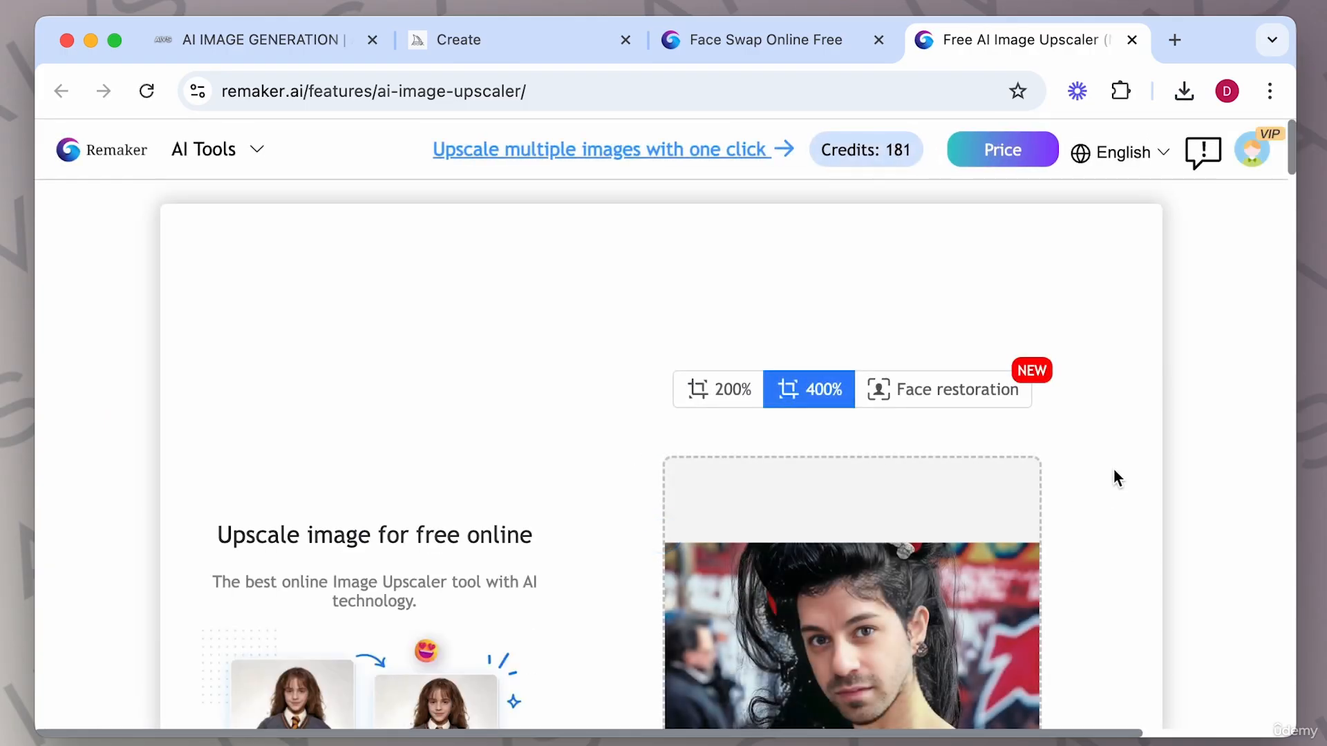
{"action": "scroll", "coordinate": [1114, 468], "scroll_direction": "down", "scroll_amount": 4}
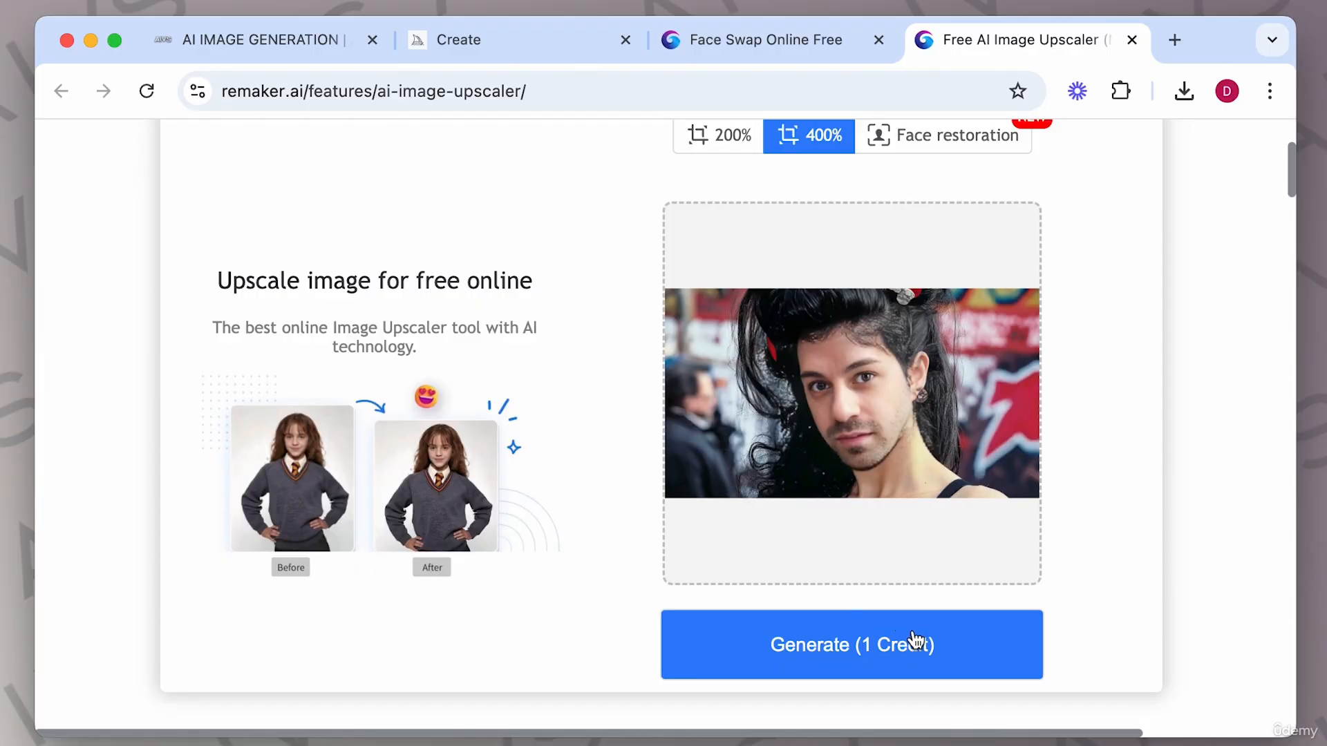
{"action": "scroll", "coordinate": [1096, 494], "scroll_direction": "up", "scroll_amount": 2}
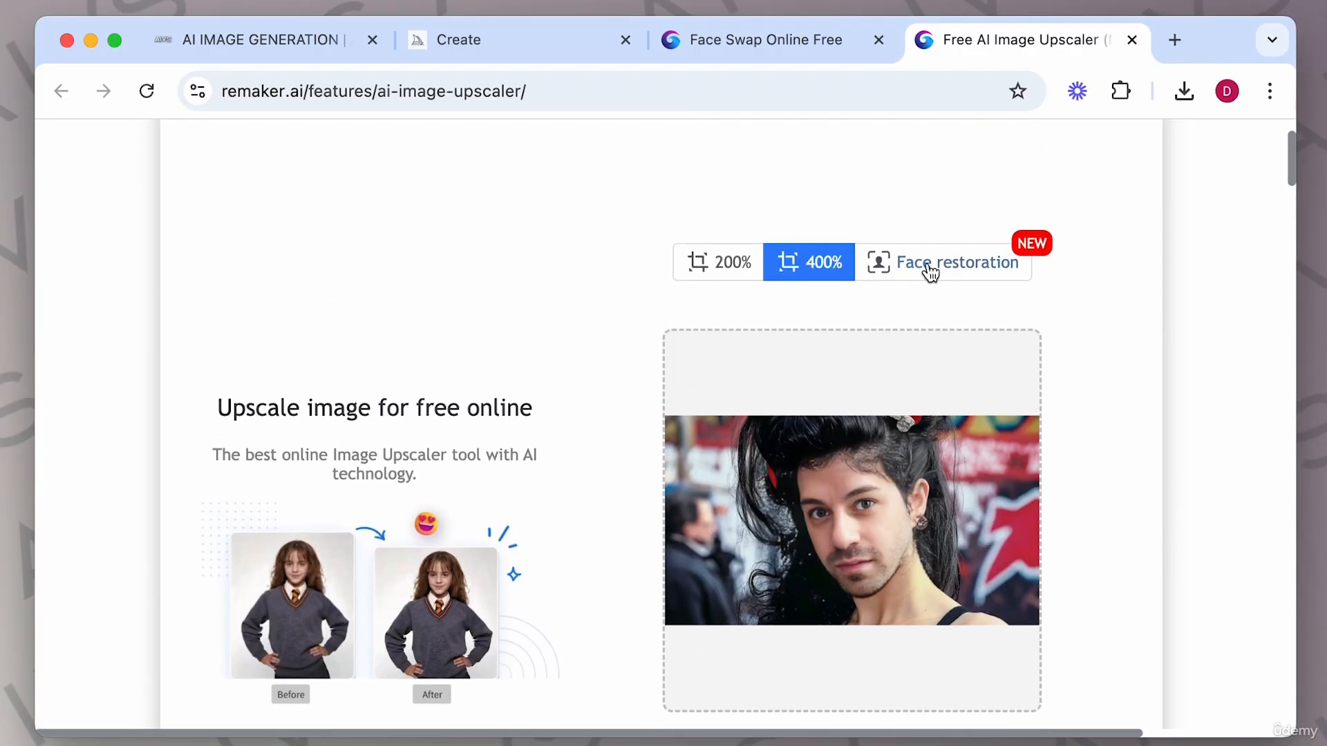
{"action": "left_click", "coordinate": [928, 270]}
{"action": "scroll", "coordinate": [1121, 418], "scroll_direction": "down", "scroll_amount": 4}
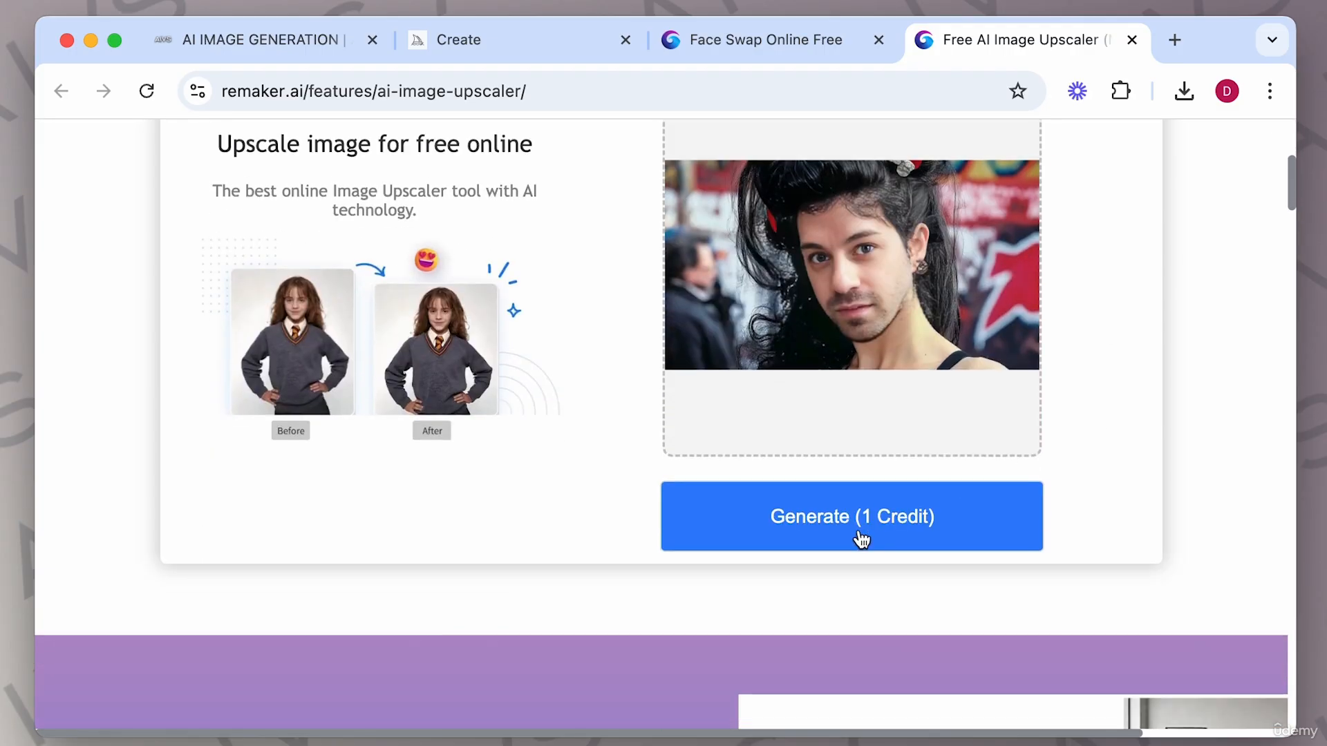
{"action": "left_click", "coordinate": [862, 539]}
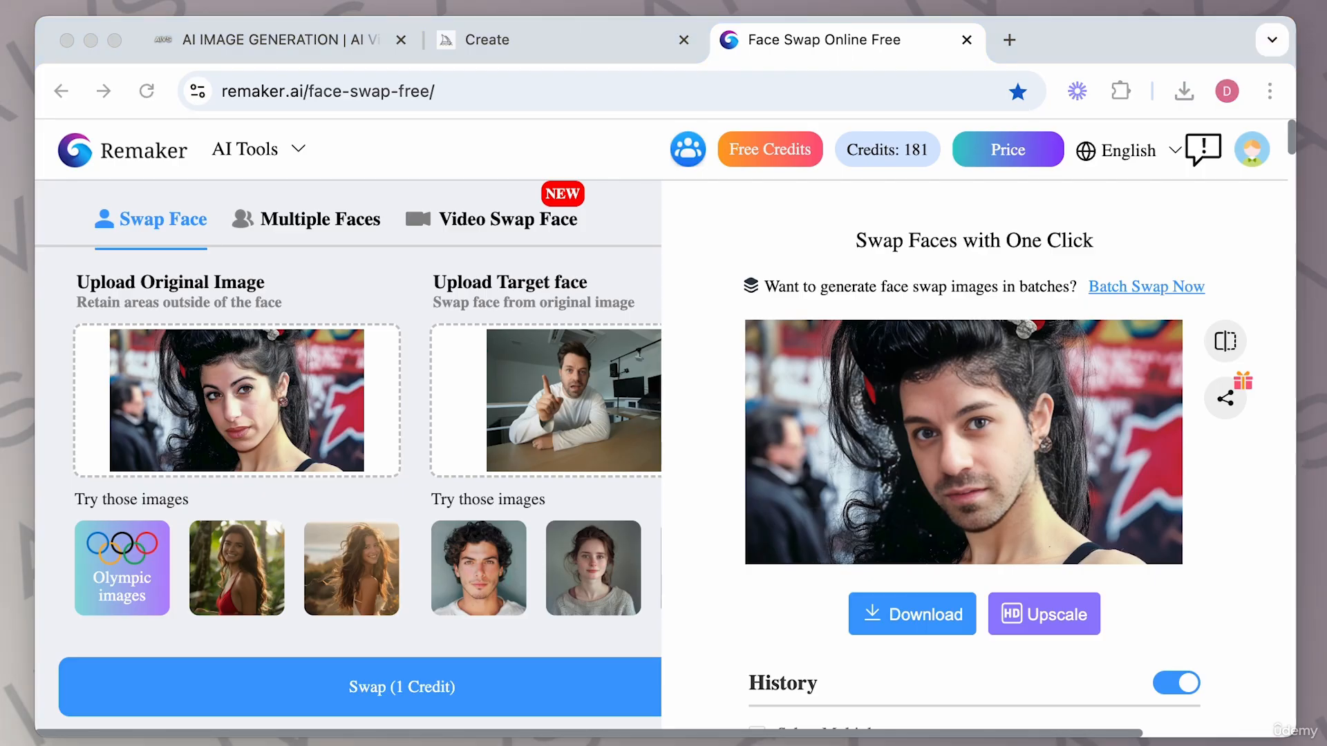
Preview the personal source face photo file in Quick Look.
{"action": "key", "text": "space"}
{"action": "left_click_drag", "start_coordinate": [140, 2], "coordinate": [364, 217]}
{"action": "left_click_drag", "start_coordinate": [639, 242], "coordinate": [557, 47]}
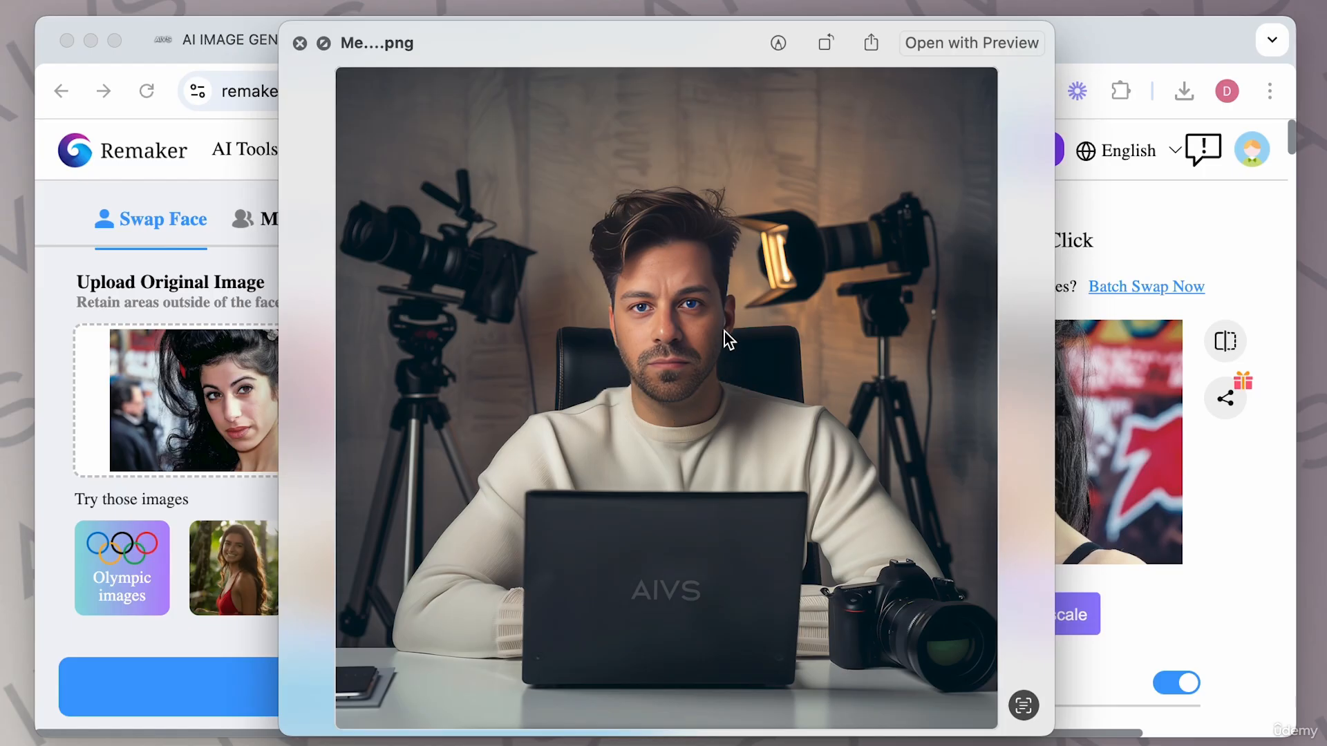
{"action": "left_click", "coordinate": [300, 44]}
In Midjourney's Create page, generate images with the prompt "a man aged 38 looking at camera sat at his desk".
{"action": "left_click", "coordinate": [490, 39]}
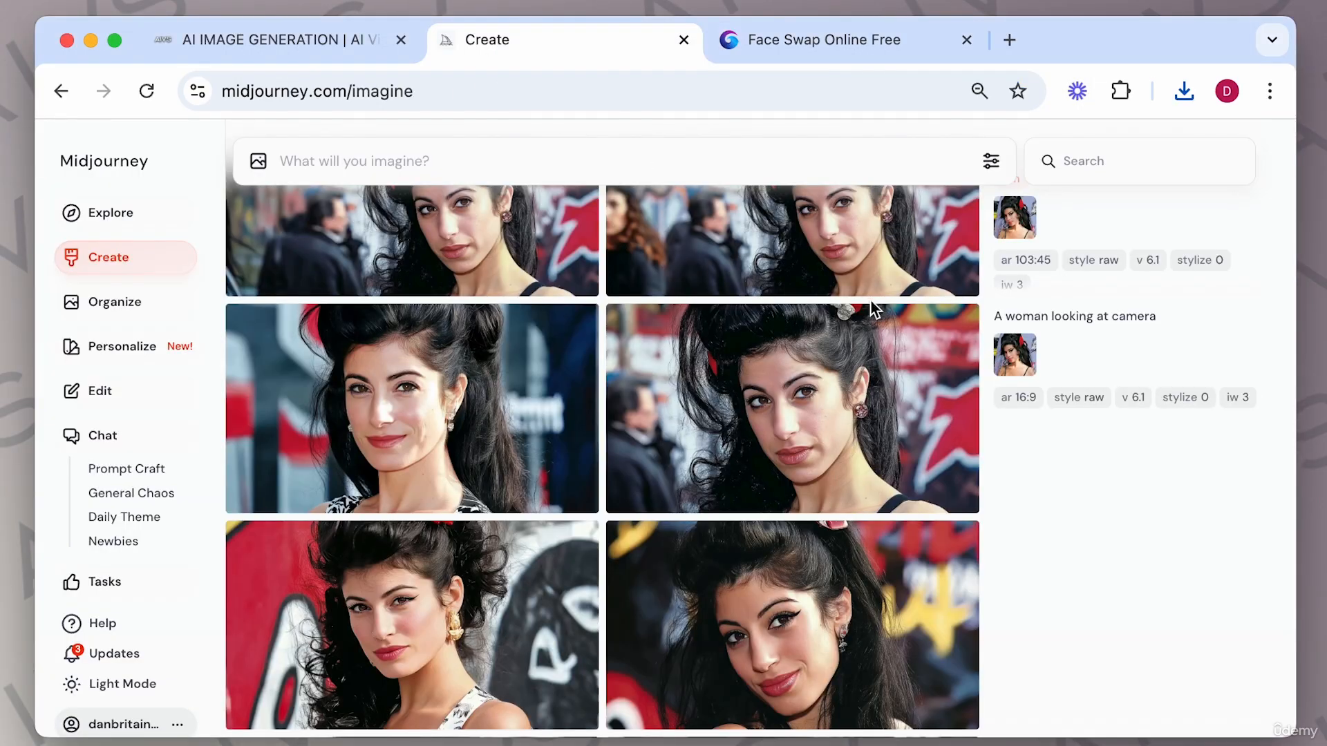
{"action": "scroll", "coordinate": [872, 310], "scroll_direction": "up", "scroll_amount": 10}
{"action": "left_click", "coordinate": [430, 159]}
{"action": "type", "text": "a man aged"}
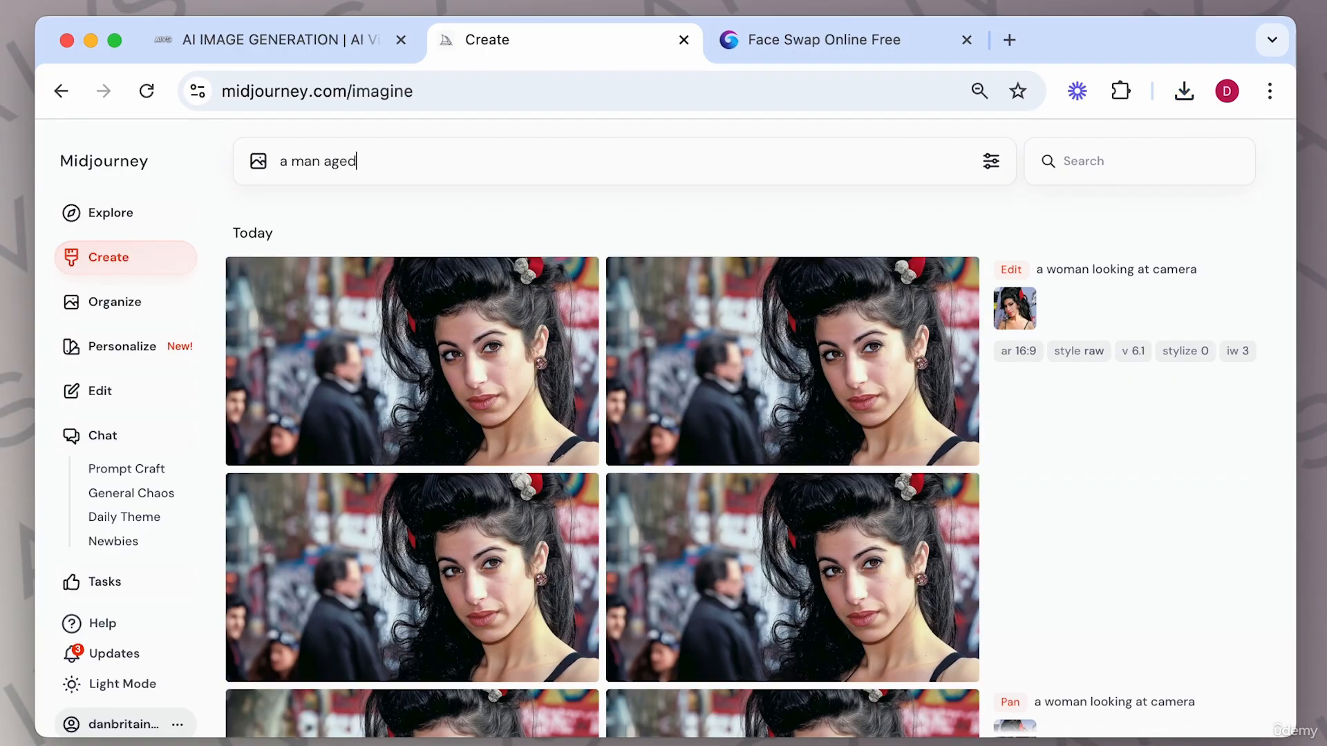
{"action": "type", "text": " 38 looking at camera sat at his desk"}
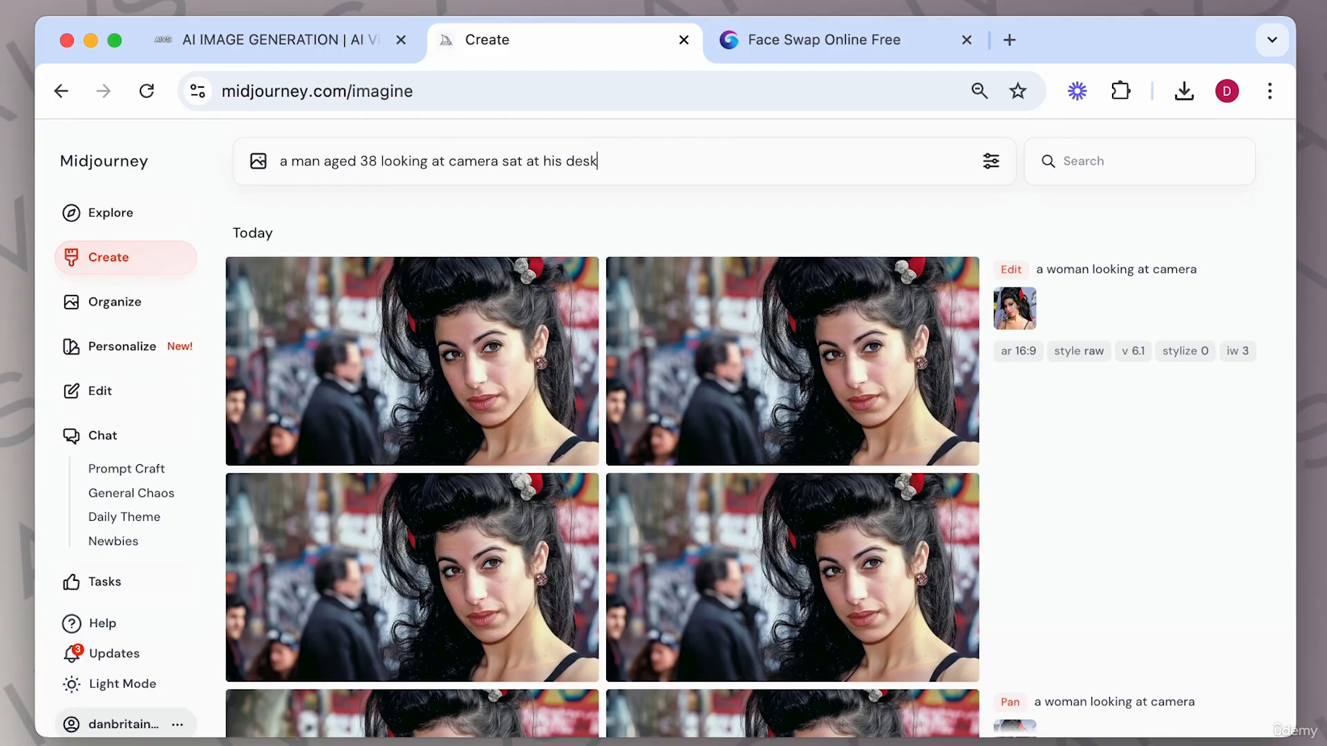
{"action": "key", "text": "Return"}
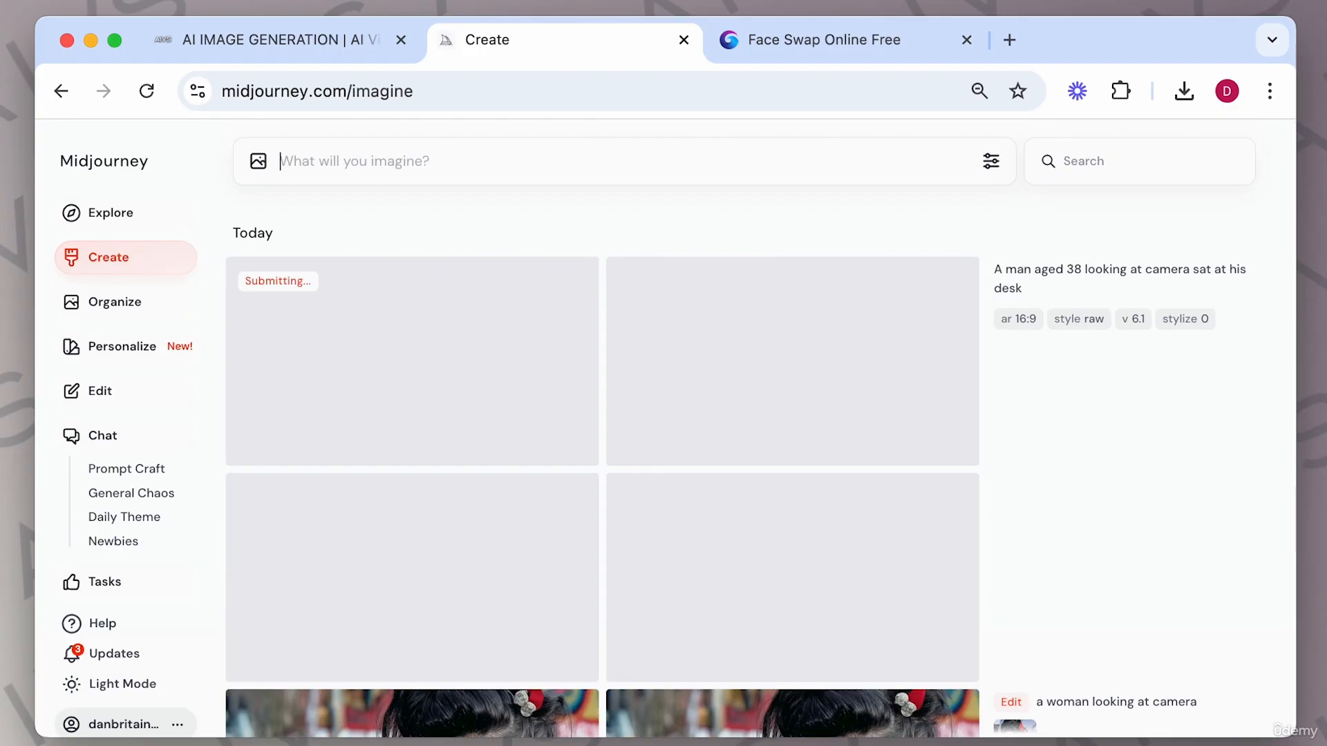
Face-swap the target face onto the new Midjourney man-at-desk image in Remaker and enlarge the result.
{"action": "left_click", "coordinate": [761, 536]}
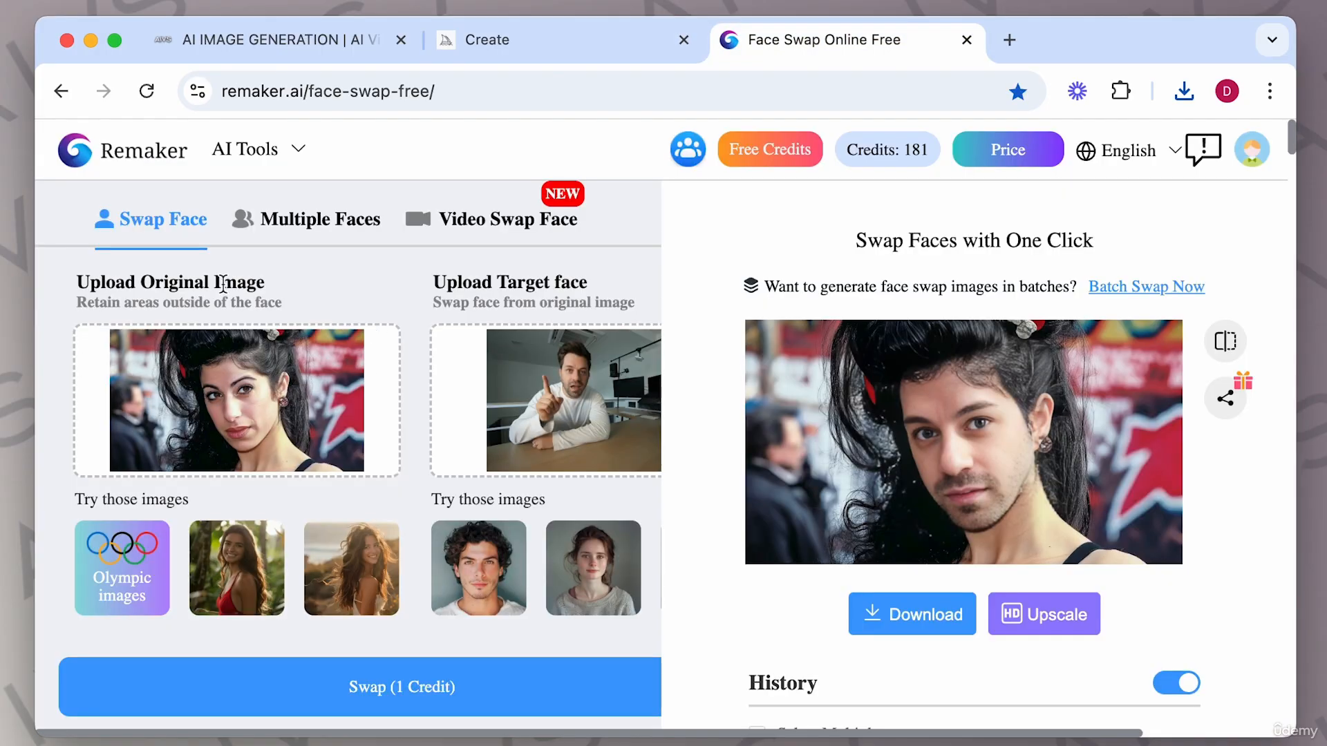
{"action": "left_click", "coordinate": [267, 406]}
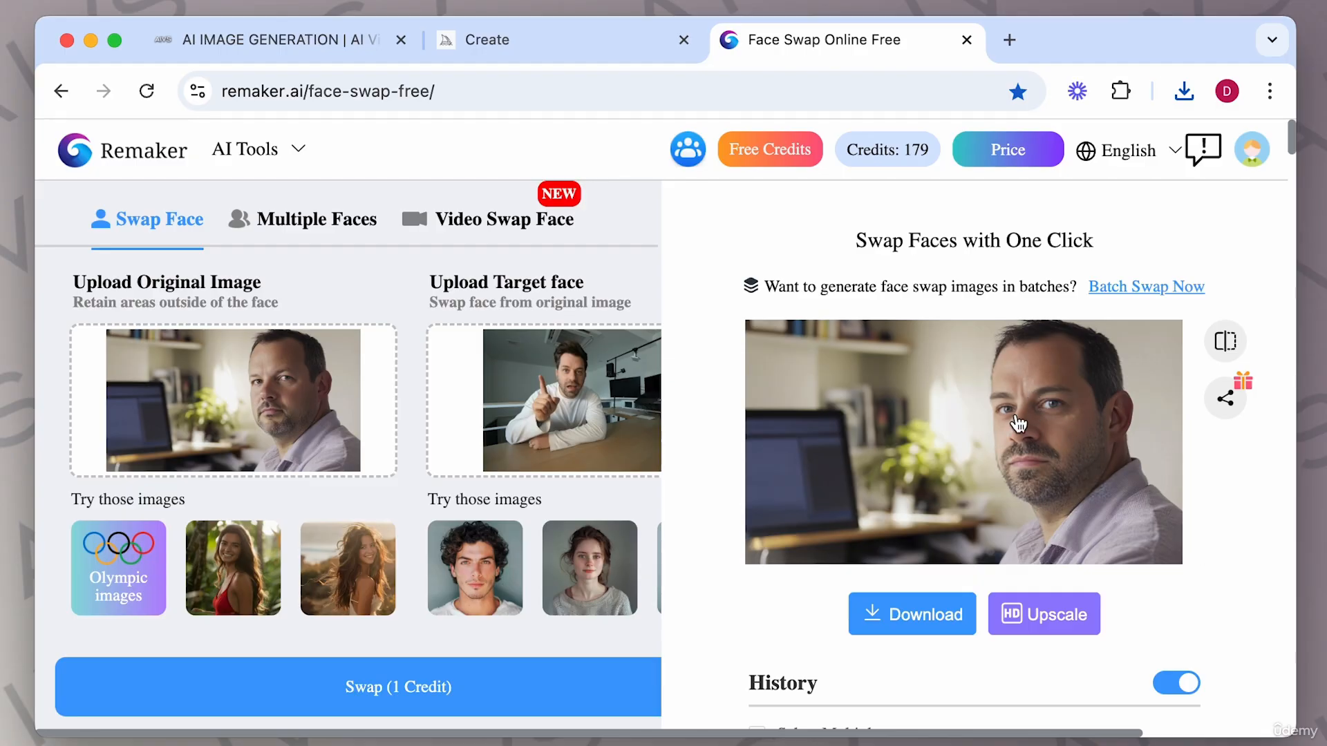
{"action": "left_click", "coordinate": [1042, 442]}
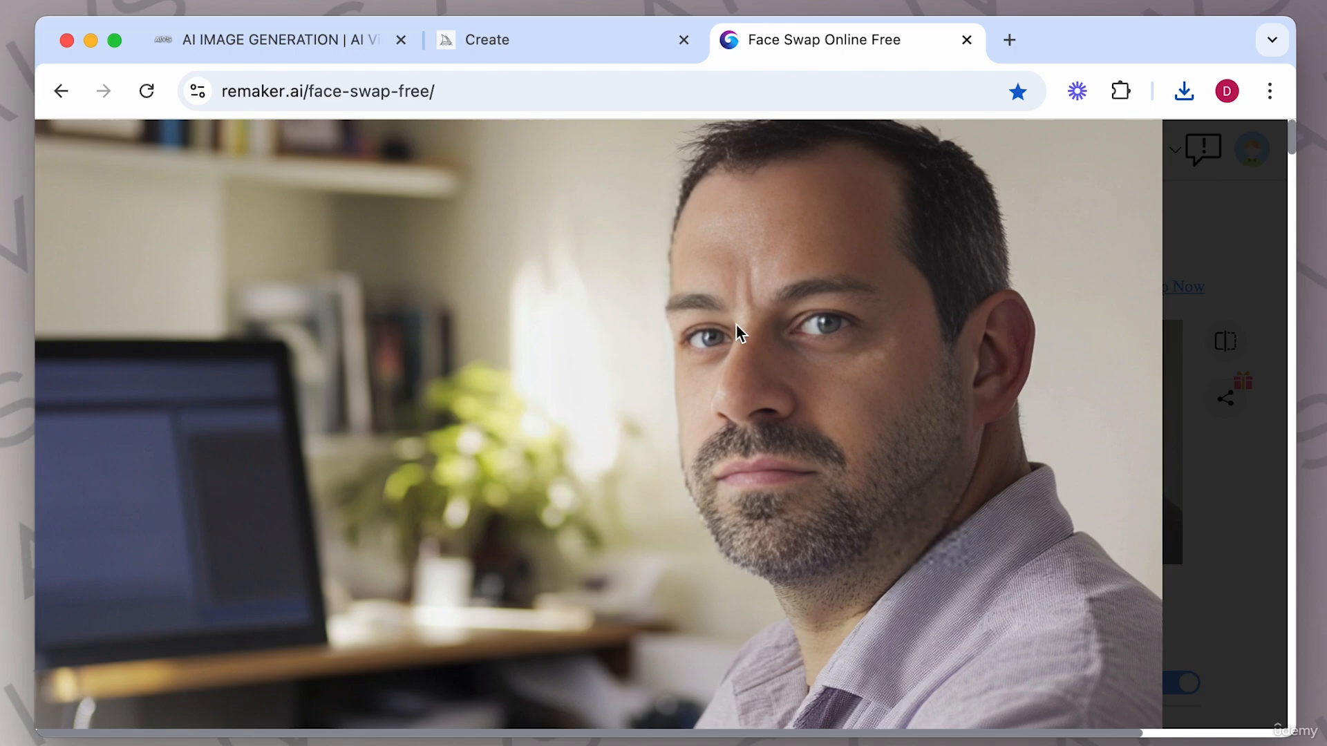
{"action": "left_click", "coordinate": [1180, 207]}
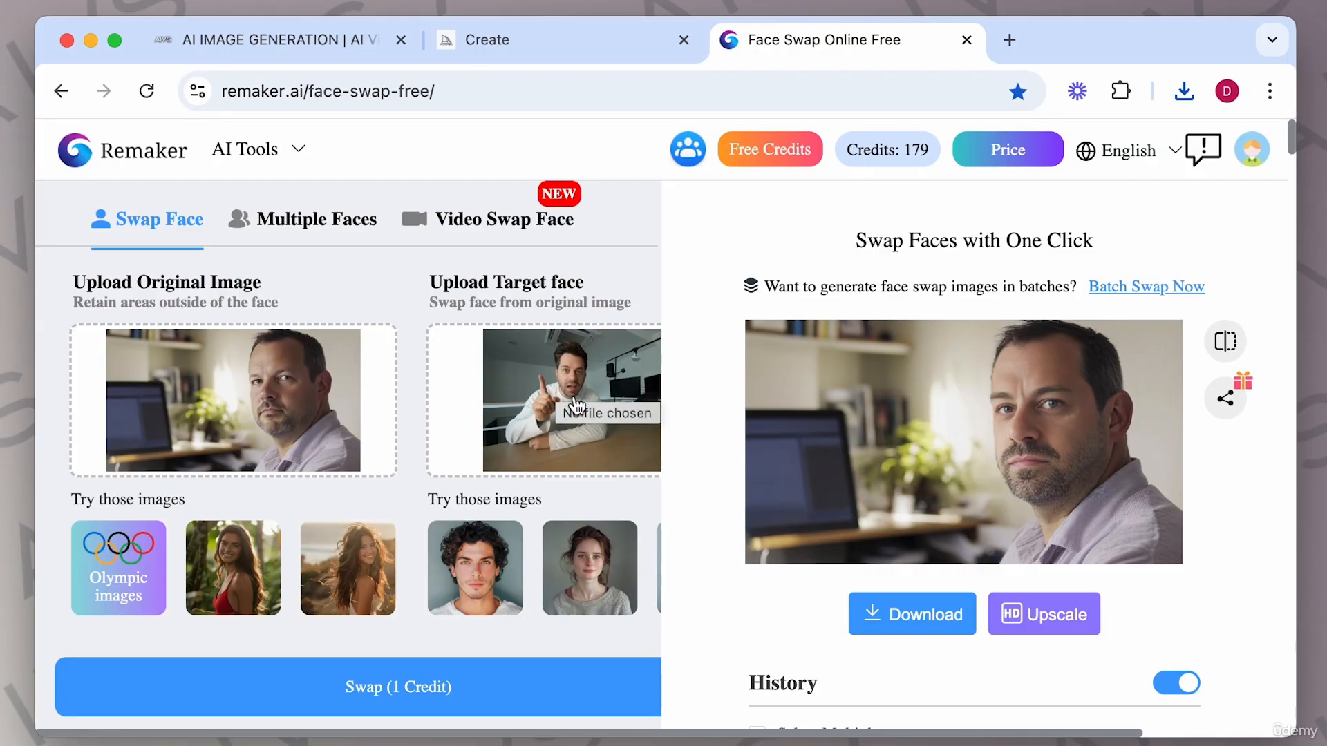
Open the image references in Midjourney's prompt bar, add the personal photo, and set it as a character reference.
{"action": "left_click", "coordinate": [527, 45]}
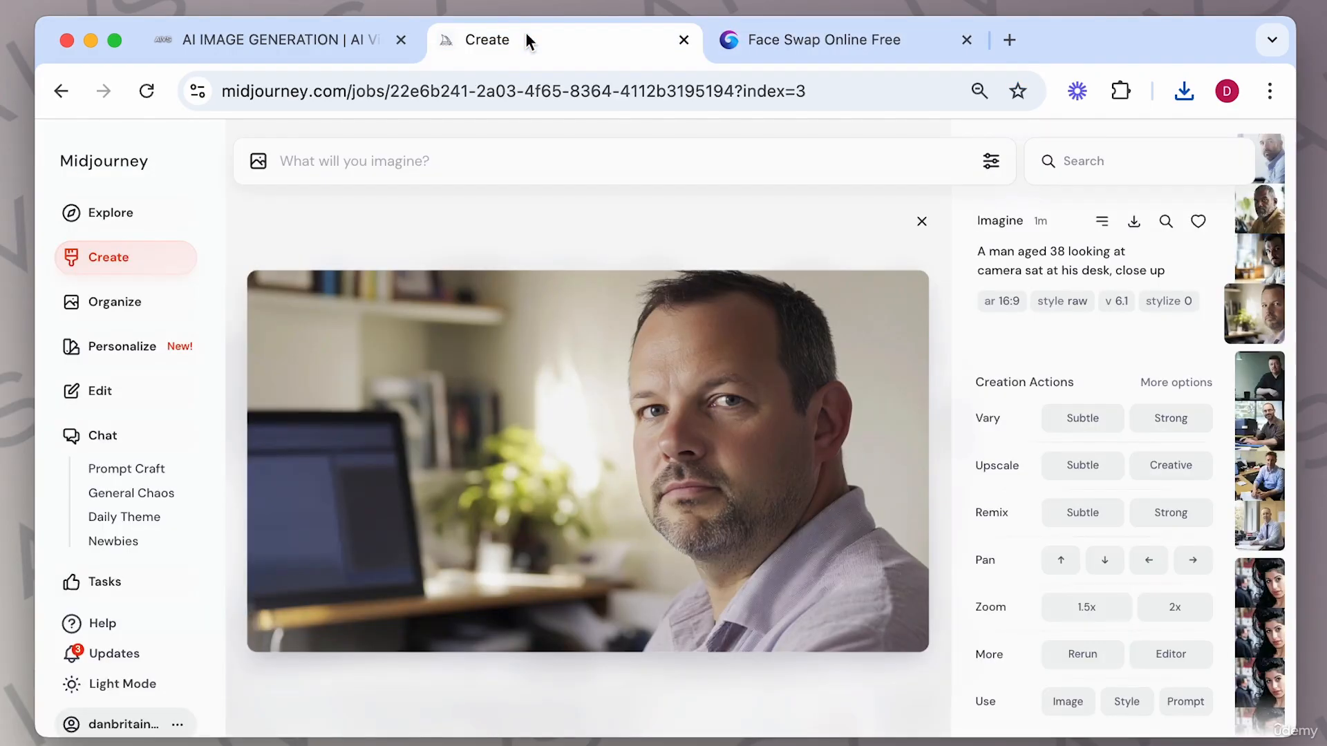
{"action": "left_click", "coordinate": [259, 168]}
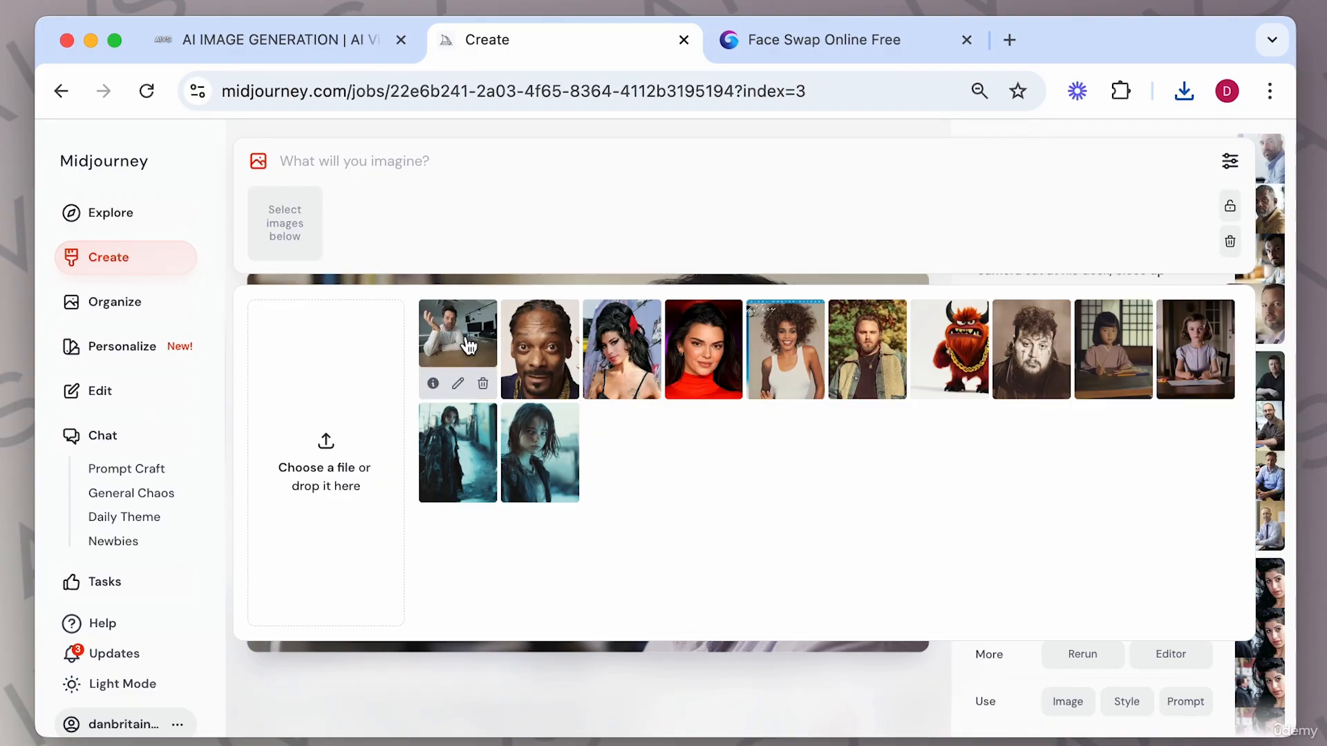
{"action": "left_click", "coordinate": [466, 344]}
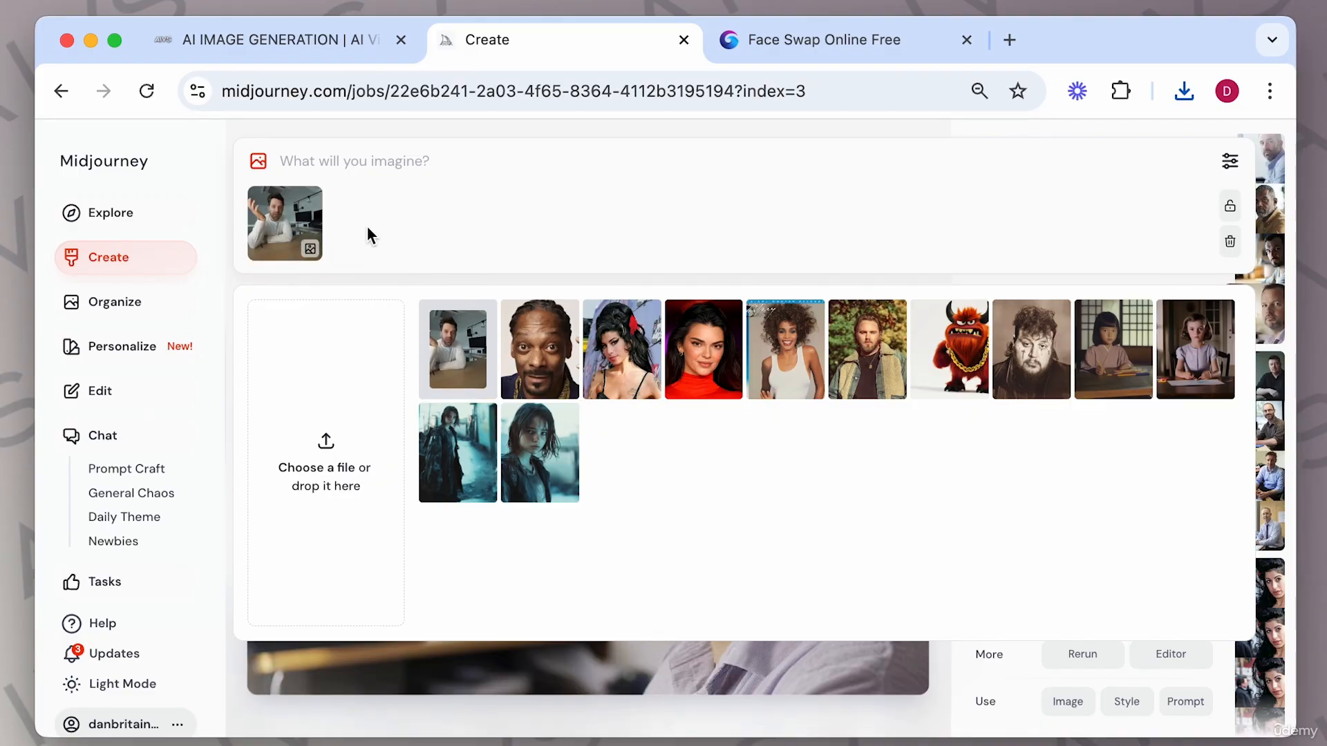
{"action": "mouse_move", "coordinate": [296, 250]}
{"action": "left_click", "coordinate": [275, 250]}
Generate images with the prompt "a man sits at his desk looking at camera" using the personal photo as character reference.
{"action": "type", "text": "a man site"}
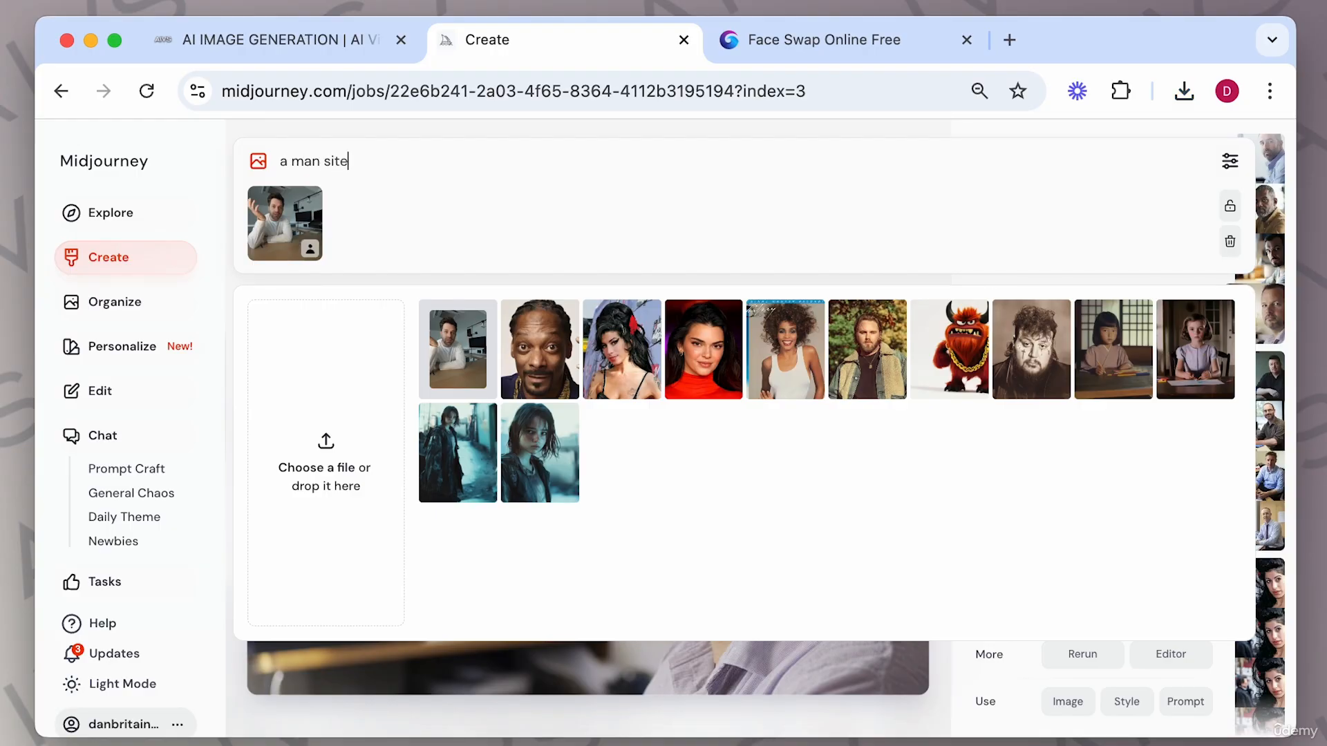
{"action": "type", "text": " at his desk looking a"}
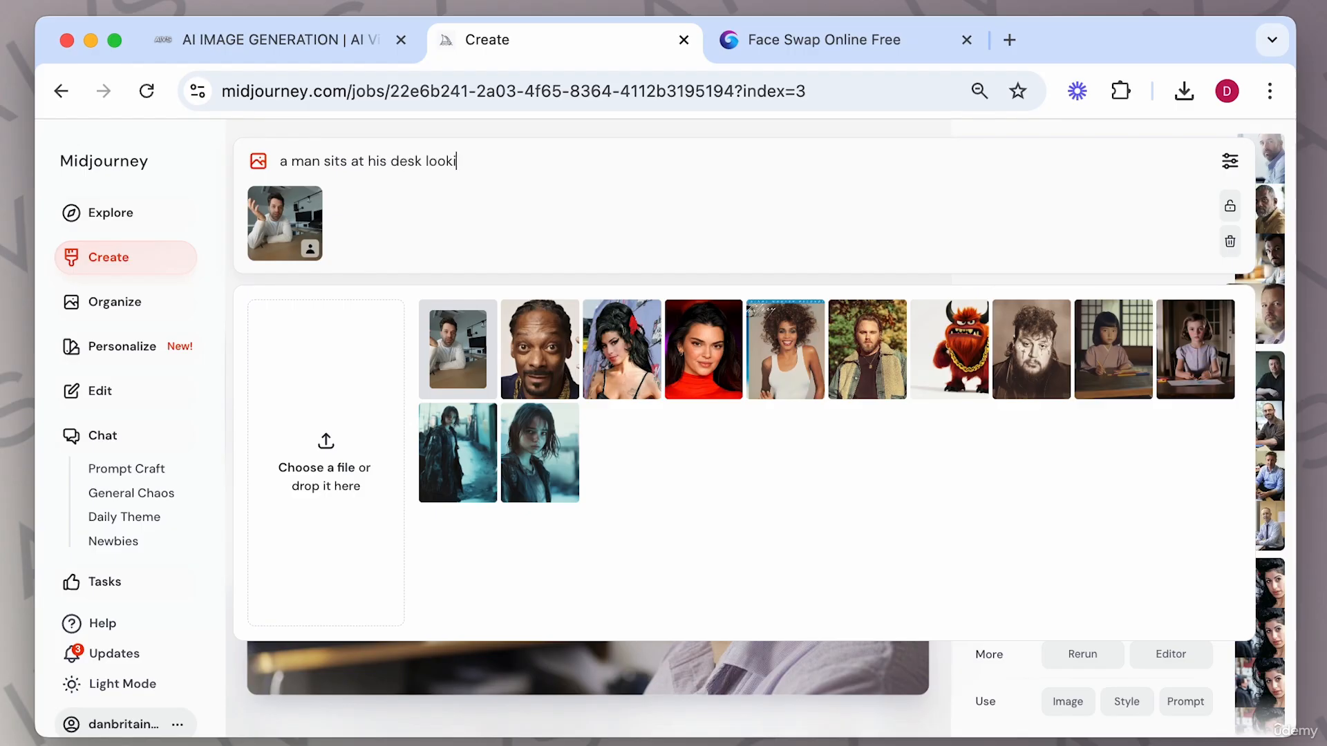
{"action": "type", "text": "t camera"}
{"action": "mouse_move", "coordinate": [299, 231]}
{"action": "left_click", "coordinate": [273, 250]}
{"action": "key", "text": "Return"}
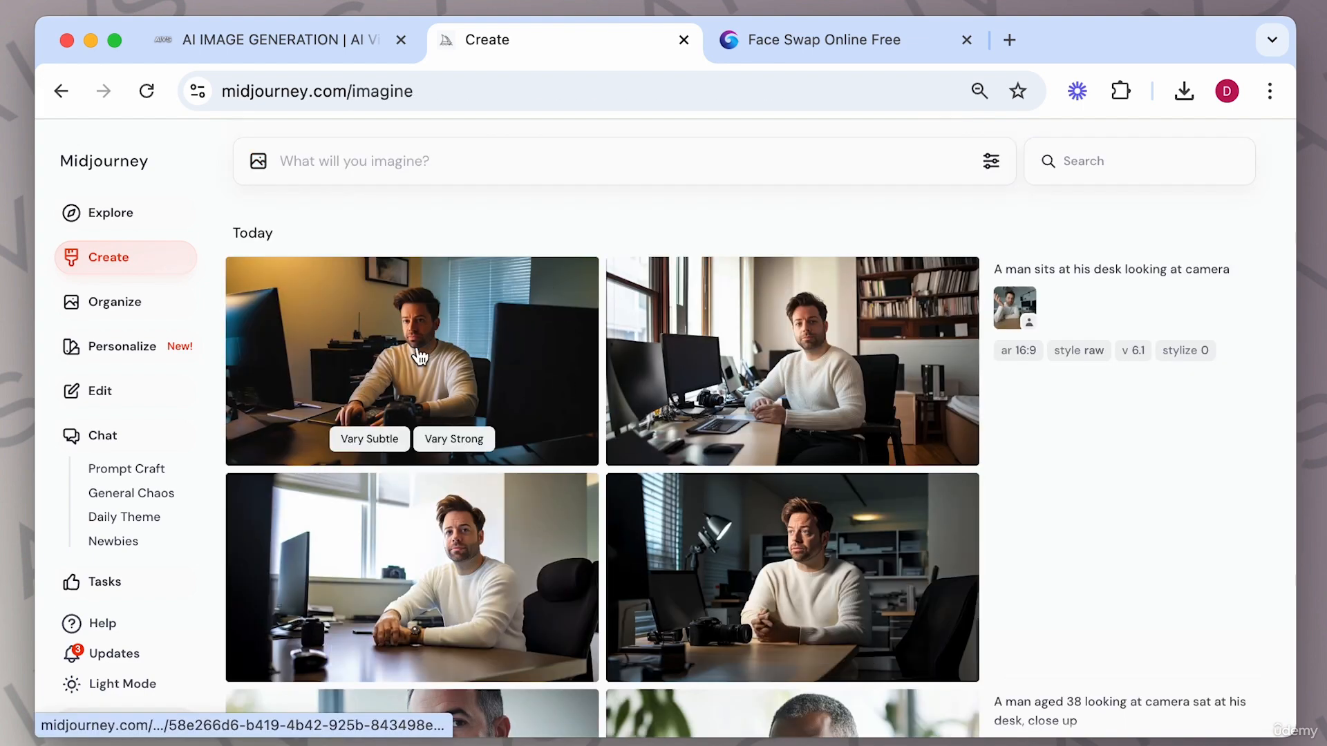
Open the new man-at-desk results, browse through the four images, and download the one by the bookshelf and window.
{"action": "left_click", "coordinate": [509, 344]}
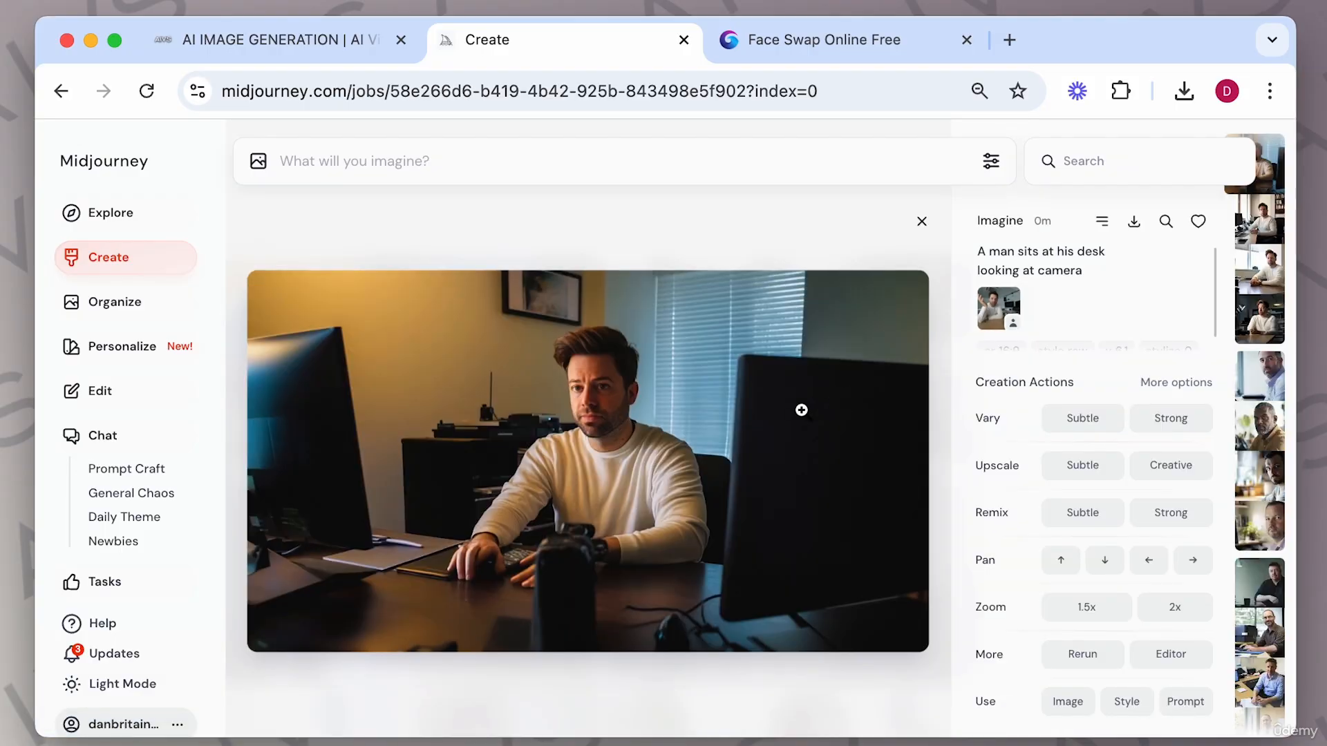
{"action": "key", "text": "Right"}
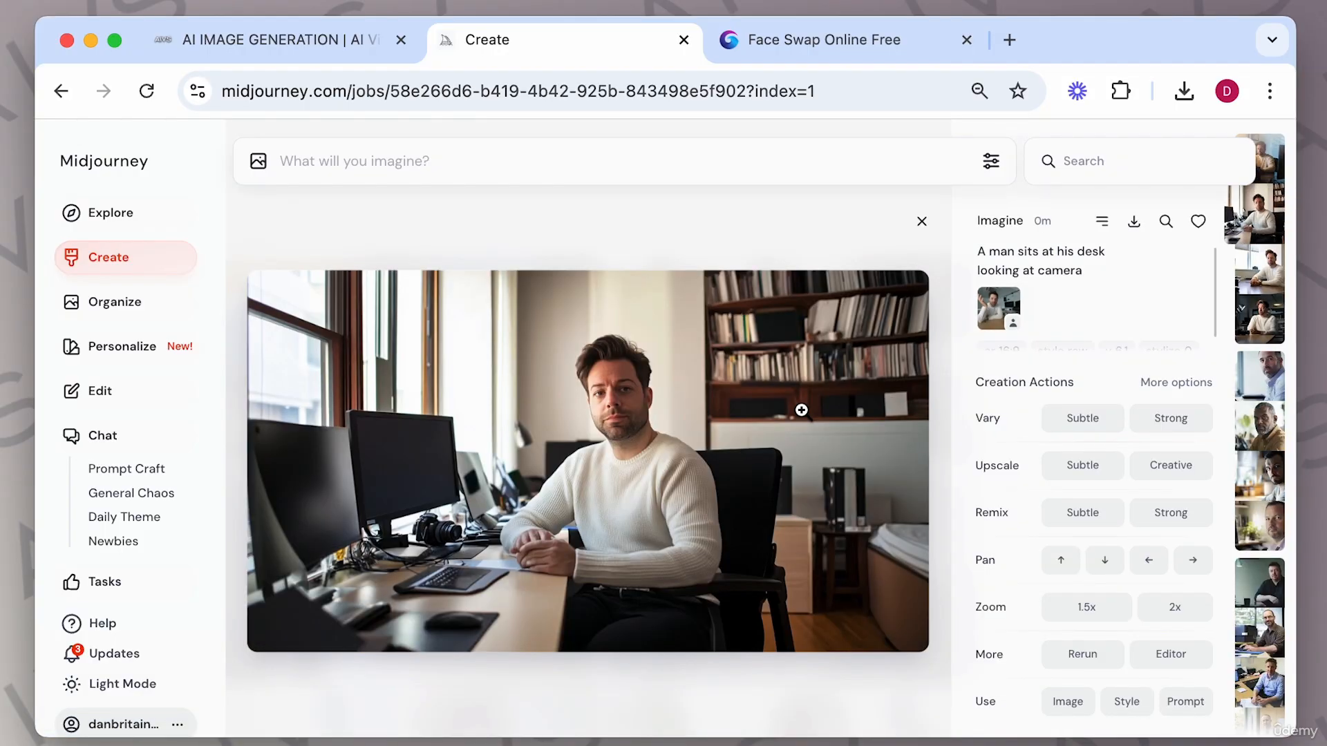
{"action": "key", "text": "Right"}
{"action": "key", "text": "Right"}
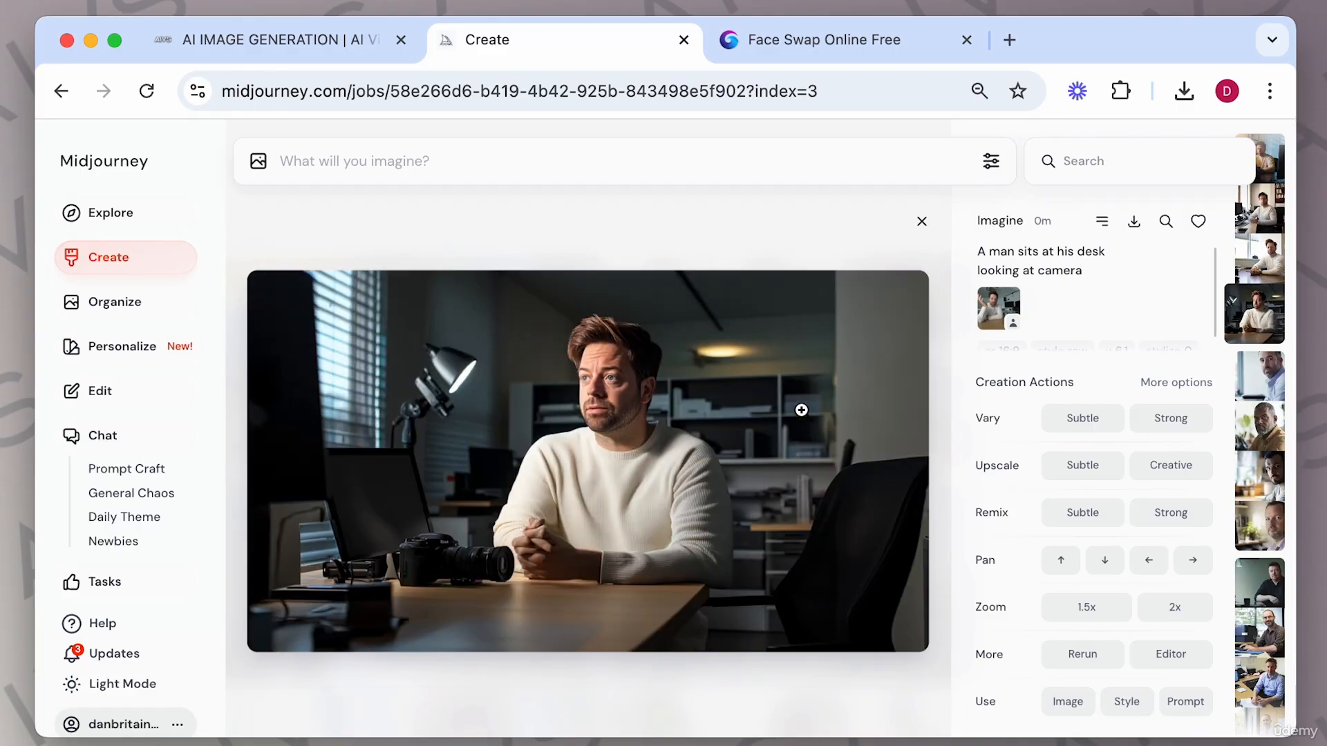
{"action": "key", "text": "Left"}
{"action": "key", "text": "Left"}
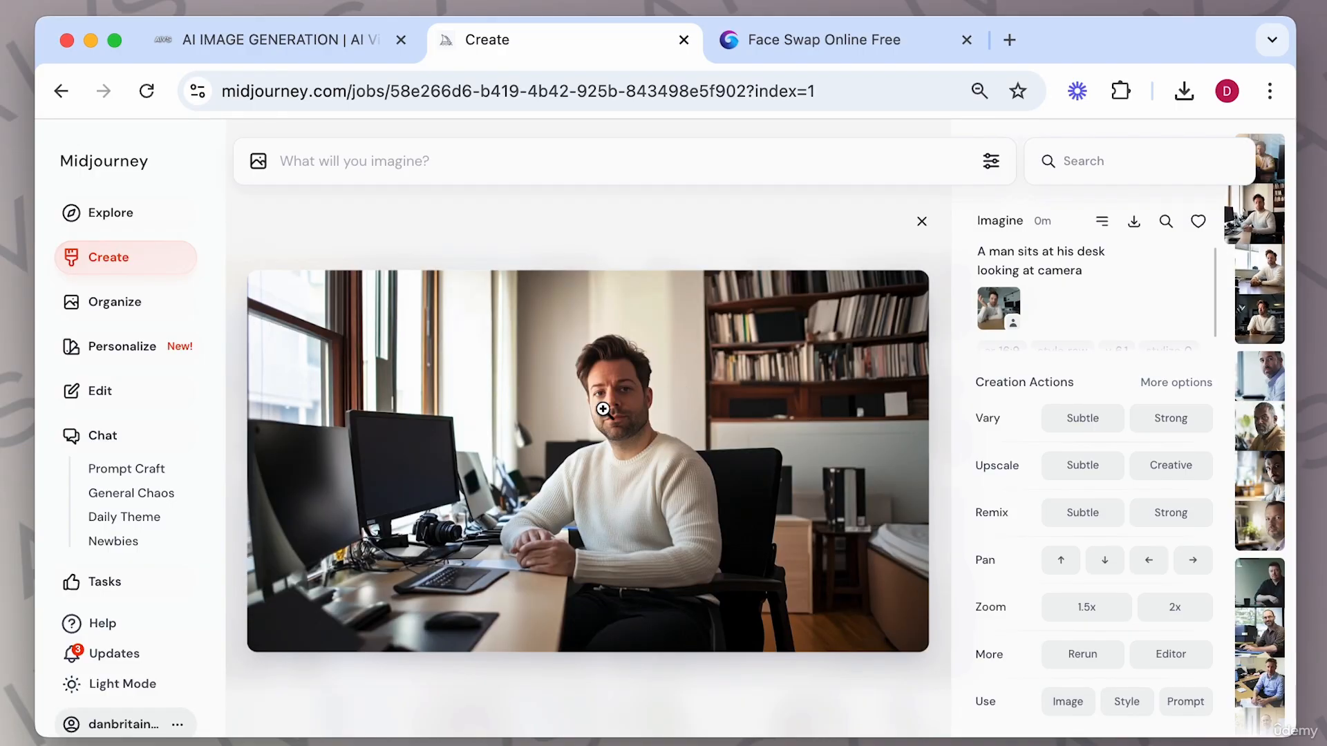
{"action": "left_click", "coordinate": [1134, 223]}
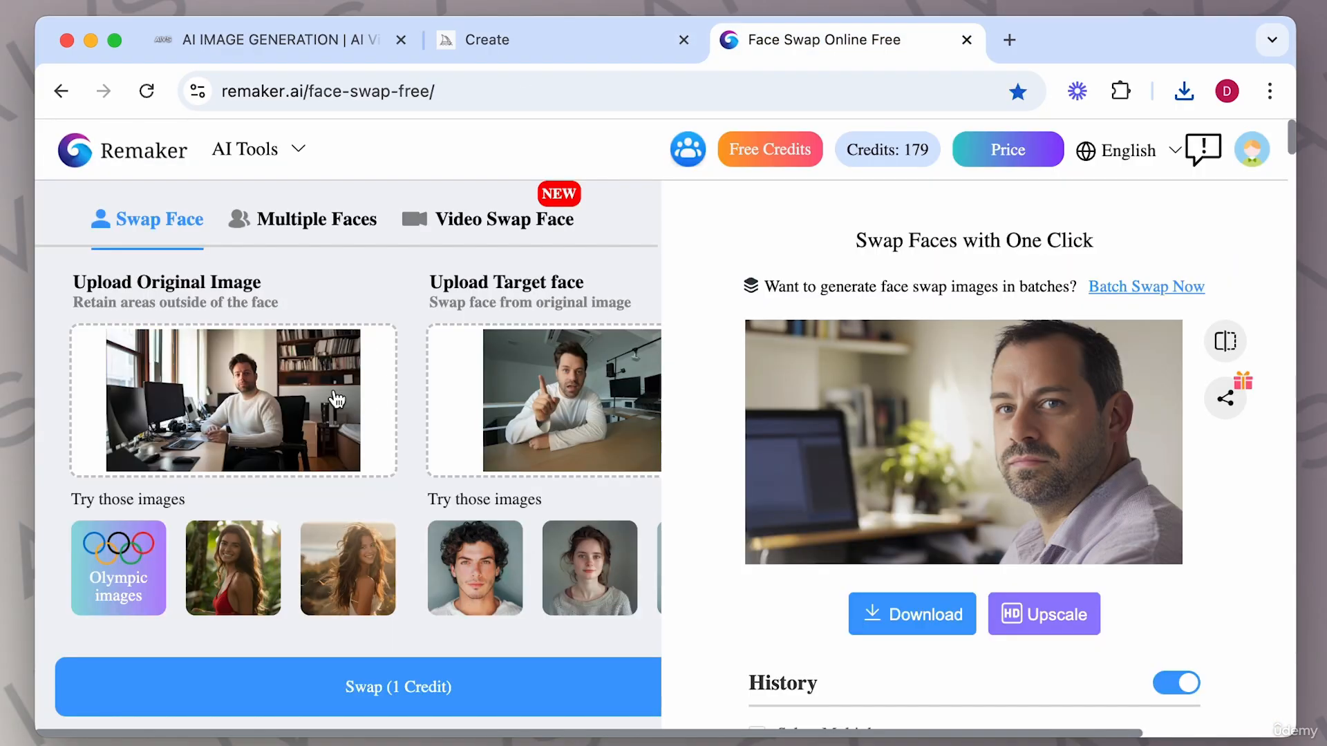
Face-swap the target face onto the downloaded man-at-desk image in Remaker, then enlarge and close the result.
{"action": "left_click", "coordinate": [429, 684]}
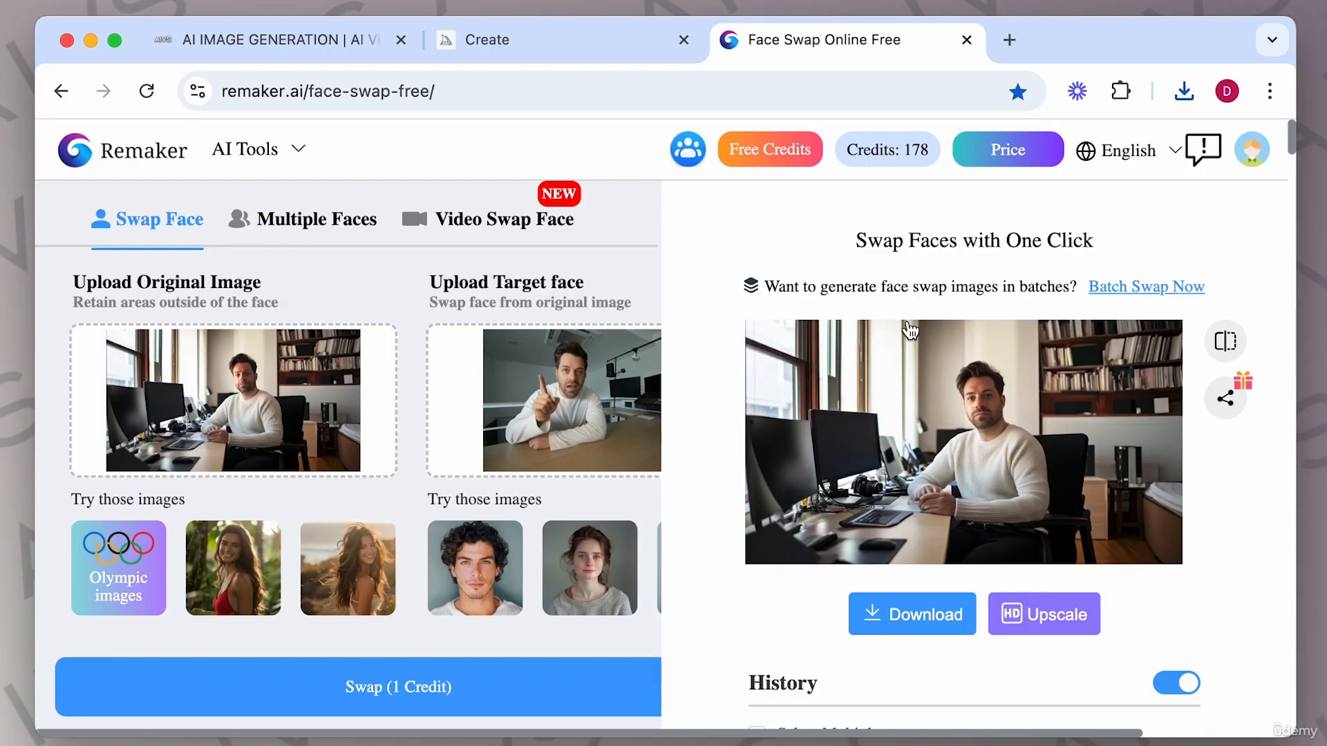
{"action": "left_click", "coordinate": [981, 421]}
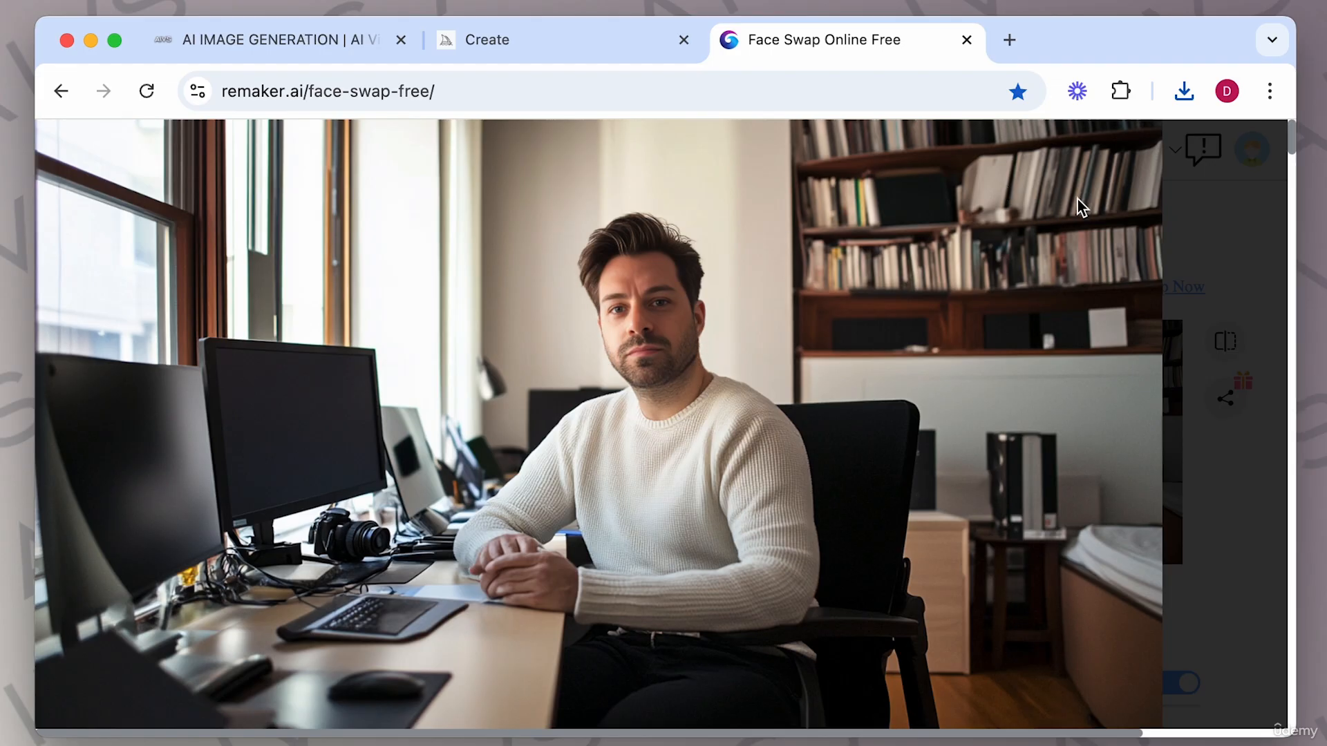
{"action": "left_click", "coordinate": [1197, 218]}
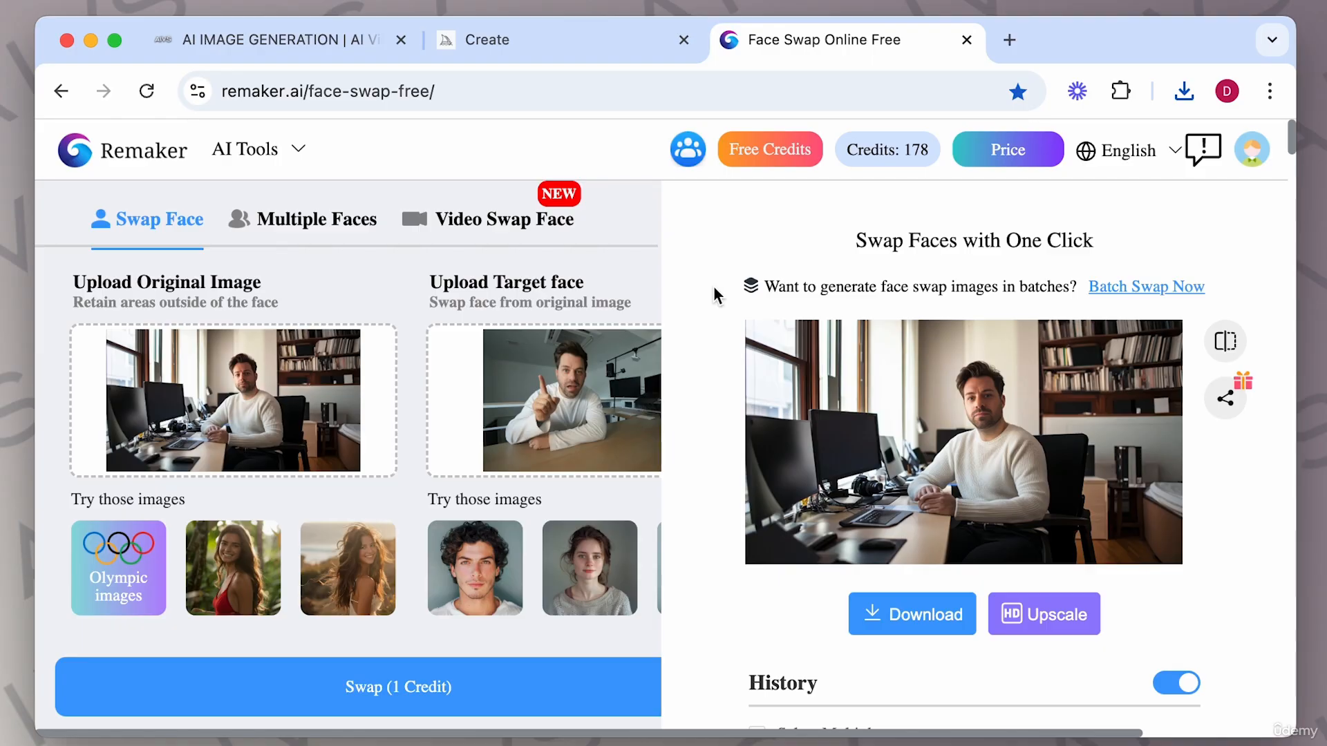
Return to the Midjourney results and drag the character reference photo out of the prompt details.
{"action": "left_click", "coordinate": [494, 48]}
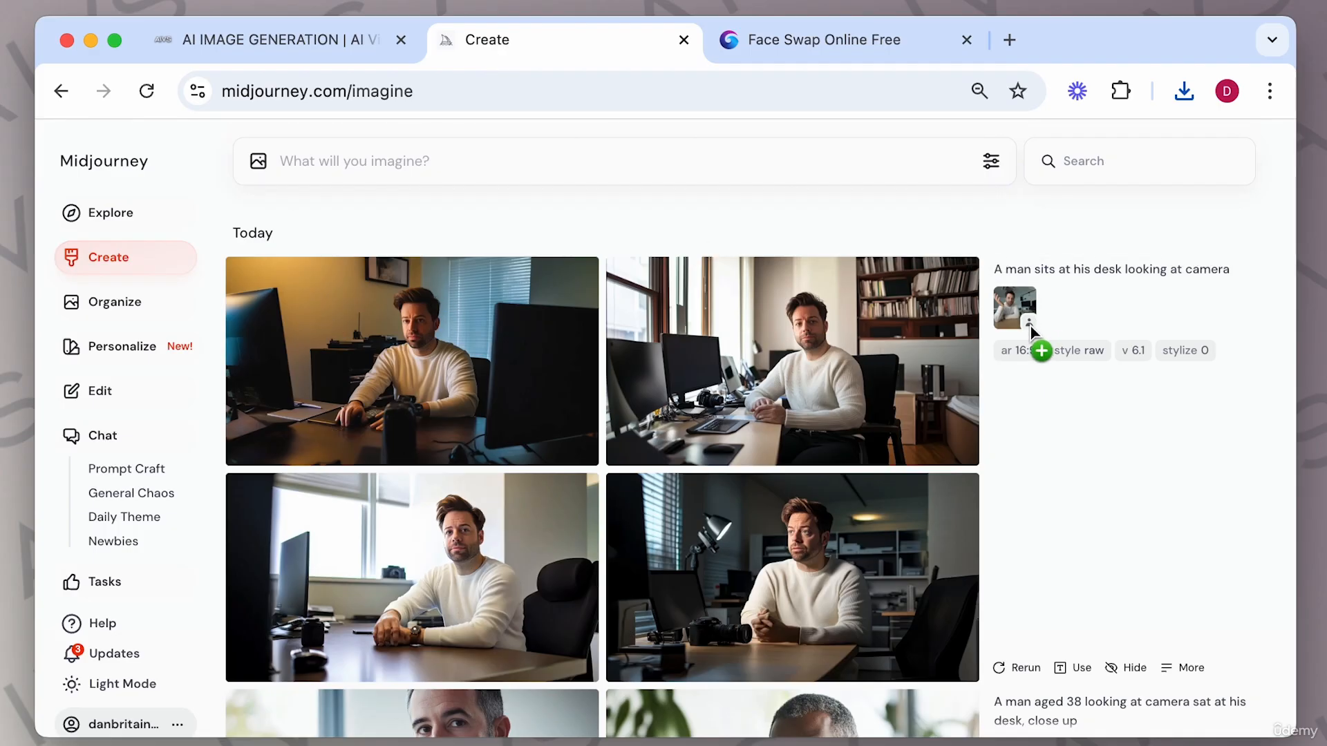
{"action": "left_click_drag", "start_coordinate": [1034, 315], "coordinate": [812, 62]}
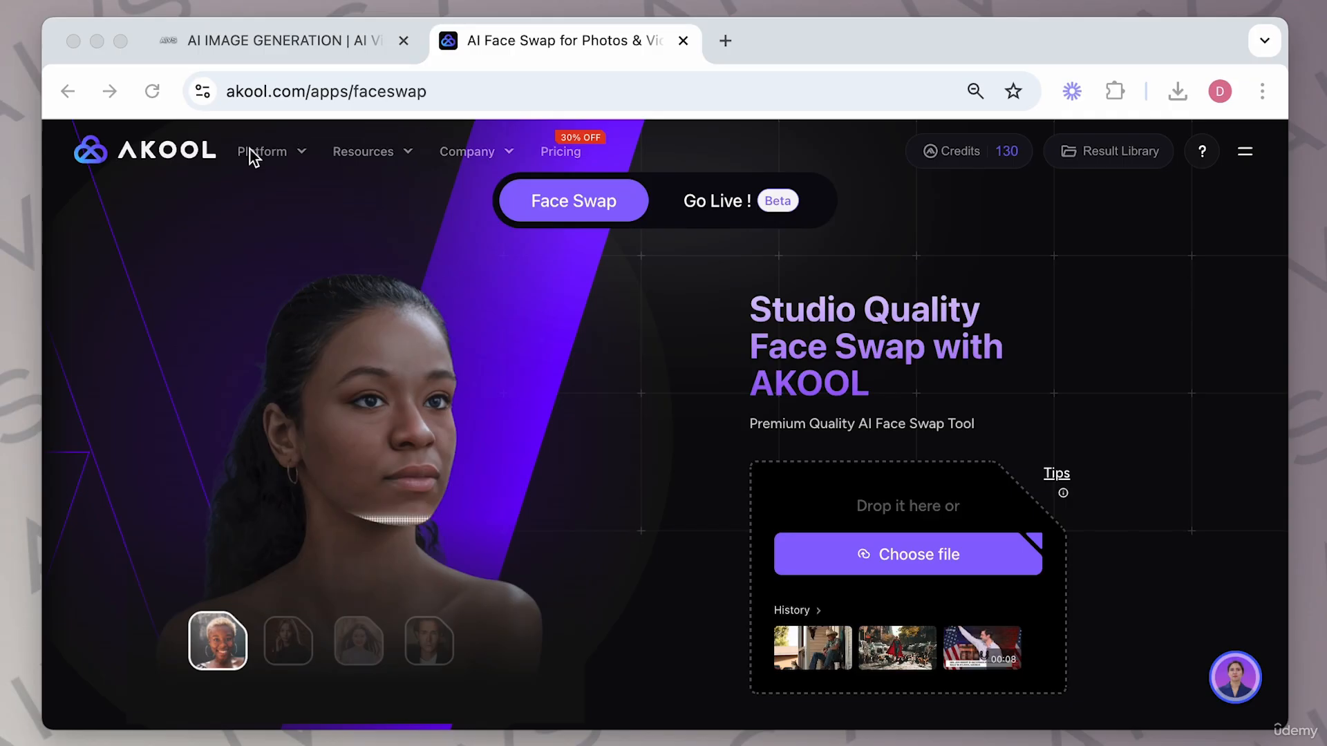
Open the AKOOL workspace home and launch the Face Swap tool from the favourite tools.
{"action": "left_click", "coordinate": [147, 155]}
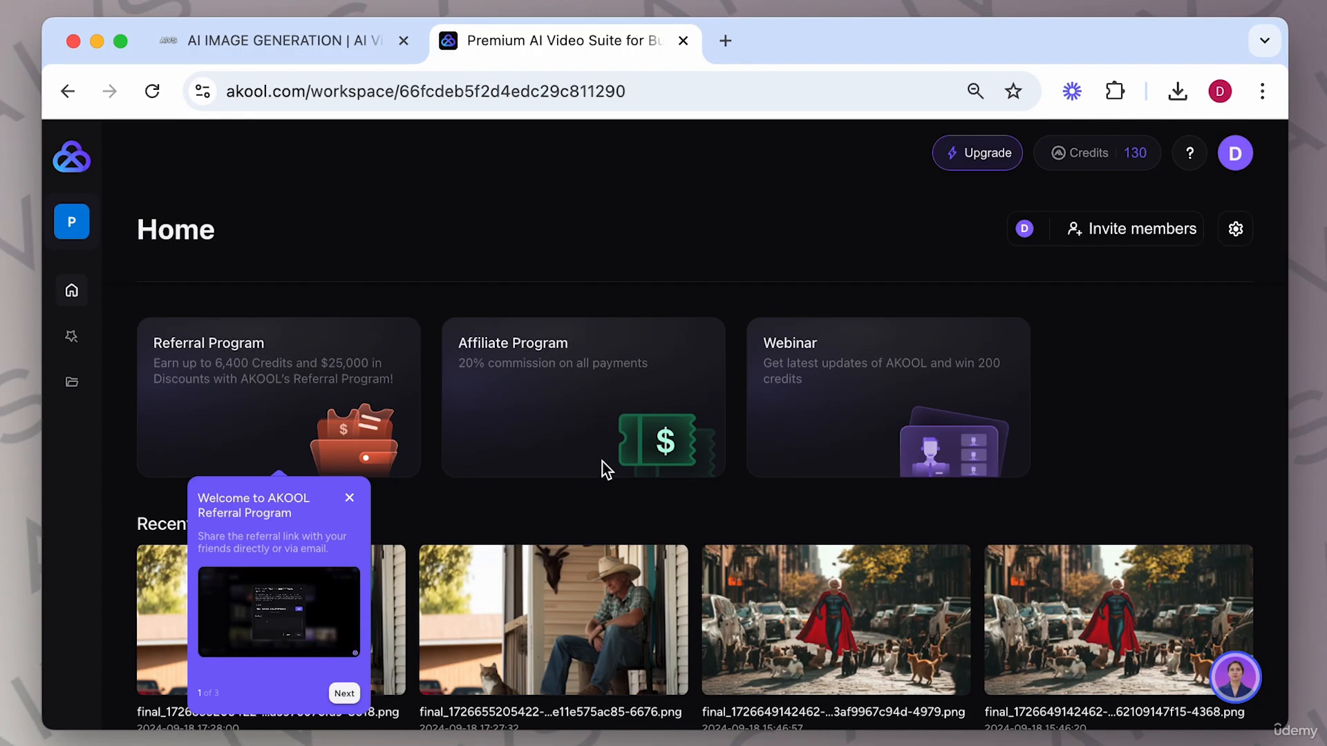
{"action": "scroll", "coordinate": [447, 507], "scroll_direction": "down", "scroll_amount": 8}
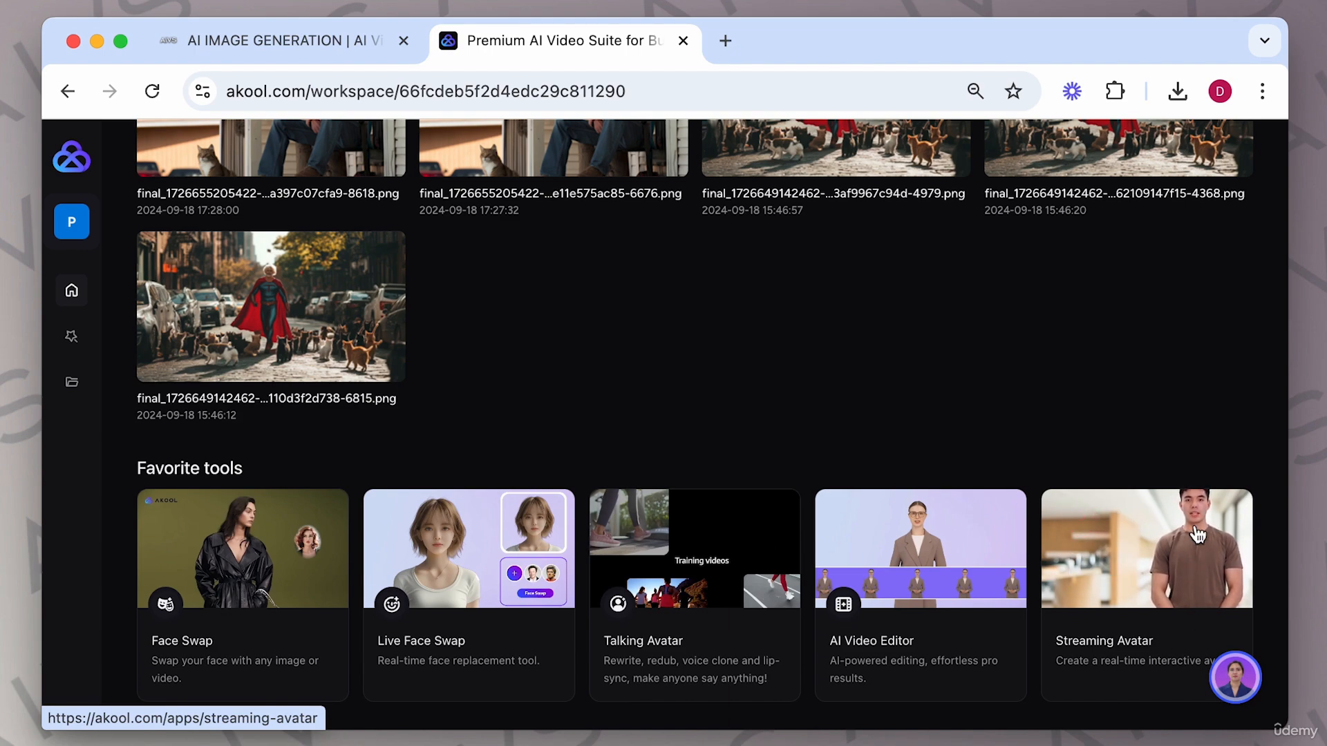
{"action": "left_click", "coordinate": [238, 518]}
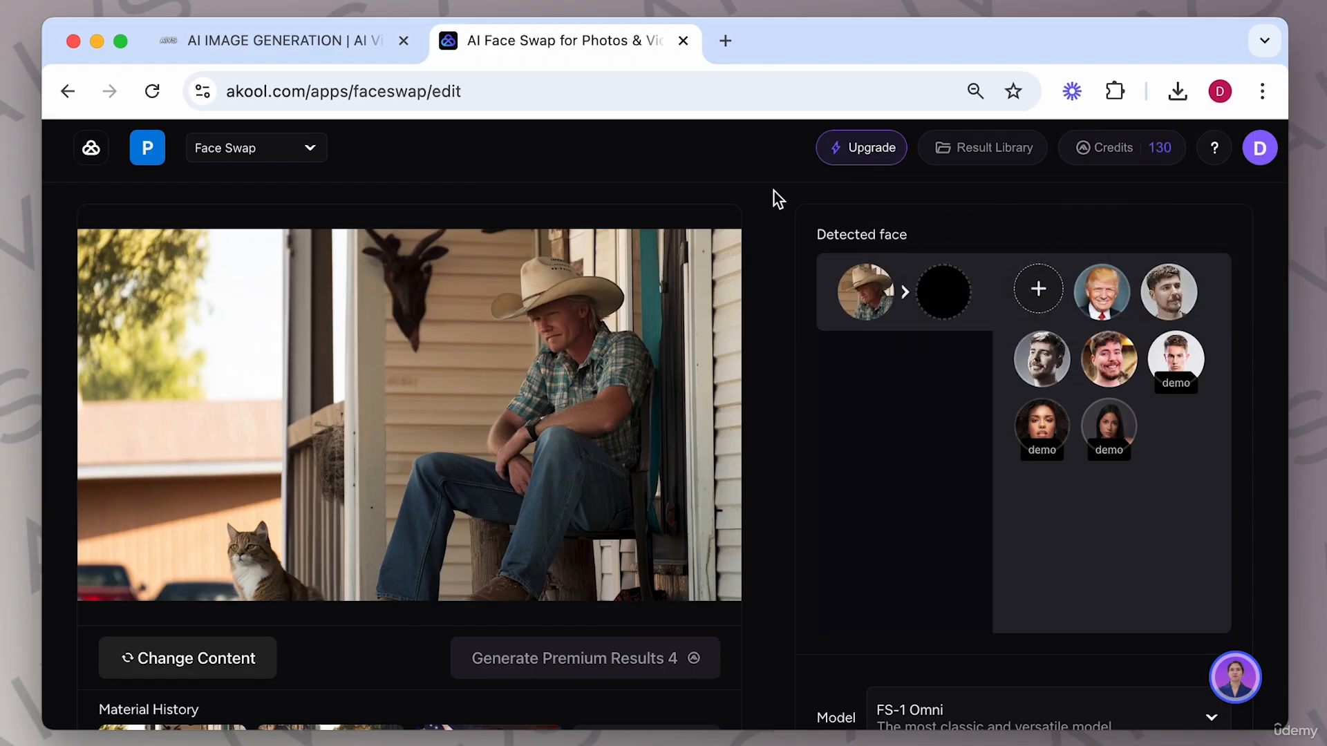
Review the AKOOL pricing plans and close the pricing overlay.
{"action": "left_click", "coordinate": [862, 153]}
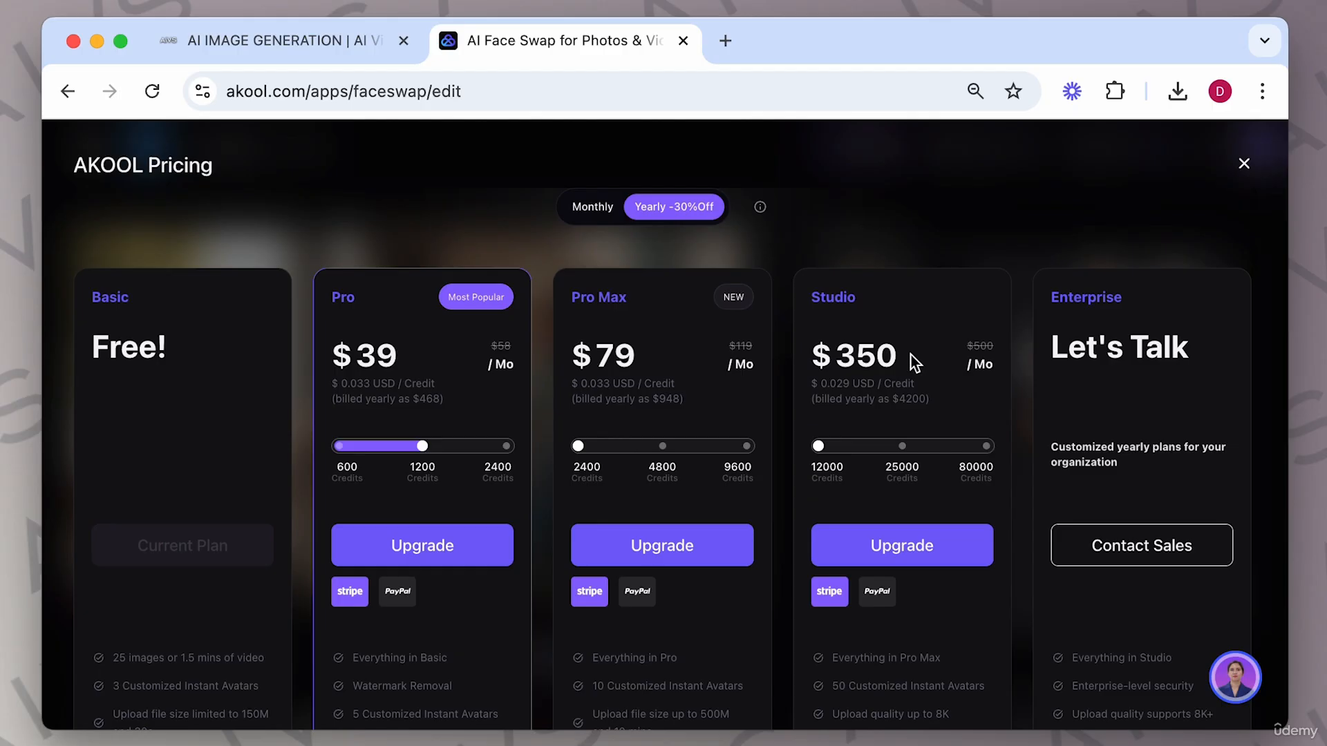
{"action": "scroll", "coordinate": [885, 439], "scroll_direction": "down", "scroll_amount": 3}
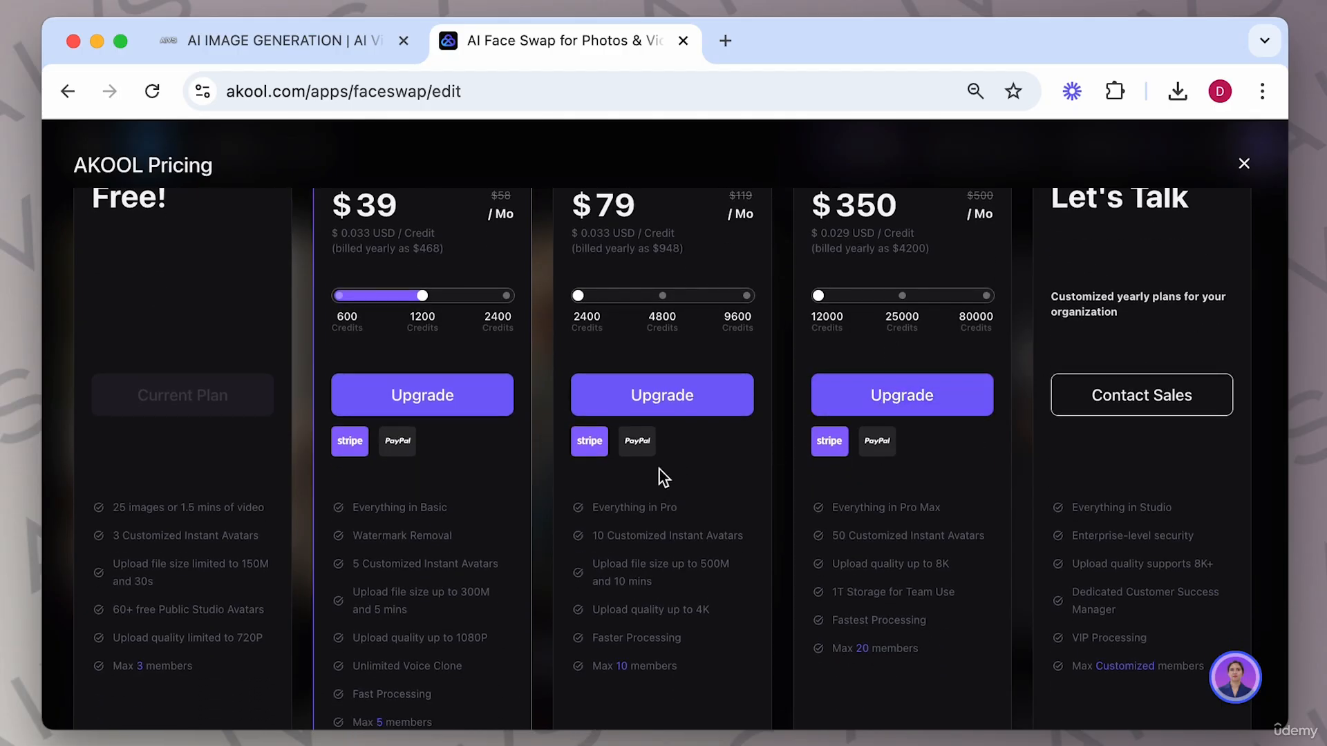
{"action": "scroll", "coordinate": [660, 472], "scroll_direction": "down", "scroll_amount": 2}
{"action": "scroll", "coordinate": [662, 473], "scroll_direction": "up", "scroll_amount": 5}
{"action": "scroll", "coordinate": [144, 478], "scroll_direction": "down", "scroll_amount": 5}
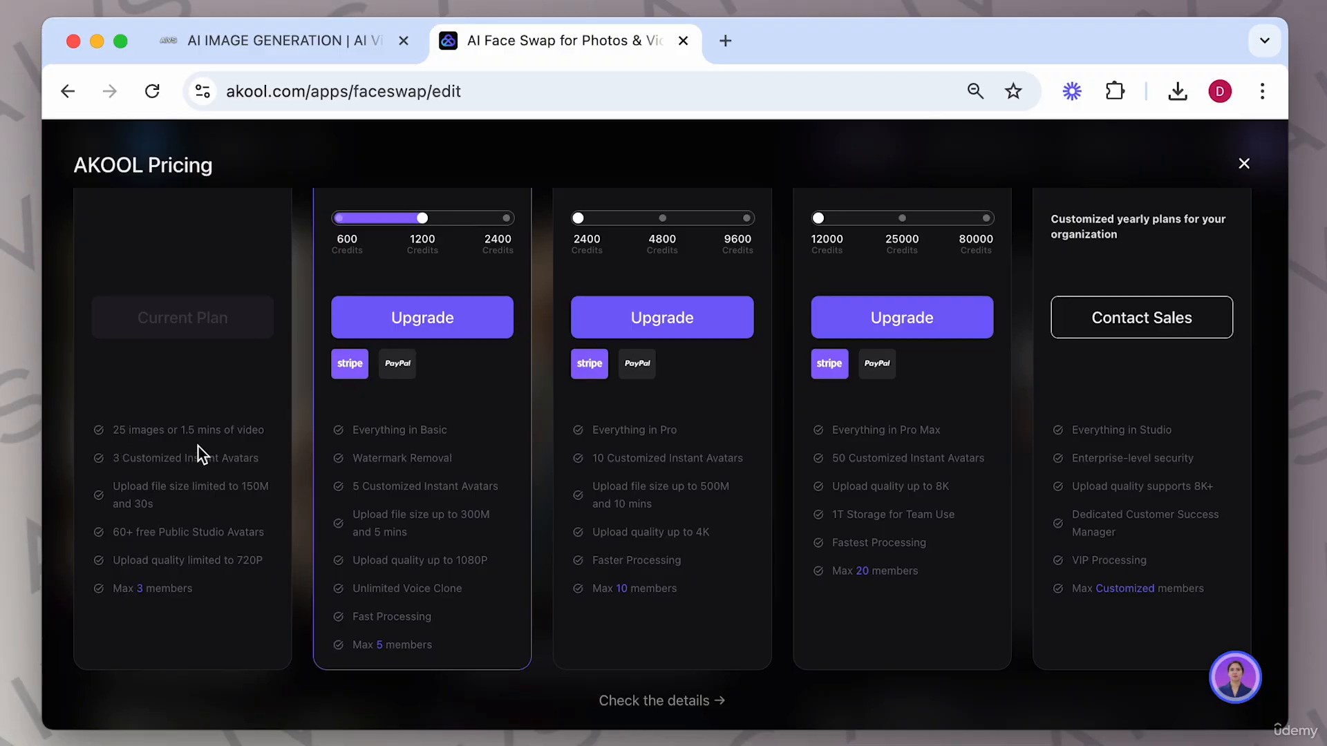
{"action": "scroll", "coordinate": [311, 380], "scroll_direction": "up", "scroll_amount": 5}
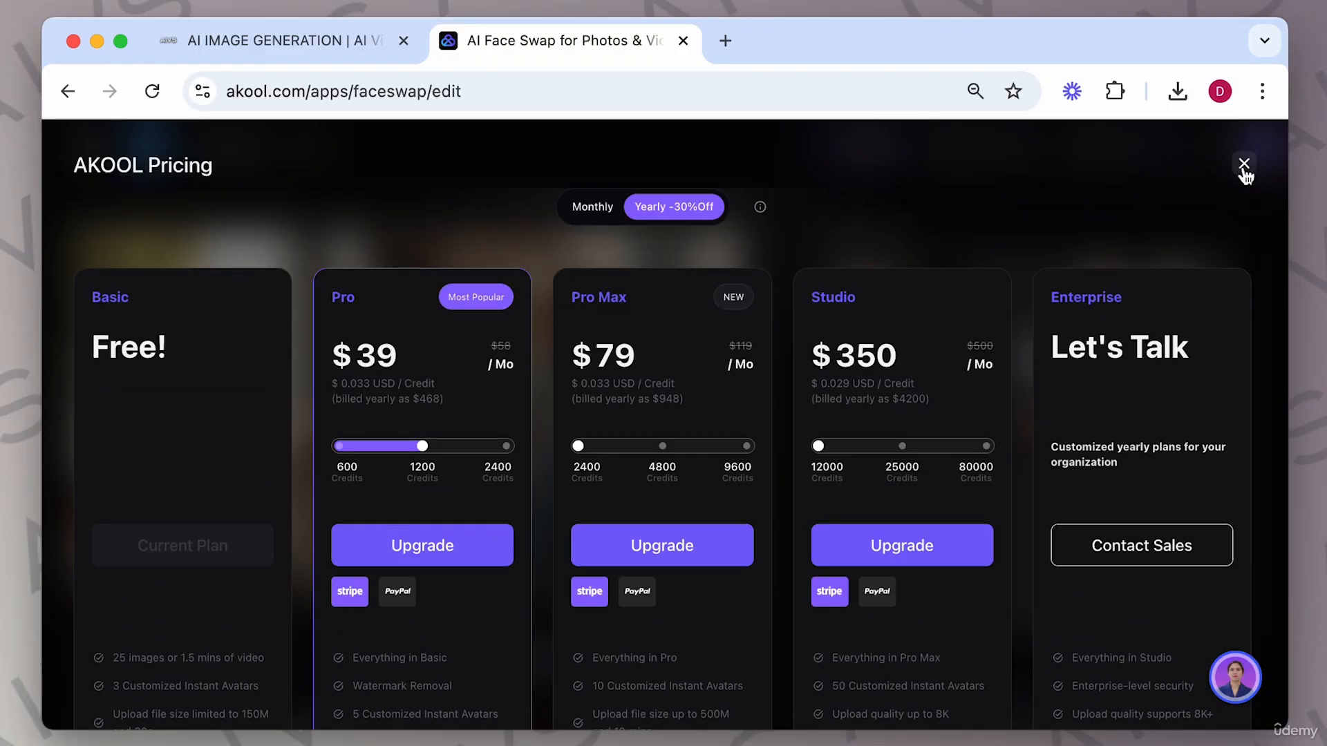
{"action": "left_click", "coordinate": [1244, 166]}
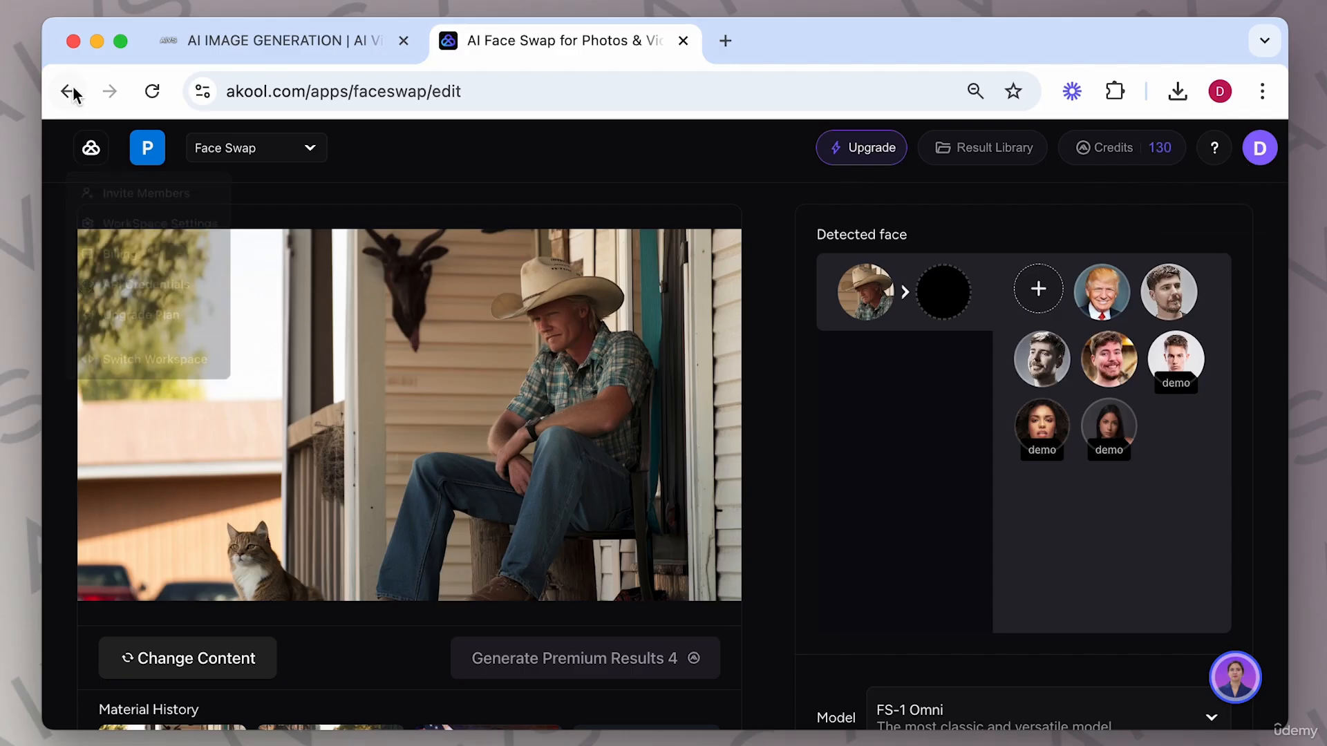
Reopen the cowboy image from the face swap history and upload the personal photo "Me... copy.jpg" as a new face.
{"action": "left_click", "coordinate": [68, 91]}
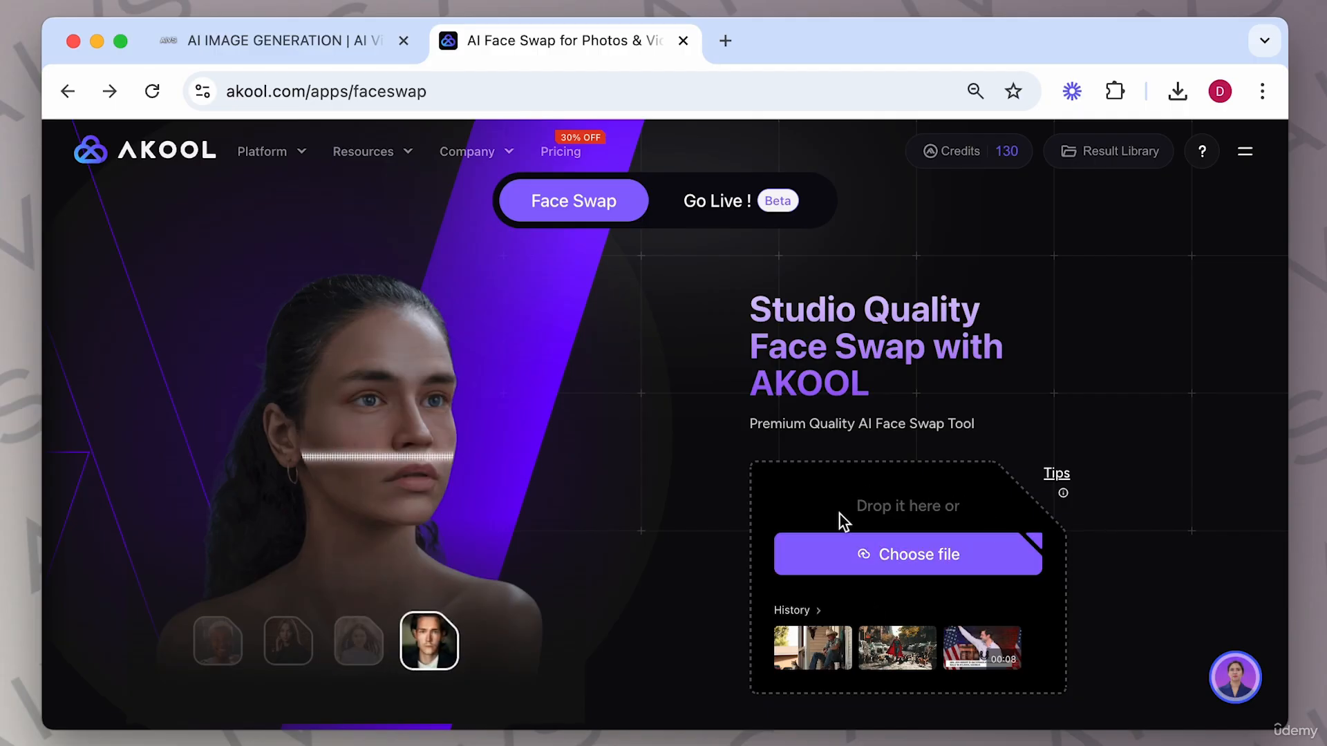
{"action": "left_click", "coordinate": [828, 646]}
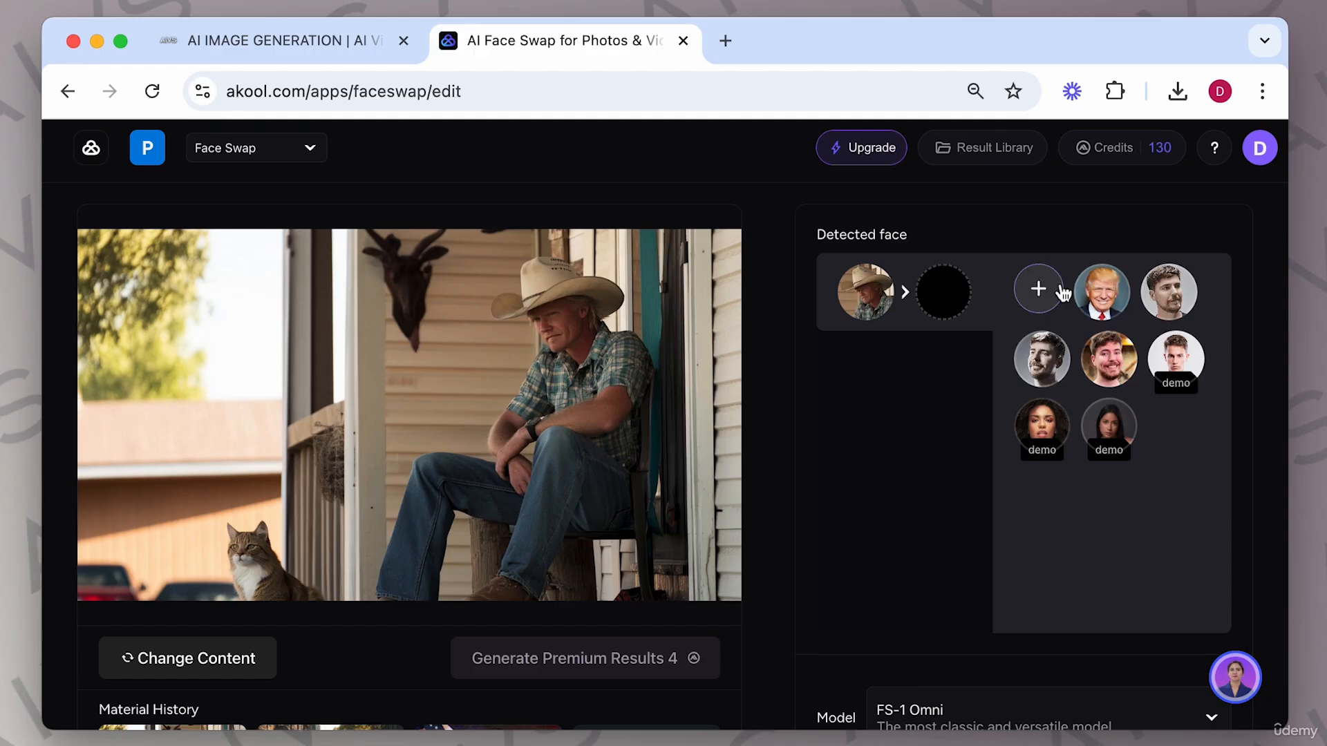
{"action": "left_click", "coordinate": [1038, 289]}
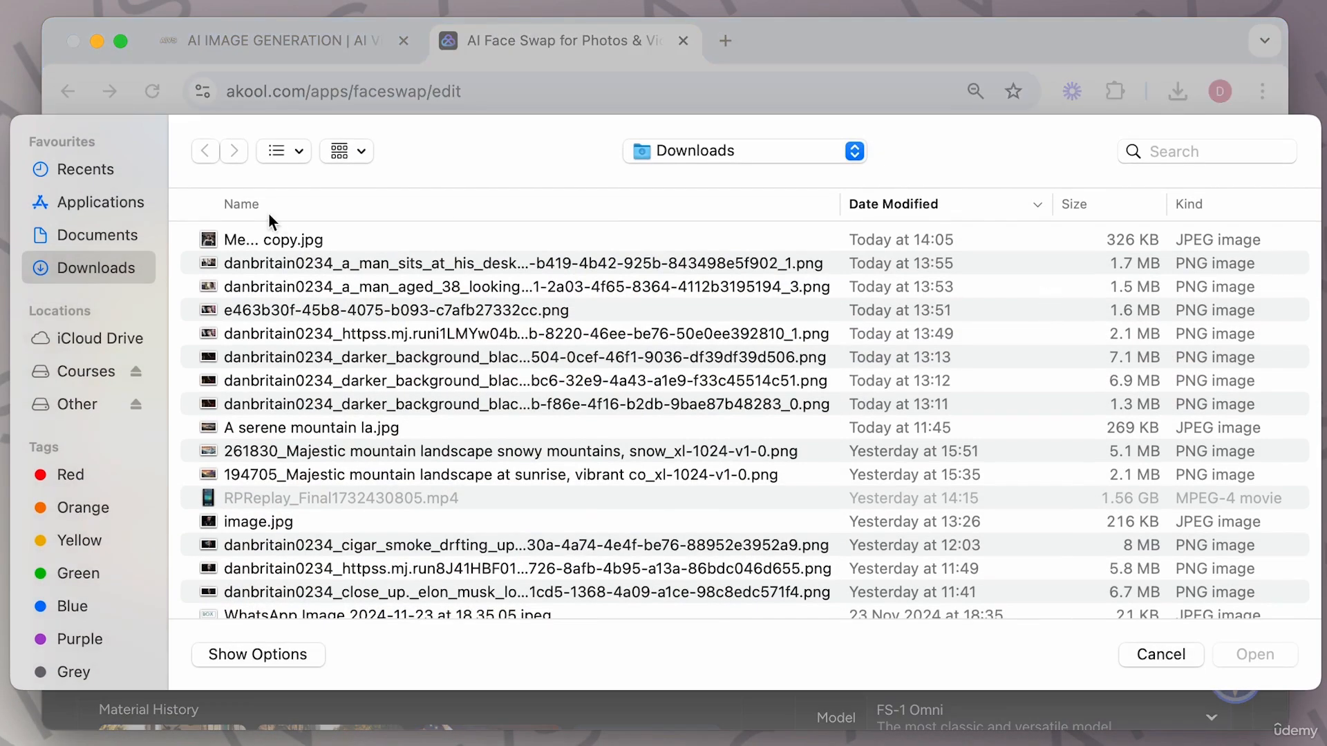
{"action": "left_click", "coordinate": [272, 239]}
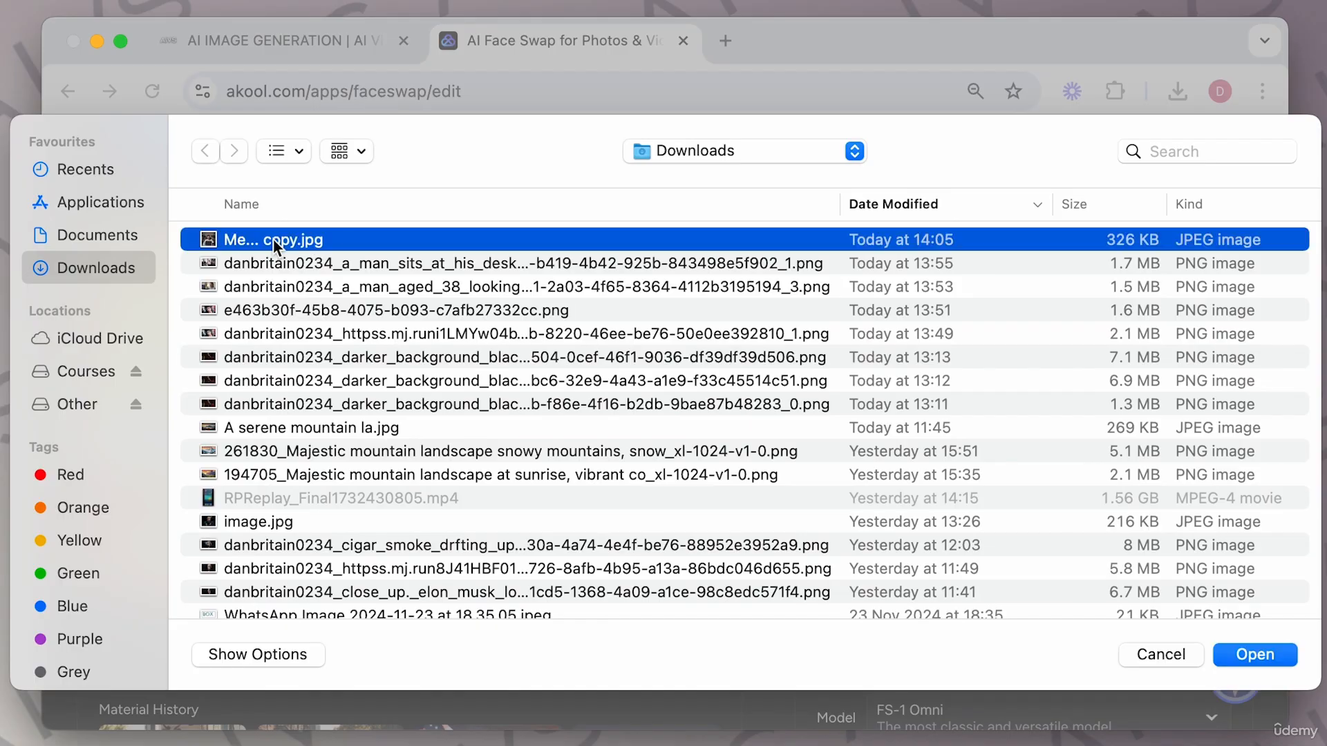
{"action": "left_click", "coordinate": [1255, 655]}
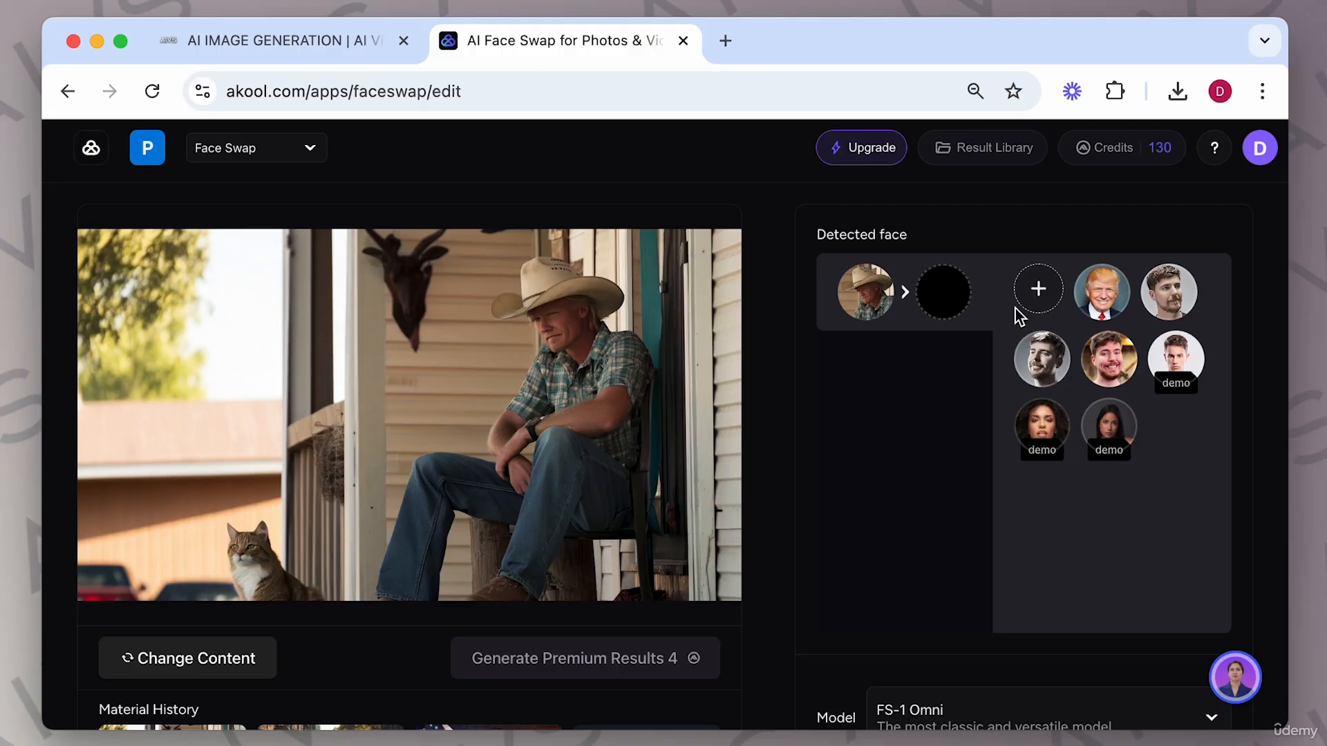
Pick the Donald Trump preset face for the cowboy and generate the premium face swap results.
{"action": "left_click", "coordinate": [1098, 309]}
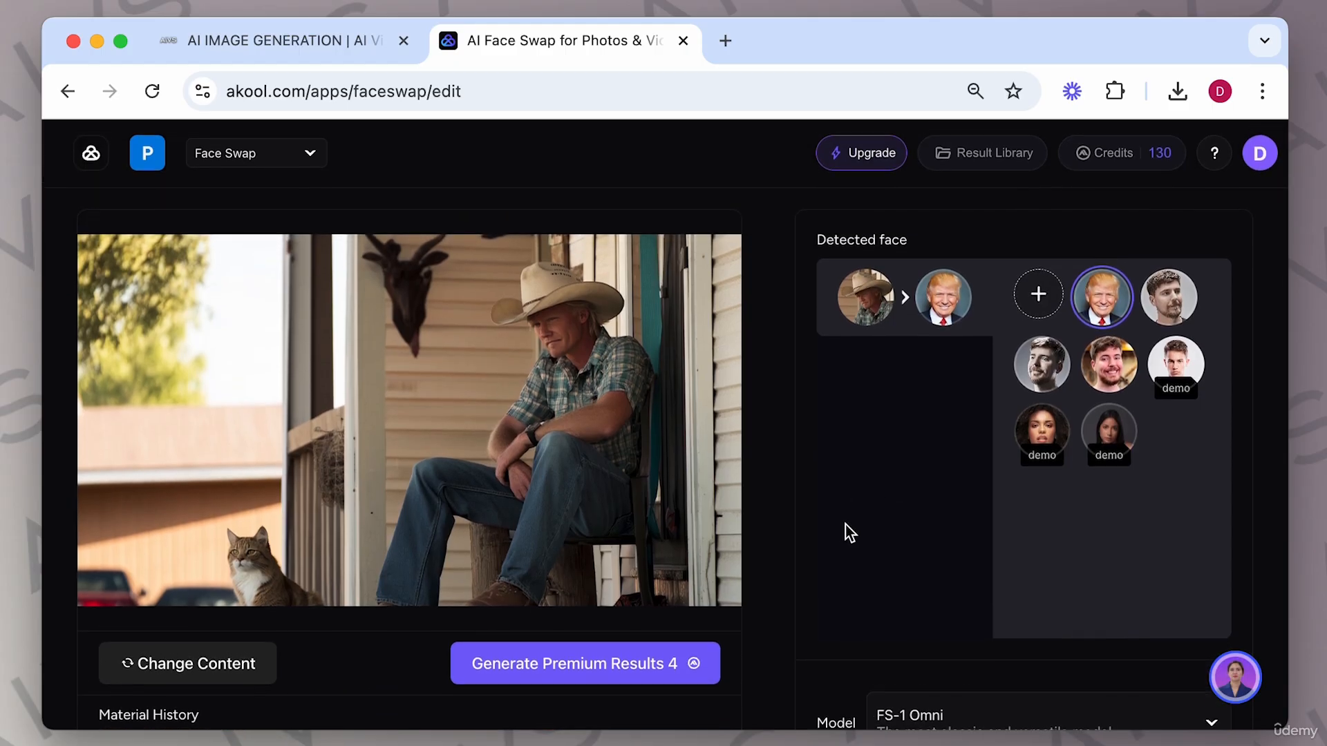
{"action": "left_click", "coordinate": [624, 665]}
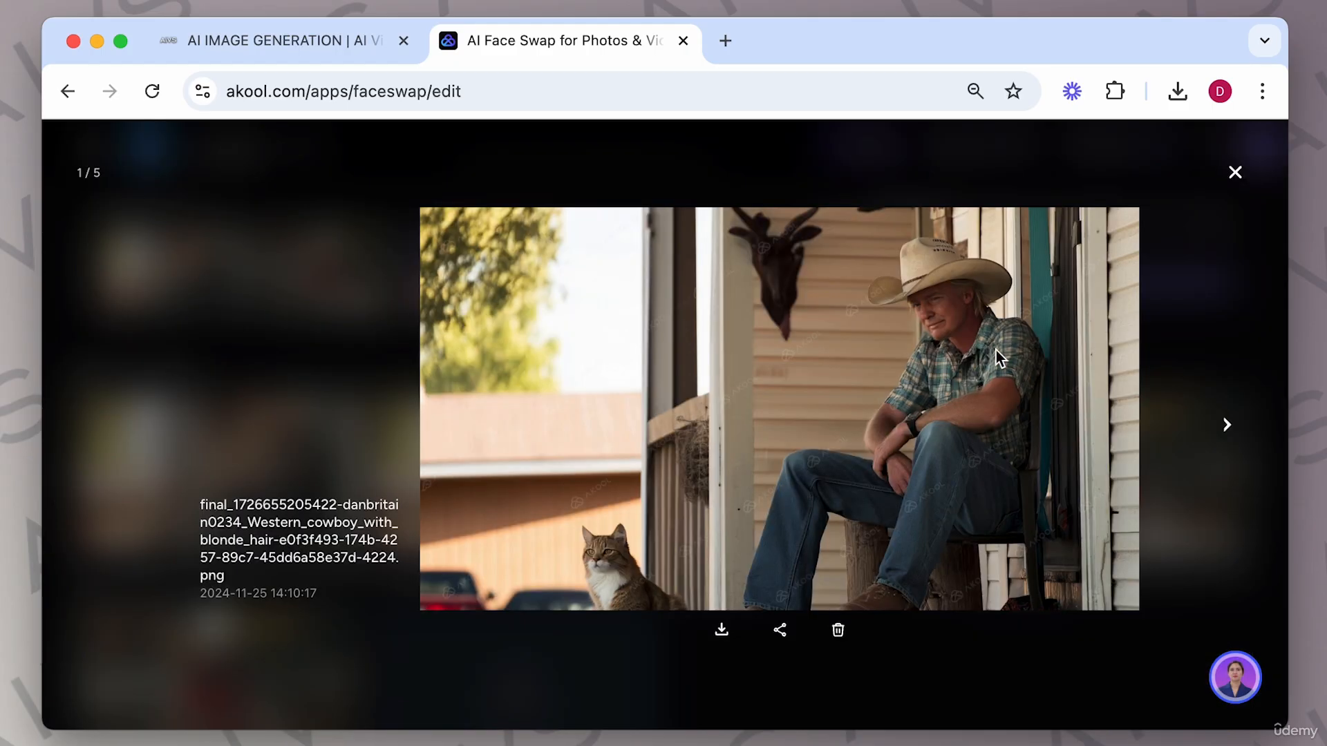
Browse through the generated face swap results, zoom into the cowboy image, and close the viewer.
{"action": "left_click", "coordinate": [1226, 425]}
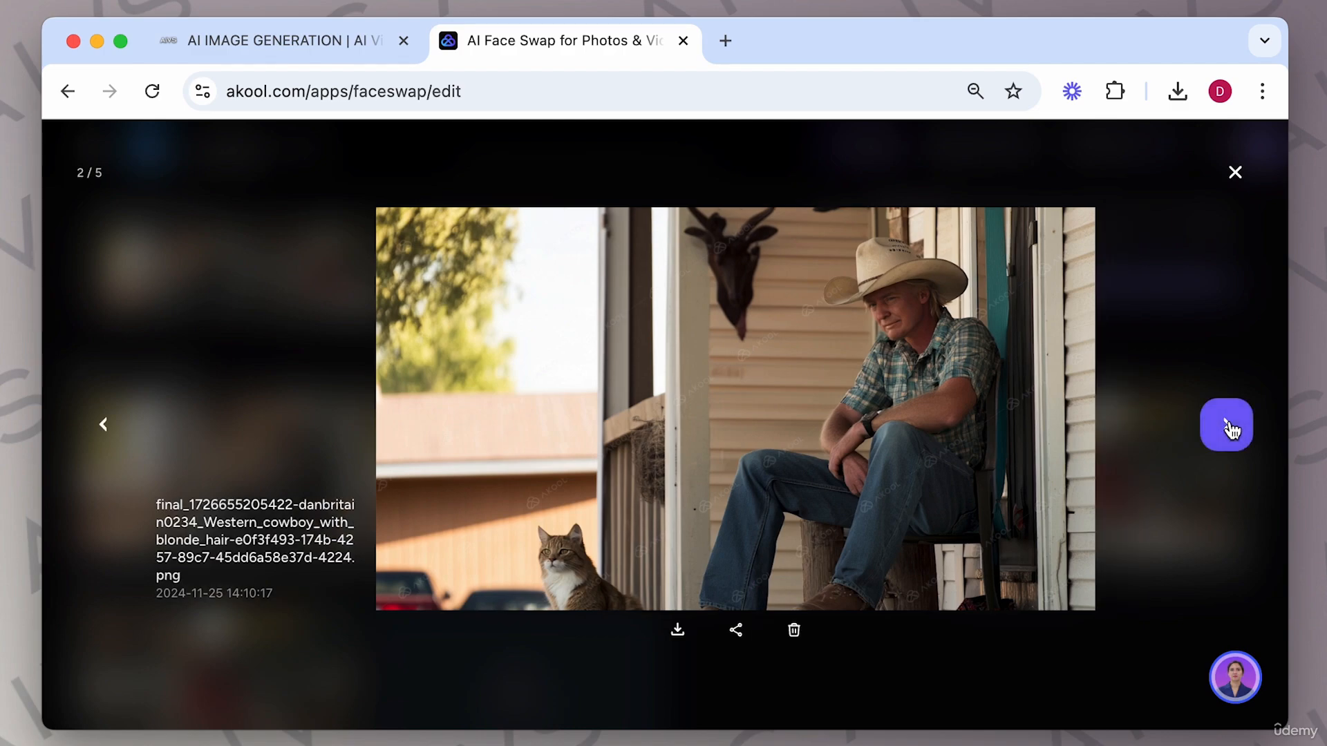
{"action": "left_click", "coordinate": [1231, 438]}
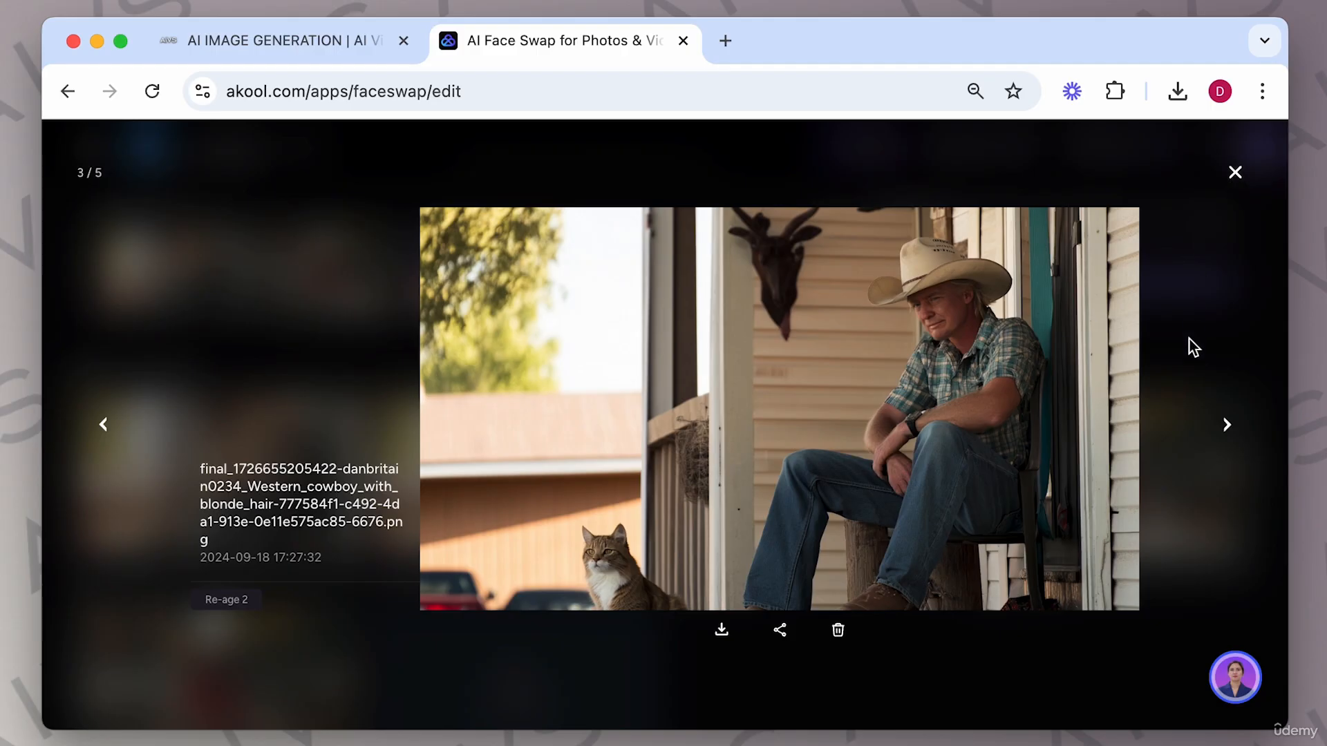
{"action": "left_click", "coordinate": [1218, 430]}
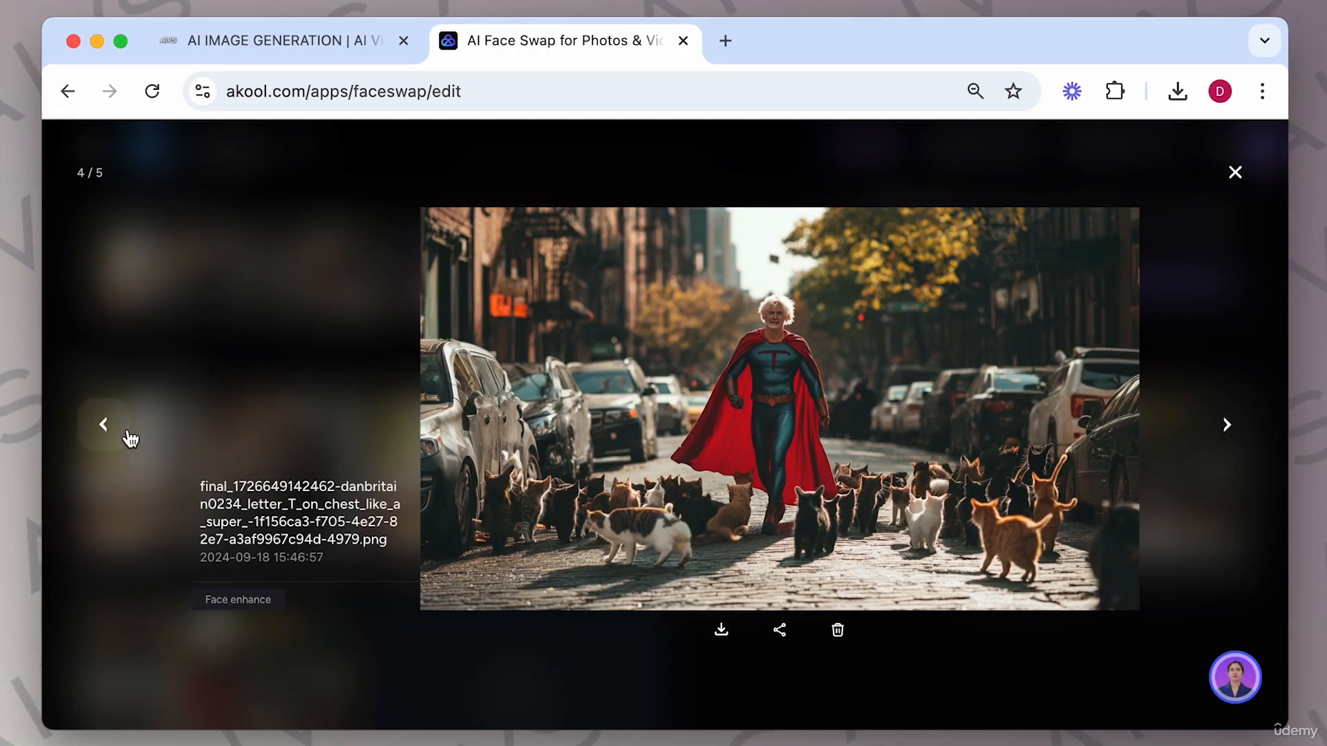
{"action": "left_click", "coordinate": [104, 424]}
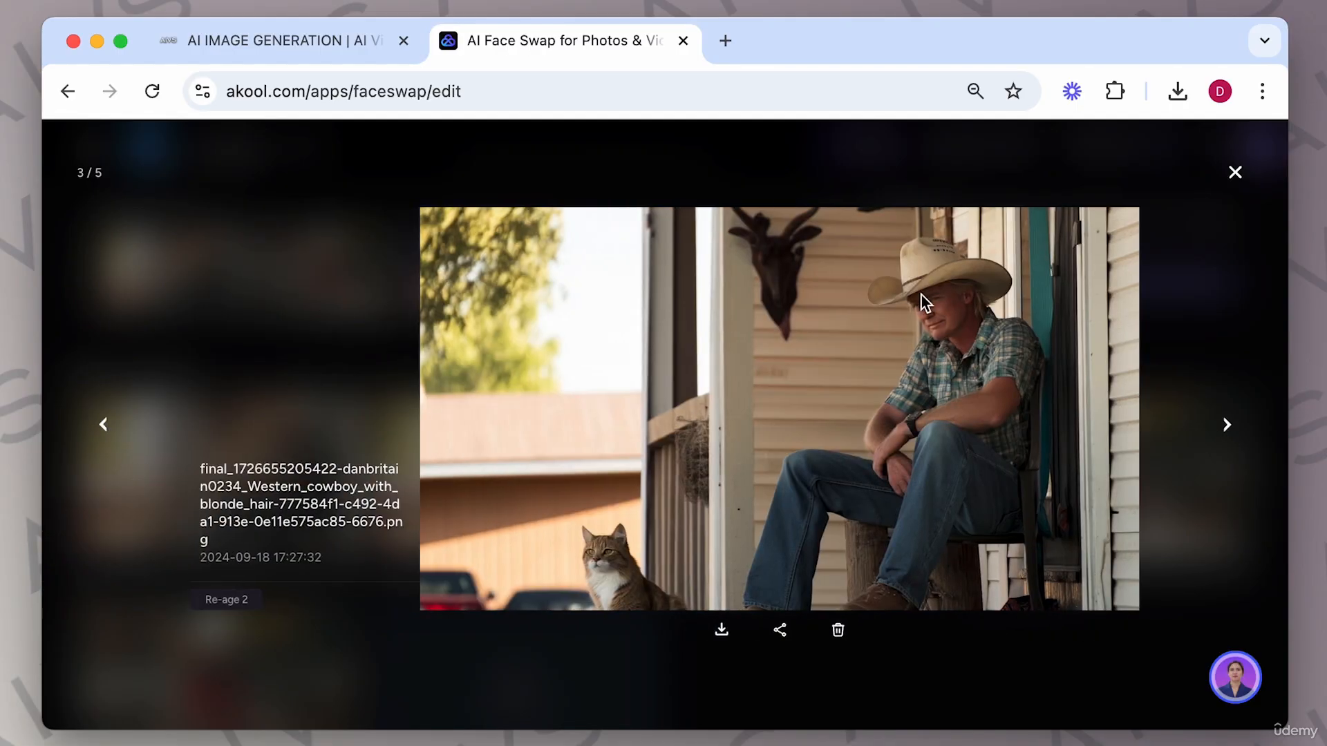
{"action": "scroll", "coordinate": [901, 327], "scroll_direction": "up", "scroll_amount": 5}
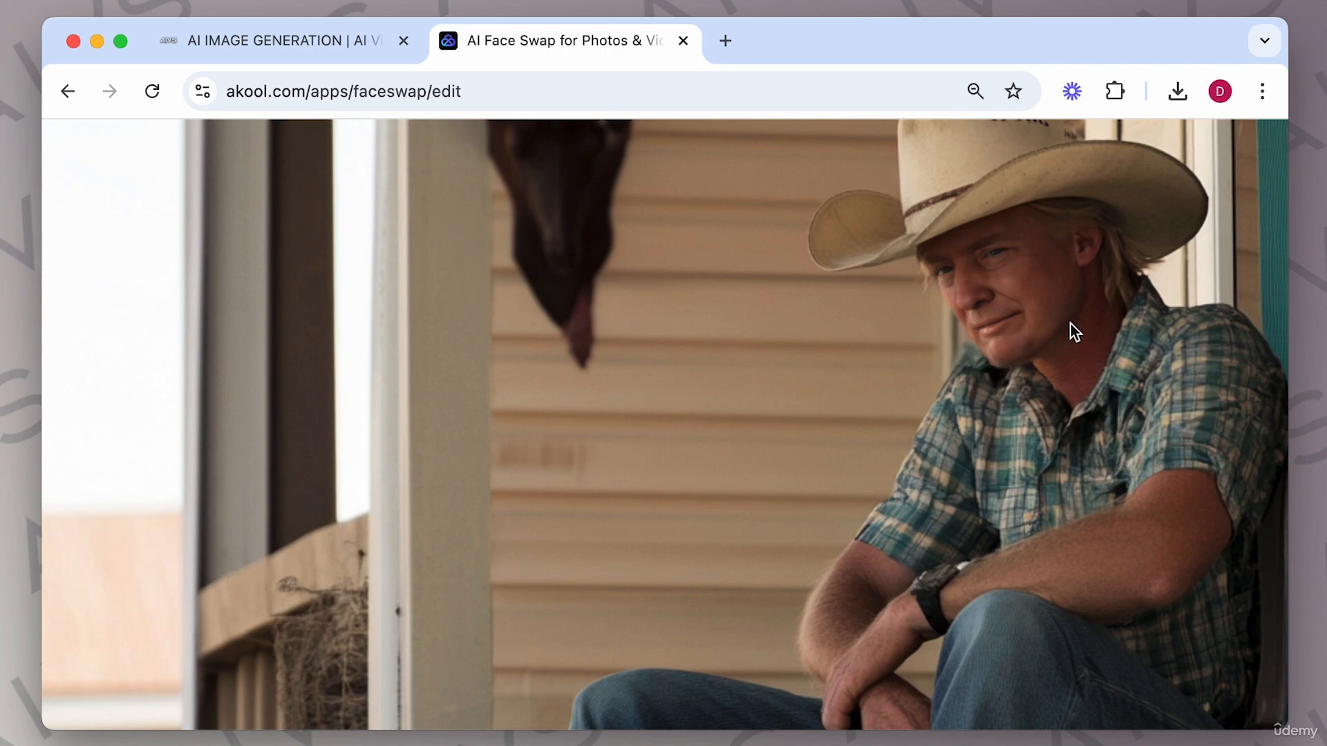
{"action": "right_click", "coordinate": [935, 340]}
{"action": "left_click", "coordinate": [898, 308]}
{"action": "left_click", "coordinate": [67, 91]}
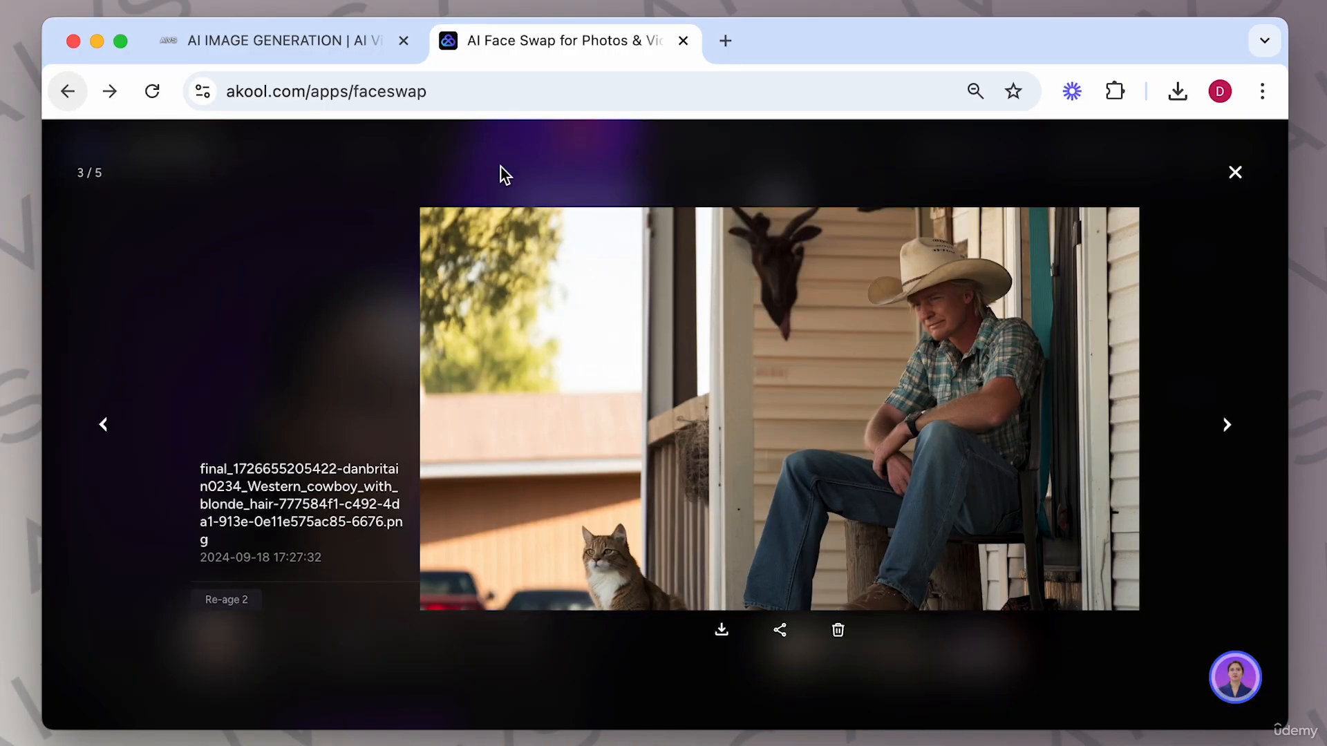
{"action": "left_click", "coordinate": [1234, 172]}
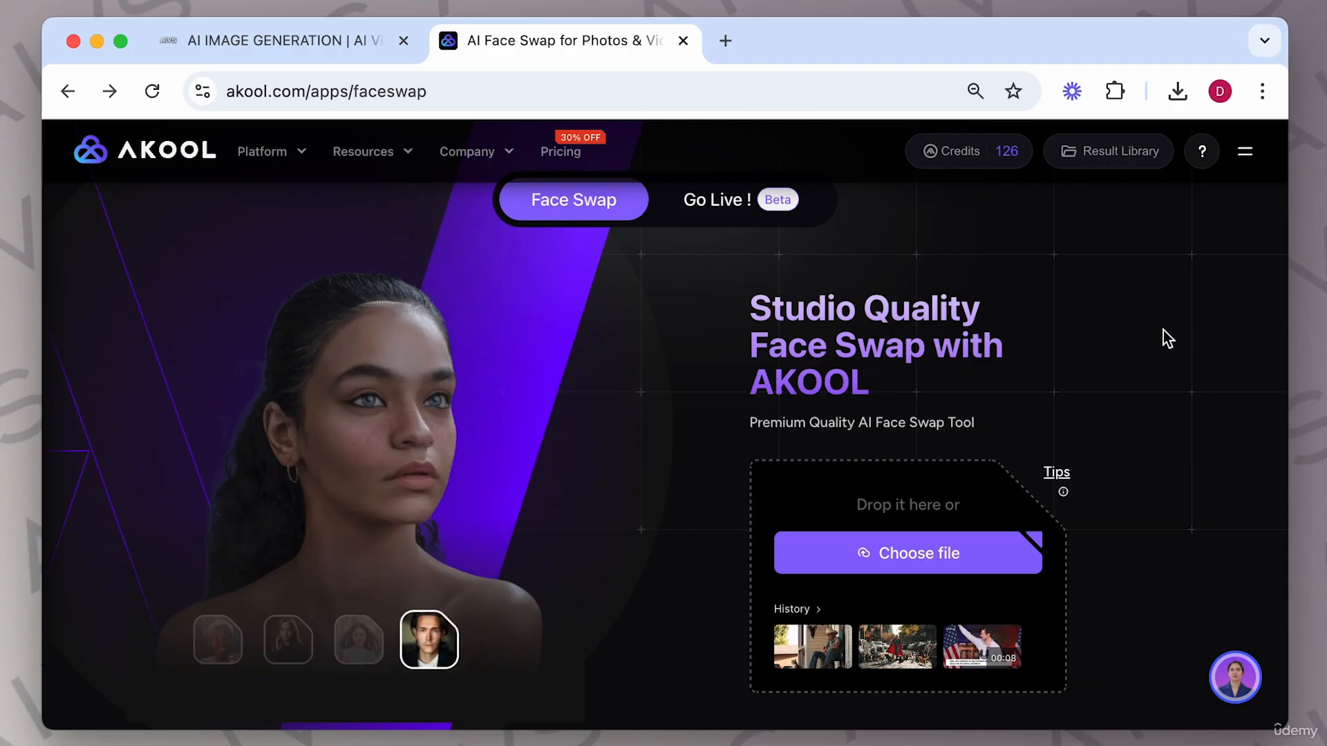
Open the young man in a black suit template from the swap gallery, pick a preset face, and generate premium results.
{"action": "scroll", "coordinate": [1163, 330], "scroll_direction": "down", "scroll_amount": 4}
{"action": "scroll", "coordinate": [1163, 330], "scroll_direction": "down", "scroll_amount": 5}
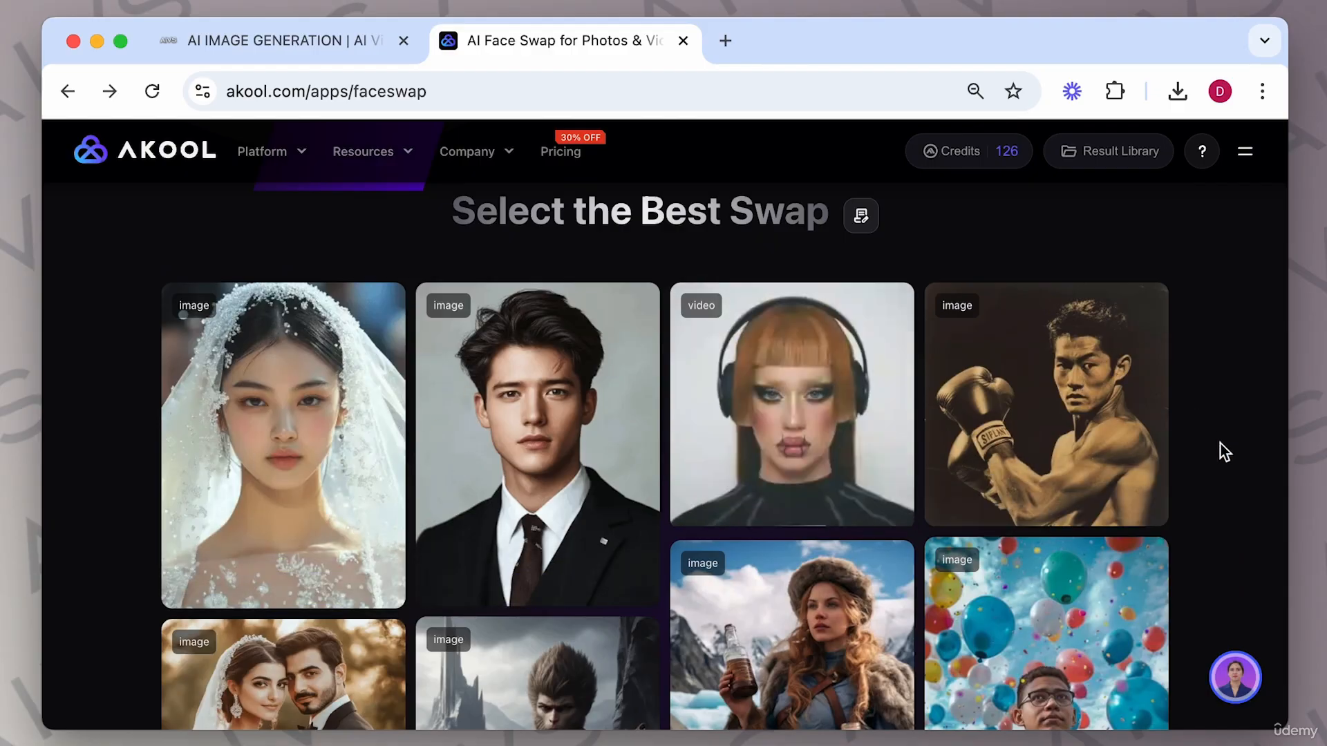
{"action": "mouse_move", "coordinate": [565, 412]}
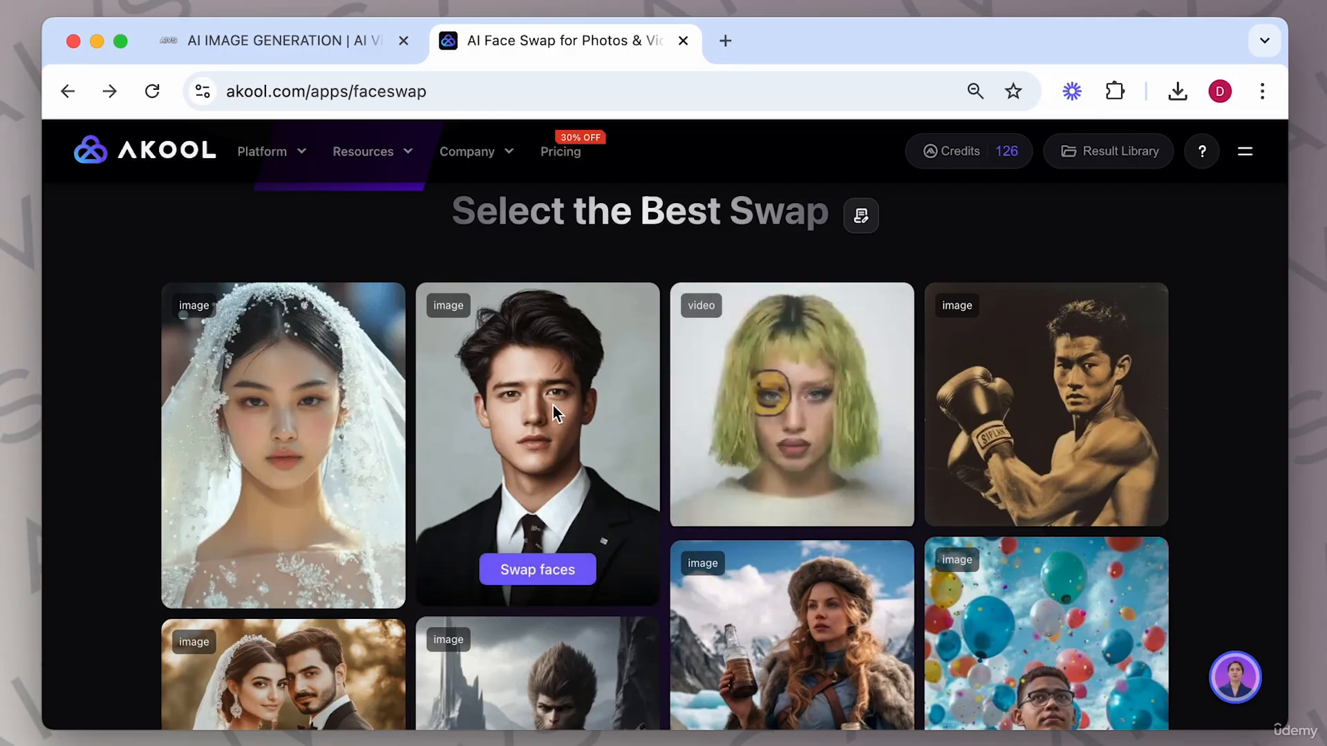
{"action": "left_click", "coordinate": [533, 571]}
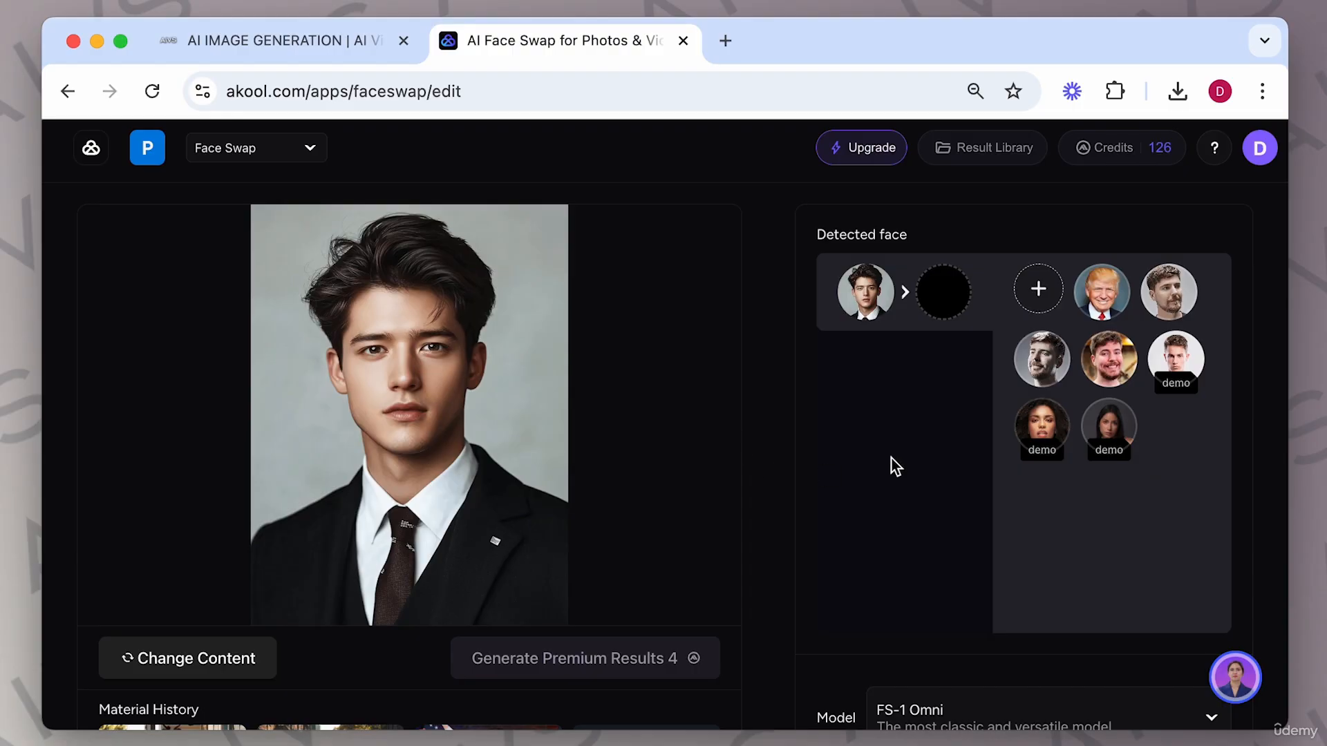
{"action": "left_click", "coordinate": [1175, 302]}
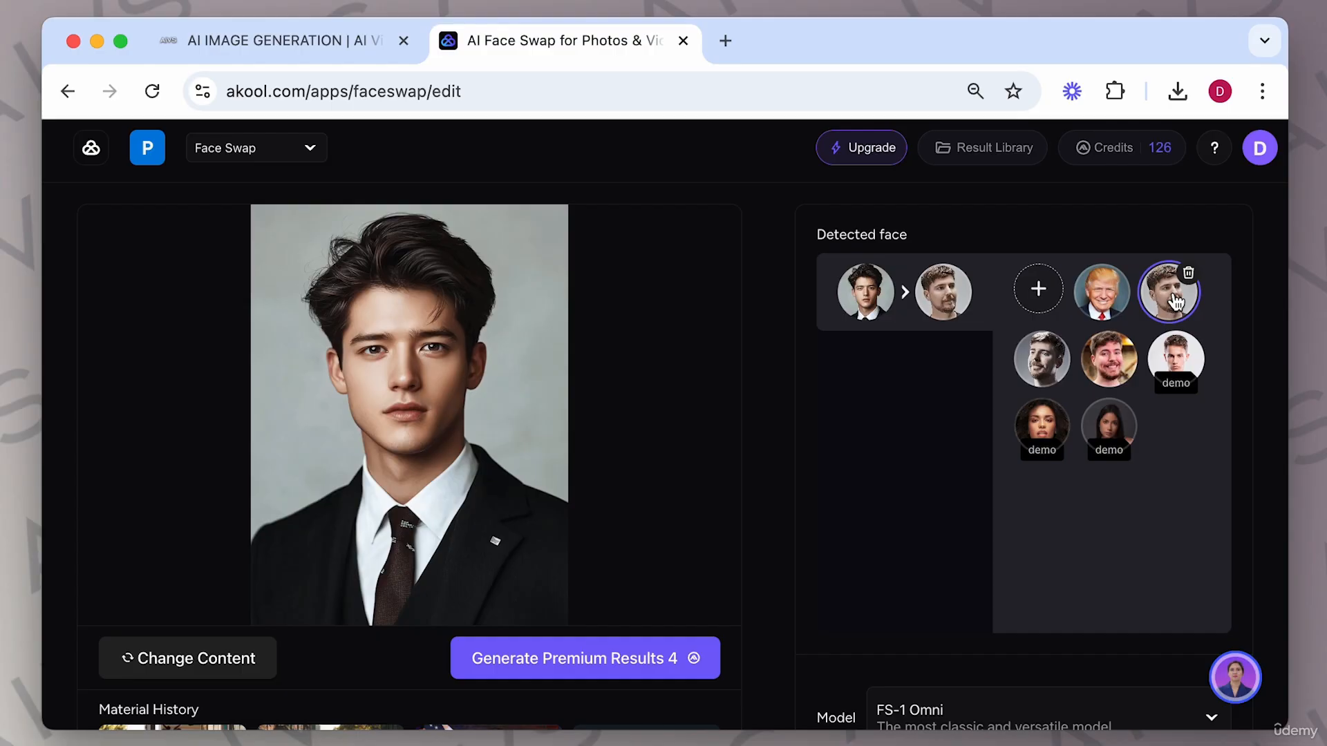
{"action": "left_click", "coordinate": [624, 662]}
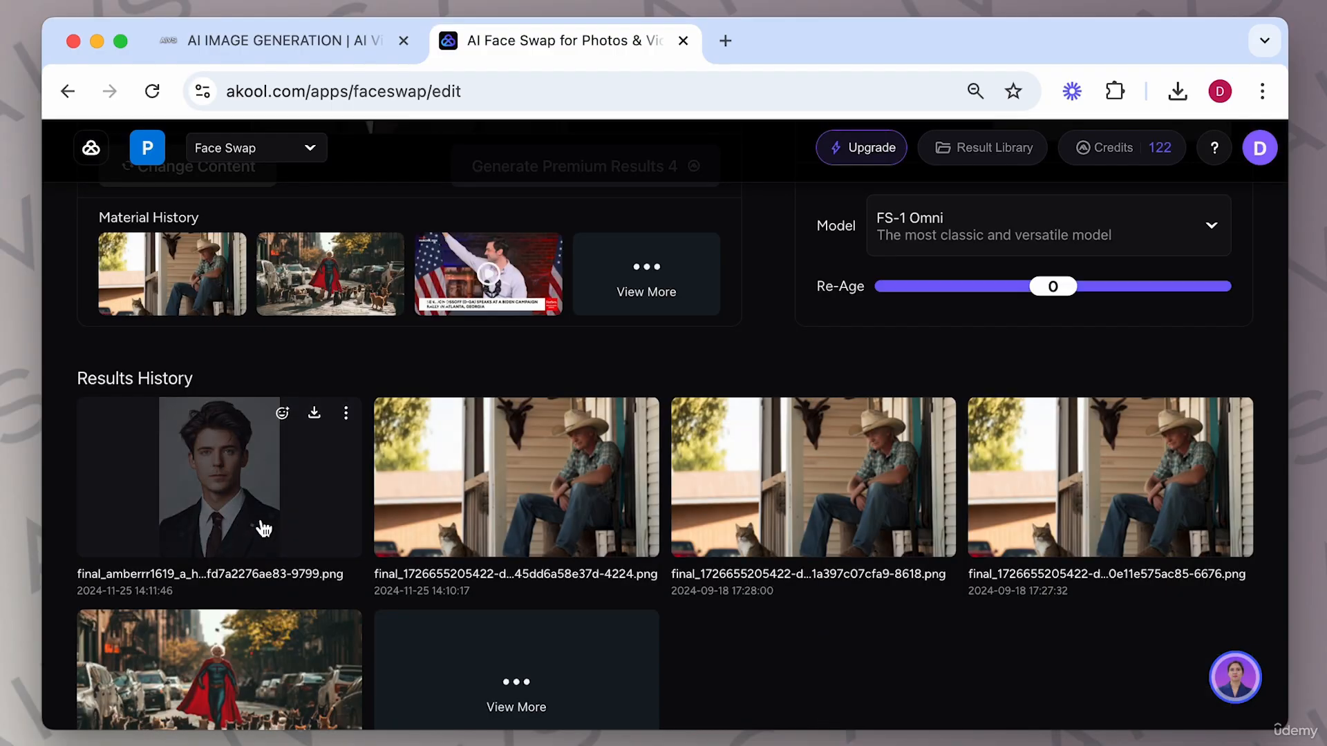
Open the newest suit portrait result to inspect it and close the viewer.
{"action": "left_click", "coordinate": [233, 496]}
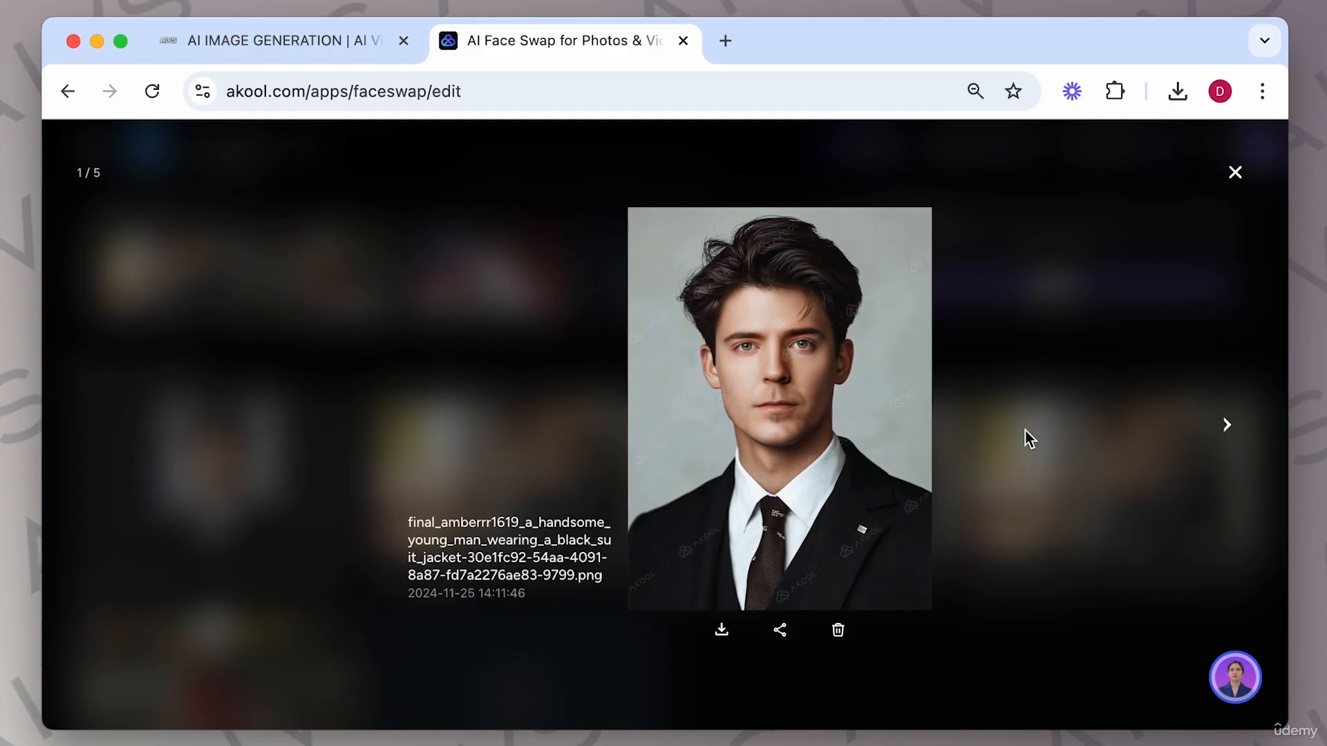
{"action": "left_click", "coordinate": [1235, 173]}
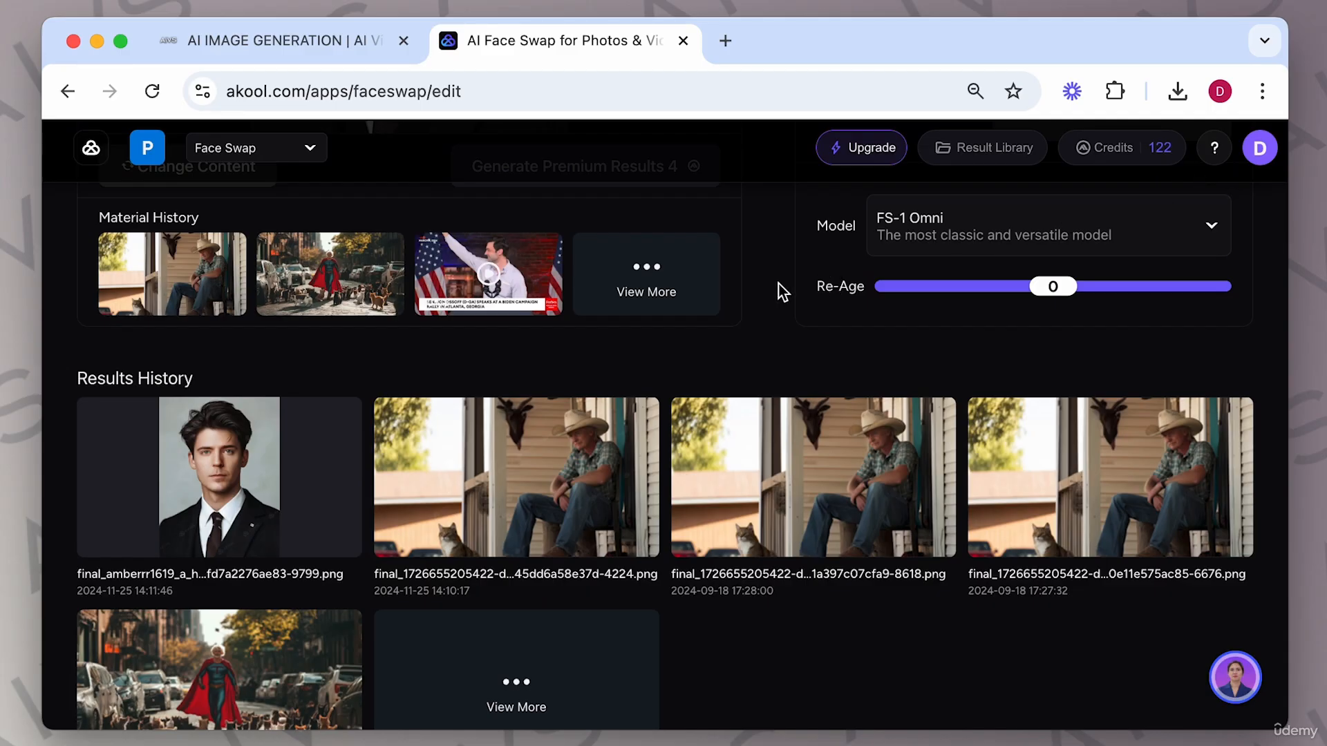
Switch to Preview and scroll through the AIVS Project Script PDF.
{"action": "left_click", "coordinate": [320, 57]}
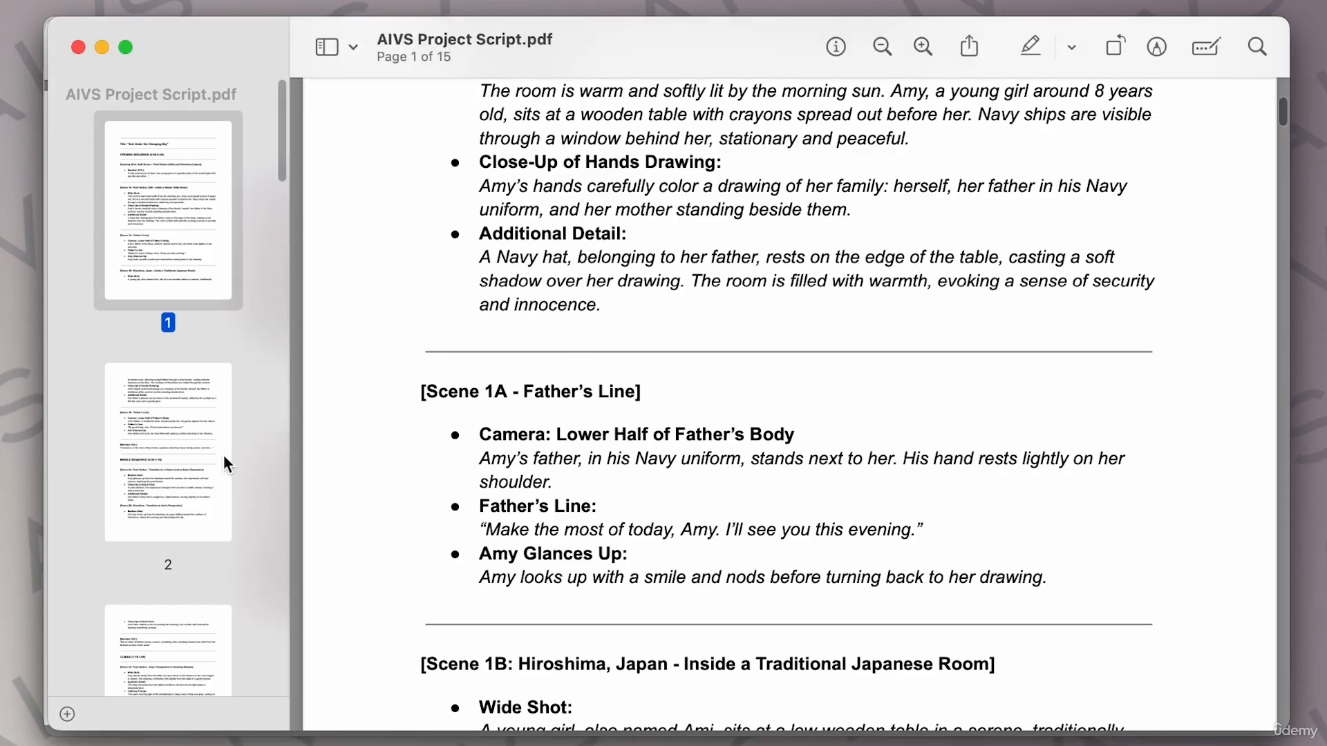
{"action": "scroll", "coordinate": [616, 414], "scroll_direction": "up", "scroll_amount": 3}
{"action": "scroll", "coordinate": [615, 415], "scroll_direction": "up", "scroll_amount": 8}
{"action": "scroll", "coordinate": [615, 415], "scroll_direction": "down", "scroll_amount": 8}
{"action": "scroll", "coordinate": [616, 415], "scroll_direction": "down", "scroll_amount": 10}
{"action": "scroll", "coordinate": [615, 414], "scroll_direction": "down", "scroll_amount": 4}
{"action": "scroll", "coordinate": [616, 415], "scroll_direction": "up", "scroll_amount": 10}
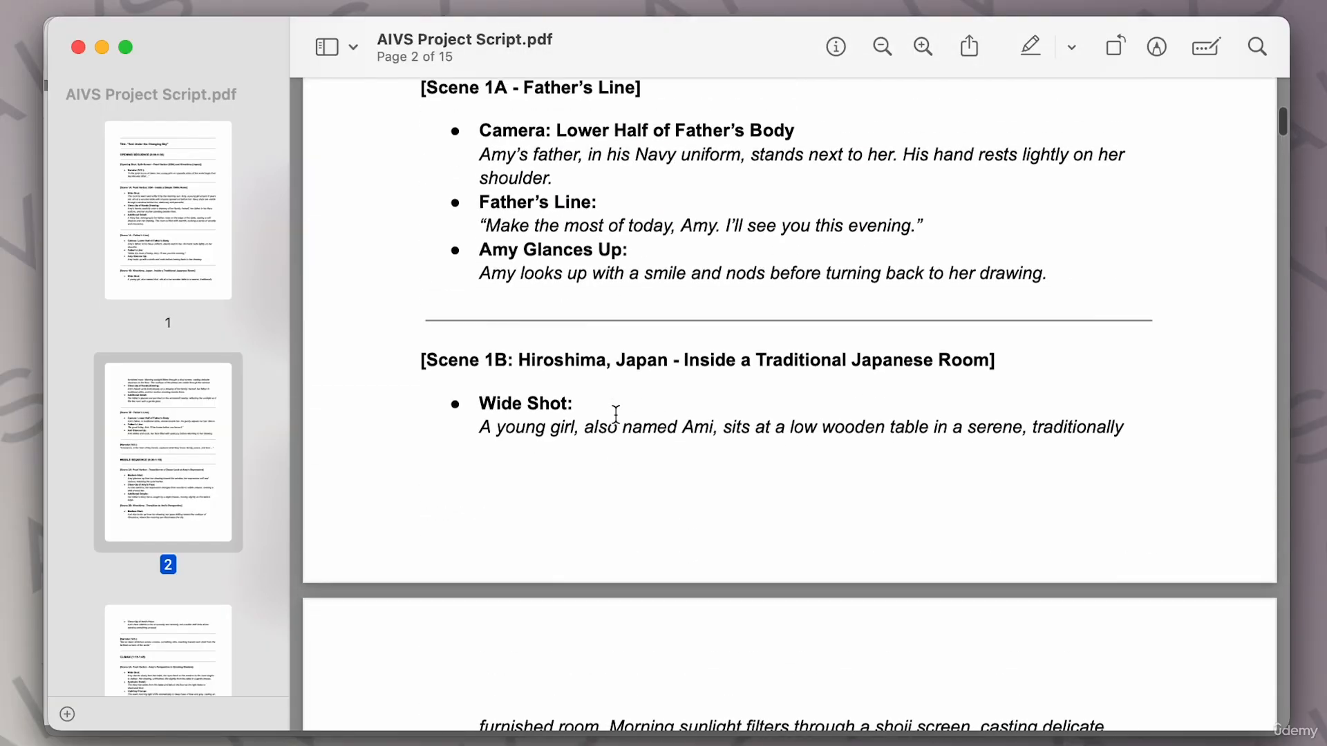
{"action": "scroll", "coordinate": [615, 414], "scroll_direction": "up", "scroll_amount": 10}
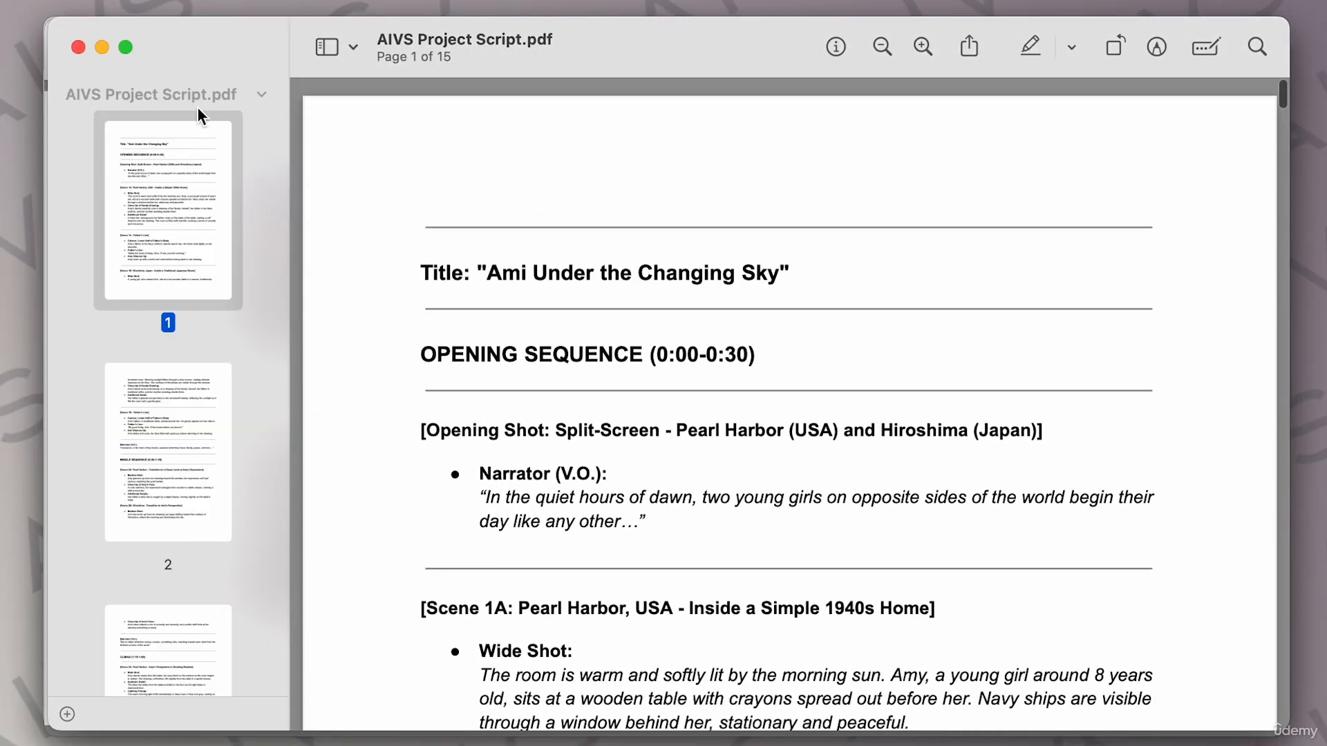
Switch to the course project storyboard image and pan across its scenes to the ending notes.
{"action": "left_click", "coordinate": [102, 47]}
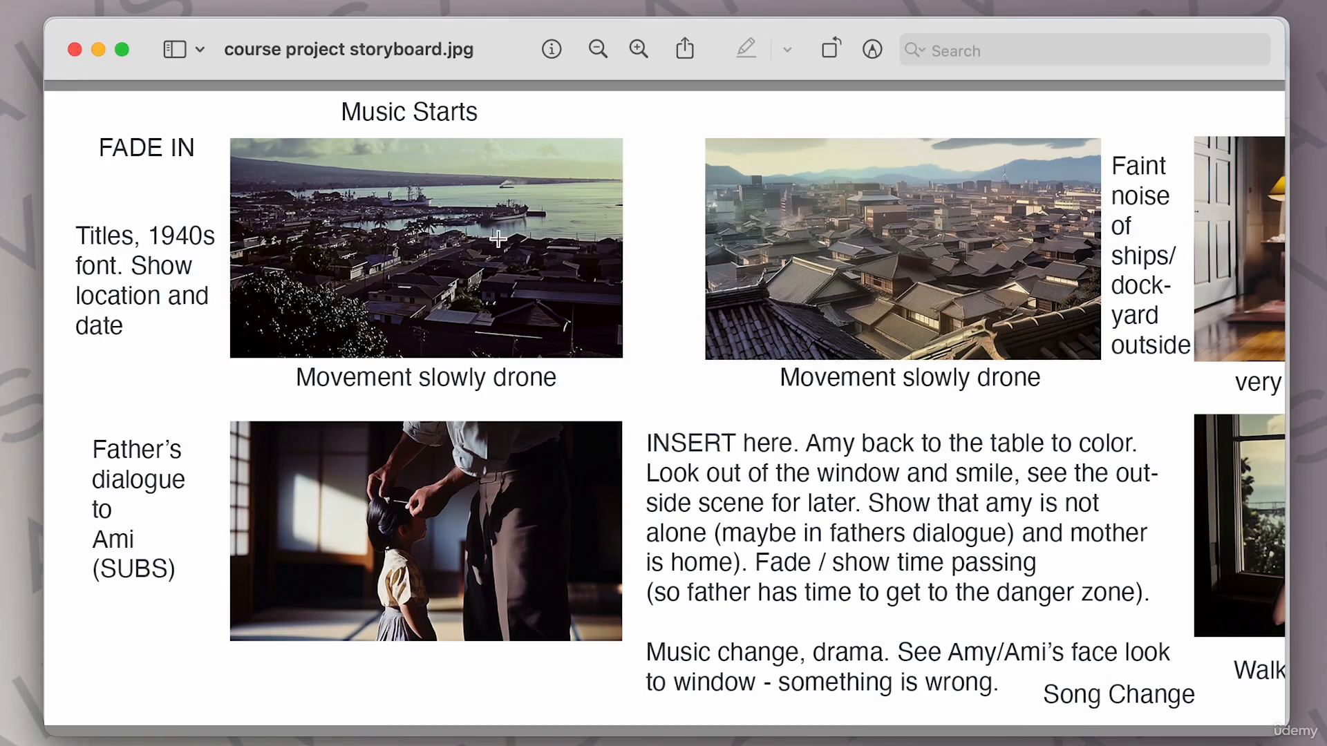
{"action": "scroll", "coordinate": [404, 247], "scroll_direction": "right", "scroll_amount": 1}
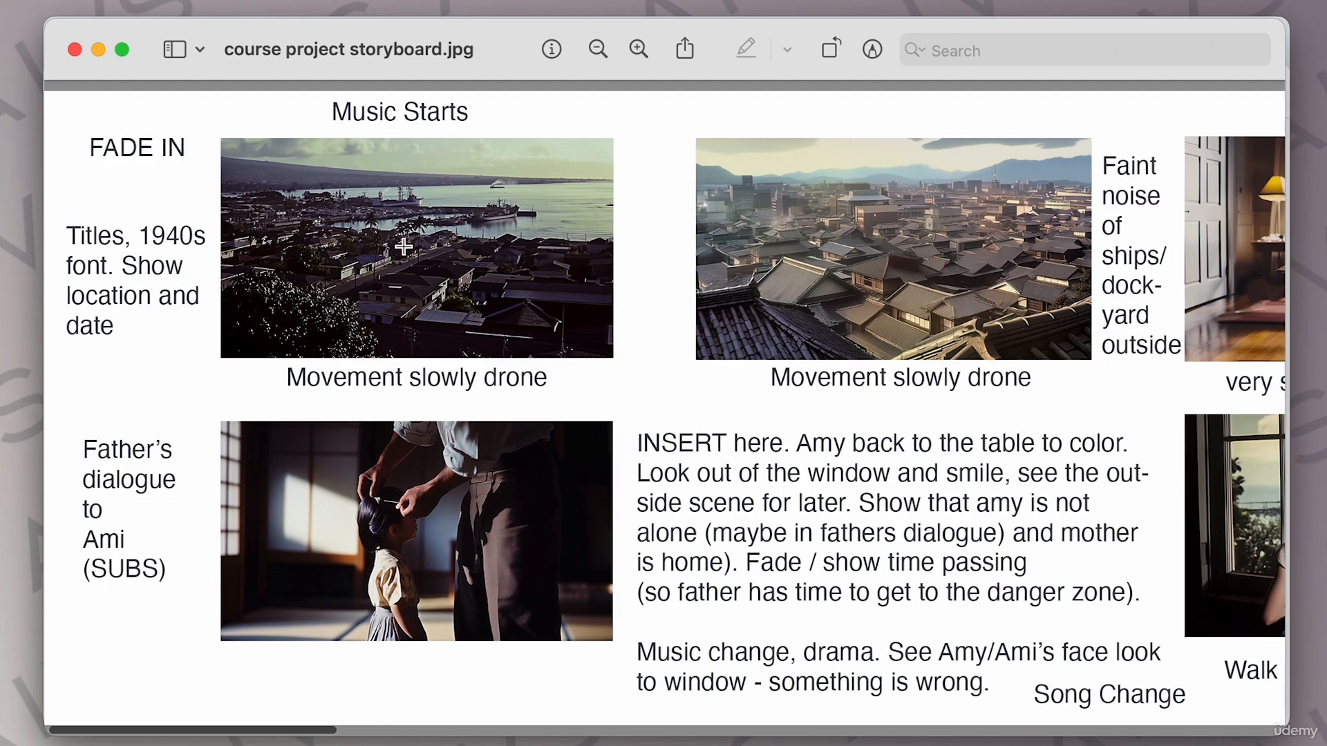
{"action": "scroll", "coordinate": [445, 222], "scroll_direction": "right", "scroll_amount": 10}
{"action": "scroll", "coordinate": [780, 213], "scroll_direction": "right", "scroll_amount": 15}
{"action": "scroll", "coordinate": [764, 277], "scroll_direction": "left", "scroll_amount": 20}
{"action": "scroll", "coordinate": [506, 519], "scroll_direction": "right", "scroll_amount": 6}
{"action": "scroll", "coordinate": [506, 519], "scroll_direction": "left", "scroll_amount": 9}
{"action": "scroll", "coordinate": [504, 521], "scroll_direction": "right", "scroll_amount": 1}
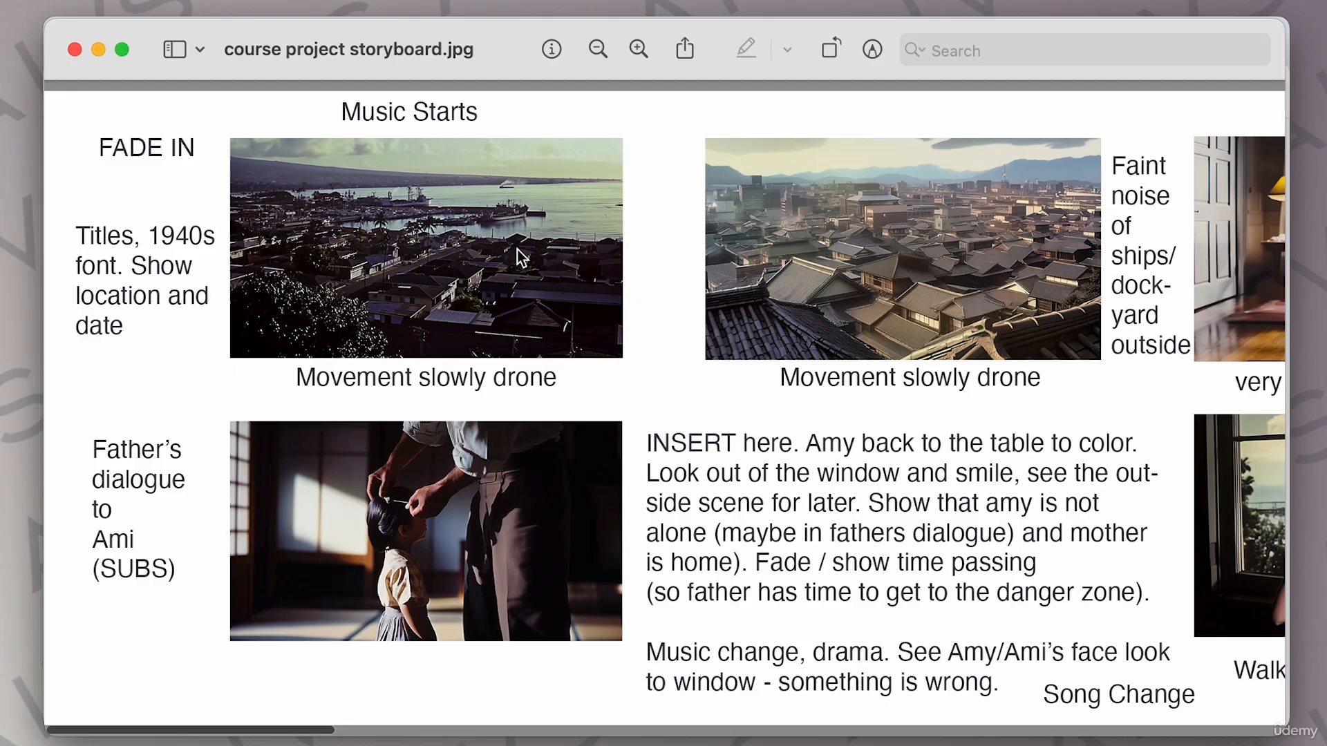
{"action": "scroll", "coordinate": [546, 234], "scroll_direction": "right", "scroll_amount": 3}
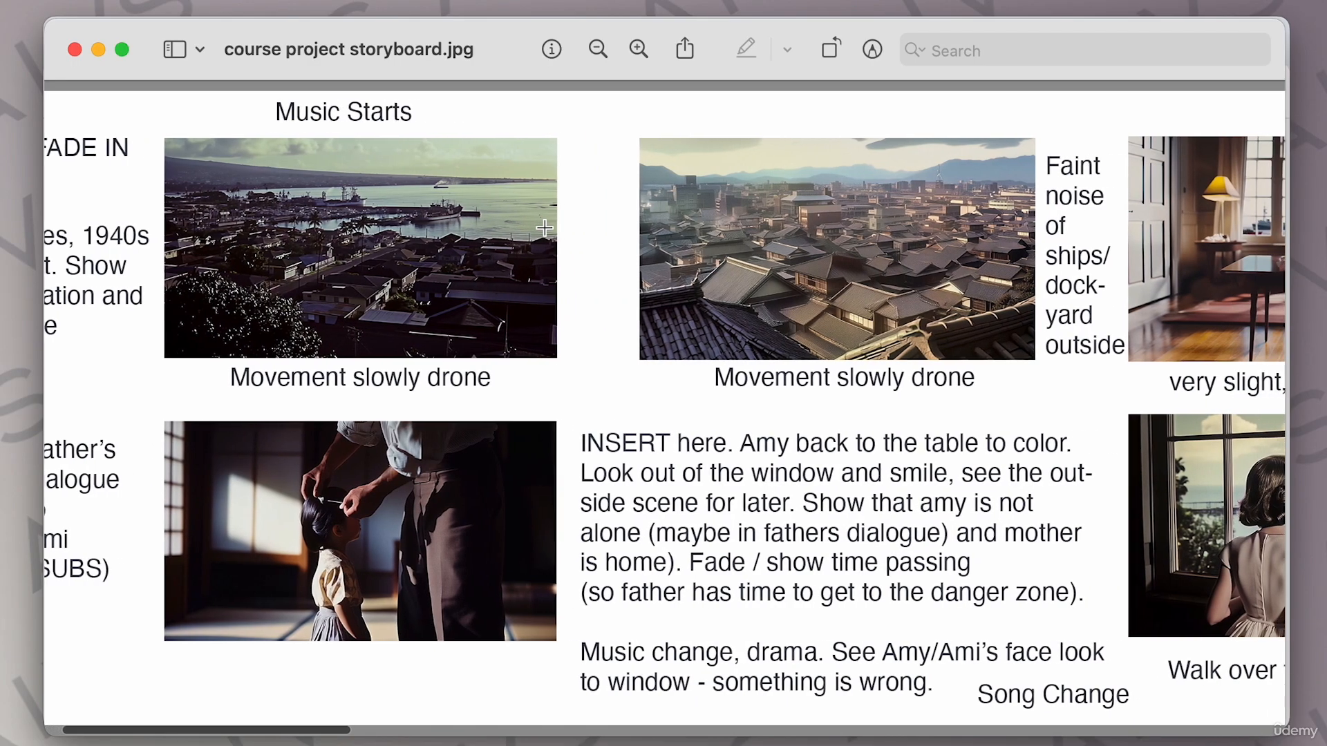
{"action": "scroll", "coordinate": [435, 252], "scroll_direction": "right", "scroll_amount": 8}
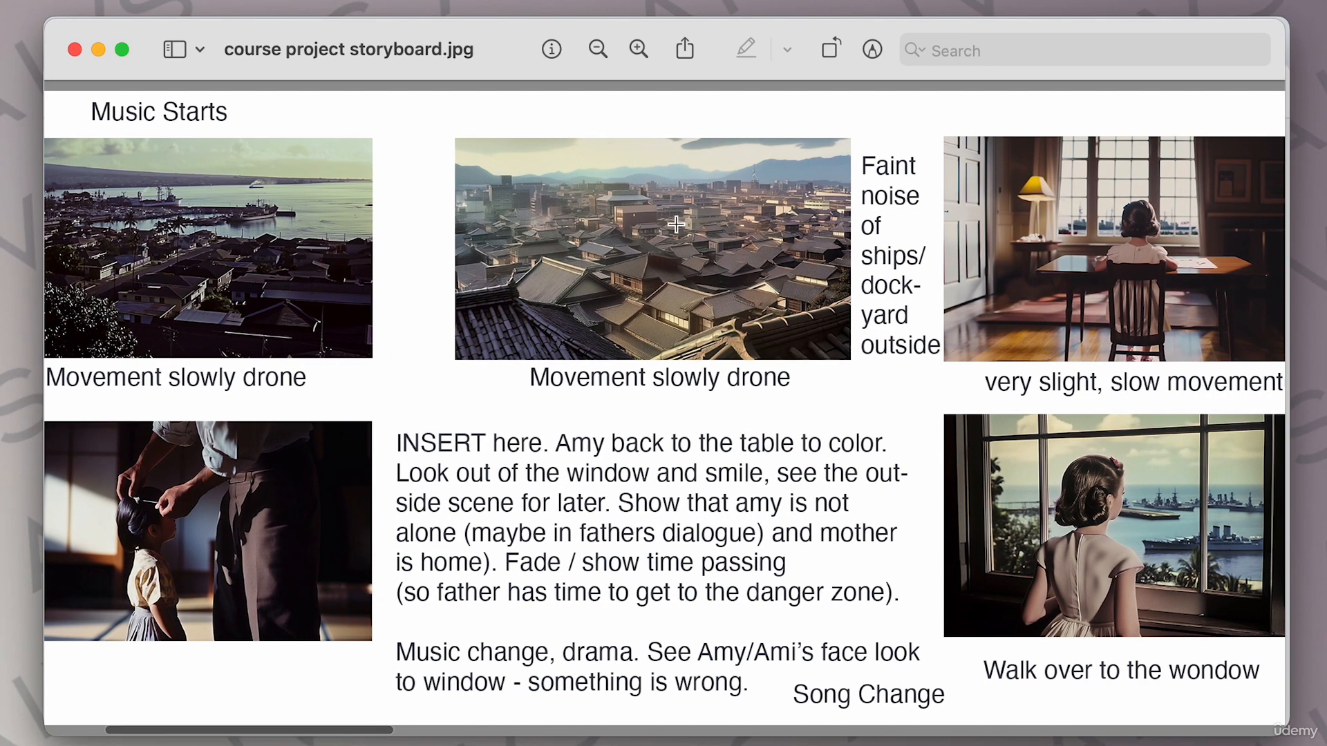
{"action": "scroll", "coordinate": [675, 224], "scroll_direction": "right", "scroll_amount": 15}
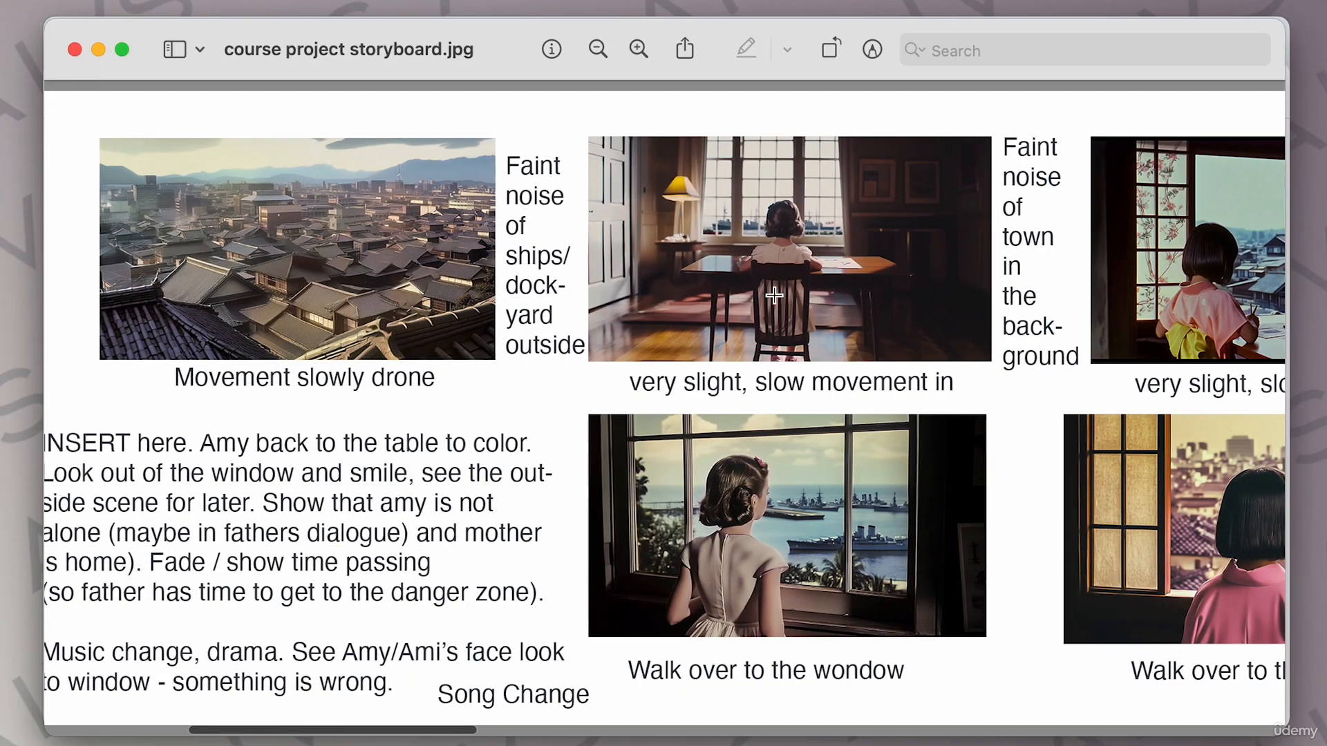
{"action": "scroll", "coordinate": [774, 296], "scroll_direction": "right", "scroll_amount": 5}
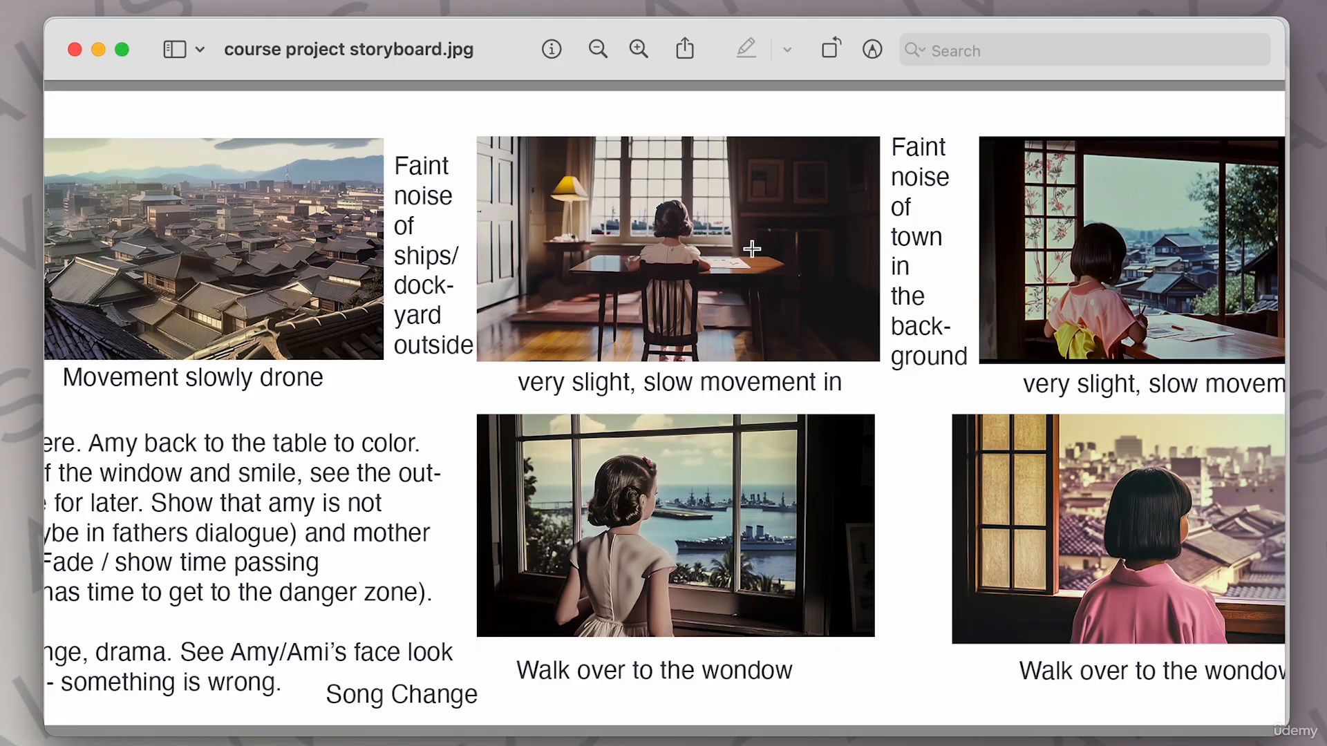
{"action": "scroll", "coordinate": [752, 249], "scroll_direction": "right", "scroll_amount": 8}
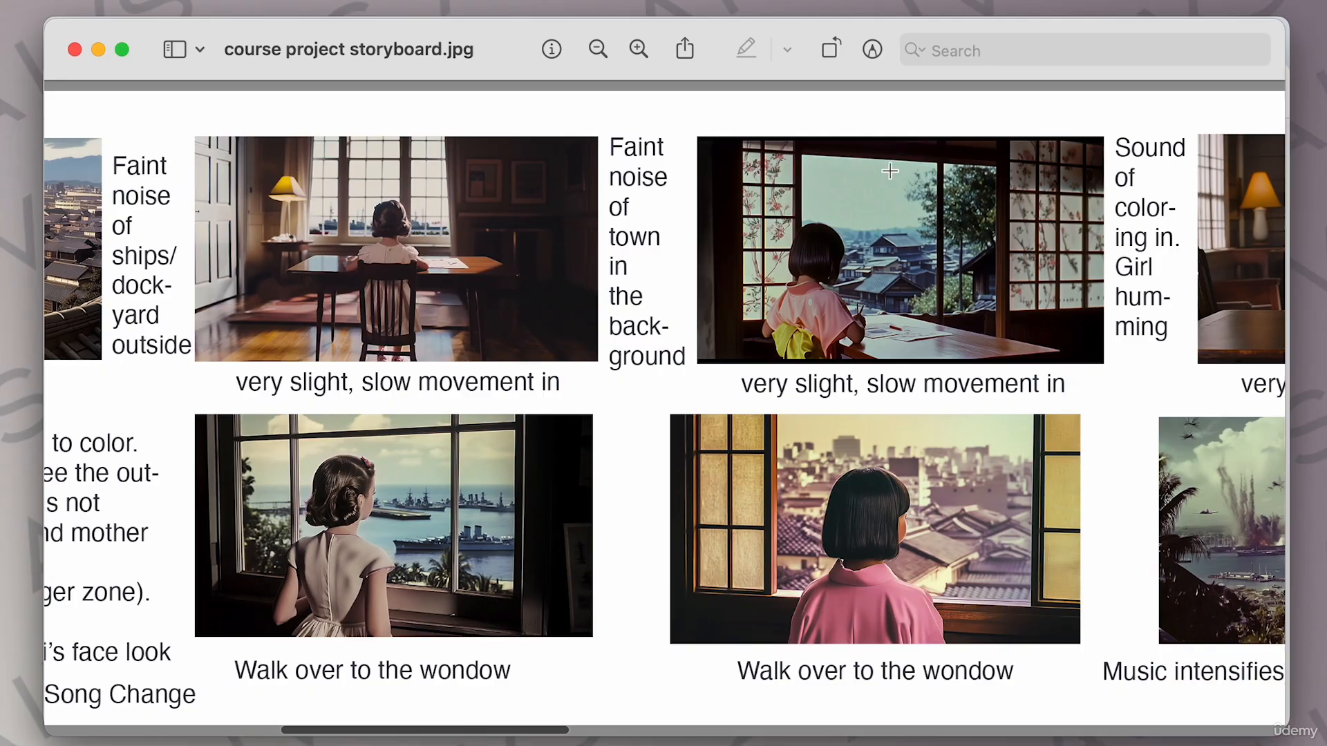
{"action": "scroll", "coordinate": [960, 249], "scroll_direction": "right", "scroll_amount": 15}
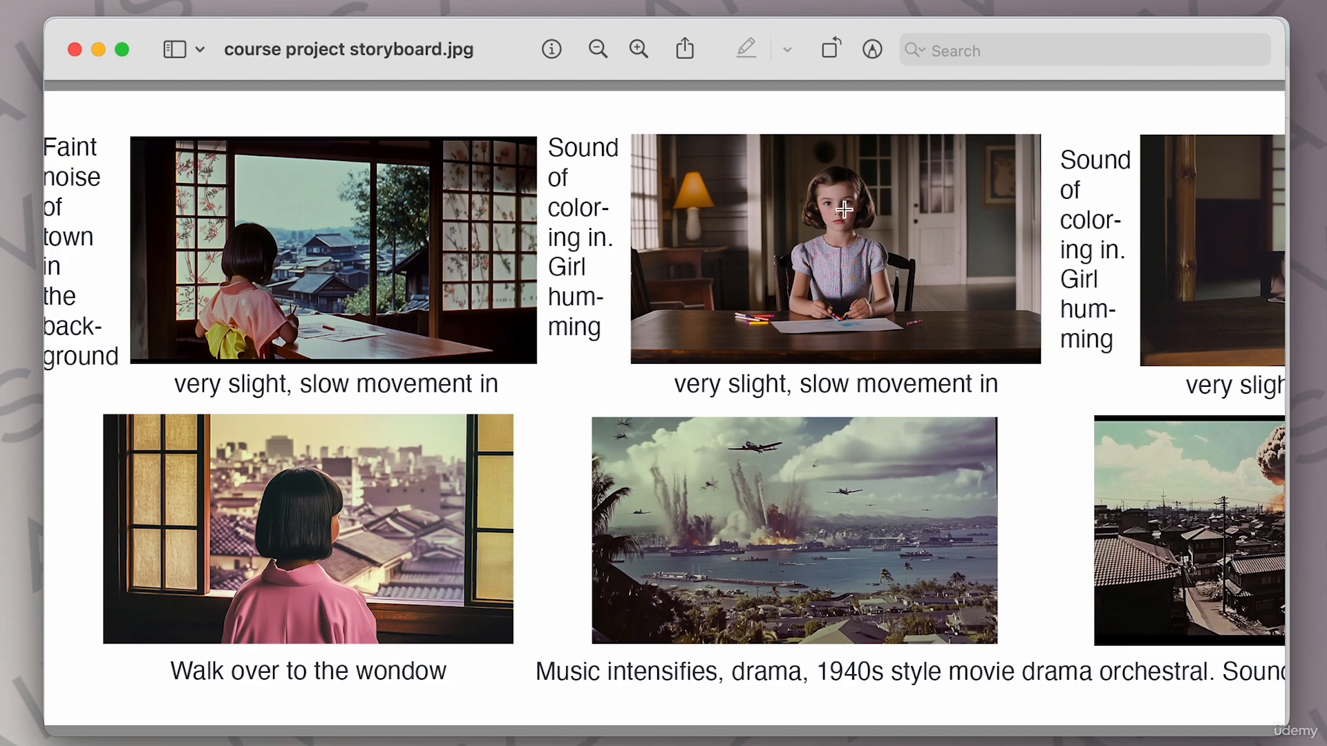
{"action": "scroll", "coordinate": [954, 288], "scroll_direction": "right", "scroll_amount": 8}
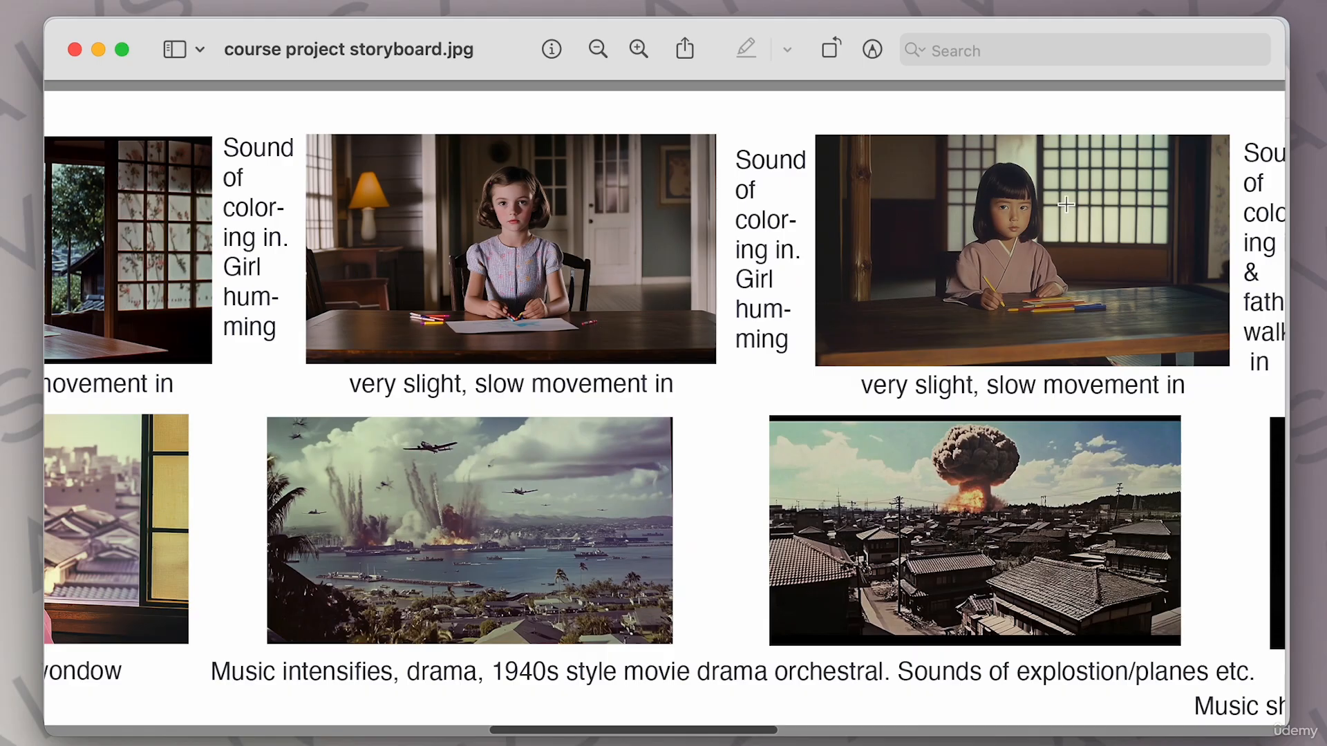
{"action": "scroll", "coordinate": [1009, 249], "scroll_direction": "right", "scroll_amount": 10}
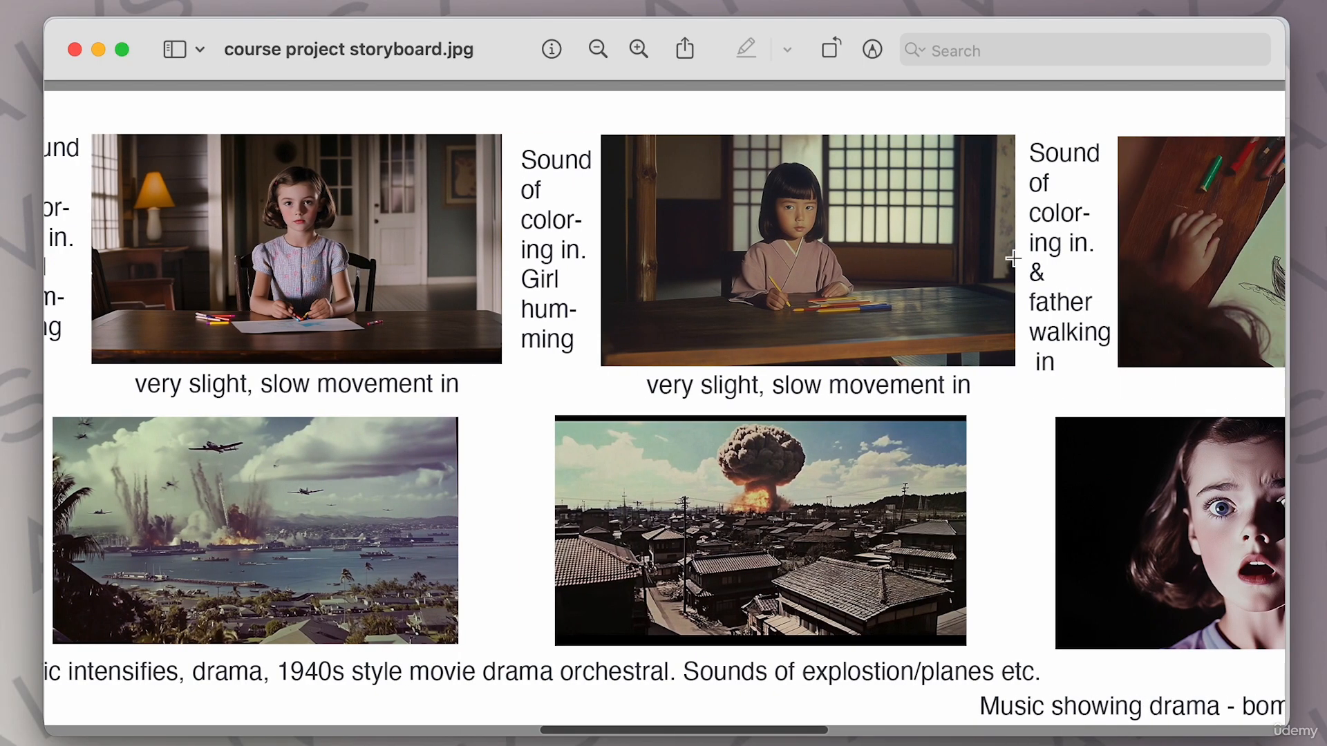
{"action": "scroll", "coordinate": [1022, 285], "scroll_direction": "right", "scroll_amount": 6}
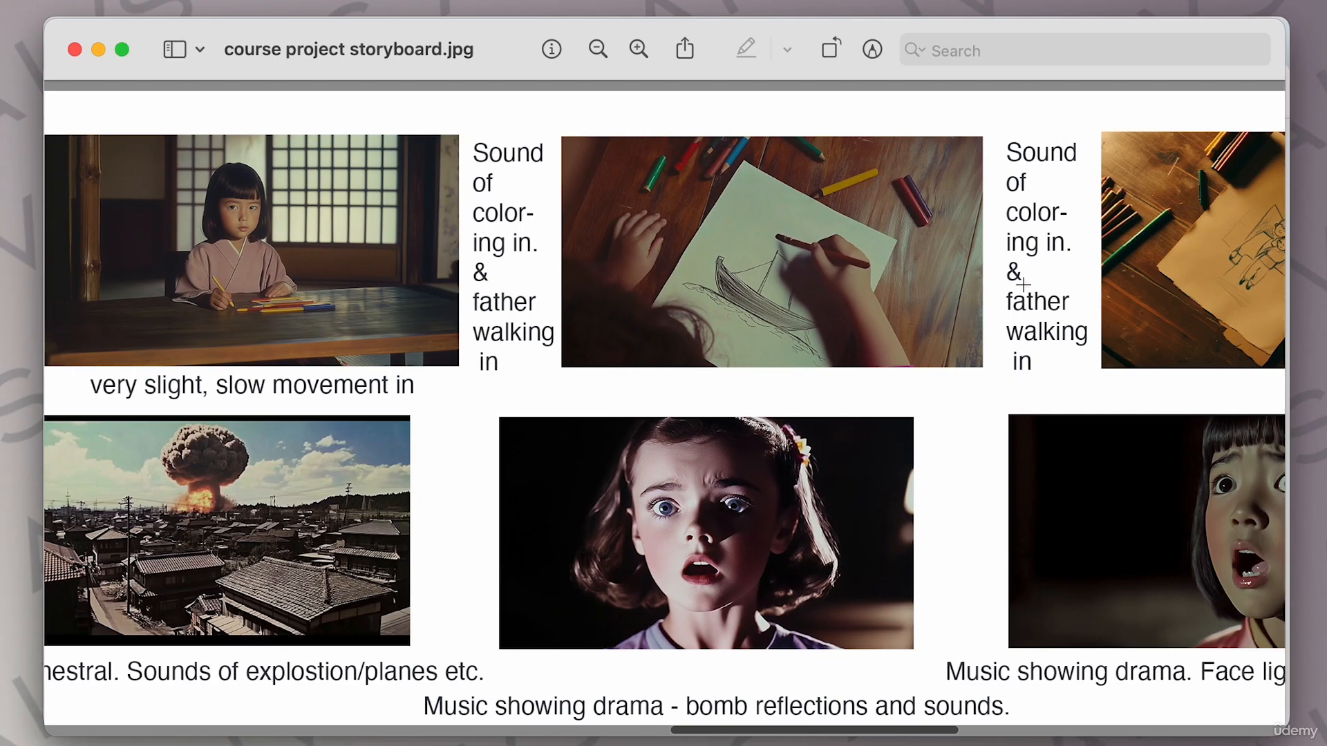
{"action": "scroll", "coordinate": [1127, 253], "scroll_direction": "right", "scroll_amount": 9}
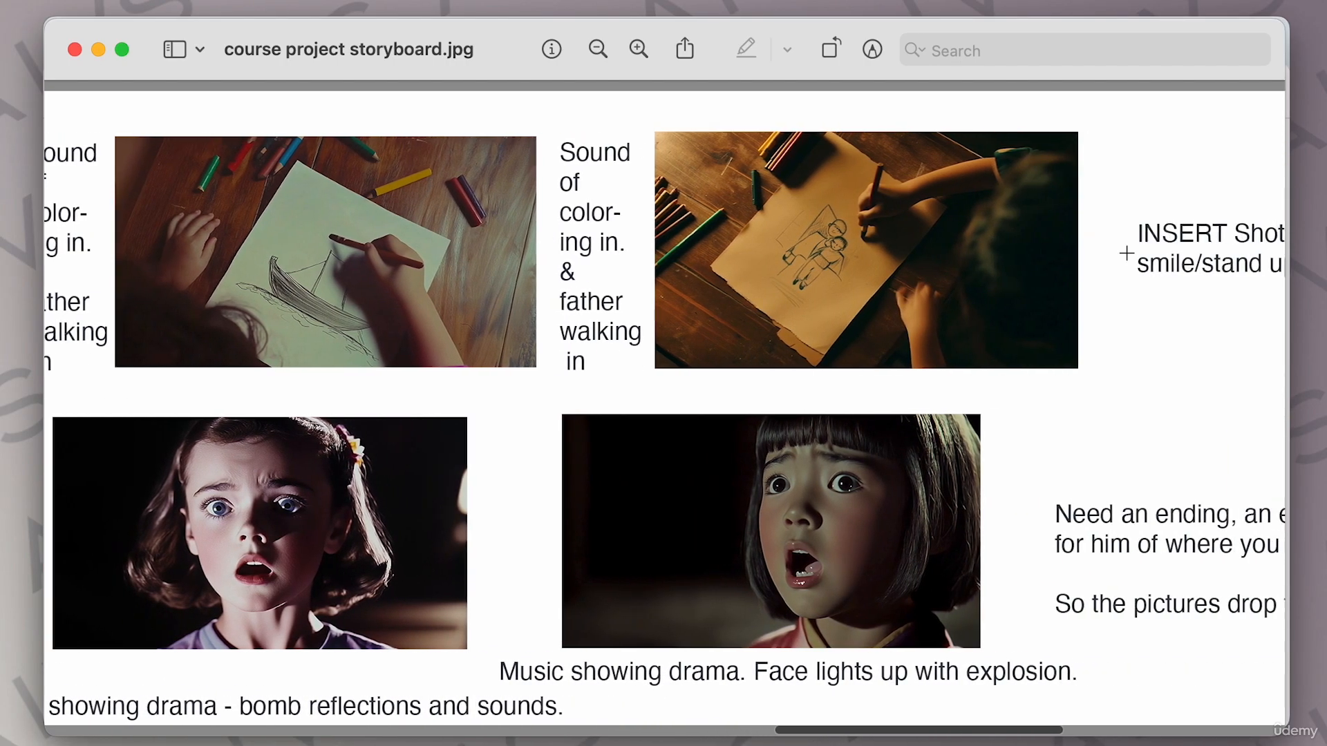
{"action": "scroll", "coordinate": [1126, 253], "scroll_direction": "right", "scroll_amount": 2}
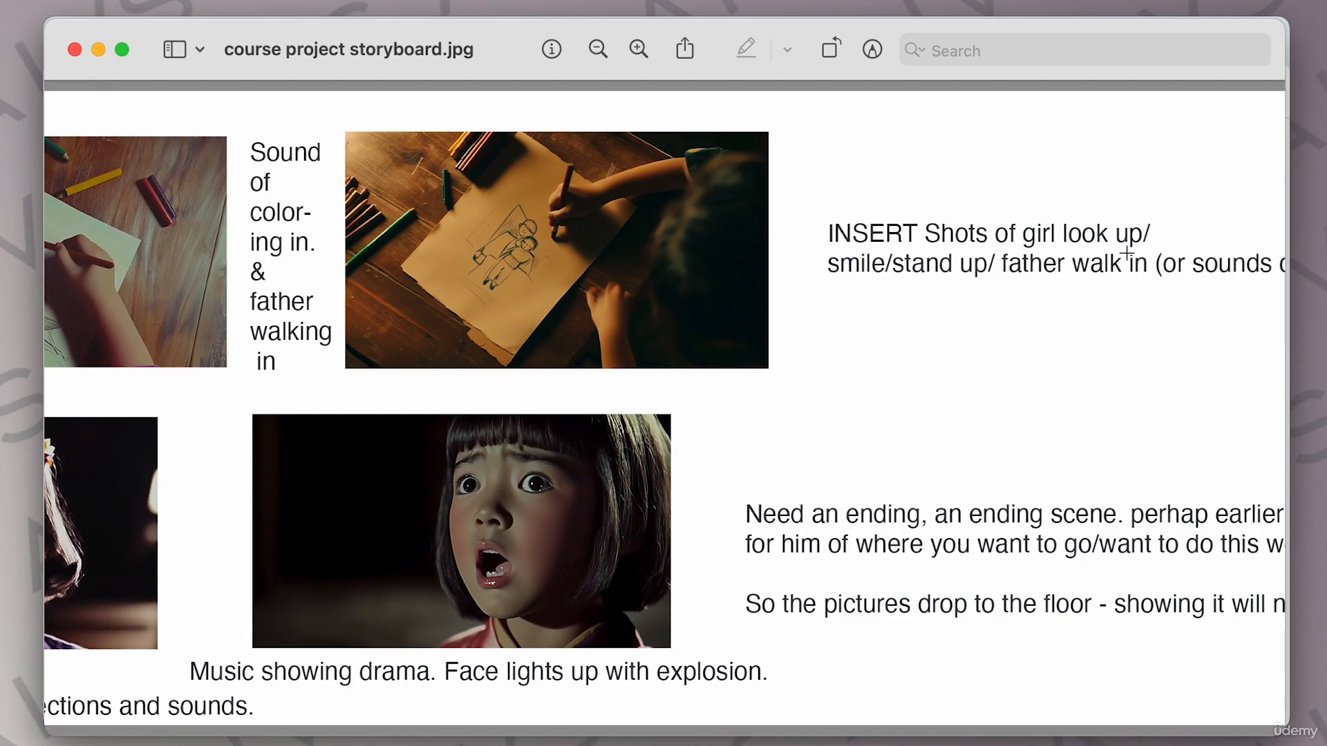
{"action": "scroll", "coordinate": [707, 260], "scroll_direction": "left", "scroll_amount": 9}
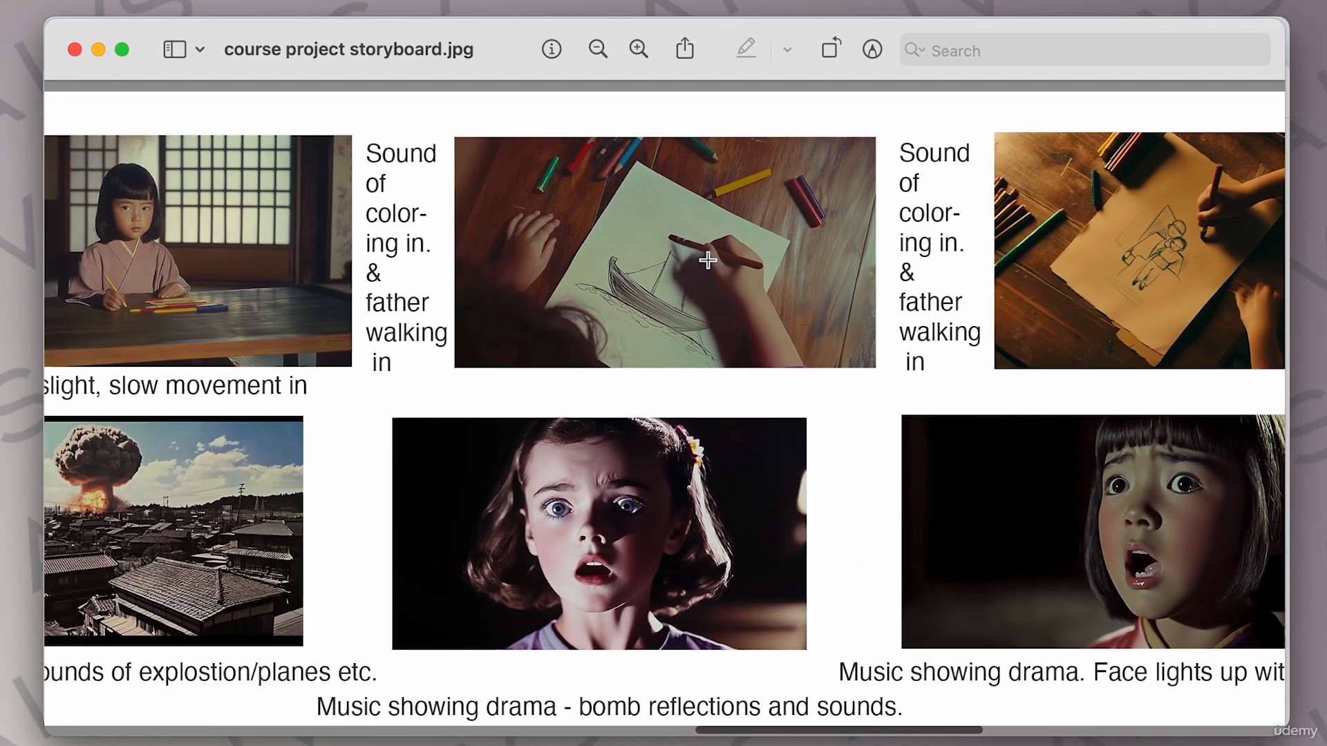
{"action": "scroll", "coordinate": [708, 260], "scroll_direction": "left", "scroll_amount": 1}
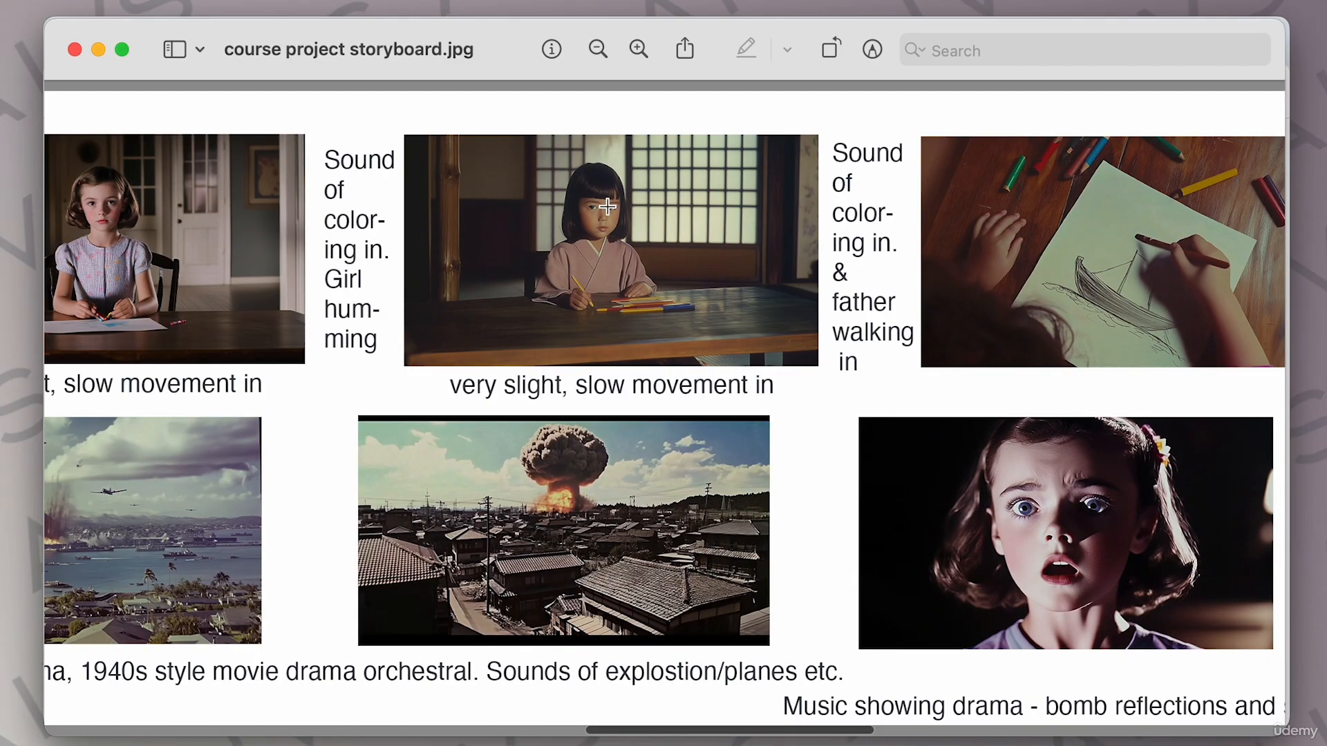
{"action": "scroll", "coordinate": [593, 207], "scroll_direction": "left", "scroll_amount": 3}
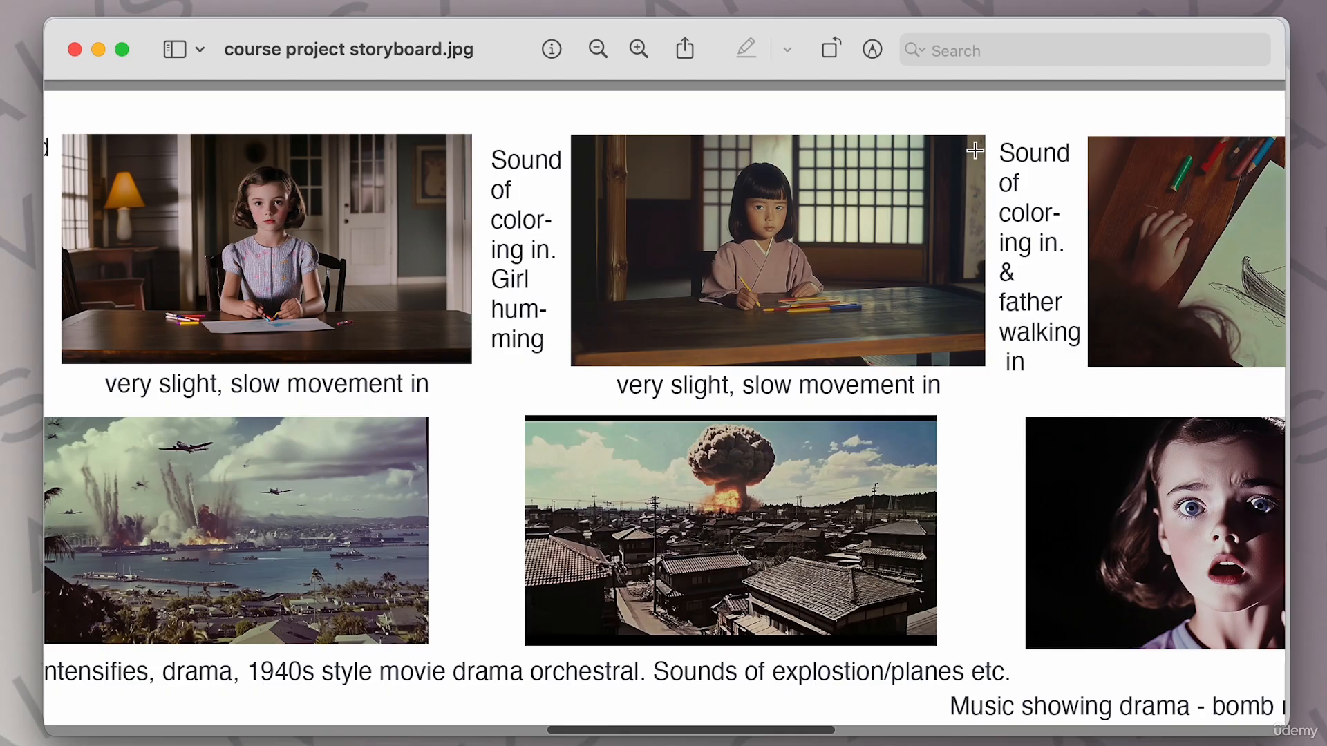
{"action": "scroll", "coordinate": [926, 251], "scroll_direction": "right", "scroll_amount": 15}
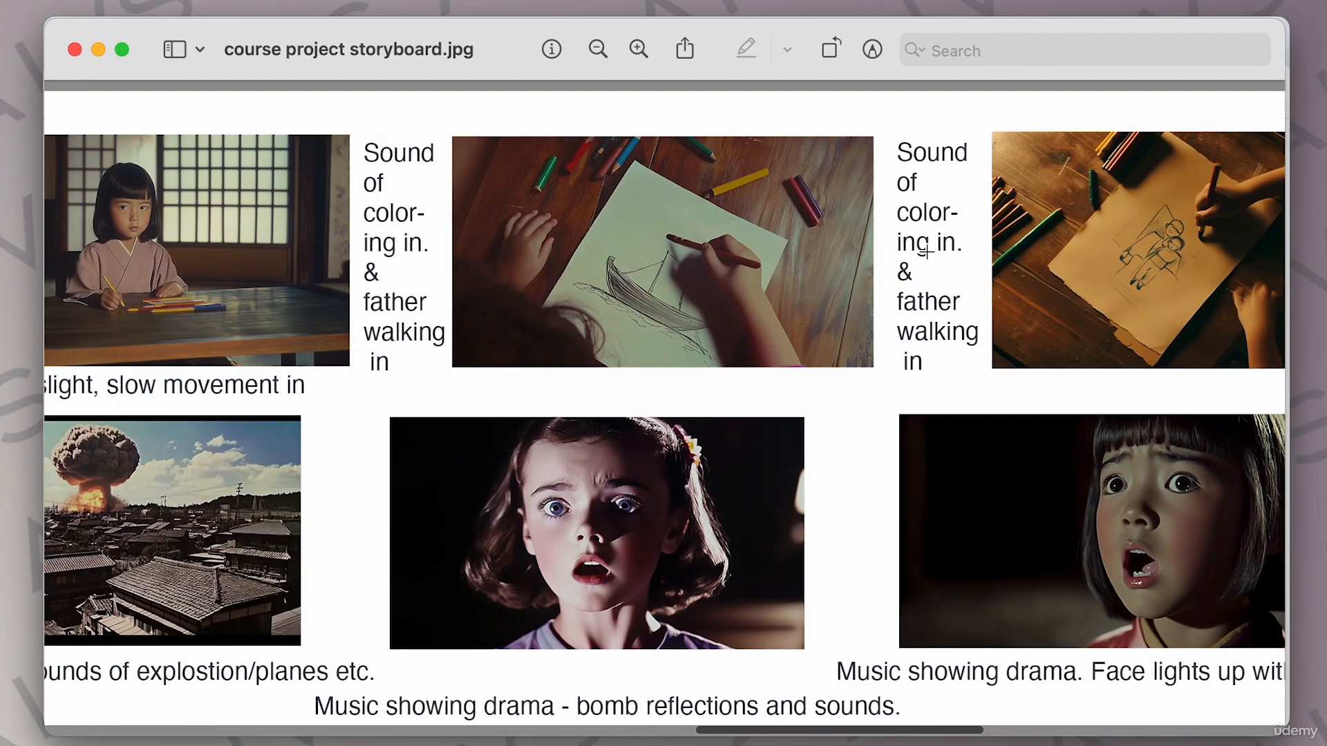
{"action": "scroll", "coordinate": [927, 252], "scroll_direction": "right", "scroll_amount": 5}
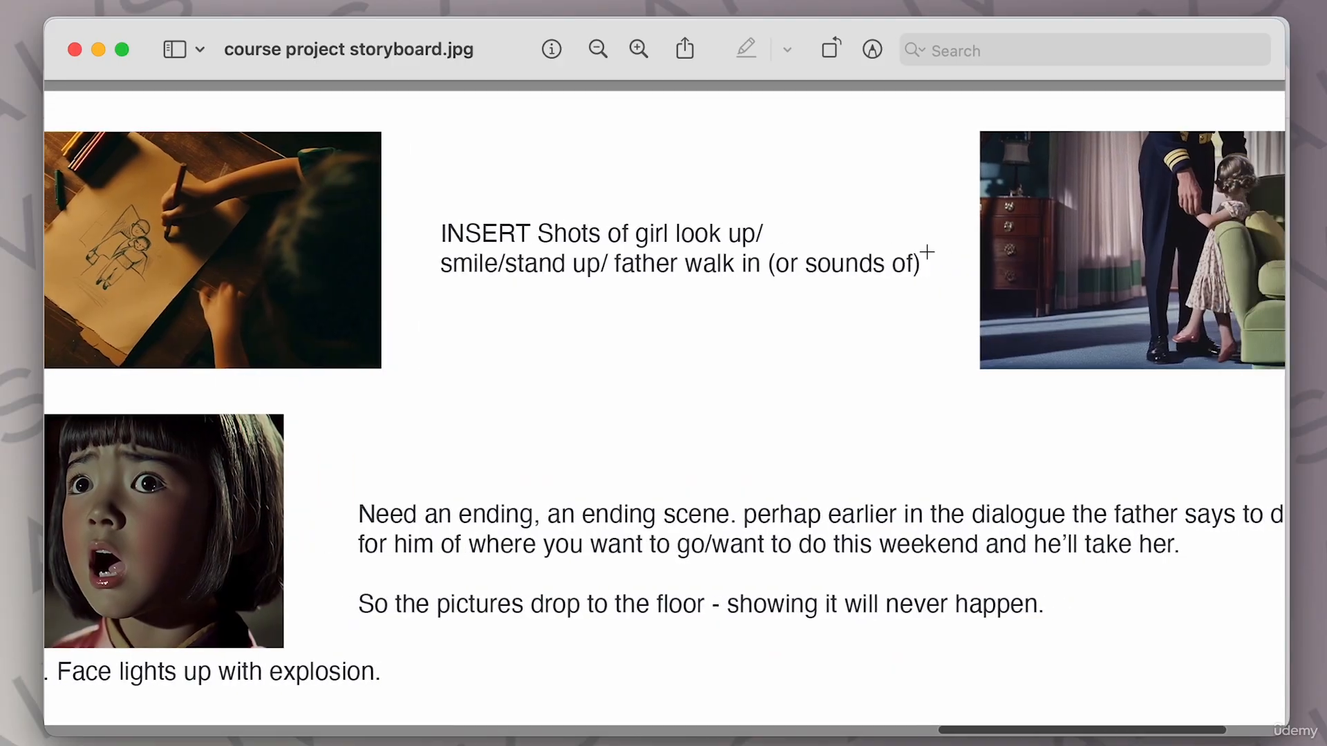
{"action": "scroll", "coordinate": [891, 281], "scroll_direction": "right", "scroll_amount": 5}
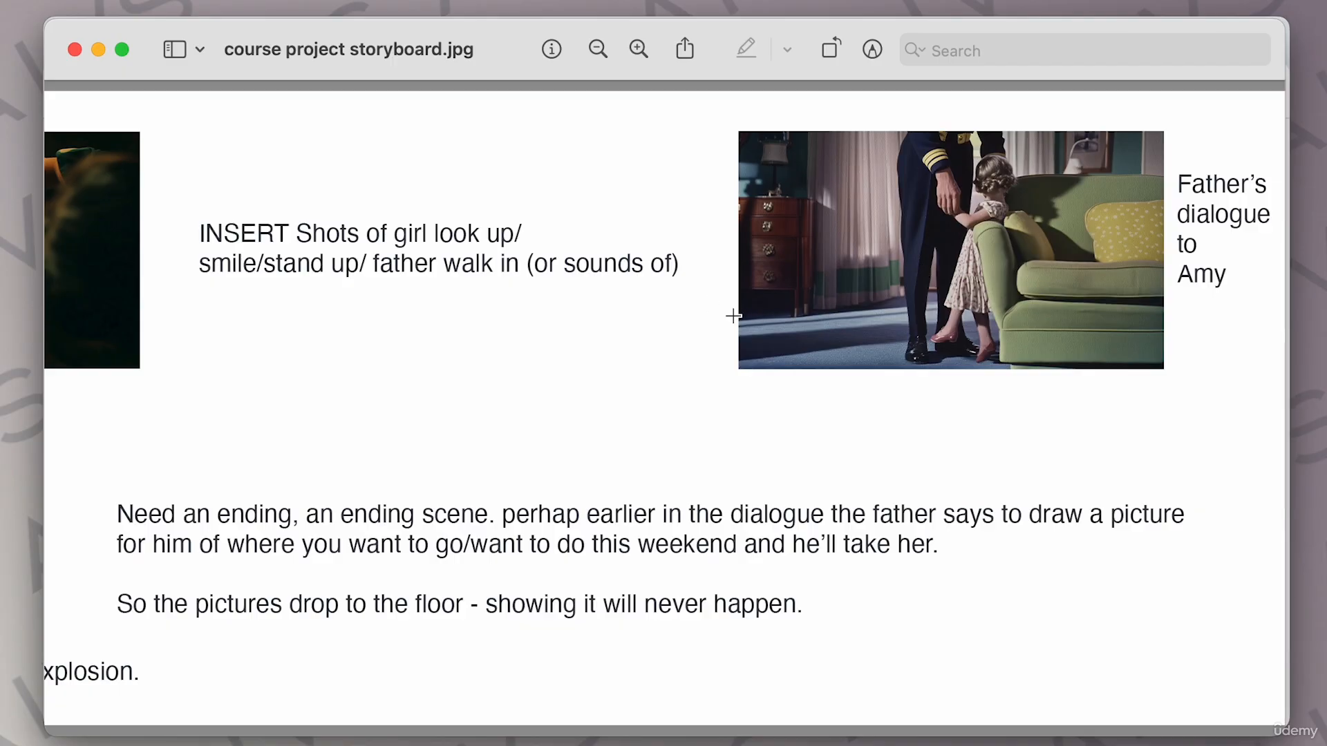
Pan back to the storyboard's beginning and review the opening scenes again.
{"action": "scroll", "coordinate": [733, 316], "scroll_direction": "left", "scroll_amount": 15}
{"action": "scroll", "coordinate": [733, 315], "scroll_direction": "left", "scroll_amount": 15}
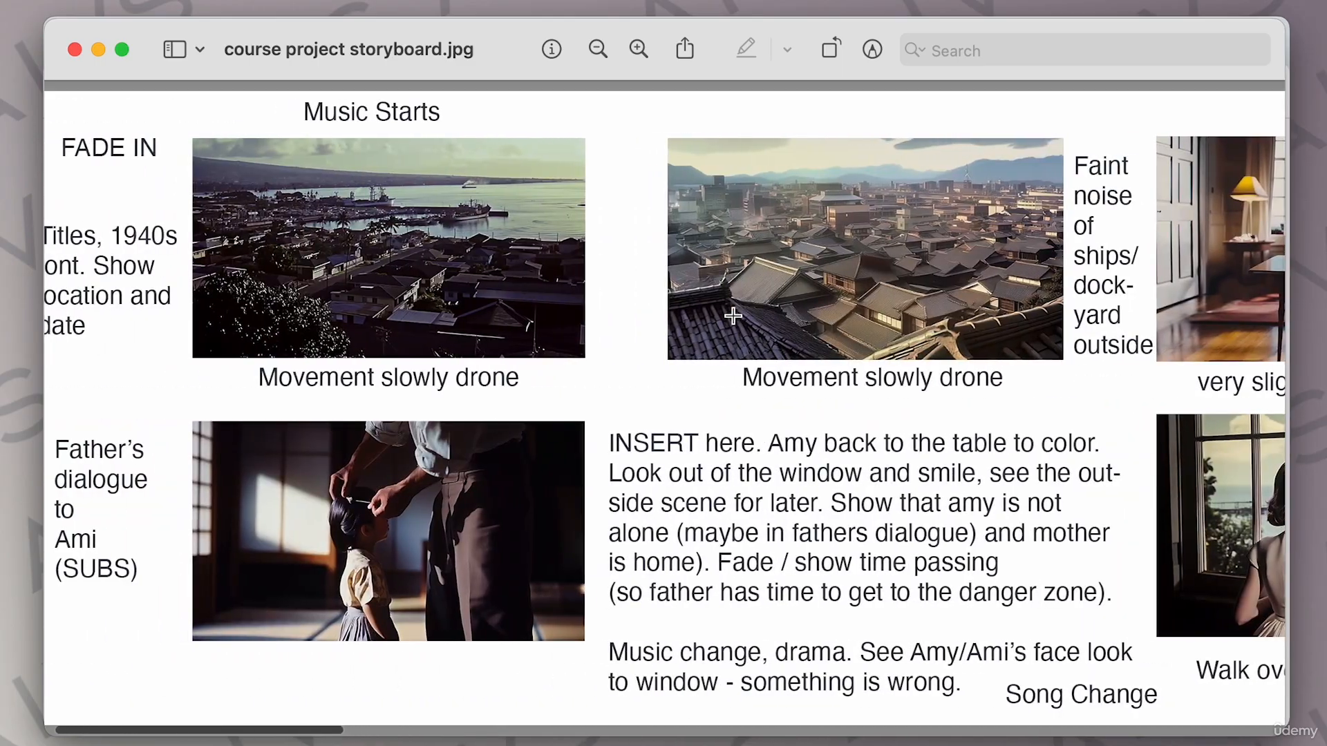
{"action": "scroll", "coordinate": [733, 315], "scroll_direction": "left", "scroll_amount": 2}
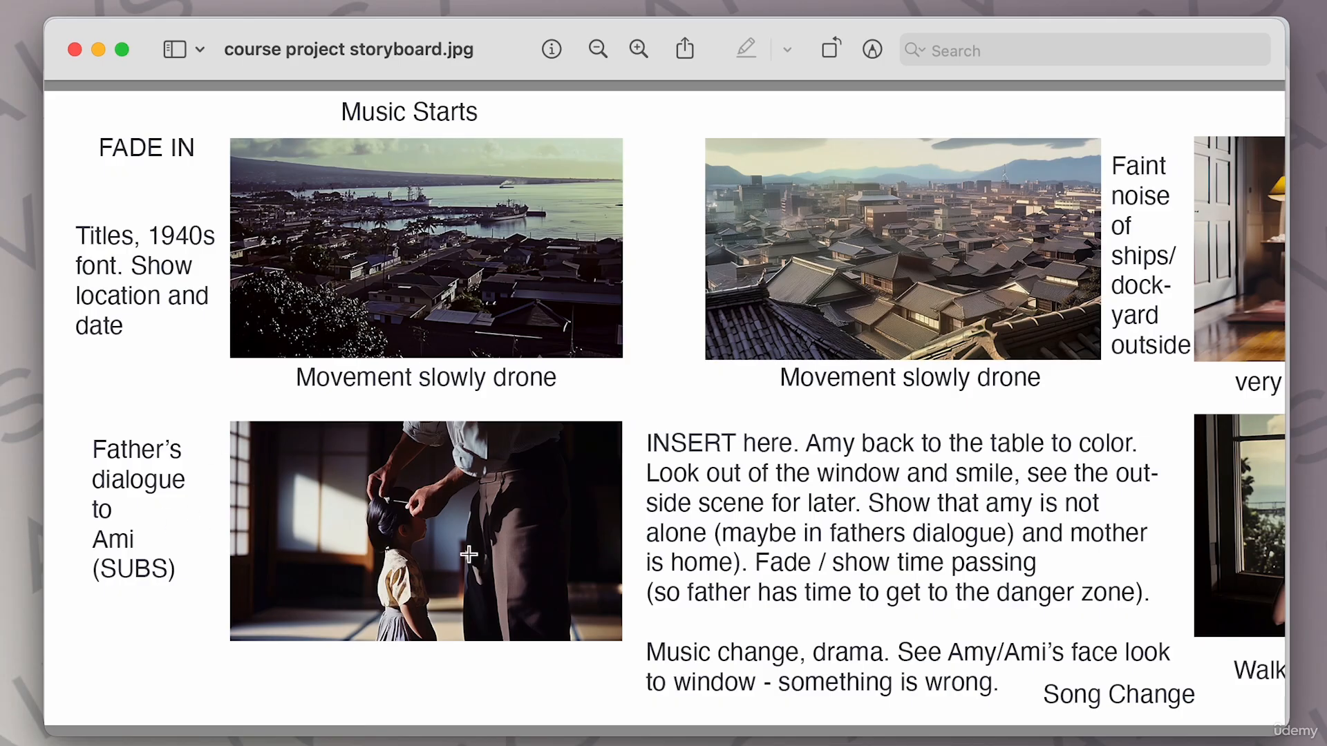
{"action": "scroll", "coordinate": [706, 541], "scroll_direction": "right", "scroll_amount": 5}
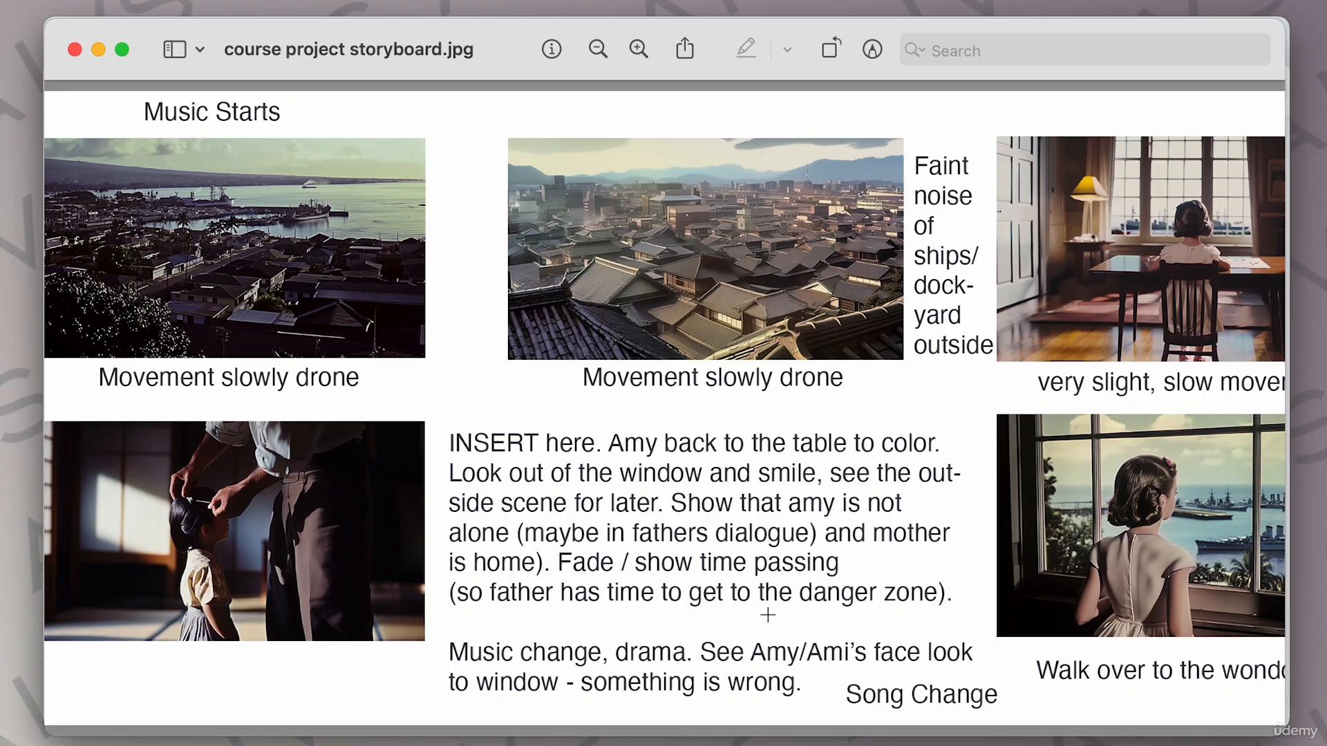
{"action": "scroll", "coordinate": [910, 589], "scroll_direction": "right", "scroll_amount": 5}
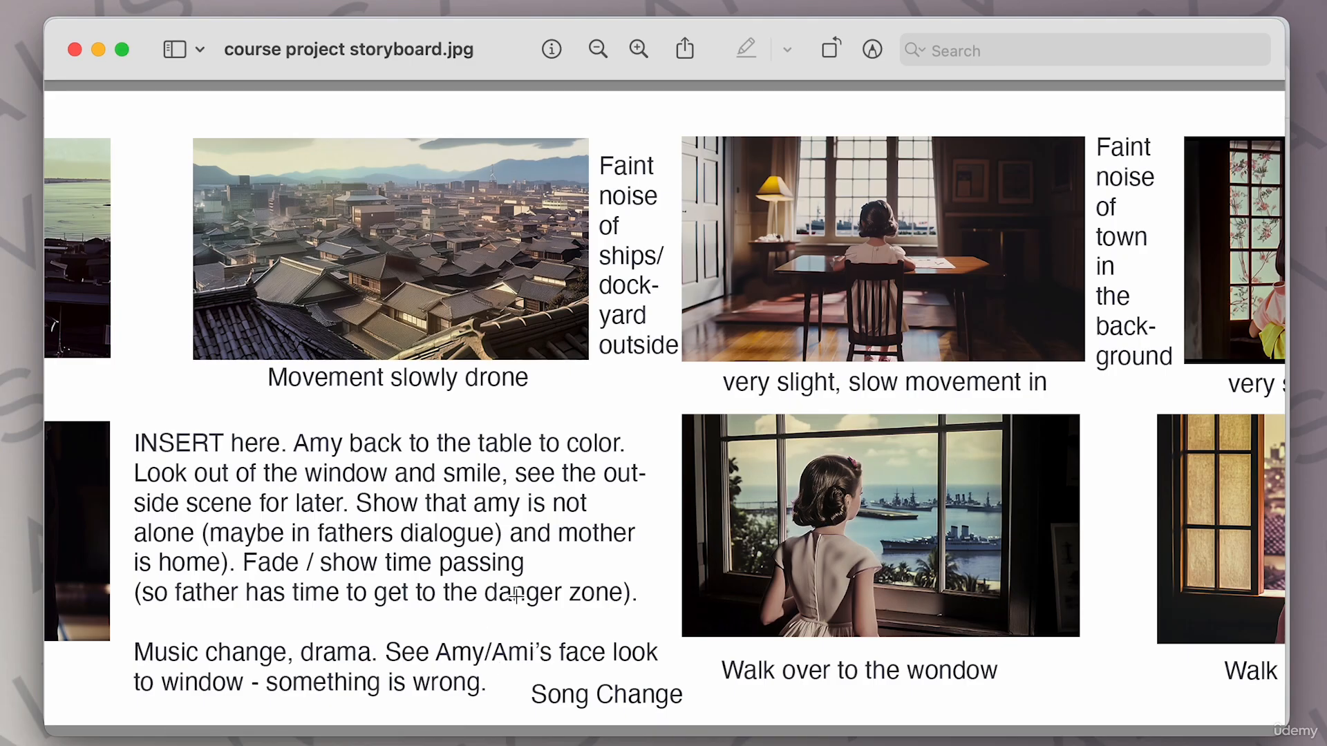
{"action": "scroll", "coordinate": [516, 596], "scroll_direction": "right", "scroll_amount": 2}
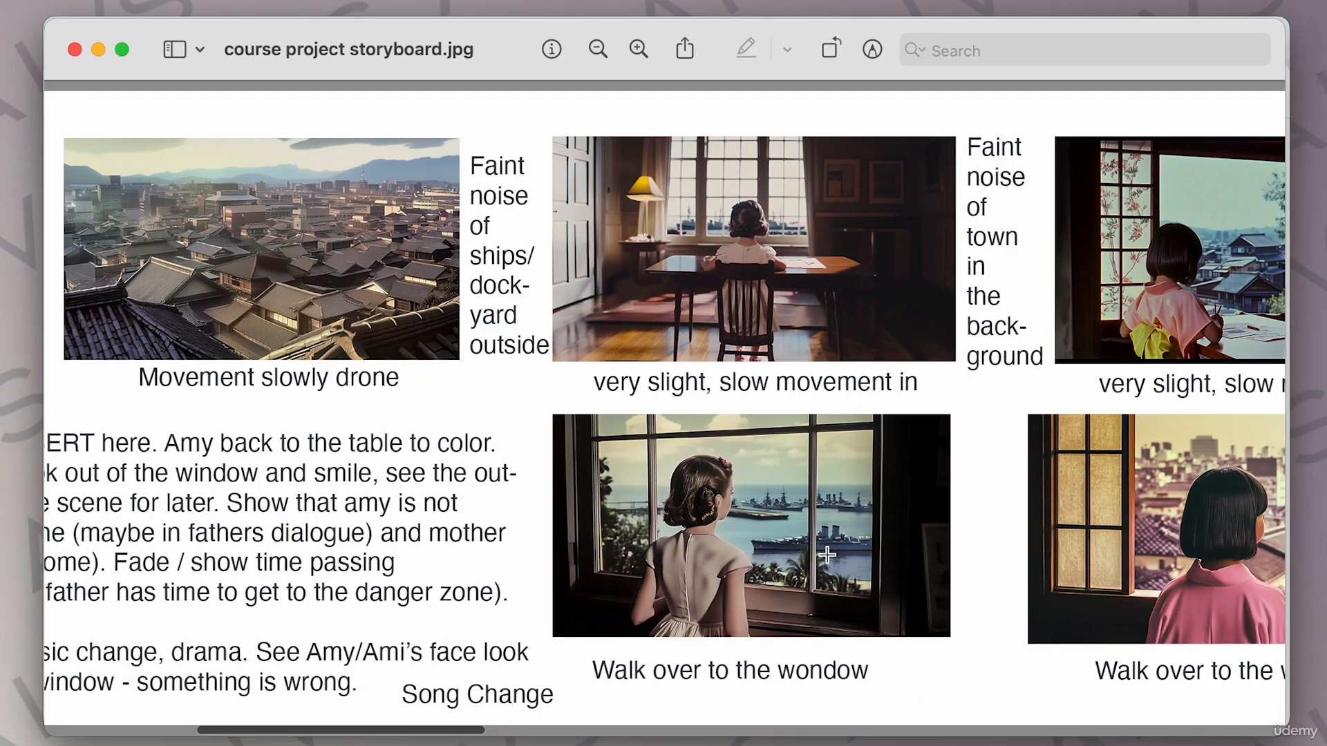
Pan across the storyboard through the drama scenes to the ending notes and back to the opening shots.
{"action": "scroll", "coordinate": [825, 552], "scroll_direction": "right", "scroll_amount": 2}
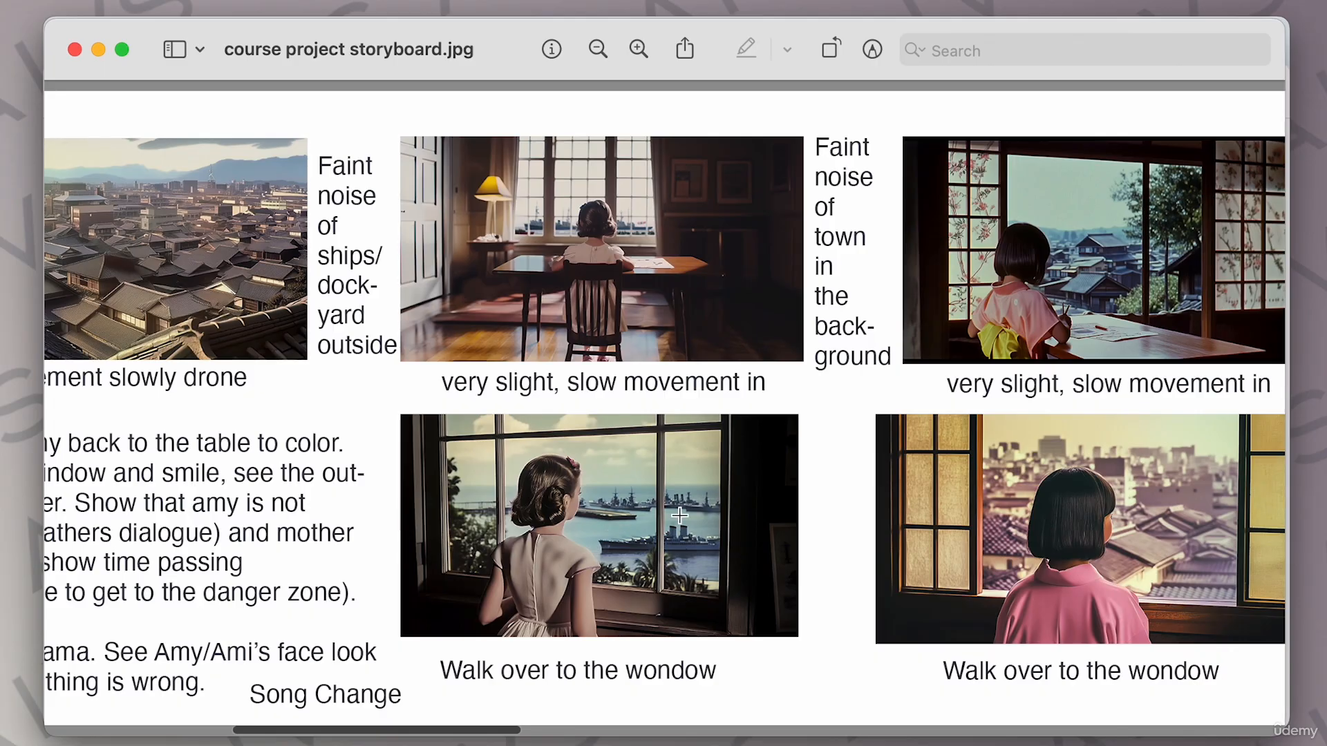
{"action": "scroll", "coordinate": [680, 515], "scroll_direction": "right", "scroll_amount": 10}
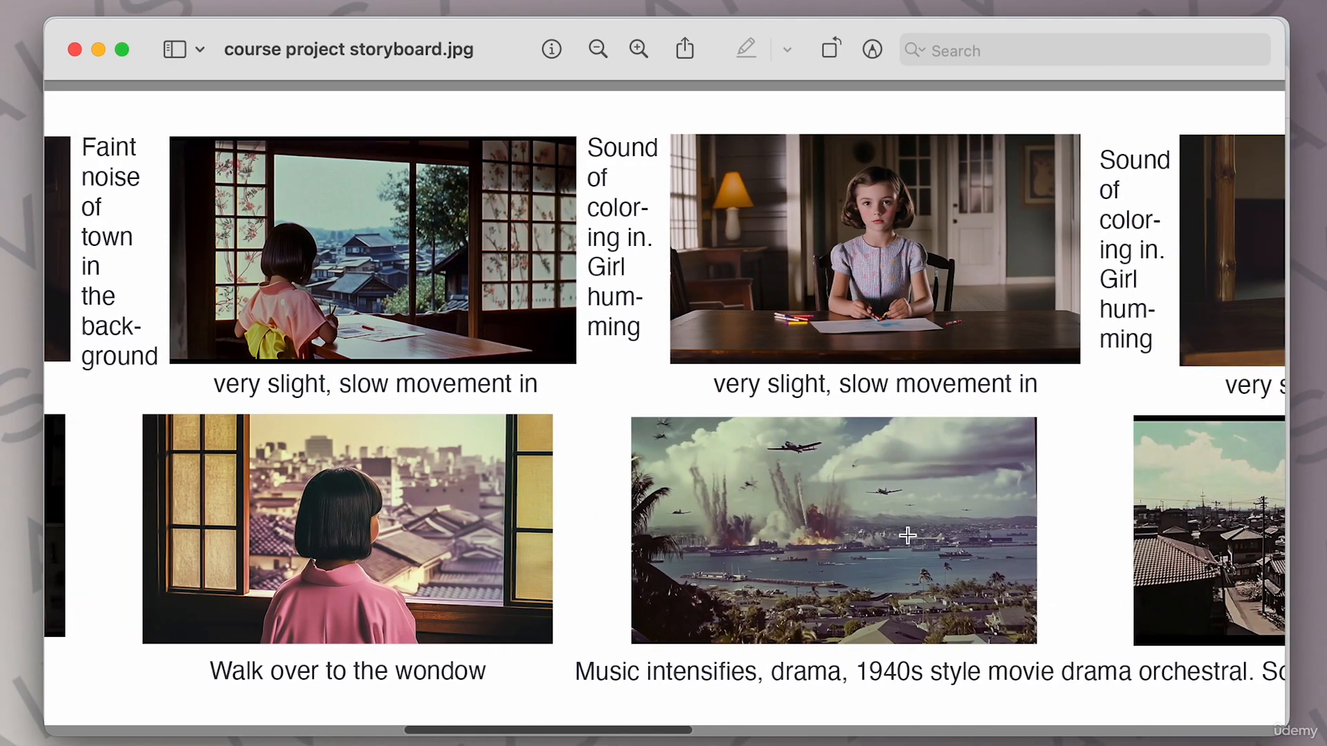
{"action": "scroll", "coordinate": [1051, 547], "scroll_direction": "right", "scroll_amount": 8}
{"action": "scroll", "coordinate": [1024, 543], "scroll_direction": "right", "scroll_amount": 12}
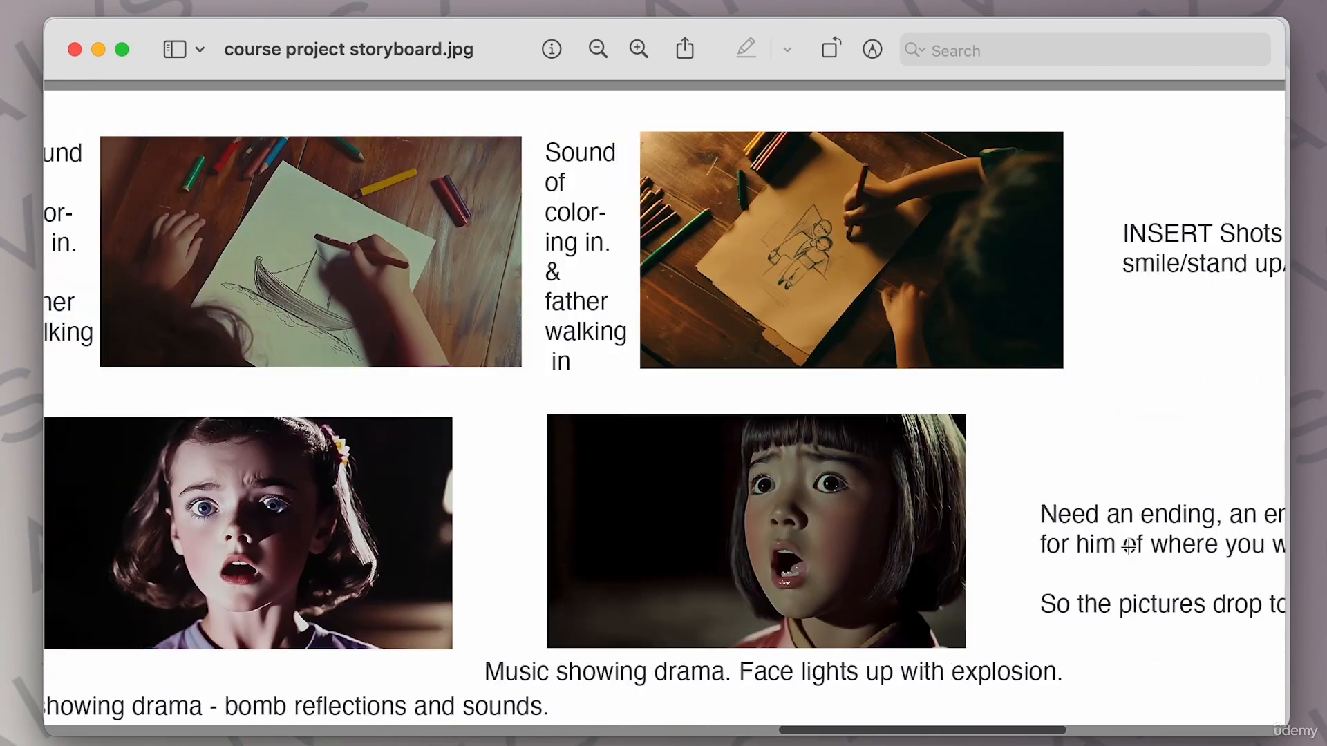
{"action": "scroll", "coordinate": [1129, 546], "scroll_direction": "right", "scroll_amount": 8}
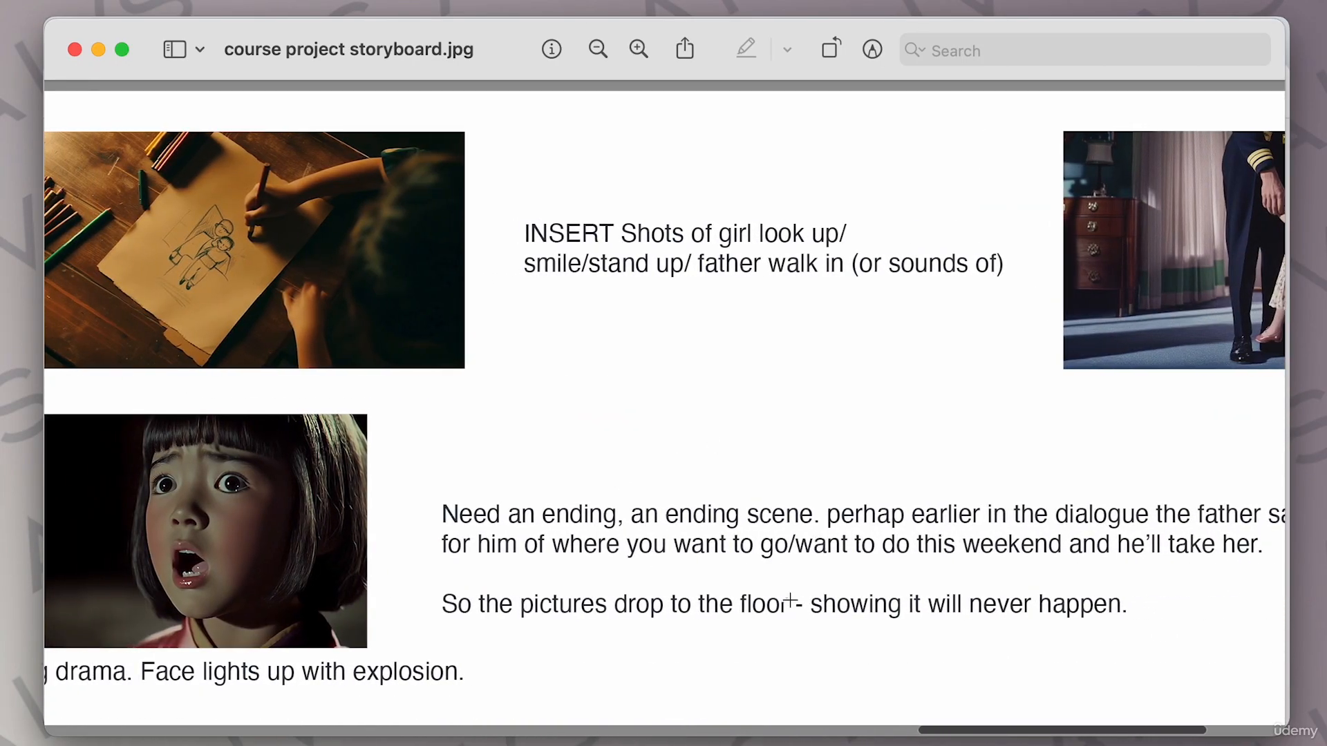
{"action": "scroll", "coordinate": [637, 515], "scroll_direction": "left", "scroll_amount": 2}
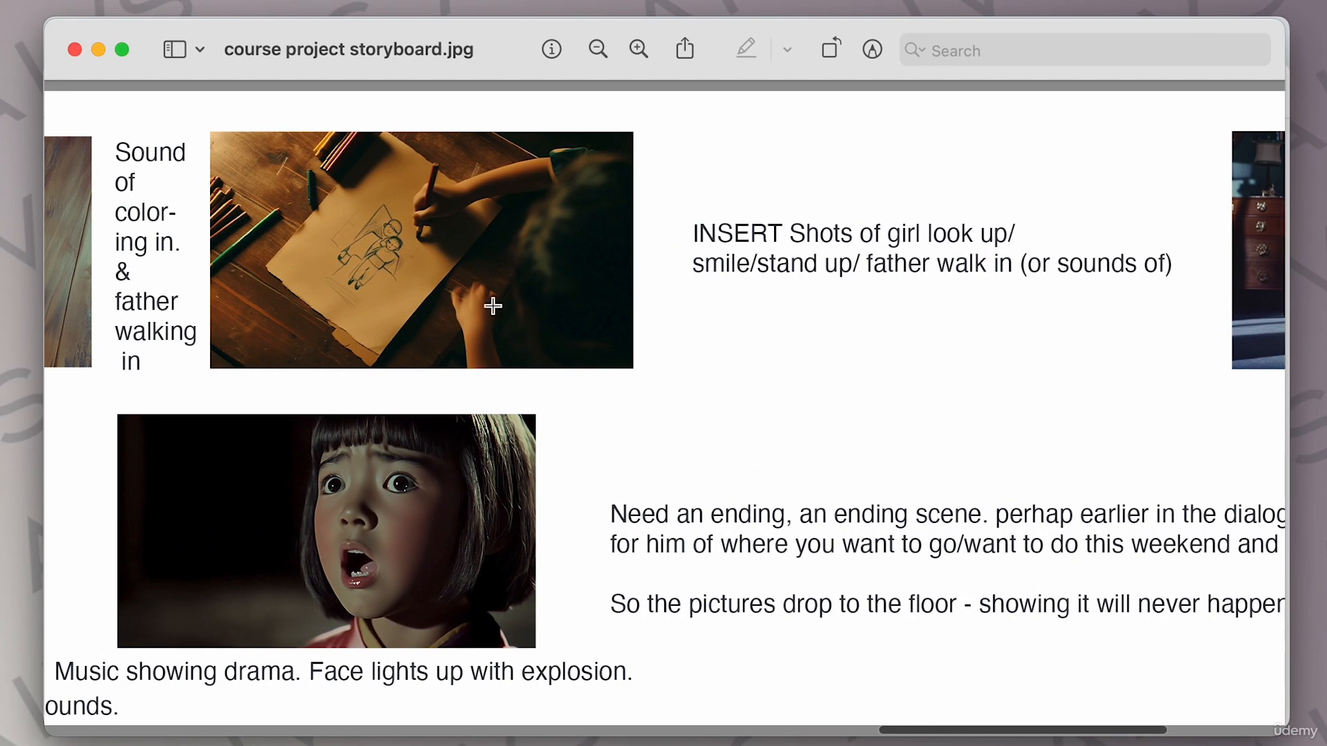
{"action": "scroll", "coordinate": [831, 541], "scroll_direction": "right", "scroll_amount": 1}
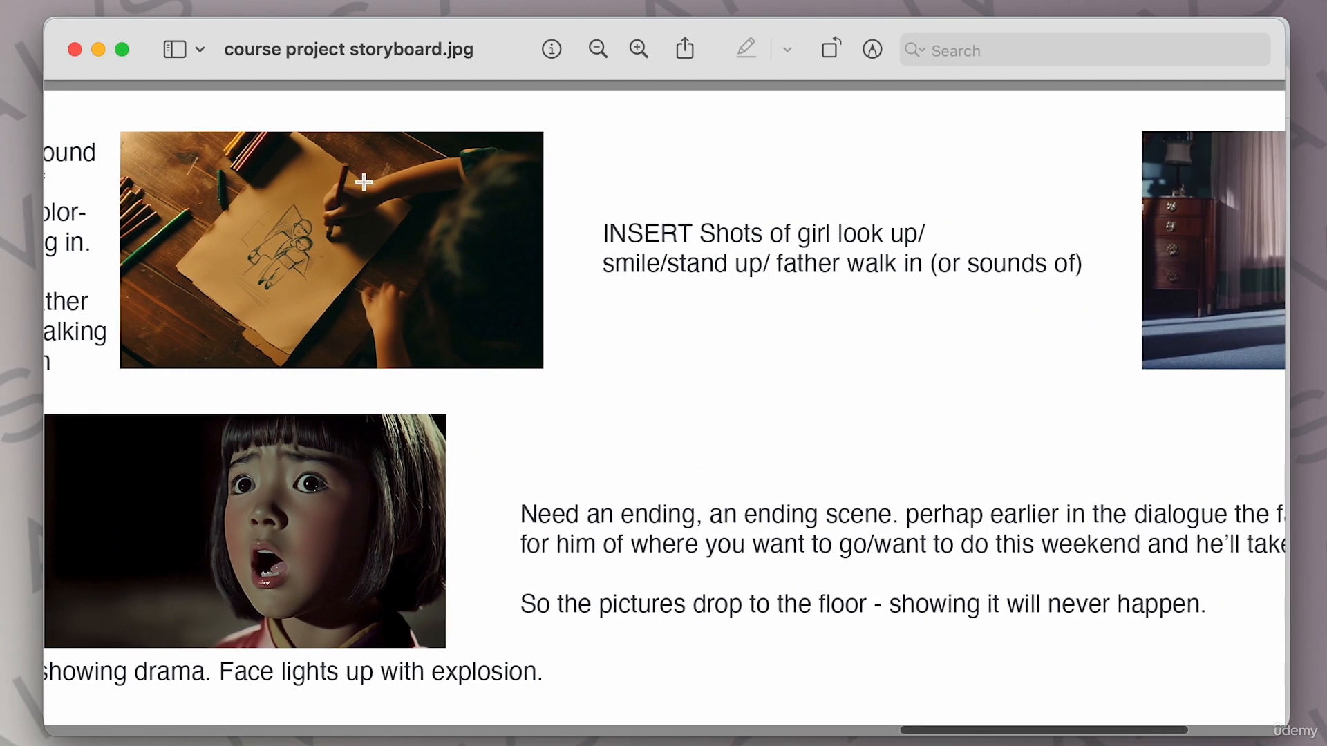
{"action": "scroll", "coordinate": [925, 603], "scroll_direction": "right", "scroll_amount": 5}
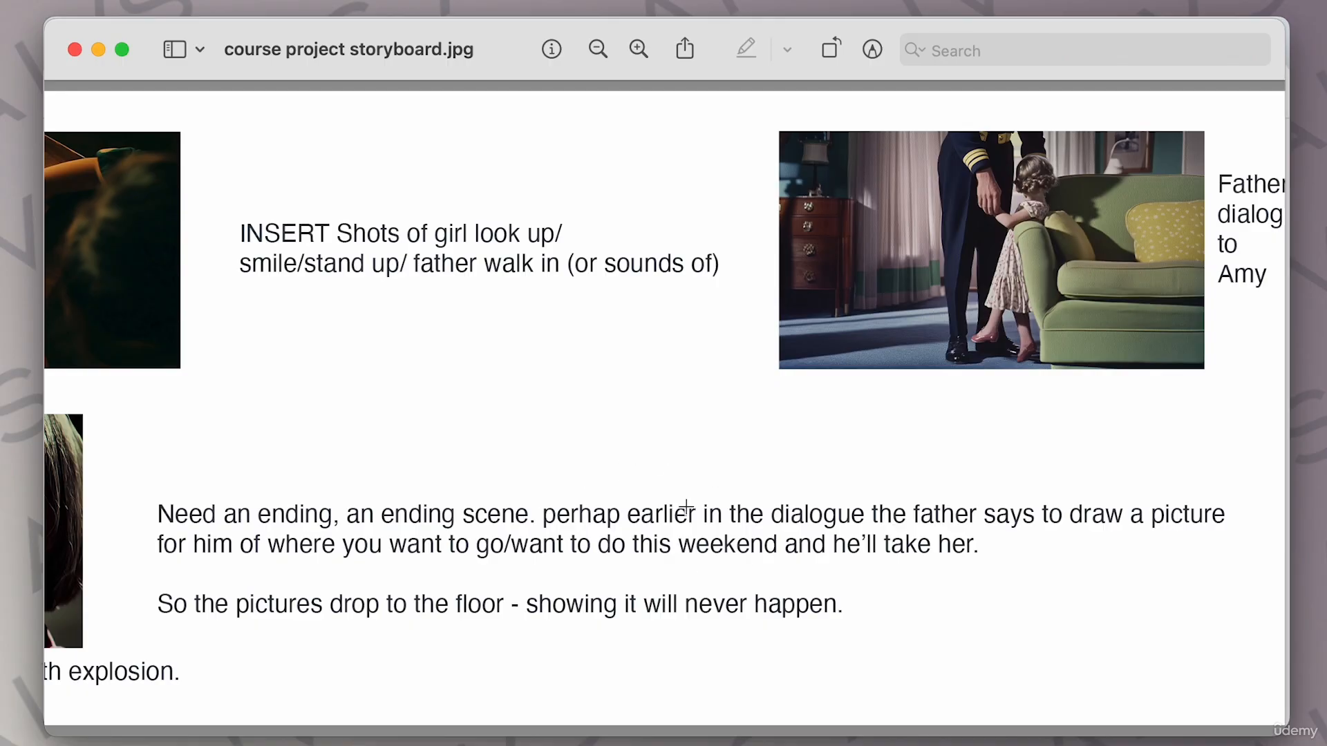
{"action": "scroll", "coordinate": [663, 568], "scroll_direction": "left", "scroll_amount": 3}
{"action": "scroll", "coordinate": [590, 228], "scroll_direction": "left", "scroll_amount": 20}
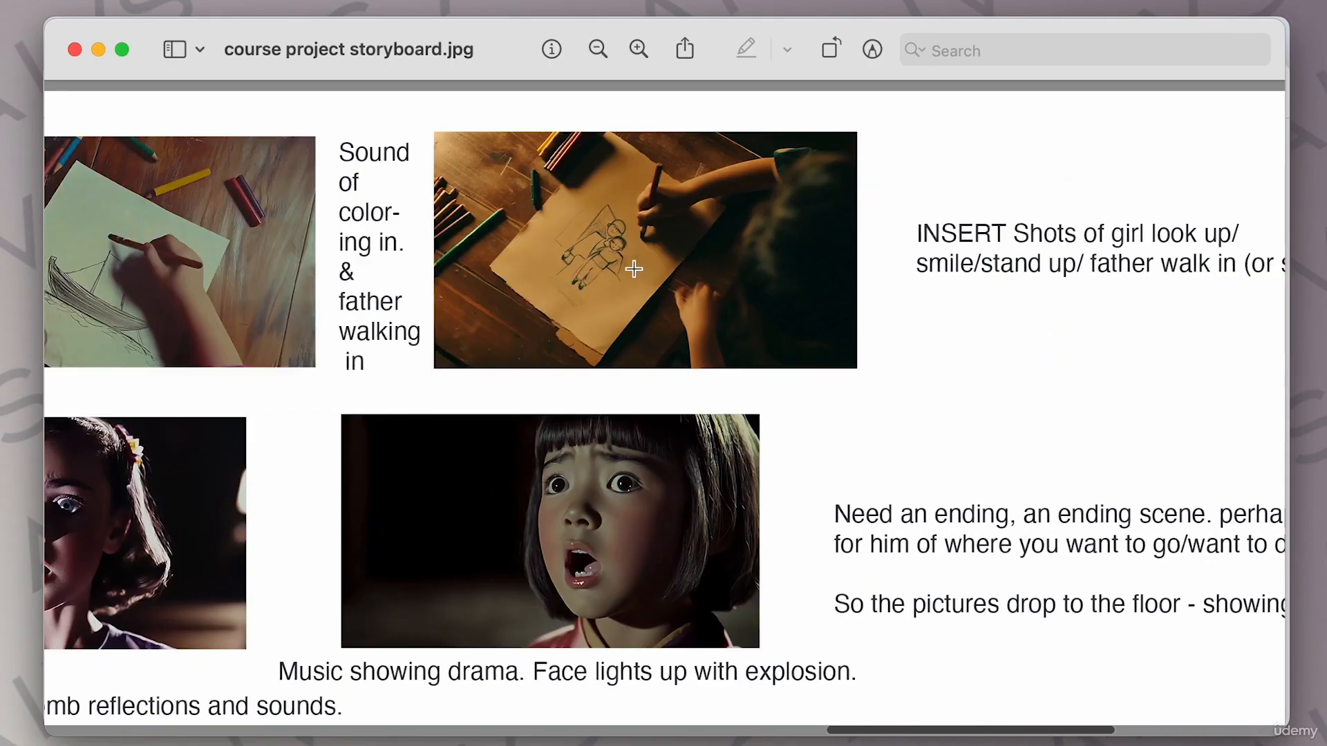
{"action": "scroll", "coordinate": [723, 283], "scroll_direction": "left", "scroll_amount": 7}
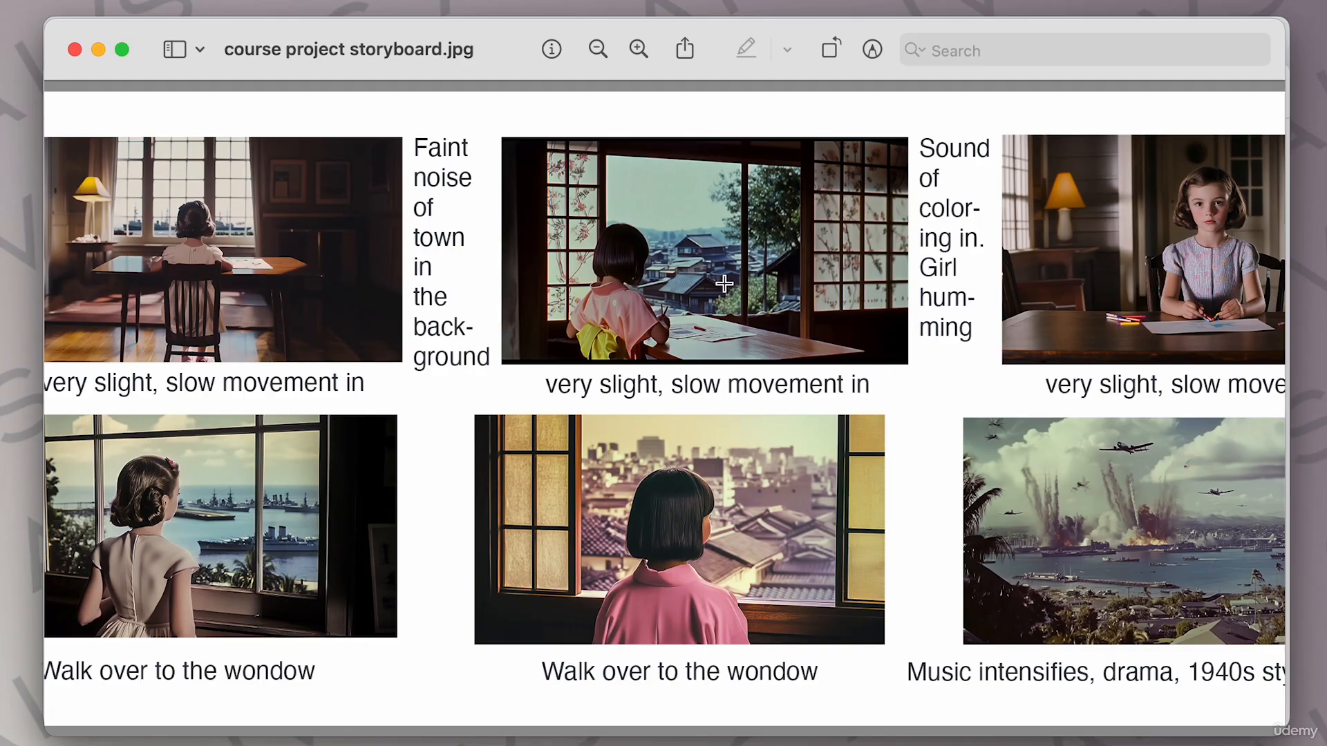
{"action": "scroll", "coordinate": [724, 283], "scroll_direction": "left", "scroll_amount": 9}
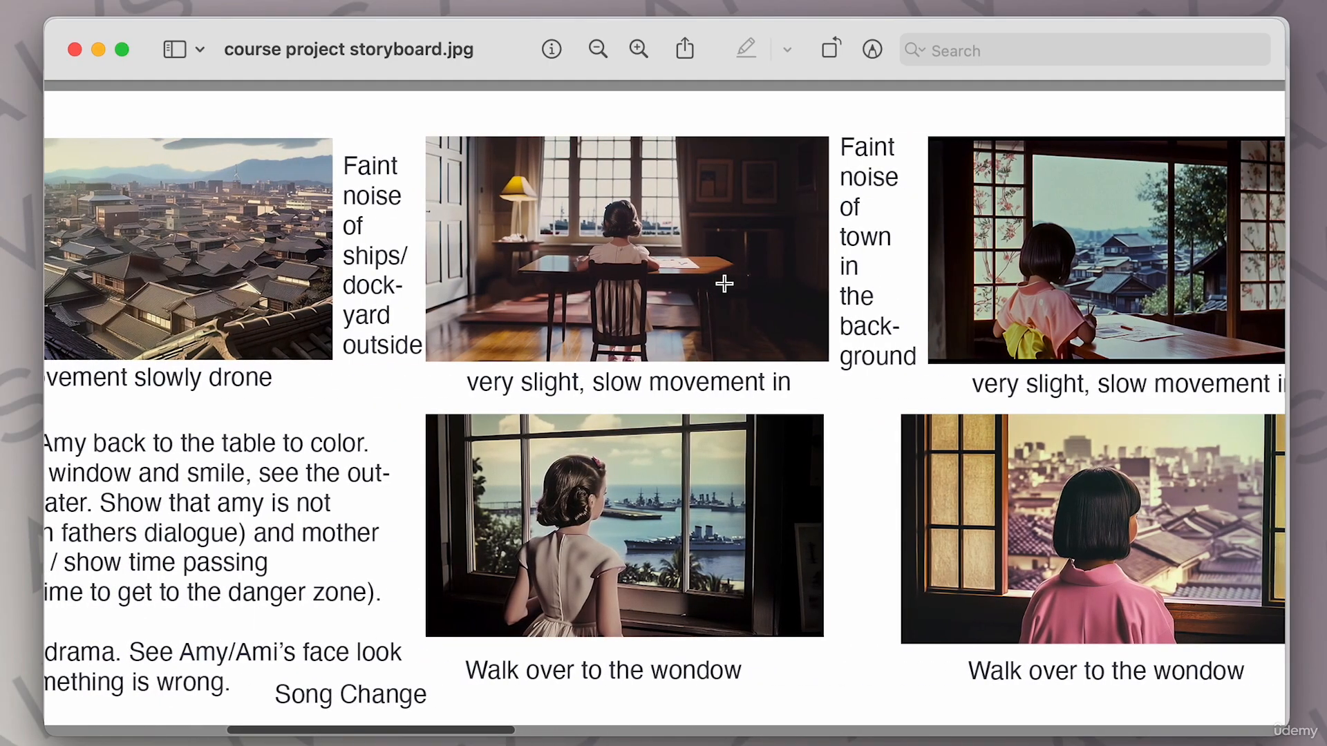
Pan through the storyboard's middle scenes of the girls at the window and the table.
{"action": "scroll", "coordinate": [723, 283], "scroll_direction": "right", "scroll_amount": 2}
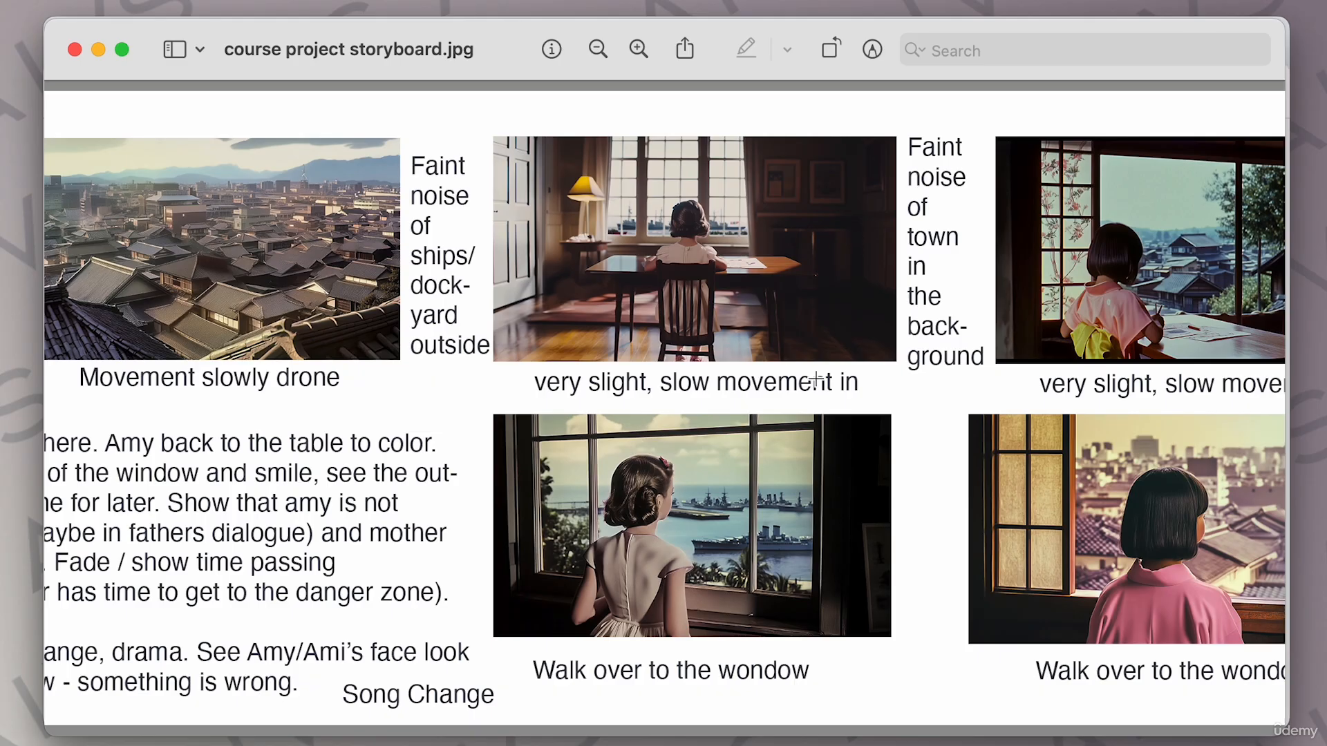
{"action": "scroll", "coordinate": [816, 379], "scroll_direction": "right", "scroll_amount": 5}
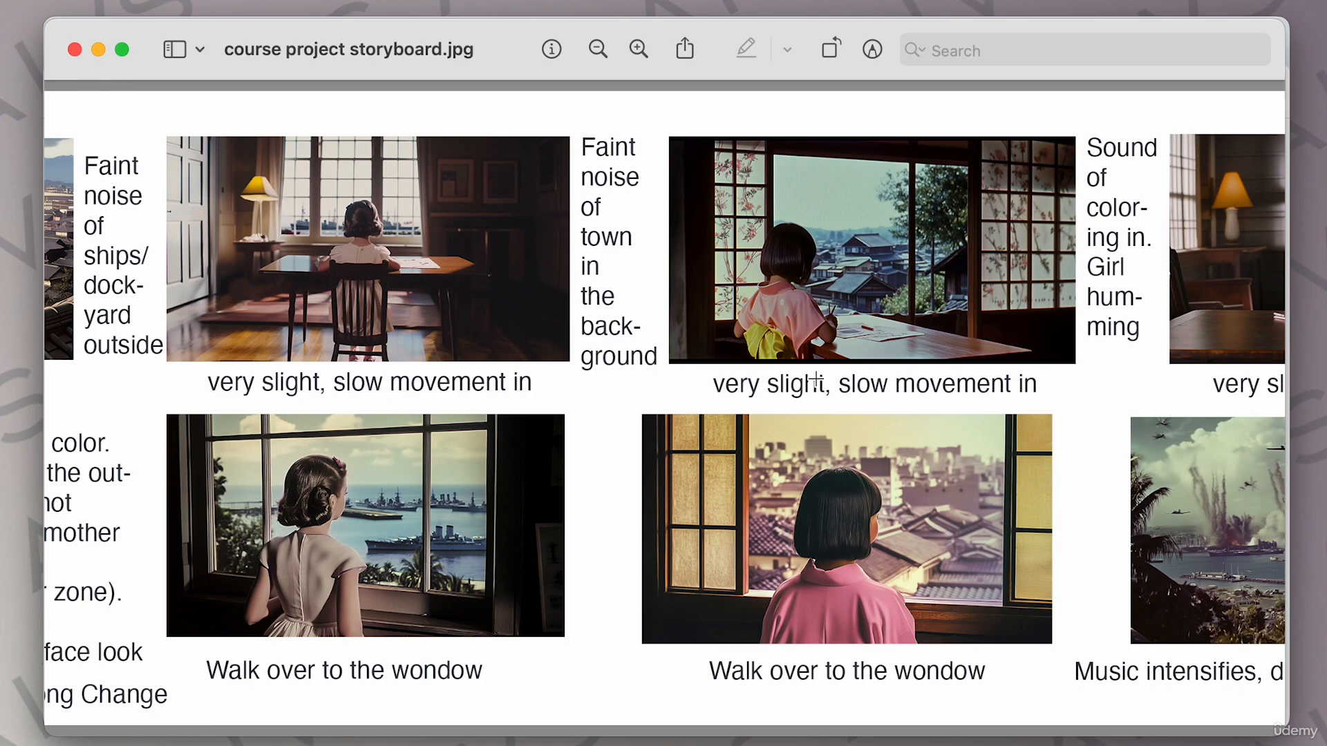
{"action": "scroll", "coordinate": [815, 380], "scroll_direction": "right", "scroll_amount": 15}
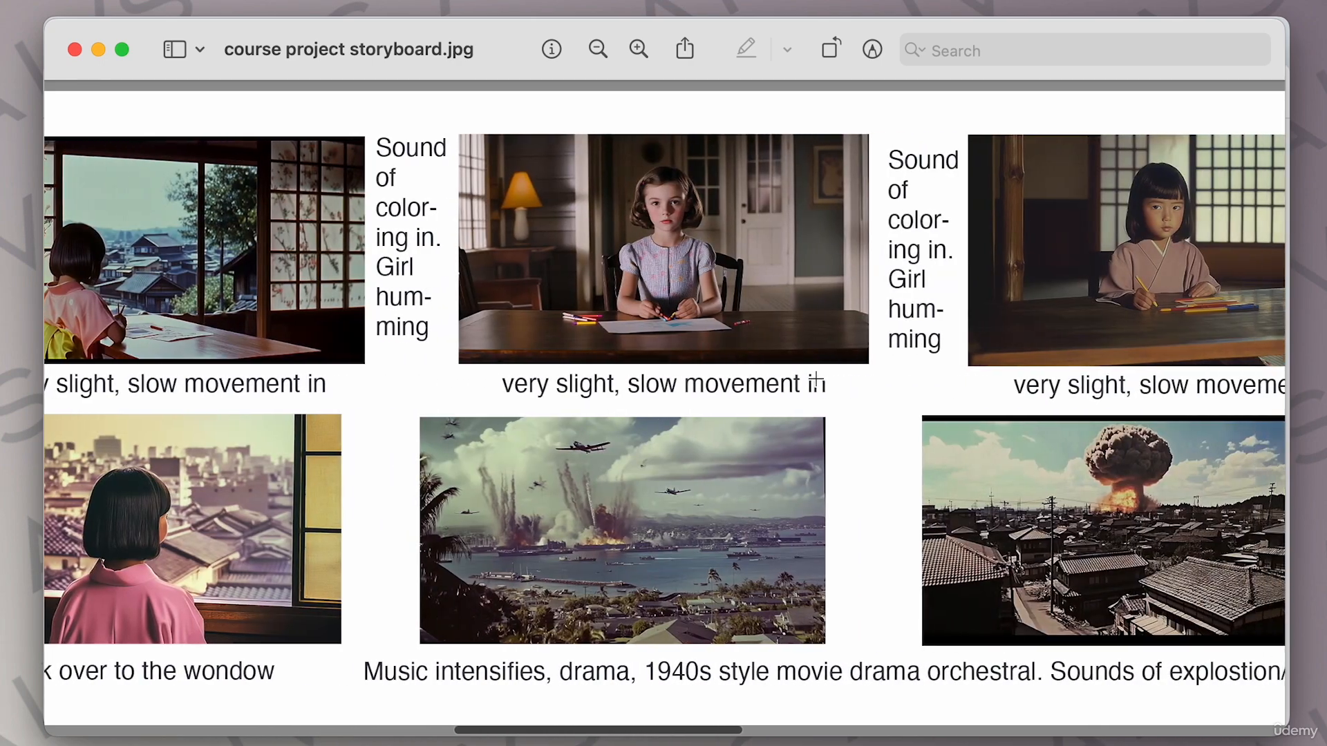
{"action": "scroll", "coordinate": [815, 380], "scroll_direction": "right", "scroll_amount": 15}
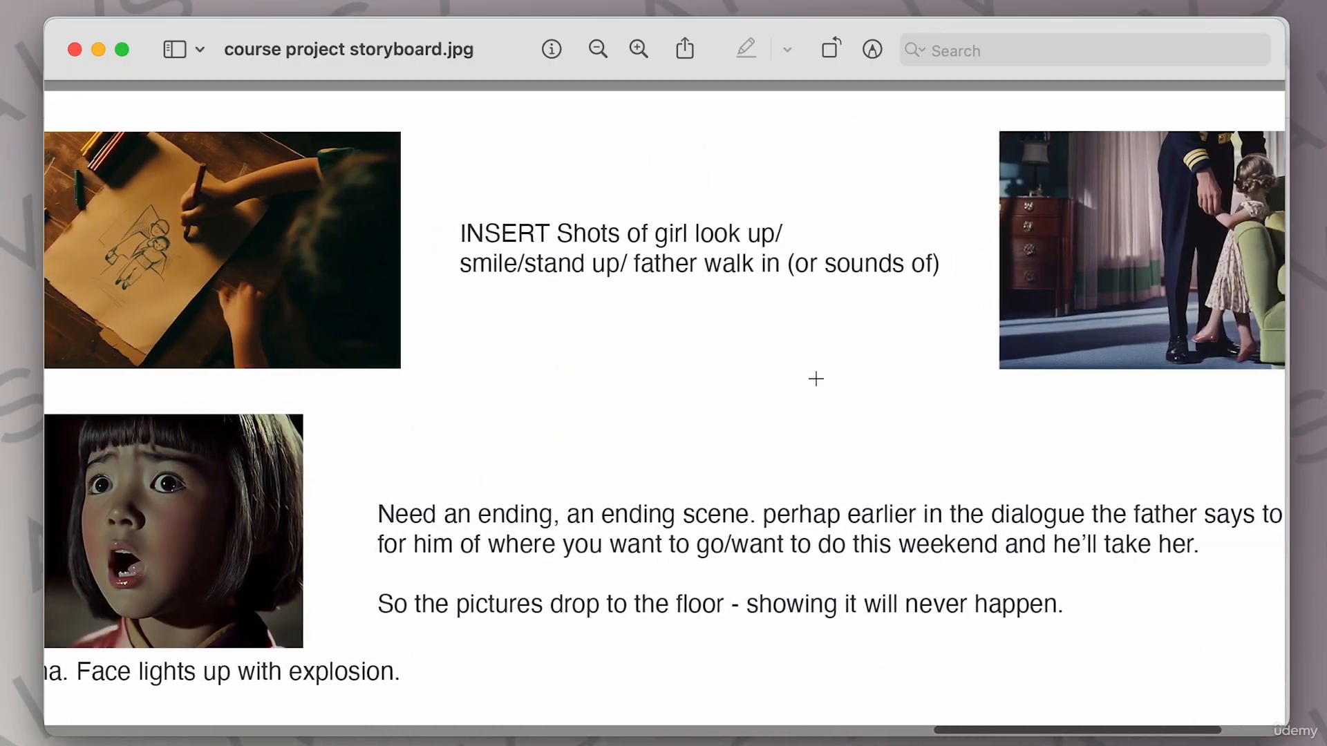
{"action": "scroll", "coordinate": [815, 379], "scroll_direction": "left", "scroll_amount": 15}
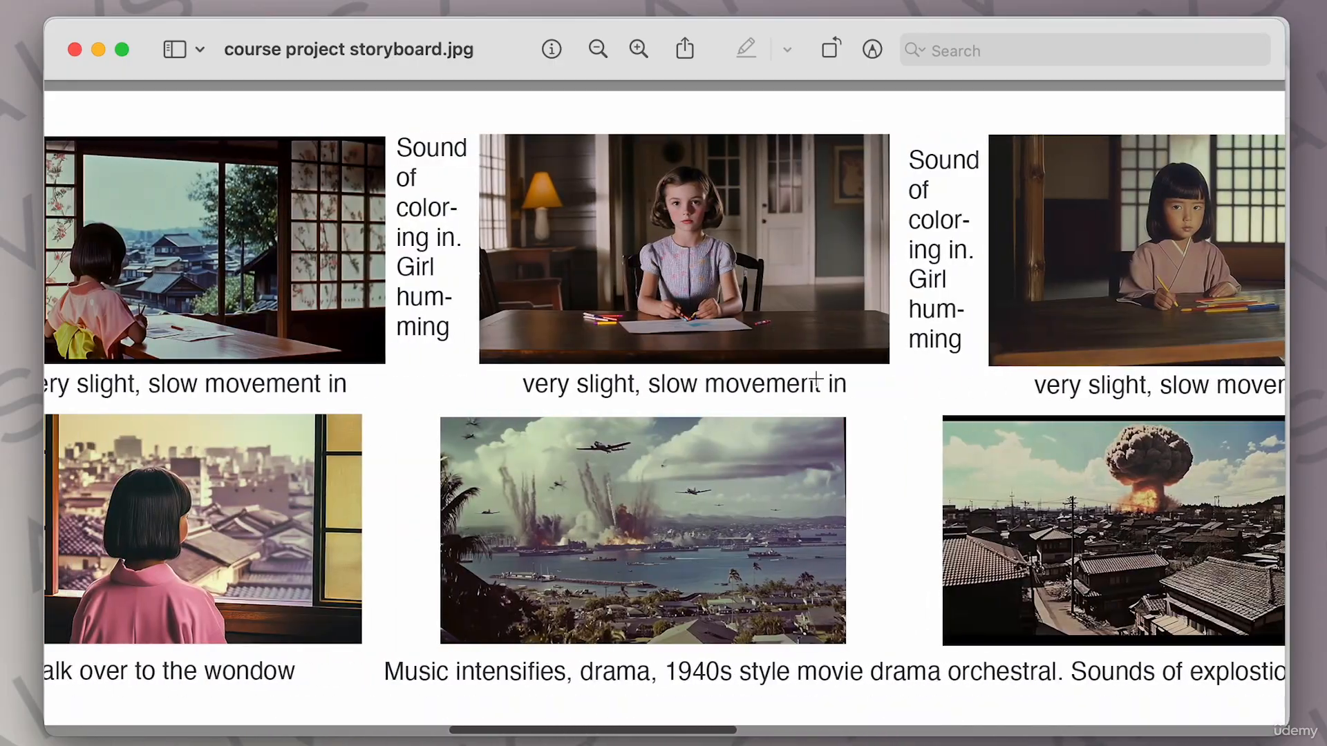
{"action": "scroll", "coordinate": [816, 378], "scroll_direction": "right", "scroll_amount": 1}
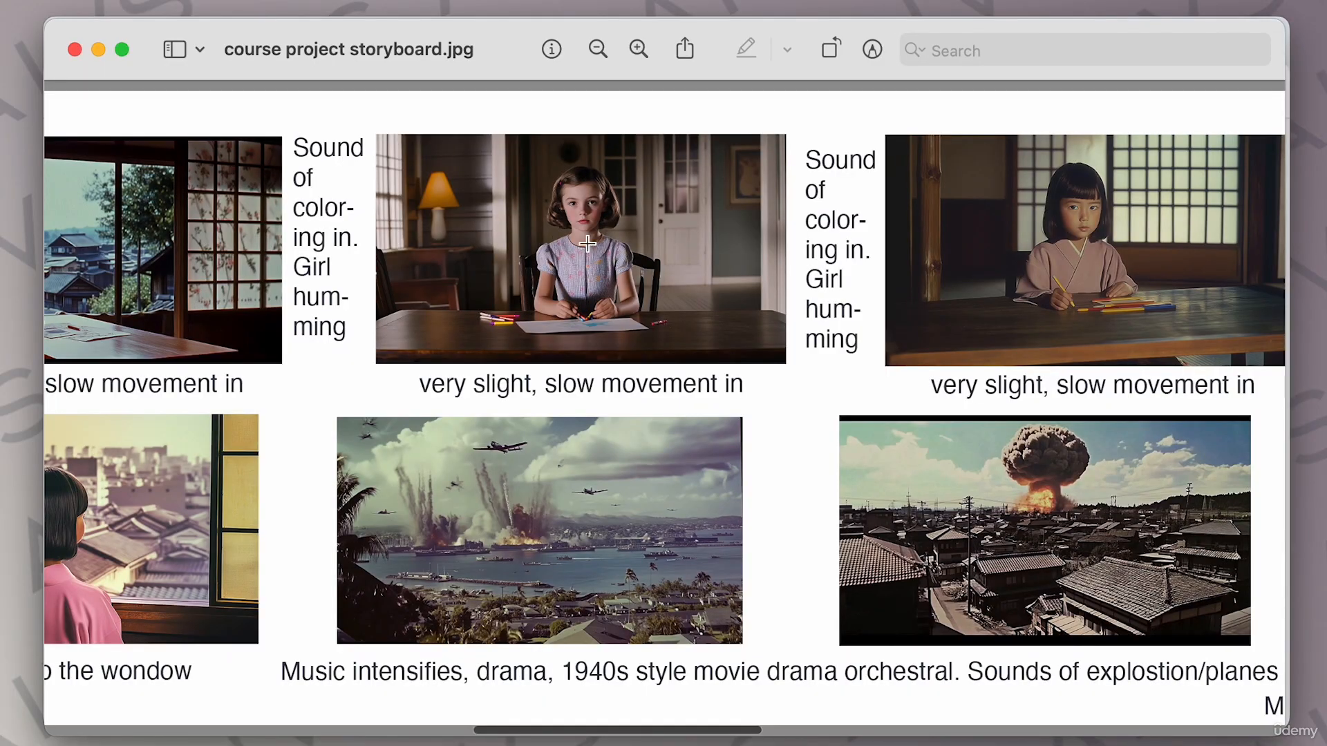
{"action": "scroll", "coordinate": [578, 238], "scroll_direction": "left", "scroll_amount": 10}
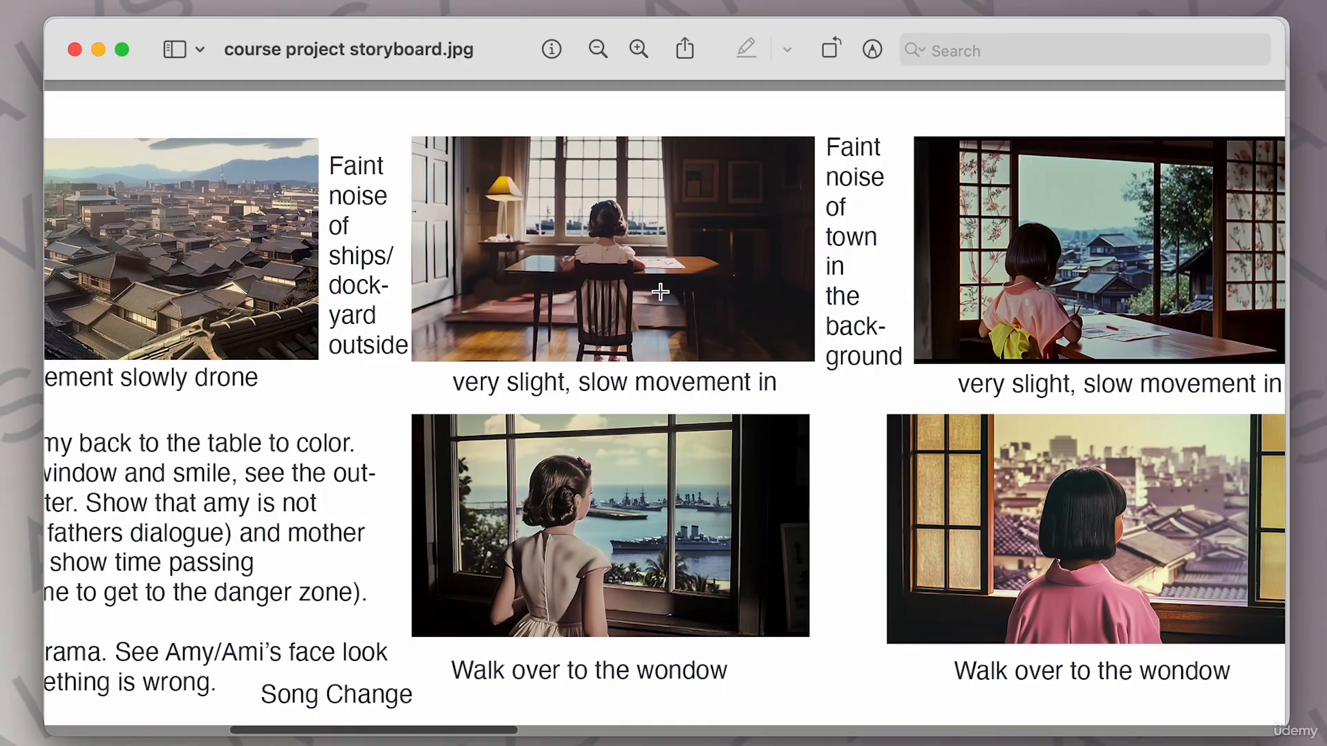
{"action": "scroll", "coordinate": [636, 242], "scroll_direction": "right", "scroll_amount": 5}
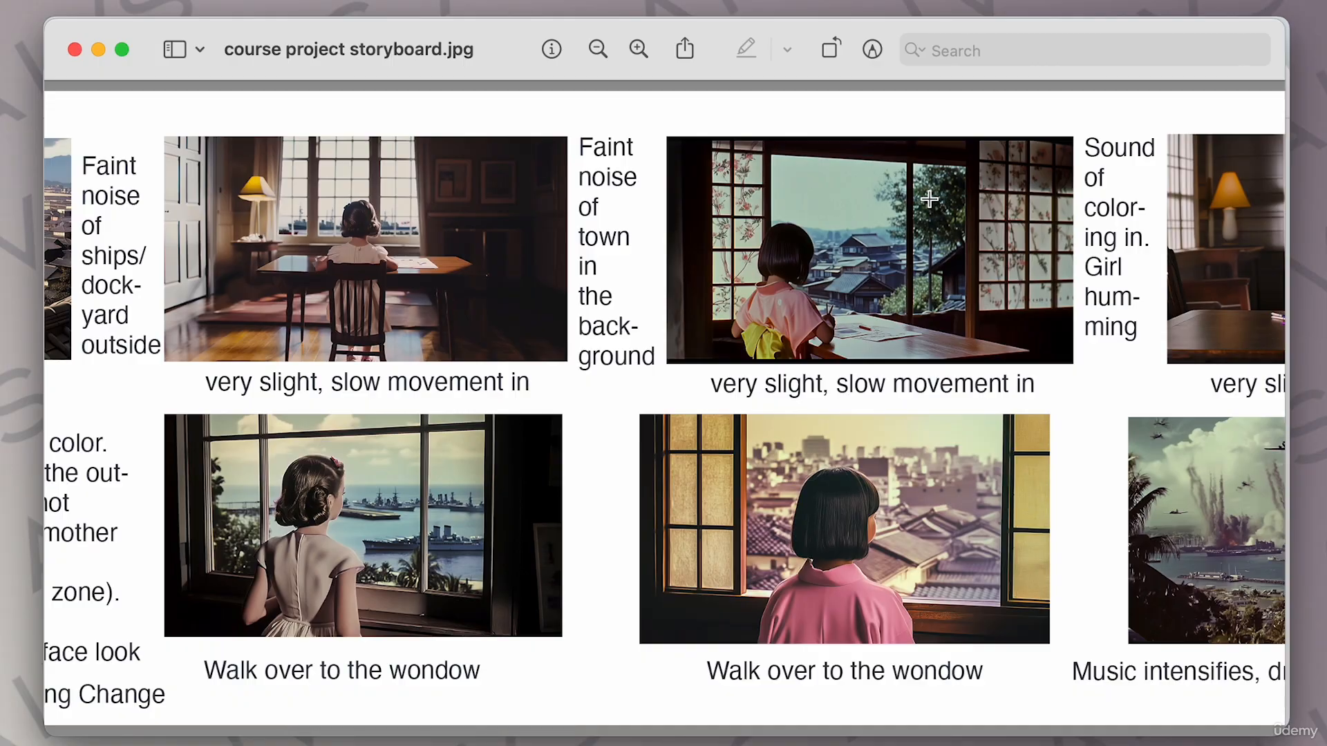
{"action": "scroll", "coordinate": [929, 200], "scroll_direction": "right", "scroll_amount": 10}
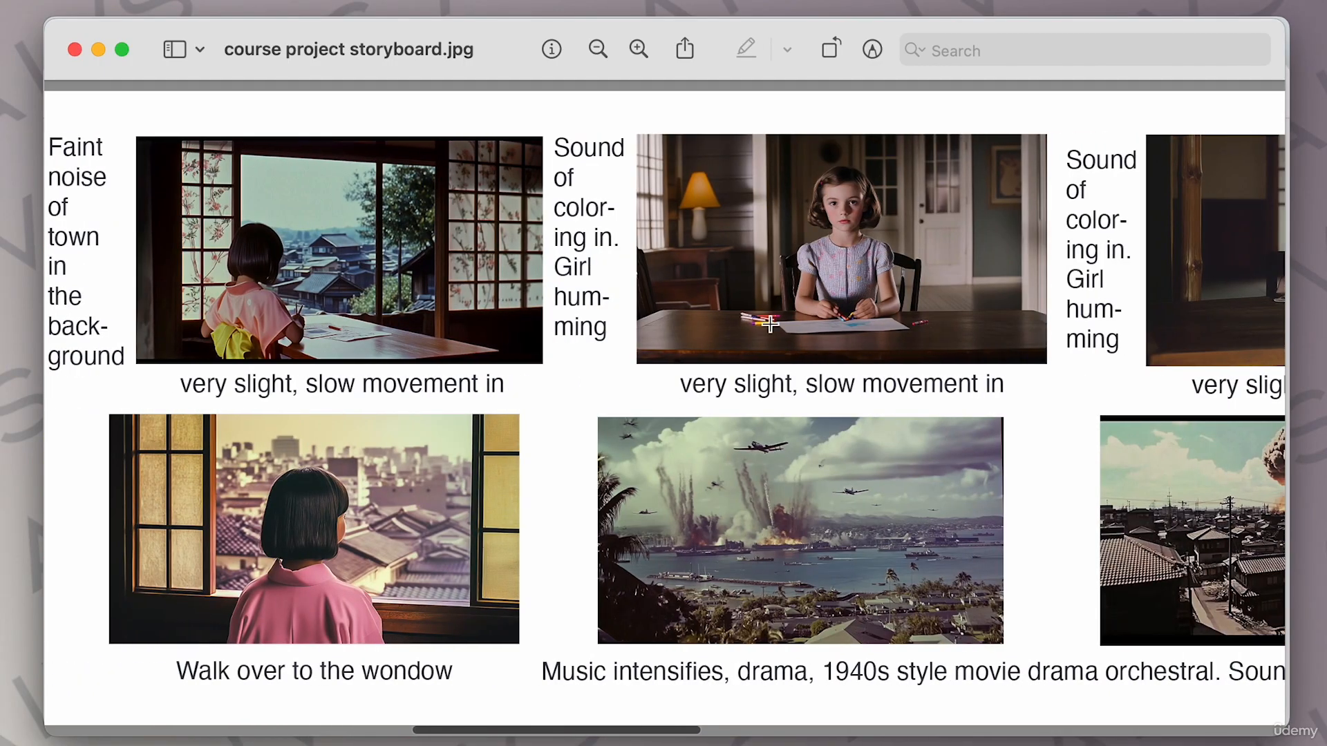
{"action": "scroll", "coordinate": [857, 203], "scroll_direction": "right", "scroll_amount": 6}
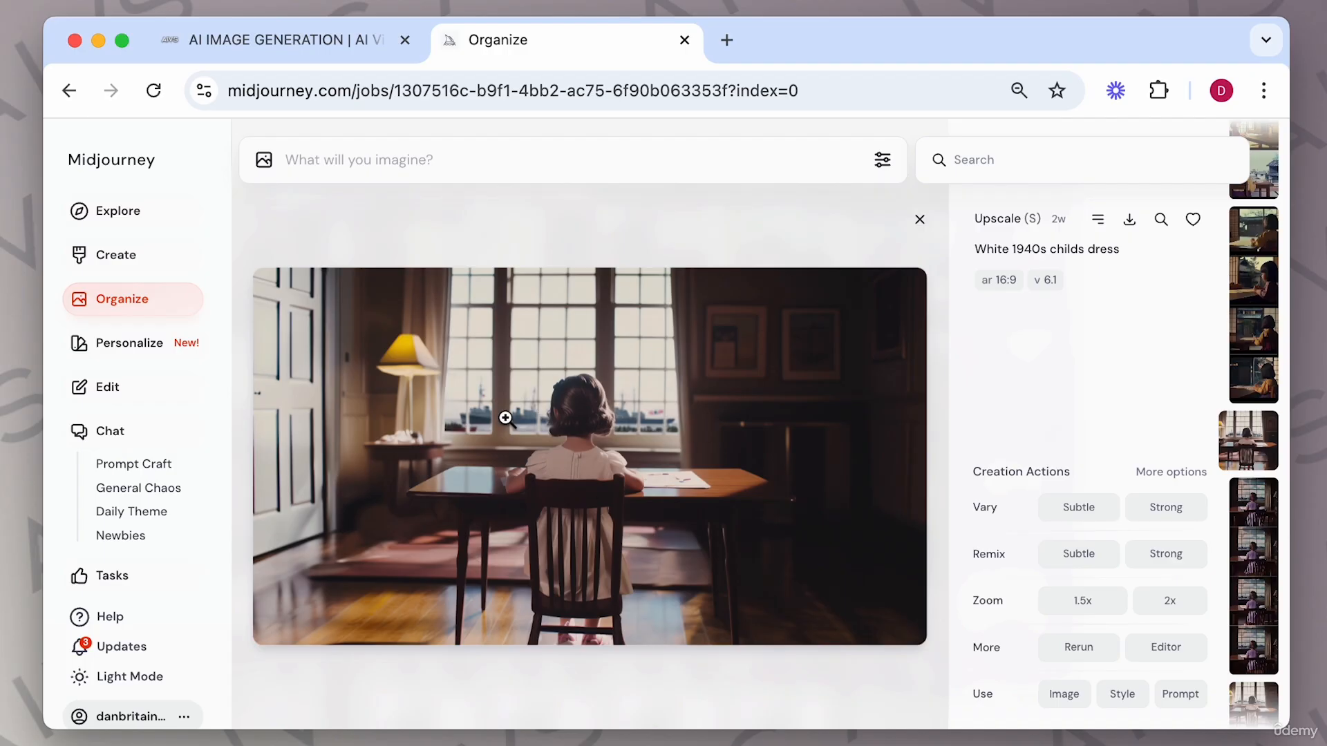
Open the 1940s girl-at-table image in the editor, shrink and centre it on the canvas, submit the outpaint, and close.
{"action": "left_click", "coordinate": [1168, 648]}
{"action": "left_click_drag", "start_coordinate": [901, 283], "coordinate": [639, 405]}
{"action": "left_click_drag", "start_coordinate": [477, 519], "coordinate": [596, 437]}
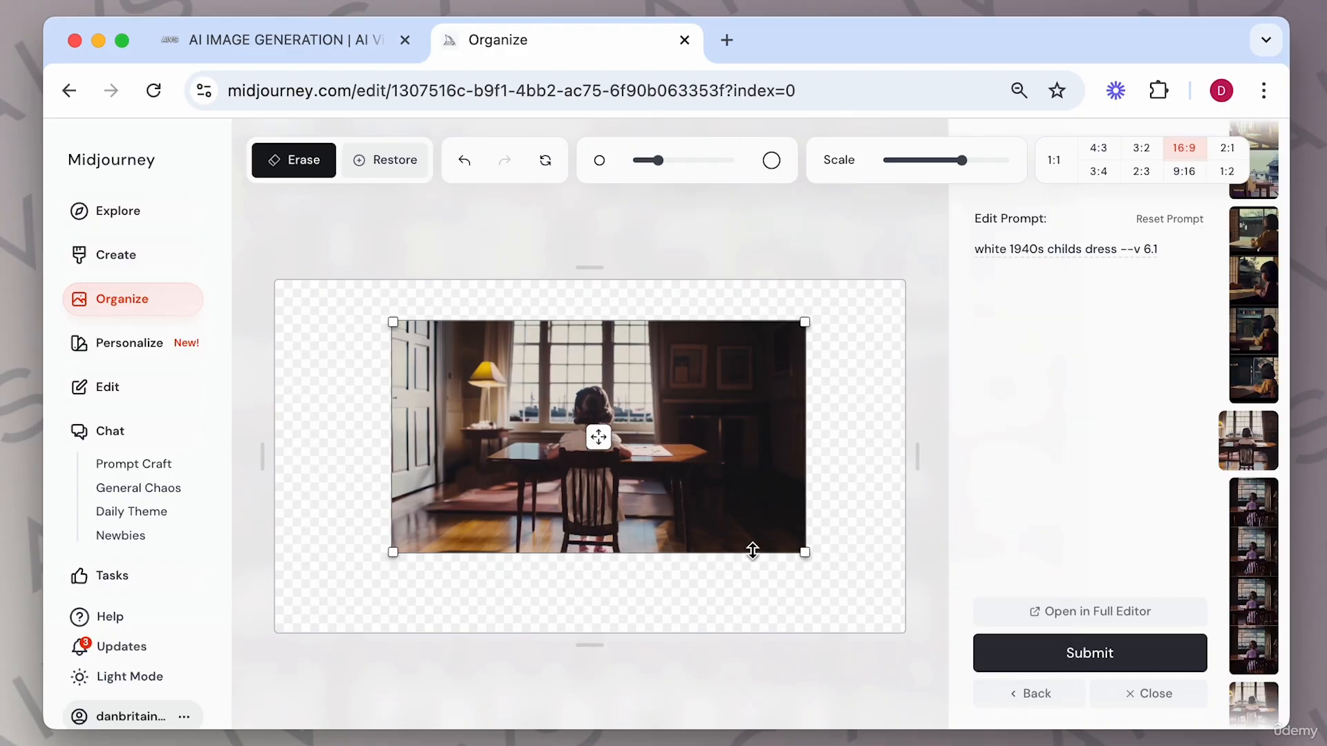
{"action": "left_click_drag", "start_coordinate": [805, 560], "coordinate": [747, 530]}
{"action": "left_click_drag", "start_coordinate": [577, 425], "coordinate": [601, 434]}
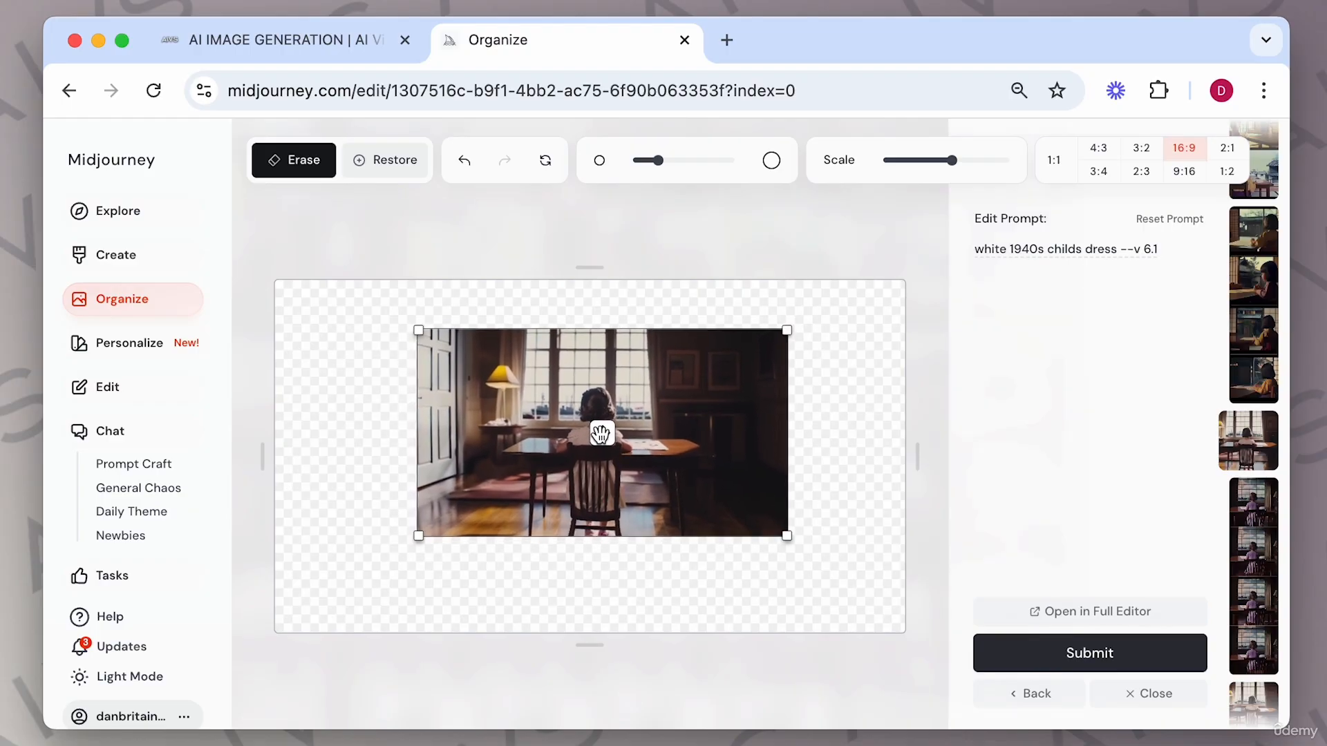
{"action": "left_click", "coordinate": [1084, 650]}
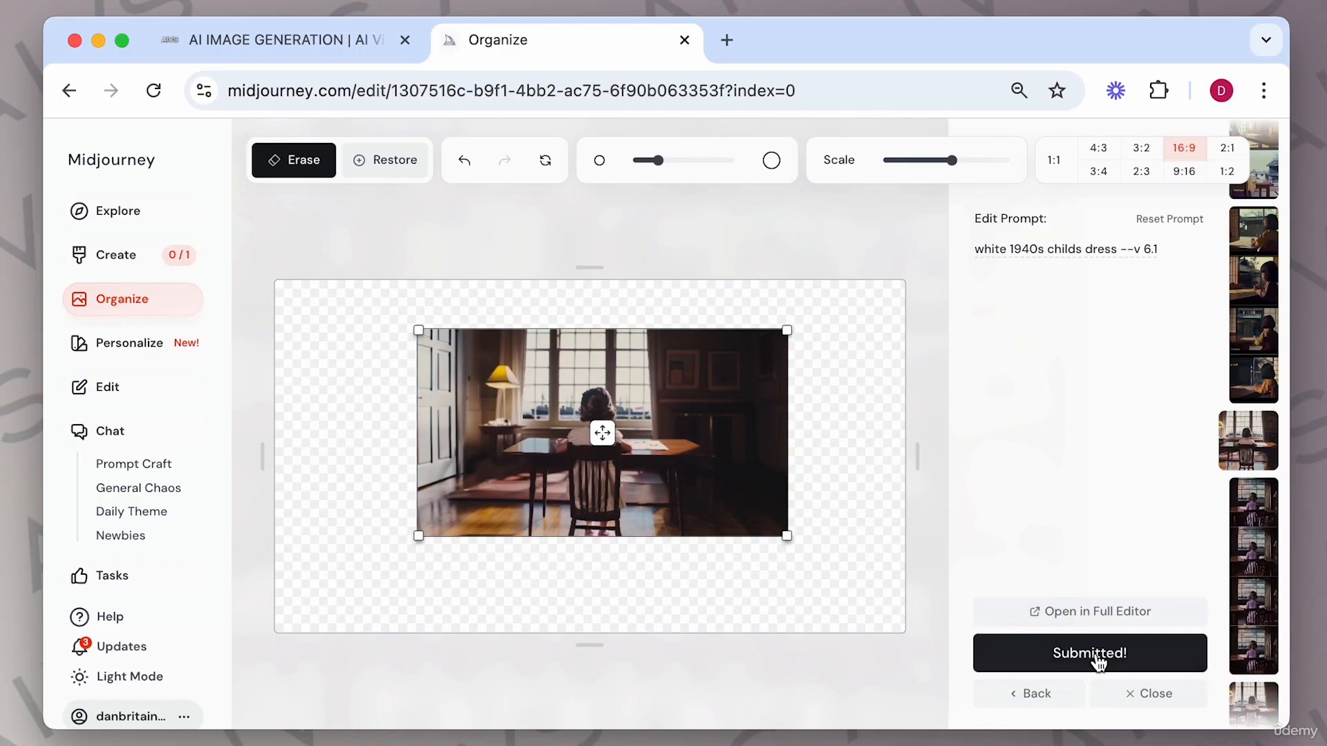
{"action": "left_click", "coordinate": [1147, 693]}
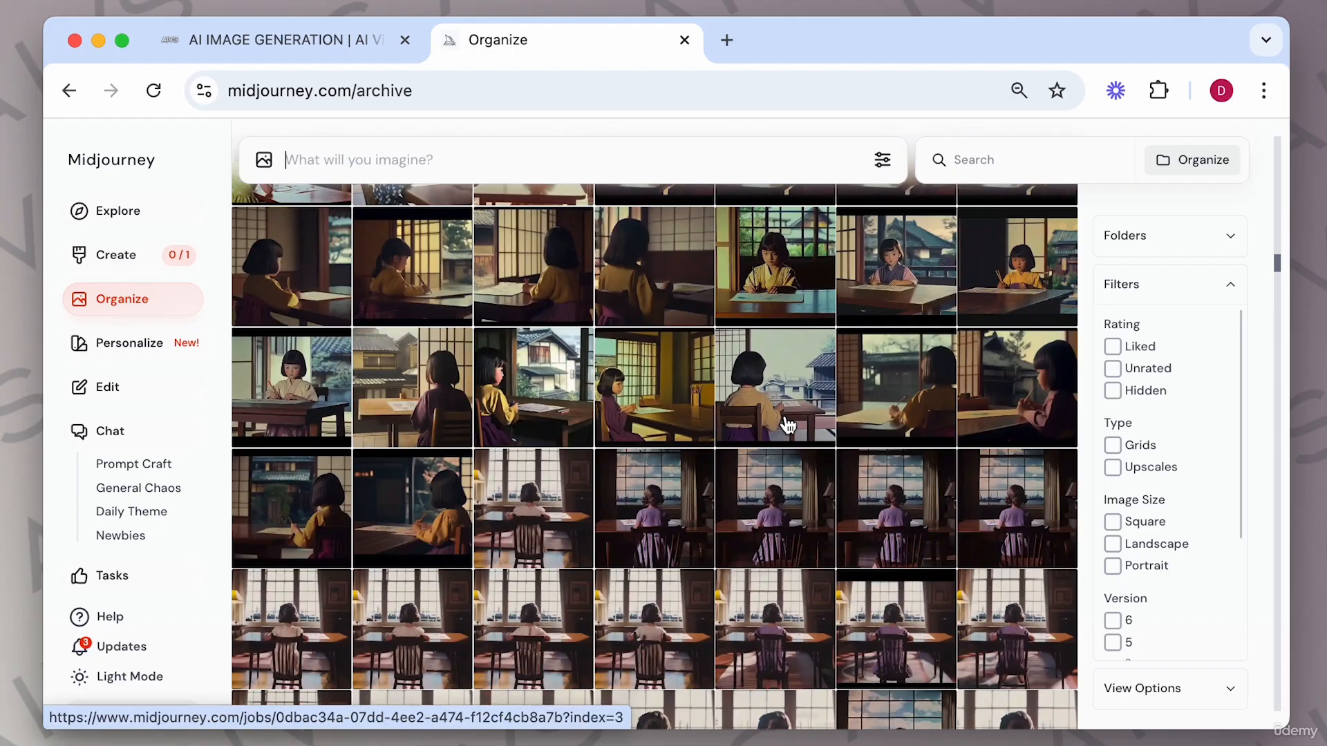
Open the Japanese girl-at-window image in the editor, shrink it within the canvas, and submit the outpaint.
{"action": "scroll", "coordinate": [787, 426], "scroll_direction": "up", "scroll_amount": 6}
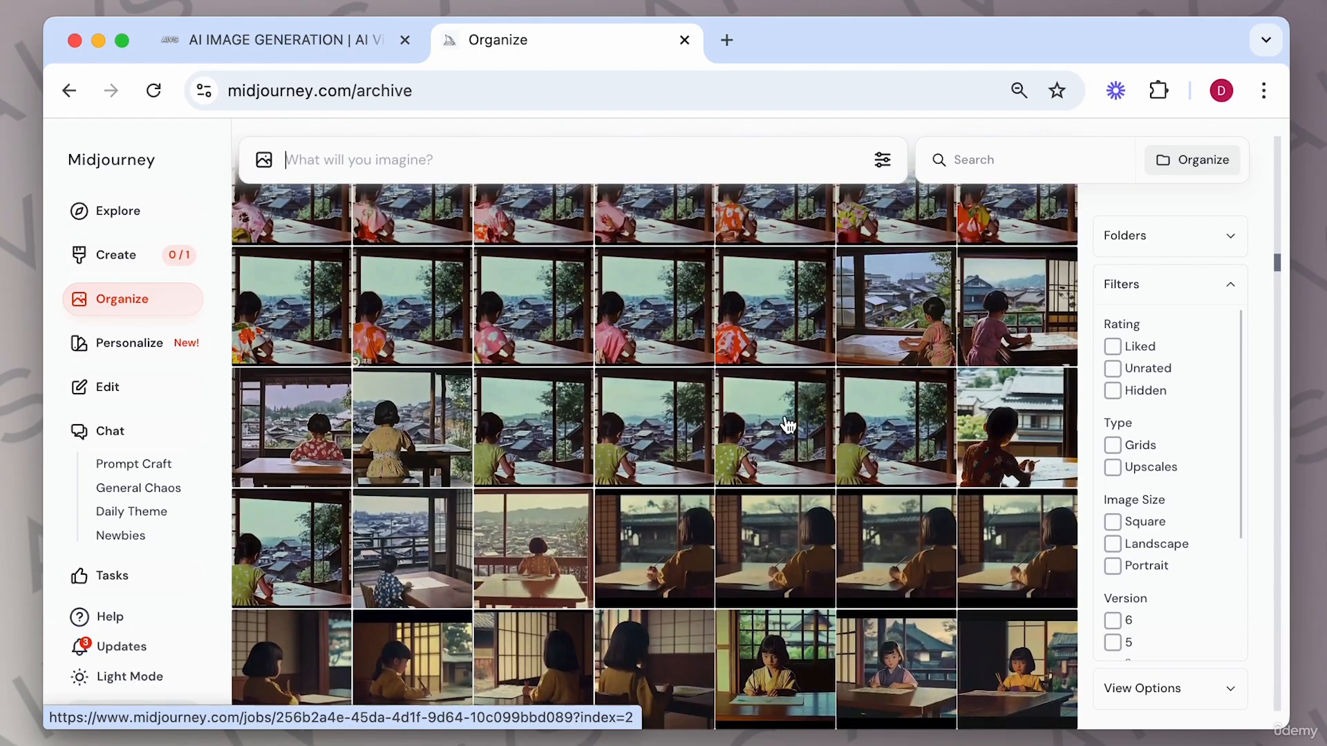
{"action": "left_click", "coordinate": [658, 474]}
{"action": "left_click", "coordinate": [1167, 647]}
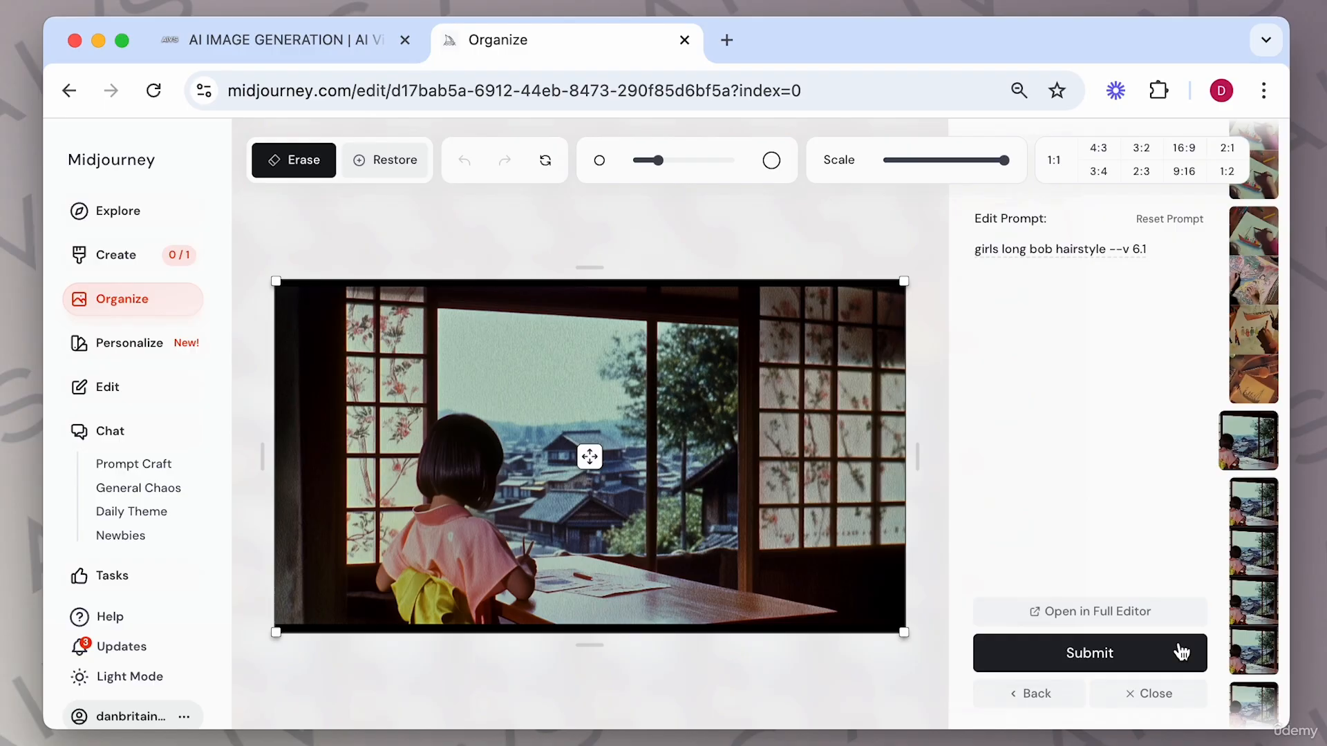
{"action": "left_click_drag", "start_coordinate": [903, 631], "coordinate": [540, 456]}
{"action": "left_click_drag", "start_coordinate": [470, 390], "coordinate": [627, 414]}
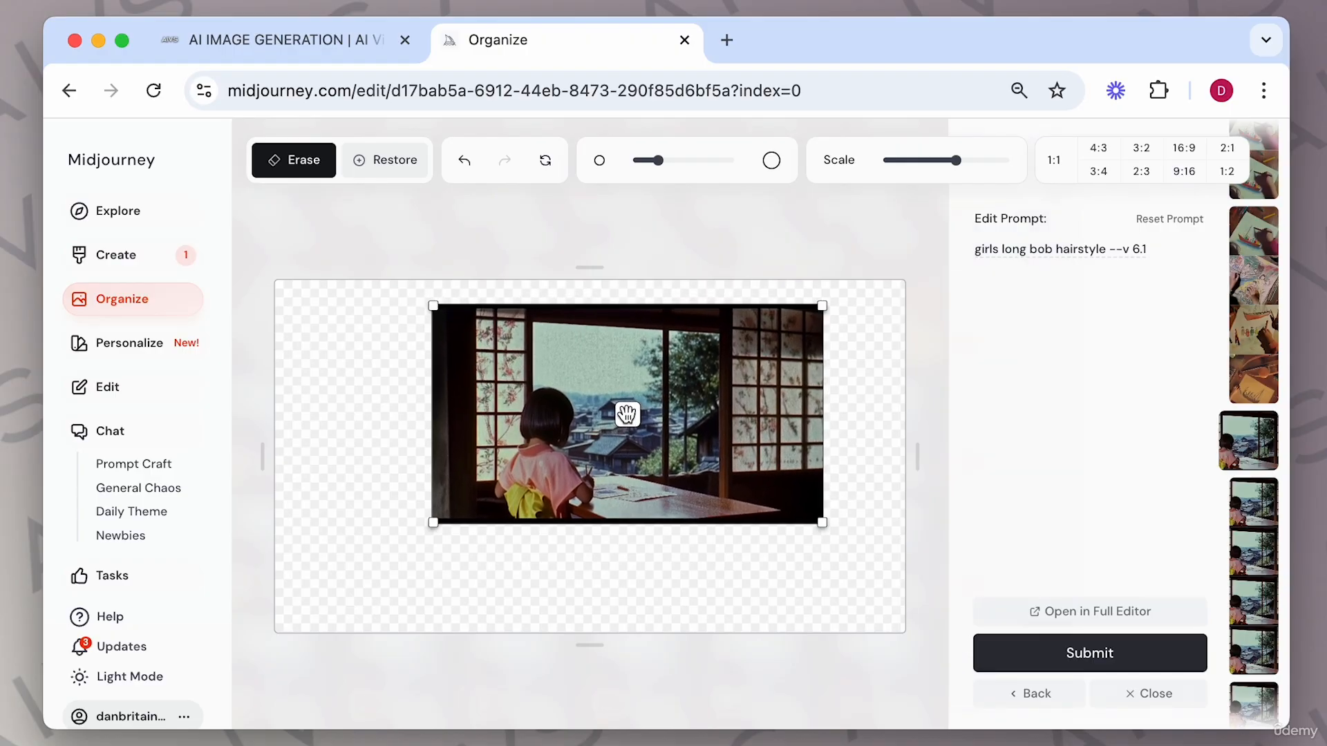
{"action": "left_click", "coordinate": [1077, 653]}
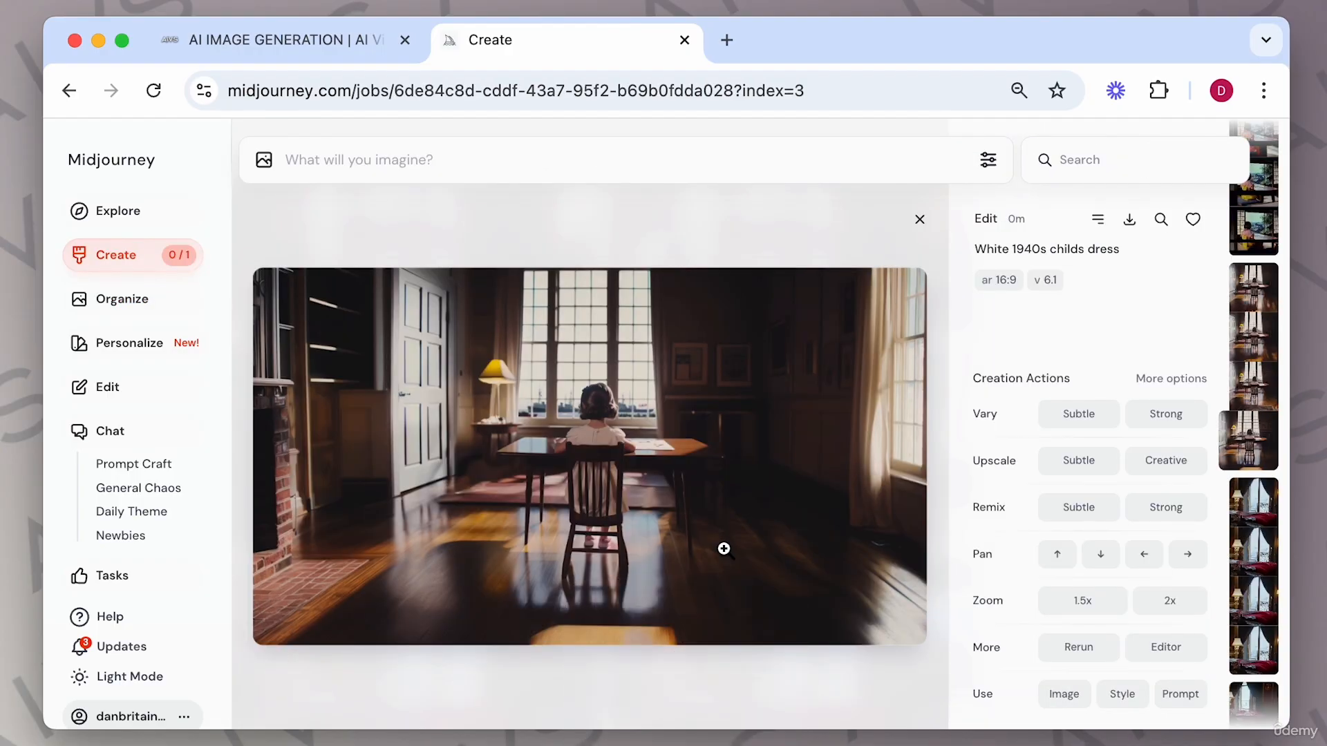
Browse the four outpainted versions of the 1940s girl-at-table room image.
{"action": "key", "text": "Left"}
{"action": "key", "text": "Left"}
{"action": "key", "text": "Left"}
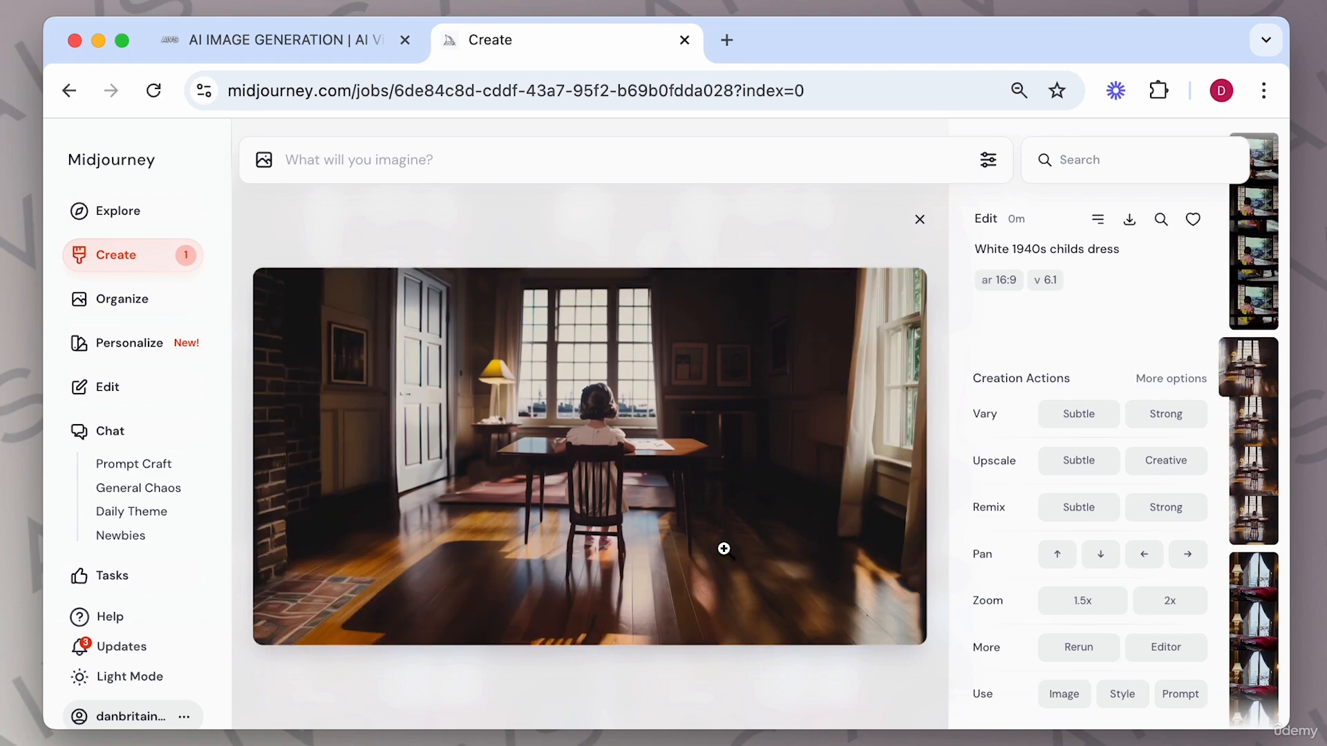
{"action": "key", "text": "Right"}
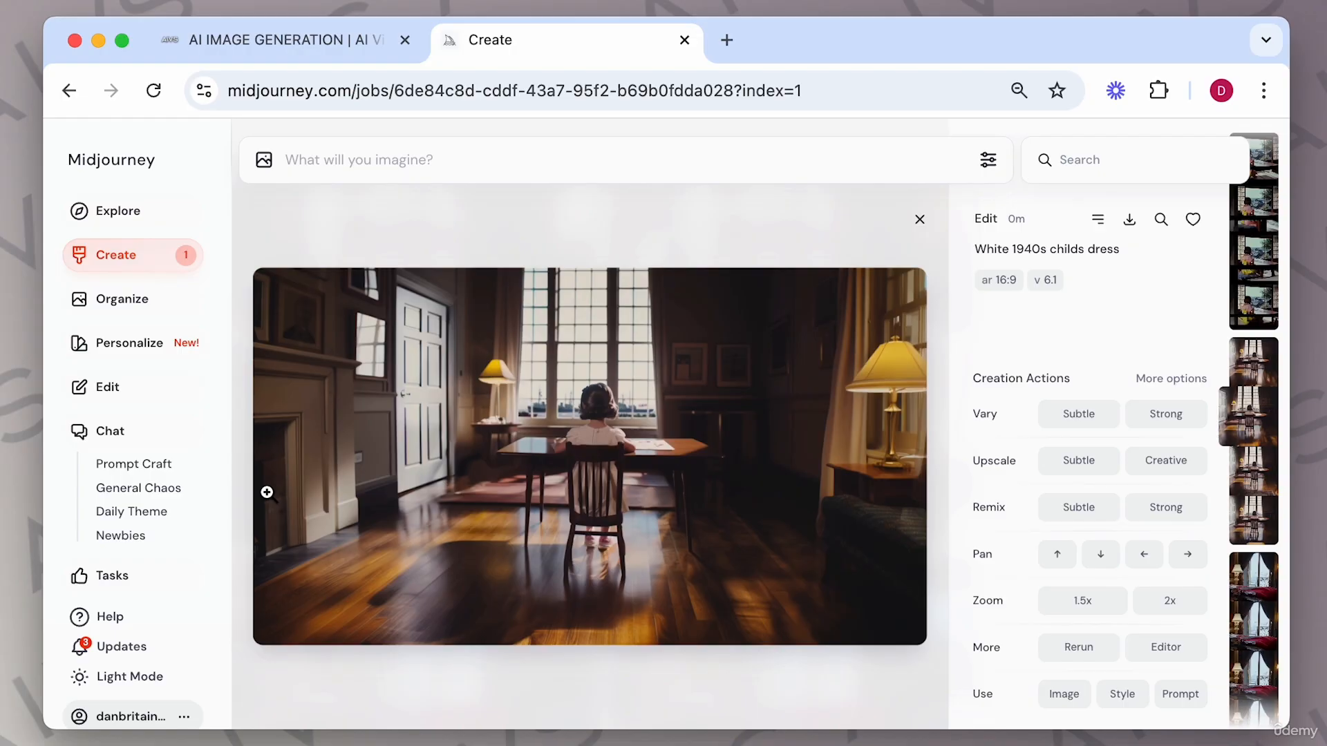
{"action": "key", "text": "Right"}
{"action": "key", "text": "Escape"}
{"action": "left_click_drag", "start_coordinate": [0, 76], "coordinate": [0, 25]}
{"action": "left_click", "coordinate": [512, 345]}
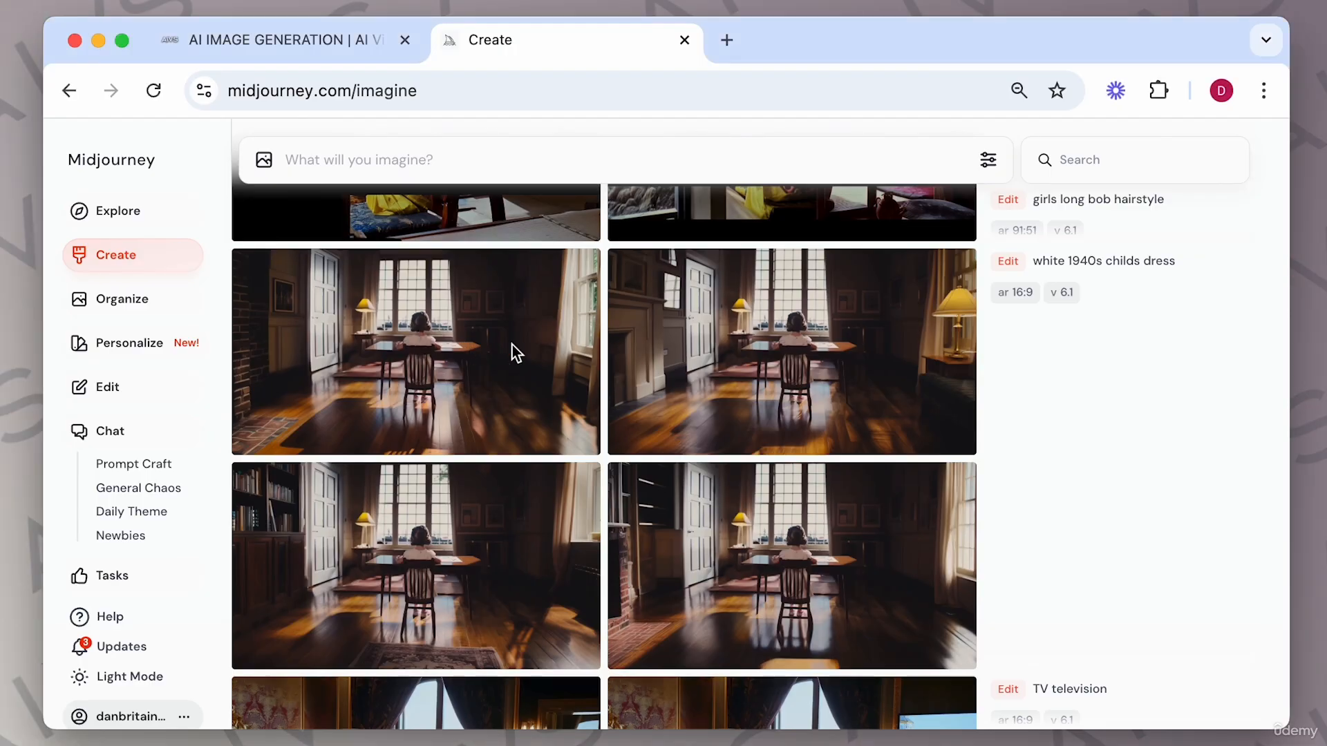
{"action": "left_click", "coordinate": [541, 354]}
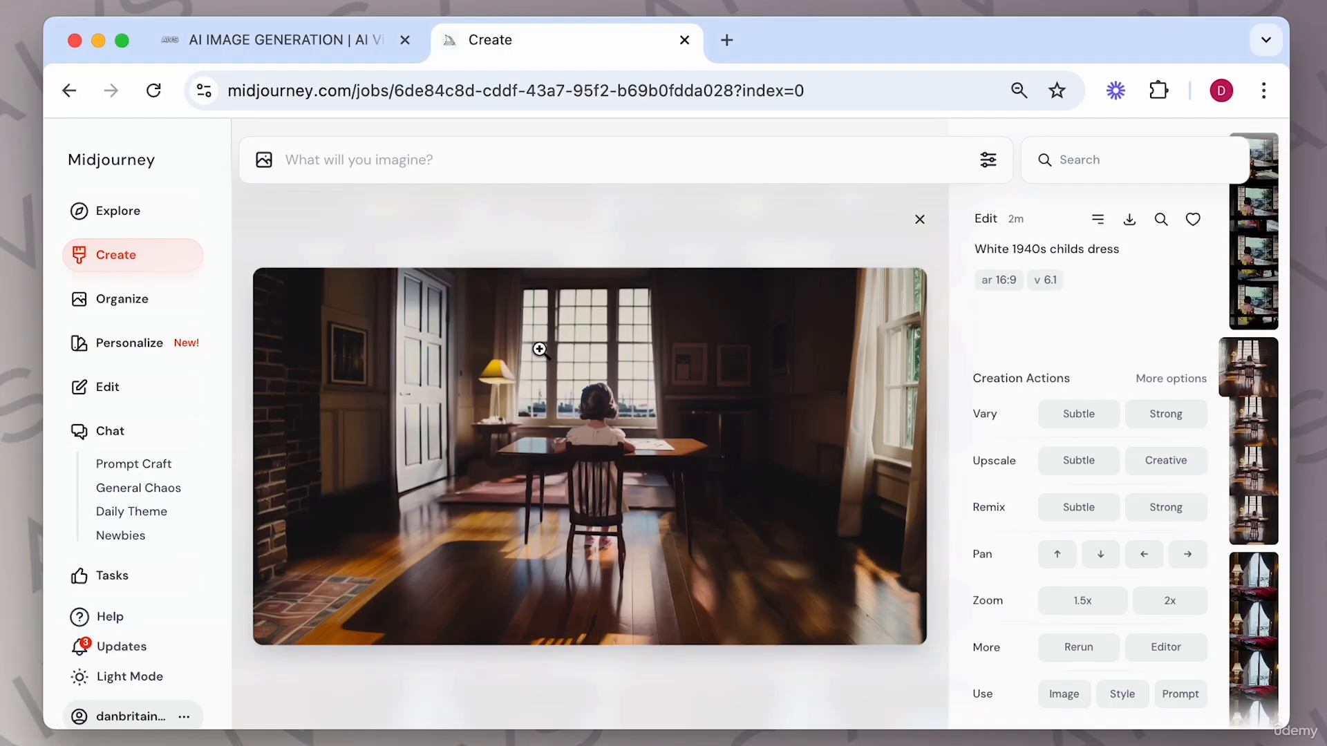
{"action": "key", "text": "Right"}
{"action": "key", "text": "Right"}
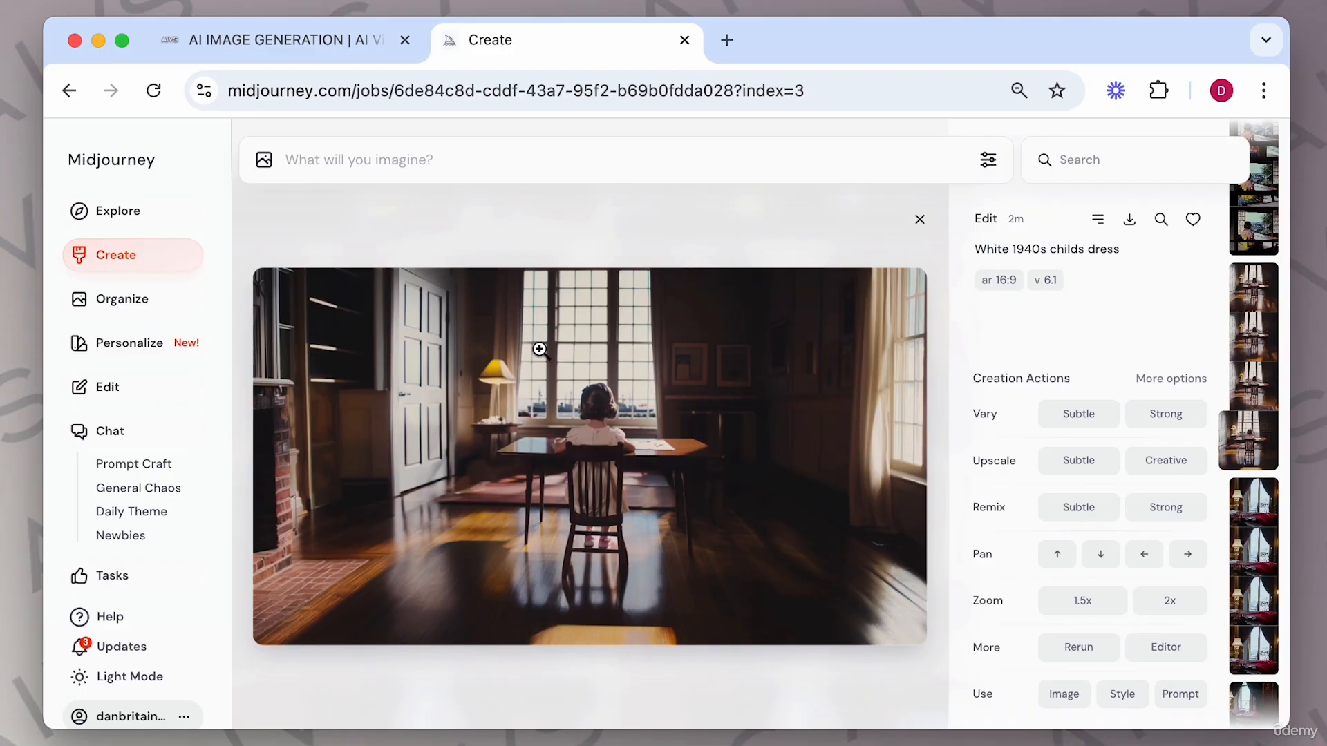
{"action": "key", "text": "Left"}
{"action": "key", "text": "Left"}
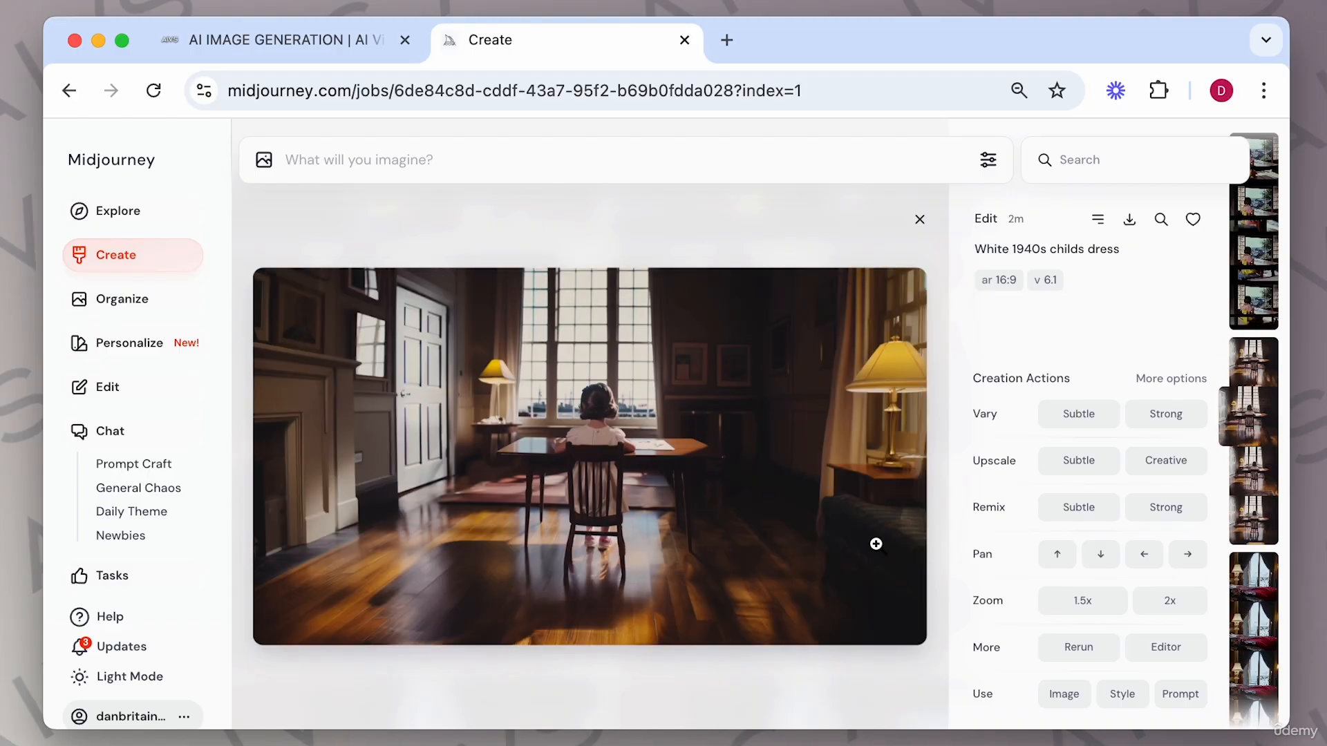
Open the second outpainted version in the editor, erase its lower-right corner, and set the prompt to light green color 1940s sofa.
{"action": "left_click", "coordinate": [1179, 649]}
{"action": "mouse_move", "coordinate": [823, 510]}
{"action": "left_mouse_down"}
{"action": "mouse_move", "coordinate": [822, 590]}
{"action": "mouse_move", "coordinate": [827, 510]}
{"action": "mouse_move", "coordinate": [913, 499]}
{"action": "mouse_move", "coordinate": [858, 542]}
{"action": "mouse_move", "coordinate": [836, 588]}
{"action": "mouse_move", "coordinate": [876, 606]}
{"action": "mouse_move", "coordinate": [834, 606]}
{"action": "mouse_move", "coordinate": [906, 623]}
{"action": "mouse_move", "coordinate": [892, 596]}
{"action": "mouse_move", "coordinate": [834, 629]}
{"action": "mouse_move", "coordinate": [869, 633]}
{"action": "mouse_move", "coordinate": [868, 571]}
{"action": "mouse_move", "coordinate": [914, 480]}
{"action": "mouse_move", "coordinate": [826, 537]}
{"action": "mouse_move", "coordinate": [816, 629]}
{"action": "left_mouse_up"}
{"action": "type", "text": "light green color 1940s sofa"}
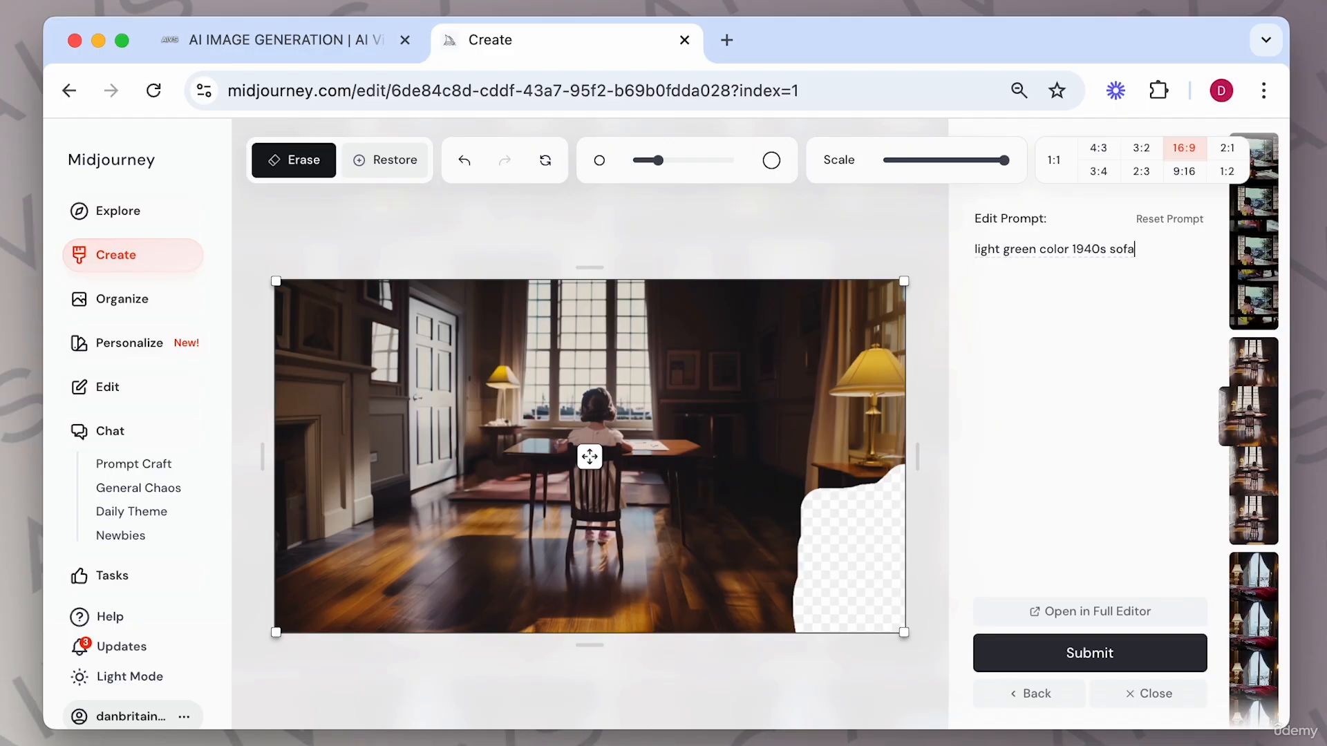
Submit the outpaint, then remove light from the prompt and resubmit with green color 1940s sofa.
{"action": "left_click", "coordinate": [1105, 655]}
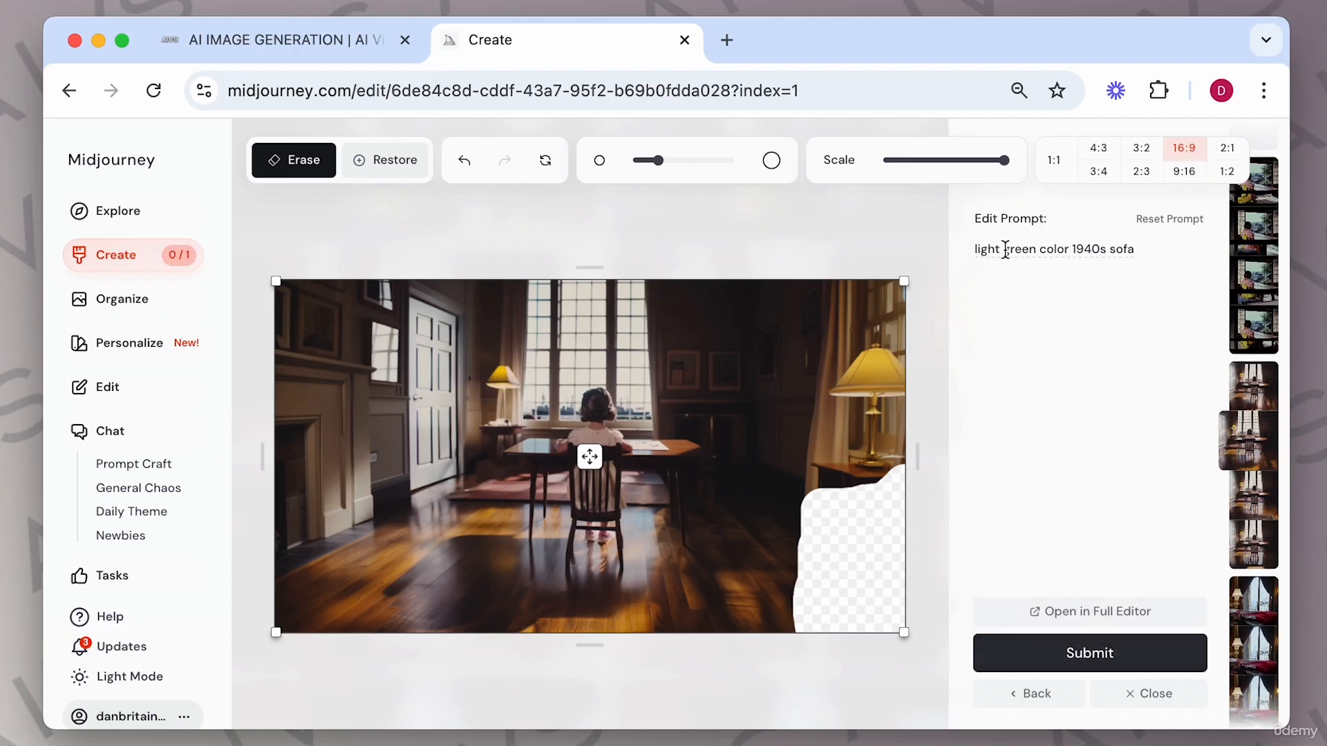
{"action": "left_click_drag", "start_coordinate": [1005, 250], "coordinate": [953, 259]}
{"action": "key", "text": "BackSpace"}
{"action": "key", "text": "Return"}
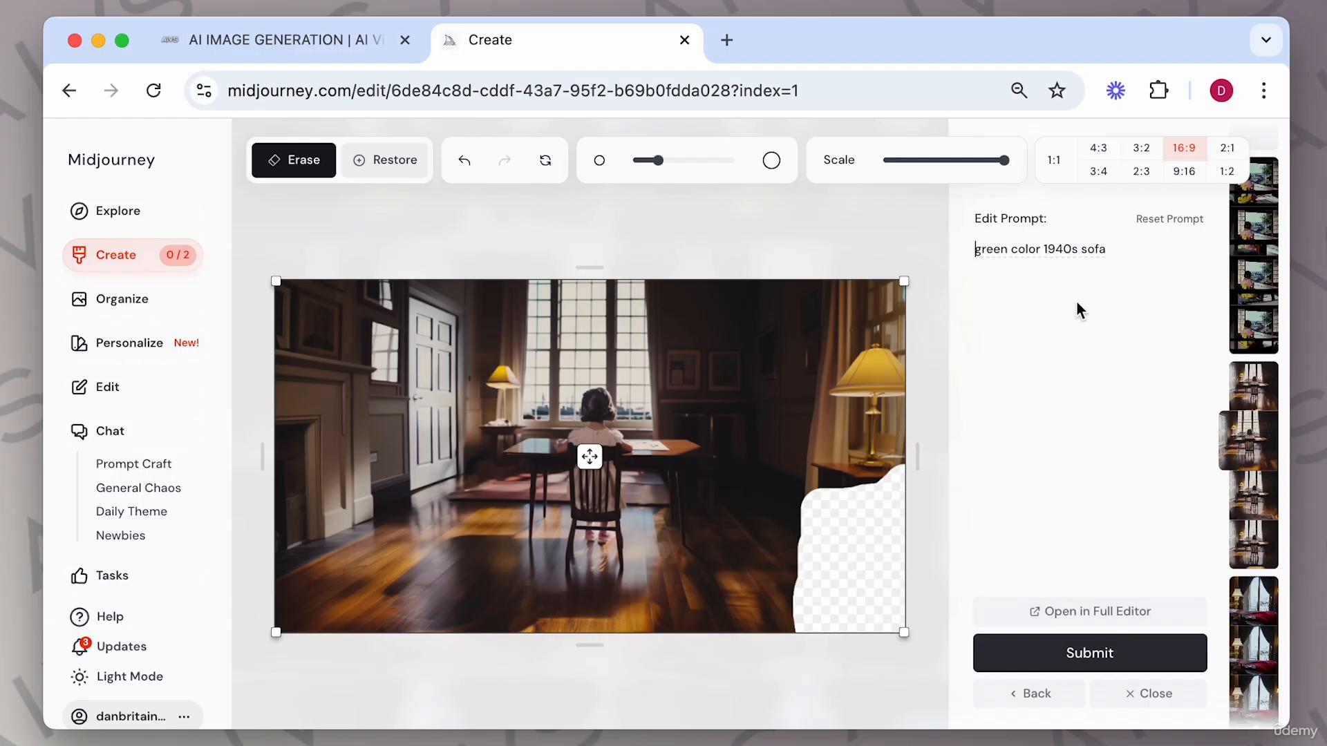
Shorten the prompt to green 1940s sofa, submit the outpaint again, and close the editor.
{"action": "left_click_drag", "start_coordinate": [1044, 249], "coordinate": [1011, 249]}
{"action": "key", "text": "BackSpace"}
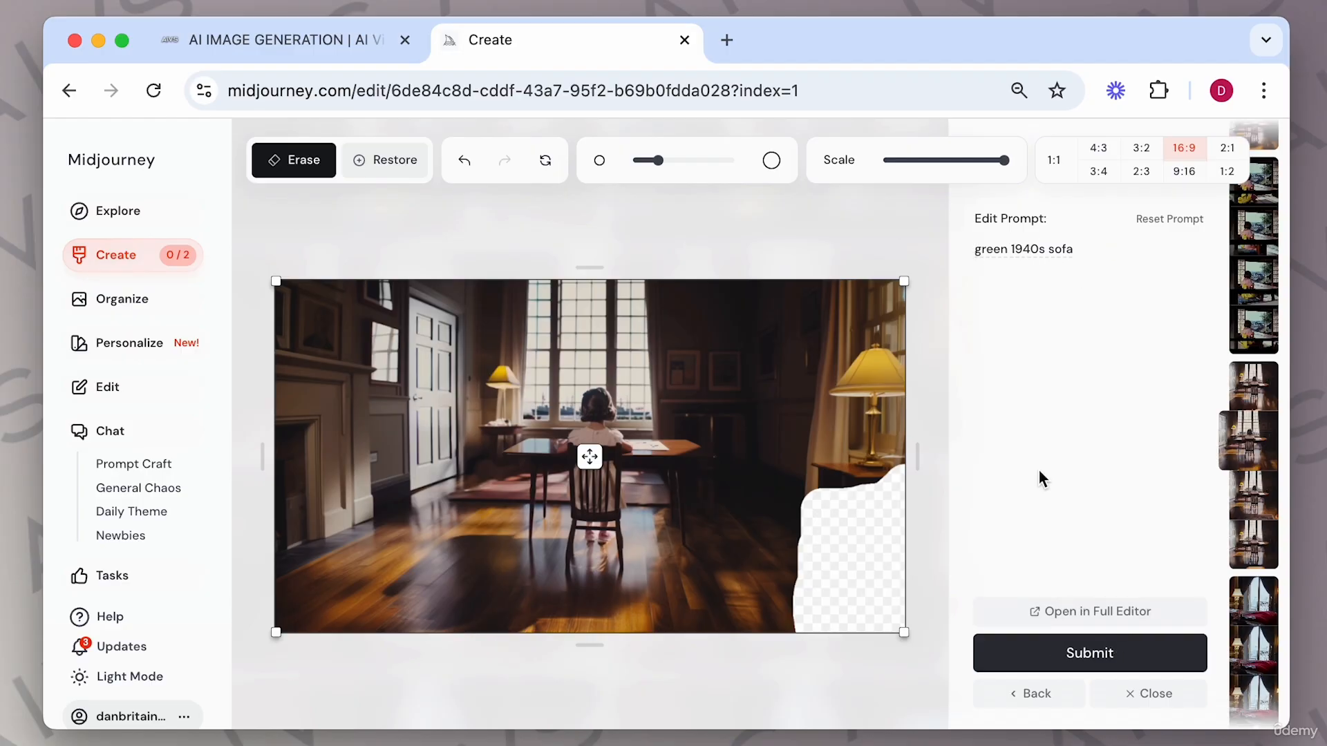
{"action": "left_click", "coordinate": [1084, 651]}
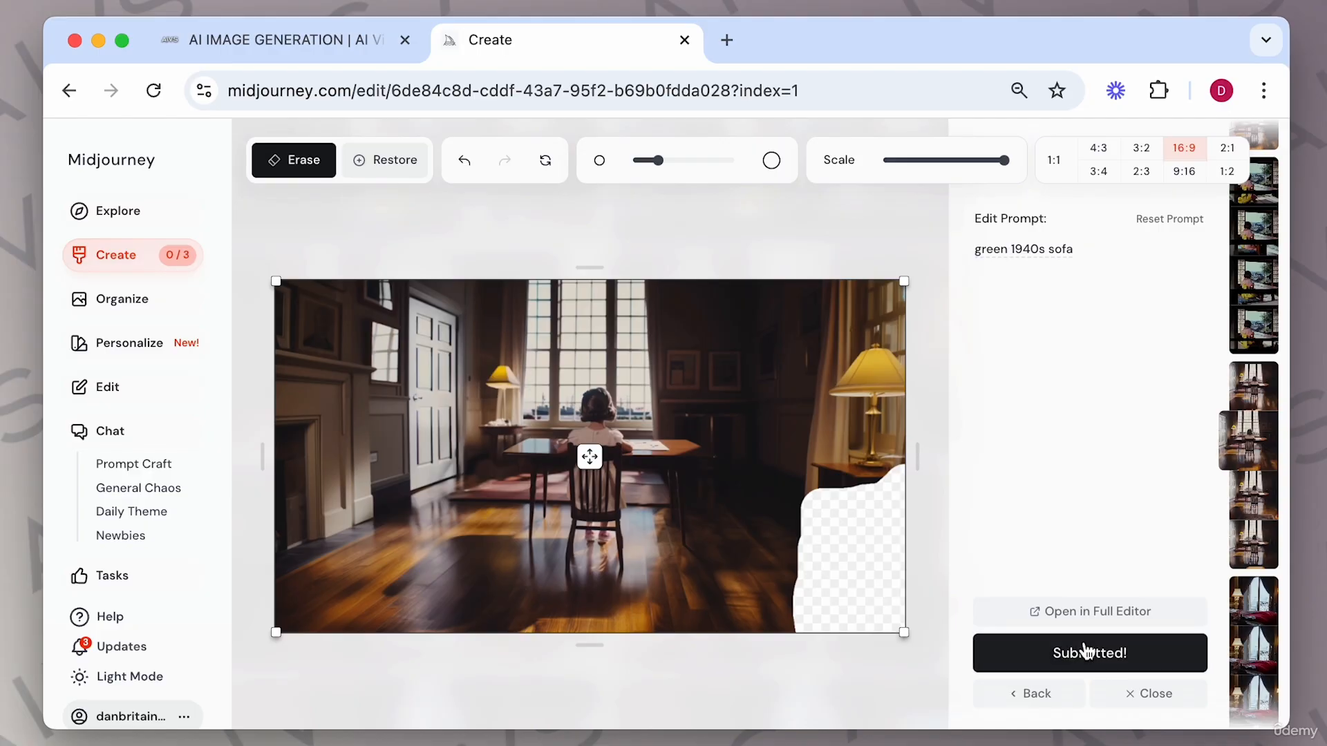
{"action": "left_click", "coordinate": [1147, 694]}
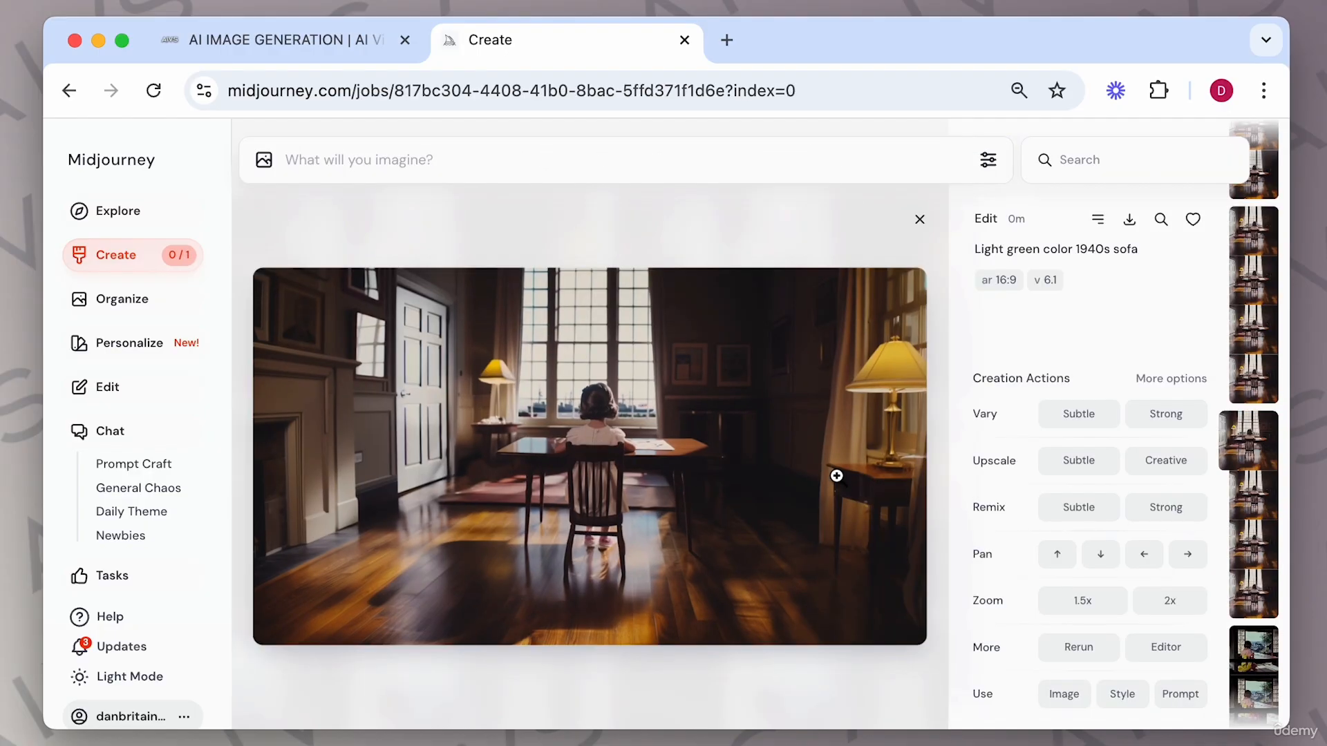
Browse back through the newly generated sofa outpaint results.
{"action": "key", "text": "Left"}
{"action": "key", "text": "Left"}
{"action": "key", "text": "Left"}
{"action": "key", "text": "Left"}
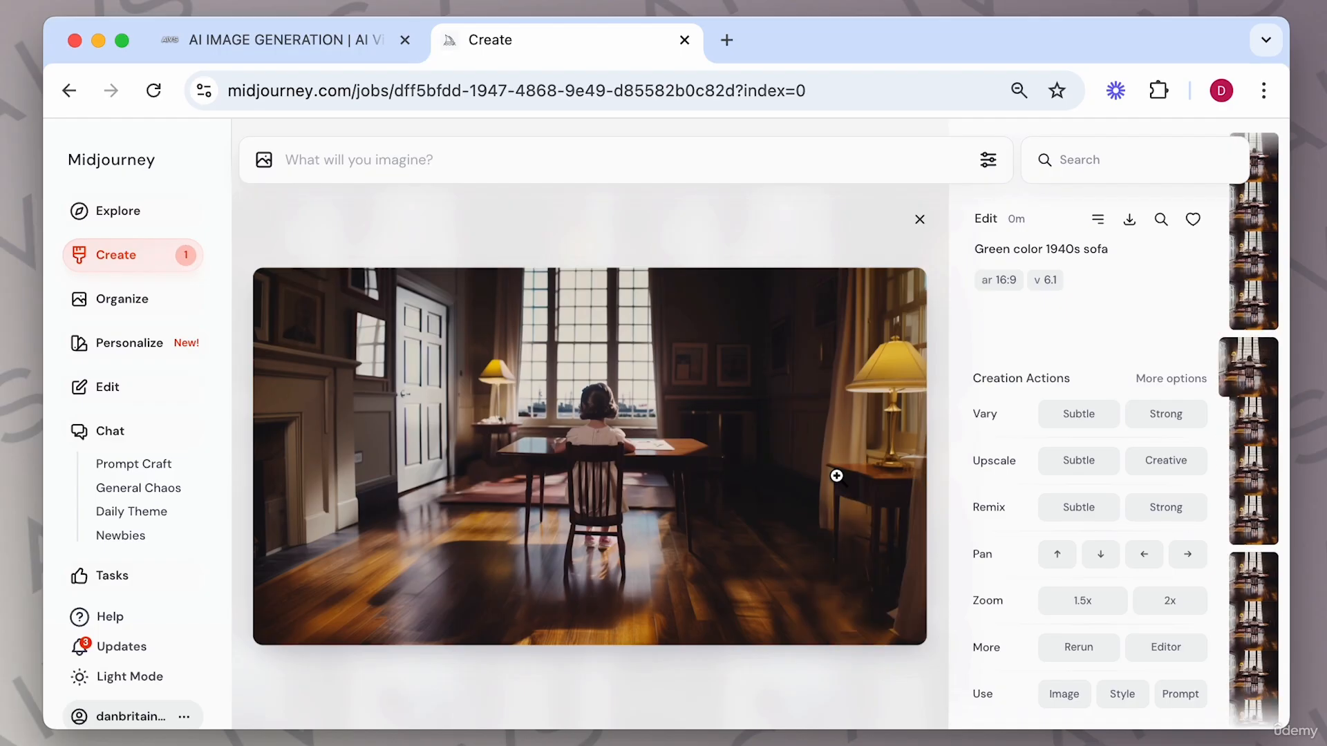
{"action": "key", "text": "Left"}
{"action": "key", "text": "Left"}
{"action": "key", "text": "Left"}
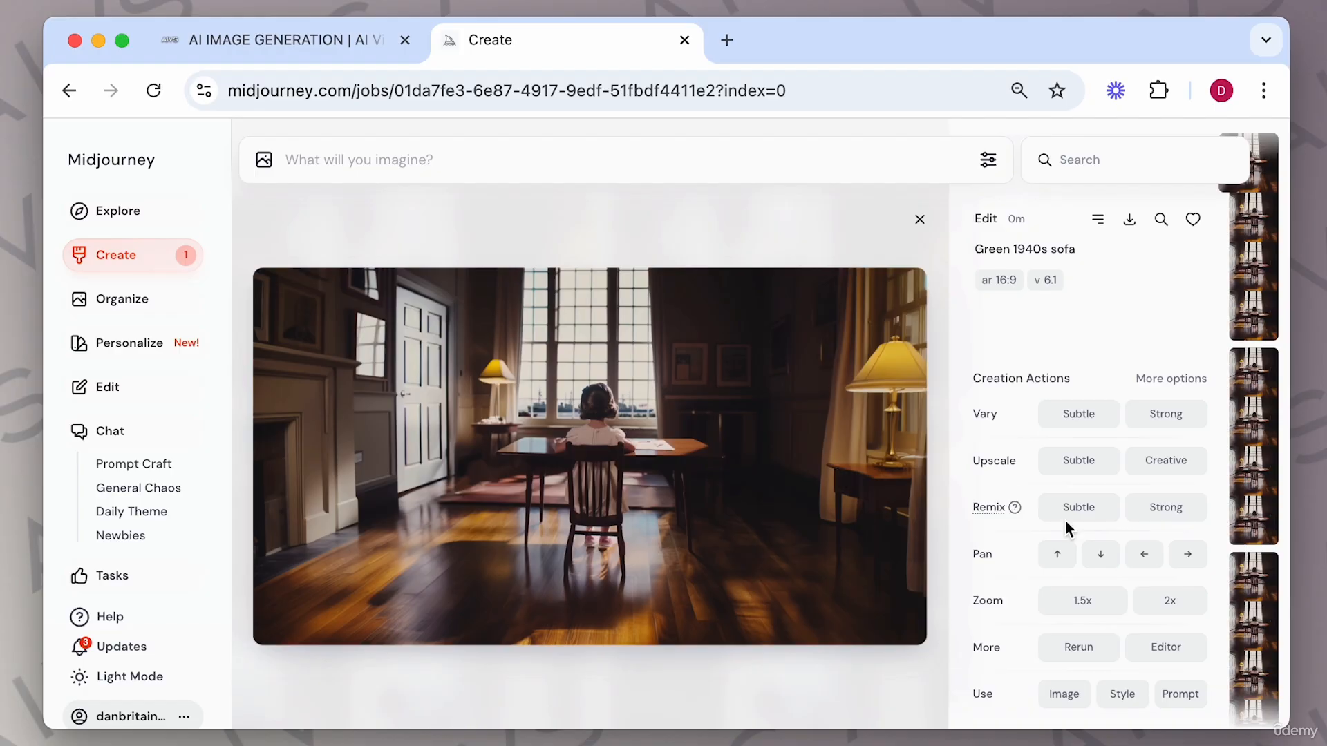
{"action": "key", "text": "Left"}
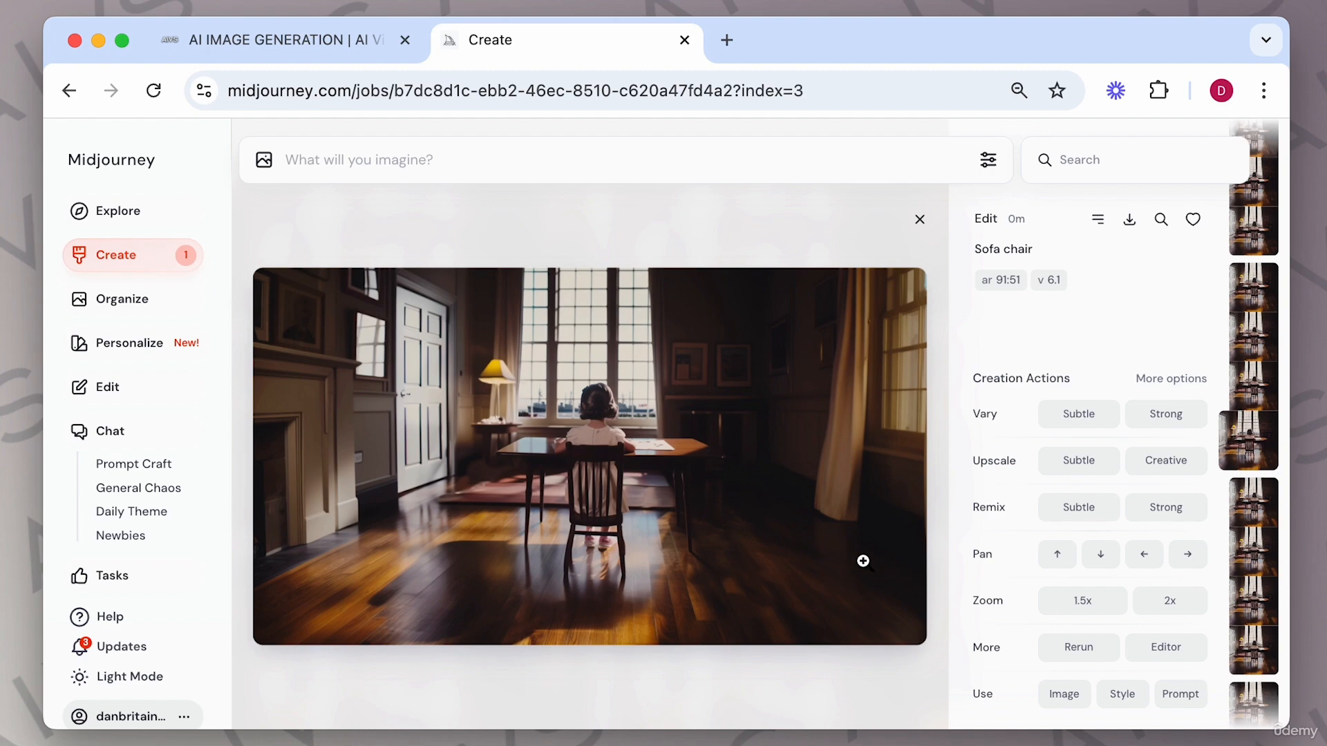
{"action": "key", "text": "Left"}
{"action": "key", "text": "Left"}
{"action": "key", "text": "Left"}
{"action": "key", "text": "Left"}
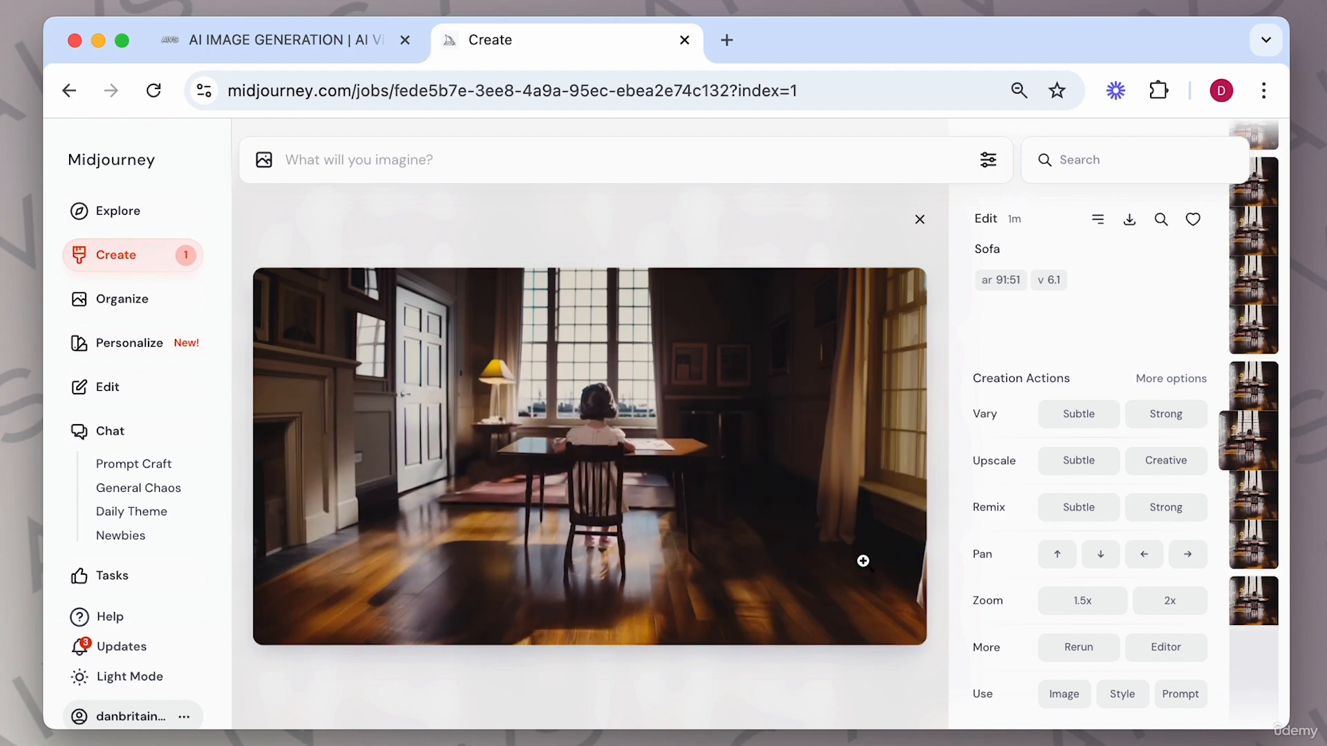
{"action": "key", "text": "Left"}
{"action": "key", "text": "Left"}
{"action": "key", "text": "Left"}
Return to the sofa chair version, upscale it with Subtle, and close the image view.
{"action": "key", "text": "Right"}
{"action": "key", "text": "Right"}
{"action": "key", "text": "Right"}
{"action": "key", "text": "Right"}
{"action": "key", "text": "Right"}
{"action": "key", "text": "Right"}
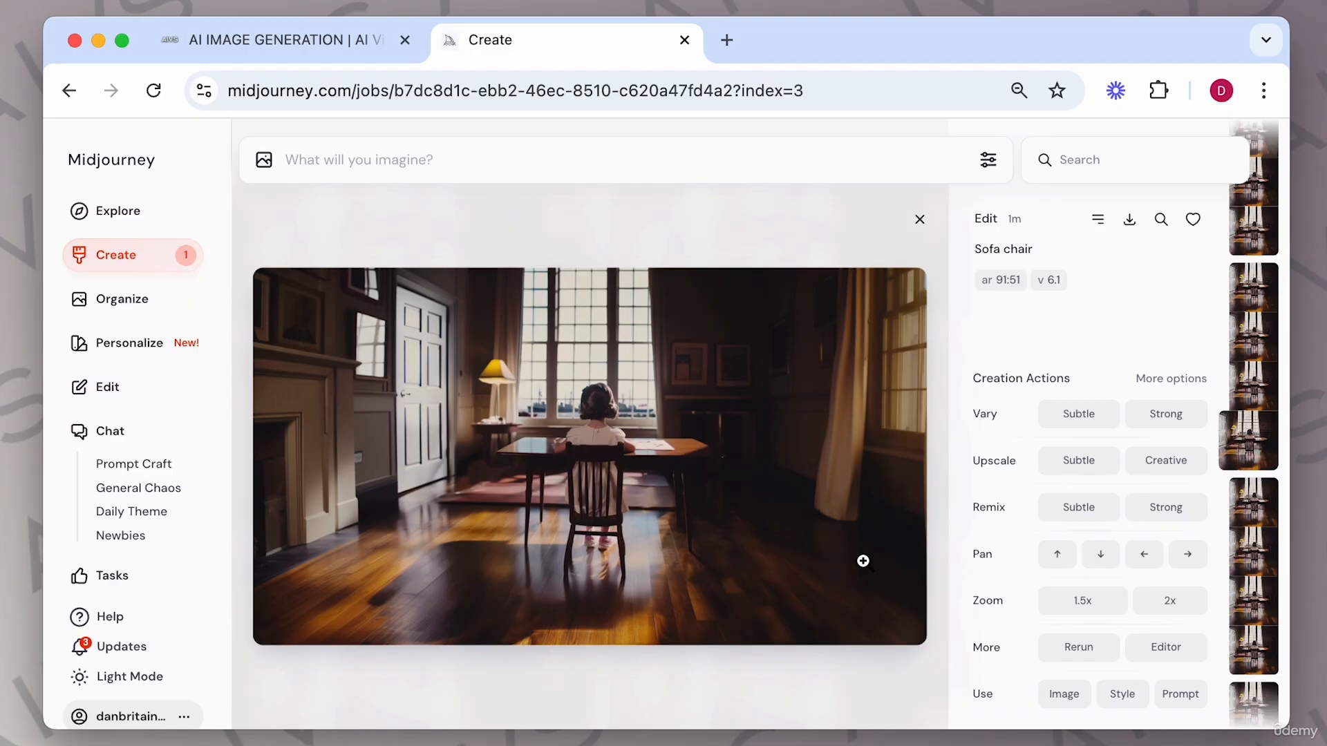
{"action": "left_click", "coordinate": [1082, 463]}
{"action": "left_click", "coordinate": [919, 219]}
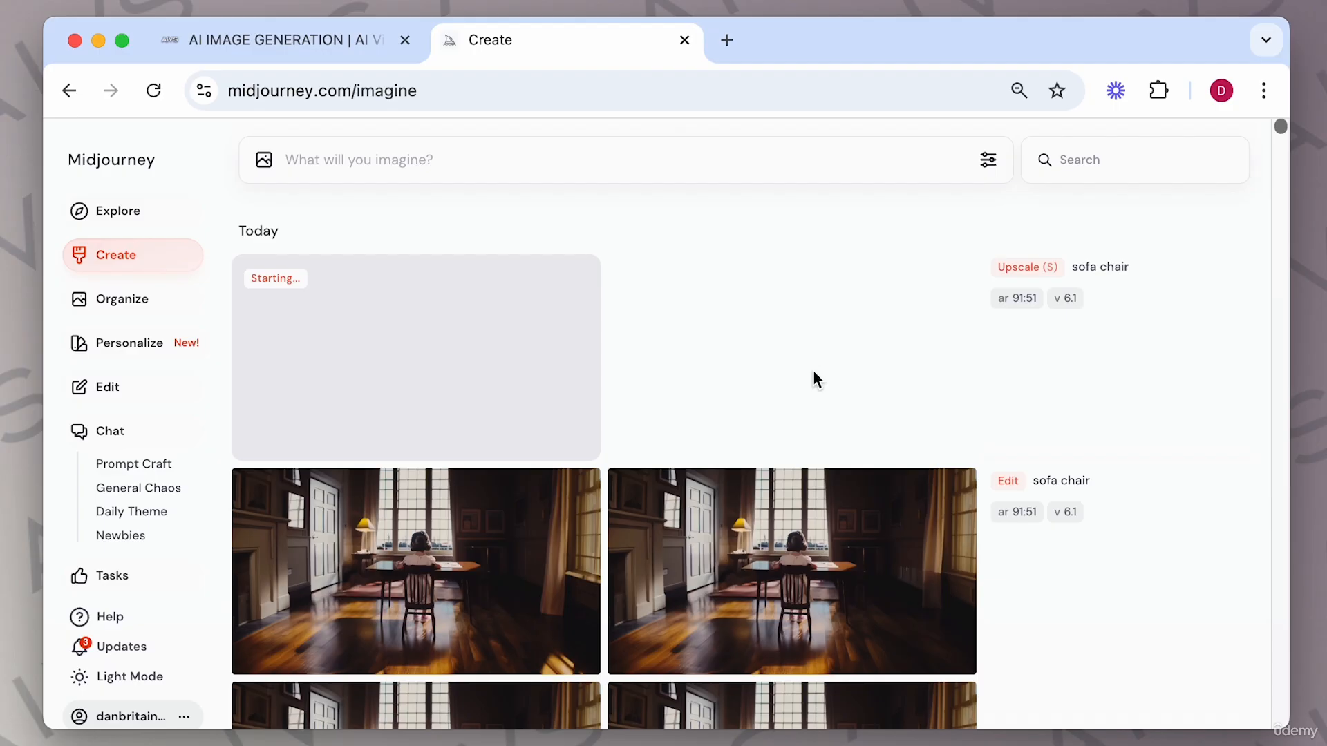
Open the Japanese girl-at-window outpaint and browse its four versions.
{"action": "scroll", "coordinate": [690, 581], "scroll_direction": "down", "scroll_amount": 10}
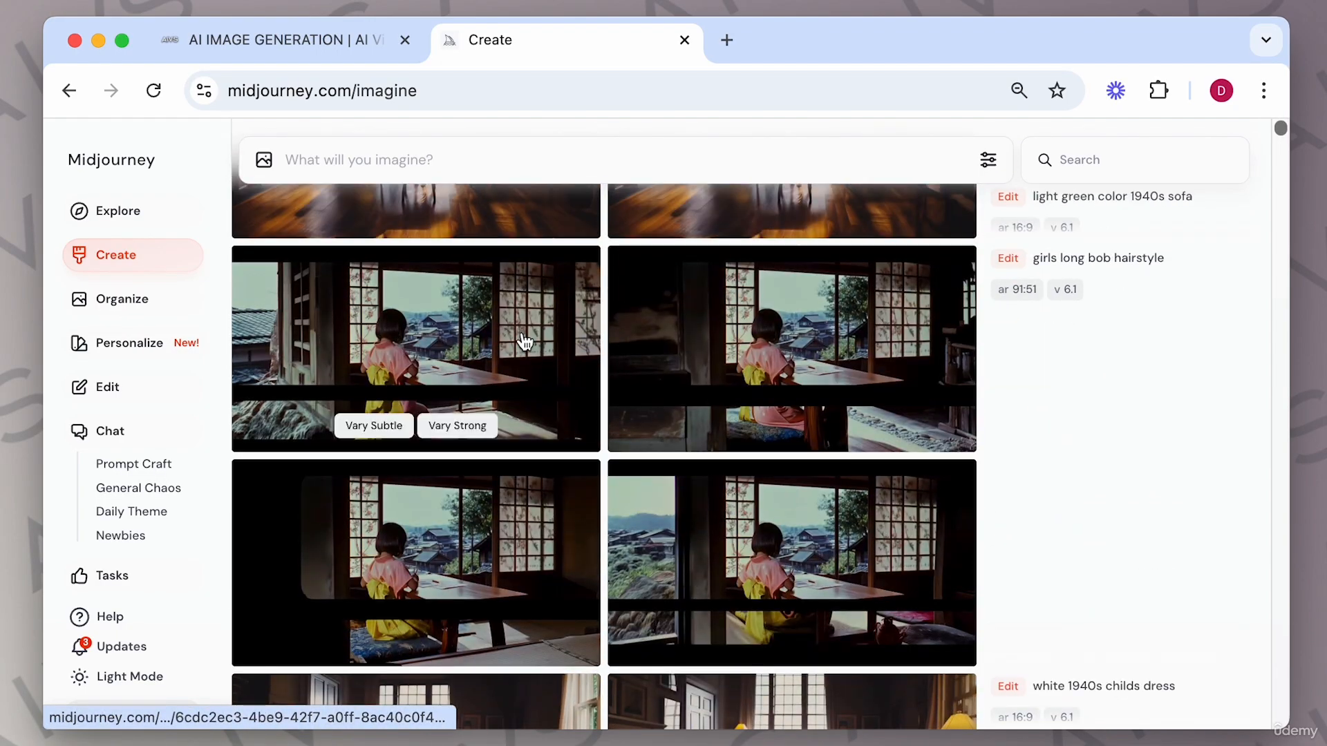
{"action": "left_click", "coordinate": [525, 341]}
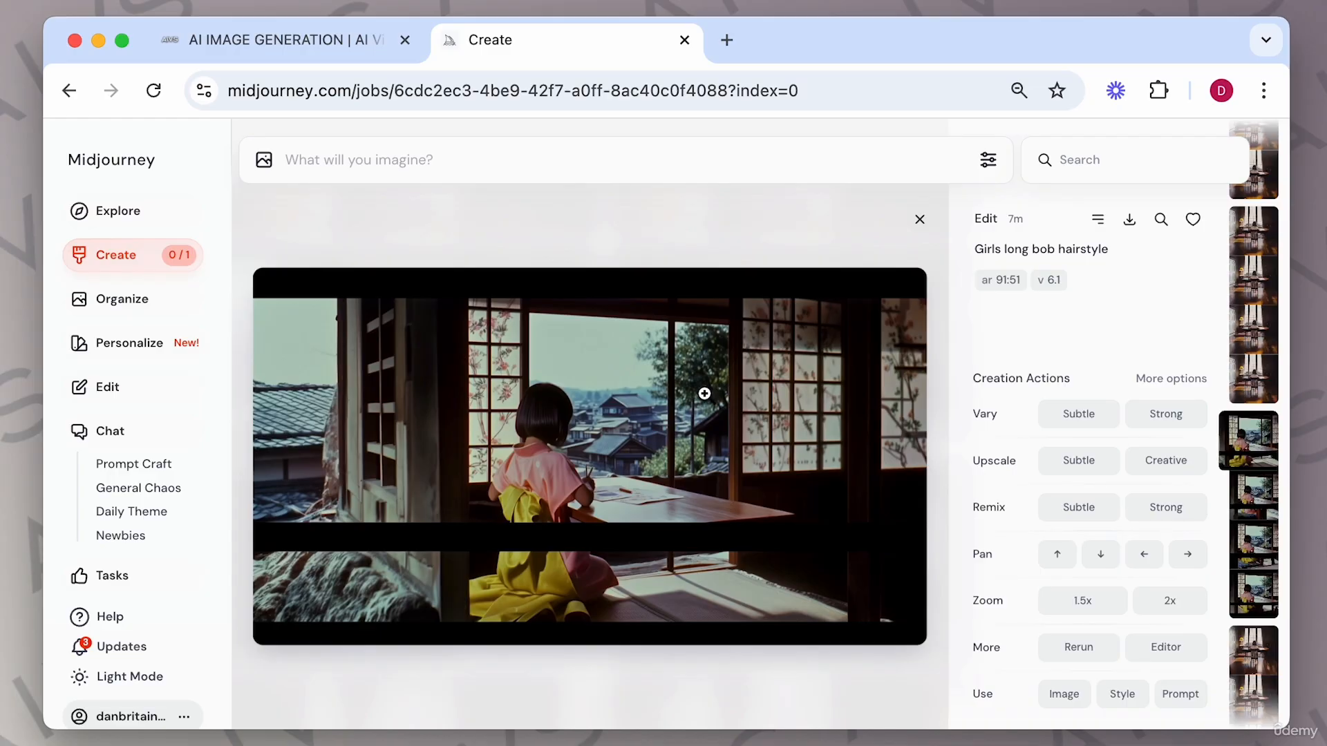
{"action": "key", "text": "Right"}
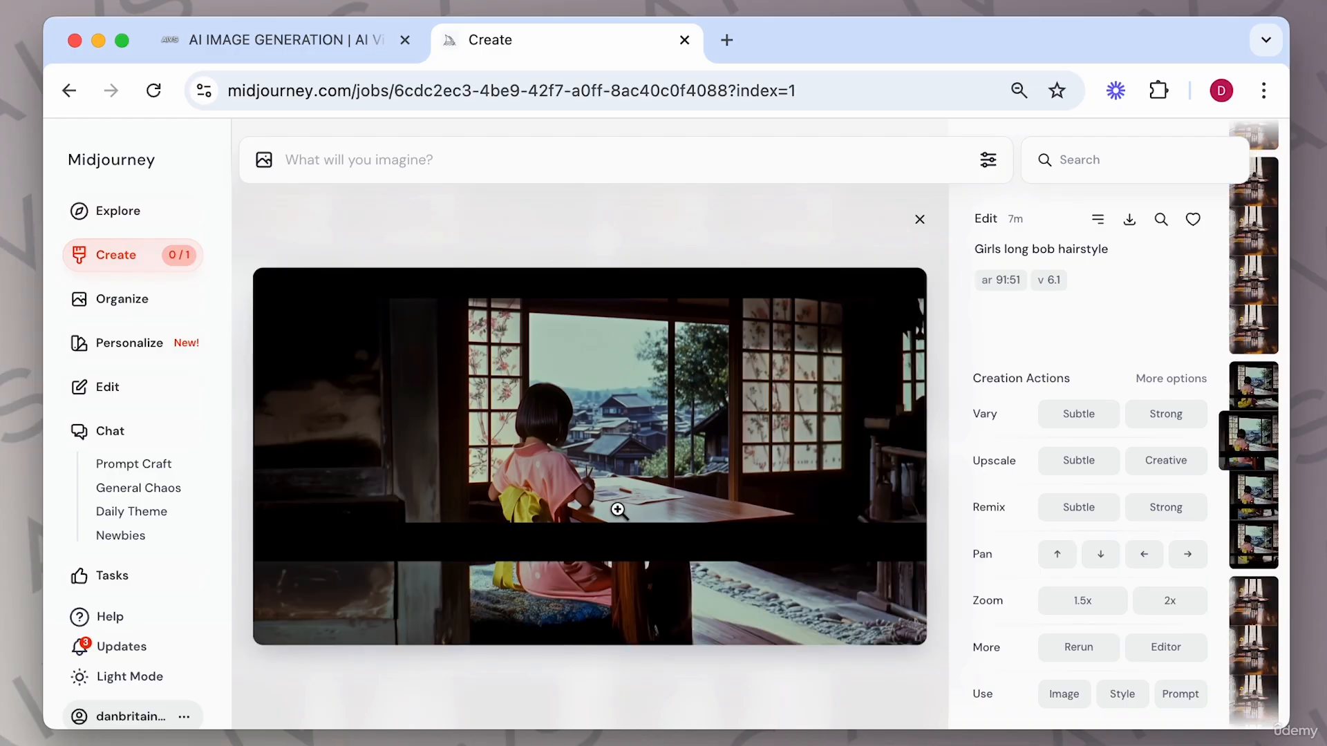
{"action": "key", "text": "Right"}
{"action": "key", "text": "Right"}
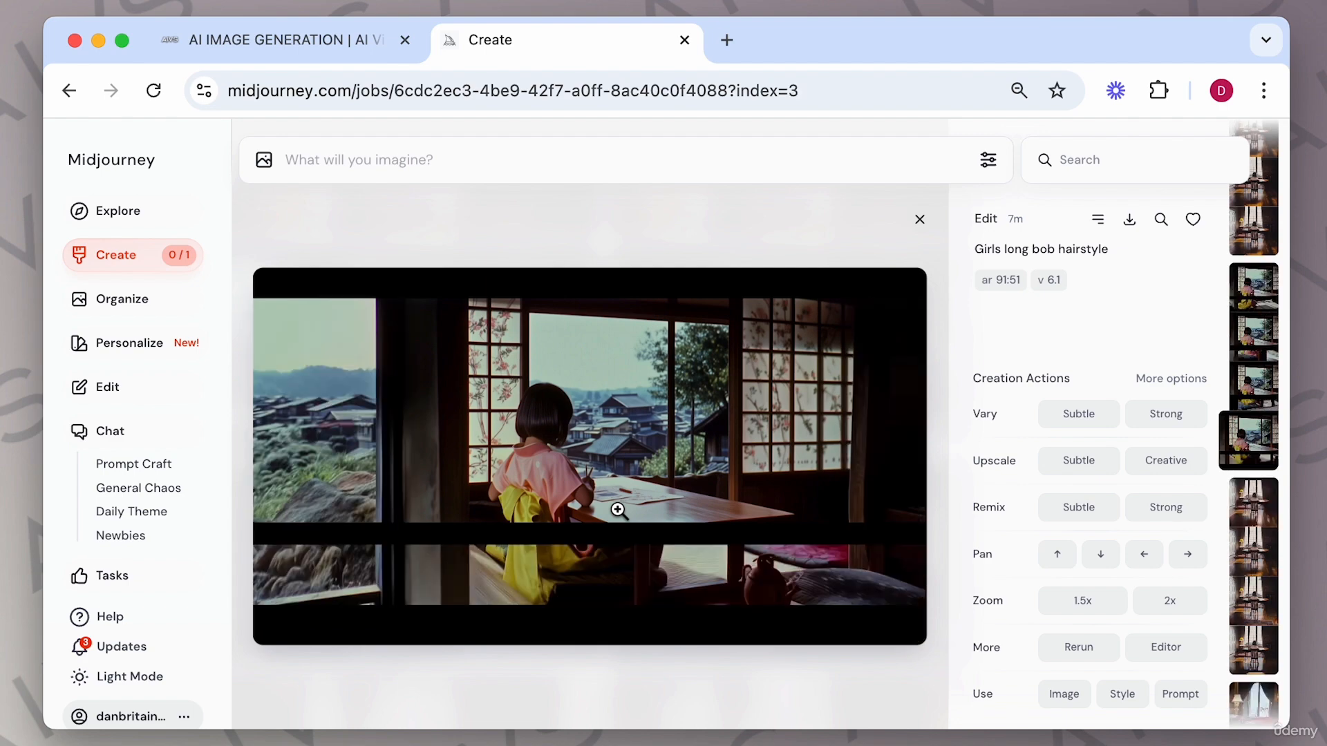
{"action": "key", "text": "Right"}
{"action": "key", "text": "Left"}
Apply Vary Subtle and submit a Remix Subtle of the fourth Japanese girl-at-window version.
{"action": "left_click", "coordinate": [1078, 415]}
{"action": "left_click", "coordinate": [1088, 513]}
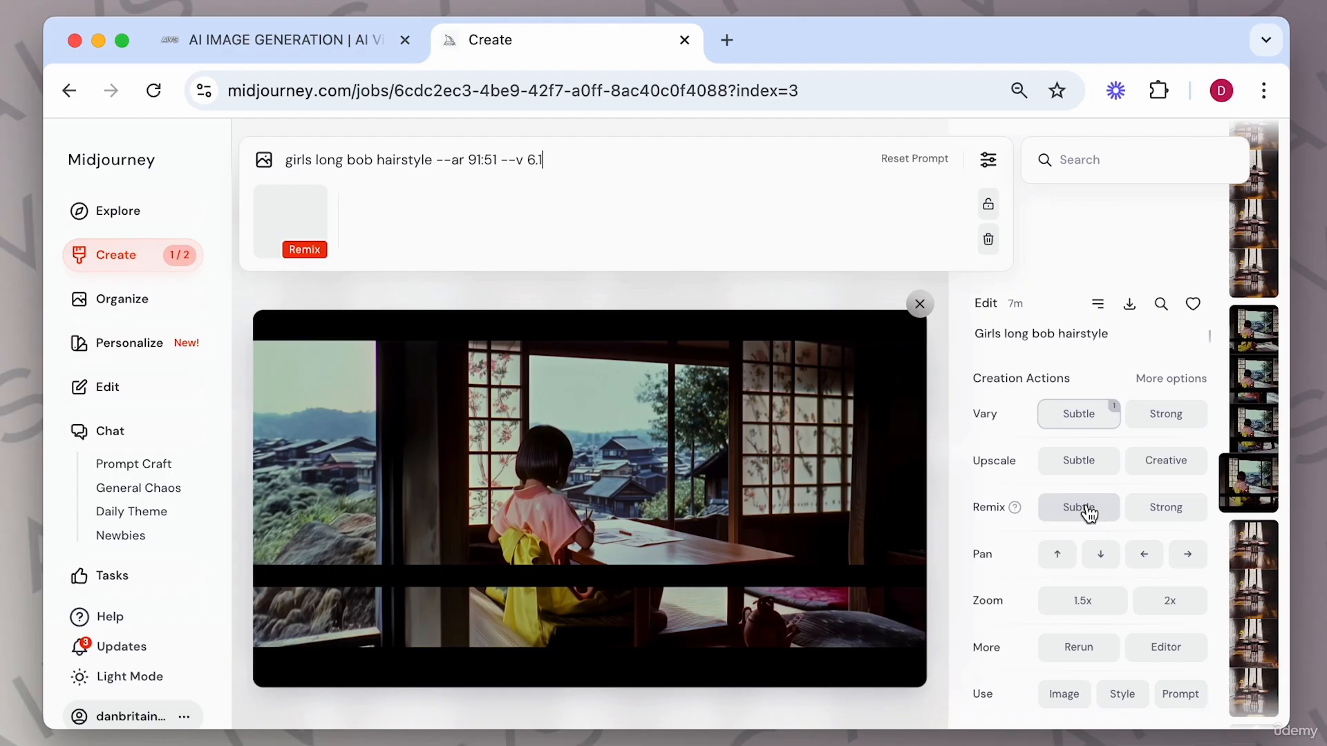
{"action": "key", "text": "Return"}
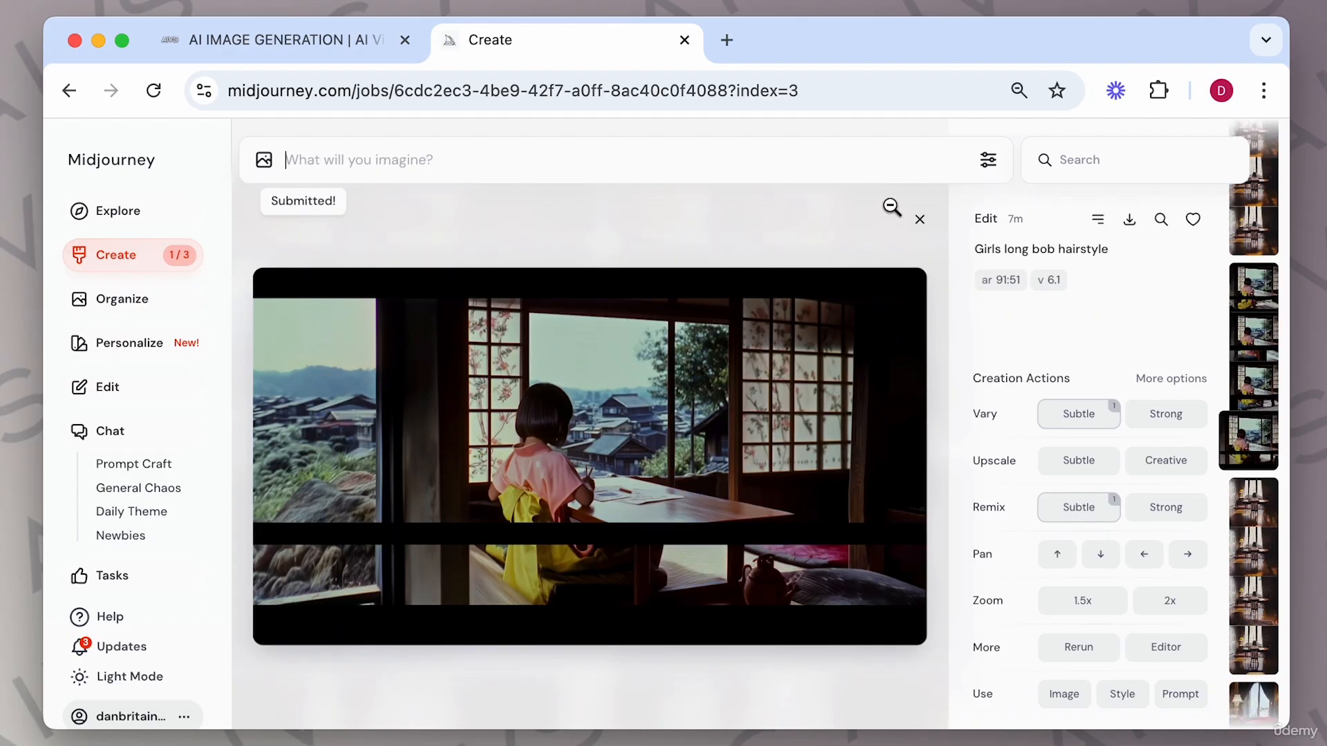
Open the upscaled sofa chair image and download it.
{"action": "key", "text": "Right"}
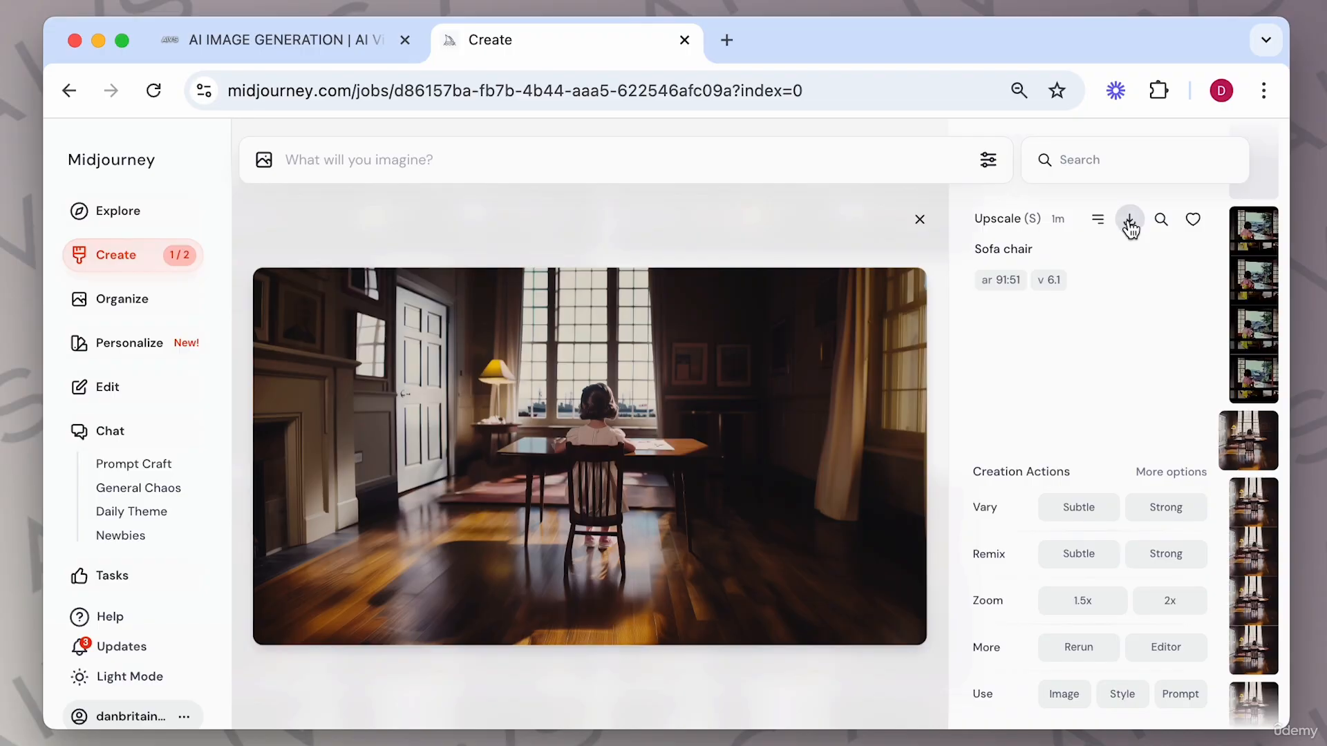
{"action": "left_click", "coordinate": [1128, 220]}
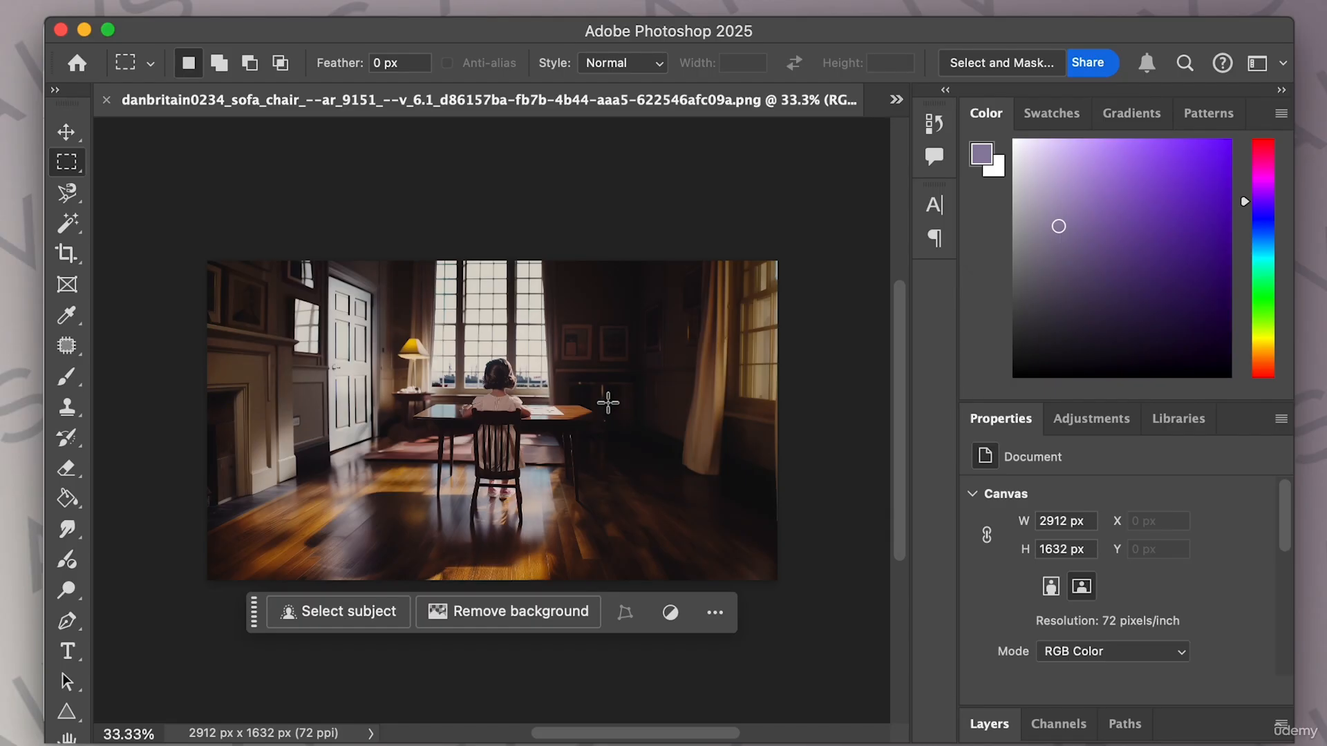
Draw a polygonal lasso selection around the room's right side from the floor up past the curtain.
{"action": "left_click", "coordinate": [66, 193]}
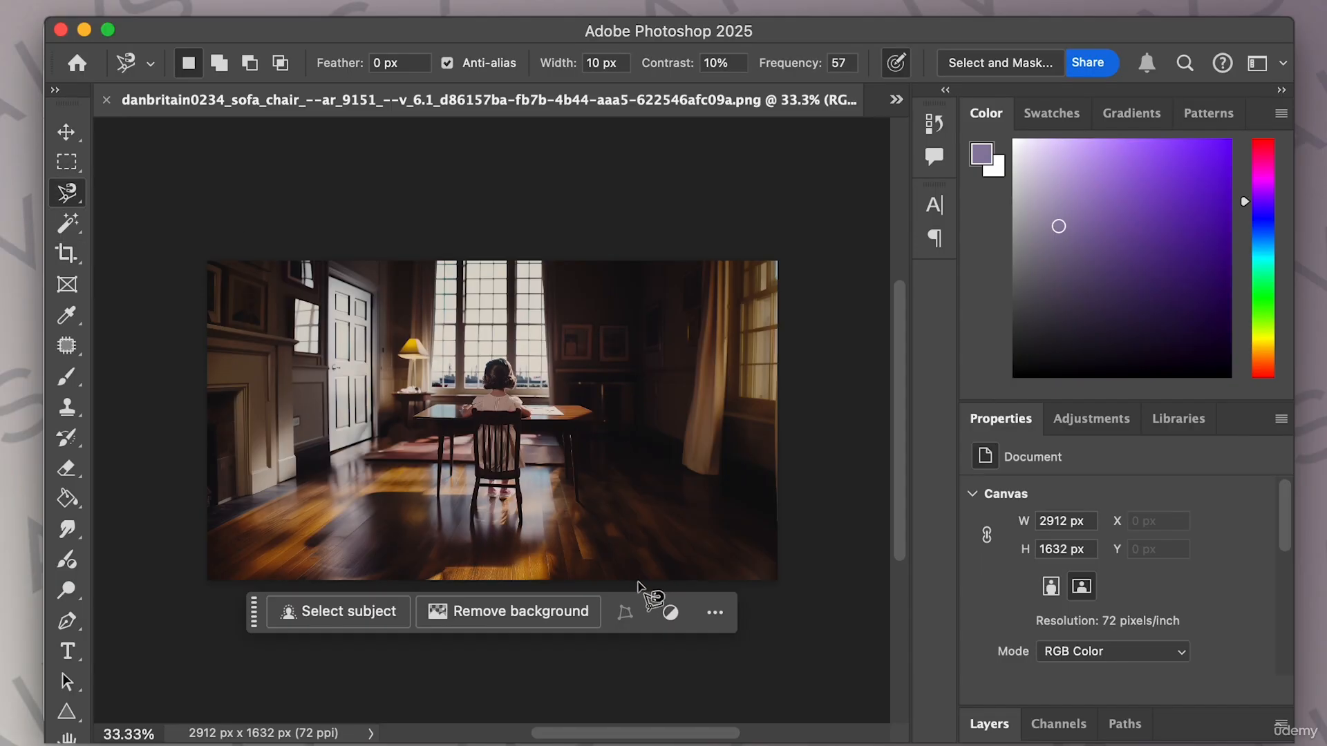
{"action": "left_click", "coordinate": [611, 579]}
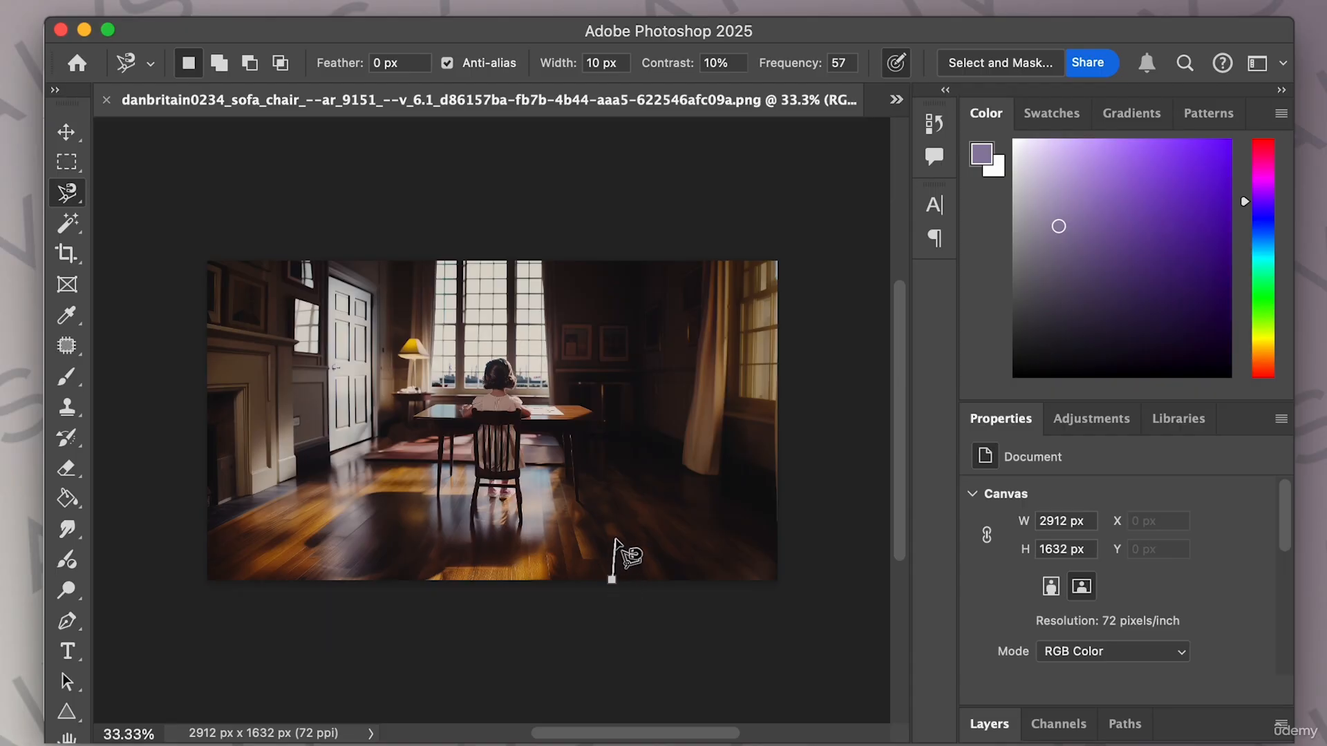
{"action": "left_click", "coordinate": [608, 479]}
{"action": "left_click", "coordinate": [668, 413]}
{"action": "left_click", "coordinate": [675, 362]}
{"action": "left_click", "coordinate": [676, 355]}
{"action": "left_click", "coordinate": [779, 356]}
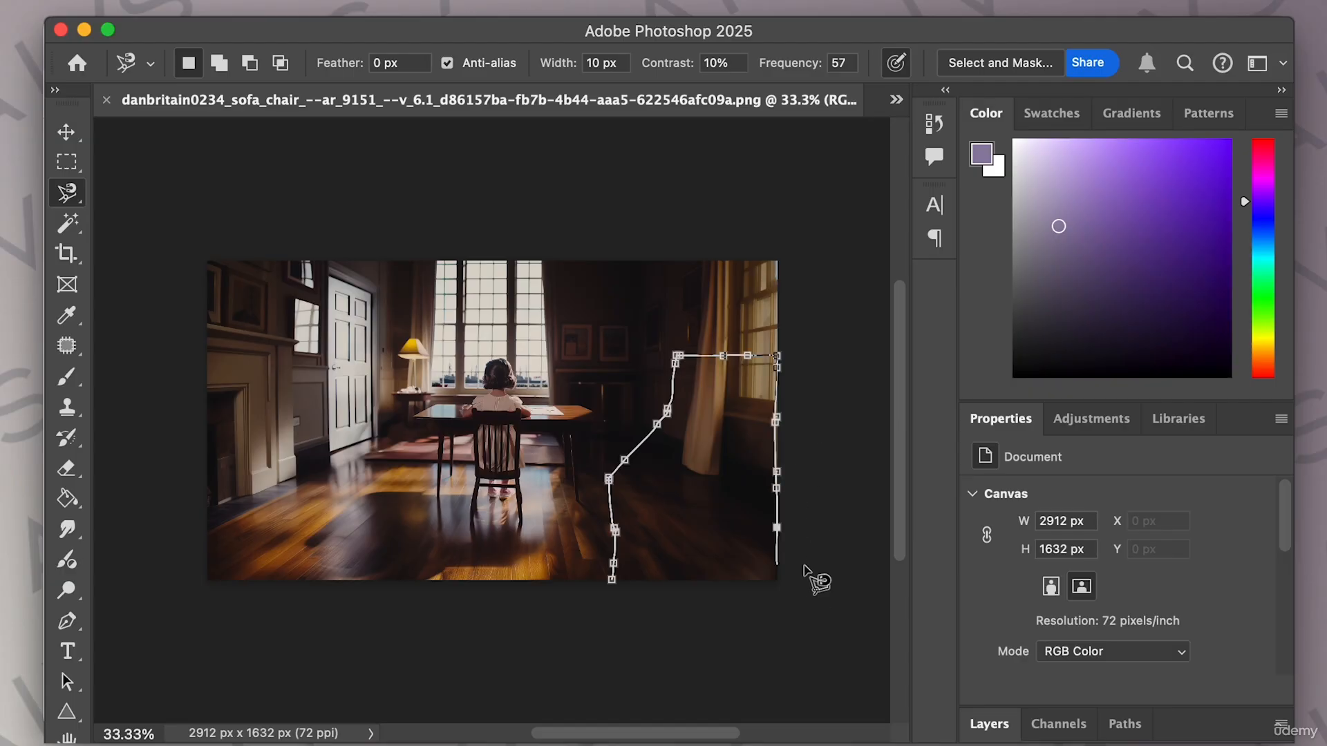
{"action": "left_click", "coordinate": [613, 581]}
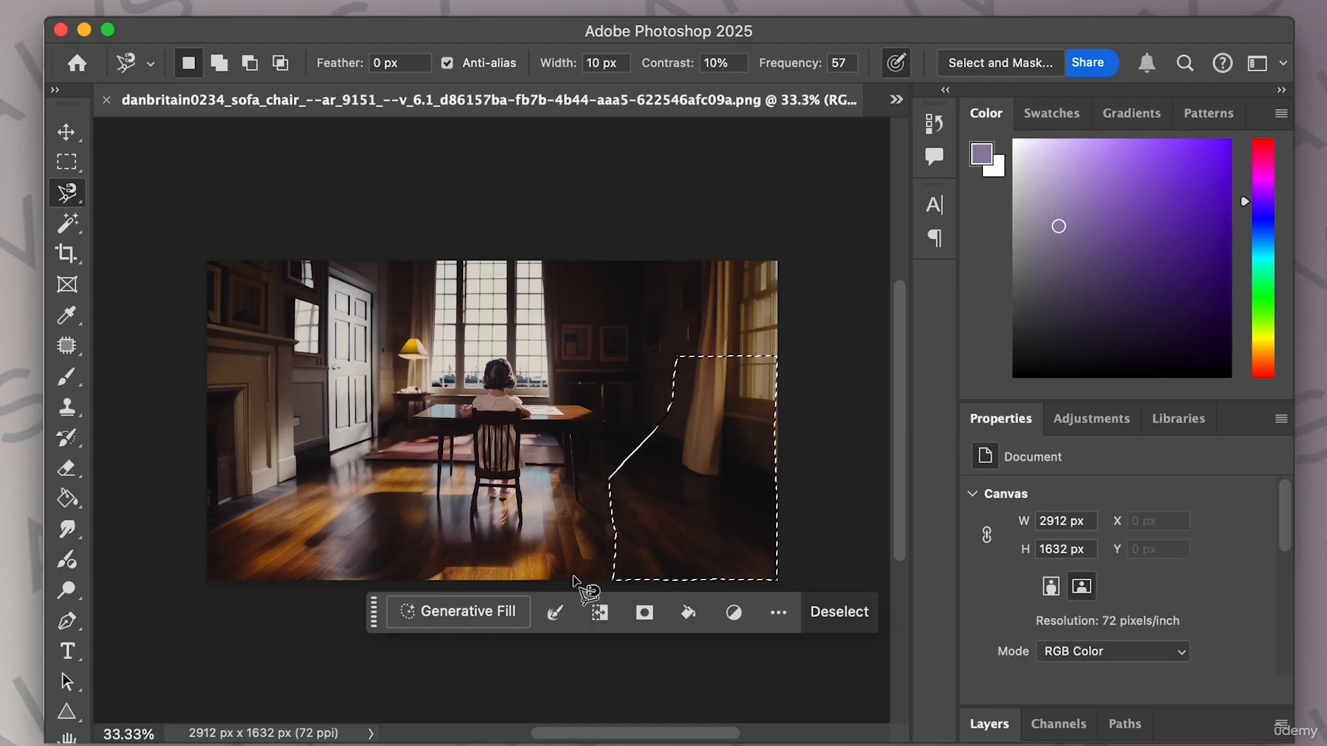
Generative Fill the selection with the prompt green sofa and step through the variations.
{"action": "left_click", "coordinate": [459, 611]}
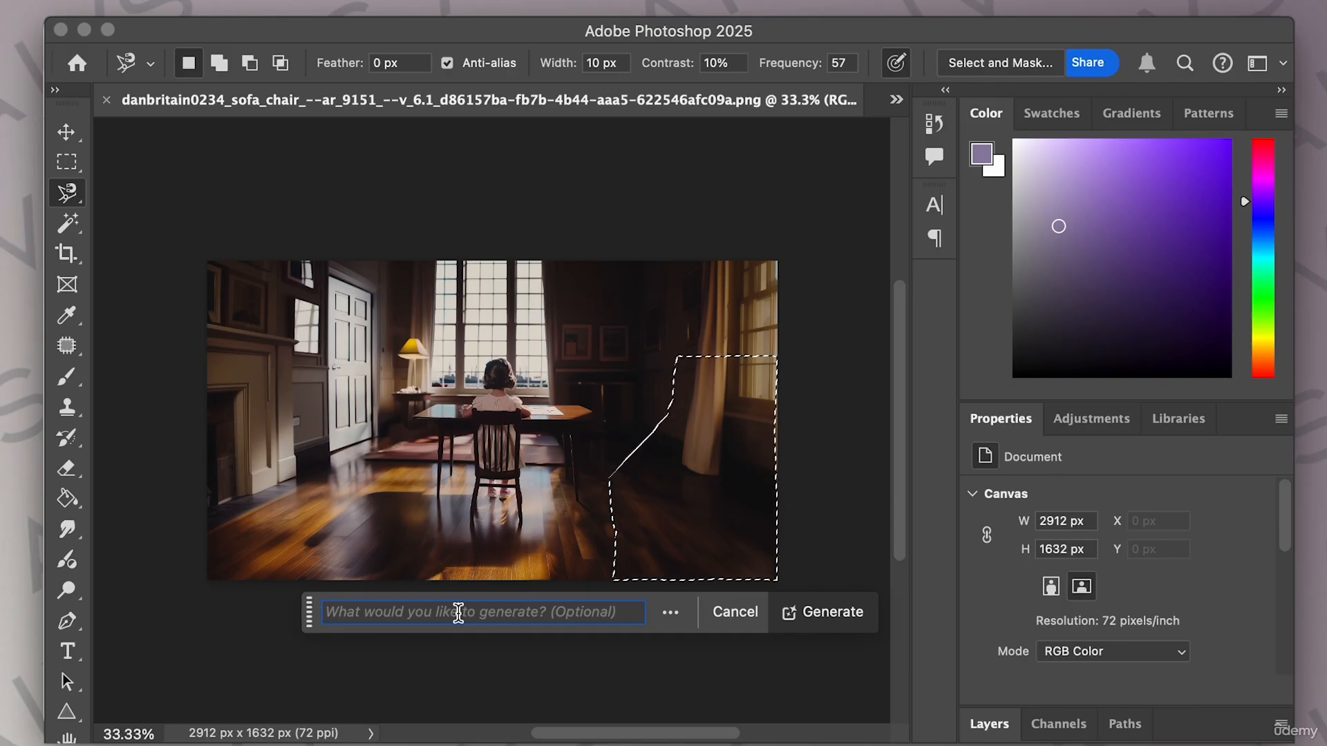
{"action": "type", "text": "green sofa"}
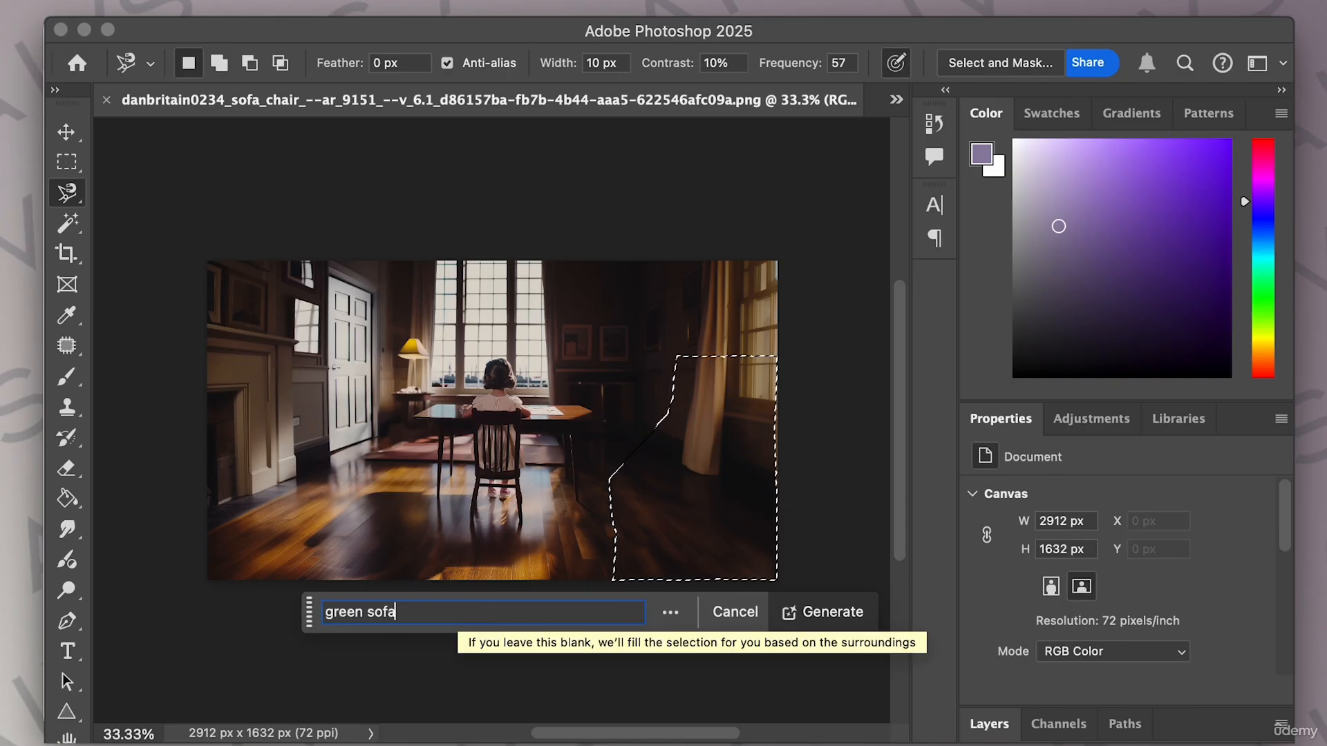
{"action": "left_click", "coordinate": [824, 614]}
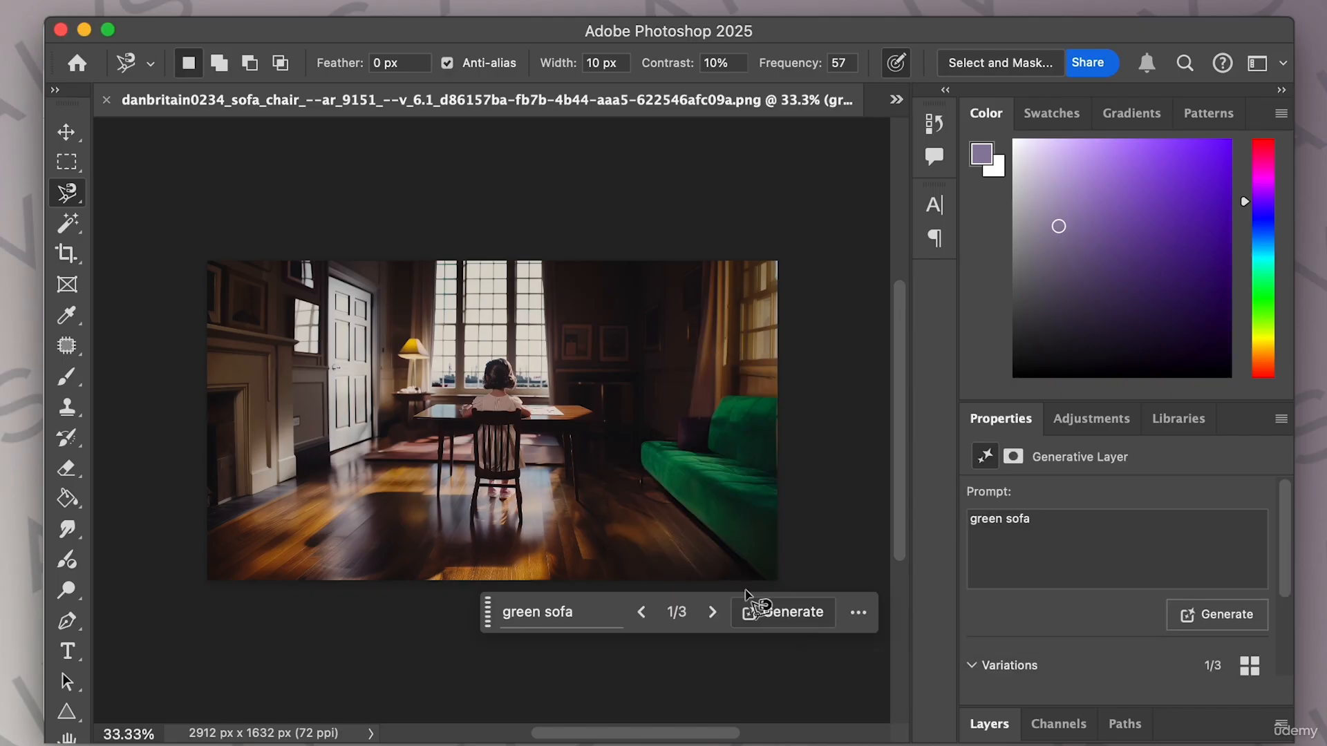
{"action": "left_click", "coordinate": [711, 613]}
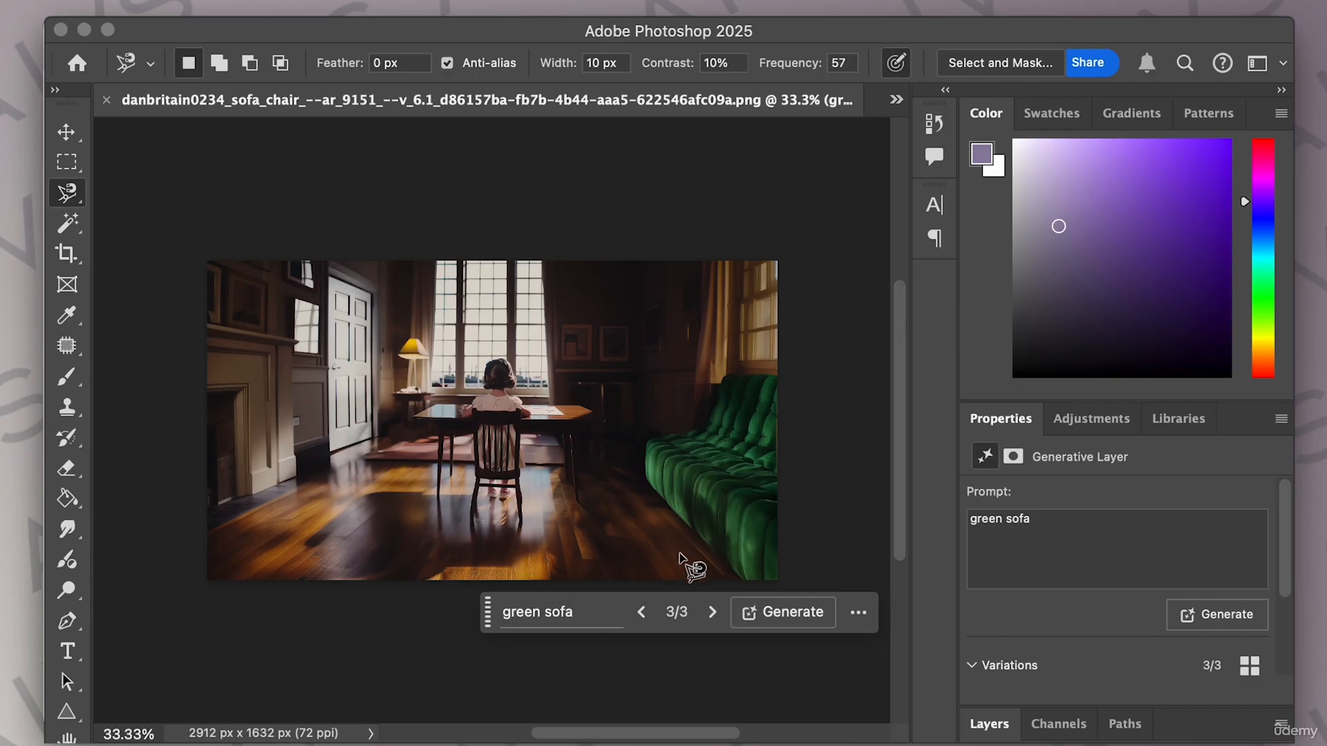
Change the fill prompt to 1940s light green sofa and generate again.
{"action": "left_click", "coordinate": [573, 614]}
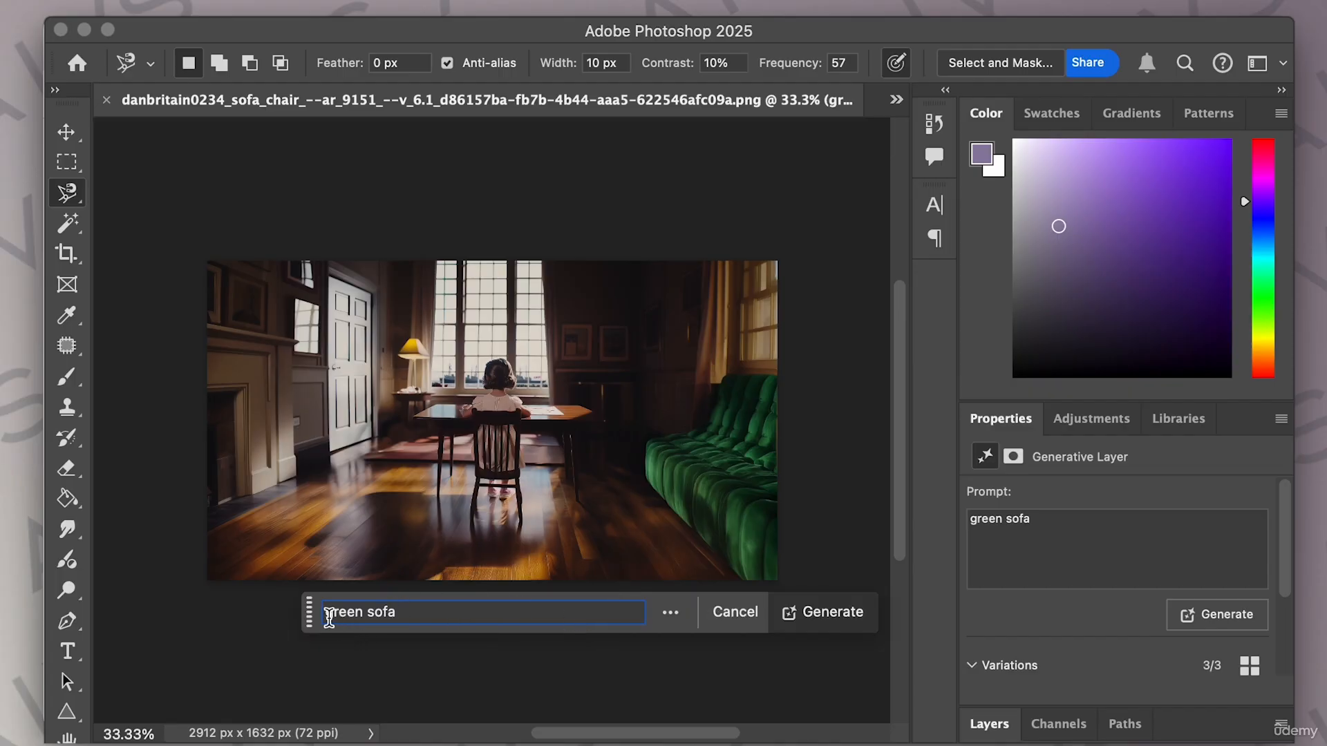
{"action": "triple_click", "coordinate": [329, 615]}
{"action": "key", "text": "Left"}
{"action": "type", "text": "1940s light"}
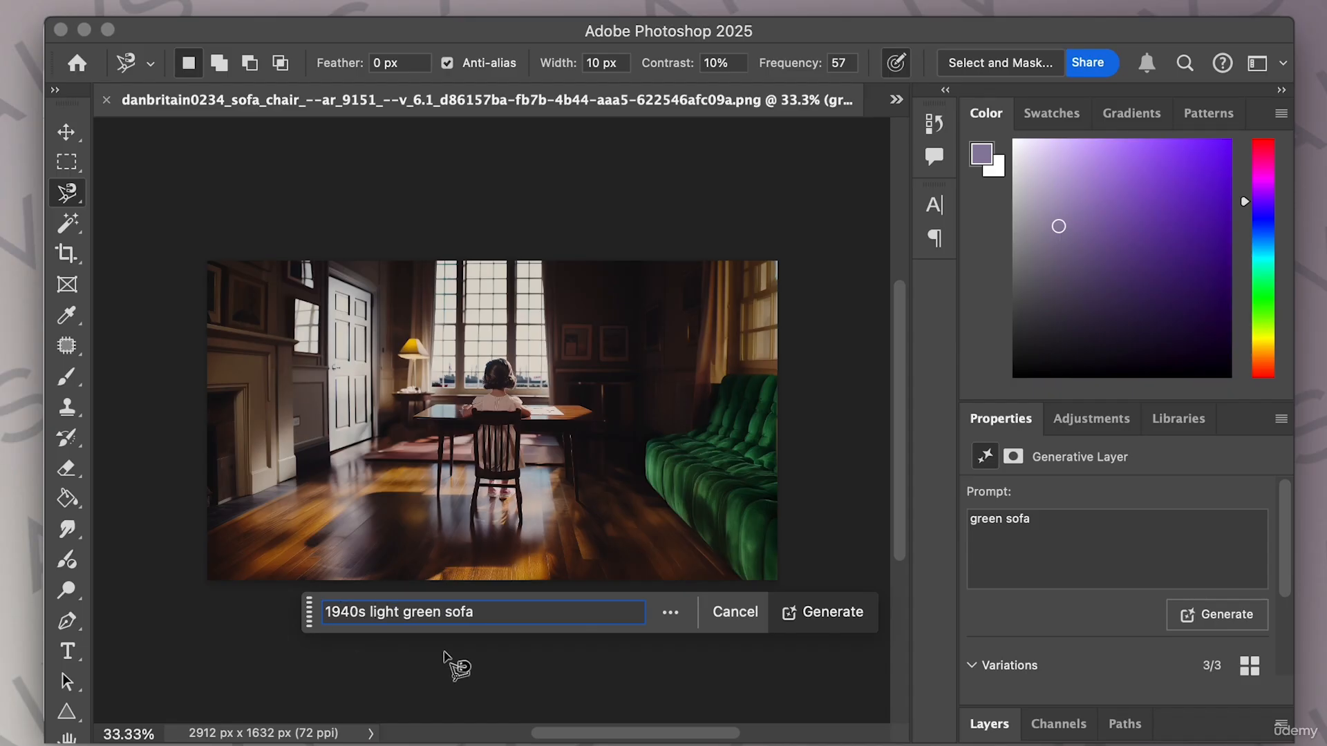
{"action": "left_click", "coordinate": [838, 613]}
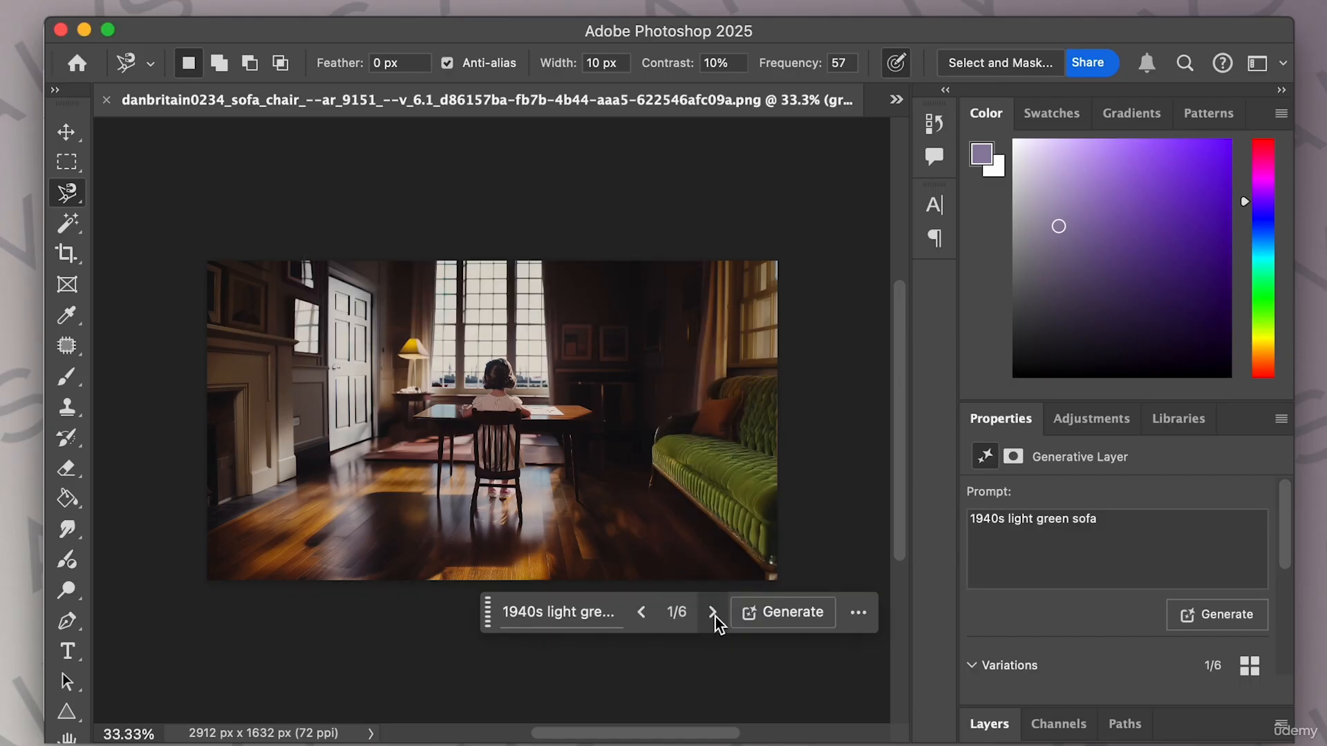
Browse the 1940s light green sofa variations, generate another set, and minimize Photoshop.
{"action": "left_click", "coordinate": [712, 612]}
{"action": "left_click", "coordinate": [712, 613]}
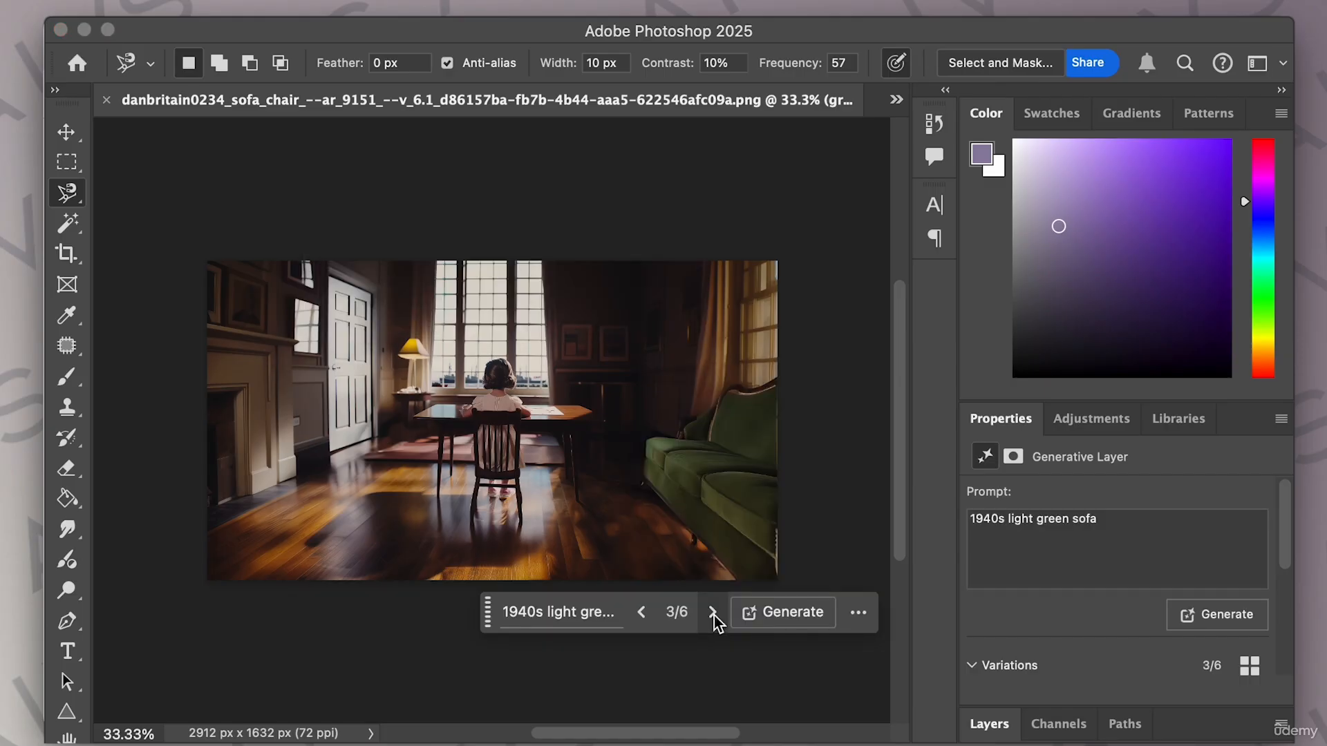
{"action": "left_click", "coordinate": [641, 614]}
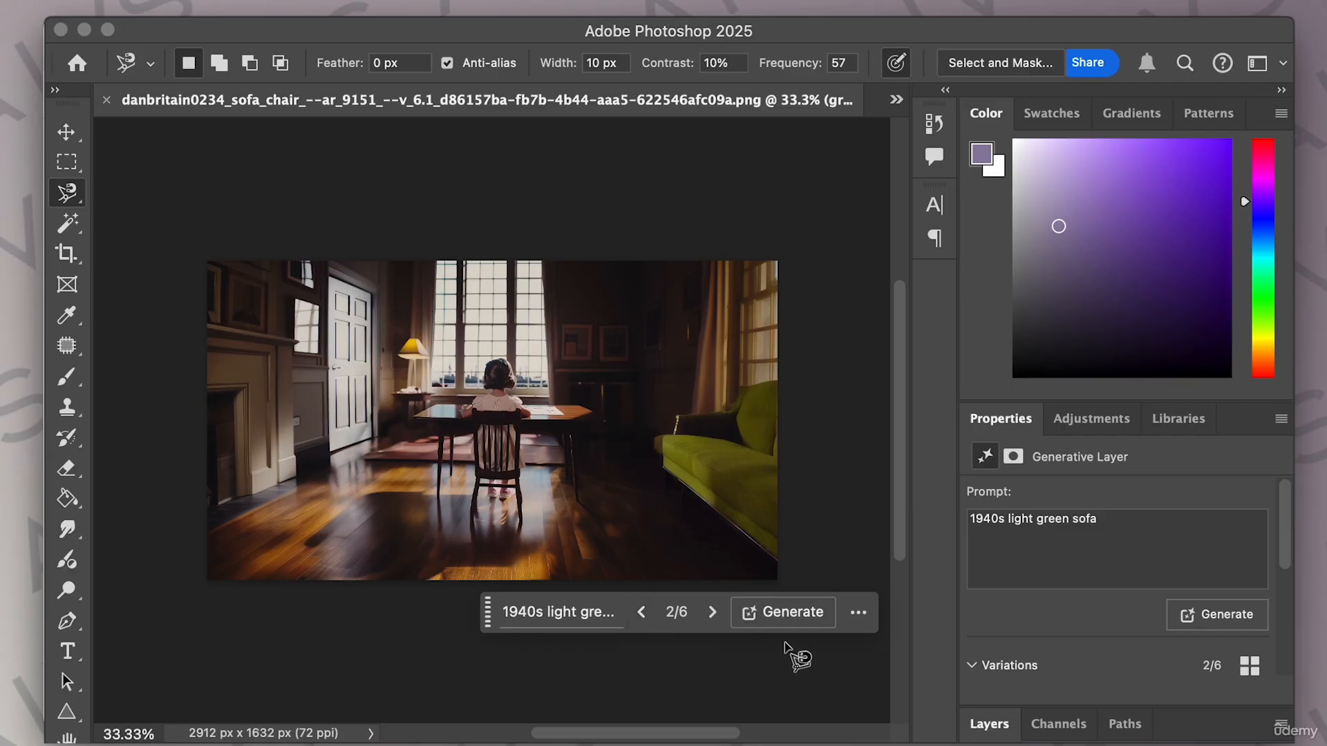
{"action": "left_click", "coordinate": [781, 612]}
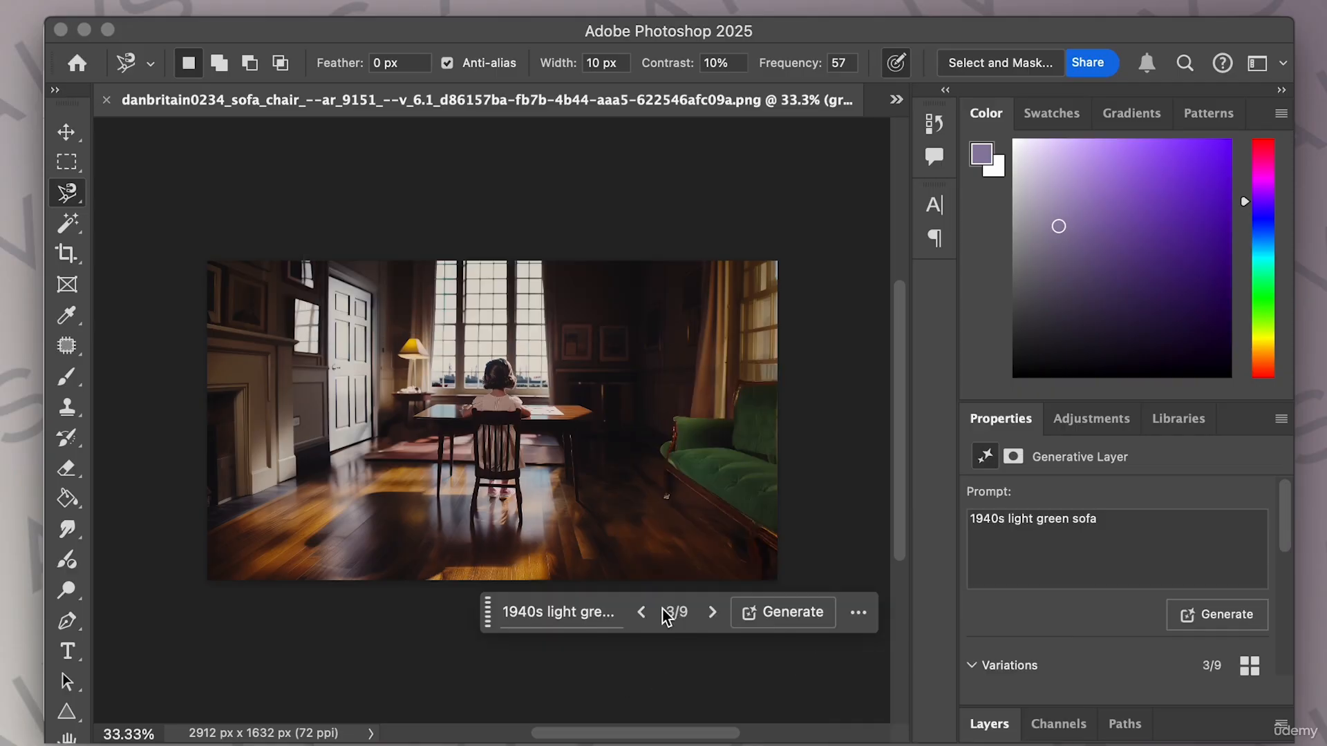
{"action": "left_click", "coordinate": [643, 613]}
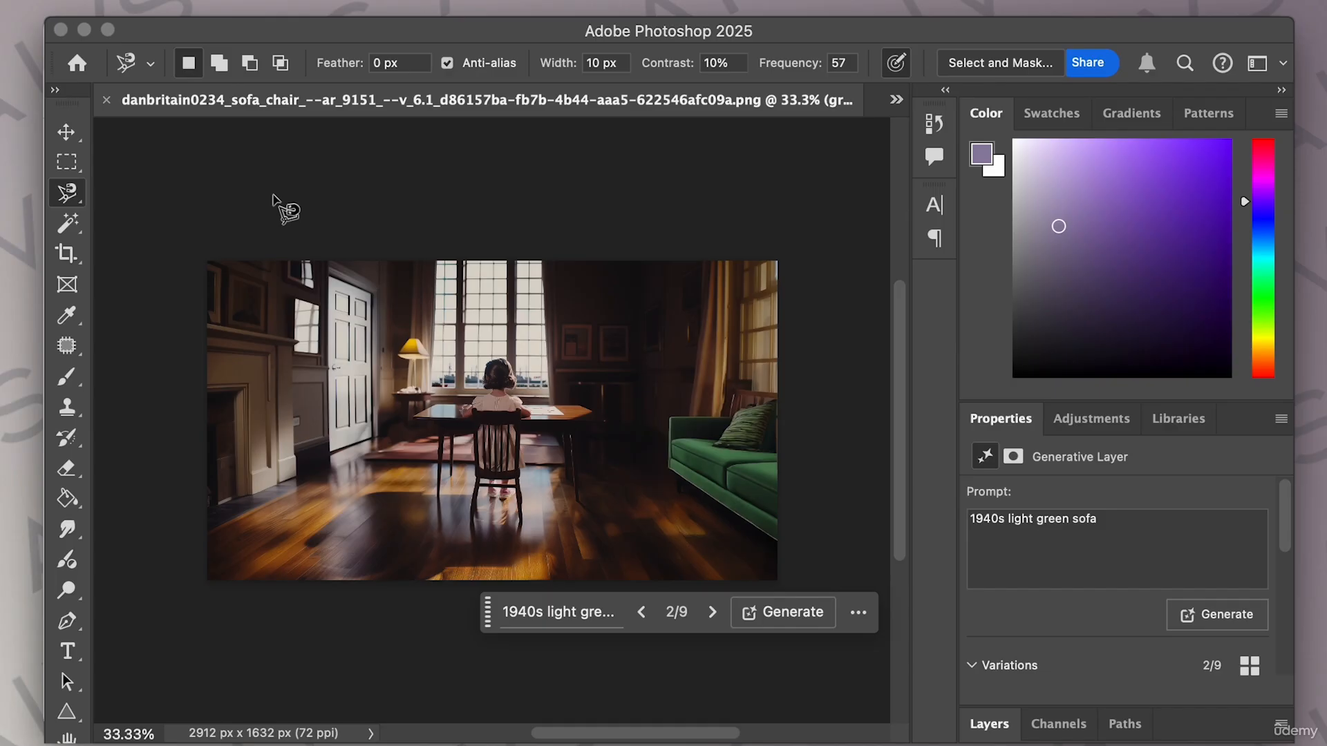
{"action": "left_click", "coordinate": [84, 30]}
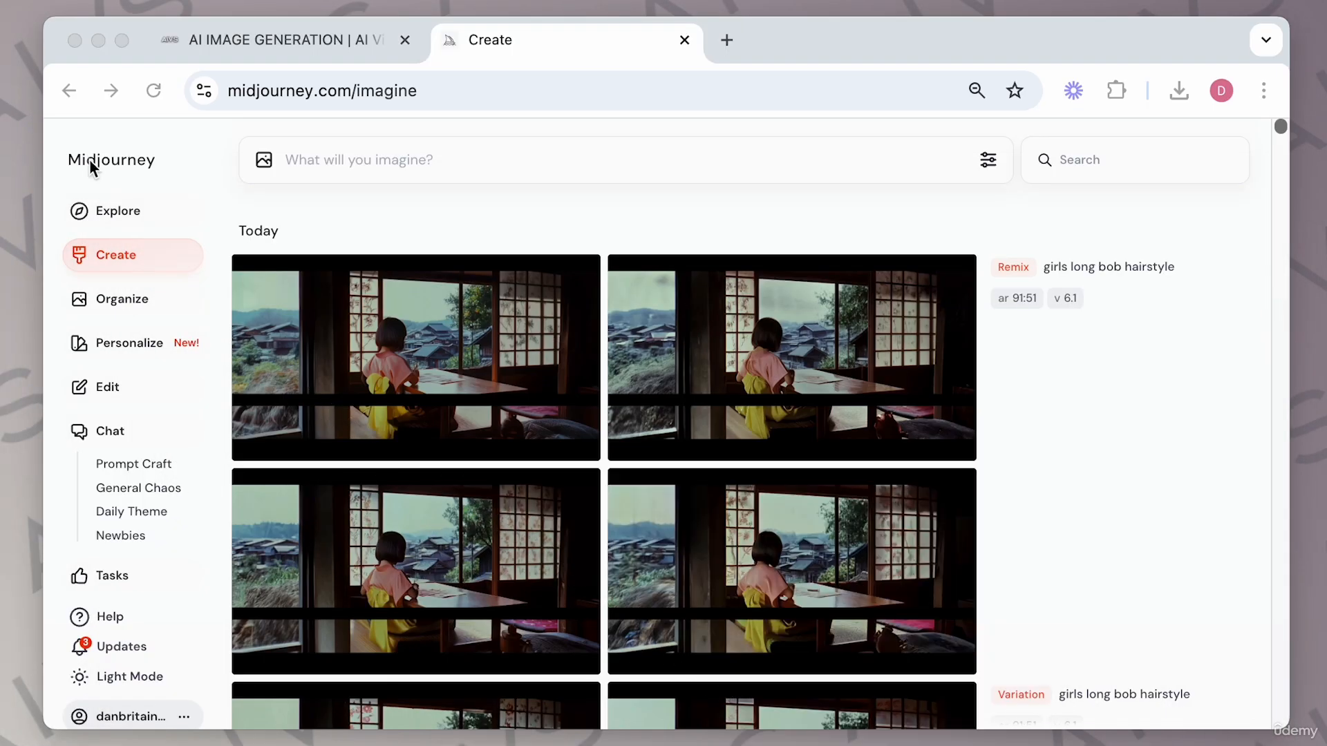
Browse the girls long bob hairstyle remix and variation results one image at a time.
{"action": "scroll", "coordinate": [472, 333], "scroll_direction": "down", "scroll_amount": 1}
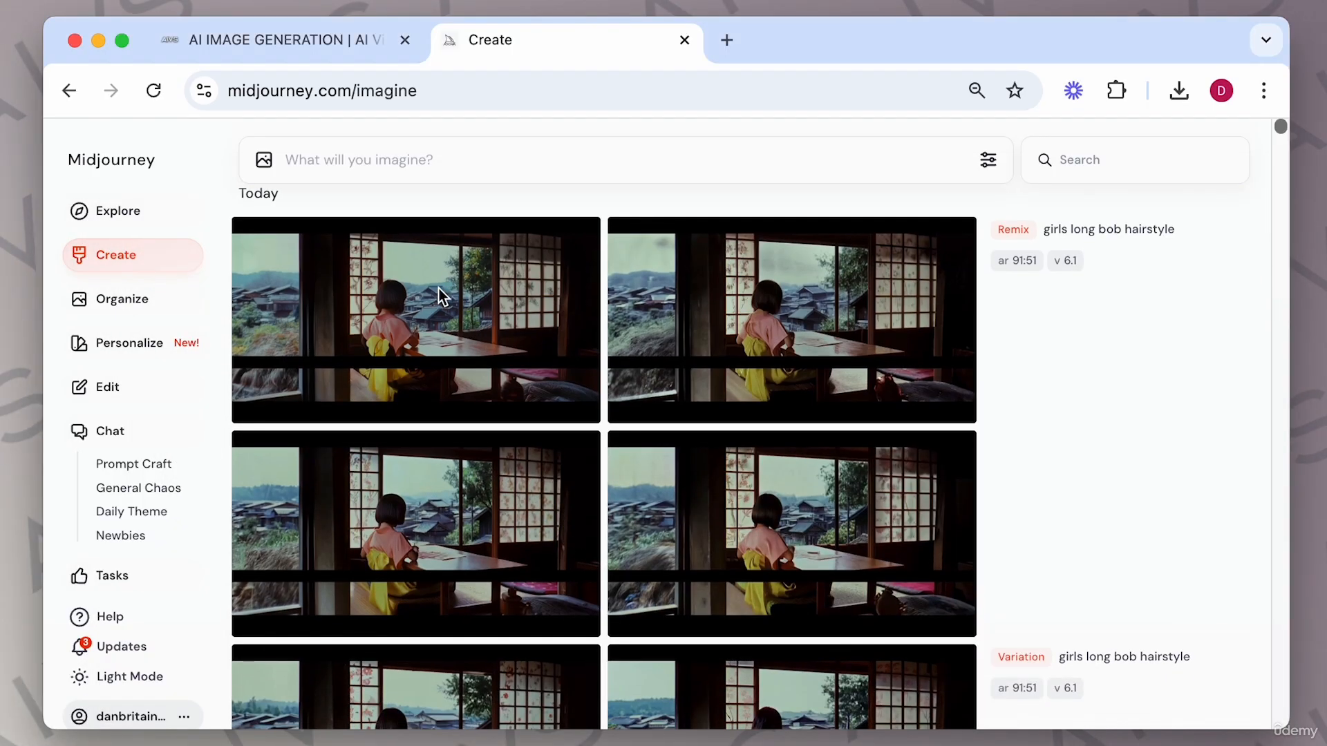
{"action": "left_click", "coordinate": [478, 308]}
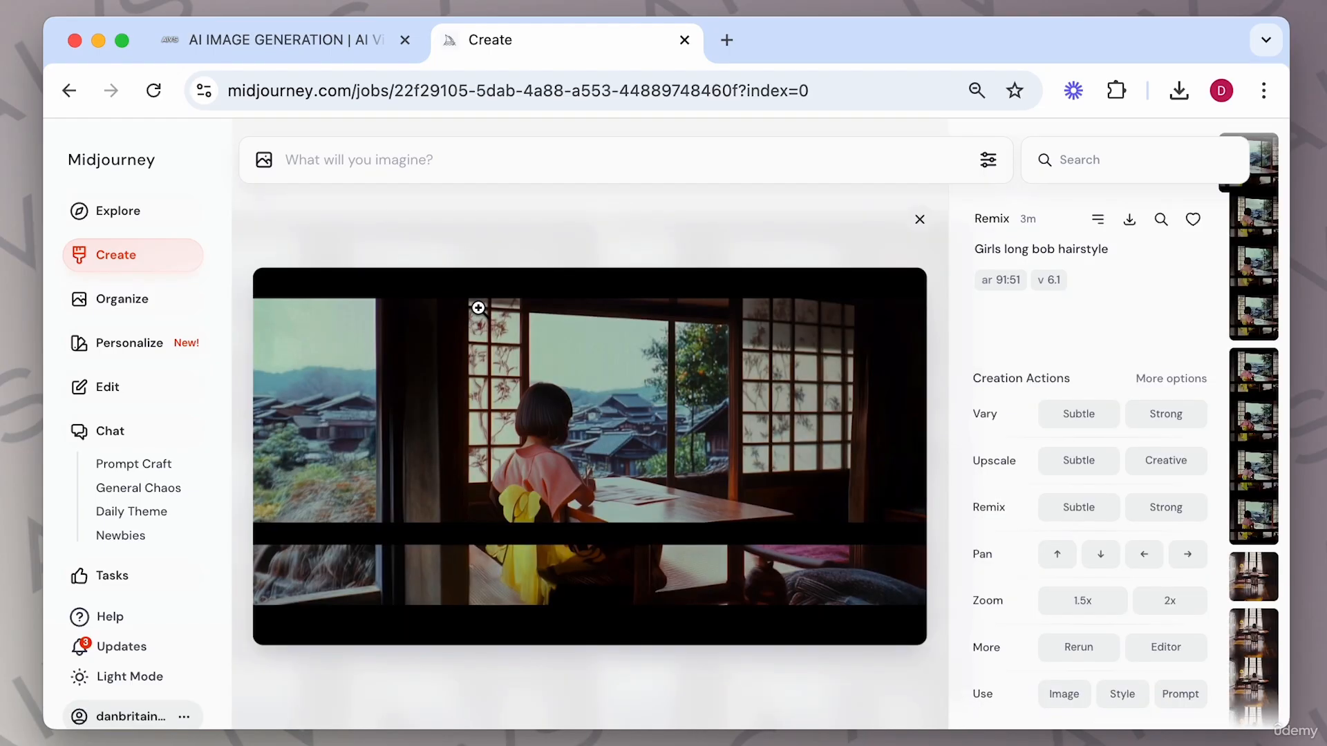
{"action": "key", "text": "Right"}
{"action": "key", "text": "Right"}
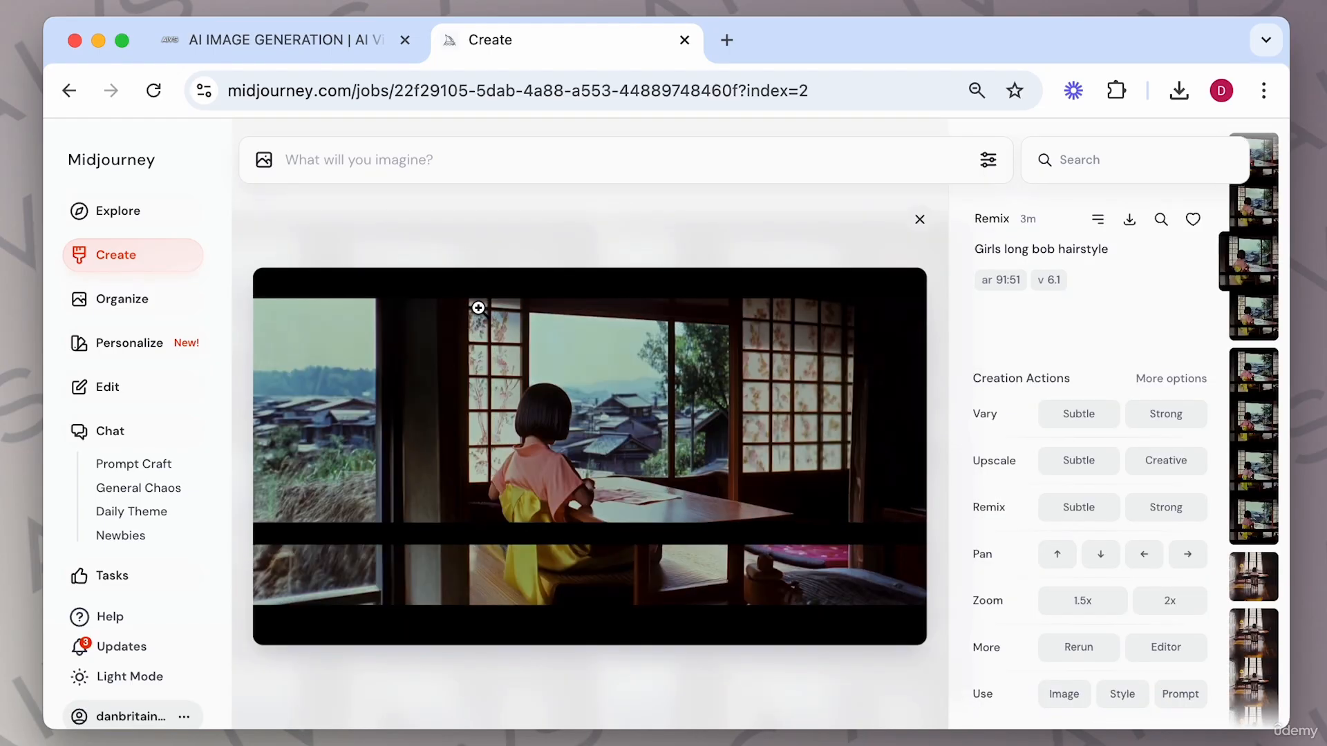
{"action": "key", "text": "Right"}
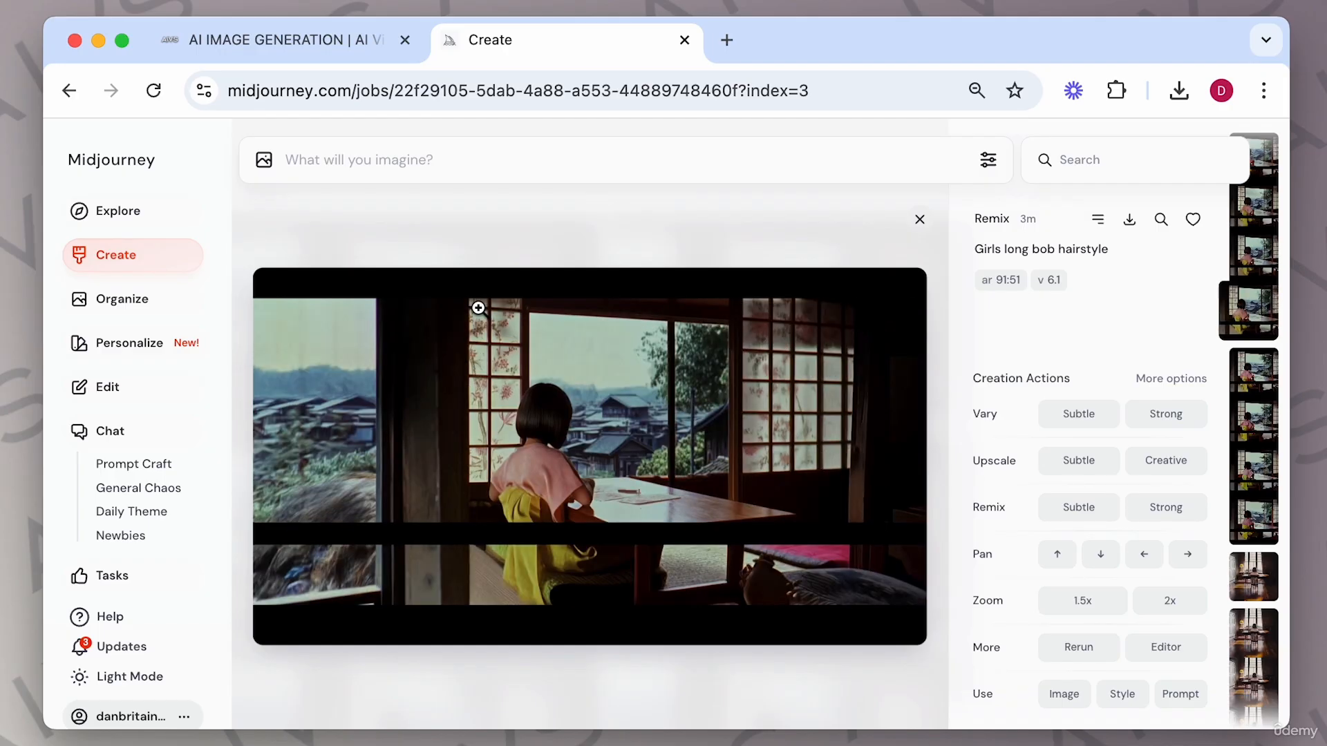
{"action": "key", "text": "Right"}
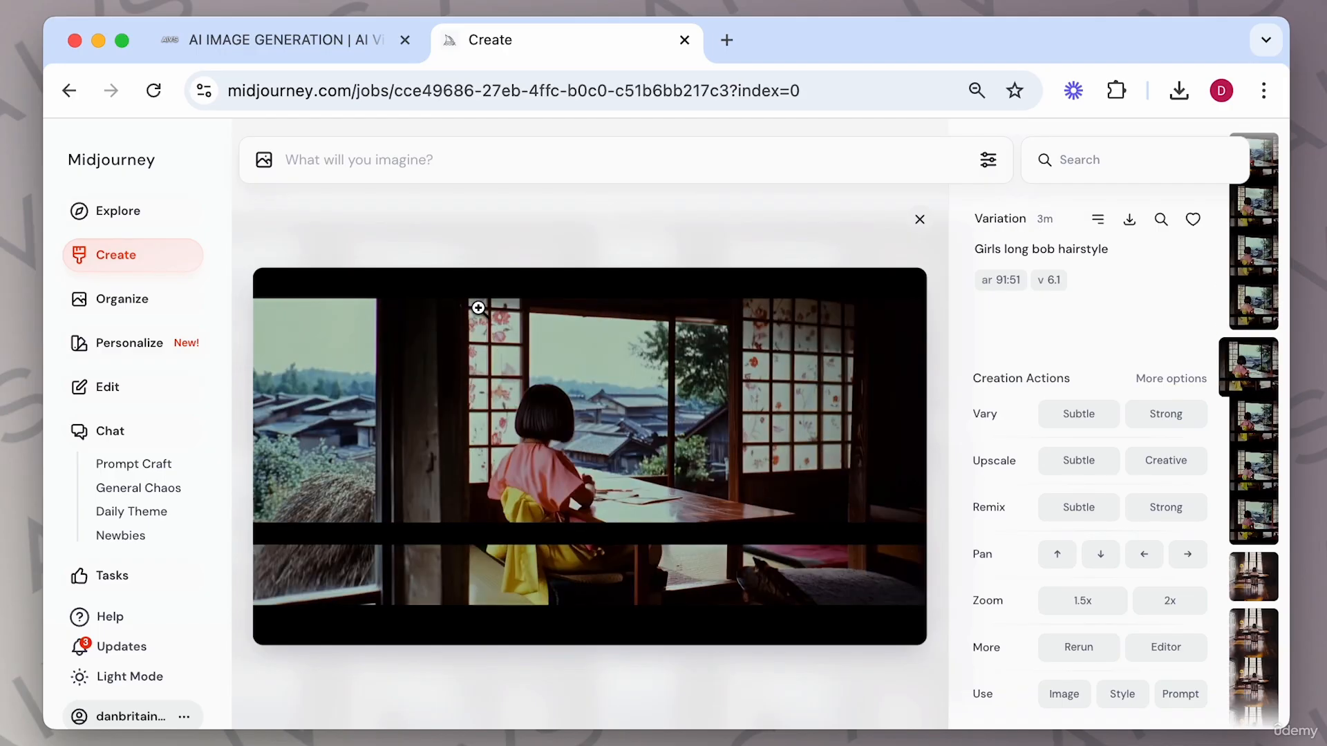
{"action": "key", "text": "Left"}
{"action": "key", "text": "Left"}
{"action": "key", "text": "Left"}
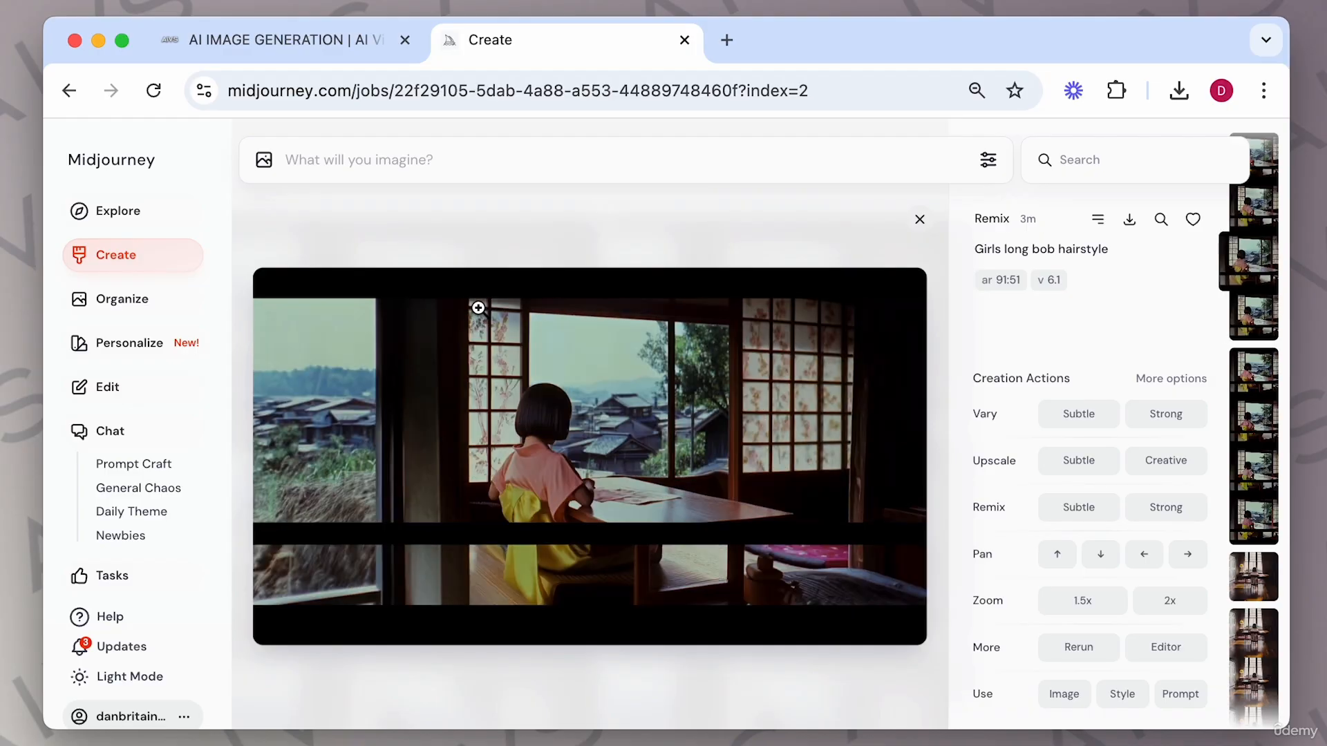
{"action": "key", "text": "Right"}
{"action": "key", "text": "Right"}
{"action": "key", "text": "Right"}
{"action": "key", "text": "Right"}
{"action": "key", "text": "Right"}
{"action": "key", "text": "Right"}
{"action": "key", "text": "Right"}
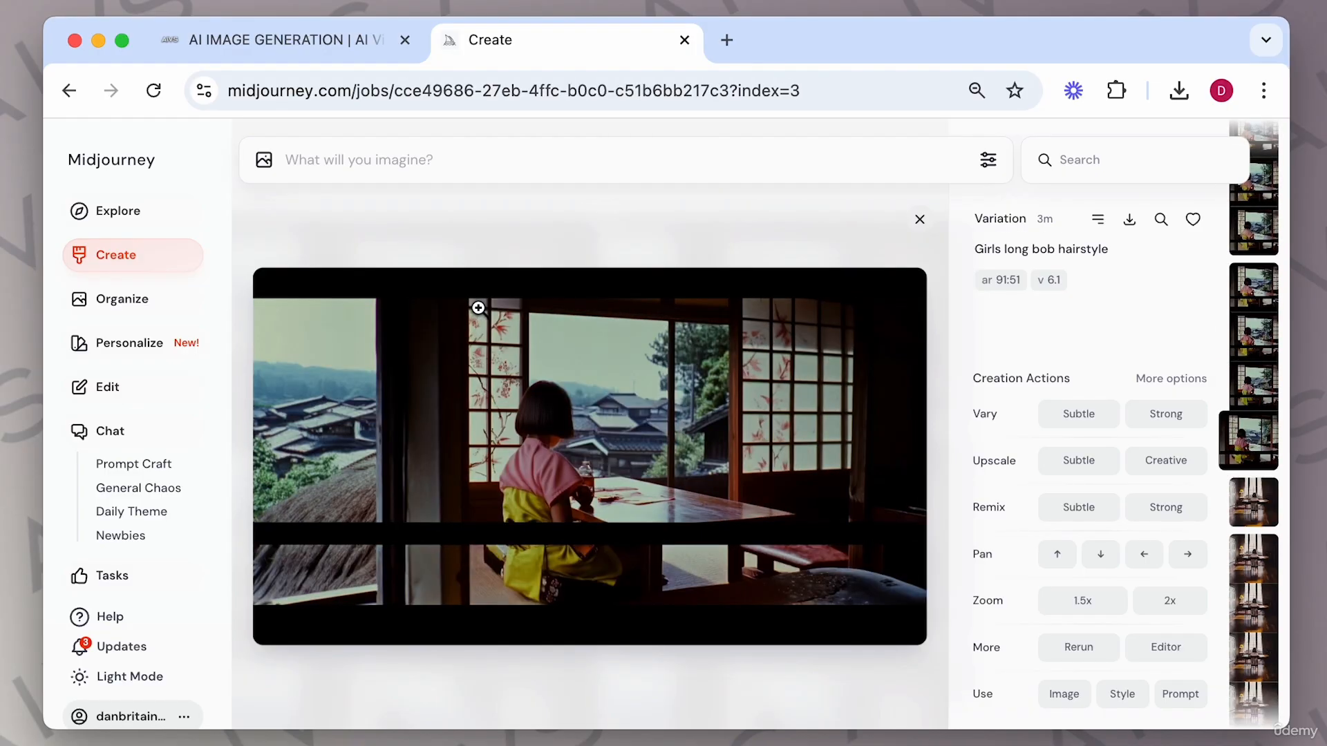
{"action": "key", "text": "Left"}
{"action": "key", "text": "Left"}
{"action": "key", "text": "Left"}
{"action": "key", "text": "Left"}
{"action": "key", "text": "Left"}
{"action": "key", "text": "Left"}
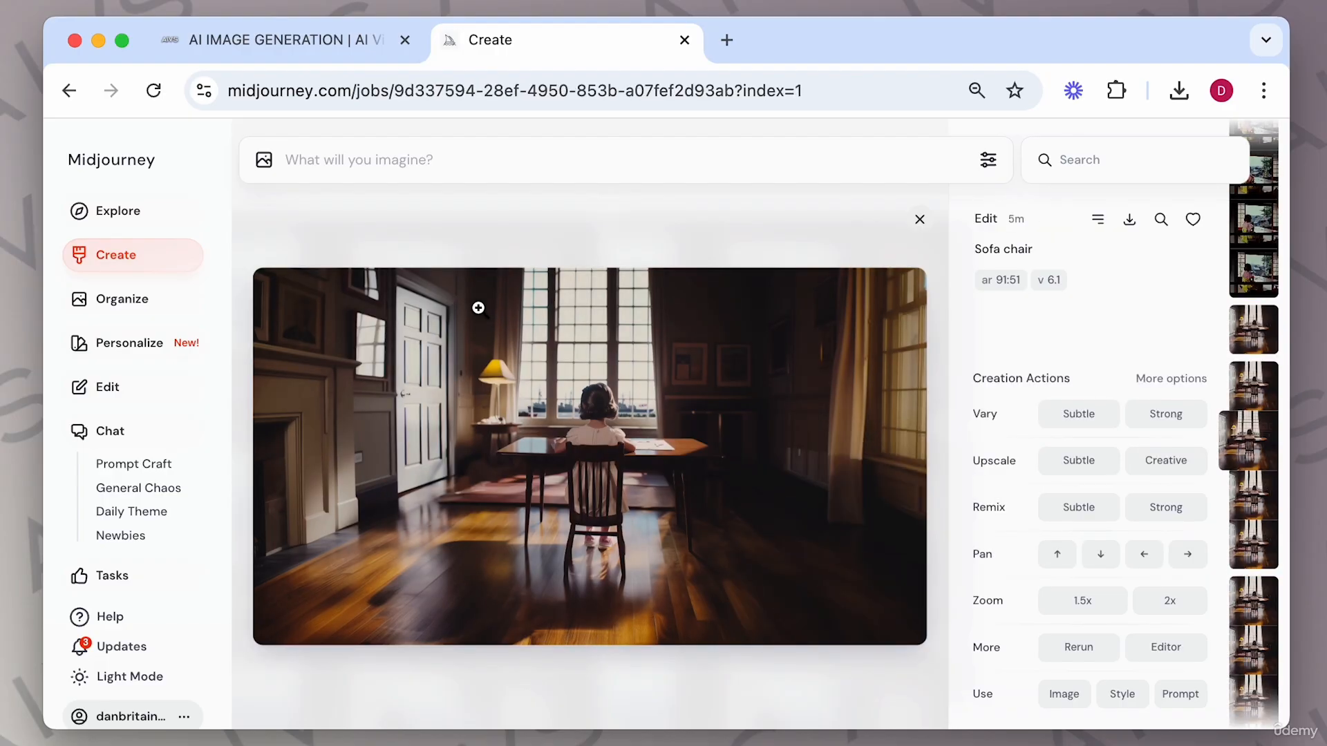
{"action": "key", "text": "Left"}
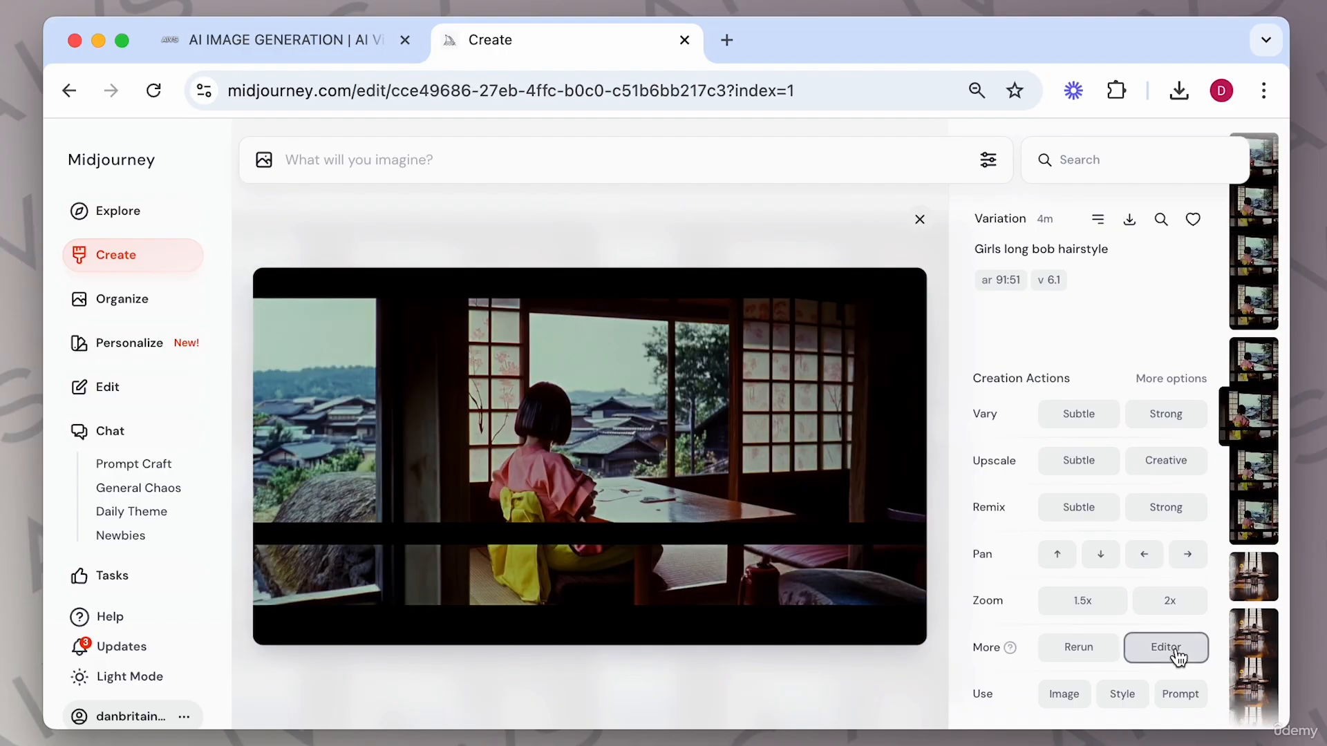
Open a variation in the editor, erase the horizontal black band across the image, and submit it with the prompt remove.
{"action": "left_click", "coordinate": [1168, 649]}
{"action": "left_click_drag", "start_coordinate": [291, 531], "coordinate": [904, 533]}
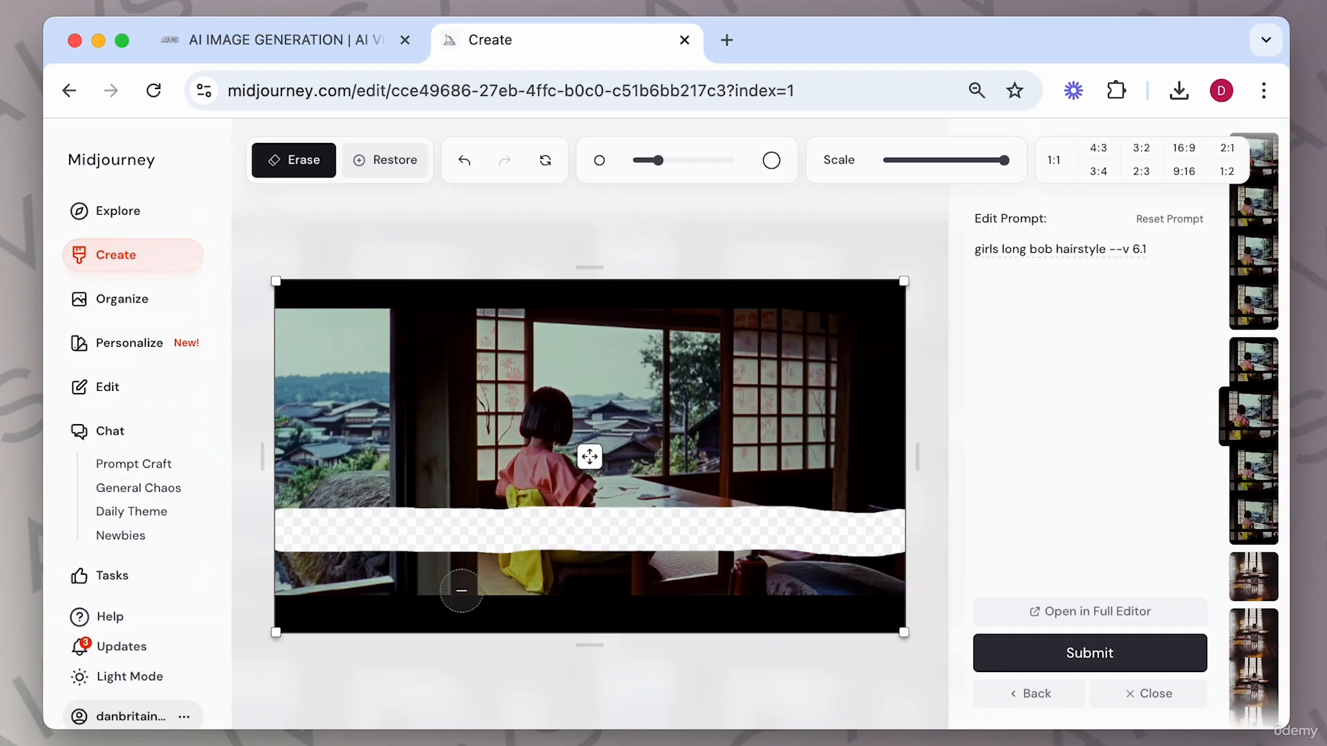
{"action": "triple_click", "coordinate": [1034, 248]}
{"action": "type", "text": "remove"}
{"action": "key", "text": "Return"}
Resubmit the erased edit with the prompt extended to removeremove line.
{"action": "type", "text": "remove"}
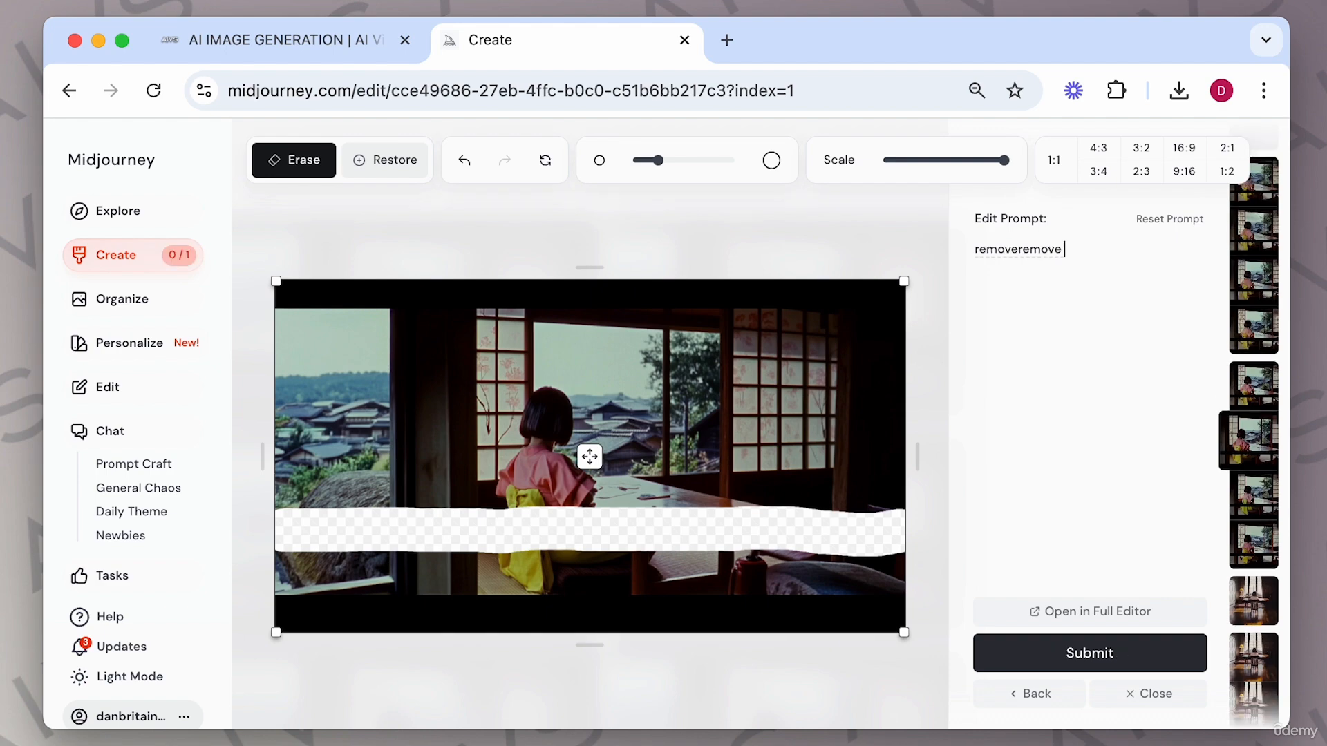
{"action": "type", "text": " line"}
{"action": "key", "text": "Return"}
Replace the edit prompt with japanese house and submit the edit.
{"action": "type", "text": "remove black"}
{"action": "key", "text": "ctrl+a"}
{"action": "key", "text": "BackSpace"}
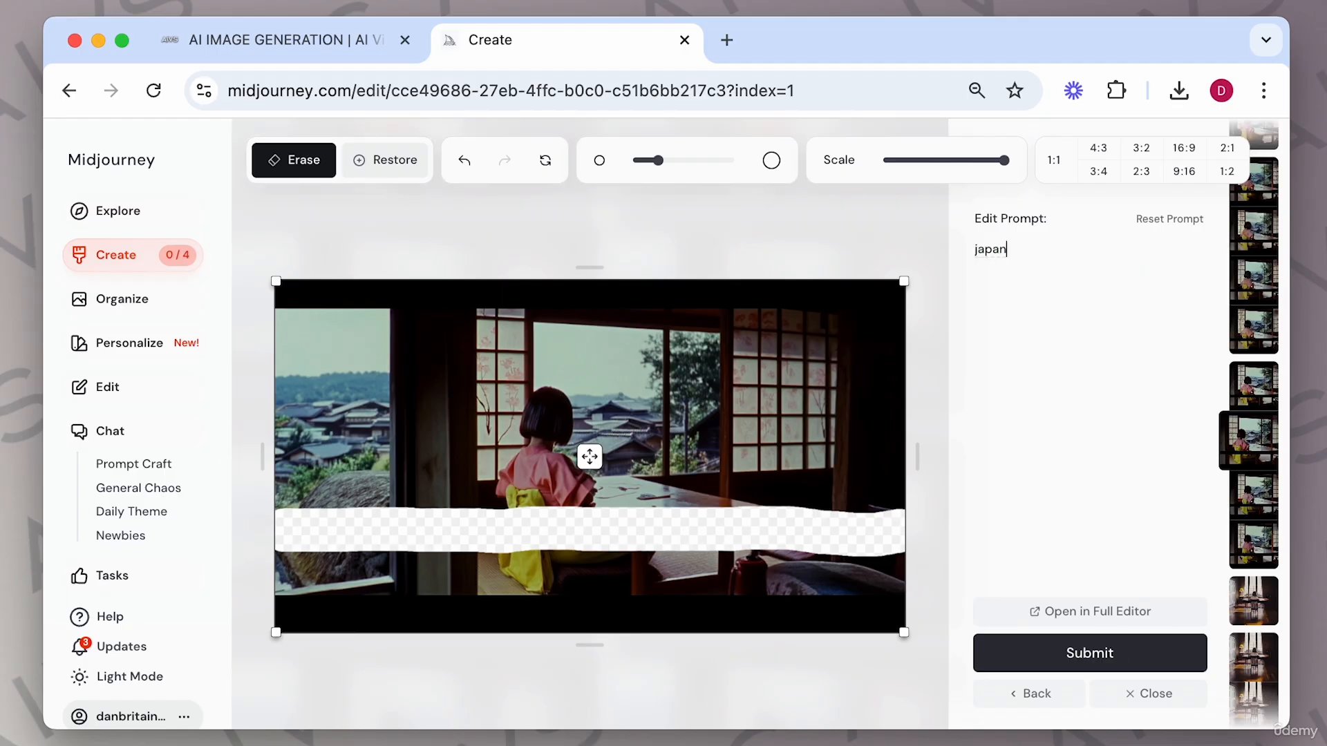
{"action": "type", "text": "japanese house"}
{"action": "key", "text": "Return"}
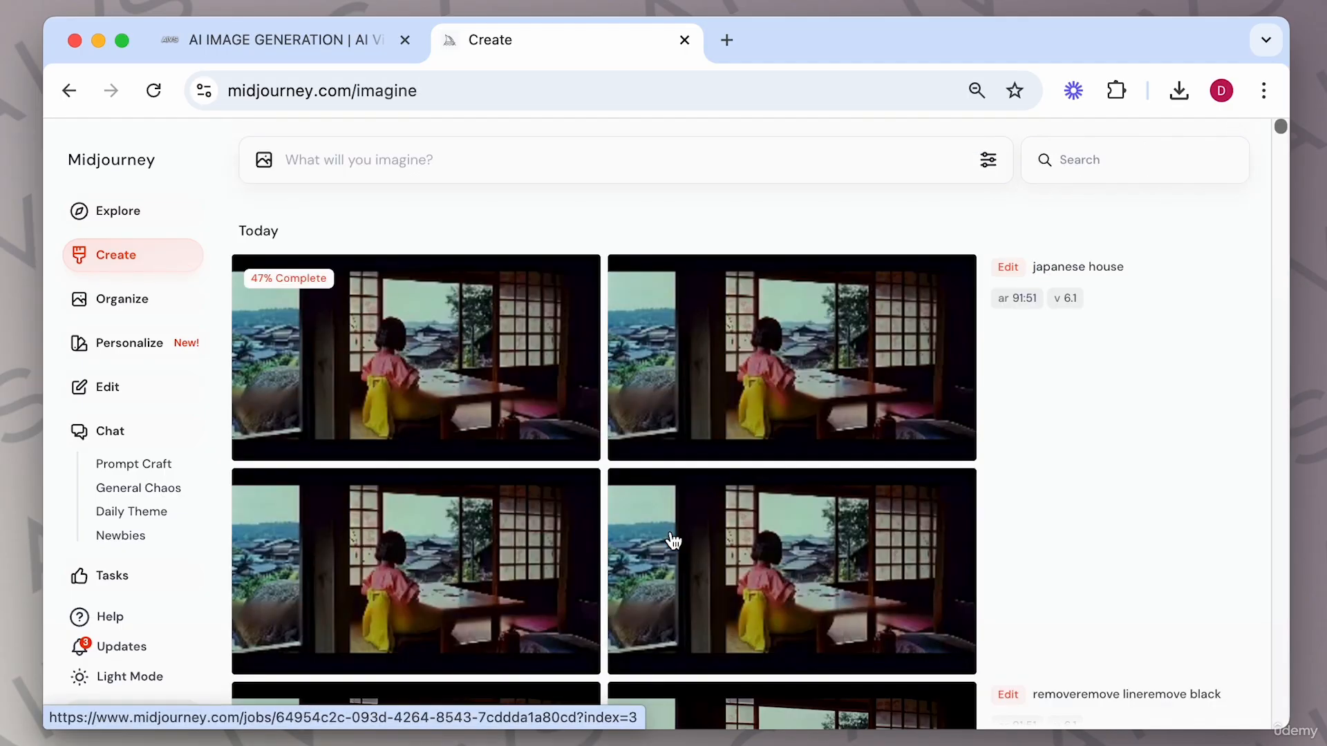
Scroll through the new edit results and open them to compare the versions.
{"action": "scroll", "coordinate": [691, 546], "scroll_direction": "down", "scroll_amount": 6}
{"action": "scroll", "coordinate": [696, 551], "scroll_direction": "down", "scroll_amount": 6}
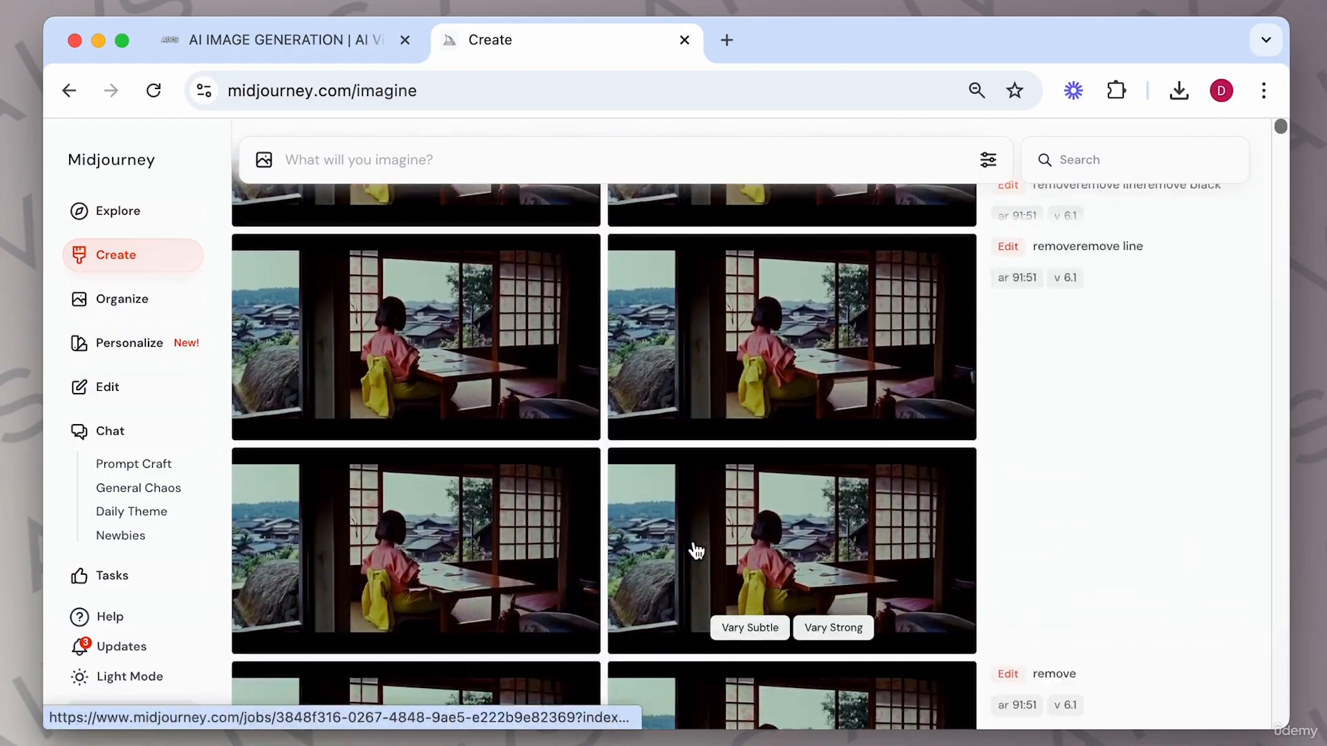
{"action": "scroll", "coordinate": [696, 551], "scroll_direction": "down", "scroll_amount": 2}
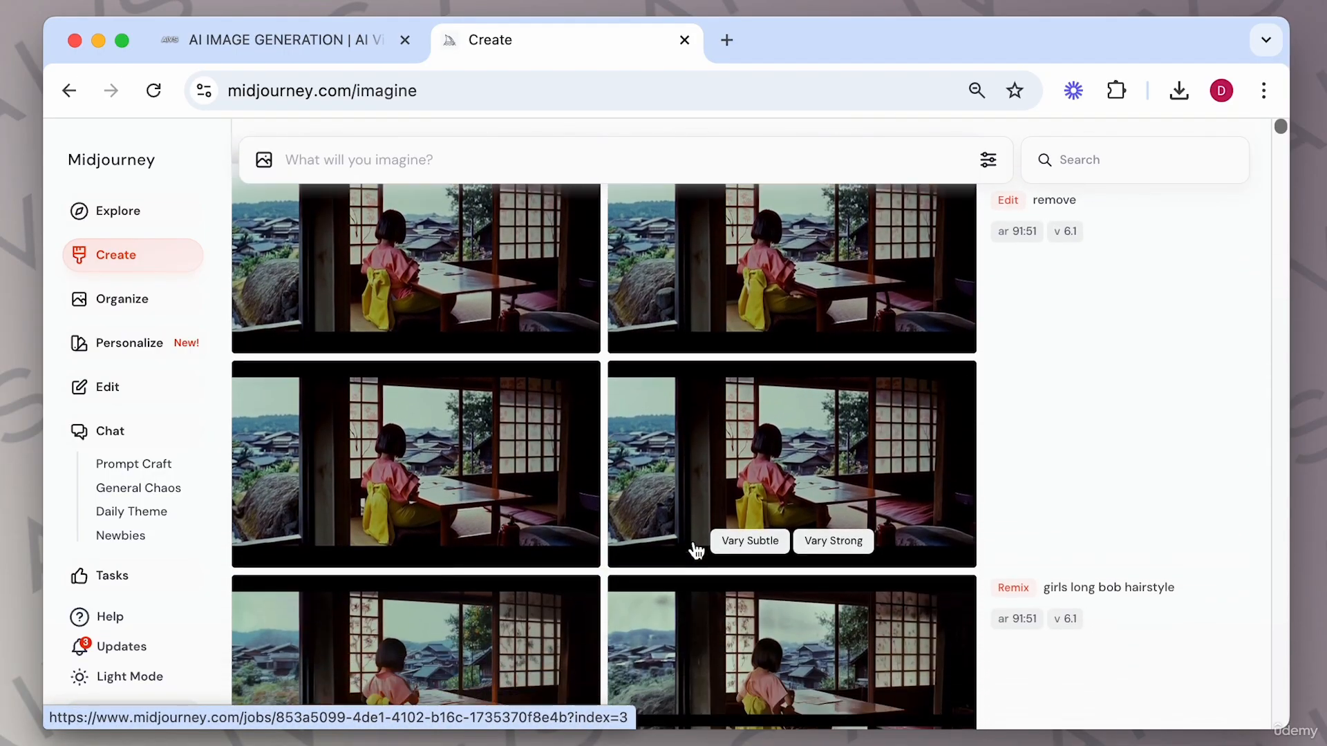
{"action": "scroll", "coordinate": [751, 481], "scroll_direction": "up", "scroll_amount": 1}
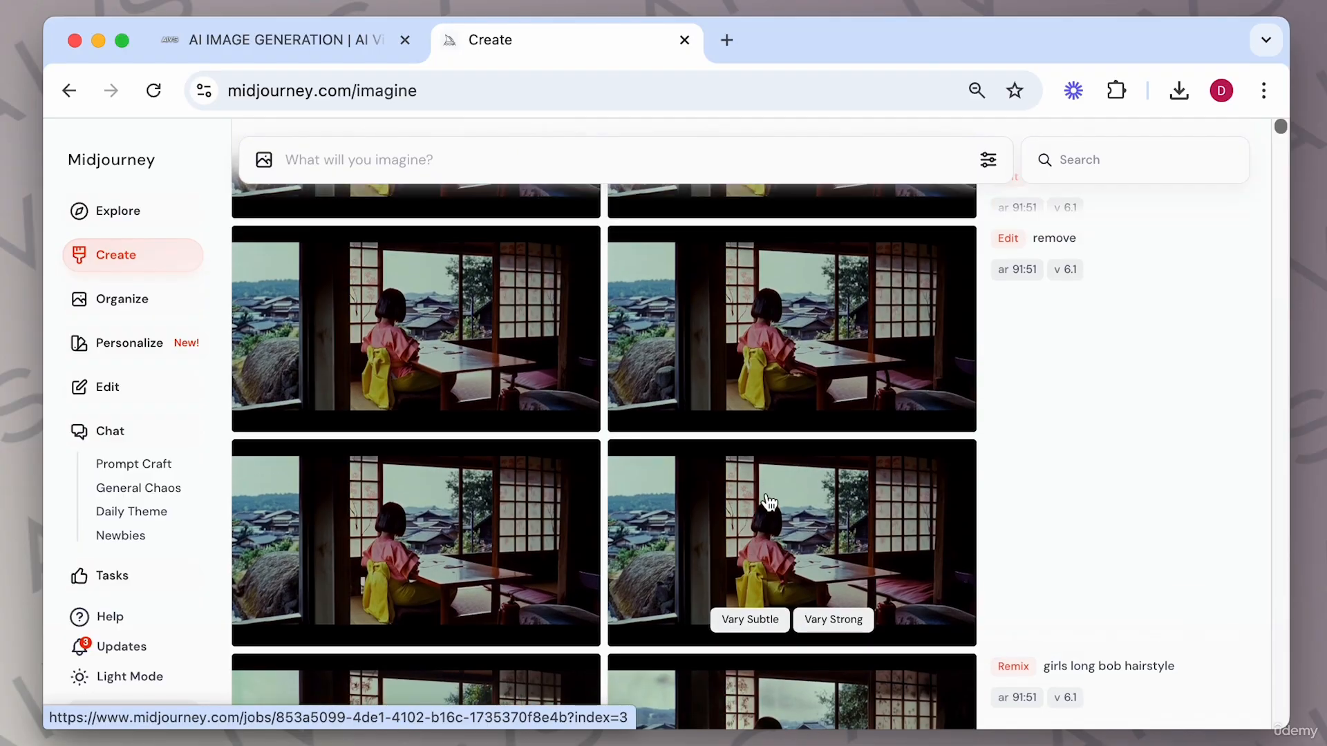
{"action": "left_click", "coordinate": [766, 492]}
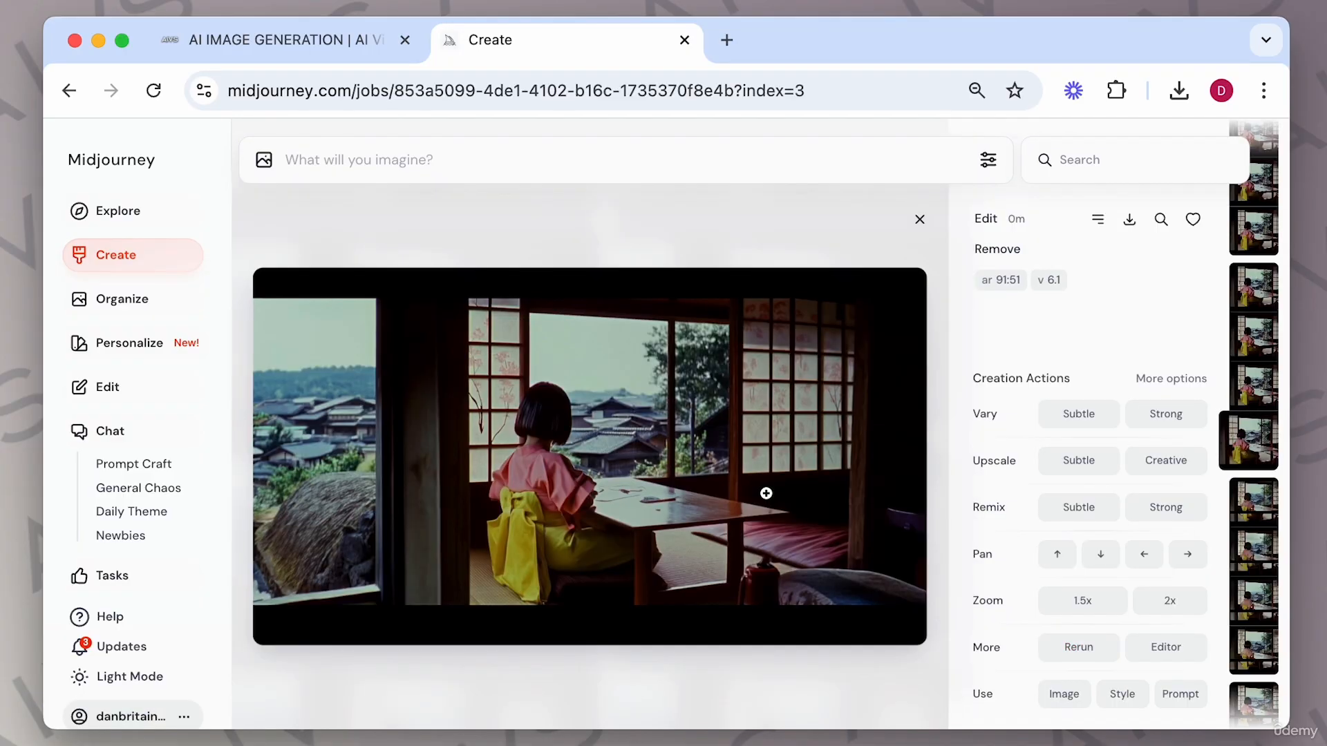
{"action": "key", "text": "Left"}
{"action": "key", "text": "Left"}
{"action": "key", "text": "Left"}
{"action": "key", "text": "Left"}
{"action": "key", "text": "Left"}
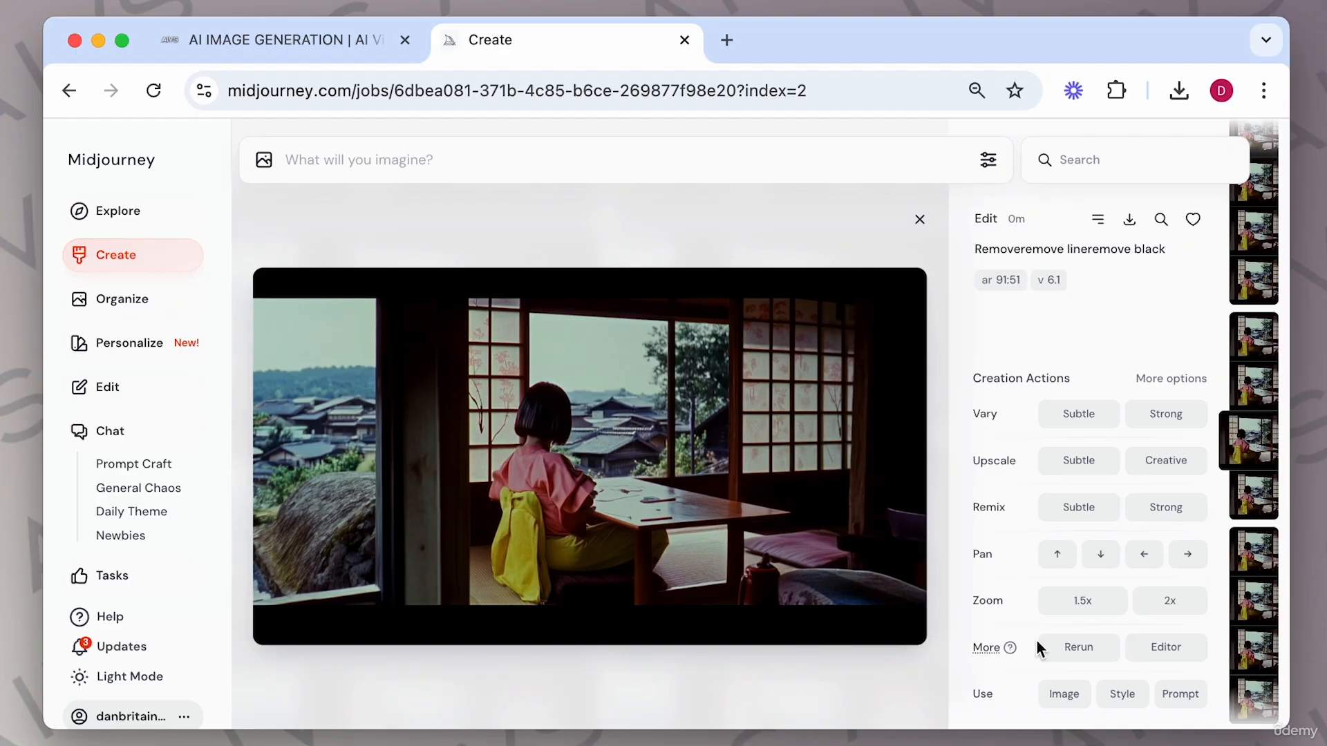
Open the removeremove lineremove black result in the editor and submit it with the prompt remove black lines.
{"action": "left_click", "coordinate": [1163, 657]}
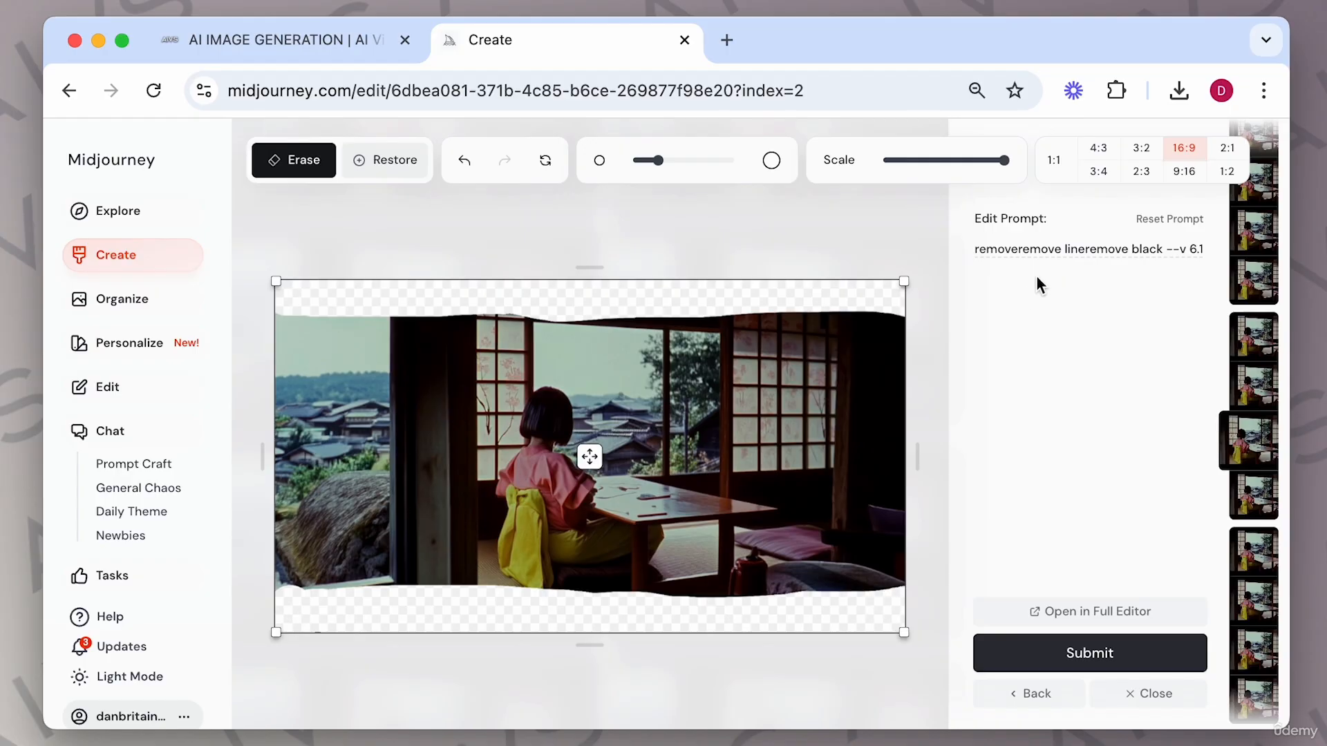
{"action": "triple_click", "coordinate": [1027, 251]}
{"action": "type", "text": "r"}
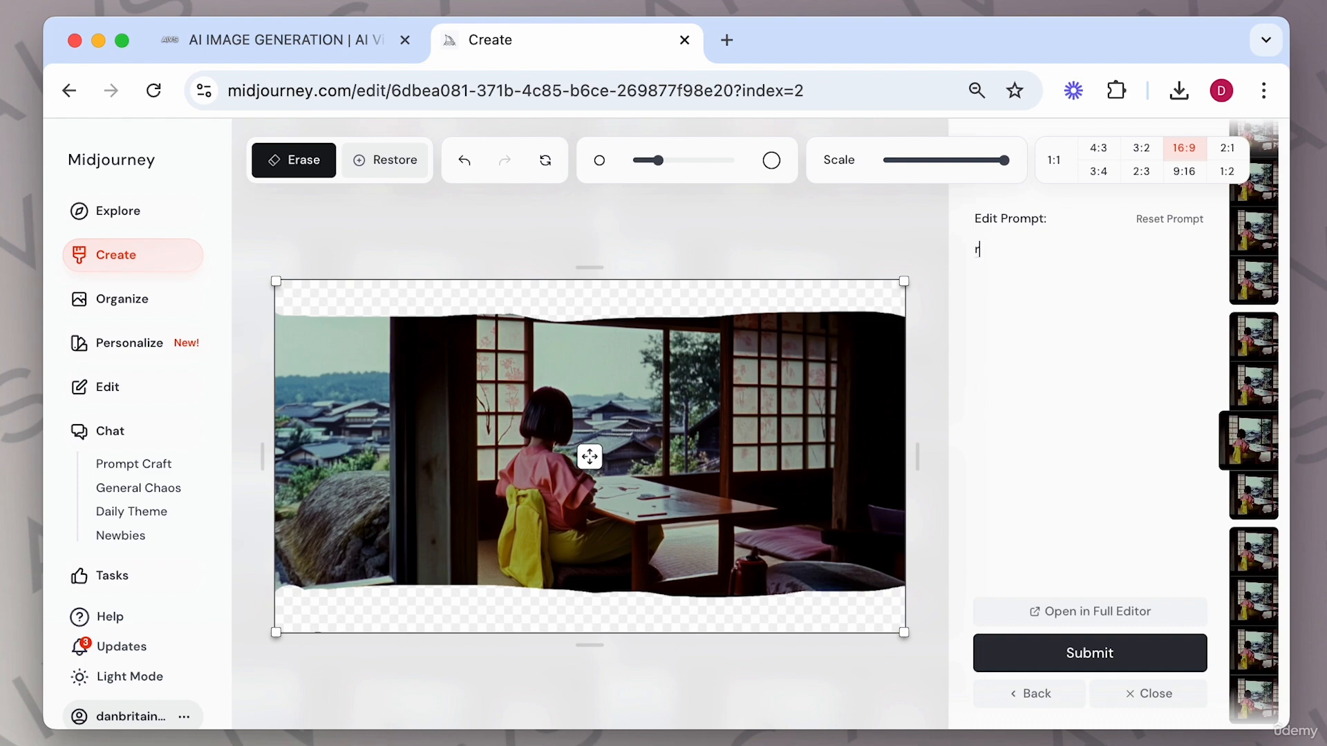
{"action": "type", "text": "emove black lines"}
{"action": "key", "text": "Return"}
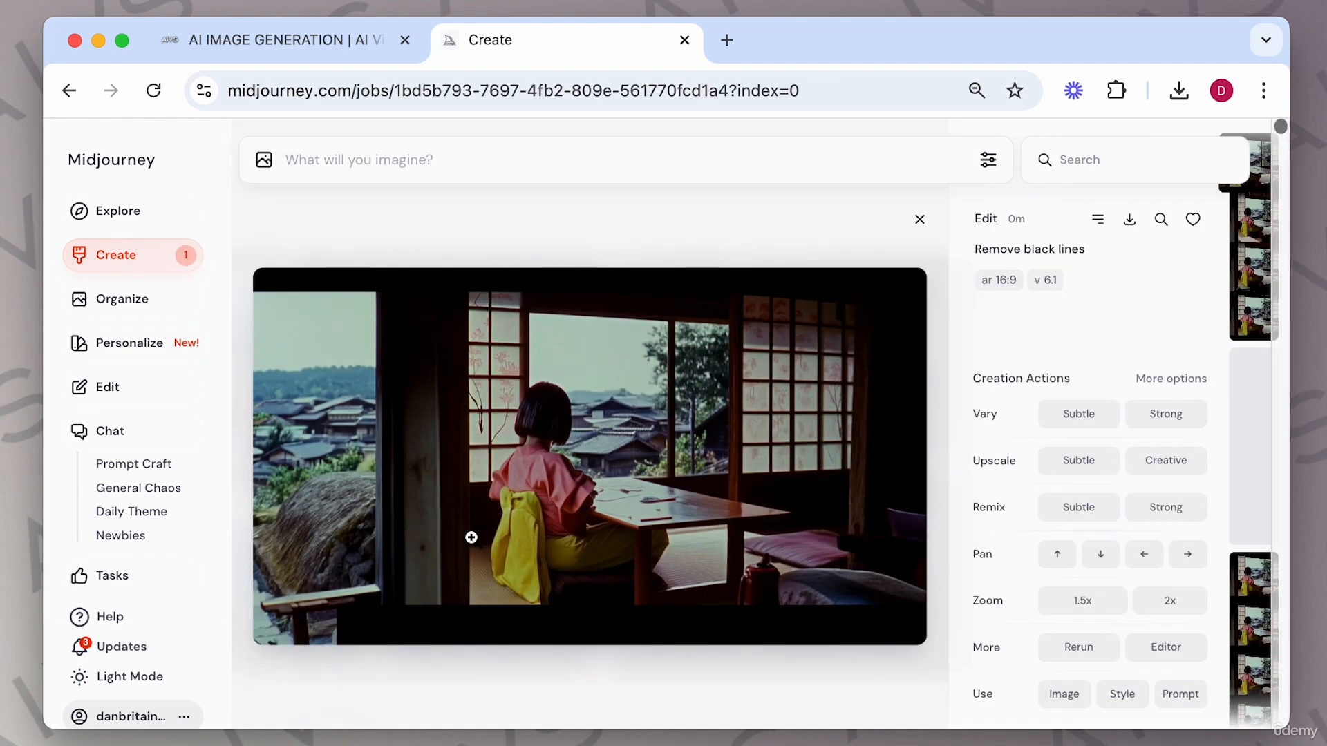
Browse the remove black lines results and apply Upscale Subtle to the second image.
{"action": "key", "text": "Right"}
{"action": "key", "text": "Right"}
{"action": "key", "text": "Left"}
{"action": "key", "text": "Right"}
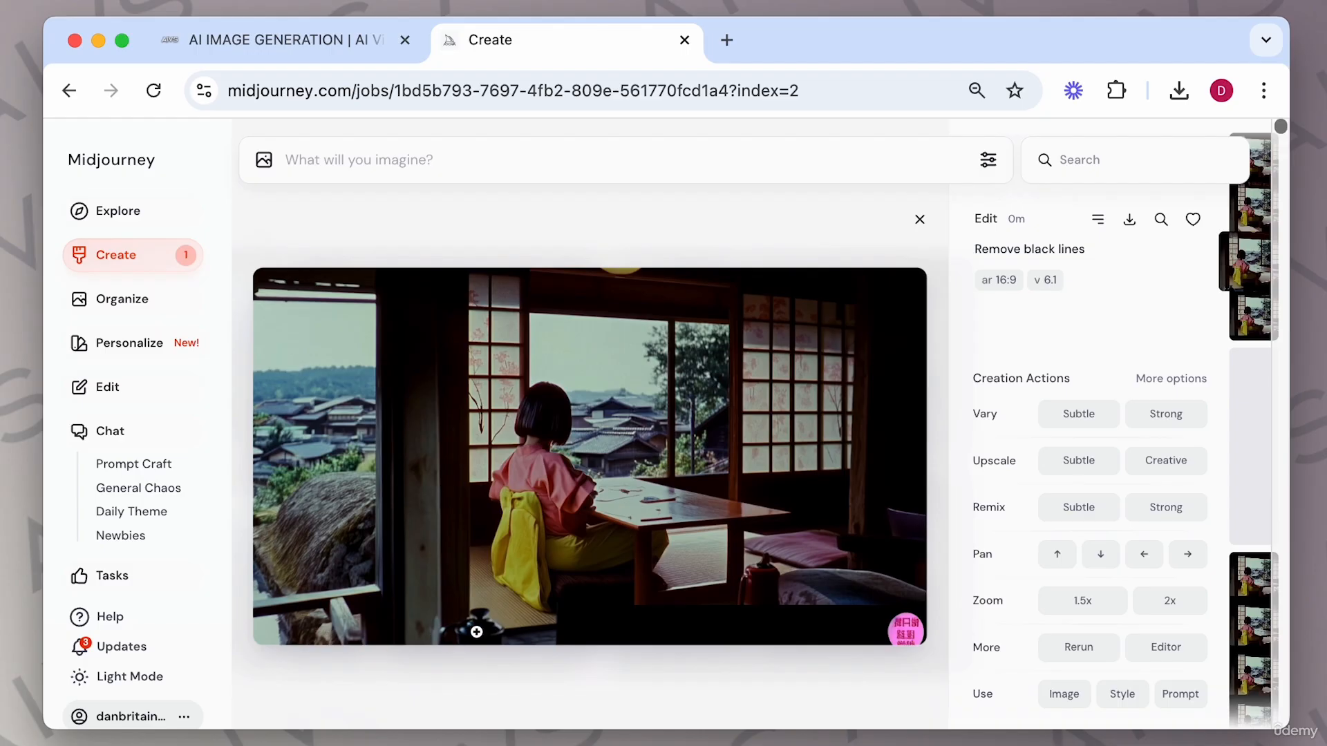
{"action": "key", "text": "Left"}
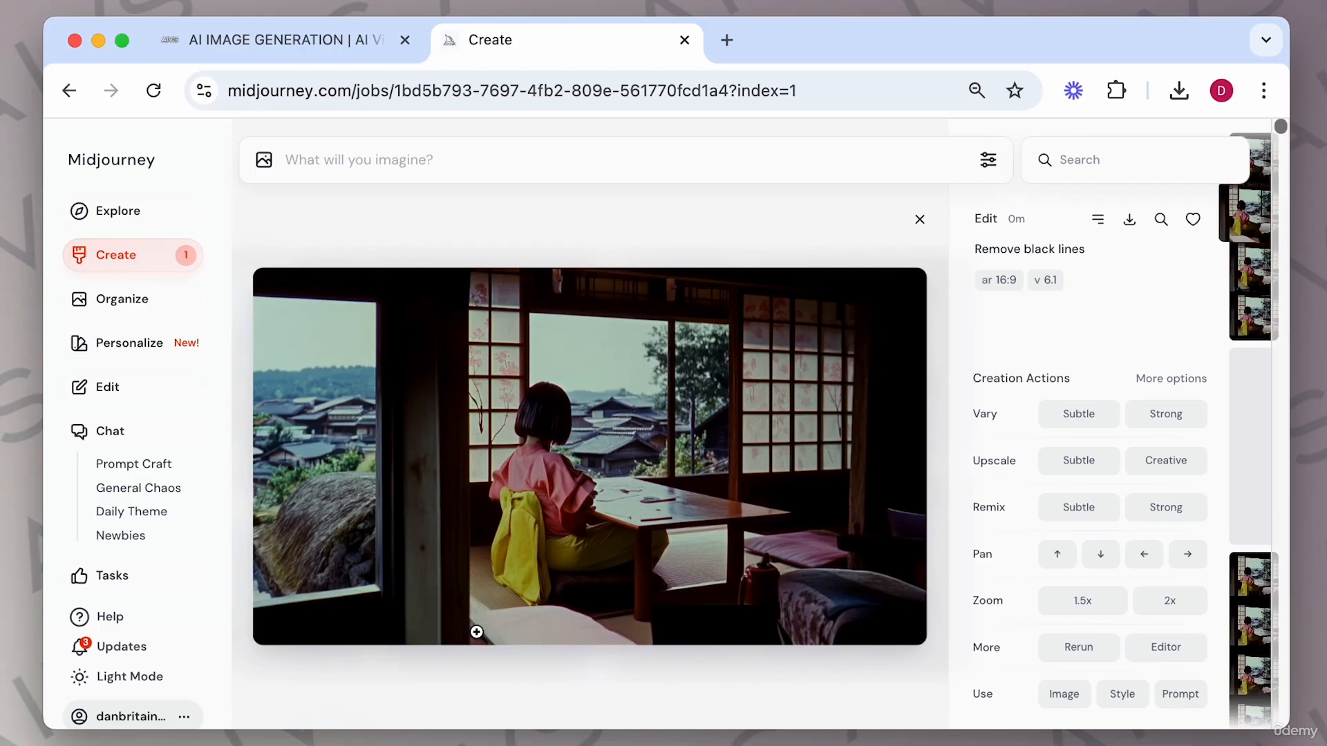
{"action": "key", "text": "Right"}
{"action": "key", "text": "Left"}
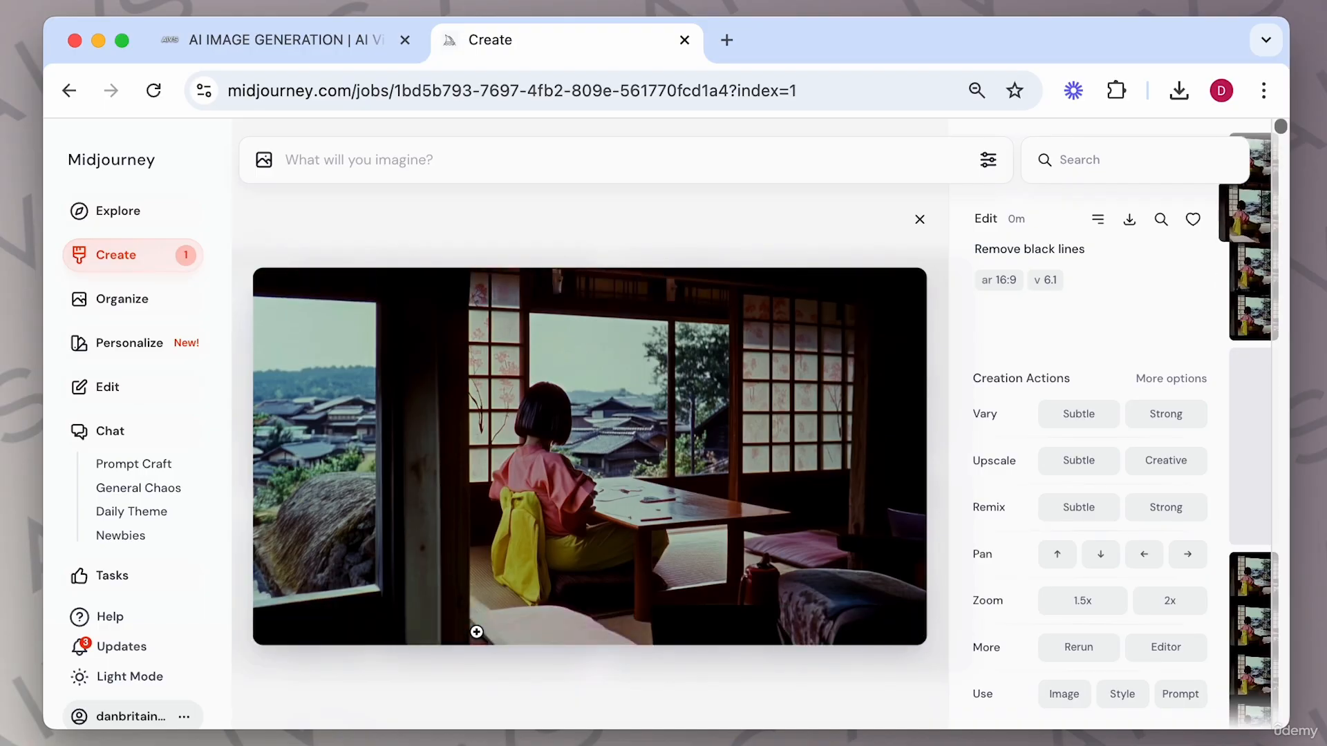
{"action": "left_click", "coordinate": [1081, 463]}
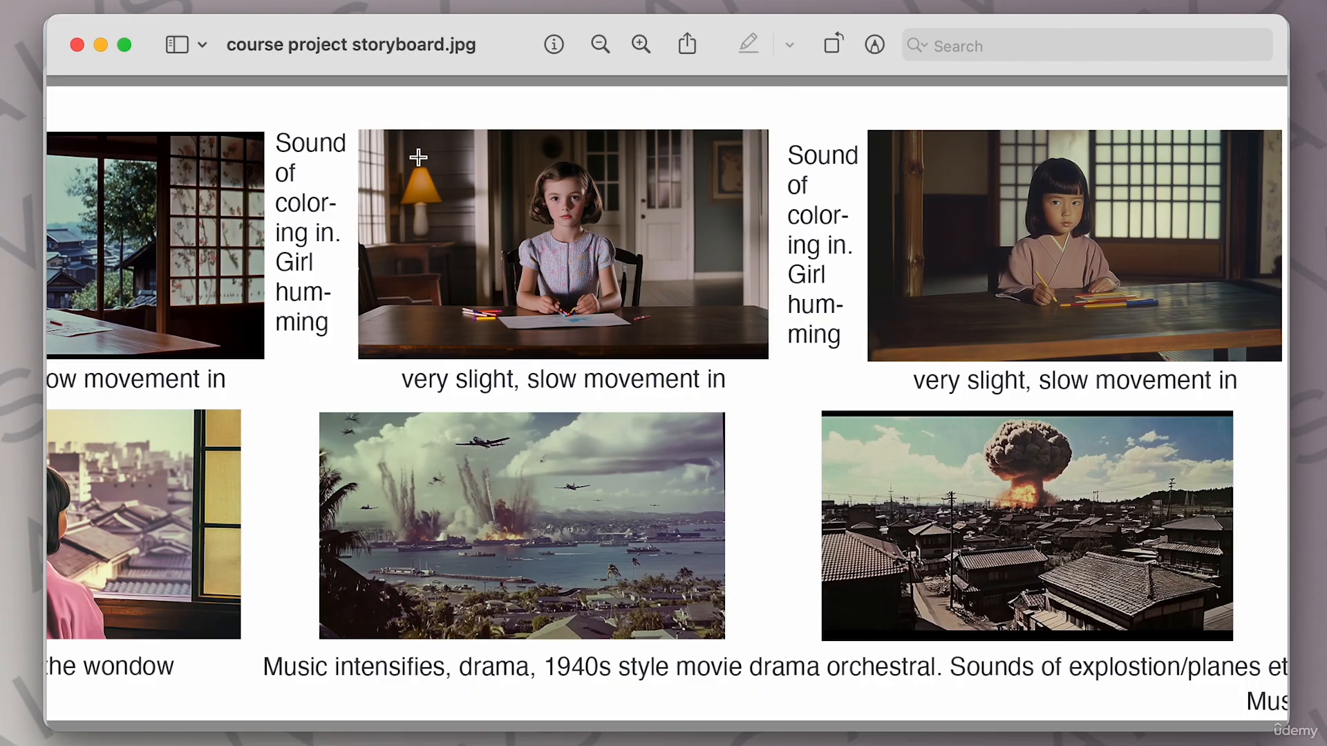
Switch to the storyboard image in Preview, add the text cool title as look at cam over the girl-at-desk scene, and save.
{"action": "left_click_drag", "start_coordinate": [380, 144], "coordinate": [573, 202]}
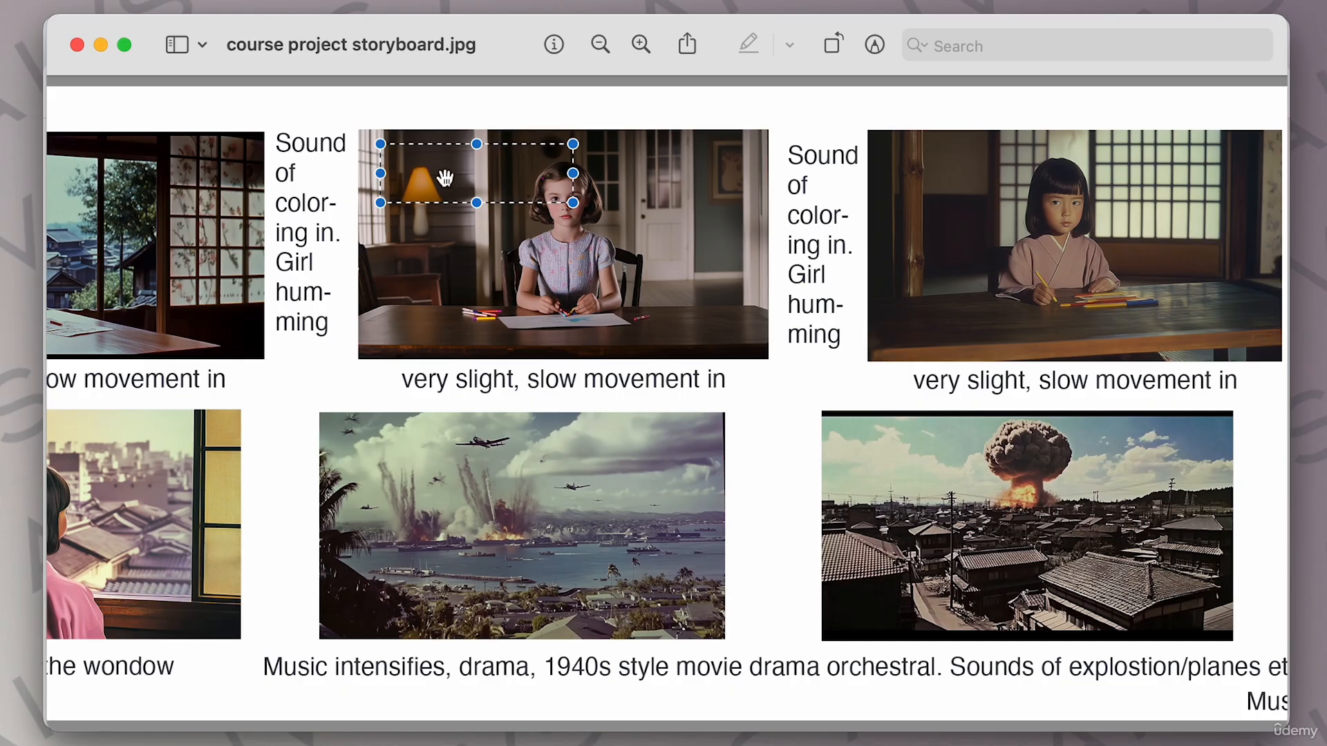
{"action": "key", "text": "ctrl+super+t"}
{"action": "double_click", "coordinate": [643, 410]}
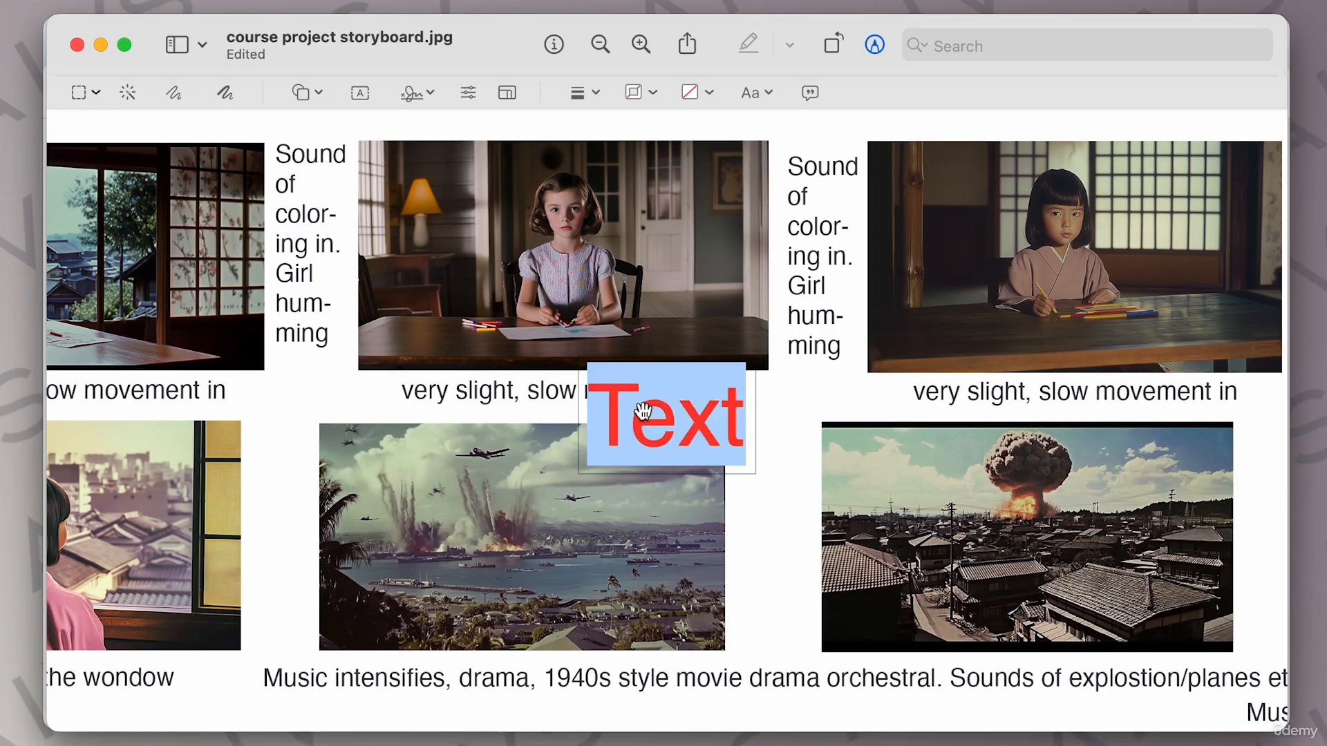
{"action": "type", "text": "coo"}
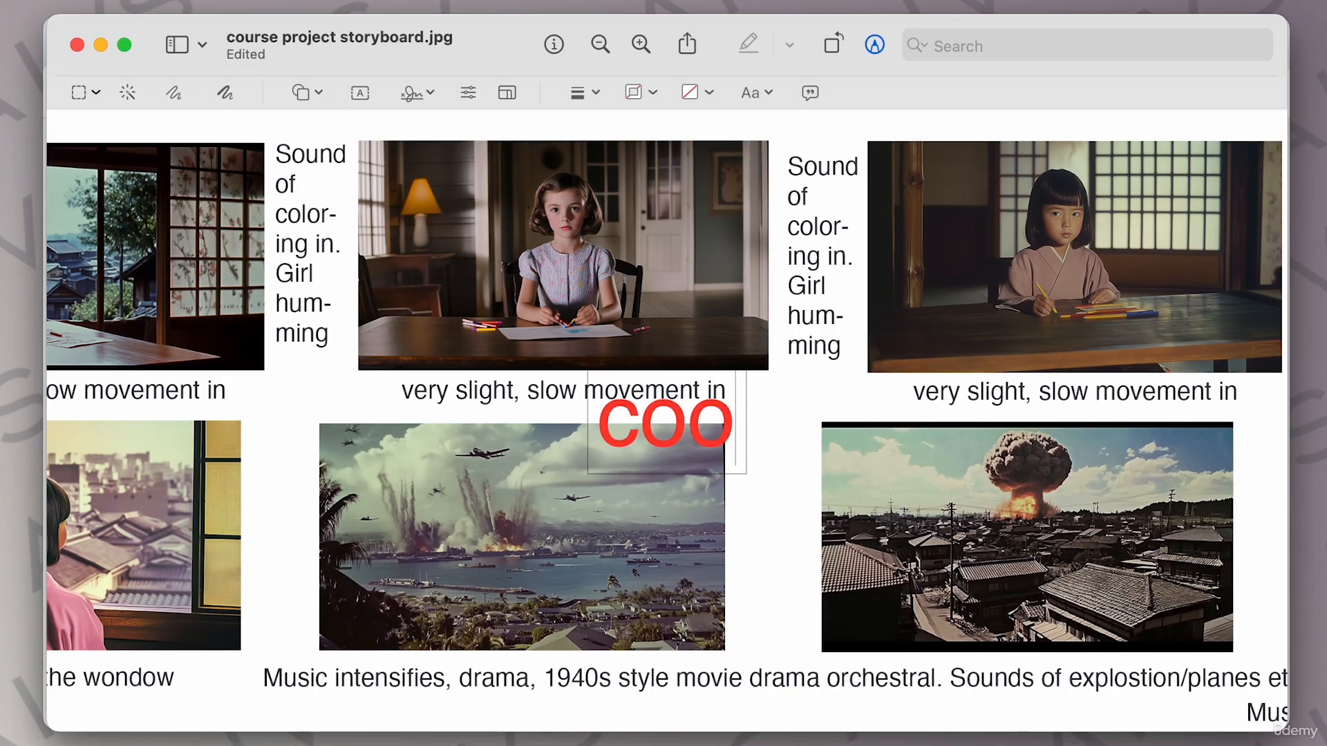
{"action": "type", "text": "l title as"}
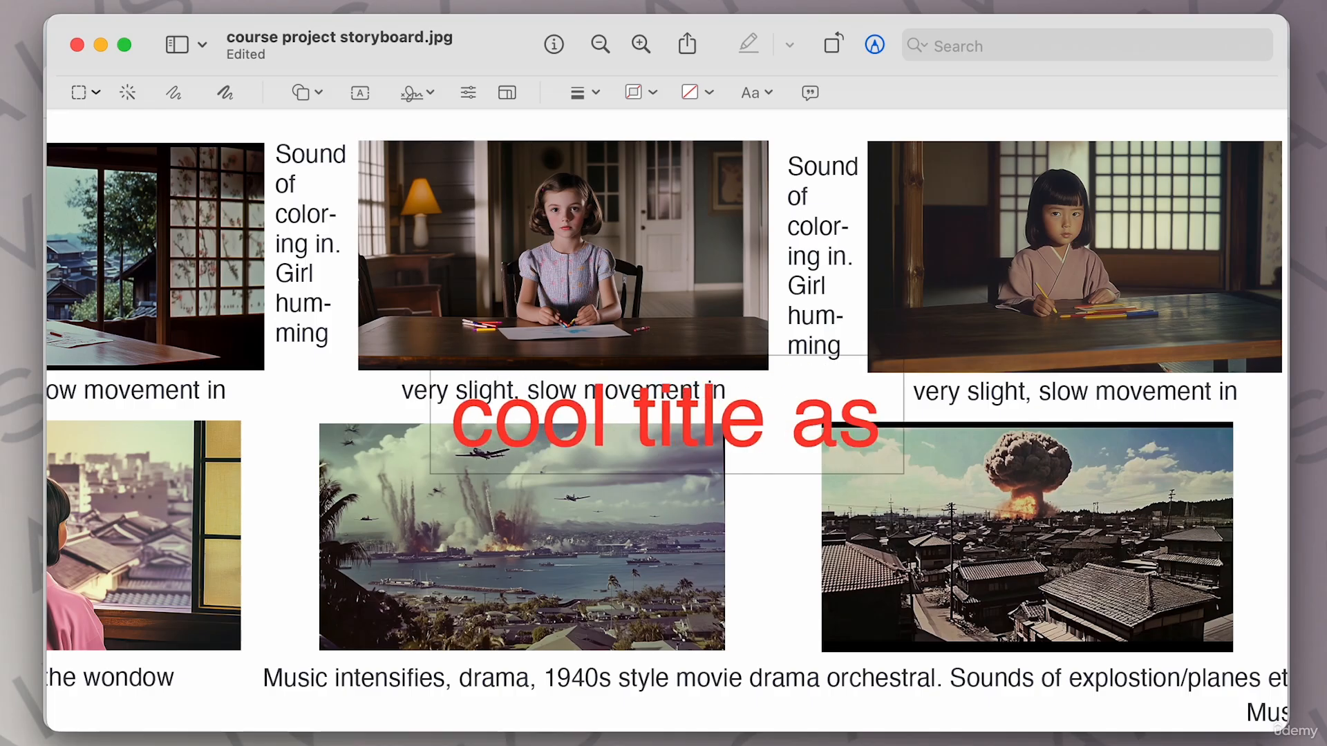
{"action": "type", "text": " look at cam"}
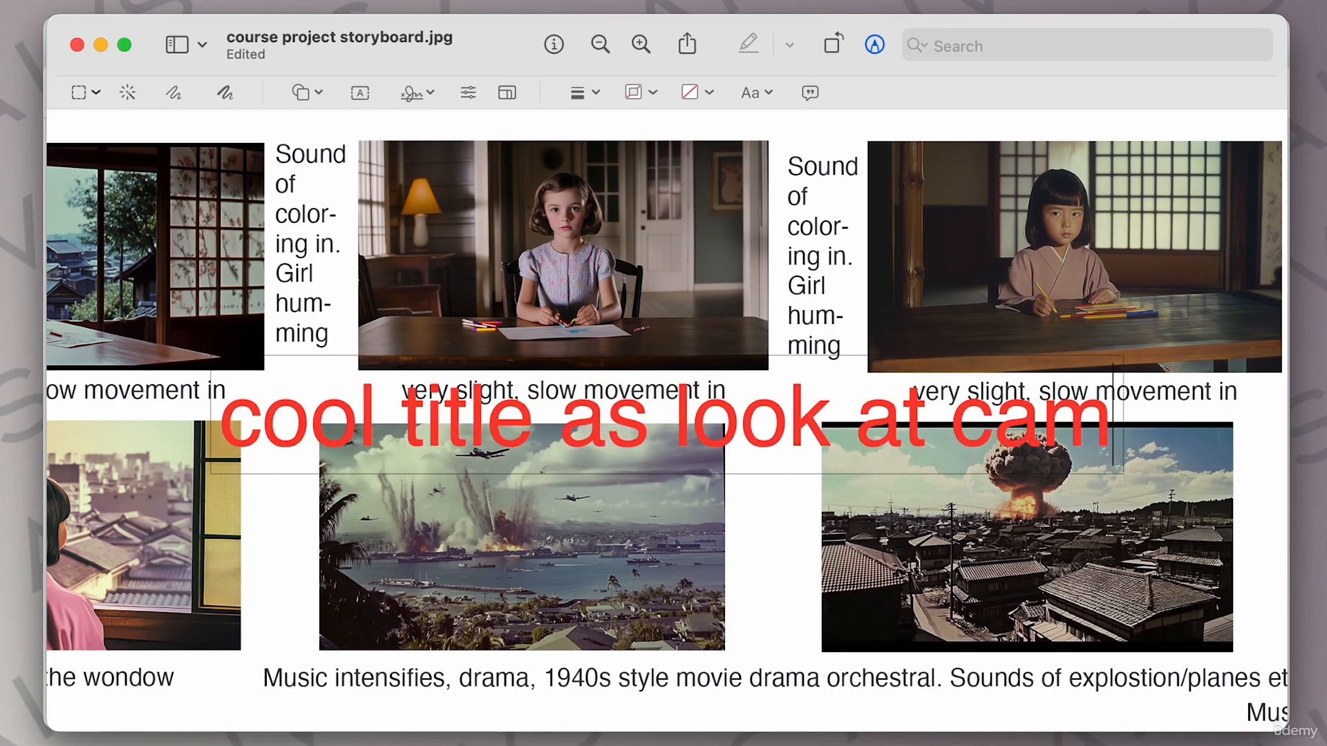
{"action": "triple_click", "coordinate": [550, 409]}
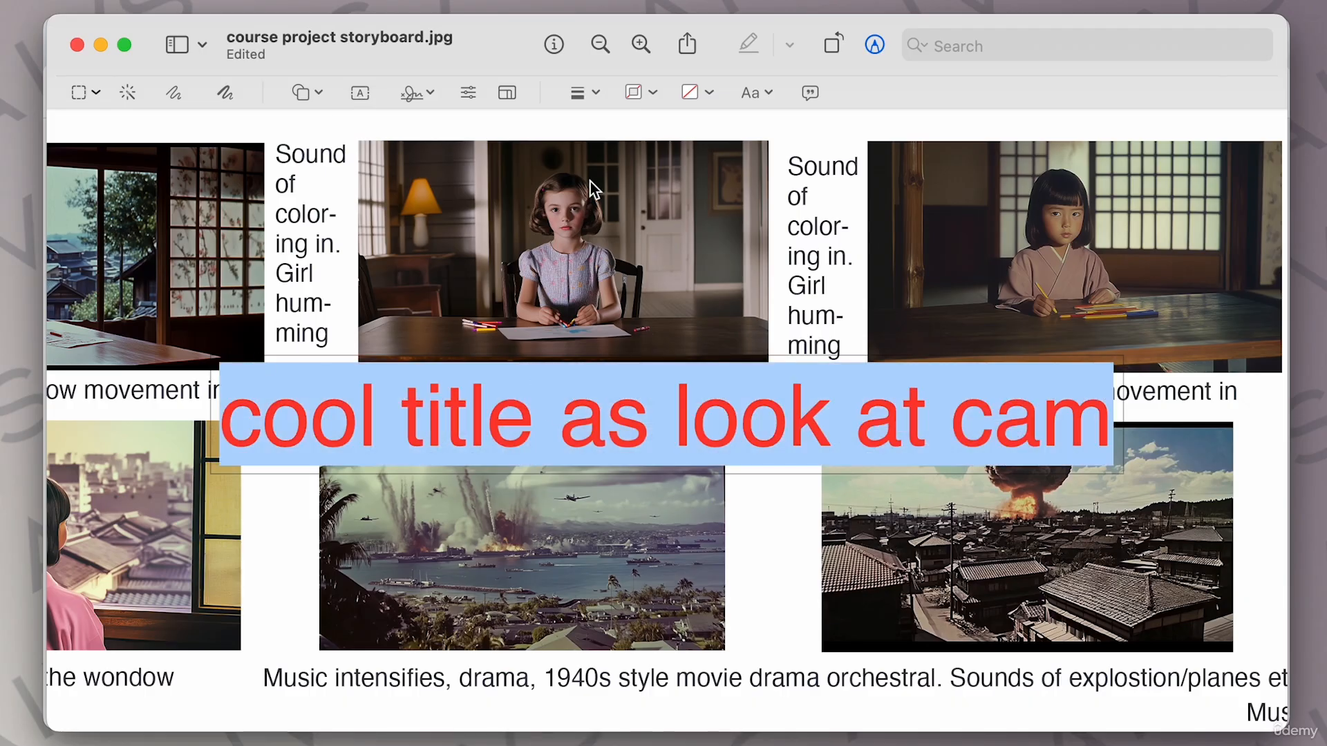
{"action": "key", "text": "Escape"}
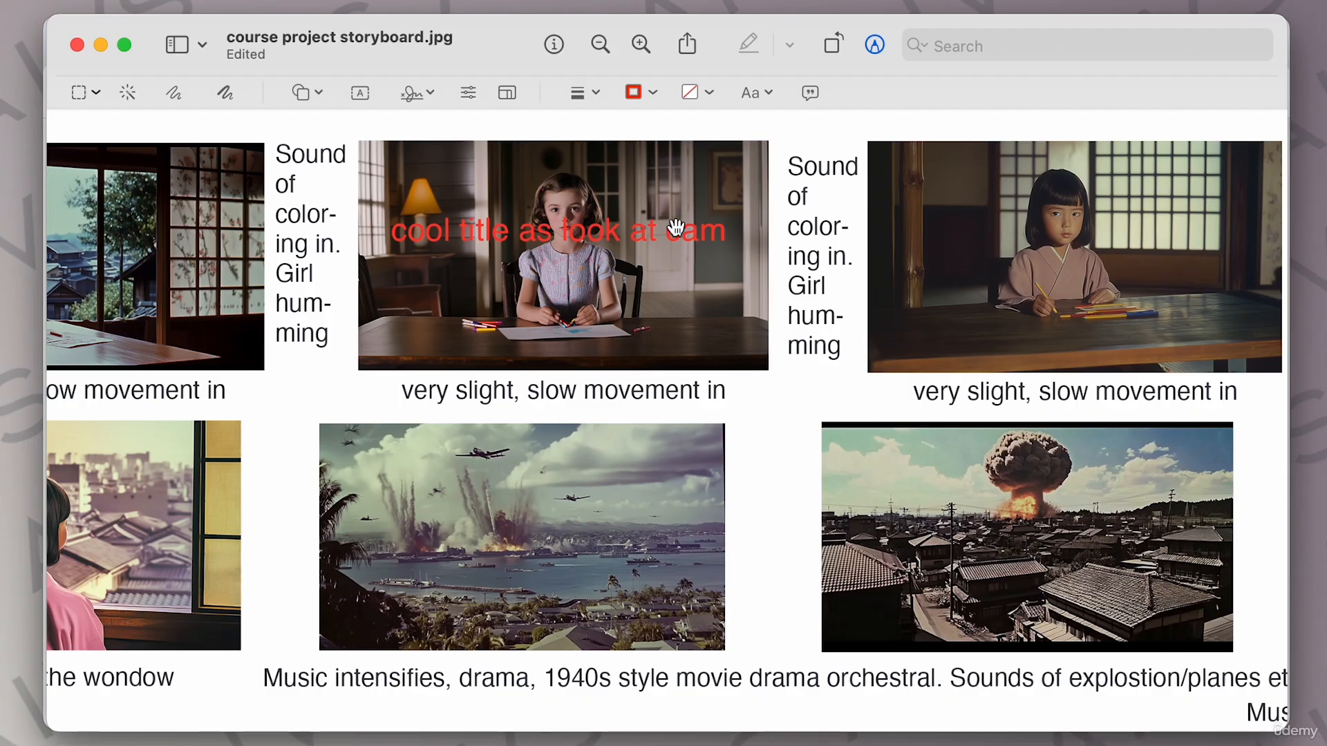
{"action": "key", "text": "super+s"}
{"action": "scroll", "coordinate": [770, 208], "scroll_direction": "right", "scroll_amount": 5}
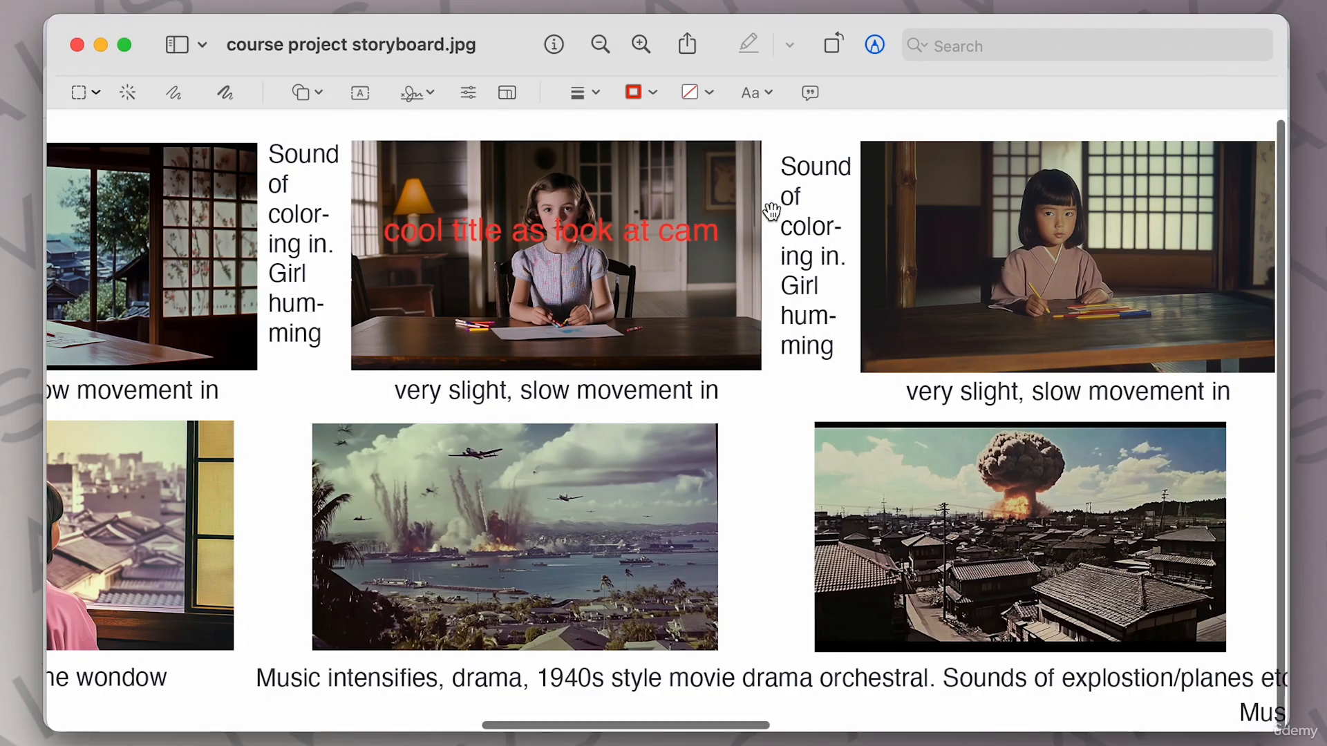
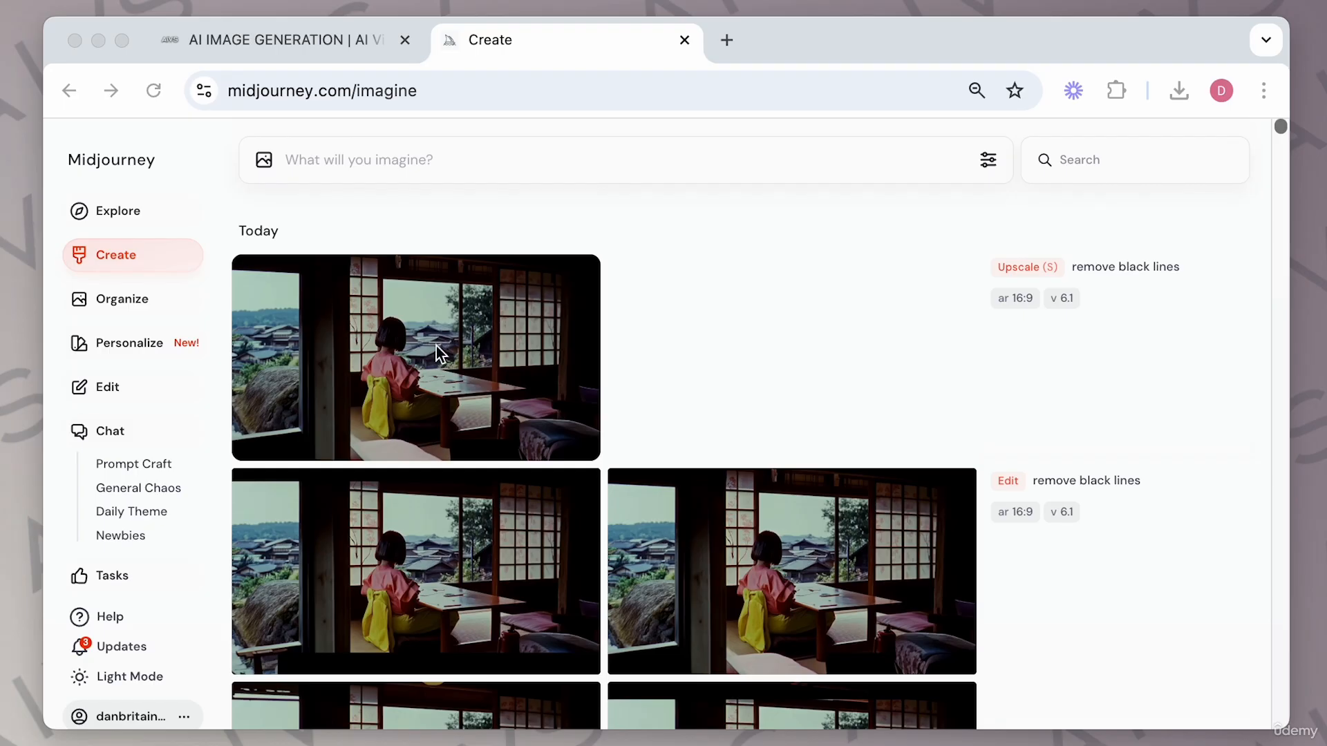
Open the upscaled image of the girl in the Japanese room and download it.
{"action": "left_click", "coordinate": [494, 338]}
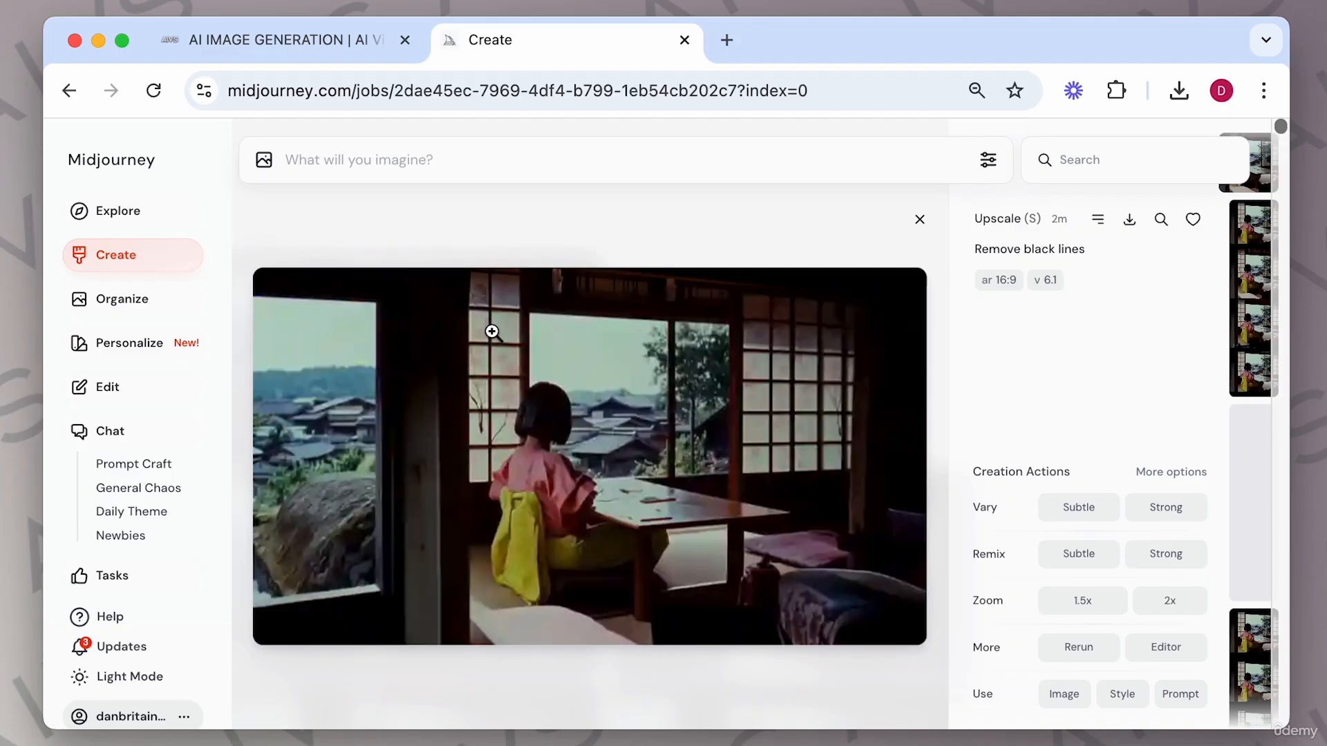
{"action": "left_click_drag", "start_coordinate": [619, 328], "coordinate": [1127, 227]}
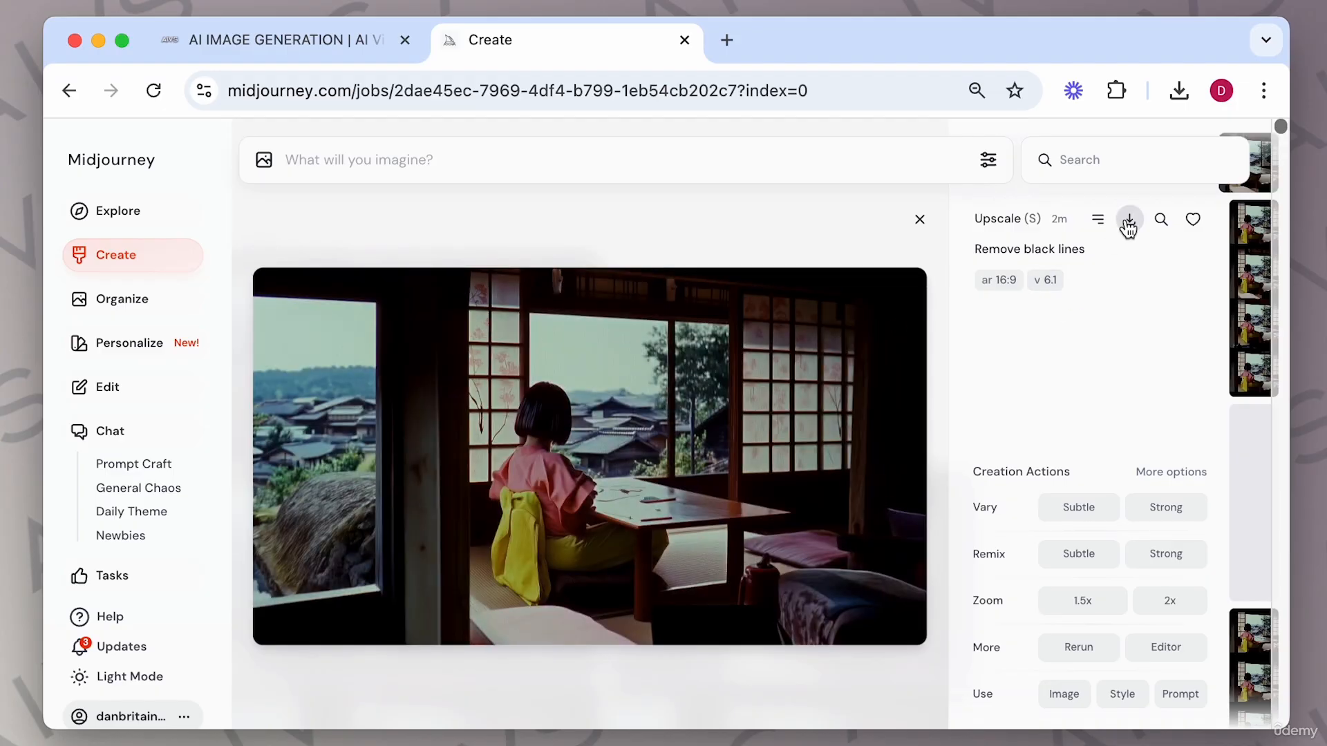
{"action": "left_click", "coordinate": [1127, 227]}
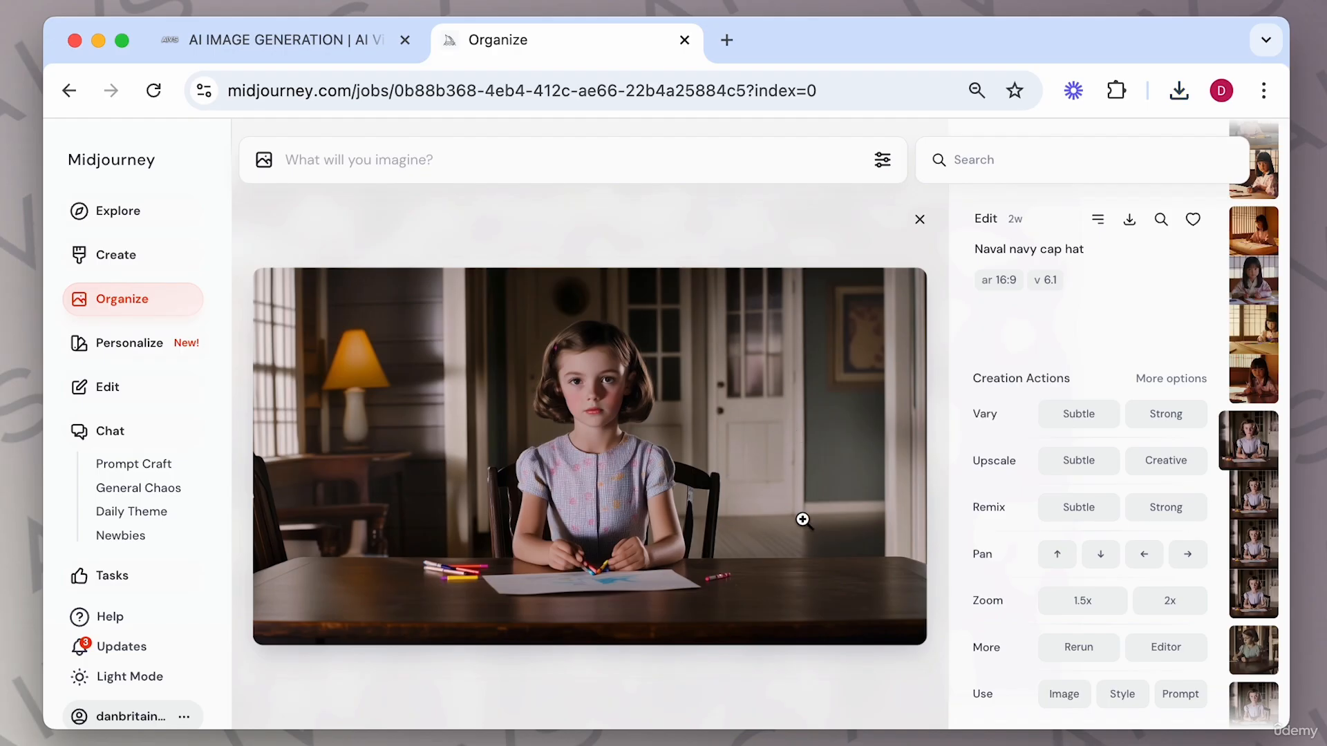
Erase the girl's head area in the editor and submit the edit with the prompt 'girl looking down at drawing'.
{"action": "left_click", "coordinate": [1168, 651]}
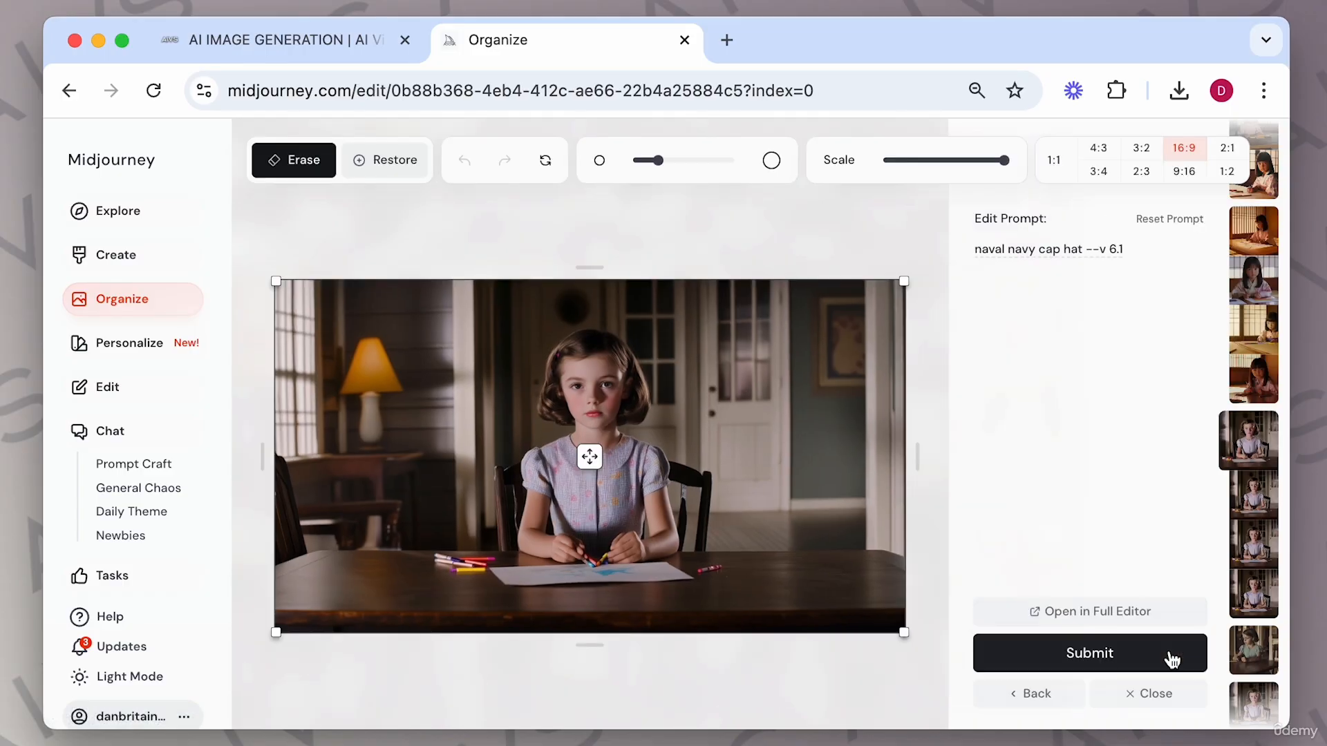
{"action": "mouse_move", "coordinate": [591, 414]}
{"action": "left_mouse_down"}
{"action": "mouse_move", "coordinate": [633, 408]}
{"action": "mouse_move", "coordinate": [567, 413]}
{"action": "mouse_move", "coordinate": [548, 392]}
{"action": "mouse_move", "coordinate": [568, 359]}
{"action": "mouse_move", "coordinate": [608, 349]}
{"action": "mouse_move", "coordinate": [629, 379]}
{"action": "mouse_move", "coordinate": [599, 401]}
{"action": "mouse_move", "coordinate": [608, 381]}
{"action": "mouse_move", "coordinate": [589, 409]}
{"action": "mouse_move", "coordinate": [613, 371]}
{"action": "mouse_move", "coordinate": [633, 399]}
{"action": "mouse_move", "coordinate": [622, 420]}
{"action": "mouse_move", "coordinate": [561, 415]}
{"action": "mouse_move", "coordinate": [558, 386]}
{"action": "left_mouse_up"}
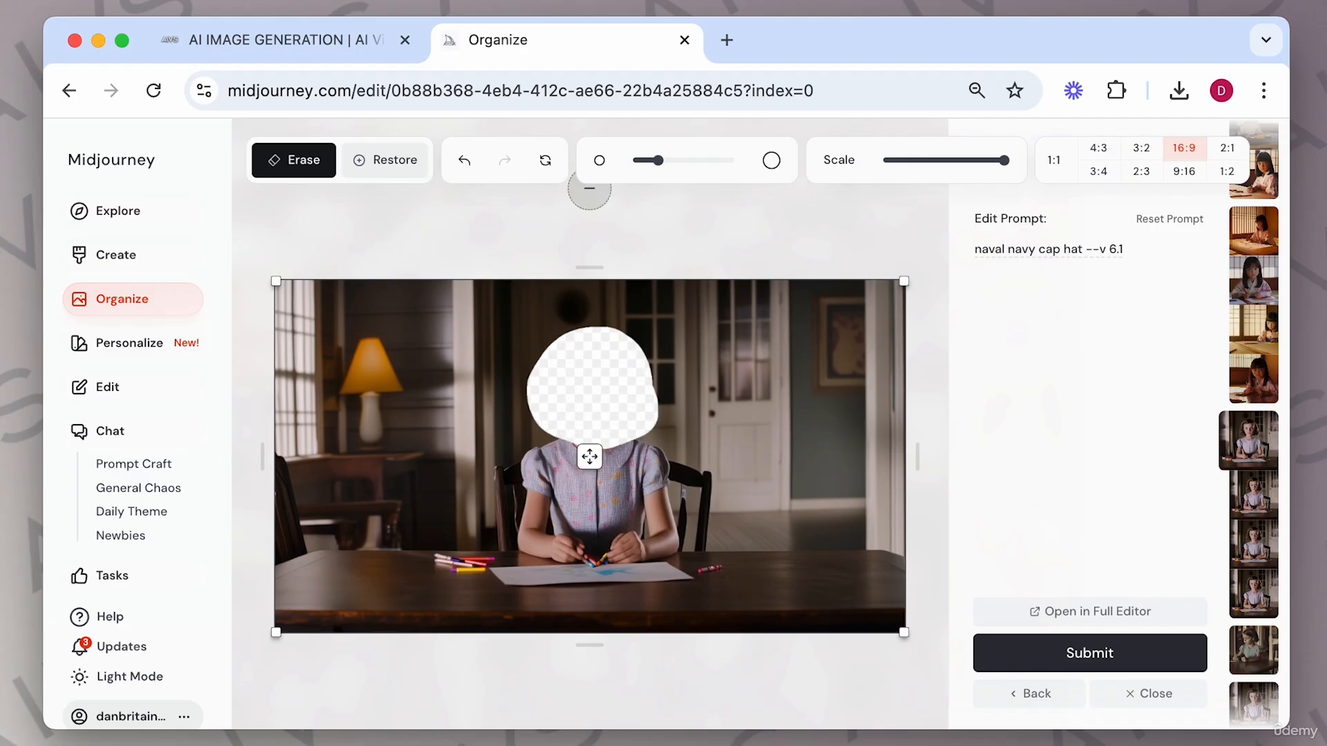
{"action": "triple_click", "coordinate": [1052, 252]}
{"action": "type", "text": "girl looking down at drawing"}
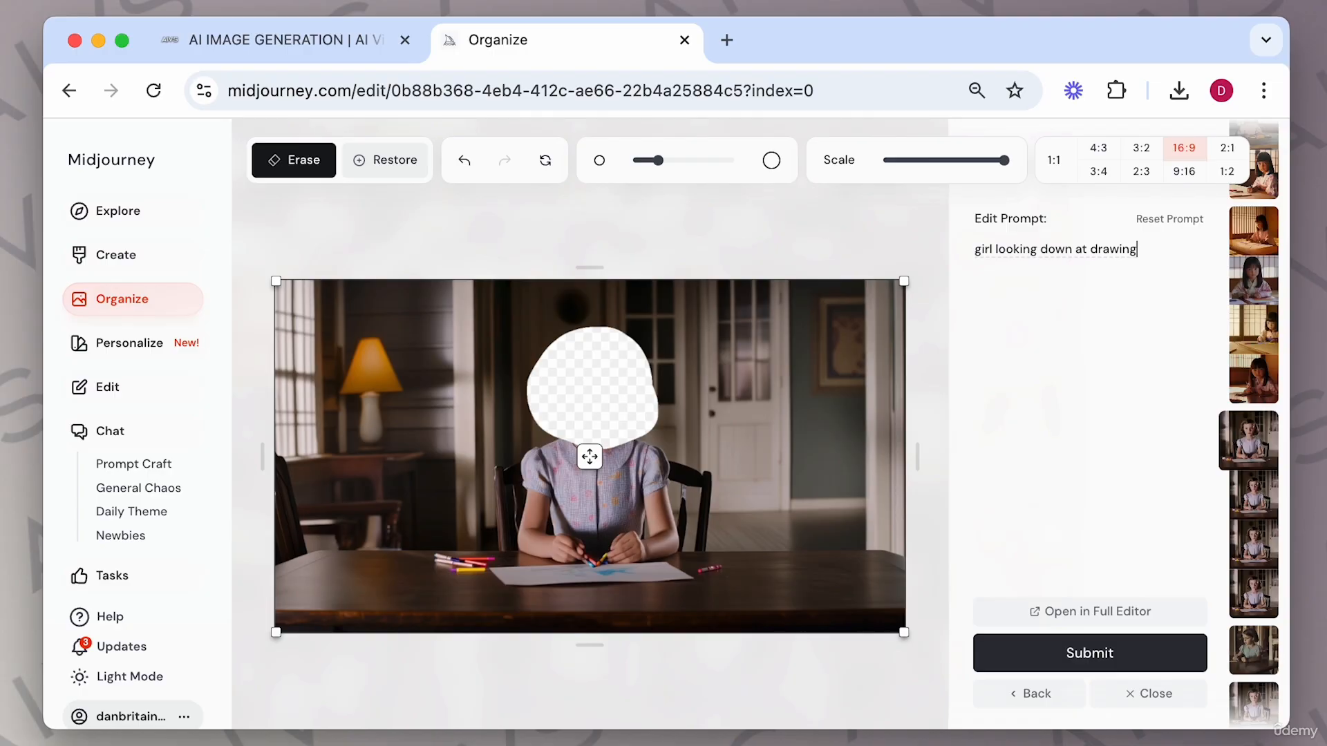
{"action": "left_click", "coordinate": [1084, 657]}
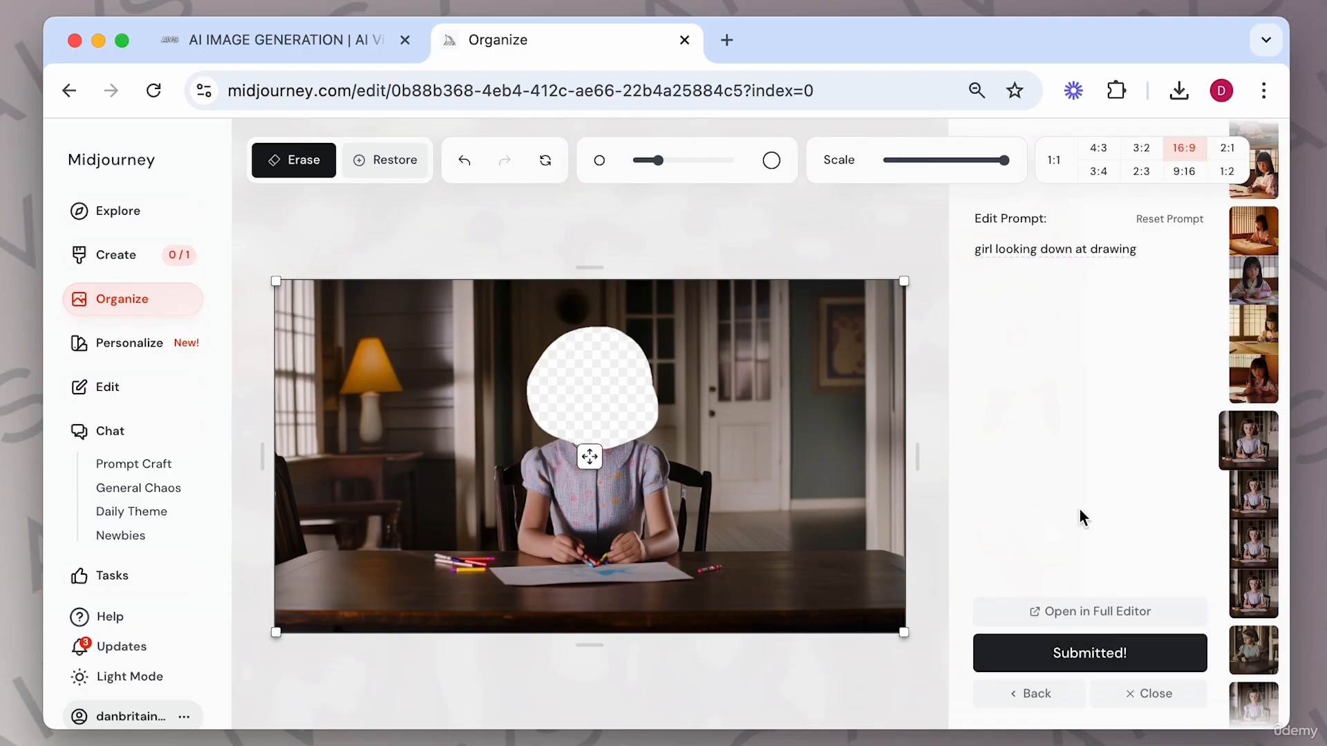
Delete 'at drawing' from the edit prompt and submit it as 'girl looking down'.
{"action": "left_click_drag", "start_coordinate": [1076, 254], "coordinate": [1168, 254]}
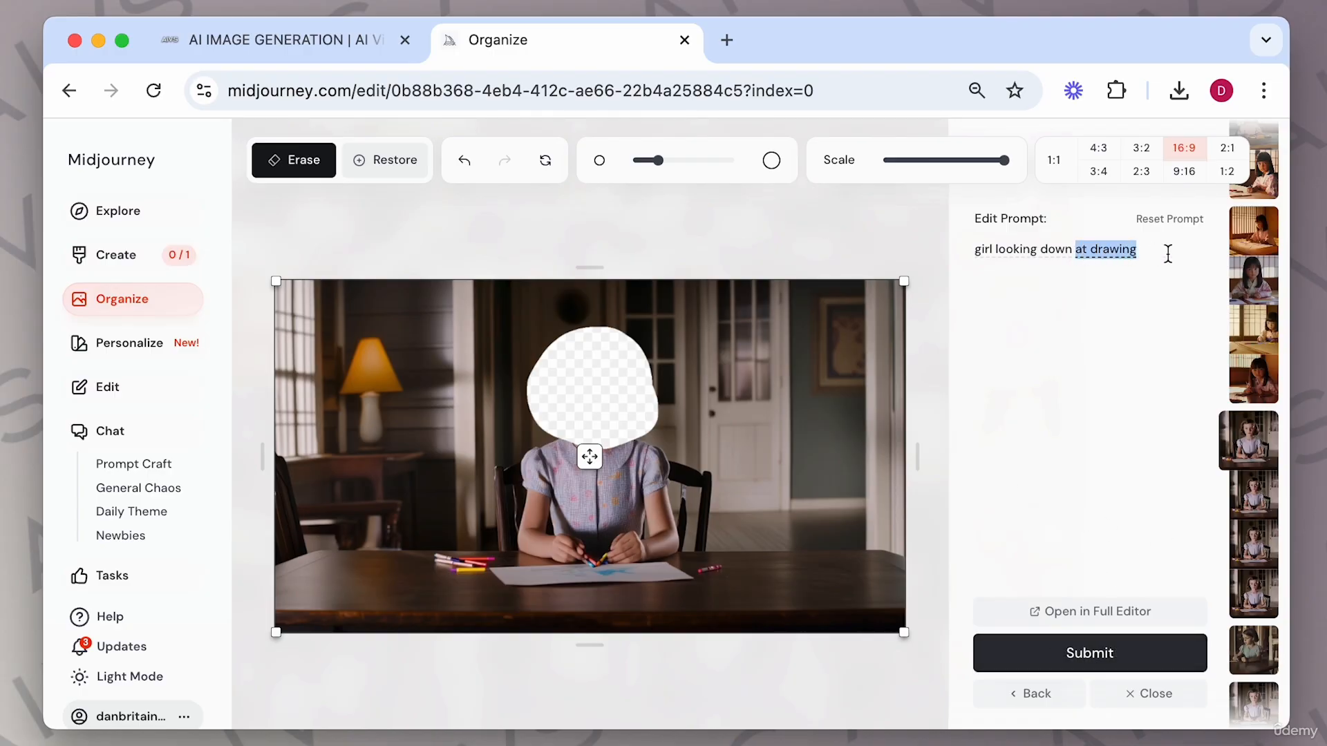
{"action": "key", "text": "BackSpace"}
{"action": "key", "text": "Return"}
Remove 'girl' from the edit prompt and submit it as 'looking down'.
{"action": "left_click_drag", "start_coordinate": [995, 249], "coordinate": [935, 243]}
{"action": "key", "text": "BackSpace"}
{"action": "left_click", "coordinate": [1087, 657]}
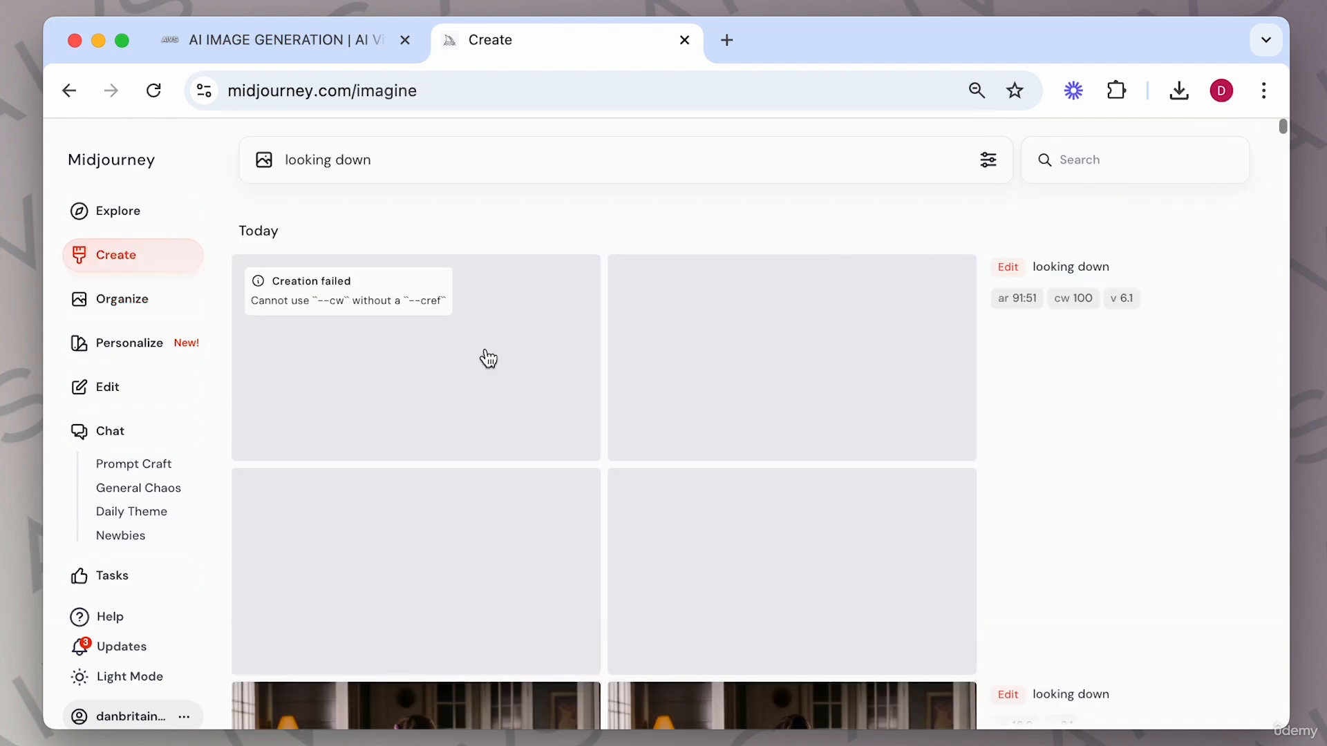
Browse the generated looking-down edits one image at a time.
{"action": "scroll", "coordinate": [677, 513], "scroll_direction": "down", "scroll_amount": 7}
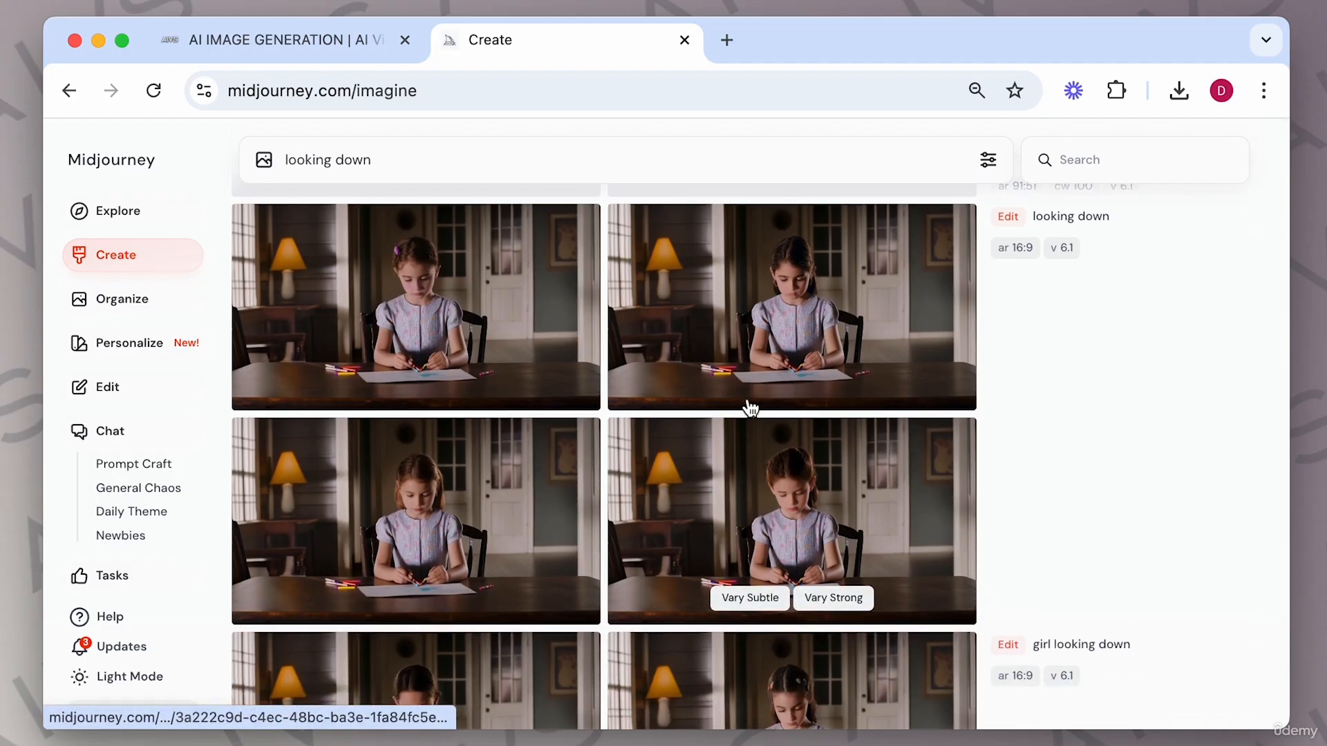
{"action": "left_click", "coordinate": [520, 289]}
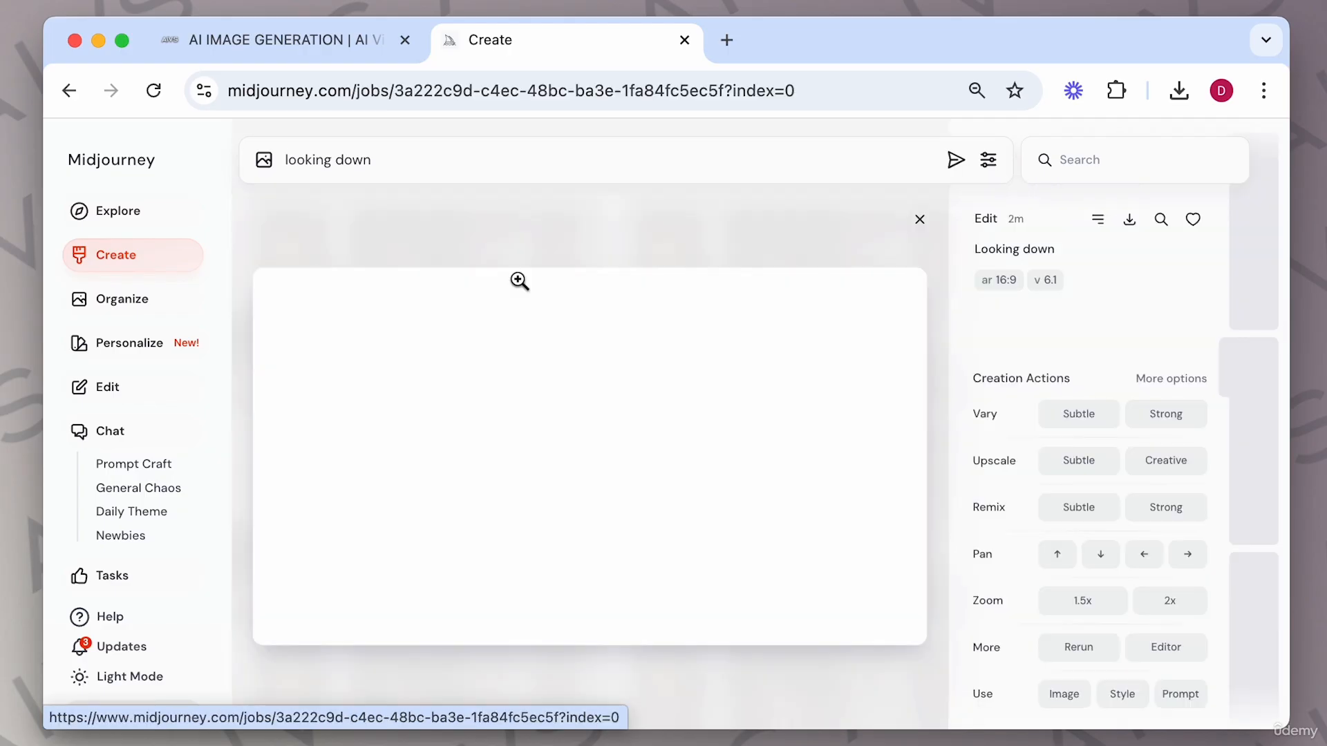
{"action": "key", "text": "Down"}
{"action": "key", "text": "Down"}
{"action": "key", "text": "Down"}
{"action": "key", "text": "Down"}
{"action": "key", "text": "Down"}
{"action": "key", "text": "Down"}
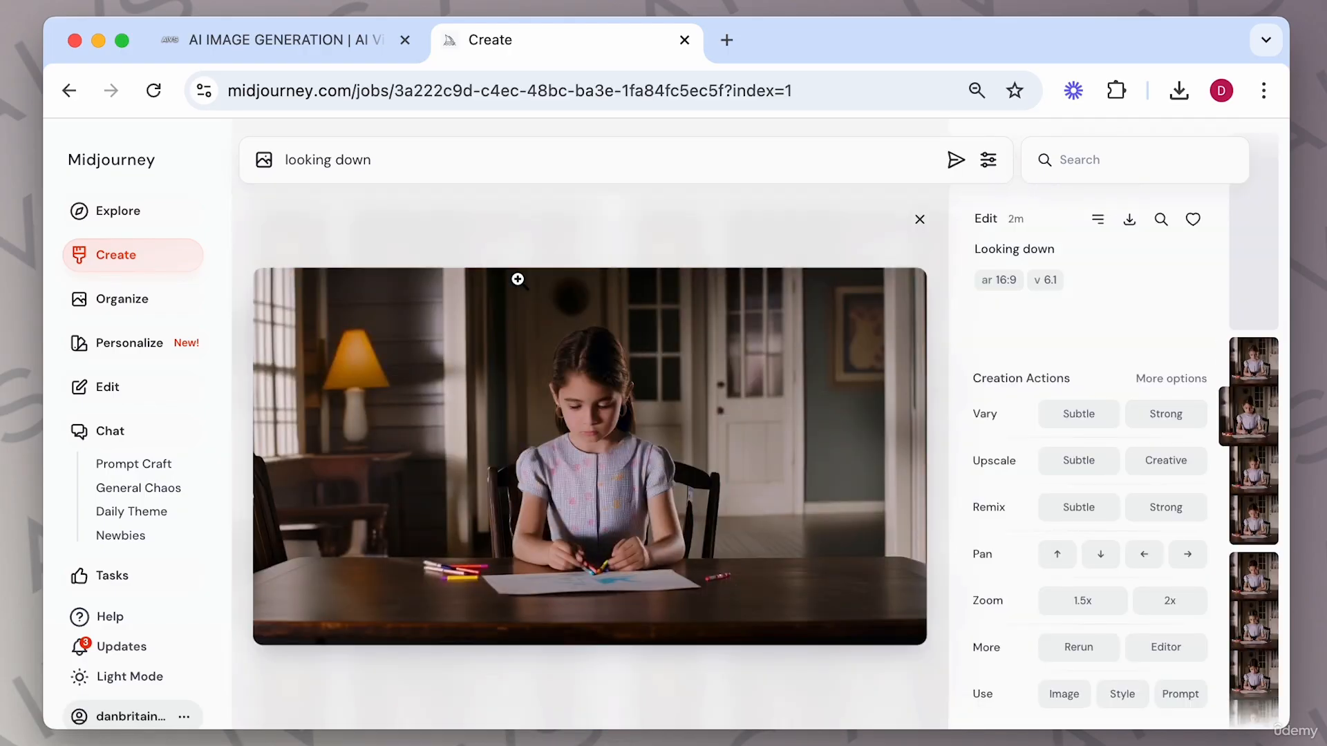
{"action": "key", "text": "Down"}
{"action": "key", "text": "Down"}
{"action": "key", "text": "Down"}
{"action": "key", "text": "Down"}
{"action": "key", "text": "Down"}
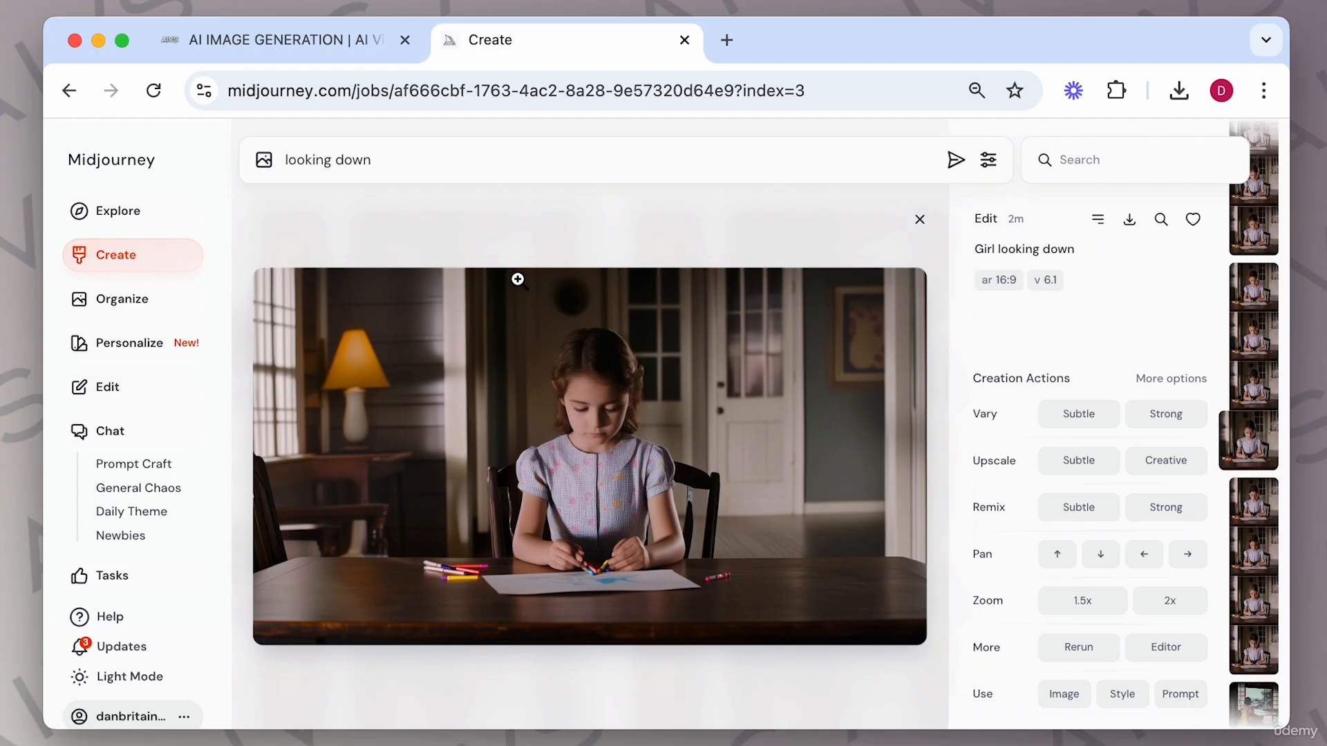
{"action": "key", "text": "Down"}
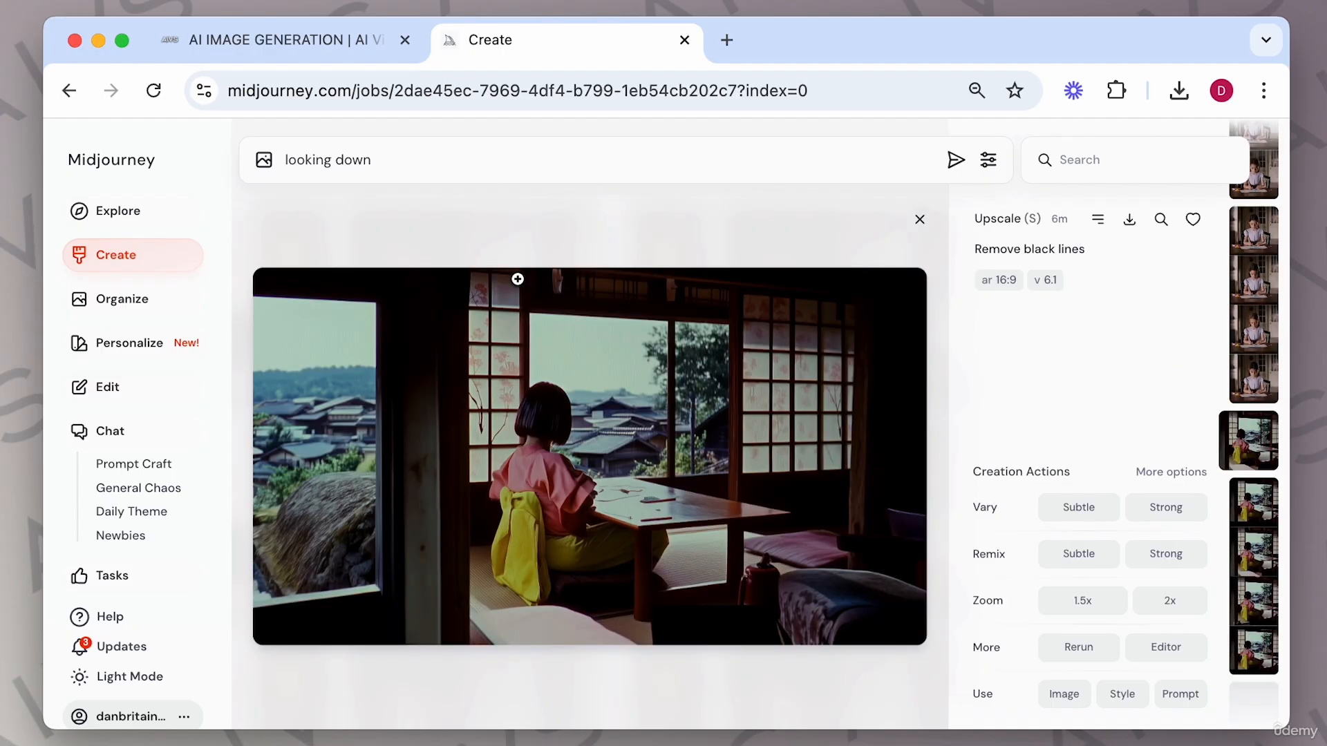
{"action": "key", "text": "Up"}
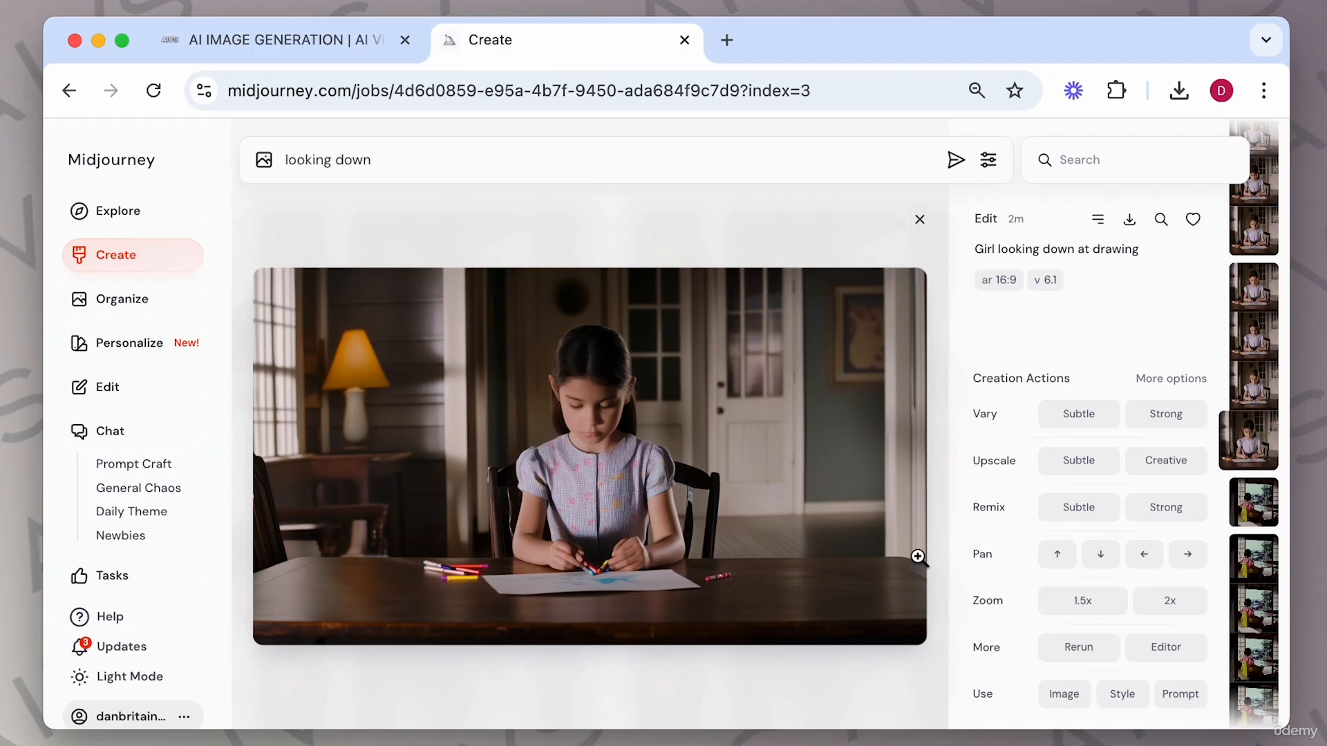
Open the original girl image from the archive, use it as an image prompt, and submit 'girl looks down looking down'.
{"action": "left_click", "coordinate": [150, 300]}
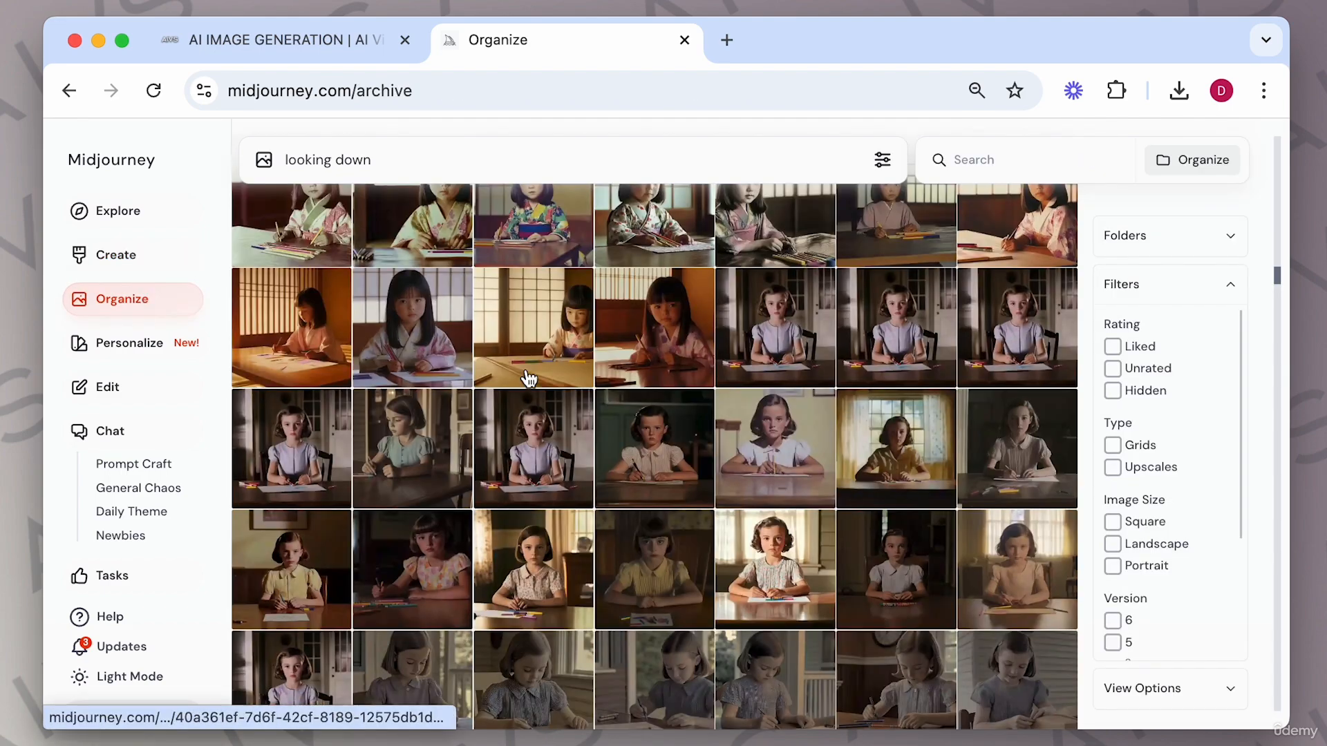
{"action": "left_click", "coordinate": [800, 323]}
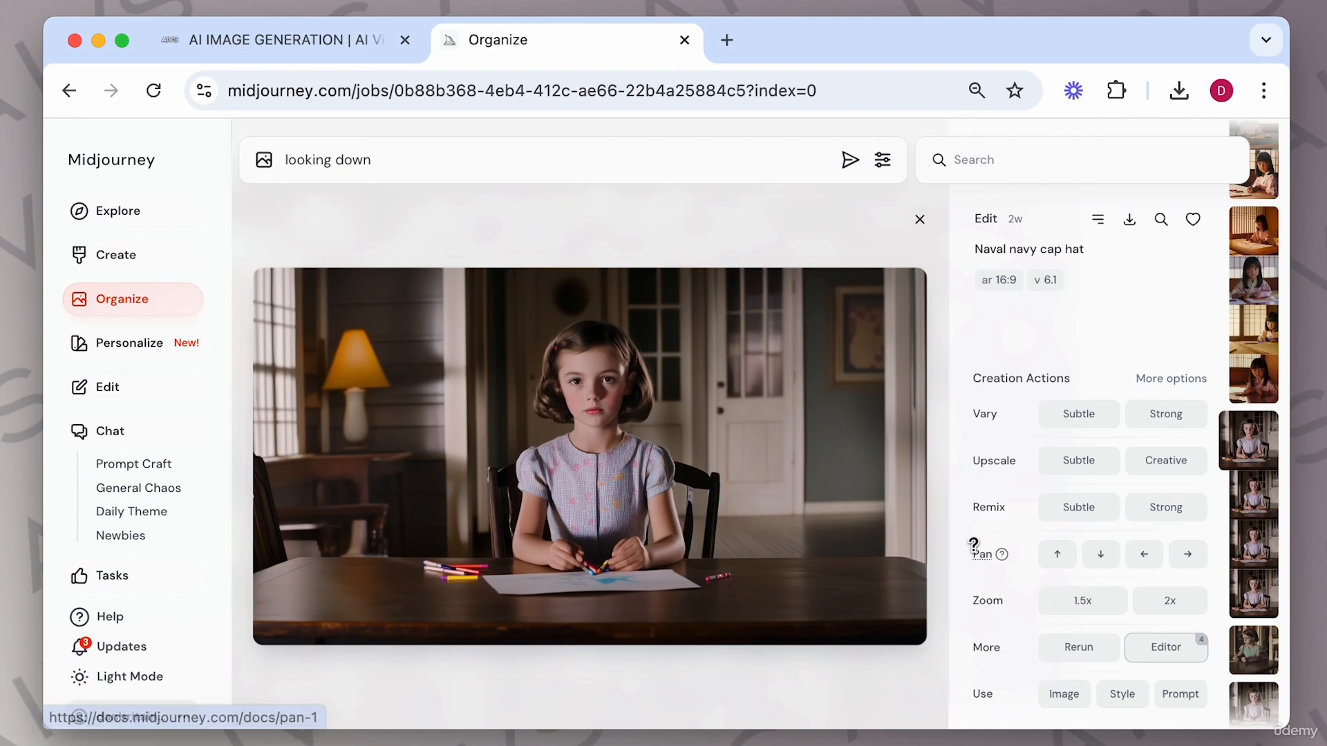
{"action": "left_click", "coordinate": [1076, 695]}
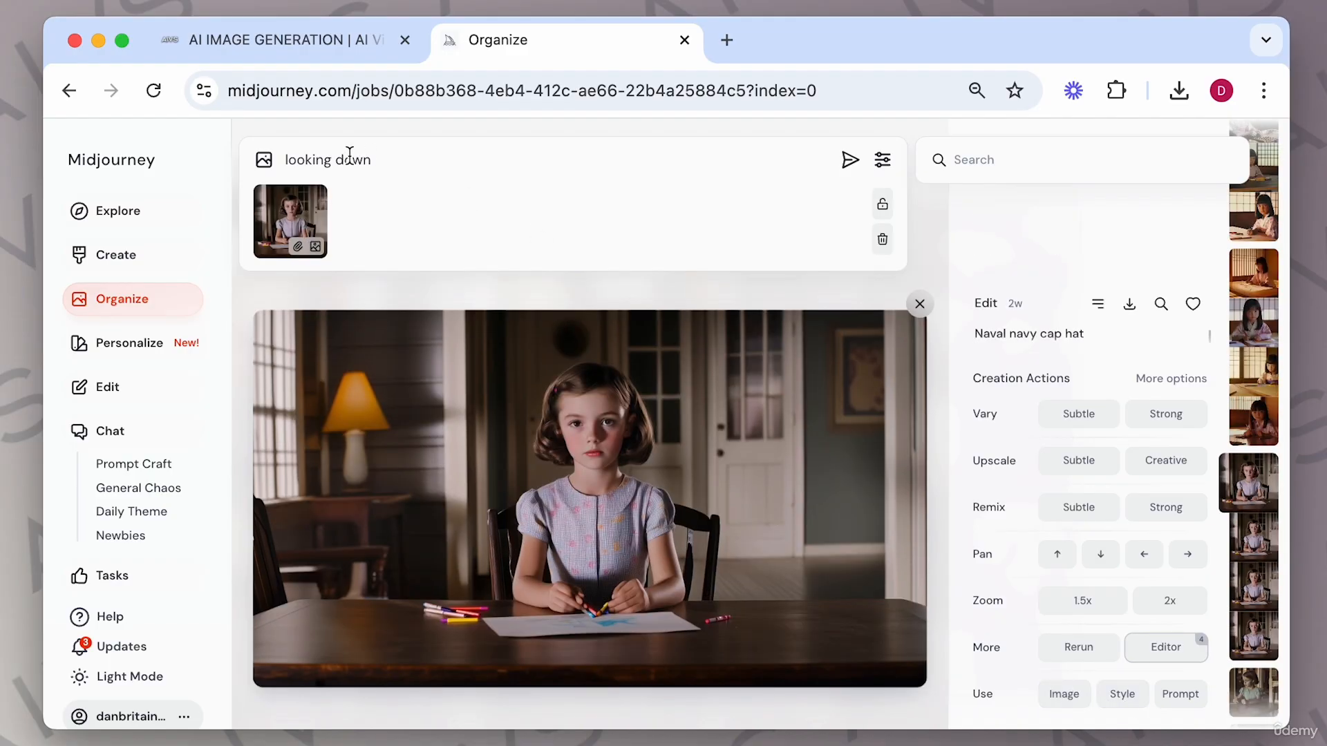
{"action": "left_click", "coordinate": [412, 239]}
{"action": "type", "text": "girl looks dow"}
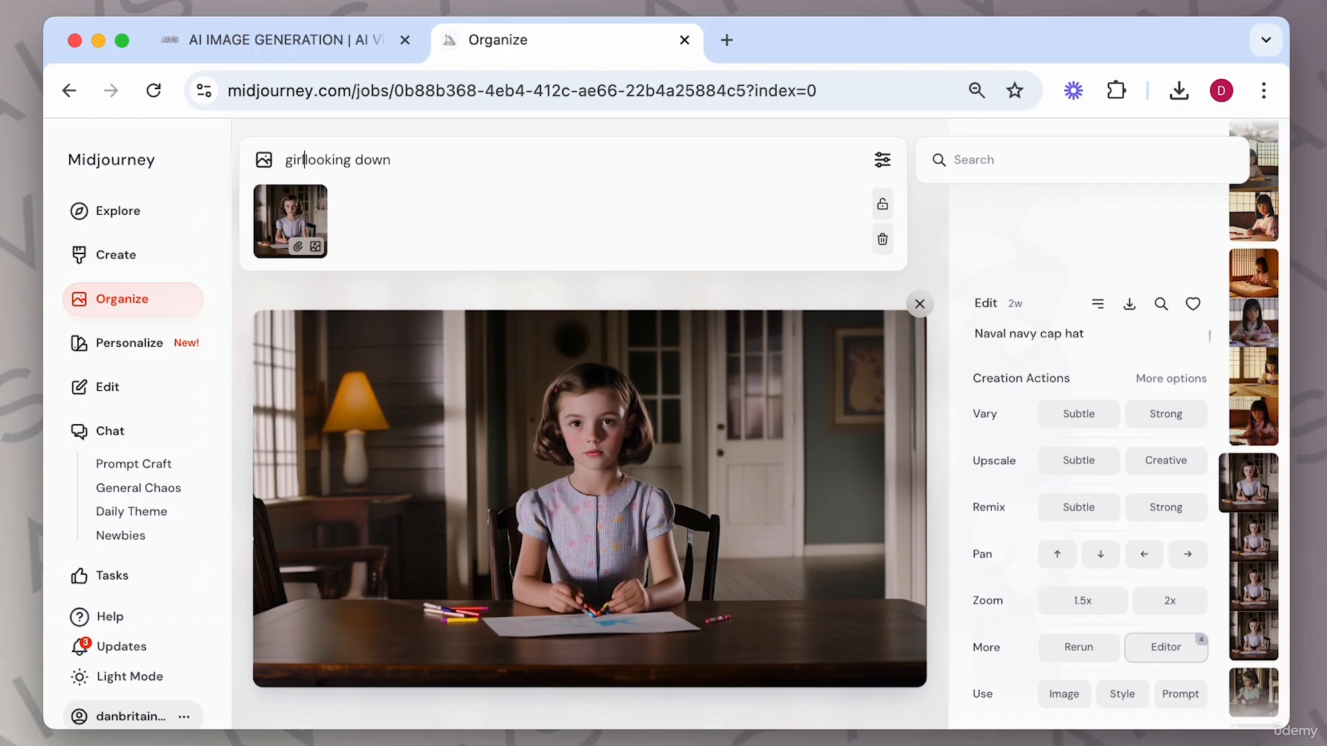
{"action": "type", "text": "n"}
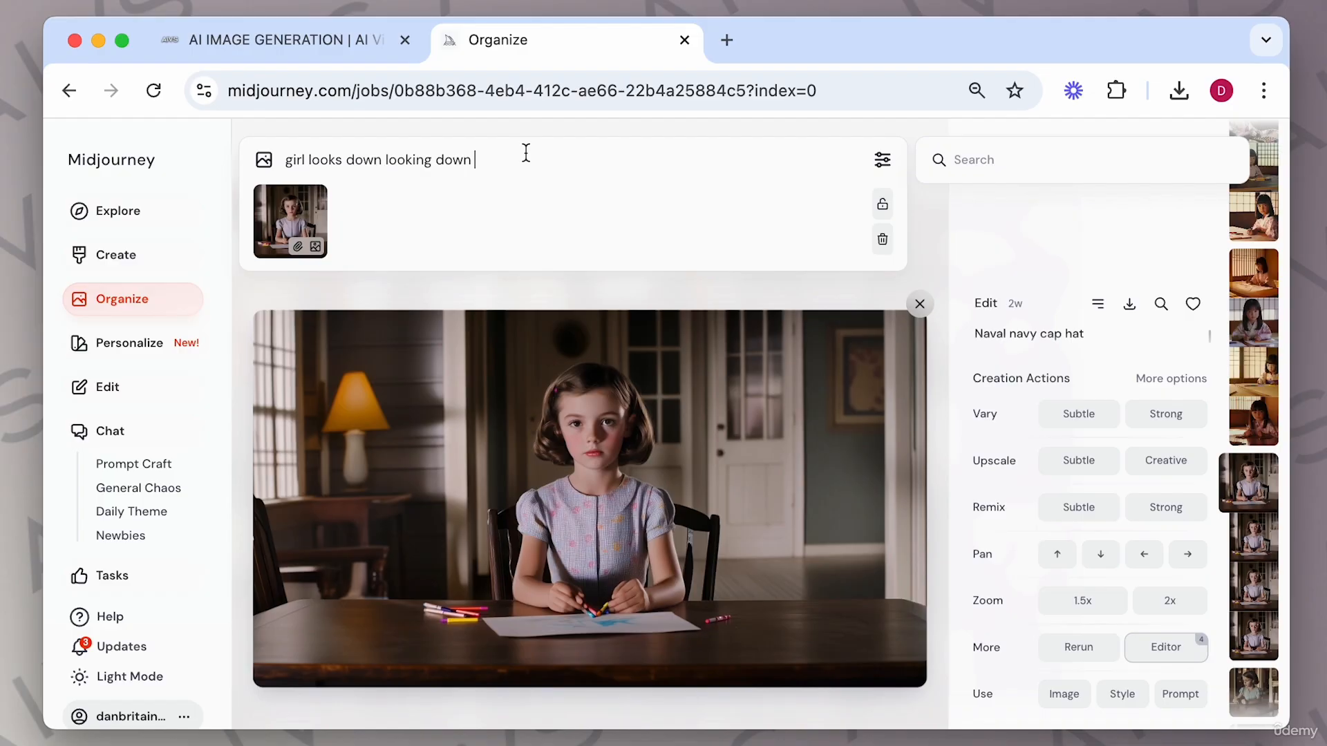
{"action": "key", "text": "Return"}
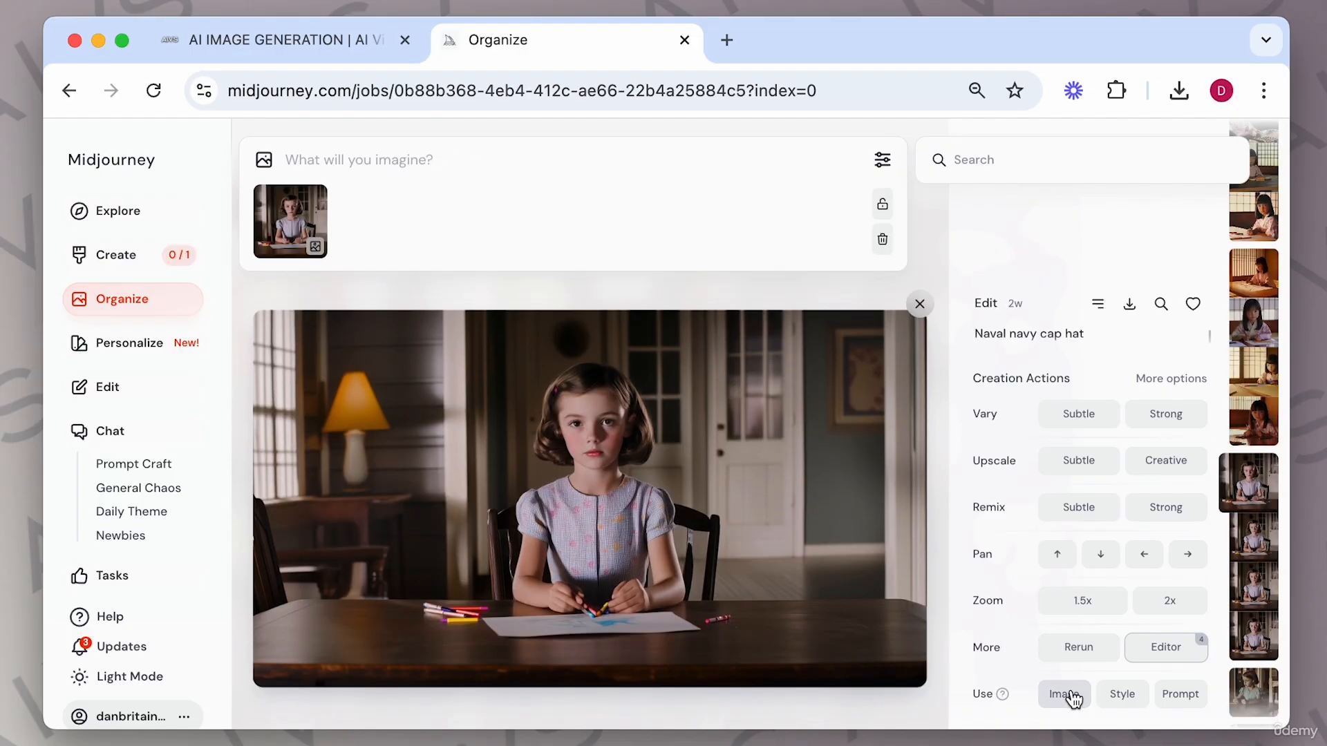
Add the girl image as character, style and image reference and submit the prompt 'looking down'.
{"action": "left_click", "coordinate": [279, 248]}
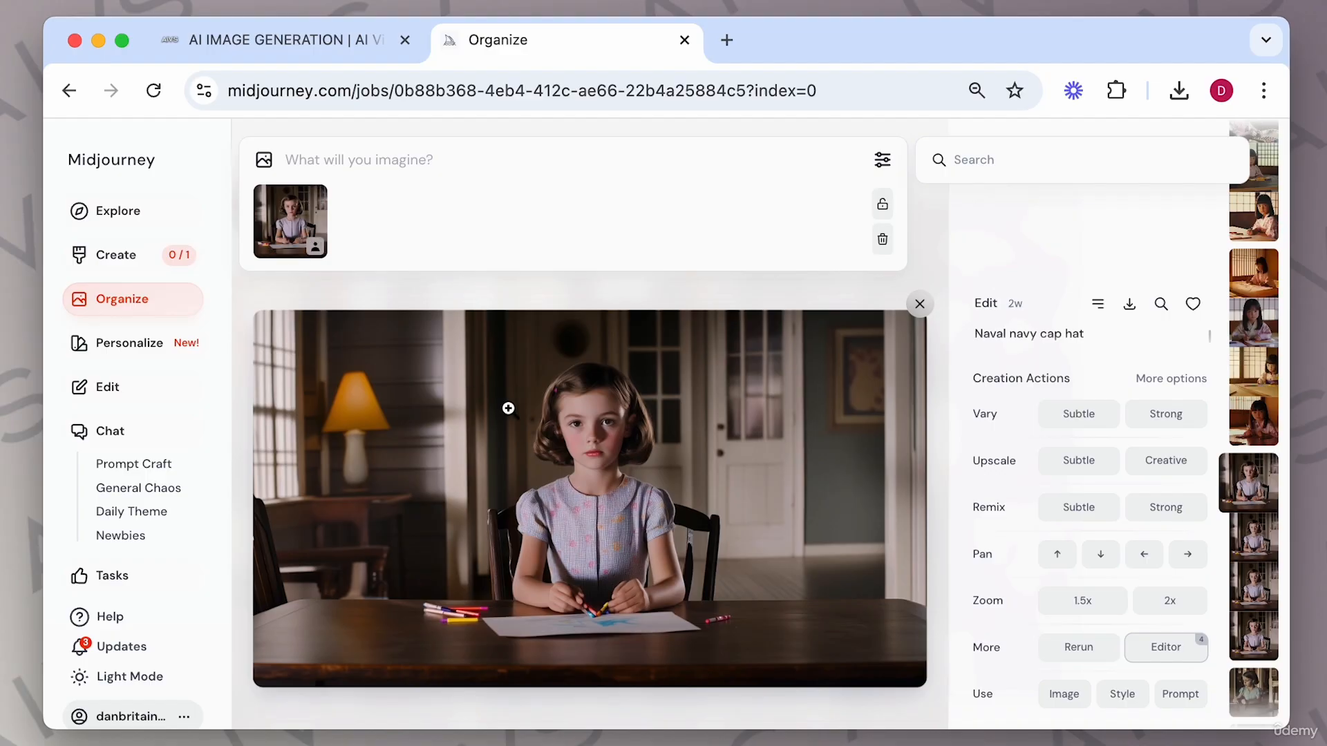
{"action": "left_click", "coordinate": [1131, 700]}
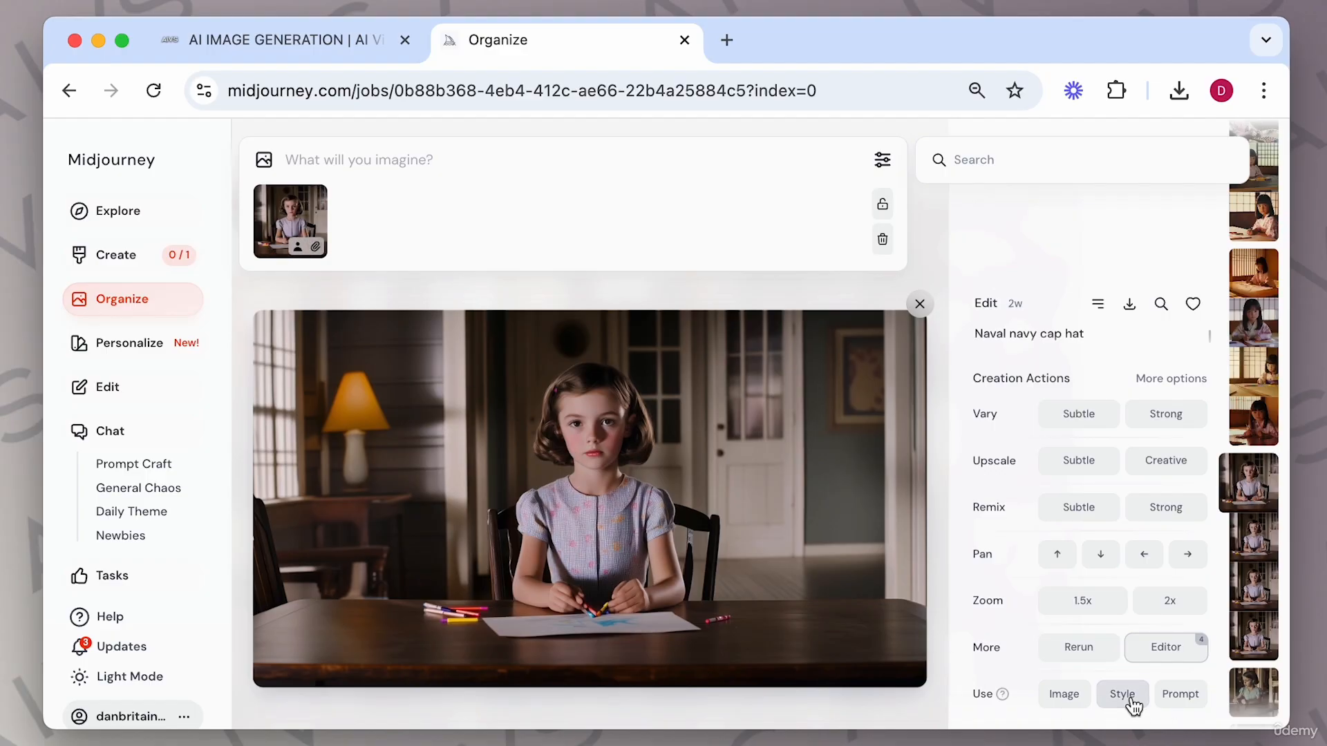
{"action": "left_click", "coordinate": [1078, 701]}
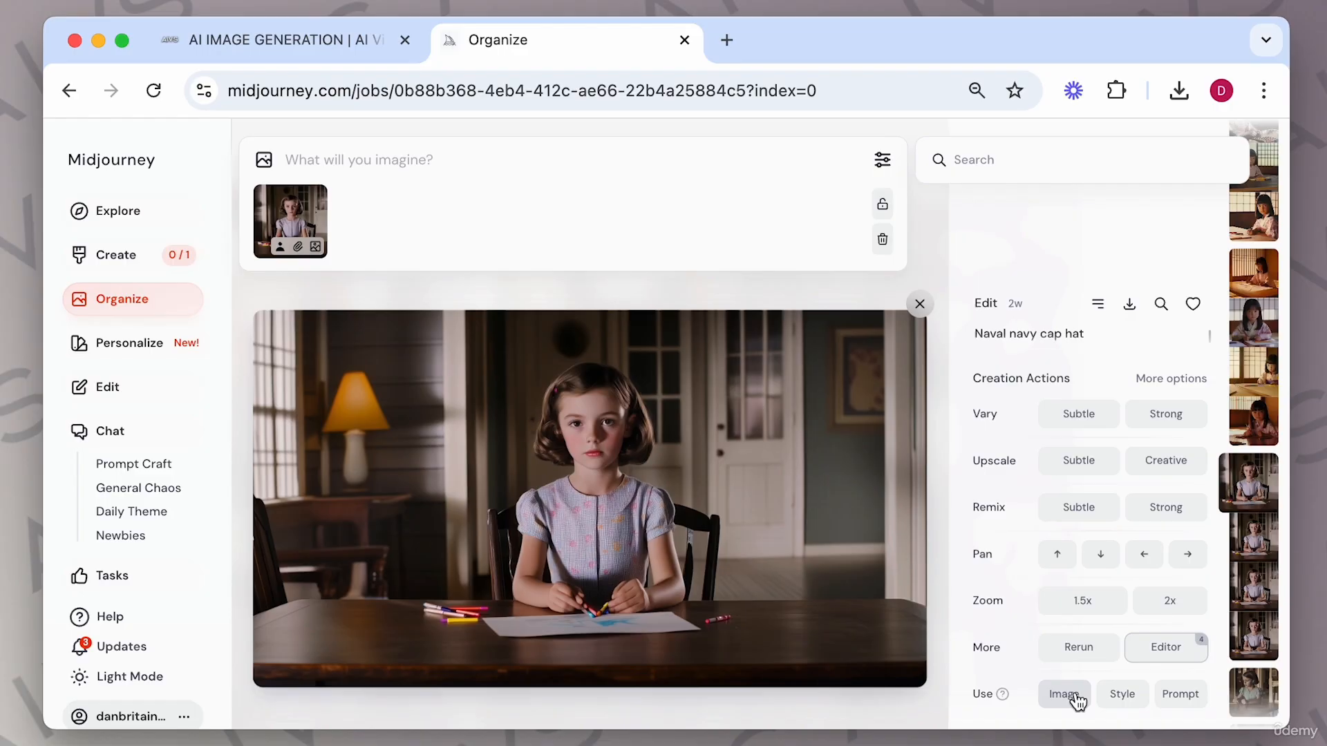
{"action": "left_click", "coordinate": [334, 164]}
{"action": "type", "text": "I"}
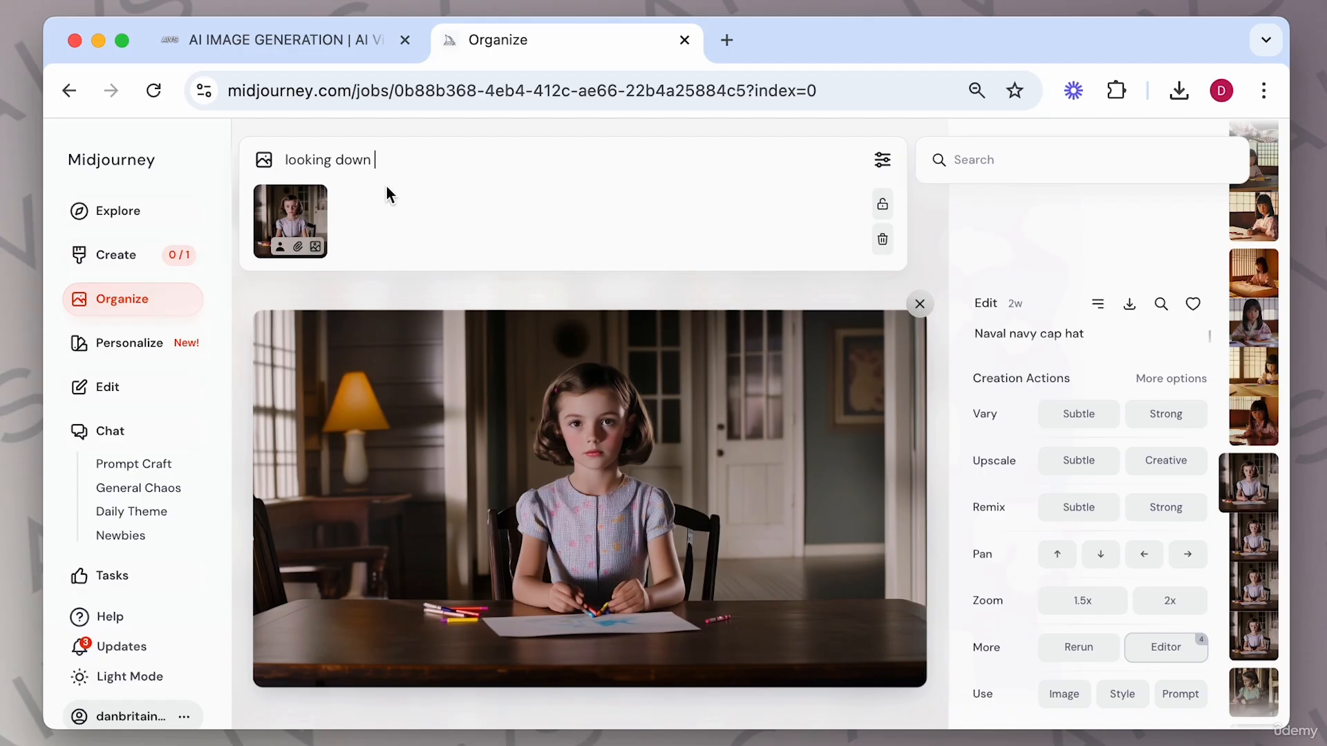
{"action": "key", "text": "Return"}
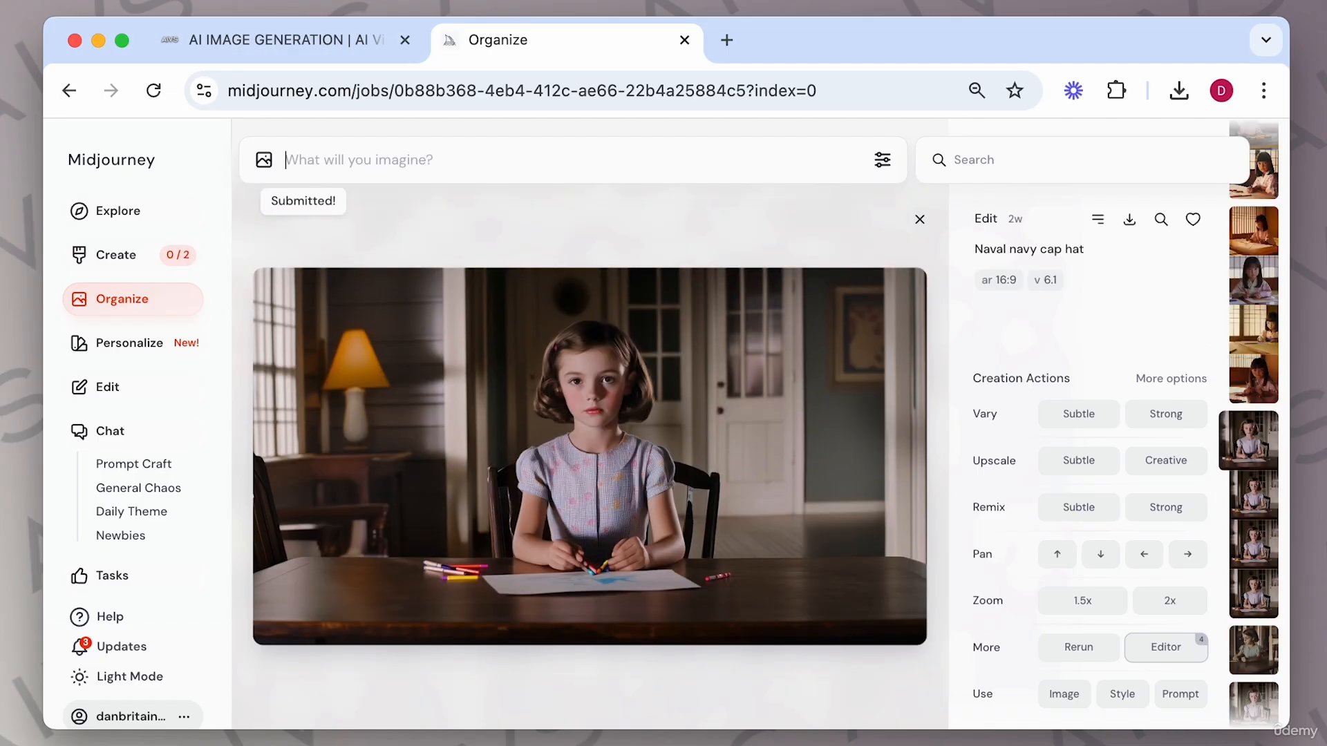
Return to the creations feed and compare the new looking-down results.
{"action": "left_click", "coordinate": [924, 225]}
{"action": "left_click", "coordinate": [136, 256]}
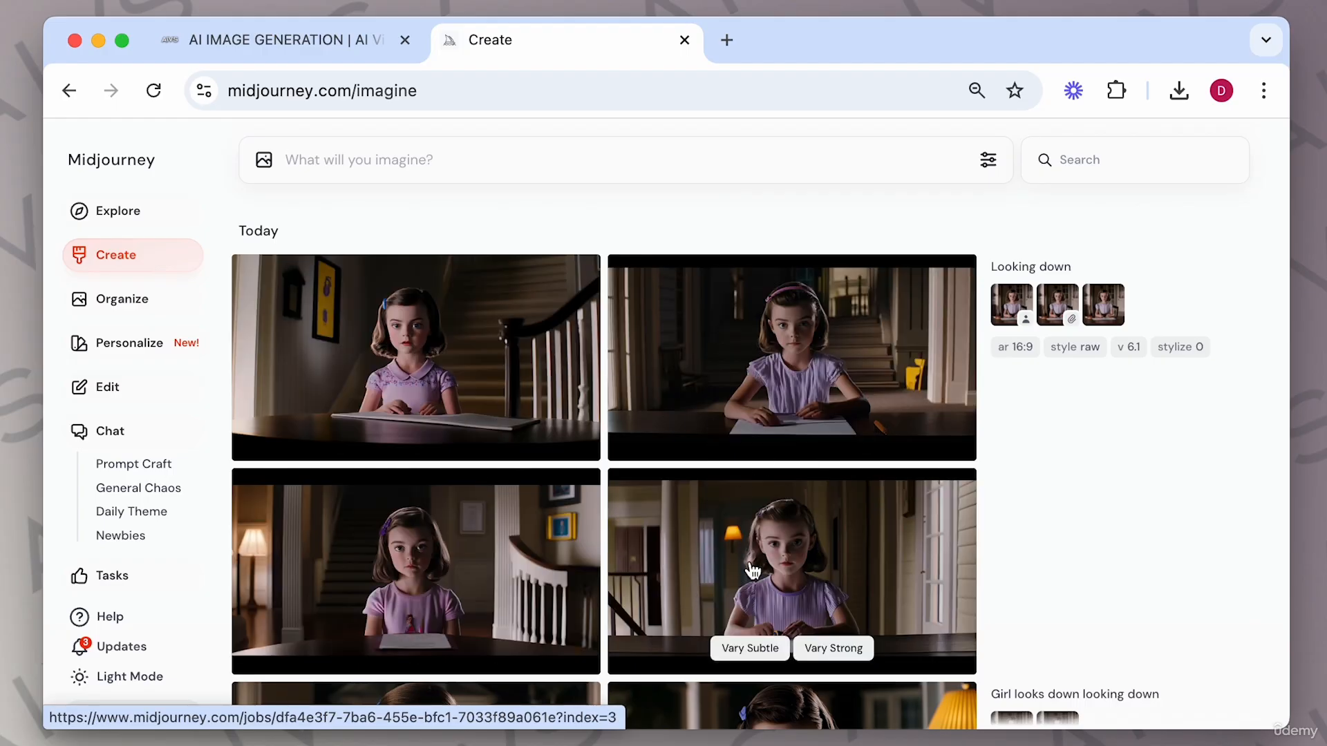
{"action": "scroll", "coordinate": [752, 571], "scroll_direction": "down", "scroll_amount": 10}
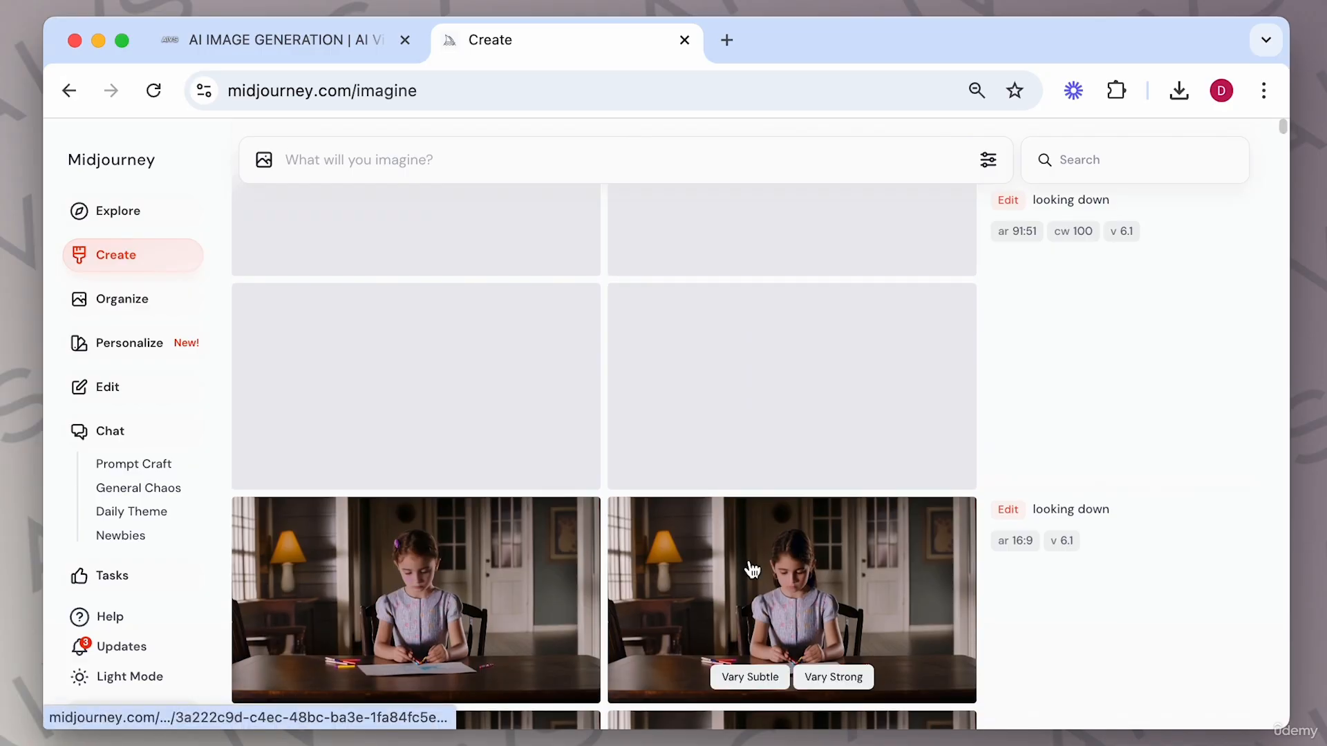
{"action": "scroll", "coordinate": [752, 570], "scroll_direction": "down", "scroll_amount": 10}
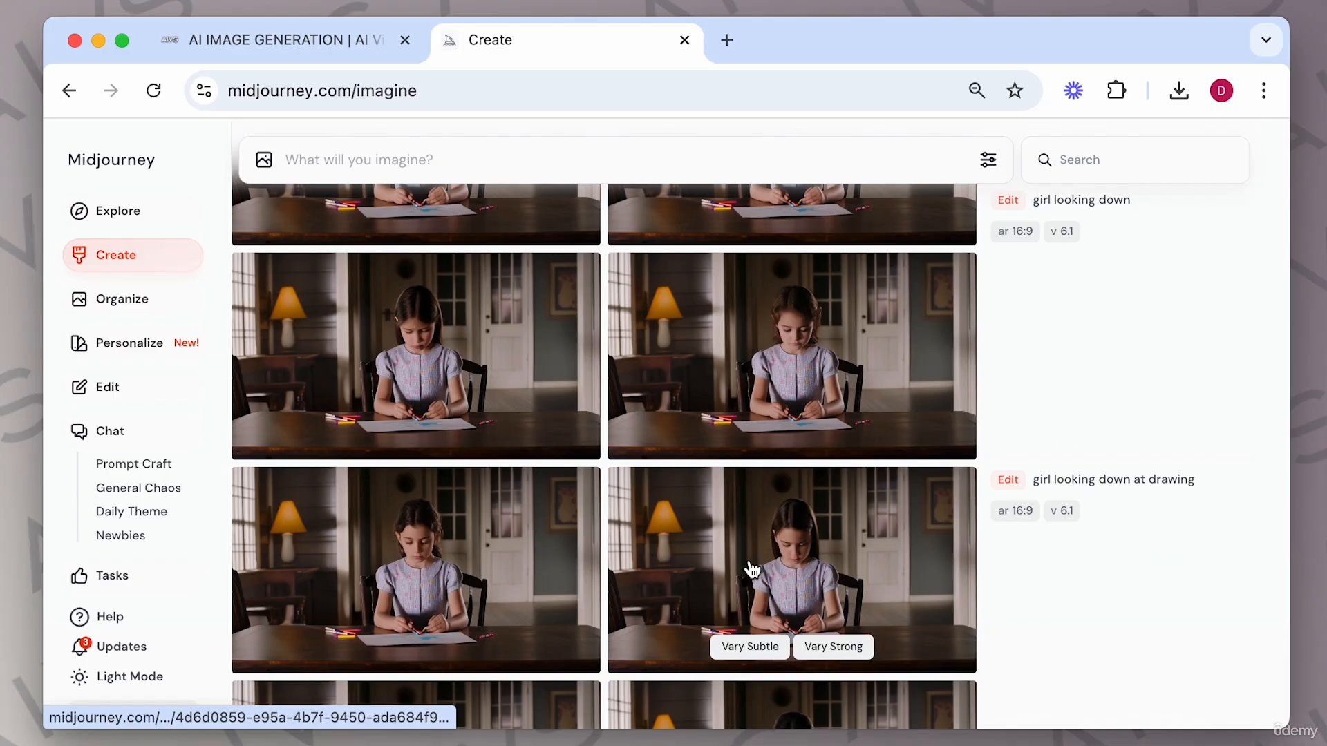
{"action": "scroll", "coordinate": [752, 570], "scroll_direction": "up", "scroll_amount": 5}
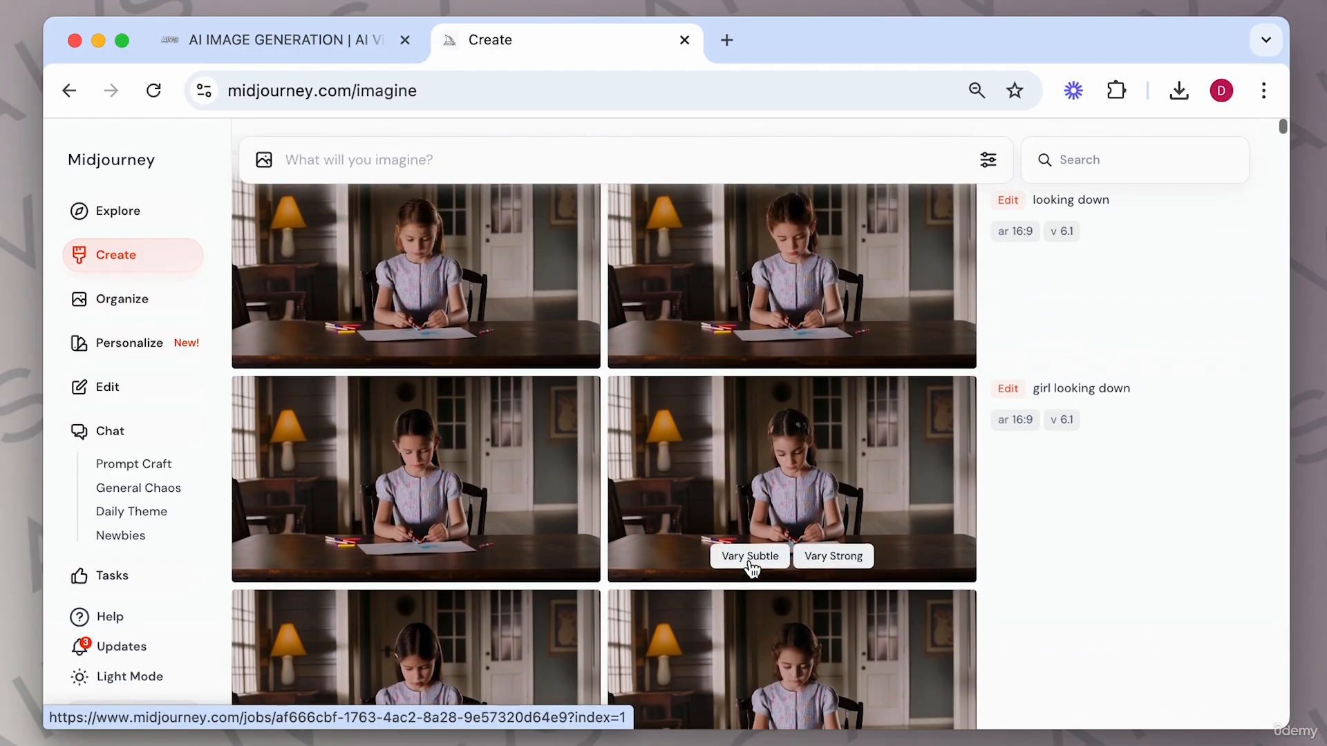
{"action": "scroll", "coordinate": [752, 570], "scroll_direction": "up", "scroll_amount": 4}
{"action": "scroll", "coordinate": [751, 571], "scroll_direction": "down", "scroll_amount": 6}
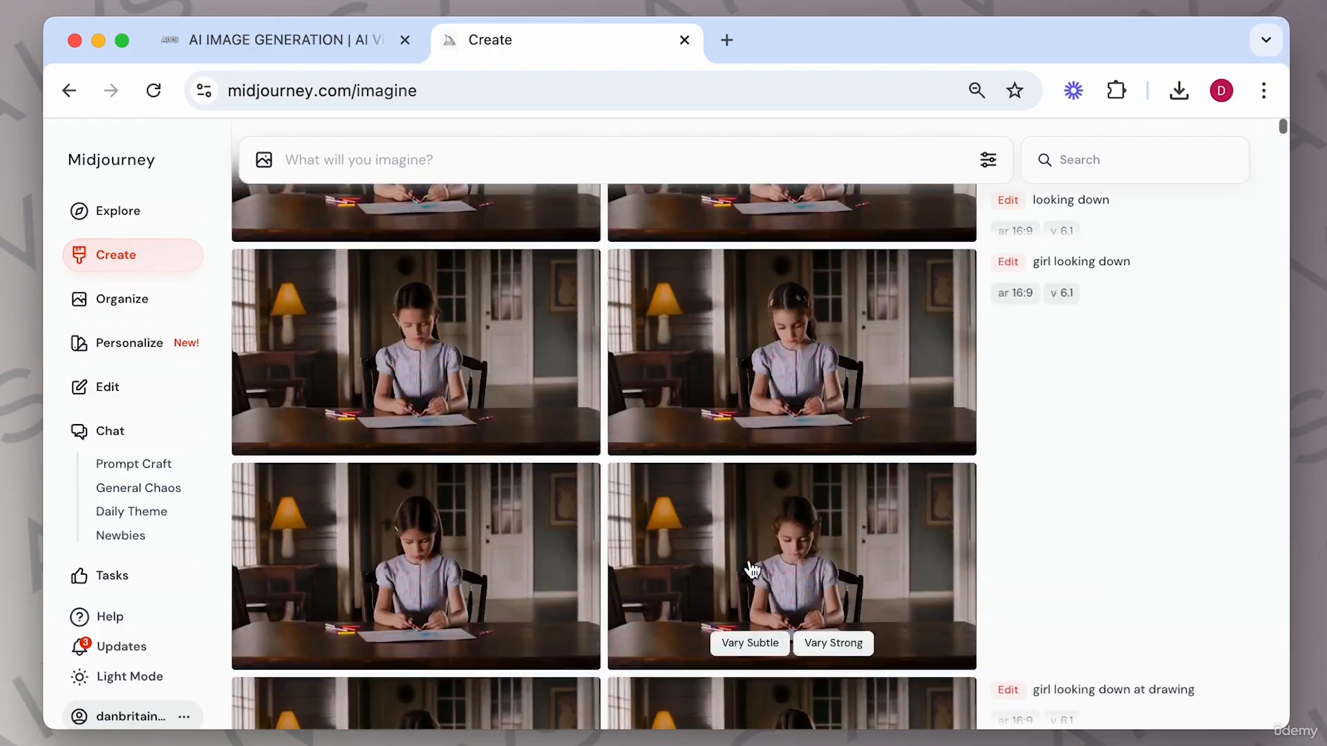
{"action": "scroll", "coordinate": [749, 561], "scroll_direction": "down", "scroll_amount": 2}
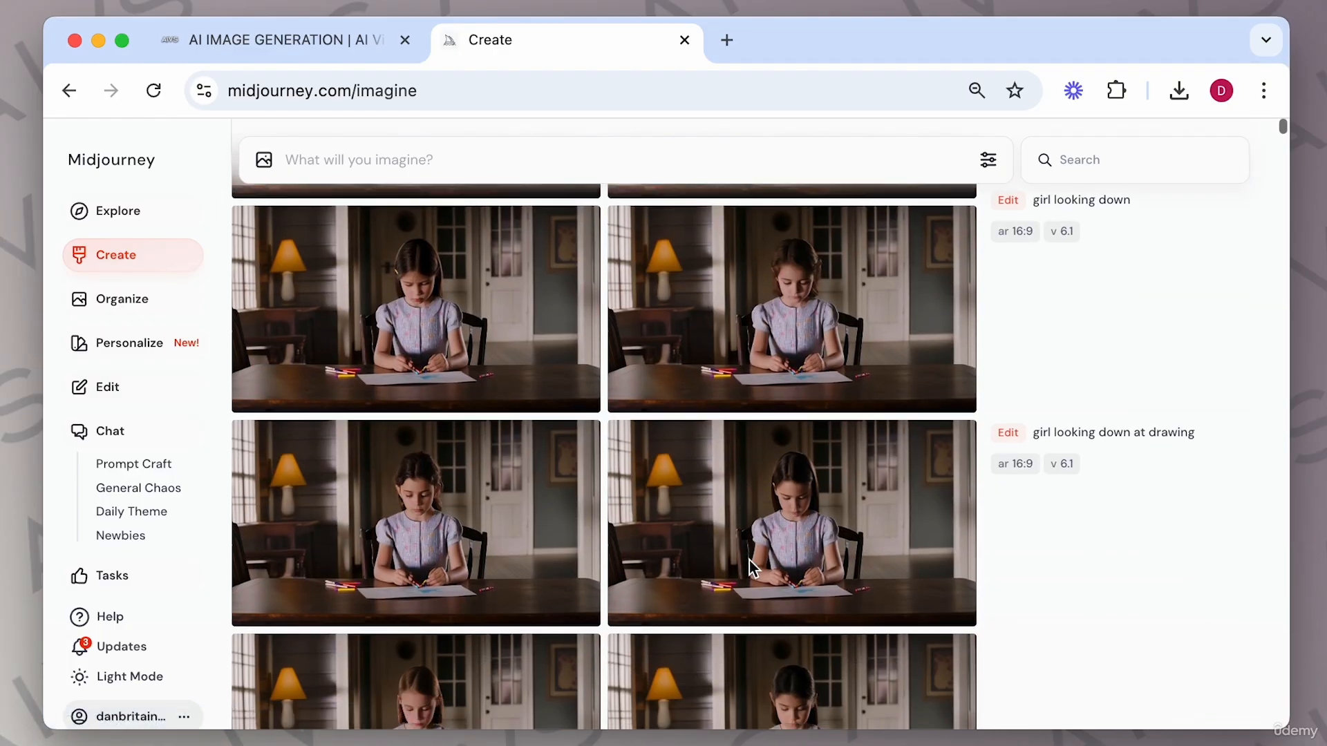
{"action": "scroll", "coordinate": [803, 528], "scroll_direction": "down", "scroll_amount": 2}
{"action": "scroll", "coordinate": [822, 470], "scroll_direction": "up", "scroll_amount": 1}
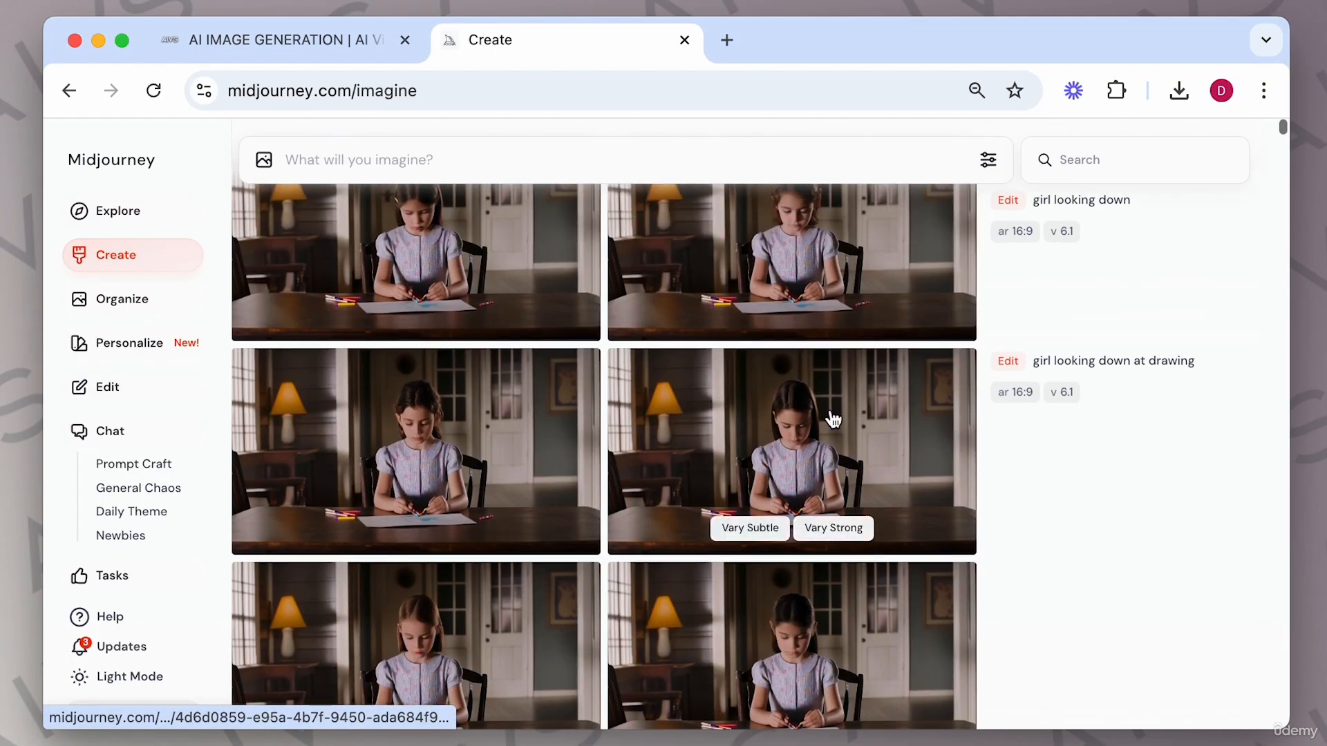
Open the girl image in the editor, erase her hair area, and submit the edit prompt '1940s bob hair'.
{"action": "left_click", "coordinate": [832, 418]}
{"action": "left_click", "coordinate": [1167, 650]}
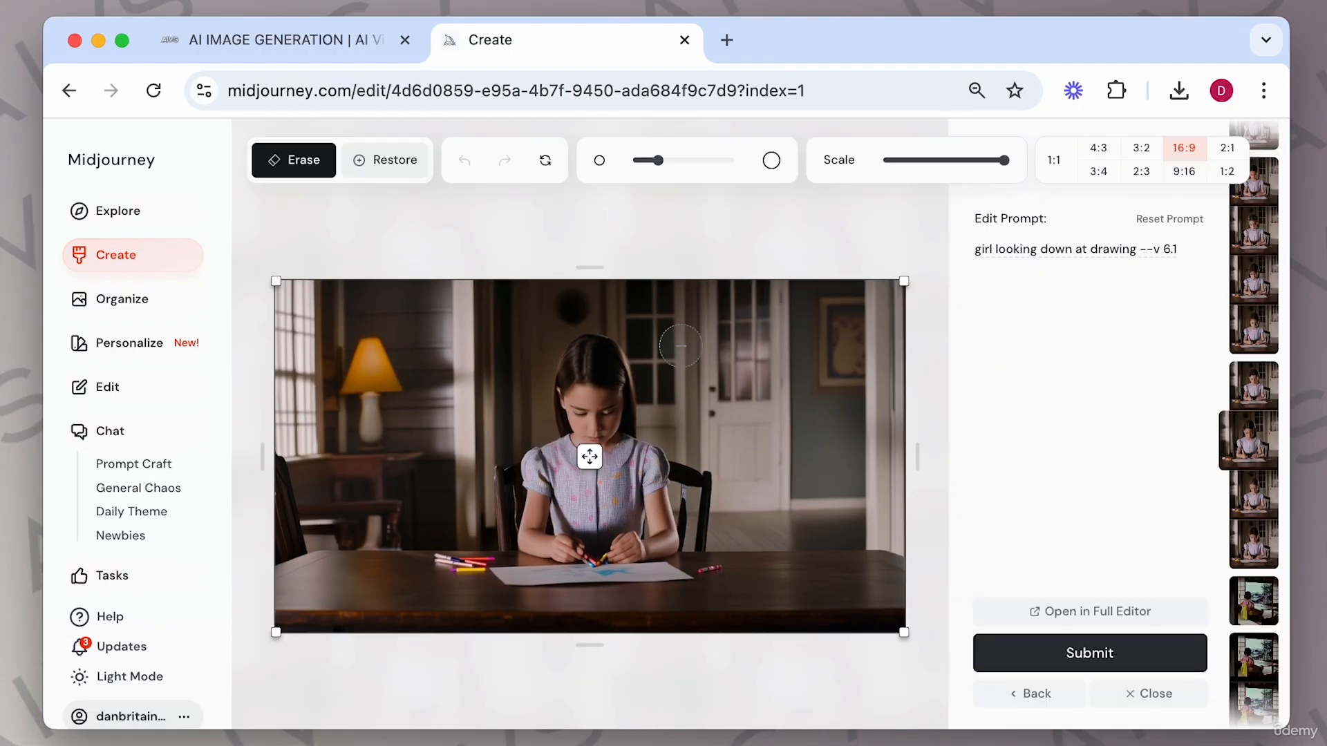
{"action": "mouse_move", "coordinate": [563, 349]}
{"action": "left_mouse_down"}
{"action": "mouse_move", "coordinate": [555, 417]}
{"action": "mouse_move", "coordinate": [555, 383]}
{"action": "mouse_move", "coordinate": [591, 364]}
{"action": "mouse_move", "coordinate": [612, 368]}
{"action": "mouse_move", "coordinate": [636, 417]}
{"action": "mouse_move", "coordinate": [614, 361]}
{"action": "mouse_move", "coordinate": [562, 356]}
{"action": "left_mouse_up"}
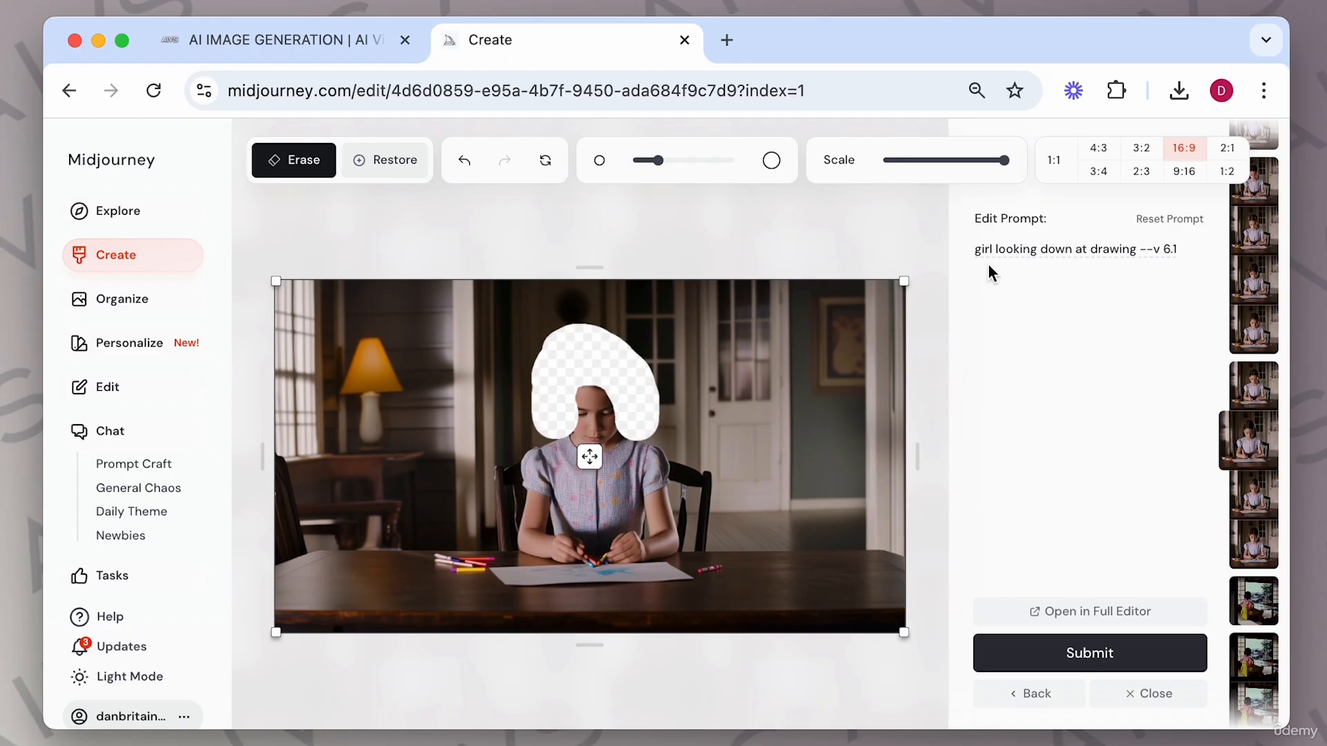
{"action": "triple_click", "coordinate": [1086, 247]}
{"action": "type", "text": "1940s bob hair"}
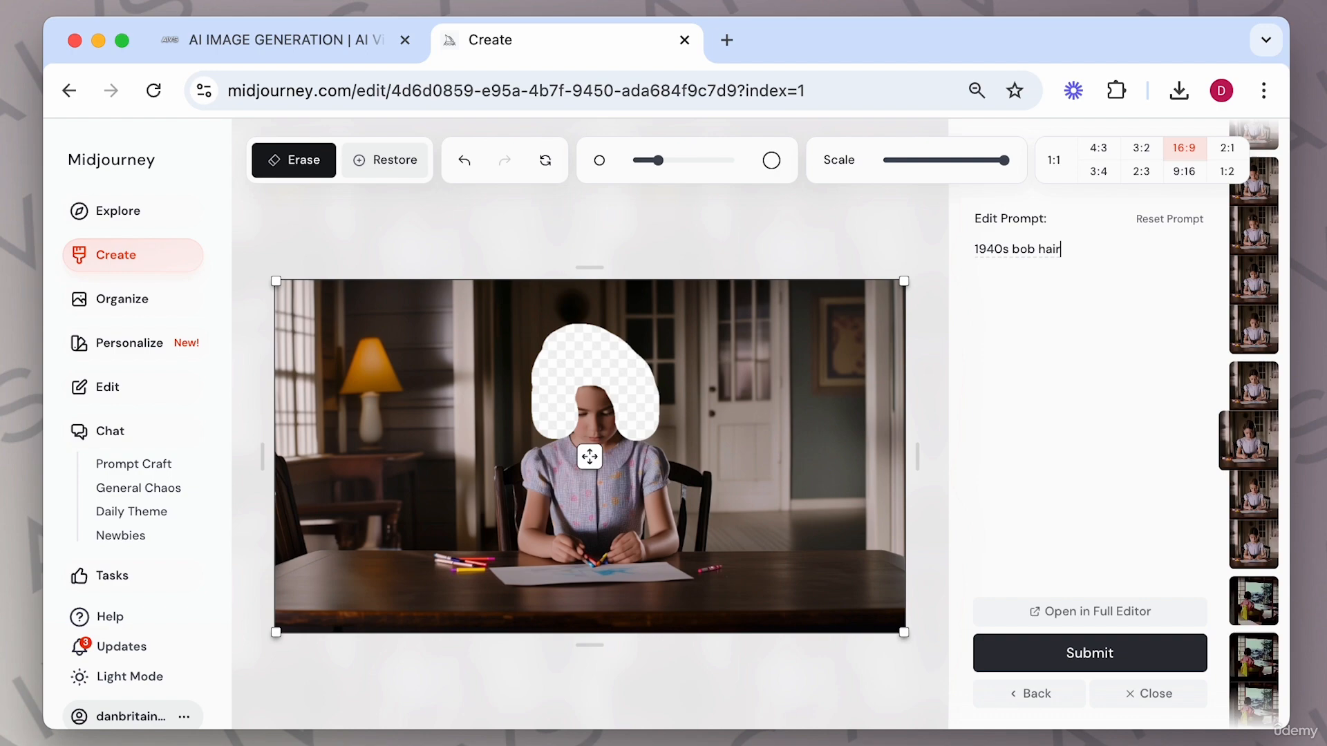
{"action": "key", "text": "Return"}
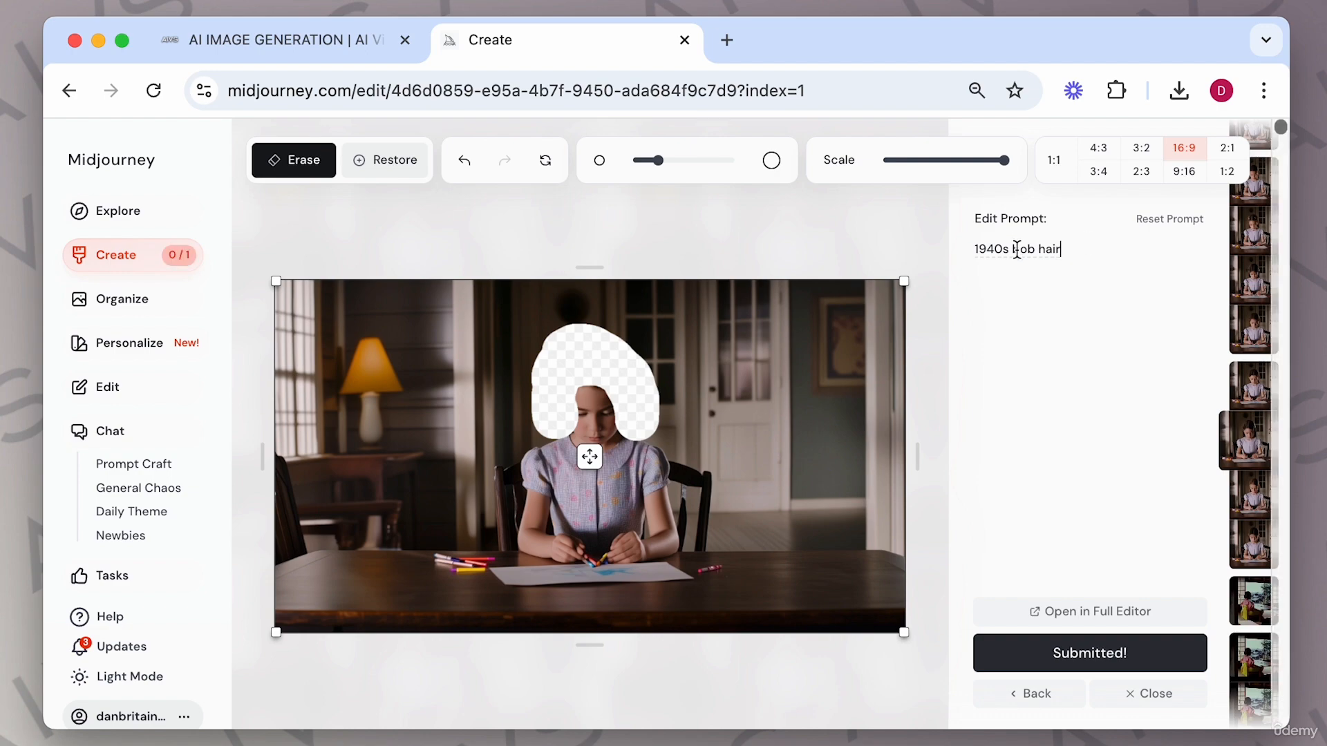
{"action": "left_click_drag", "start_coordinate": [1017, 249], "coordinate": [906, 249]}
{"action": "key", "text": "BackSpace"}
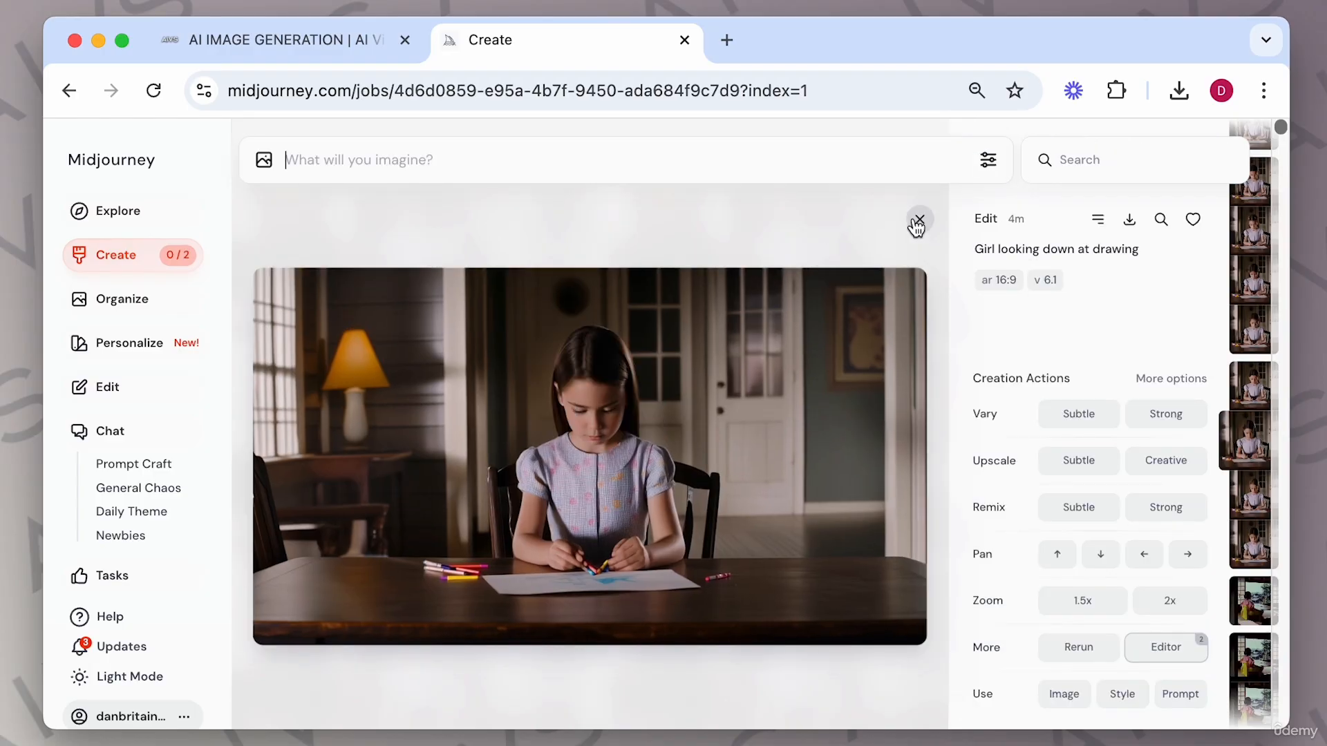
{"action": "left_click", "coordinate": [918, 221]}
Browse the '1940s bob hair' results one image at a time.
{"action": "scroll", "coordinate": [630, 349], "scroll_direction": "up", "scroll_amount": 10}
{"action": "key", "text": "Right"}
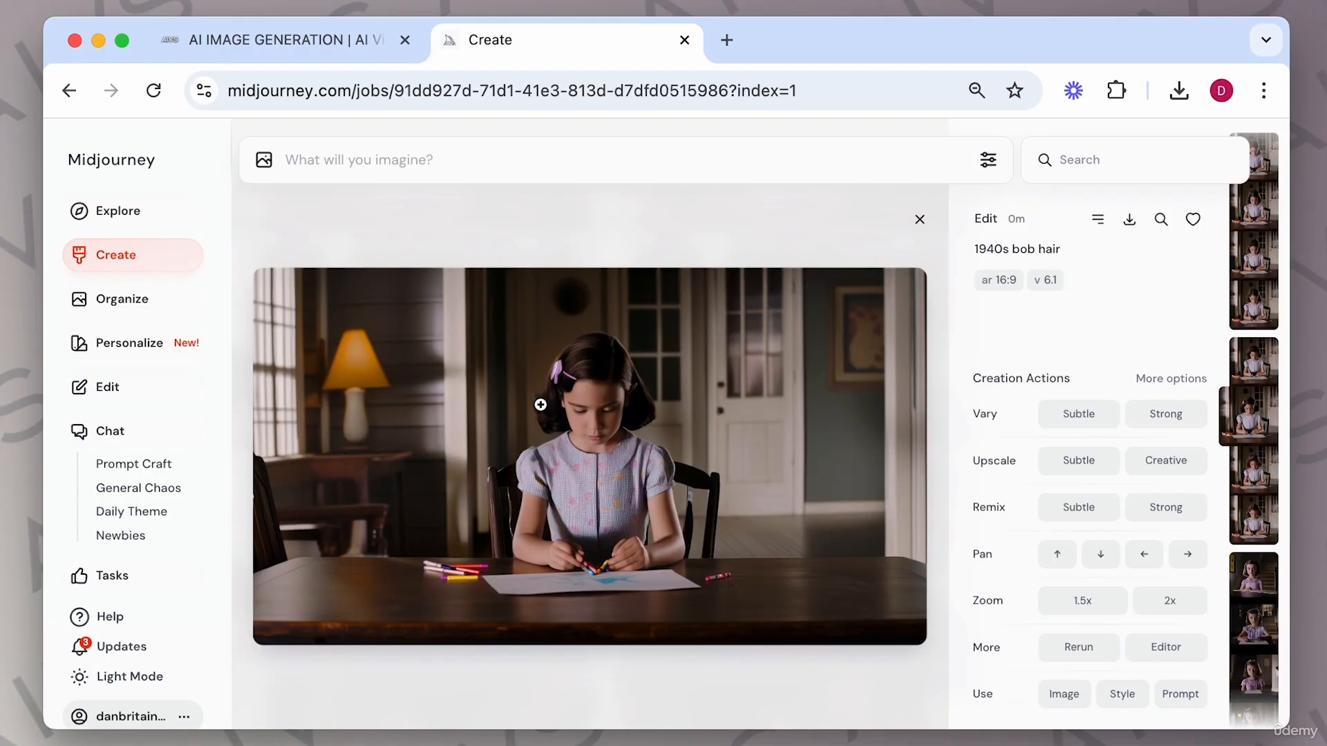
{"action": "key", "text": "Right"}
{"action": "key", "text": "Right"}
{"action": "key", "text": "Right"}
{"action": "key", "text": "Left"}
{"action": "key", "text": "Left"}
{"action": "key", "text": "Left"}
{"action": "key", "text": "Left"}
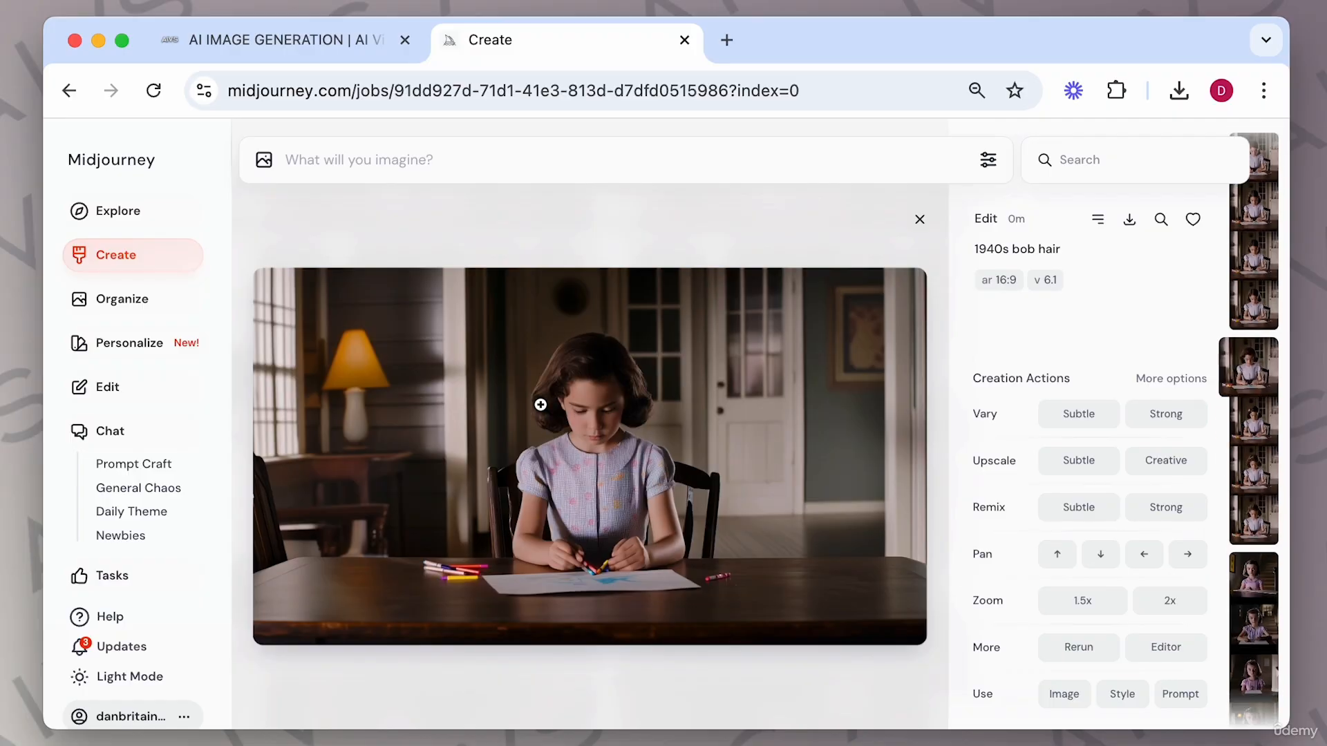
{"action": "key", "text": "Left"}
{"action": "key", "text": "Left"}
{"action": "key", "text": "Left"}
{"action": "key", "text": "Left"}
{"action": "key", "text": "Right"}
{"action": "key", "text": "Right"}
{"action": "key", "text": "Right"}
{"action": "key", "text": "Right"}
{"action": "key", "text": "Right"}
{"action": "key", "text": "Left"}
Open Runway's Generative Video tool in a new tab and switch to camera controls with the girl image.
{"action": "left_click", "coordinate": [727, 39]}
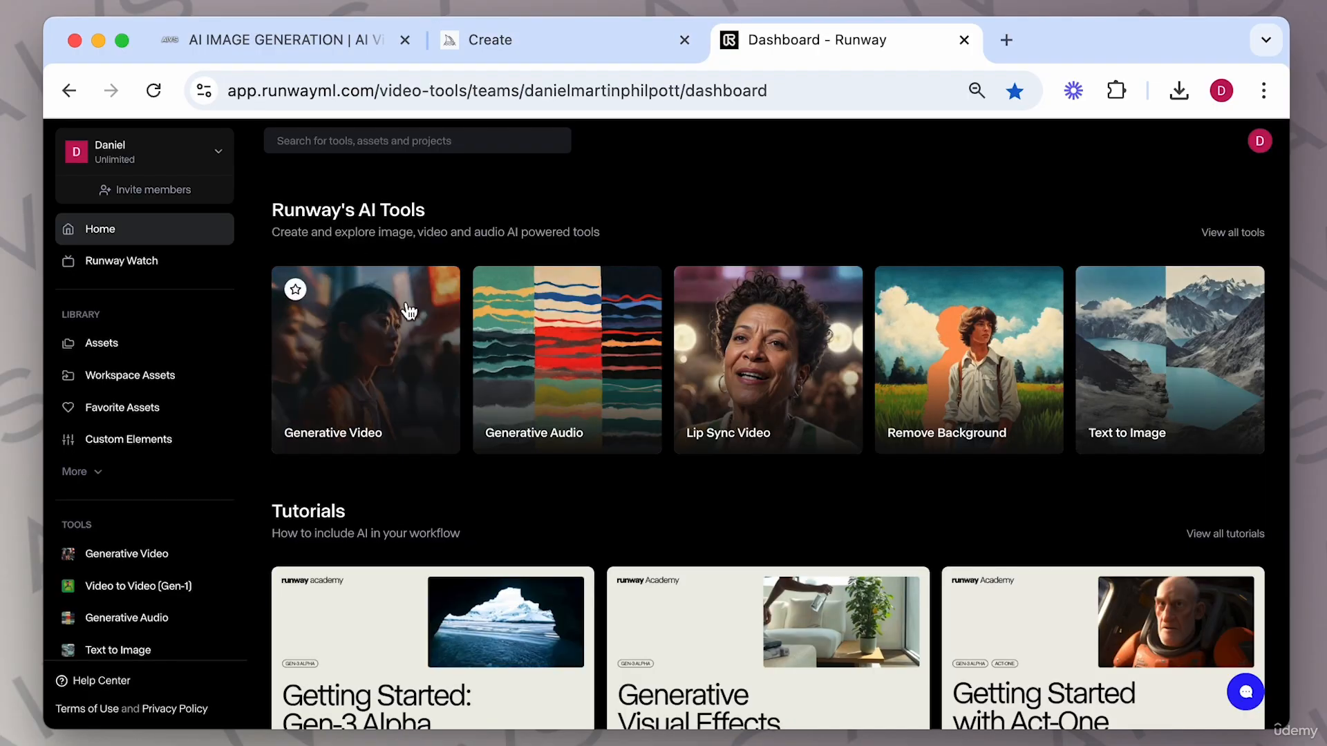
{"action": "left_click", "coordinate": [356, 346]}
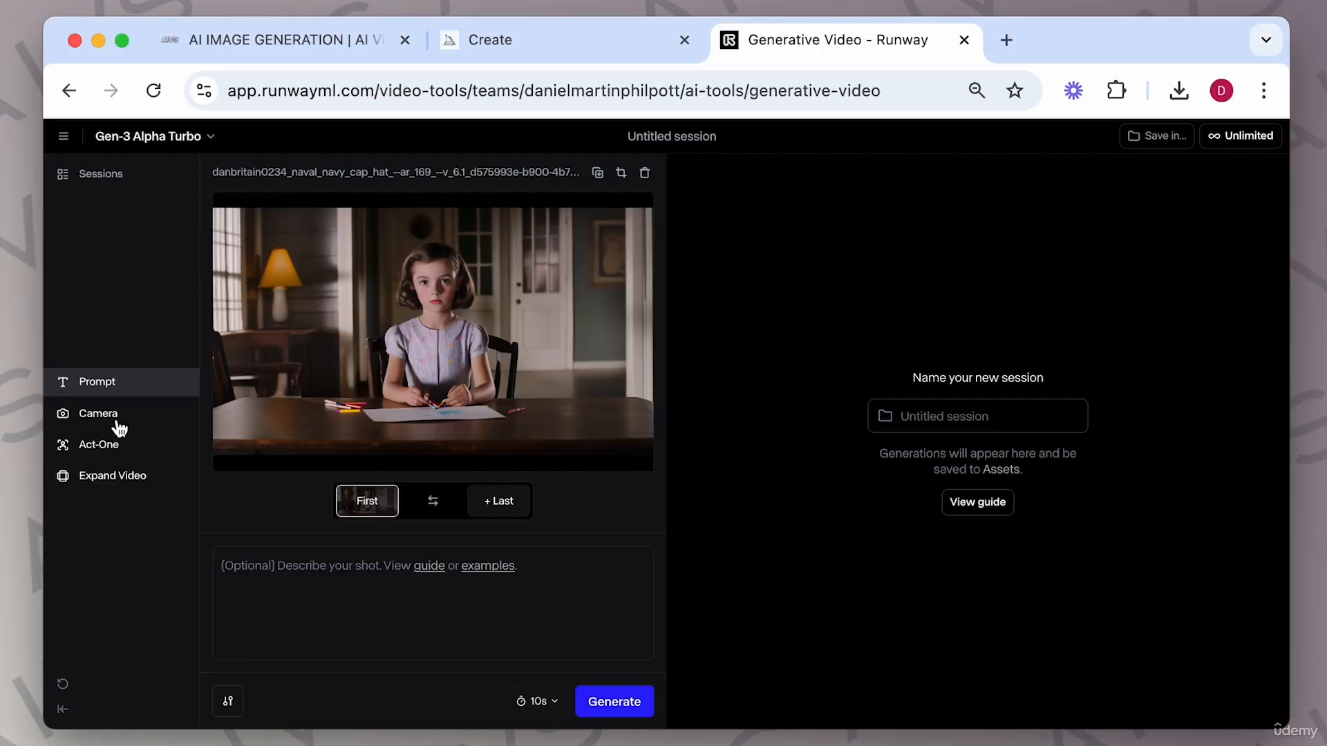
{"action": "left_click", "coordinate": [122, 417]}
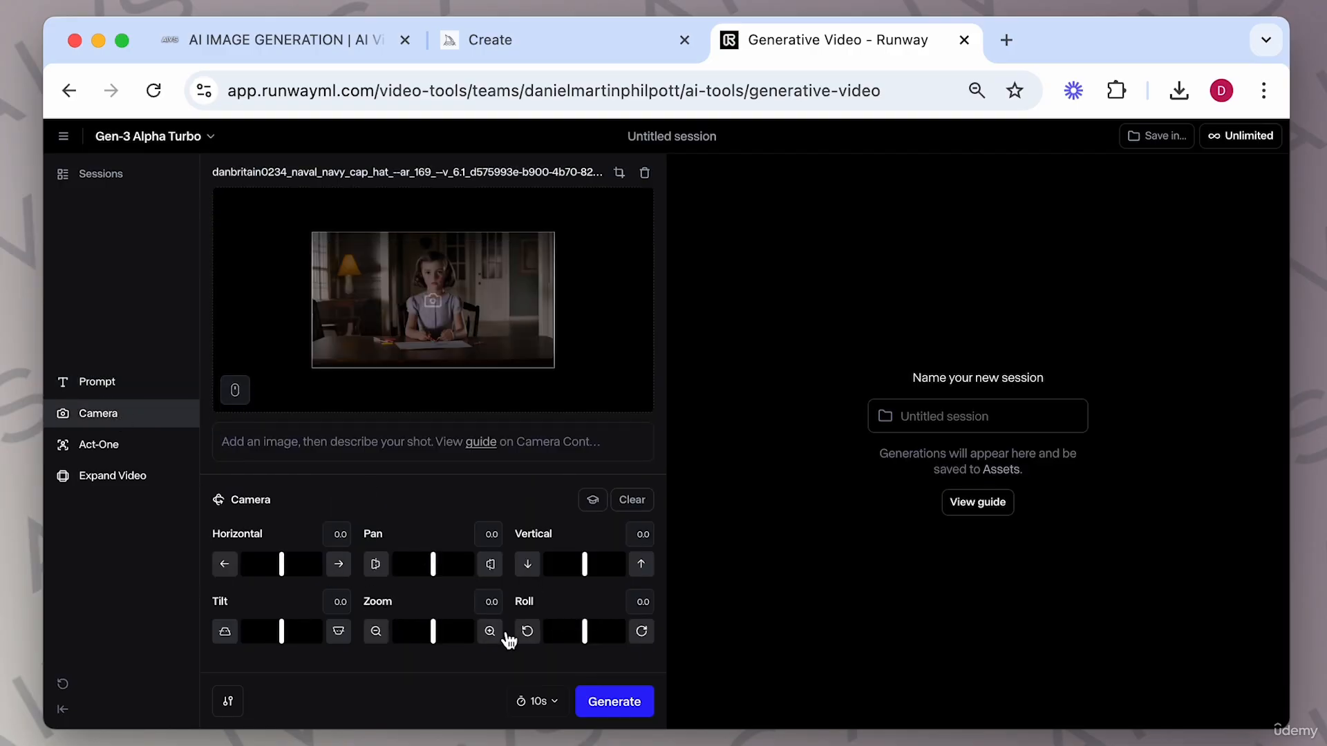
Set the camera zoom to 4.0 and generate a video with the prompt 'girl looks down coloring'.
{"action": "left_click_drag", "start_coordinate": [434, 640], "coordinate": [451, 642]}
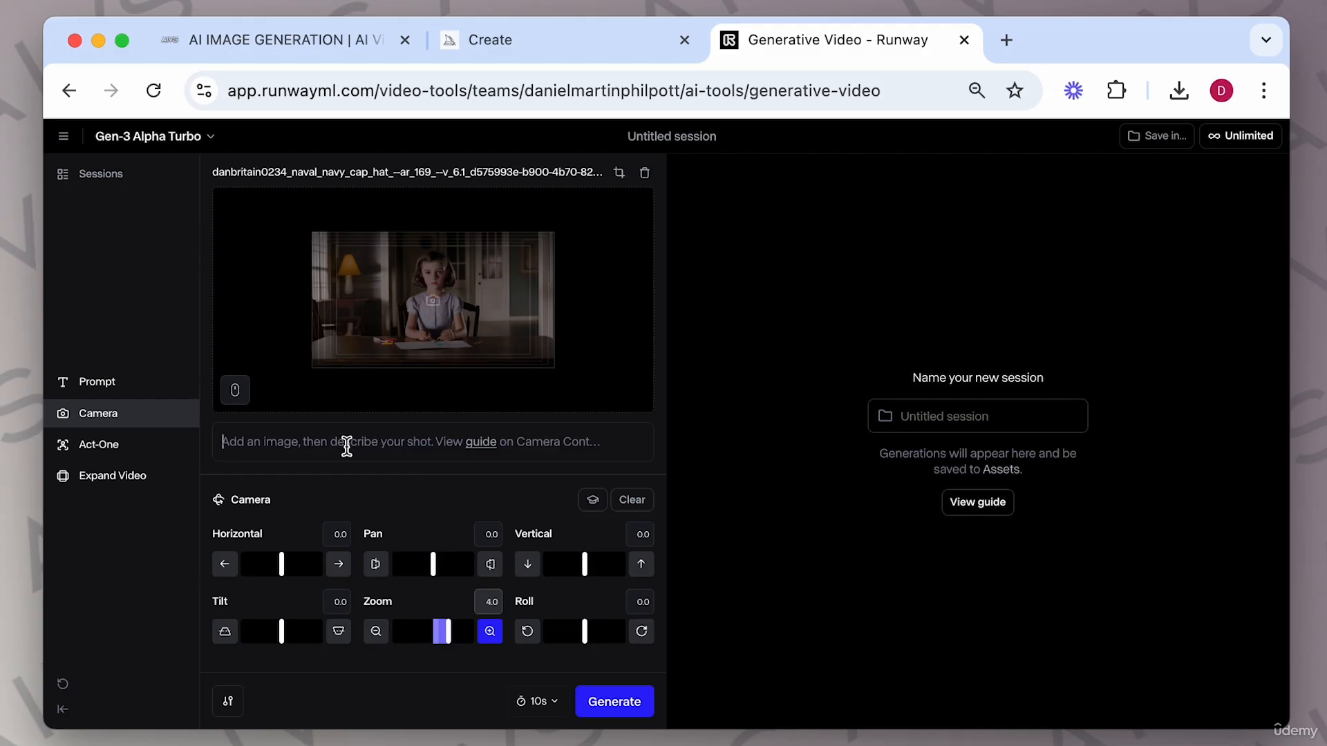
{"action": "left_click", "coordinate": [346, 446]}
{"action": "type", "text": "girl looks down coloring"}
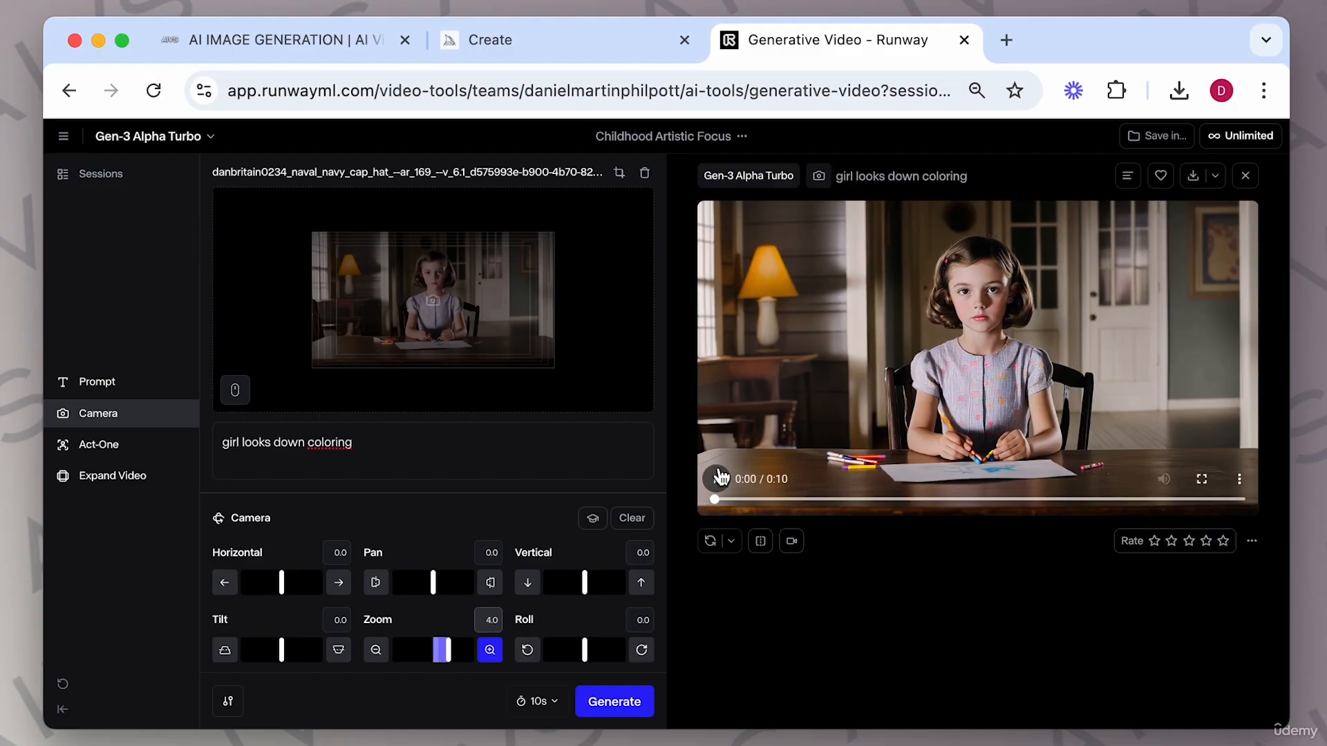
Play the generated video and check it against the source image.
{"action": "left_click", "coordinate": [718, 480]}
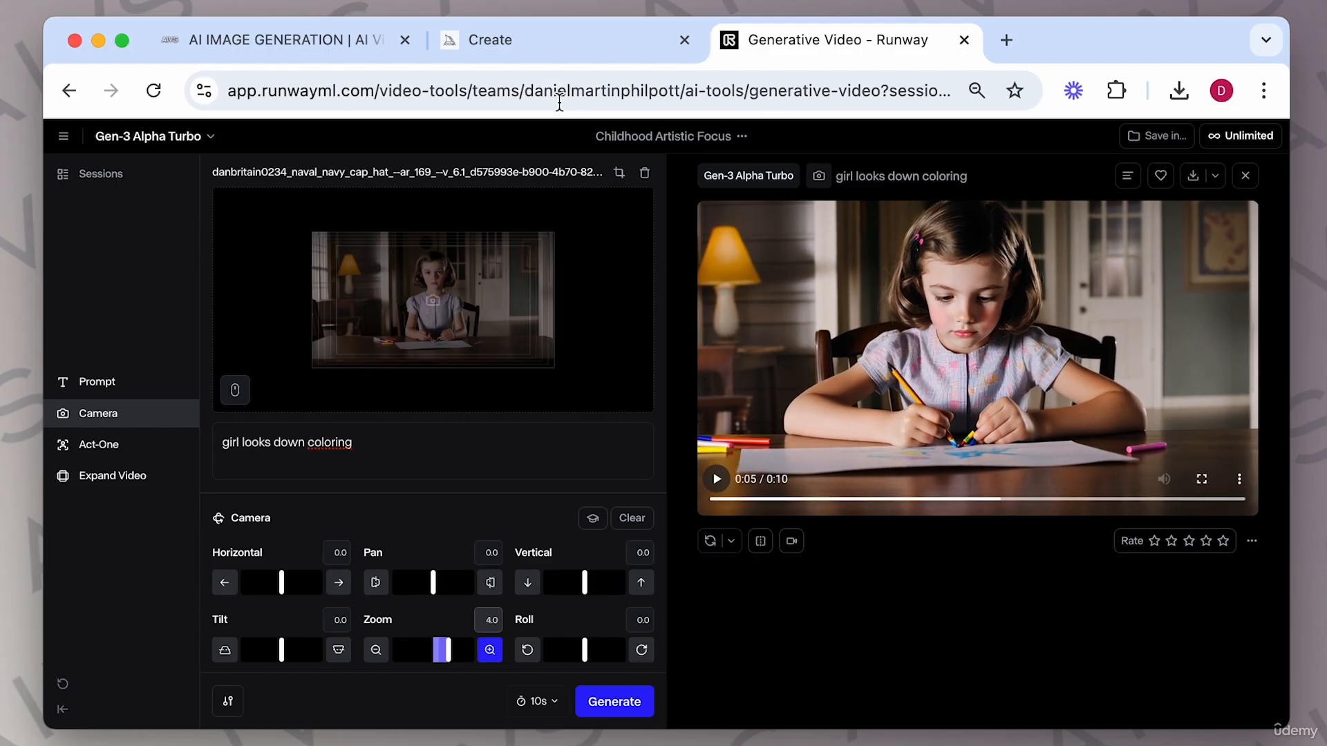
{"action": "left_click", "coordinate": [534, 54]}
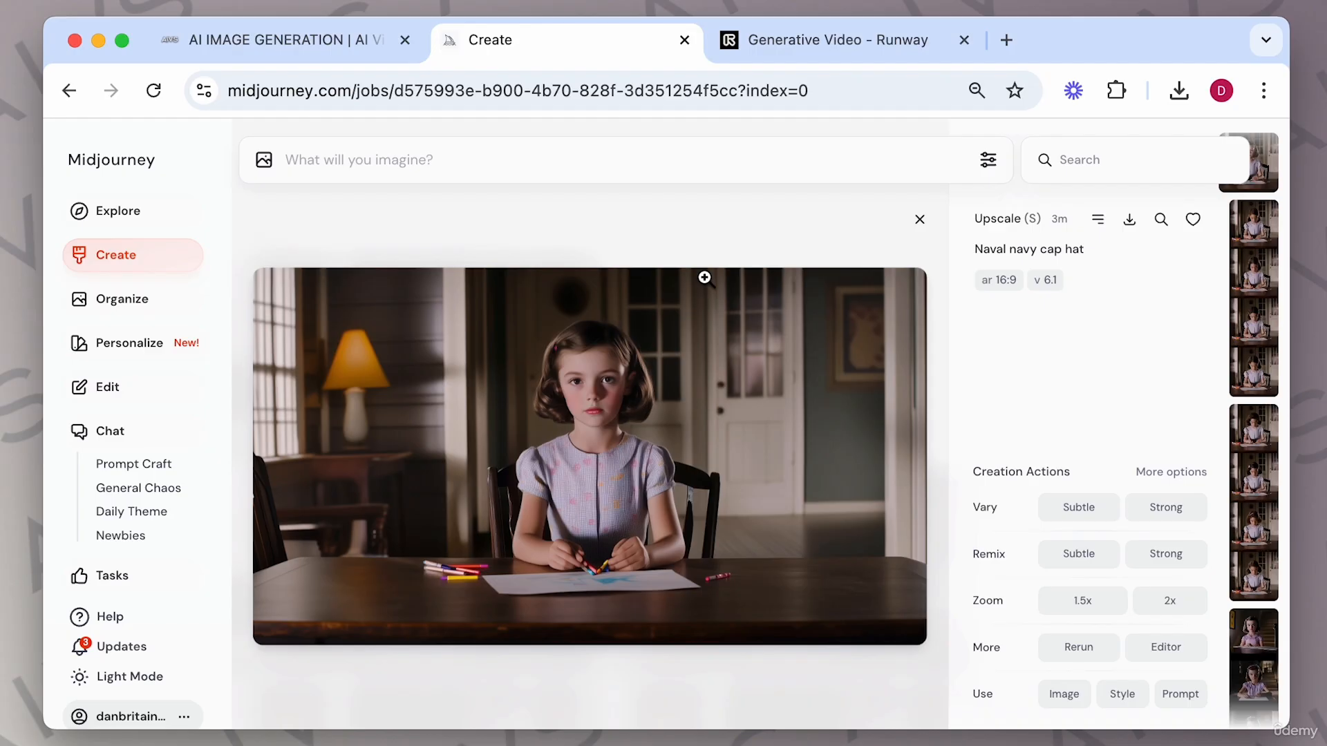
{"action": "left_click", "coordinate": [832, 49]}
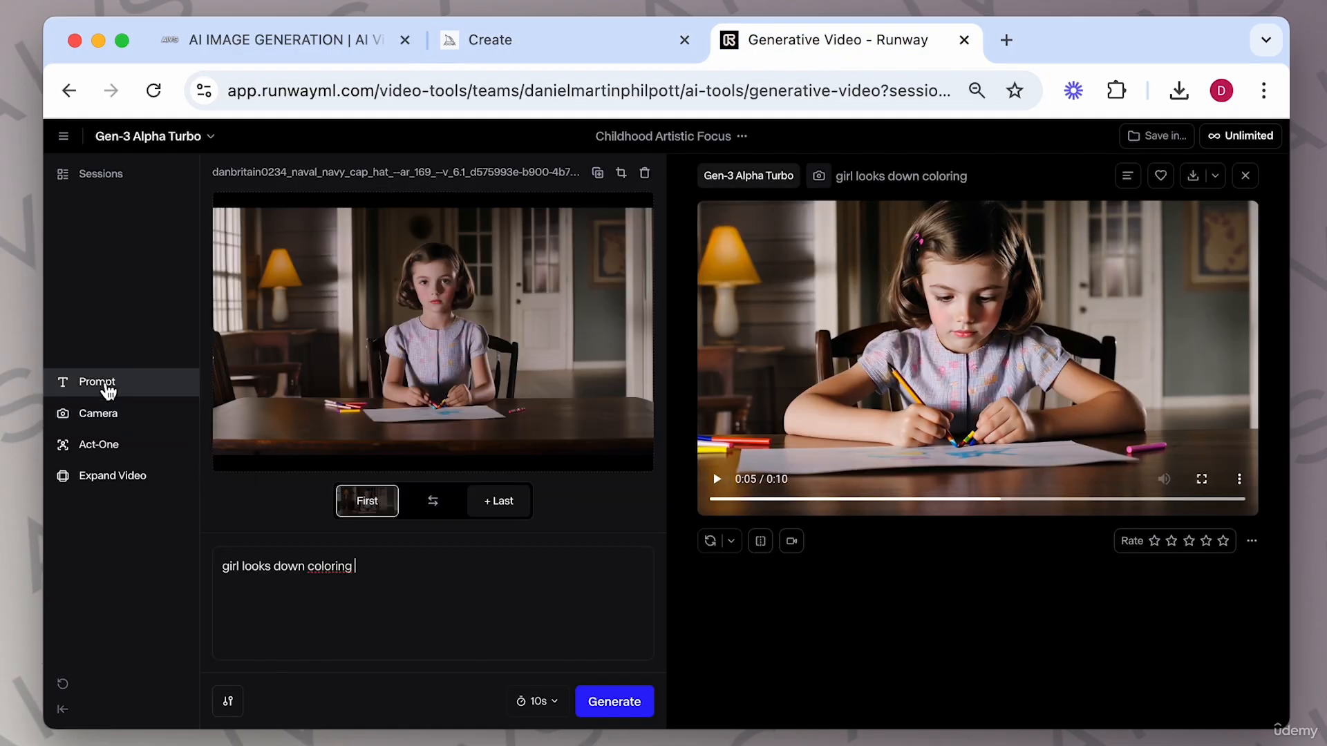
{"action": "left_click", "coordinate": [476, 503]}
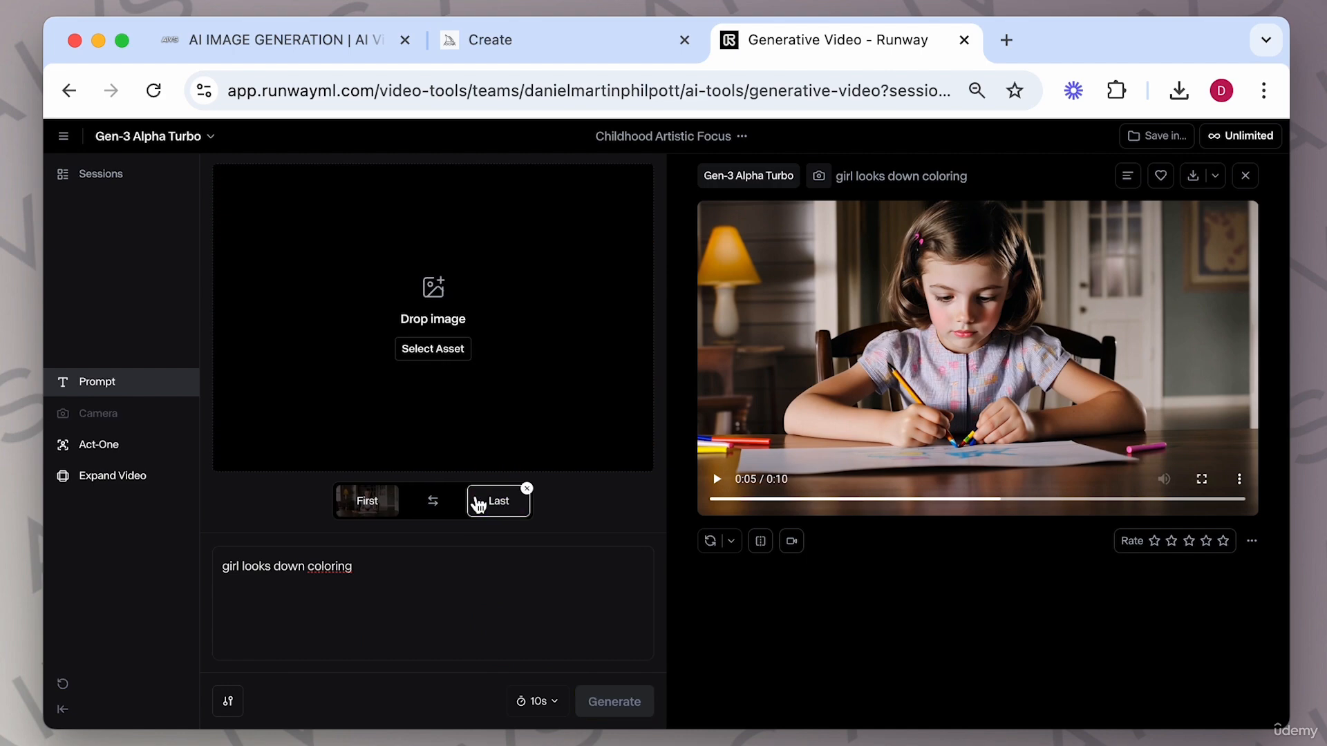
{"action": "left_click", "coordinate": [373, 511]}
{"action": "left_click", "coordinate": [139, 421]}
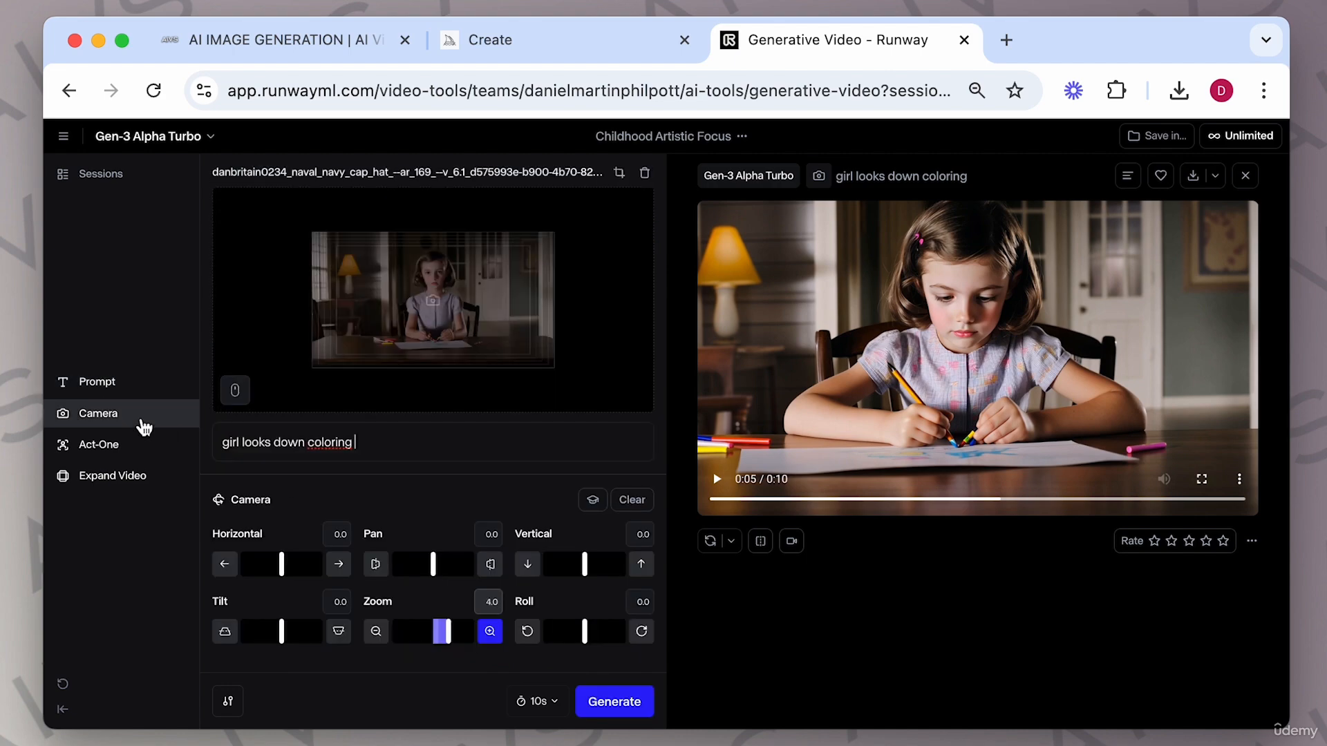
Compare the Midjourney source image with the generated Runway video.
{"action": "left_click", "coordinate": [539, 54]}
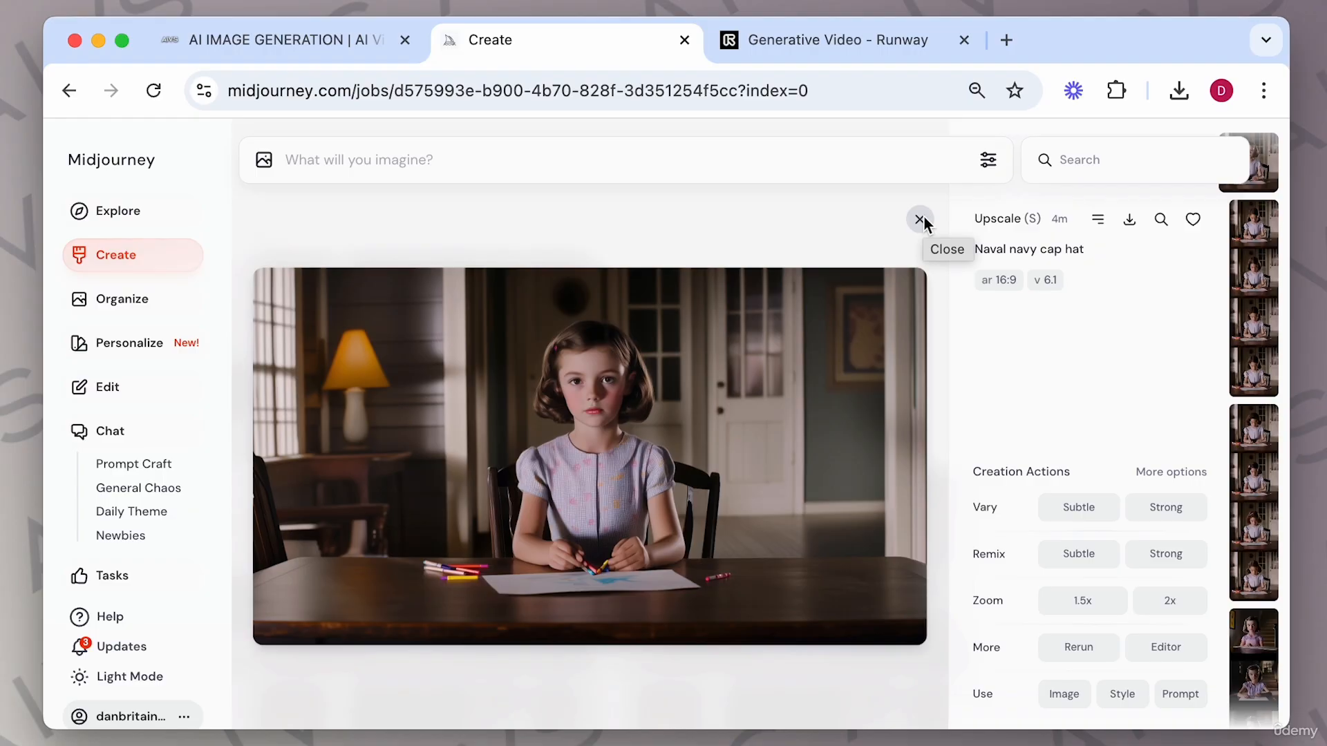
{"action": "left_click", "coordinate": [854, 48]}
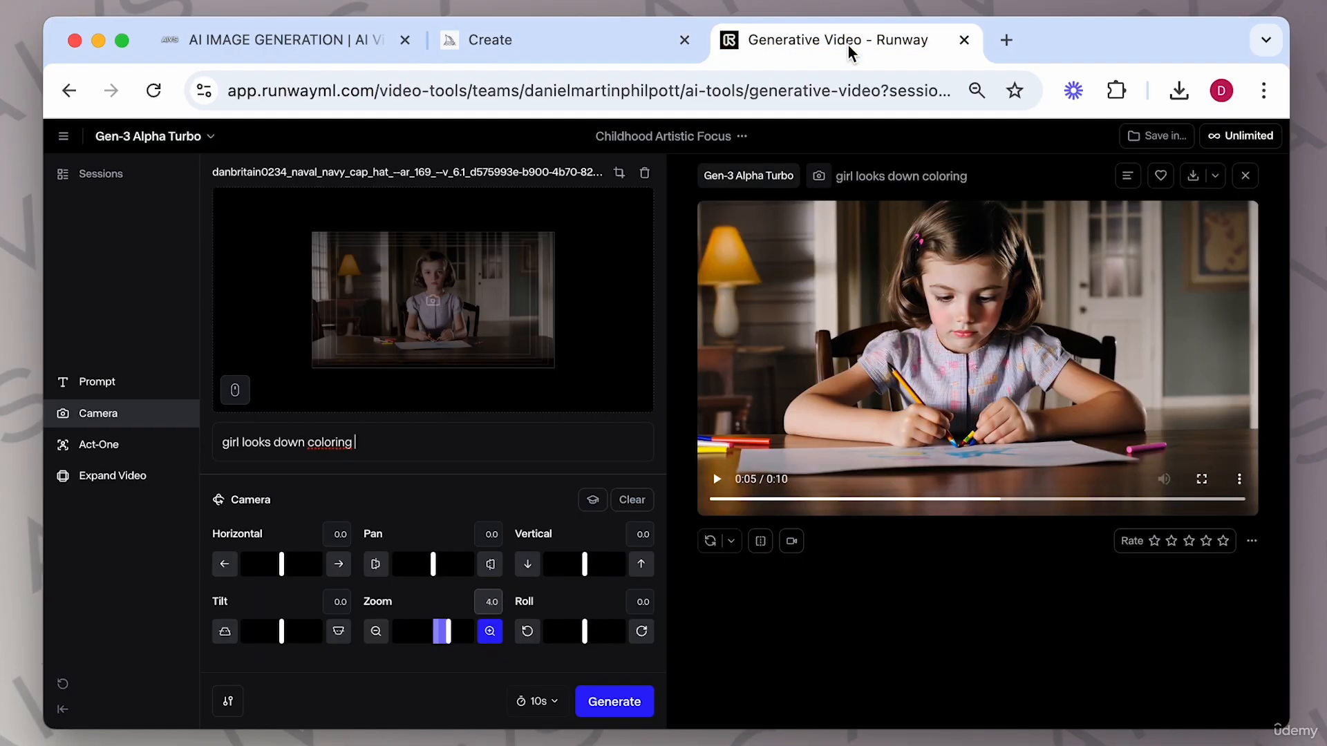
{"action": "left_click", "coordinate": [587, 48]}
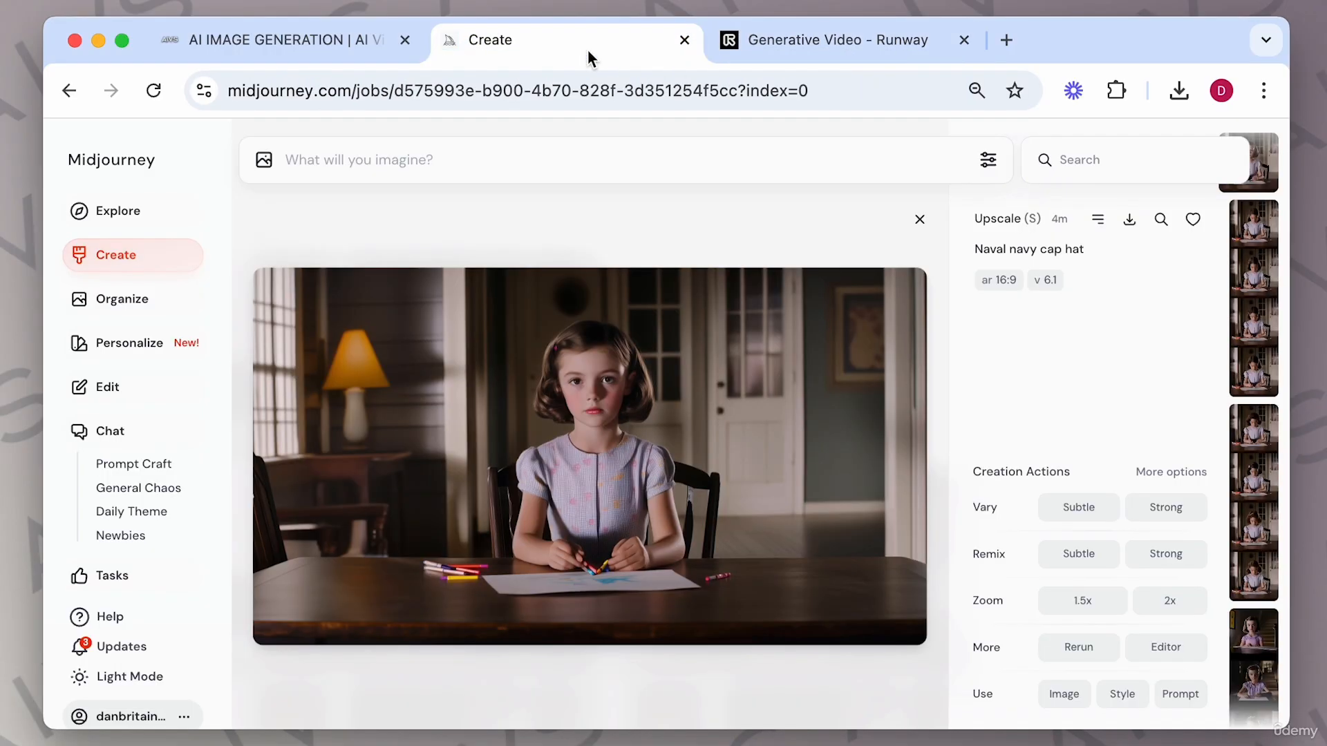
{"action": "left_click", "coordinate": [841, 59]}
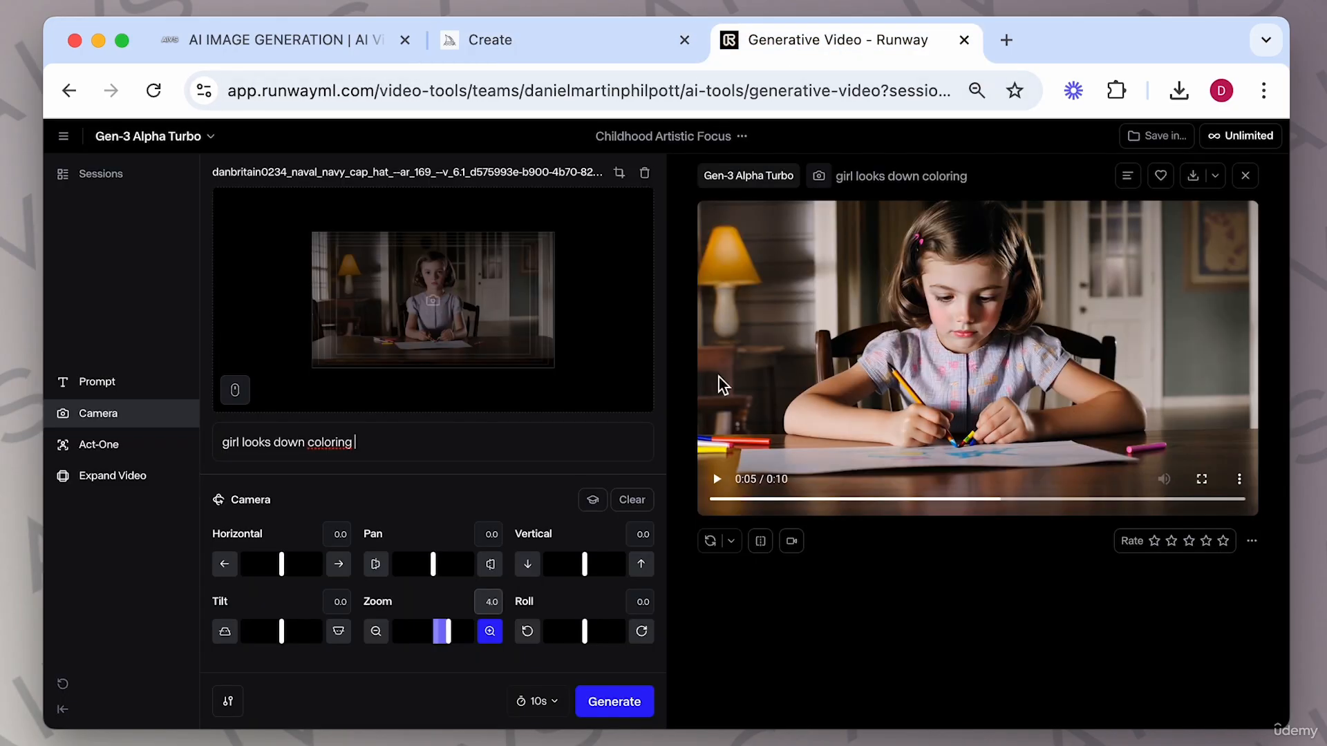
Open the course project storyboard and scroll across its shots.
{"action": "left_click", "coordinate": [546, 50]}
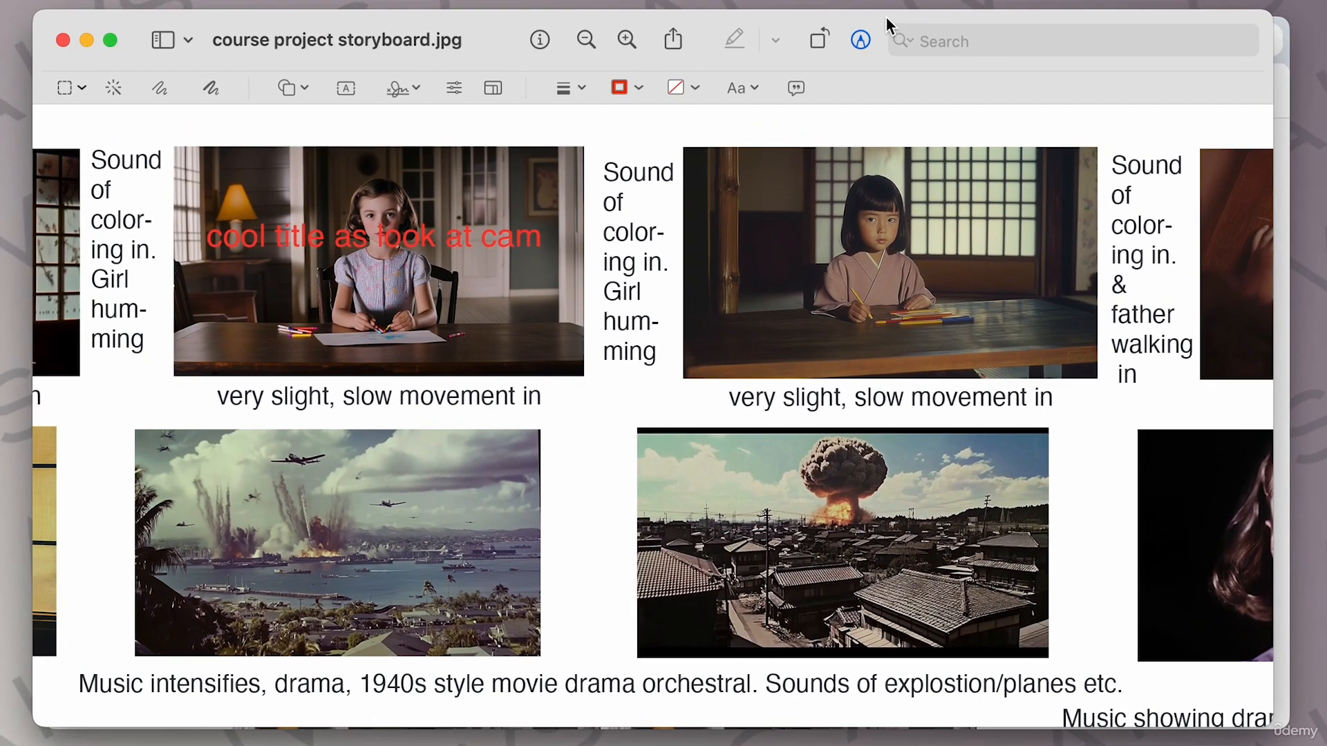
{"action": "scroll", "coordinate": [947, 281], "scroll_direction": "right", "scroll_amount": 15}
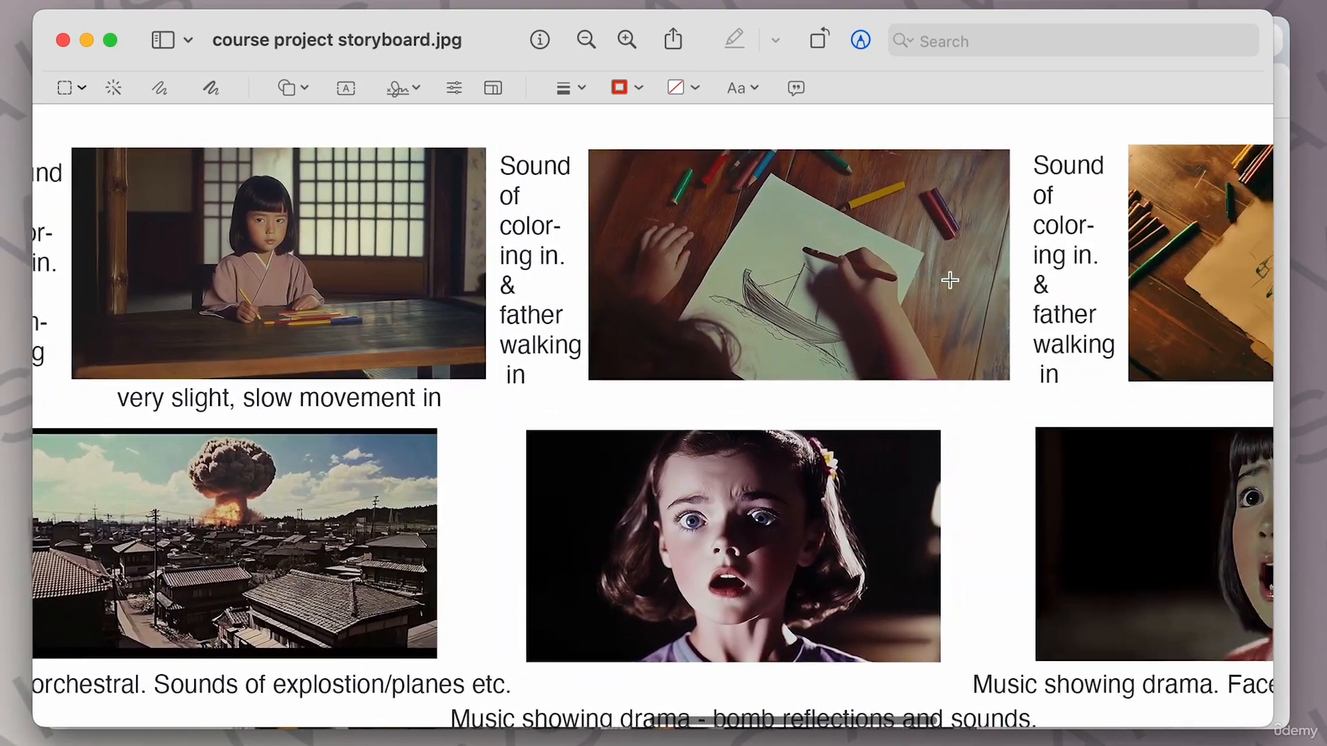
{"action": "scroll", "coordinate": [947, 282], "scroll_direction": "right", "scroll_amount": 20}
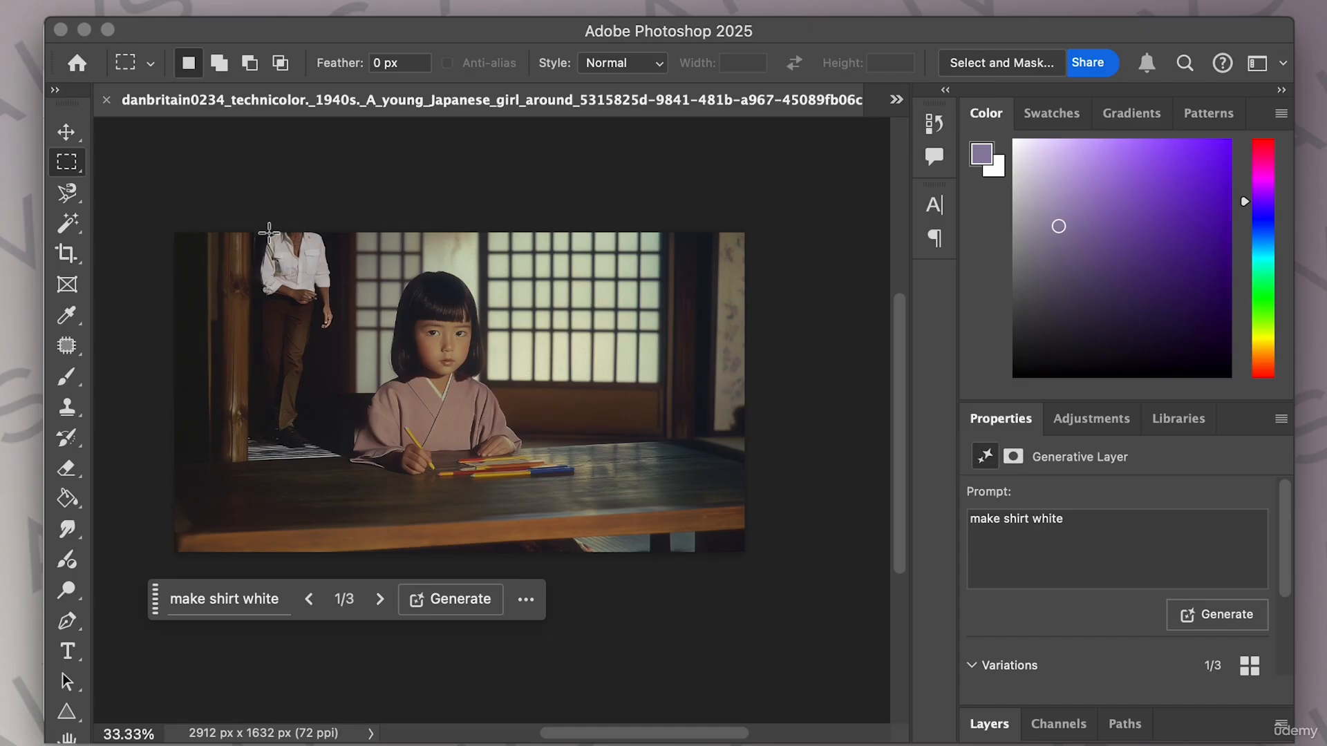
Cycle through the 'make shirt white' generative fill variations in Photoshop.
{"action": "left_click", "coordinate": [308, 600]}
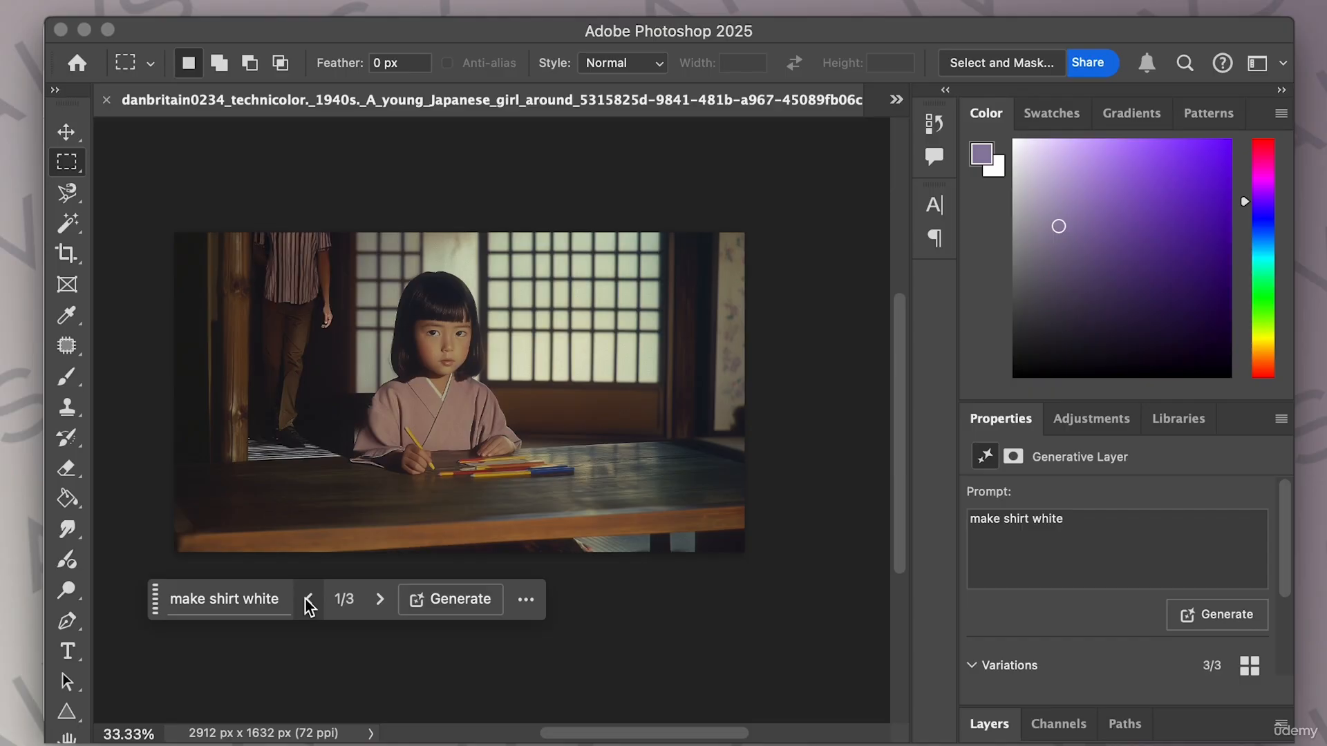
{"action": "left_click", "coordinate": [379, 599]}
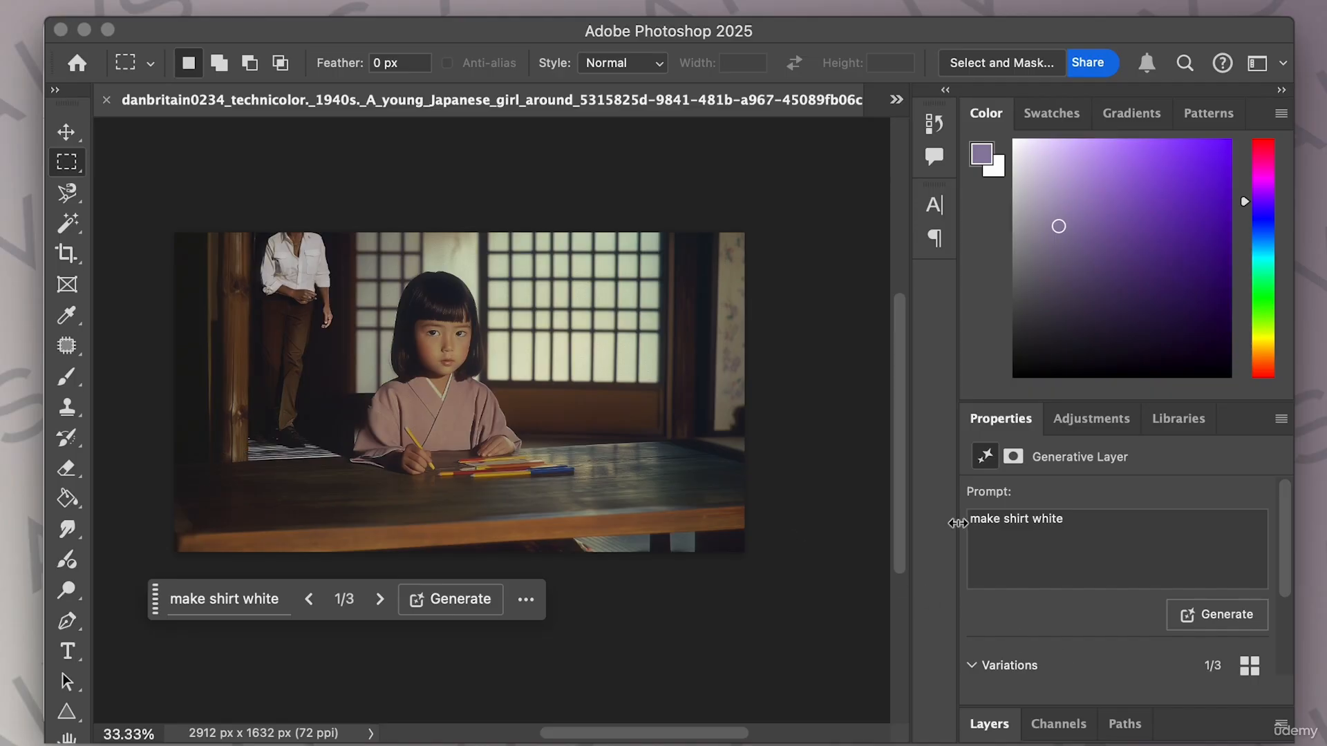
Scroll through the storyboard to review the planned shots and notes.
{"action": "scroll", "coordinate": [1045, 639], "scroll_direction": "down", "scroll_amount": 3}
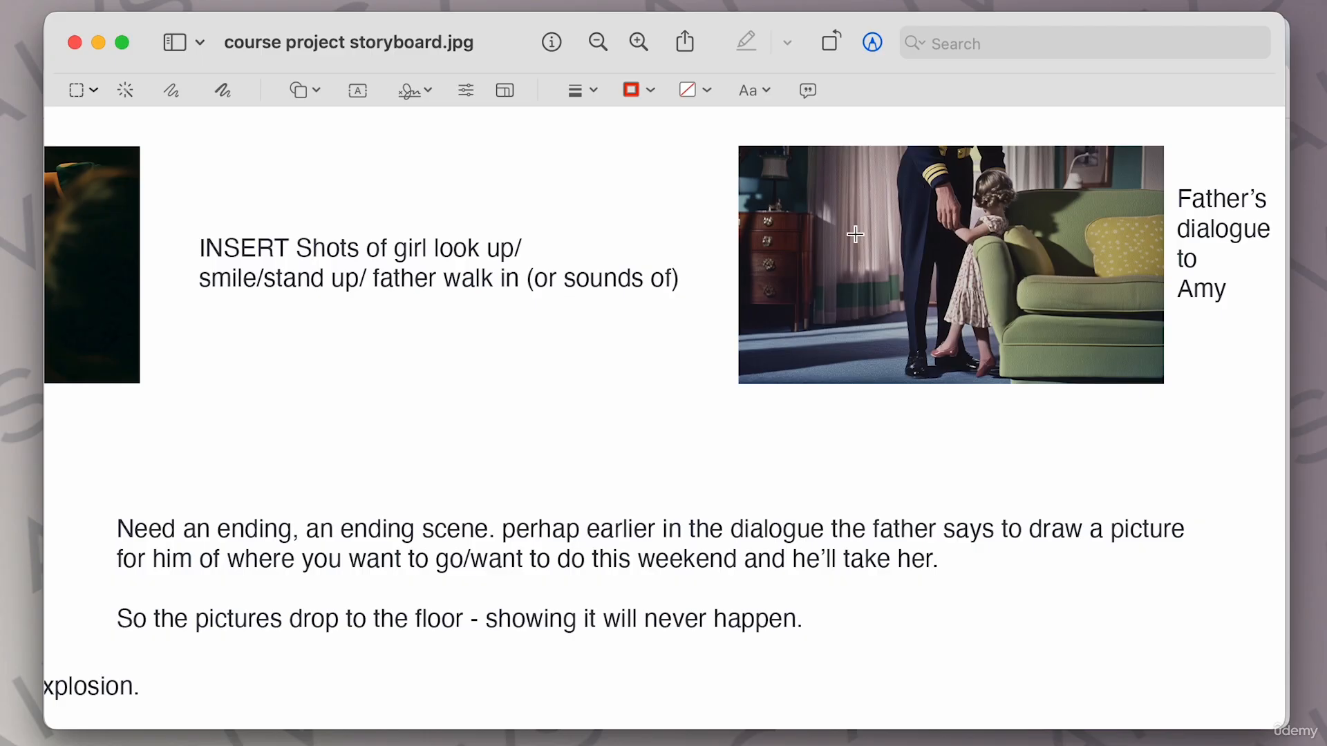
{"action": "scroll", "coordinate": [568, 249], "scroll_direction": "left", "scroll_amount": 15}
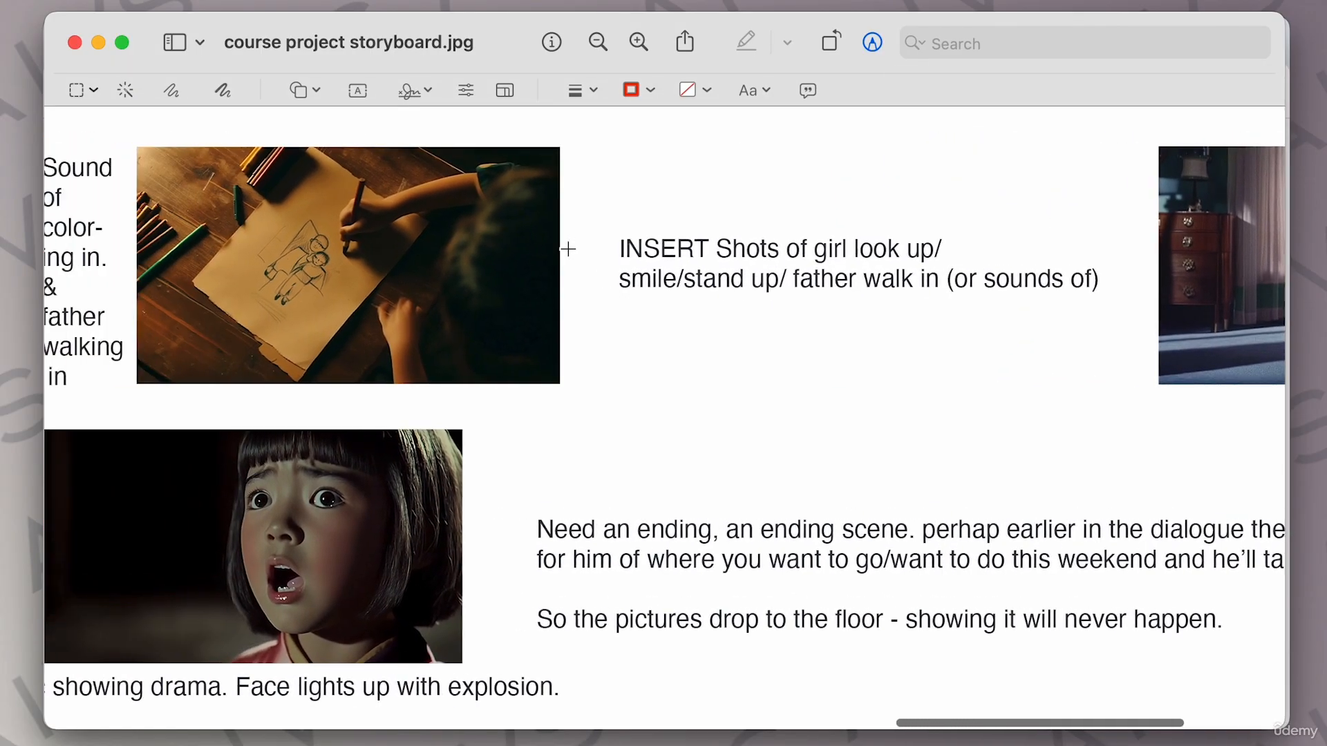
{"action": "scroll", "coordinate": [568, 249], "scroll_direction": "left", "scroll_amount": 10}
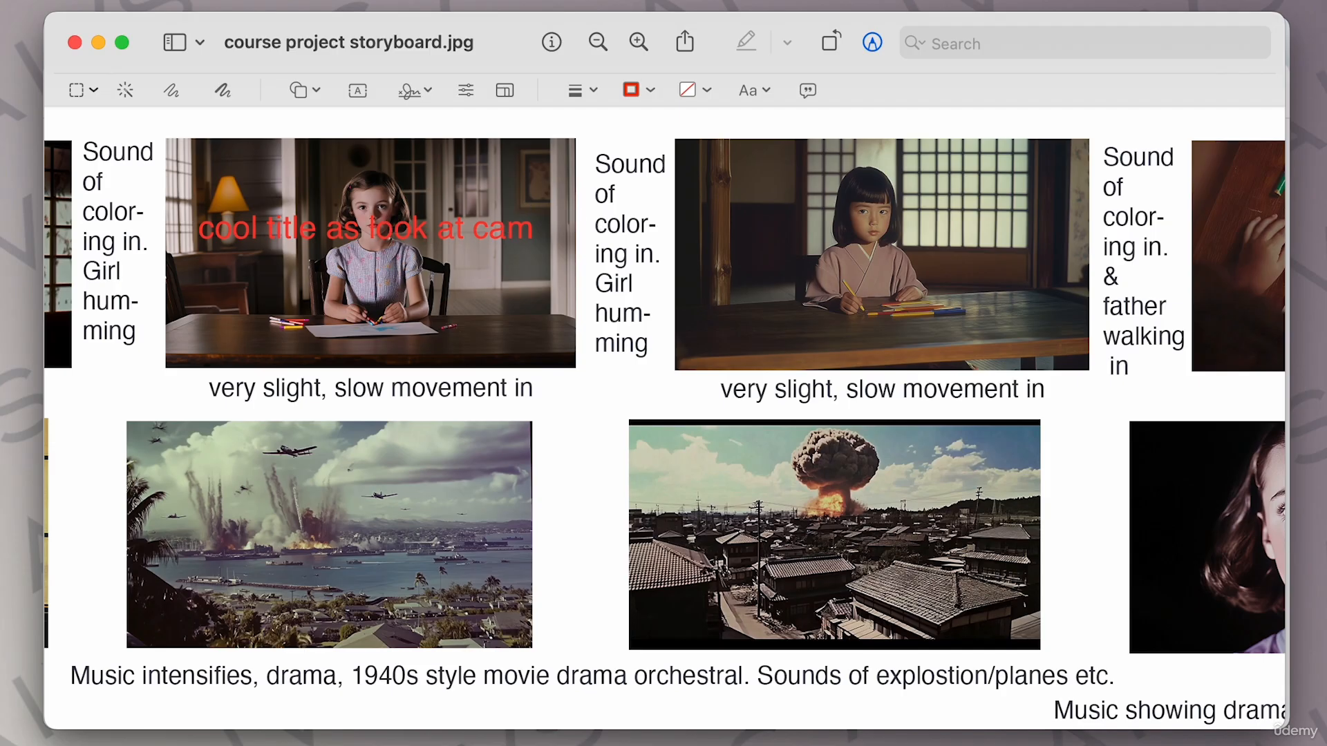
{"action": "scroll", "coordinate": [962, 192], "scroll_direction": "left", "scroll_amount": 15}
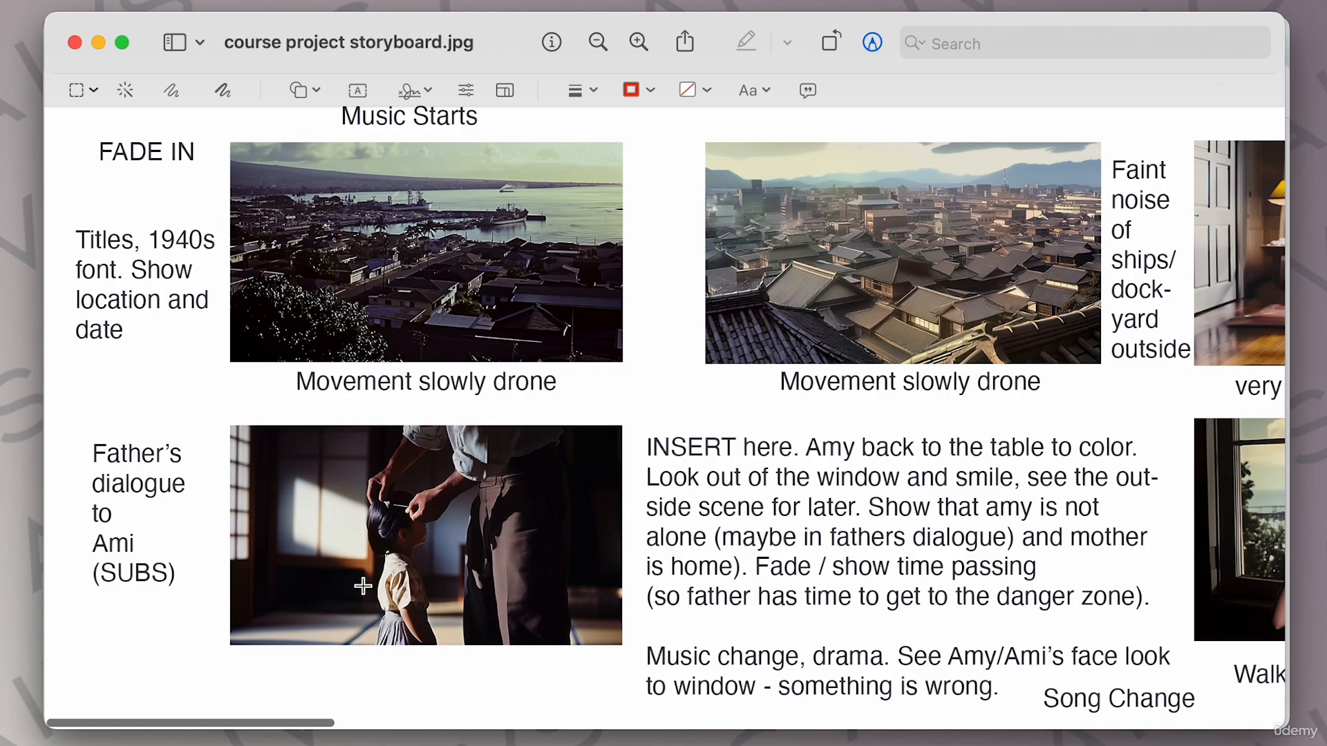
{"action": "scroll", "coordinate": [659, 464], "scroll_direction": "right", "scroll_amount": 15}
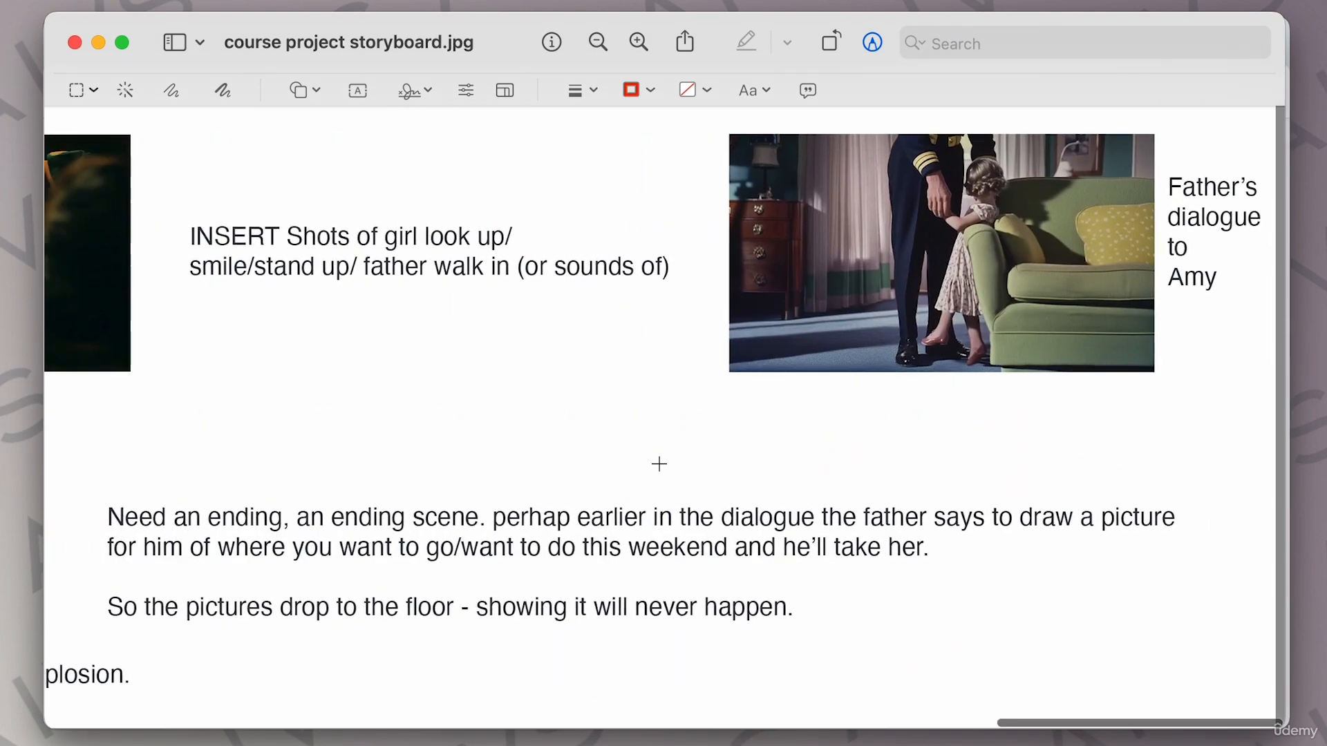
{"action": "scroll", "coordinate": [658, 463], "scroll_direction": "left", "scroll_amount": 8}
{"action": "scroll", "coordinate": [659, 463], "scroll_direction": "left", "scroll_amount": 8}
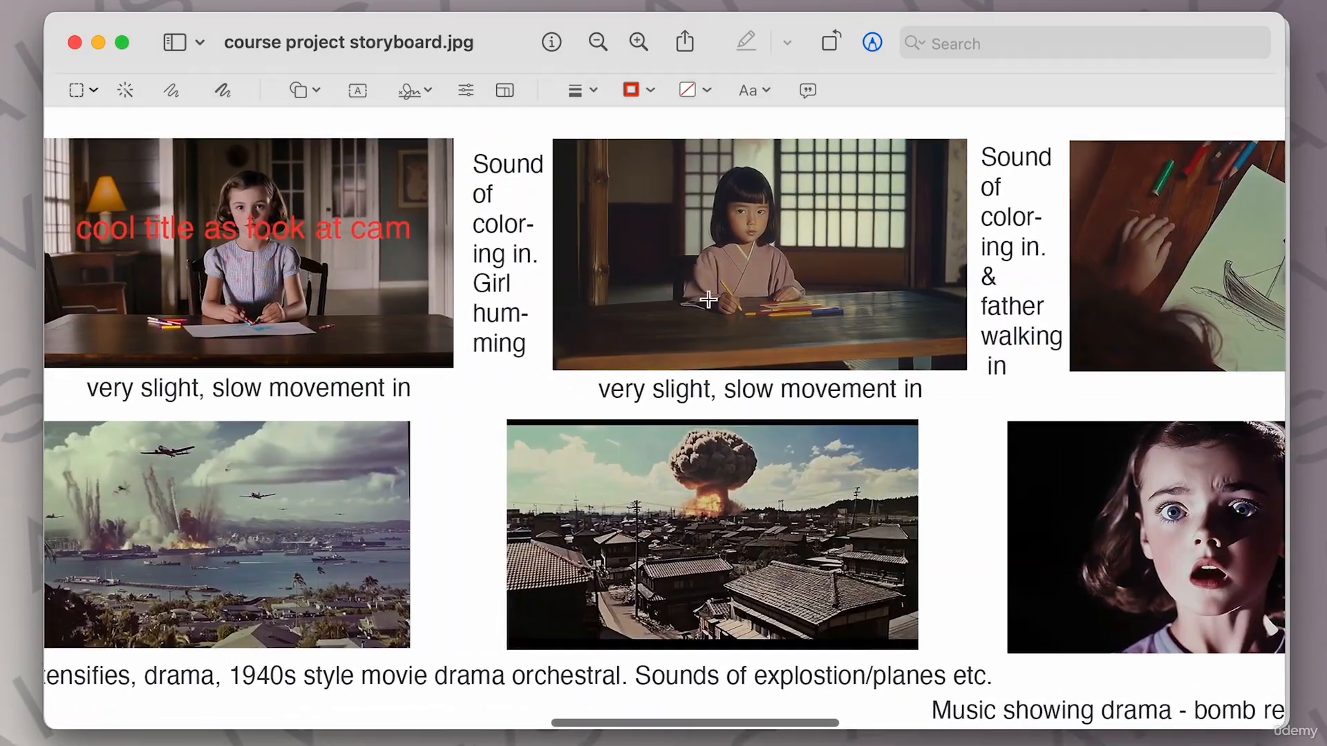
{"action": "scroll", "coordinate": [621, 408], "scroll_direction": "left", "scroll_amount": 20}
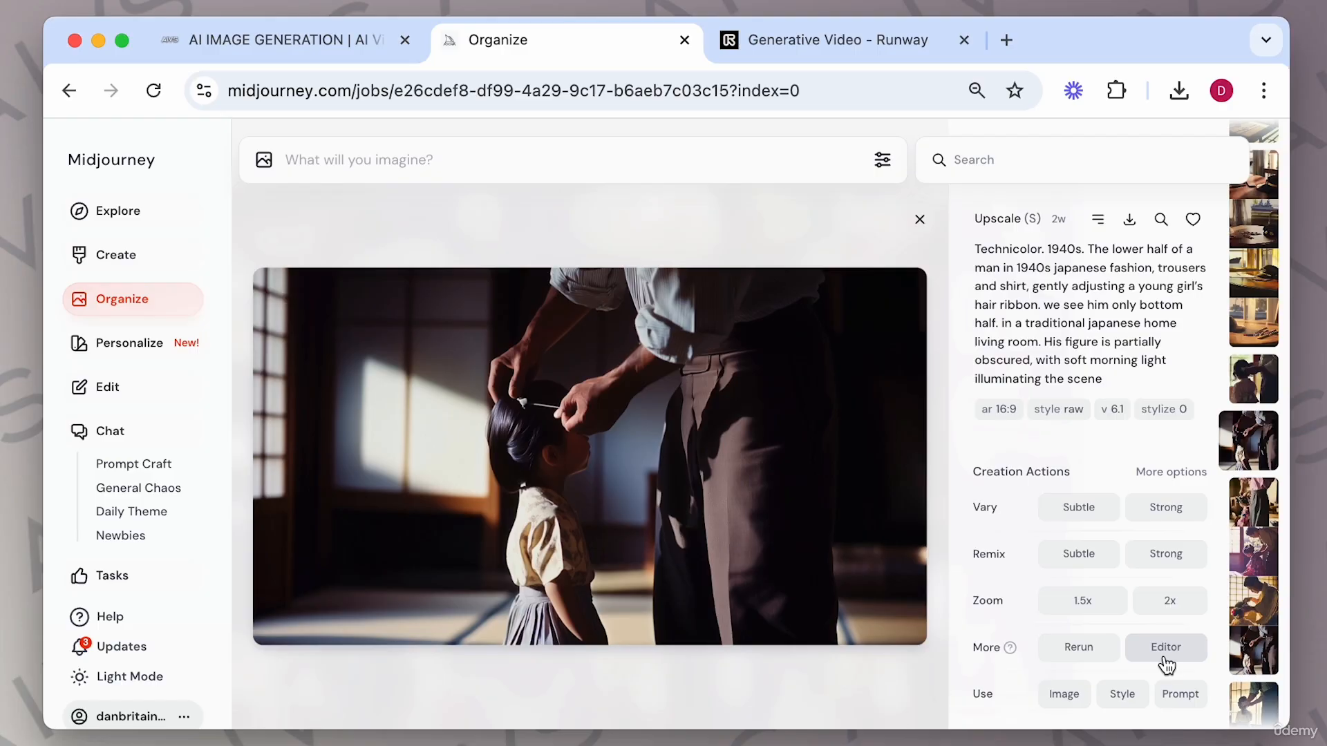
Open the father-and-girl image in the editor, erase the girl's dress and submit the edit prompt 'pink kimono yellow bow'.
{"action": "left_click", "coordinate": [1165, 648]}
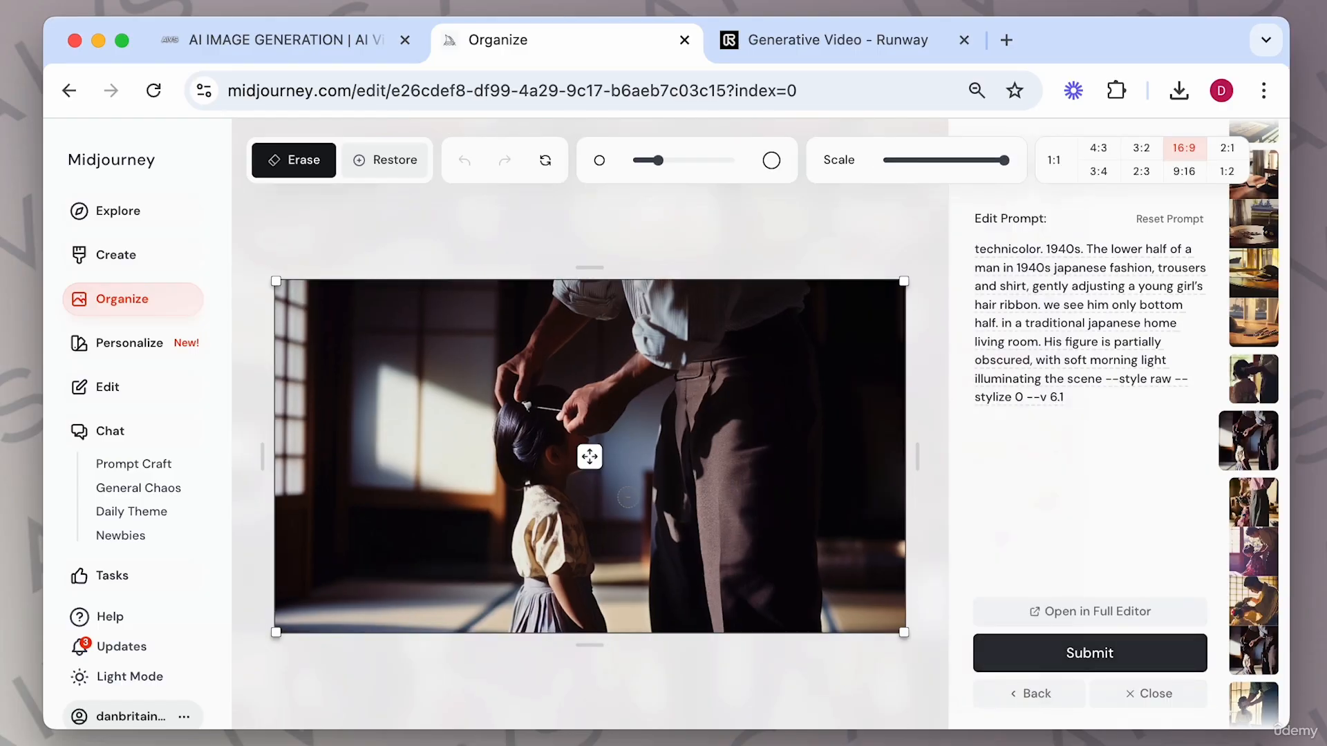
{"action": "left_click", "coordinate": [684, 160]}
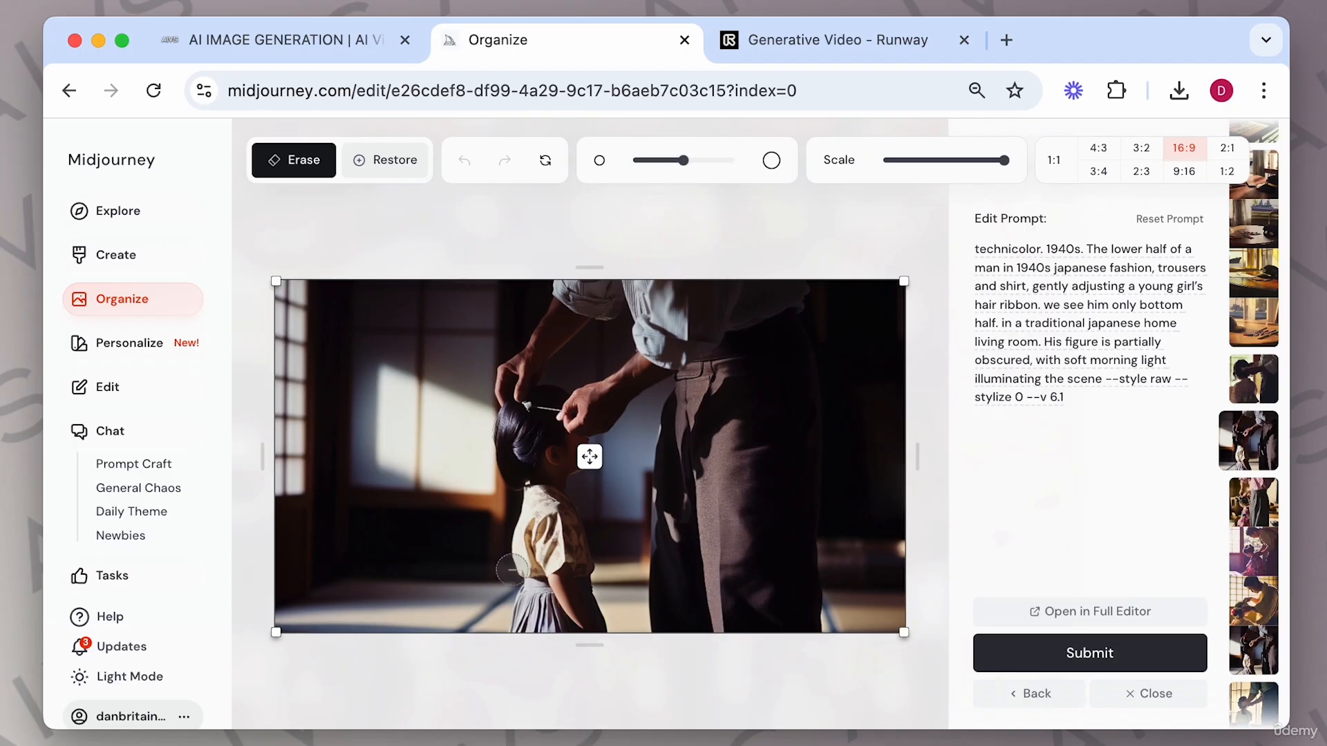
{"action": "mouse_move", "coordinate": [538, 499]}
{"action": "left_mouse_down"}
{"action": "mouse_move", "coordinate": [527, 608]}
{"action": "mouse_move", "coordinate": [535, 625]}
{"action": "mouse_move", "coordinate": [552, 622]}
{"action": "mouse_move", "coordinate": [540, 555]}
{"action": "mouse_move", "coordinate": [550, 527]}
{"action": "mouse_move", "coordinate": [560, 538]}
{"action": "mouse_move", "coordinate": [554, 517]}
{"action": "mouse_move", "coordinate": [584, 569]}
{"action": "mouse_move", "coordinate": [553, 568]}
{"action": "mouse_move", "coordinate": [572, 626]}
{"action": "left_mouse_up"}
{"action": "left_click_drag", "start_coordinate": [599, 583], "coordinate": [581, 582]}
{"action": "type", "text": "pink kimo"}
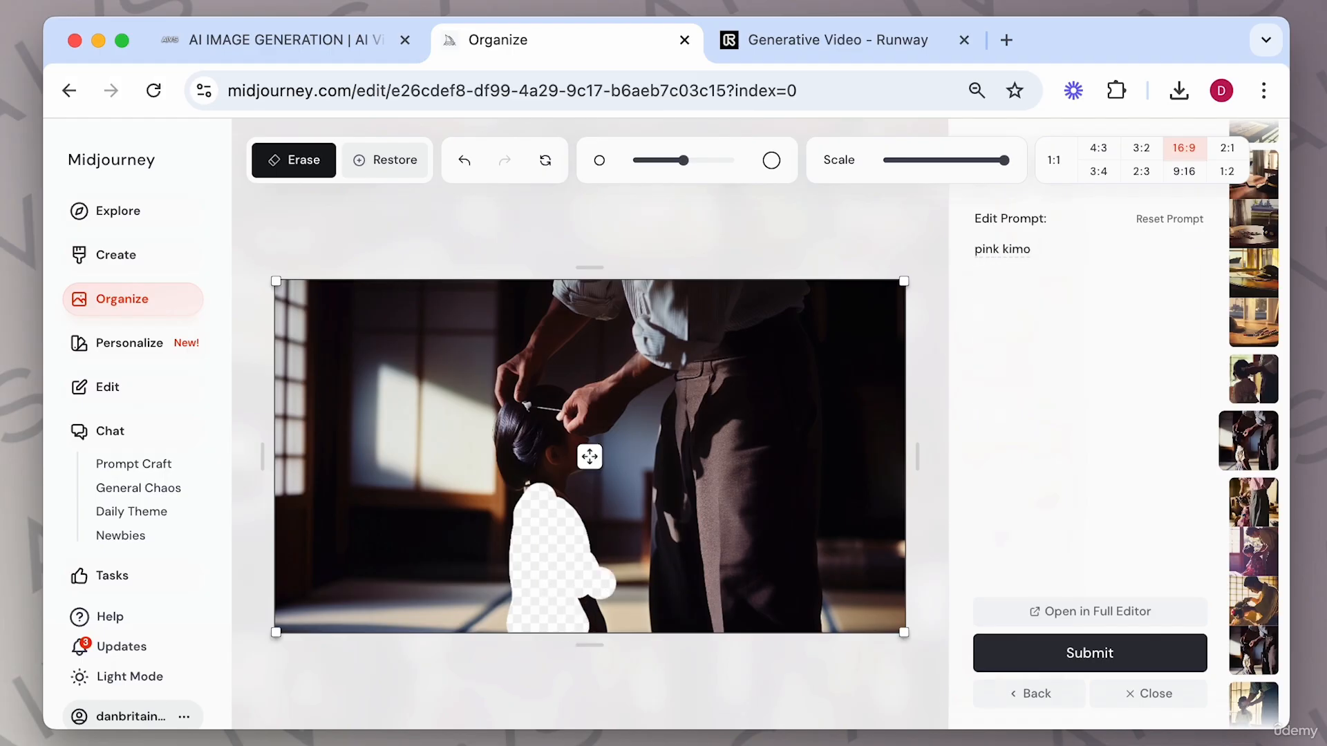
{"action": "type", "text": "no yellow bow"}
{"action": "key", "text": "Return"}
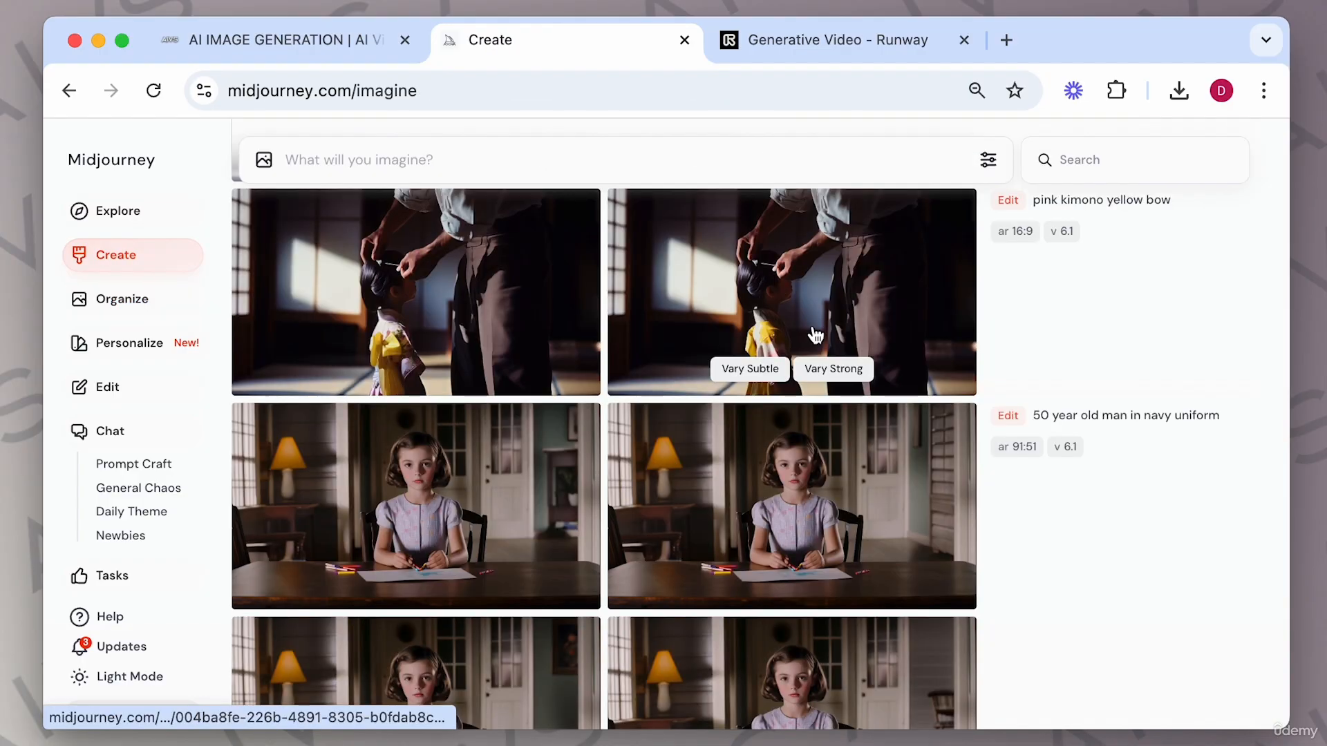
Browse through the 'pink kimono yellow bow' edit results.
{"action": "left_click", "coordinate": [813, 326]}
{"action": "key", "text": "Left"}
{"action": "key", "text": "Left"}
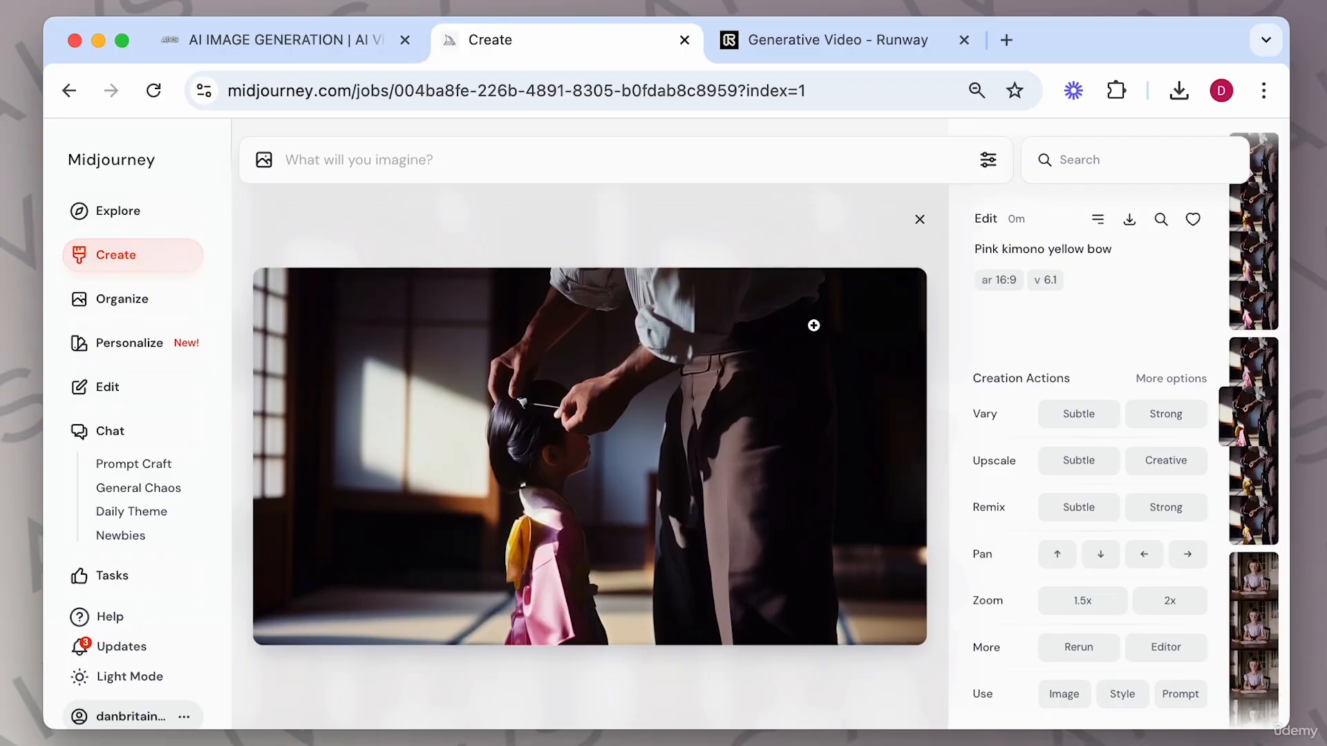
{"action": "key", "text": "Left"}
{"action": "key", "text": "Left"}
{"action": "key", "text": "Left"}
{"action": "key", "text": "Left"}
{"action": "key", "text": "Left"}
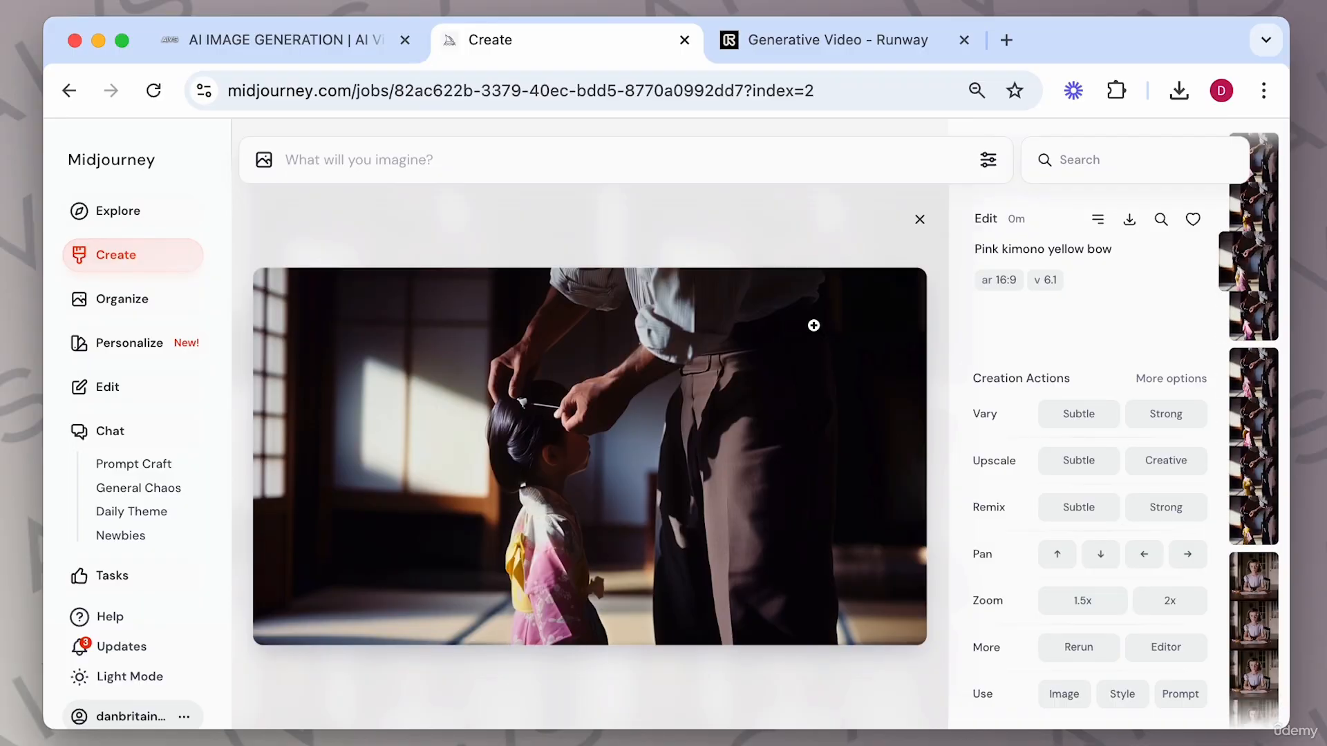
{"action": "key", "text": "Right"}
{"action": "key", "text": "Left"}
{"action": "key", "text": "Right"}
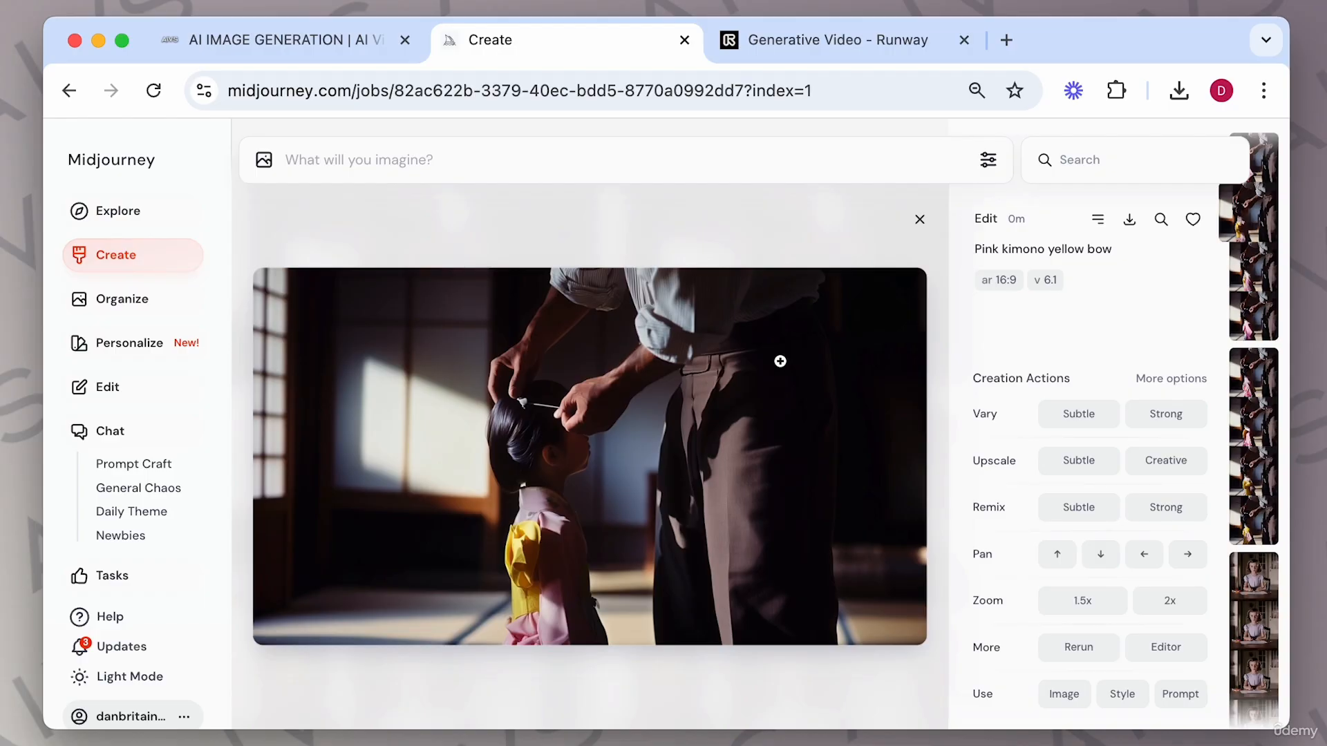
Open a kimono result in the editor, erase the bow area and submit with the prompt 'yellow bow'.
{"action": "left_click", "coordinate": [1147, 648]}
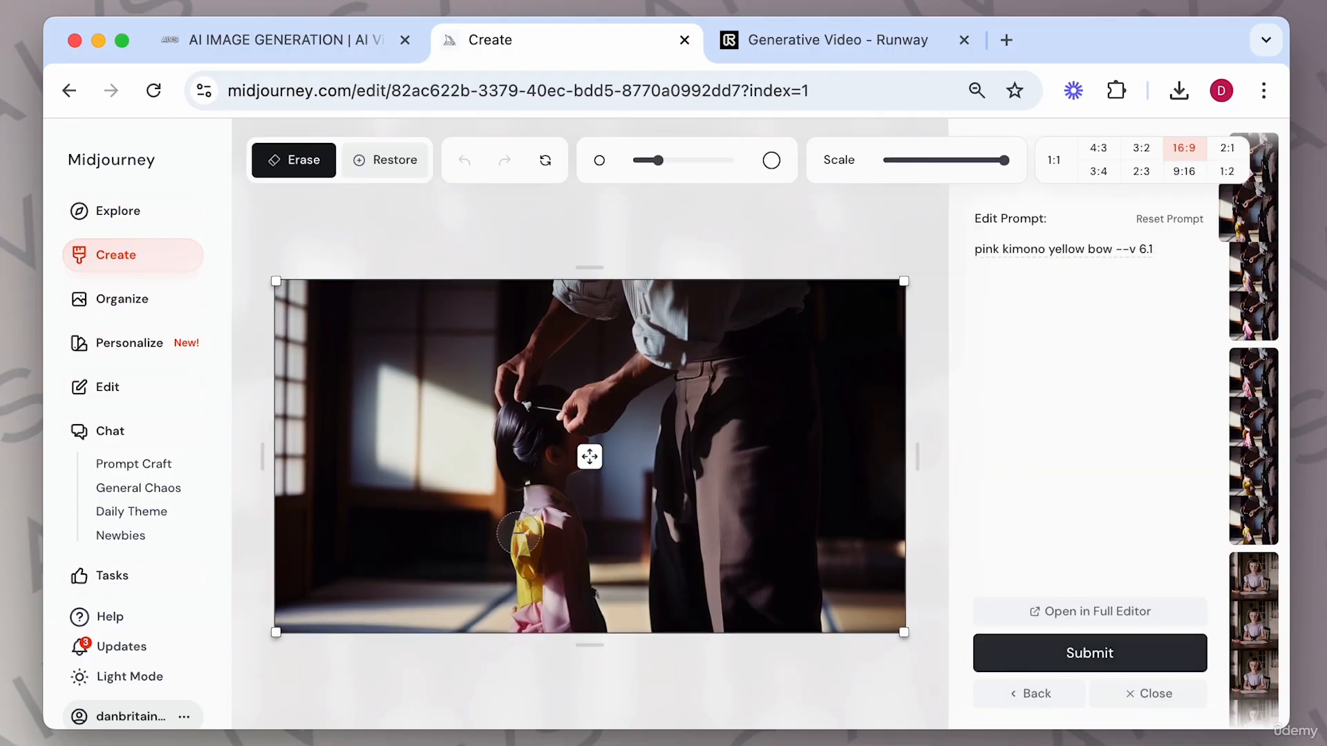
{"action": "left_click_drag", "start_coordinate": [526, 531], "coordinate": [525, 625]}
{"action": "double_click", "coordinate": [1024, 249]}
{"action": "left_click", "coordinate": [1108, 251]}
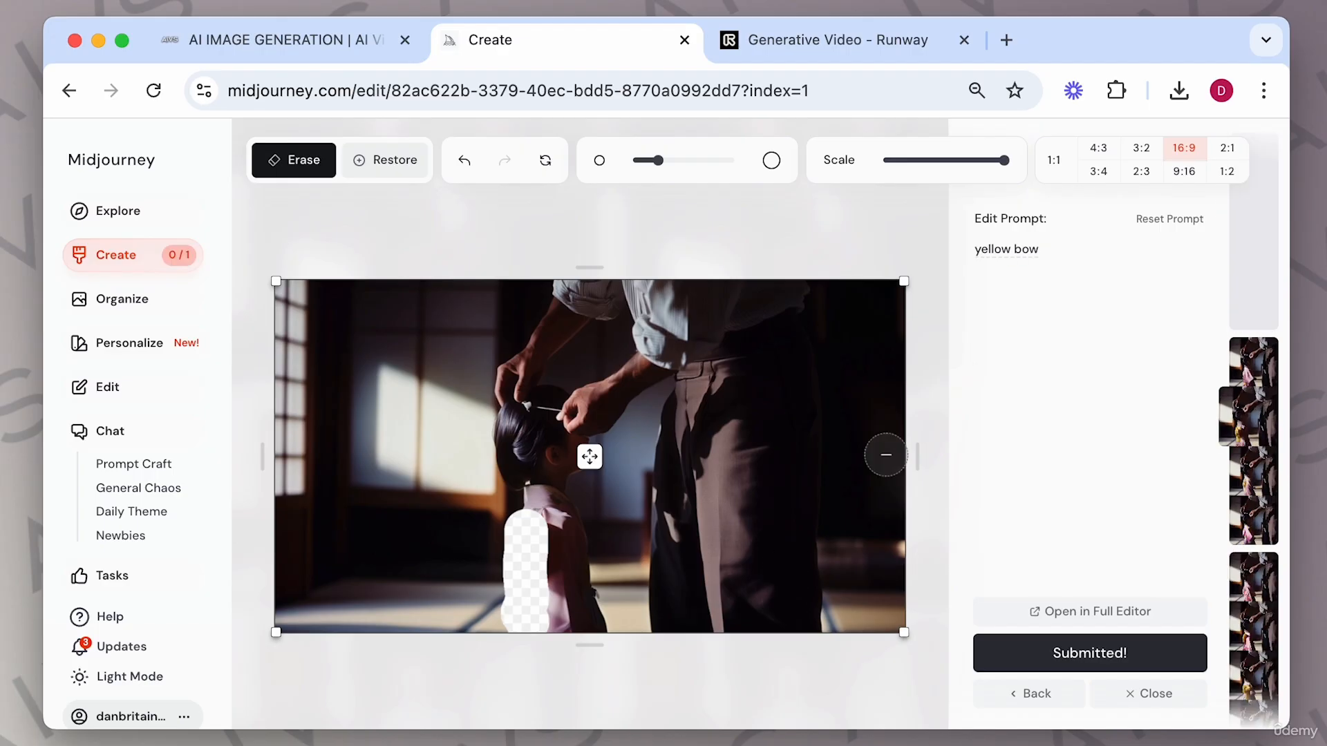
Resubmit the same erased area with the prompt 'pink kimono'.
{"action": "left_click_drag", "start_coordinate": [1066, 244], "coordinate": [905, 247]}
{"action": "type", "text": "pink kimono"}
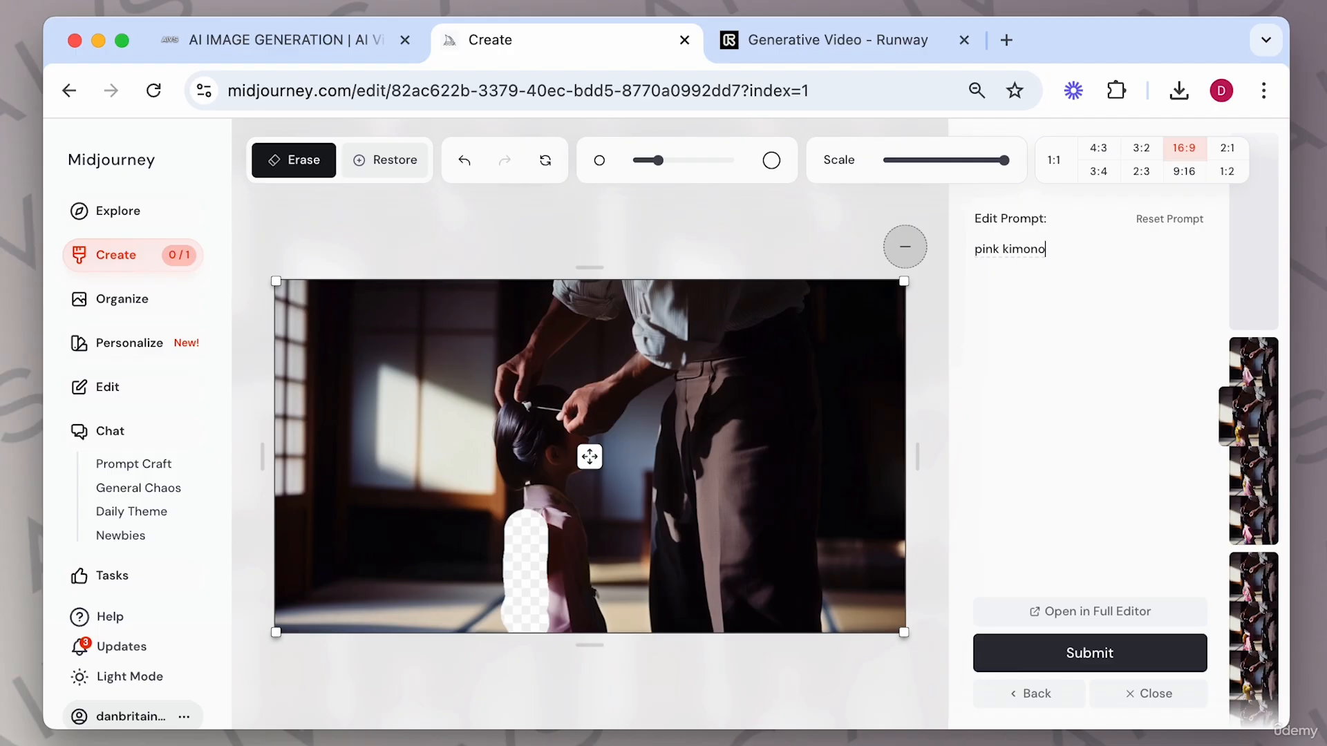
{"action": "key", "text": "Return"}
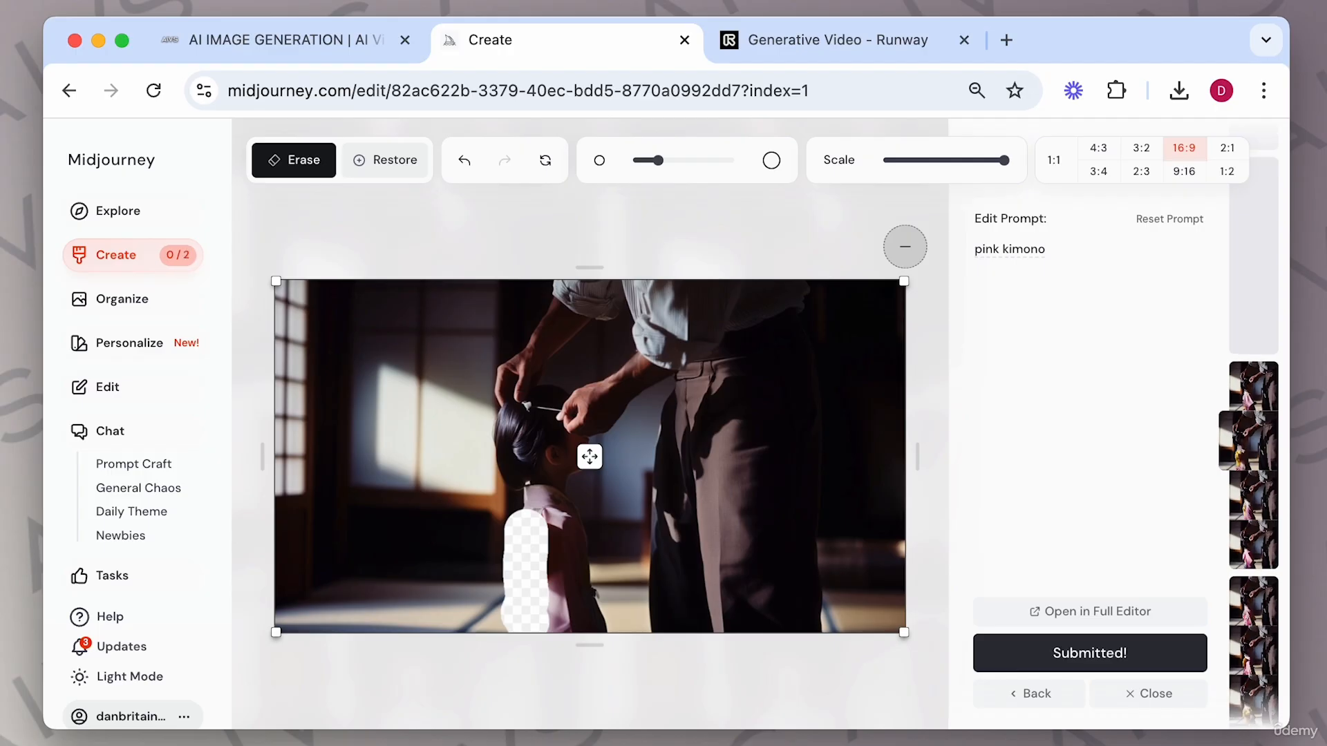
Close the editor and browse through the new kimono and bow results.
{"action": "left_click", "coordinate": [1133, 691]}
{"action": "left_click", "coordinate": [820, 520]}
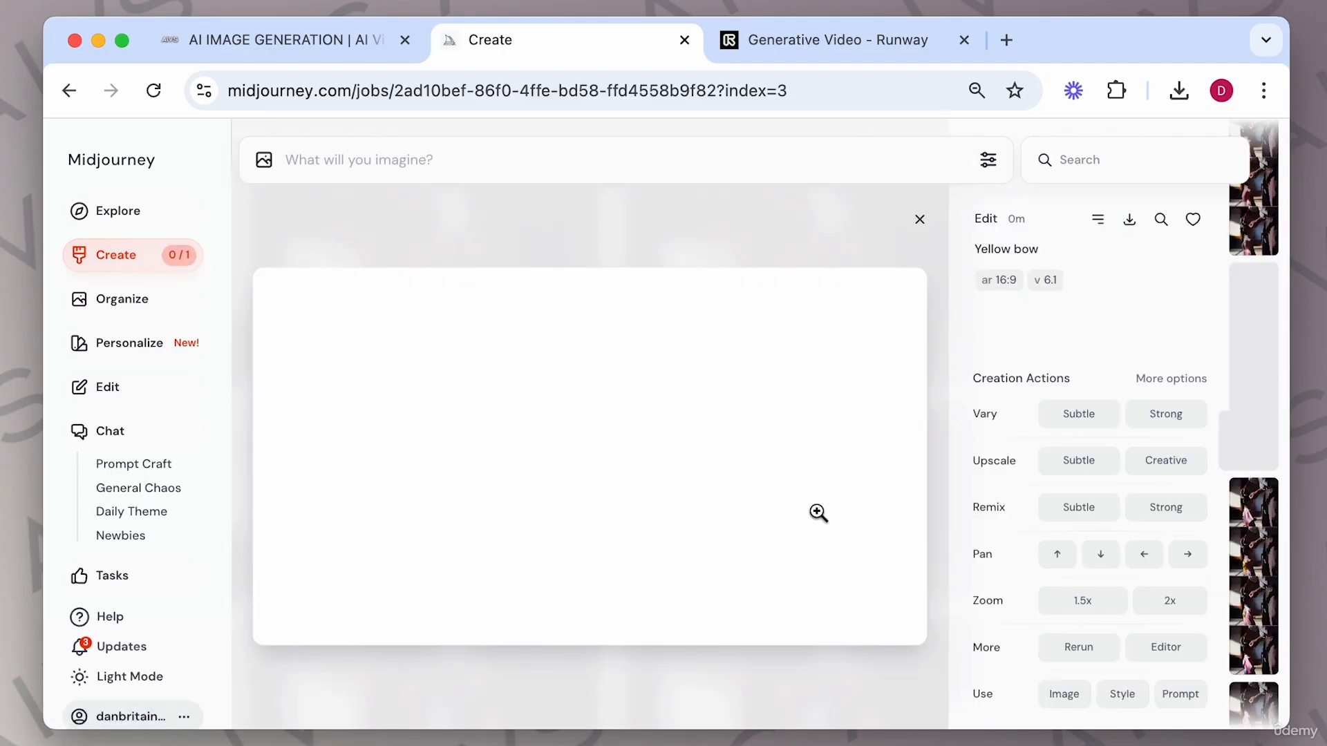
{"action": "key", "text": "Left"}
{"action": "key", "text": "Left"}
{"action": "key", "text": "Left"}
{"action": "key", "text": "Left"}
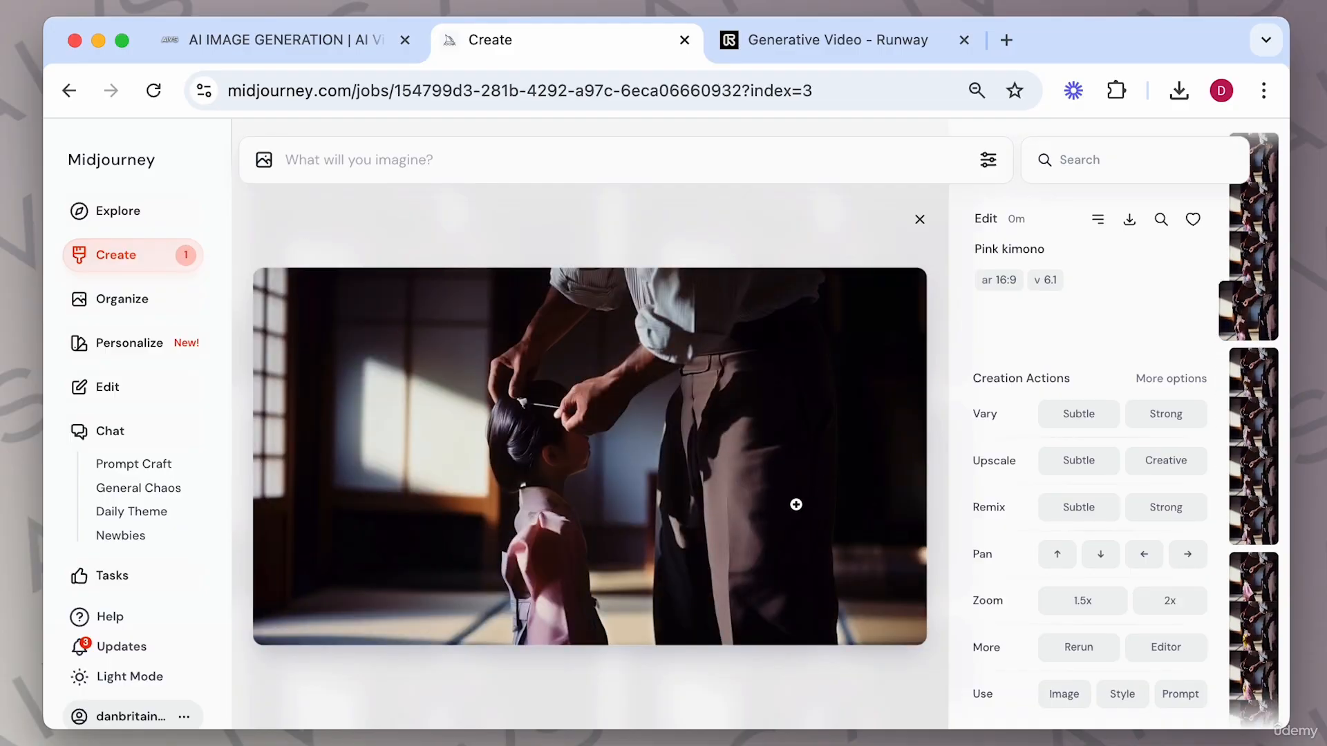
{"action": "key", "text": "Right"}
{"action": "key", "text": "Left"}
{"action": "key", "text": "Left"}
{"action": "key", "text": "Left"}
{"action": "key", "text": "Right"}
{"action": "key", "text": "Right"}
{"action": "key", "text": "Right"}
Open a pink kimono result in the editor, erase the bow area and submit the prompt 'yellow bow'.
{"action": "left_click", "coordinate": [1147, 656]}
{"action": "mouse_move", "coordinate": [489, 568]}
{"action": "left_mouse_down"}
{"action": "mouse_move", "coordinate": [501, 561]}
{"action": "mouse_move", "coordinate": [517, 586]}
{"action": "mouse_move", "coordinate": [517, 622]}
{"action": "left_mouse_up"}
{"action": "double_click", "coordinate": [1036, 243]}
{"action": "key", "text": "super+a"}
{"action": "type", "text": "ye"}
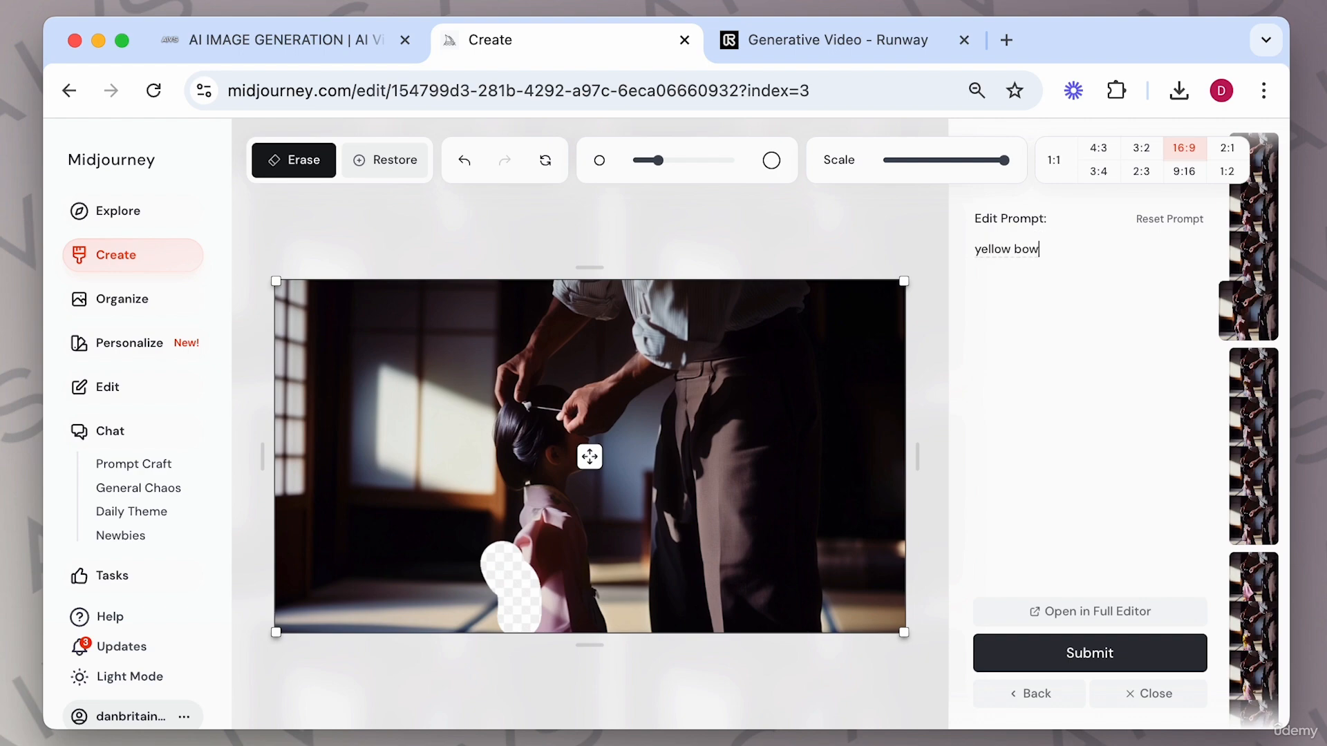
{"action": "left_click", "coordinate": [1099, 651]}
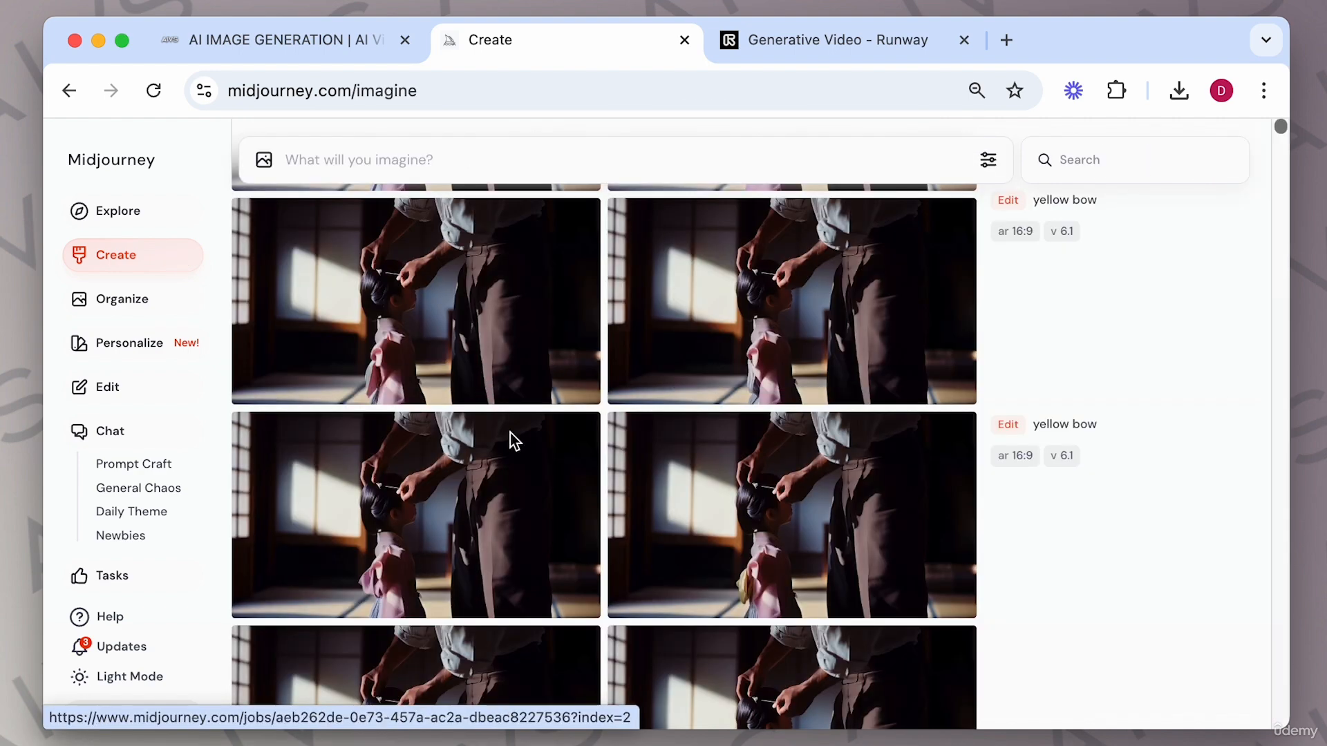
Open a yellow bow result and upscale it with Upscale Subtle.
{"action": "left_click", "coordinate": [817, 477]}
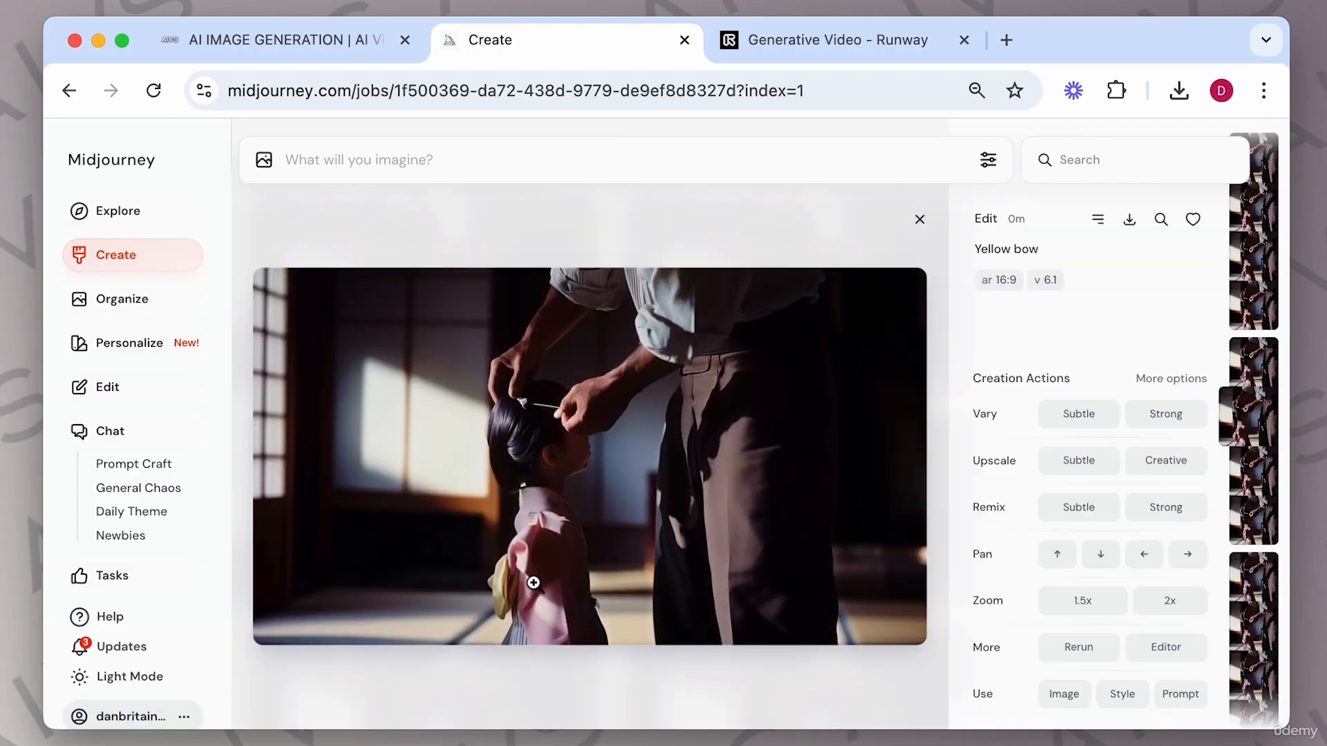
{"action": "left_click", "coordinate": [1086, 463]}
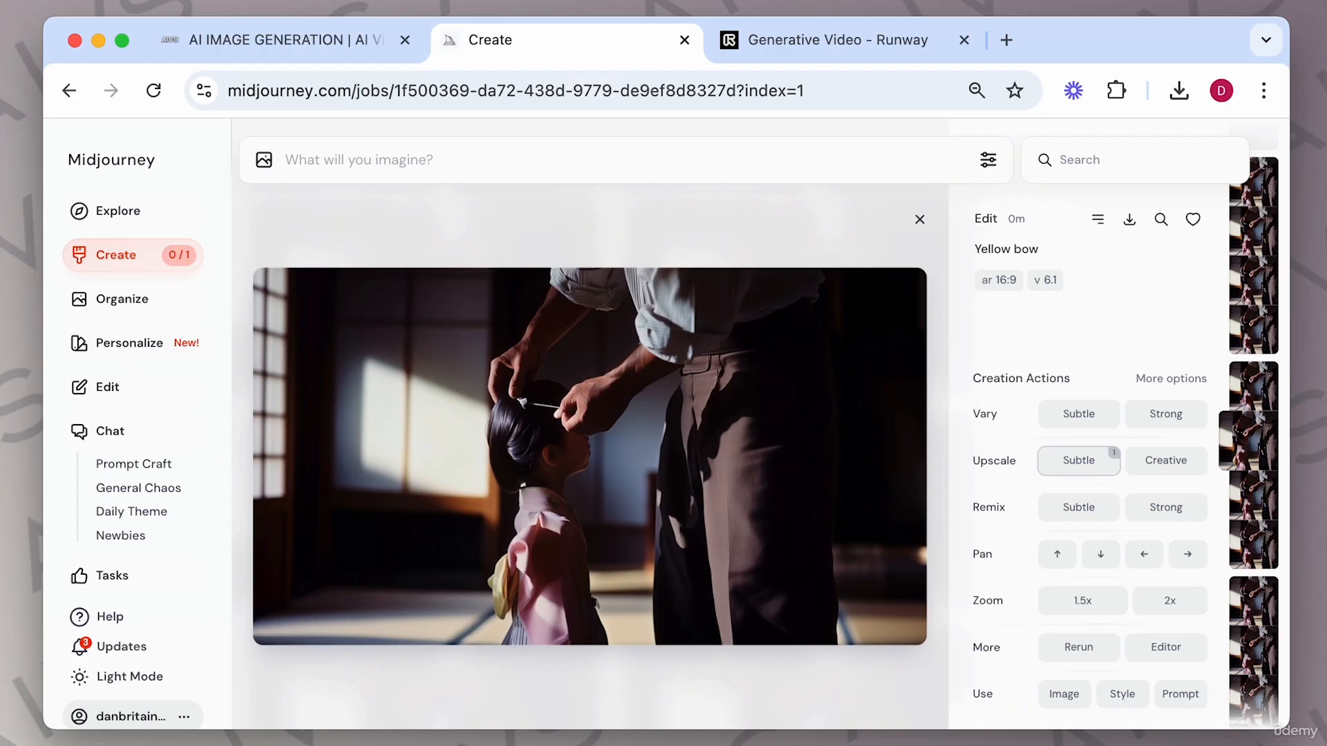
Switch to the course project storyboard and scroll across its shots.
{"action": "left_click_drag", "start_coordinate": [1321, 23], "coordinate": [830, 22]}
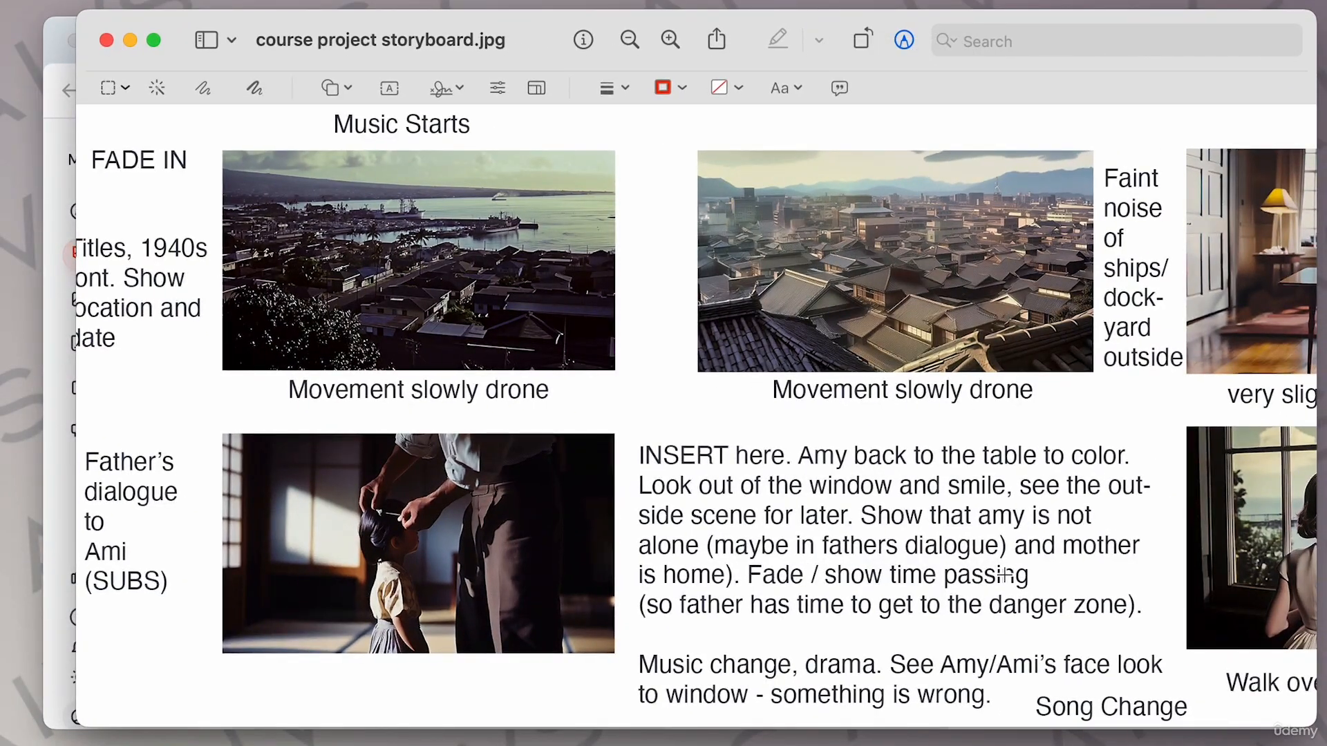
{"action": "scroll", "coordinate": [1004, 574], "scroll_direction": "right", "scroll_amount": 3}
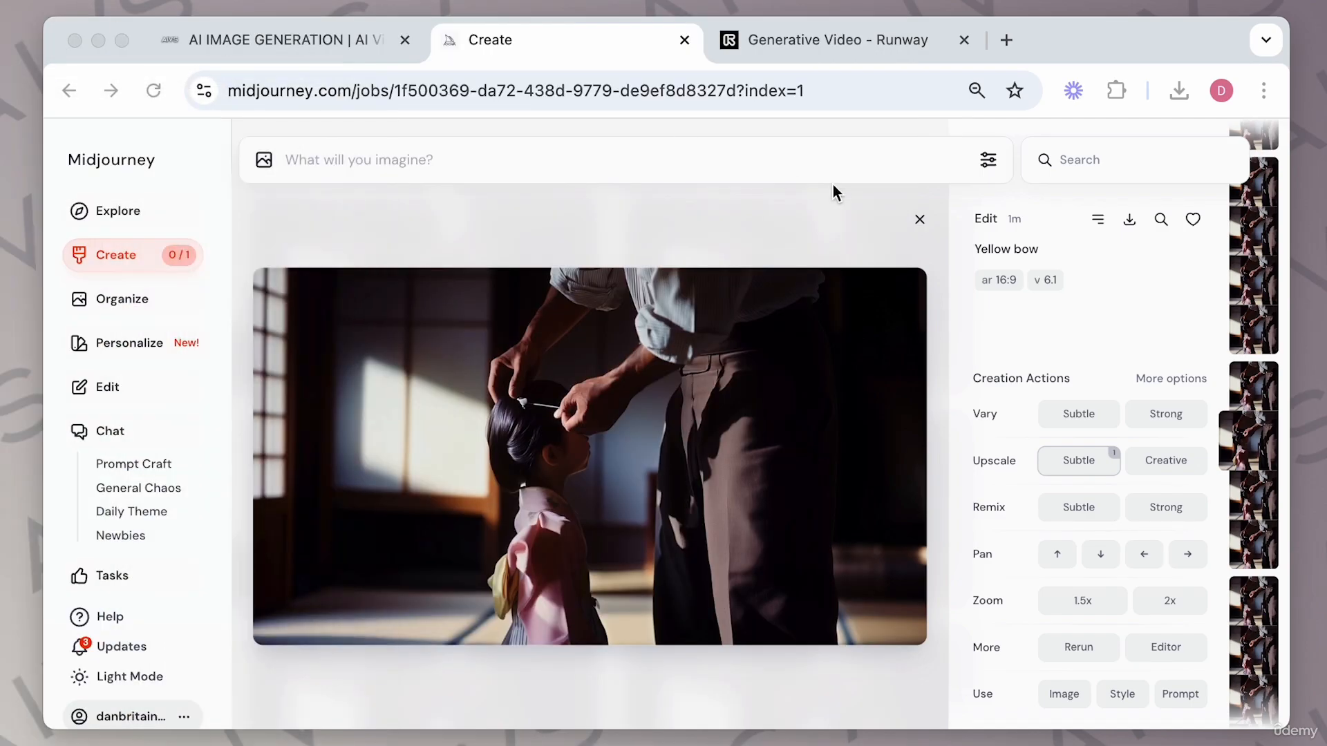
Open the upscaled yellow bow image and download it.
{"action": "left_click", "coordinate": [170, 265]}
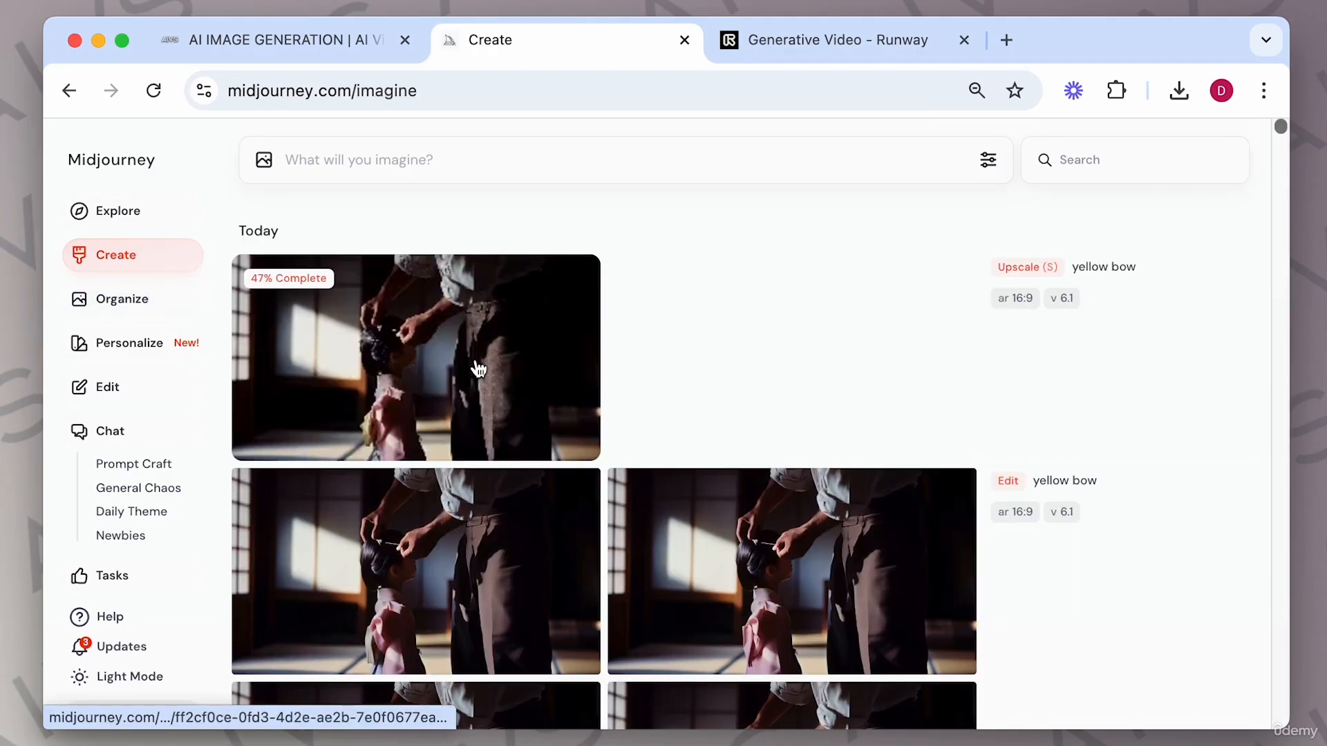
{"action": "left_click", "coordinate": [474, 367]}
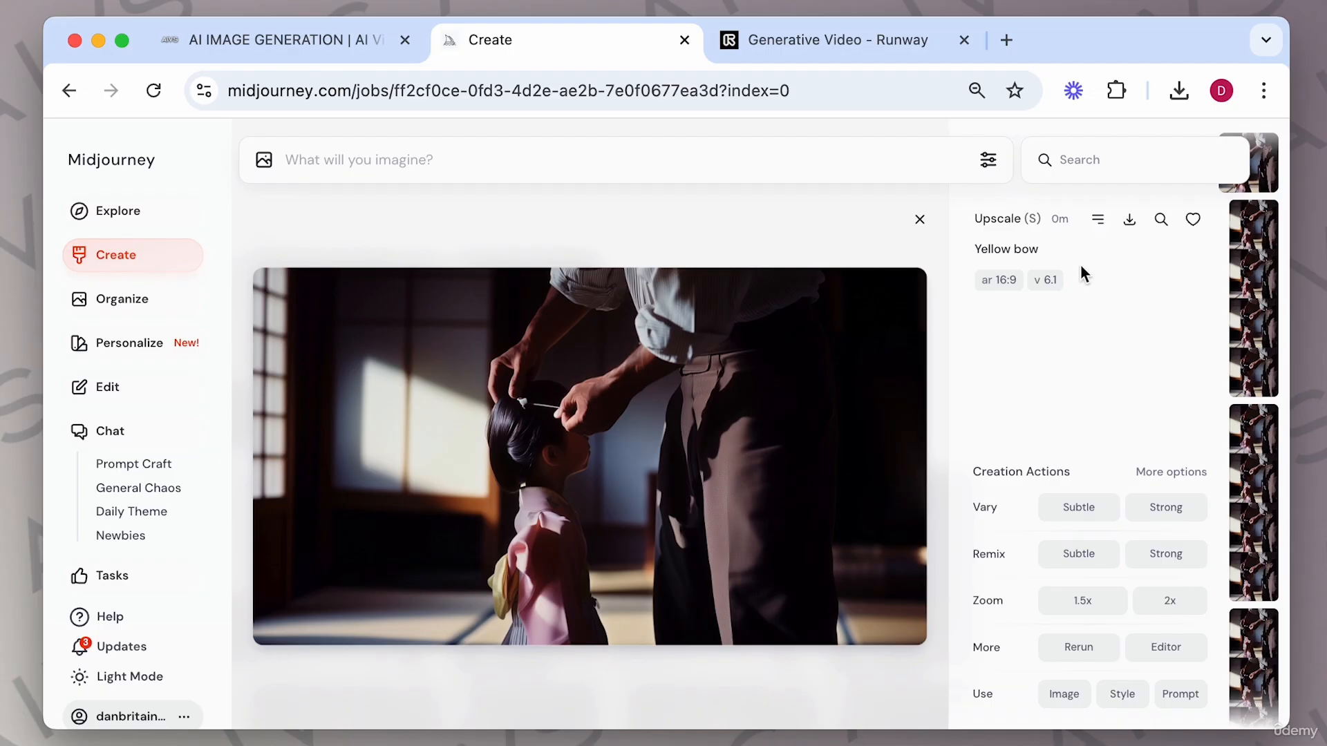
{"action": "left_click", "coordinate": [1128, 221]}
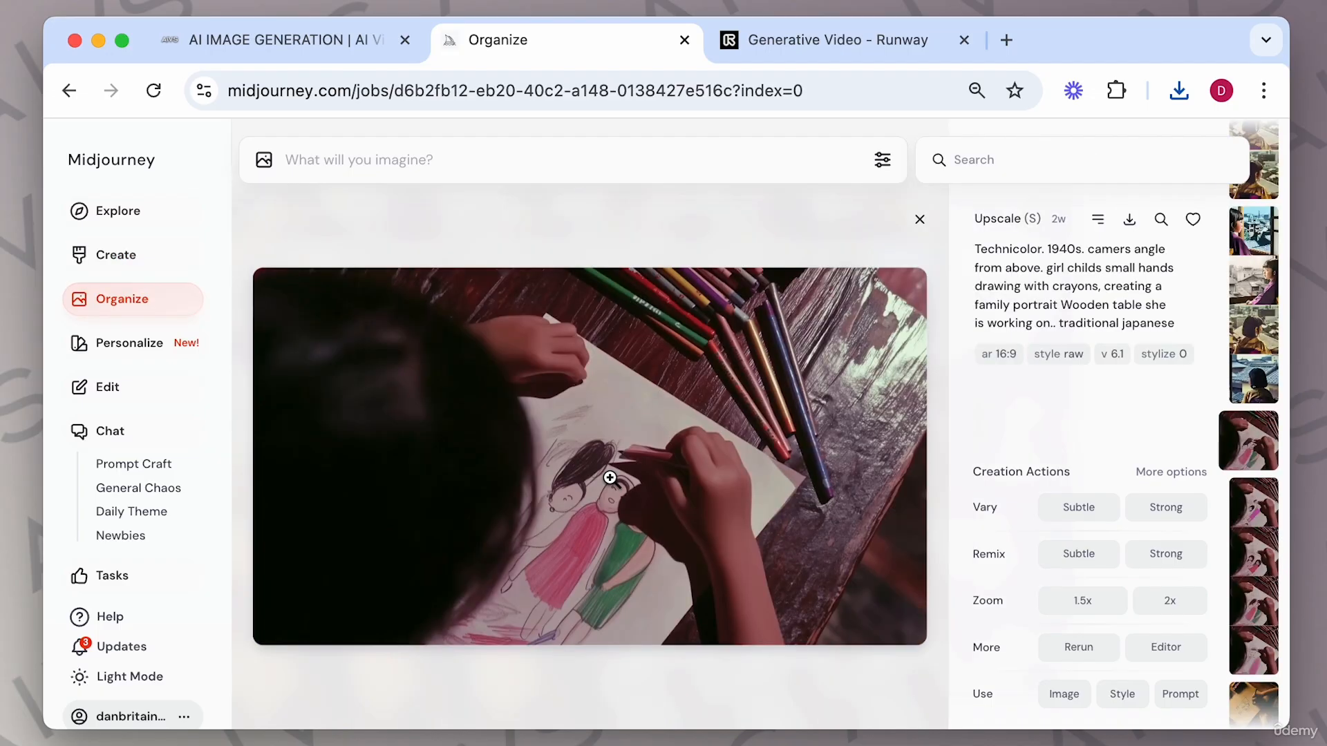
Step through the organized images to find the girl-drawing-with-crayons shot.
{"action": "key", "text": "Down"}
{"action": "key", "text": "Down"}
{"action": "key", "text": "Down"}
{"action": "key", "text": "Down"}
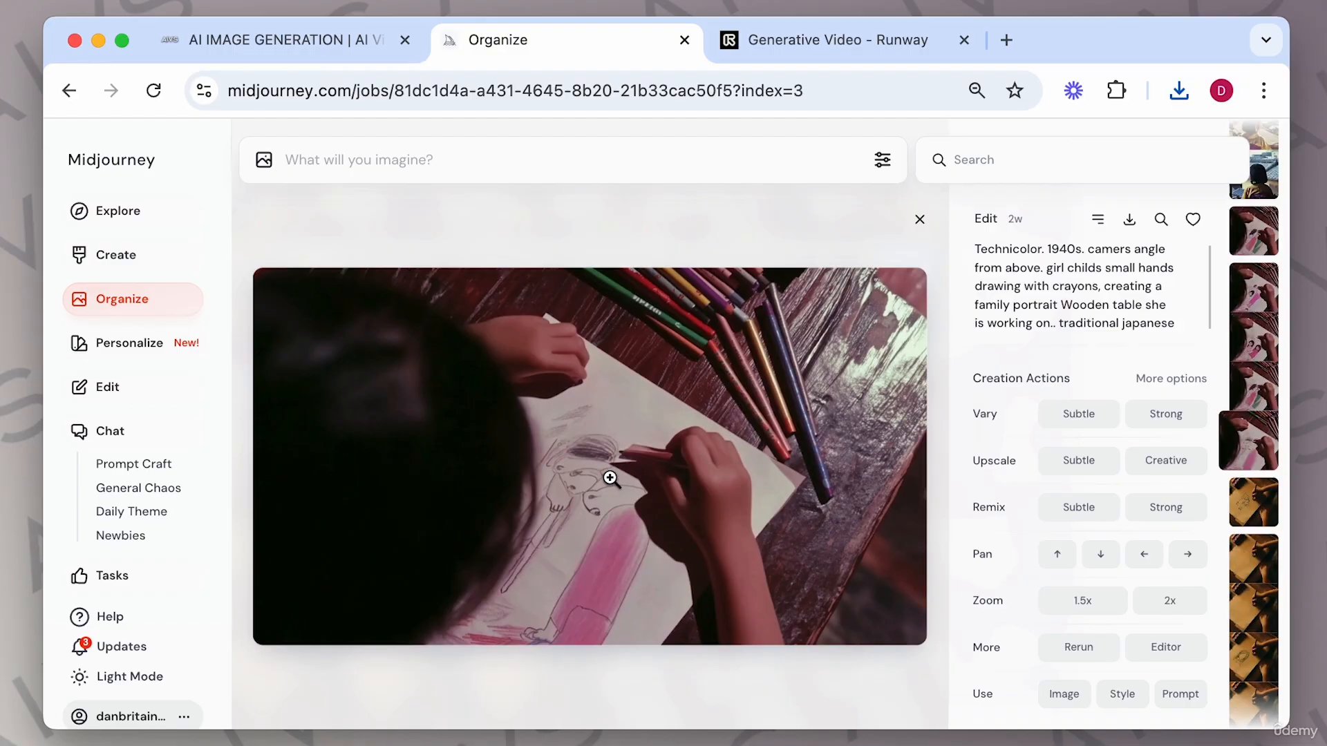
{"action": "key", "text": "Up"}
{"action": "key", "text": "Up"}
{"action": "key", "text": "Down"}
{"action": "key", "text": "Up"}
{"action": "key", "text": "Down"}
Open the drawing shot in the editor, erase the drawing and submit the prompt 'a childs drawing or a girl and her dad'.
{"action": "left_click", "coordinate": [1165, 648]}
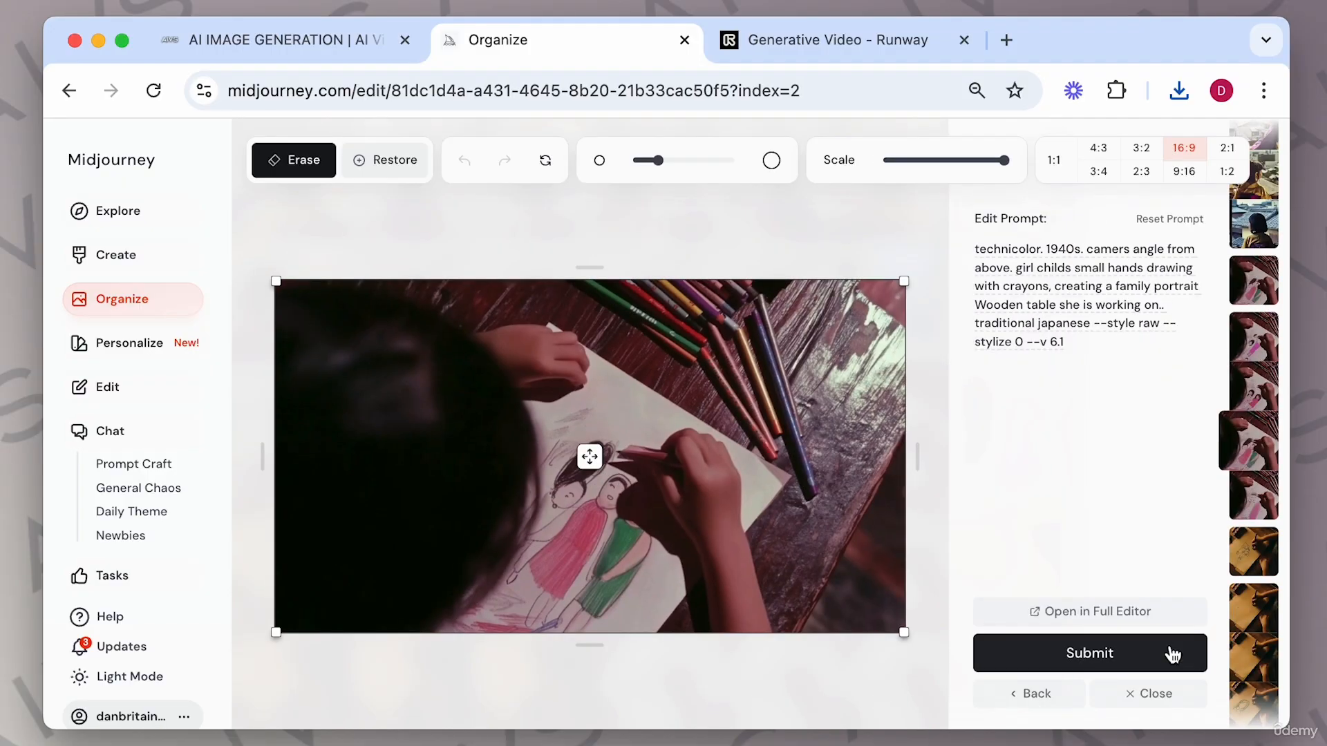
{"action": "mouse_move", "coordinate": [556, 549]}
{"action": "left_mouse_down"}
{"action": "mouse_move", "coordinate": [471, 636]}
{"action": "mouse_move", "coordinate": [574, 627]}
{"action": "mouse_move", "coordinate": [571, 595]}
{"action": "mouse_move", "coordinate": [630, 566]}
{"action": "mouse_move", "coordinate": [633, 544]}
{"action": "mouse_move", "coordinate": [615, 535]}
{"action": "mouse_move", "coordinate": [606, 550]}
{"action": "mouse_move", "coordinate": [611, 491]}
{"action": "mouse_move", "coordinate": [583, 414]}
{"action": "mouse_move", "coordinate": [557, 429]}
{"action": "mouse_move", "coordinate": [562, 508]}
{"action": "mouse_move", "coordinate": [535, 557]}
{"action": "mouse_move", "coordinate": [573, 492]}
{"action": "mouse_move", "coordinate": [577, 575]}
{"action": "mouse_move", "coordinate": [542, 577]}
{"action": "mouse_move", "coordinate": [477, 629]}
{"action": "left_mouse_up"}
{"action": "left_click_drag", "start_coordinate": [1064, 342], "coordinate": [939, 228]}
{"action": "type", "text": "a childs drawing or a girl an"}
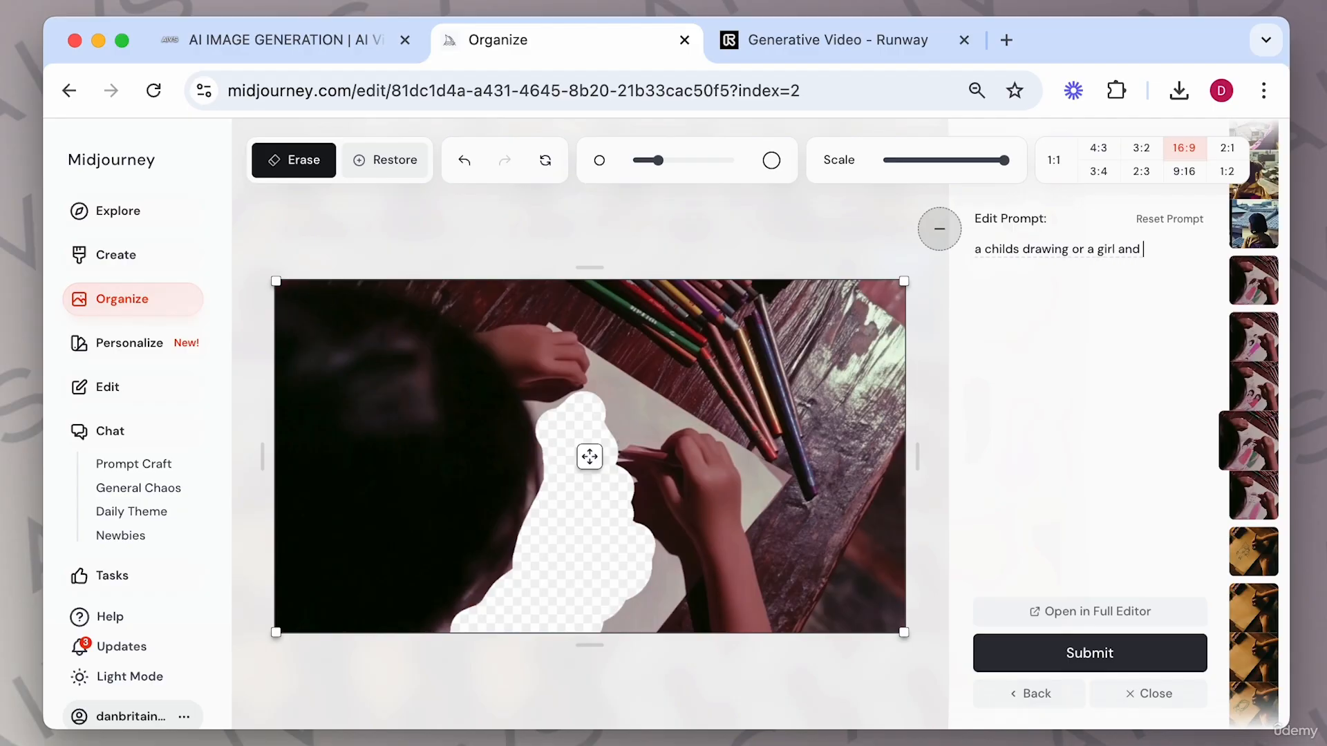
{"action": "type", "text": "da"}
{"action": "left_click", "coordinate": [1091, 654]}
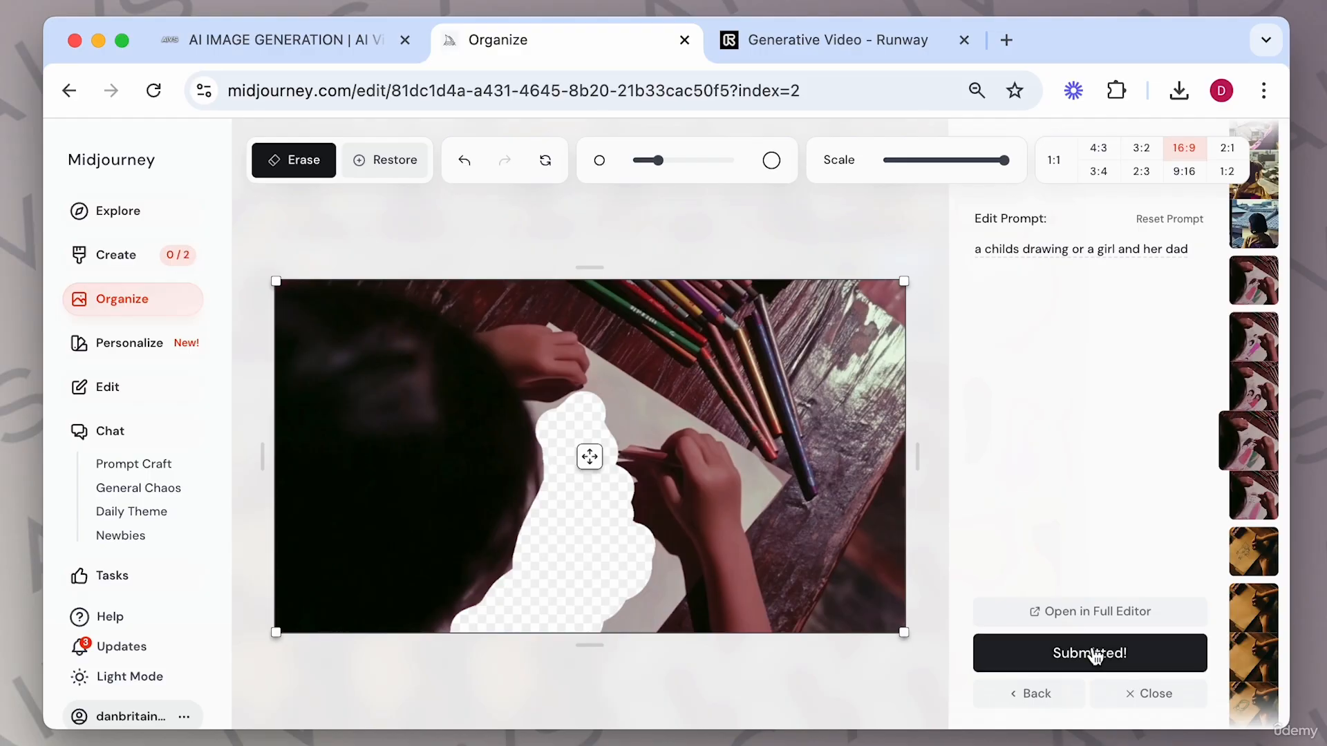
Close the editor, scroll through the drawing results and upscale the chosen one with Upscale Subtle.
{"action": "left_click", "coordinate": [1142, 694]}
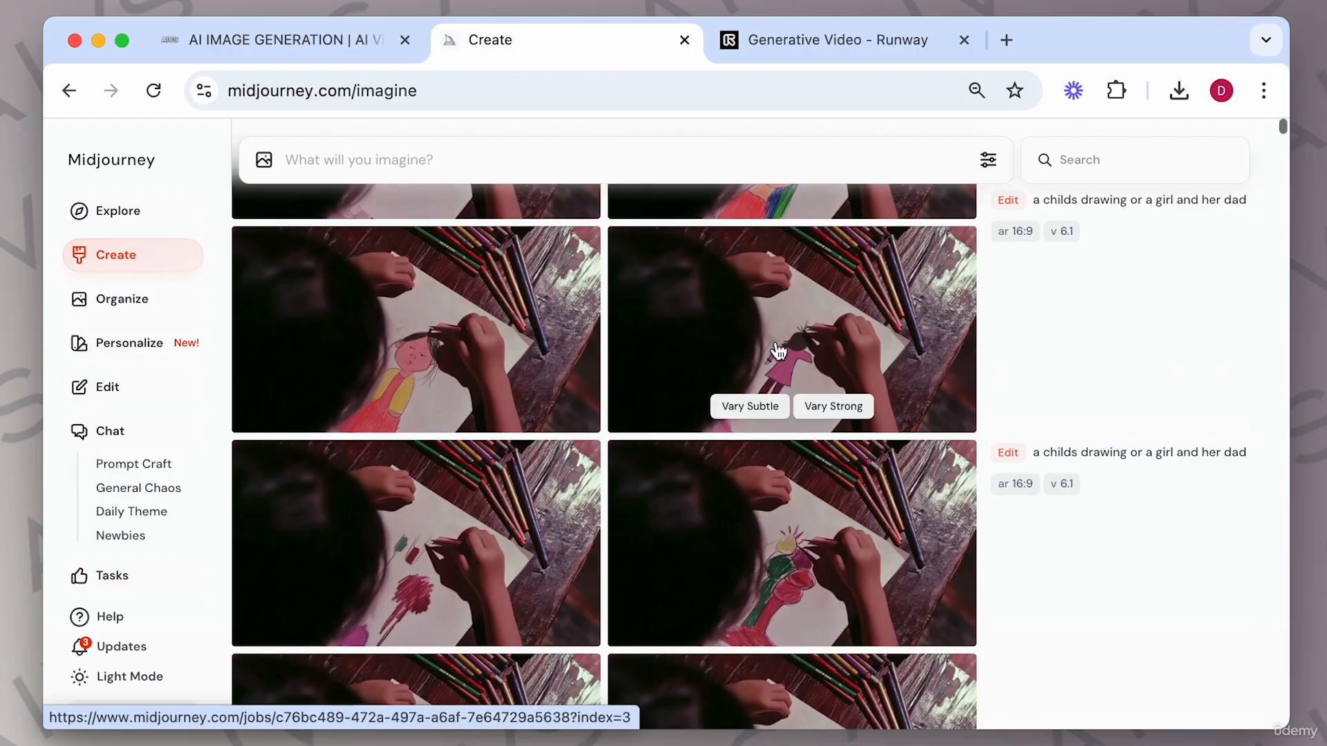
{"action": "scroll", "coordinate": [664, 354], "scroll_direction": "up", "scroll_amount": 2}
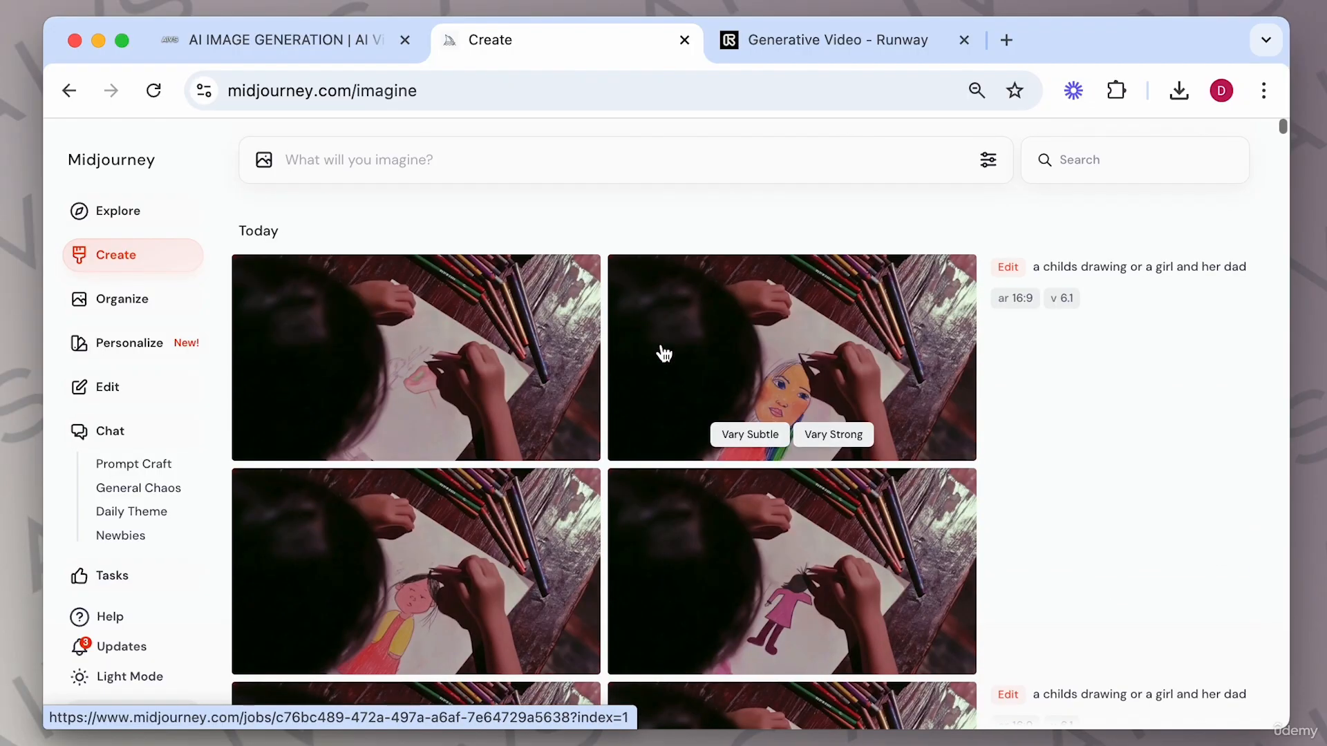
{"action": "scroll", "coordinate": [663, 353], "scroll_direction": "down", "scroll_amount": 5}
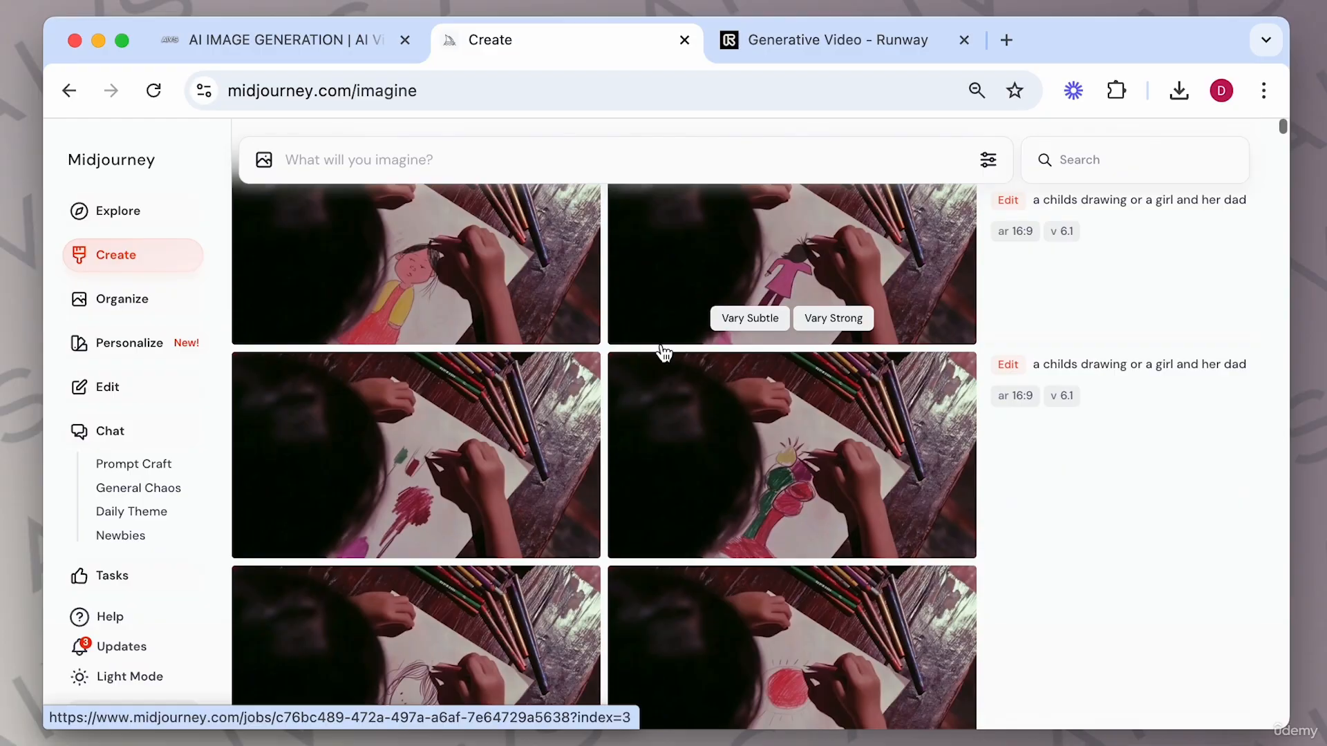
{"action": "scroll", "coordinate": [664, 354], "scroll_direction": "down", "scroll_amount": 5}
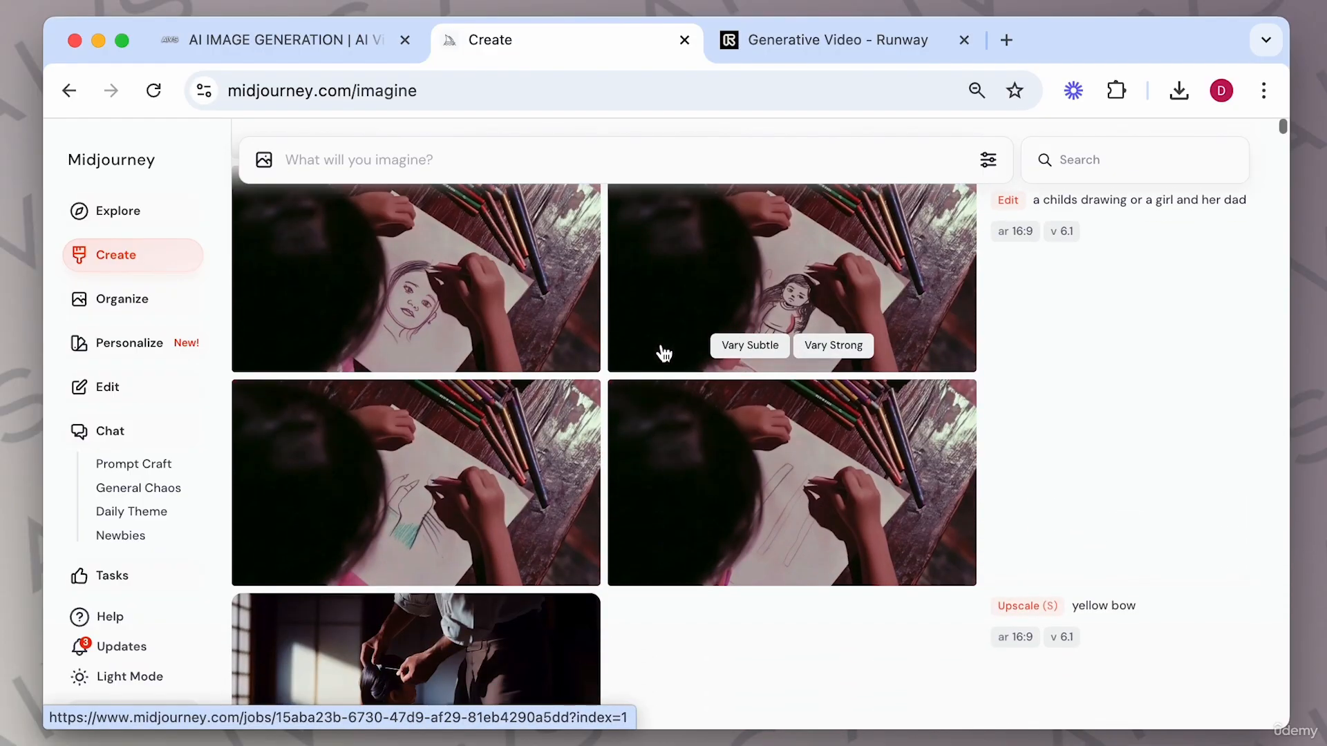
{"action": "left_click", "coordinate": [714, 463]}
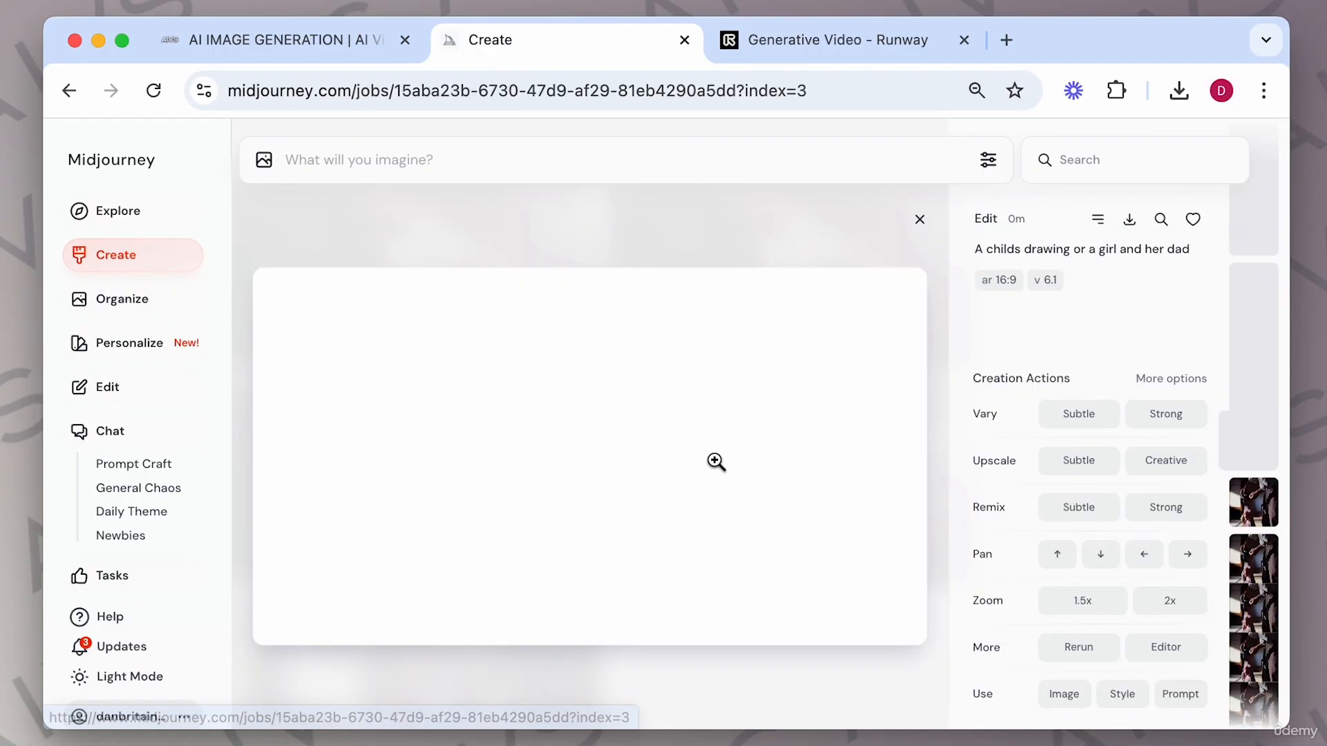
{"action": "left_click", "coordinate": [1084, 462]}
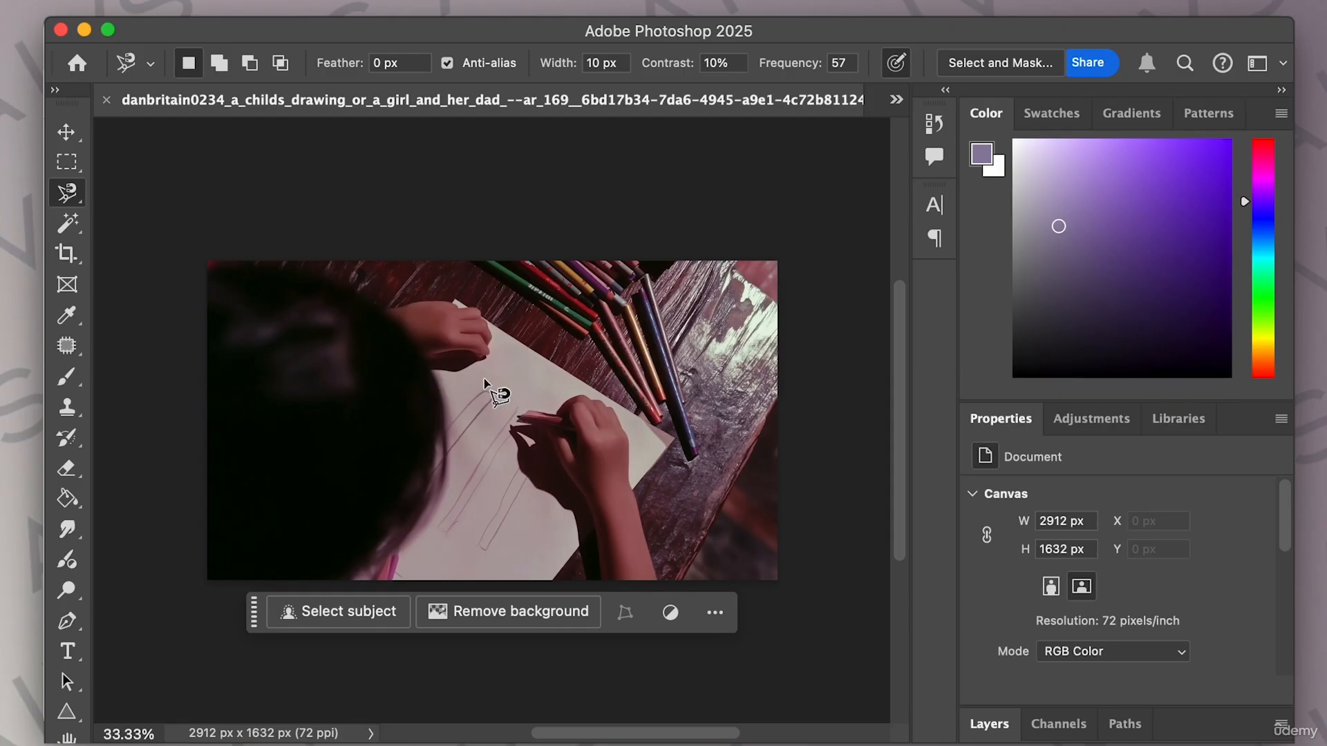
Lasso the drawing area on the paper and generative-fill it with the prompt 'a childs drawing of a girl and her dad'.
{"action": "left_click", "coordinate": [477, 377]}
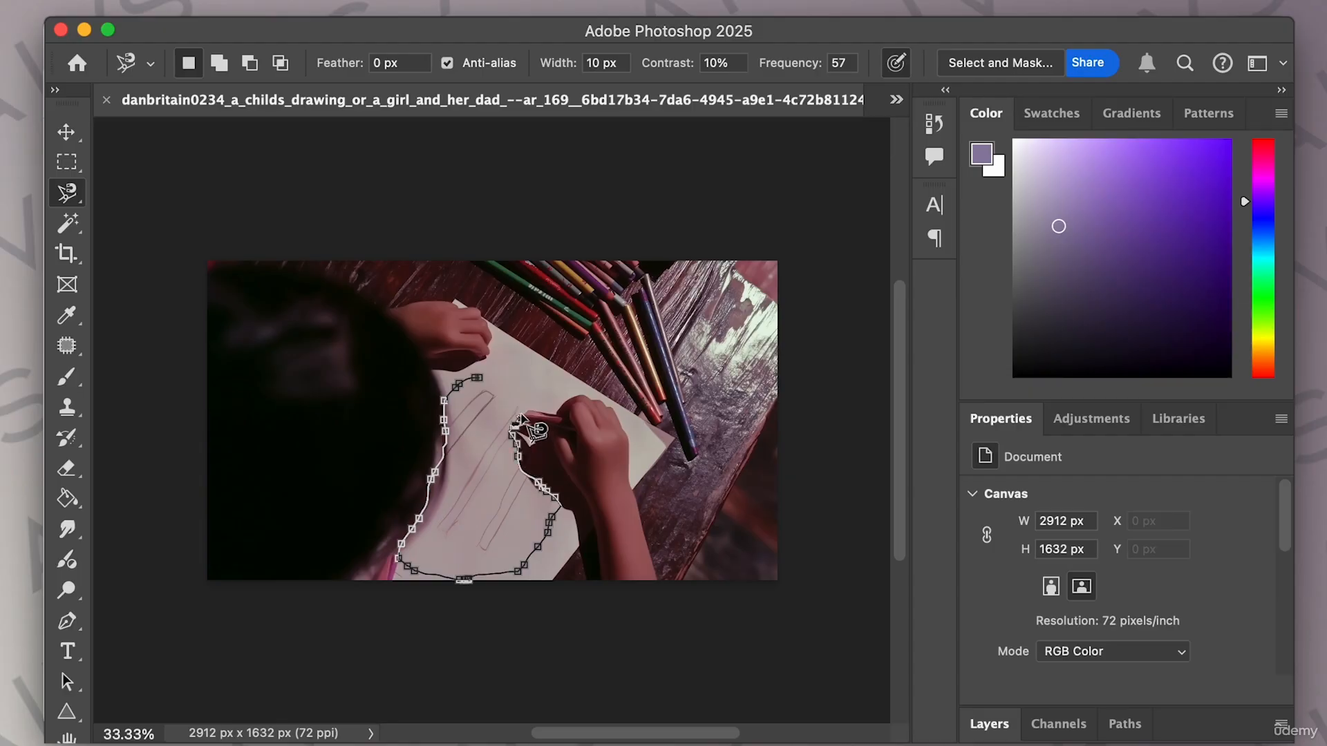
{"action": "left_click", "coordinate": [483, 375]}
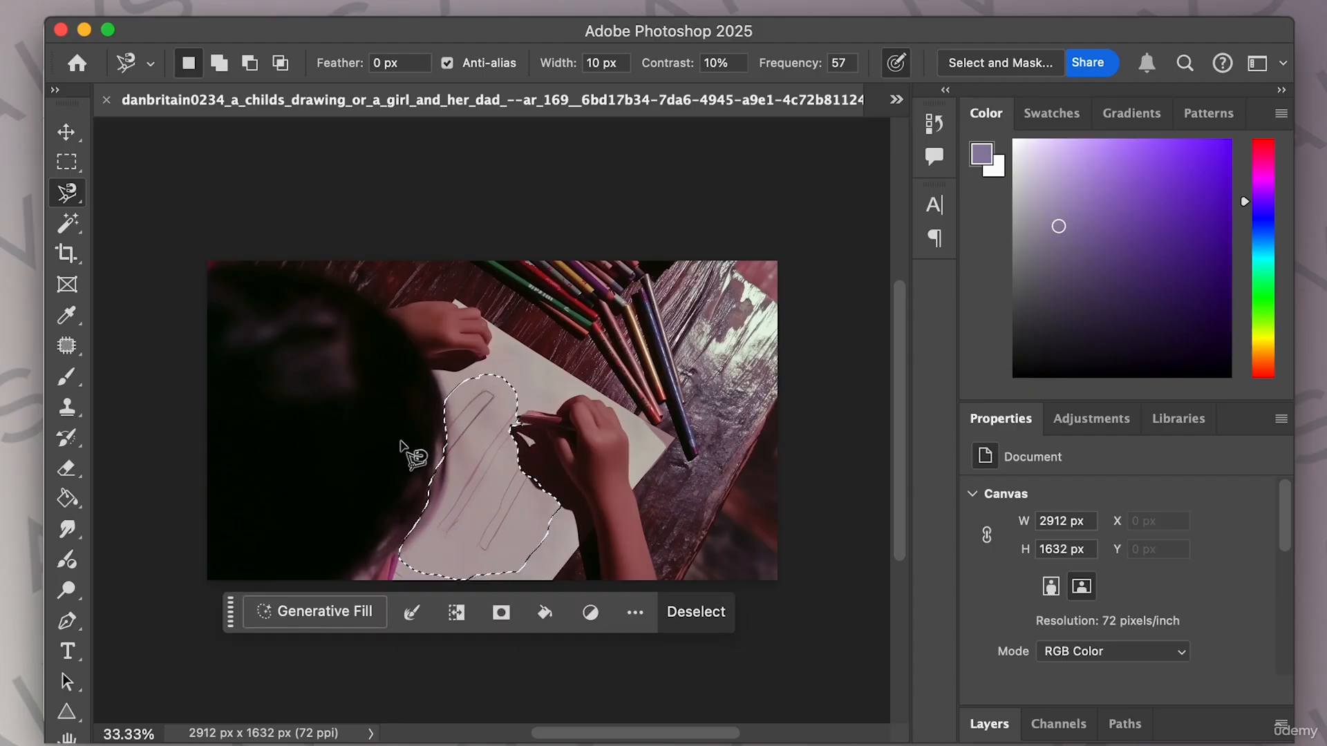
{"action": "left_click", "coordinate": [321, 611]}
{"action": "type", "text": "a childs "}
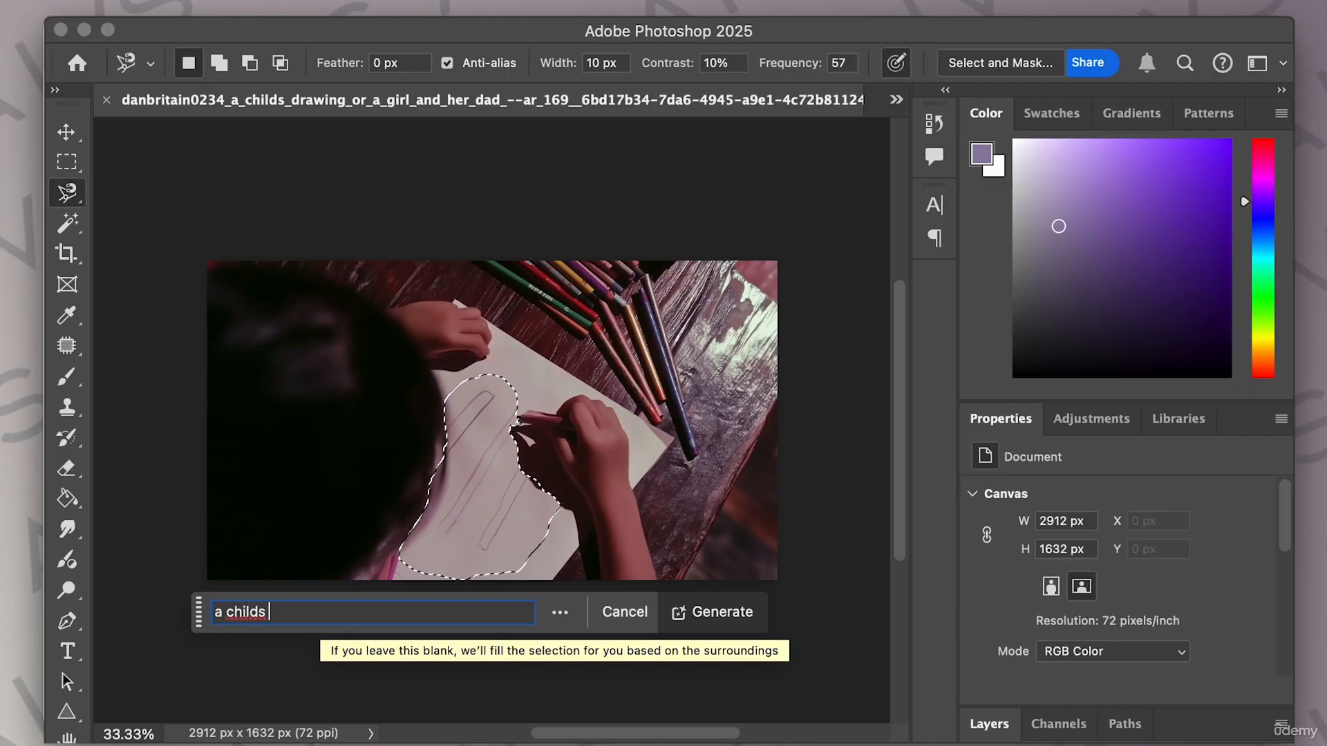
{"action": "type", "text": "drawing "}
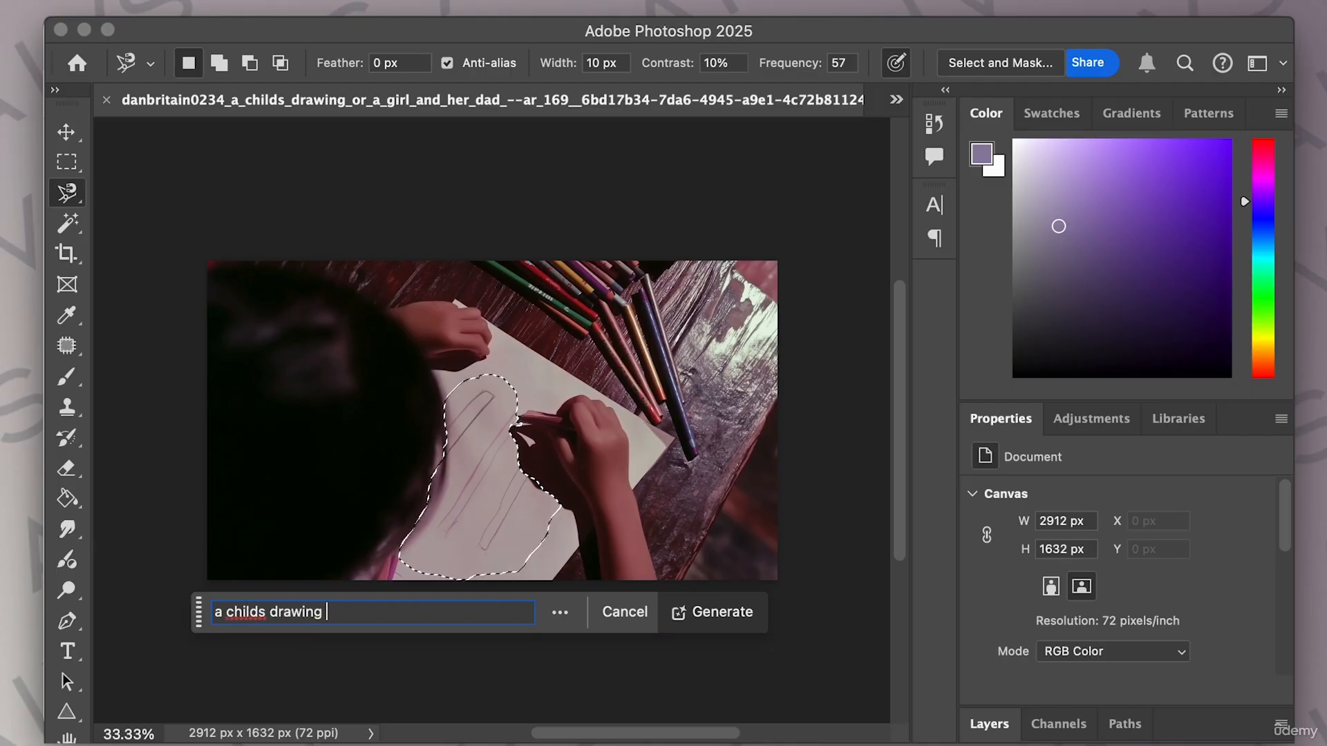
{"action": "type", "text": "of a girl"}
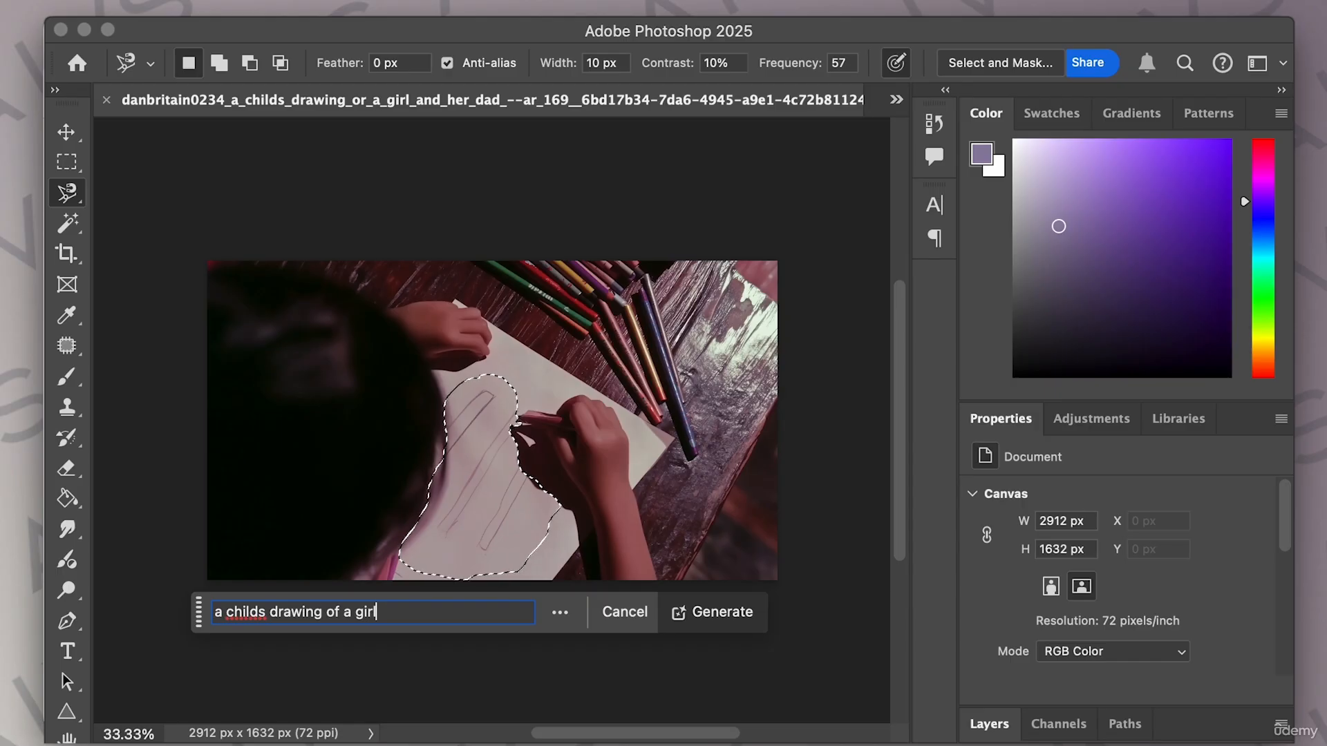
{"action": "type", "text": " and her dad"}
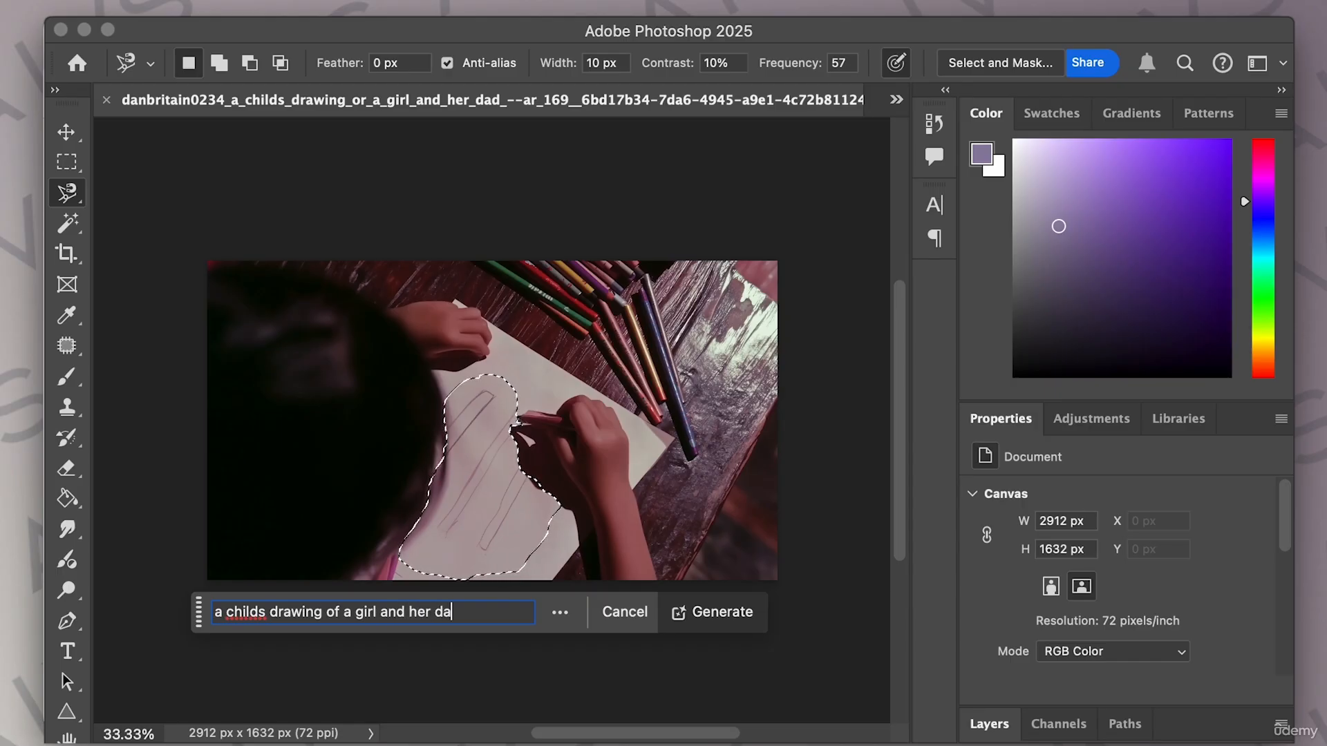
{"action": "left_click", "coordinate": [684, 613]}
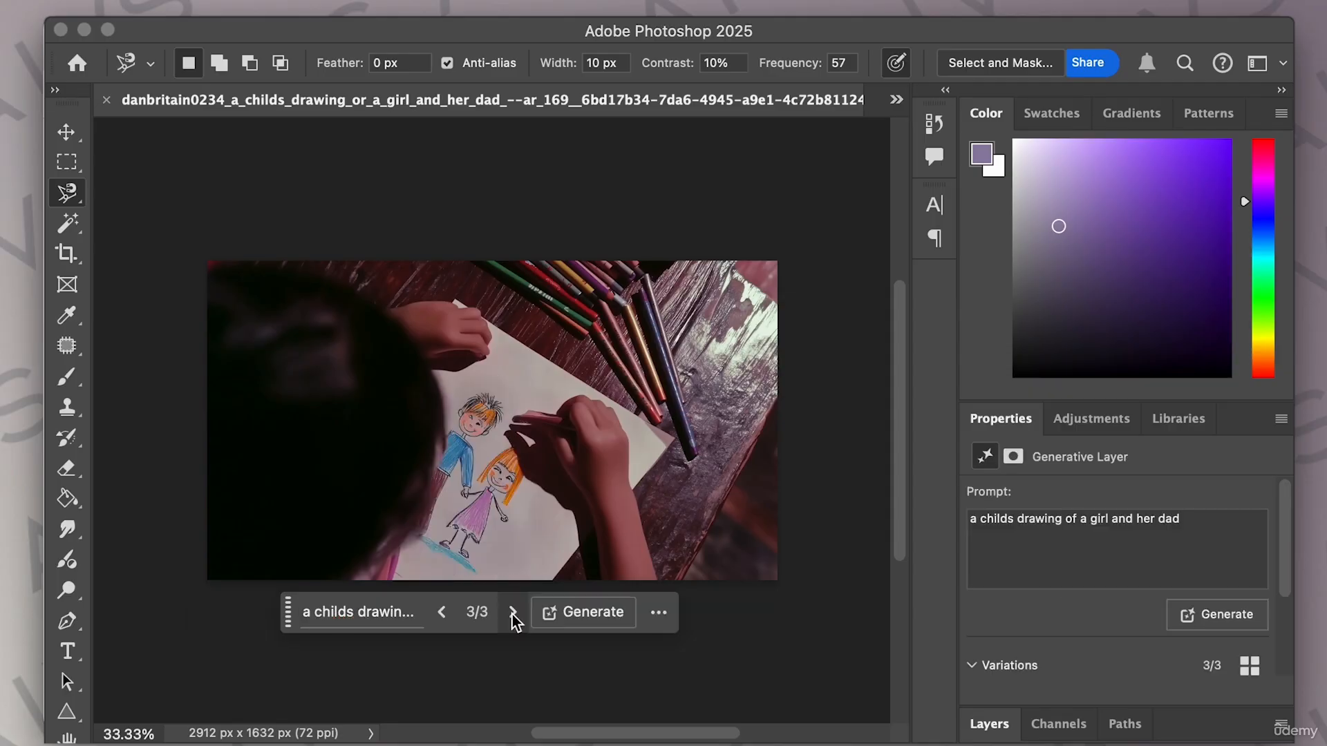
Browse the fill variations, then regenerate with the prompt 'a childs pencil drawing of a girl and her dad'.
{"action": "left_click", "coordinate": [443, 613]}
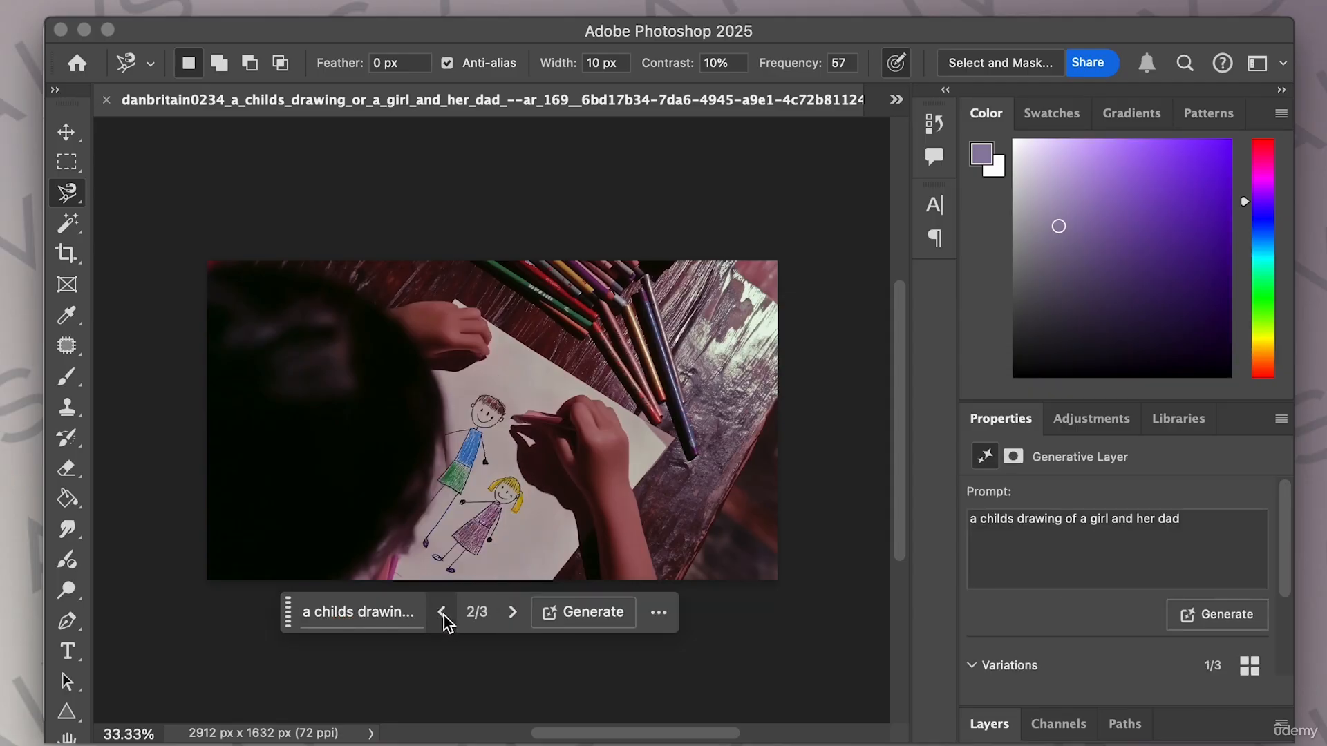
{"action": "left_click", "coordinate": [512, 612]}
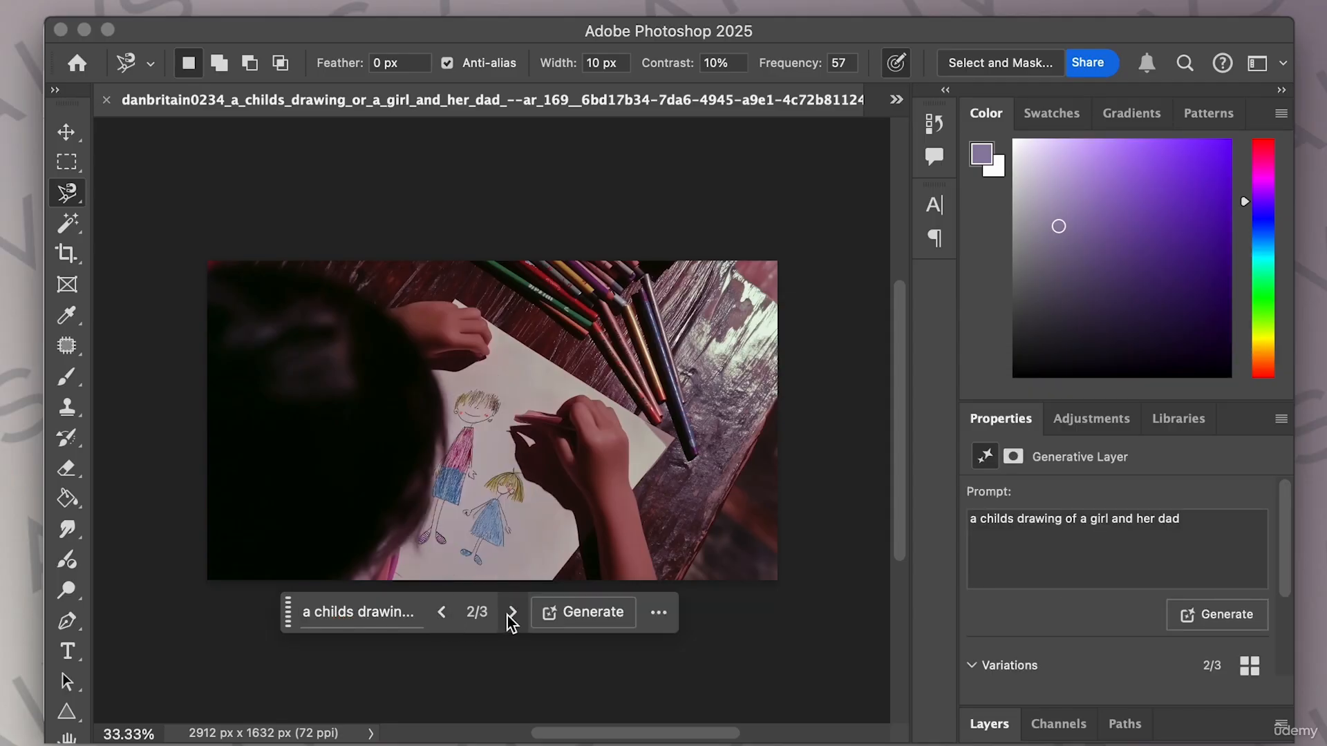
{"action": "left_click", "coordinate": [380, 612]}
{"action": "triple_click", "coordinate": [230, 614]}
{"action": "type", "text": "pencil dra"}
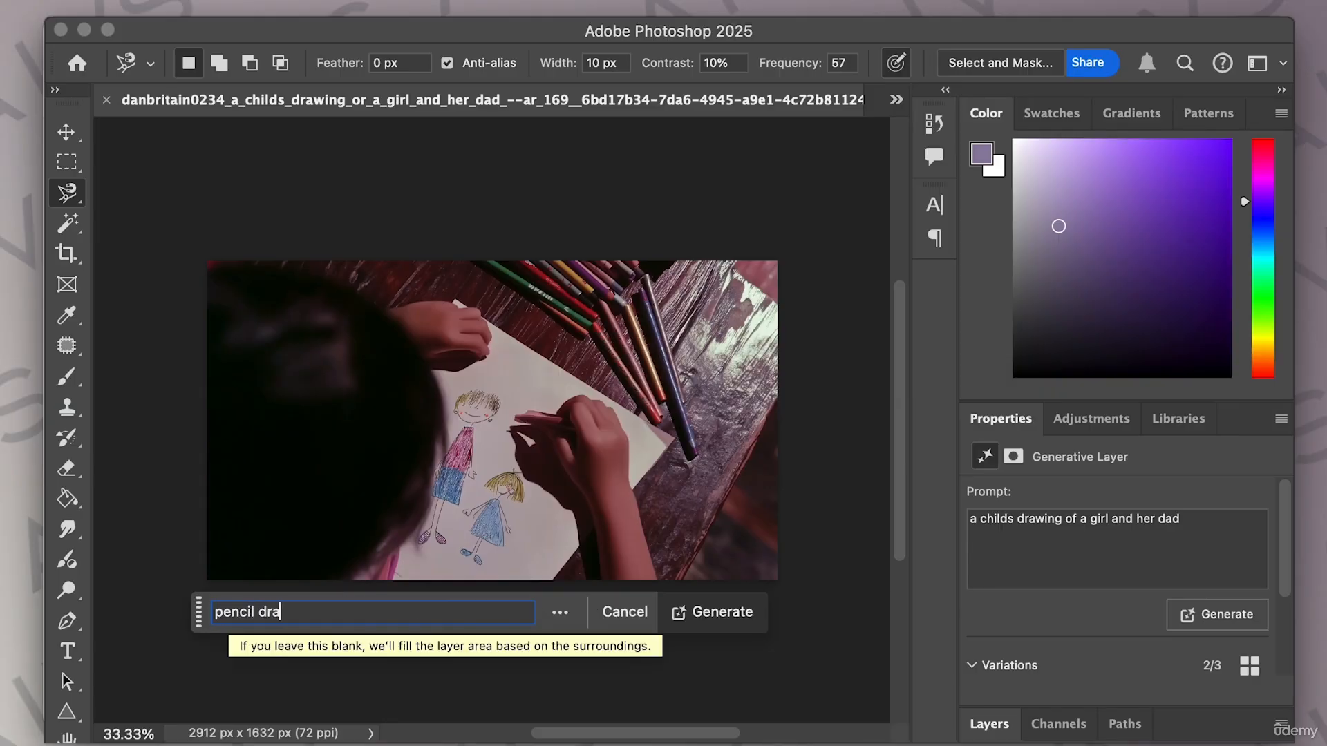
{"action": "type", "text": "wing of a girl and her dad"}
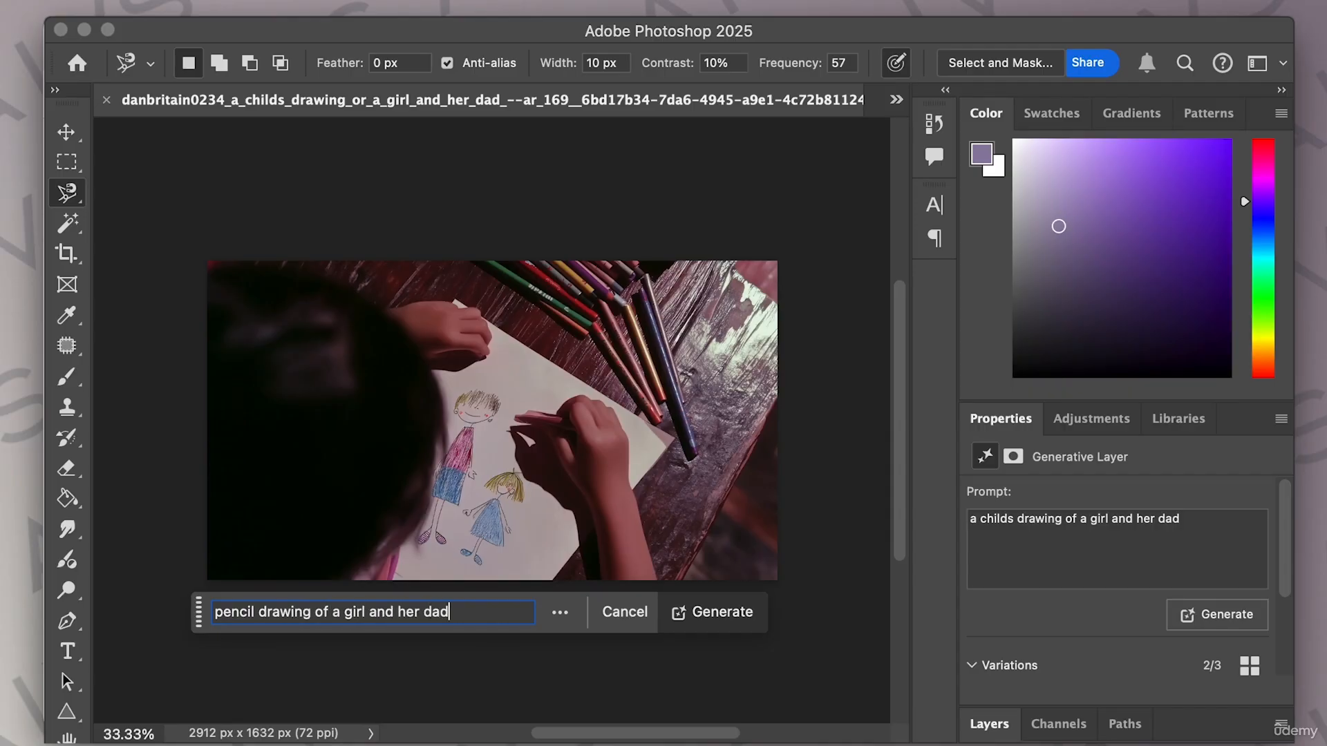
{"action": "left_click", "coordinate": [214, 612]}
{"action": "type", "text": "a childs"}
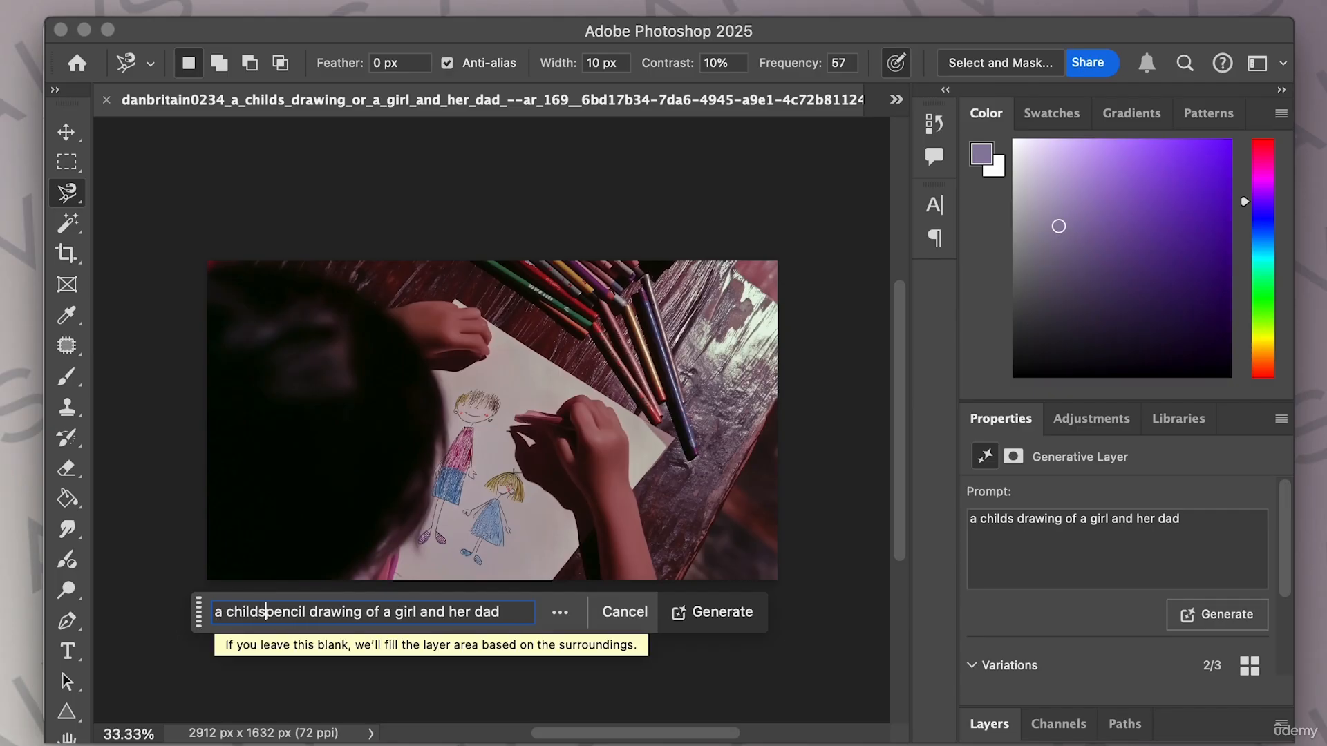
{"action": "left_click", "coordinate": [520, 615]}
{"action": "key", "text": "Return"}
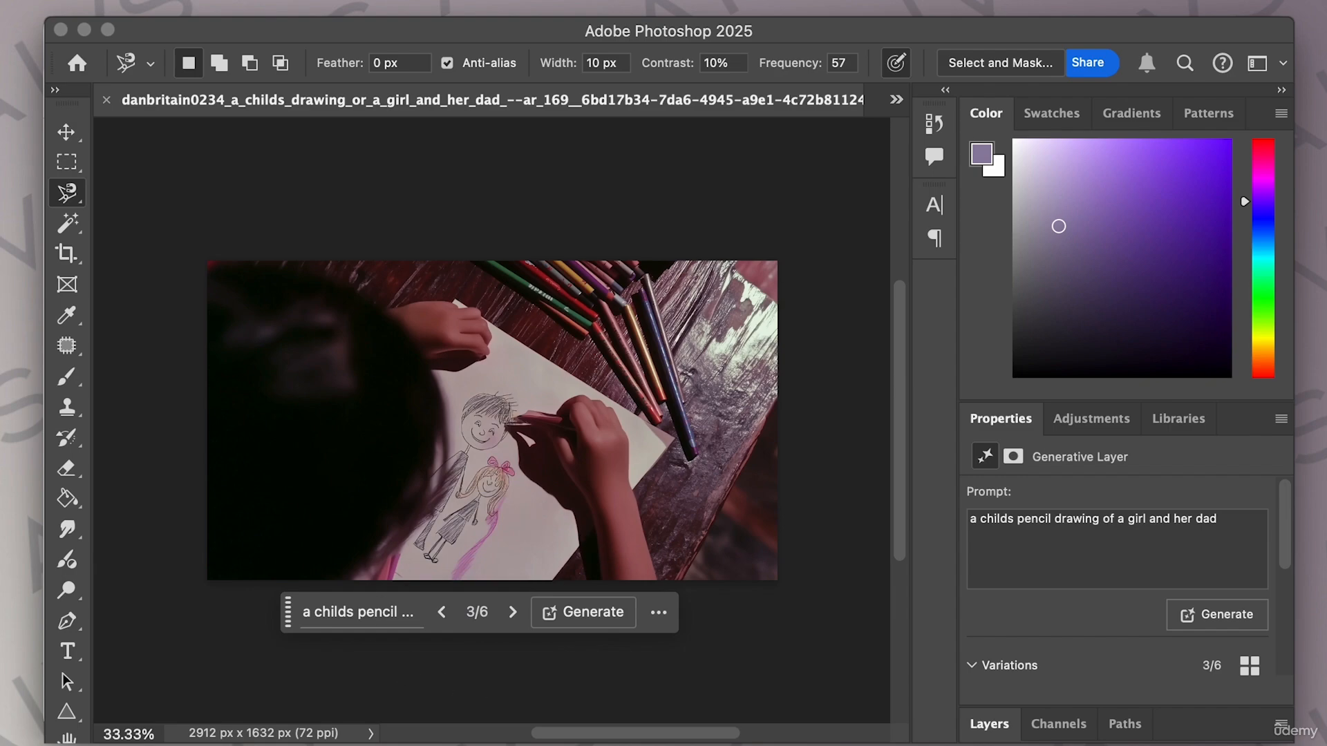
{"action": "left_click", "coordinate": [586, 617]}
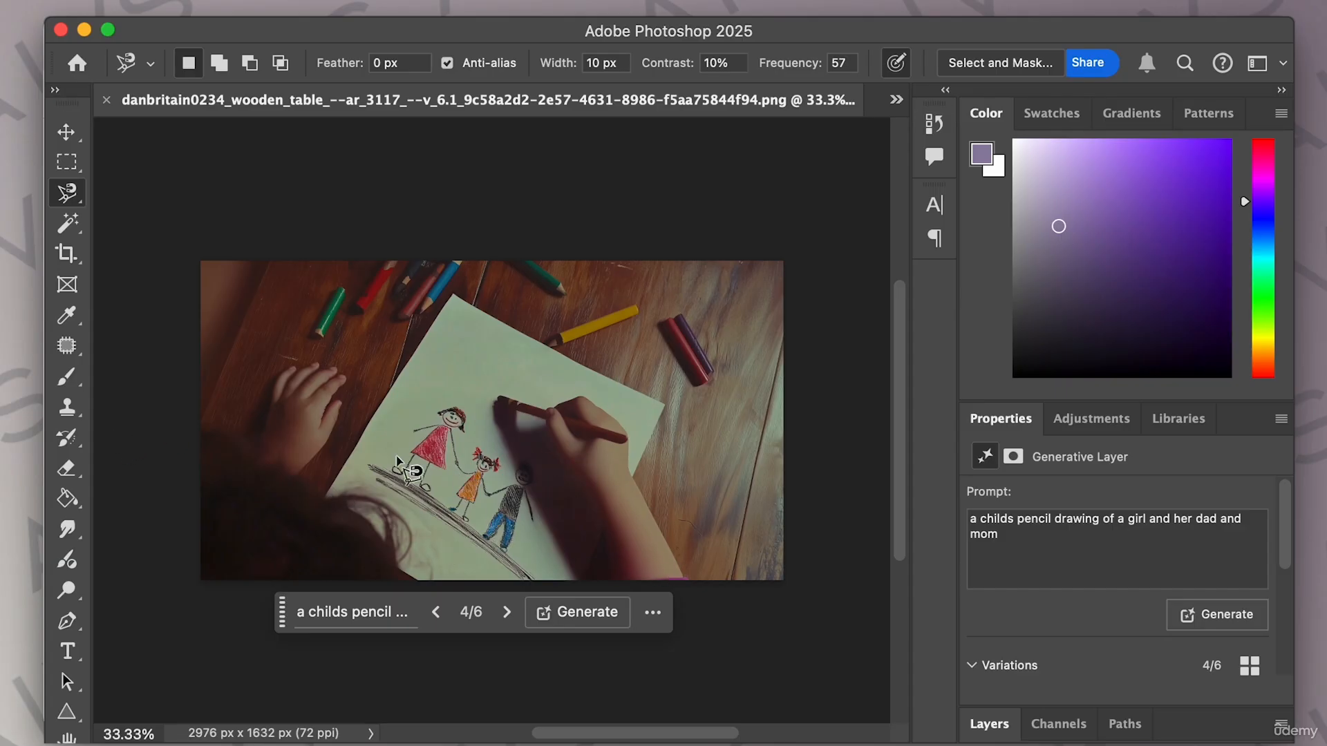
Review the course project storyboard by scrolling across its shots and notes.
{"action": "left_click_drag", "start_coordinate": [0, 4], "coordinate": [859, 21]}
{"action": "scroll", "coordinate": [793, 345], "scroll_direction": "left", "scroll_amount": 10}
{"action": "scroll", "coordinate": [794, 345], "scroll_direction": "left", "scroll_amount": 15}
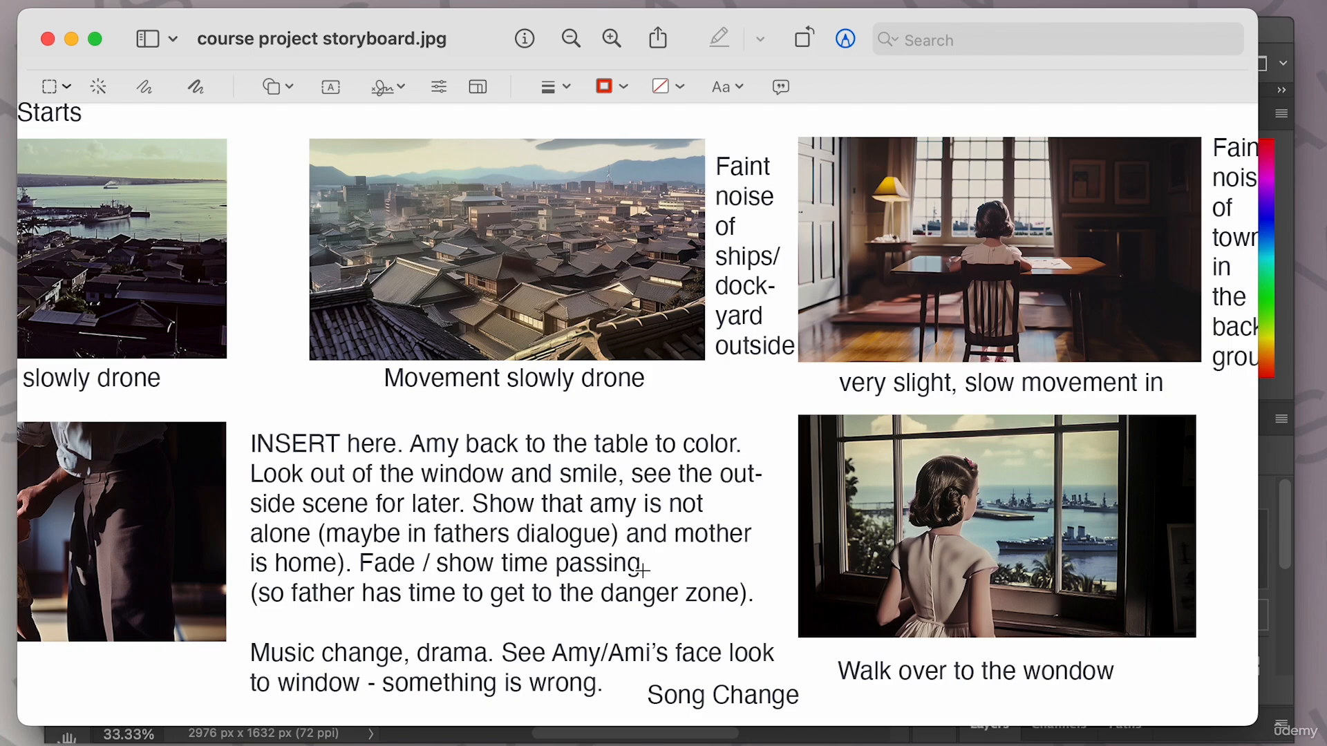
{"action": "scroll", "coordinate": [642, 570], "scroll_direction": "right", "scroll_amount": 10}
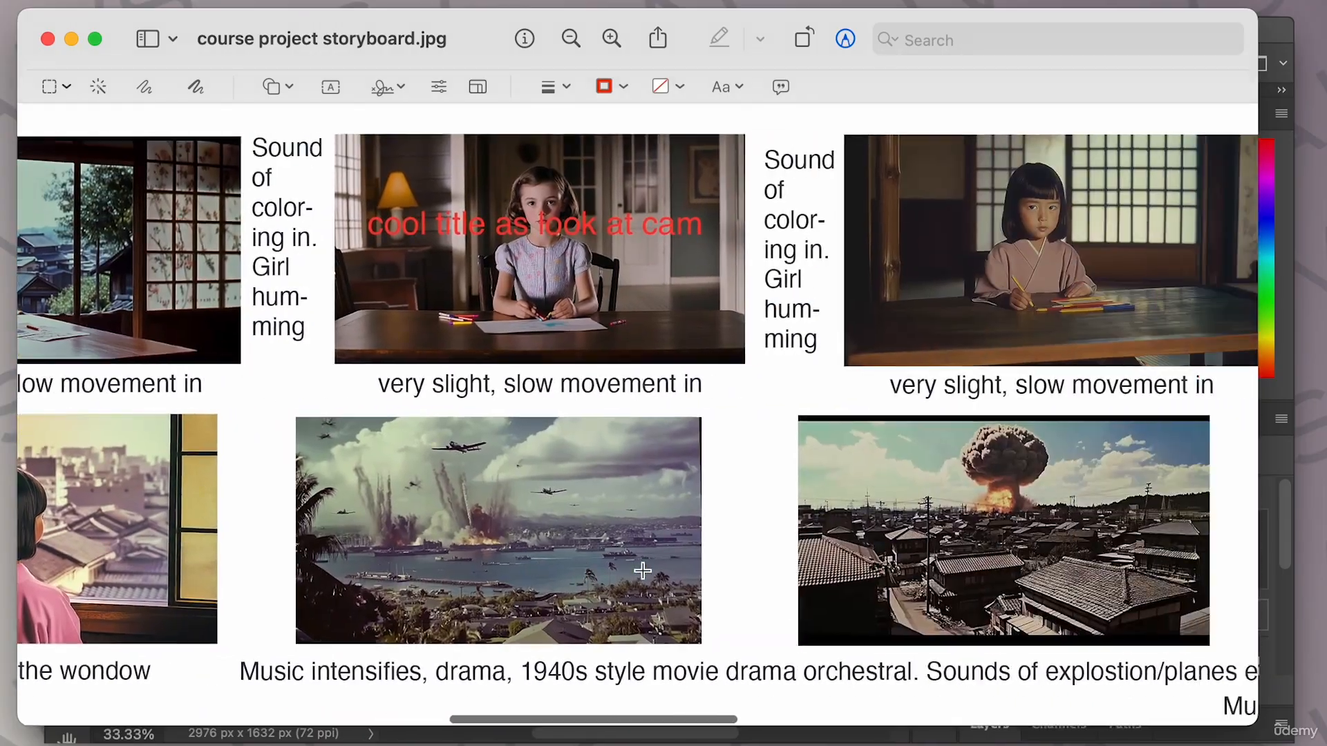
{"action": "scroll", "coordinate": [642, 570], "scroll_direction": "right", "scroll_amount": 6}
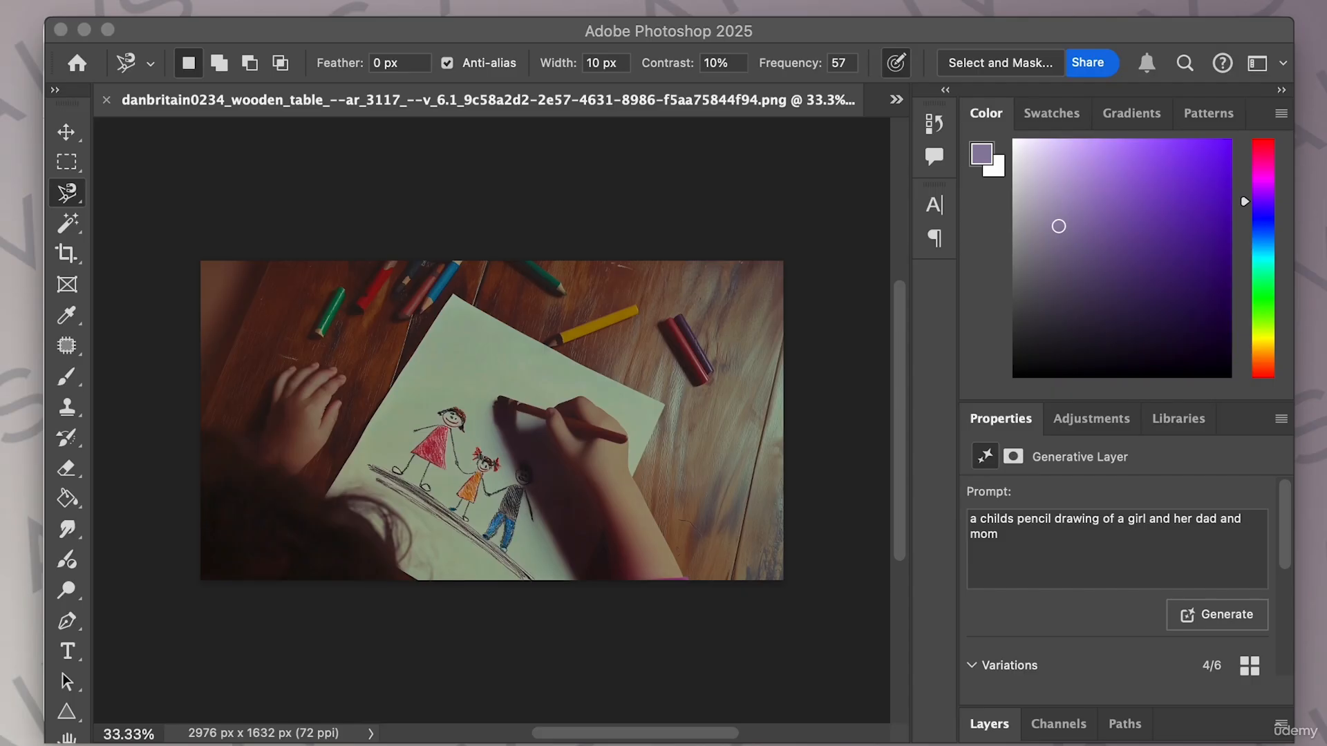
{"action": "left_click", "coordinate": [83, 29]}
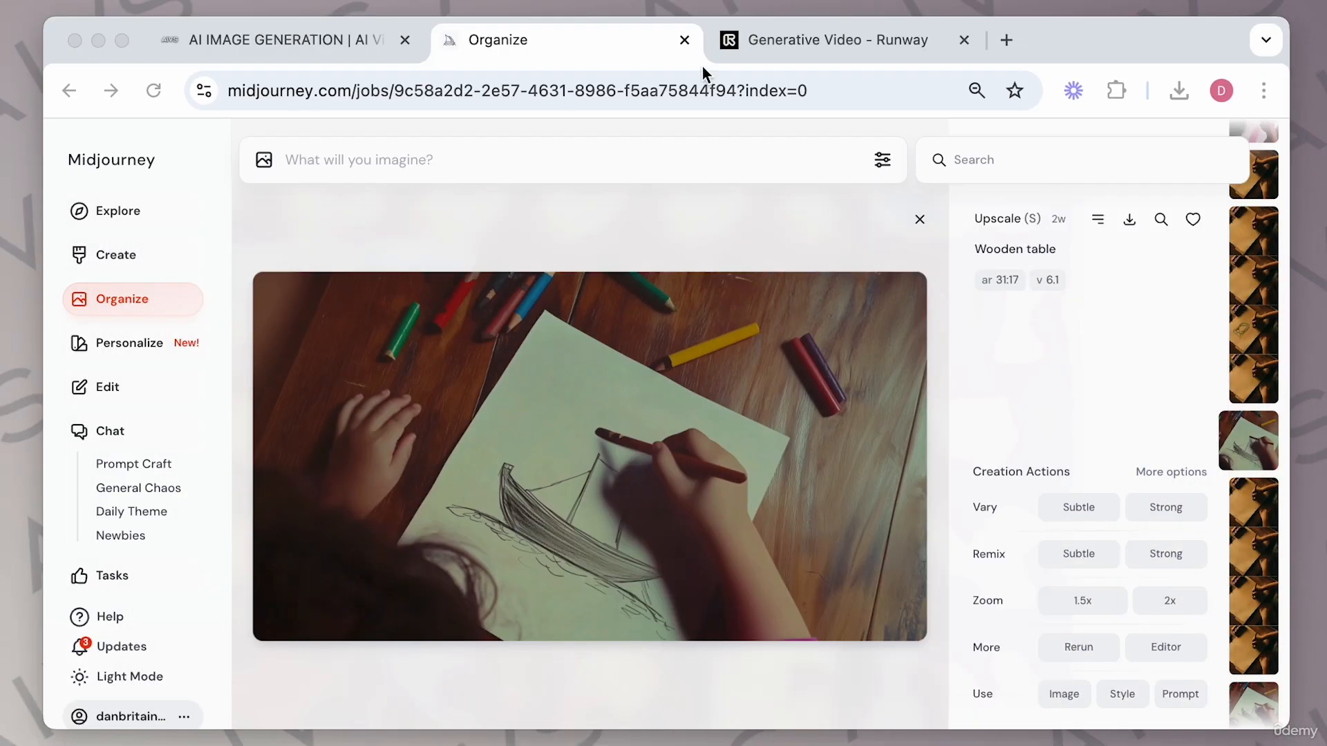
Switch to the Premiere Pro project and scroll along the course project timeline.
{"action": "left_click", "coordinate": [843, 40]}
{"action": "left_click", "coordinate": [504, 43]}
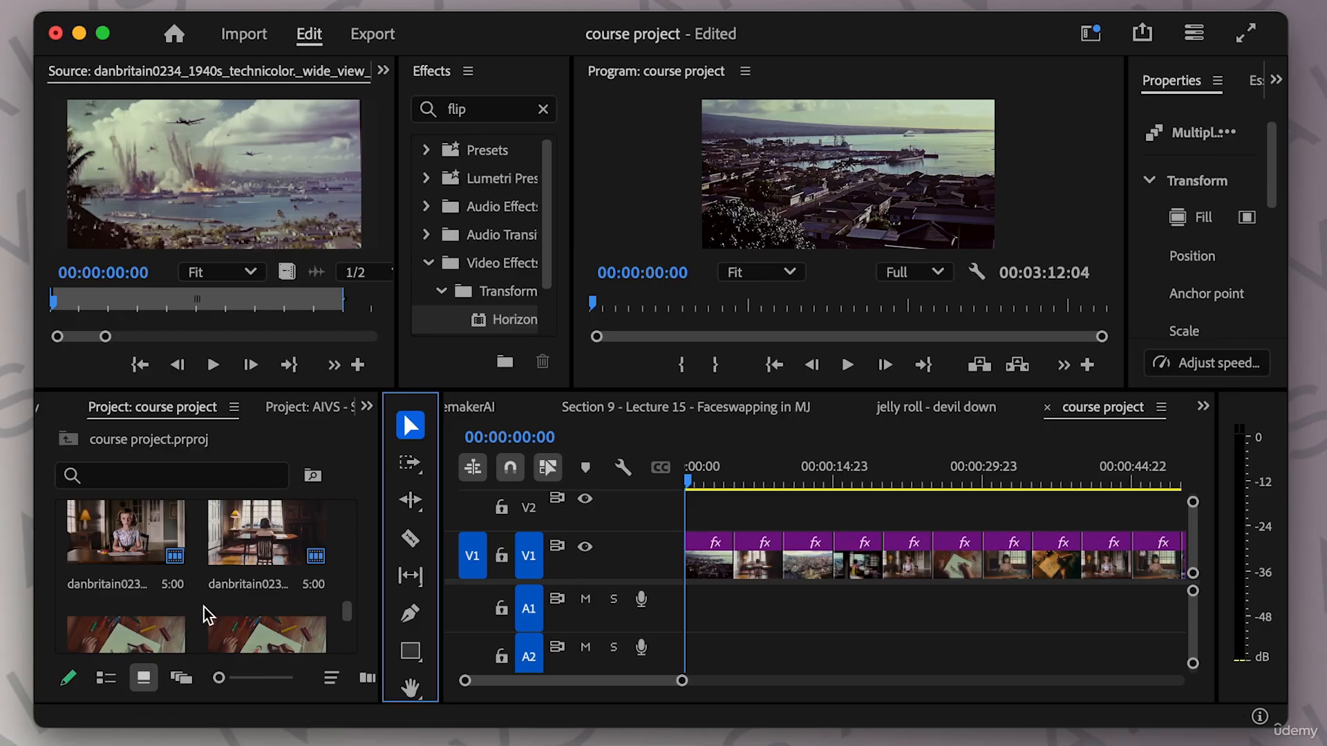
{"action": "key", "text": "super+Tab"}
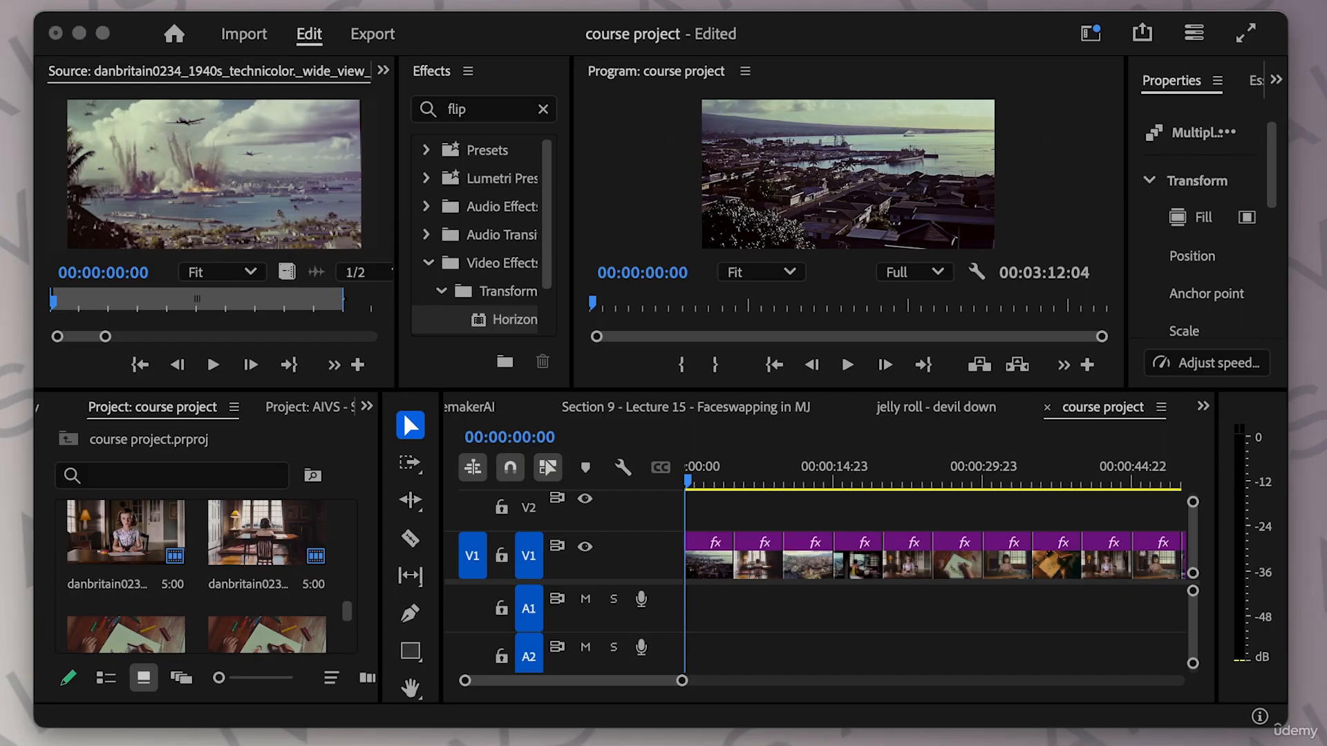
{"action": "left_click_drag", "start_coordinate": [0, 187], "coordinate": [0, 83]}
{"action": "left_click", "coordinate": [689, 489]}
{"action": "left_click", "coordinate": [711, 485]}
{"action": "left_click_drag", "start_coordinate": [719, 490], "coordinate": [672, 483]}
{"action": "scroll", "coordinate": [855, 525], "scroll_direction": "right", "scroll_amount": 5}
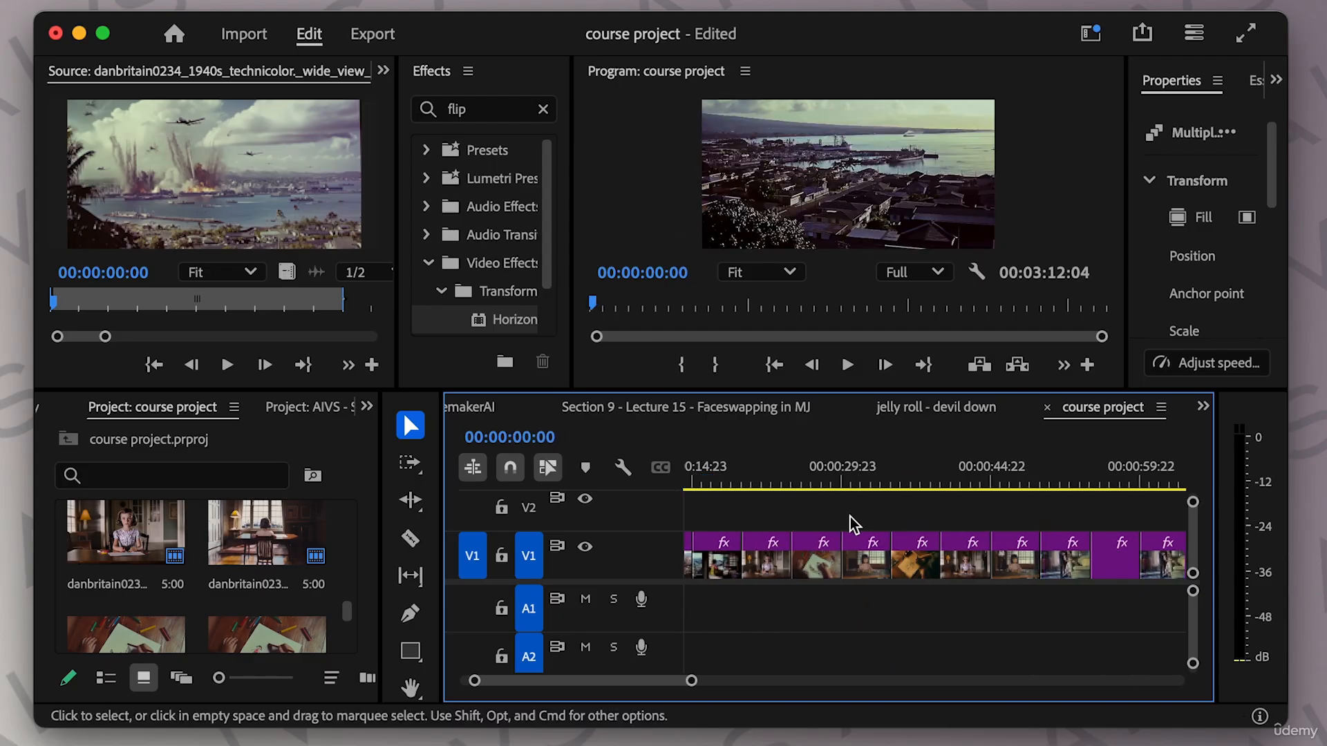
{"action": "scroll", "coordinate": [855, 525], "scroll_direction": "right", "scroll_amount": 10}
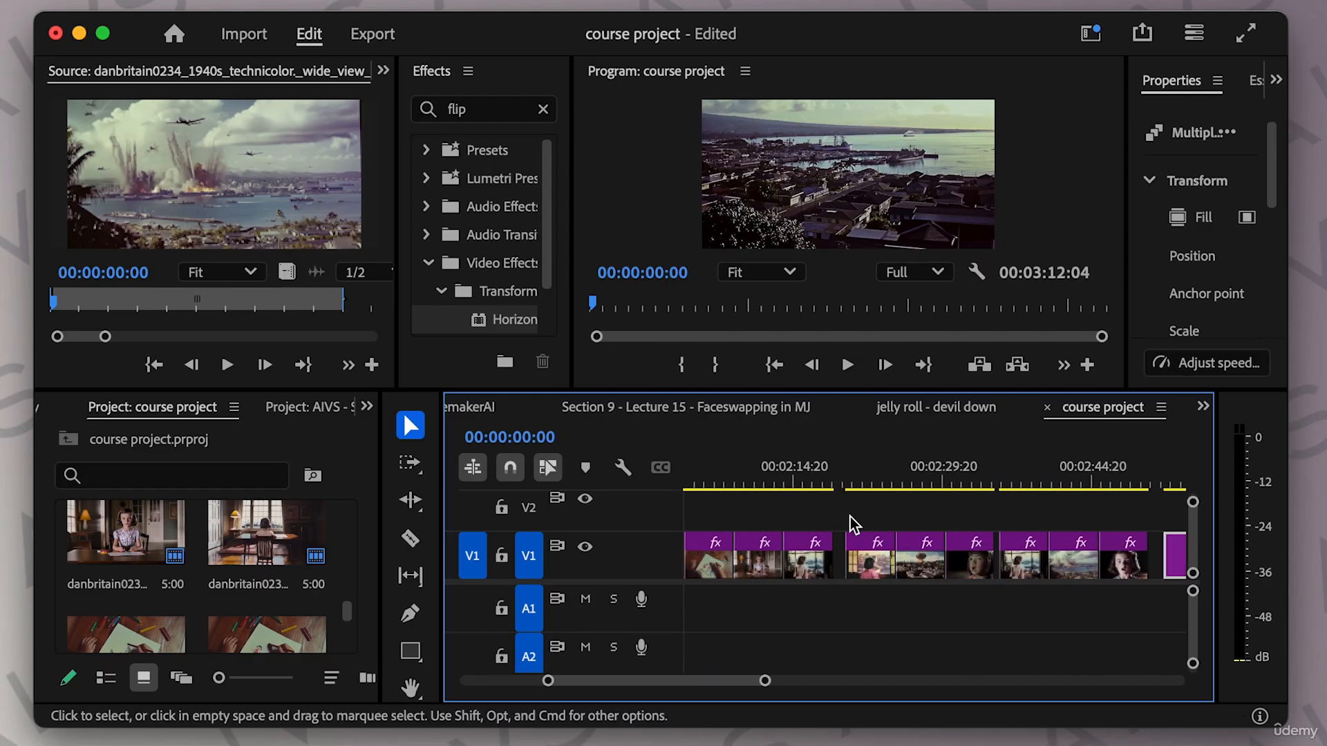
{"action": "scroll", "coordinate": [854, 525], "scroll_direction": "left", "scroll_amount": 12}
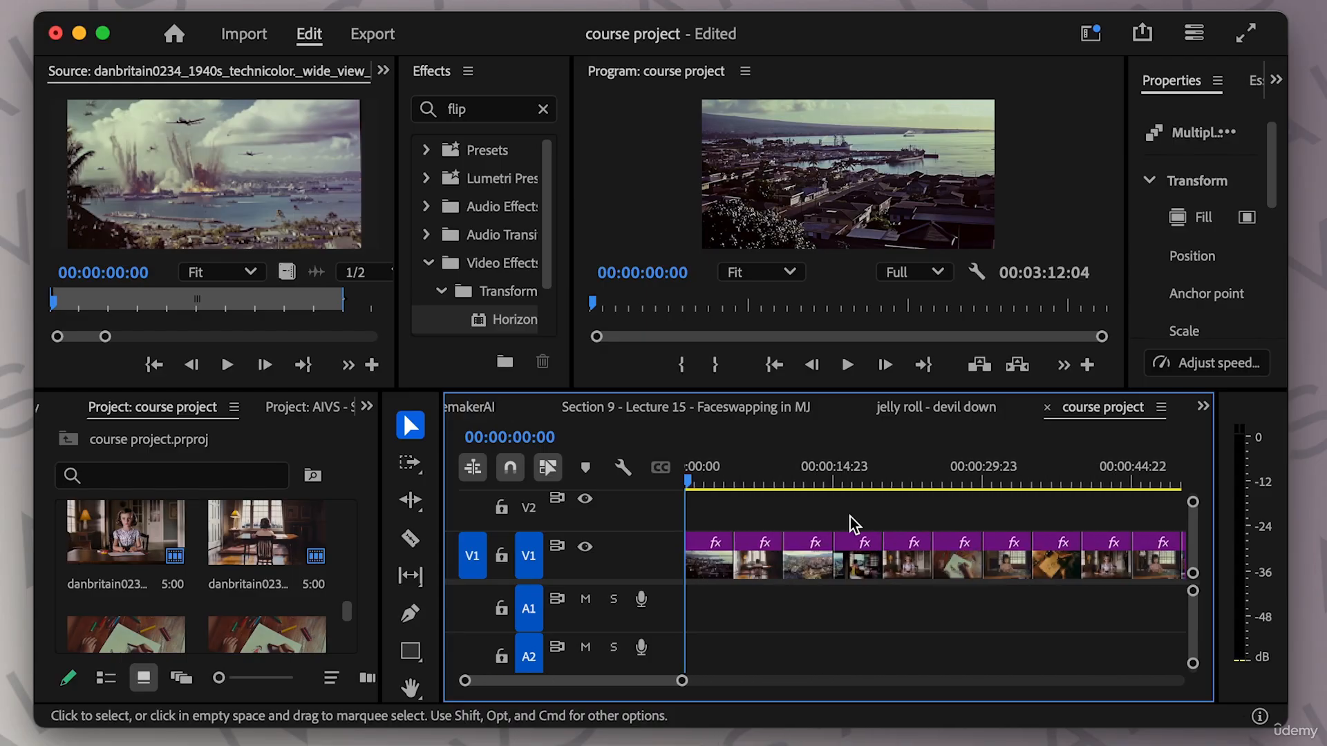
Enlarge the program monitor and scrub through the first part of the course project timeline.
{"action": "left_click_drag", "start_coordinate": [581, 391], "coordinate": [301, 460]}
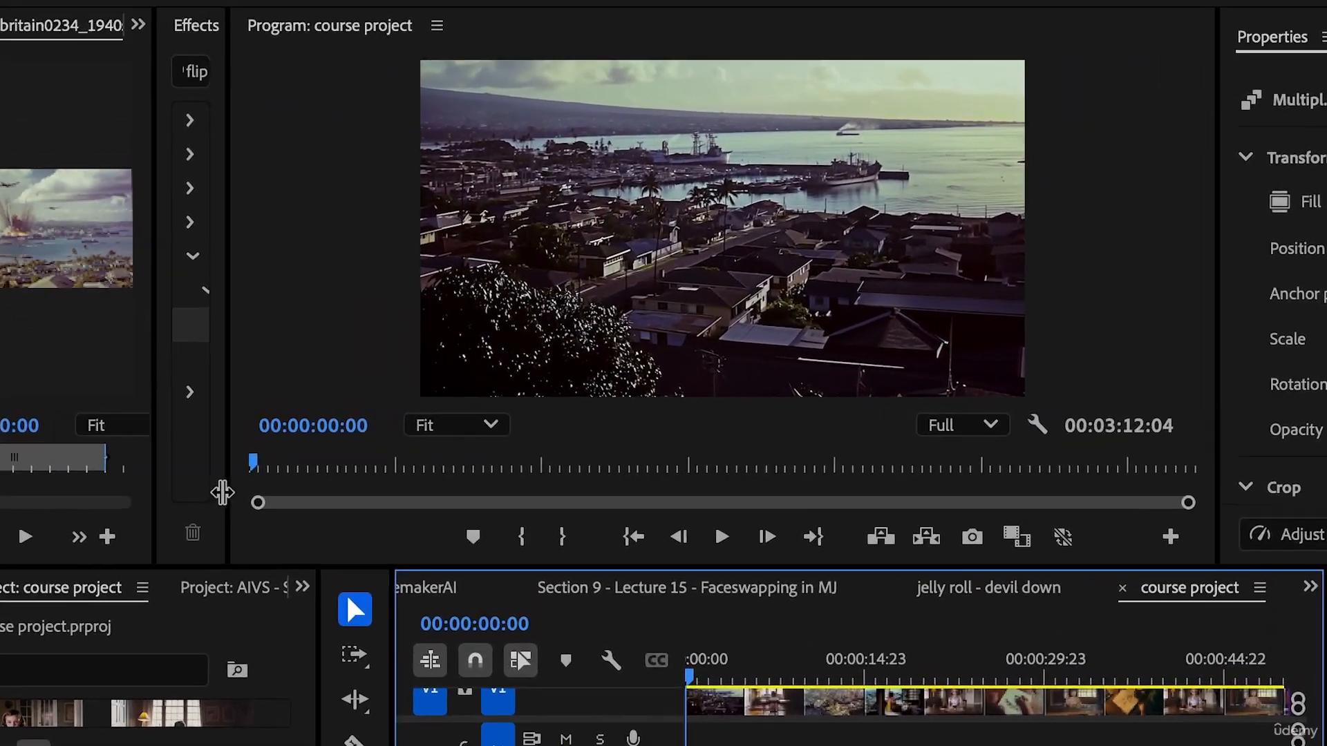
{"action": "left_click_drag", "start_coordinate": [221, 493], "coordinate": [188, 491]}
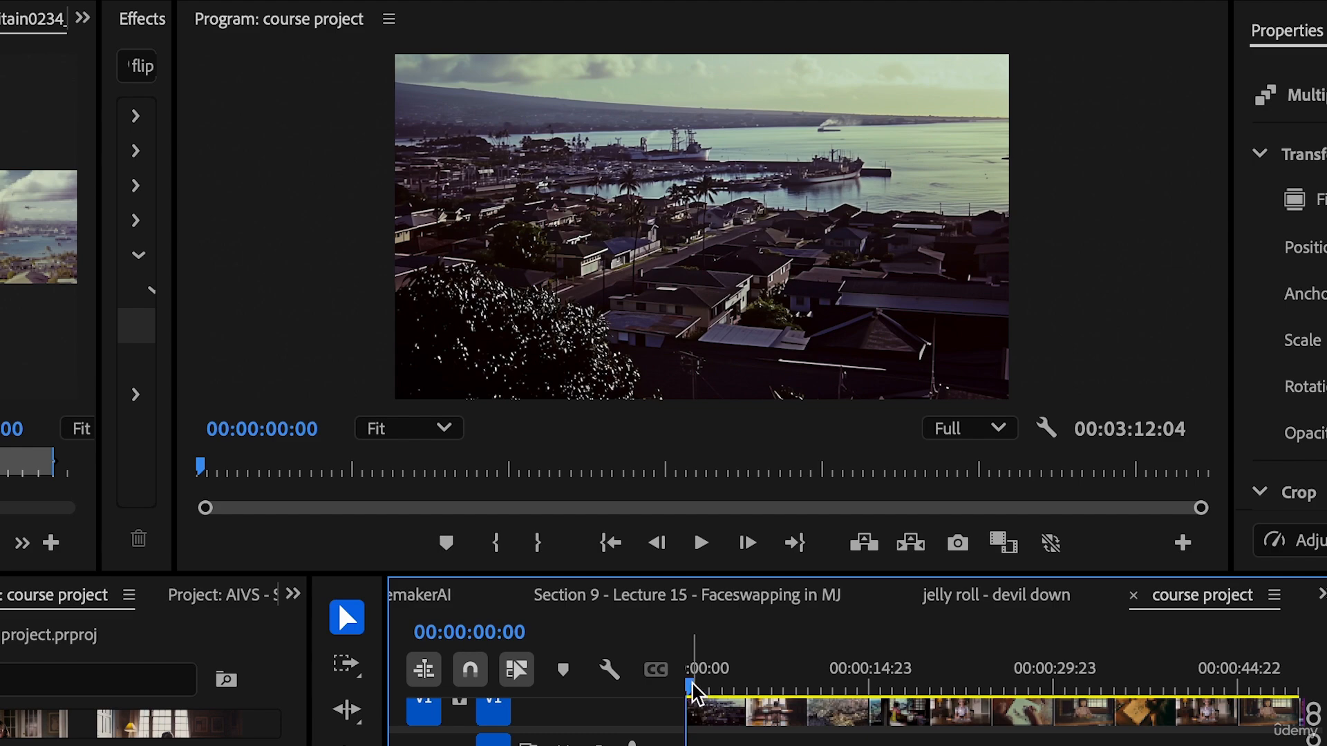
{"action": "mouse_move", "coordinate": [693, 693]}
{"action": "left_mouse_down"}
{"action": "mouse_move", "coordinate": [1065, 701]}
{"action": "mouse_move", "coordinate": [1072, 721]}
{"action": "mouse_move", "coordinate": [1133, 722]}
{"action": "left_mouse_up"}
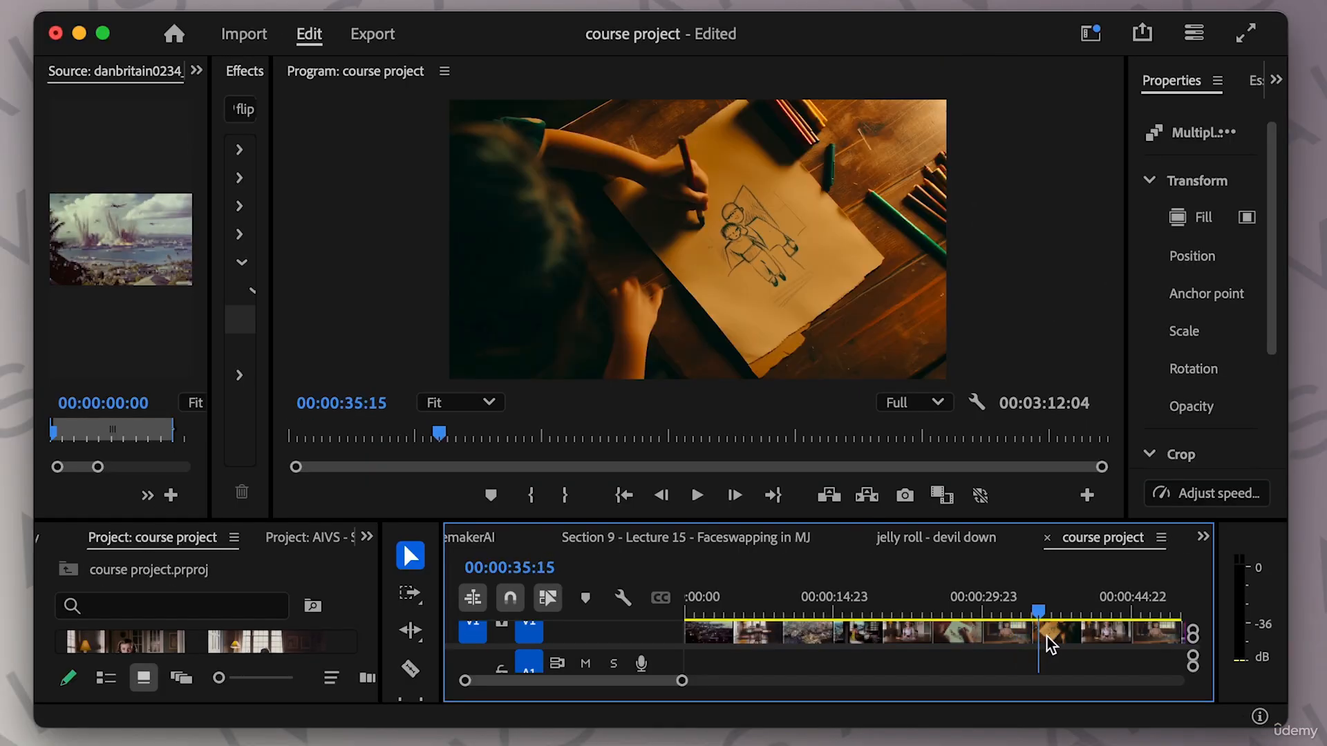
{"action": "left_click_drag", "start_coordinate": [1048, 643], "coordinate": [1071, 644]}
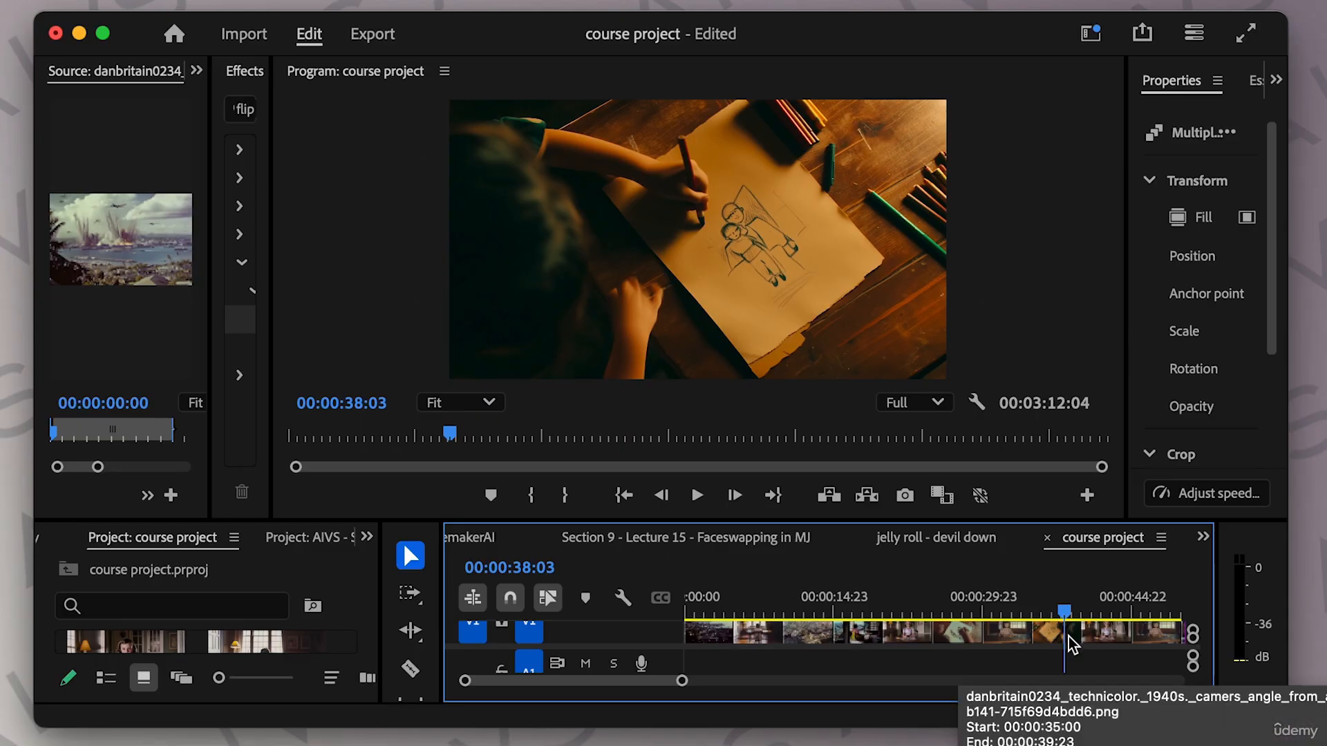
{"action": "left_click_drag", "start_coordinate": [1071, 644], "coordinate": [1114, 647]}
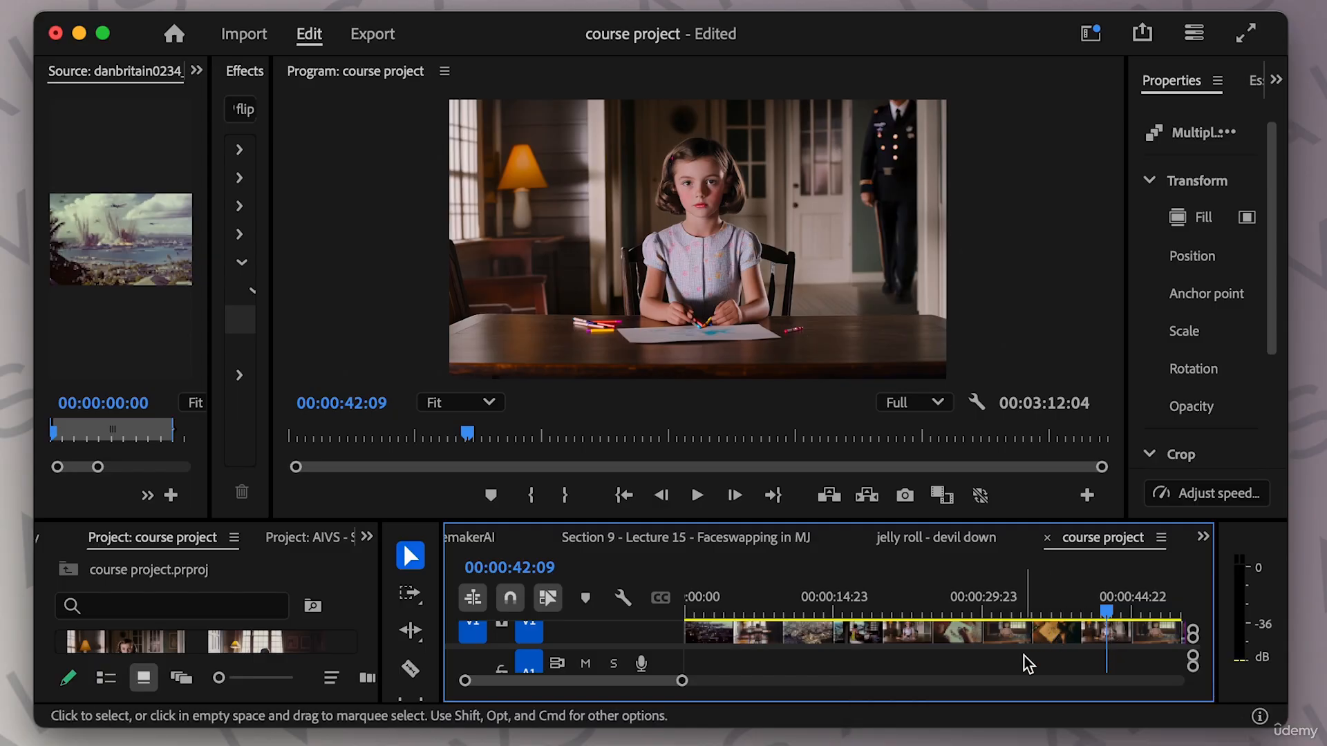
{"action": "scroll", "coordinate": [1032, 666], "scroll_direction": "right", "scroll_amount": 5}
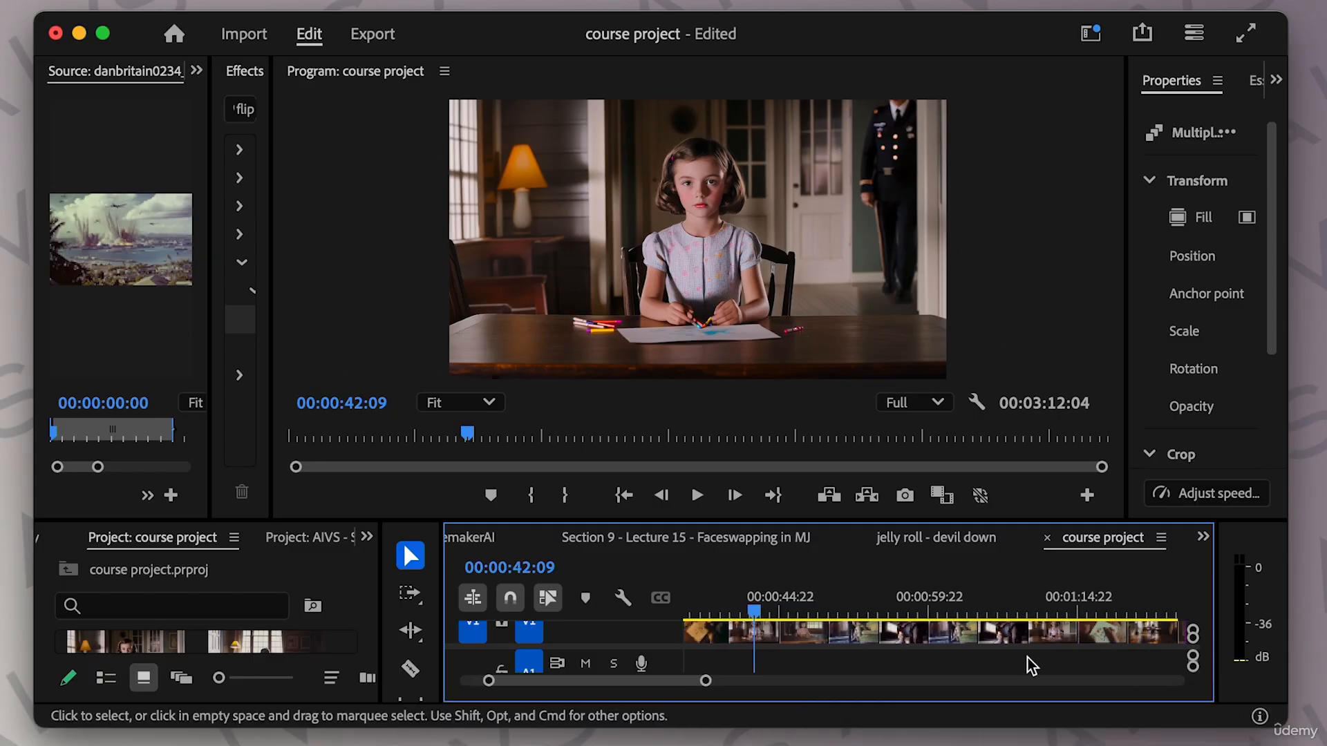
{"action": "left_click_drag", "start_coordinate": [755, 613], "coordinate": [852, 619]}
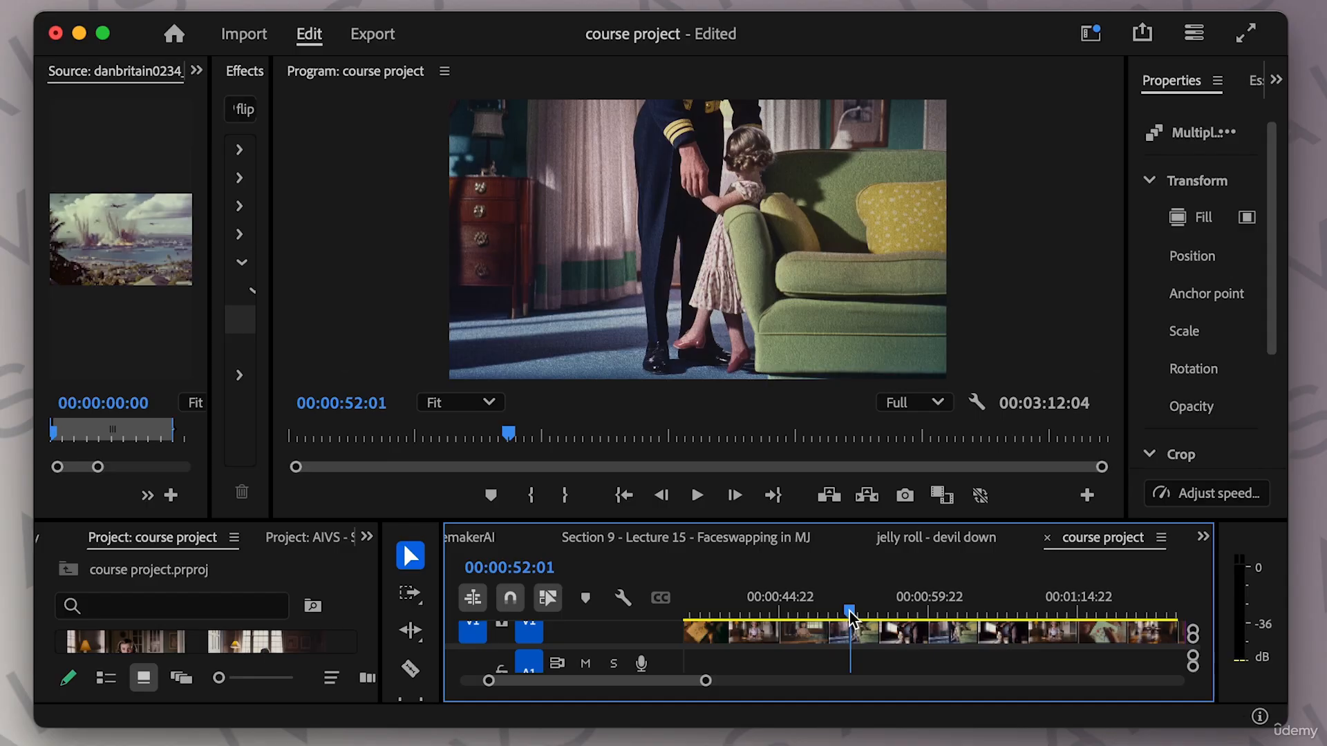
{"action": "left_click_drag", "start_coordinate": [851, 617], "coordinate": [941, 620]}
Scrub through the remaining shots of the timeline to review the edit.
{"action": "left_click_drag", "start_coordinate": [951, 613], "coordinate": [1179, 629]}
{"action": "left_click_drag", "start_coordinate": [706, 682], "coordinate": [761, 681]}
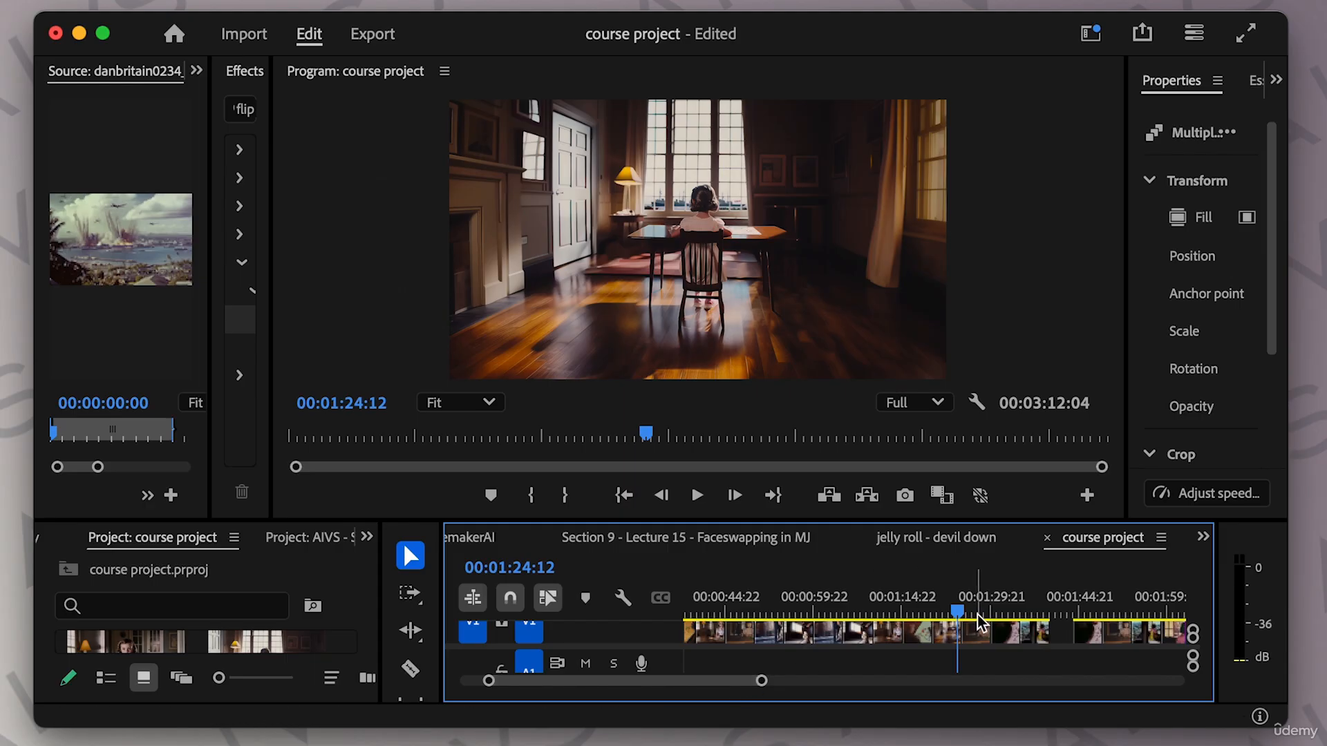
{"action": "left_click_drag", "start_coordinate": [962, 617], "coordinate": [1087, 623]}
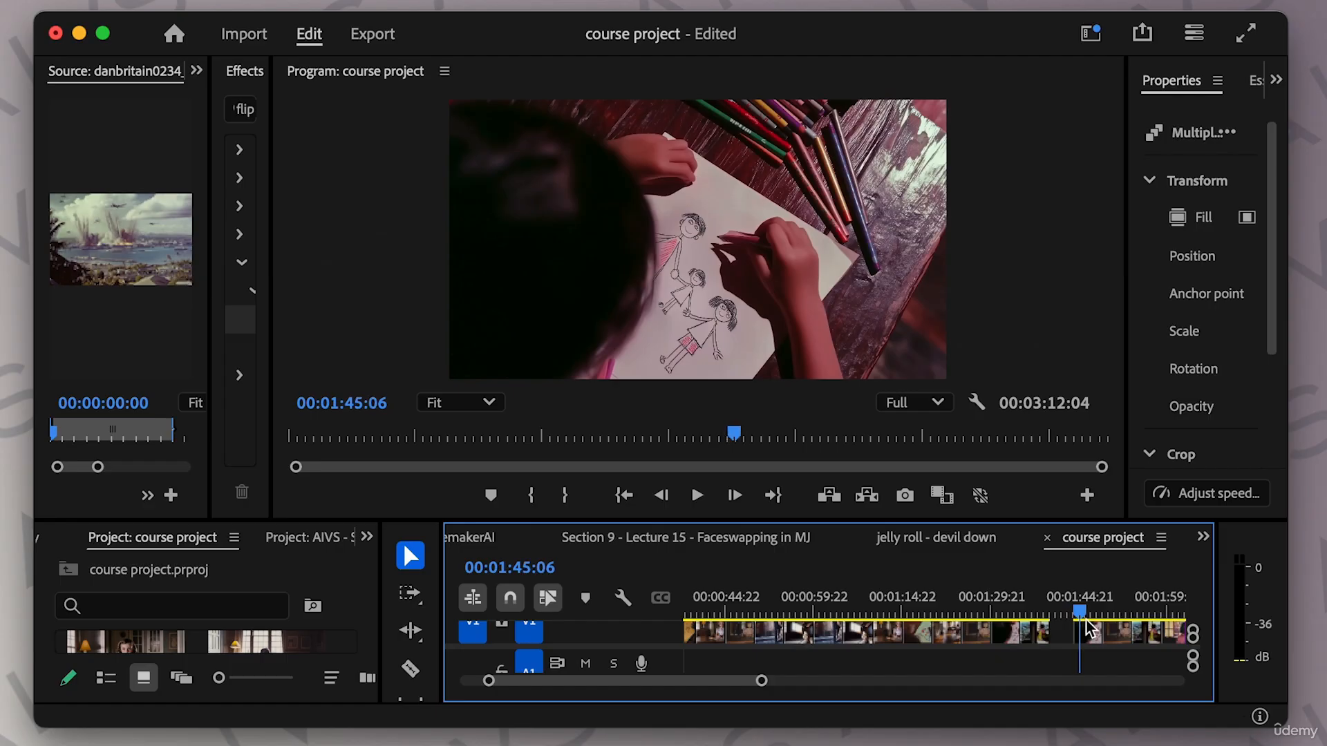
{"action": "mouse_move", "coordinate": [1087, 622]}
{"action": "left_mouse_down"}
{"action": "mouse_move", "coordinate": [1179, 626]}
{"action": "mouse_move", "coordinate": [731, 611]}
{"action": "left_mouse_up"}
{"action": "left_click_drag", "start_coordinate": [763, 682], "coordinate": [733, 678]}
{"action": "mouse_move", "coordinate": [908, 604]}
{"action": "left_mouse_down"}
{"action": "mouse_move", "coordinate": [1050, 625]}
{"action": "mouse_move", "coordinate": [1015, 625]}
{"action": "mouse_move", "coordinate": [1162, 629]}
{"action": "left_mouse_up"}
{"action": "left_click_drag", "start_coordinate": [693, 687], "coordinate": [721, 682]}
{"action": "left_click_drag", "start_coordinate": [893, 614], "coordinate": [931, 615]}
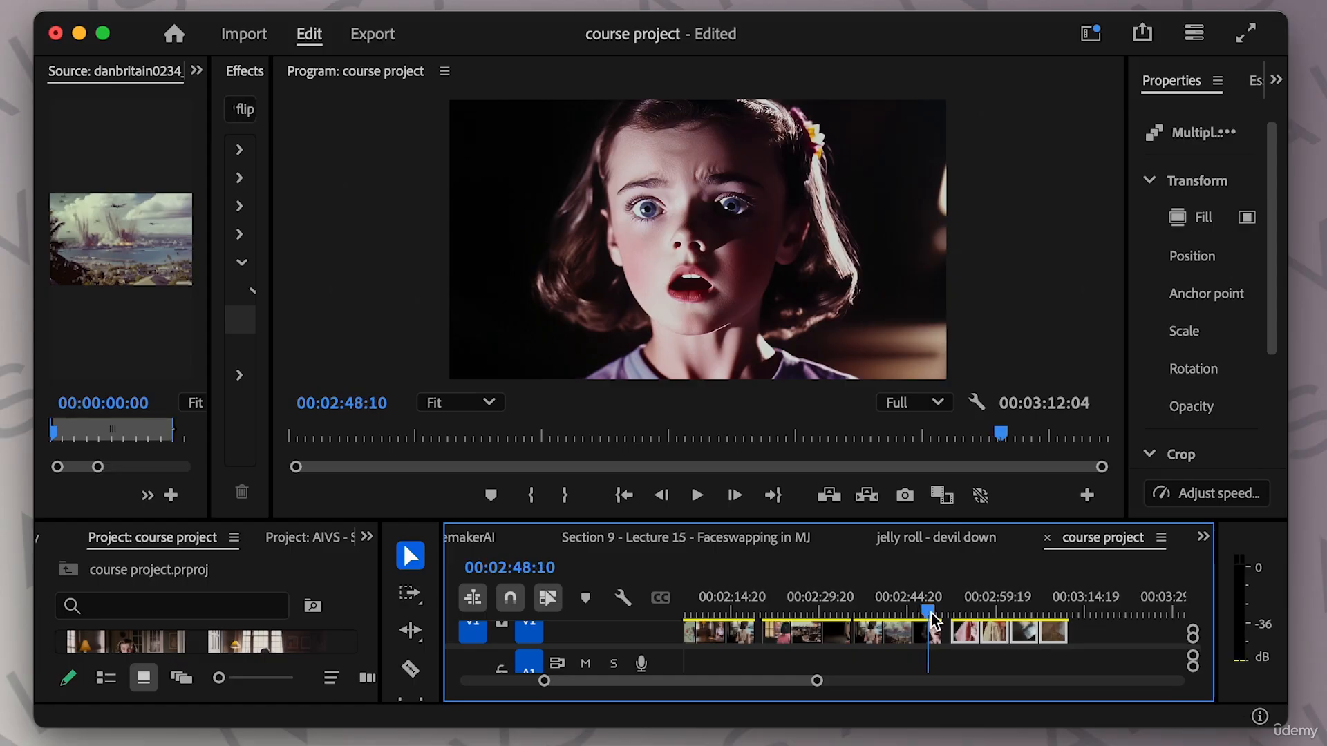
{"action": "left_click_drag", "start_coordinate": [931, 614], "coordinate": [934, 615]}
Return to Midjourney, close the paper image and scroll through the paper-on-floor generations.
{"action": "left_click_drag", "start_coordinate": [817, 35], "coordinate": [816, 391]}
{"action": "left_click", "coordinate": [752, 205]}
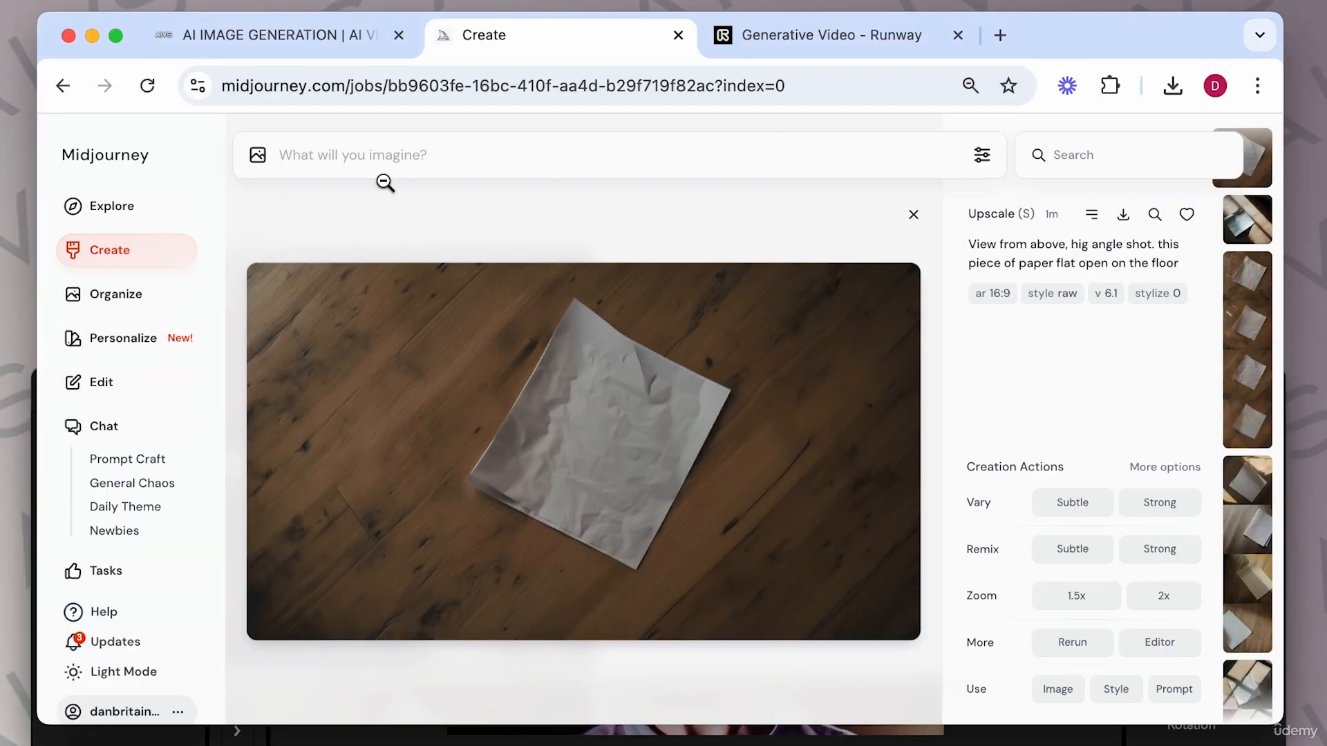
{"action": "left_click", "coordinate": [913, 215]}
{"action": "scroll", "coordinate": [611, 481], "scroll_direction": "down", "scroll_amount": 10}
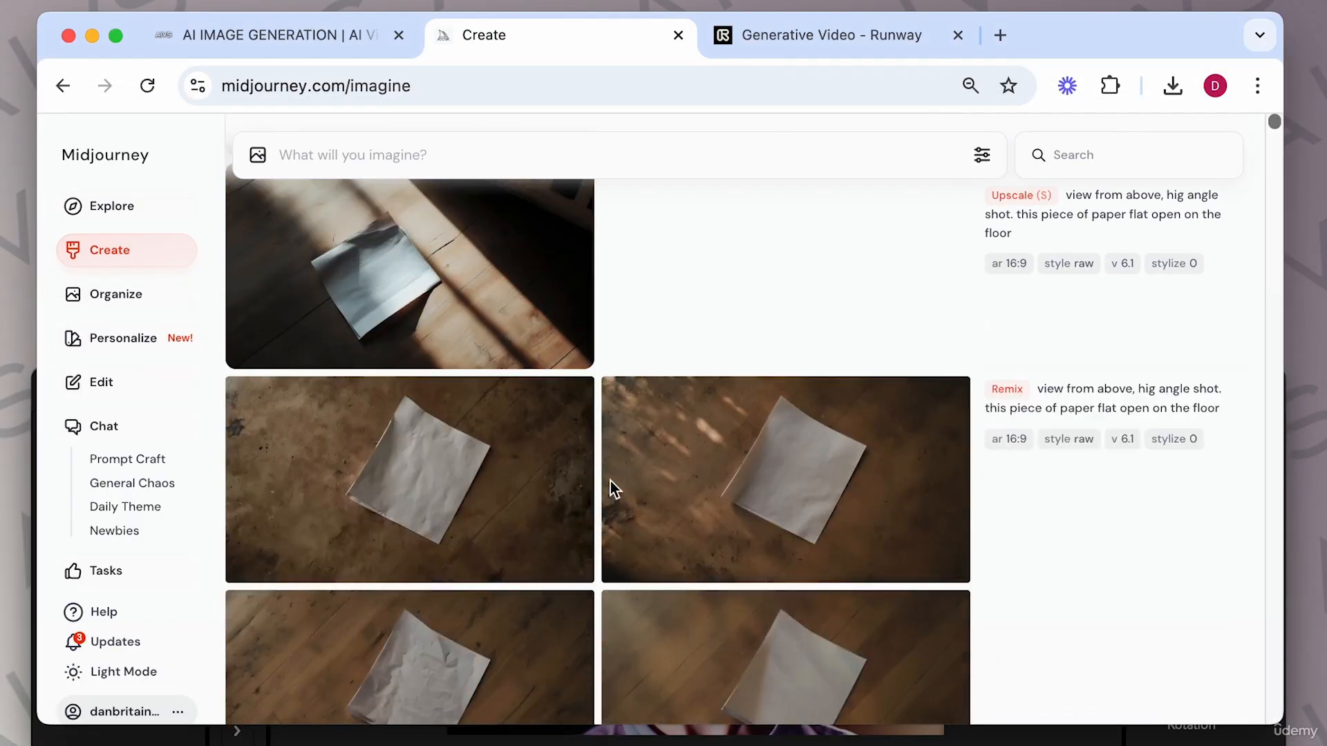
{"action": "scroll", "coordinate": [611, 481], "scroll_direction": "up", "scroll_amount": 9}
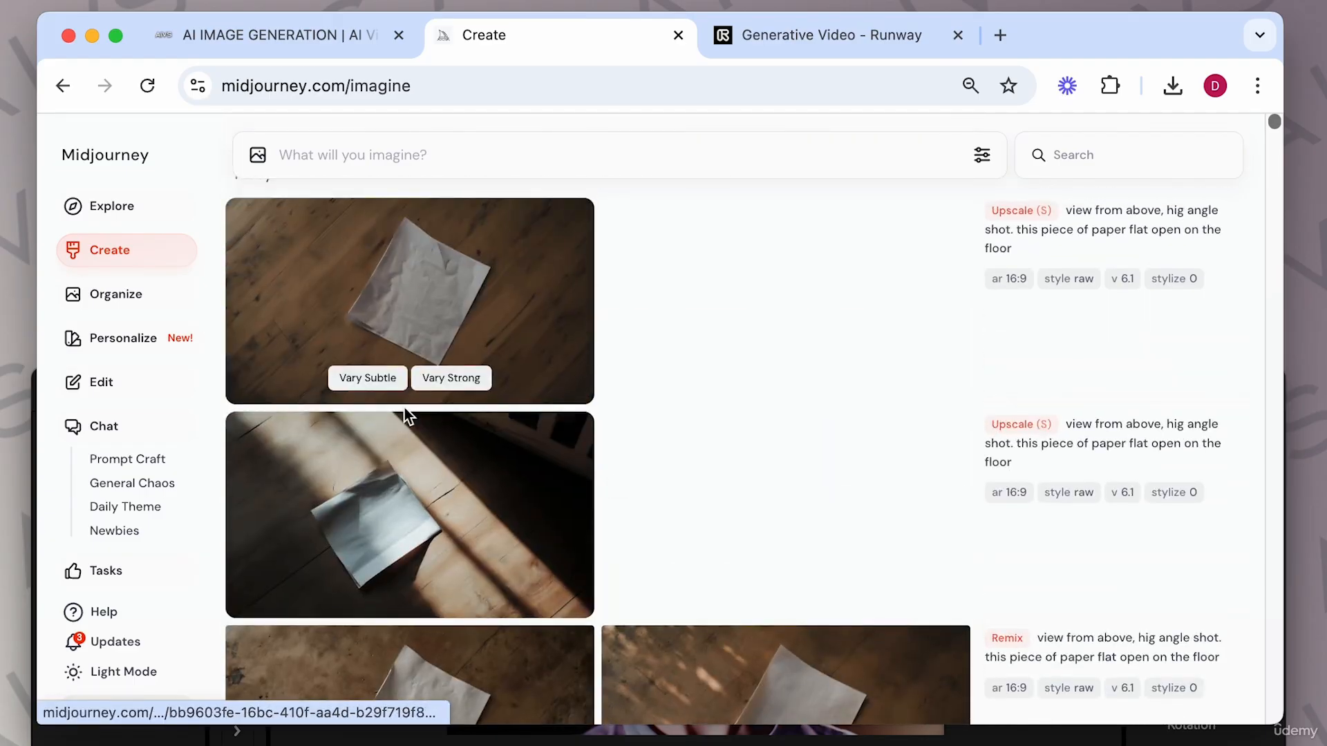
{"action": "scroll", "coordinate": [665, 525], "scroll_direction": "down", "scroll_amount": 15}
{"action": "scroll", "coordinate": [667, 529], "scroll_direction": "down", "scroll_amount": 20}
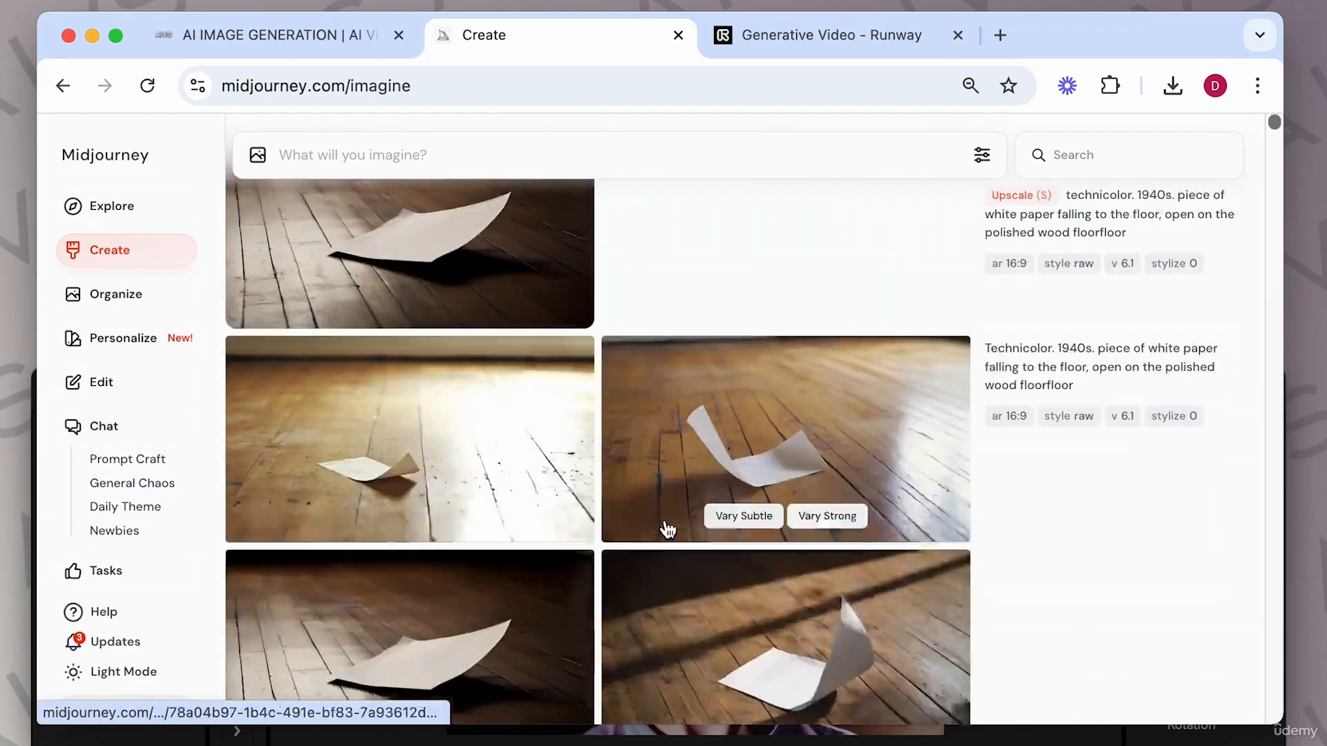
Switch to the Premiere Pro project and move the playhead to the end of the course project timeline.
{"action": "scroll", "coordinate": [665, 527], "scroll_direction": "down", "scroll_amount": 15}
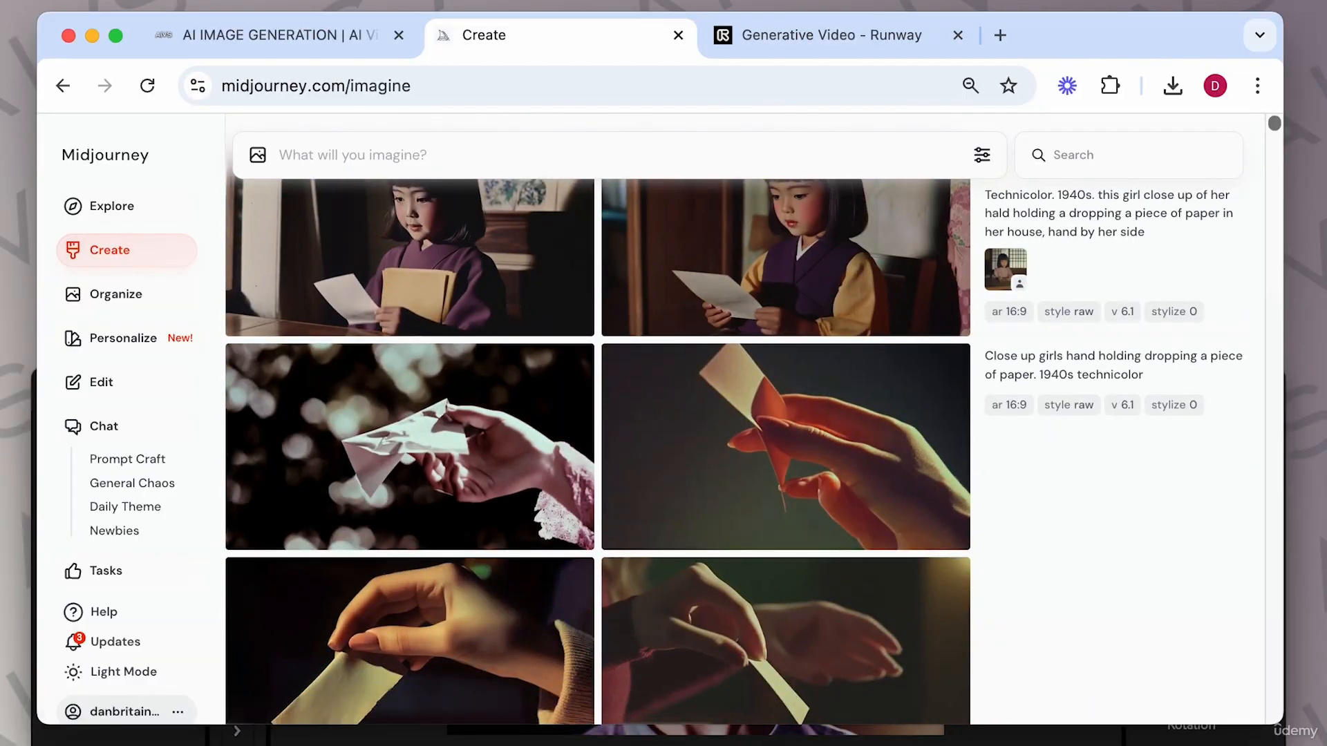
{"action": "left_click", "coordinate": [779, 734]}
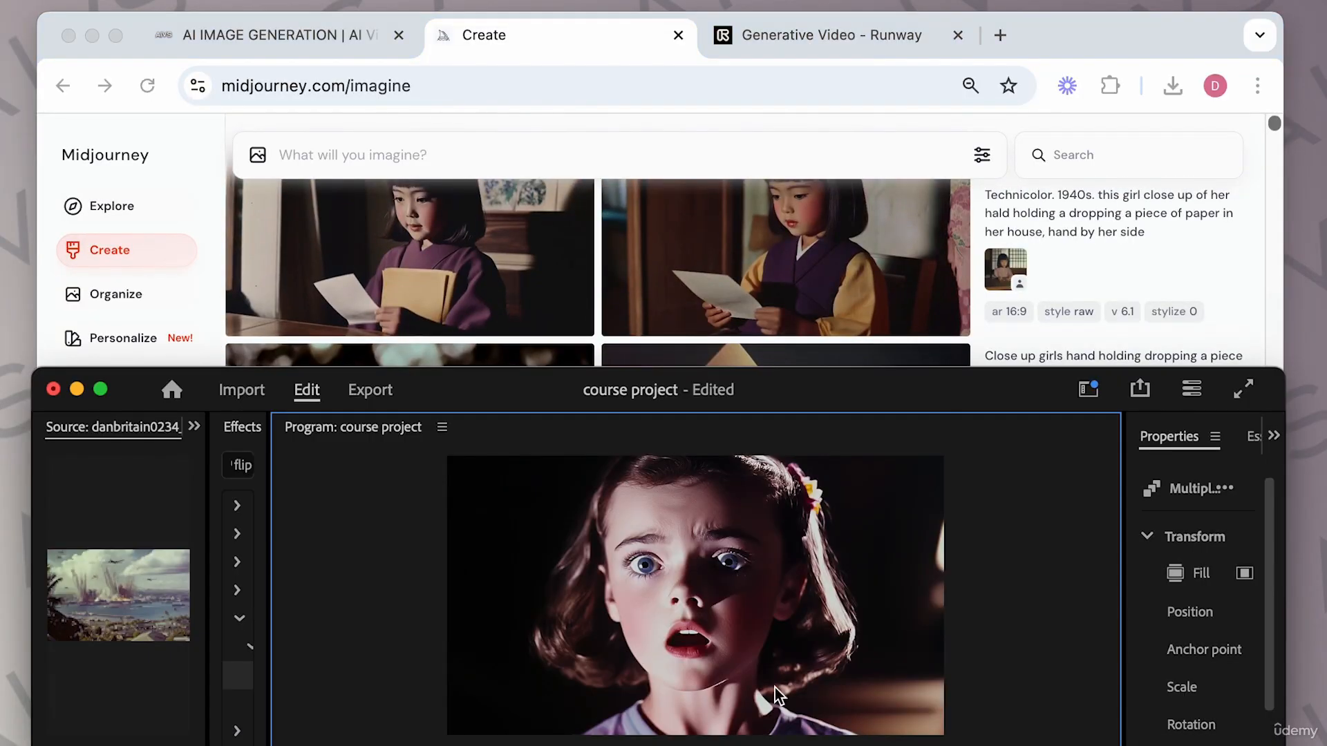
{"action": "left_click_drag", "start_coordinate": [926, 395], "coordinate": [926, 48]}
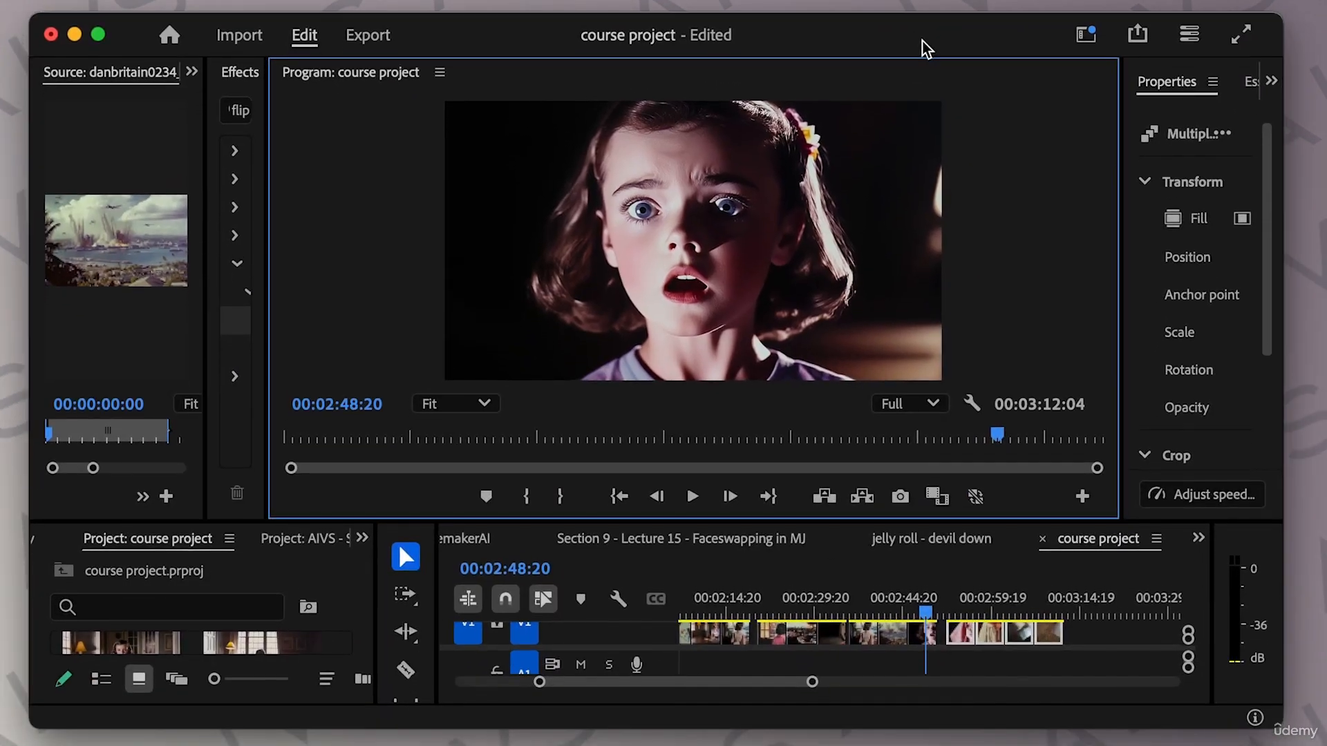
{"action": "left_click_drag", "start_coordinate": [925, 612], "coordinate": [1082, 624]}
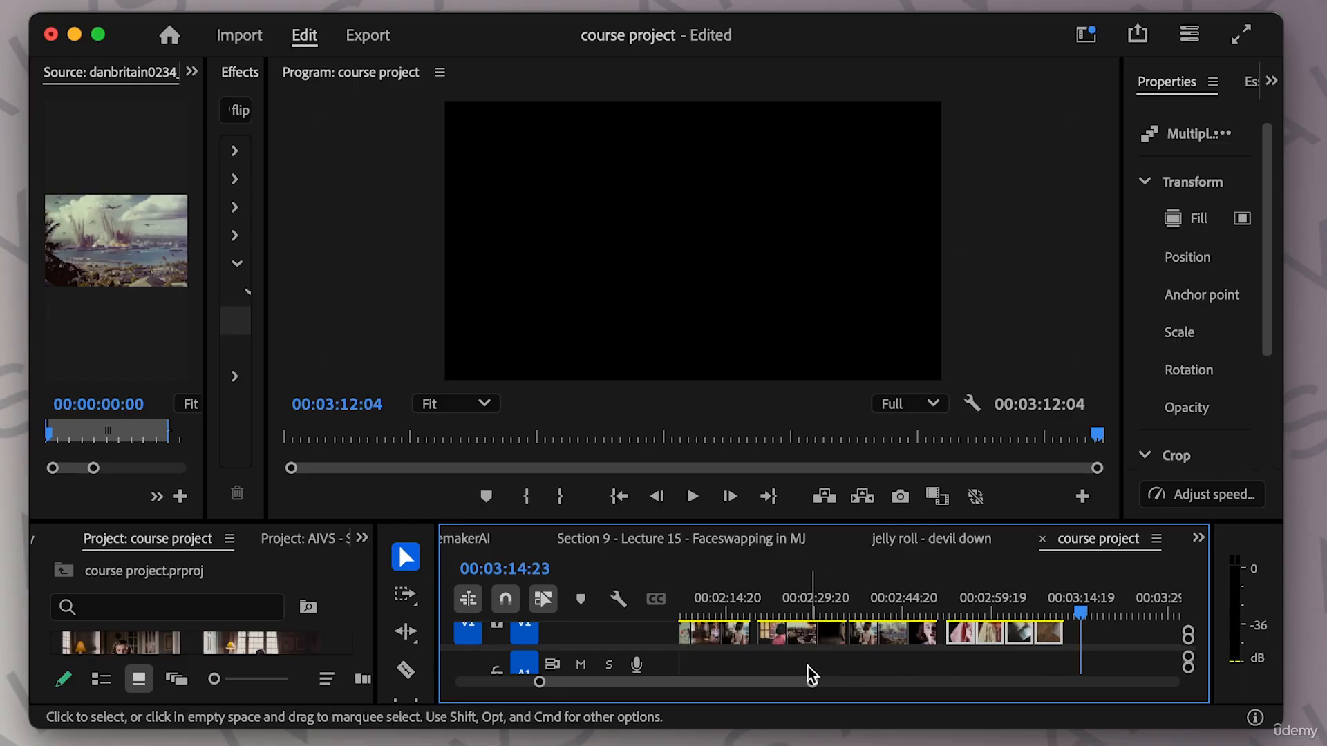
Scroll the timeline back to the start and scrub through the opening shots up to about the middle of the edit.
{"action": "left_click_drag", "start_coordinate": [777, 684], "coordinate": [731, 681]}
{"action": "left_click_drag", "start_coordinate": [761, 617], "coordinate": [675, 616]}
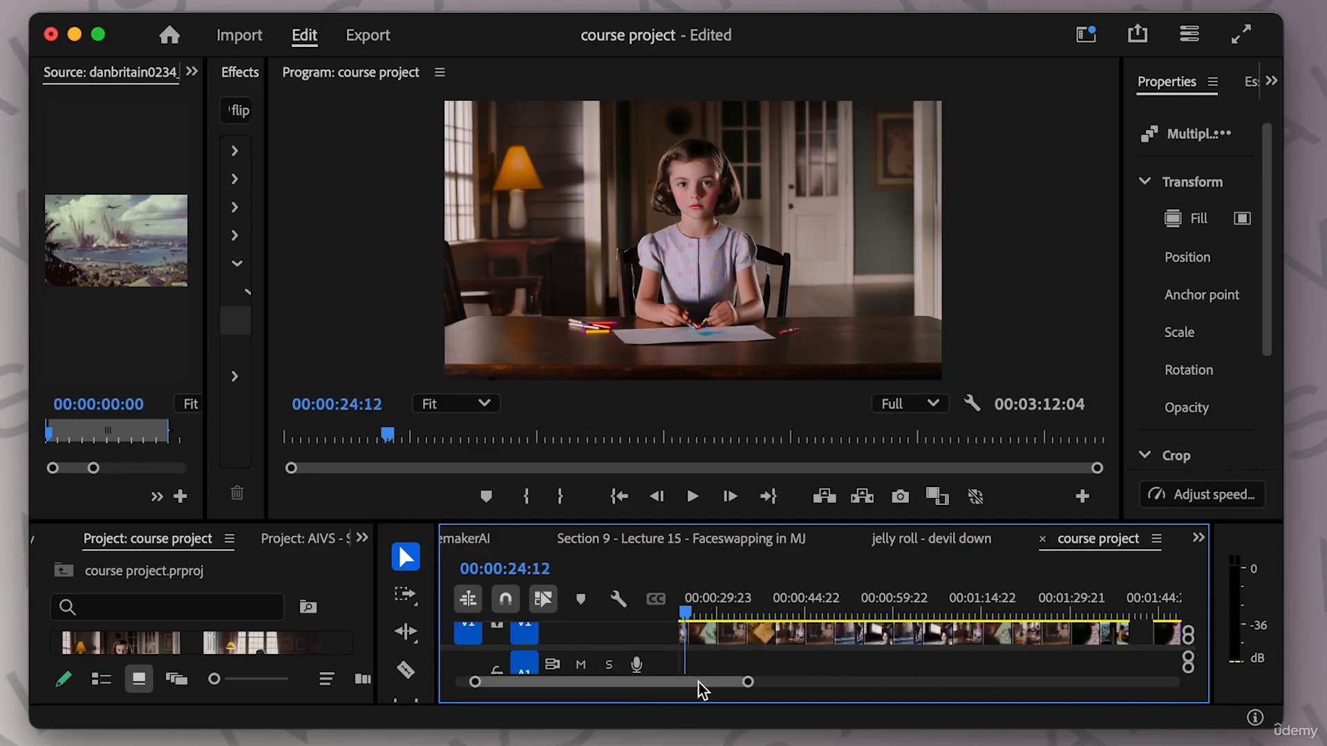
{"action": "left_click_drag", "start_coordinate": [699, 688], "coordinate": [669, 689]}
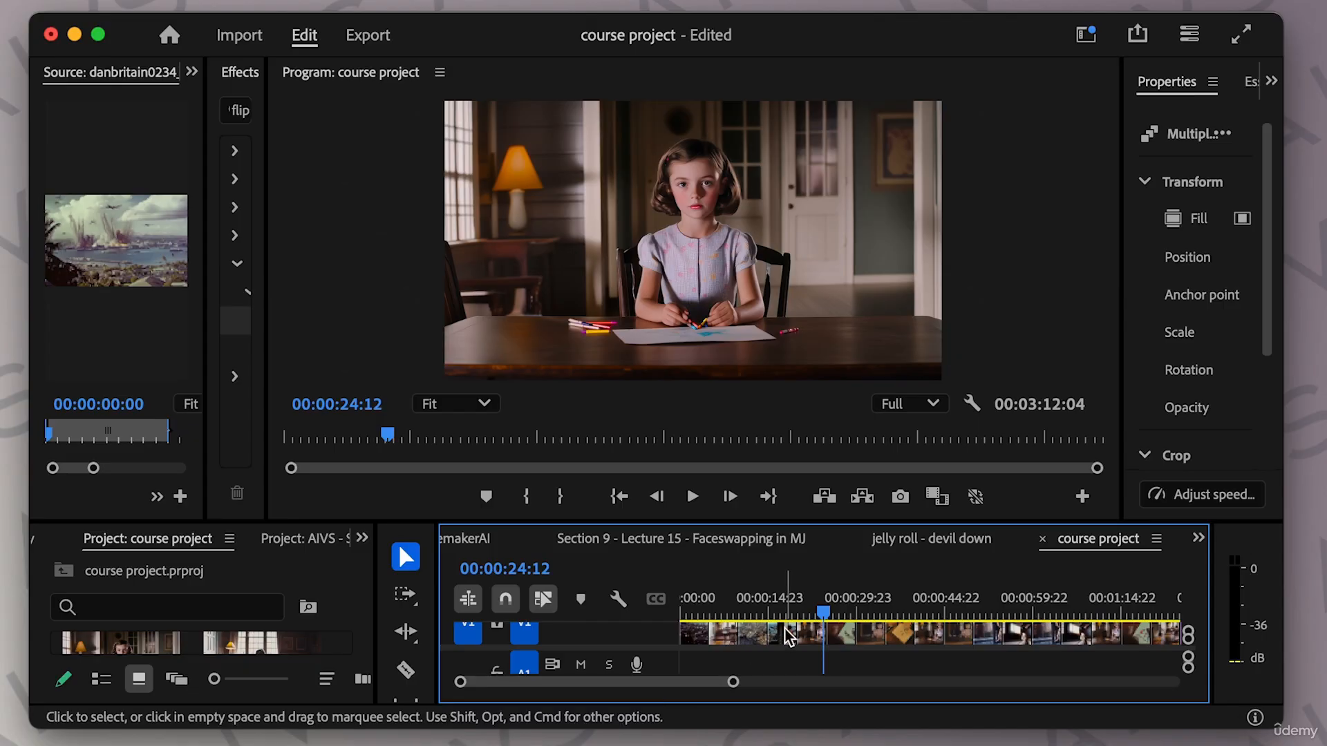
{"action": "left_click_drag", "start_coordinate": [824, 613], "coordinate": [836, 612]}
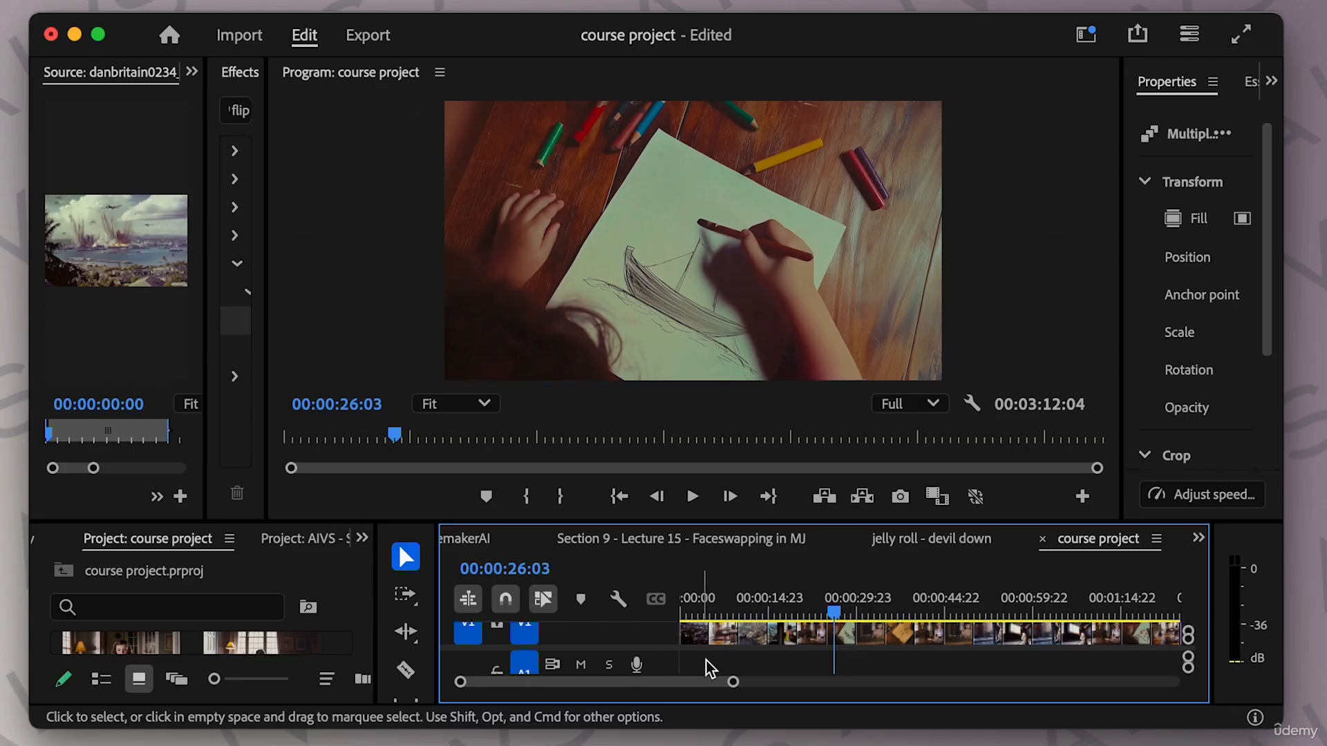
{"action": "left_click_drag", "start_coordinate": [737, 682], "coordinate": [856, 683]}
{"action": "mouse_move", "coordinate": [745, 612]}
{"action": "left_mouse_down"}
{"action": "mouse_move", "coordinate": [682, 614]}
{"action": "mouse_move", "coordinate": [872, 621]}
{"action": "mouse_move", "coordinate": [681, 620]}
{"action": "mouse_move", "coordinate": [925, 617]}
{"action": "mouse_move", "coordinate": [1106, 634]}
{"action": "mouse_move", "coordinate": [893, 631]}
{"action": "mouse_move", "coordinate": [916, 628]}
{"action": "left_mouse_up"}
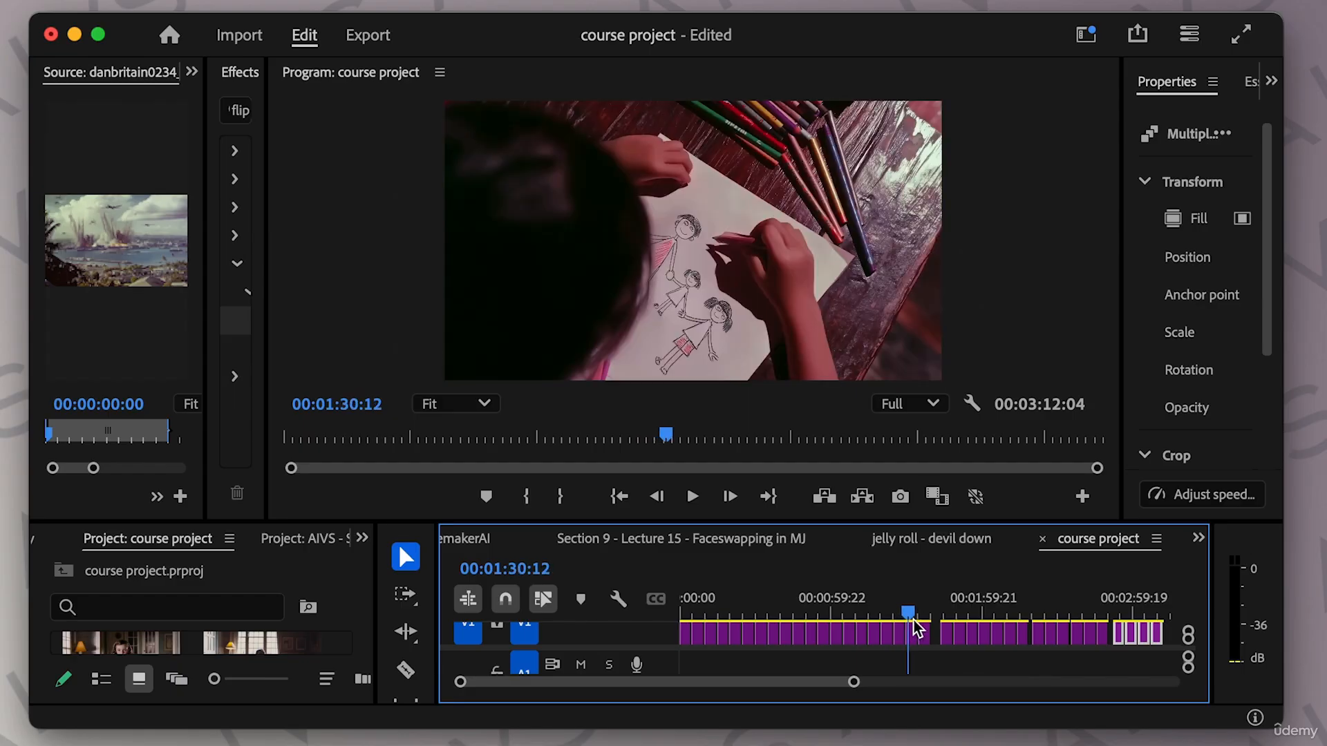
{"action": "left_click_drag", "start_coordinate": [916, 627], "coordinate": [1032, 622]}
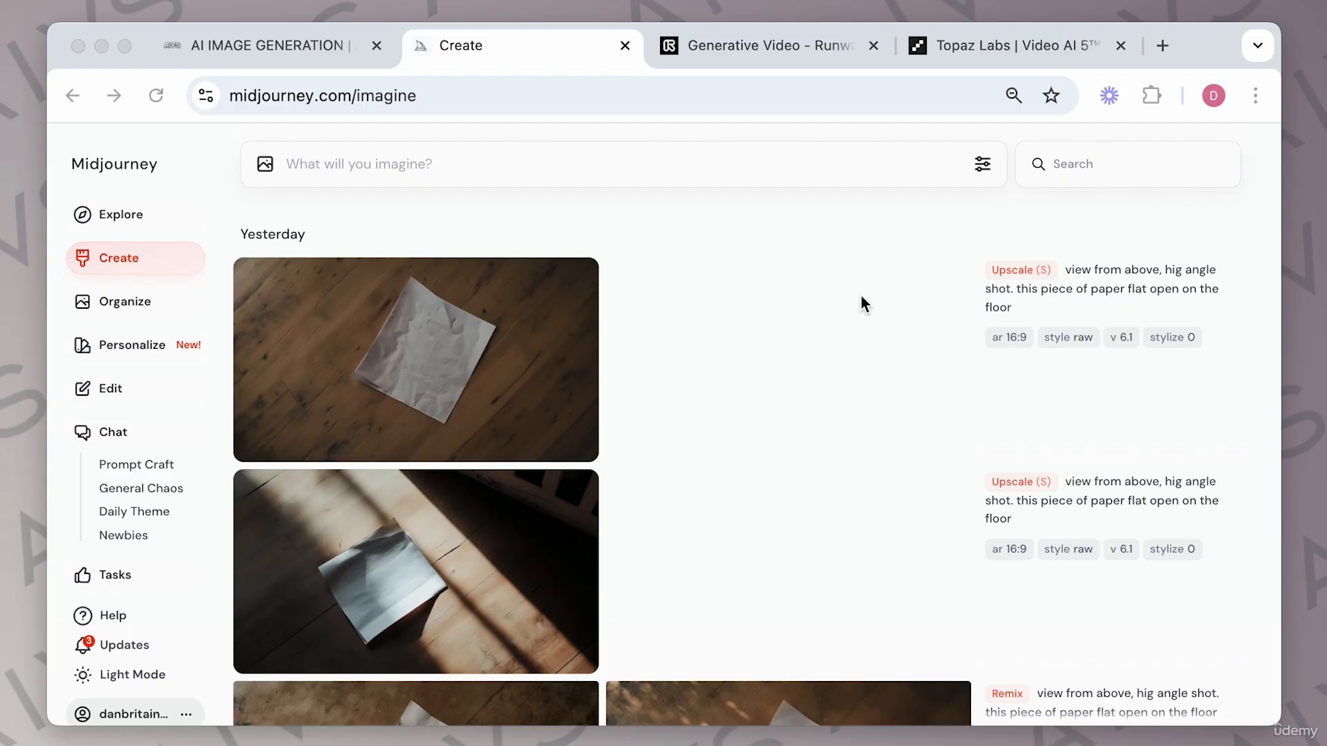
Generate images in Midjourney with the prompt "An old man, staring at camera, wrinkles, dramatic, intense, blurr background".
{"action": "left_click", "coordinate": [939, 45]}
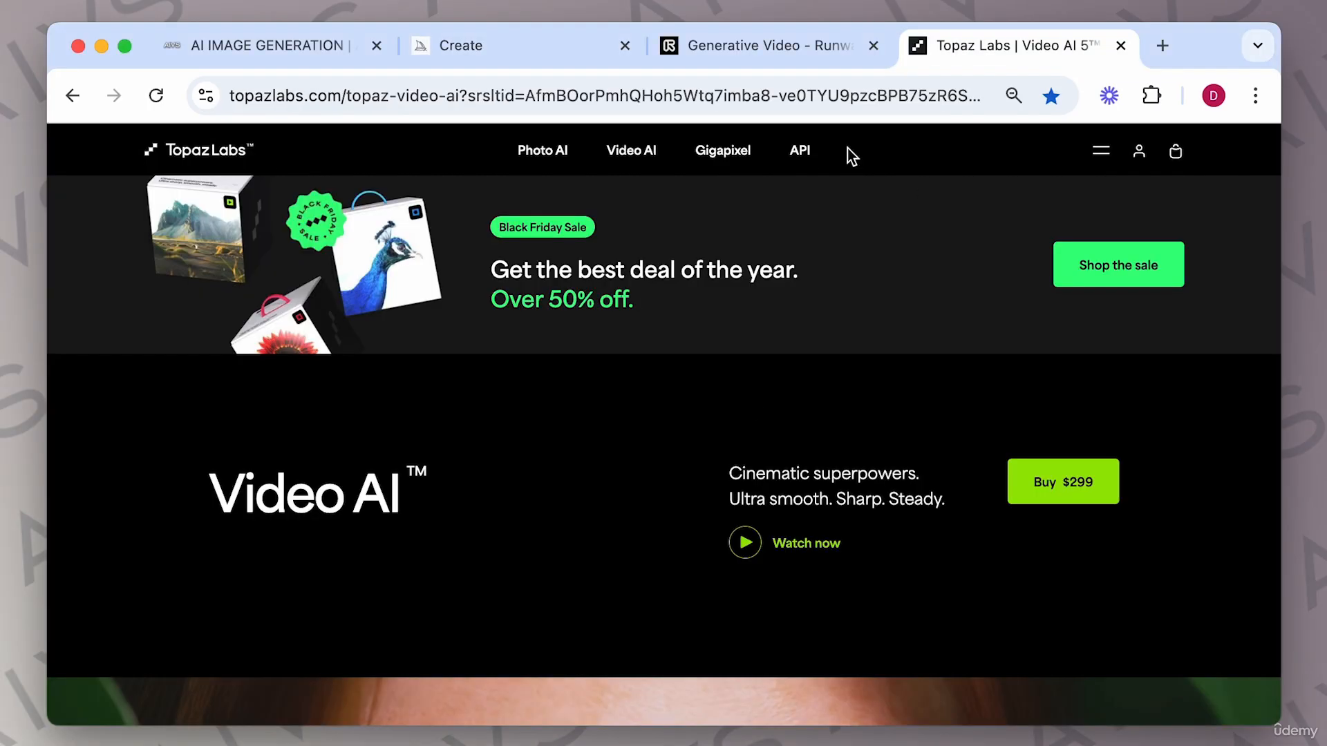
{"action": "left_click", "coordinate": [515, 46]}
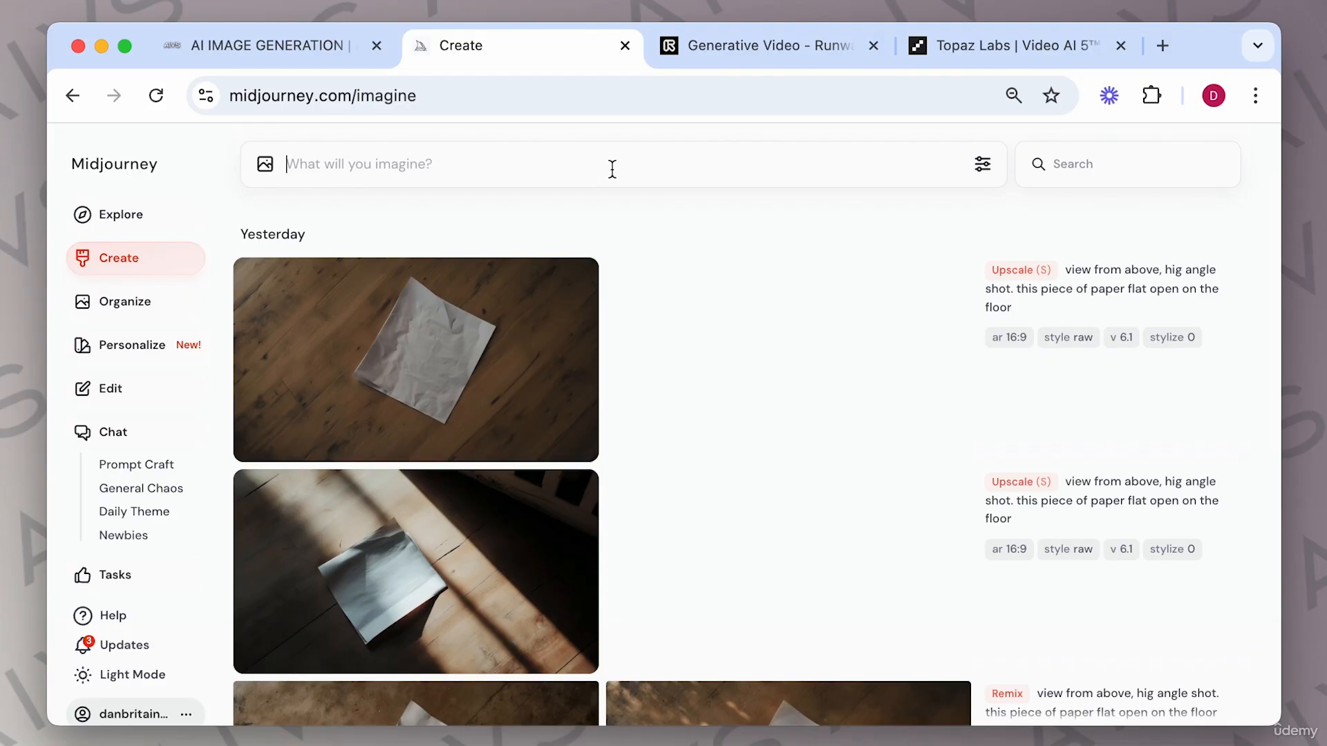
{"action": "type", "text": "An old man, starin"}
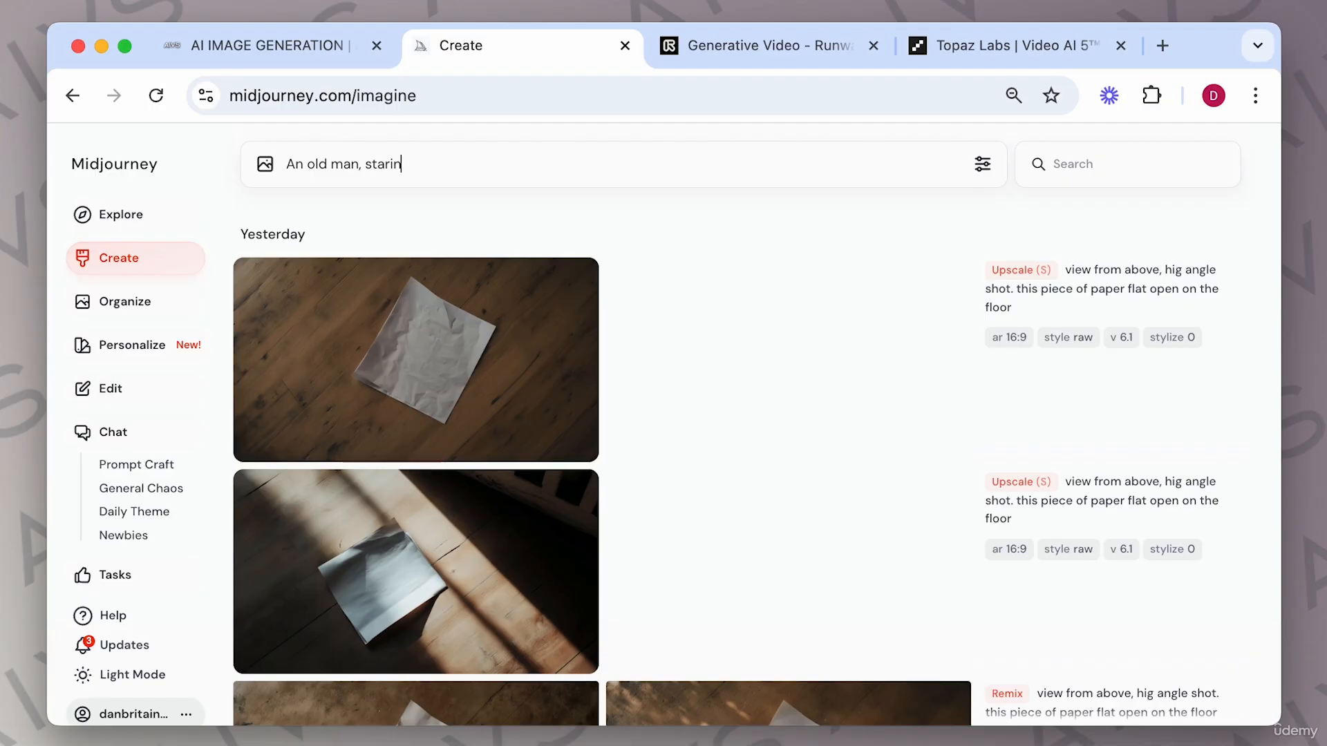
{"action": "type", "text": "g at camera, wrinkles, dramatic, intense, blurr background"}
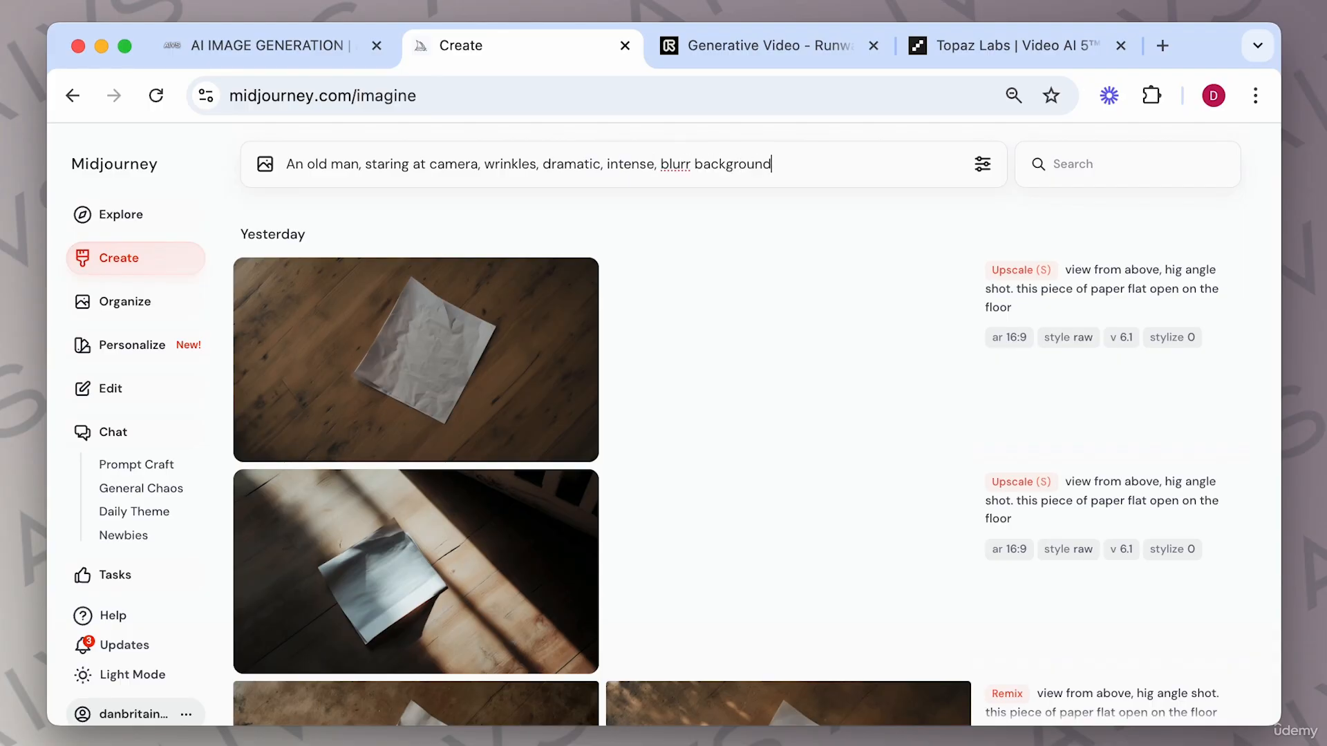
{"action": "key", "text": "Return"}
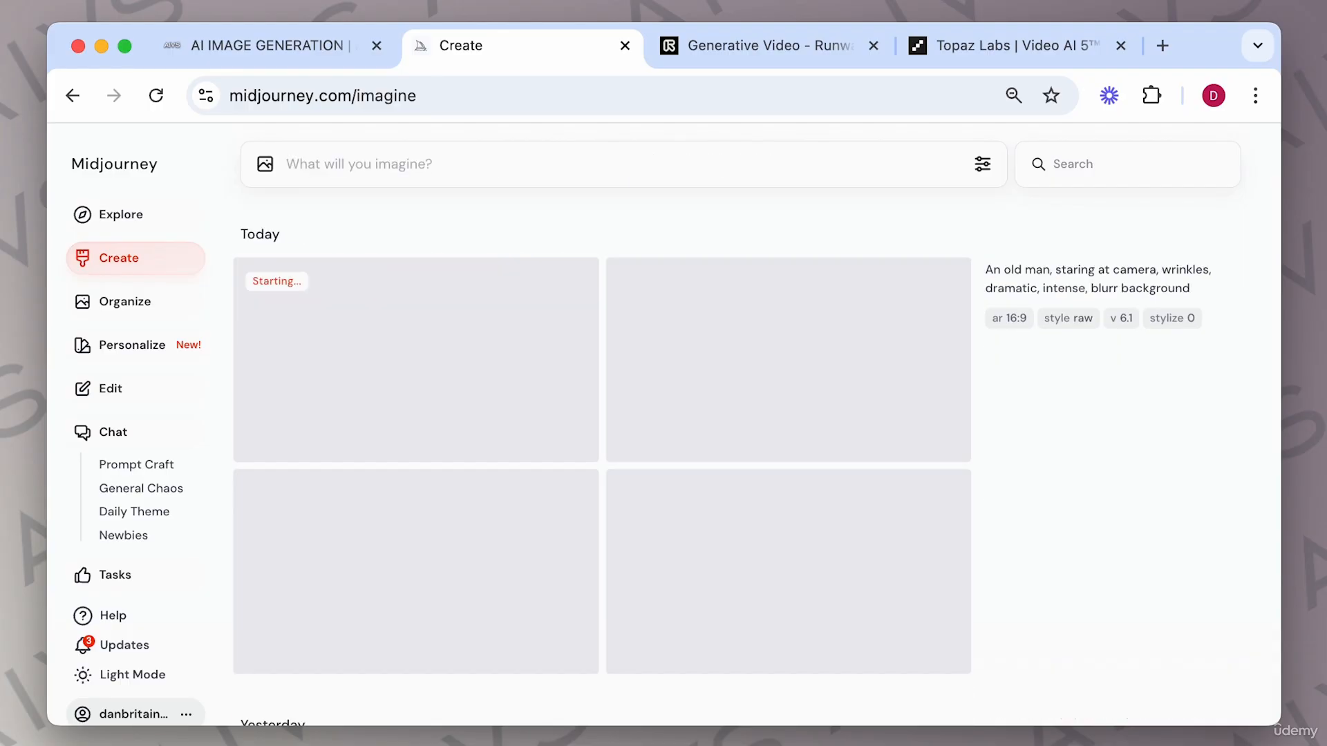
Generate a second set with the prompt "a drone shot flying above london city".
{"action": "type", "text": "a dr"}
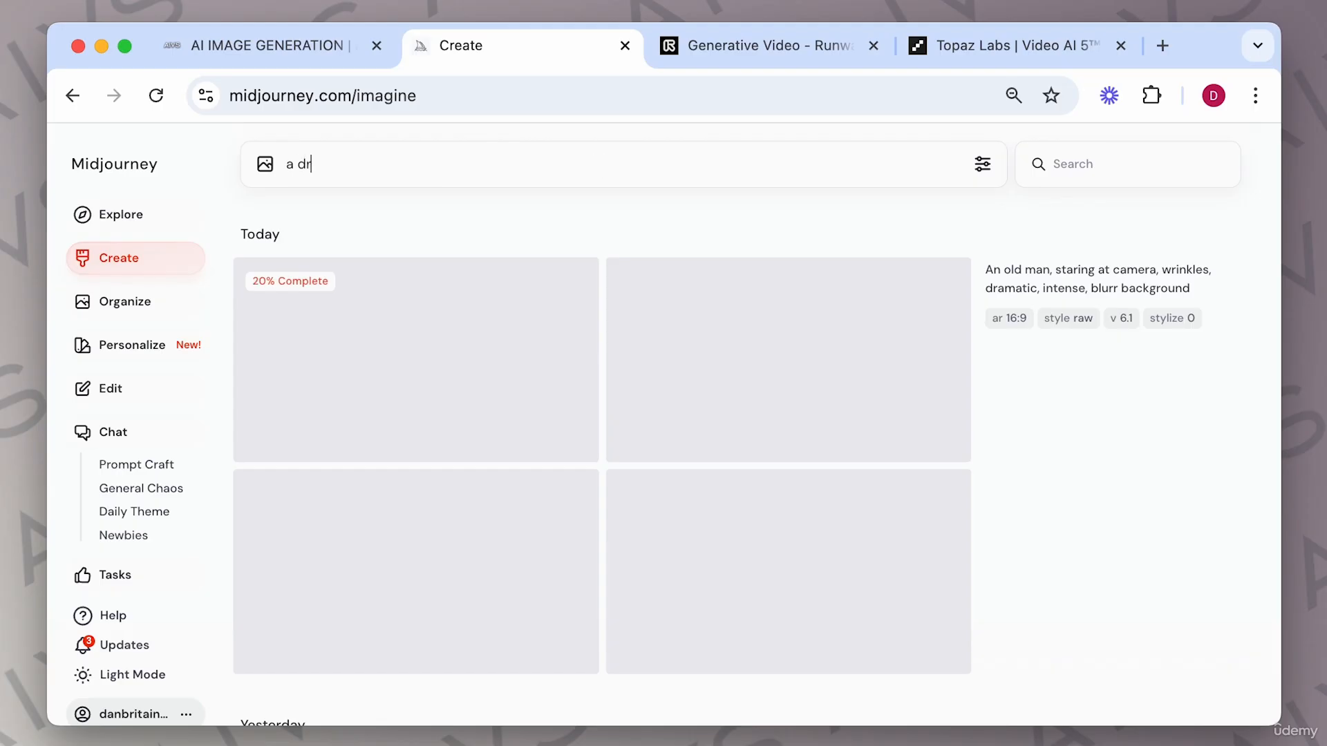
{"action": "type", "text": "one shot flying above london city"}
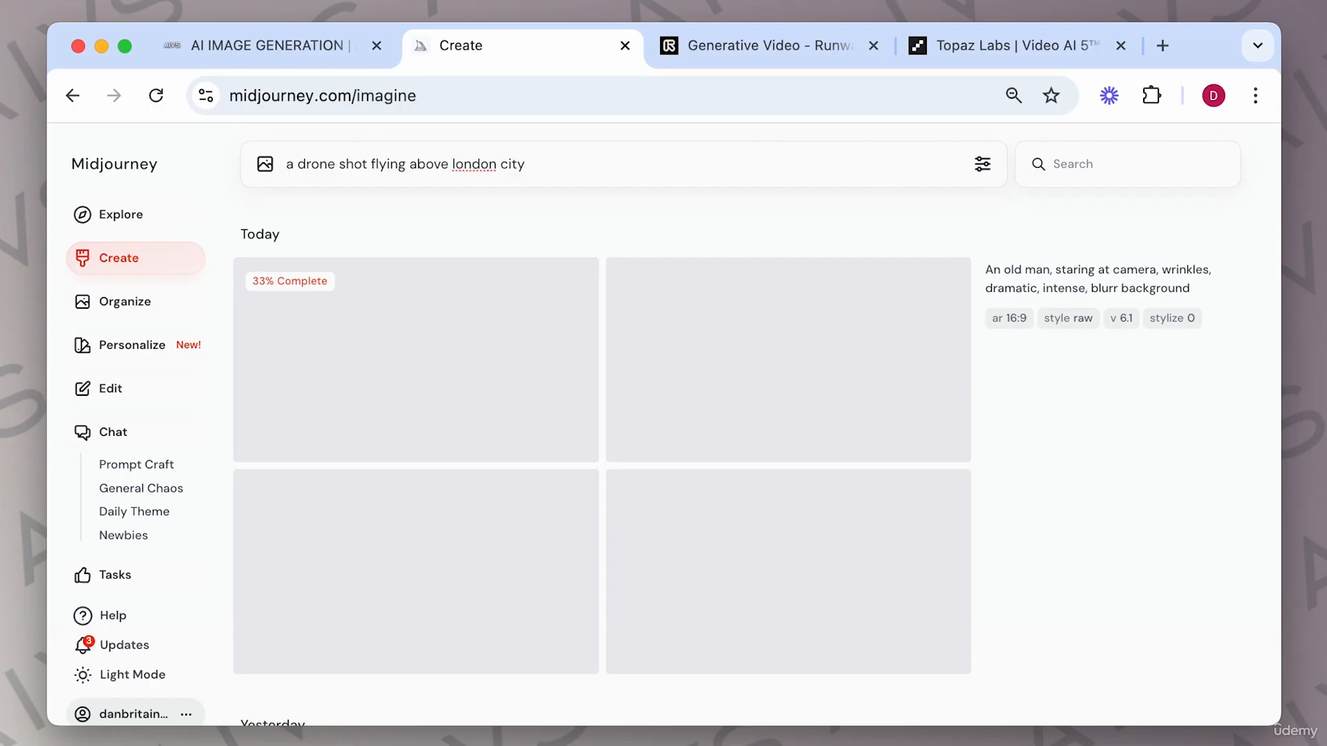
{"action": "key", "text": "Return"}
{"action": "scroll", "coordinate": [772, 380], "scroll_direction": "down", "scroll_amount": 1}
{"action": "scroll", "coordinate": [772, 380], "scroll_direction": "down", "scroll_amount": 5}
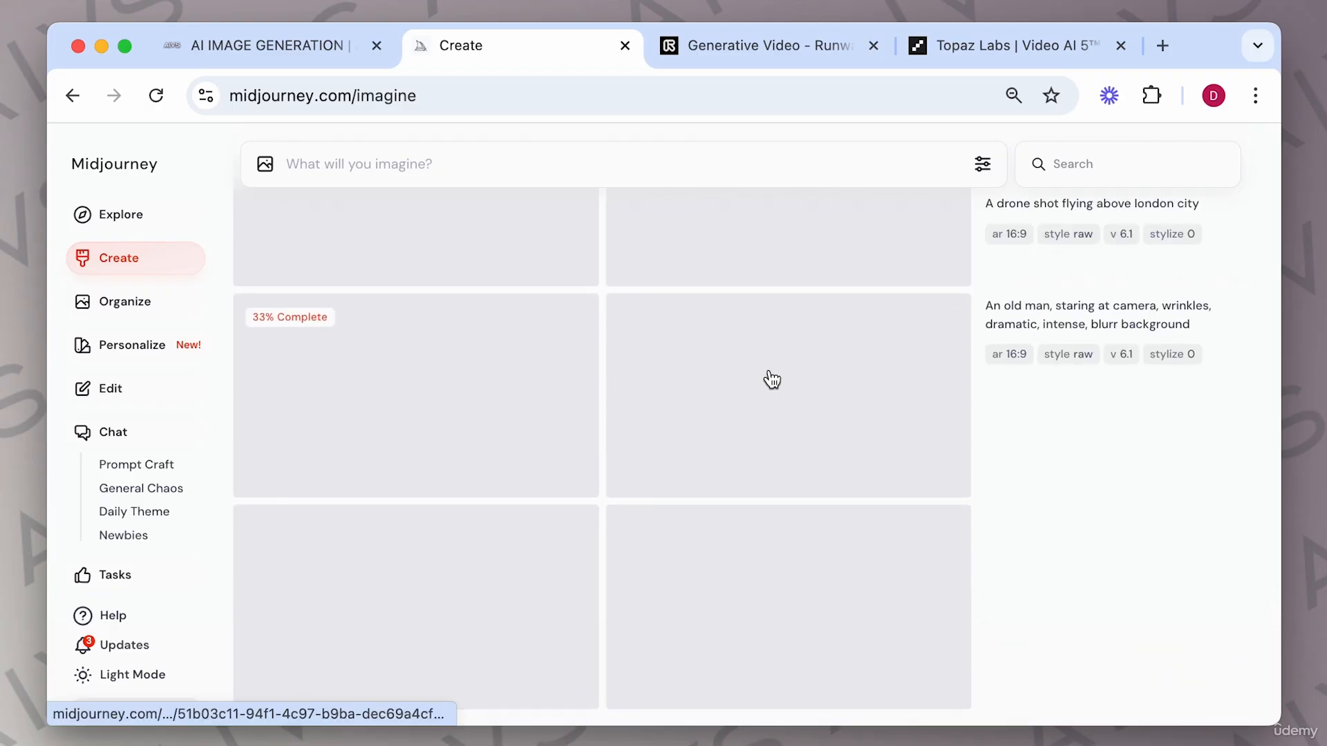
{"action": "scroll", "coordinate": [608, 429], "scroll_direction": "up", "scroll_amount": 3}
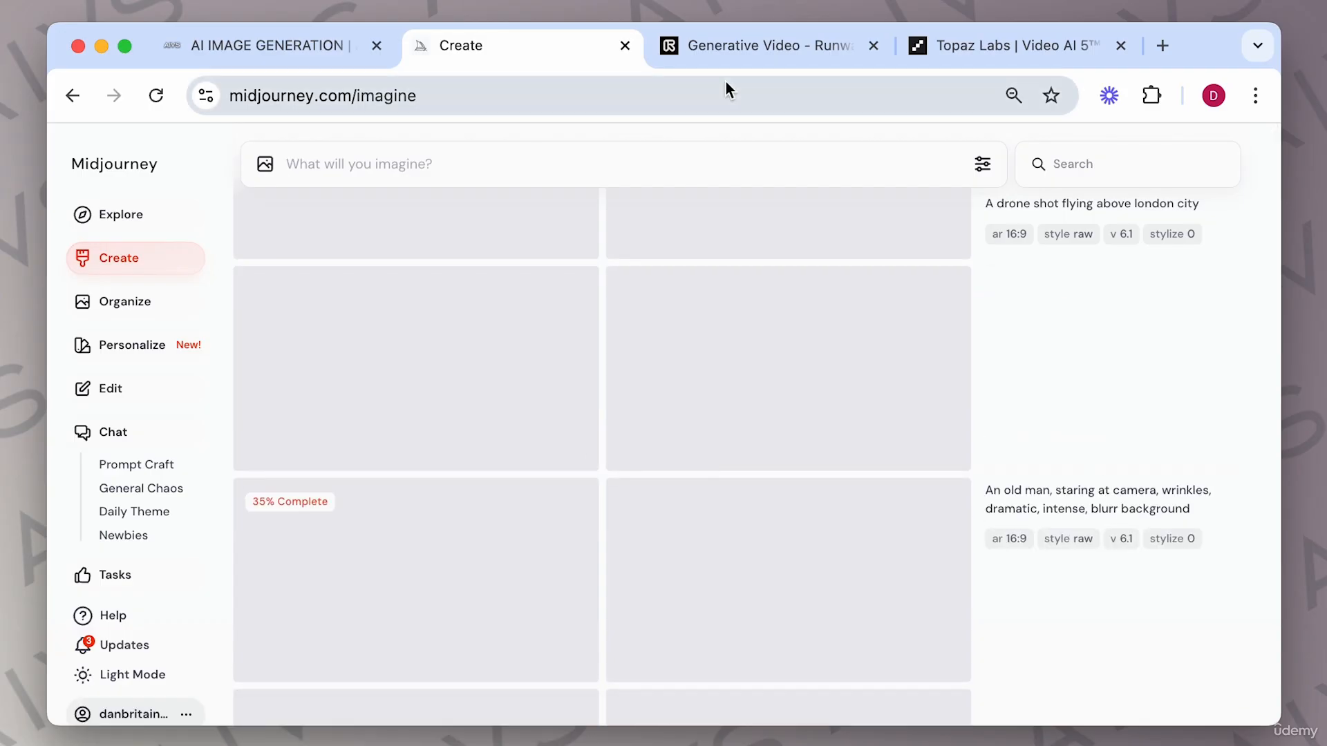
Flip between the Runway, Midjourney and Topaz Video AI tabs to check on the old-man generations.
{"action": "left_click", "coordinate": [756, 46]}
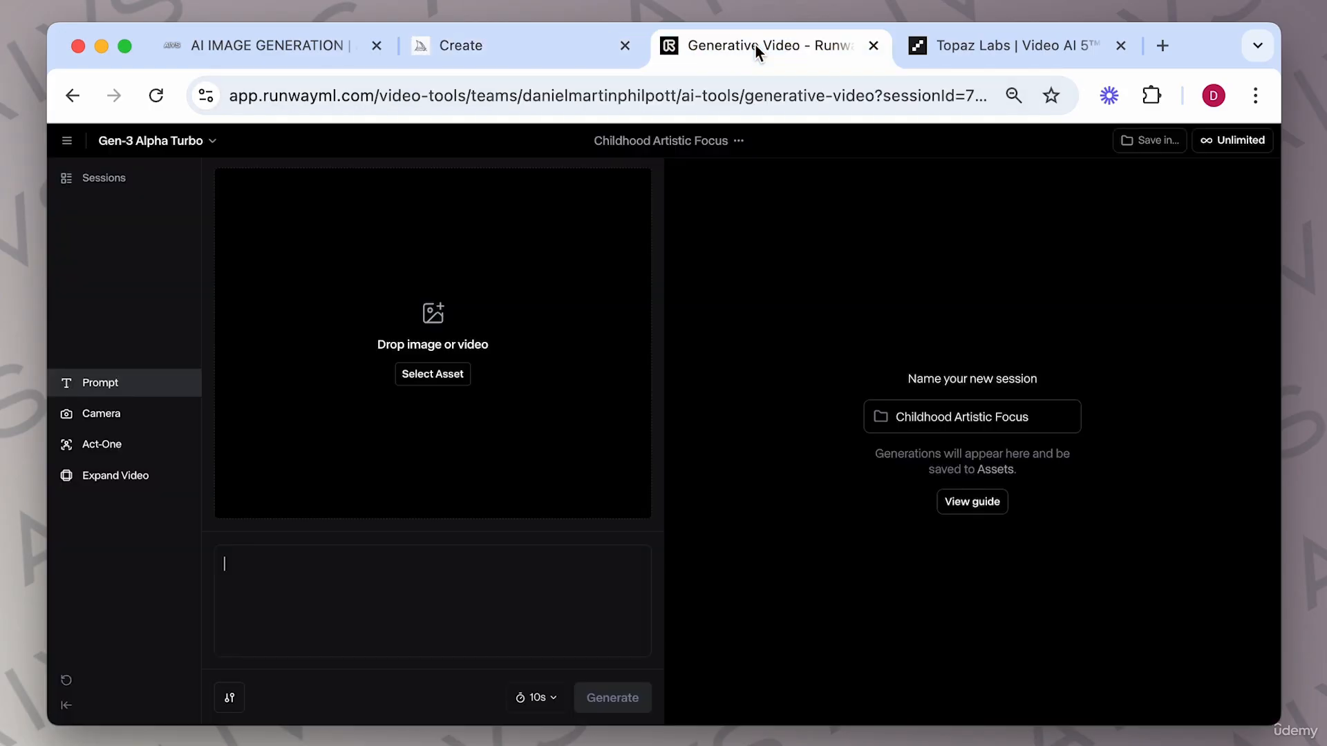
{"action": "left_click", "coordinate": [568, 50]}
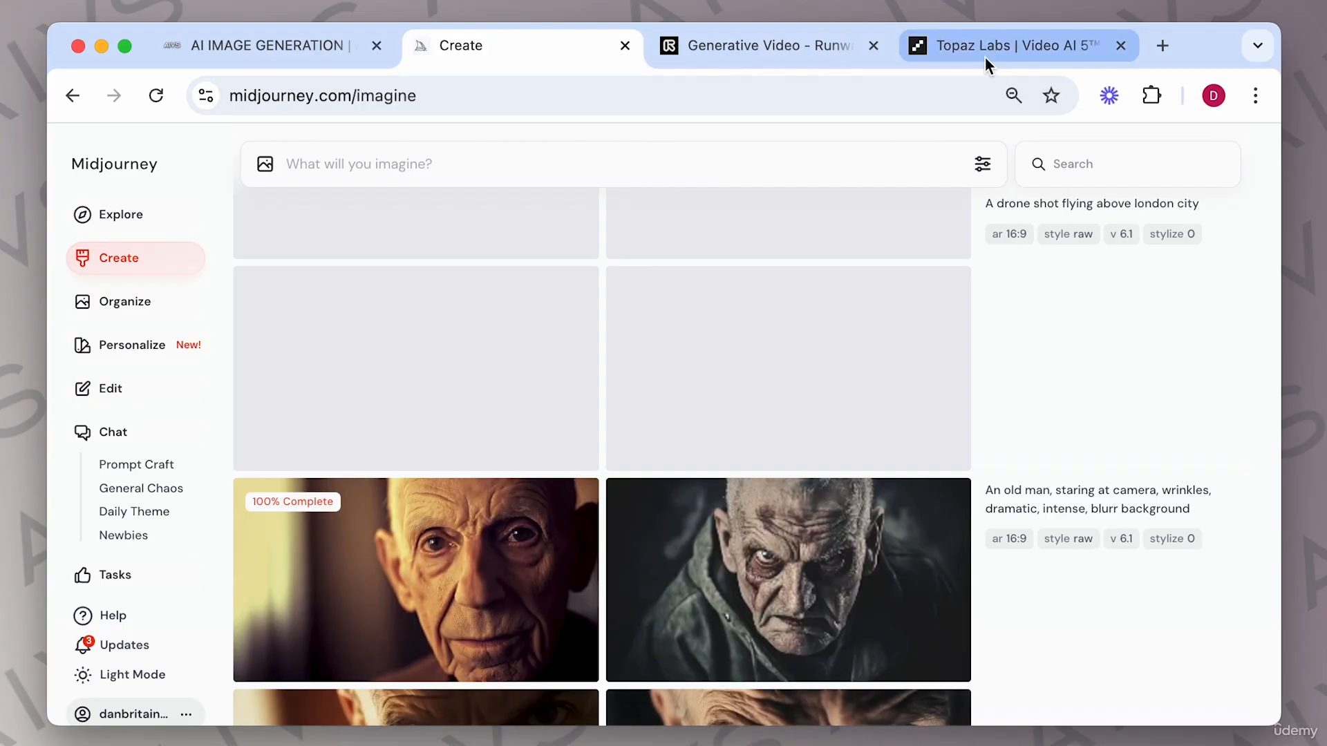
{"action": "scroll", "coordinate": [649, 495], "scroll_direction": "down", "scroll_amount": 3}
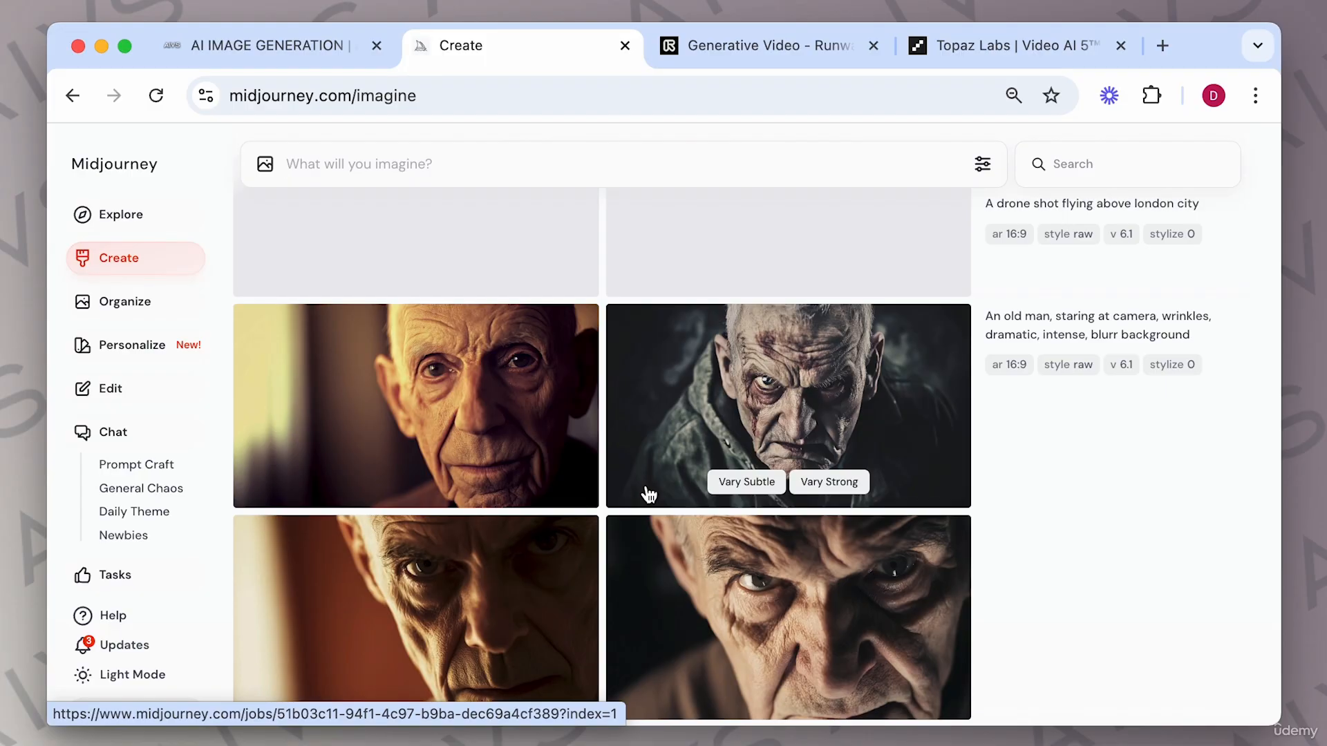
{"action": "left_click", "coordinate": [965, 52]}
{"action": "scroll", "coordinate": [582, 453], "scroll_direction": "down", "scroll_amount": 3}
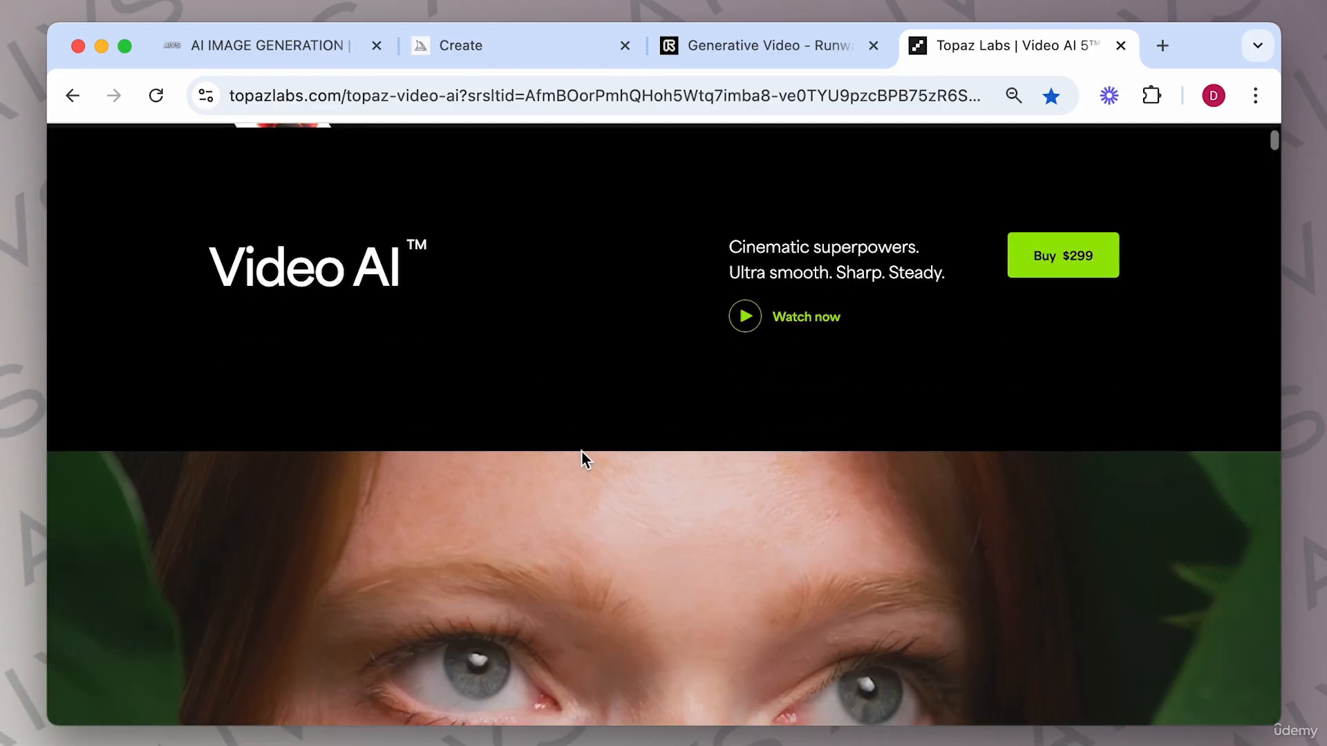
{"action": "scroll", "coordinate": [582, 452], "scroll_direction": "up", "scroll_amount": 3}
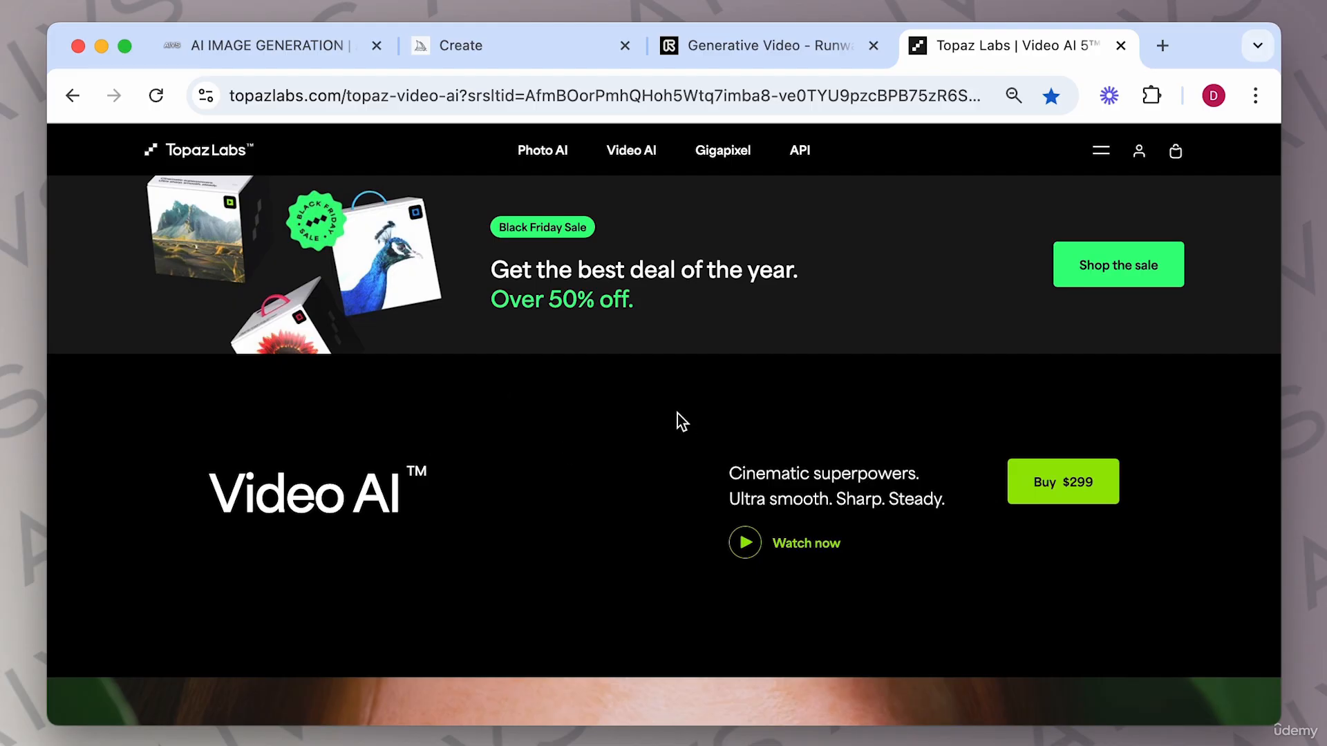
{"action": "left_click", "coordinate": [545, 40]}
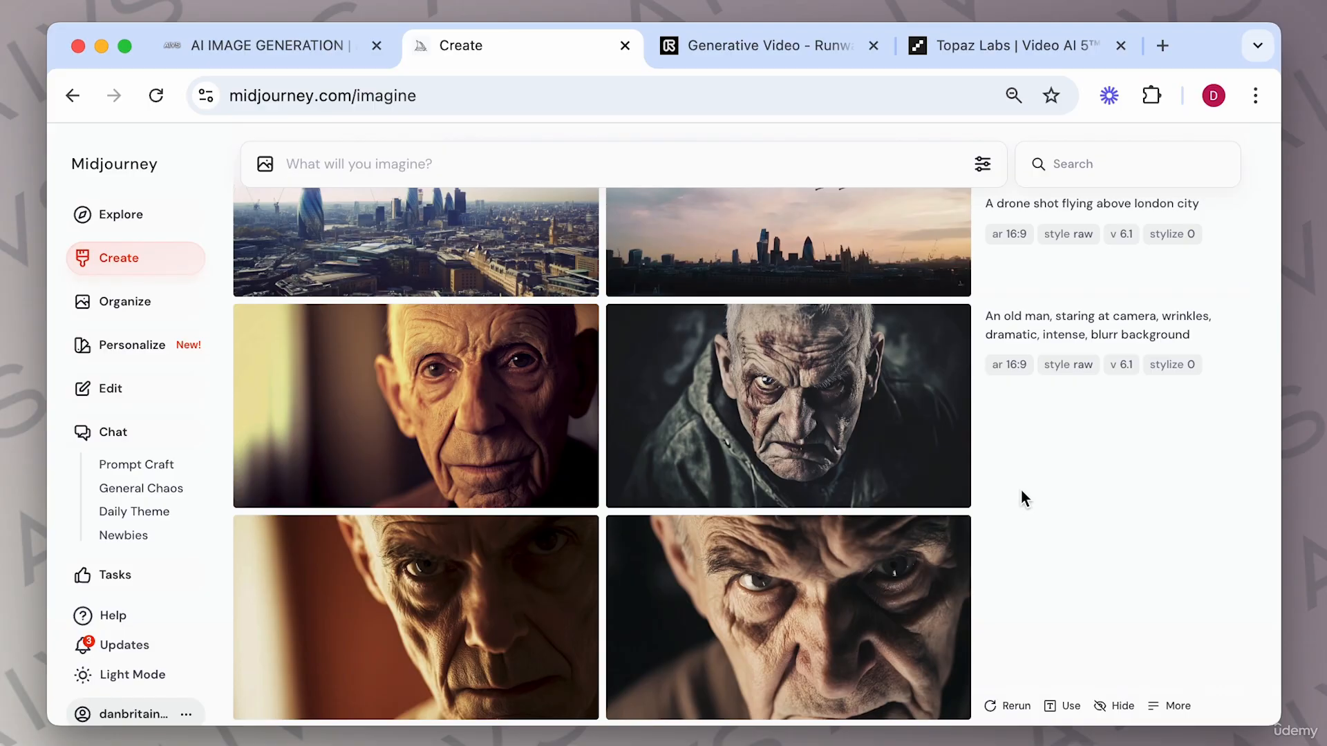
{"action": "left_click", "coordinate": [995, 52]}
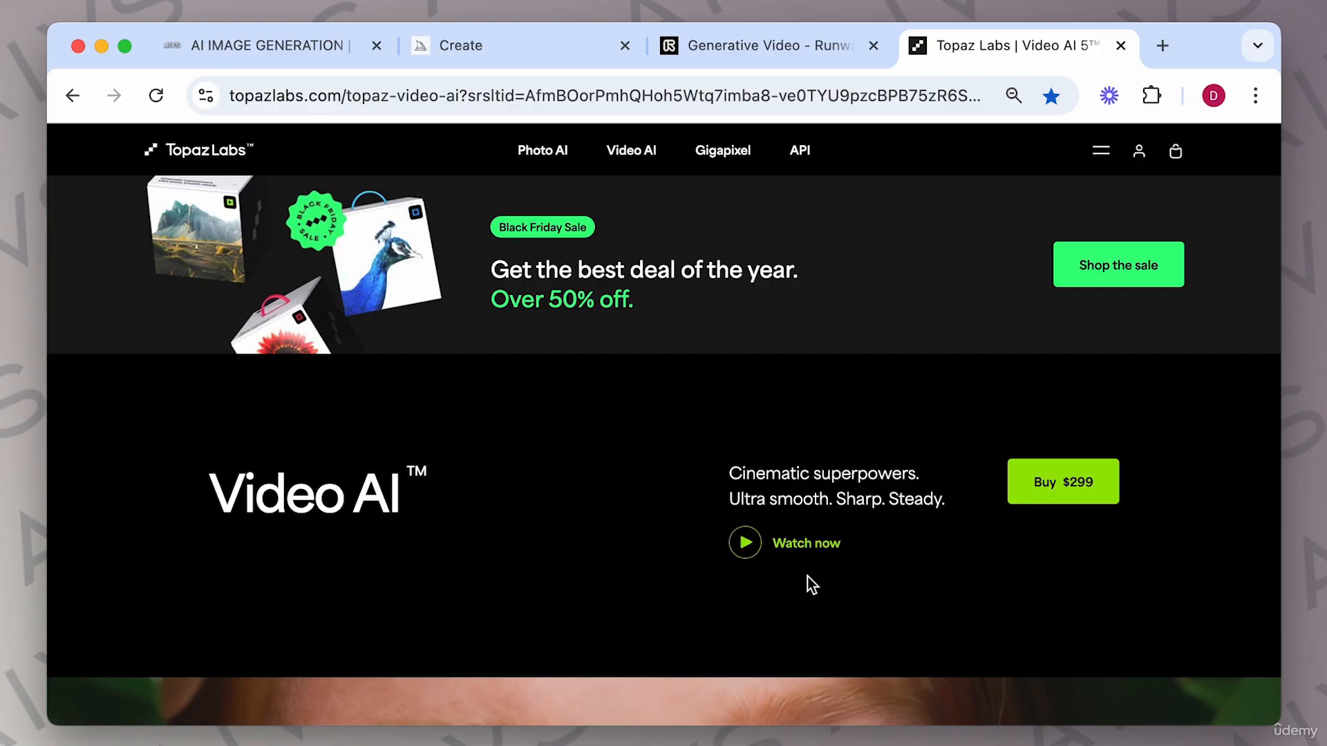
Scroll the Topaz Video AI page and open the before-and-after comparison of the enhancement example, then exit it.
{"action": "scroll", "coordinate": [807, 577], "scroll_direction": "down", "scroll_amount": 7}
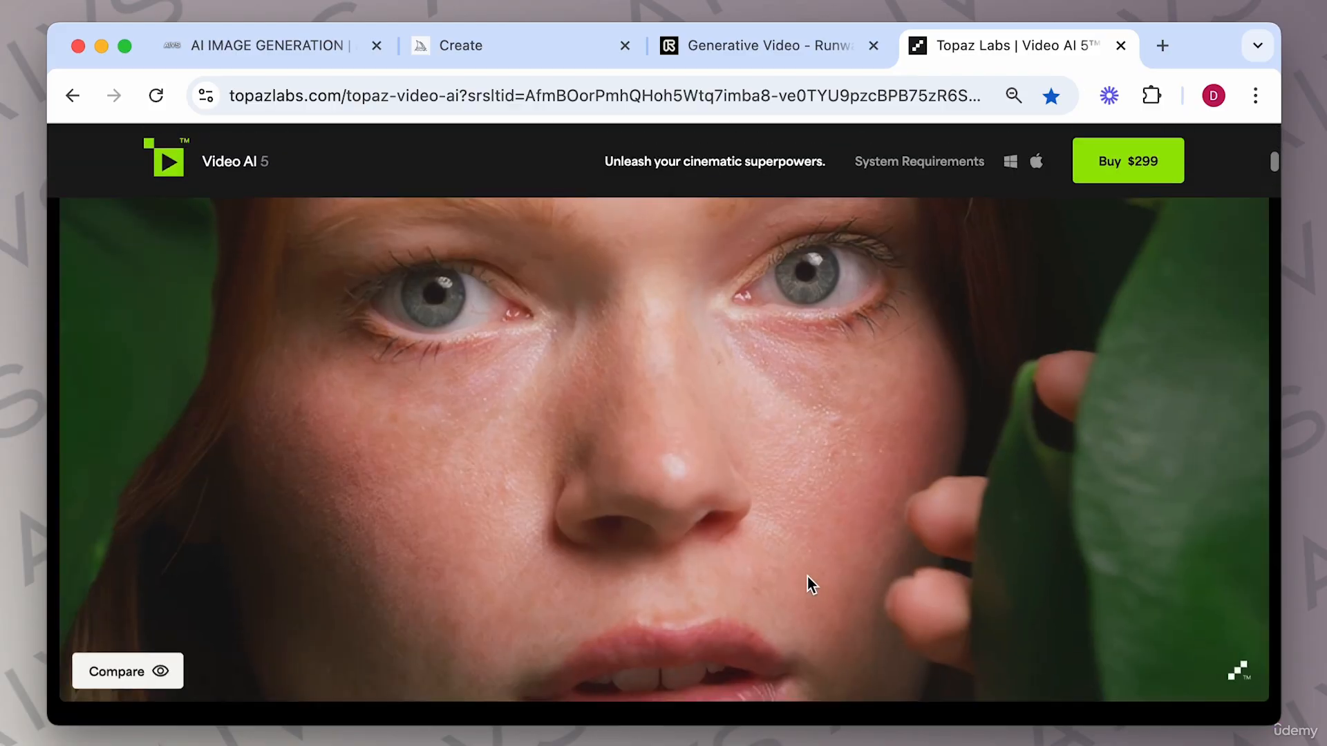
{"action": "scroll", "coordinate": [807, 577], "scroll_direction": "down", "scroll_amount": 15}
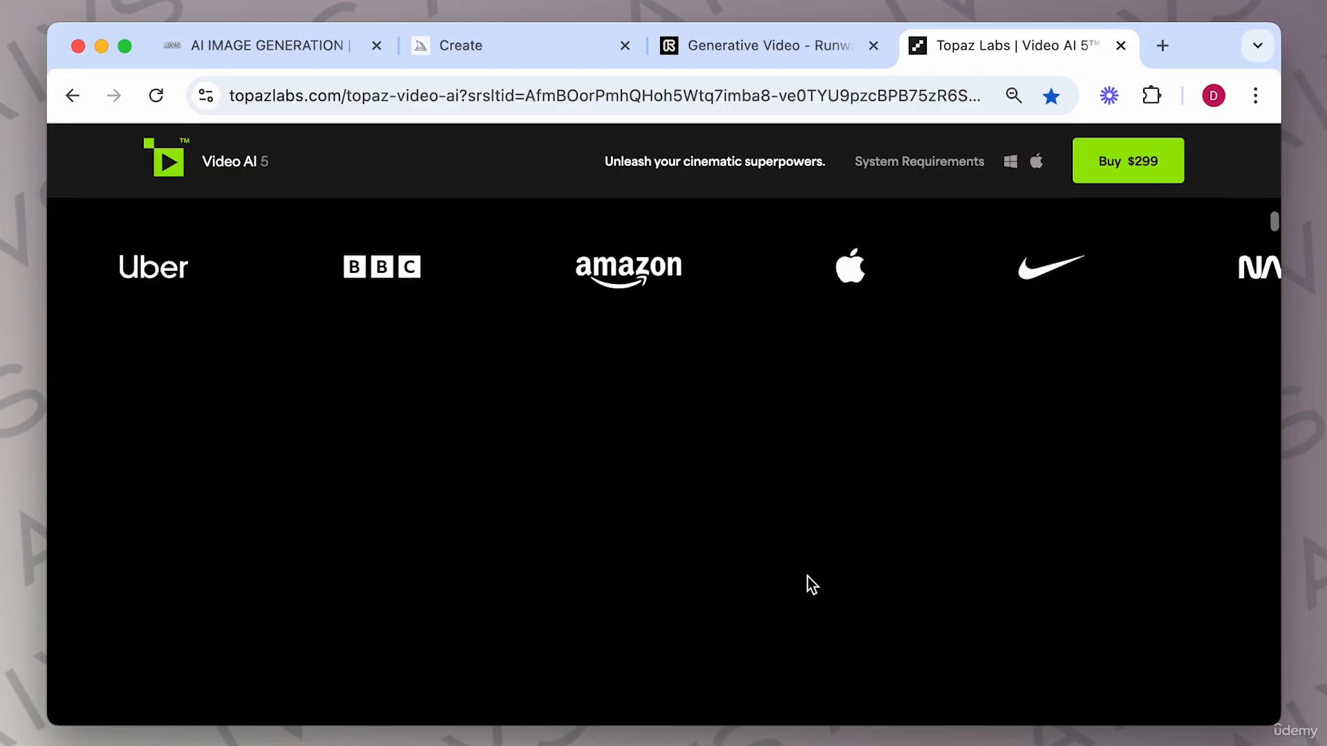
{"action": "scroll", "coordinate": [807, 576], "scroll_direction": "down", "scroll_amount": 15}
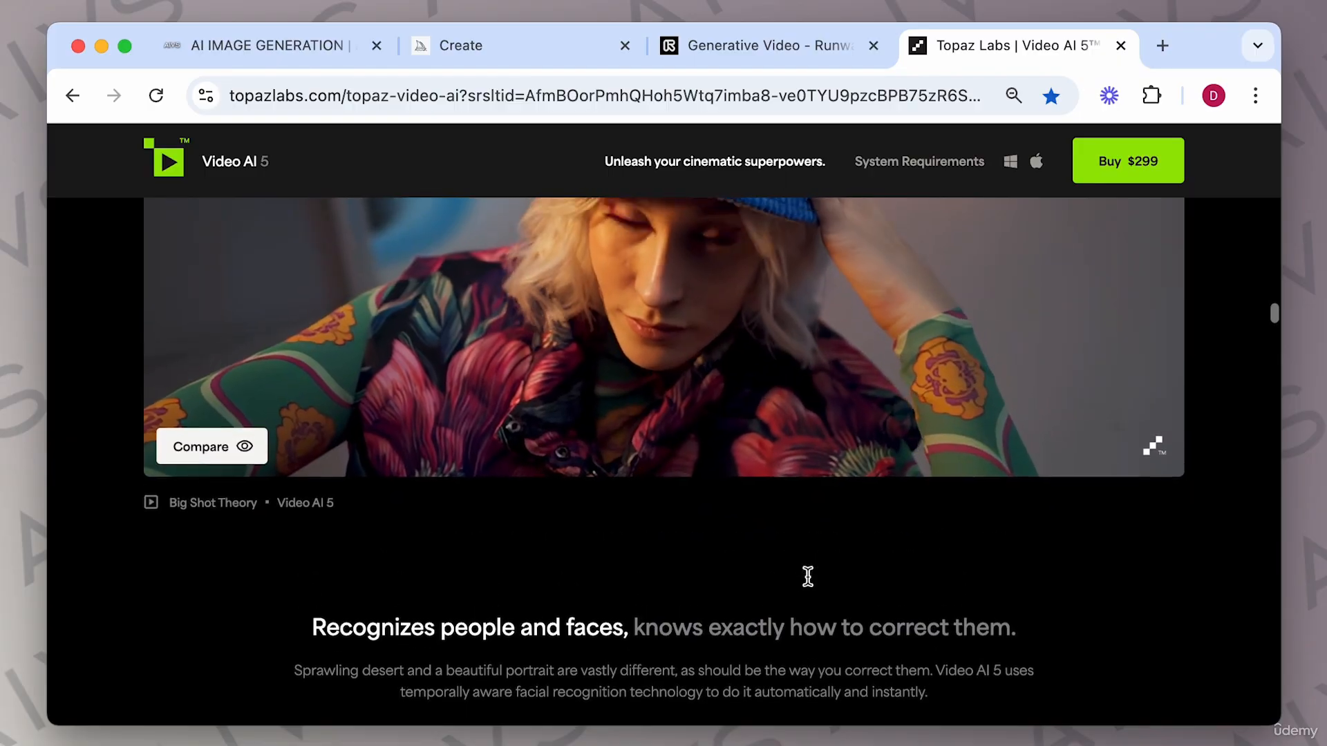
{"action": "left_click", "coordinate": [196, 448]}
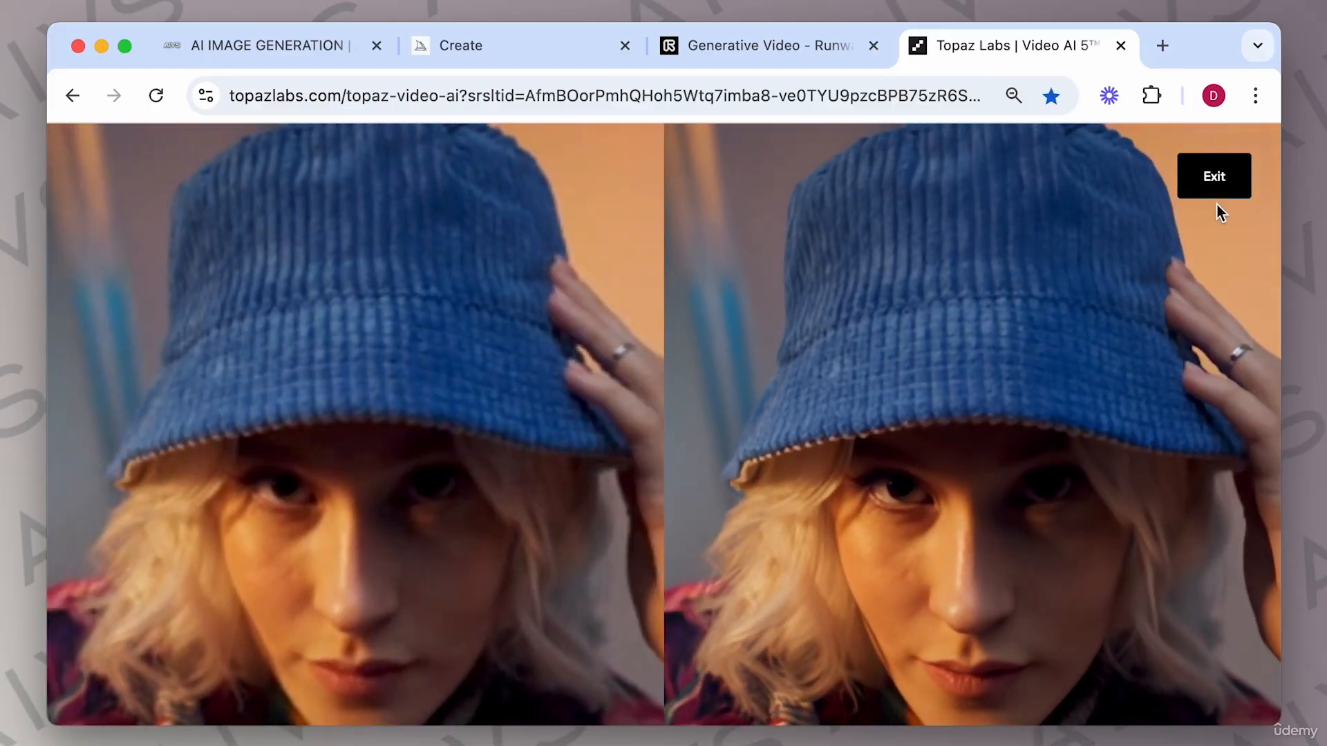
{"action": "left_click", "coordinate": [1216, 185]}
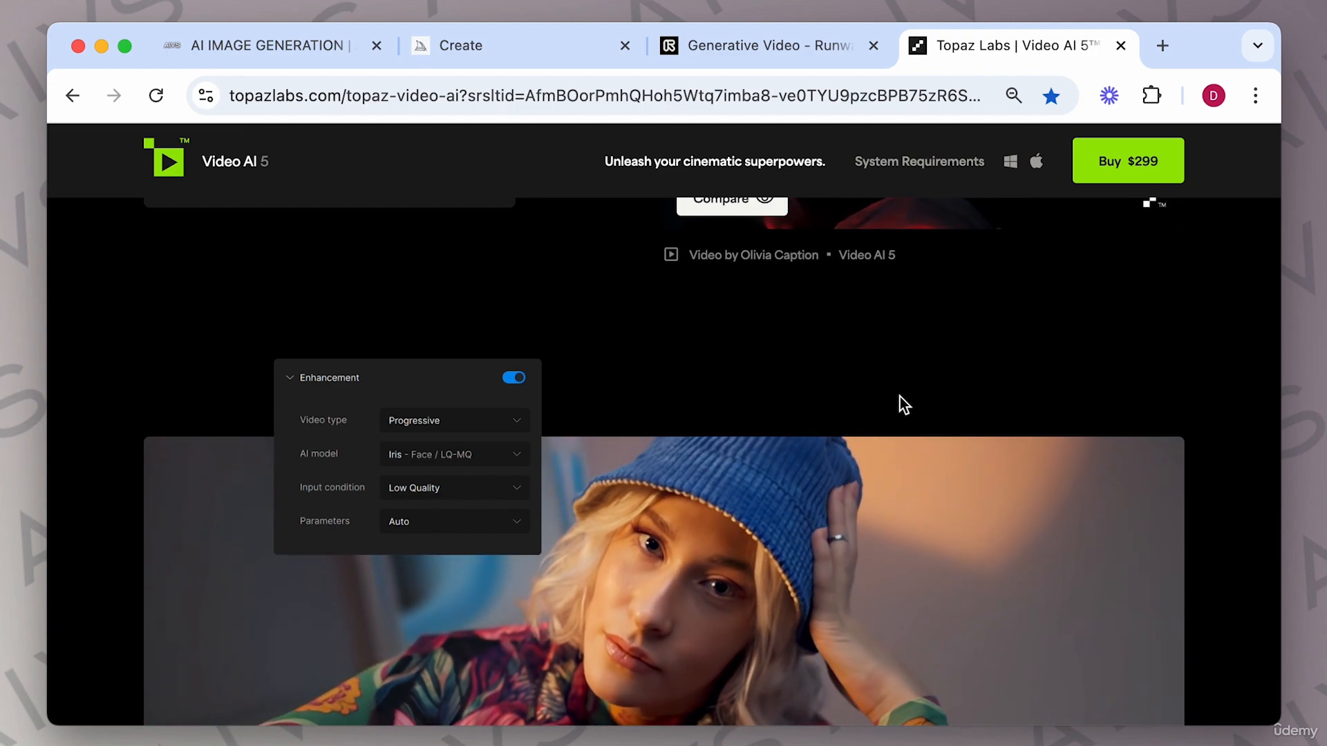
Open the grim old-man image in the second grid slot, download it and request a Subtle upscale.
{"action": "left_click", "coordinate": [604, 50]}
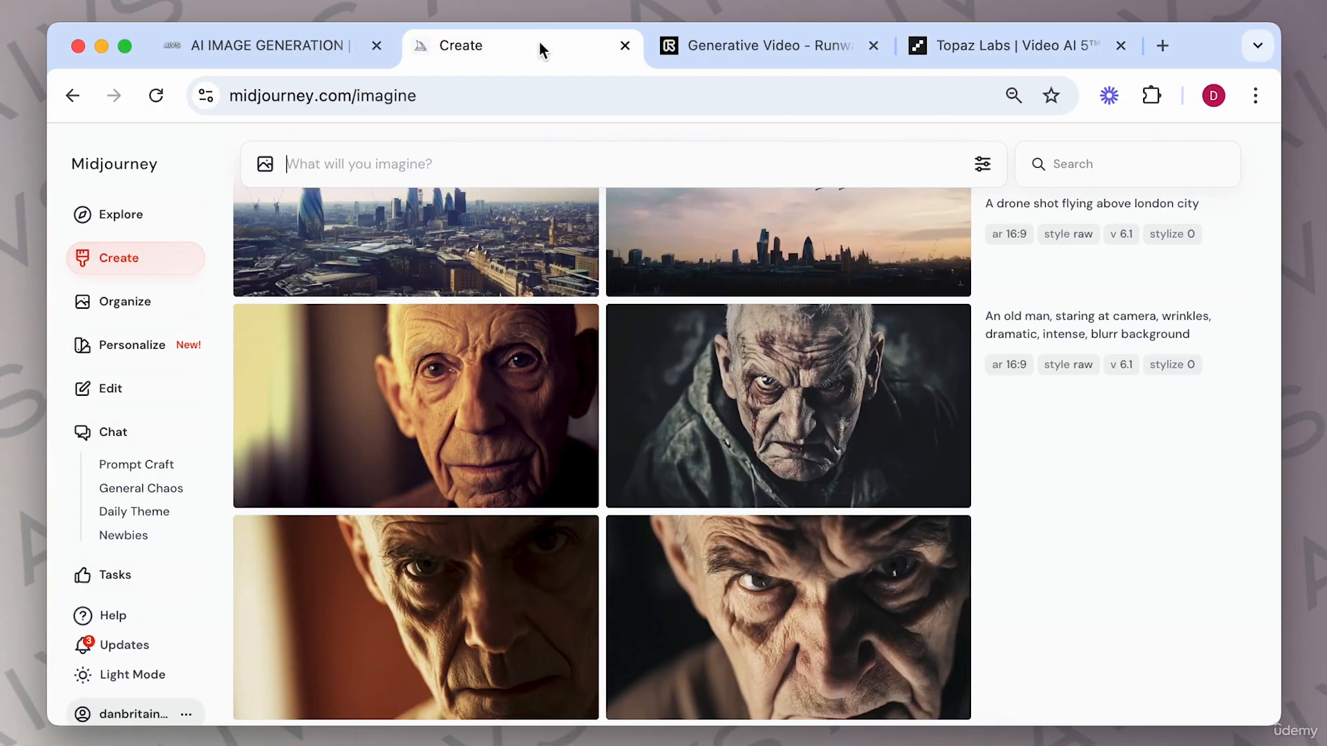
{"action": "left_click", "coordinate": [774, 408]}
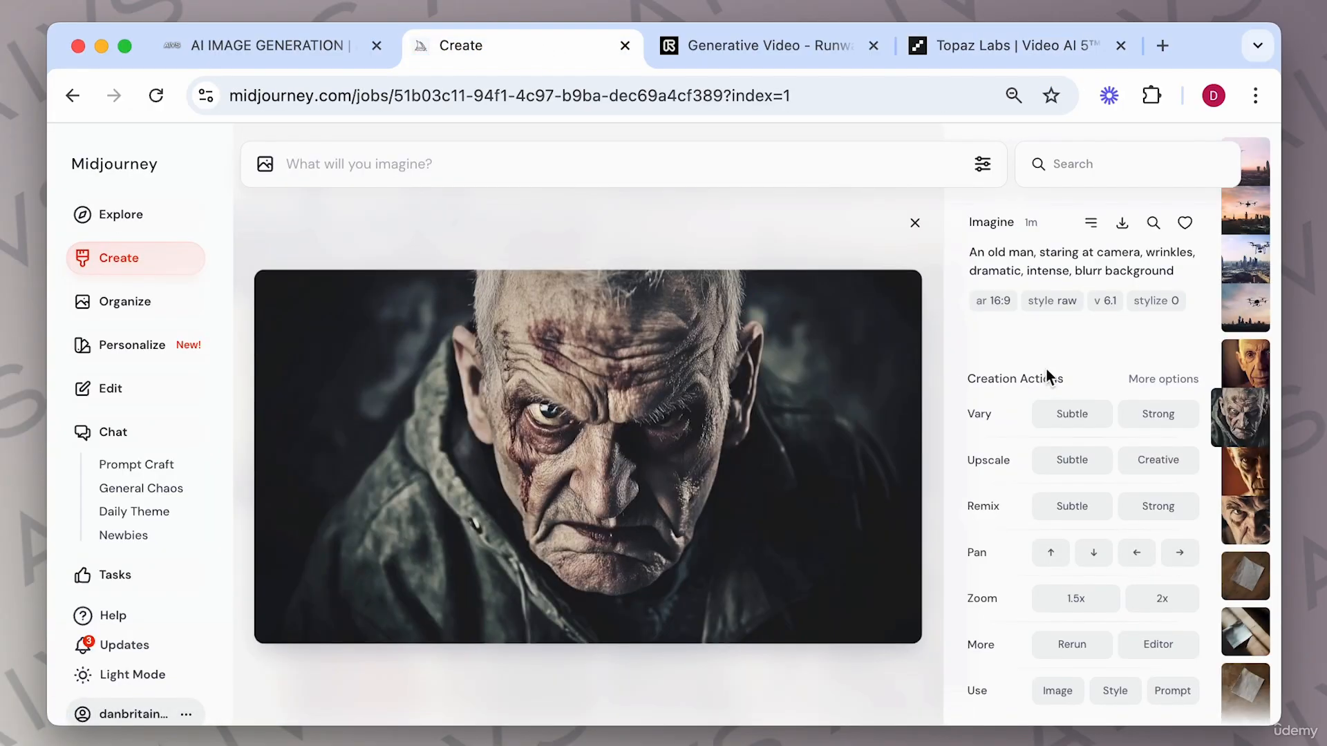
{"action": "left_click", "coordinate": [1122, 224]}
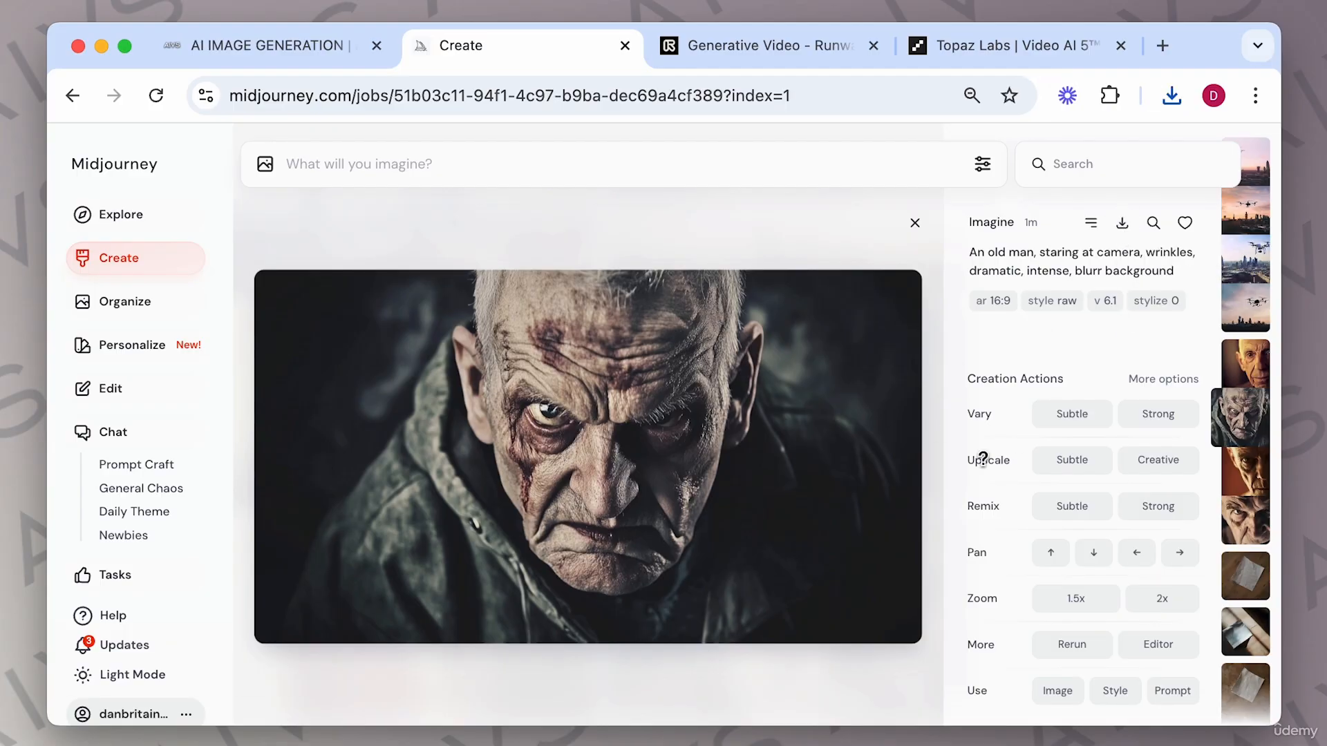
{"action": "left_click", "coordinate": [1073, 461]}
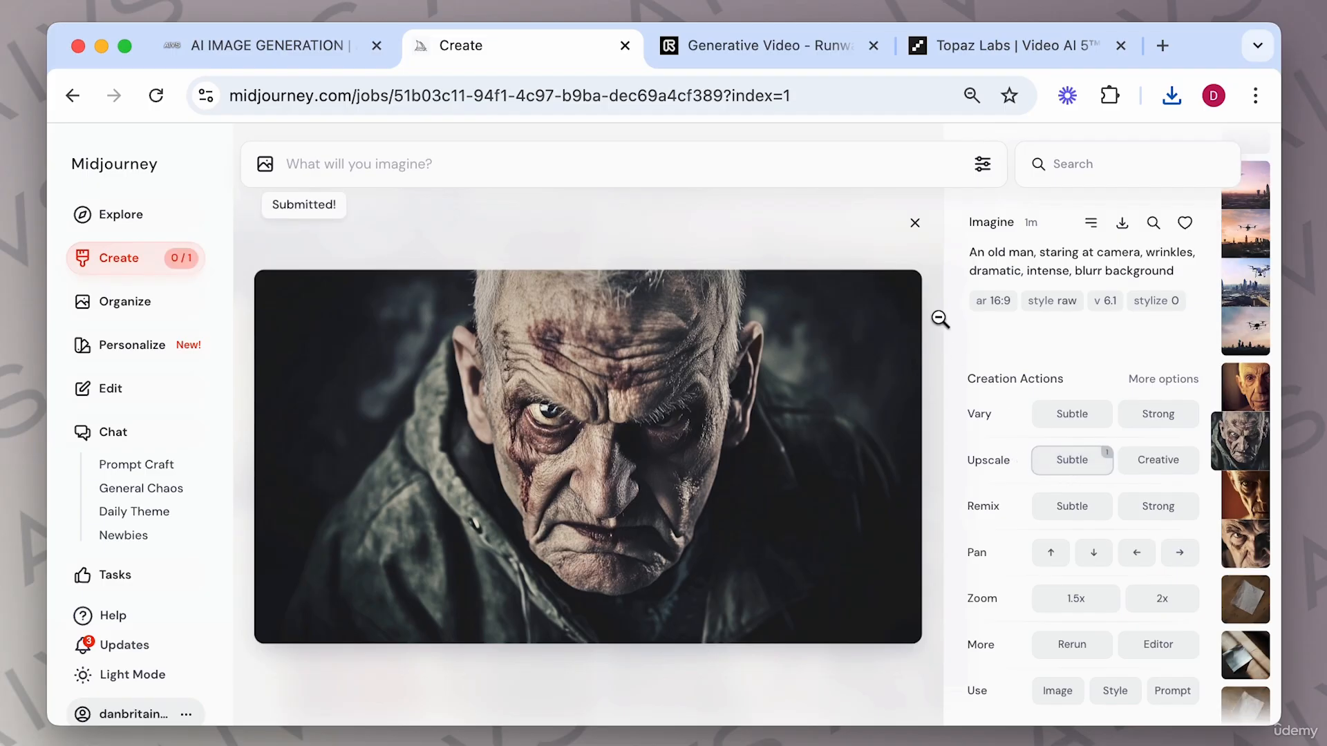
Open the original and upscaled old-man images side by side and zoom into both to compare detail, then close them.
{"action": "left_click", "coordinate": [938, 322]}
{"action": "left_click", "coordinate": [486, 342]}
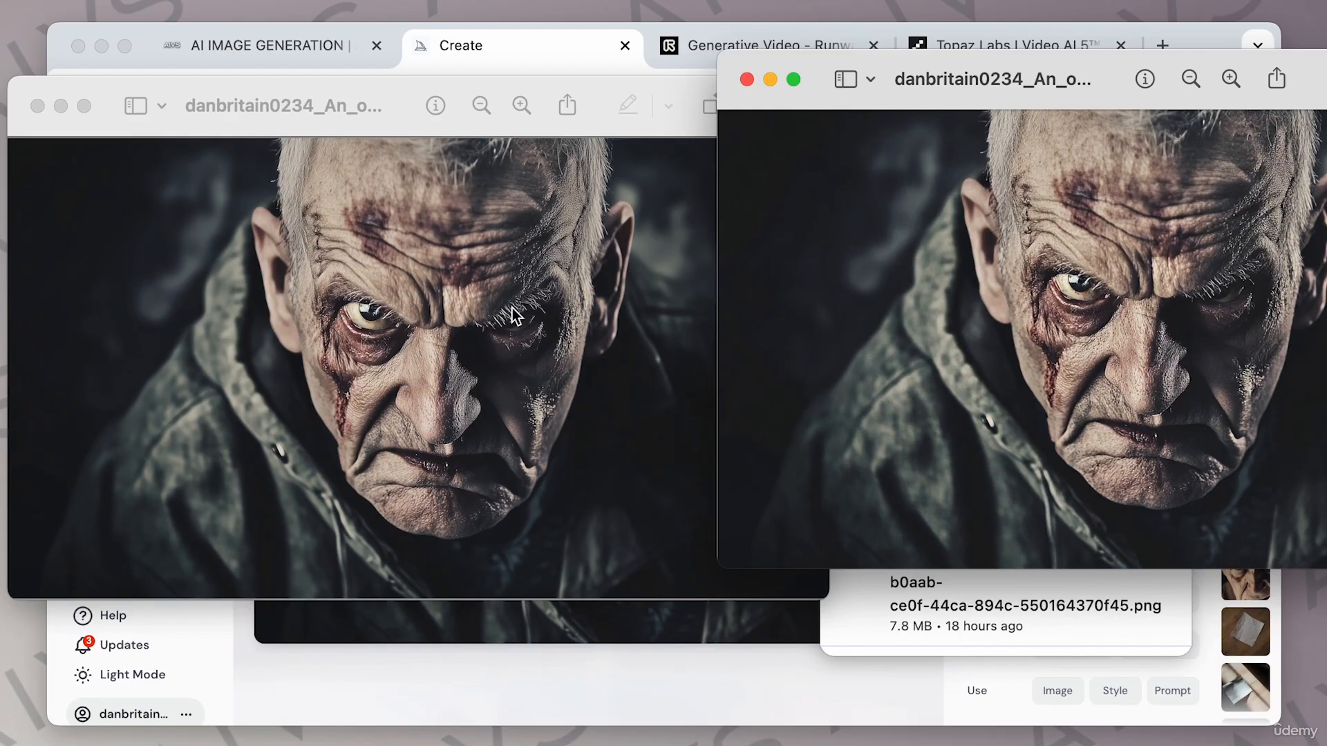
{"action": "left_click", "coordinate": [1231, 79]}
{"action": "left_click", "coordinate": [1231, 78]}
{"action": "left_click", "coordinate": [1230, 78]}
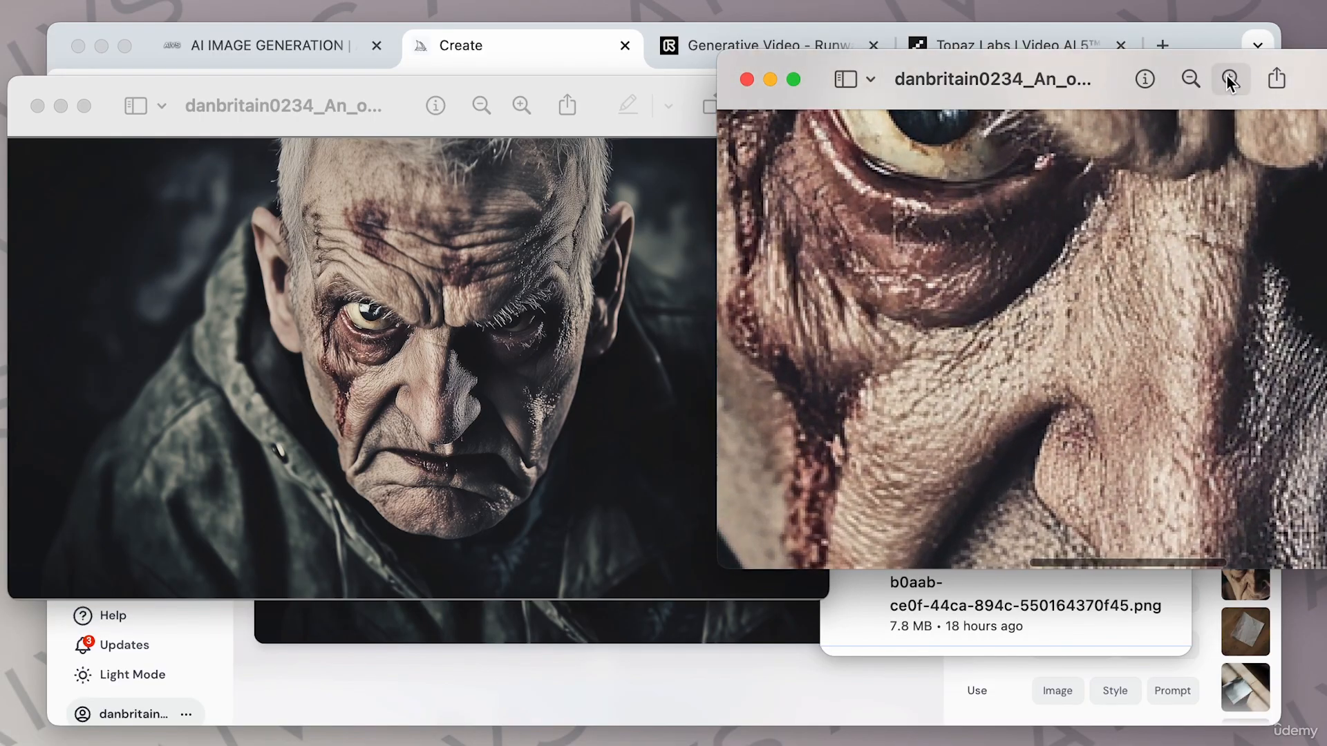
{"action": "left_click", "coordinate": [521, 106]}
{"action": "left_click", "coordinate": [521, 106]}
{"action": "left_click", "coordinate": [521, 105]}
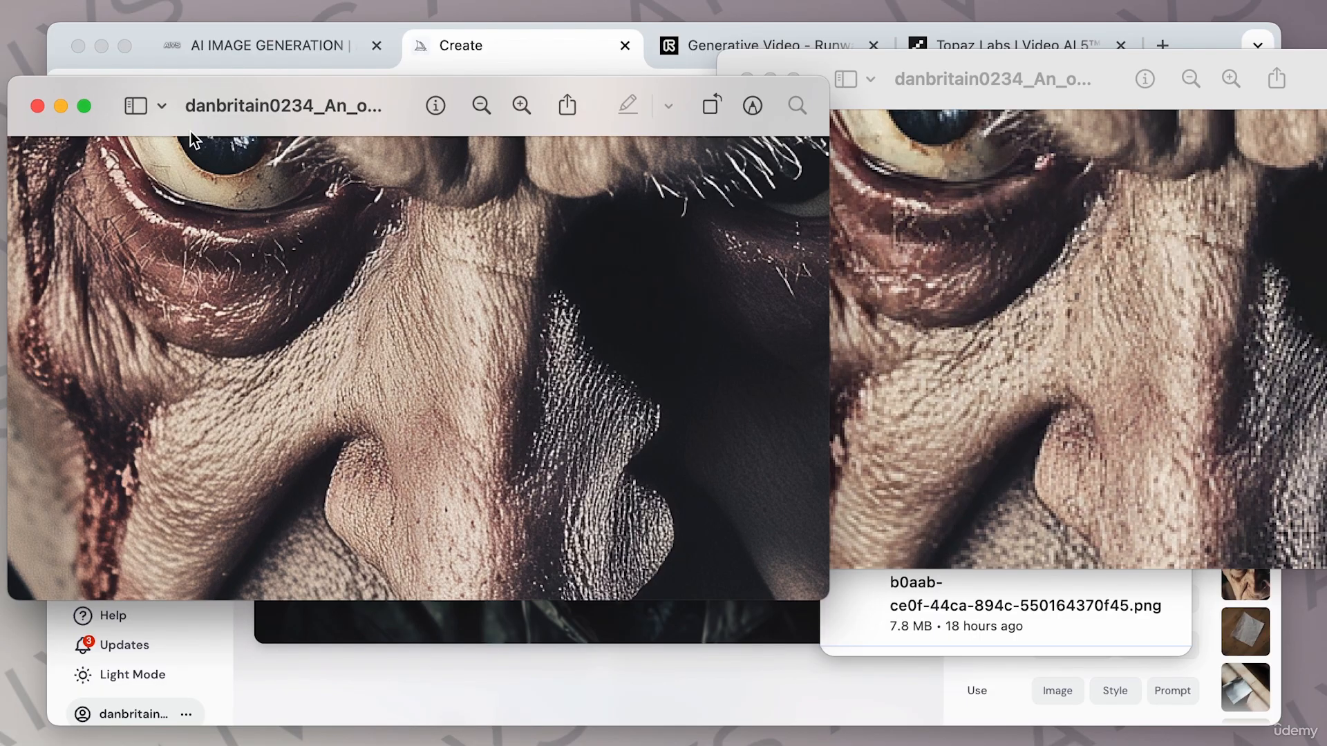
{"action": "left_click", "coordinate": [37, 106]}
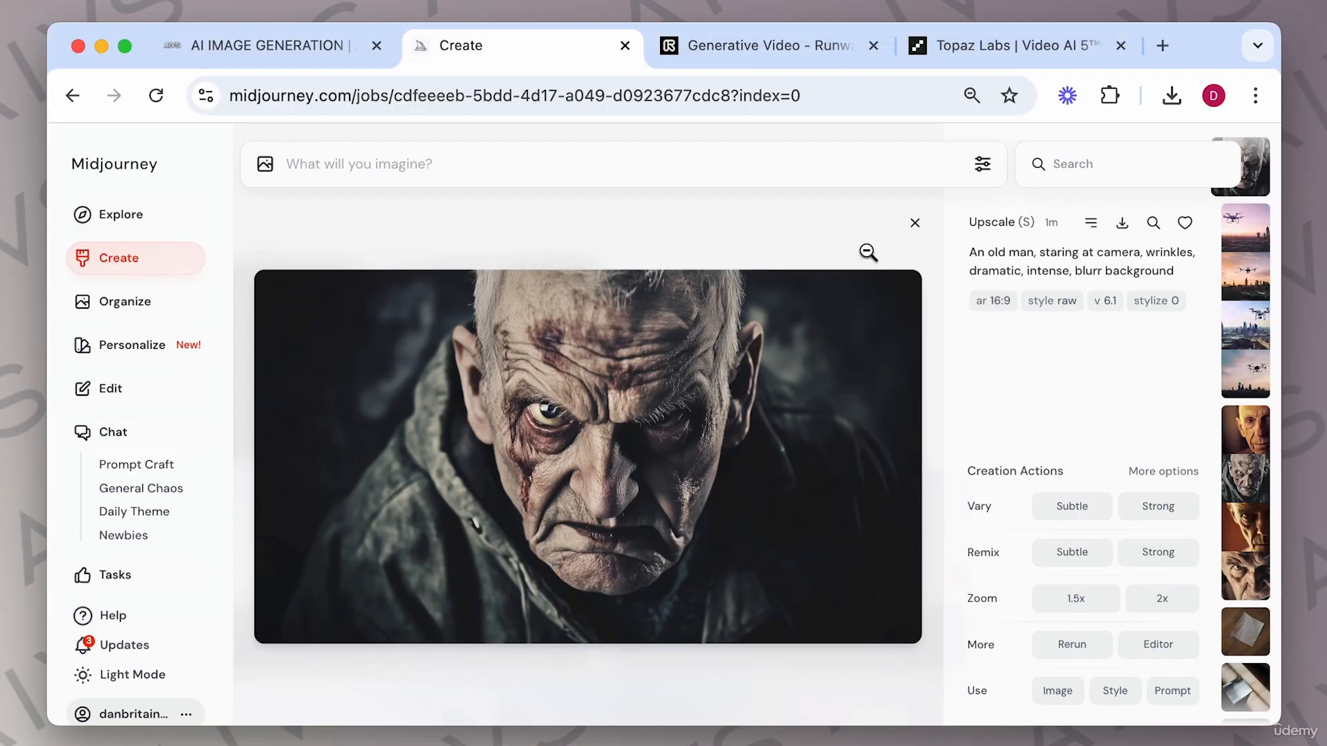
Open the third drone-shot image, request a Subtle upscale and download the upscaled version.
{"action": "left_click", "coordinate": [915, 223]}
{"action": "scroll", "coordinate": [653, 405], "scroll_direction": "down", "scroll_amount": 3}
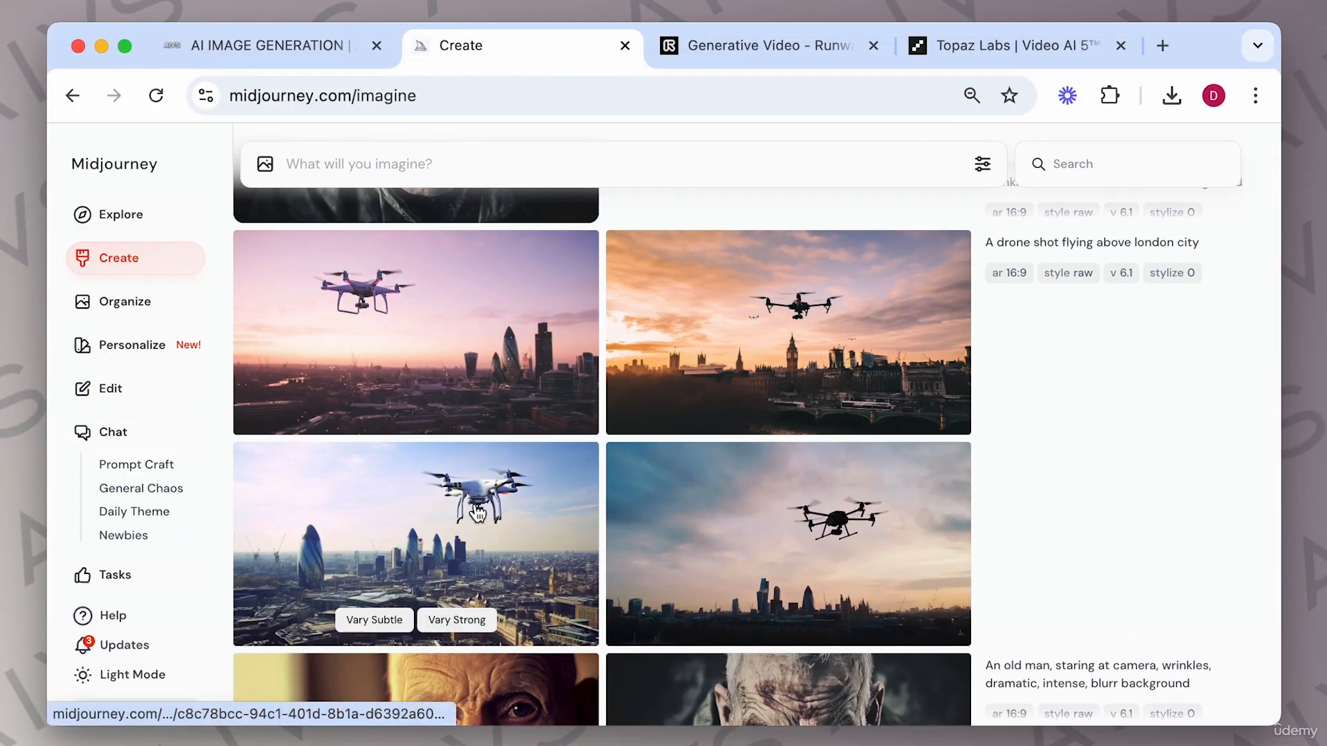
{"action": "left_click", "coordinate": [473, 512]}
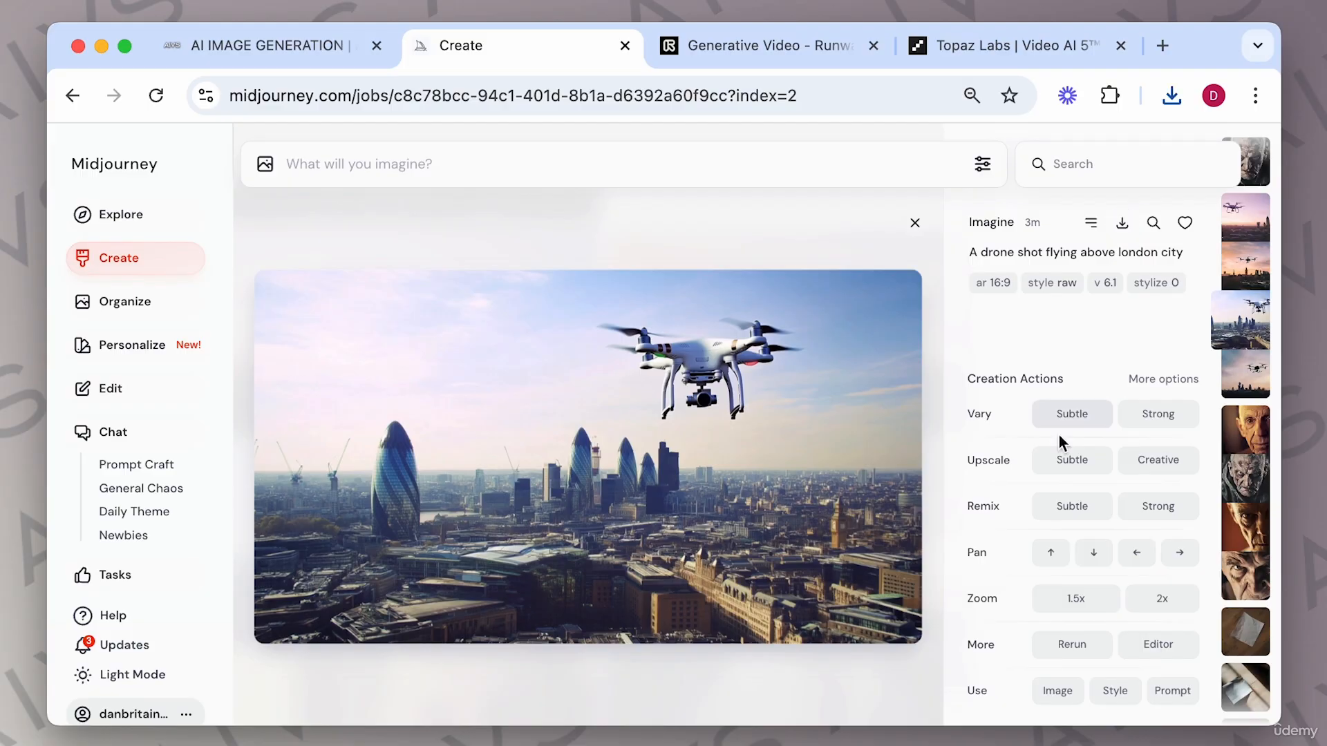
{"action": "left_click", "coordinate": [1084, 462]}
{"action": "left_click", "coordinate": [437, 343]}
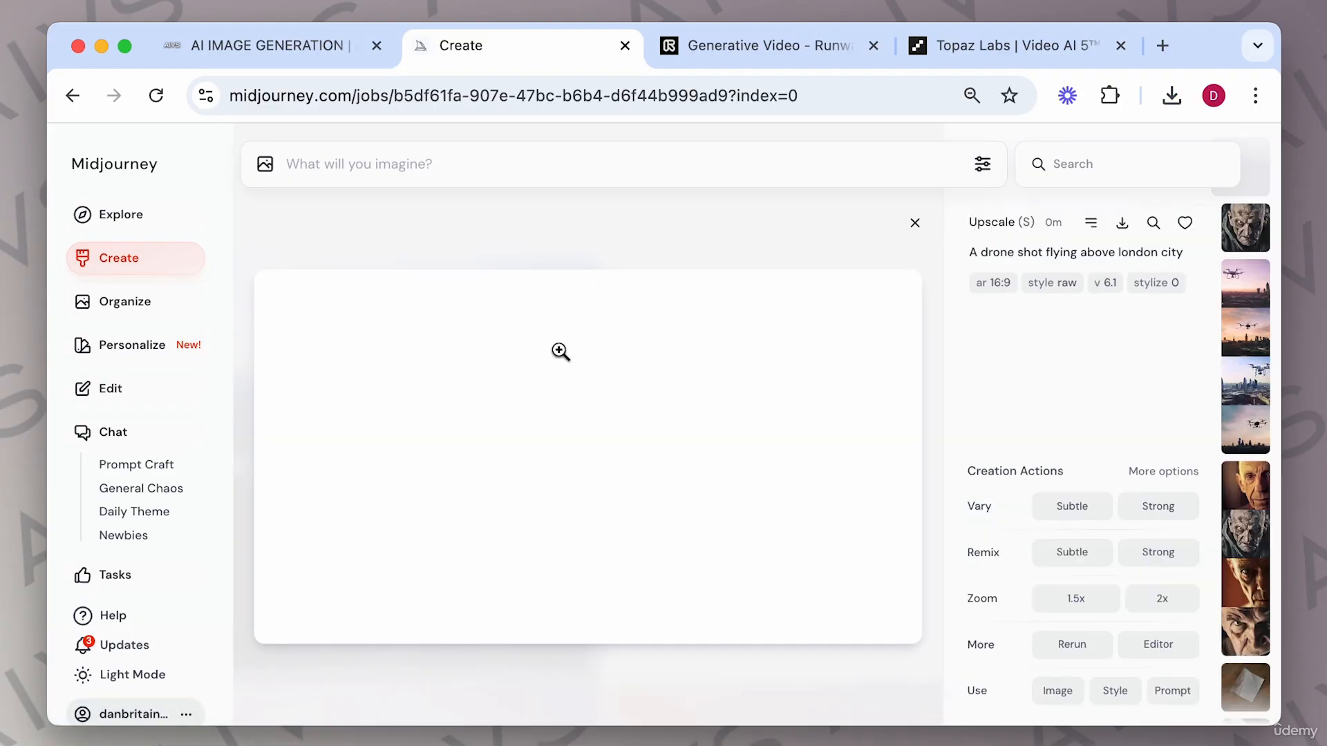
{"action": "left_click", "coordinate": [1122, 223]}
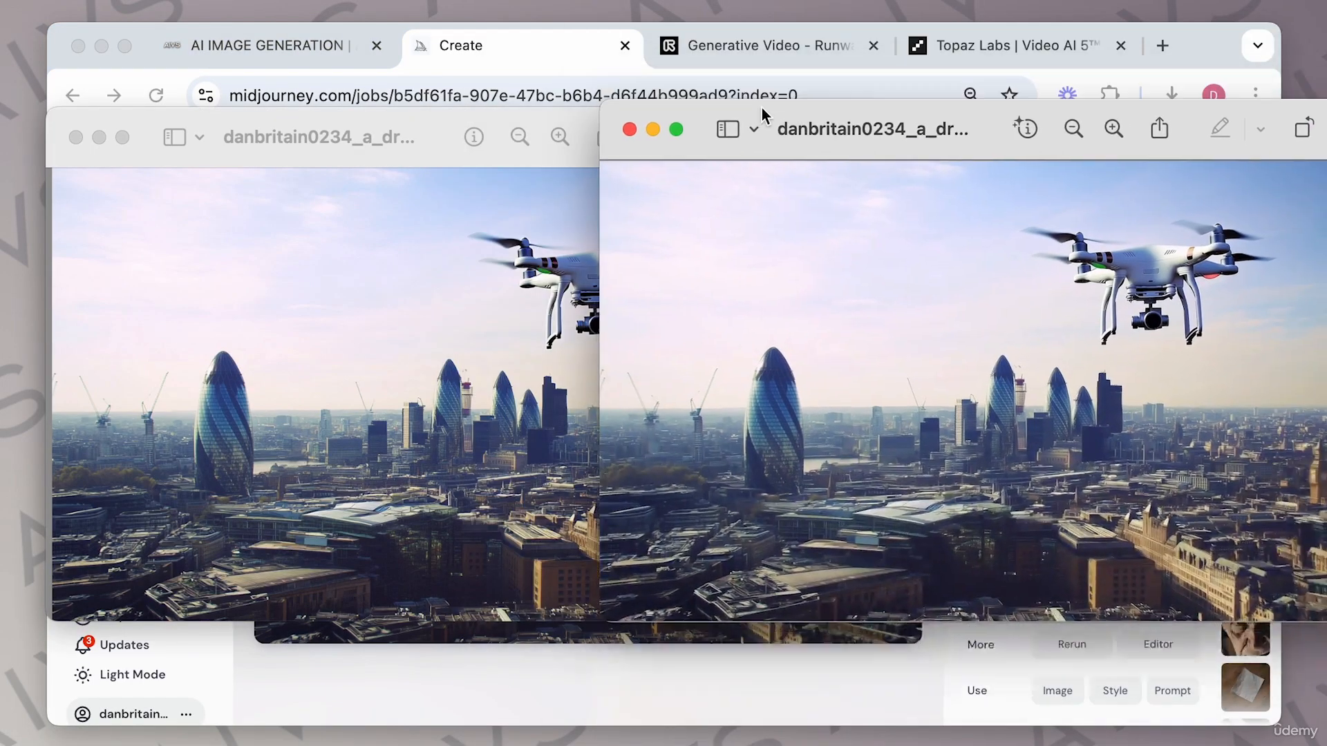
Place the original and upscaled drone-shot images side by side and zoom into the skyline to compare sharpness.
{"action": "left_click_drag", "start_coordinate": [761, 108], "coordinate": [809, 119]}
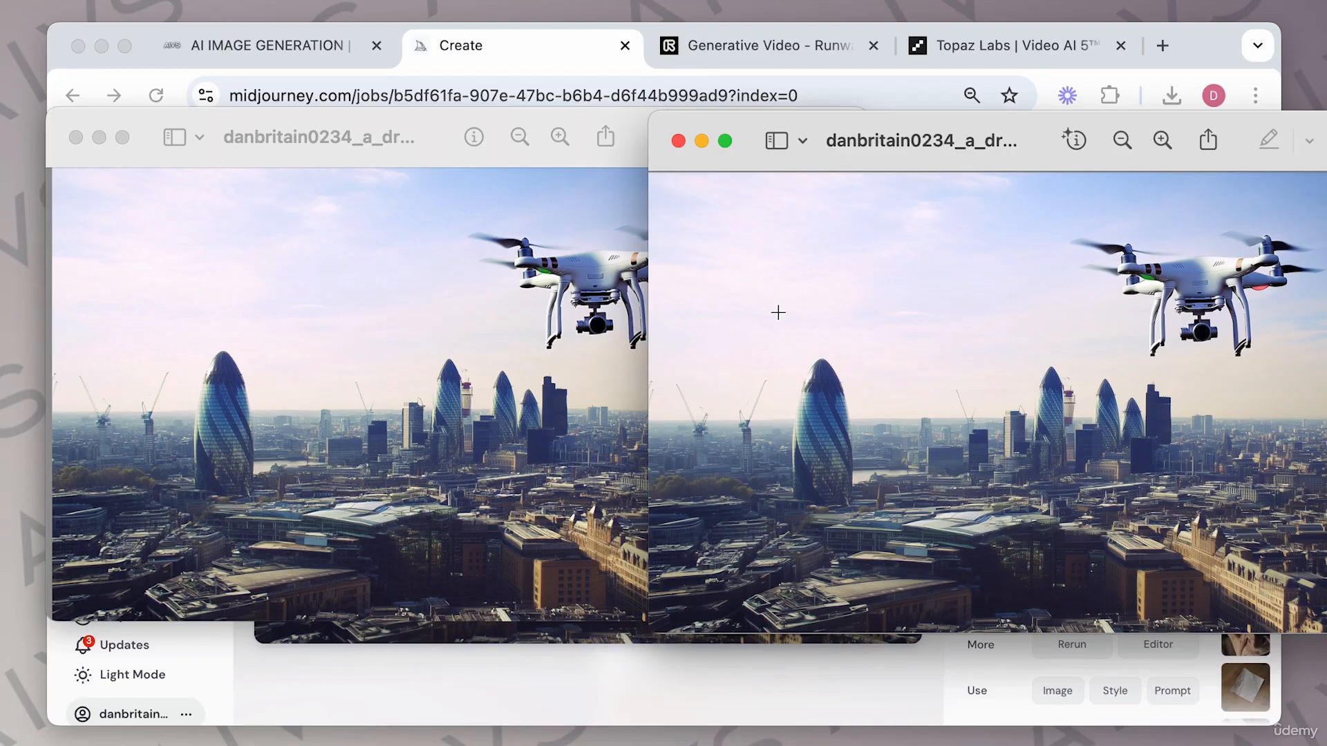
{"action": "left_click", "coordinate": [559, 137]}
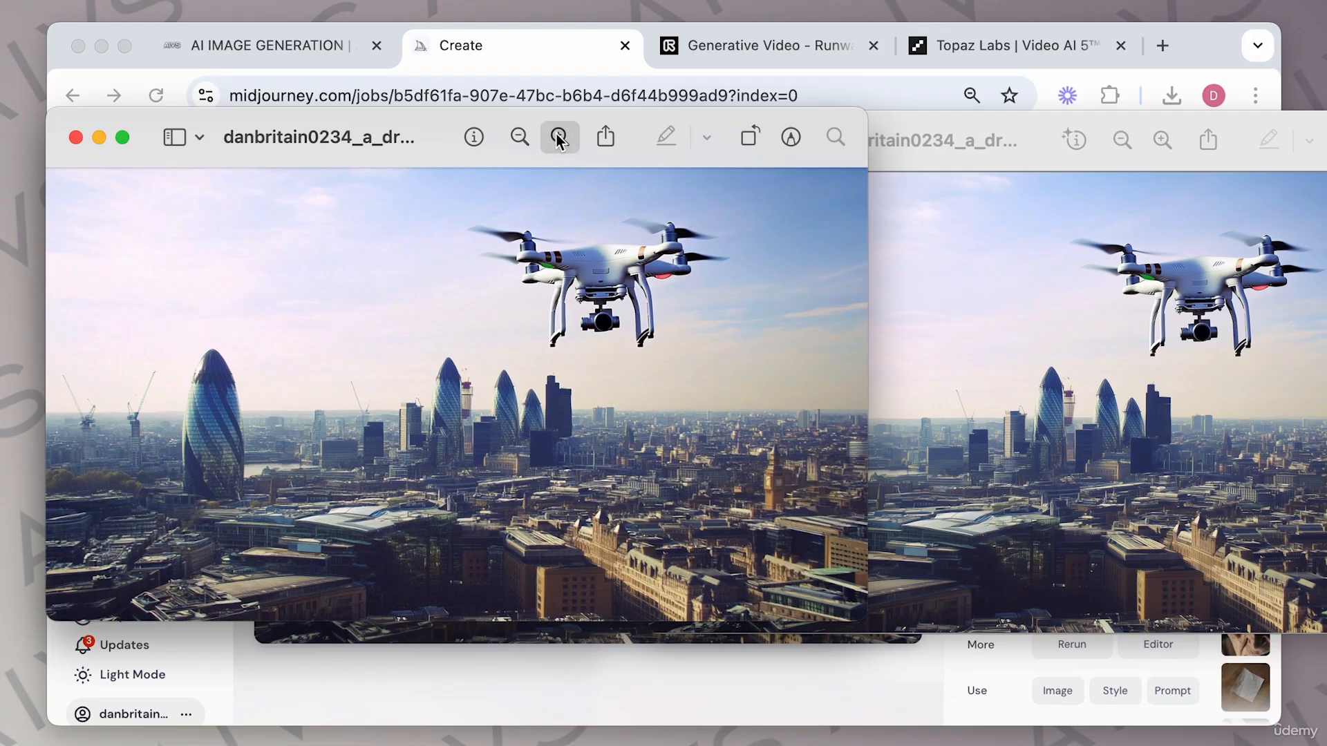
{"action": "left_click", "coordinate": [559, 137]}
{"action": "left_click", "coordinate": [559, 137]}
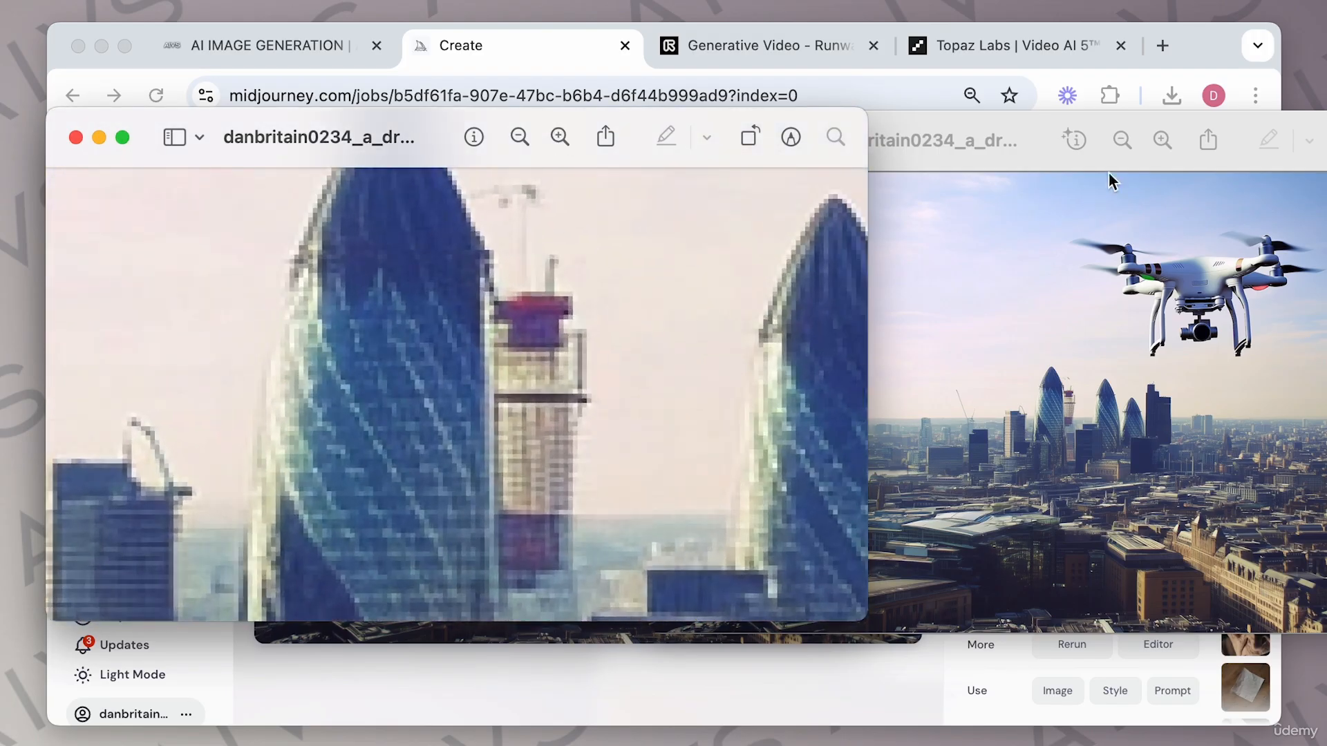
{"action": "left_click", "coordinate": [1241, 115]}
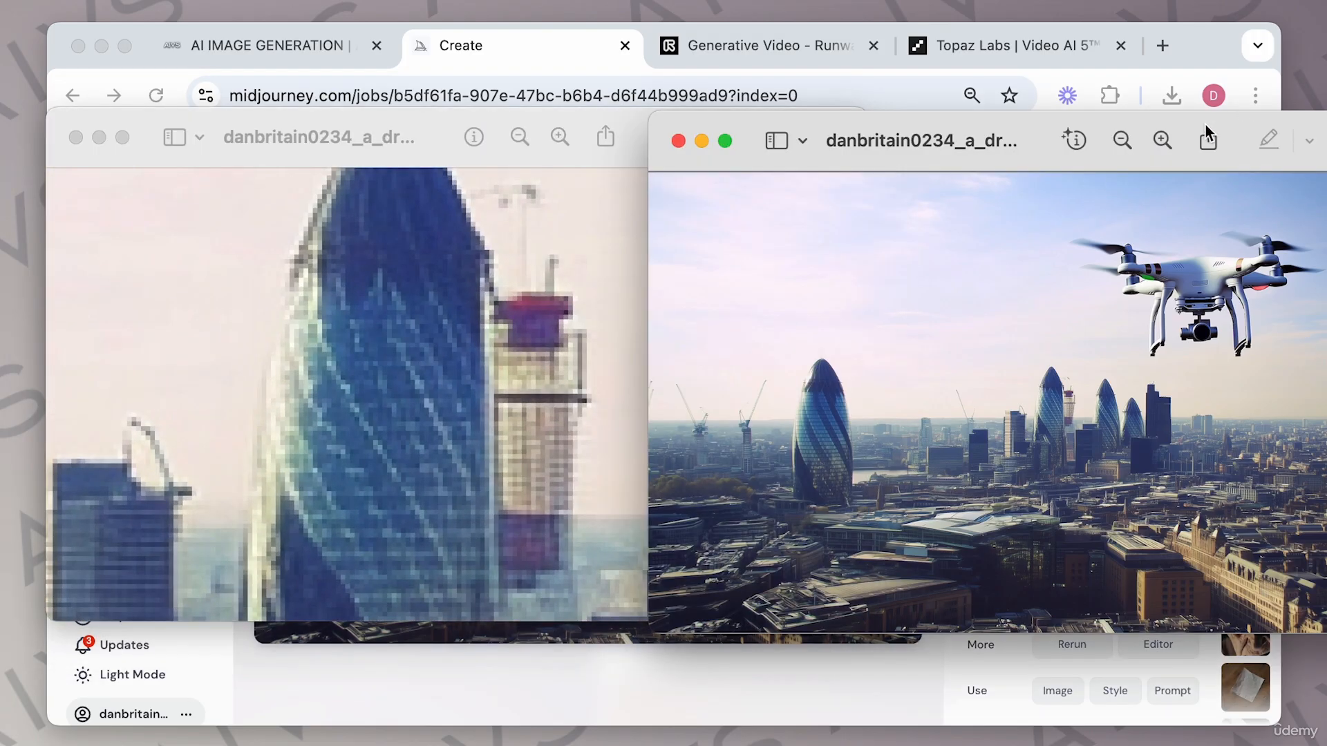
{"action": "left_click", "coordinate": [1160, 140]}
{"action": "left_click", "coordinate": [1159, 140]}
{"action": "left_click", "coordinate": [1160, 140]}
{"action": "left_click", "coordinate": [1160, 141]}
{"action": "left_click", "coordinate": [1159, 141]}
{"action": "left_click", "coordinate": [1159, 140]}
{"action": "left_click", "coordinate": [1160, 140]}
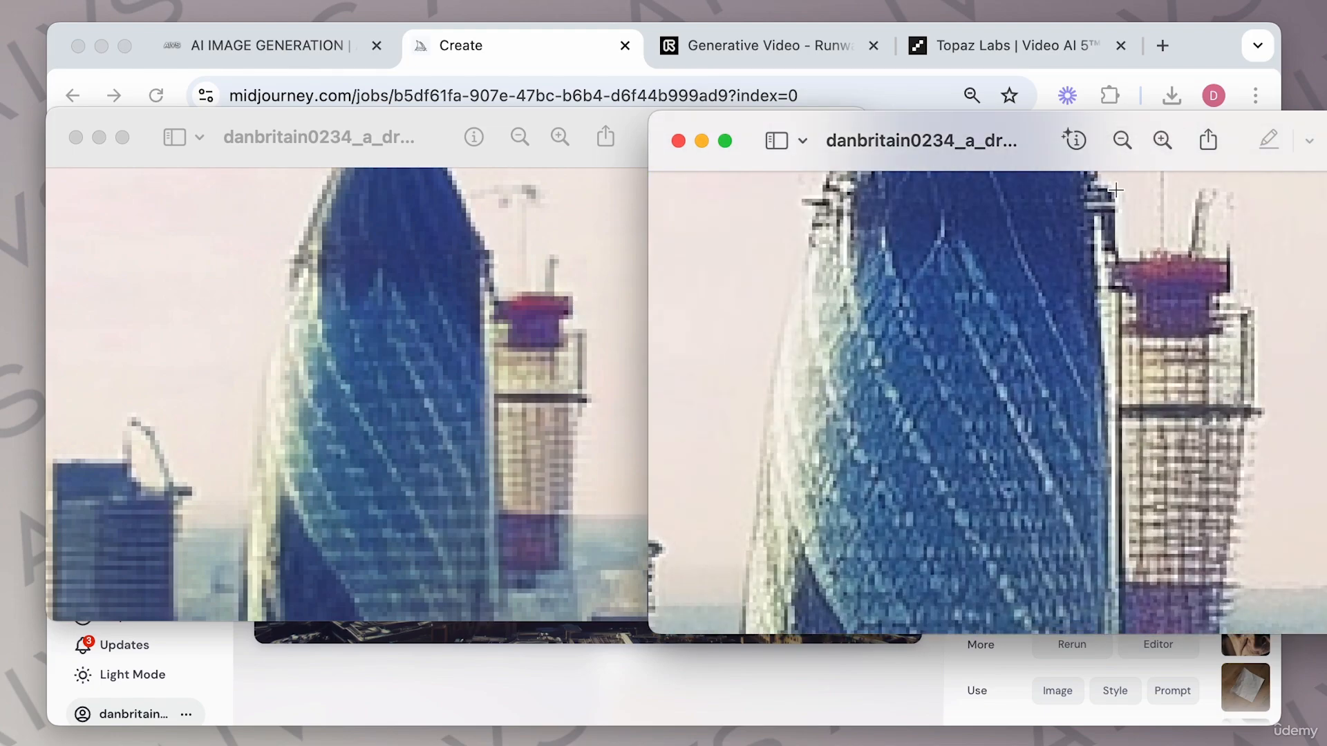
{"action": "left_click", "coordinate": [1124, 142]}
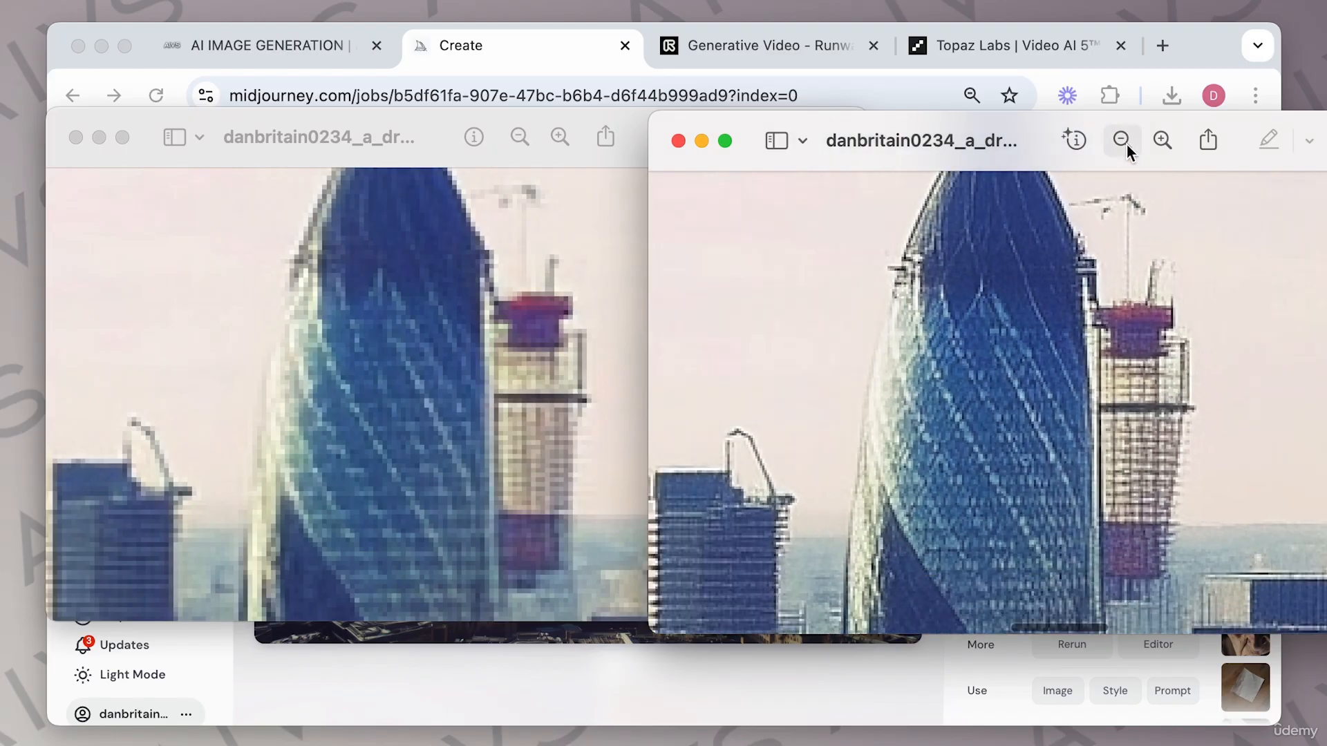
{"action": "left_click", "coordinate": [1125, 143]}
{"action": "left_click", "coordinate": [520, 139]}
{"action": "left_click", "coordinate": [522, 140]}
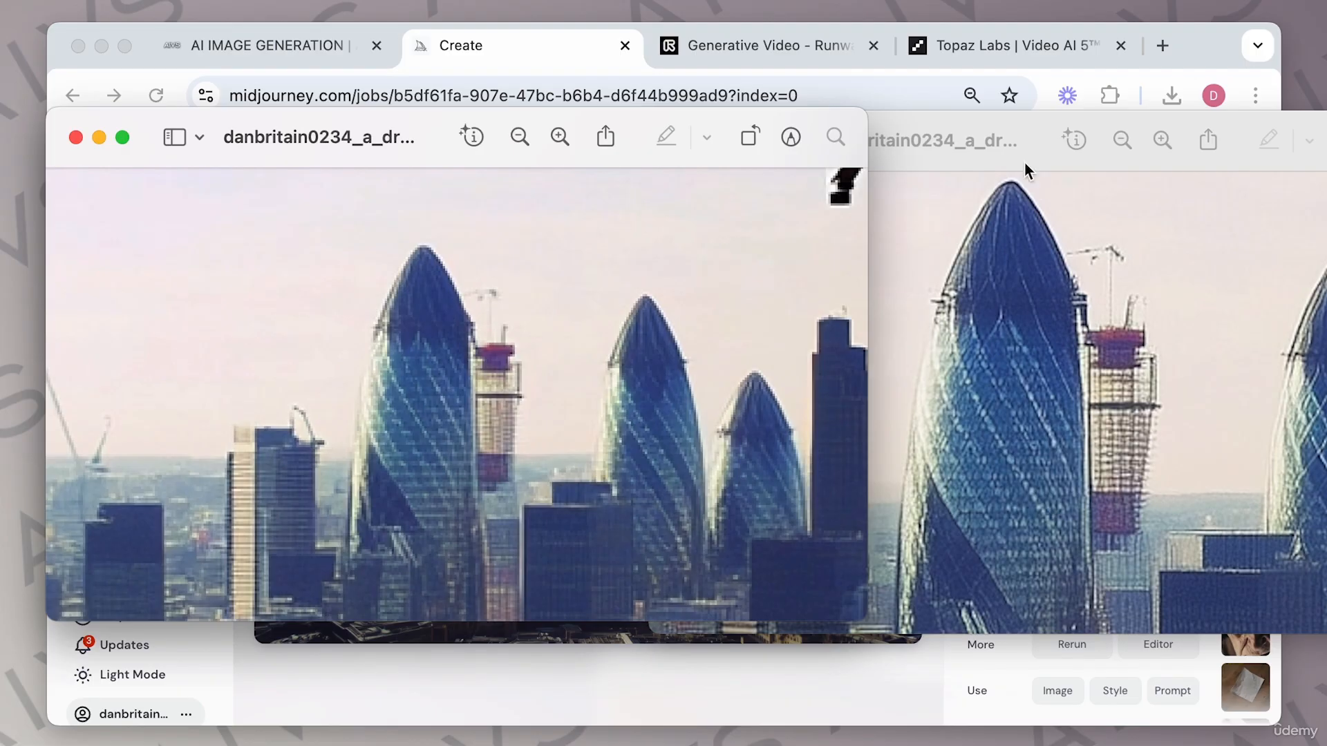
{"action": "left_click_drag", "start_coordinate": [1021, 130], "coordinate": [1244, 124]}
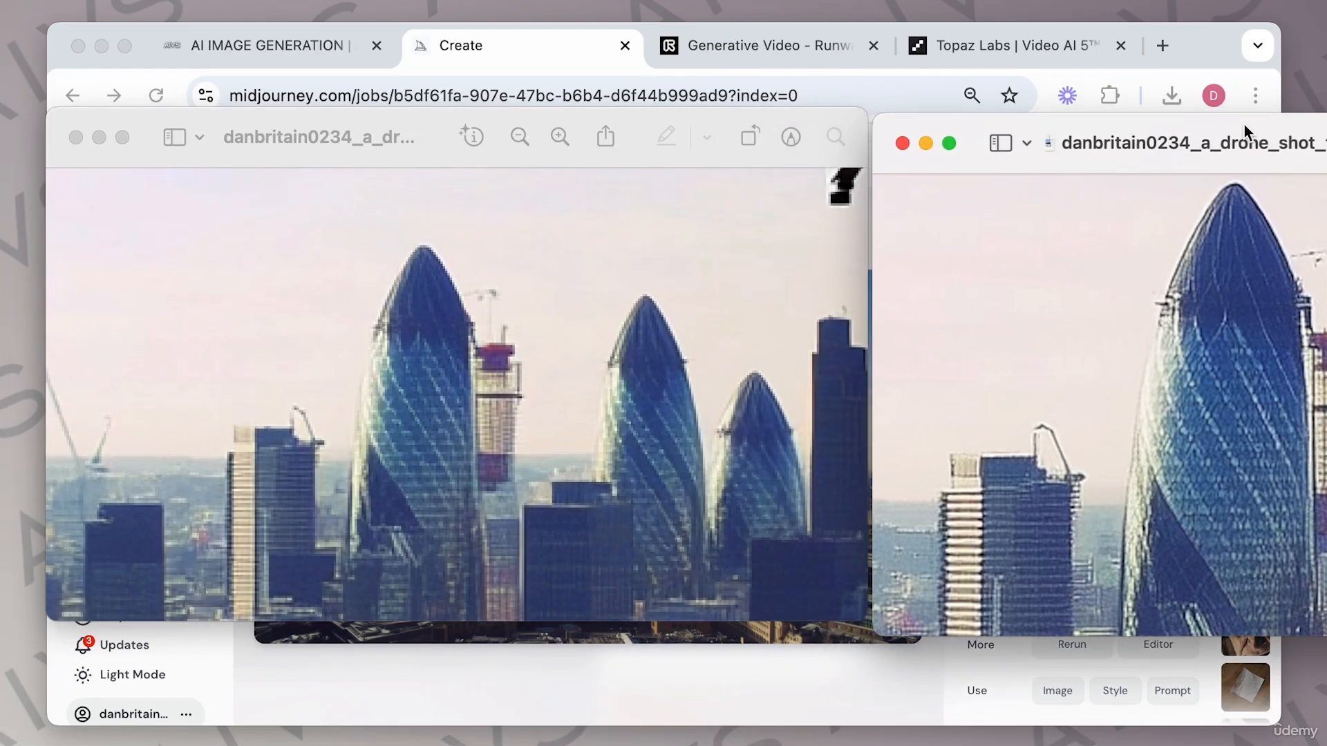
{"action": "left_click", "coordinate": [562, 138]}
{"action": "left_click", "coordinate": [562, 139]}
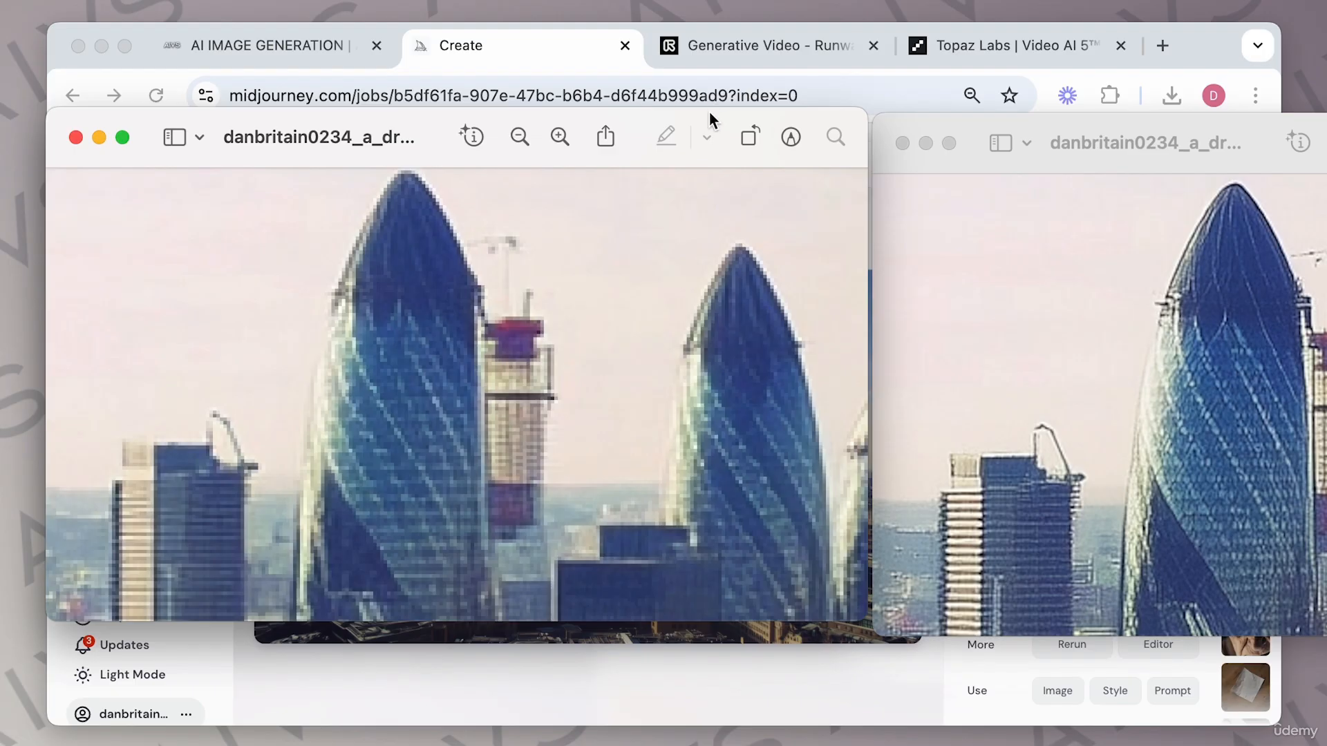
Check the image info of both drone-shot files, then close the info panel and both image windows.
{"action": "key", "text": "super+i"}
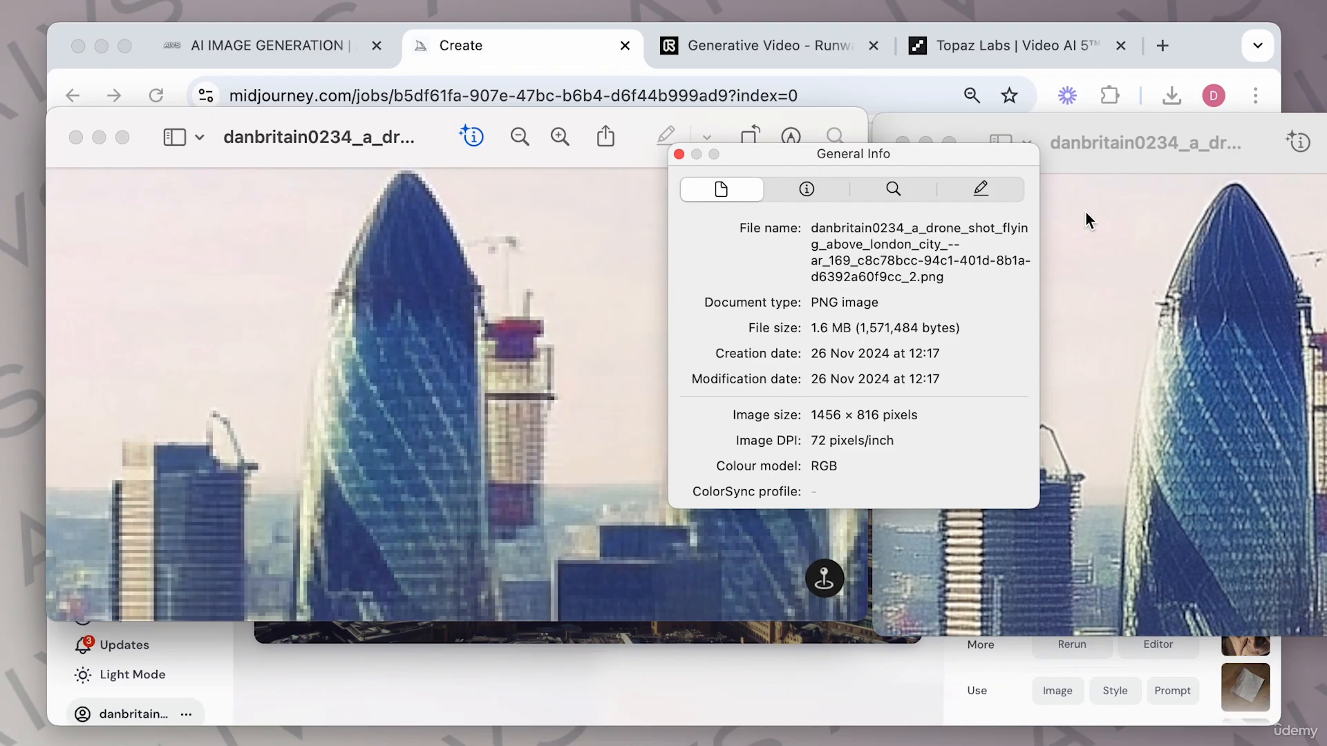
{"action": "left_click", "coordinate": [1179, 122]}
{"action": "key", "text": "super+i"}
{"action": "key", "text": "super+i"}
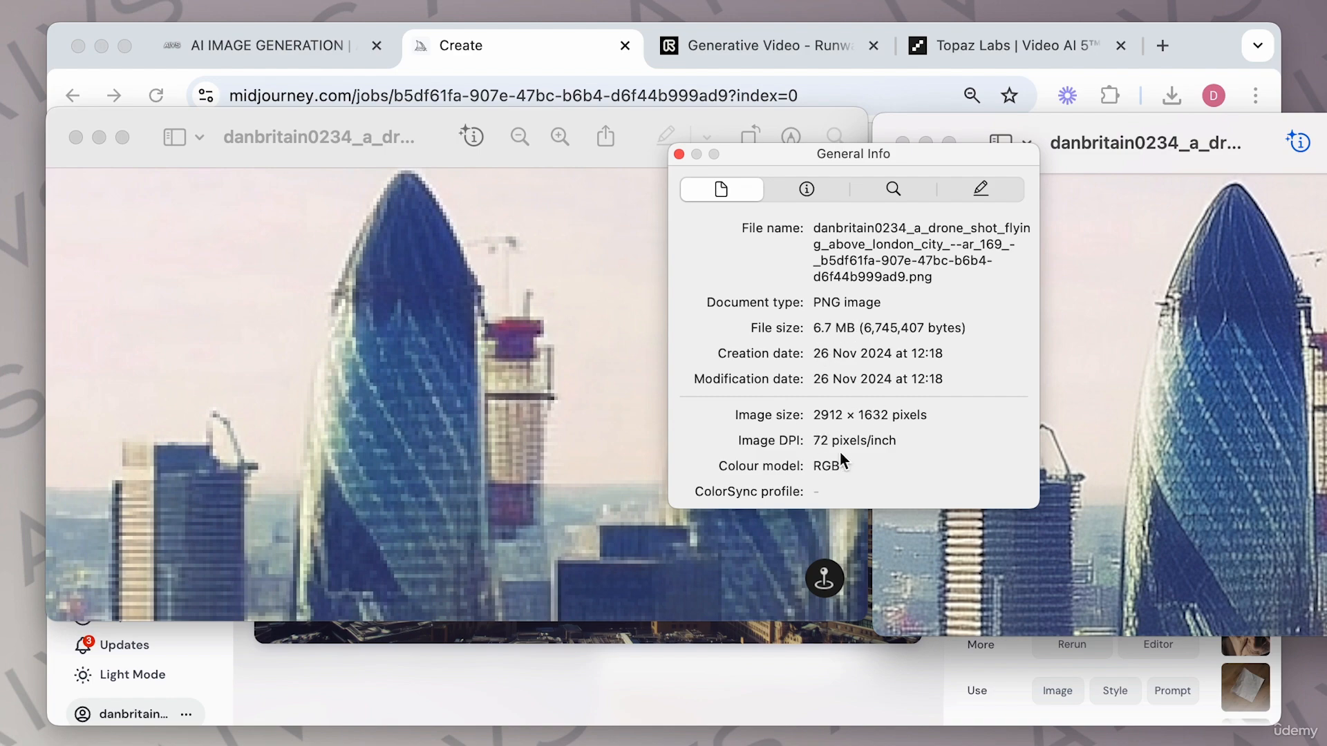
{"action": "left_click", "coordinate": [679, 153]}
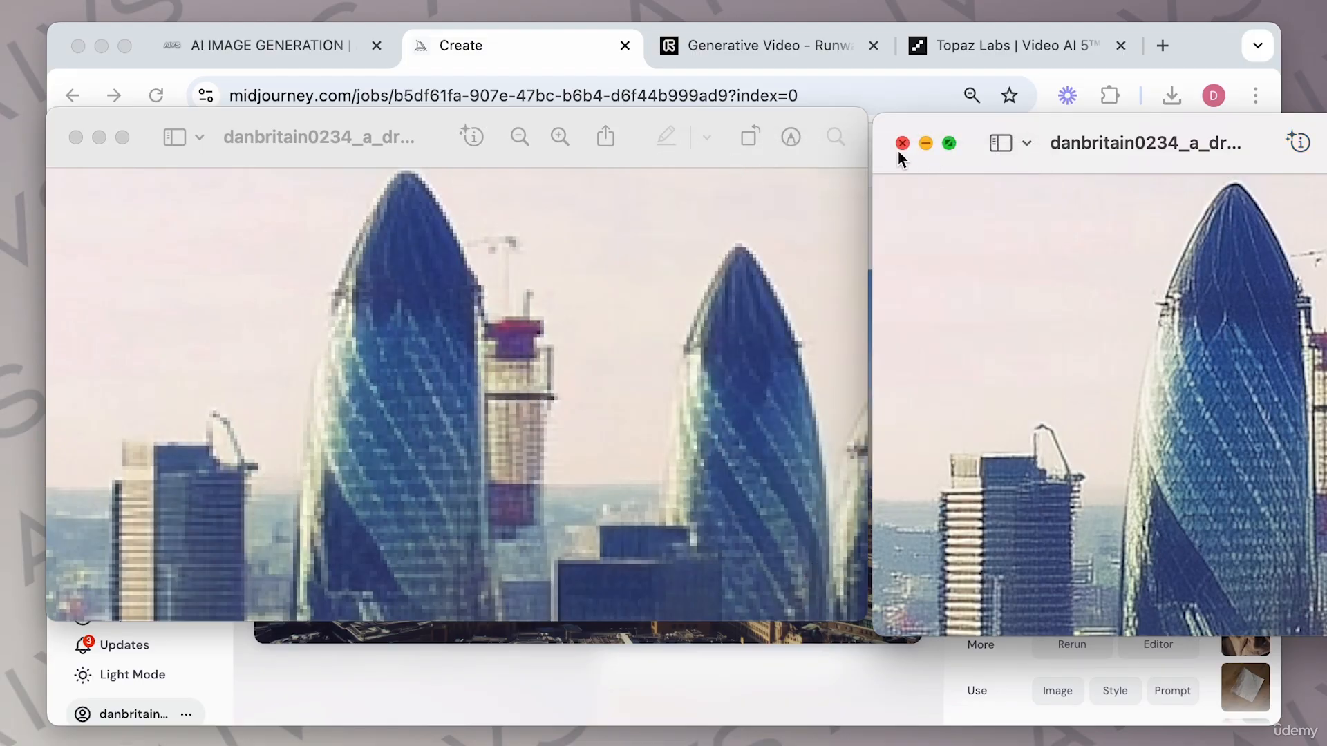
{"action": "left_click", "coordinate": [900, 140]}
{"action": "left_click", "coordinate": [76, 138]}
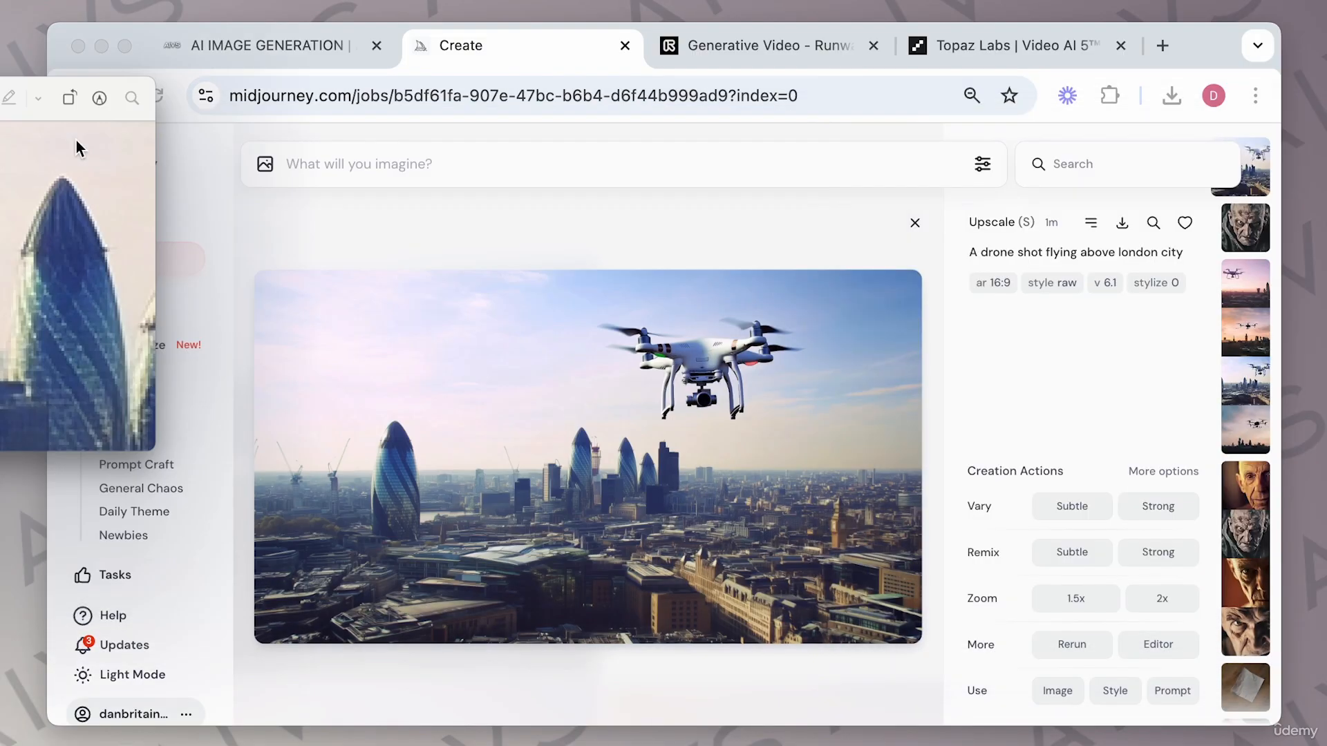
Drop the grim old-man image into Runway's Gen-3 Alpha Turbo and generate a 5 s video from it.
{"action": "left_click", "coordinate": [772, 47]}
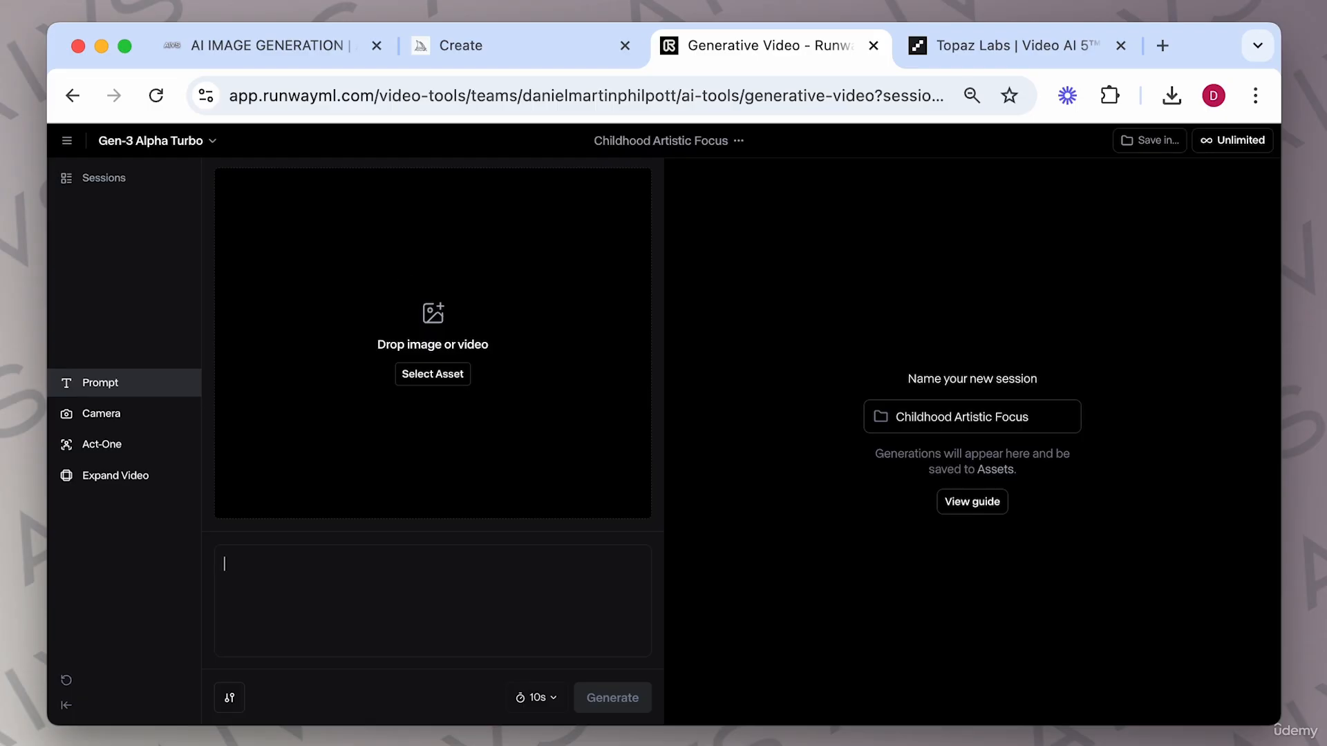
{"action": "key", "text": "super+Tab"}
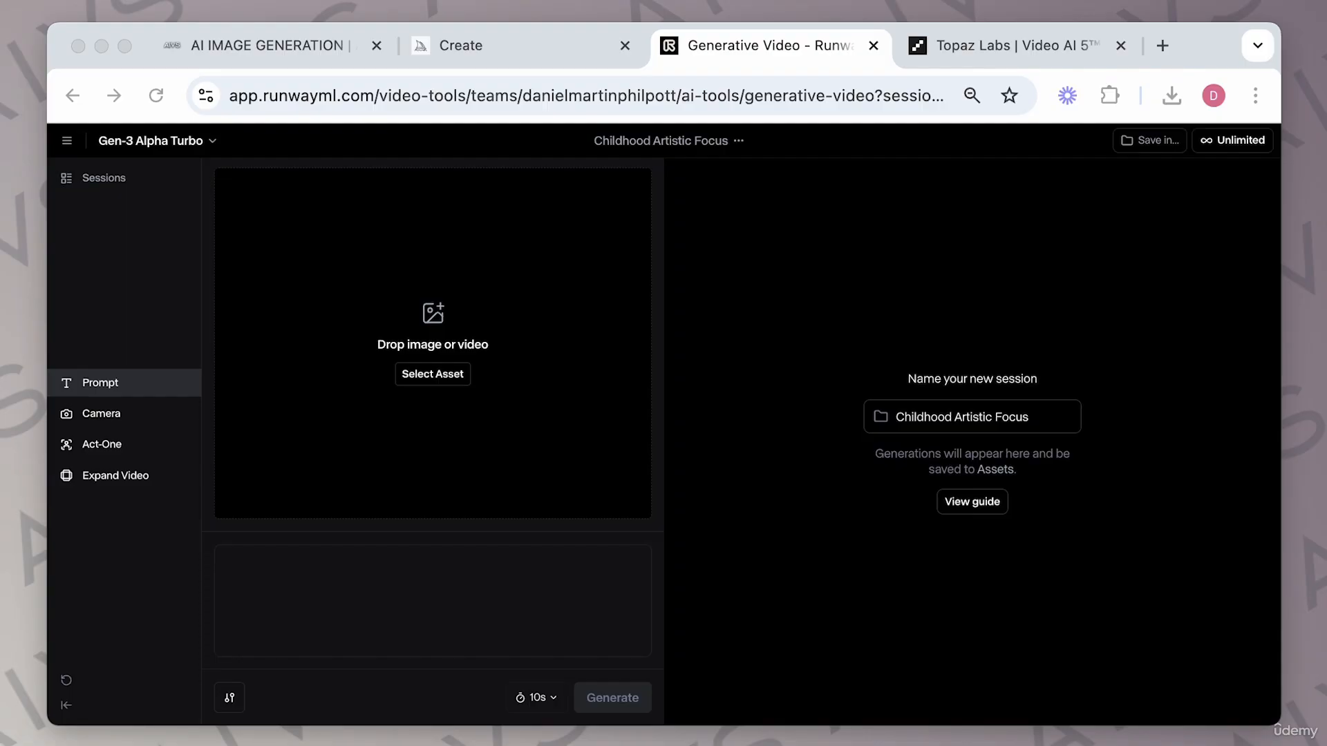
{"action": "left_click_drag", "start_coordinate": [0, 89], "coordinate": [429, 322]}
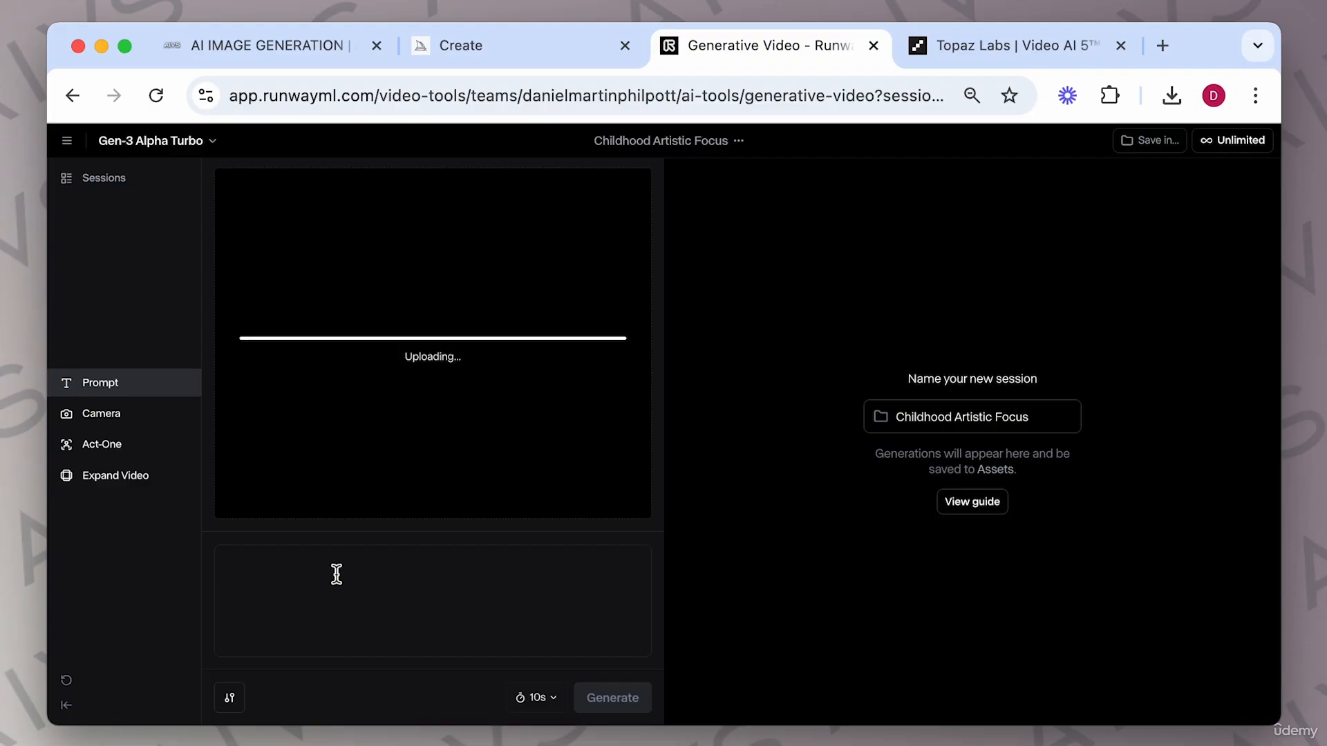
{"action": "left_click", "coordinate": [553, 699]}
{"action": "left_click", "coordinate": [548, 630]}
{"action": "left_click", "coordinate": [608, 702]}
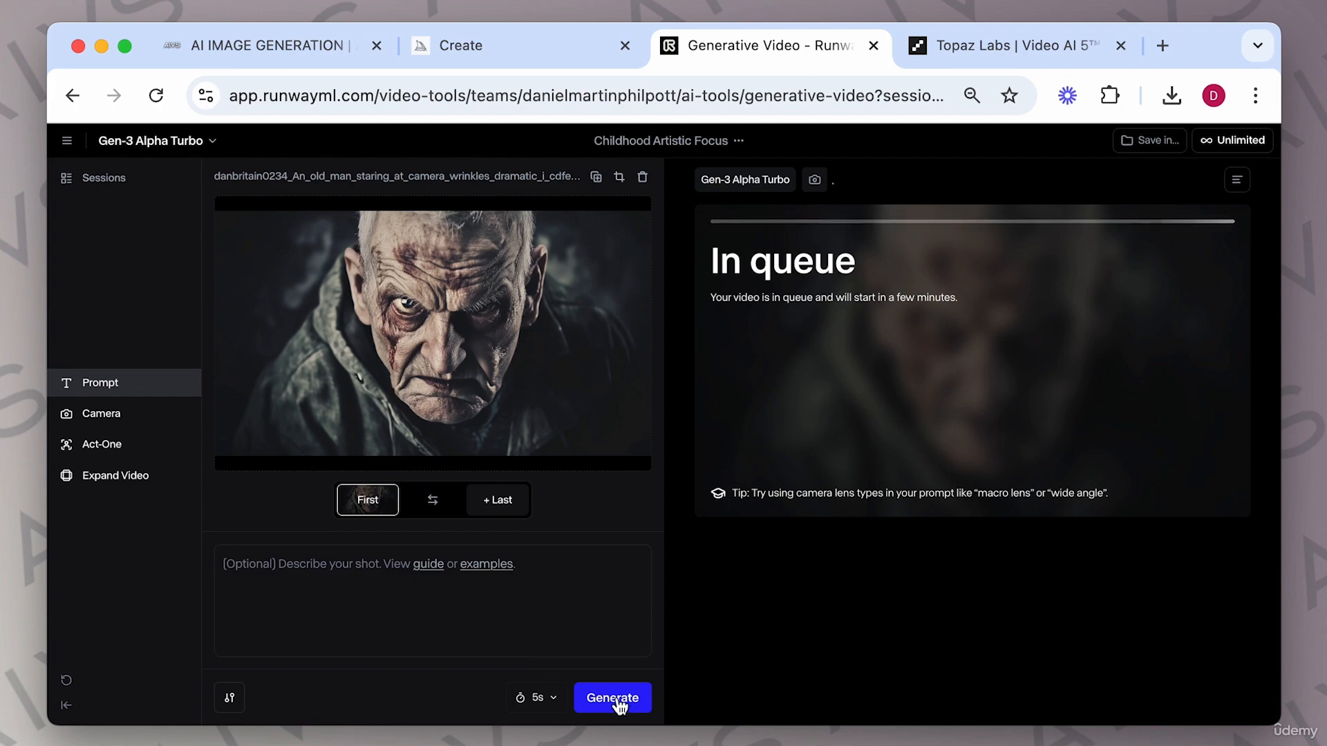
Queue further 5 s generations, including ones from the drone-shot image.
{"action": "left_click", "coordinate": [617, 699]}
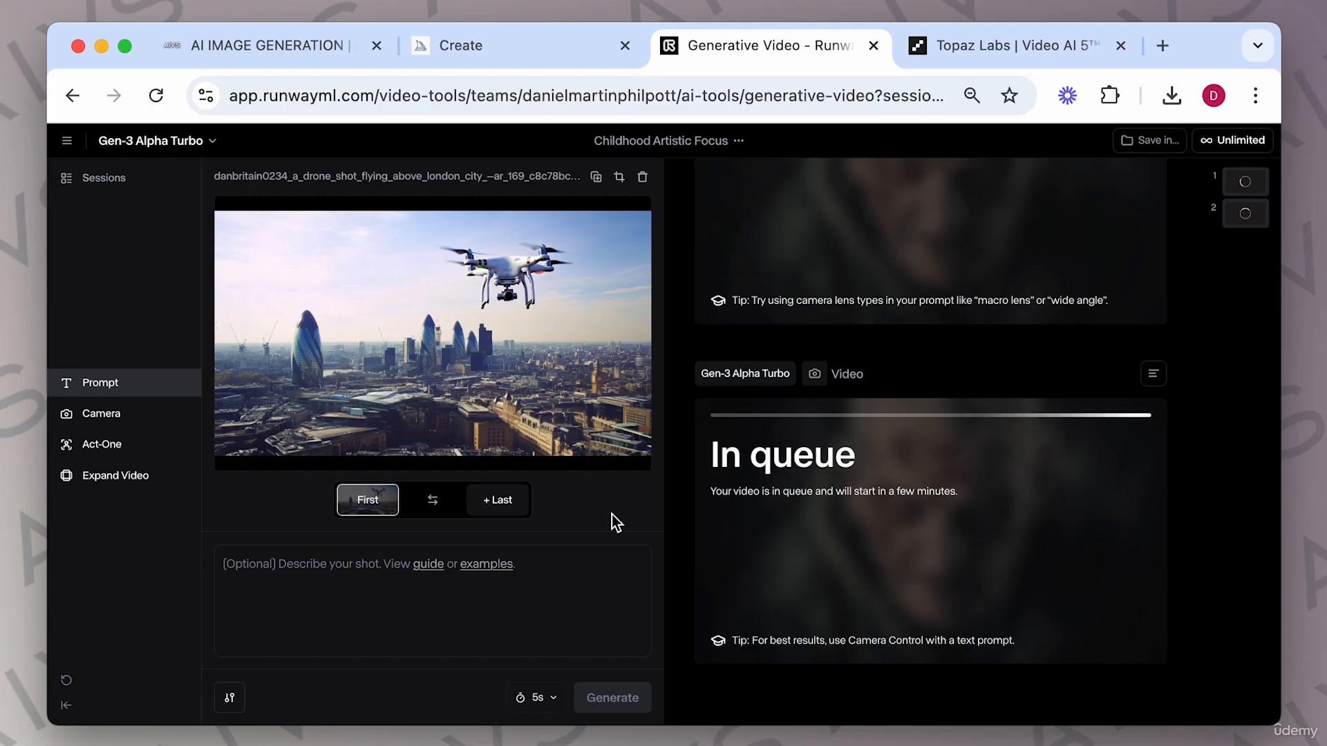
{"action": "left_click", "coordinate": [610, 699]}
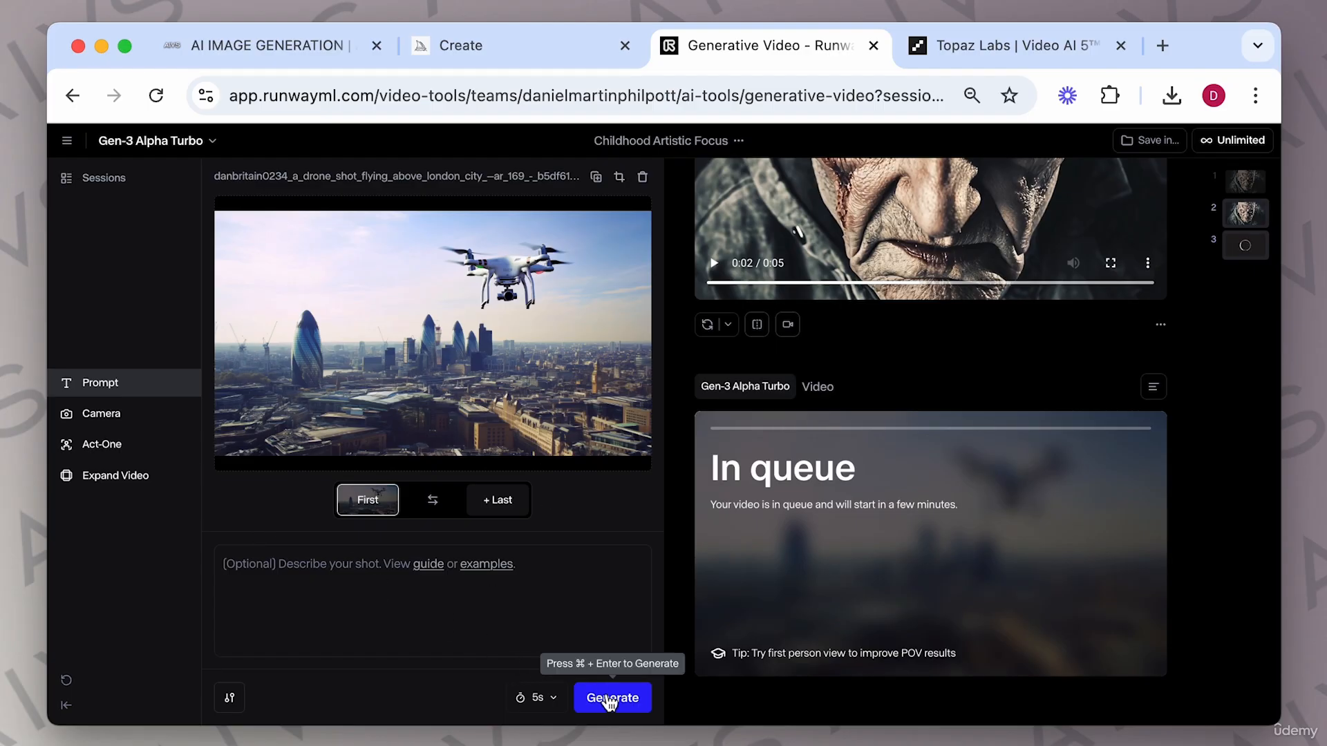
{"action": "left_click", "coordinate": [611, 700]}
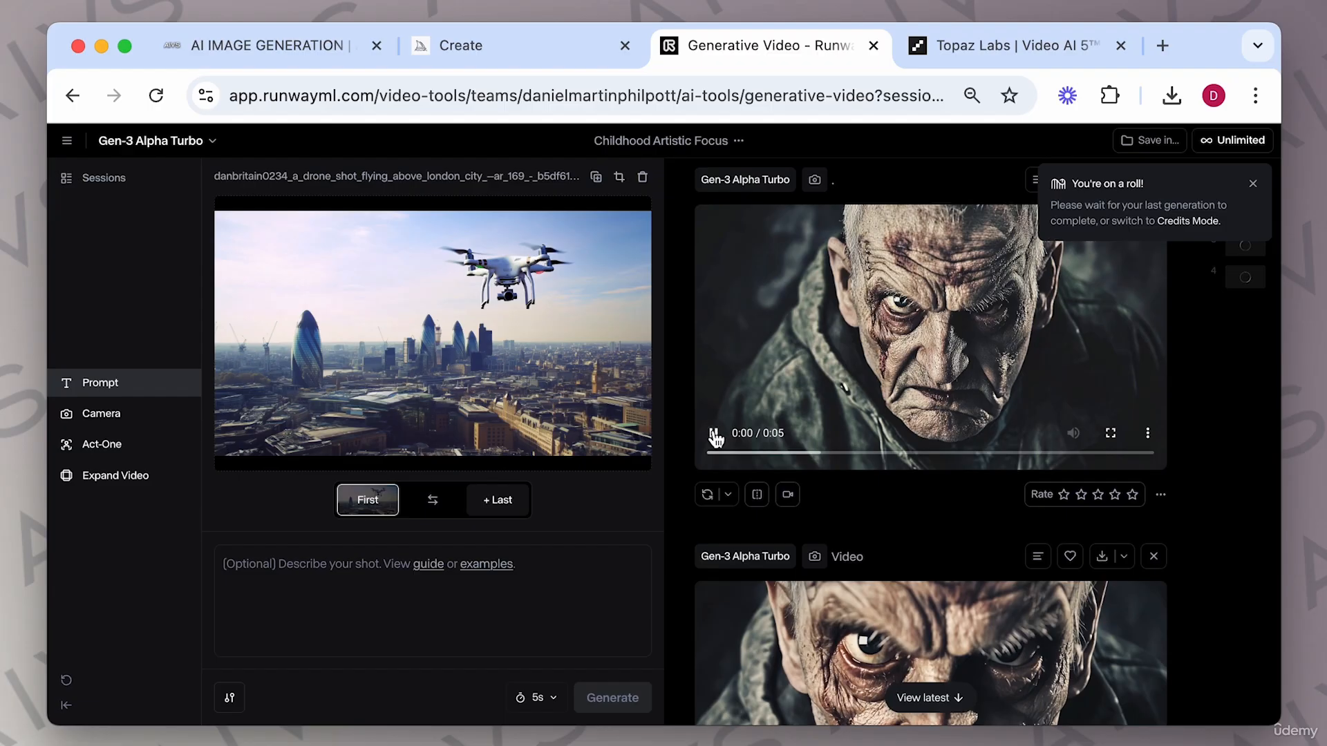
Dismiss the notice and scroll through and play the finished old-man video clips to review them.
{"action": "scroll", "coordinate": [899, 541], "scroll_direction": "down", "scroll_amount": 1}
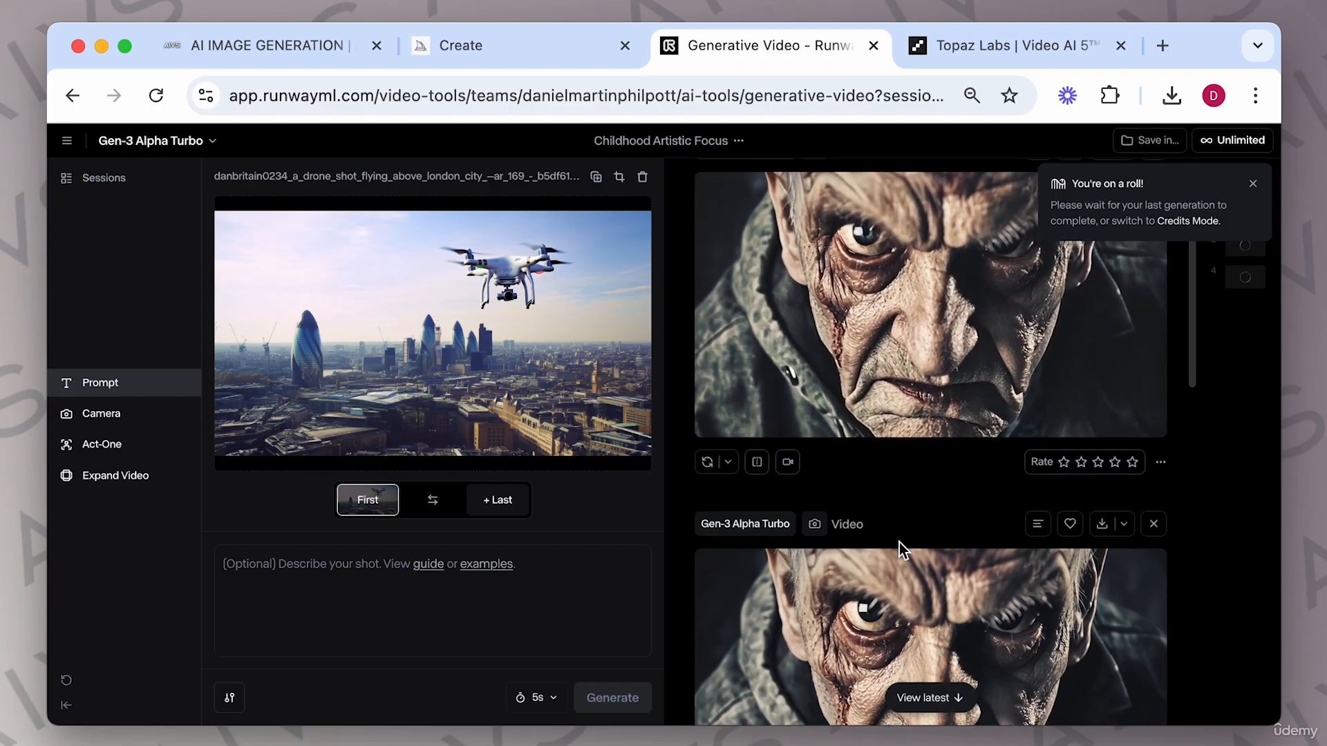
{"action": "left_click", "coordinate": [1252, 183]}
{"action": "scroll", "coordinate": [951, 366], "scroll_direction": "down", "scroll_amount": 5}
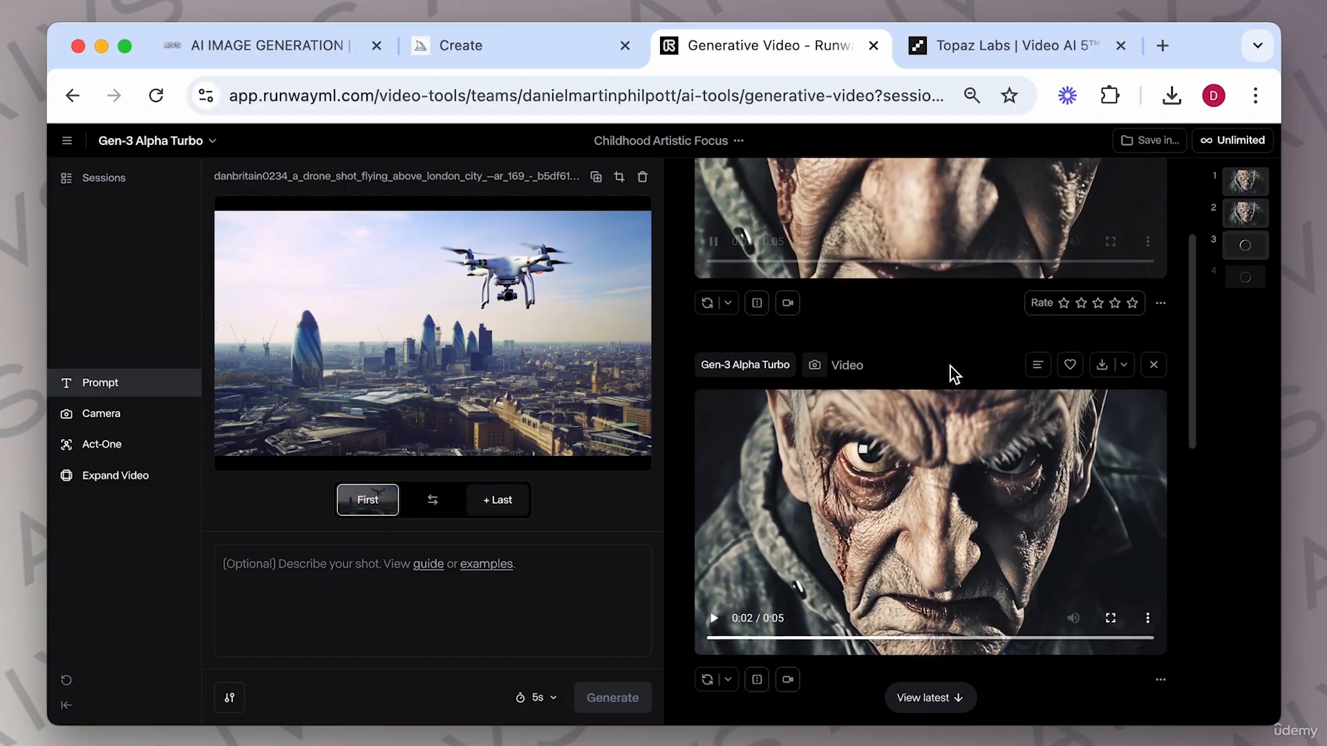
{"action": "left_click", "coordinate": [715, 619]}
{"action": "scroll", "coordinate": [952, 561], "scroll_direction": "up", "scroll_amount": 1}
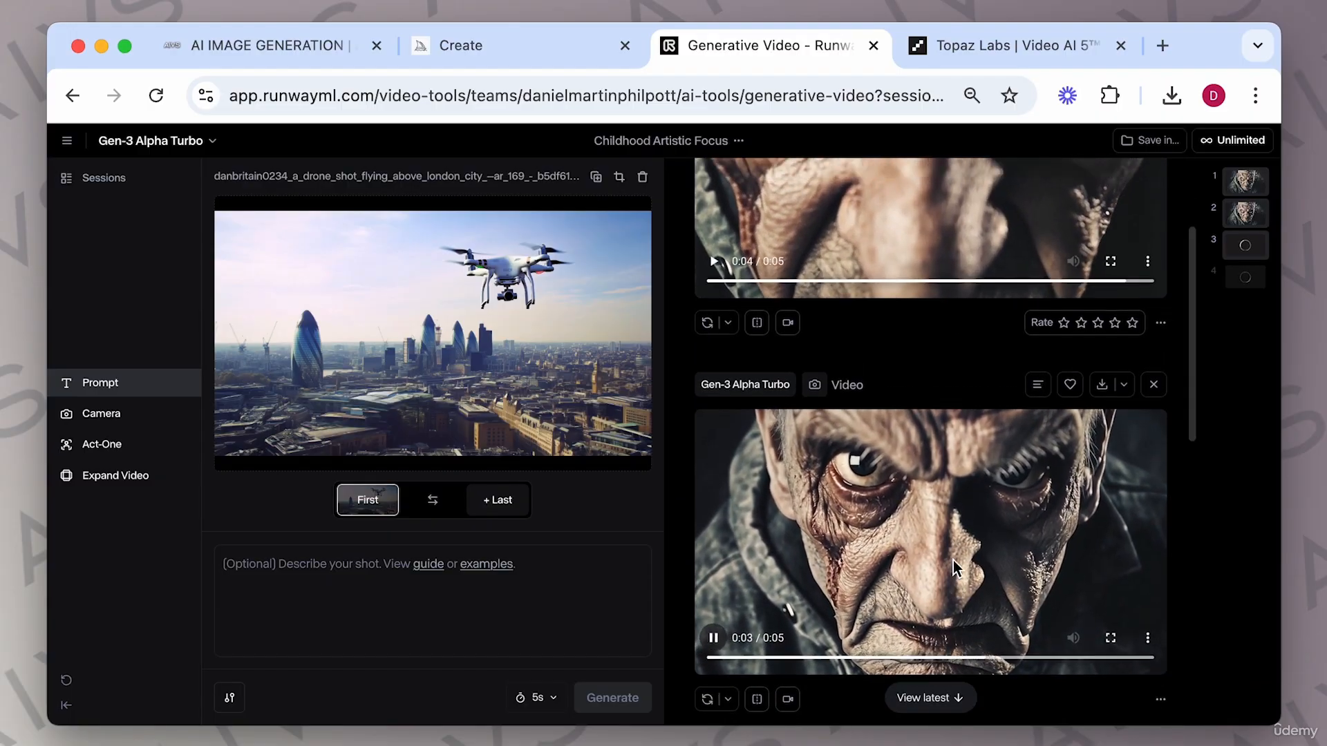
{"action": "scroll", "coordinate": [952, 561], "scroll_direction": "up", "scroll_amount": 3}
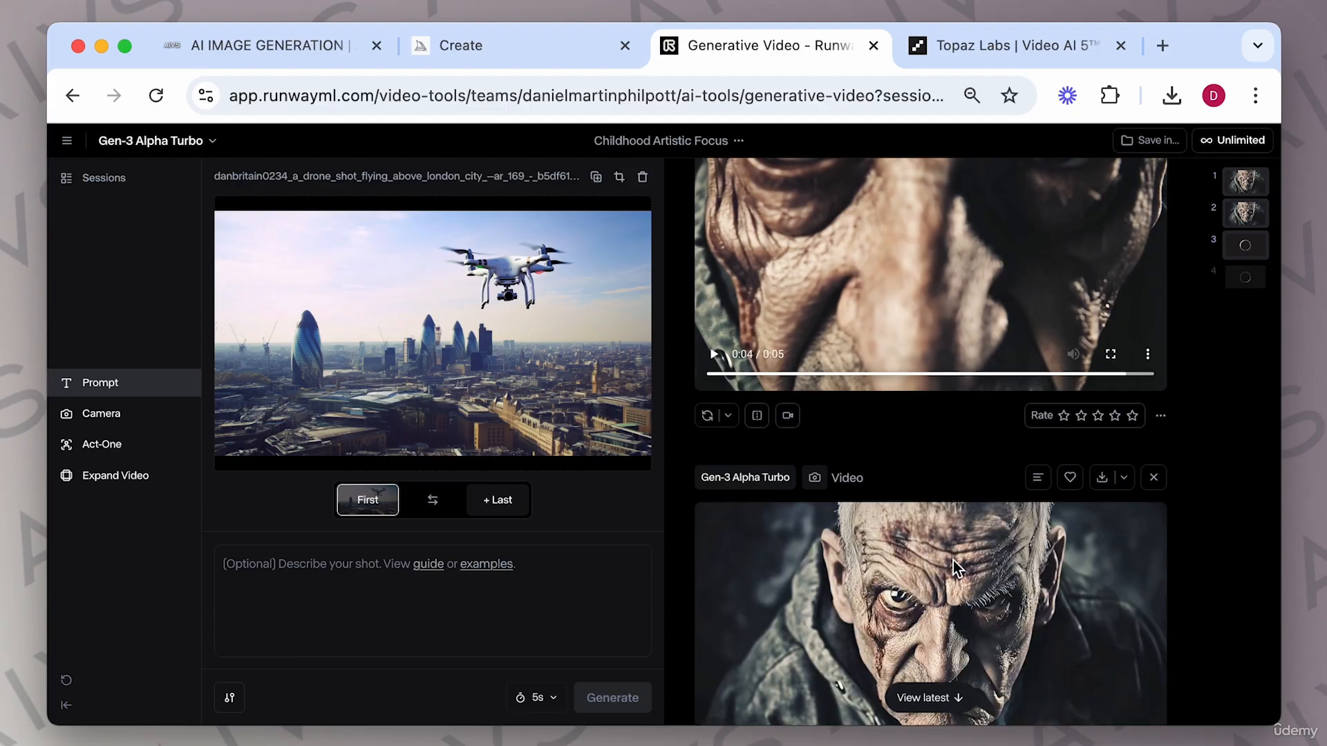
{"action": "scroll", "coordinate": [956, 566], "scroll_direction": "down", "scroll_amount": 4}
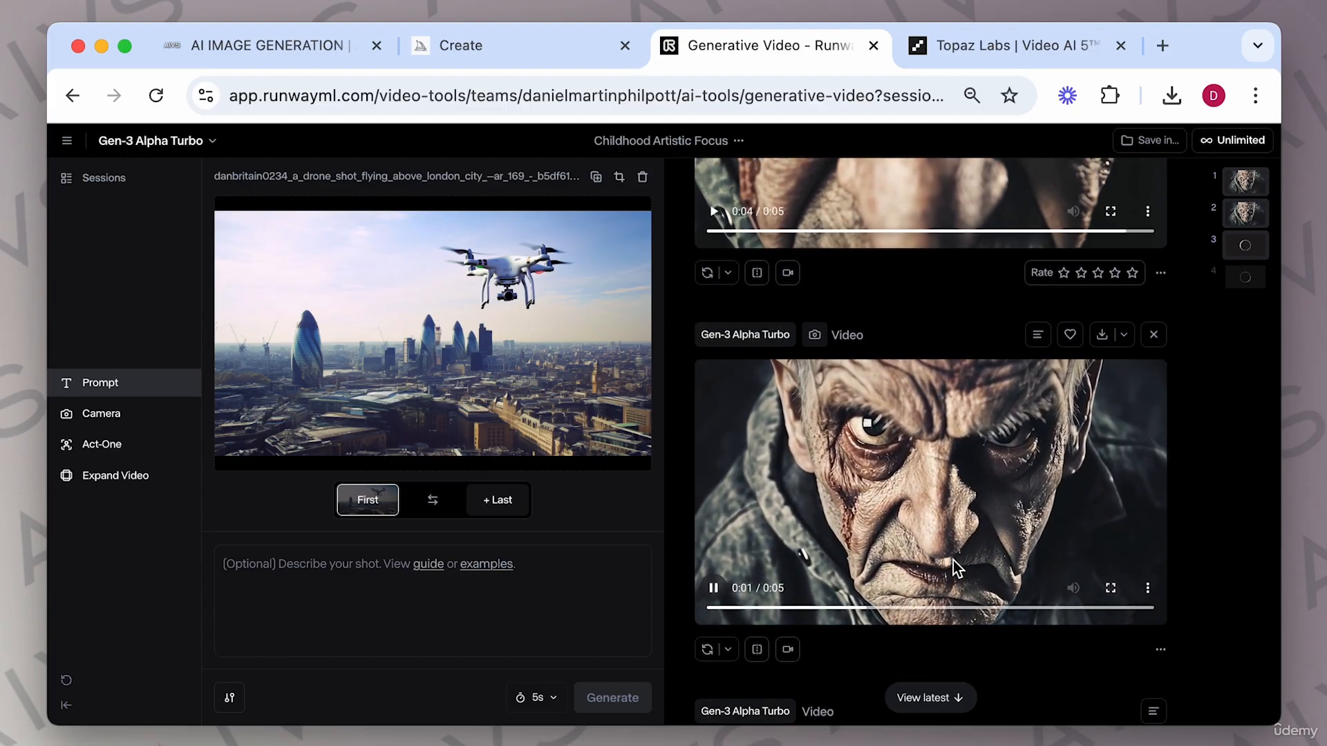
{"action": "scroll", "coordinate": [1121, 438], "scroll_direction": "up", "scroll_amount": 6}
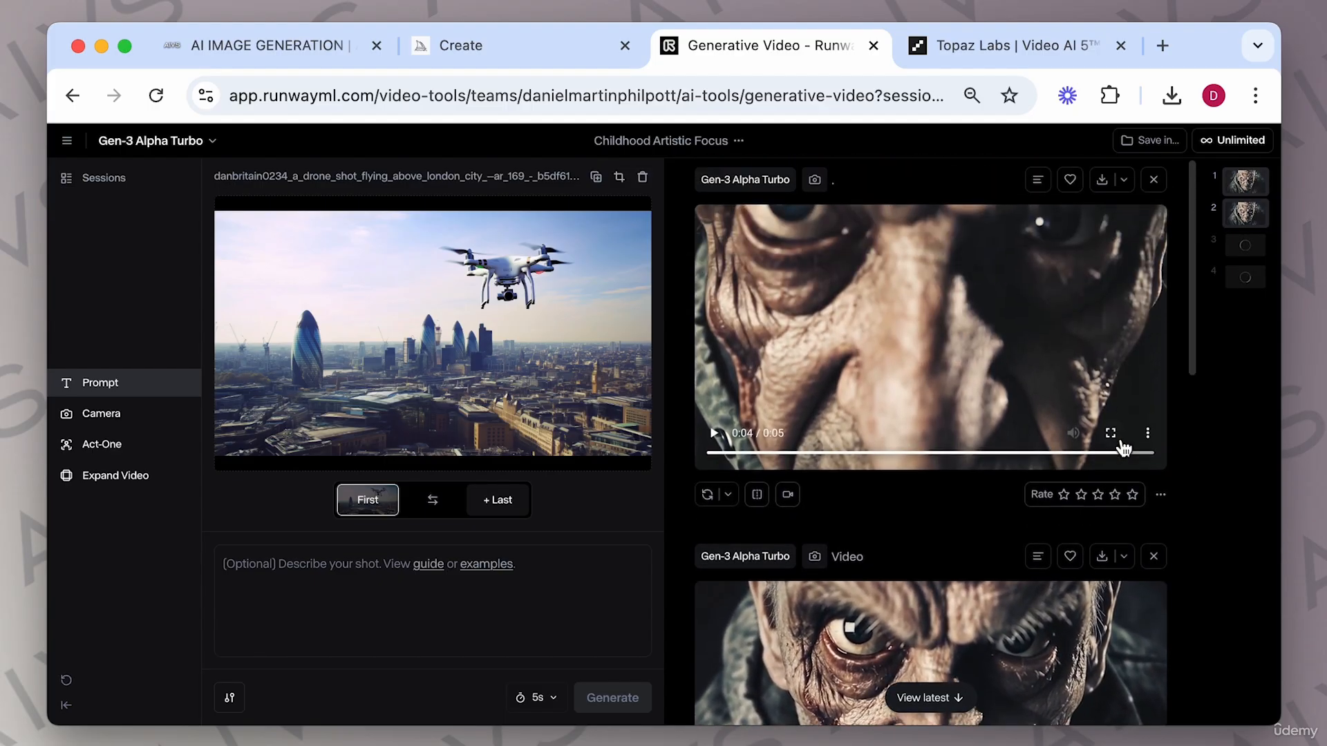
Download the first old-man video and open the generated clips side by side for comparison.
{"action": "left_click", "coordinate": [1101, 179]}
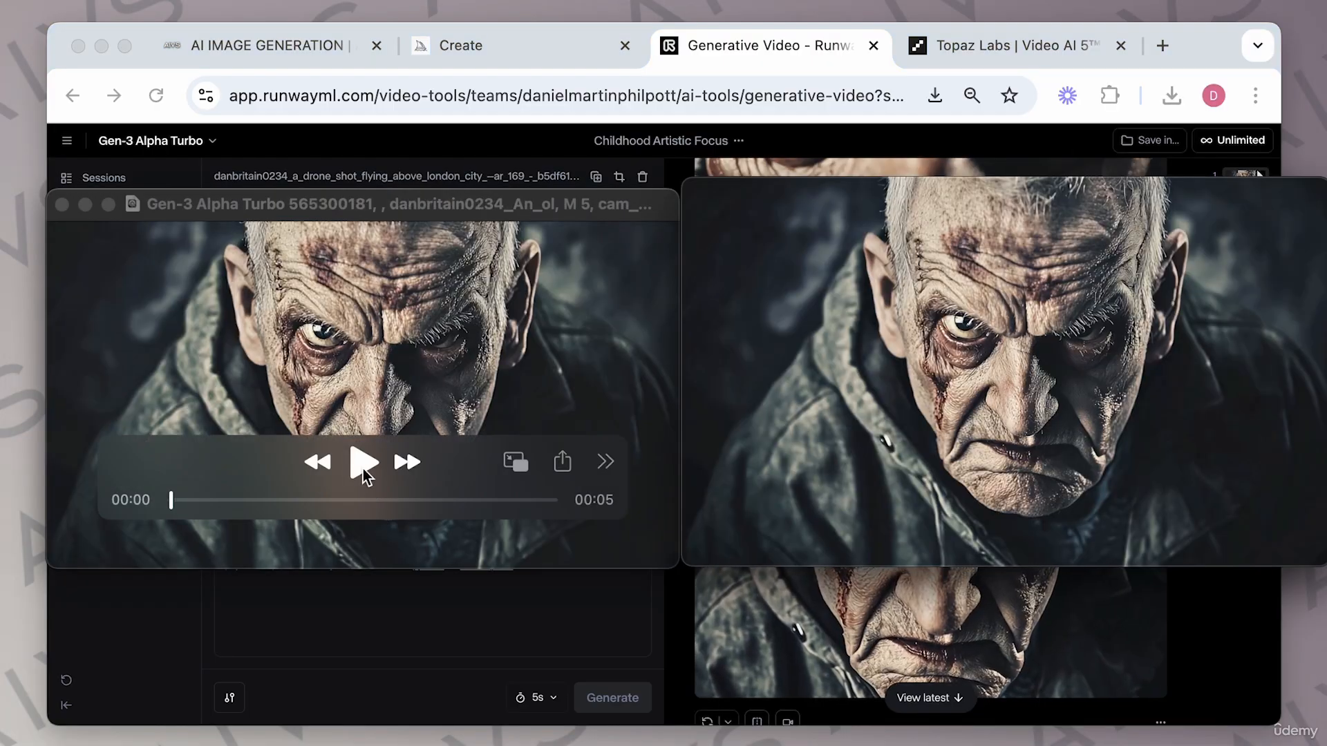
{"action": "left_click", "coordinate": [361, 463]}
{"action": "left_click", "coordinate": [1012, 462]}
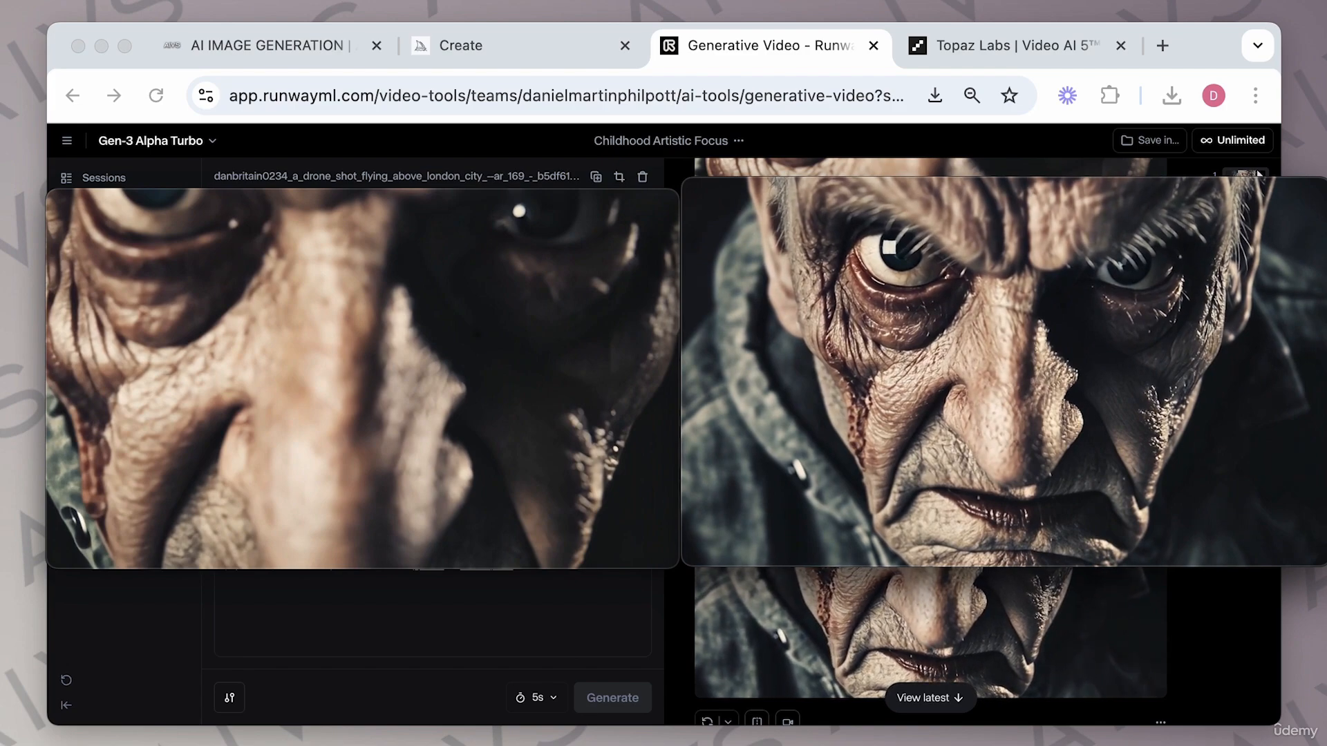
View the two downloaded old-man clips full screen one after the other to compare their quality.
{"action": "mouse_move", "coordinate": [420, 332]}
{"action": "mouse_move", "coordinate": [972, 398]}
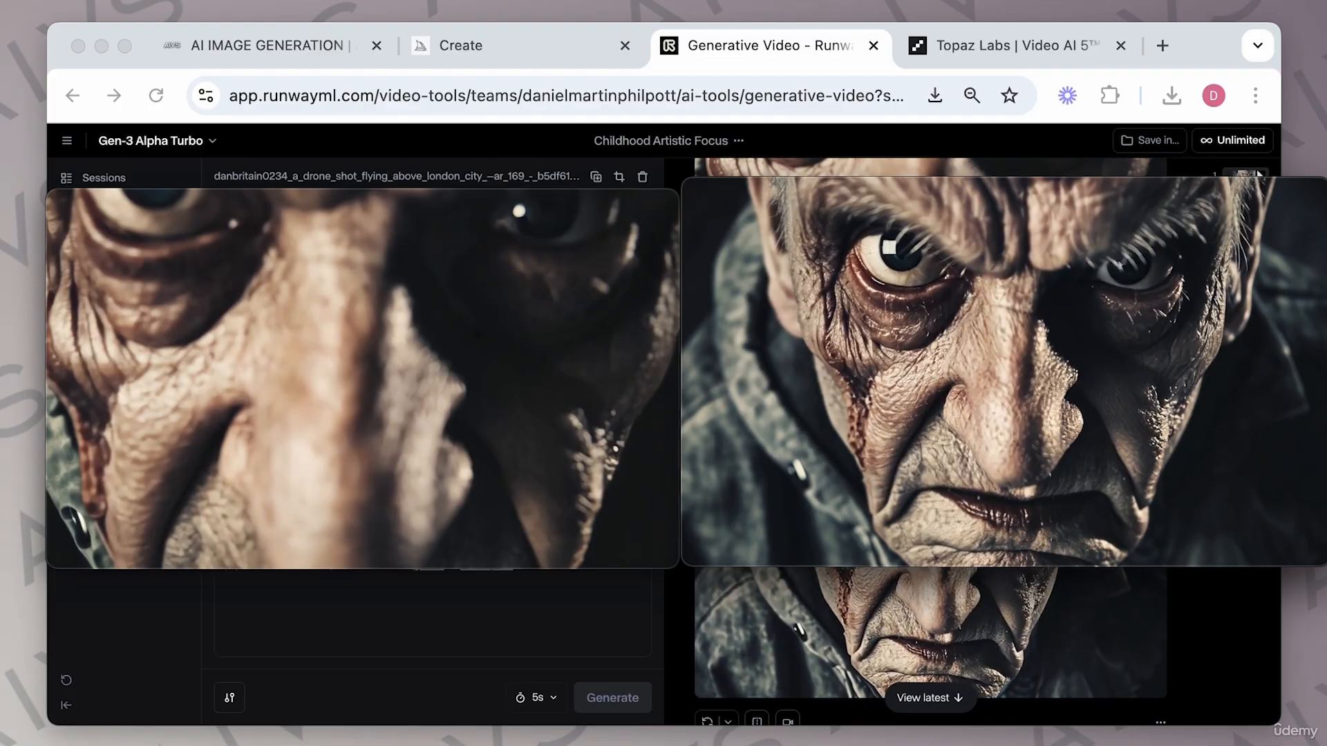
{"action": "mouse_move", "coordinate": [1047, 366]}
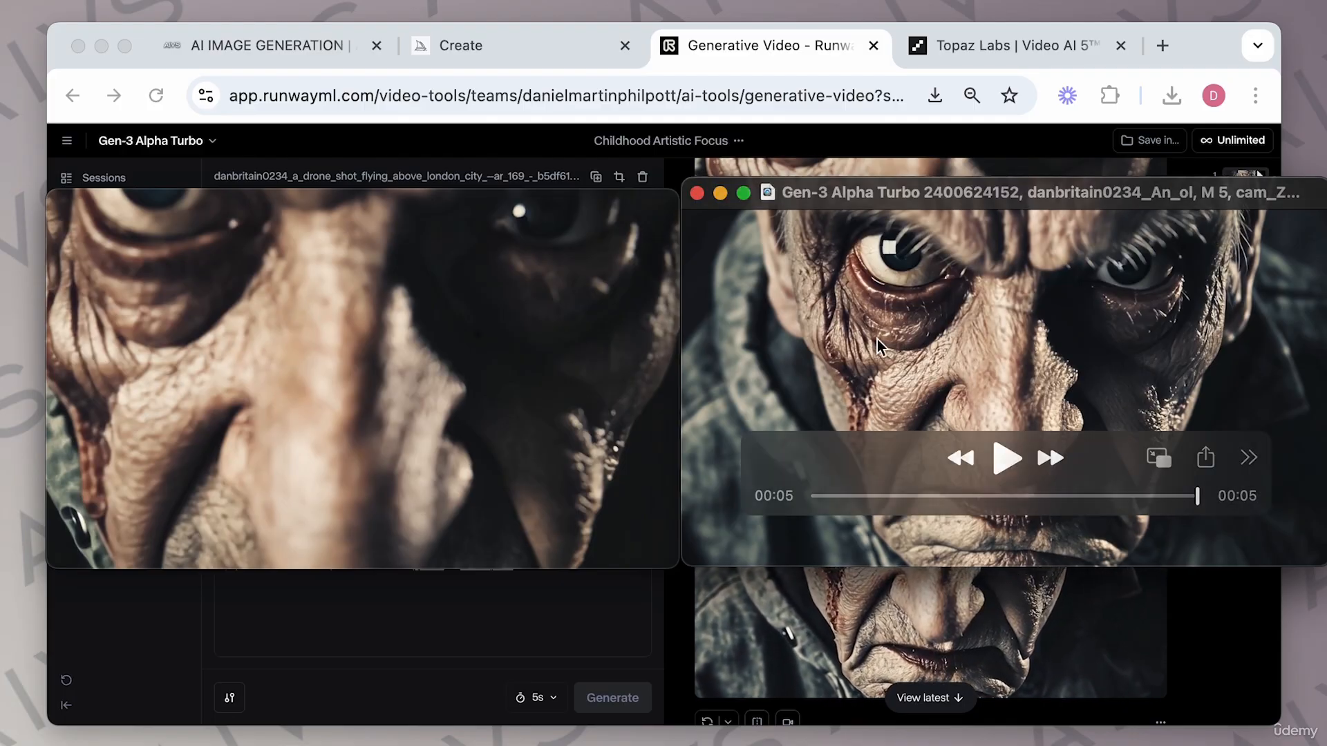
{"action": "double_click", "coordinate": [1022, 356]}
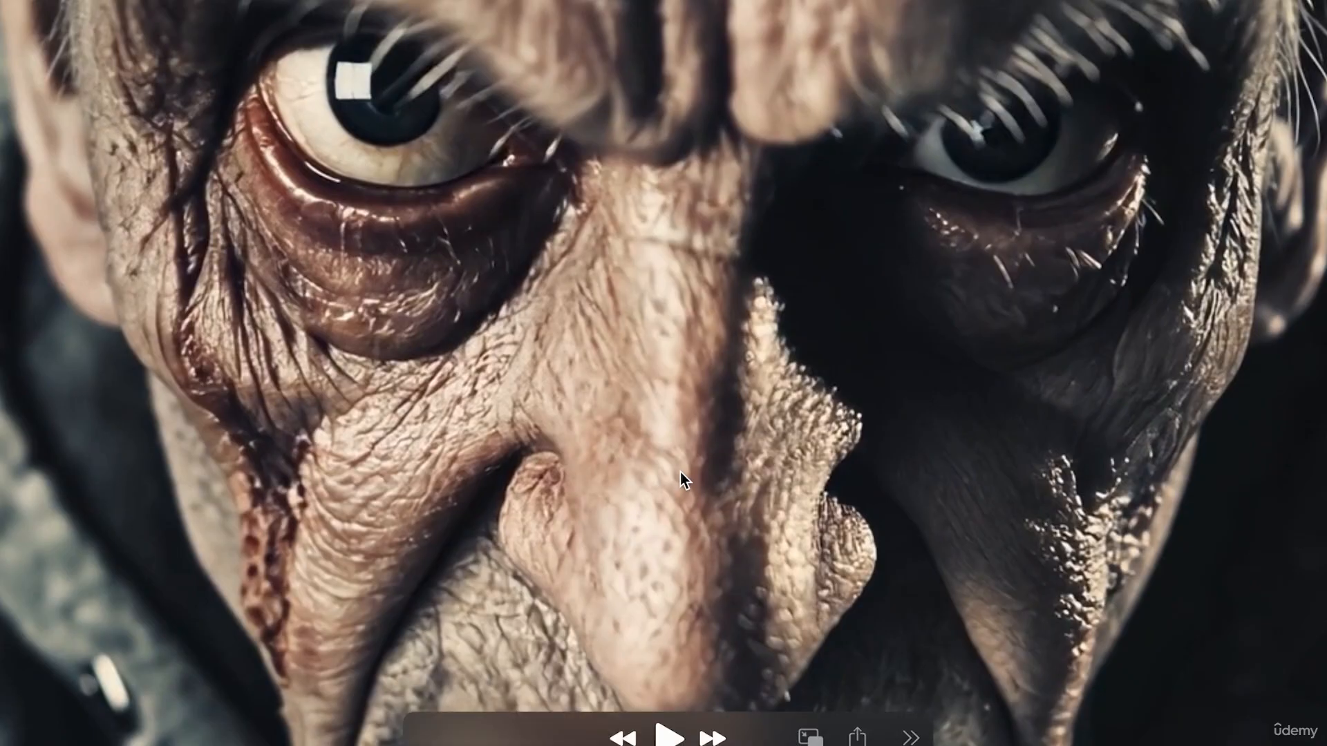
{"action": "key", "text": "Escape"}
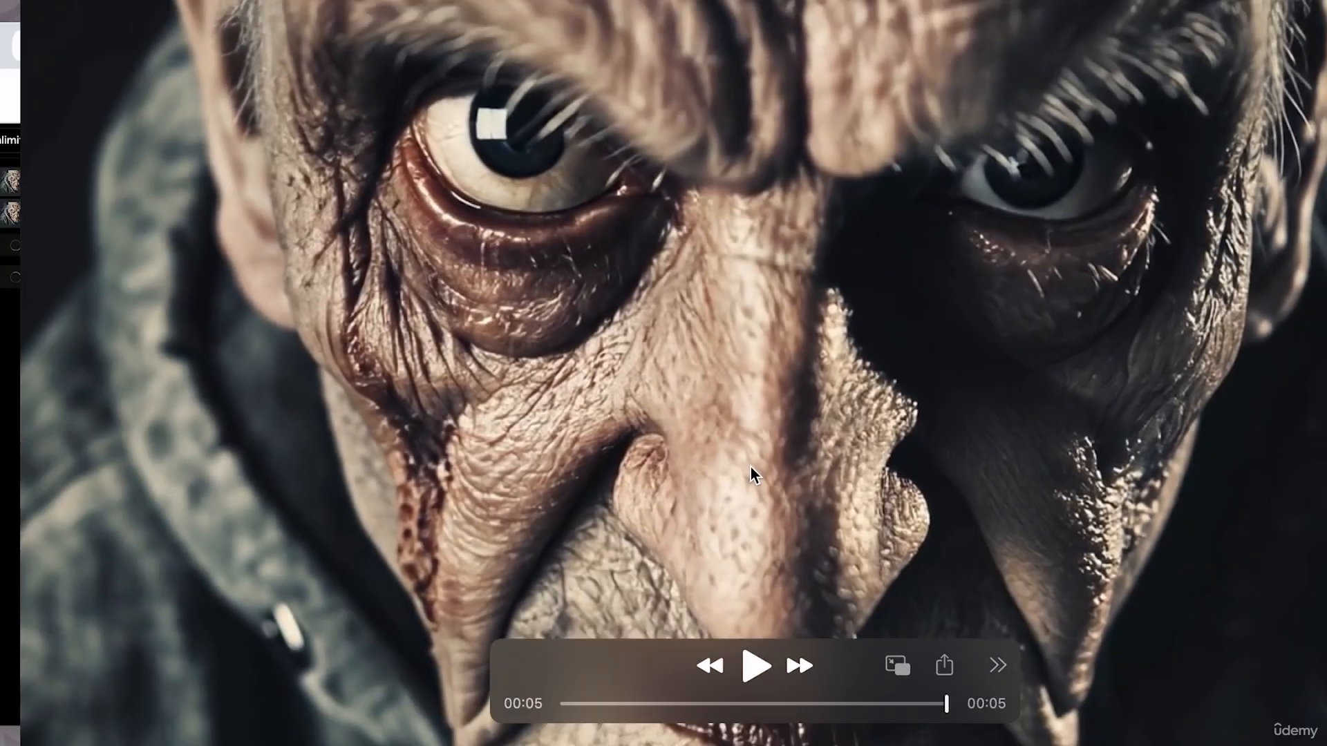
{"action": "double_click", "coordinate": [545, 368]}
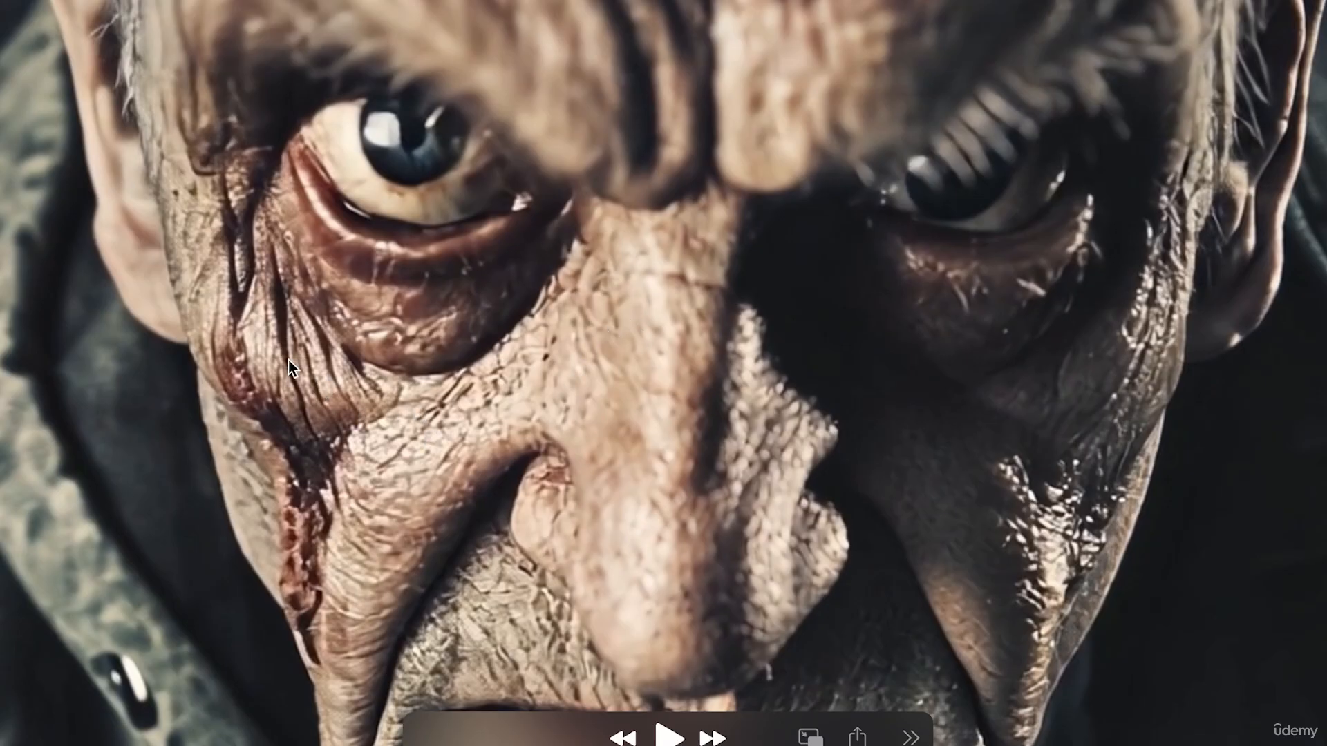
{"action": "key", "text": "Escape"}
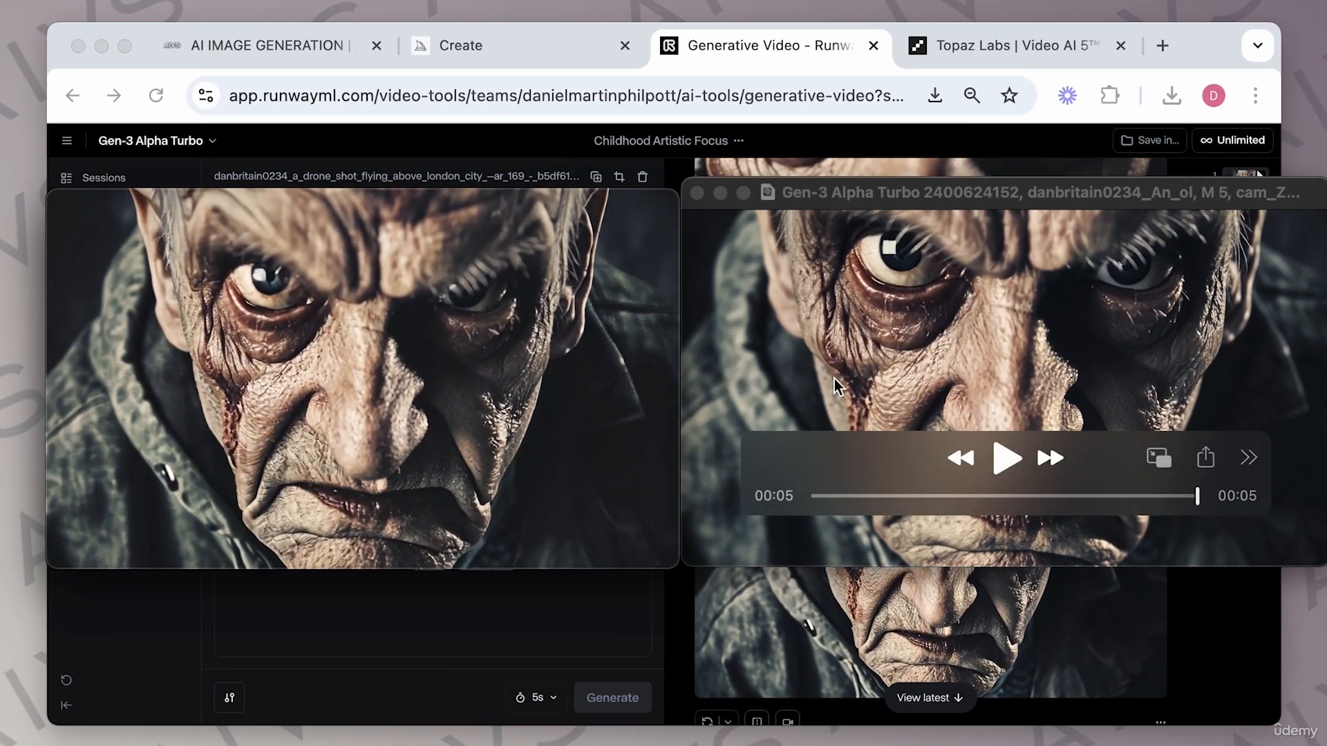
{"action": "left_click", "coordinate": [851, 376]}
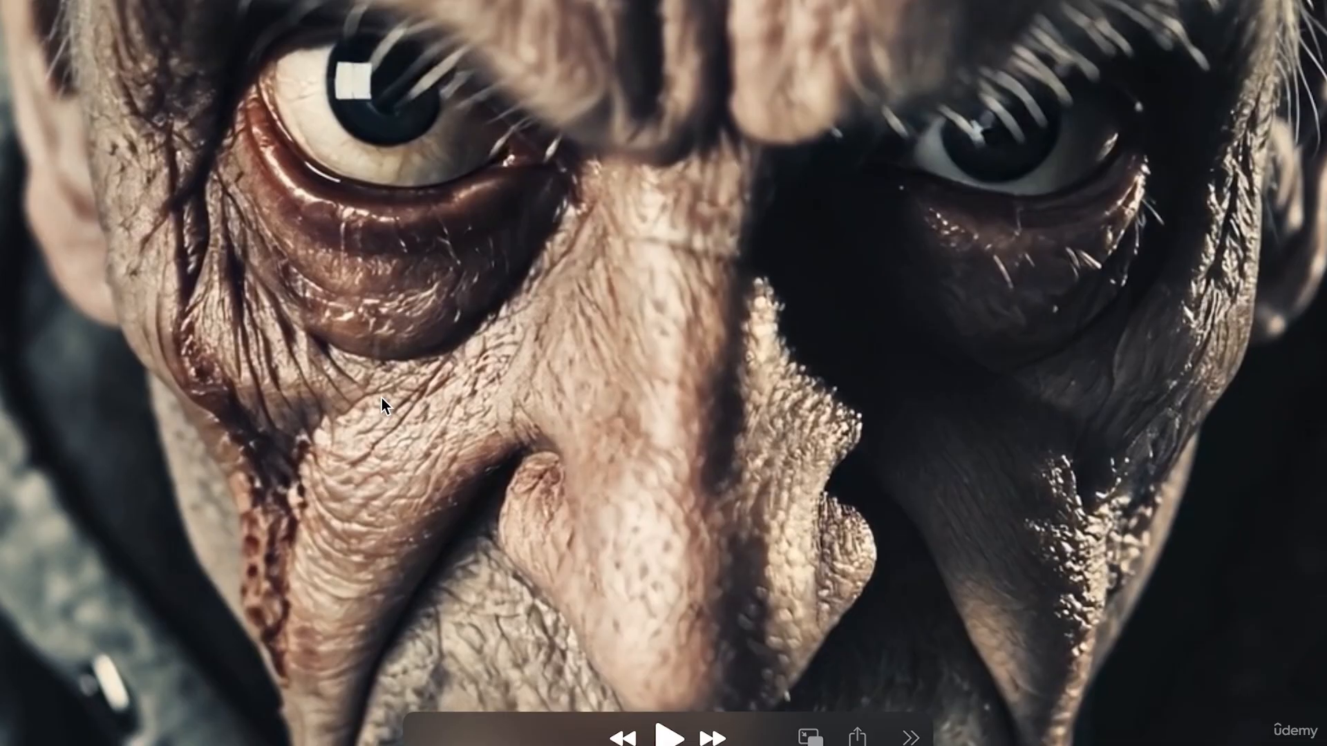
{"action": "key", "text": "Escape"}
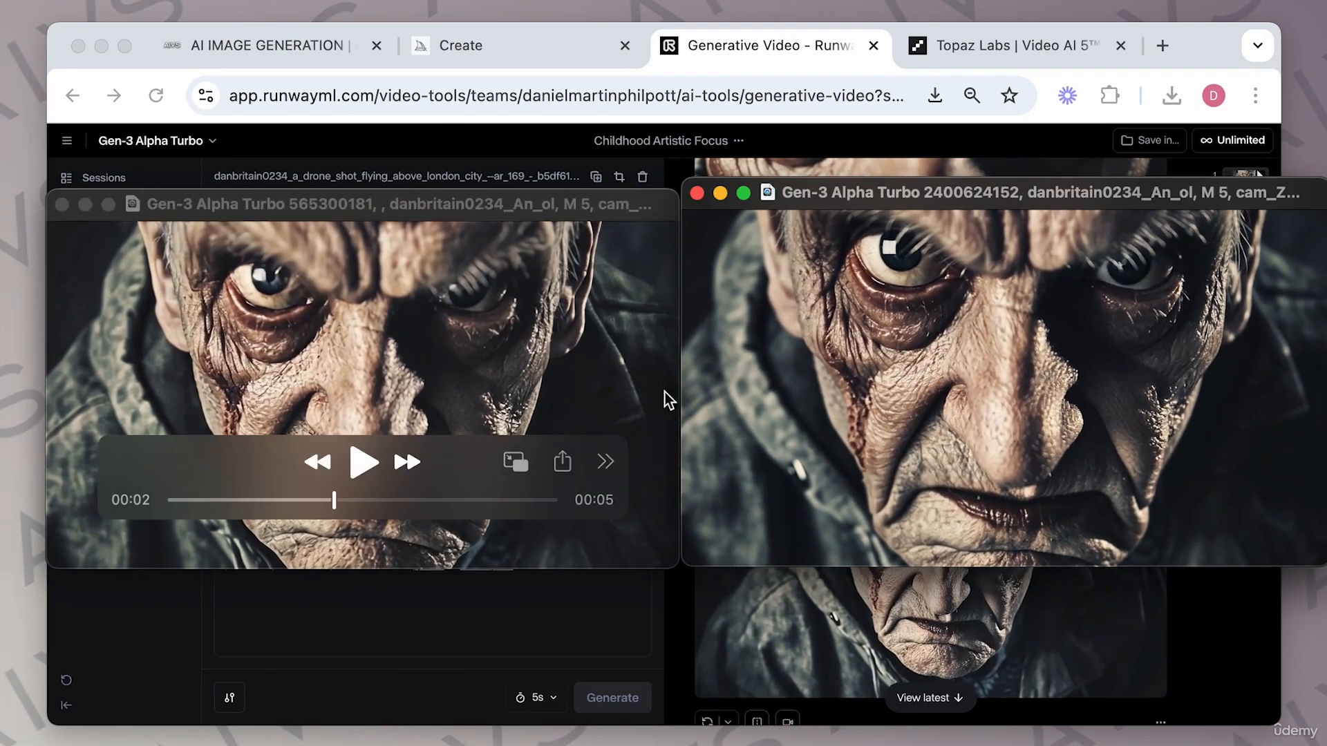
Scroll through the Runway generations to check the queued and finished drone-shot clips and open a drone video.
{"action": "left_click", "coordinate": [687, 57]}
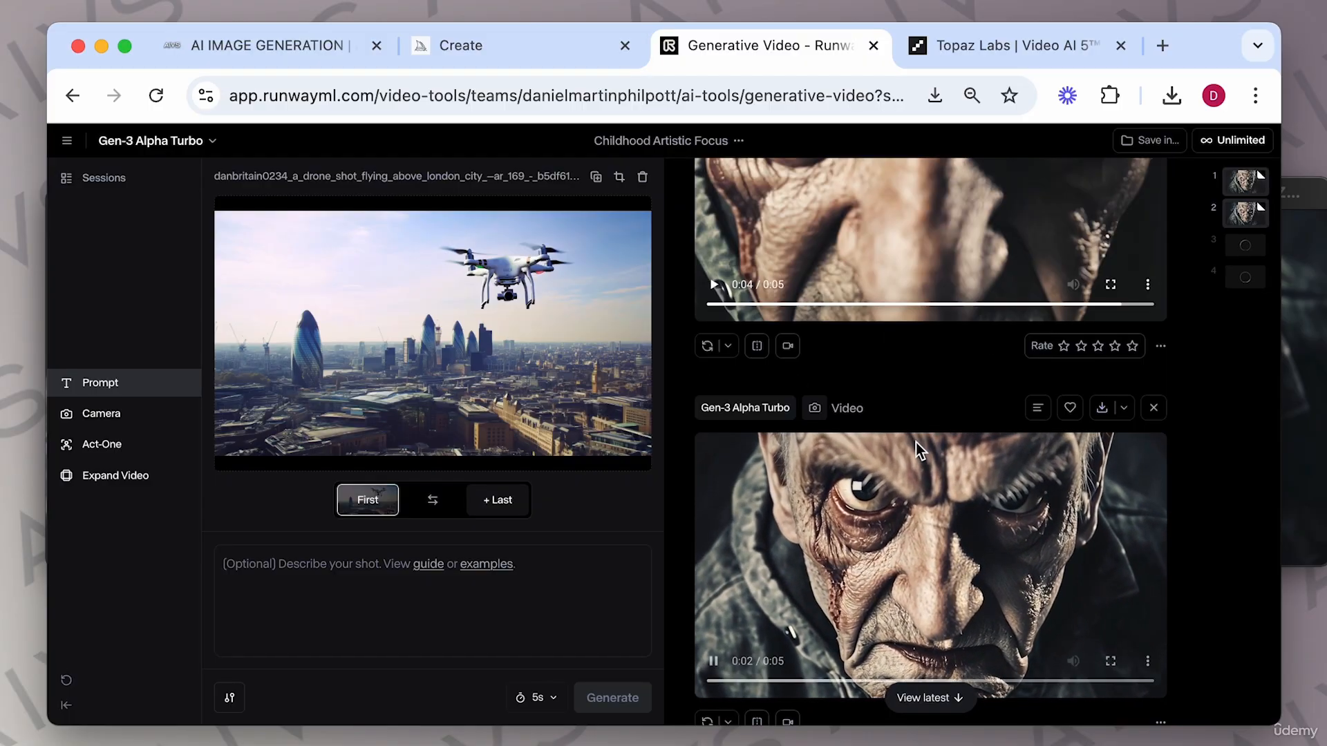
{"action": "scroll", "coordinate": [915, 443], "scroll_direction": "down", "scroll_amount": 5}
{"action": "scroll", "coordinate": [915, 443], "scroll_direction": "down", "scroll_amount": 4}
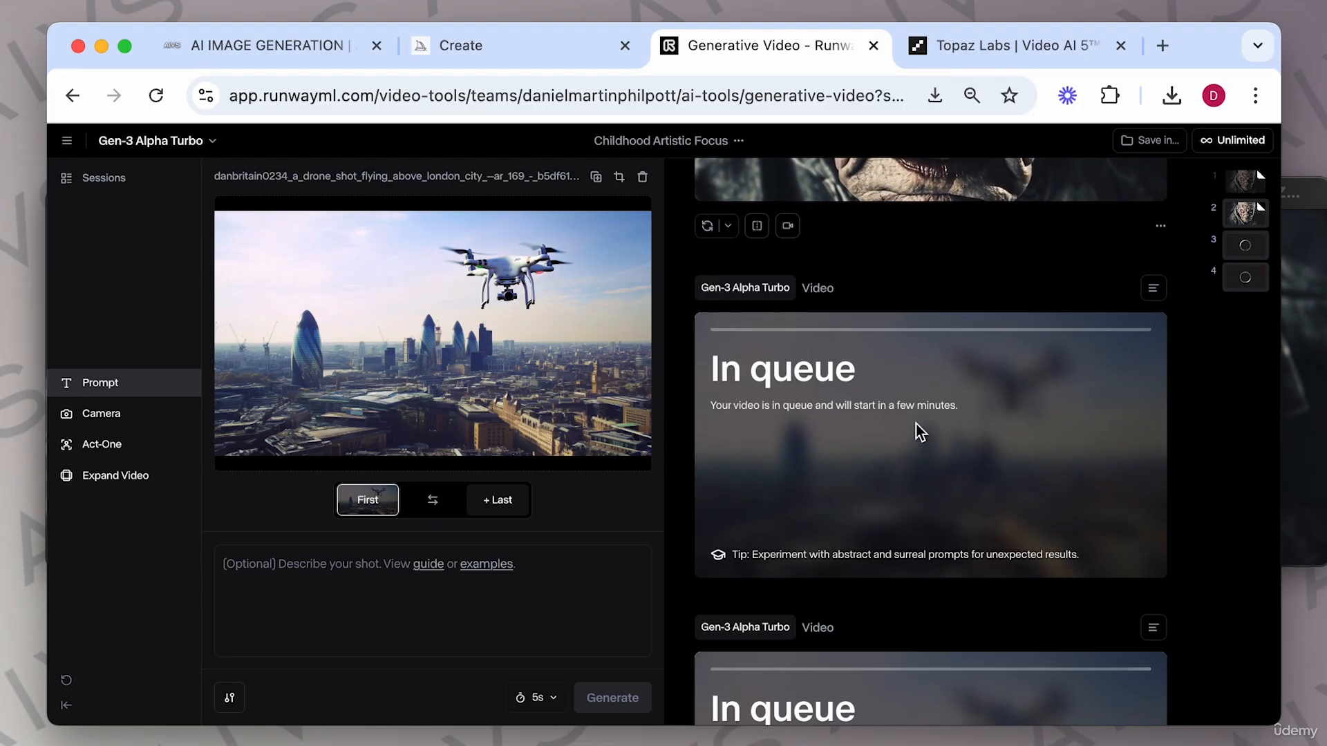
{"action": "left_click", "coordinate": [980, 47]}
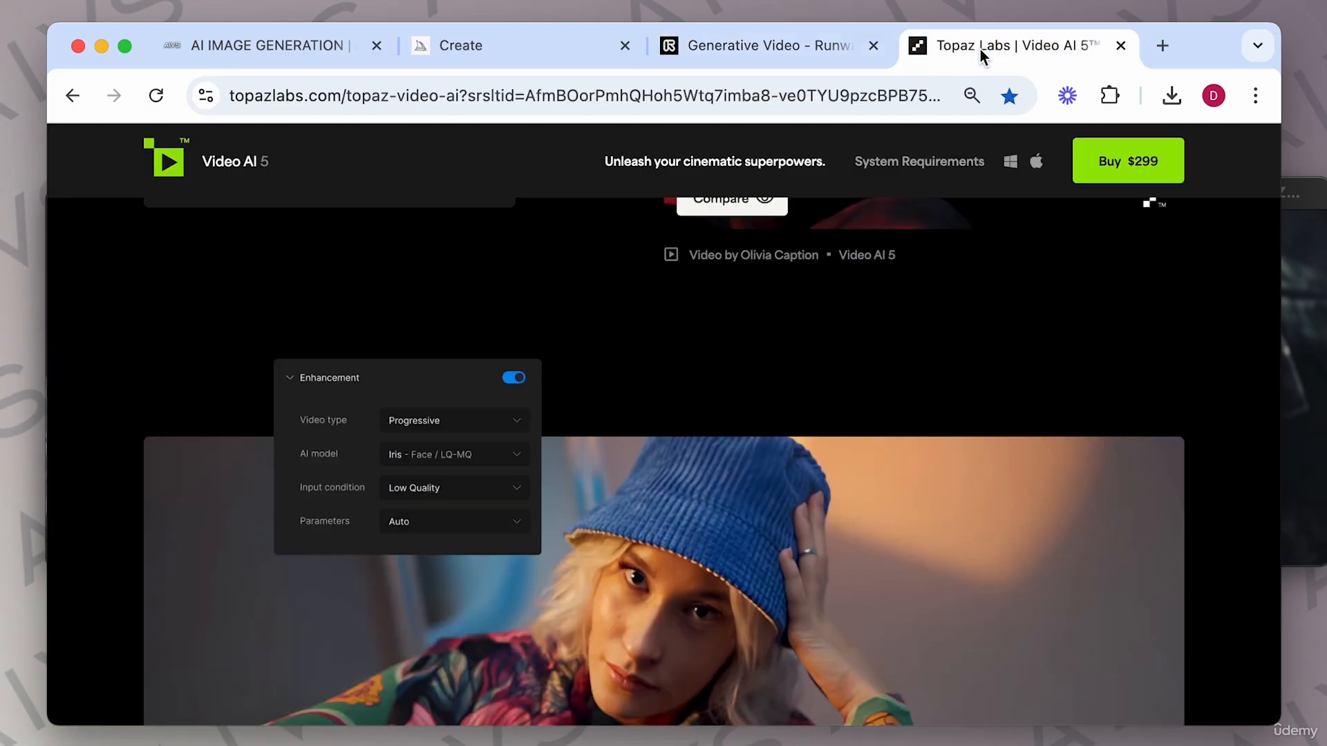
{"action": "left_click", "coordinate": [798, 52]}
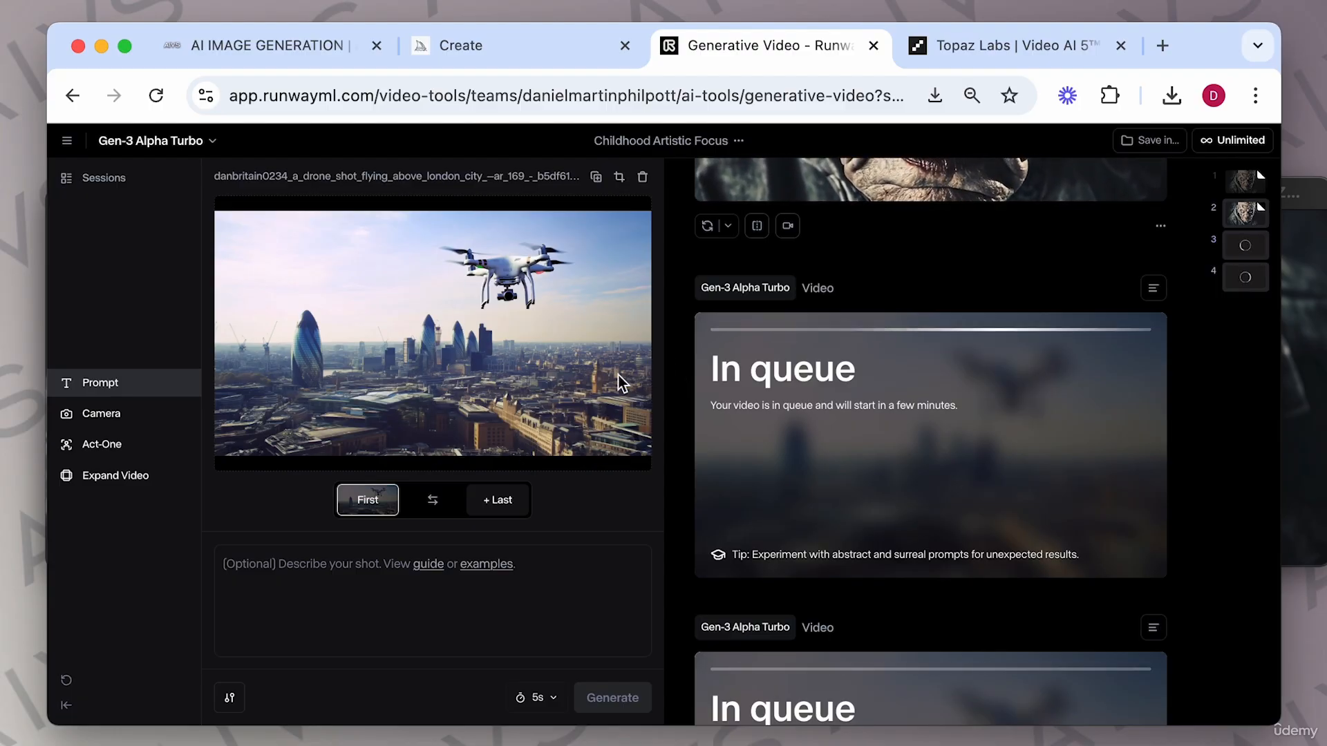
{"action": "scroll", "coordinate": [716, 421], "scroll_direction": "down", "scroll_amount": 2}
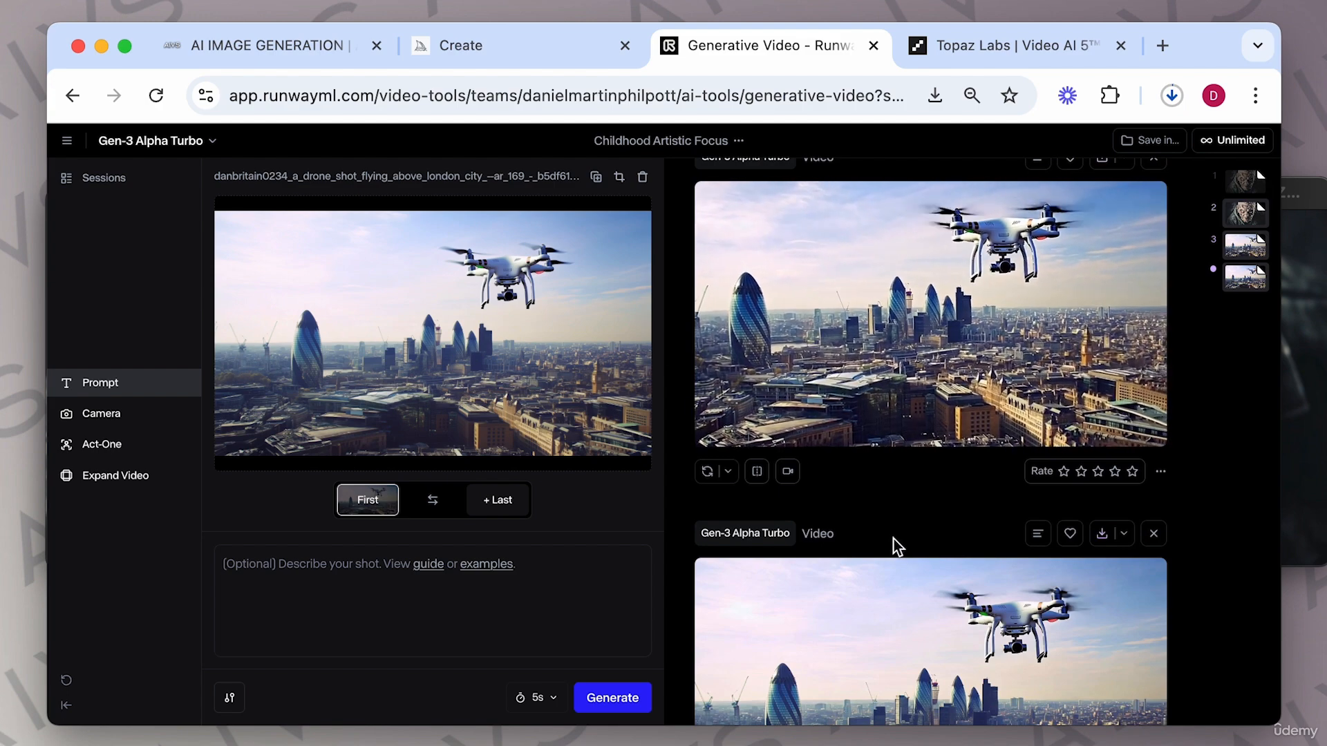
{"action": "scroll", "coordinate": [895, 541], "scroll_direction": "down", "scroll_amount": 1}
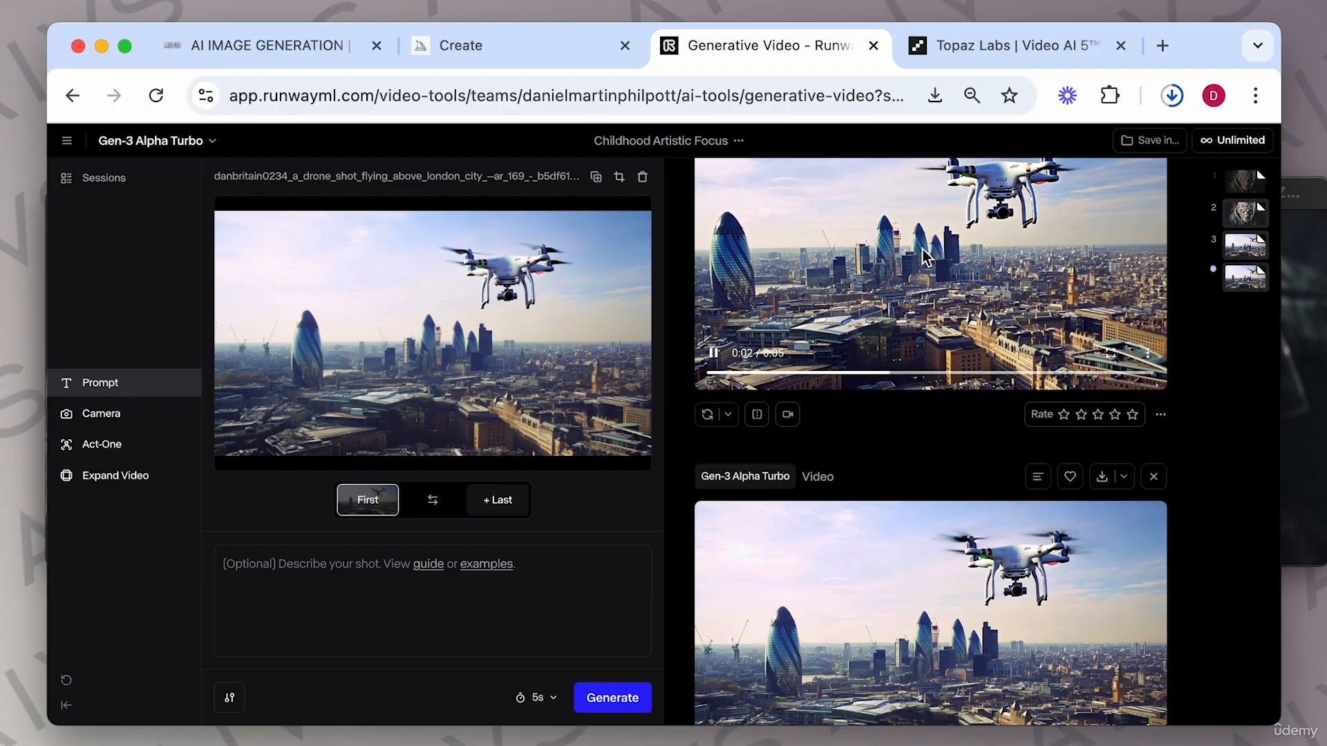
{"action": "scroll", "coordinate": [727, 599], "scroll_direction": "down", "scroll_amount": 2}
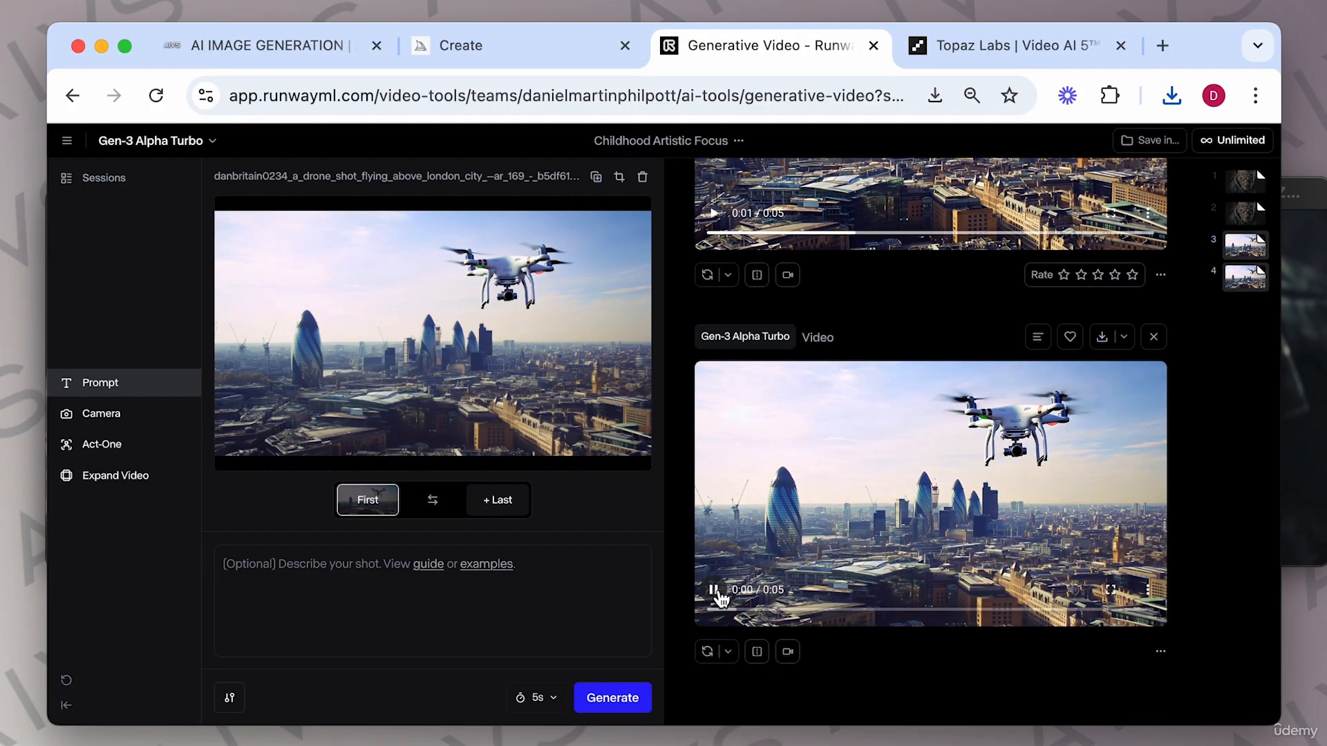
{"action": "scroll", "coordinate": [817, 634], "scroll_direction": "up", "scroll_amount": 1}
{"action": "scroll", "coordinate": [817, 635], "scroll_direction": "down", "scroll_amount": 1}
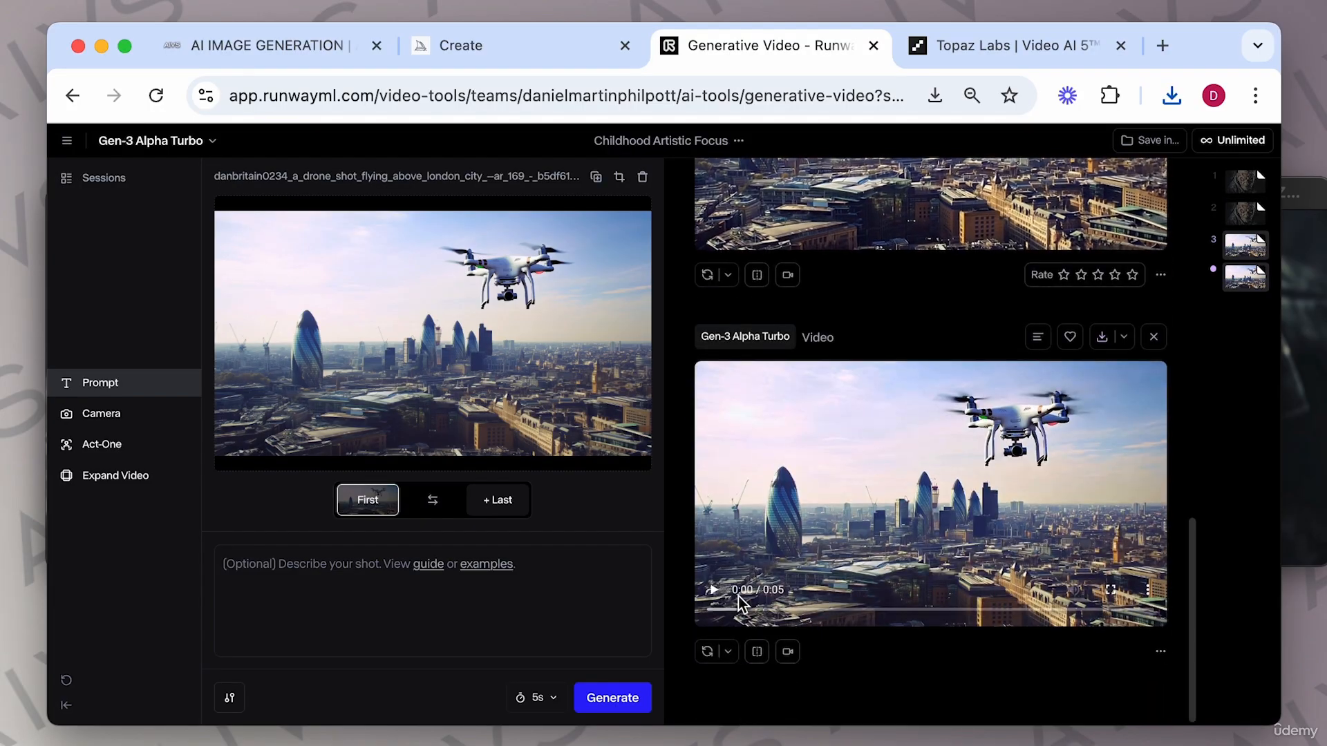
{"action": "left_click", "coordinate": [714, 591]}
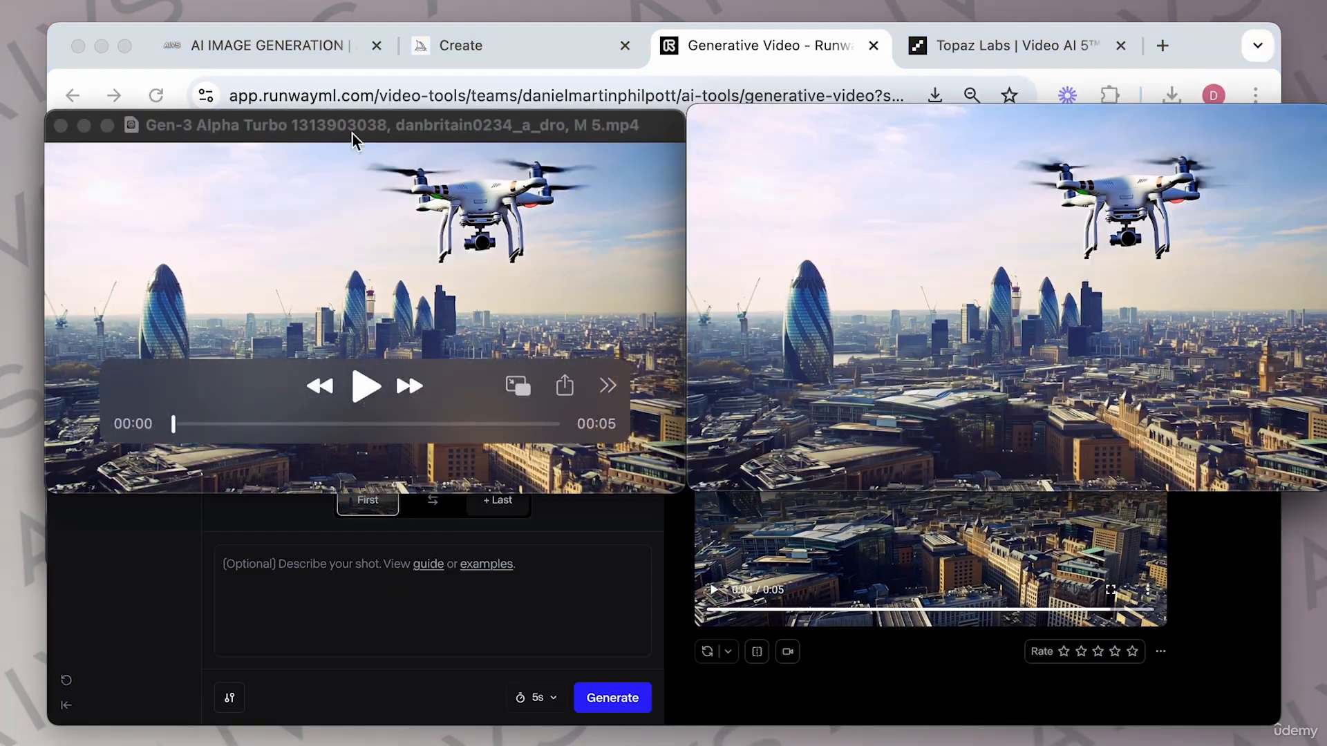
Play and compare the two drone-shot clips full screen, then close all the video preview windows.
{"action": "left_click", "coordinate": [365, 385]}
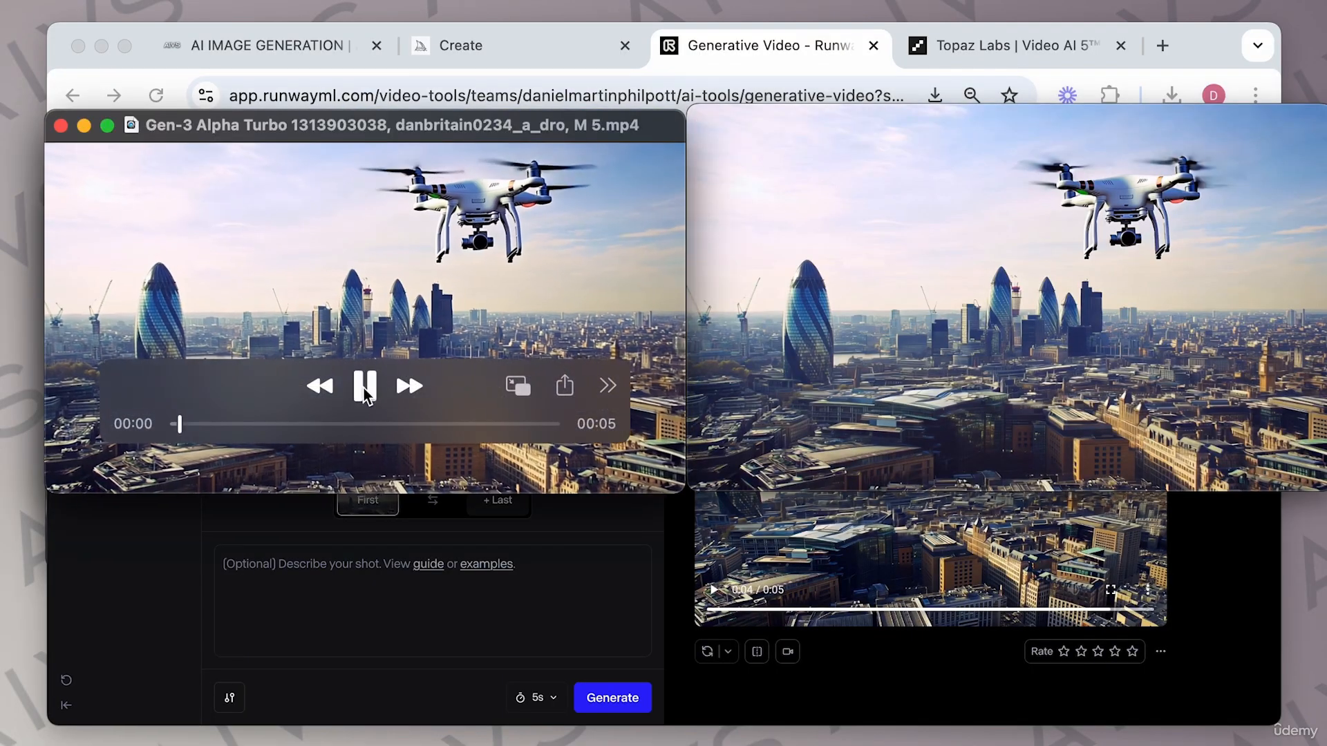
{"action": "left_click", "coordinate": [1011, 385]}
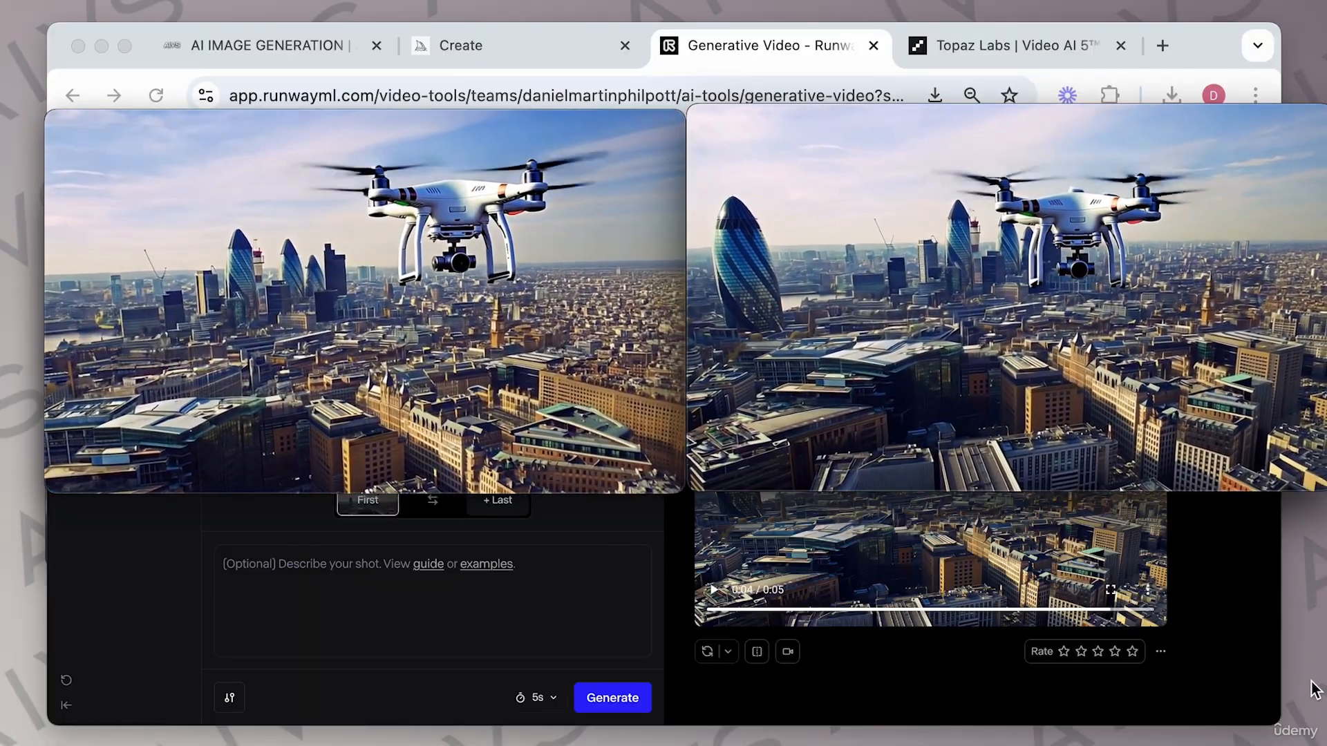
{"action": "mouse_move", "coordinate": [1127, 249]}
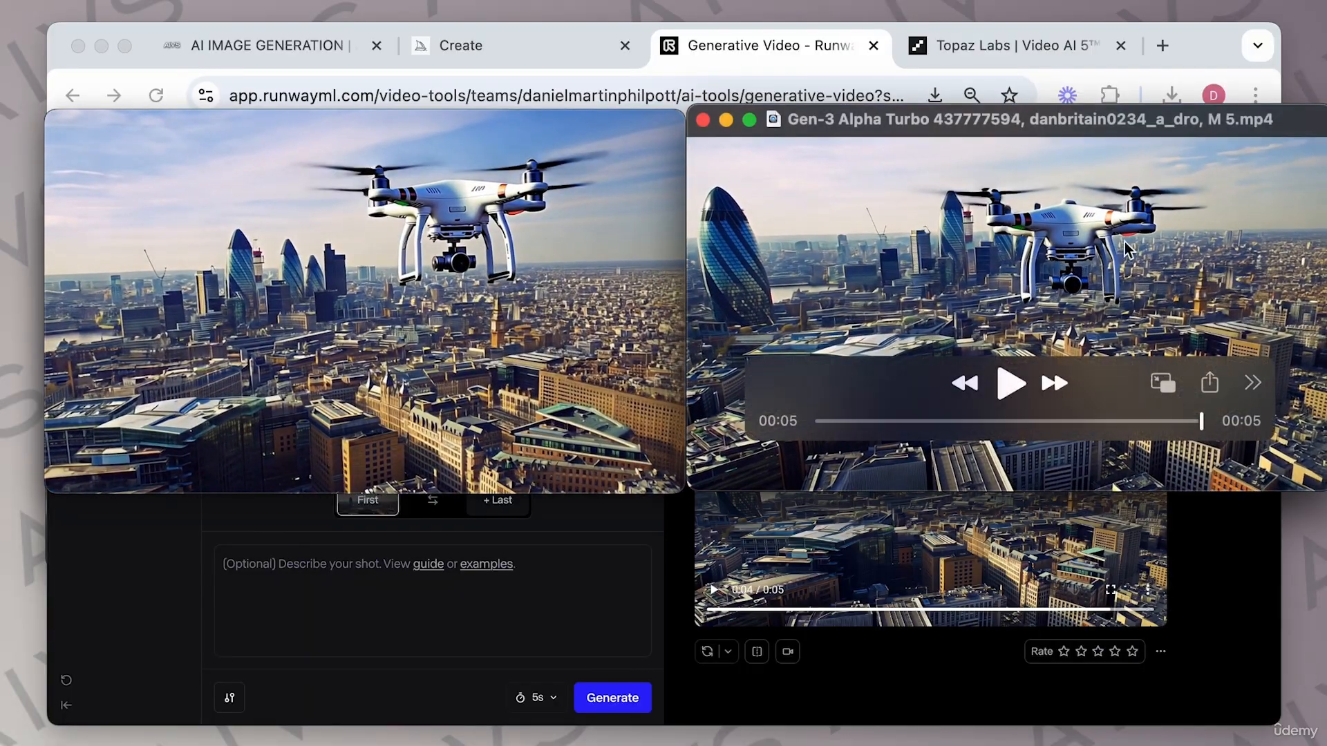
{"action": "mouse_move", "coordinate": [301, 410]}
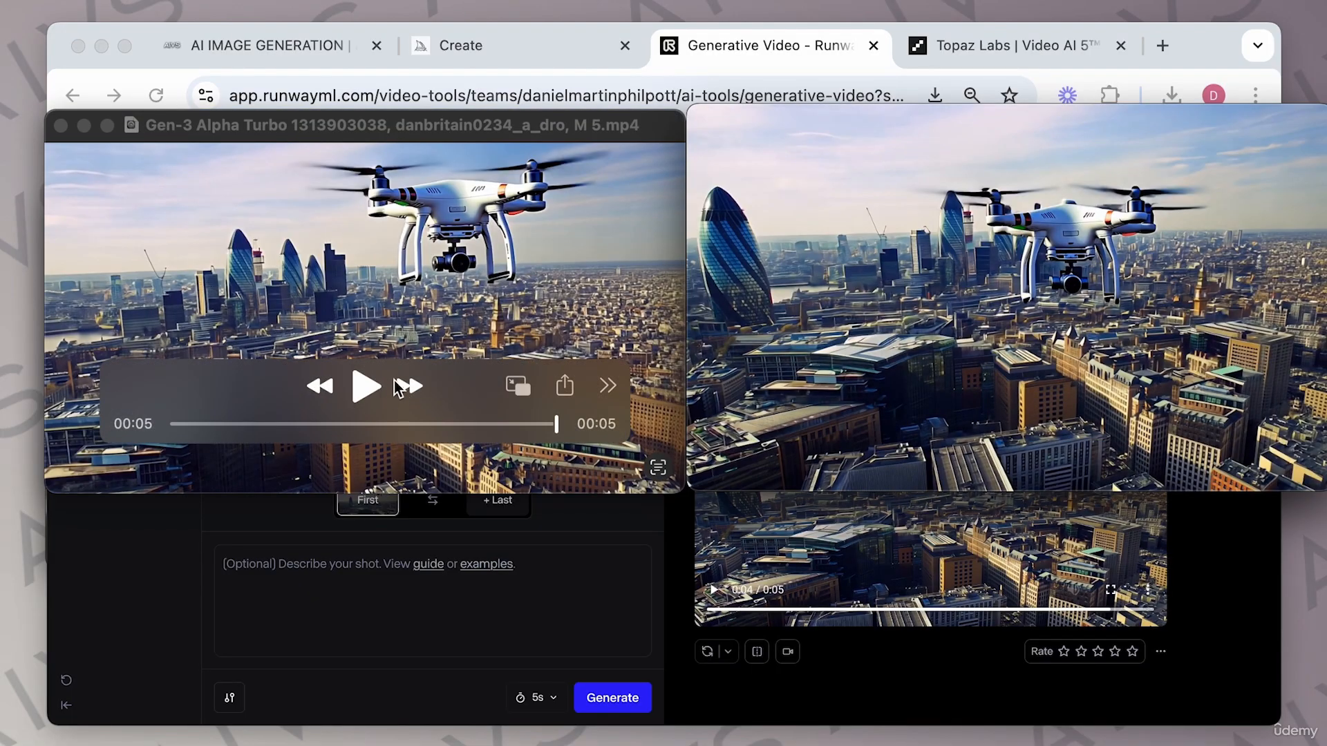
{"action": "left_click", "coordinate": [414, 325]}
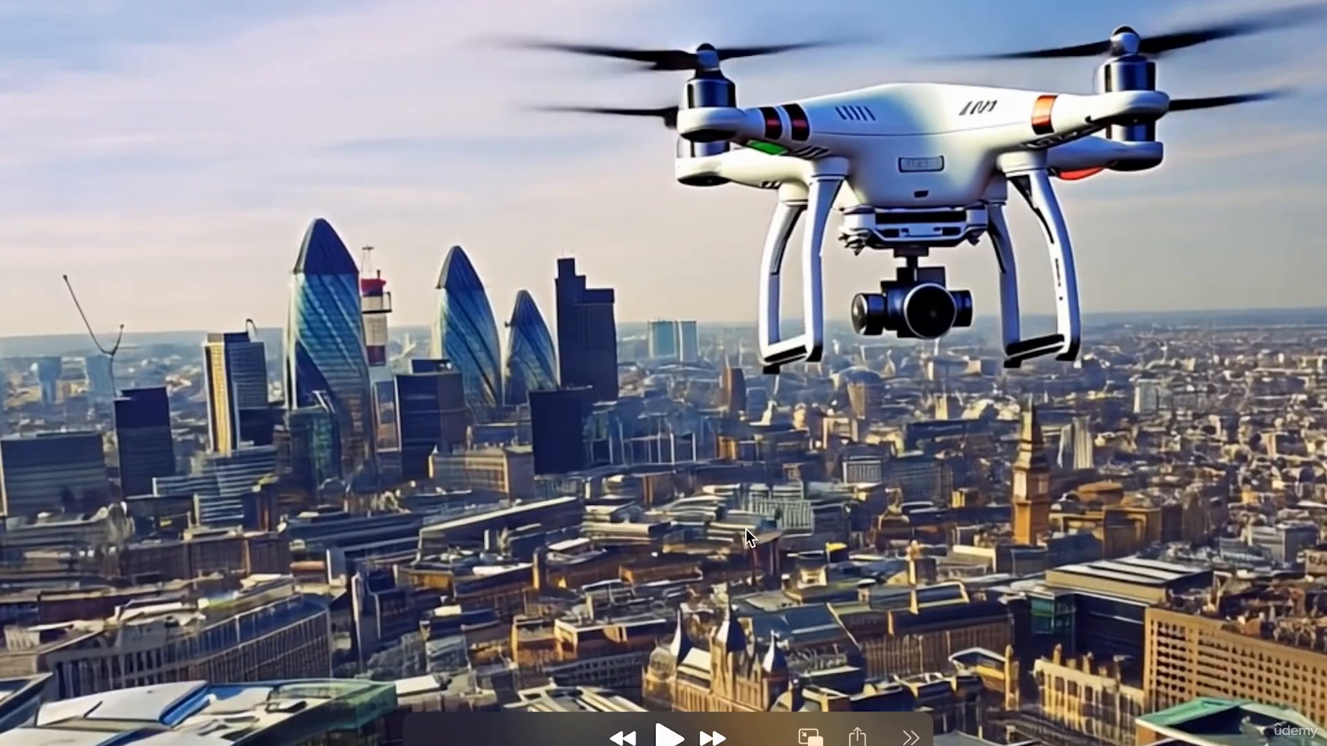
{"action": "key", "text": "Escape"}
{"action": "left_click", "coordinate": [973, 297]}
{"action": "double_click", "coordinate": [974, 297]}
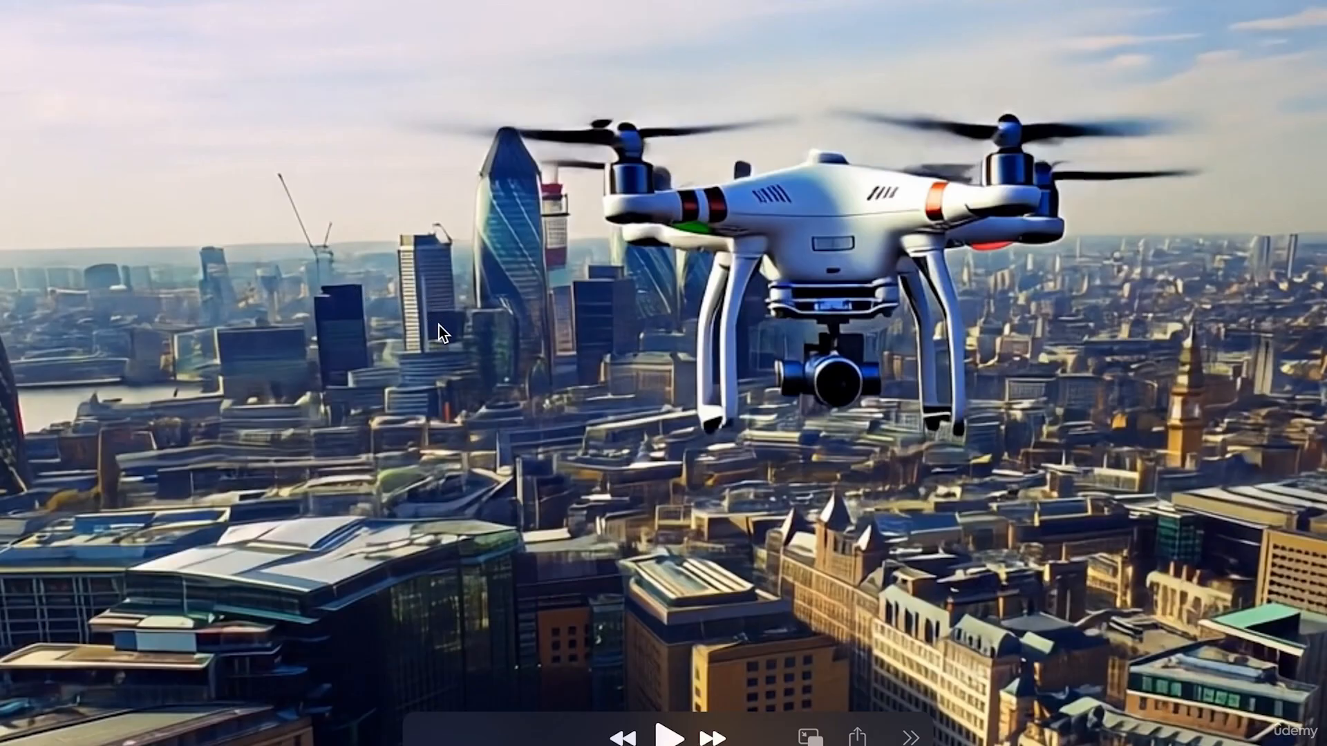
{"action": "key", "text": "Escape"}
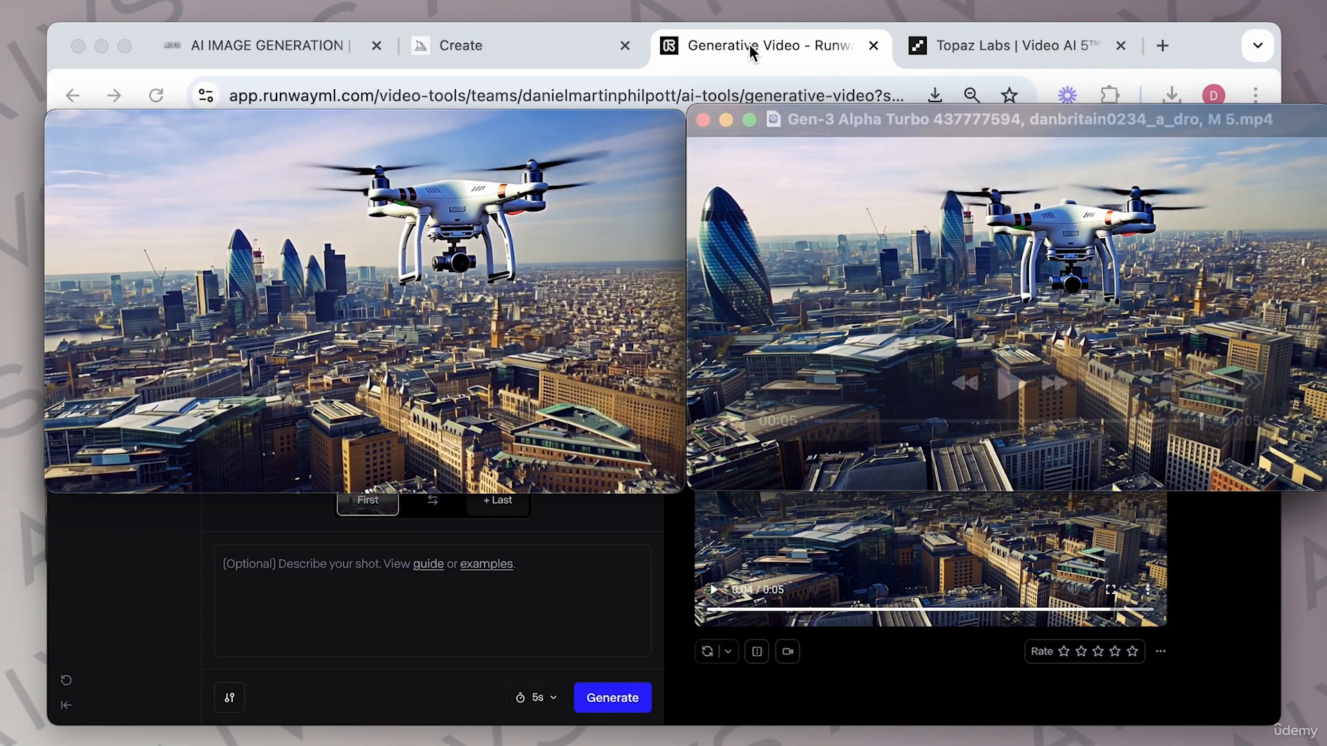
{"action": "left_click", "coordinate": [701, 120]}
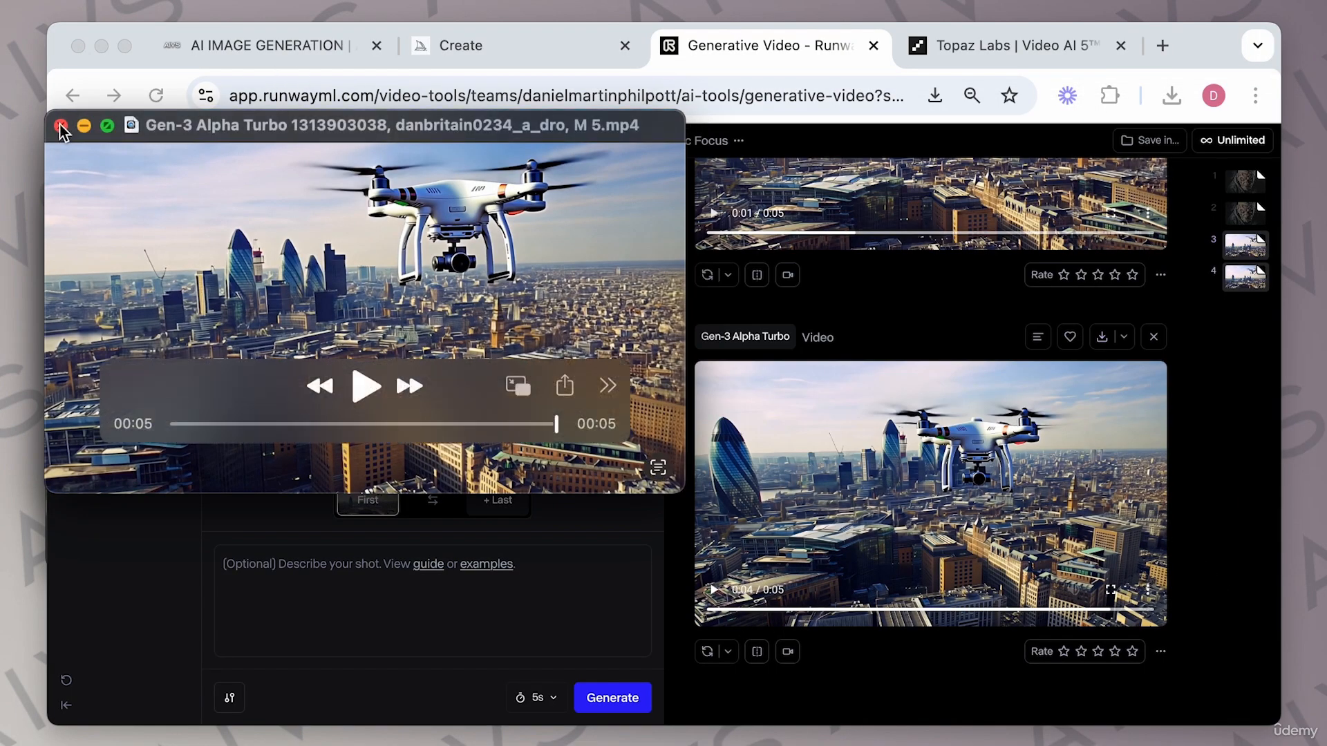
{"action": "left_click", "coordinate": [60, 125]}
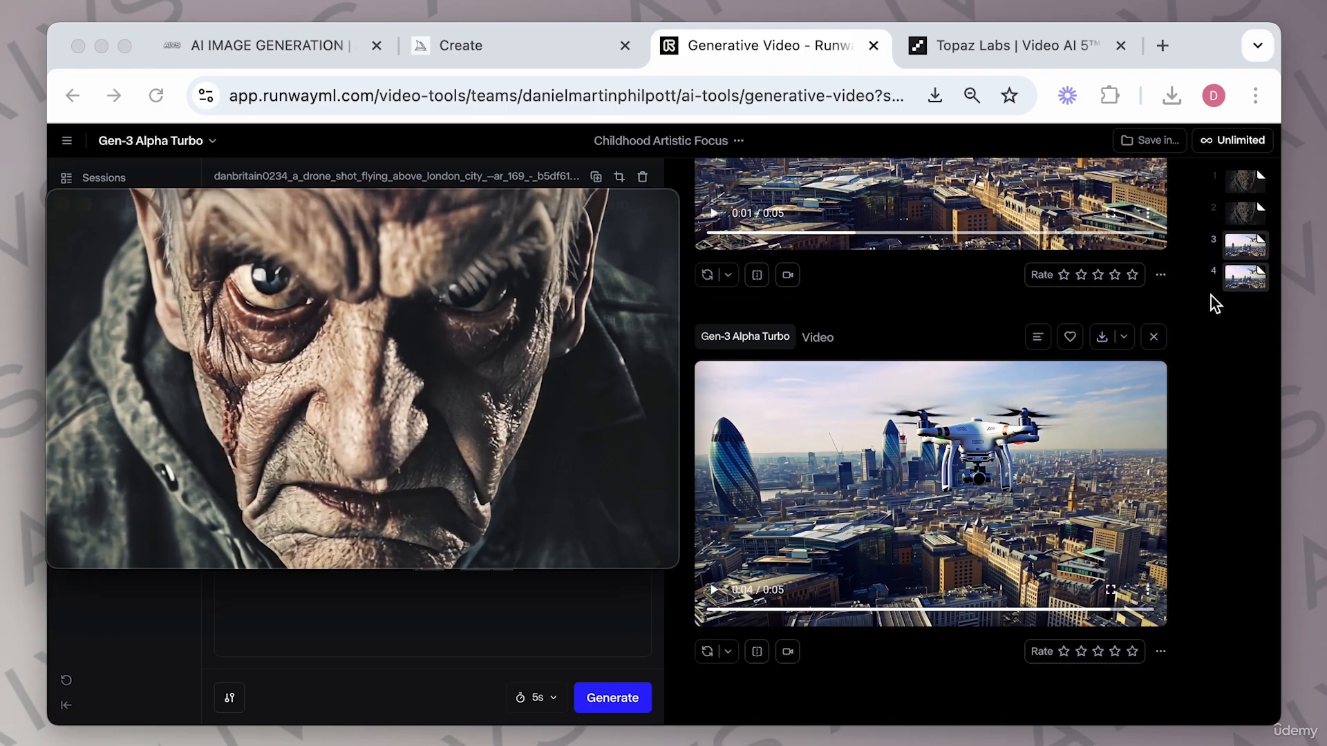
{"action": "left_click", "coordinate": [61, 204]}
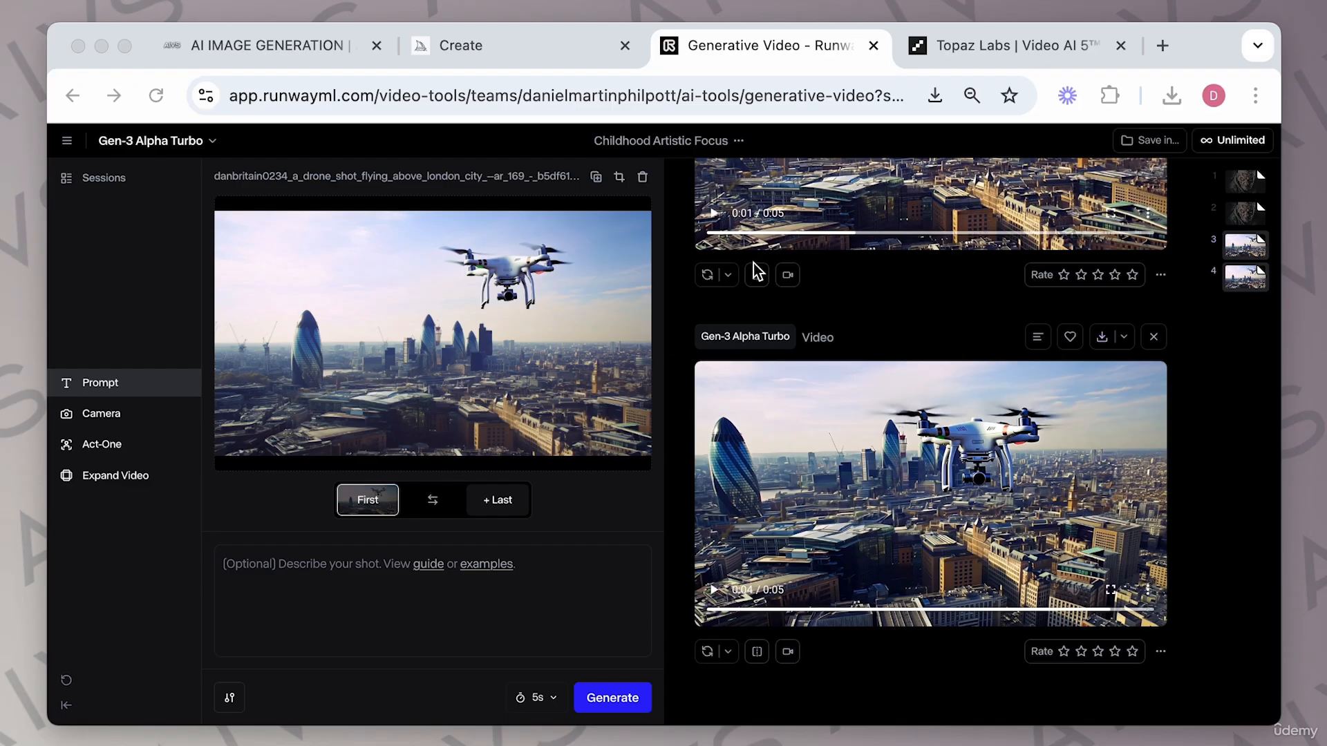
Switch to the Topaz Video AI page and view its before-and-after comparison demos for upscaling footage.
{"action": "left_click", "coordinate": [996, 50]}
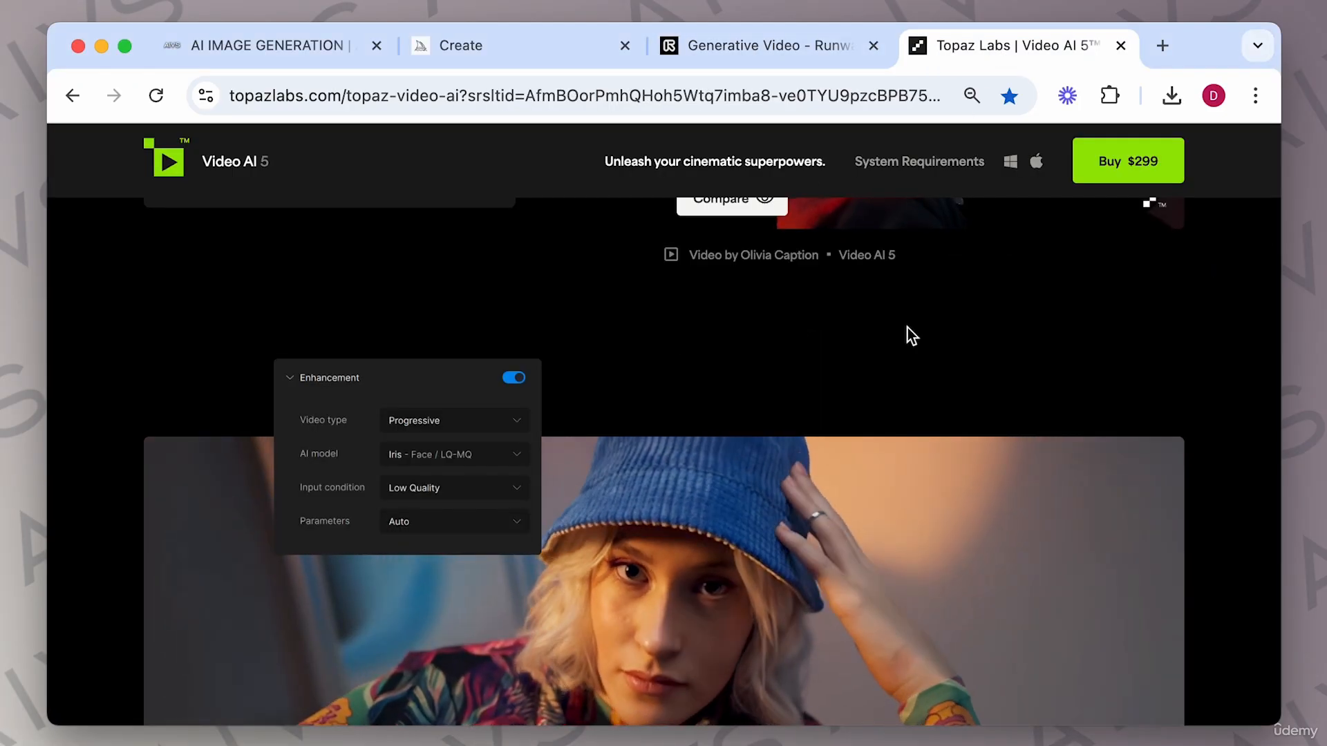
{"action": "scroll", "coordinate": [906, 329], "scroll_direction": "down", "scroll_amount": 3}
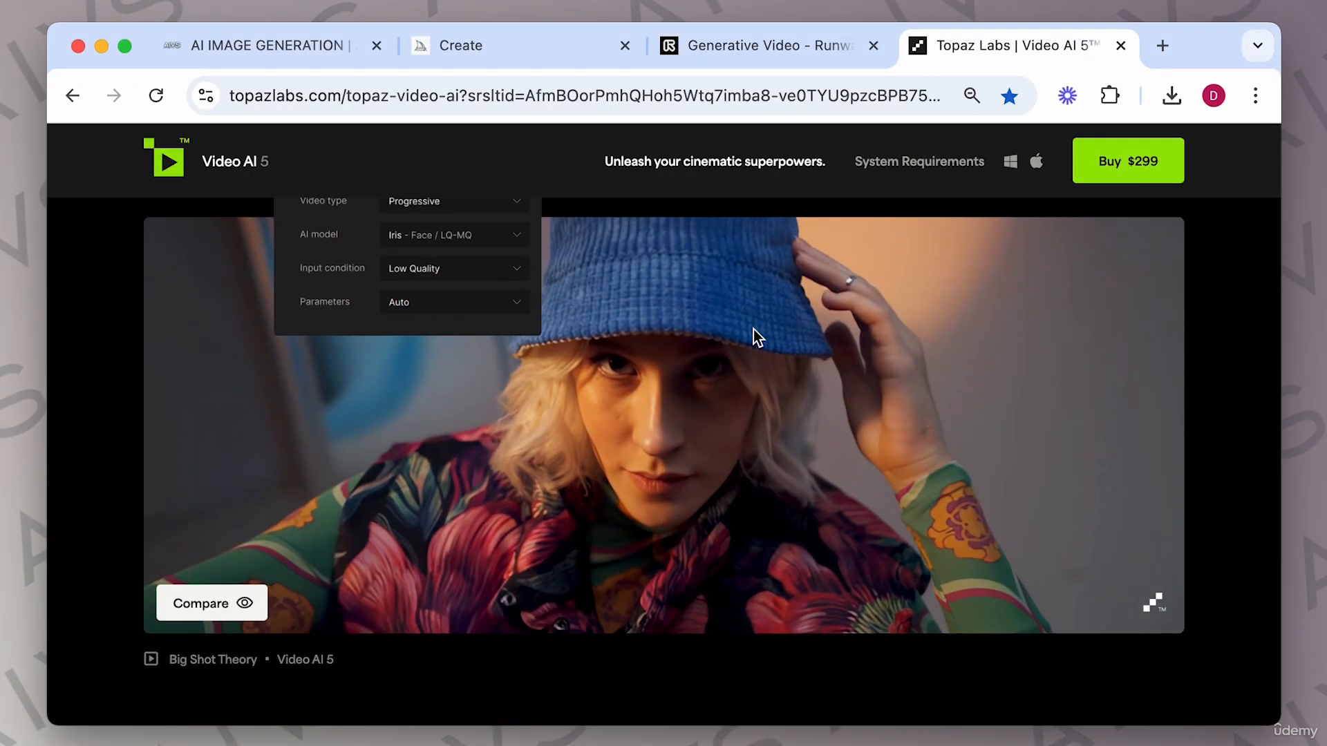
{"action": "scroll", "coordinate": [788, 453], "scroll_direction": "down", "scroll_amount": 4}
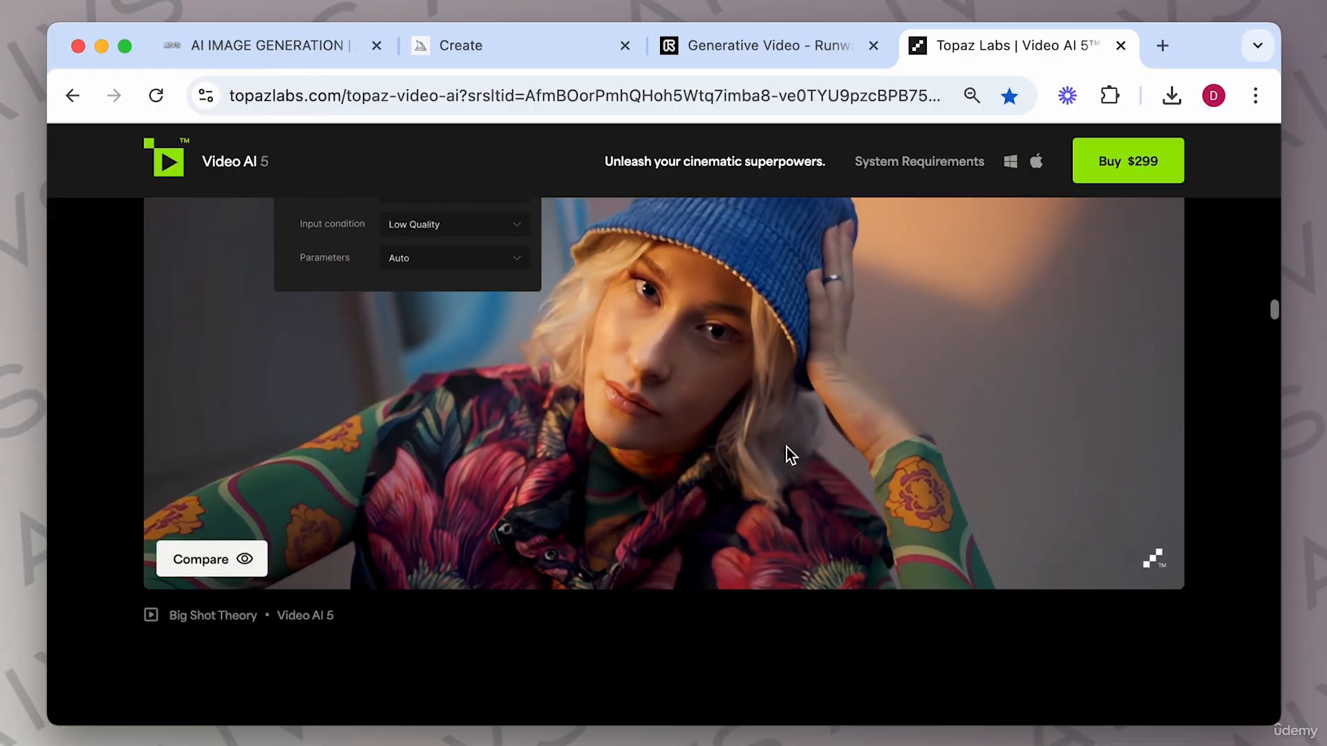
{"action": "scroll", "coordinate": [788, 452], "scroll_direction": "up", "scroll_amount": 4}
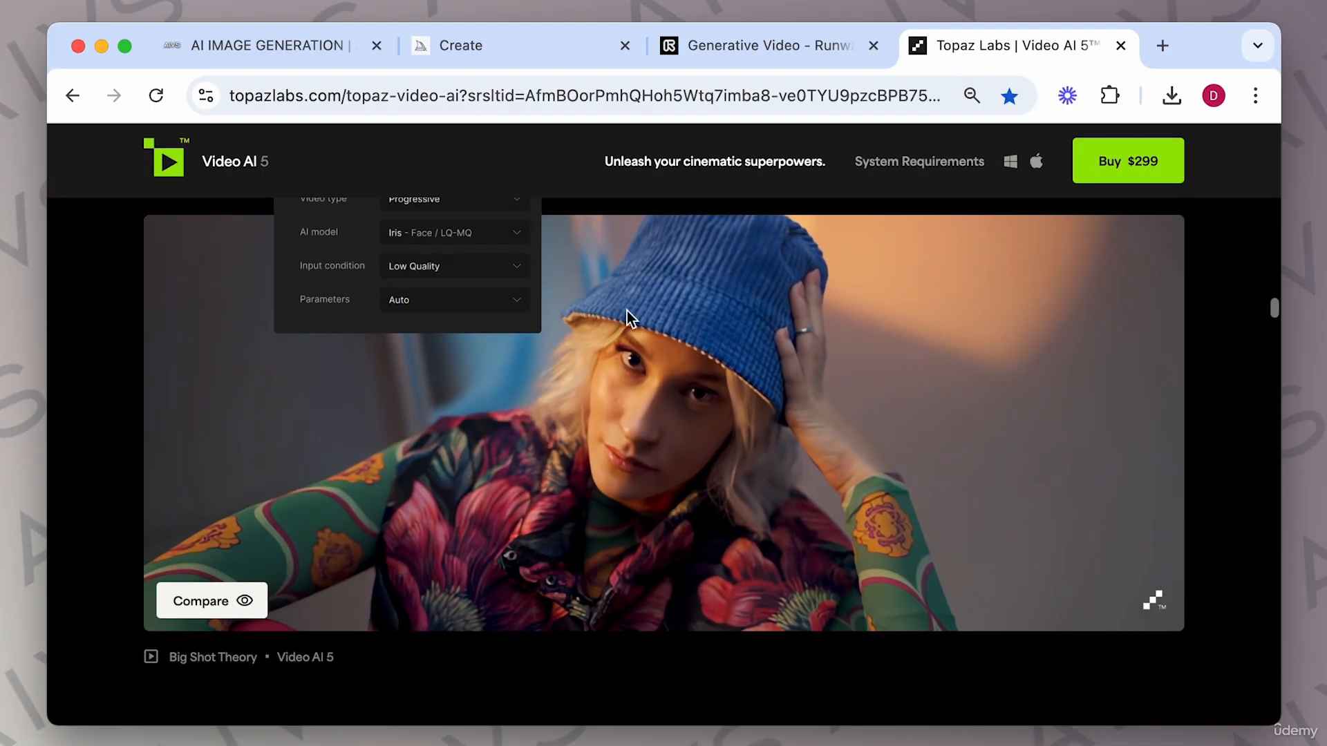
{"action": "scroll", "coordinate": [464, 626], "scroll_direction": "down", "scroll_amount": 8}
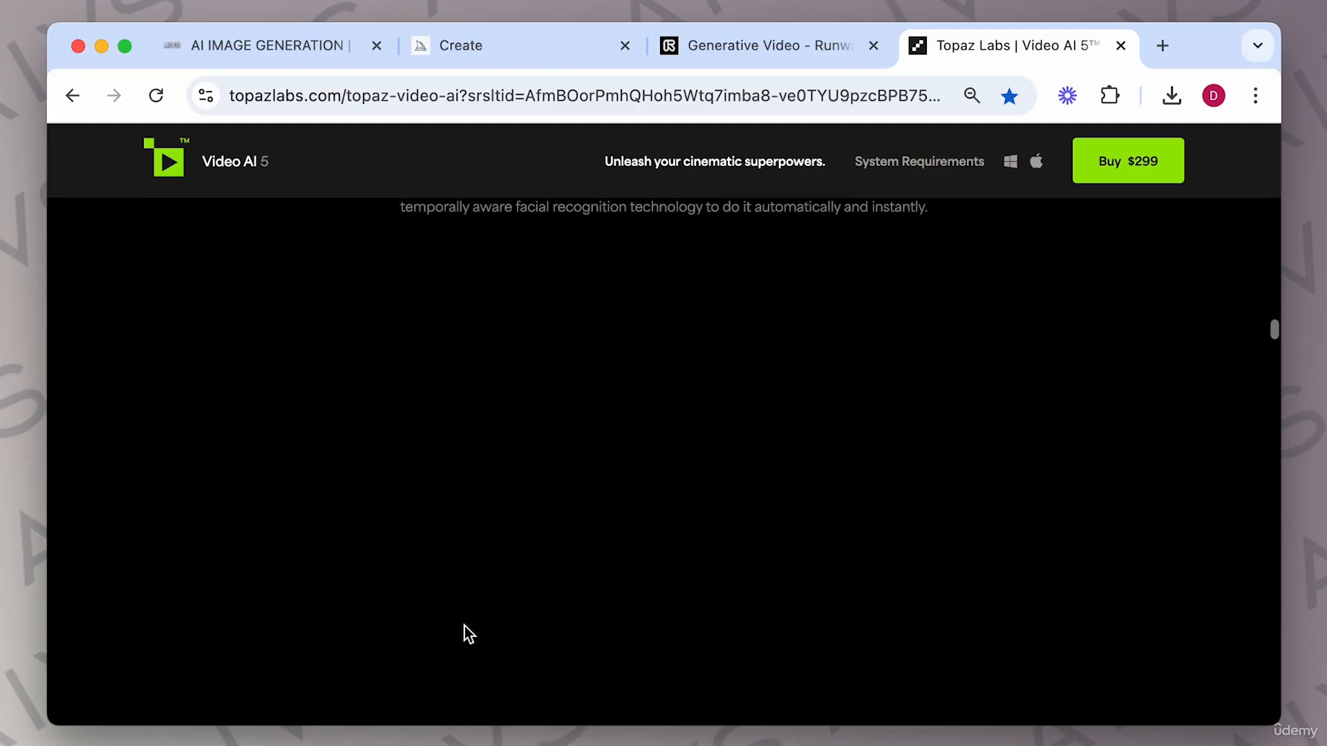
{"action": "scroll", "coordinate": [464, 626], "scroll_direction": "down", "scroll_amount": 6}
{"action": "scroll", "coordinate": [465, 626], "scroll_direction": "up", "scroll_amount": 4}
{"action": "scroll", "coordinate": [553, 604], "scroll_direction": "down", "scroll_amount": 3}
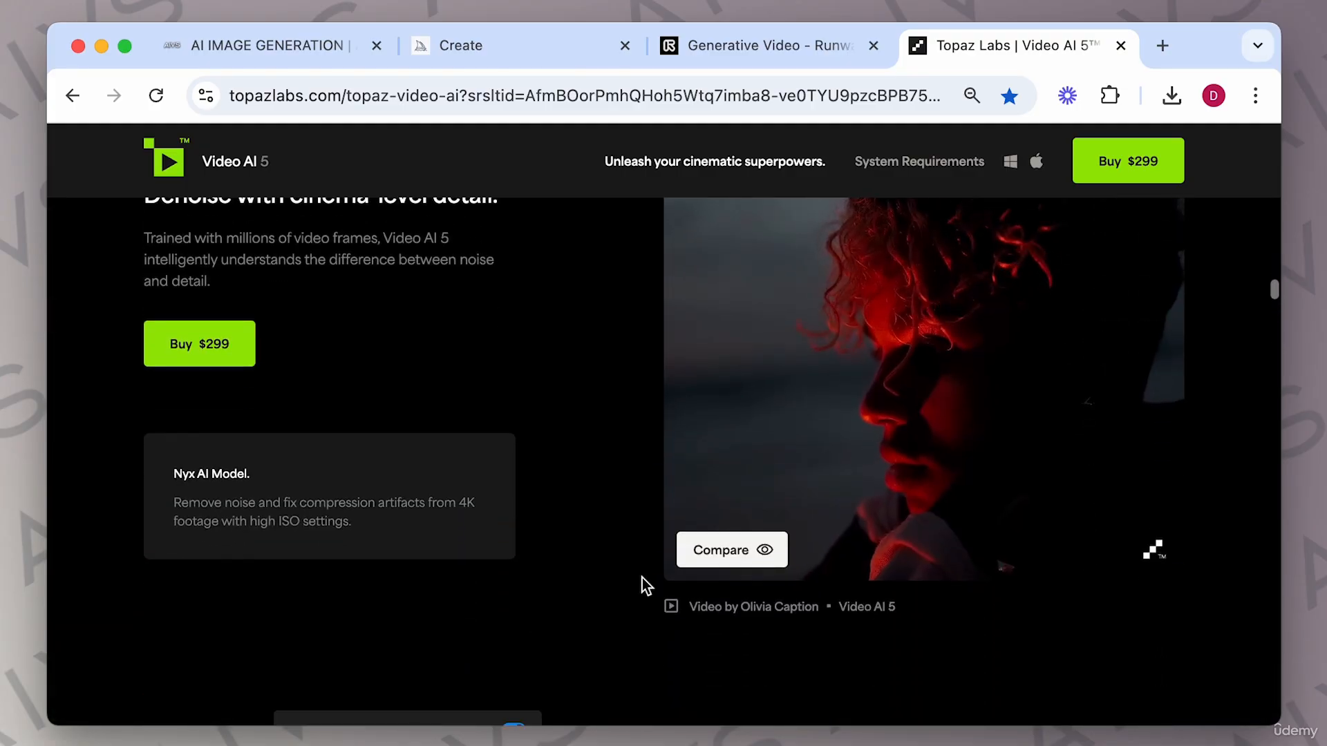
{"action": "left_click", "coordinate": [716, 550]}
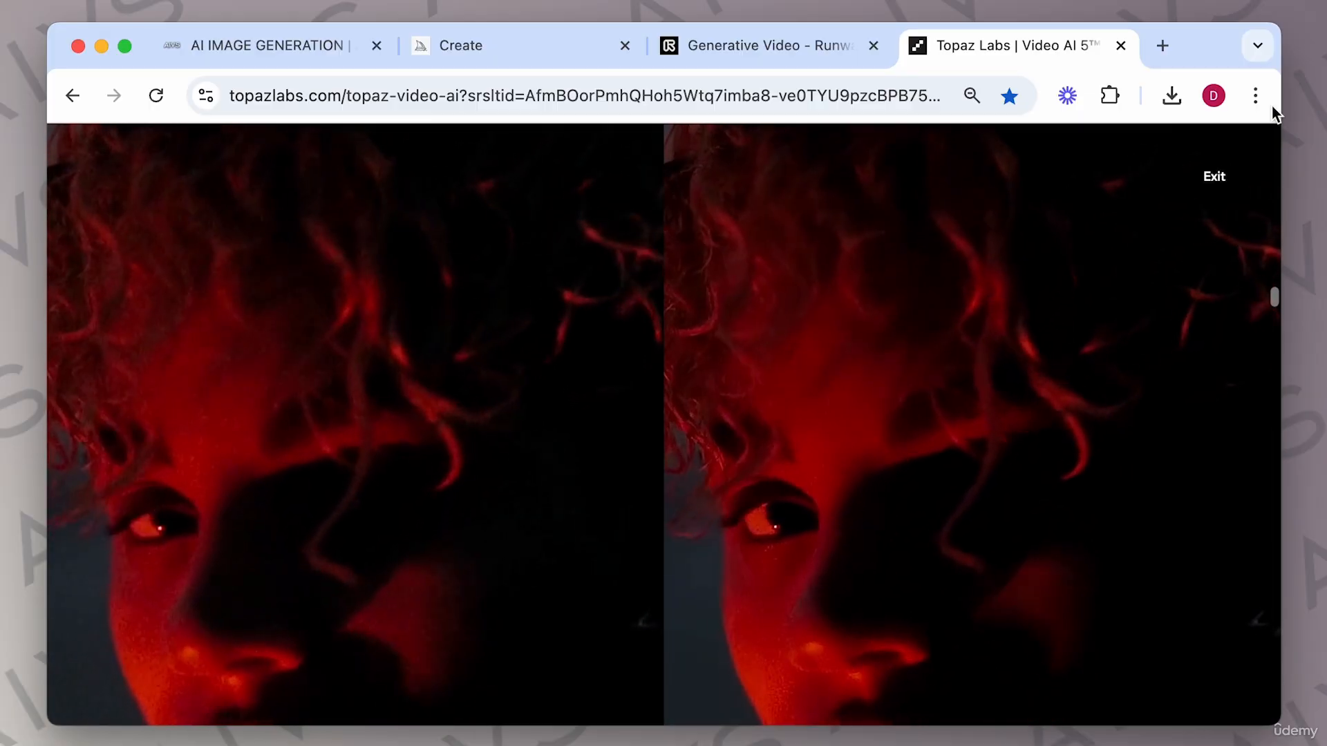
{"action": "left_click", "coordinate": [1214, 187]}
{"action": "scroll", "coordinate": [705, 380], "scroll_direction": "down", "scroll_amount": 10}
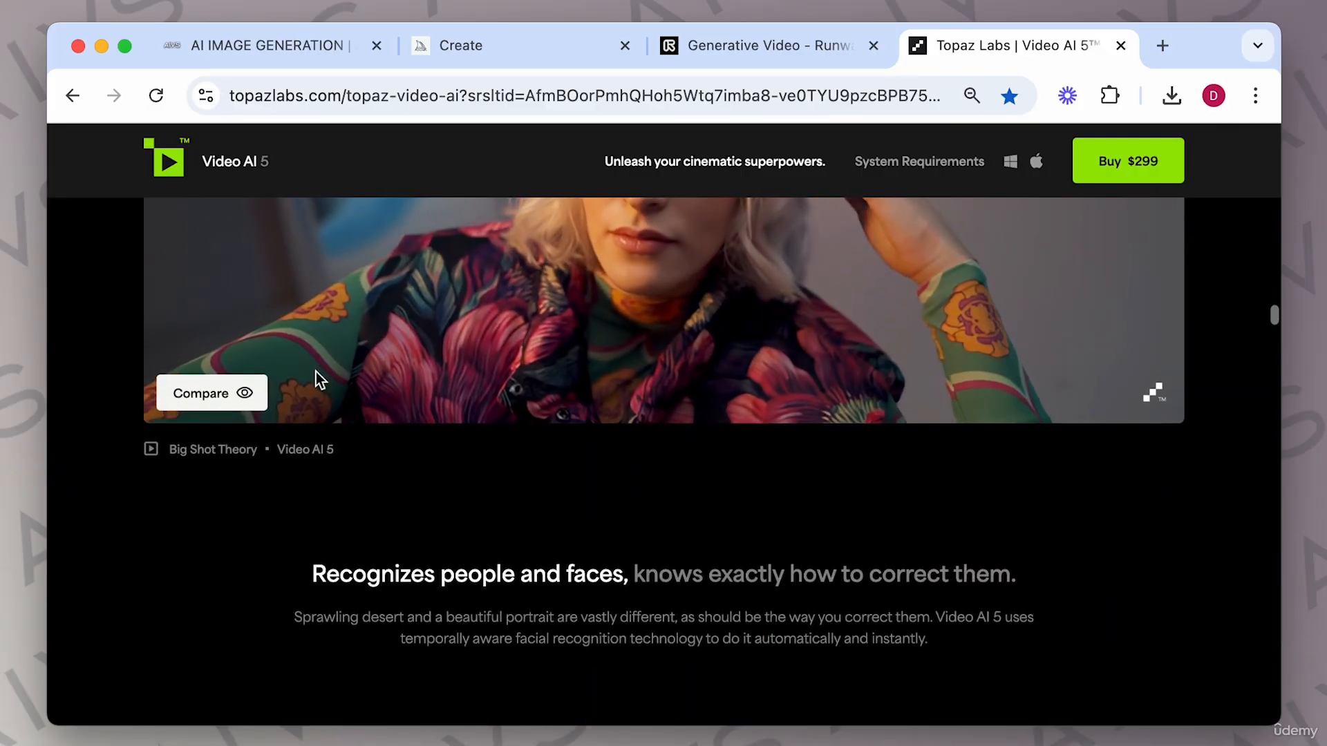
{"action": "left_click", "coordinate": [194, 394]}
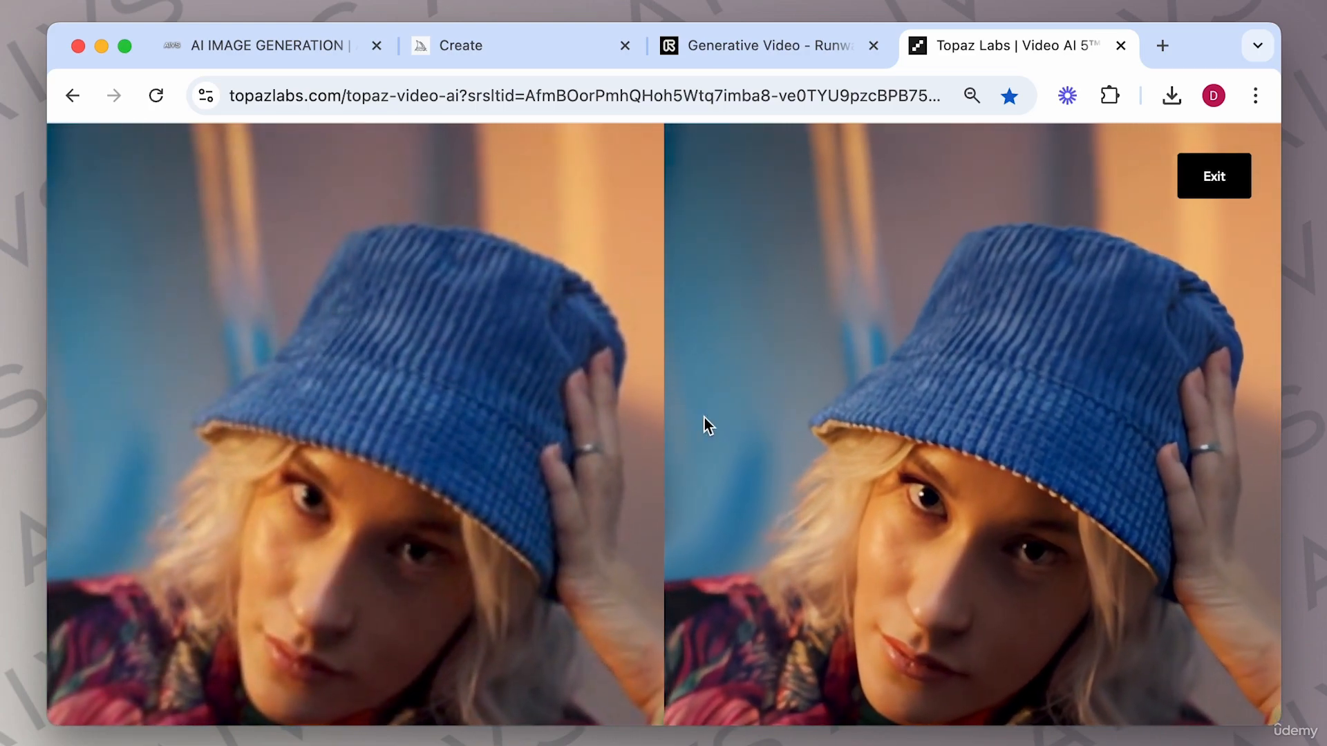
{"action": "left_click", "coordinate": [1227, 185]}
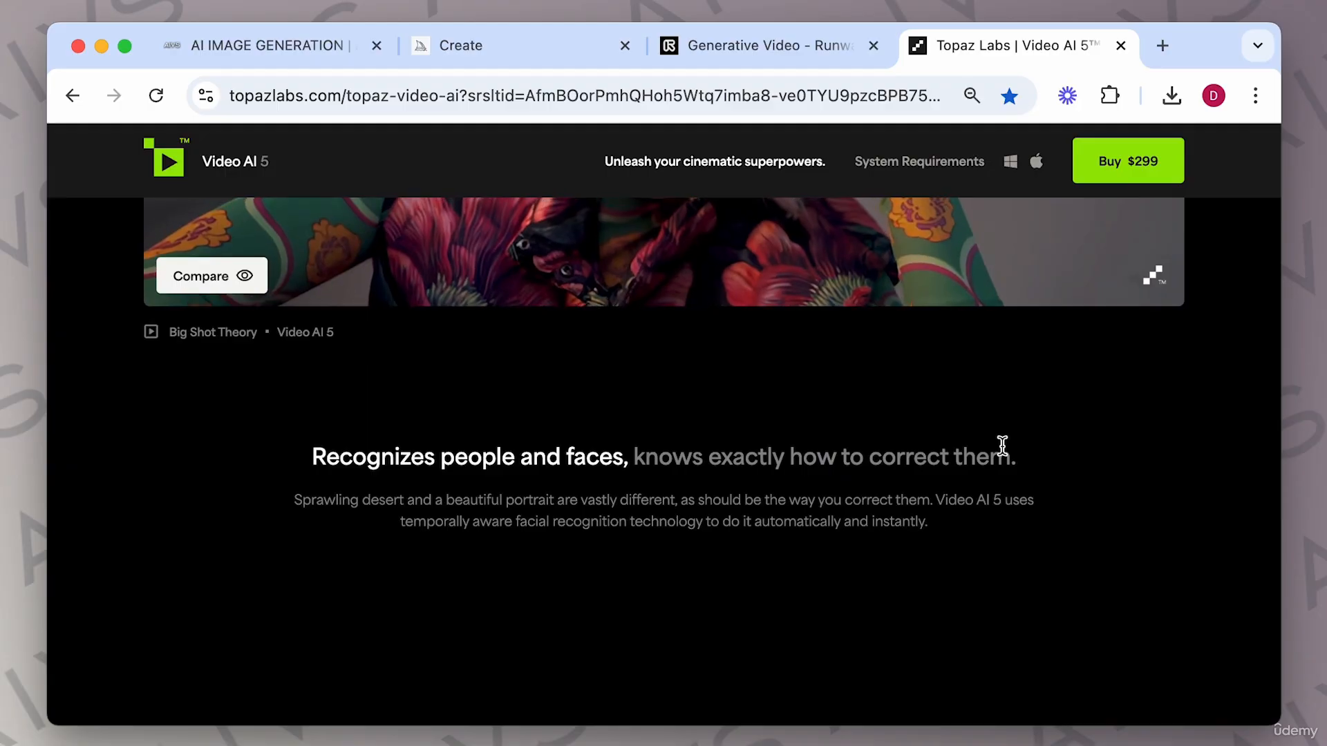